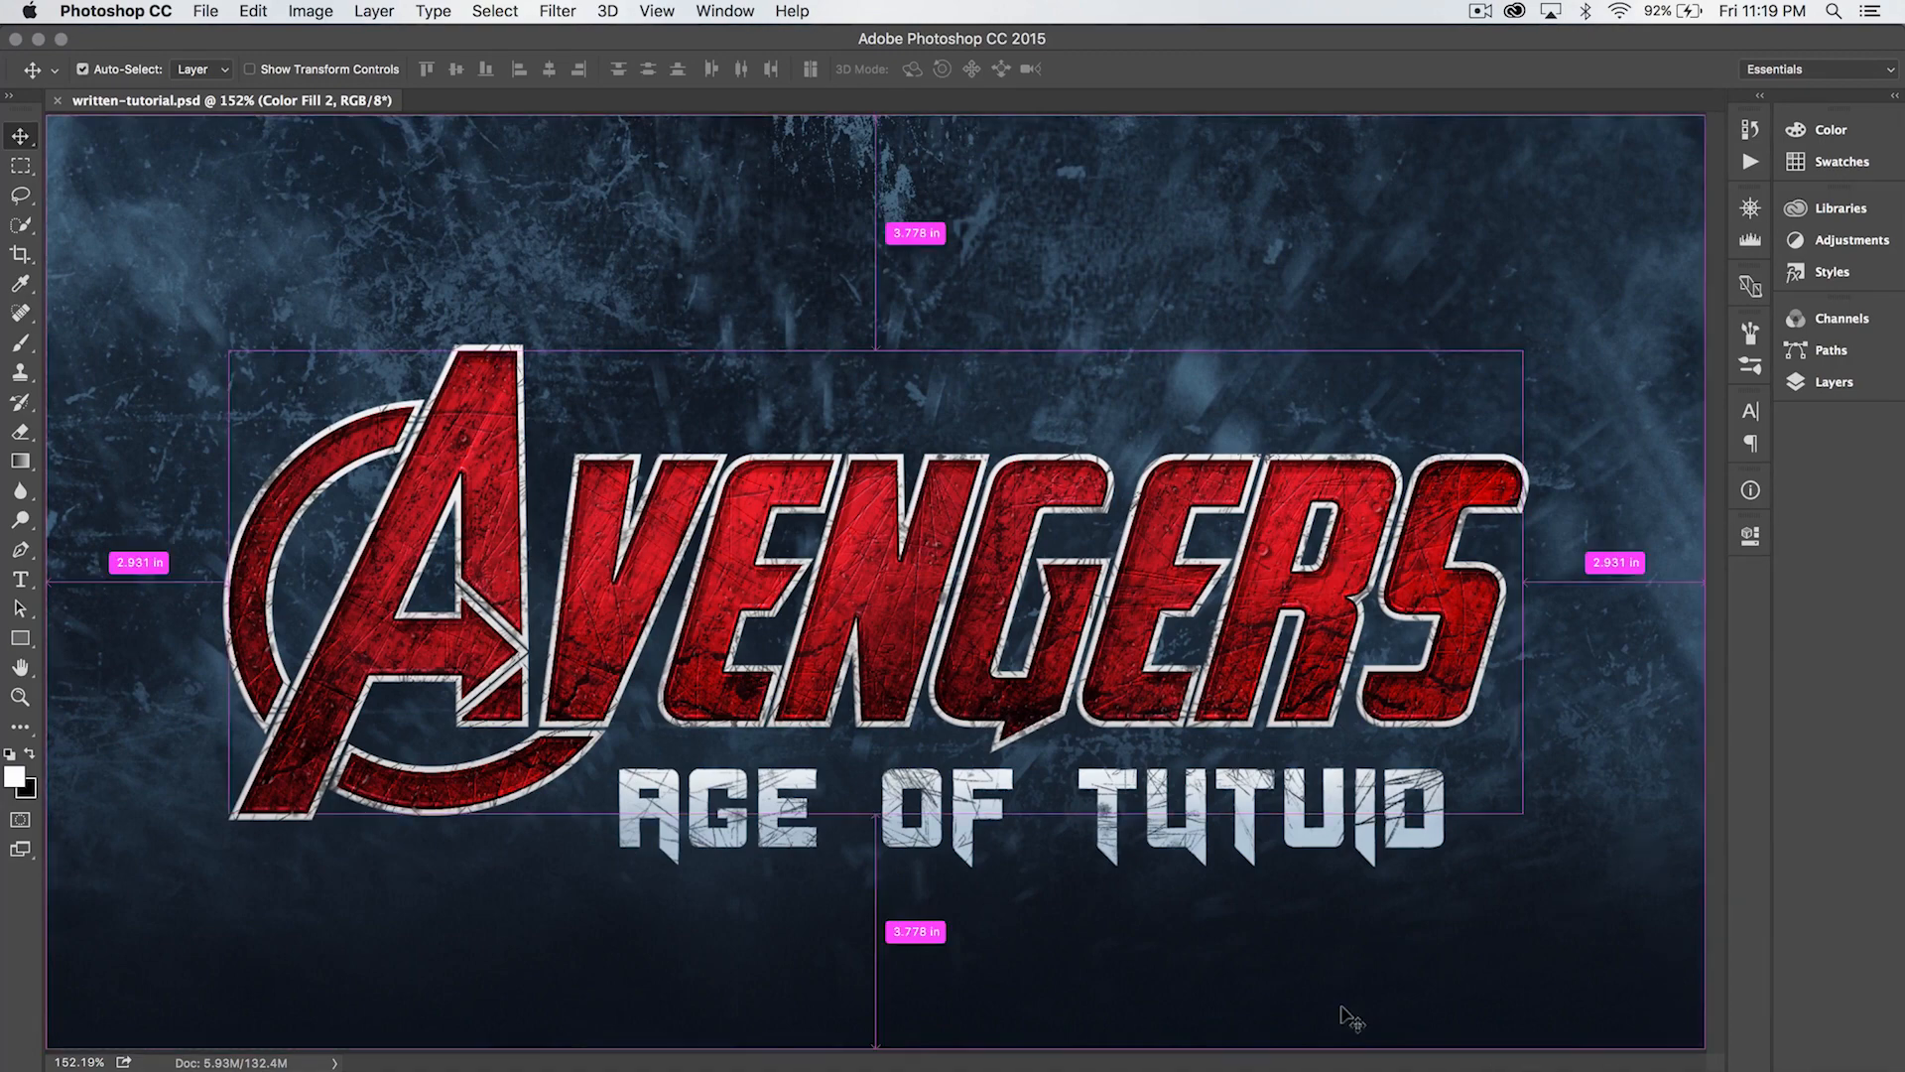
# - Switch to Chrome and look through the Avengeance Heroic Avenger and Origicide font pages and the grunge, spray paint, scratch, glass and cracks brush pages
pyautogui.press('super+Tab')
pyautogui.press('super+Tab')
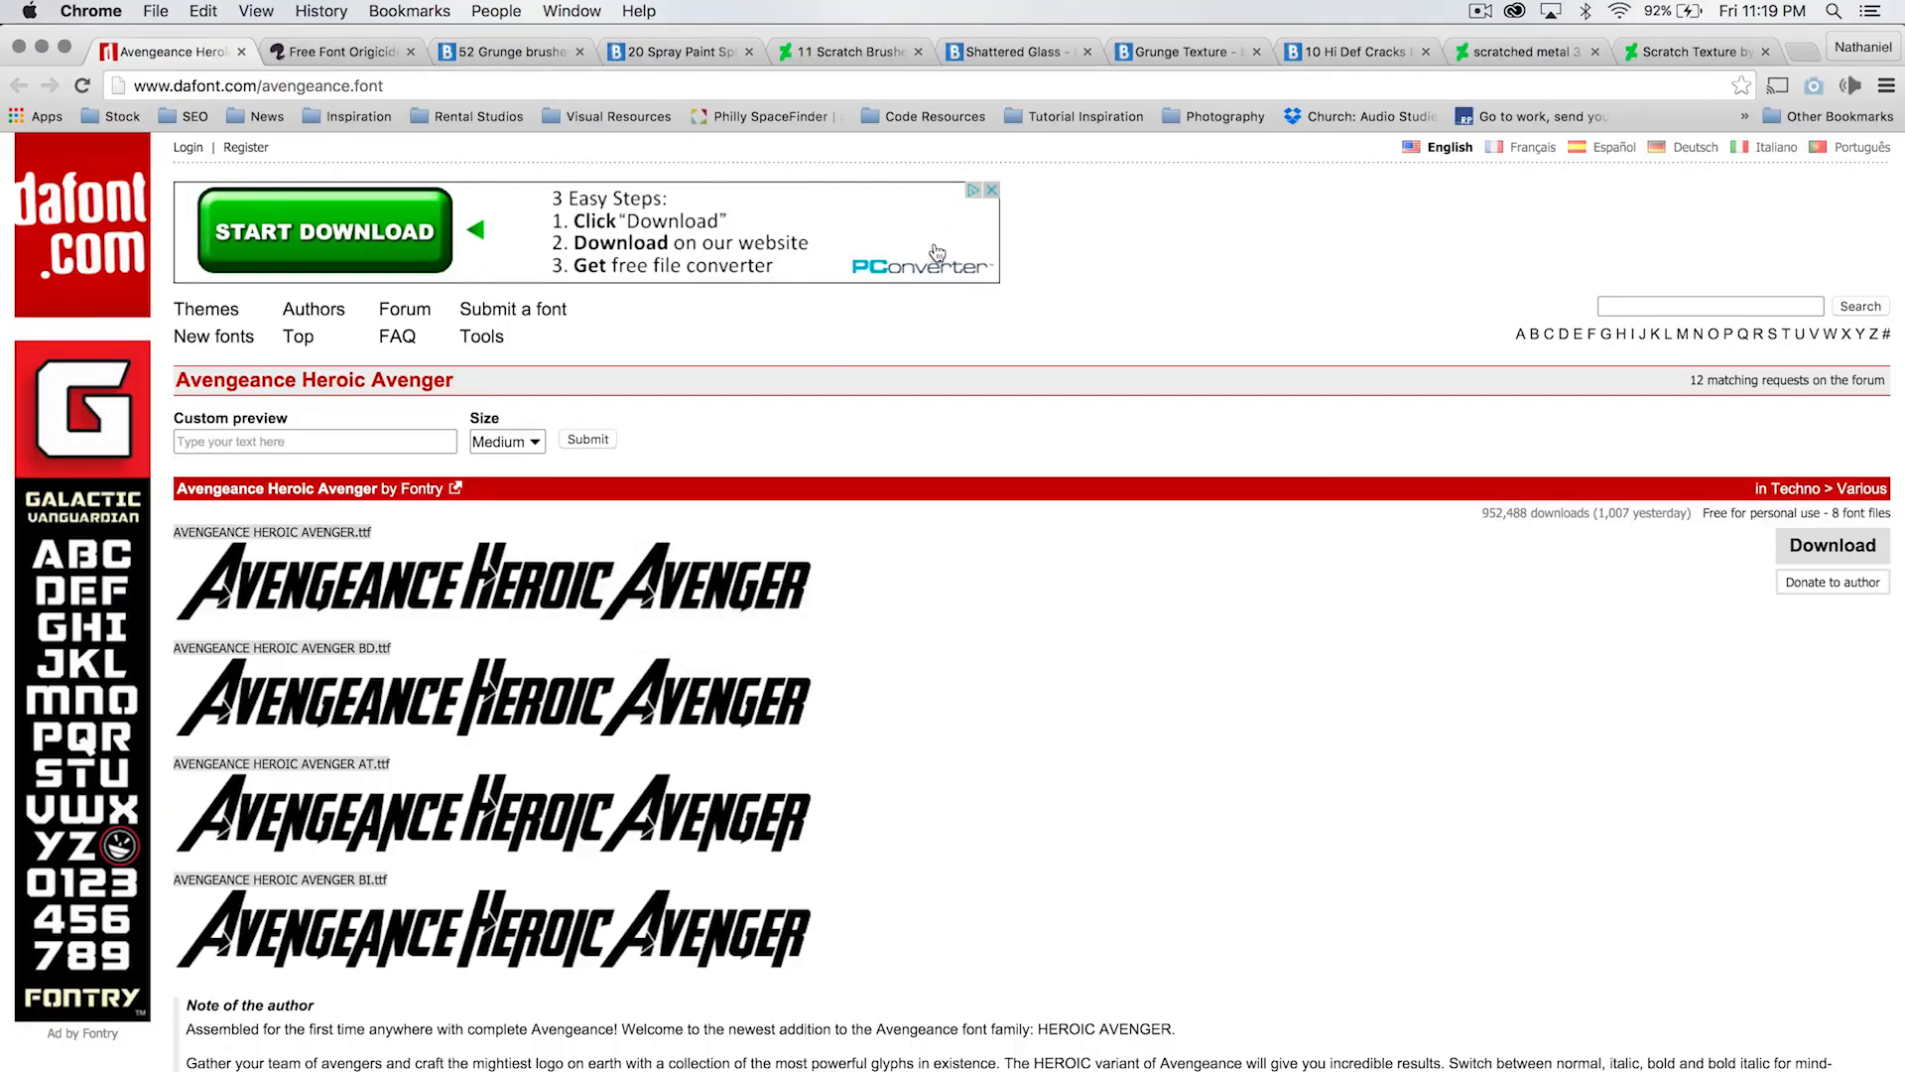
pyautogui.click(305, 51)
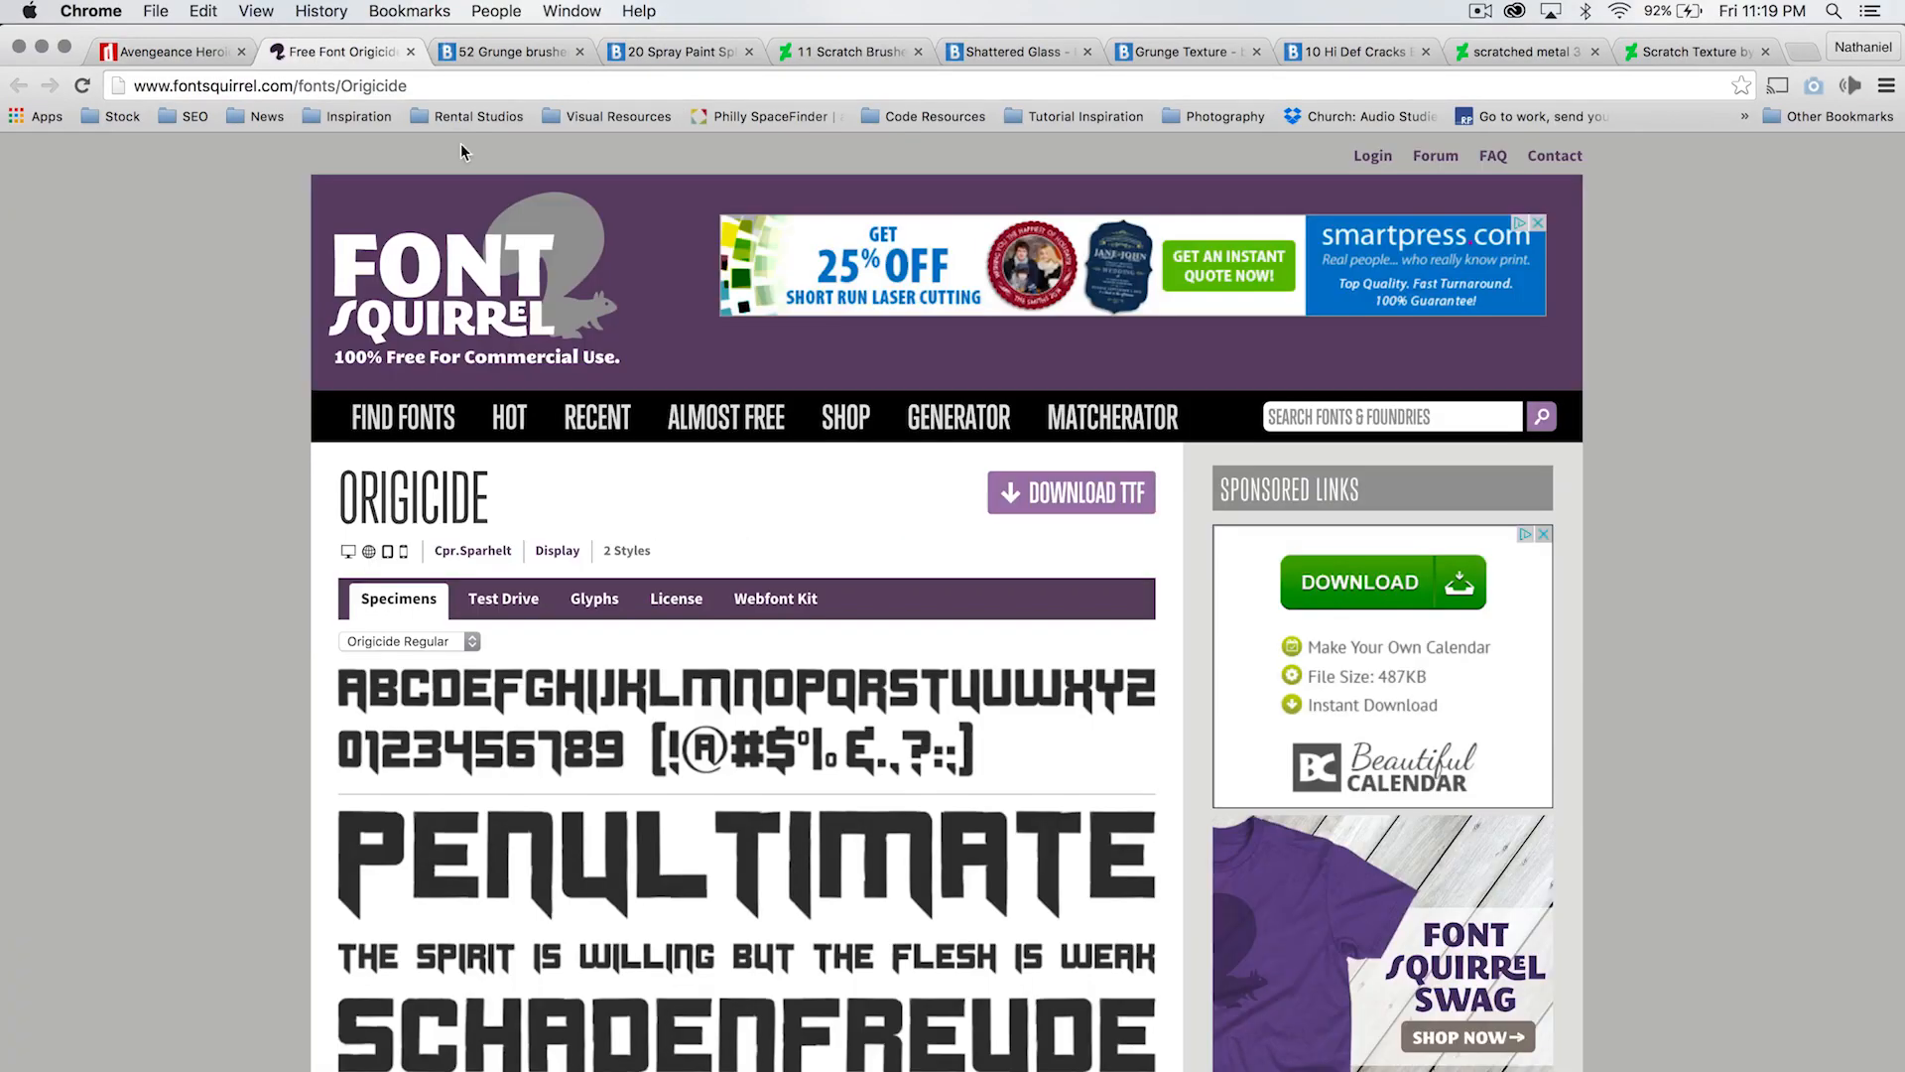
pyautogui.click(522, 52)
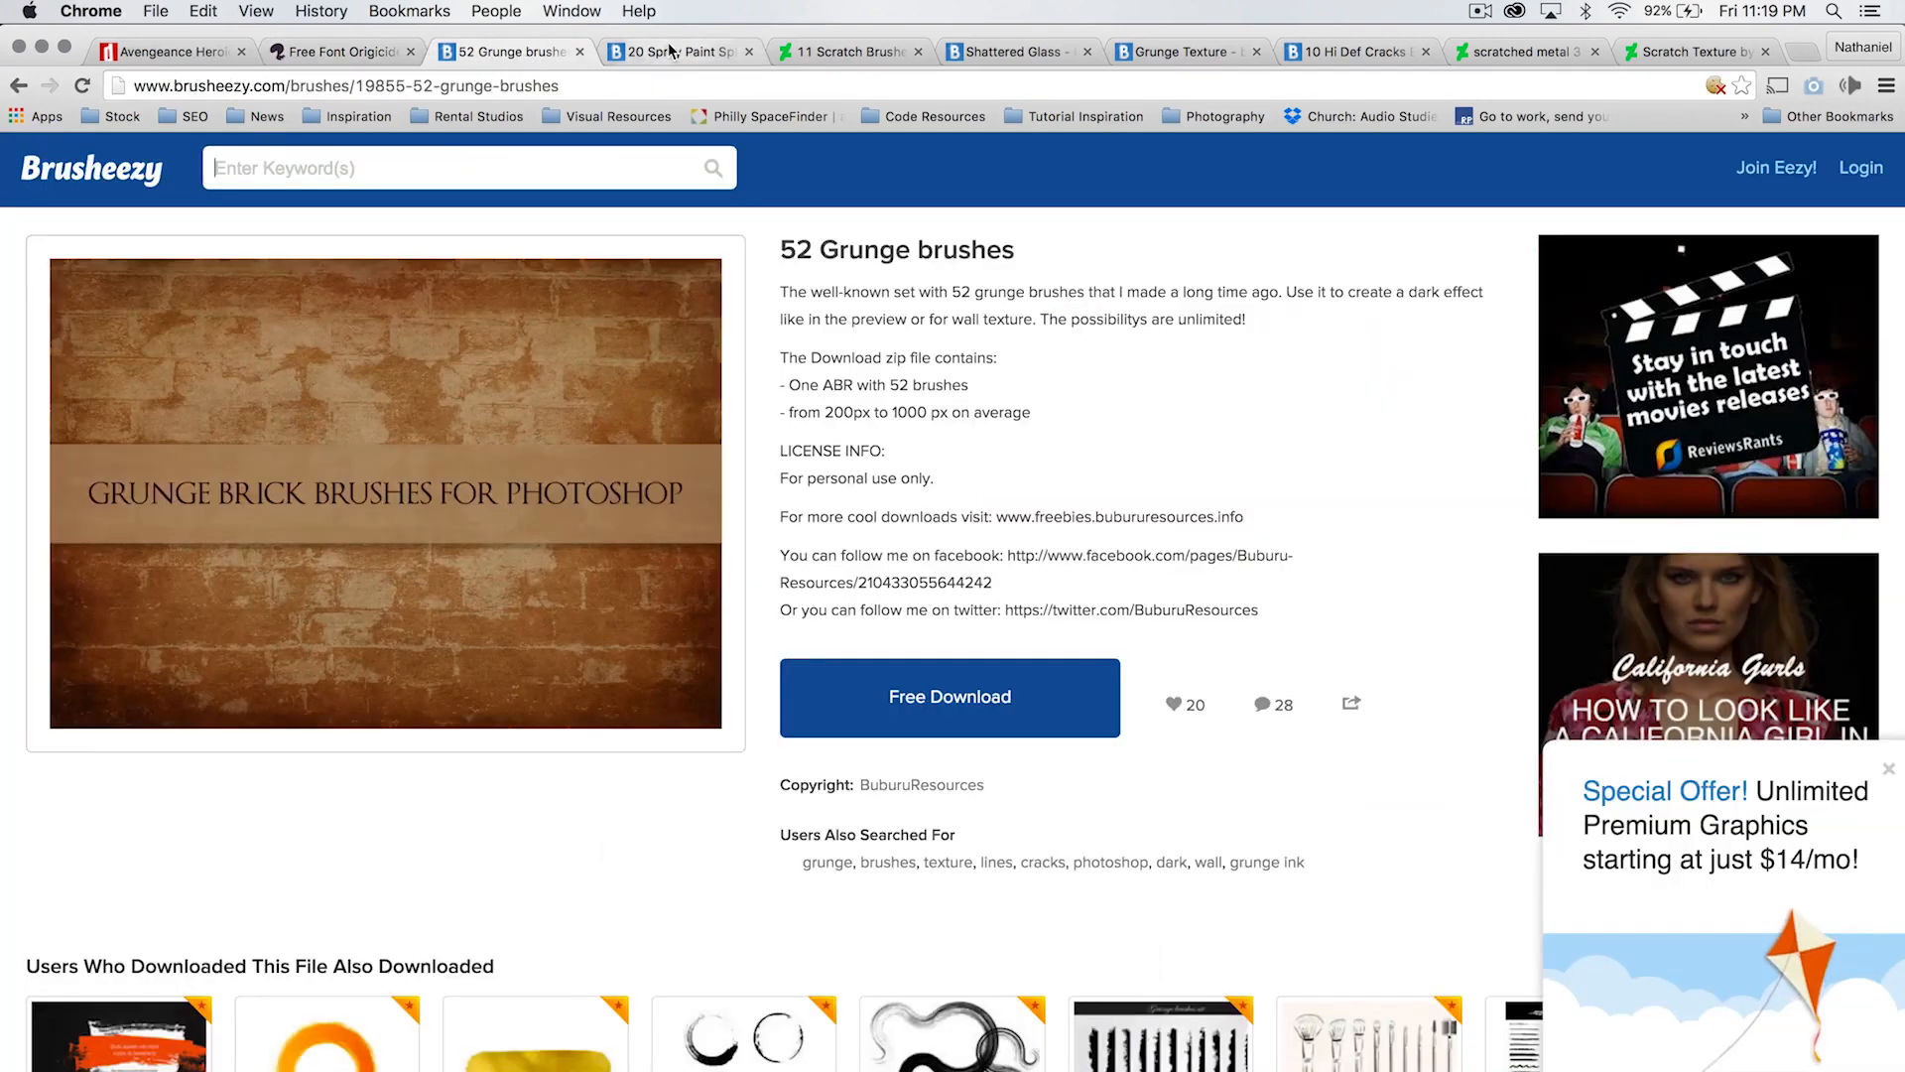
pyautogui.click(690, 52)
pyautogui.click(812, 59)
pyautogui.click(1025, 56)
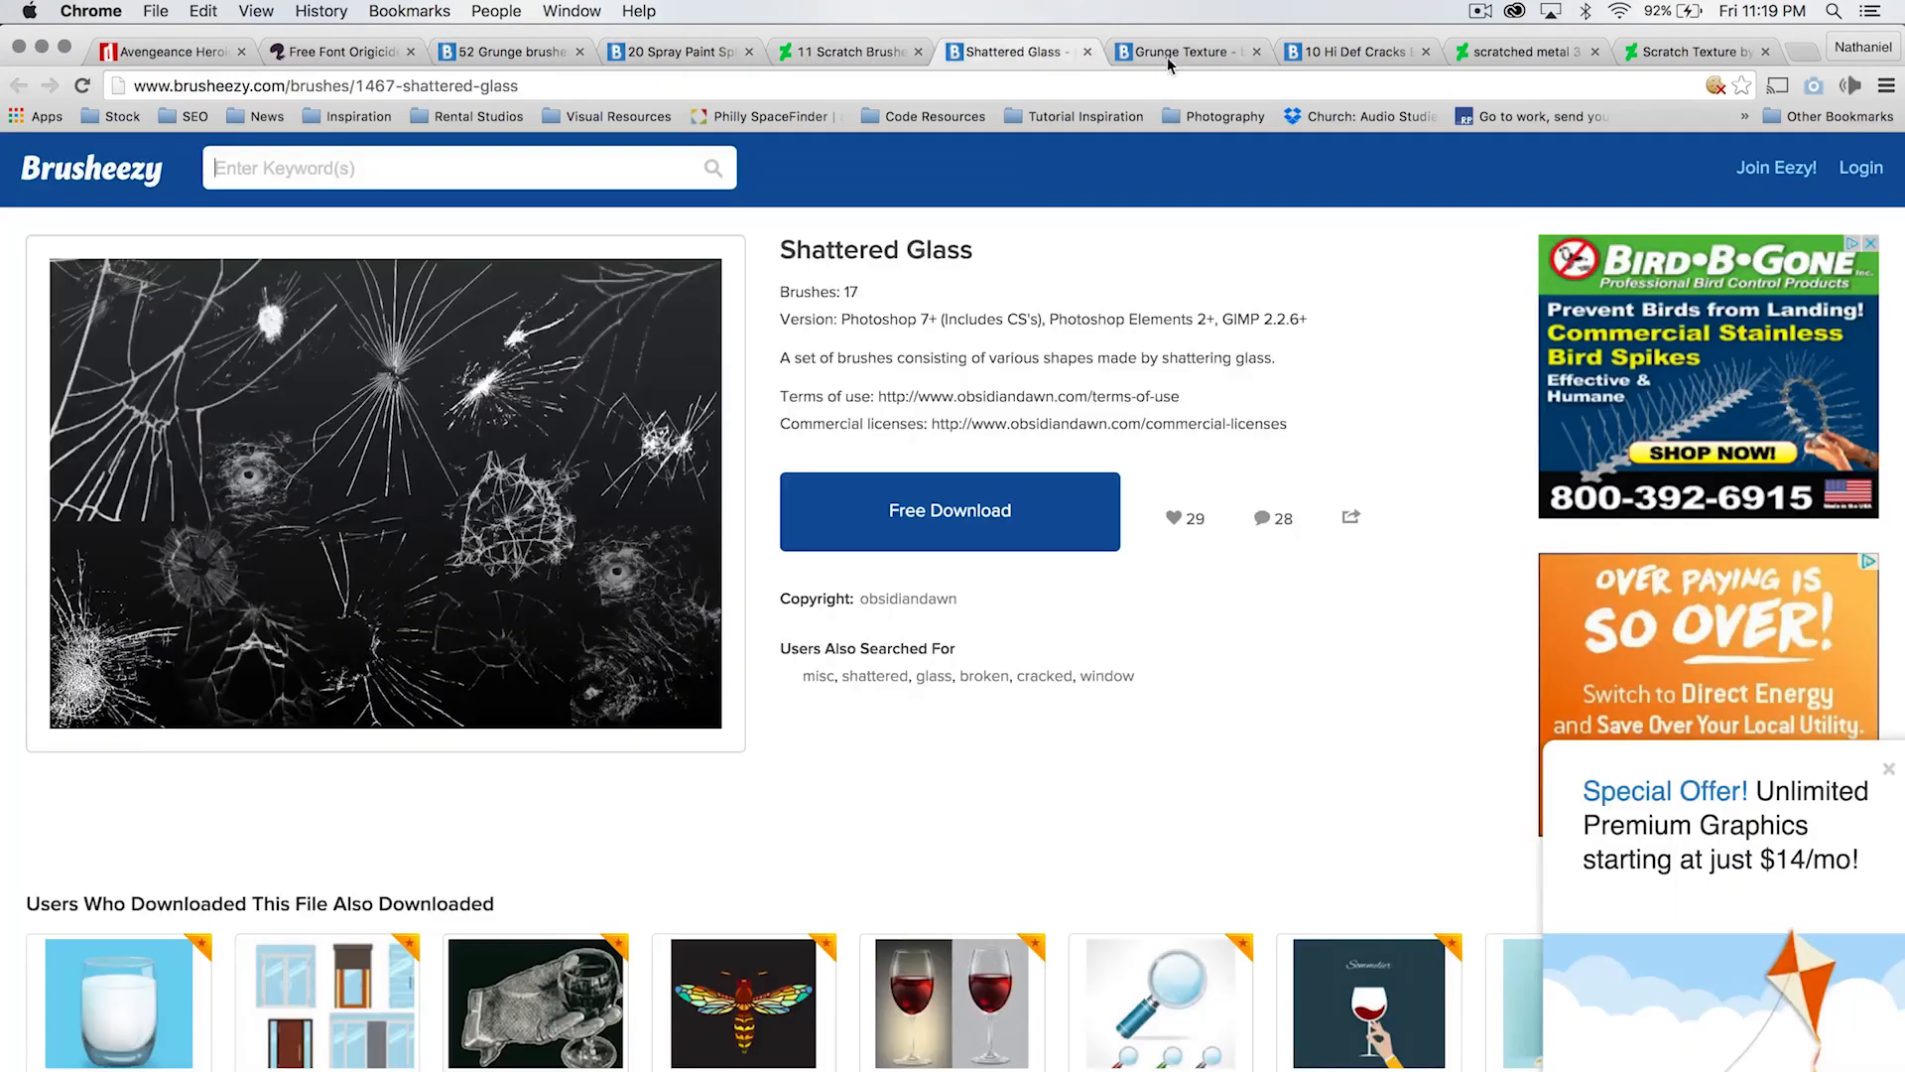
pyautogui.click(1264, 56)
pyautogui.click(1354, 51)
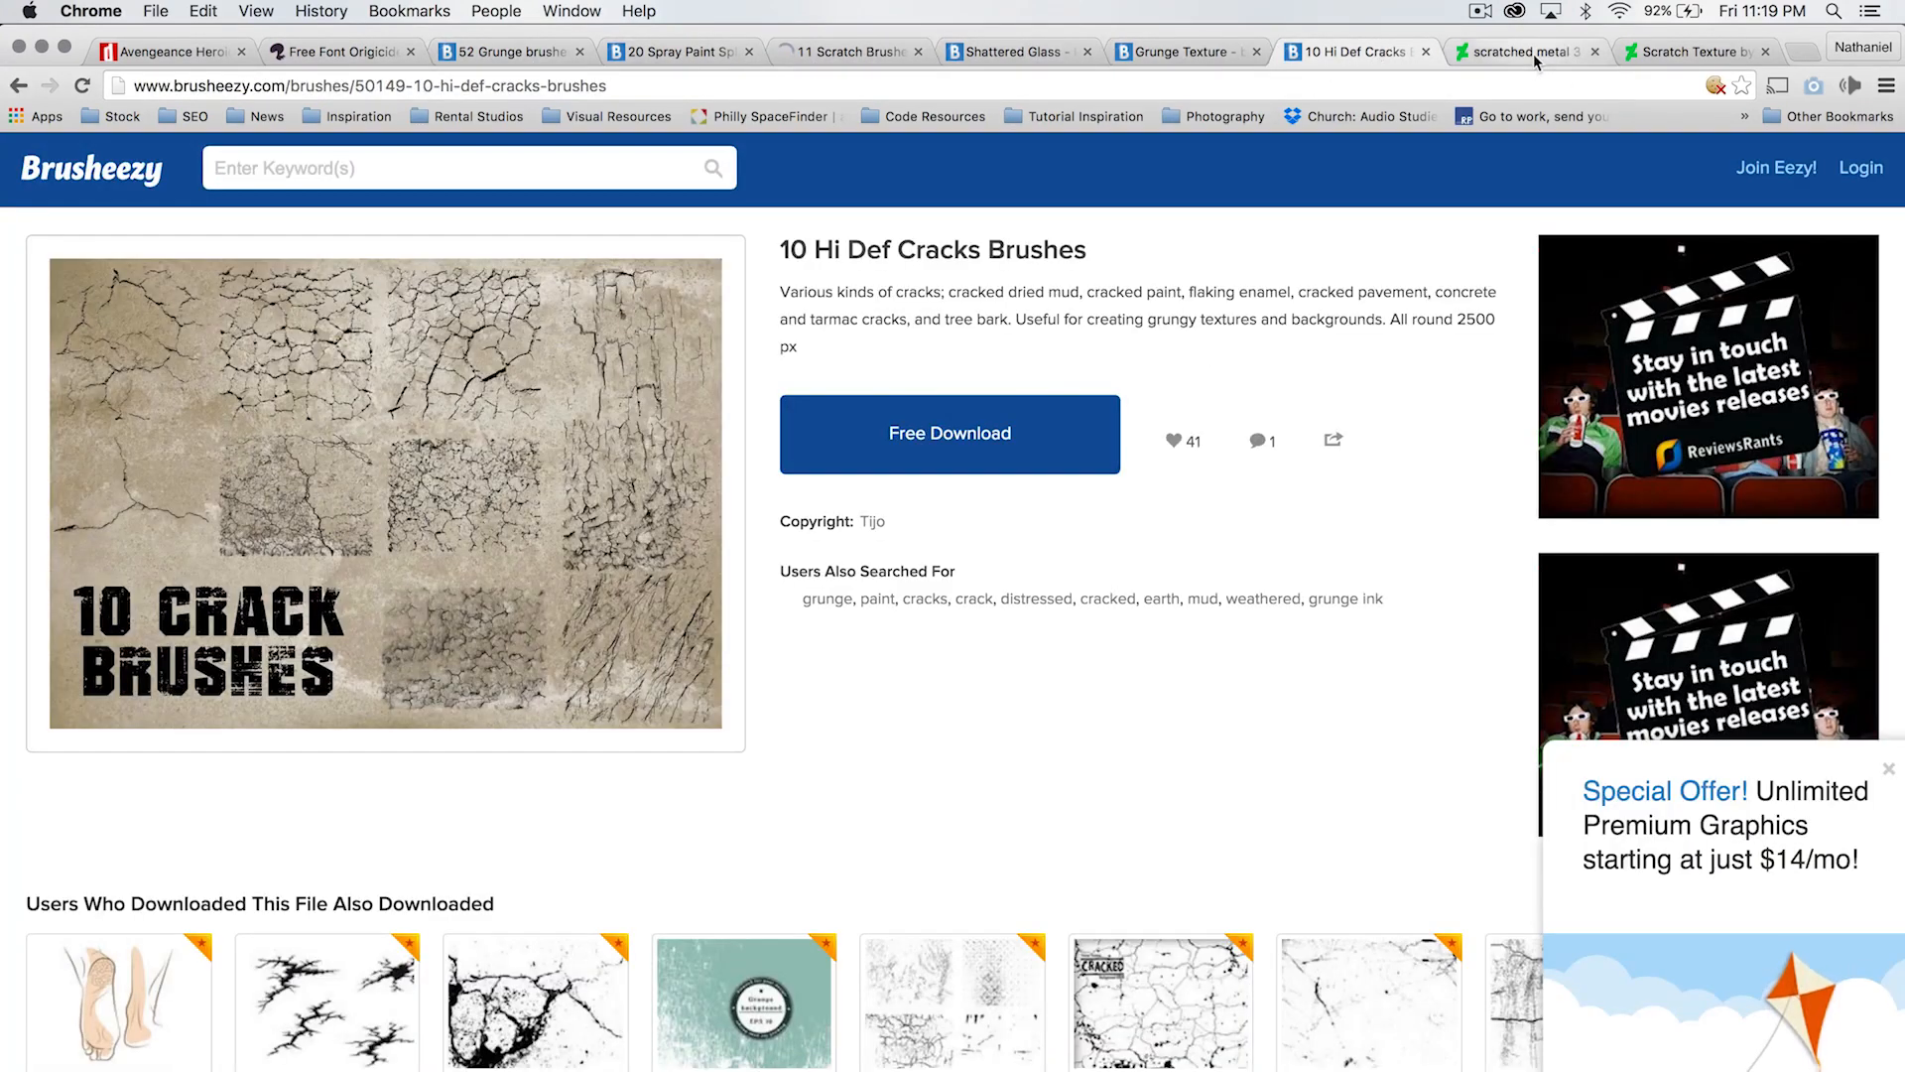
# - Examine the scratched metal and Scratch Texture pages on DeviantArt and revisit the 52 Grunge brushes and 11 Scratch Brushes pages
pyautogui.click(1533, 52)
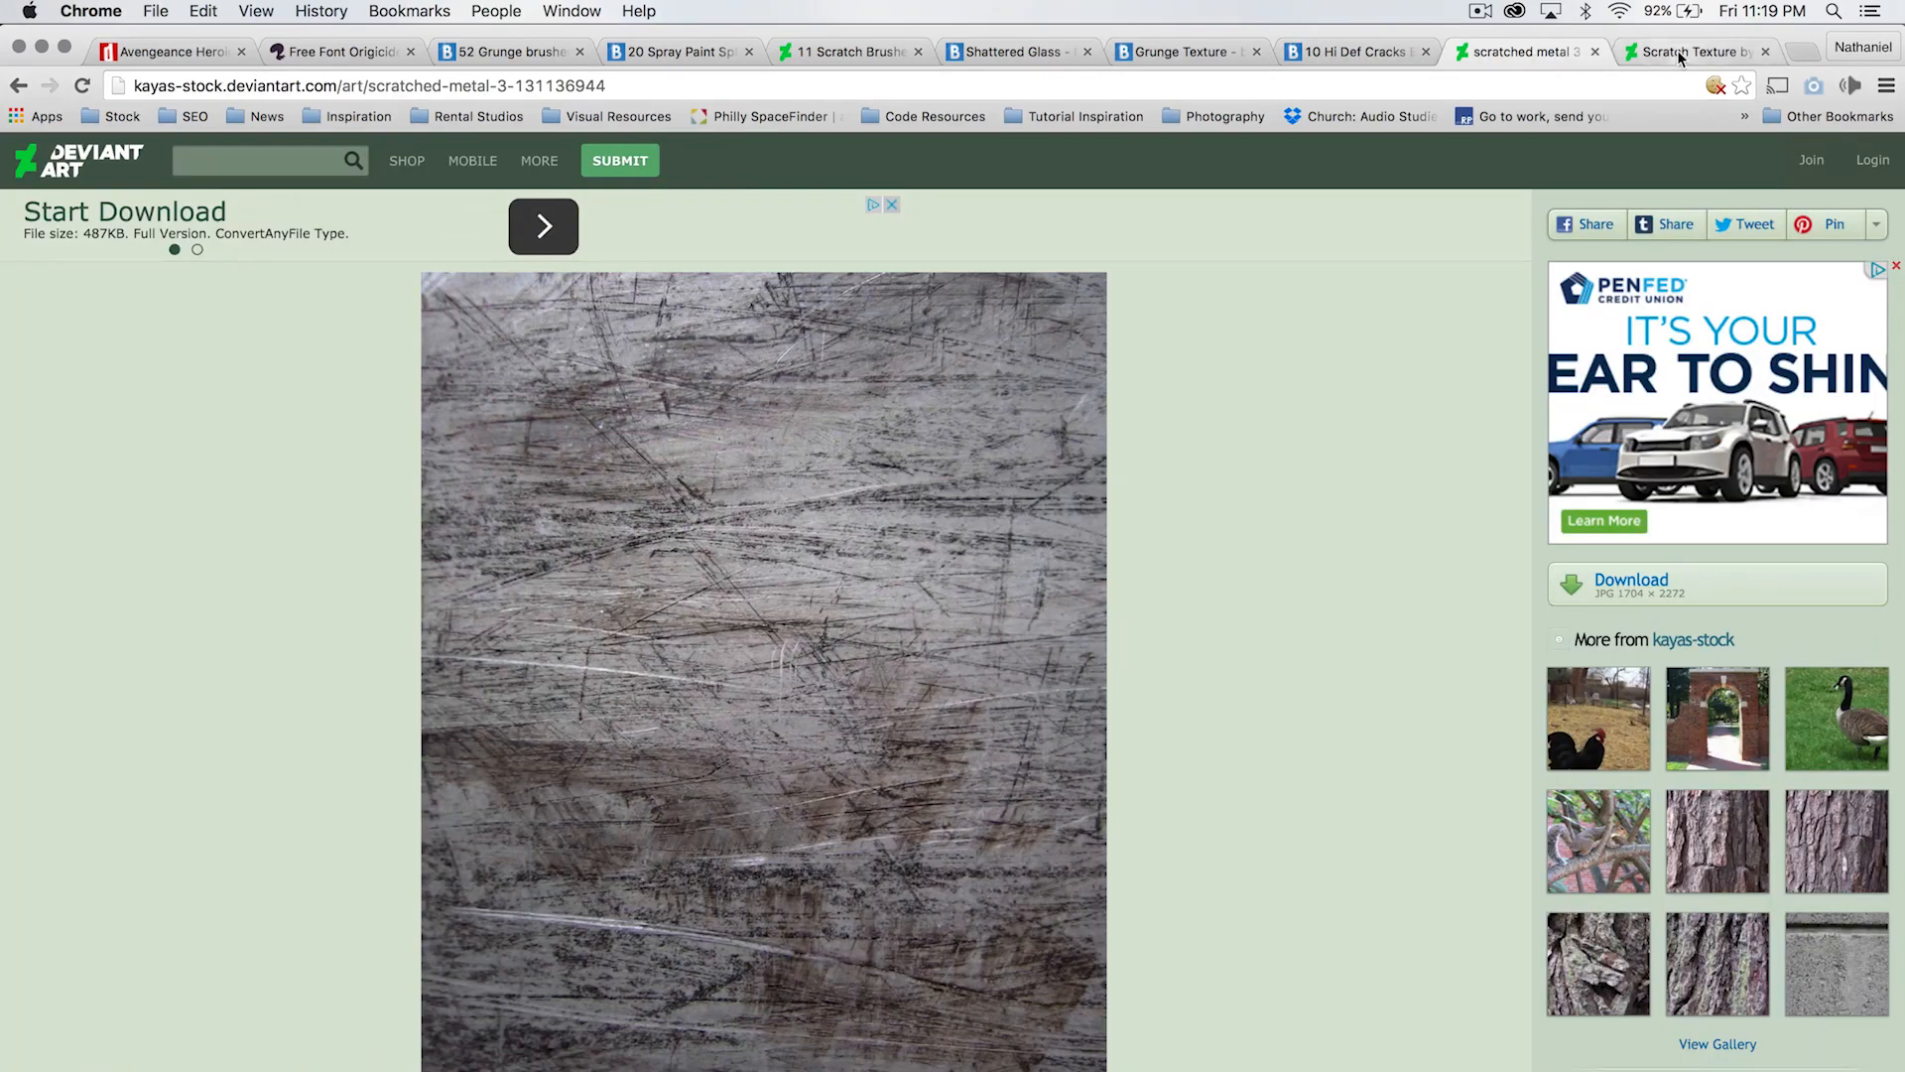
pyautogui.click(1677, 50)
pyautogui.click(1520, 51)
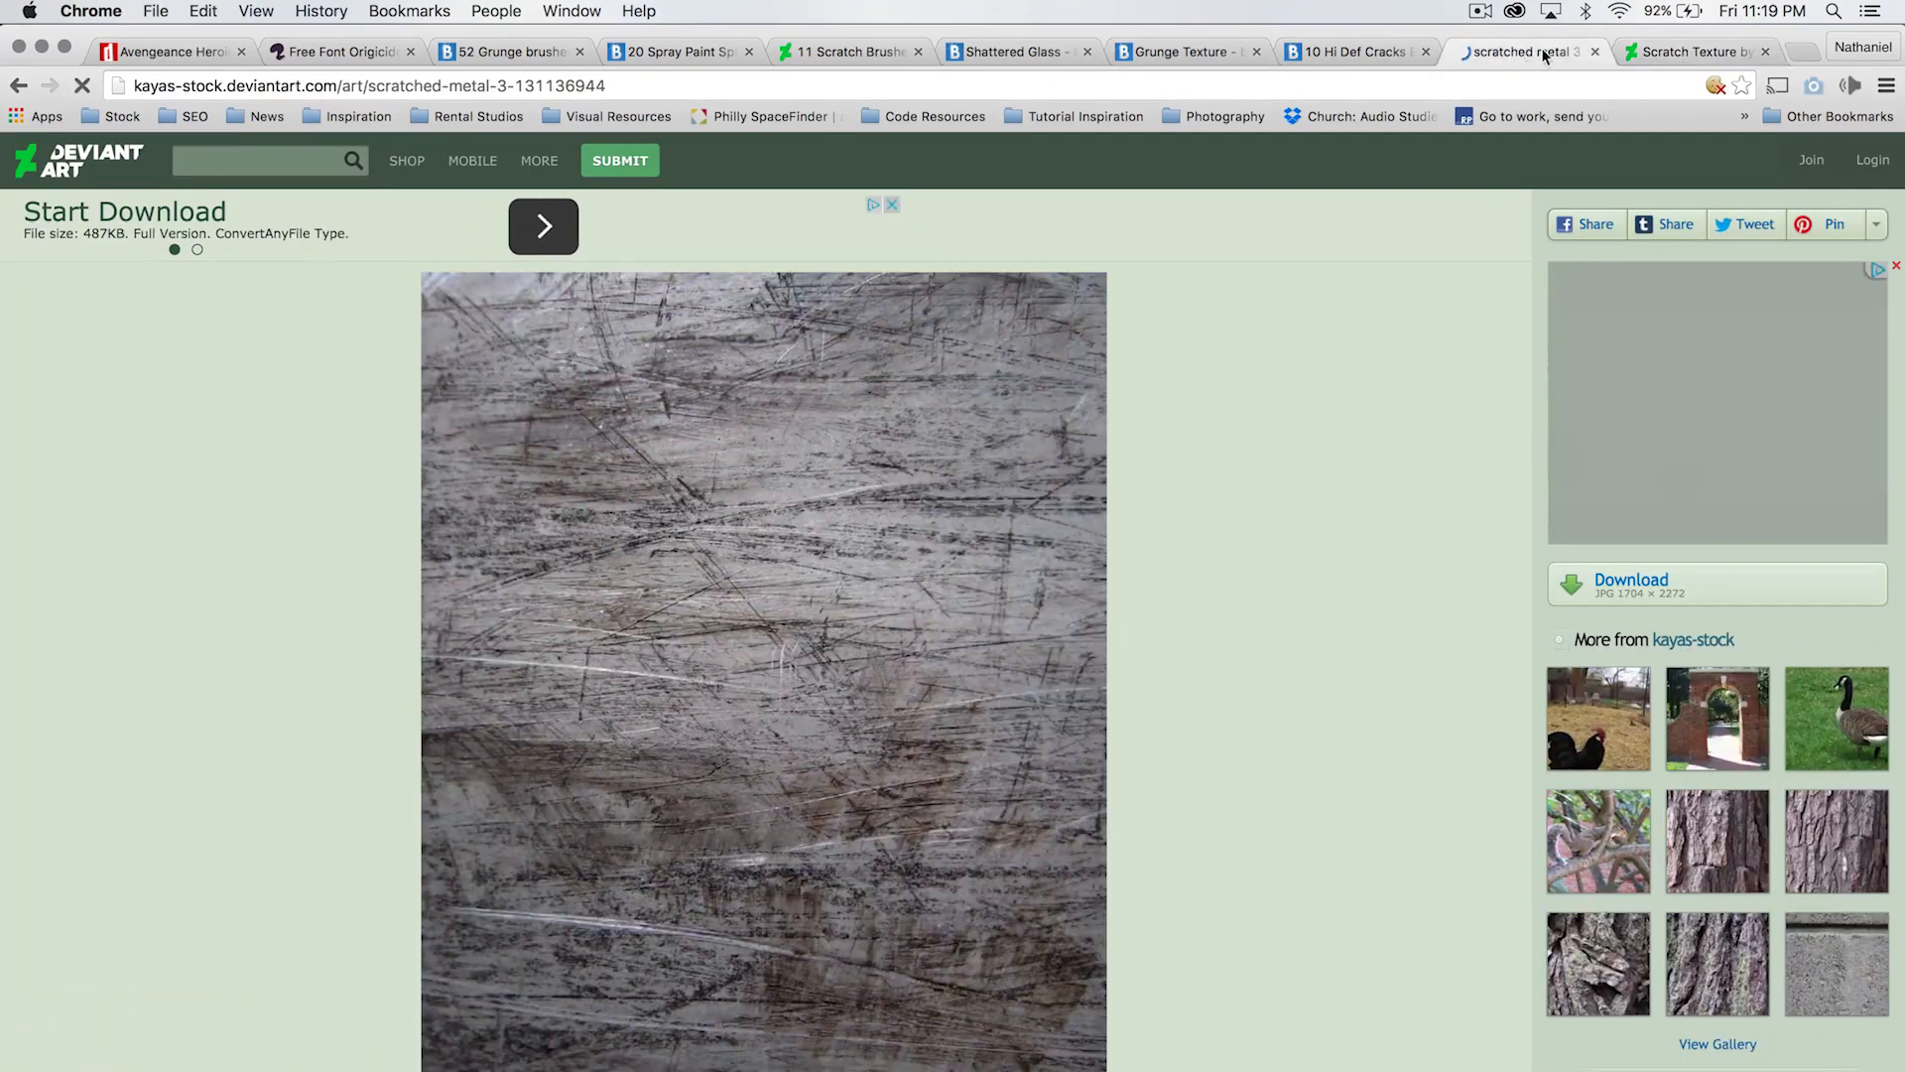
pyautogui.click(1670, 50)
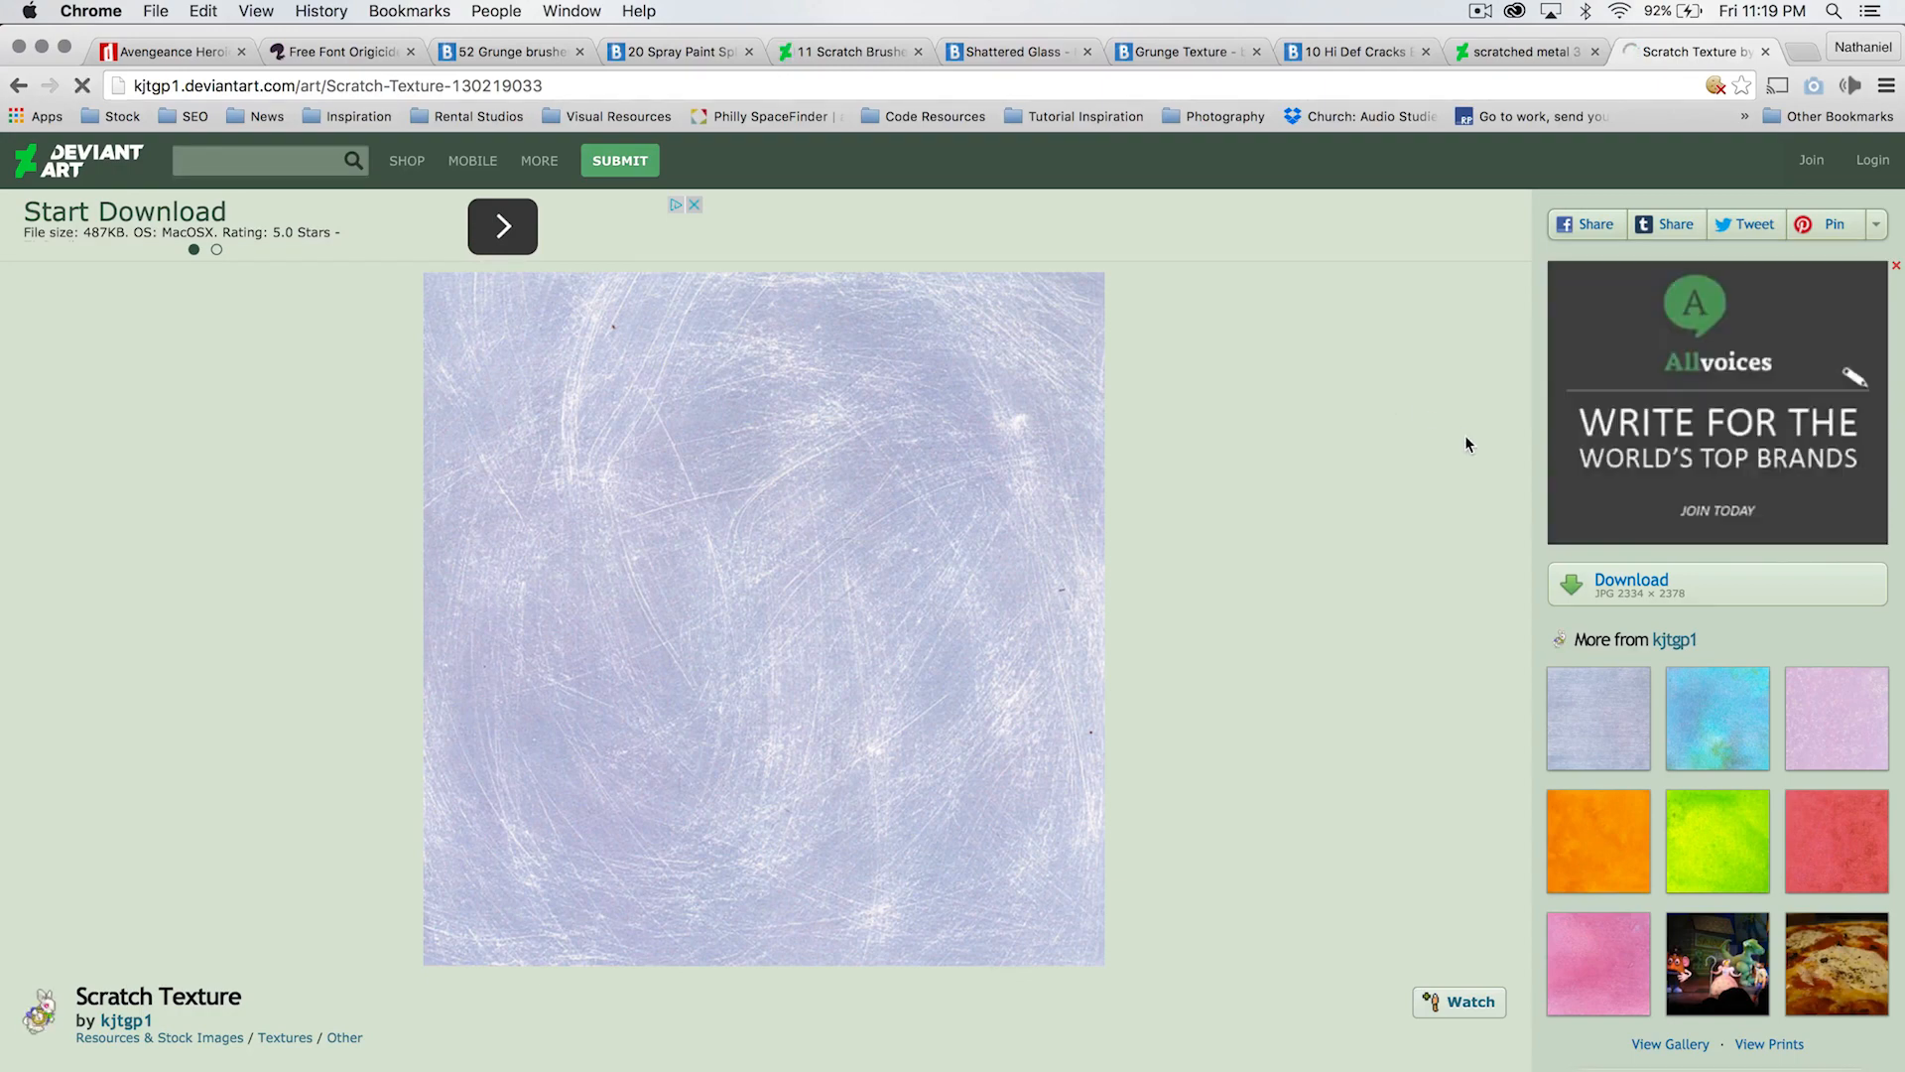
pyautogui.click(530, 50)
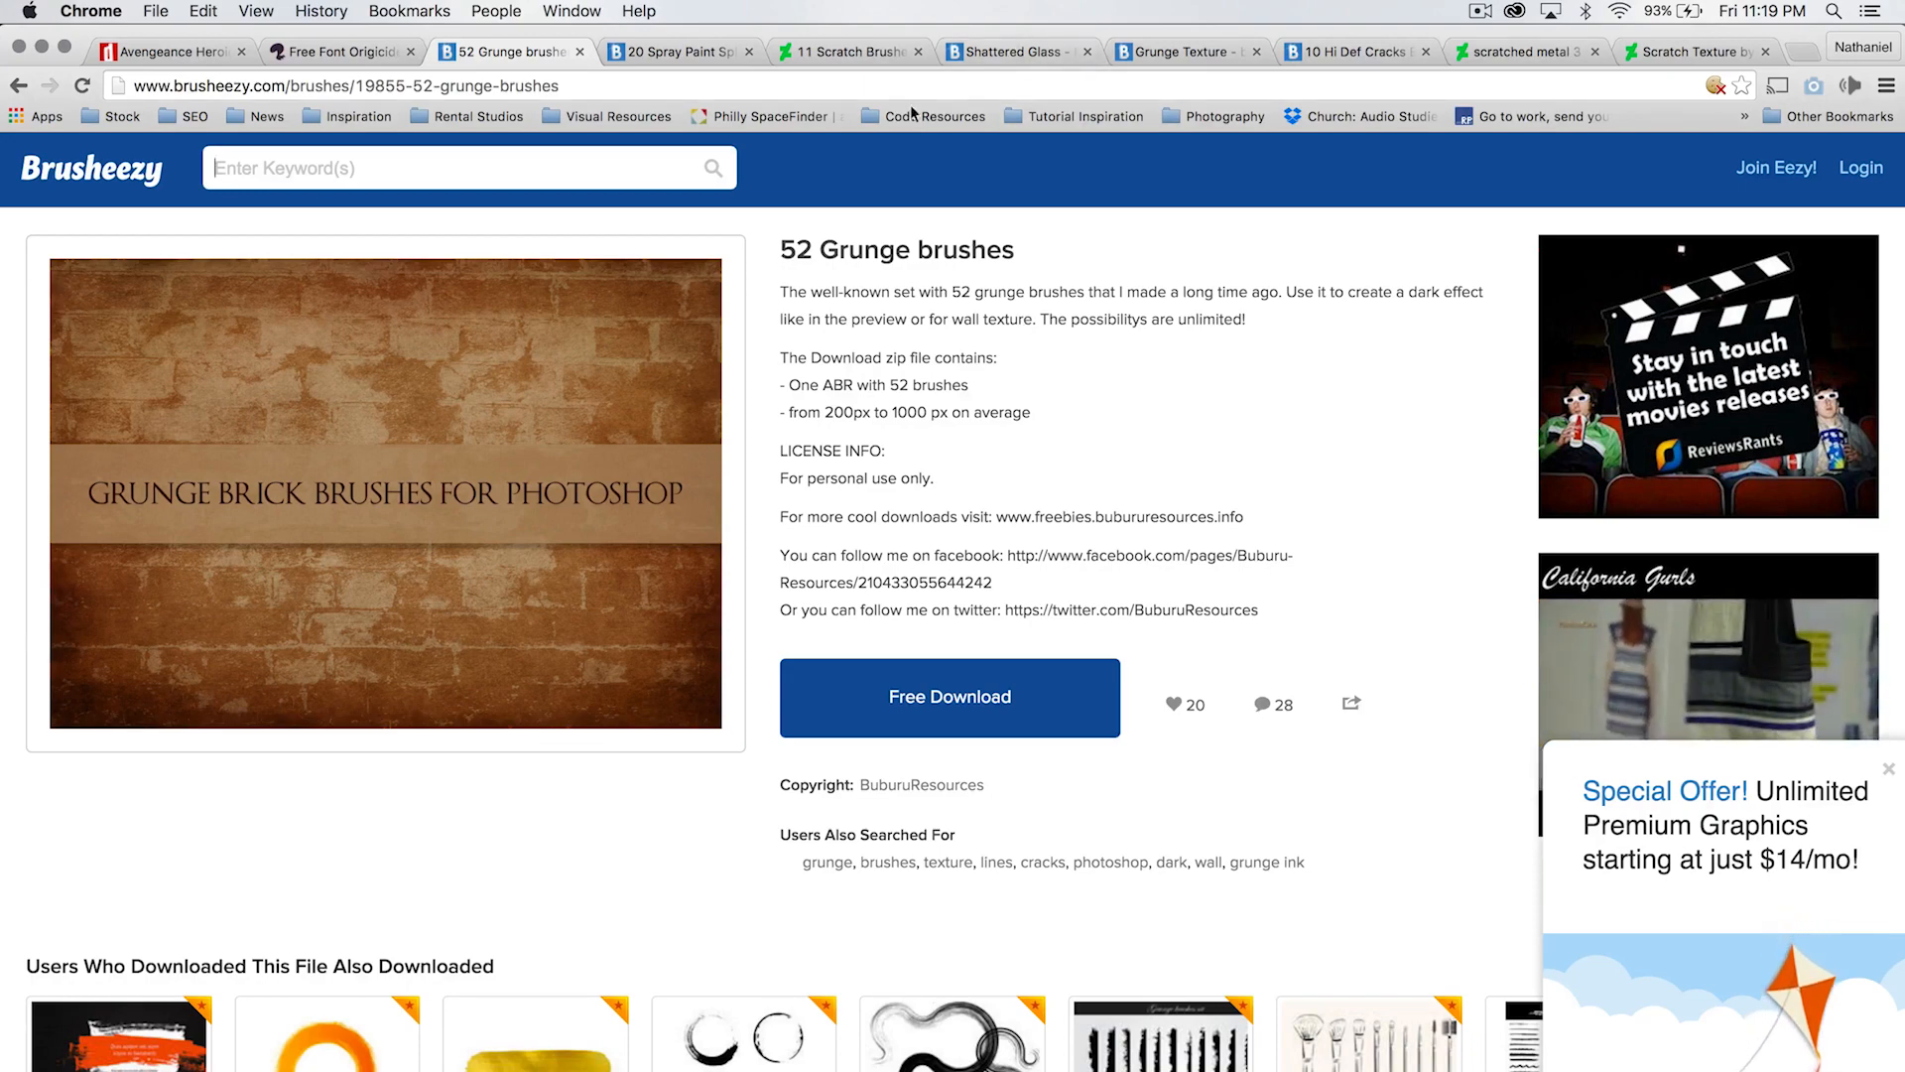
pyautogui.click(830, 60)
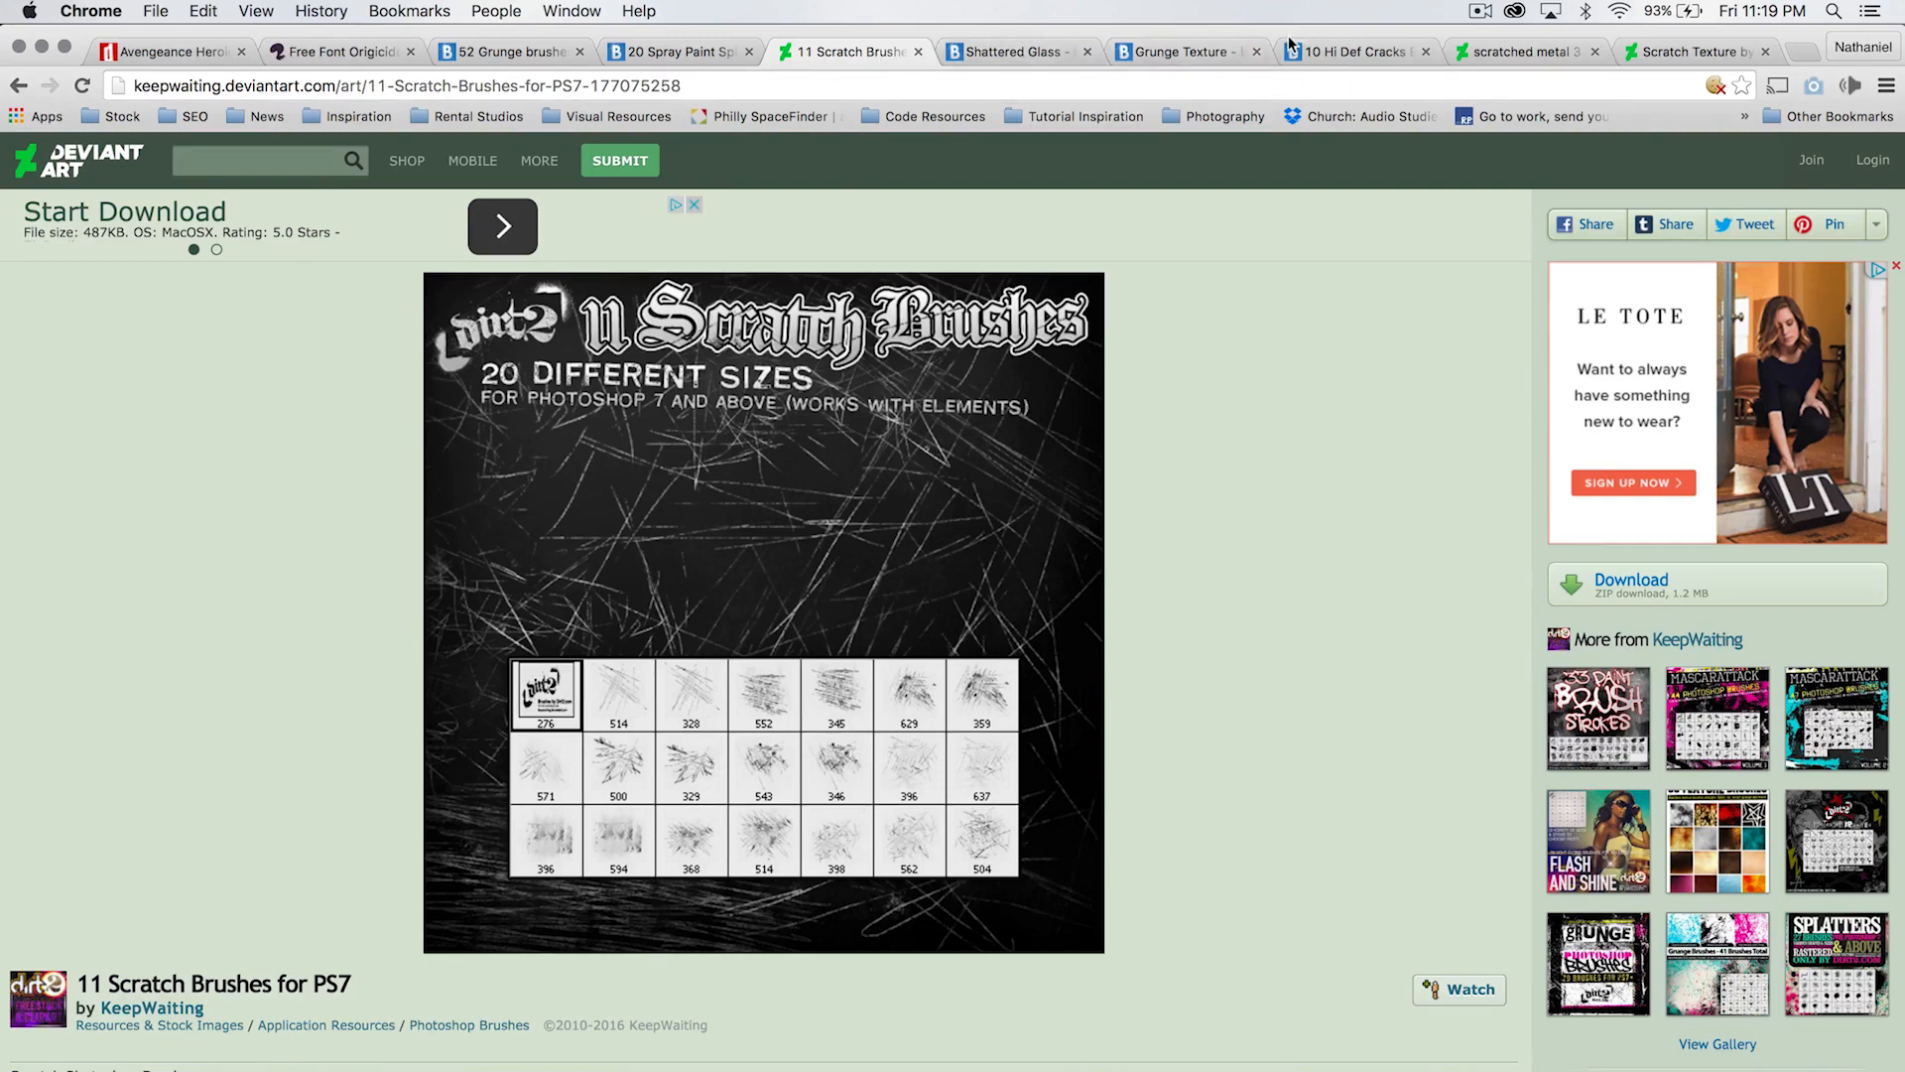
pyautogui.click(1537, 50)
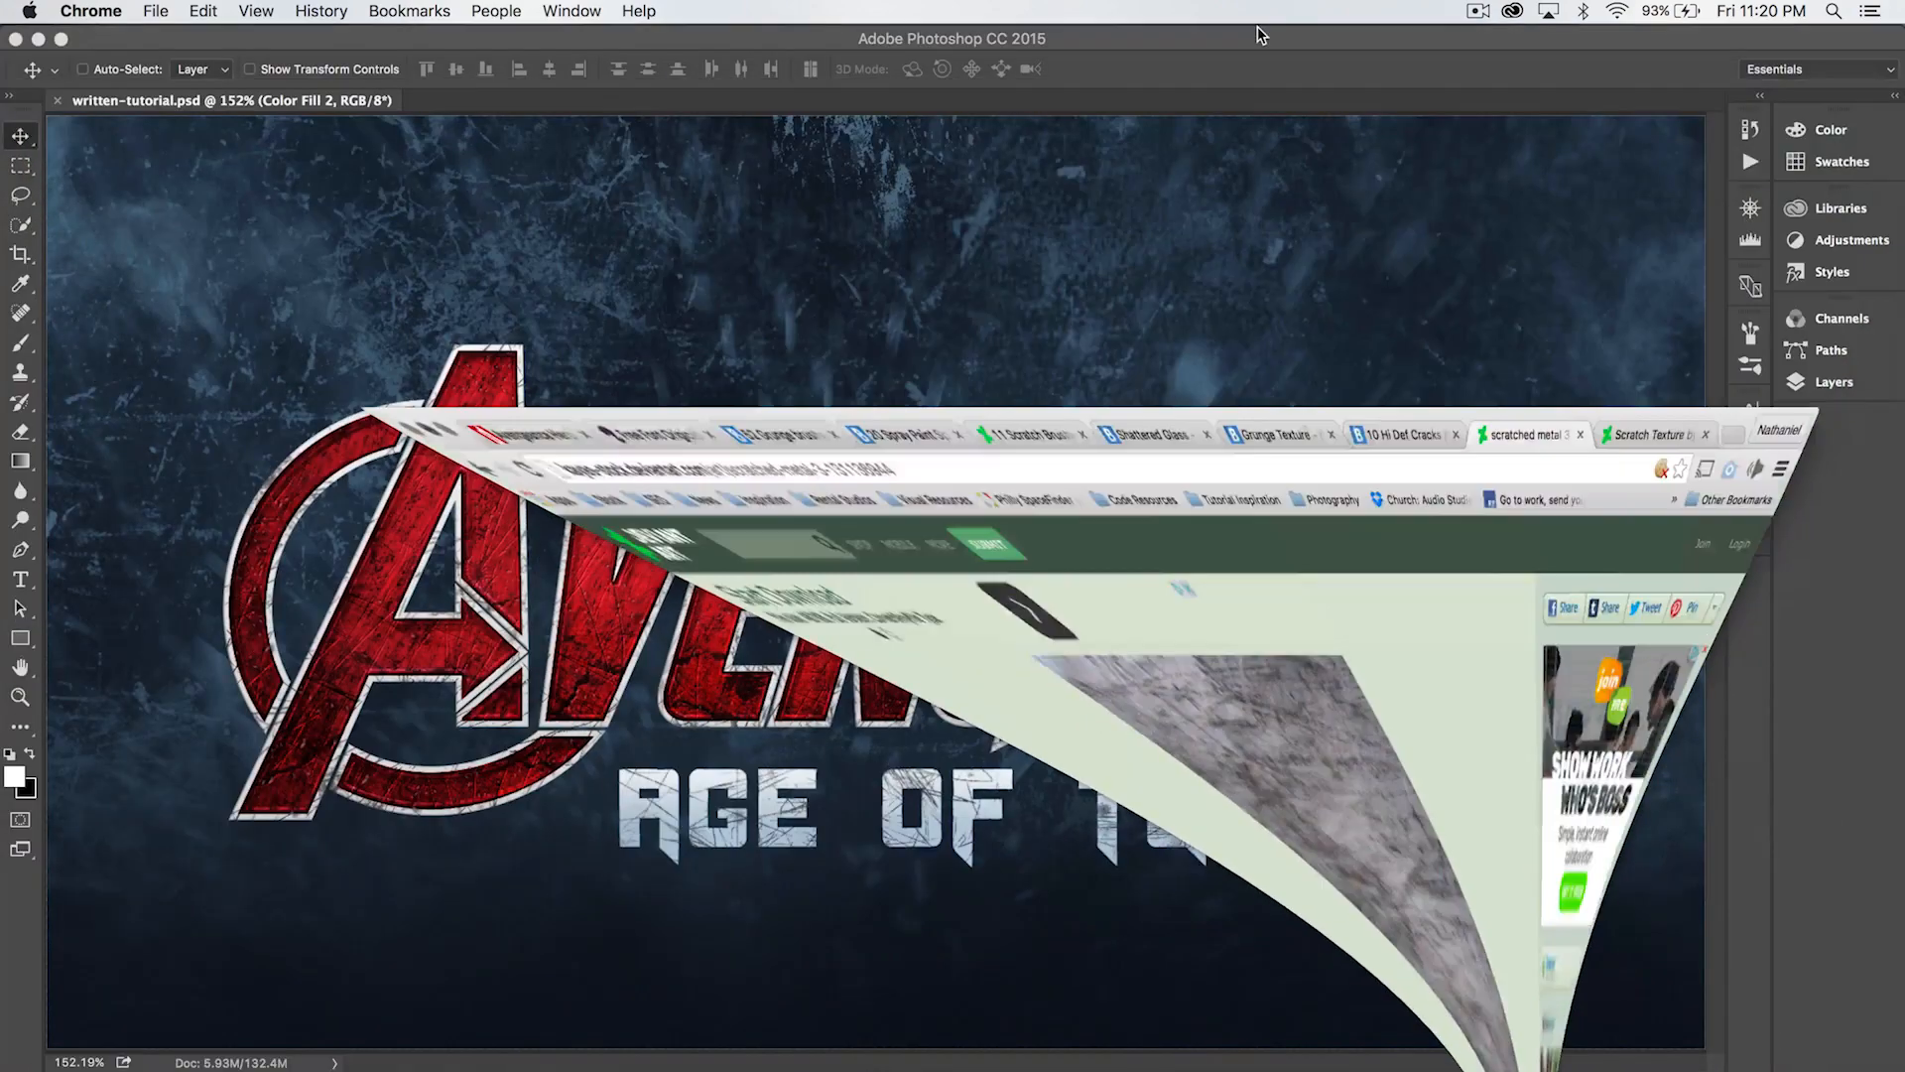
# - Switch to Adobe Bridge, review the brush and texture files in the brushes-textures folder, and put the window away
pyautogui.press('super+Tab')
pyautogui.press('super+Tab')
pyautogui.press('super+Tab')
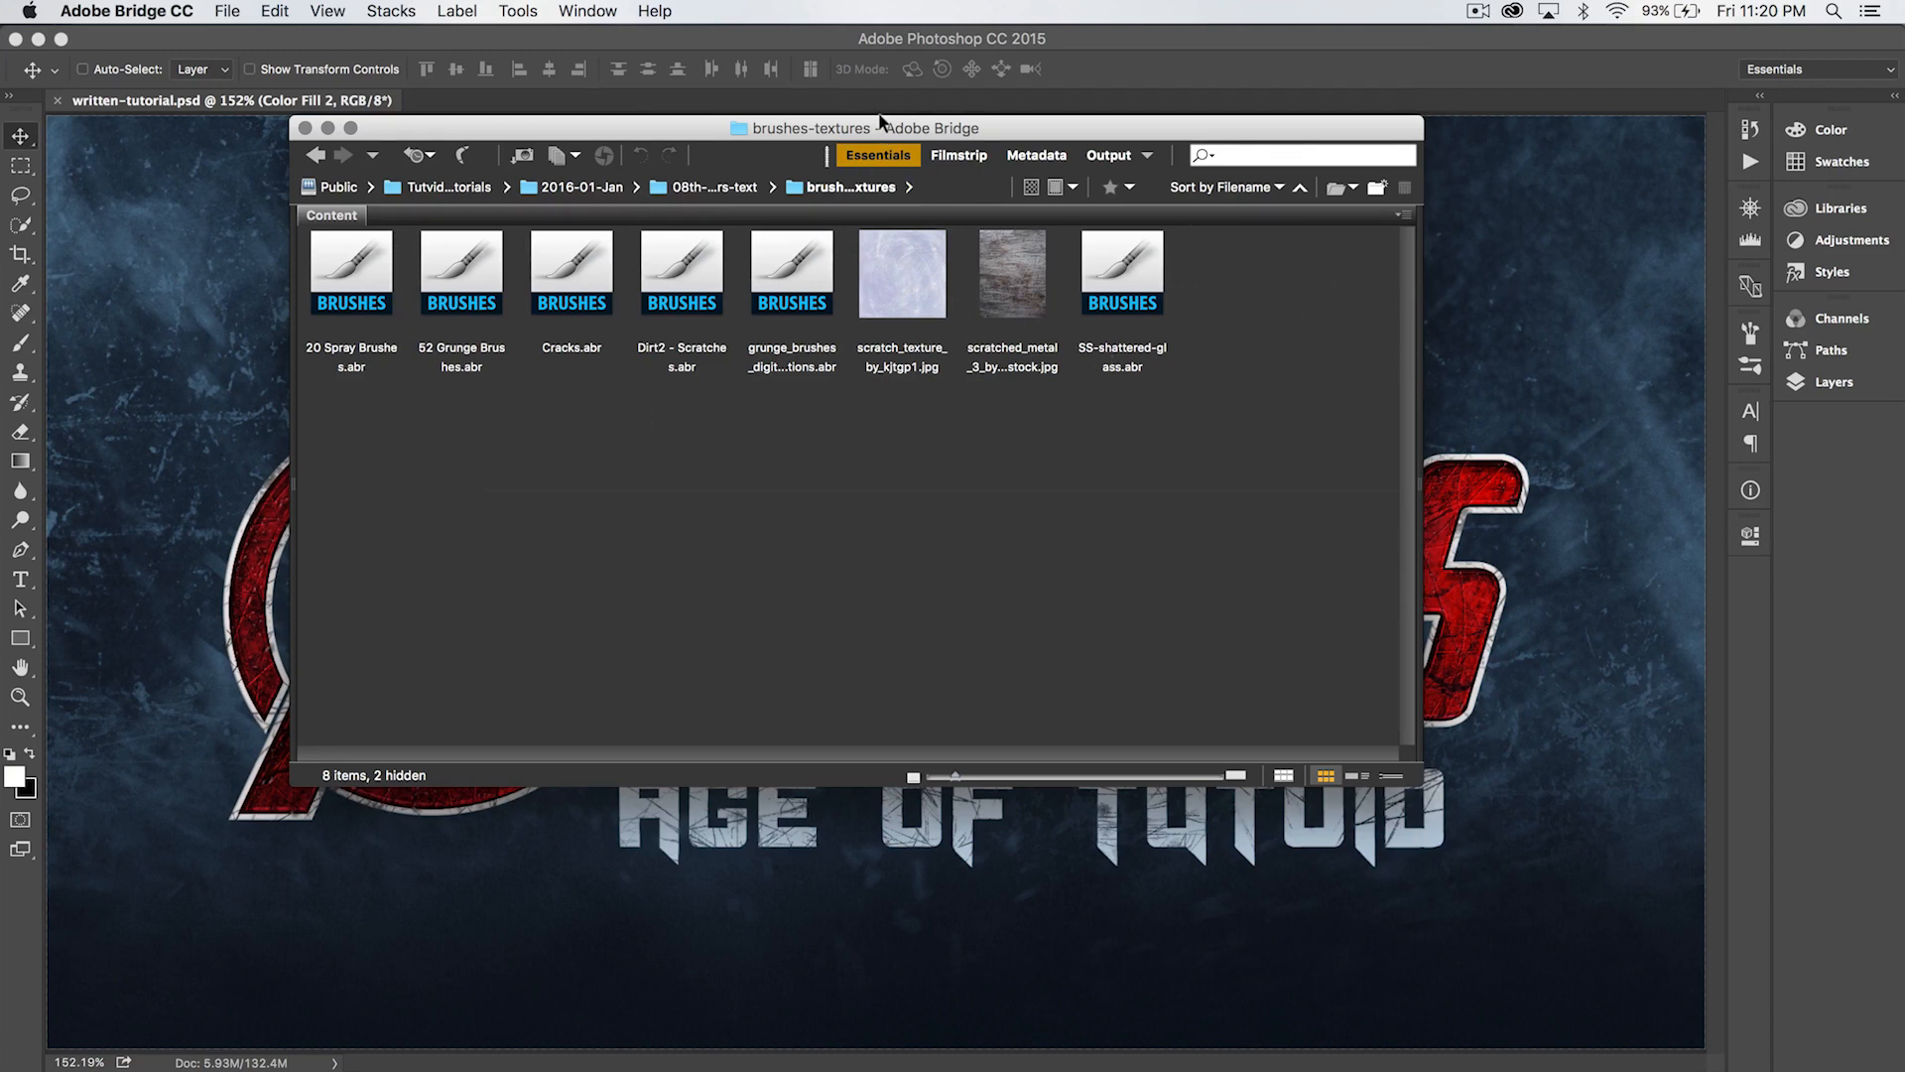
pyautogui.moveTo(876, 141); pyautogui.dragTo(972, 291)
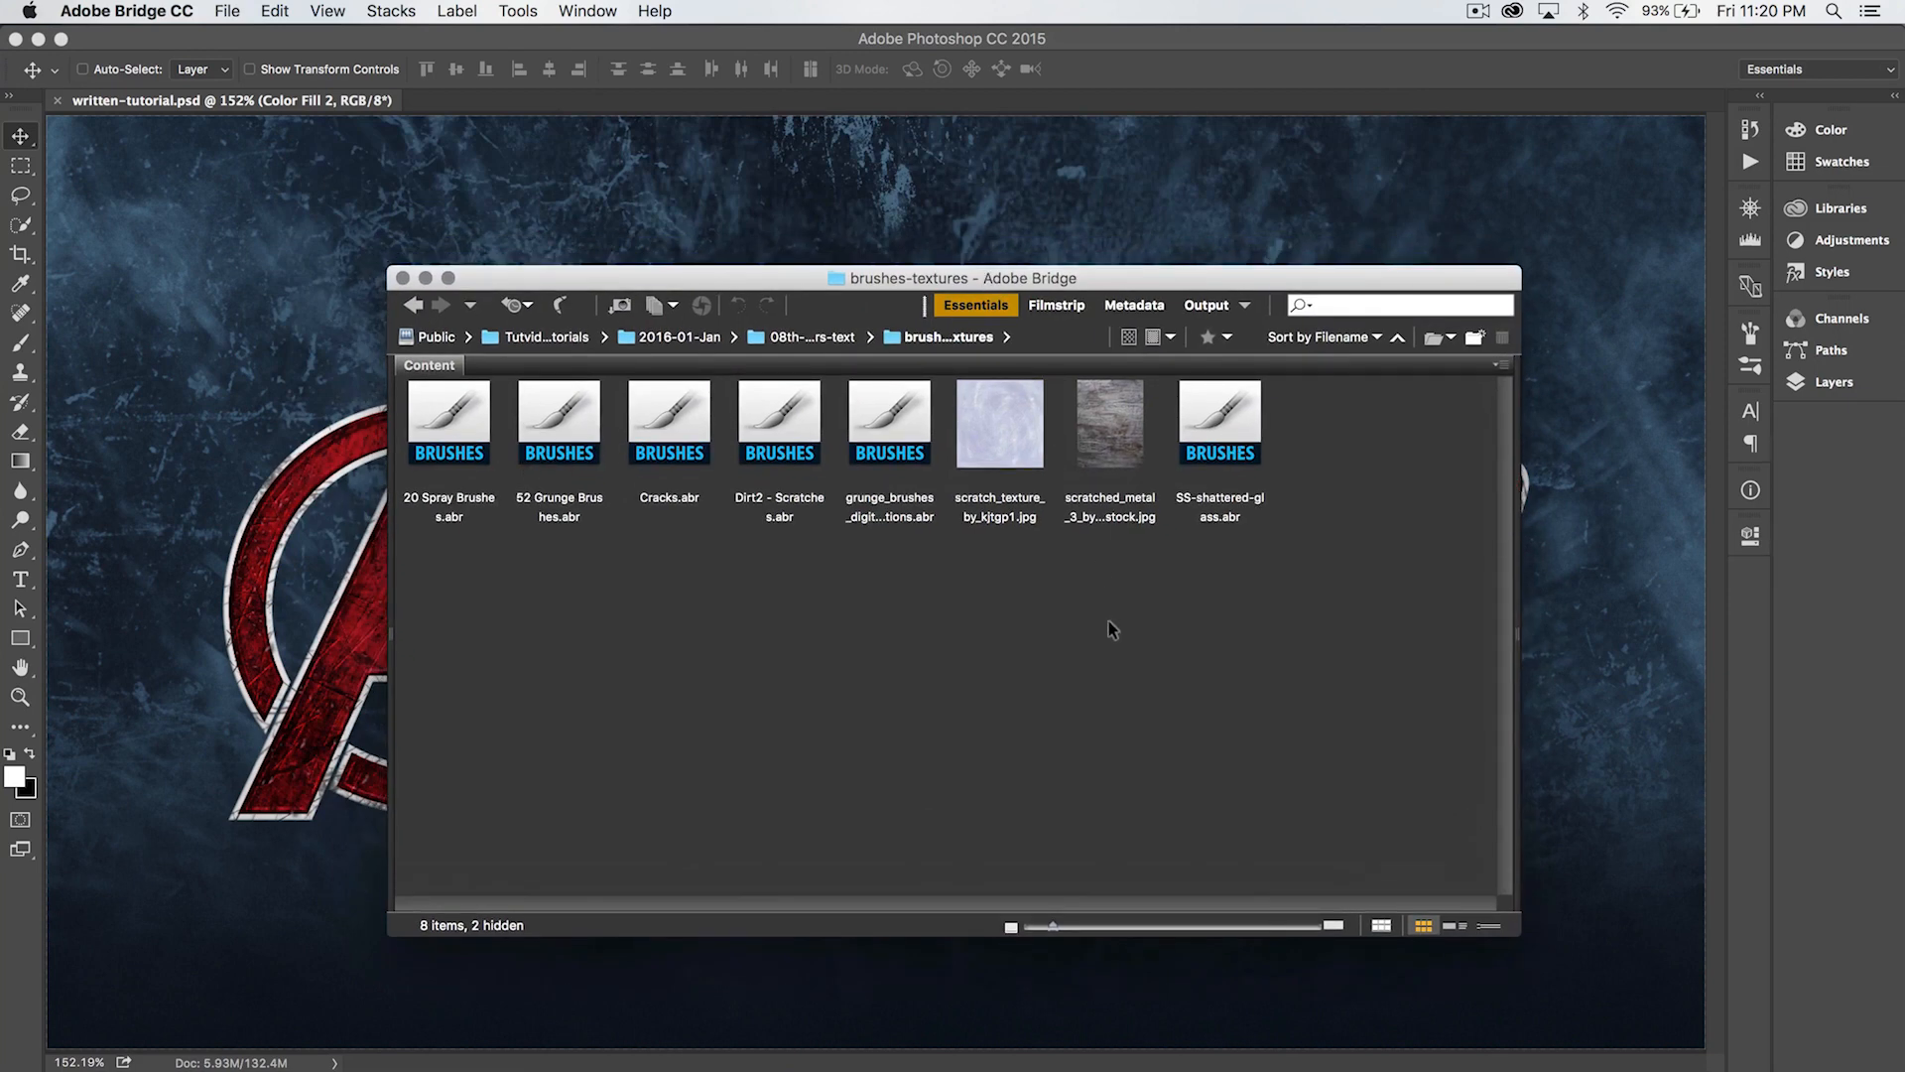
pyautogui.doubleClick(805, 276)
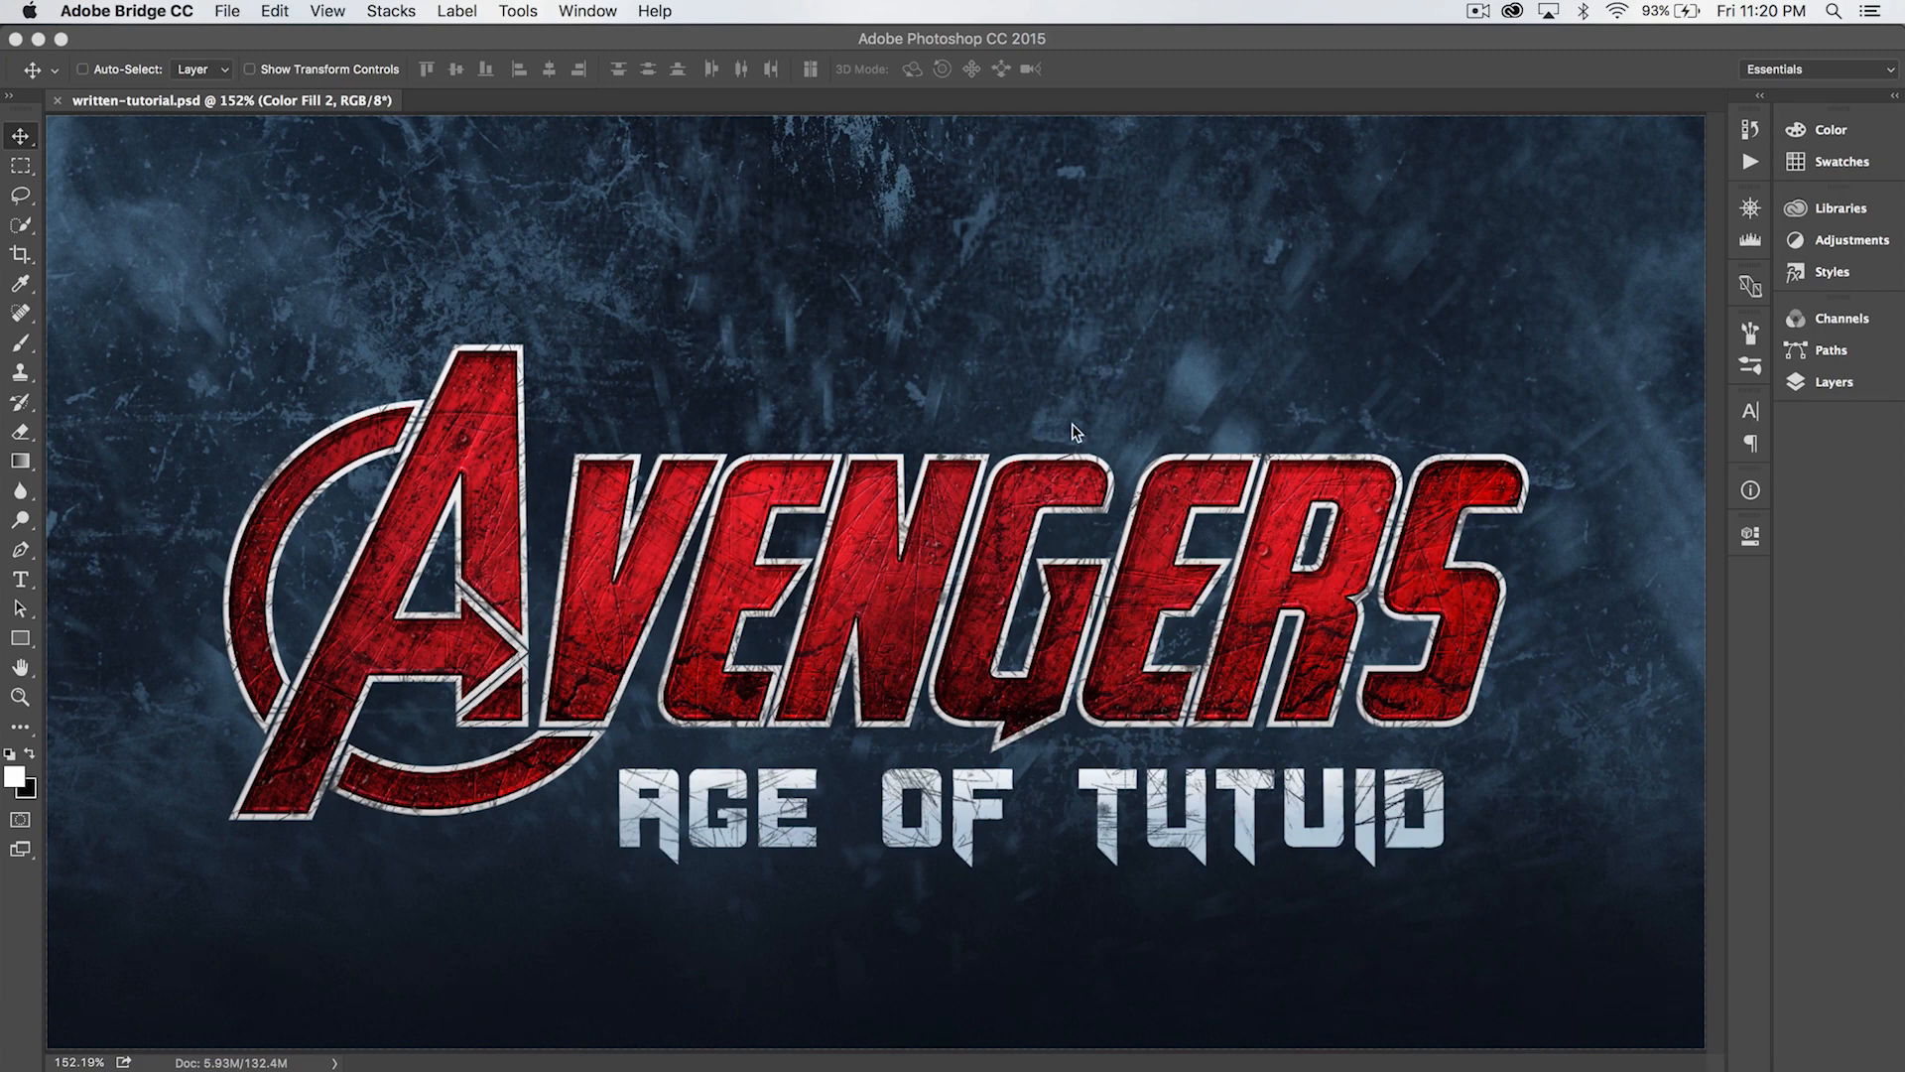
# - Switch to Illustrator and add a line of point text reading "Avengers" on the blank artboard
pyautogui.press('super+Tab')
pyautogui.press('super+Tab')
pyautogui.press('super+Tab')
pyautogui.press('super+Tab')
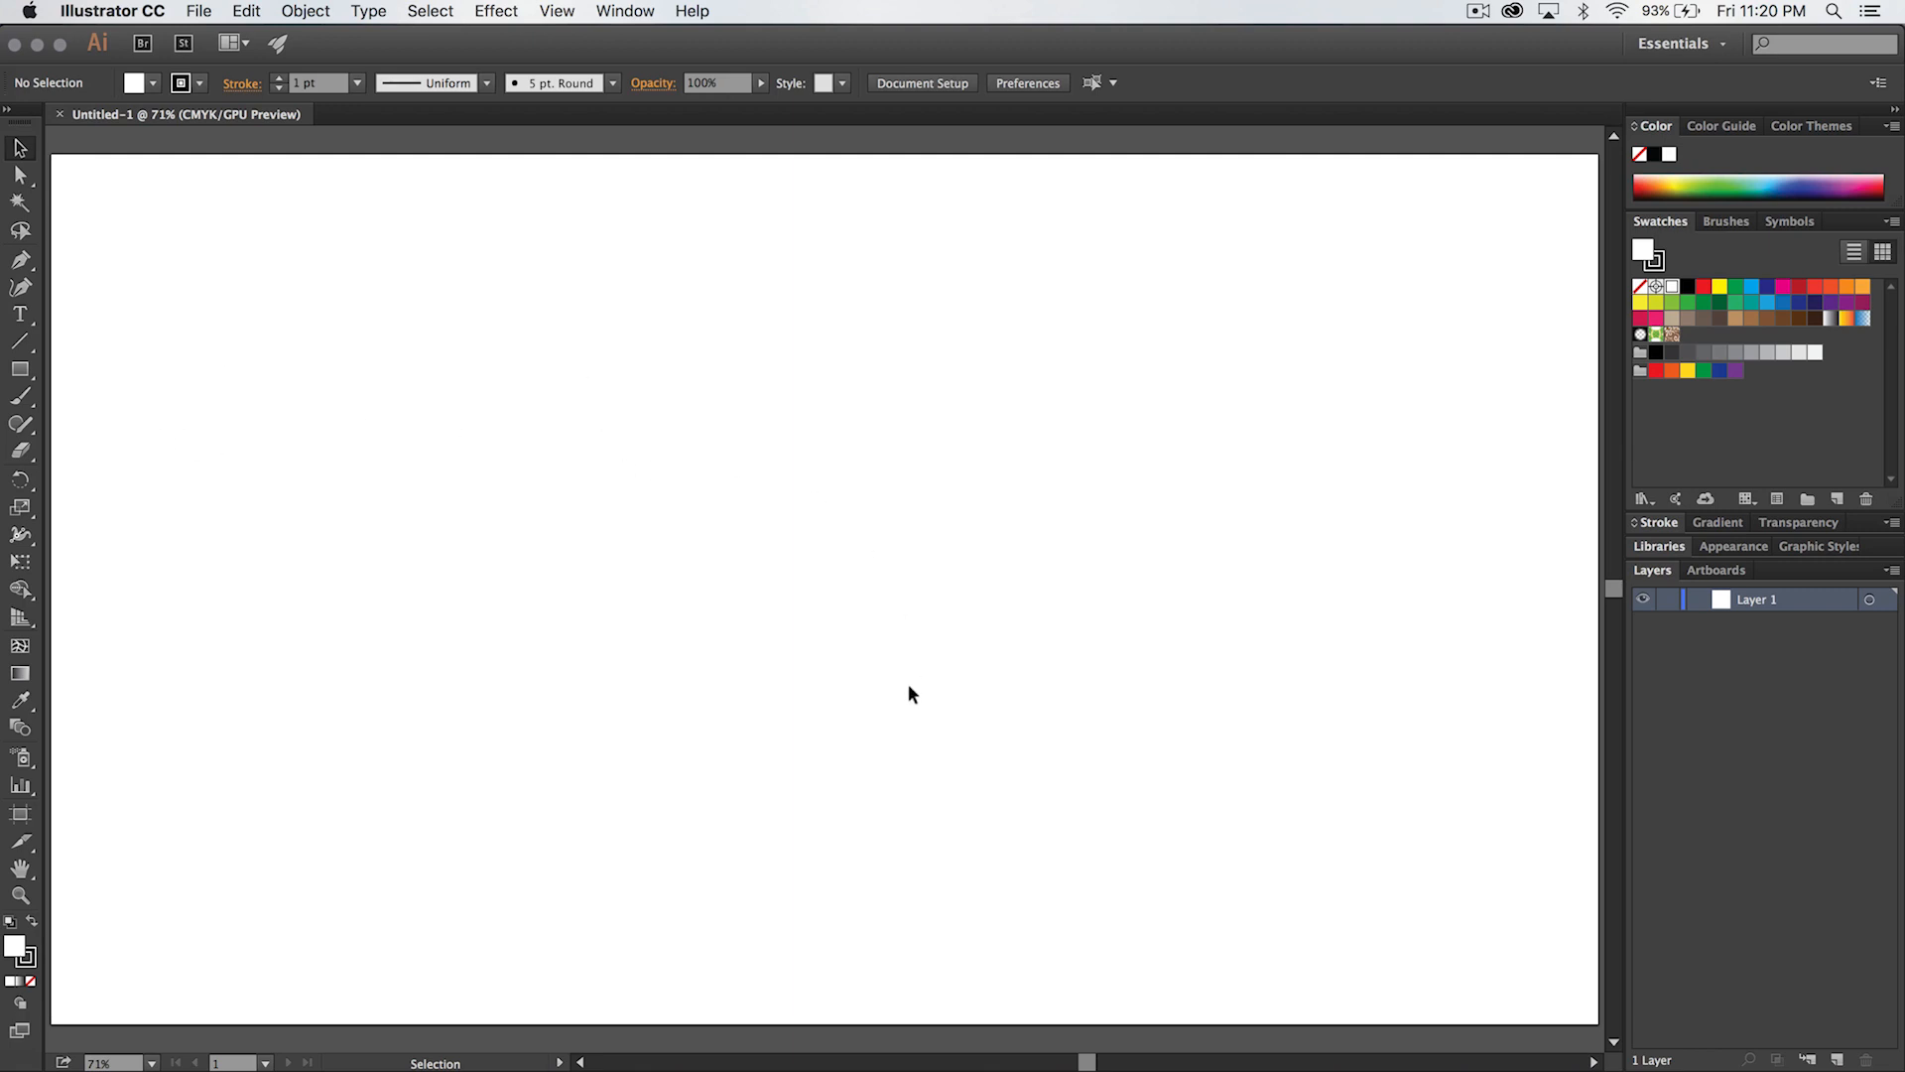
pyautogui.click(20, 313)
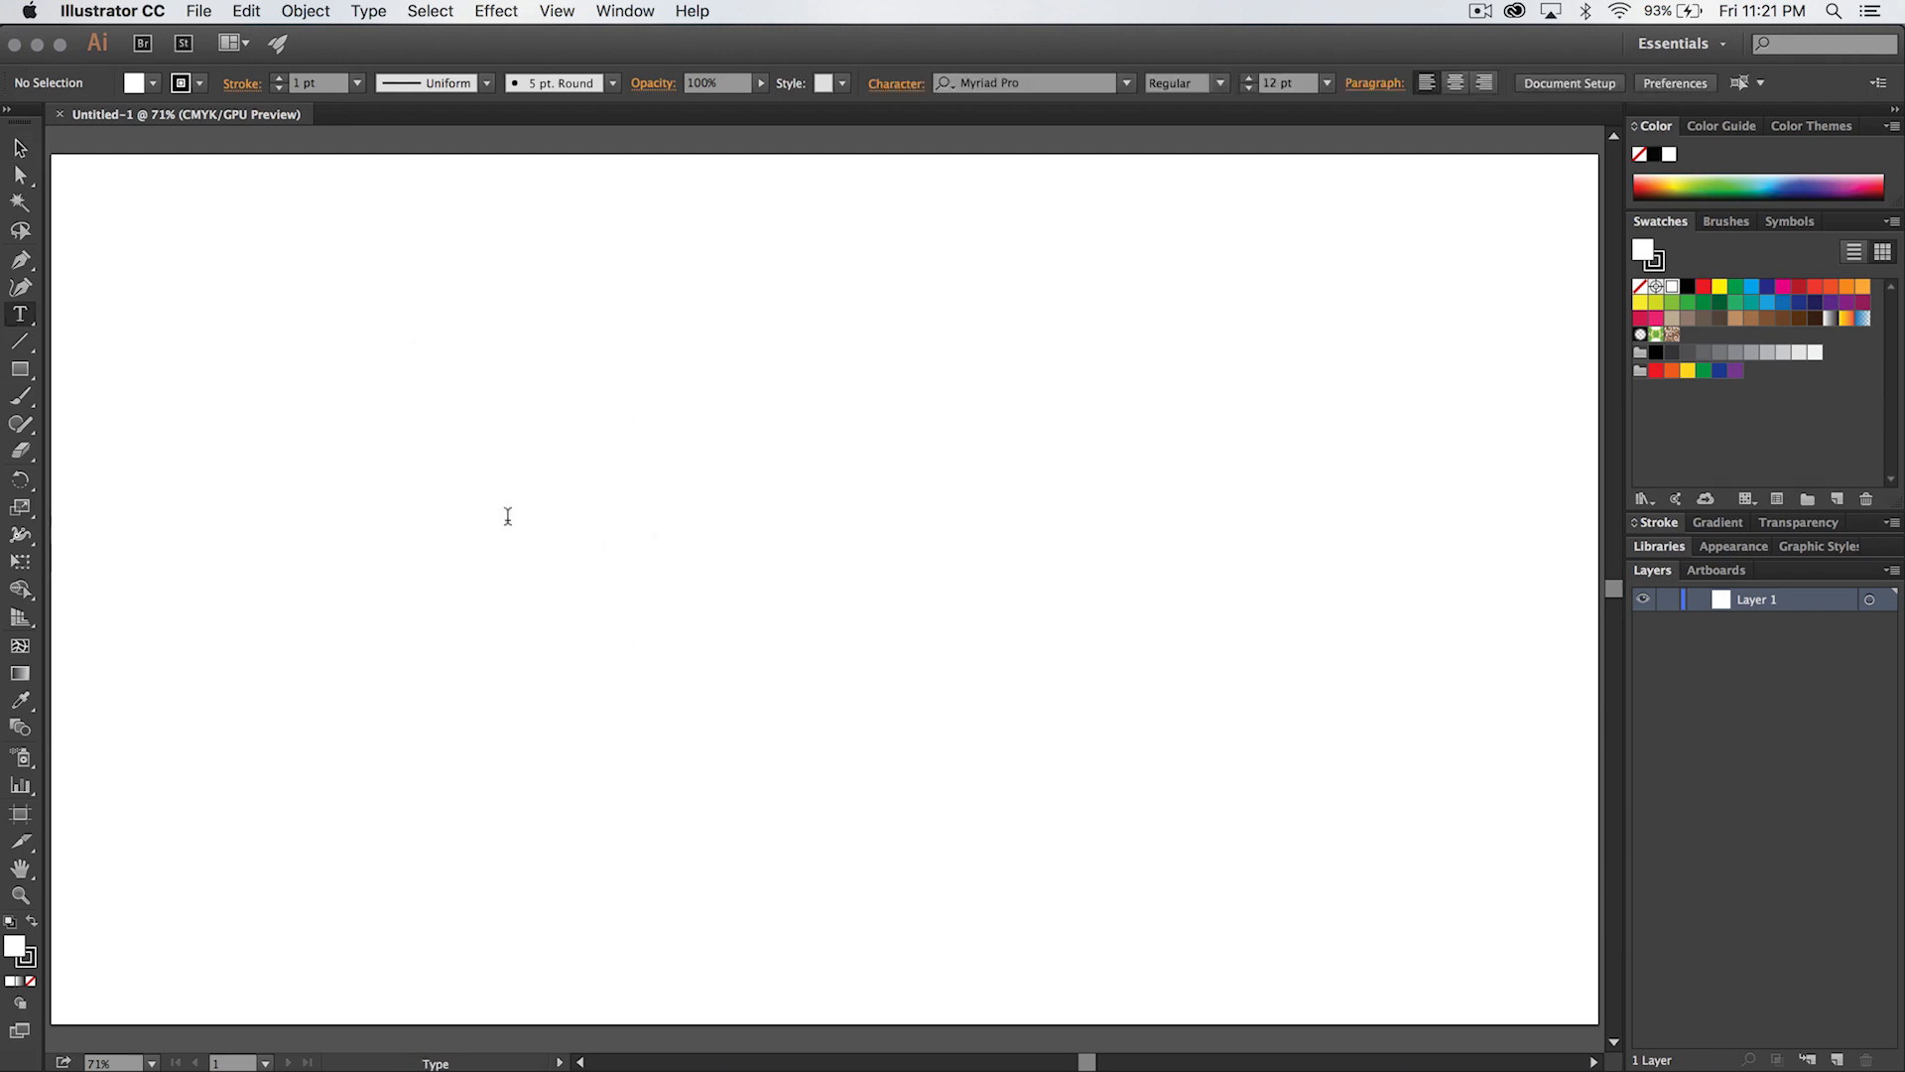
pyautogui.click(665, 691)
pyautogui.write('vengers')
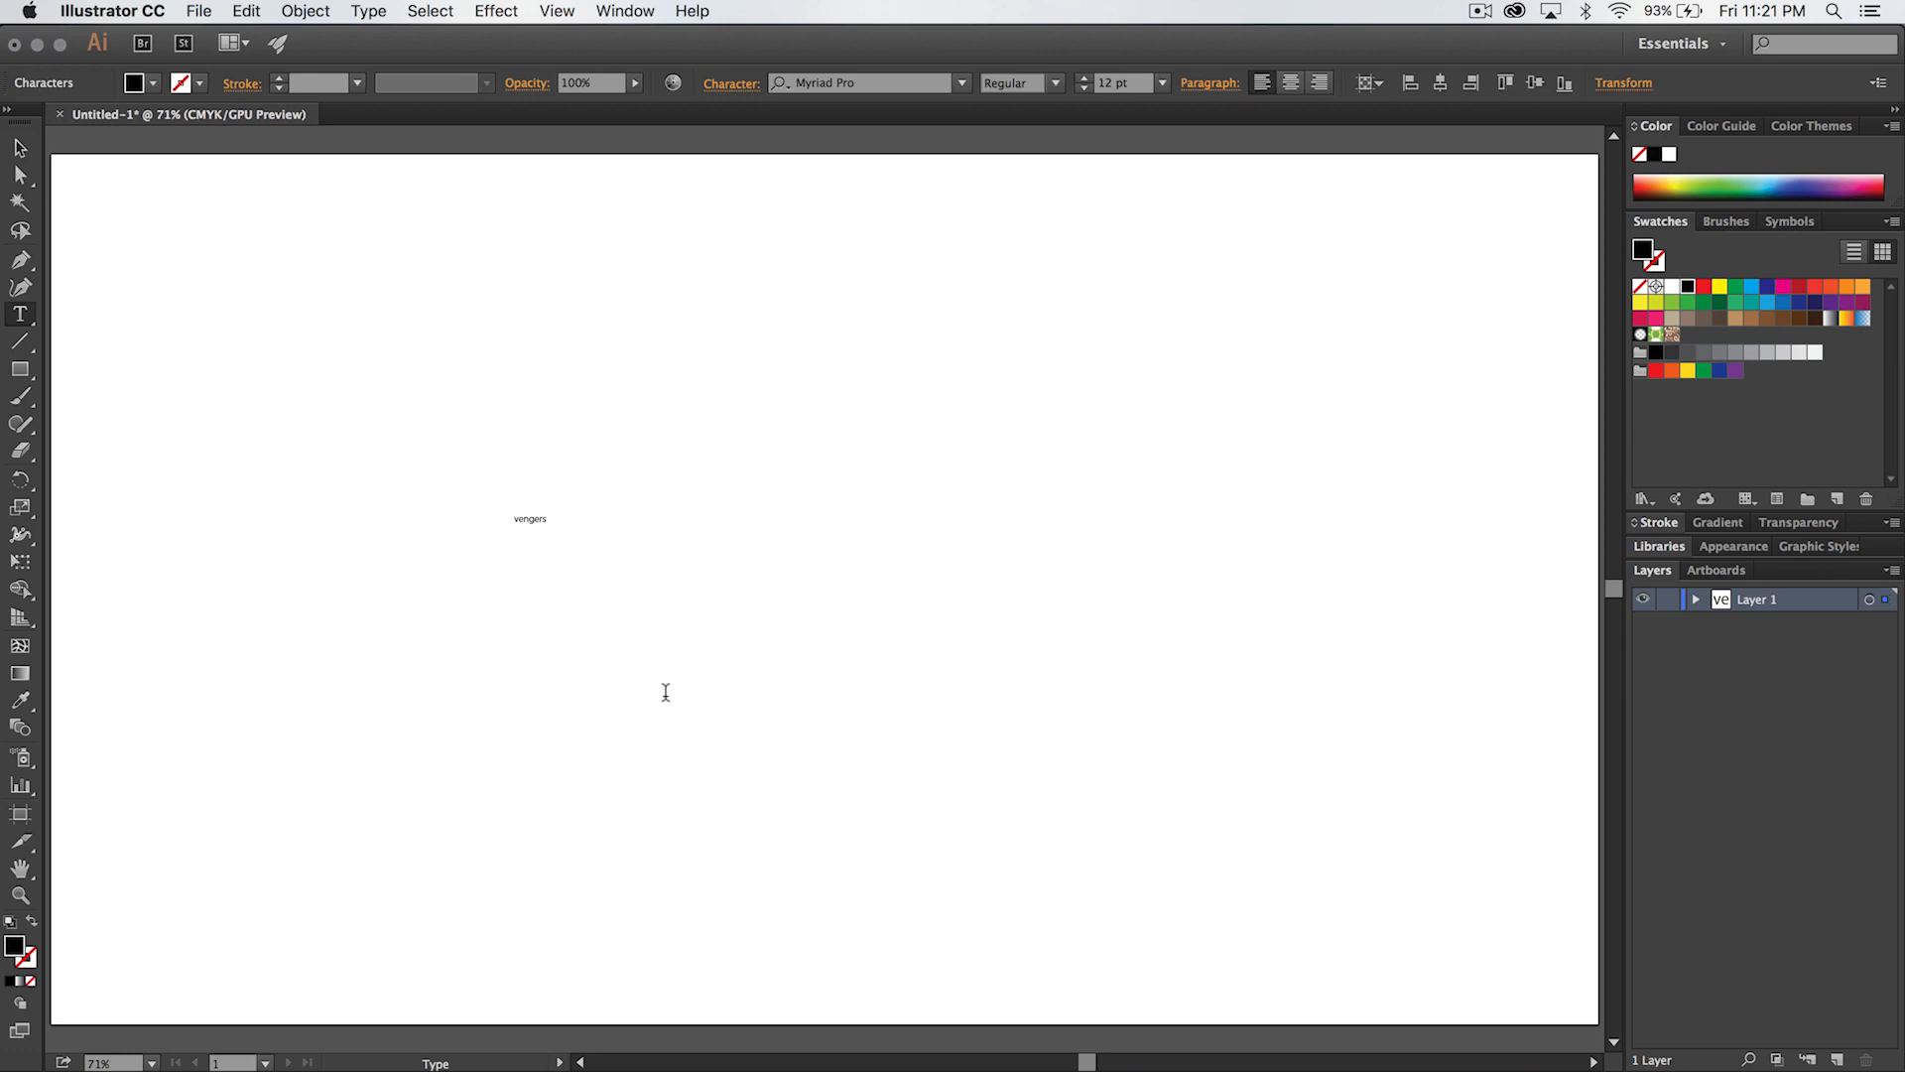
pyautogui.press('Escape')
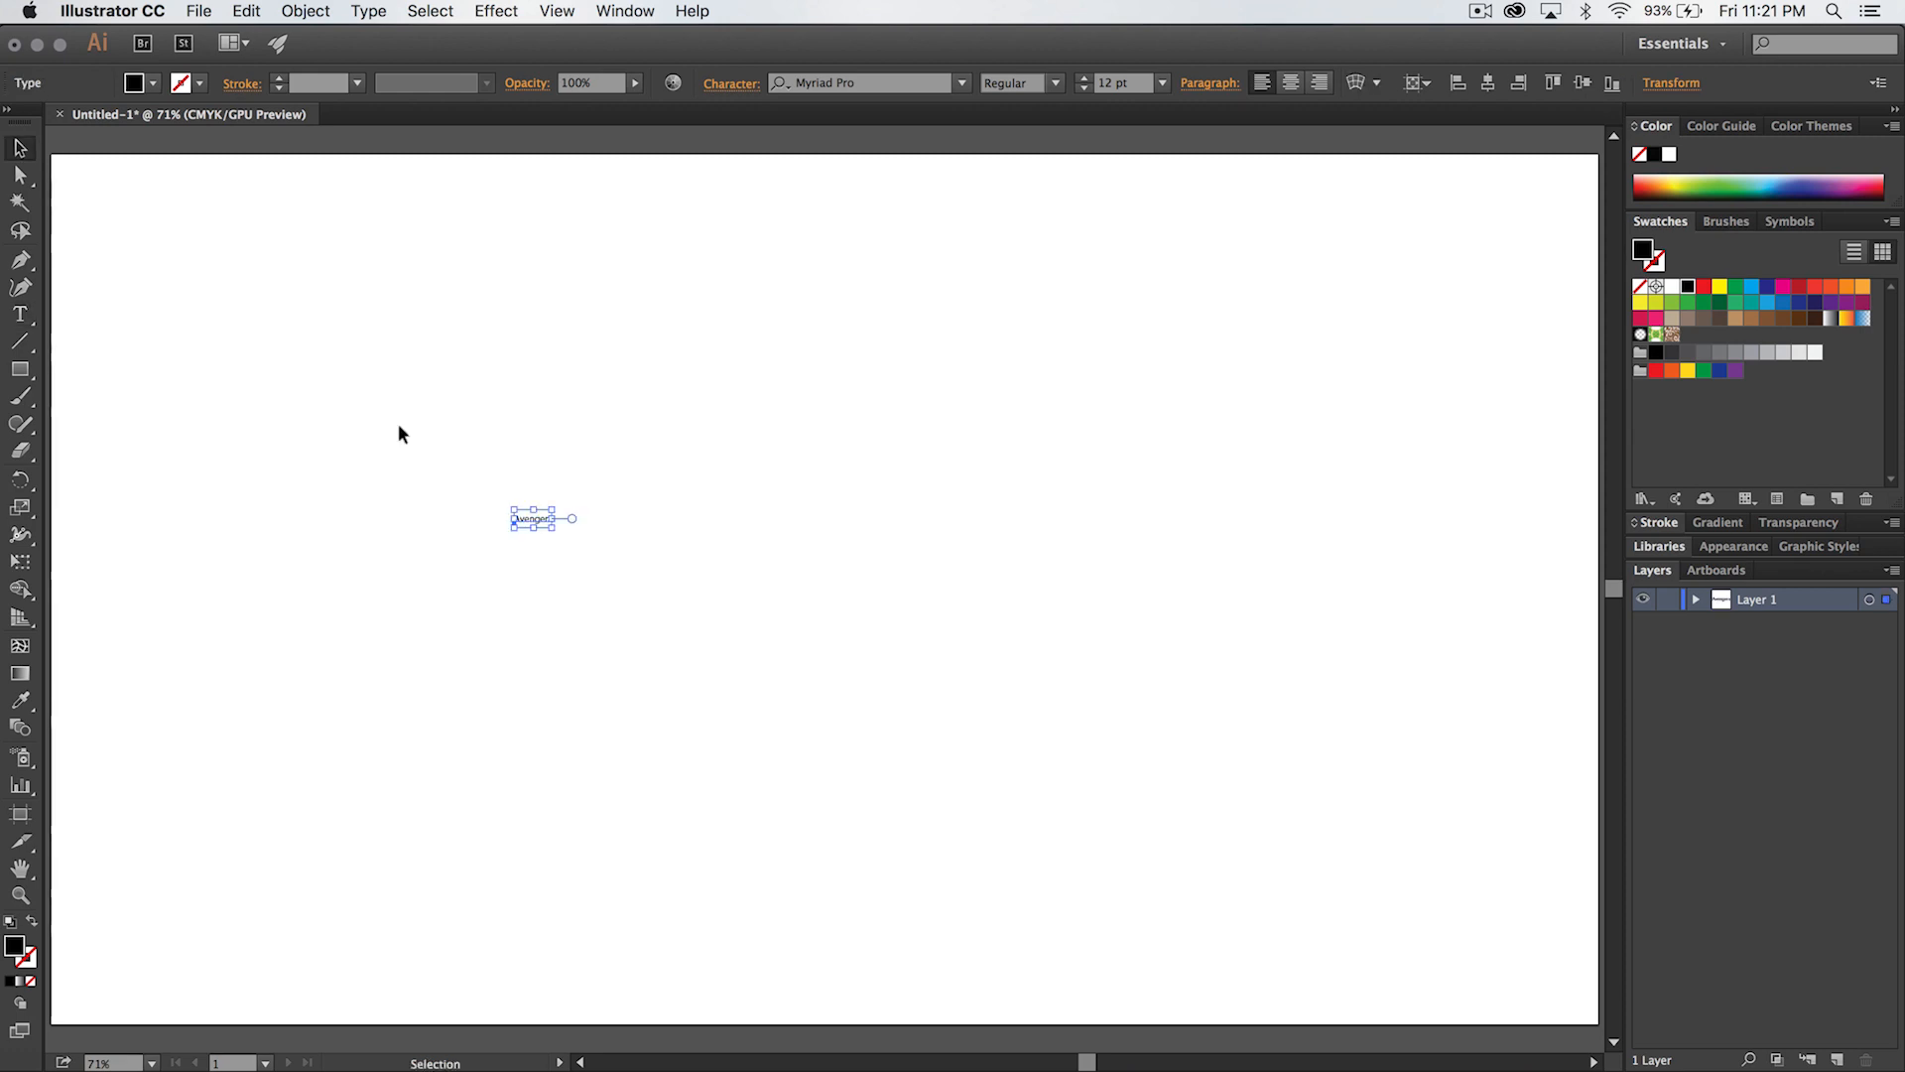
# - Scale the Avengers text proportionally to about 212 pt near the artboard's middle and set its font to Avengeance Heroic Avenger
pyautogui.moveTo(551, 528); pyautogui.dragTo(1174, 824)
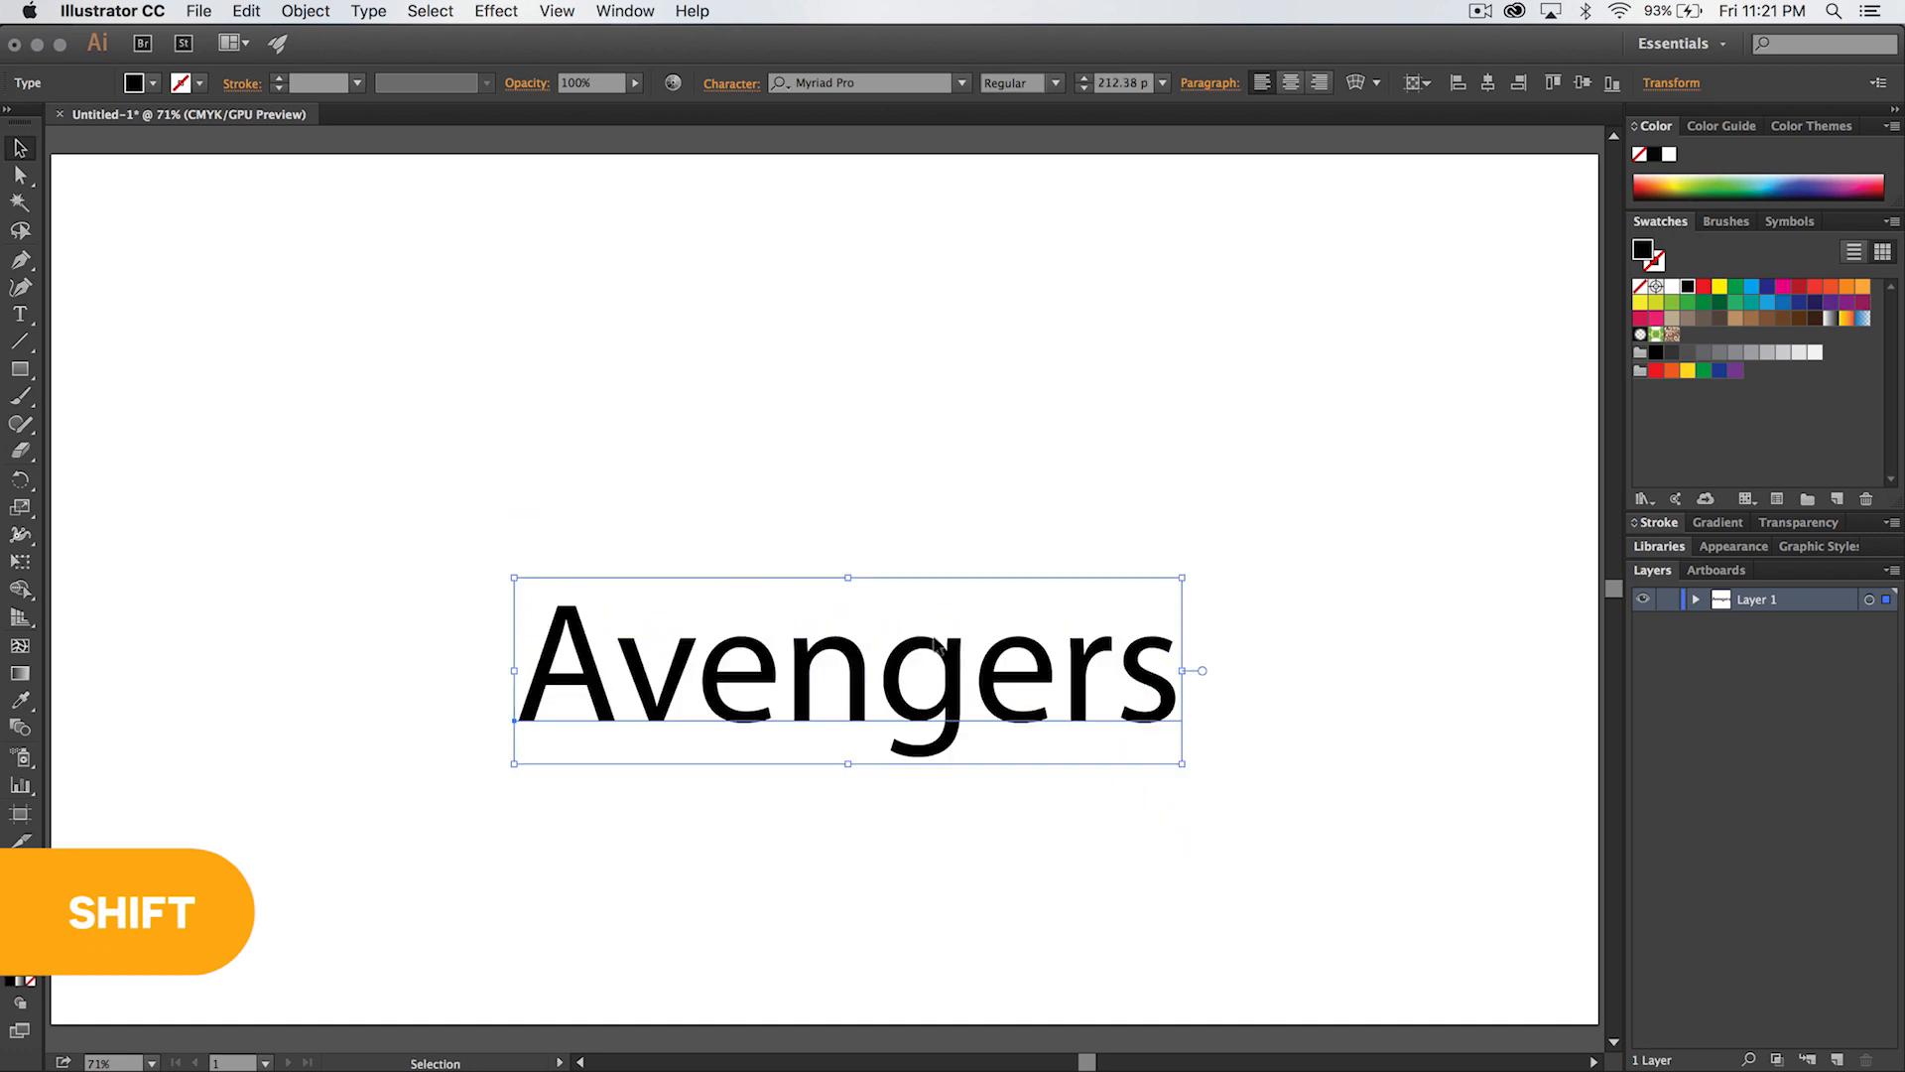
pyautogui.moveTo(1020, 726); pyautogui.dragTo(985, 584)
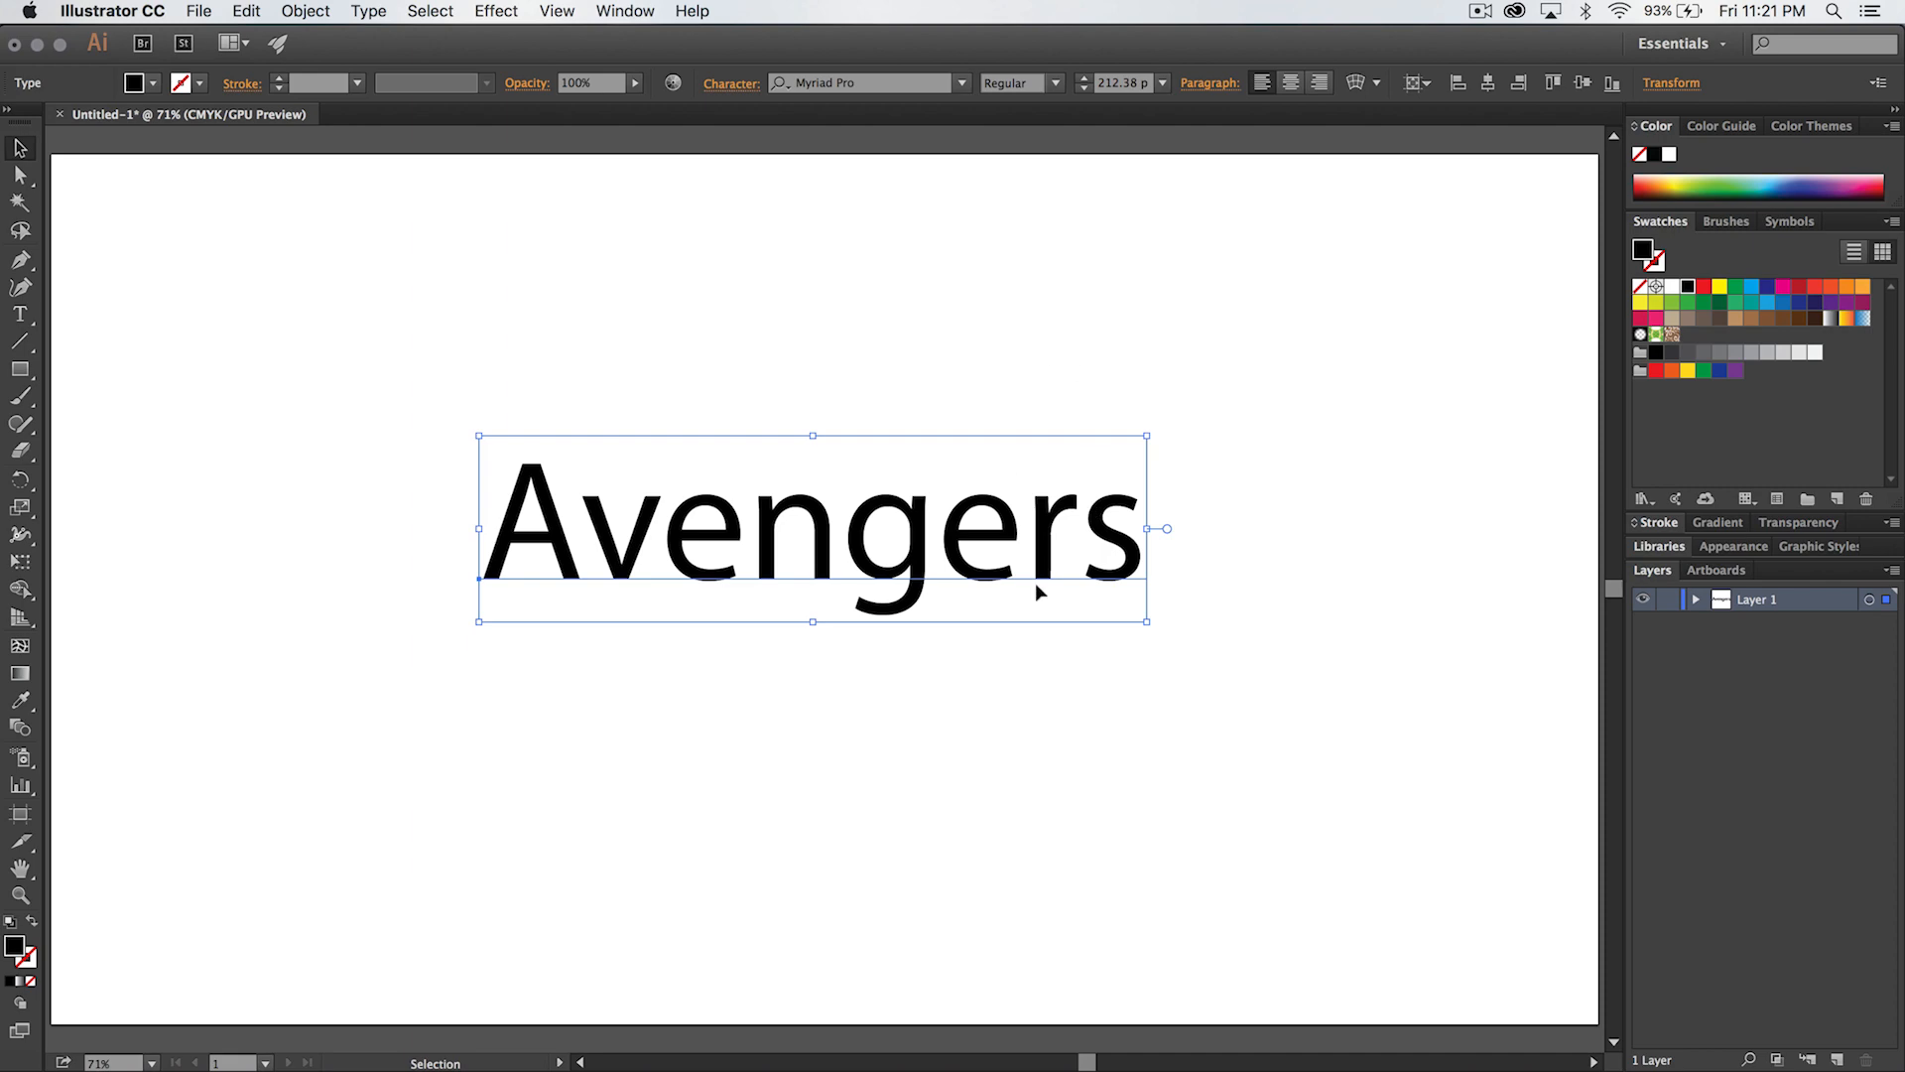
pyautogui.click(962, 82)
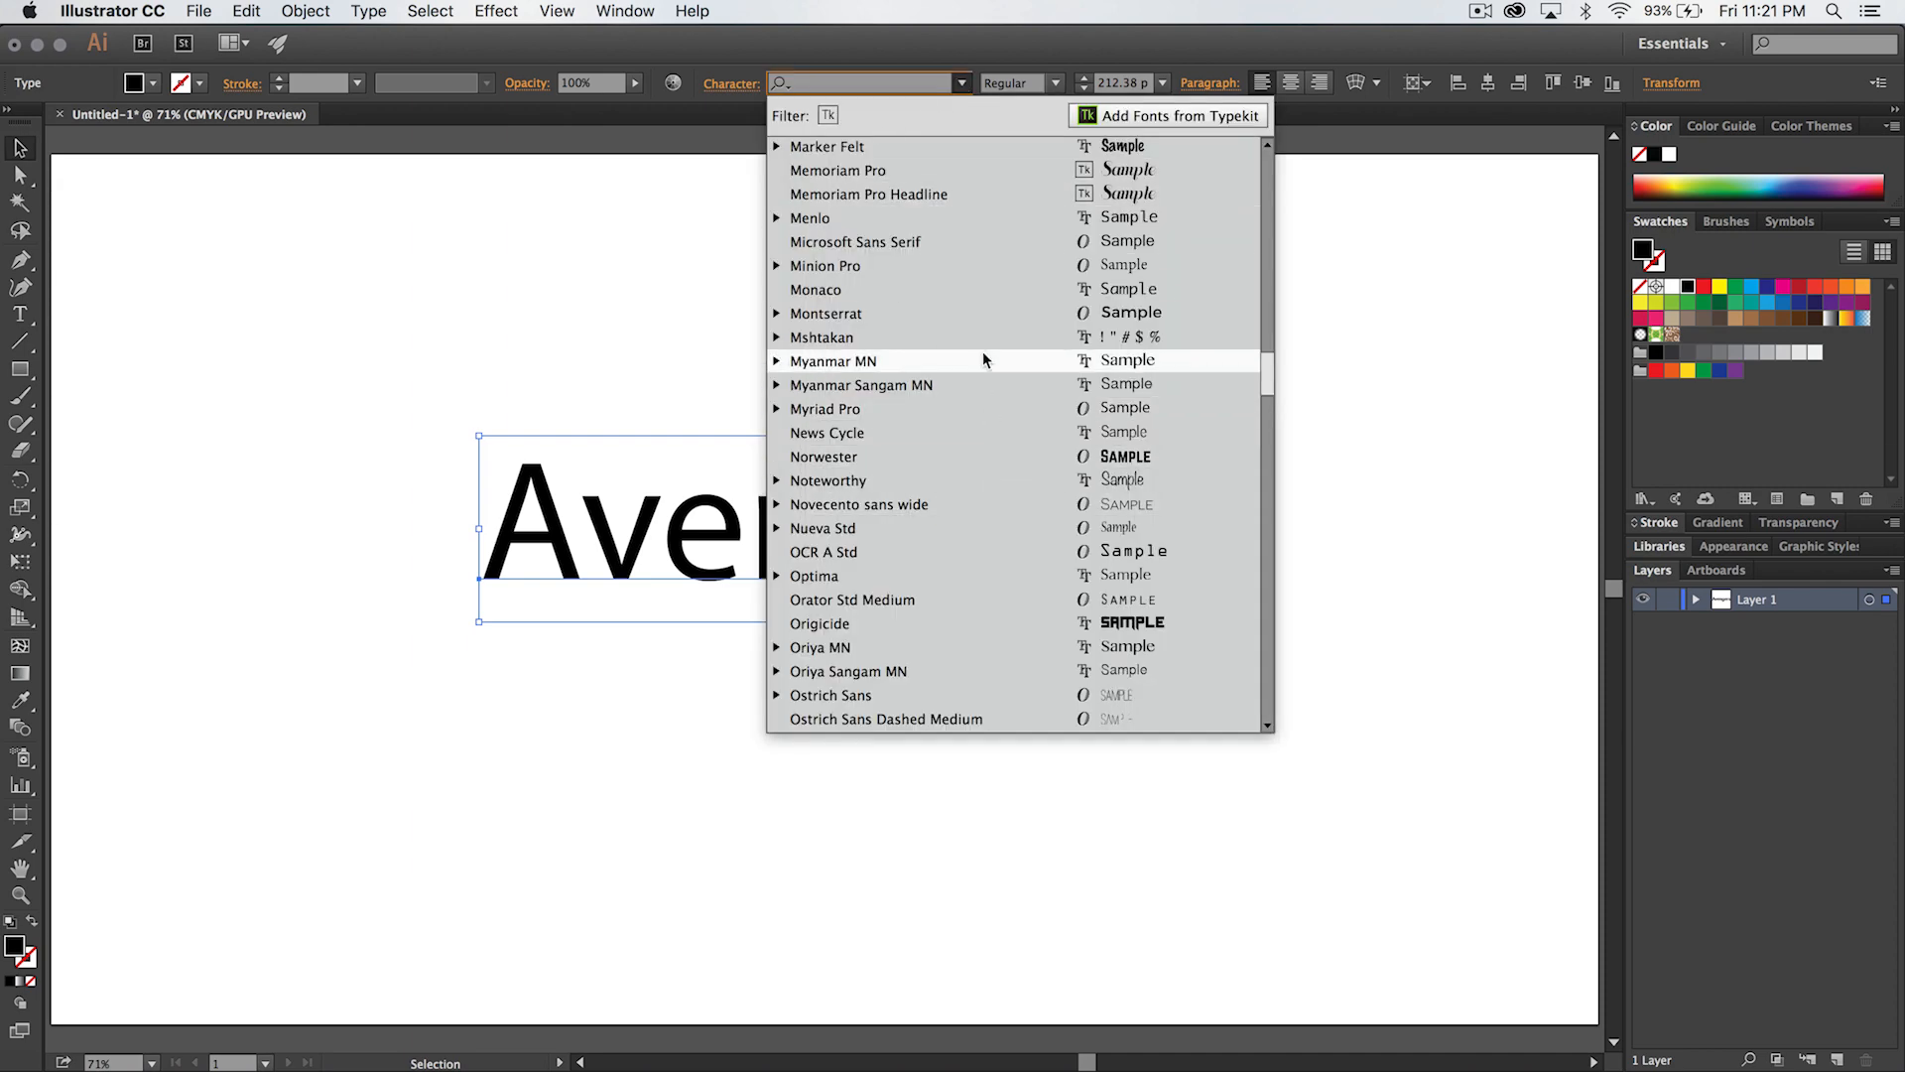
pyautogui.scroll(15, 982, 351)
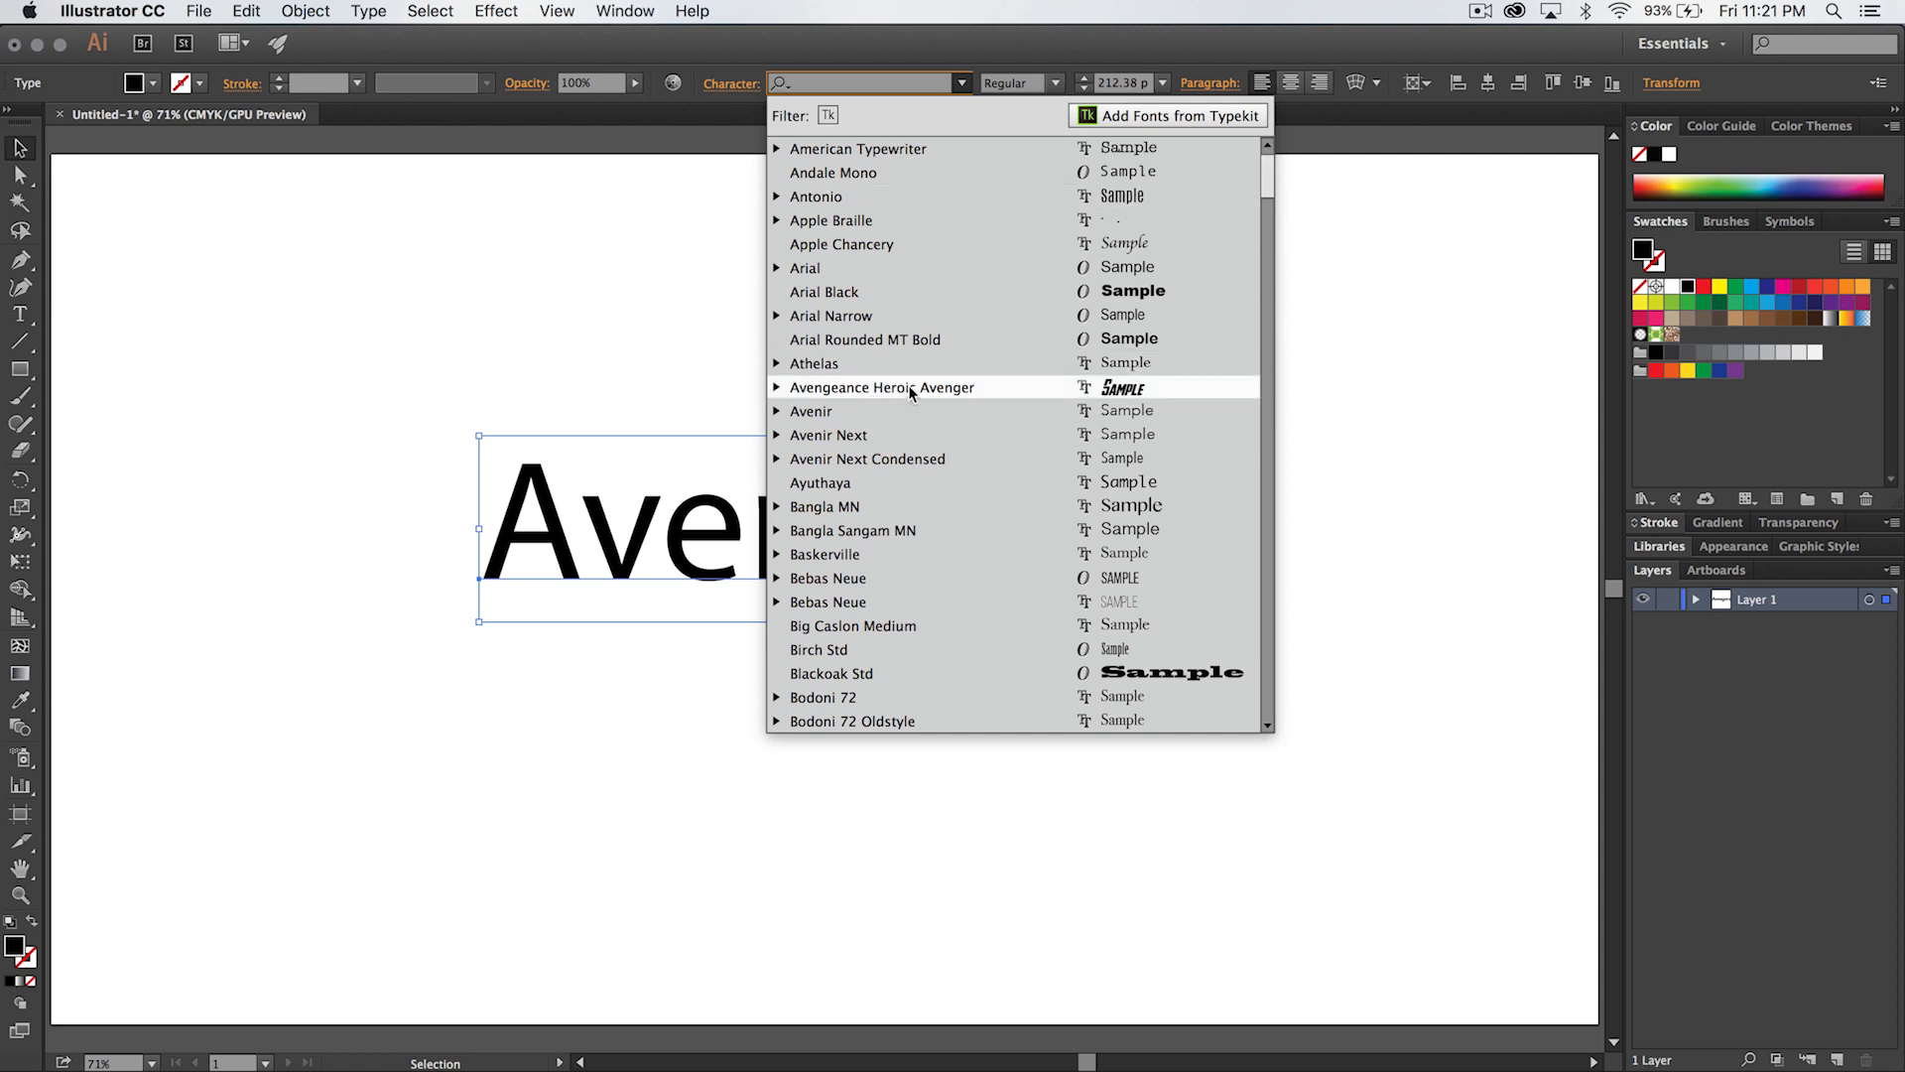
pyautogui.click(910, 388)
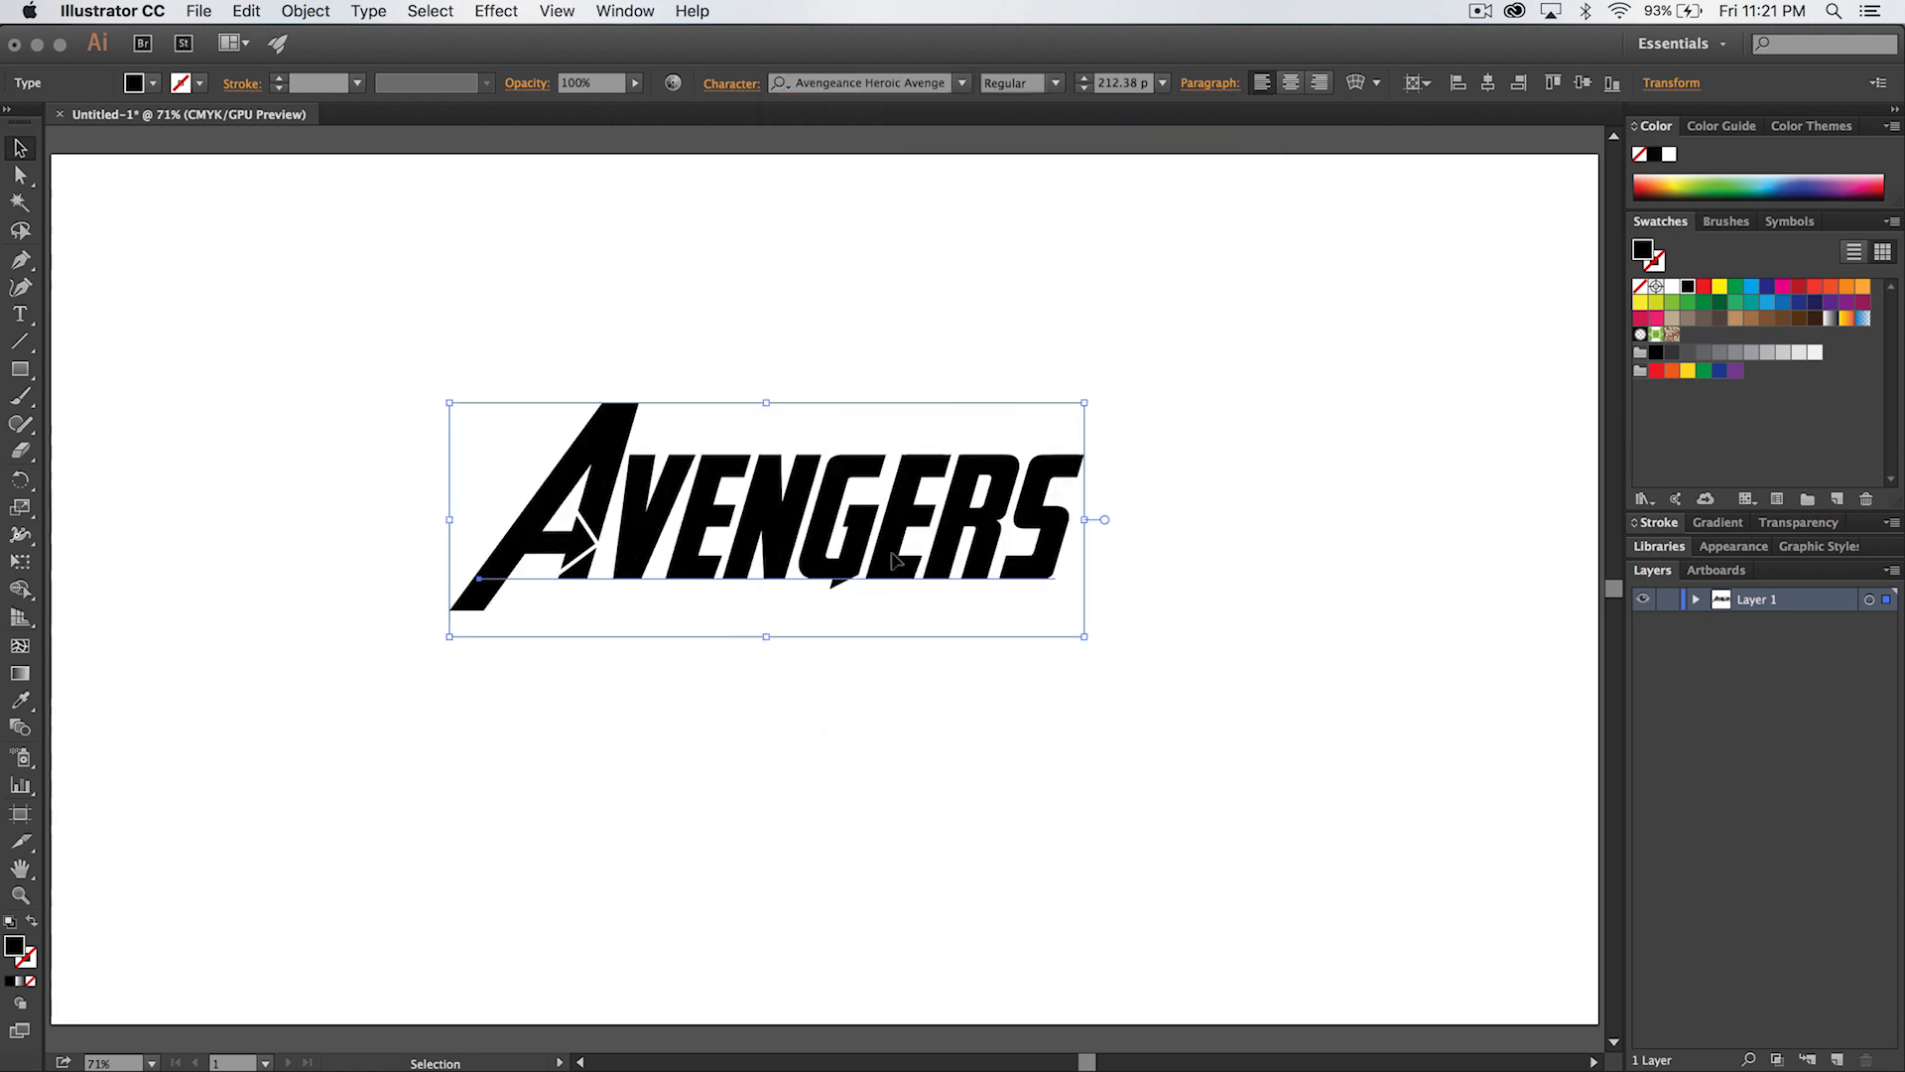
# - Set the Avengers text's font size to 415 pt
pyautogui.click(1118, 83)
pyautogui.write('415')
pyautogui.press('Tab')
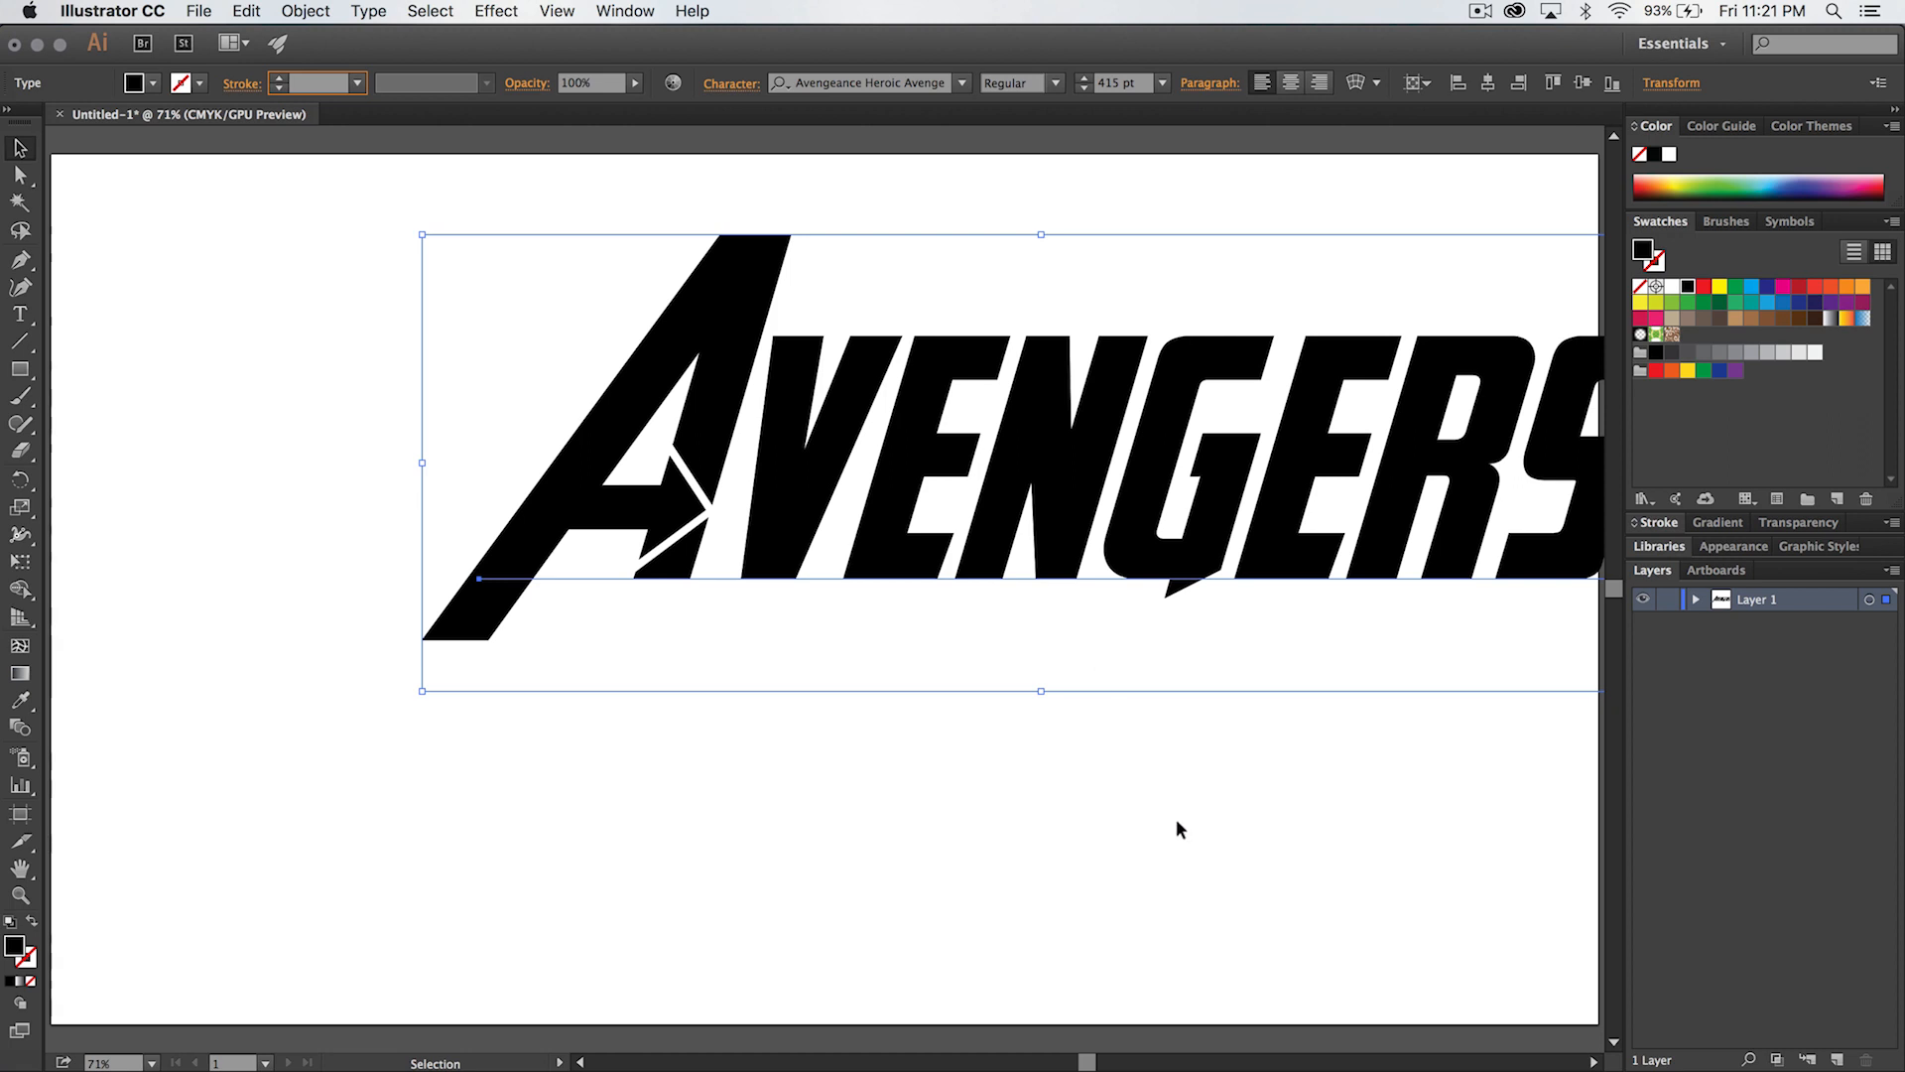
# - Center the Avengers text horizontally and vertically on the artboard, keeping alignment relative to the artboard
pyautogui.press('super+minus')
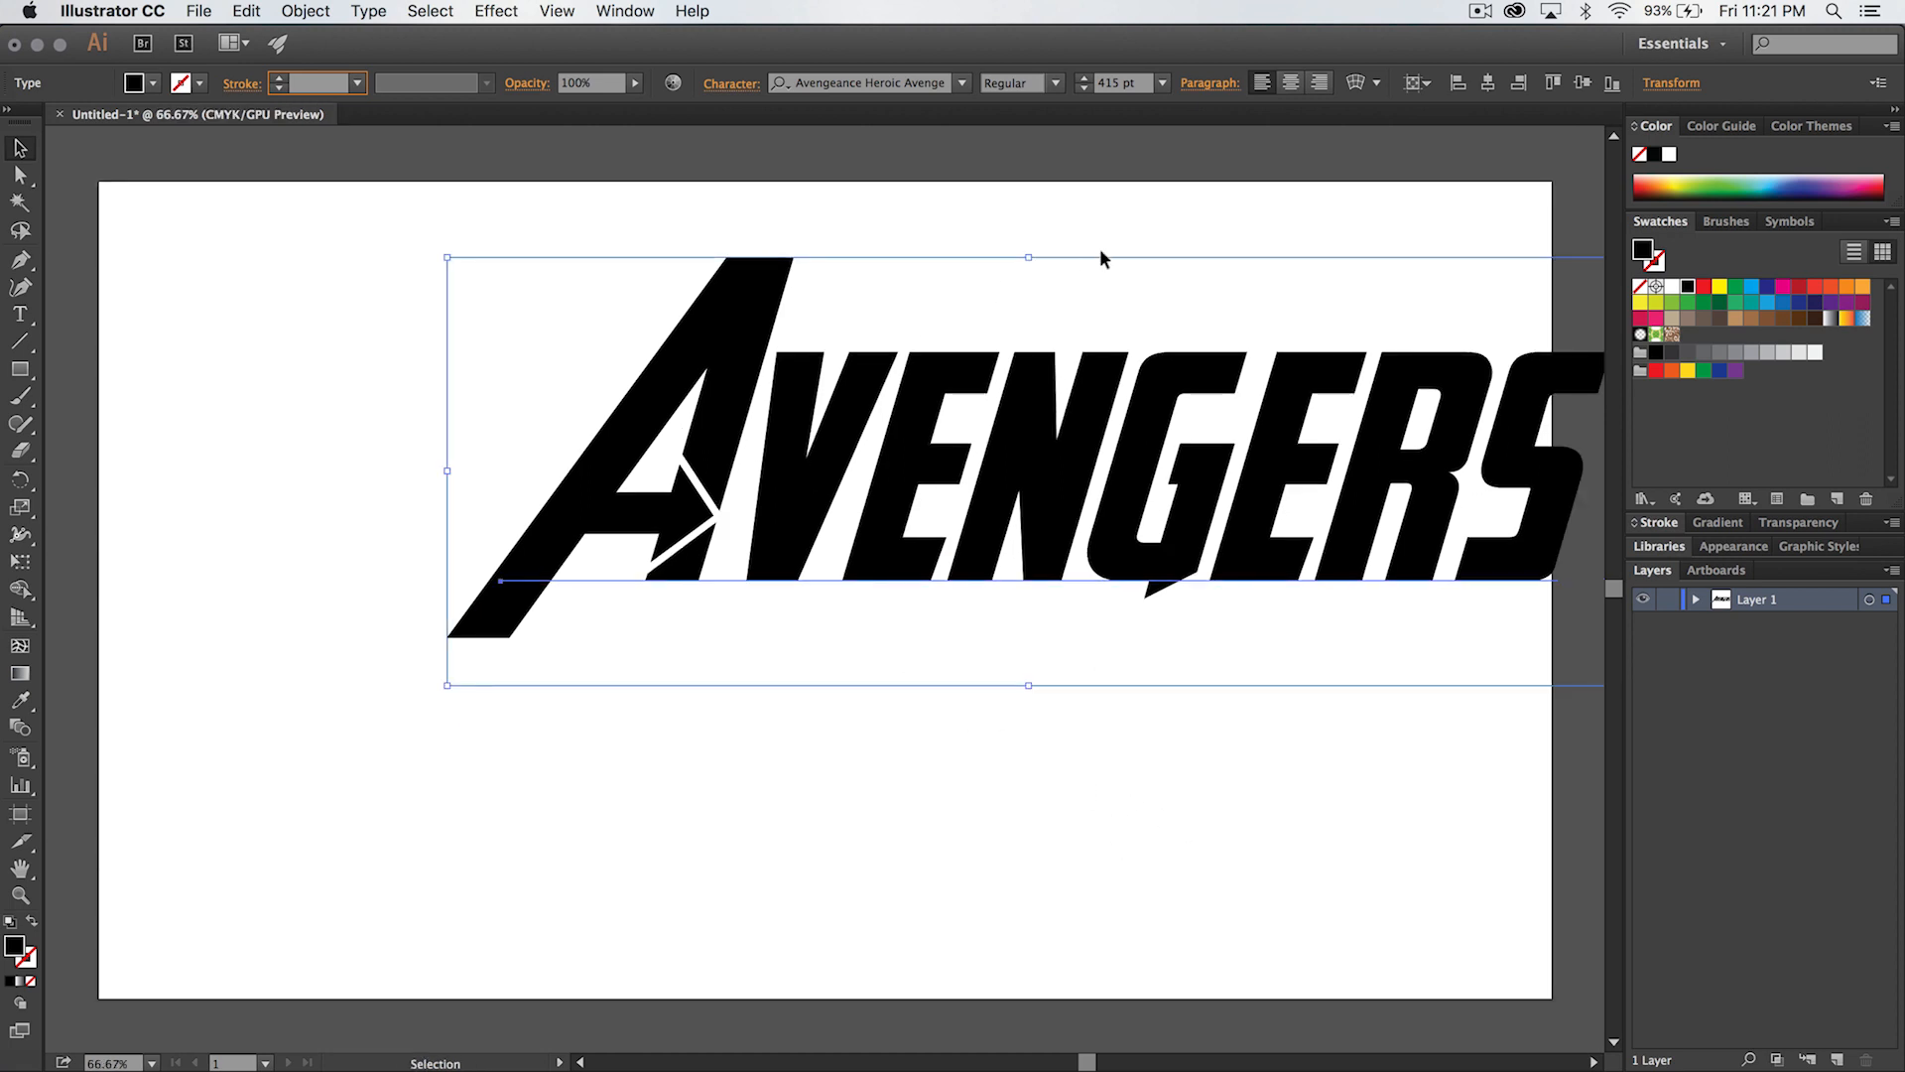
pyautogui.click(1419, 84)
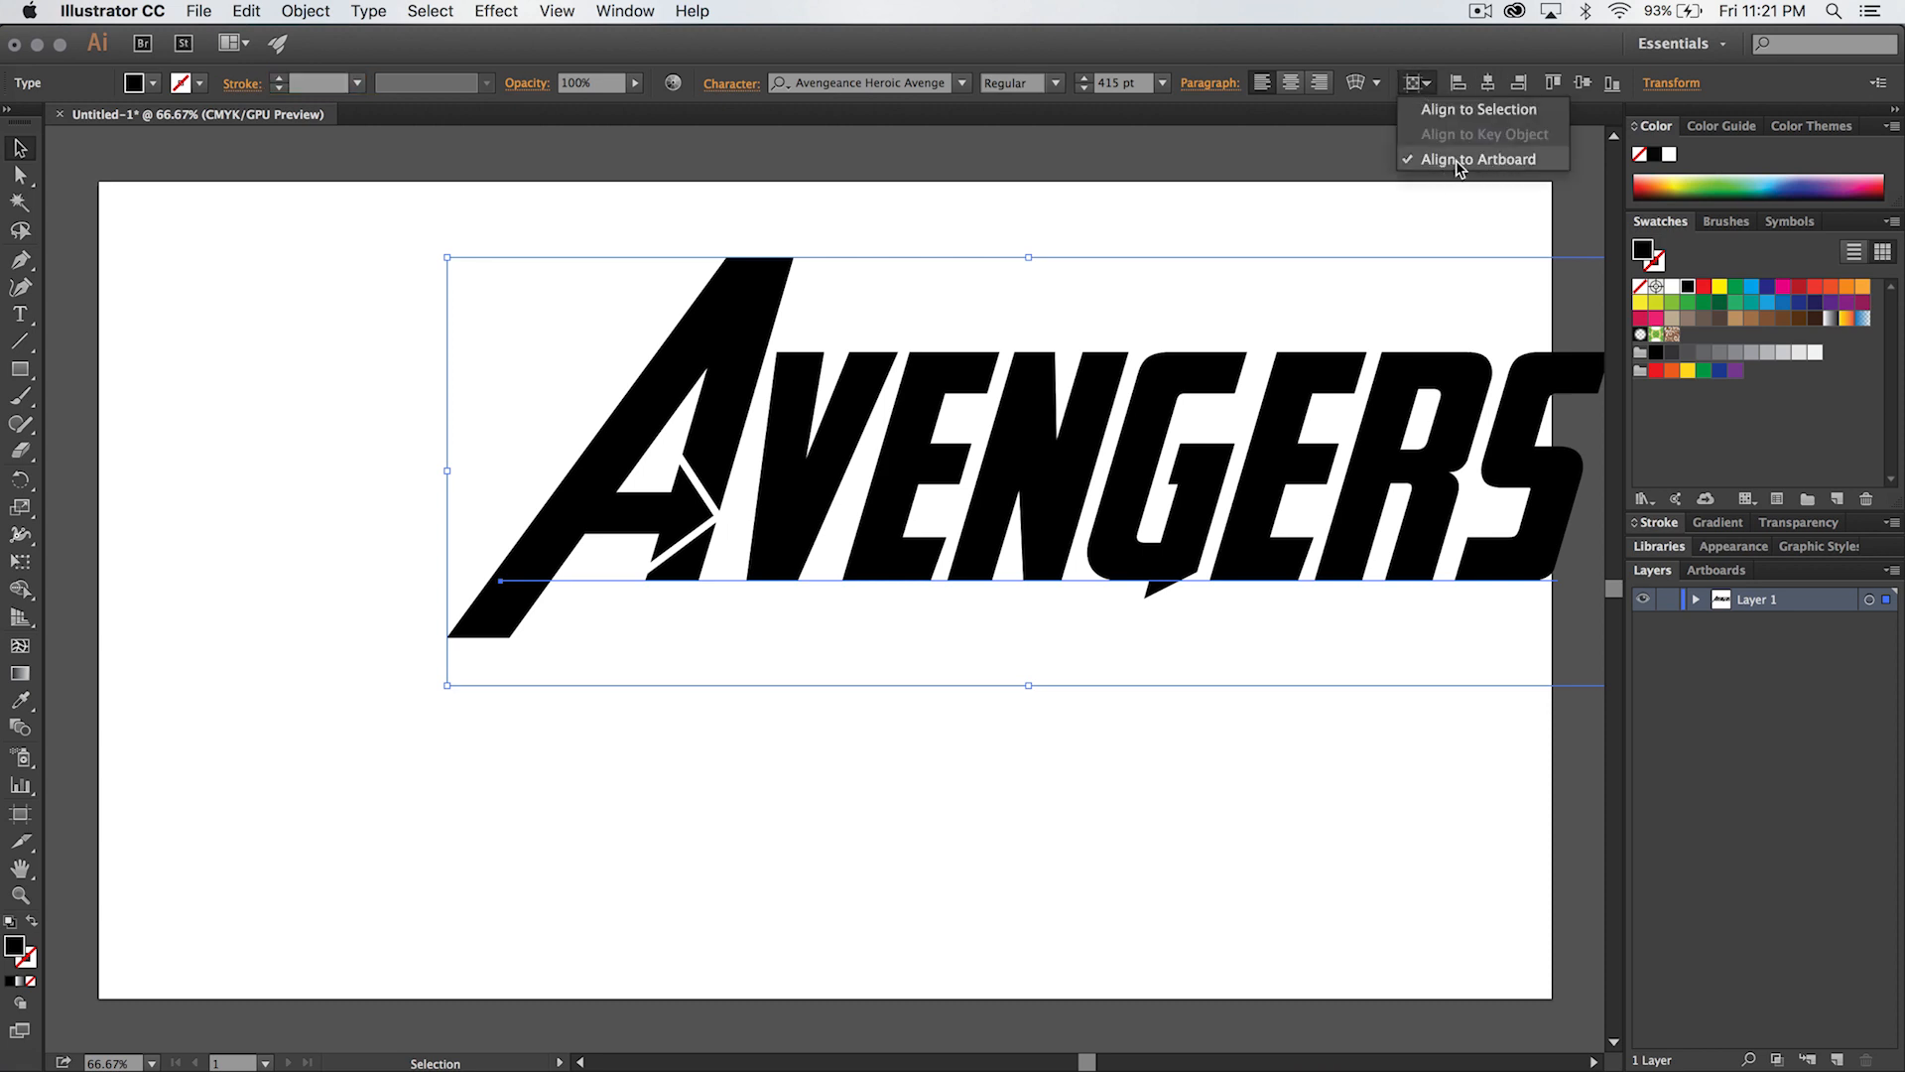
pyautogui.click(1430, 87)
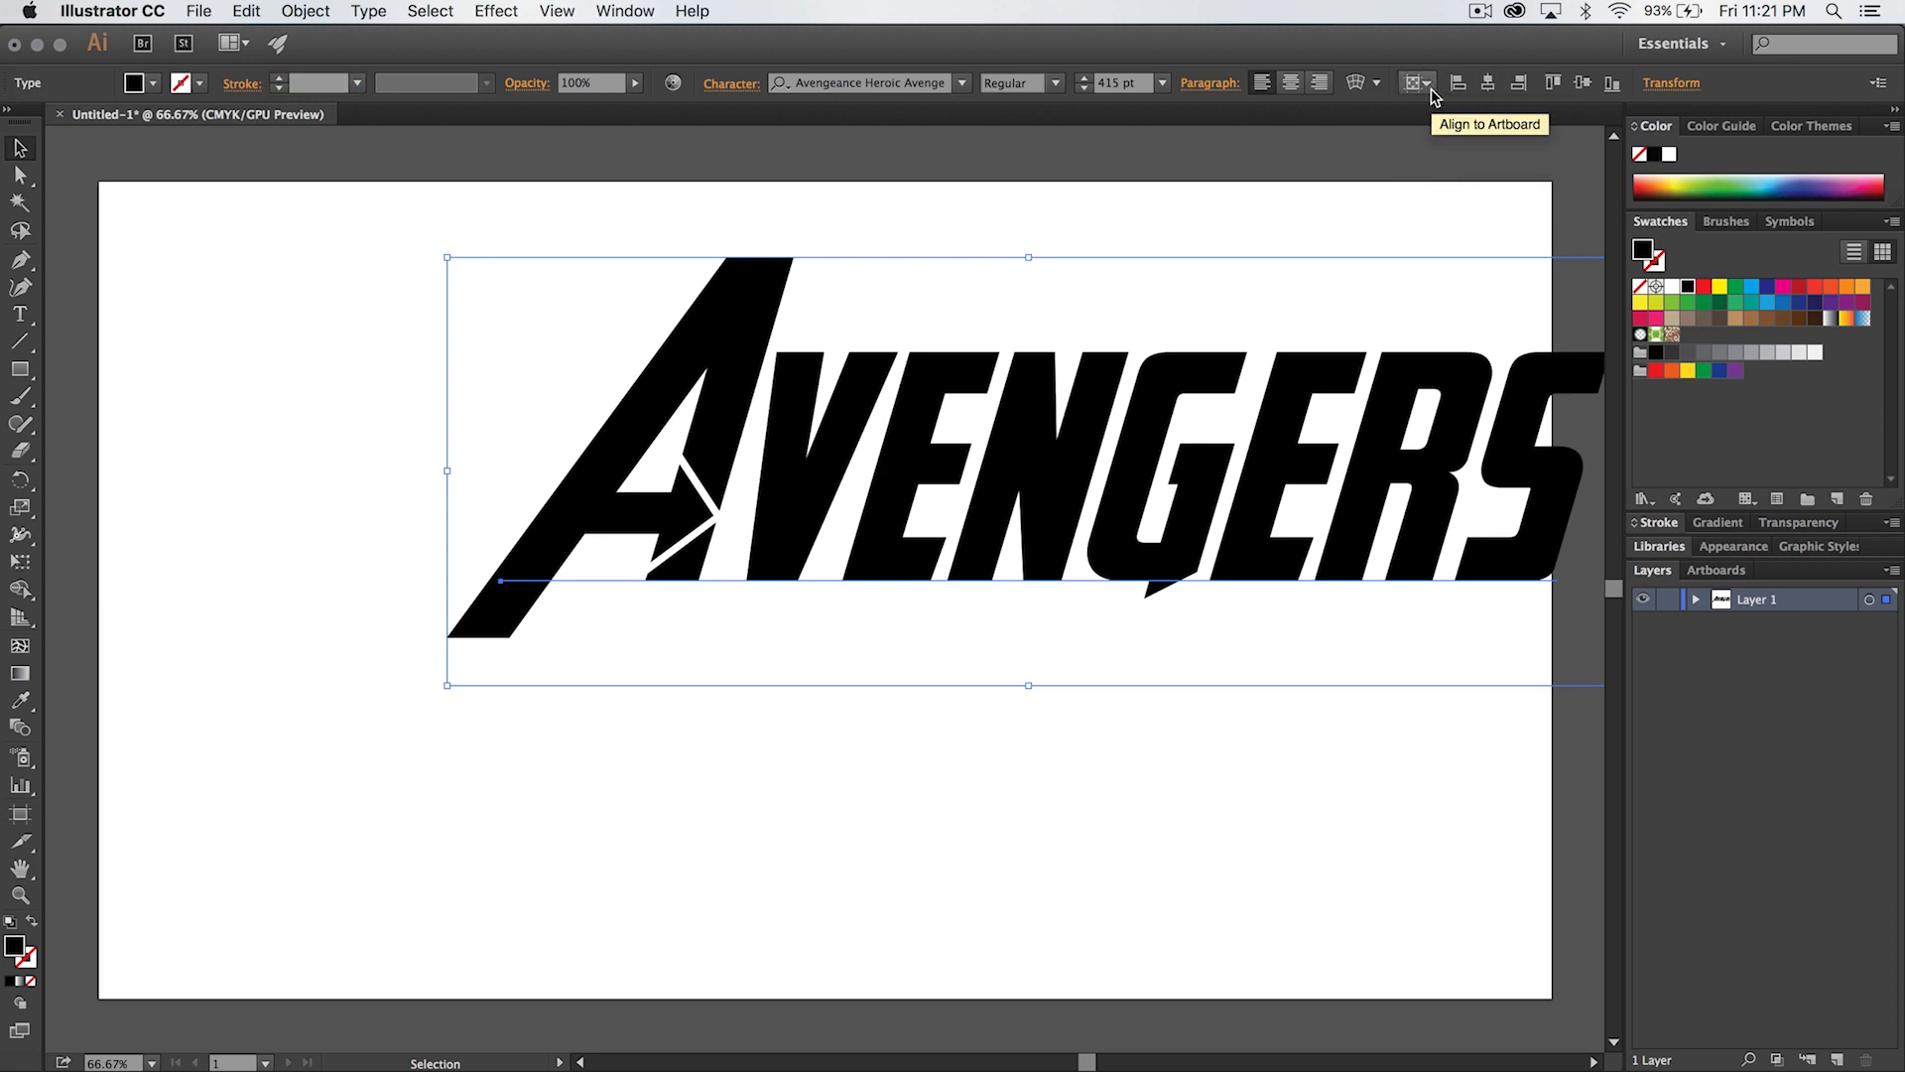
pyautogui.click(1487, 87)
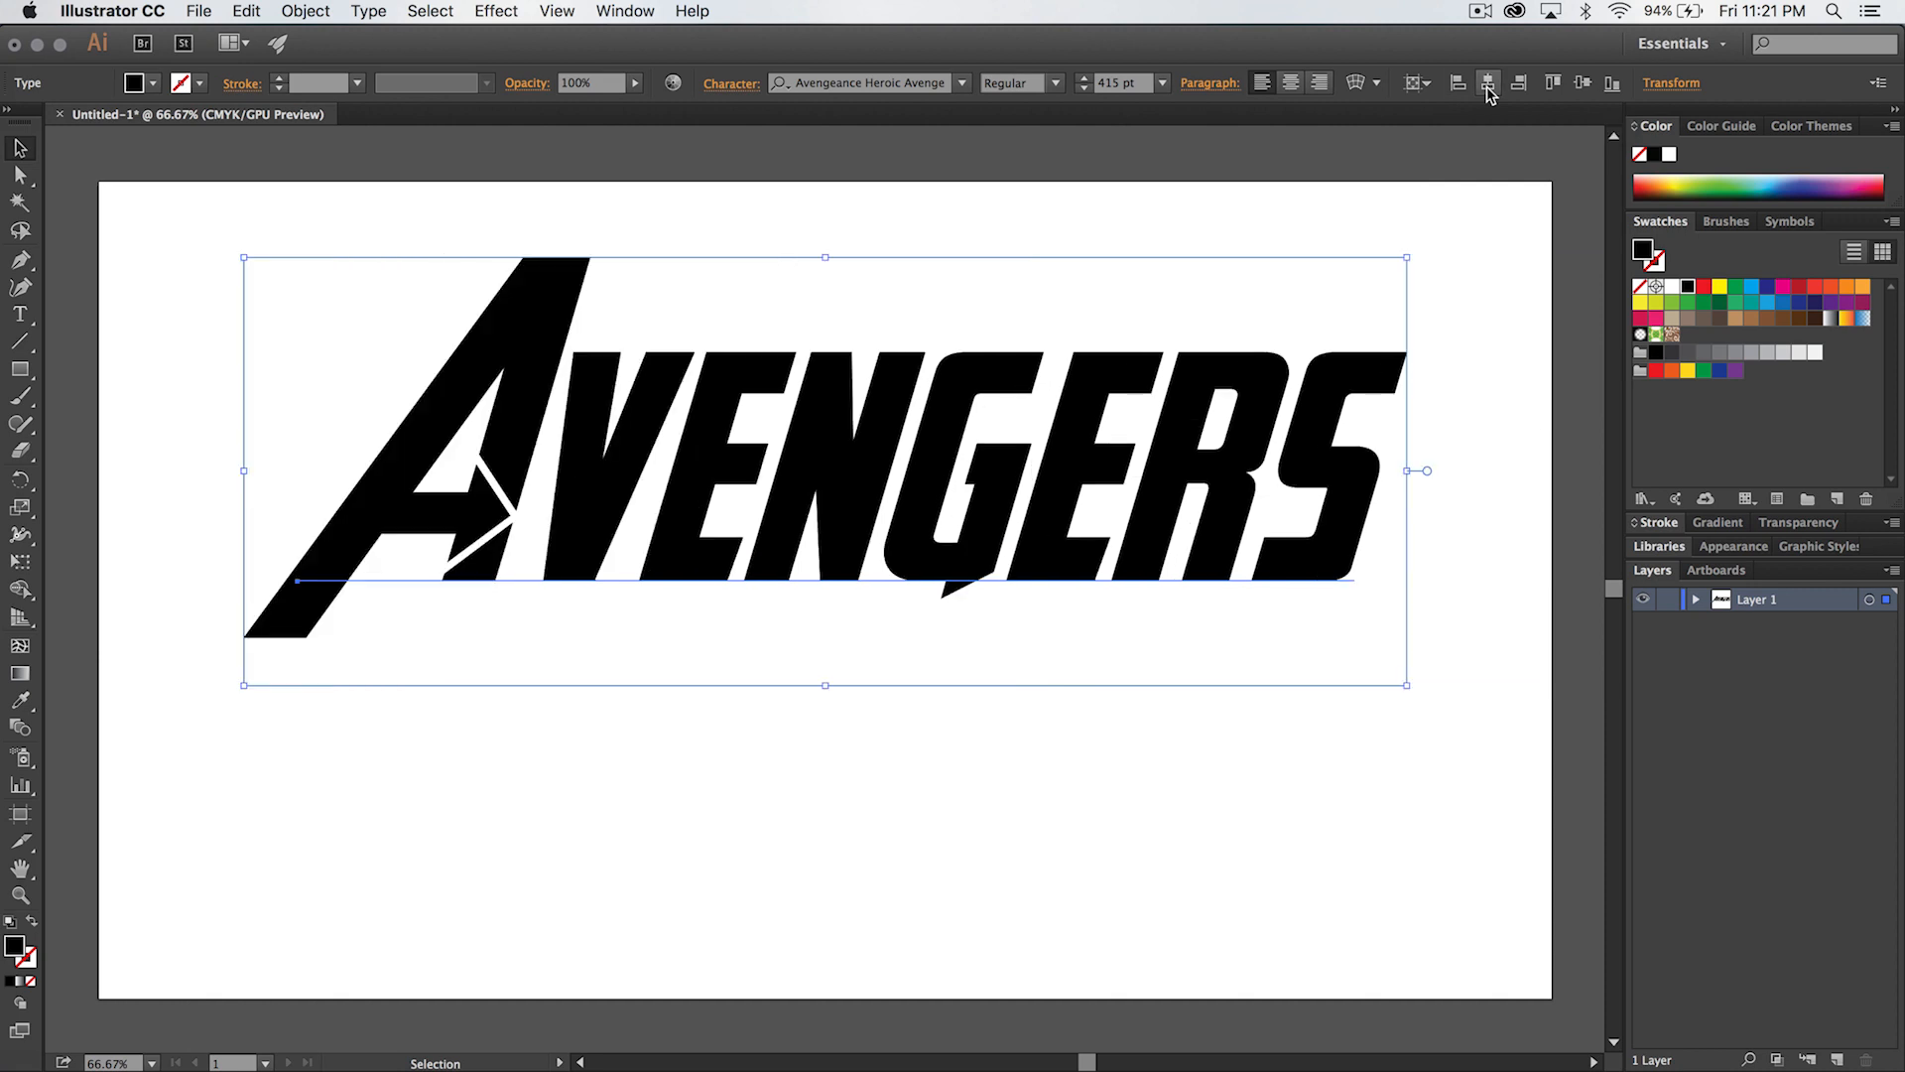
pyautogui.click(1582, 84)
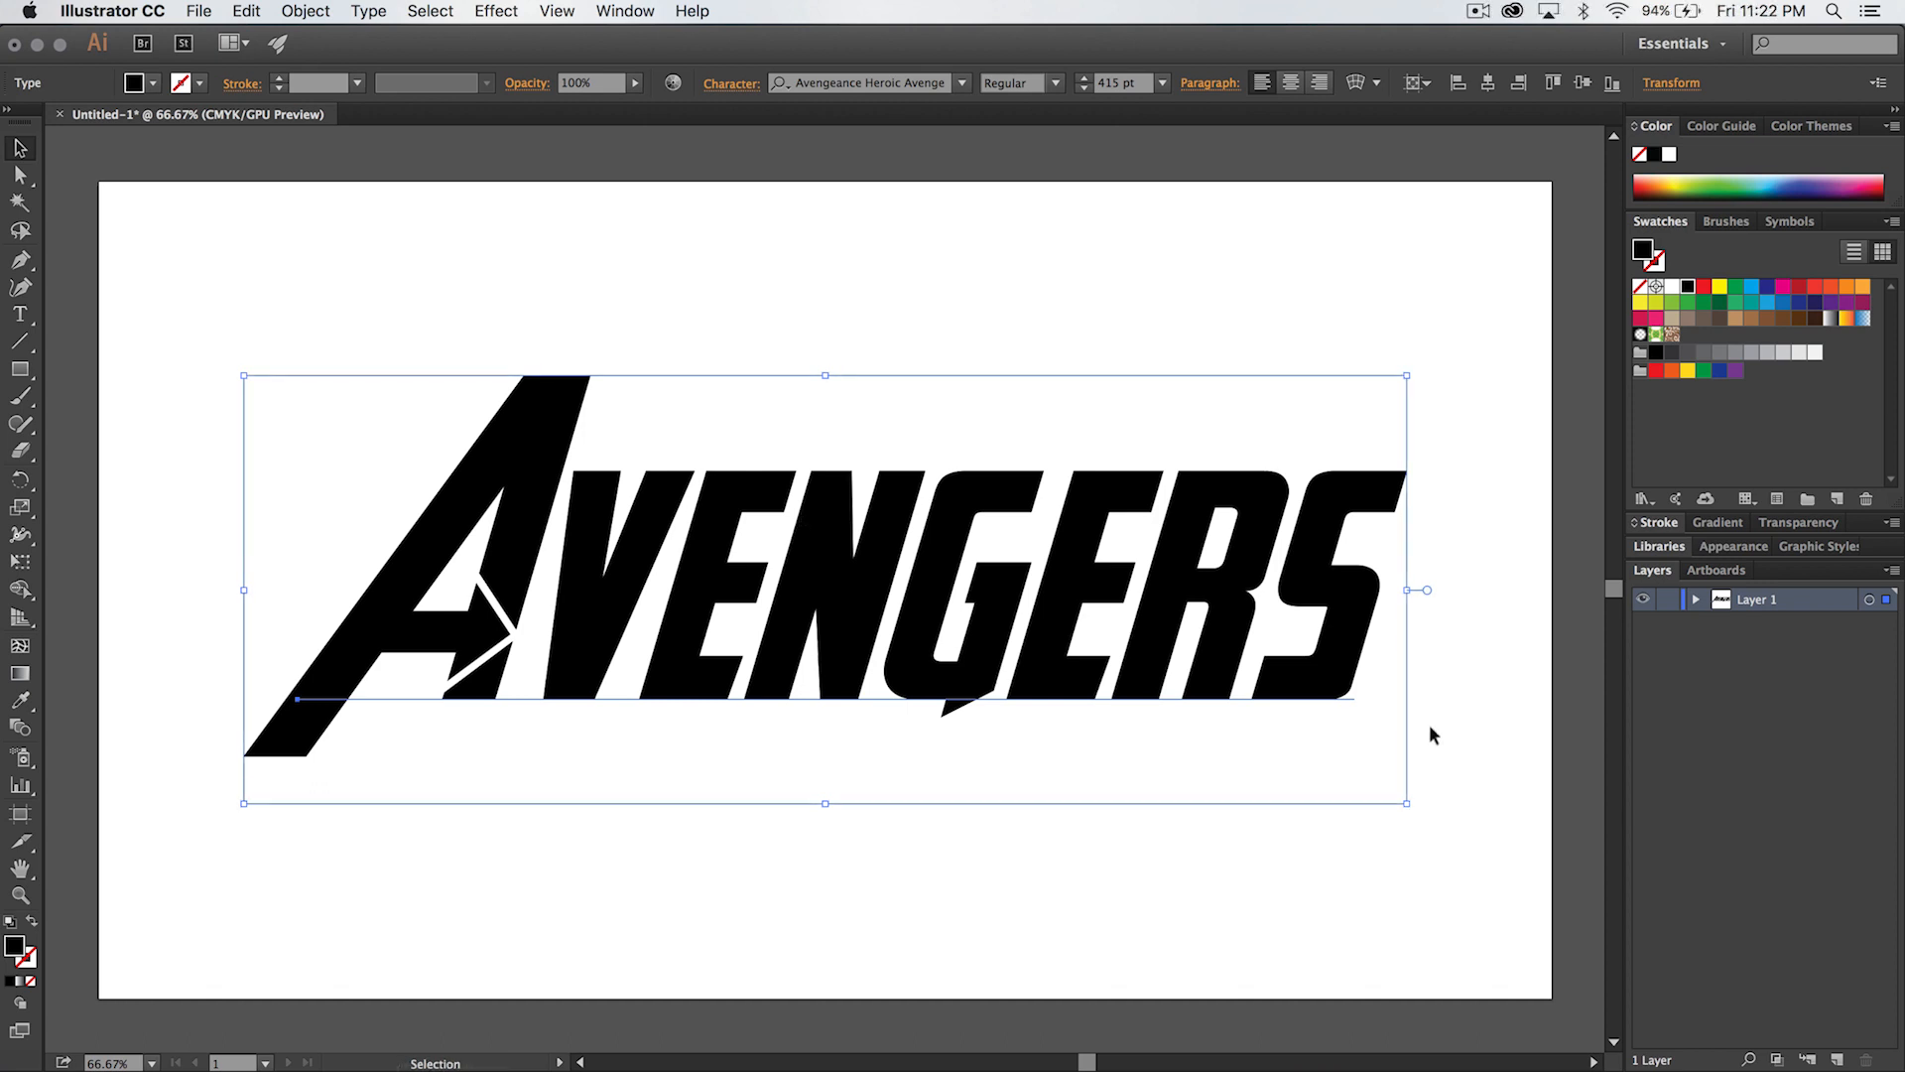
# - Switch to Adobe Bridge, place ref-image.jpg from the 08th-avengers-text folder into the Illustrator document, and return to Illustrator
pyautogui.press('super+Tab')
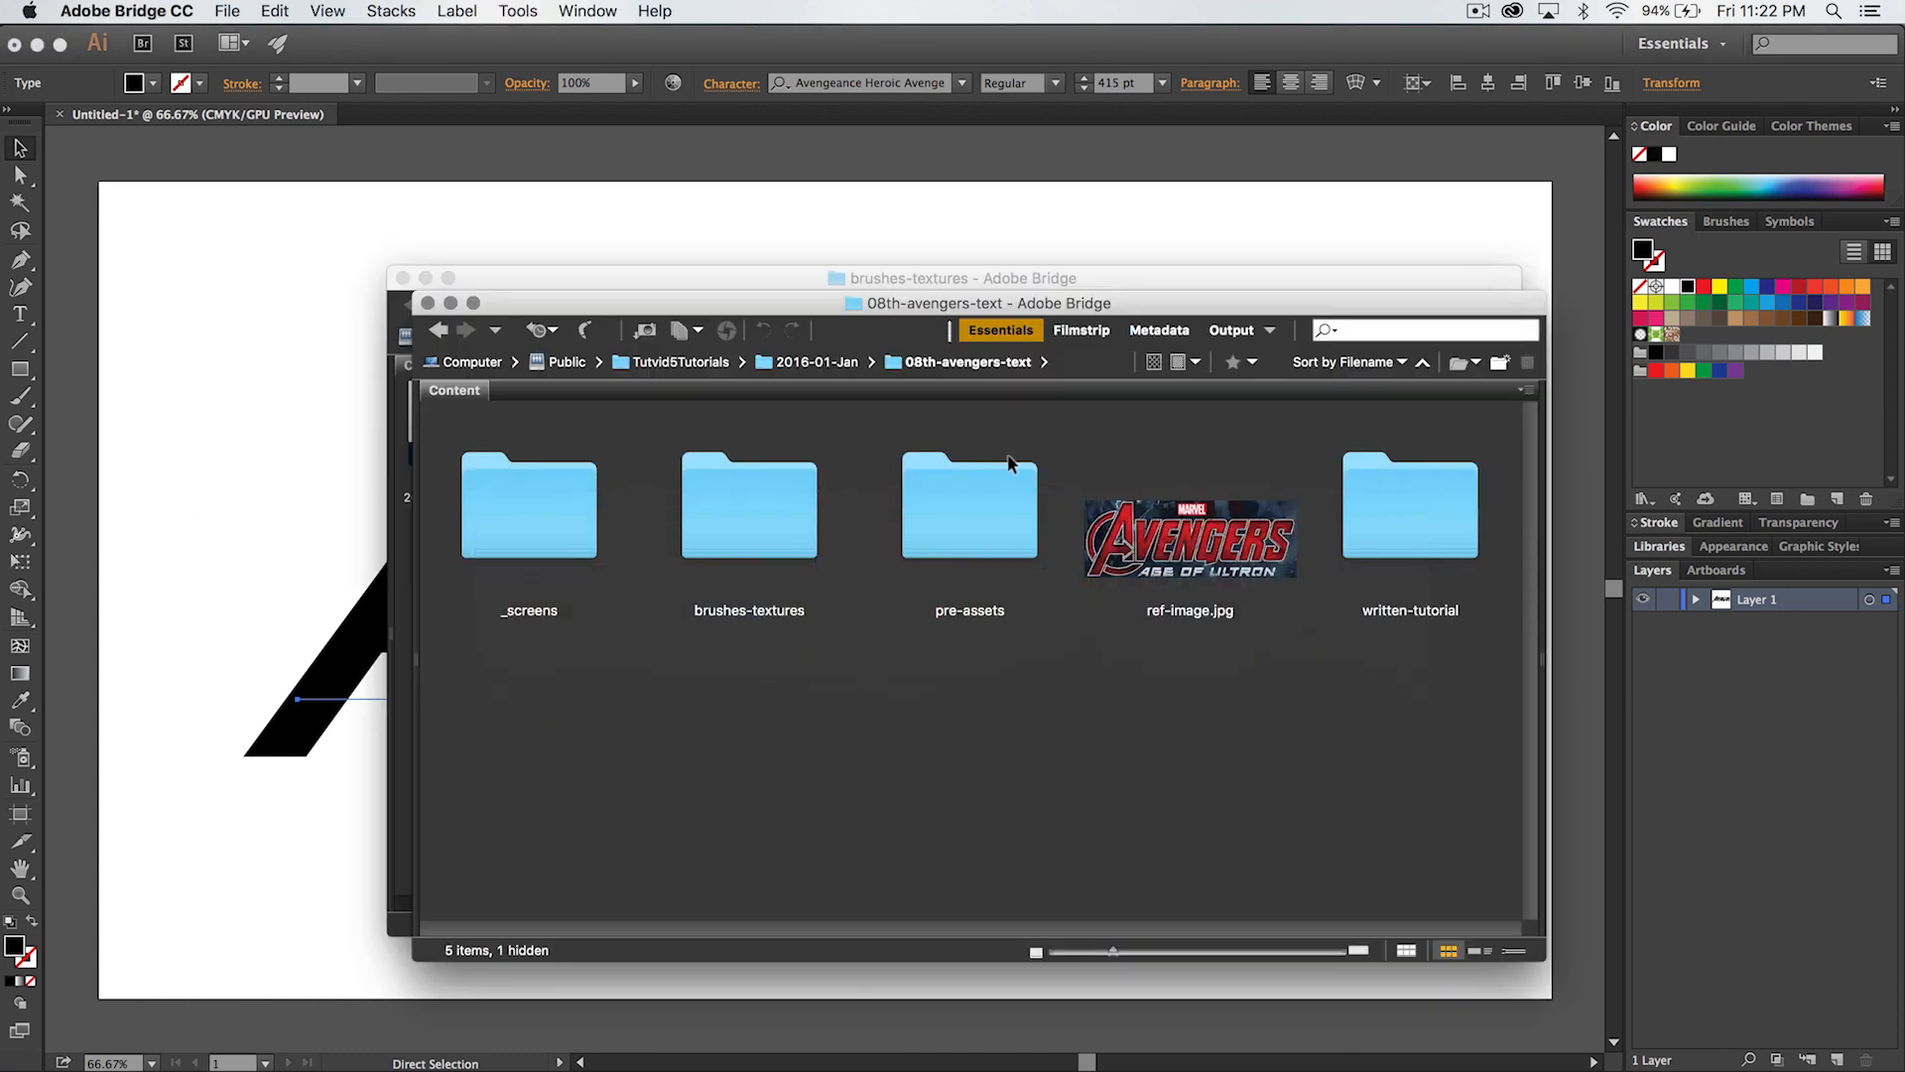
pyautogui.click(1201, 540)
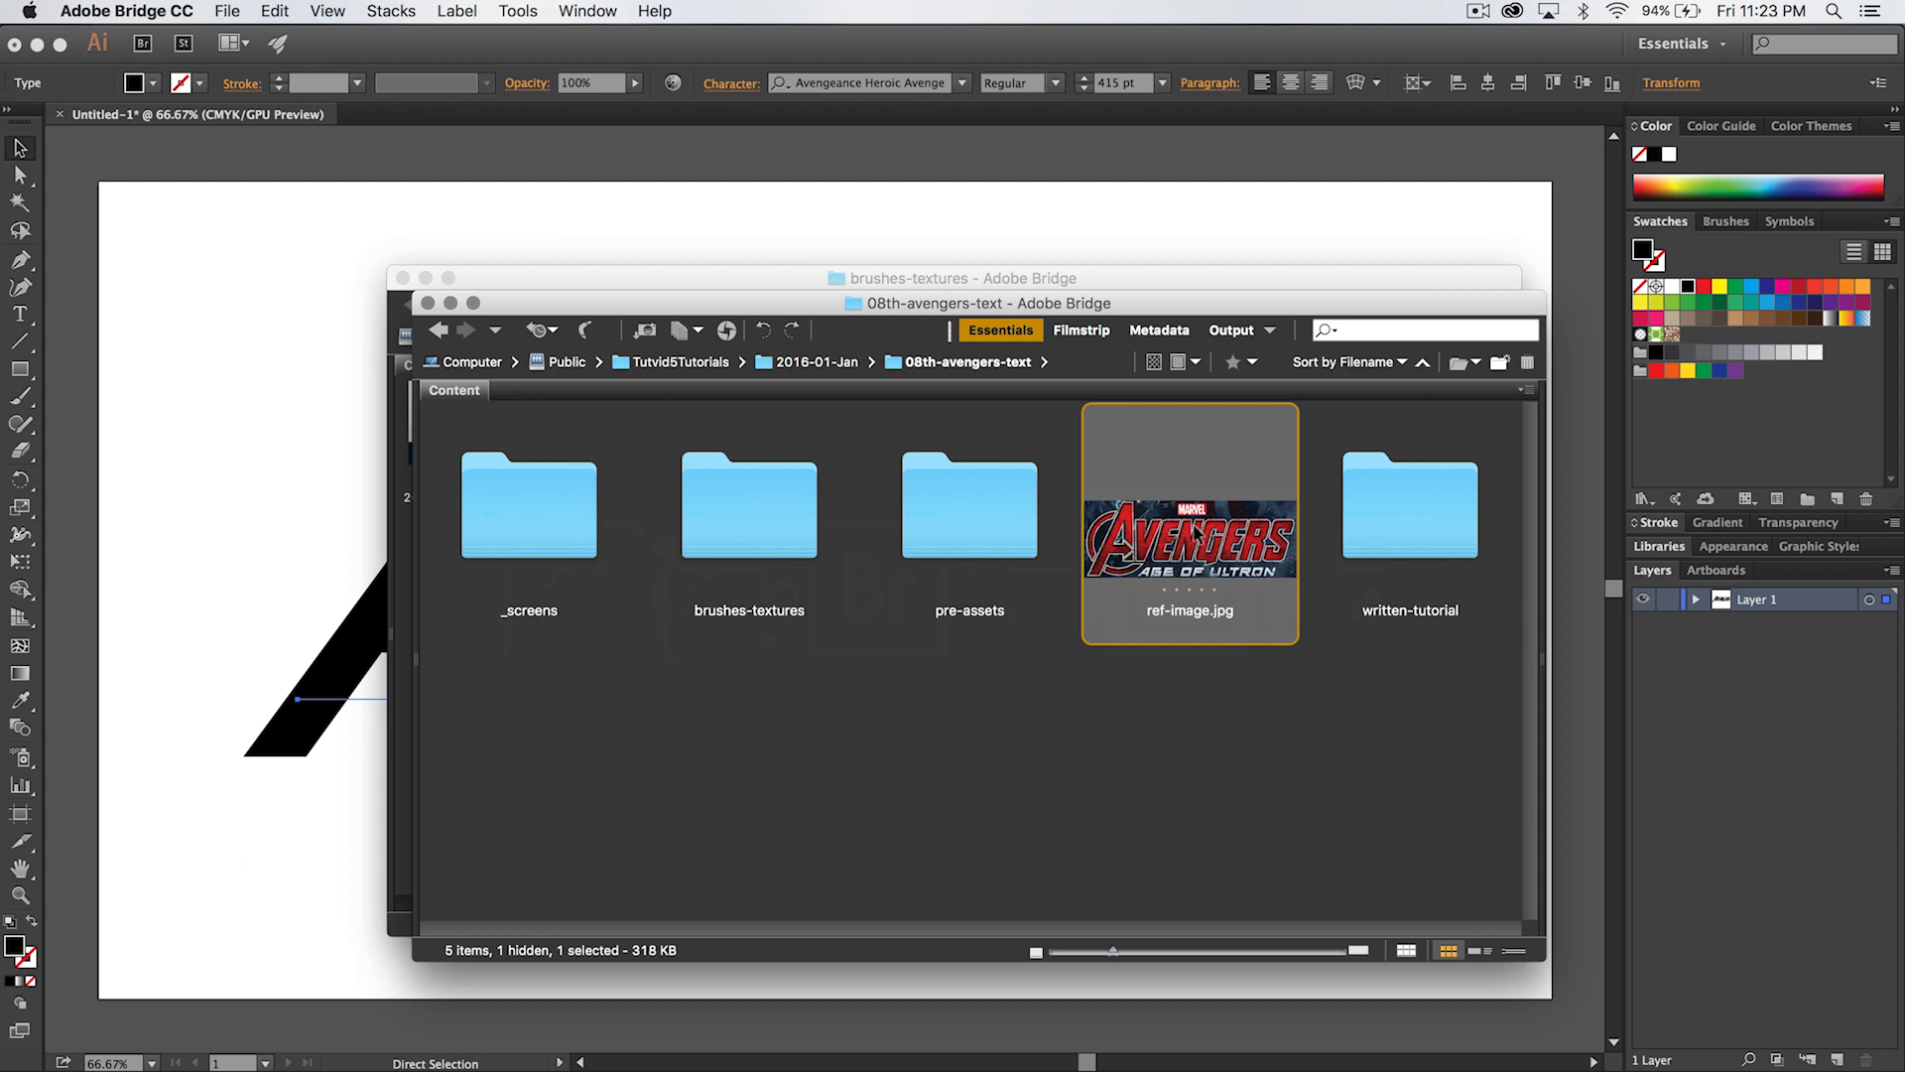
pyautogui.moveTo(1195, 533); pyautogui.dragTo(263, 286)
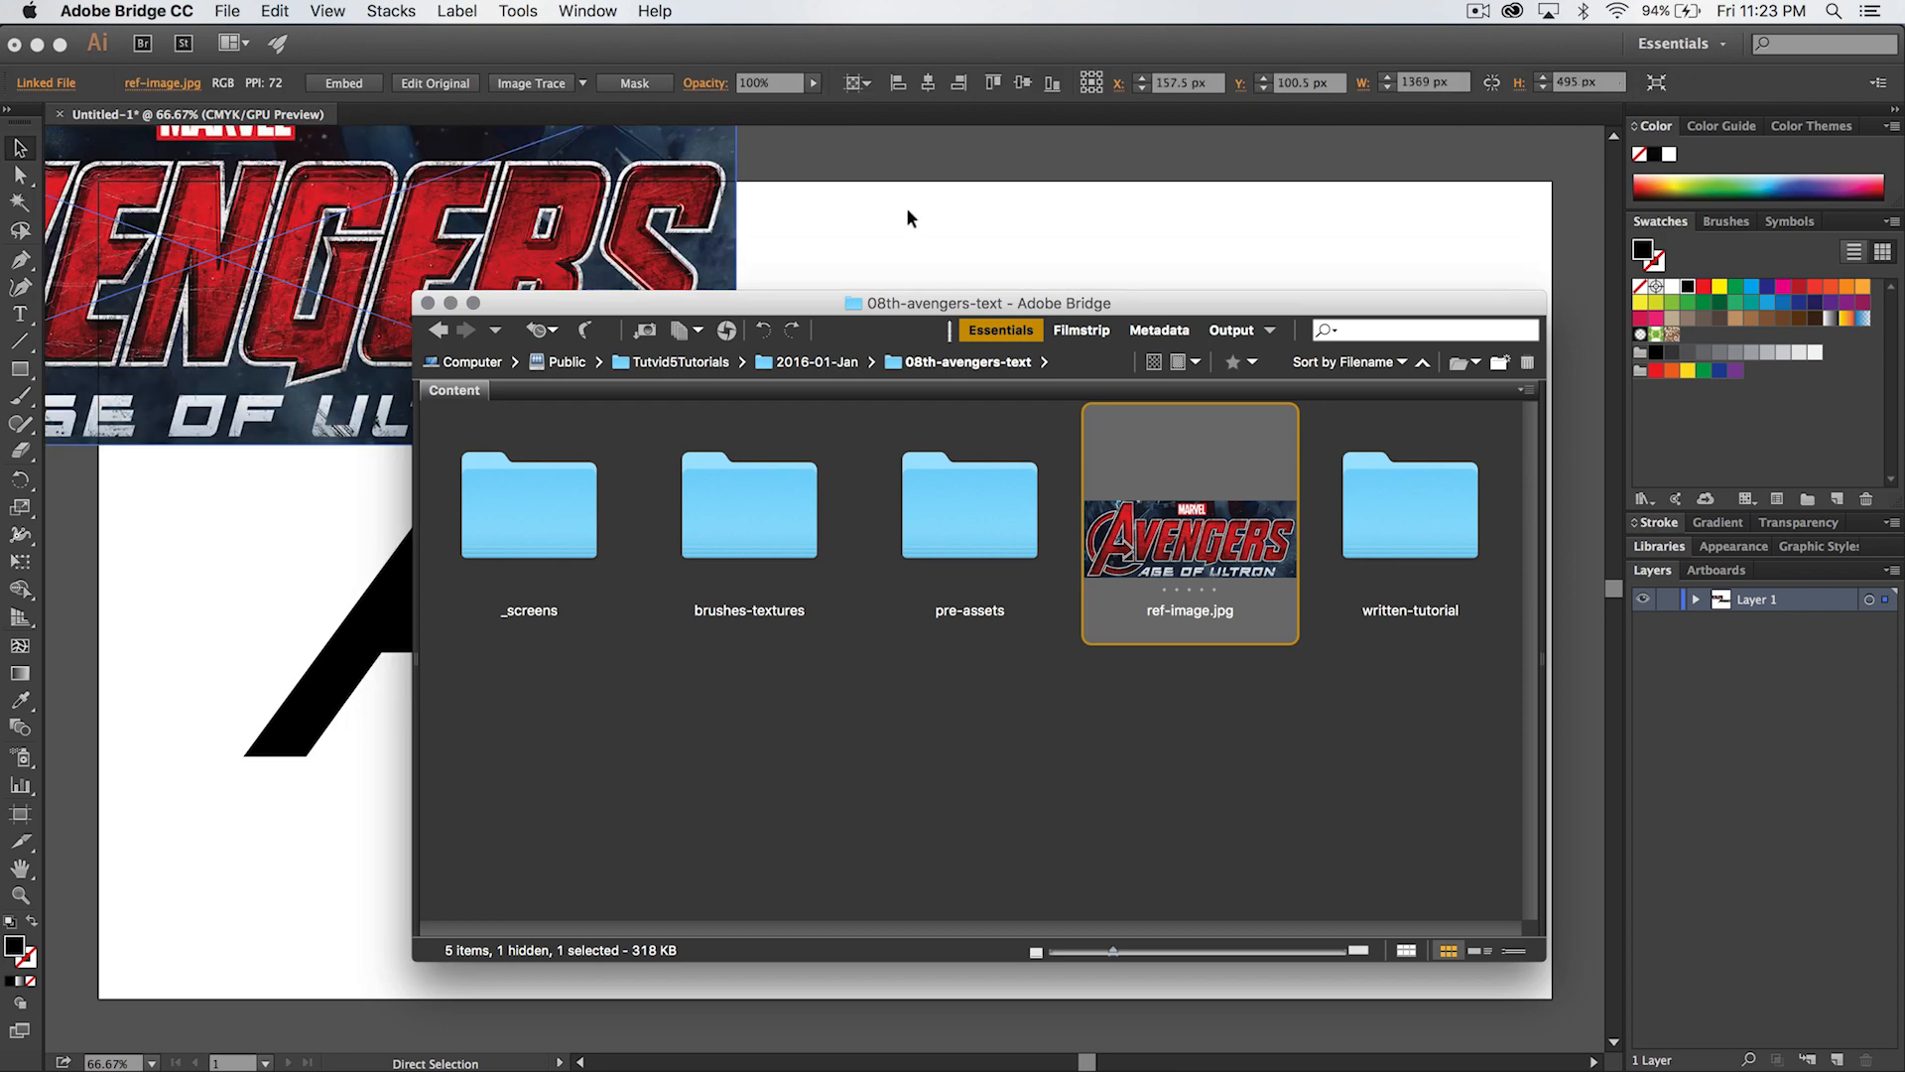
pyautogui.press('super+Tab')
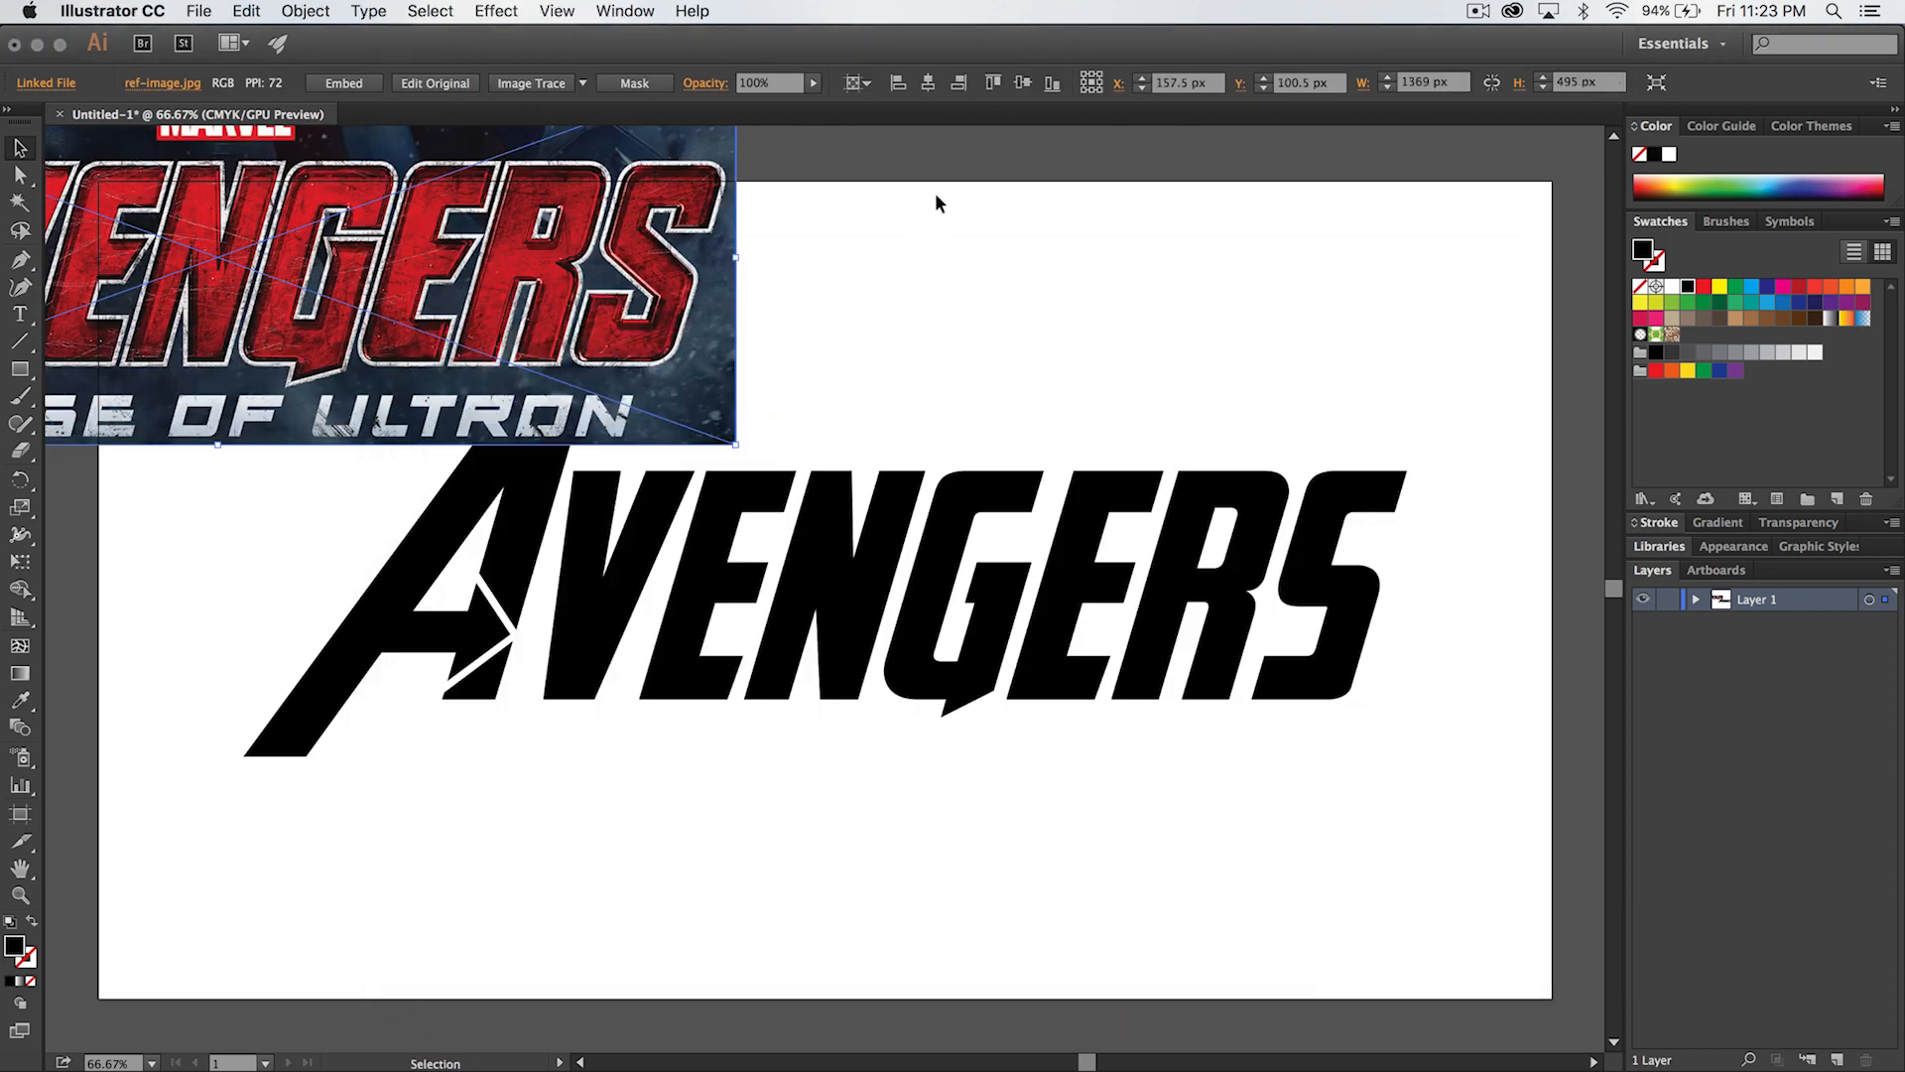
# - Move the placed reference image above the Avengers text, overlapping the artboard's upper edge, and deselect it for comparison
pyautogui.click(934, 195)
pyautogui.moveTo(544, 261); pyautogui.dragTo(1081, 135)
pyautogui.press('space')
pyautogui.moveTo(908, 276); pyautogui.dragTo(953, 607)
pyautogui.moveTo(963, 490); pyautogui.dragTo(890, 383)
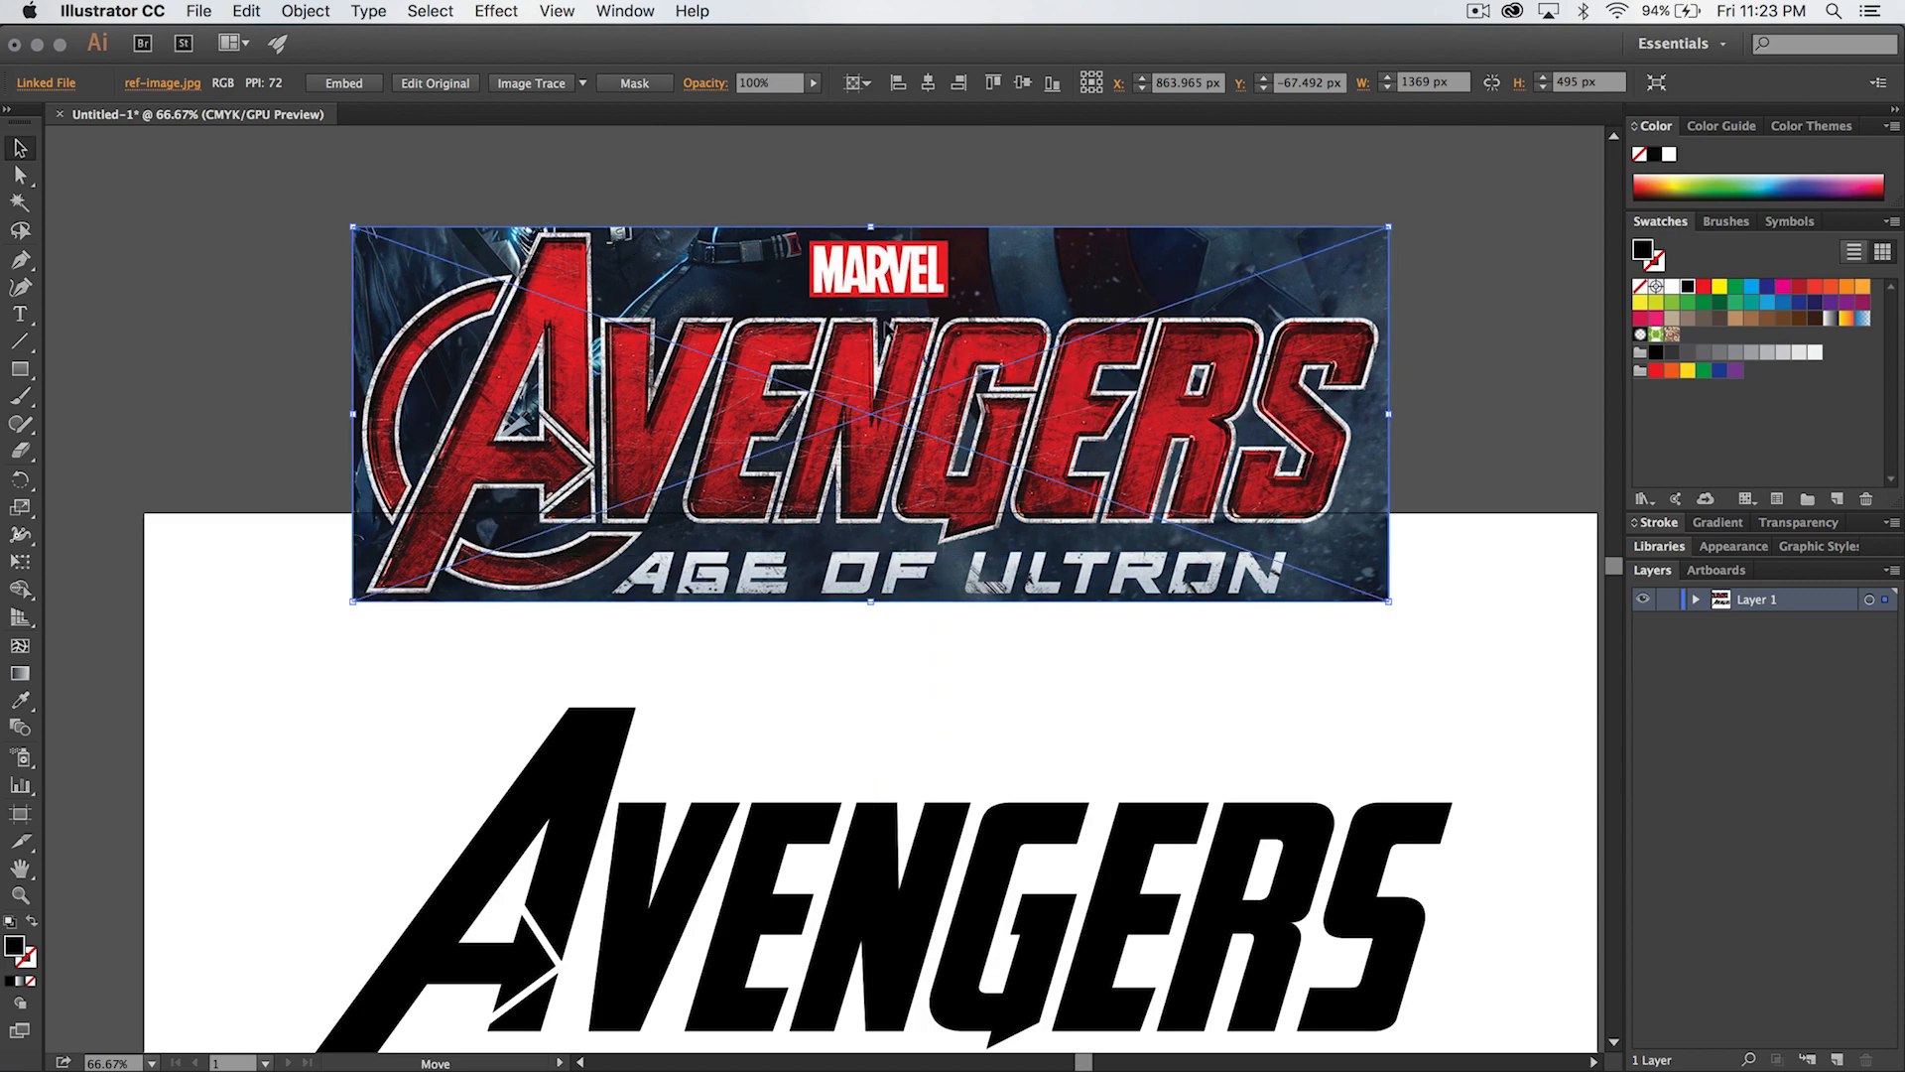
pyautogui.click(970, 689)
pyautogui.press('space')
pyautogui.moveTo(902, 711); pyautogui.dragTo(854, 627)
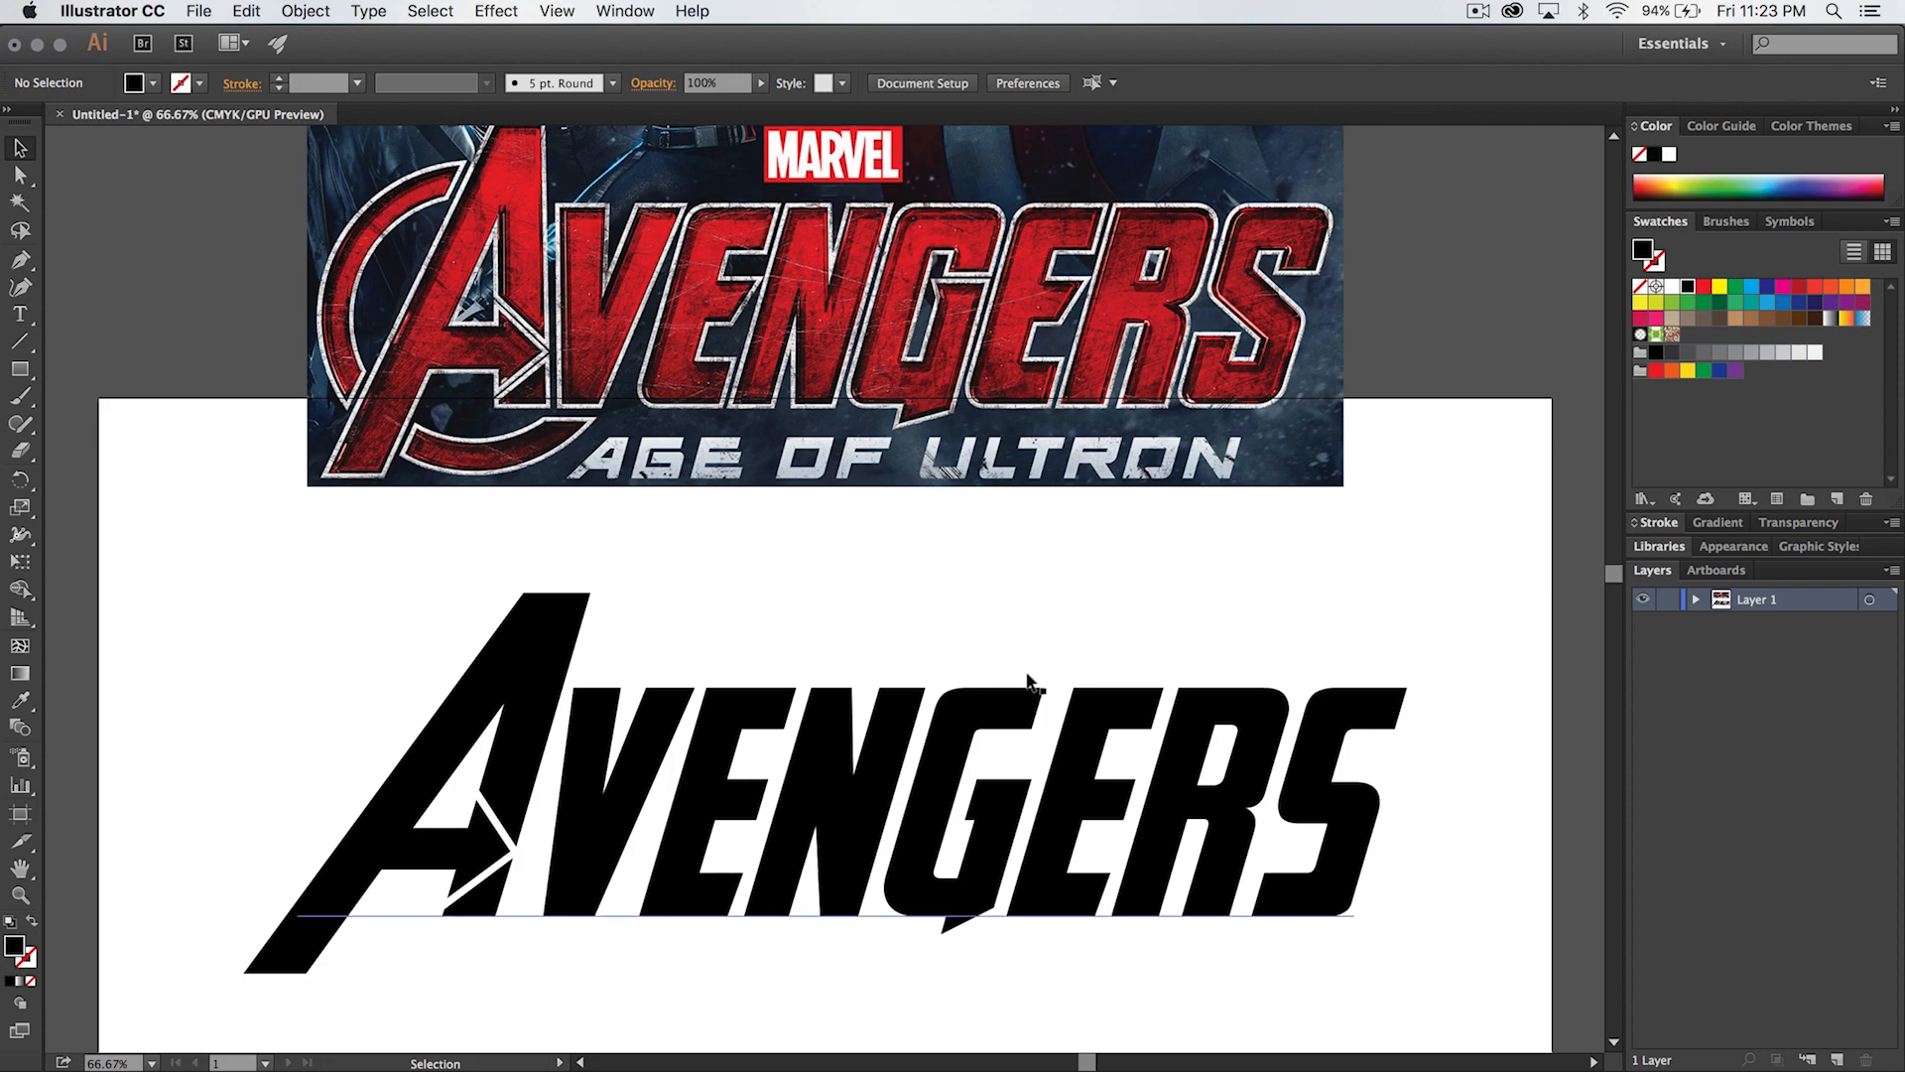
# - Convert the Avengers text to outlines, ungroup the resulting letters and deselect them
pyautogui.scroll(-3, 858, 693)
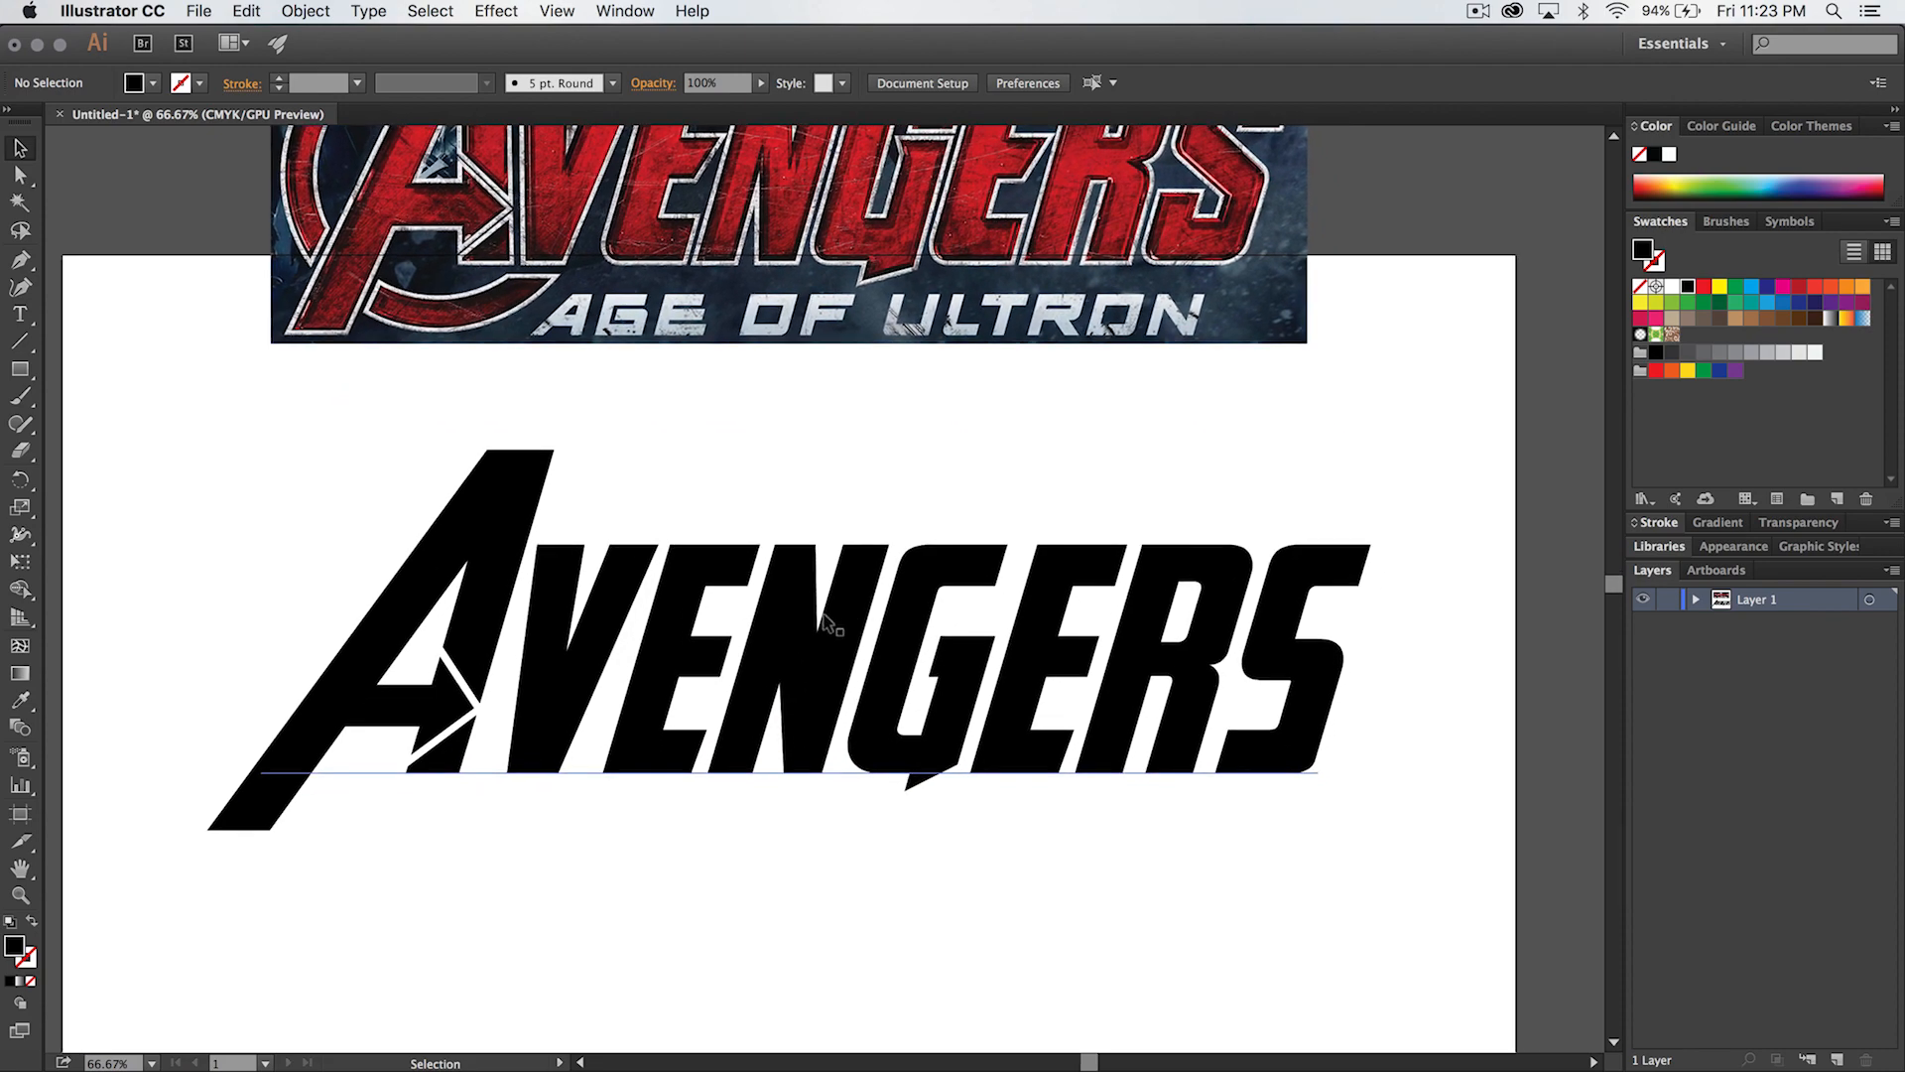
pyautogui.click(772, 635)
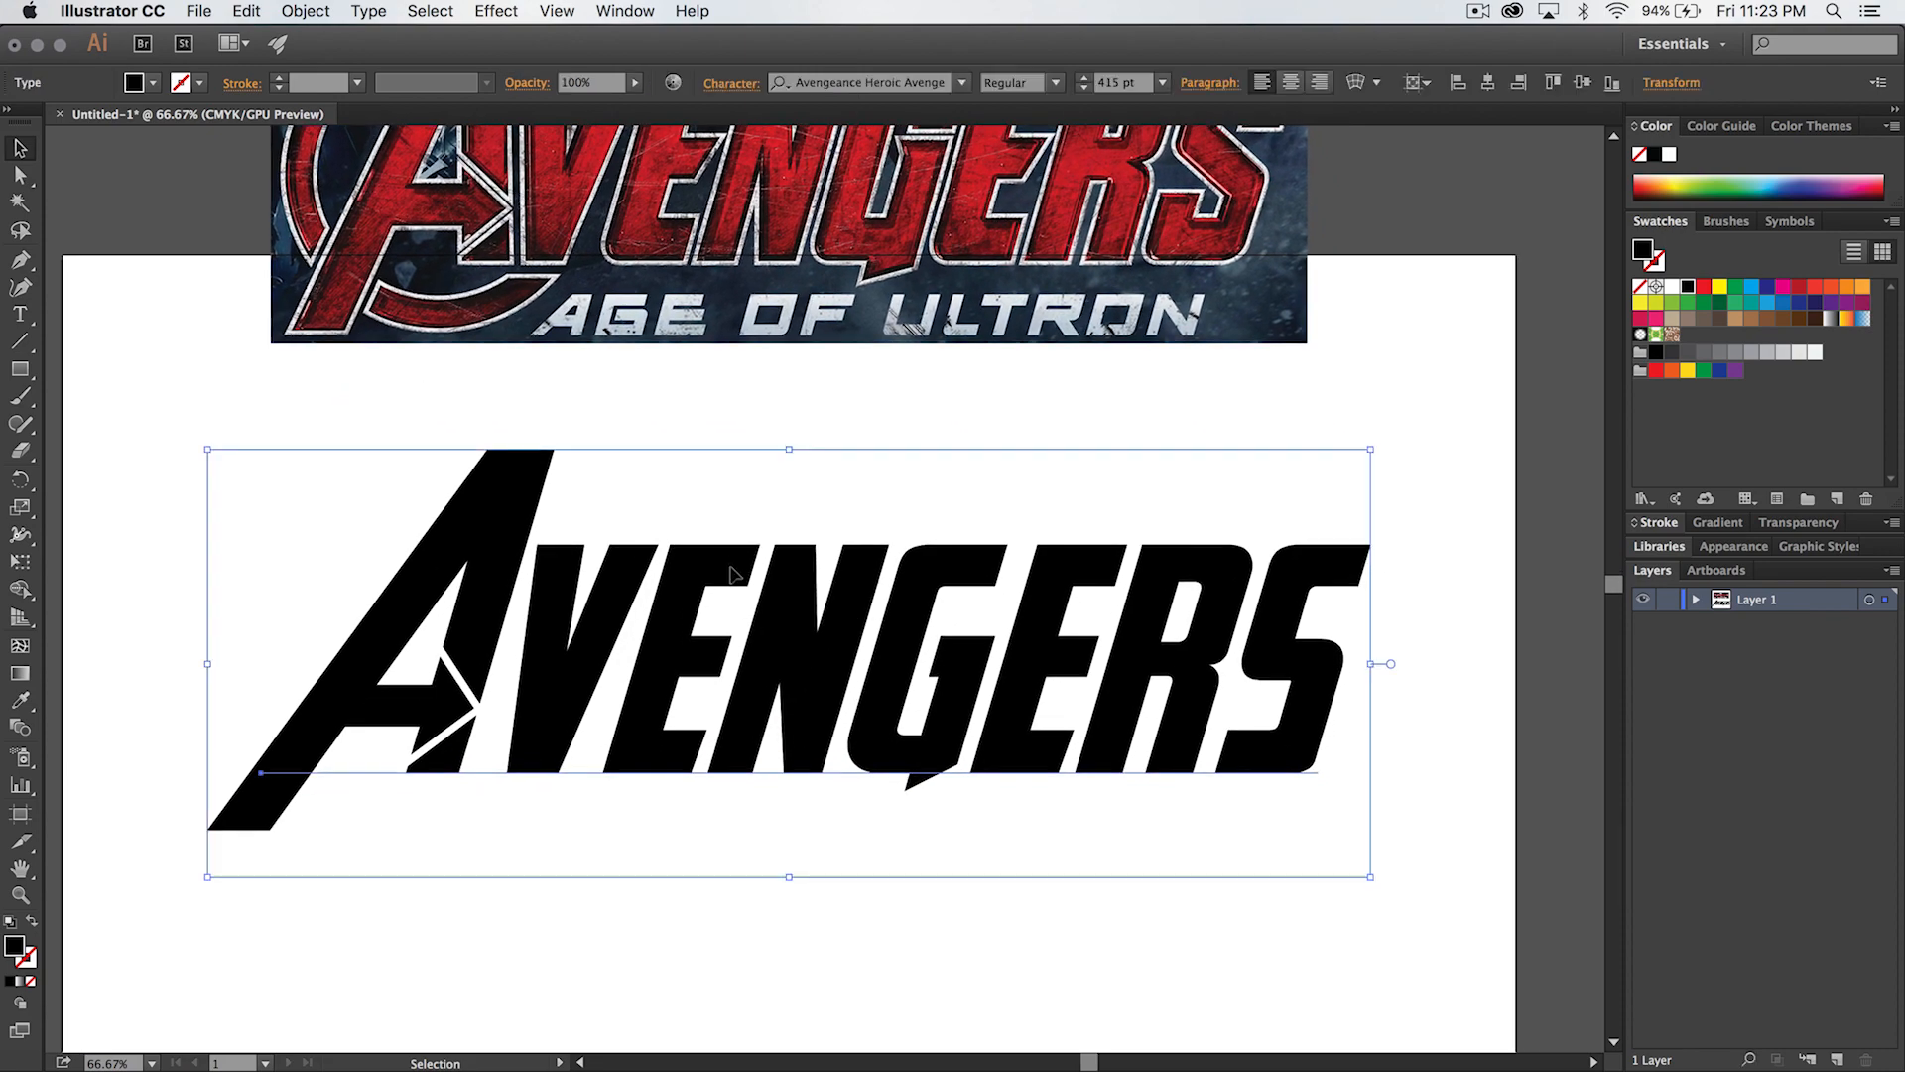
pyautogui.rightClick(821, 633)
pyautogui.click(922, 789)
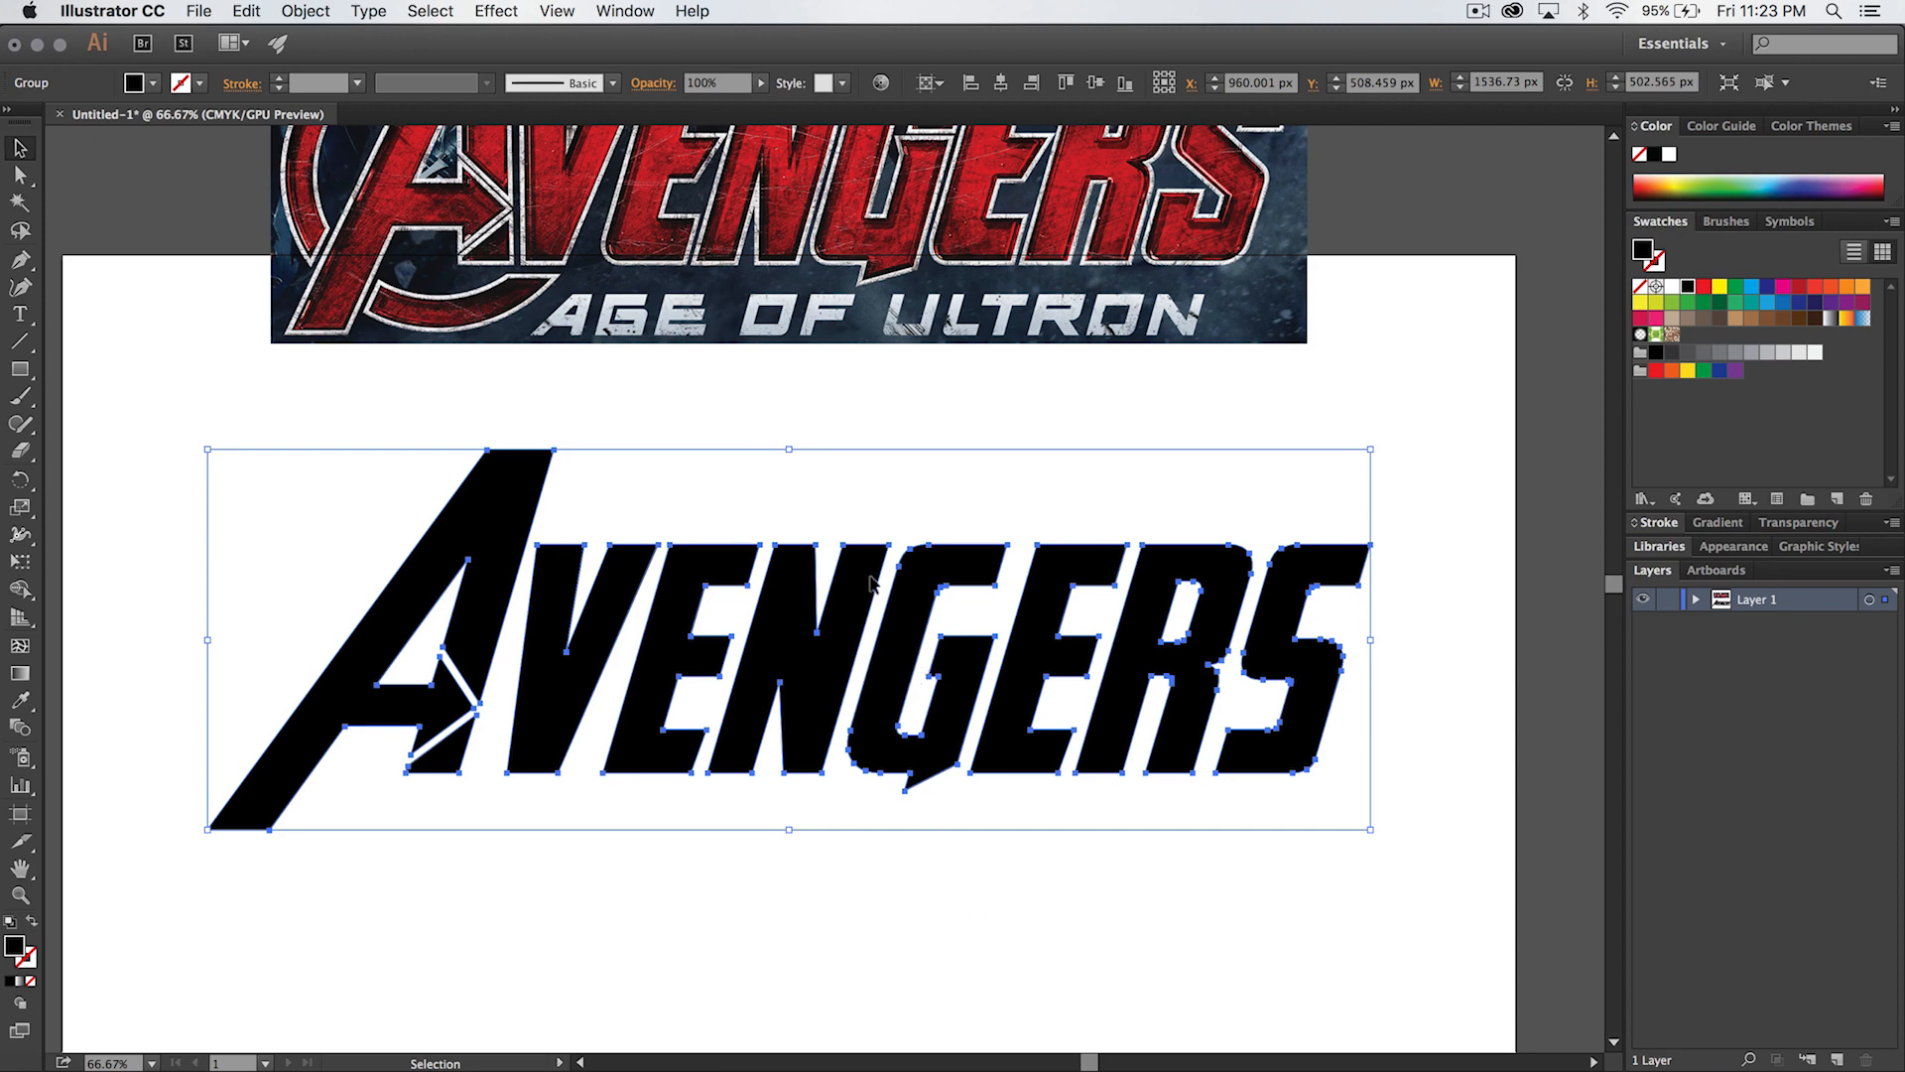
pyautogui.rightClick(802, 661)
pyautogui.click(861, 790)
pyautogui.click(885, 861)
# - Select the N, V, A, second E and R one at a time to check that they are separate letters, and deselect
pyautogui.click(836, 656)
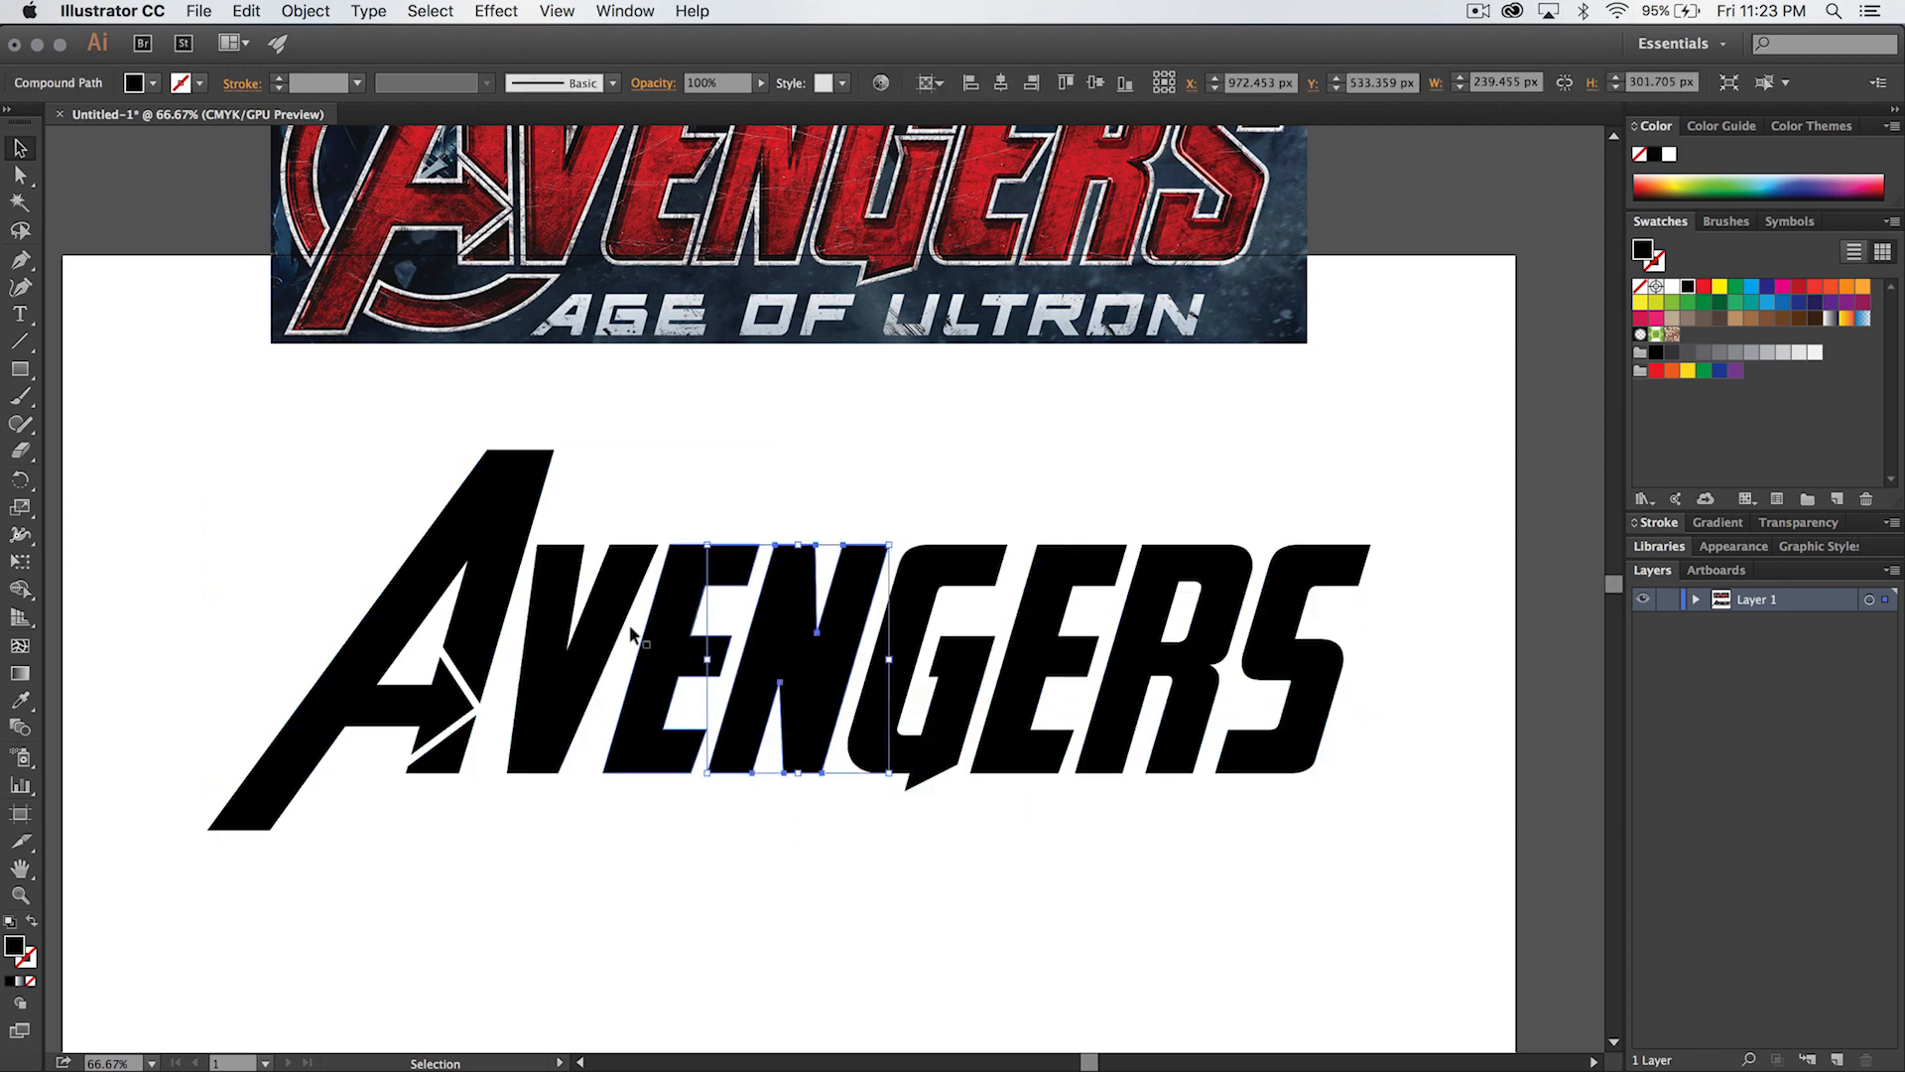
pyautogui.click(587, 620)
pyautogui.click(447, 683)
pyautogui.click(1003, 688)
pyautogui.click(1169, 647)
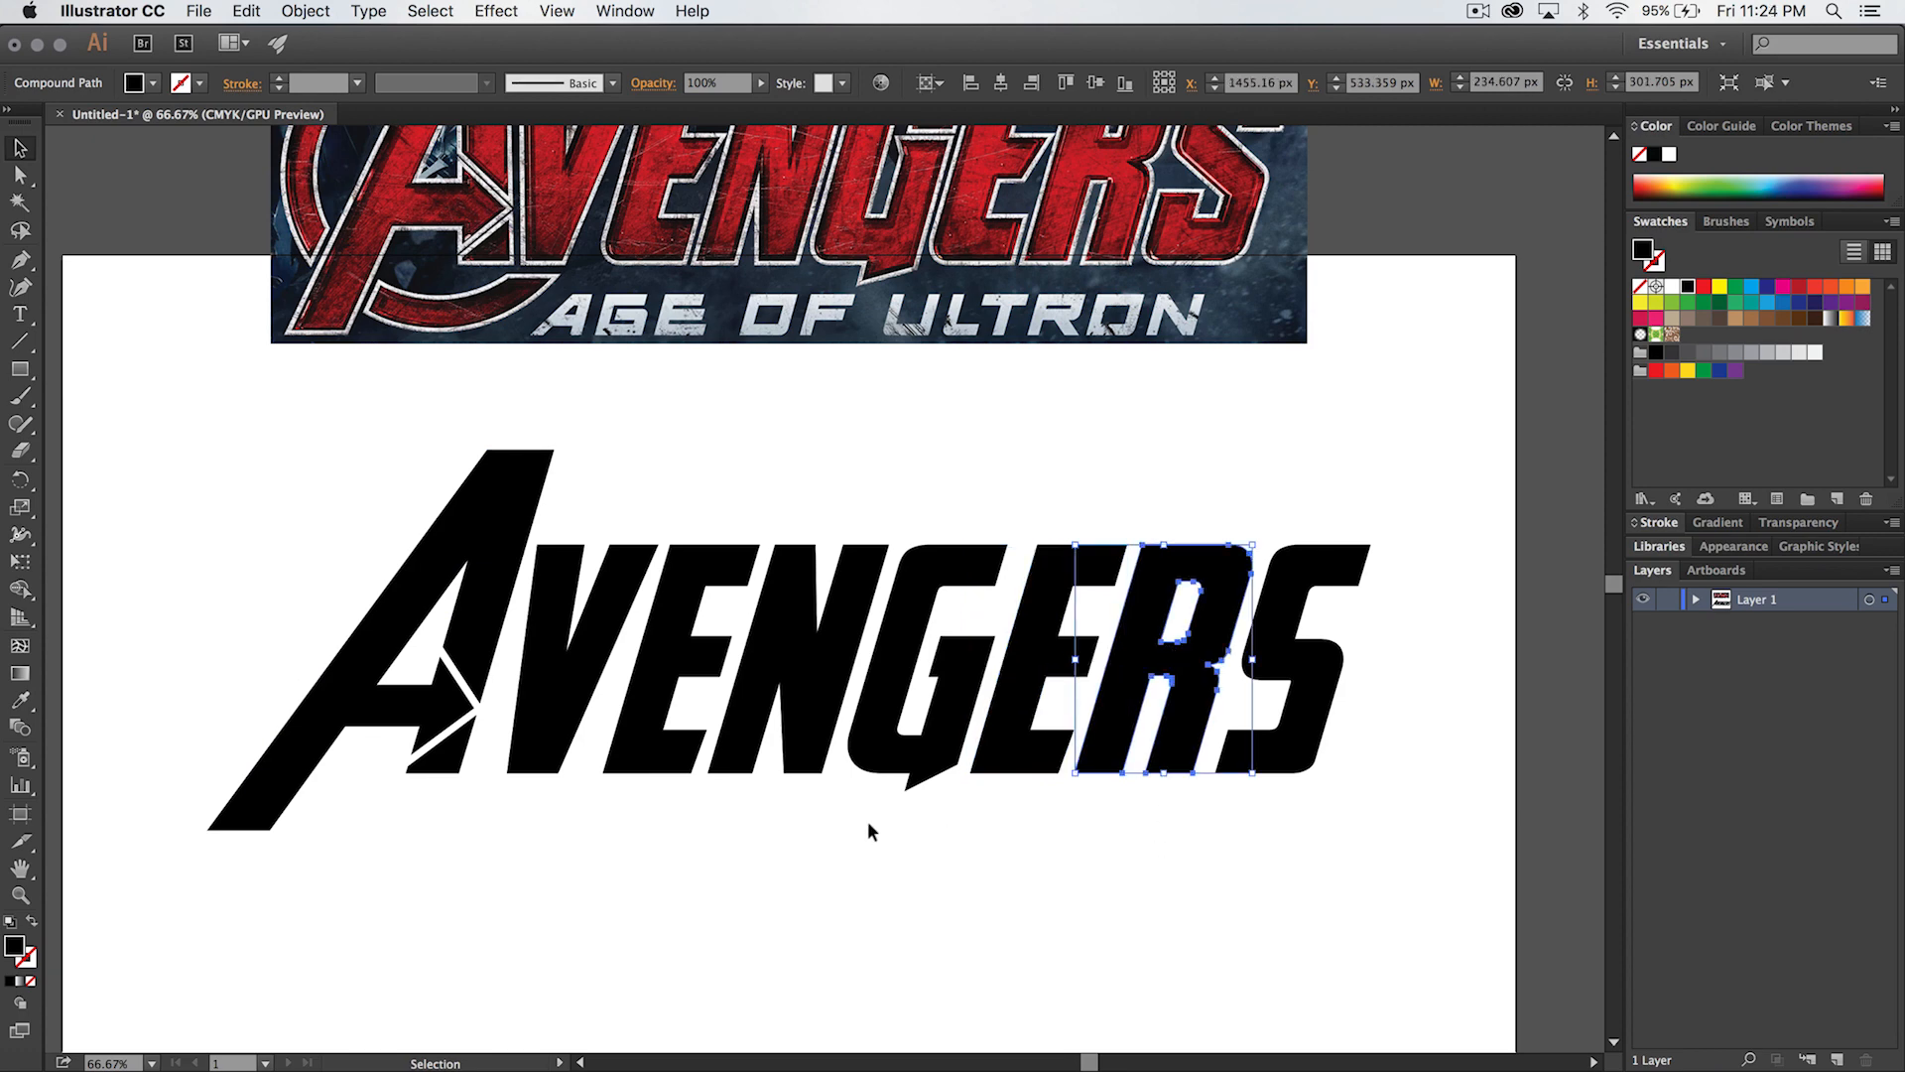
pyautogui.click(804, 846)
# - Draw a closed Pen shape with a rounded inner edge over the first E's upper-left corner and fill it red
pyautogui.press('z')
pyautogui.click(698, 581)
pyautogui.click(845, 607)
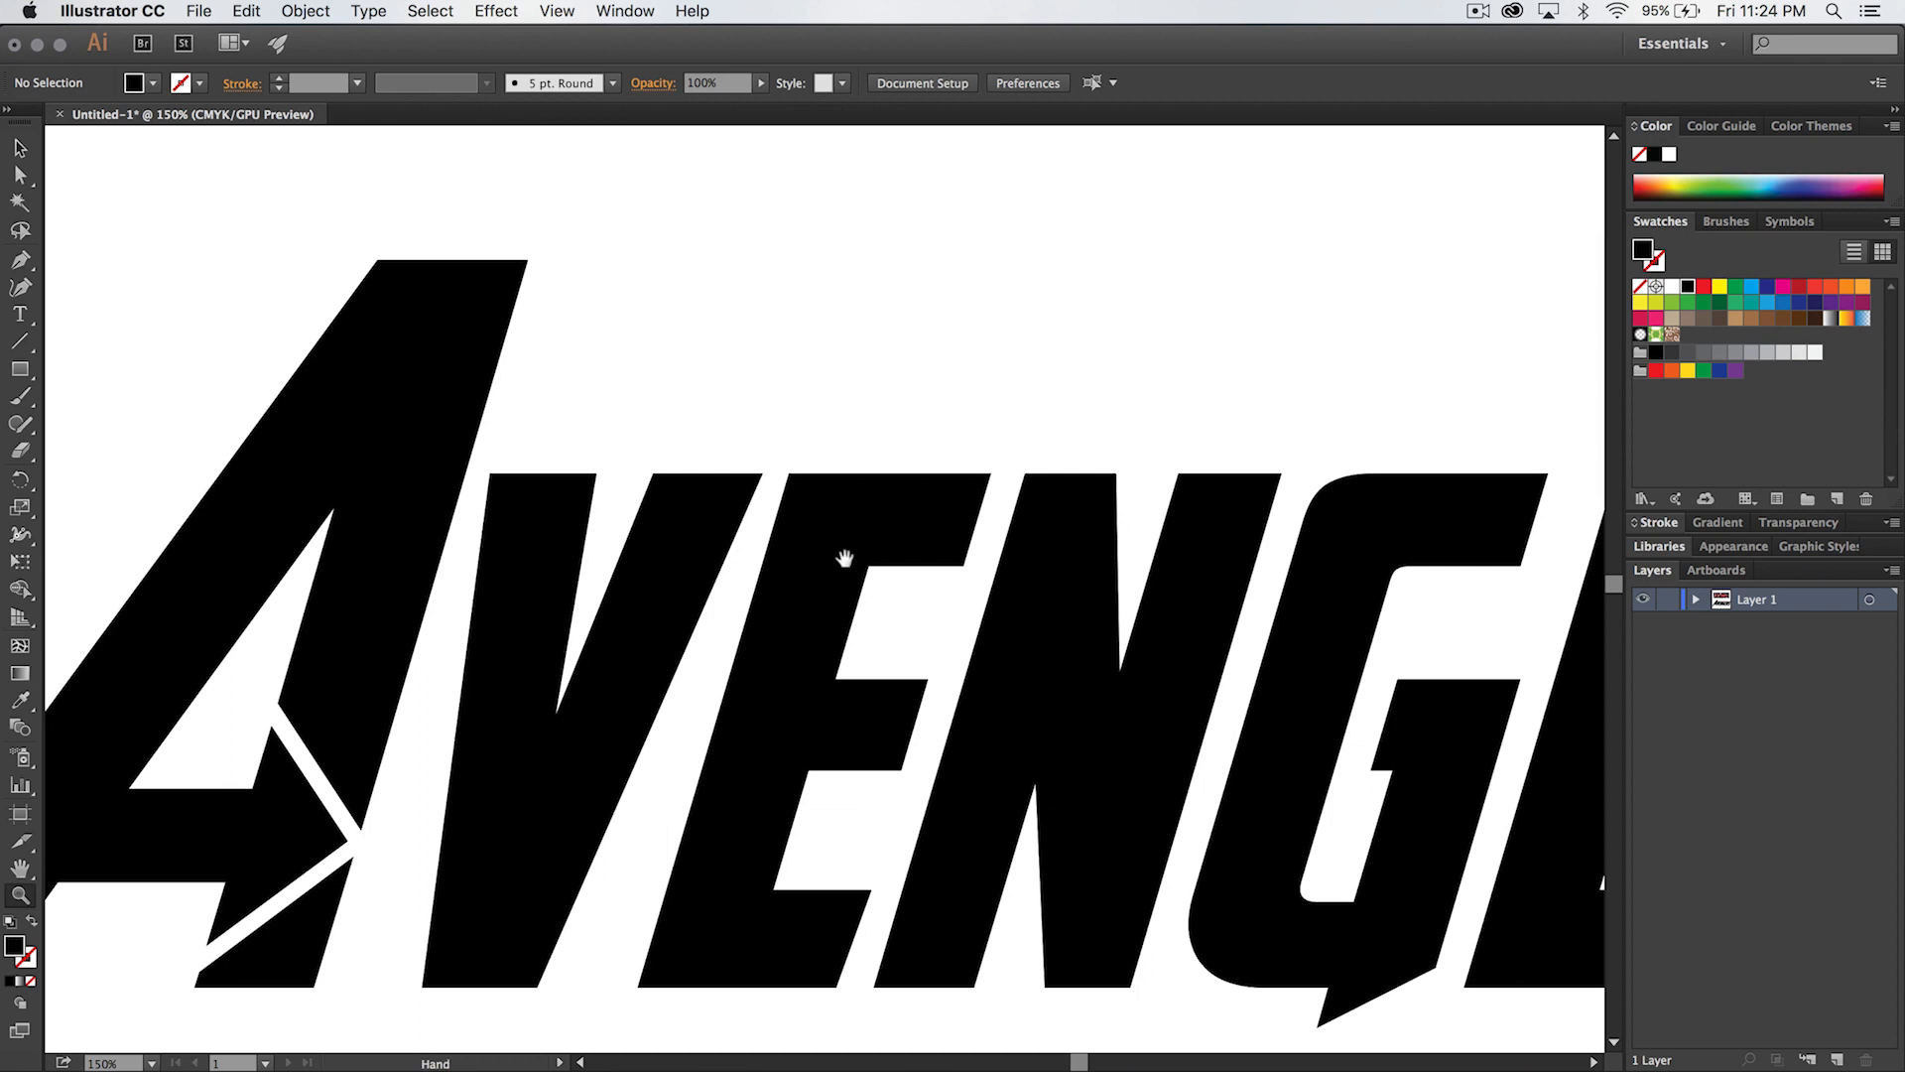
pyautogui.press('p')
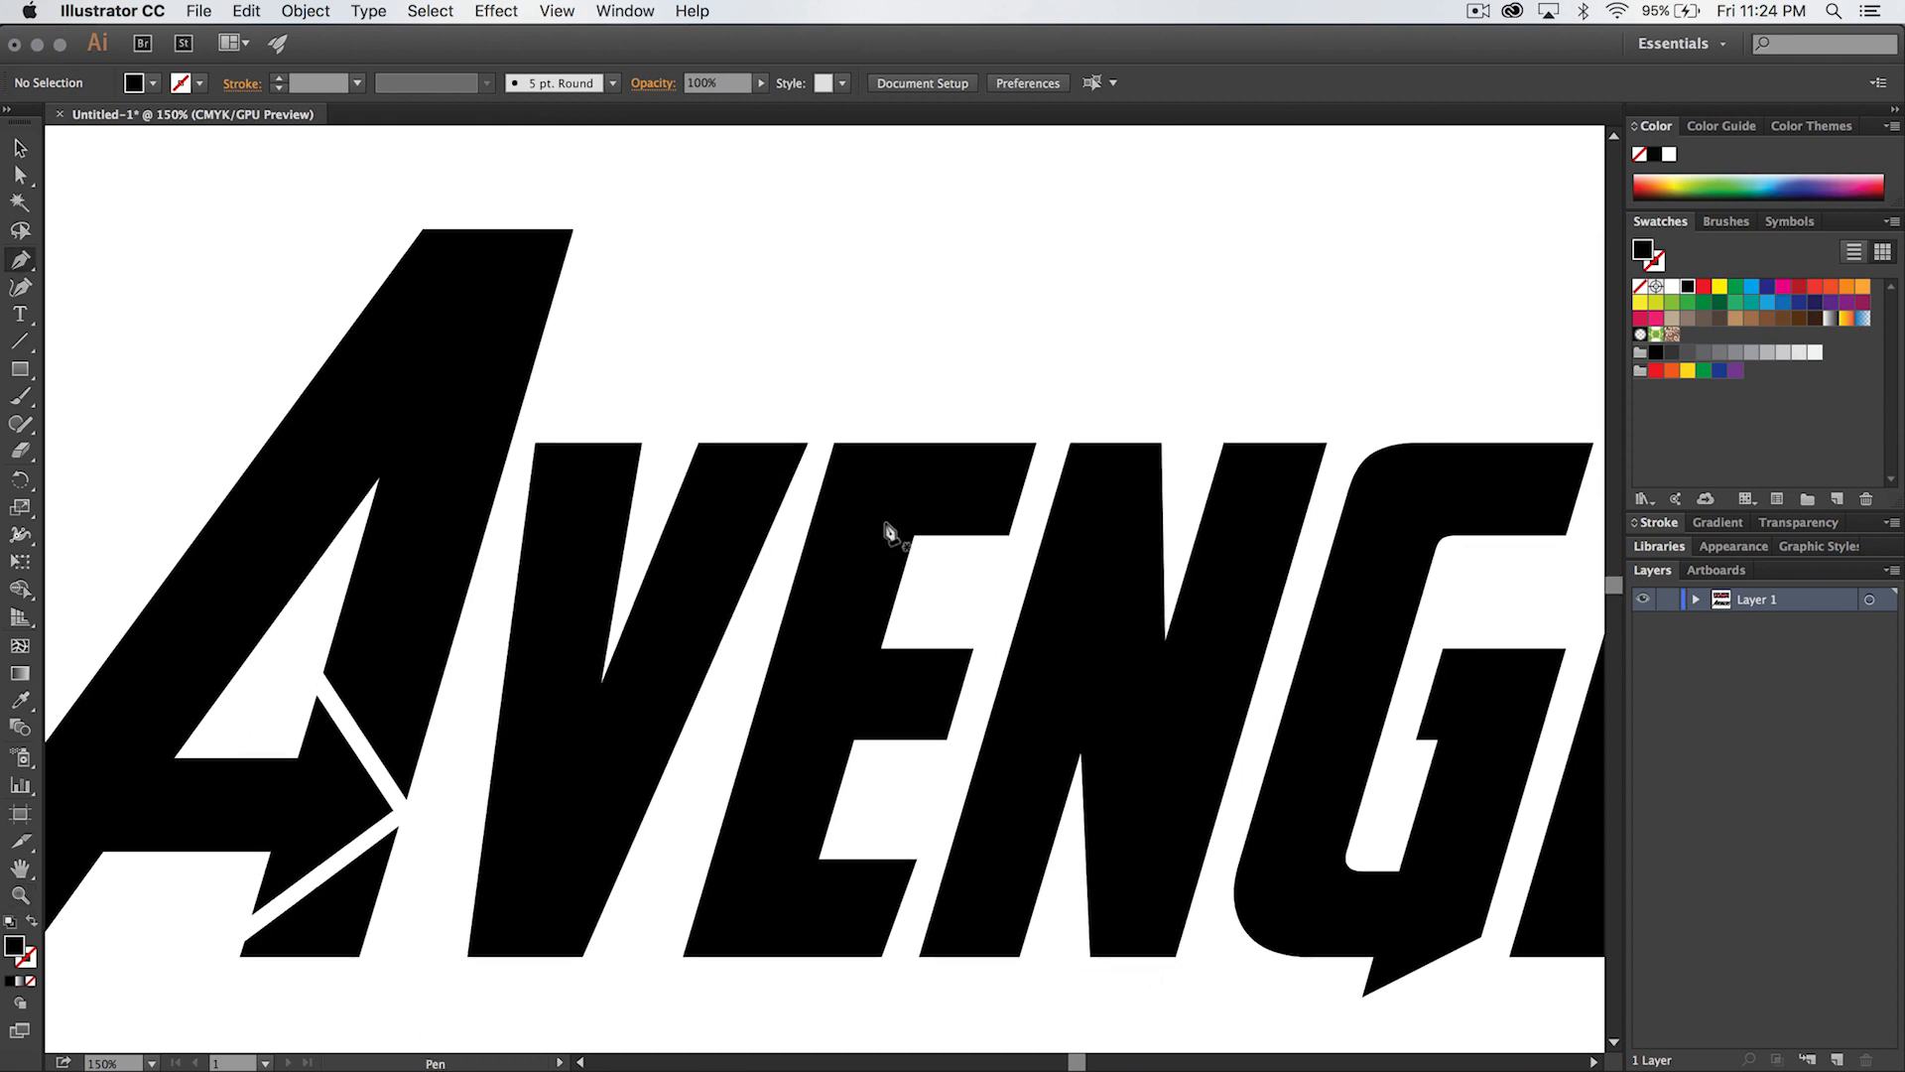
pyautogui.click(816, 493)
pyautogui.moveTo(831, 443); pyautogui.dragTo(877, 436)
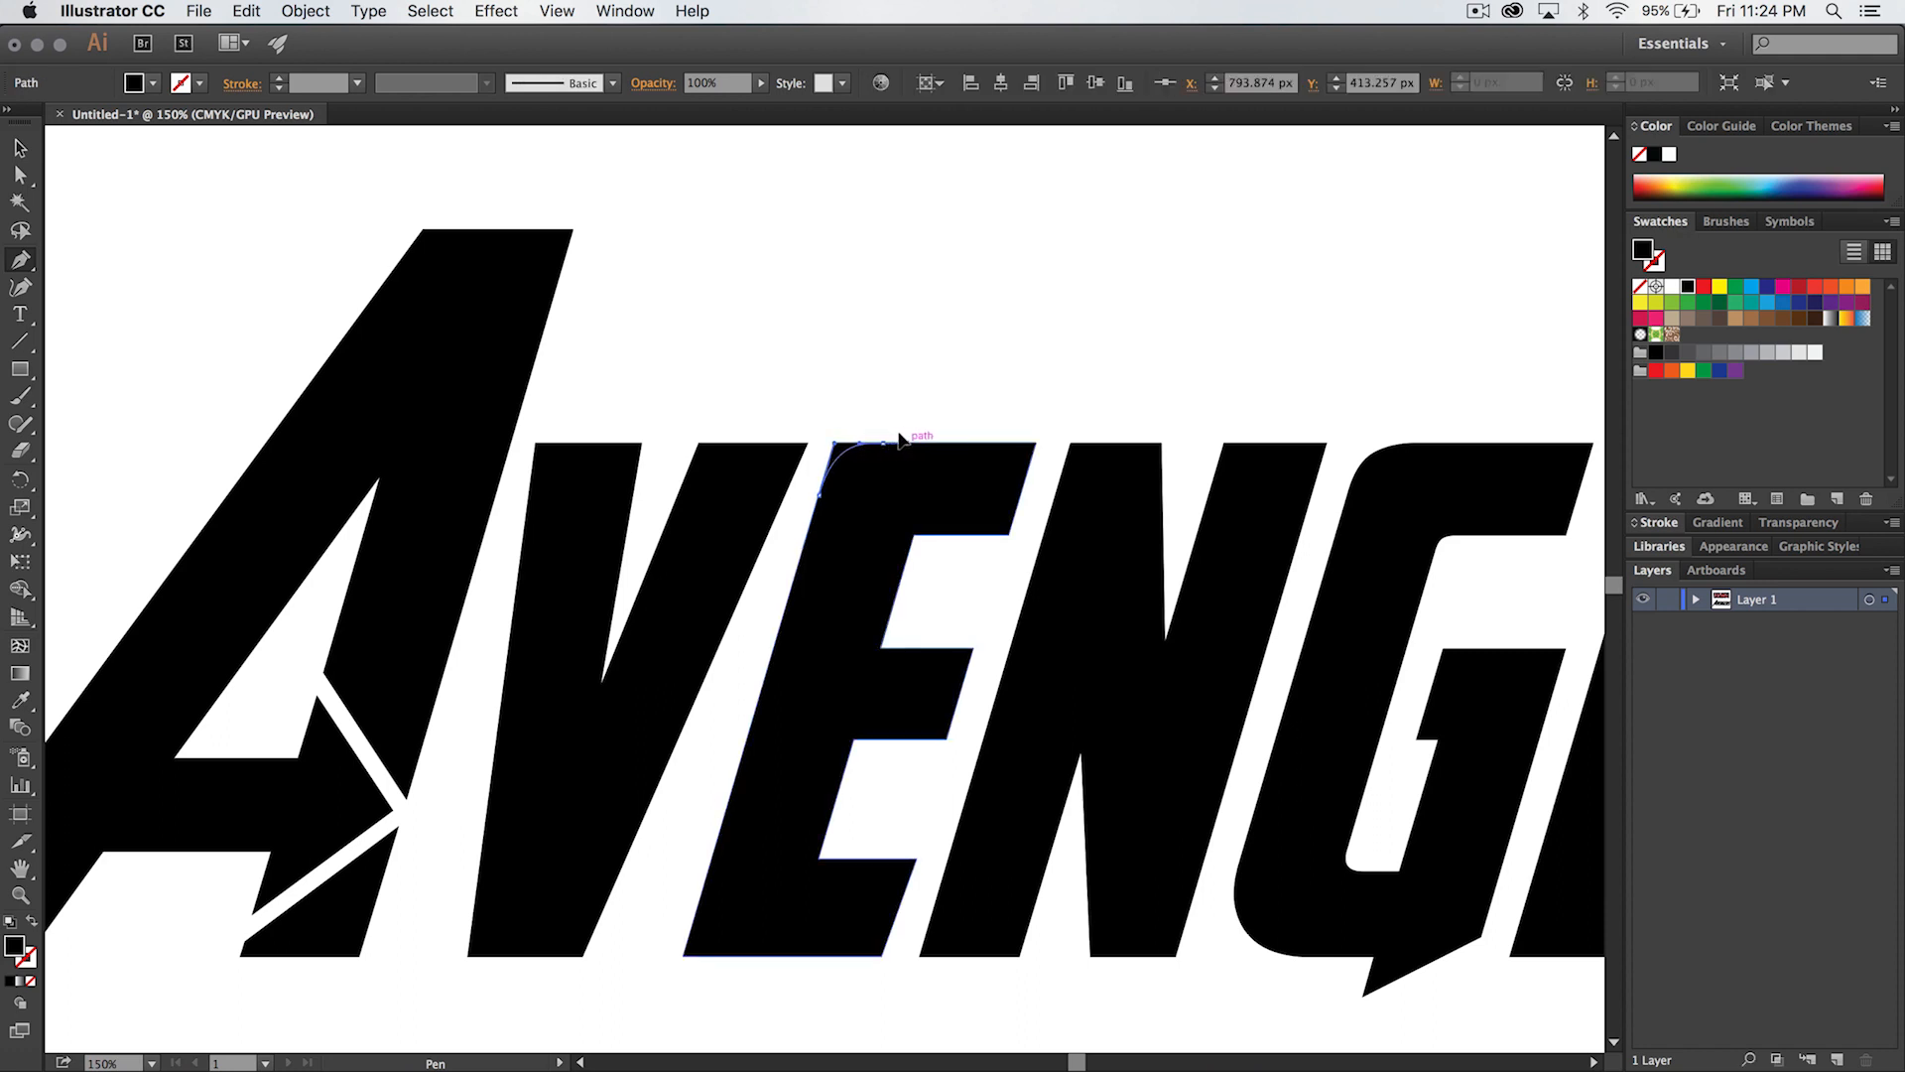
pyautogui.moveTo(935, 310); pyautogui.dragTo(820, 313)
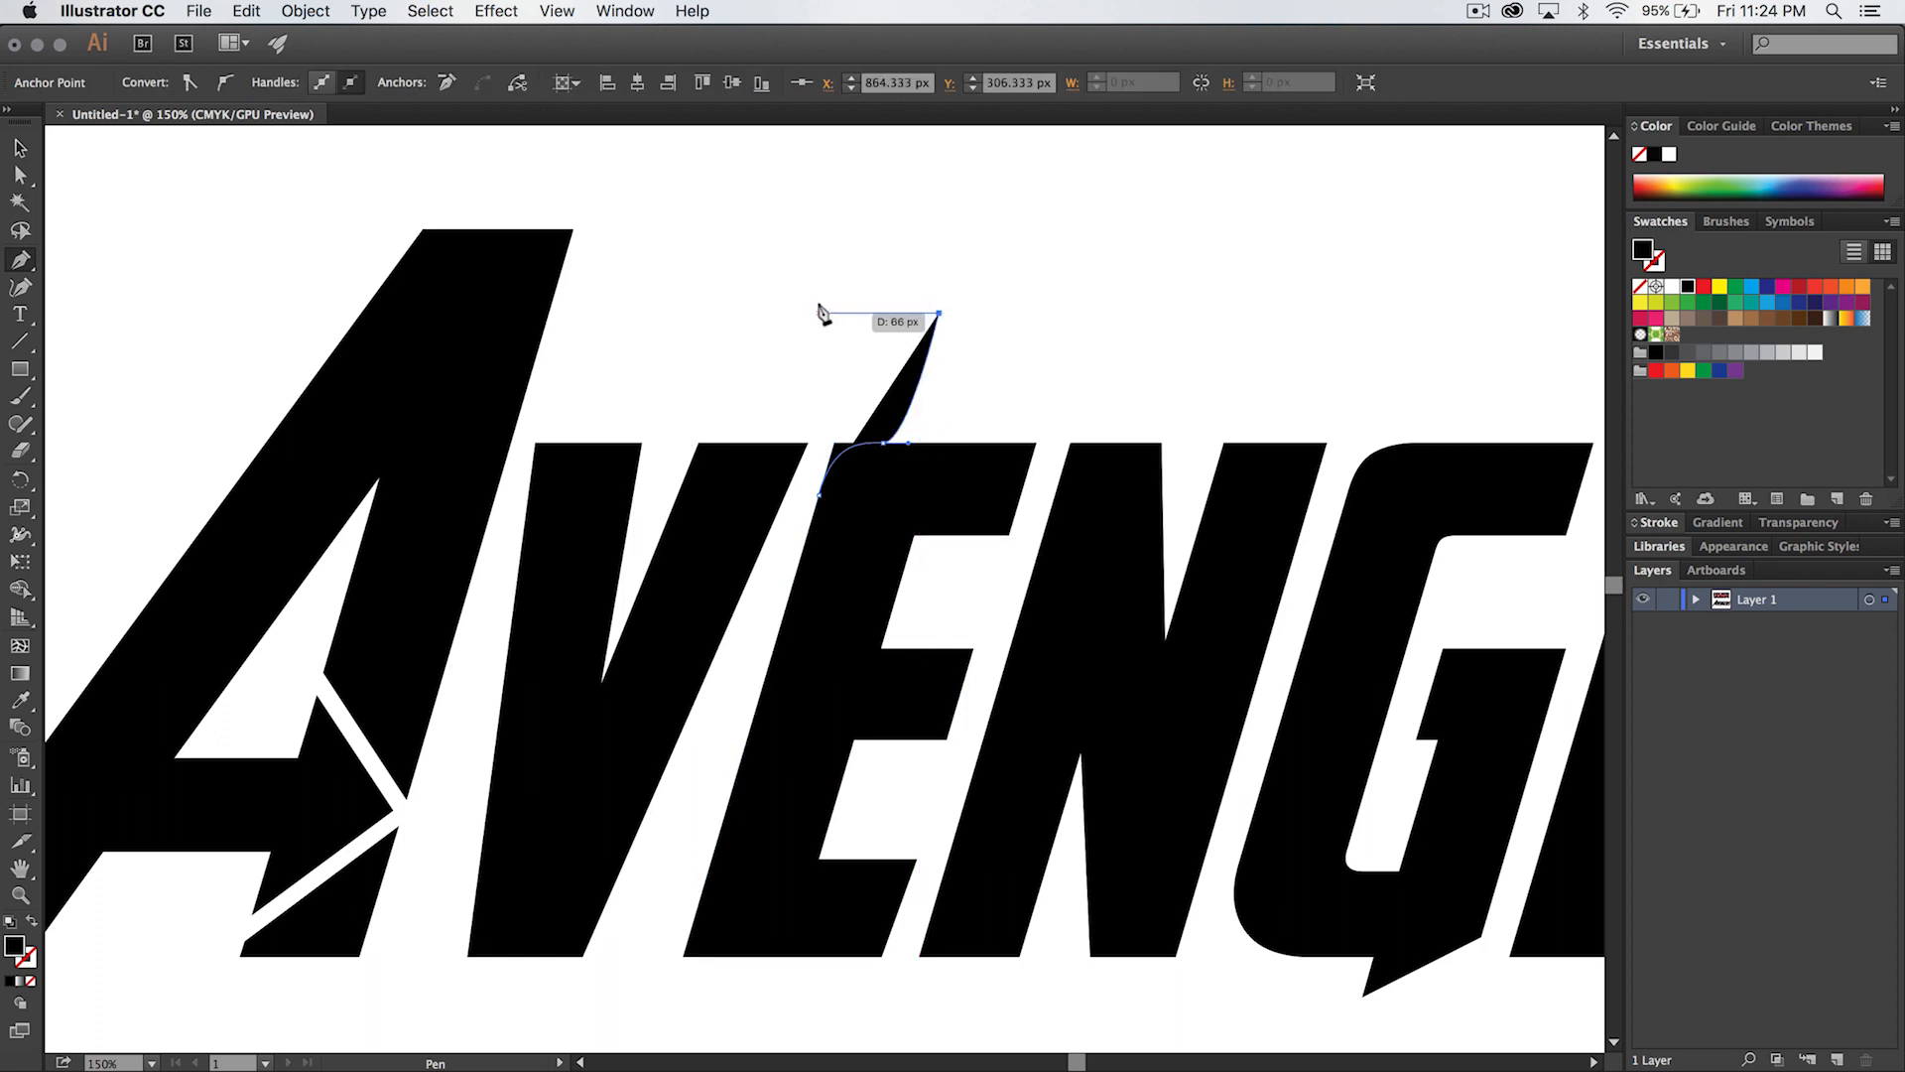
pyautogui.rightClick(822, 315)
pyautogui.click(805, 372)
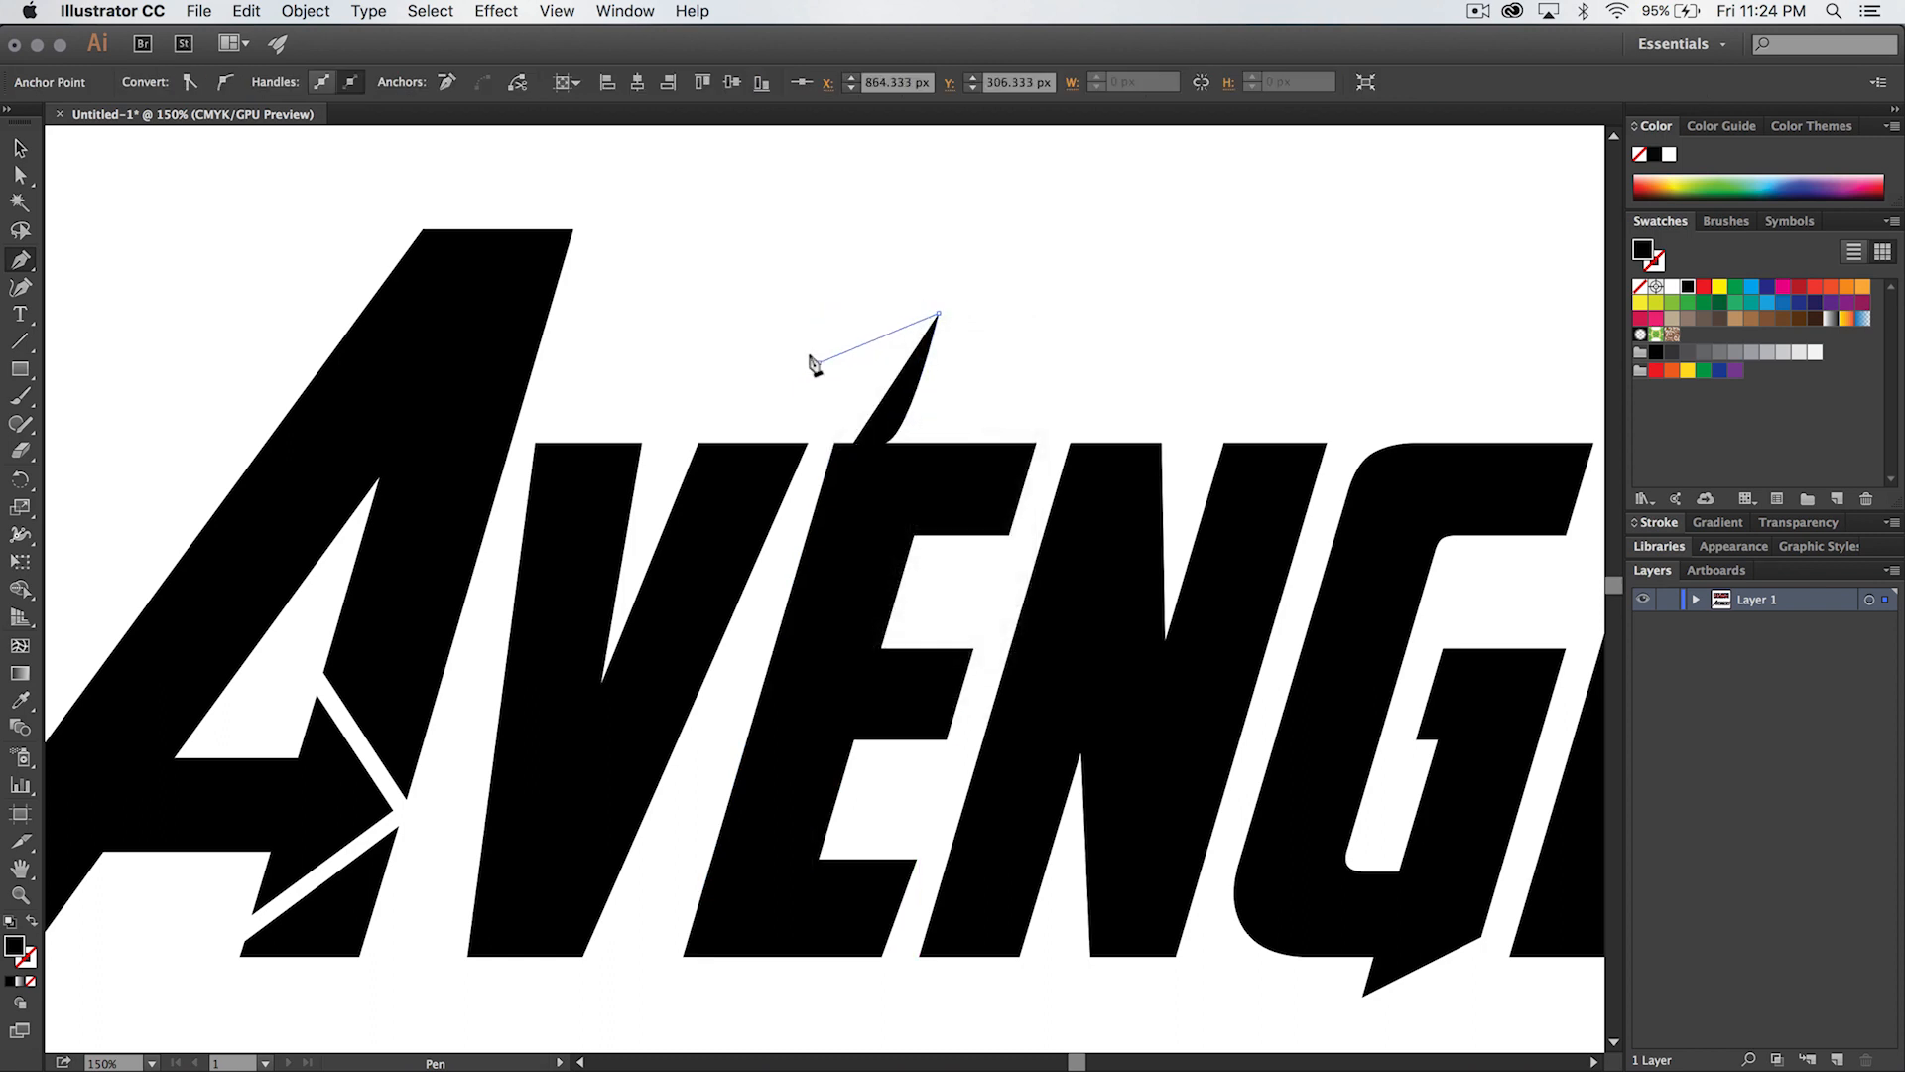
pyautogui.click(816, 362)
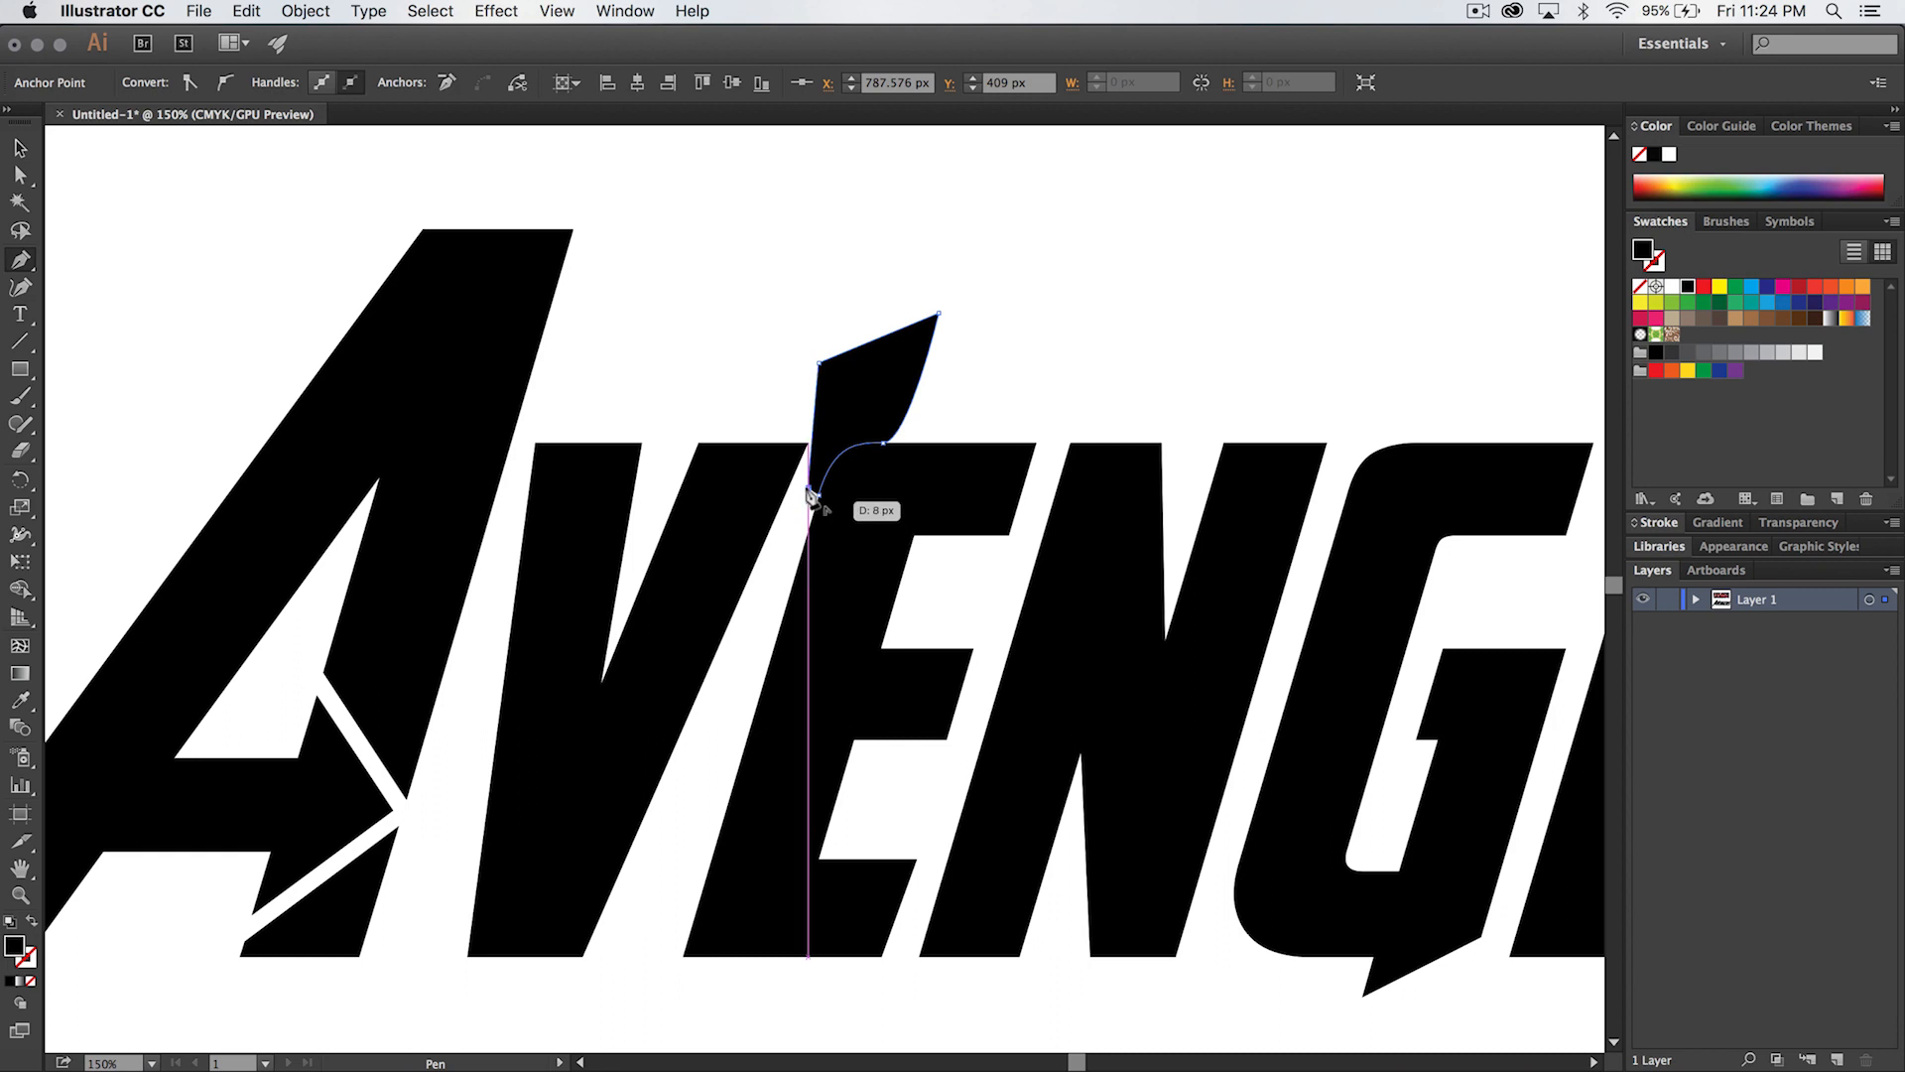
pyautogui.click(812, 495)
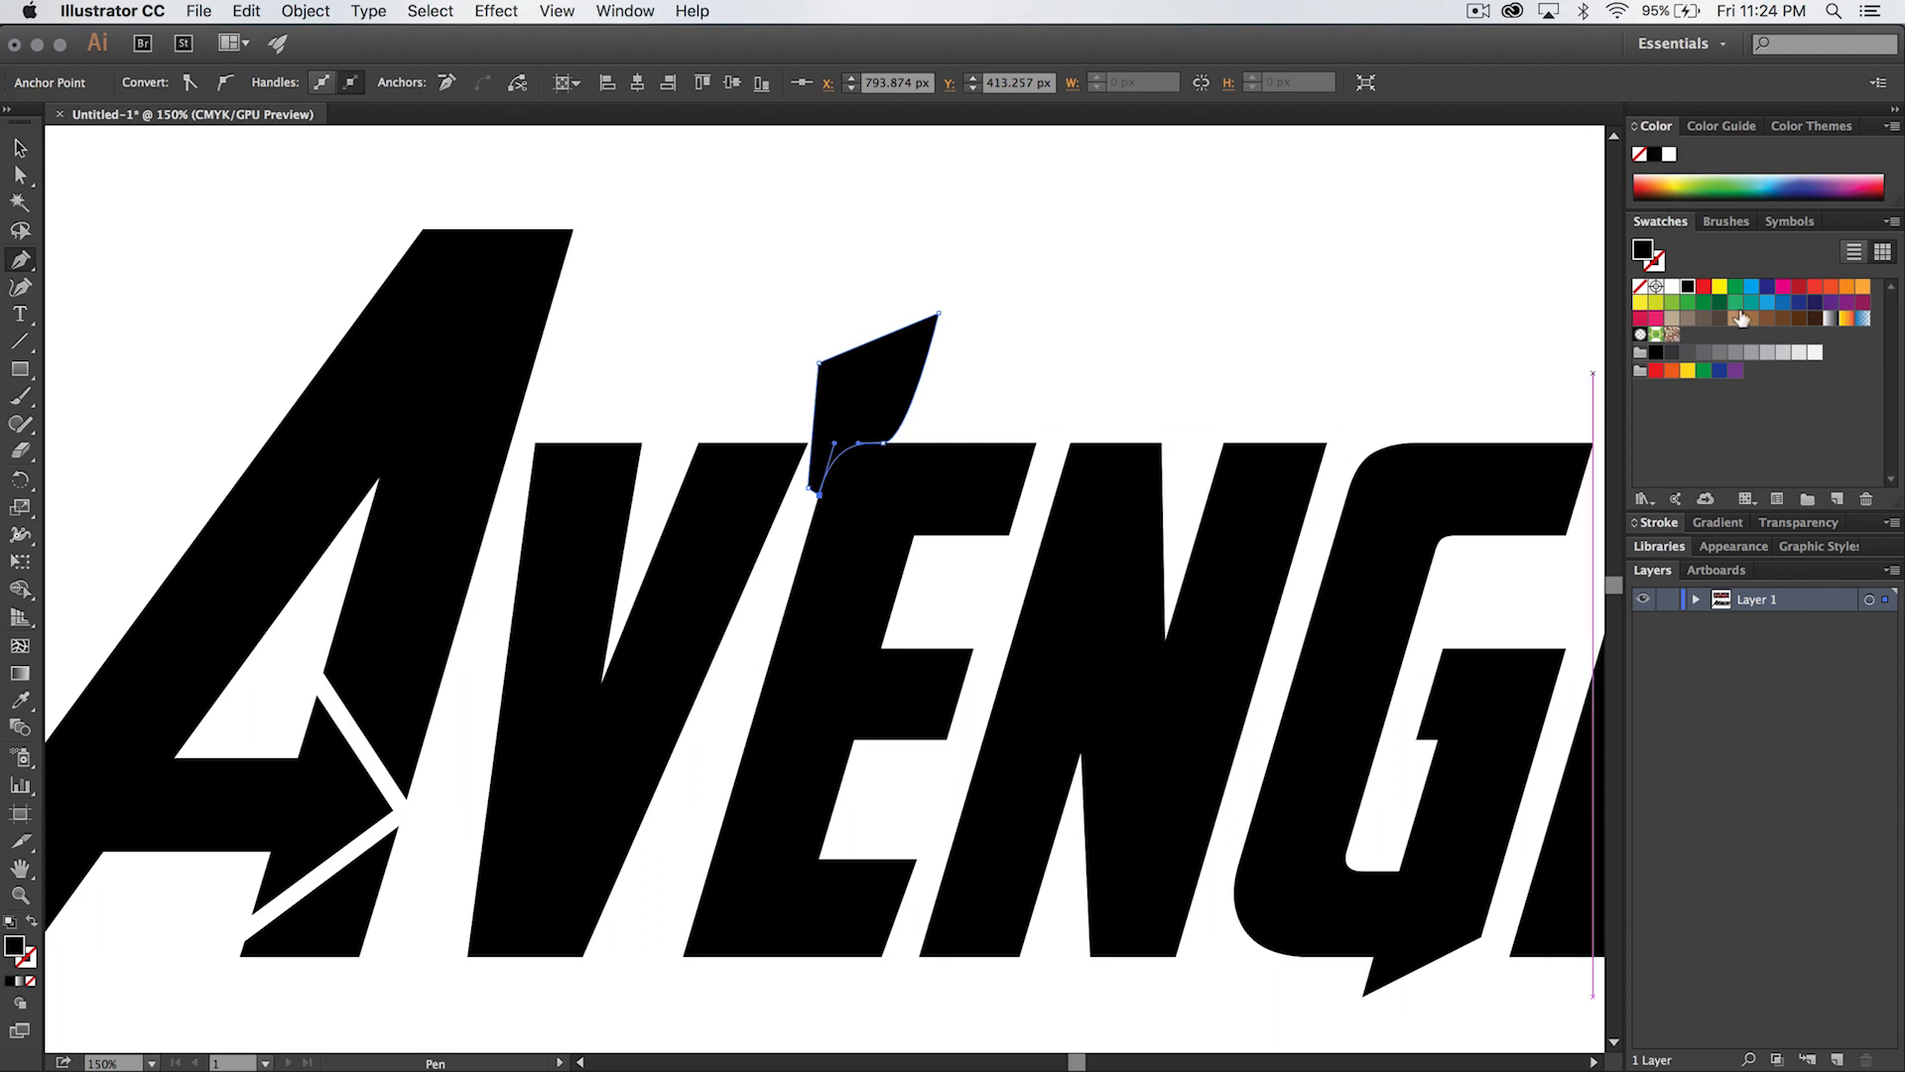
pyautogui.click(1813, 287)
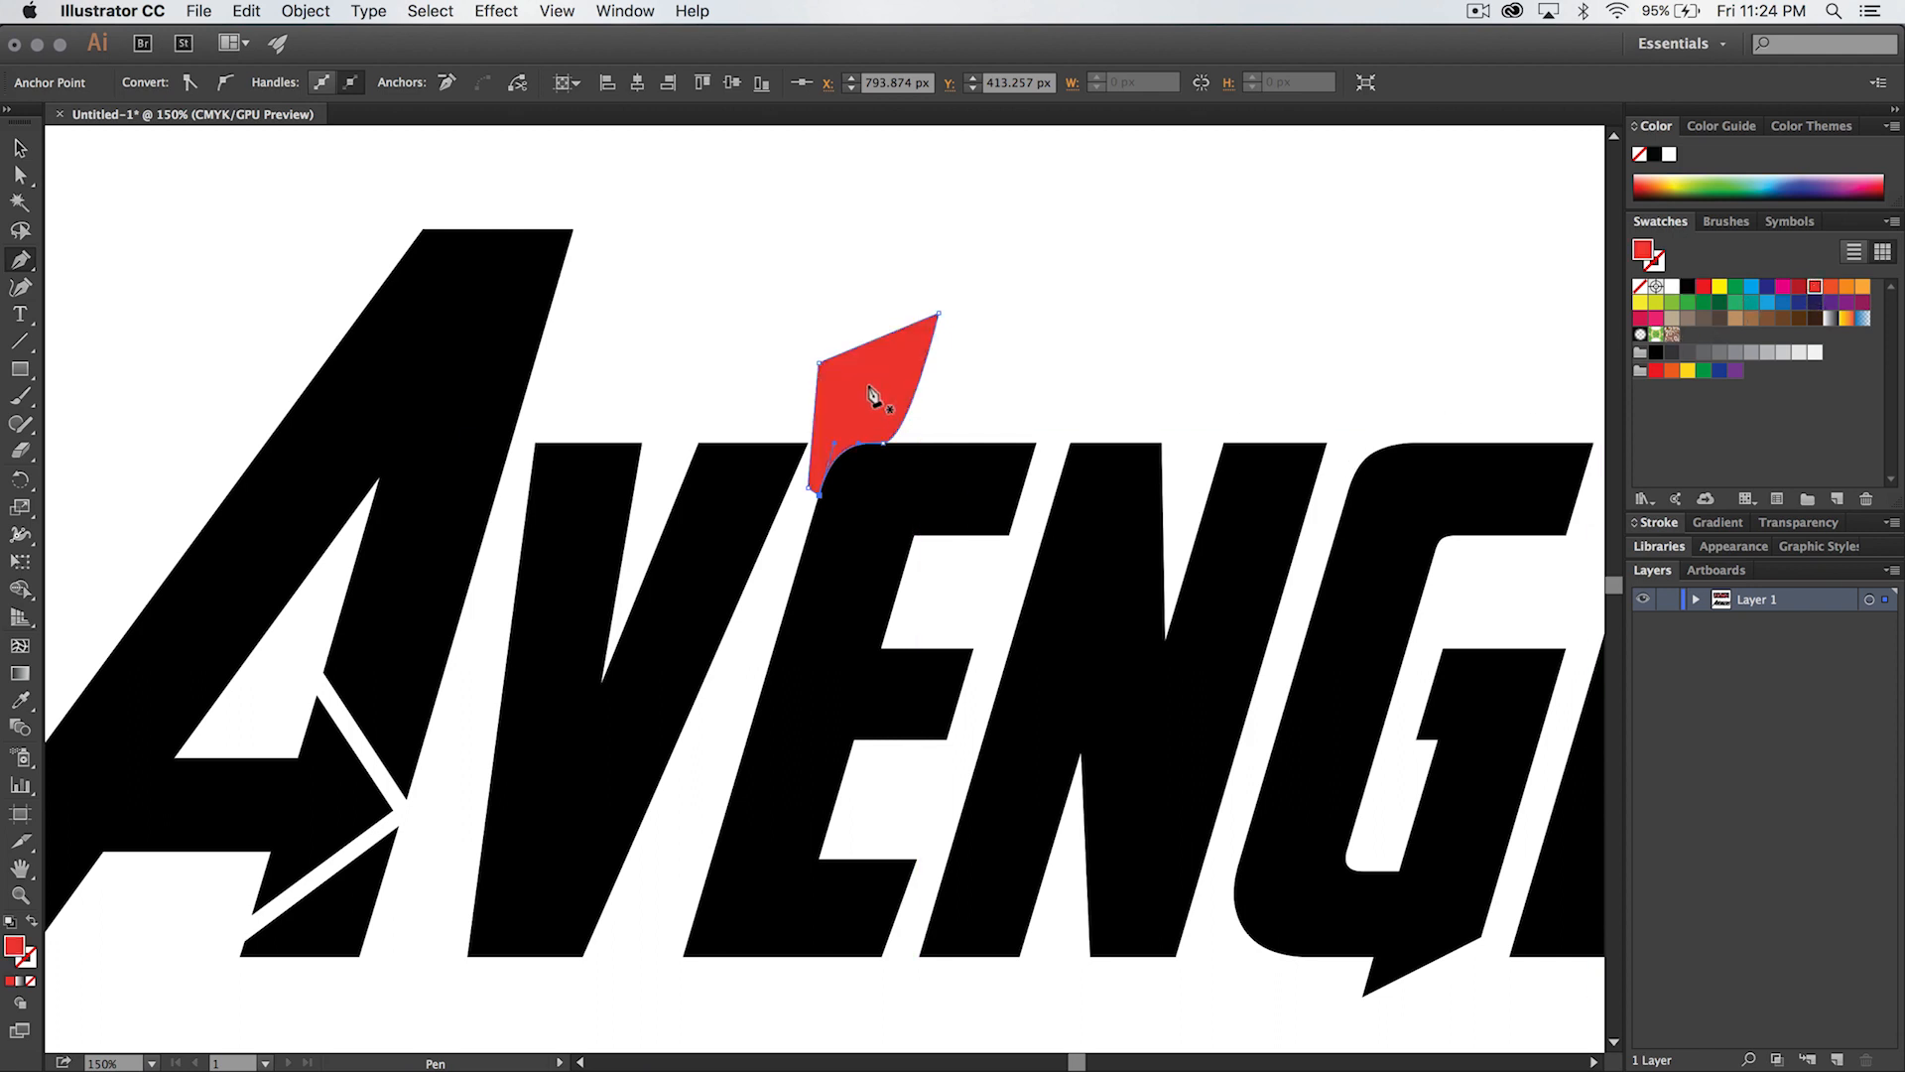
# - Shift the red shape's curve anchor slightly right along the first E's upper edge
pyautogui.press('a')
pyautogui.click(883, 445)
pyautogui.rightClick(884, 446)
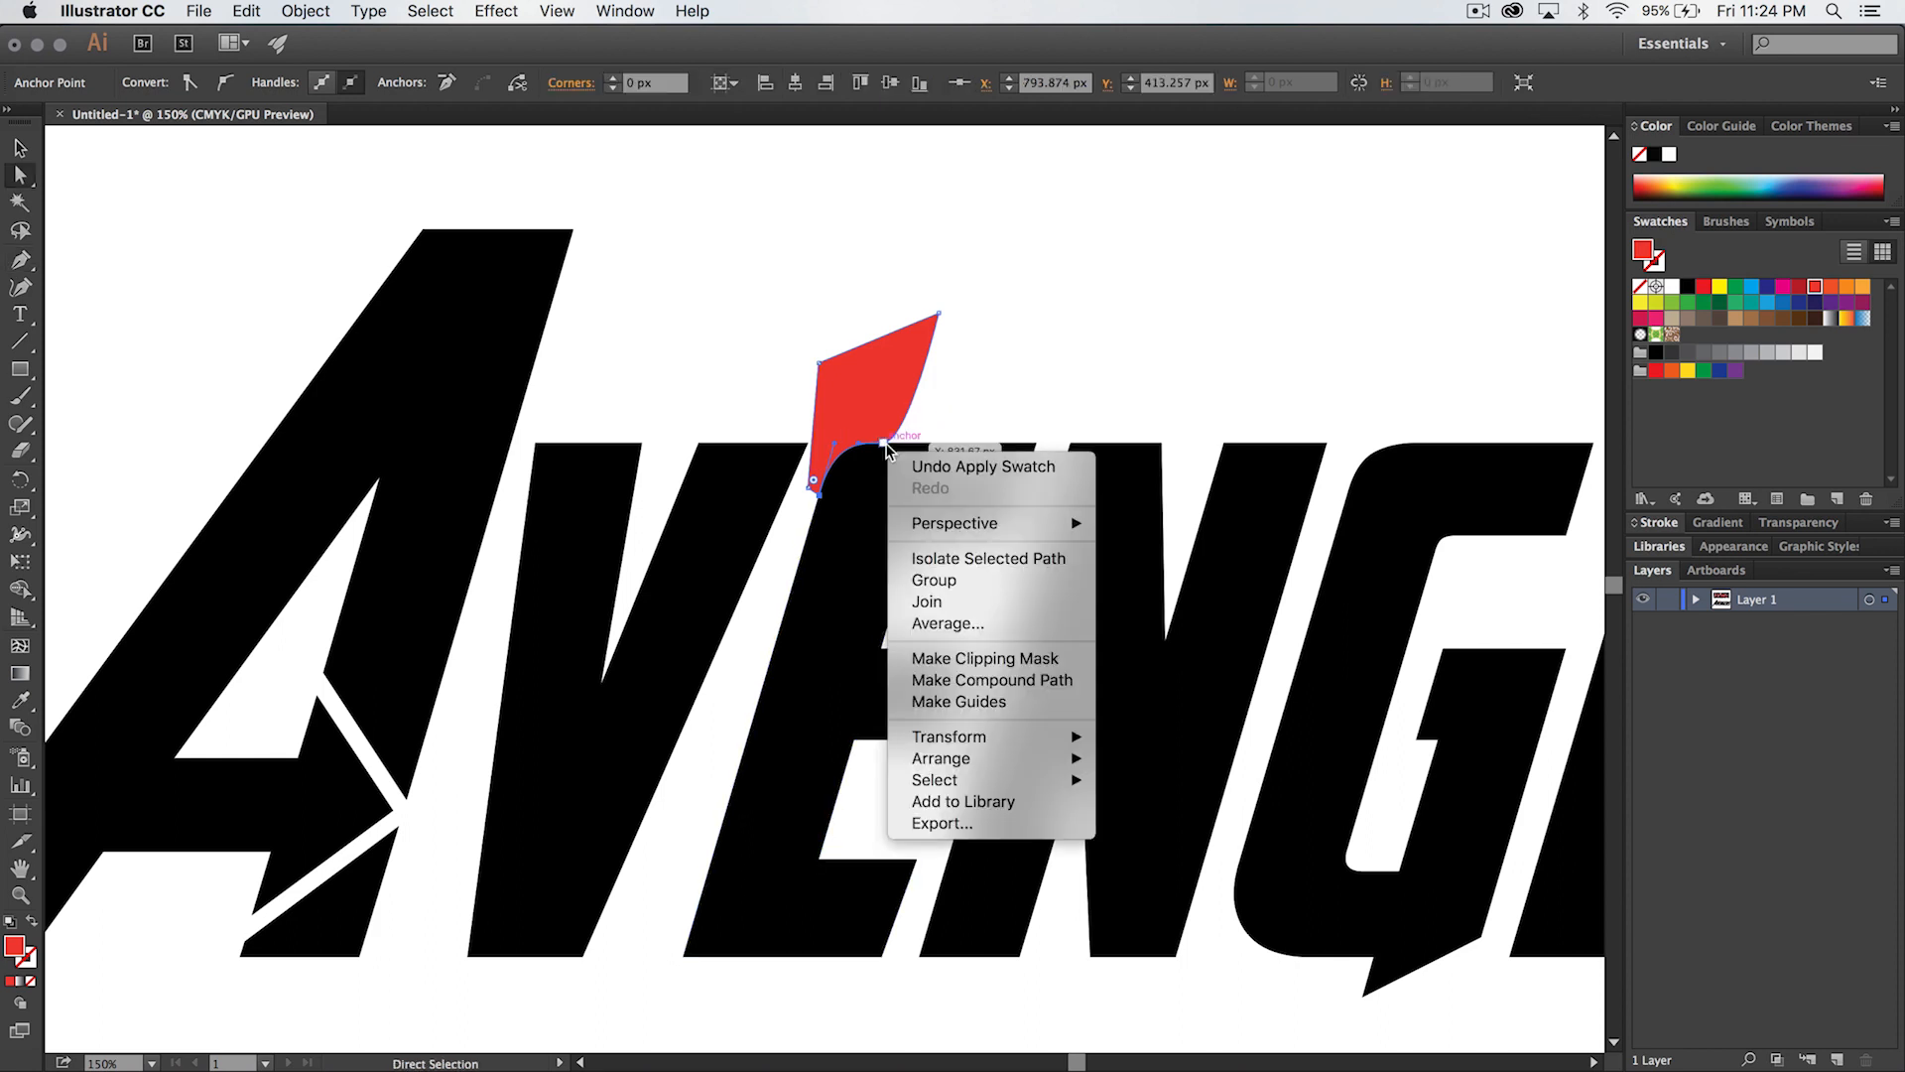
pyautogui.click(977, 424)
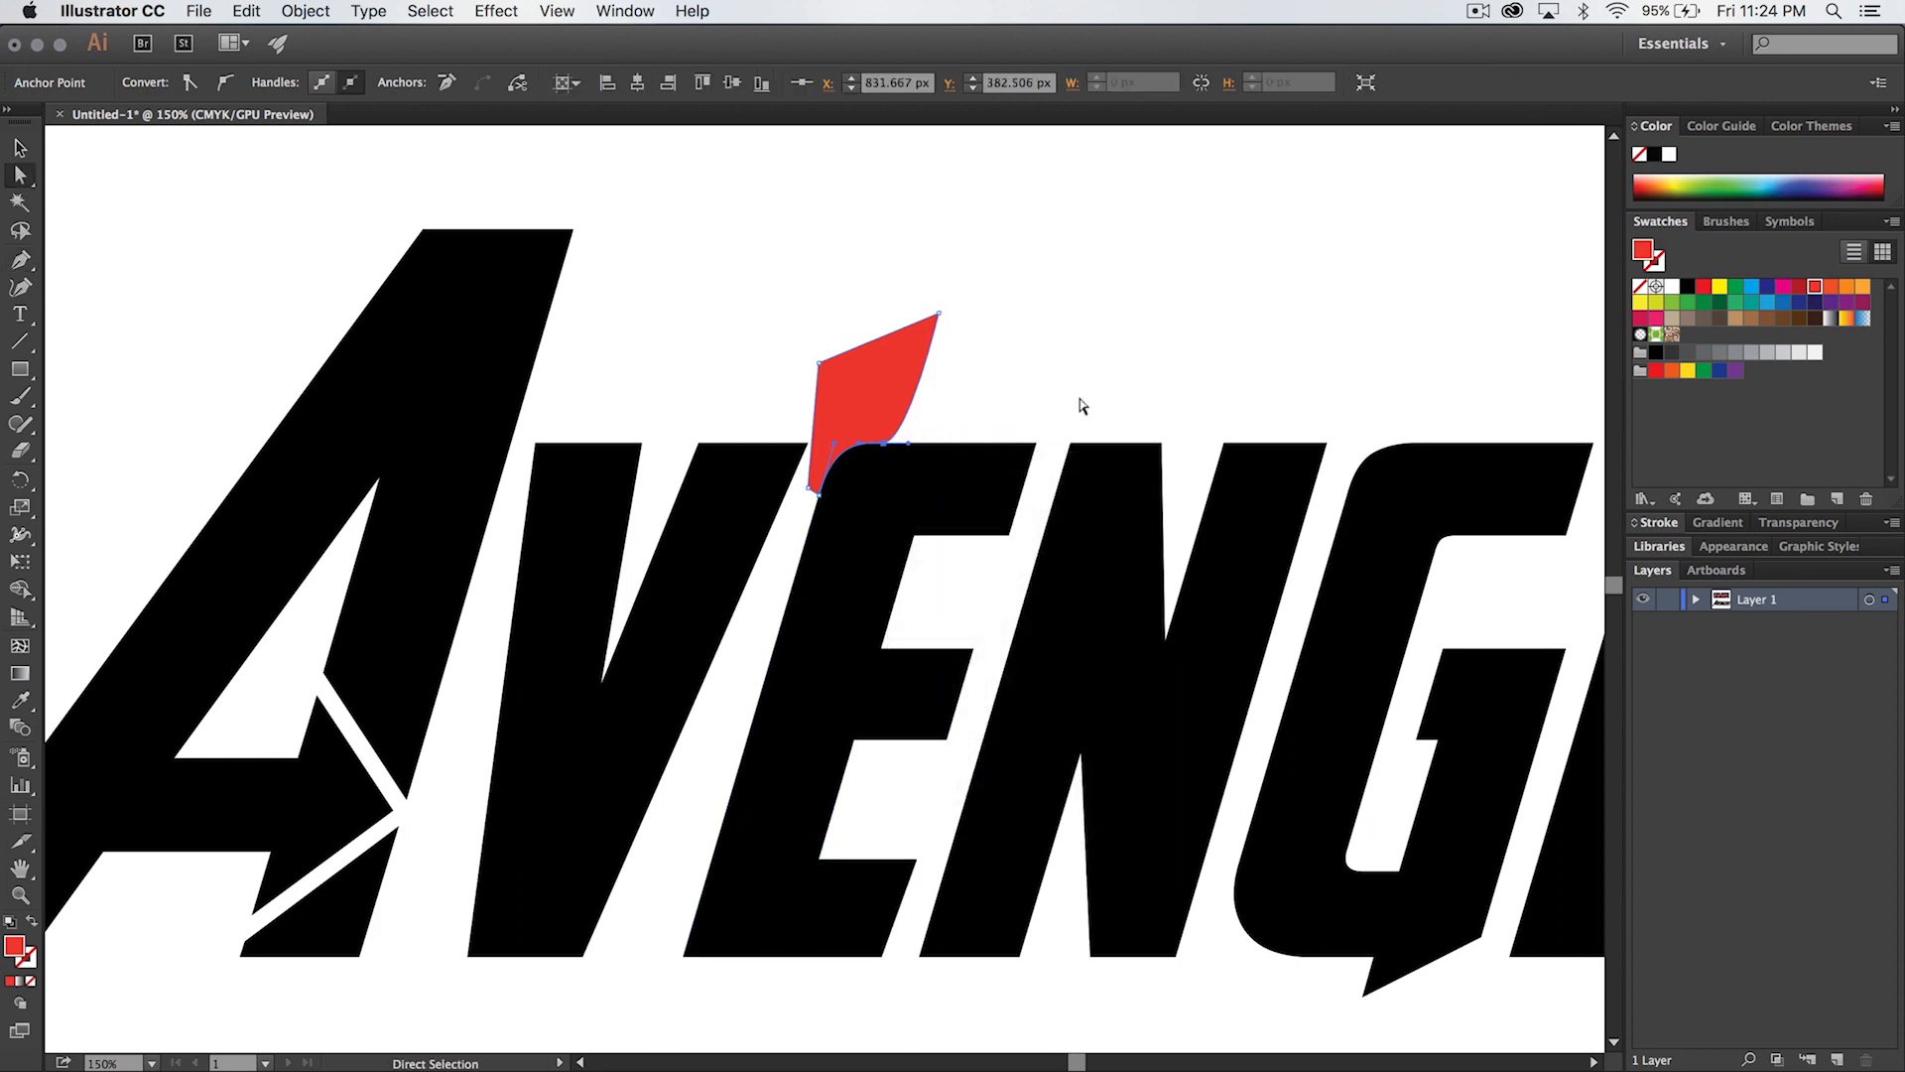
# - Move the red shape's lower curve anchor down along the first E's left edge, adjust its handle to smooth the rounding, and deselect
pyautogui.click(812, 486)
pyautogui.press('z')
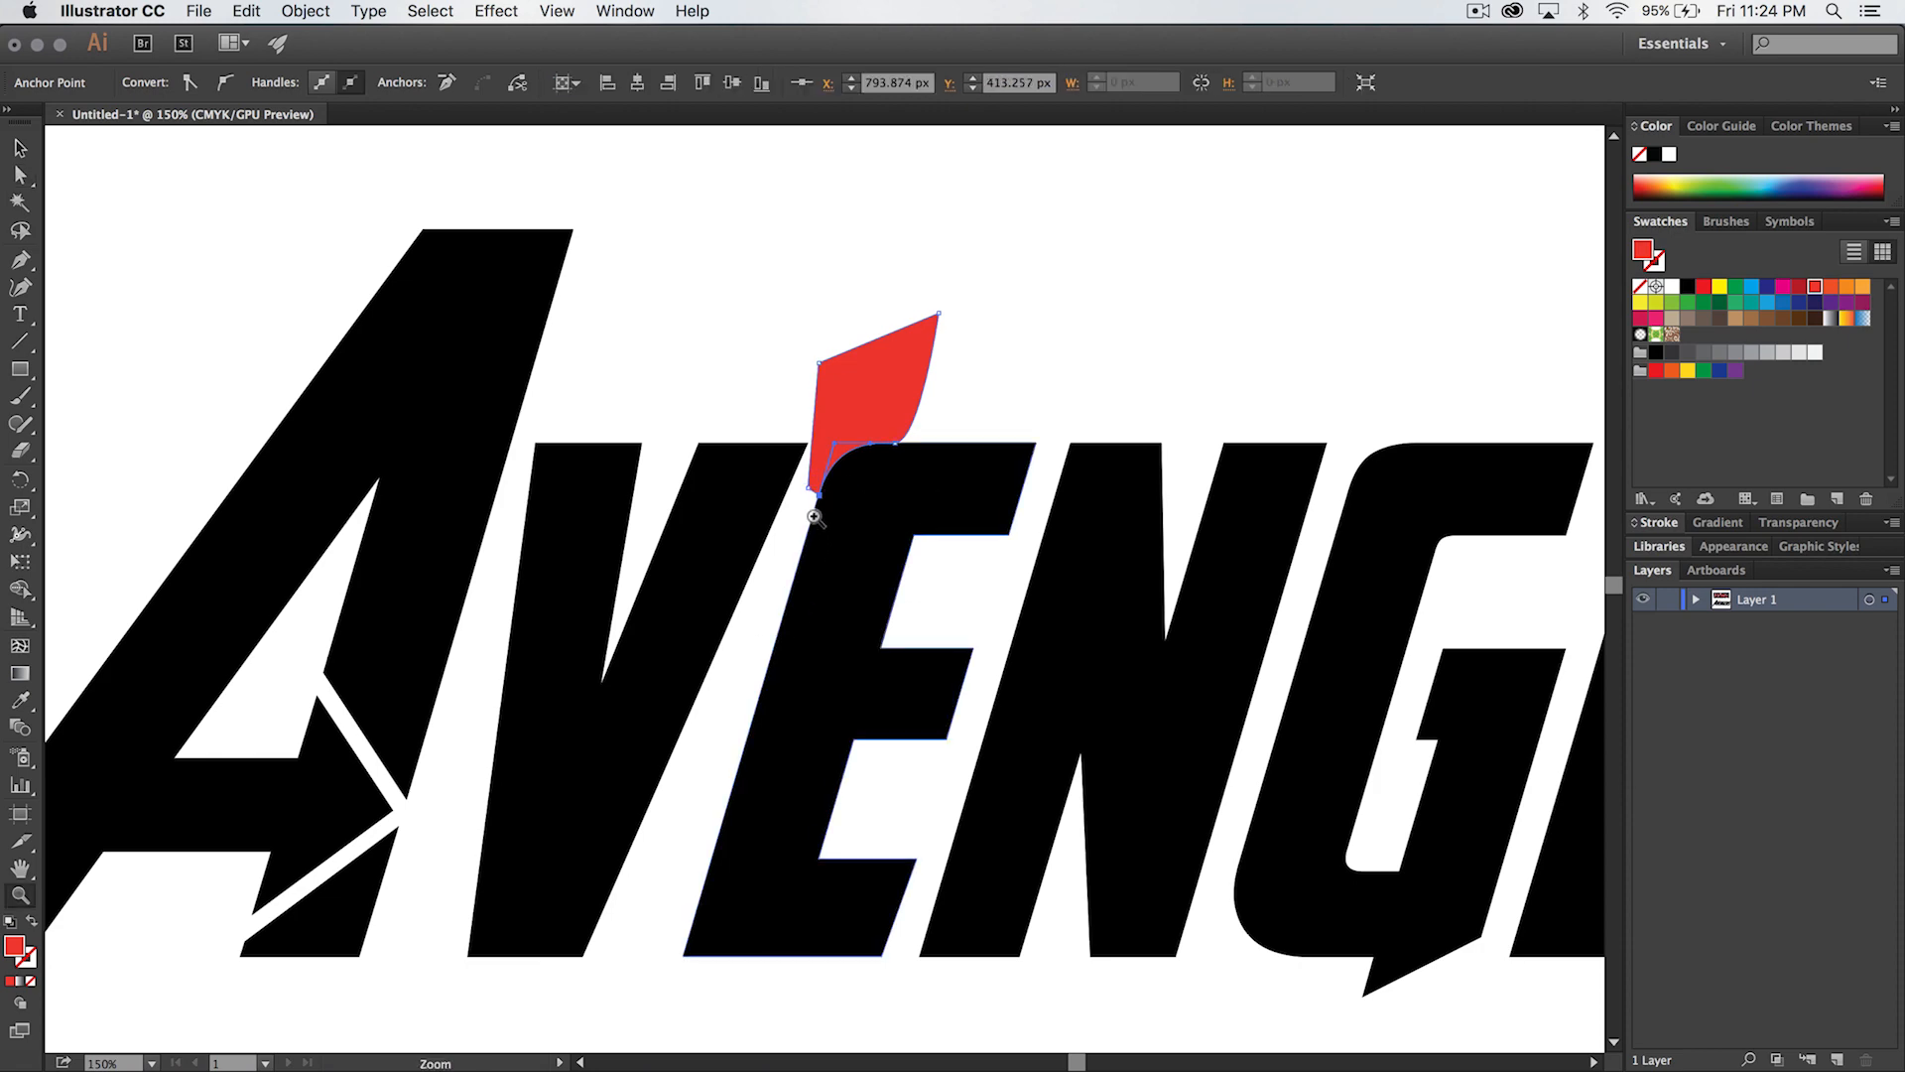
pyautogui.click(816, 511)
pyautogui.click(831, 562)
pyautogui.click(831, 562)
pyautogui.click(824, 548)
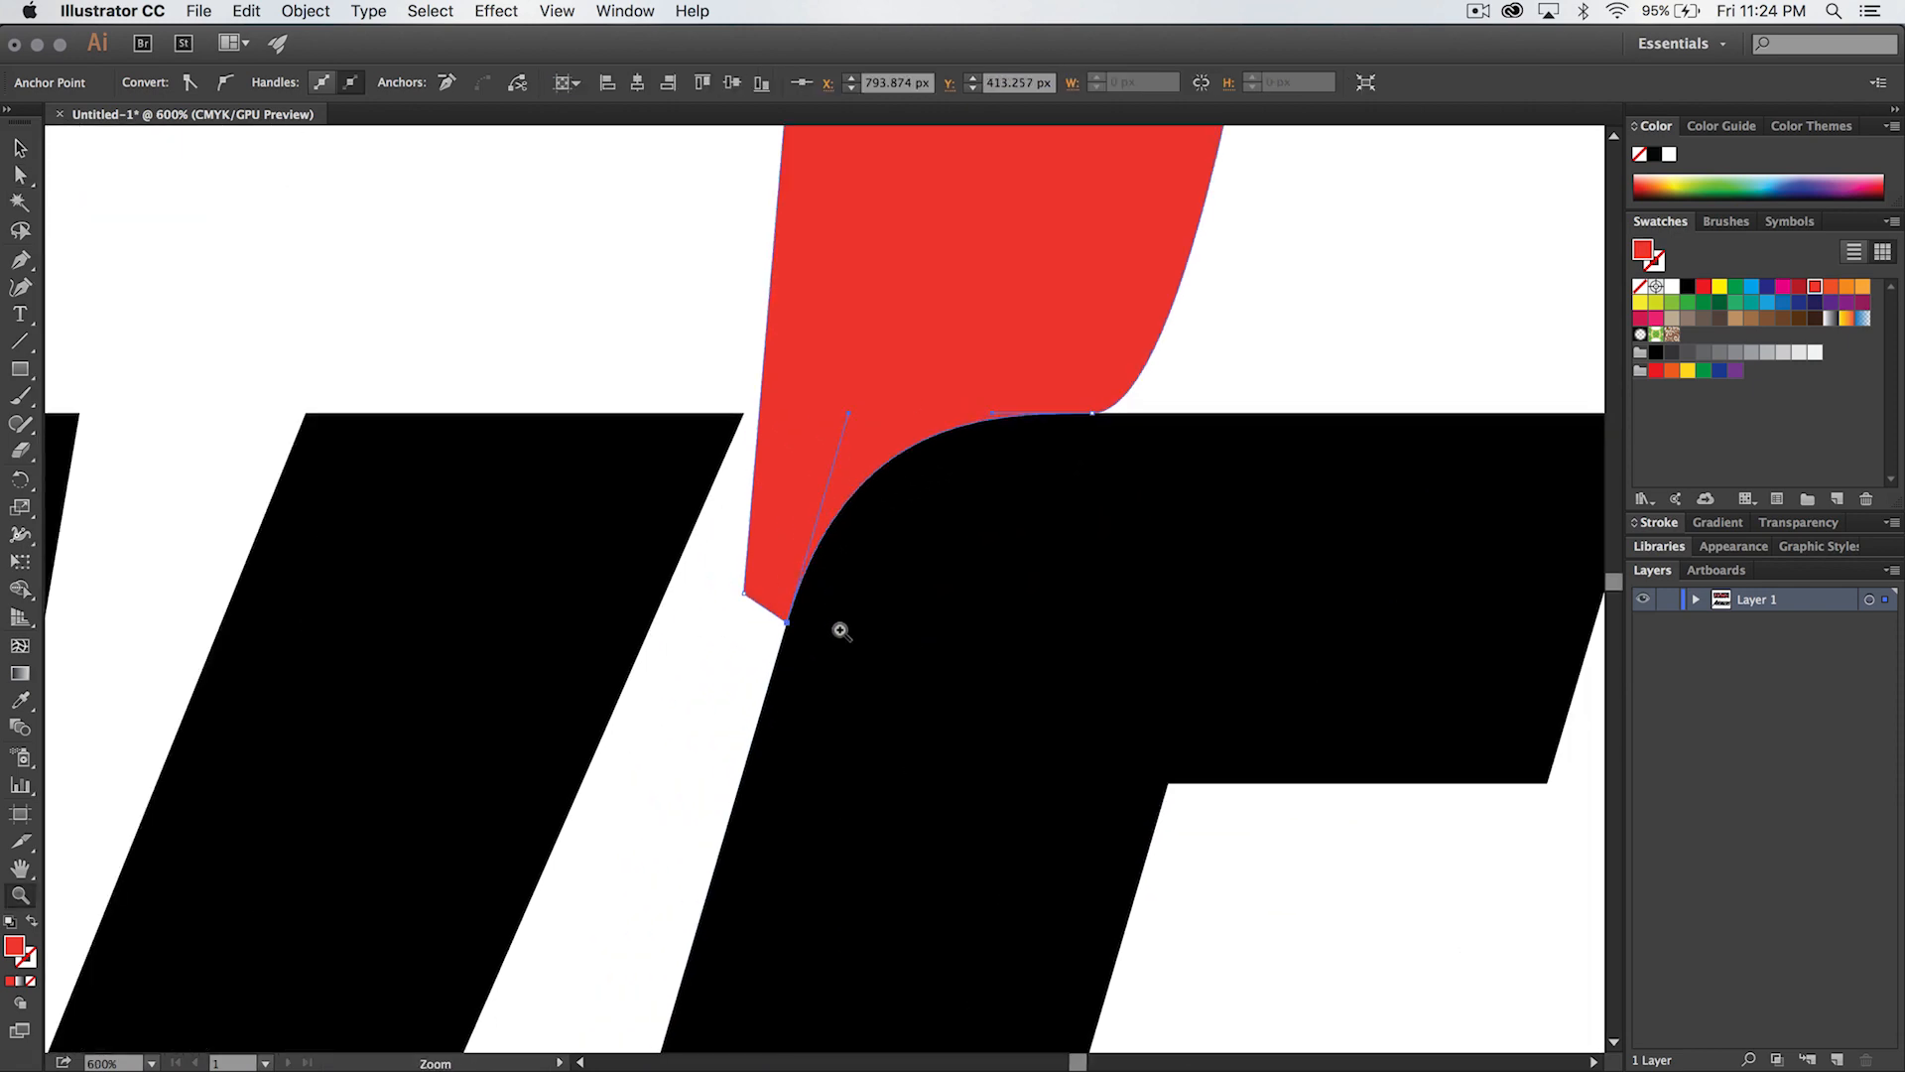
pyautogui.press('a')
pyautogui.moveTo(784, 619); pyautogui.dragTo(773, 661)
pyautogui.moveTo(831, 448); pyautogui.dragTo(852, 405)
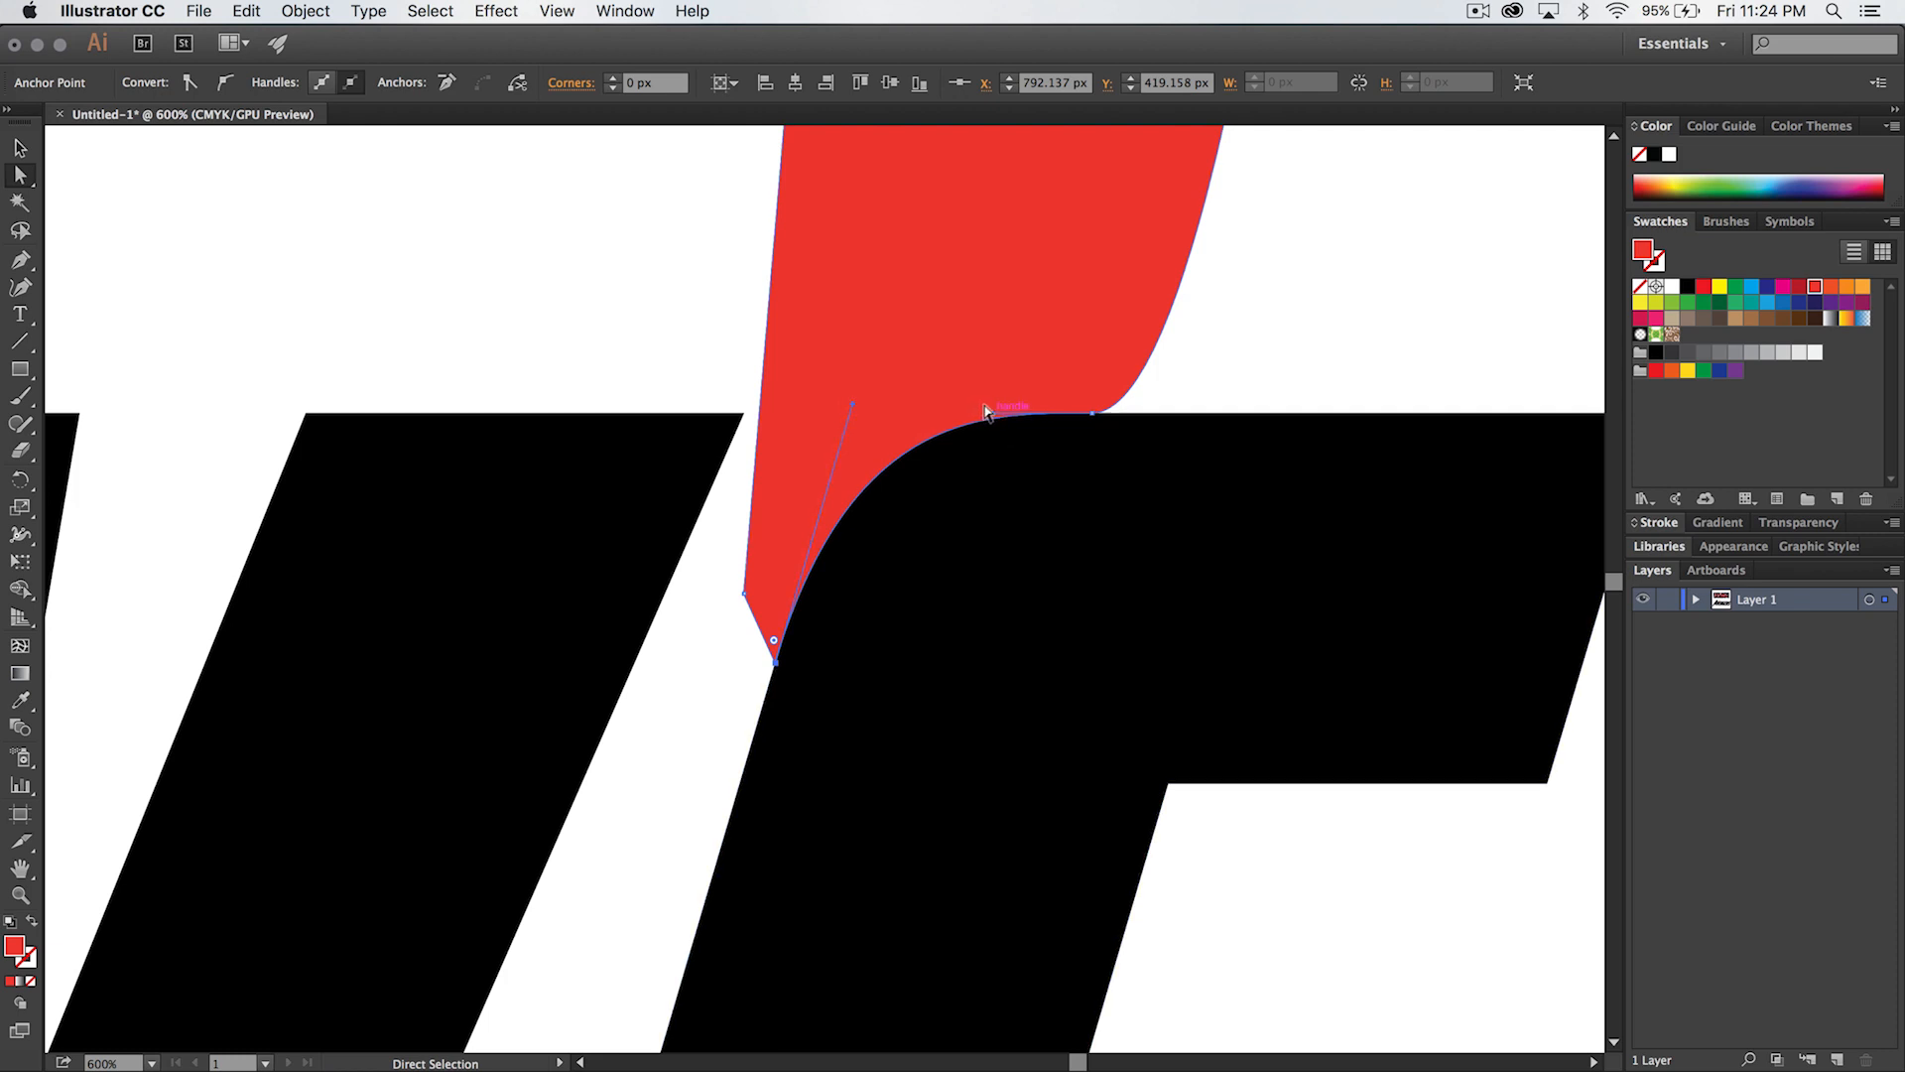
pyautogui.click(1258, 341)
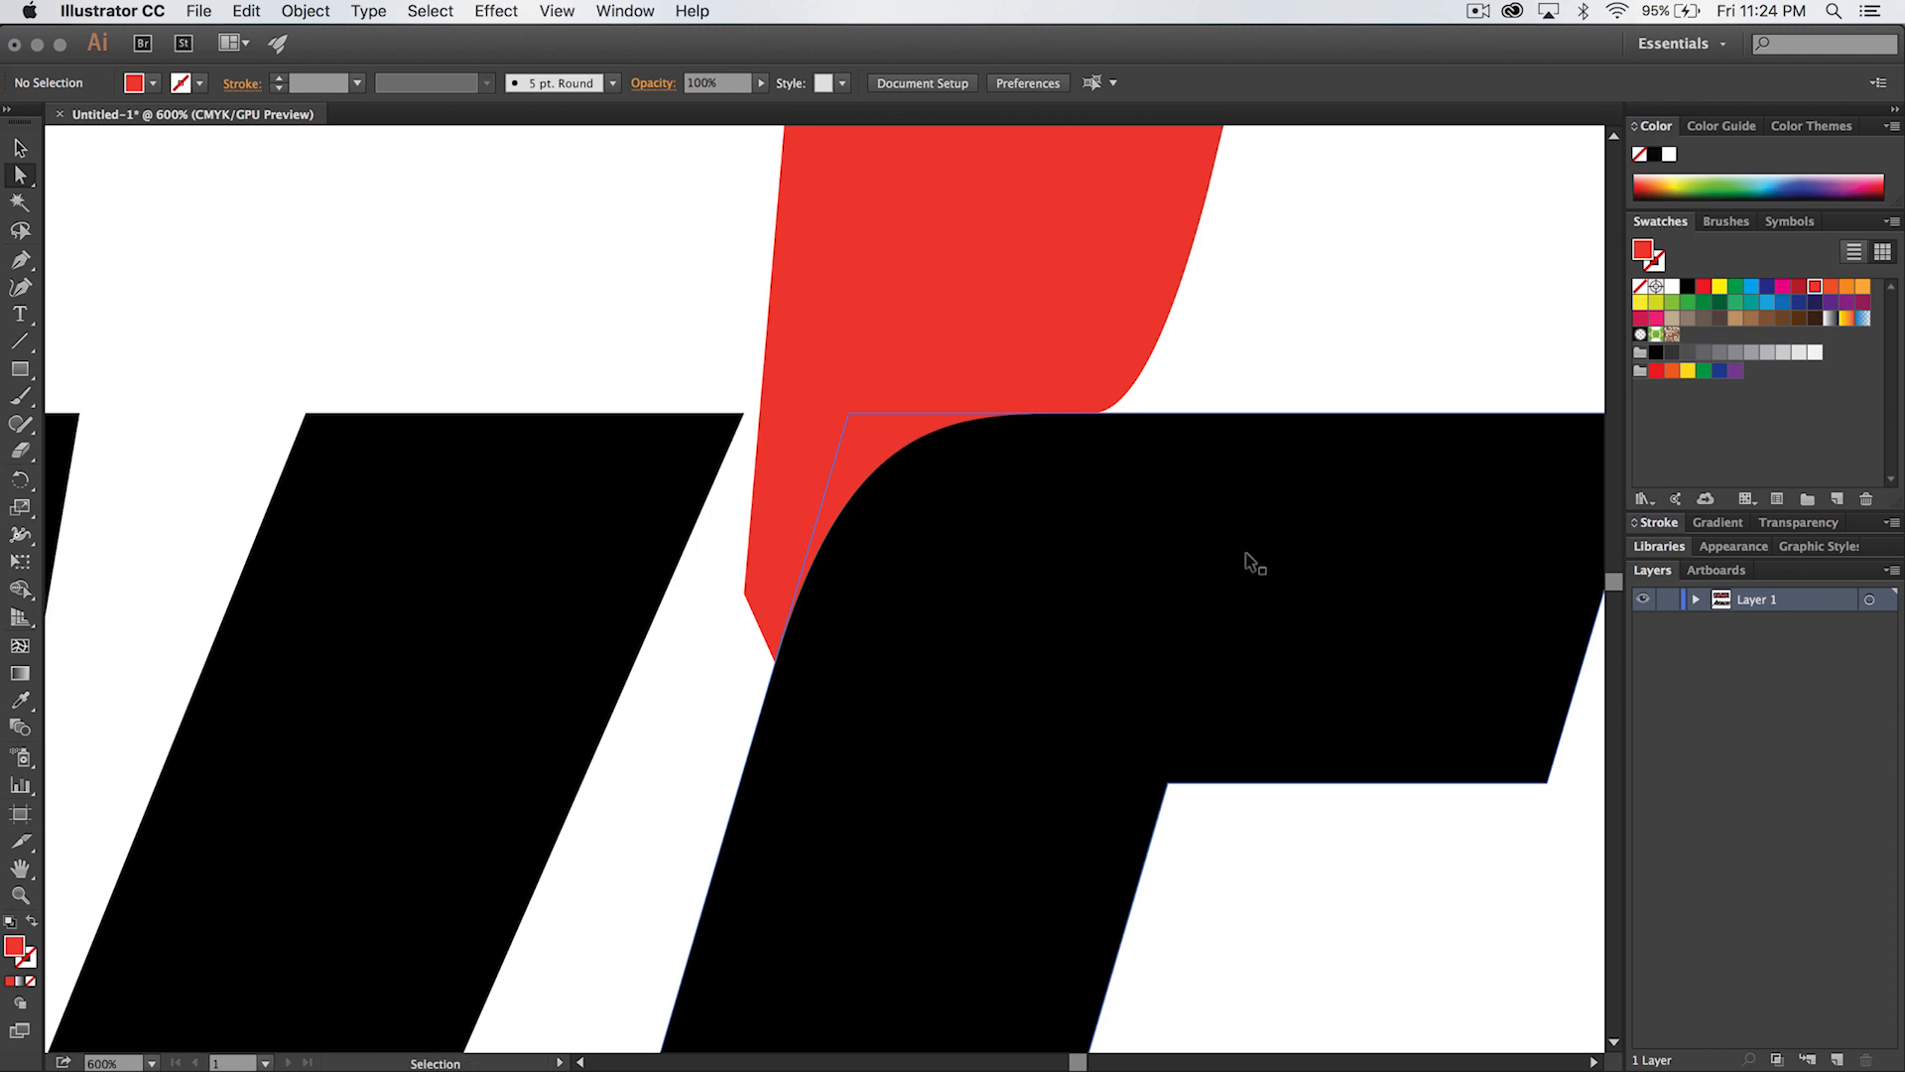
# - Draw a rounded Pen curve across the first E's lower-left corner, from its left edge to its bottom edge
pyautogui.press('super+minus')
pyautogui.press('super+minus')
pyautogui.press('super+minus')
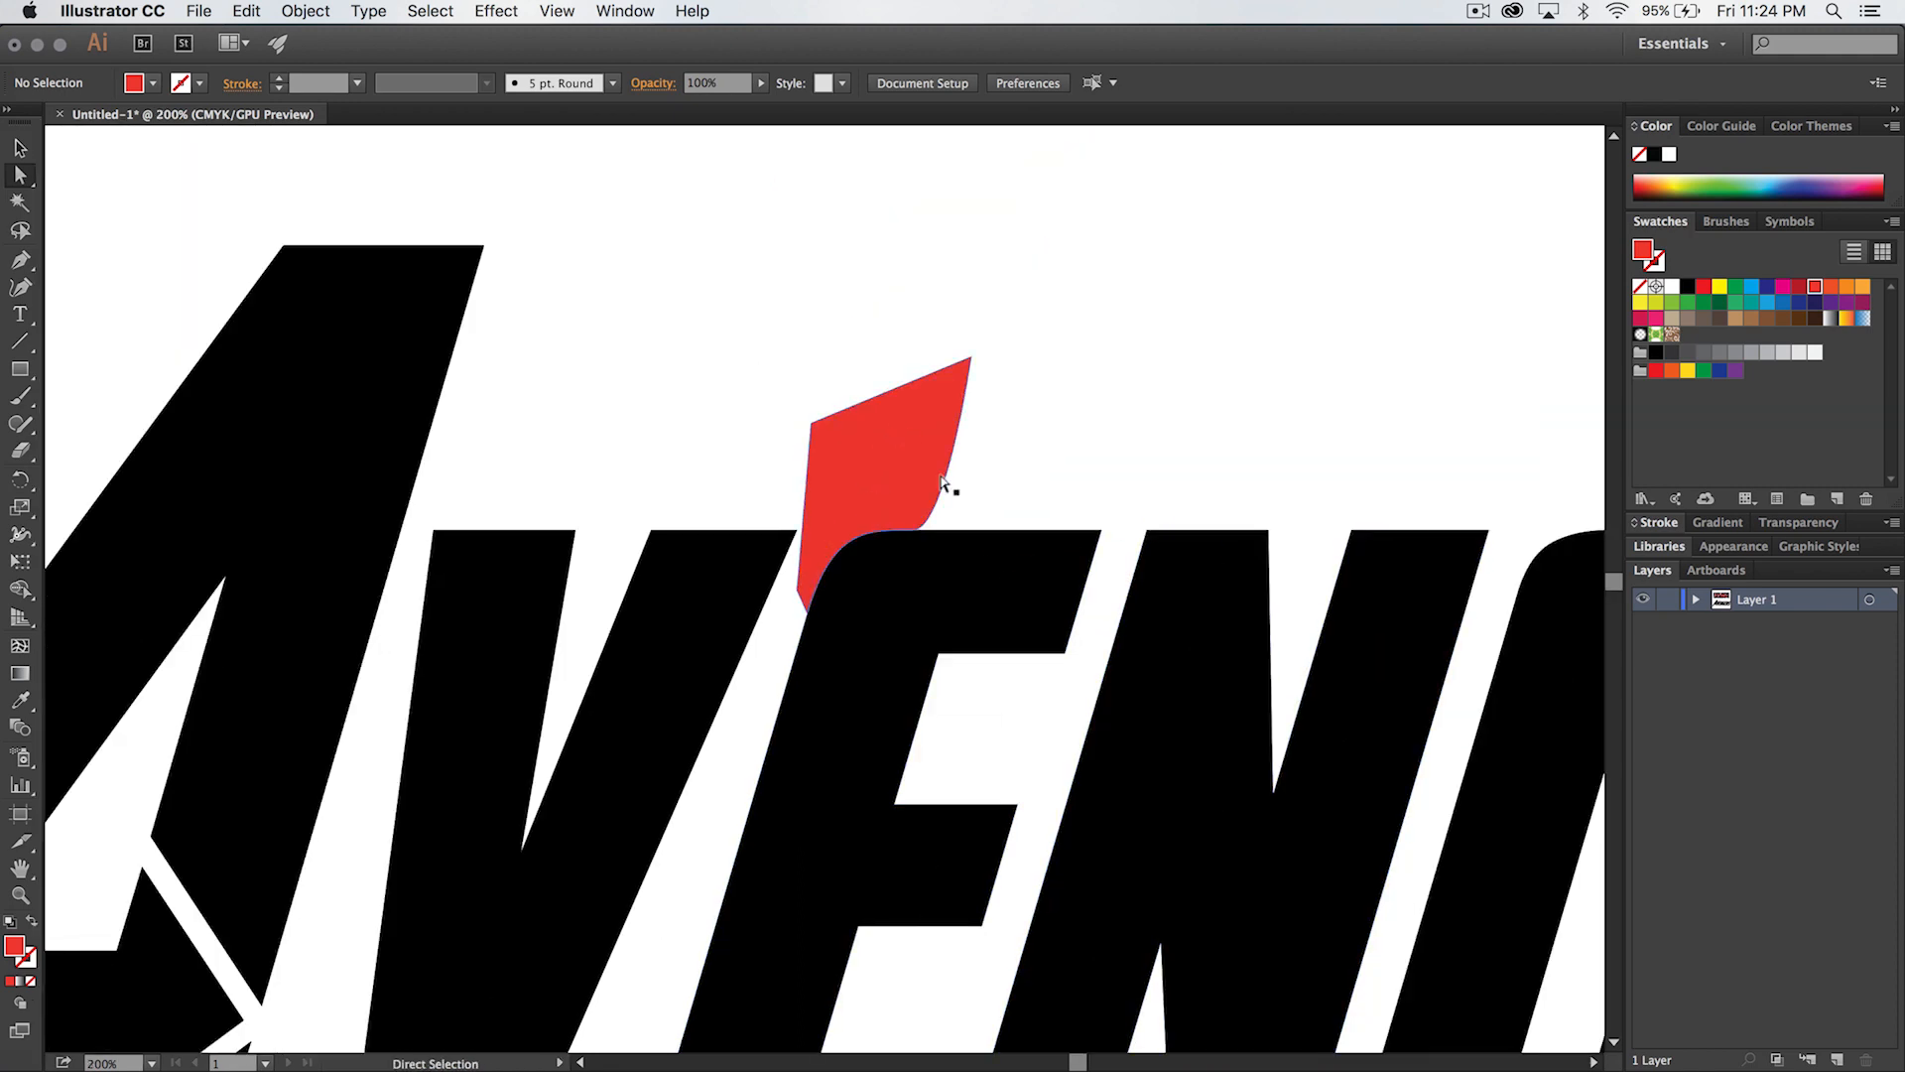
pyautogui.scroll(-10, 902, 880)
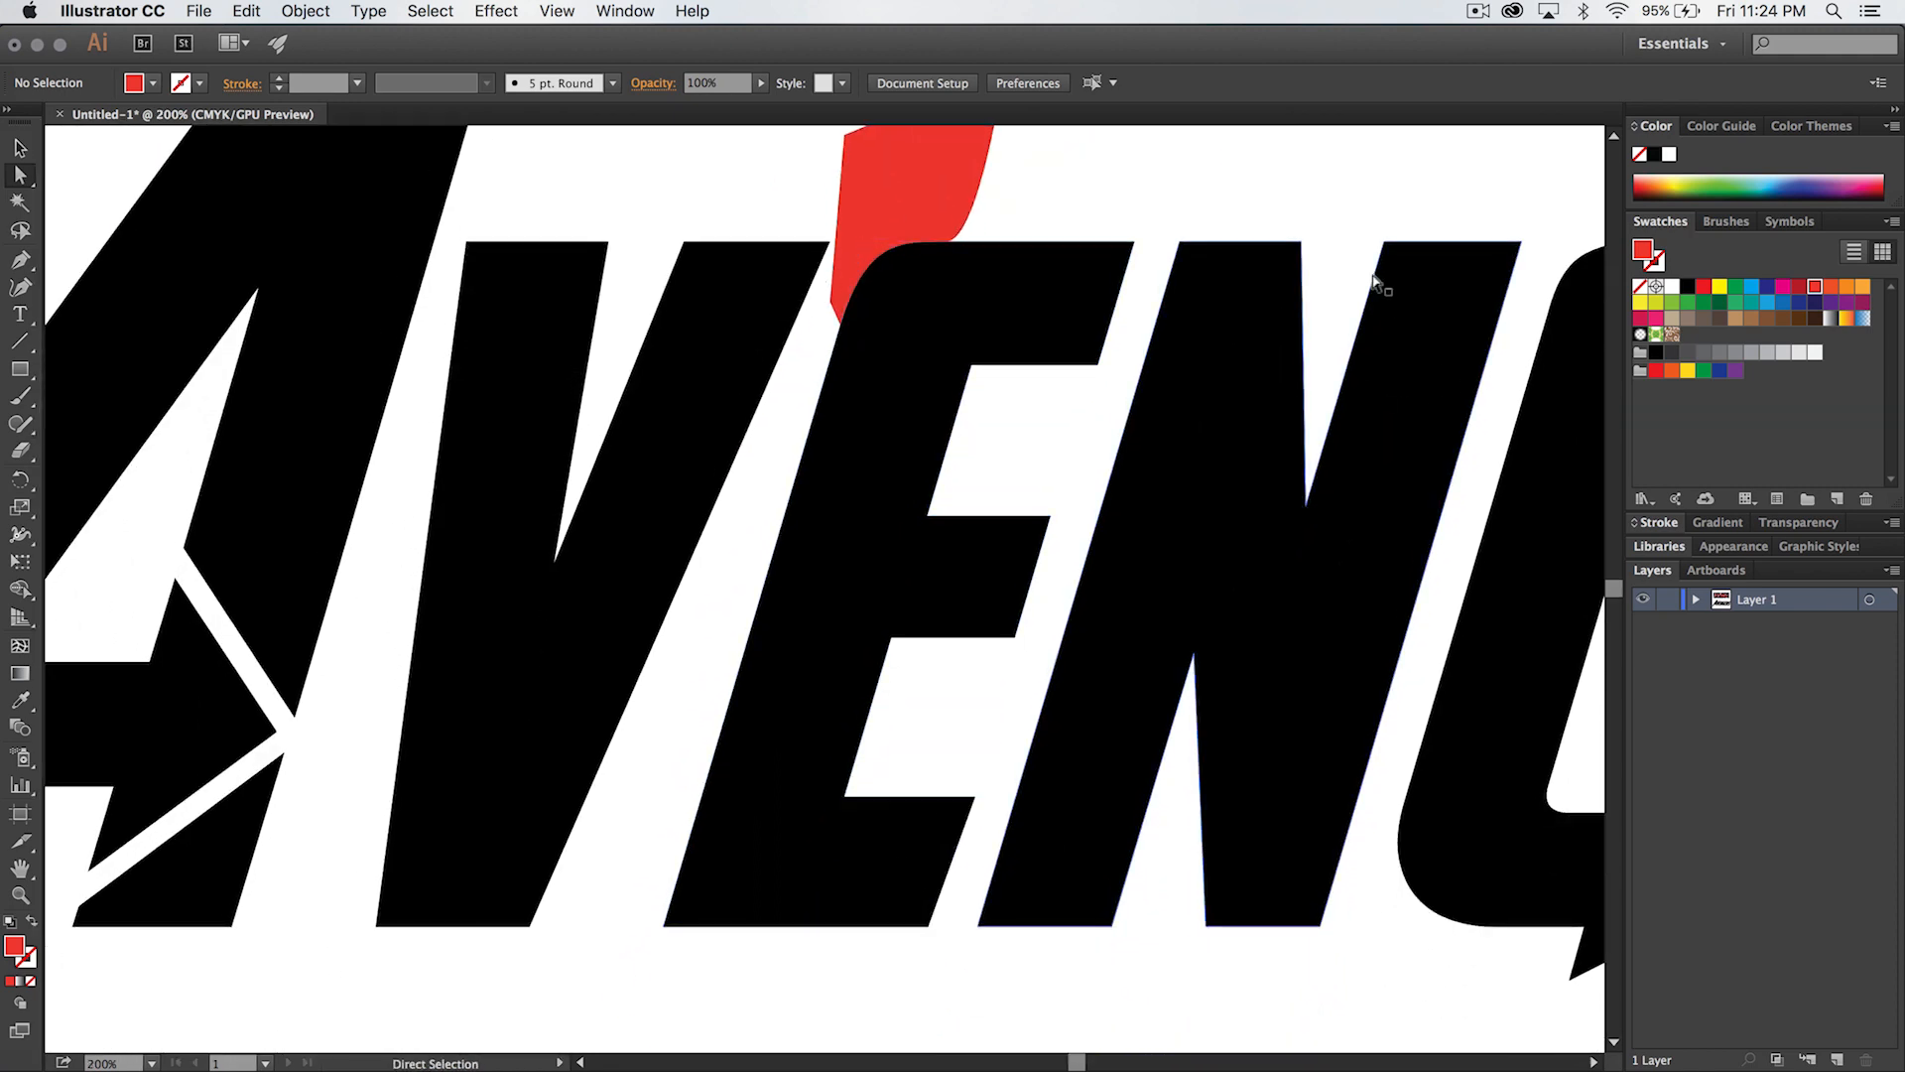
pyautogui.scroll(-3, 821, 863)
pyautogui.hscroll(-3, 821, 863)
pyautogui.scroll(-1, 821, 861)
pyautogui.press('z')
pyautogui.click(820, 836)
pyautogui.click(834, 506)
pyautogui.press('space')
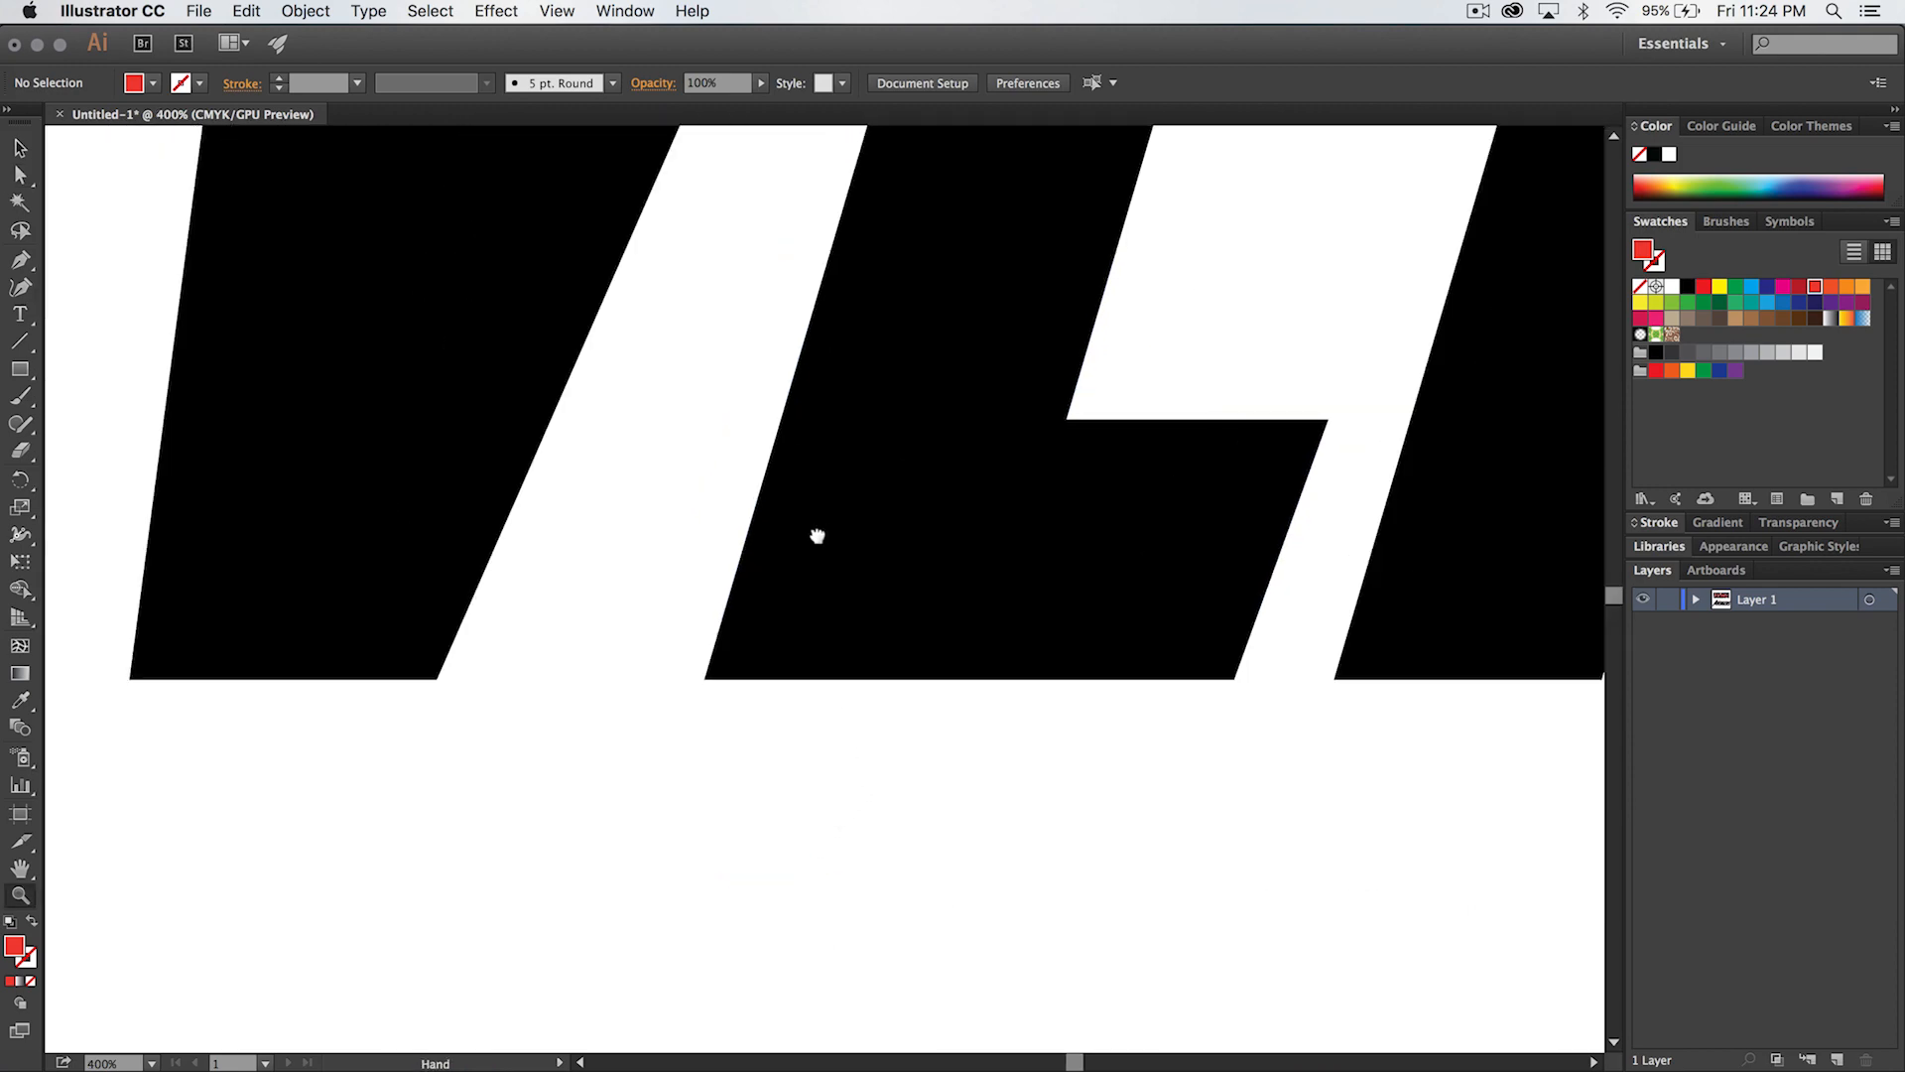
pyautogui.moveTo(817, 536); pyautogui.dragTo(812, 575)
pyautogui.press('p')
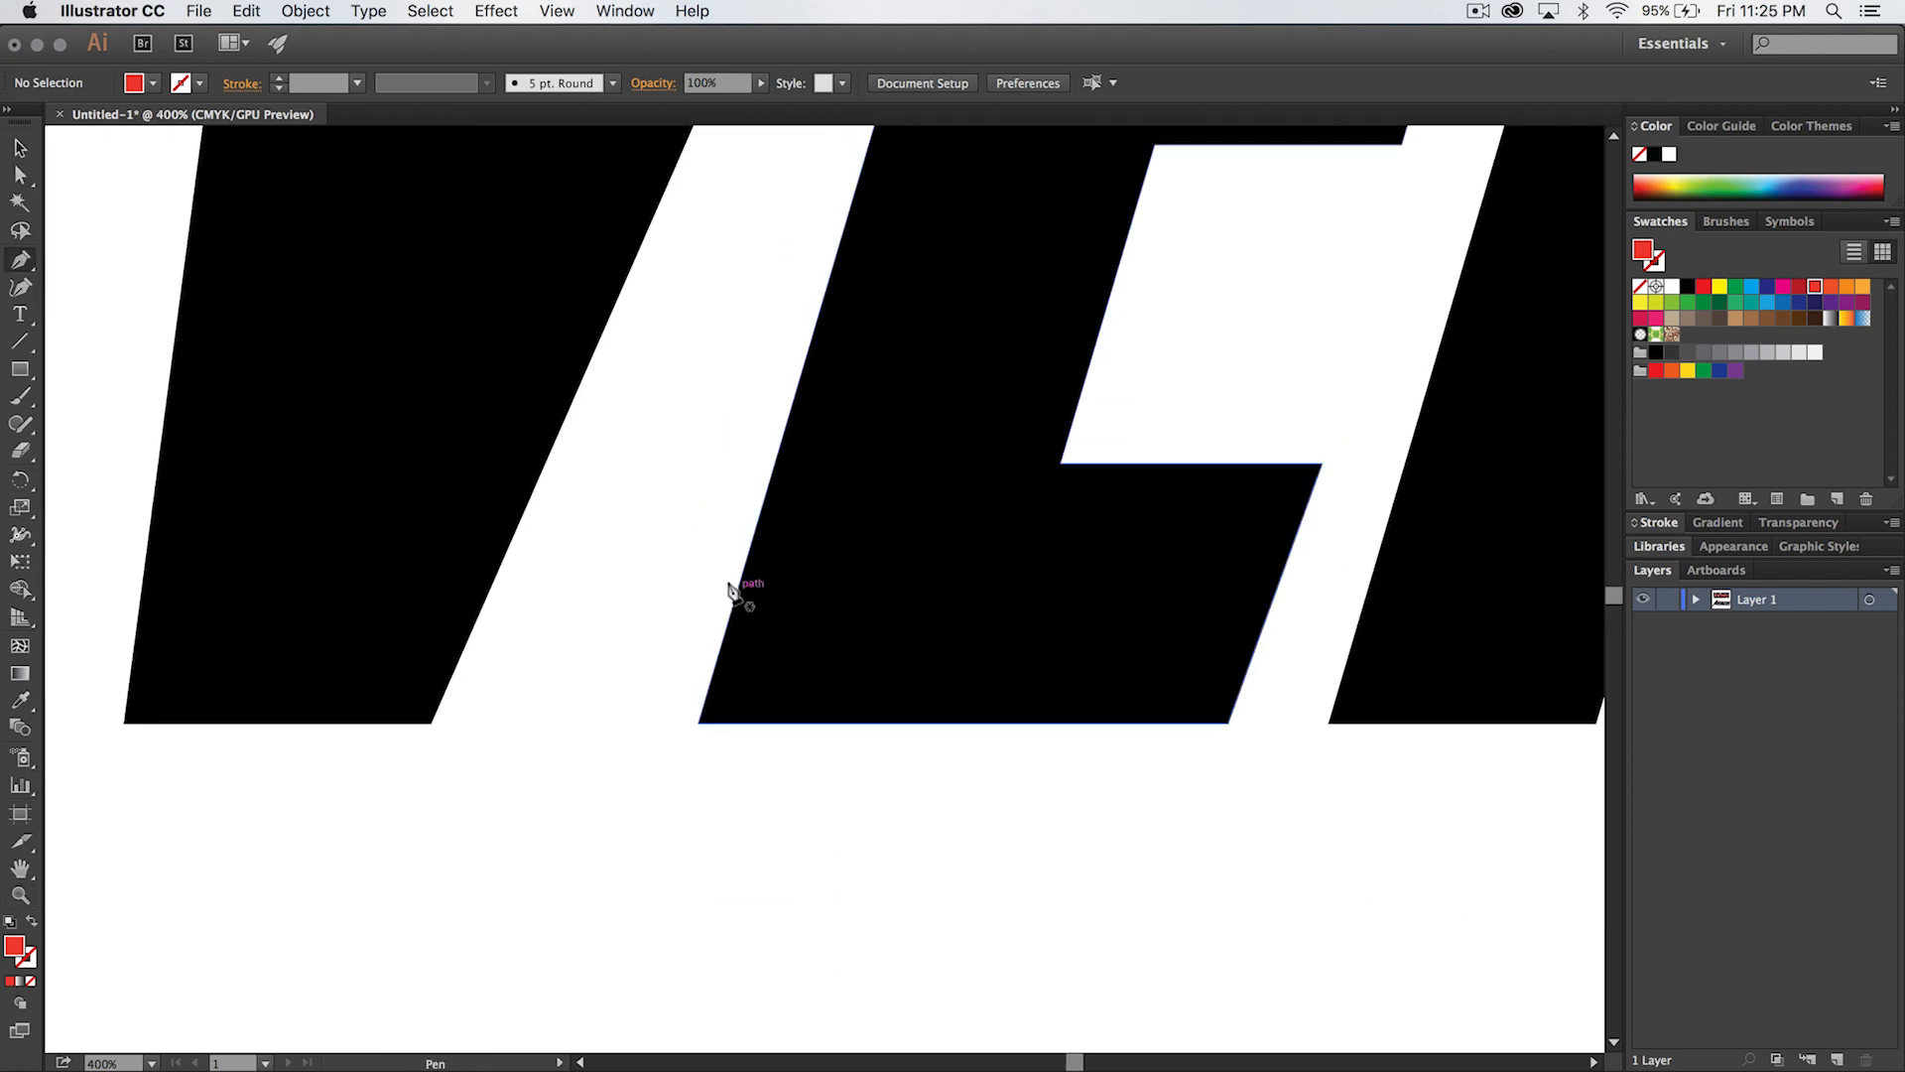
pyautogui.click(733, 594)
pyautogui.moveTo(699, 718); pyautogui.dragTo(837, 723)
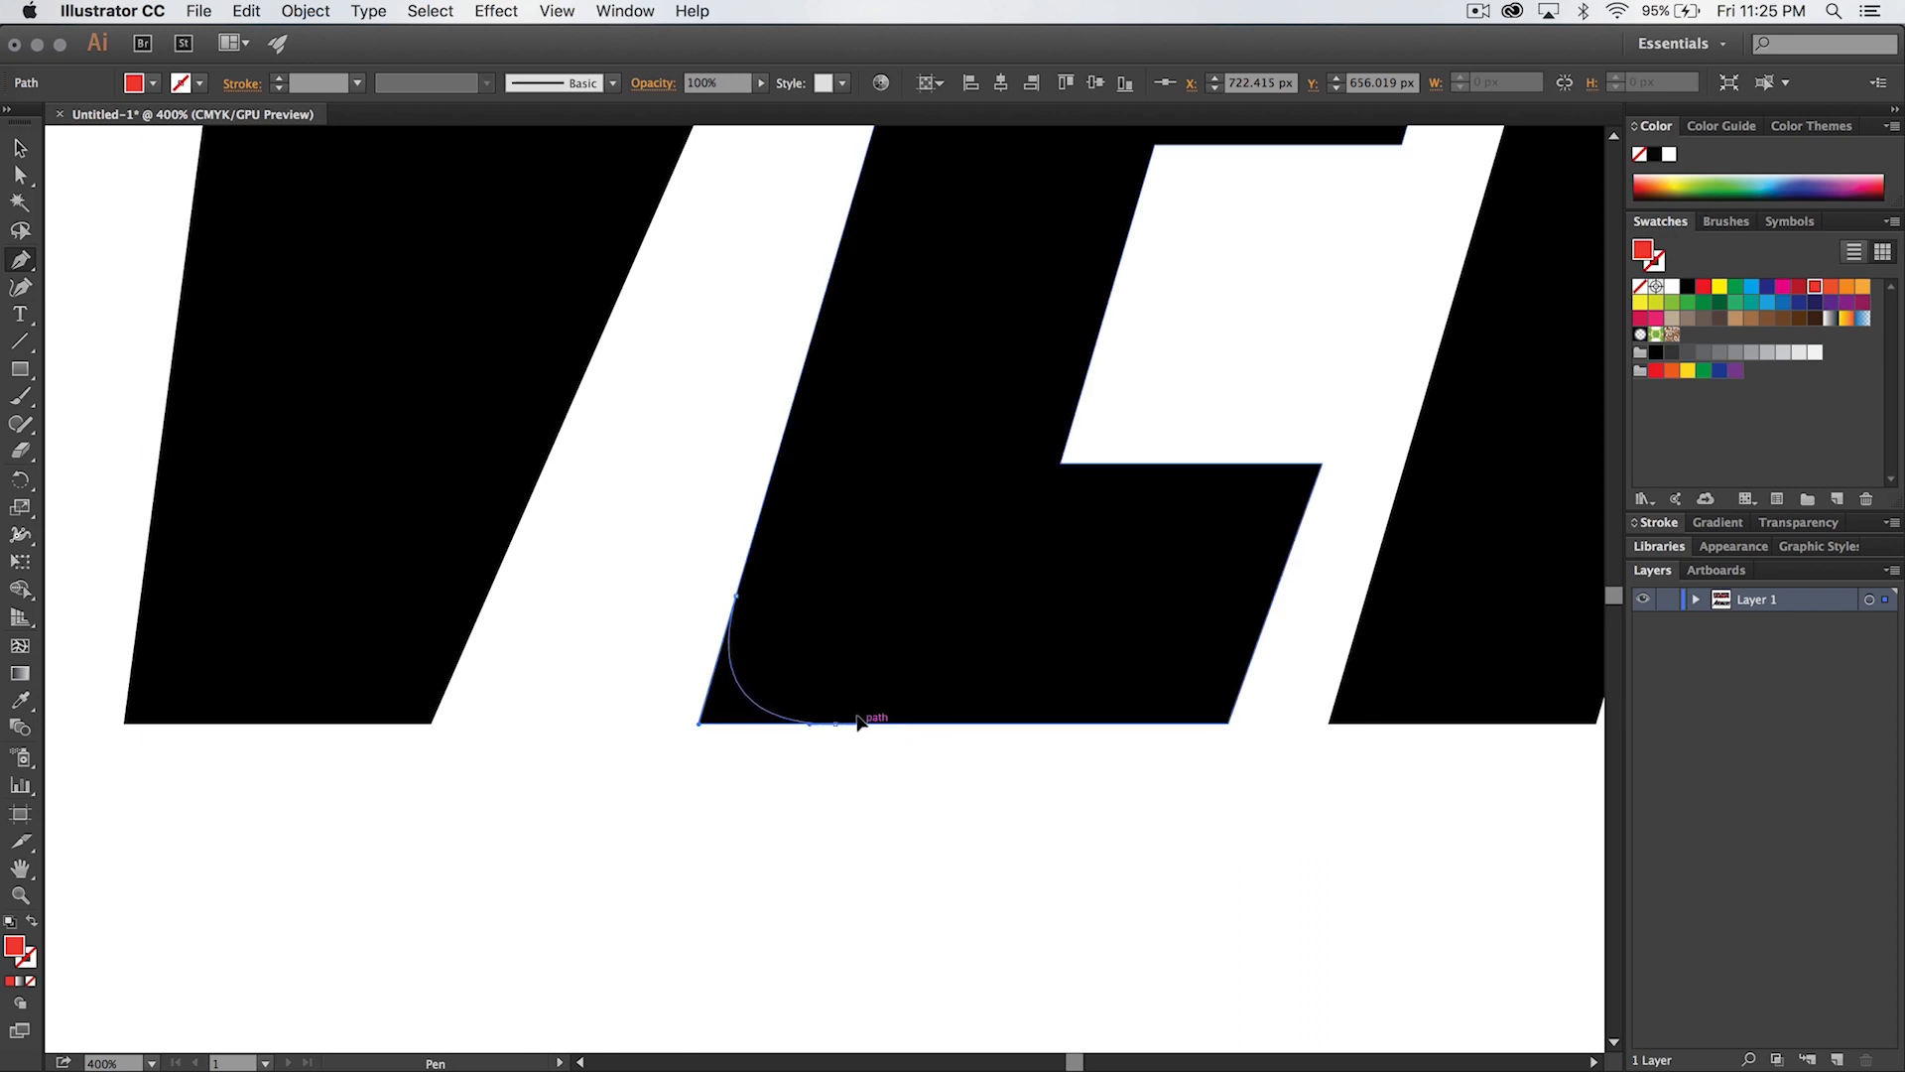
# - Extend the curve outside the first E's lower-left corner with straight segments to form the outer part of the red corner shape
pyautogui.rightClick(880, 861)
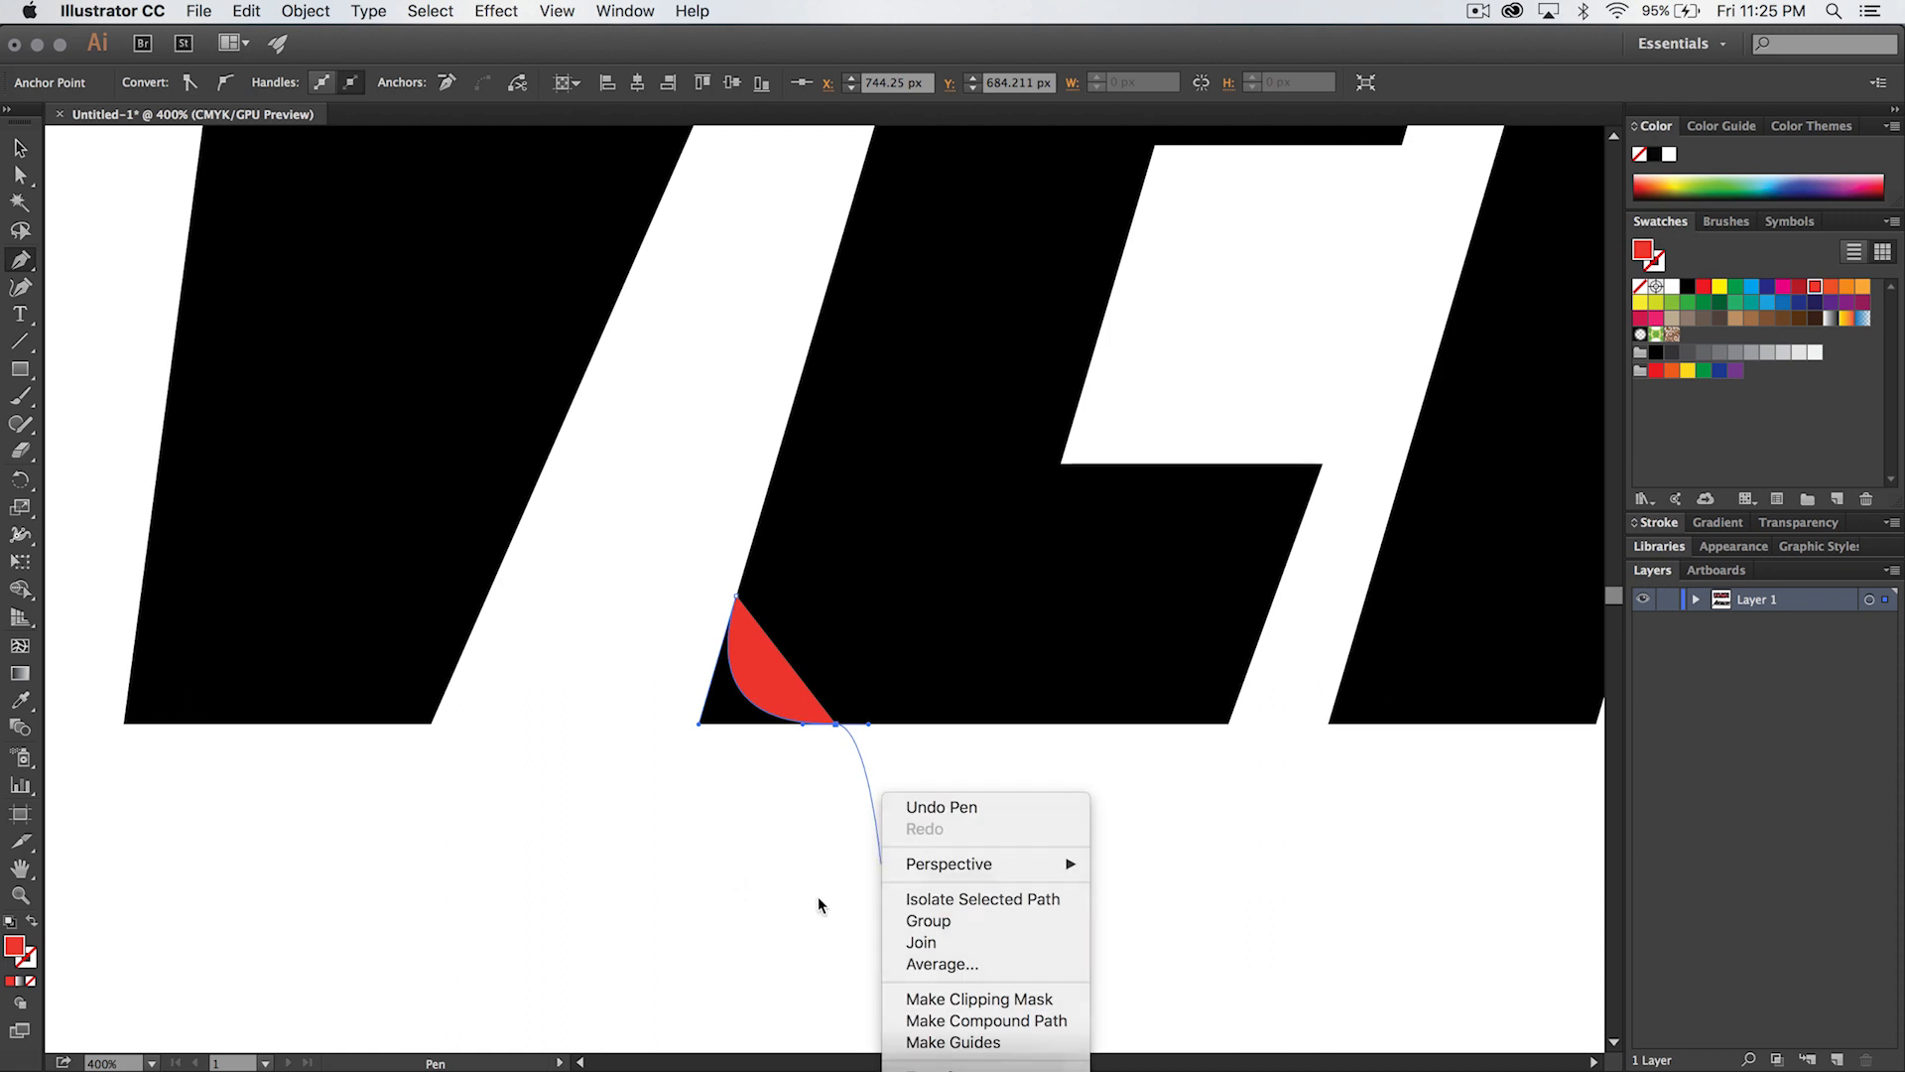
pyautogui.click(820, 896)
pyautogui.click(851, 885)
pyautogui.click(632, 870)
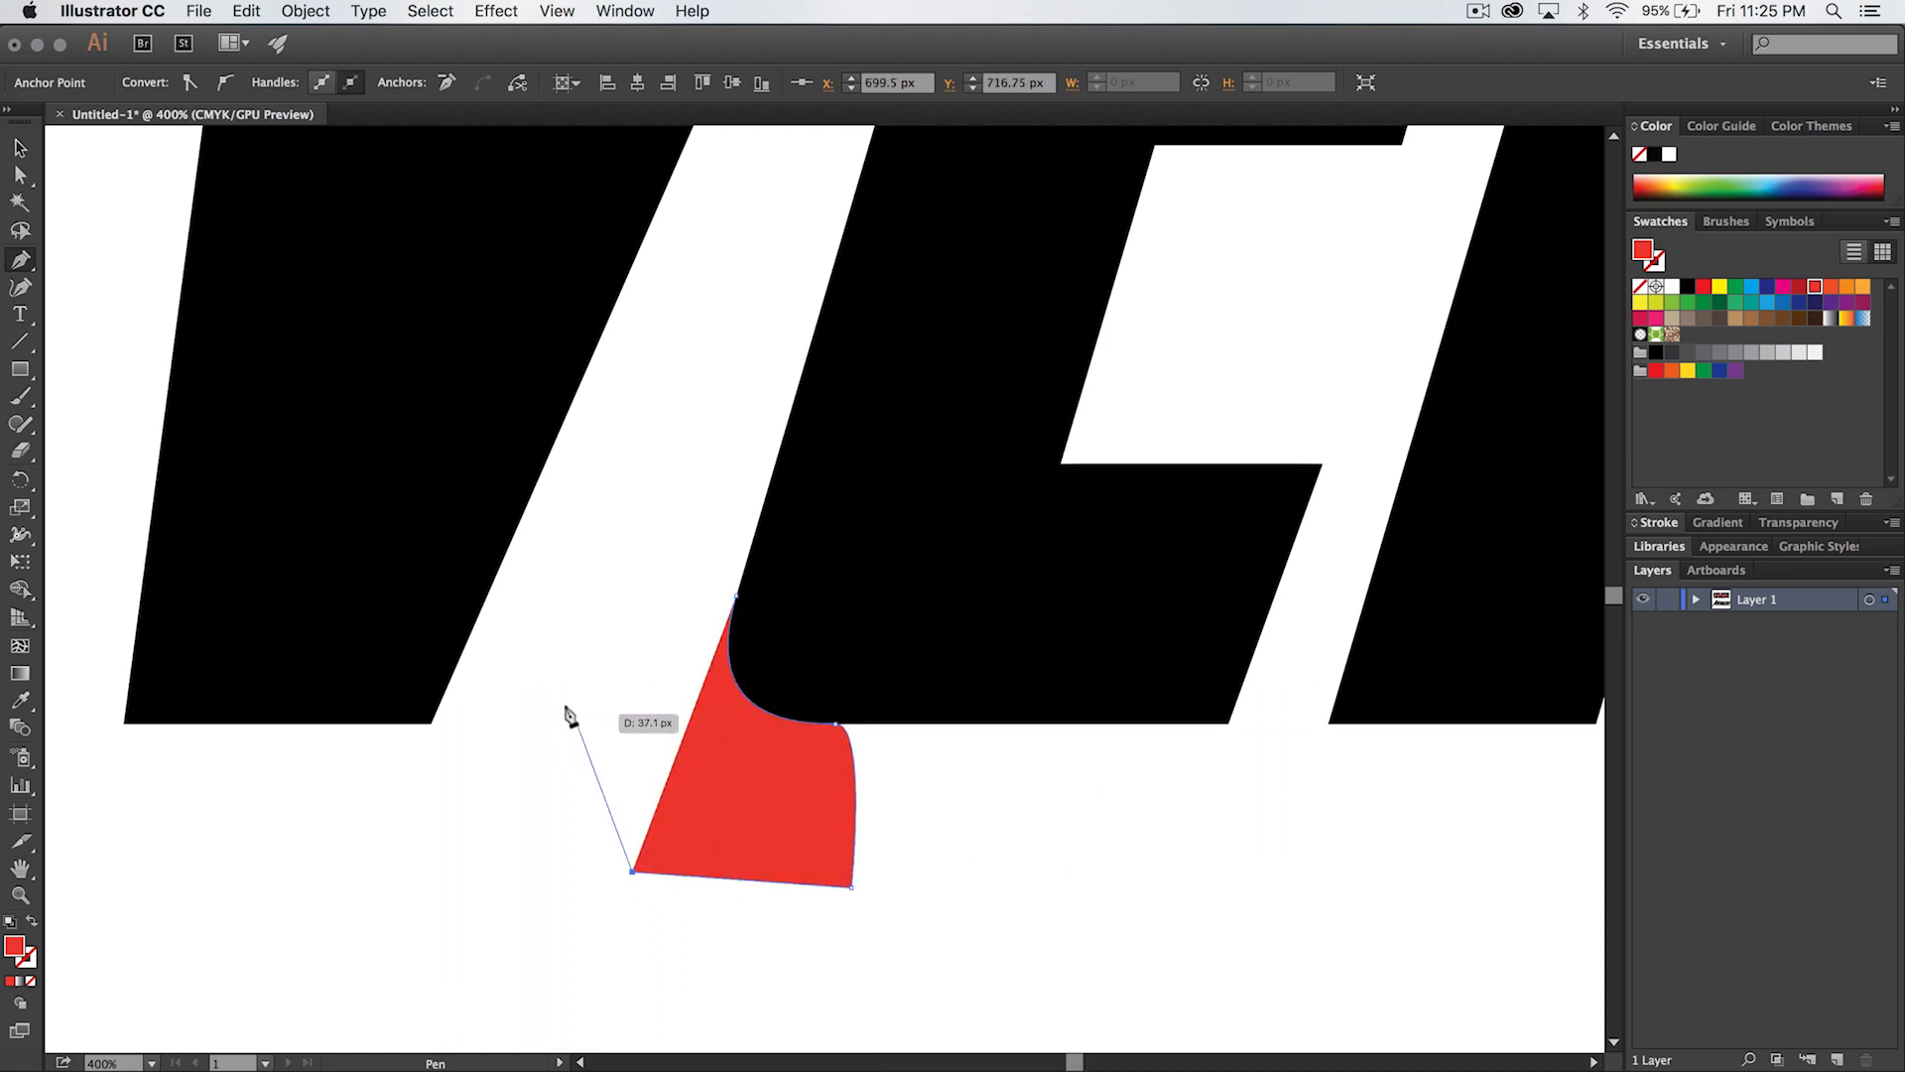
pyautogui.click(574, 714)
pyautogui.click(612, 586)
pyautogui.click(729, 593)
# - Try moving the upper red shape away from the first E's corner, undo the move and deselect
pyautogui.press('super+minus')
pyautogui.press('super+minus')
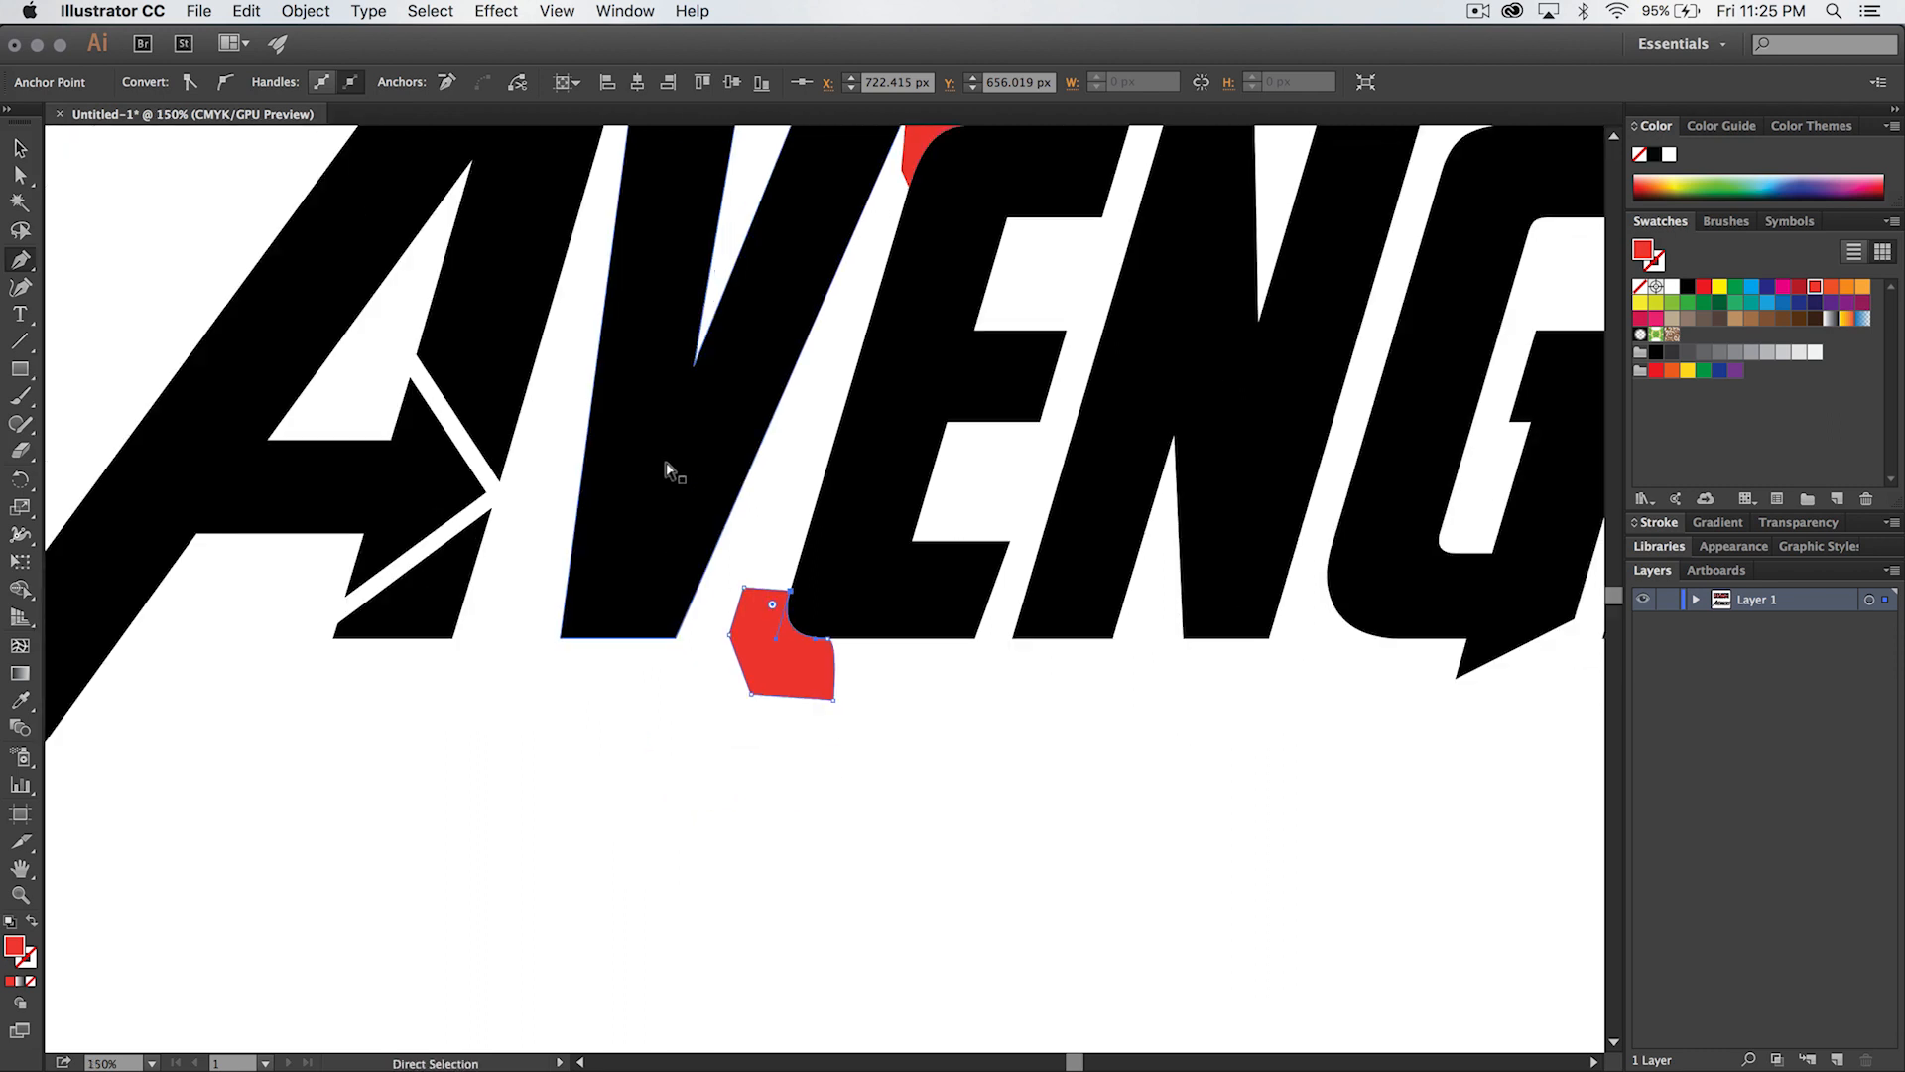
pyautogui.scroll(3, 914, 372)
pyautogui.press('v')
pyautogui.click(912, 153)
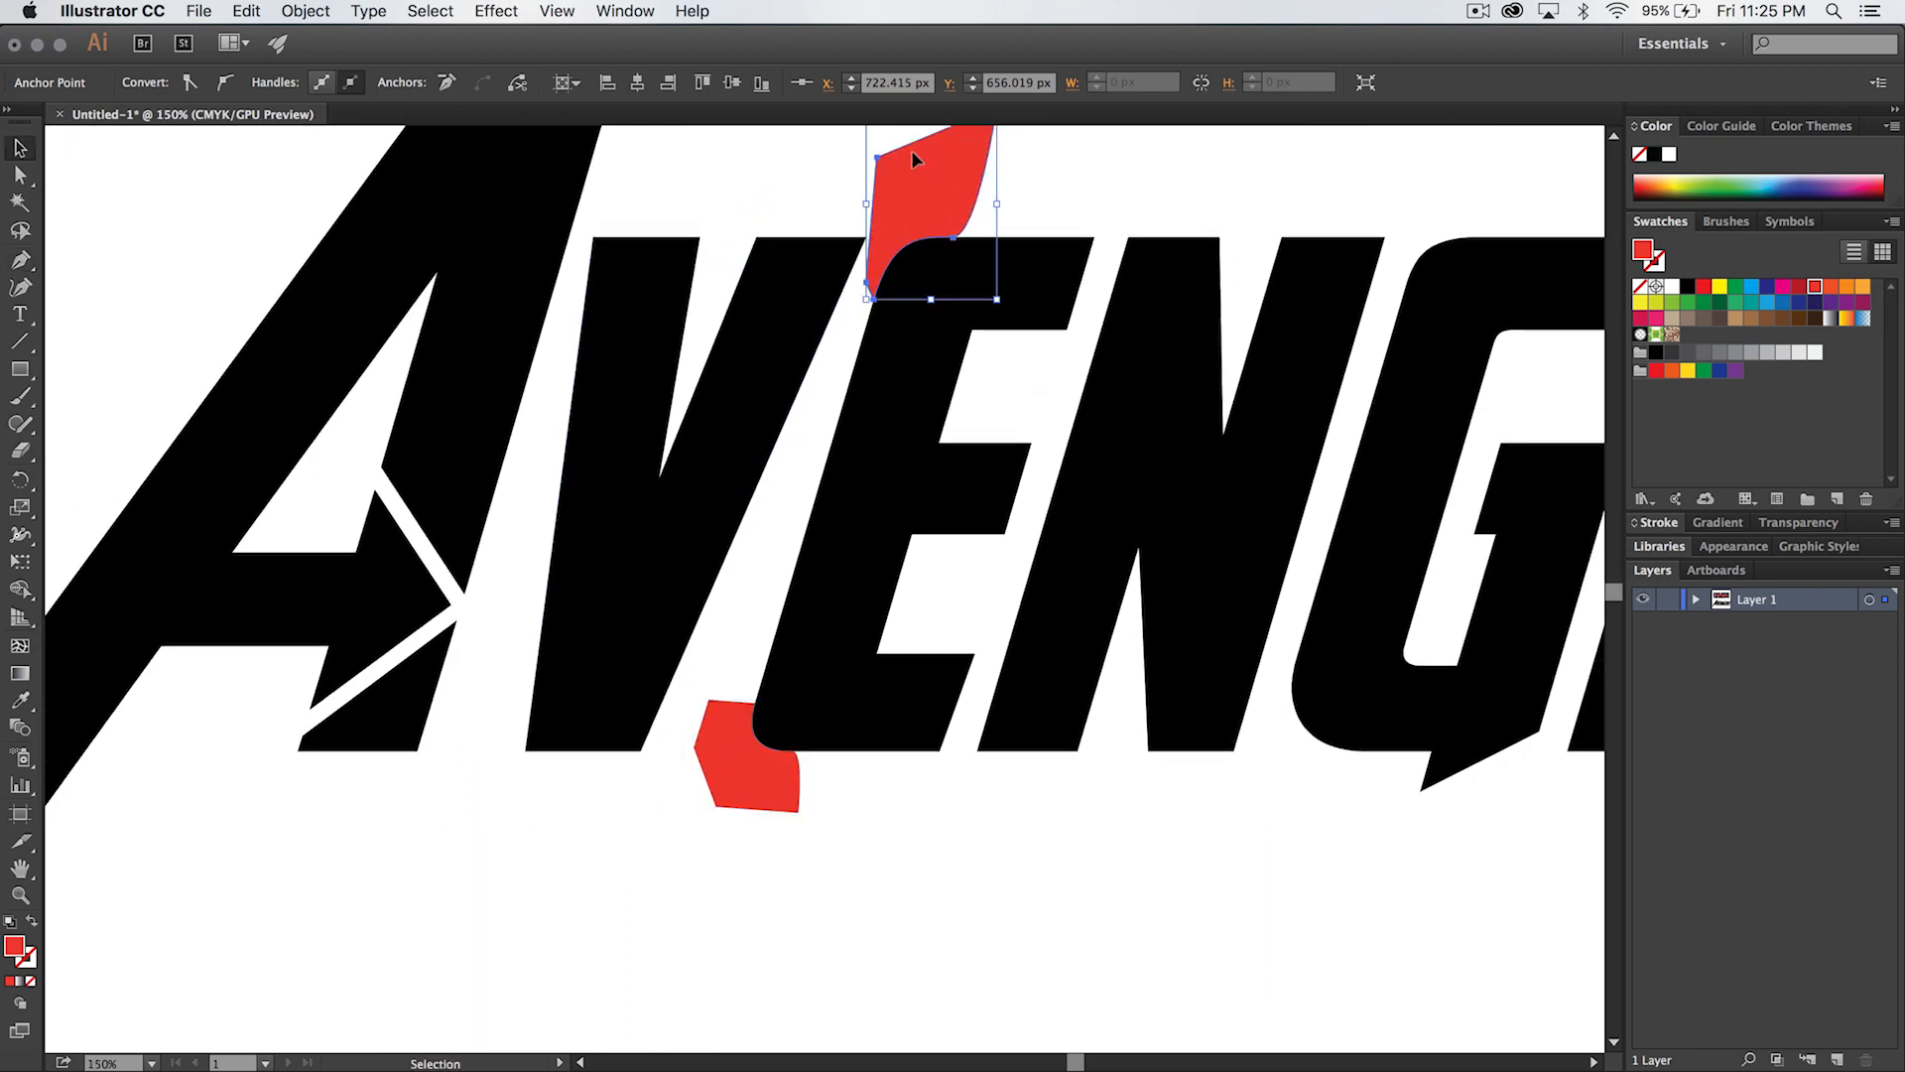
pyautogui.scroll(5, 1057, 153)
pyautogui.moveTo(948, 340); pyautogui.dragTo(894, 206)
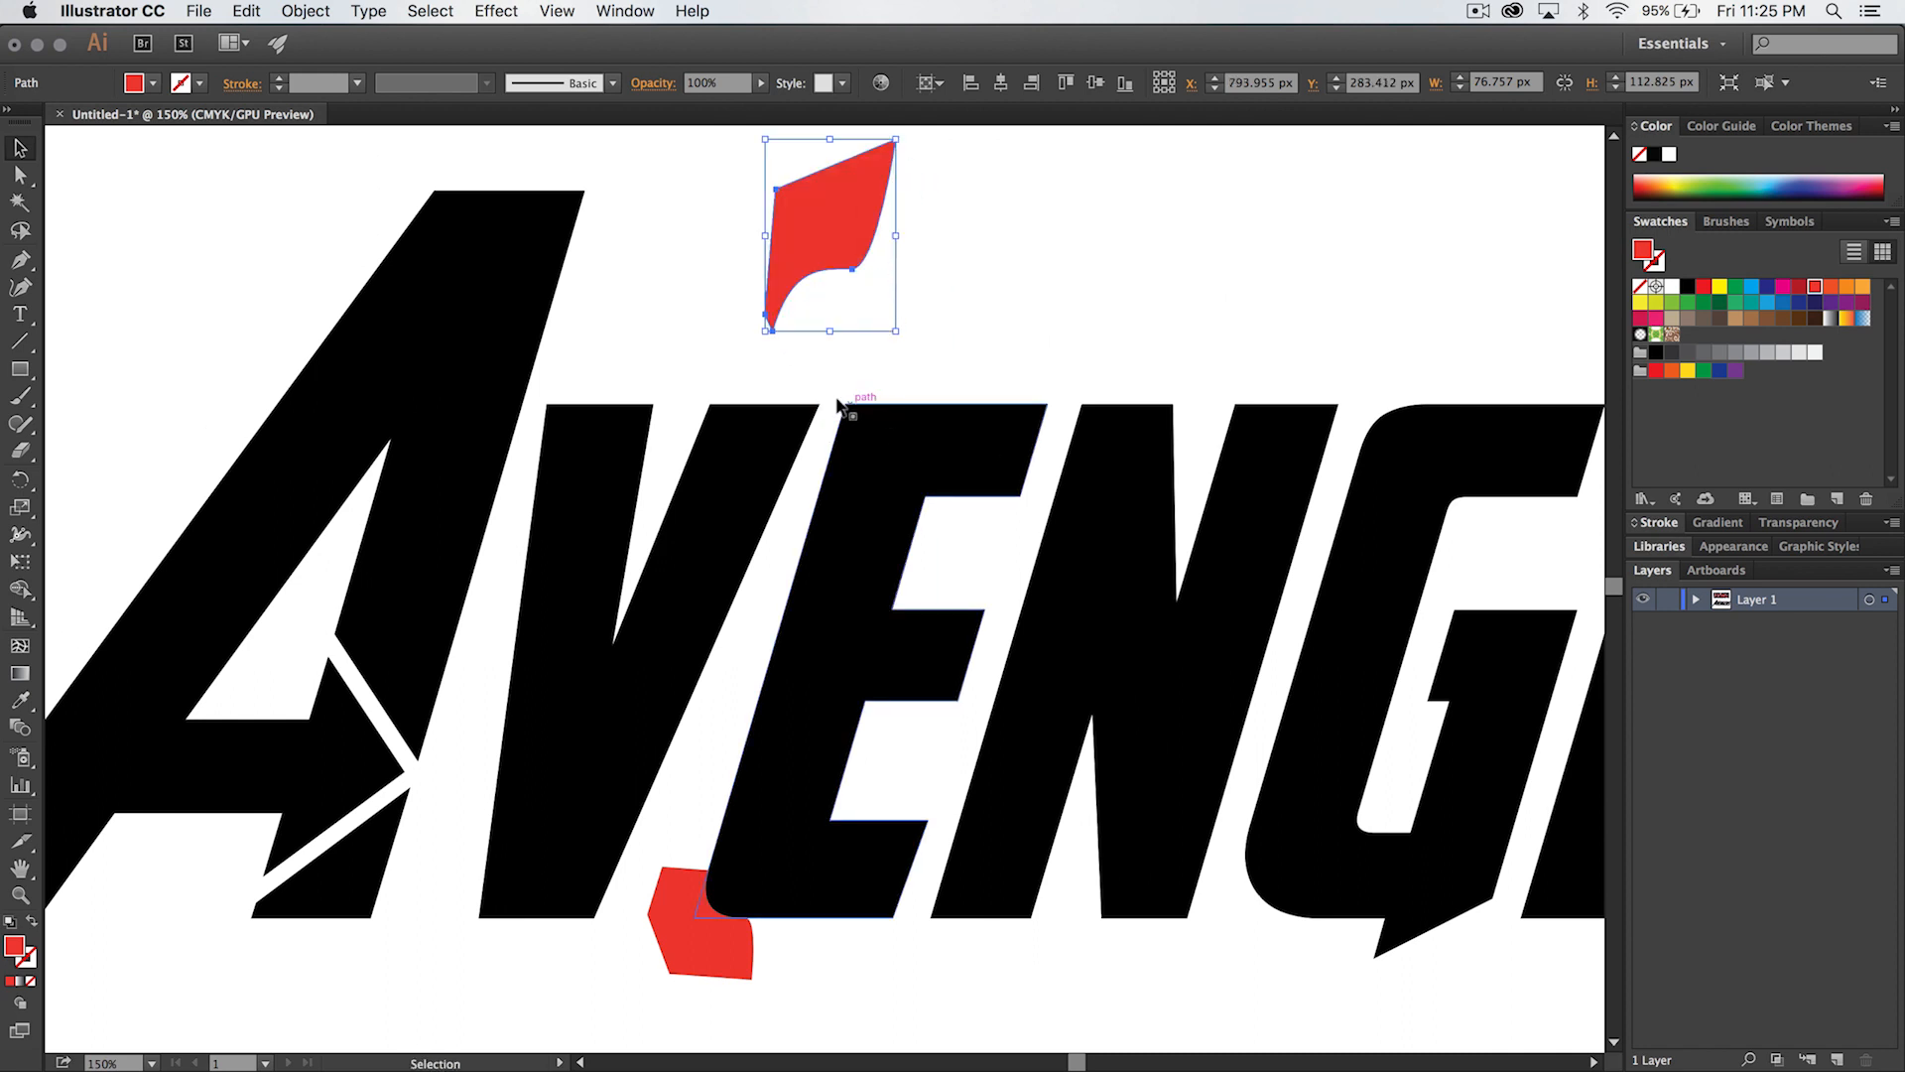
pyautogui.press('super+z')
pyautogui.click(1042, 308)
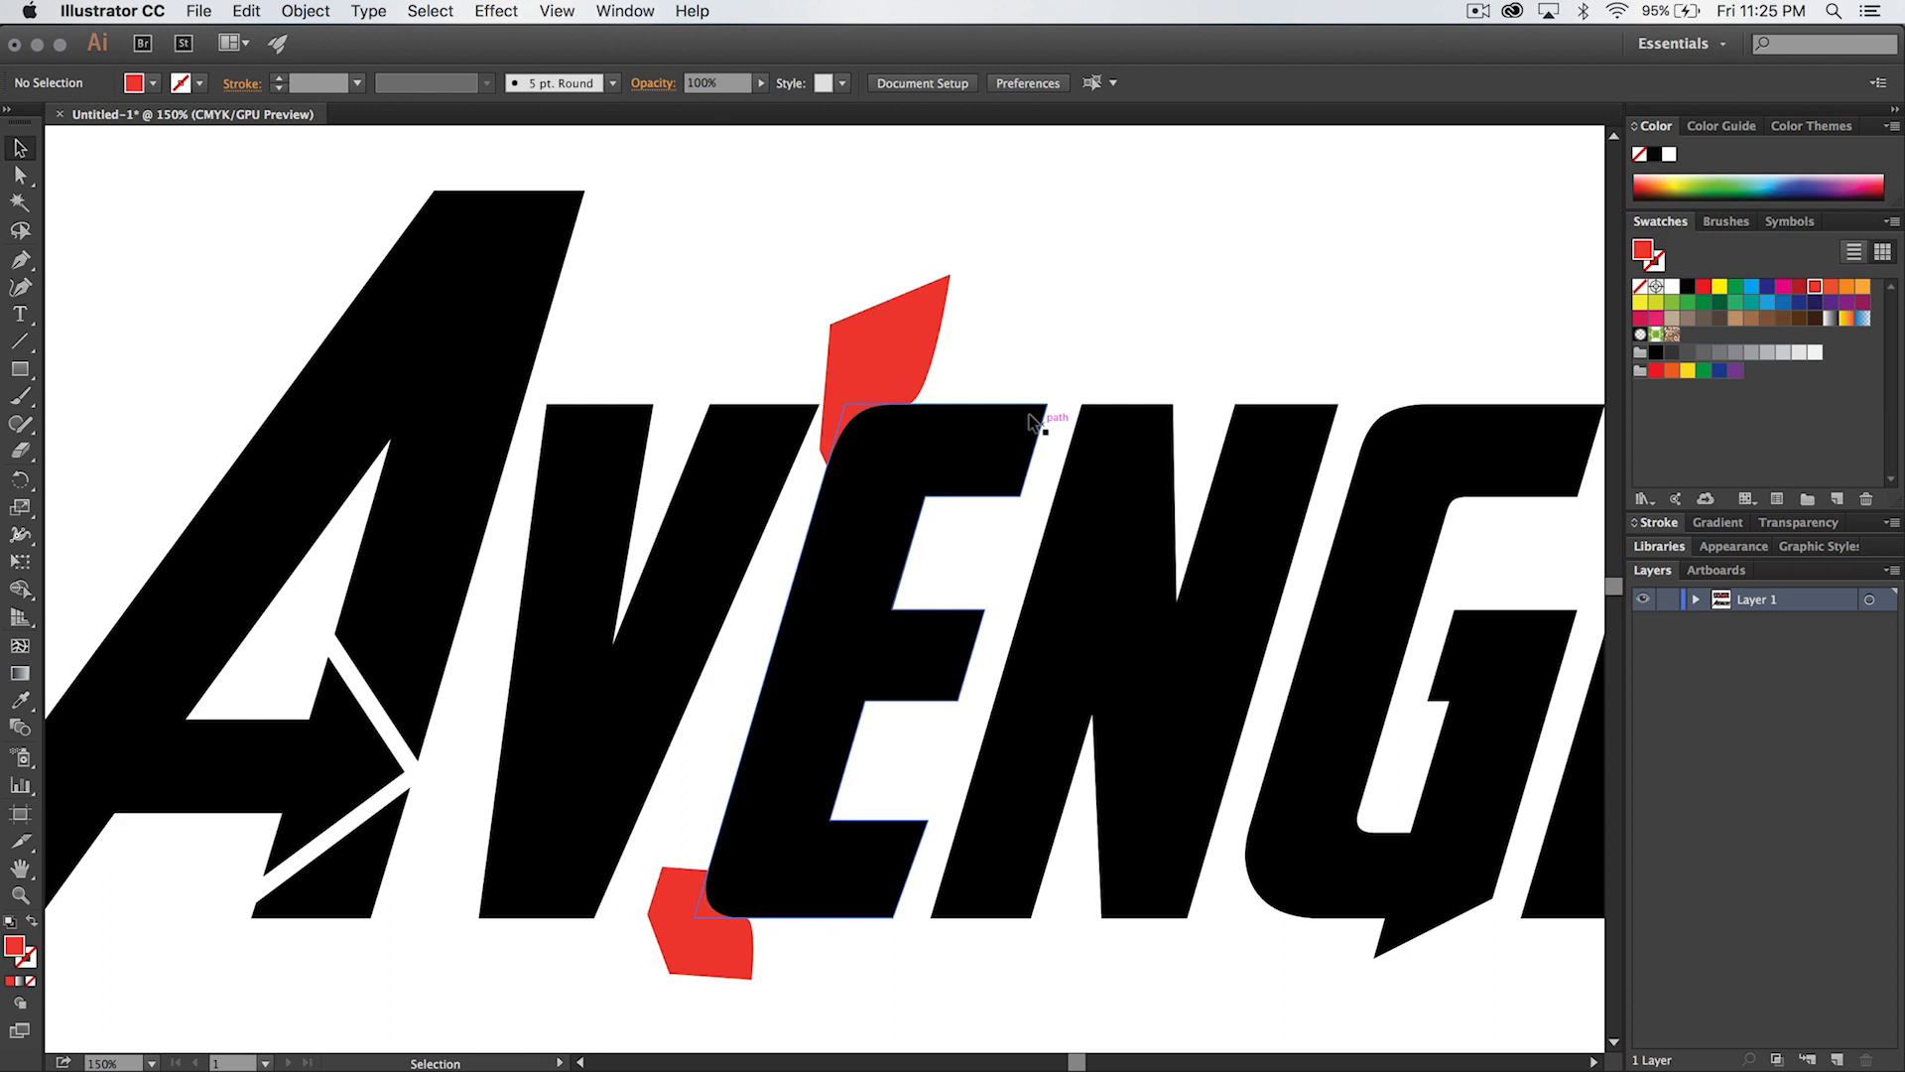
# - Duplicate both red corner shapes together straight across onto the second E's upper-left and lower-left corners, and deselect
pyautogui.moveTo(1055, 659); pyautogui.dragTo(902, 643)
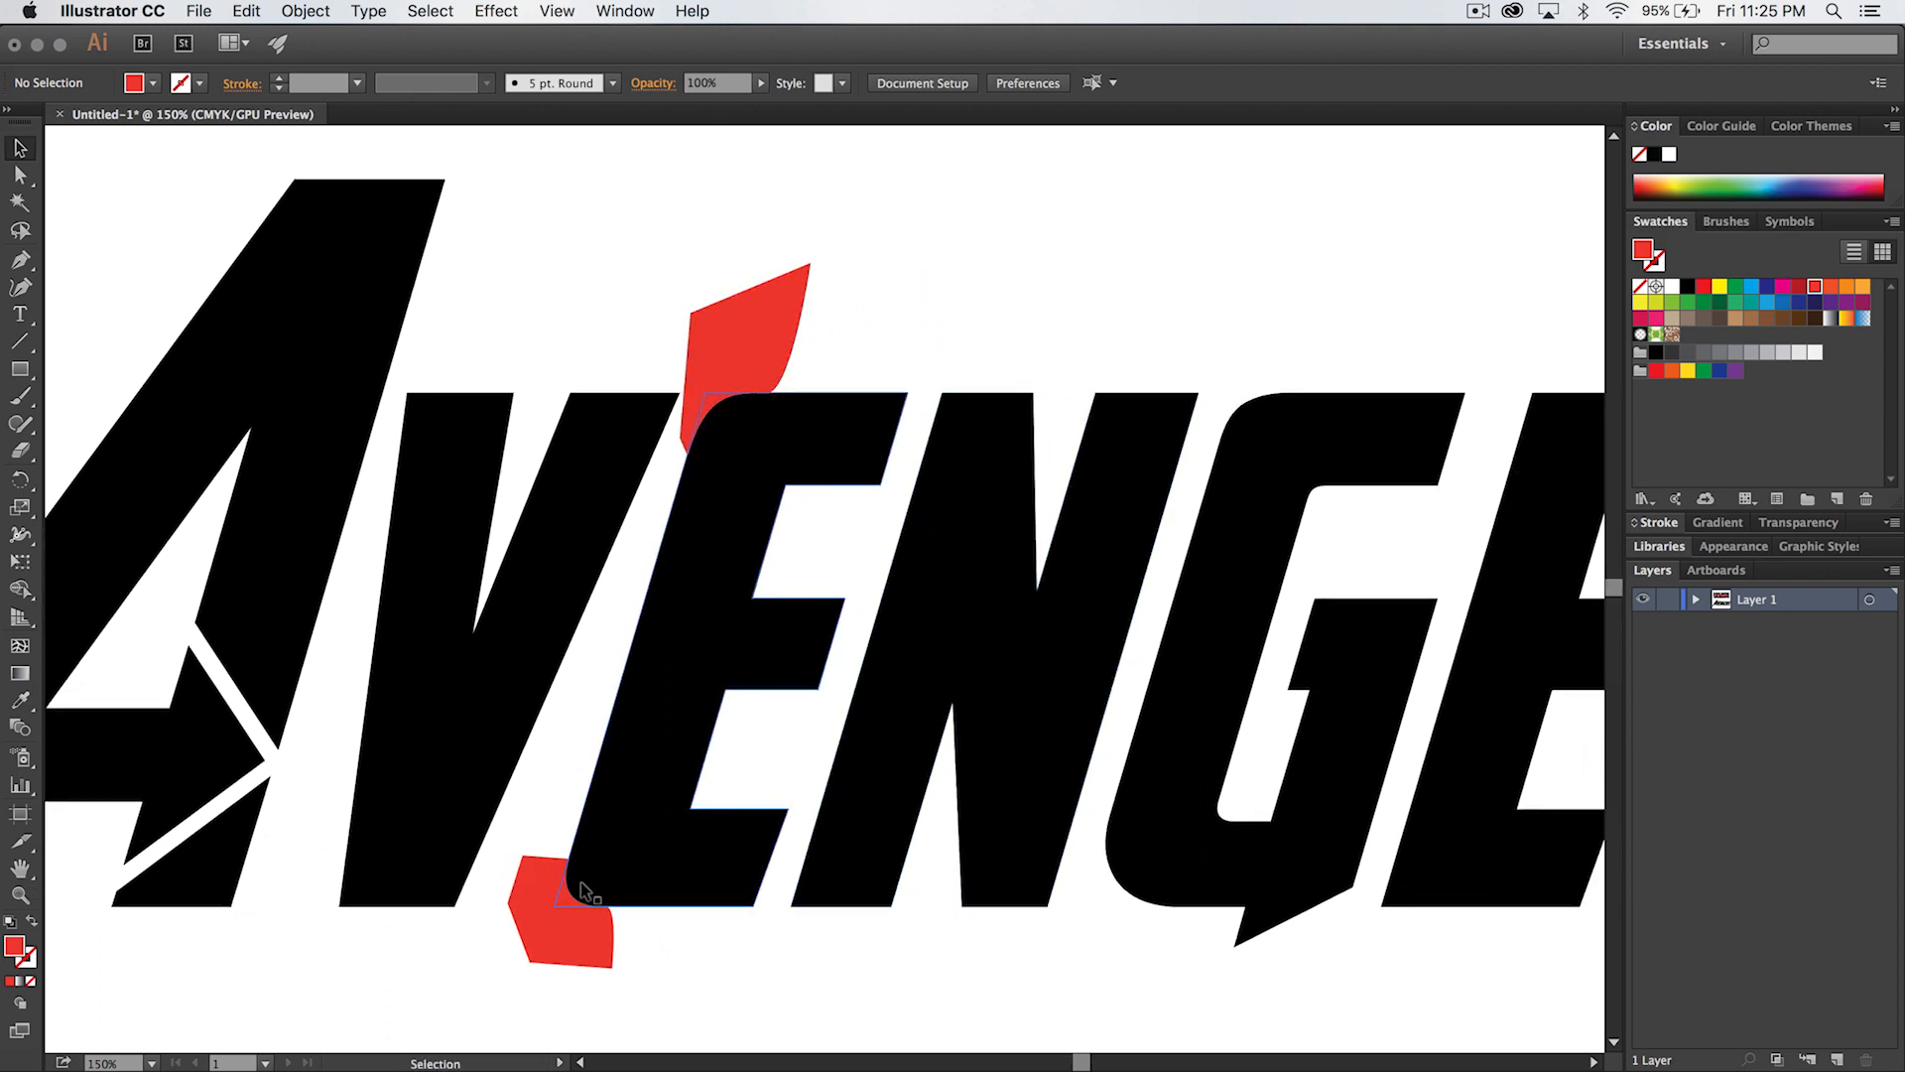
pyautogui.moveTo(1065, 564); pyautogui.dragTo(935, 572)
pyautogui.press('super+minus')
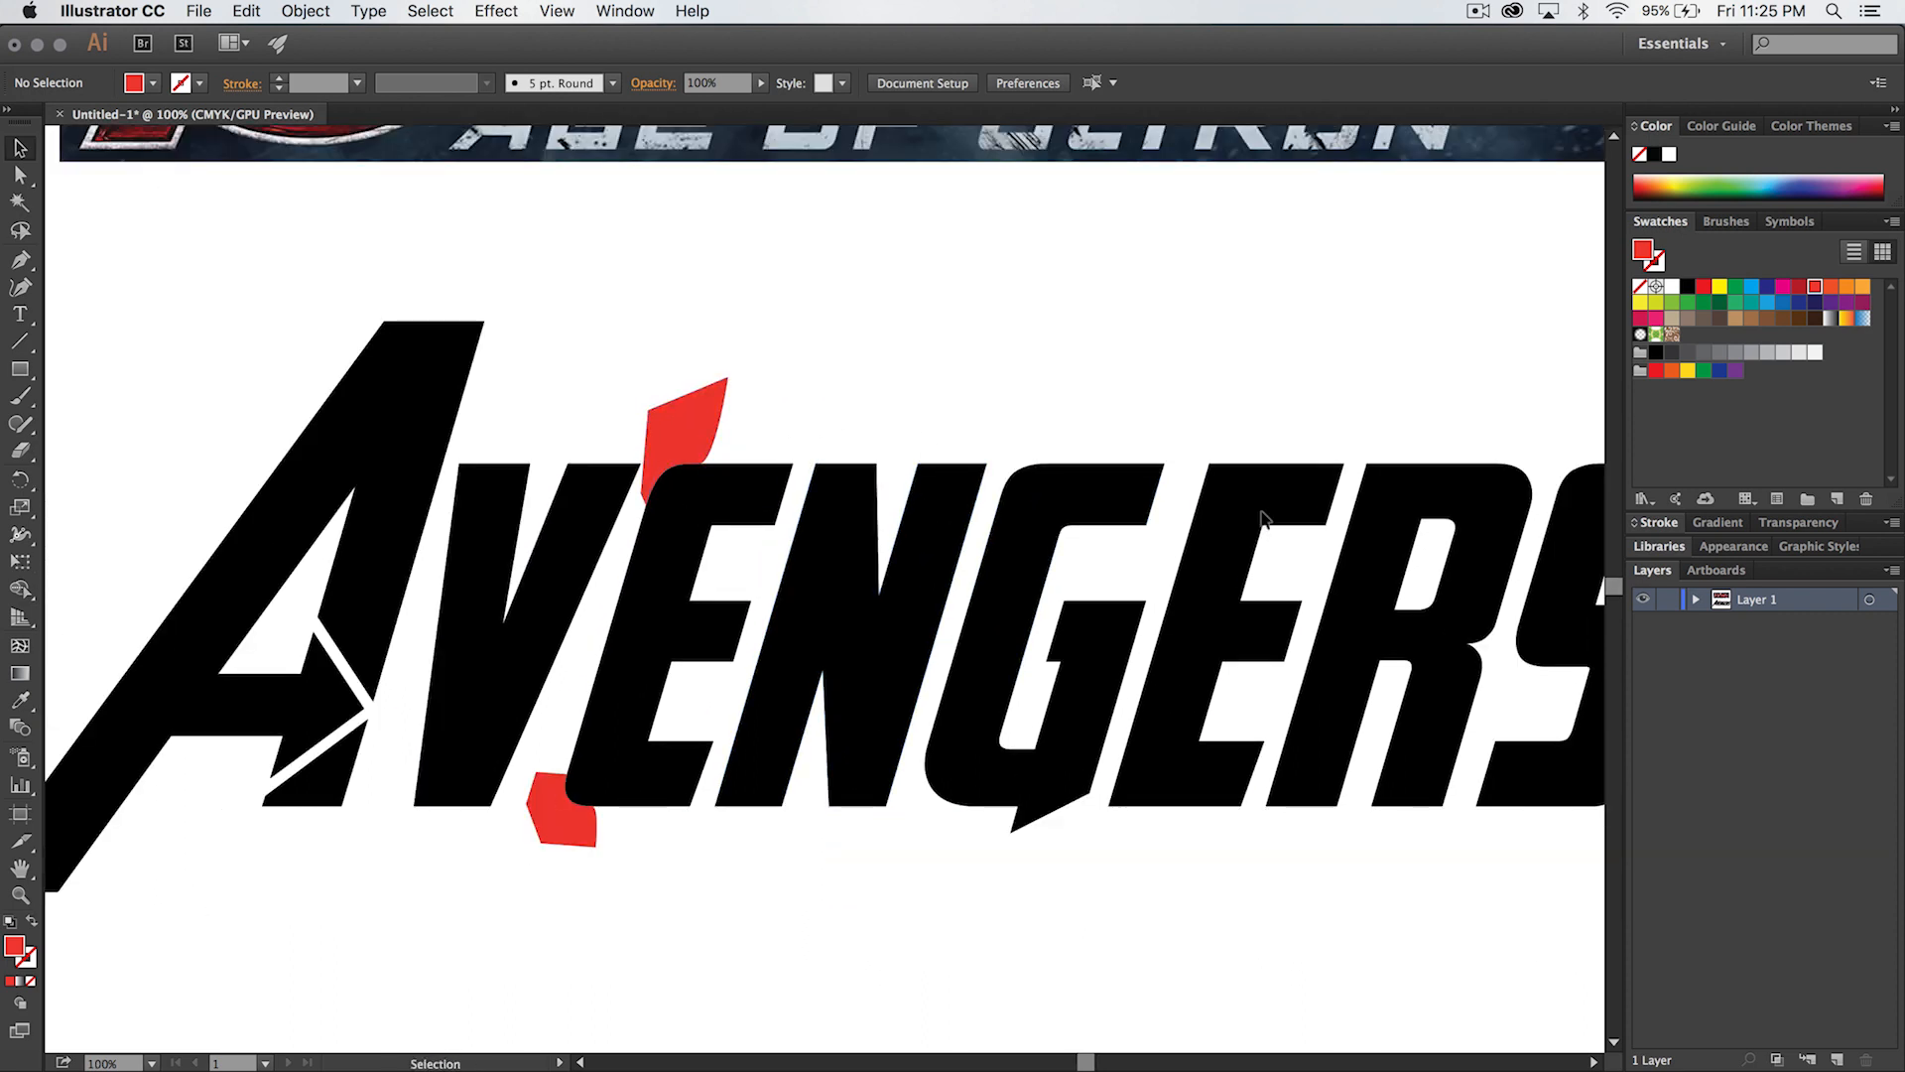
pyautogui.click(685, 407)
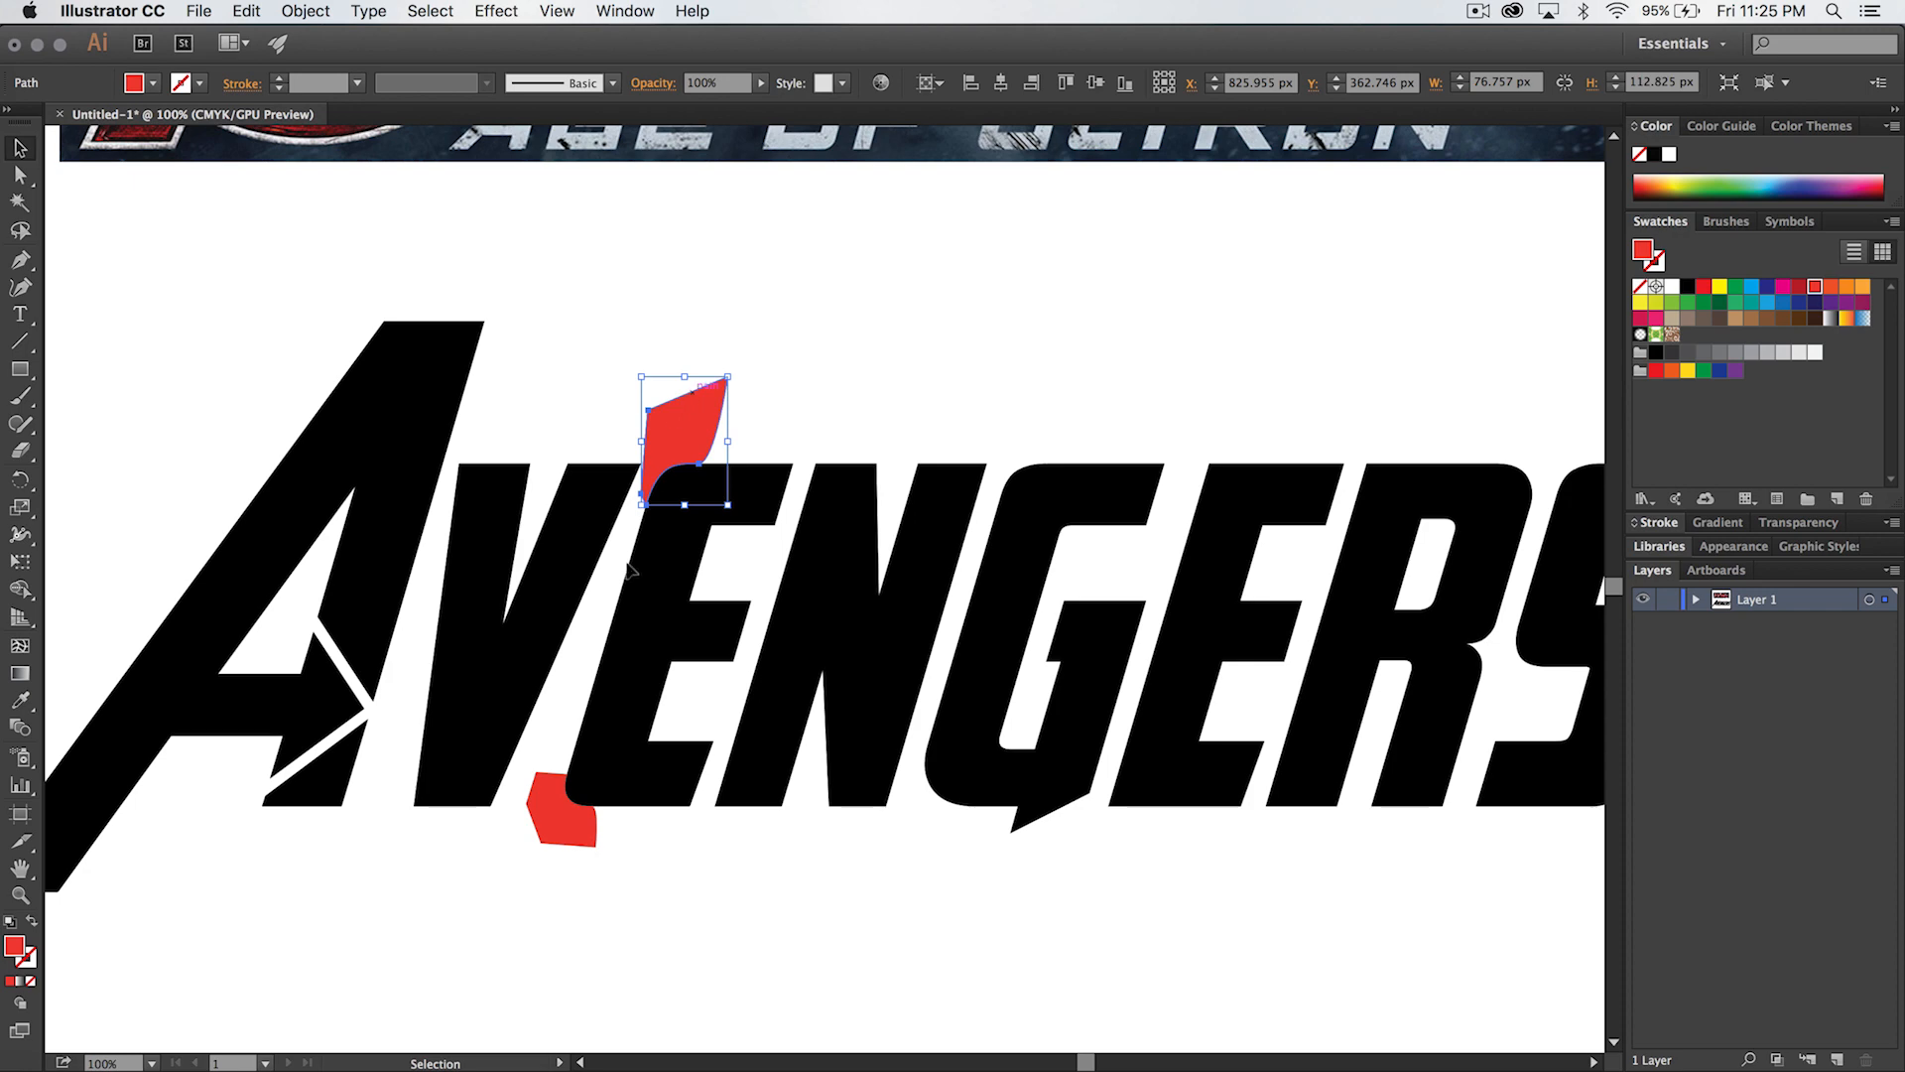
pyautogui.keyDown('shift'); pyautogui.click(548, 823); pyautogui.keyUp('shift')
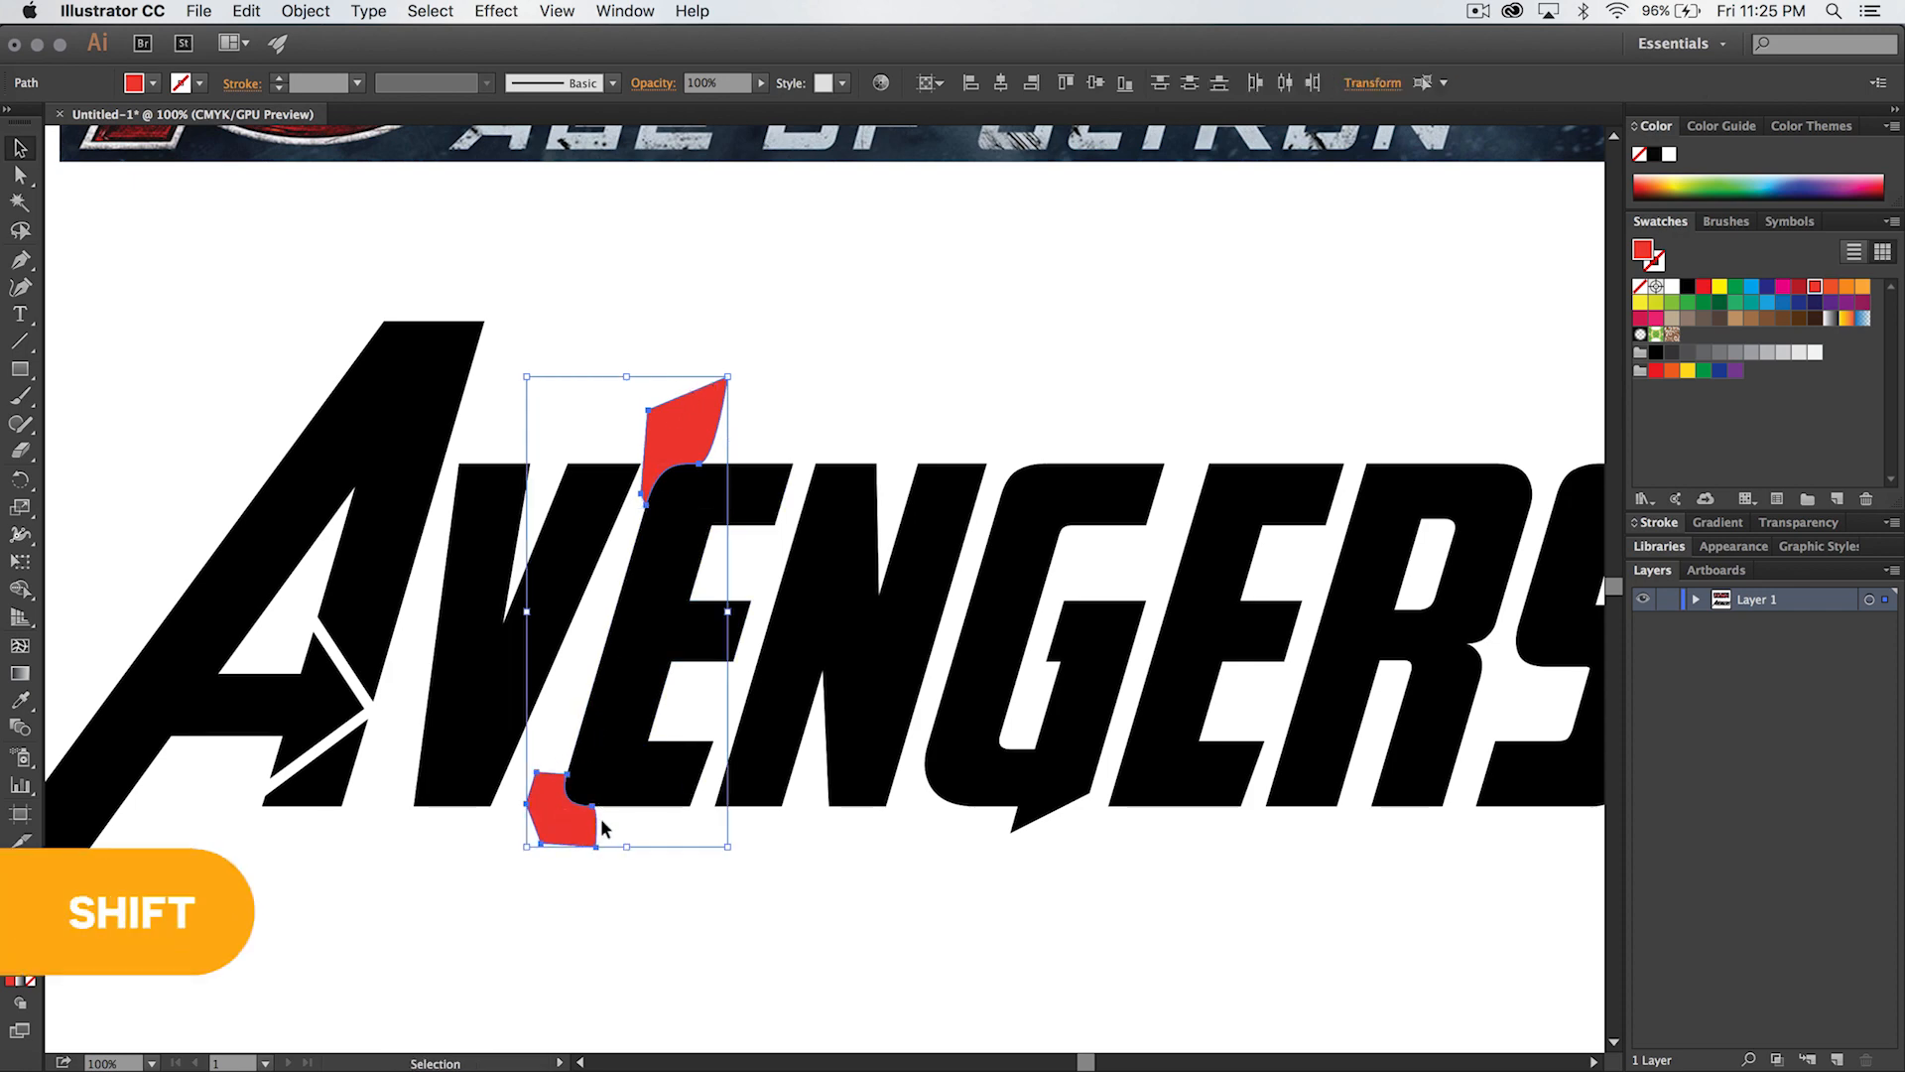
pyautogui.moveTo(541, 821); pyautogui.dragTo(1093, 820)
pyautogui.click(1199, 871)
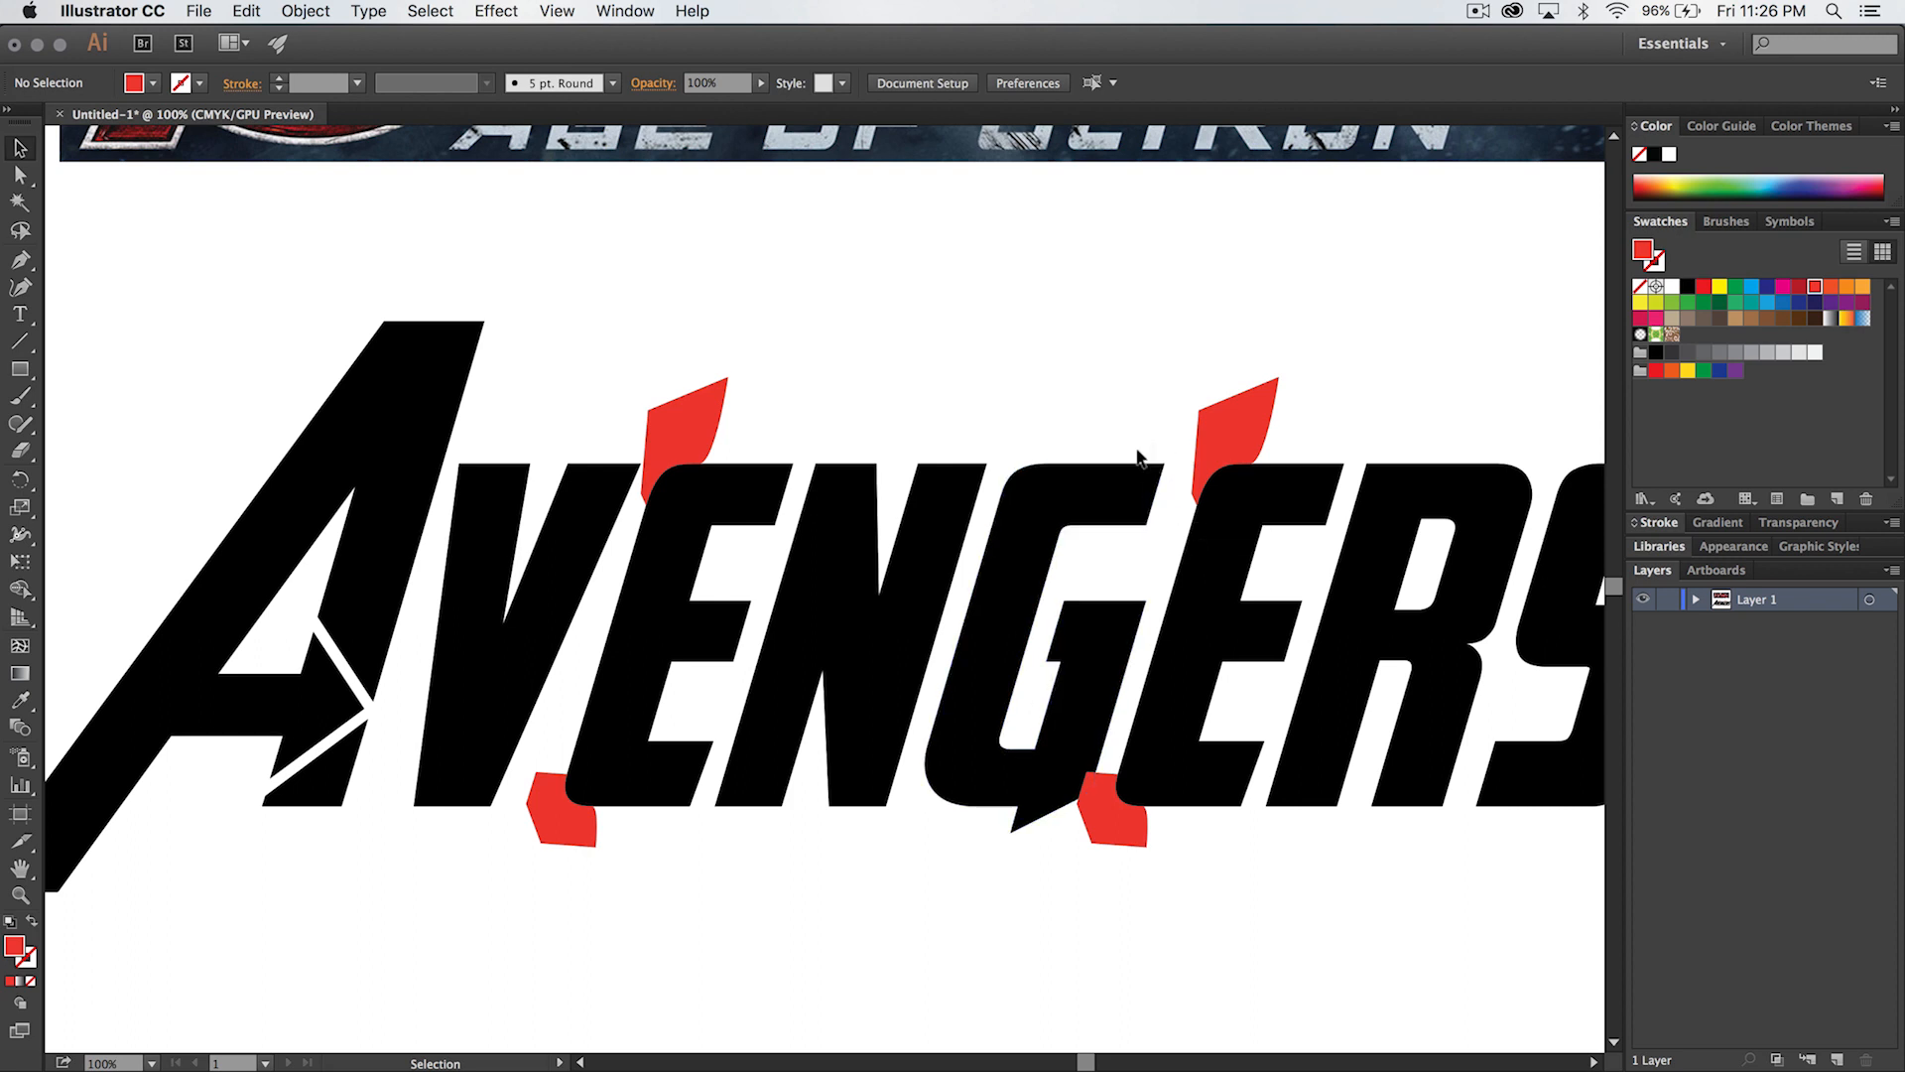
# - Copy the red shape from the second E's lower-left corner and place the copy in the empty area above the G
pyautogui.click(1117, 833)
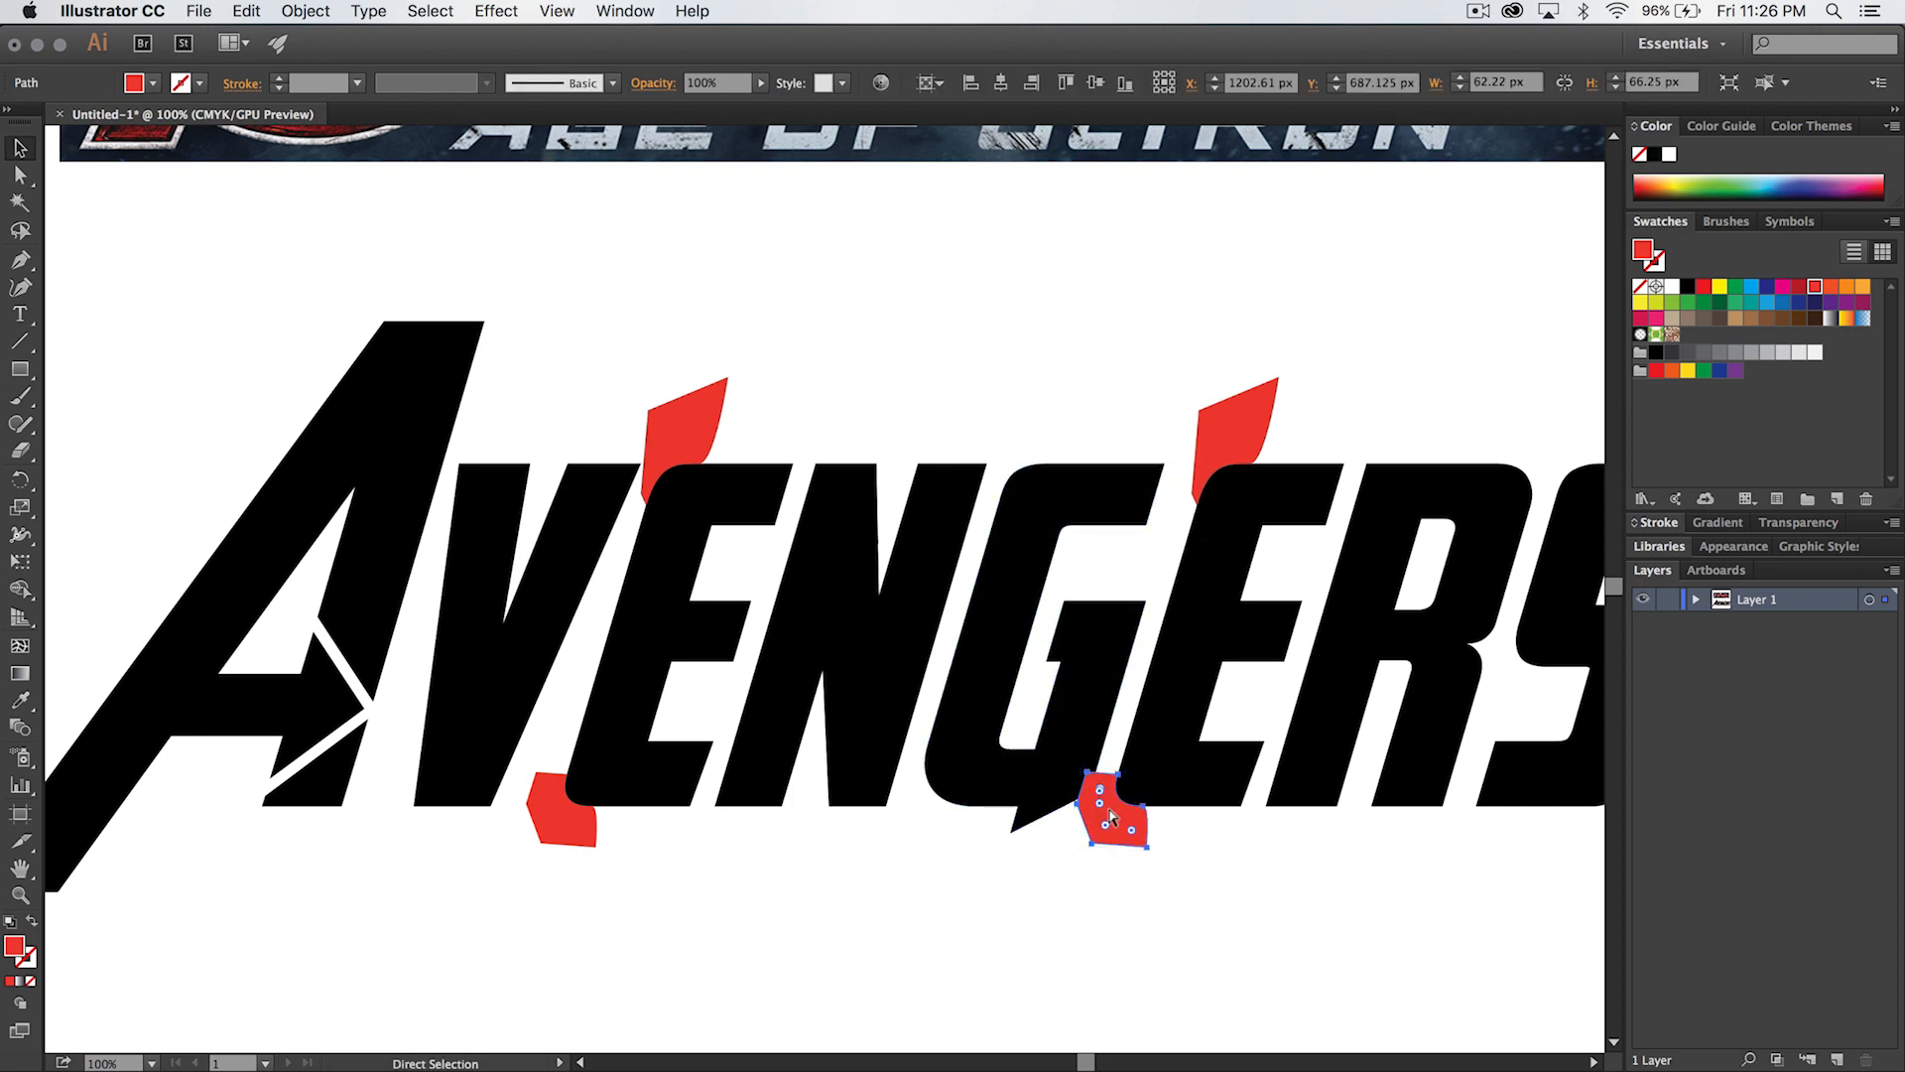
pyautogui.press('super+c')
pyautogui.press('super+v')
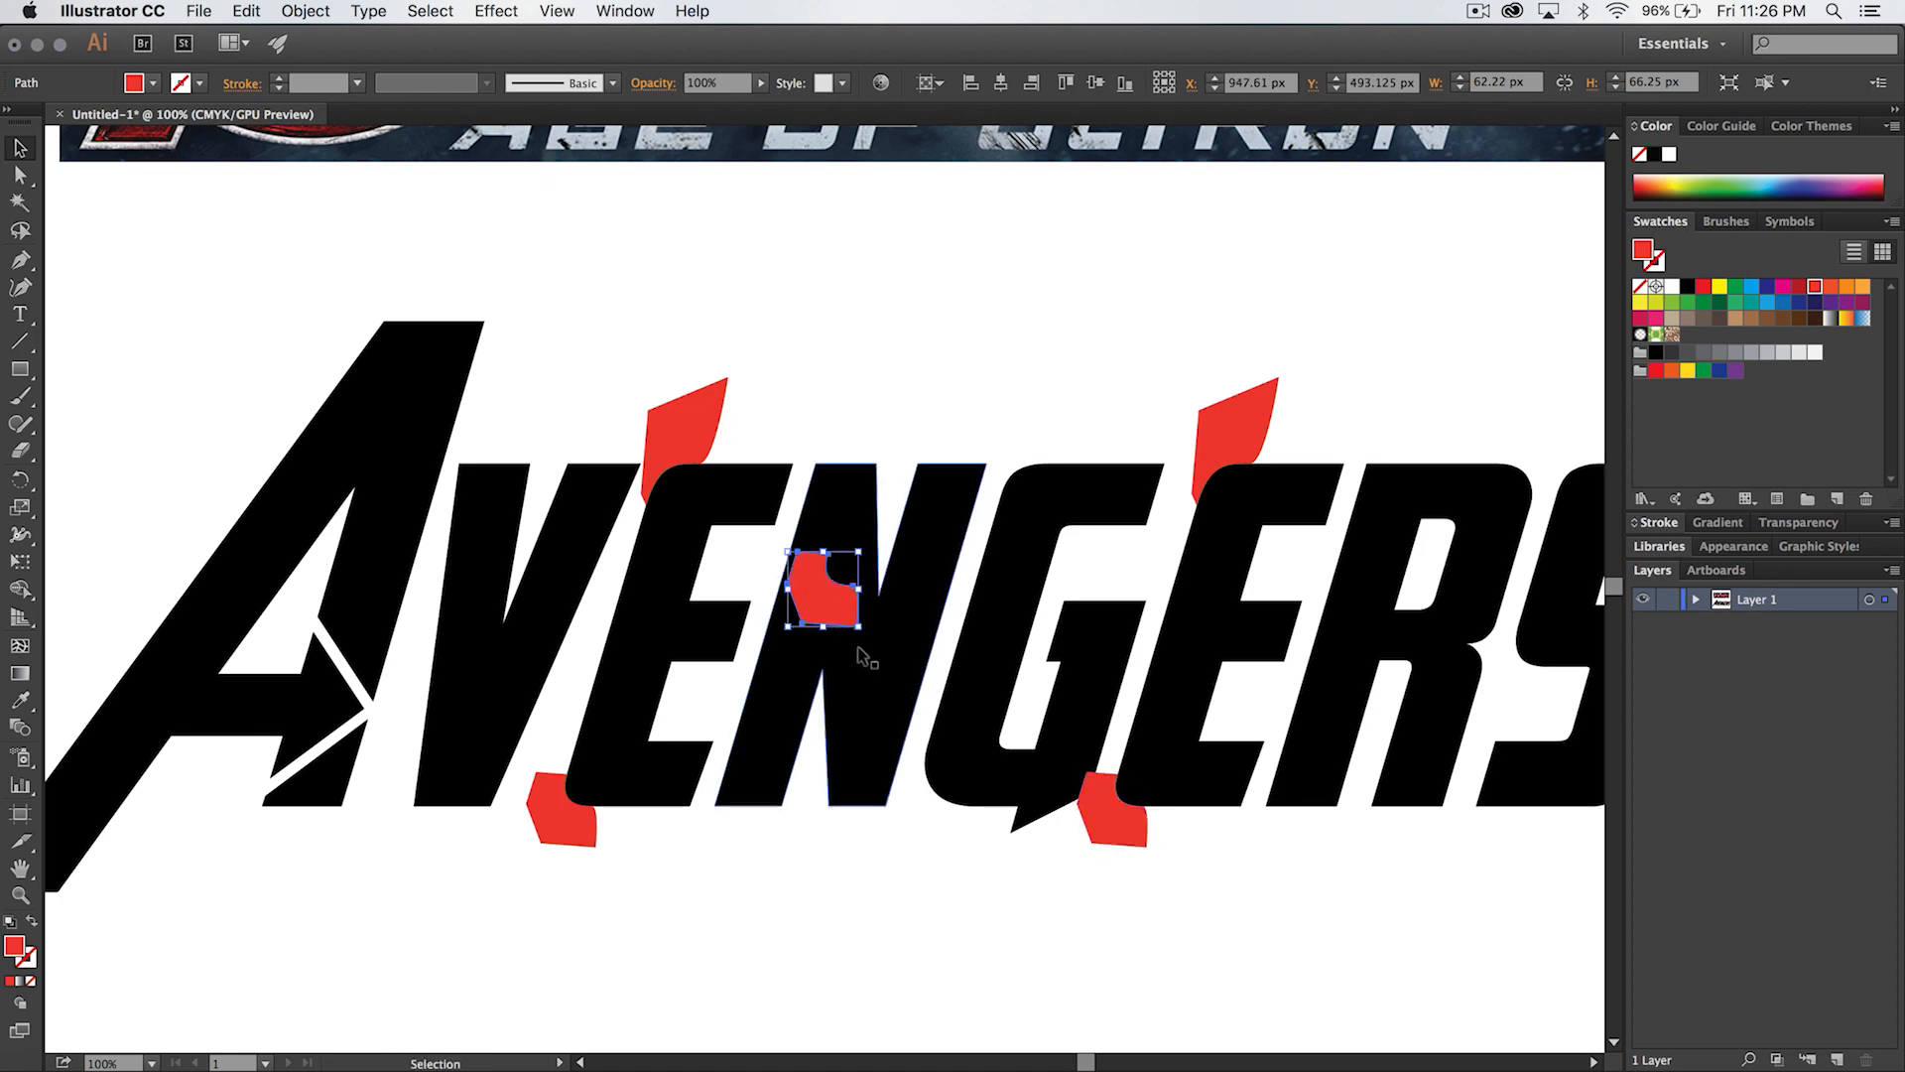
pyautogui.moveTo(814, 590); pyautogui.dragTo(1093, 377)
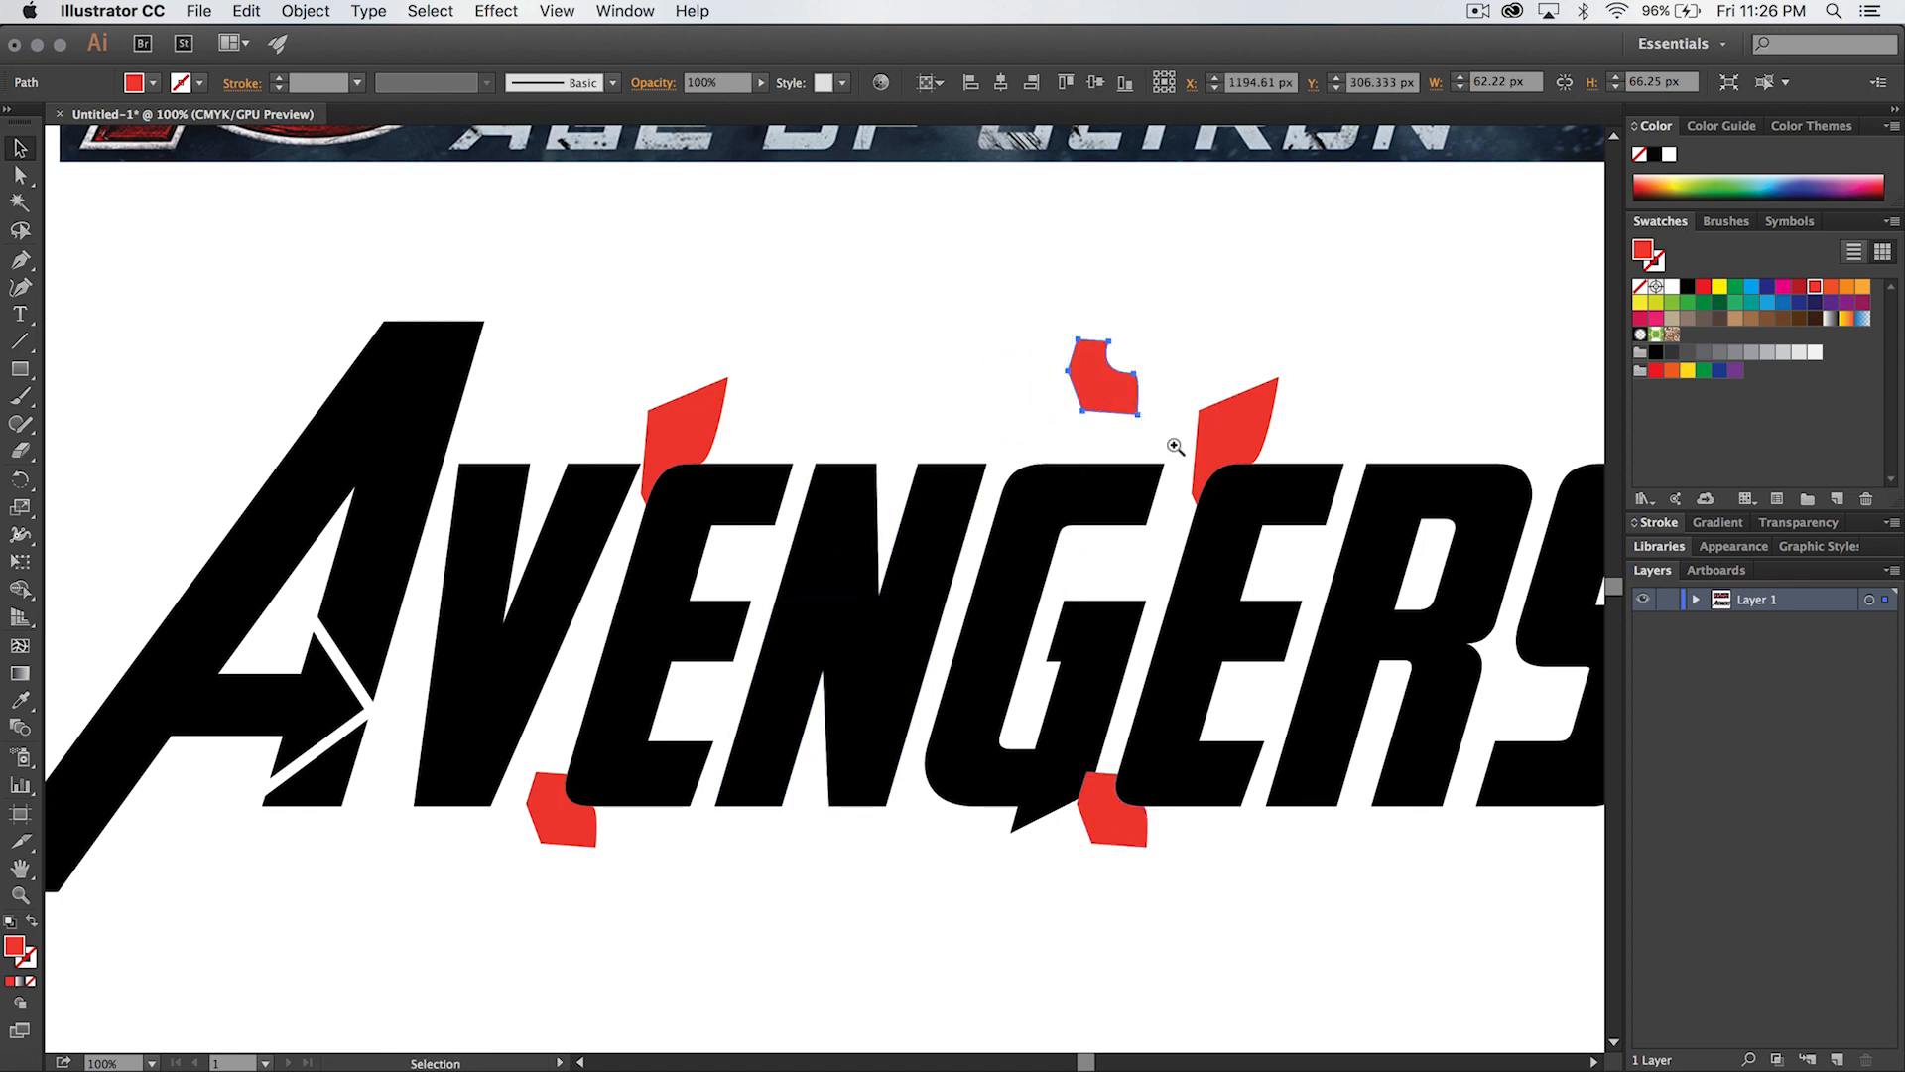
# - Reflect the copied red shape across the vertical axis with the preview enabled
pyautogui.press('z')
pyautogui.click(1177, 447)
pyautogui.click(770, 629)
pyautogui.press('v')
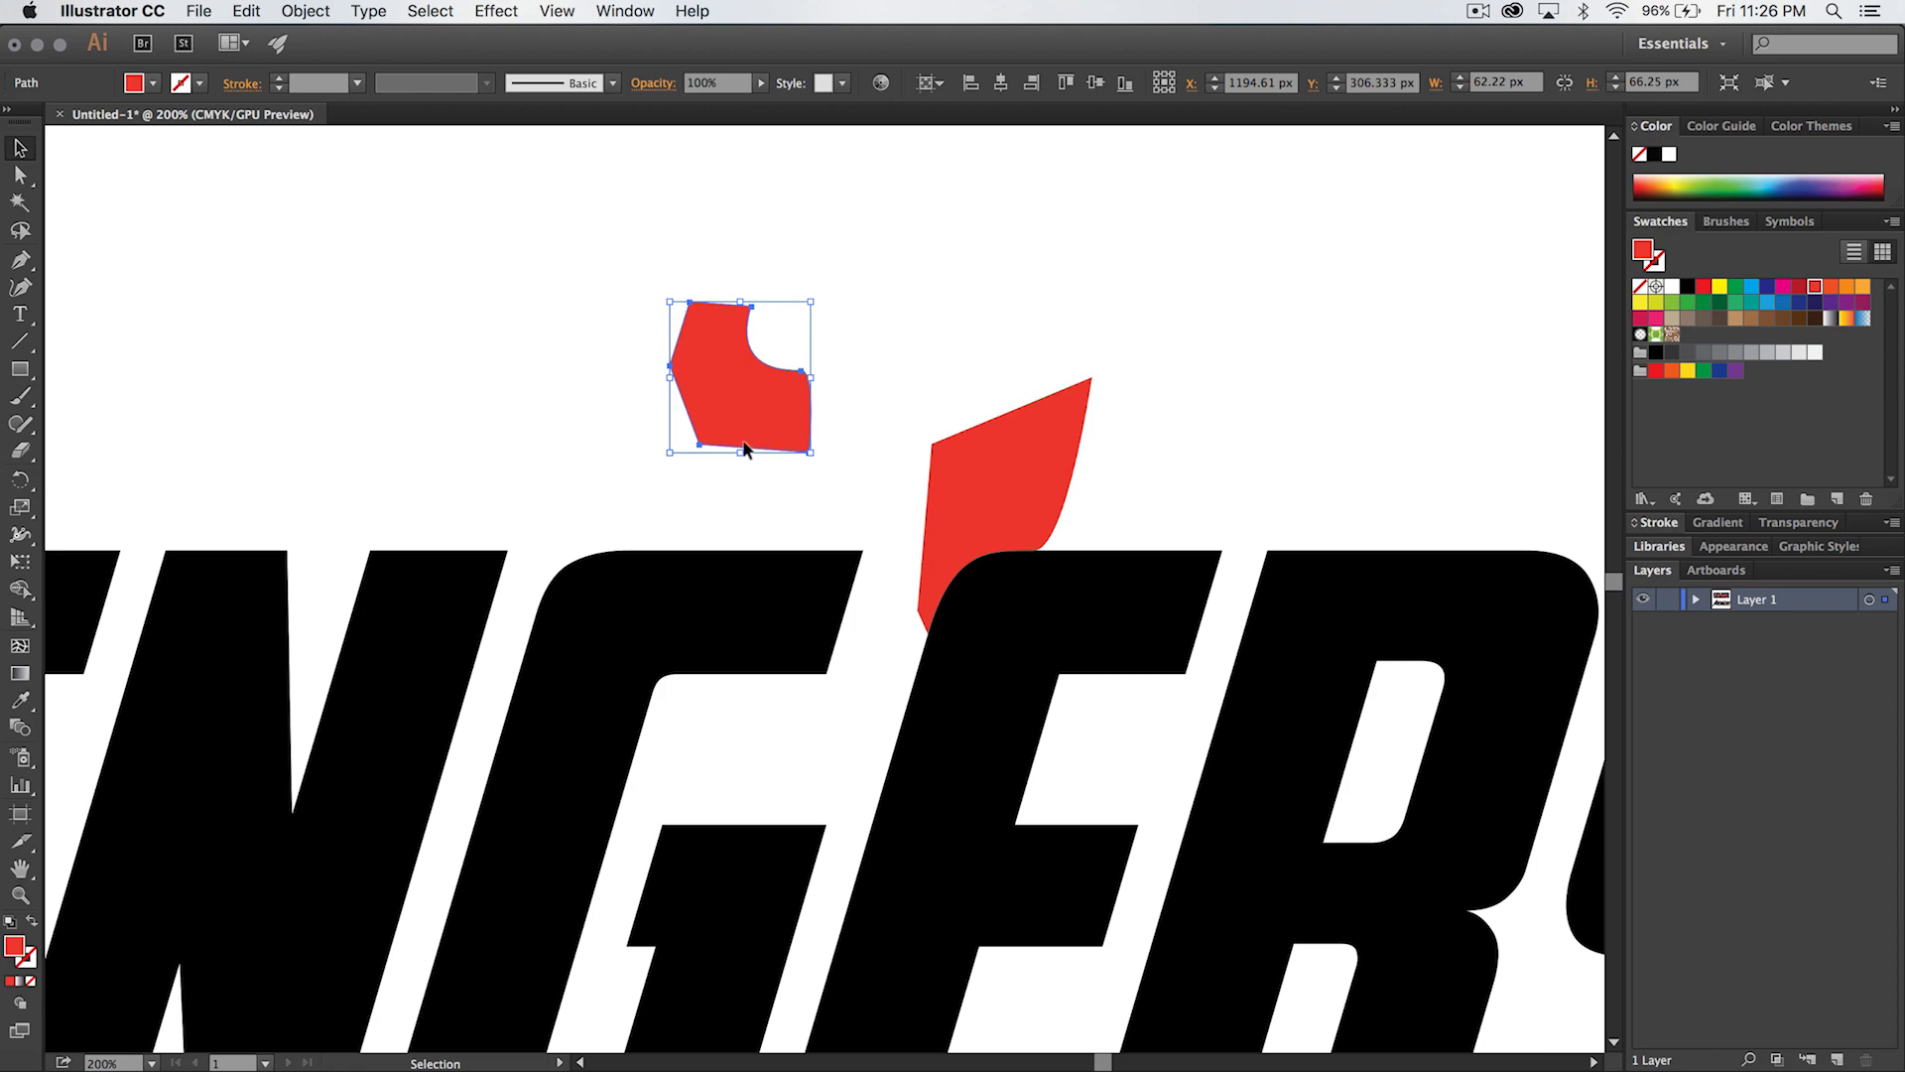
pyautogui.click(306, 11)
pyautogui.moveTo(330, 40)
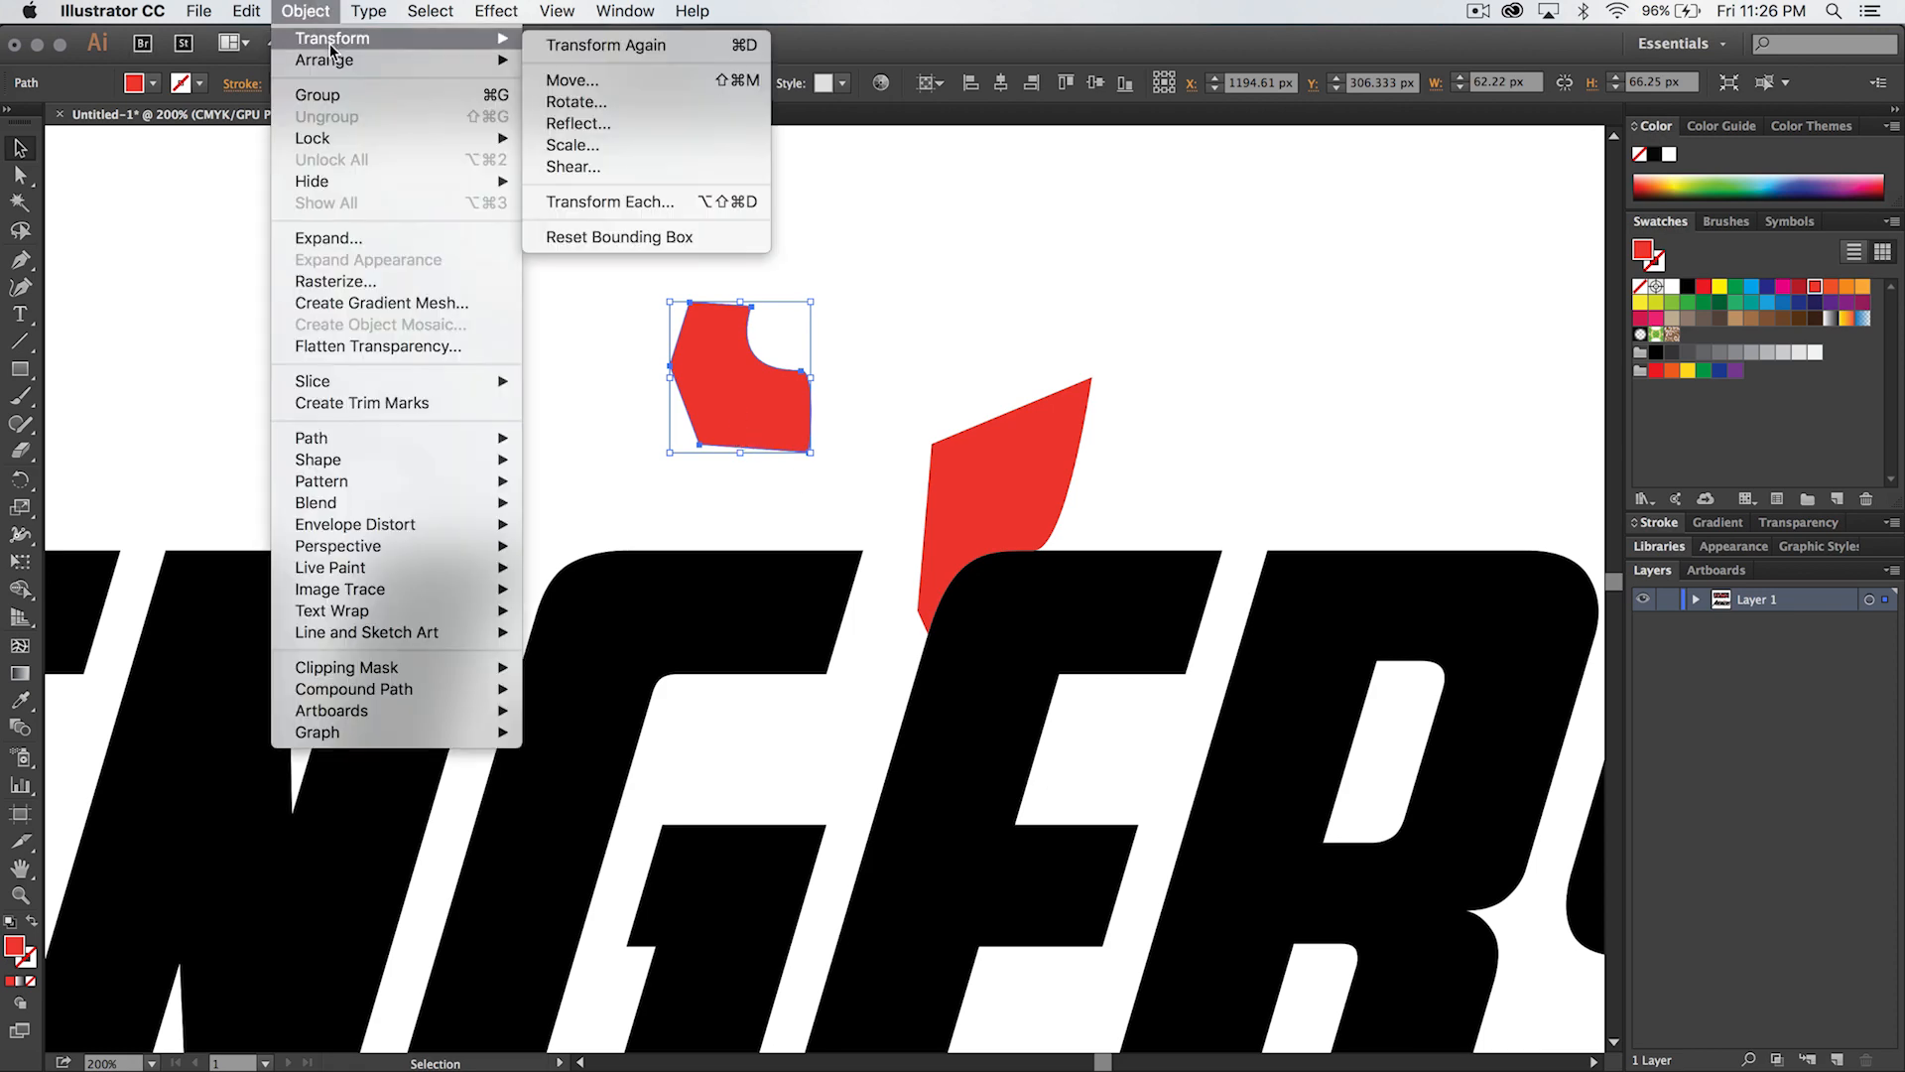
pyautogui.click(586, 123)
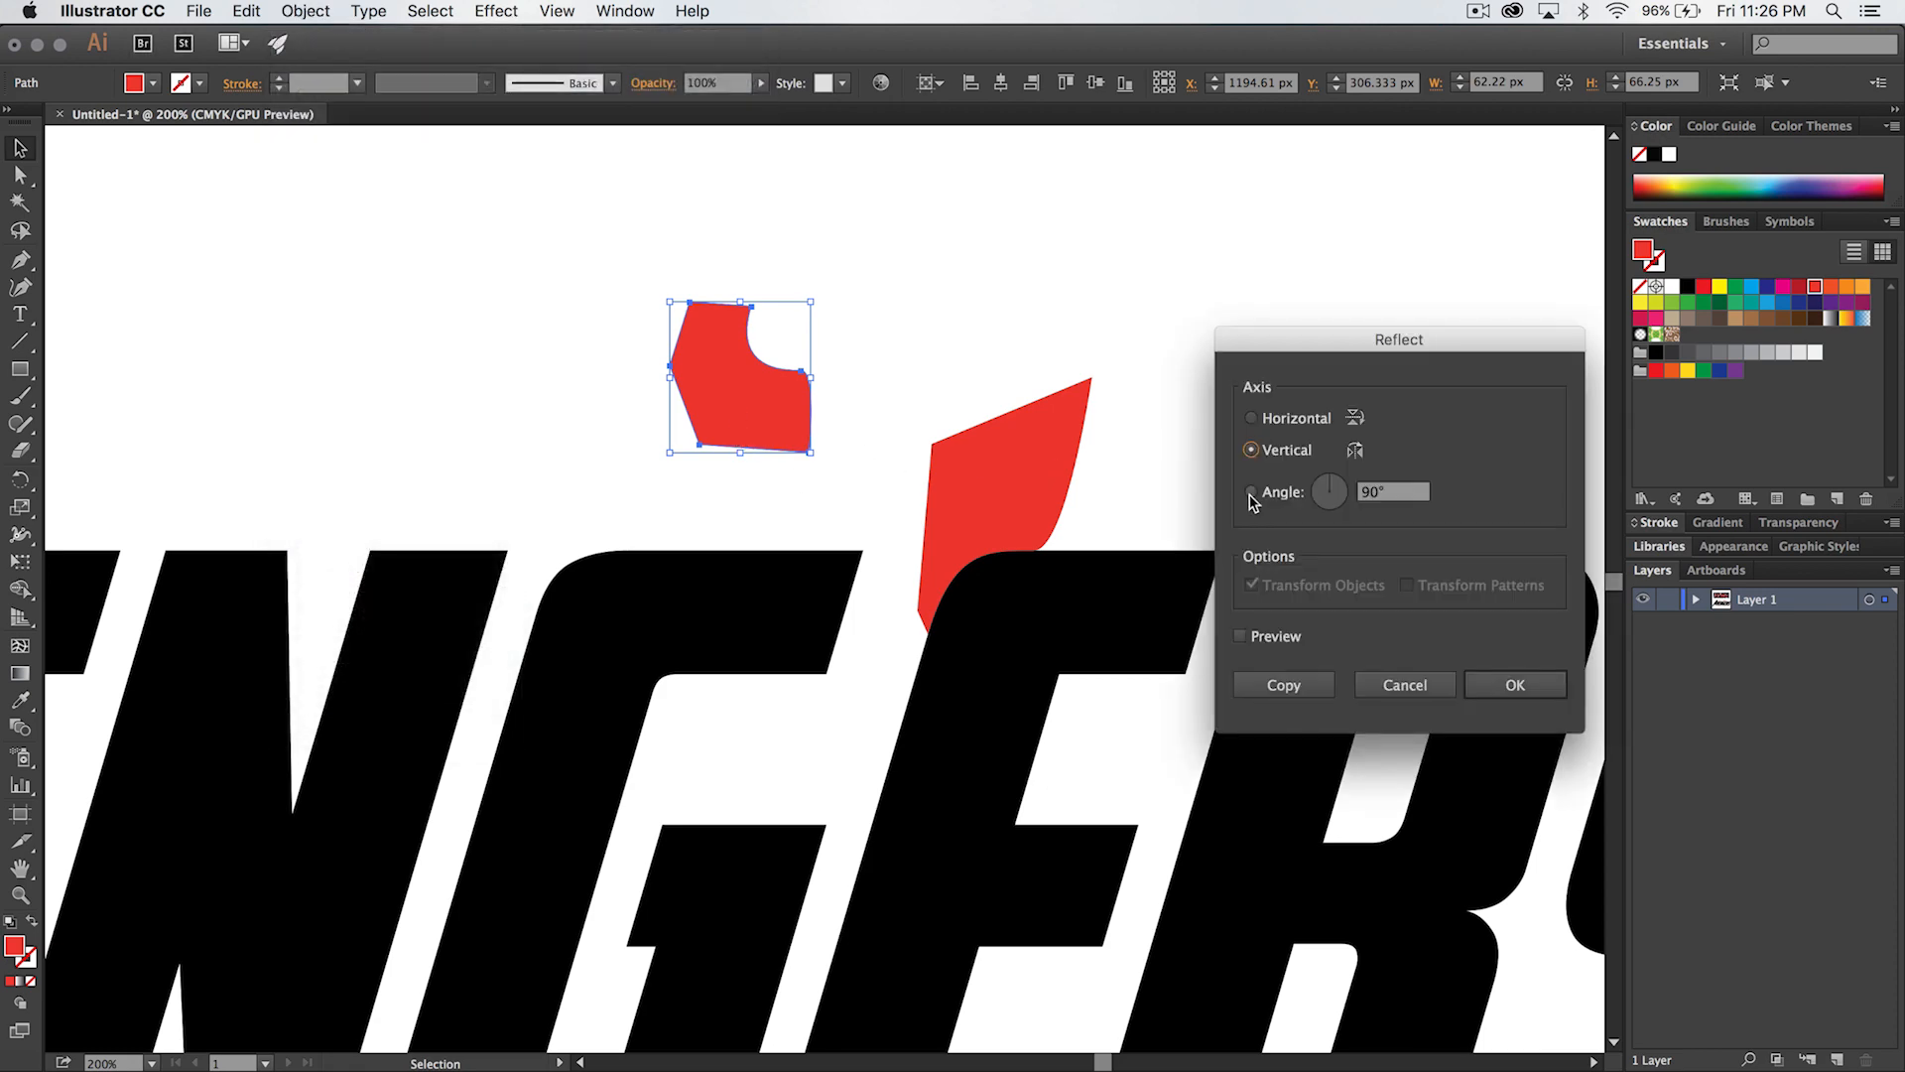
pyautogui.click(1242, 636)
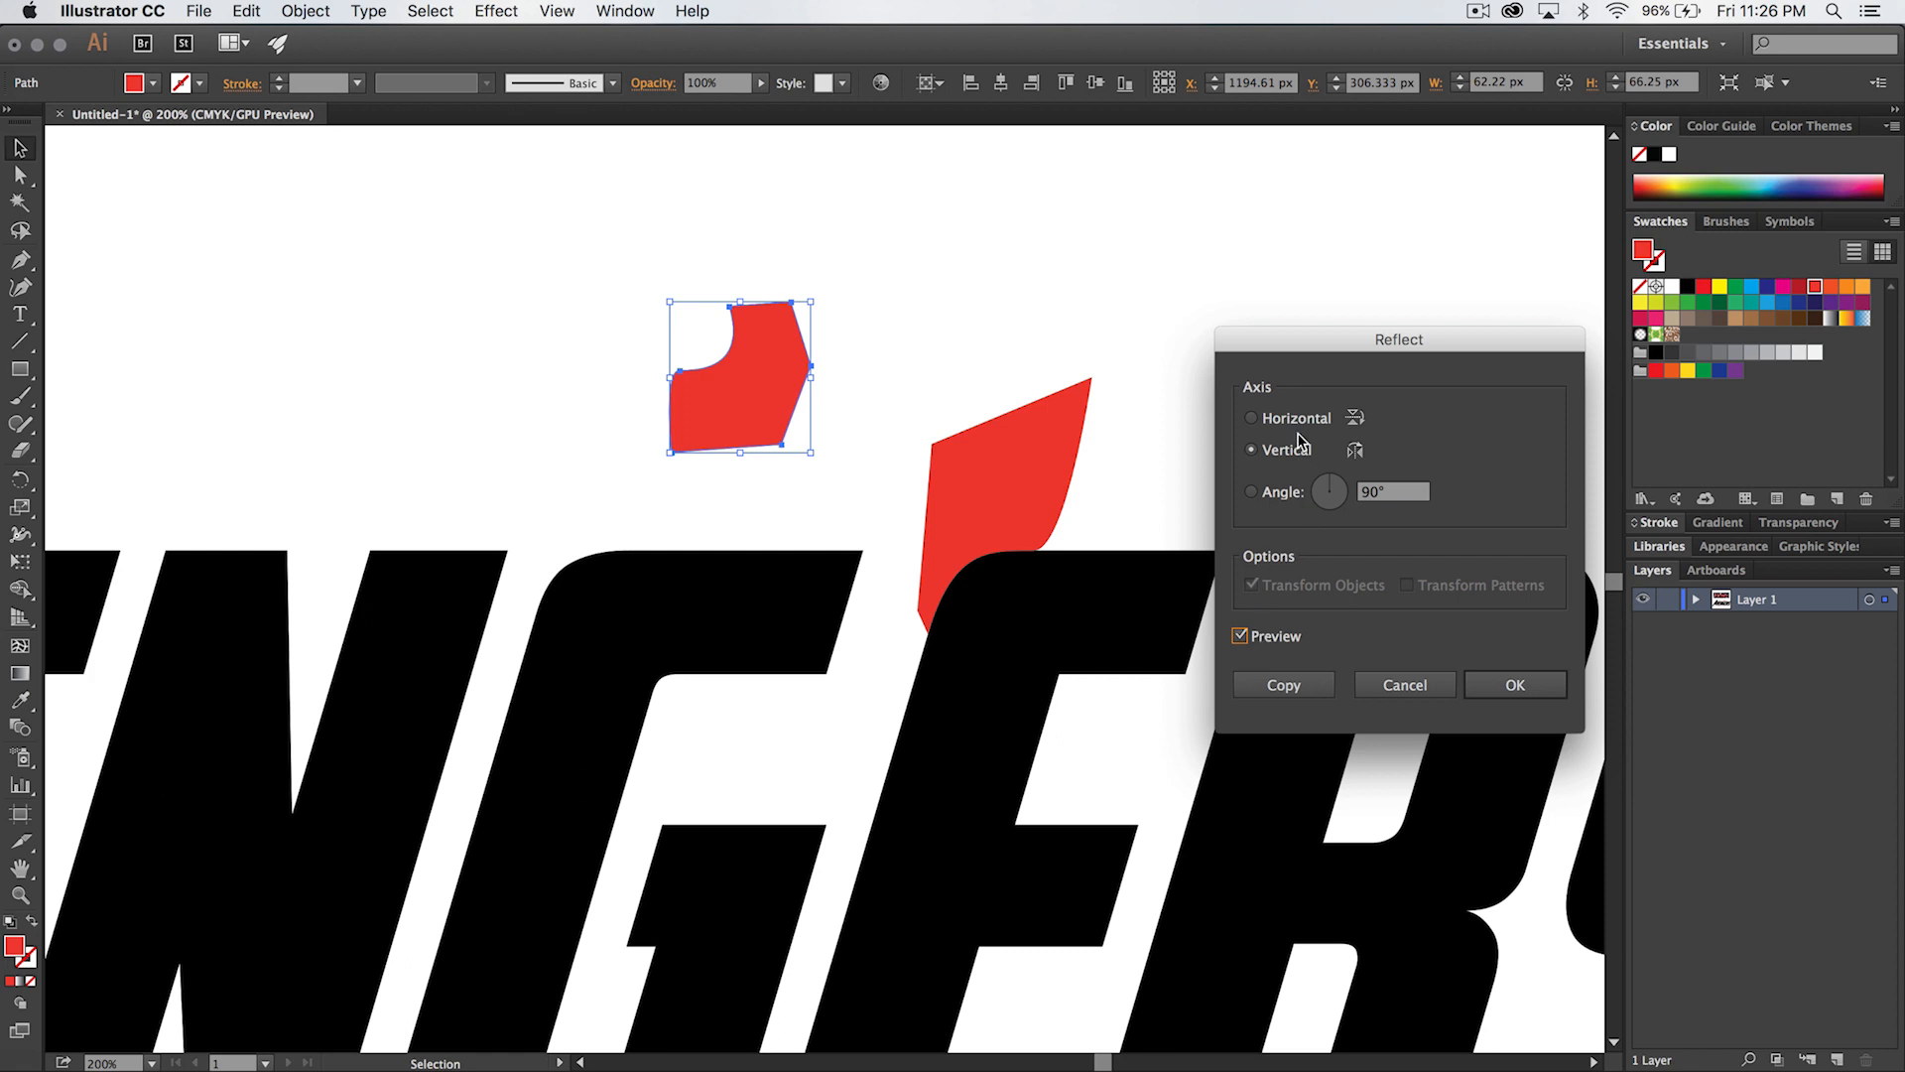
pyautogui.click(1521, 680)
# - Reflect the copied shape across the horizontal axis and move it onto the G's upper-right corner
pyautogui.click(315, 12)
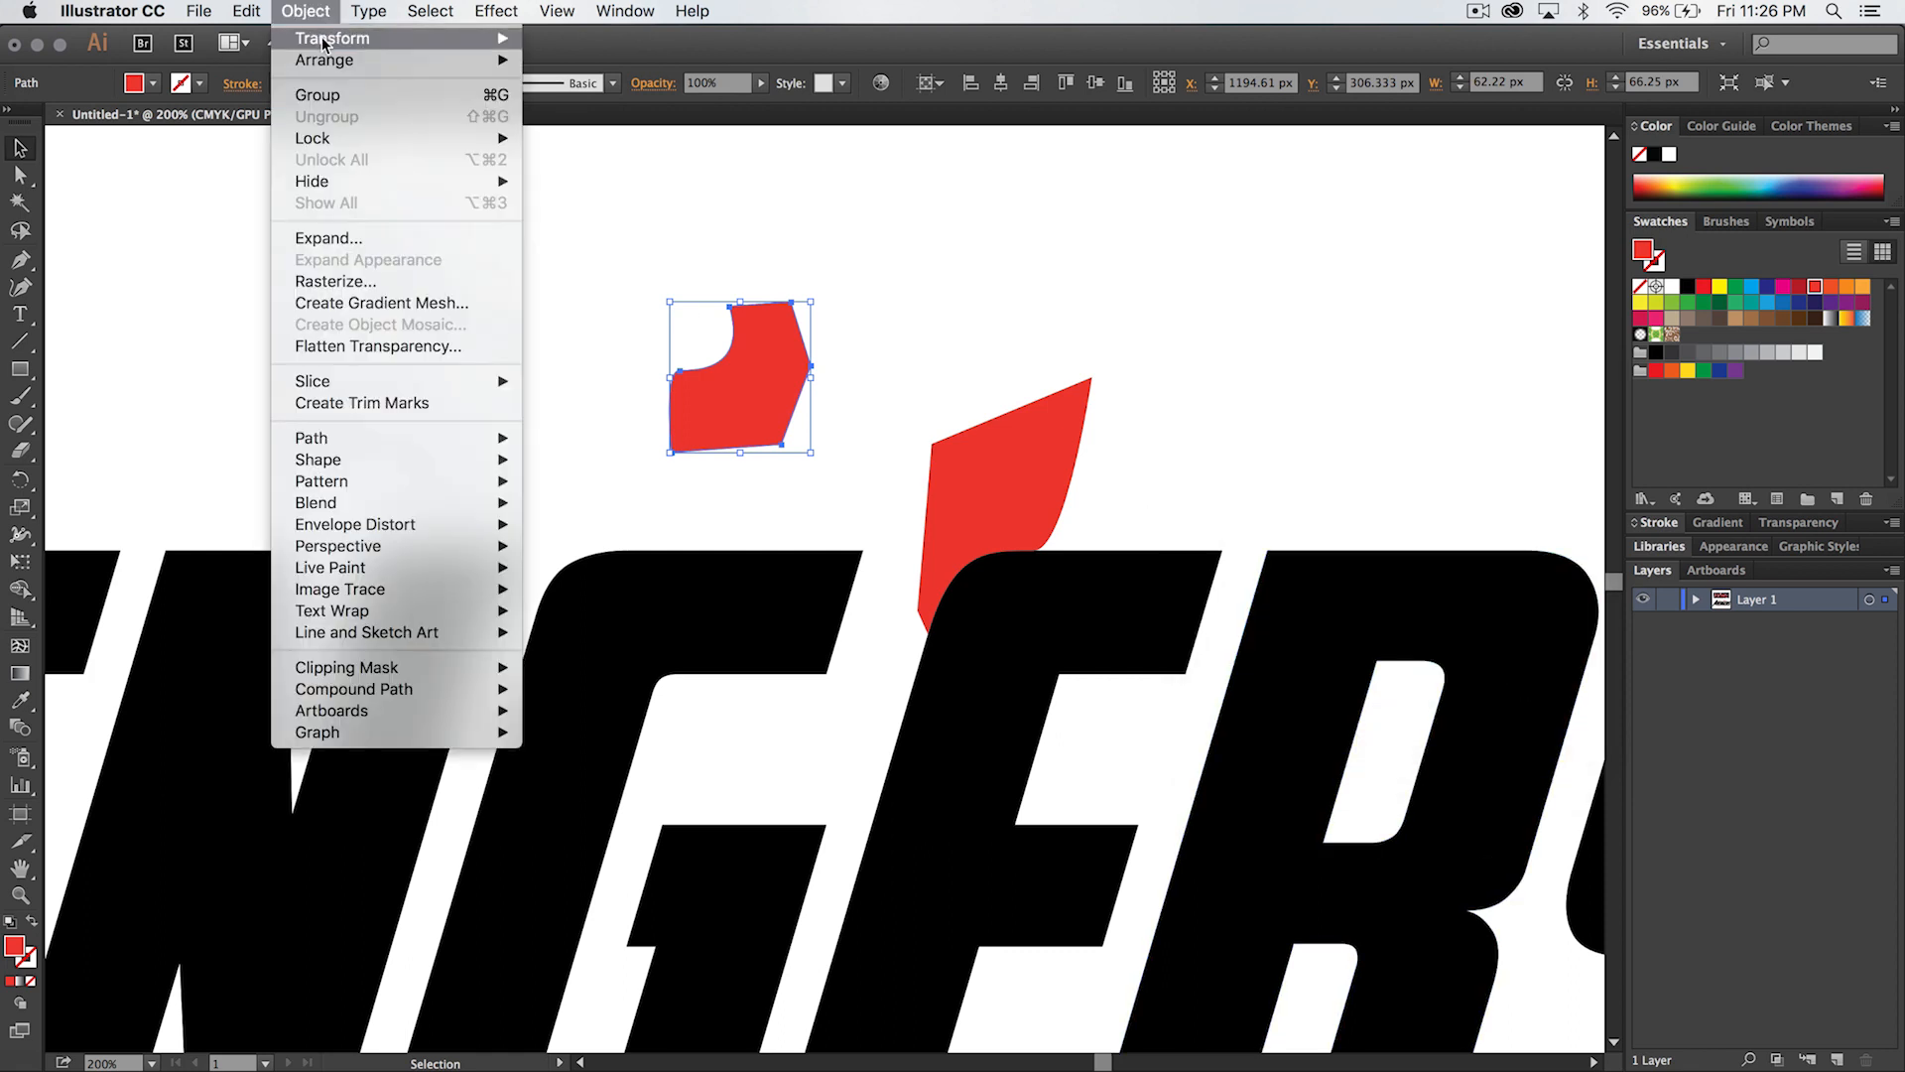
pyautogui.moveTo(327, 41)
pyautogui.click(619, 124)
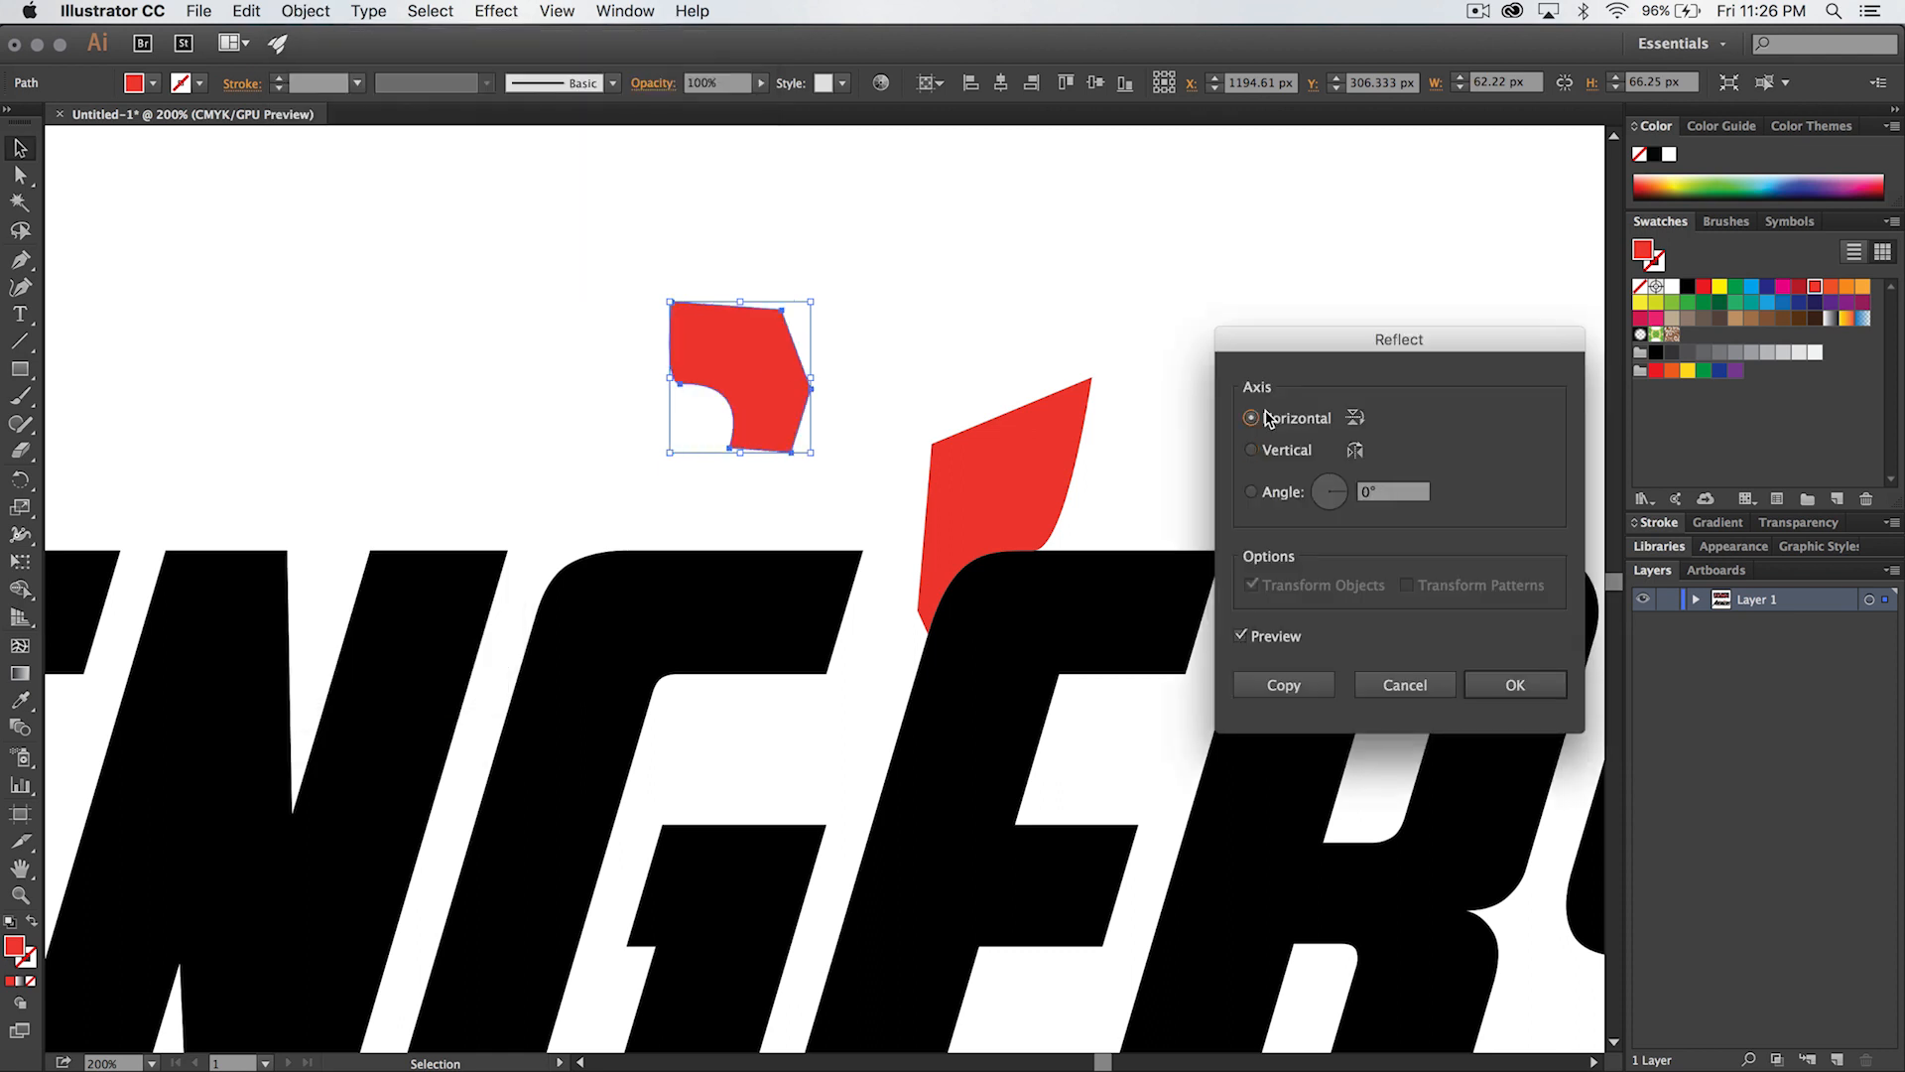
pyautogui.click(1529, 706)
pyautogui.moveTo(770, 378); pyautogui.dragTo(878, 534)
pyautogui.click(863, 645)
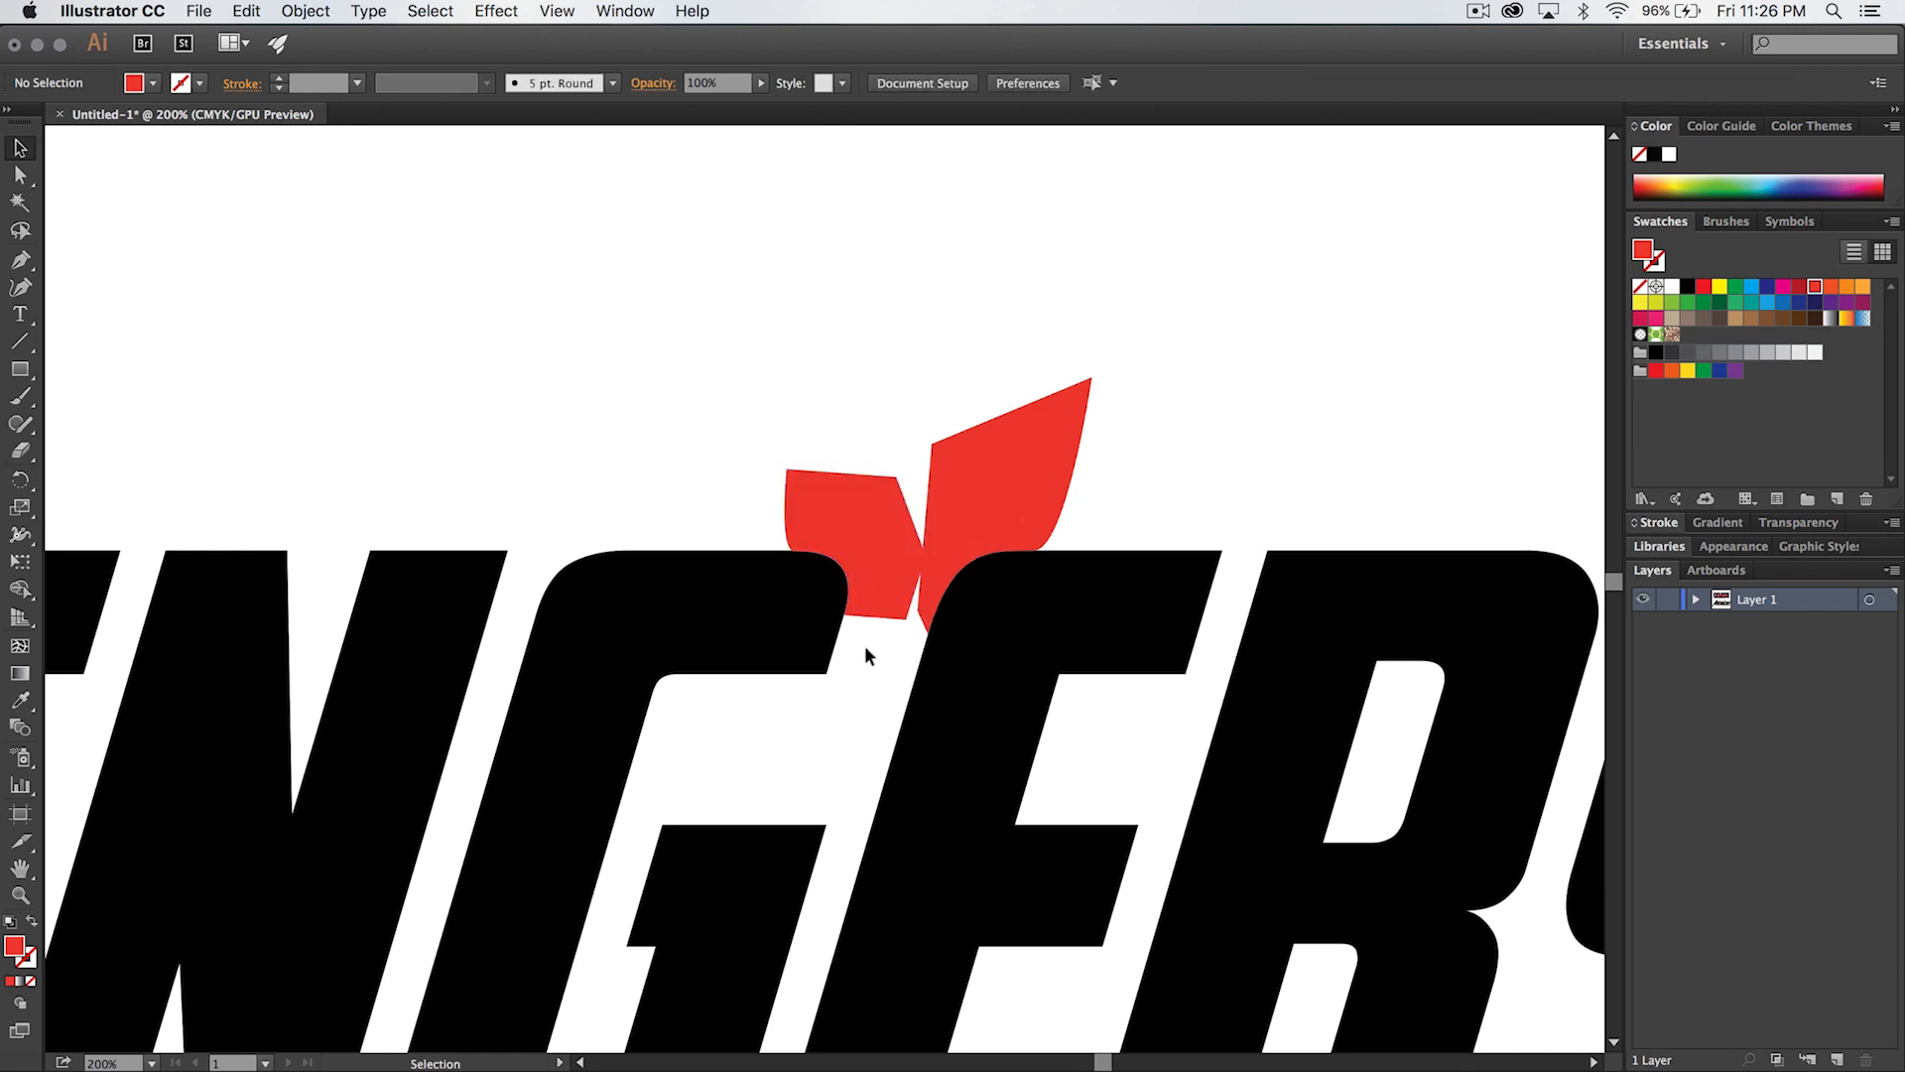
# - Fine-tune the red shape's position so its curve meets the G's top and right edges, and deselect
pyautogui.press('z')
pyautogui.click(831, 568)
pyautogui.click(880, 580)
pyautogui.click(791, 581)
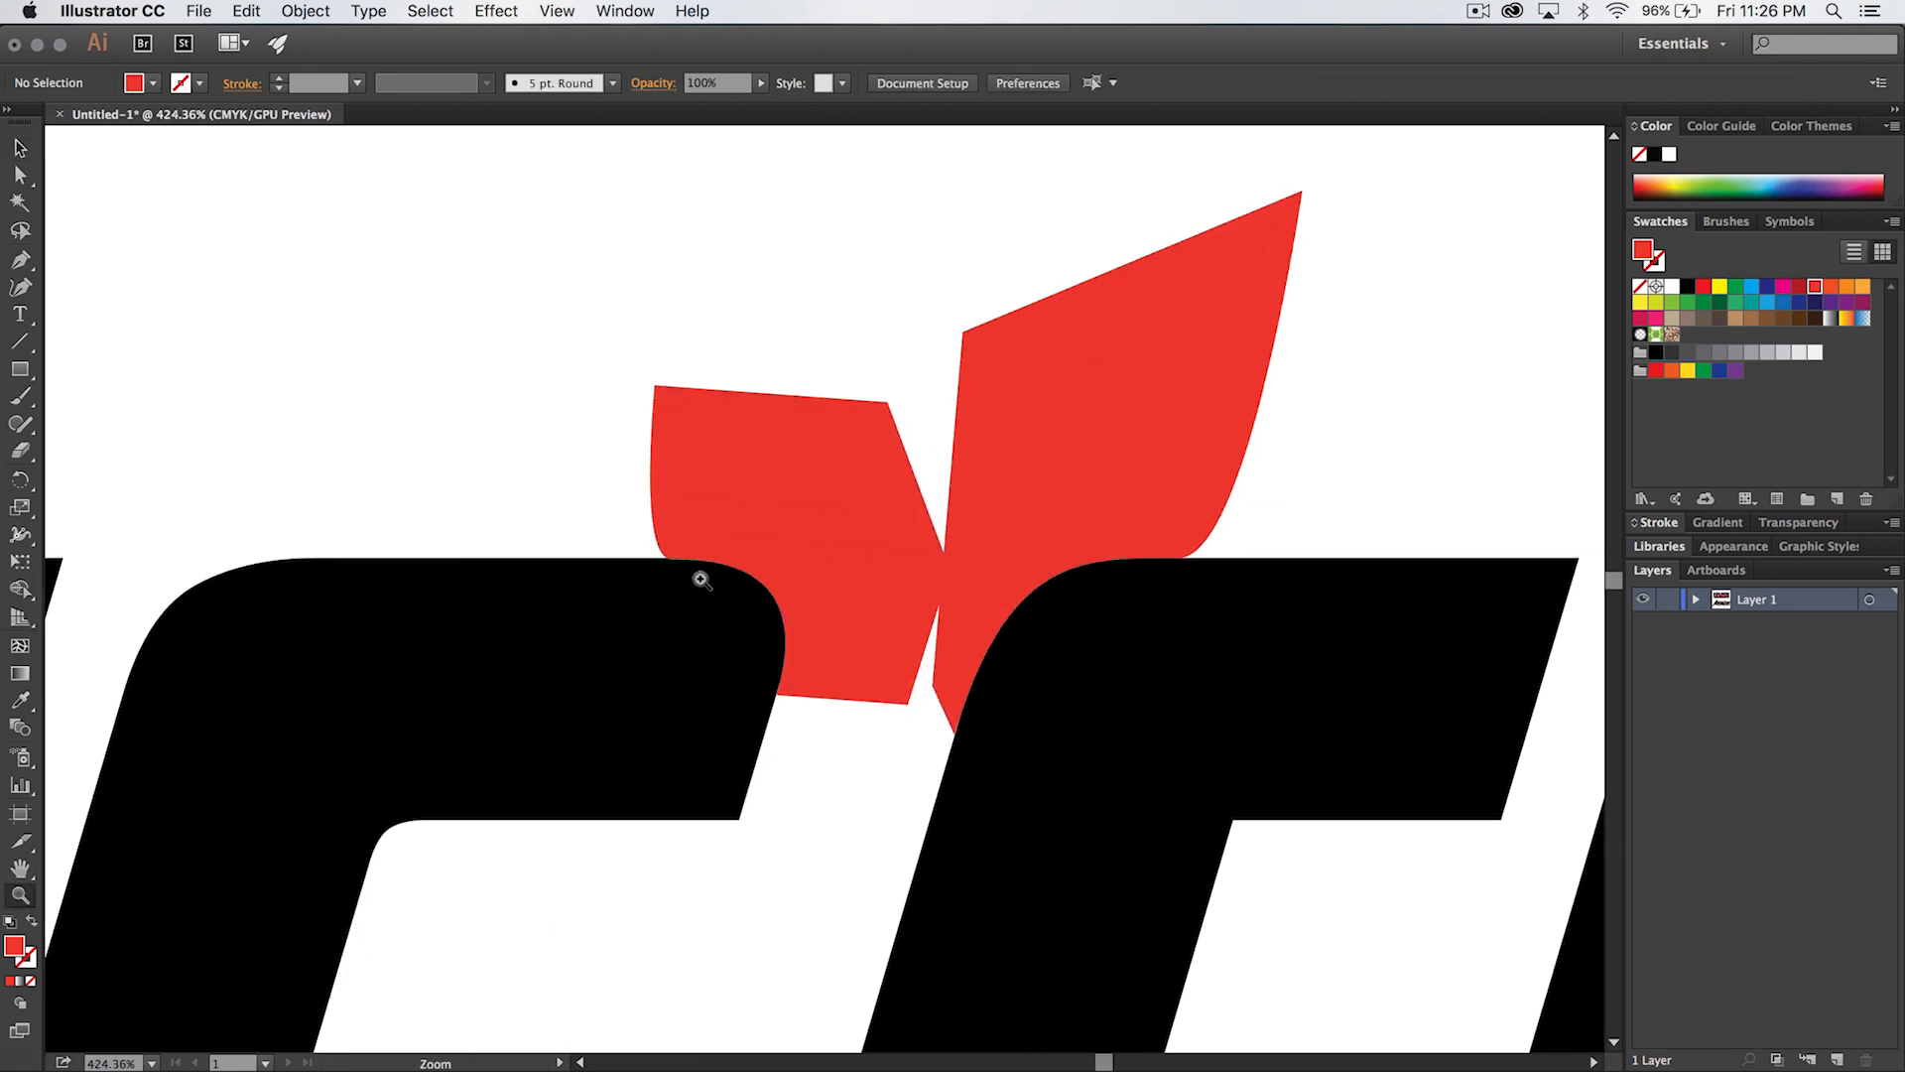
pyautogui.click(703, 580)
pyautogui.press('v')
pyautogui.moveTo(921, 484); pyautogui.dragTo(921, 485)
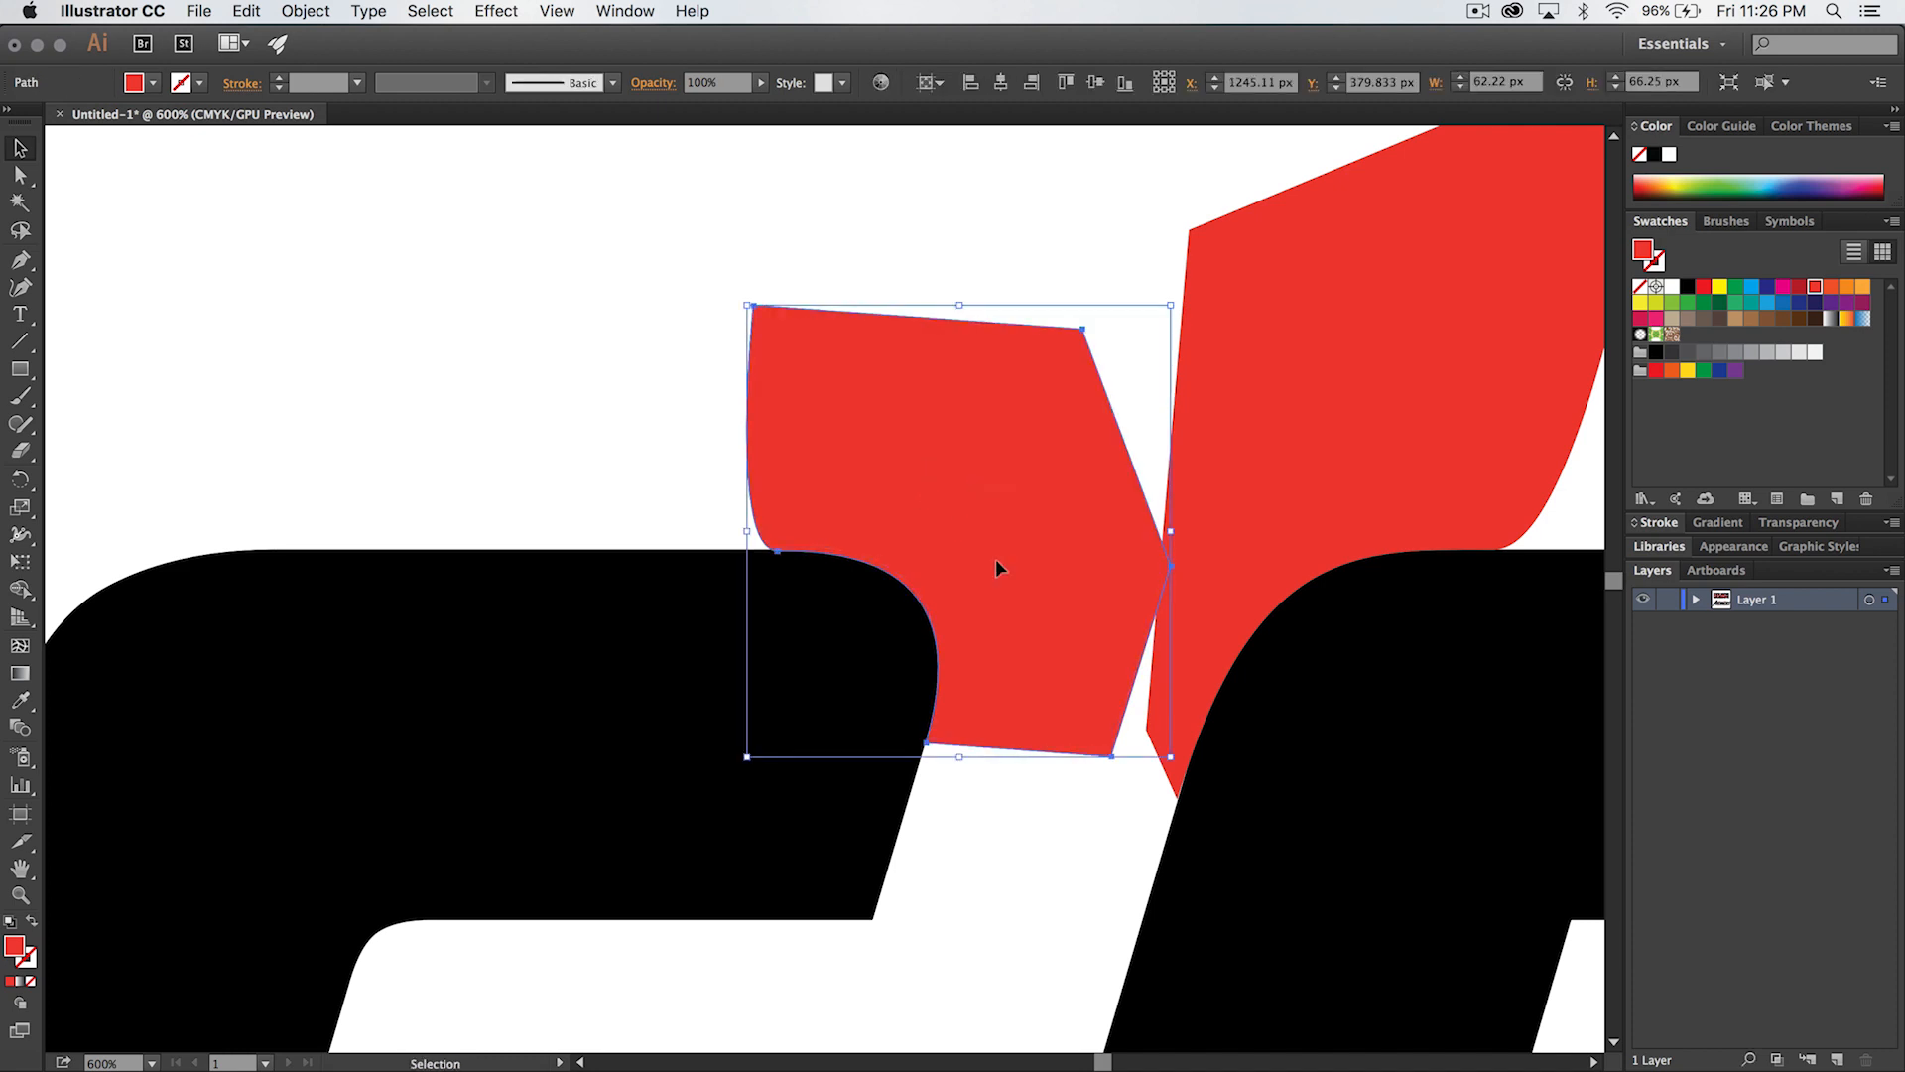
pyautogui.click(575, 367)
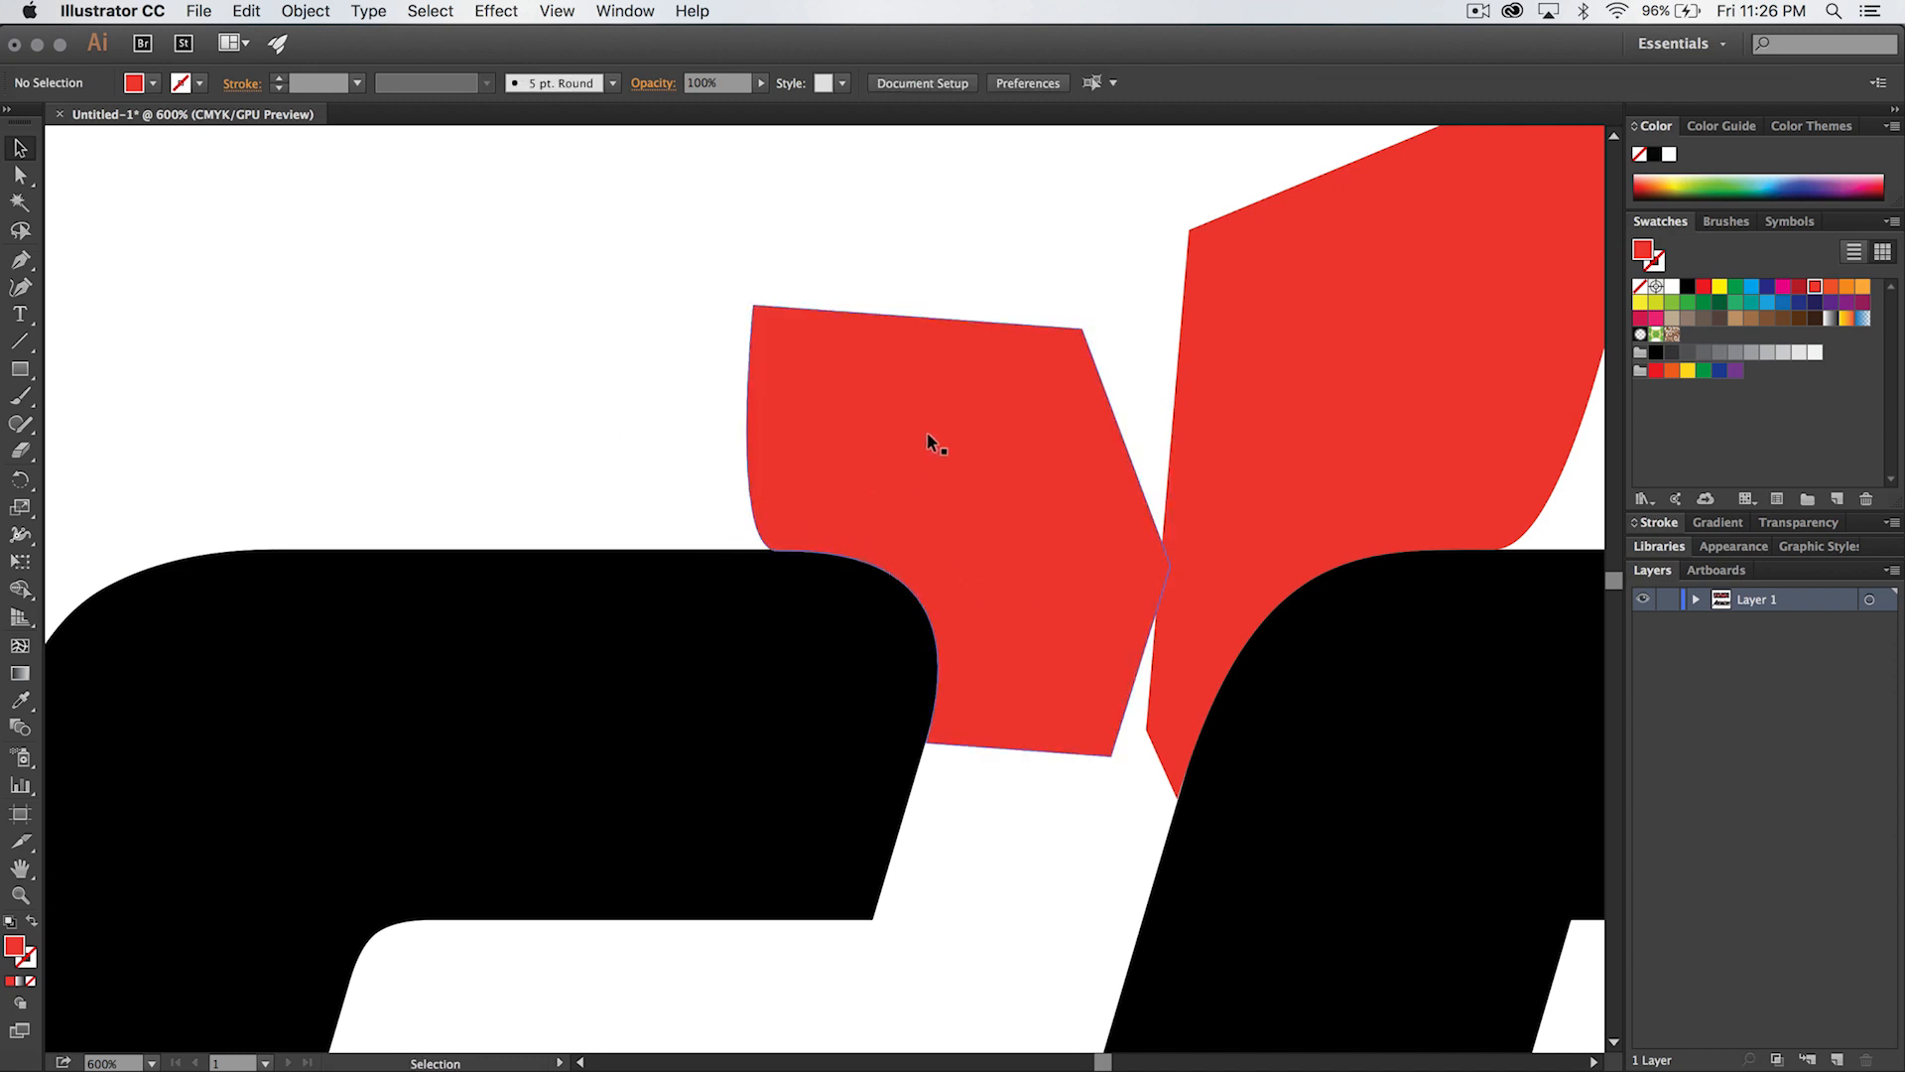
pyautogui.moveTo(976, 443); pyautogui.dragTo(867, 417)
pyautogui.moveTo(860, 407); pyautogui.dragTo(853, 419)
pyautogui.click(621, 393)
# - Duplicate the G's red corner shape straight across onto the S's upper-right corner
pyautogui.press('super+minus')
pyautogui.press('super+minus')
pyautogui.press('super+minus')
pyautogui.press('super+minus')
pyautogui.press('super+minus')
pyautogui.press('super+minus')
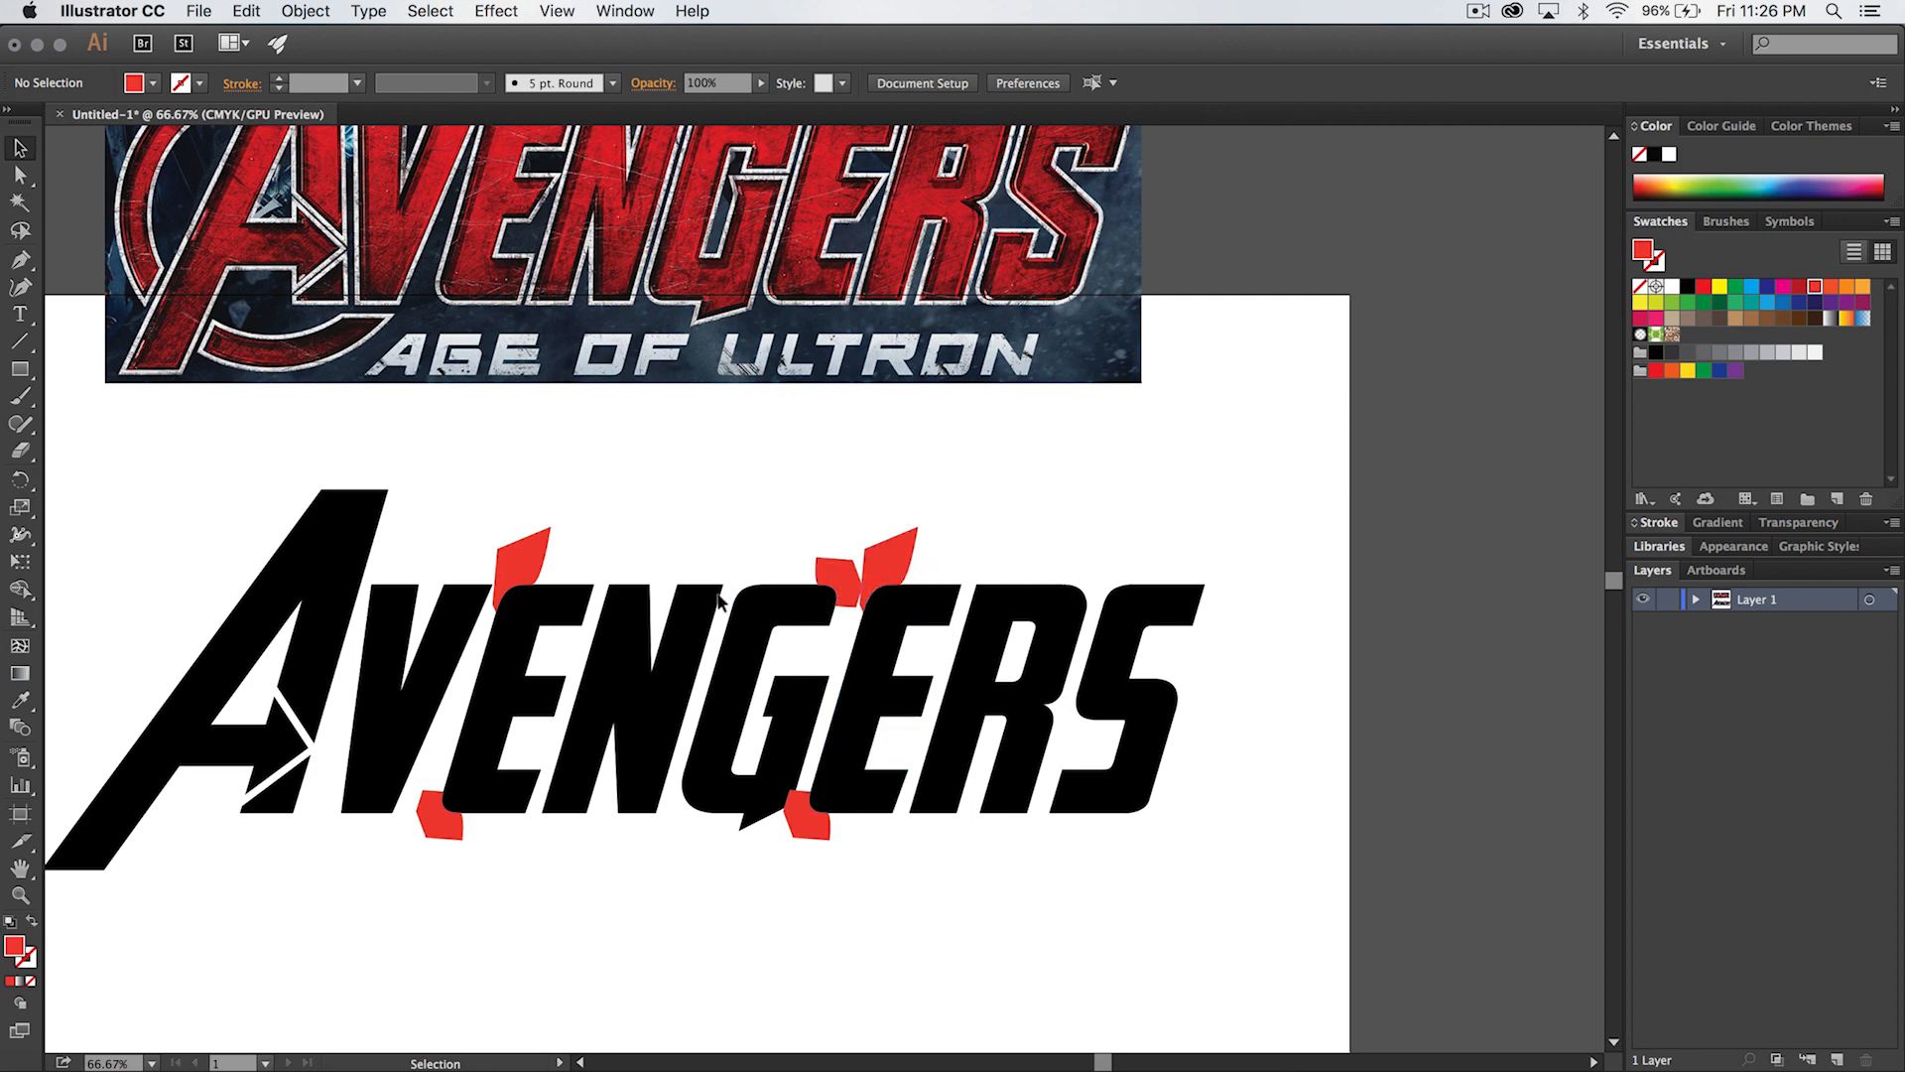
pyautogui.scroll(5, 967, 437)
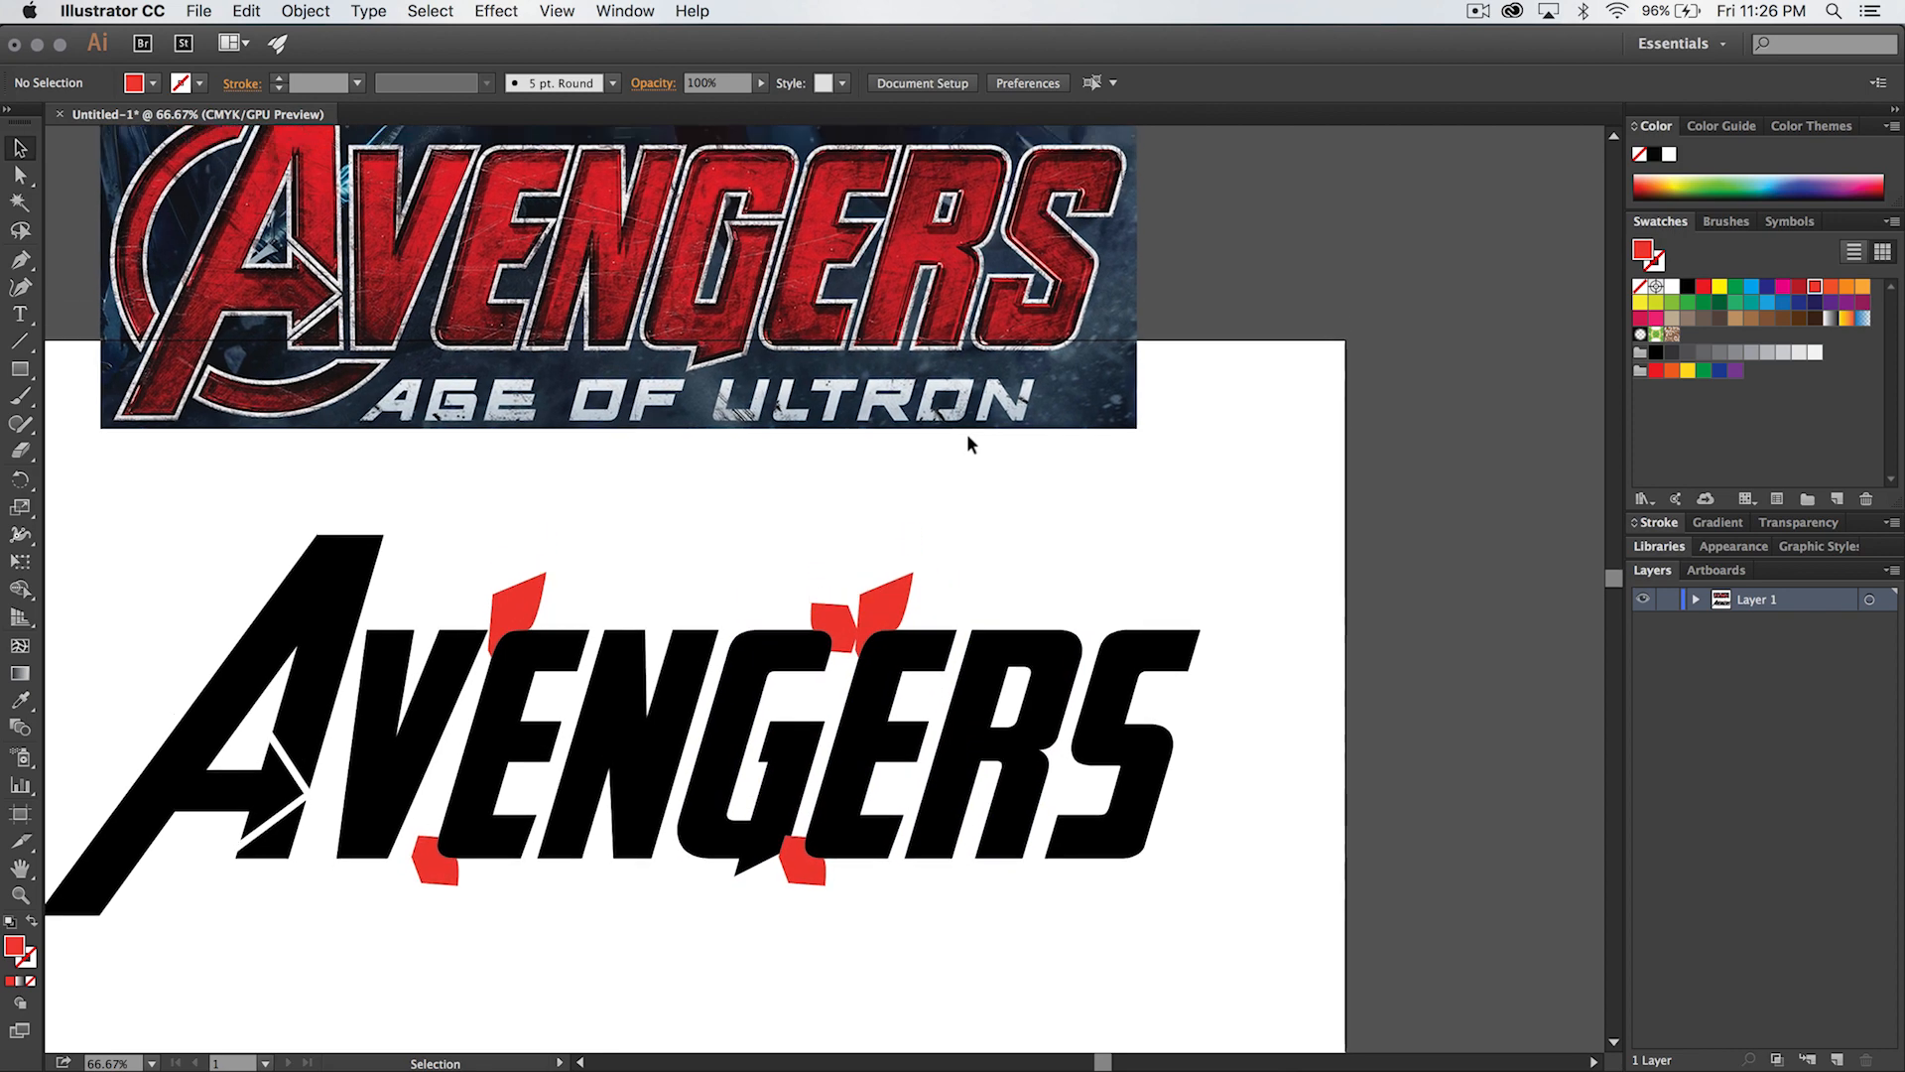
pyautogui.press('z')
pyautogui.click(1109, 722)
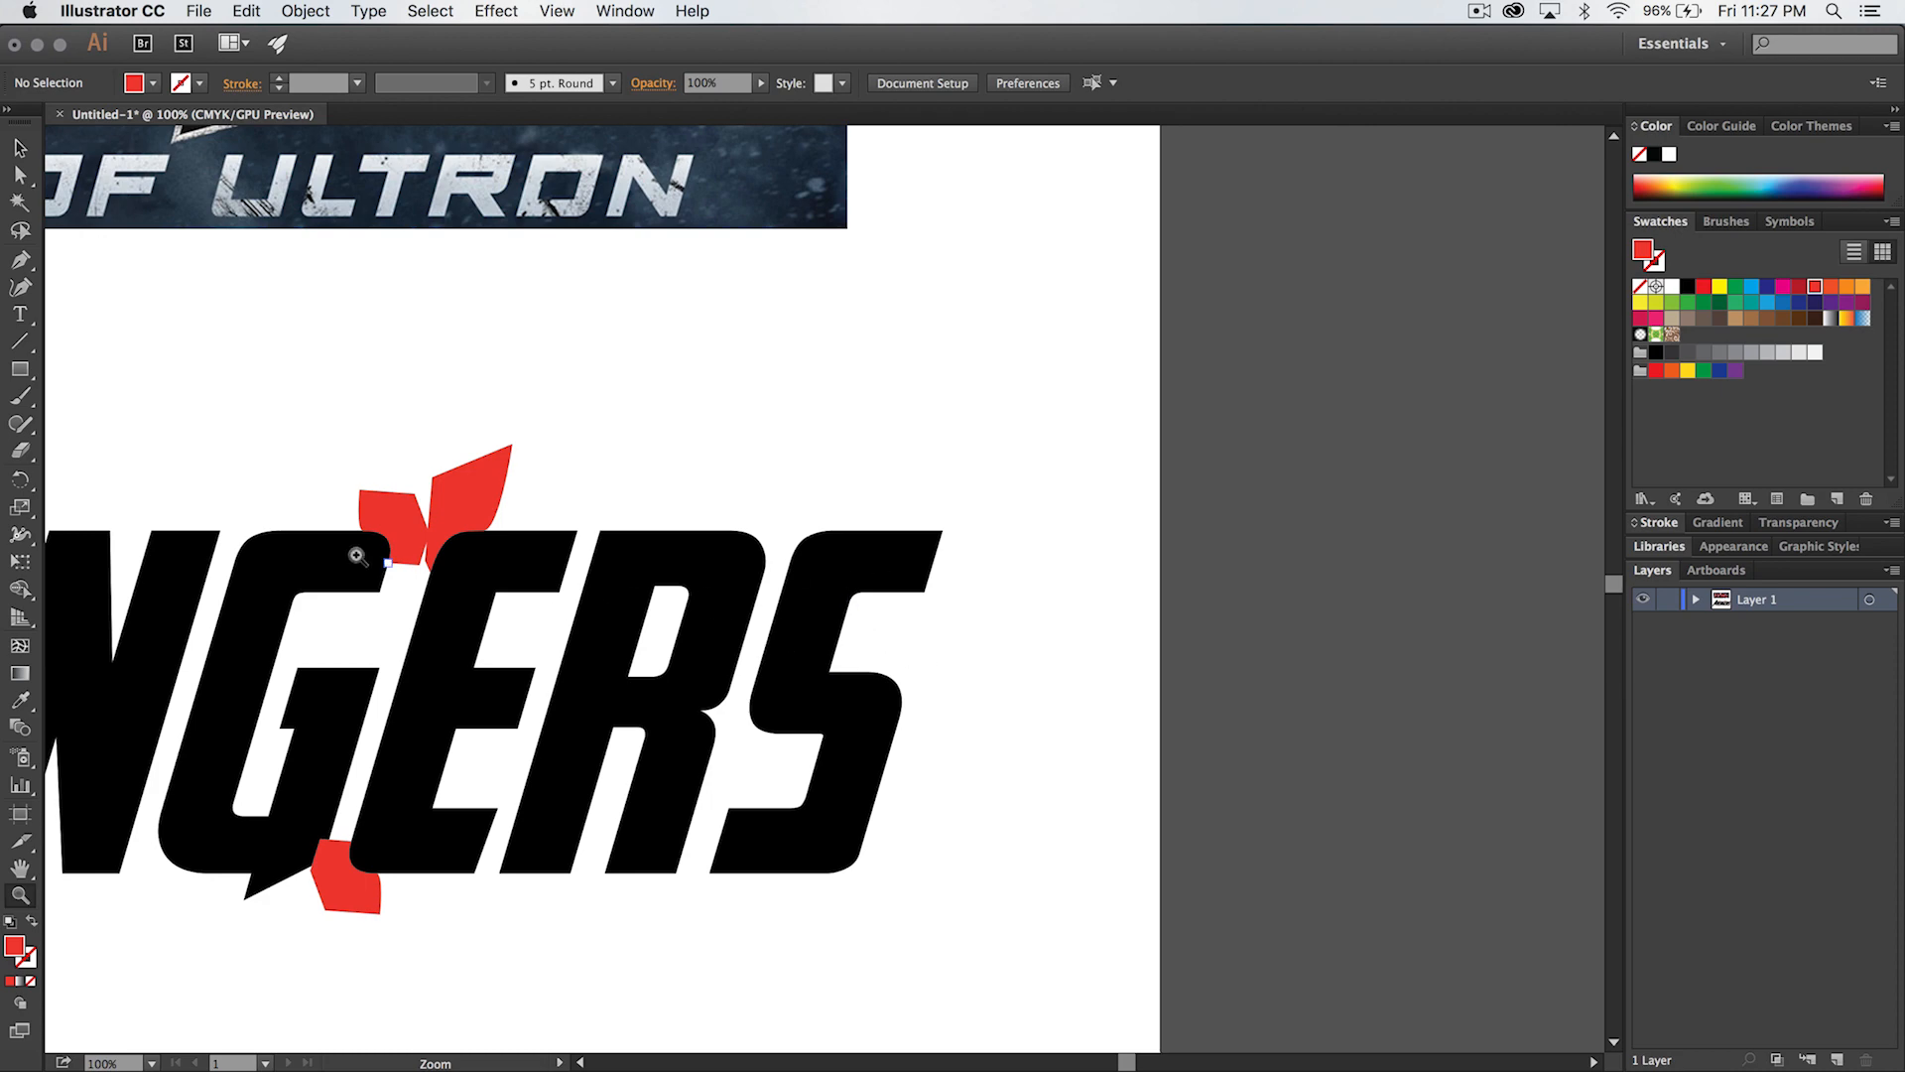
pyautogui.press('v')
pyautogui.click(397, 511)
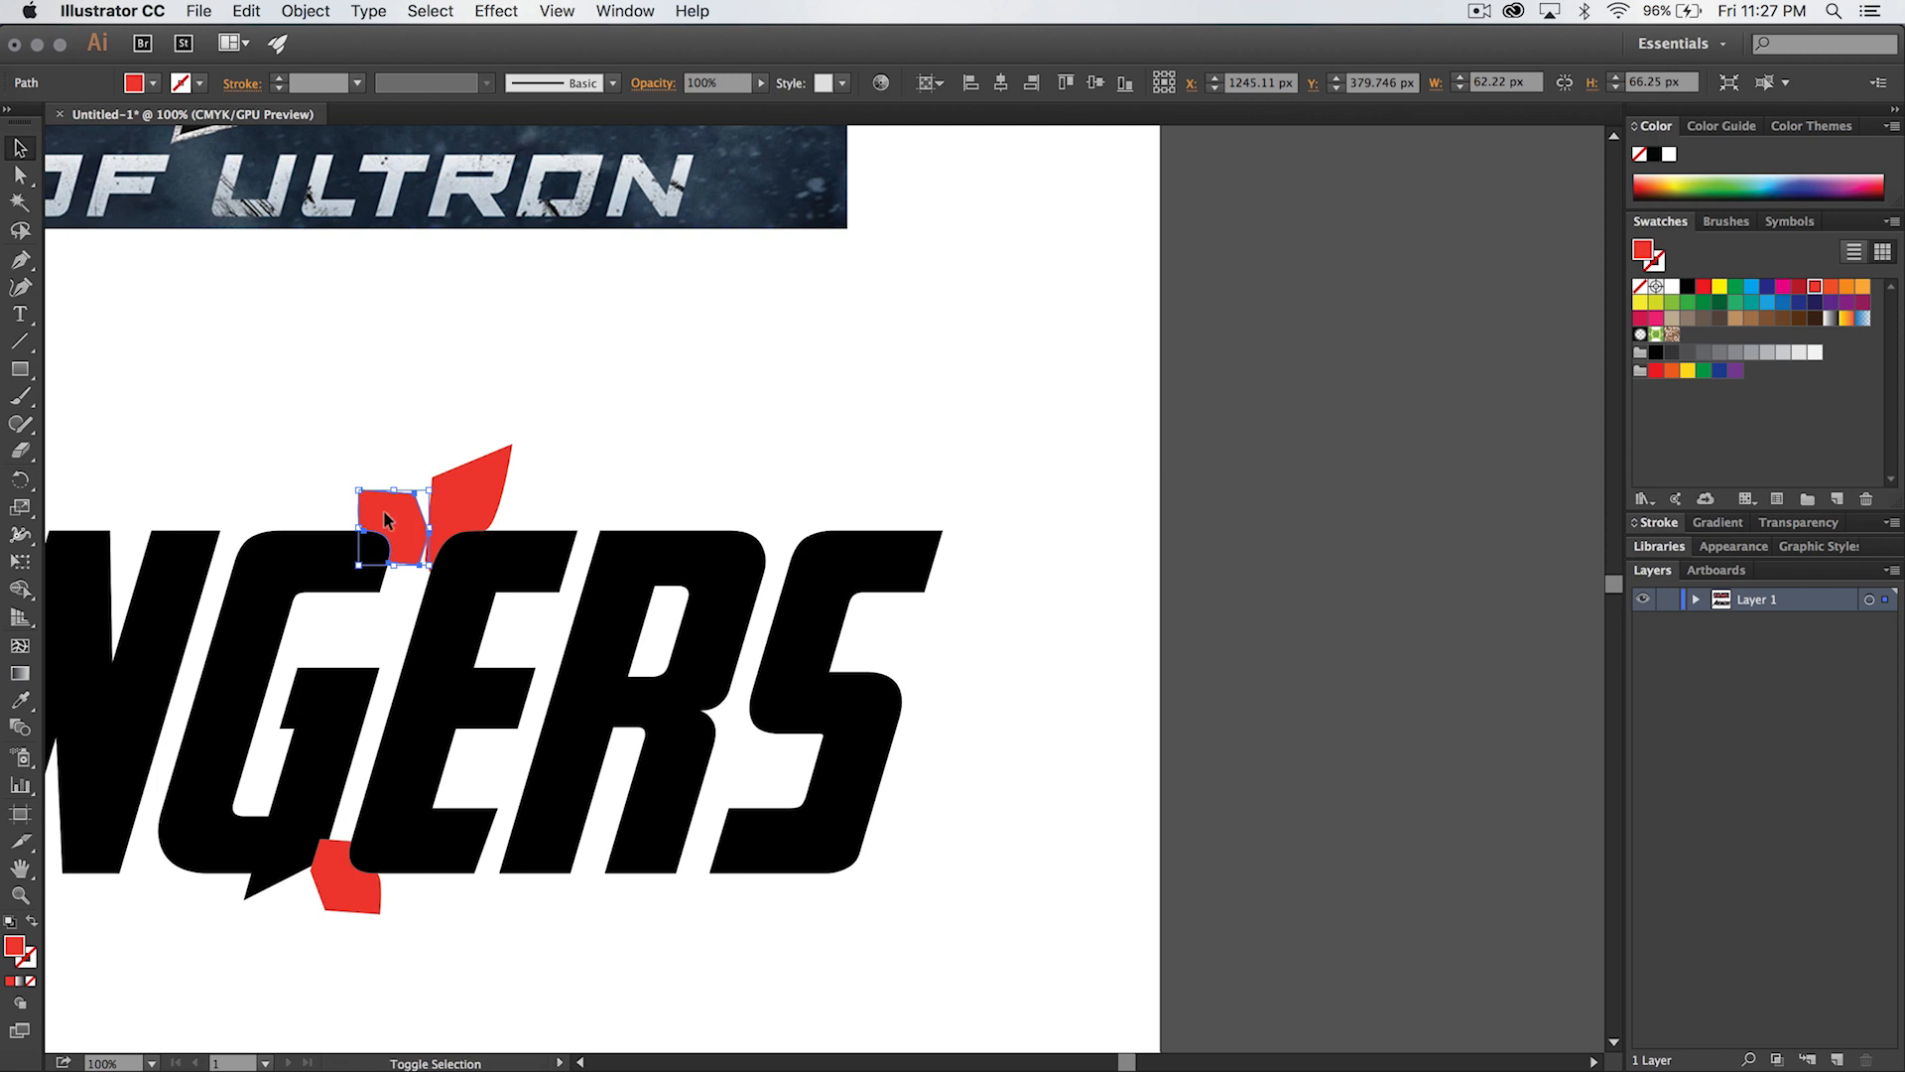
pyautogui.moveTo(387, 518); pyautogui.dragTo(930, 483)
# - Align the duplicated shape's curve with the top and right edges of the S, and deselect
pyautogui.click(950, 520)
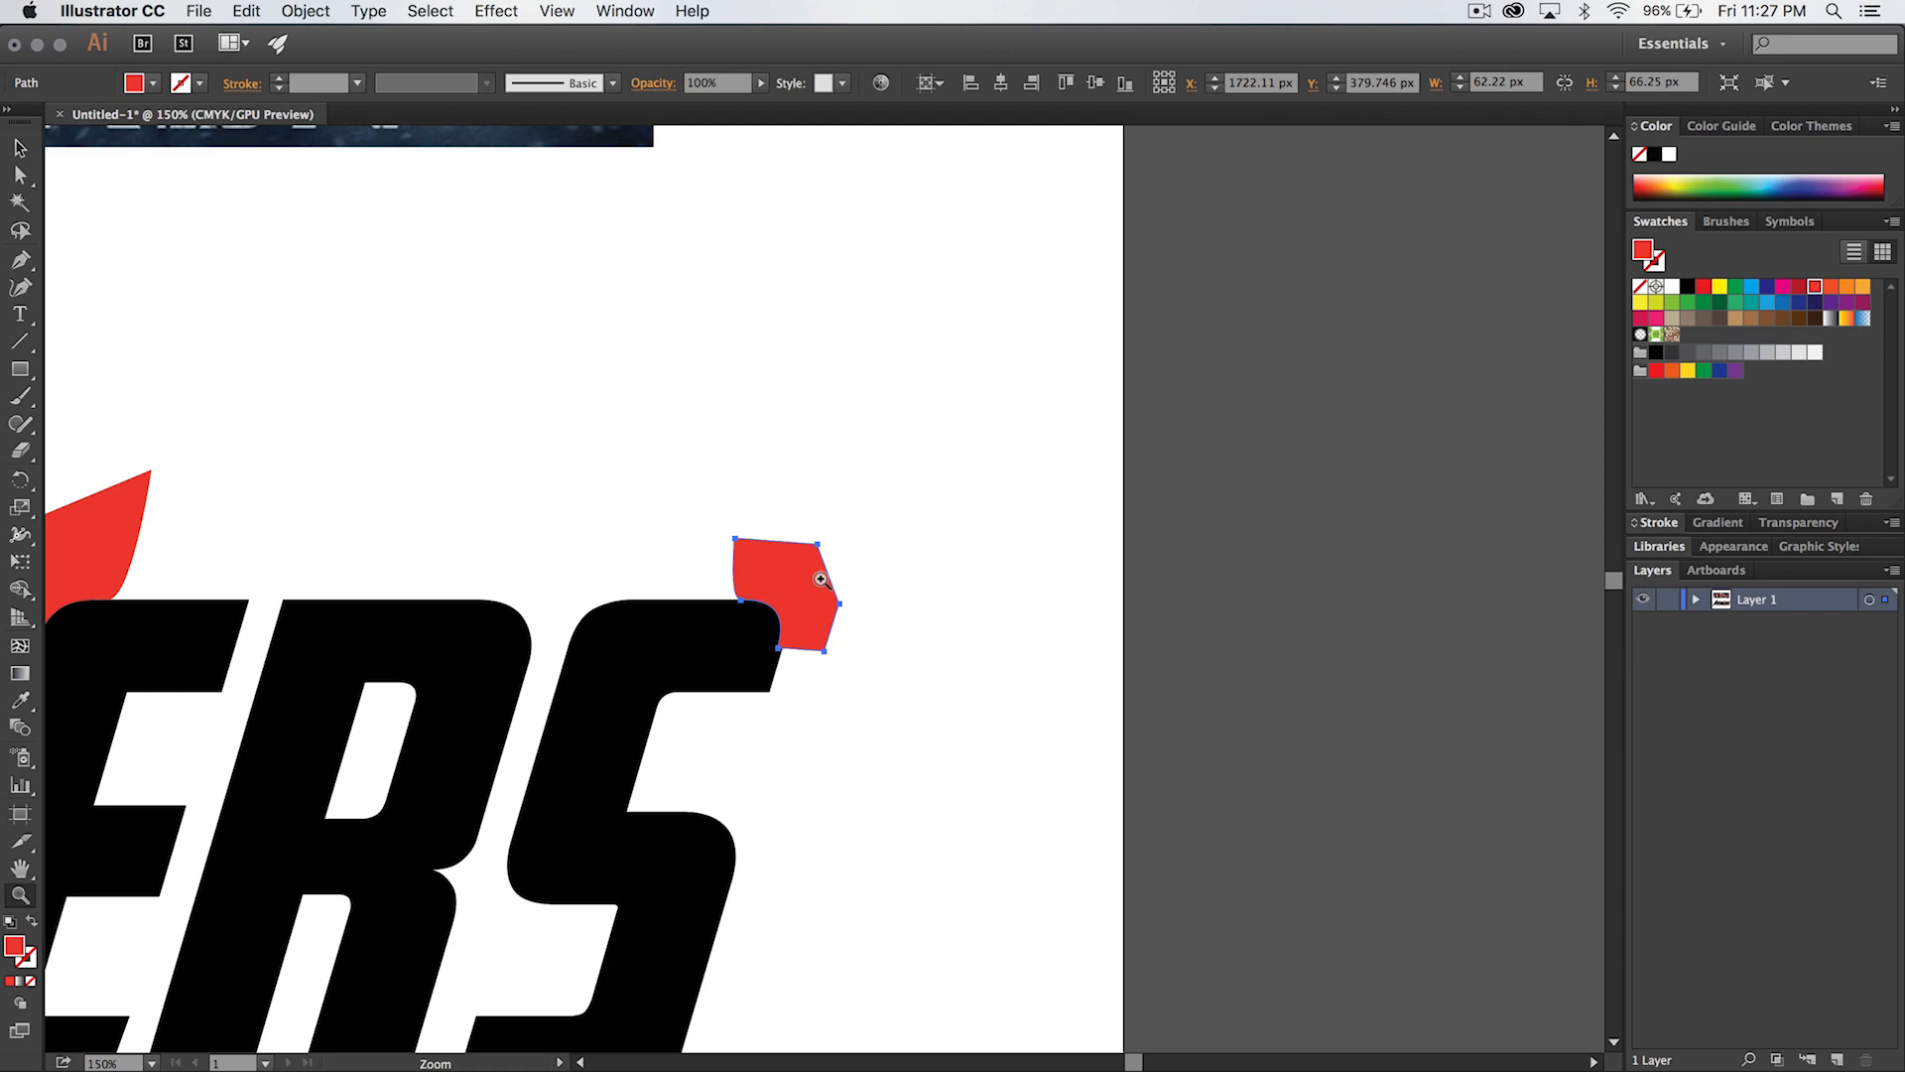
pyautogui.click(796, 610)
pyautogui.press('v')
pyautogui.moveTo(791, 541)
pyautogui.mouseDown()
pyautogui.moveTo(835, 532)
pyautogui.moveTo(822, 544)
pyautogui.mouseUp()
pyautogui.click(1002, 558)
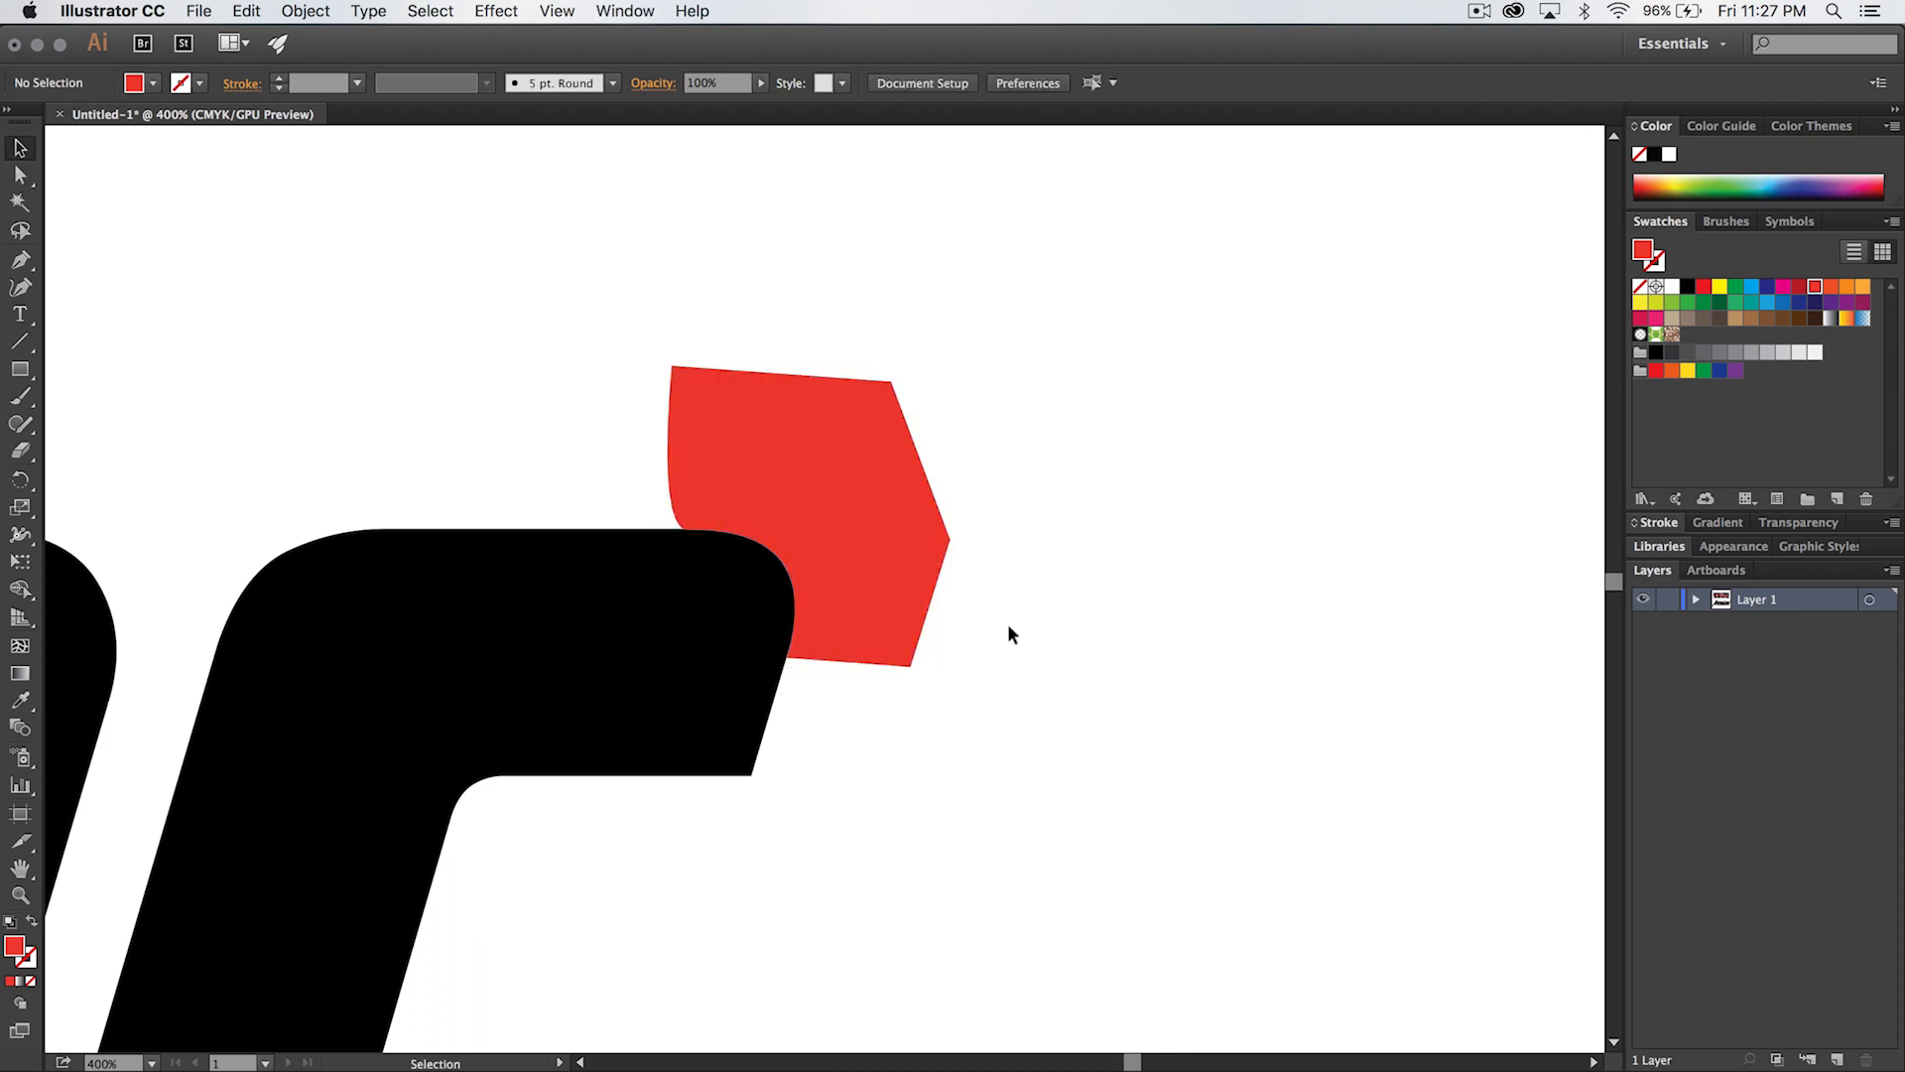
# - Duplicate the red shape from the S's upper-right corner and move the copy just below the S's lower-left corner
pyautogui.press('z')
pyautogui.keyDown('alt'); pyautogui.click(933, 806); pyautogui.keyUp('alt')
pyautogui.keyDown('alt'); pyautogui.click(808, 770); pyautogui.keyUp('alt')
pyautogui.moveTo(586, 705); pyautogui.dragTo(954, 675)
pyautogui.press('v')
pyautogui.click(1099, 266)
pyautogui.moveTo(1109, 239); pyautogui.dragTo(757, 833)
pyautogui.press('z')
pyautogui.click(772, 871)
pyautogui.moveTo(789, 657); pyautogui.dragTo(887, 658)
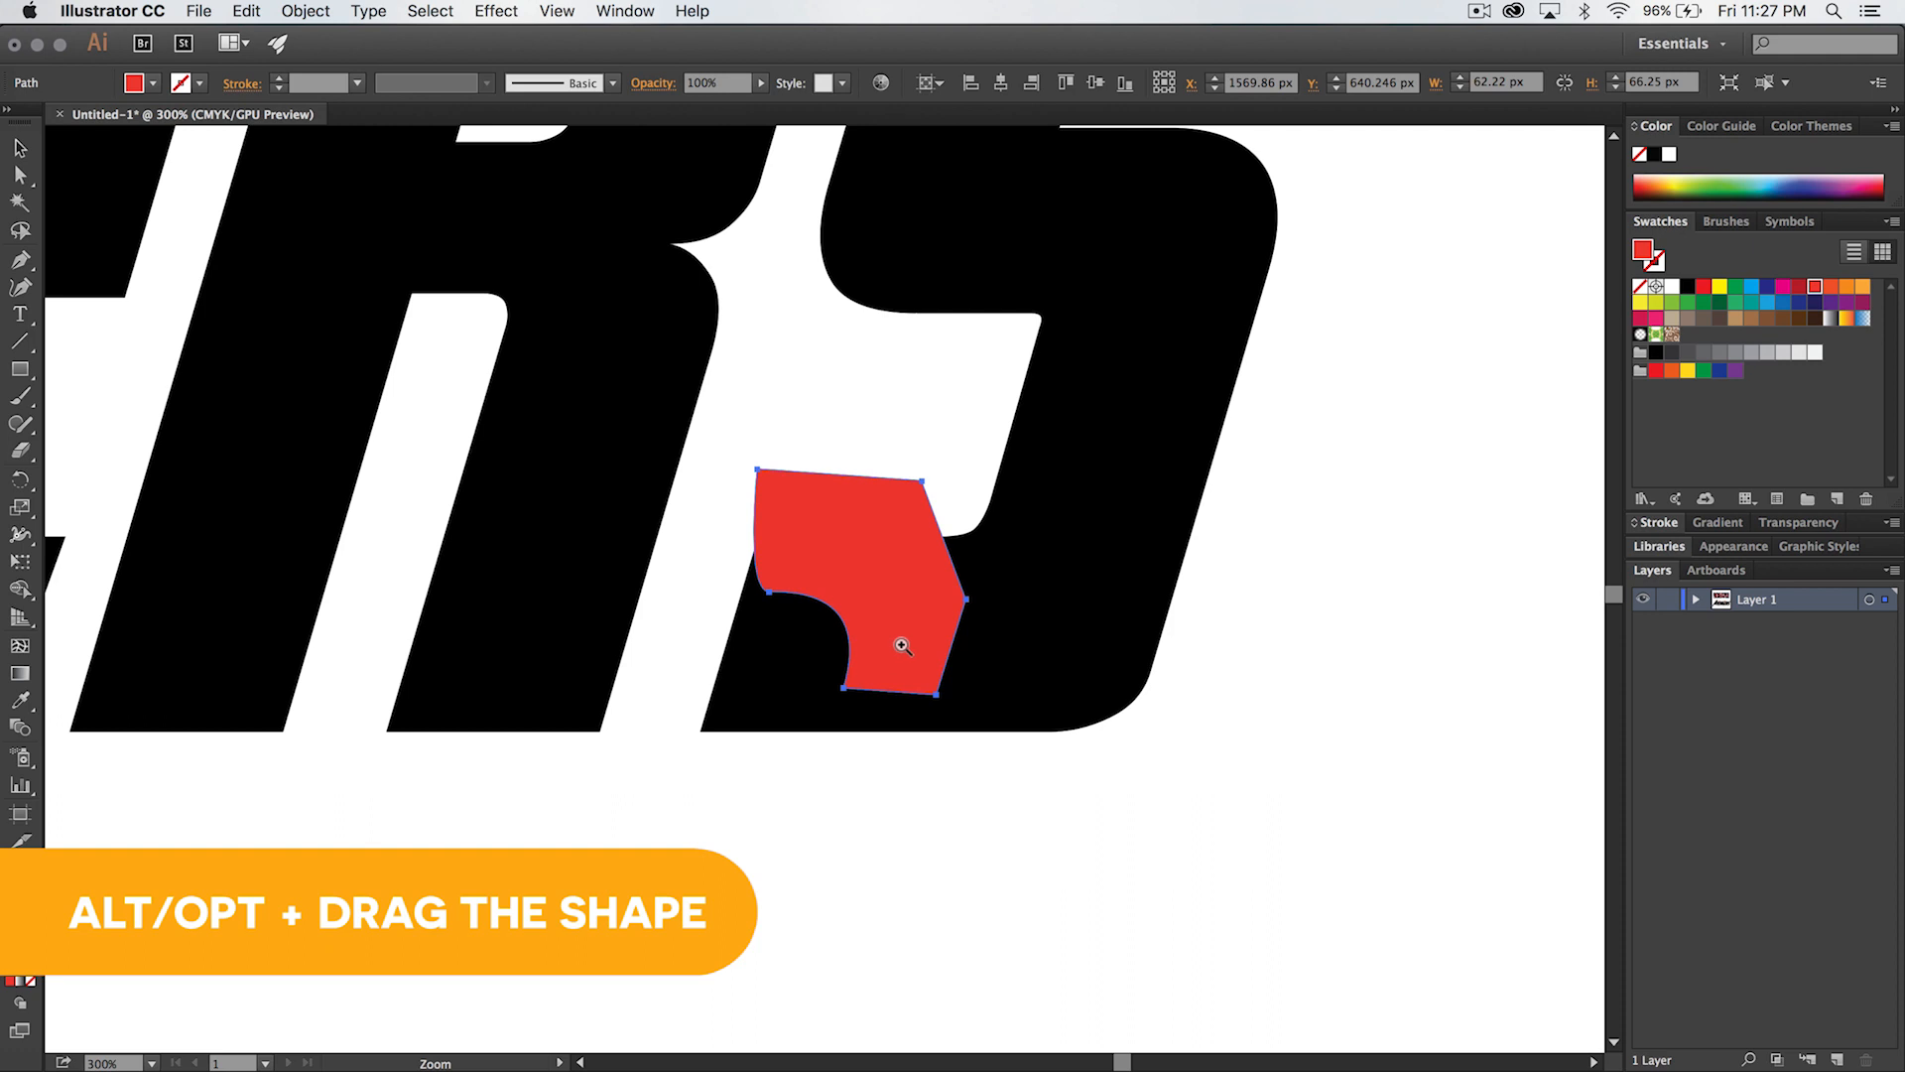
pyautogui.press('v')
pyautogui.moveTo(890, 563); pyautogui.dragTo(752, 780)
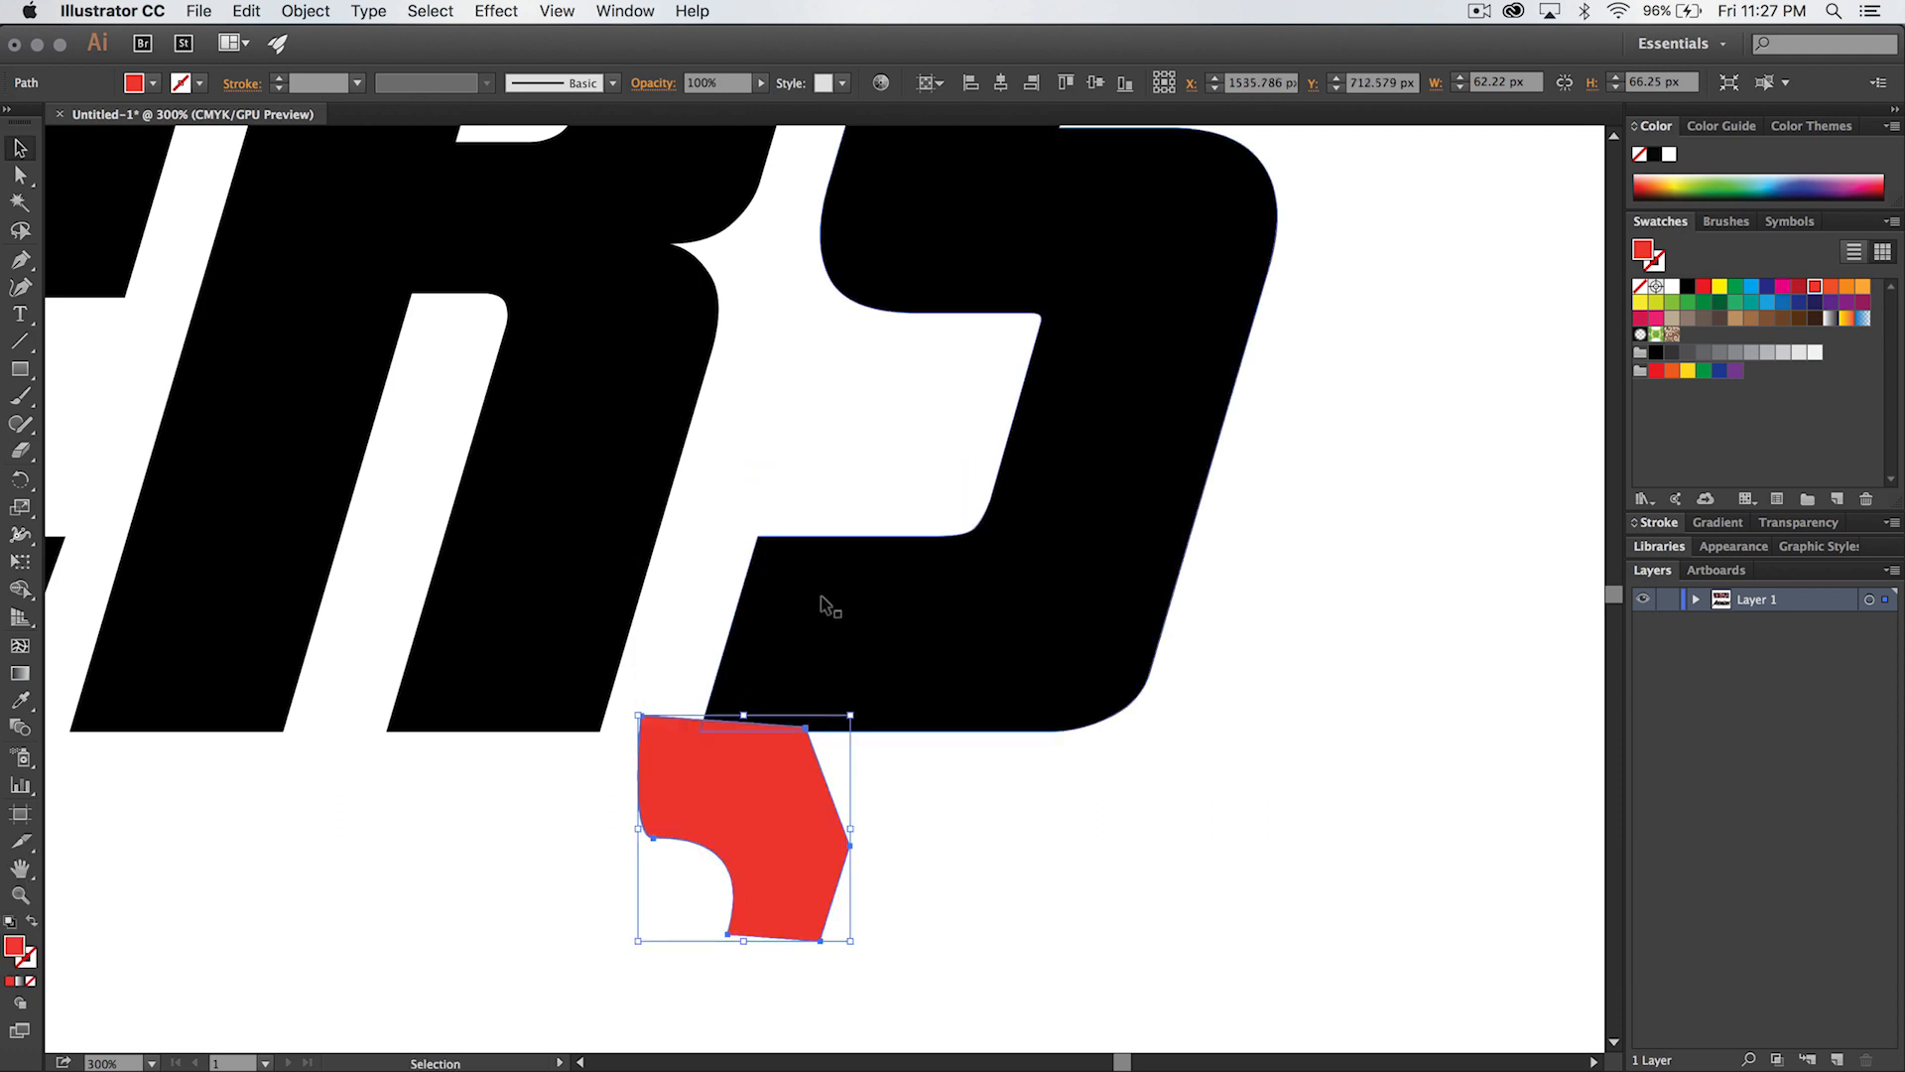
# - Reflect the copy below the S across the horizontal axis and across the vertical axis
pyautogui.click(321, 20)
pyautogui.moveTo(332, 40)
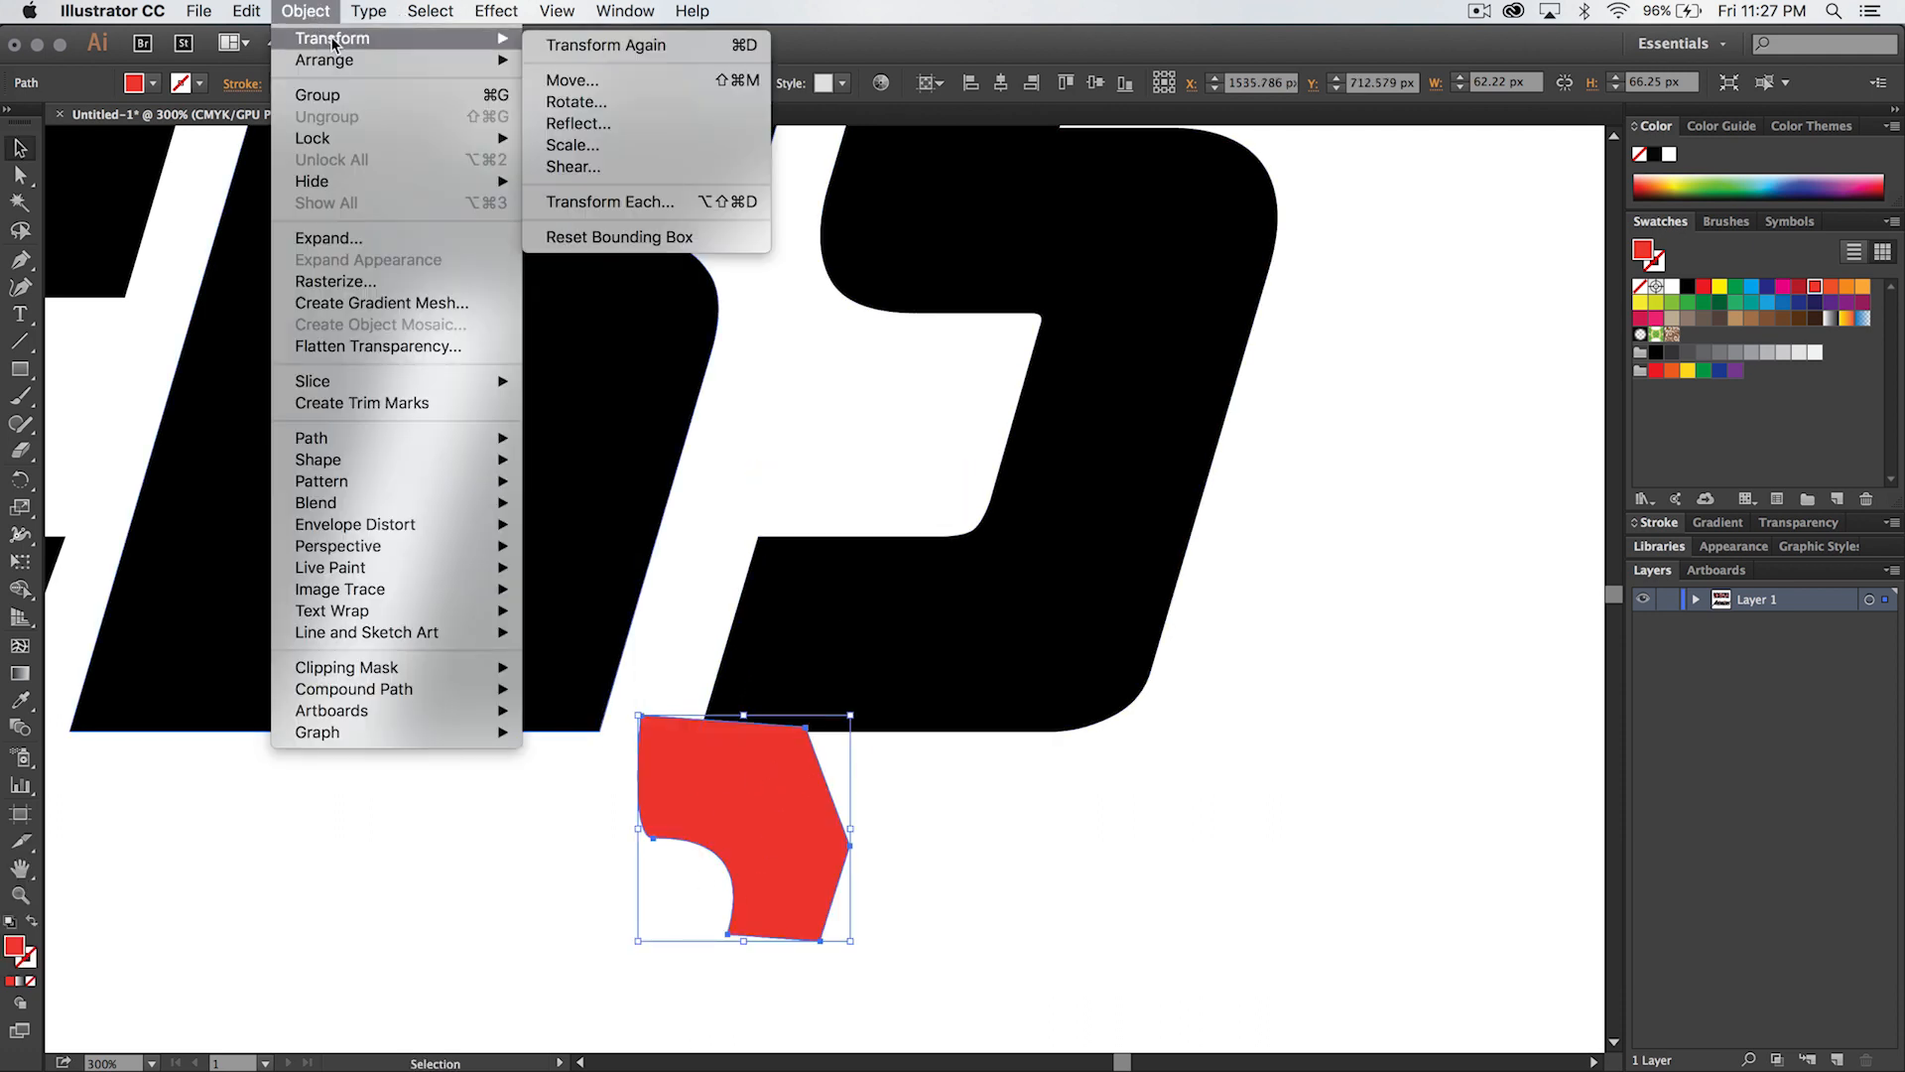
pyautogui.click(578, 124)
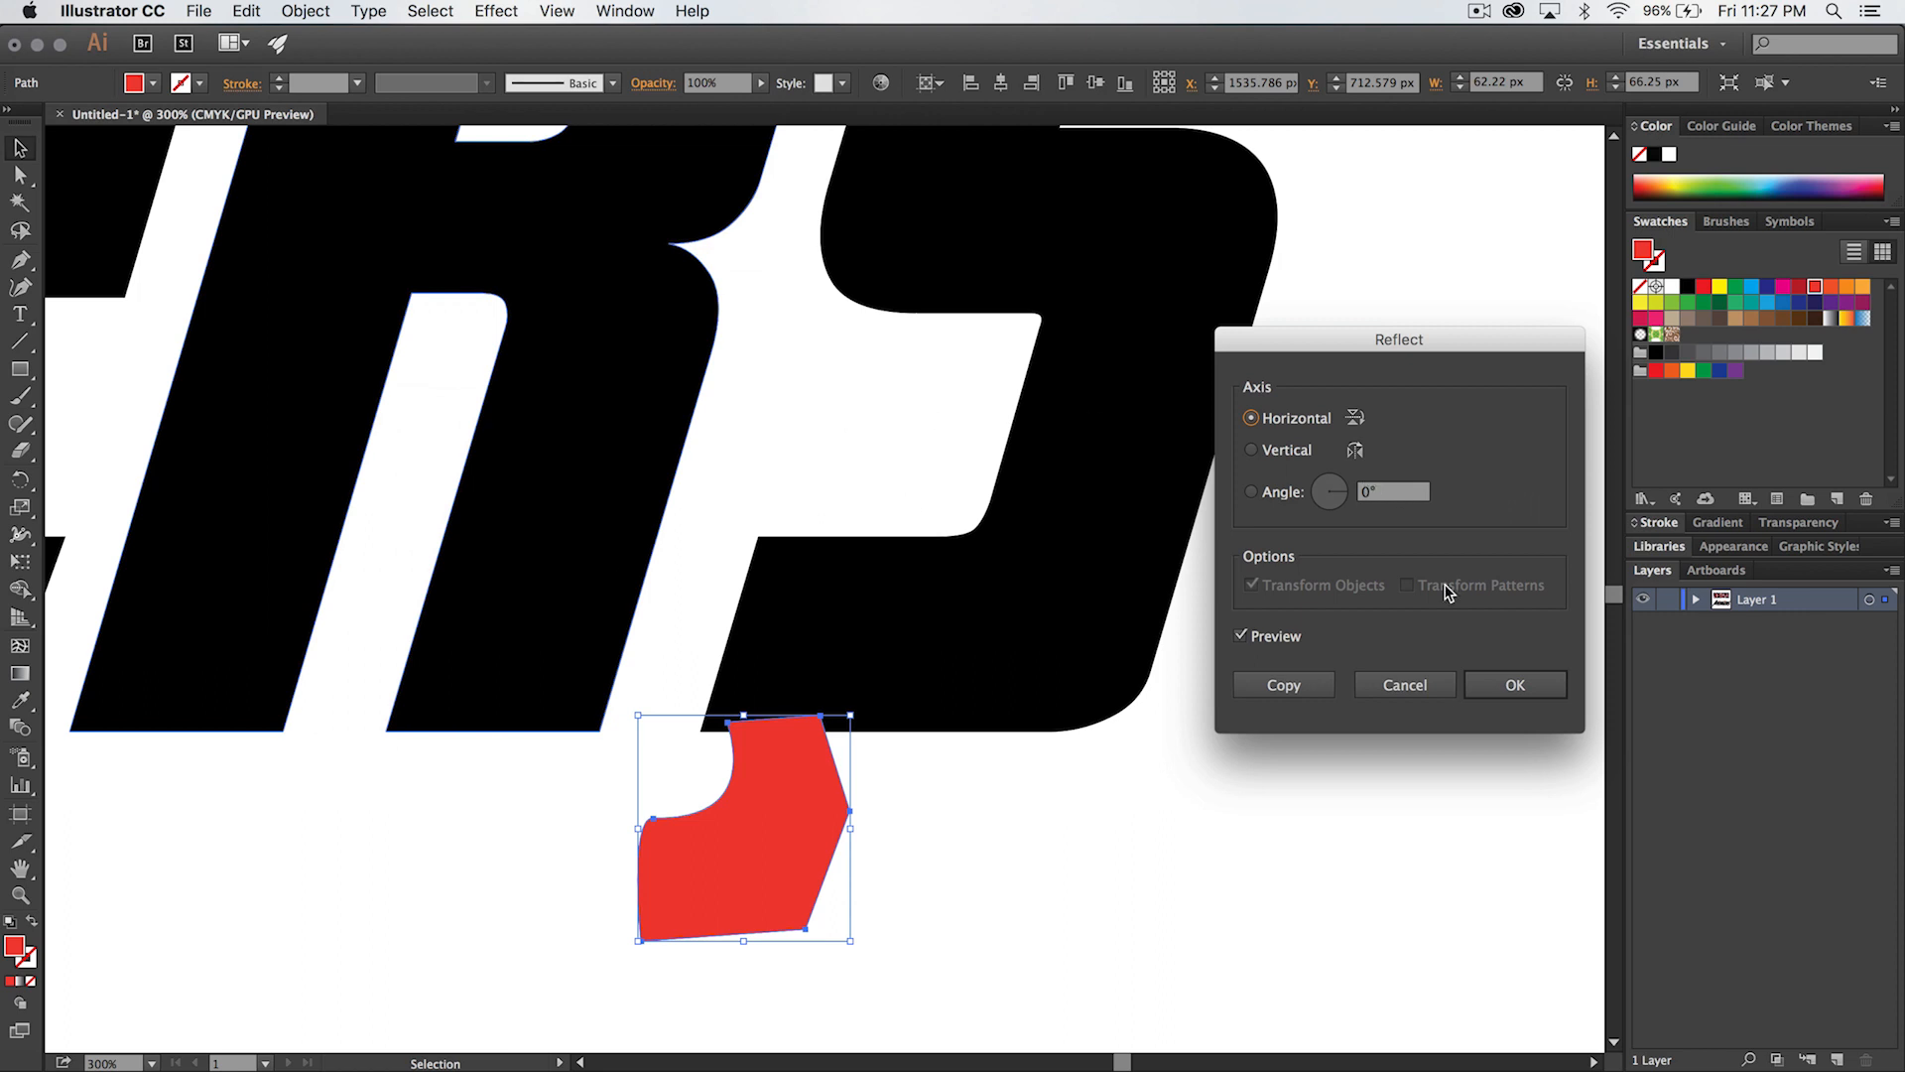
pyautogui.click(1481, 685)
pyautogui.click(305, 11)
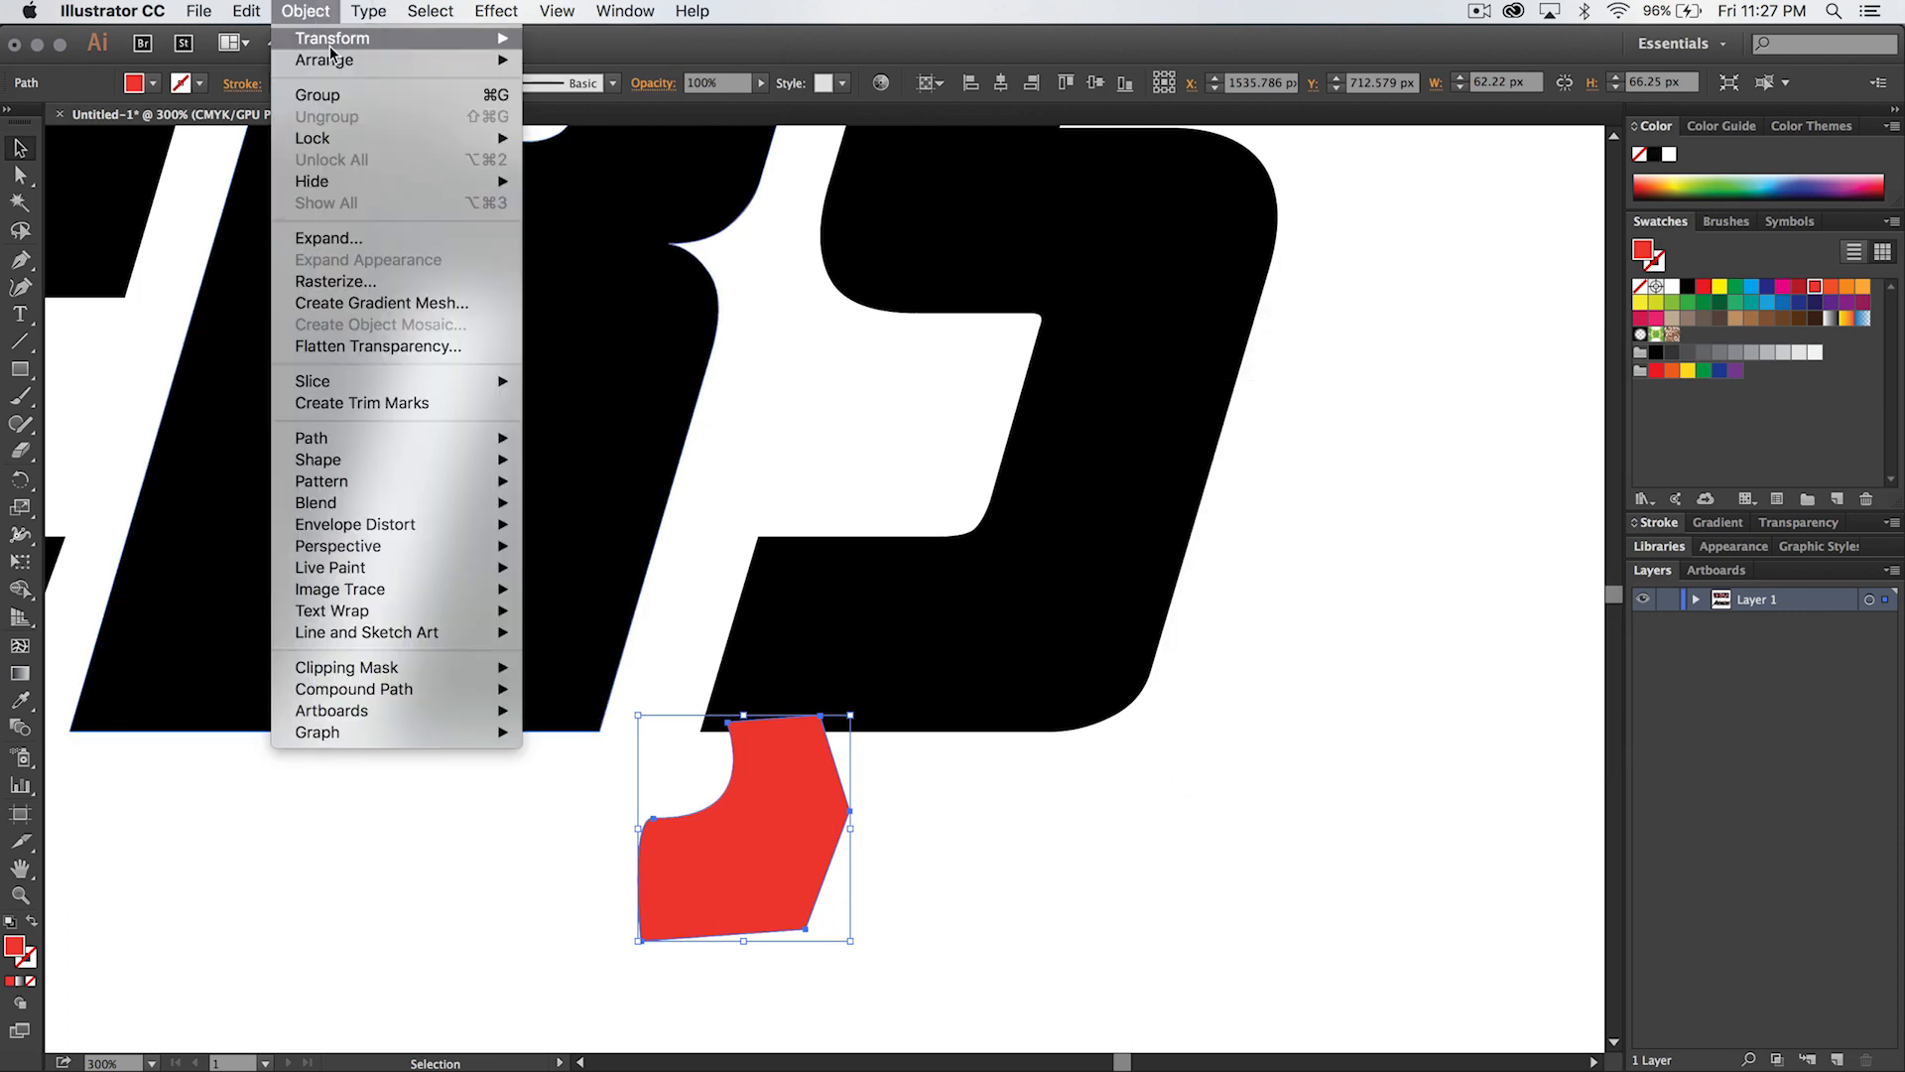
pyautogui.moveTo(332, 40)
pyautogui.click(626, 121)
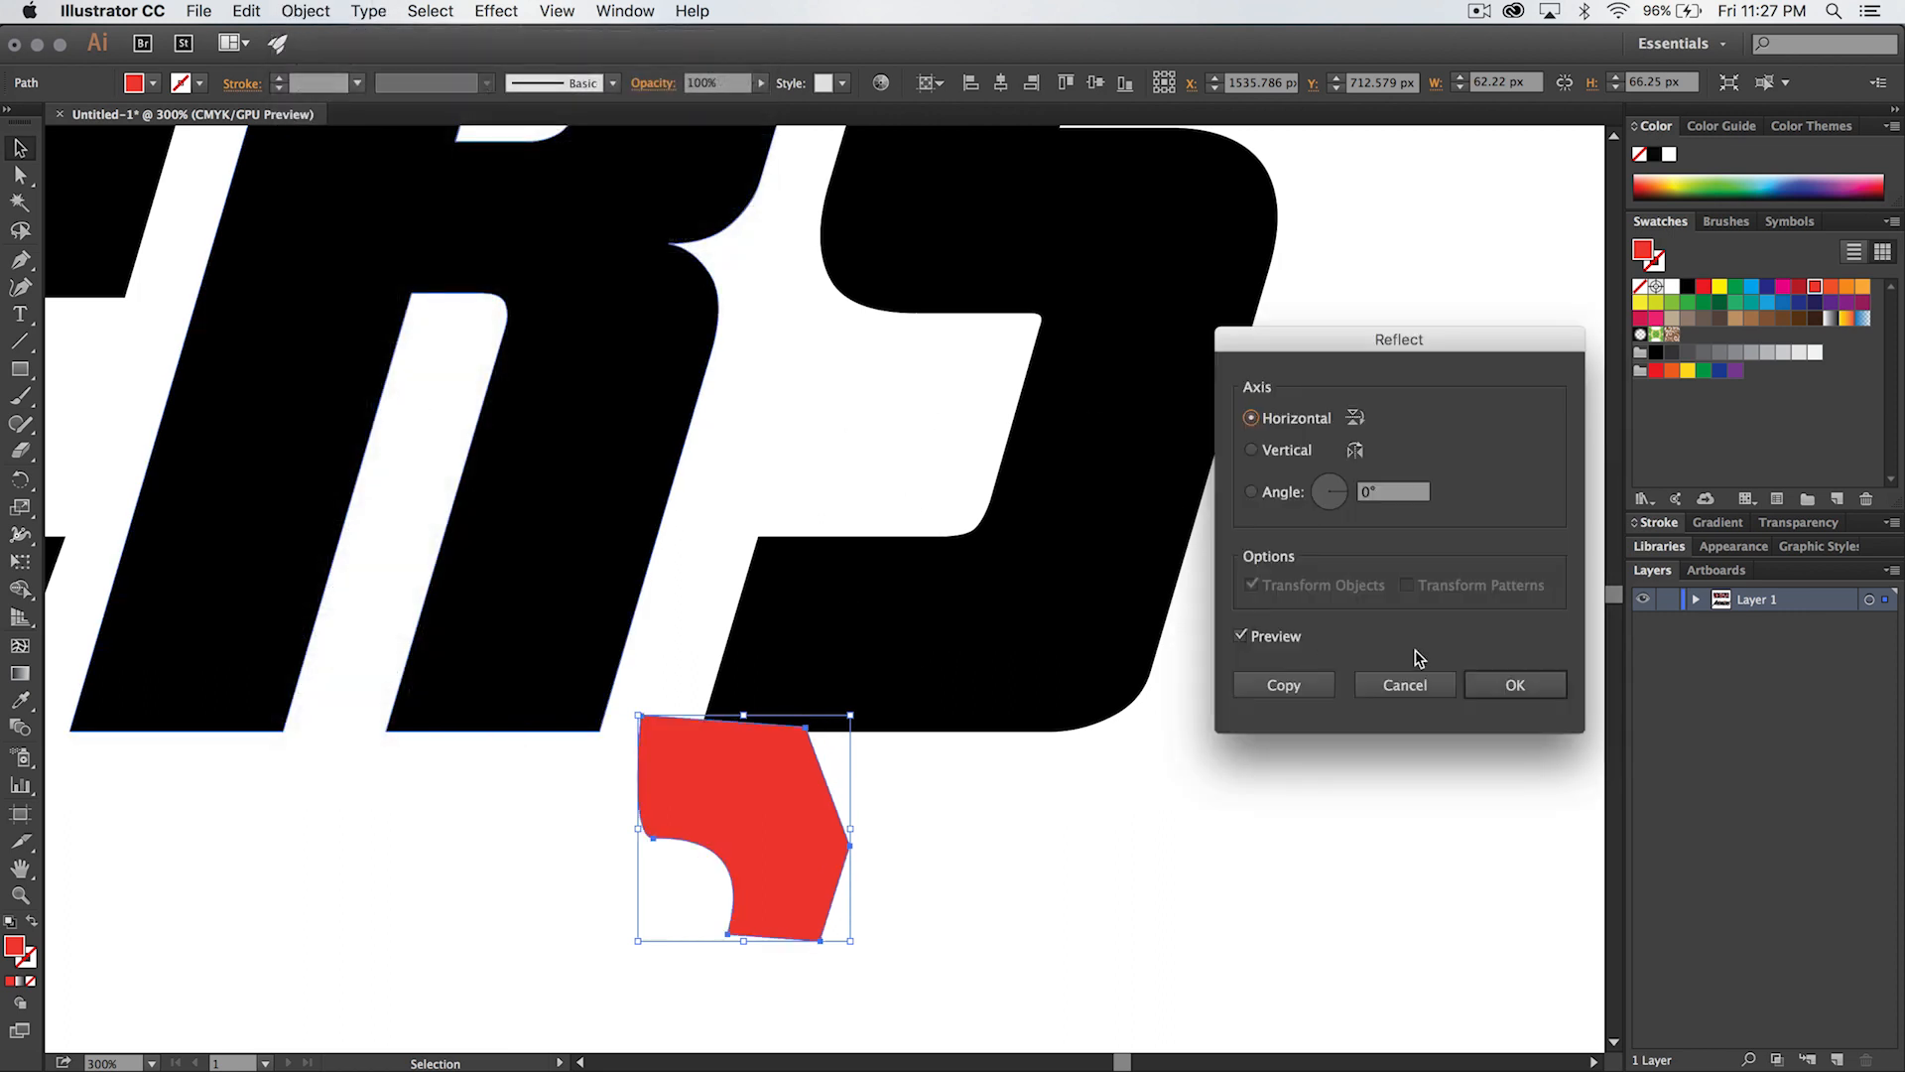
pyautogui.click(1287, 451)
pyautogui.click(1516, 684)
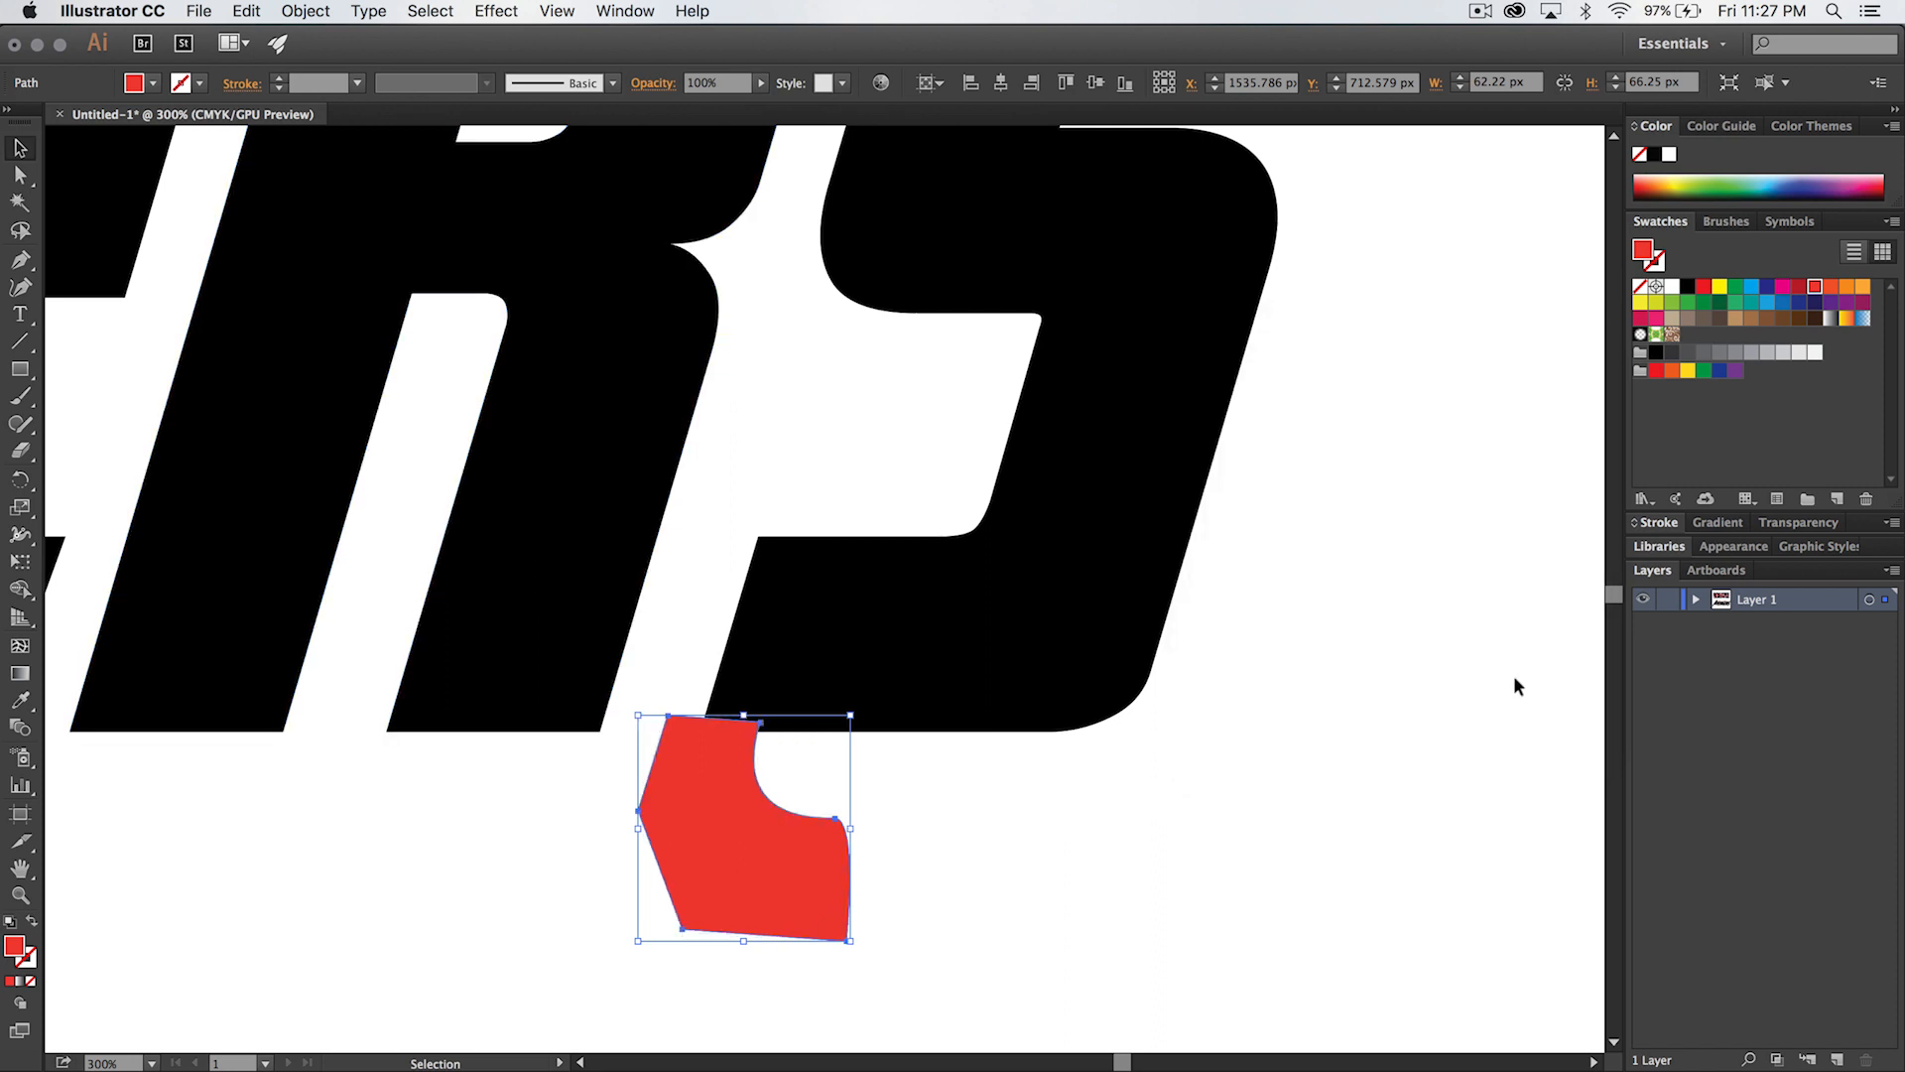
# - Fit the reflected red shape over the S's lower-left corner so its curve meets the left and bottom edges, and deselect
pyautogui.press('space')
pyautogui.moveTo(174, 672); pyautogui.dragTo(735, 717)
pyautogui.moveTo(1171, 853); pyautogui.dragTo(961, 824)
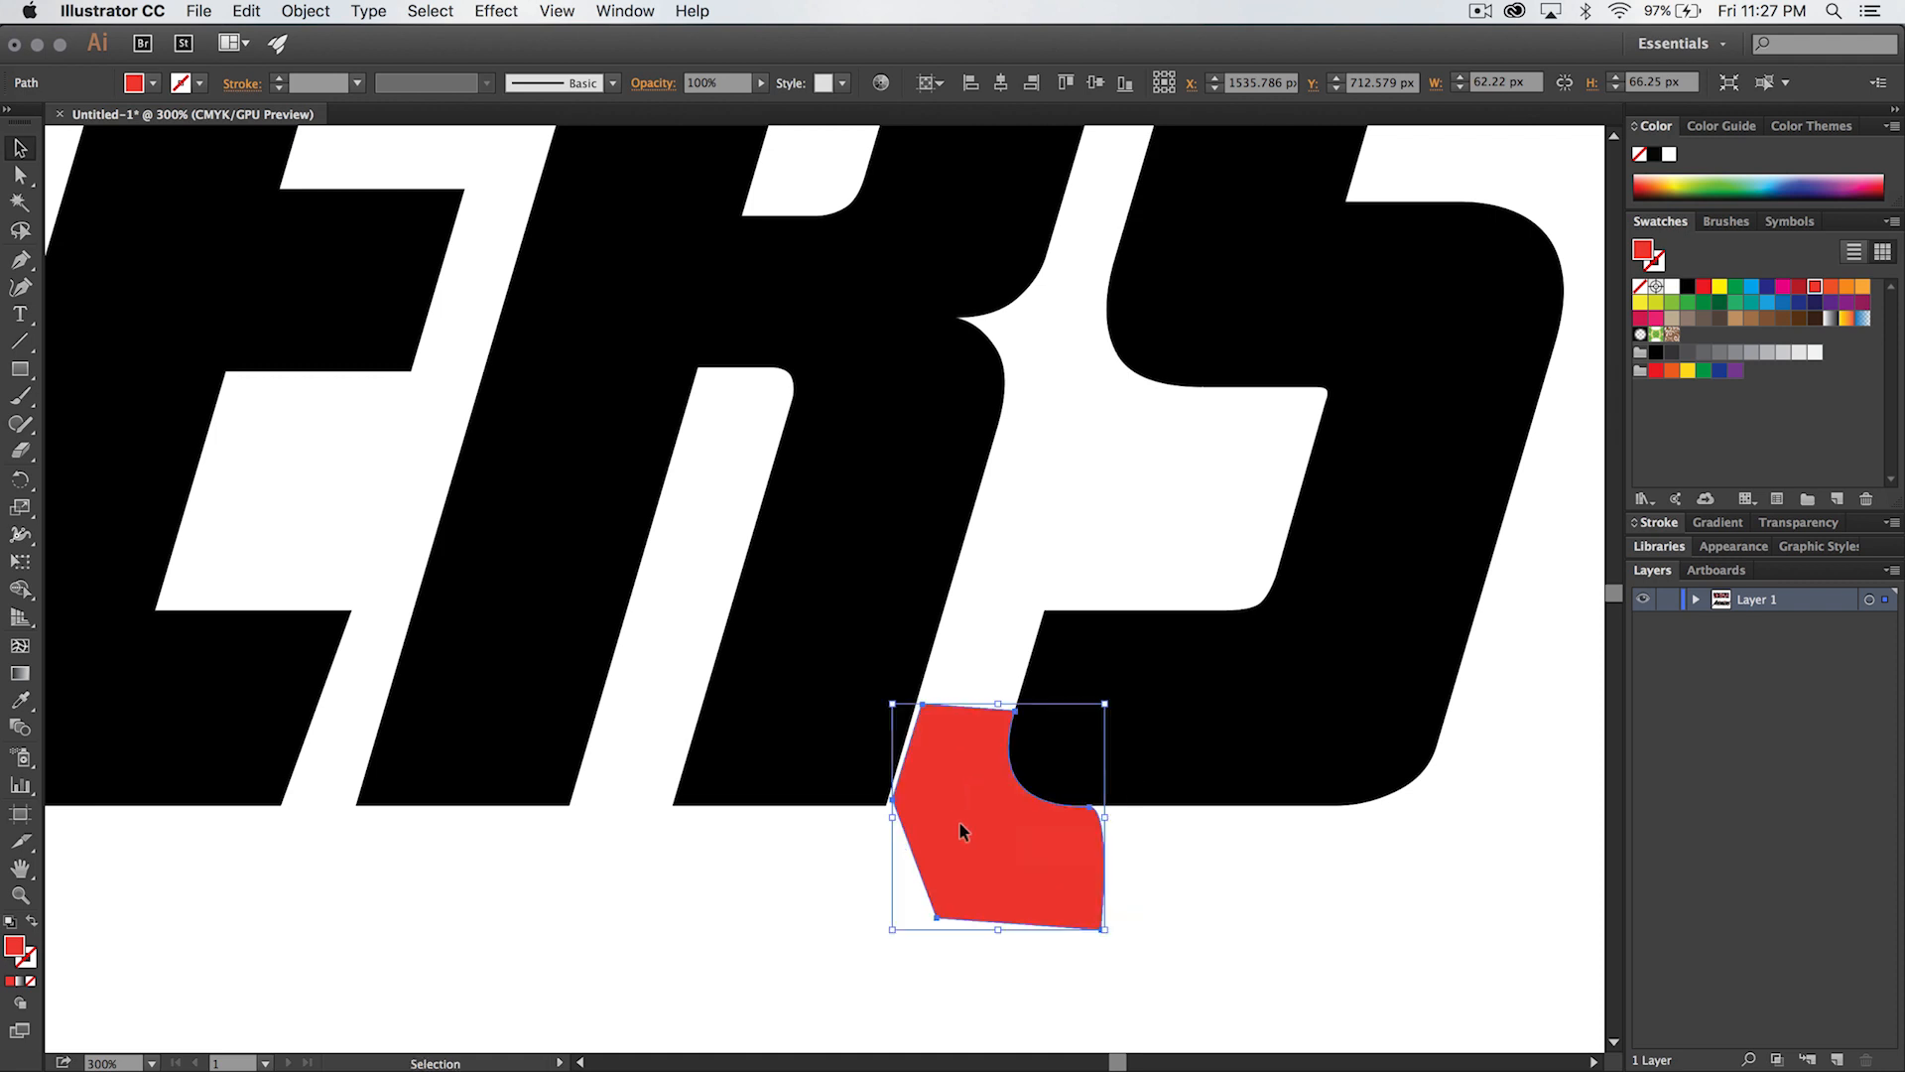
pyautogui.click(1064, 937)
pyautogui.moveTo(1054, 893); pyautogui.dragTo(907, 985)
pyautogui.moveTo(898, 921); pyautogui.dragTo(1005, 833)
pyautogui.click(938, 1010)
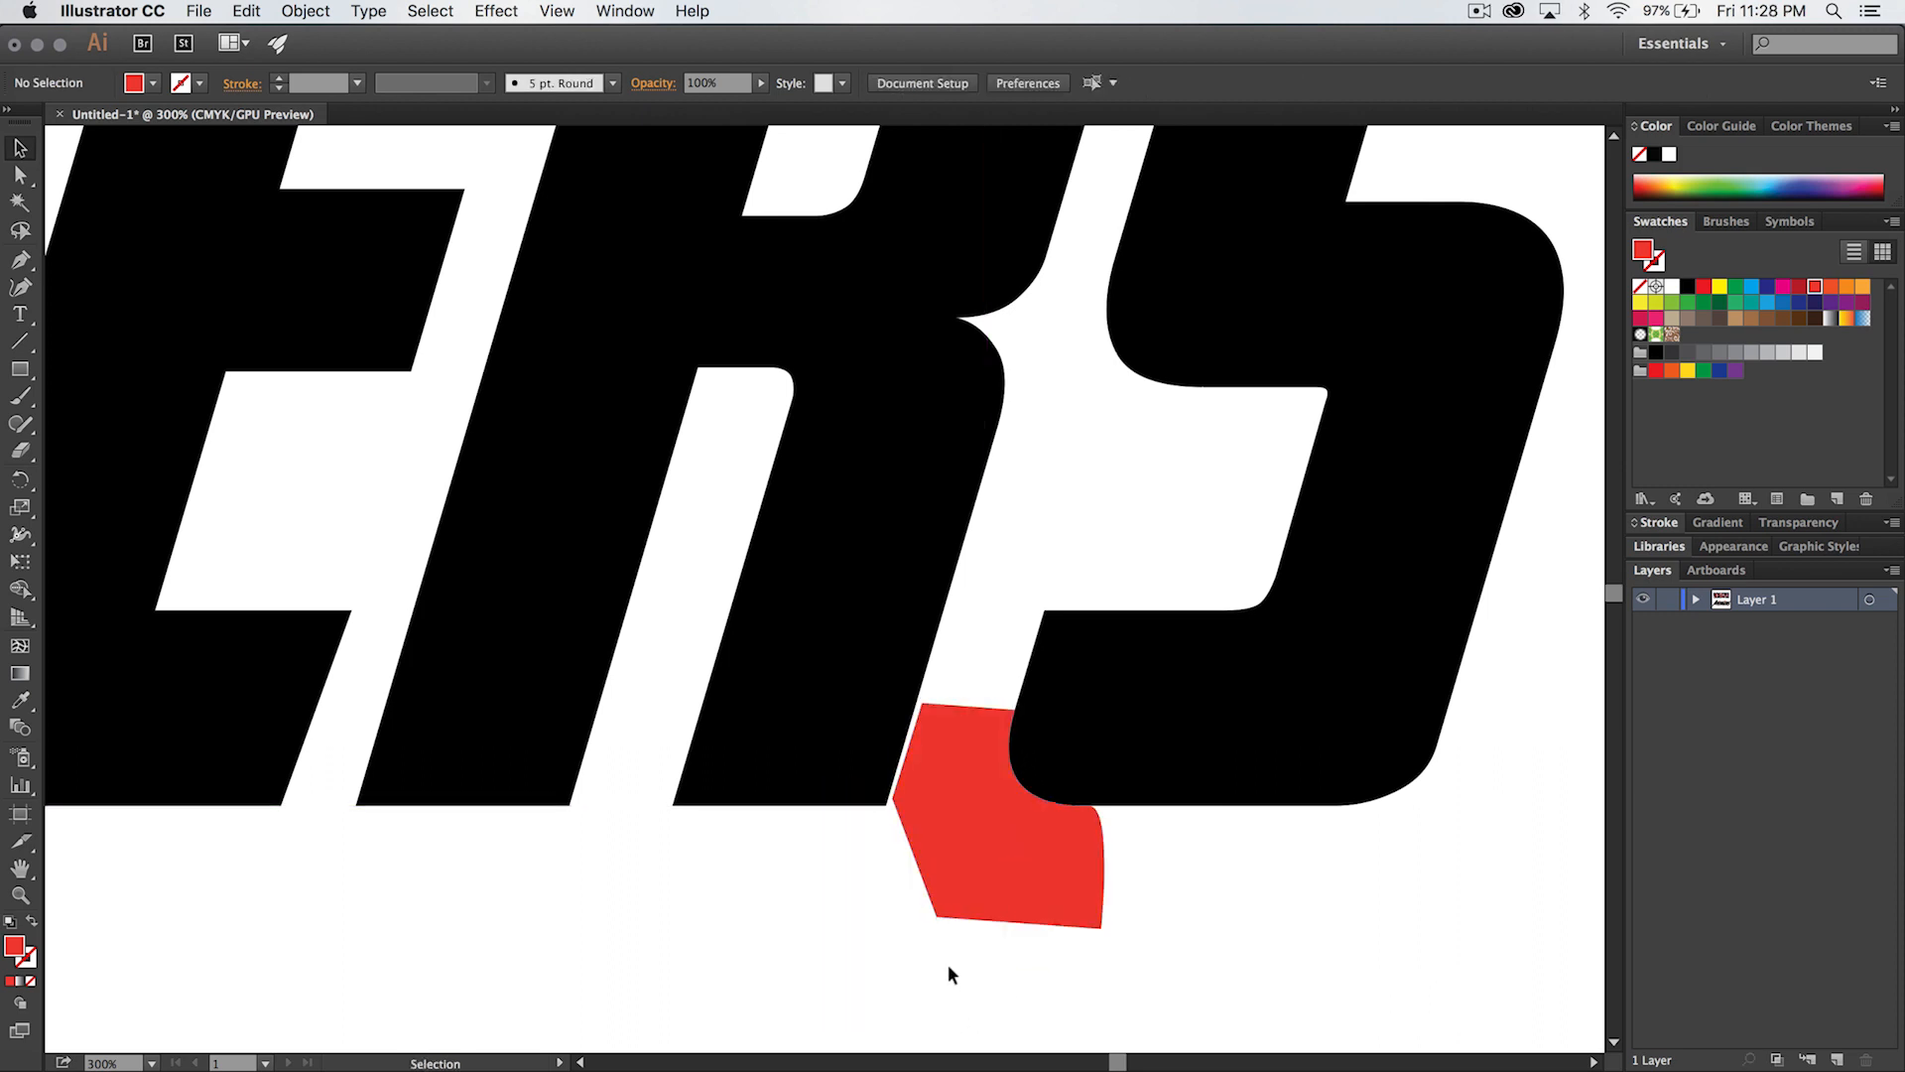
# - Open the Pathfinder panel and position it above the black lettering, over the reference image
pyautogui.press('super+1')
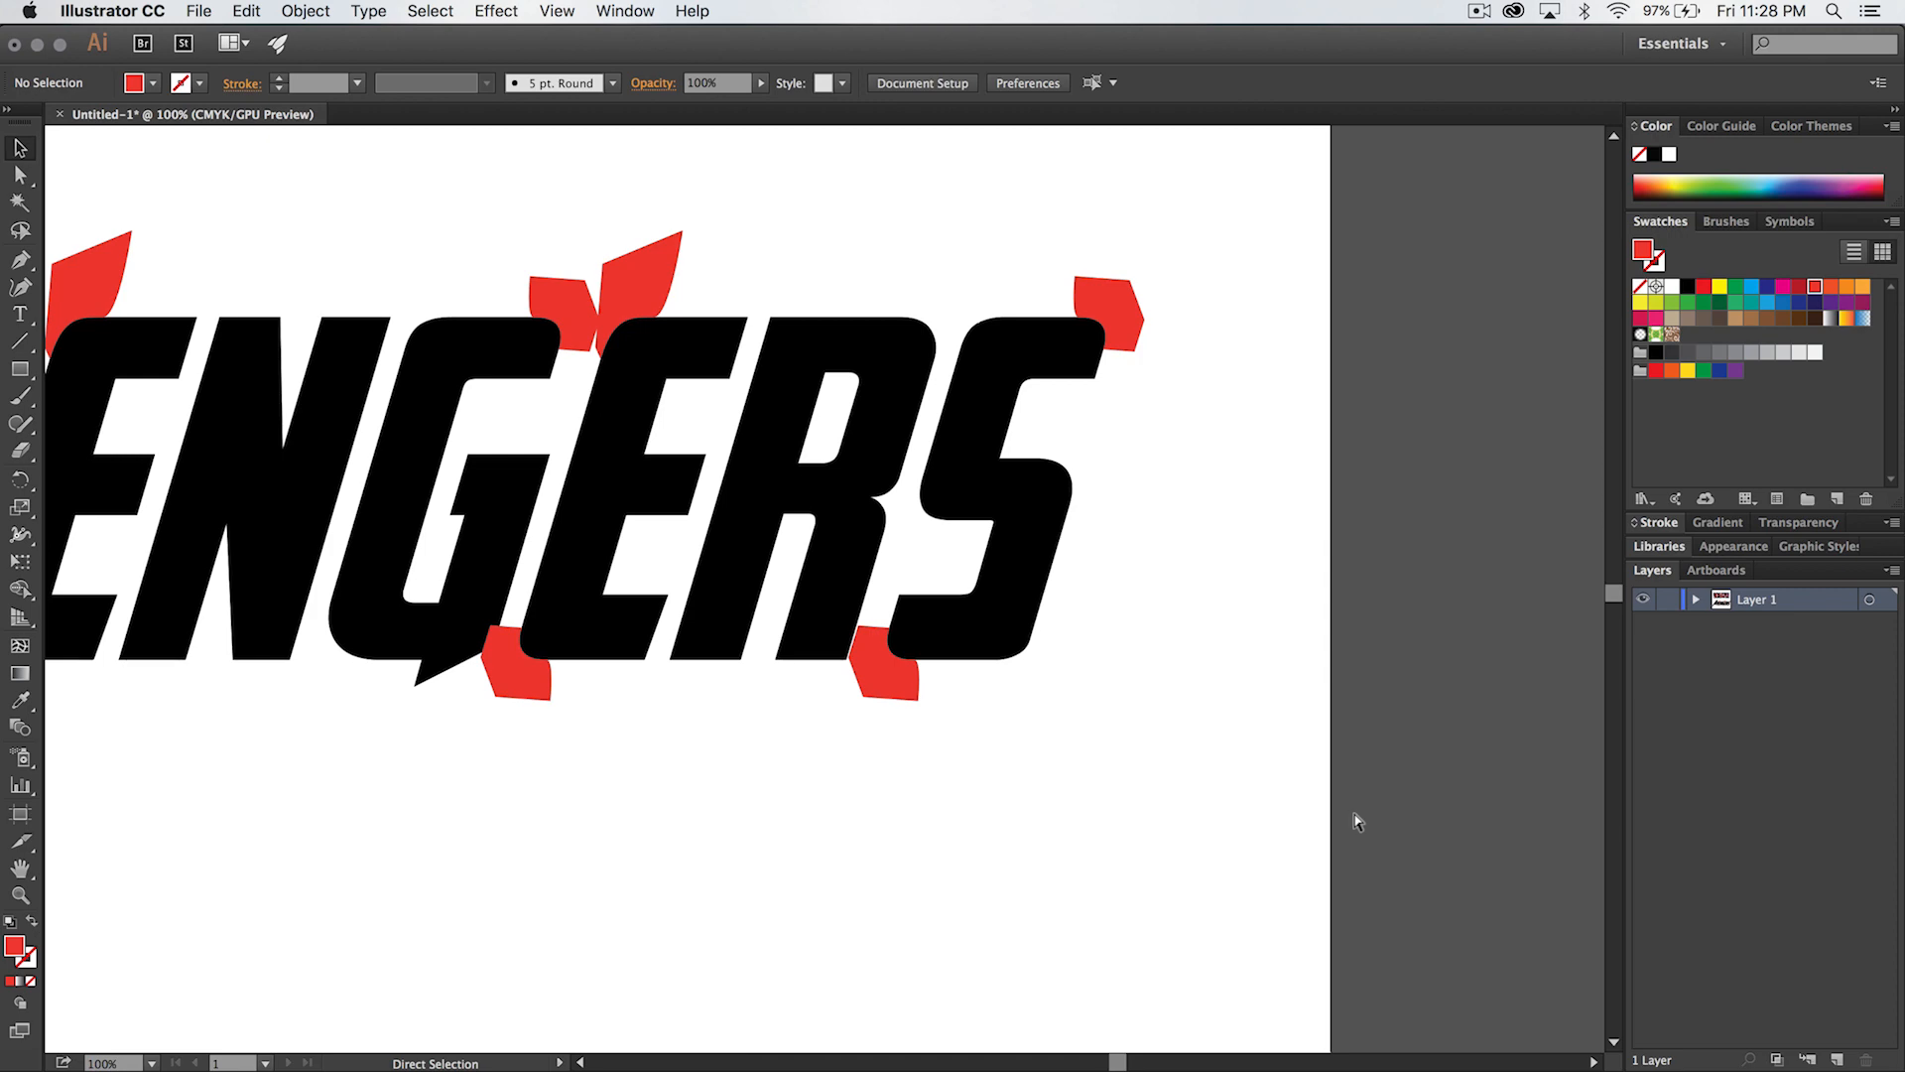
pyautogui.hscroll(-5, 1101, 461)
pyautogui.scroll(2, 1102, 461)
pyautogui.press('super+minus')
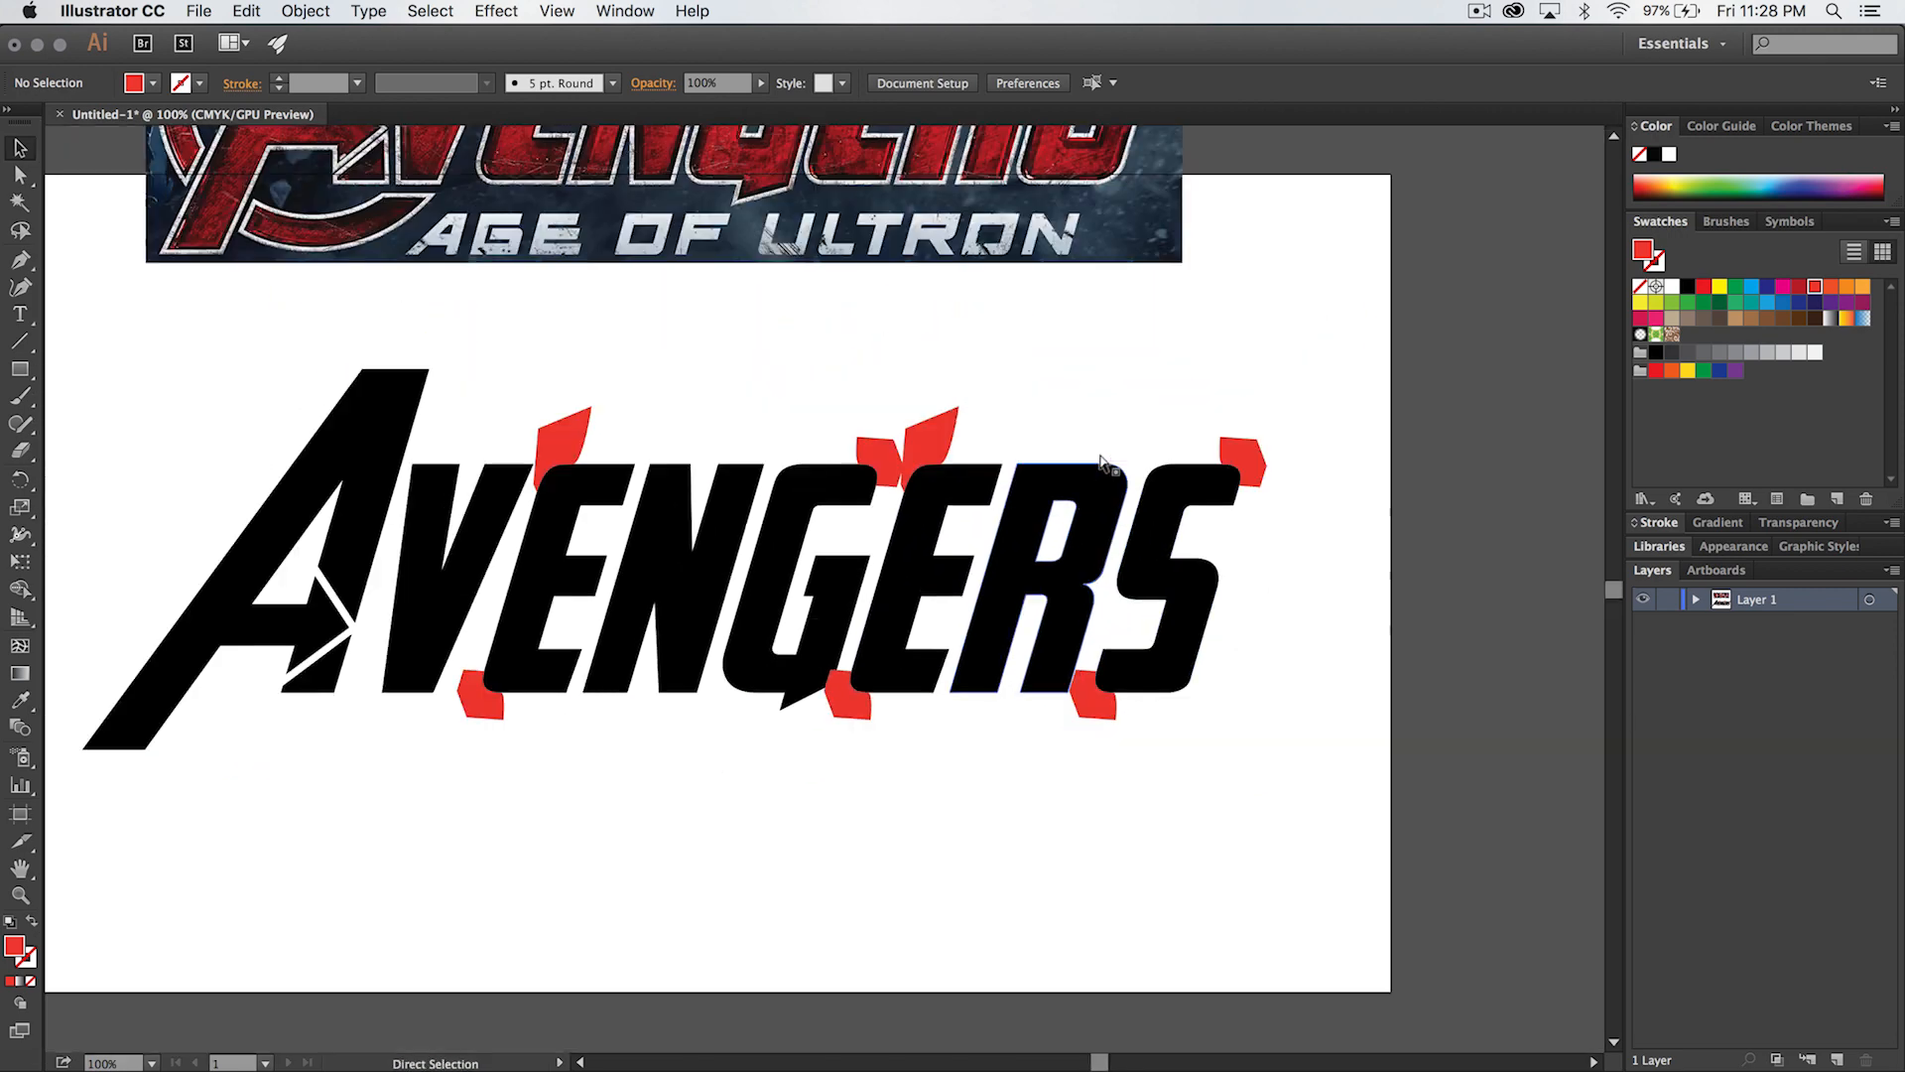
pyautogui.scroll(5, 1220, 824)
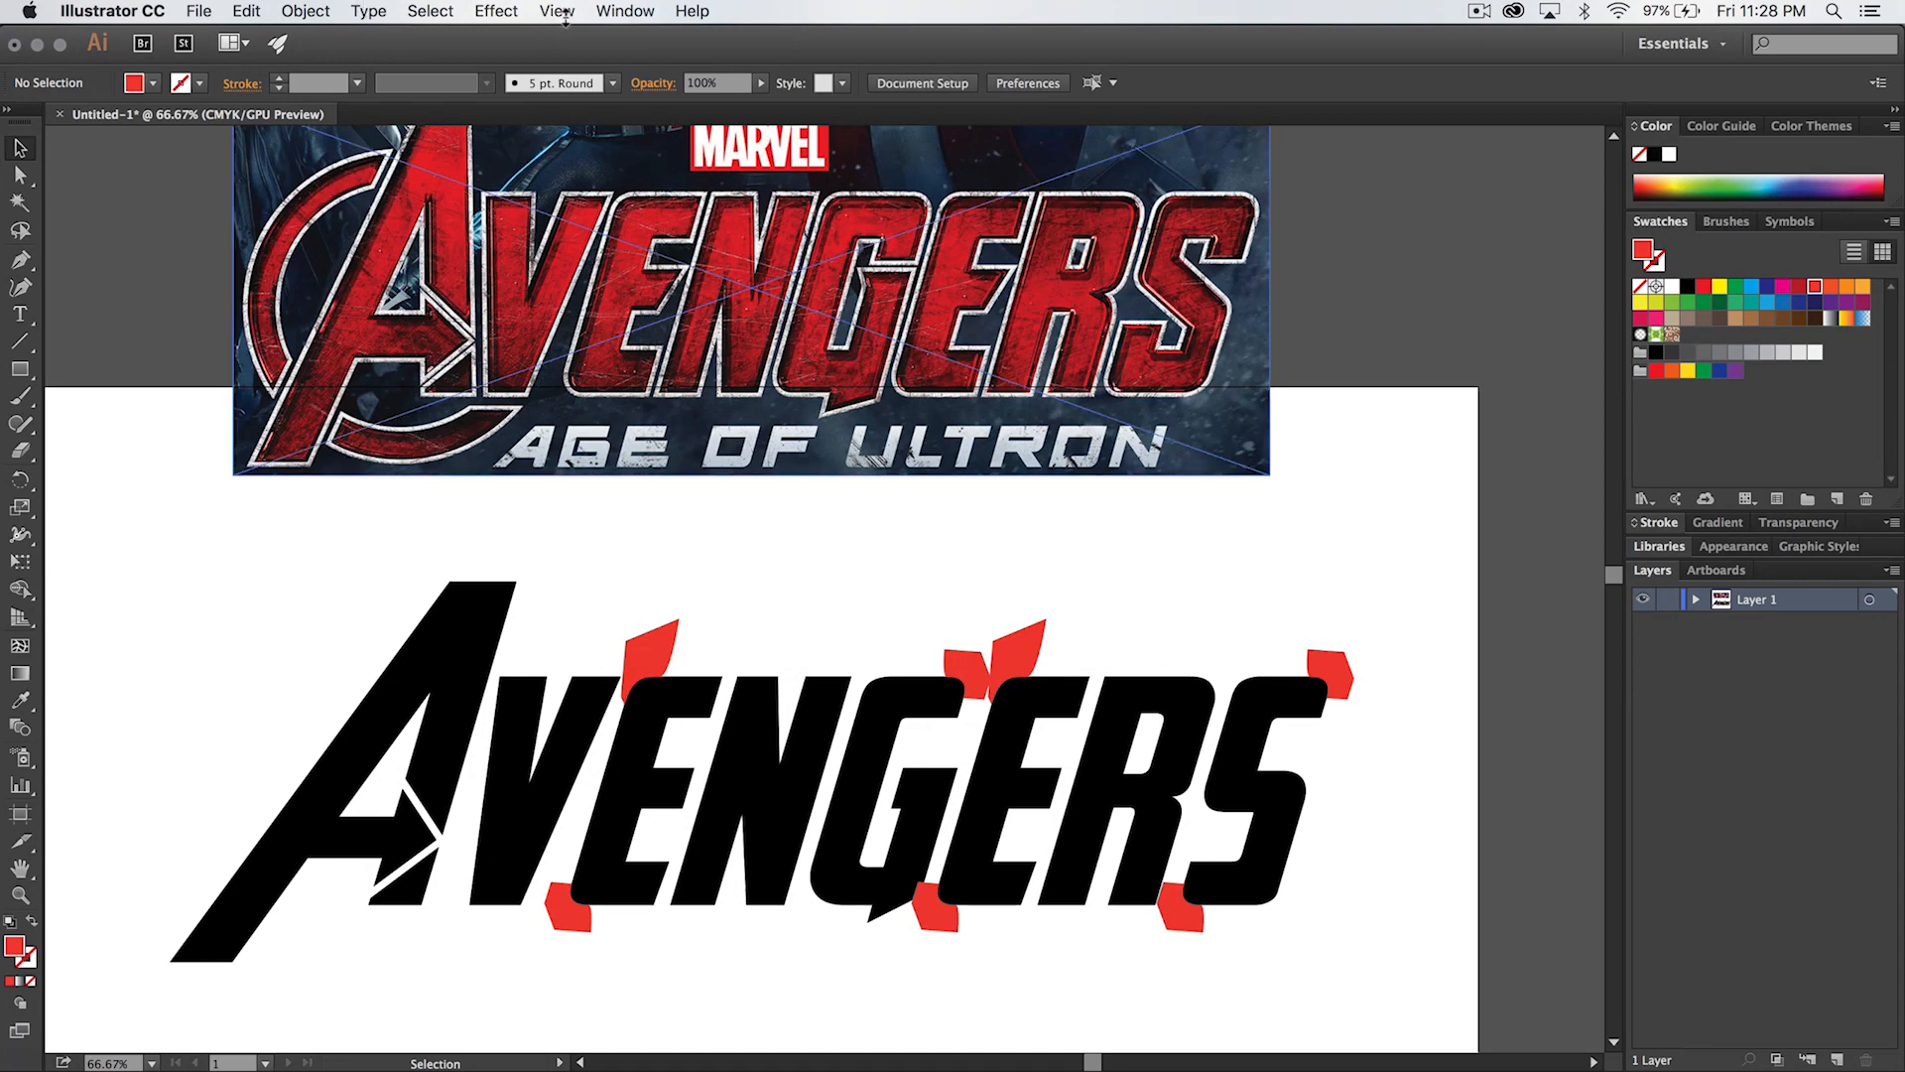
pyautogui.click(626, 11)
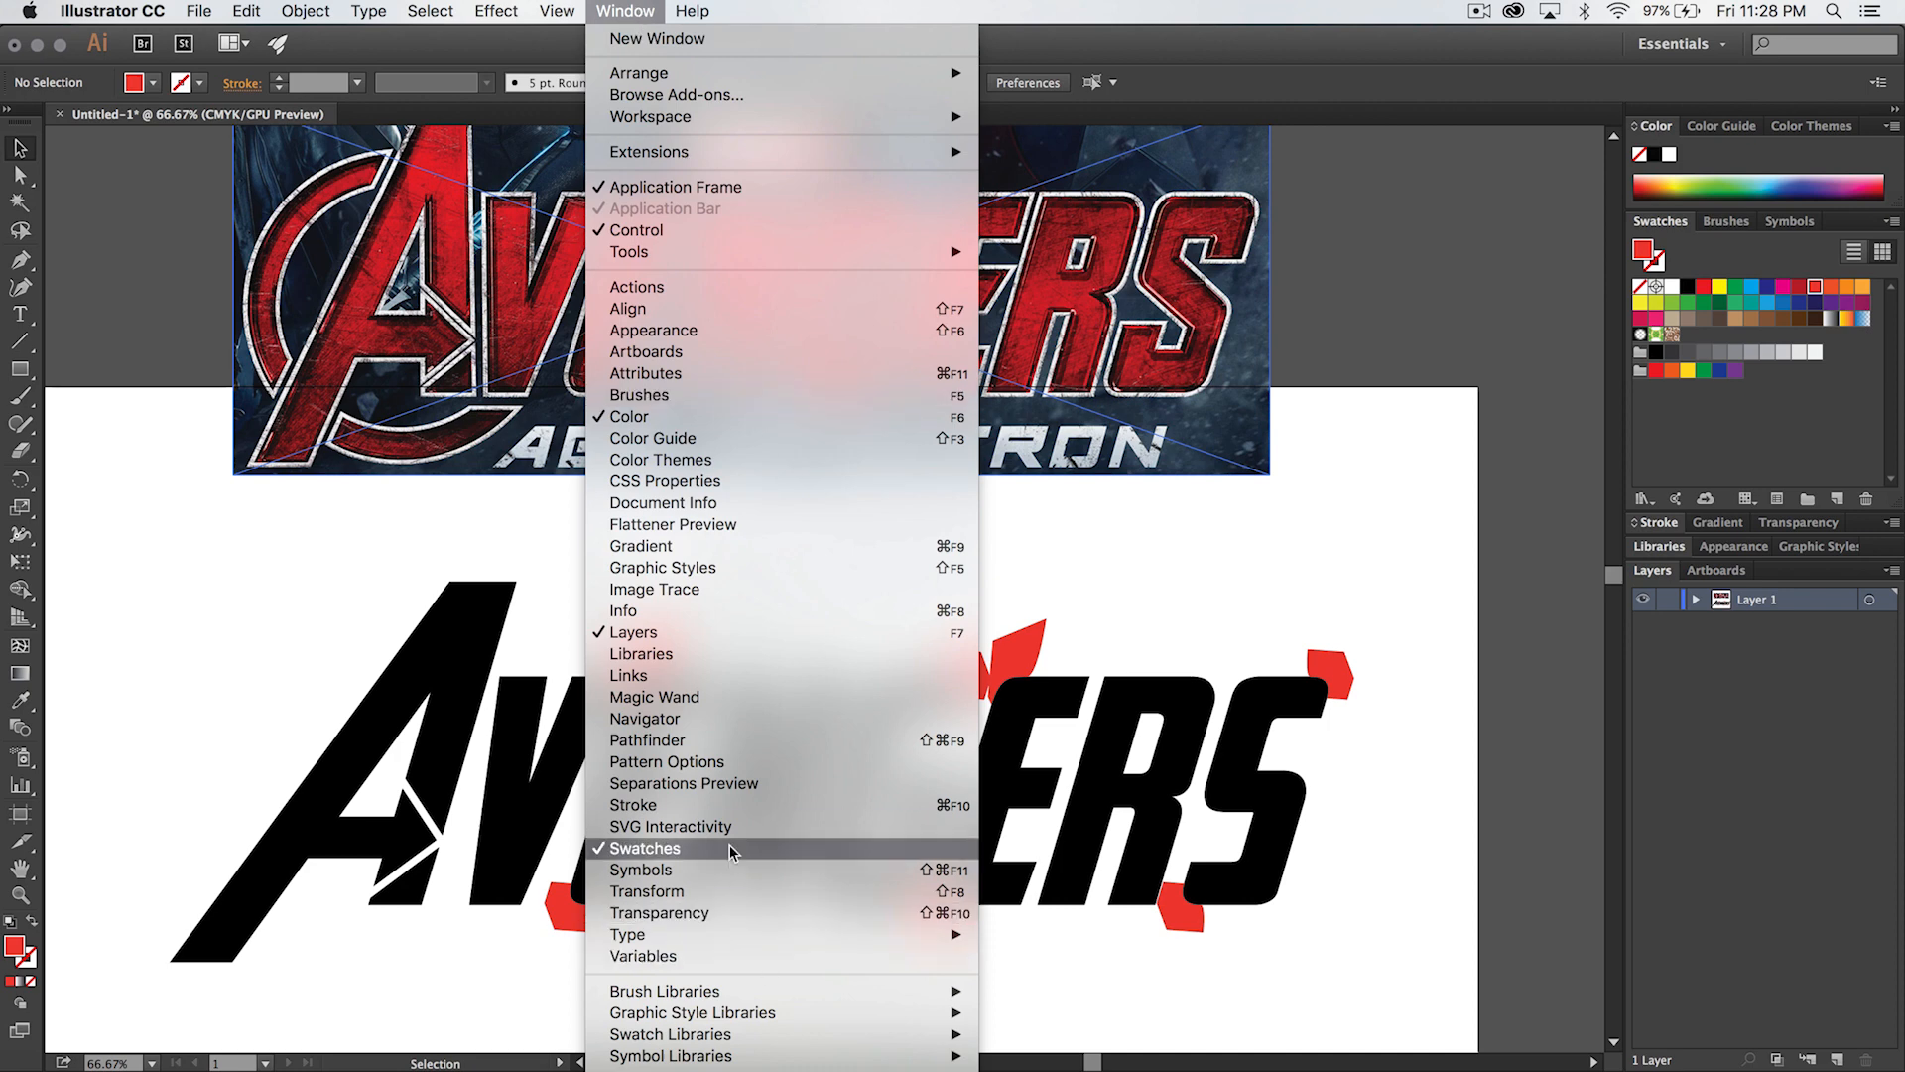
pyautogui.click(693, 740)
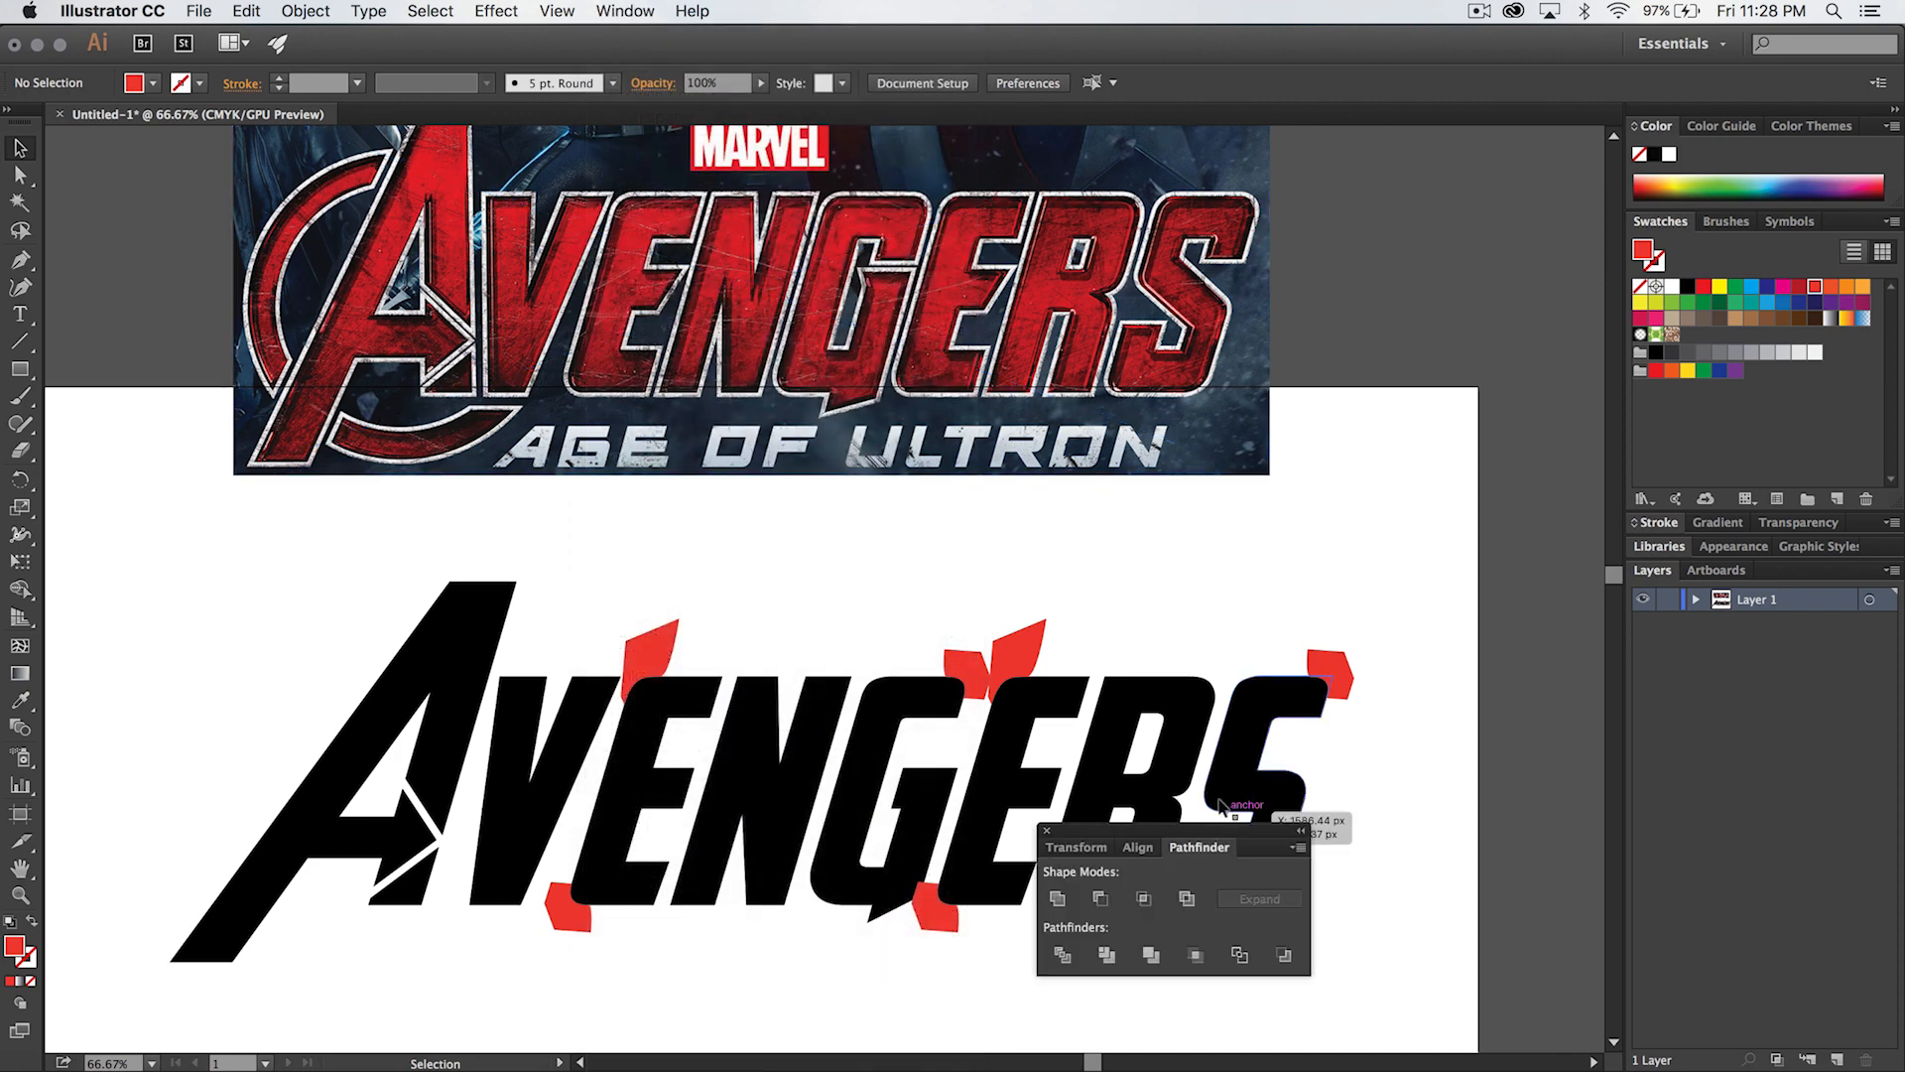
pyautogui.moveTo(1226, 832); pyautogui.dragTo(1257, 369)
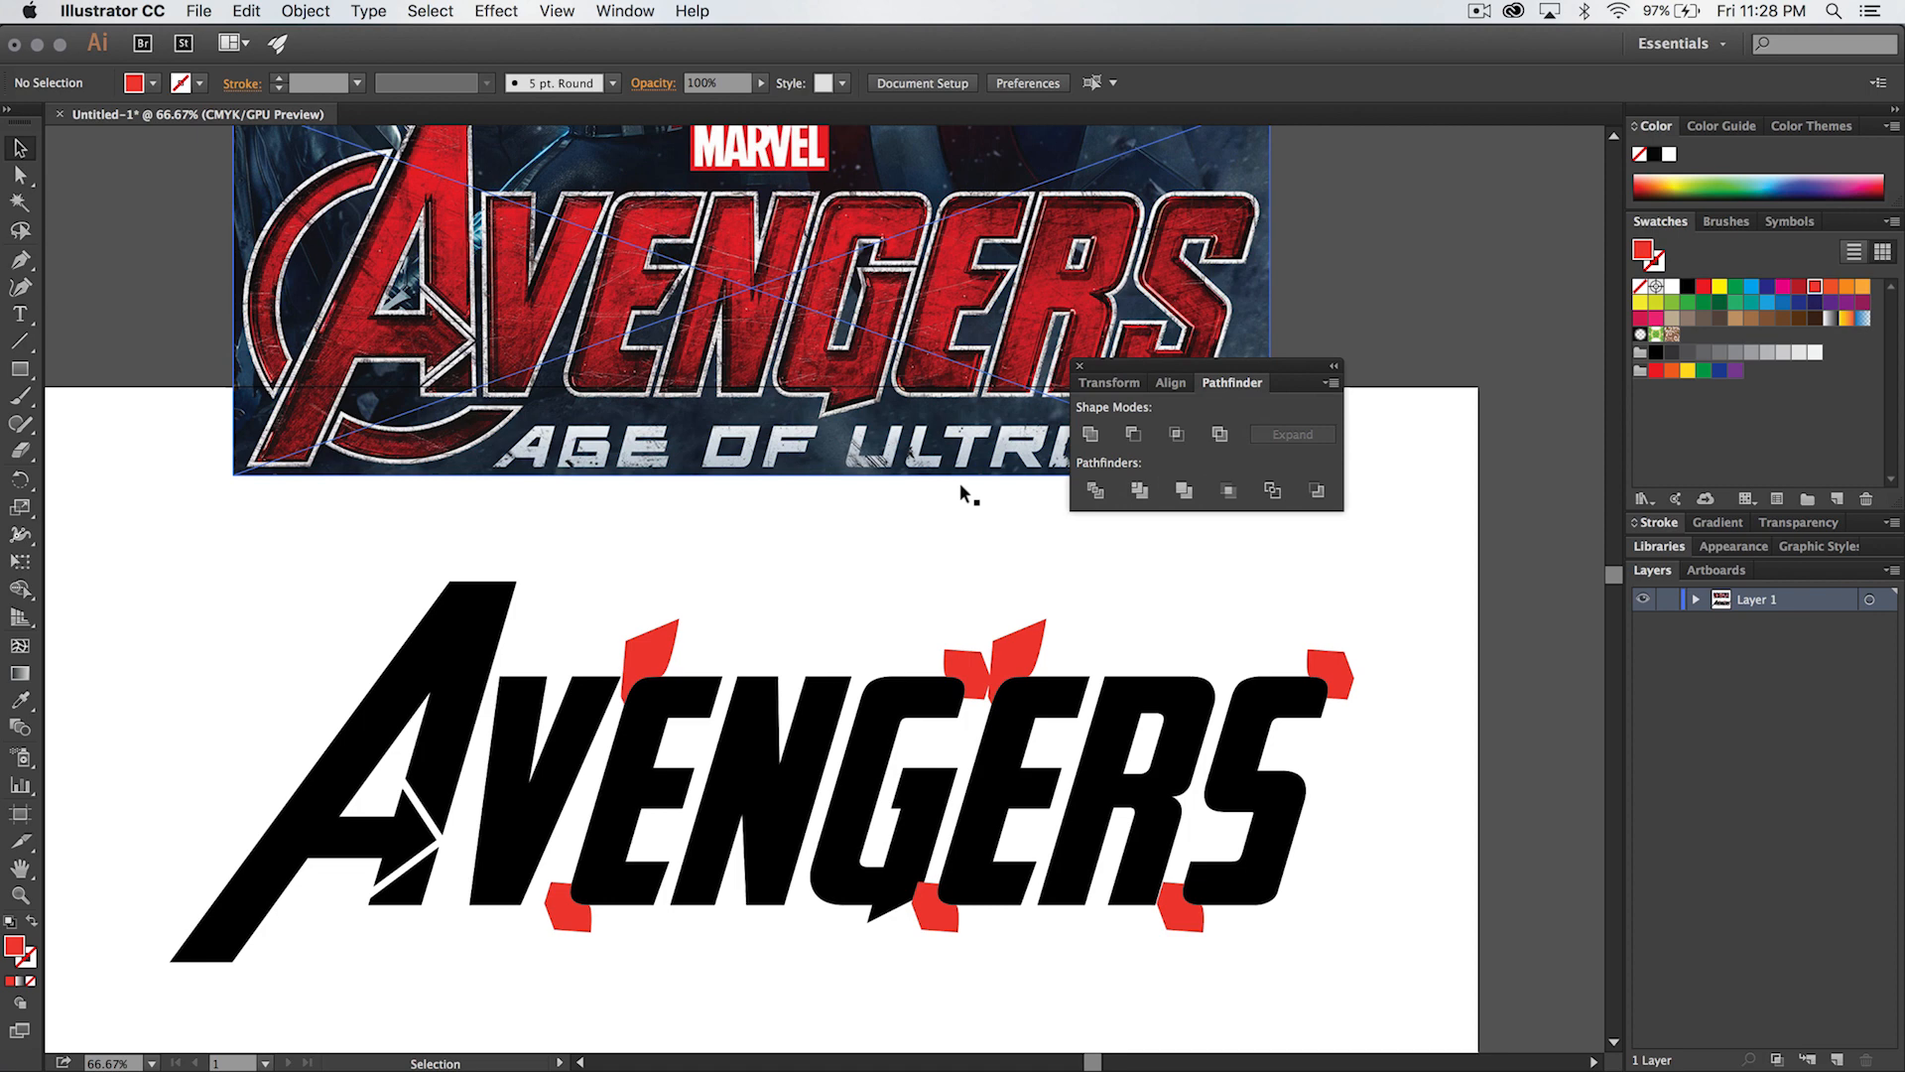
pyautogui.click(647, 643)
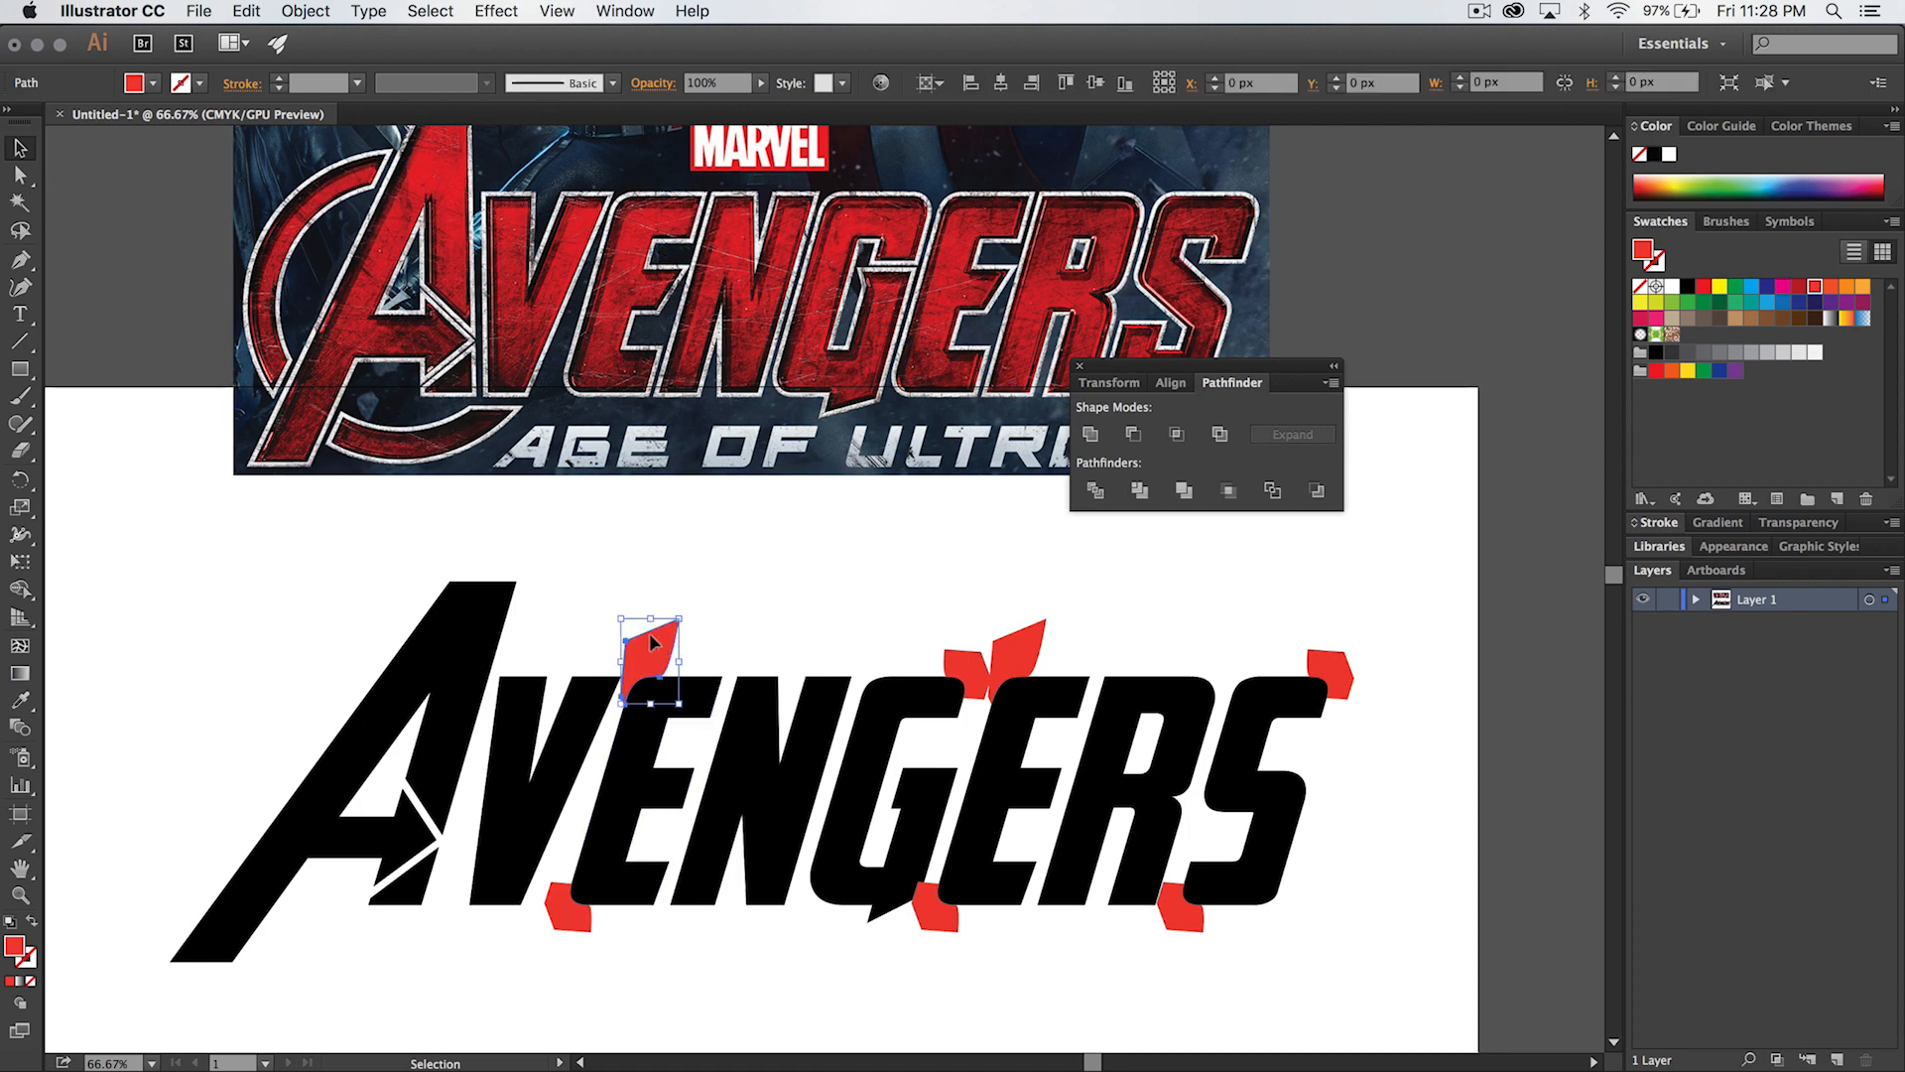
pyautogui.keyDown('shift'); pyautogui.click(707, 702); pyautogui.keyUp('shift')
pyautogui.click(723, 496)
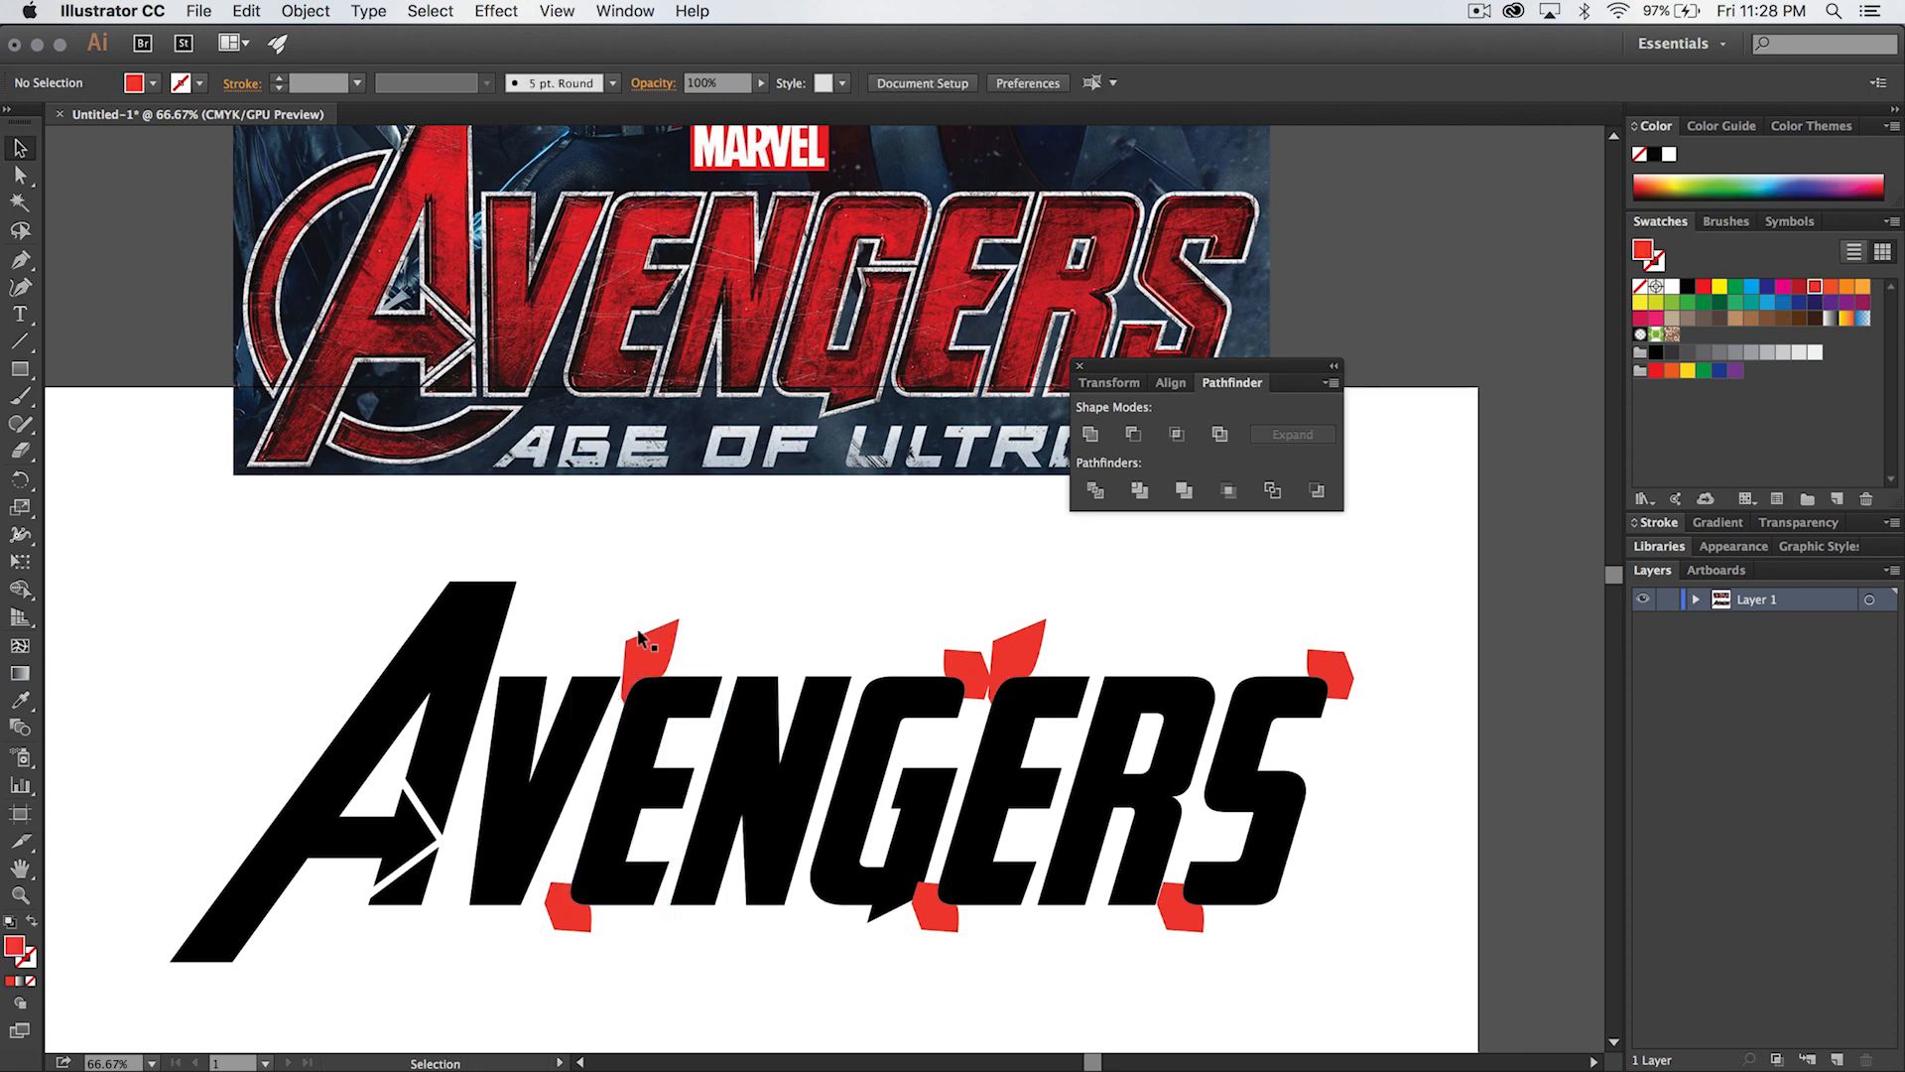
# - Subtract the red shapes at the first E's upper-left and lower-left corners from the letter with Minus Front, and deselect
pyautogui.click(640, 653)
pyautogui.keyDown('shift'); pyautogui.click(684, 692); pyautogui.keyUp('shift')
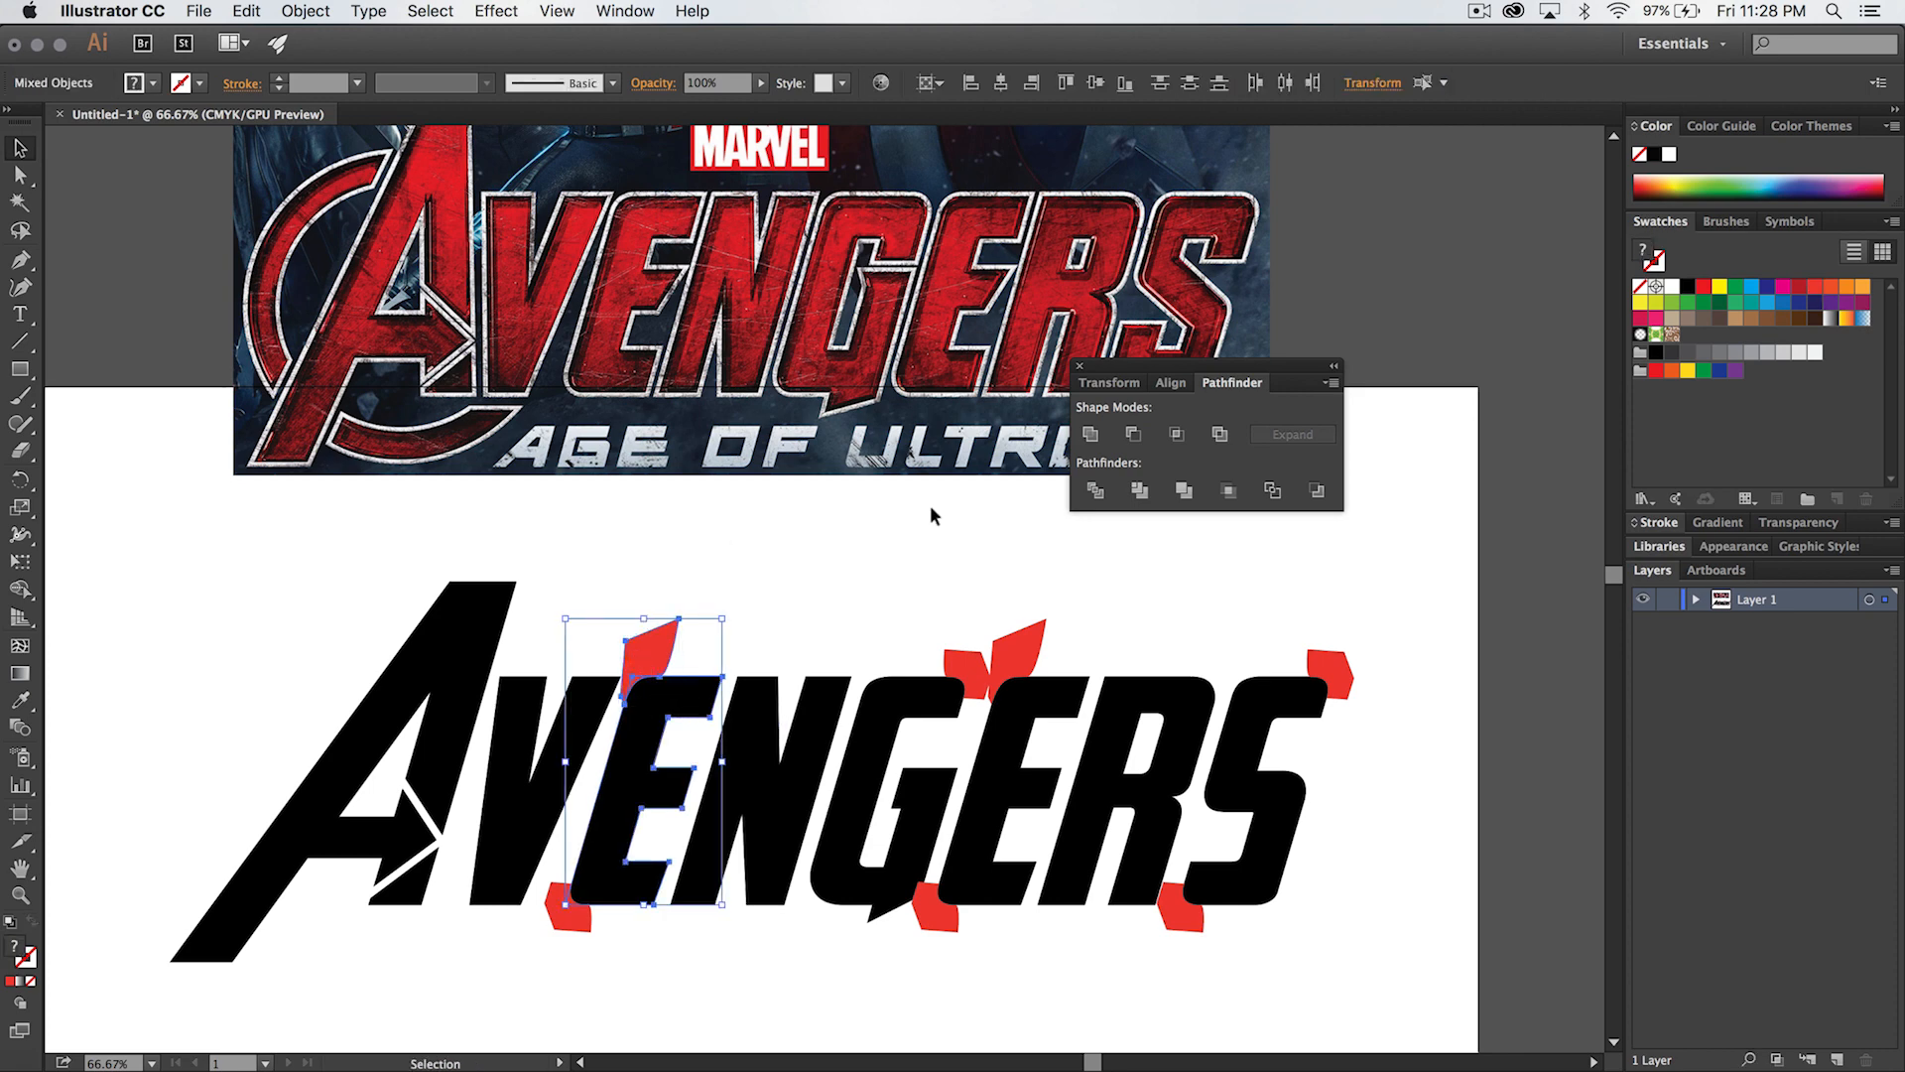
pyautogui.click(1133, 437)
pyautogui.click(659, 607)
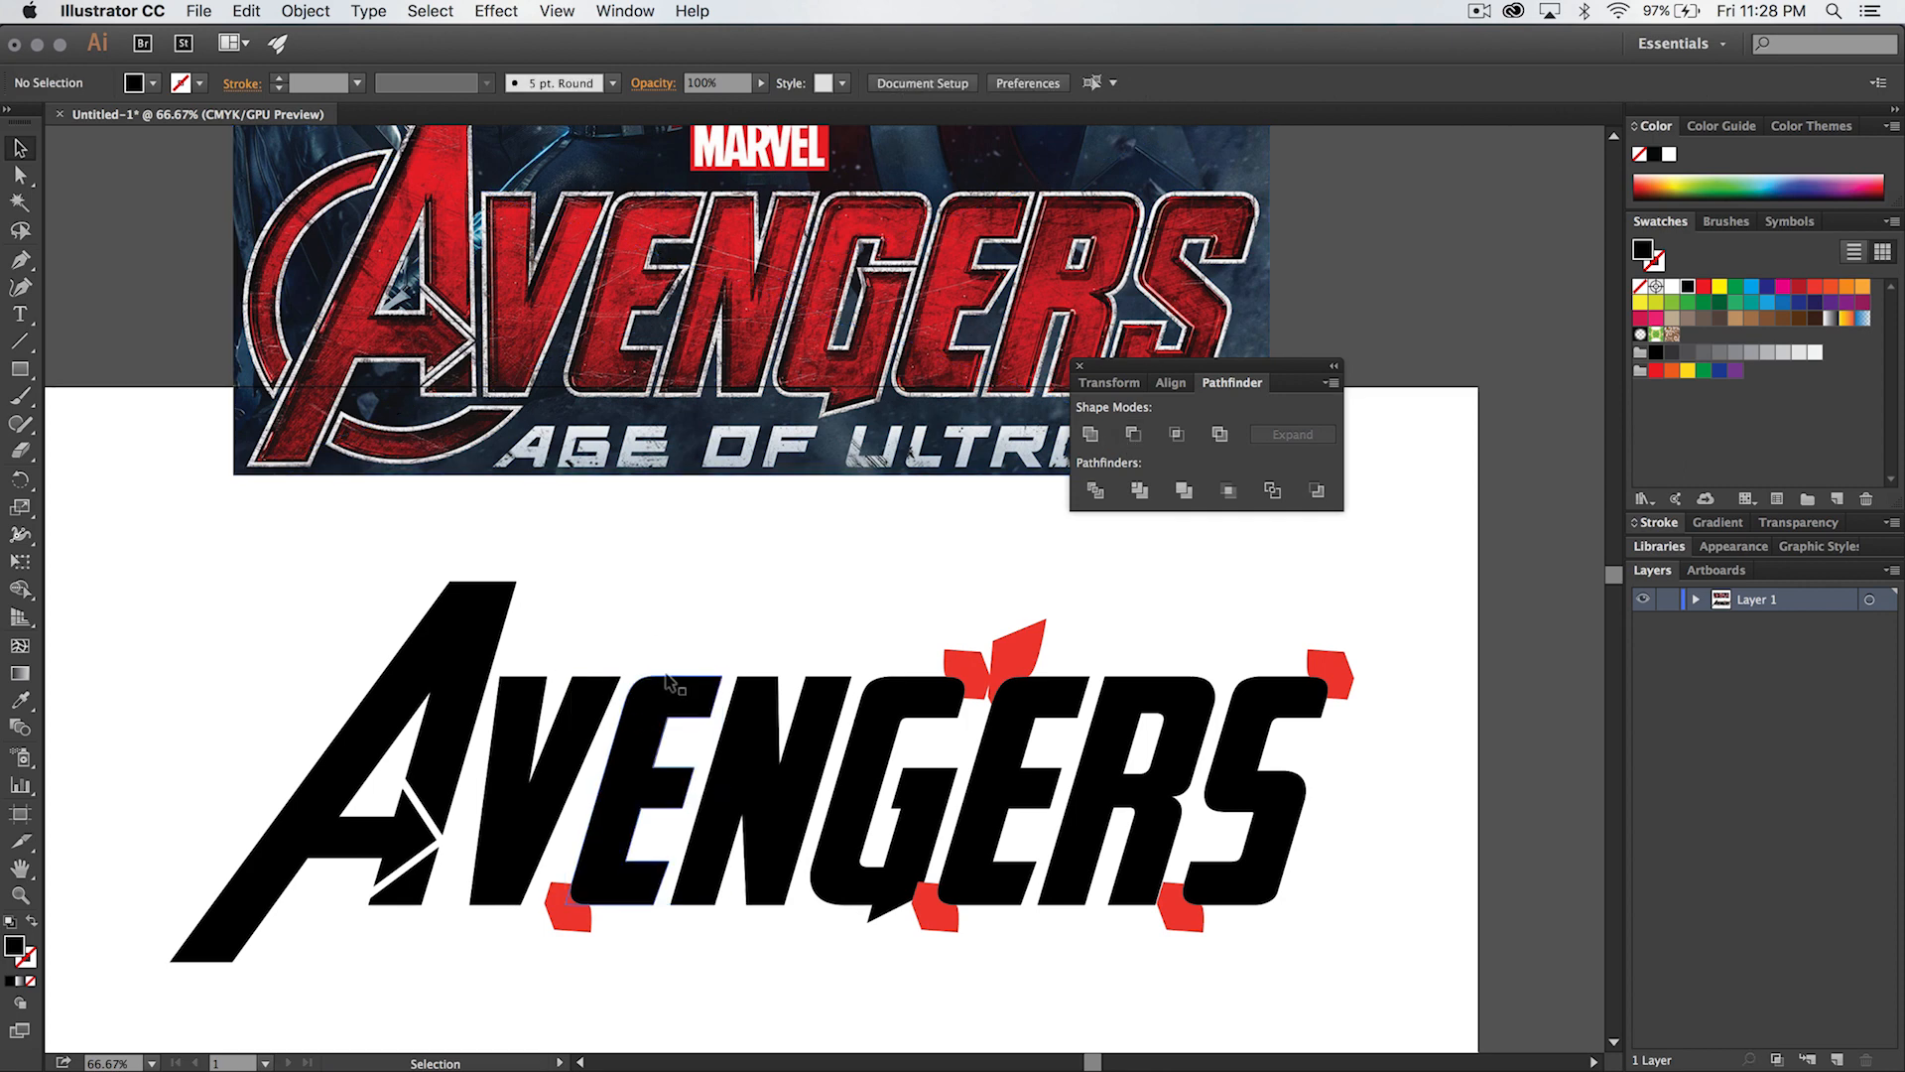
pyautogui.click(601, 855)
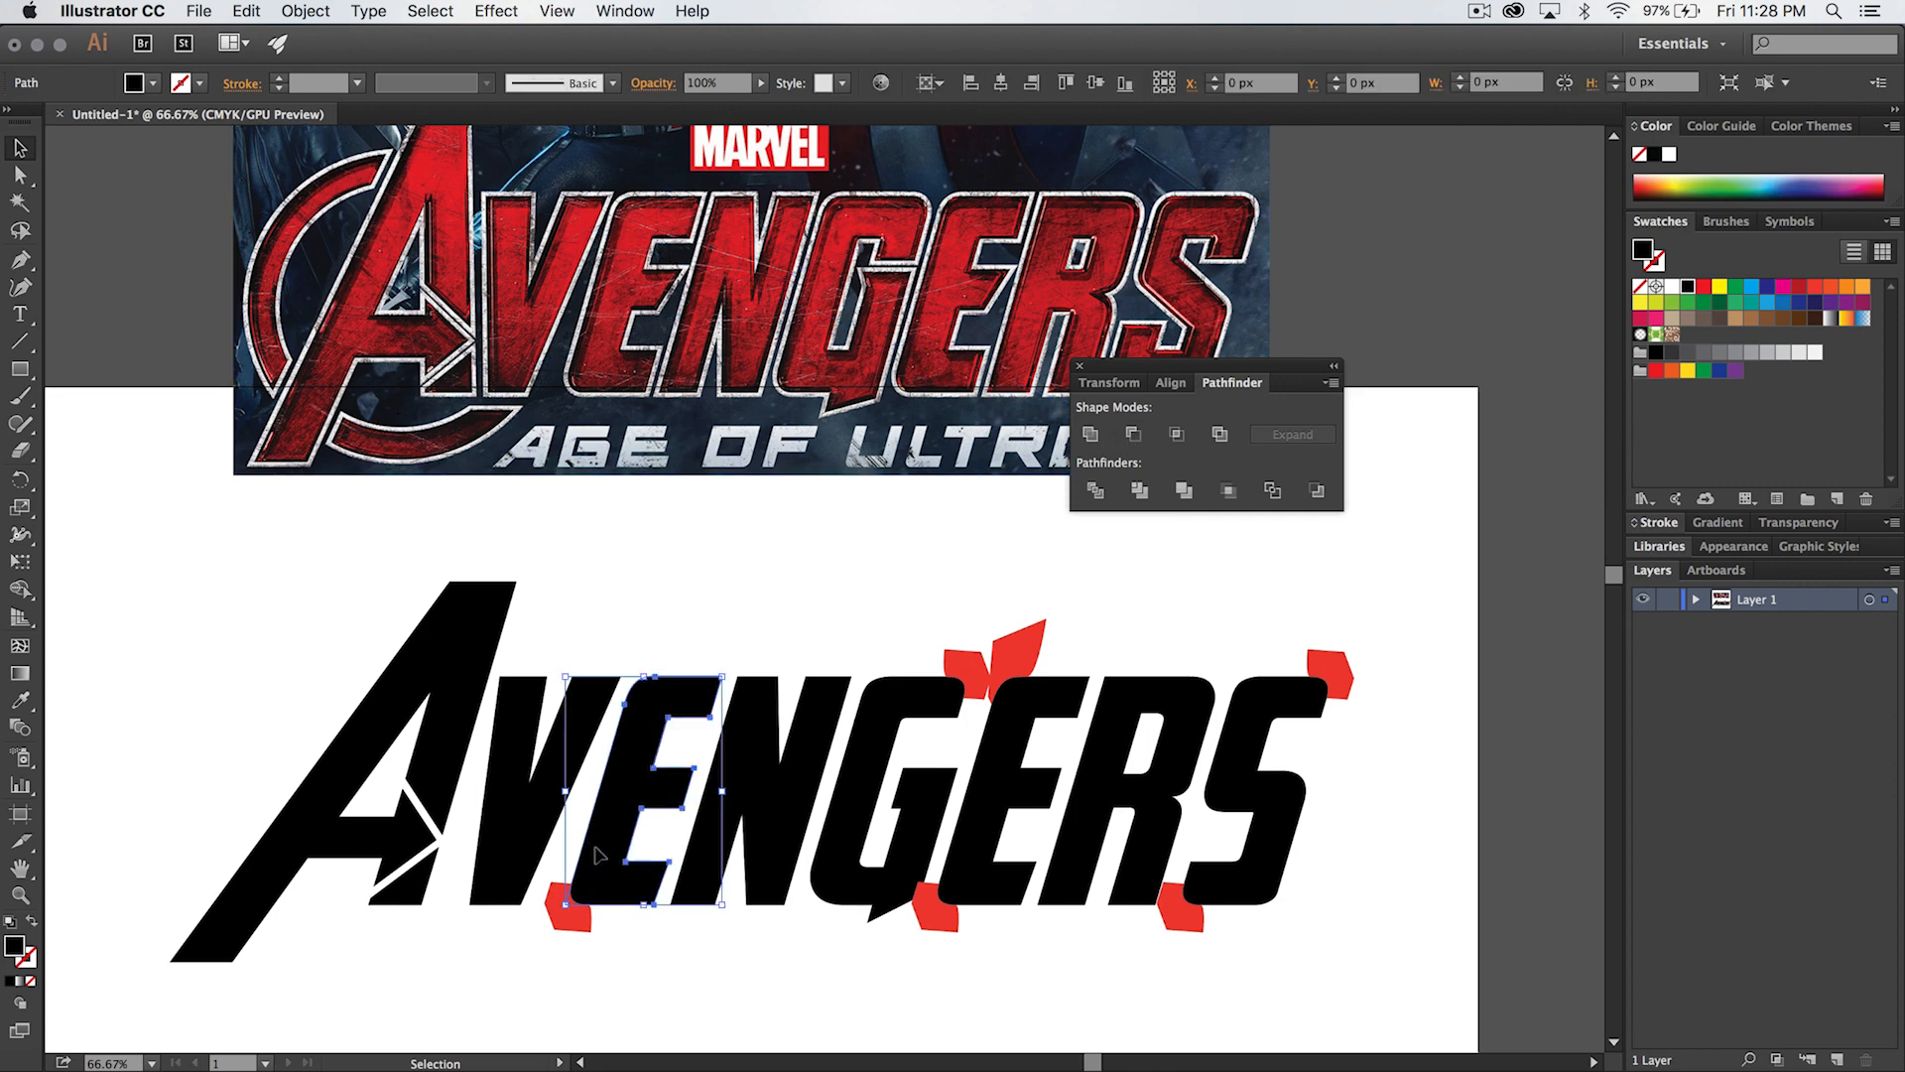
pyautogui.keyDown('shift'); pyautogui.click(567, 898); pyautogui.keyUp('shift')
pyautogui.click(1133, 433)
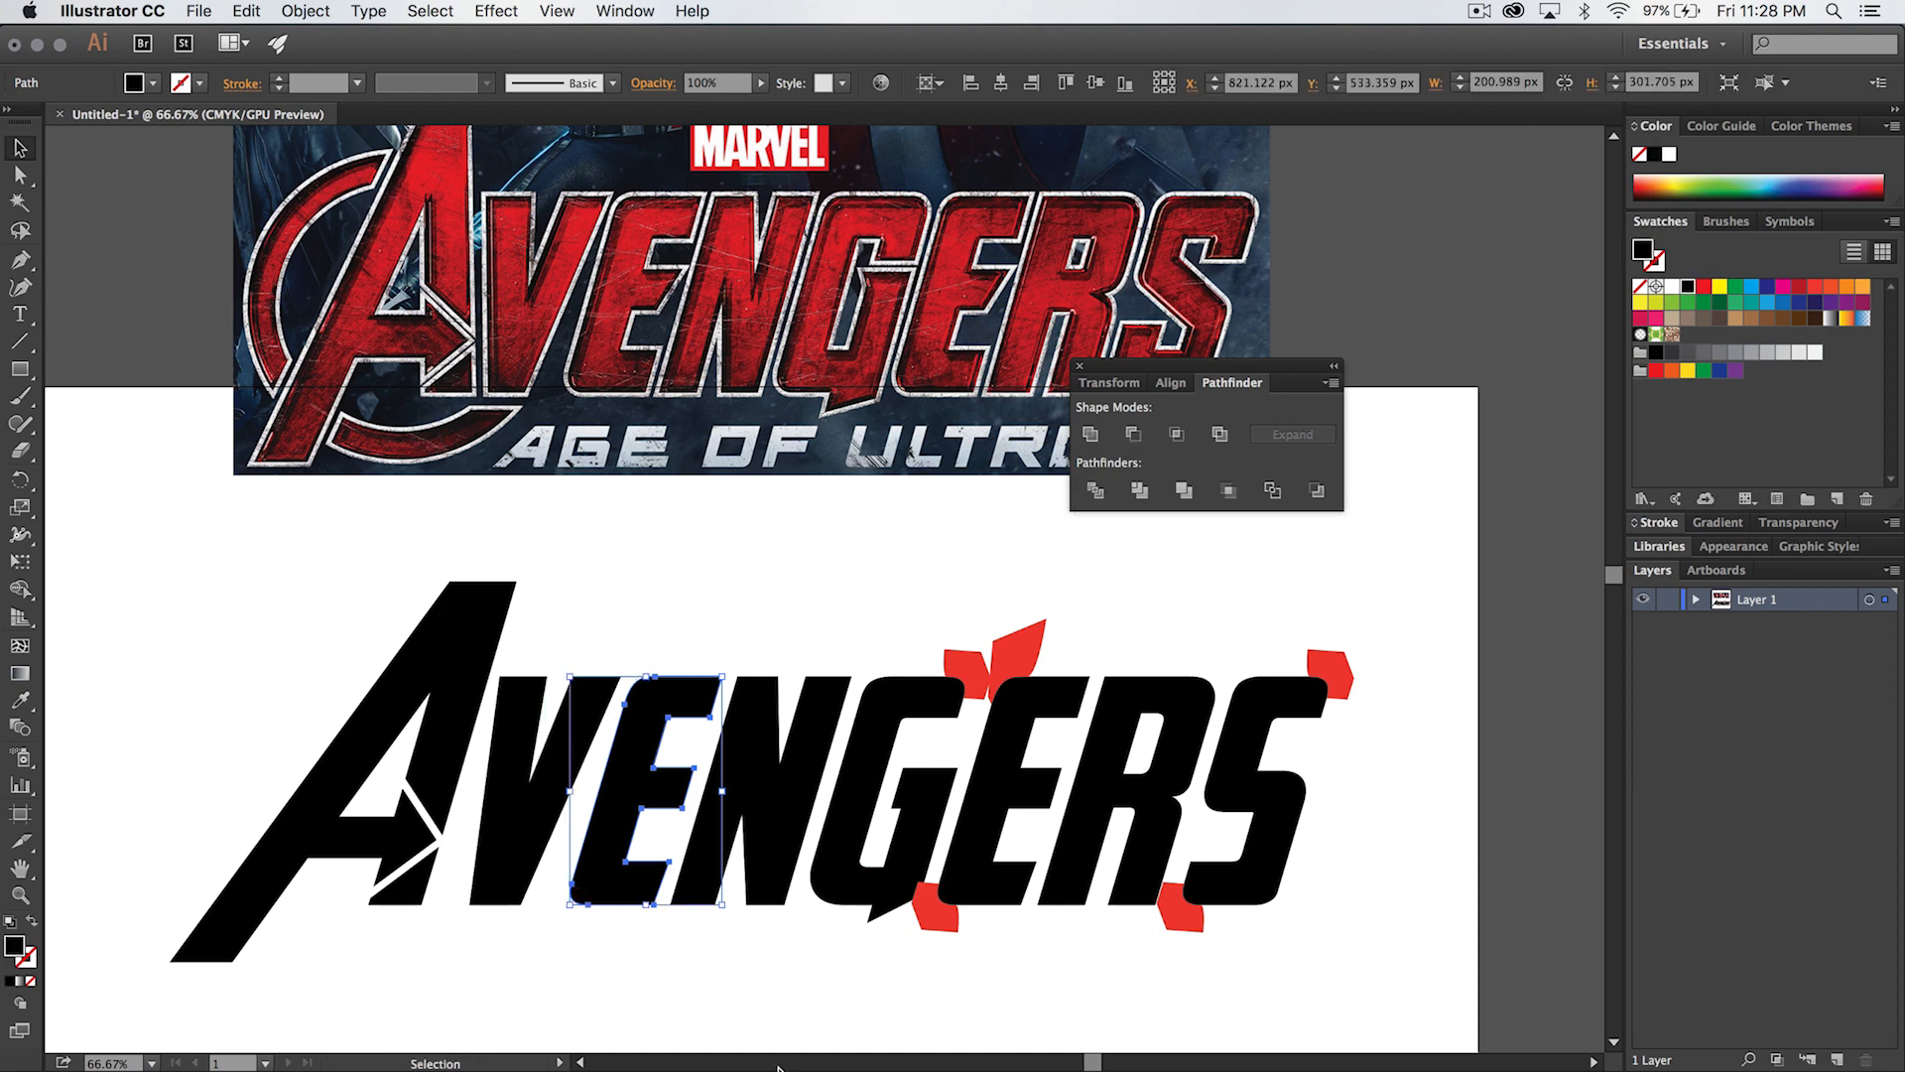
pyautogui.click(800, 996)
# - Subtract the red shape at the G's upper-right corner from the G with Minus Front, and deselect
pyautogui.click(961, 660)
pyautogui.keyDown('shift'); pyautogui.click(922, 694); pyautogui.keyUp('shift')
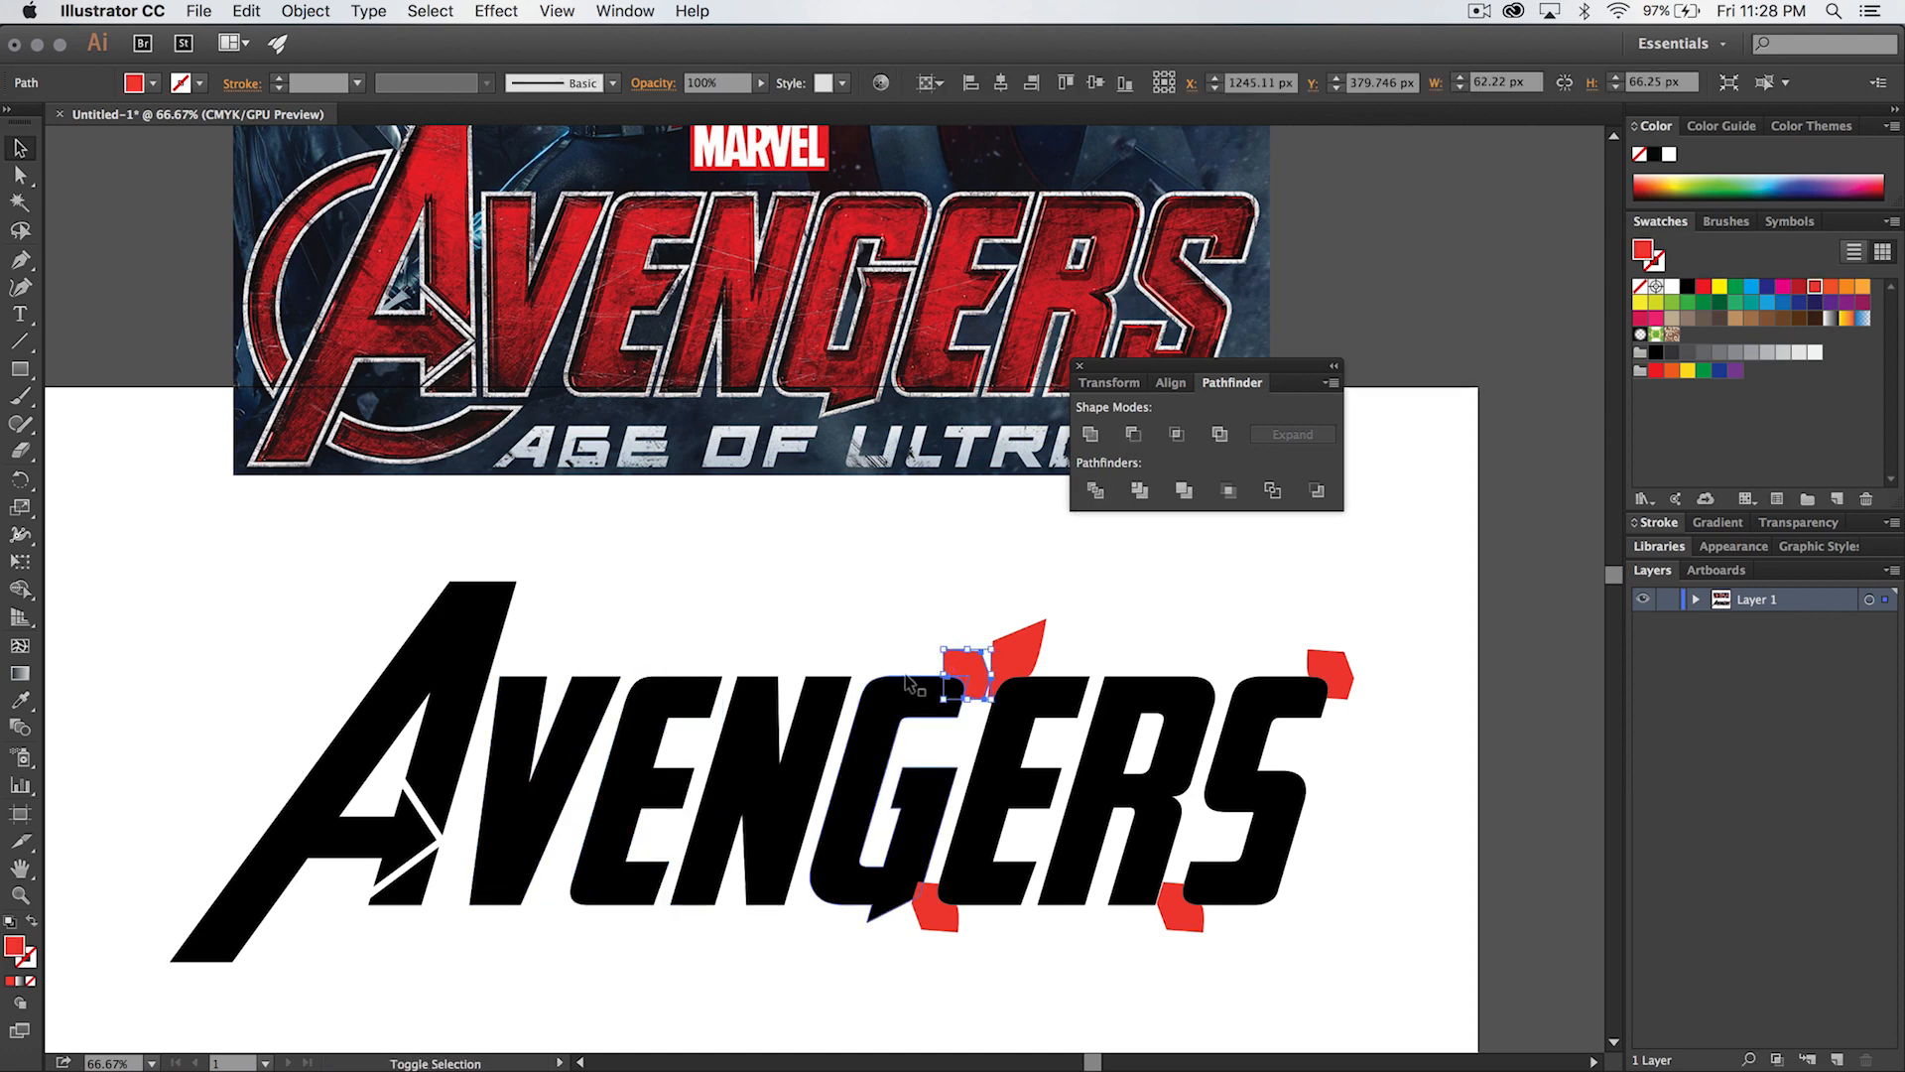
pyautogui.click(1133, 433)
pyautogui.moveTo(1063, 589); pyautogui.dragTo(960, 697)
pyautogui.click(971, 566)
# - Subtract the red shapes at the second E's upper-left and lower-left corners from the letter with Minus Front, and deselect
pyautogui.moveTo(1012, 580); pyautogui.dragTo(1050, 706)
pyautogui.click(1133, 434)
pyautogui.click(1034, 609)
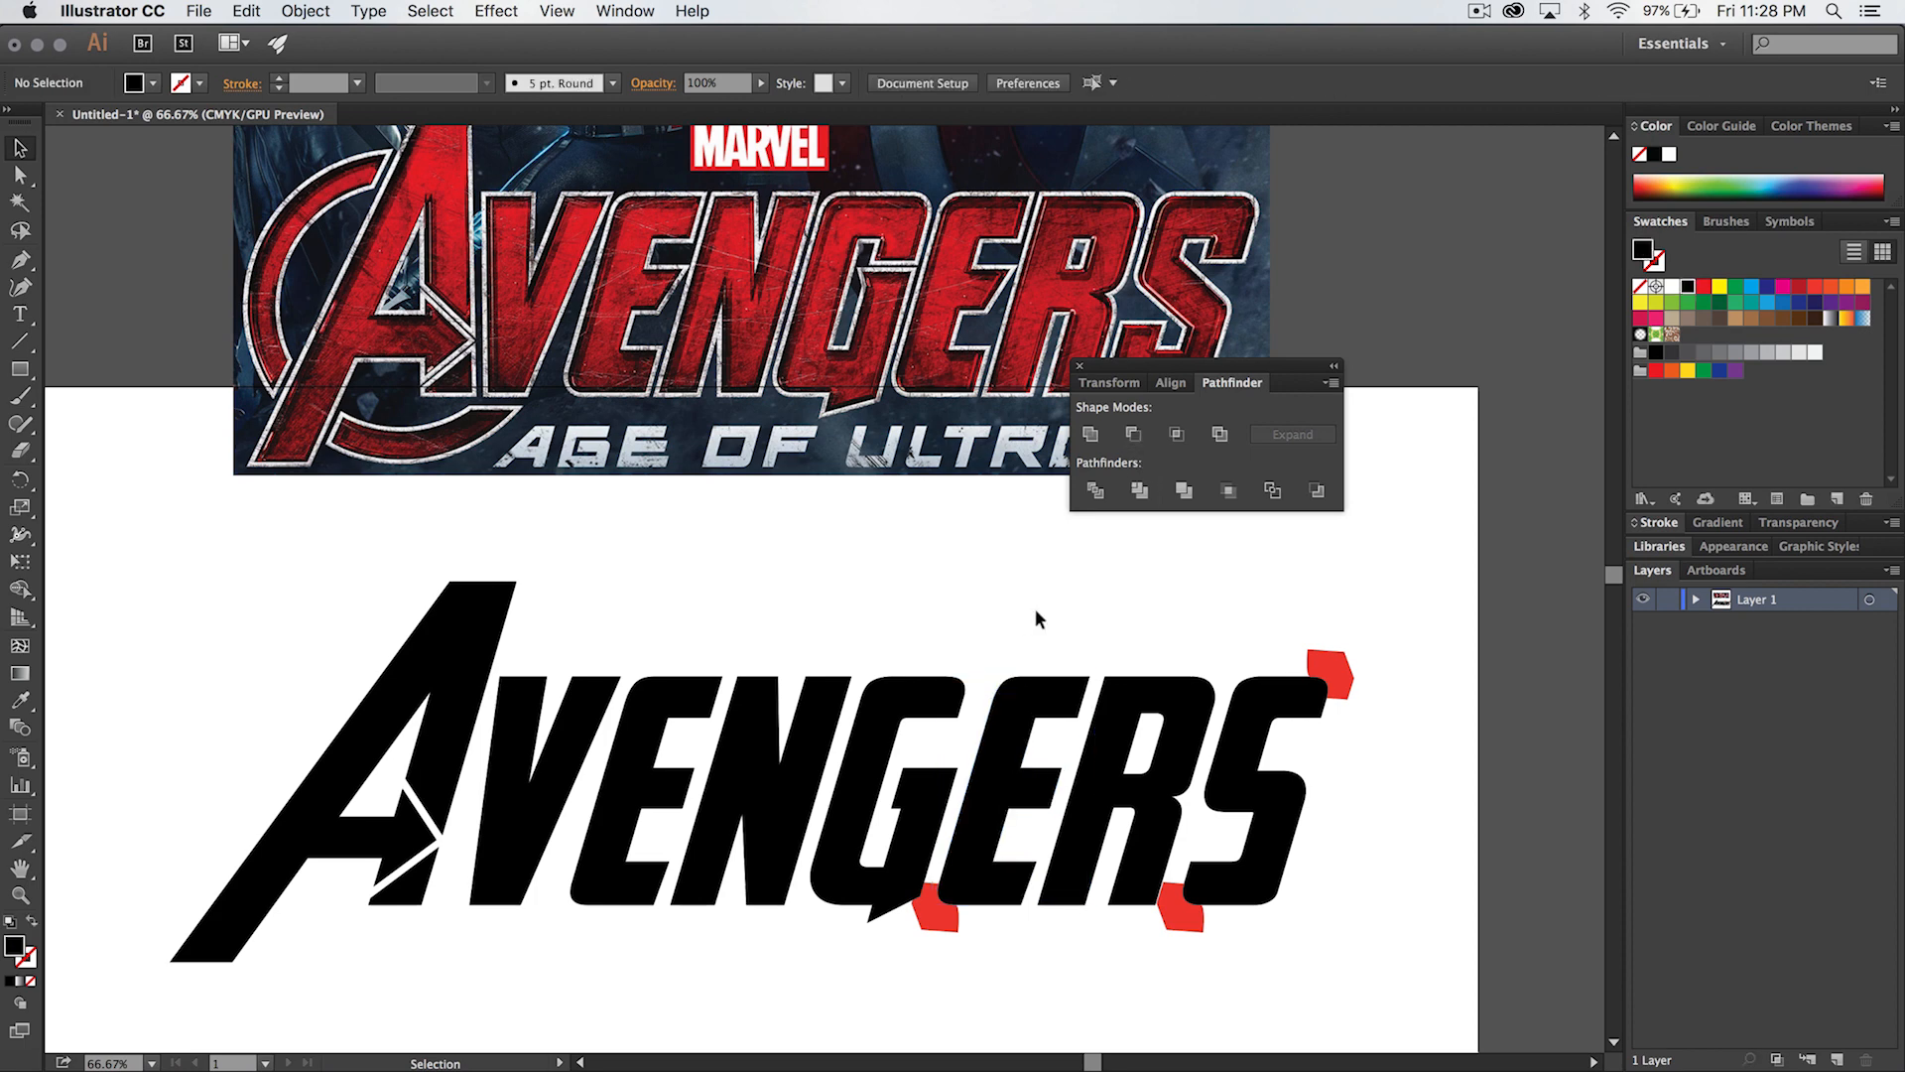
pyautogui.moveTo(958, 893); pyautogui.dragTo(961, 891)
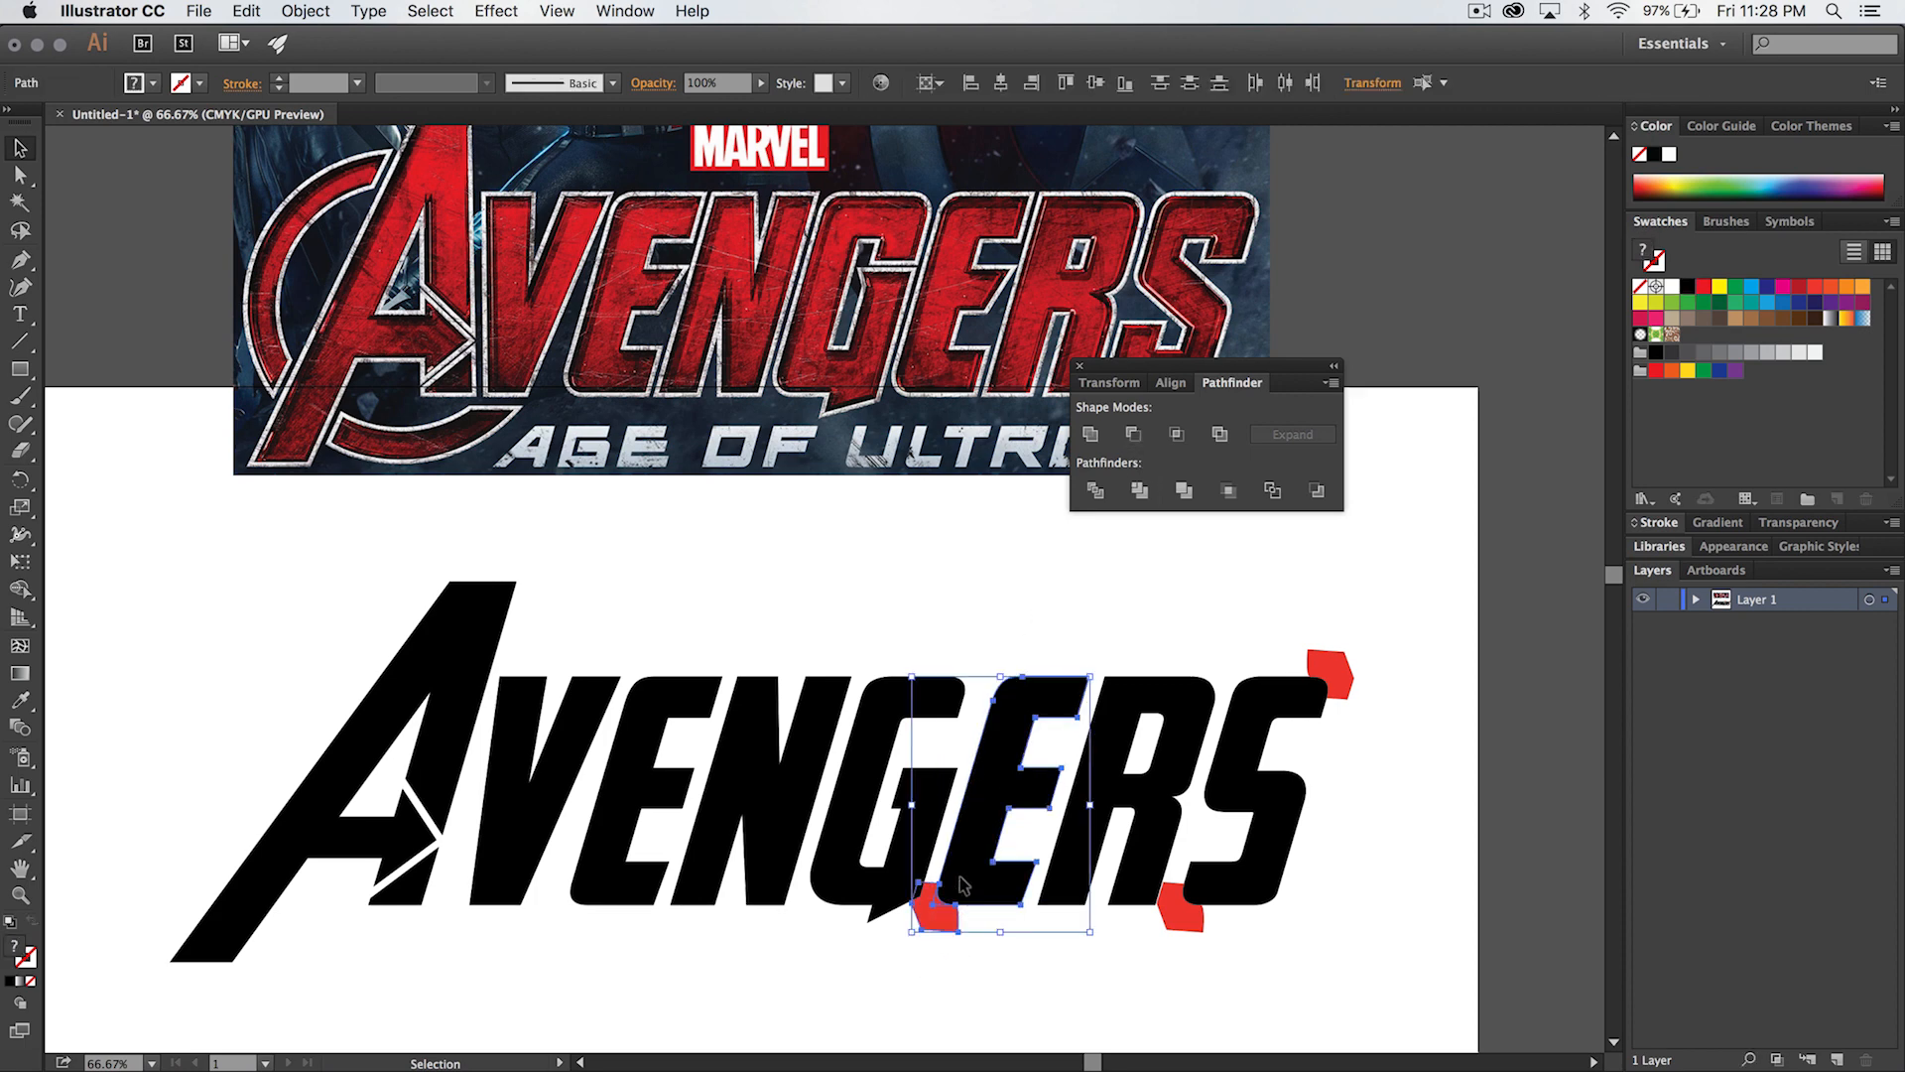
pyautogui.click(1133, 434)
pyautogui.click(1056, 969)
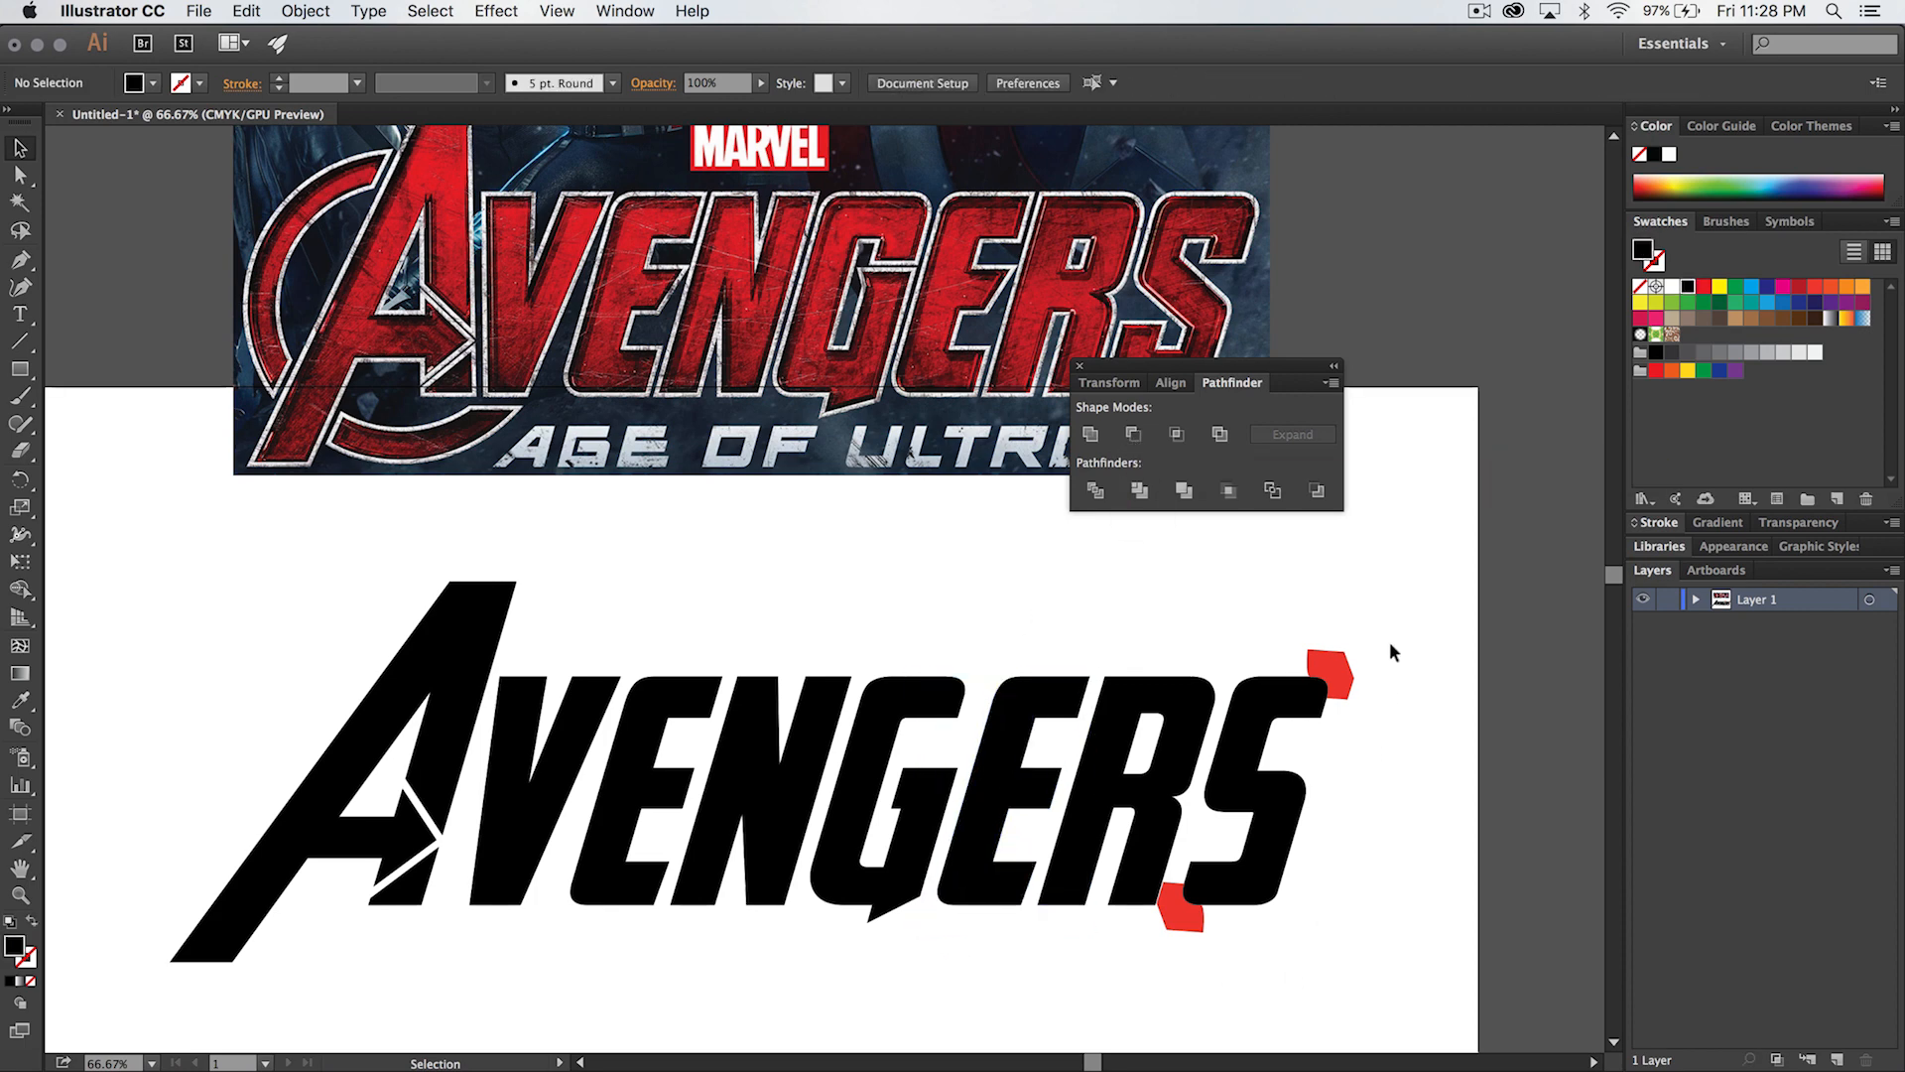
# - Subtract the two red shapes at the S's corners from the letter with Minus Front, and close the Pathfinder panel
pyautogui.moveTo(1293, 670); pyautogui.dragTo(1253, 754)
pyautogui.click(1133, 434)
pyautogui.click(1248, 973)
pyautogui.moveTo(1190, 948); pyautogui.dragTo(1236, 886)
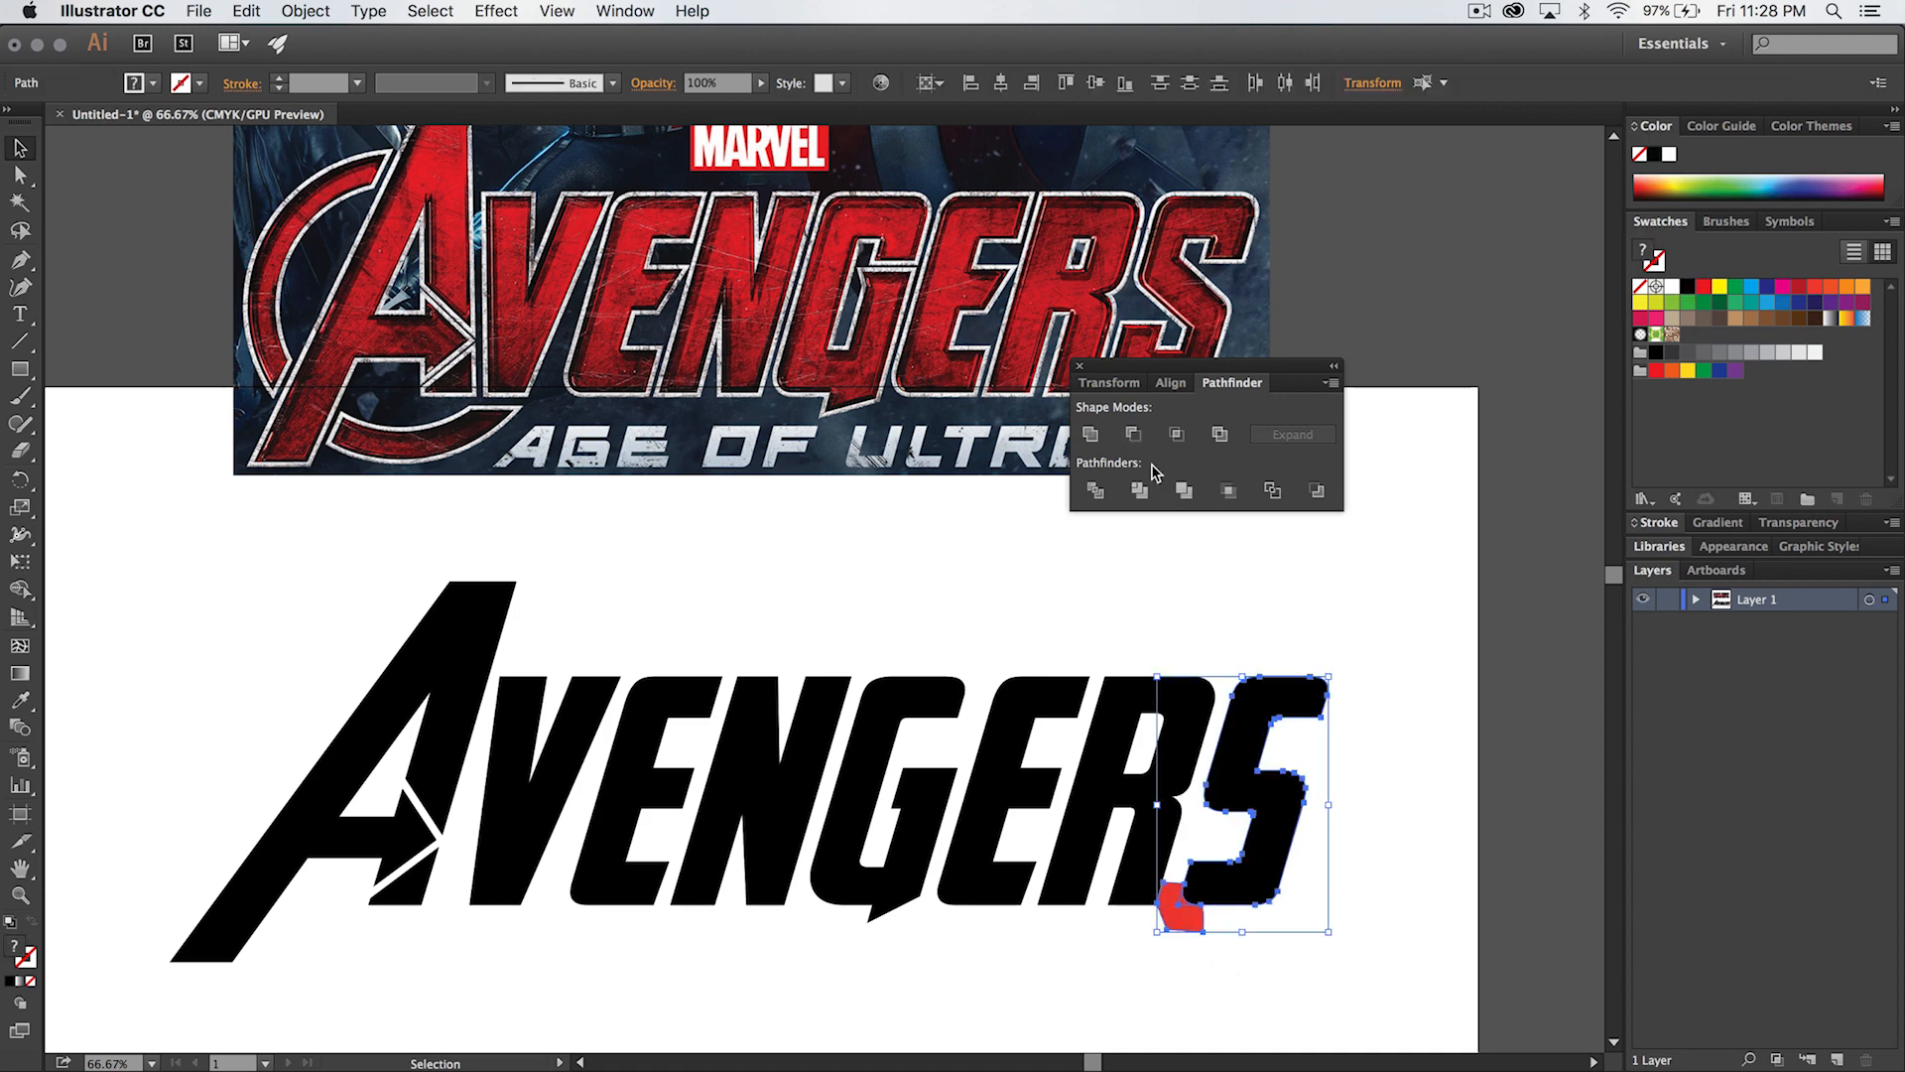
pyautogui.click(1133, 434)
pyautogui.click(1242, 596)
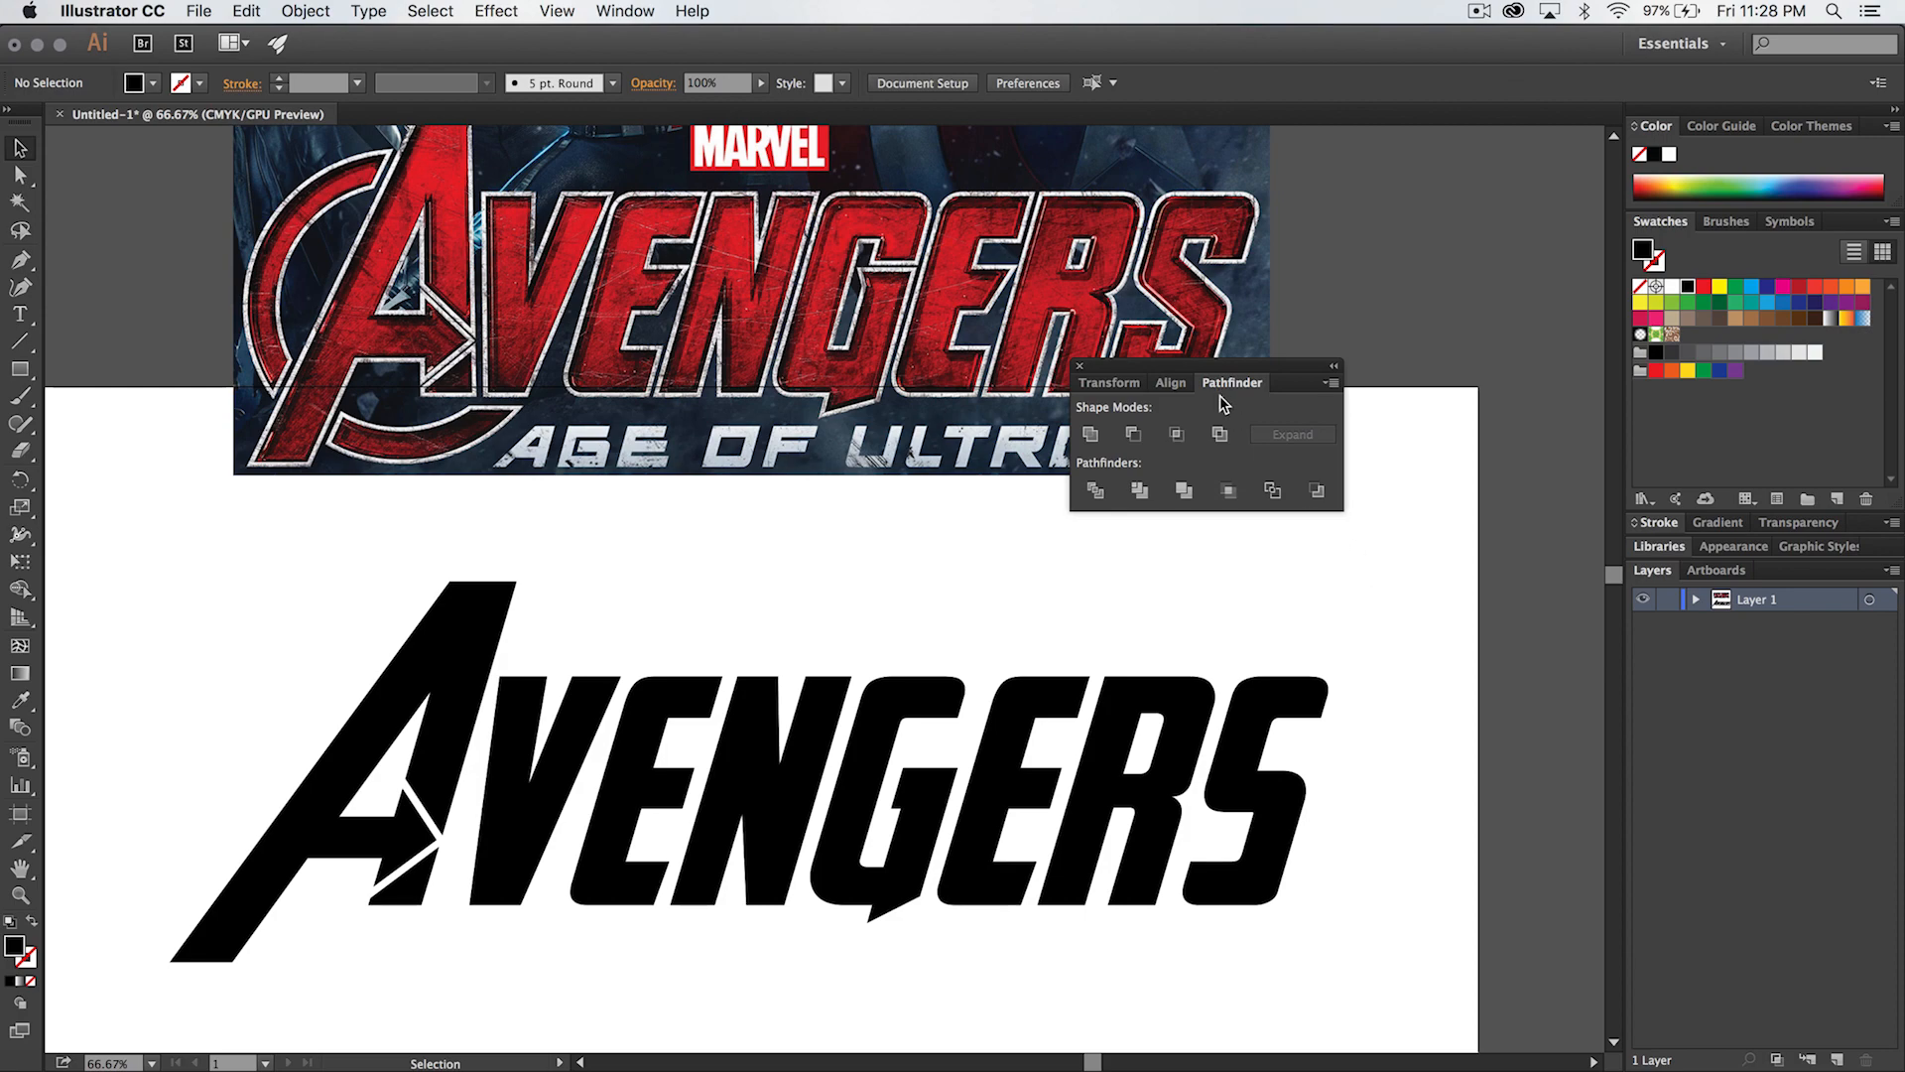
pyautogui.click(1079, 370)
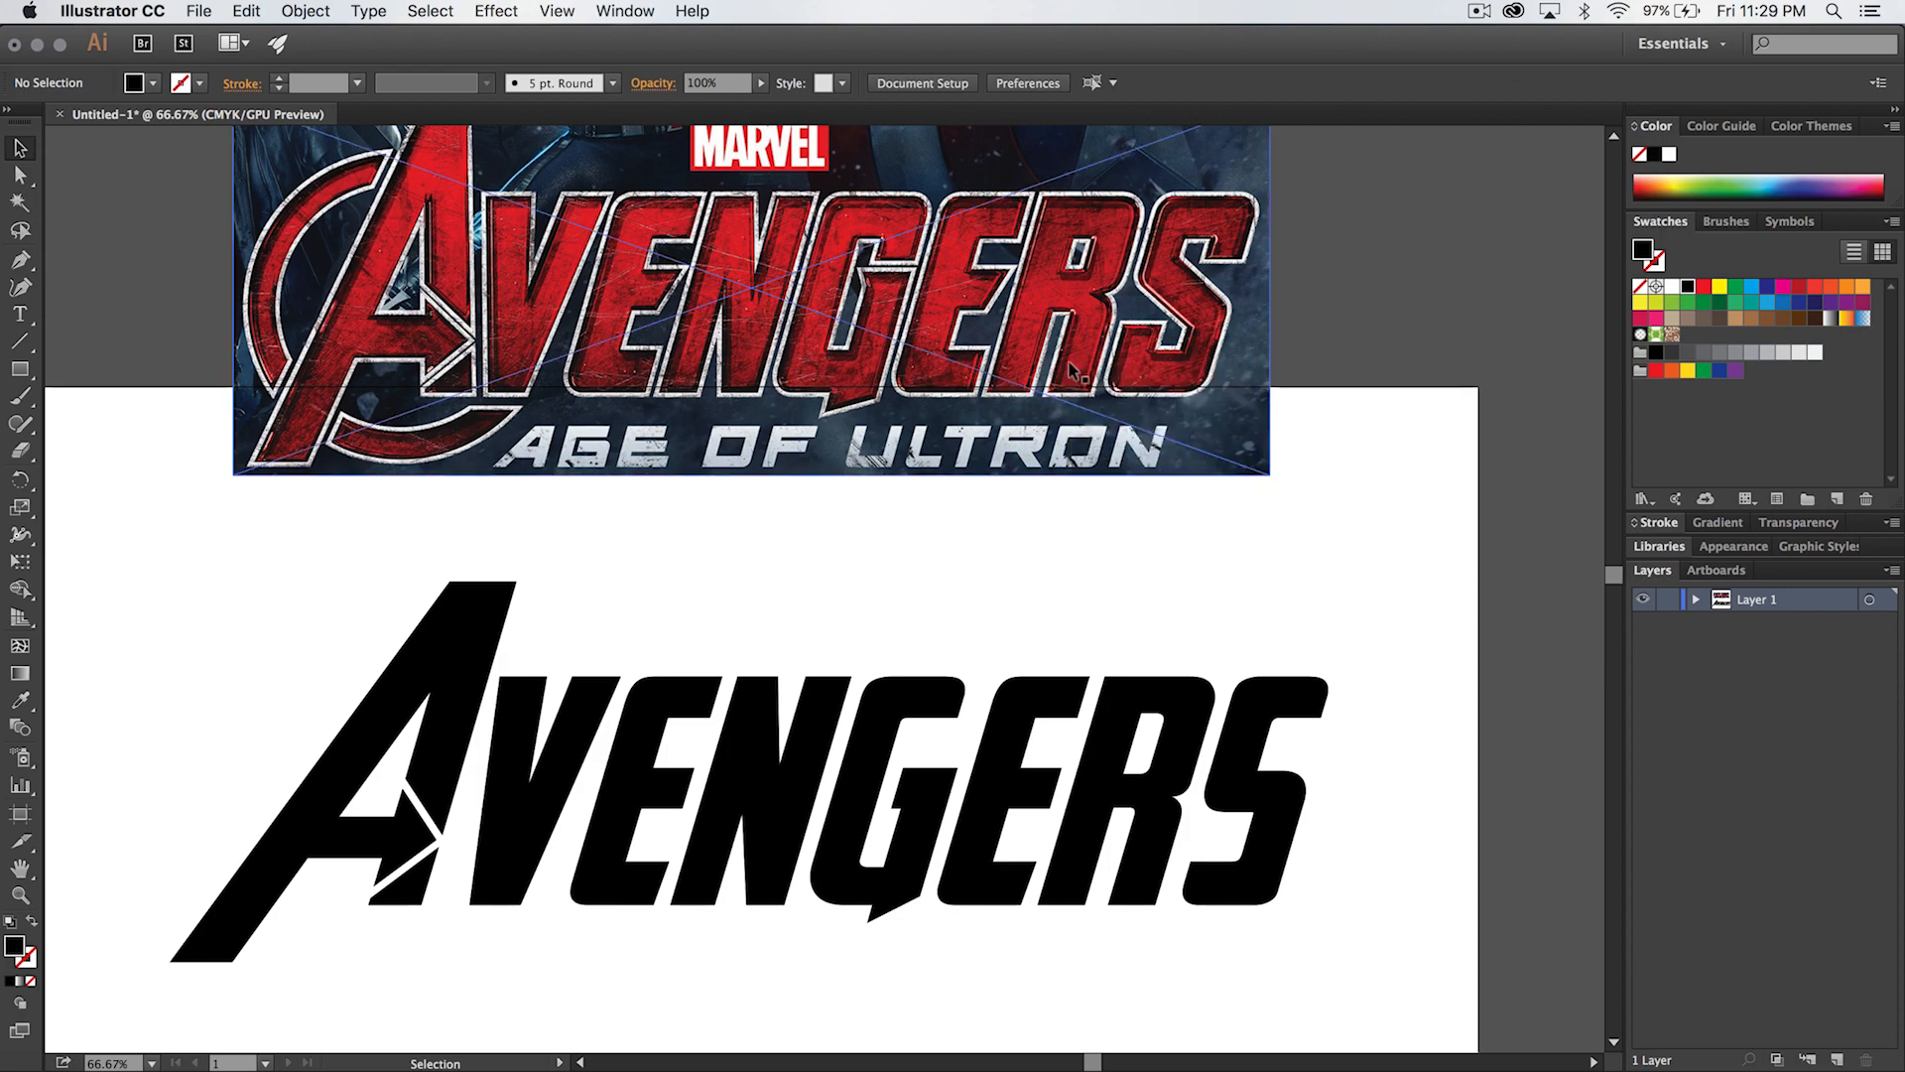
# - Compare the lettering with the reference and move the lower-right anchor of the first E's middle bar about 30 px left with Direct Selection
pyautogui.press('space')
pyautogui.moveTo(992, 583); pyautogui.dragTo(1078, 412)
pyautogui.scroll(1, 1221, 523)
pyautogui.scroll(-1, 1220, 523)
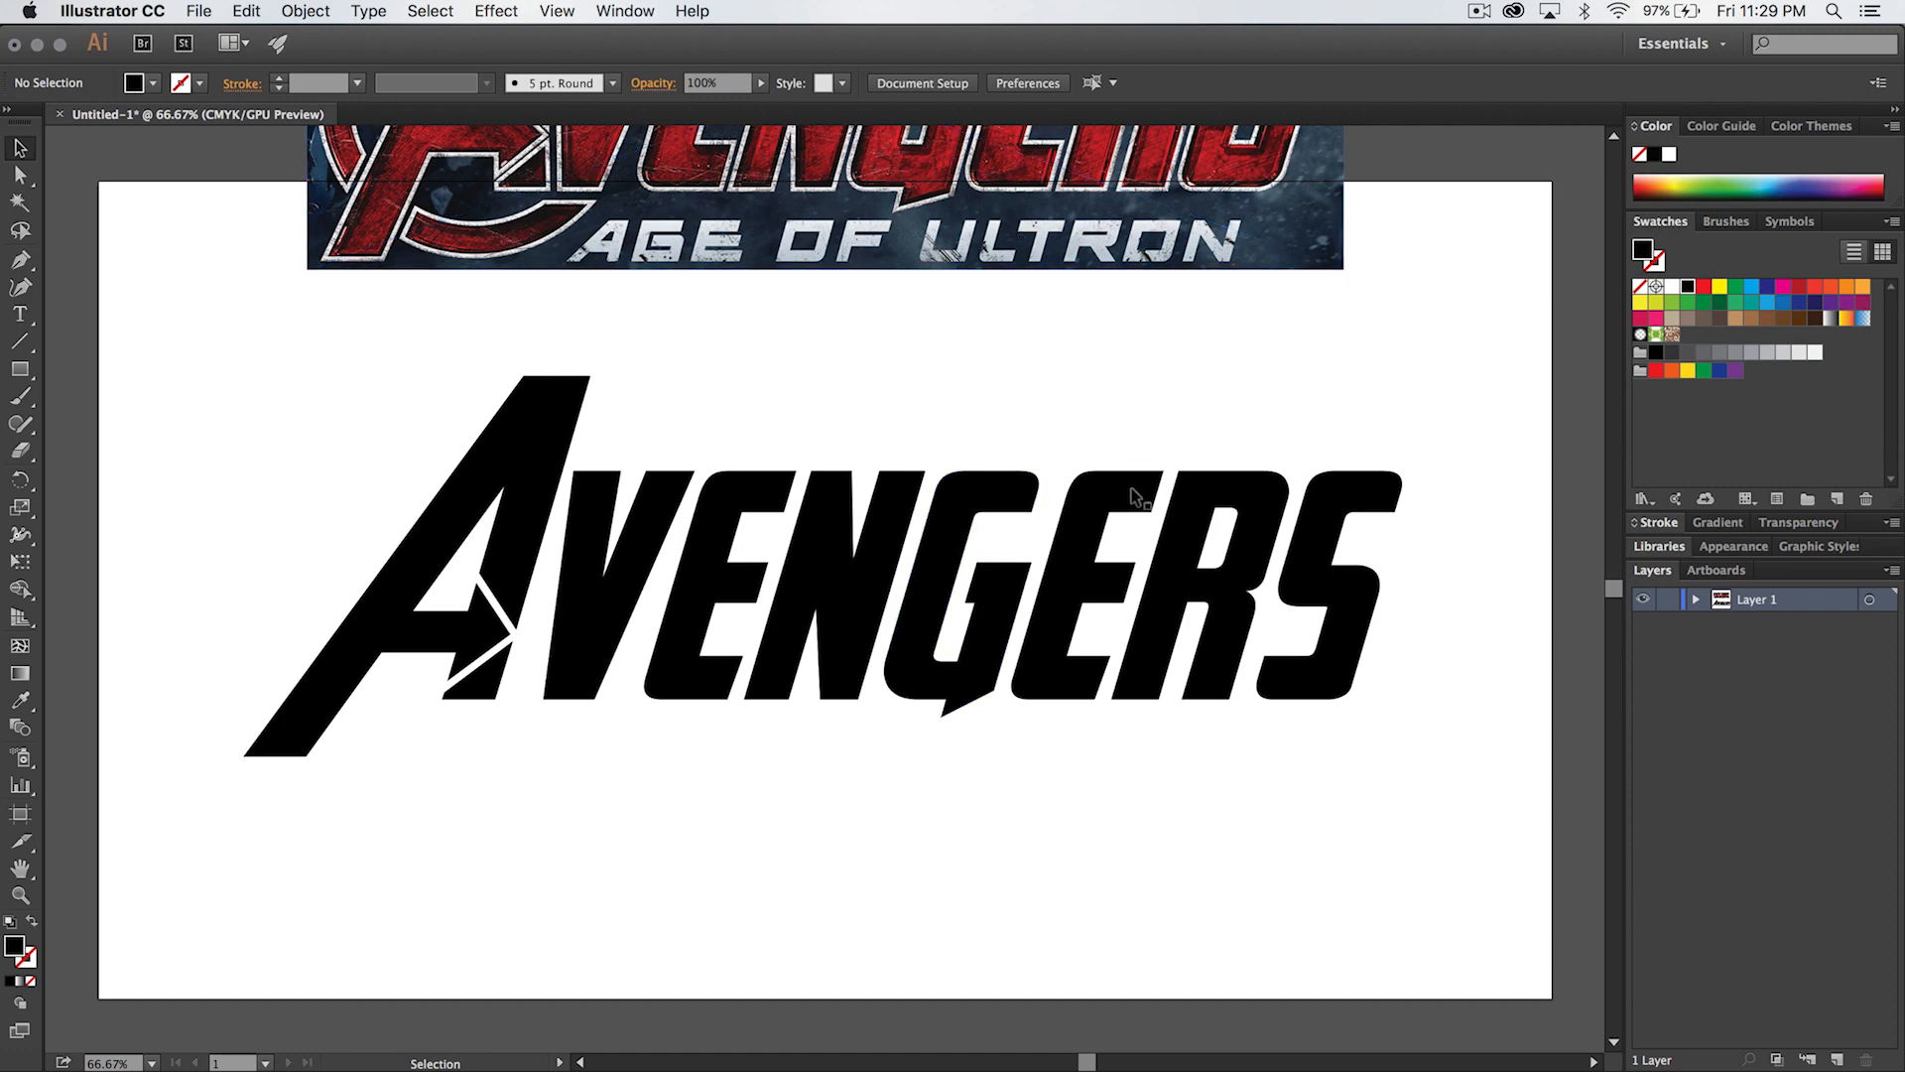
pyautogui.moveTo(919, 298); pyautogui.dragTo(973, 545)
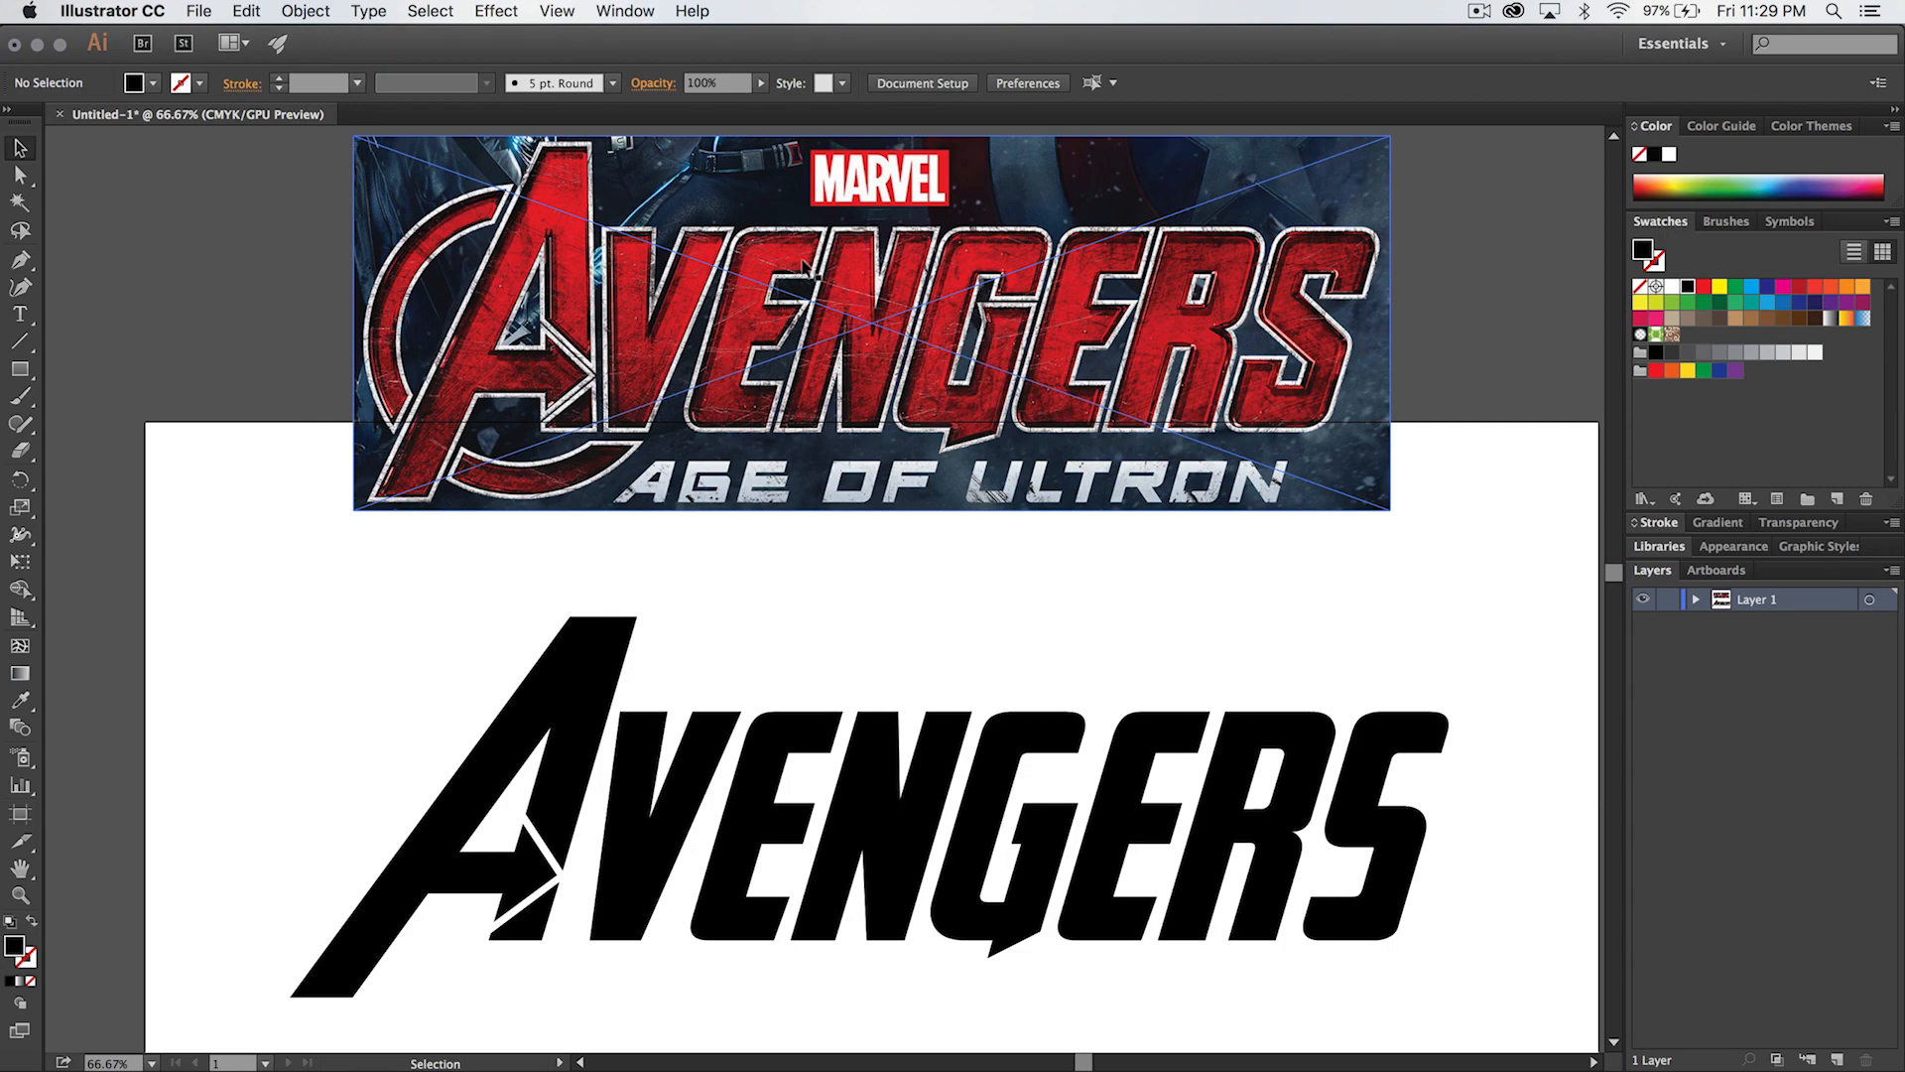
pyautogui.moveTo(835, 894); pyautogui.dragTo(857, 668)
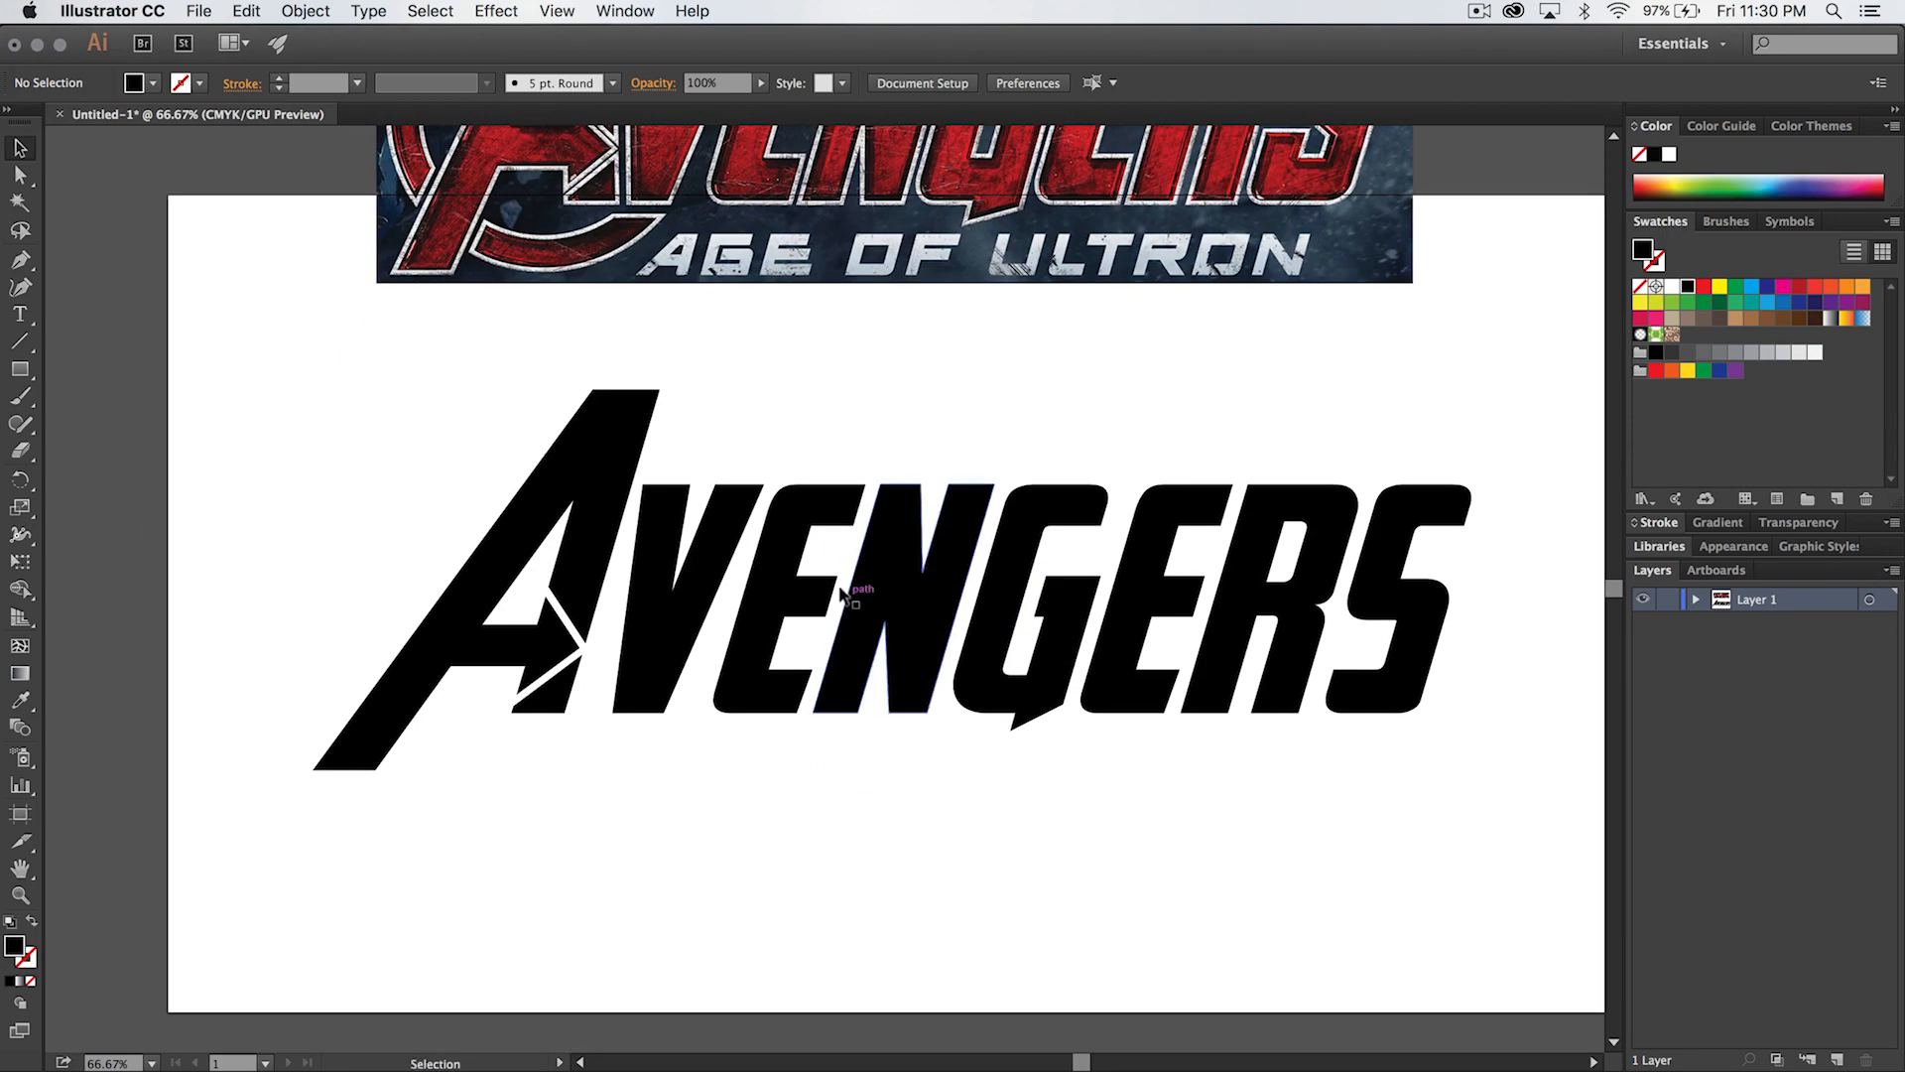
pyautogui.press('z')
pyautogui.click(840, 593)
pyautogui.click(841, 596)
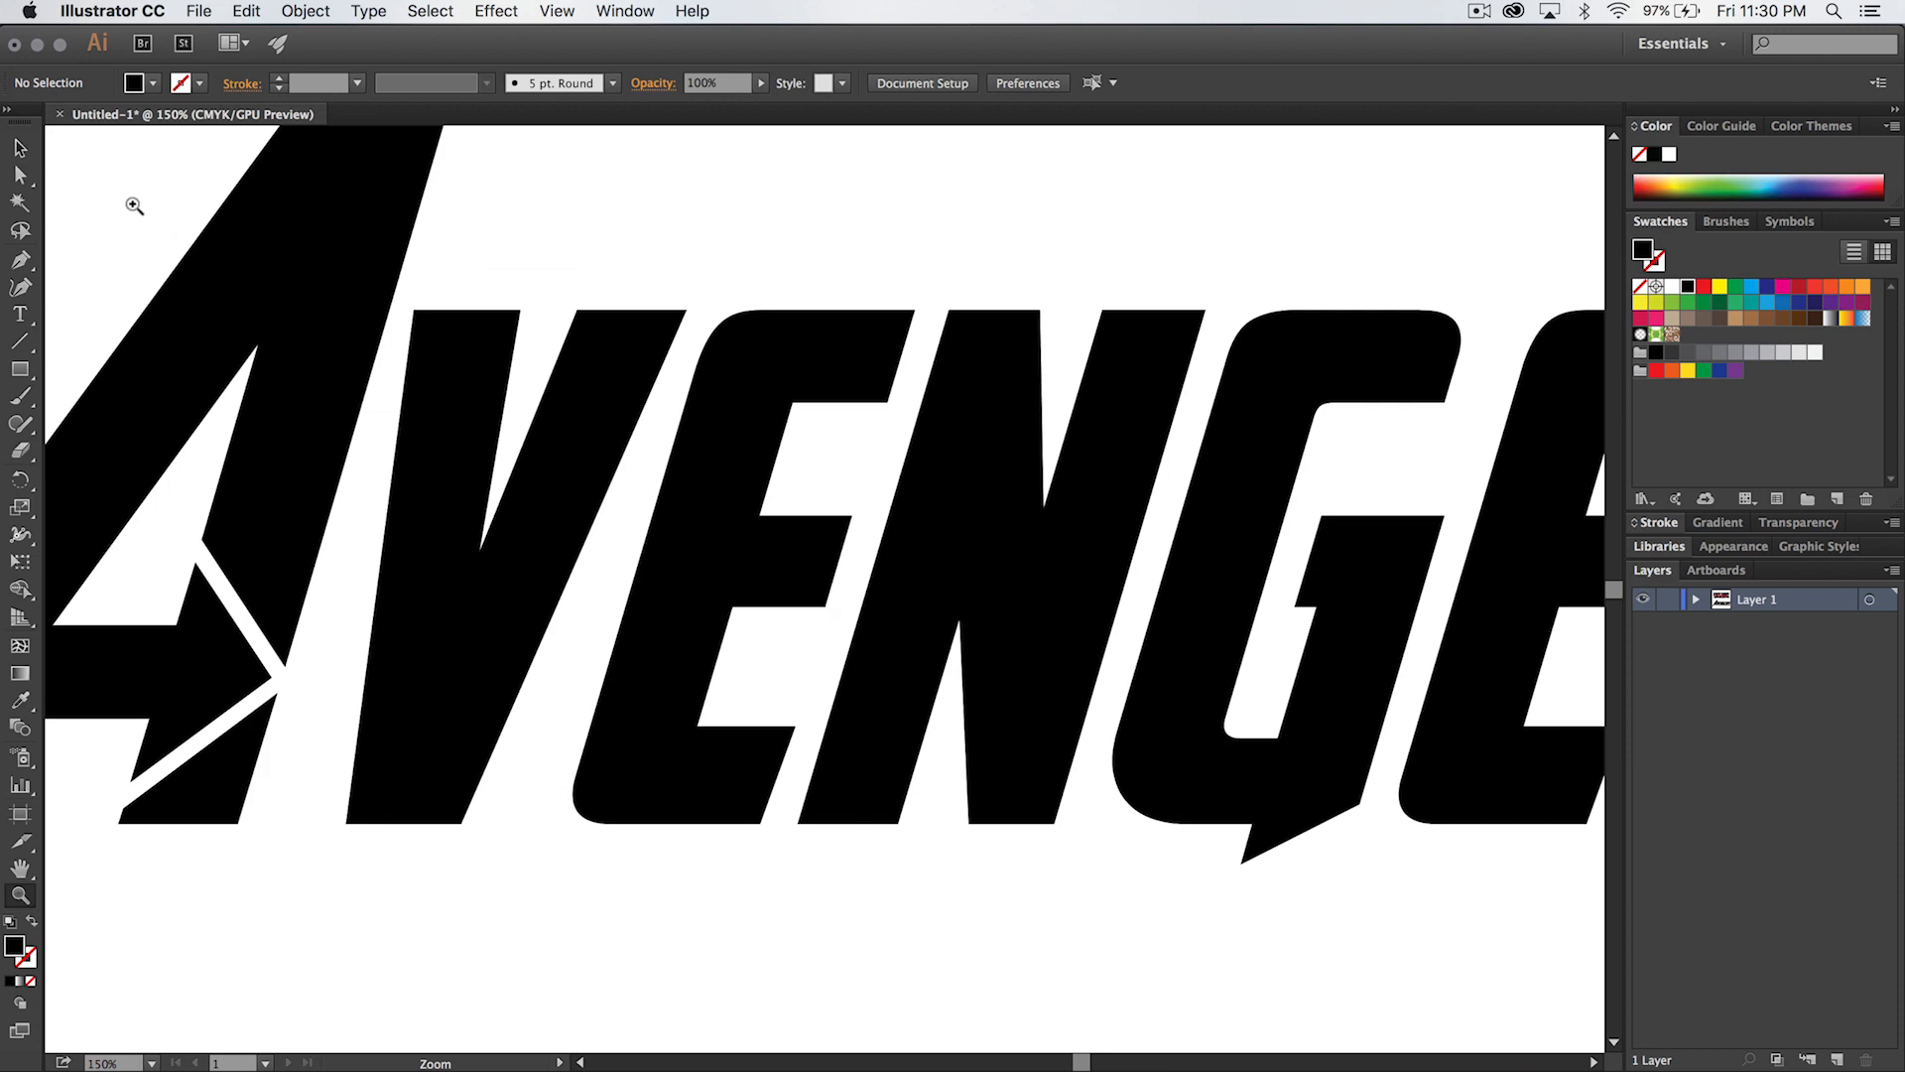
pyautogui.click(18, 177)
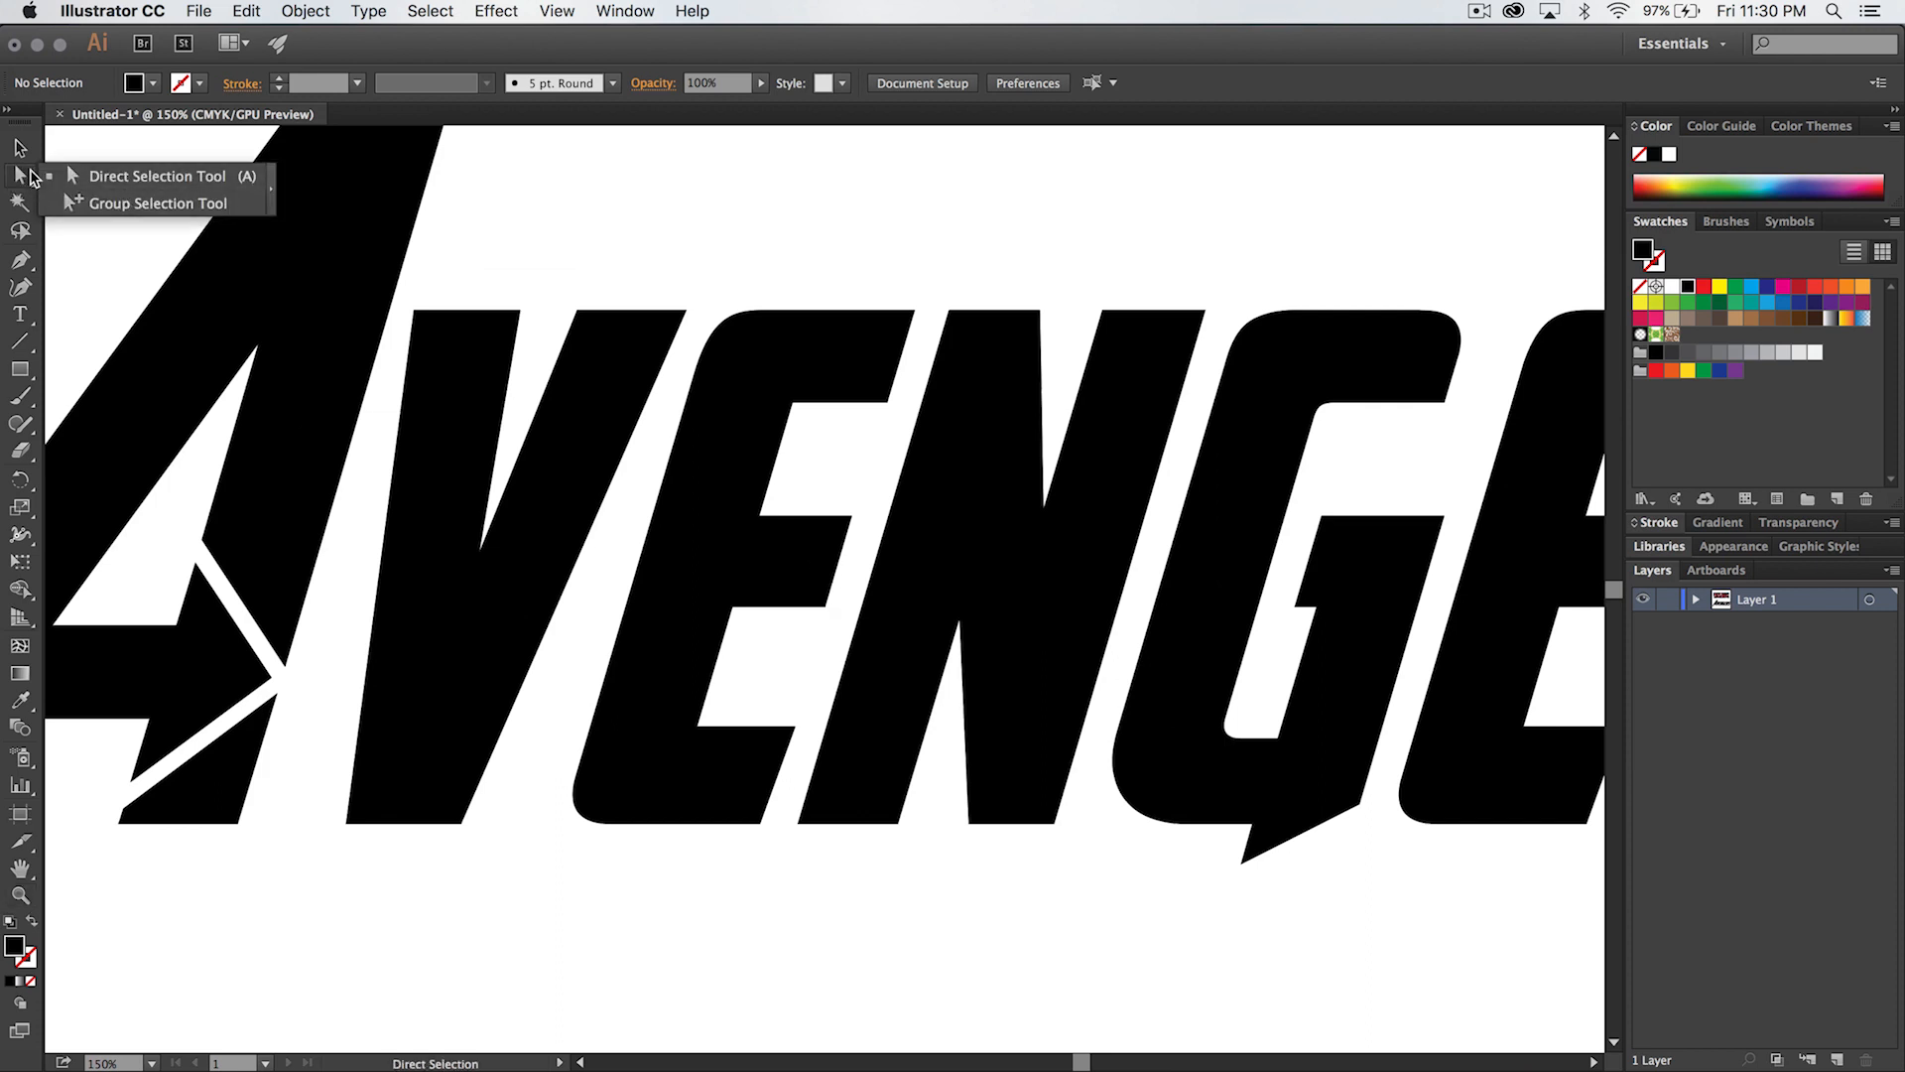
pyautogui.click(142, 179)
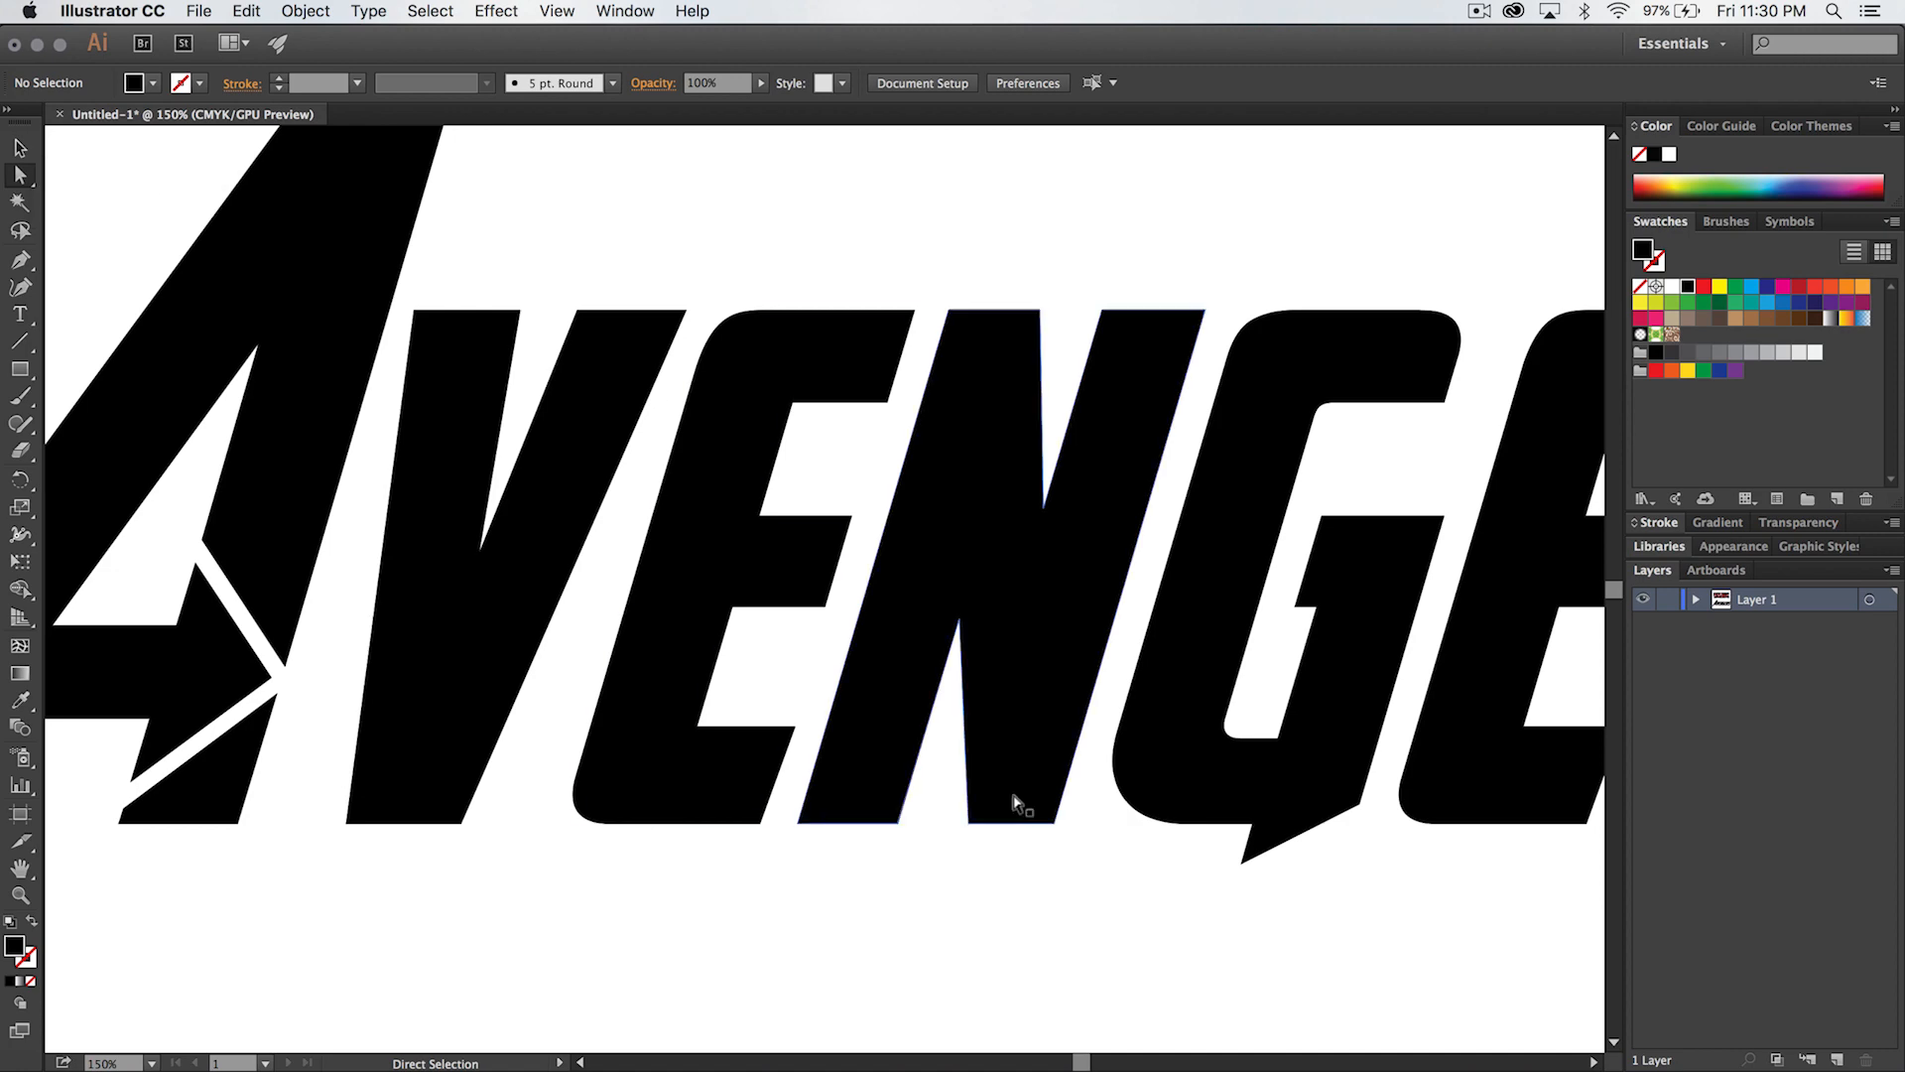
pyautogui.click(819, 604)
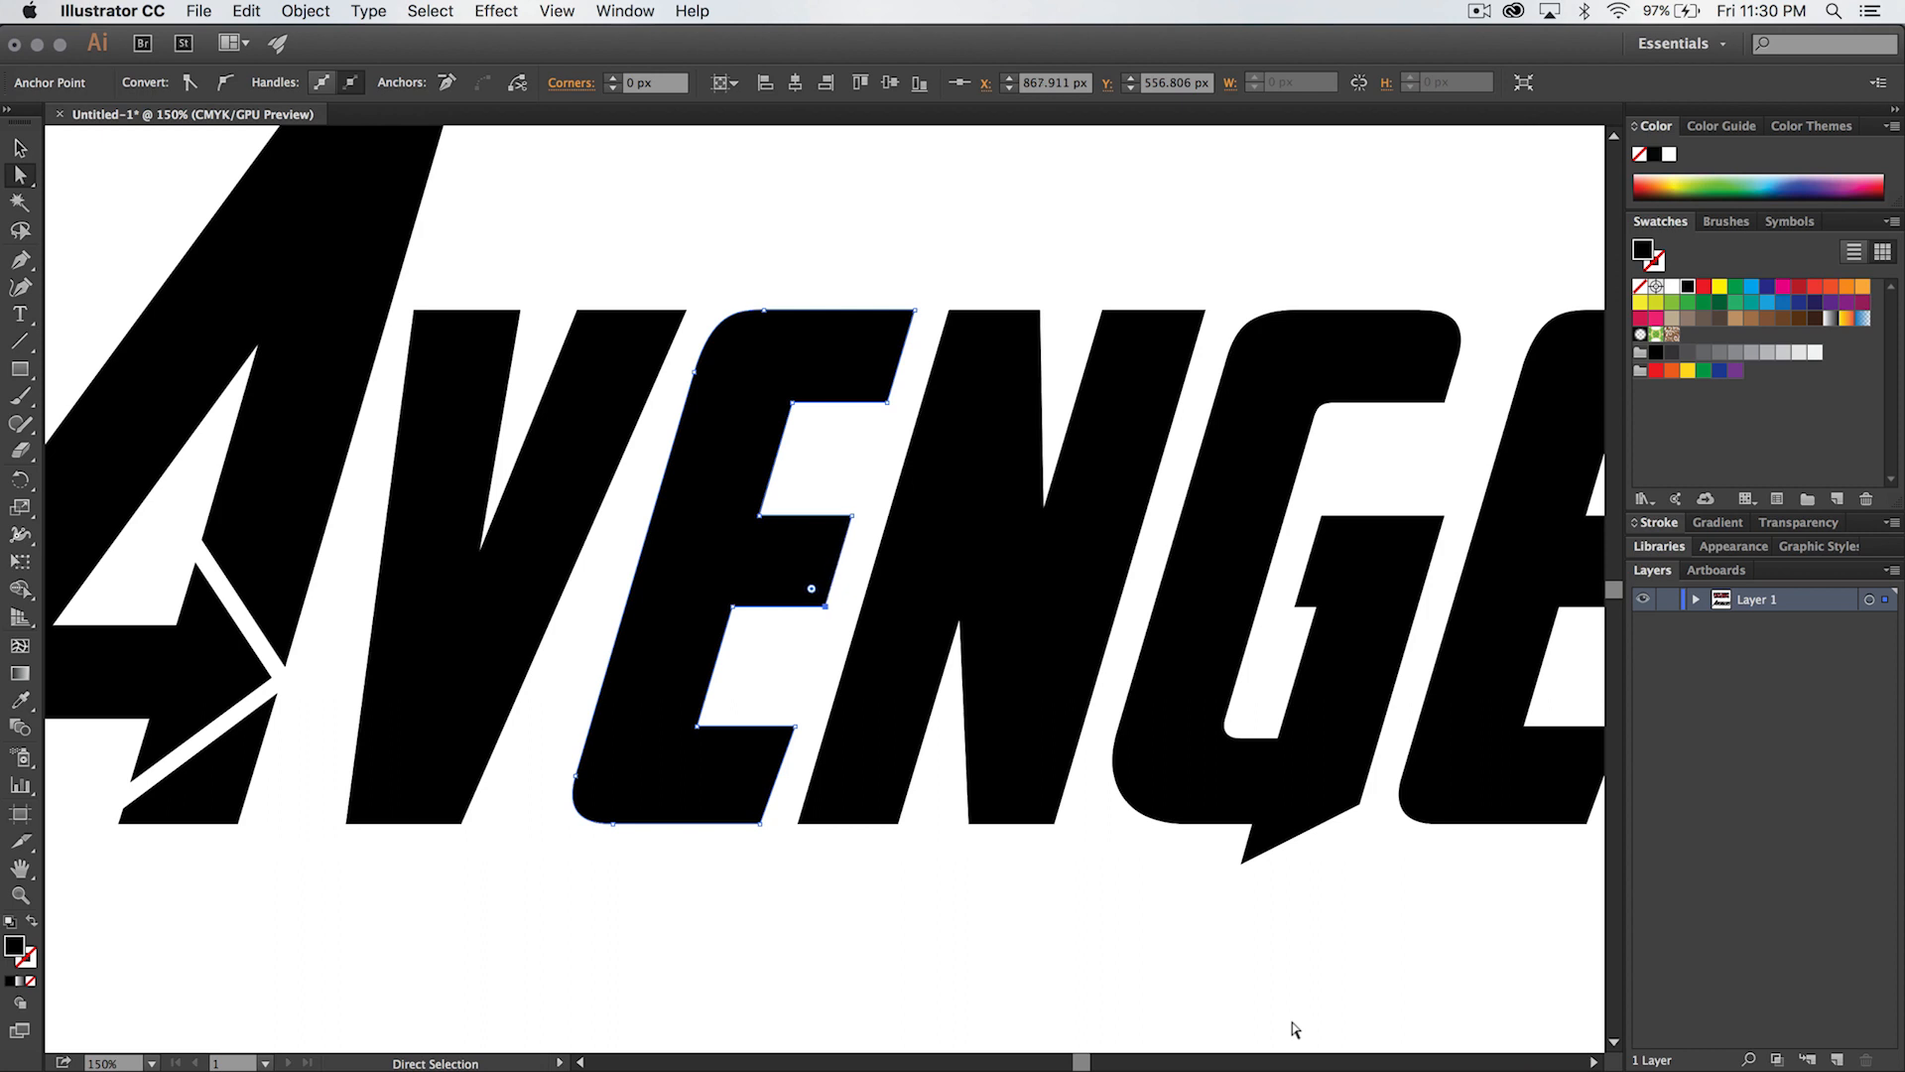
pyautogui.press('Left')
pyautogui.press('Left')
pyautogui.press('Left')
pyautogui.press('Left')
pyautogui.press('Left')
pyautogui.press('Left')
pyautogui.press('Left')
pyautogui.press('Left')
pyautogui.press('Left')
pyautogui.press('Left')
pyautogui.press('Left')
pyautogui.press('Left')
pyautogui.press('Left')
pyautogui.press('Left')
pyautogui.press('Left')
pyautogui.press('Left')
pyautogui.press('Left')
pyautogui.press('Left')
pyautogui.press('Left')
pyautogui.press('Left')
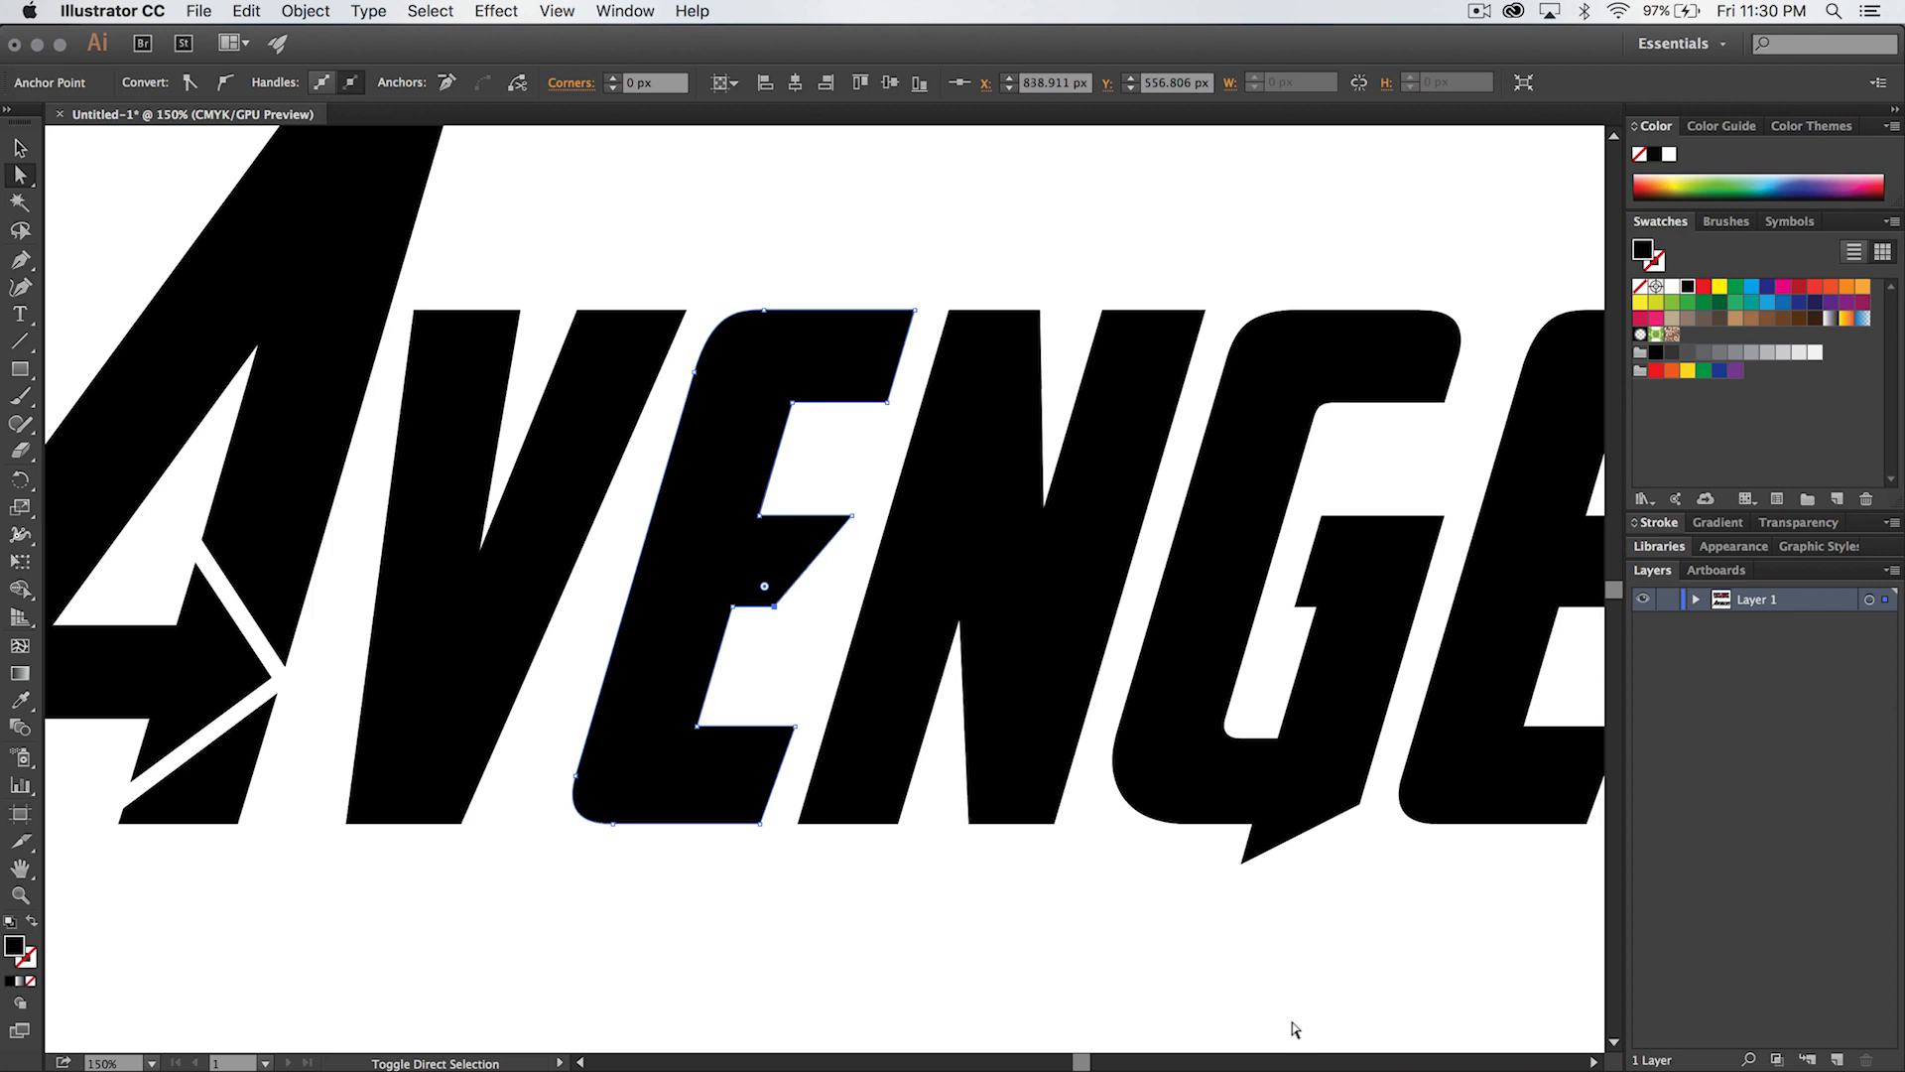
pyautogui.click(1237, 954)
# - Move the lower-right anchor of the second E's middle bar 30 px left to slant the bar's end
pyautogui.moveTo(1357, 691); pyautogui.dragTo(731, 681)
pyautogui.click(1016, 592)
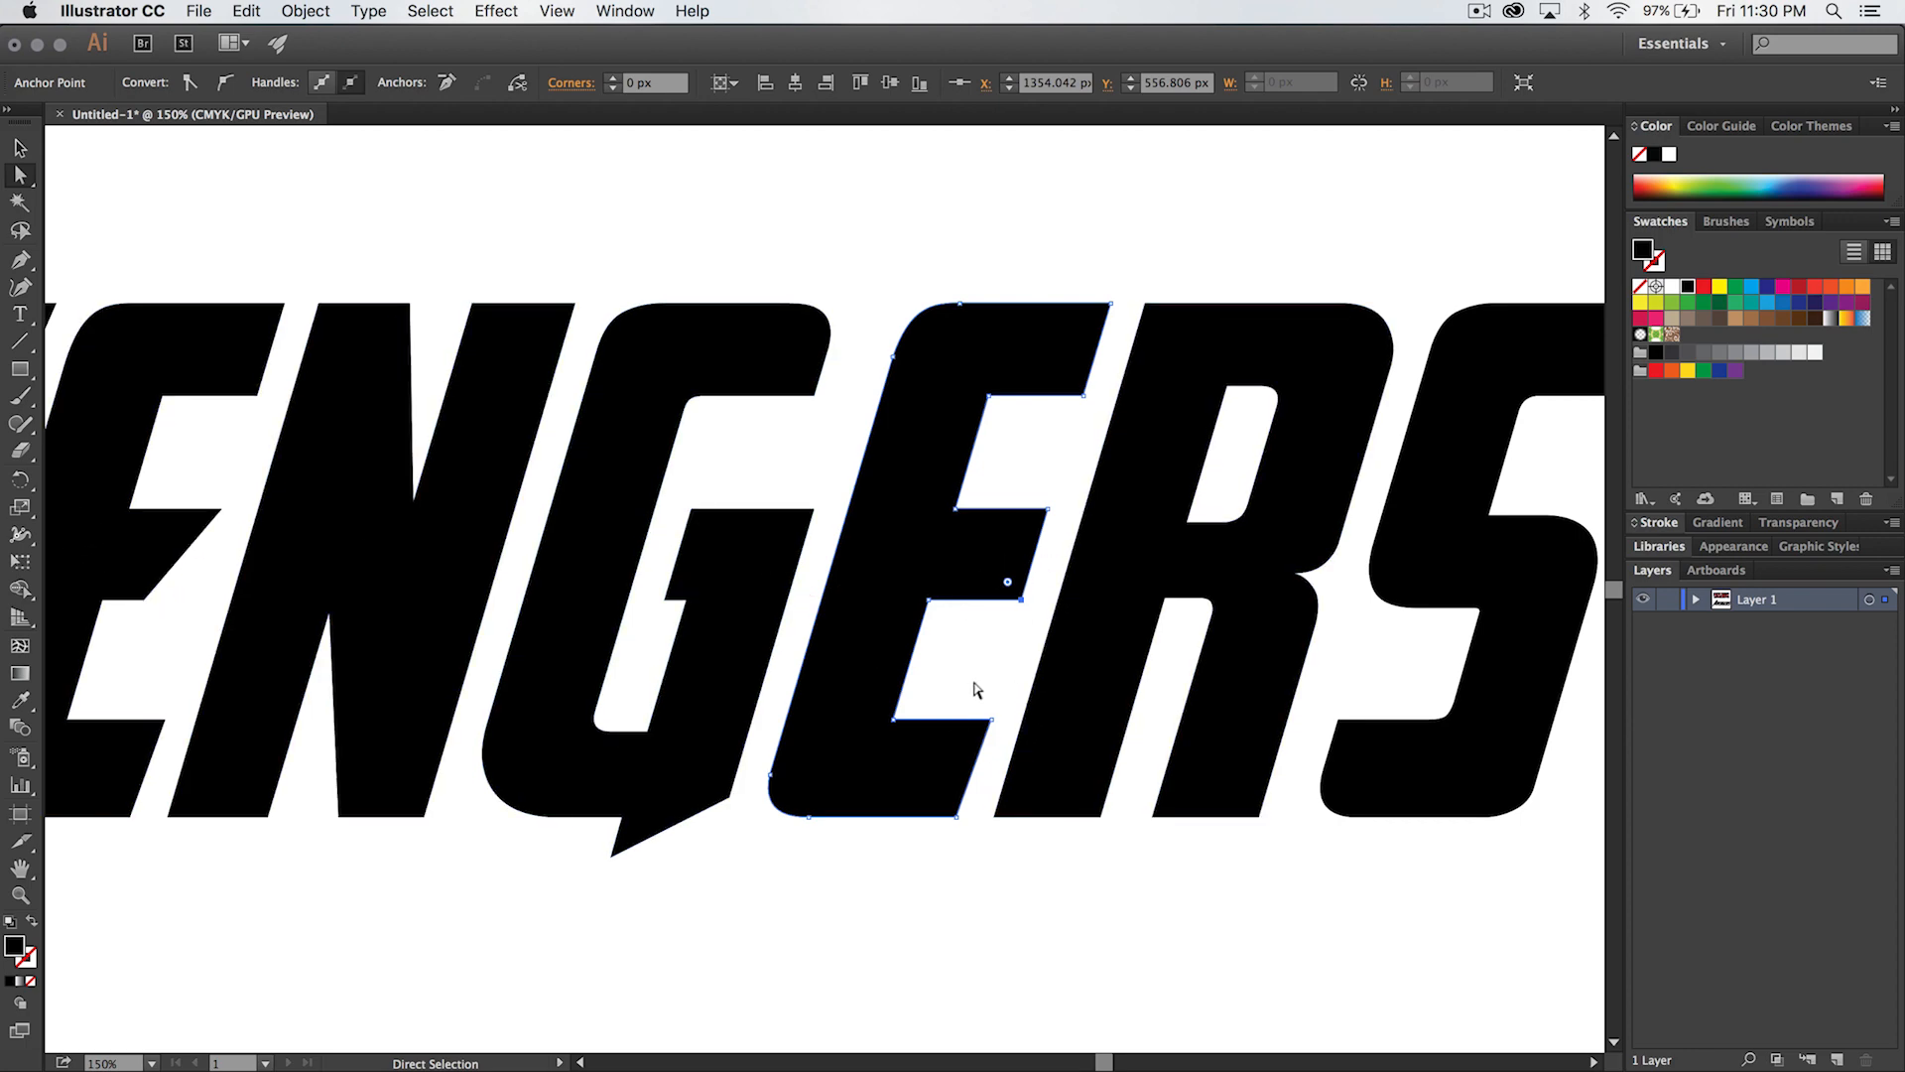
pyautogui.hotkey('shift', 'Left')
pyautogui.hotkey('shift', 'Left')
pyautogui.hotkey('shift', 'Left')
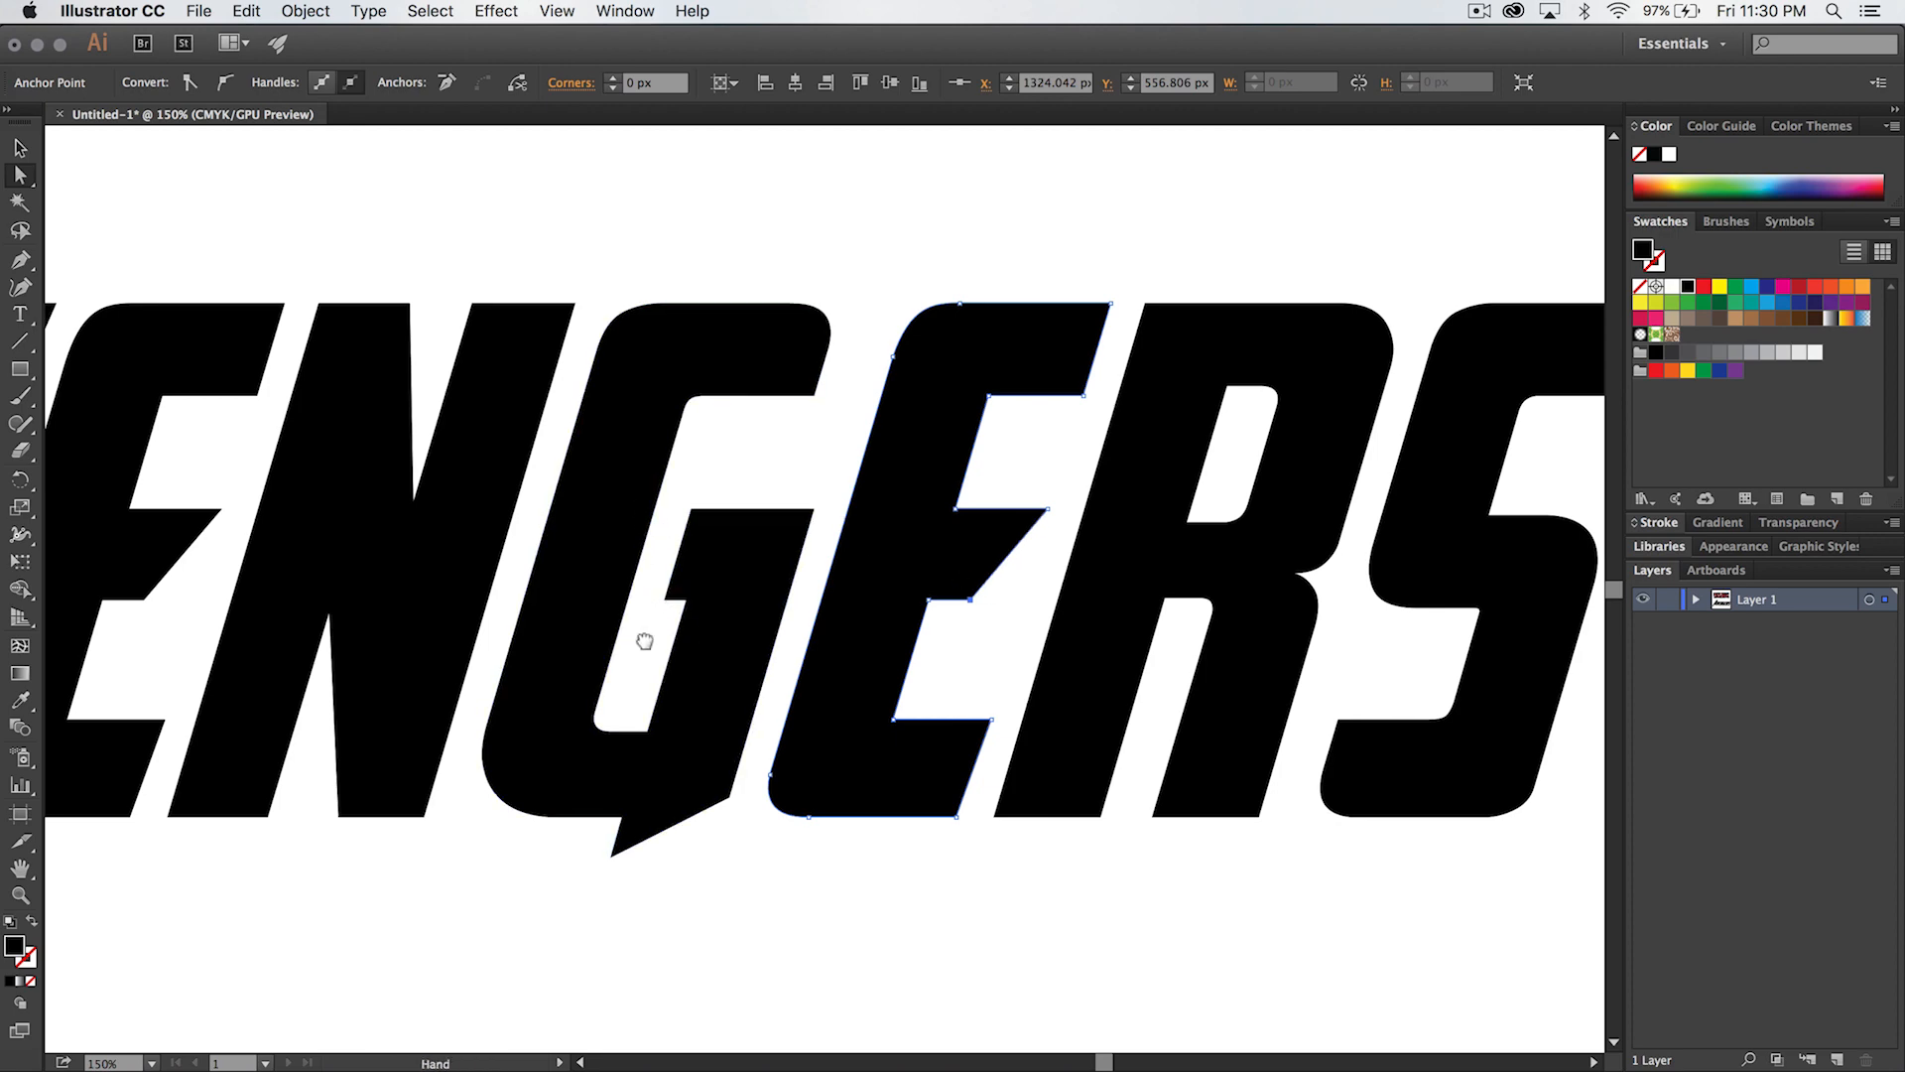
# - Check the G in the reference image and raise the two lower anchors of the black G's inner notch by about 20 px
pyautogui.moveTo(638, 638); pyautogui.dragTo(702, 1022)
pyautogui.moveTo(873, 437); pyautogui.dragTo(834, 960)
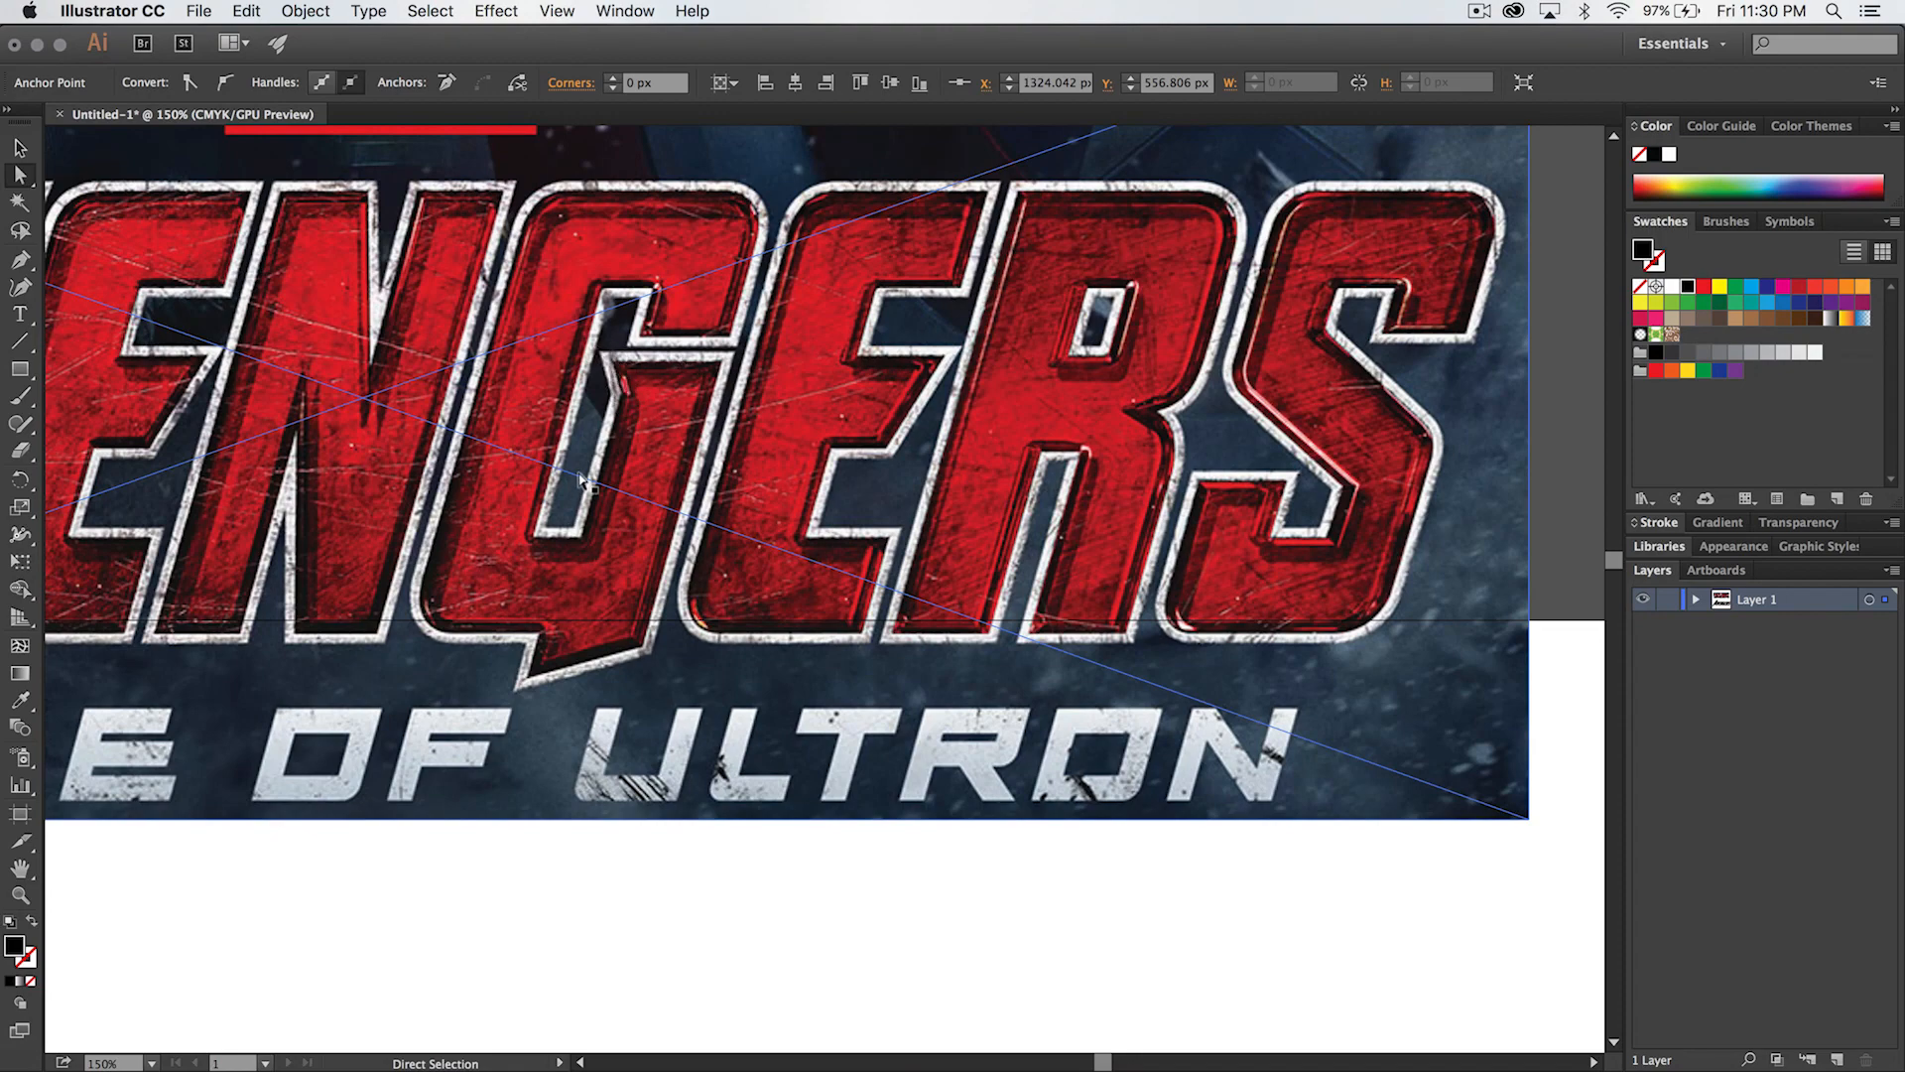
pyautogui.scroll(-12, 623, 402)
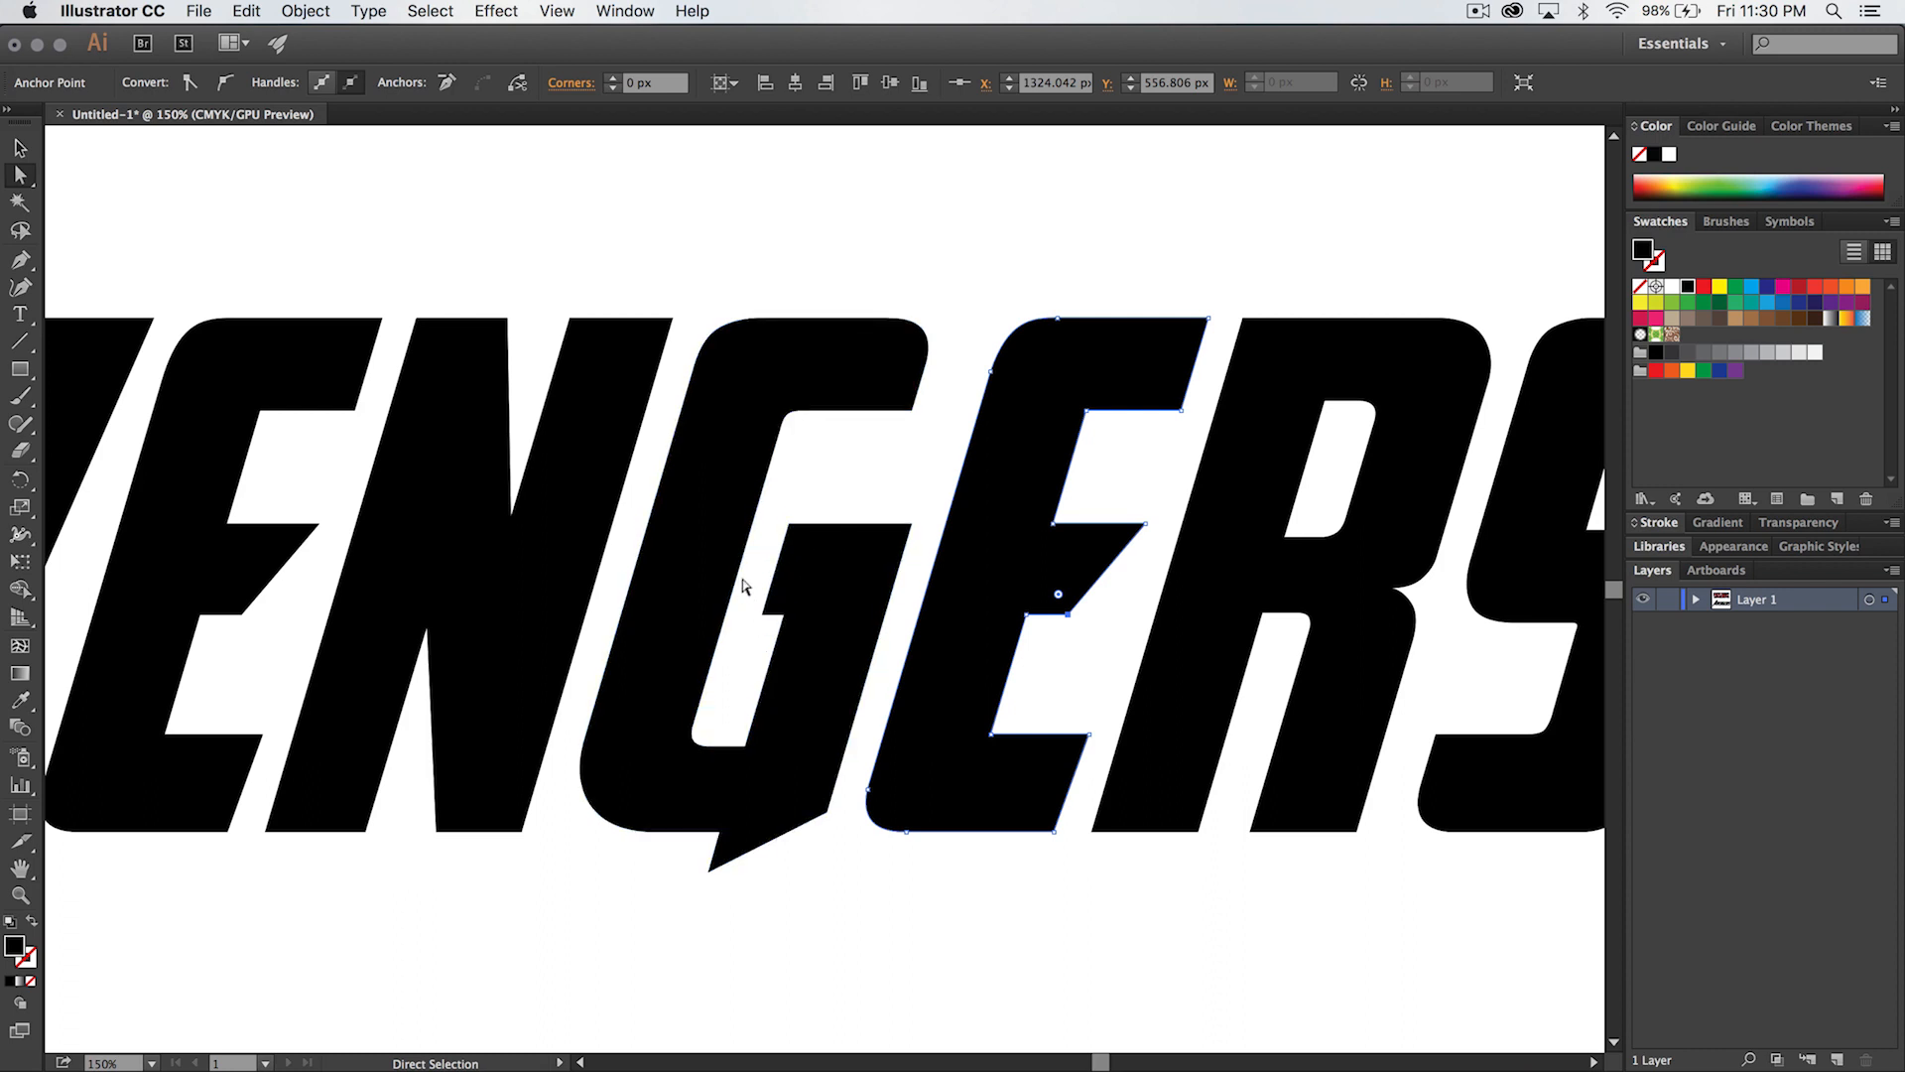
pyautogui.moveTo(783, 621); pyautogui.dragTo(779, 608)
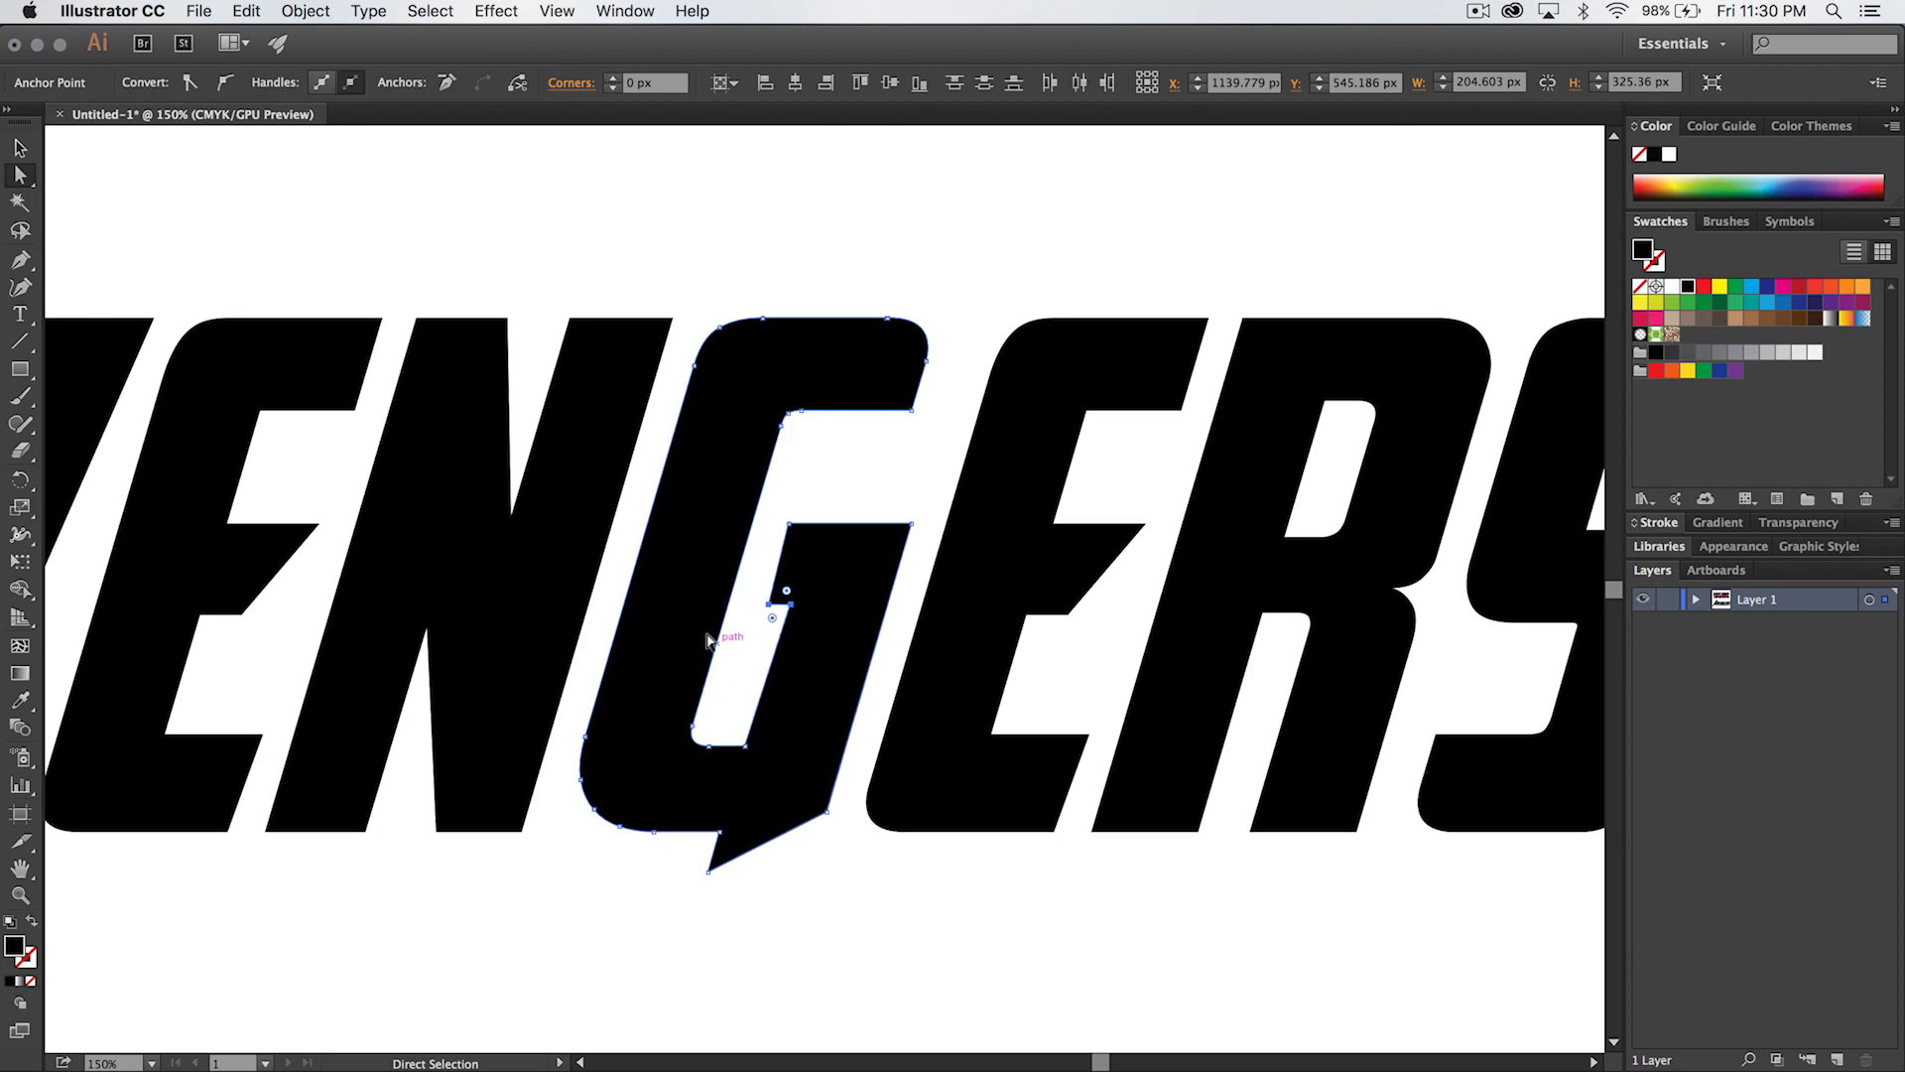
pyautogui.press('Up')
pyautogui.press('Up')
pyautogui.press('Left')
pyautogui.press('Right')
pyautogui.click(735, 678)
# - Shift the two anchors along the right side of the G's inner opening slightly right to widen it, and deselect
pyautogui.click(793, 580)
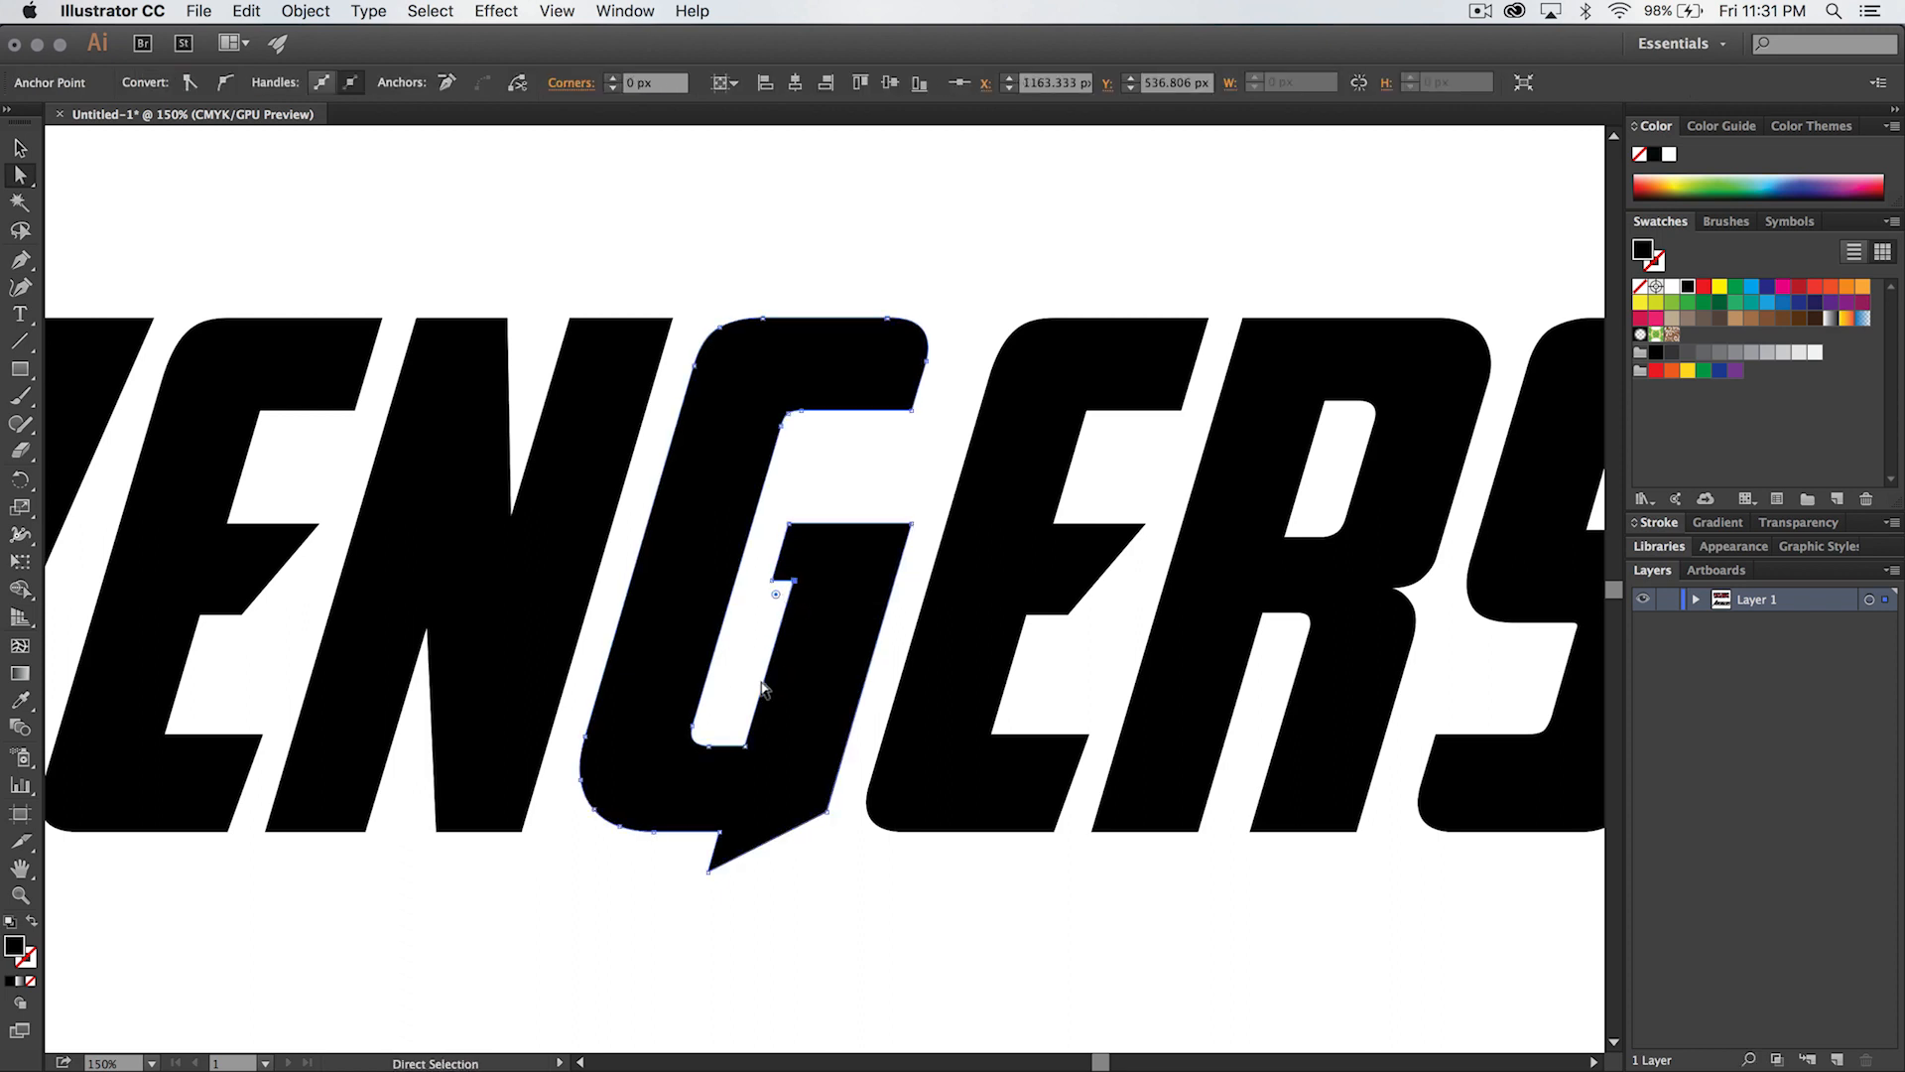
pyautogui.keyDown('shift'); pyautogui.click(746, 745); pyautogui.keyUp('shift')
pyautogui.press('Right')
pyautogui.press('Right')
pyautogui.press('Right')
pyautogui.press('Right')
pyautogui.press('Right')
pyautogui.press('Right')
pyautogui.press('Right')
pyautogui.press('Right')
pyautogui.press('Right')
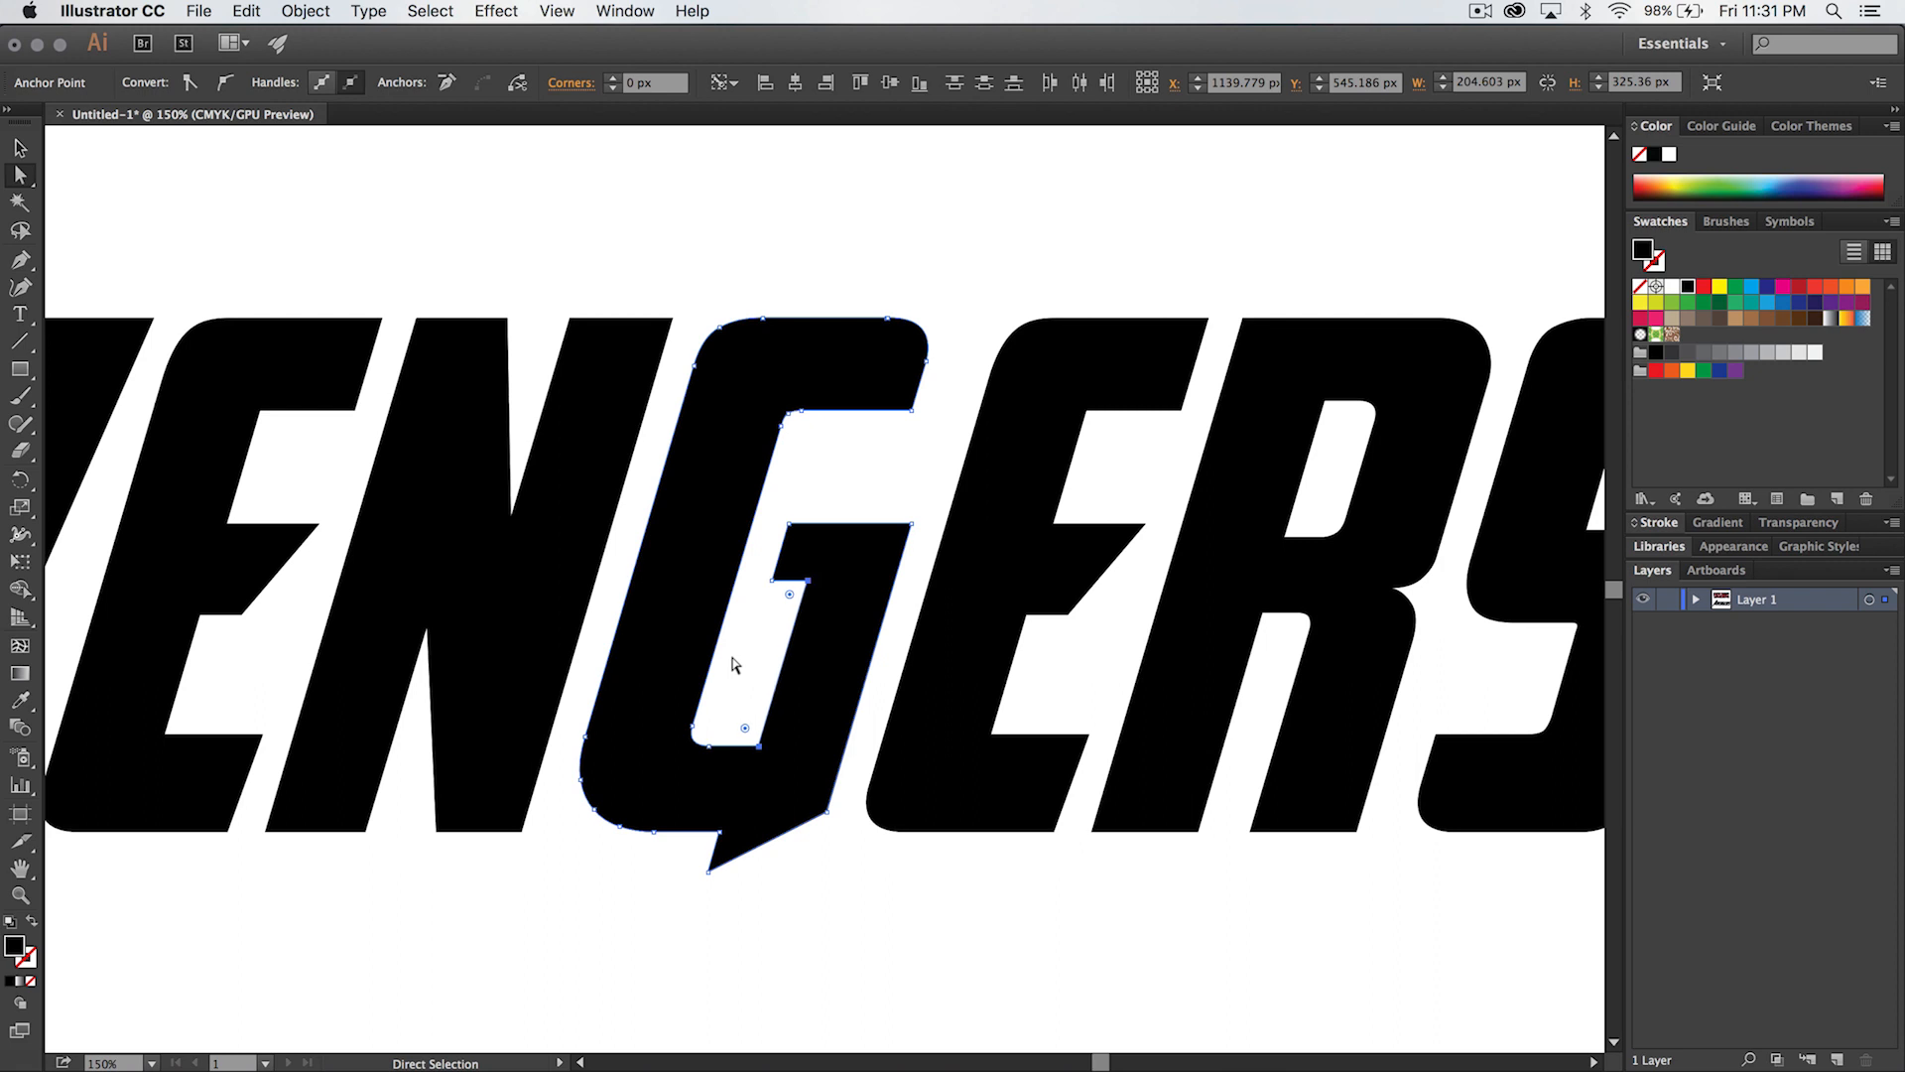
pyautogui.click(748, 619)
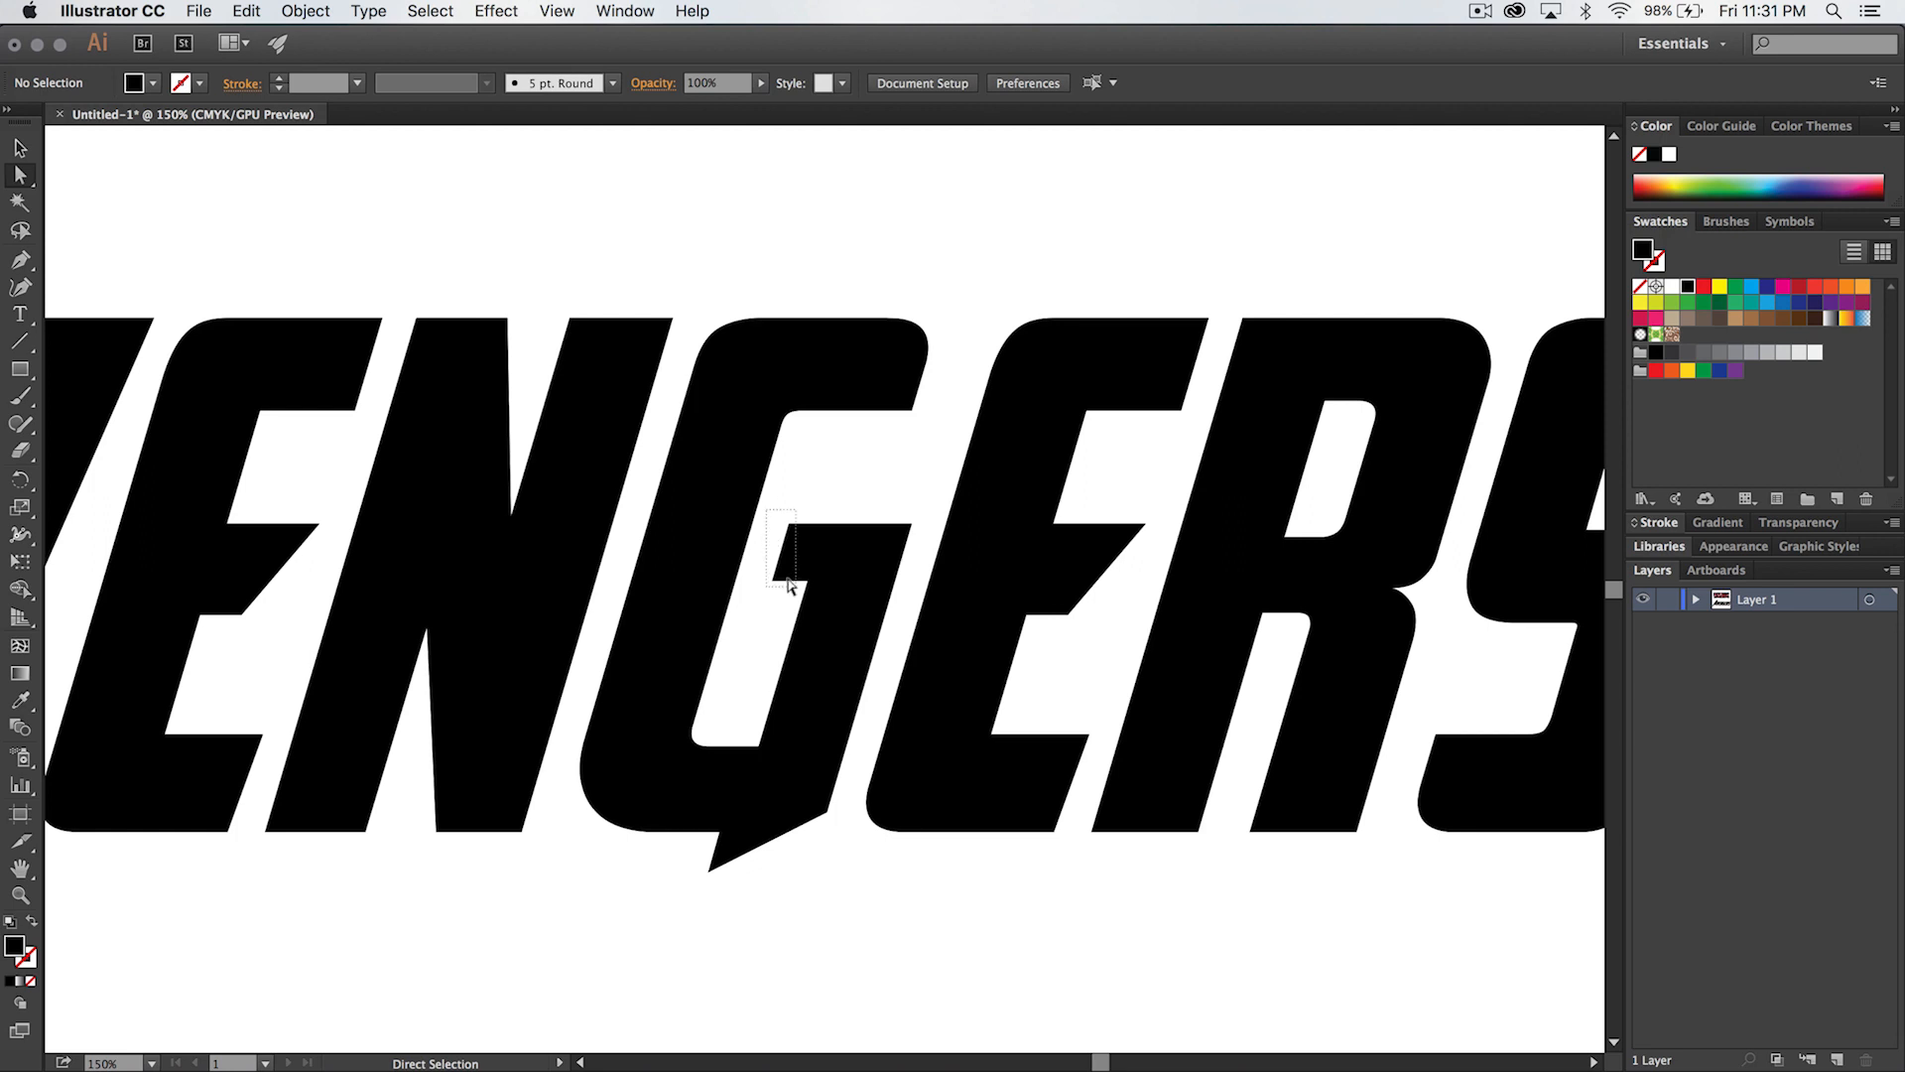
# - Nudge the left corners of the G's notch right and raise the lower one about 32 px to the top edge, making the side slant
pyautogui.moveTo(791, 586); pyautogui.dragTo(790, 587)
pyautogui.click(748, 610)
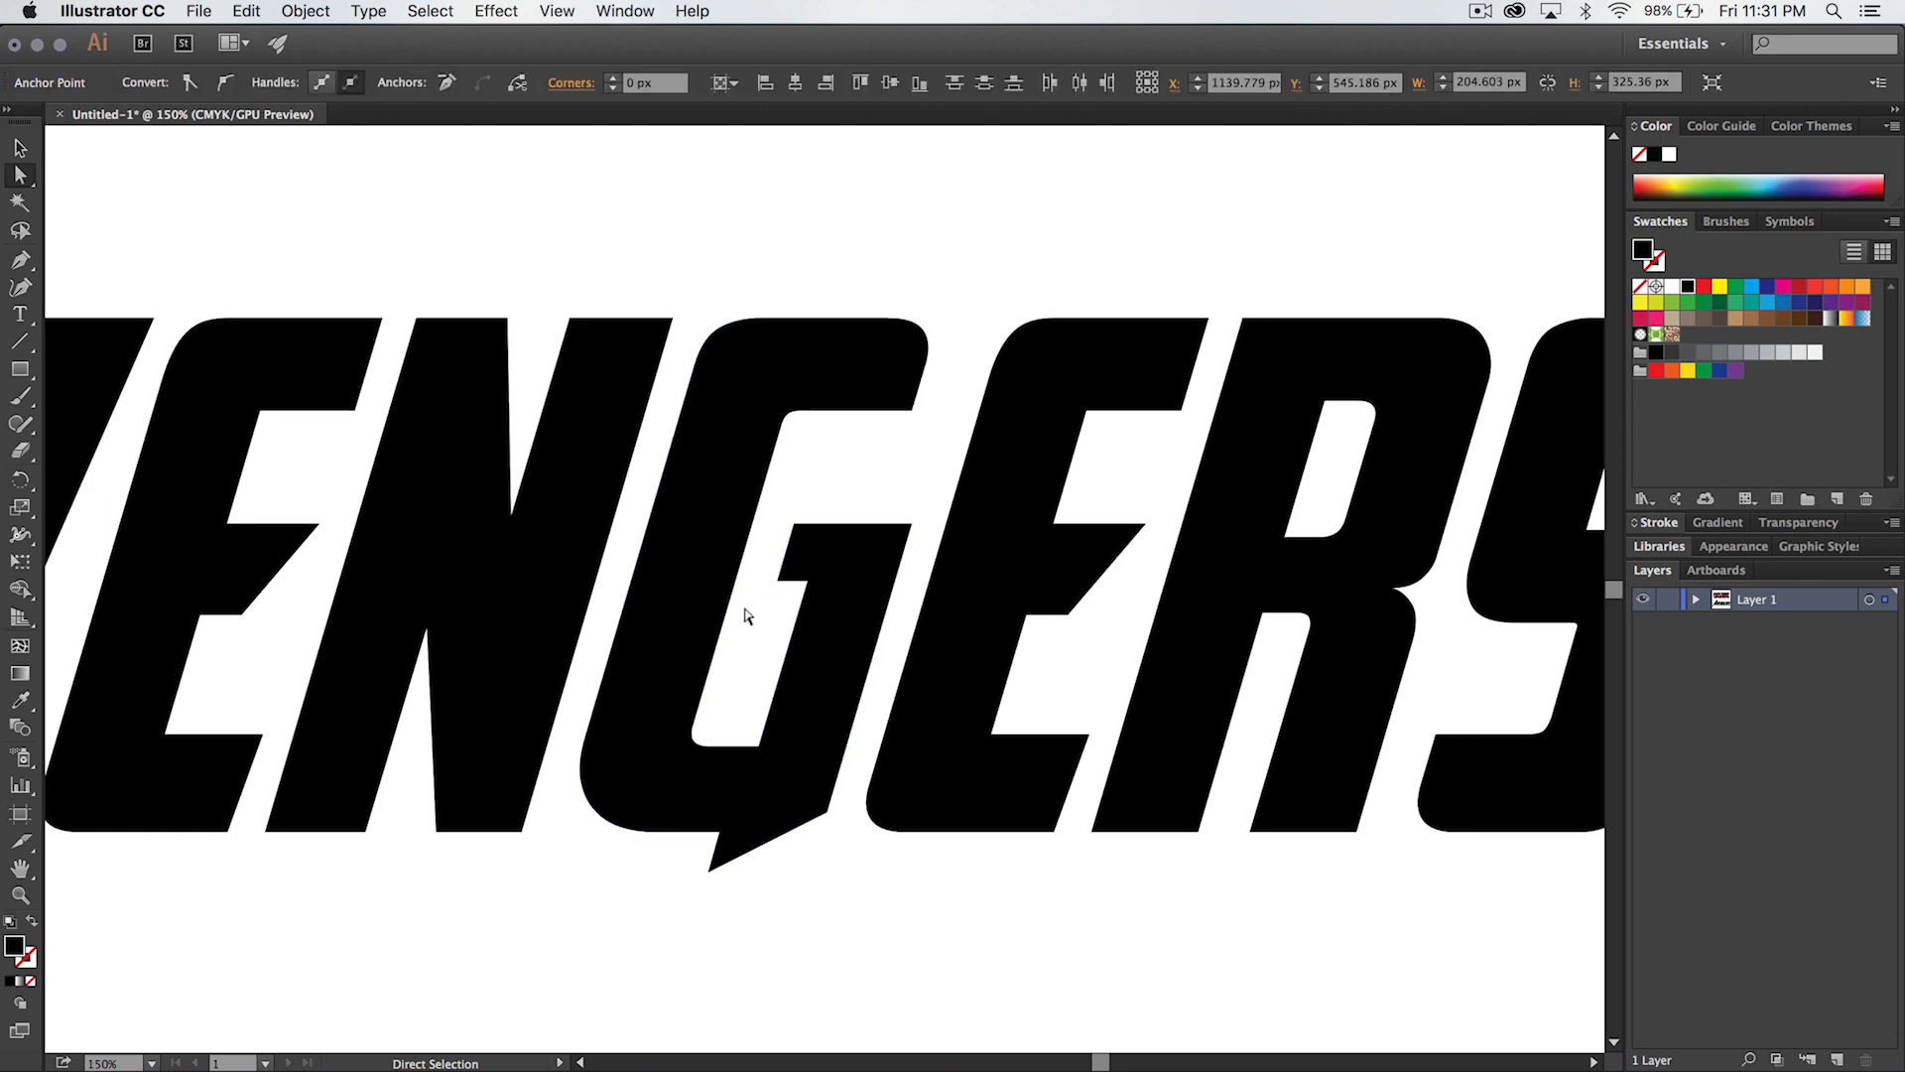
pyautogui.click(777, 581)
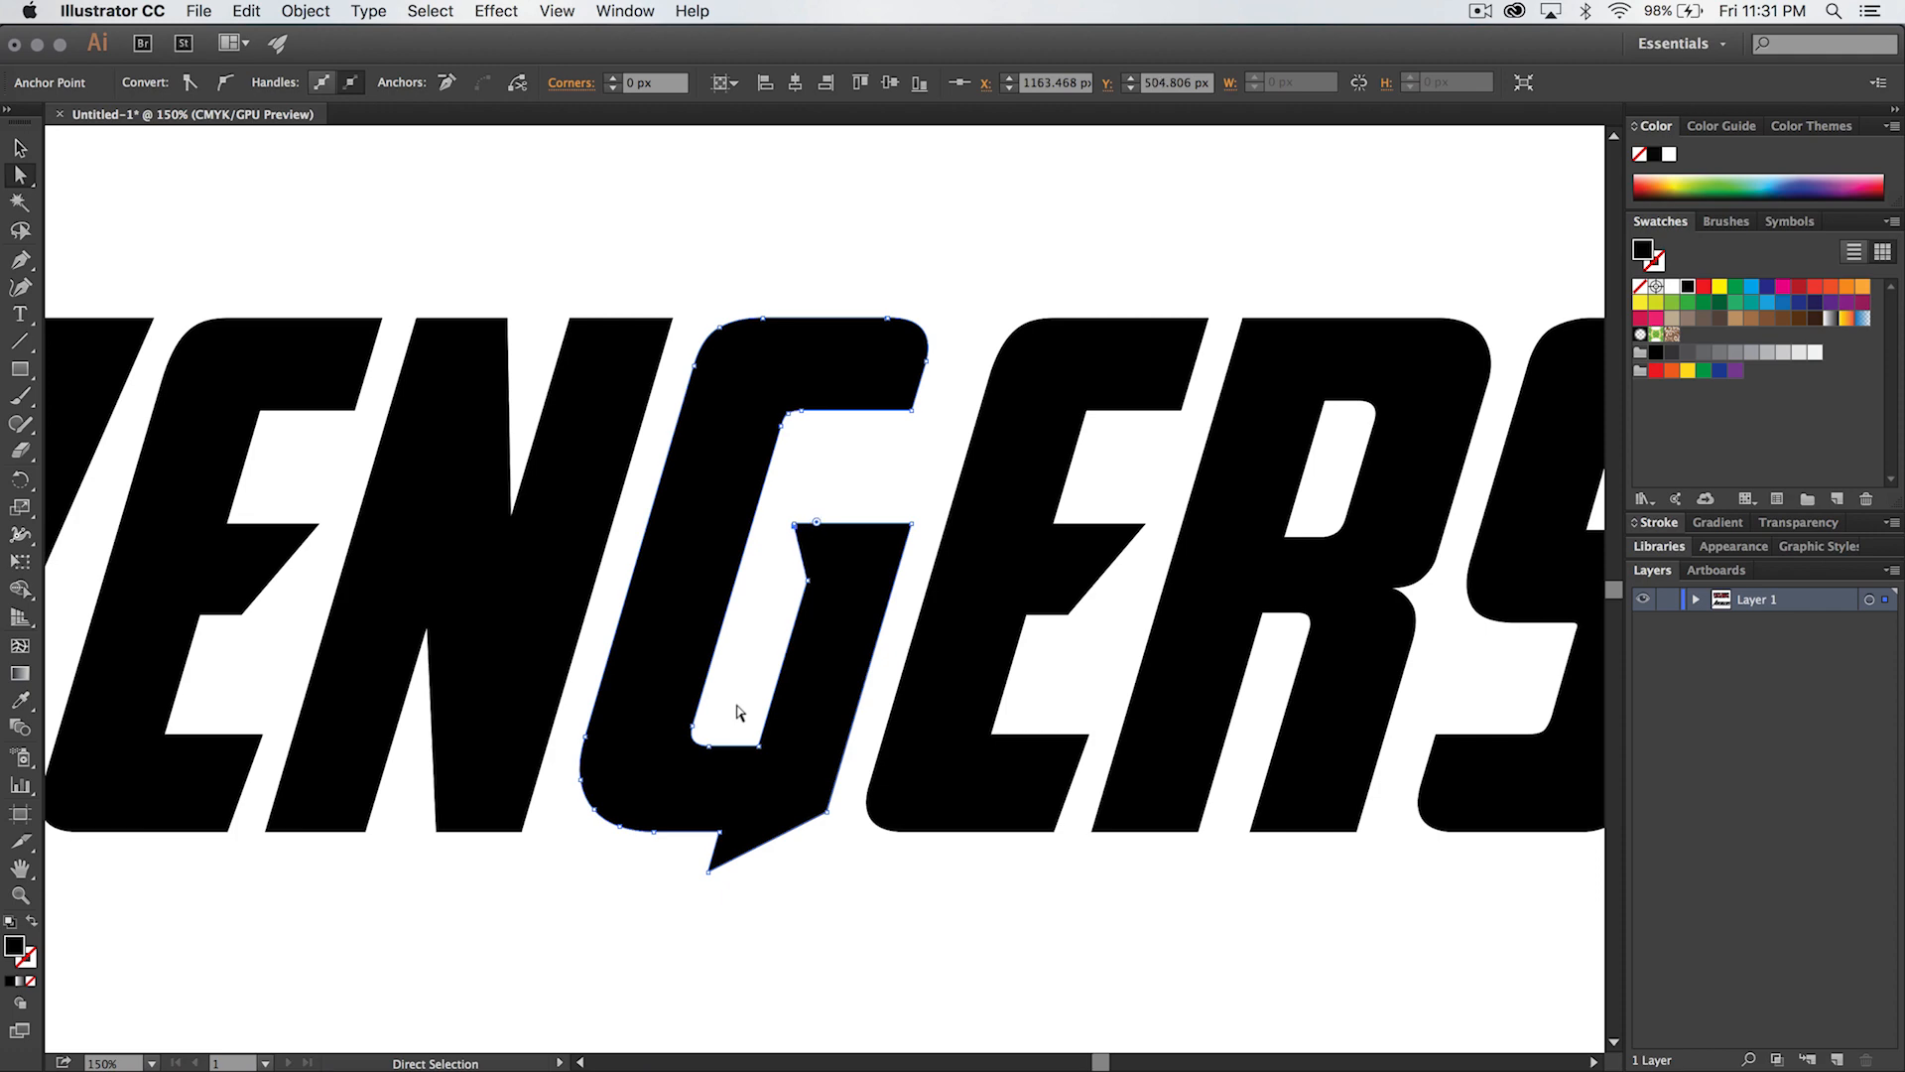
pyautogui.press('Down')
pyautogui.hotkey('shift', 'Down')
pyautogui.hotkey('shift', 'Down')
pyautogui.moveTo(794, 562); pyautogui.dragTo(790, 526)
pyautogui.click(759, 633)
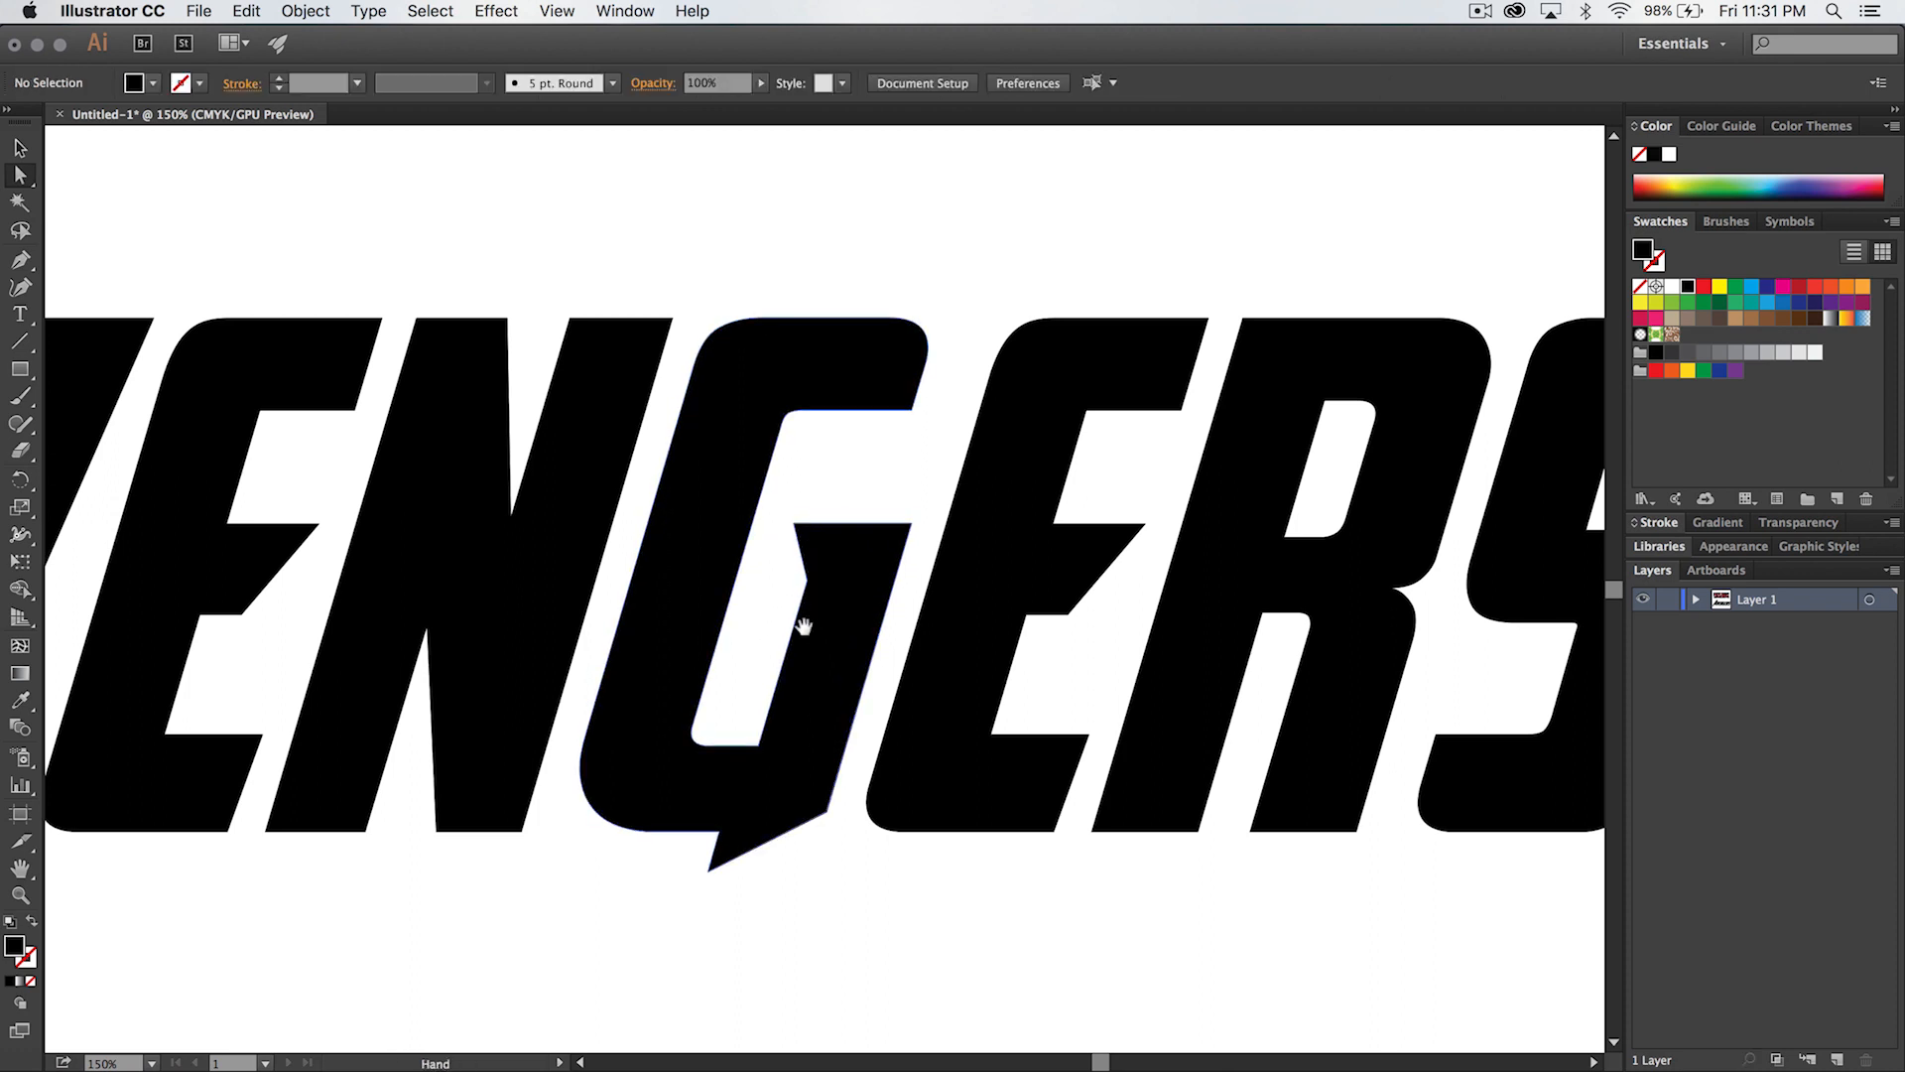
# - Review the reshaped lettering and examine the A with its surrounding ring in the reference image
pyautogui.hscroll(-3, 919, 621)
pyautogui.scroll(2, 919, 621)
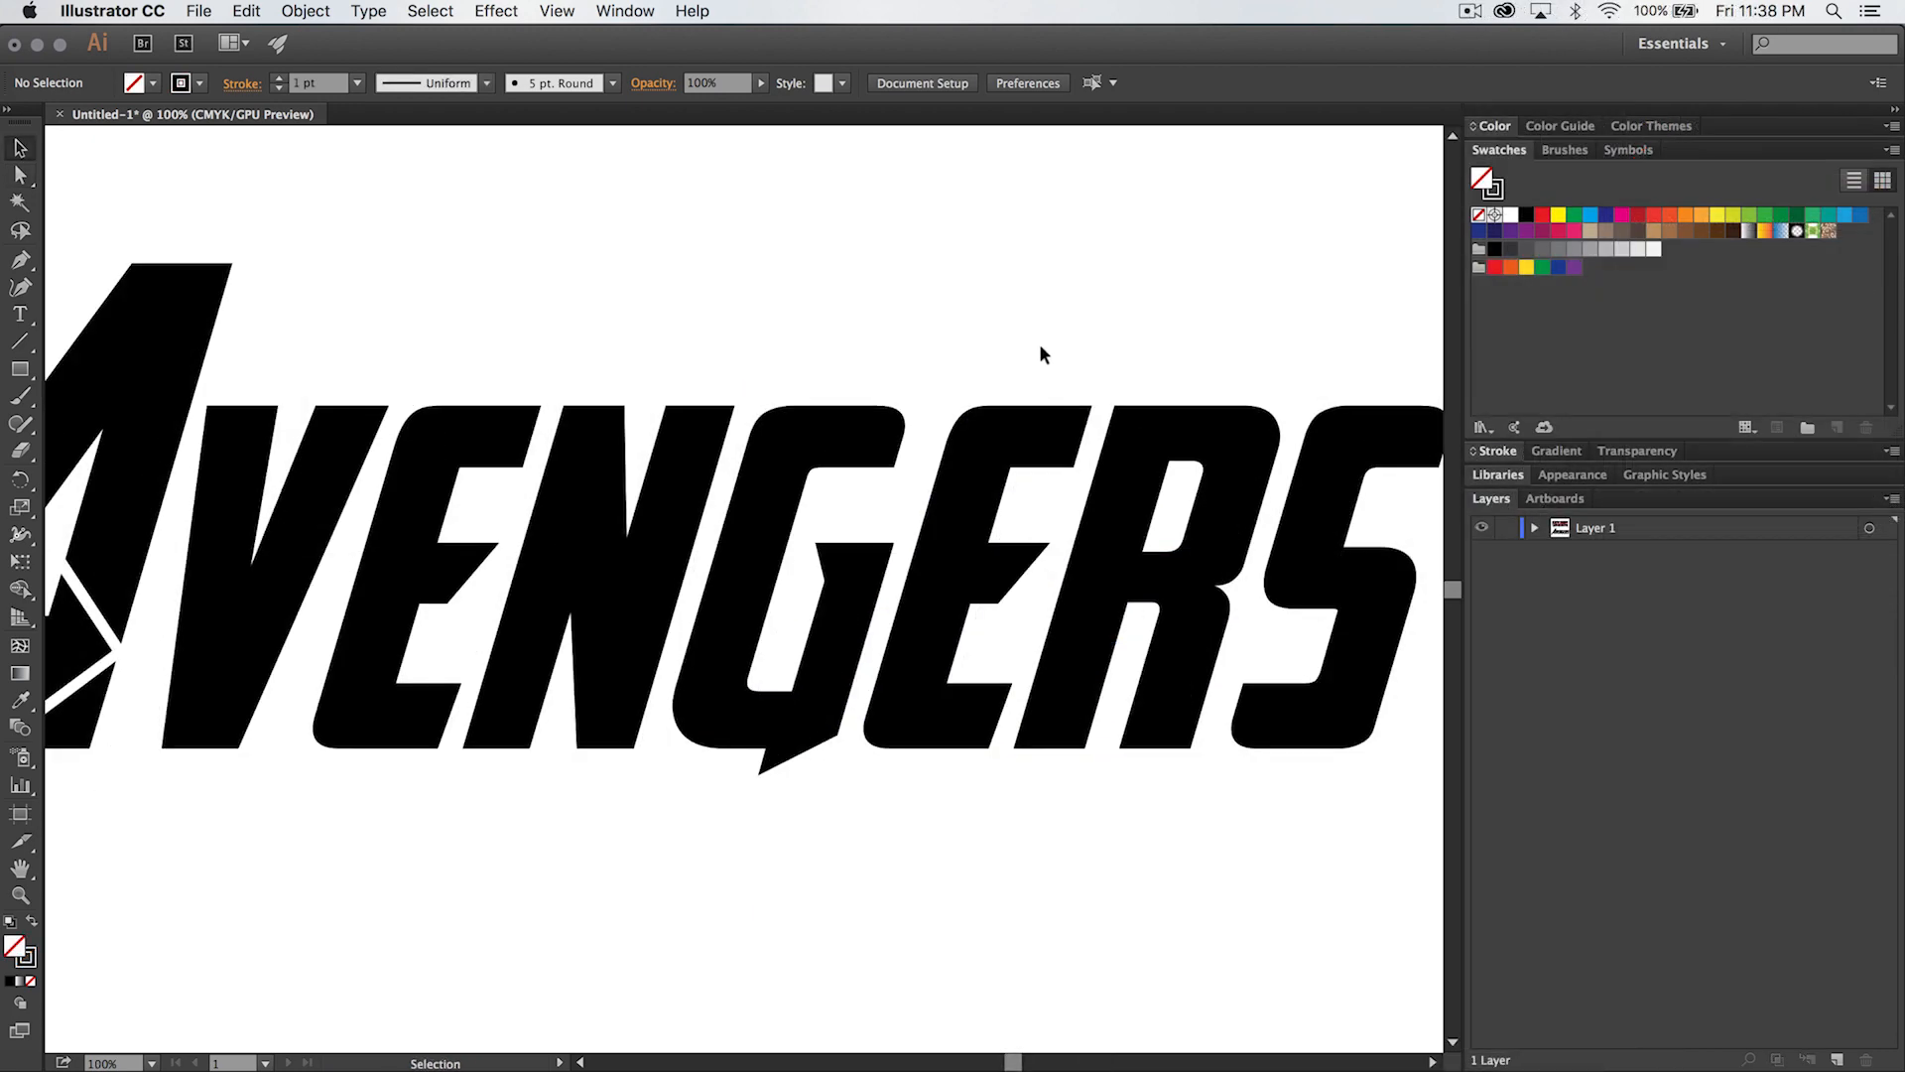
pyautogui.press('space')
pyautogui.moveTo(620, 315); pyautogui.dragTo(1212, 314)
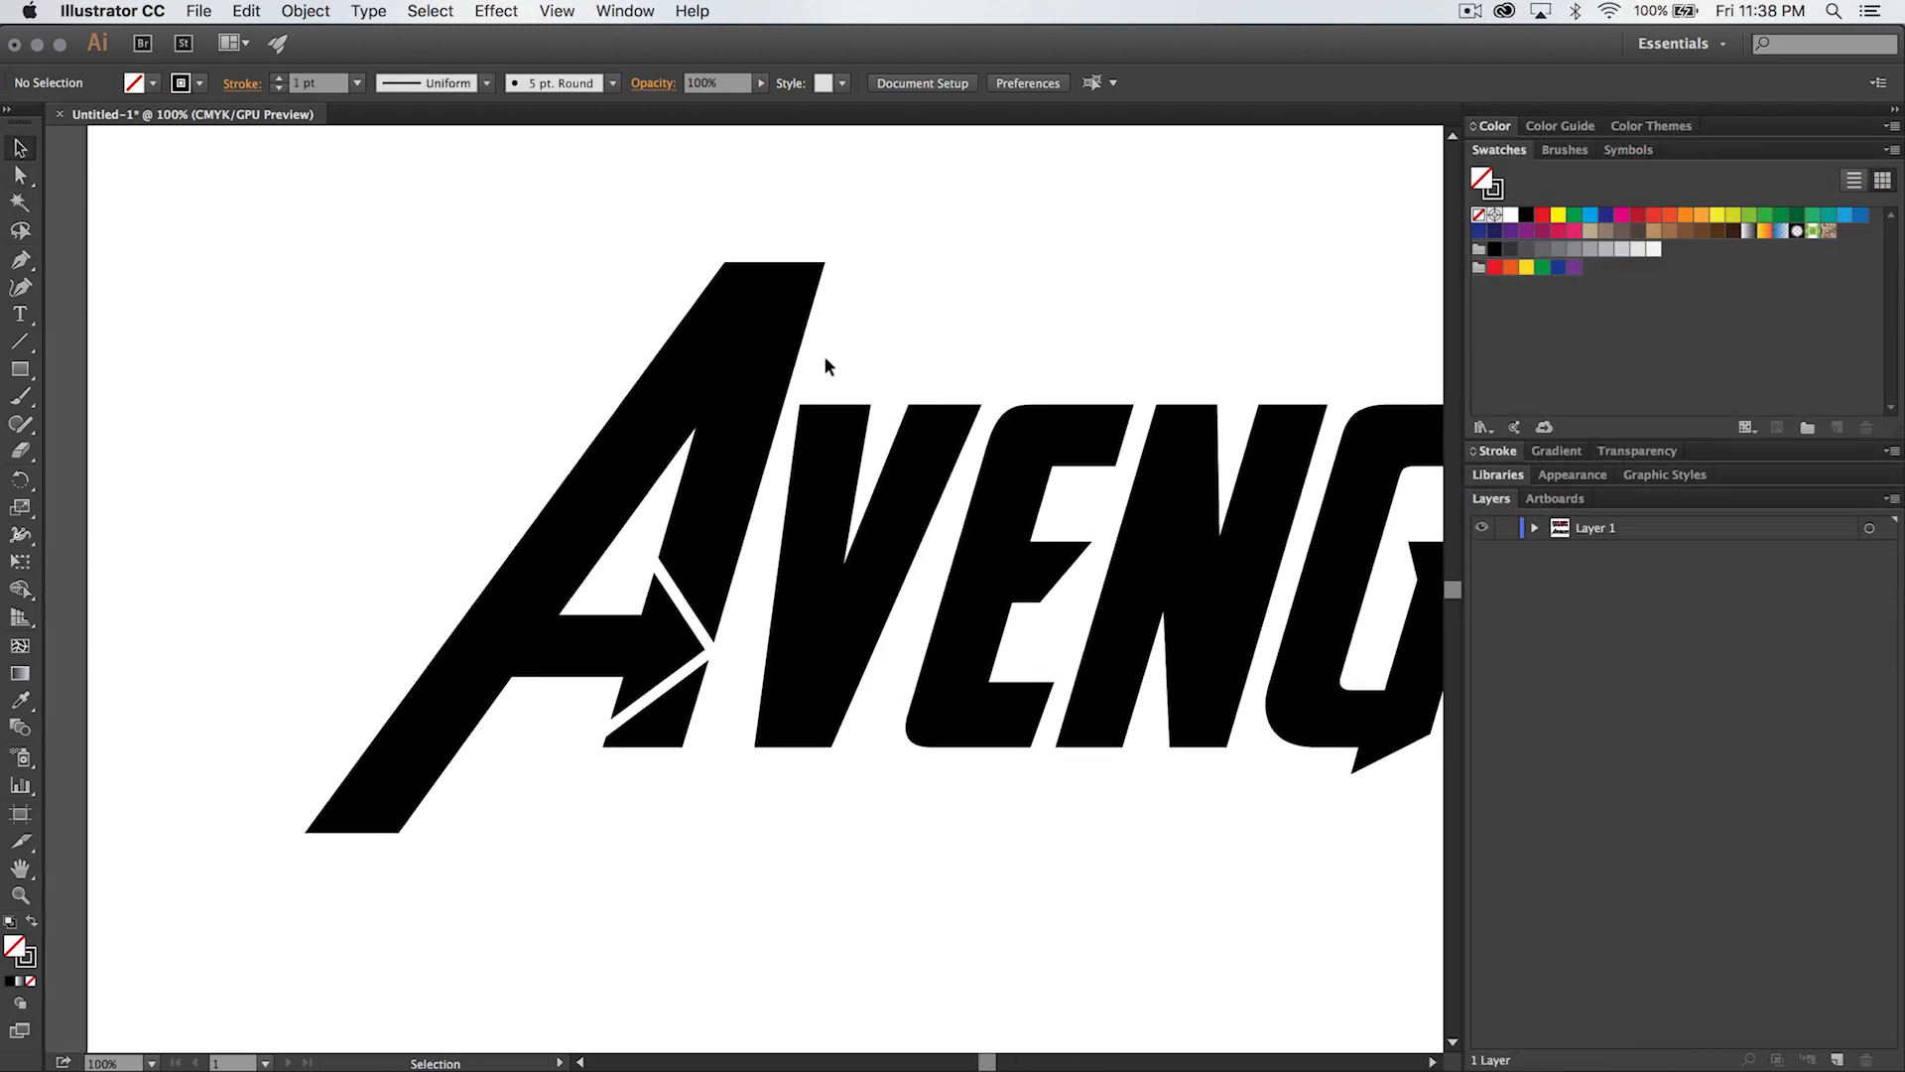
pyautogui.press('space')
pyautogui.moveTo(933, 254); pyautogui.dragTo(867, 948)
pyautogui.moveTo(983, 582); pyautogui.dragTo(1069, 555)
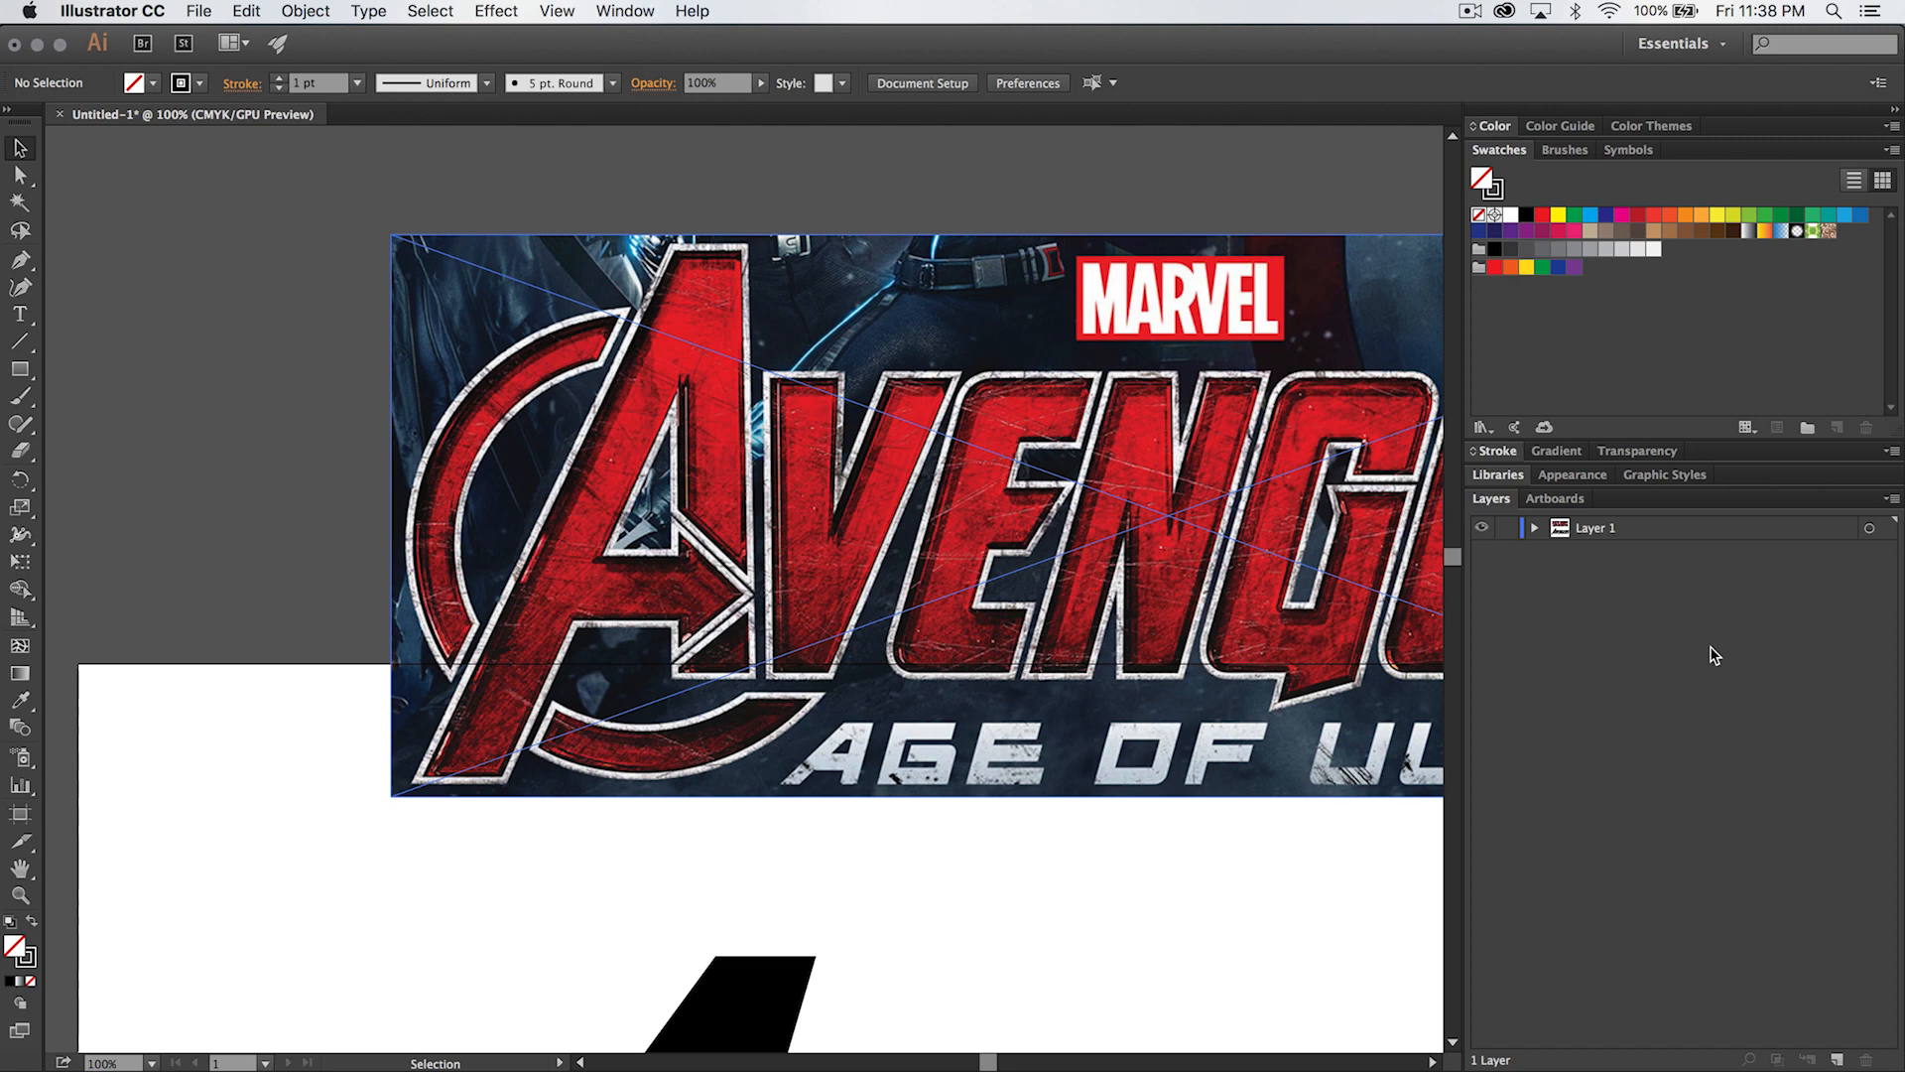
# - Enlarge the rows and thumbnails in the layer list with a custom pixel row size
pyautogui.click(1892, 499)
pyautogui.click(1497, 714)
pyautogui.click(1893, 499)
pyautogui.click(1747, 1040)
pyautogui.click(827, 559)
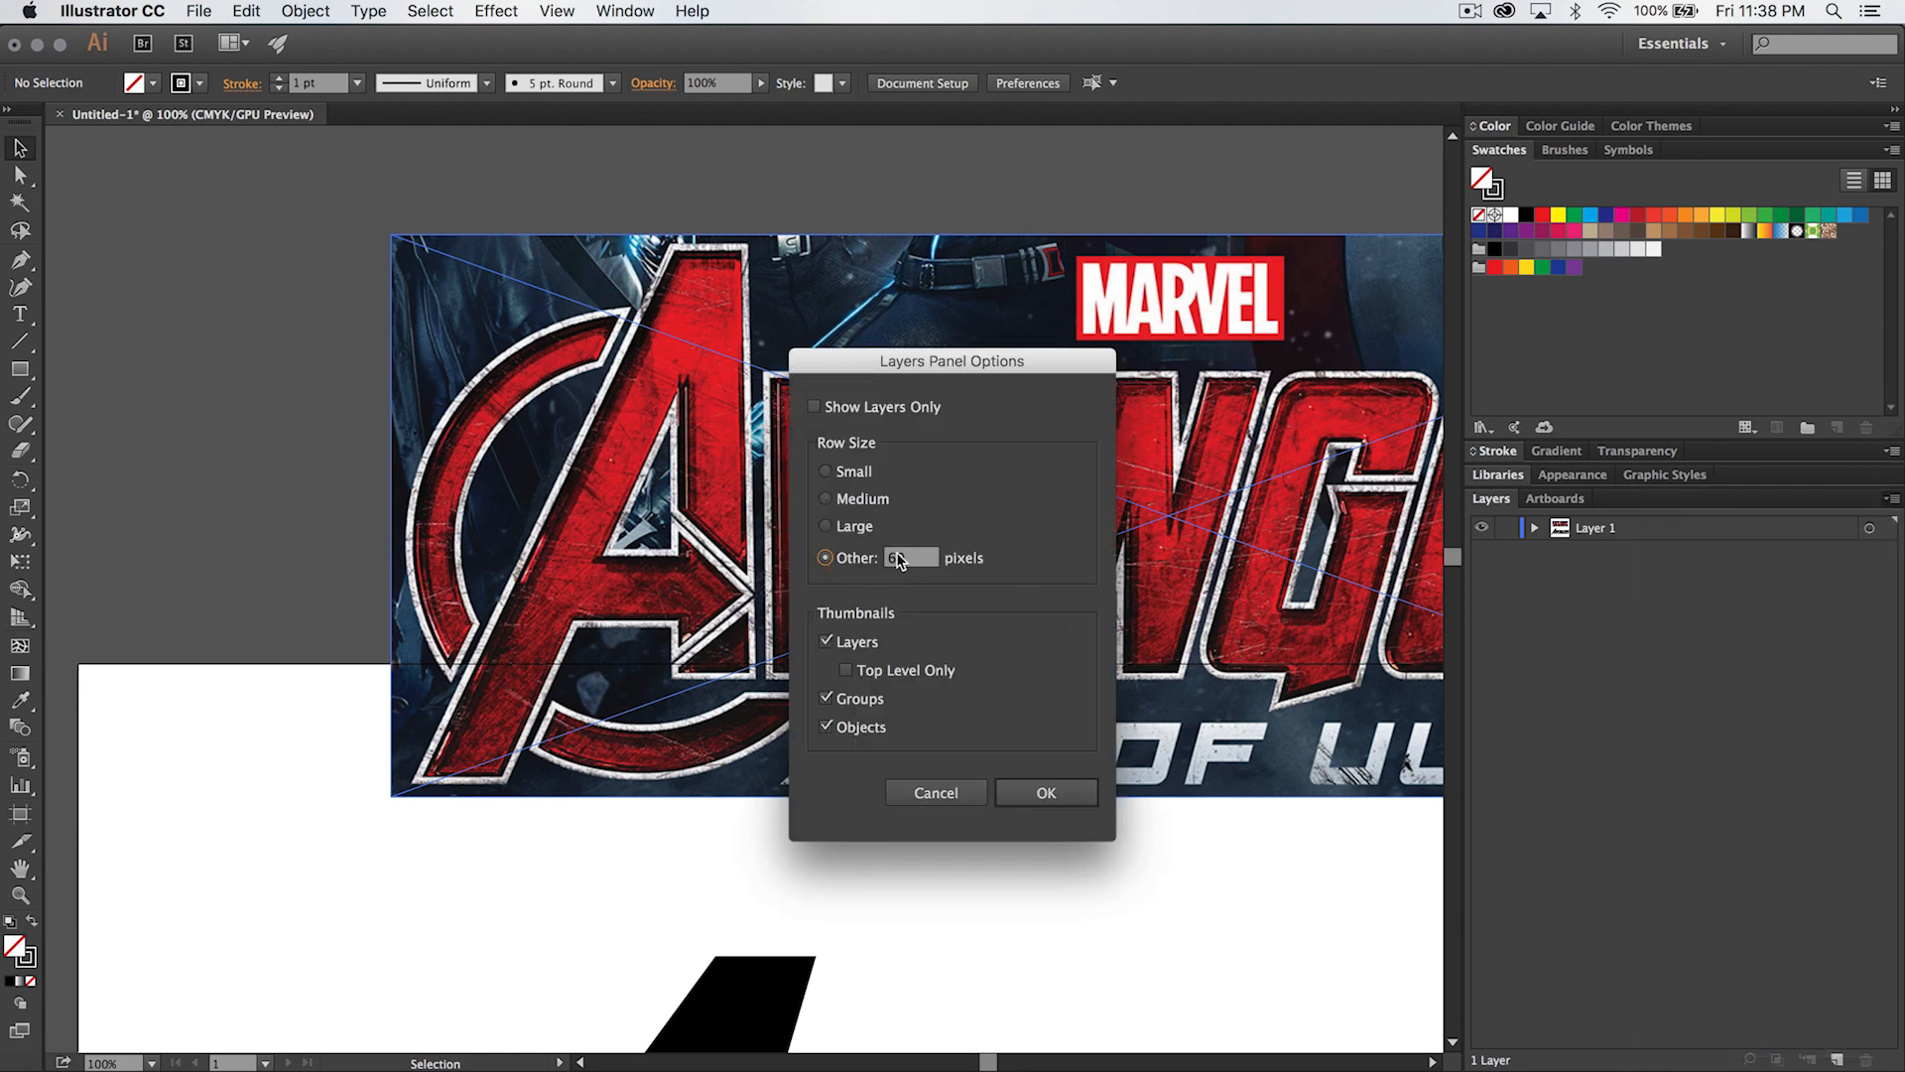
pyautogui.click(1058, 791)
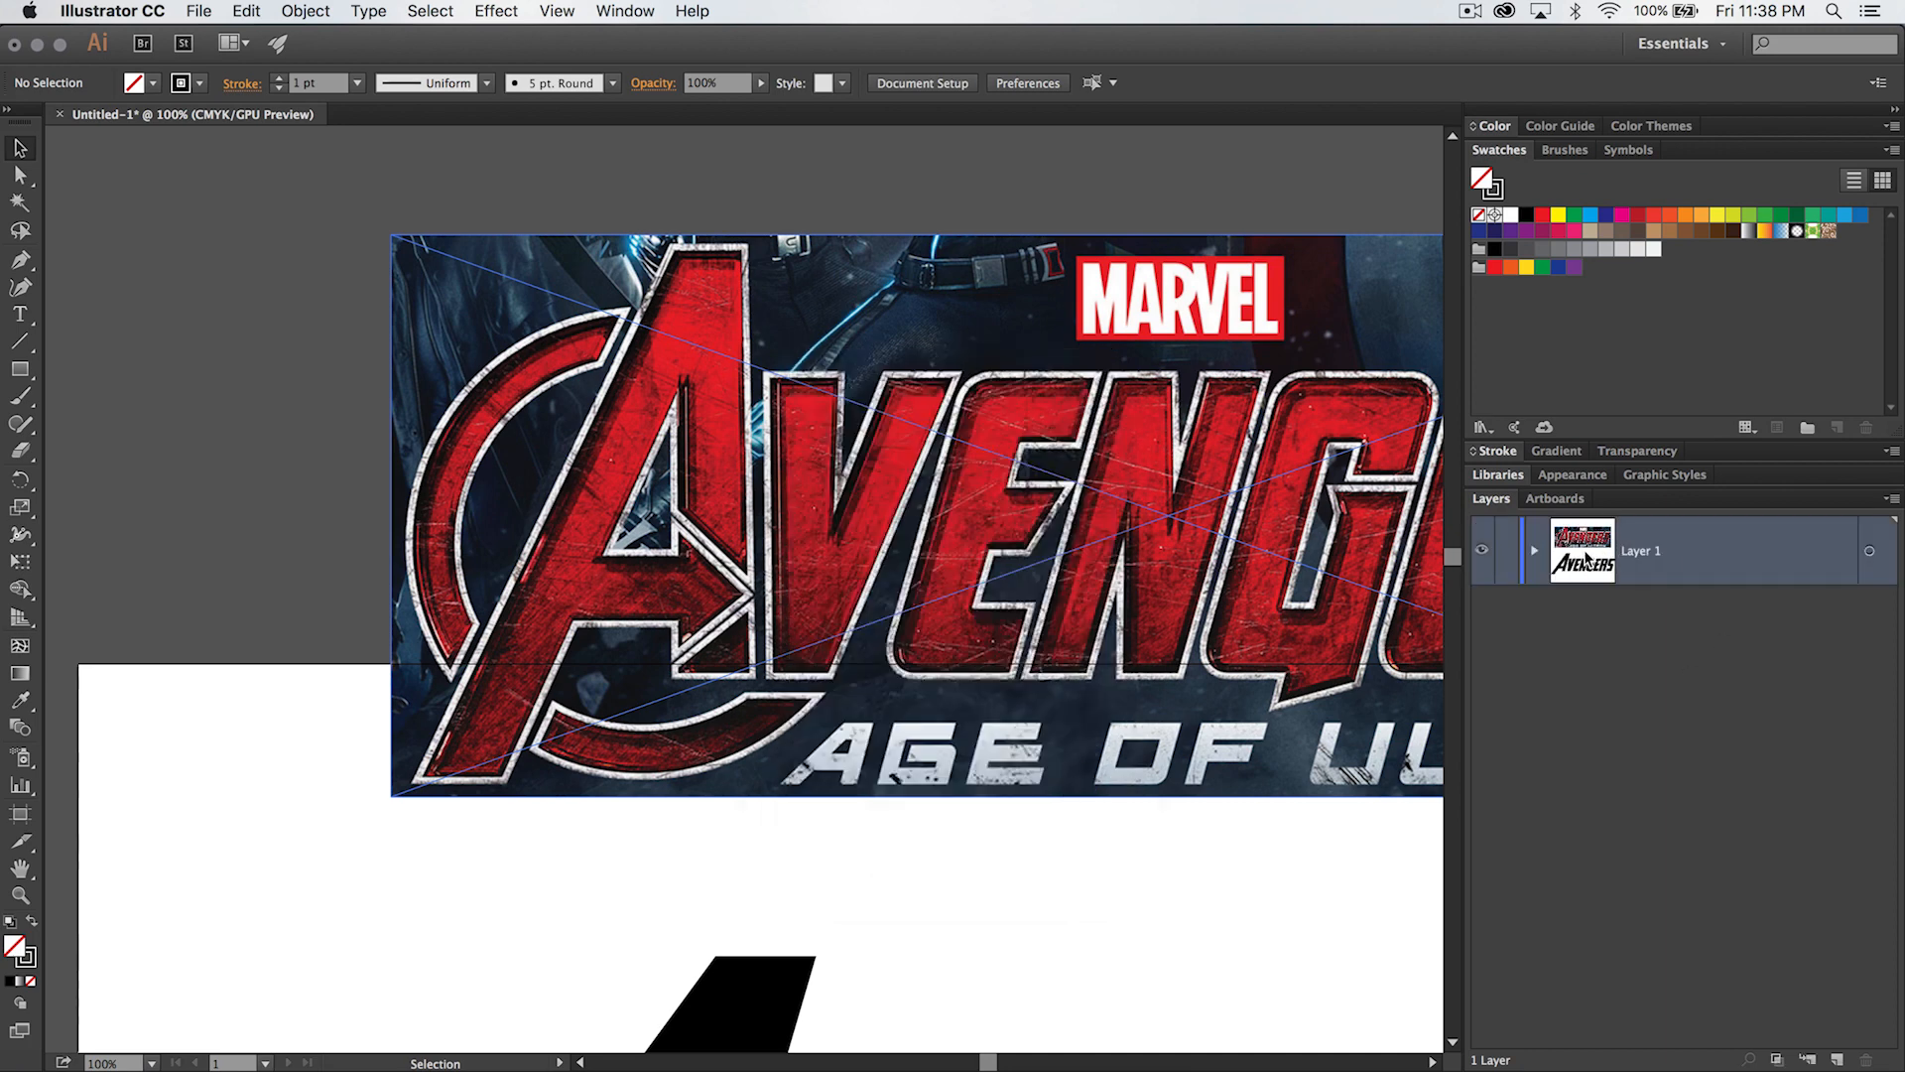
# - Expand Layer 1, lock the linked reference image inside it, and collapse the layer again
pyautogui.click(1534, 557)
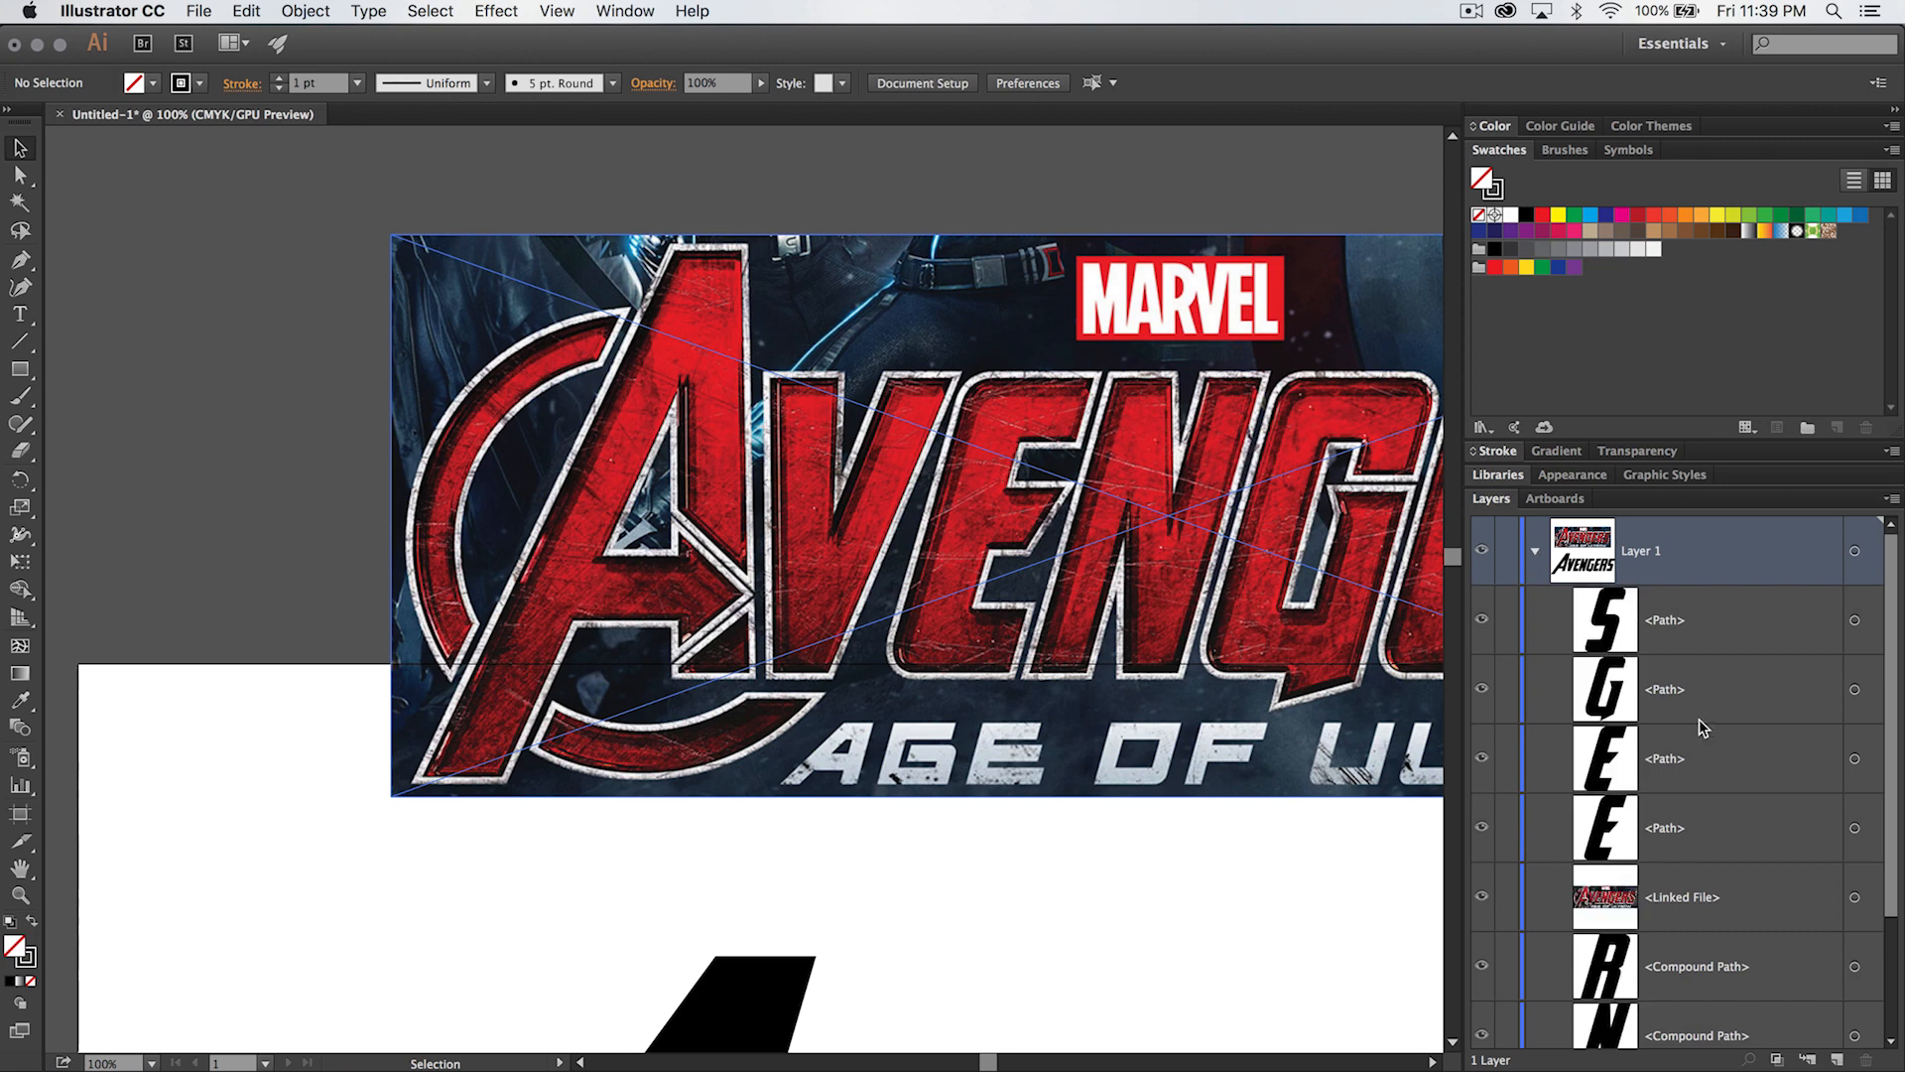
pyautogui.scroll(-3, 1698, 729)
pyautogui.scroll(2, 1687, 694)
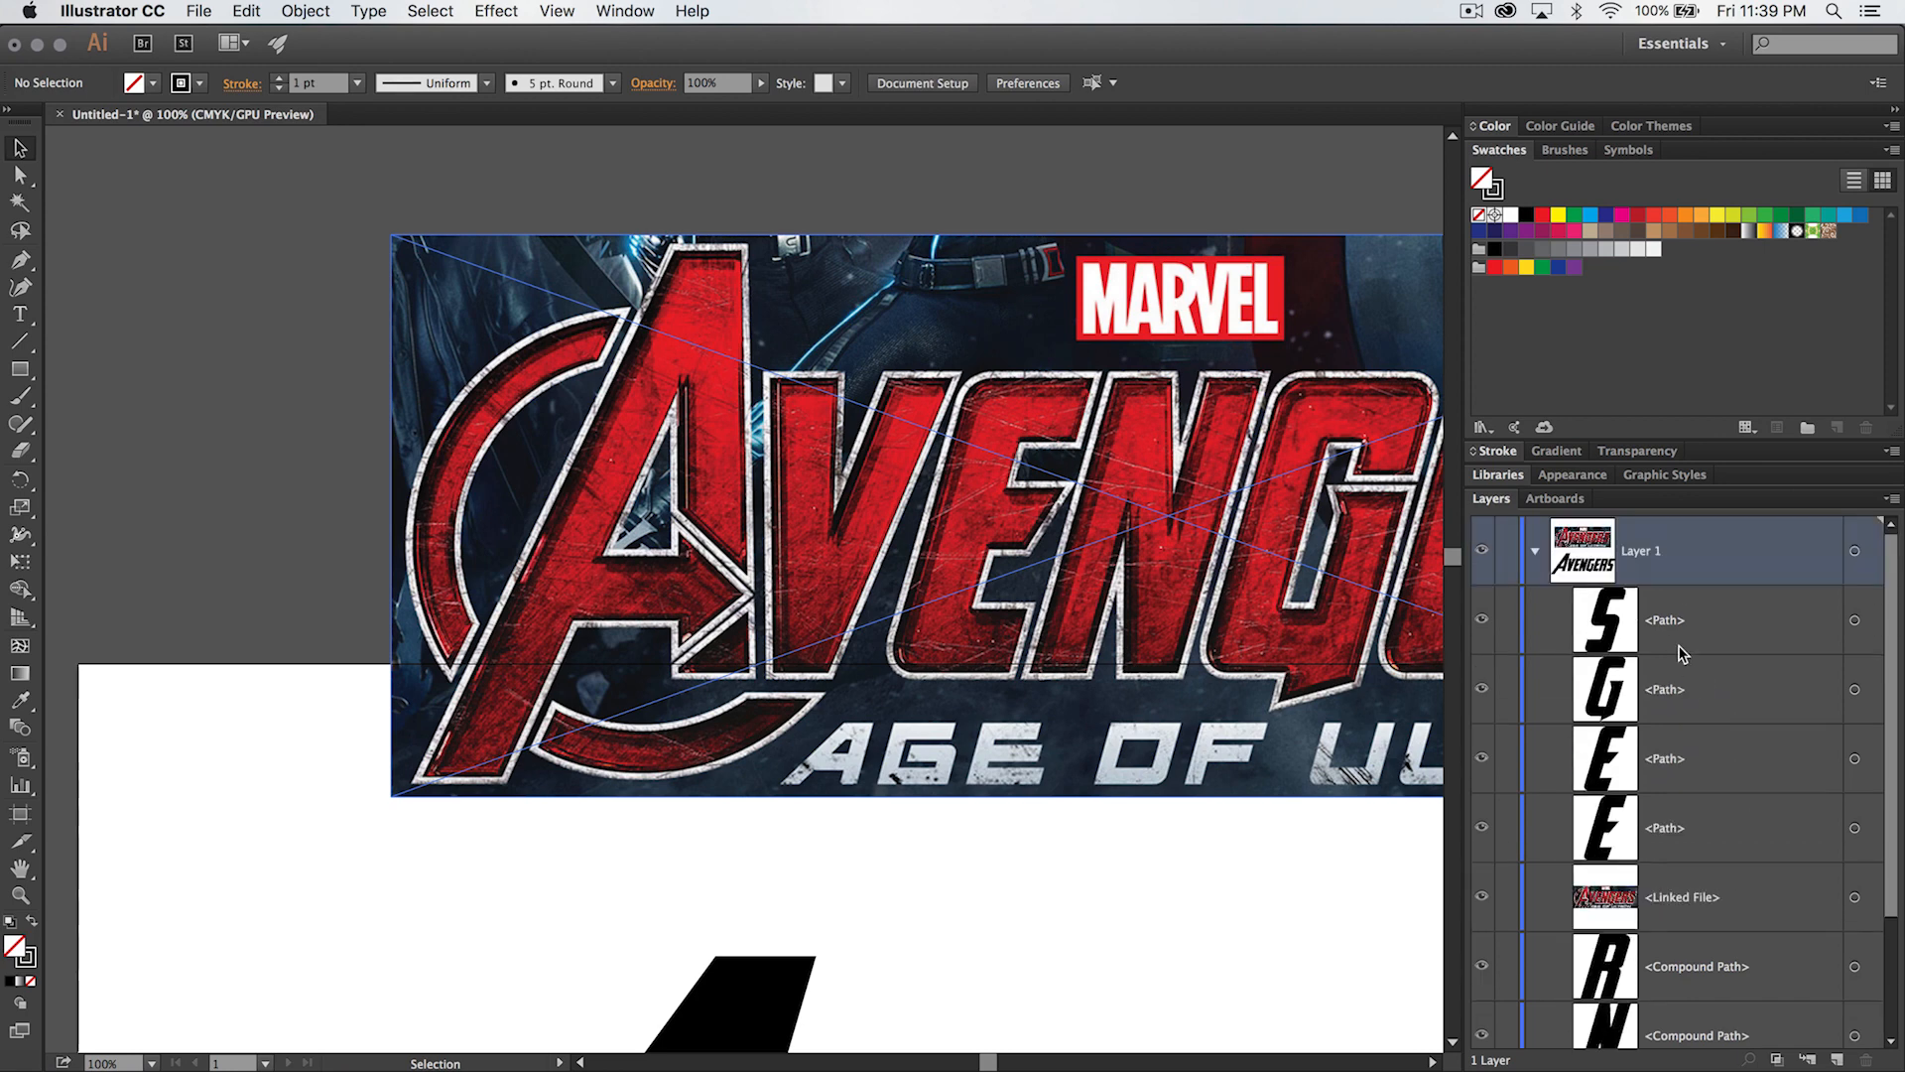
pyautogui.scroll(-3, 1665, 823)
pyautogui.click(1657, 739)
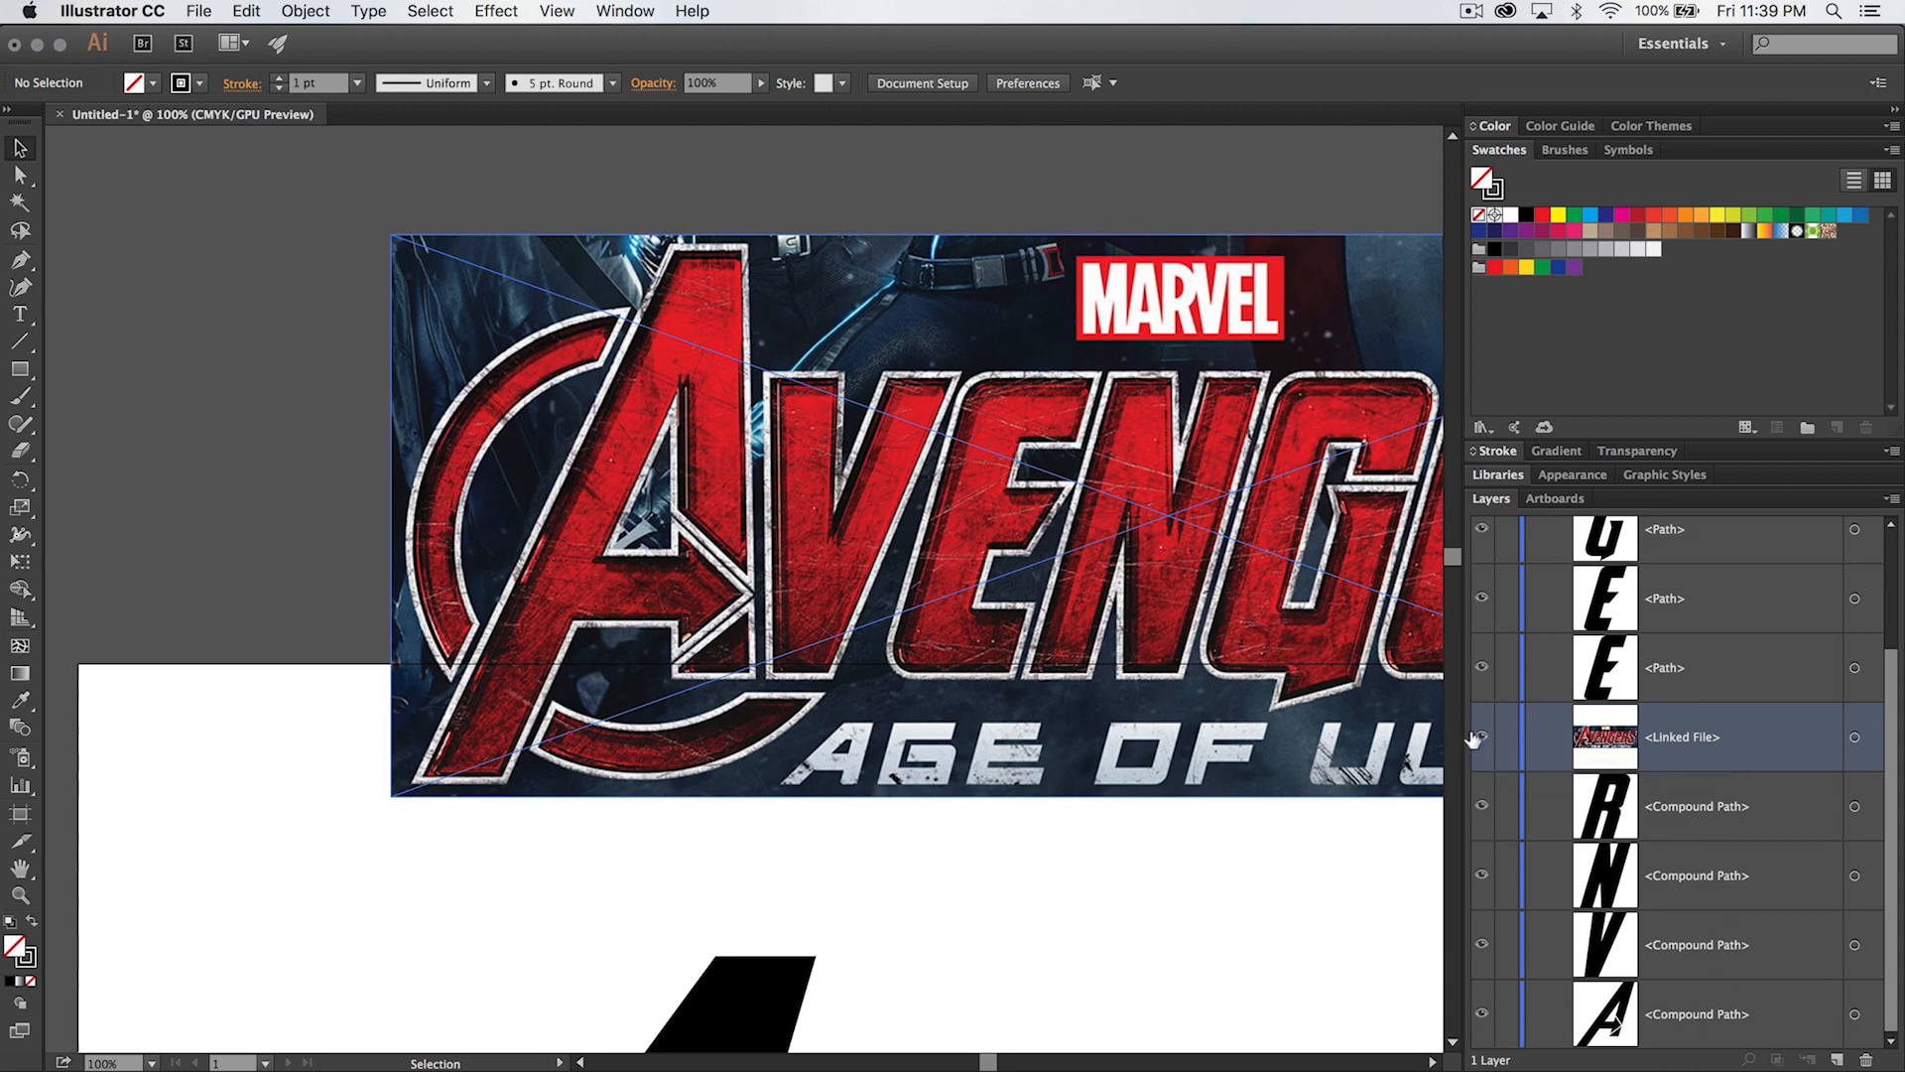
pyautogui.click(1505, 737)
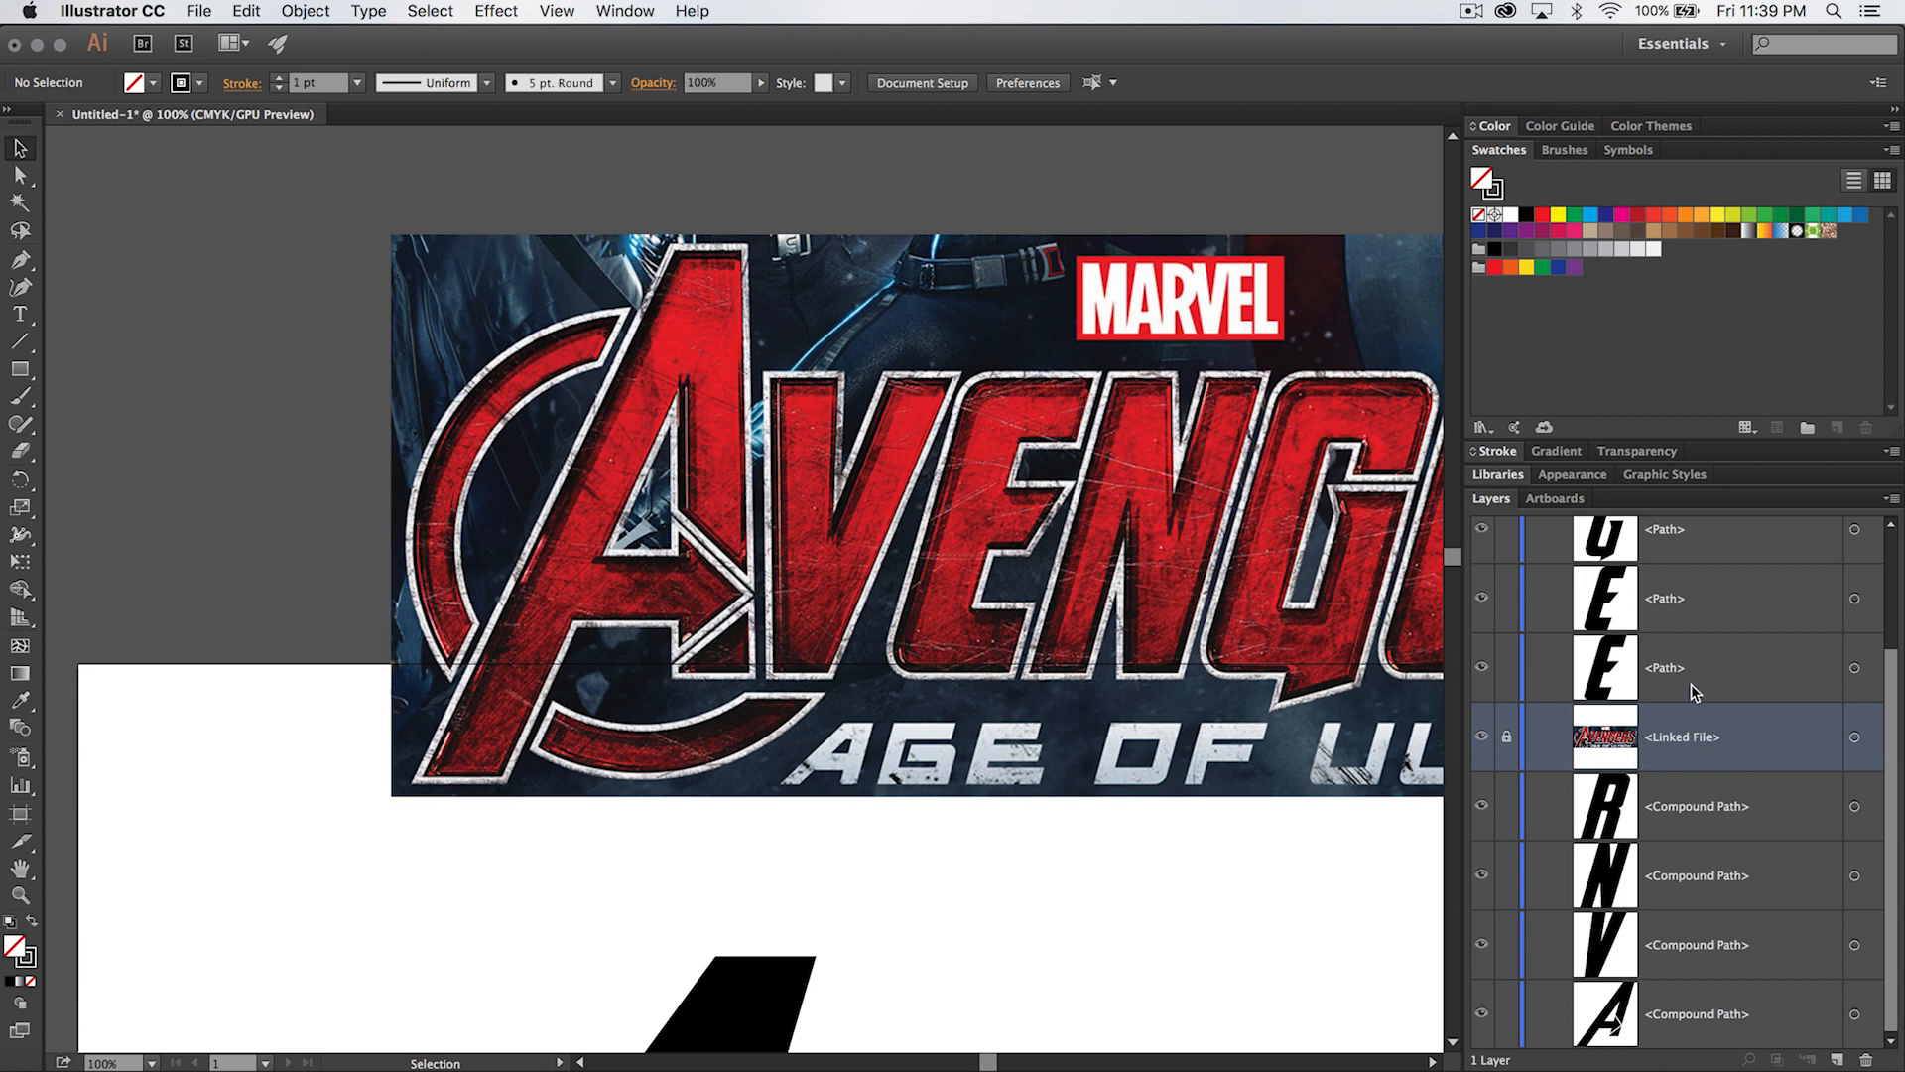
pyautogui.scroll(3, 1701, 665)
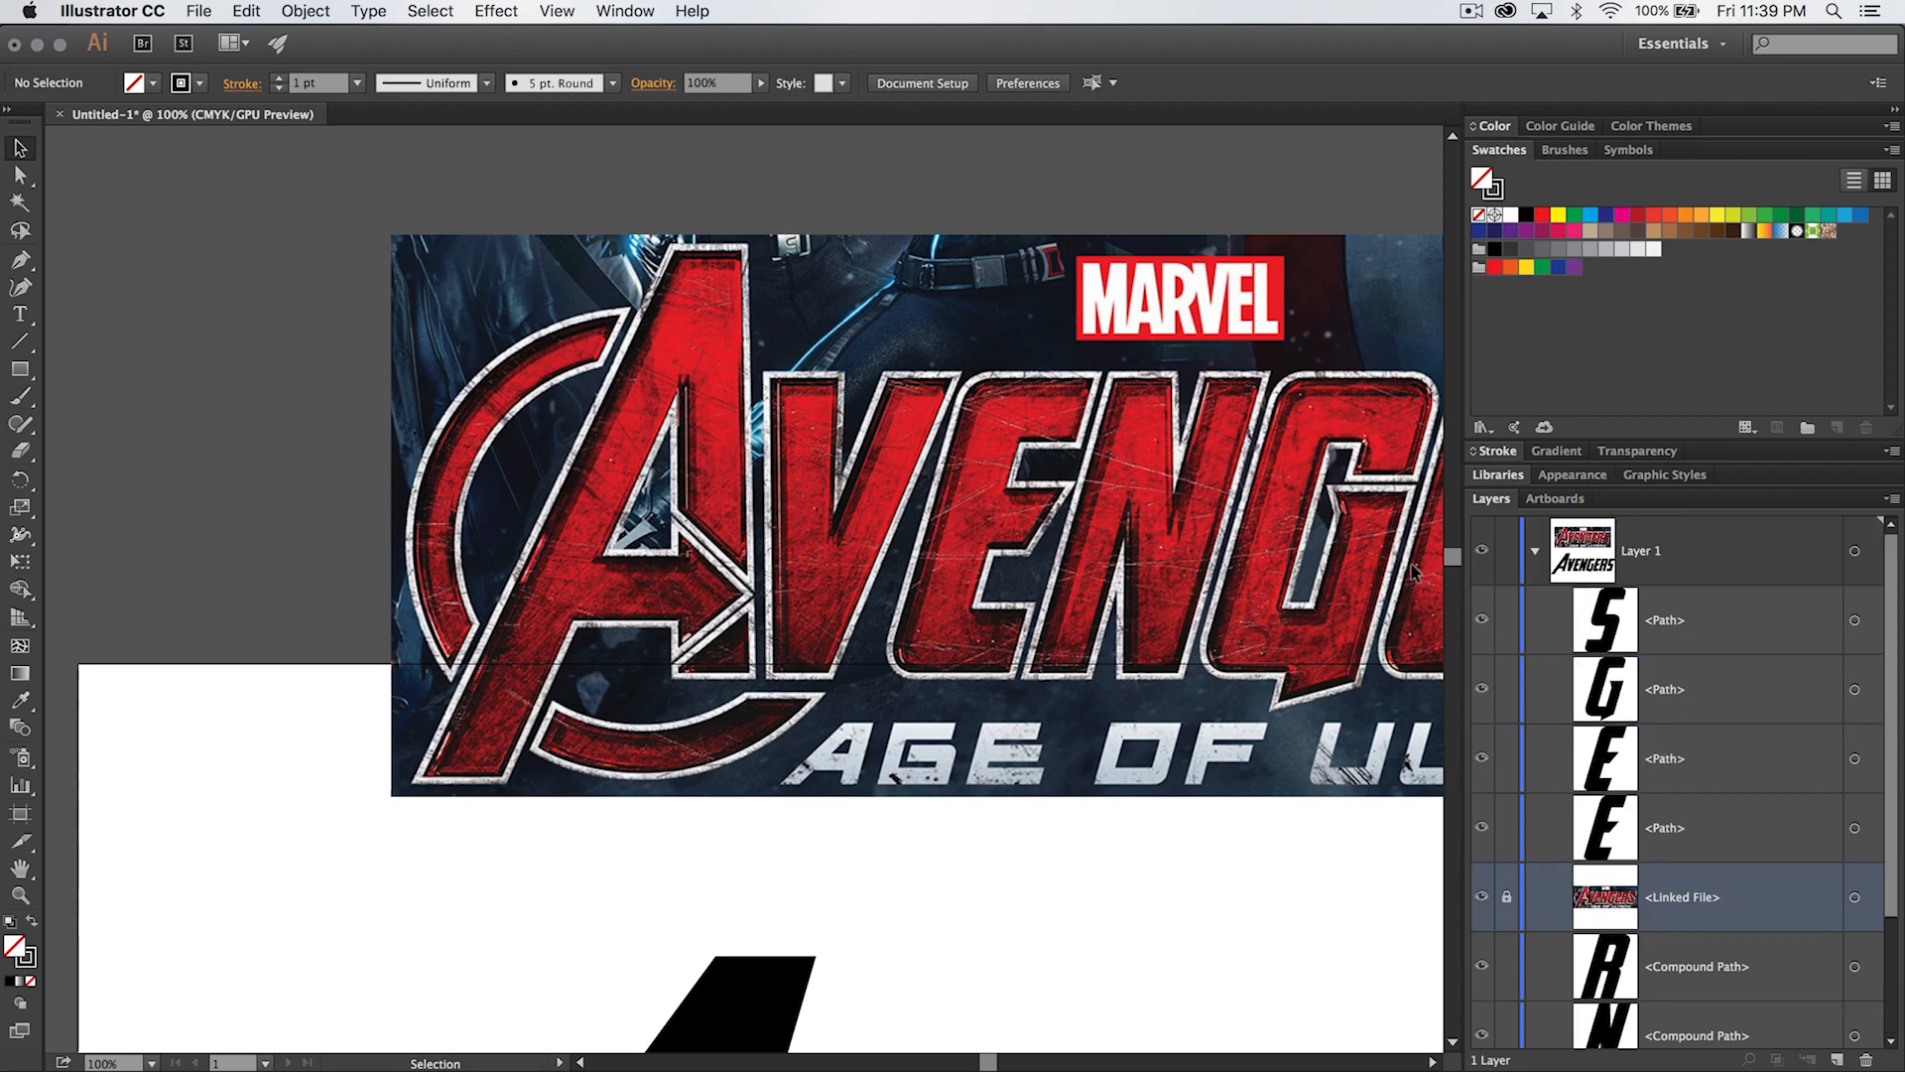
pyautogui.click(1536, 553)
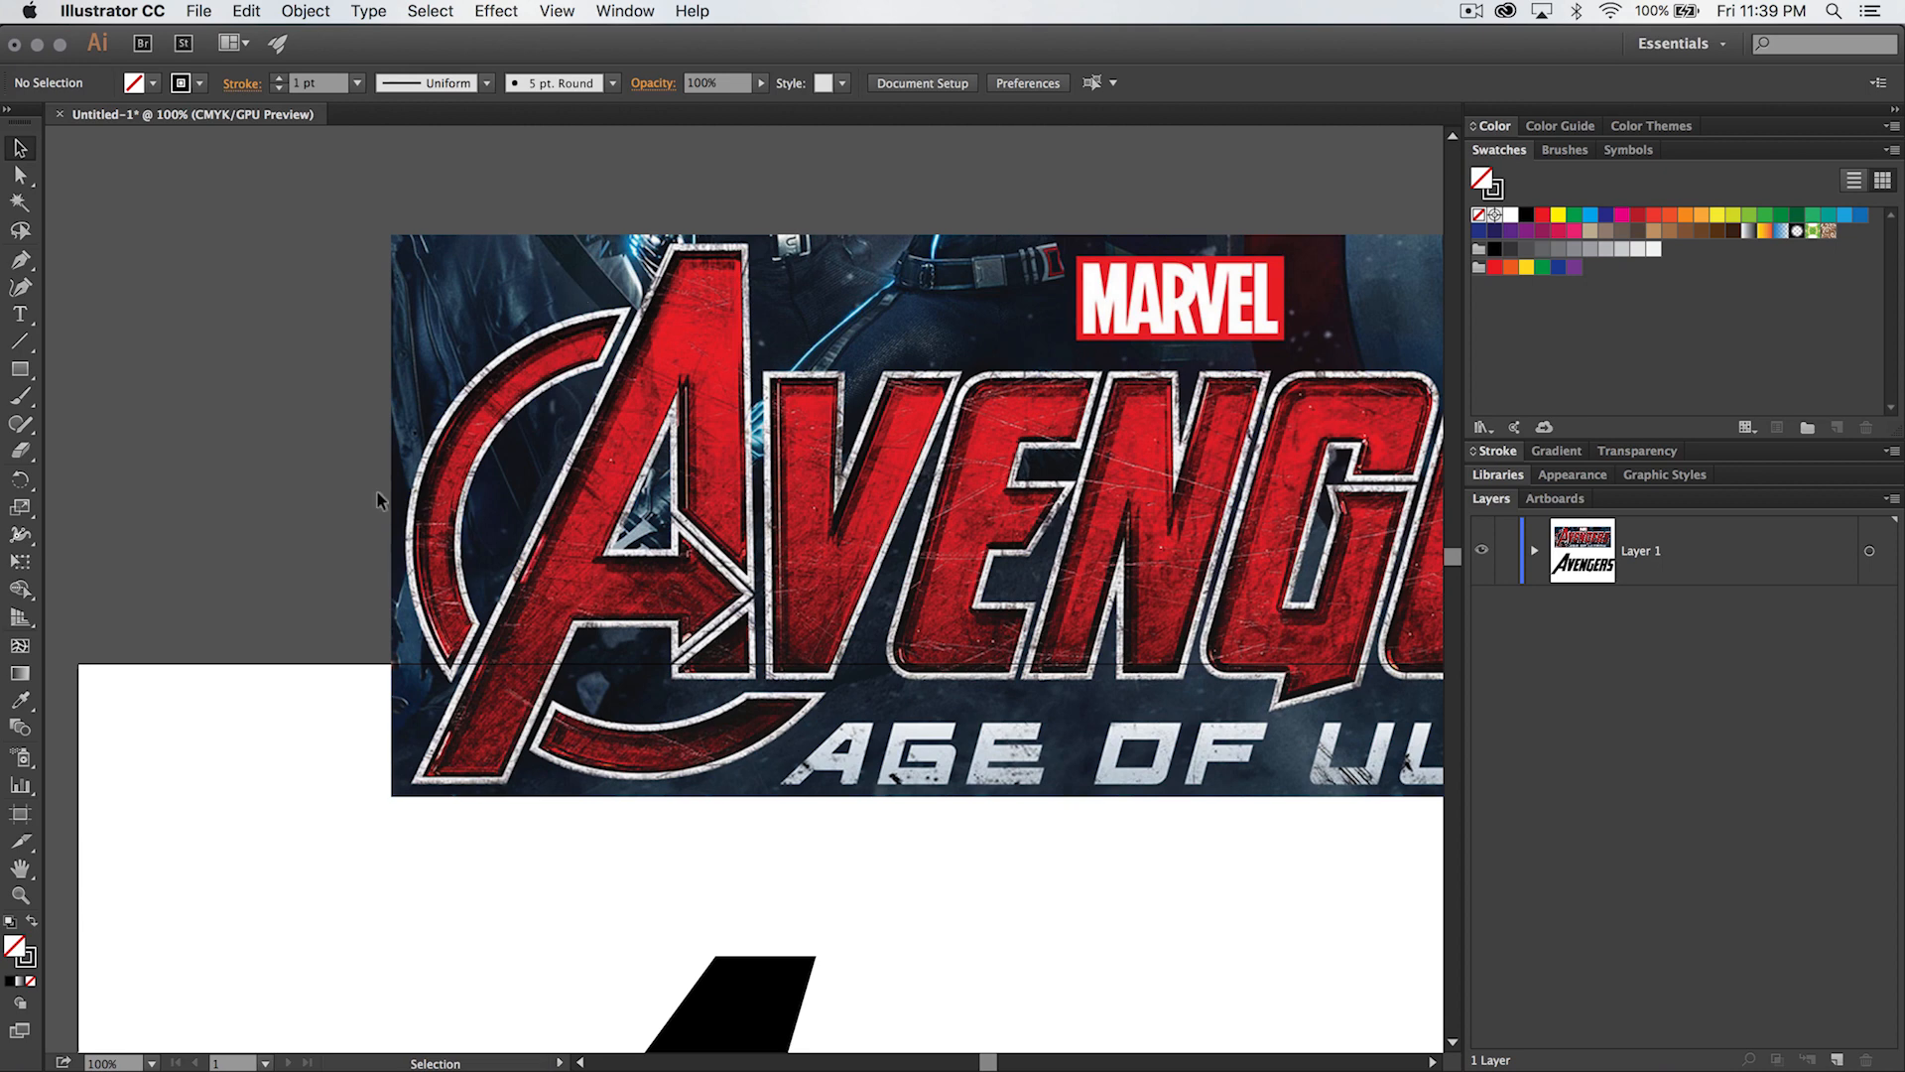
# - Start tracing the reference A with the Pen tool: right edge, top about 58 px wide, left slant and foot about 69 px wide
pyautogui.click(33, 260)
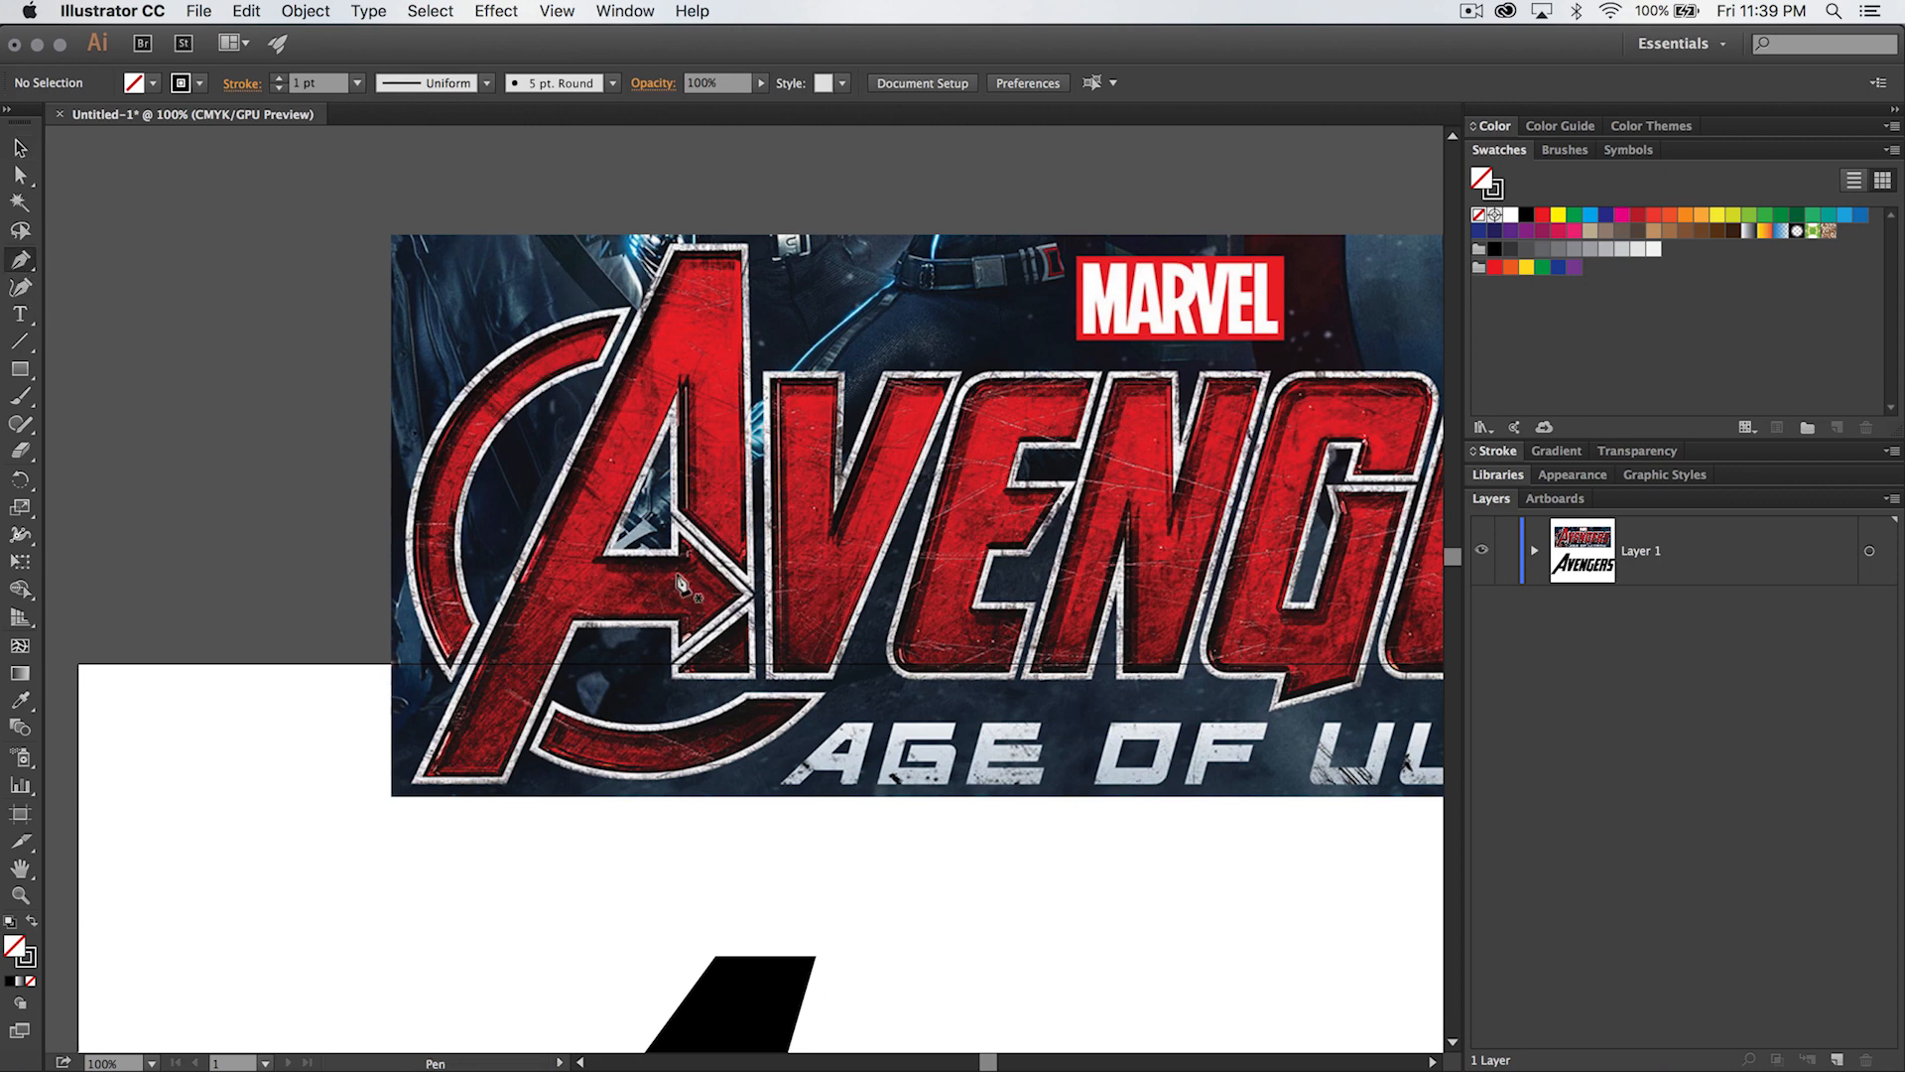
pyautogui.keyDown('super'); pyautogui.click(635, 539); pyautogui.keyUp('super')
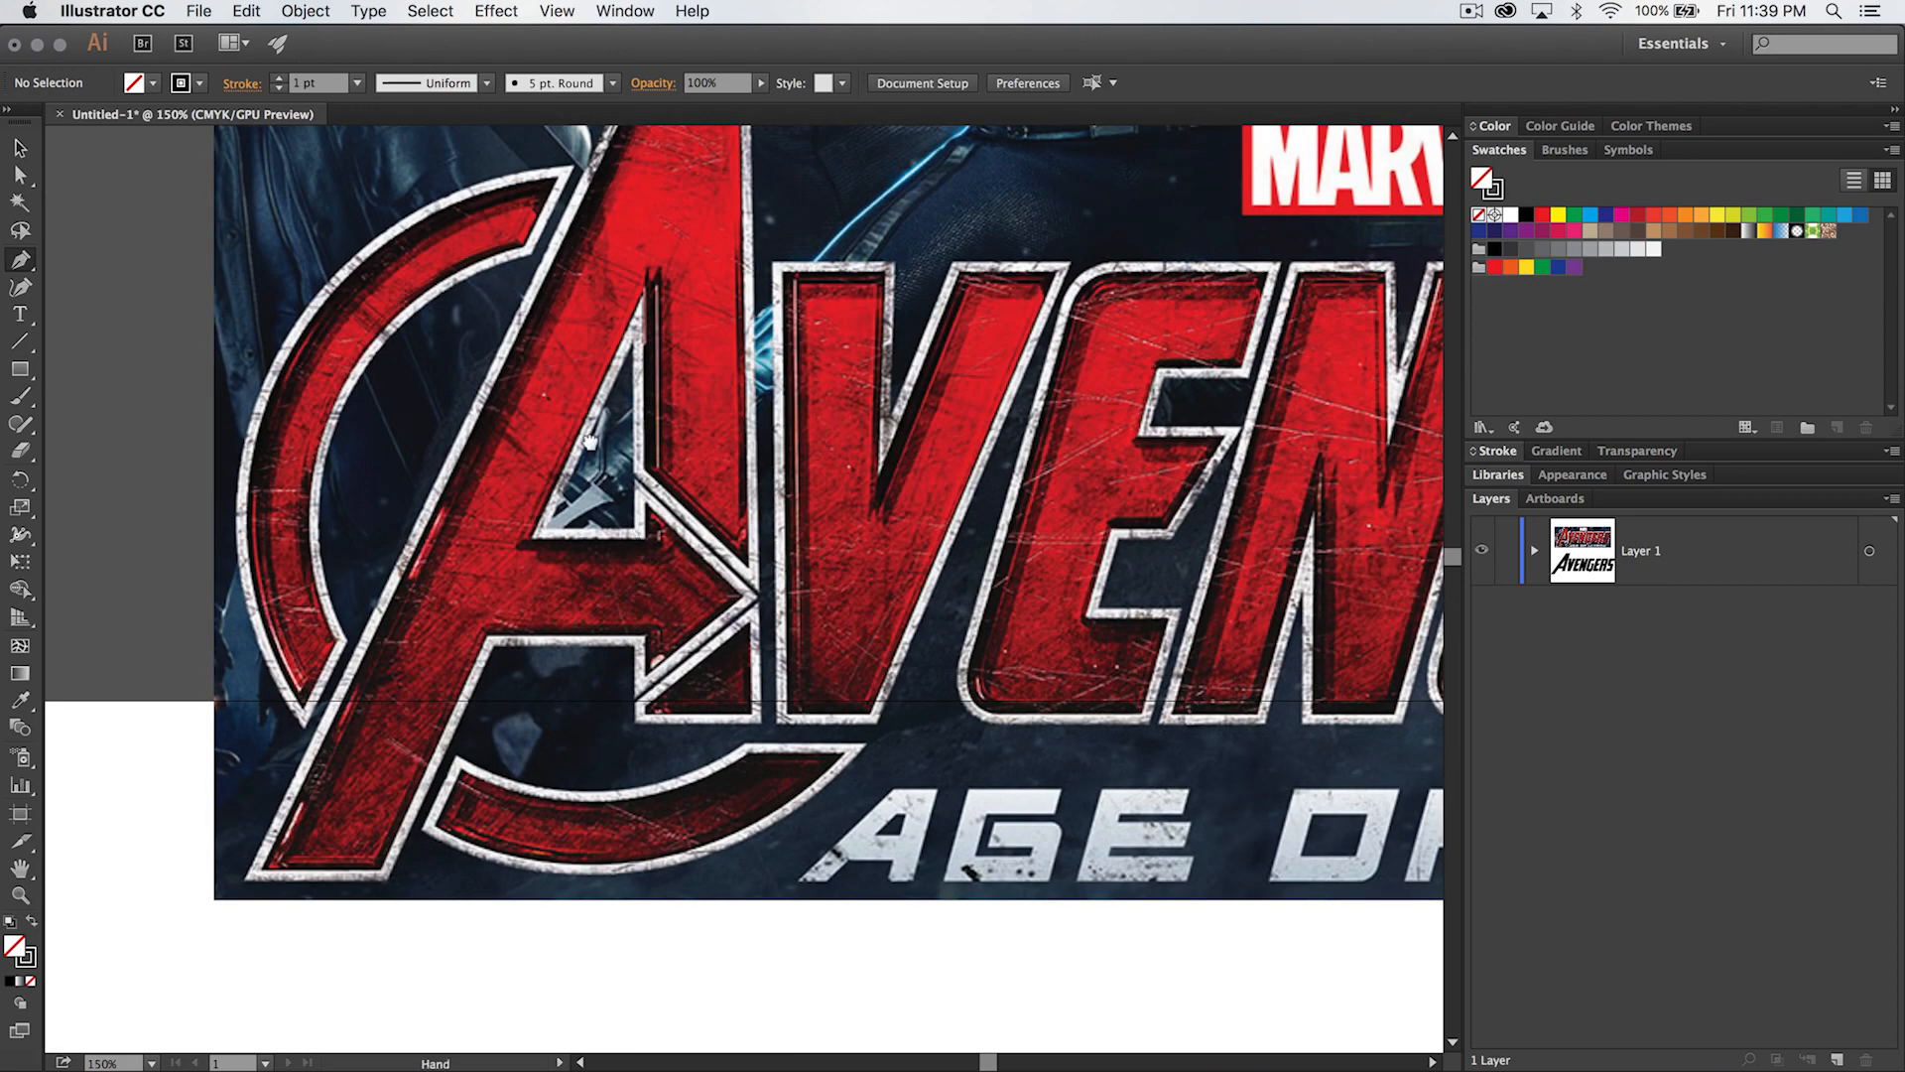
pyautogui.moveTo(589, 440); pyautogui.dragTo(721, 523)
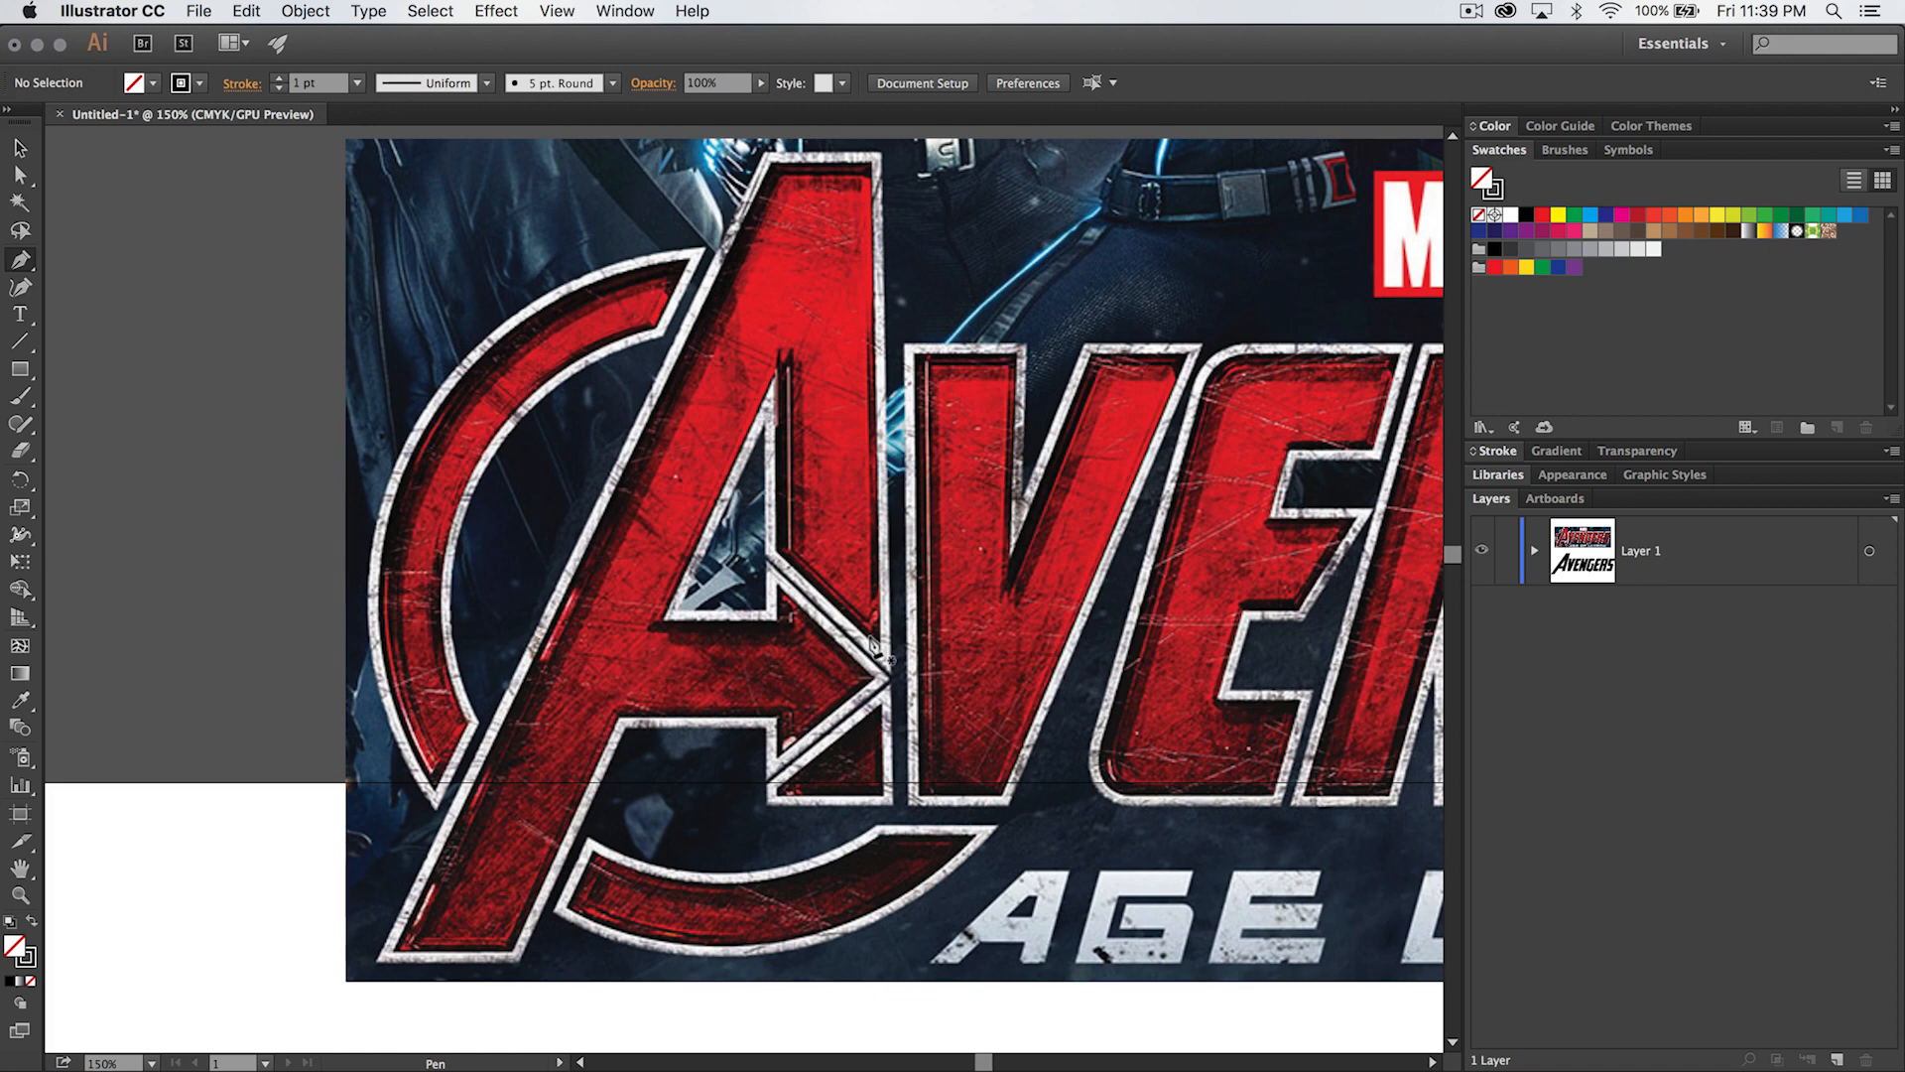
pyautogui.click(871, 642)
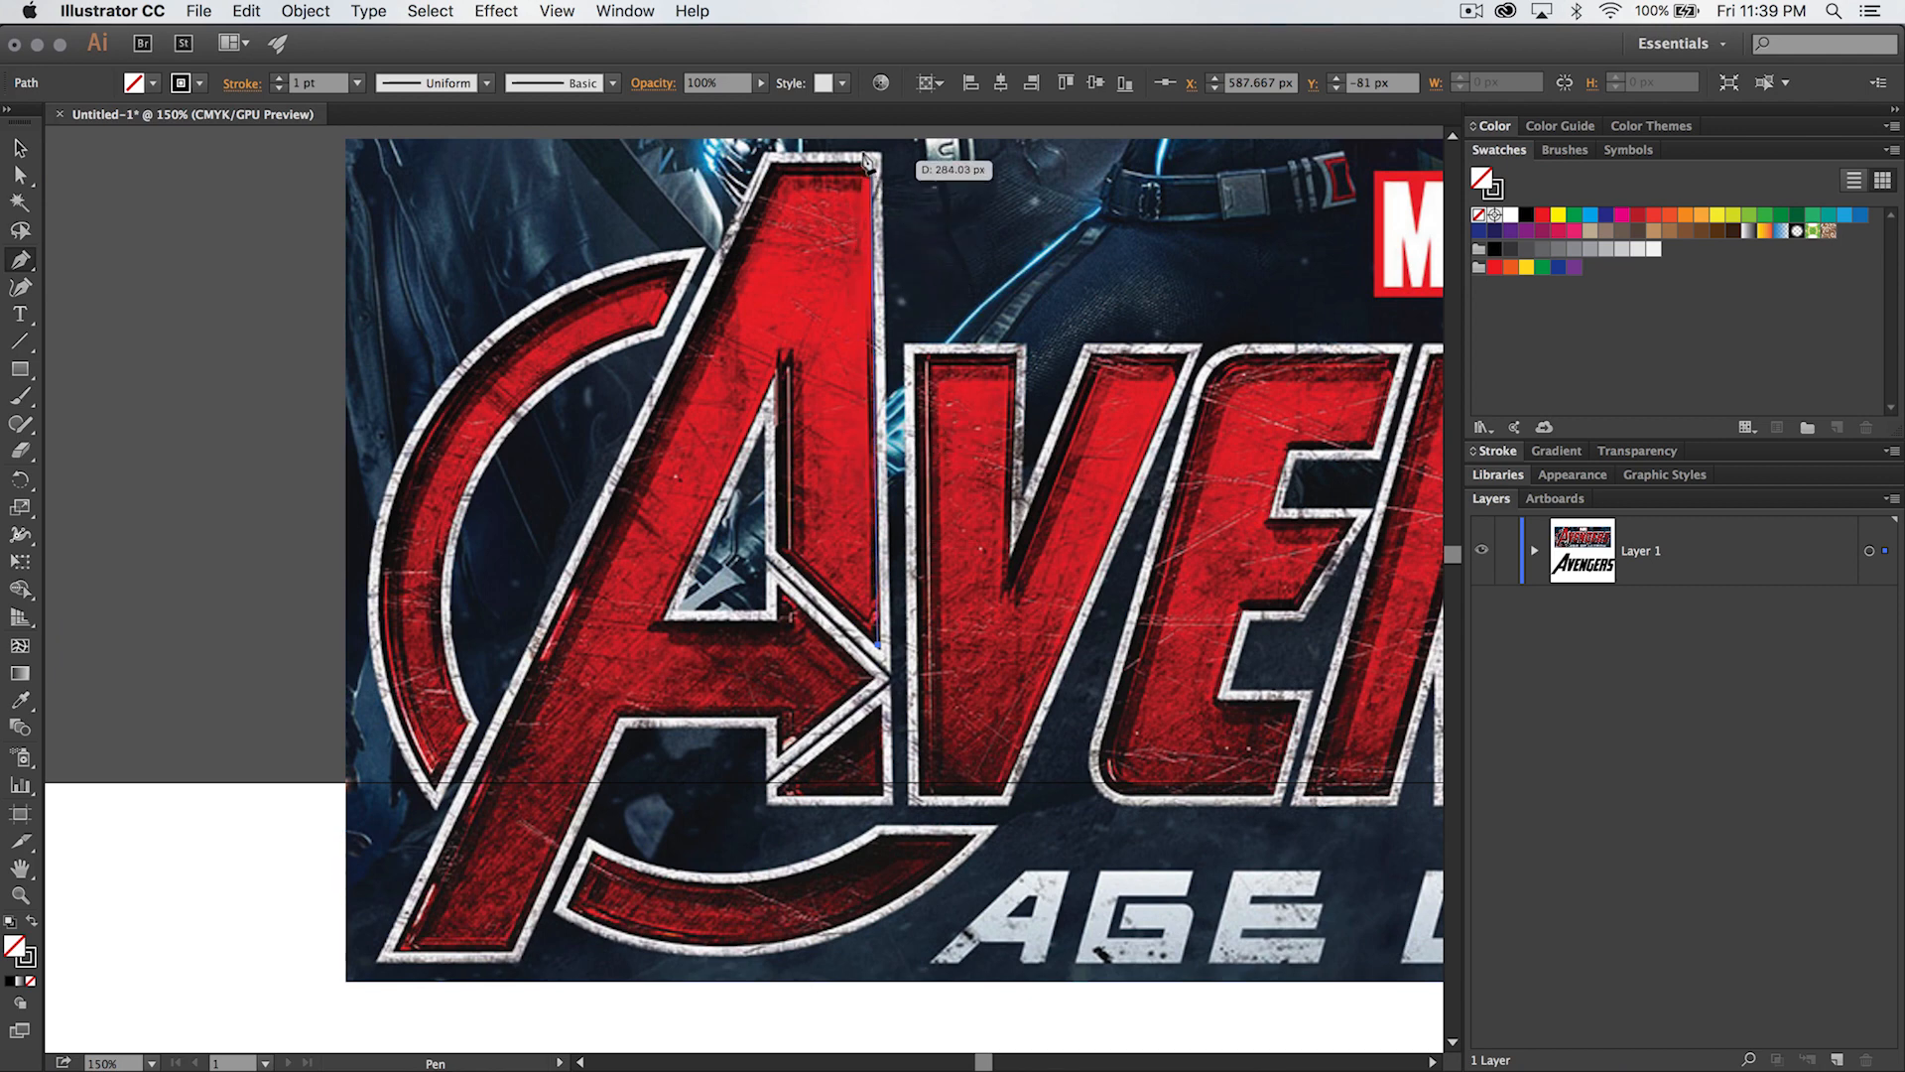
pyautogui.click(869, 161)
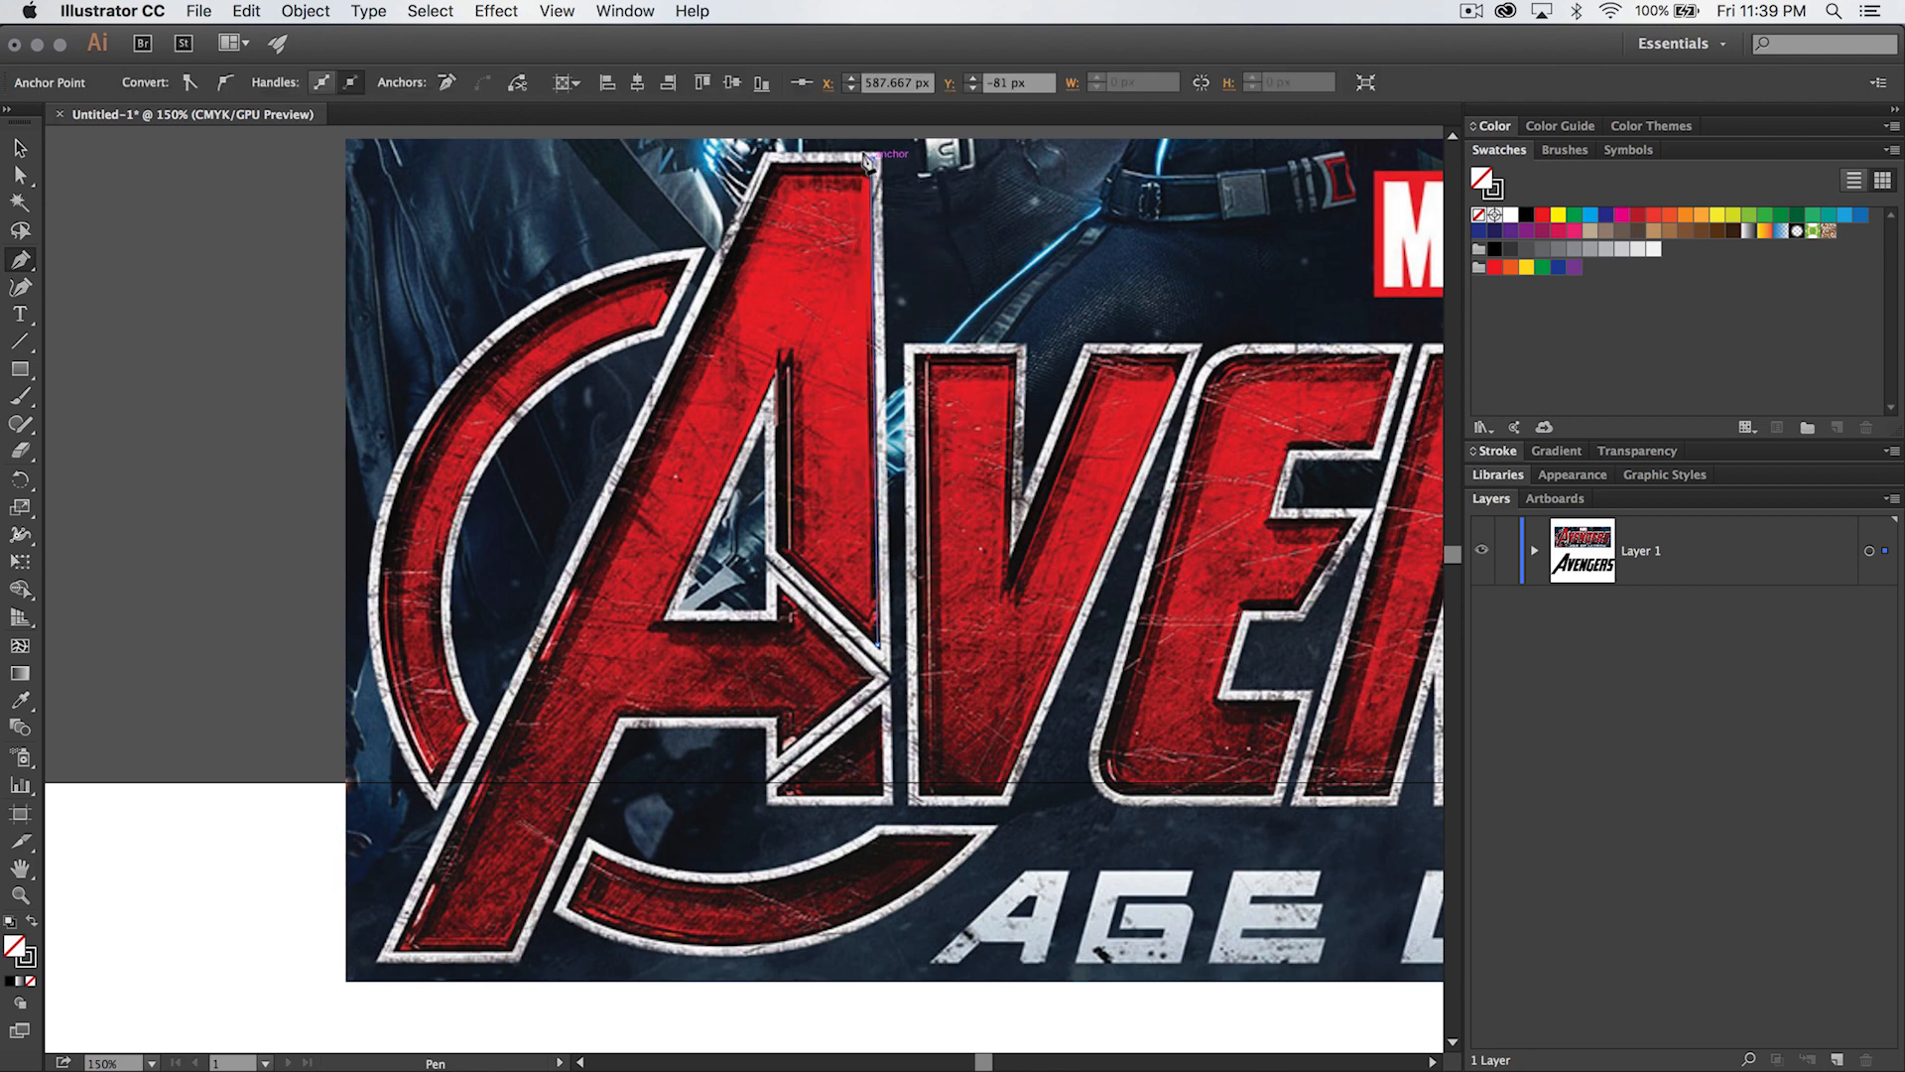
pyautogui.click(772, 158)
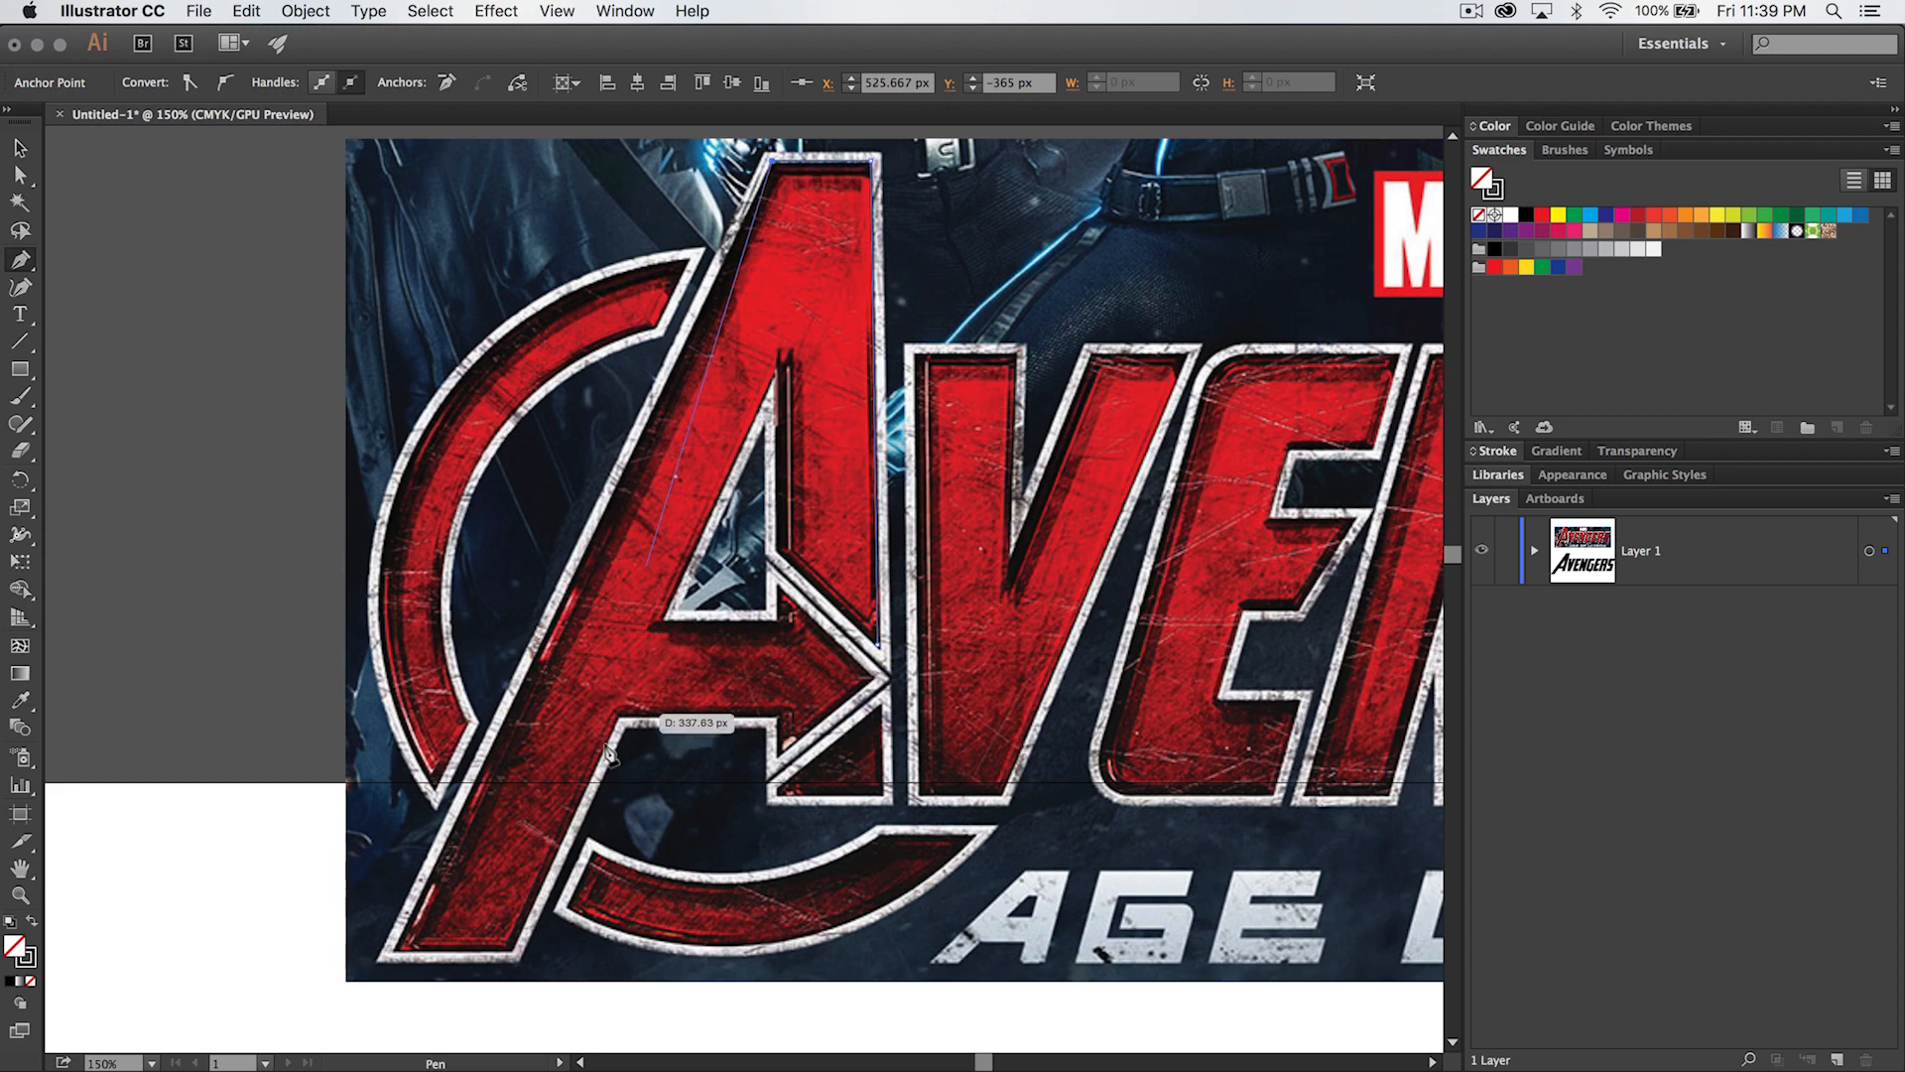
pyautogui.click(388, 950)
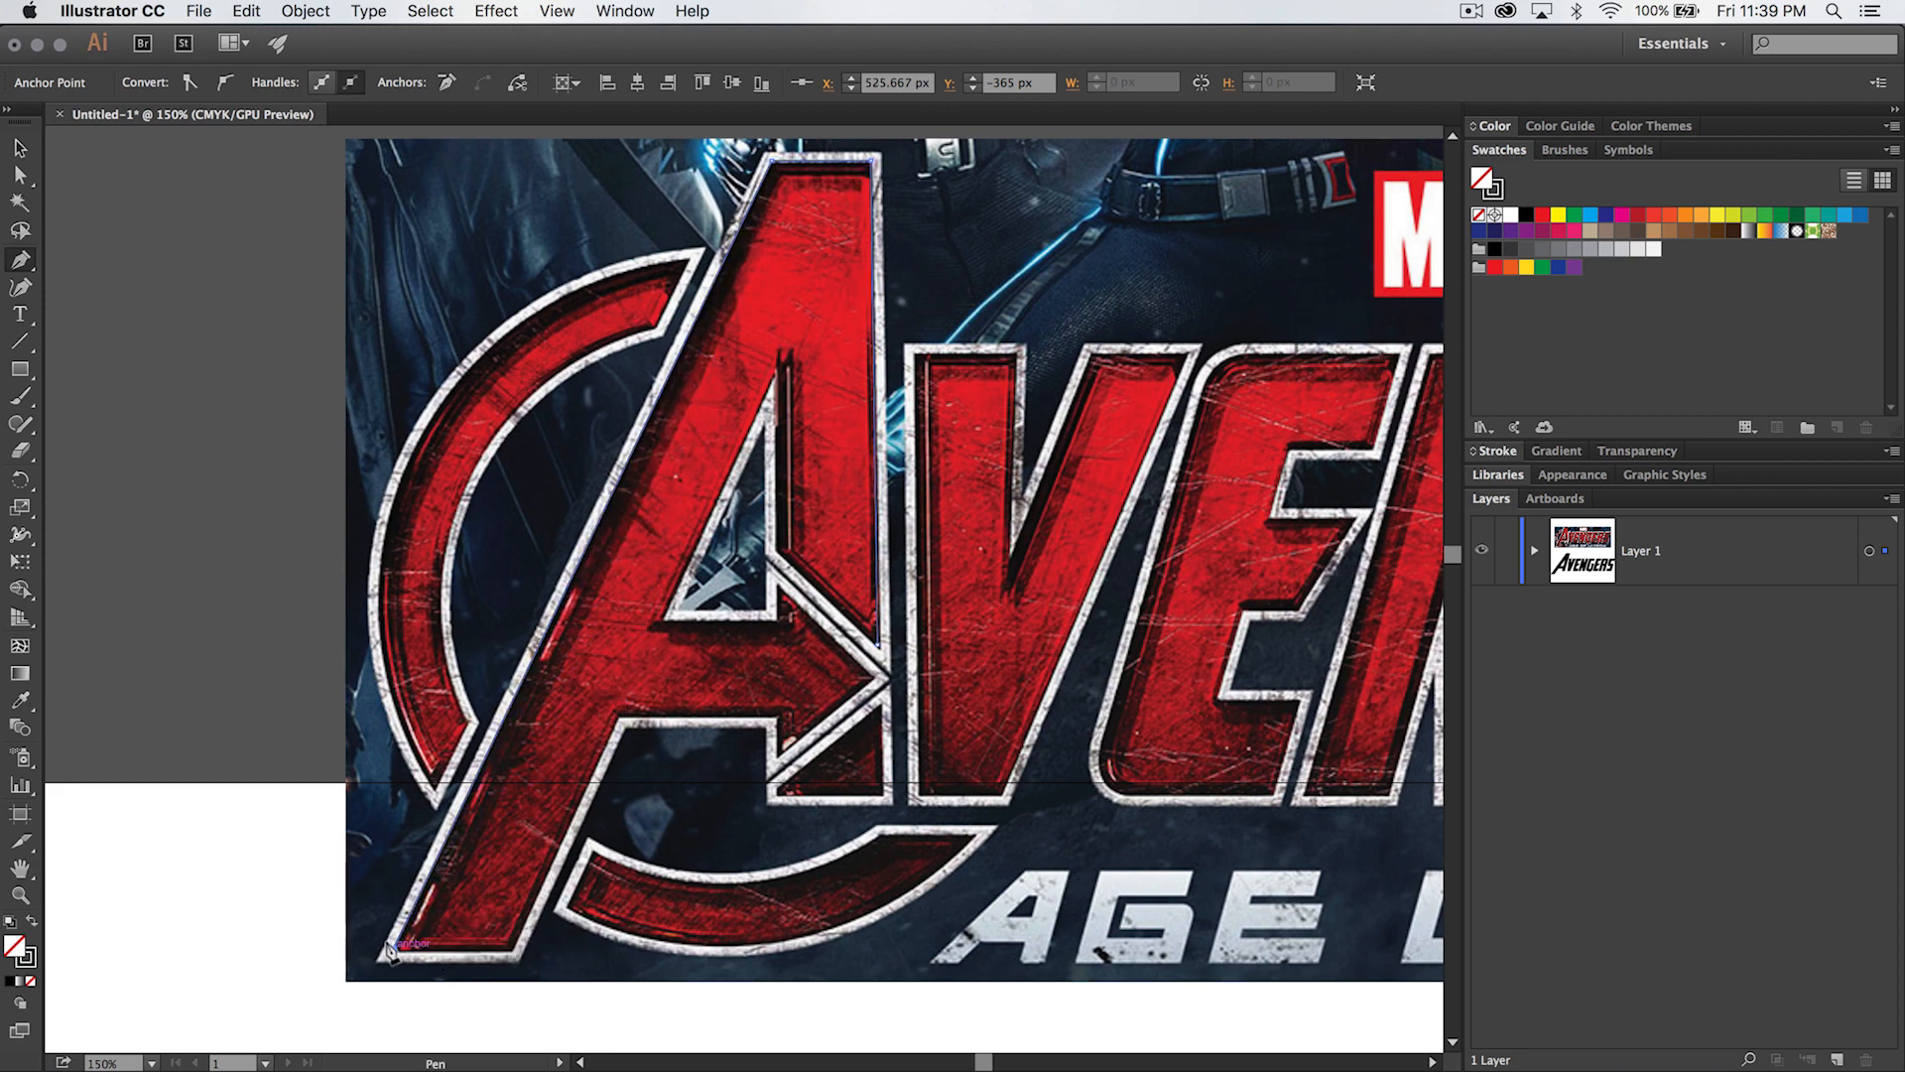
pyautogui.click(508, 950)
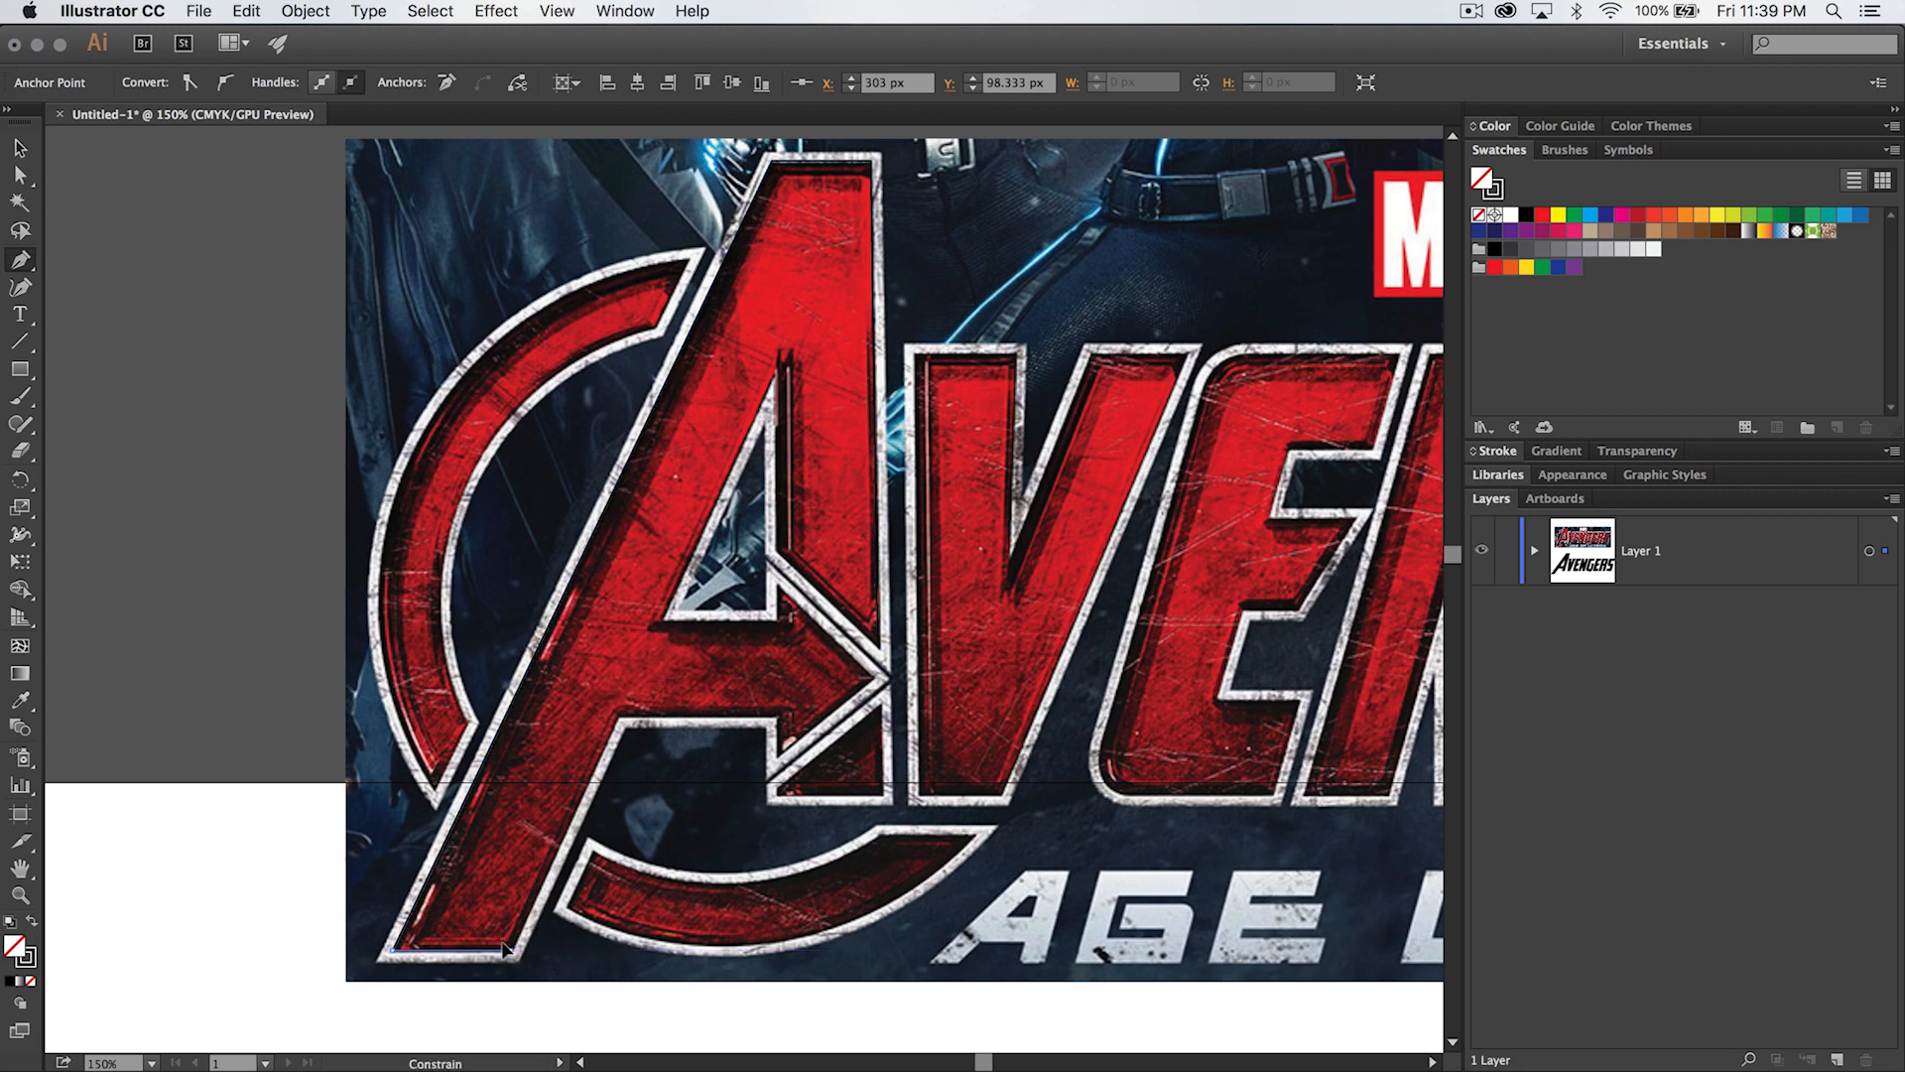
# - Continue the A's path up the leg's inner side, along the crossbar's underside and around the arrowhead to its upper inner corner
pyautogui.click(616, 715)
pyautogui.click(772, 715)
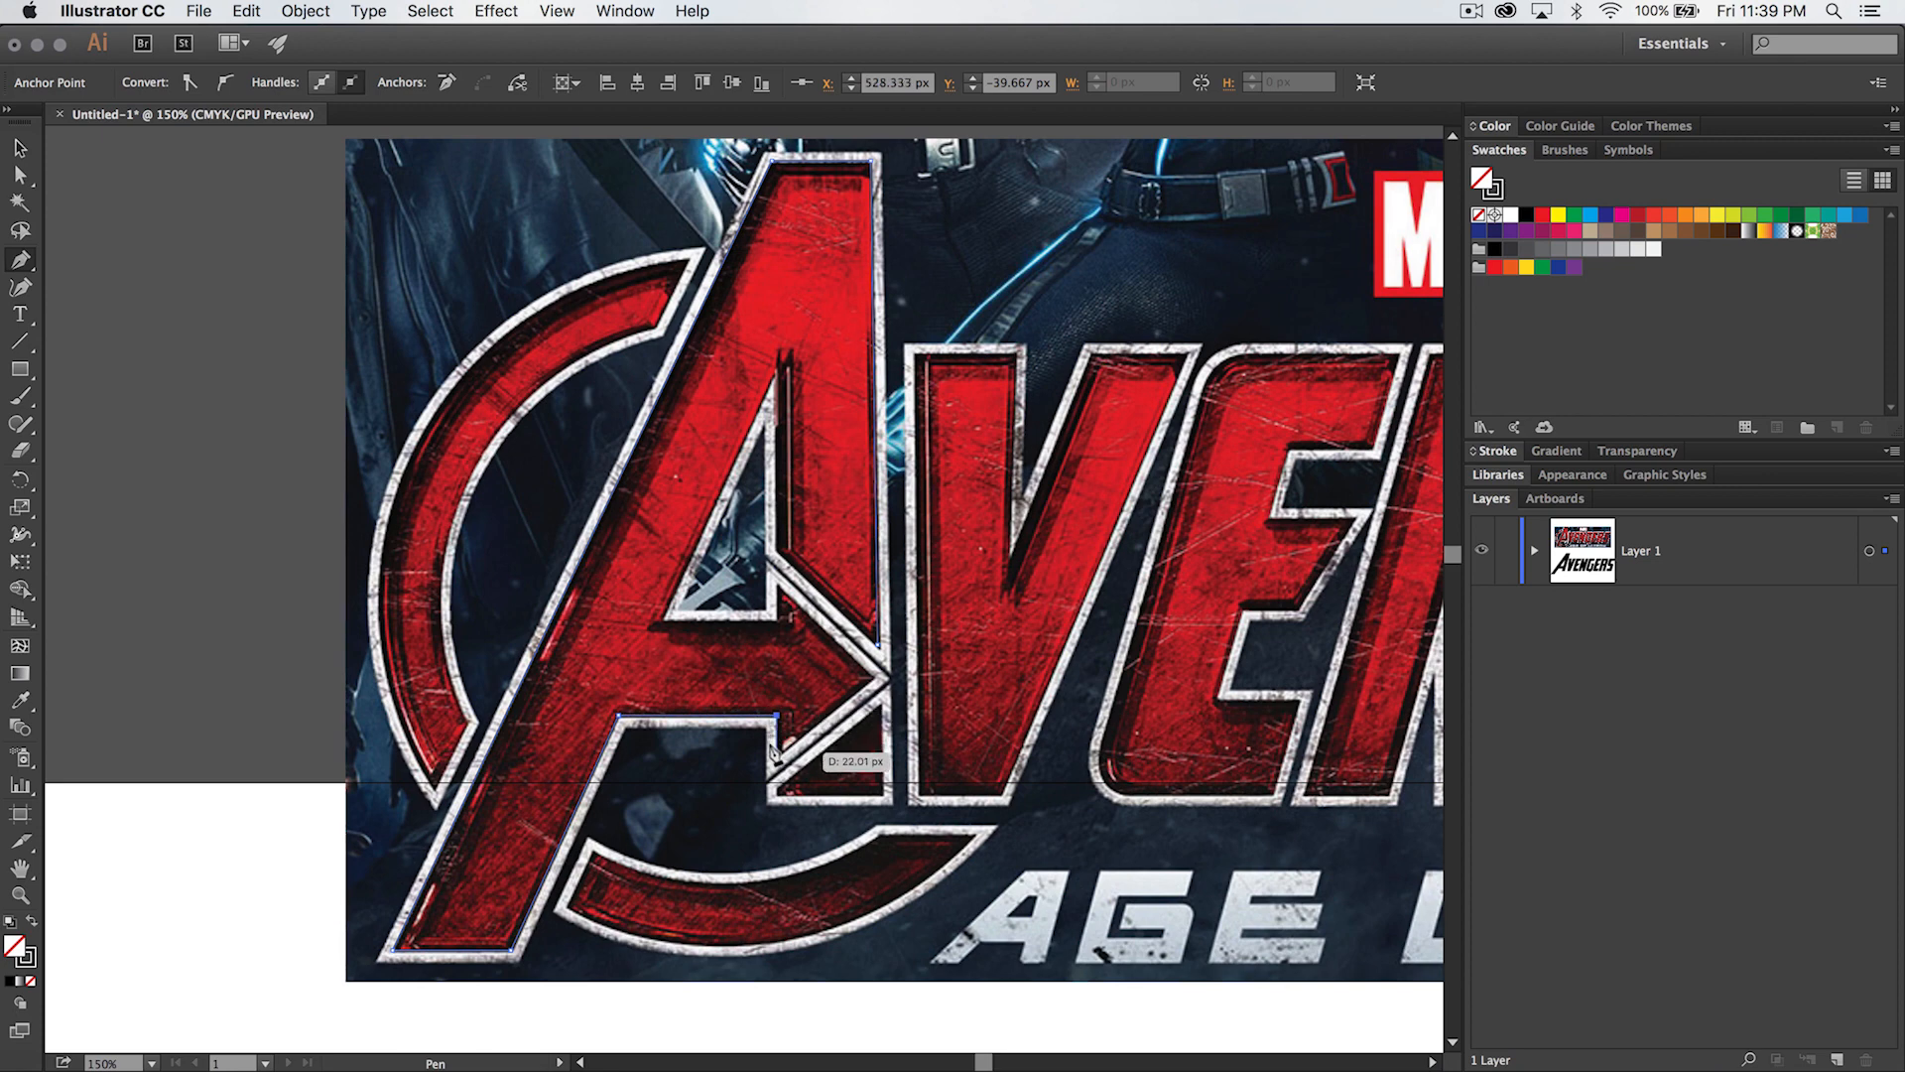
pyautogui.click(776, 753)
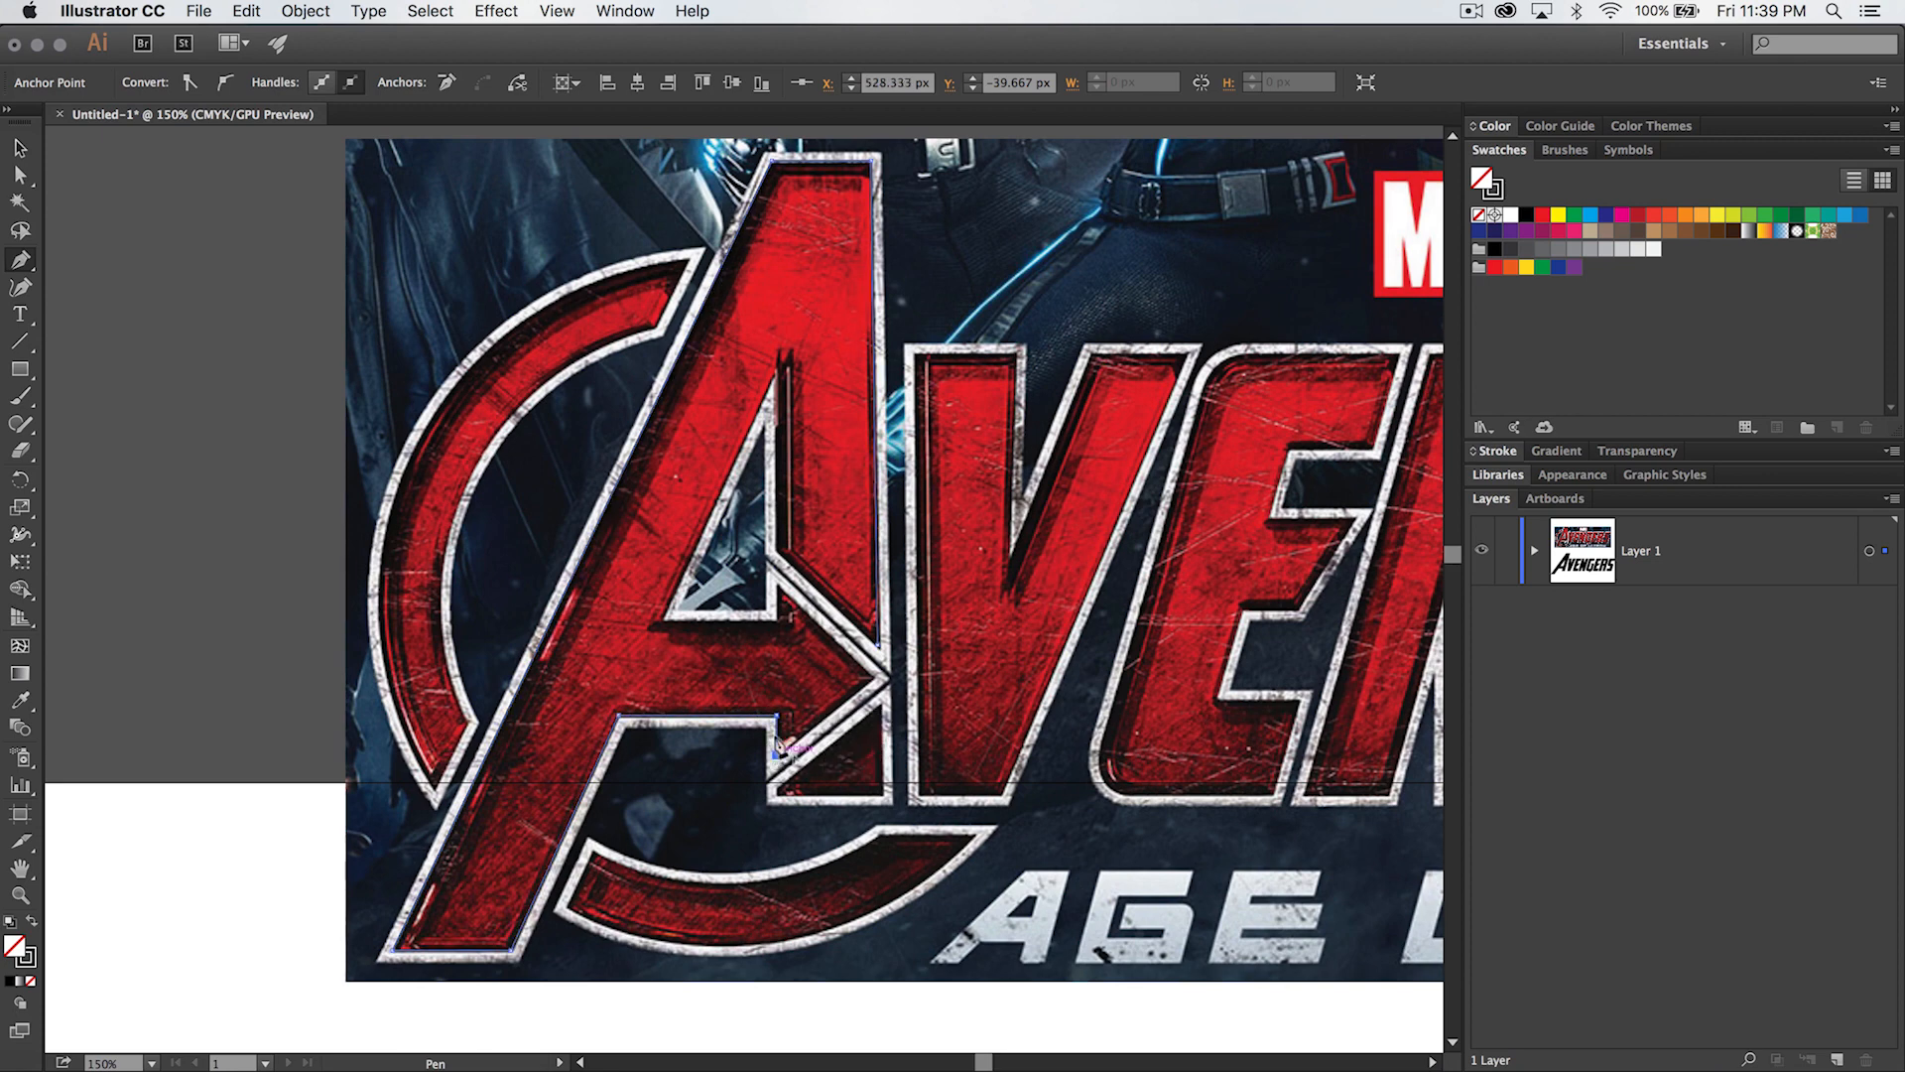
pyautogui.click(865, 670)
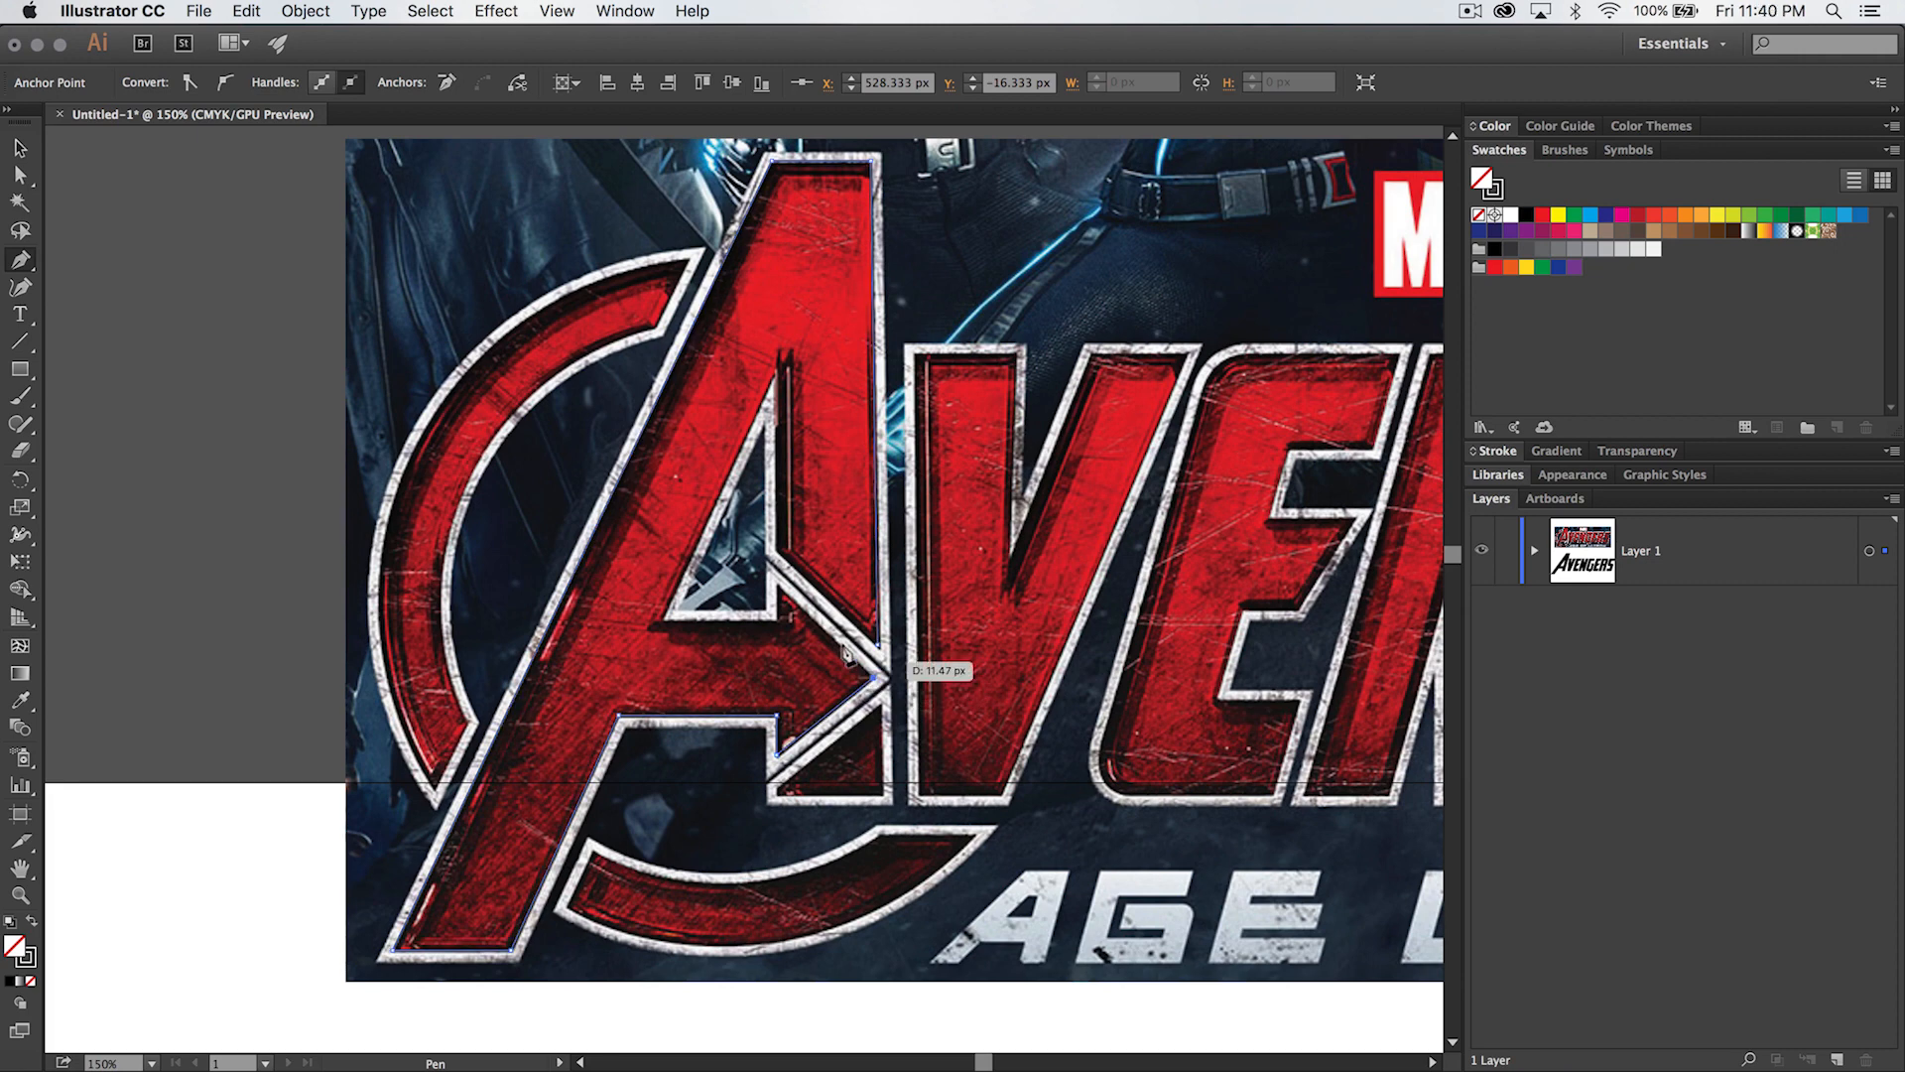
pyautogui.click(775, 584)
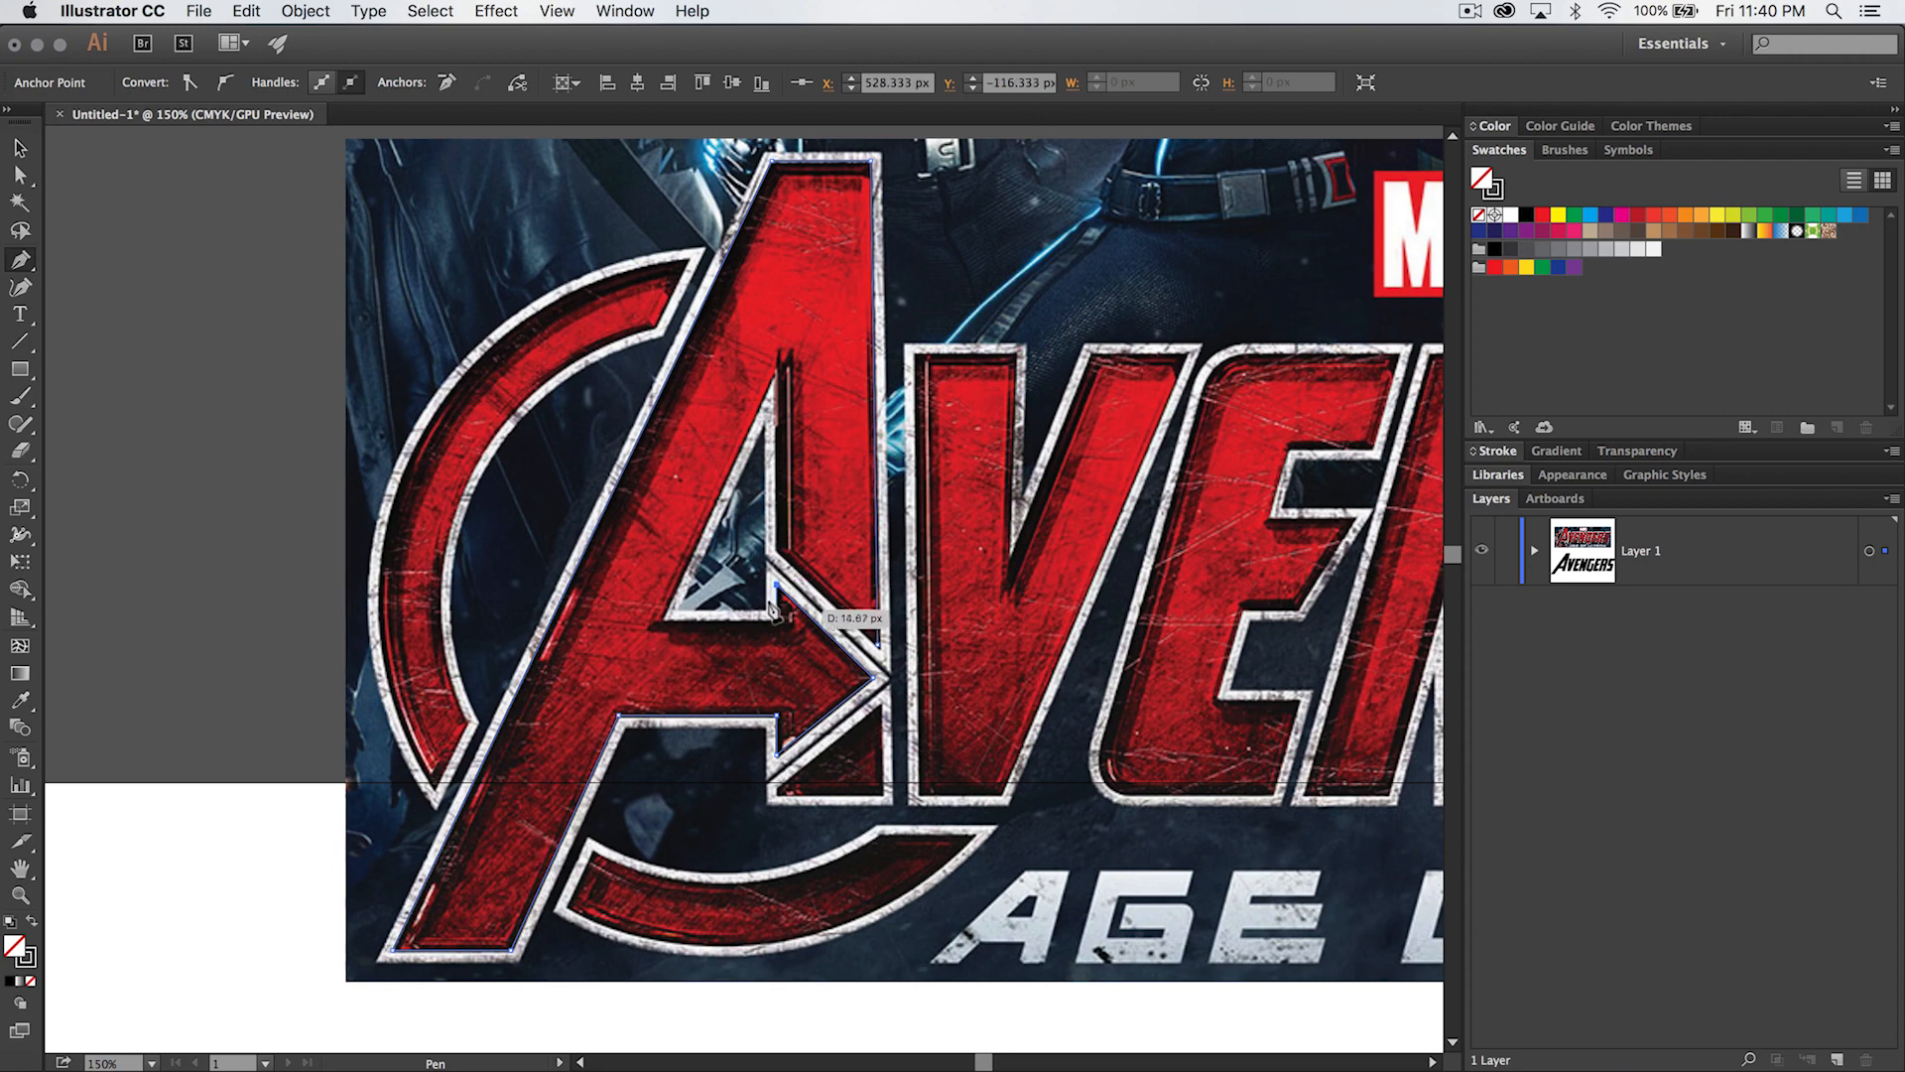
# - Trace the A's inner triangular opening, about 67 px wide and 147 px high, and close the path at its starting anchor
pyautogui.click(775, 616)
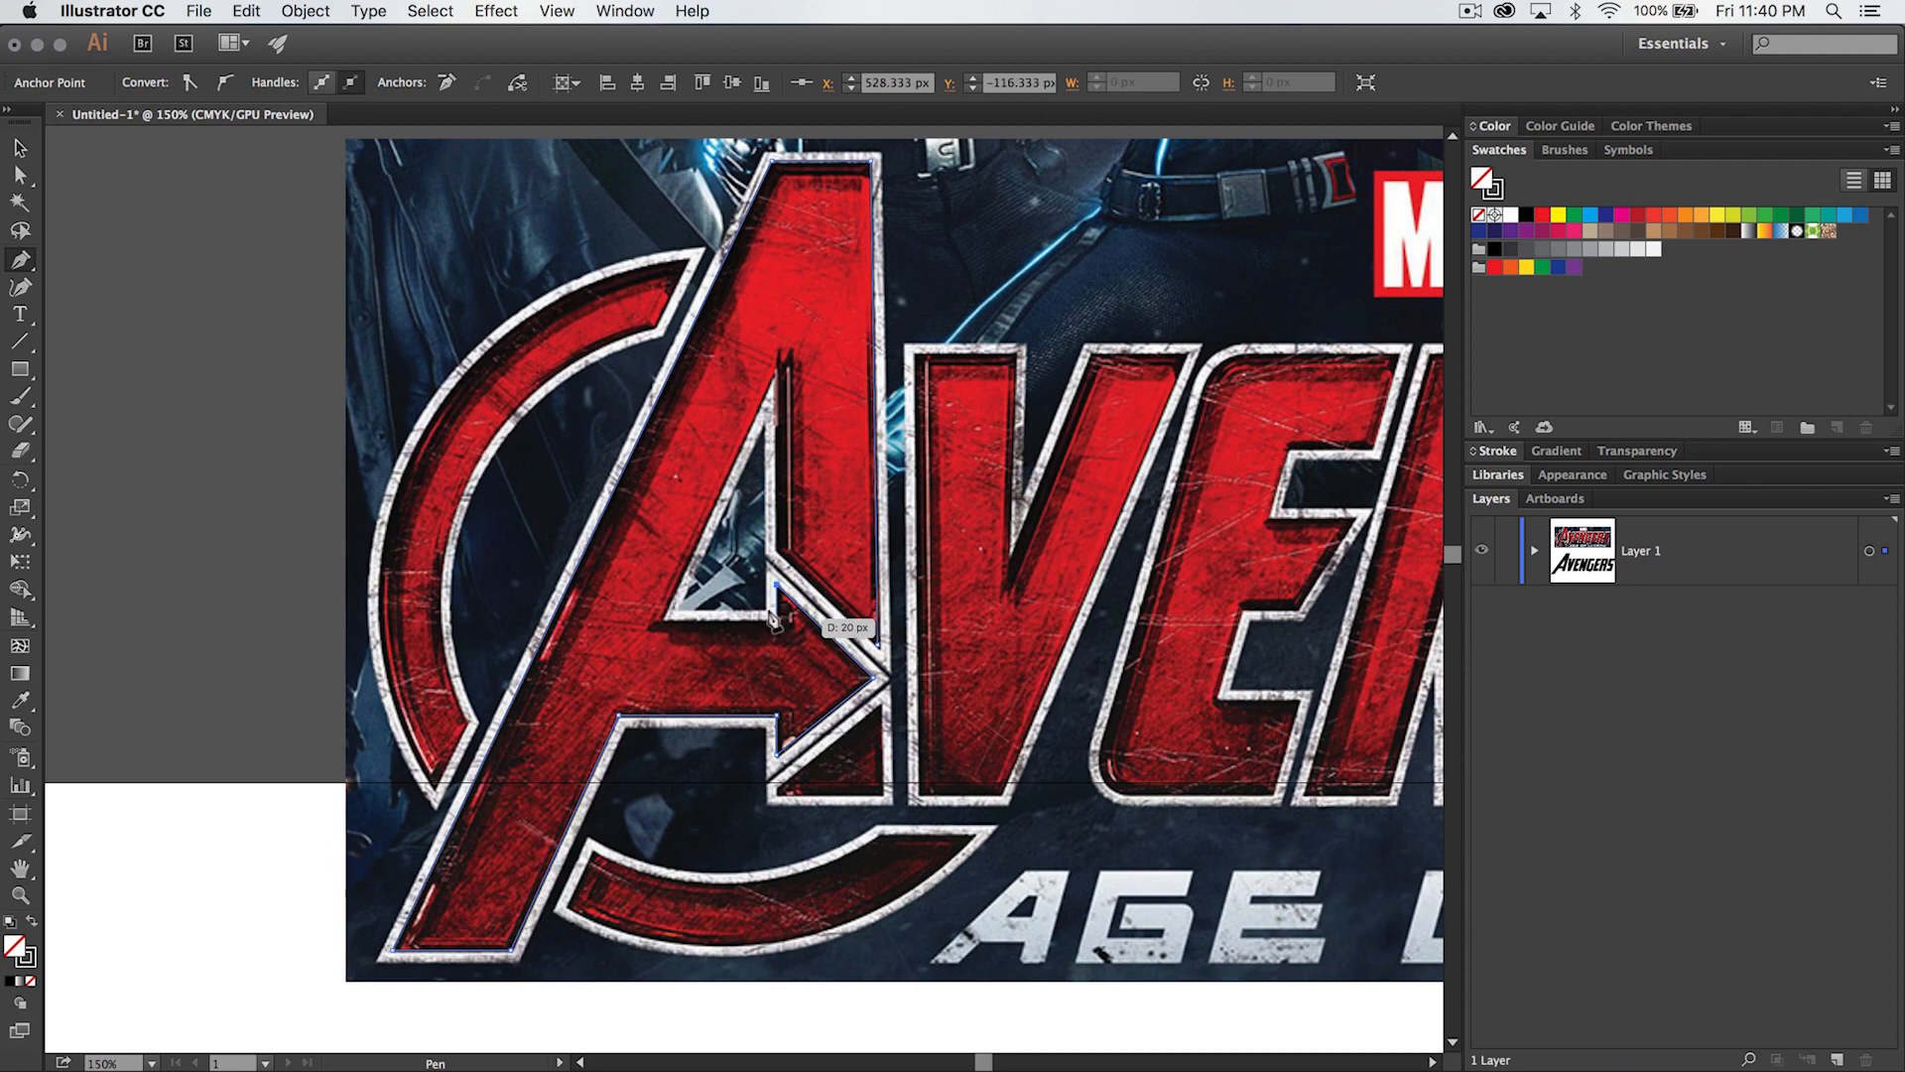
pyautogui.click(661, 617)
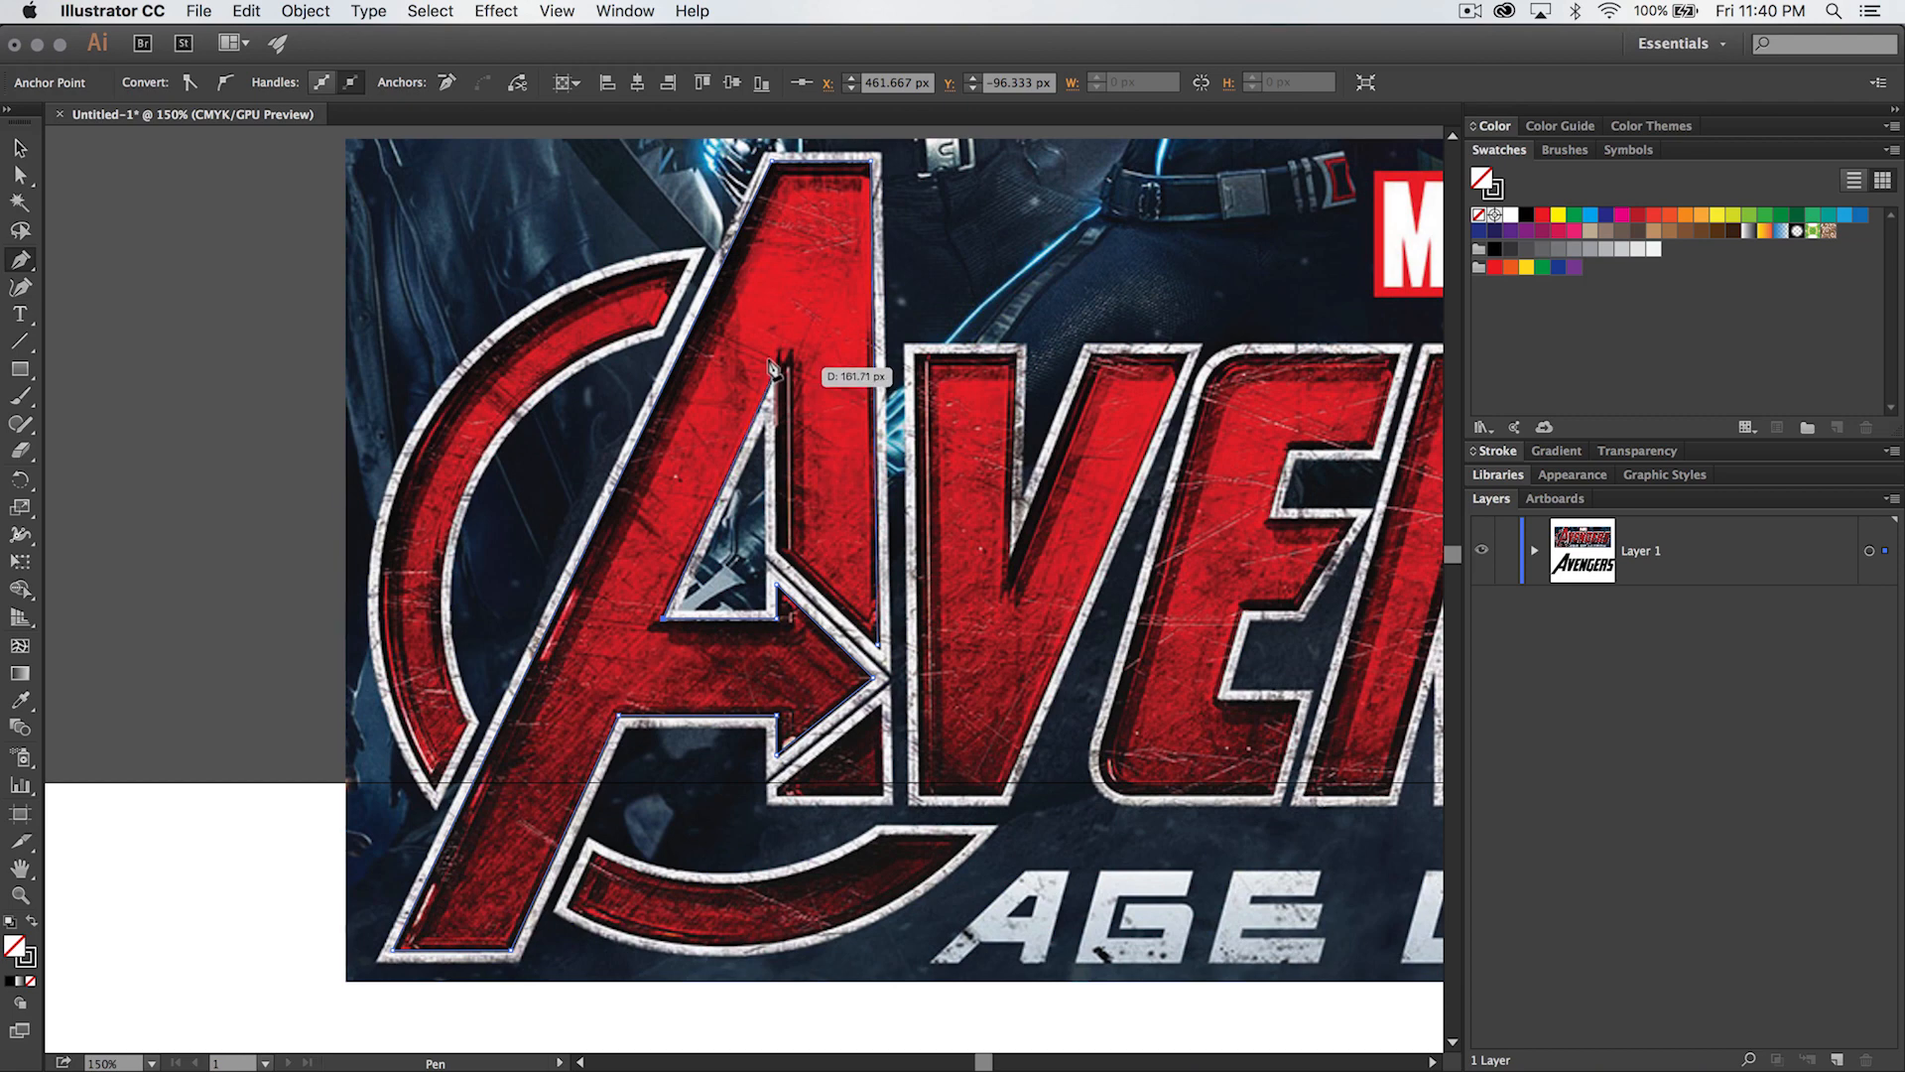
pyautogui.click(775, 369)
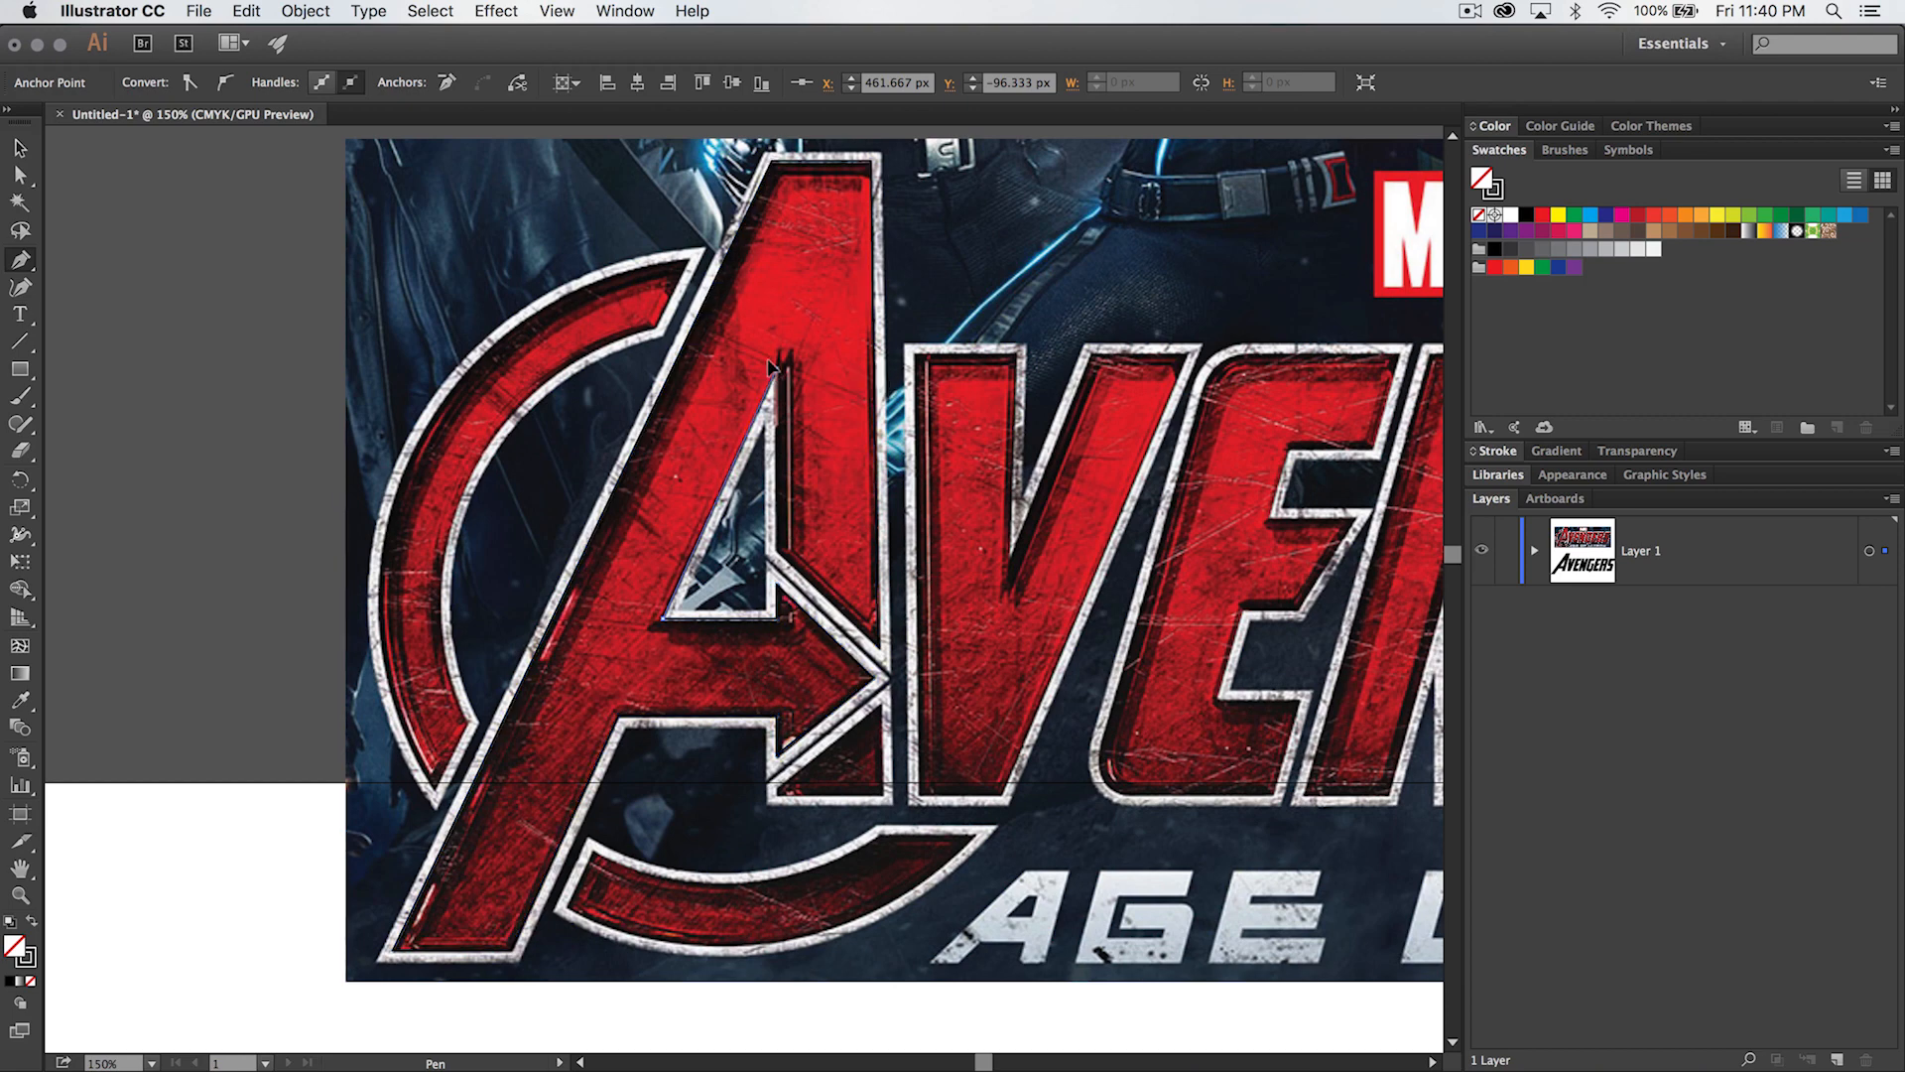
pyautogui.click(775, 544)
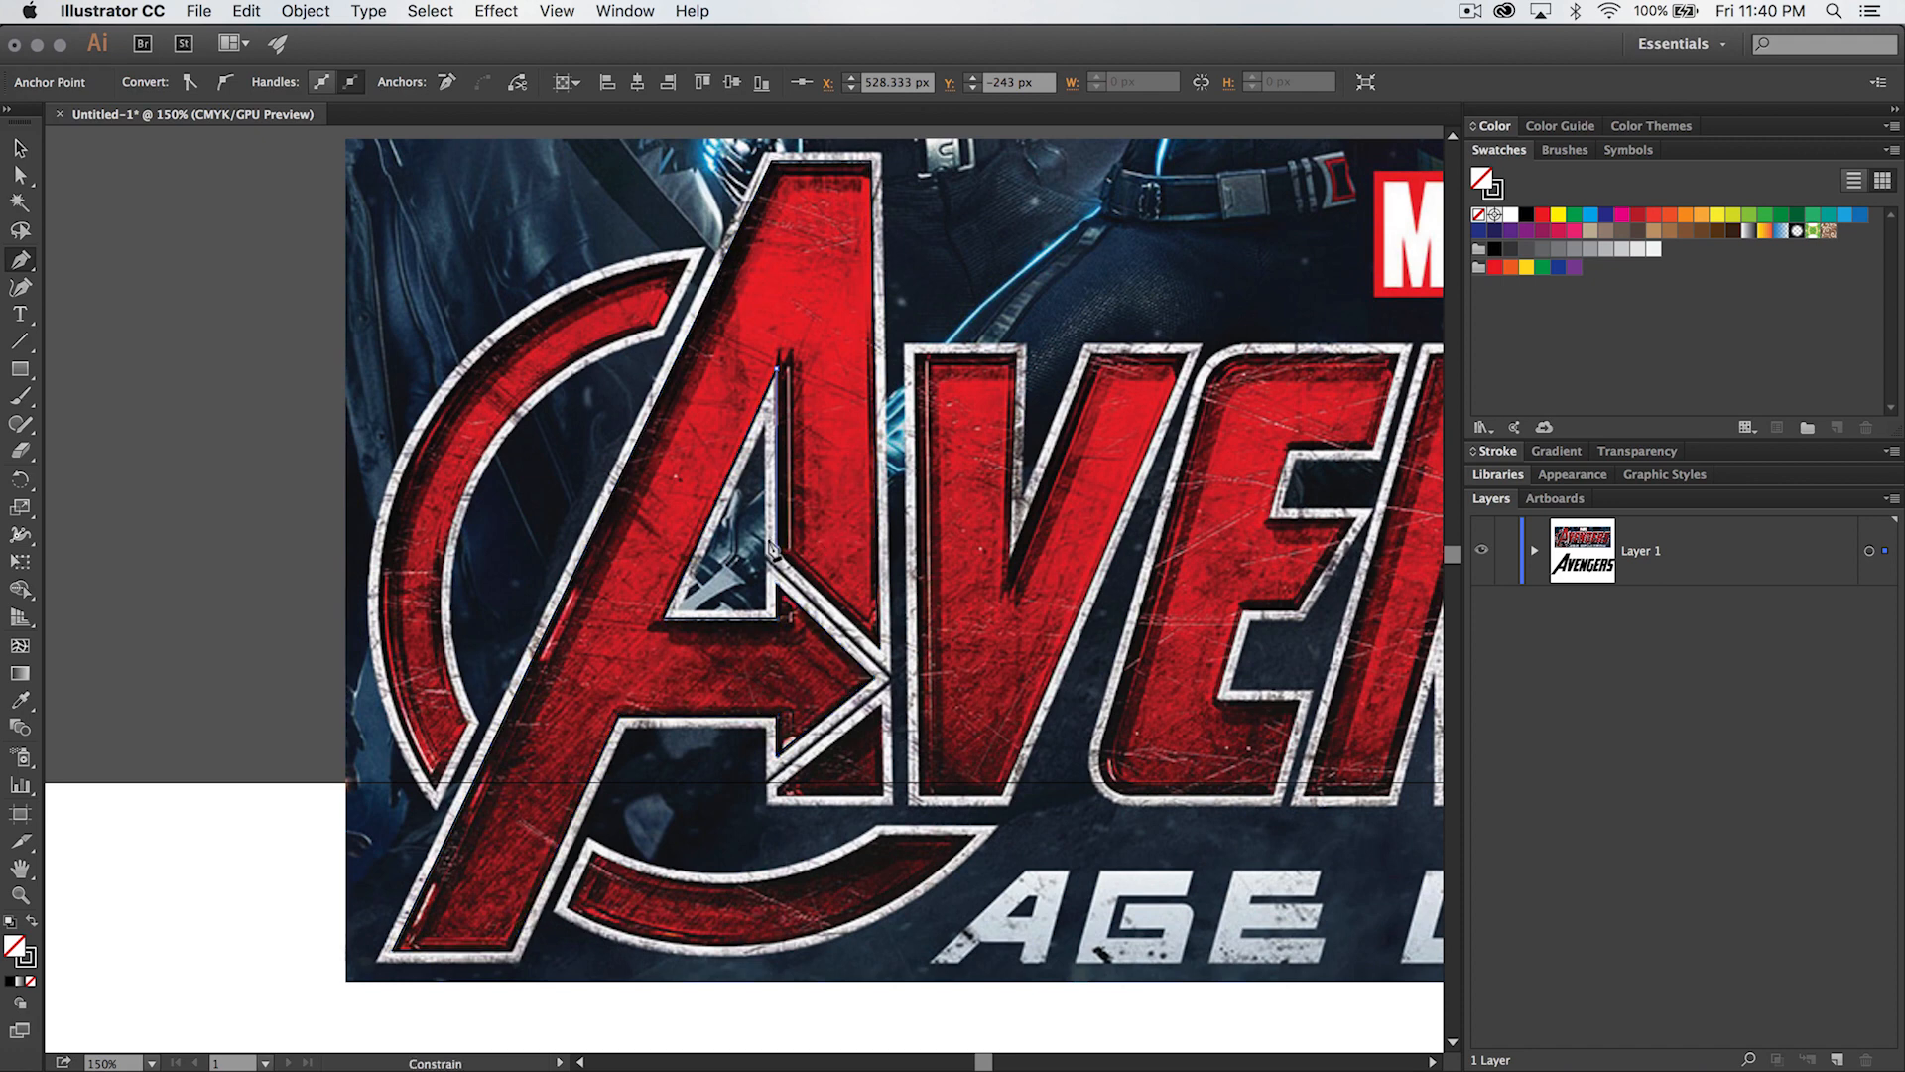
pyautogui.click(875, 646)
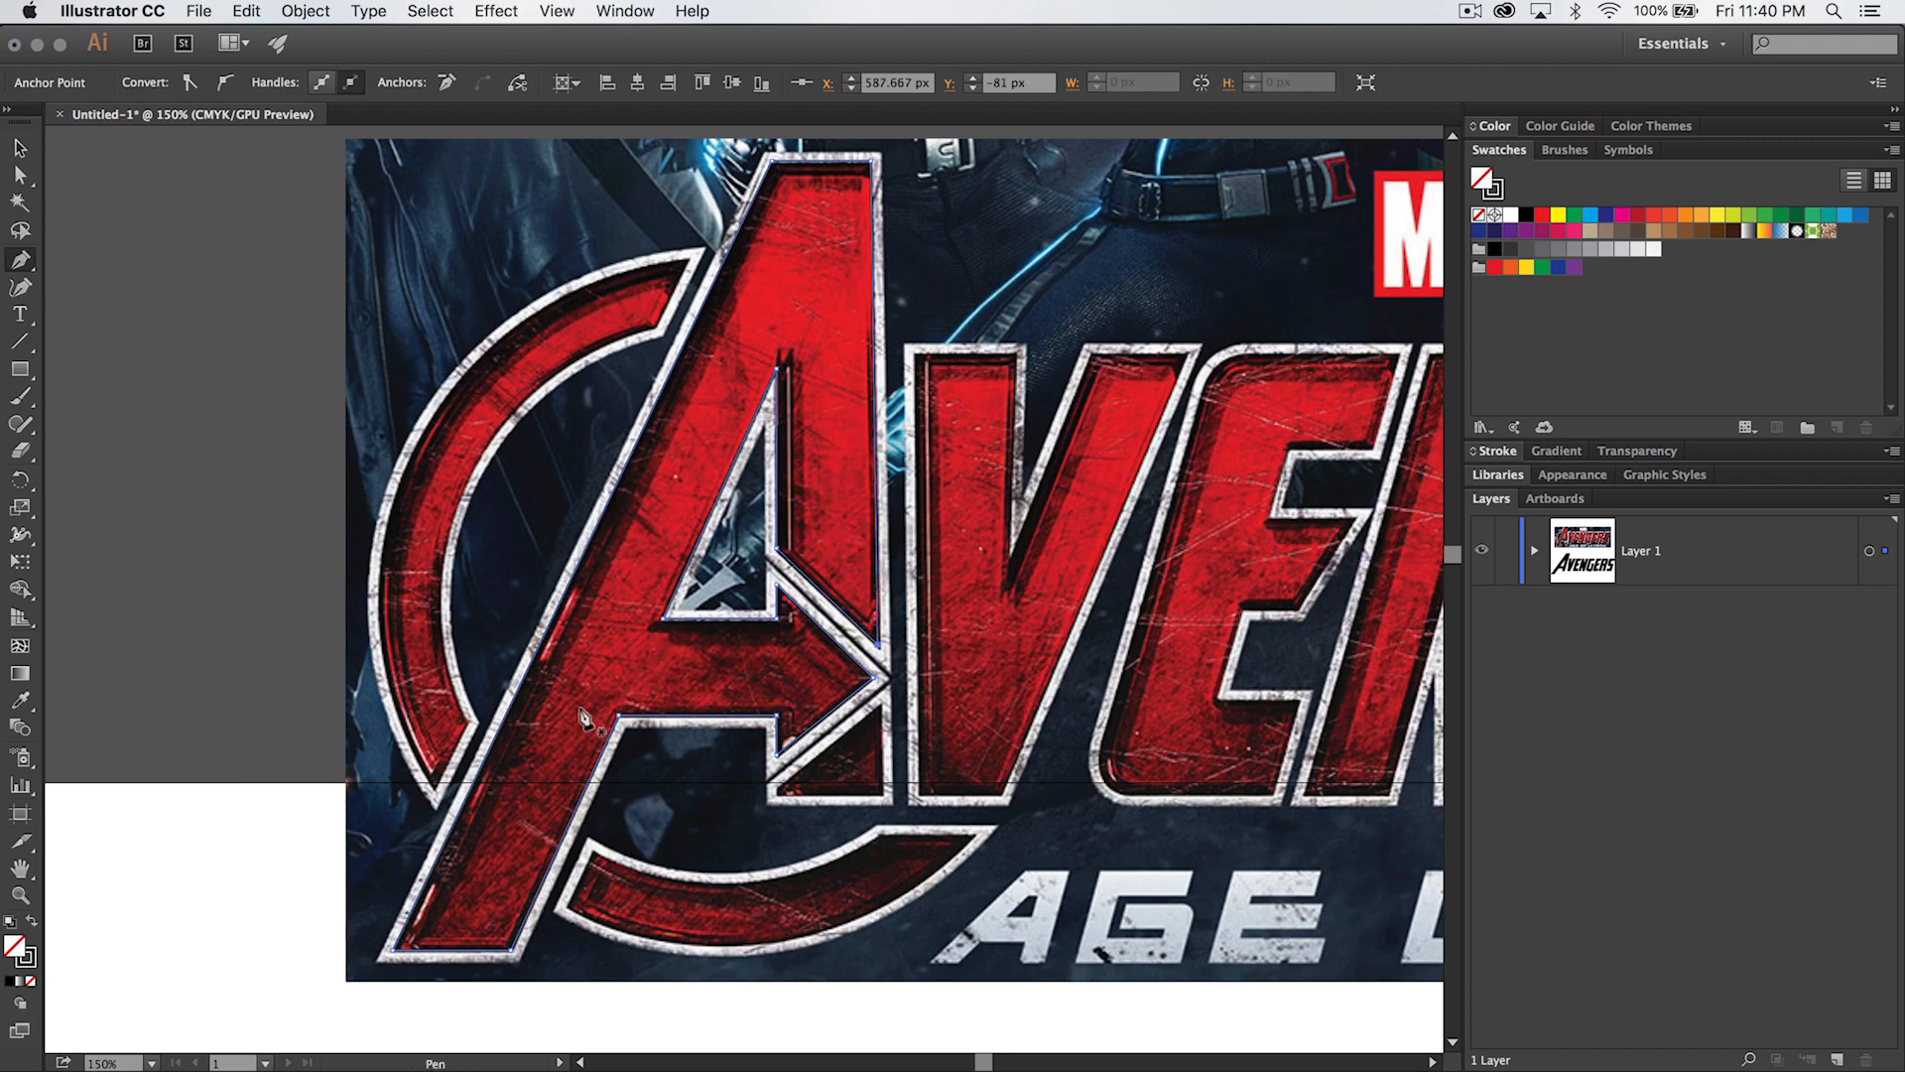
# - Start a separate path for the small triangle below the A's arrowhead, placing three corners spanning about 59 by 54 px
pyautogui.click(776, 789)
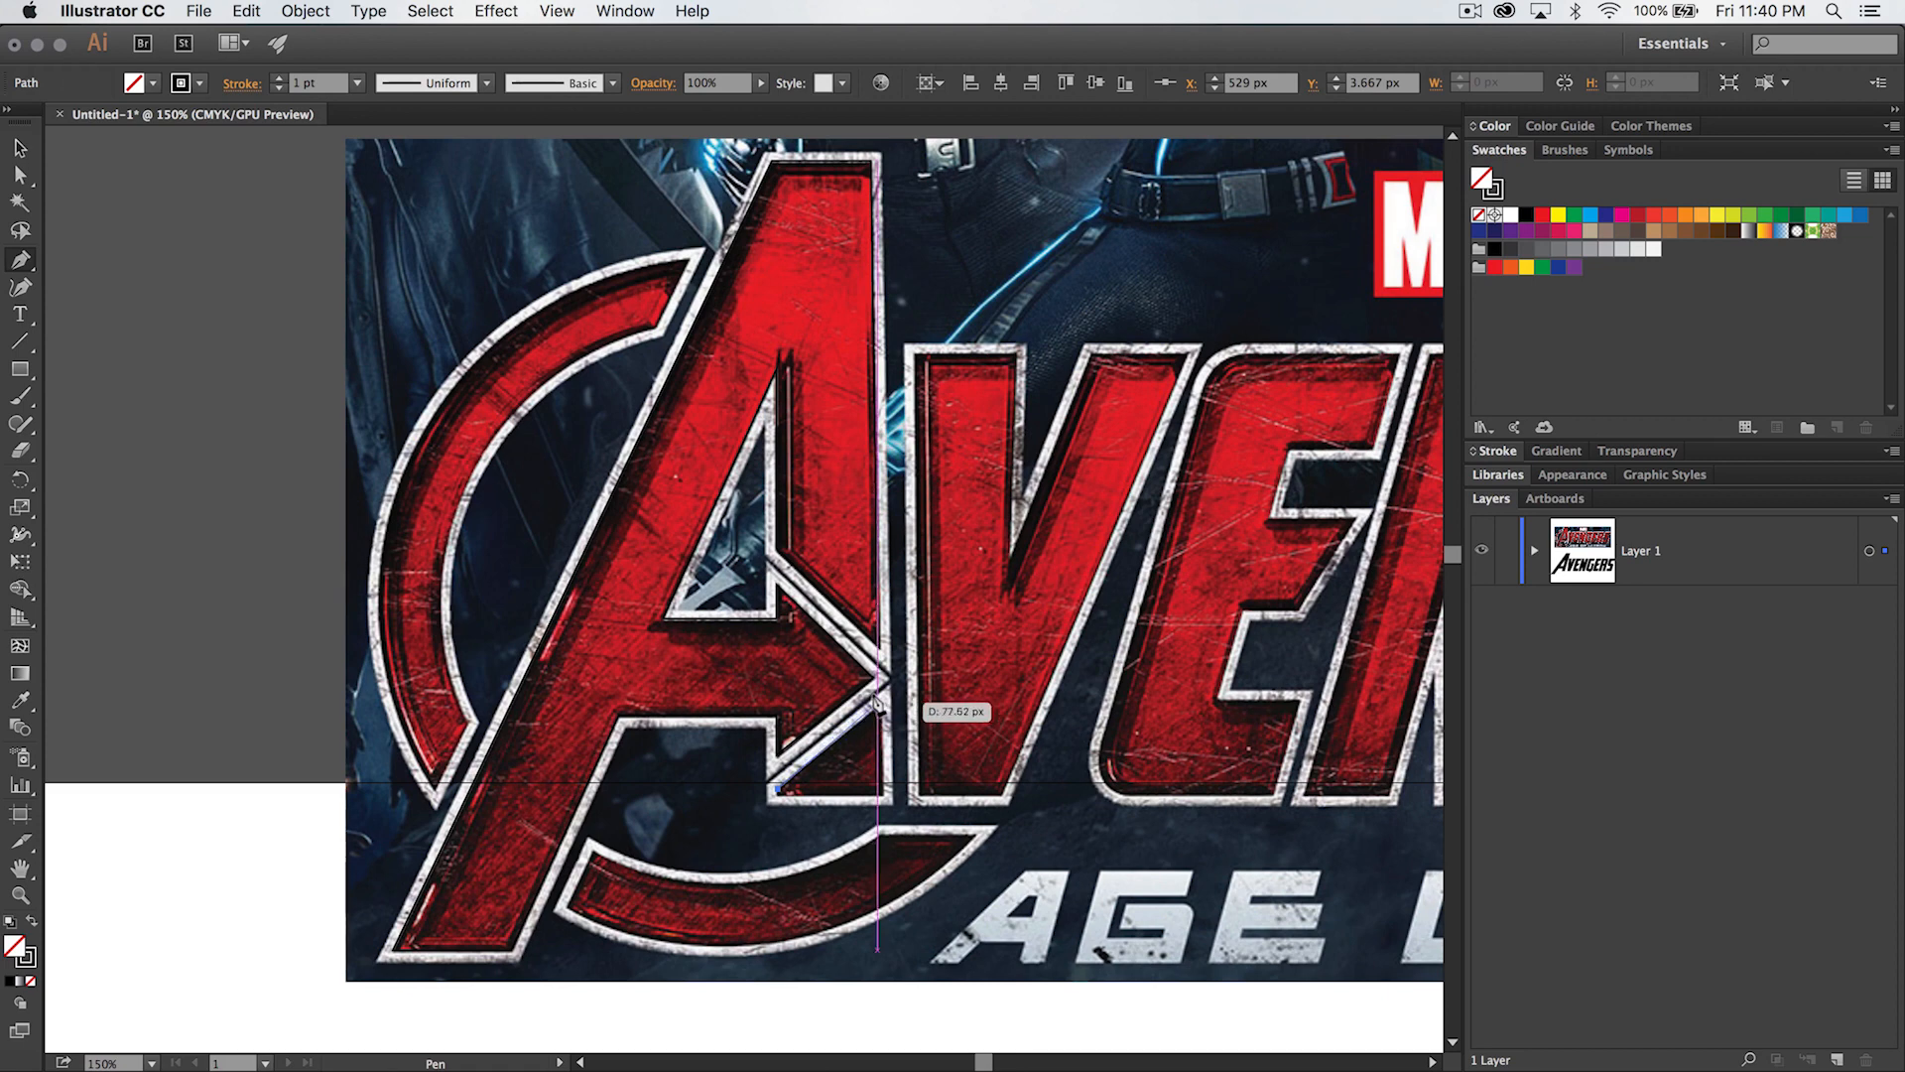
pyautogui.click(877, 702)
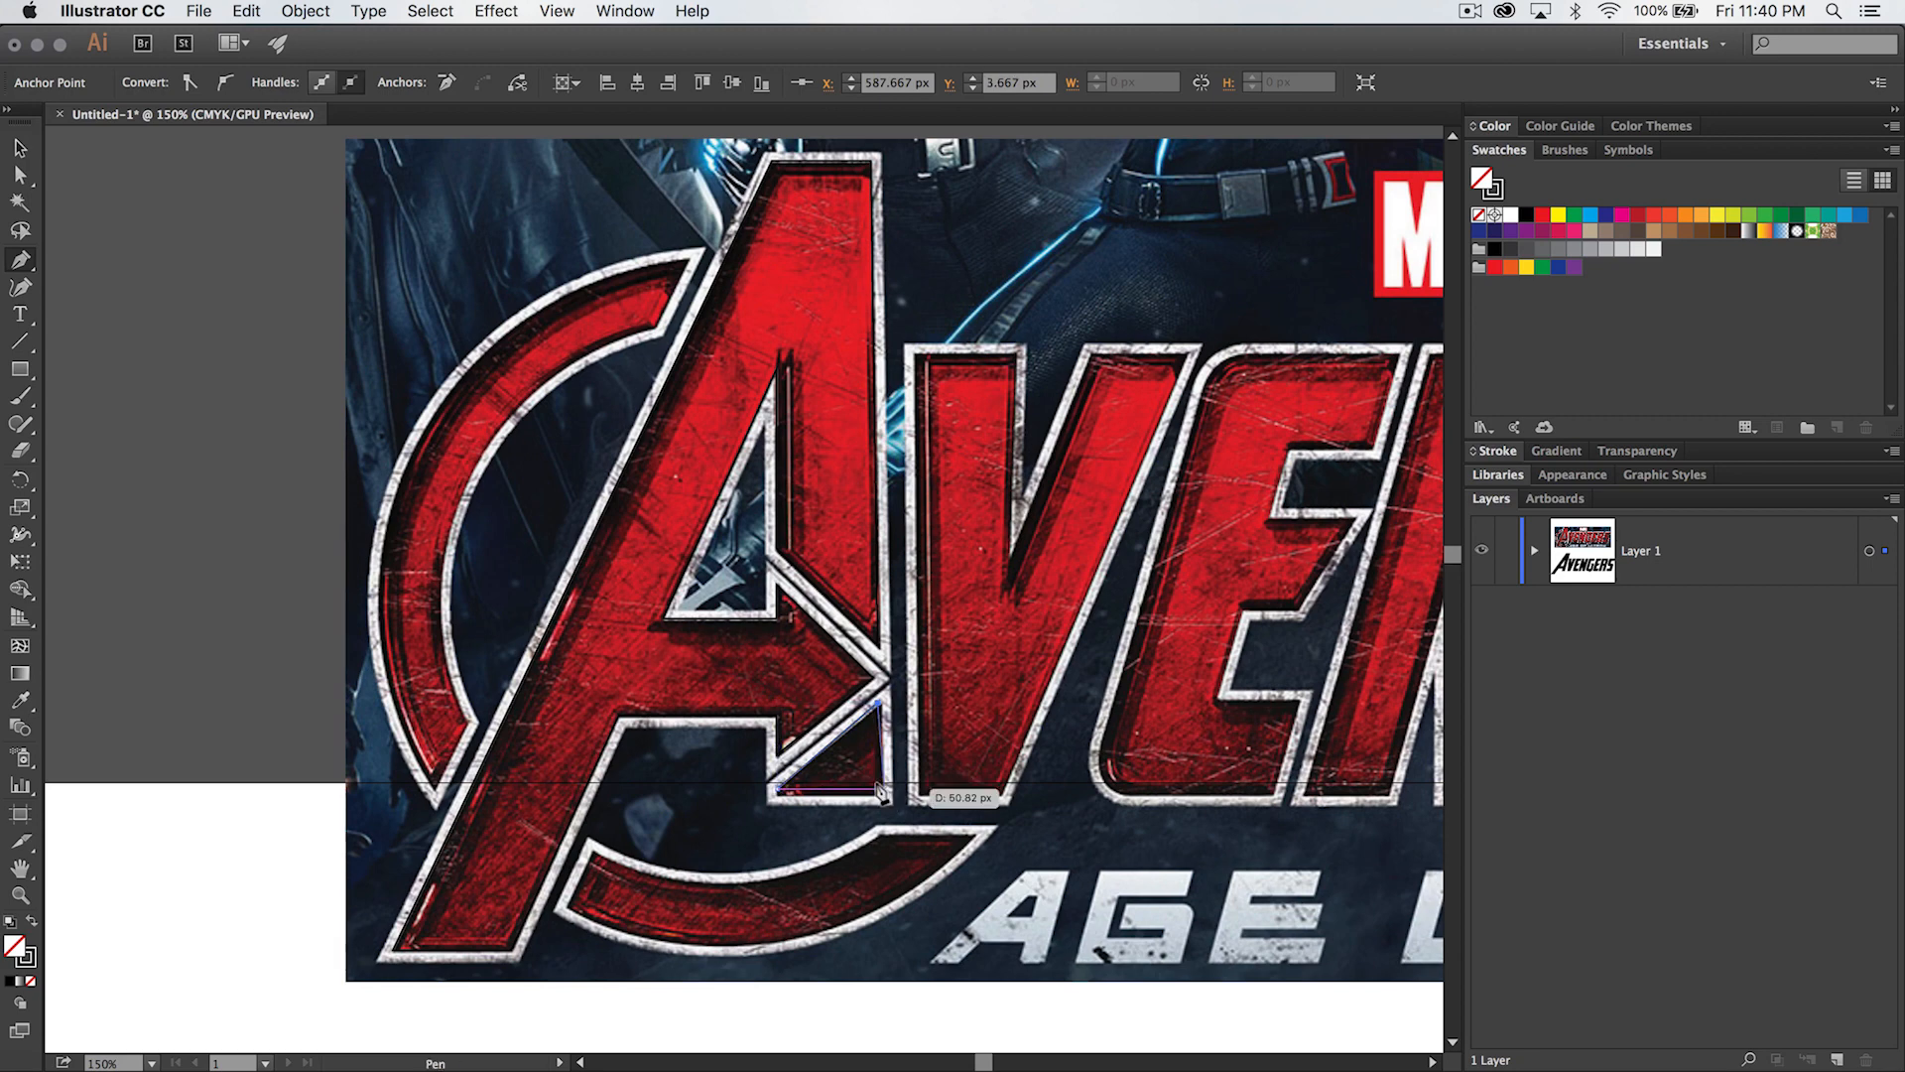
pyautogui.click(877, 794)
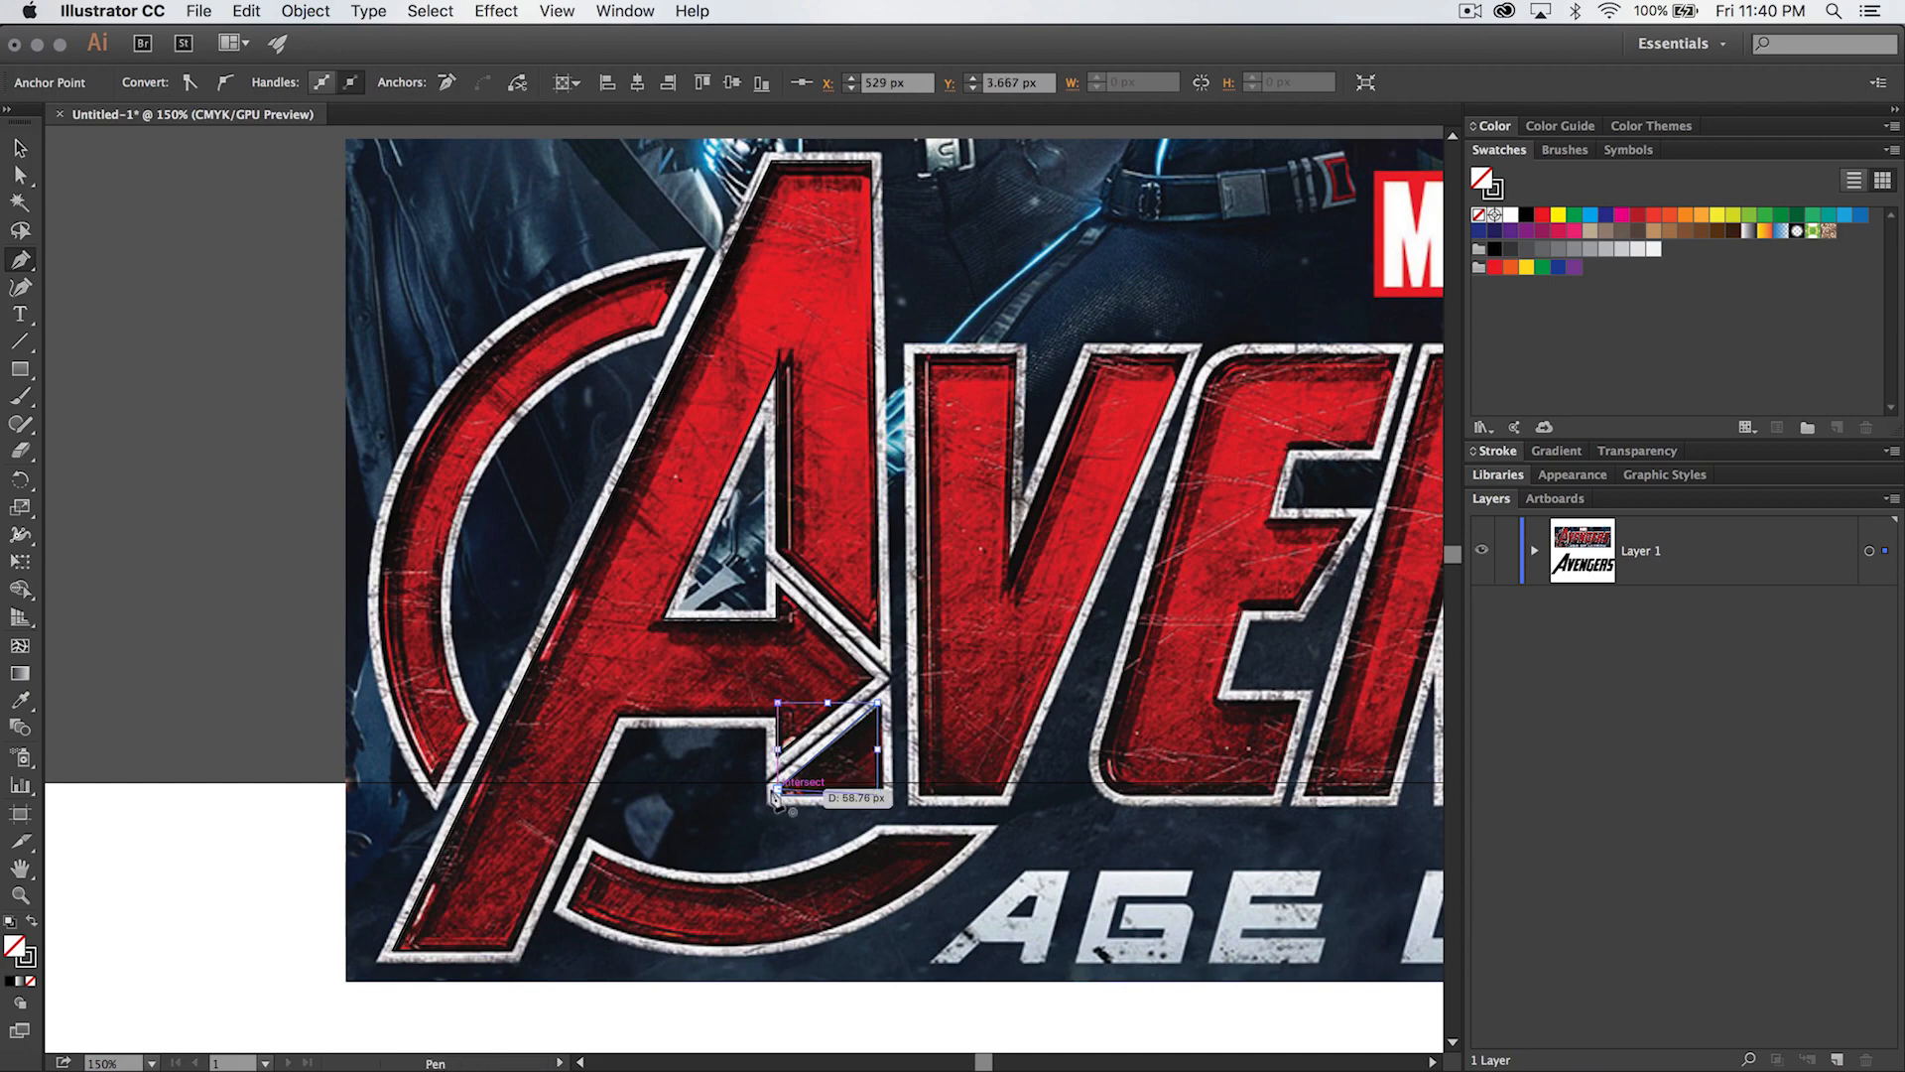
# - Finish the small triangle's path with a straight bottom edge and a short vertical left edge of about 3 px, closing it
pyautogui.press('z')
pyautogui.click(783, 798)
pyautogui.click(751, 601)
pyautogui.click(758, 562)
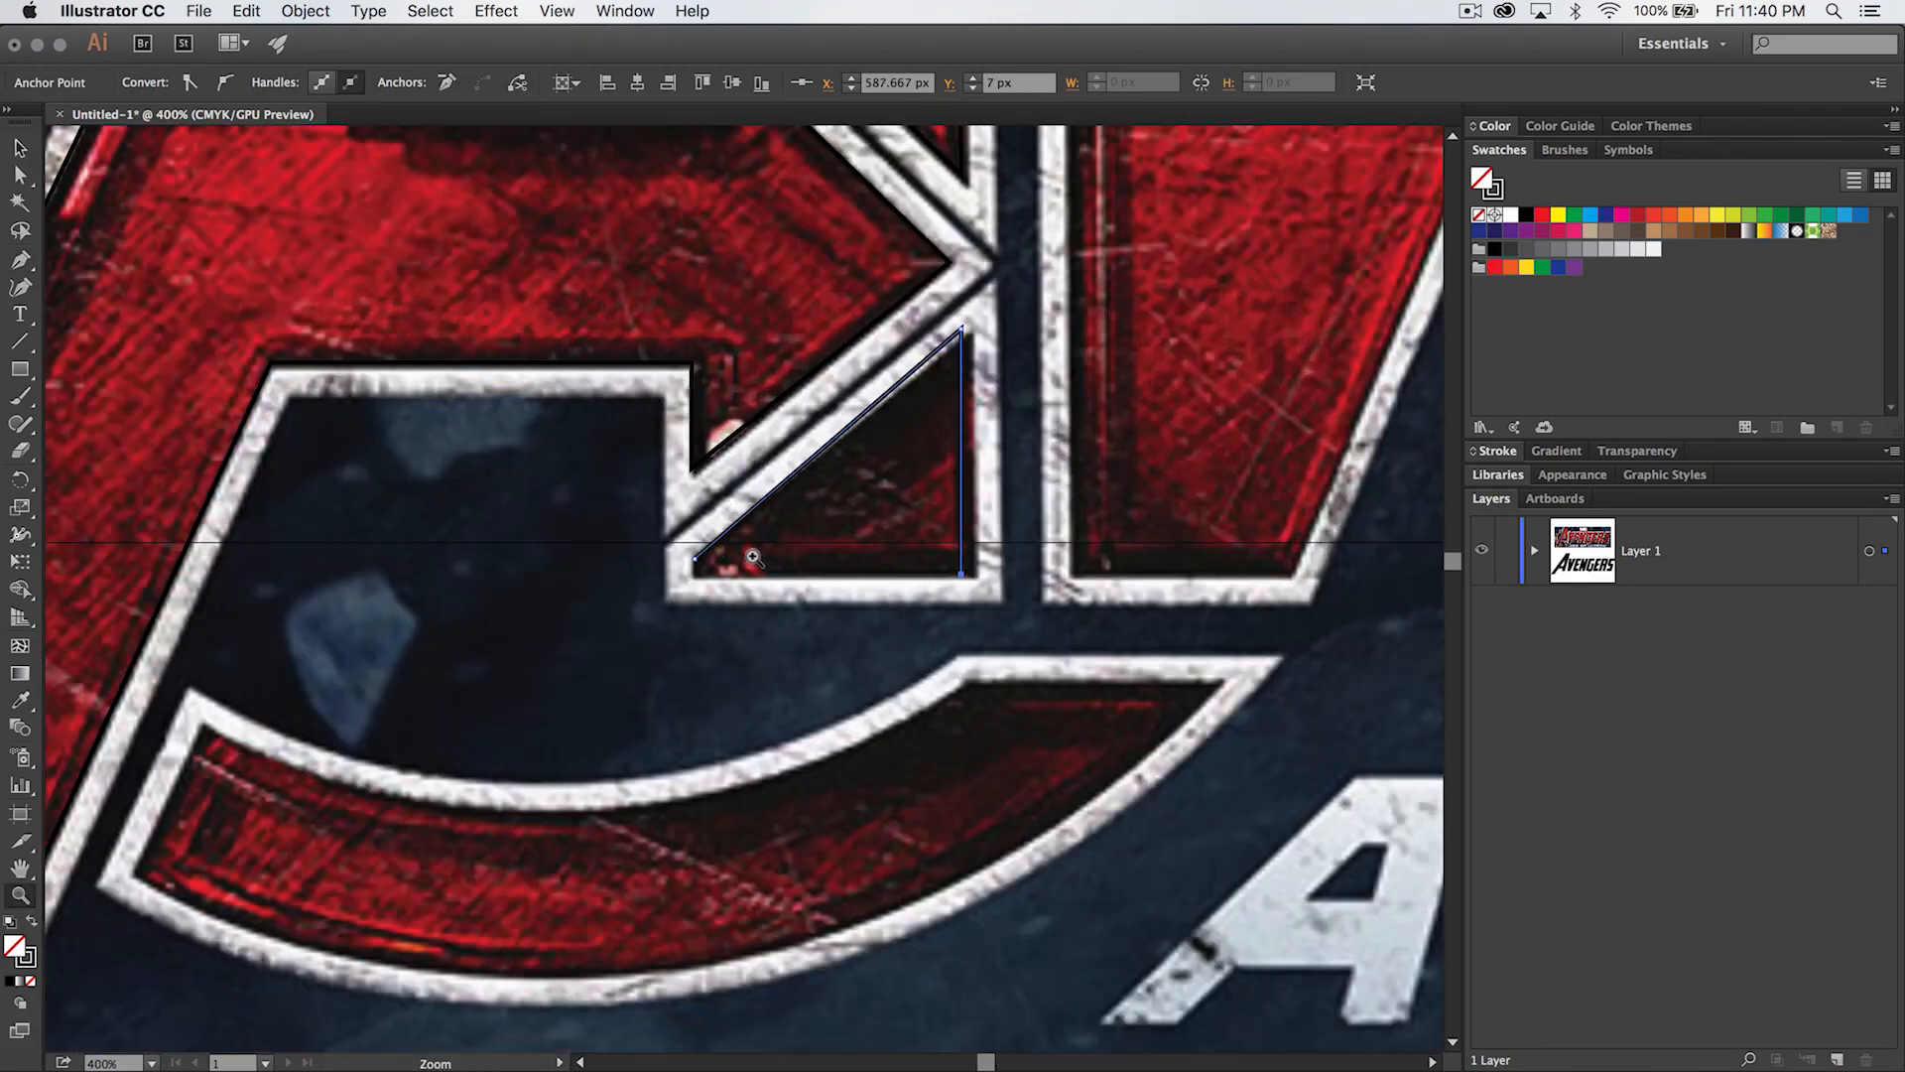
pyautogui.click(702, 554)
pyautogui.press('p')
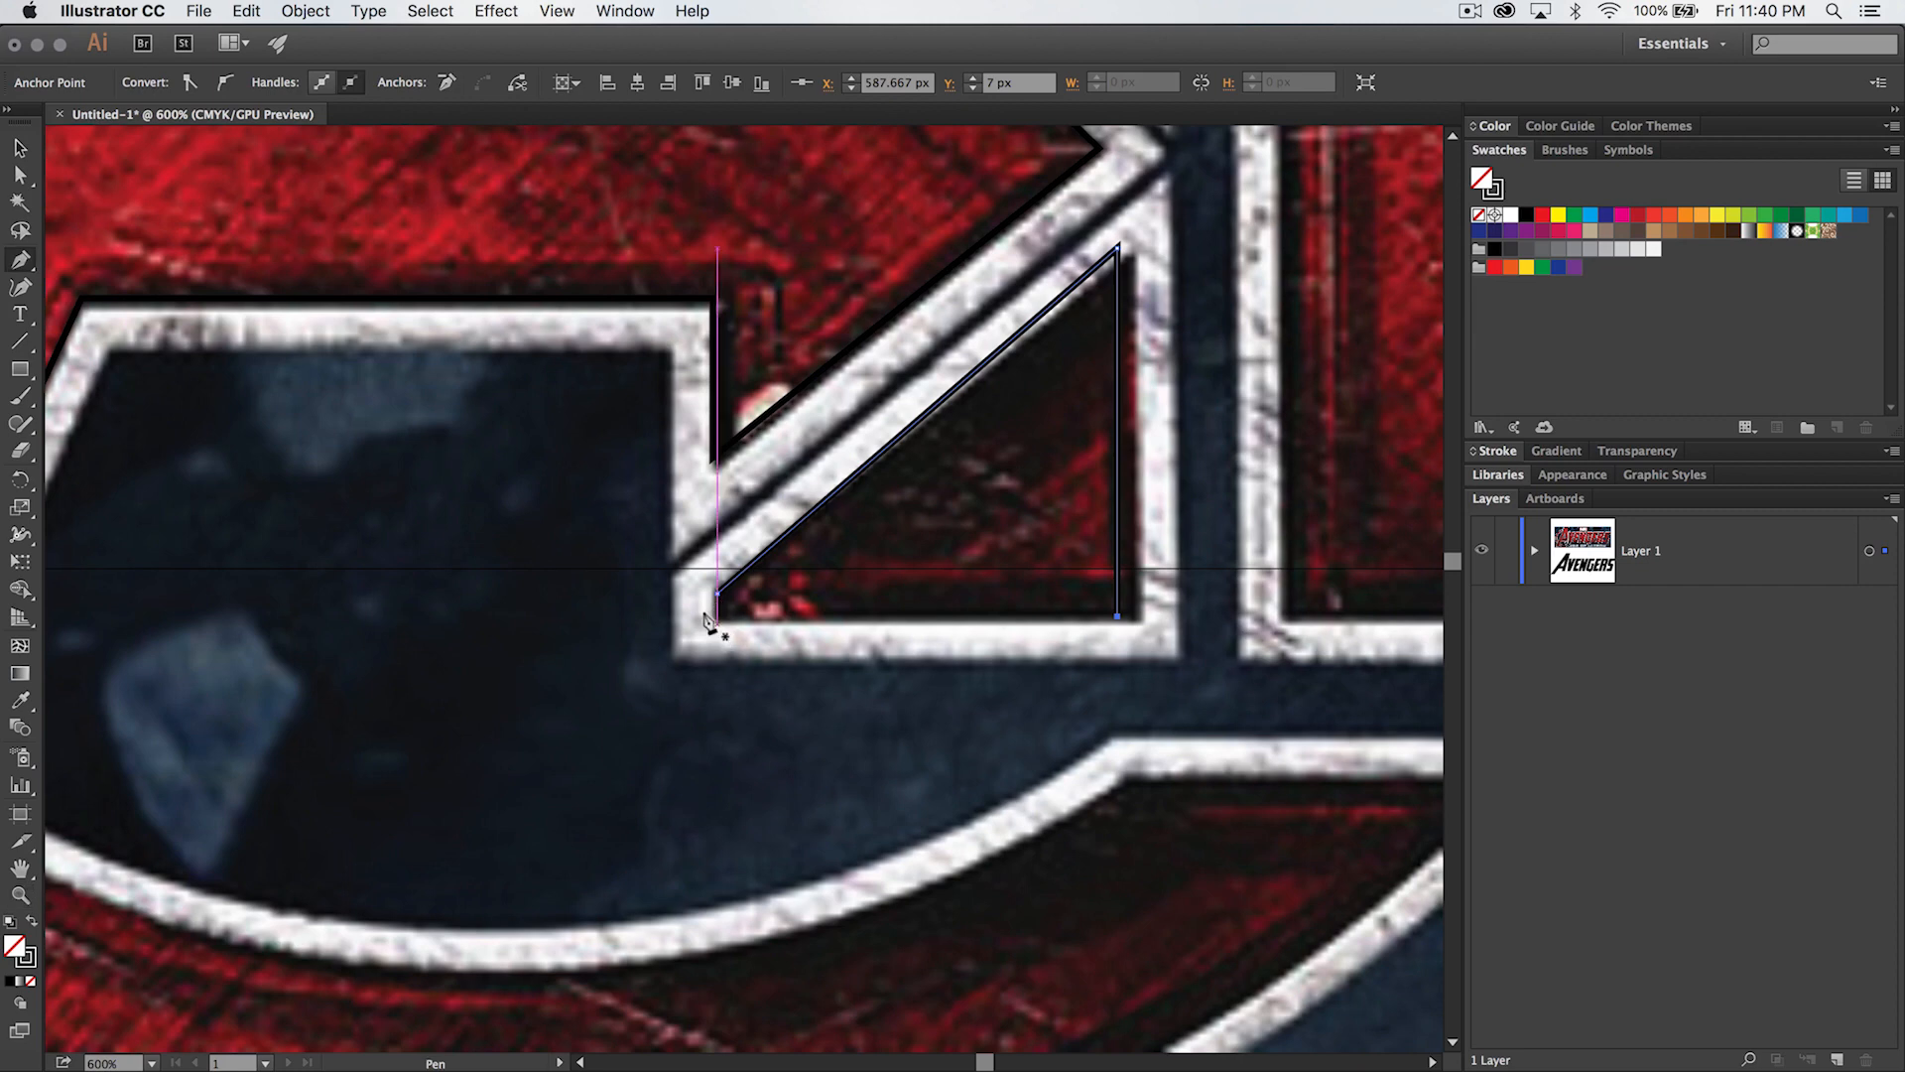
pyautogui.click(711, 613)
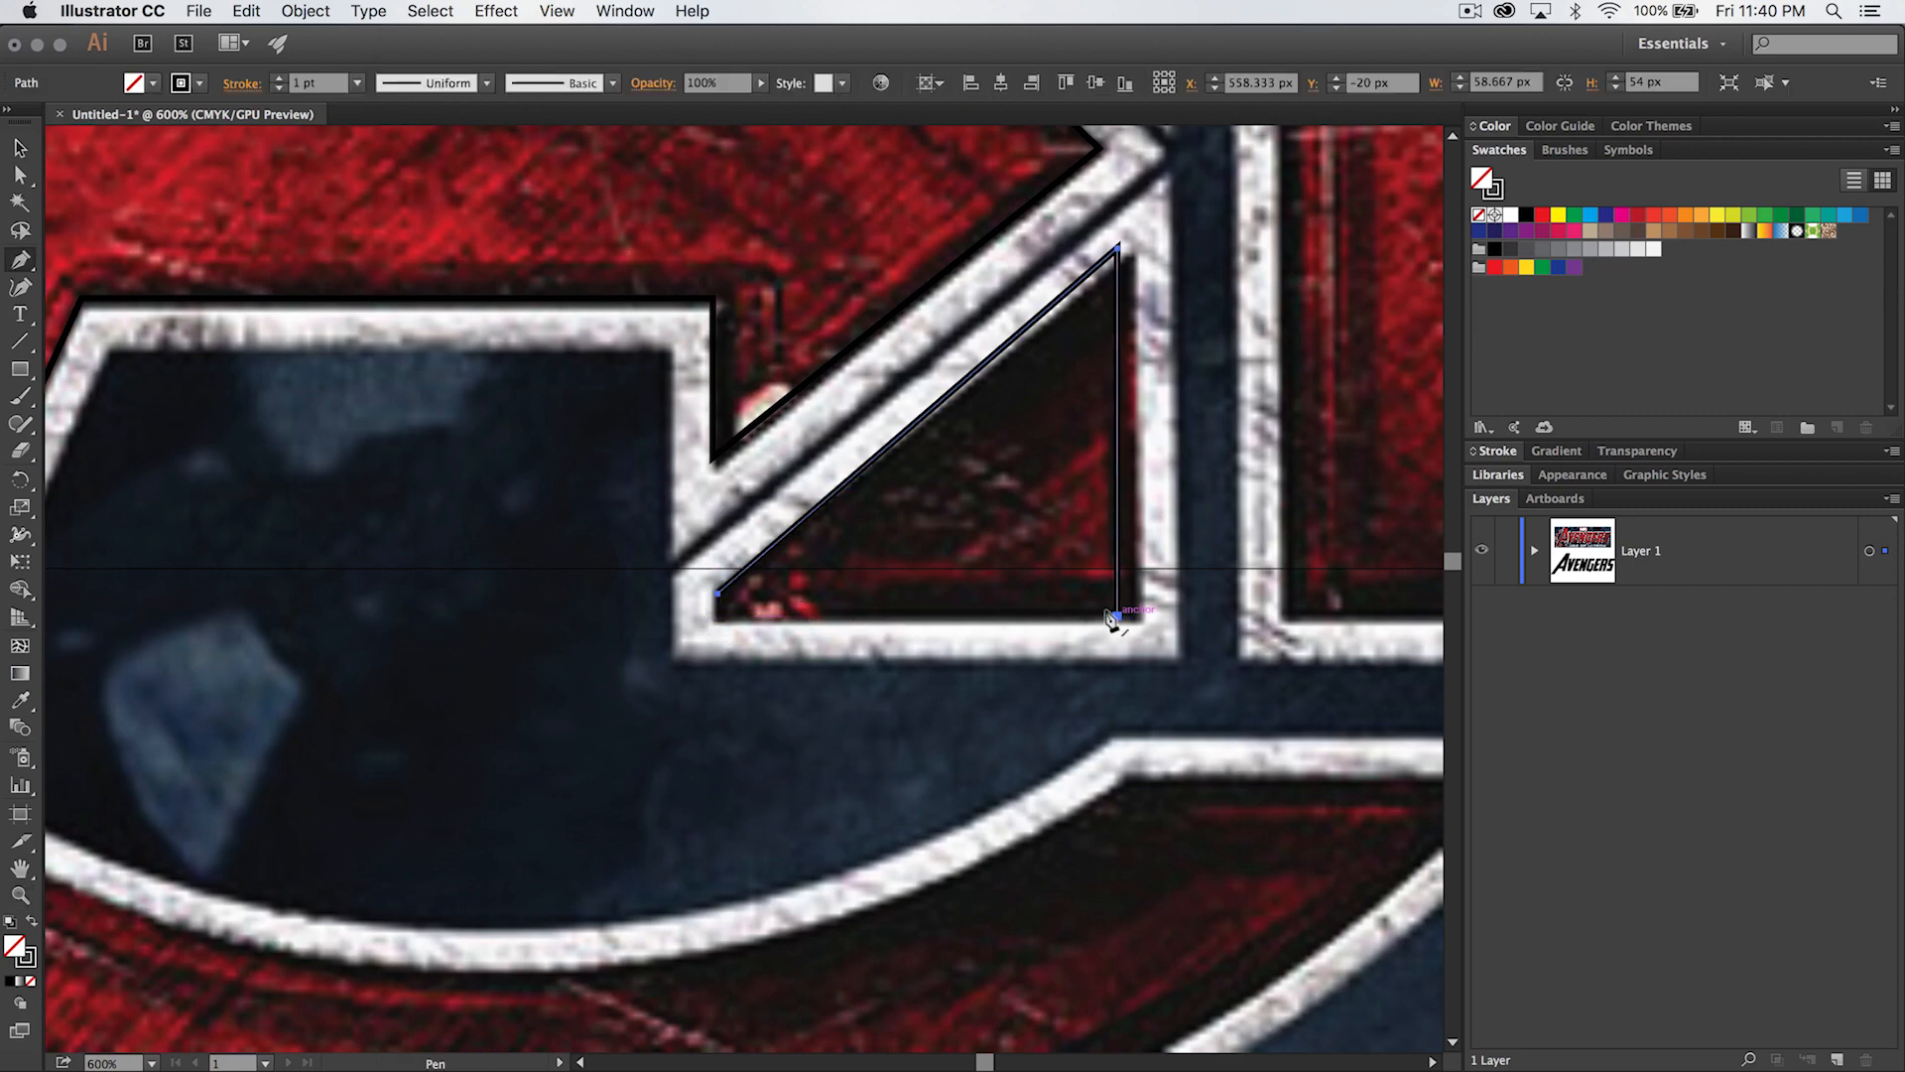
pyautogui.click(1115, 616)
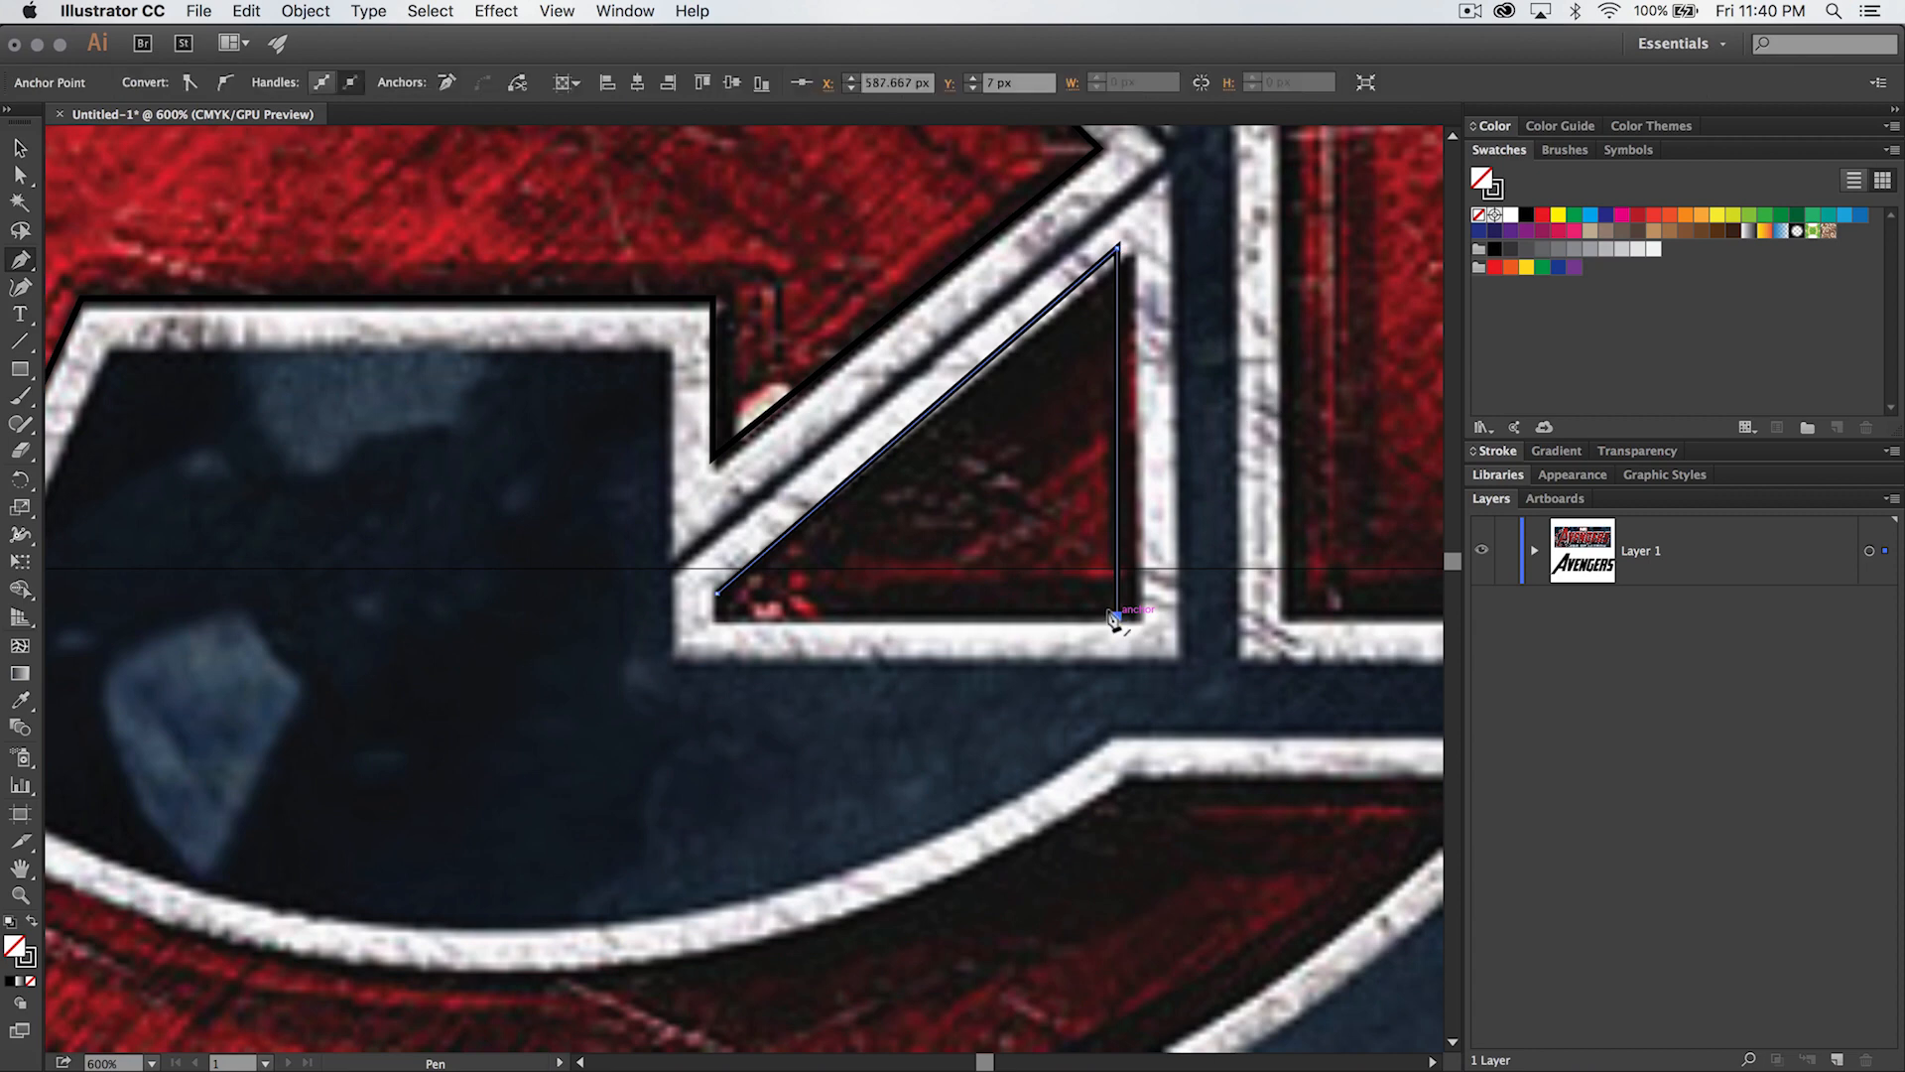
pyautogui.click(718, 617)
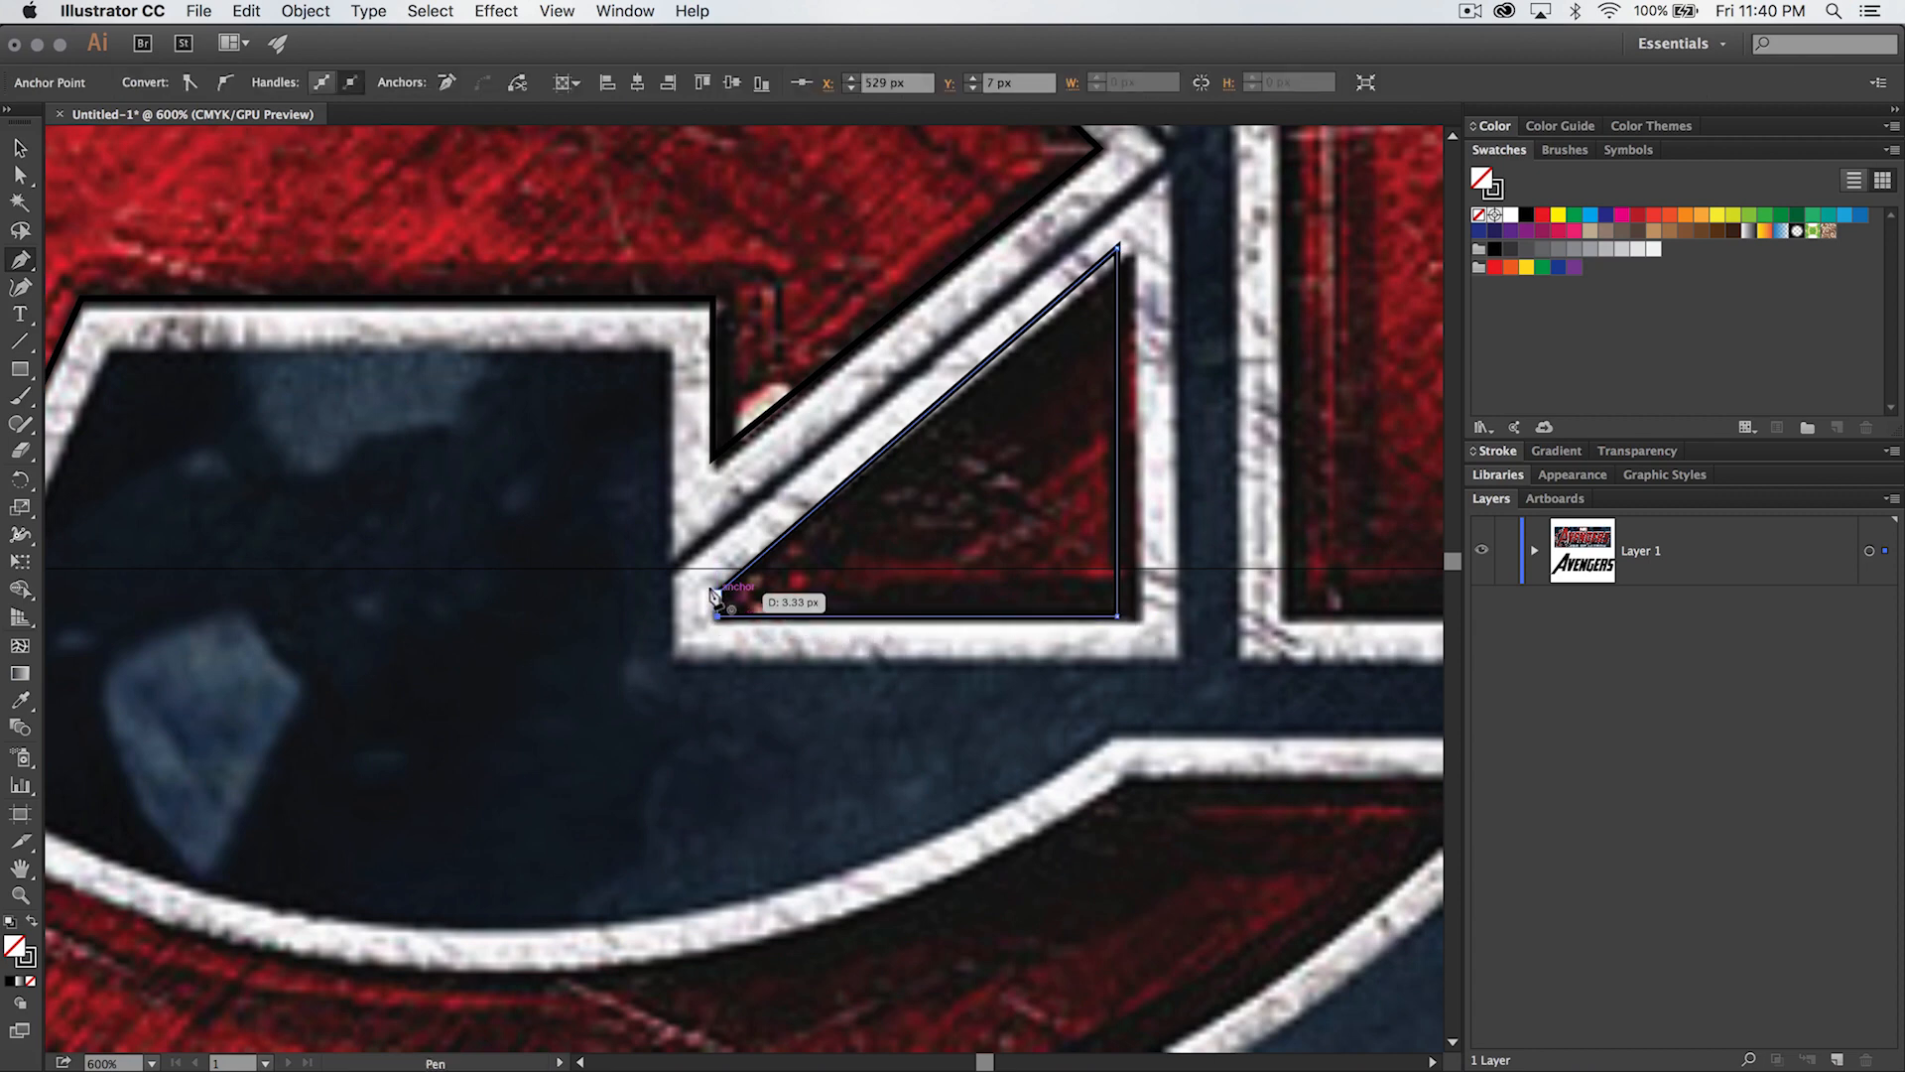
pyautogui.click(714, 593)
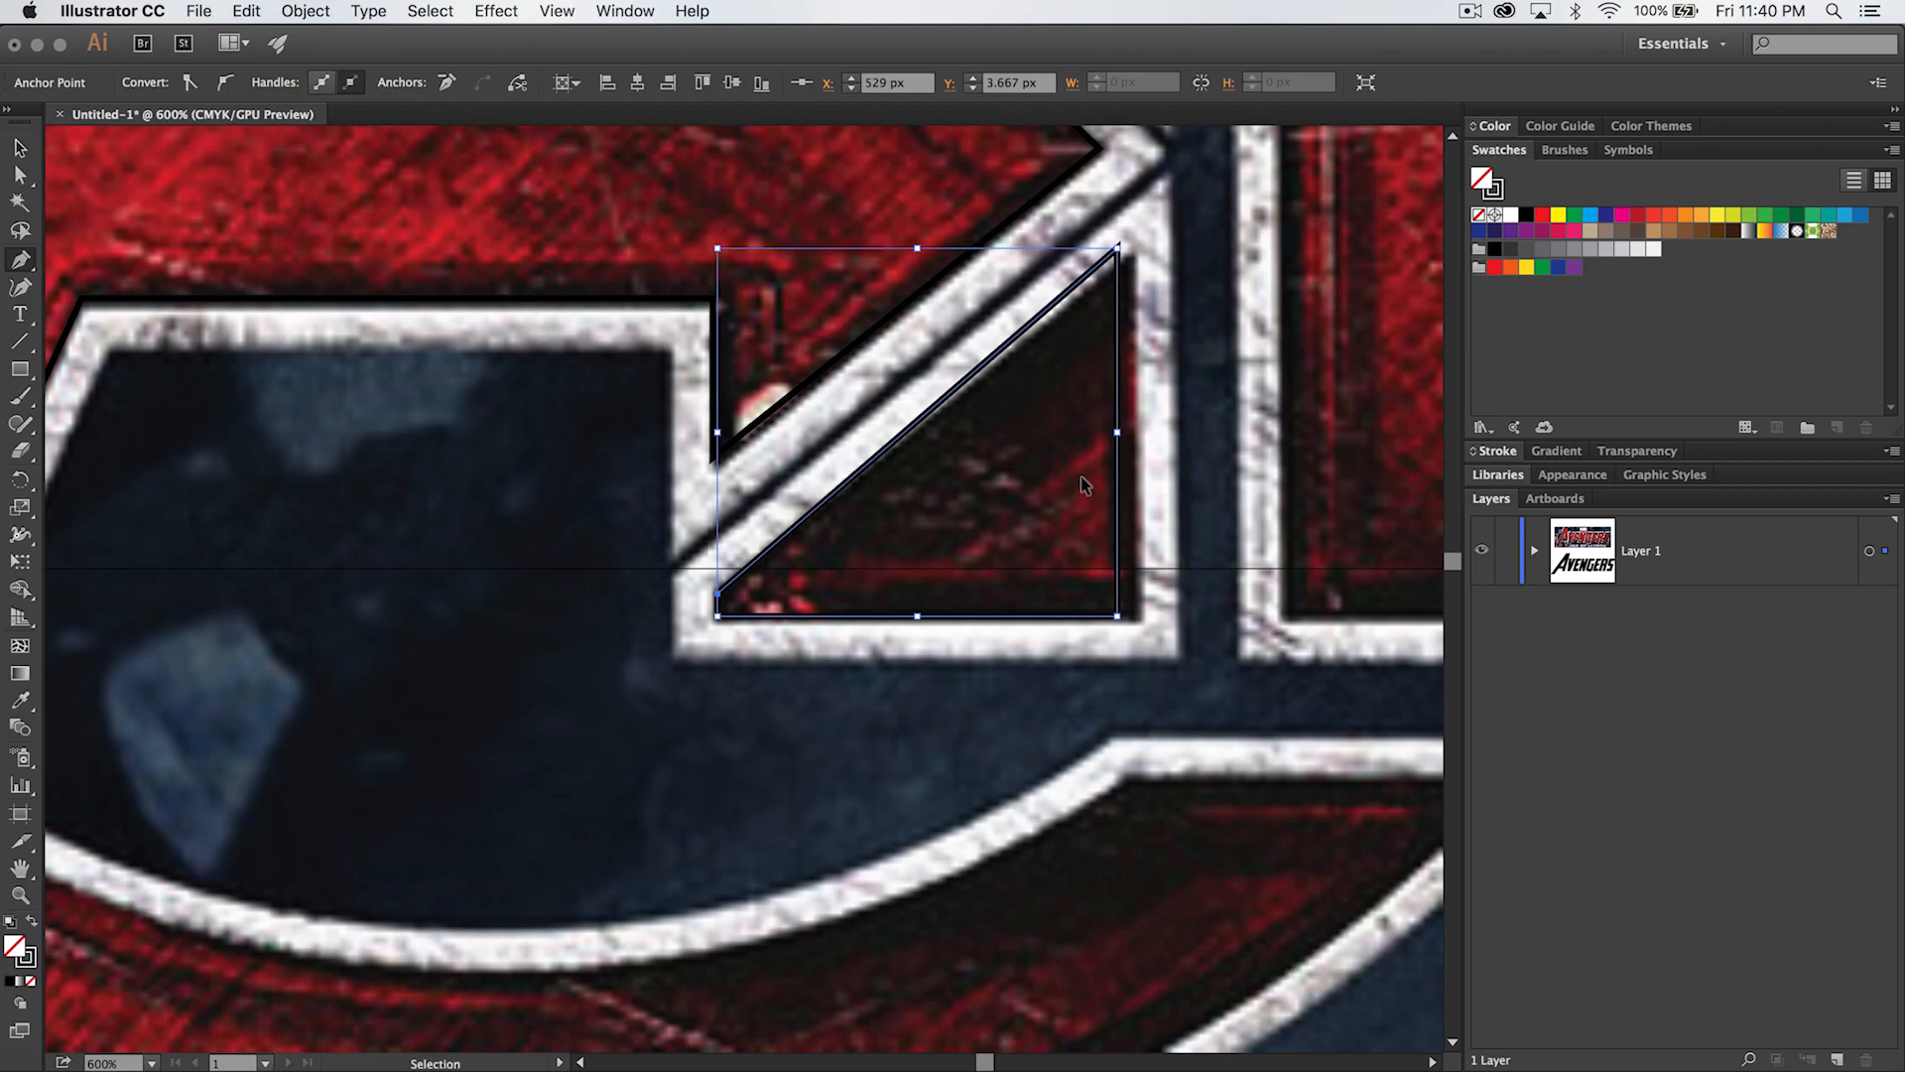
pyautogui.press('super+minus')
pyautogui.press('super+minus')
pyautogui.press('super+minus')
pyautogui.press('super+minus')
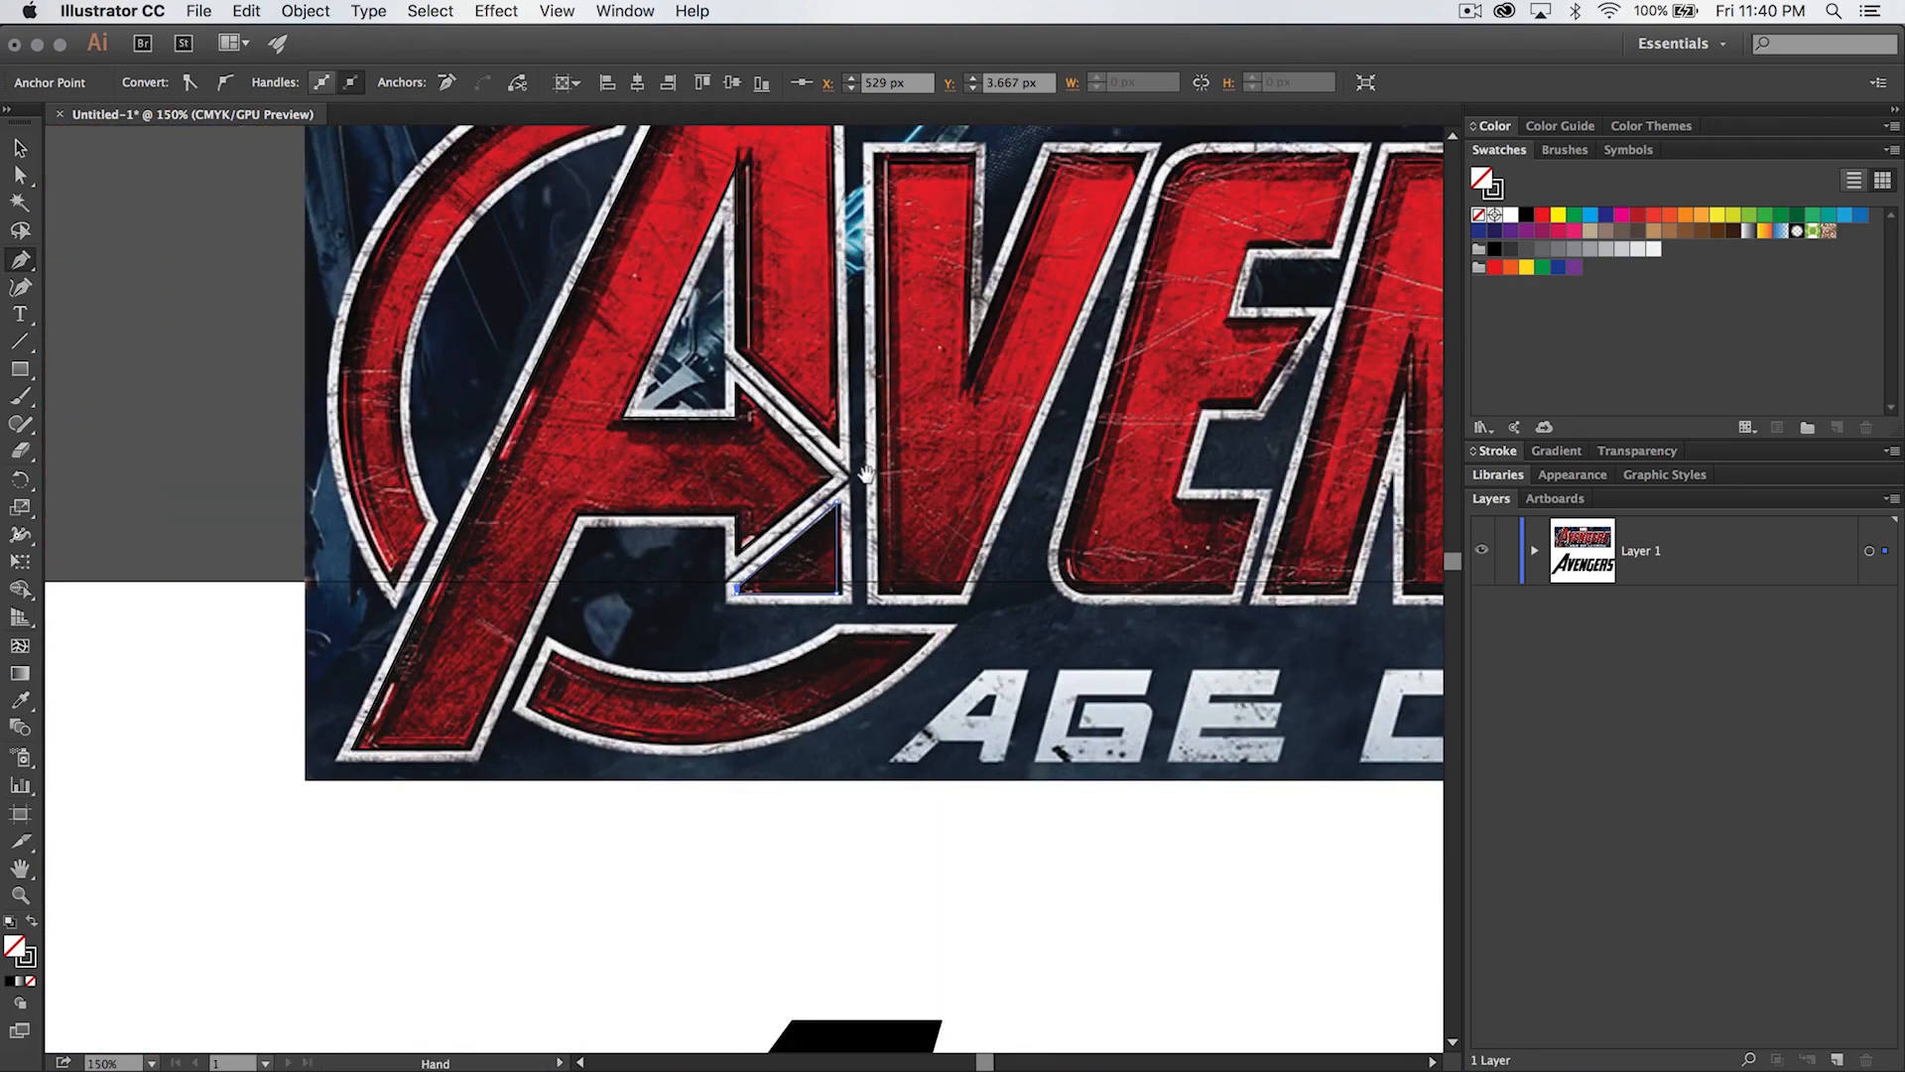
pyautogui.moveTo(867, 475); pyautogui.dragTo(865, 595)
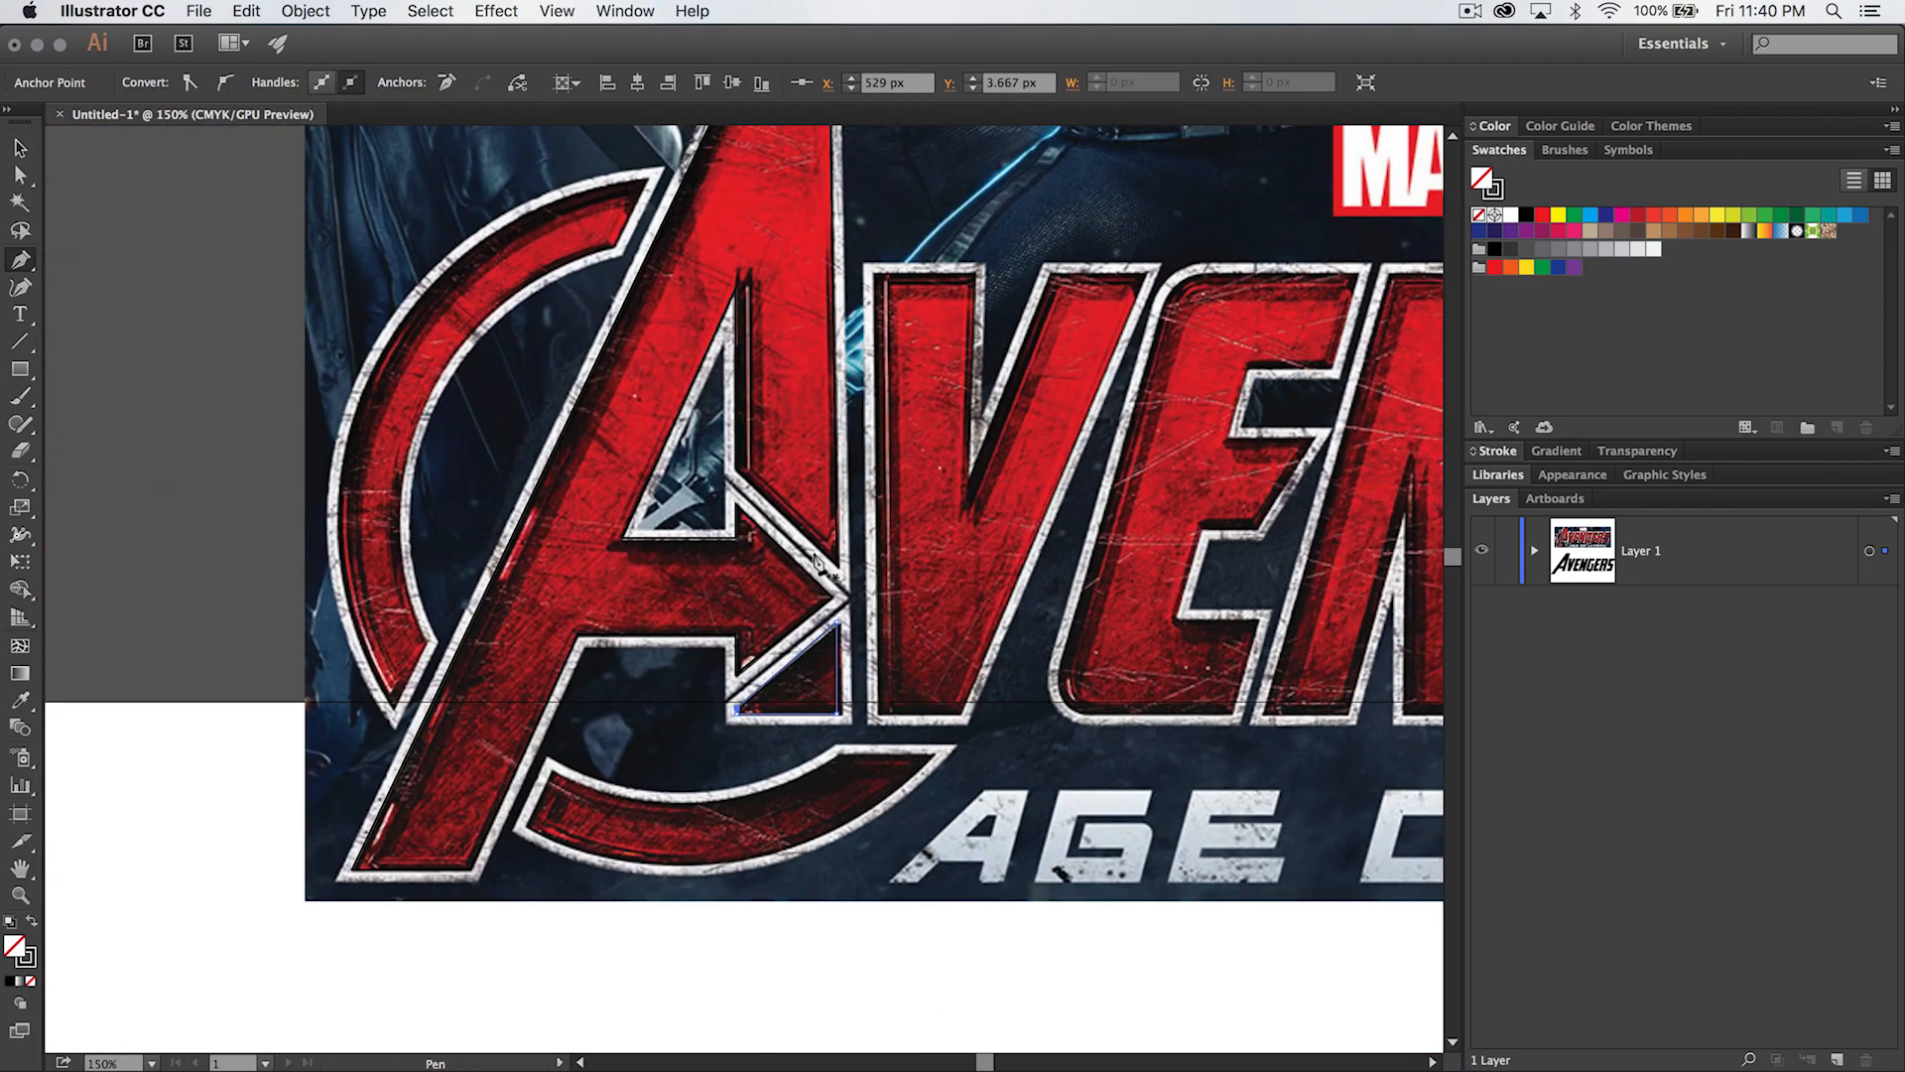
# - Select the traced A and the small triangle below its arrowhead, remove their stroke and fill both with blue
pyautogui.moveTo(695, 570); pyautogui.dragTo(792, 627)
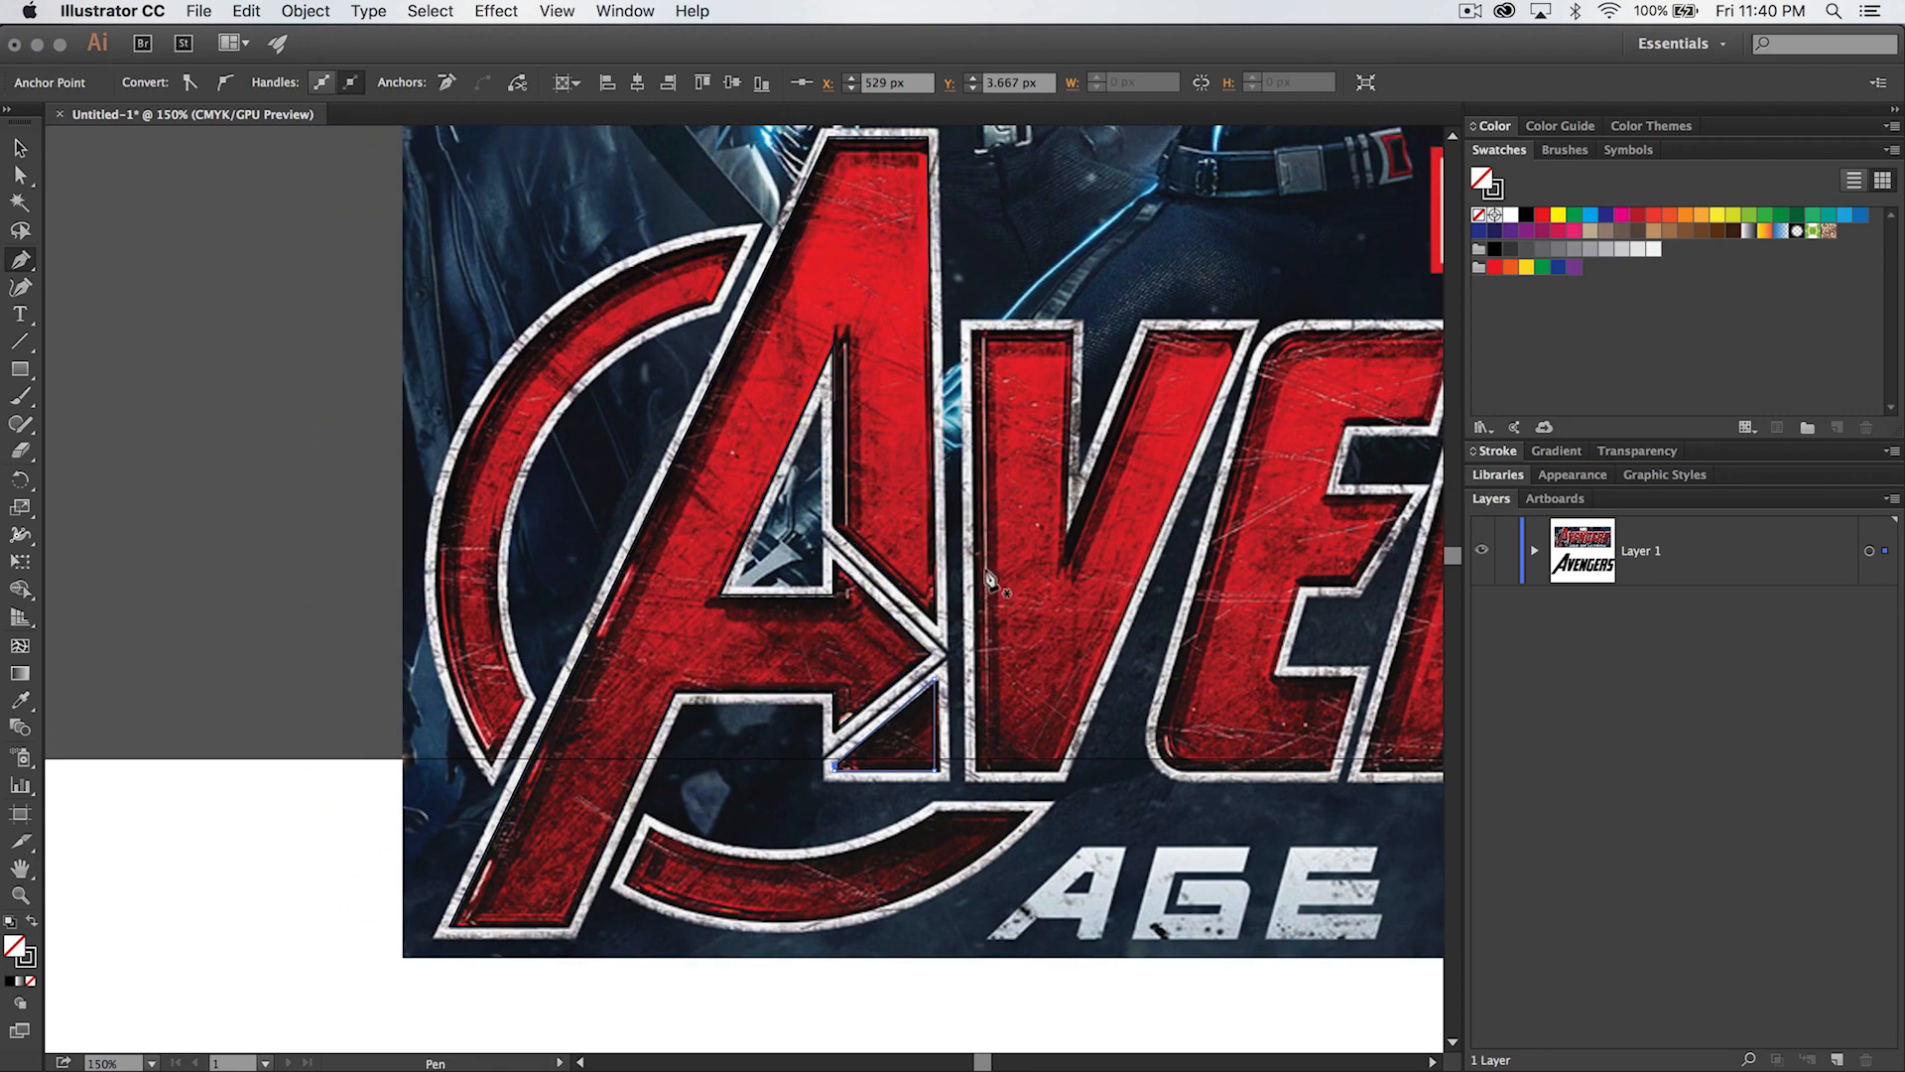
pyautogui.press('v')
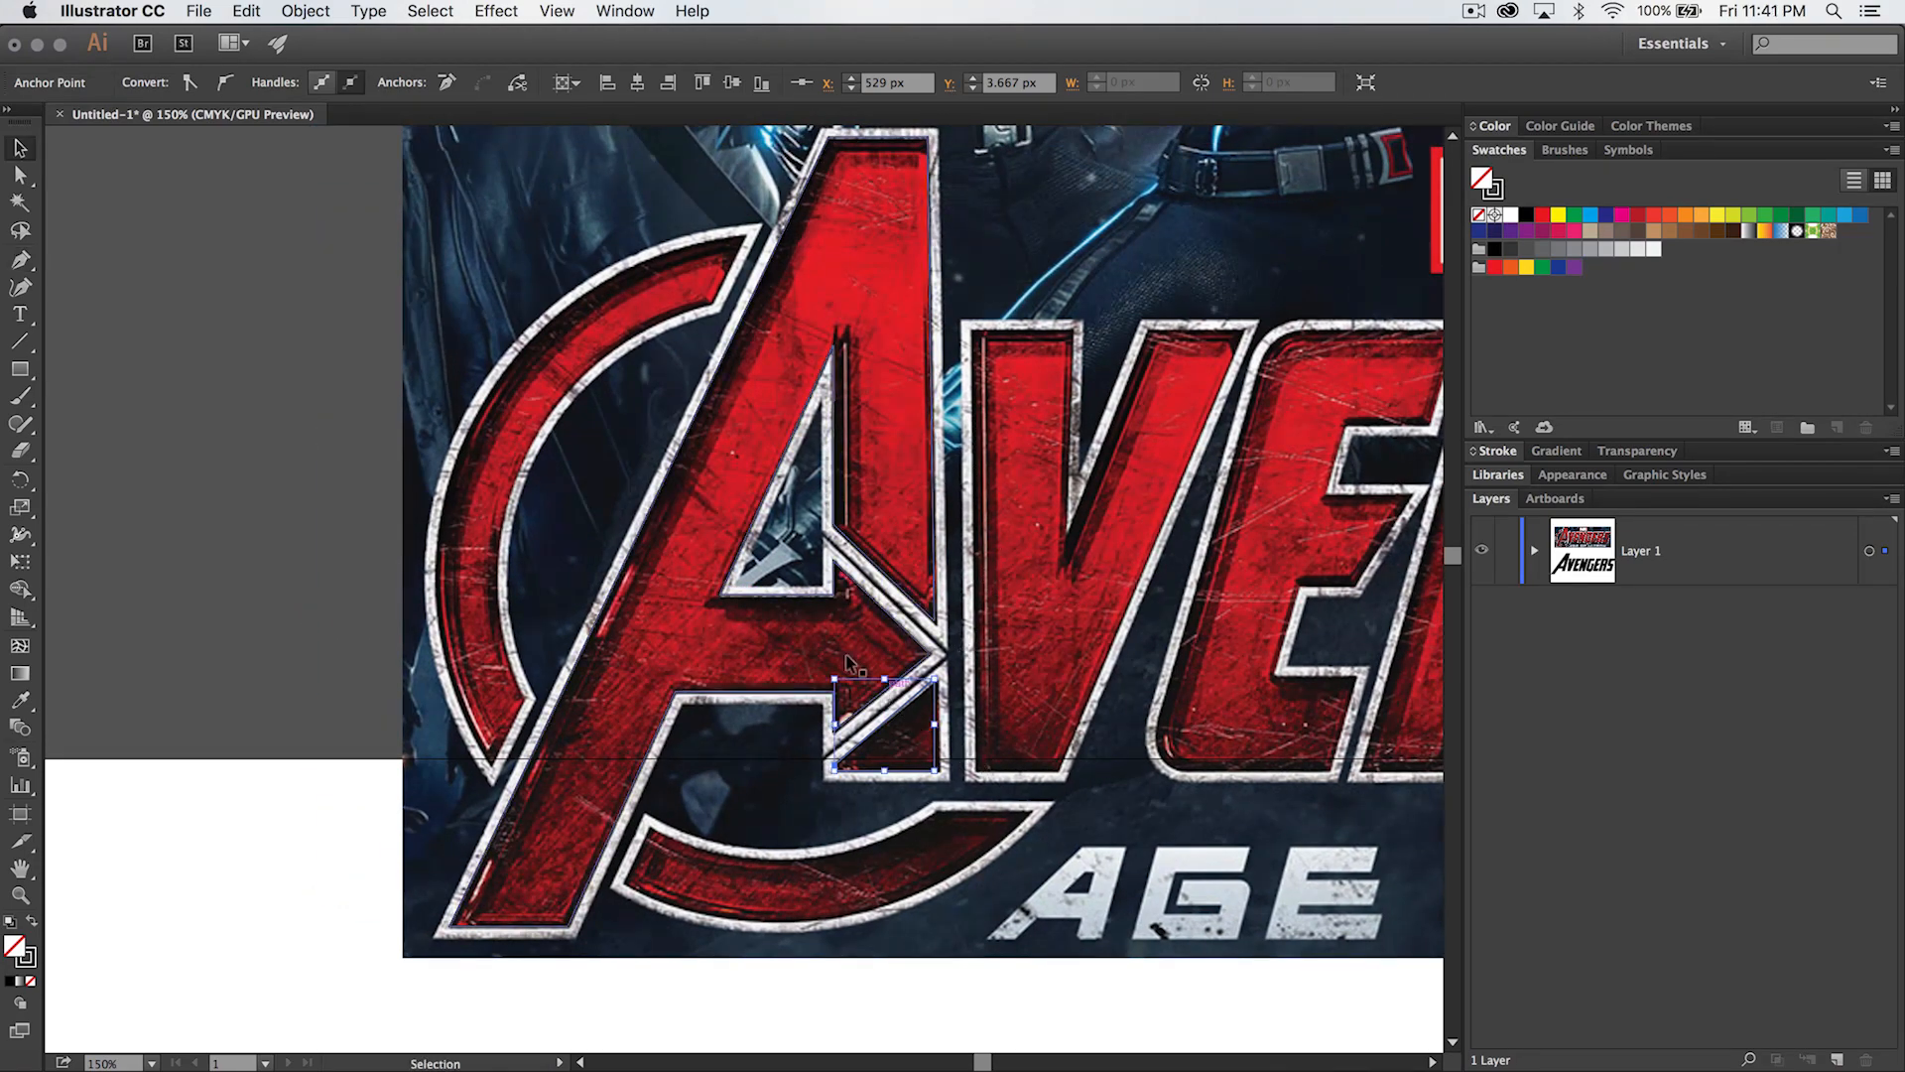
pyautogui.moveTo(559, 390); pyautogui.dragTo(977, 790)
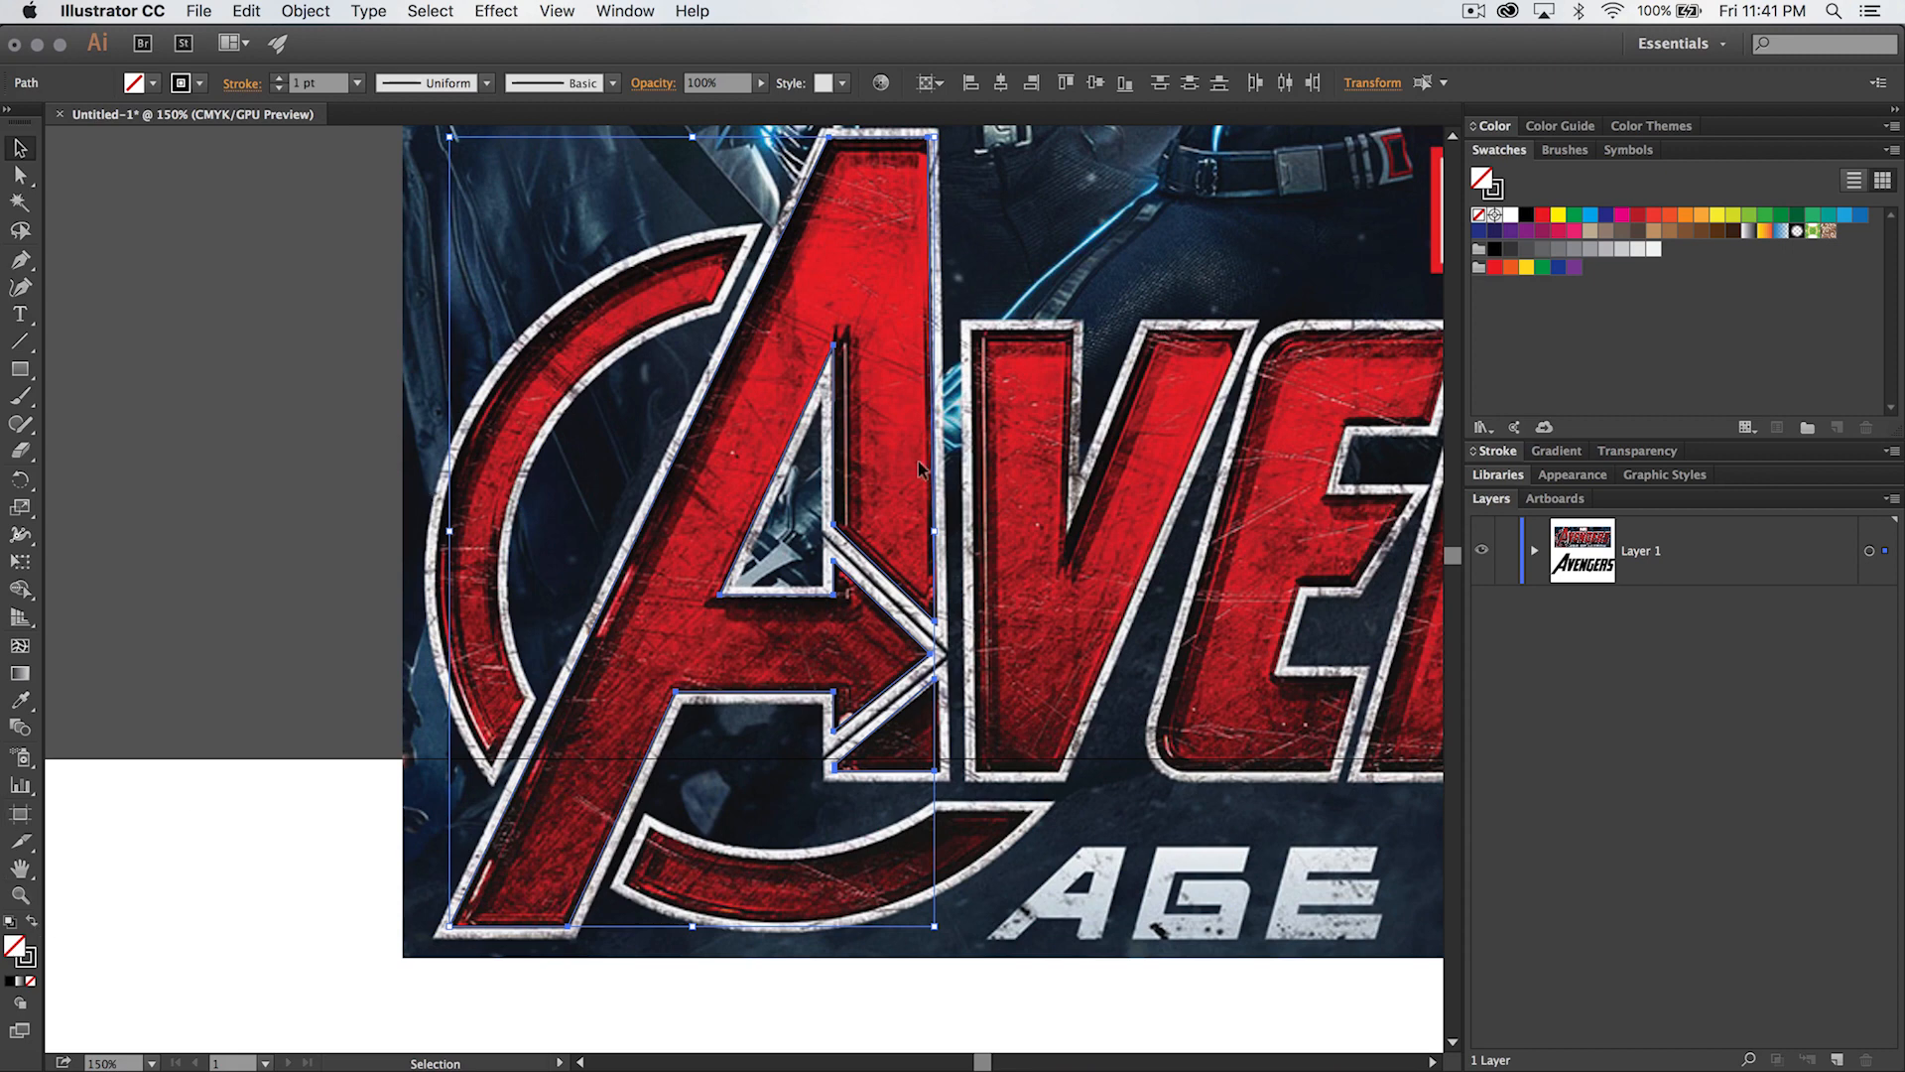
pyautogui.click(1498, 192)
pyautogui.click(1480, 215)
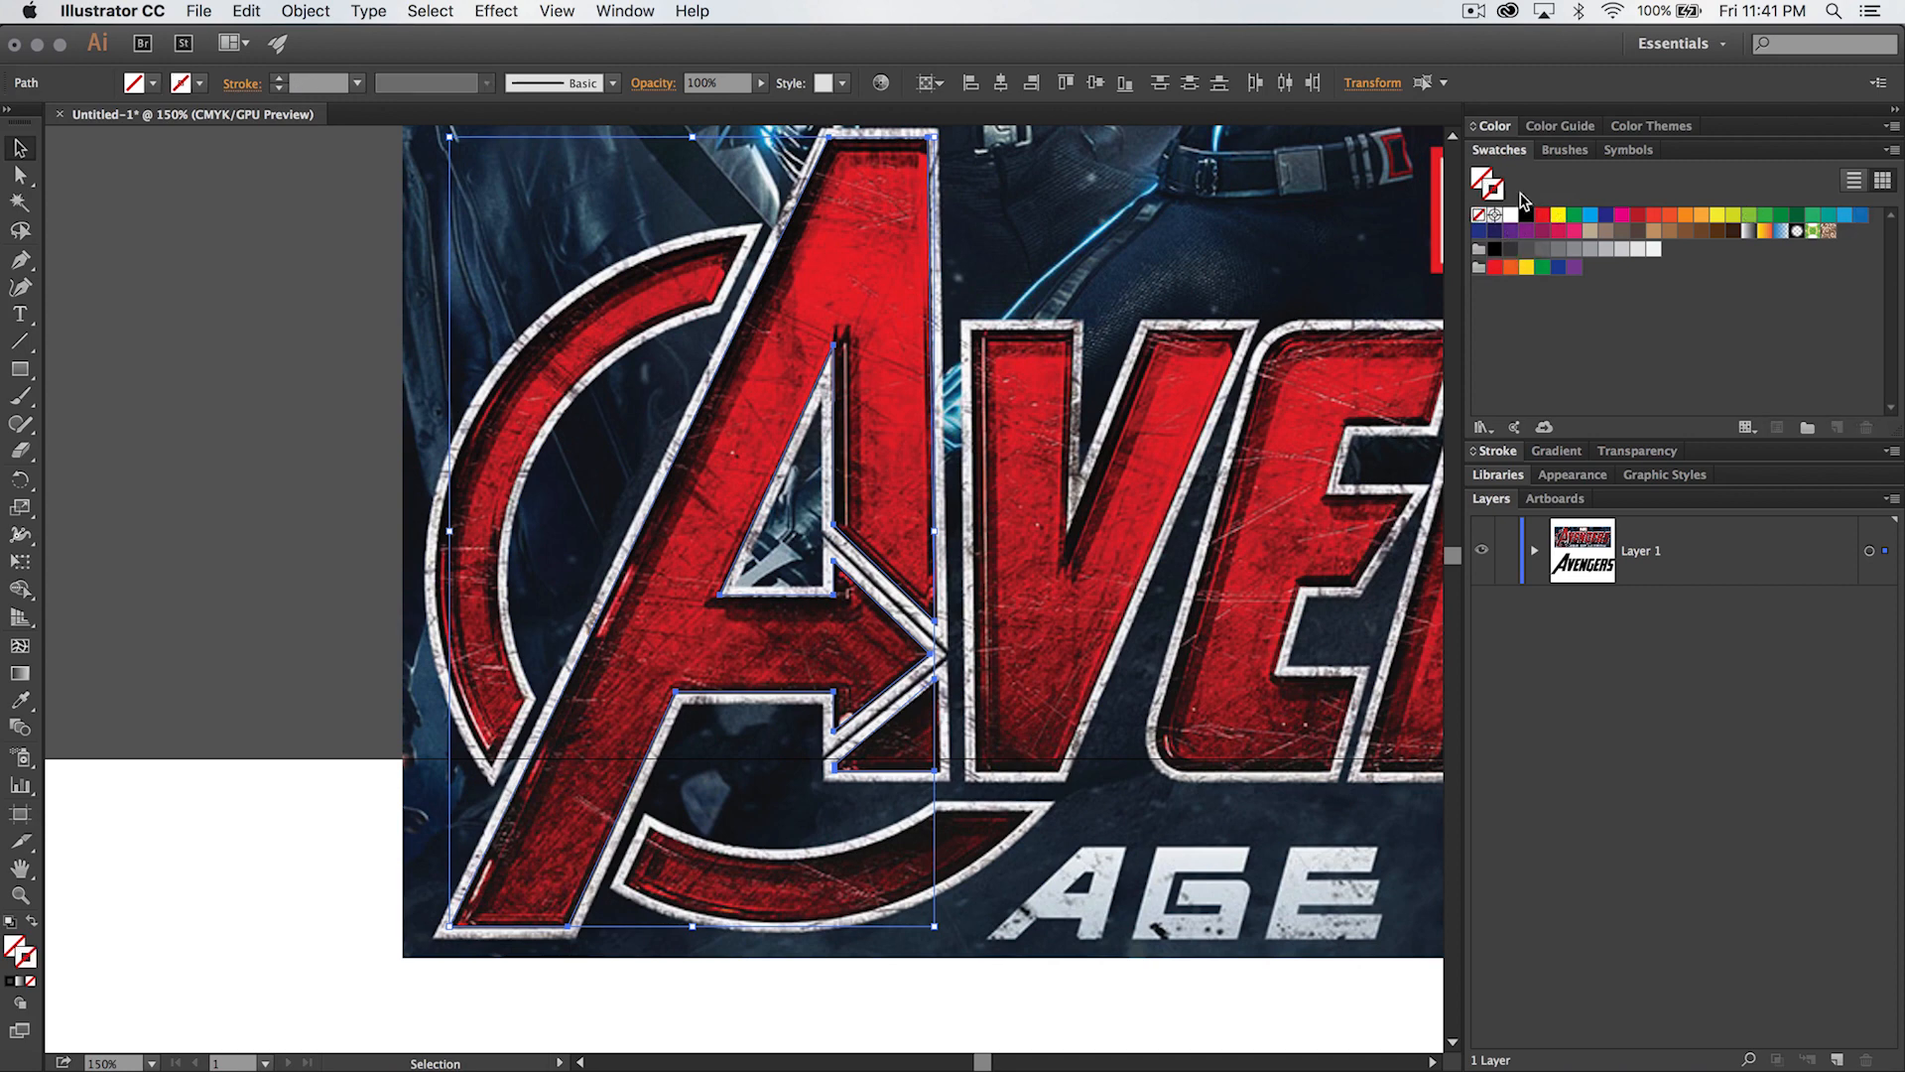
pyautogui.click(1861, 215)
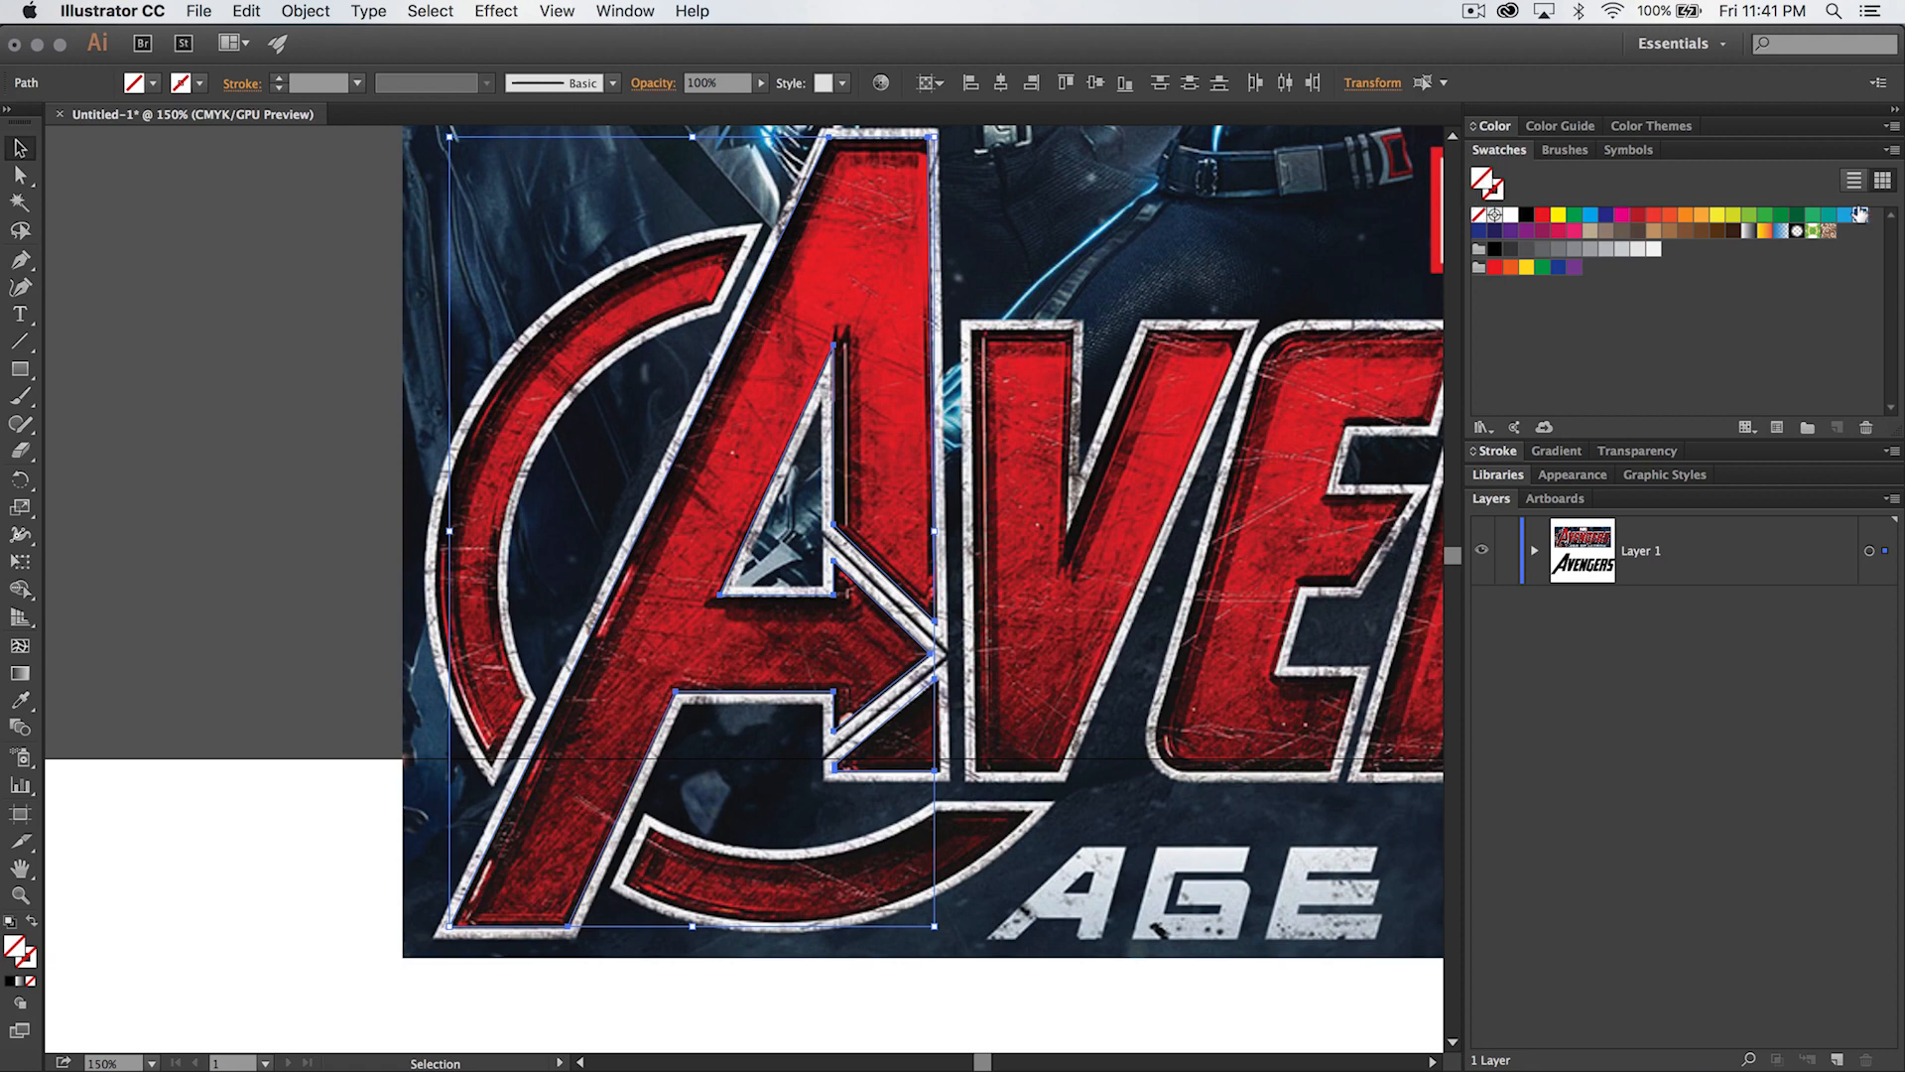
pyautogui.click(295, 711)
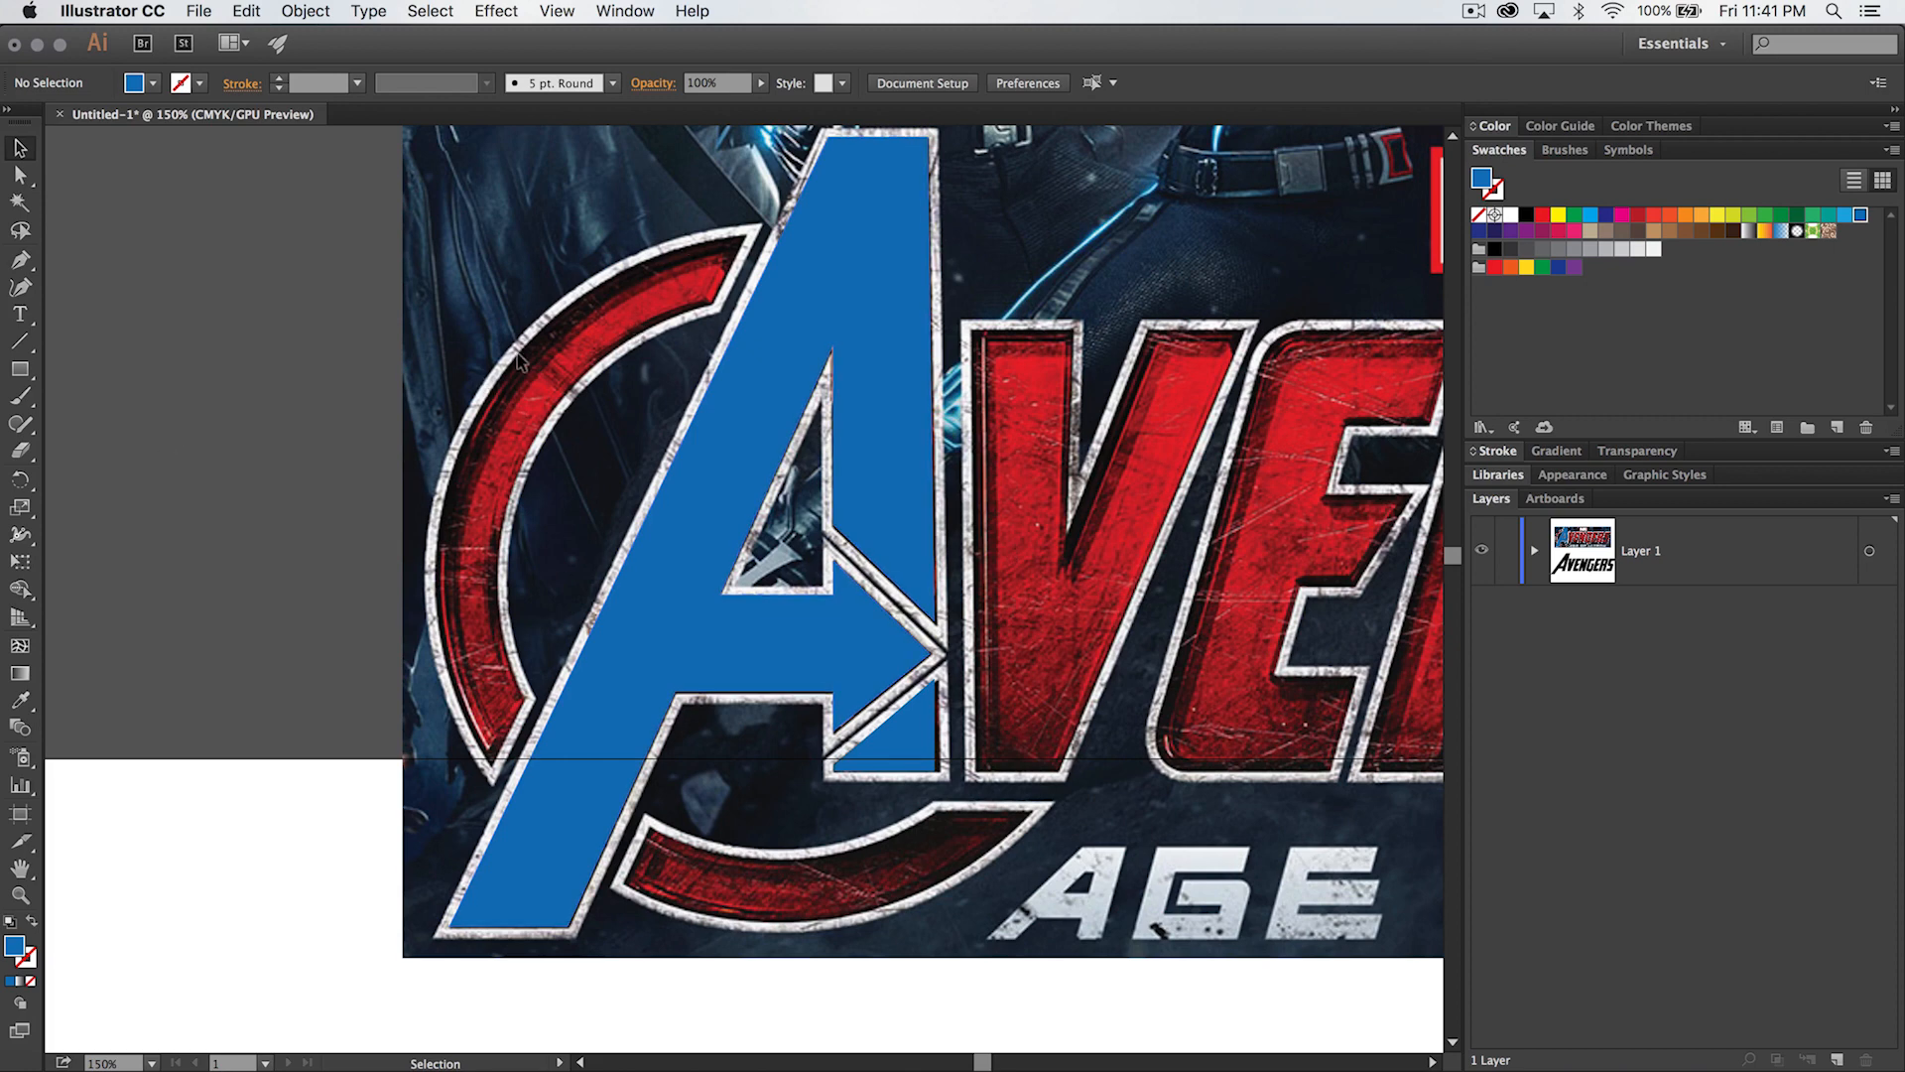
# - Draw a circle about 403 px in diameter over the A, matching the outer edge of the reference ring
pyautogui.moveTo(20, 369); pyautogui.dragTo(141, 434)
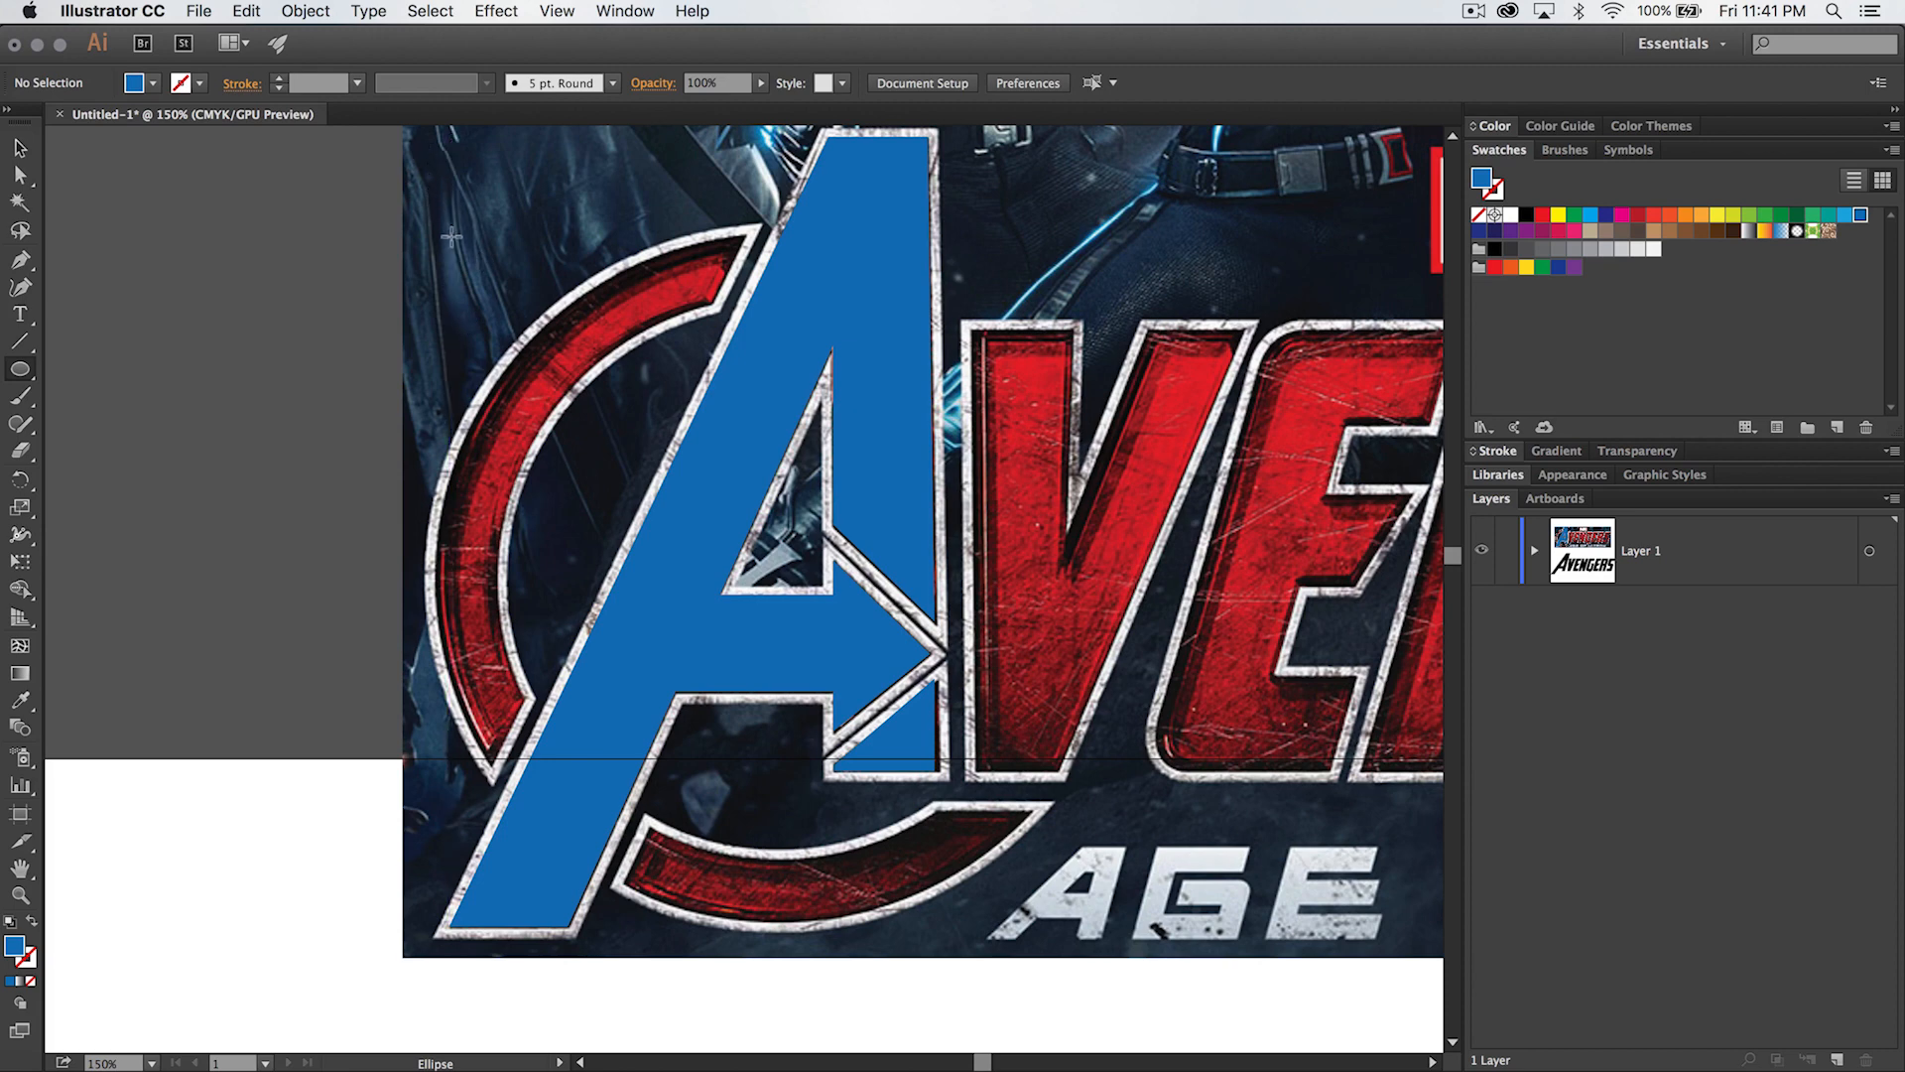
pyautogui.moveTo(431, 200)
pyautogui.mouseDown()
pyautogui.moveTo(1186, 711)
pyautogui.moveTo(1117, 738)
pyautogui.mouseUp()
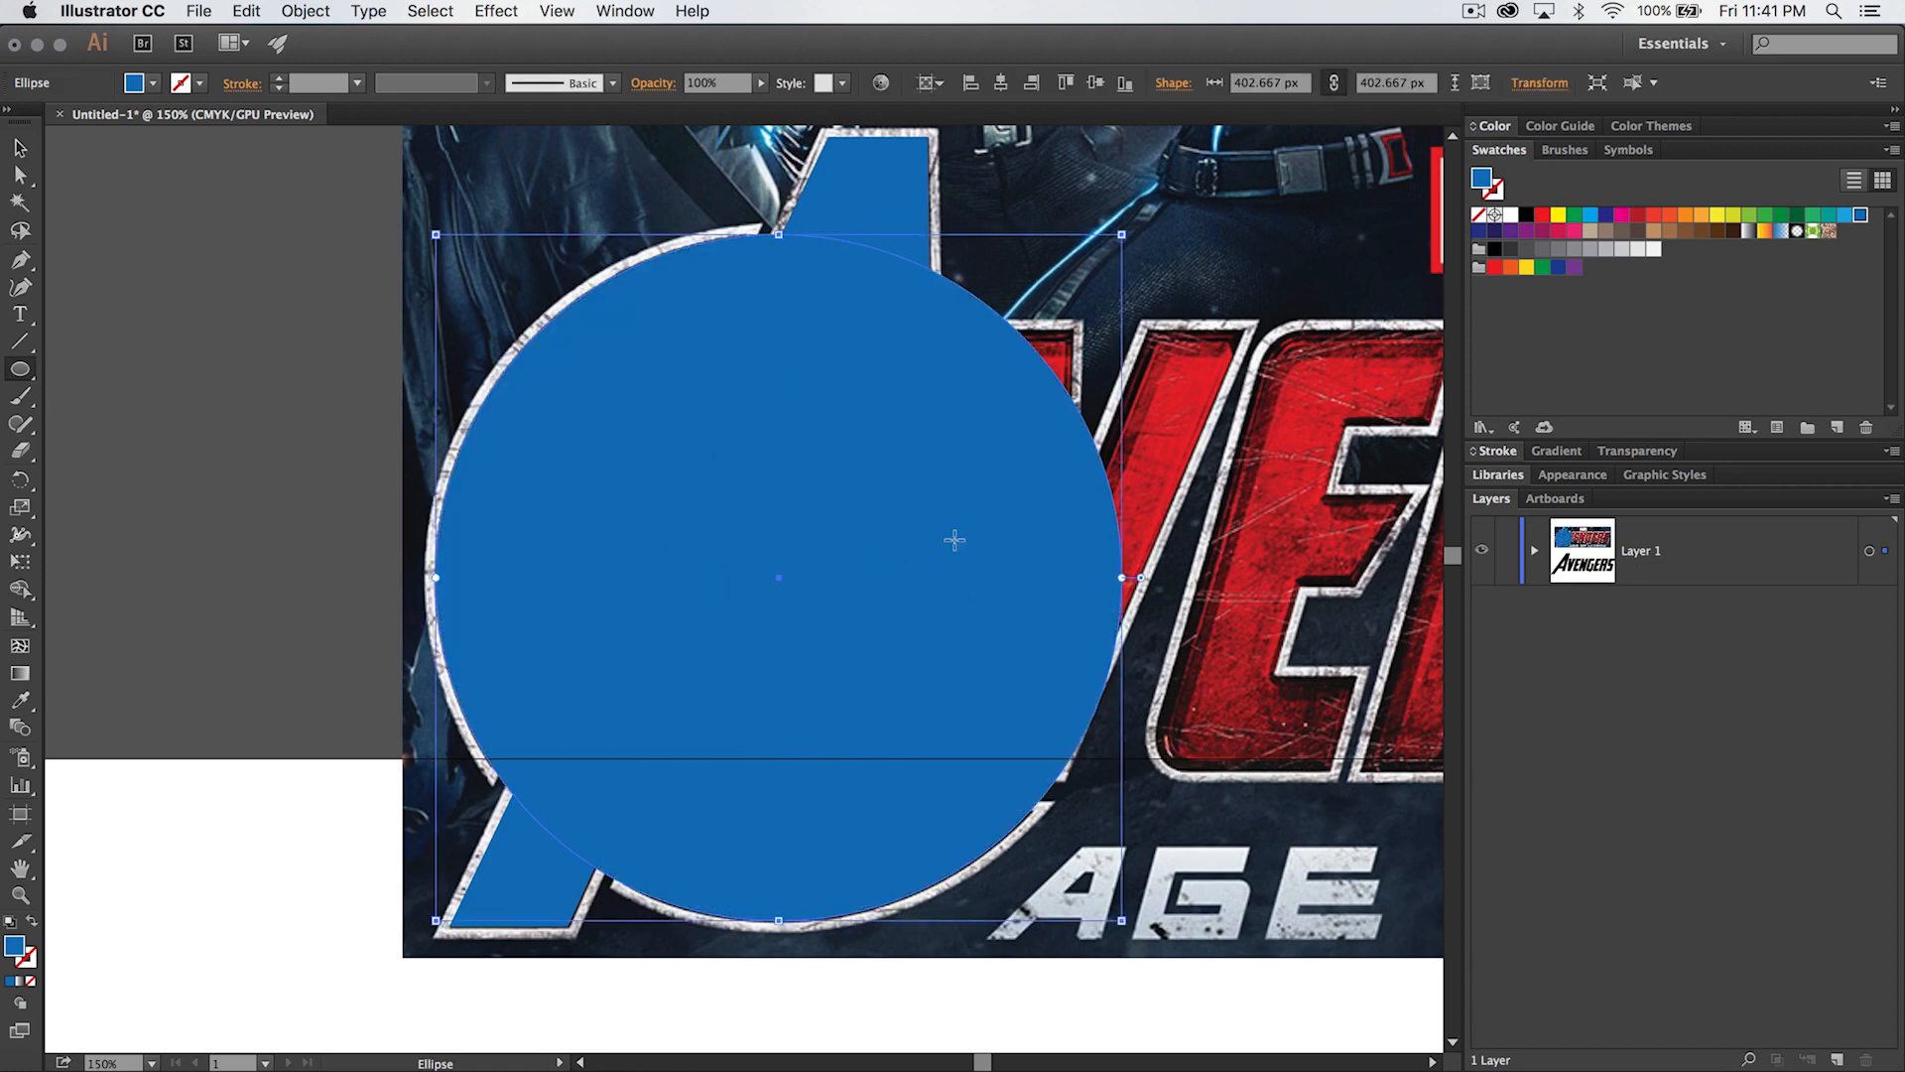
pyautogui.click(20, 147)
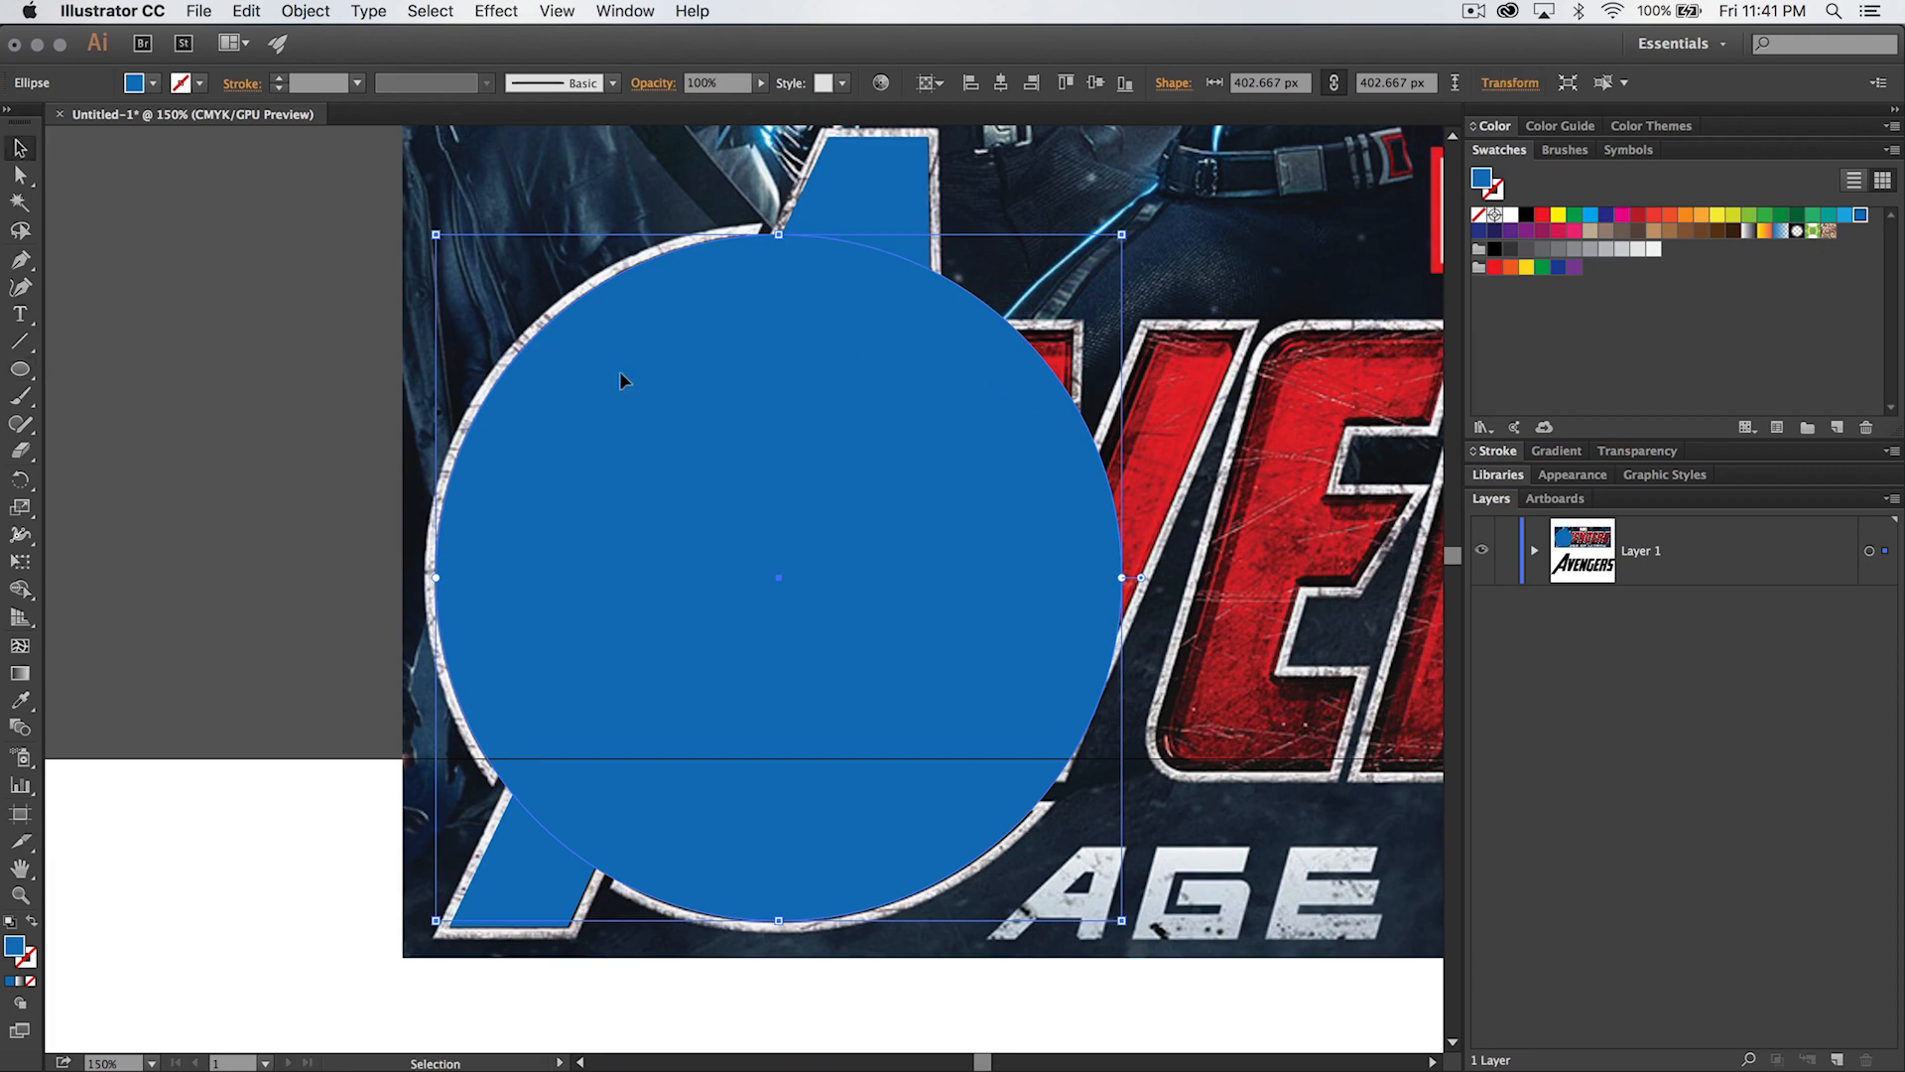
# - Expand Layer 1, hide the large circle and paste a copy of it in front
pyautogui.click(1535, 551)
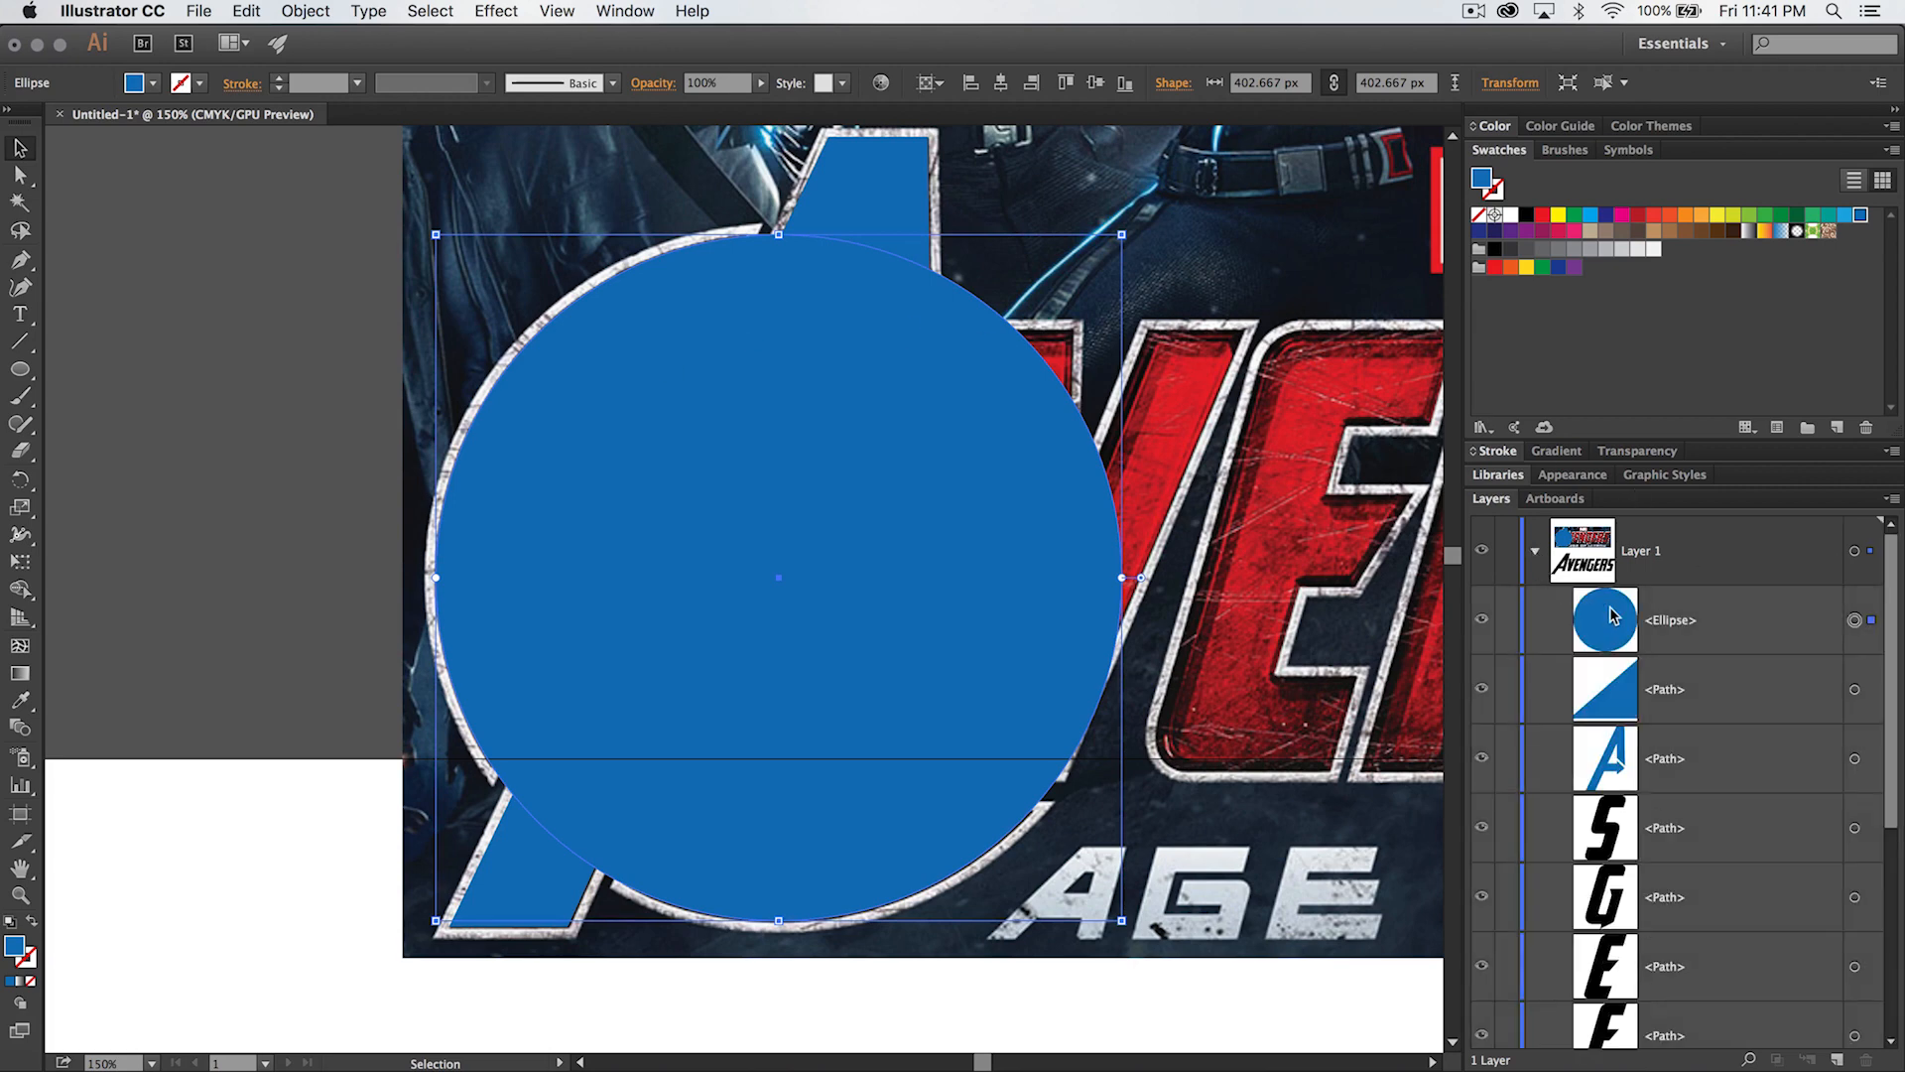
pyautogui.click(1479, 619)
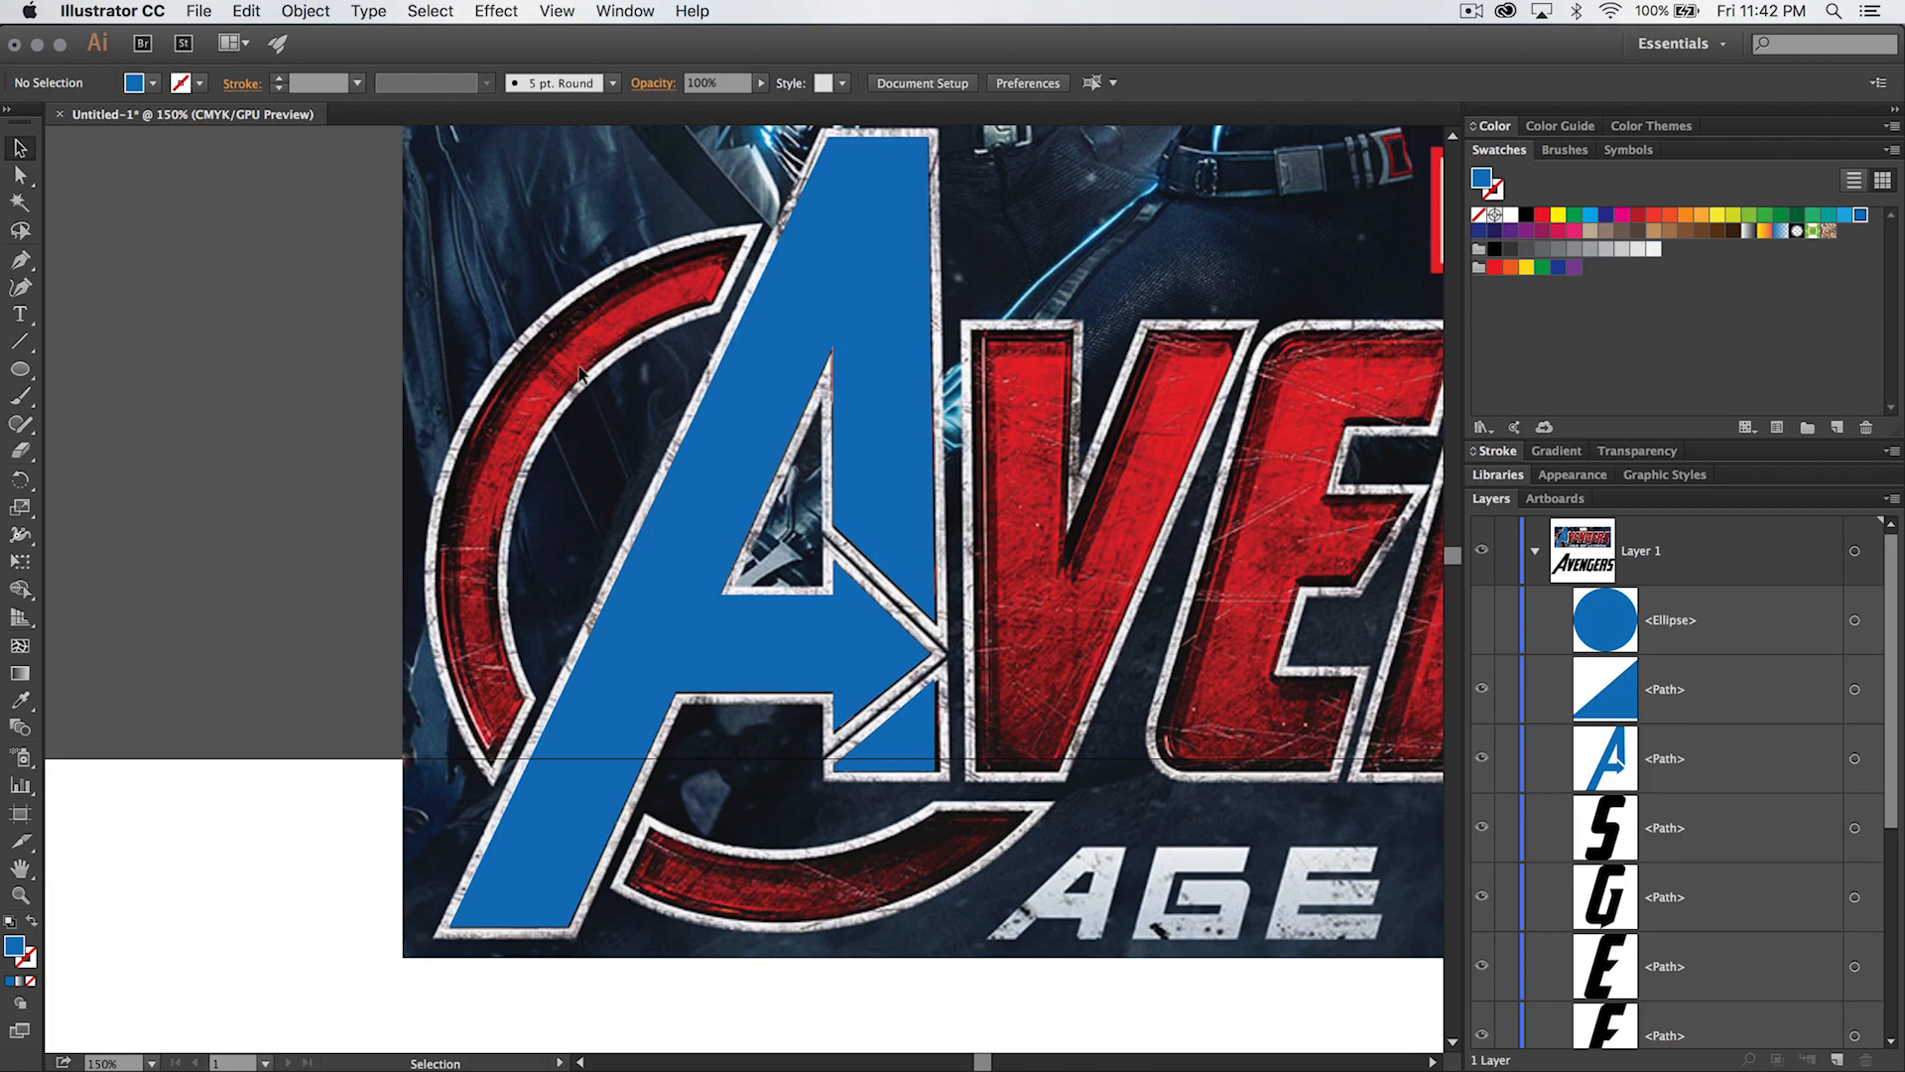
pyautogui.click(1700, 613)
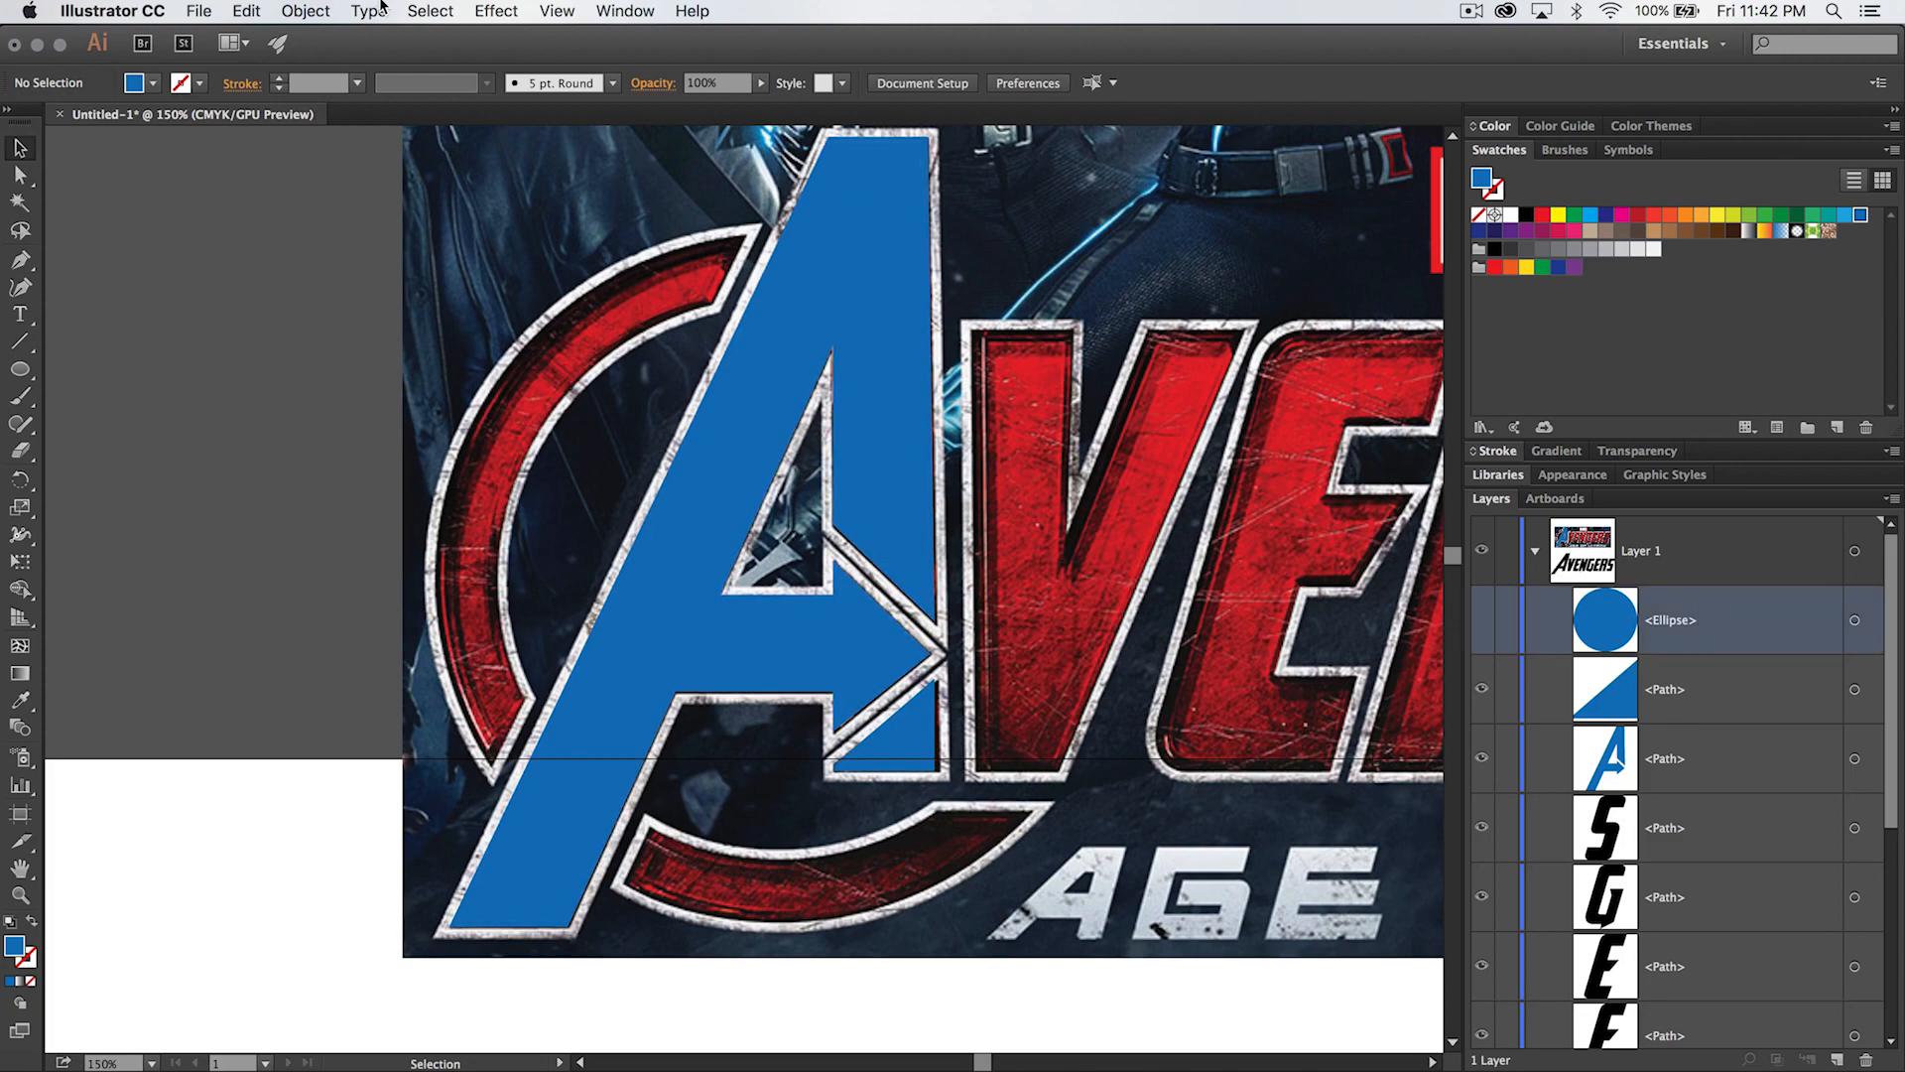
pyautogui.click(246, 11)
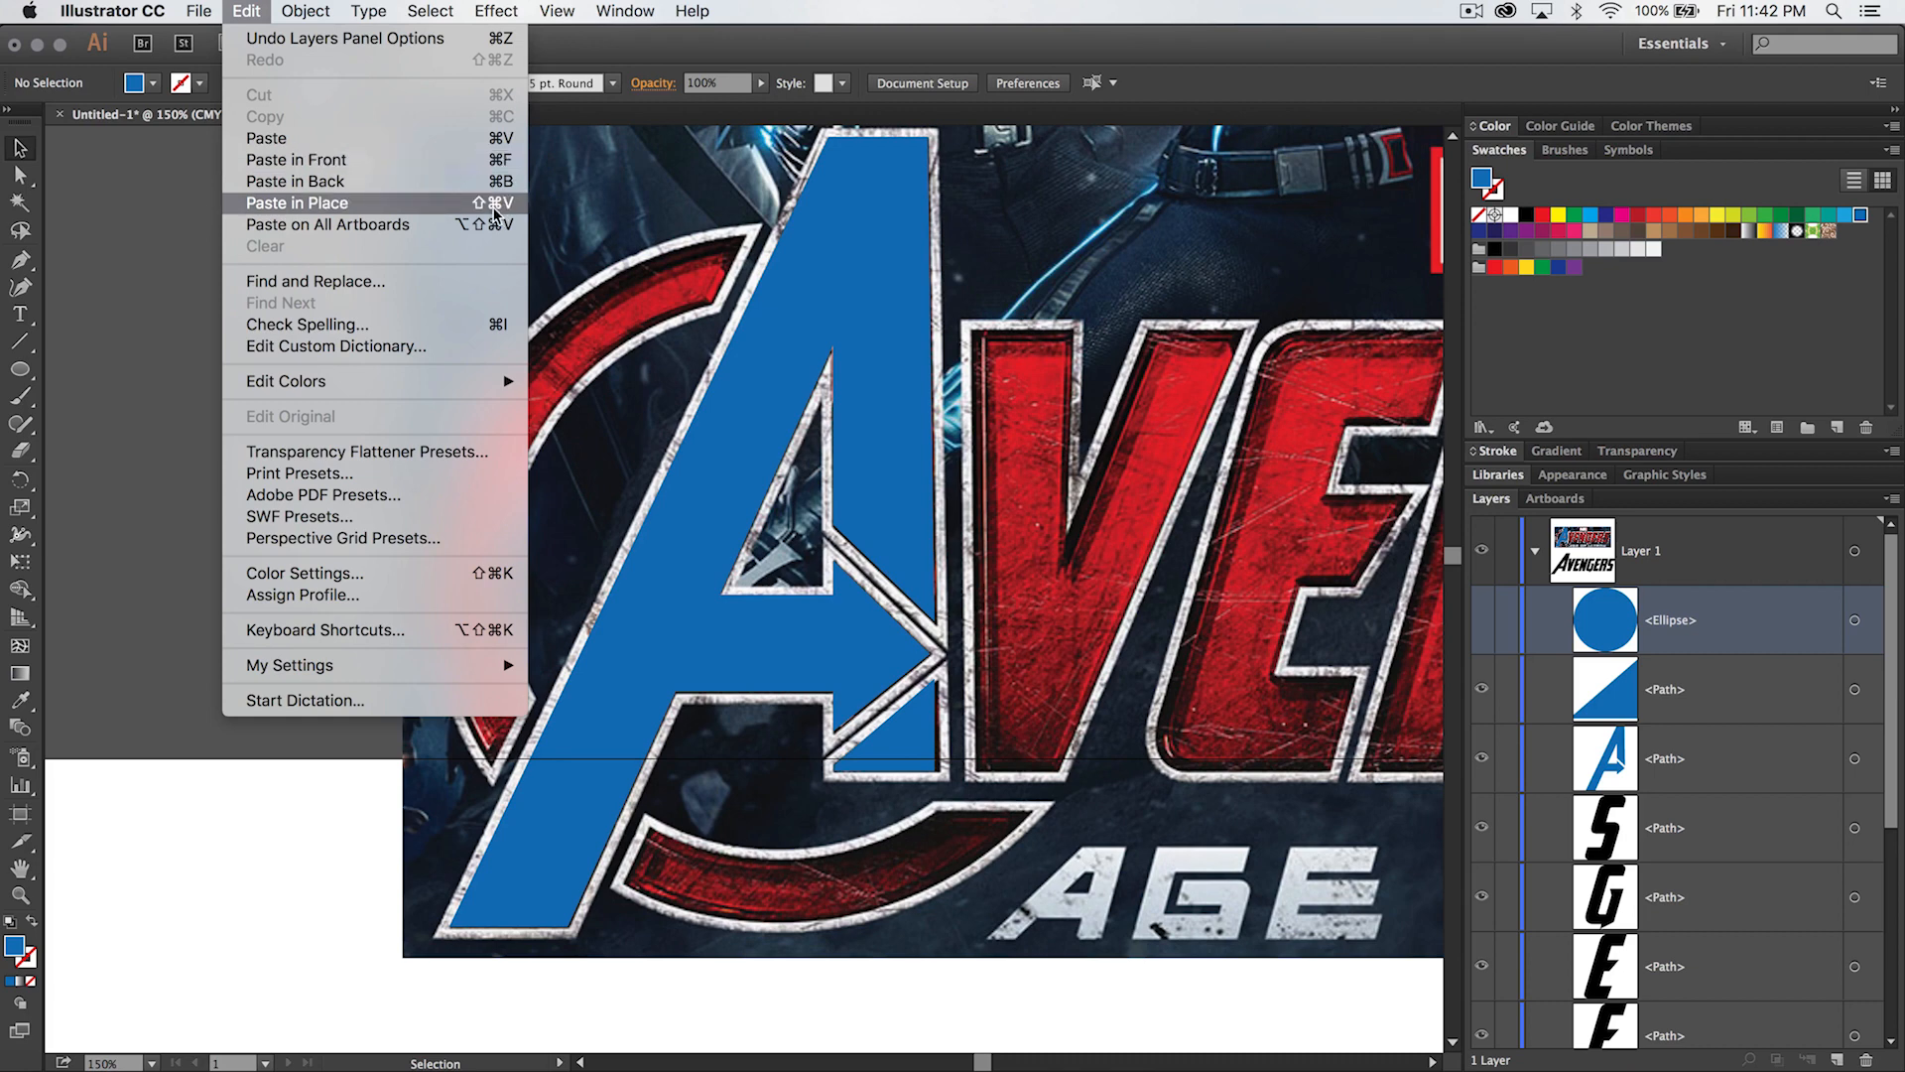
pyautogui.click(452, 162)
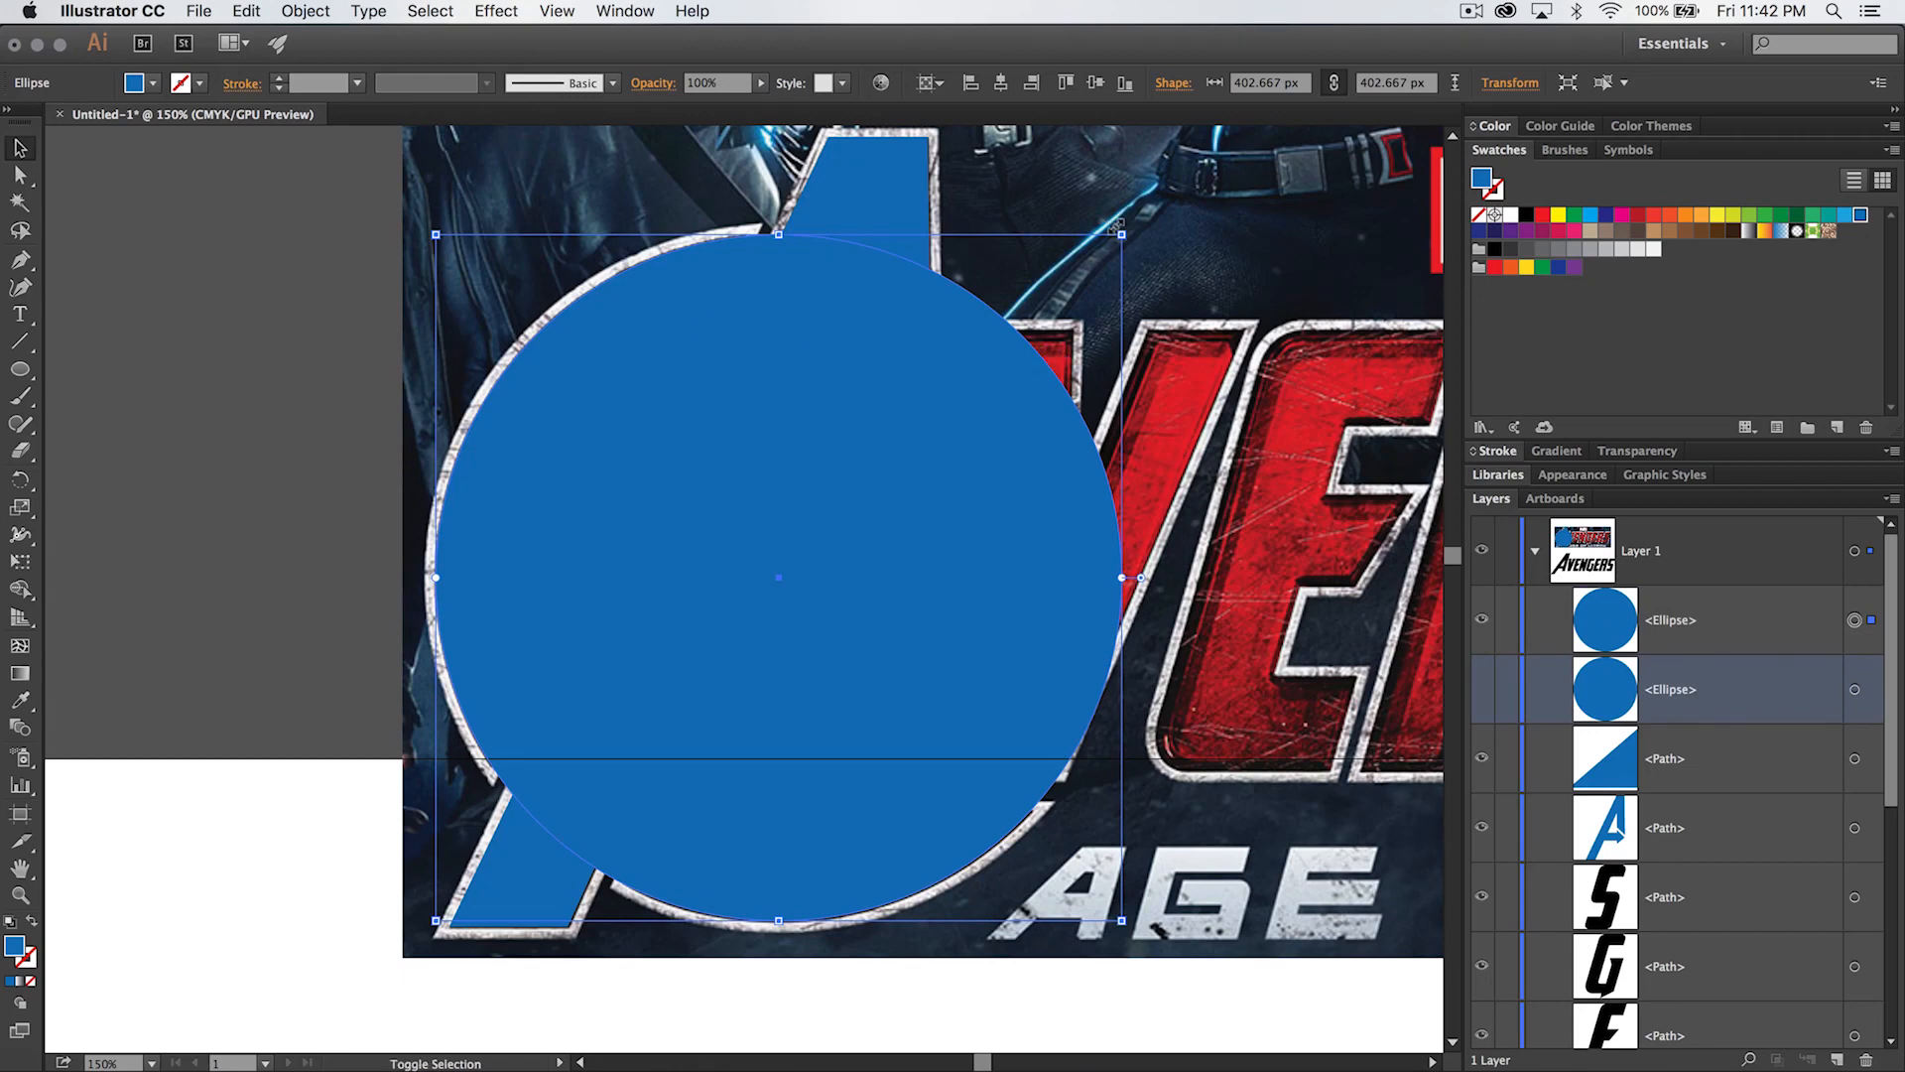
# - Scale the copied circle about its centre to about 328 px to match the ring's inner edge, and unhide the large circle
pyautogui.moveTo(1115, 227); pyautogui.dragTo(1040, 278)
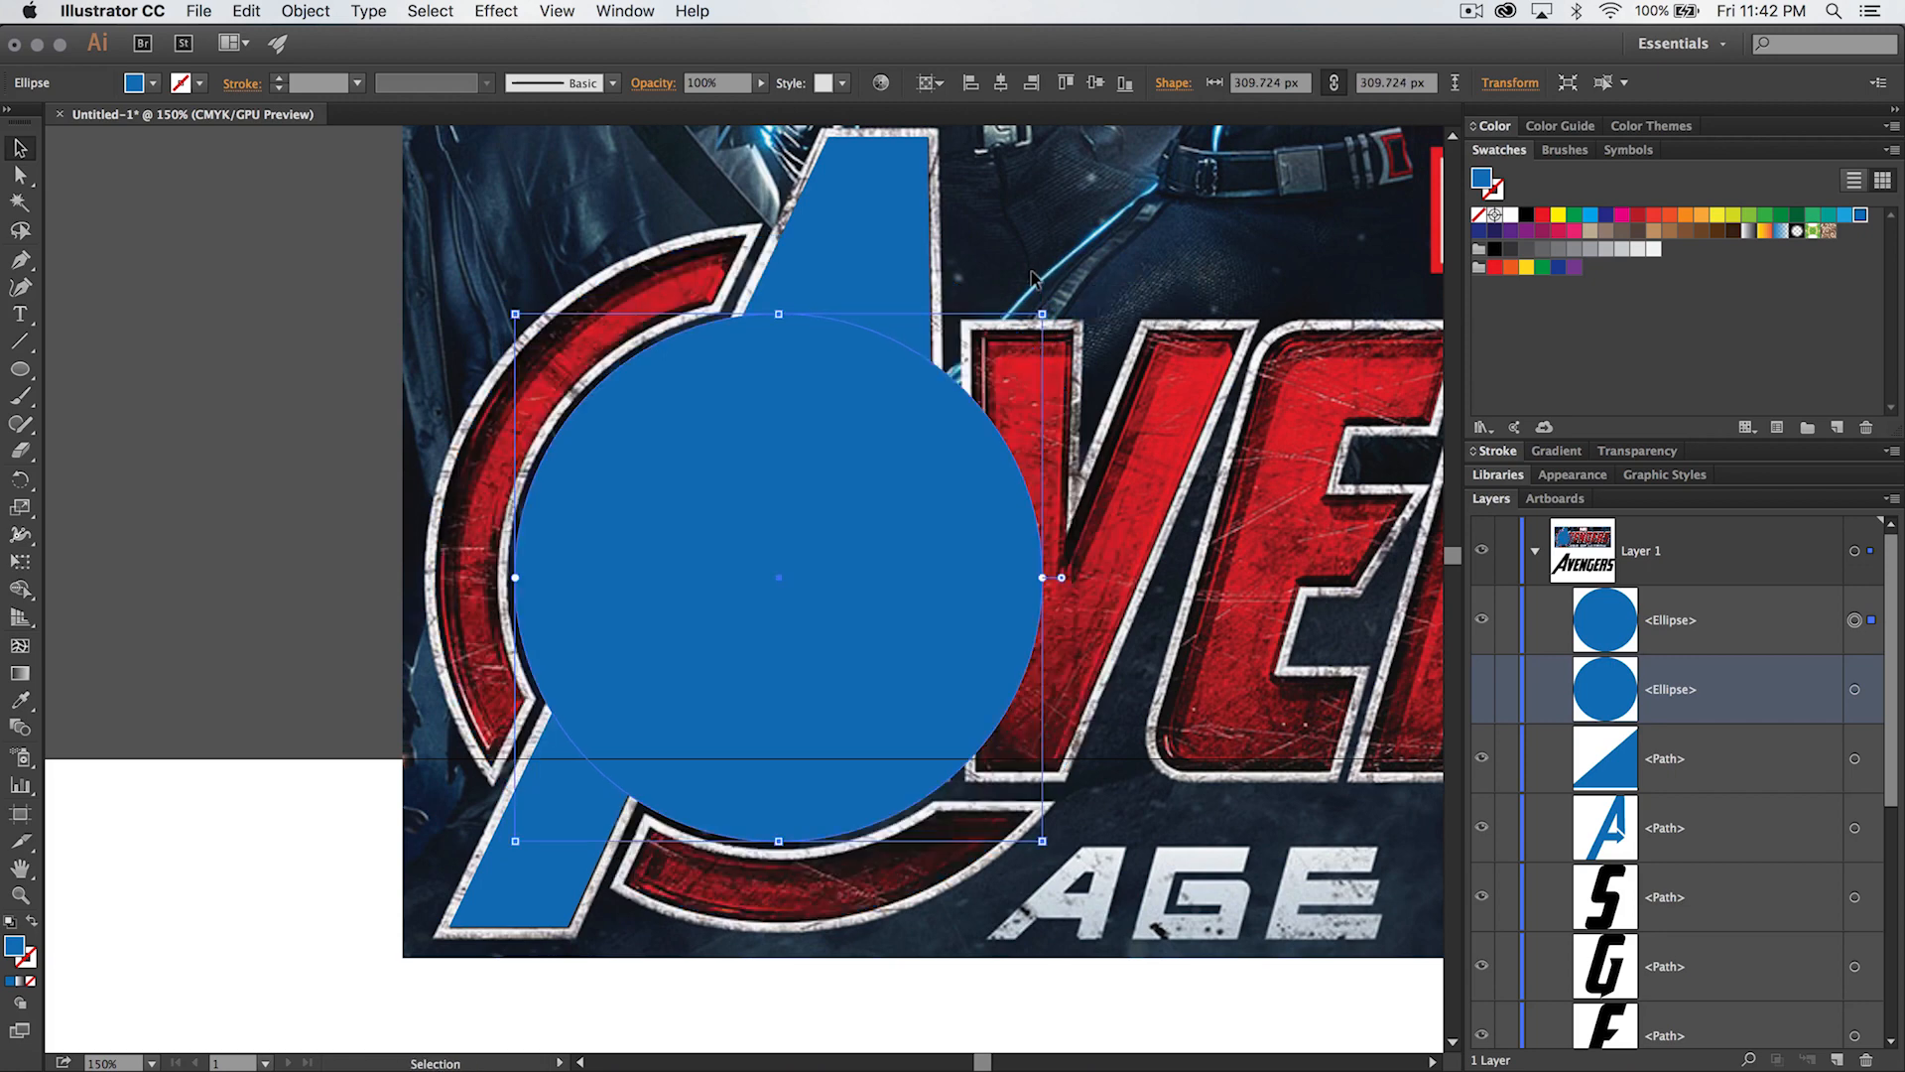
pyautogui.moveTo(1041, 312); pyautogui.dragTo(1058, 294)
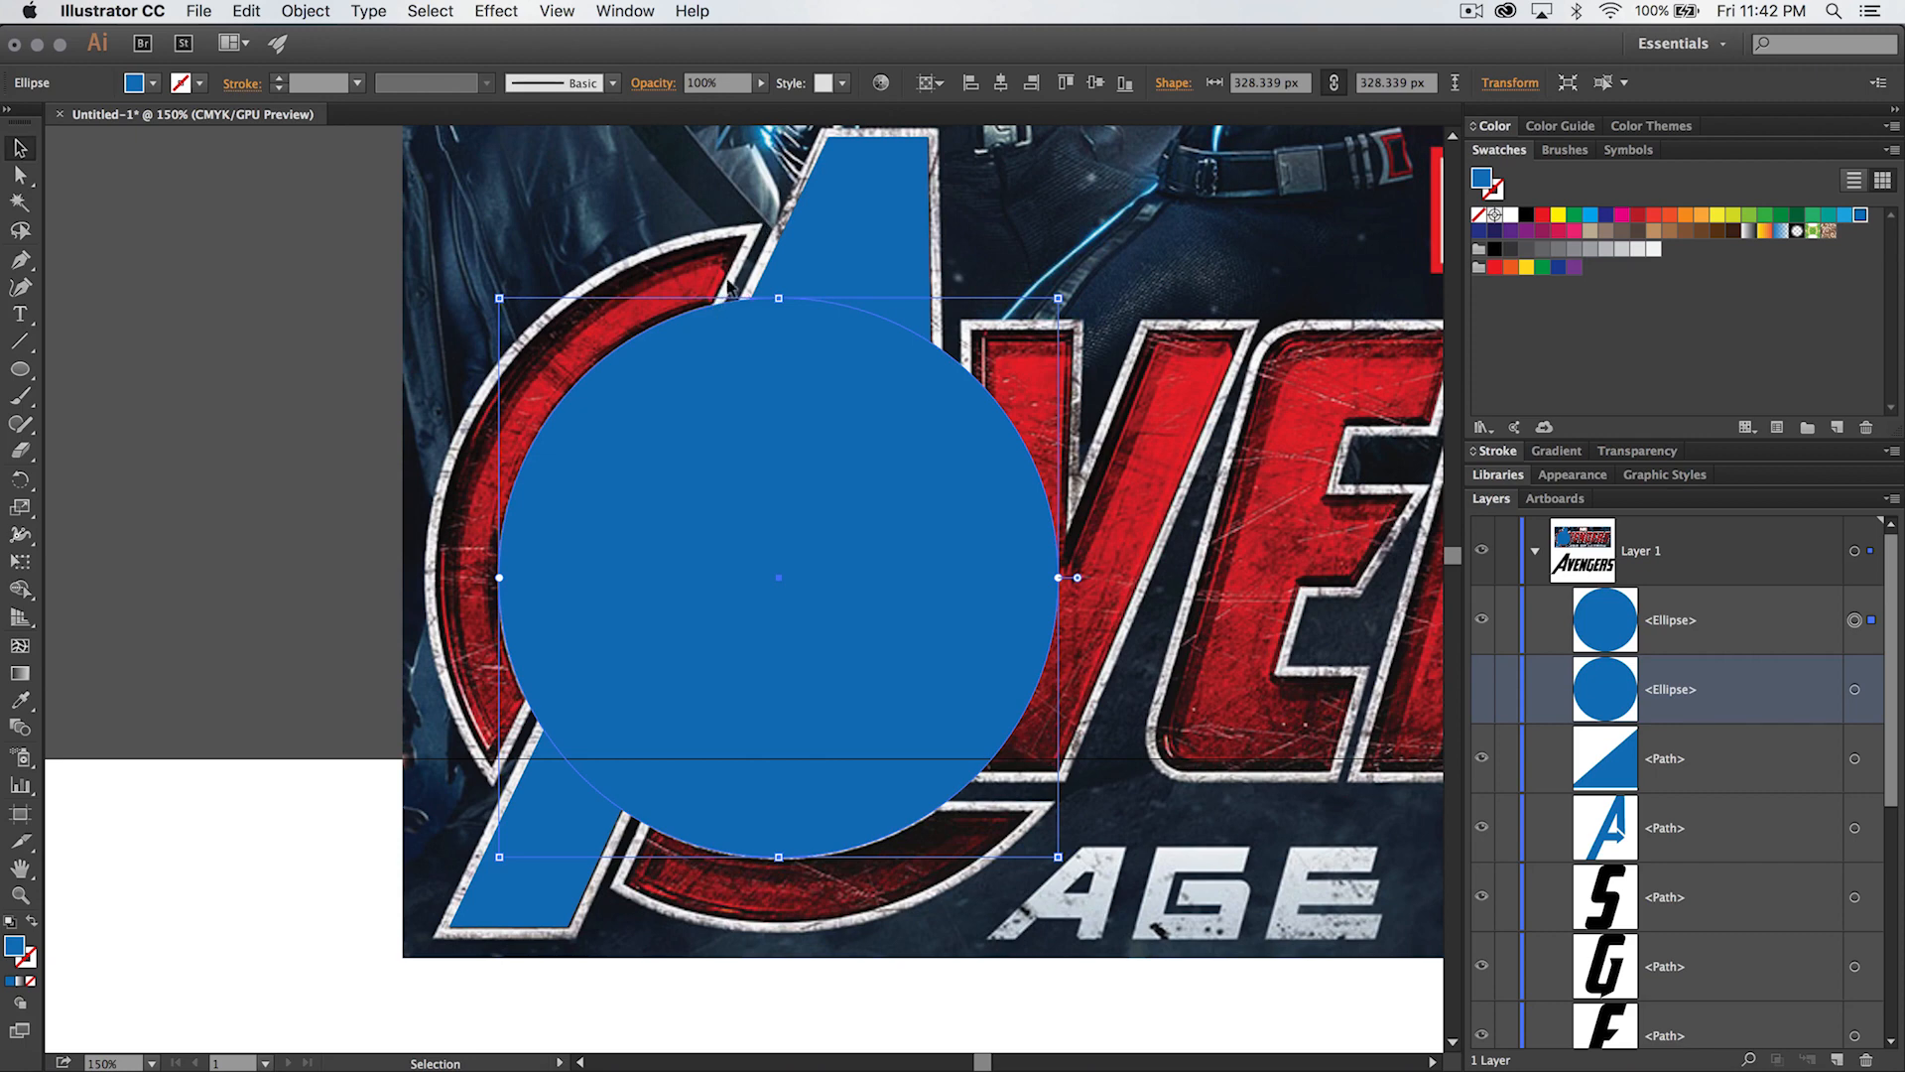
pyautogui.click(1479, 687)
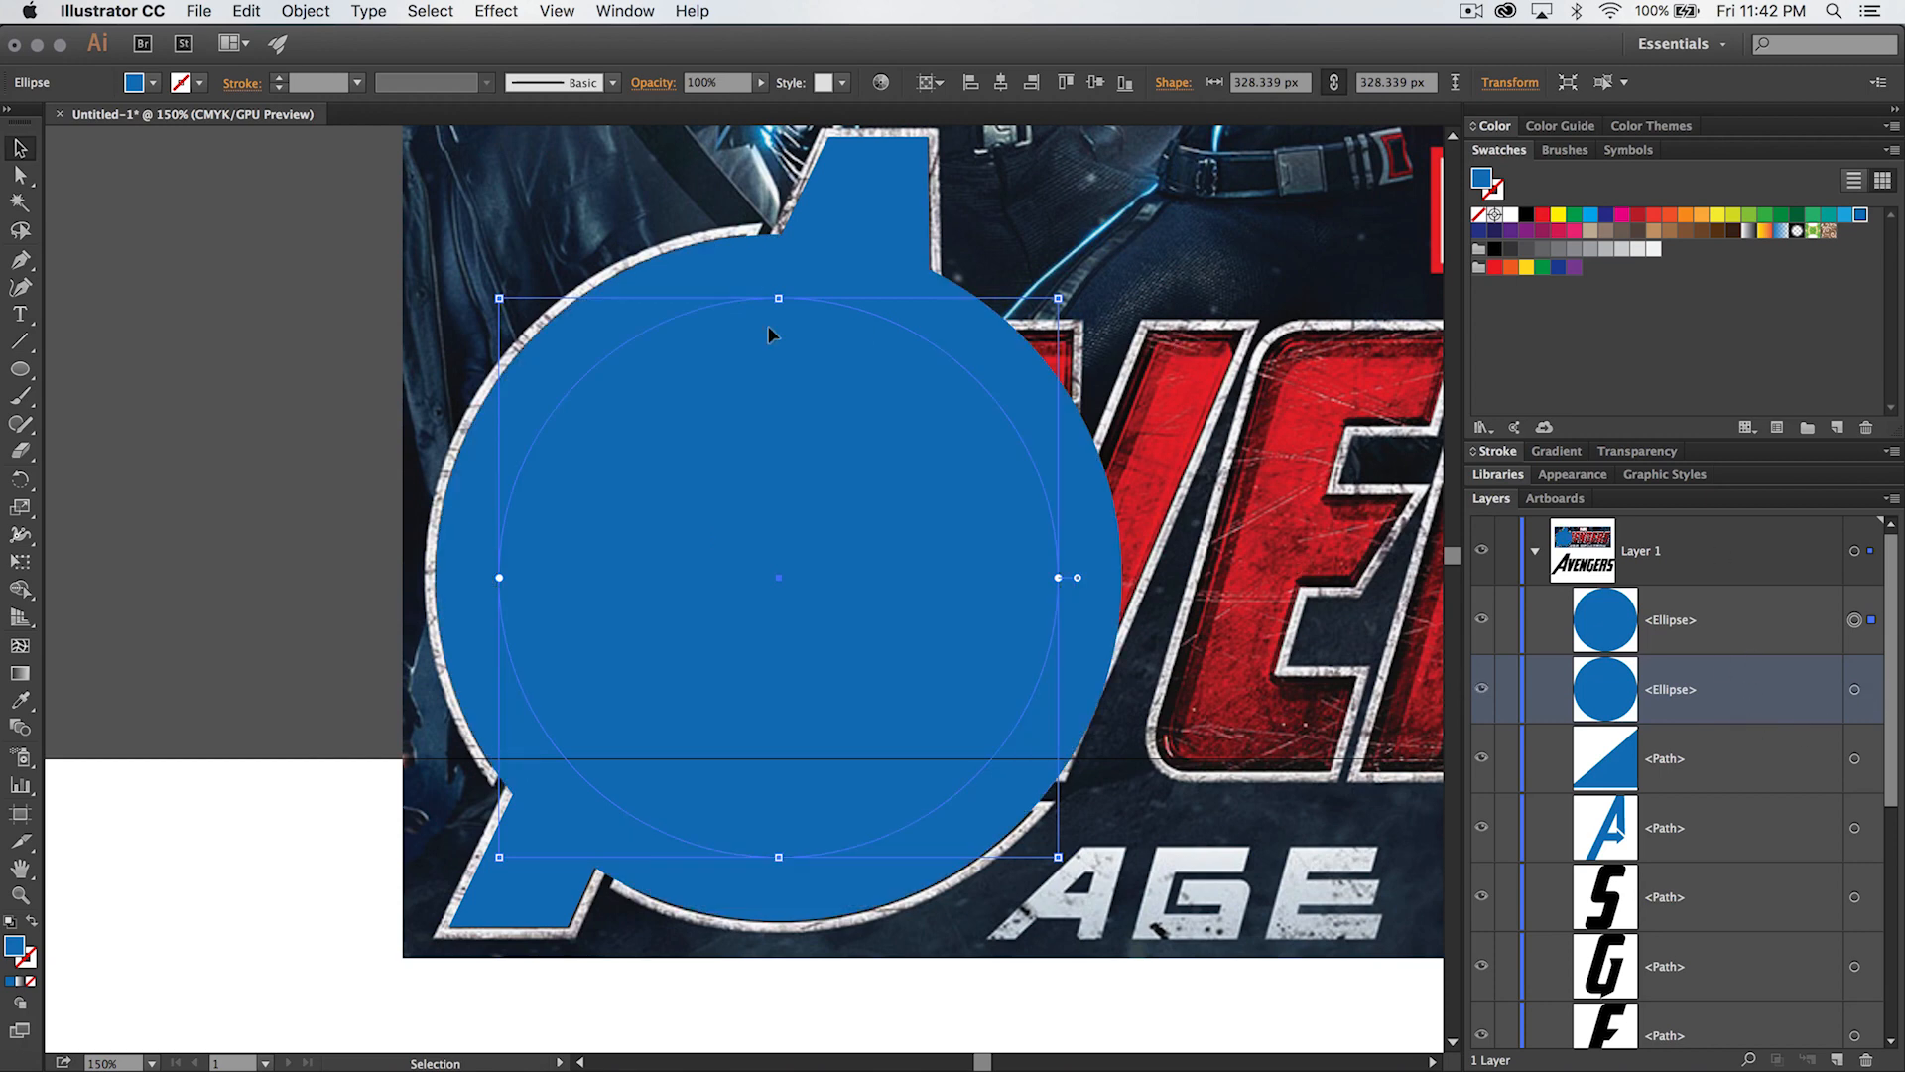
# - Select both circles and cut the smaller one out of the larger with Pathfinder's Minus Front
pyautogui.keyDown('shift'); pyautogui.click(561, 328); pyautogui.keyUp('shift')
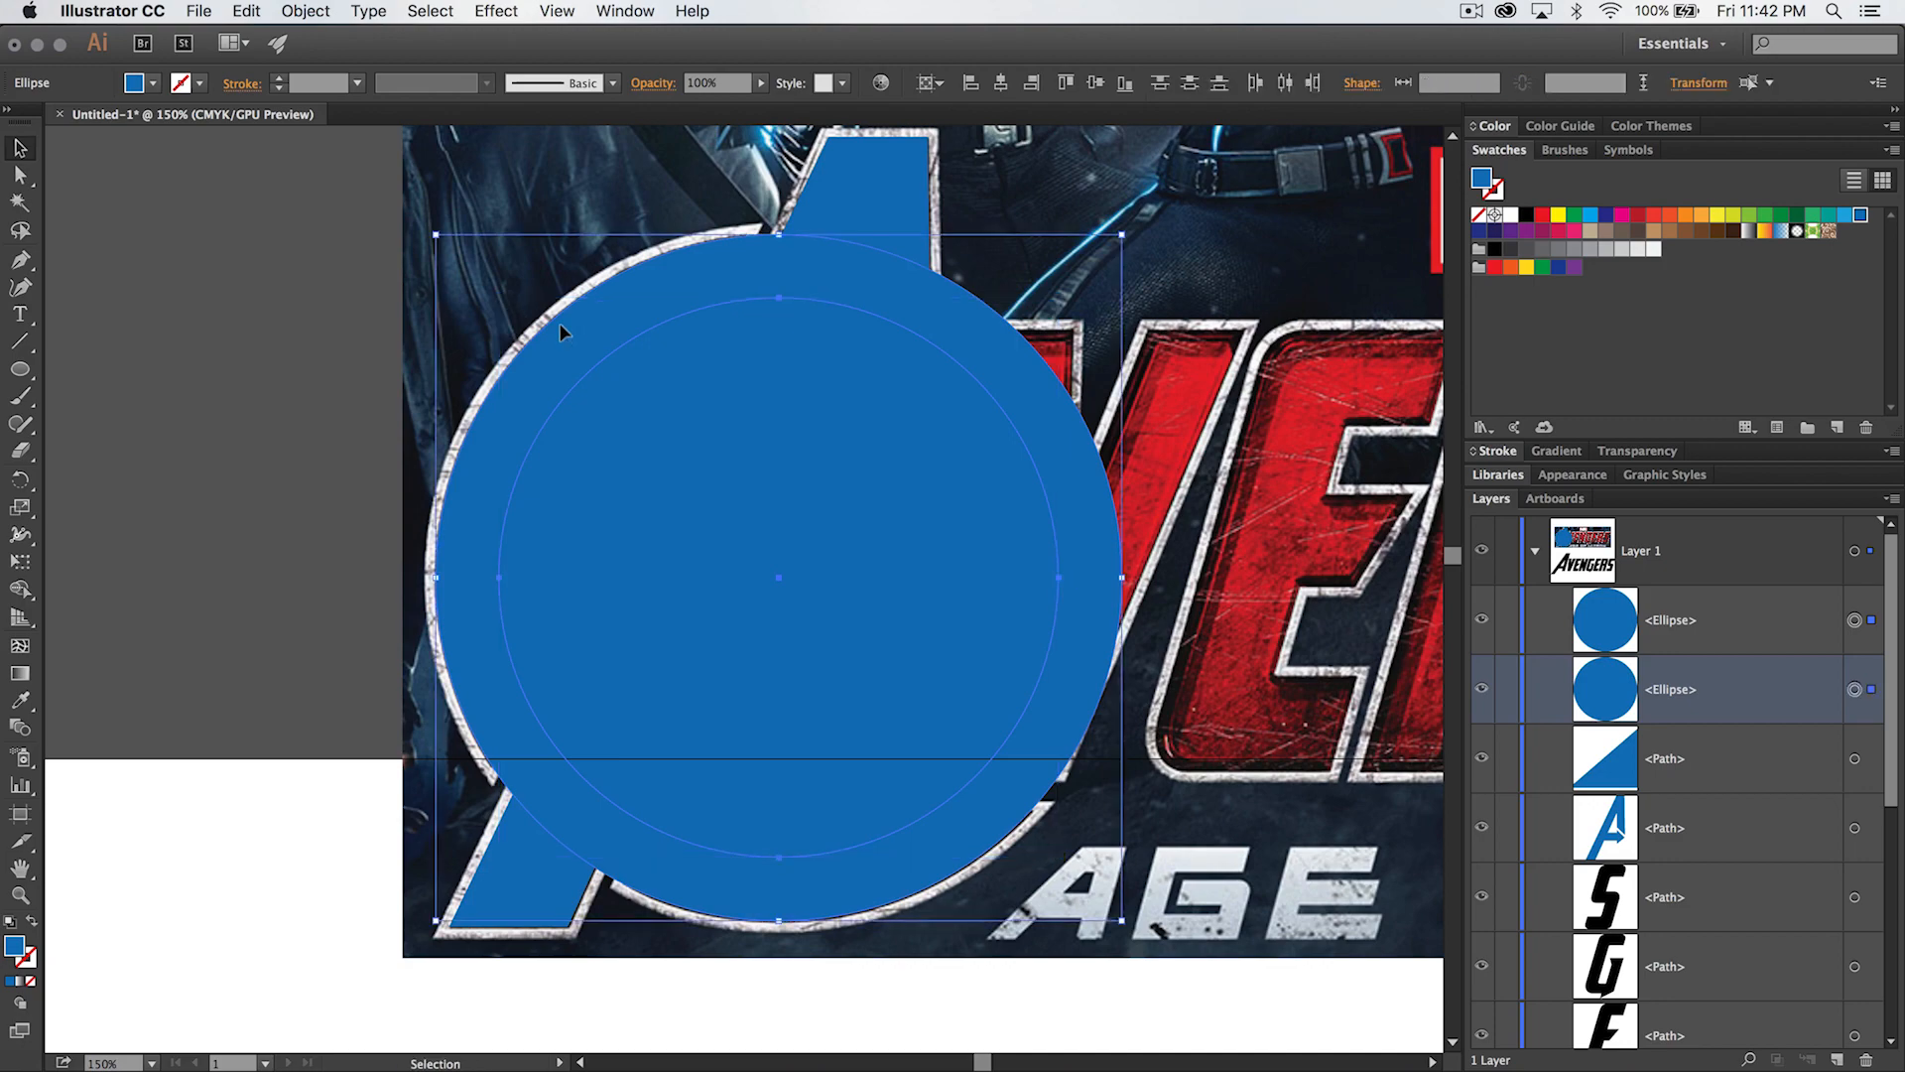
pyautogui.click(617, 12)
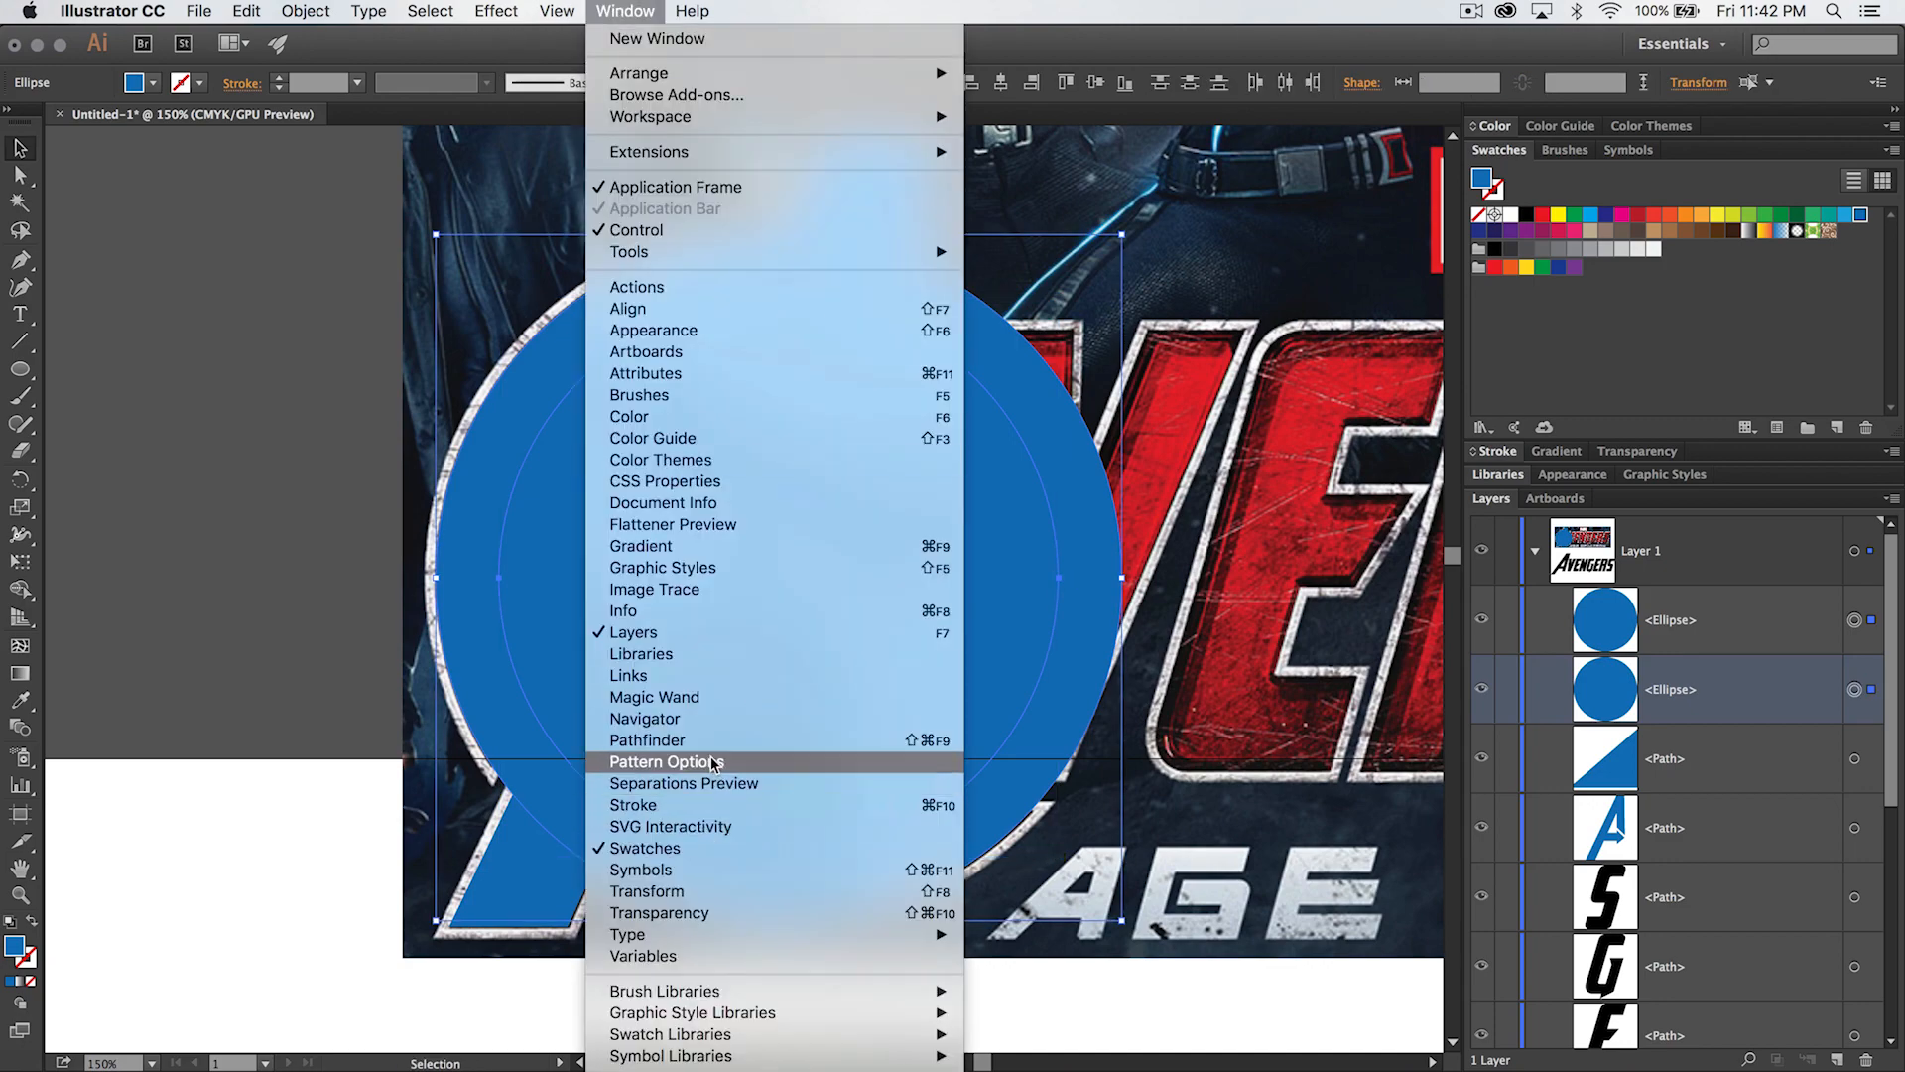
pyautogui.click(655, 740)
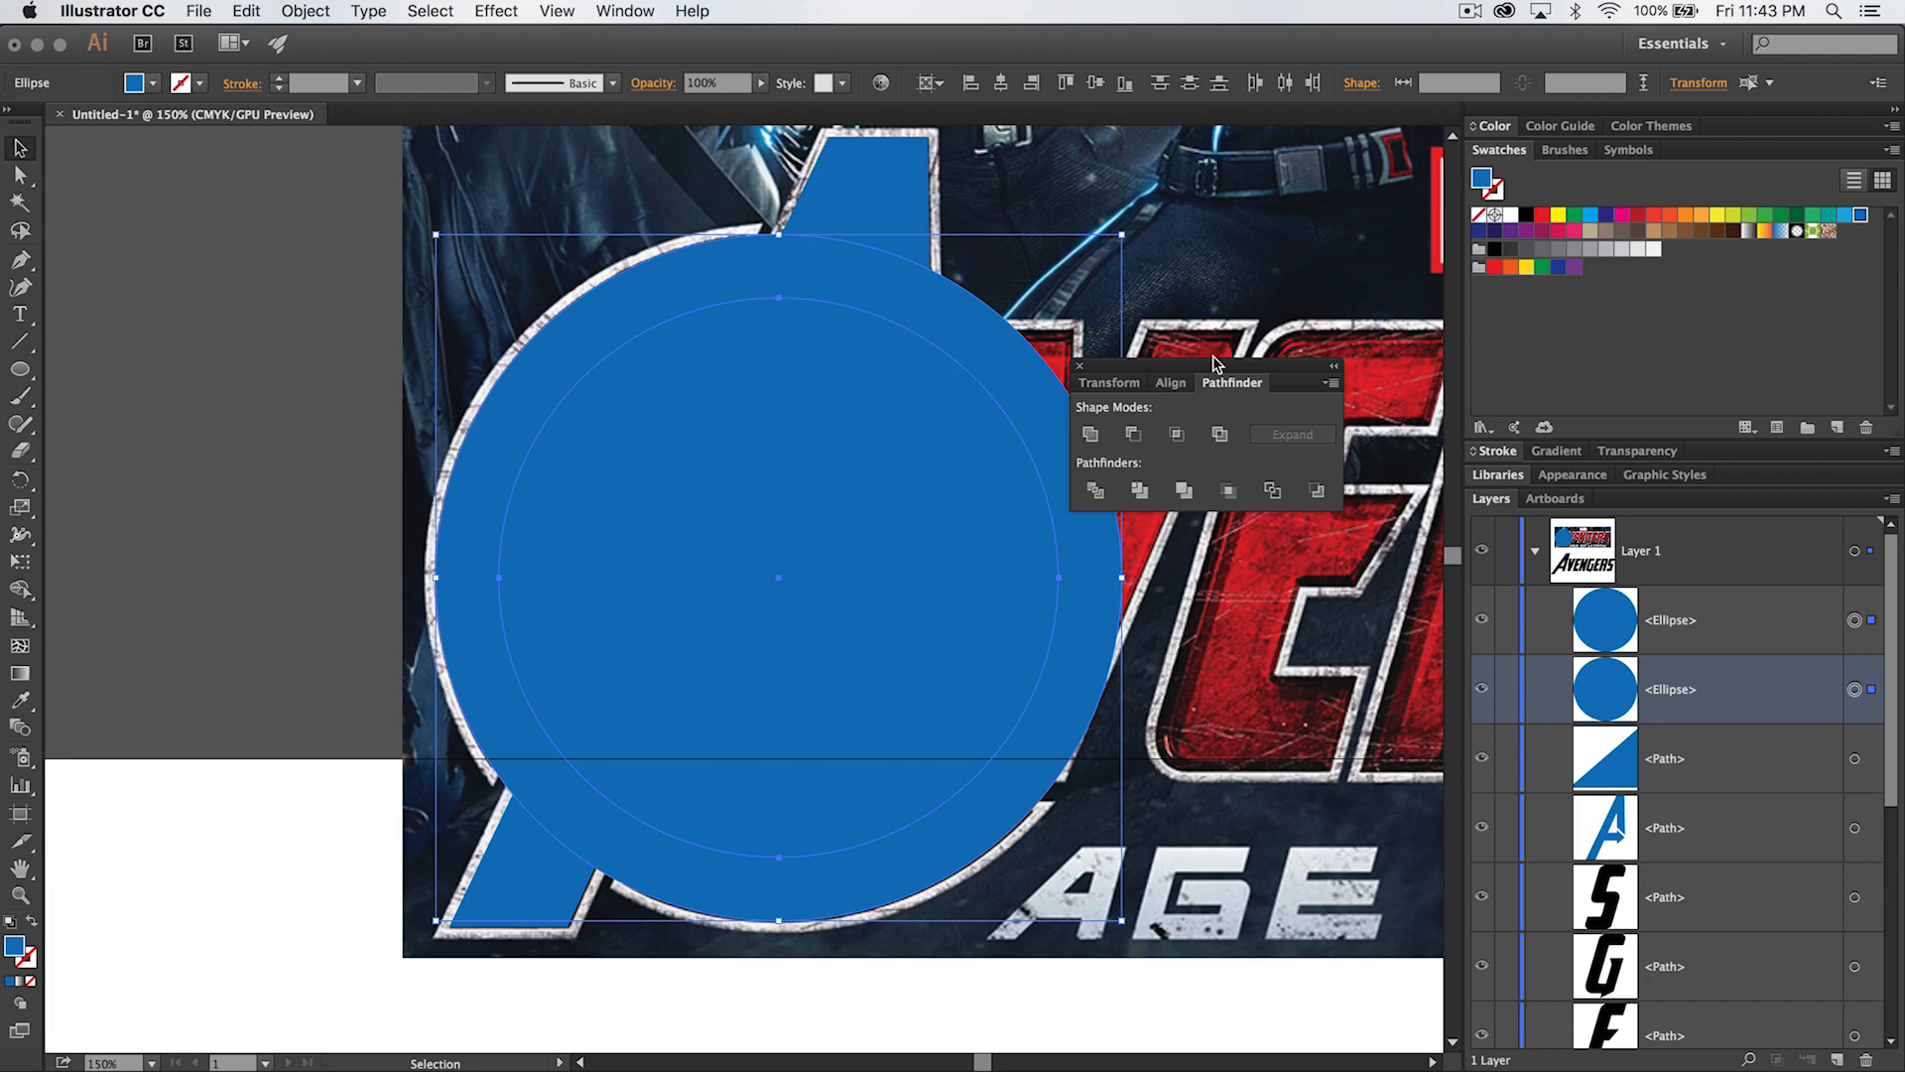
pyautogui.moveTo(1220, 369); pyautogui.dragTo(1314, 200)
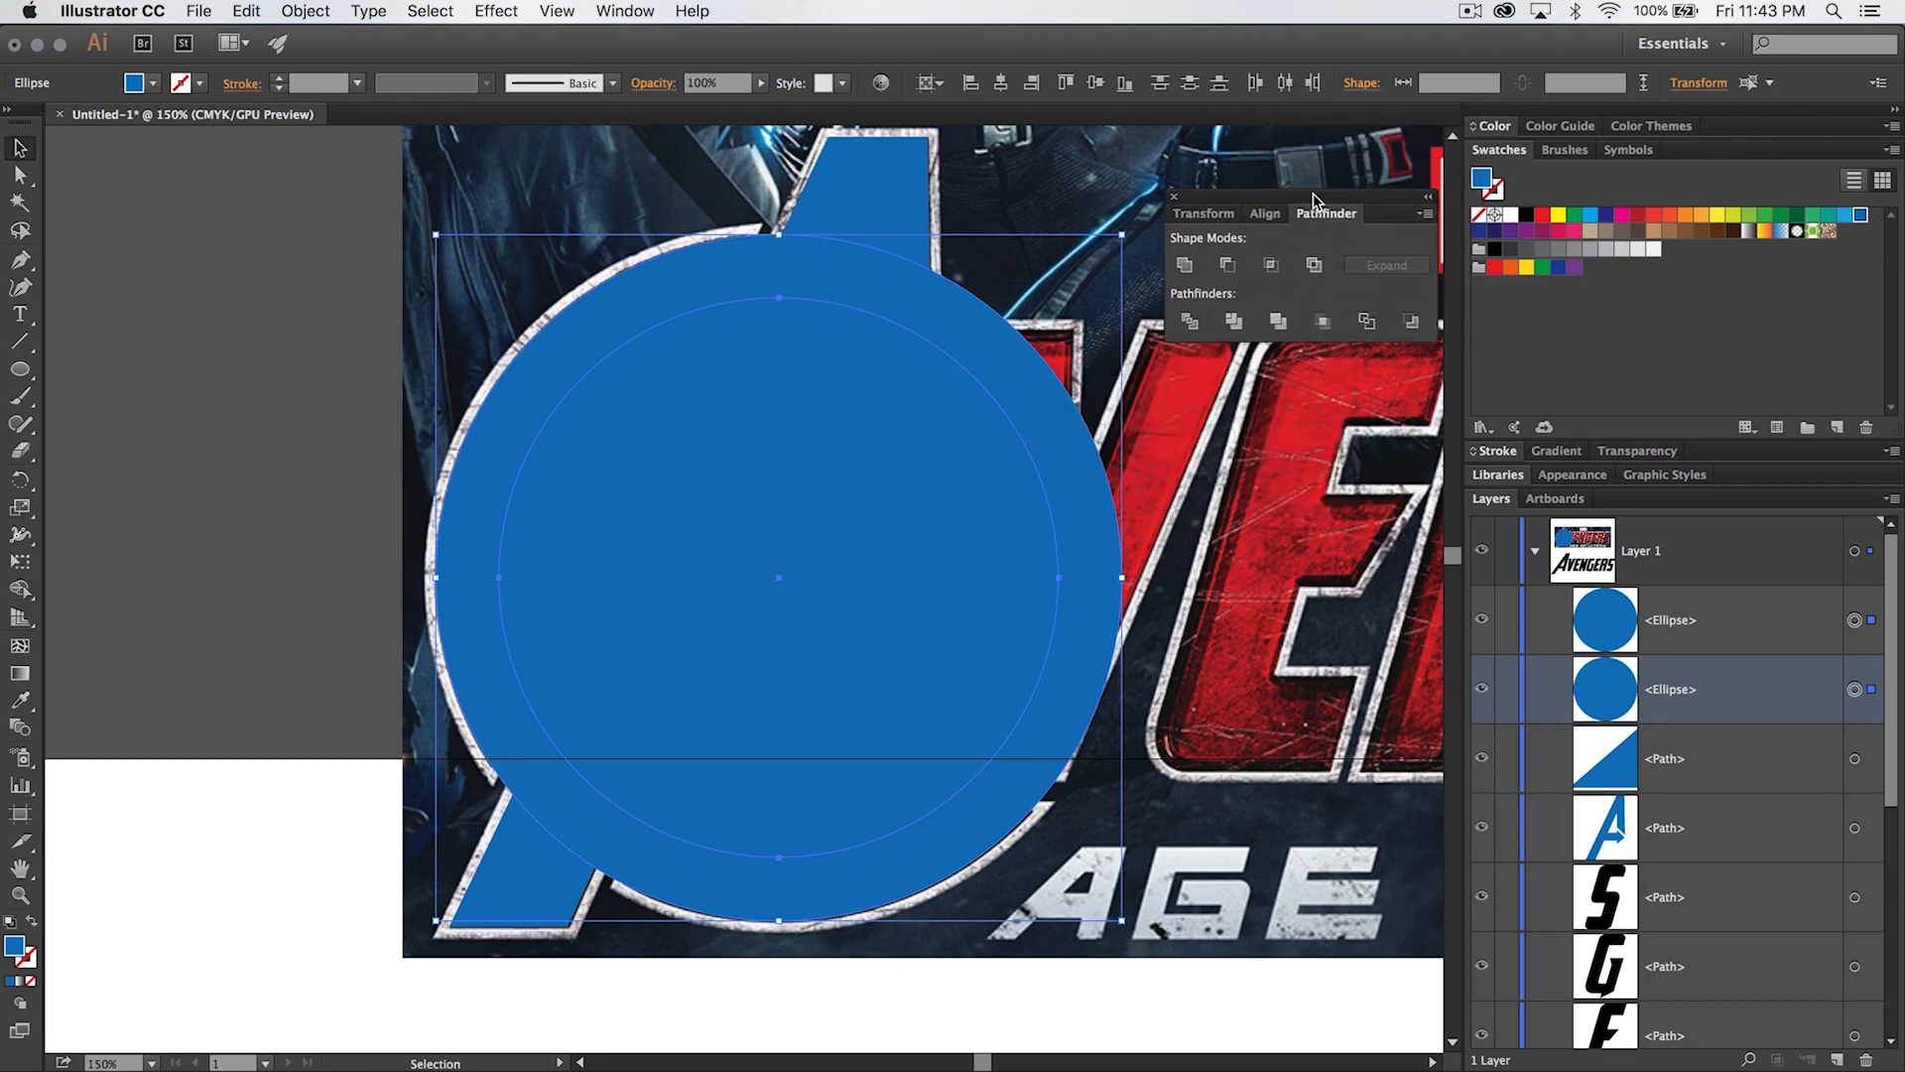
pyautogui.click(1228, 265)
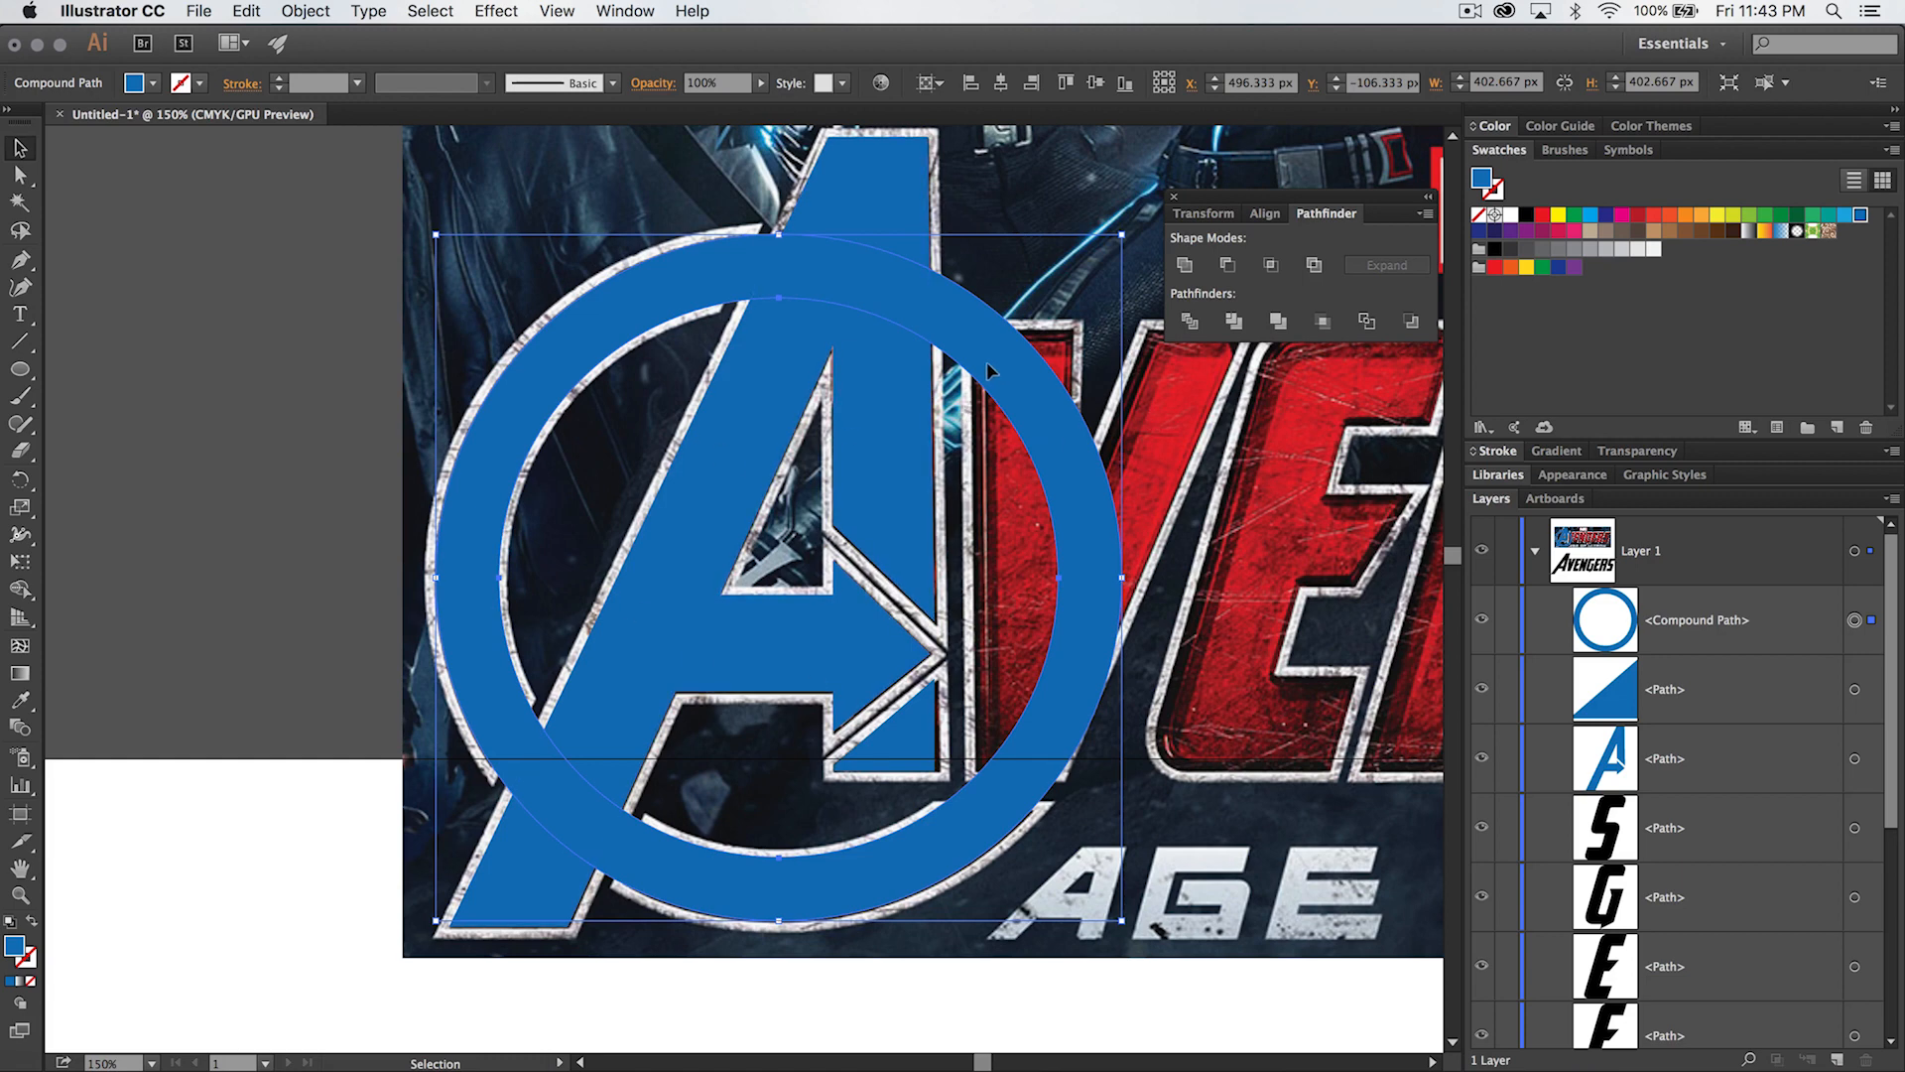
# - Fill the ring with green, hide the A and small triangle paths, and deselect everything
pyautogui.click(1573, 214)
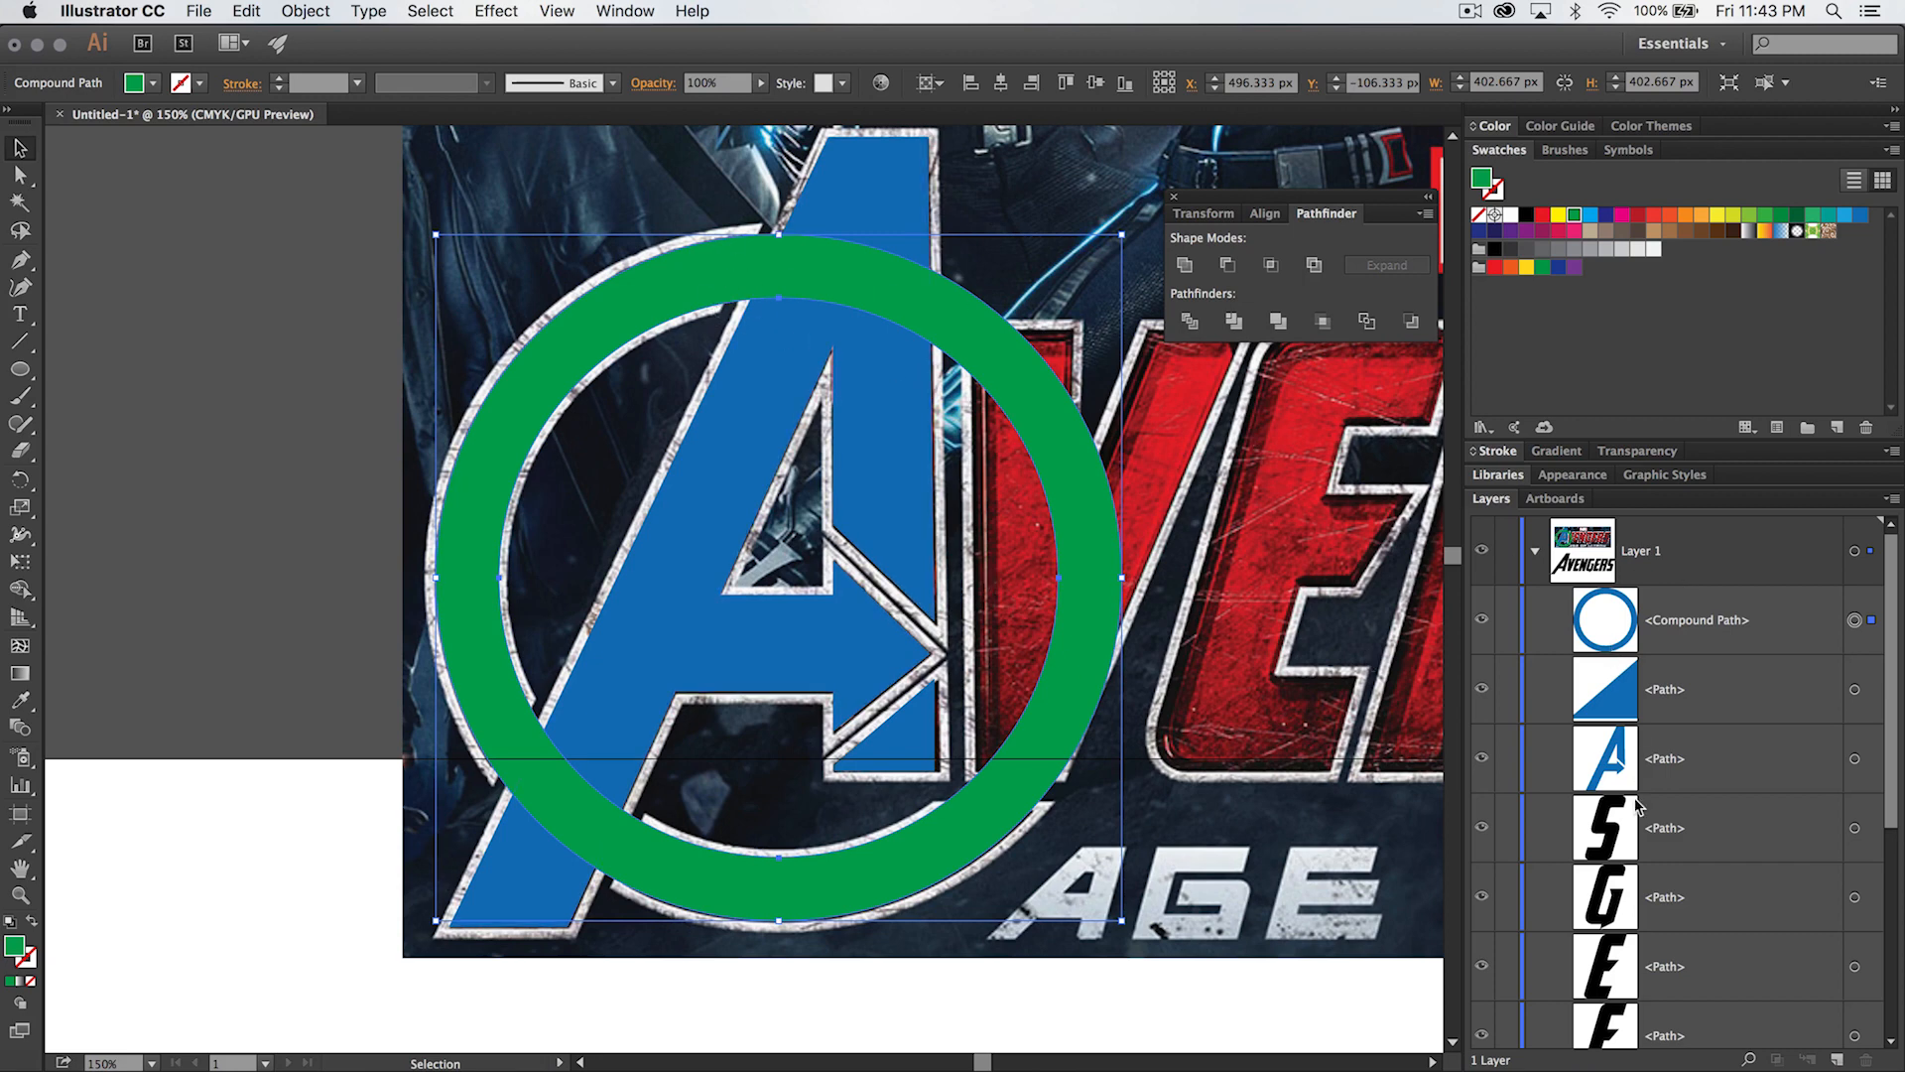
pyautogui.moveTo(1483, 752); pyautogui.dragTo(1481, 694)
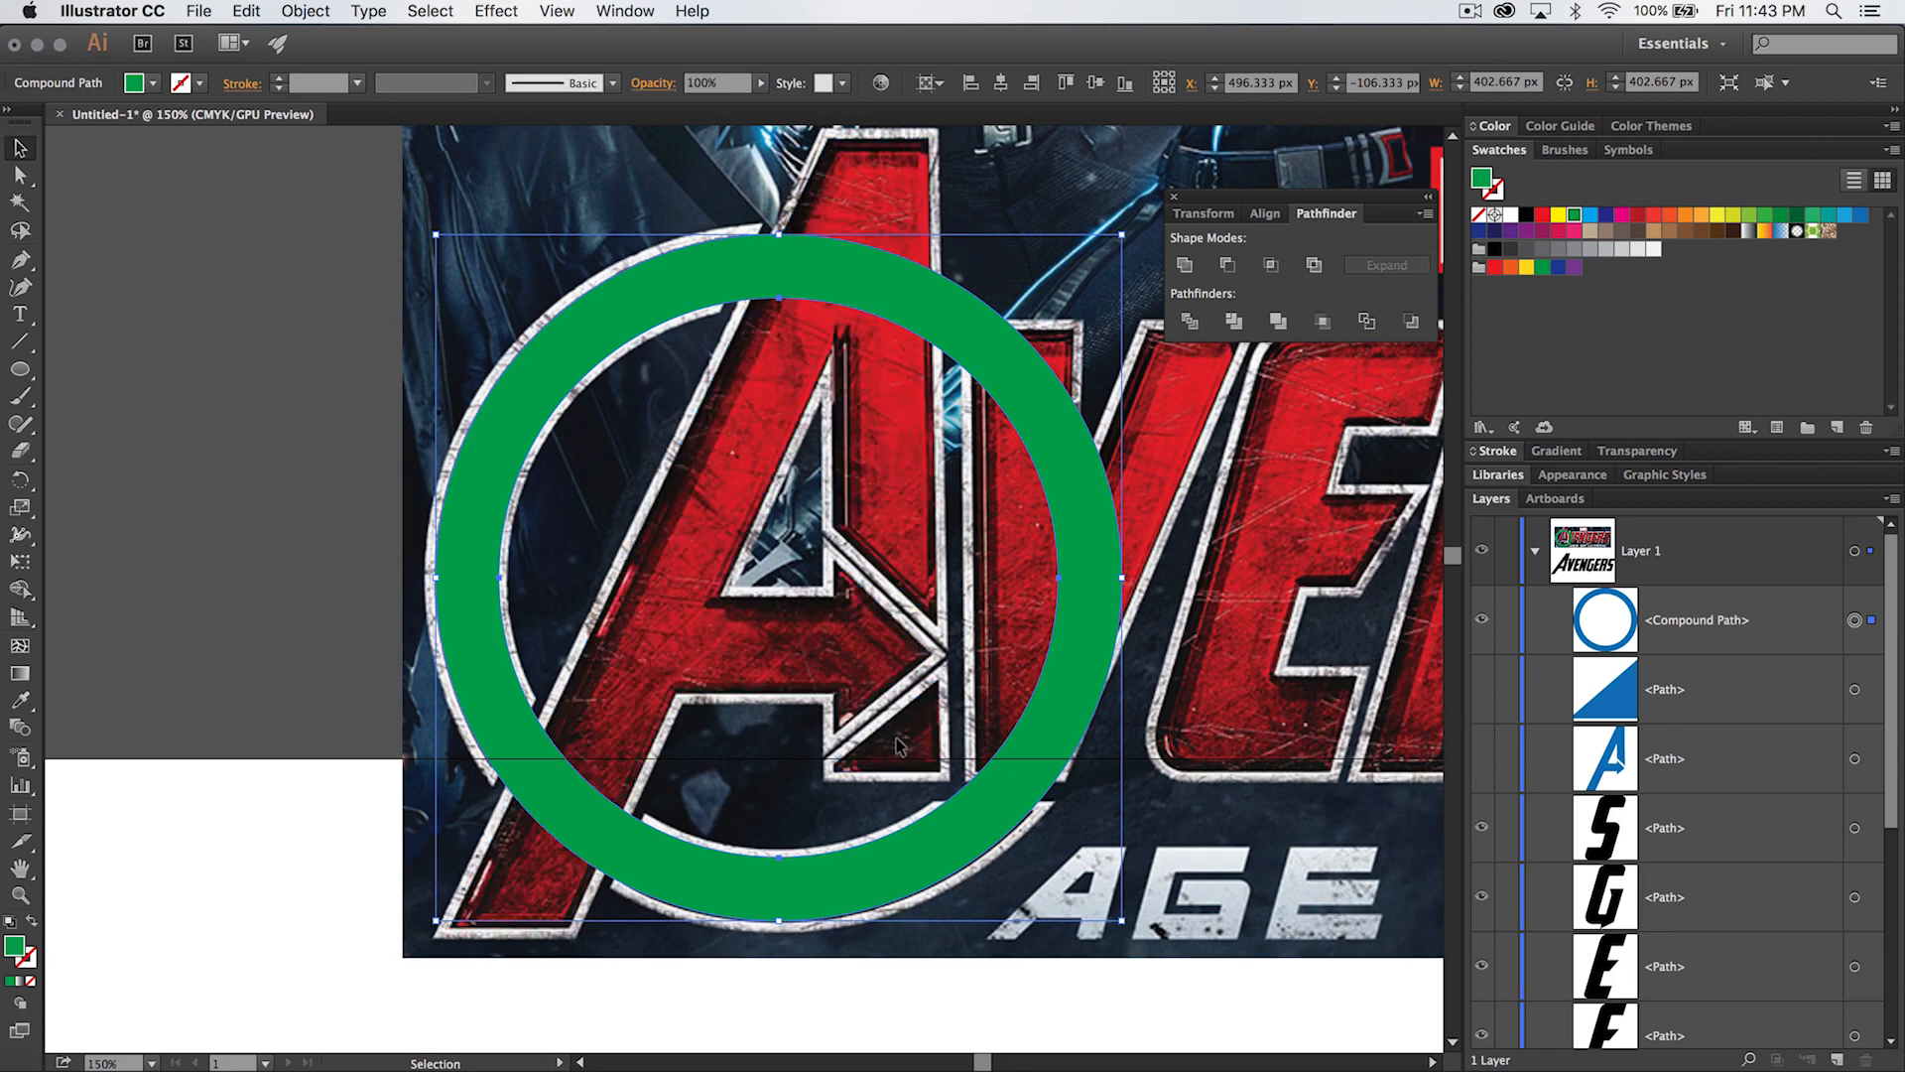
pyautogui.click(1202, 806)
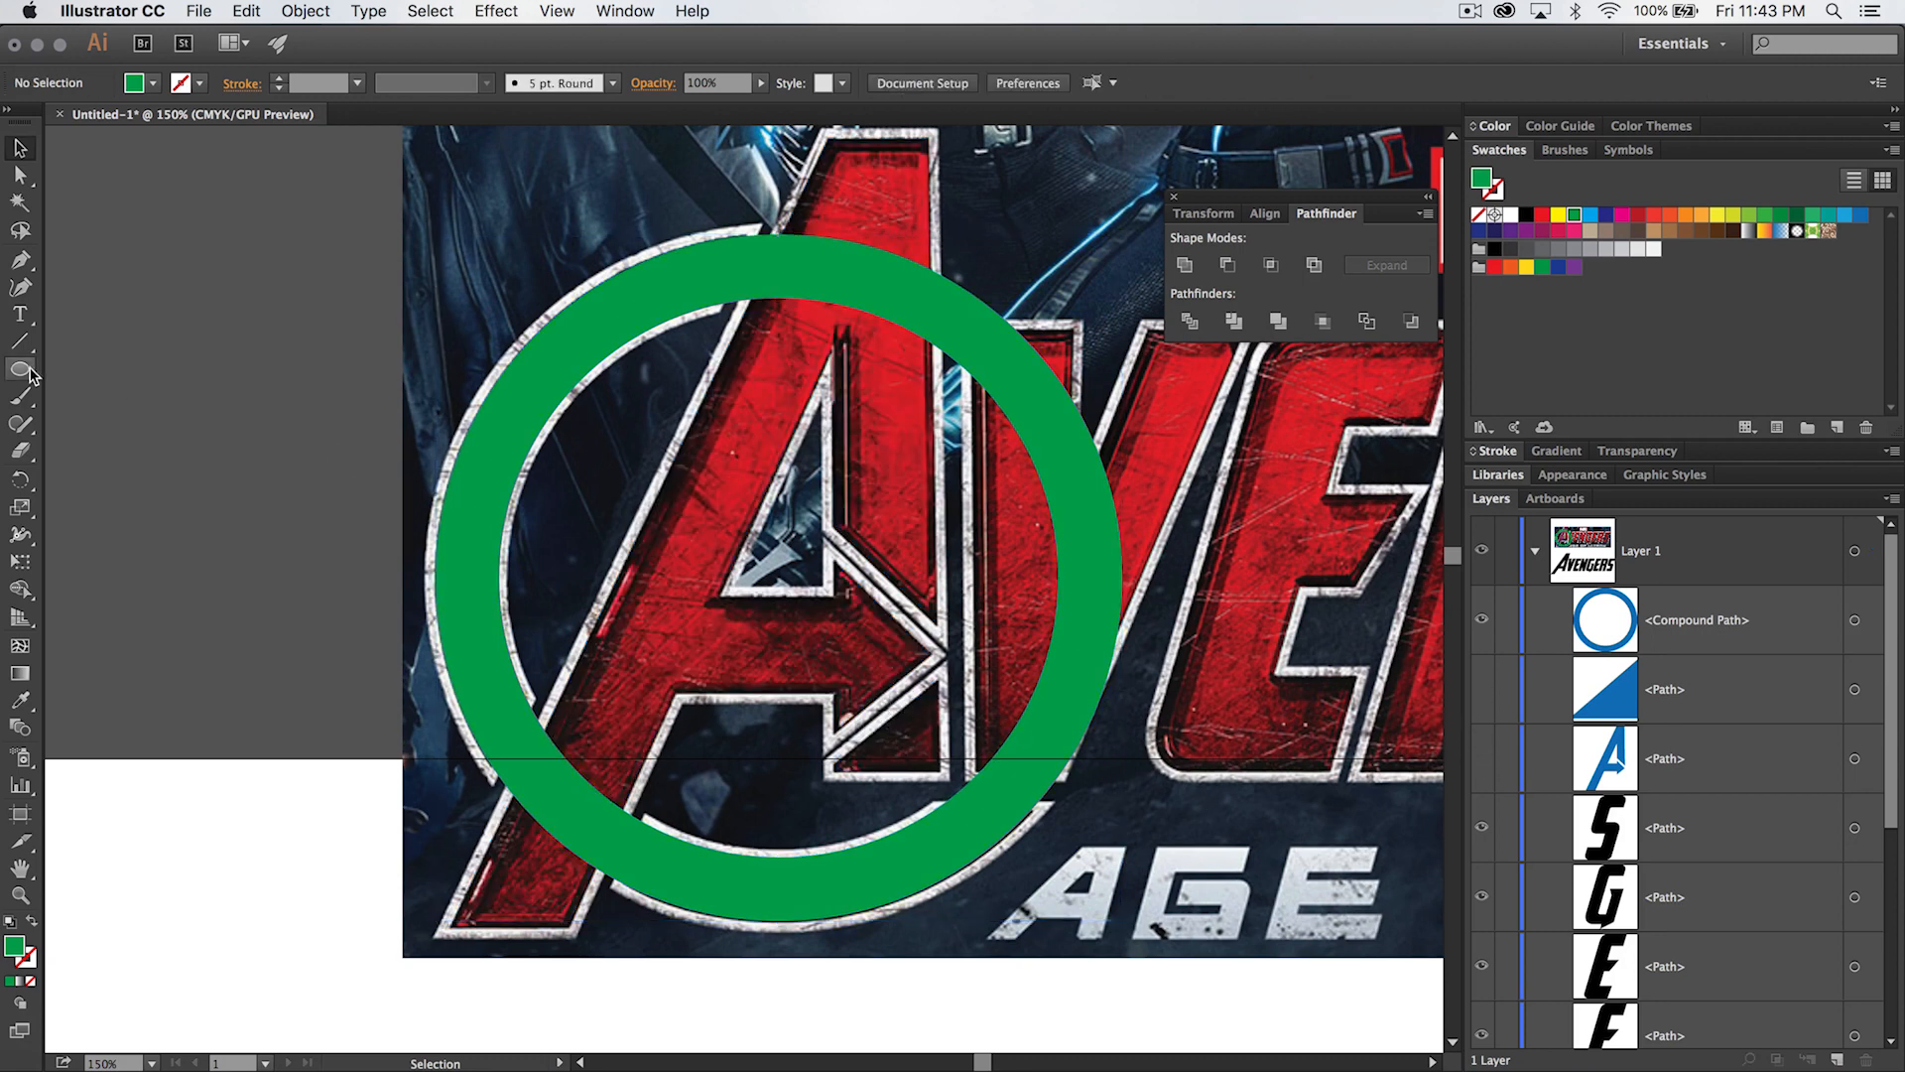
# - Cut the ring with the Knife along a slant at the A's upper stem and straight across beside the V's base
pyautogui.click(20, 449)
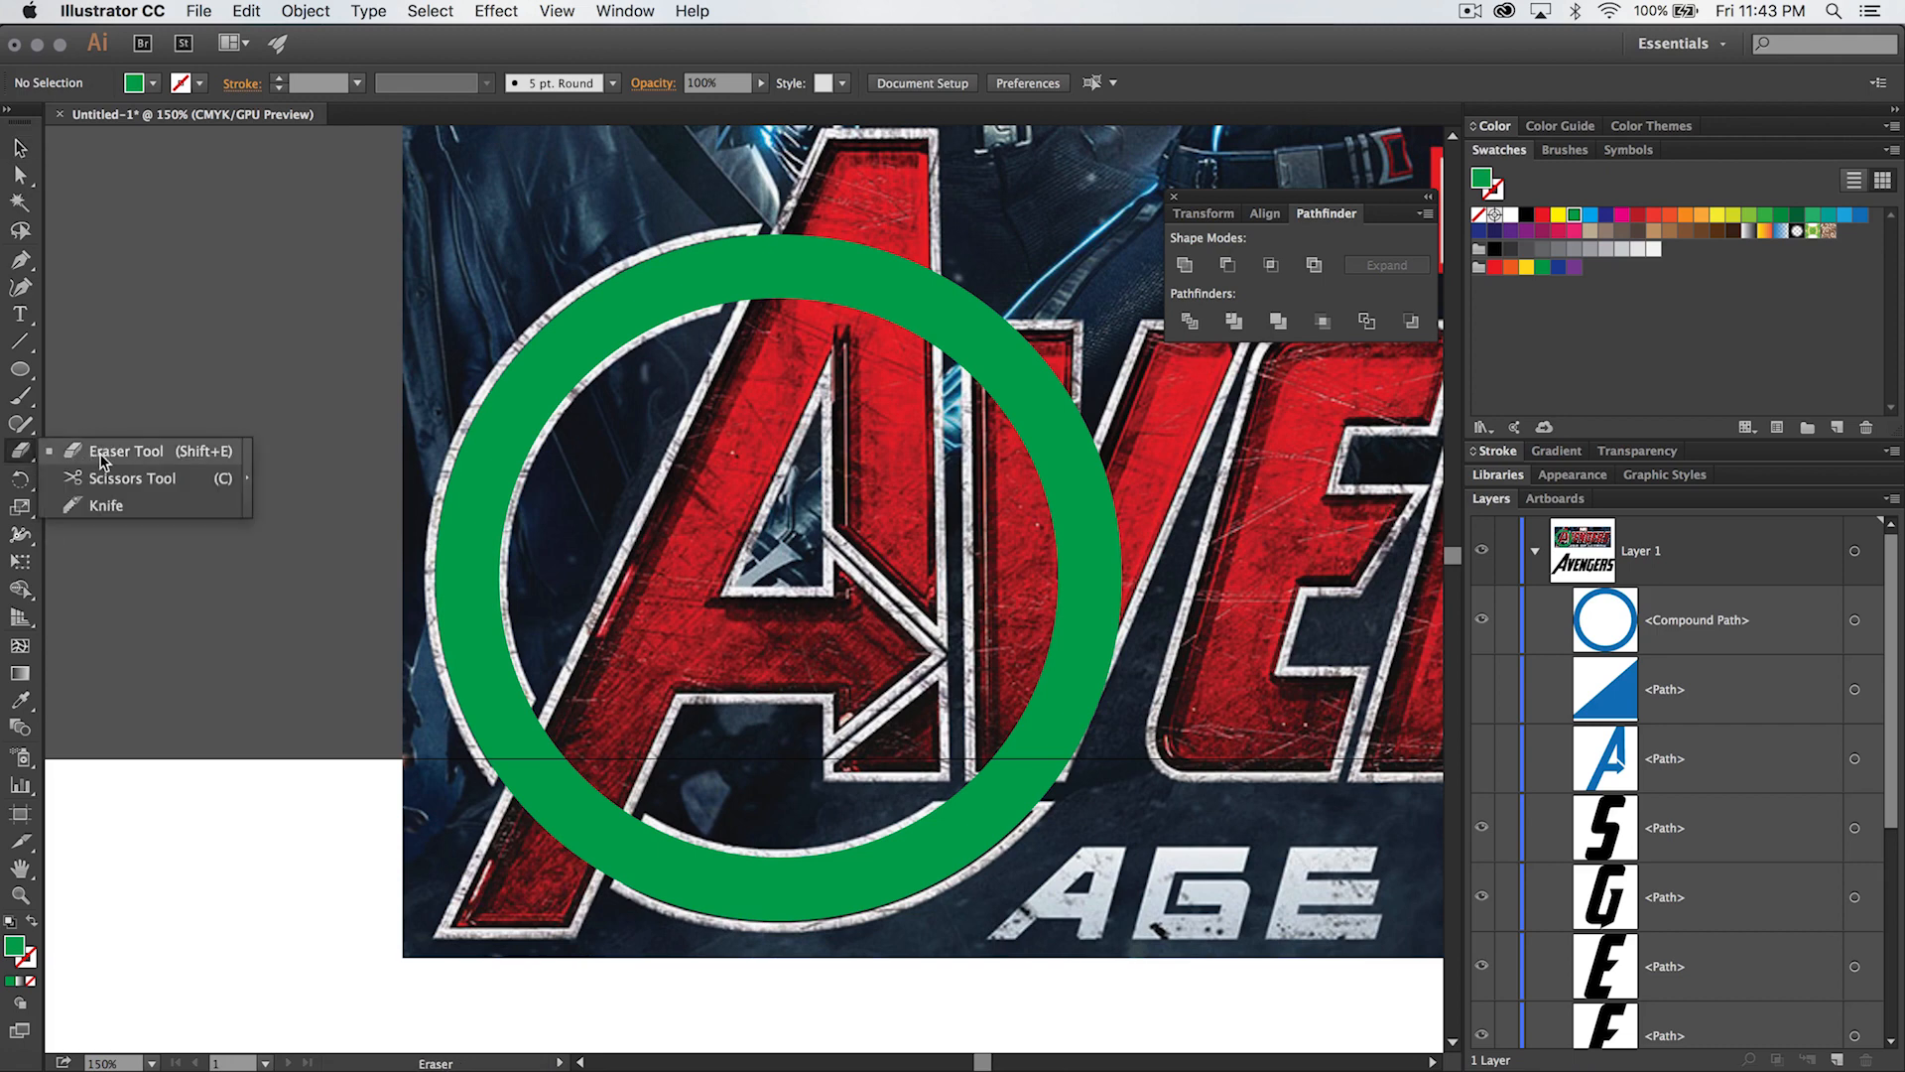
pyautogui.click(106, 506)
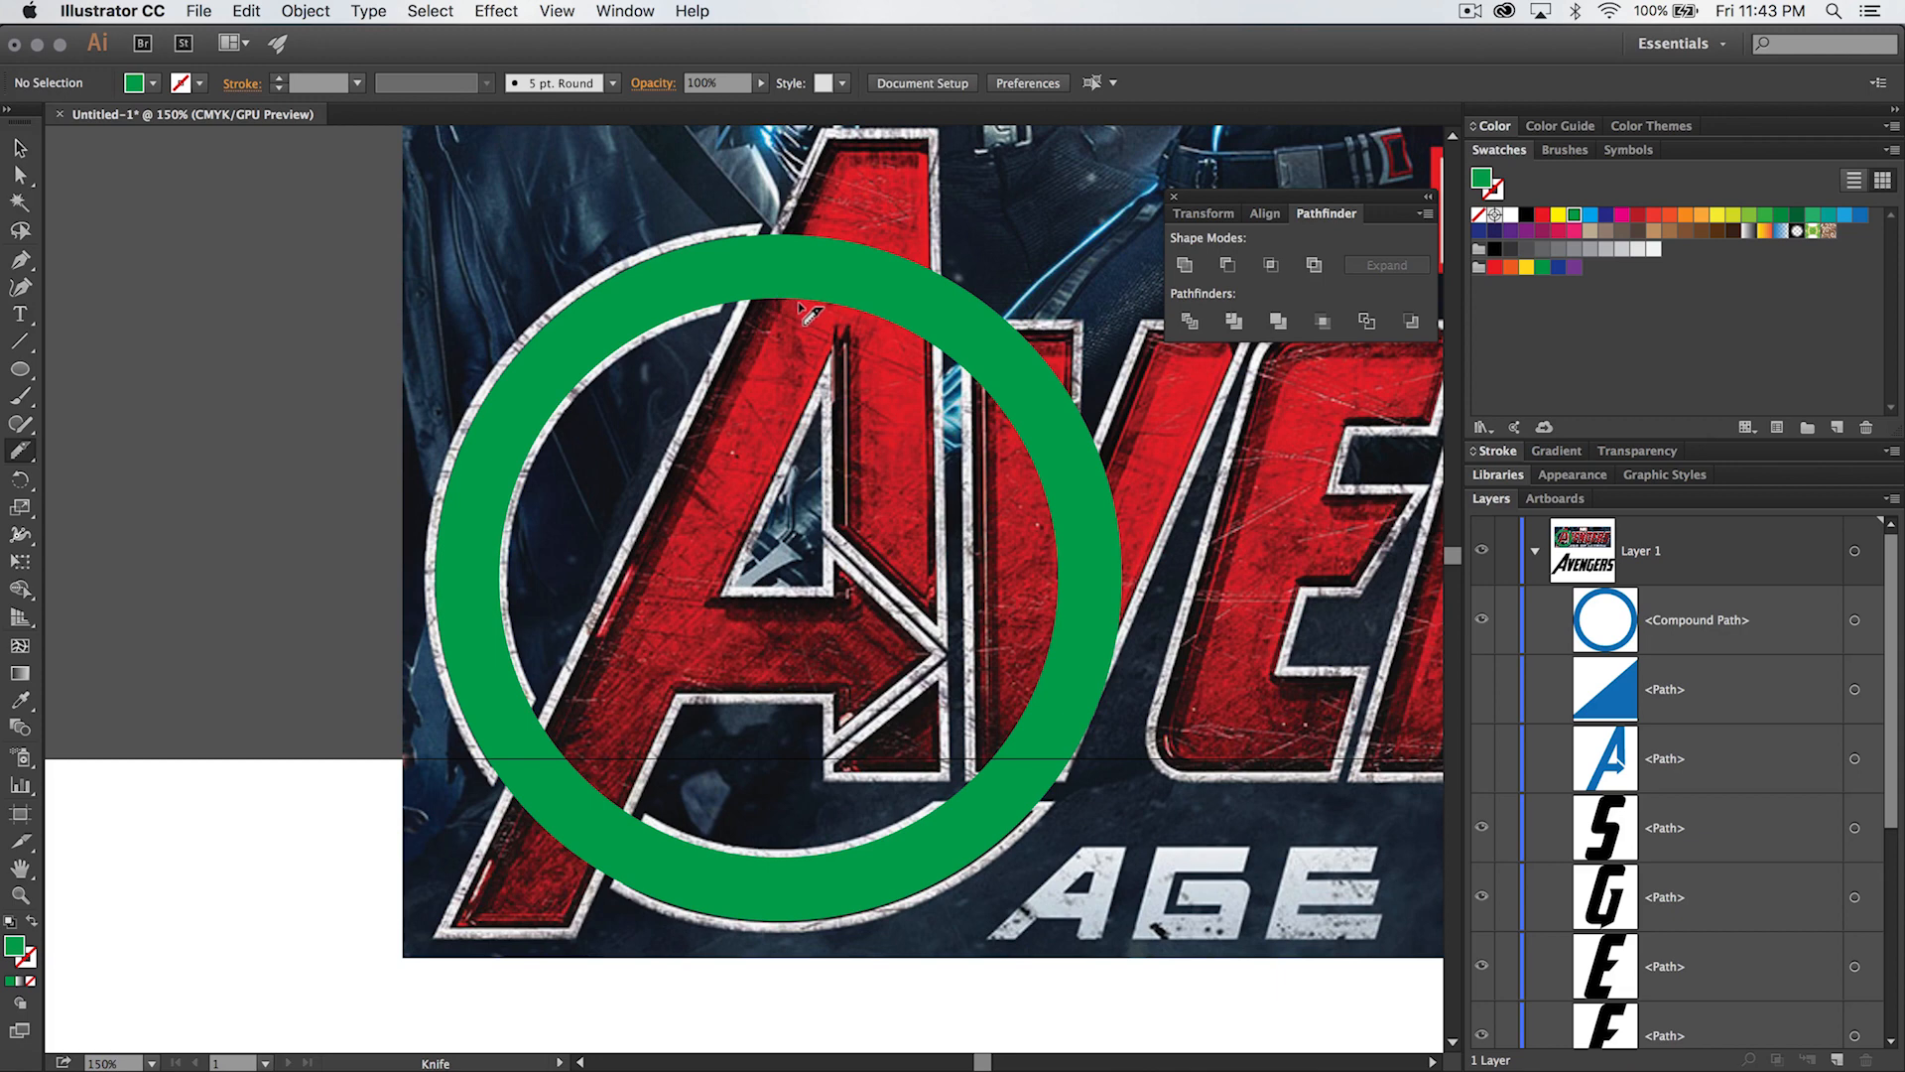
pyautogui.moveTo(780, 310); pyautogui.dragTo(831, 206)
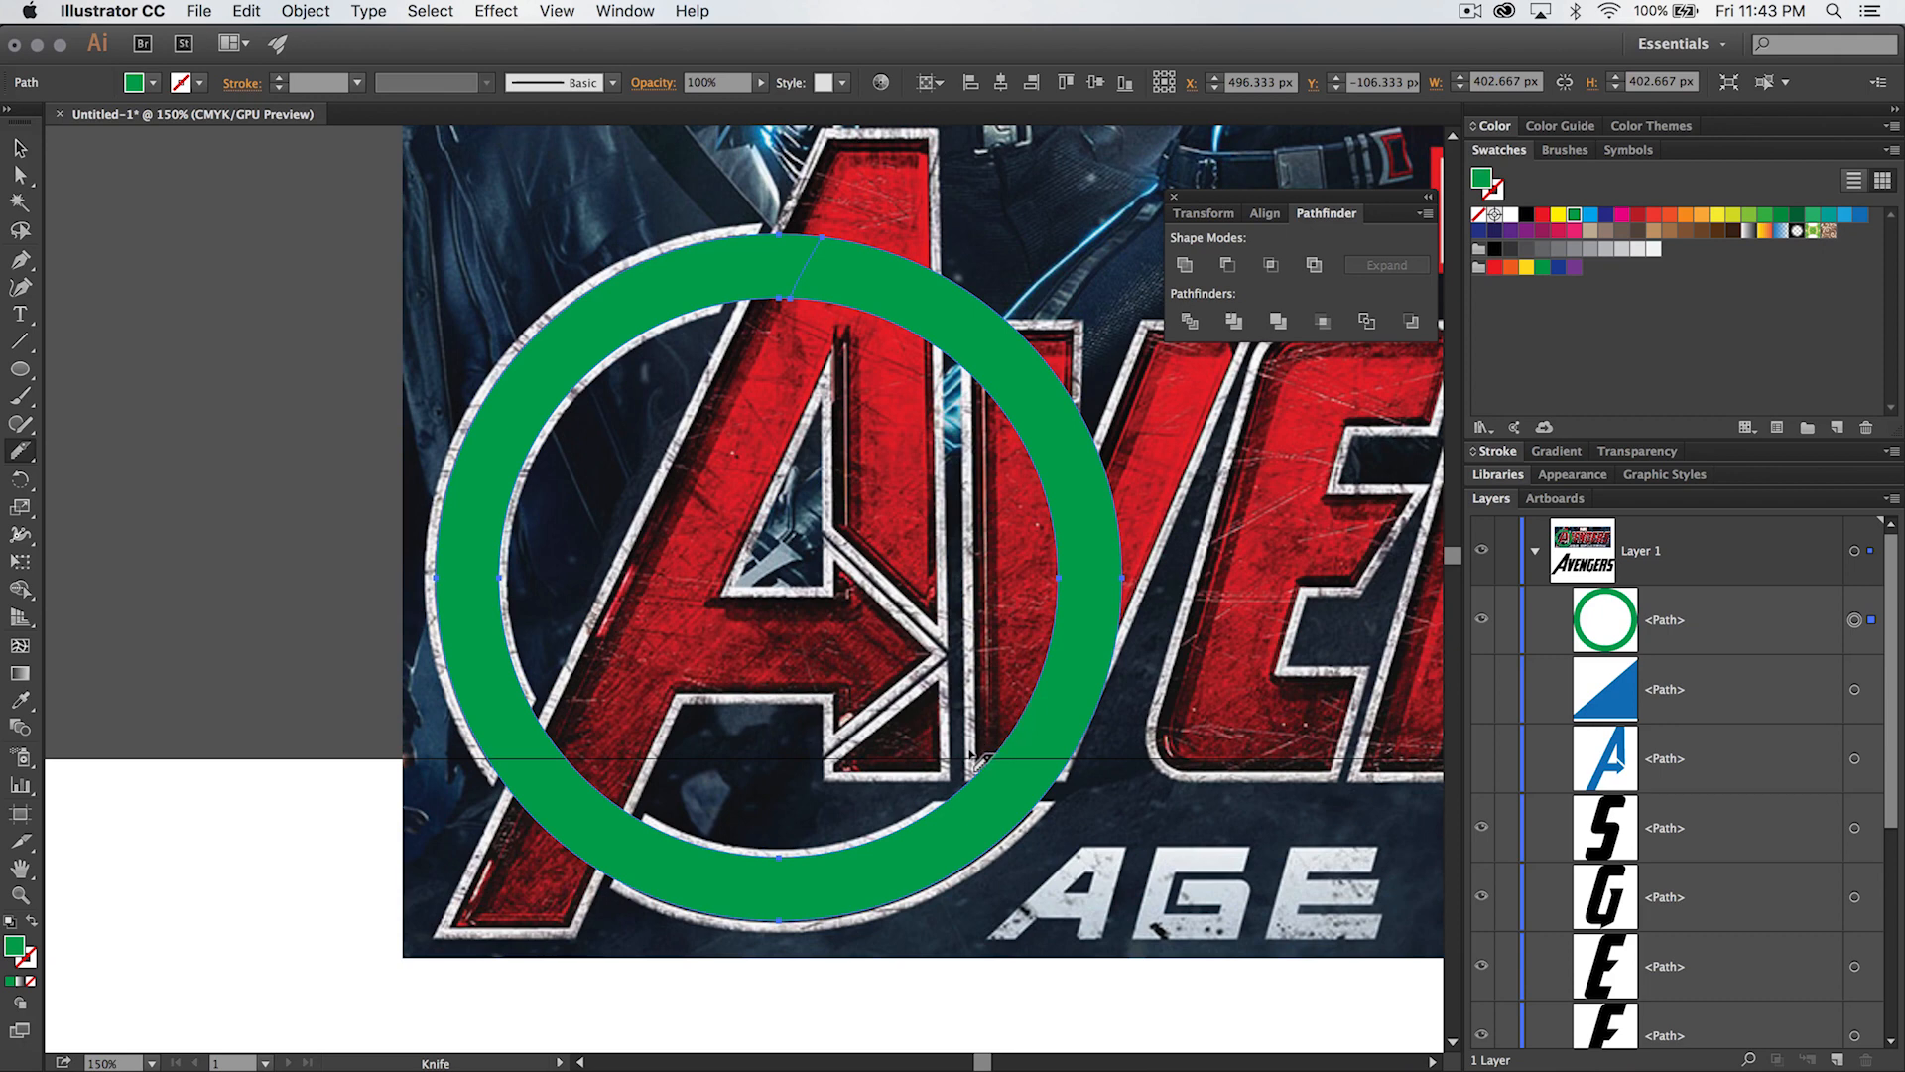
pyautogui.moveTo(977, 759); pyautogui.dragTo(1101, 784)
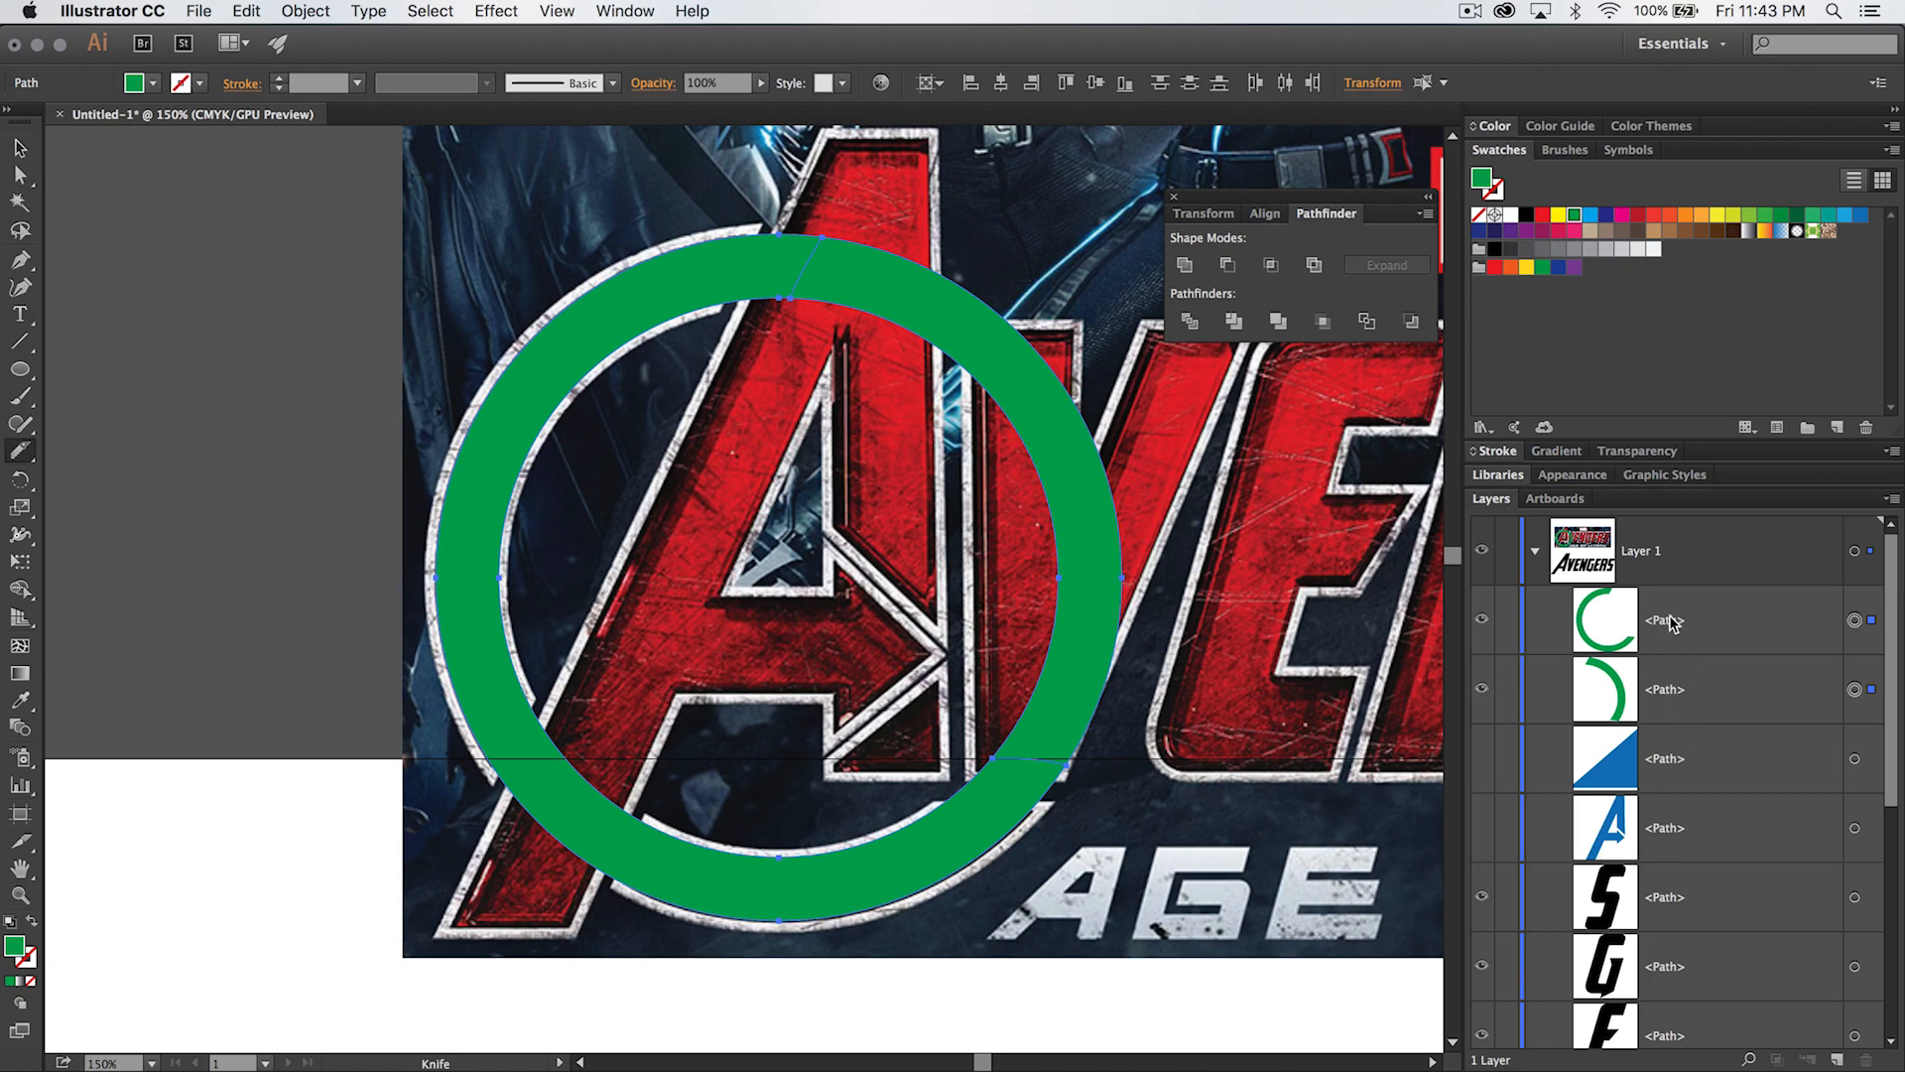
# - Delete the ring's right-hand segment between the two cuts and close Pathfinder
pyautogui.click(1856, 687)
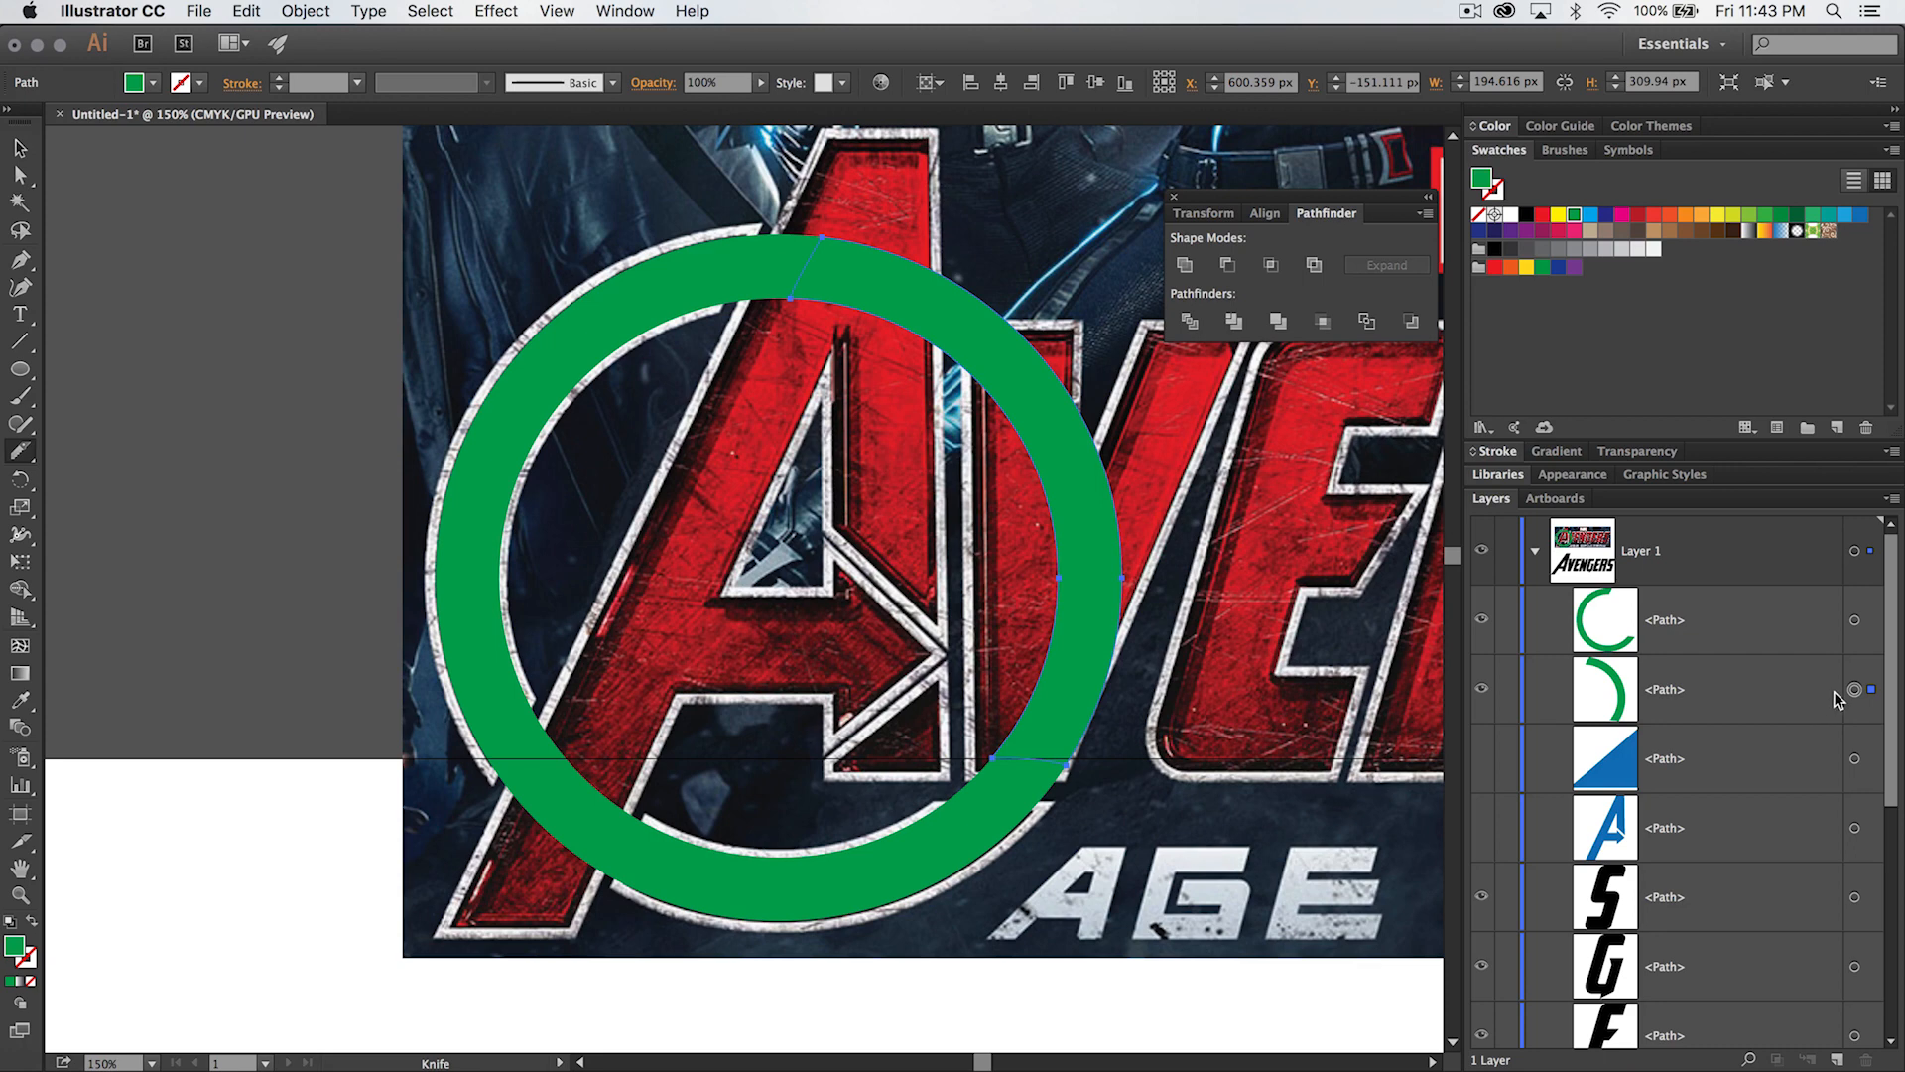
pyautogui.press('Delete')
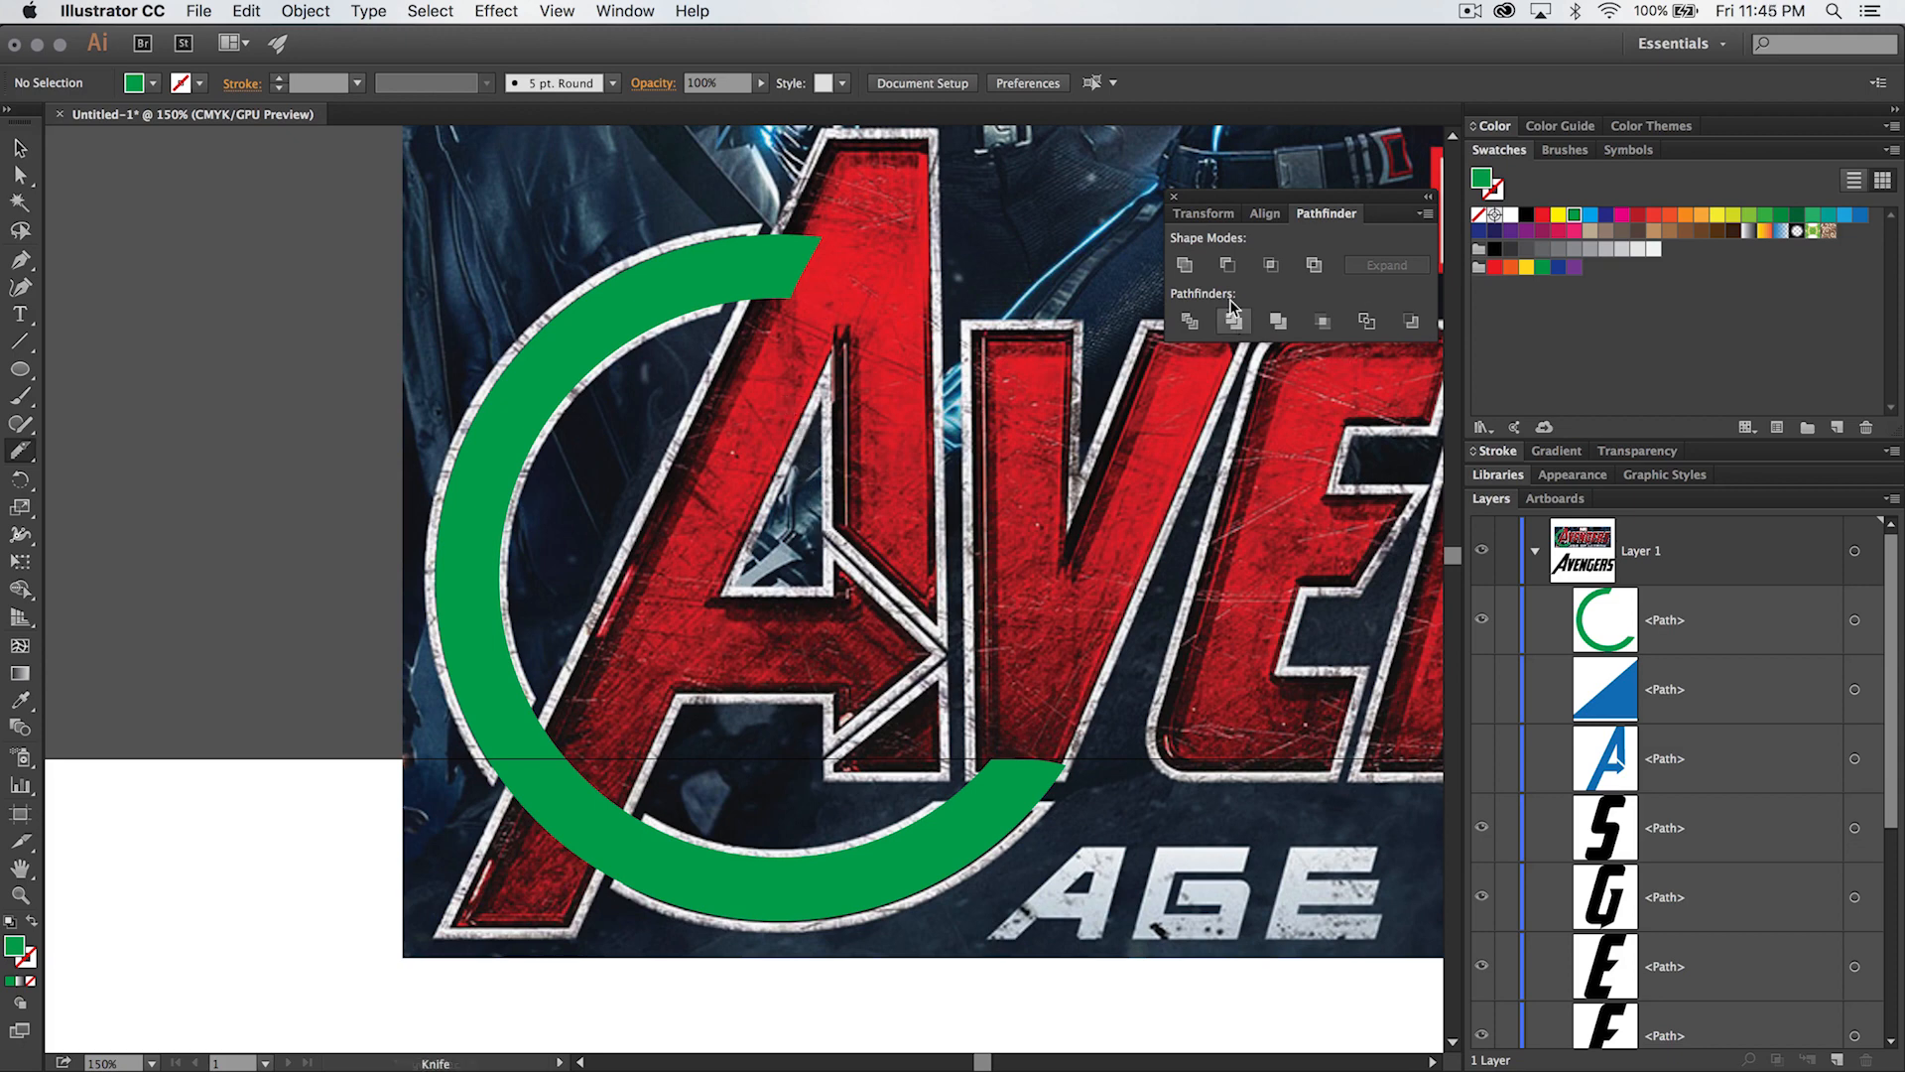
pyautogui.click(1173, 199)
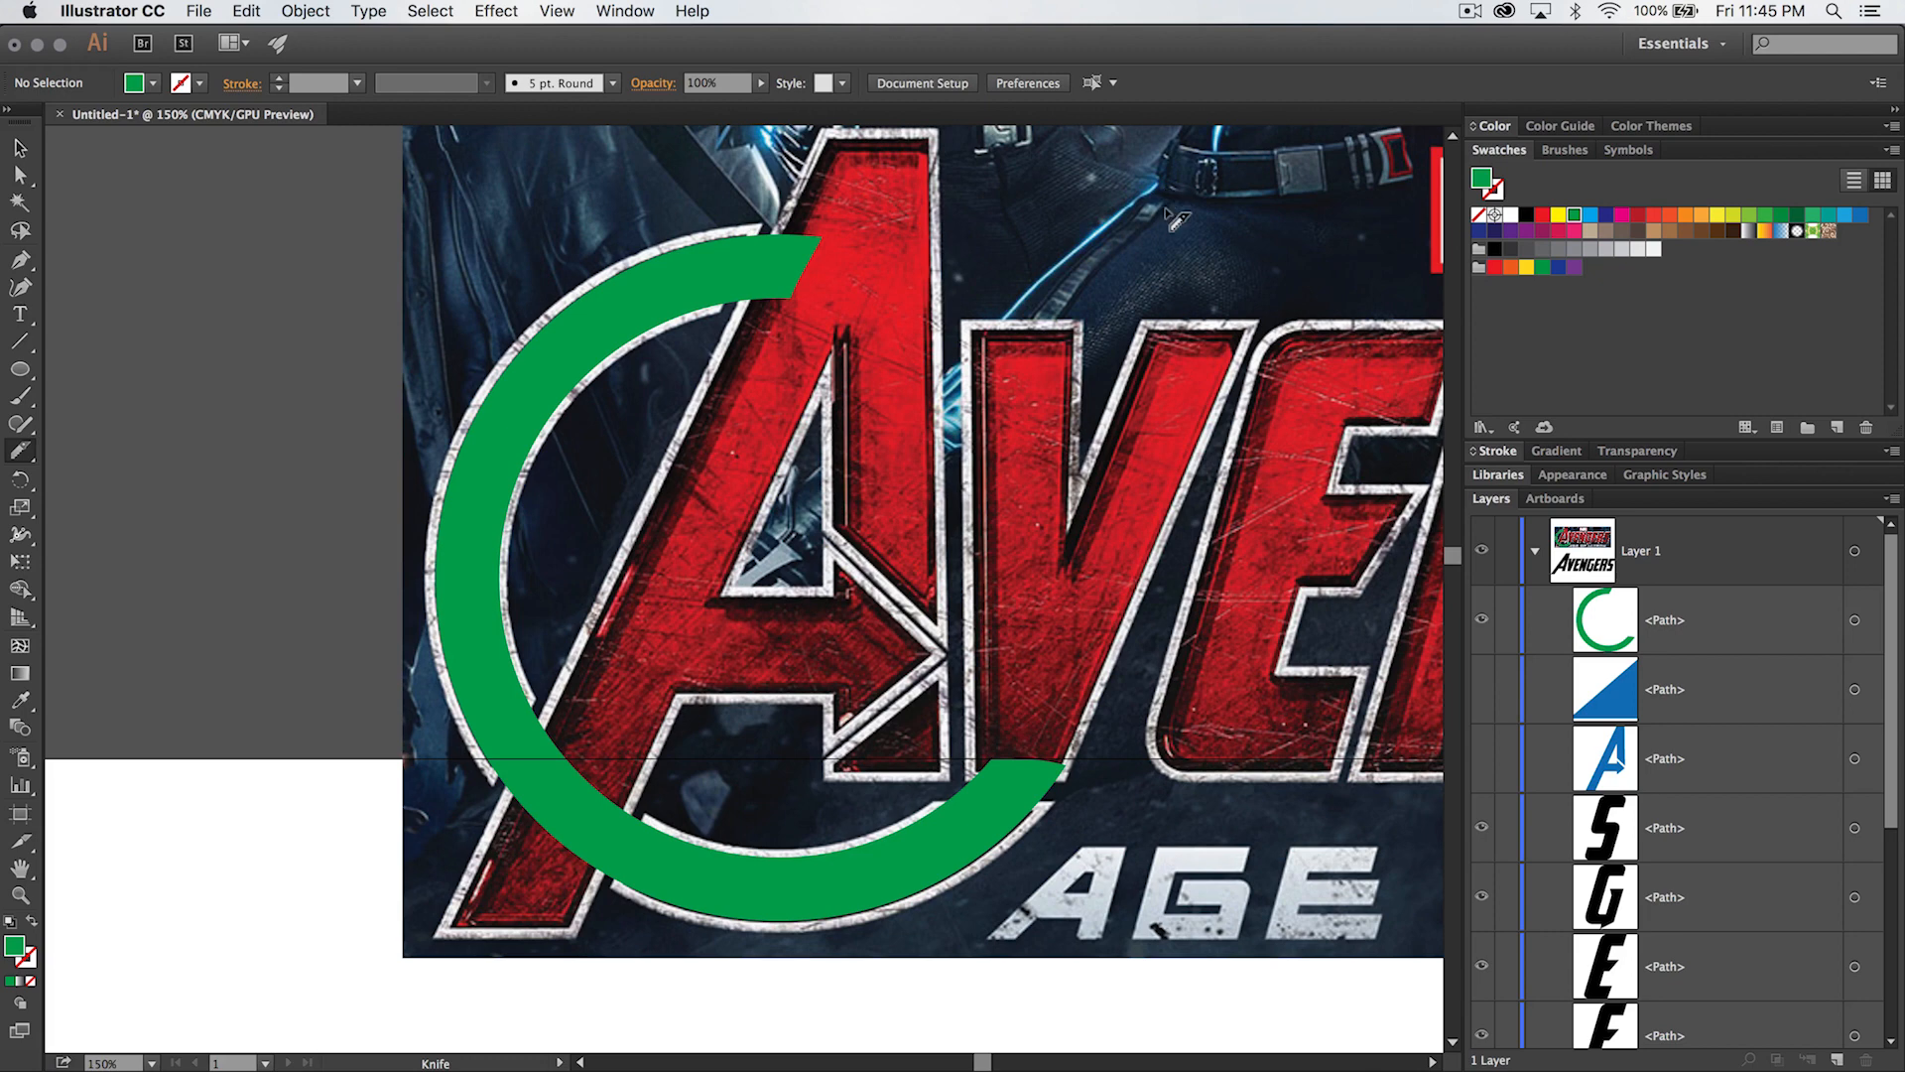
# - Show the A and small triangle paths again and select the remaining green ring segment
pyautogui.click(1474, 759)
pyautogui.click(1481, 689)
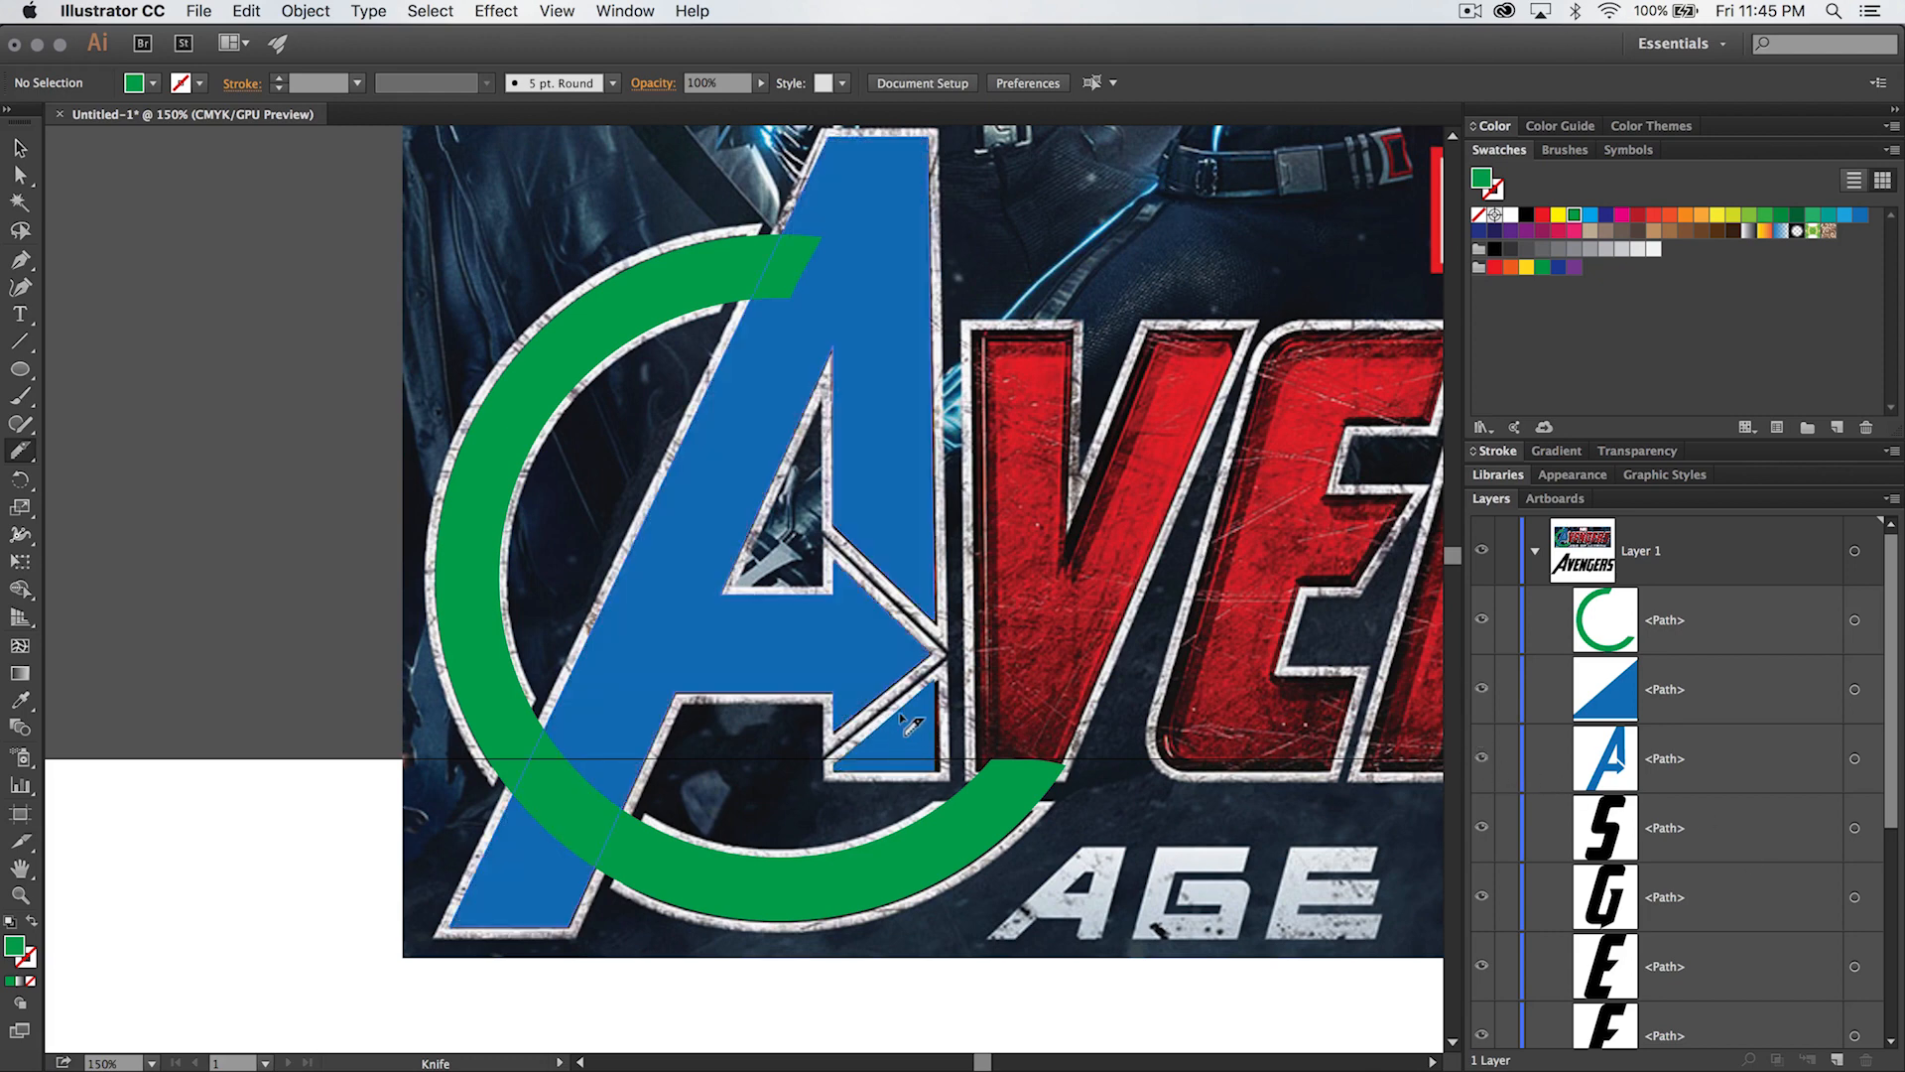
pyautogui.press('v')
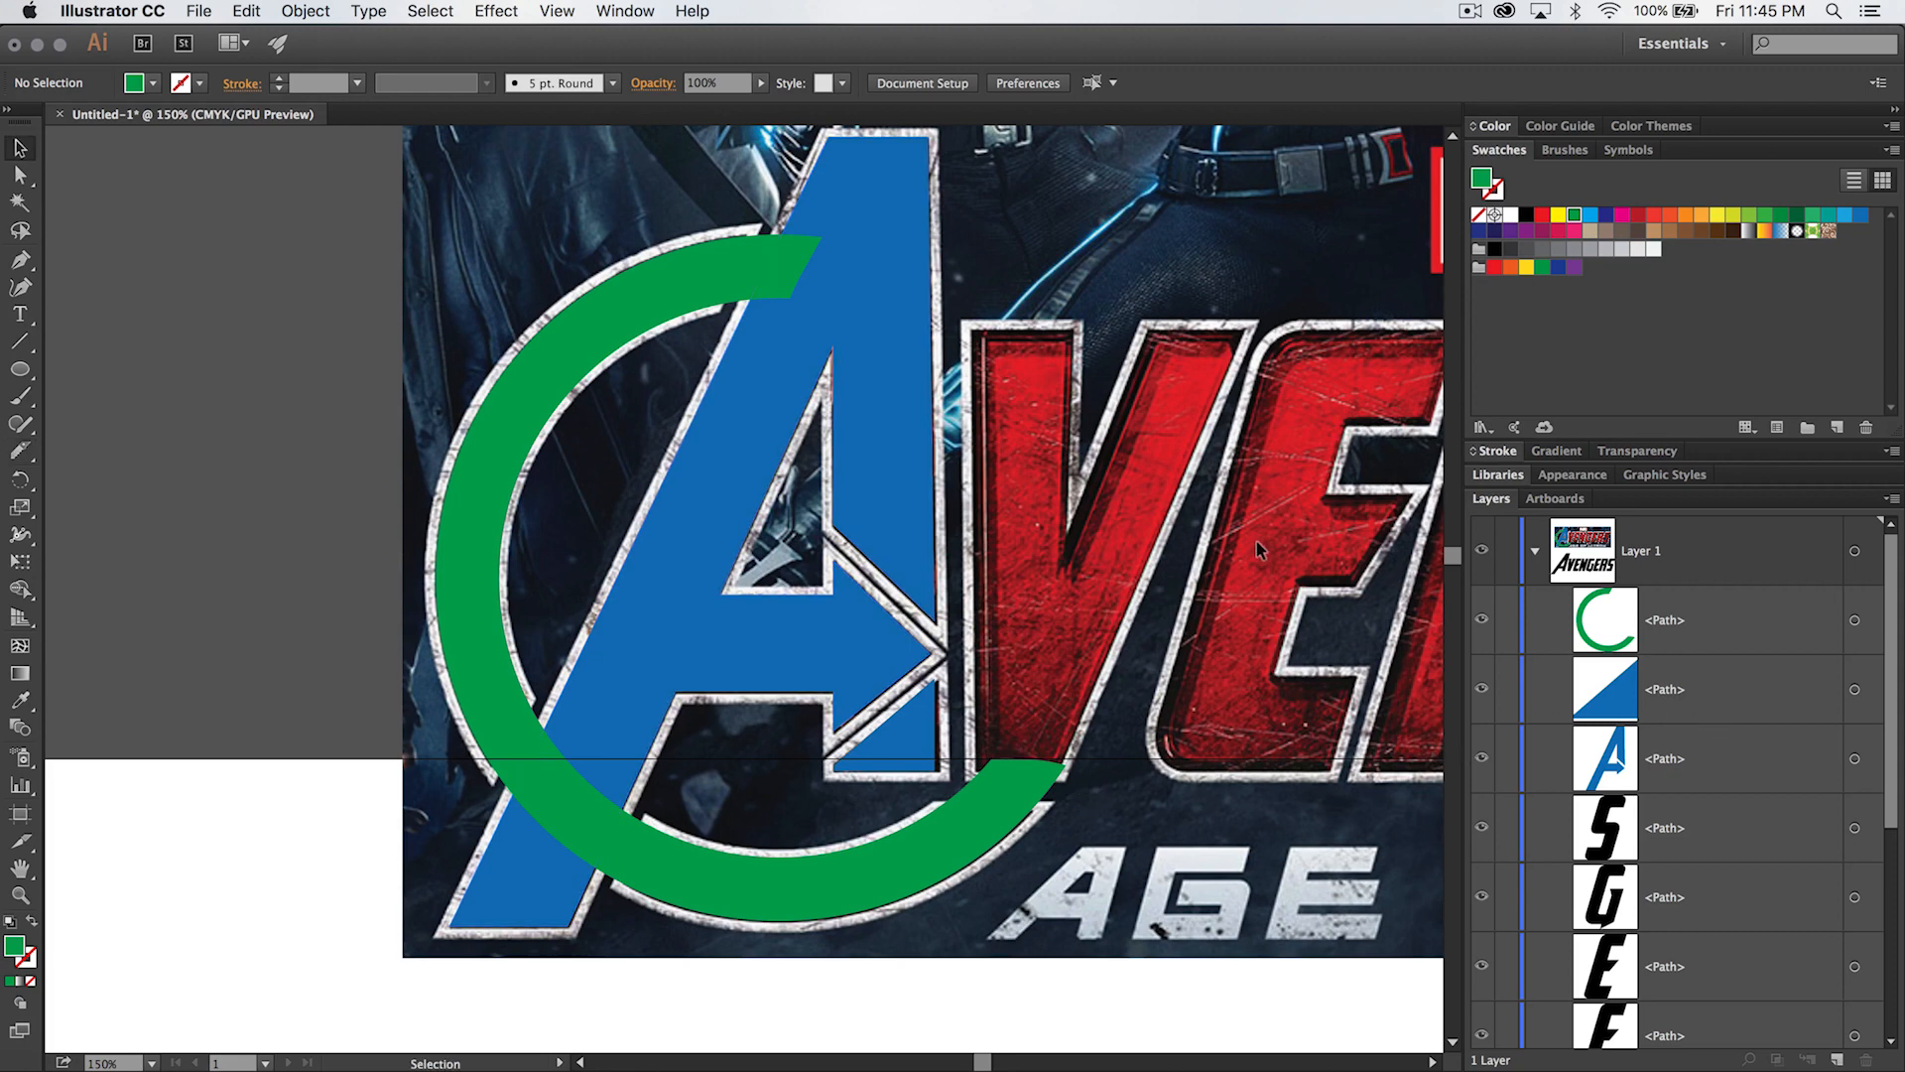
pyautogui.moveTo(333, 238); pyautogui.dragTo(1136, 910)
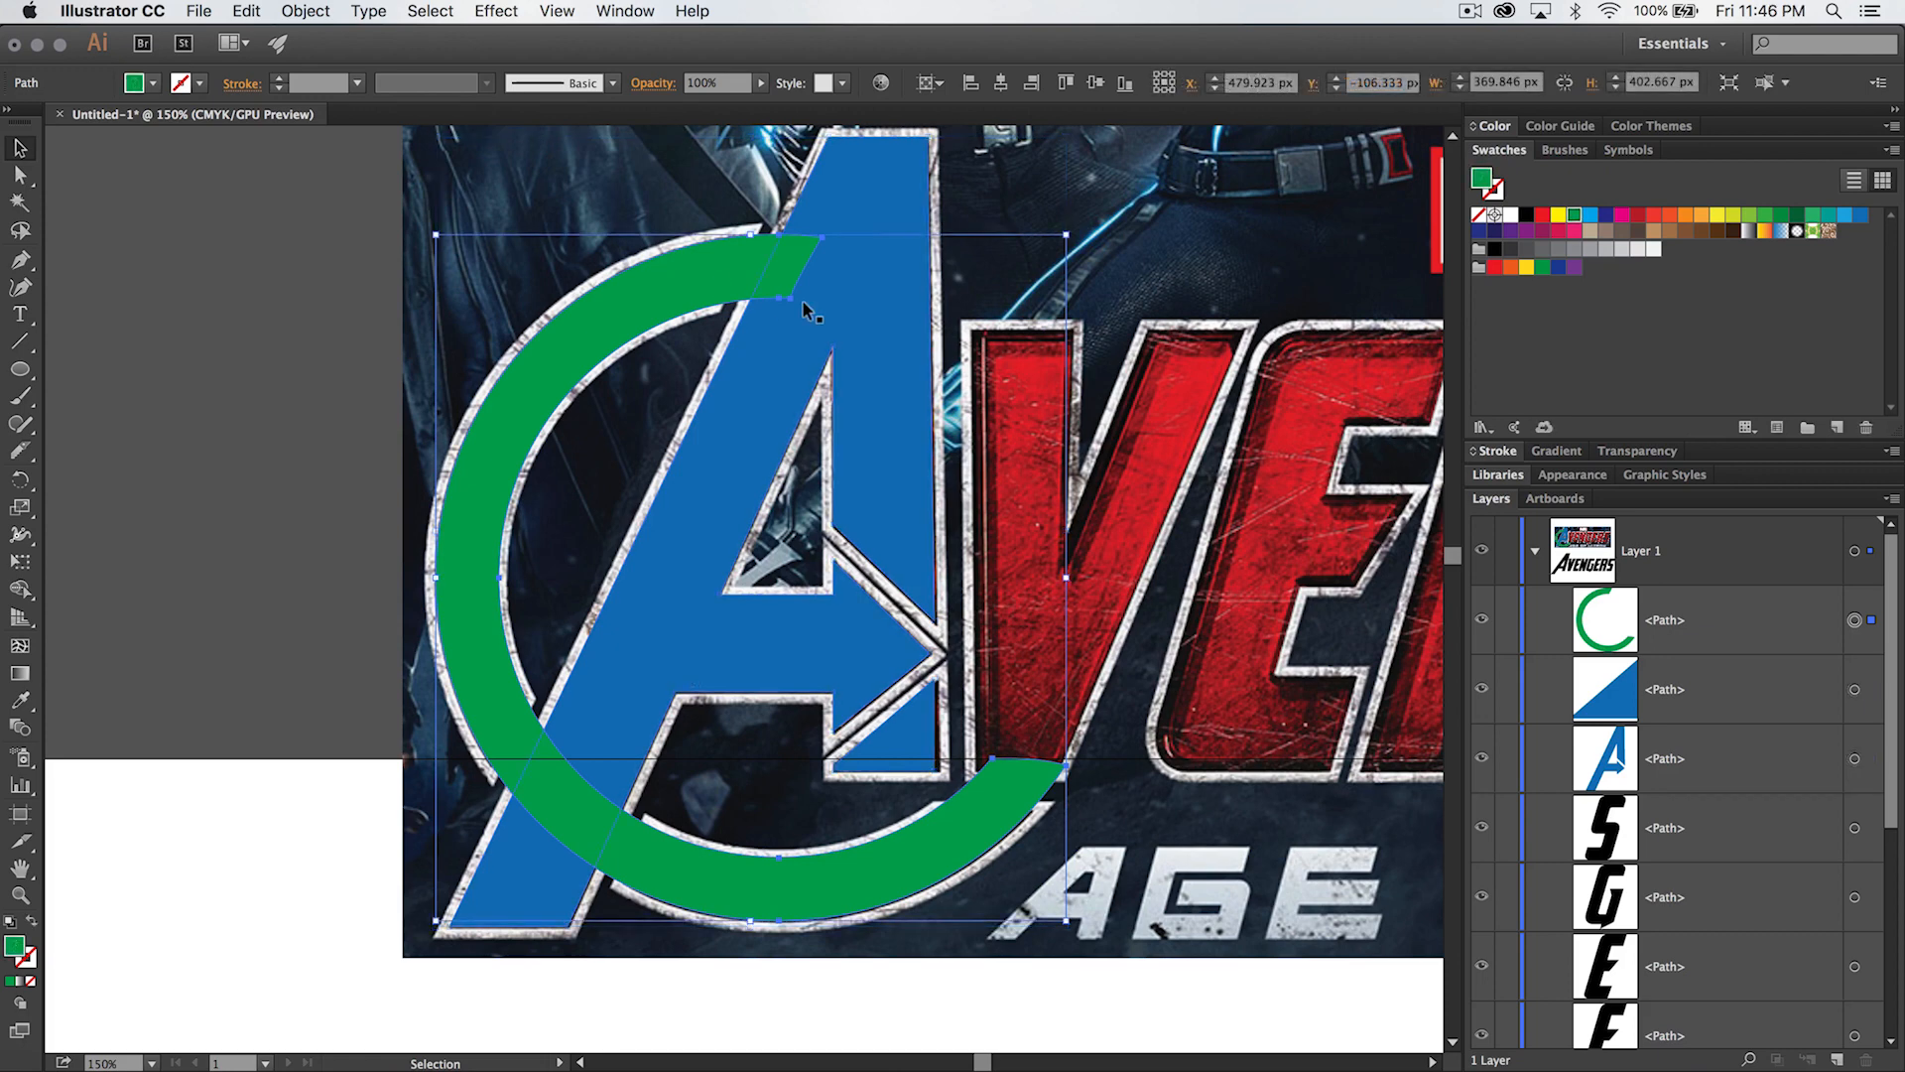
# - Move the green ring and both blue A pieces together from the reference image onto the black A, and enlarge them proportionally to about its size
pyautogui.rightClick(414, 160)
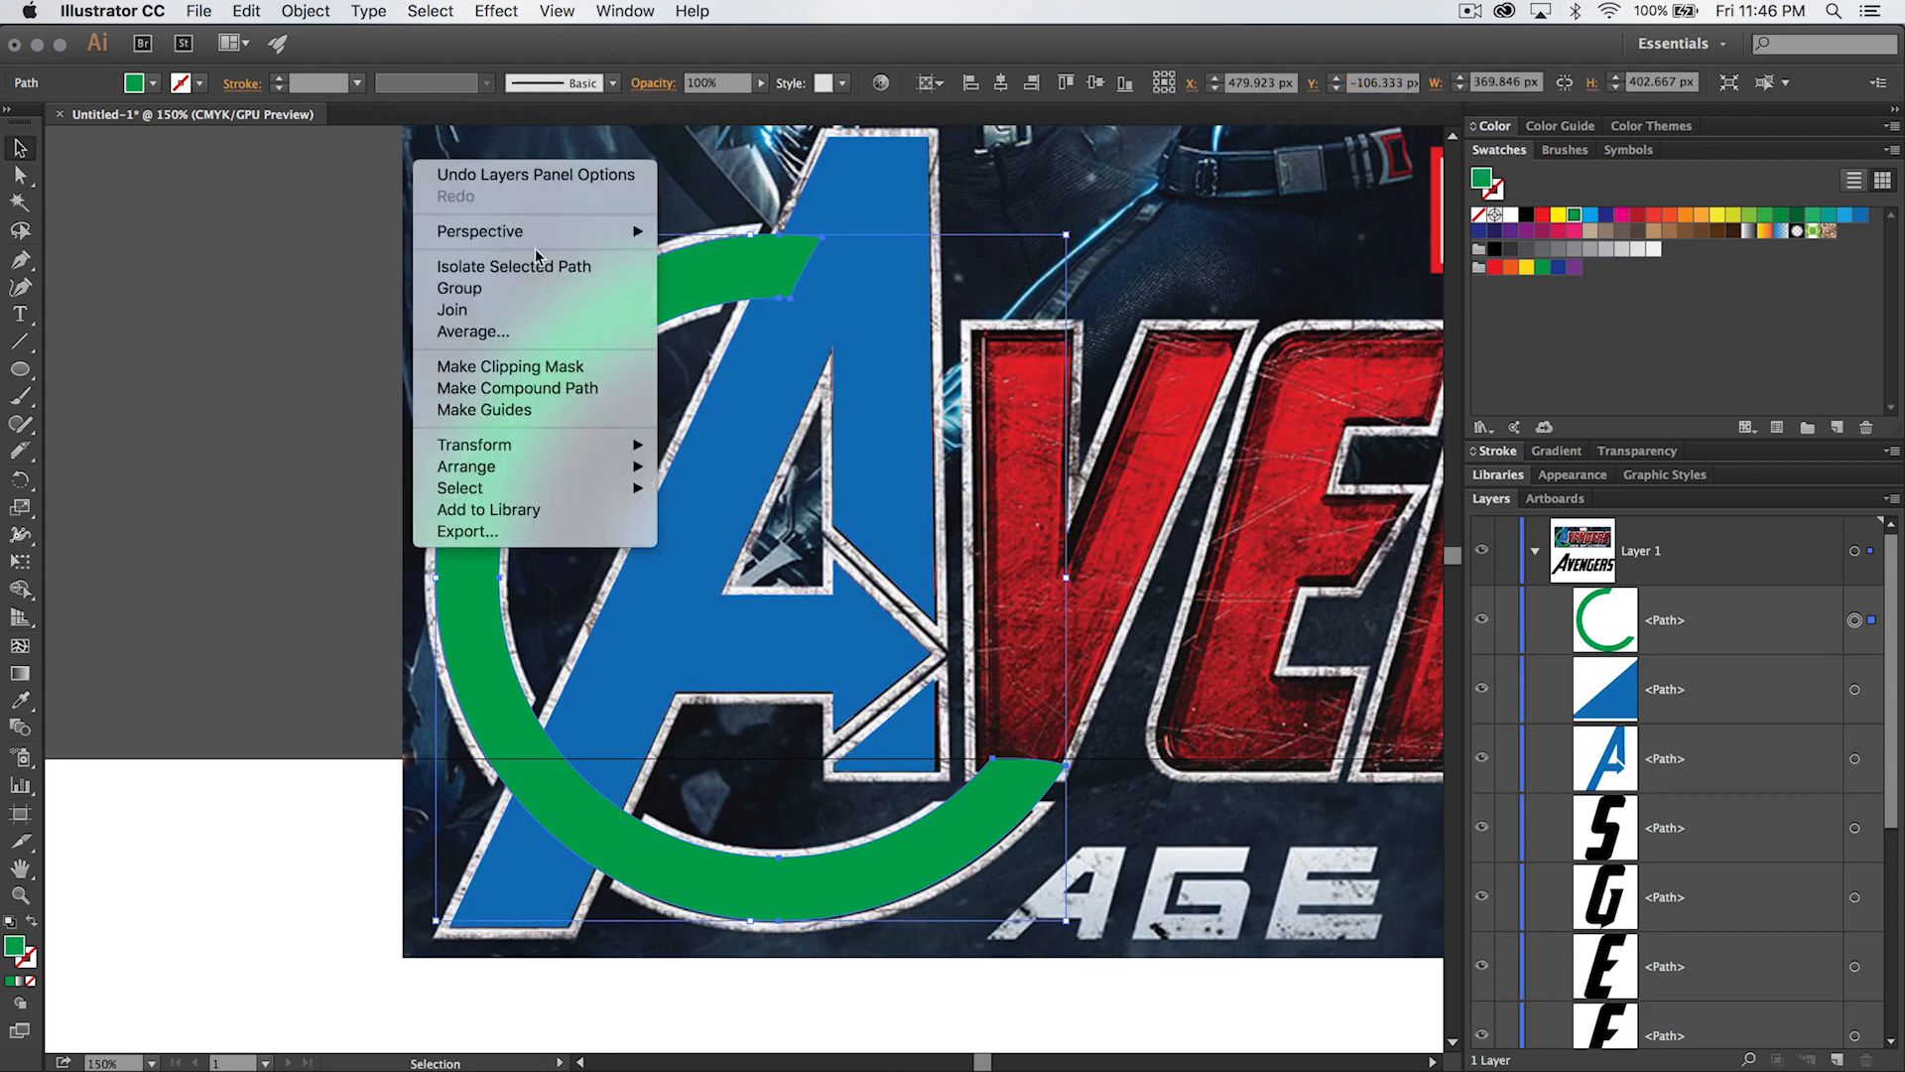
pyautogui.click(971, 691)
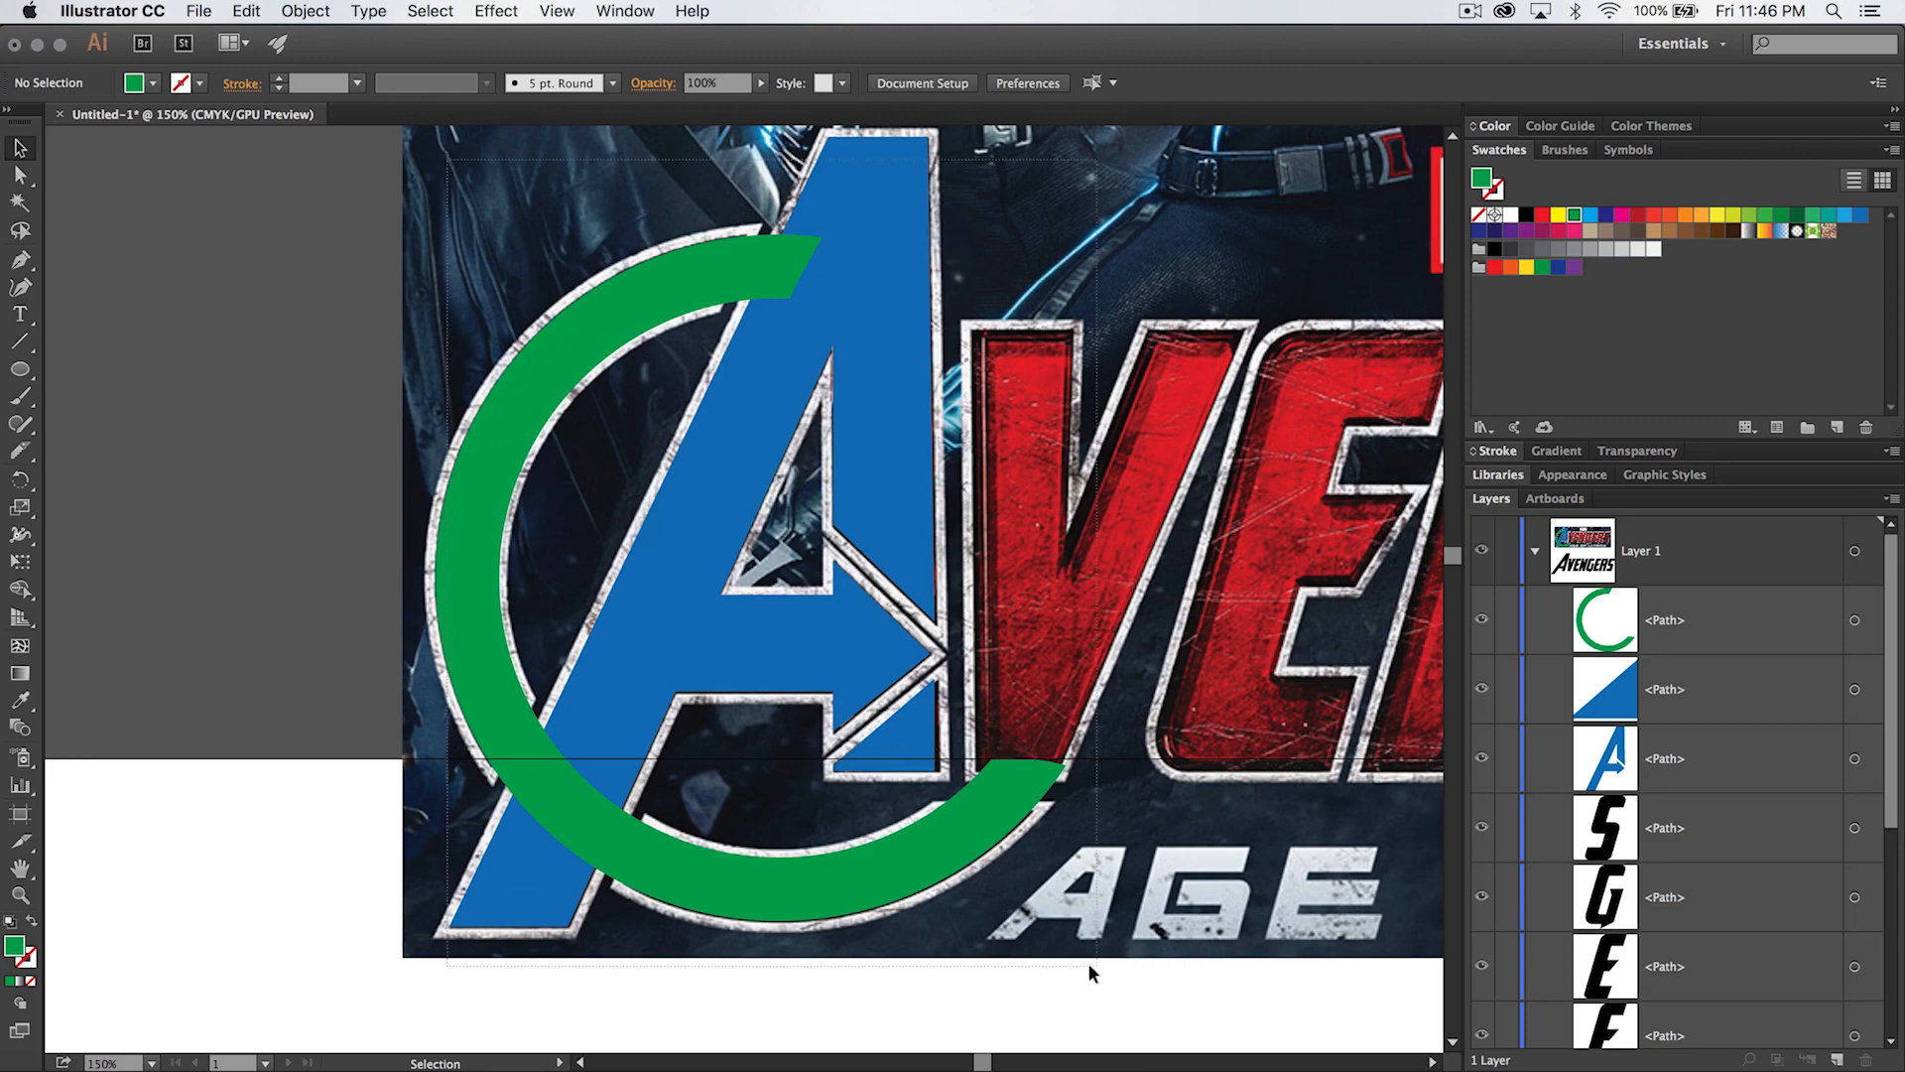
pyautogui.moveTo(1089, 957); pyautogui.dragTo(1128, 933)
pyautogui.press('super+minus')
pyautogui.press('super+minus')
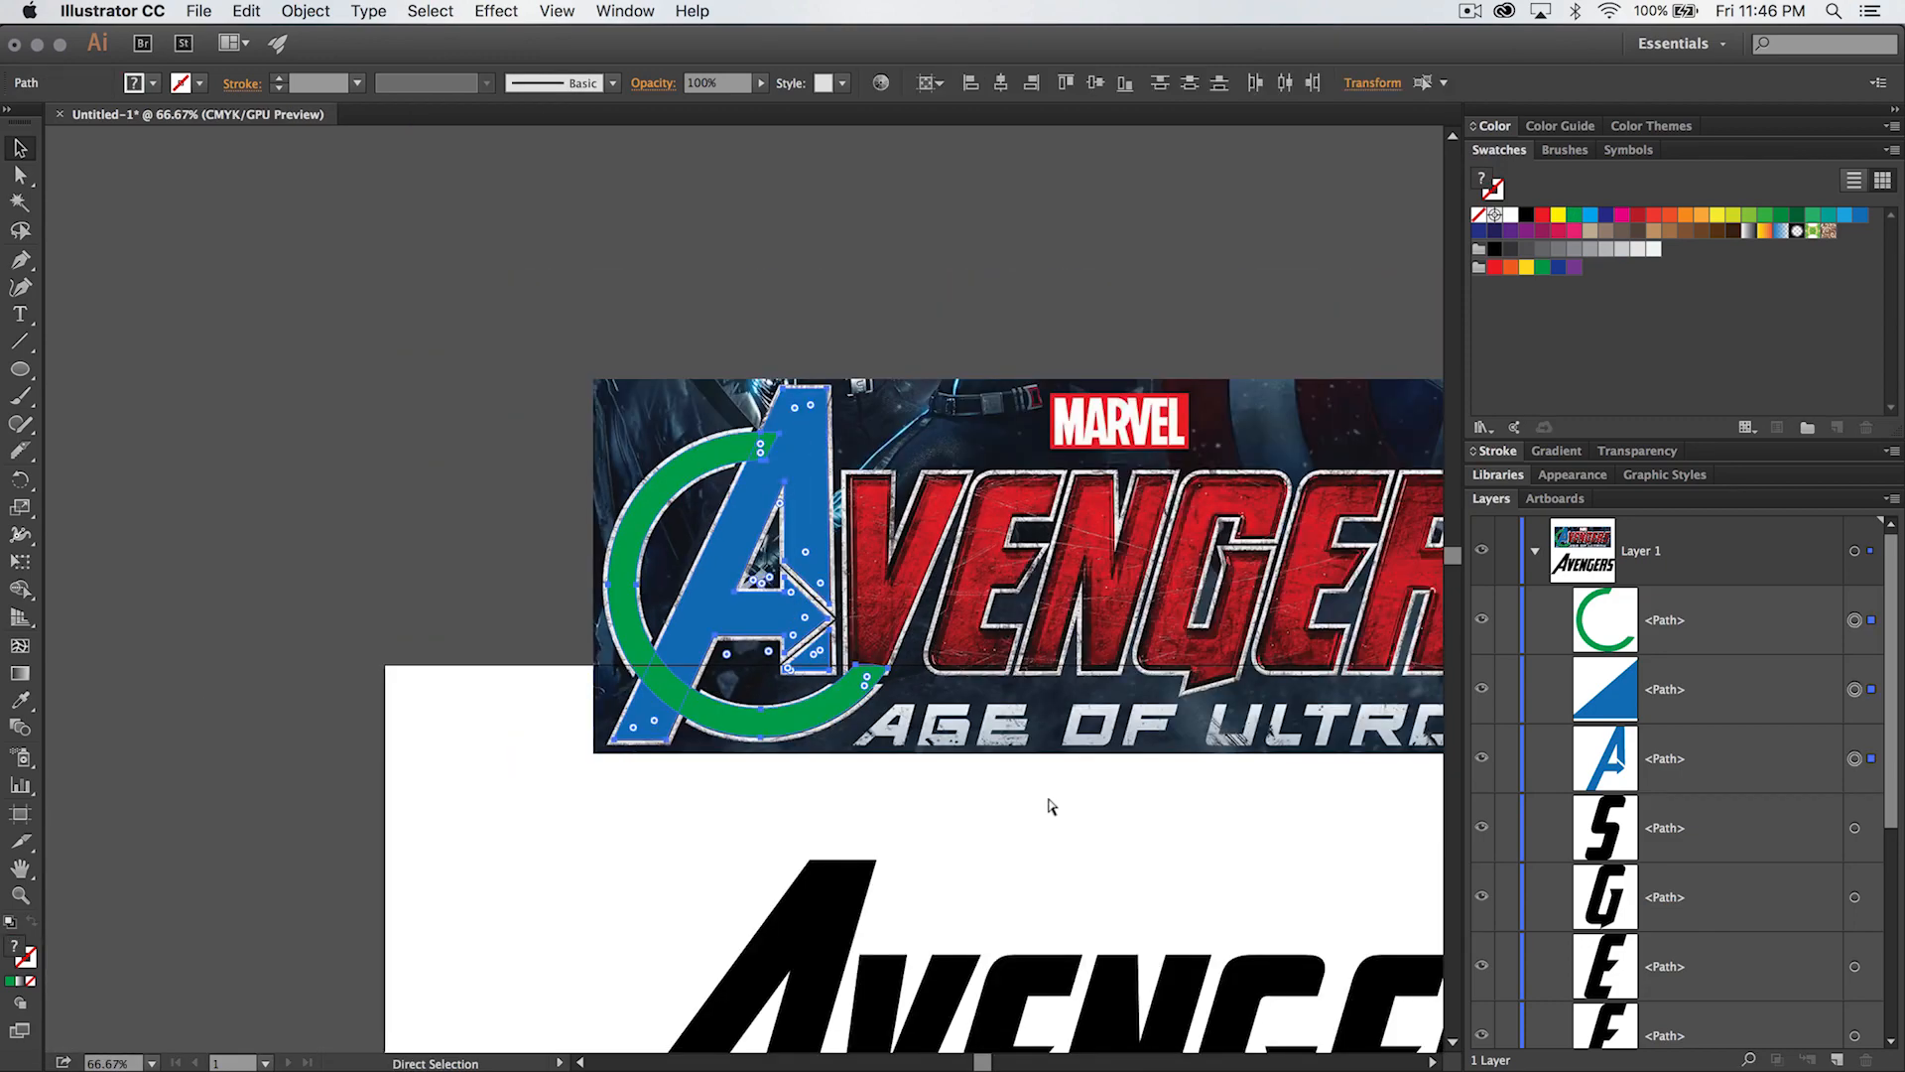
pyautogui.scroll(-1, 1012, 717)
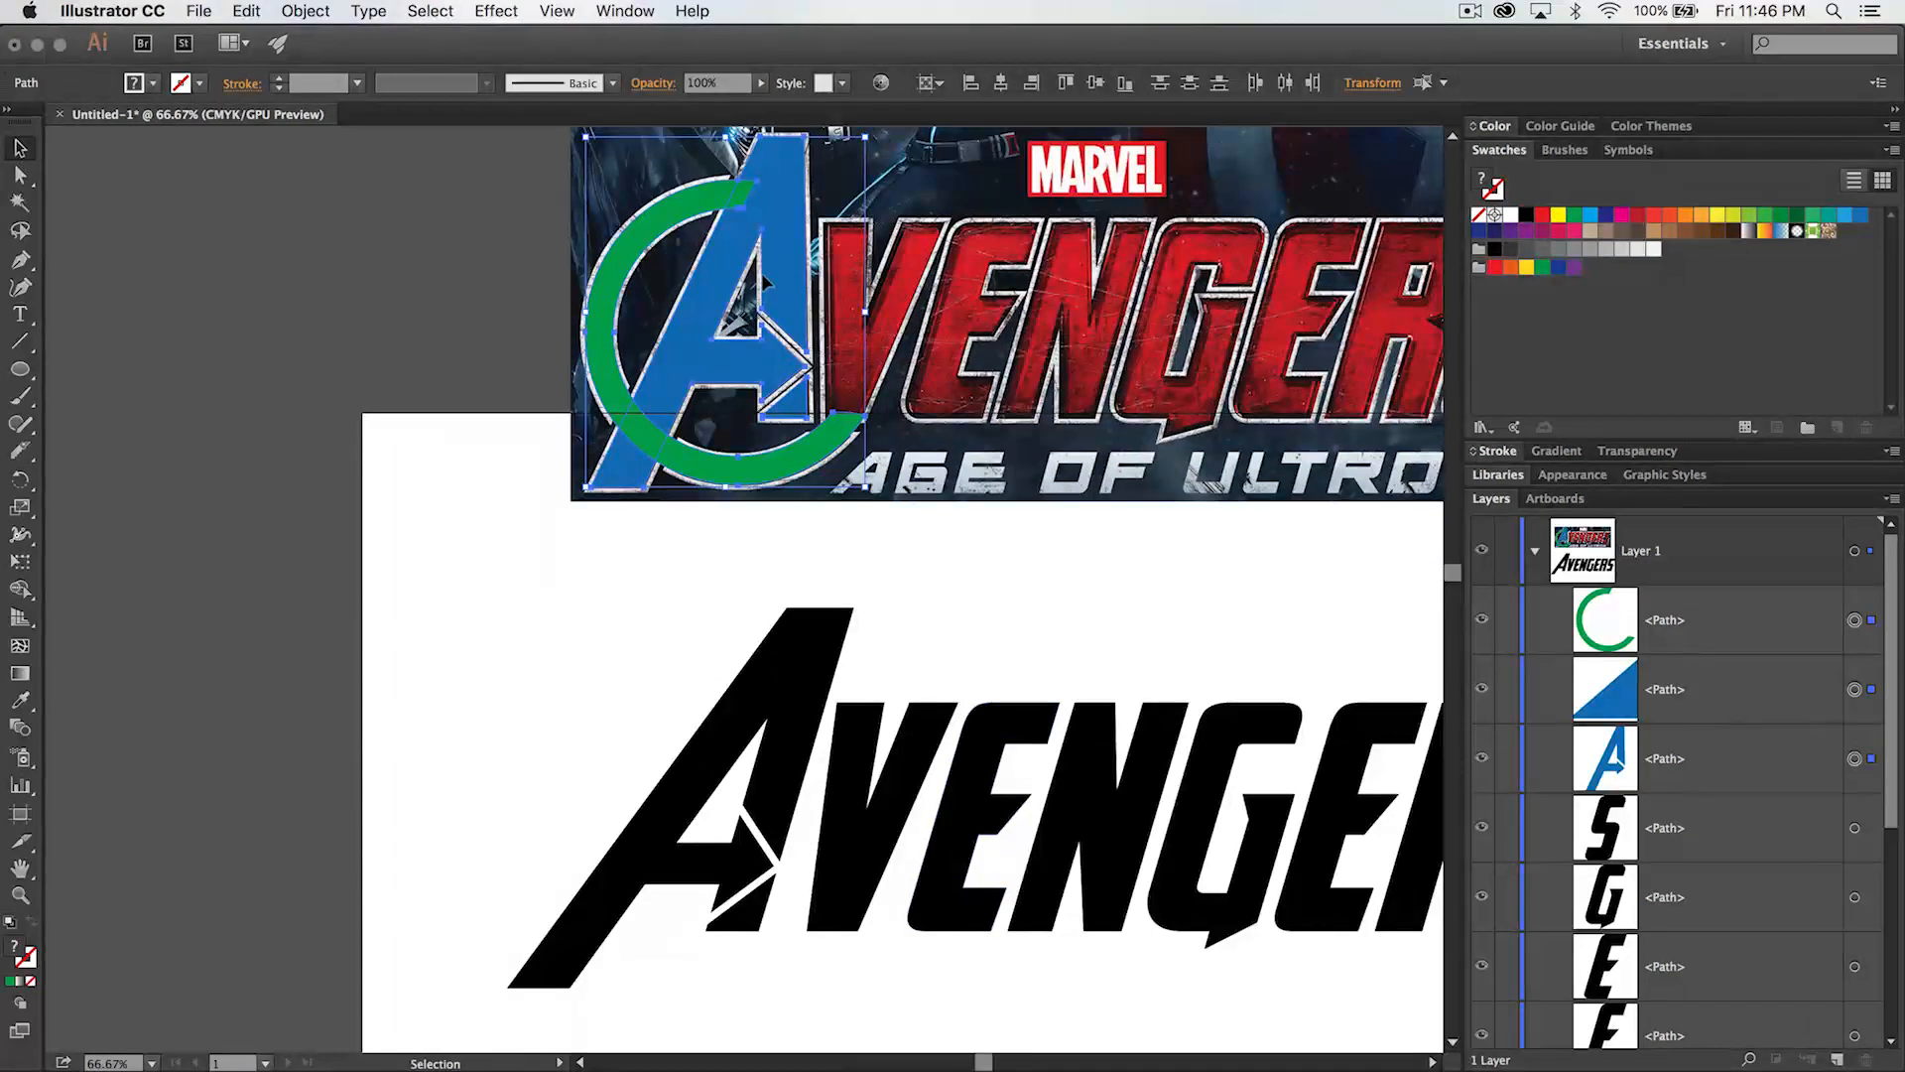
pyautogui.moveTo(776, 260); pyautogui.dragTo(738, 774)
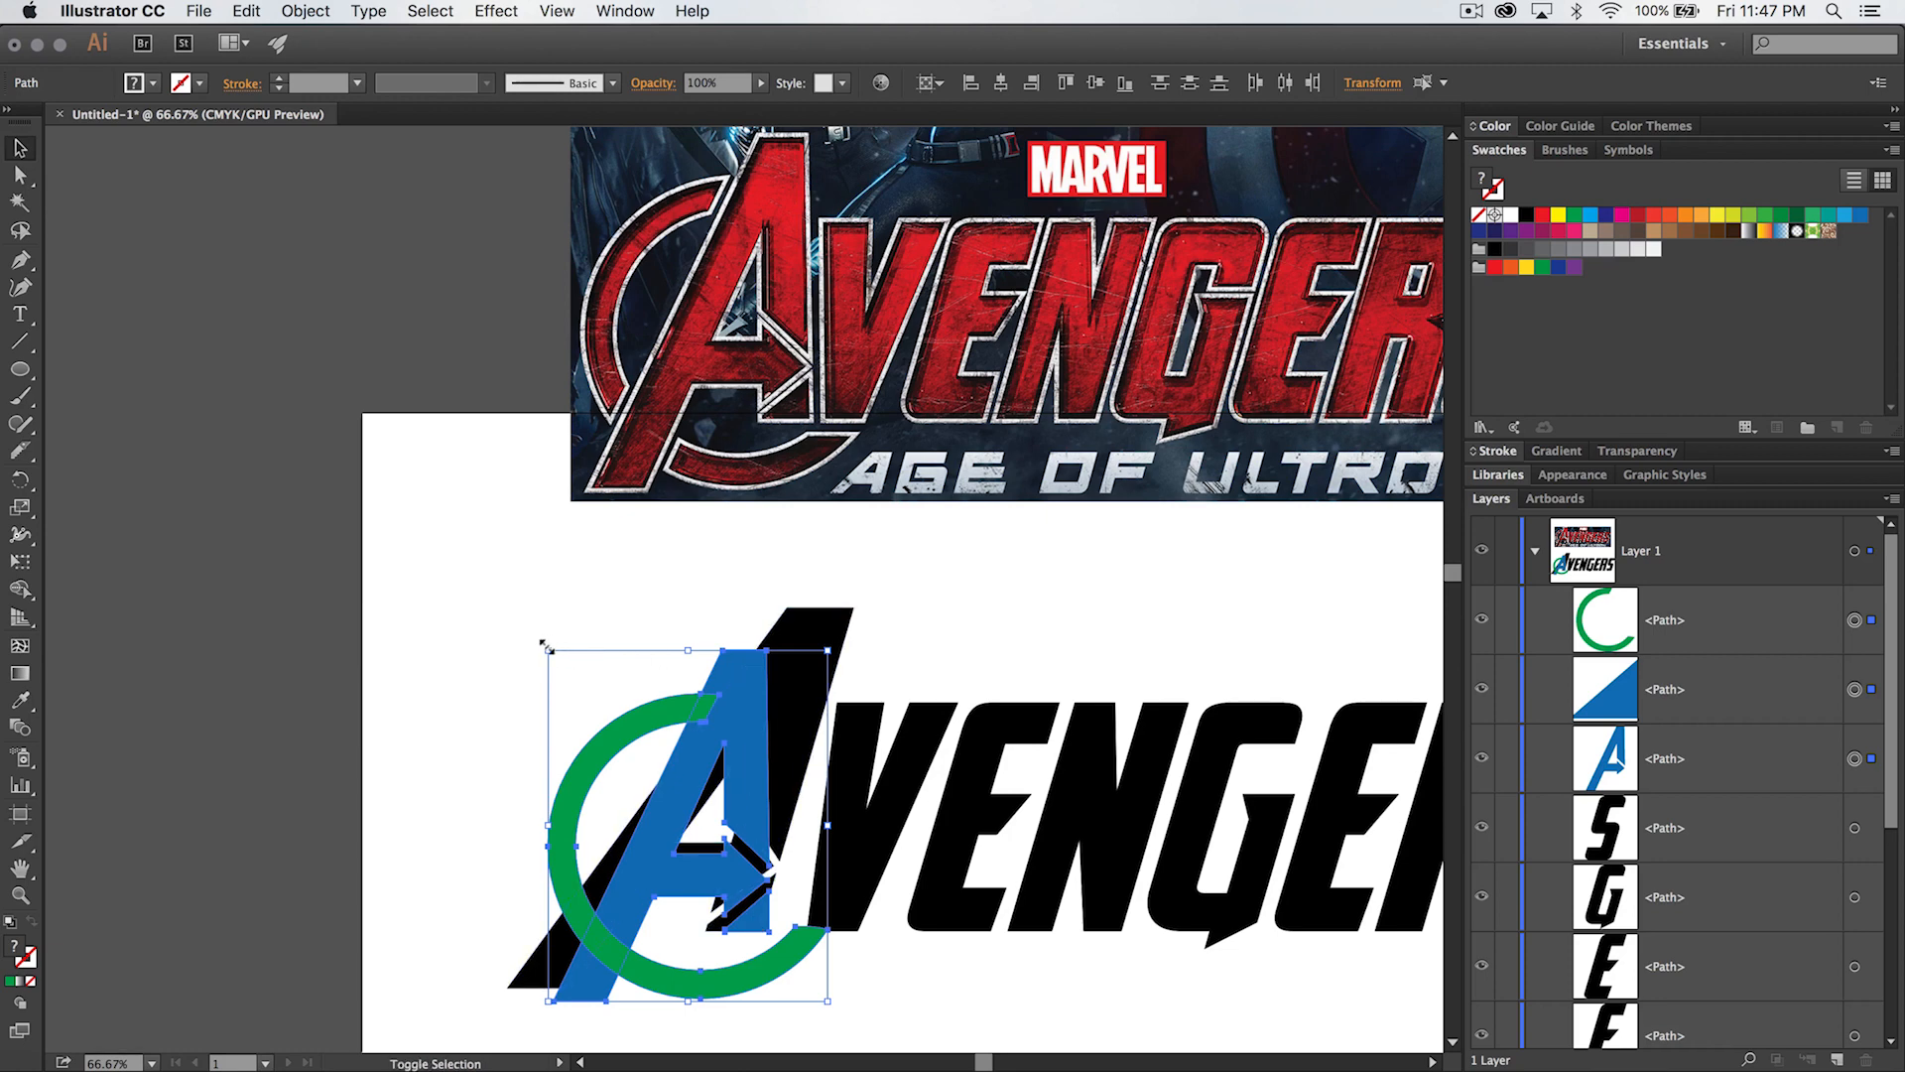
pyautogui.moveTo(547, 647); pyautogui.dragTo(471, 573)
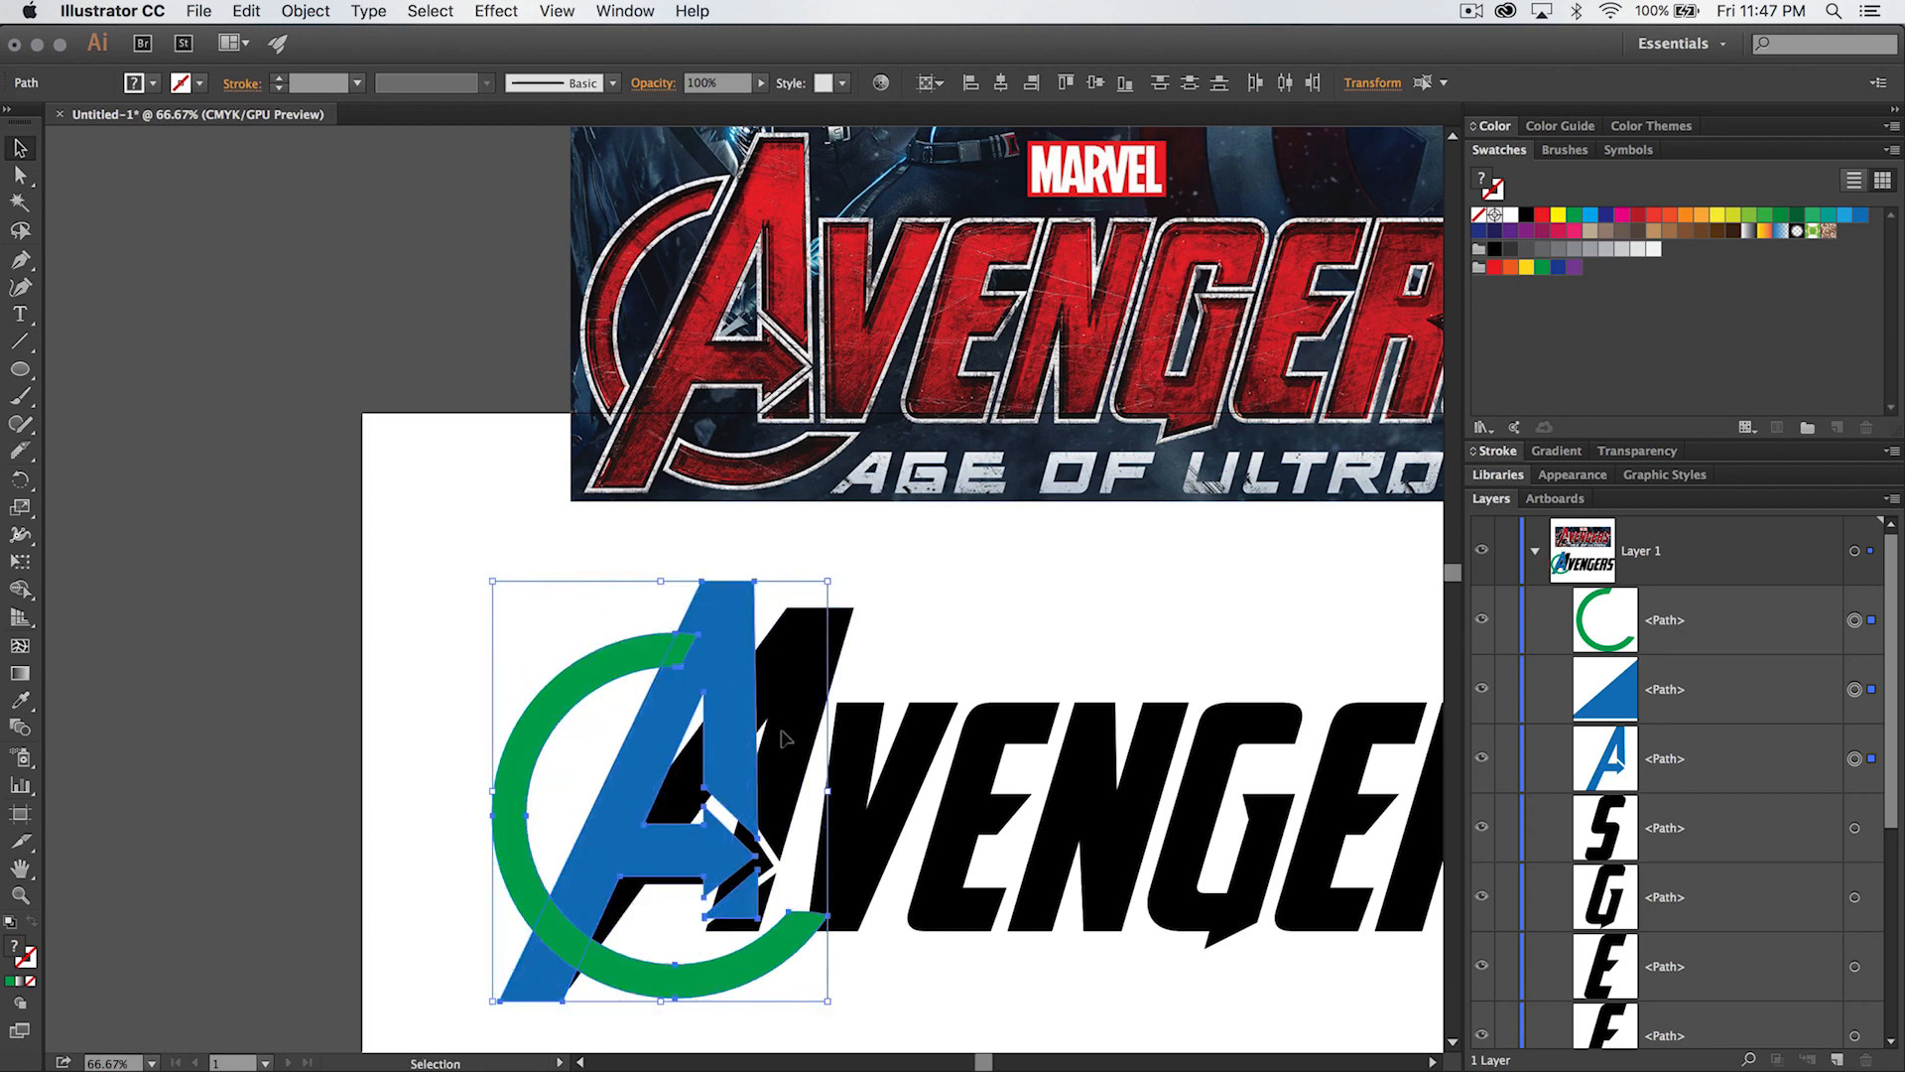
# - Nudge the ring and blue A pieces right and down until the small triangle's base meets the black letters' baseline
pyautogui.press('z')
pyautogui.click(774, 911)
pyautogui.click(742, 660)
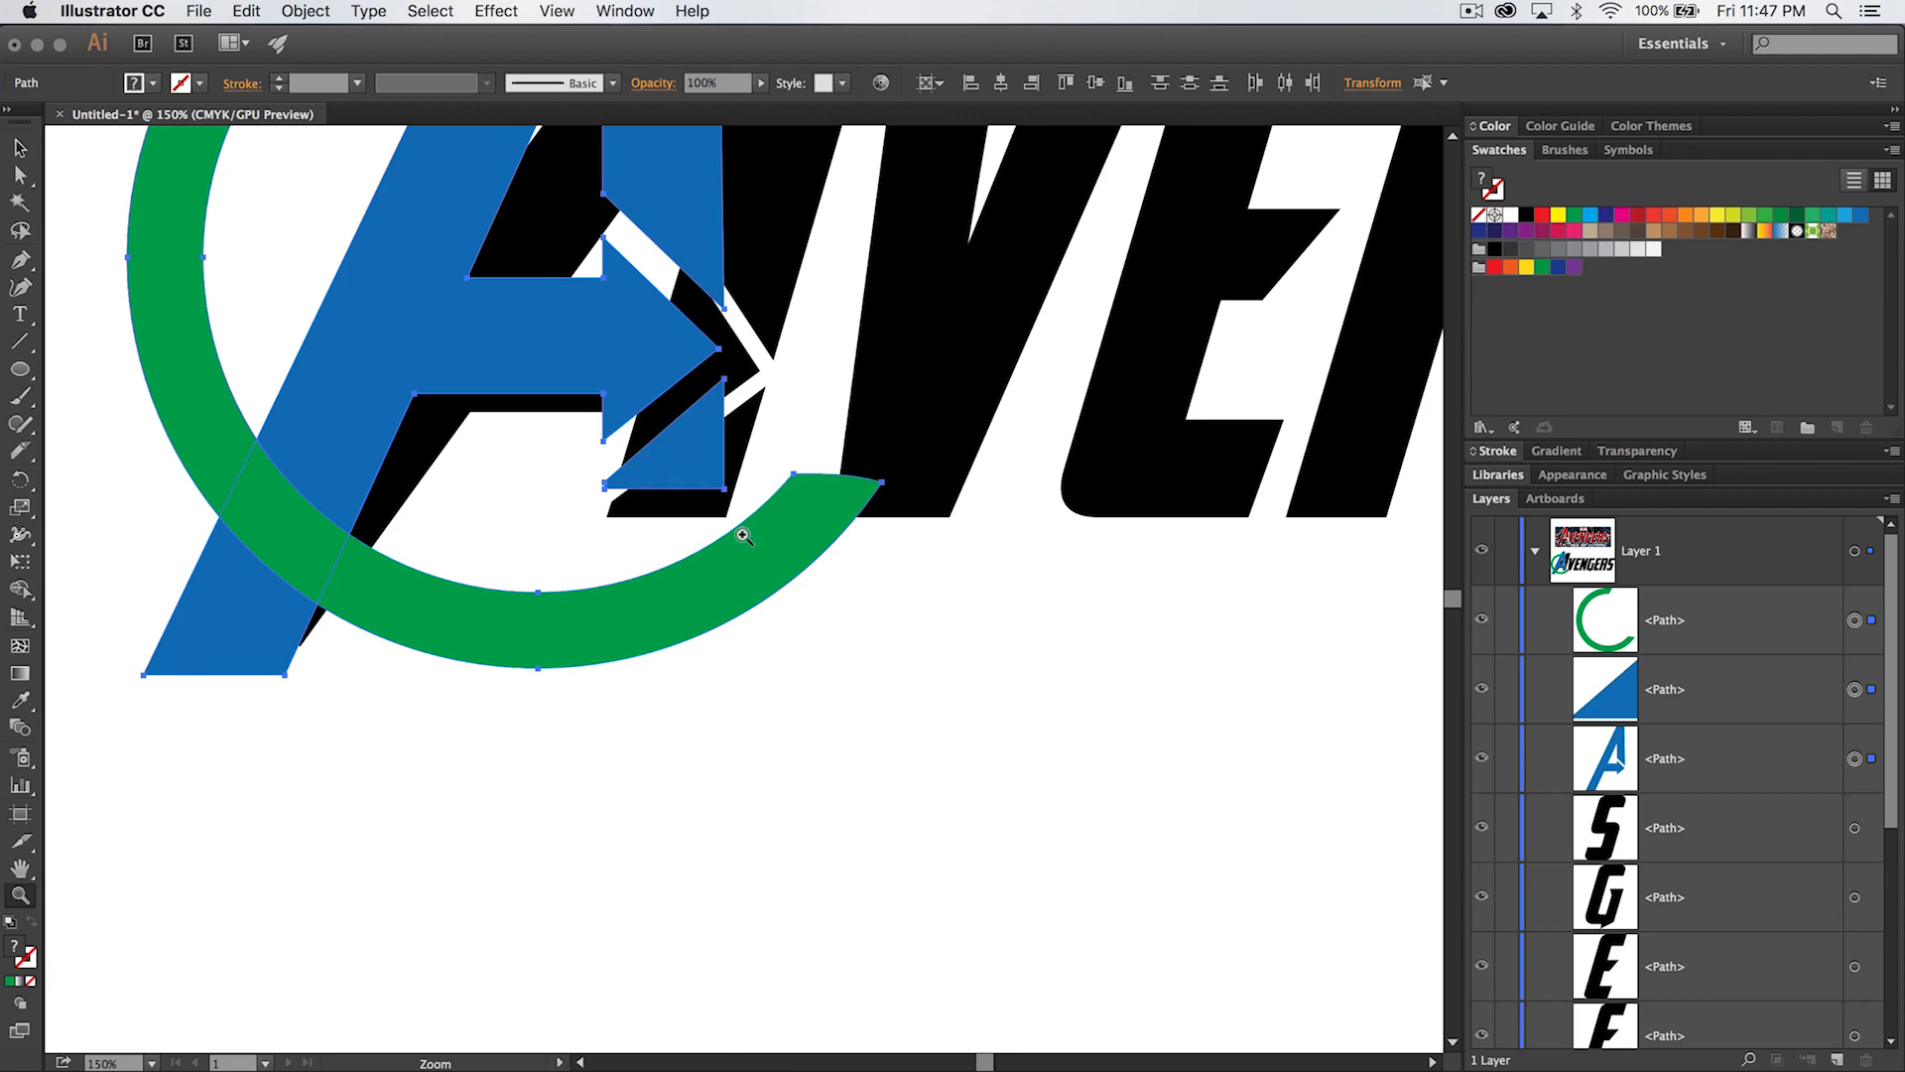
pyautogui.click(745, 538)
pyautogui.press('space')
pyautogui.moveTo(766, 490); pyautogui.dragTo(770, 570)
pyautogui.press('v')
pyautogui.click(641, 556)
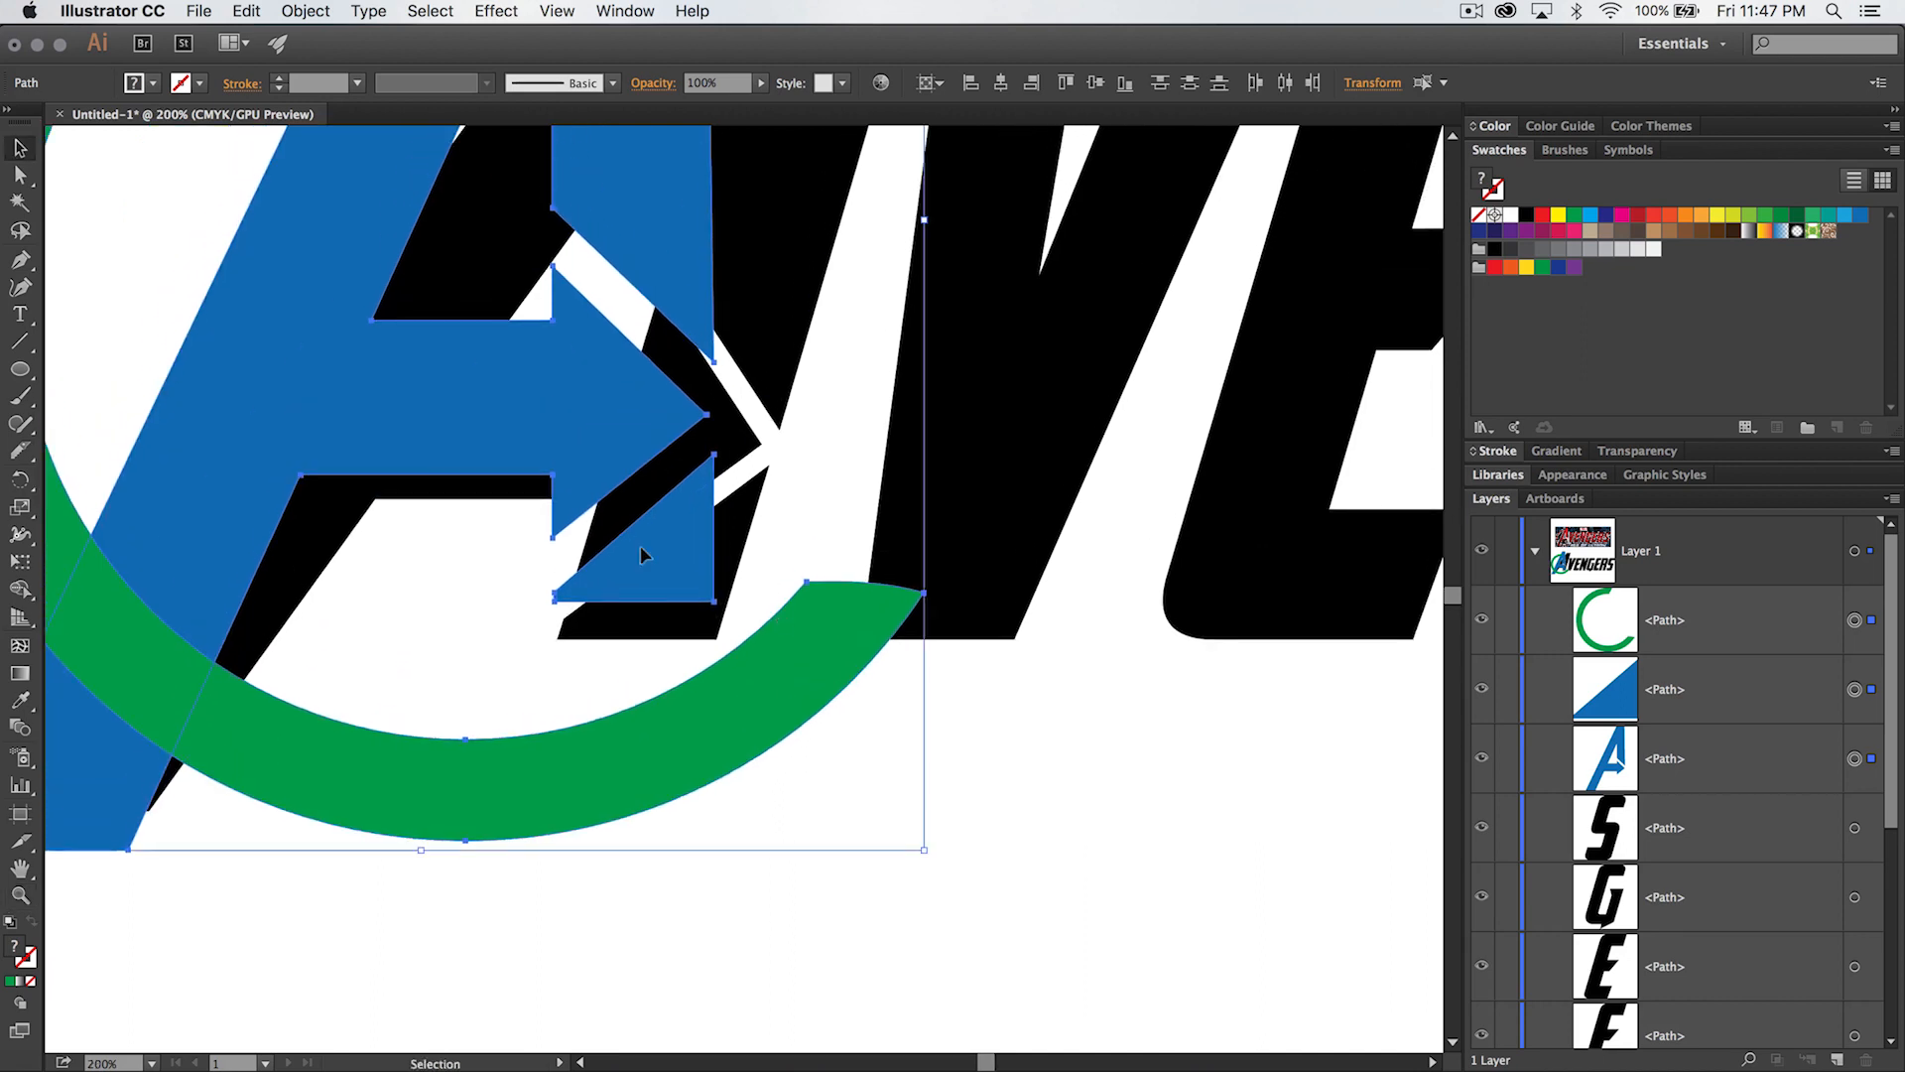
pyautogui.press('Right')
pyautogui.press('Right')
pyautogui.press('Right')
pyautogui.press('Right')
pyautogui.press('Right')
pyautogui.press('Right')
pyautogui.press('Right')
pyautogui.press('Right')
pyautogui.press('Right')
pyautogui.press('Right')
pyautogui.press('Down')
pyautogui.press('Down')
pyautogui.press('Down')
pyautogui.press('Down')
pyautogui.press('Down')
pyautogui.press('Down')
pyautogui.press('Down')
pyautogui.press('Down')
pyautogui.press('Down')
pyautogui.press('Down')
pyautogui.press('Down')
pyautogui.press('Down')
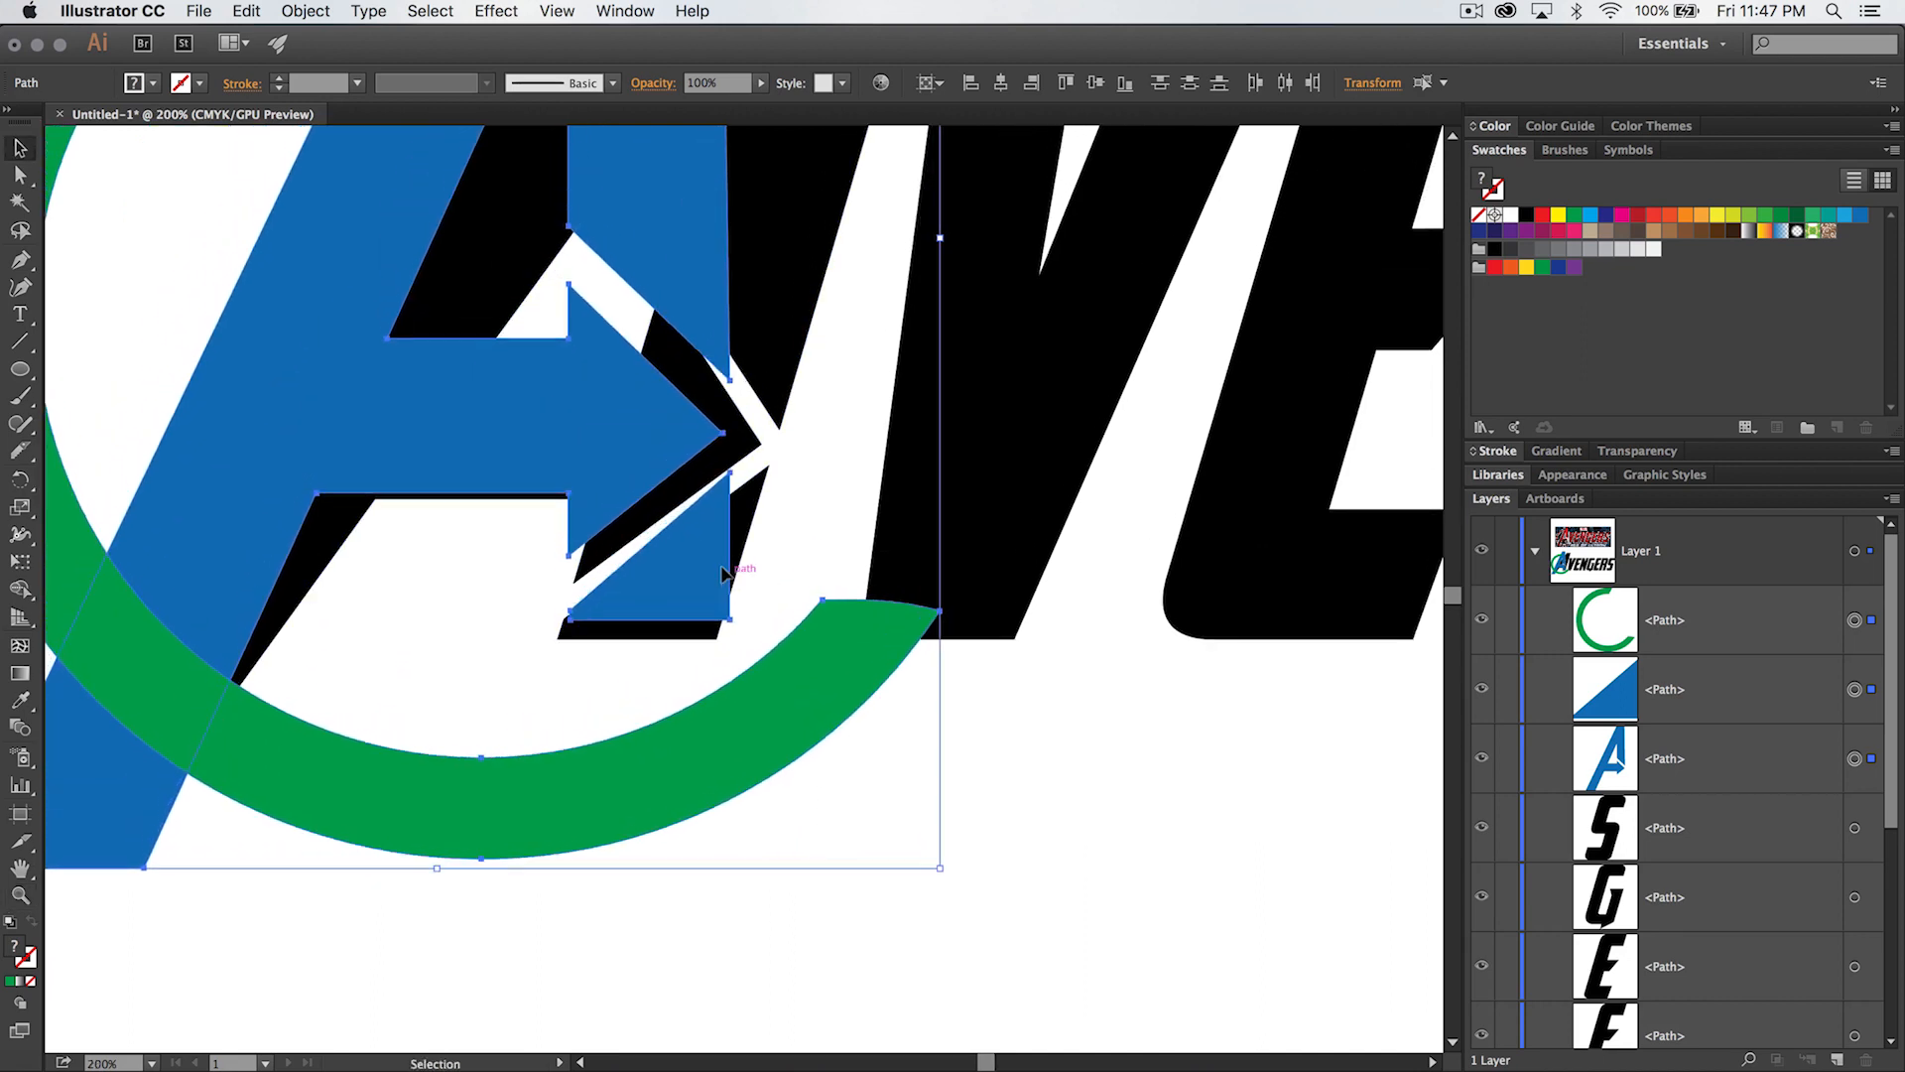
pyautogui.press('Right')
pyautogui.press('Right')
pyautogui.press('Right')
pyautogui.press('Right')
pyautogui.press('Right')
pyautogui.press('Right')
pyautogui.press('Right')
pyautogui.press('Right')
pyautogui.press('Right')
pyautogui.press('Right')
pyautogui.press('Right')
pyautogui.press('Right')
pyautogui.press('Right')
pyautogui.press('Right')
pyautogui.press('Right')
pyautogui.press('Right')
pyautogui.press('Right')
pyautogui.press('Right')
pyautogui.press('Right')
pyautogui.press('Right')
pyautogui.press('Down')
pyautogui.press('Down')
pyautogui.press('Down')
pyautogui.press('Down')
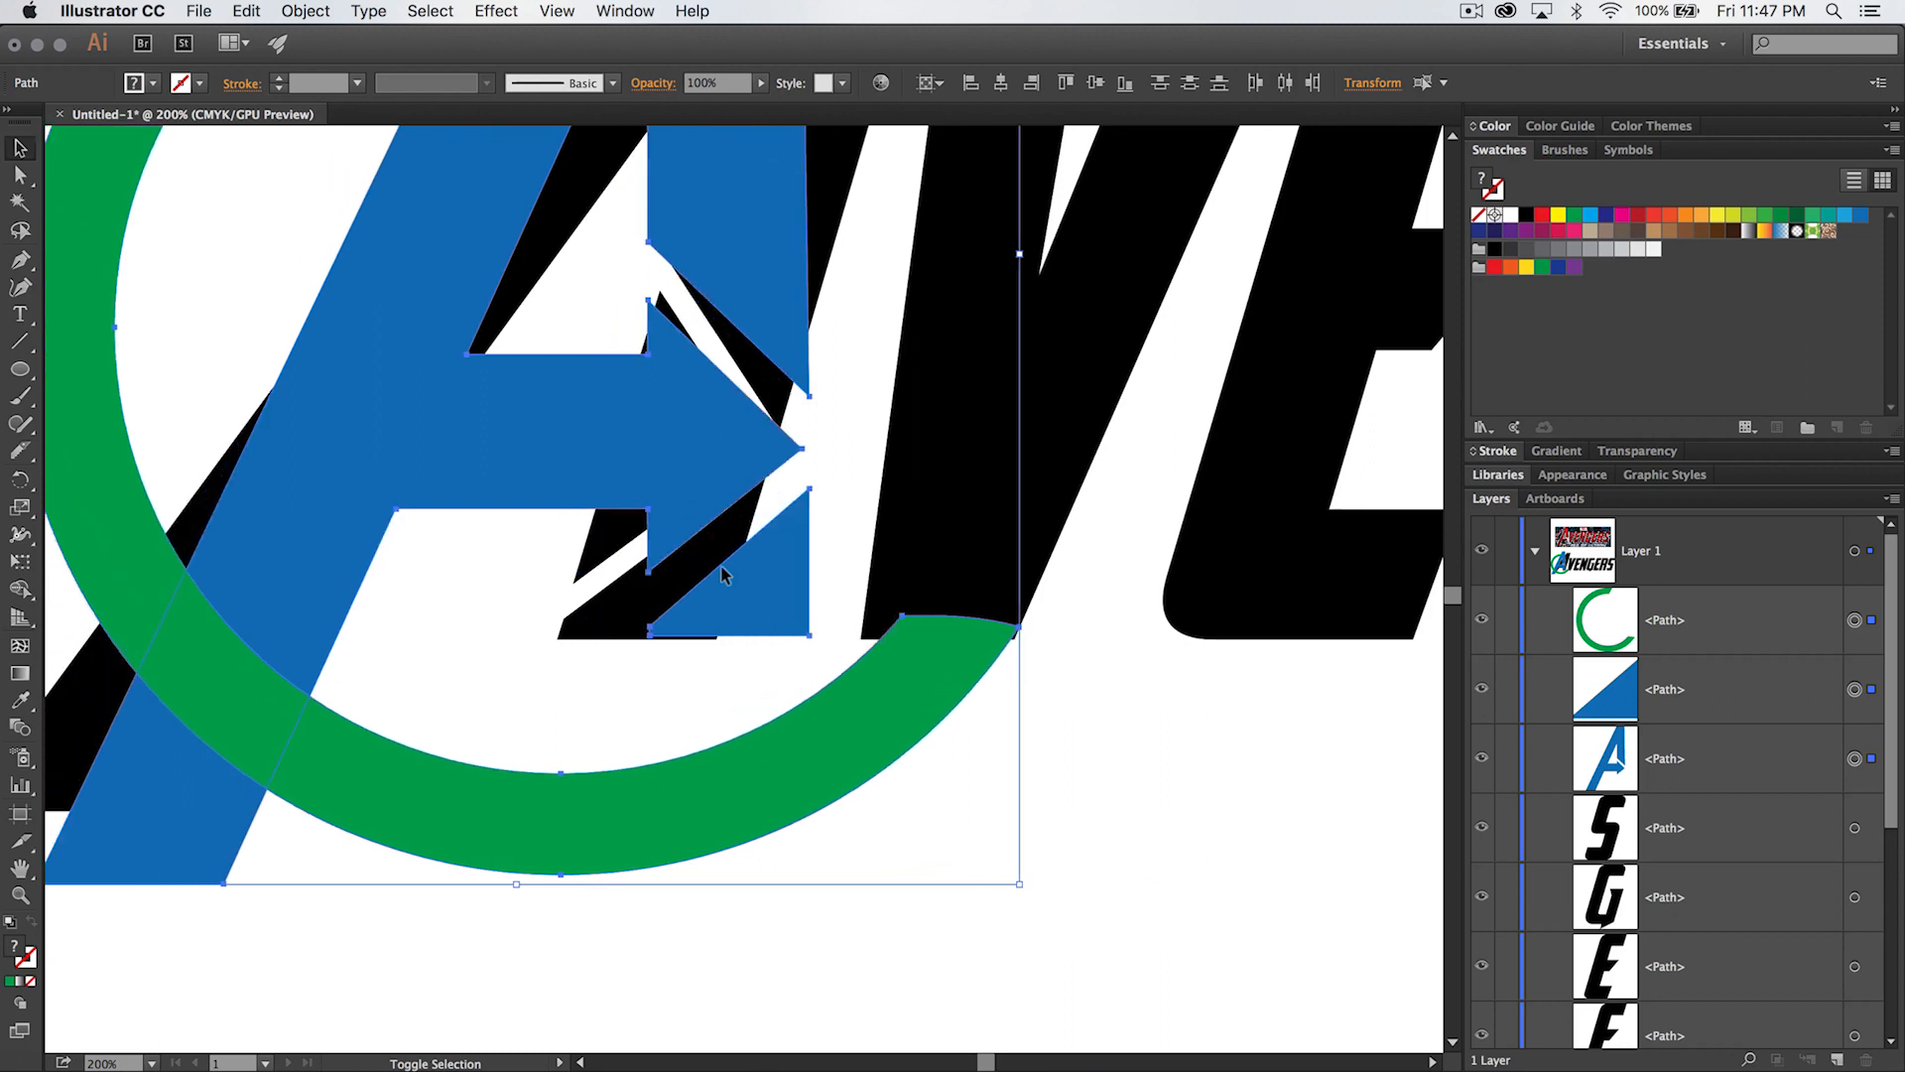
pyautogui.press('Down')
pyautogui.press('Down')
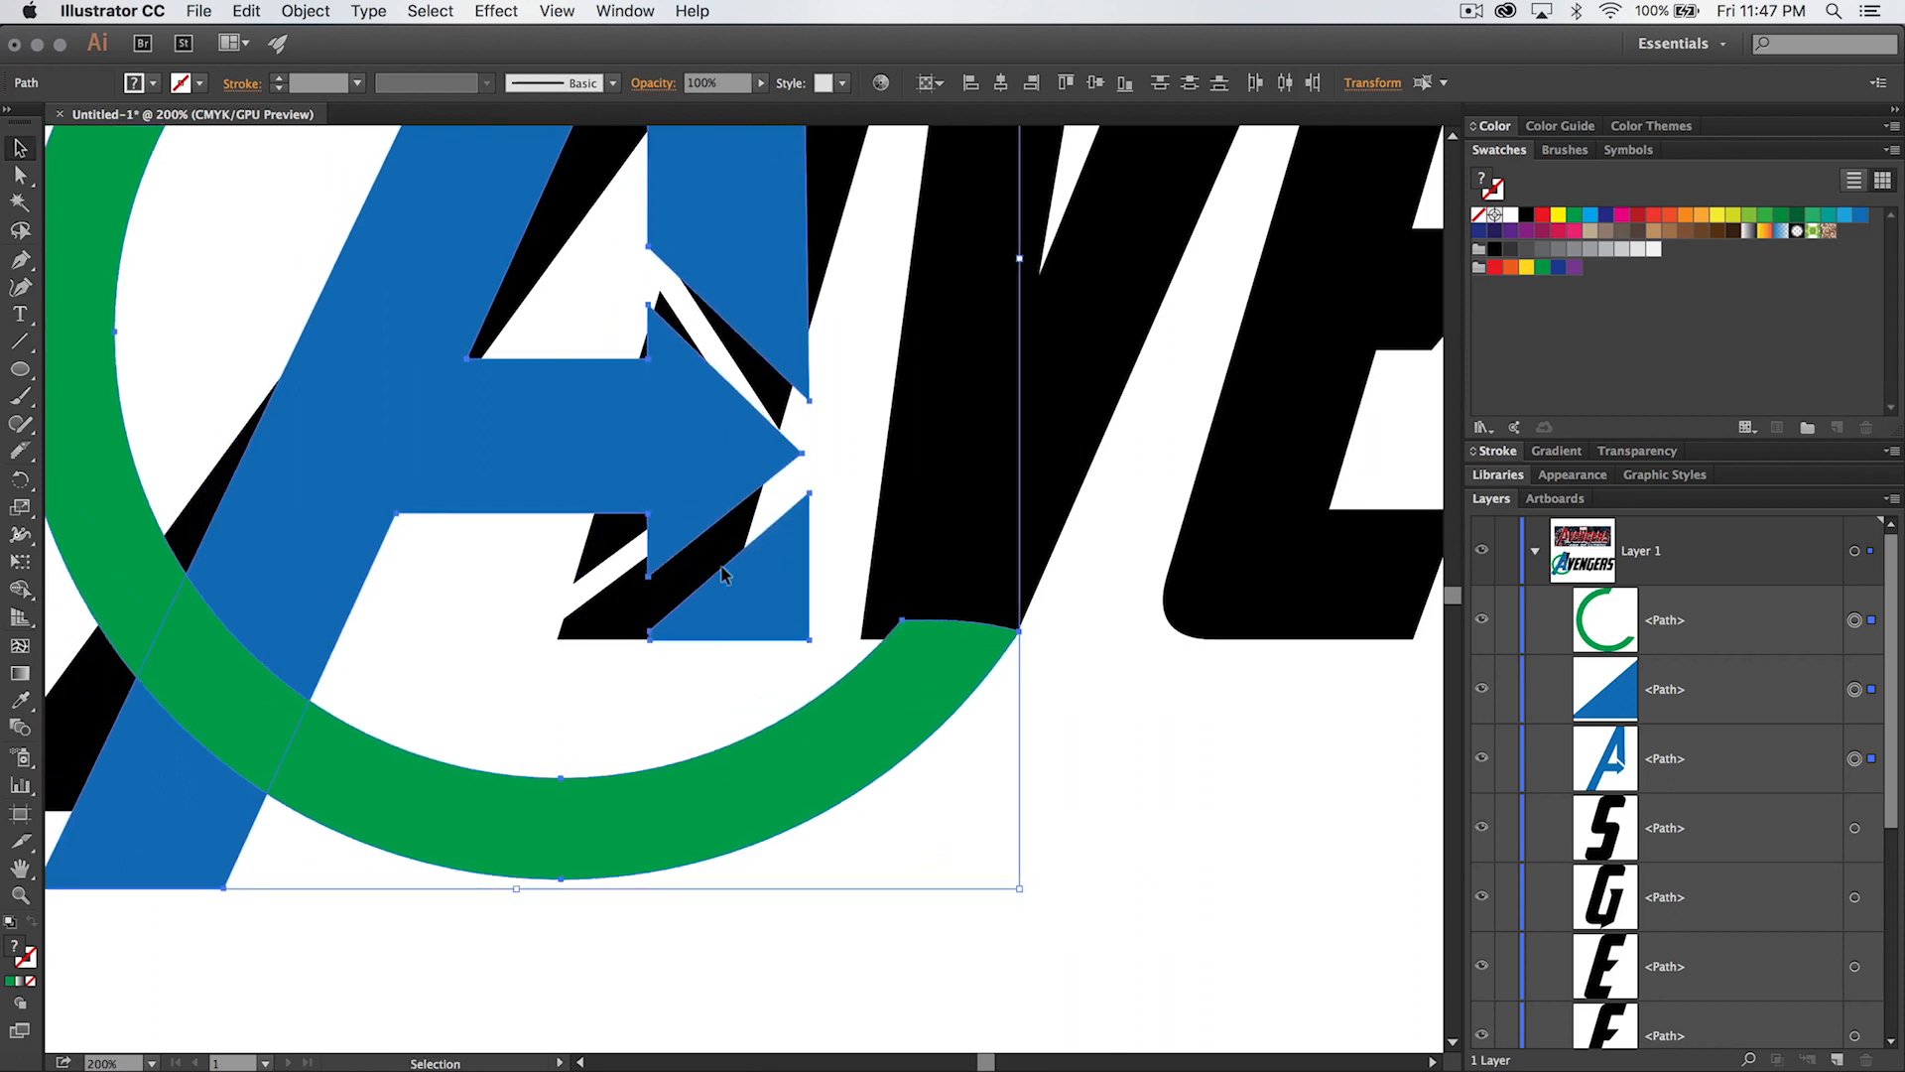
# - Fine-tune the horizontal position of the ring and blue A pieces to set the gap between the A and the V
pyautogui.press('Left')
pyautogui.press('Left')
pyautogui.press('Left')
pyautogui.press('Left')
pyautogui.press('Left')
pyautogui.press('Left')
pyautogui.press('Left')
pyautogui.press('Left')
pyautogui.press('Left')
pyautogui.press('Left')
pyautogui.press('Left')
pyautogui.press('Left')
pyautogui.press('Left')
pyautogui.press('Left')
pyautogui.press('Left')
pyautogui.press('Left')
pyautogui.press('Left')
pyautogui.press('Left')
pyautogui.press('Left')
pyautogui.press('Left')
pyautogui.press('Left')
pyautogui.press('Left')
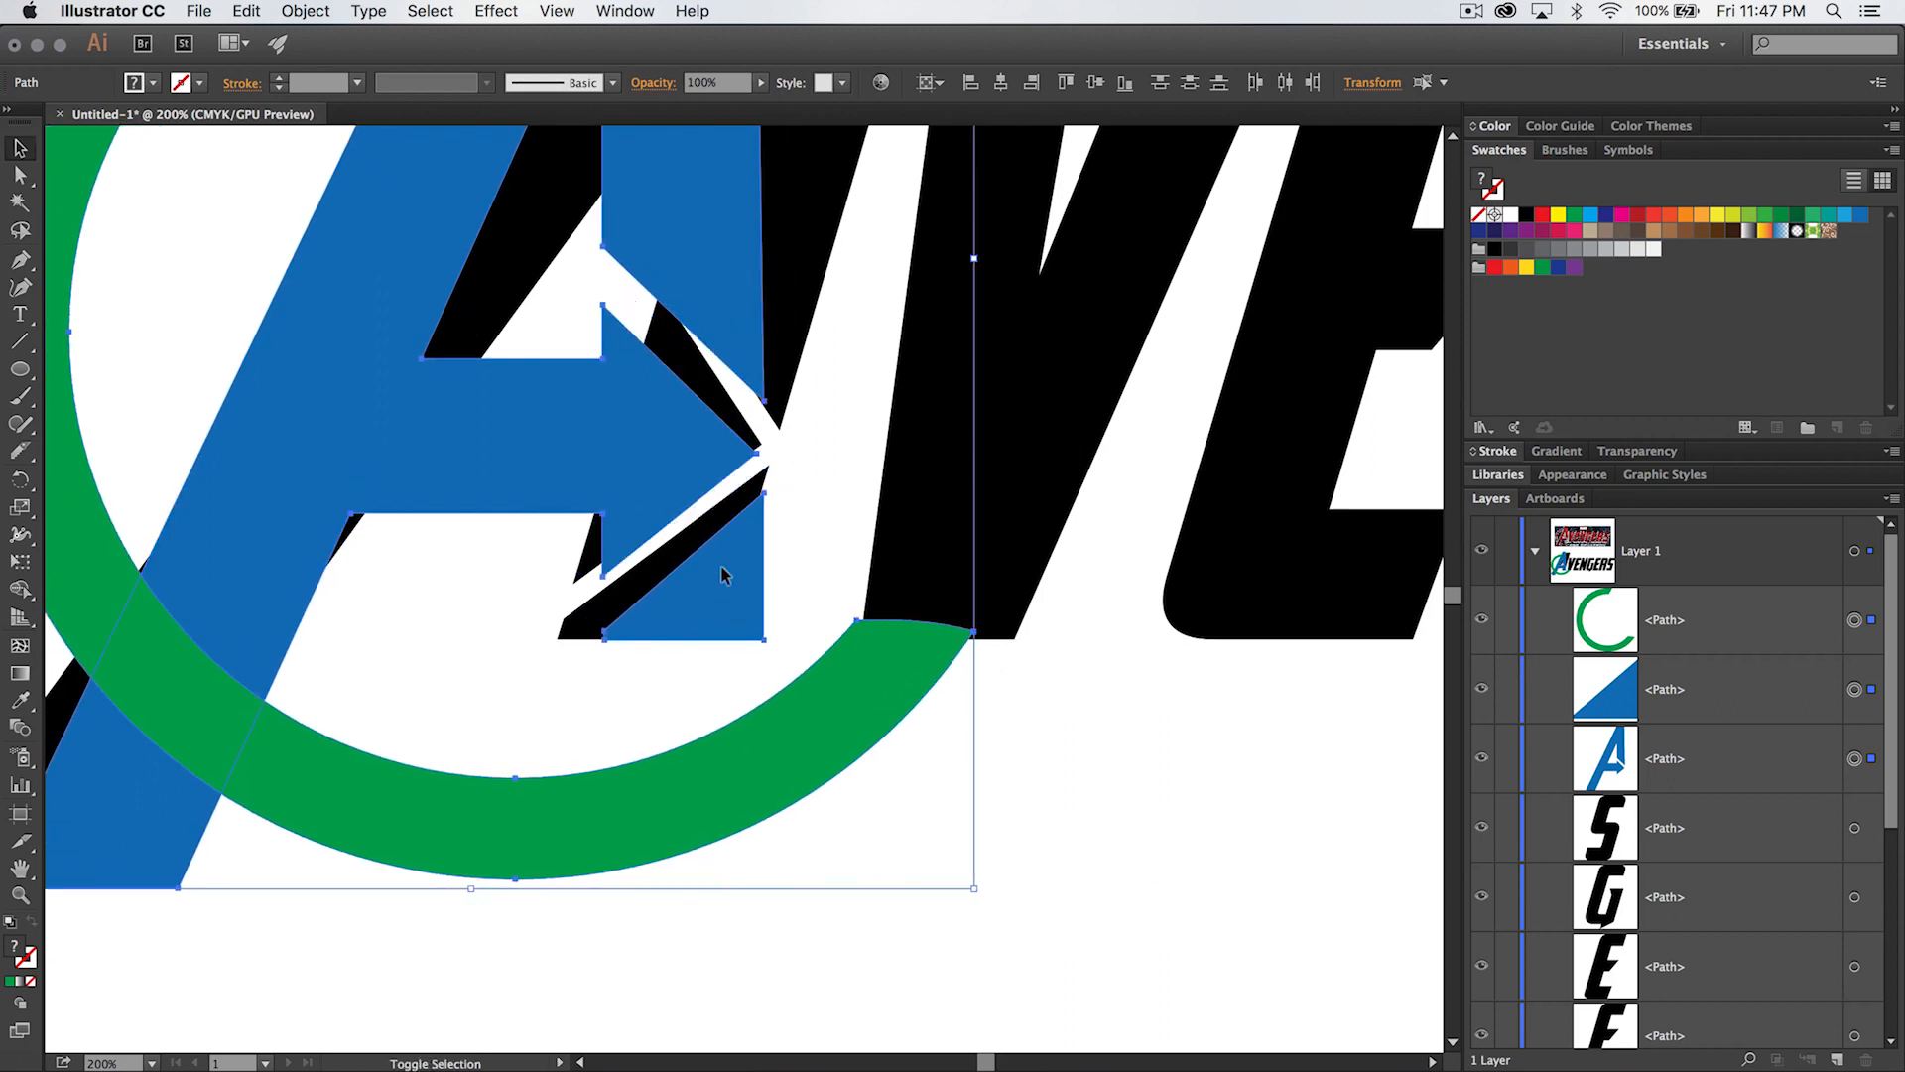
pyautogui.press('Right')
pyautogui.press('Right')
pyautogui.press('Right')
pyautogui.press('Right')
pyautogui.press('Right')
pyautogui.press('Right')
pyautogui.press('Right')
pyautogui.press('Right')
pyautogui.press('Right')
pyautogui.press('Right')
pyautogui.press('Right')
pyautogui.press('Right')
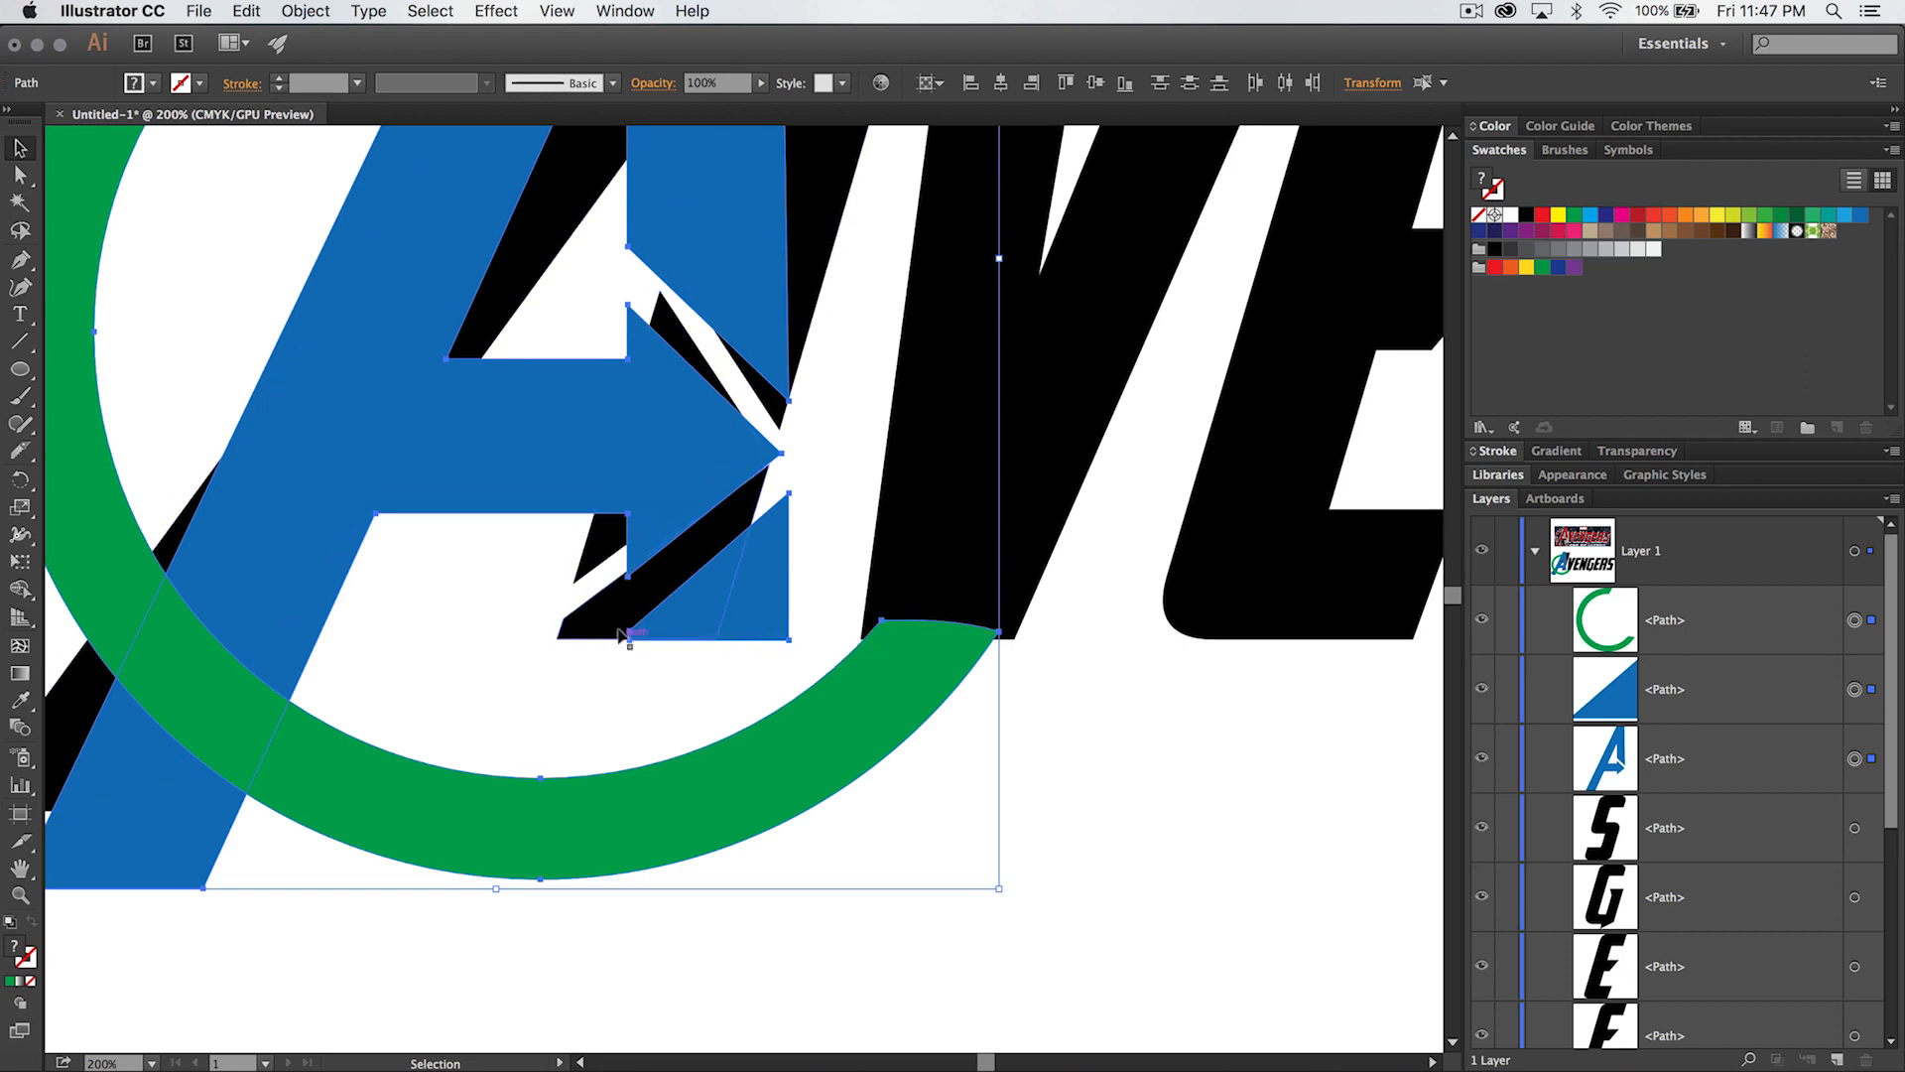
# - Delete the black A behind the blue one and leave nothing selected
pyautogui.press('a')
pyautogui.press('super+minus')
pyautogui.press('super+minus')
pyautogui.press('super+minus')
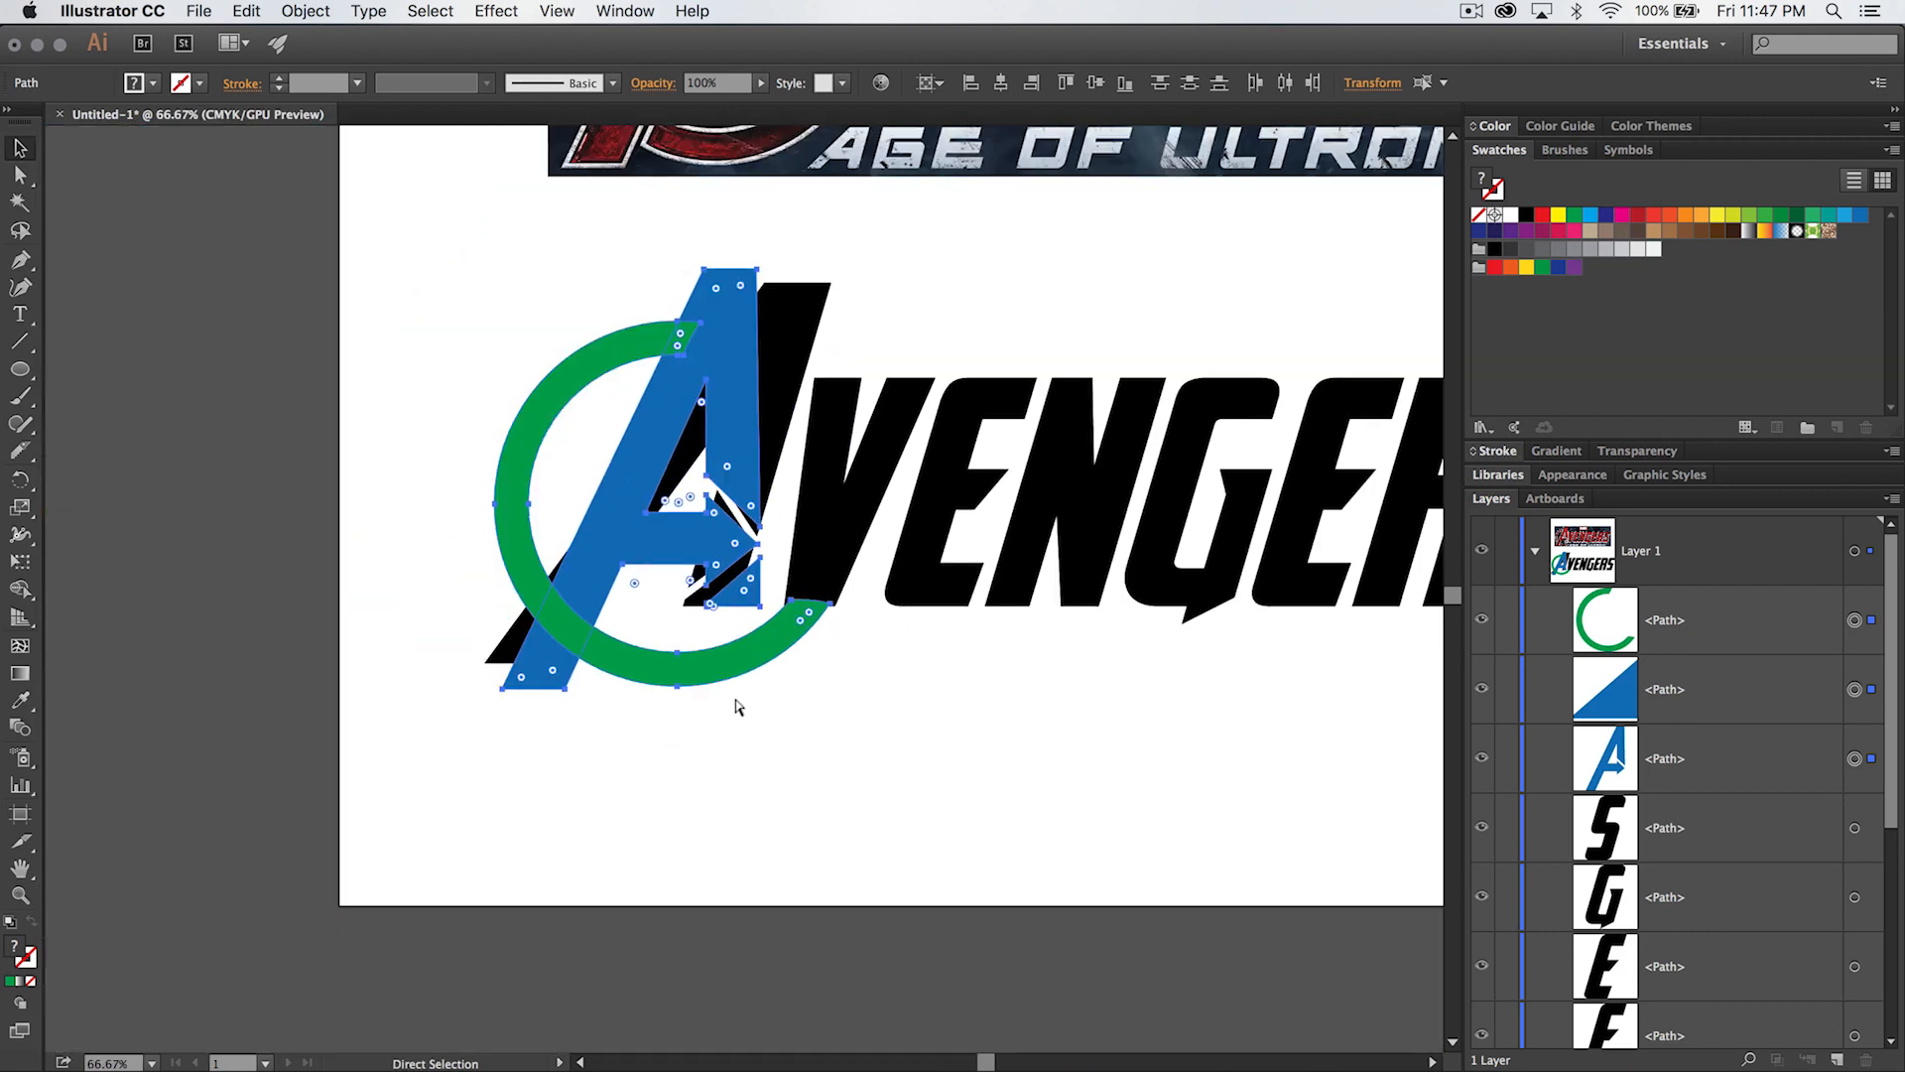
pyautogui.press('v')
pyautogui.click(933, 284)
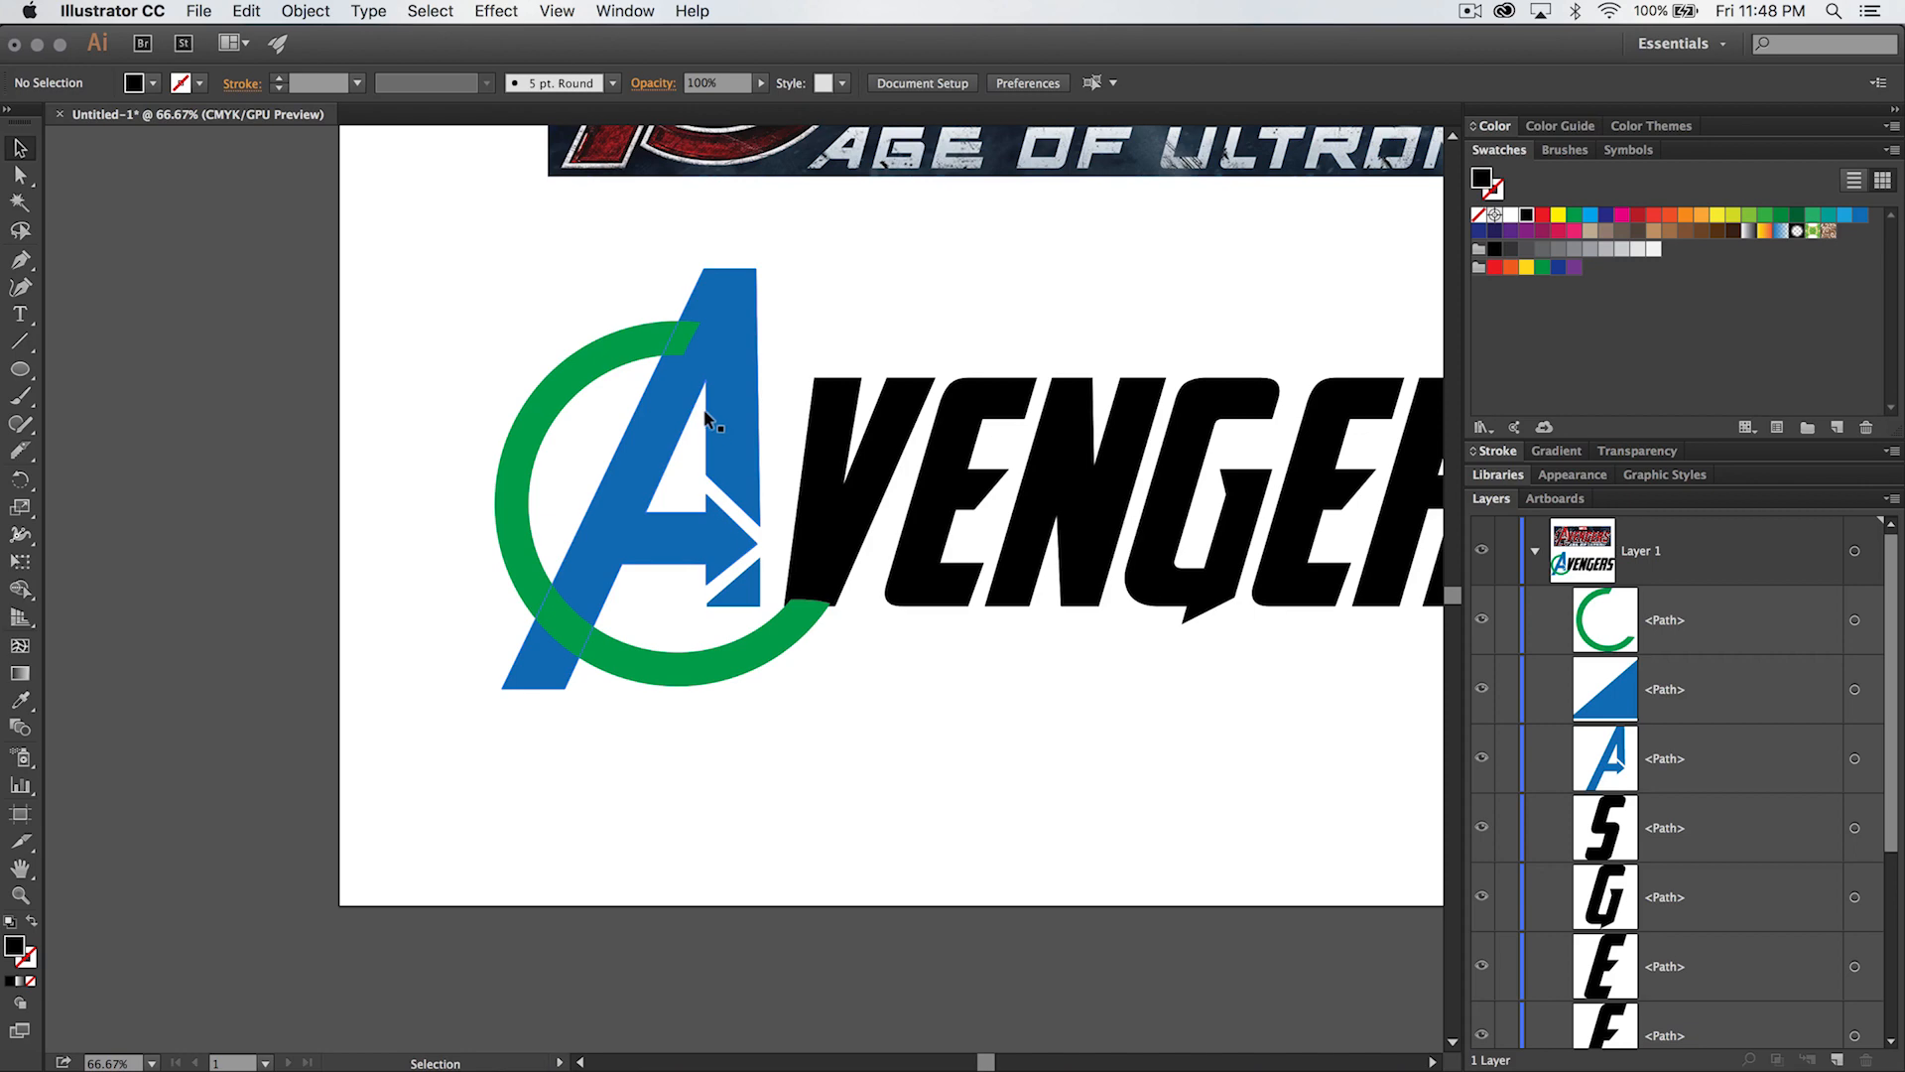
# - Apply Offset Path to the large blue A piece, creating a wider outline around it with miter joins and a miter limit of 4
pyautogui.scroll(5, 669, 328)
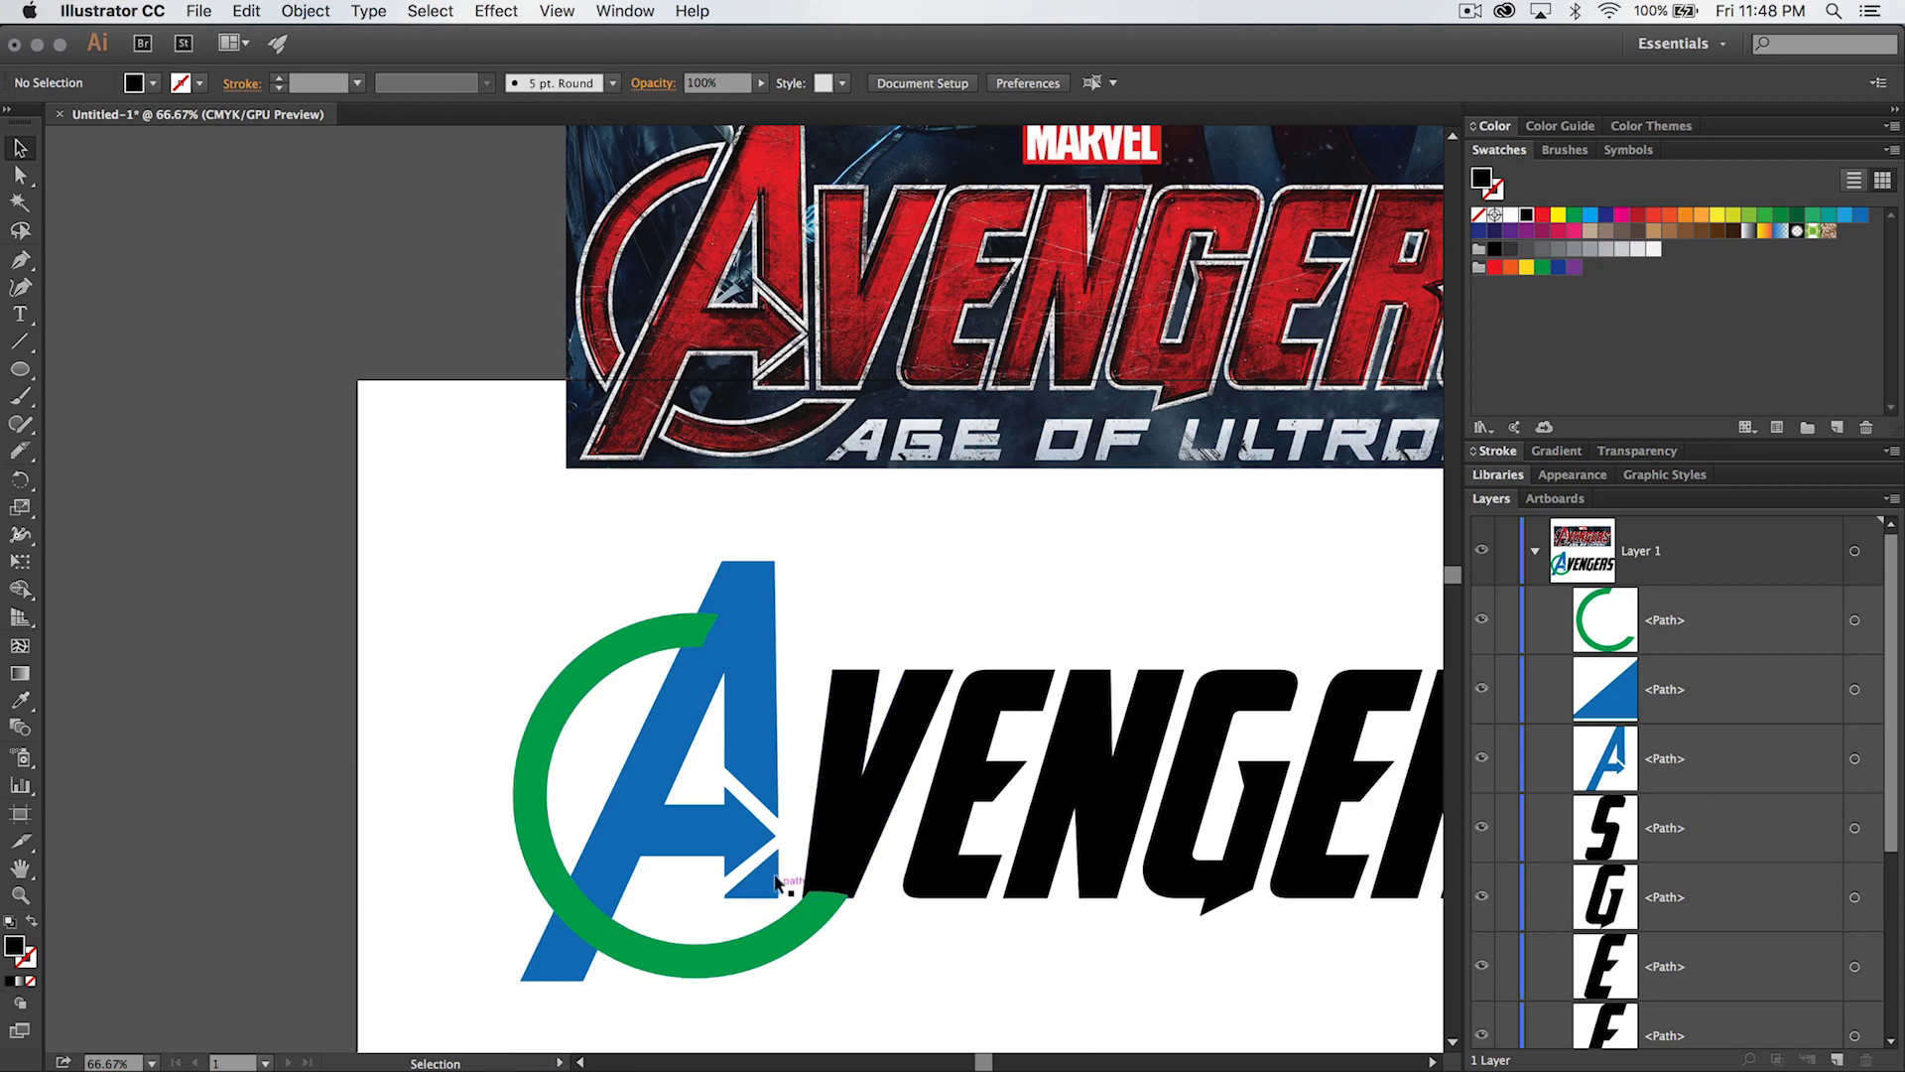
pyautogui.click(747, 697)
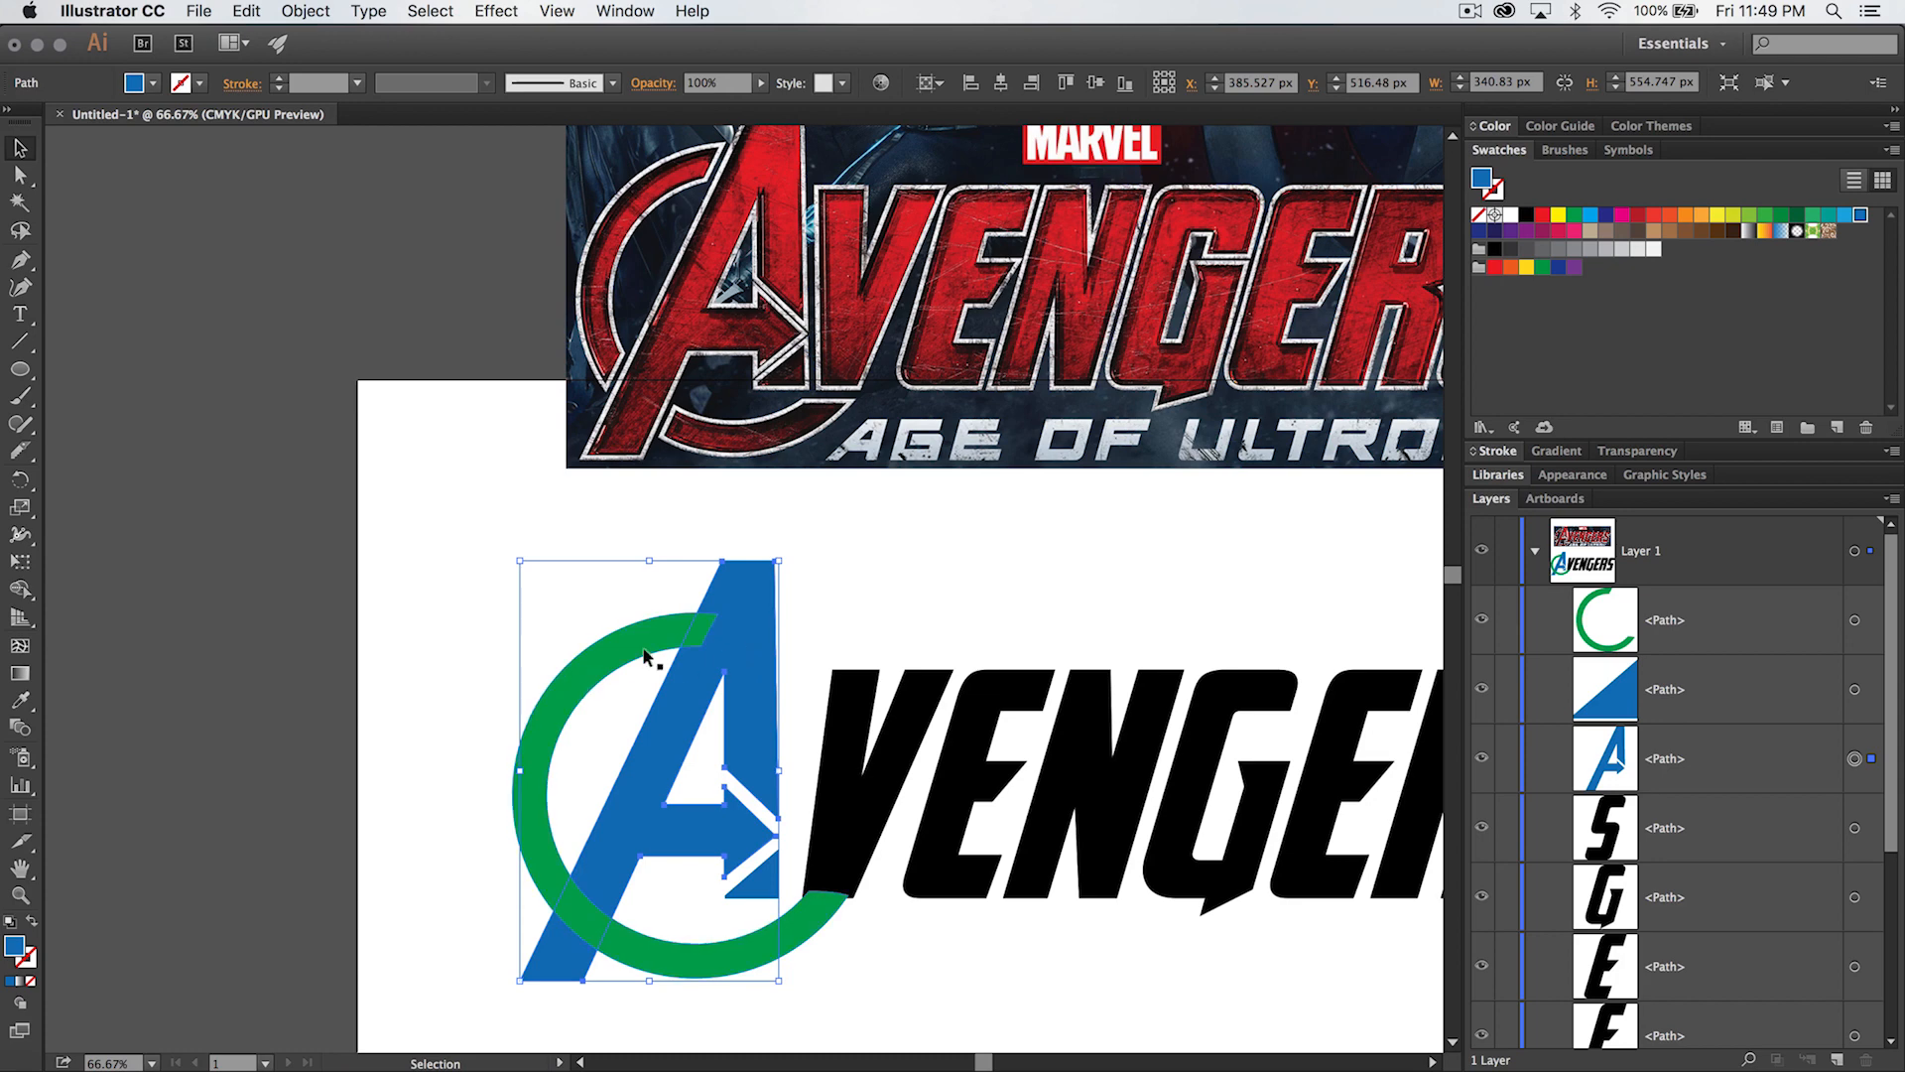
pyautogui.click(329, 9)
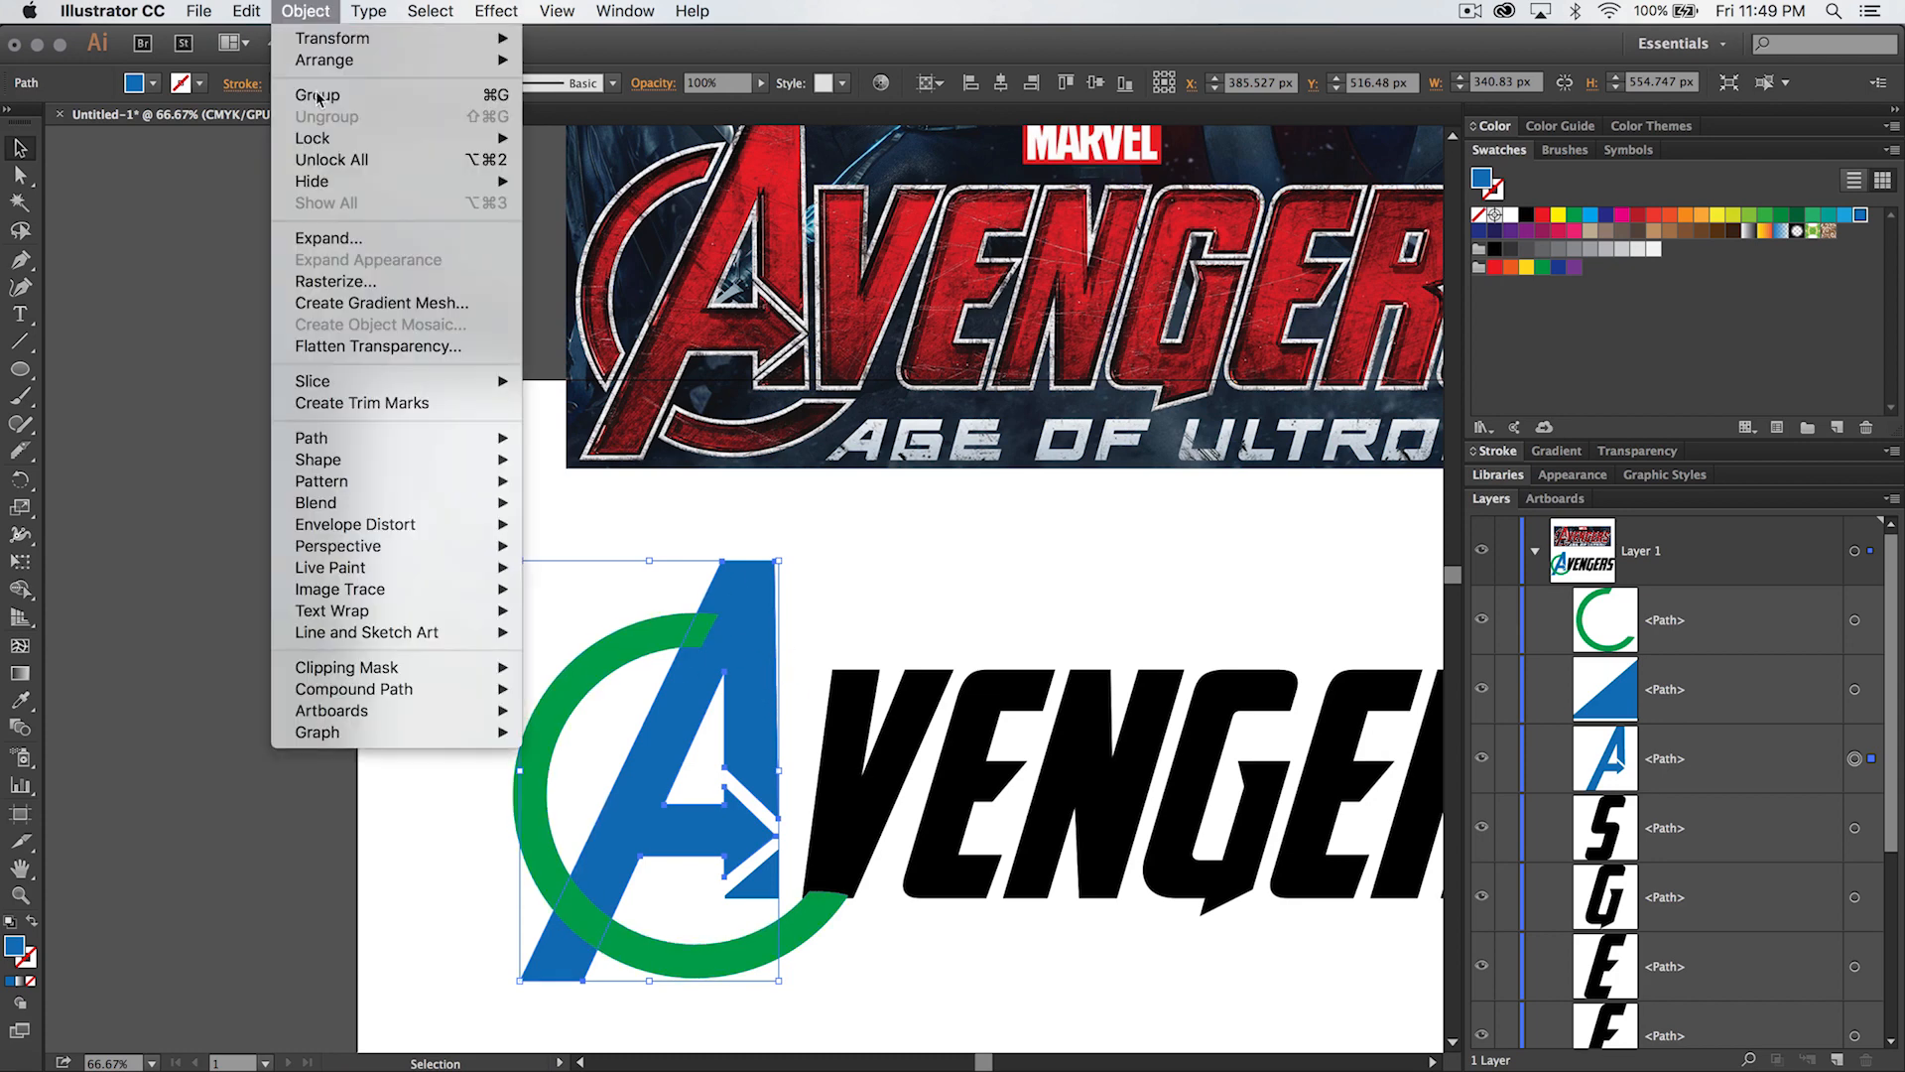
pyautogui.moveTo(410, 437)
pyautogui.click(562, 517)
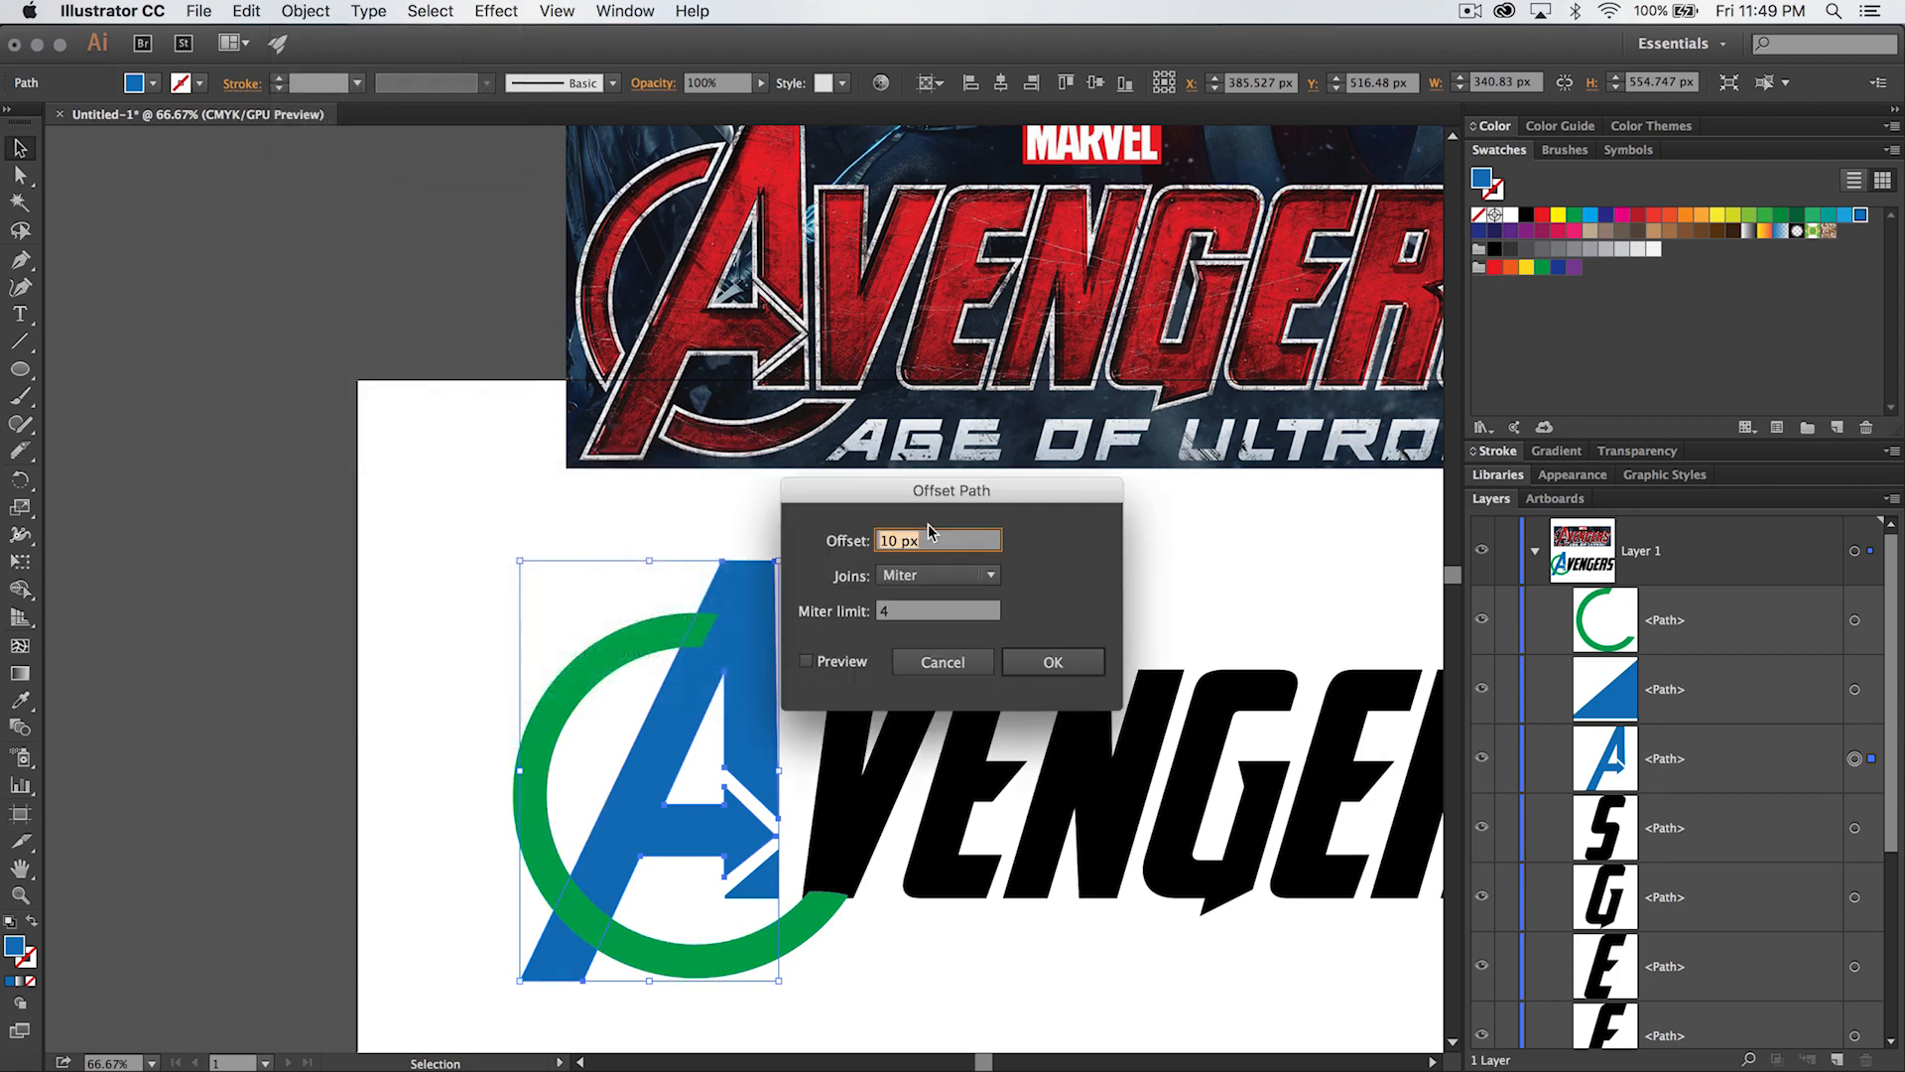
pyautogui.moveTo(1007, 501); pyautogui.dragTo(1176, 455)
pyautogui.write('18')
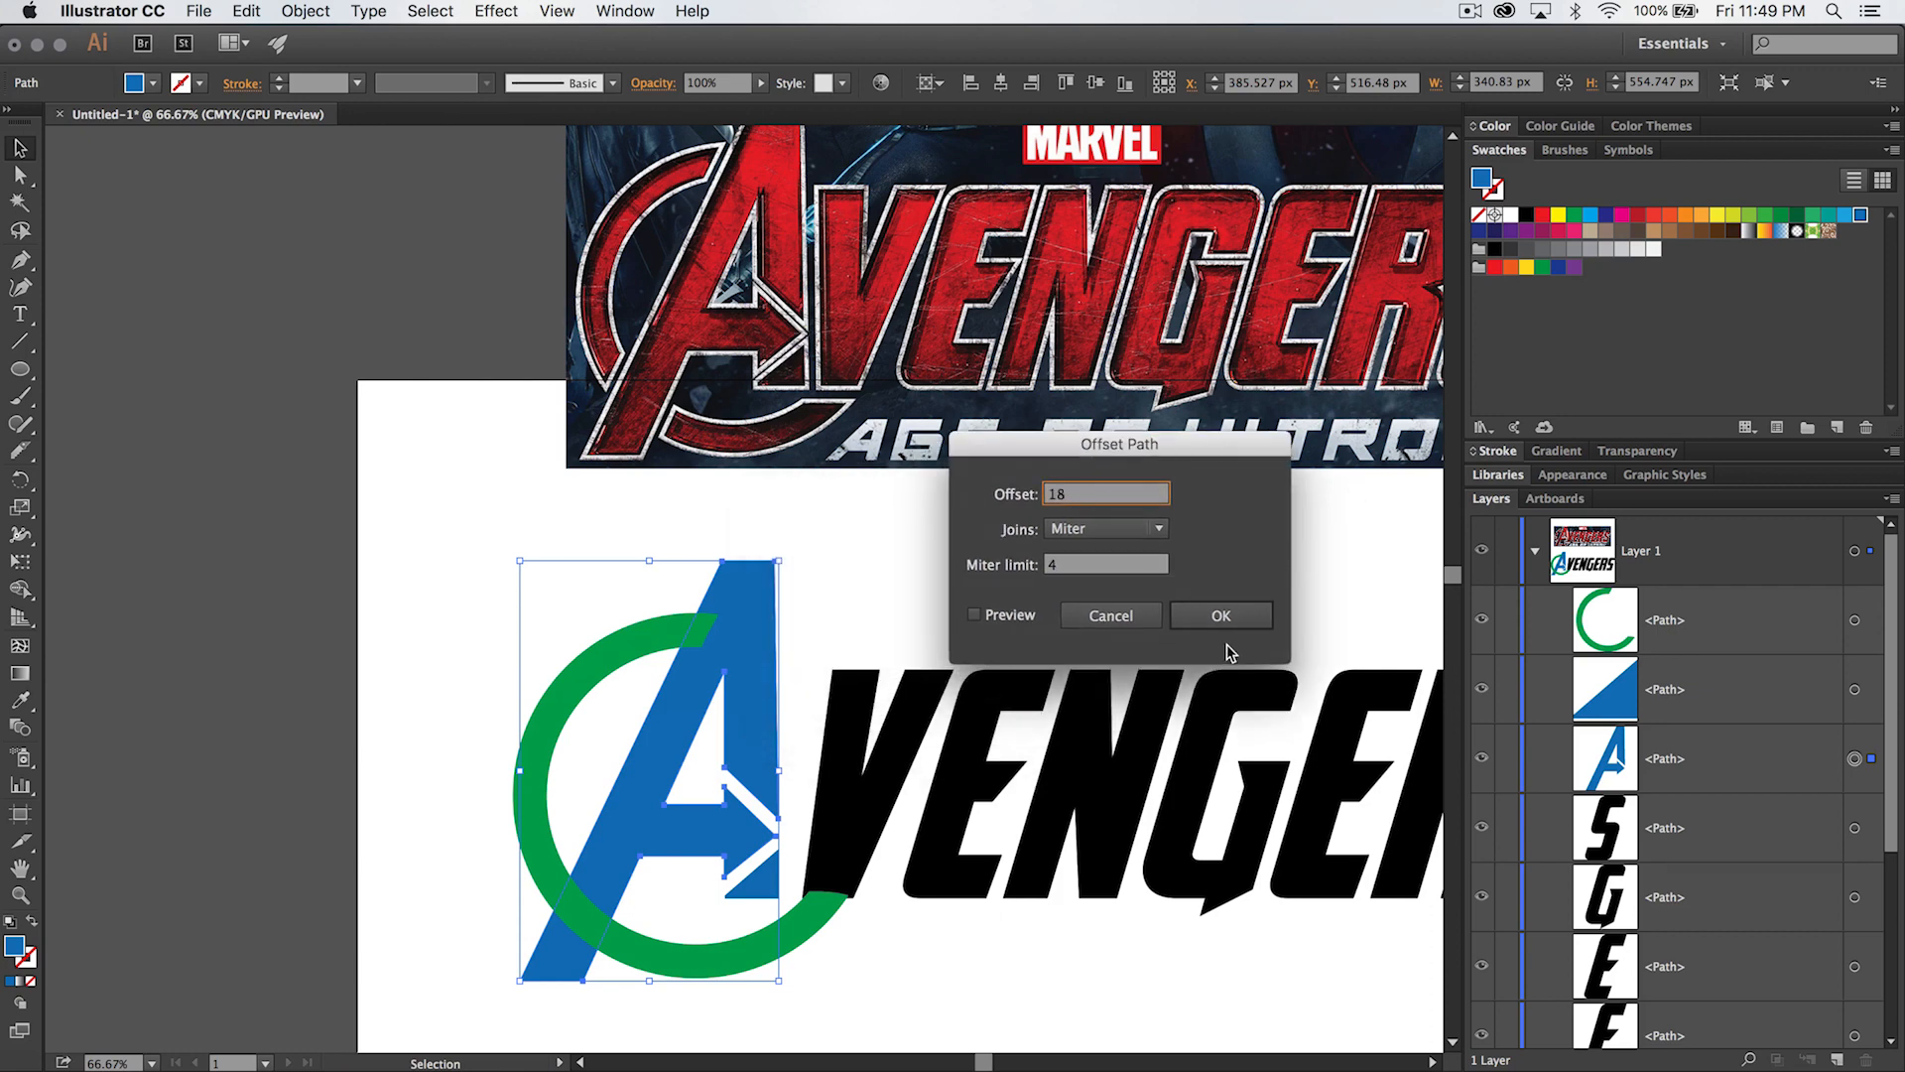
pyautogui.click(1224, 619)
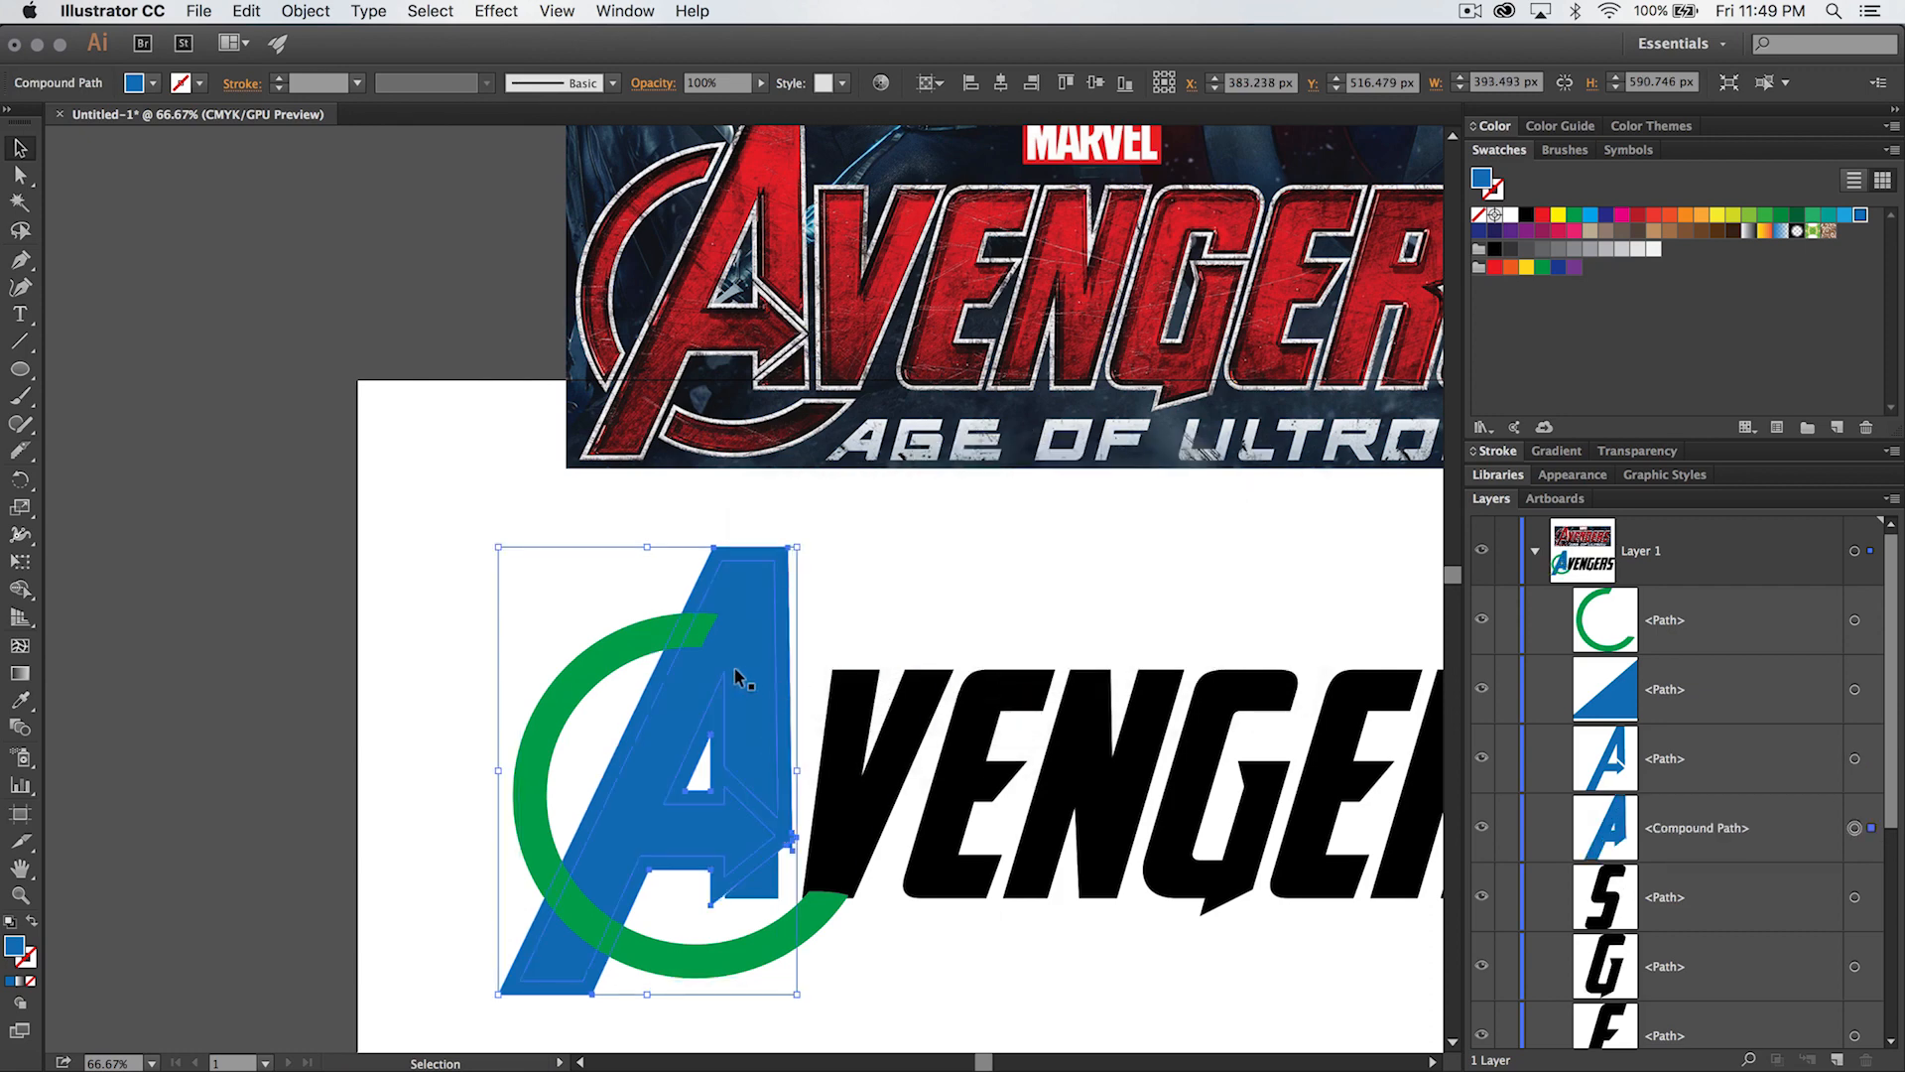
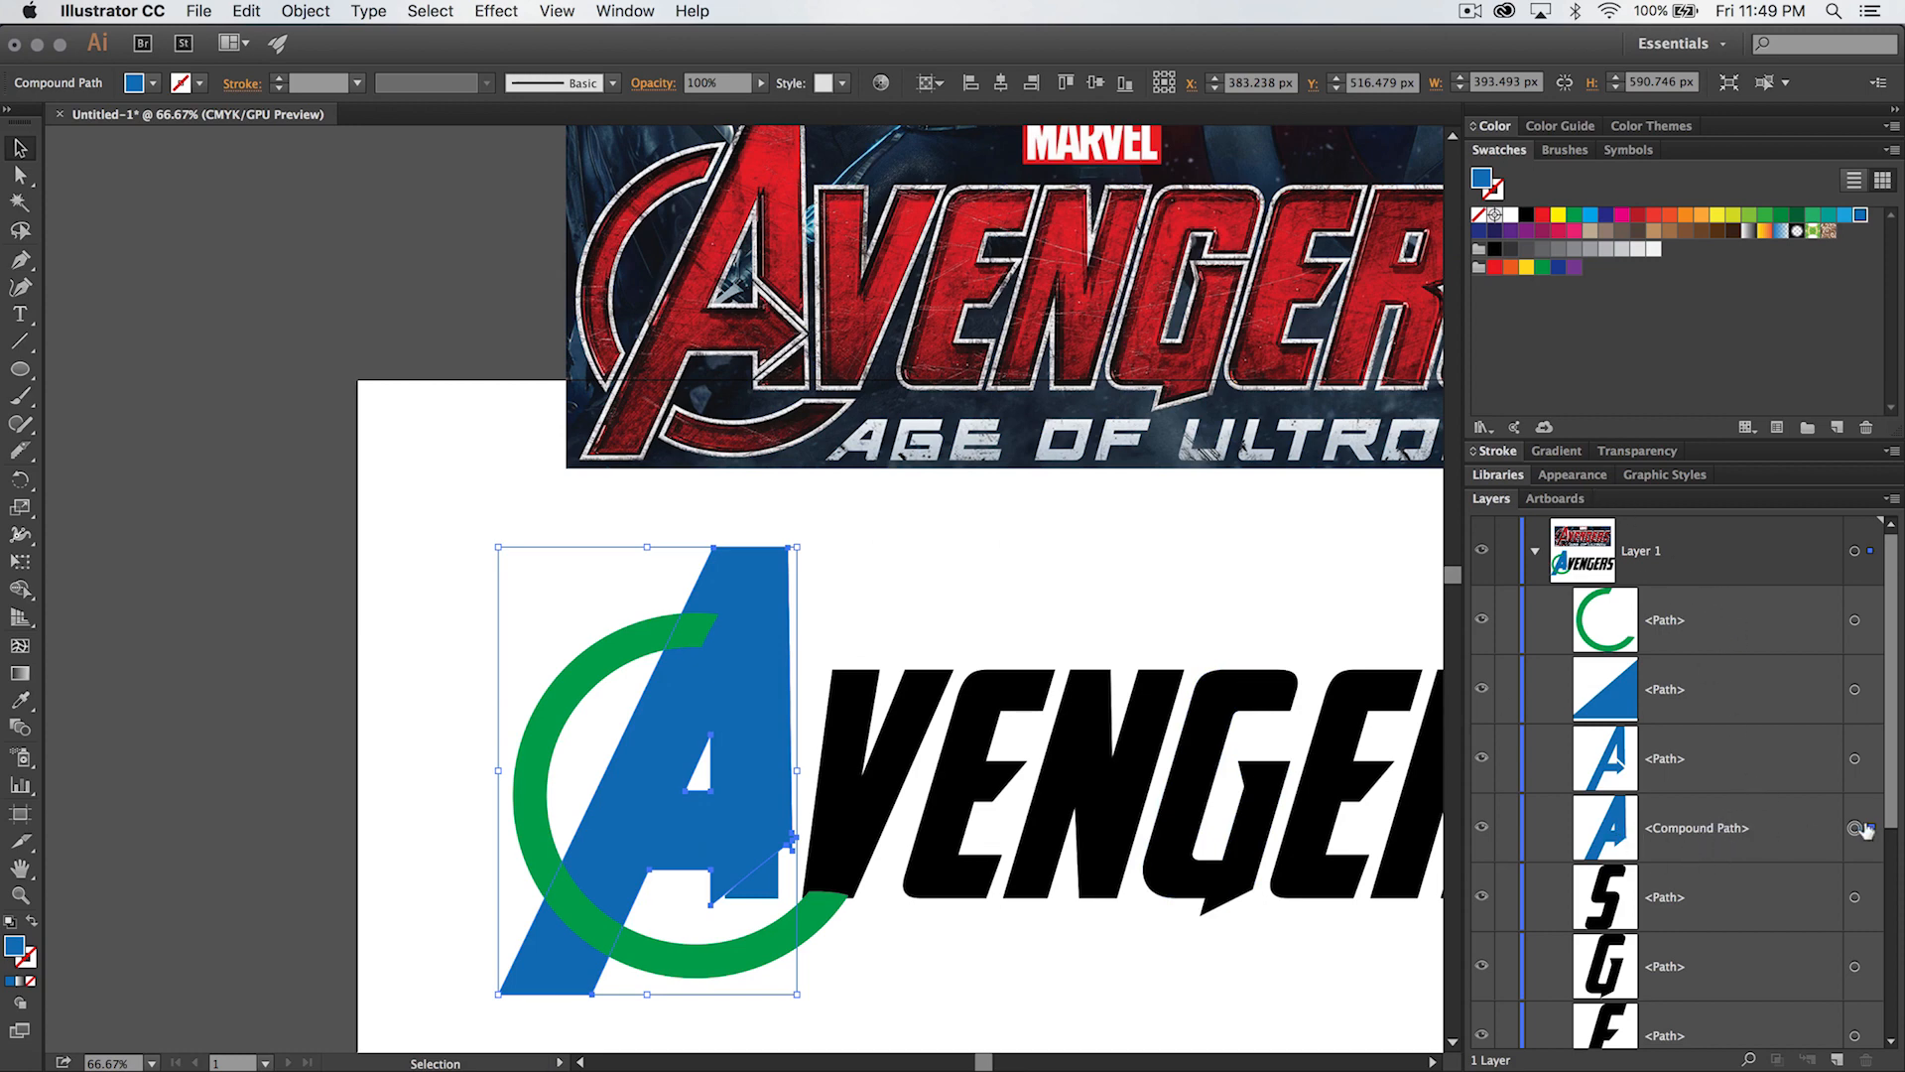
# - Select the offset outline of the A and move it to the top of the Layer 1 stacking order
pyautogui.click(1854, 828)
pyautogui.moveTo(1724, 834); pyautogui.dragTo(1714, 595)
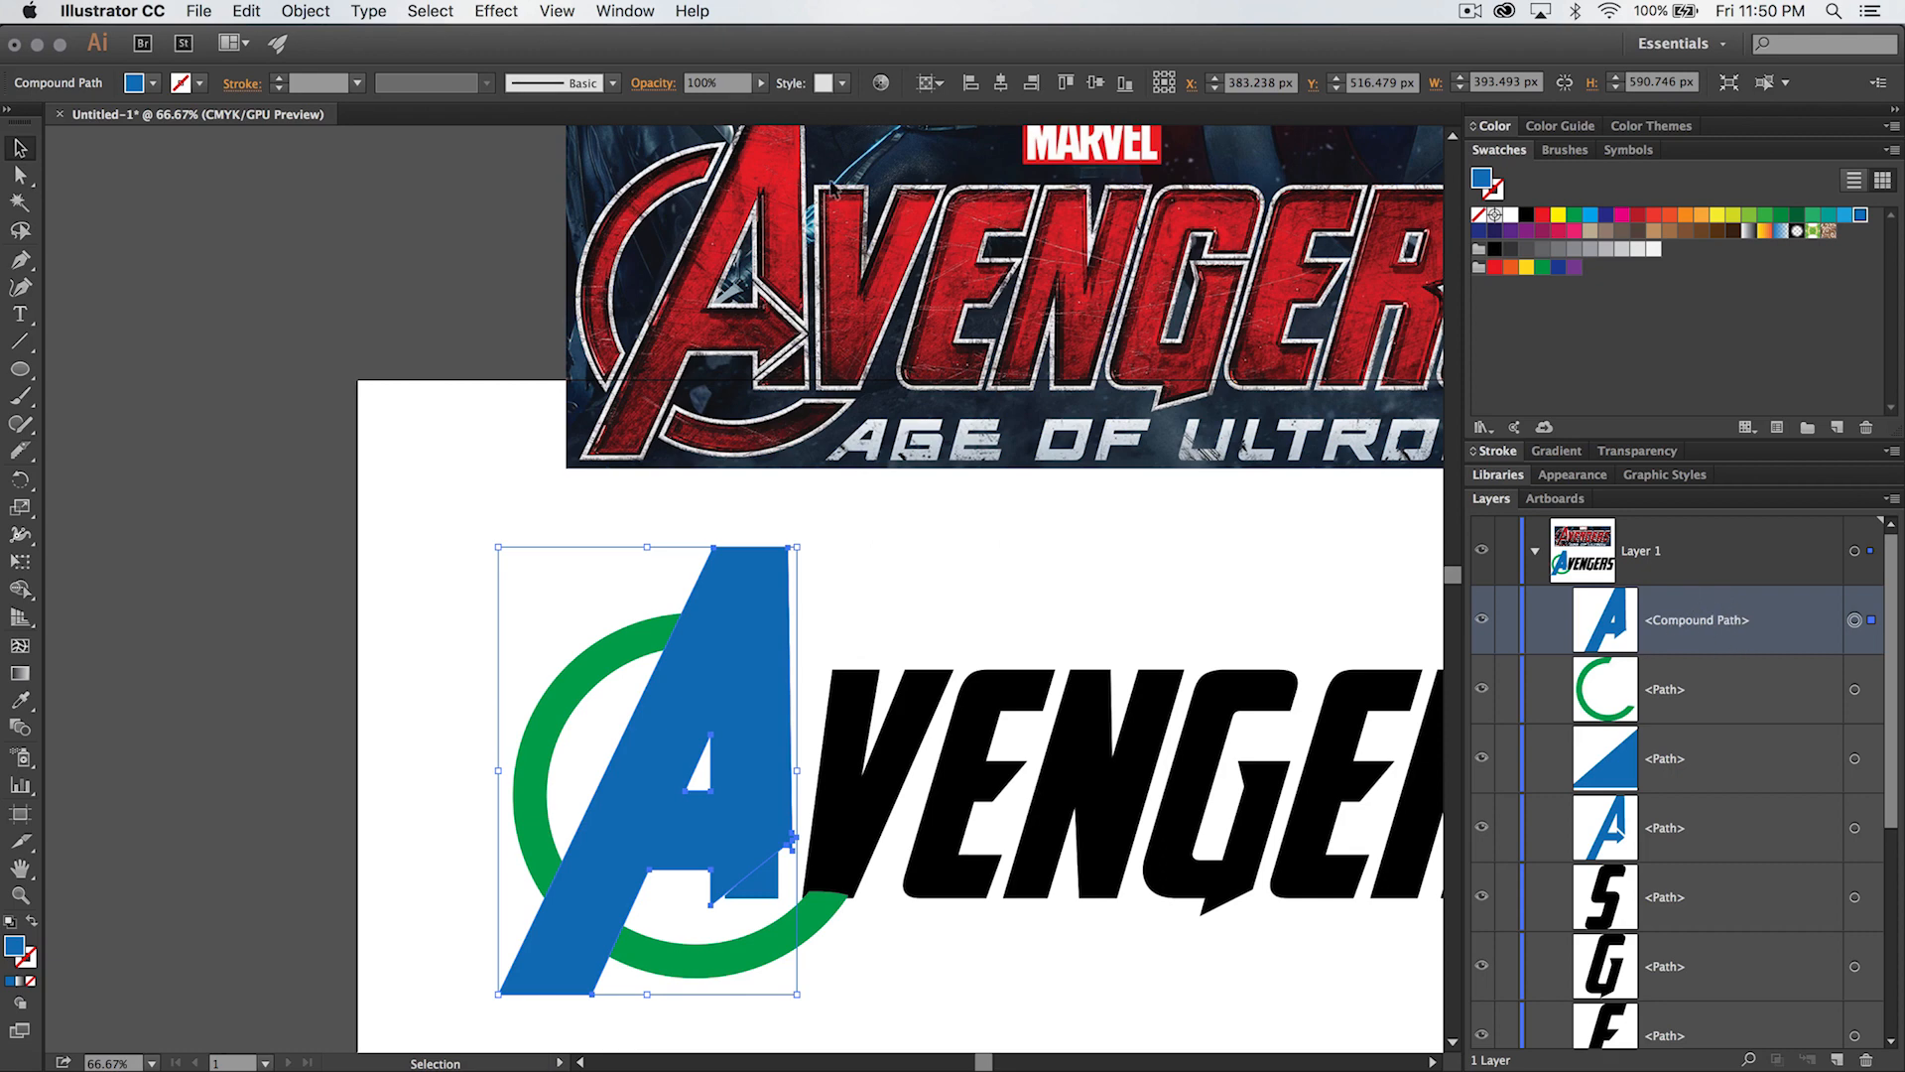
pyautogui.click(253, 12)
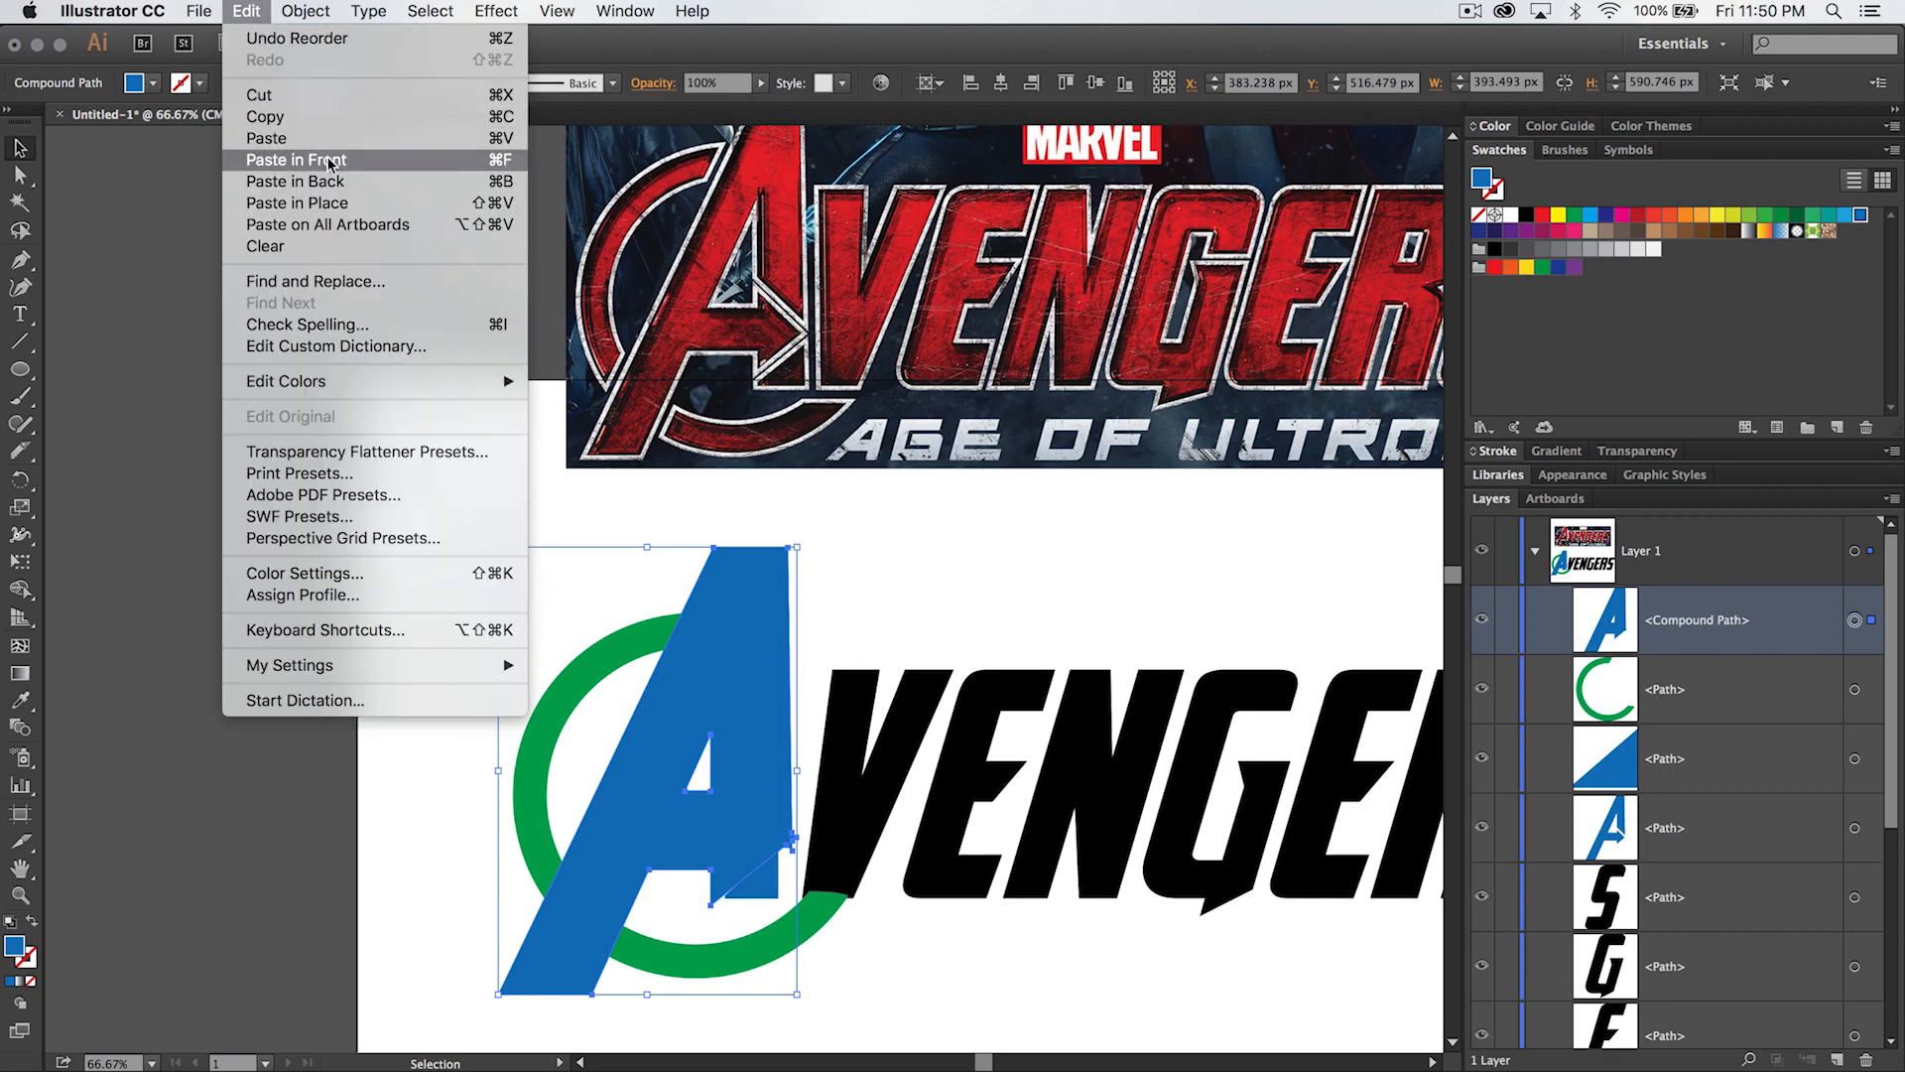
pyautogui.click(1713, 620)
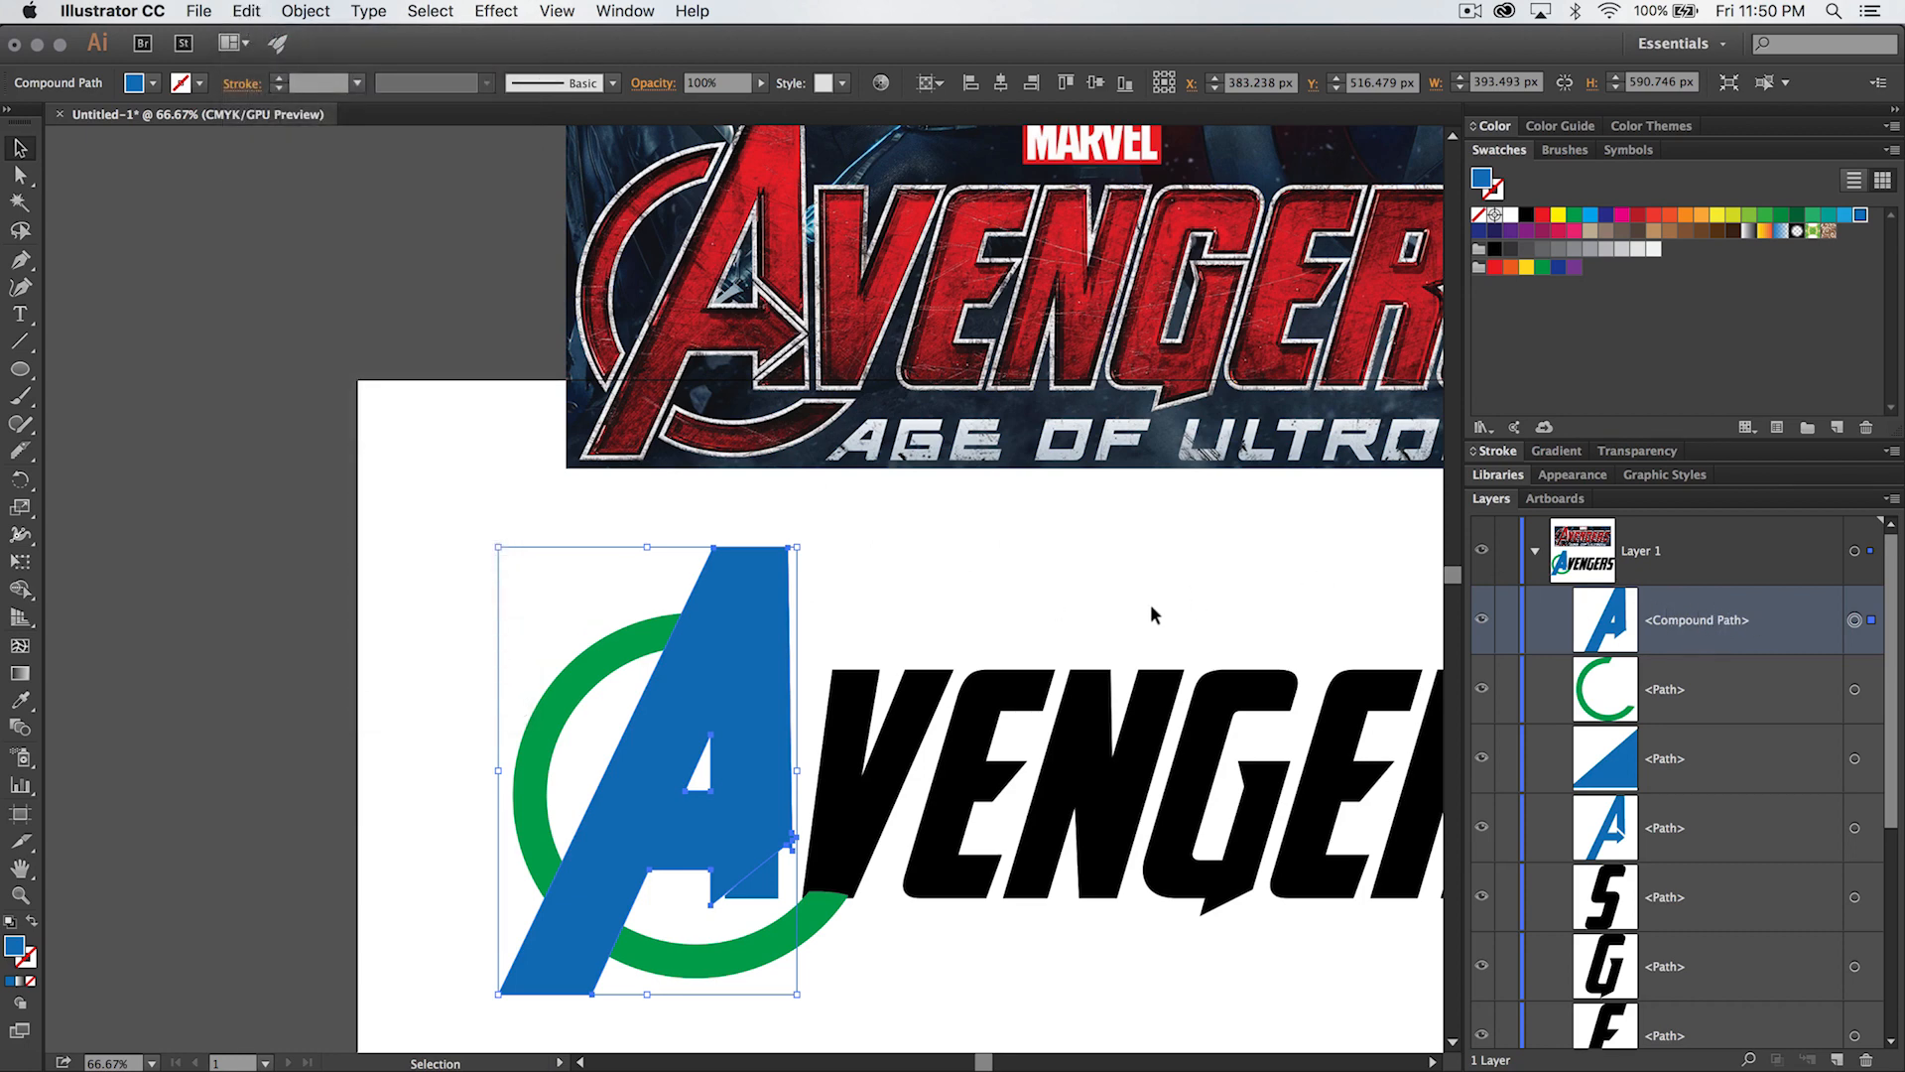
# - Subtract the A's offset outline from the green ring with Pathfinder's Minus Front and leave nothing selected
pyautogui.keyDown('shift'); pyautogui.click(586, 653); pyautogui.keyUp('shift')
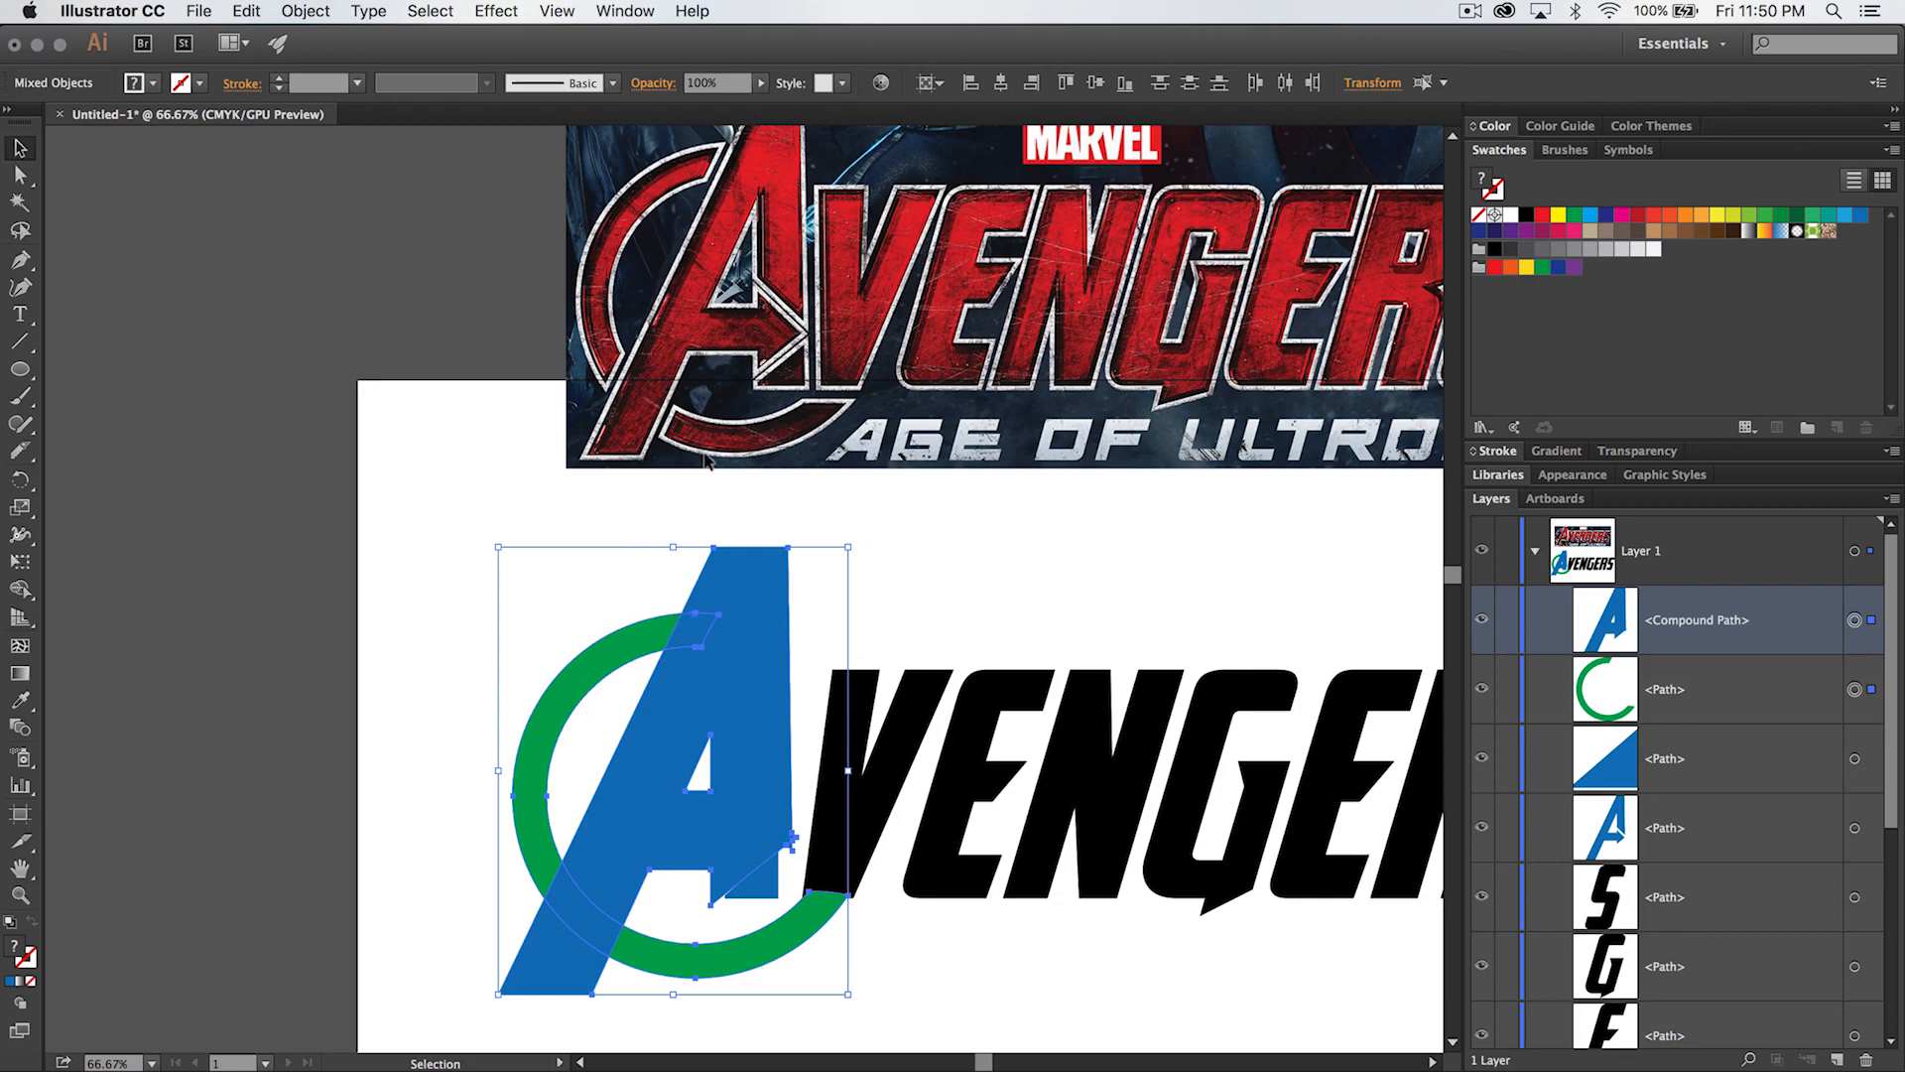
pyautogui.click(609, 12)
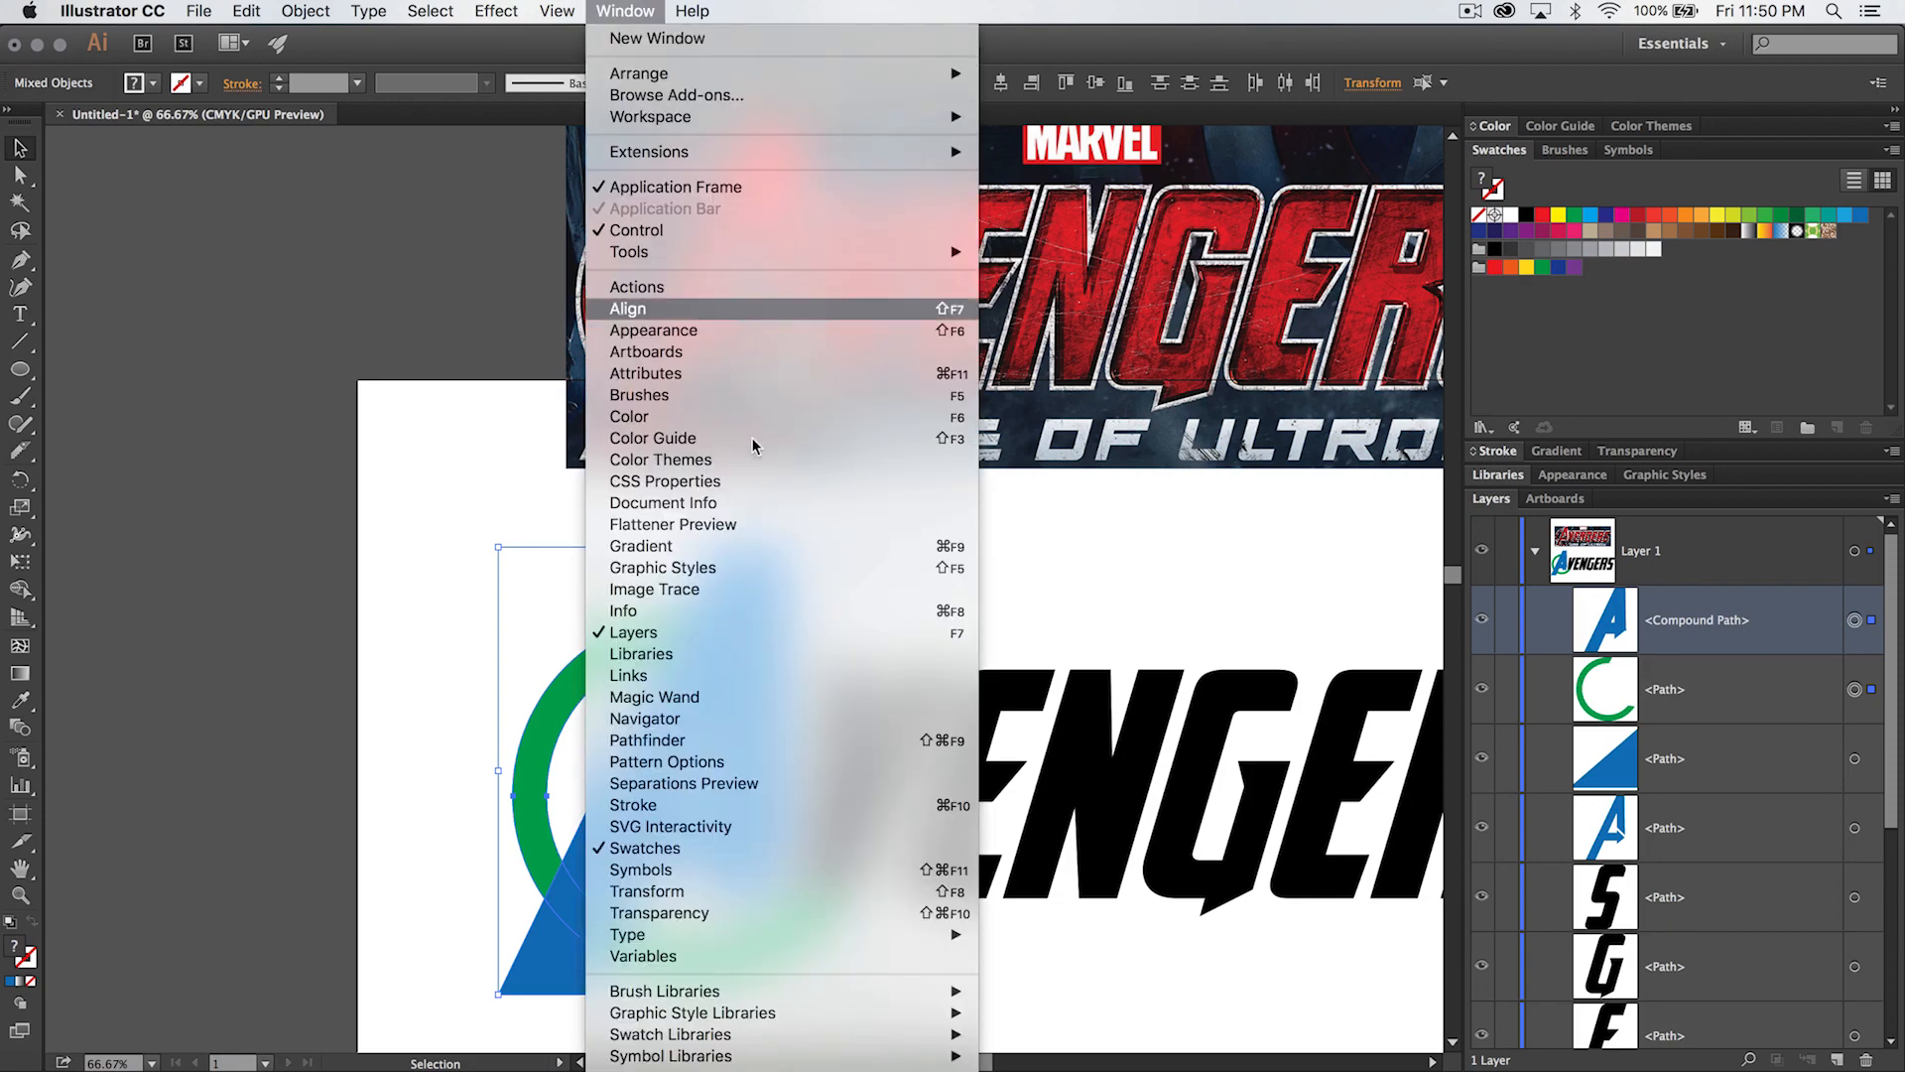
pyautogui.click(709, 743)
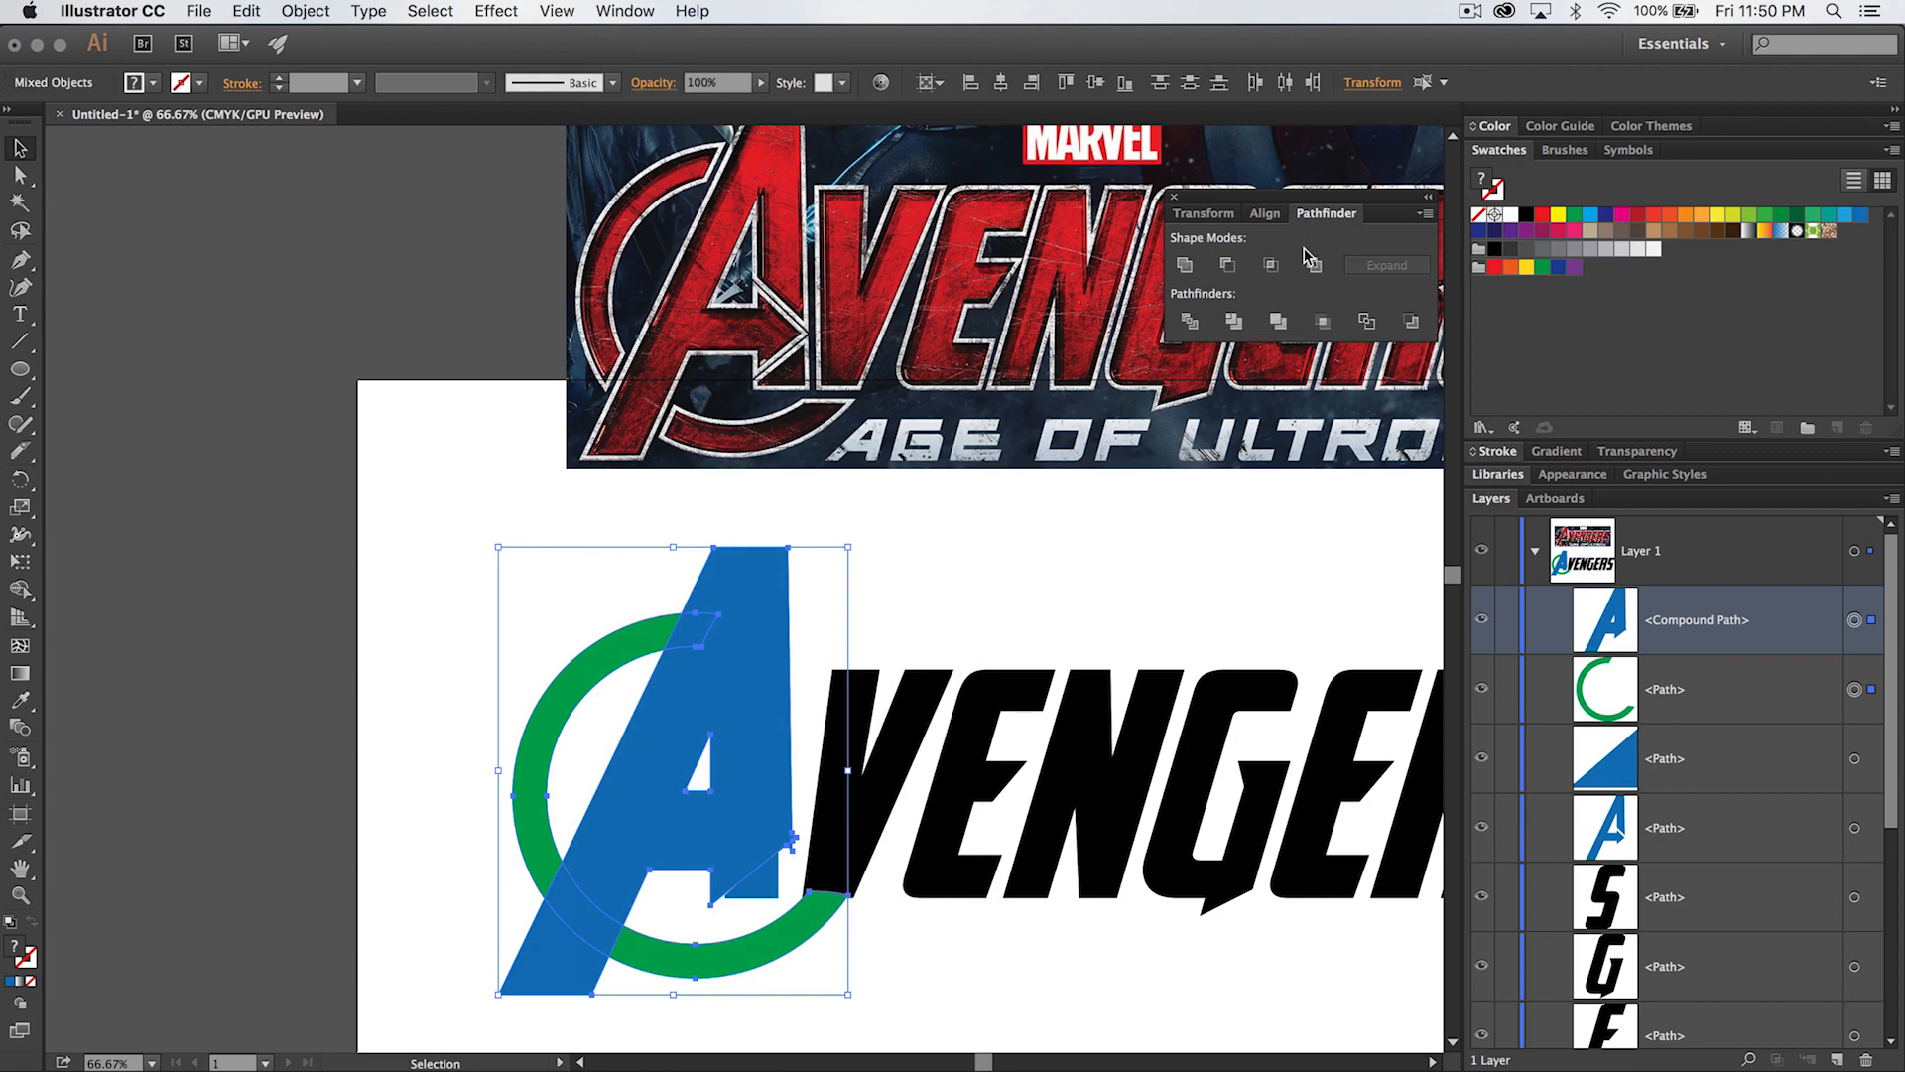
pyautogui.moveTo(1256, 197); pyautogui.dragTo(1233, 193)
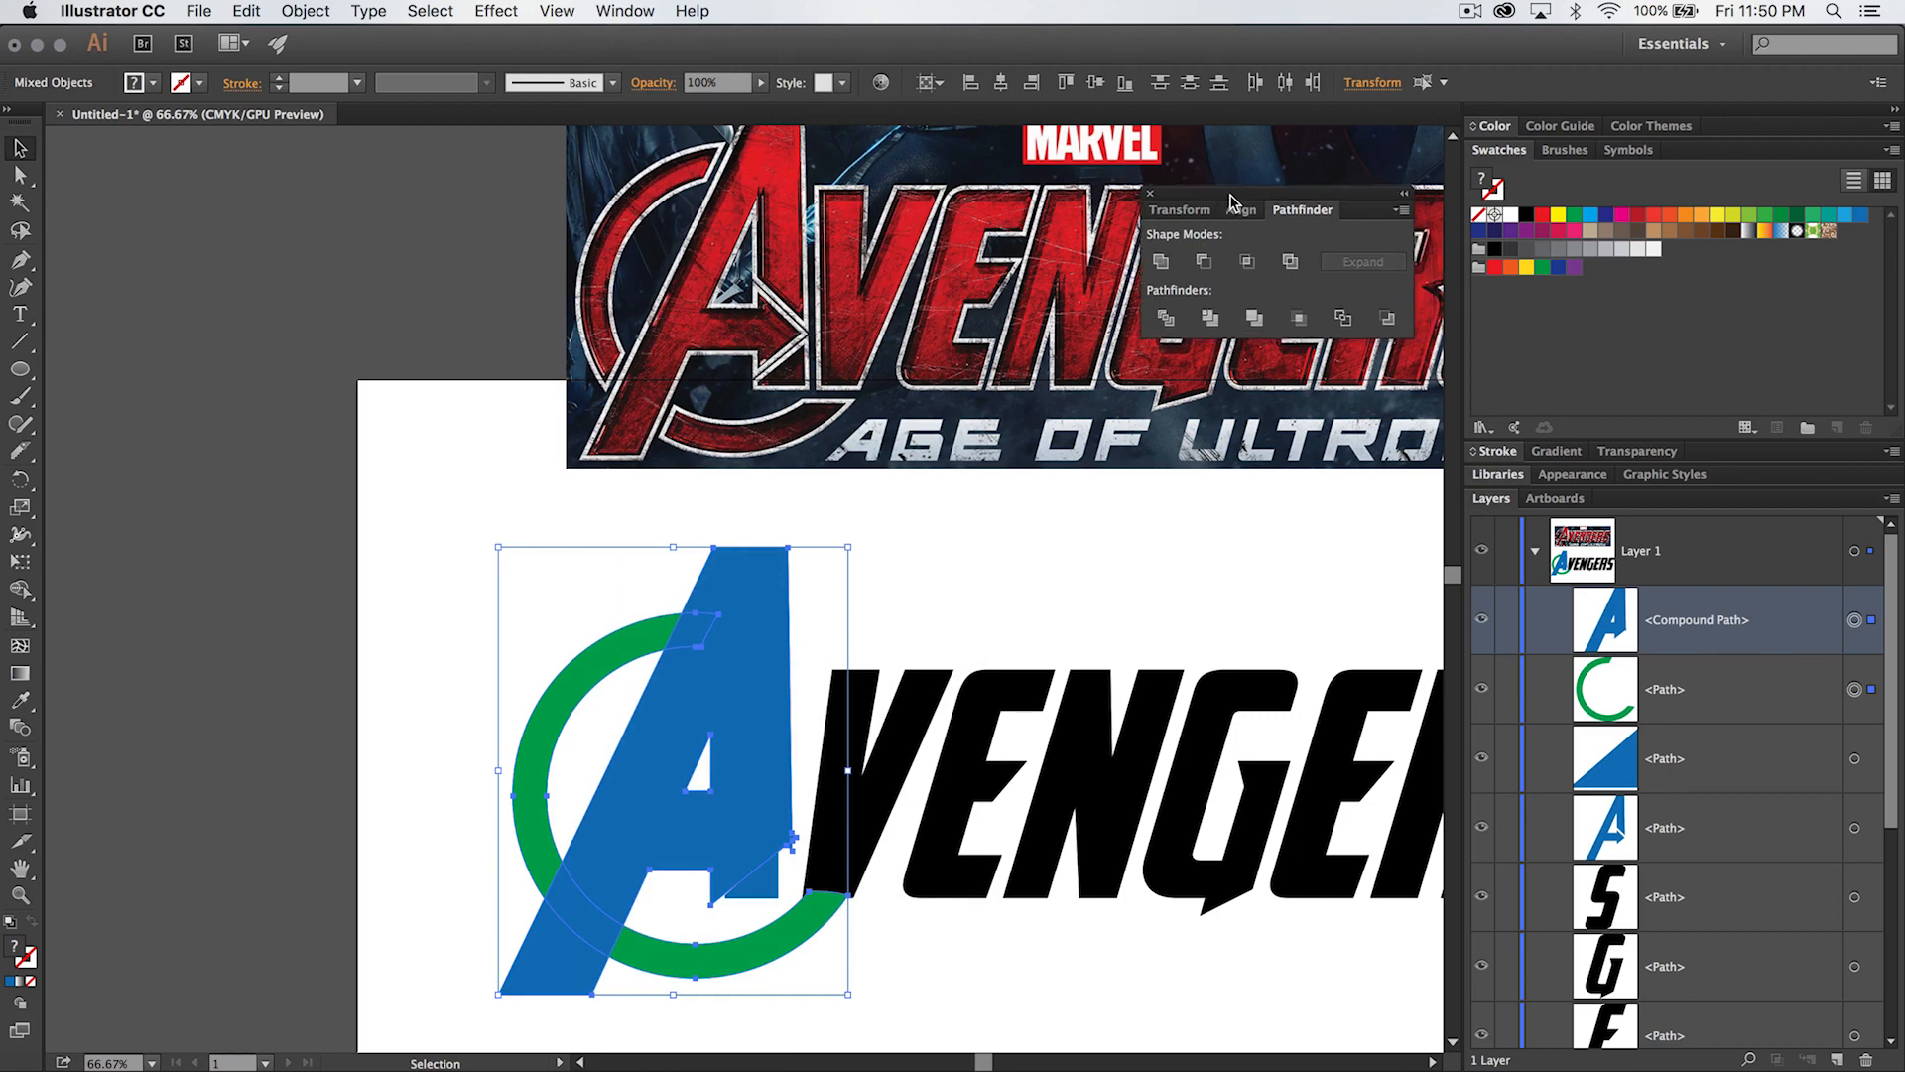
pyautogui.click(1206, 261)
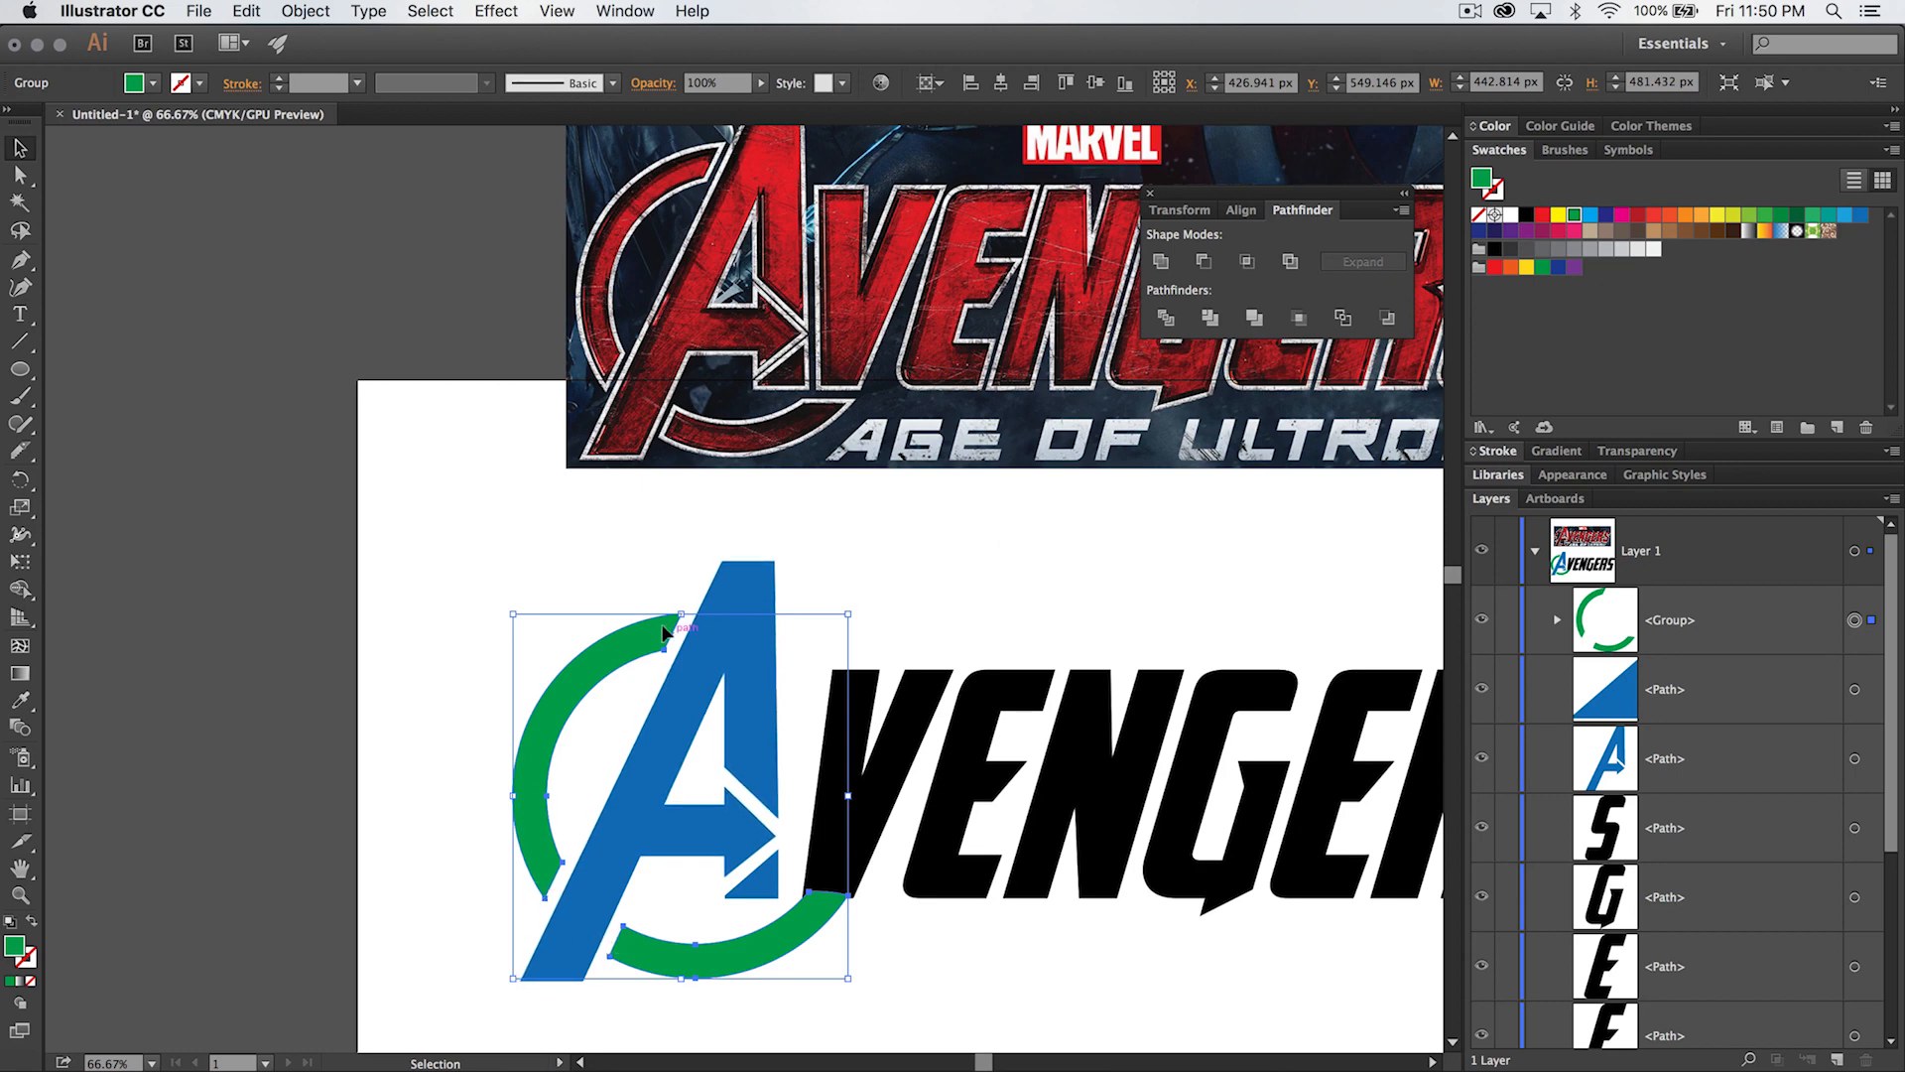
pyautogui.click(846, 544)
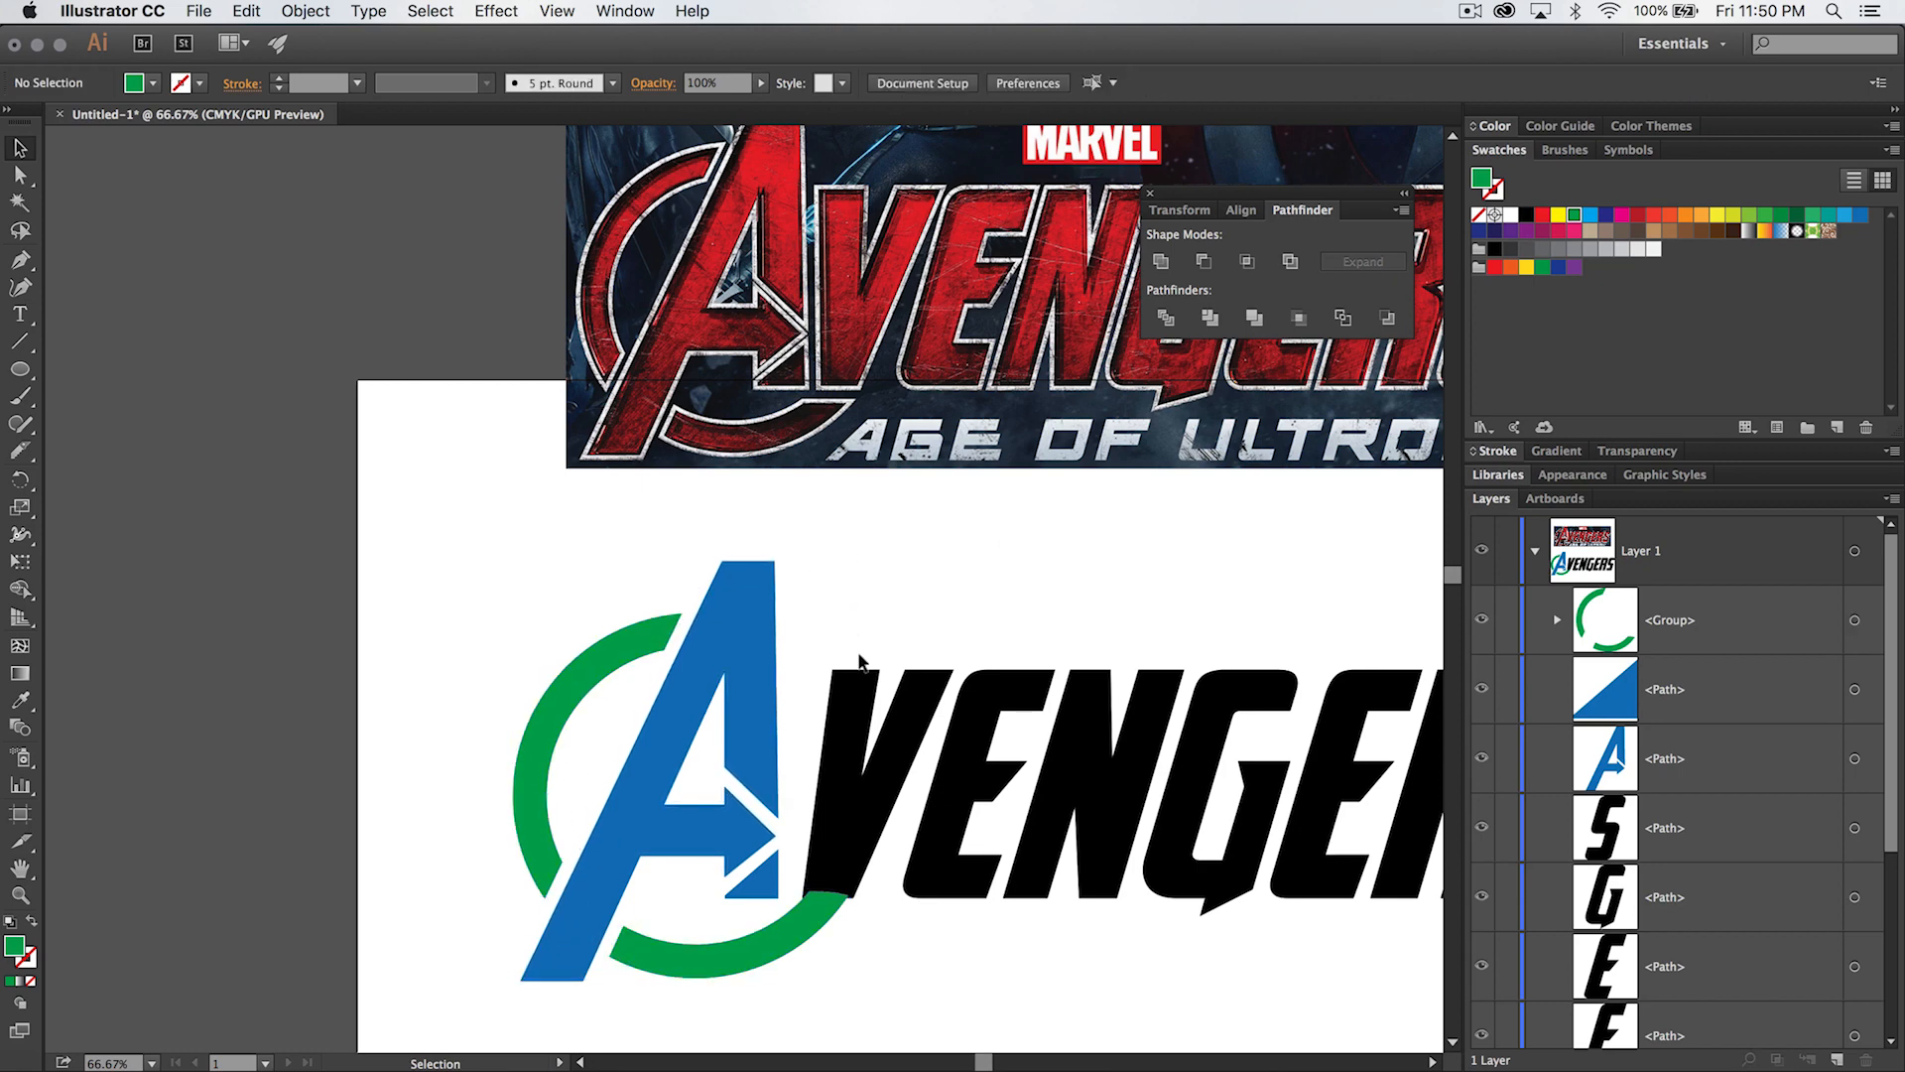
# - Apply Offset Path to the black V, creating a wider outline around it
pyautogui.click(848, 736)
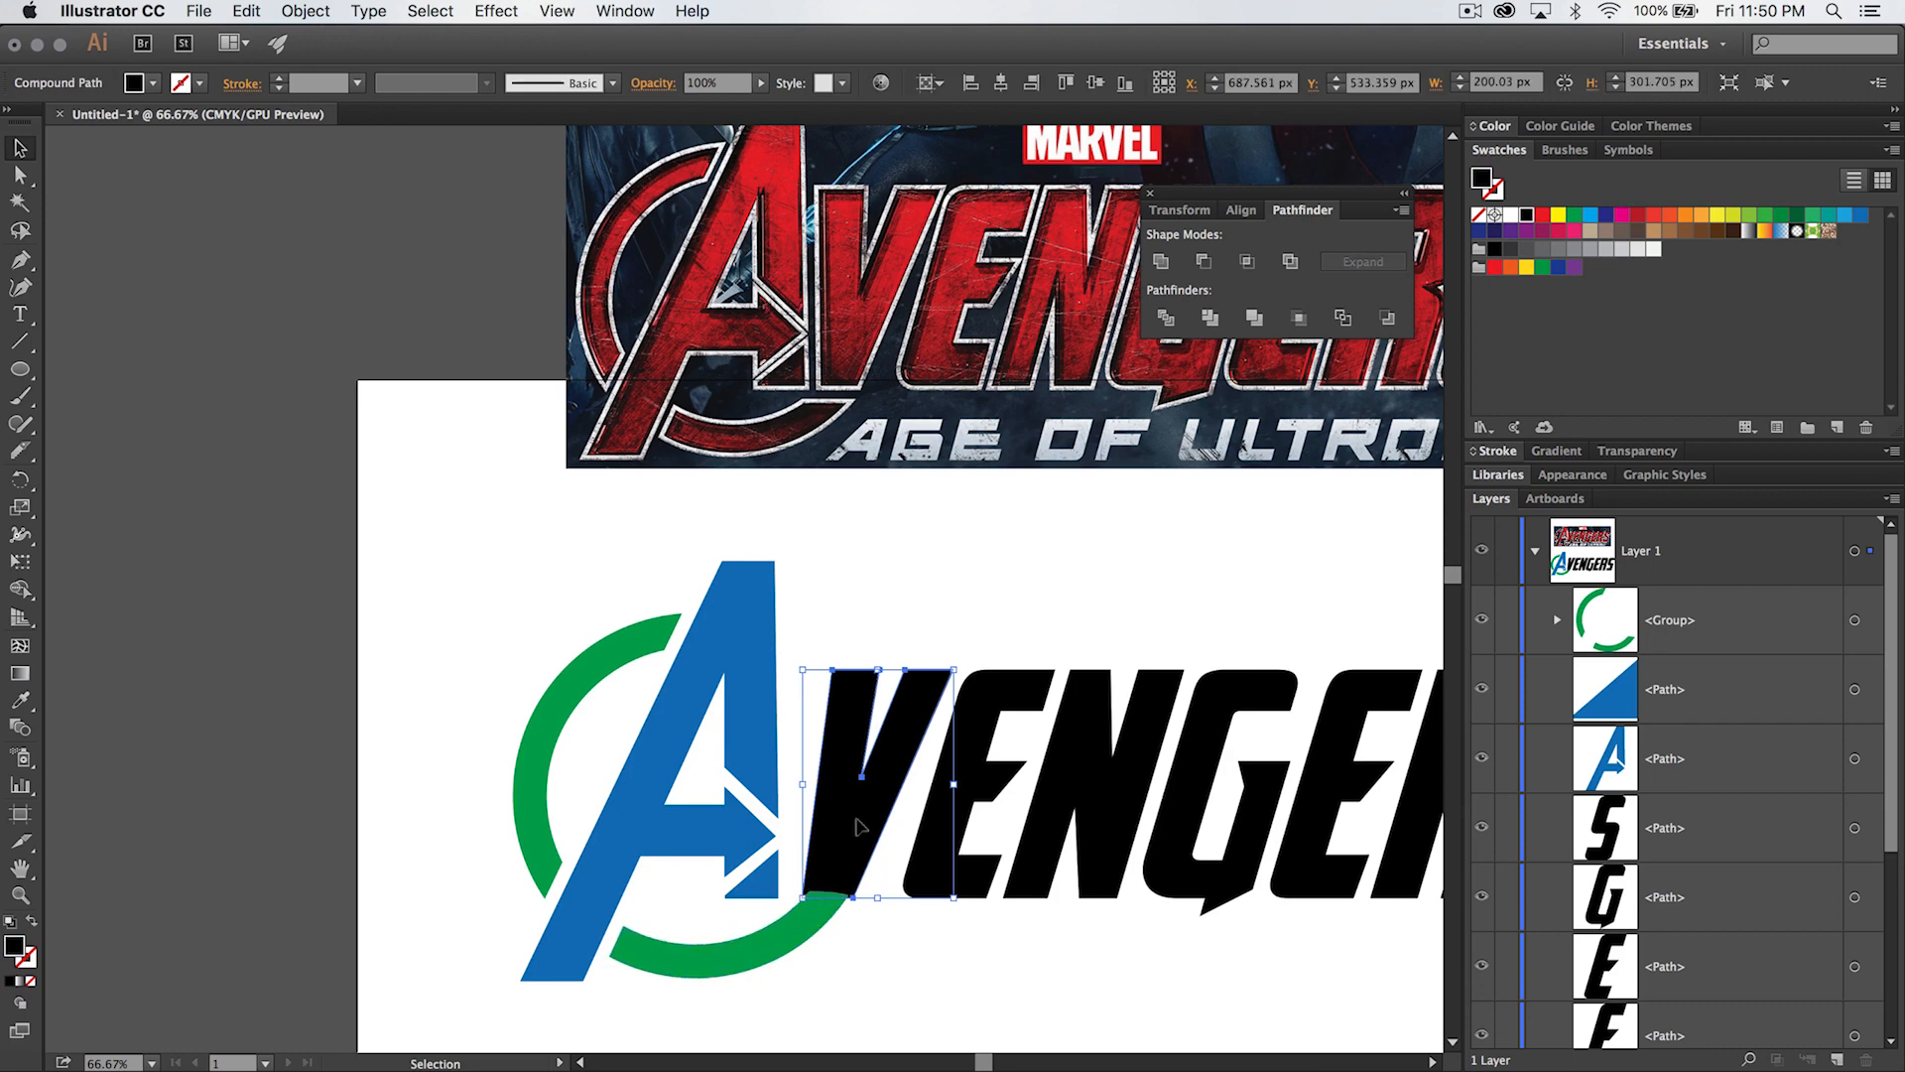
pyautogui.click(305, 10)
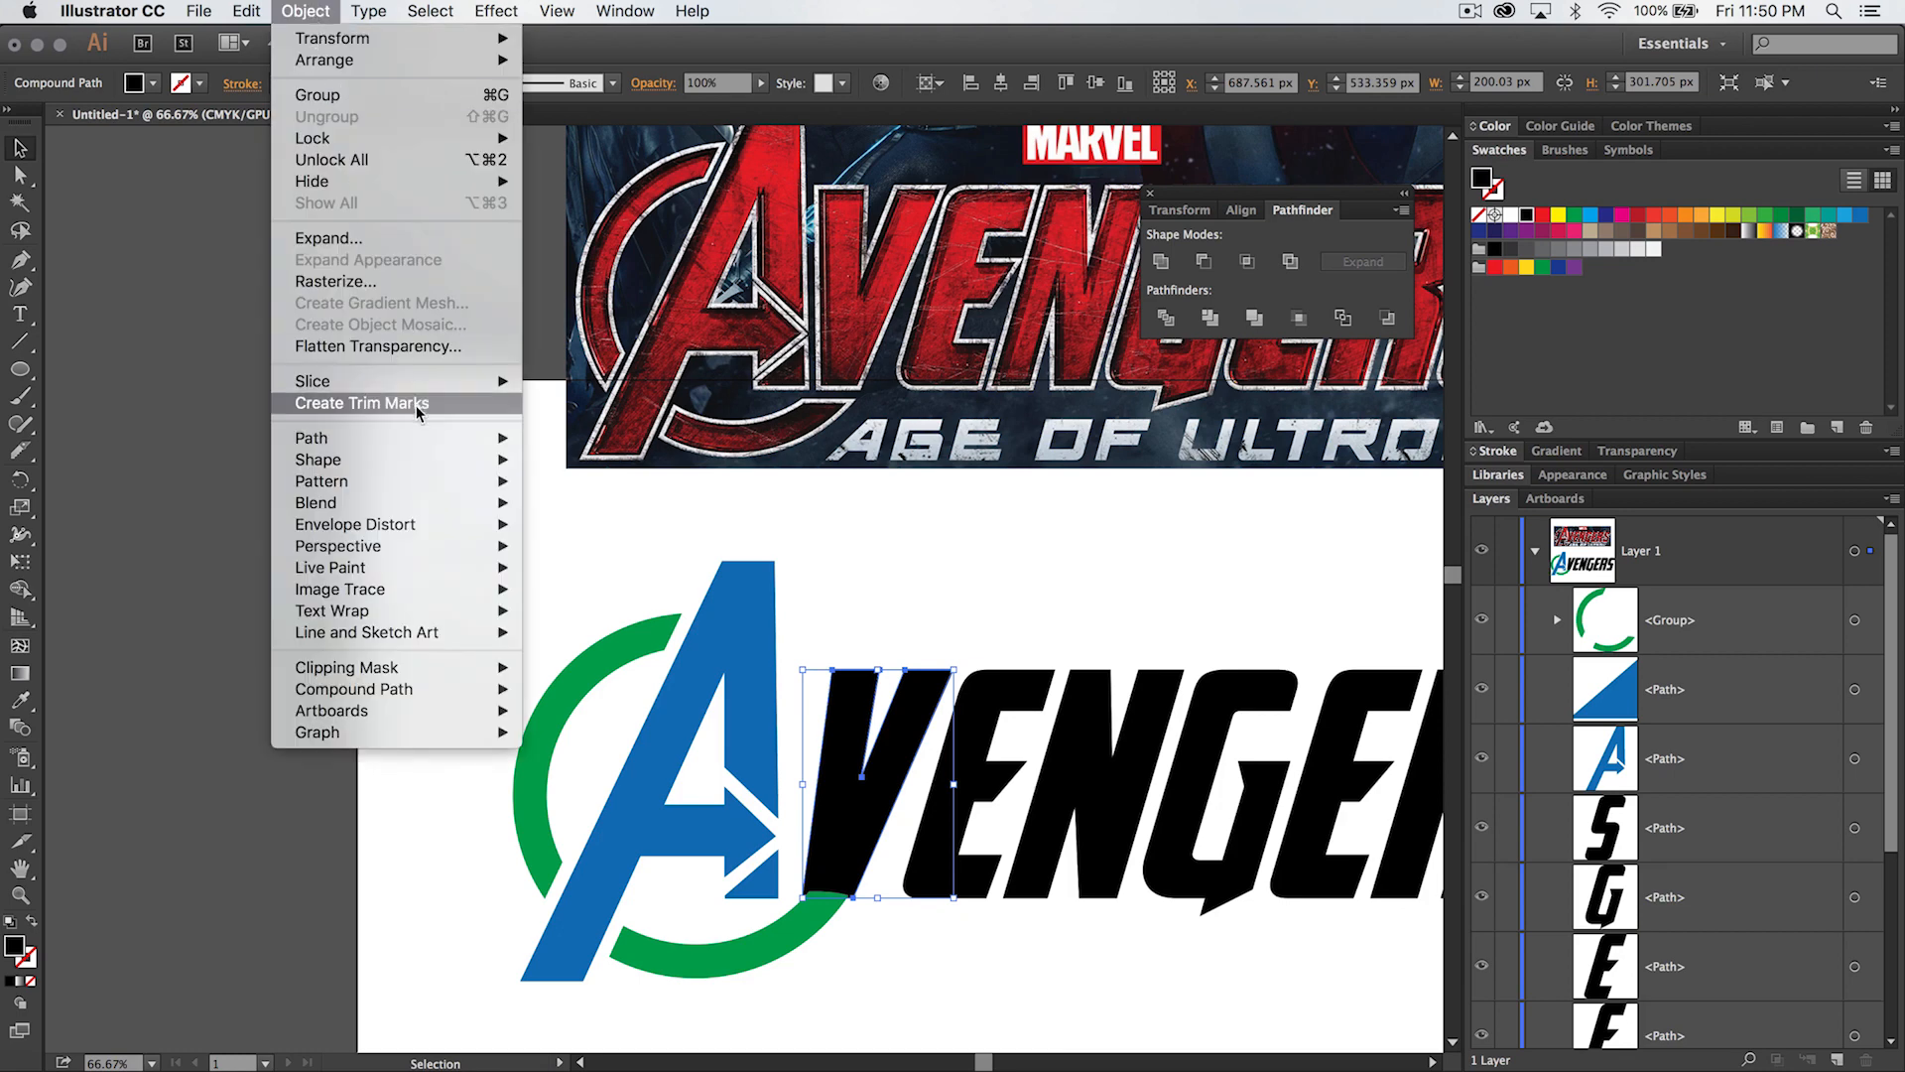
pyautogui.click(419, 428)
pyautogui.click(304, 10)
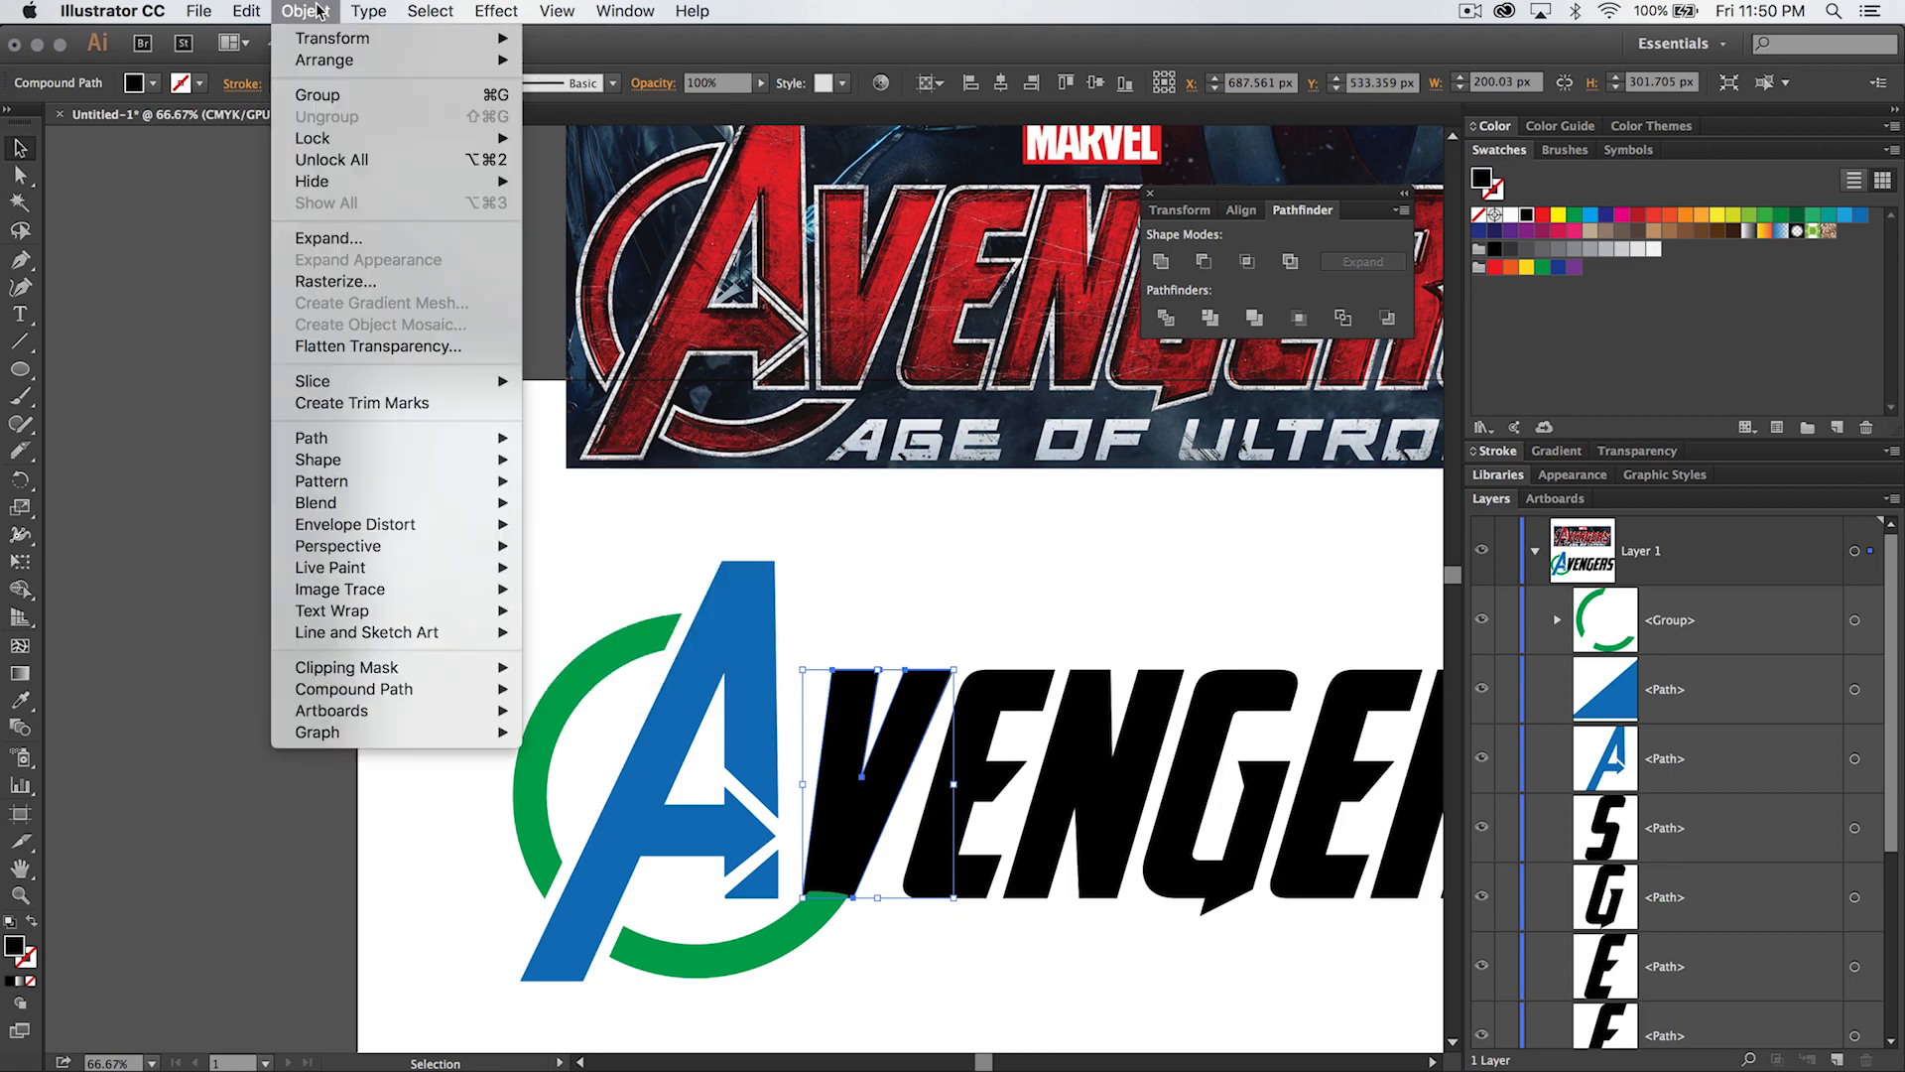
pyautogui.moveTo(408, 441)
pyautogui.click(635, 514)
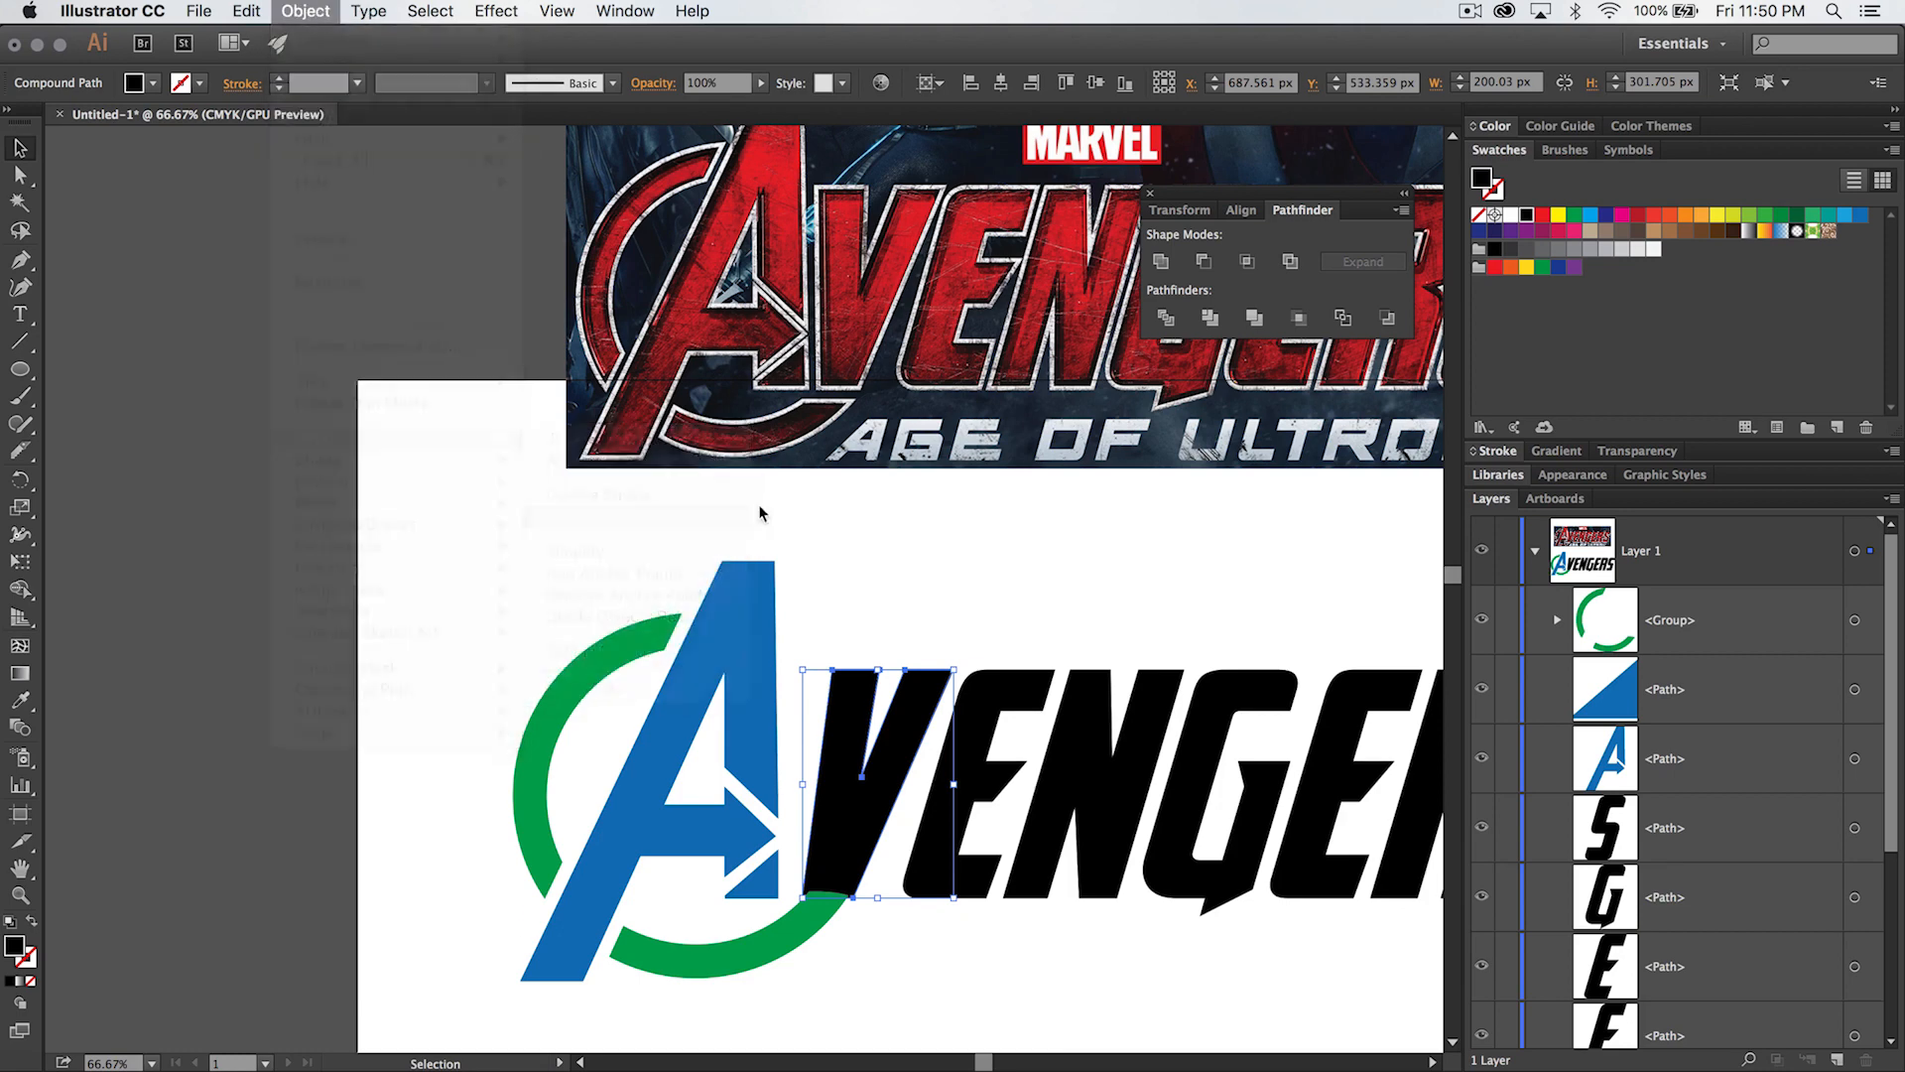
pyautogui.click(1222, 615)
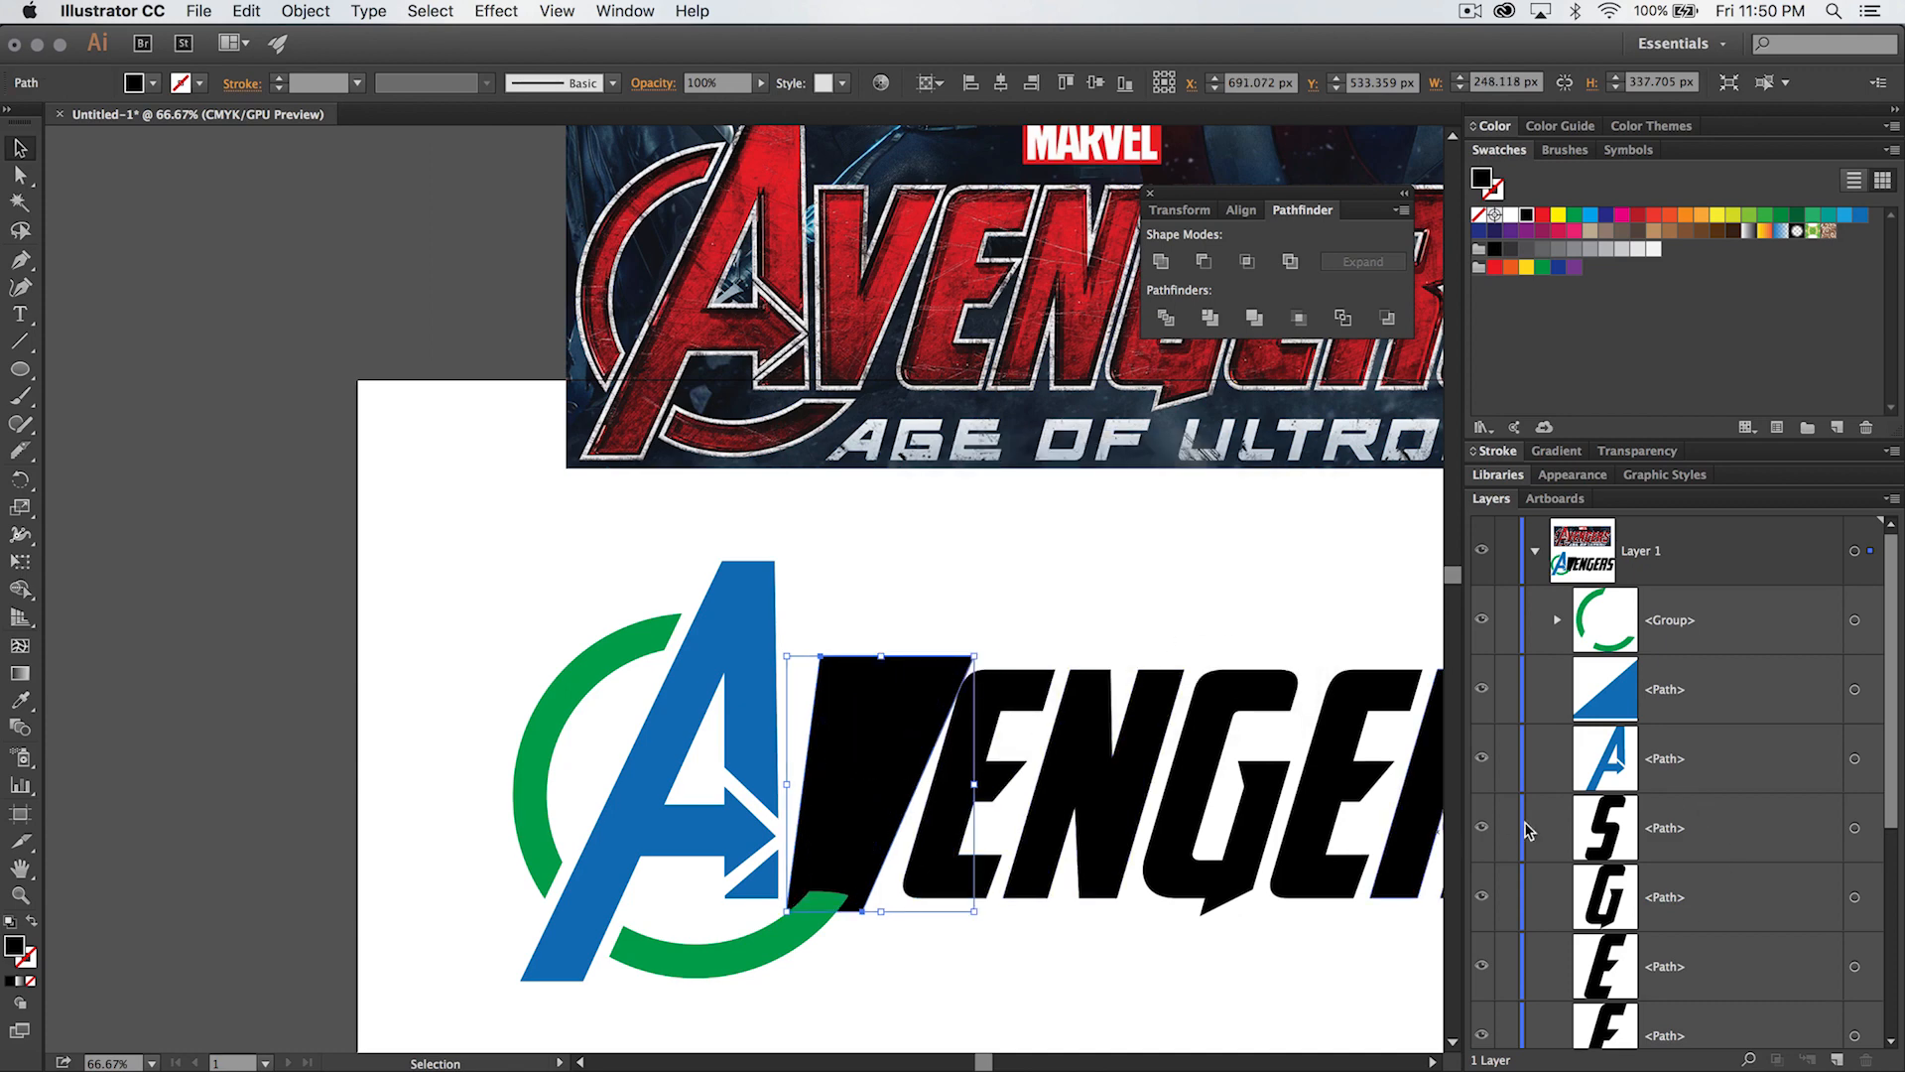
# - Cut the V's offset outline and paste it in front of all the other artwork
pyautogui.scroll(-5, 1783, 939)
pyautogui.scroll(5, 1783, 939)
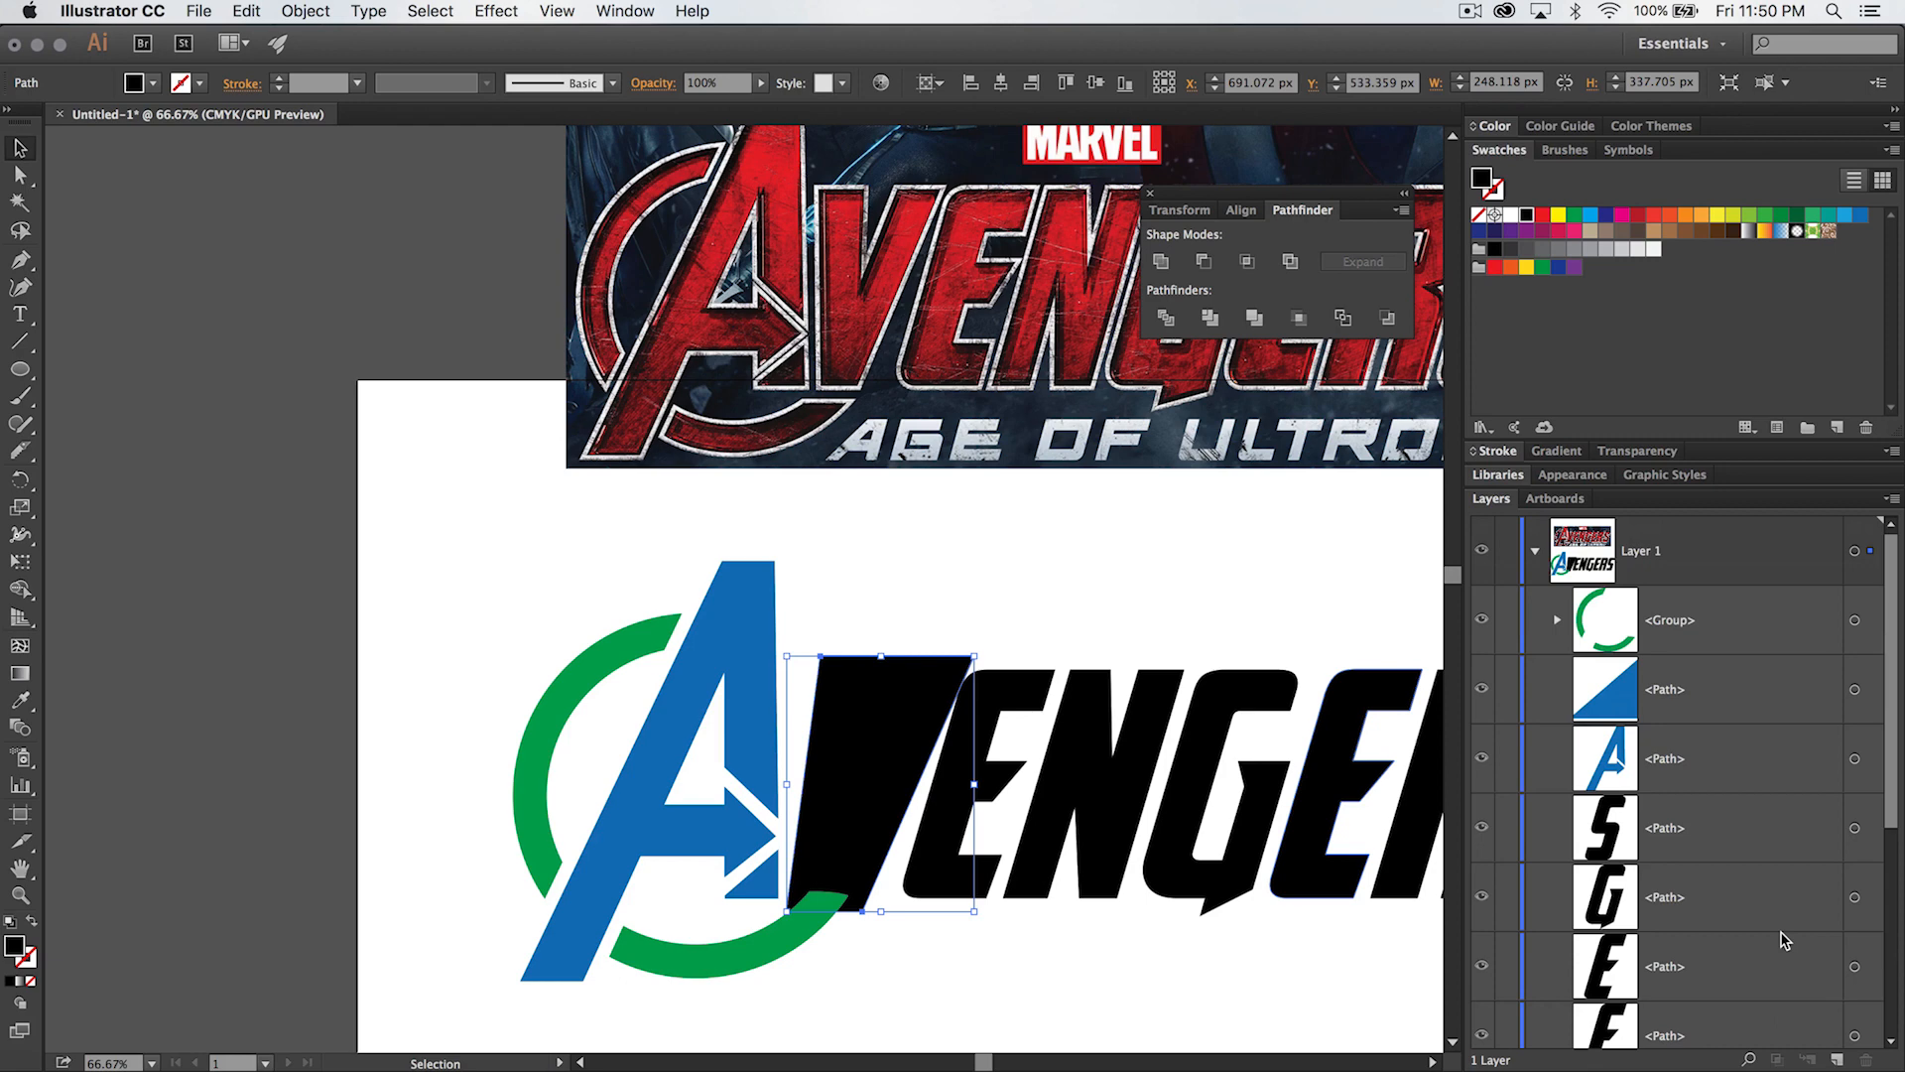
pyautogui.click(246, 11)
pyautogui.click(367, 88)
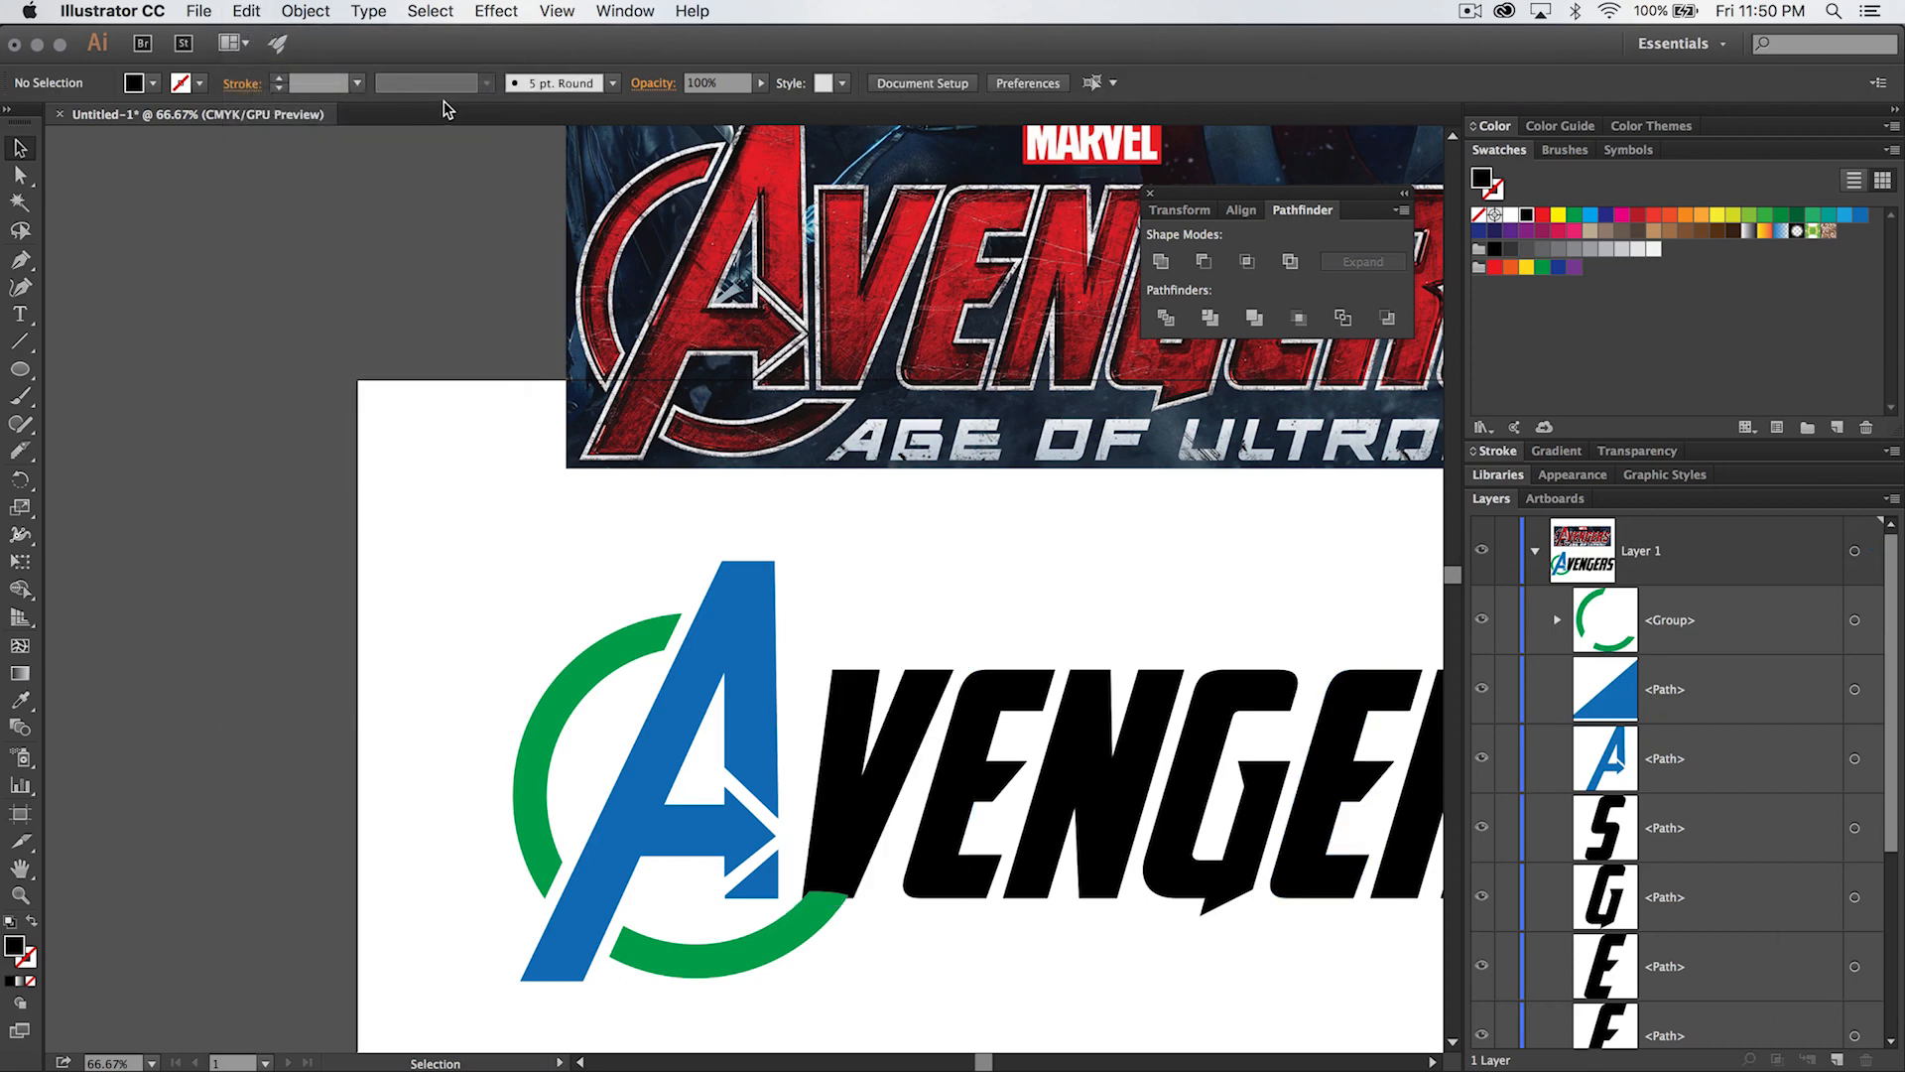
pyautogui.click(248, 12)
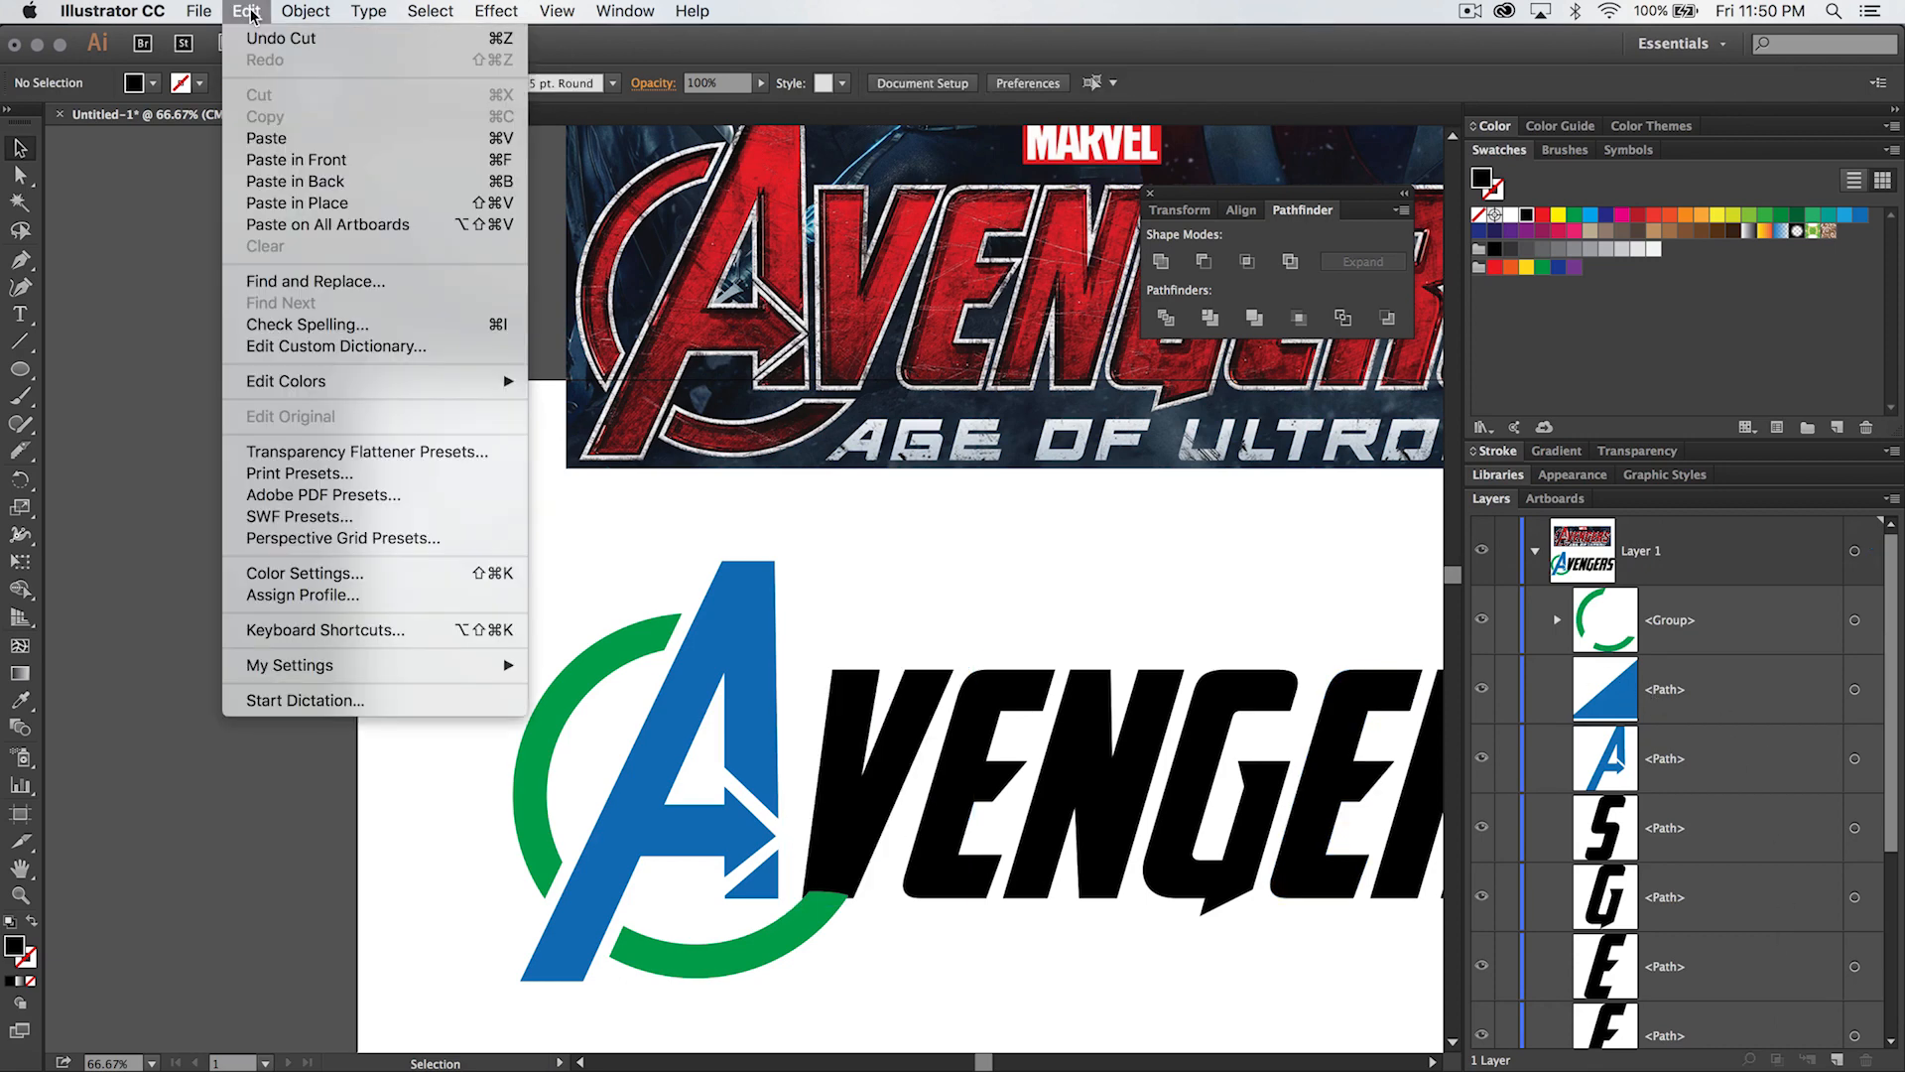
pyautogui.click(323, 165)
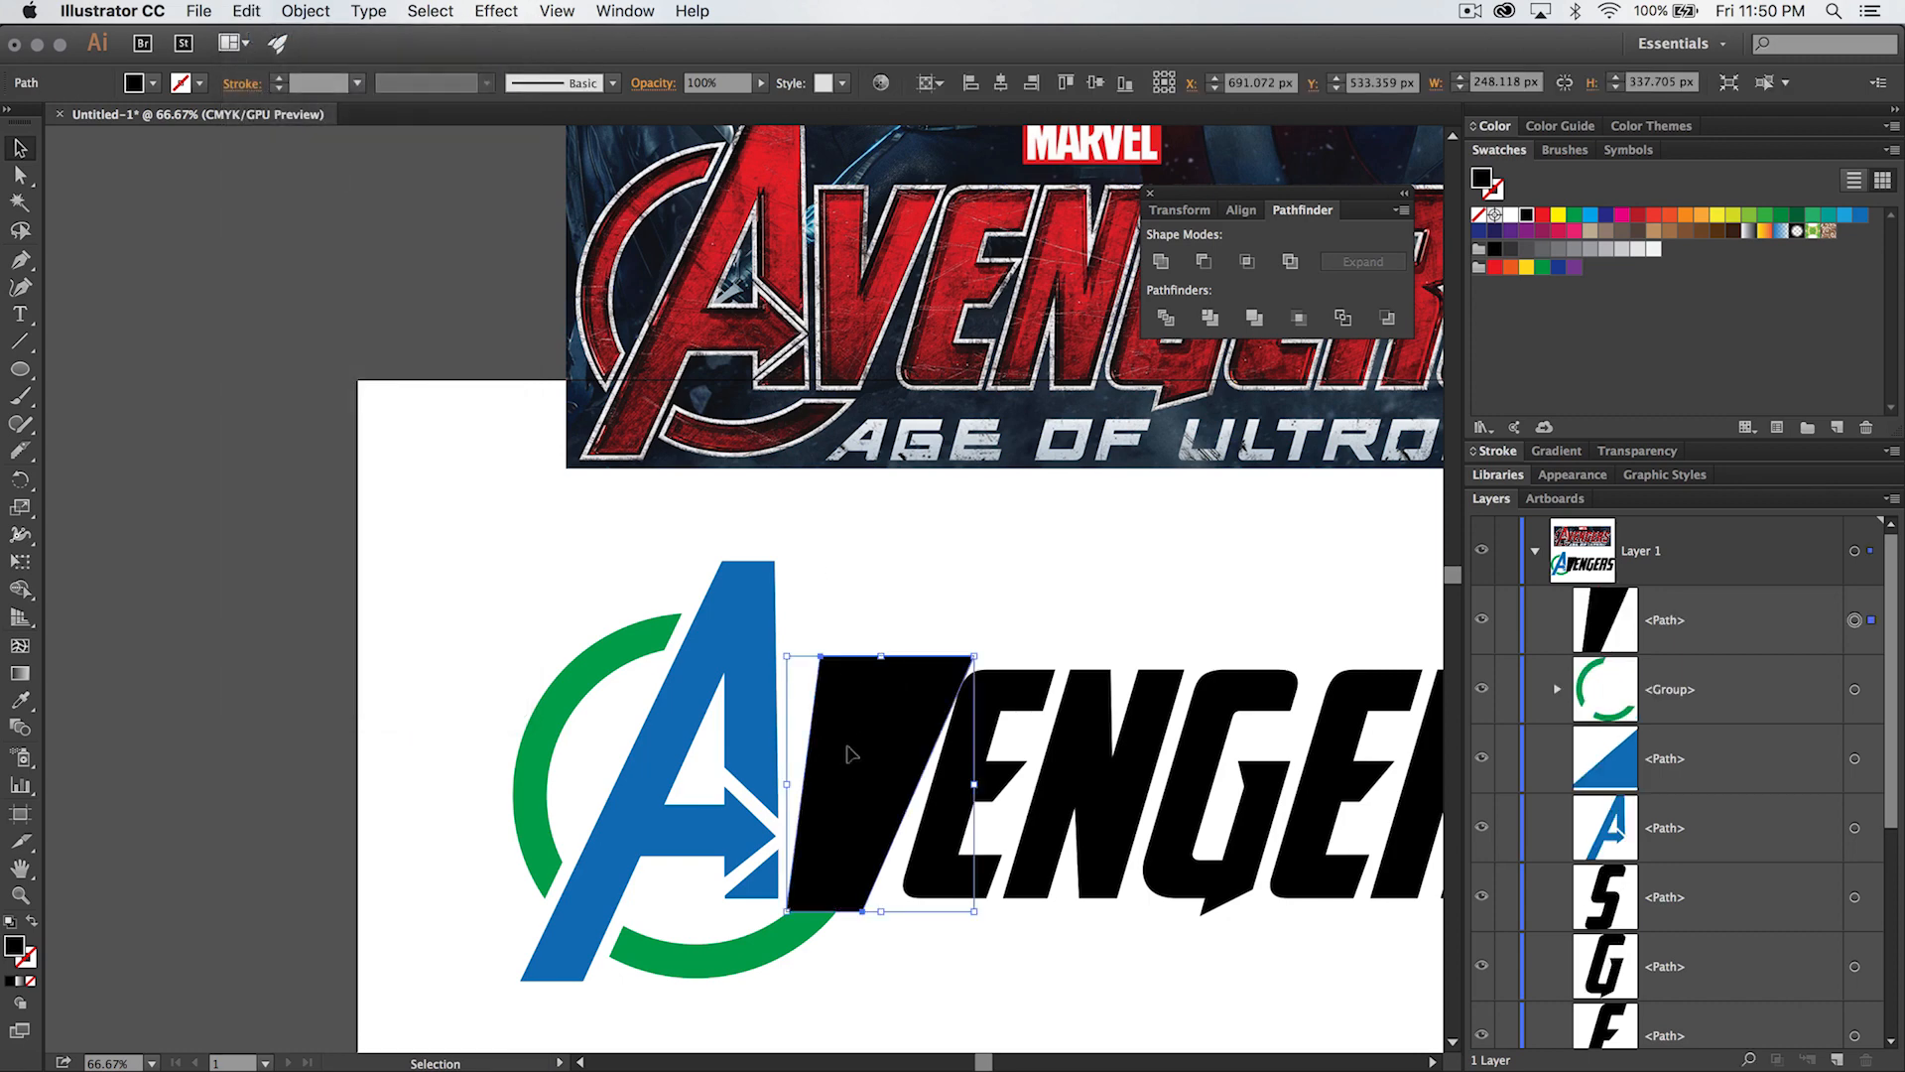
# - Try to subtract the V's offset outline from the whole grouped ring with Minus Front
pyautogui.keyDown('shift'); pyautogui.click(766, 932); pyautogui.keyUp('shift')
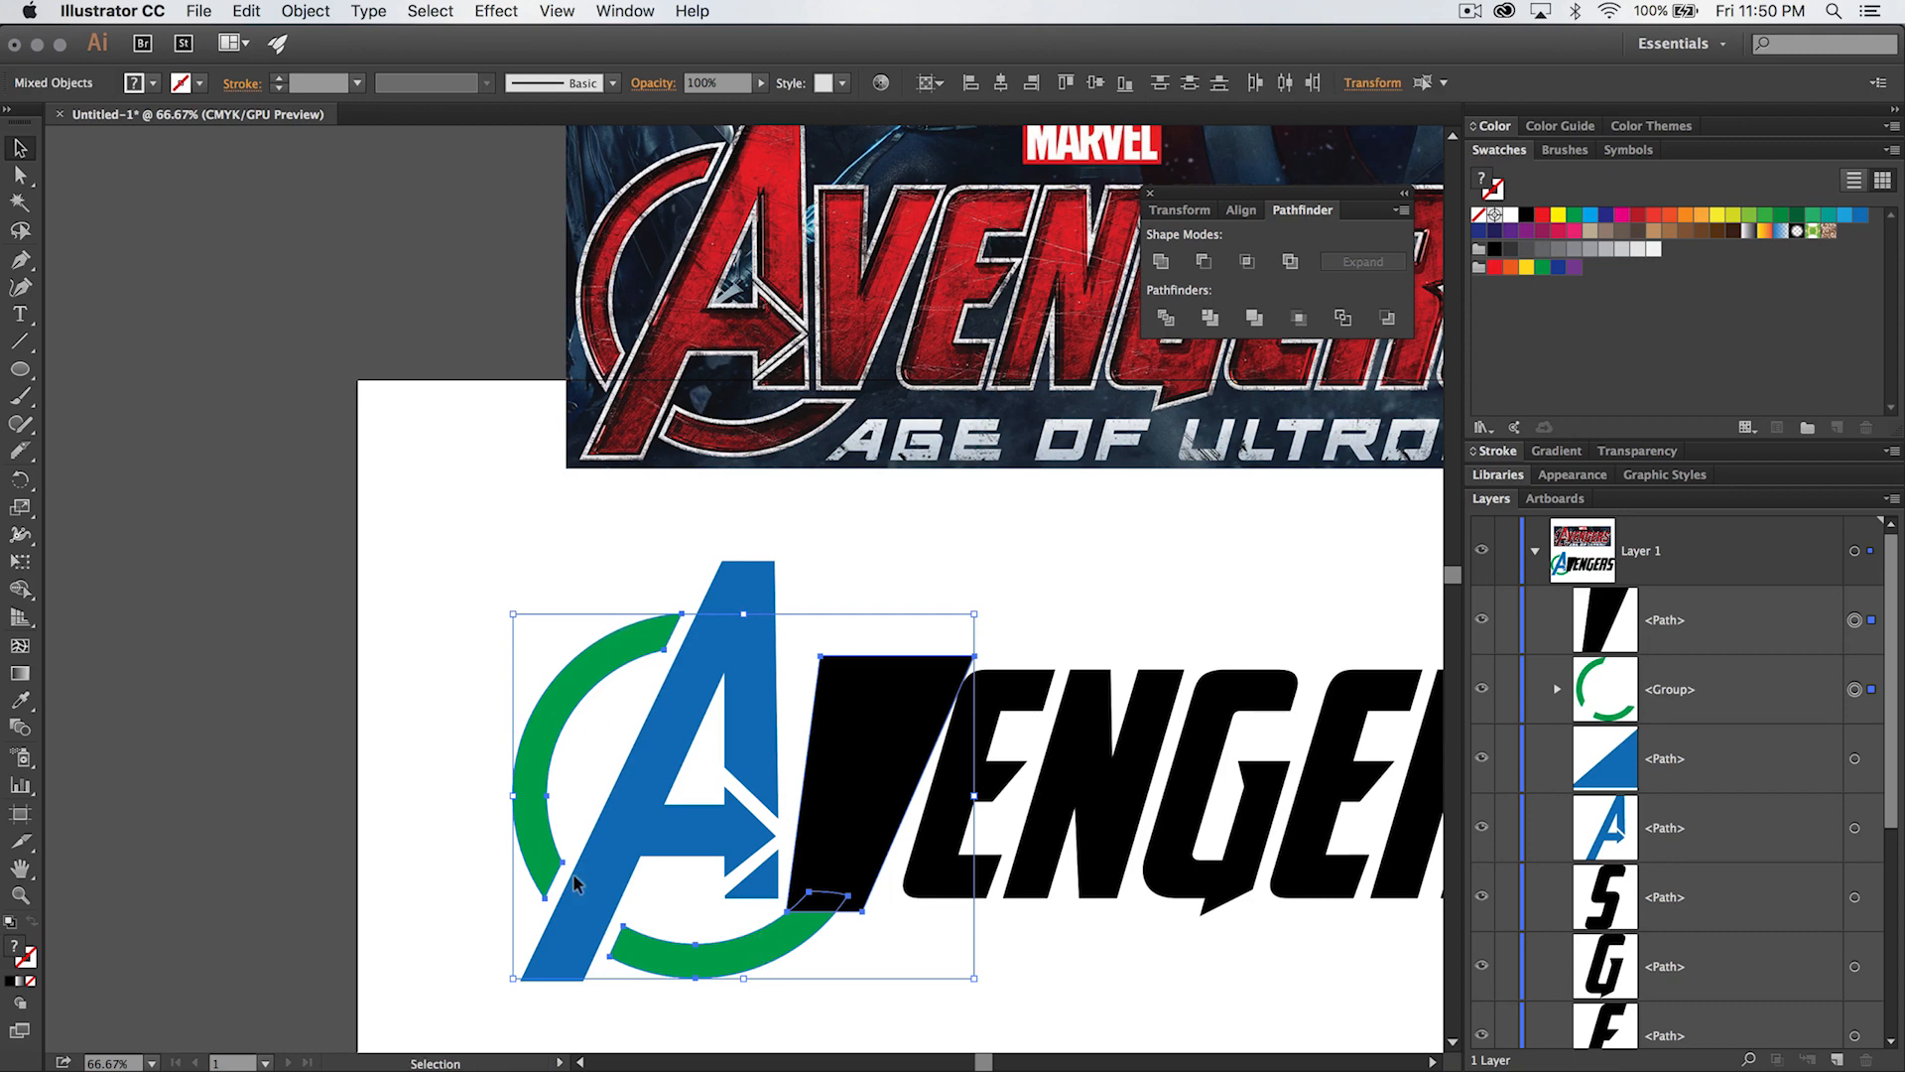
pyautogui.click(1204, 261)
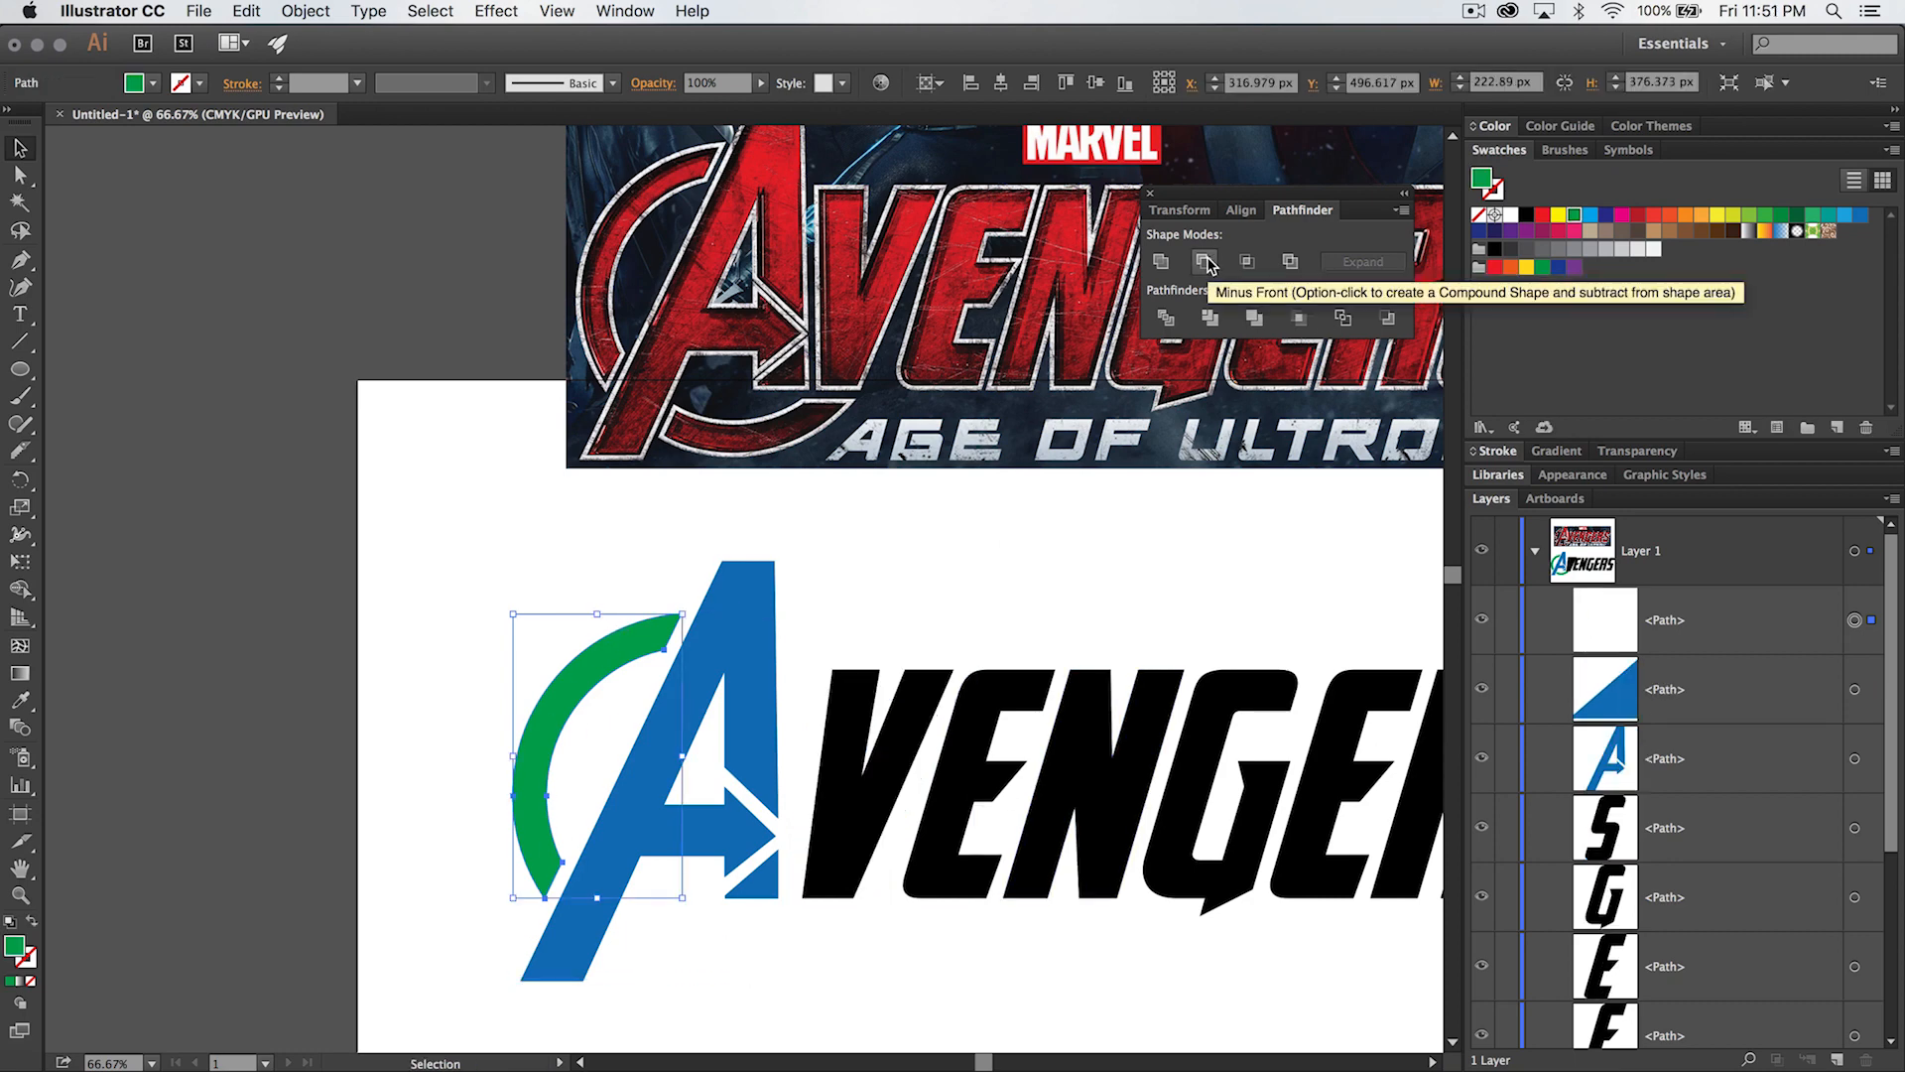
pyautogui.press('cmd+z')
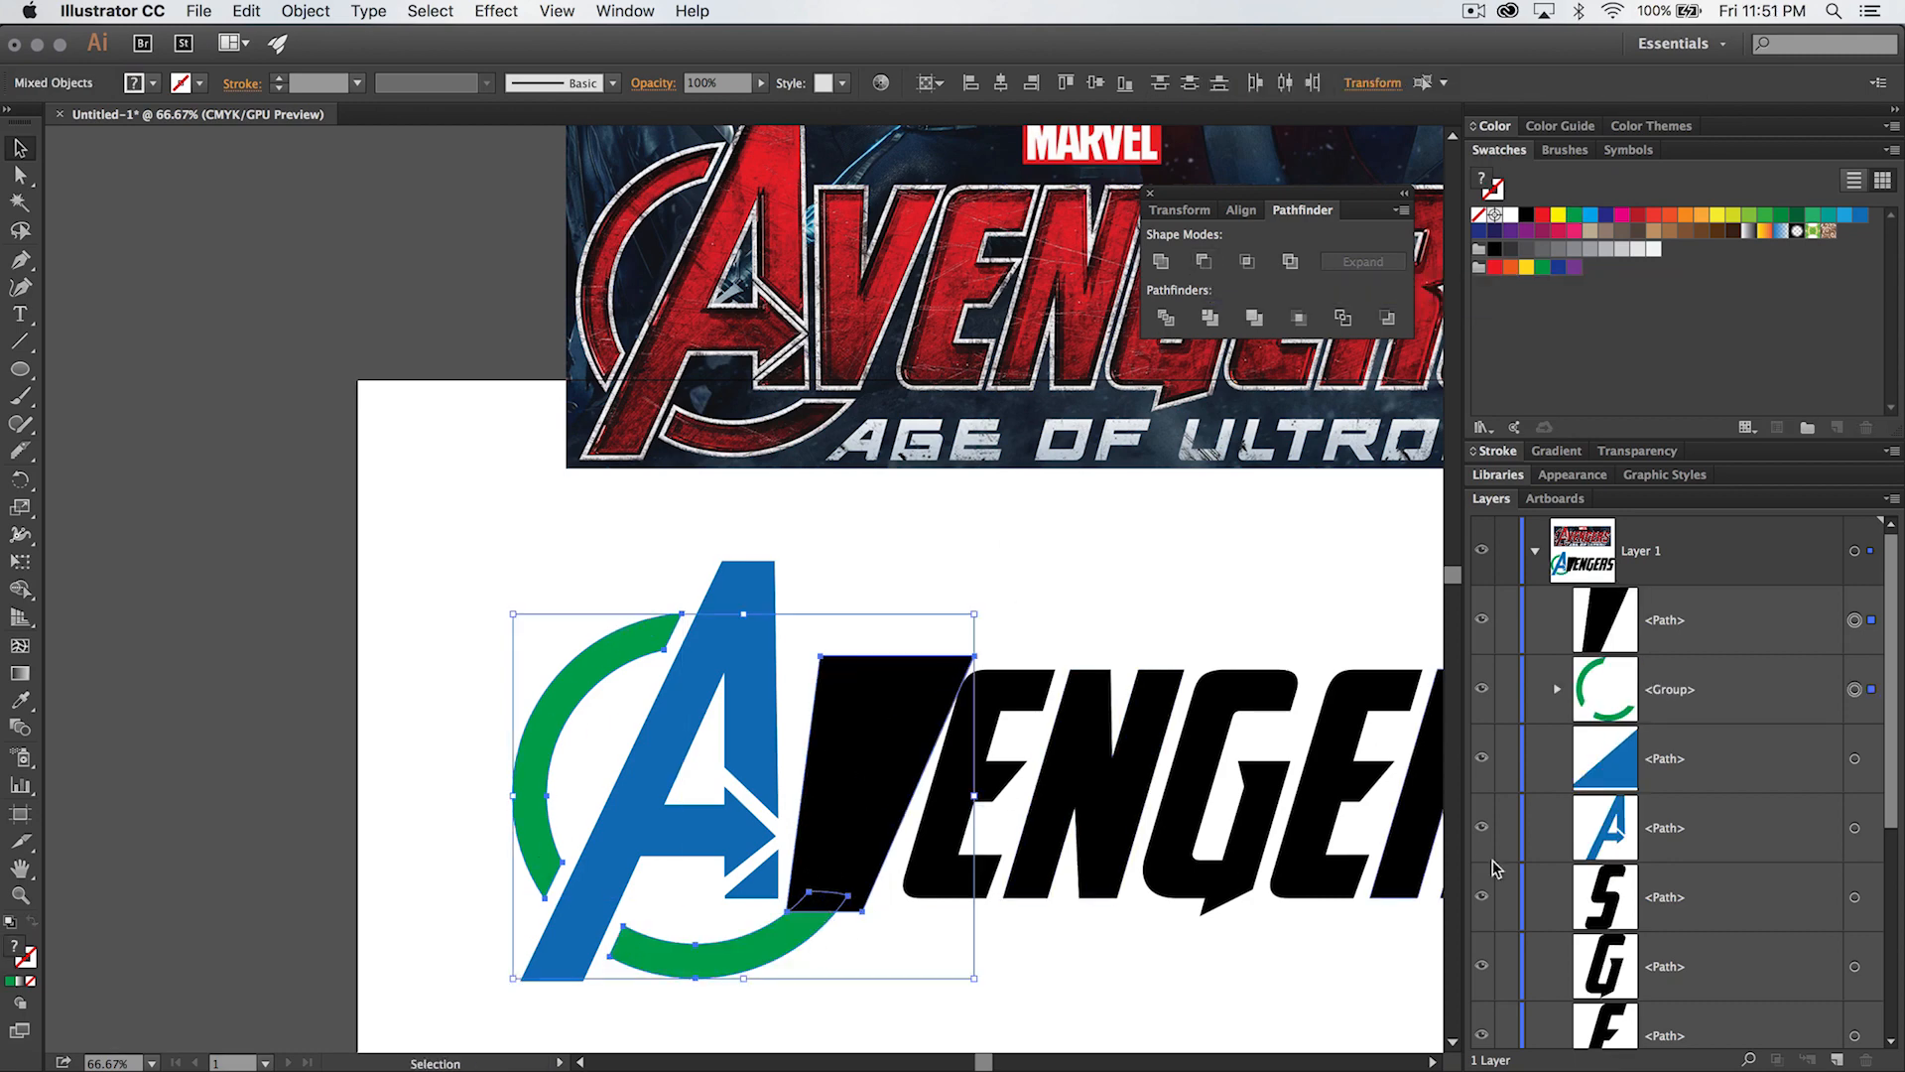
# - Expand the green ring group in the layer list and ungroup it into its two separate arcs
pyautogui.click(1557, 688)
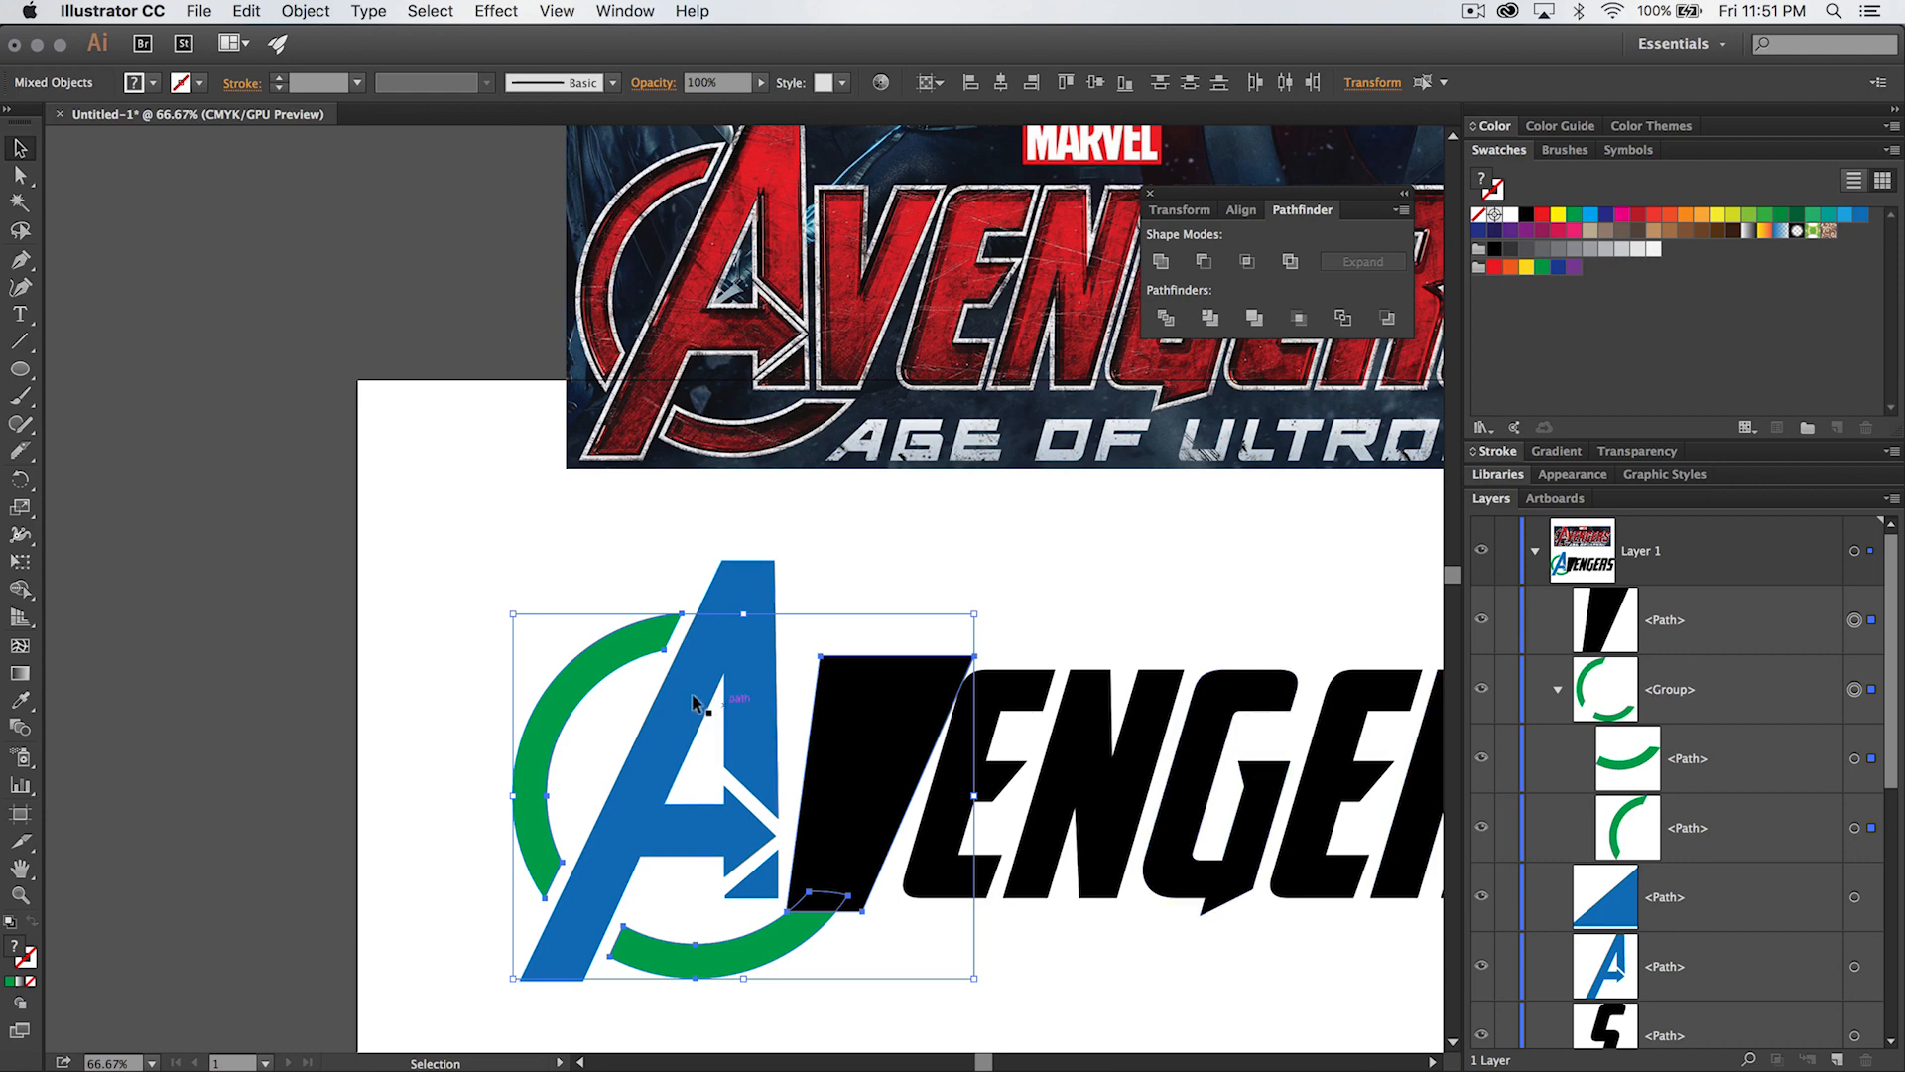
pyautogui.click(1093, 943)
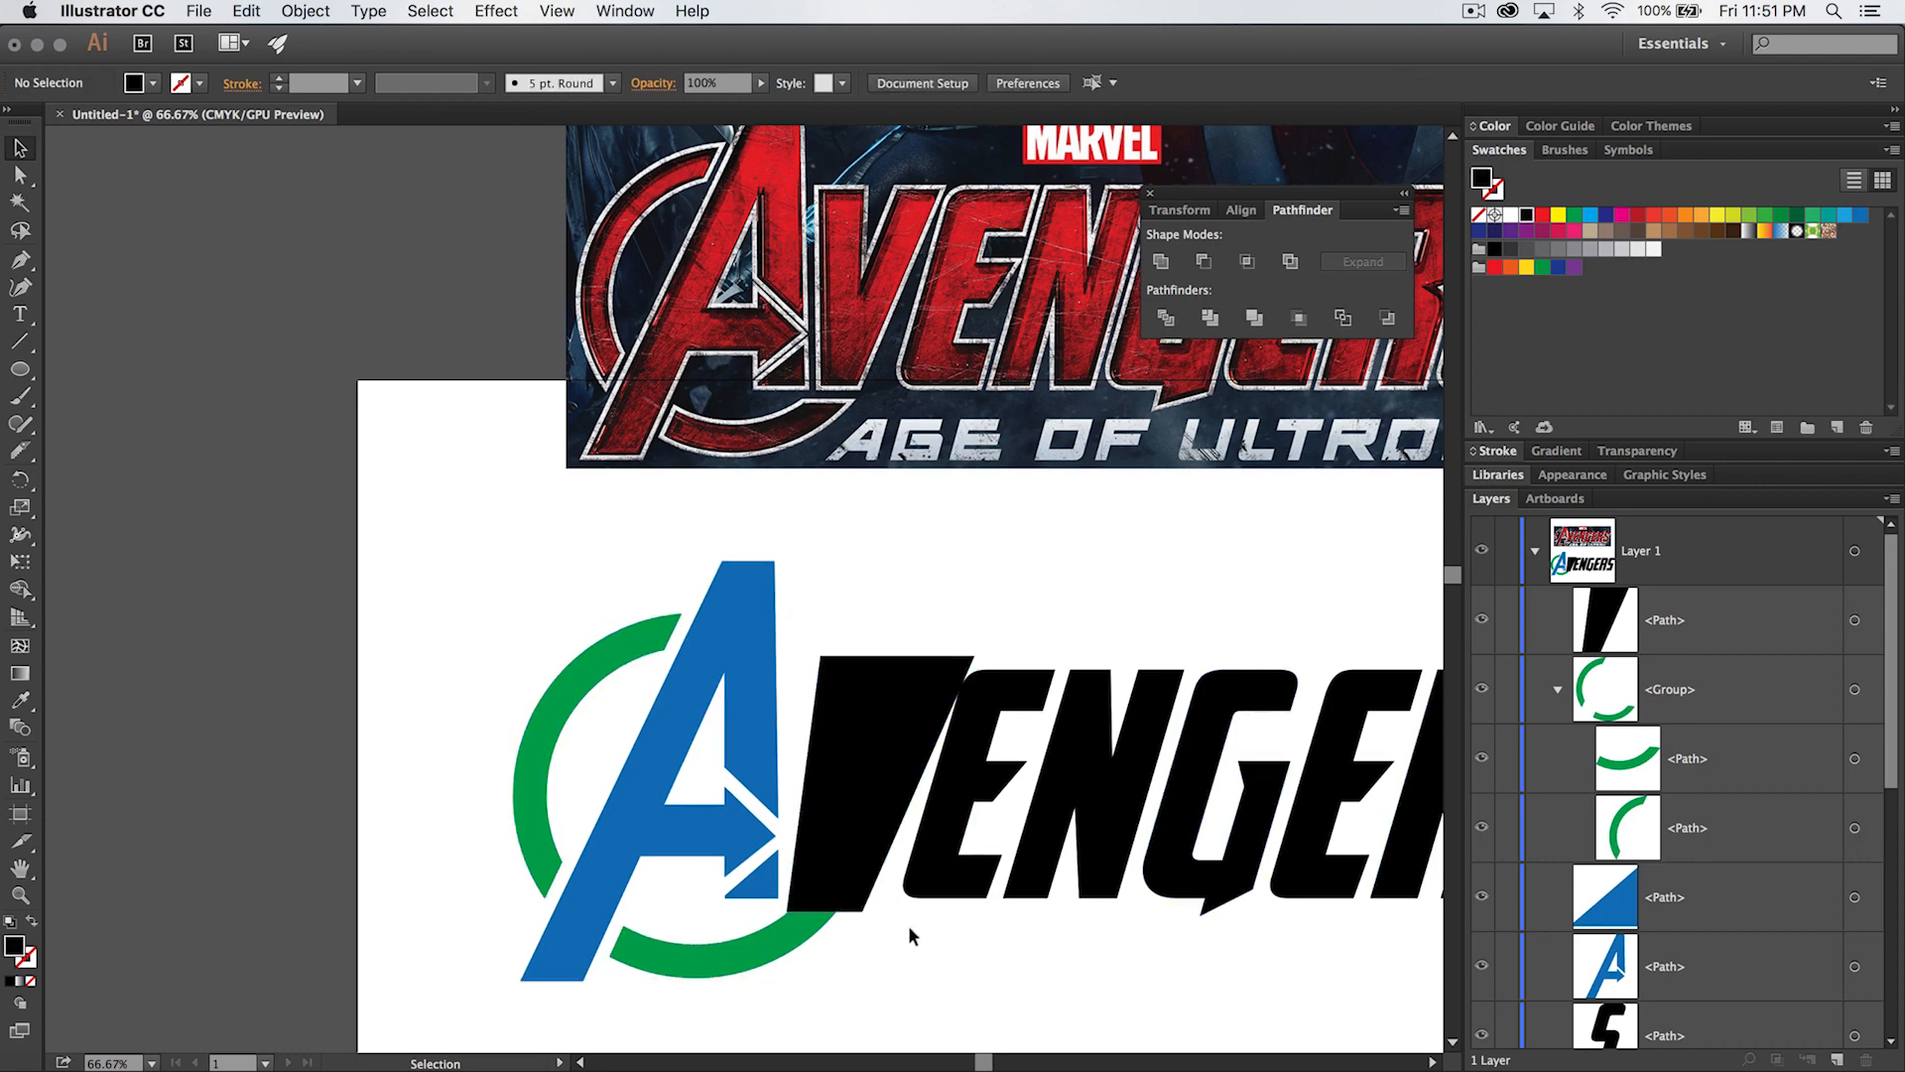
pyautogui.click(698, 945)
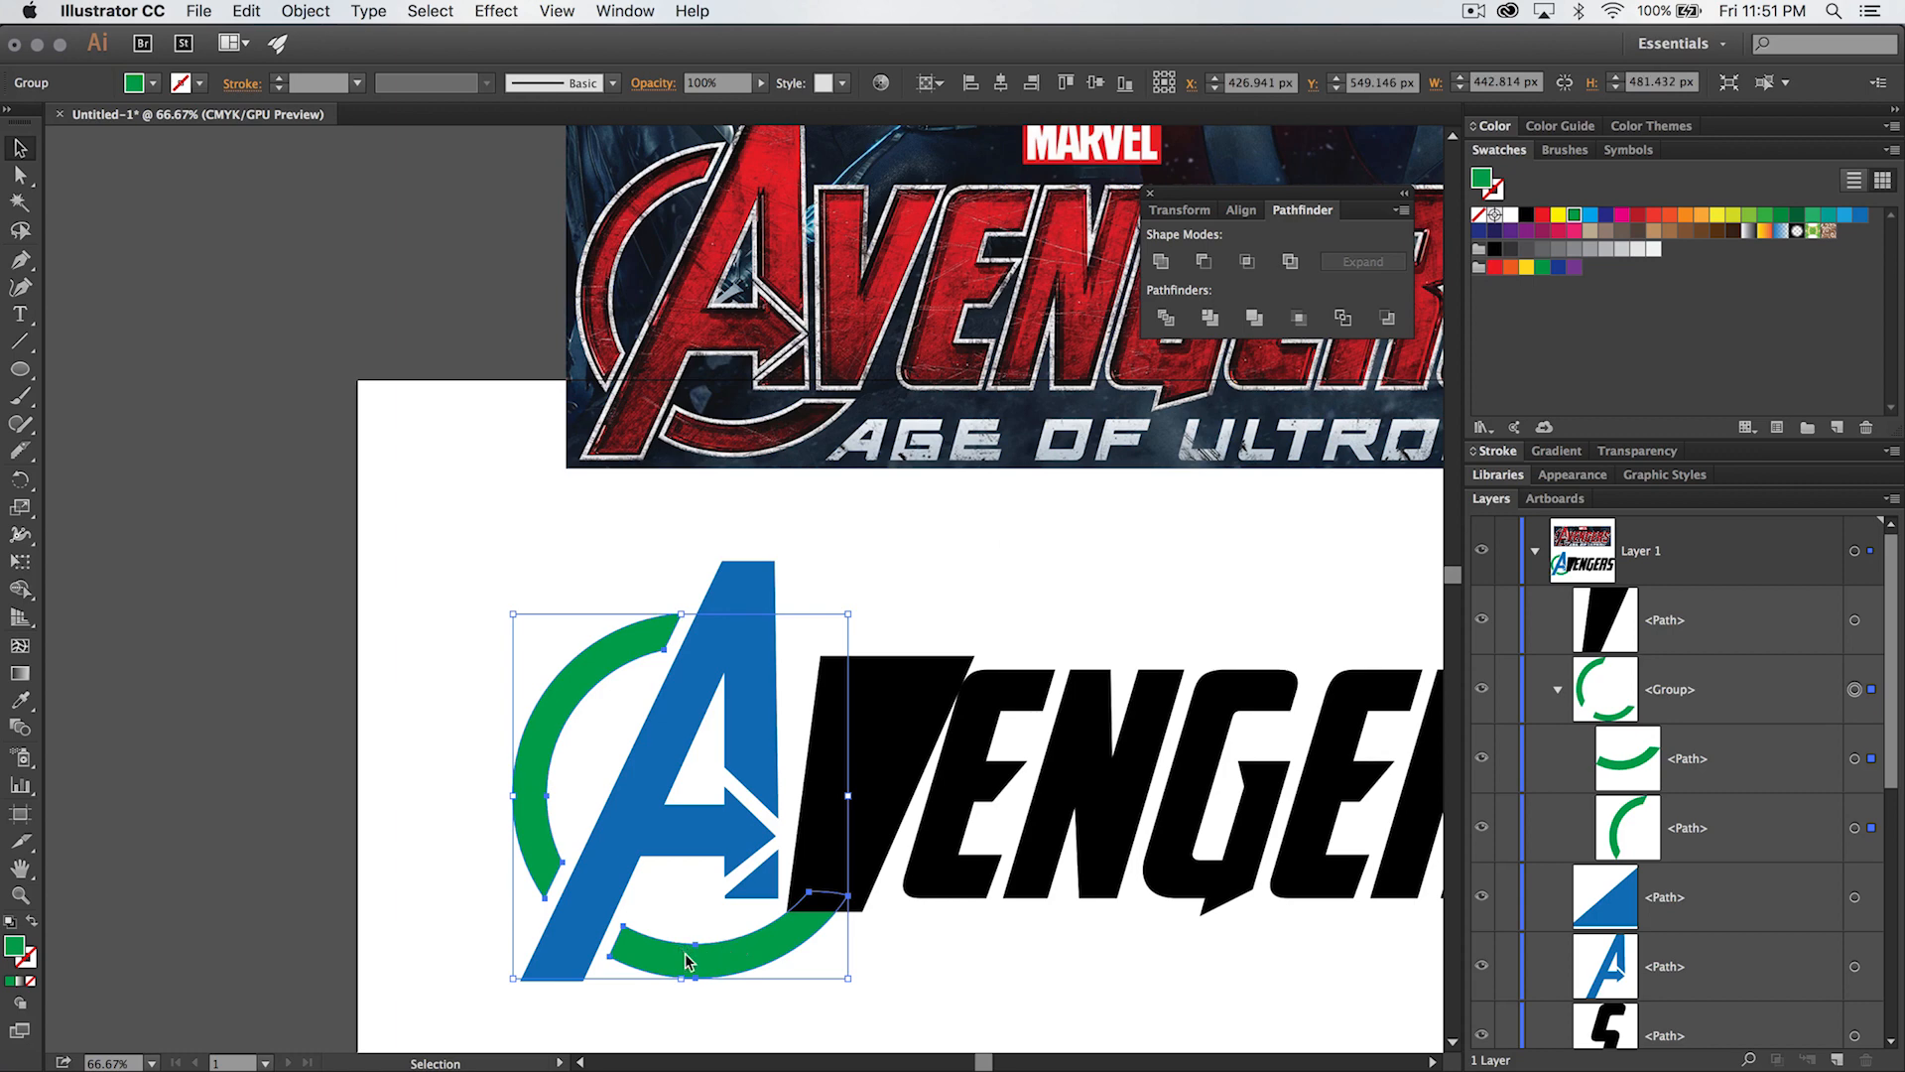
pyautogui.rightClick(684, 946)
pyautogui.click(784, 1040)
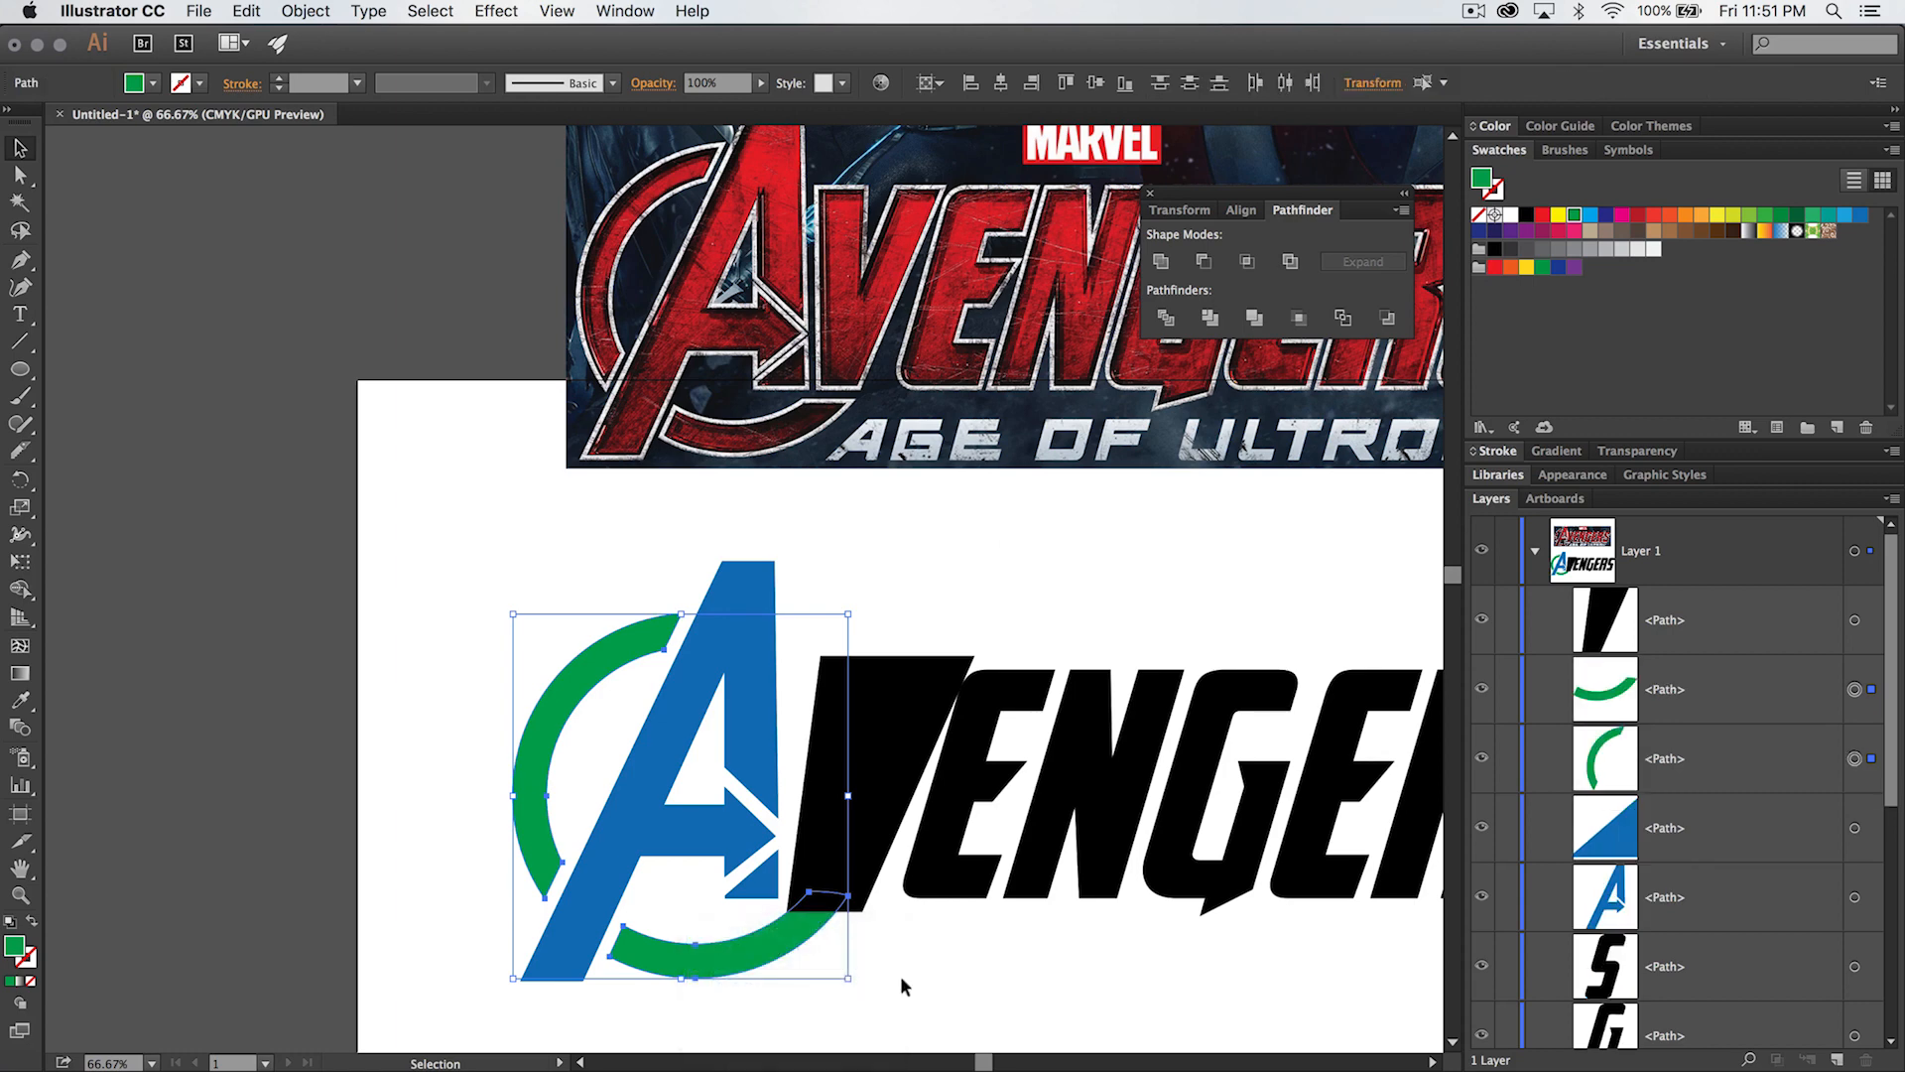
# - Subtract the V's offset outline from the lower green arc only, using Minus Front
pyautogui.click(684, 945)
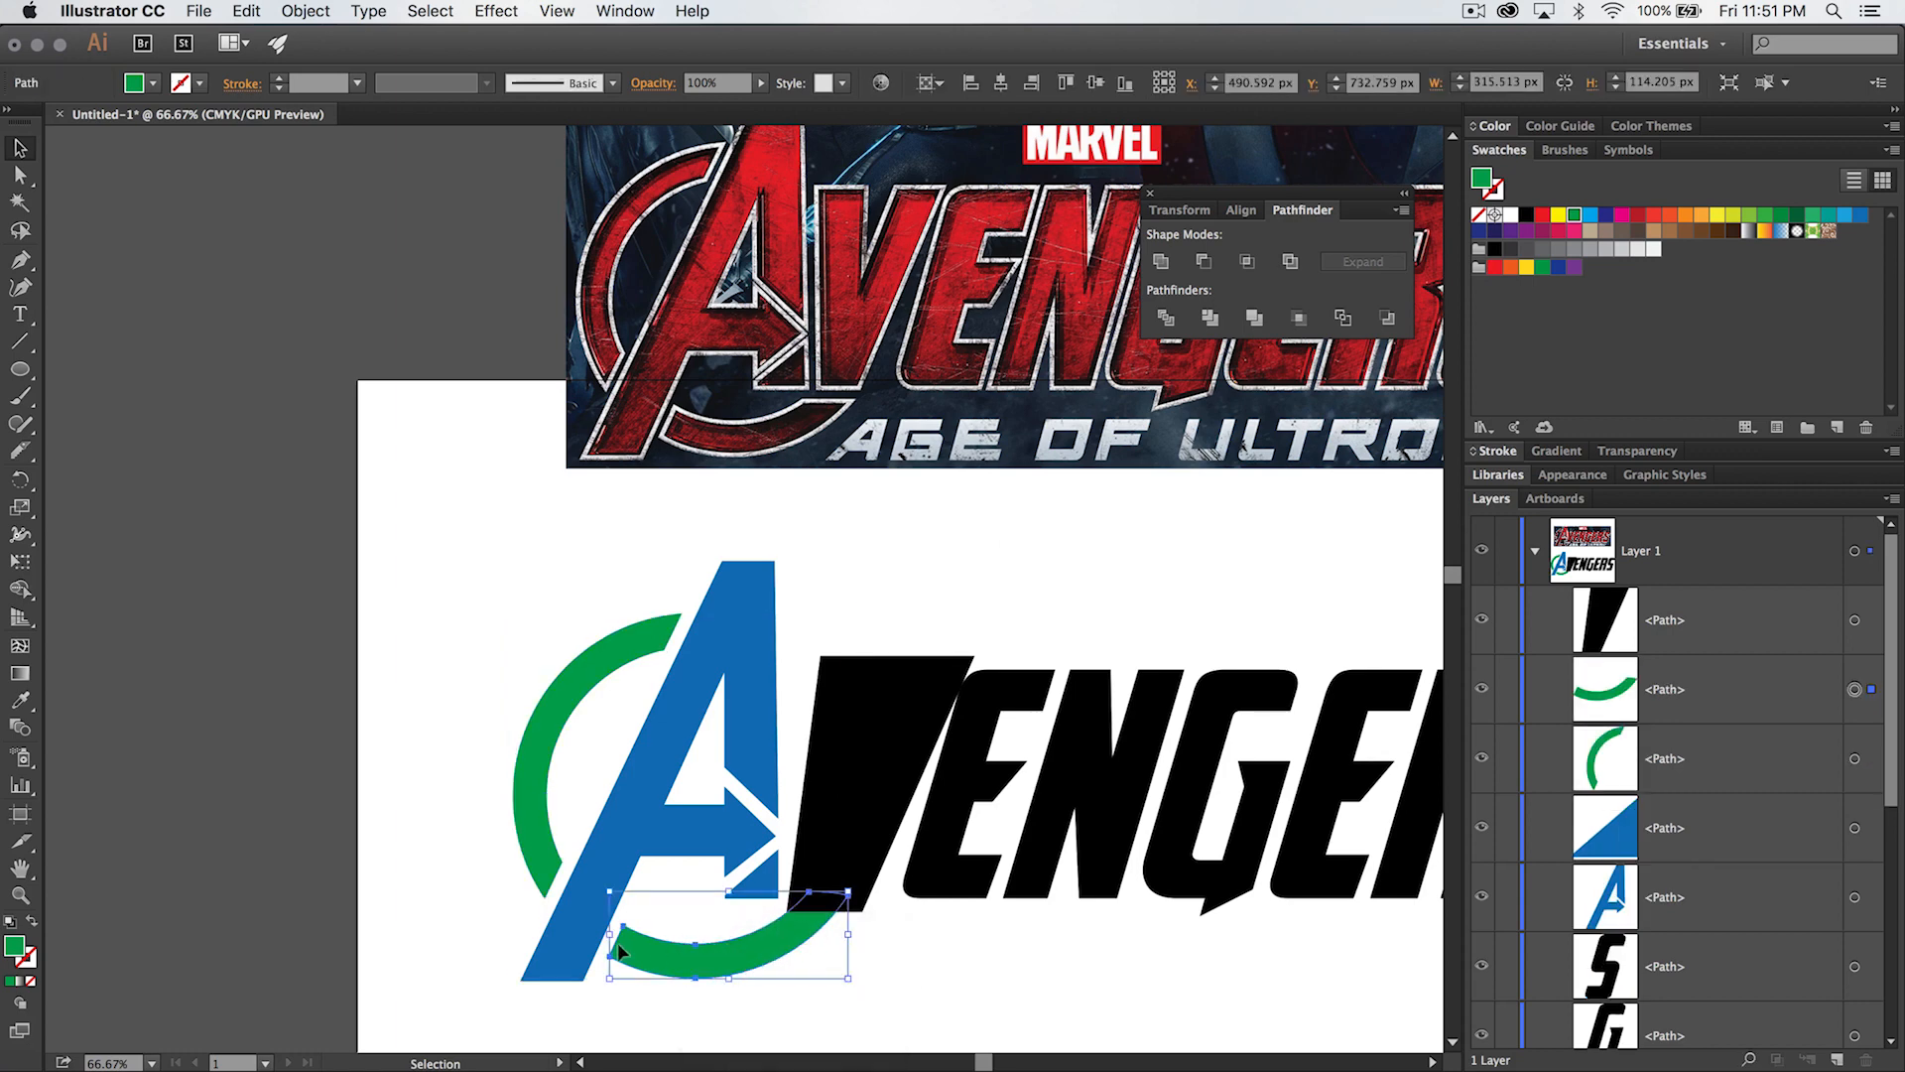
pyautogui.keyDown('shift'); pyautogui.click(886, 757); pyautogui.keyUp('shift')
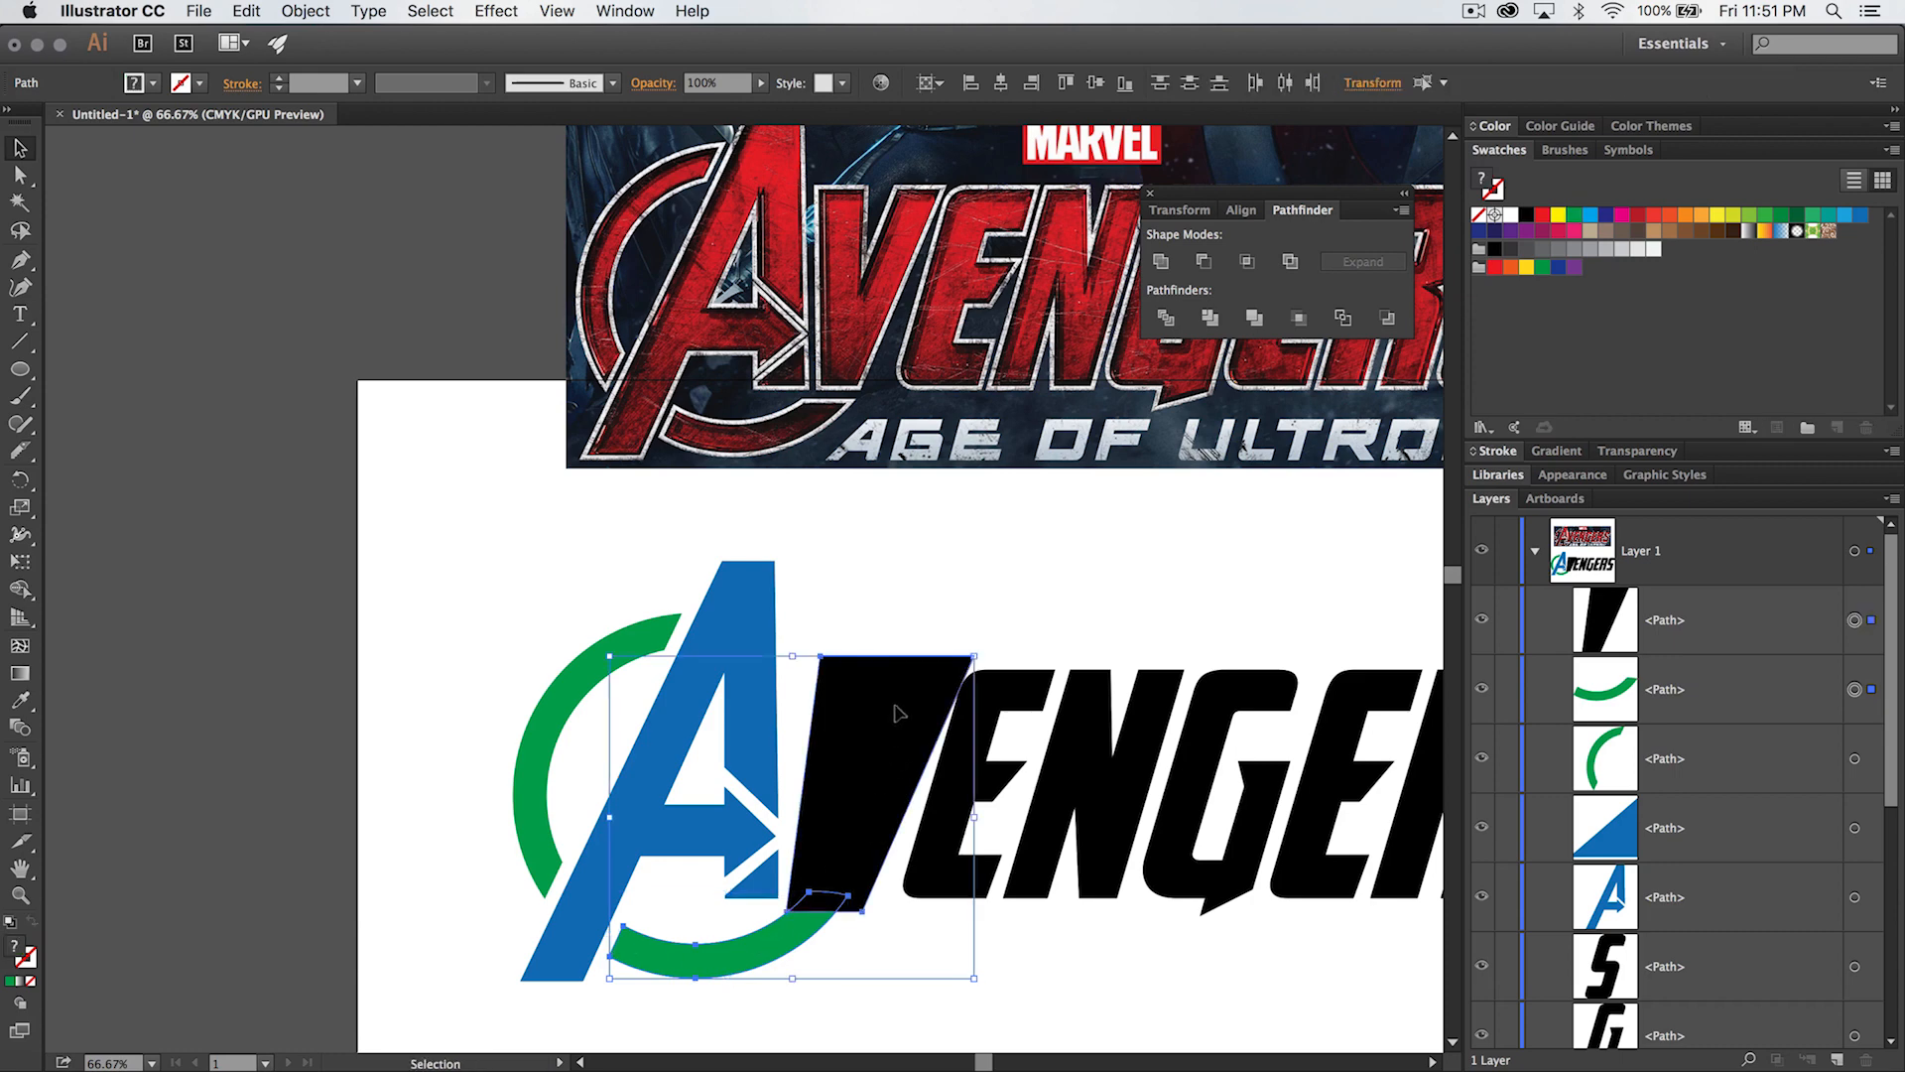
pyautogui.click(1203, 261)
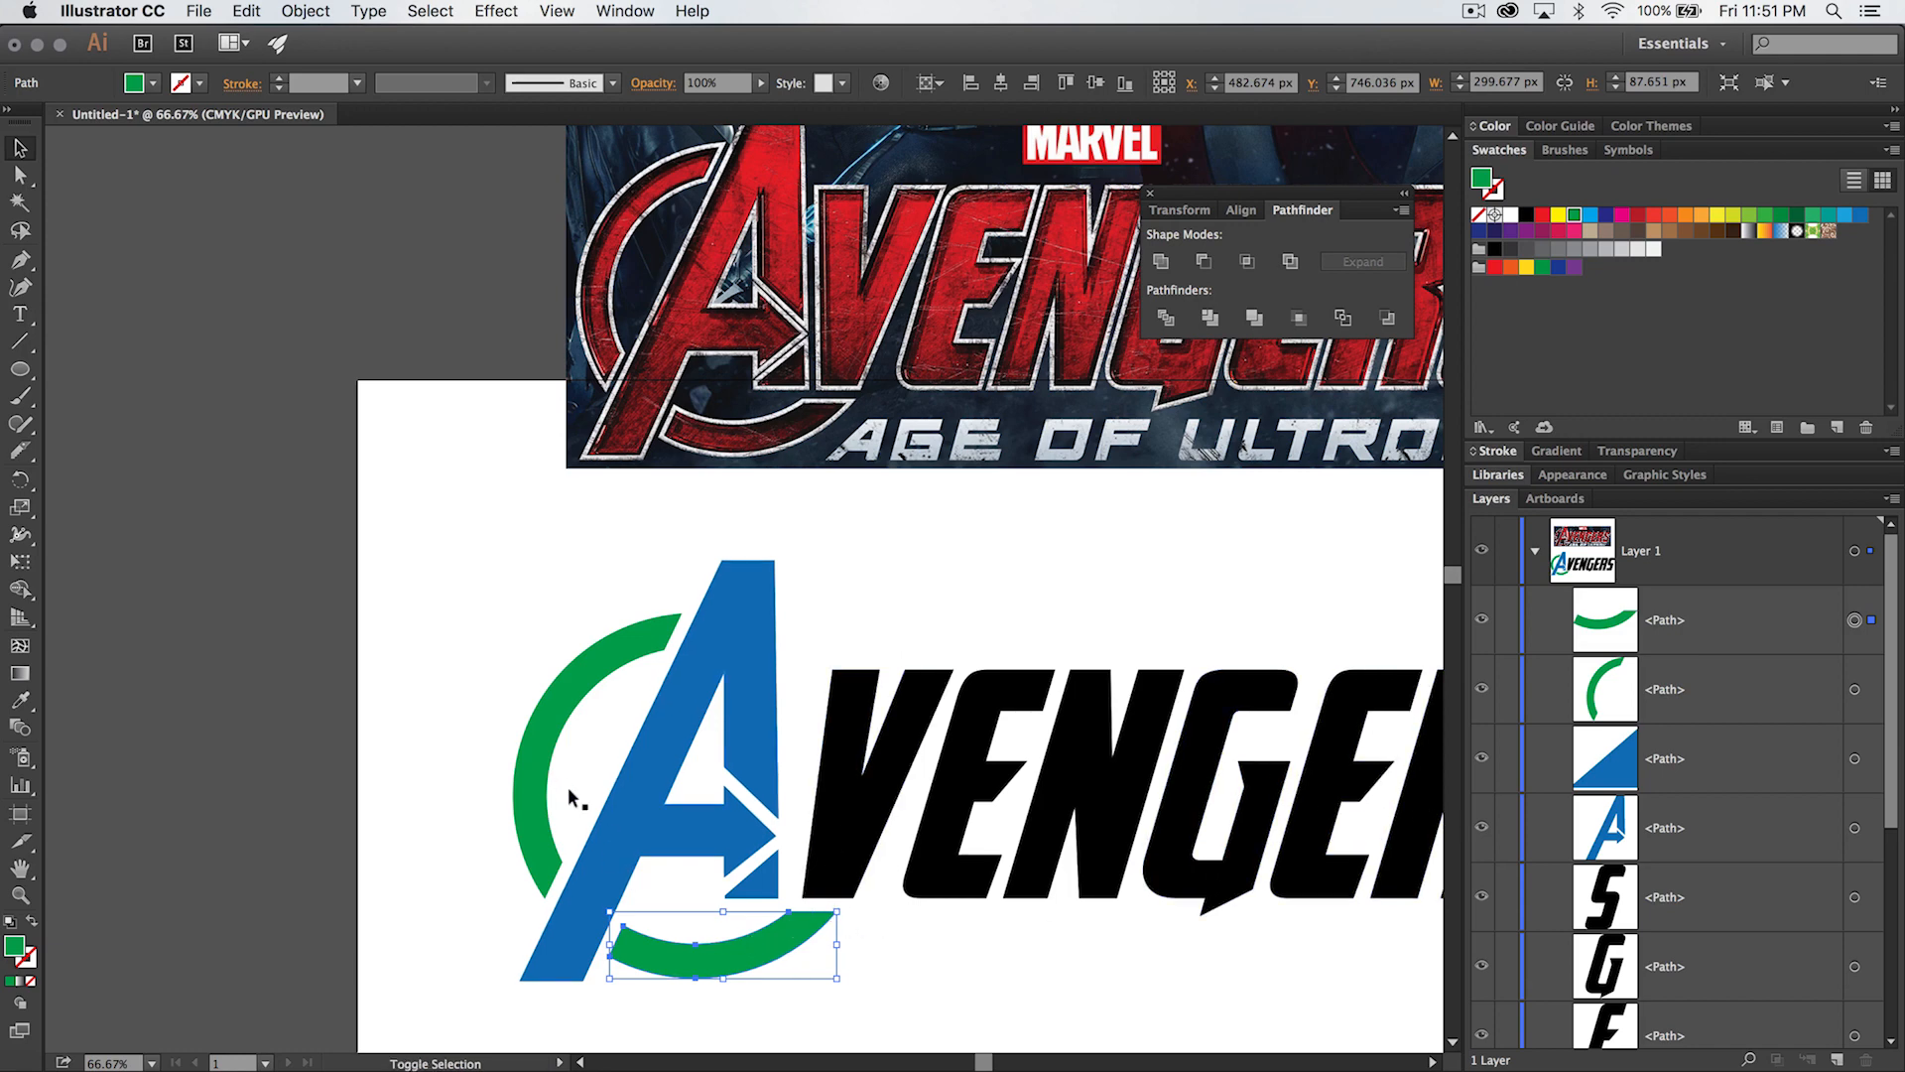
# - Group the two green ring arcs together and clear the selection
pyautogui.keyDown('shift'); pyautogui.click(528, 747); pyautogui.keyUp('shift')
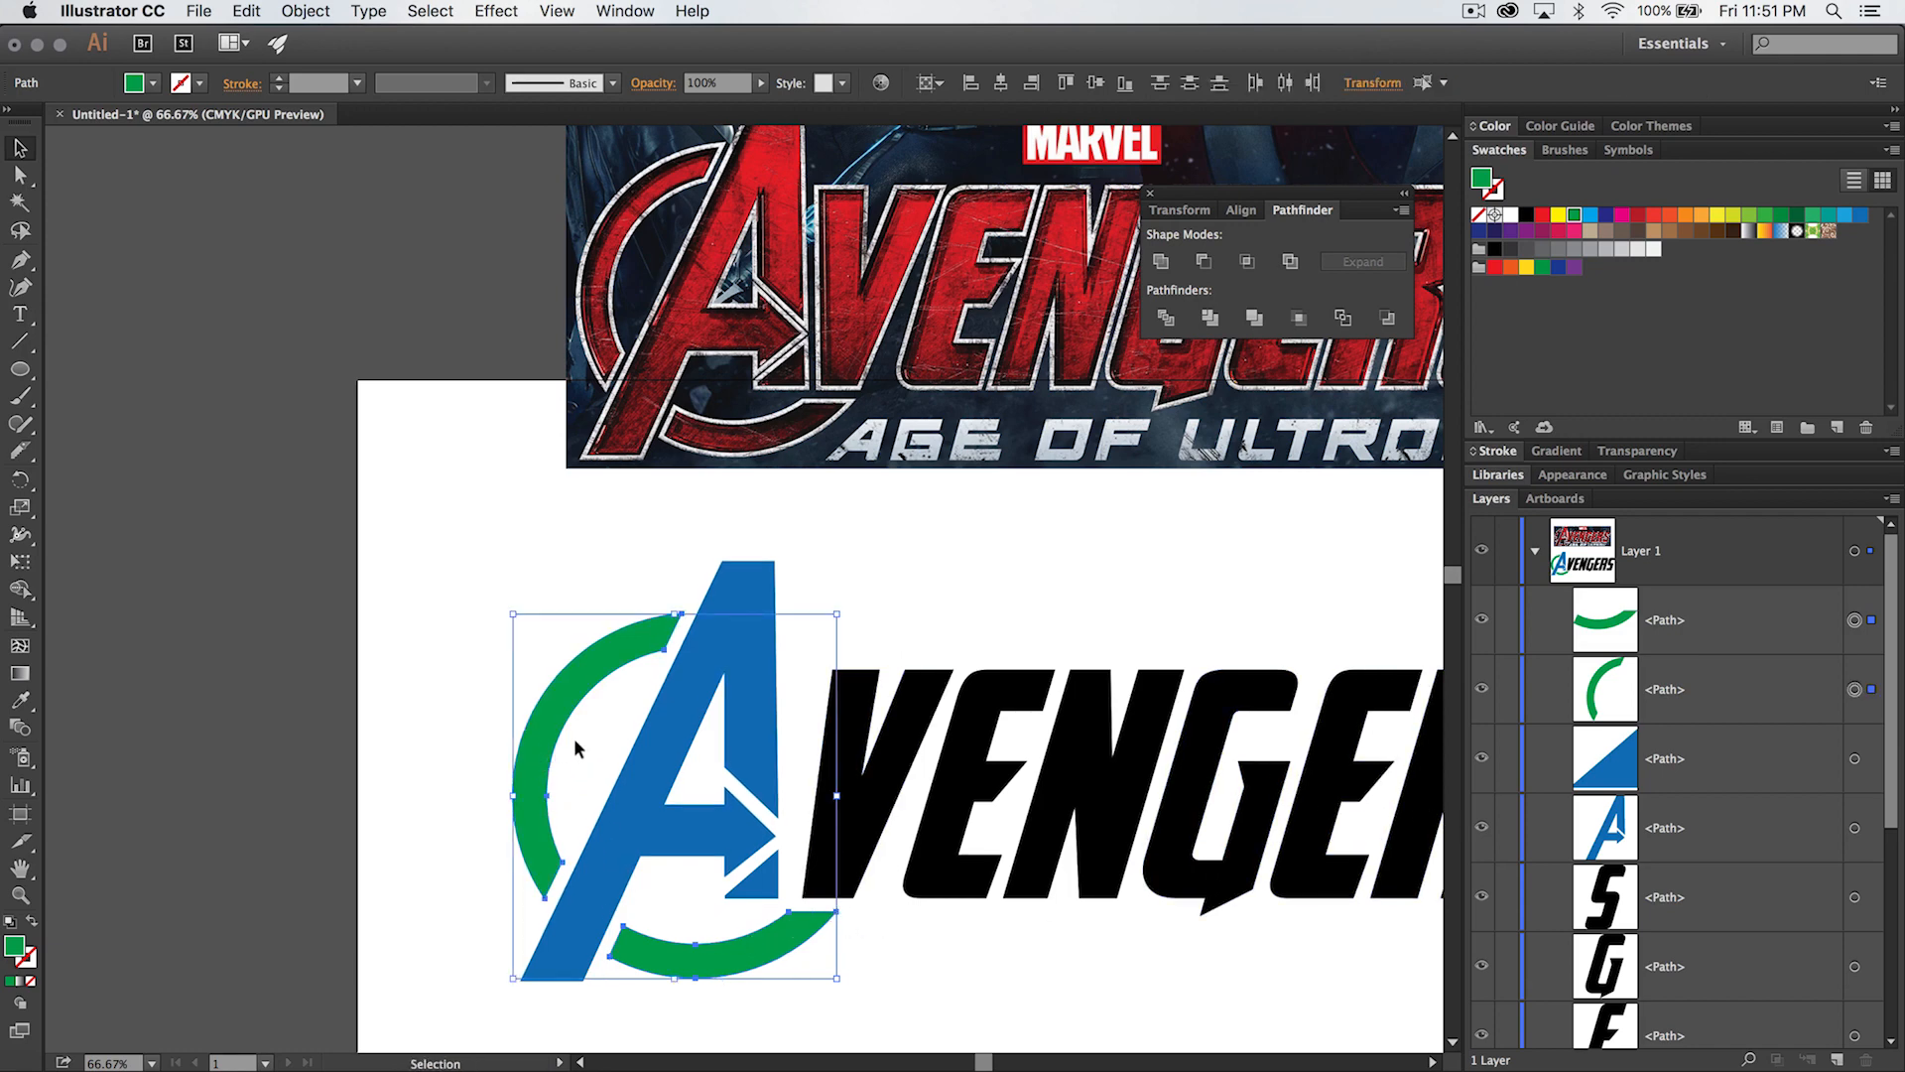
pyautogui.press('super+g')
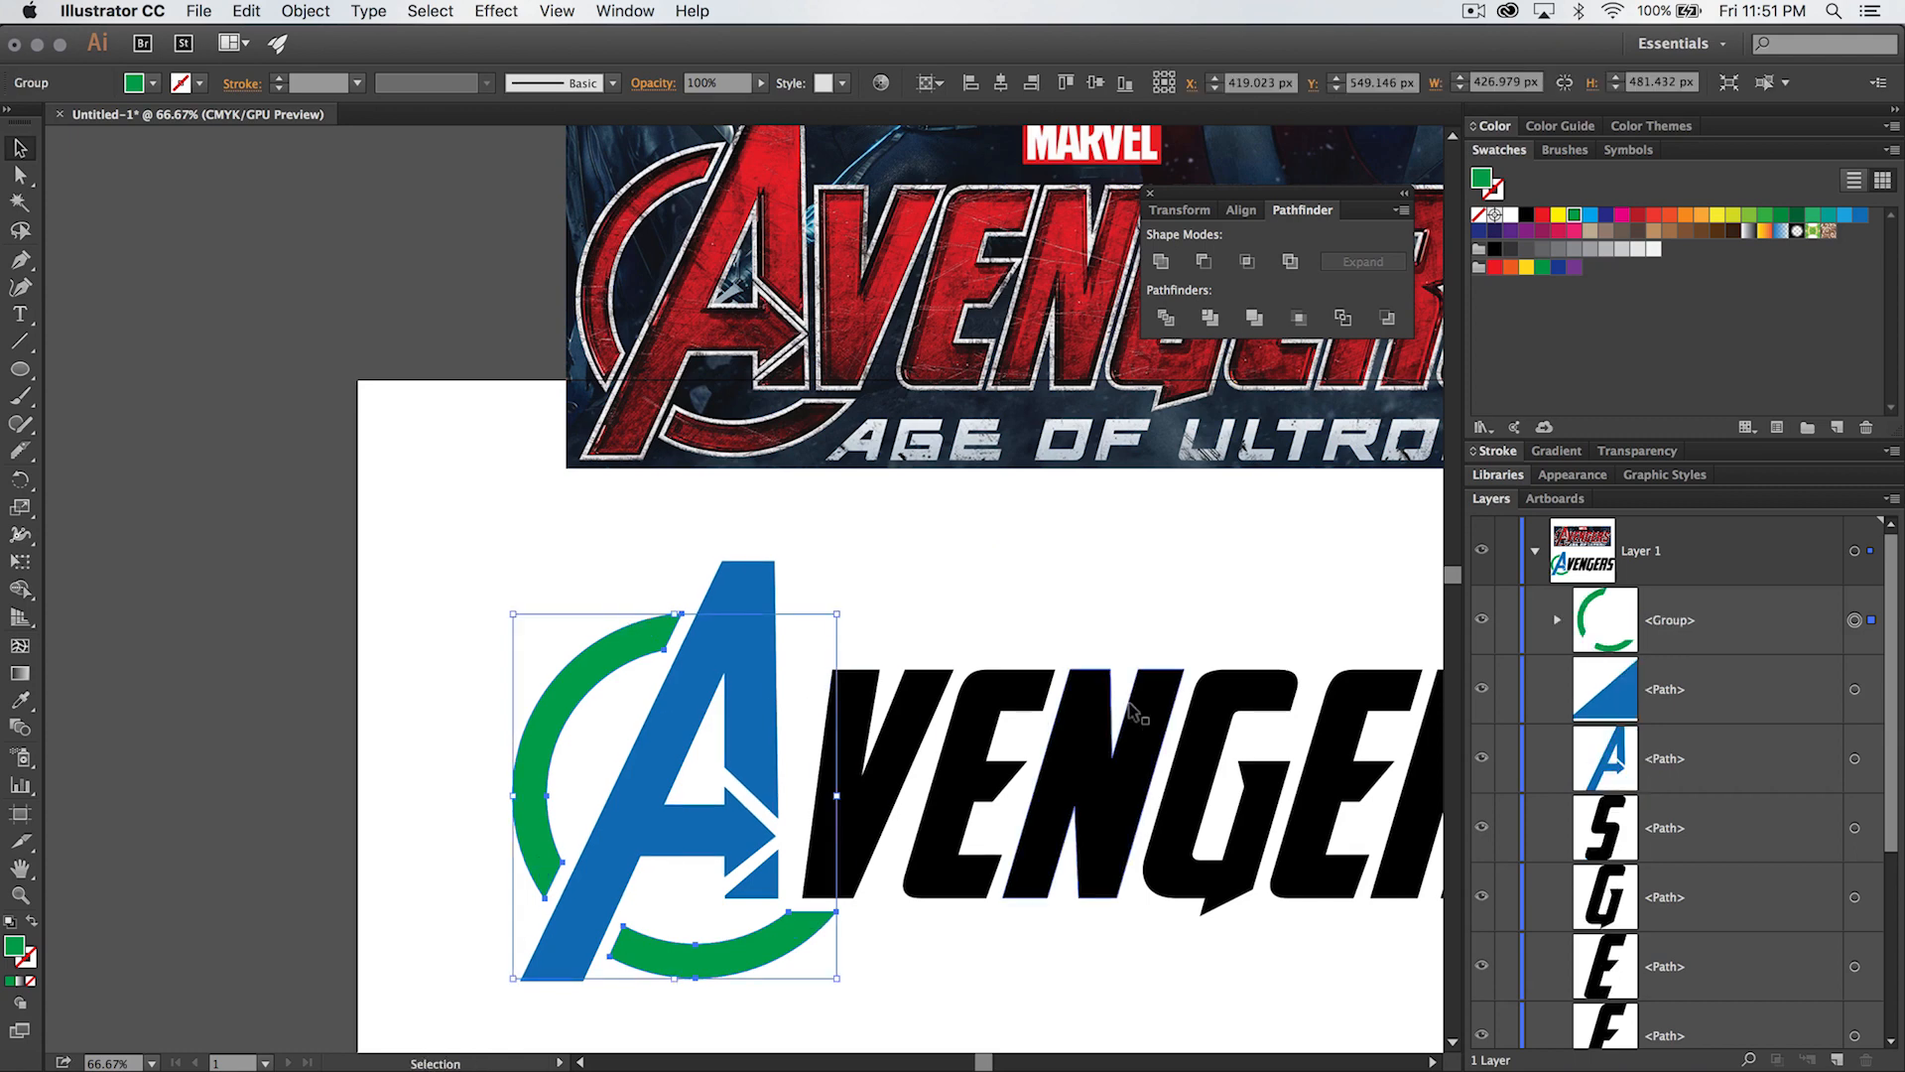
pyautogui.click(919, 941)
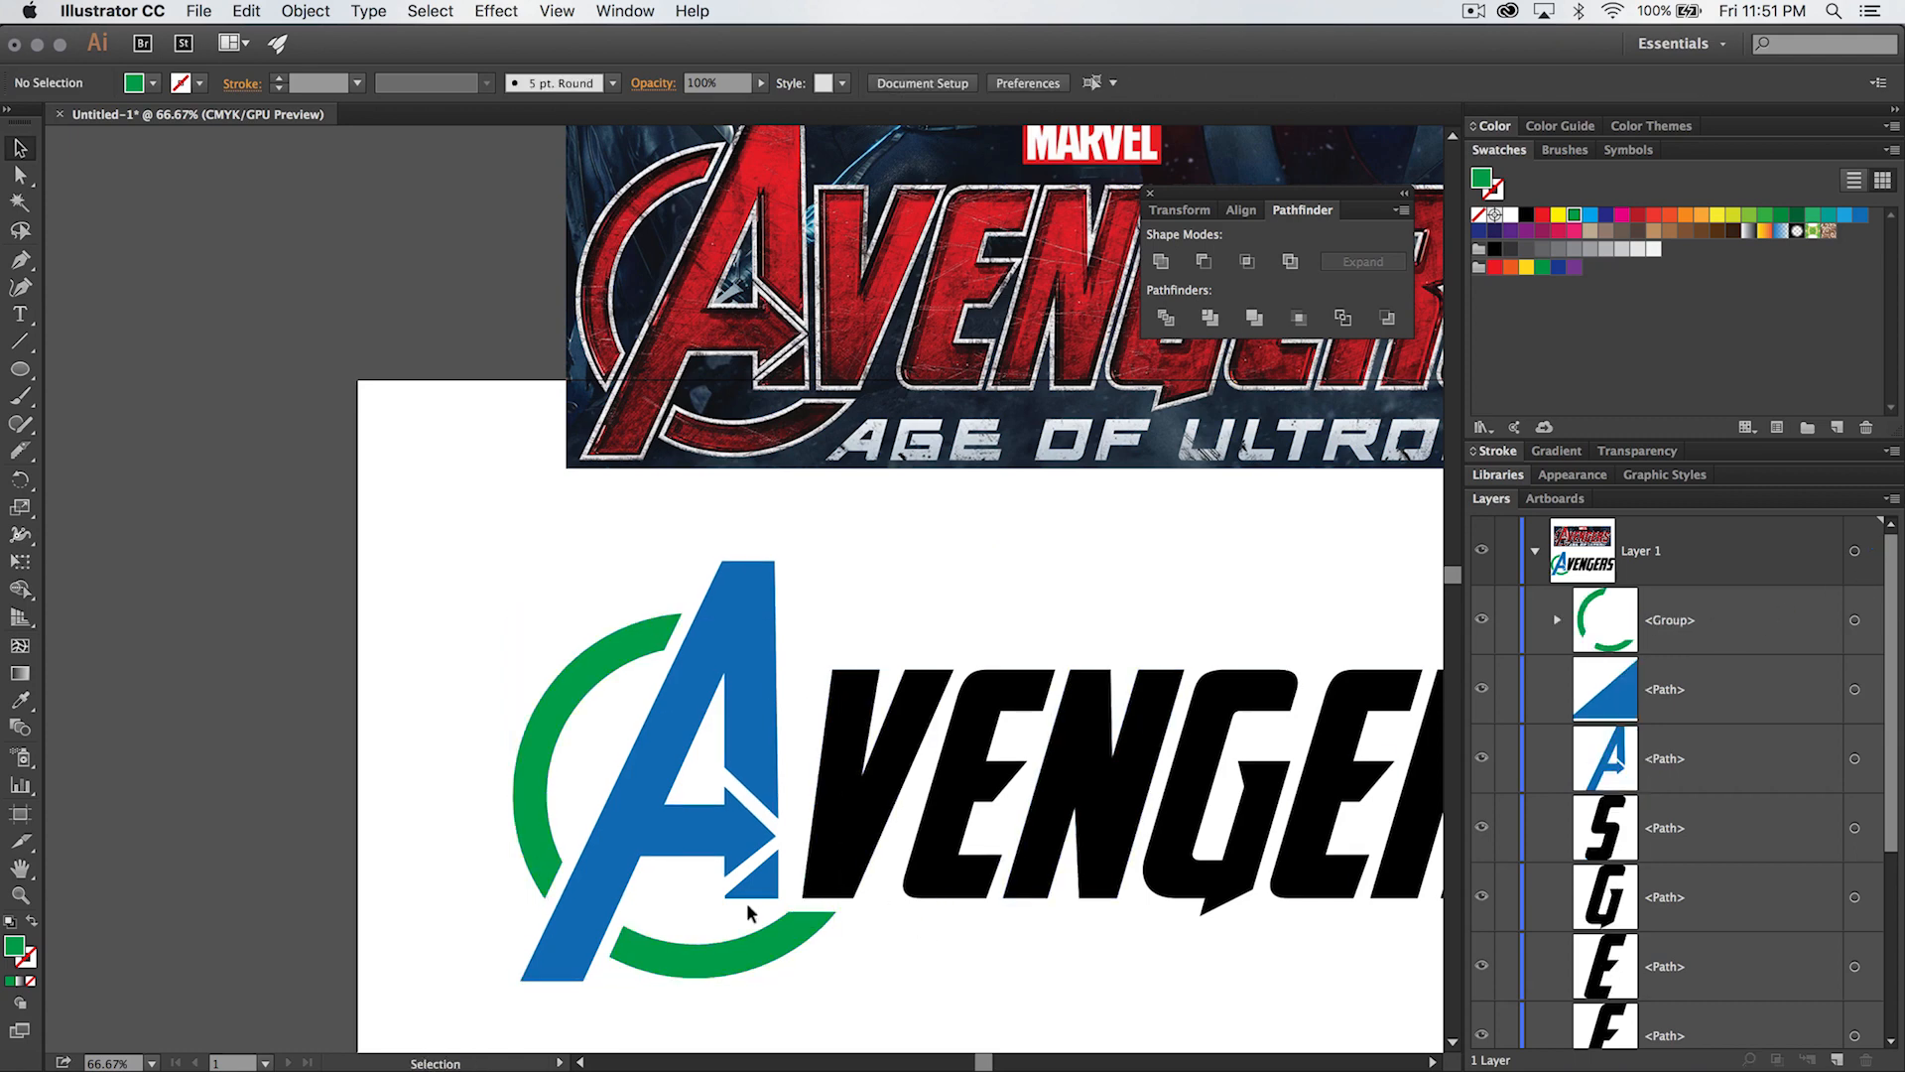
# - Fill the ring and both pieces of the A with black and deselect them
pyautogui.moveTo(459, 653); pyautogui.dragTo(771, 970)
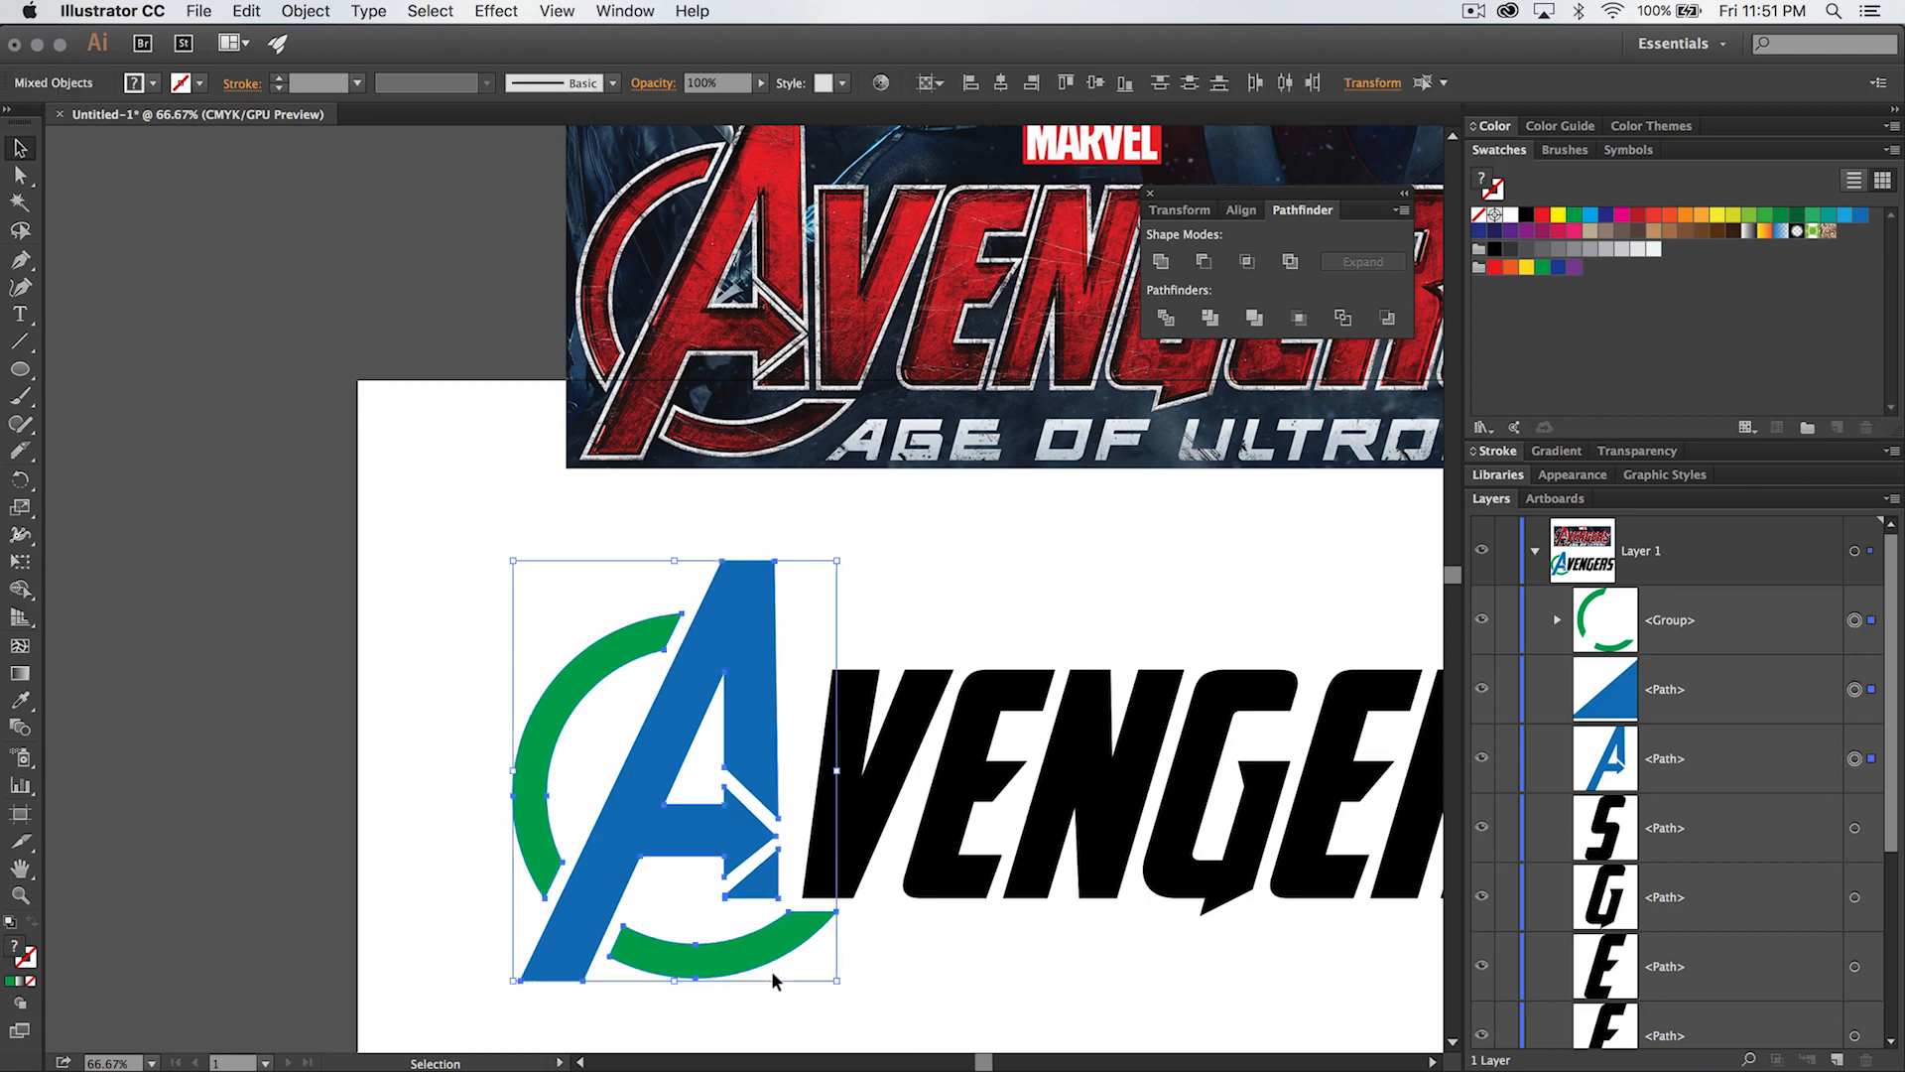
pyautogui.click(1528, 214)
pyautogui.click(1113, 504)
pyautogui.rightClick(1116, 569)
pyautogui.click(923, 519)
# - Compare the complete black Avengers lettering with the reference movie logo above it
pyautogui.press('space')
pyautogui.moveTo(994, 535); pyautogui.dragTo(775, 504)
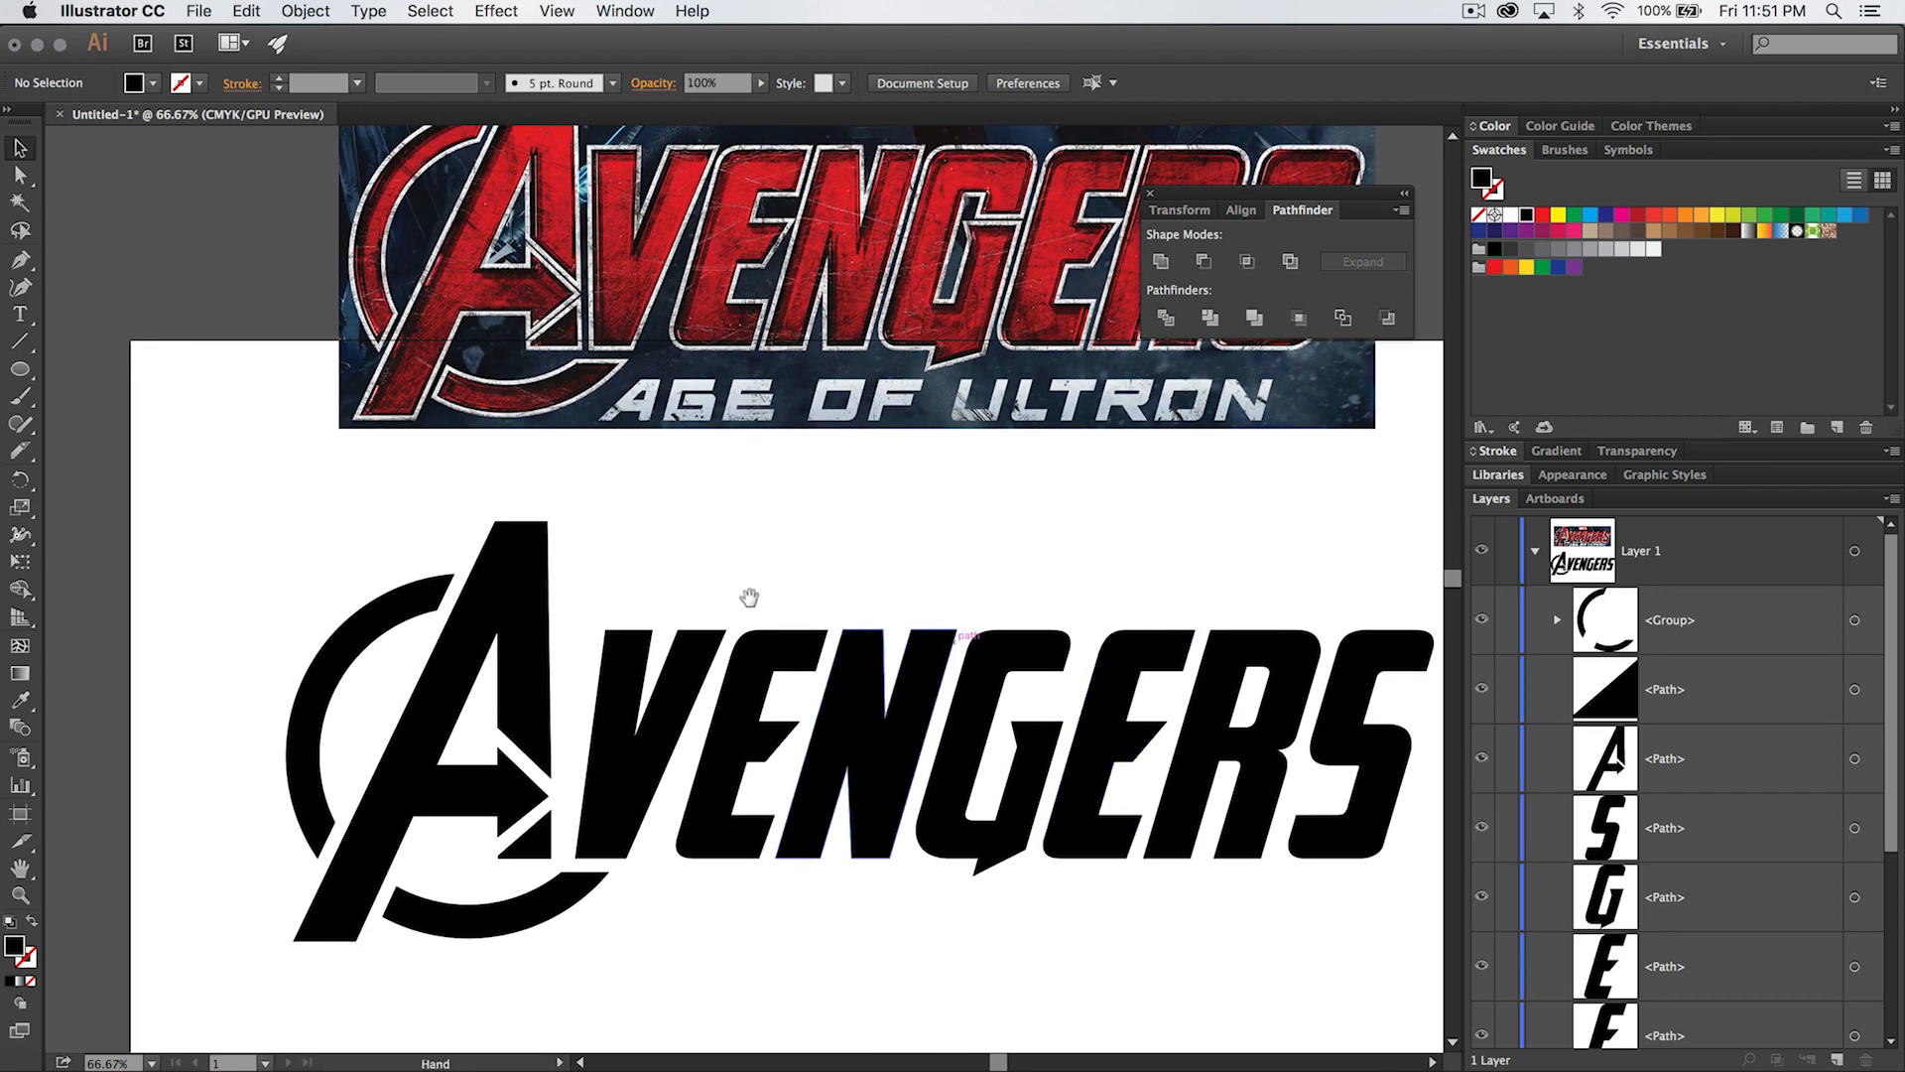
pyautogui.moveTo(748, 600); pyautogui.dragTo(672, 549)
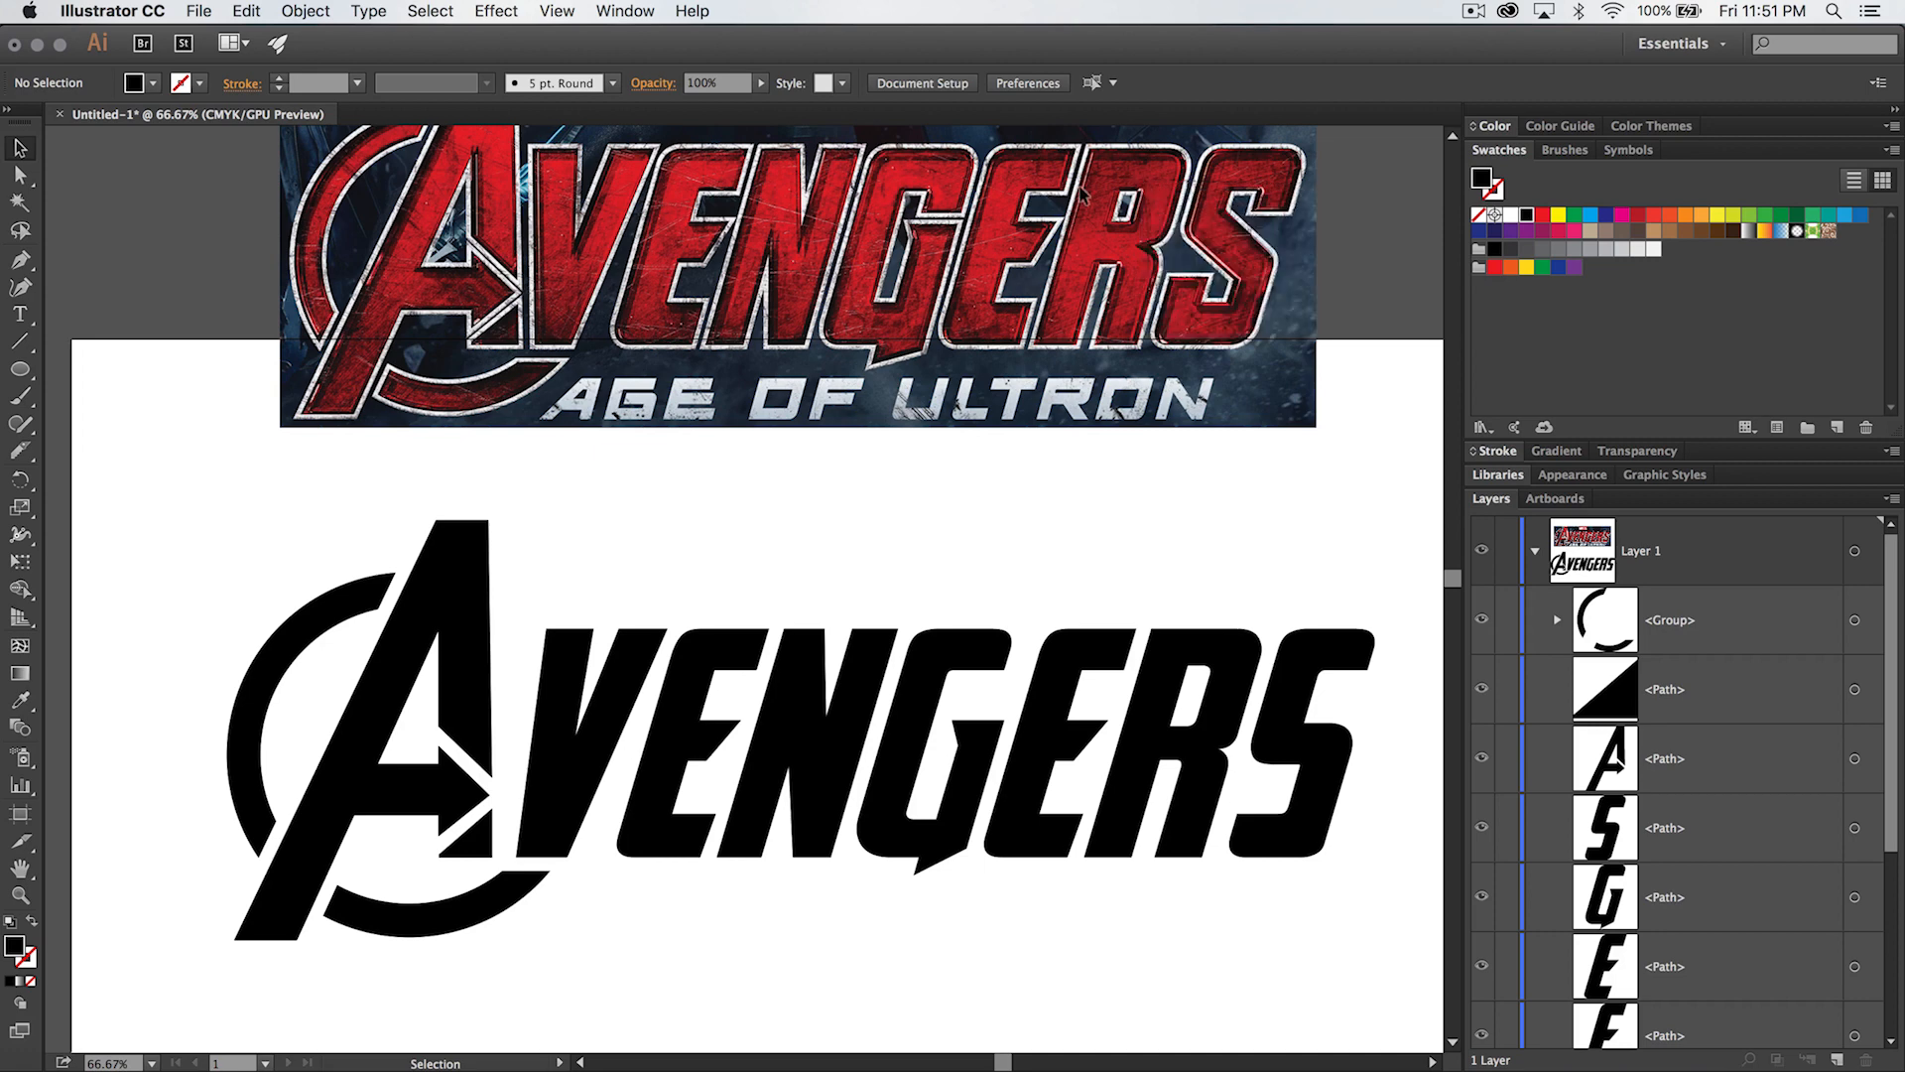
pyautogui.press('space')
pyautogui.moveTo(846, 438); pyautogui.dragTo(783, 348)
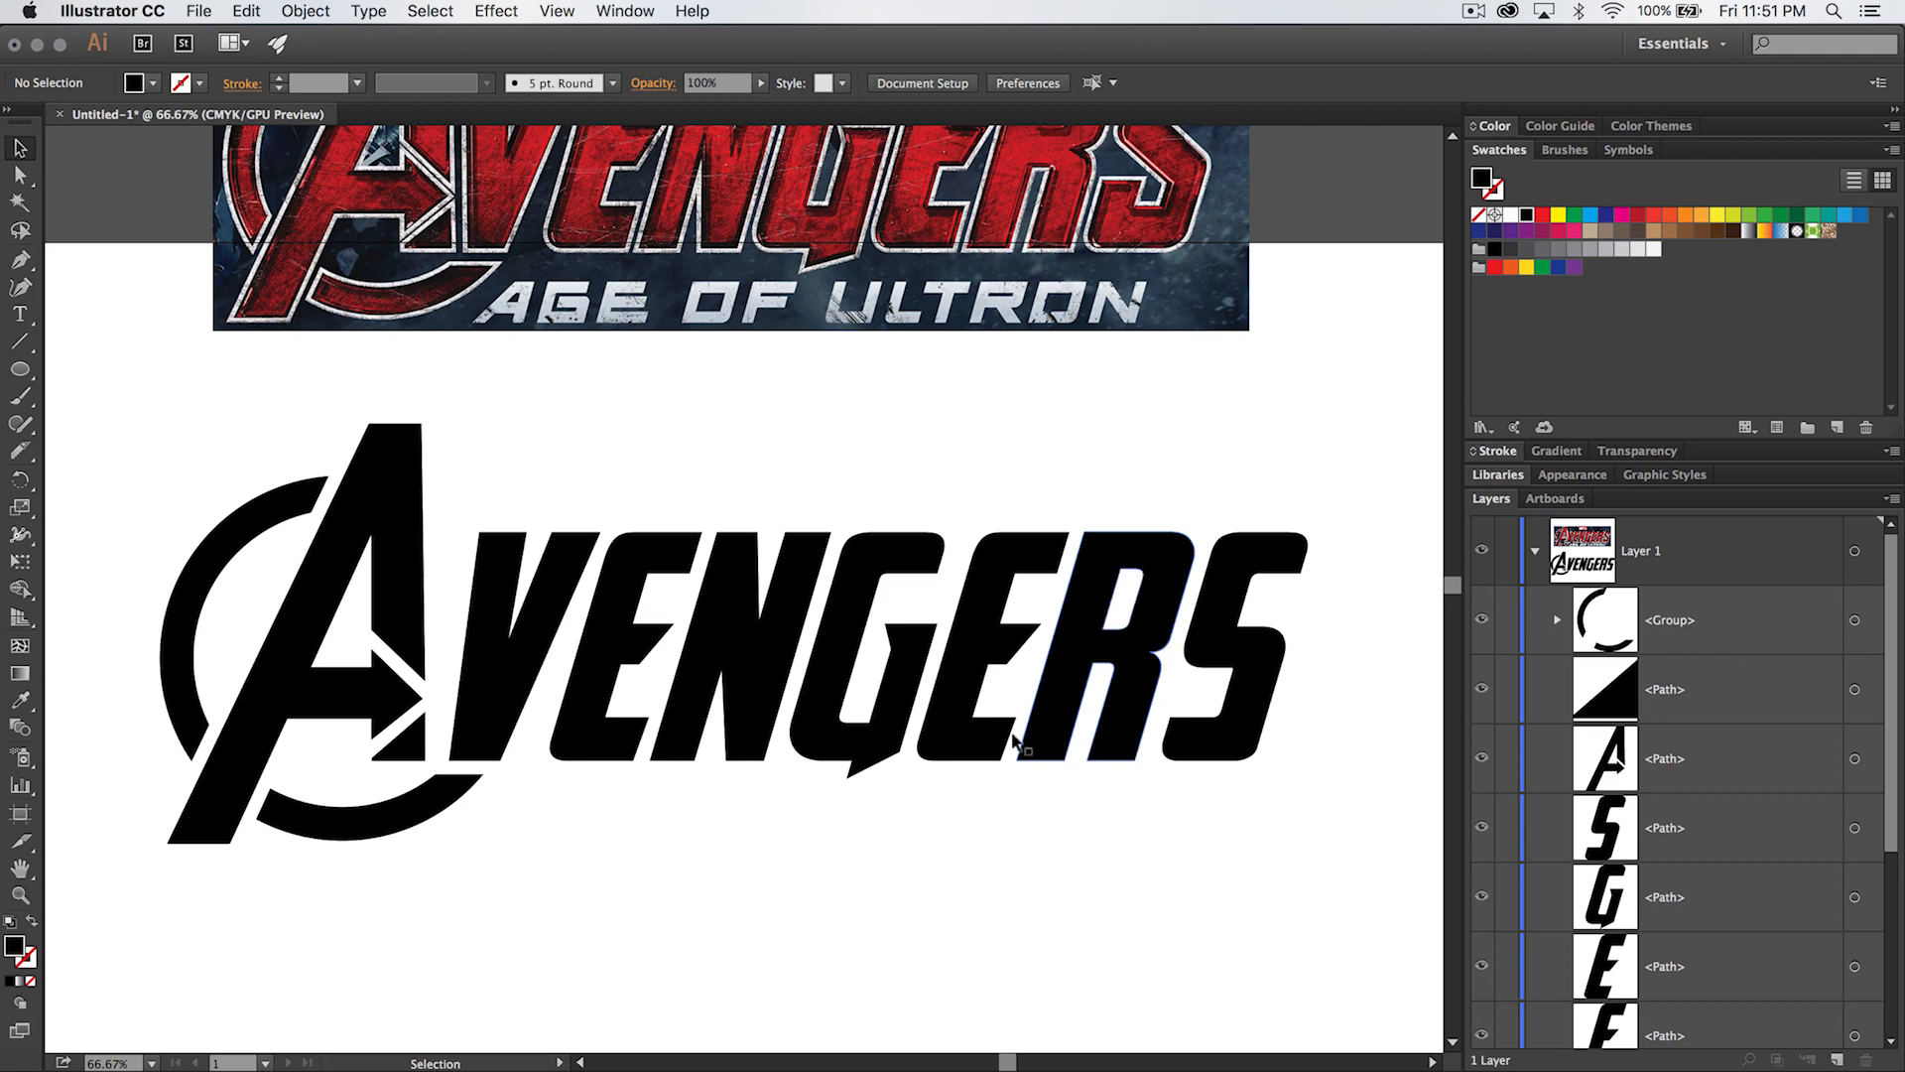
pyautogui.press('space')
pyautogui.moveTo(815, 324); pyautogui.dragTo(895, 483)
pyautogui.press('space')
pyautogui.moveTo(720, 248); pyautogui.dragTo(714, 368)
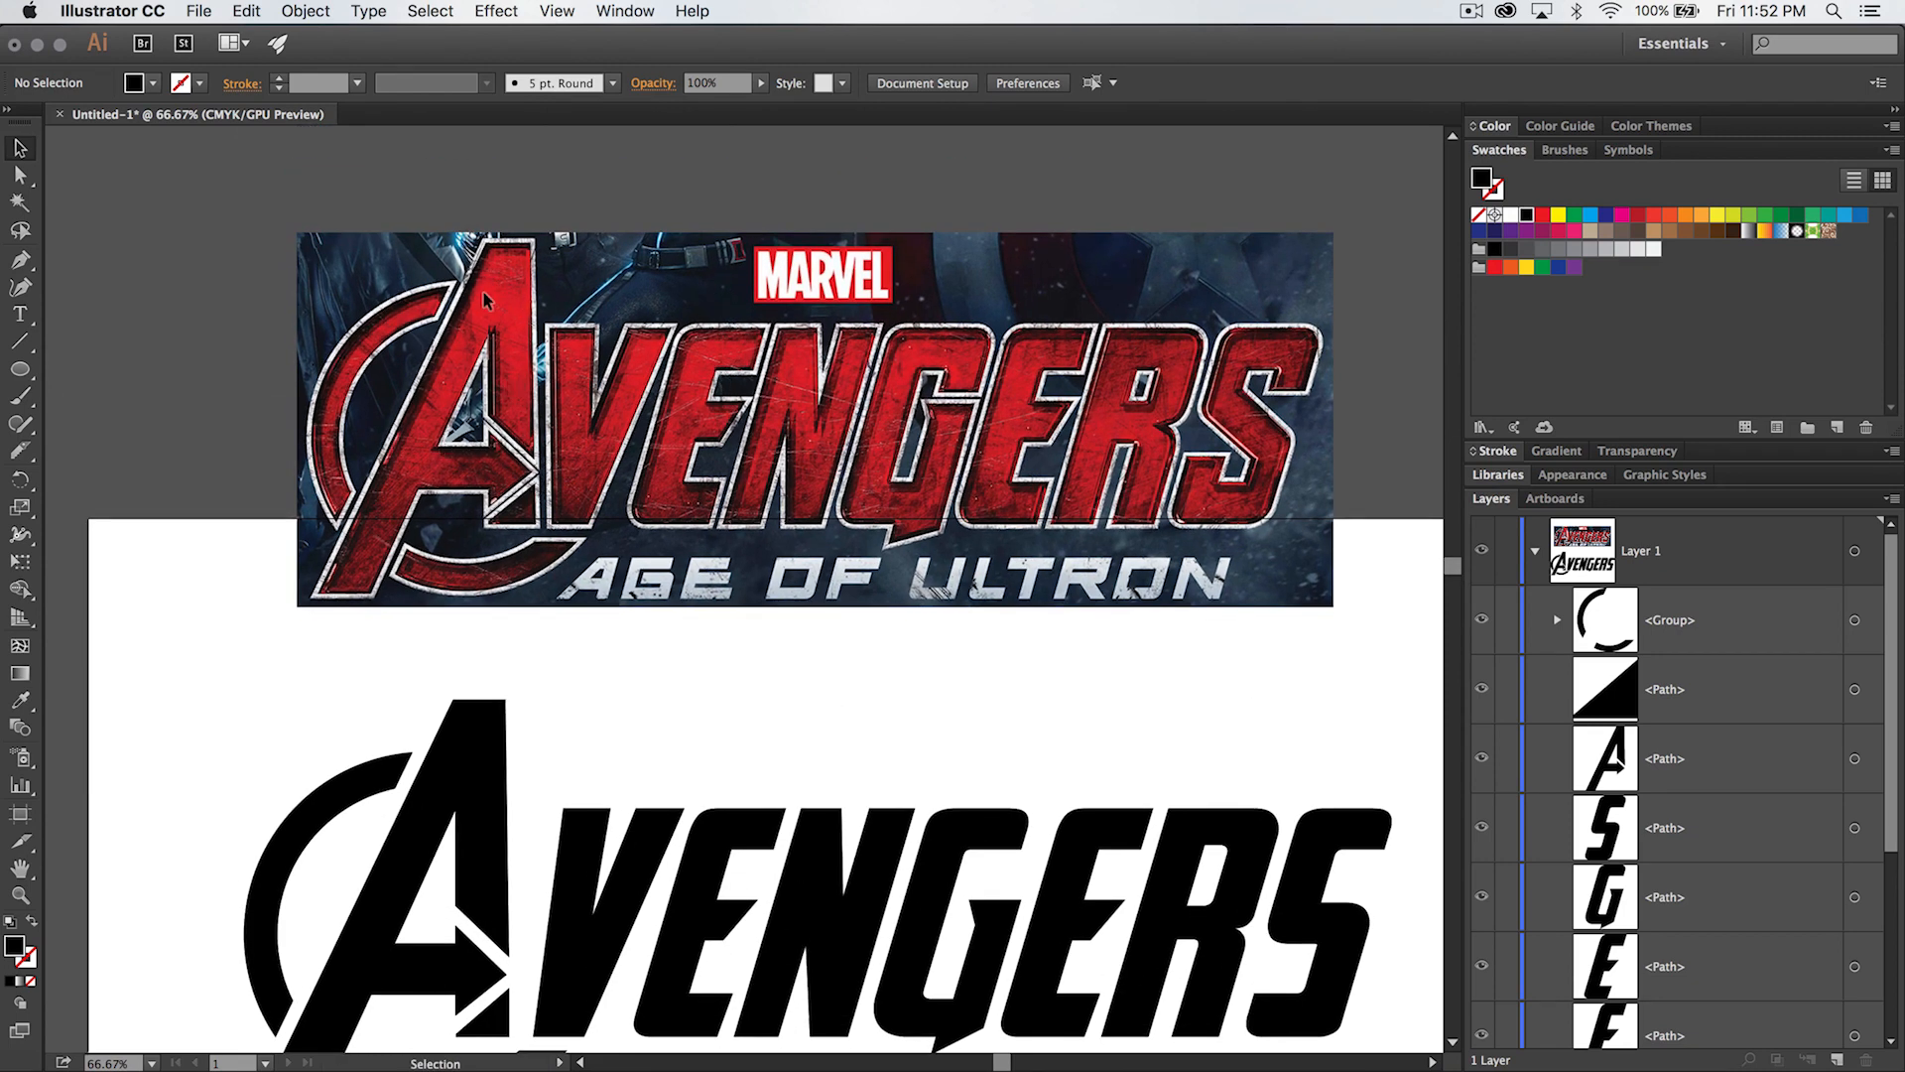
# - Group the ring arcs and all the black Avengers letters into one group
pyautogui.press('space')
pyautogui.moveTo(561, 747); pyautogui.dragTo(562, 660)
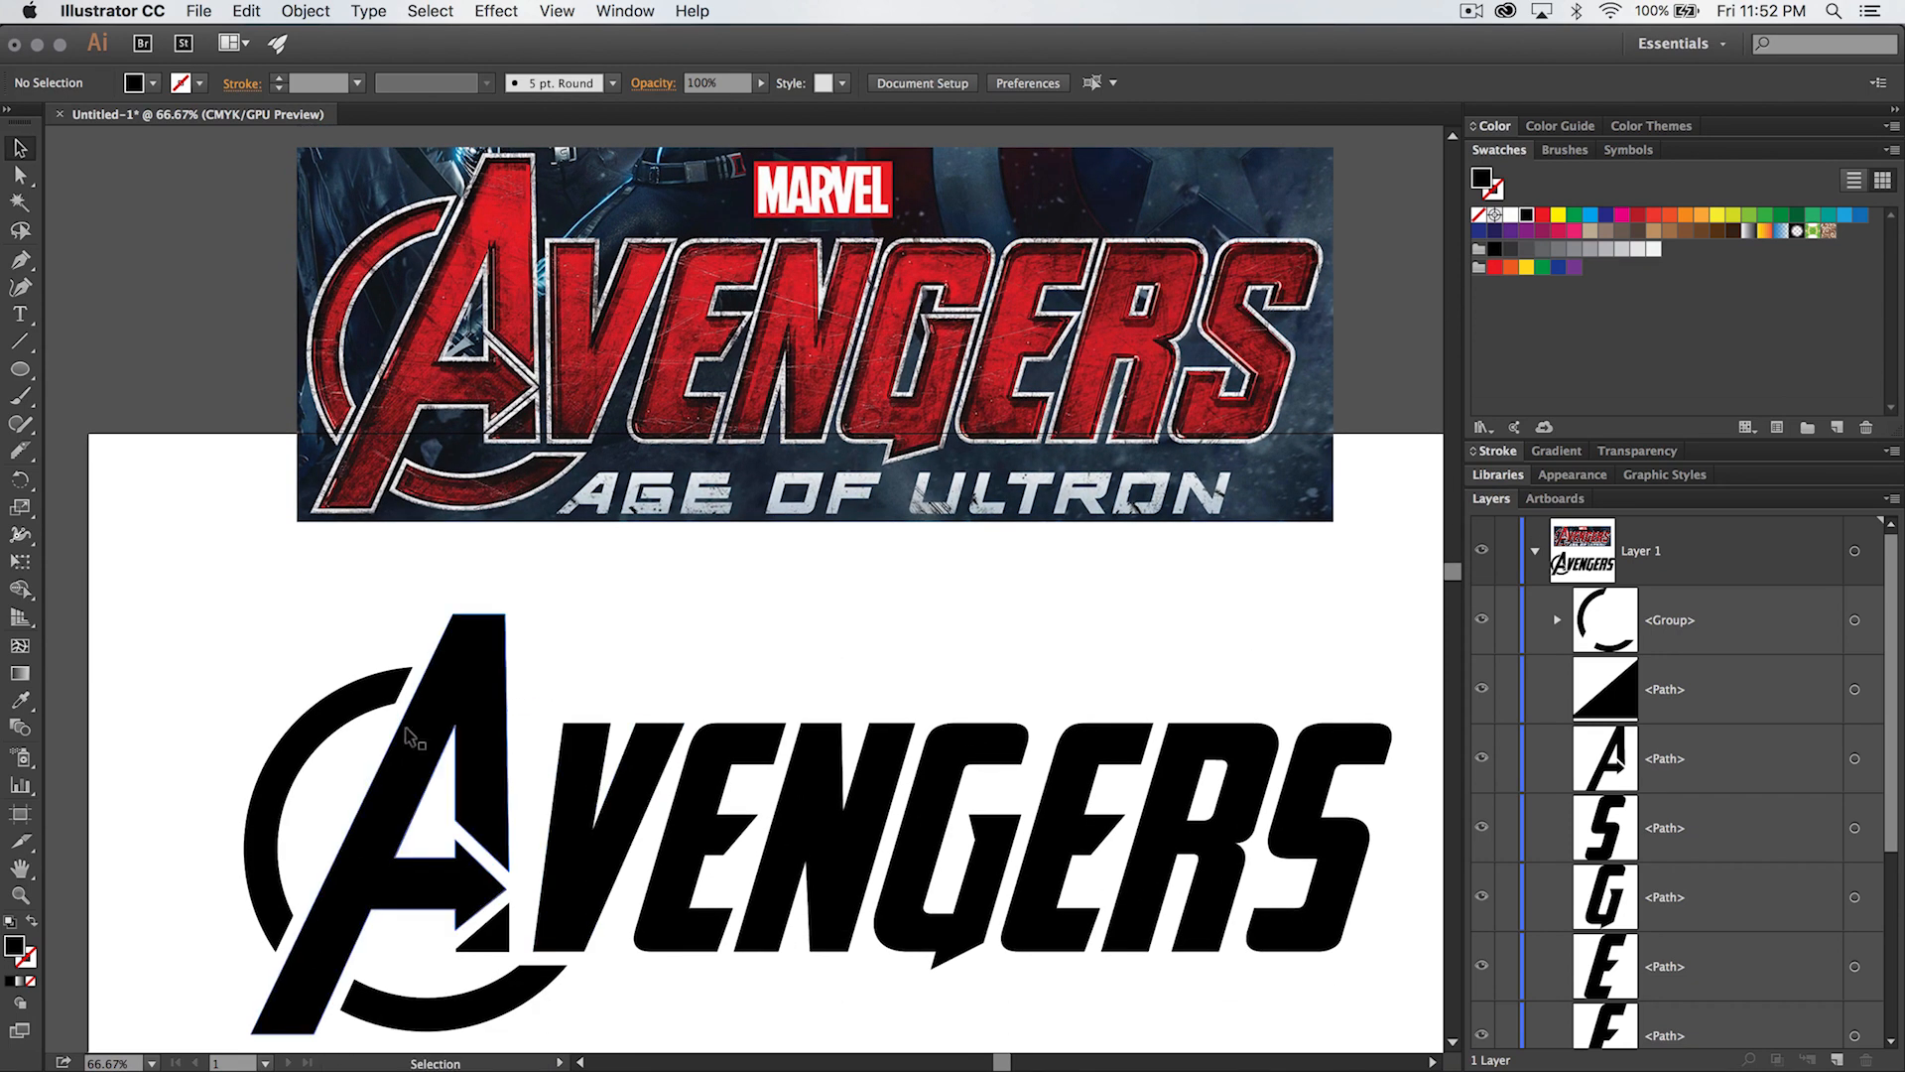
pyautogui.press('space')
pyautogui.moveTo(468, 471); pyautogui.dragTo(468, 590)
pyautogui.press('space')
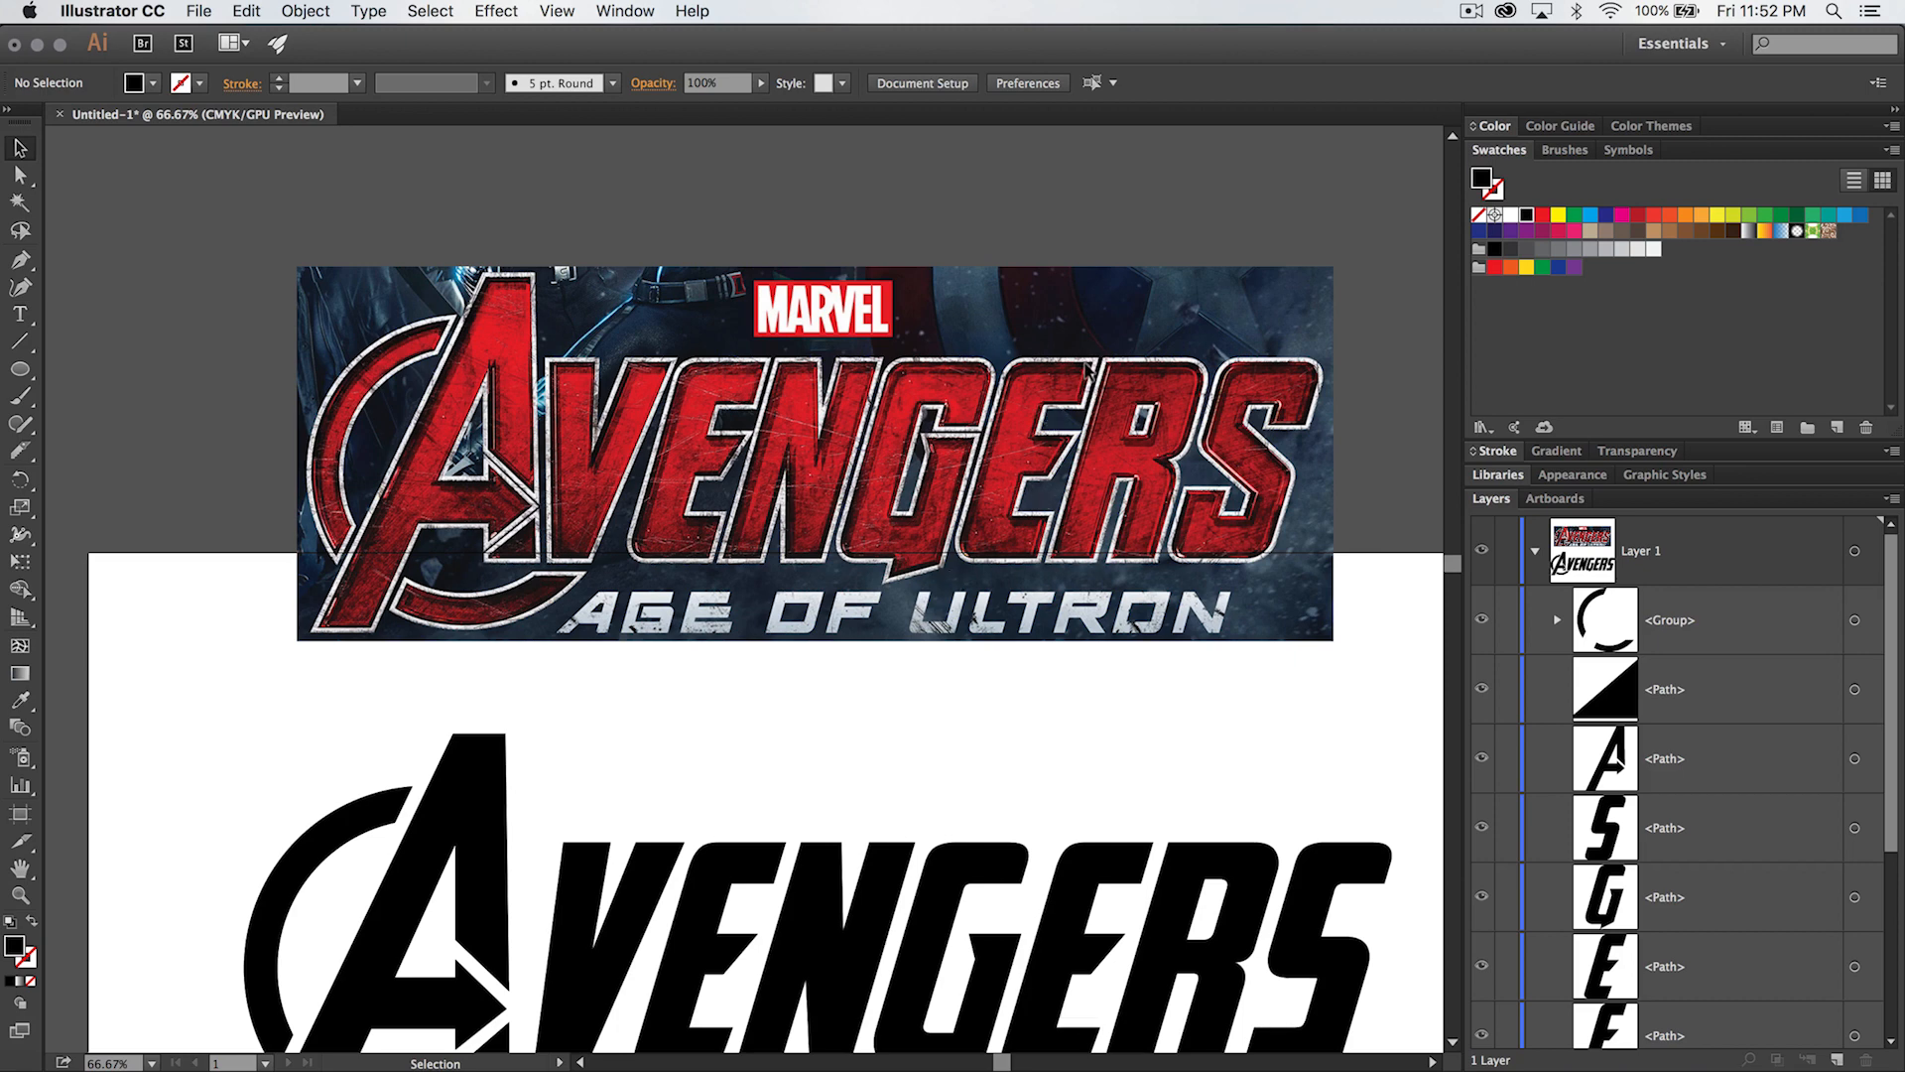
pyautogui.scroll(-5, 997, 808)
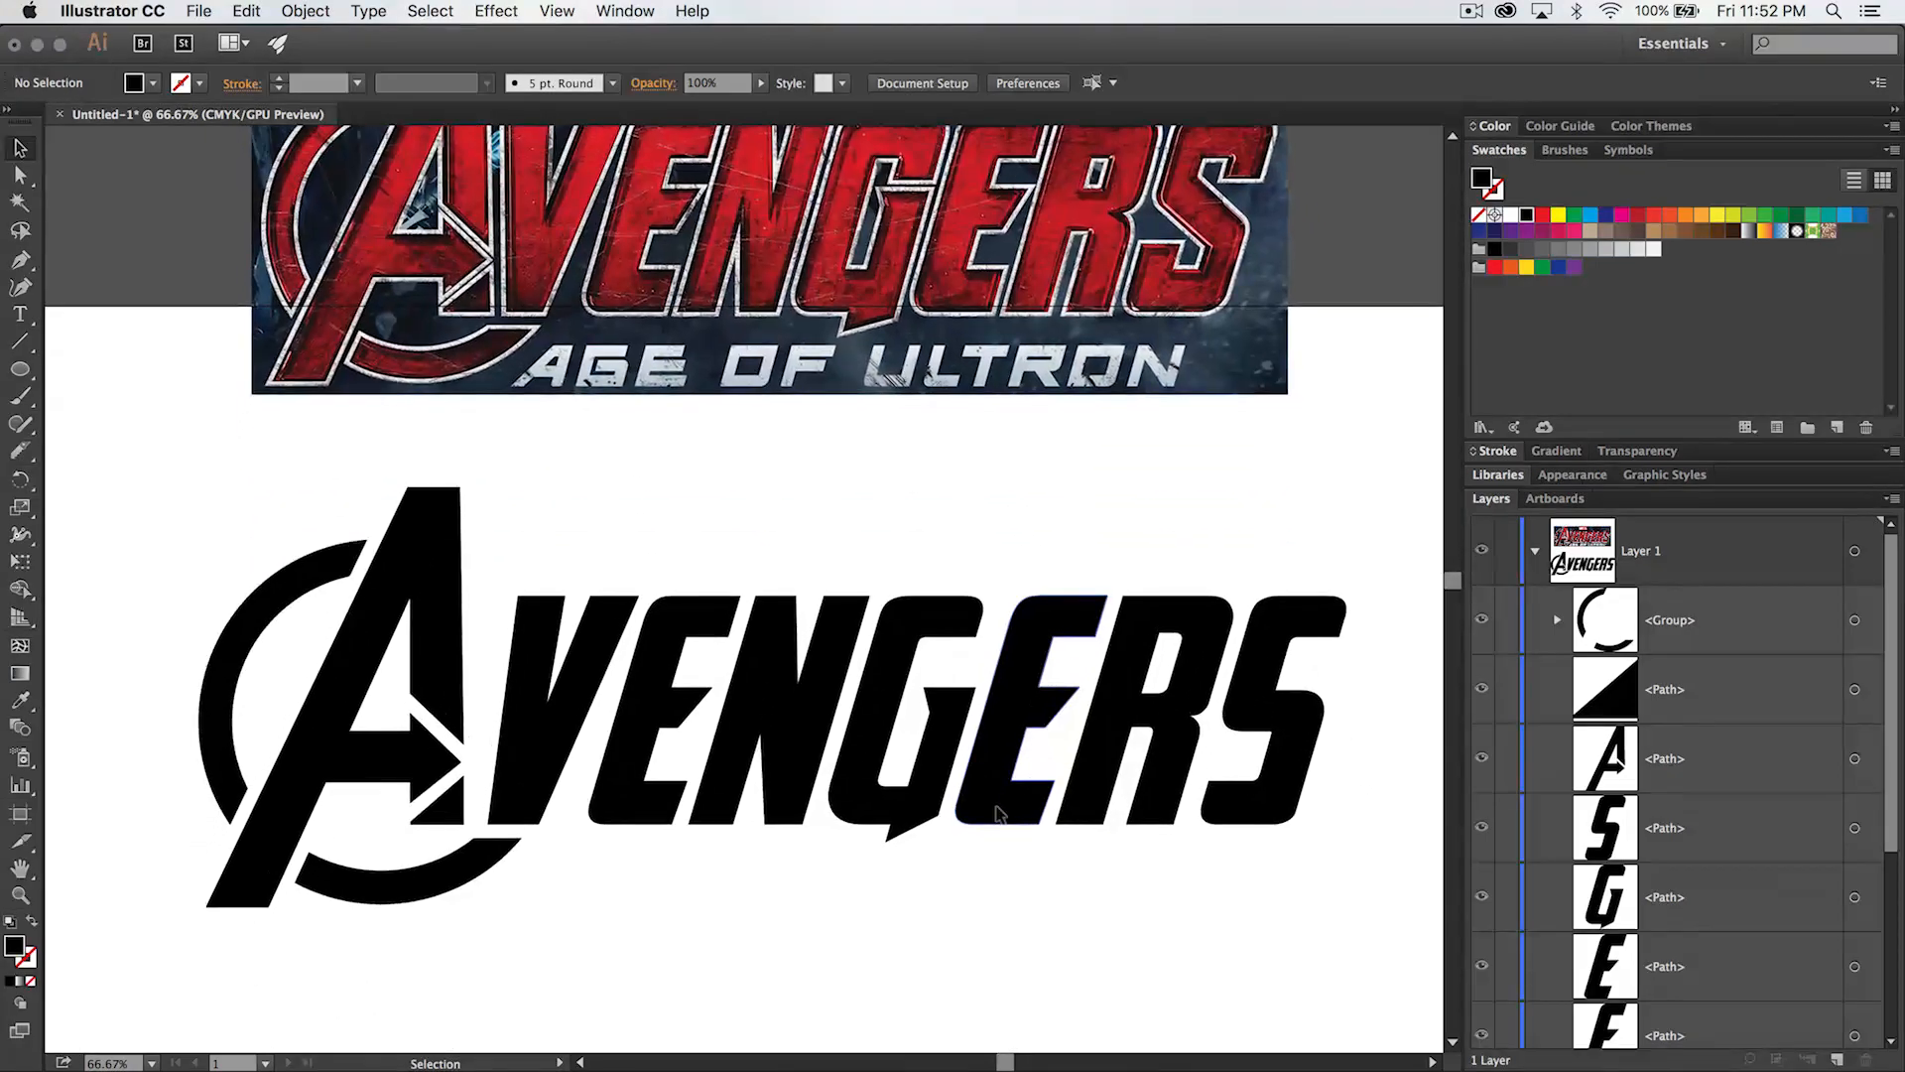
pyautogui.scroll(-1, 998, 808)
pyautogui.moveTo(201, 469); pyautogui.dragTo(1225, 912)
pyautogui.press('space')
pyautogui.moveTo(685, 782); pyautogui.dragTo(855, 788)
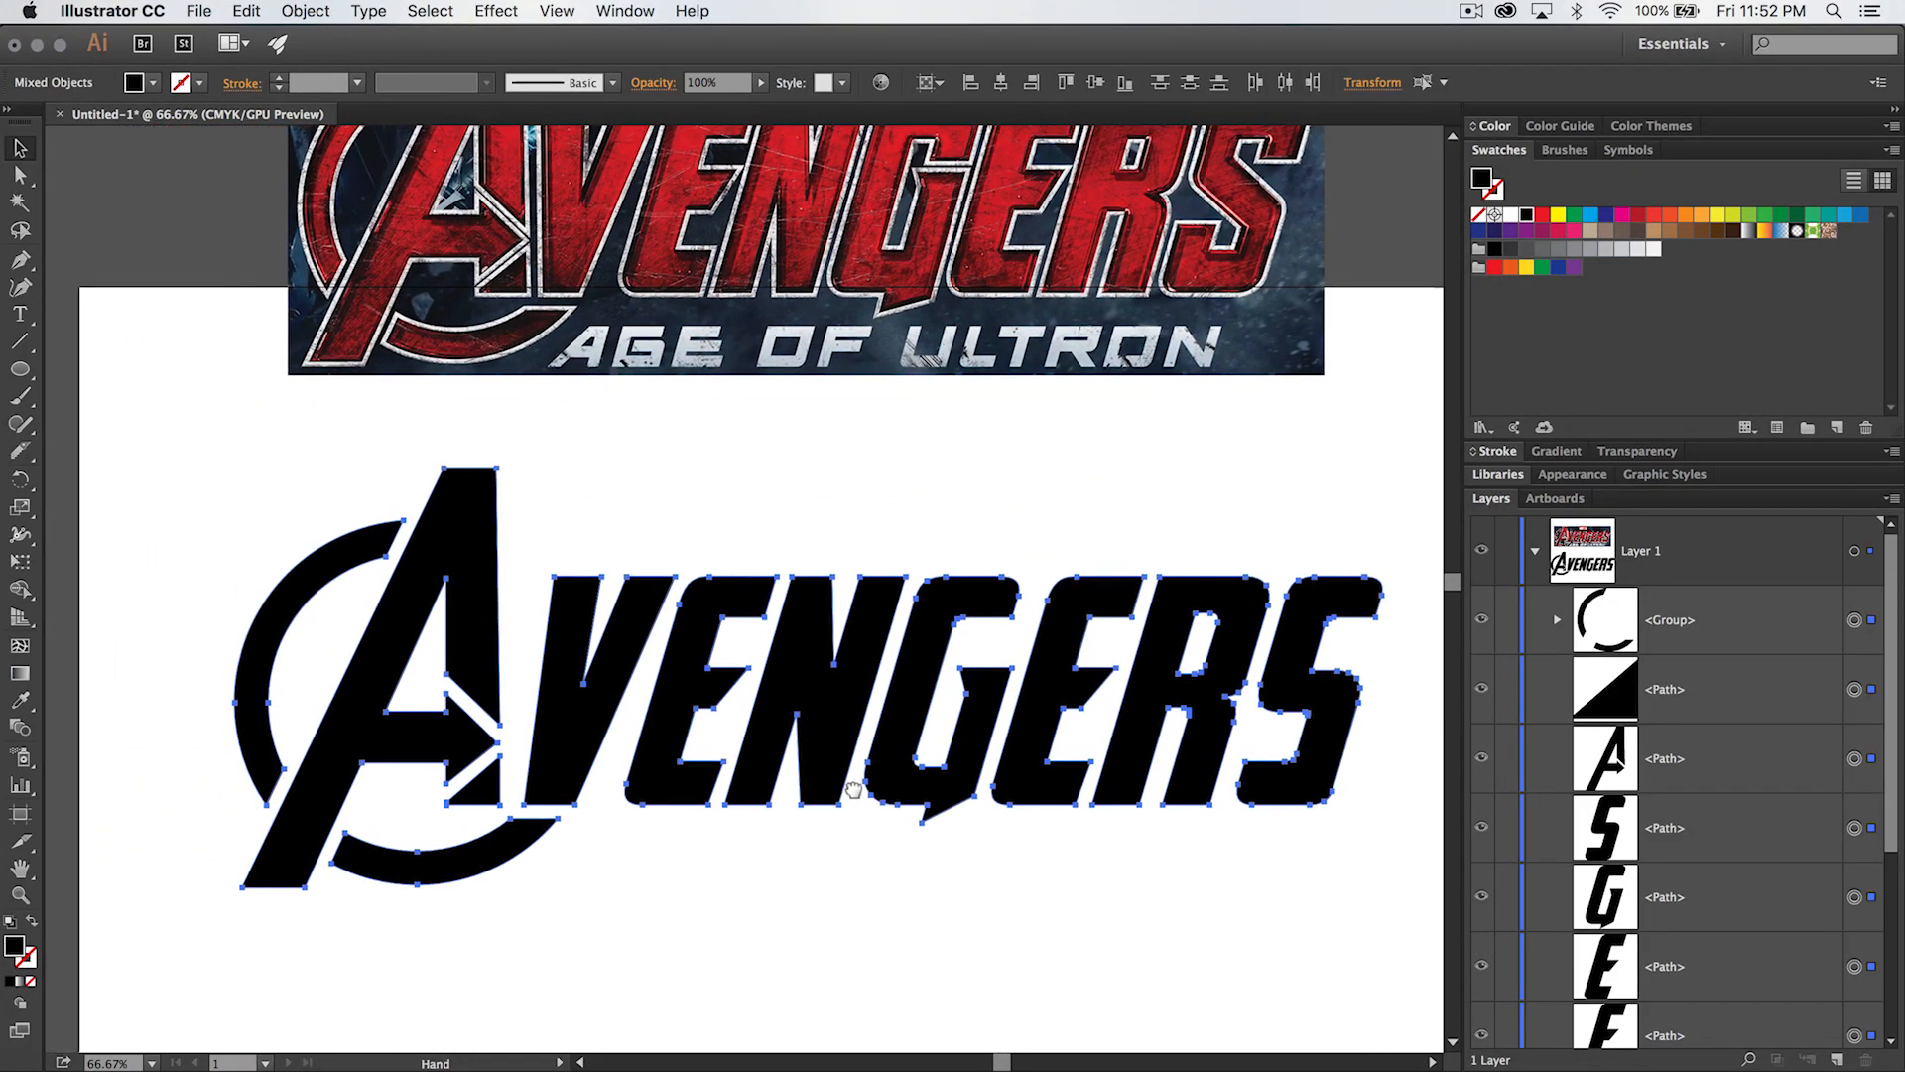
pyautogui.press('super+g')
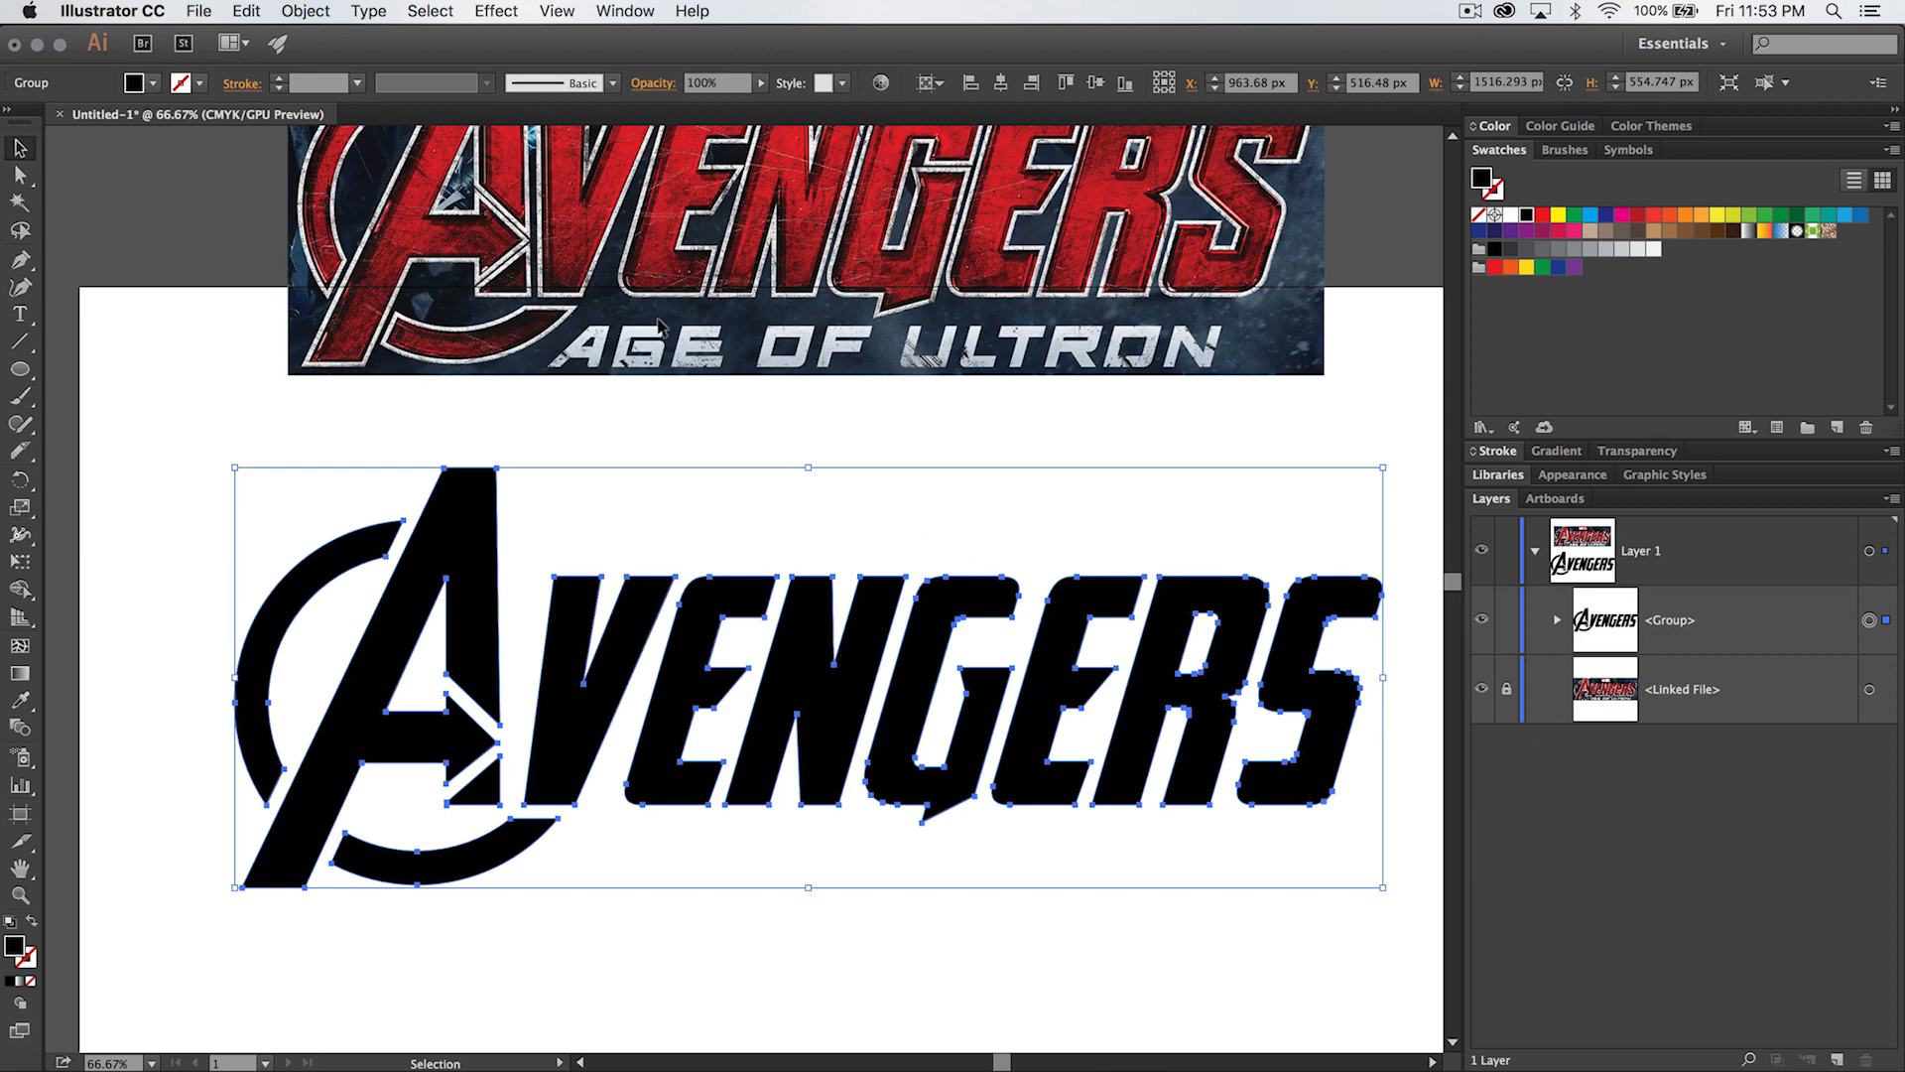
# - Apply Offset Path with a 7 px offset to the grouped Avengers lettering
pyautogui.click(308, 12)
pyautogui.moveTo(428, 438)
pyautogui.click(583, 515)
pyautogui.moveTo(1073, 443); pyautogui.dragTo(964, 446)
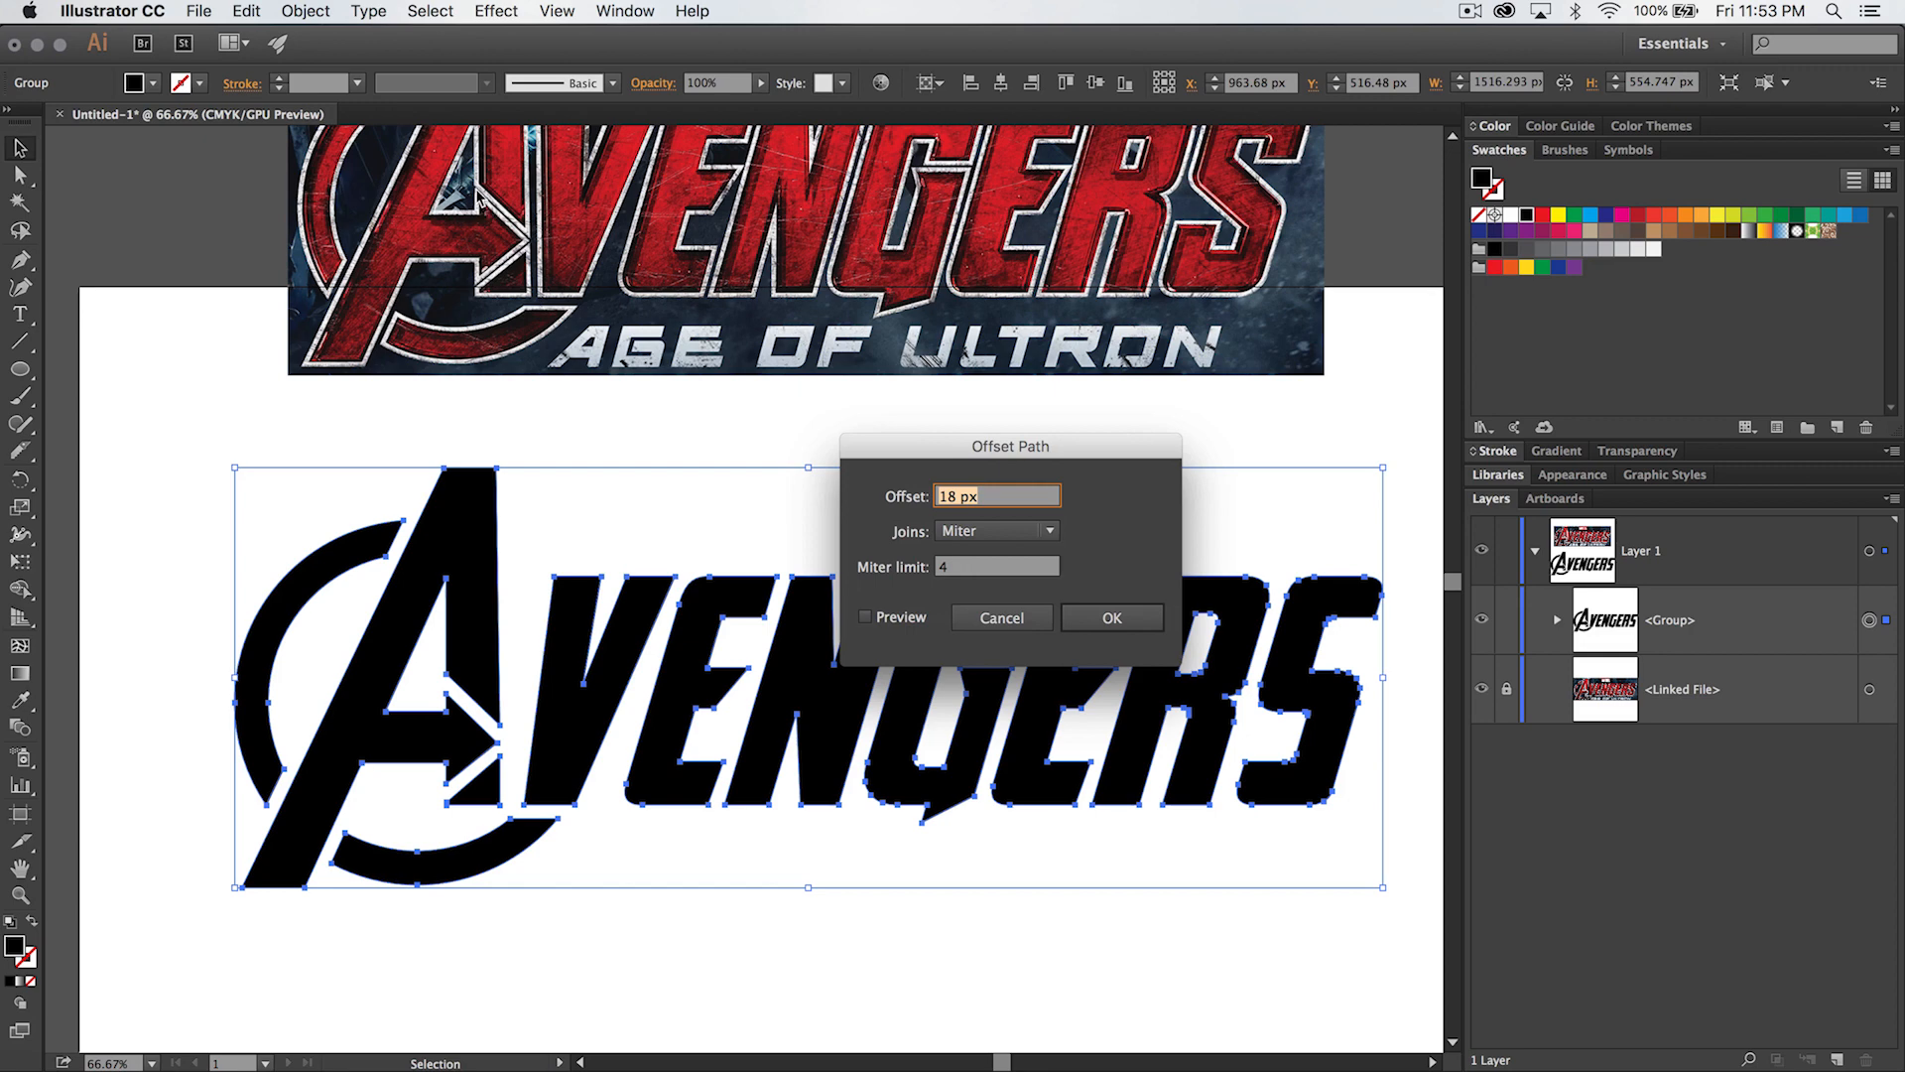
pyautogui.write('7')
pyautogui.click(1141, 623)
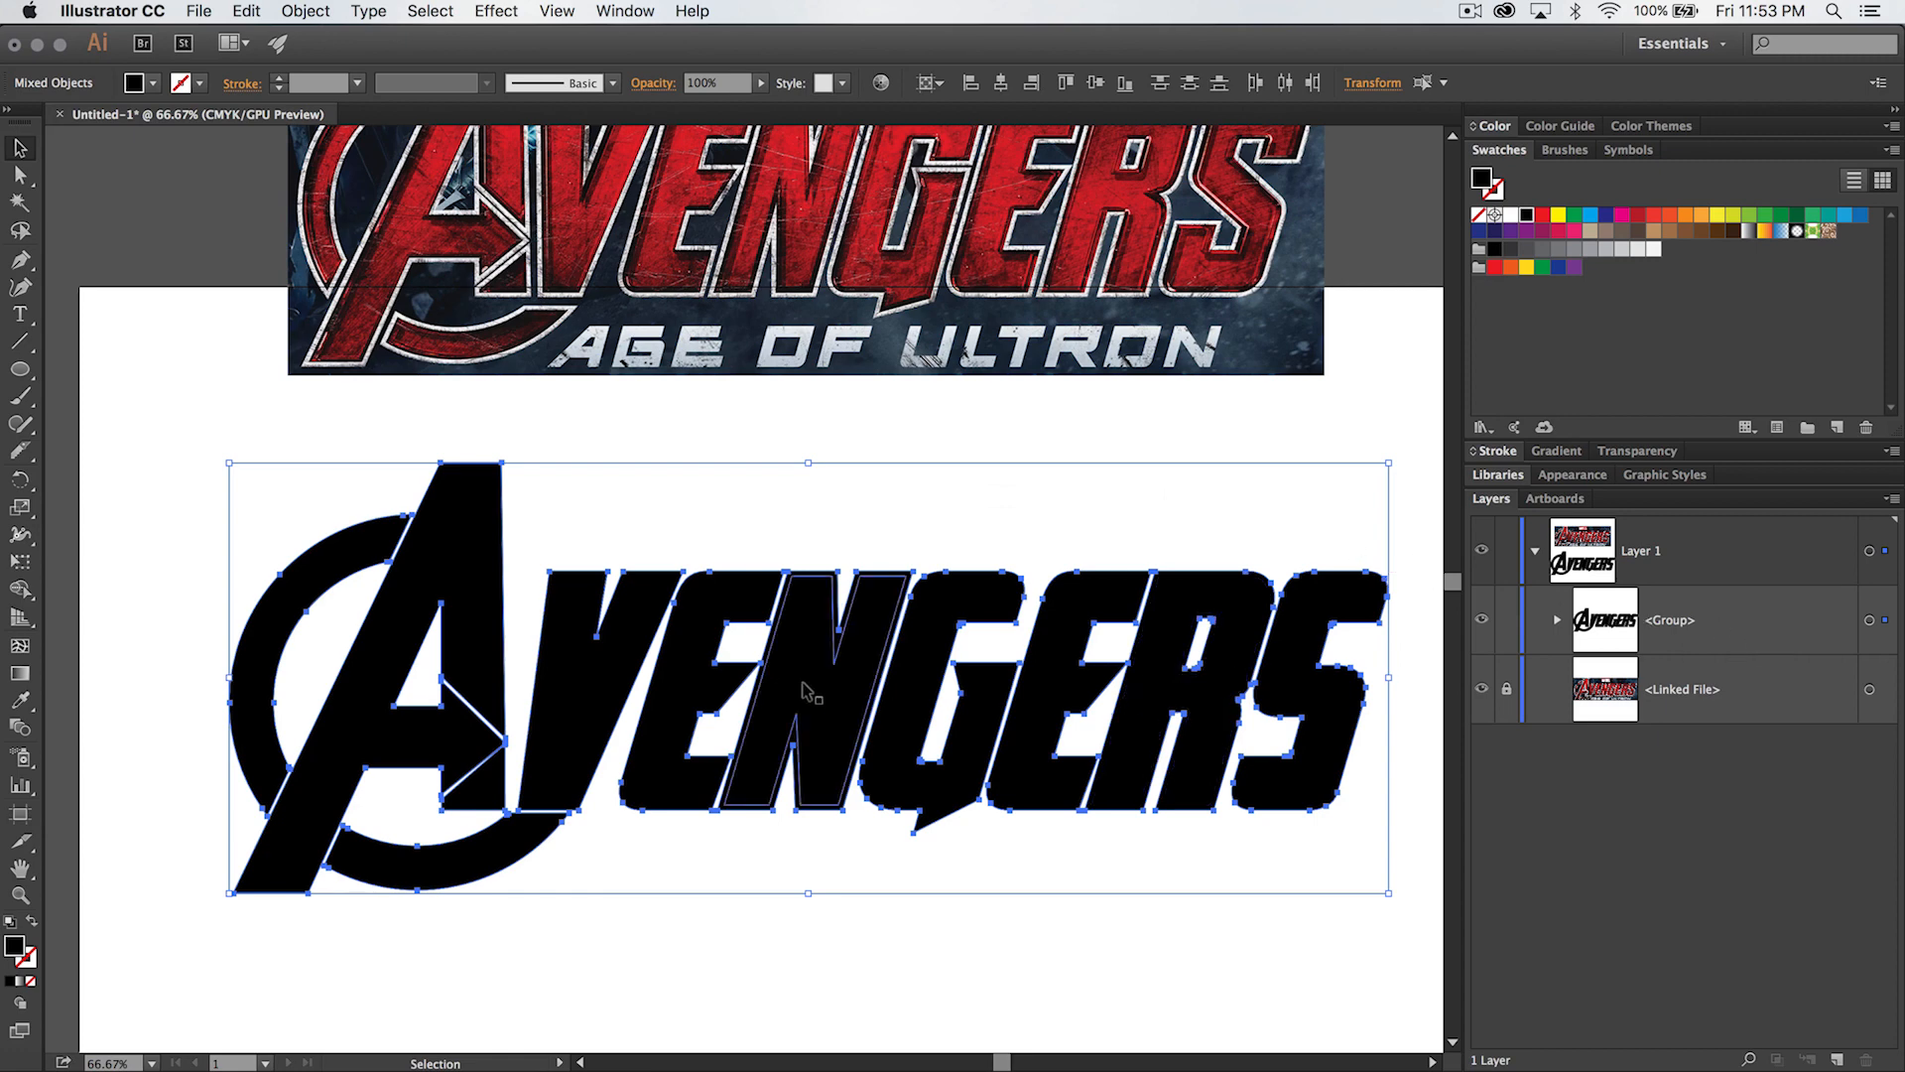
# - Ungroup the whole lettering so its original and offset shapes are separate, and clear the selection
pyautogui.scroll(-2, 791, 620)
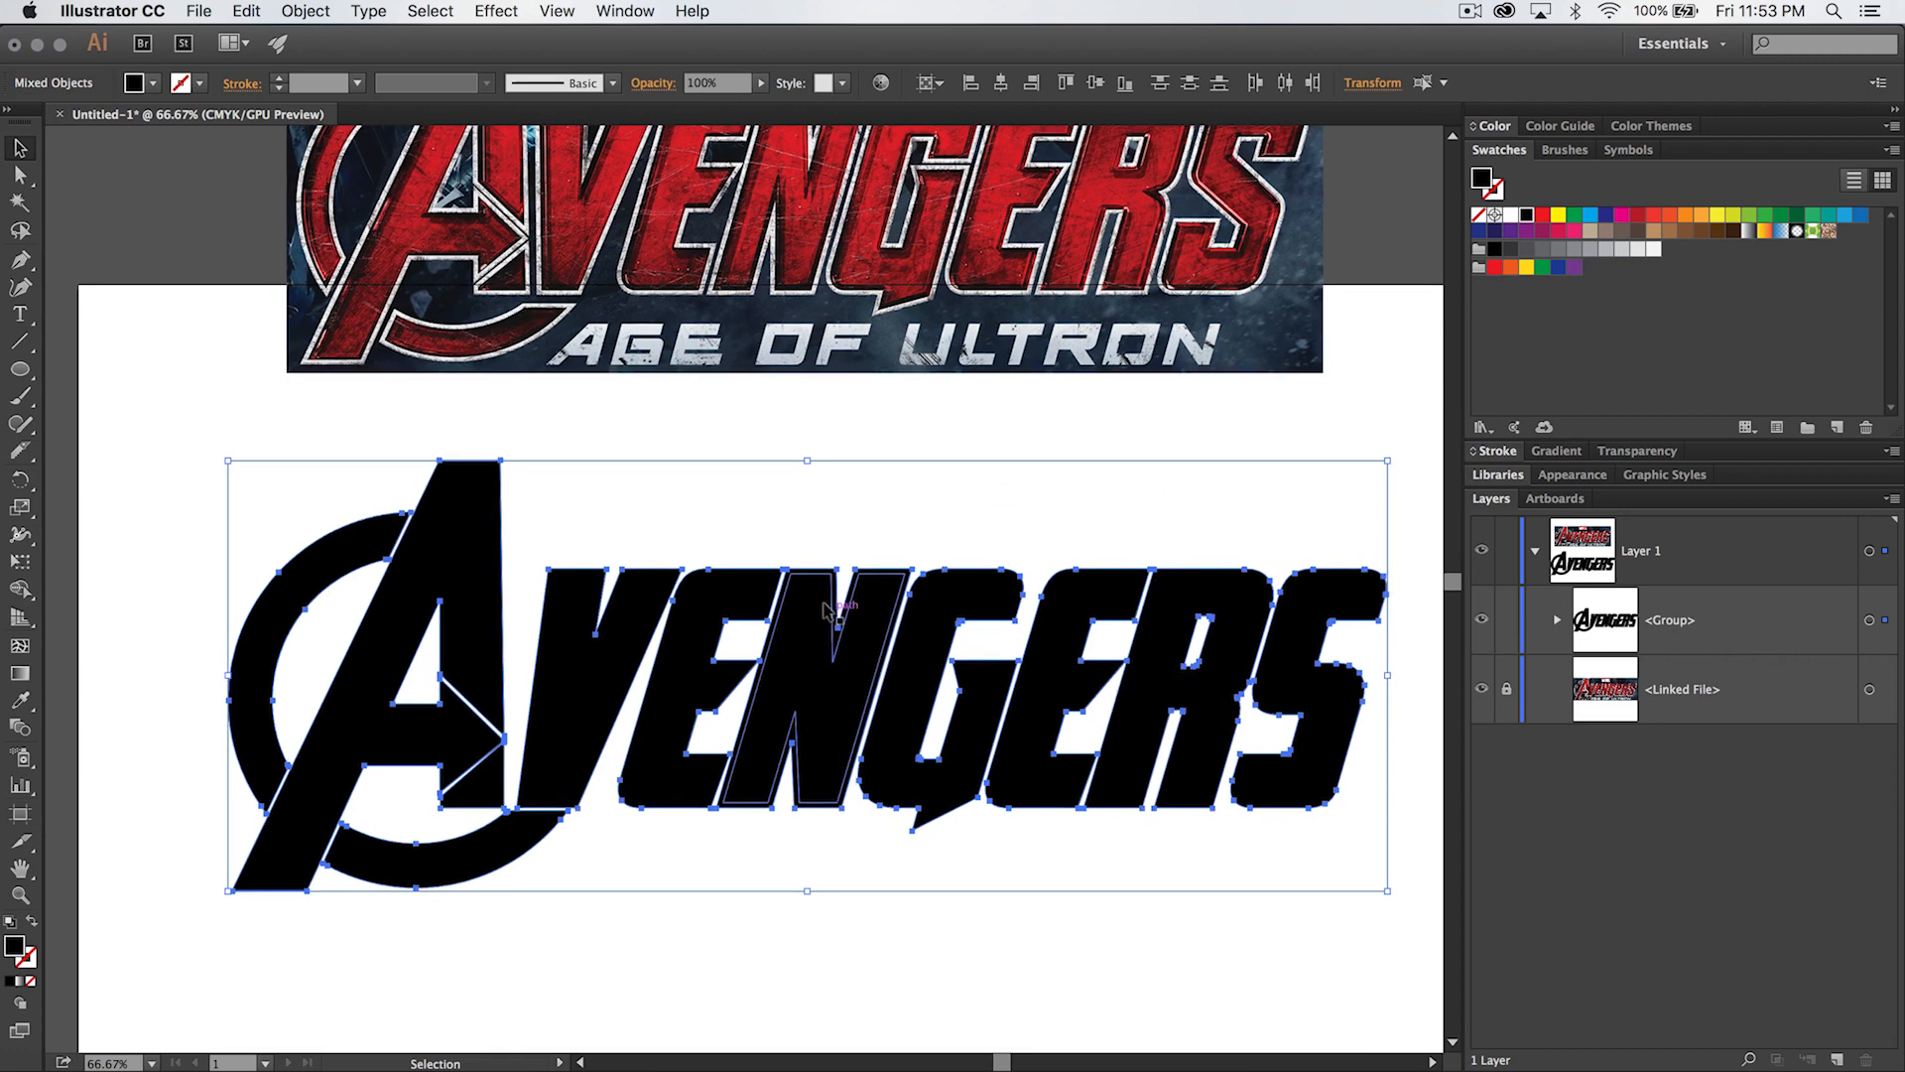
pyautogui.rightClick(794, 615)
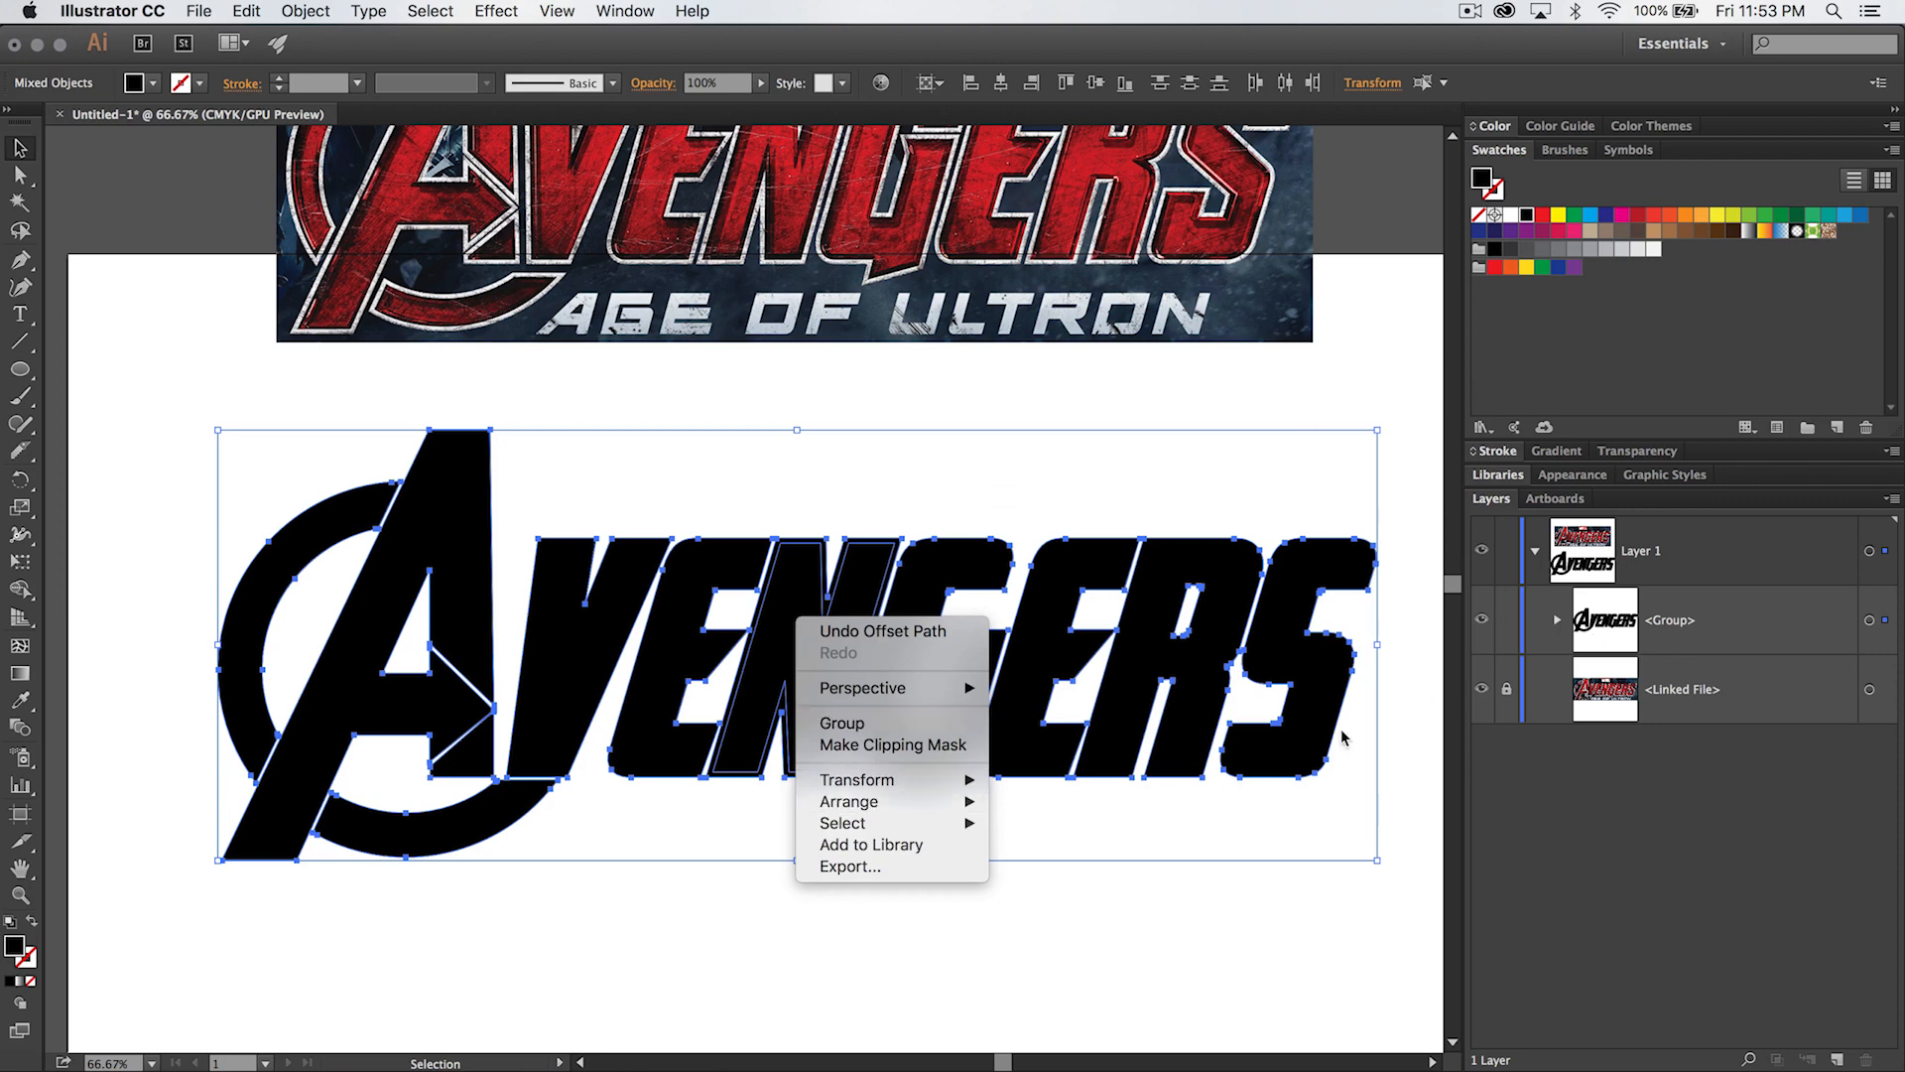
pyautogui.click(1369, 906)
pyautogui.moveTo(1384, 454); pyautogui.dragTo(235, 891)
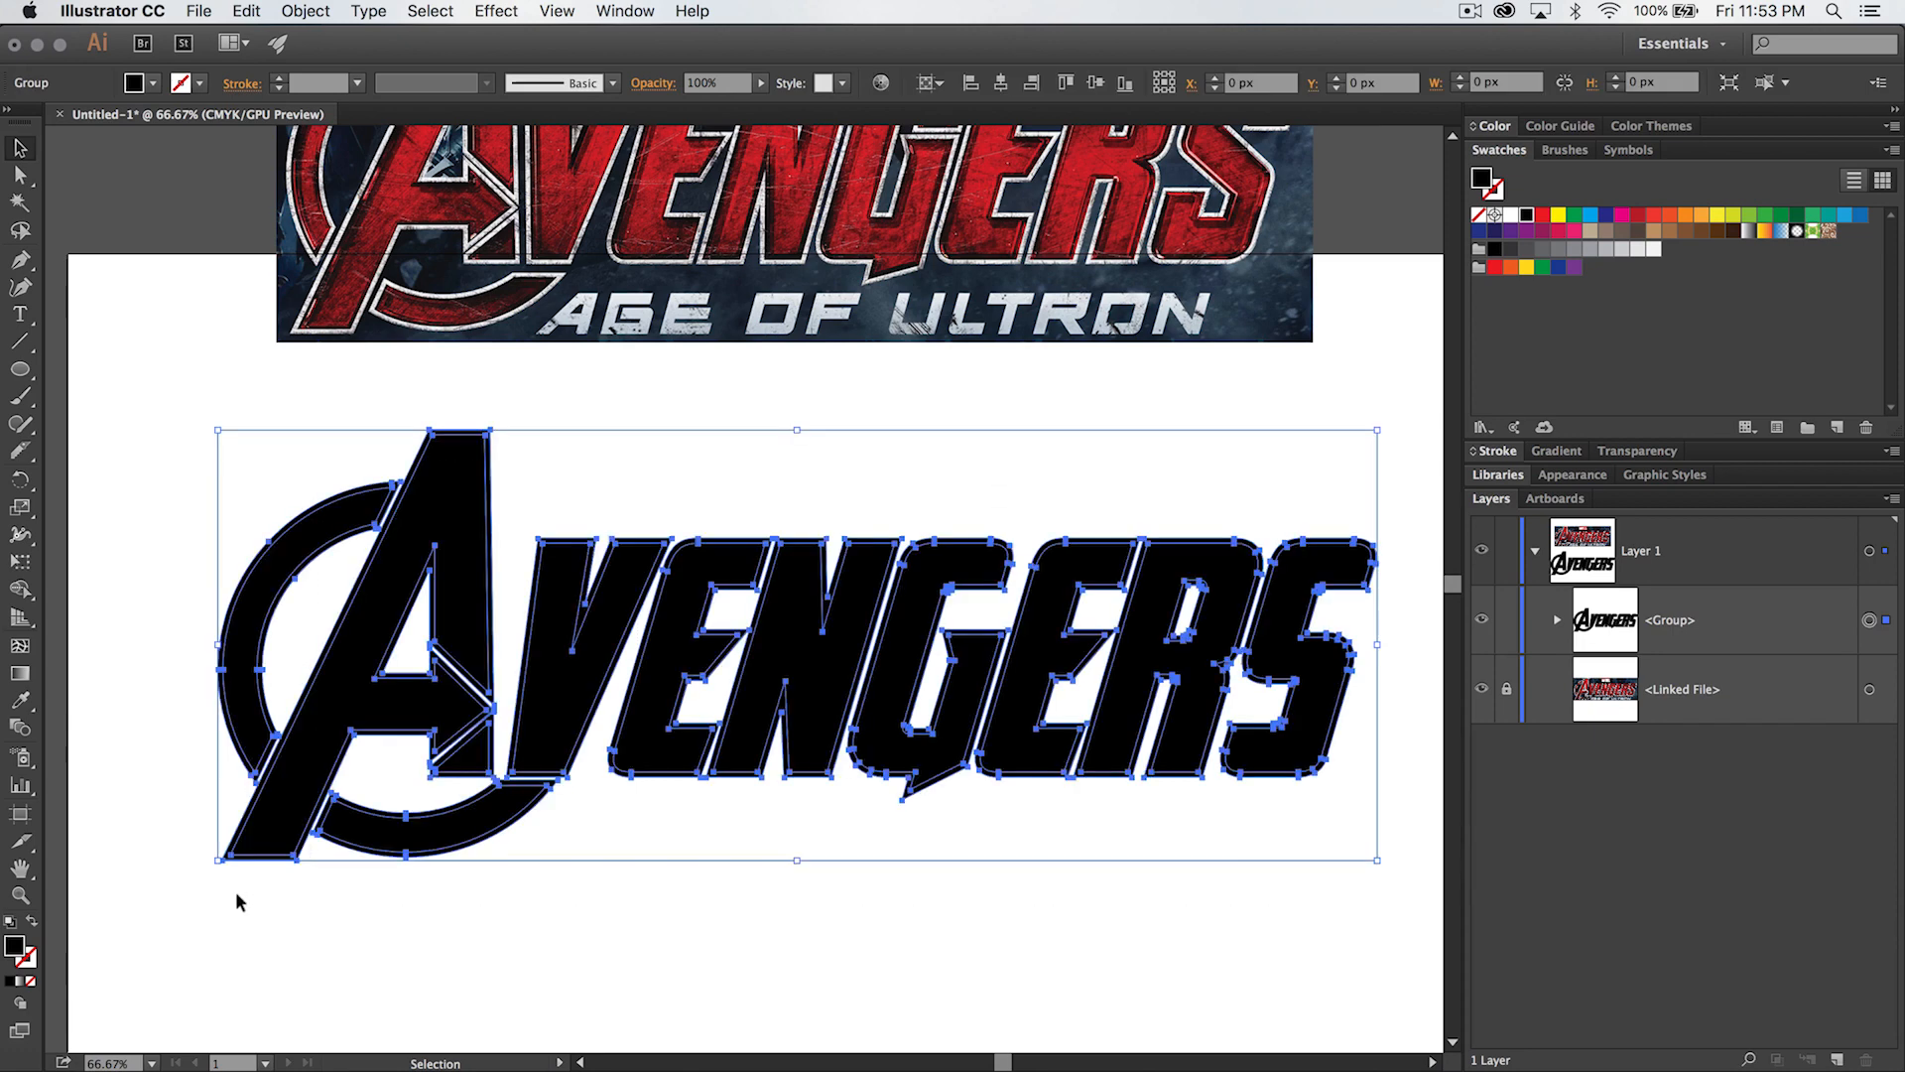
pyautogui.rightClick(581, 658)
pyautogui.click(711, 785)
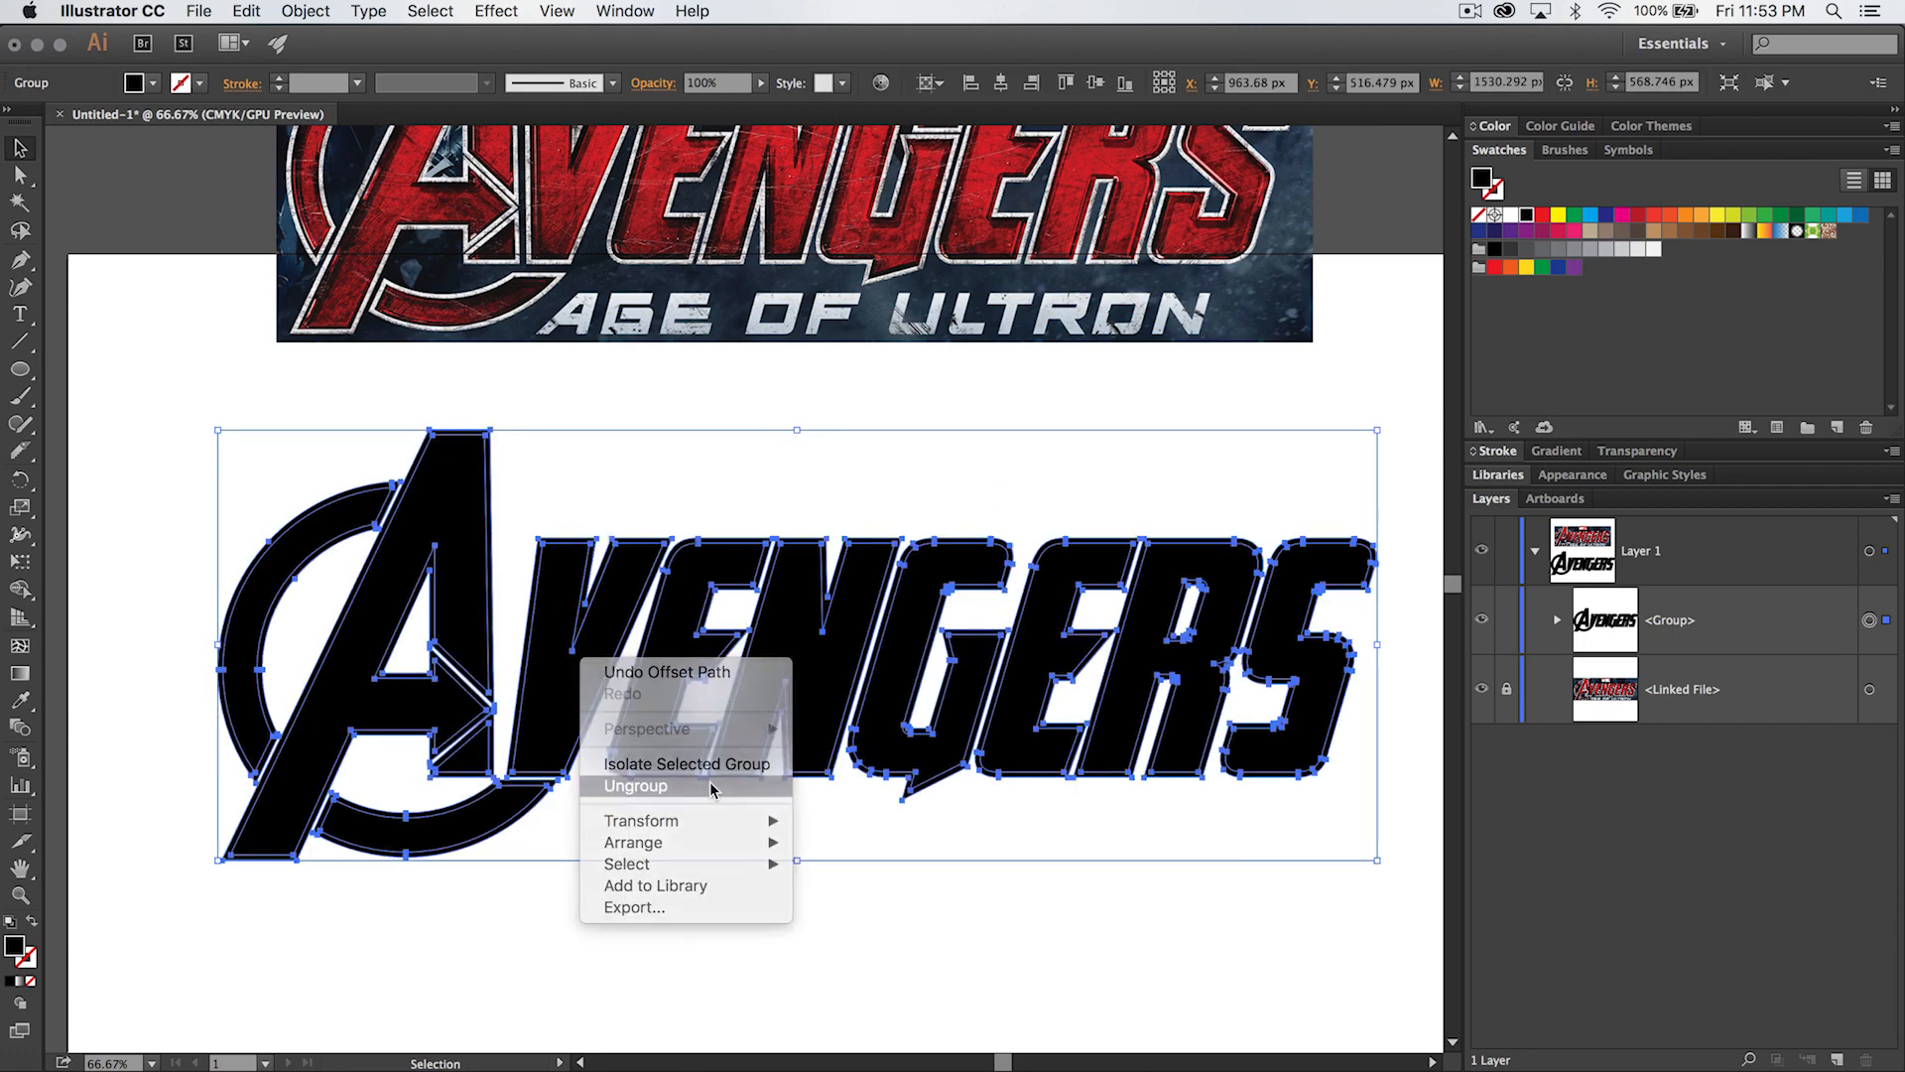
pyautogui.click(1124, 940)
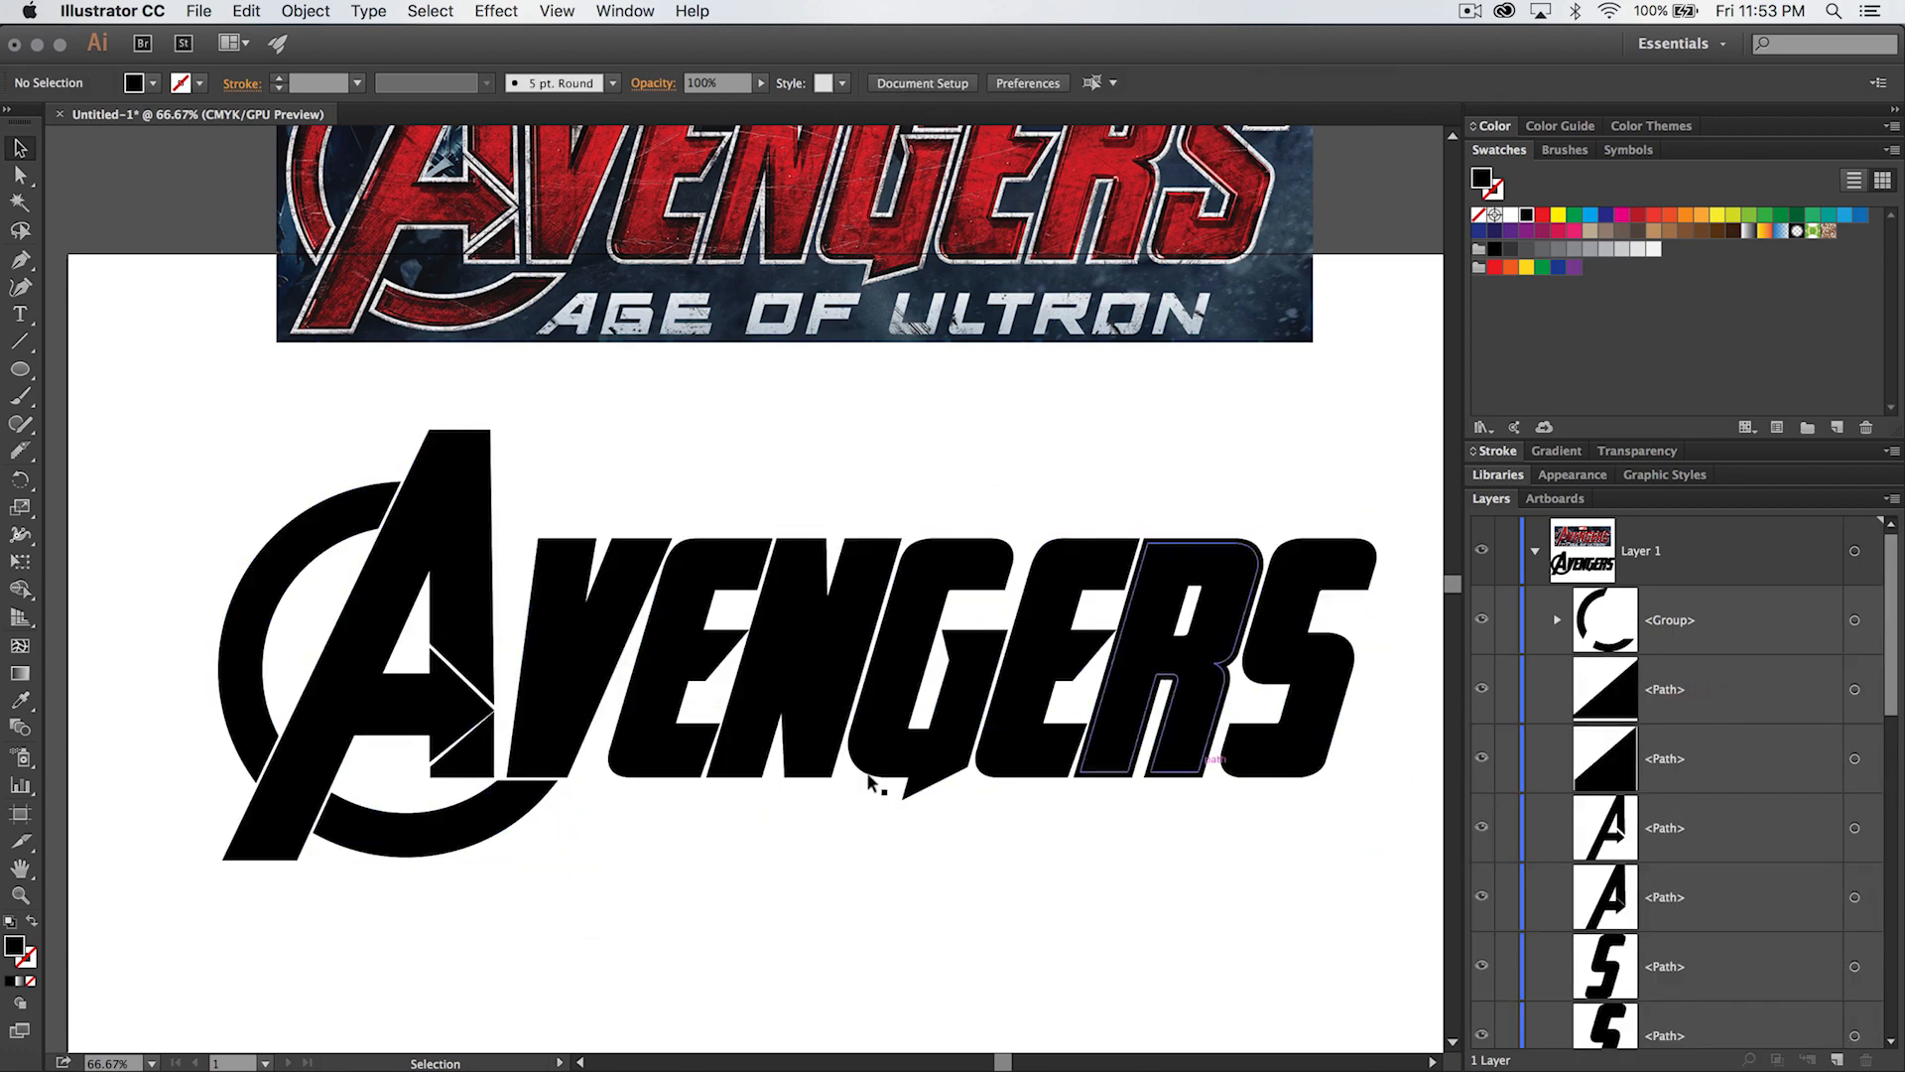
# - Check how the ring group and the A's outer offset path select separately
pyautogui.click(255, 585)
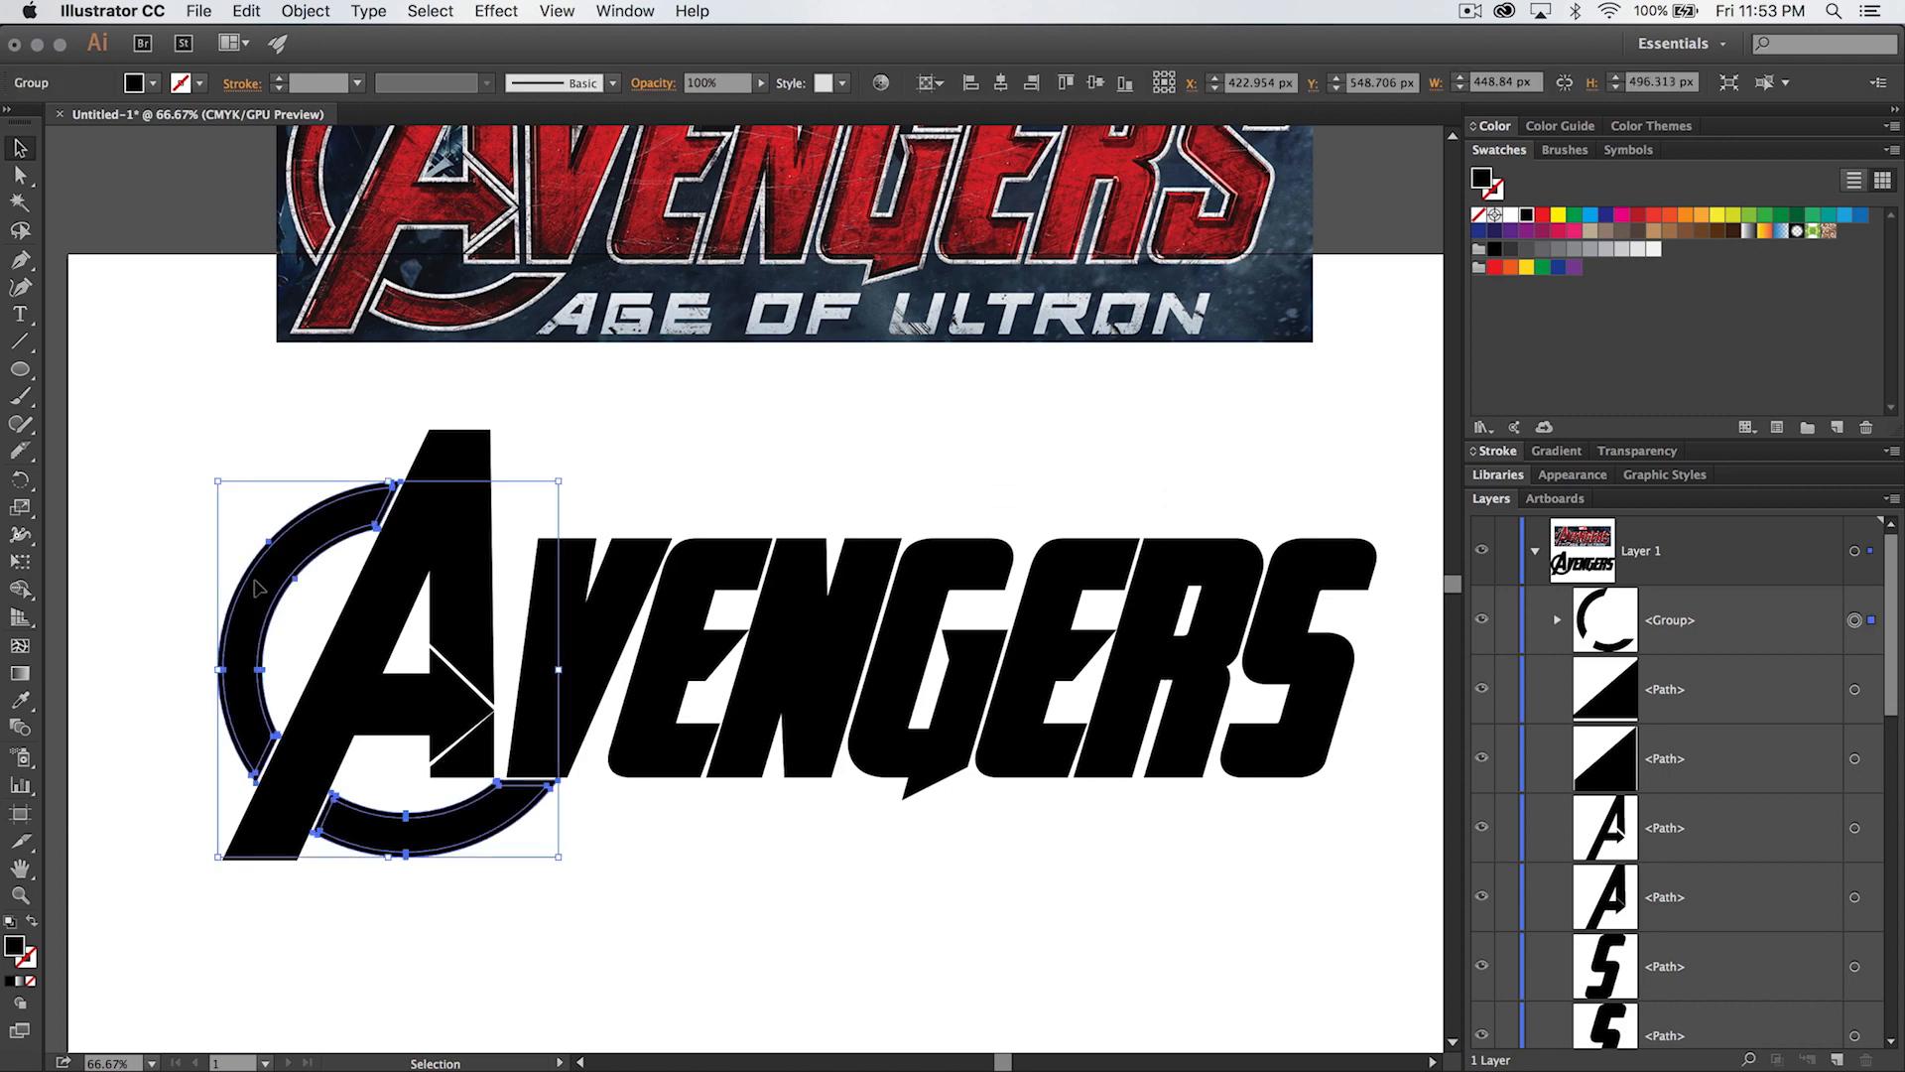
pyautogui.click(706, 854)
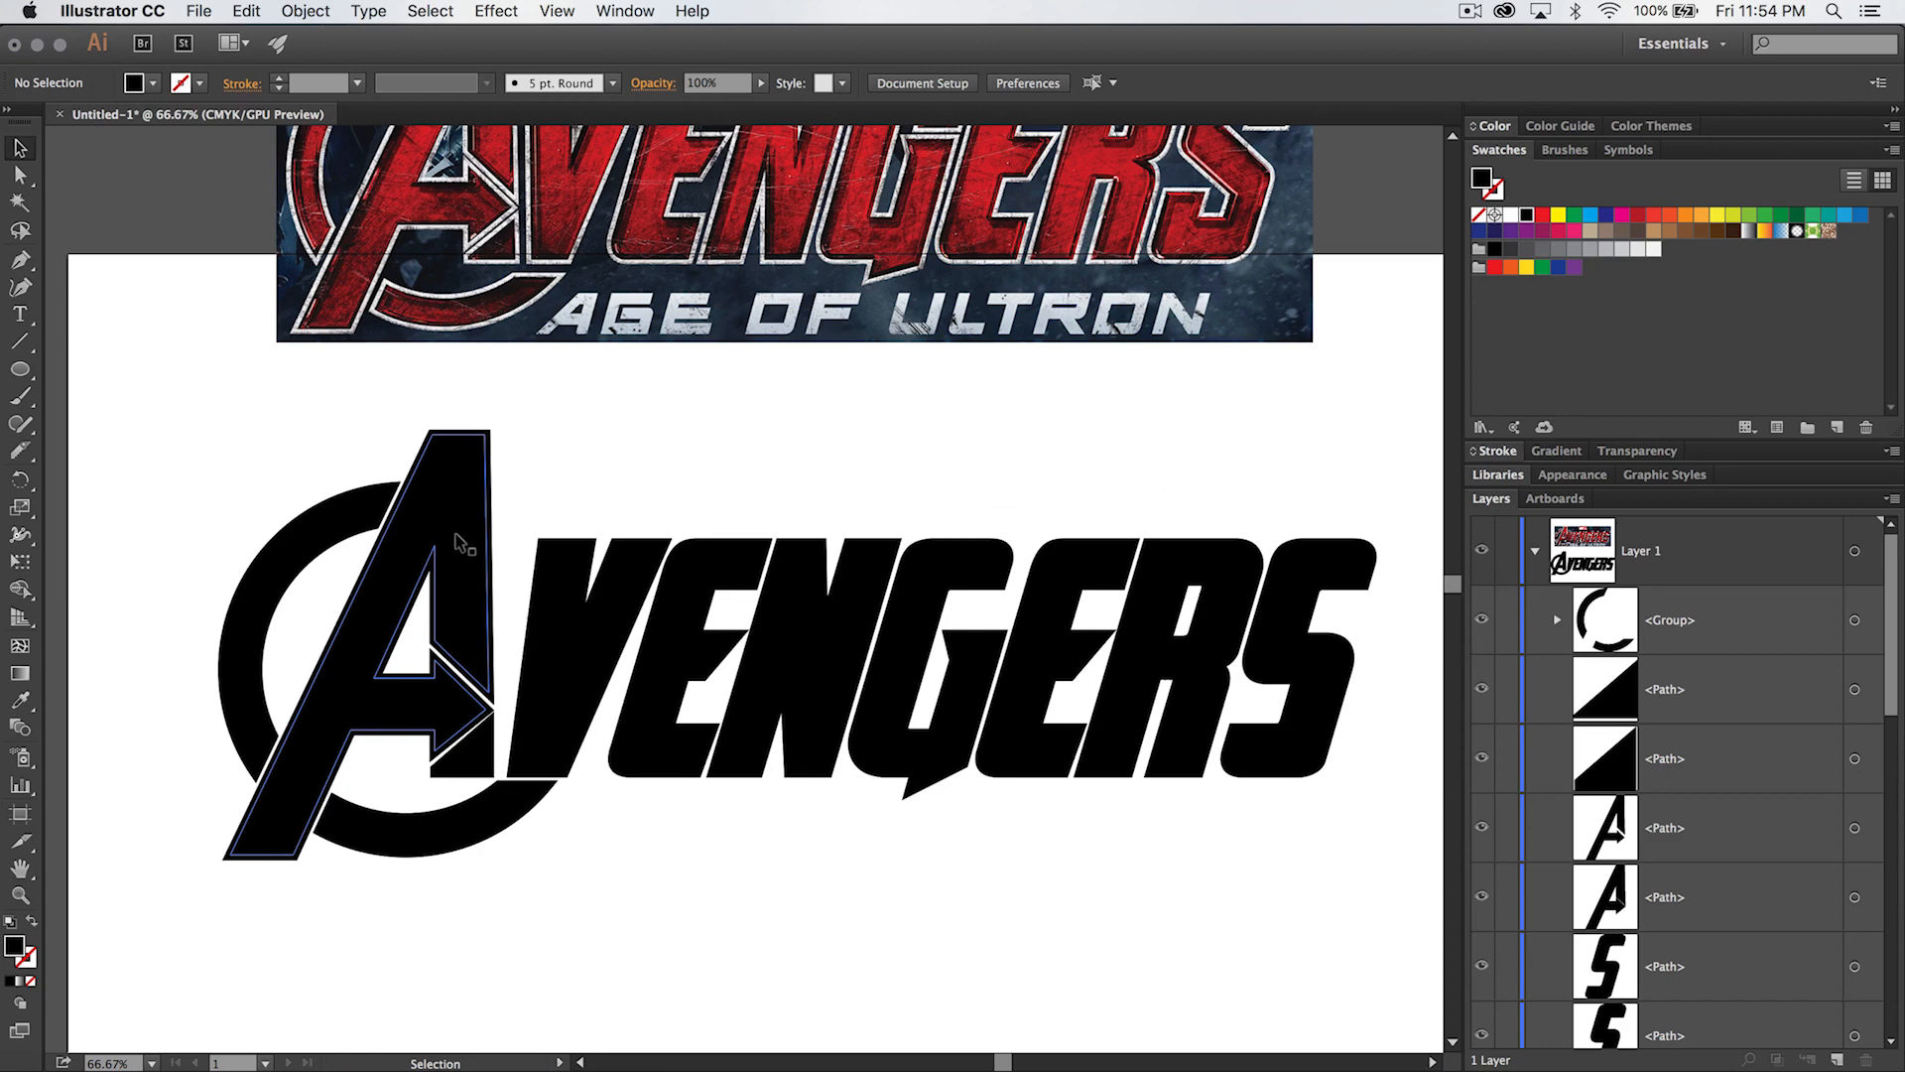
pyautogui.click(481, 437)
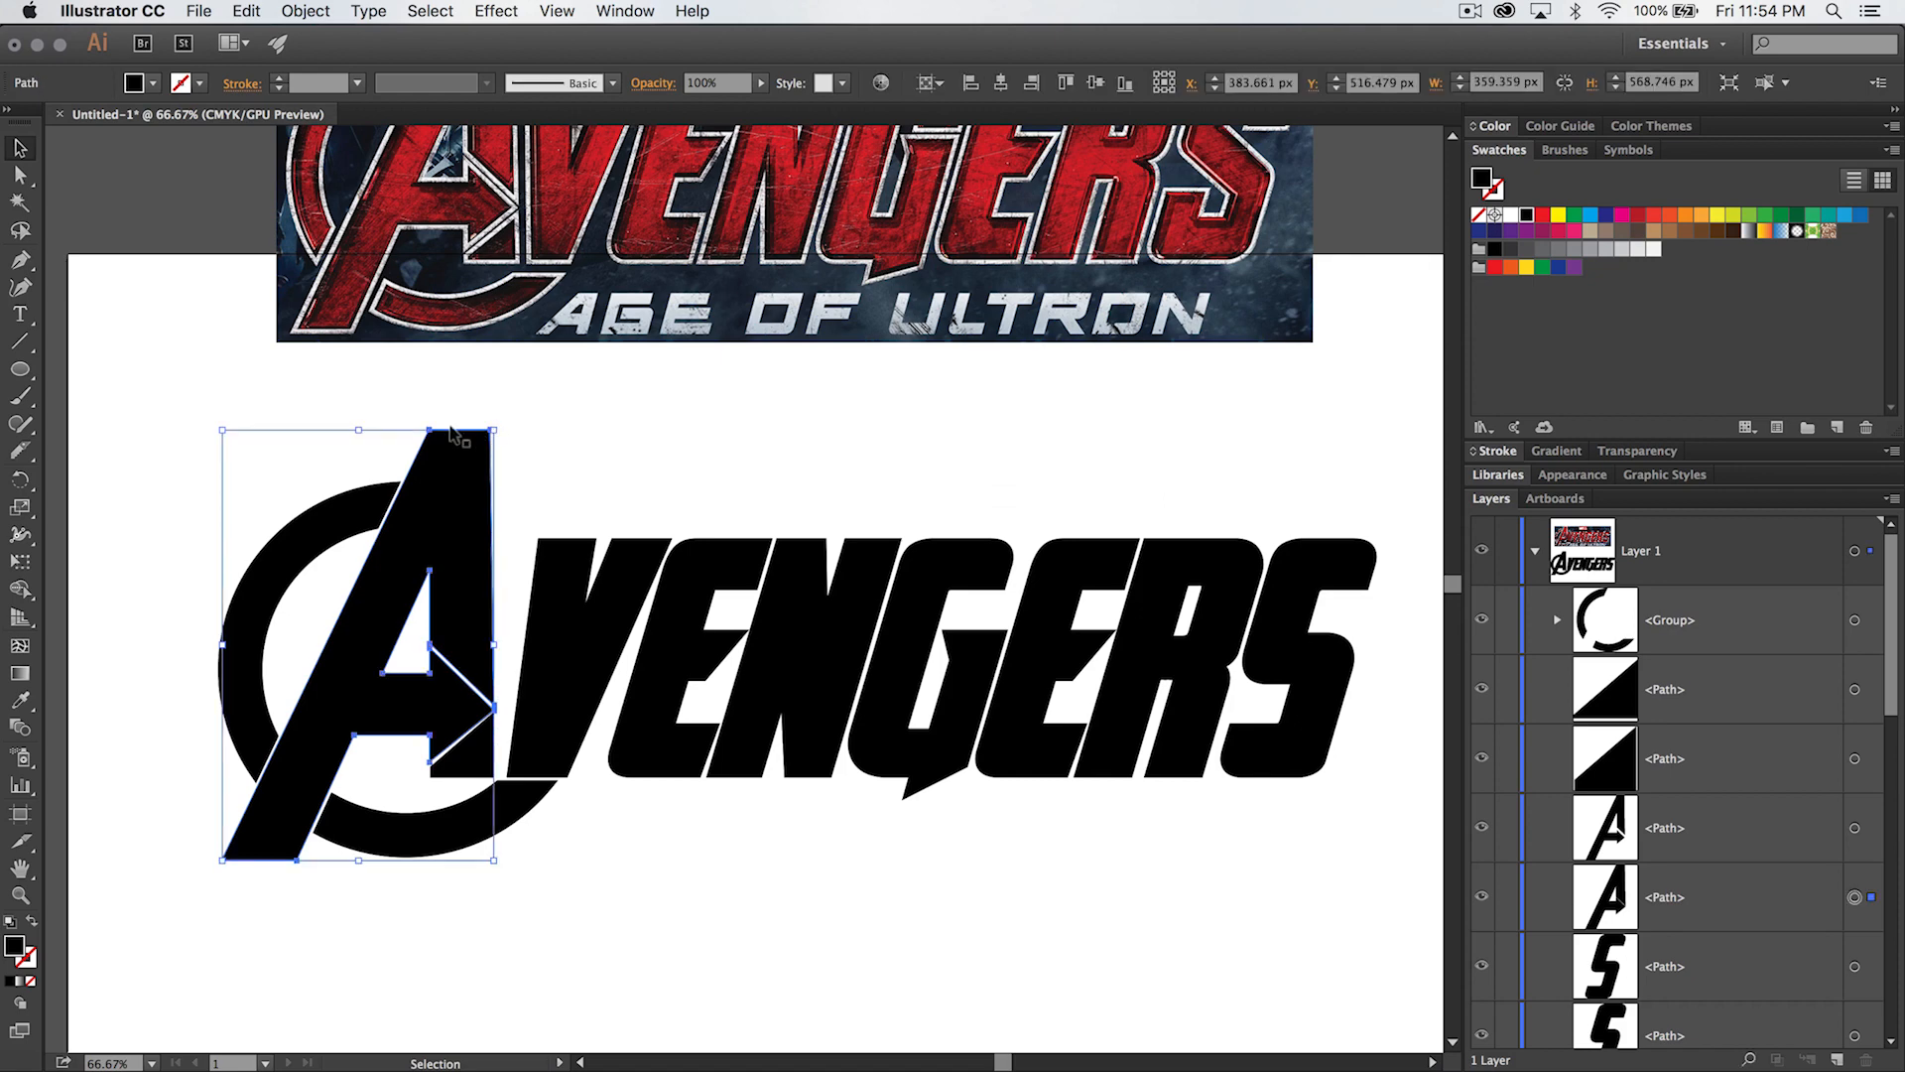
pyautogui.click(605, 447)
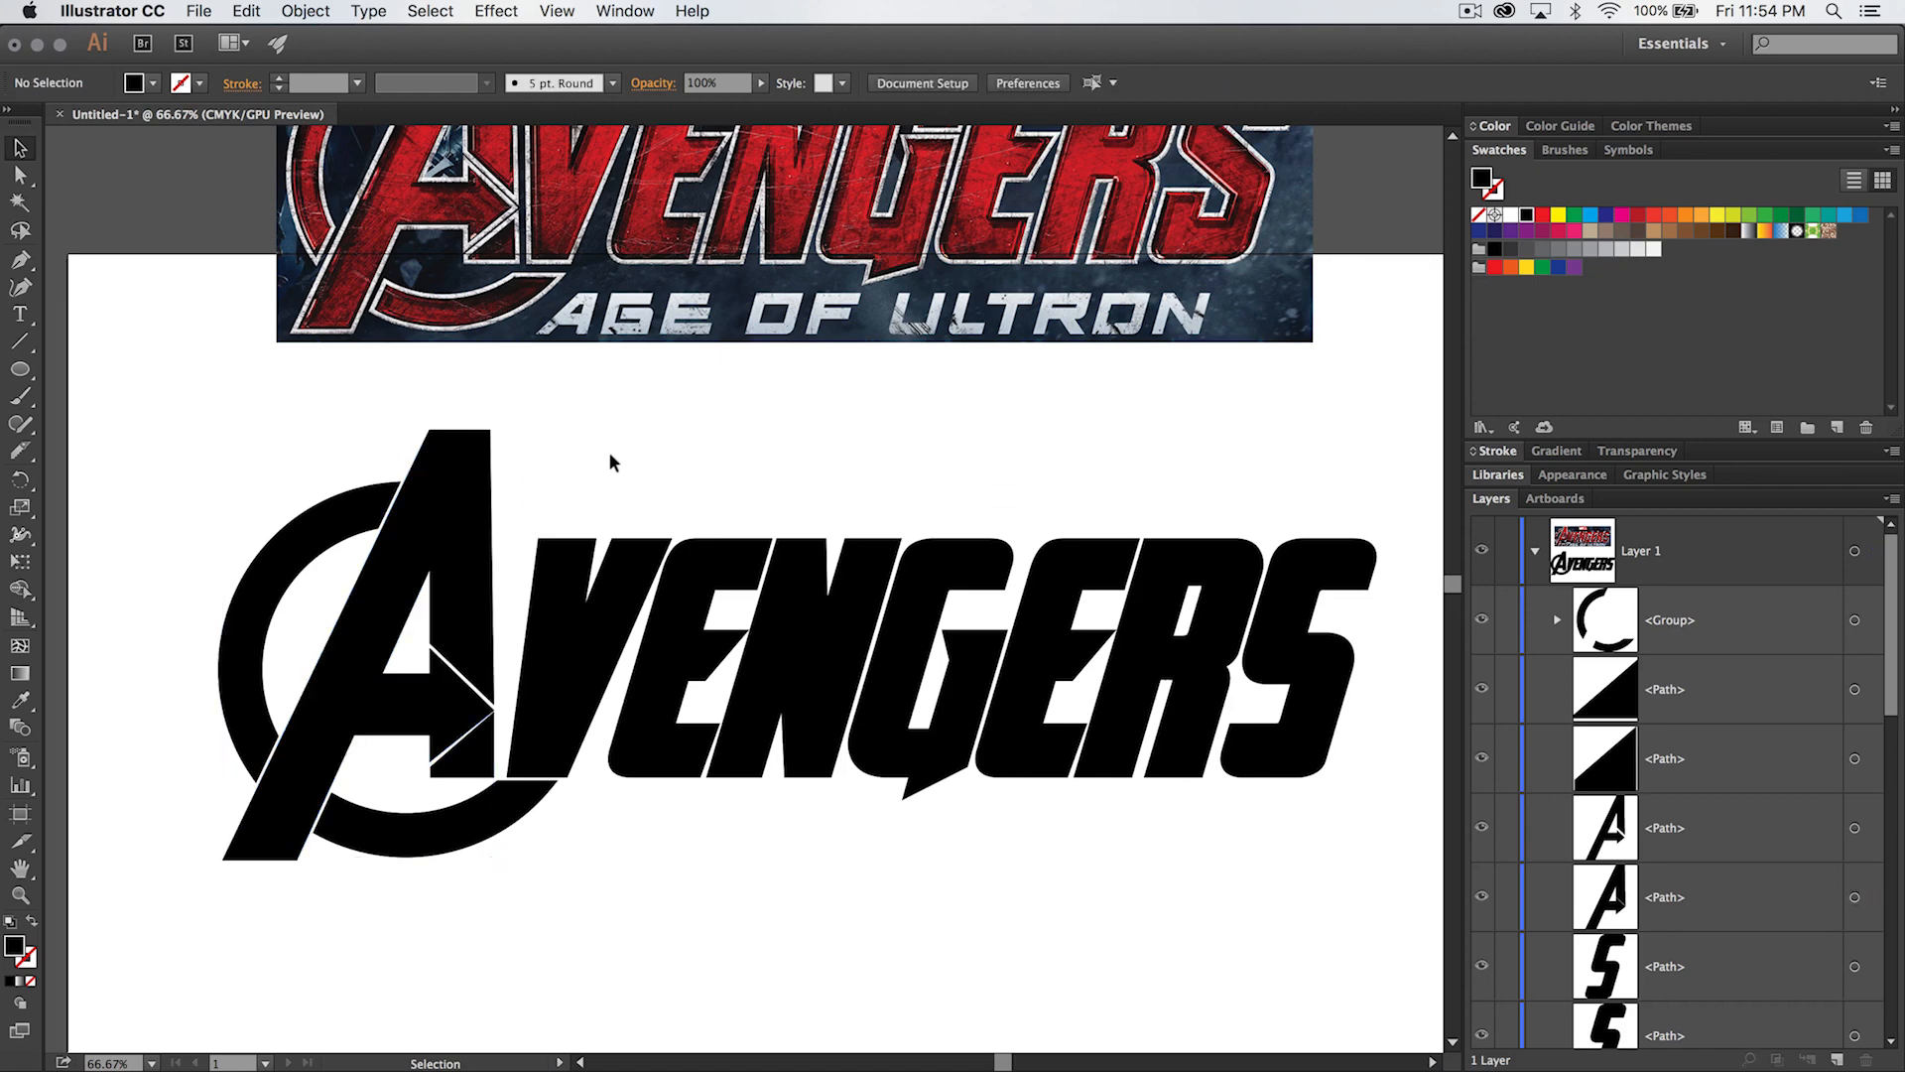
# - Try to group the ring with the inner original shapes of every letter and hide that group
pyautogui.click(319, 558)
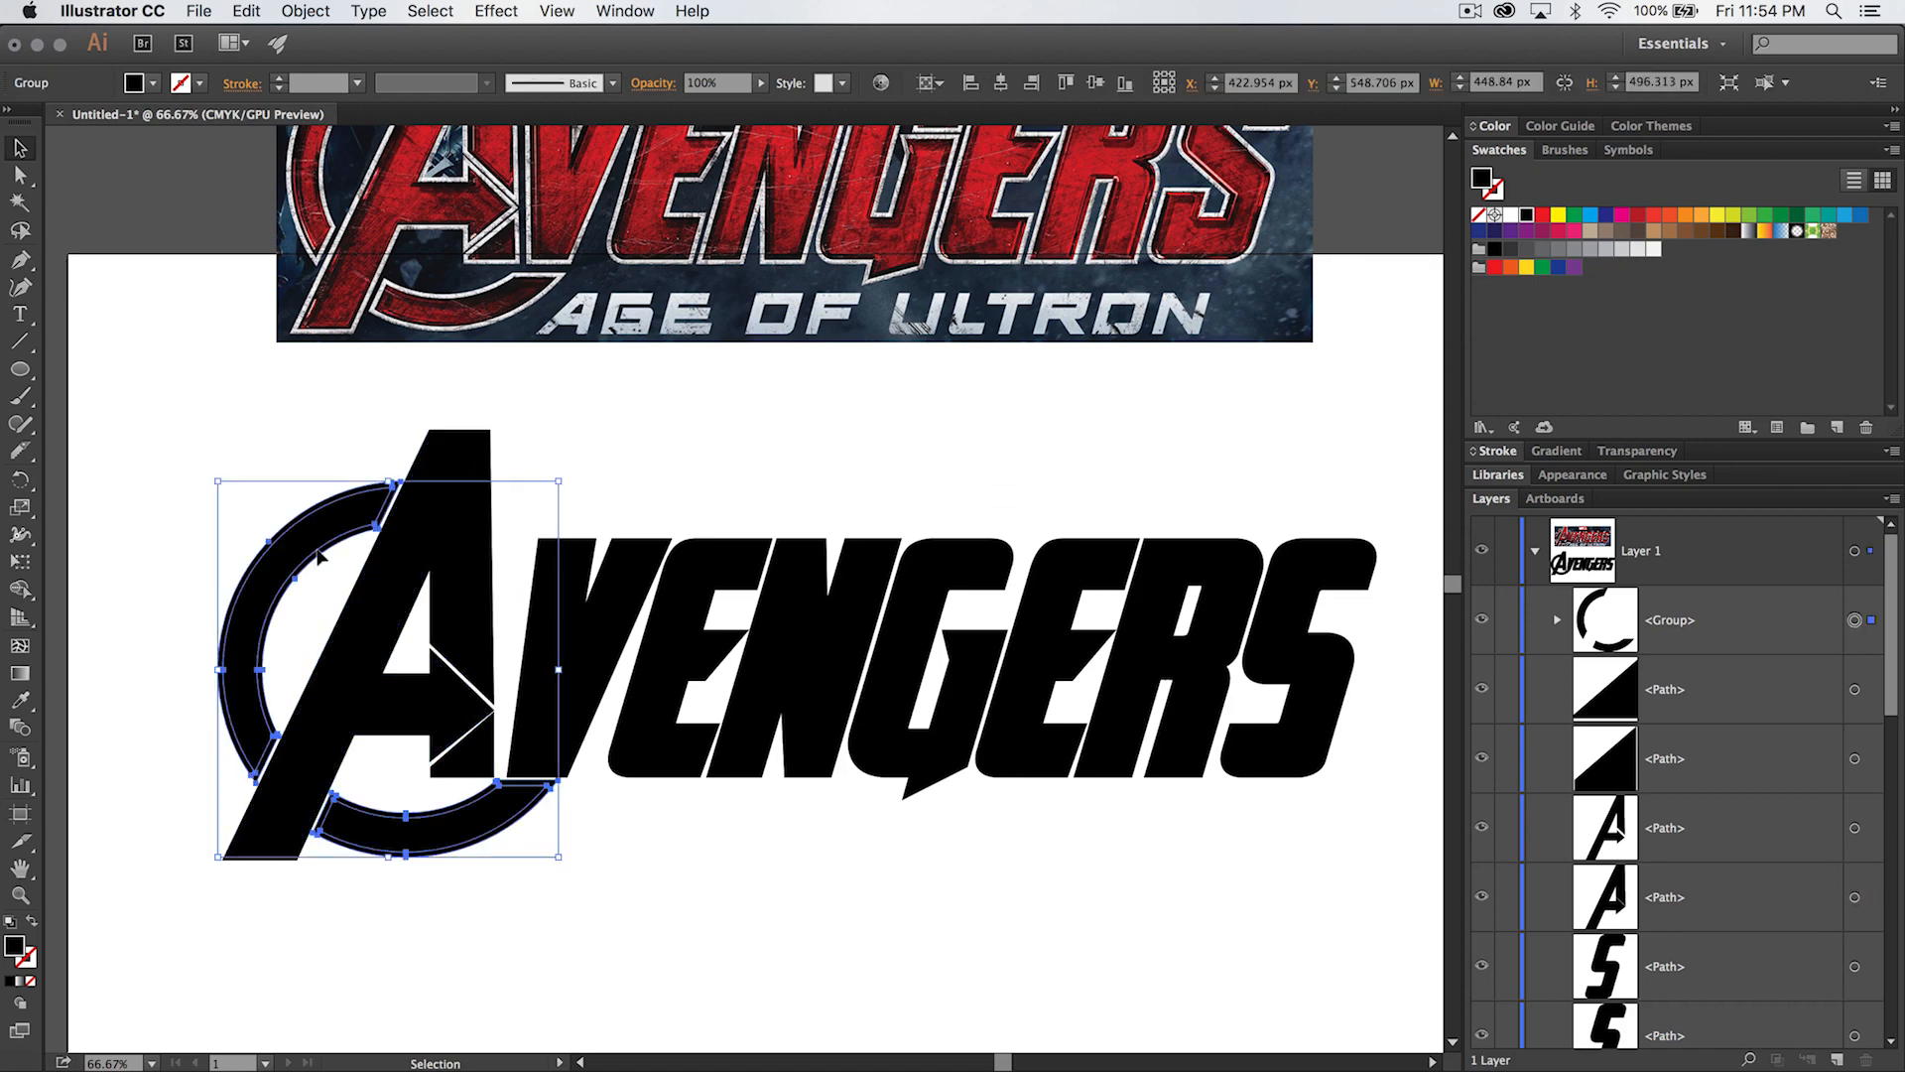
pyautogui.keyDown('shift'); pyautogui.click(370, 625); pyautogui.keyUp('shift')
pyautogui.keyDown('shift'); pyautogui.click(453, 764); pyautogui.keyUp('shift')
pyautogui.keyDown('shift'); pyautogui.click(555, 645); pyautogui.keyUp('shift')
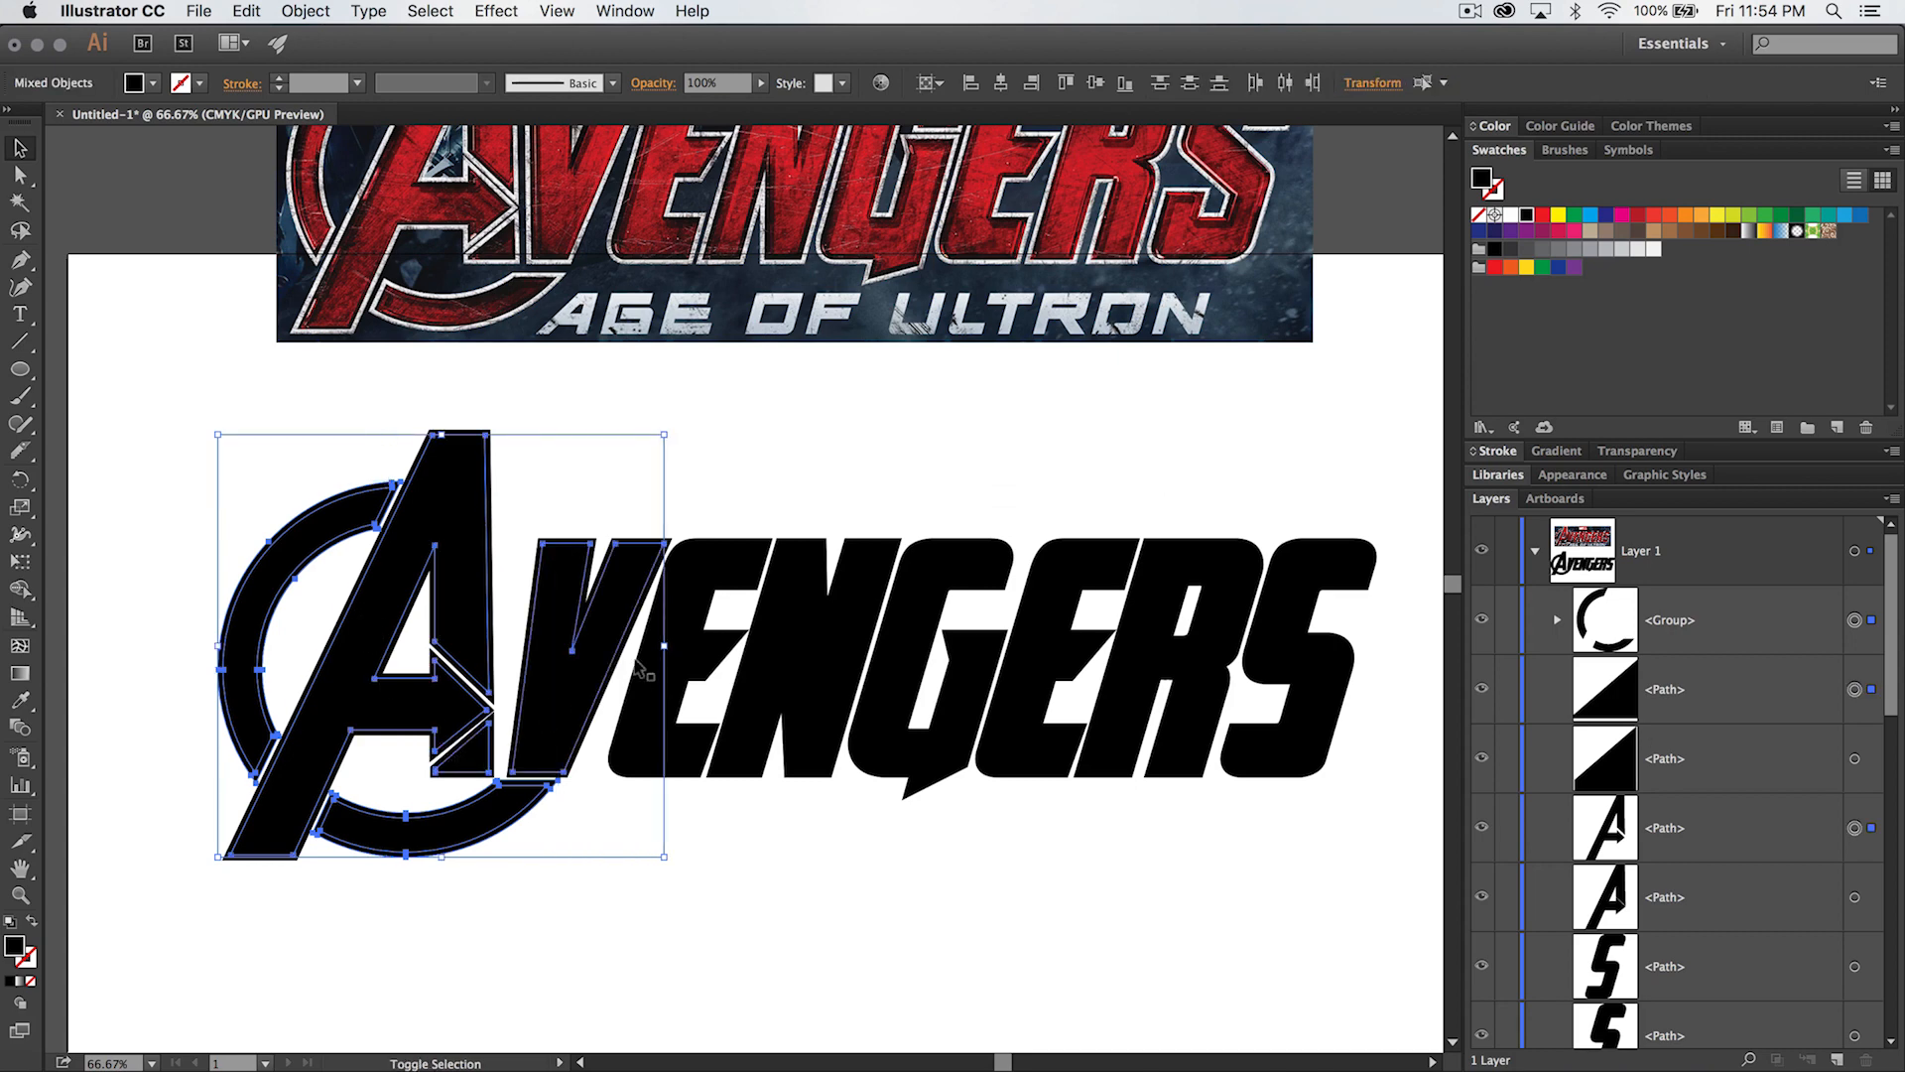
pyautogui.keyDown('shift'); pyautogui.click(695, 606); pyautogui.keyUp('shift')
pyautogui.keyDown('shift'); pyautogui.click(793, 640); pyautogui.keyUp('shift')
pyautogui.keyDown('shift'); pyautogui.click(922, 635); pyautogui.keyUp('shift')
pyautogui.keyDown('shift'); pyautogui.click(1031, 635); pyautogui.keyUp('shift')
pyautogui.keyDown('shift'); pyautogui.click(1211, 655); pyautogui.keyUp('shift')
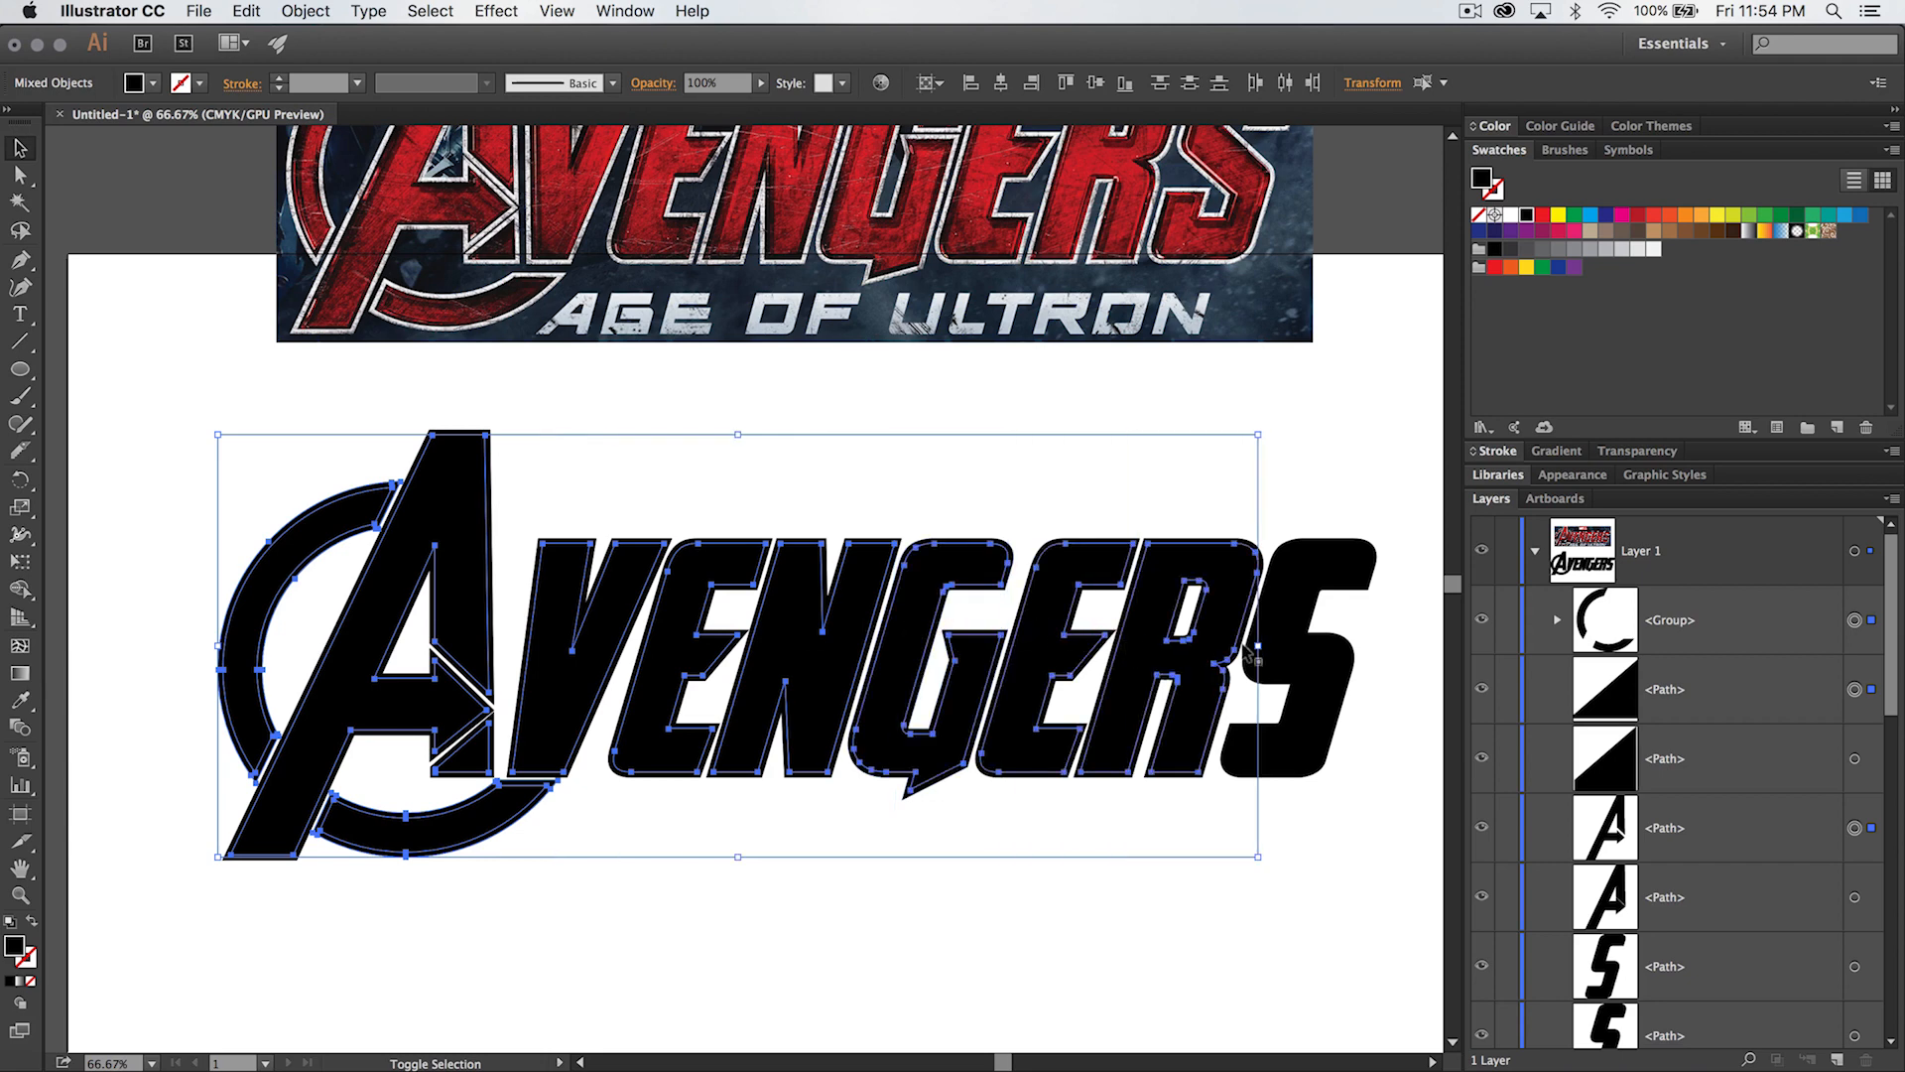
pyautogui.keyDown('shift'); pyautogui.click(1282, 655); pyautogui.keyUp('shift')
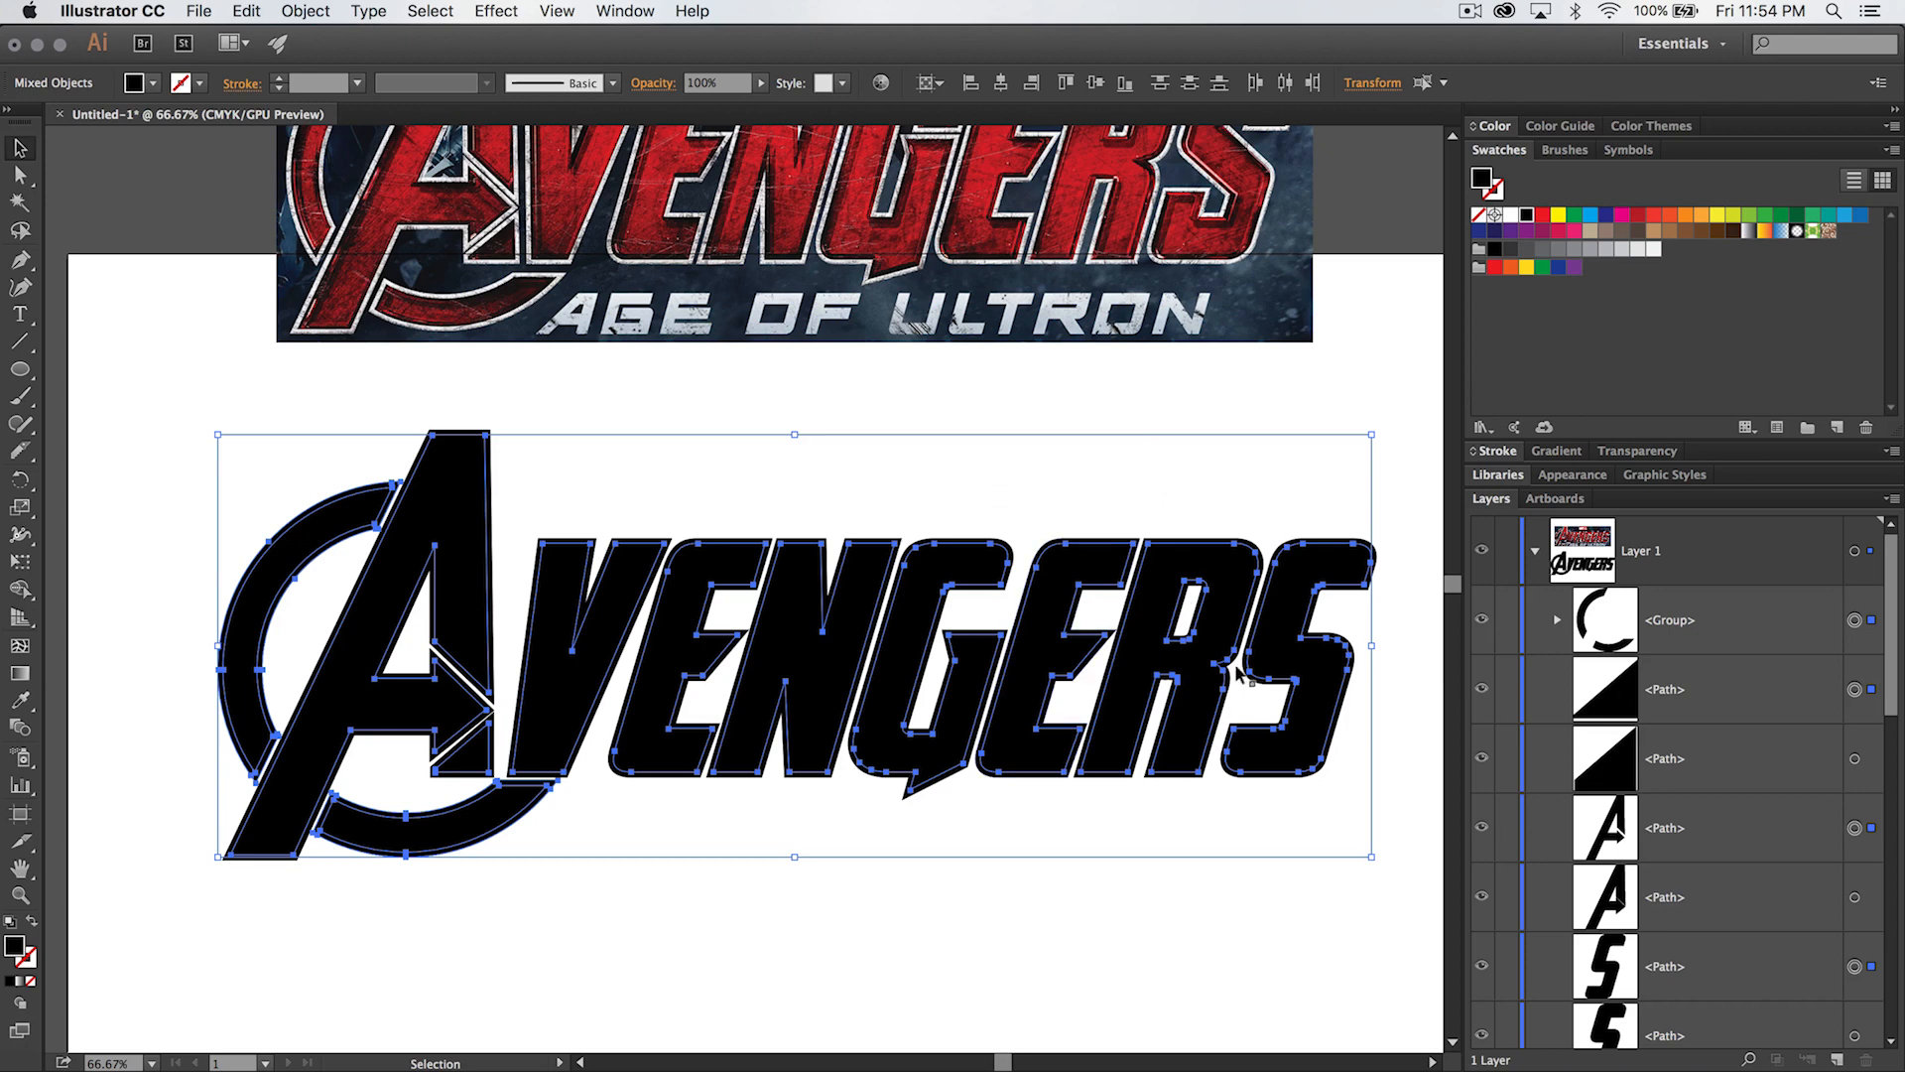
pyautogui.press('super+g')
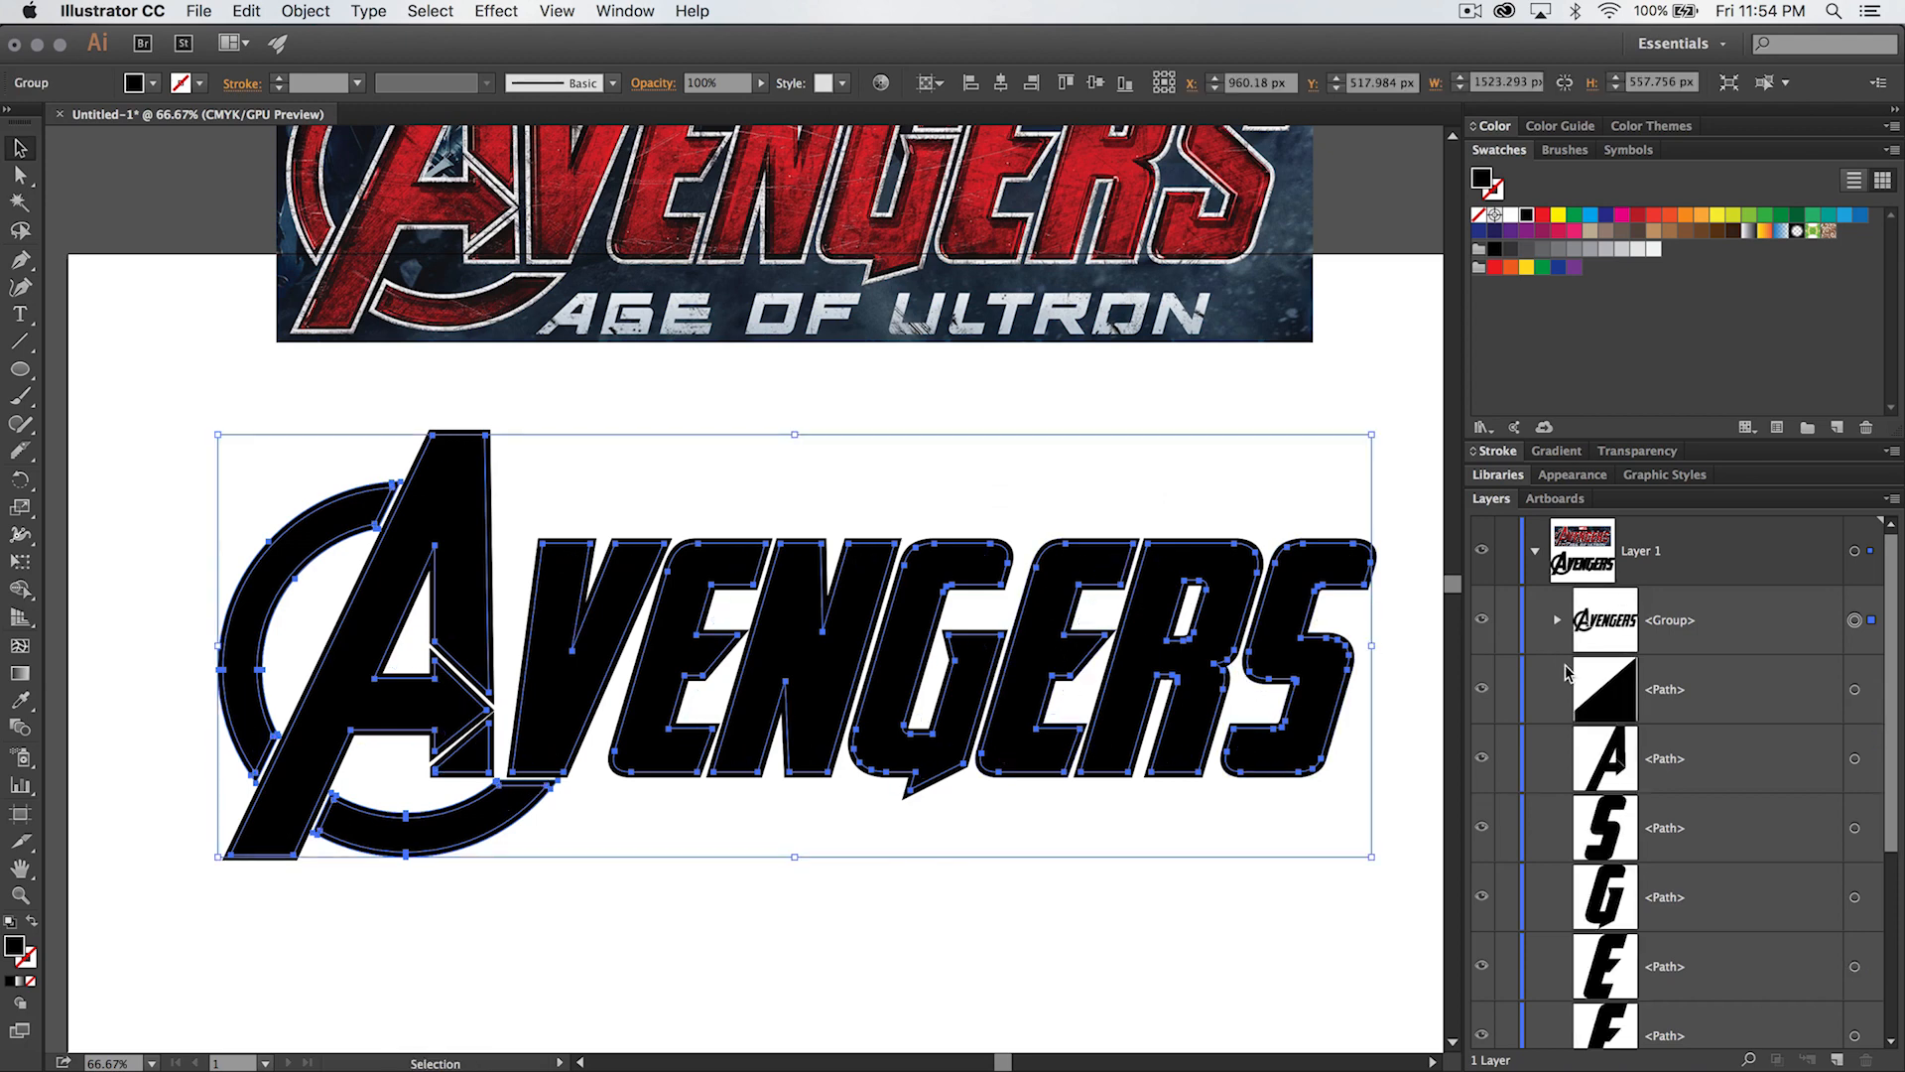
pyautogui.press('super+shift+a')
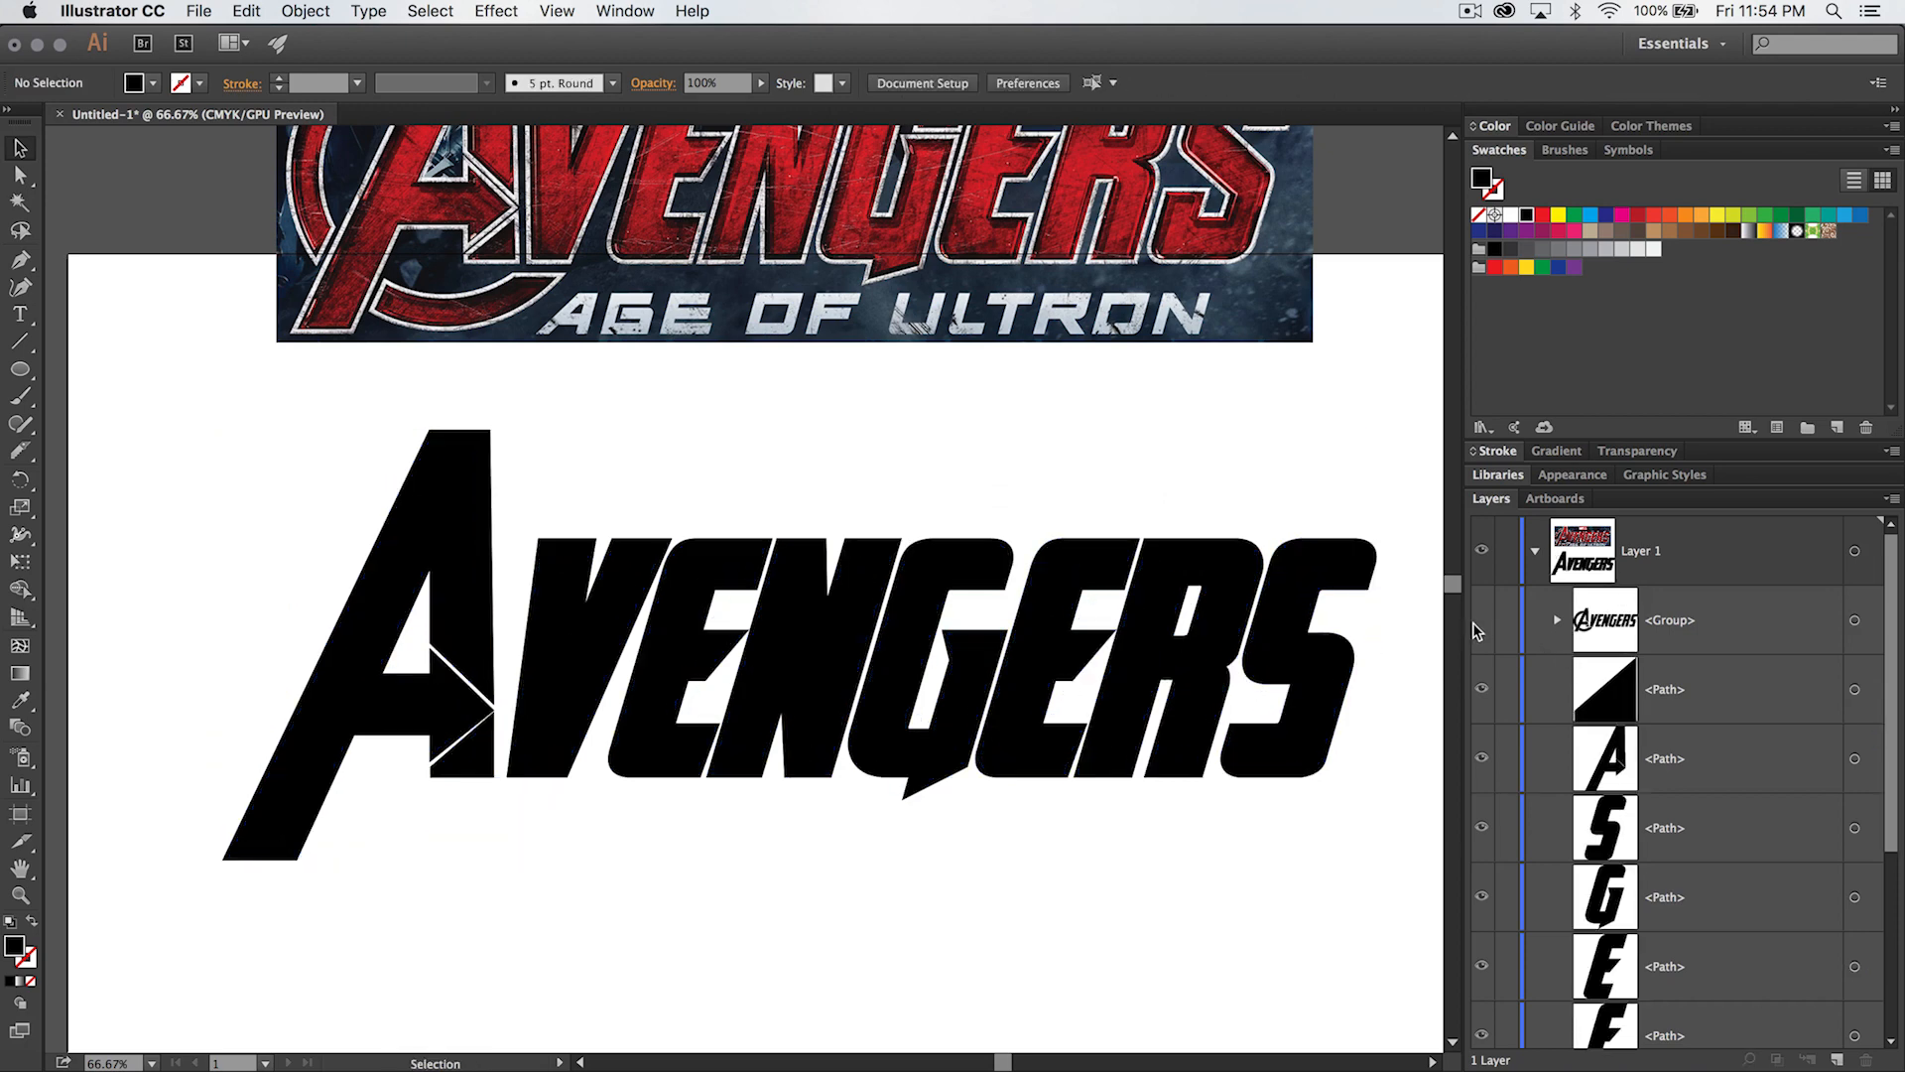
# - Undo the hiding and grouping of the ring and inner letters, and clear the selection
pyautogui.press('super+z')
pyautogui.press('super+z')
pyautogui.press('super+z')
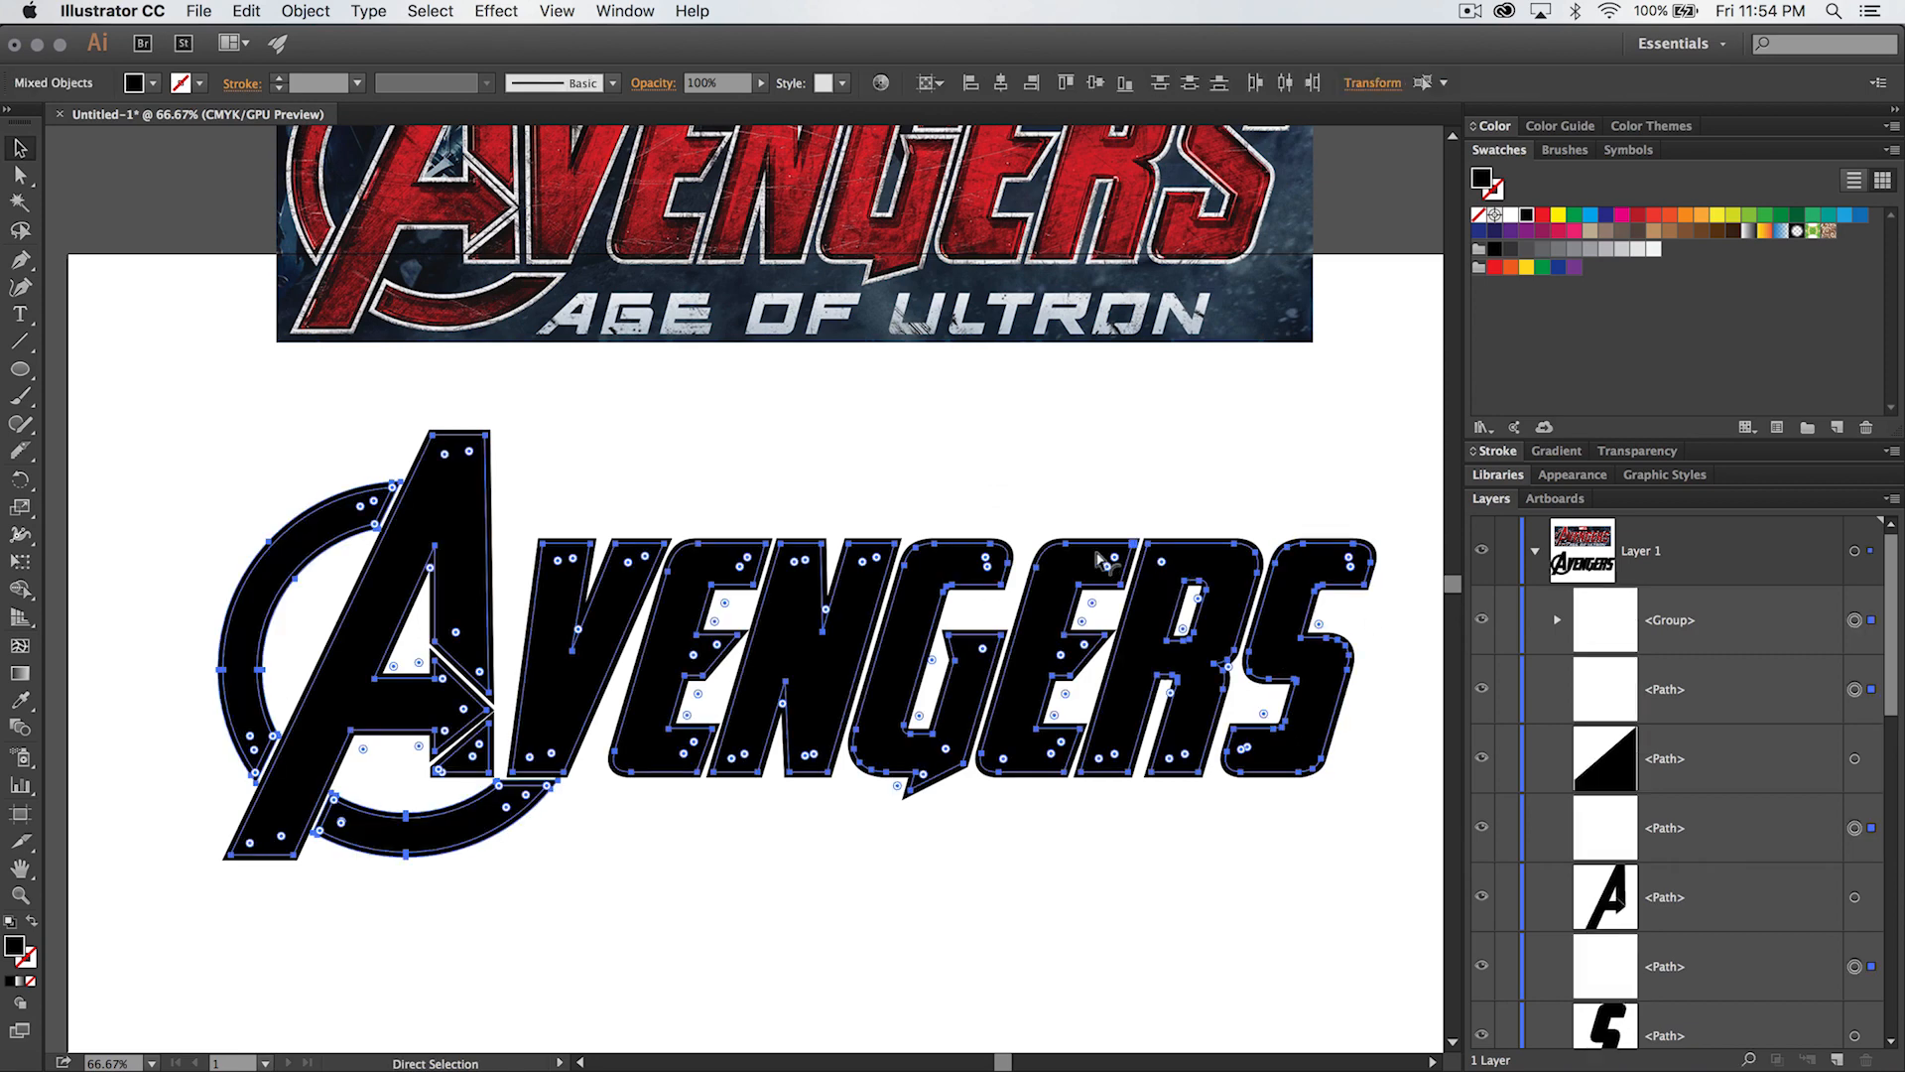
pyautogui.click(121, 512)
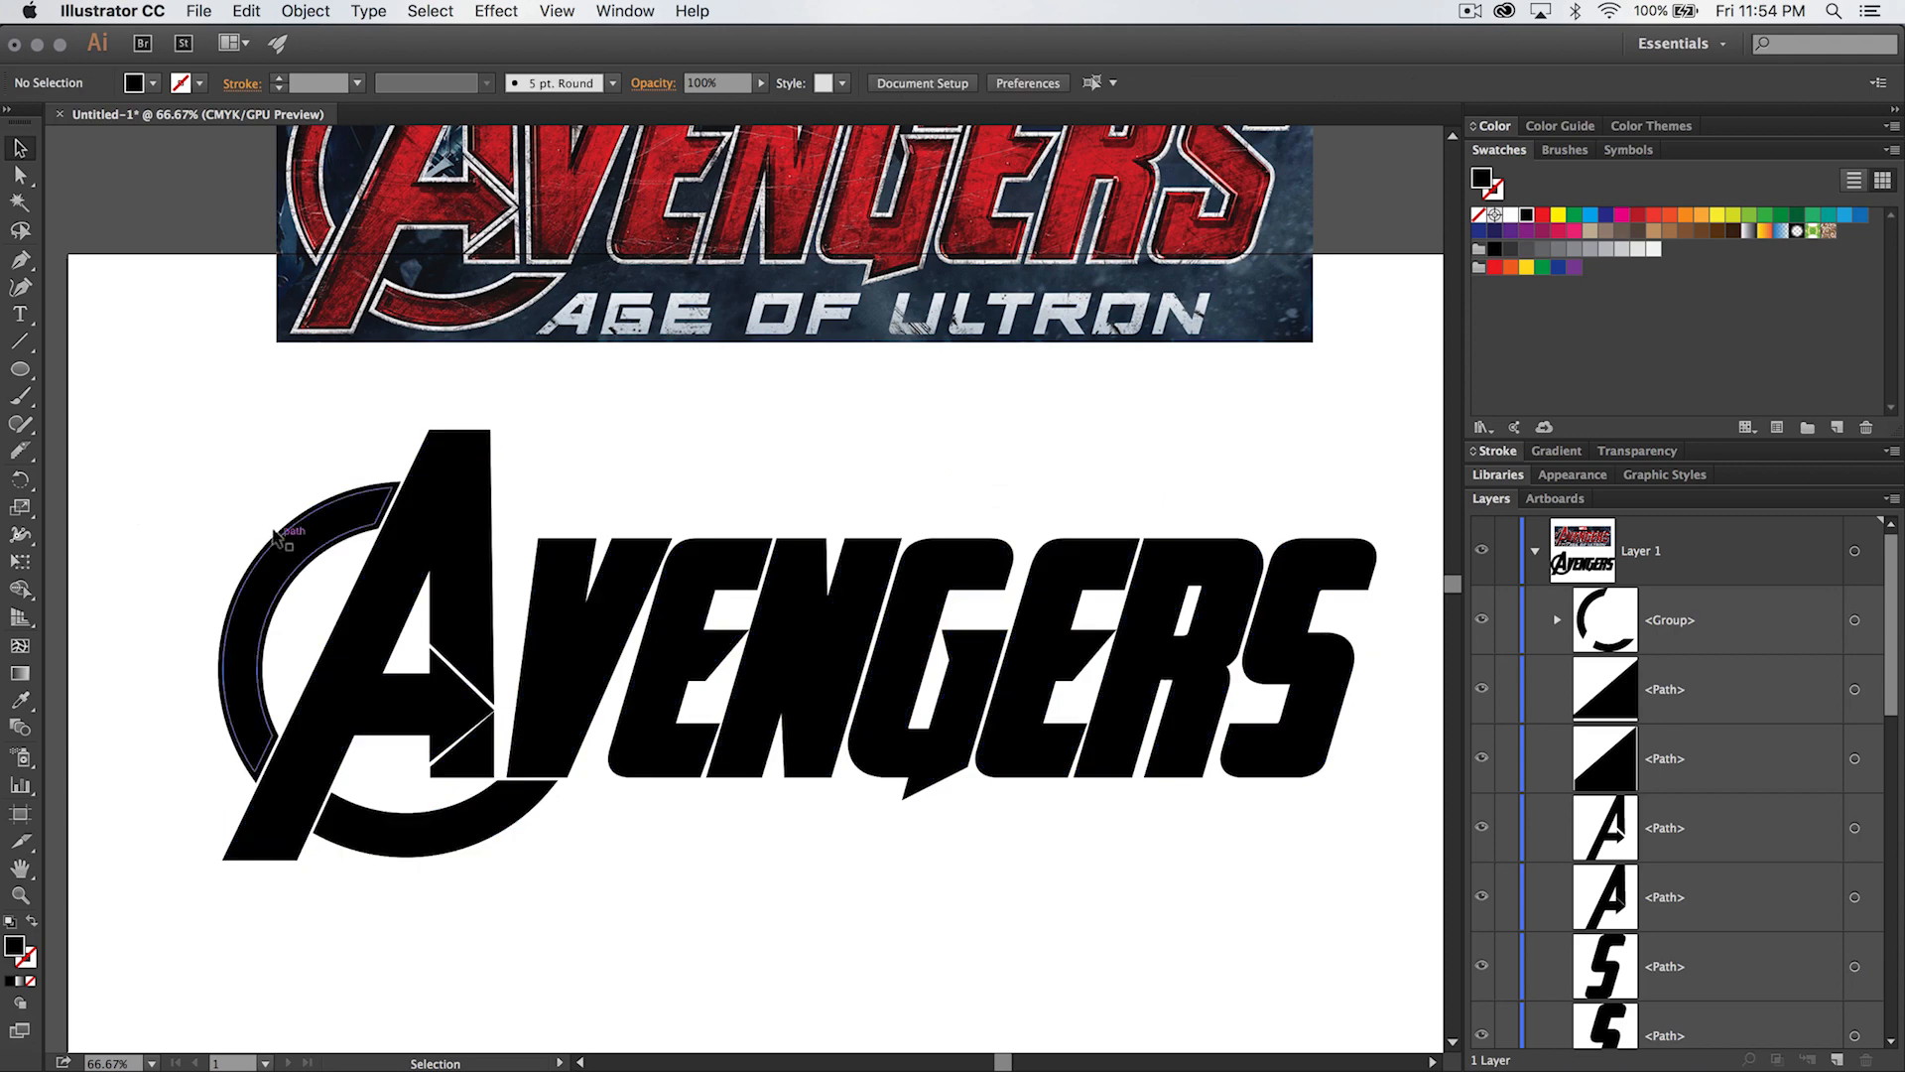
# - Ungroup the ring into its separate inner and offset arcs and deselect them
pyautogui.click(295, 539)
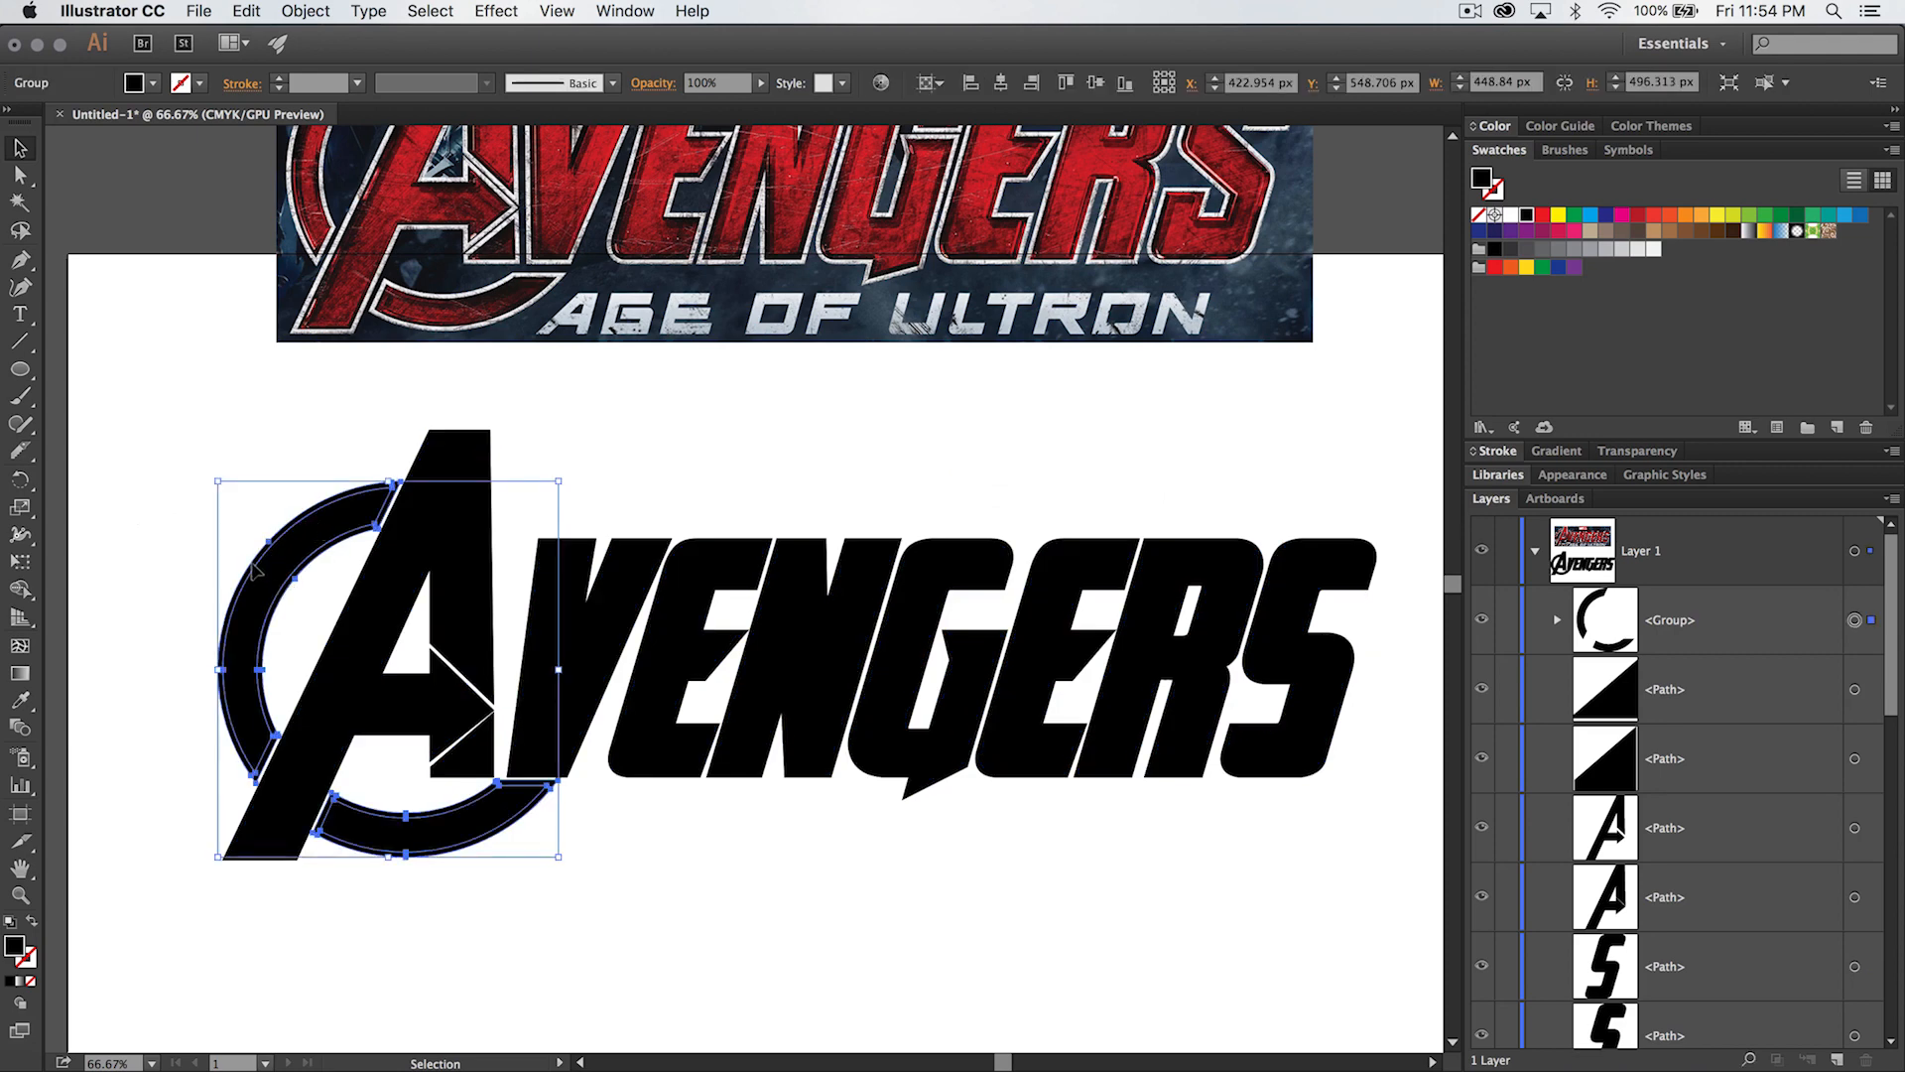
pyautogui.click(1557, 620)
pyautogui.click(1557, 620)
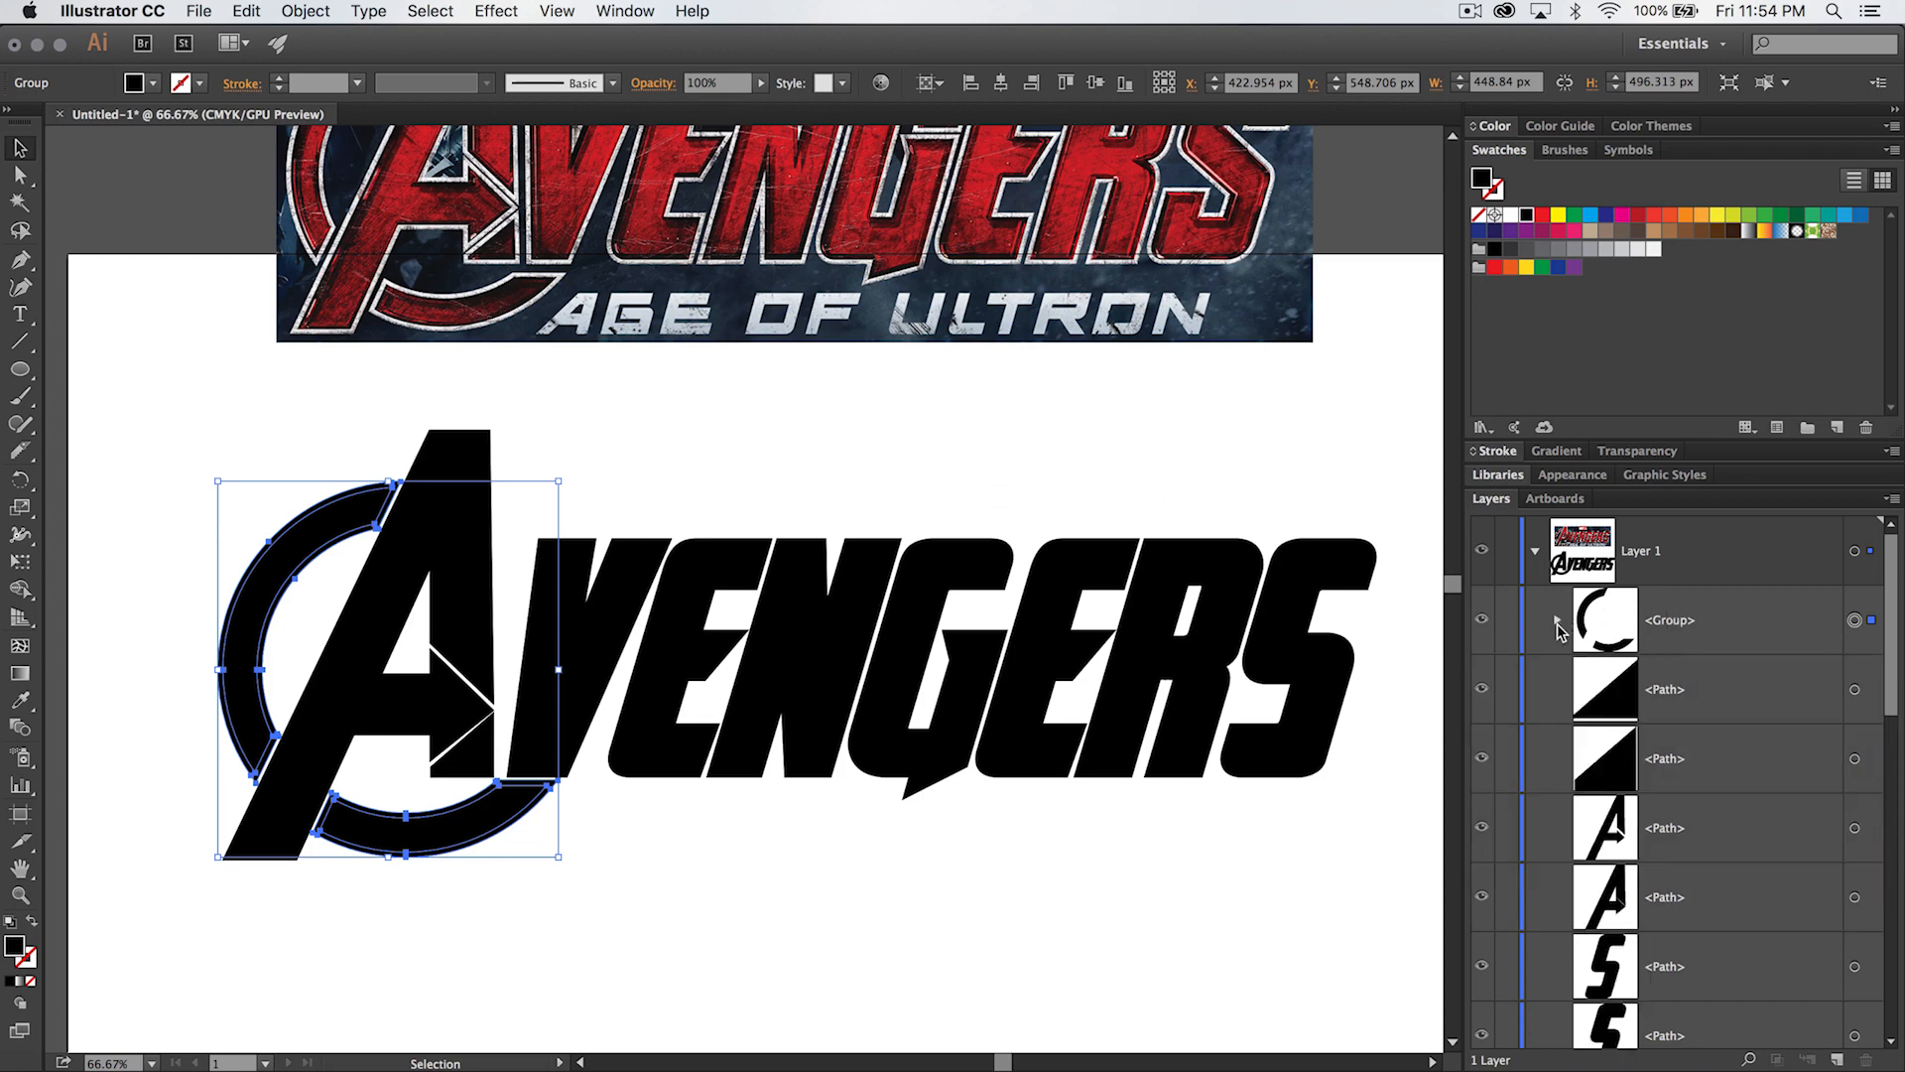
pyautogui.rightClick(253, 608)
pyautogui.click(369, 738)
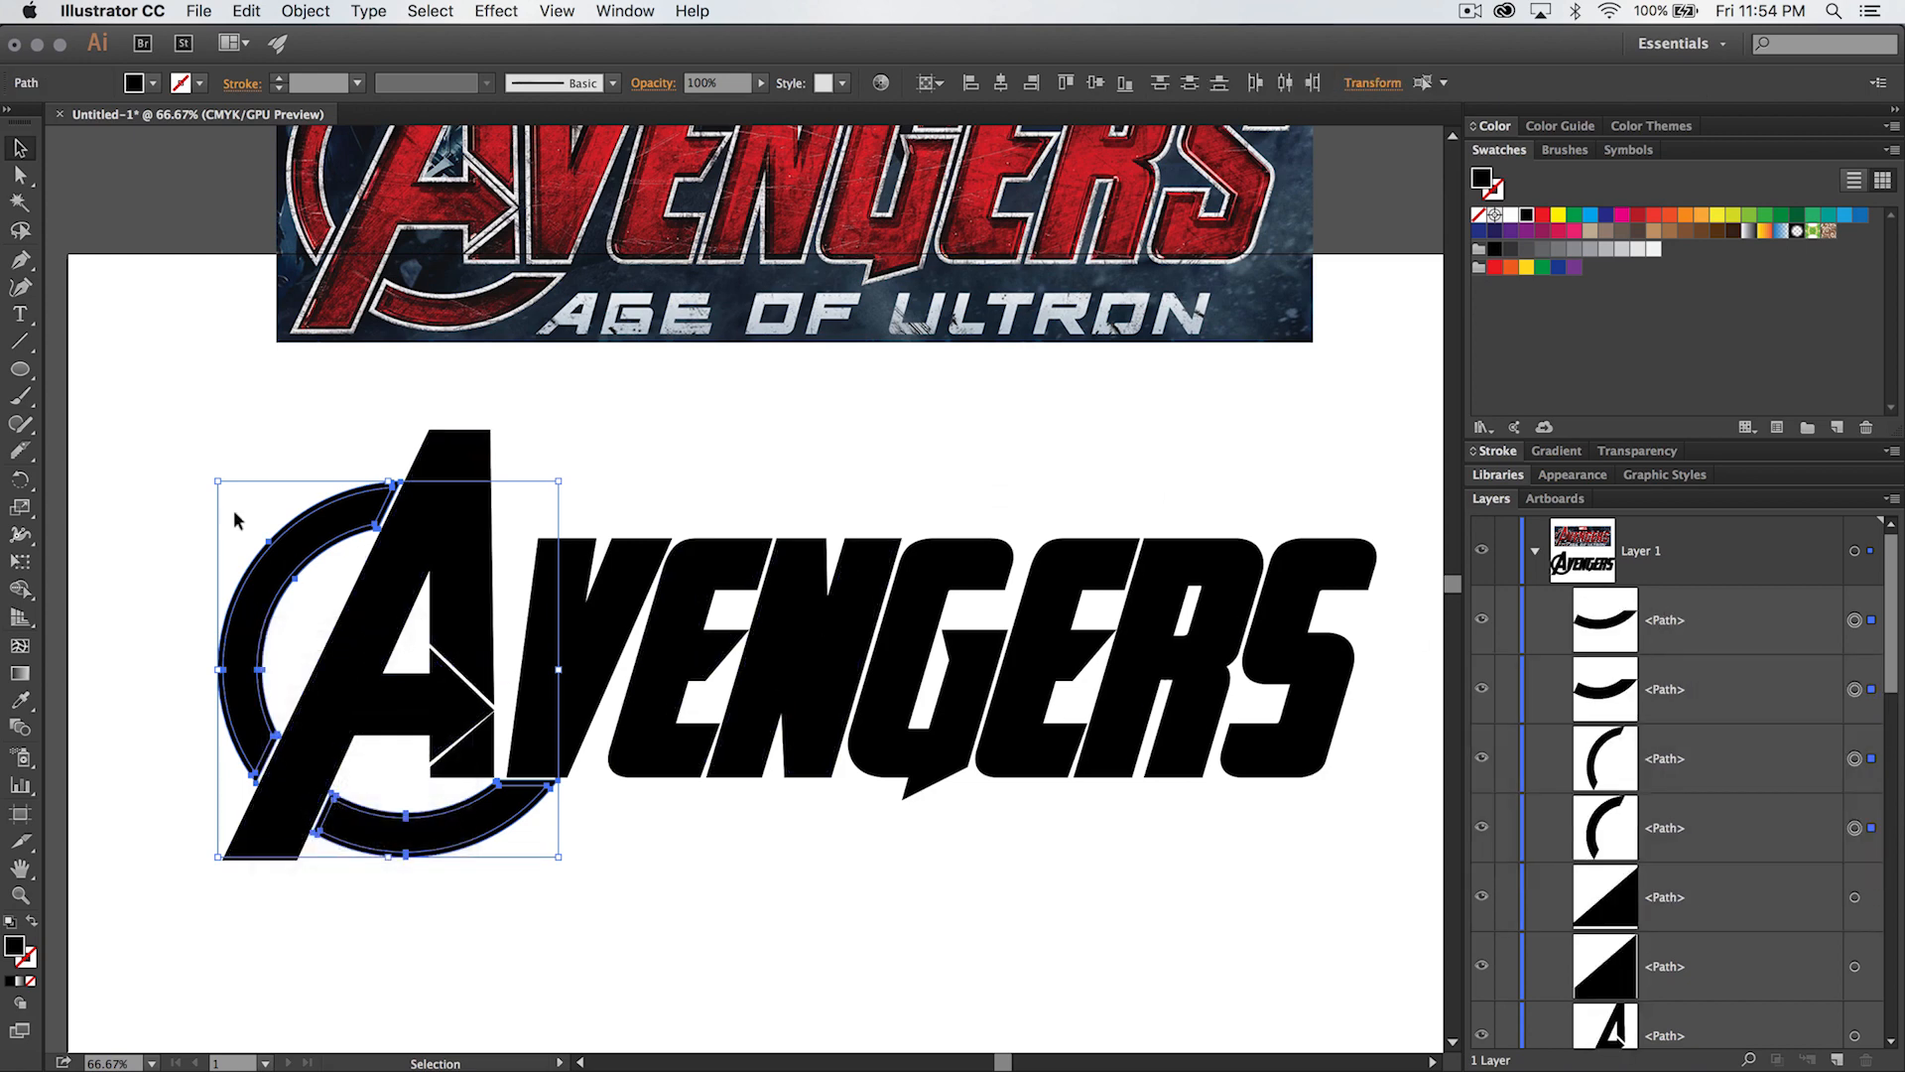
pyautogui.click(170, 454)
# - Group the two inner ring arcs with the inner original shapes of all the letters
pyautogui.click(256, 554)
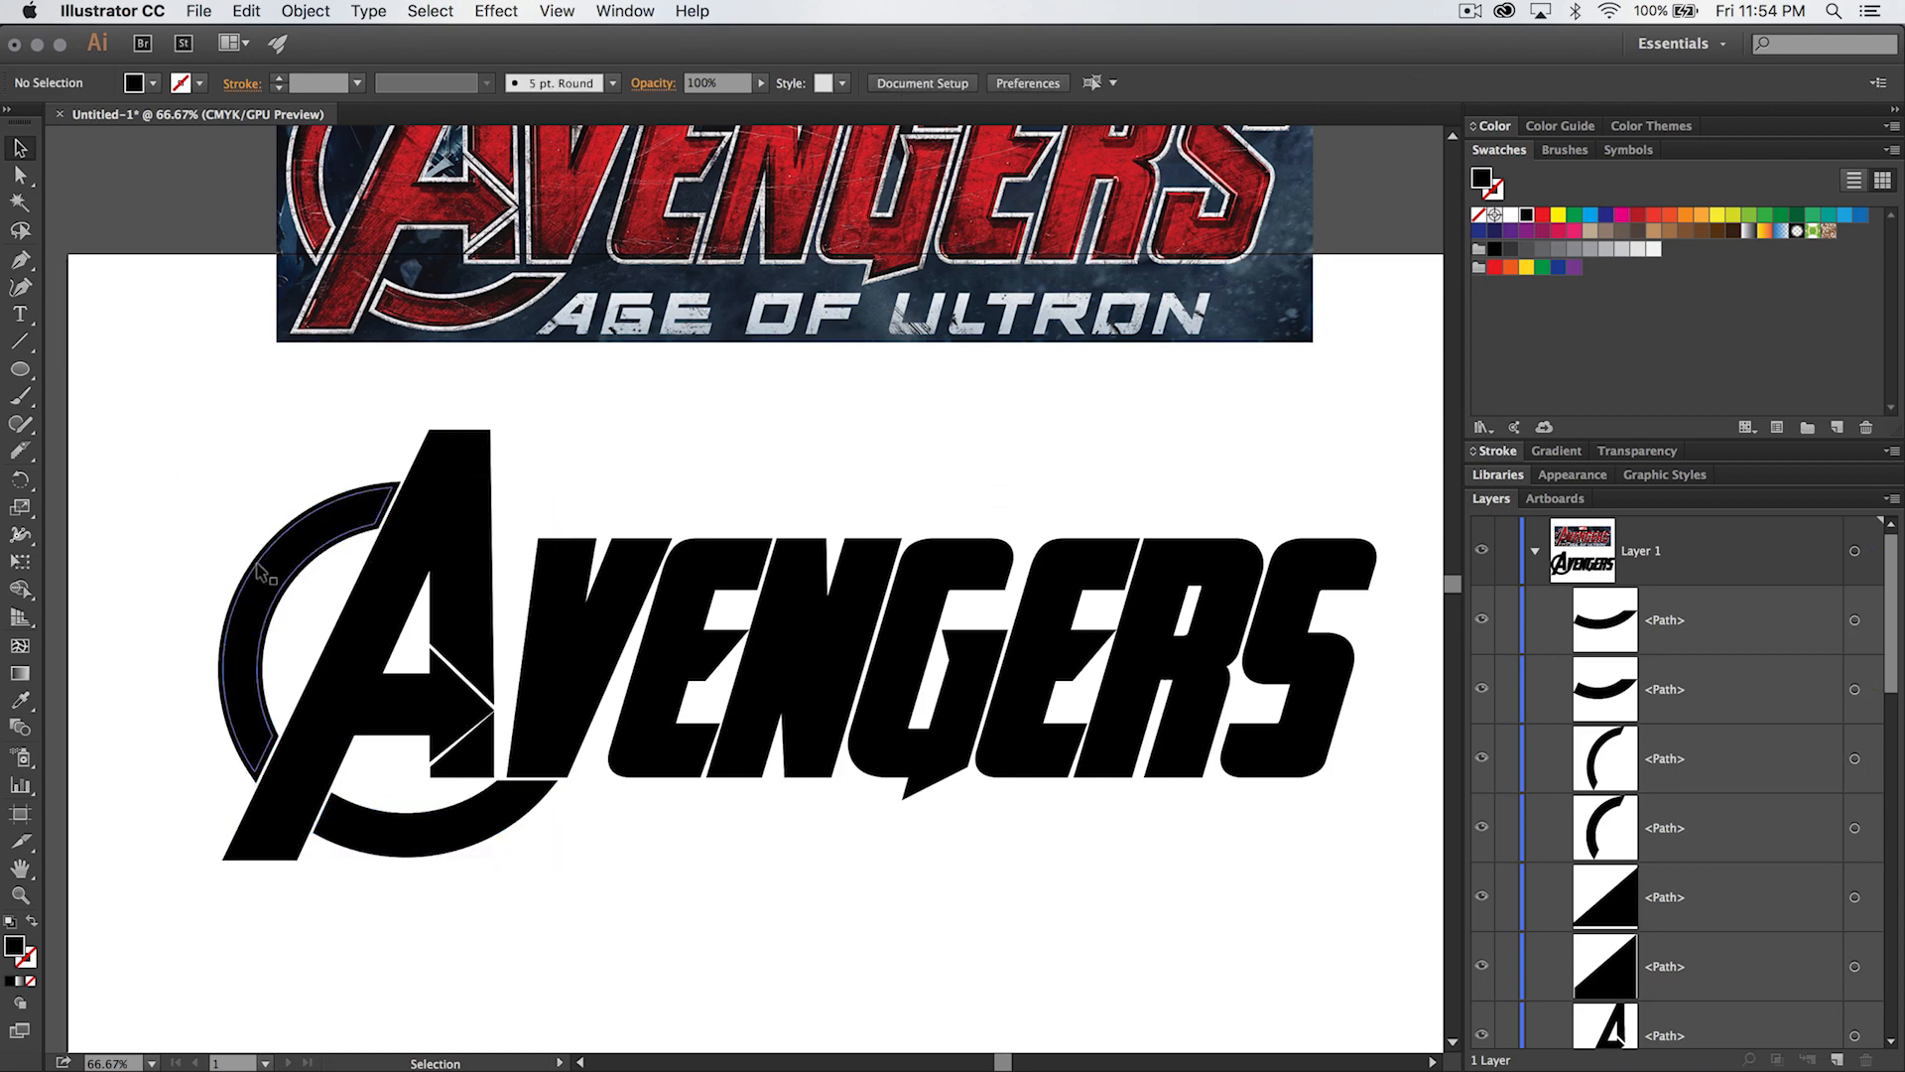
pyautogui.keyDown('shift'); pyautogui.click(401, 819); pyautogui.keyUp('shift')
pyautogui.keyDown('shift'); pyautogui.click(387, 704); pyautogui.keyUp('shift')
pyautogui.keyDown('shift'); pyautogui.click(551, 684); pyautogui.keyUp('shift')
pyautogui.keyDown('shift'); pyautogui.click(654, 652); pyautogui.keyUp('shift')
pyautogui.keyDown('shift'); pyautogui.click(790, 647); pyautogui.keyUp('shift')
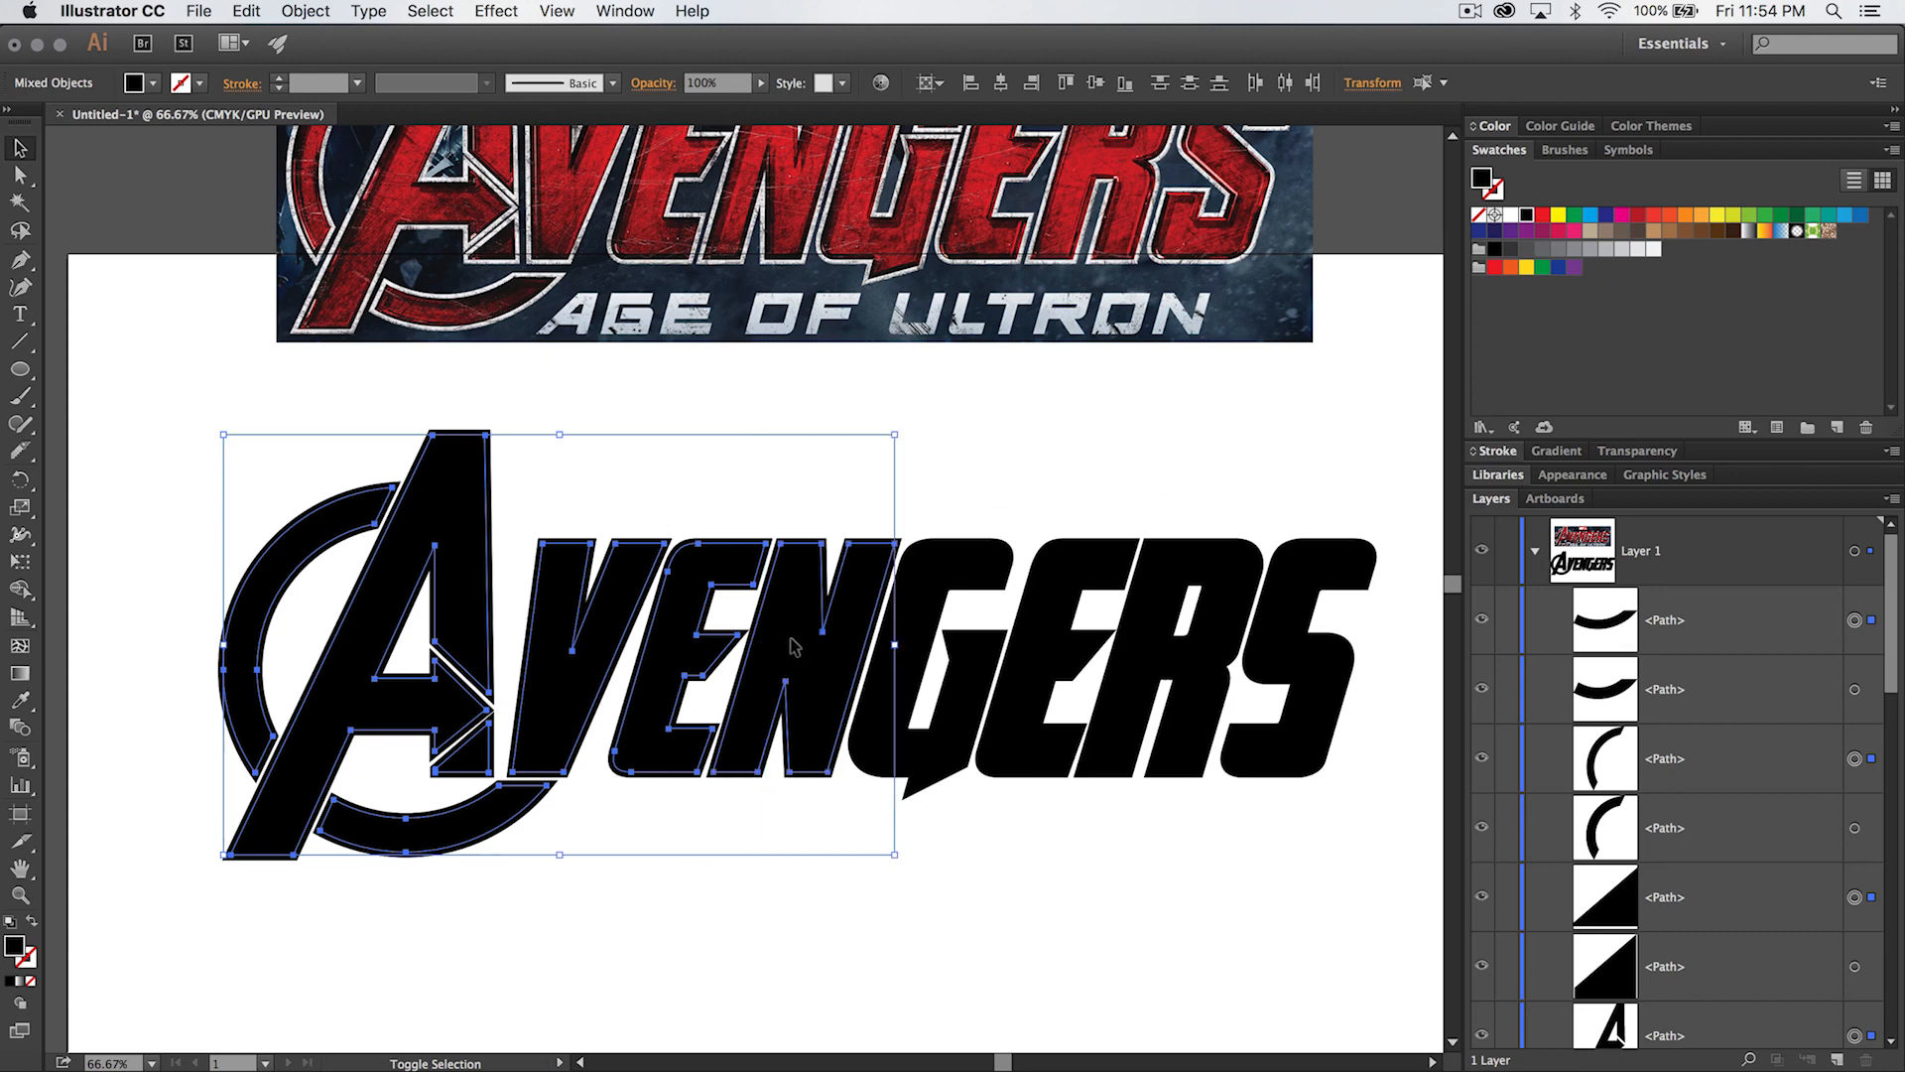
pyautogui.keyDown('shift'); pyautogui.click(886, 670); pyautogui.keyUp('shift')
pyautogui.keyDown('shift'); pyautogui.click(1035, 649); pyautogui.keyUp('shift')
pyautogui.keyDown('shift'); pyautogui.click(1190, 645); pyautogui.keyUp('shift')
pyautogui.keyDown('shift'); pyautogui.click(1290, 655); pyautogui.keyUp('shift')
pyautogui.press('super+g')
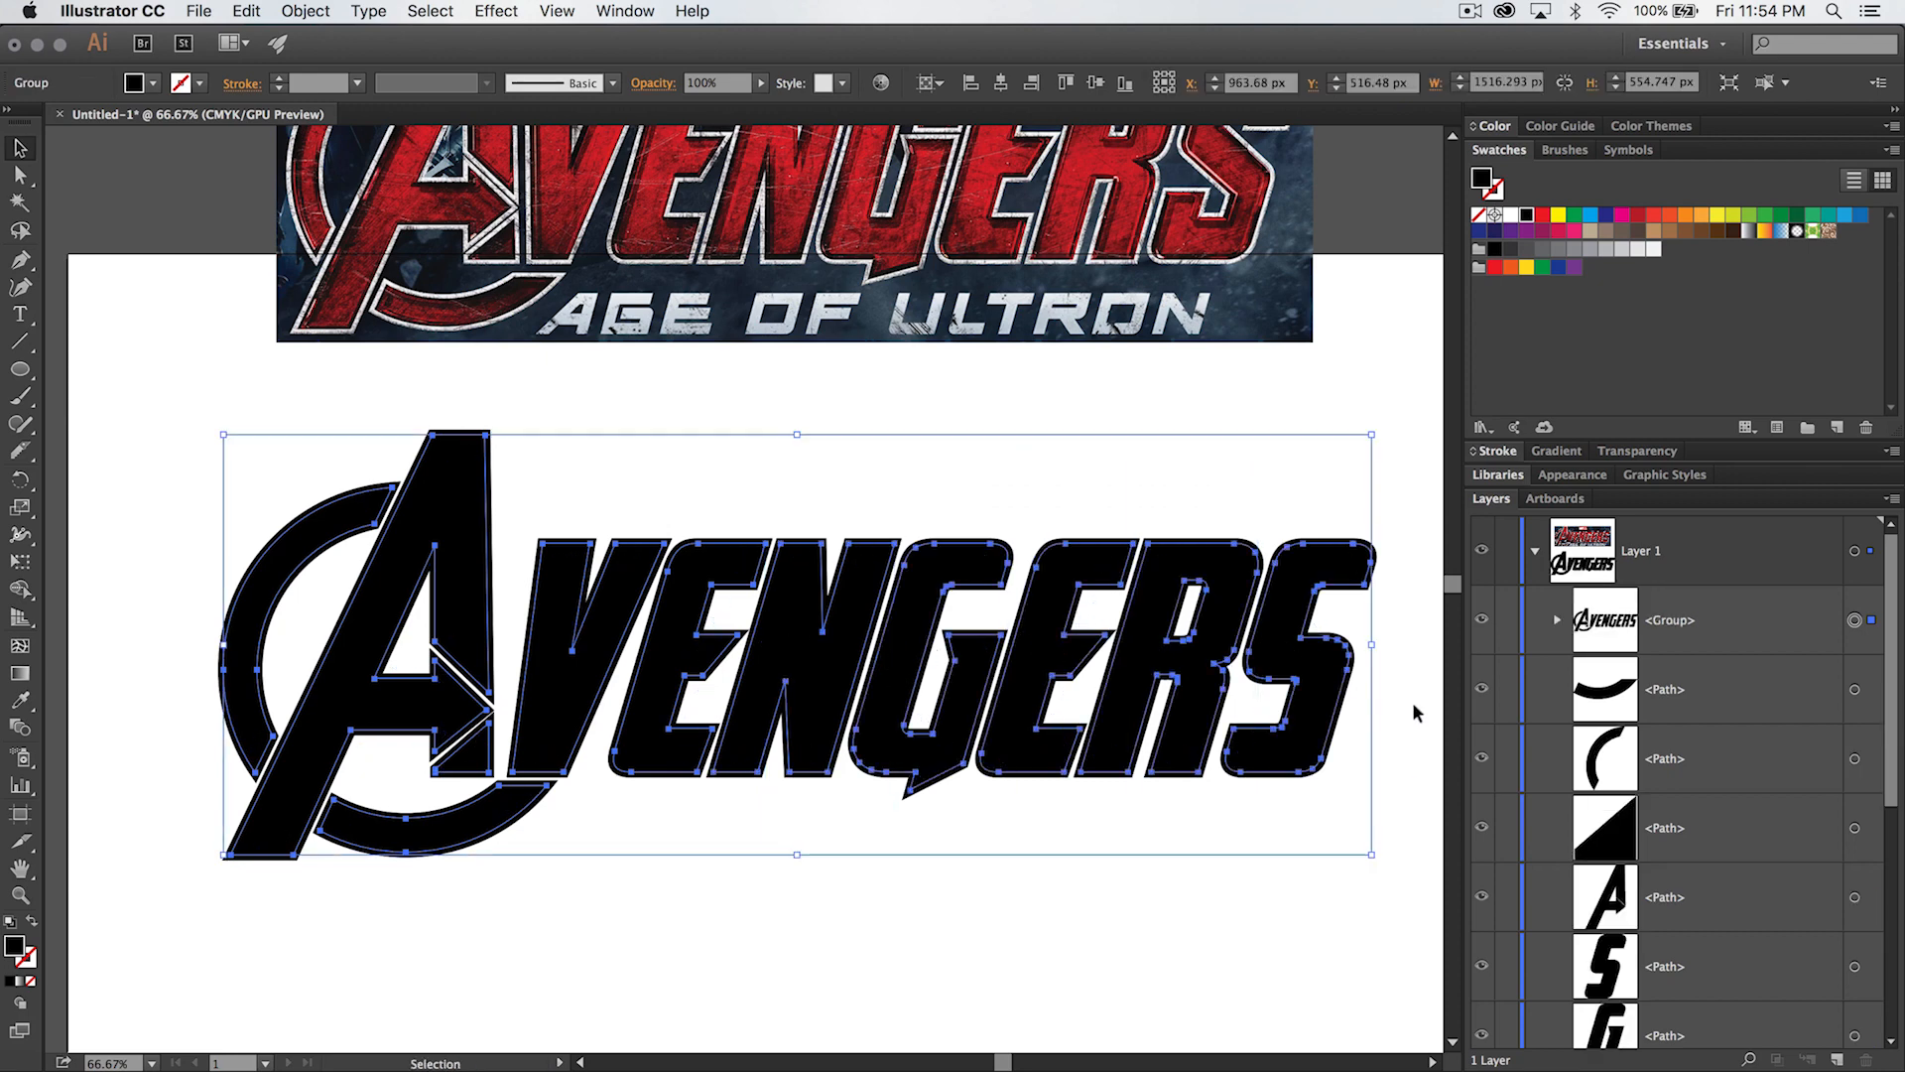
# - Hide the inner lettering group and group all the remaining outer offset shapes together
pyautogui.click(1479, 620)
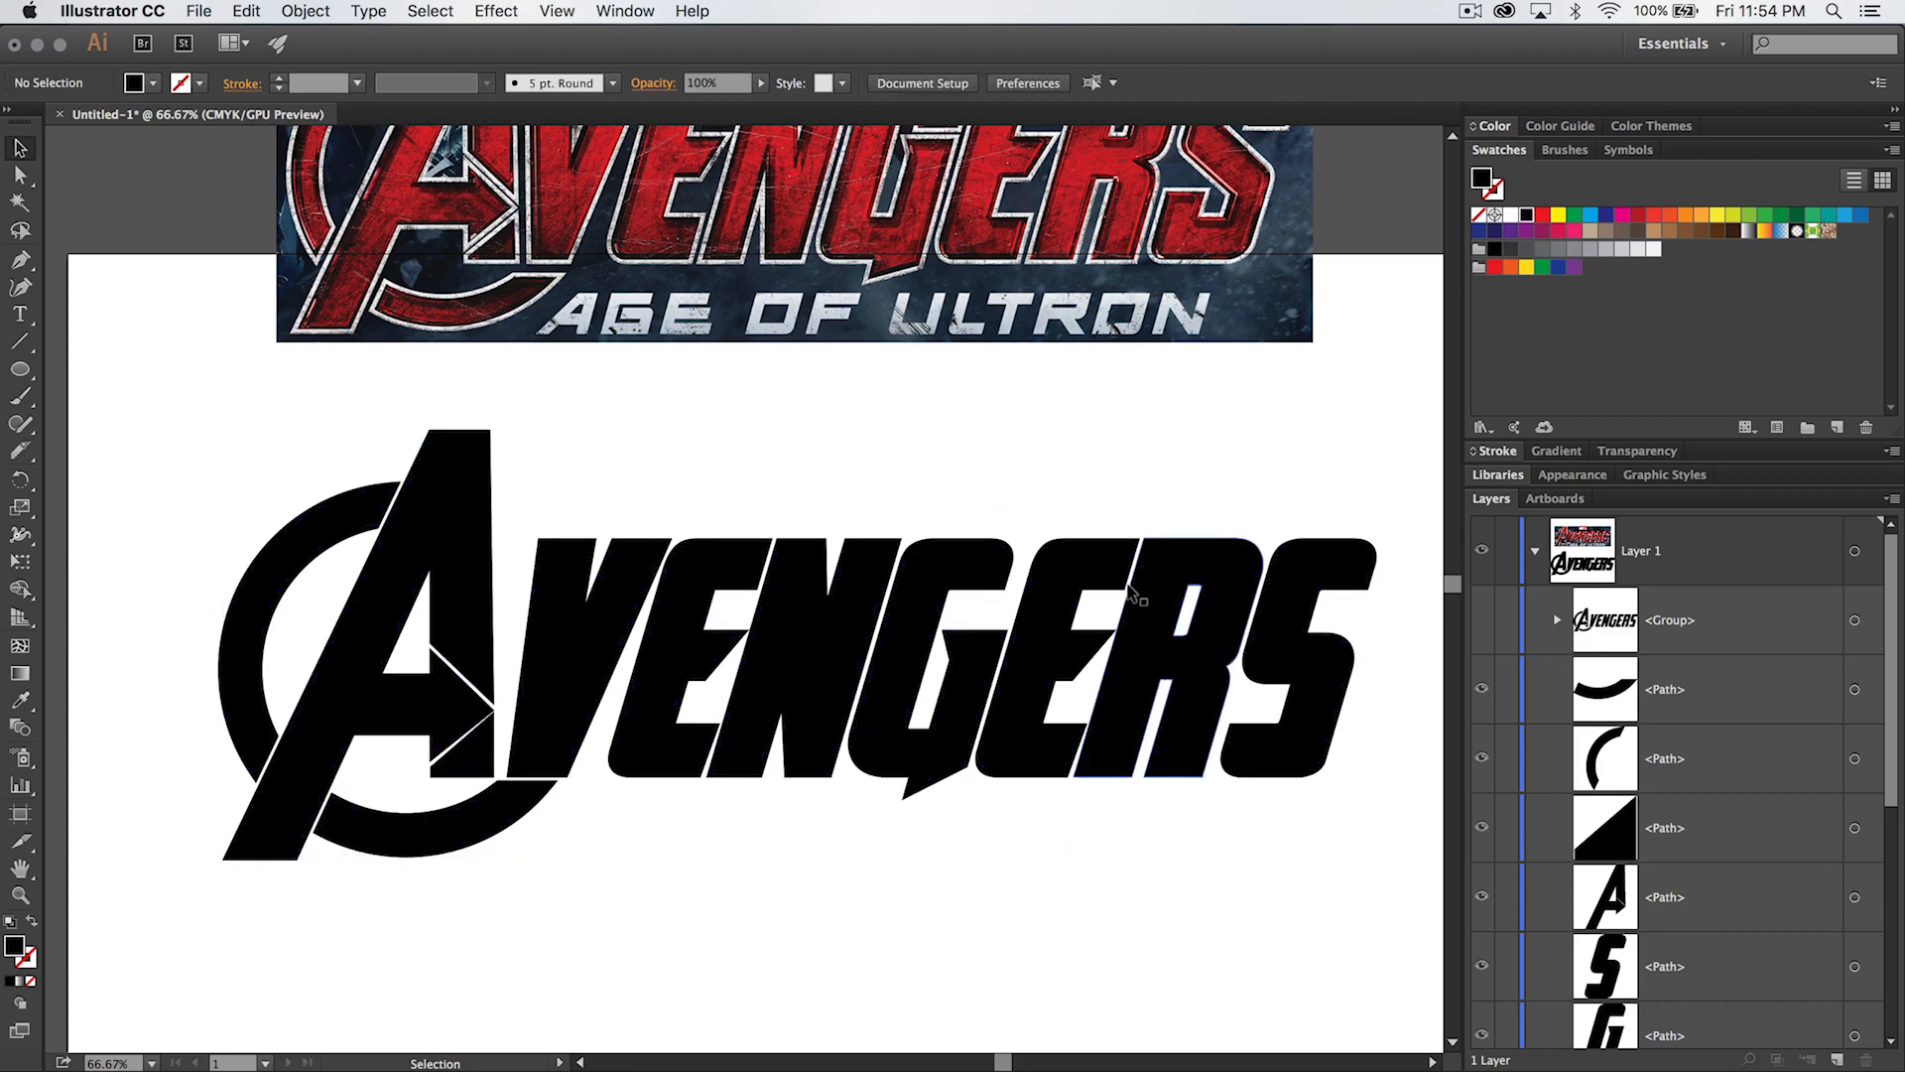
pyautogui.moveTo(1387, 457); pyautogui.dragTo(193, 915)
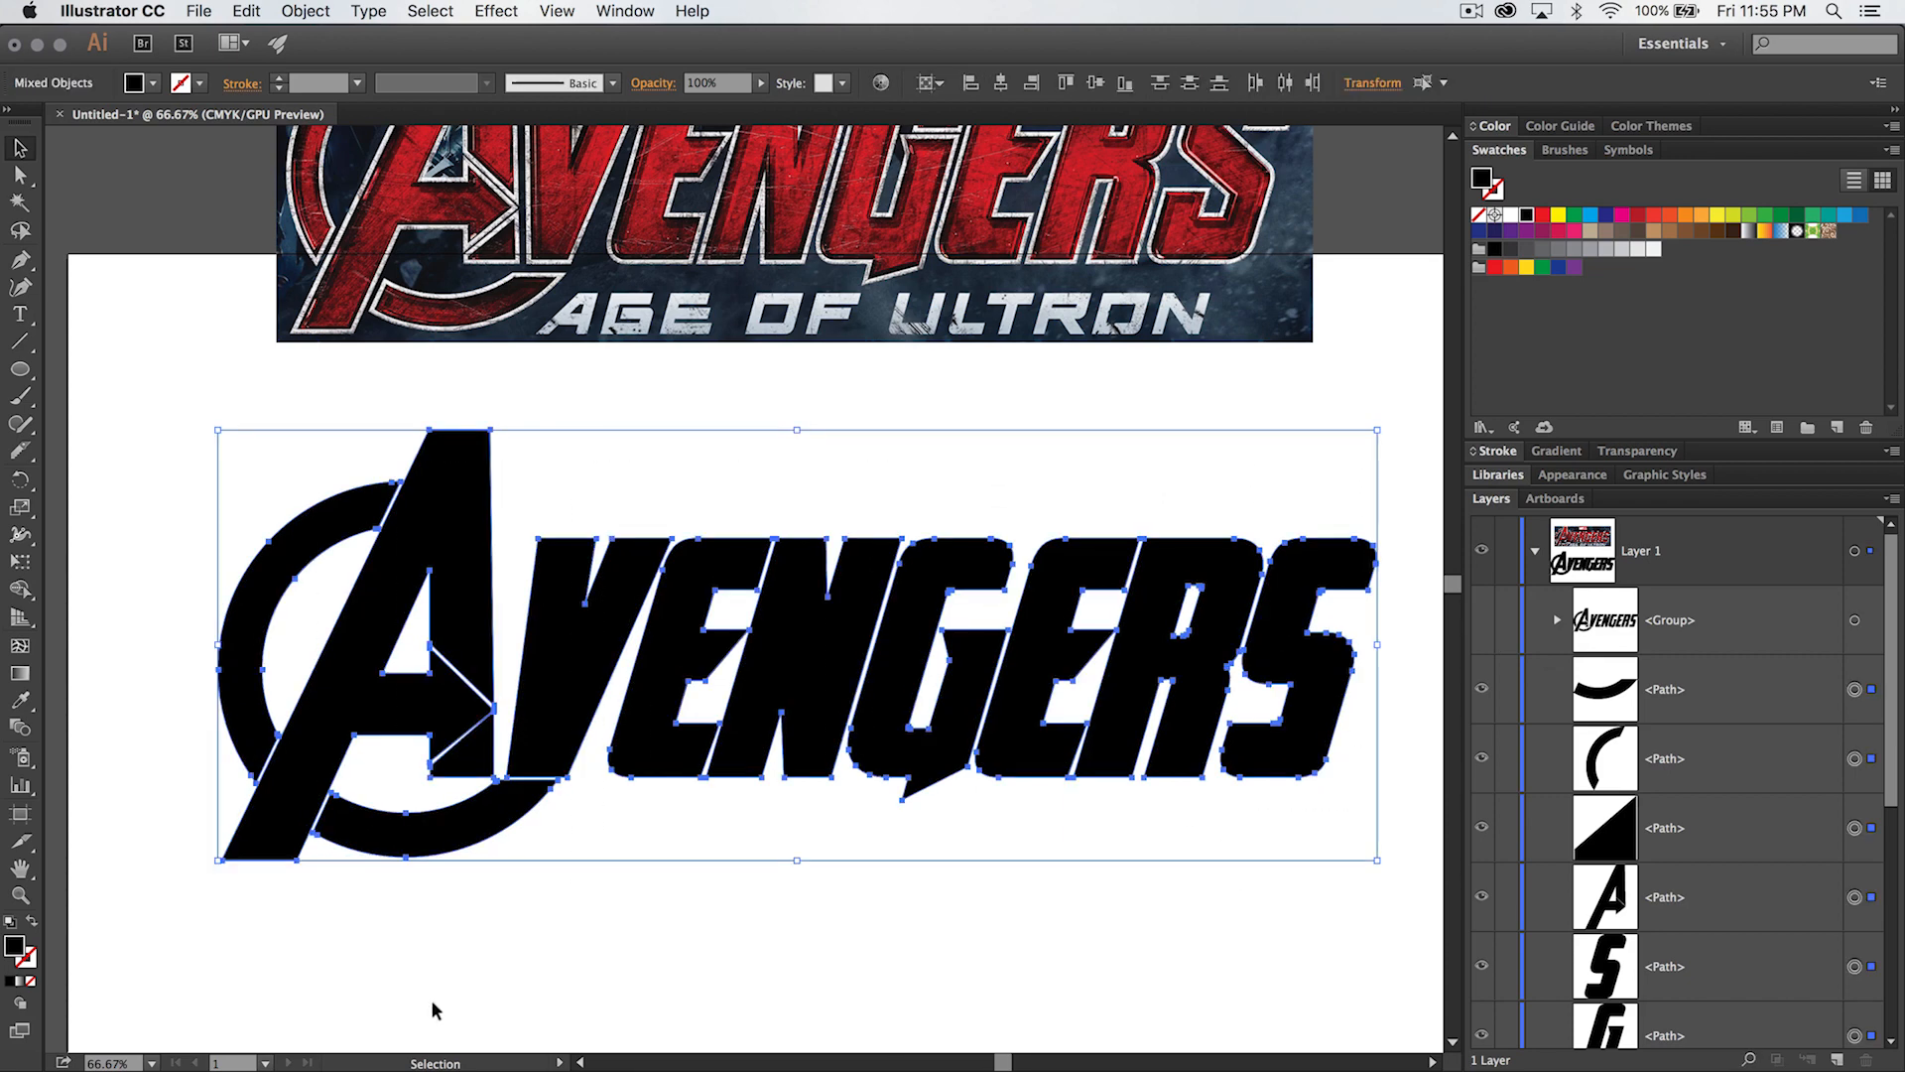
pyautogui.press('super+g')
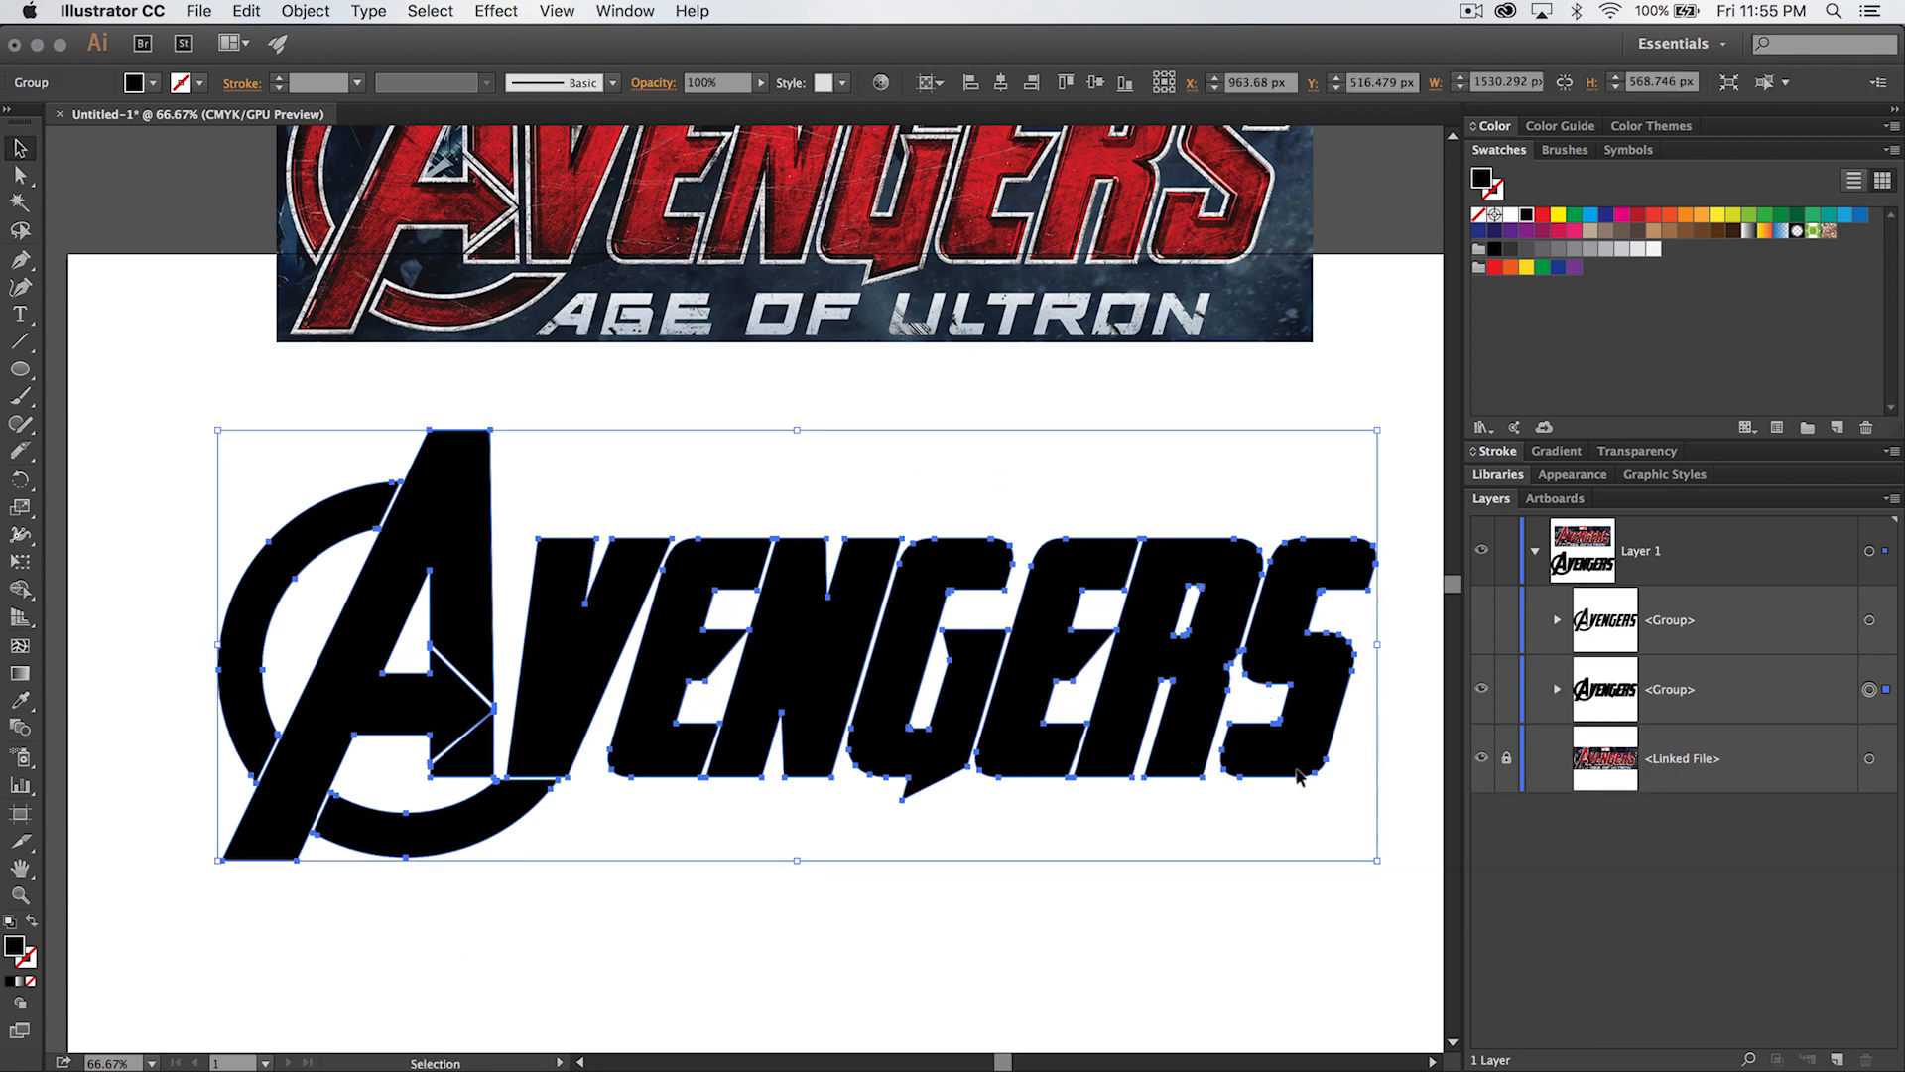
pyautogui.click(1031, 986)
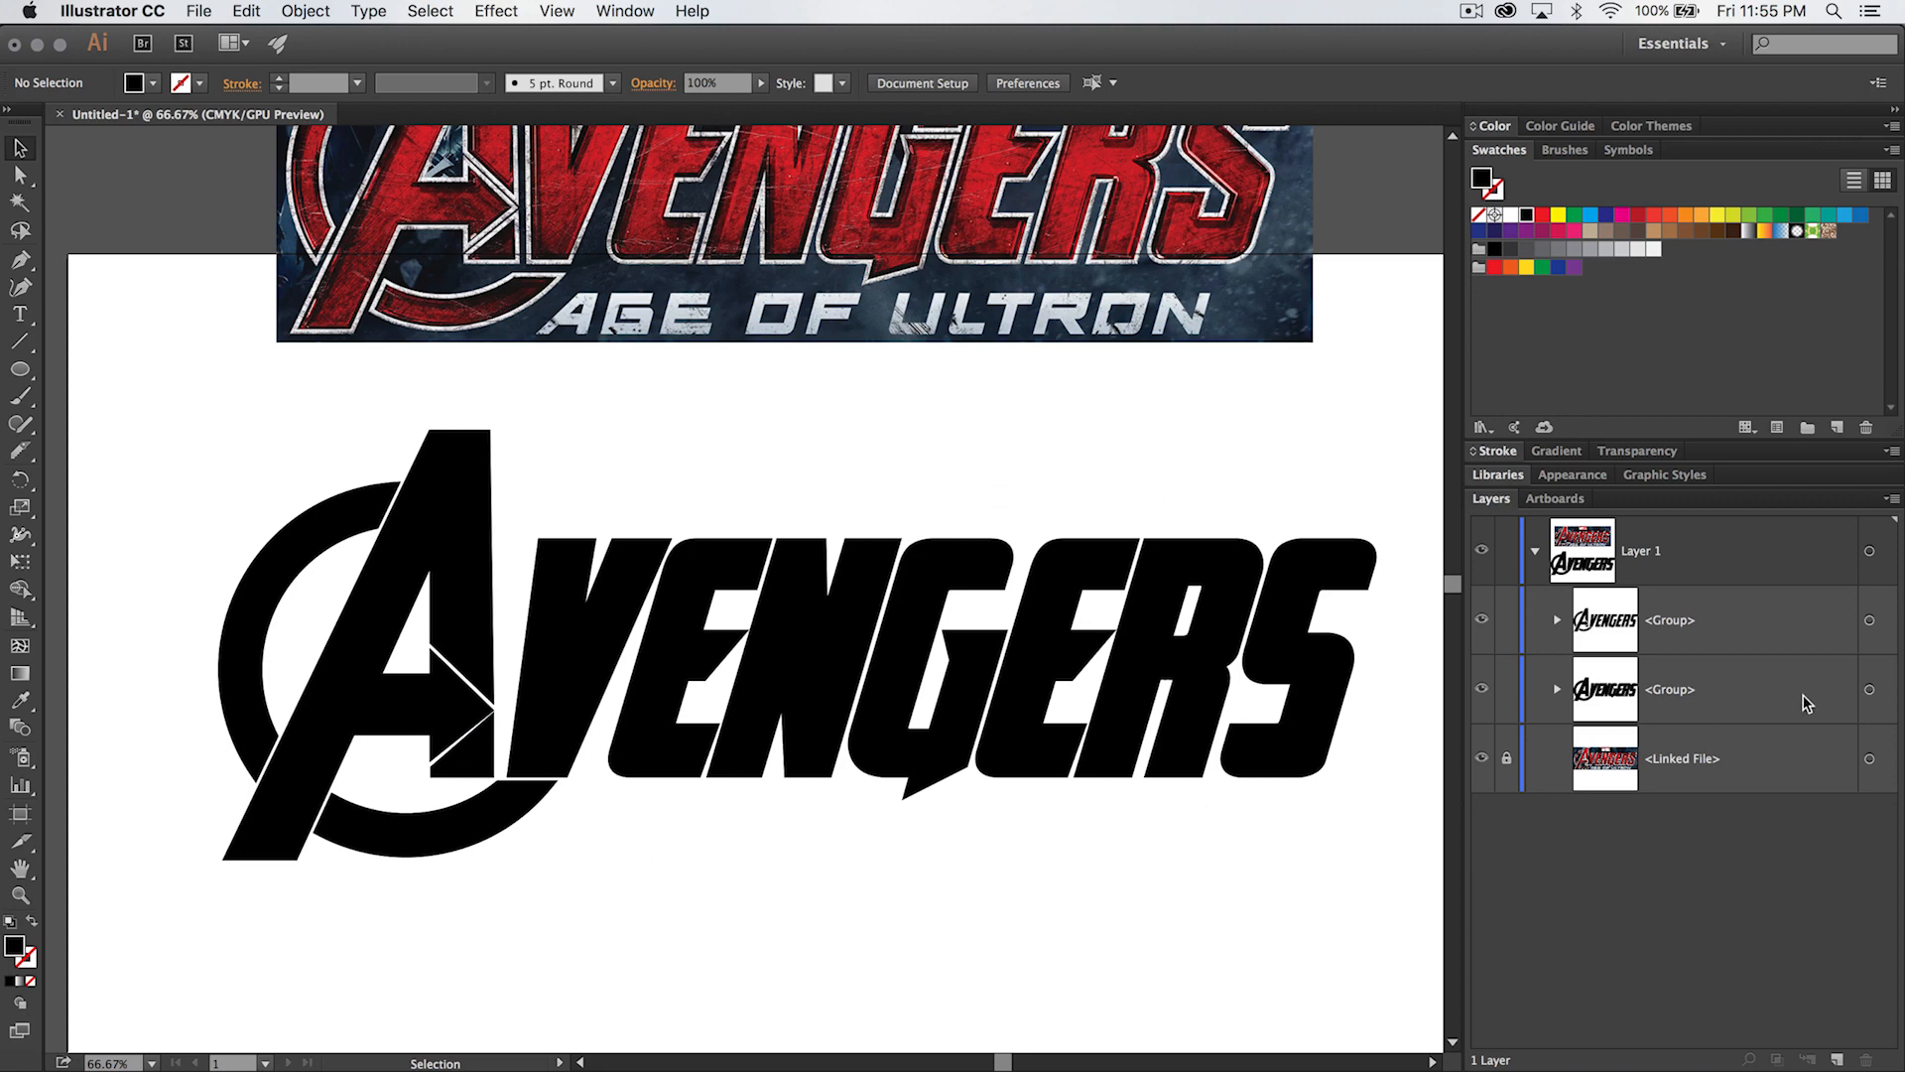
# - Fill the outer offset lettering group with the light gray c6c6c6 and deselect it
pyautogui.click(1869, 691)
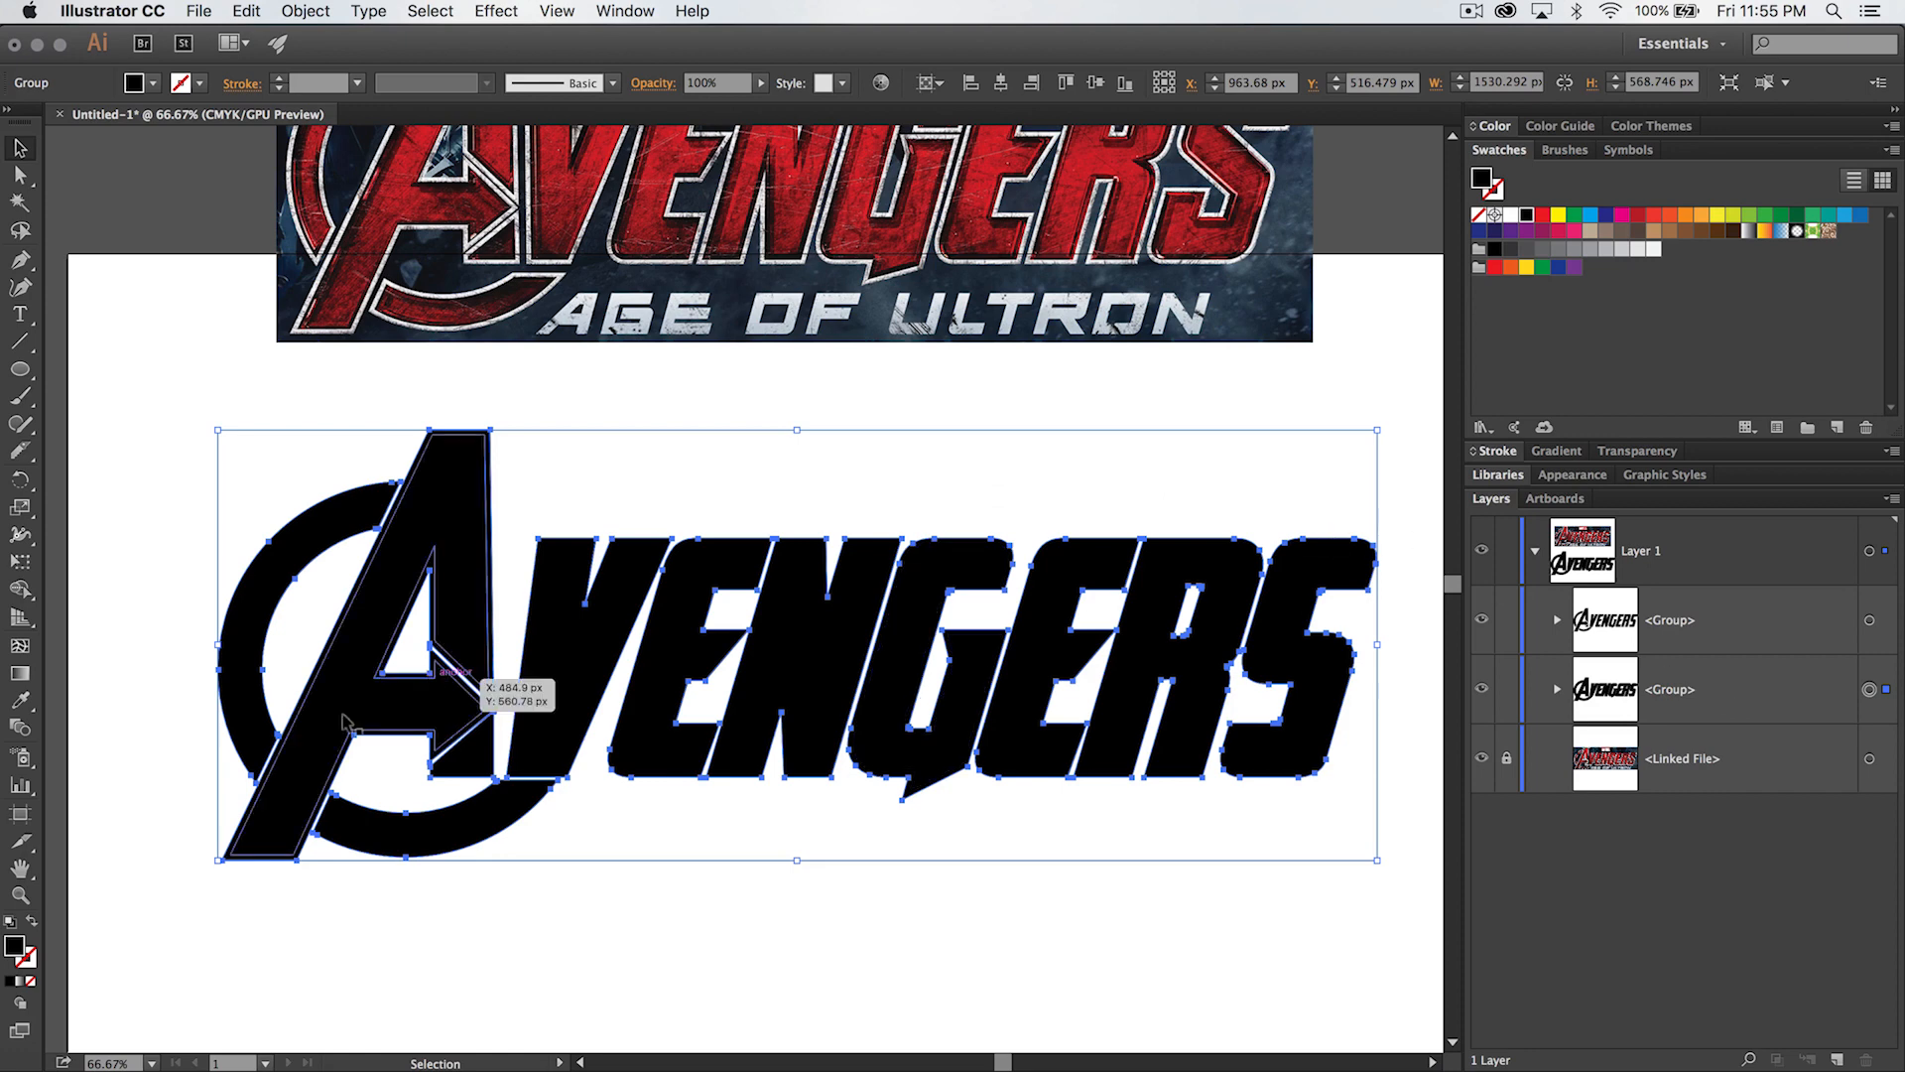
pyautogui.doubleClick(17, 946)
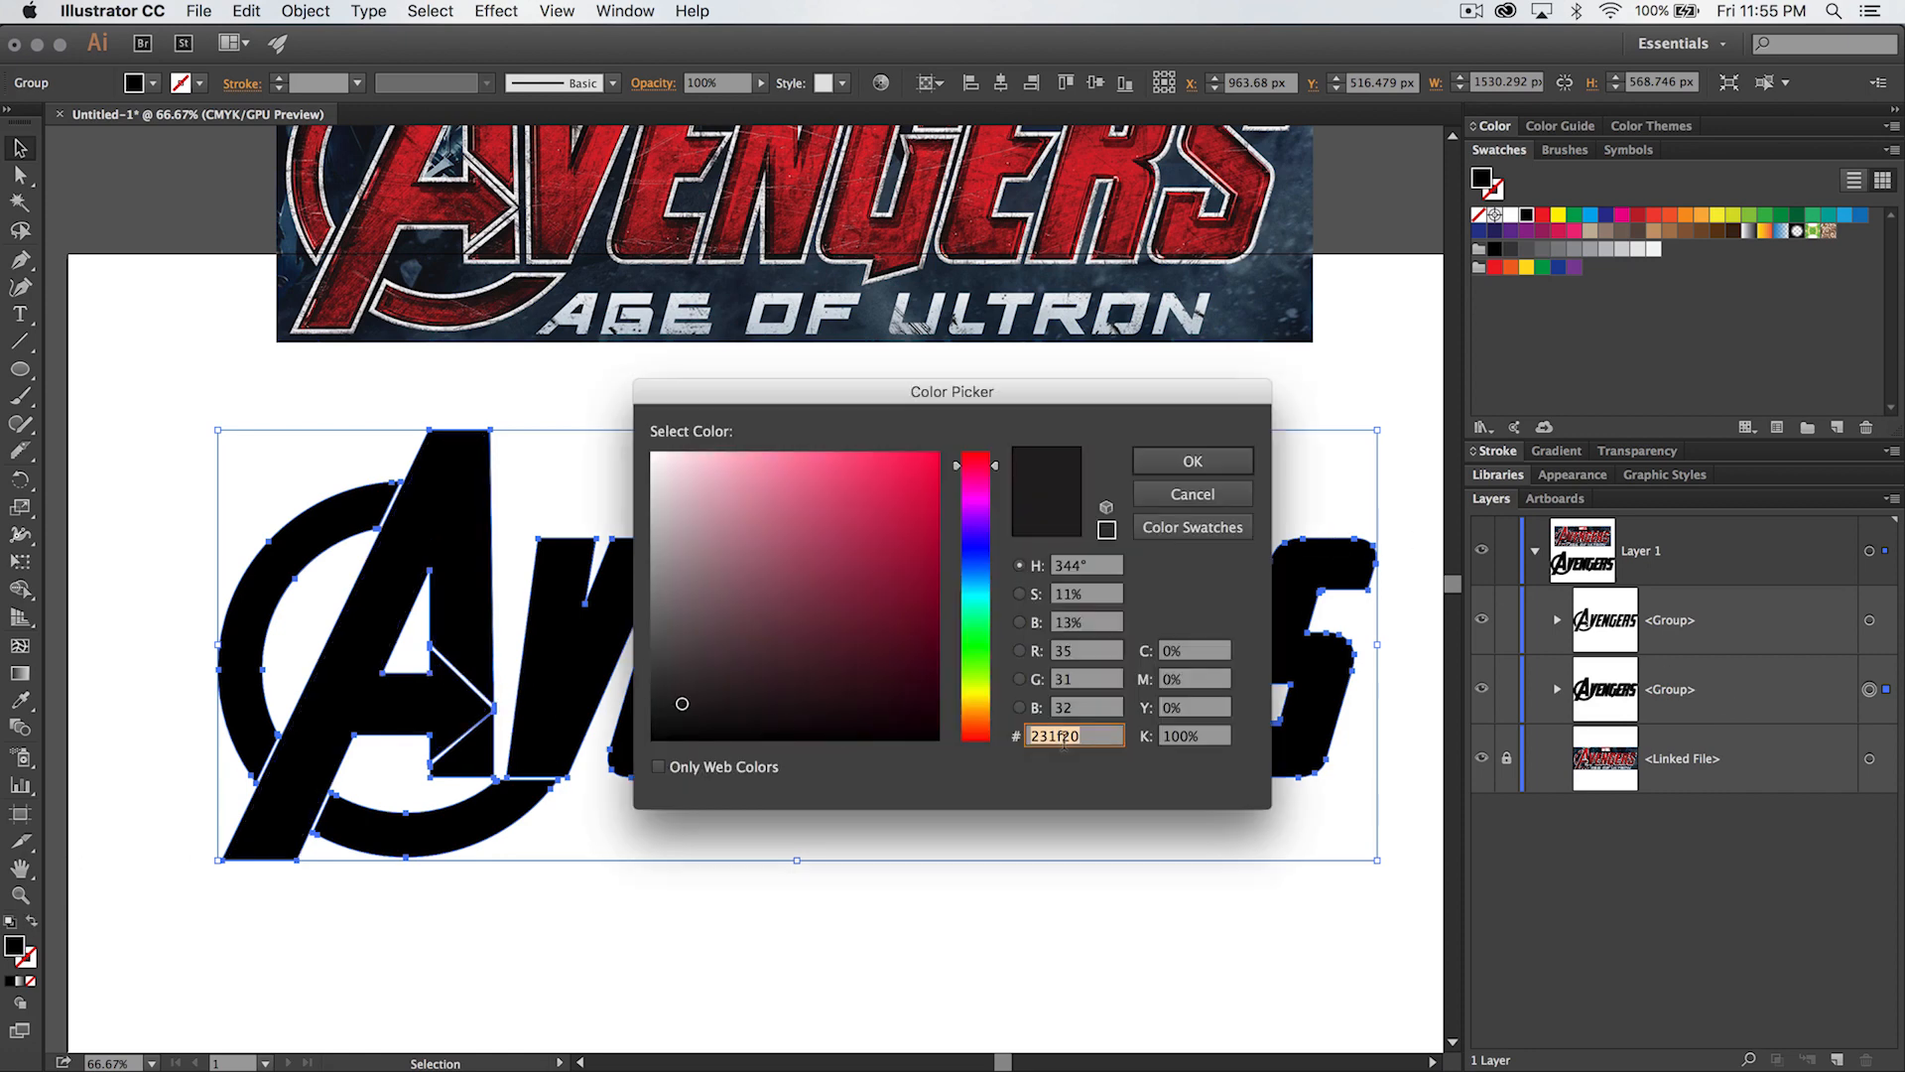
pyautogui.write('c6c6c6')
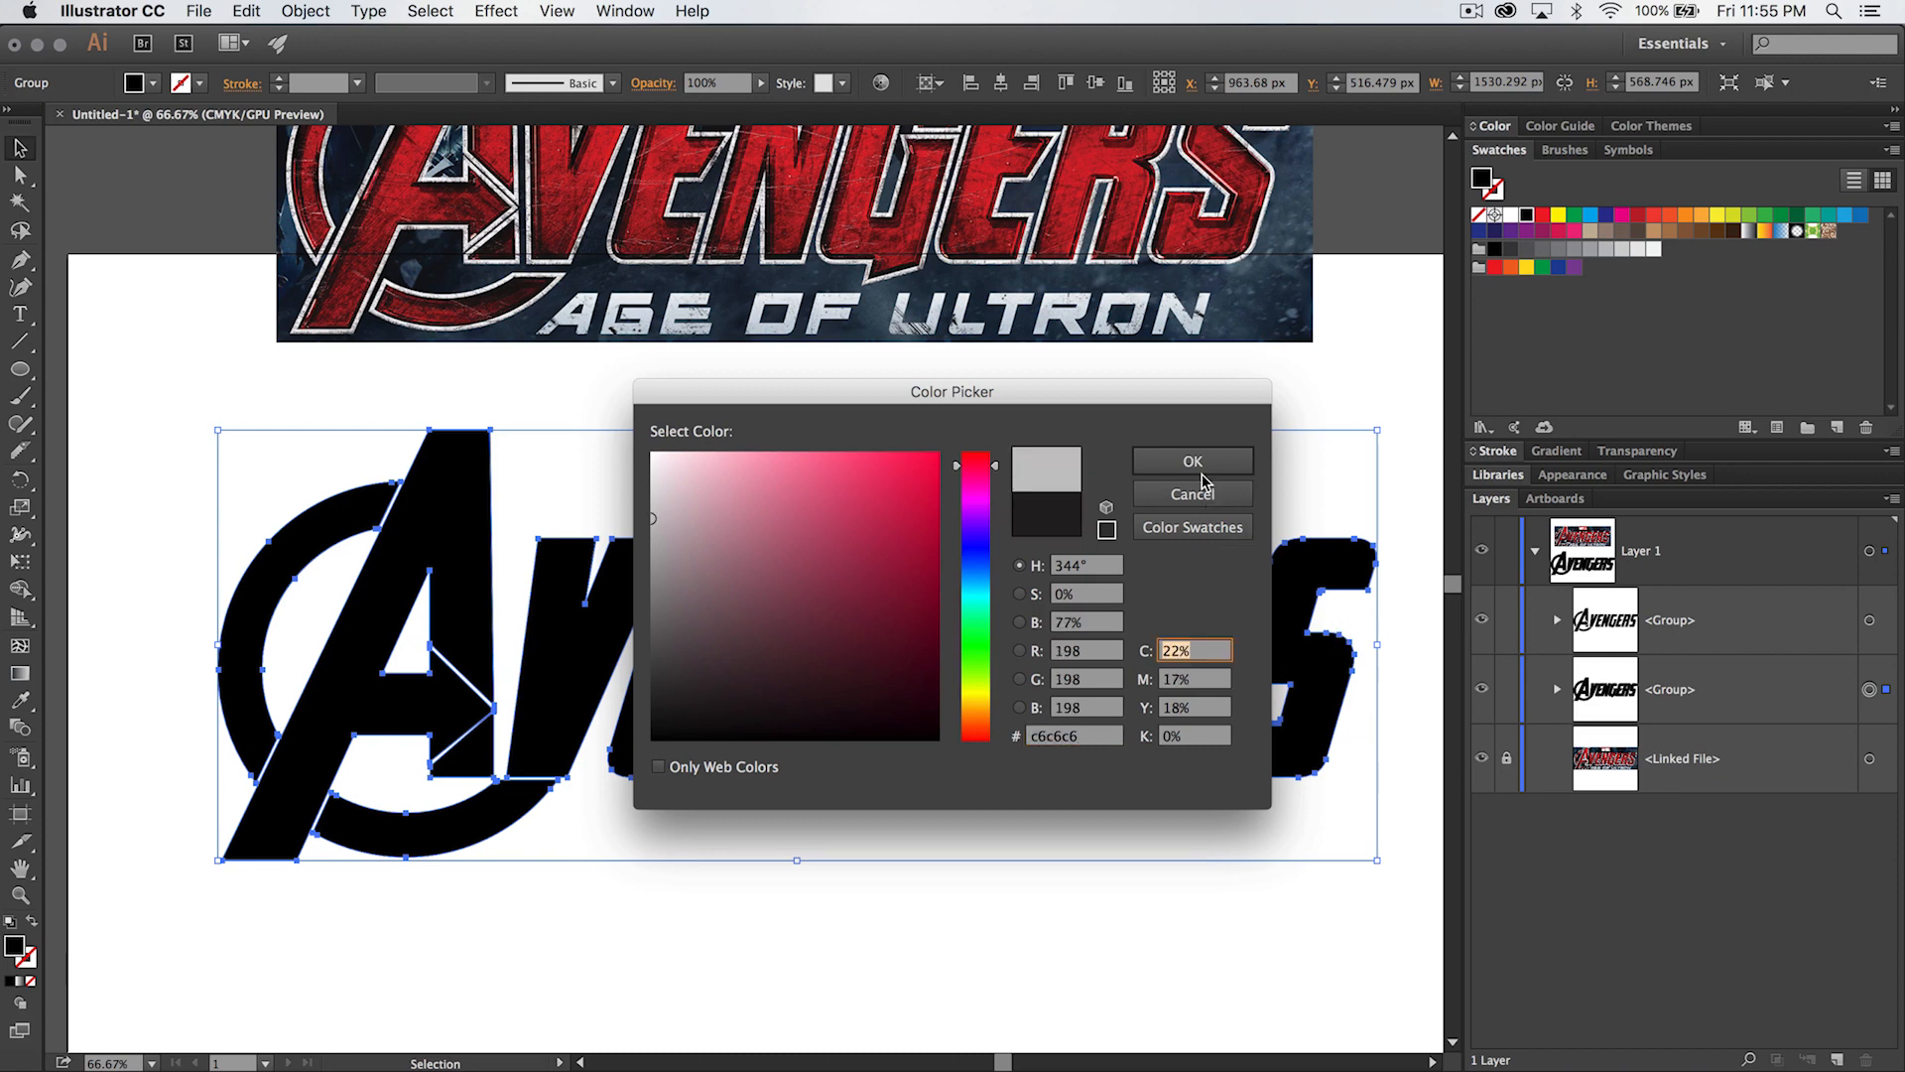
pyautogui.click(1192, 460)
pyautogui.click(995, 407)
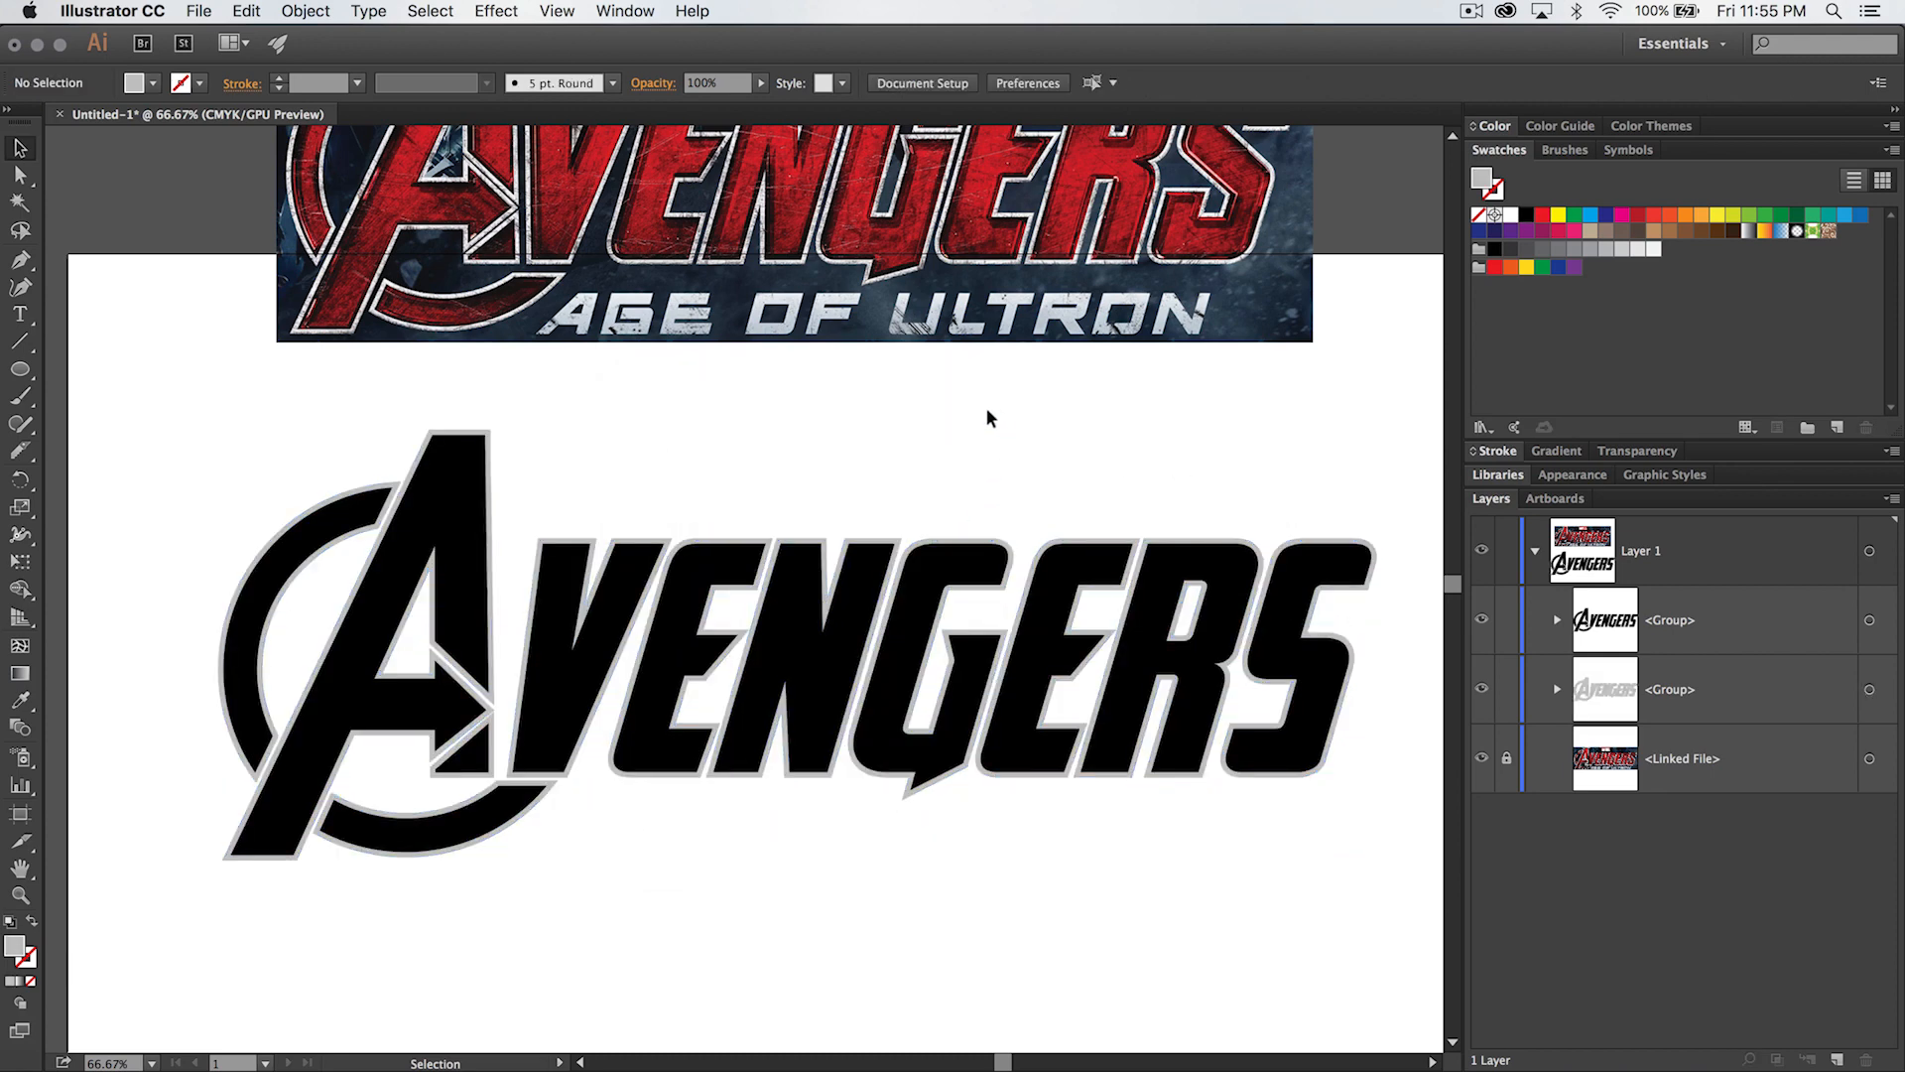
# - Fill the inner lettering group with the red e21331 and deselect it
pyautogui.click(1869, 621)
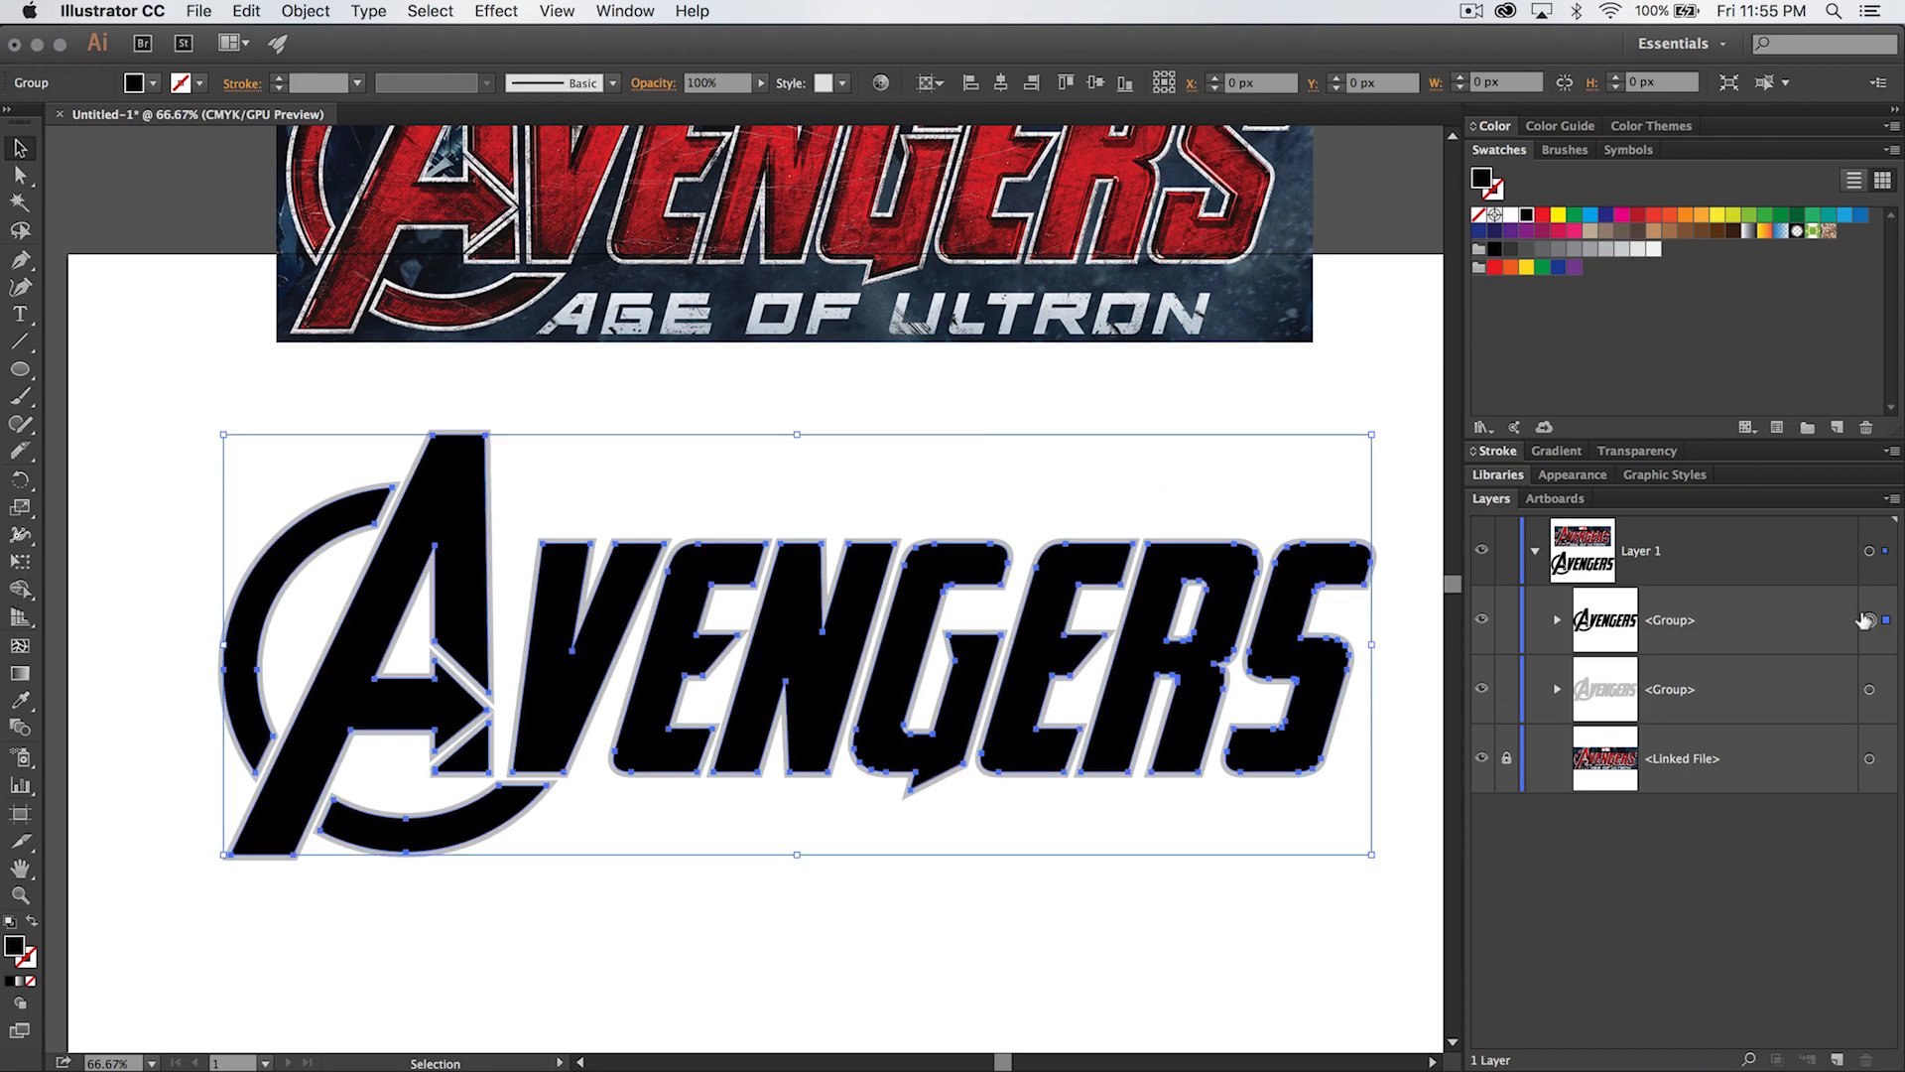
pyautogui.doubleClick(14, 948)
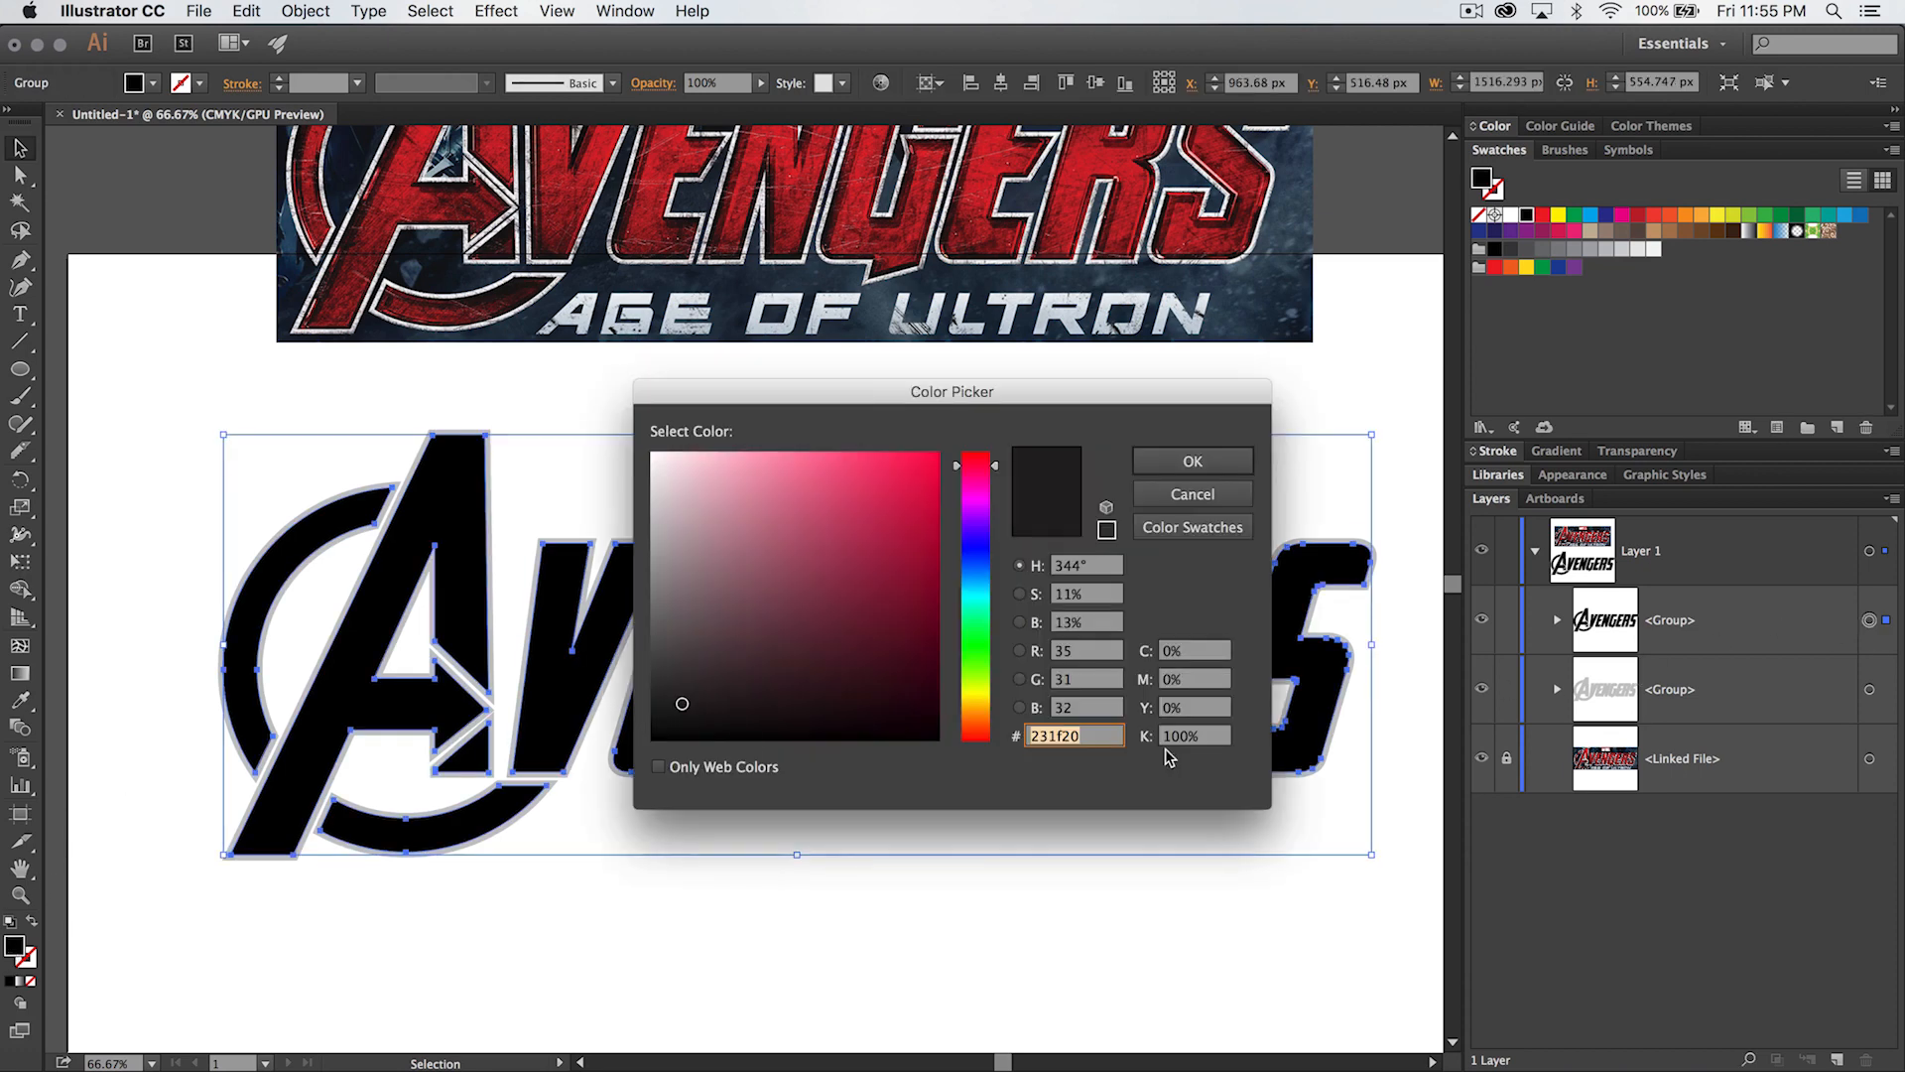
pyautogui.write('e21331')
pyautogui.press('Tab')
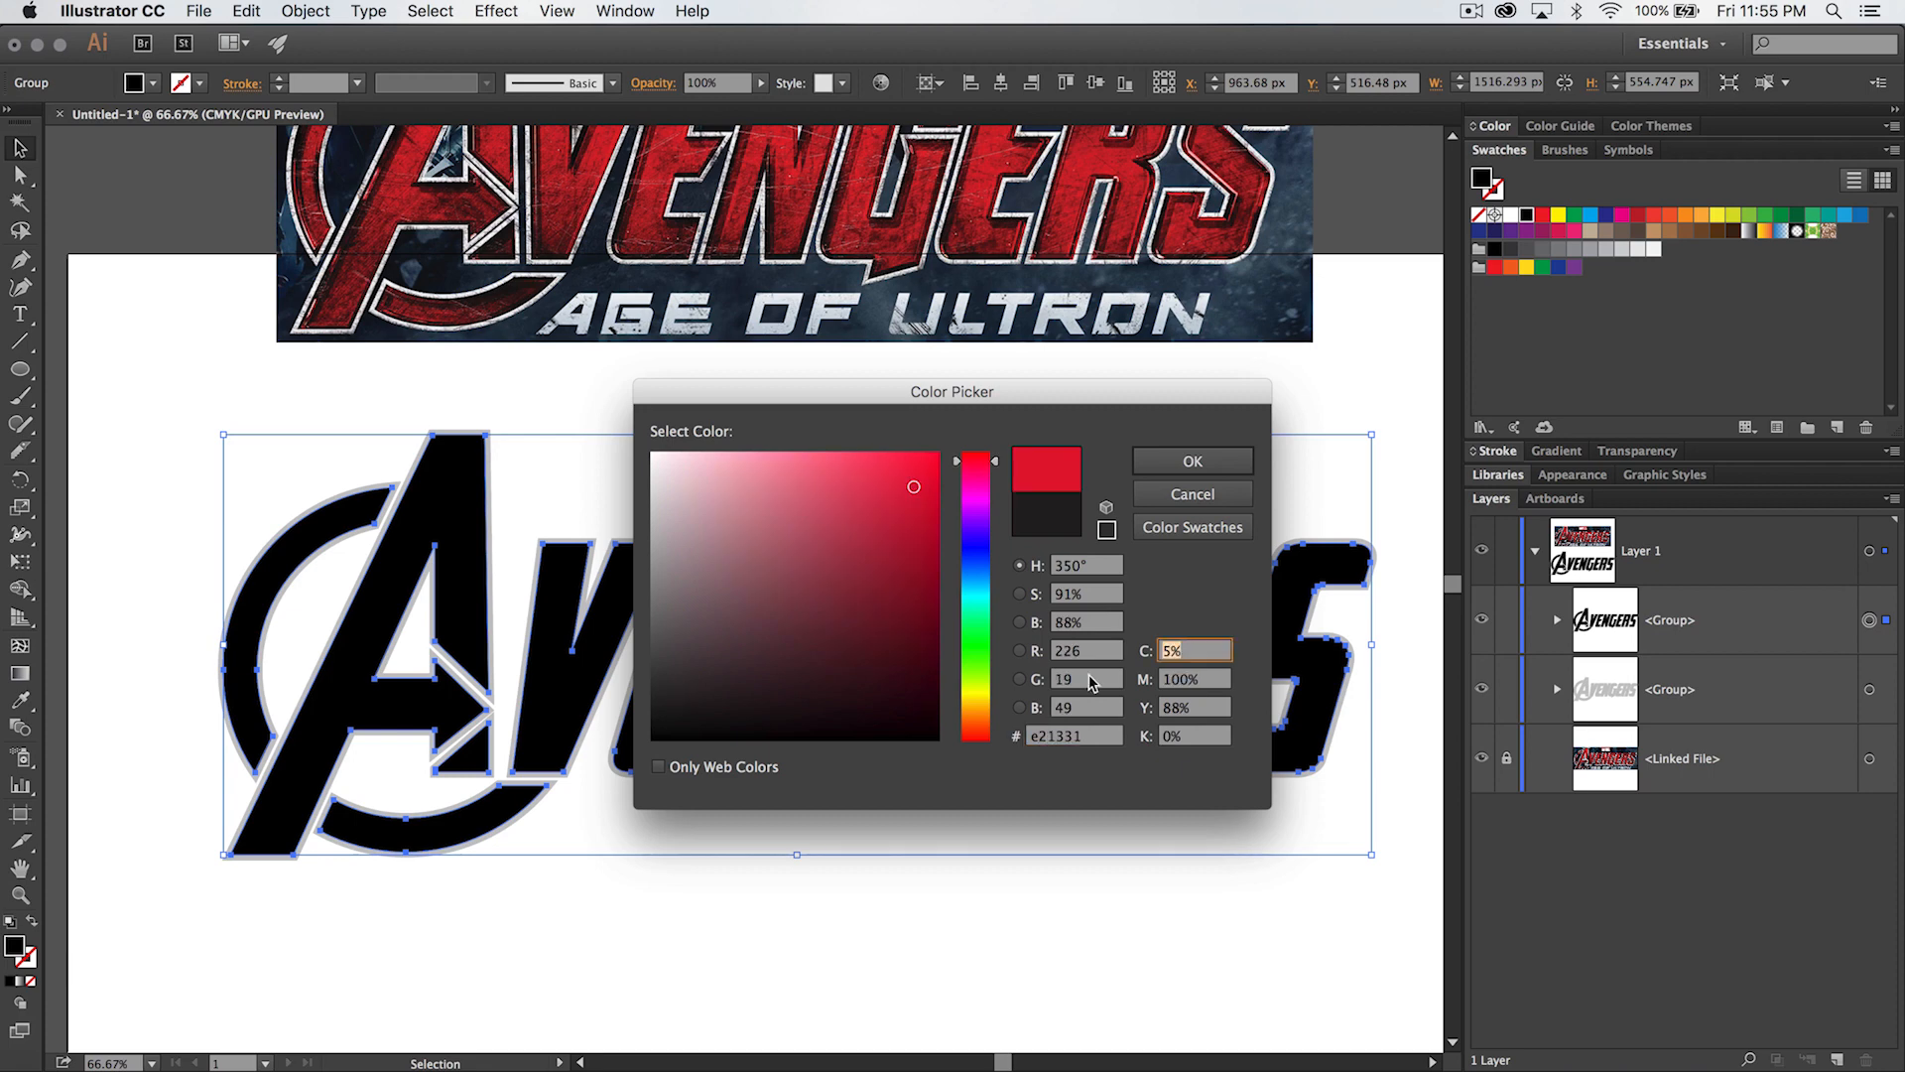
pyautogui.click(1199, 473)
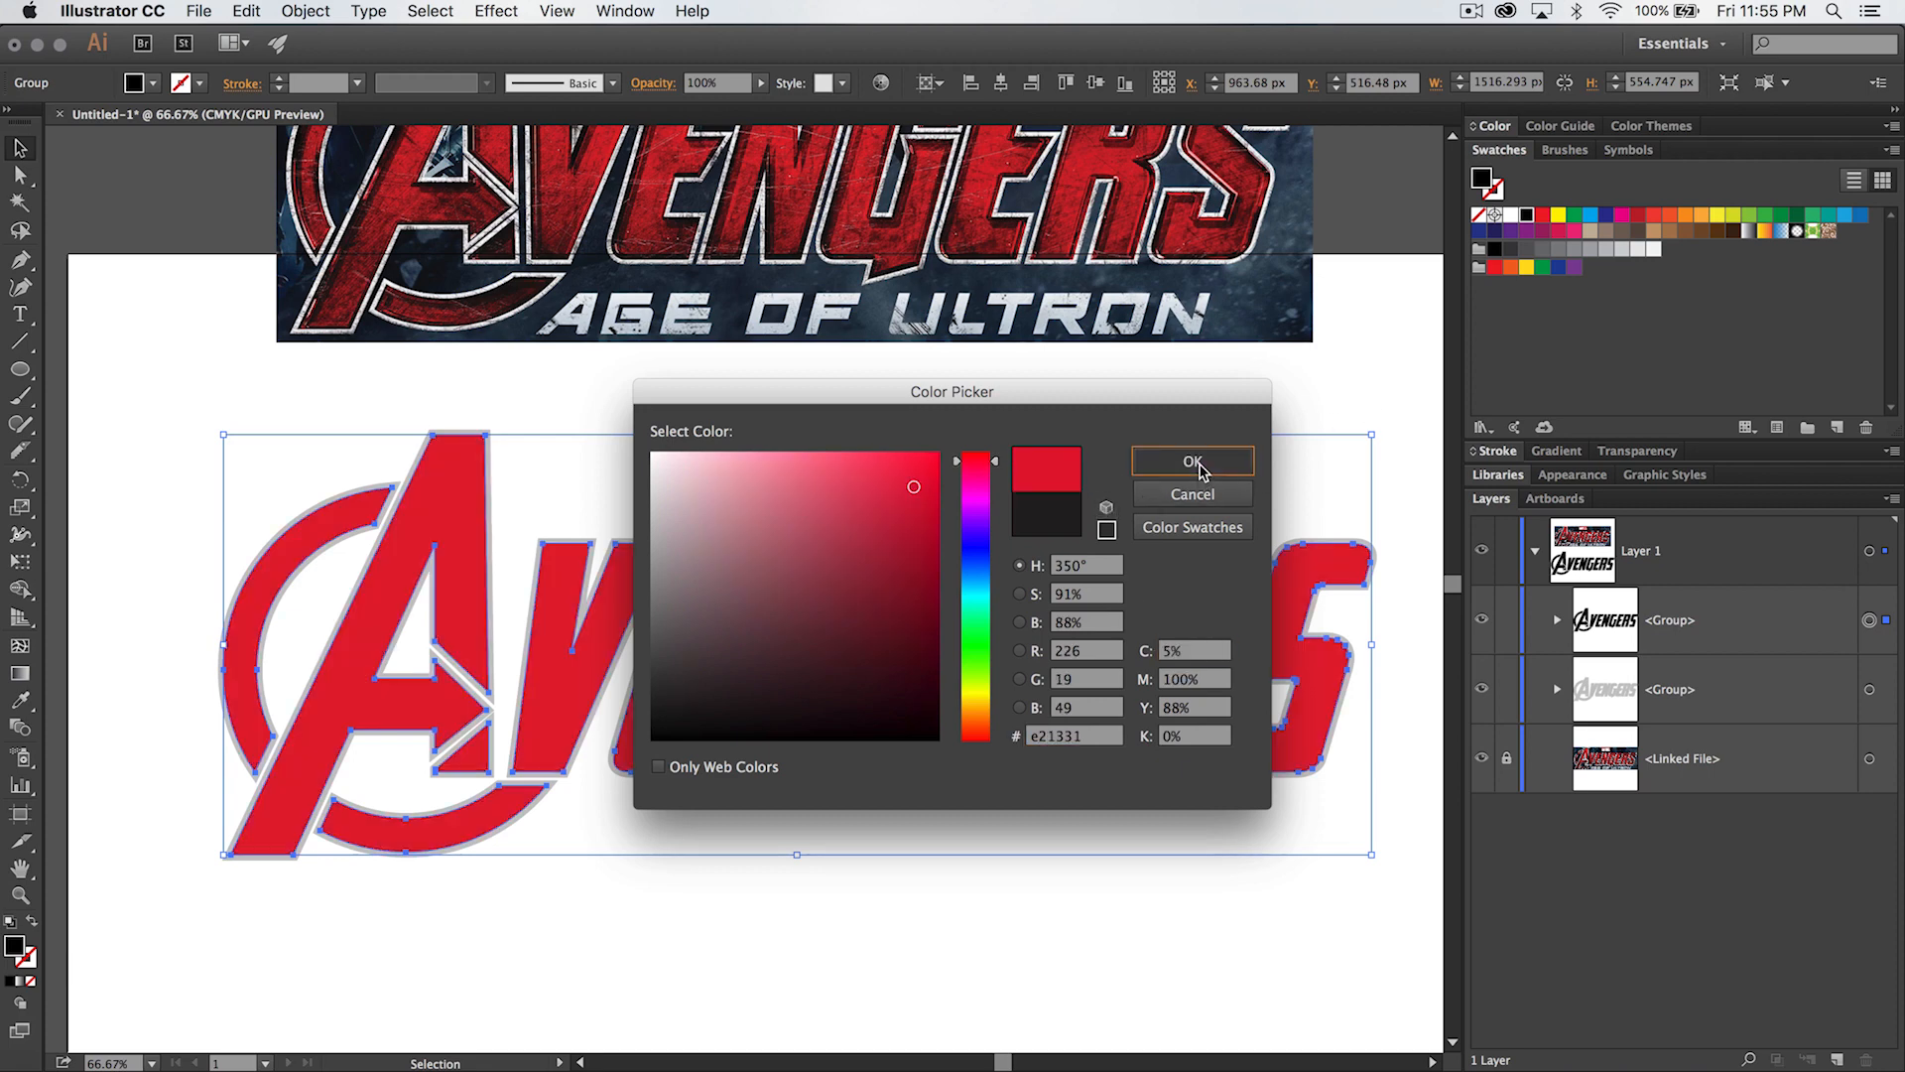
pyautogui.click(873, 988)
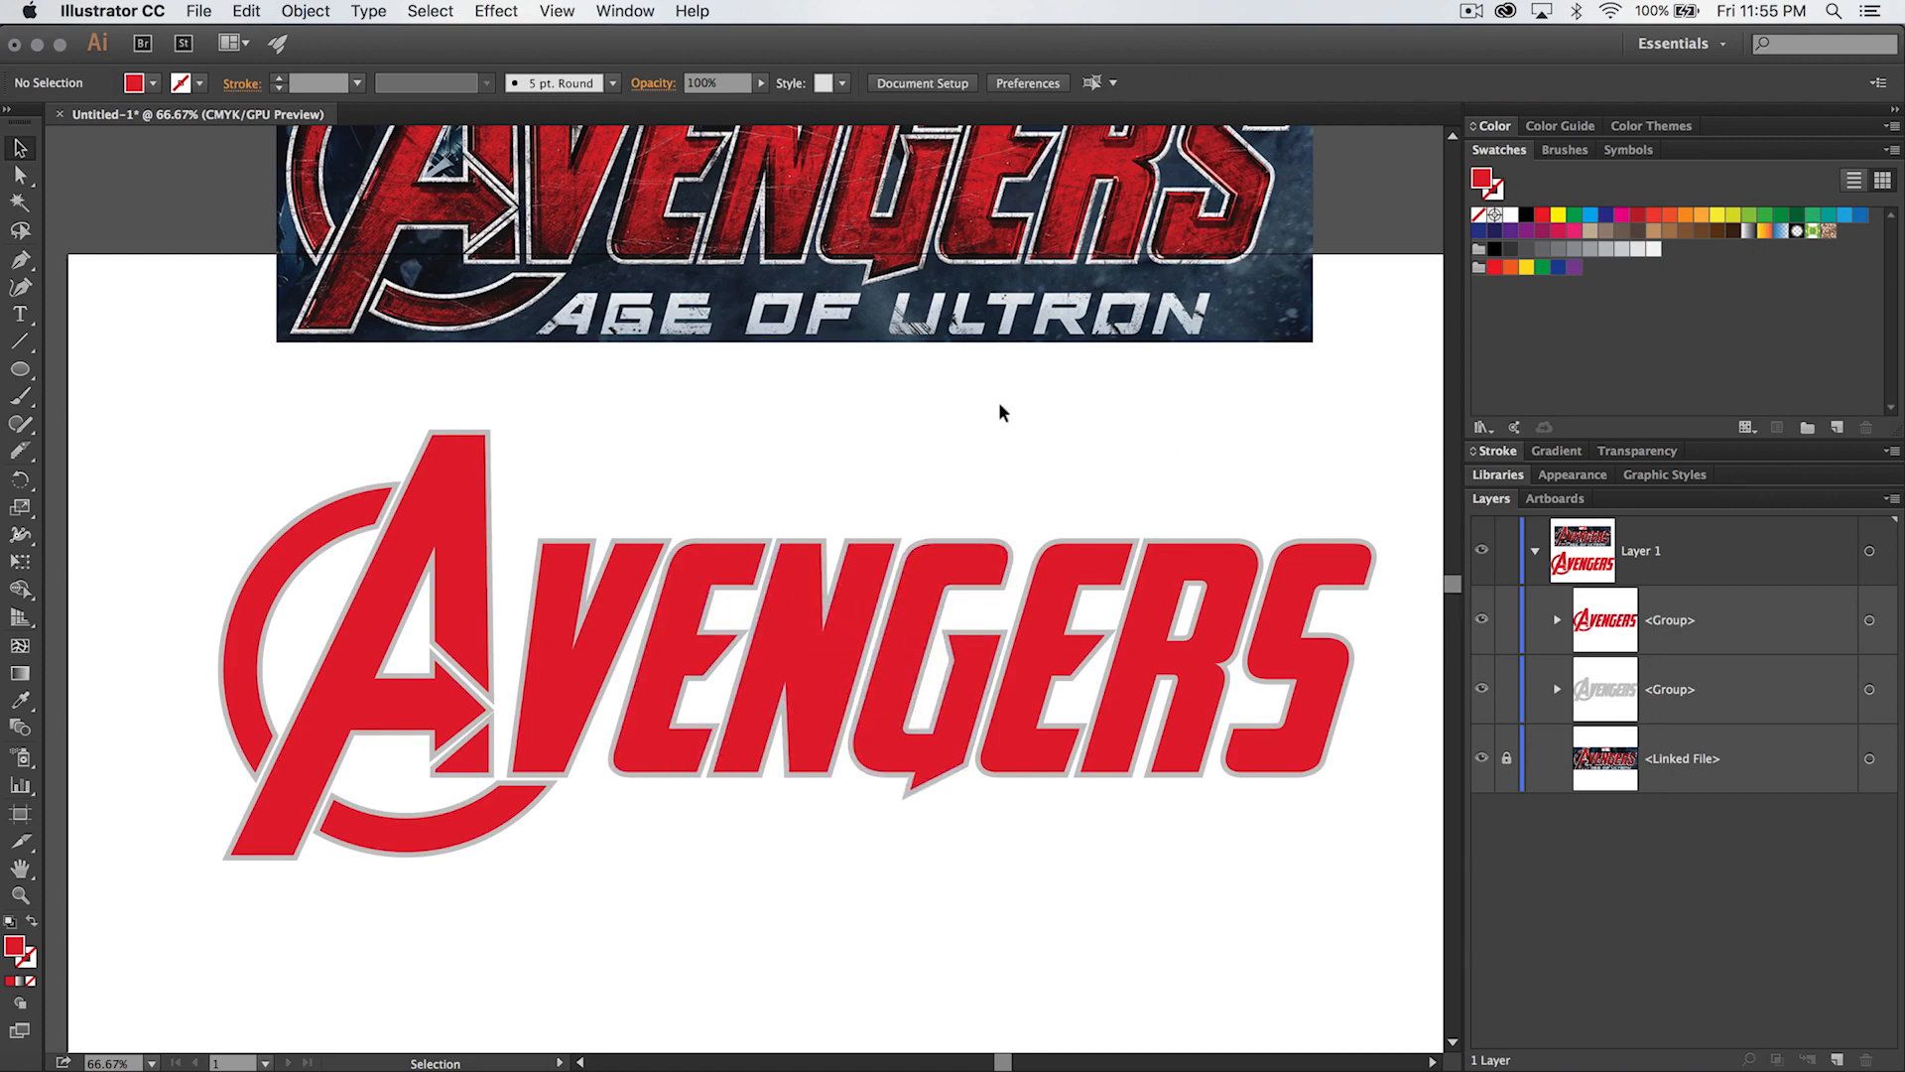
# - Unlock the linked movie poster reference image above the lettering and delete it
pyautogui.moveTo(1004, 409); pyautogui.dragTo(939, 540)
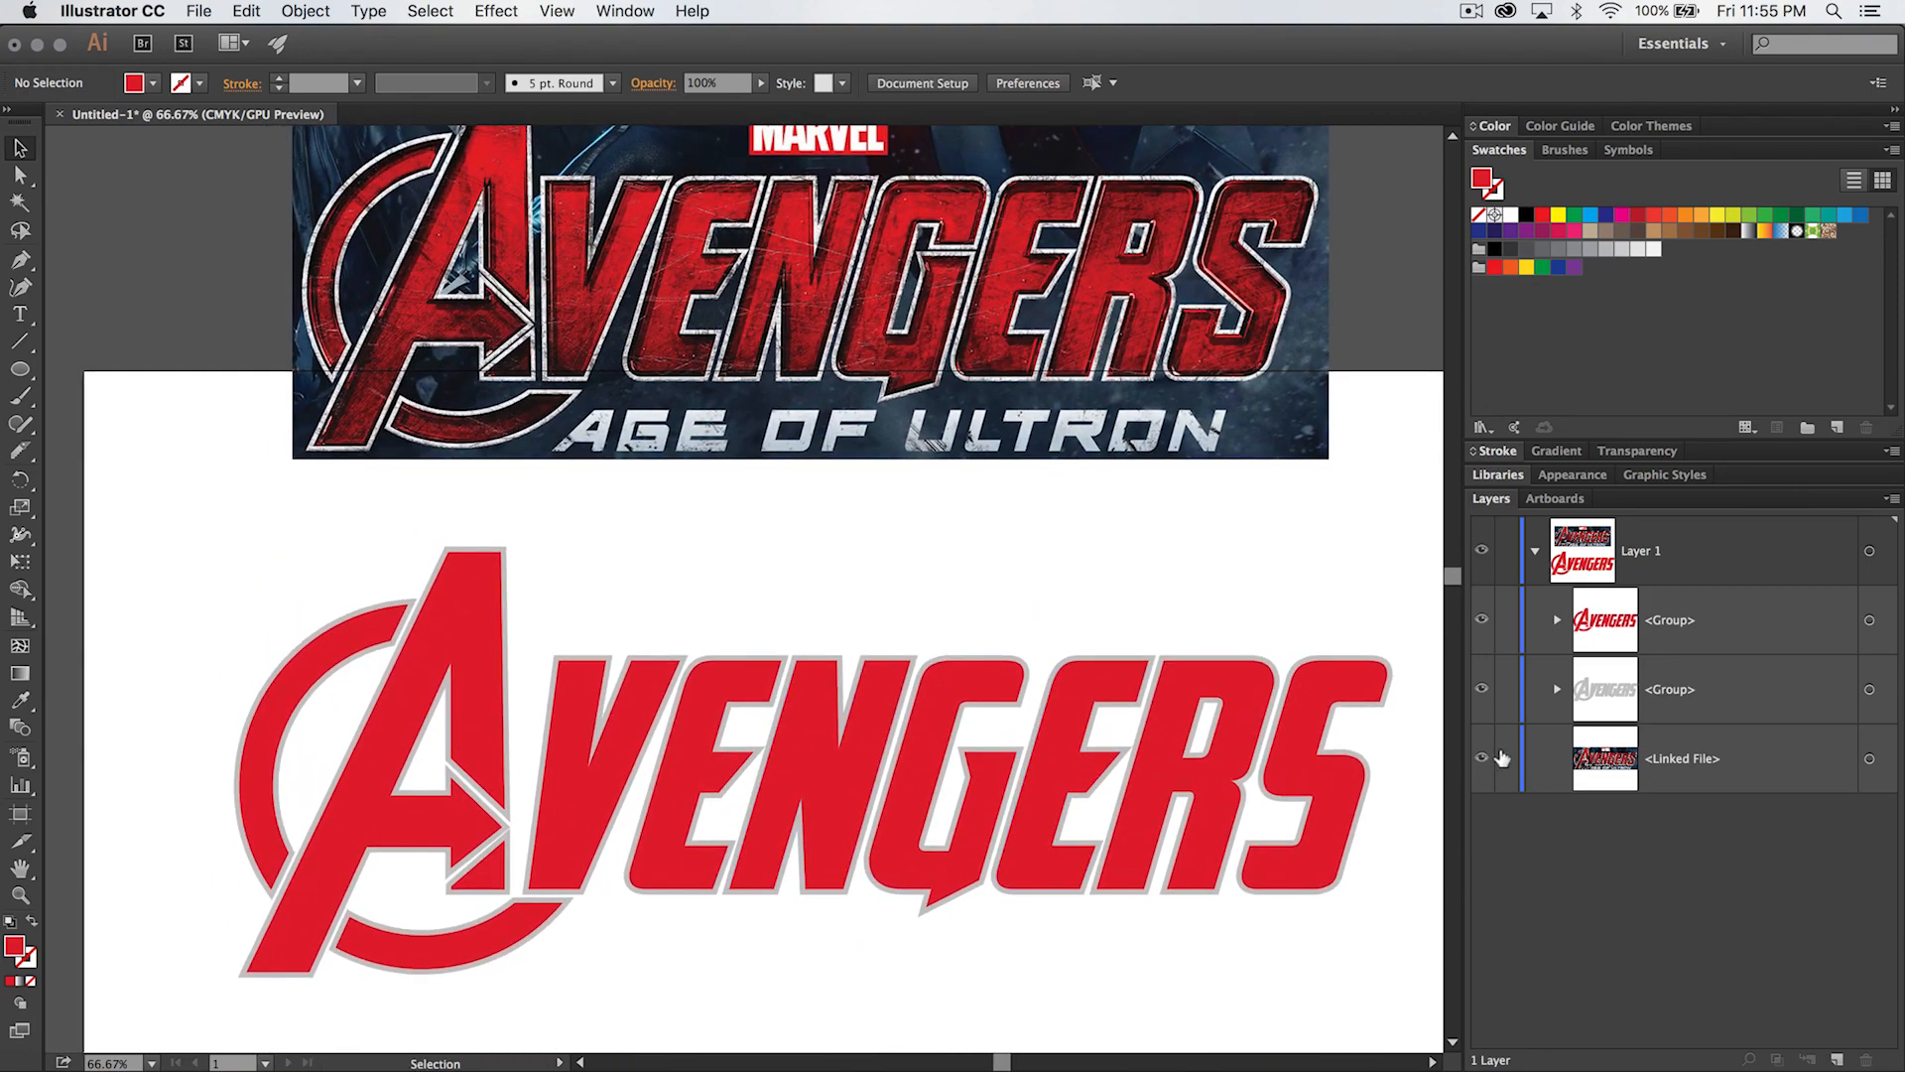
pyautogui.click(1094, 289)
pyautogui.press('Delete')
pyautogui.scroll(-5, 1021, 341)
pyautogui.scroll(1, 1069, 358)
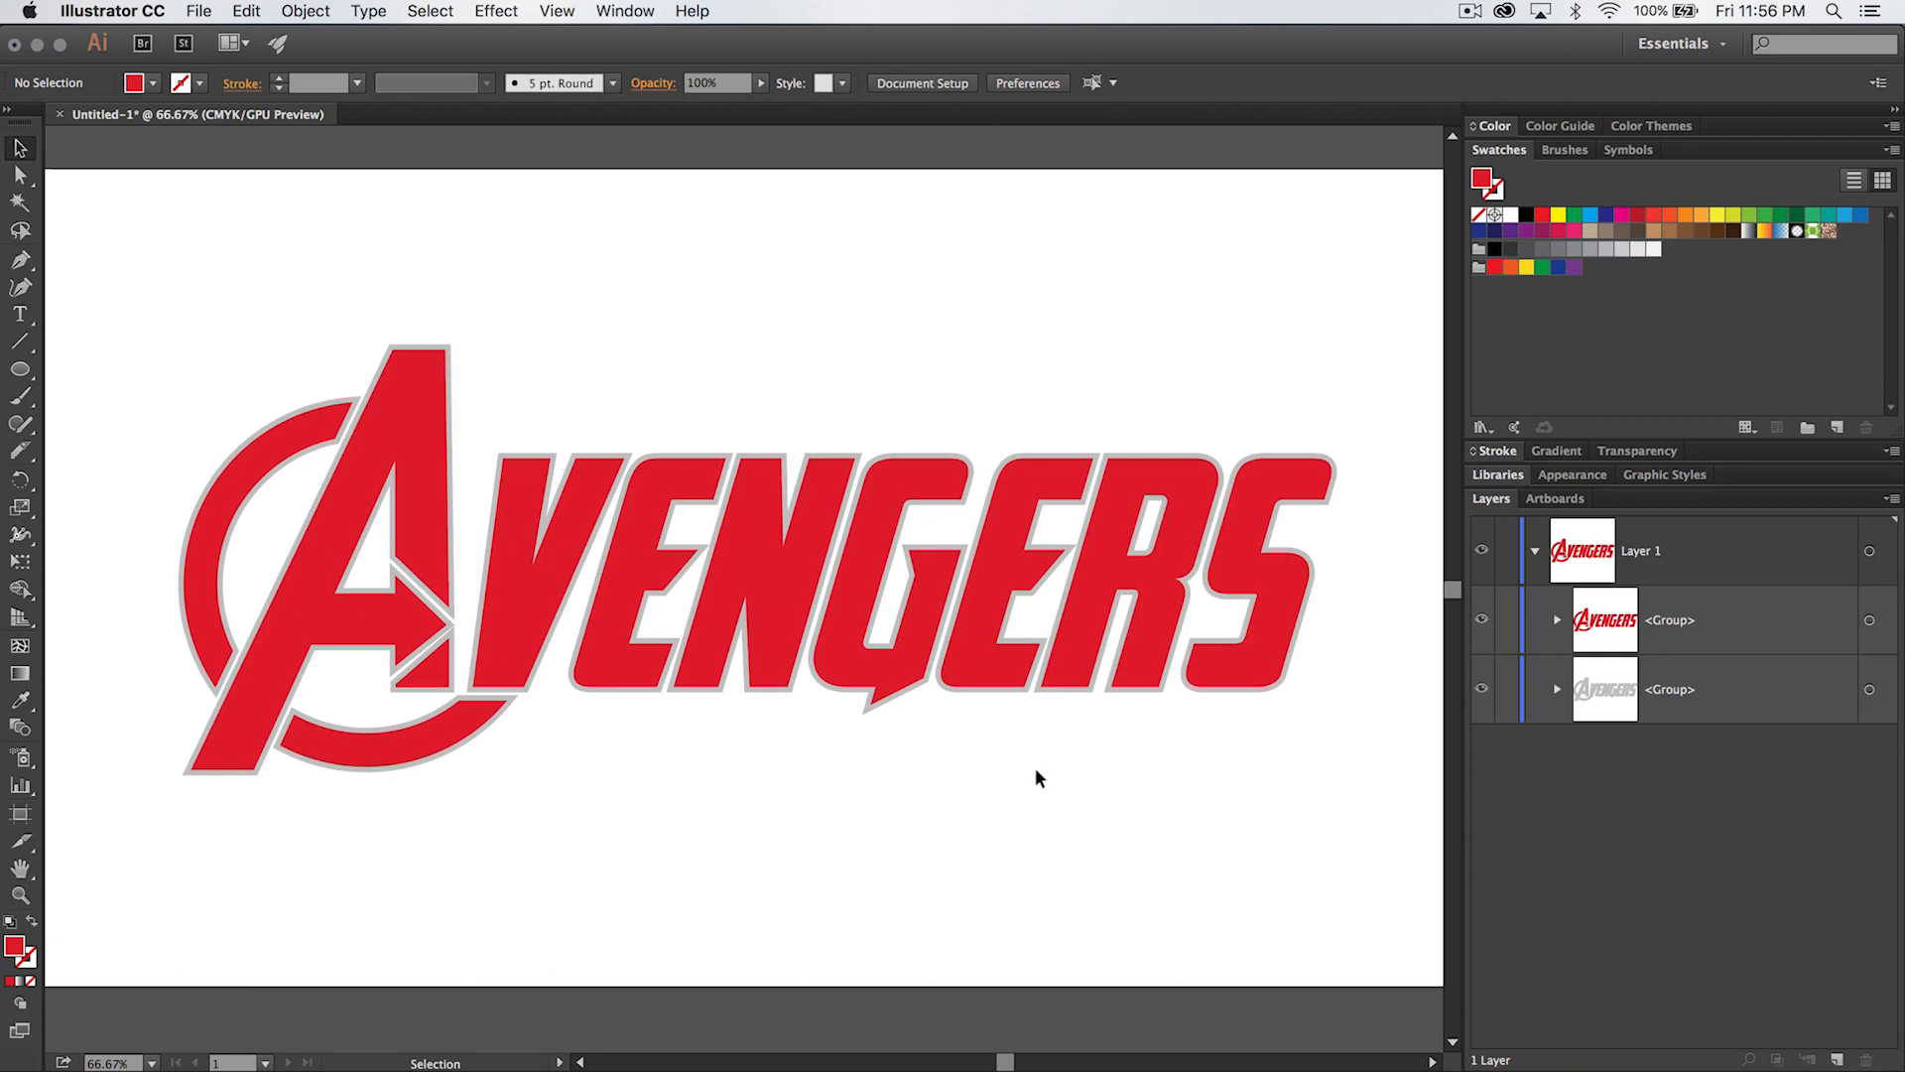
# - Examine the gray outlines and the gaps between neighbouring letters and the ring at 300% magnification
pyautogui.press('z')
pyautogui.click(1048, 697)
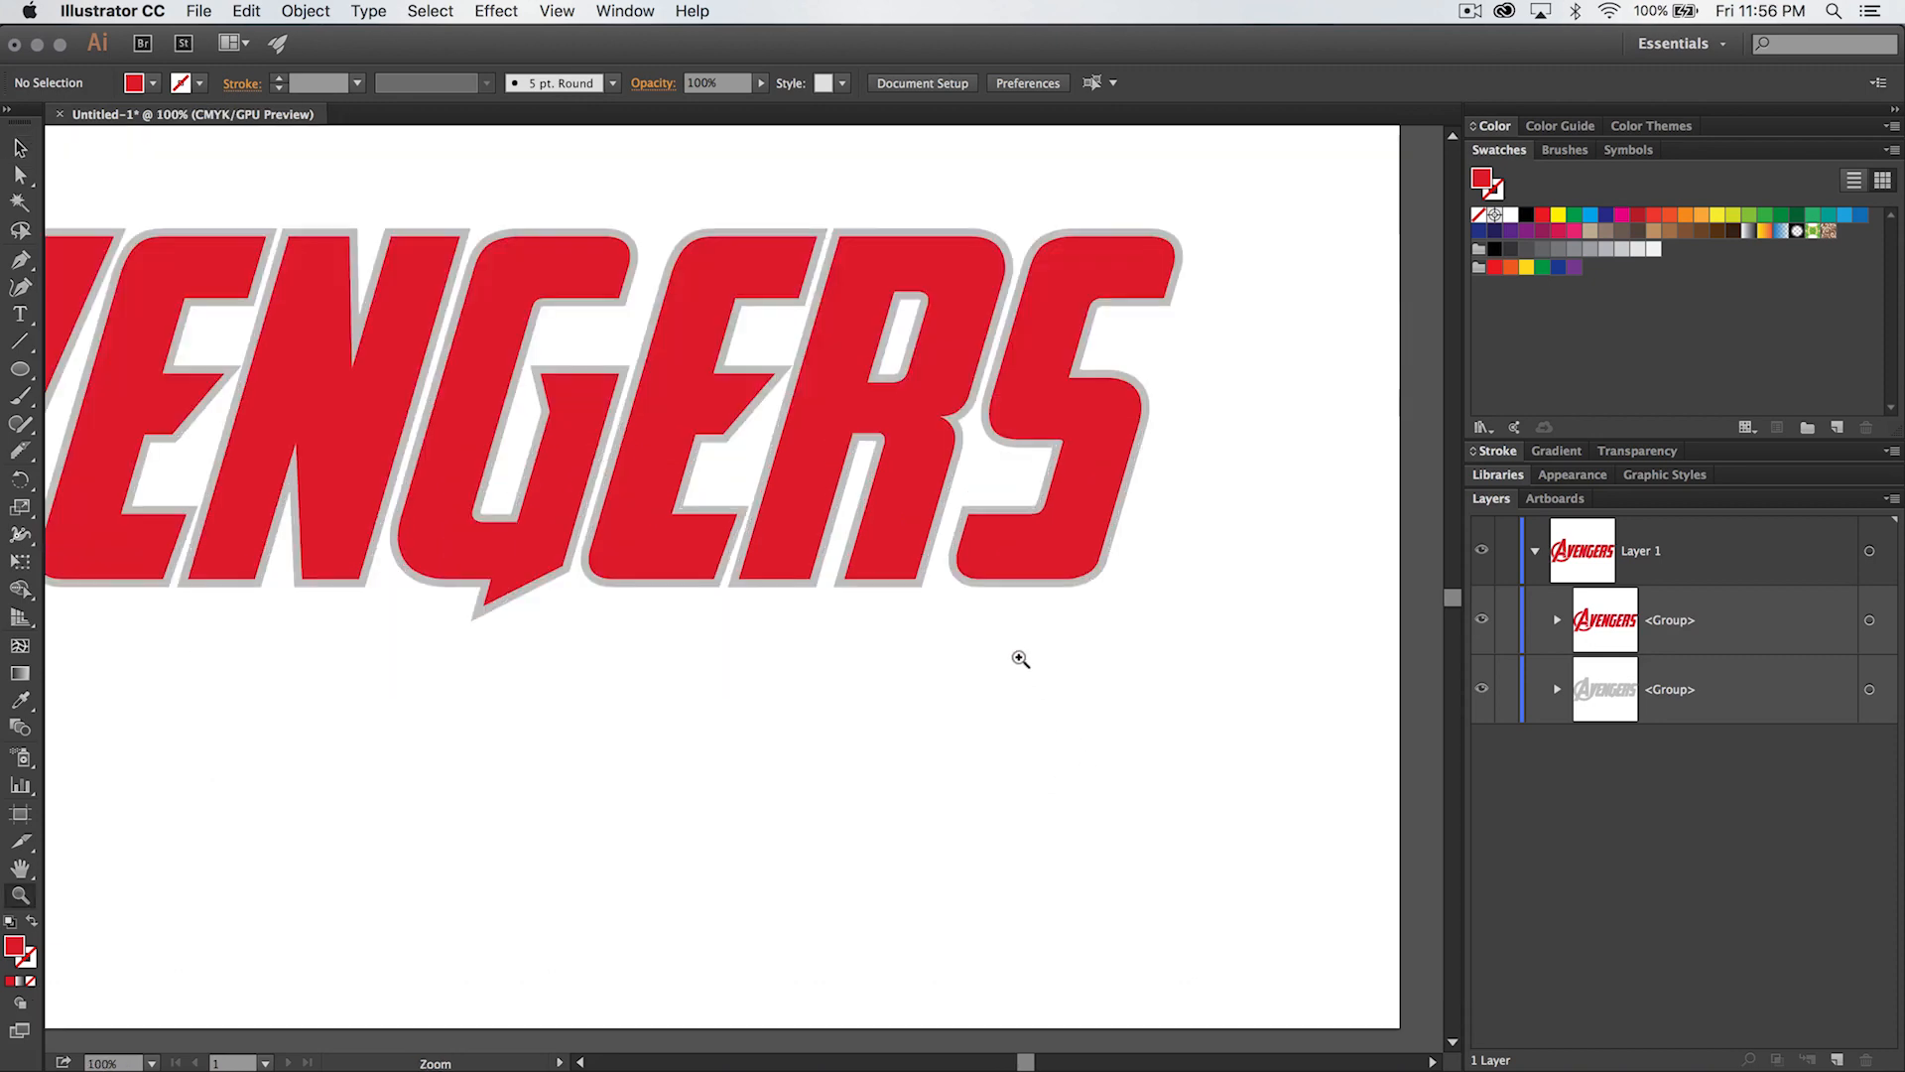
pyautogui.click(959, 596)
pyautogui.click(684, 537)
pyautogui.moveTo(582, 515); pyautogui.dragTo(983, 585)
pyautogui.click(815, 613)
pyautogui.moveTo(745, 644); pyautogui.dragTo(939, 632)
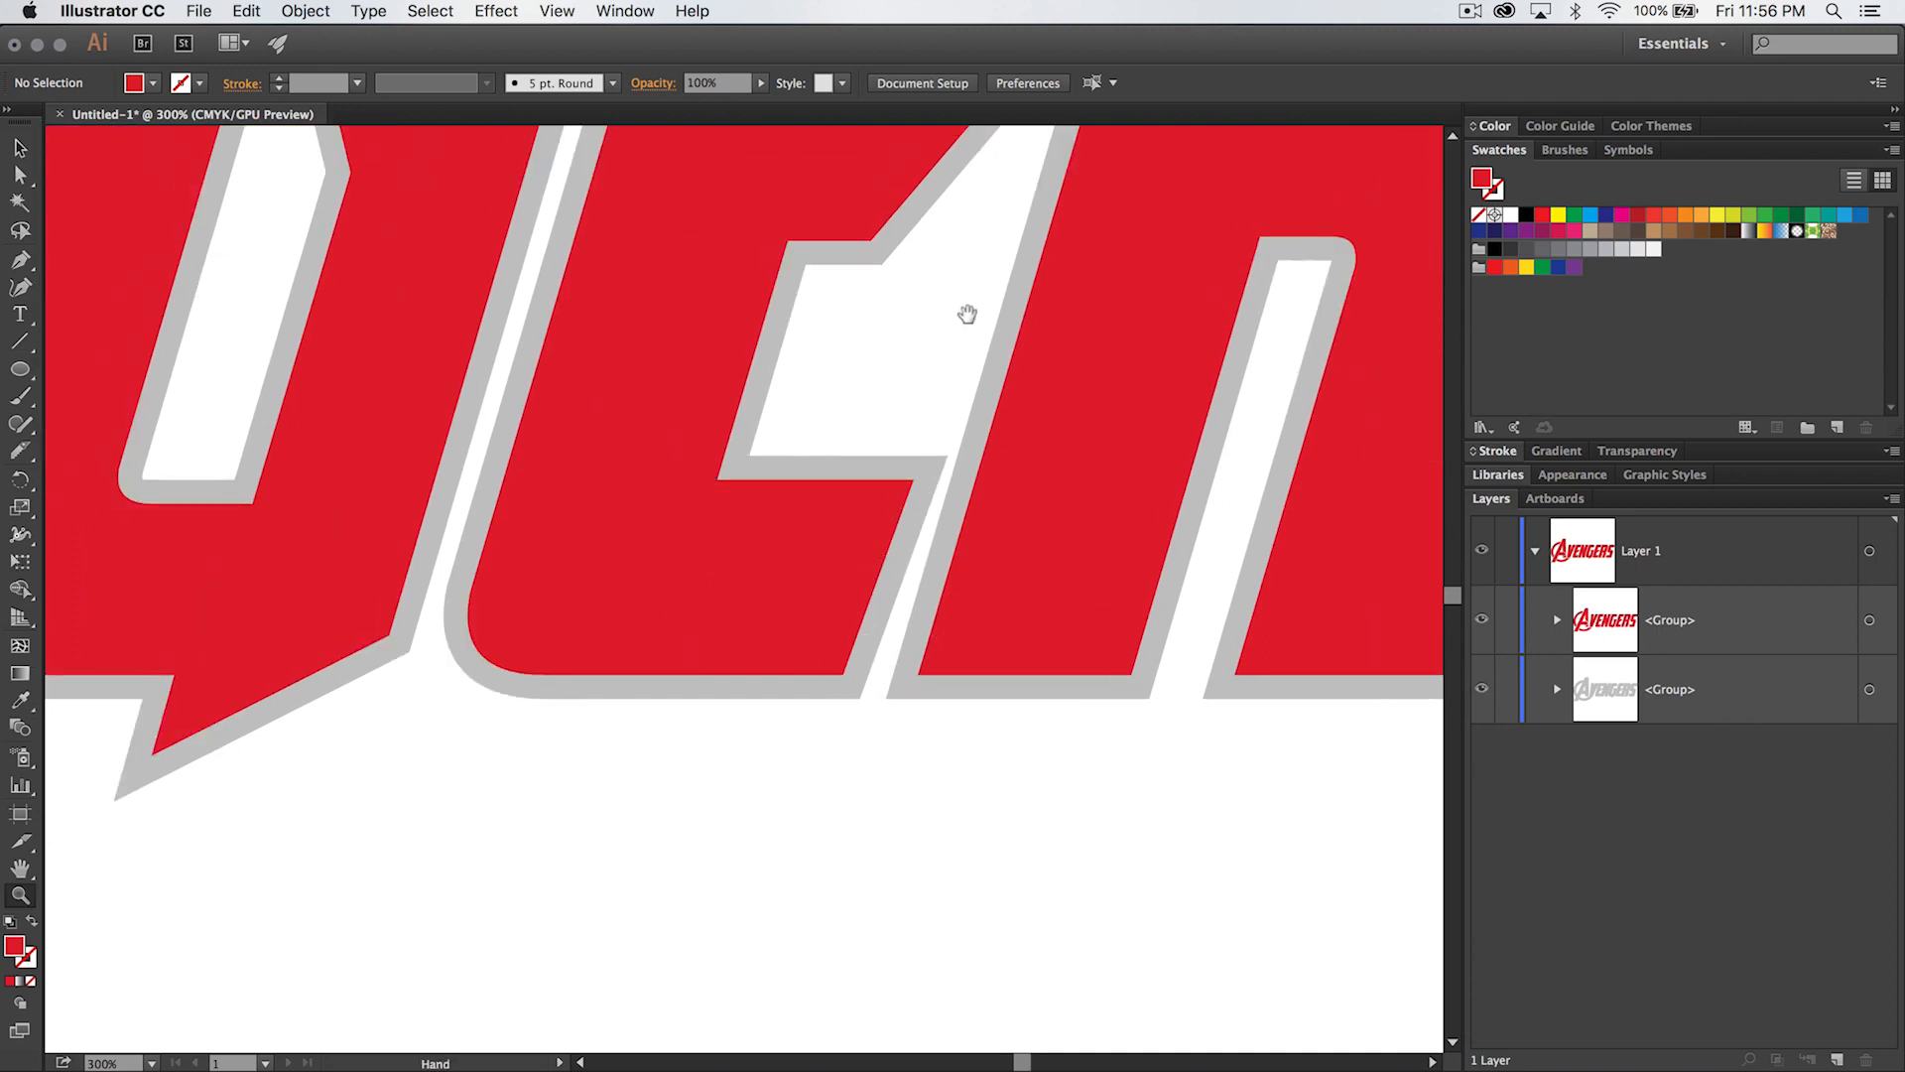
pyautogui.moveTo(970, 310); pyautogui.dragTo(919, 673)
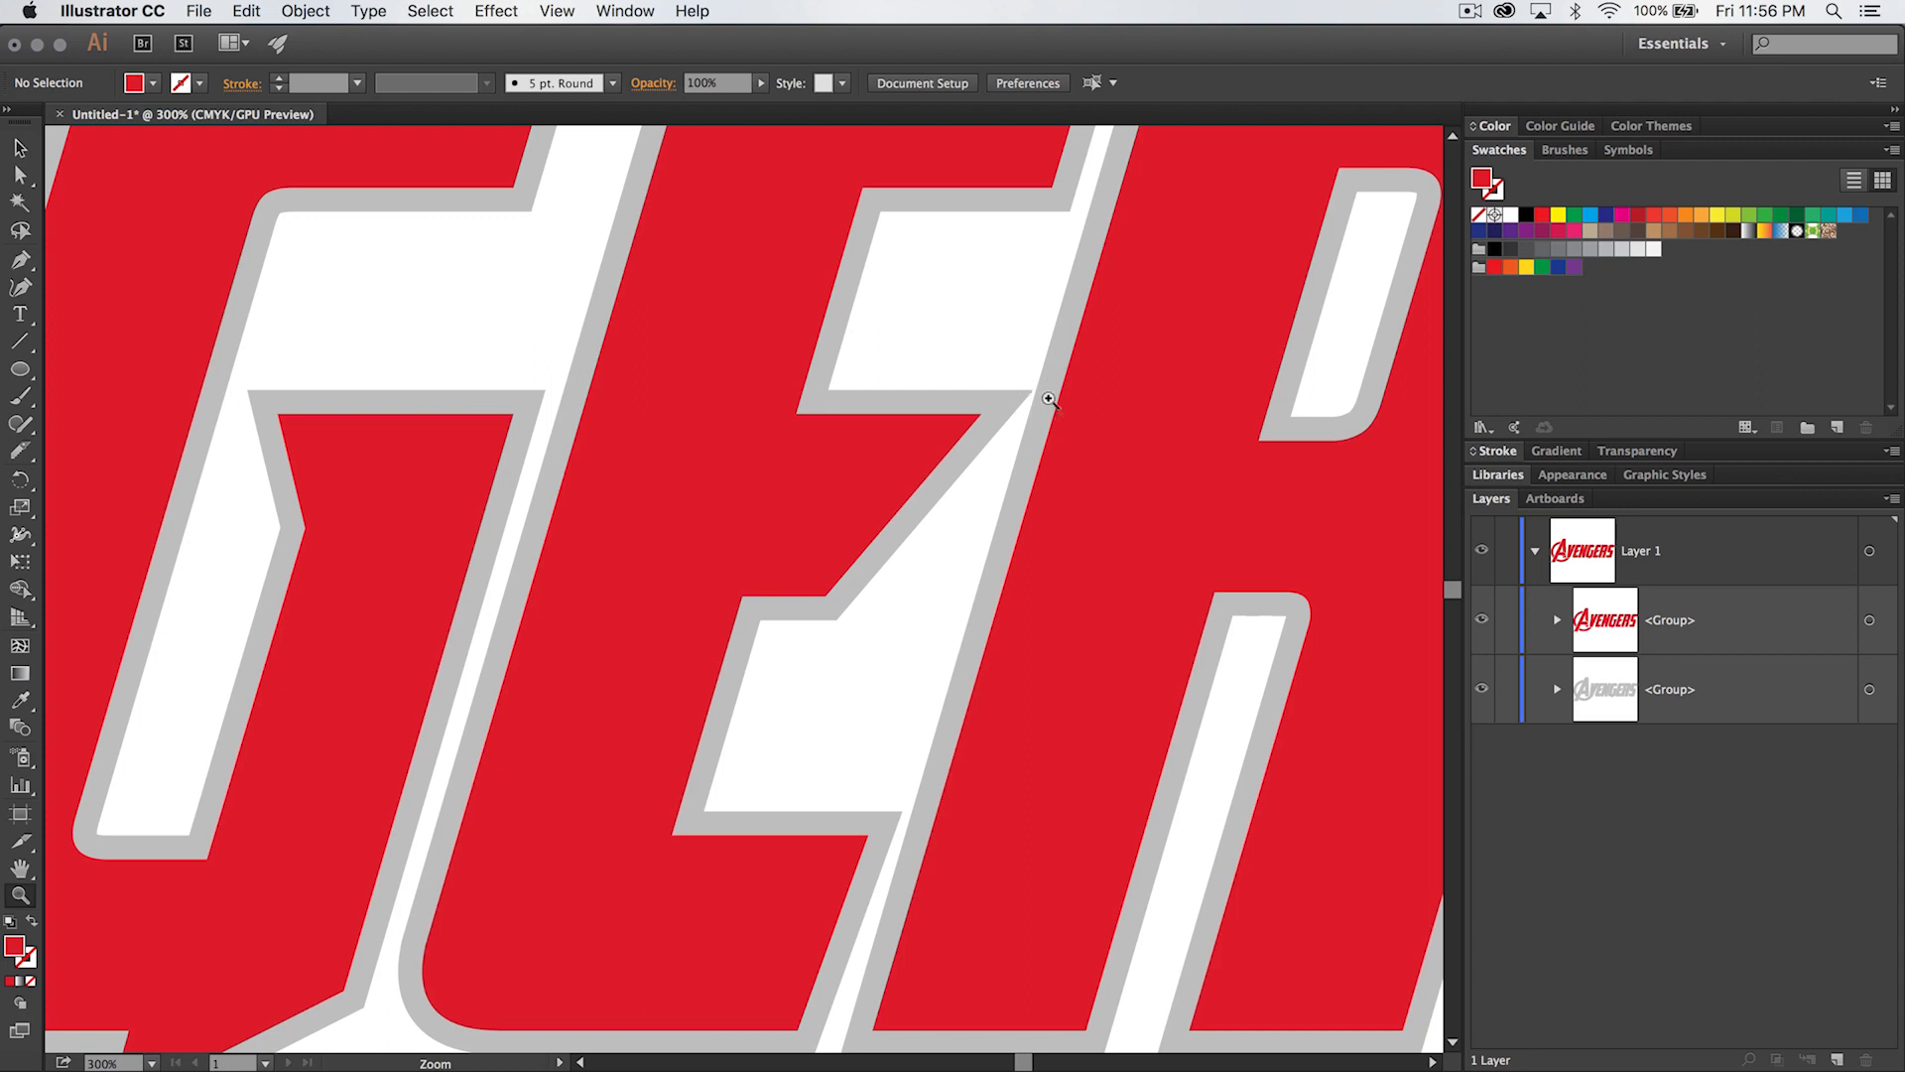
pyautogui.moveTo(433, 609); pyautogui.dragTo(1174, 599)
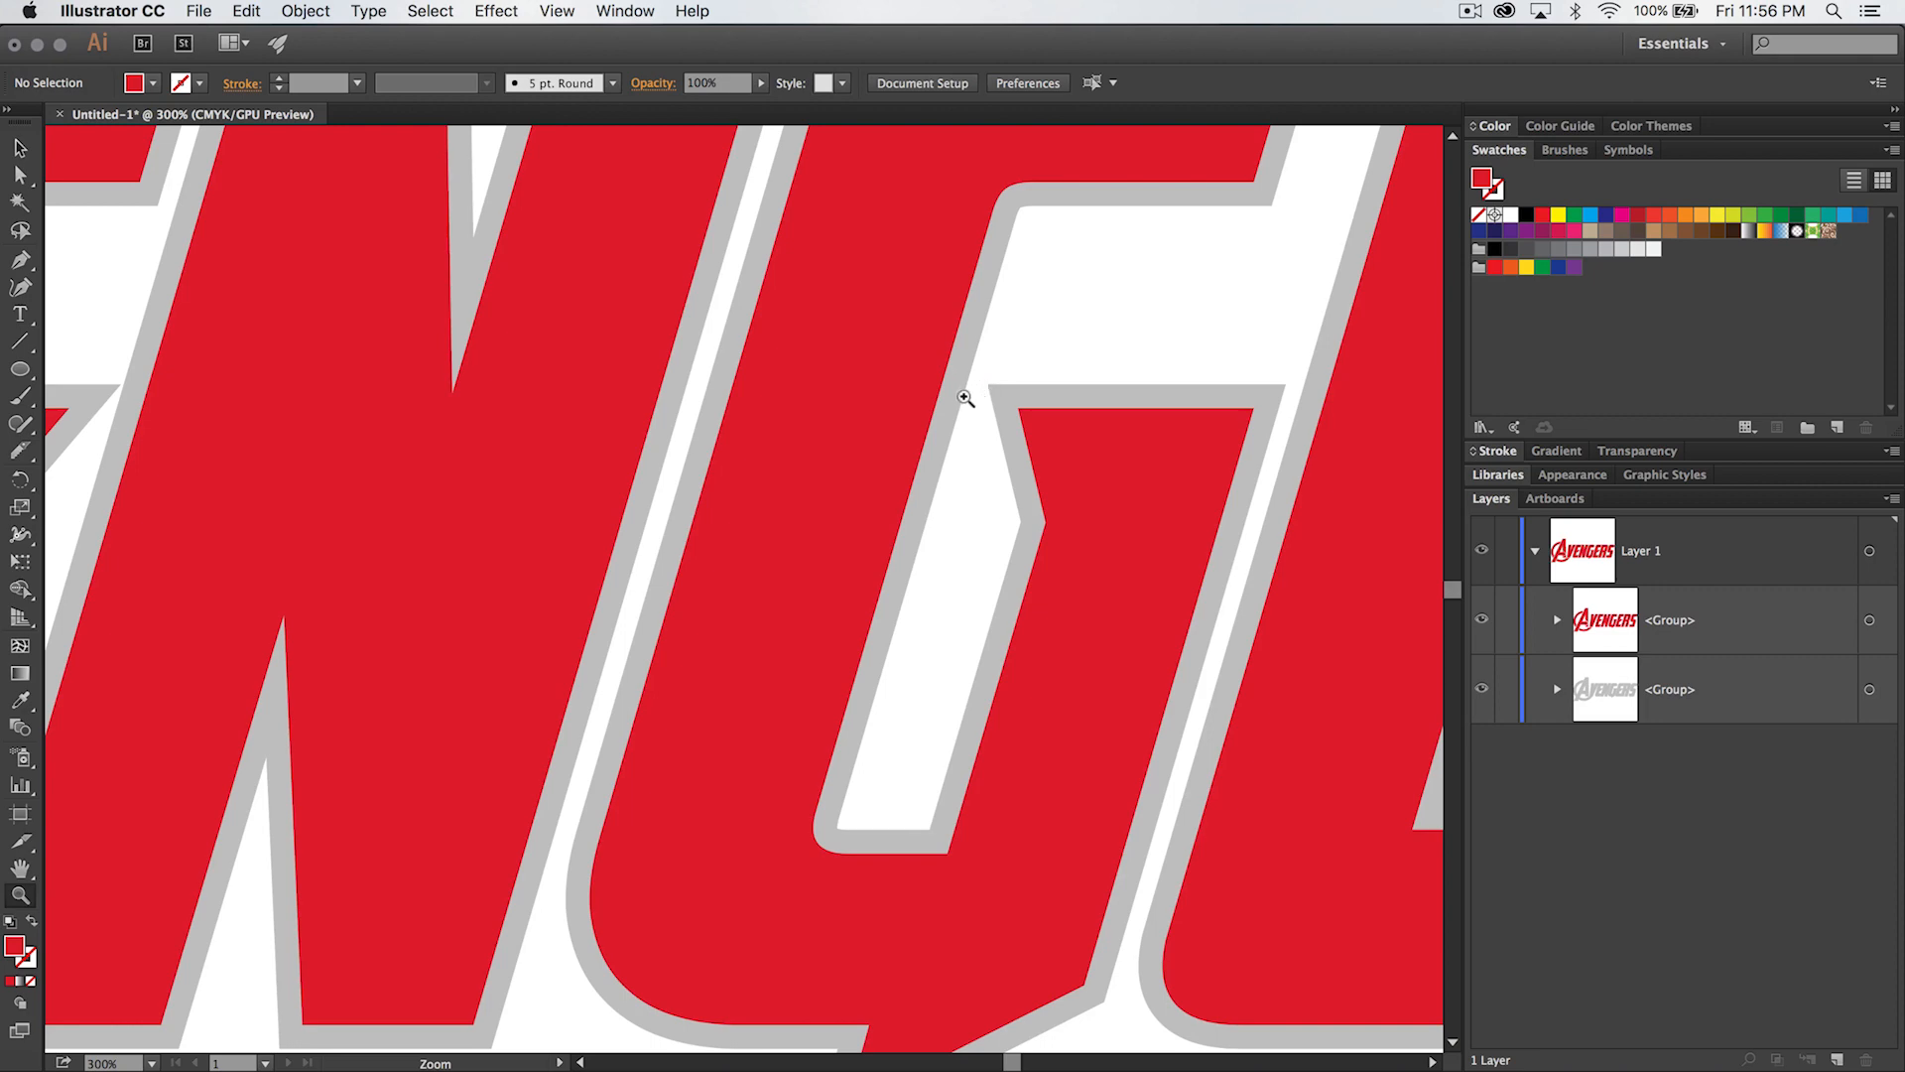
pyautogui.hscroll(-10, 901, 553)
pyautogui.moveTo(920, 394); pyautogui.dragTo(1395, 562)
pyautogui.moveTo(578, 536); pyautogui.dragTo(1016, 162)
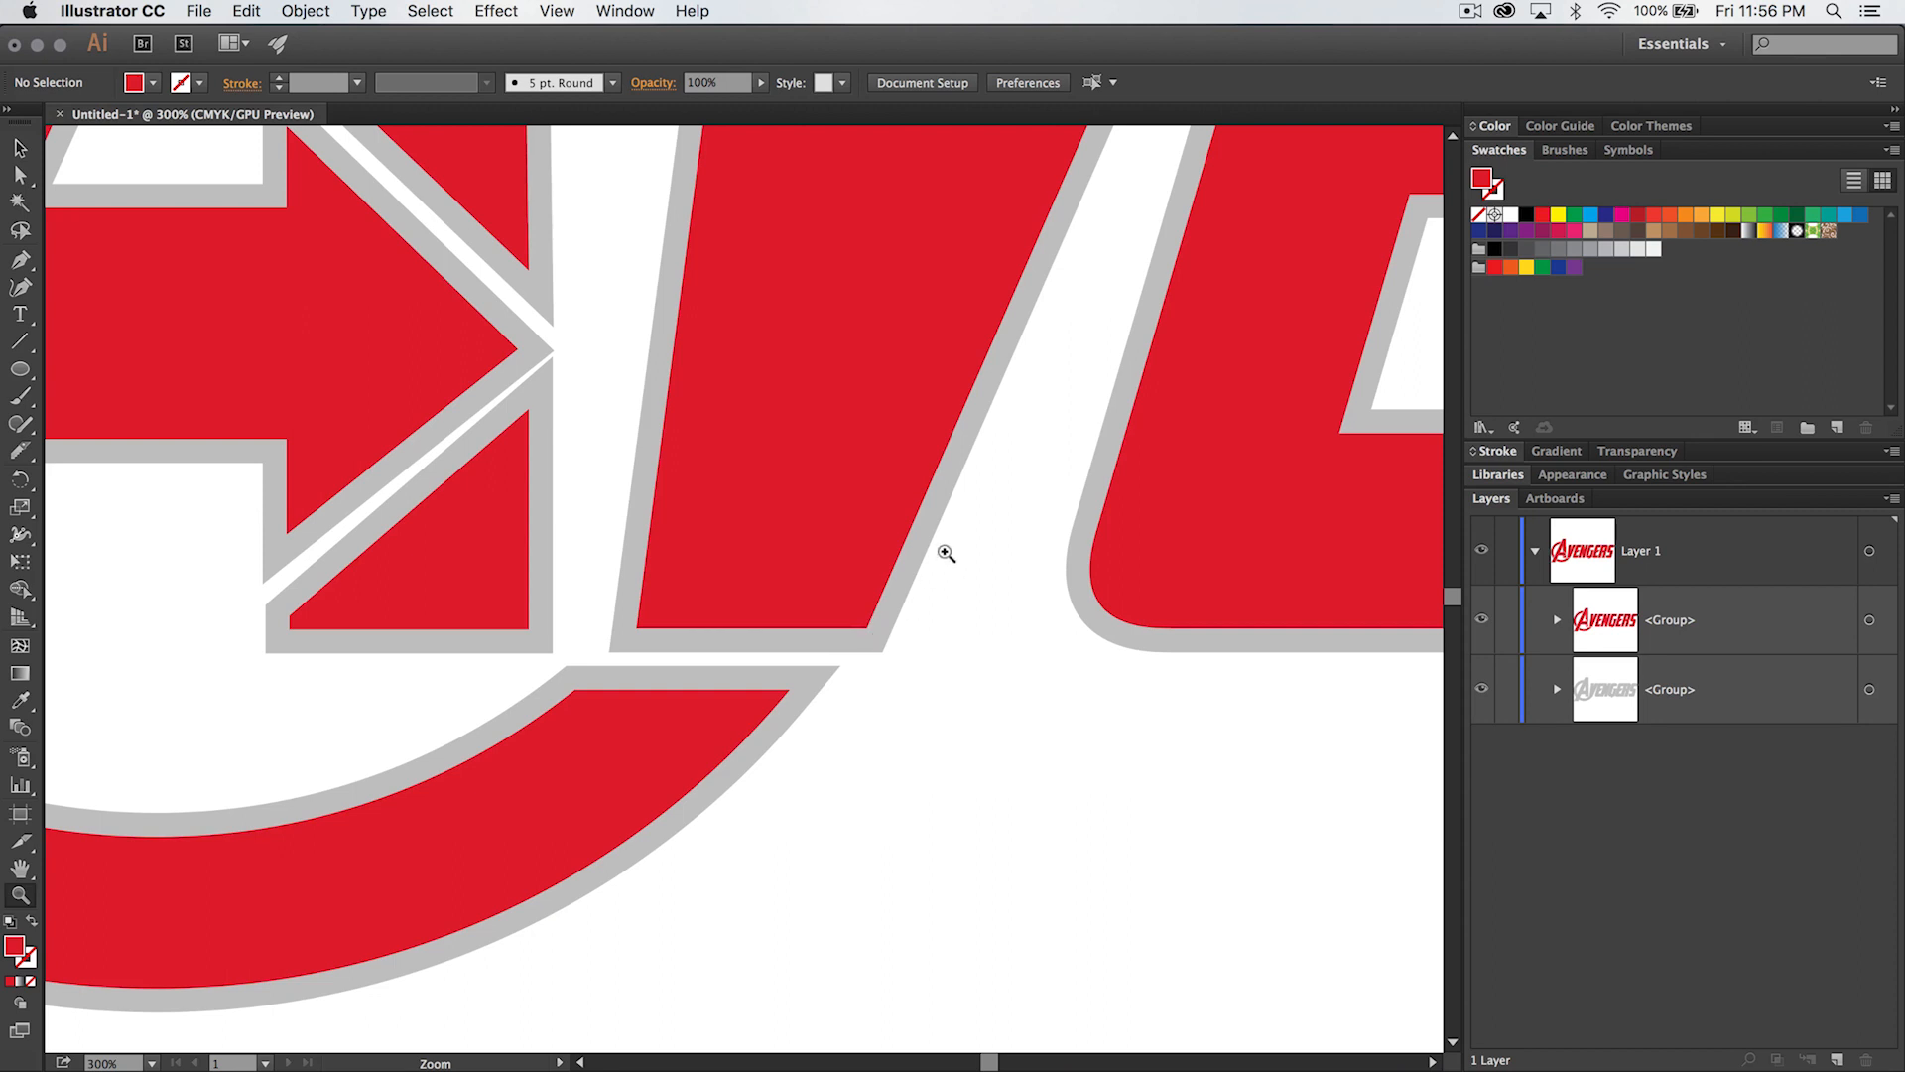
pyautogui.moveTo(674, 506); pyautogui.dragTo(1059, 604)
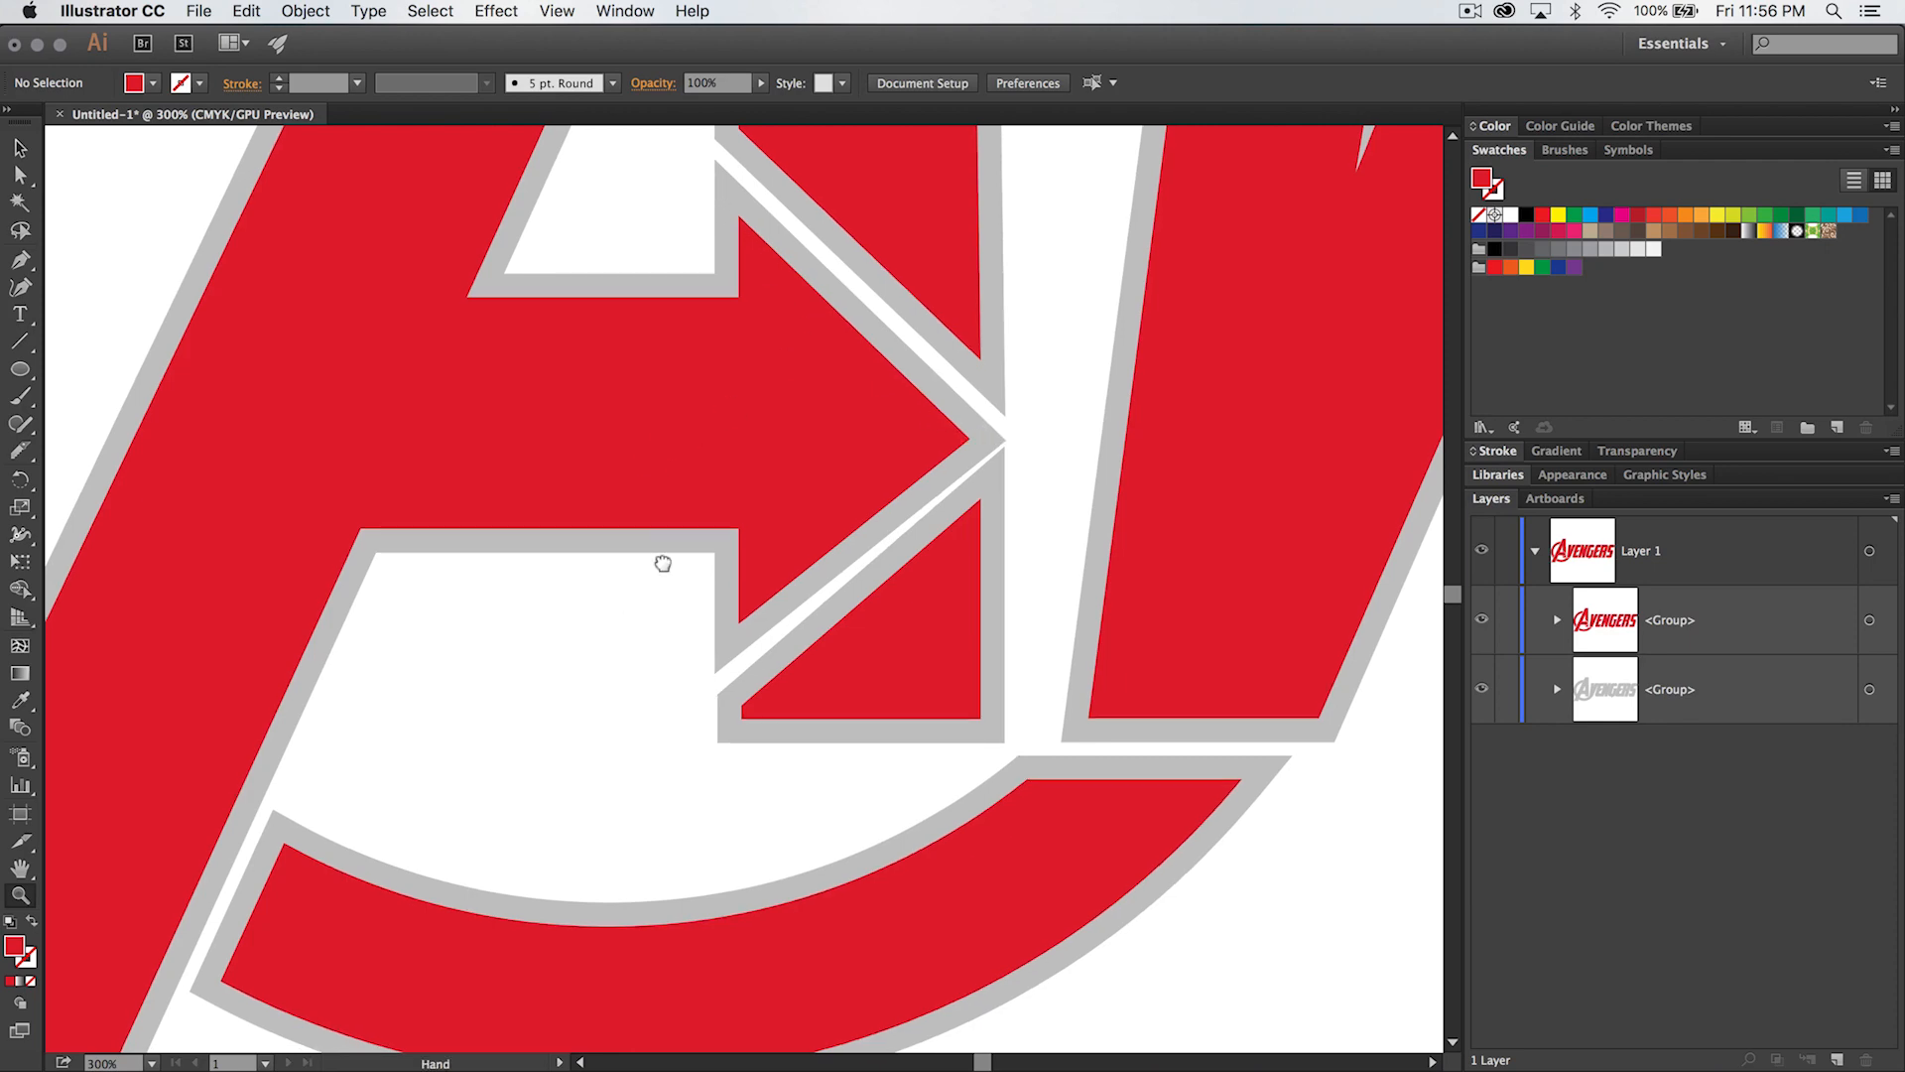
pyautogui.moveTo(569, 651); pyautogui.dragTo(893, 383)
pyautogui.moveTo(476, 296); pyautogui.dragTo(739, 871)
pyautogui.moveTo(996, 348); pyautogui.dragTo(606, 873)
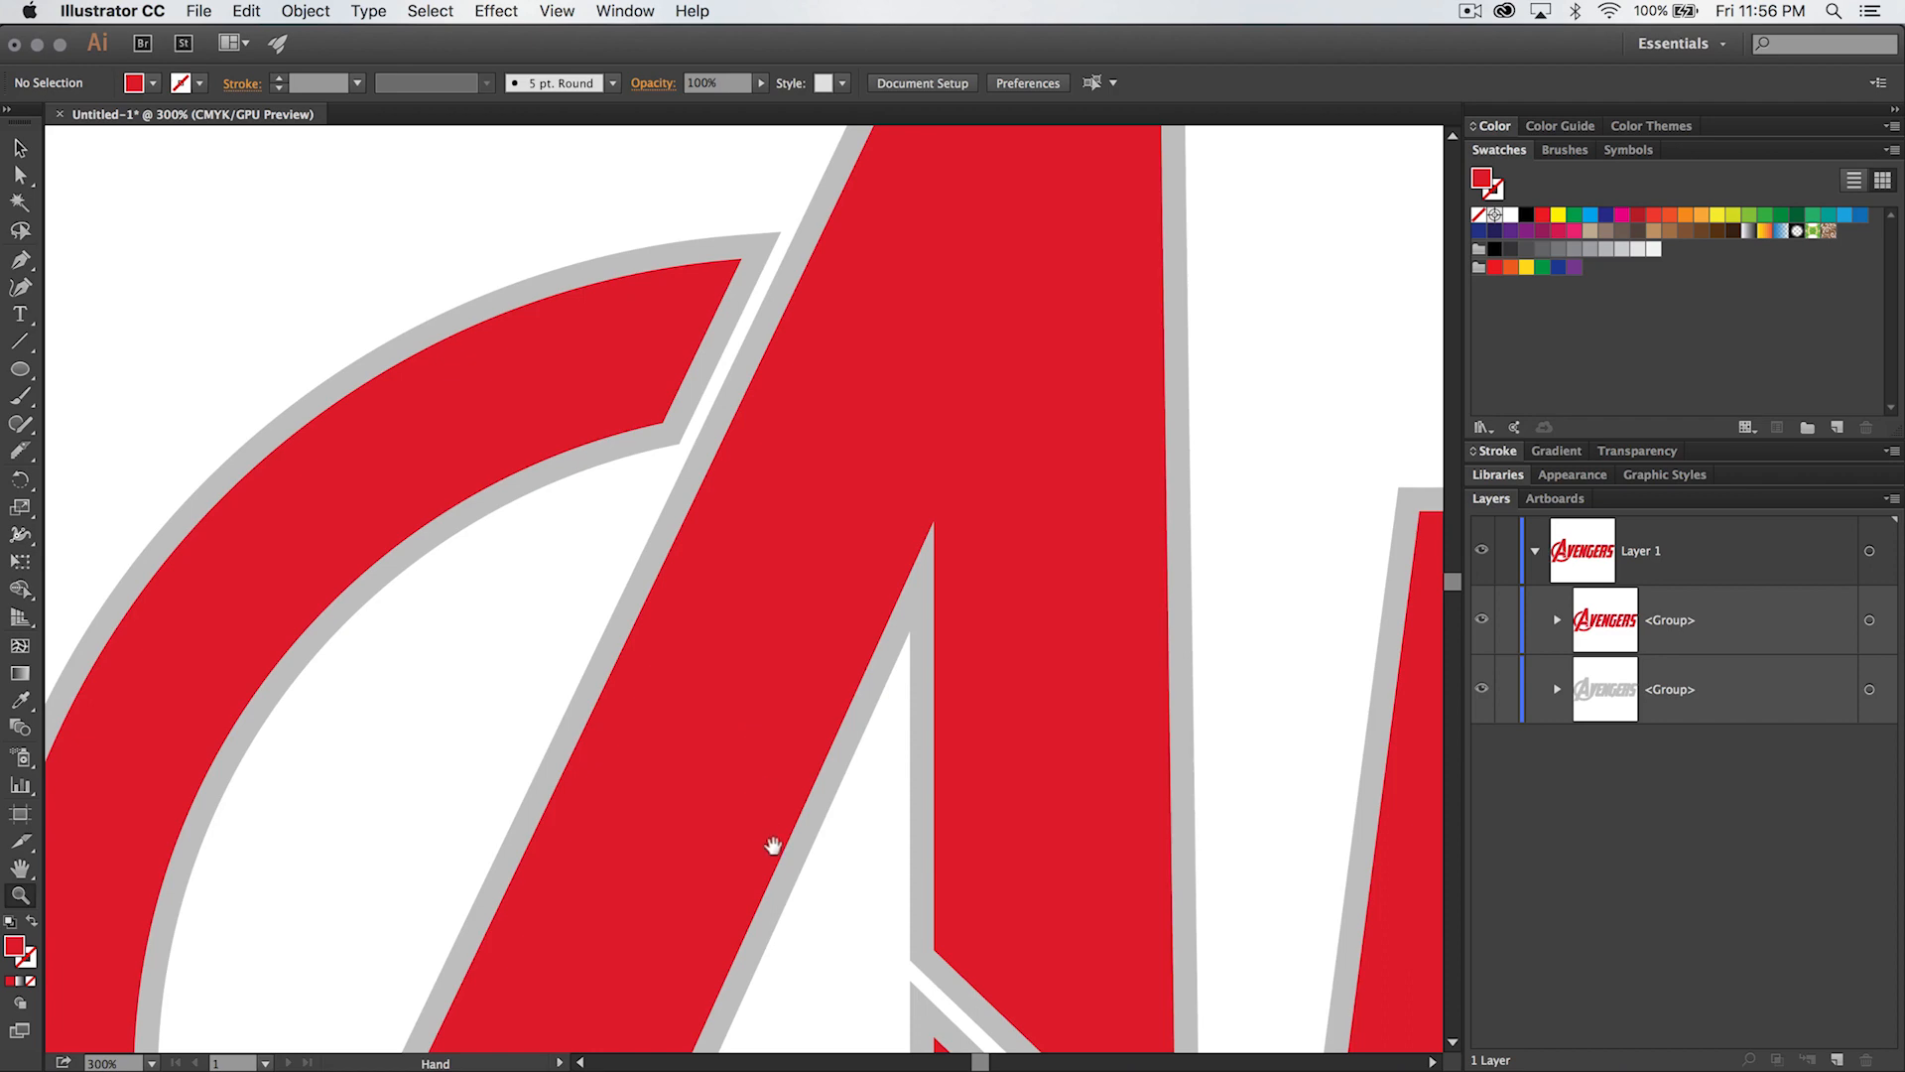
pyautogui.moveTo(770, 842); pyautogui.dragTo(772, 278)
pyautogui.moveTo(1016, 584); pyautogui.dragTo(774, 255)
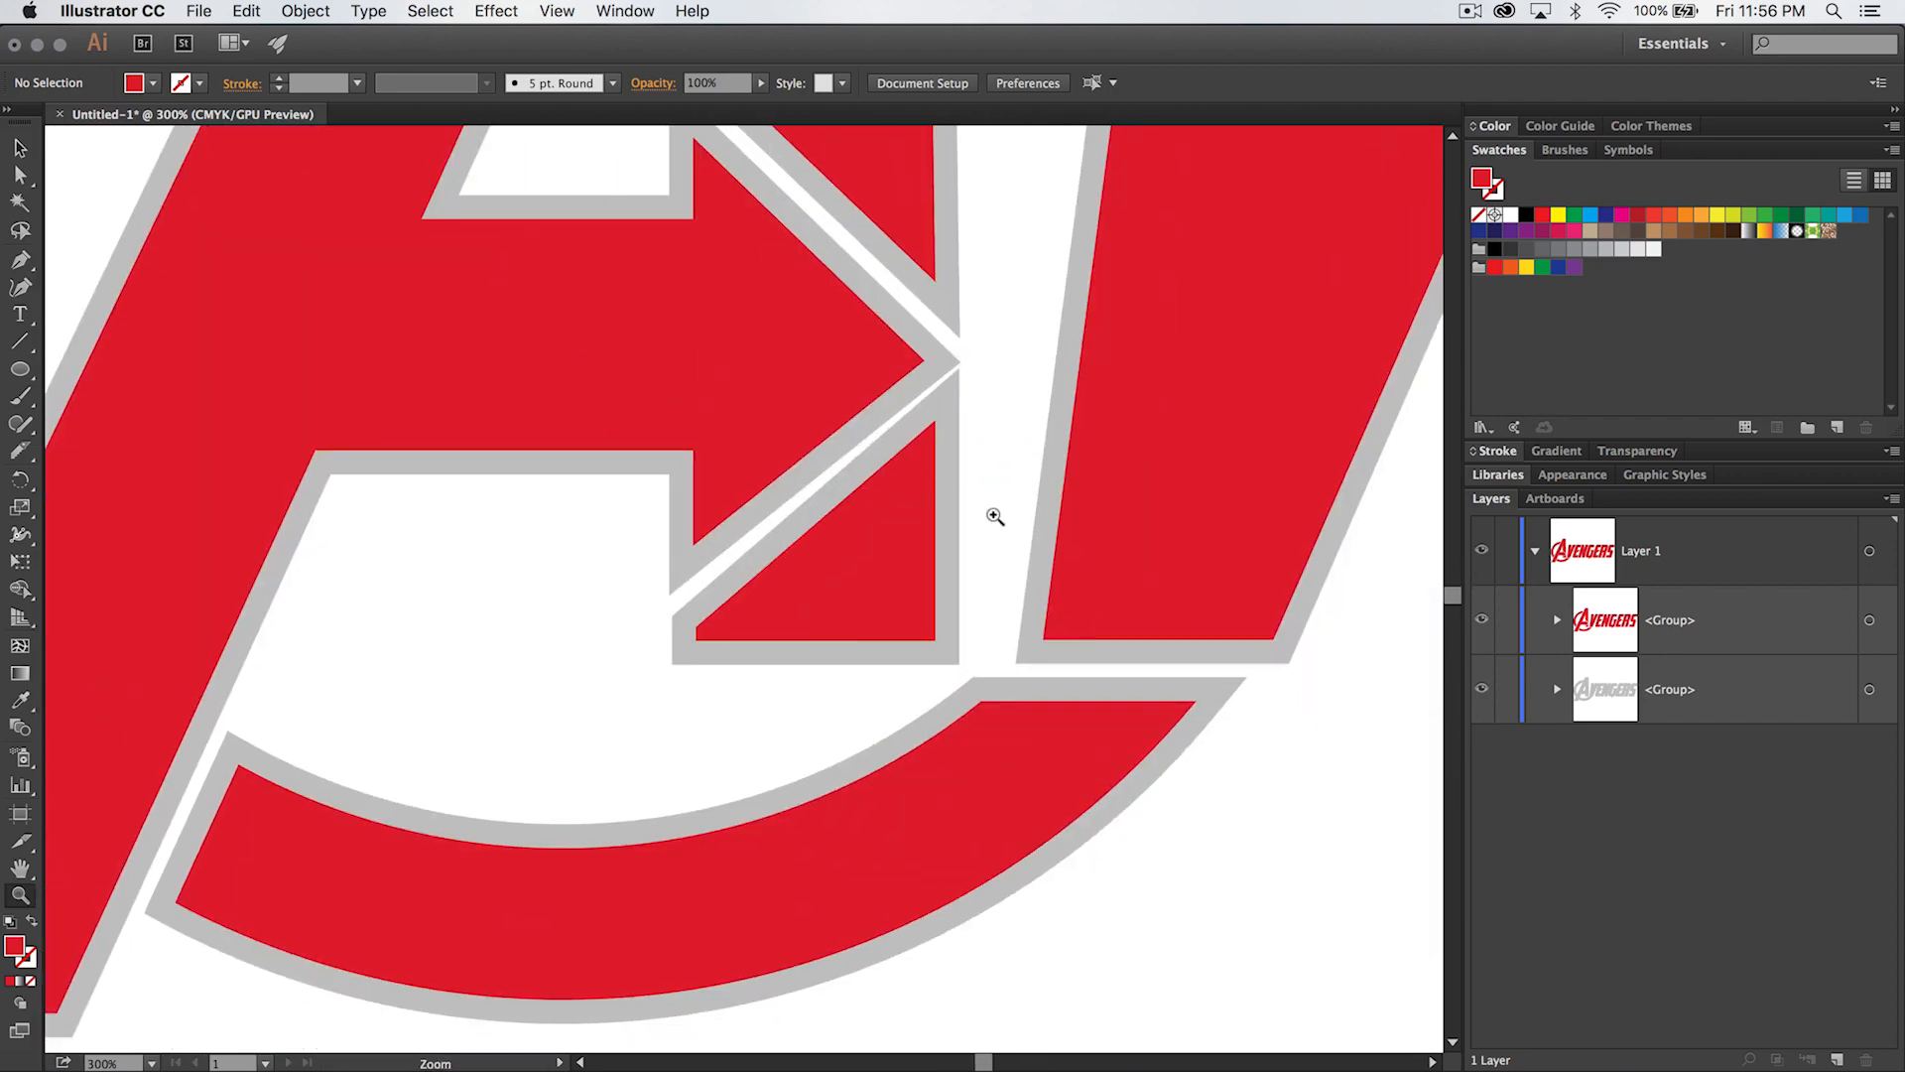
pyautogui.moveTo(1306, 524); pyautogui.dragTo(574, 575)
pyautogui.moveTo(1065, 719); pyautogui.dragTo(595, 757)
# - Nudge the red and gray lower-right corner points of the first E slightly right, towards the N
pyautogui.press('a')
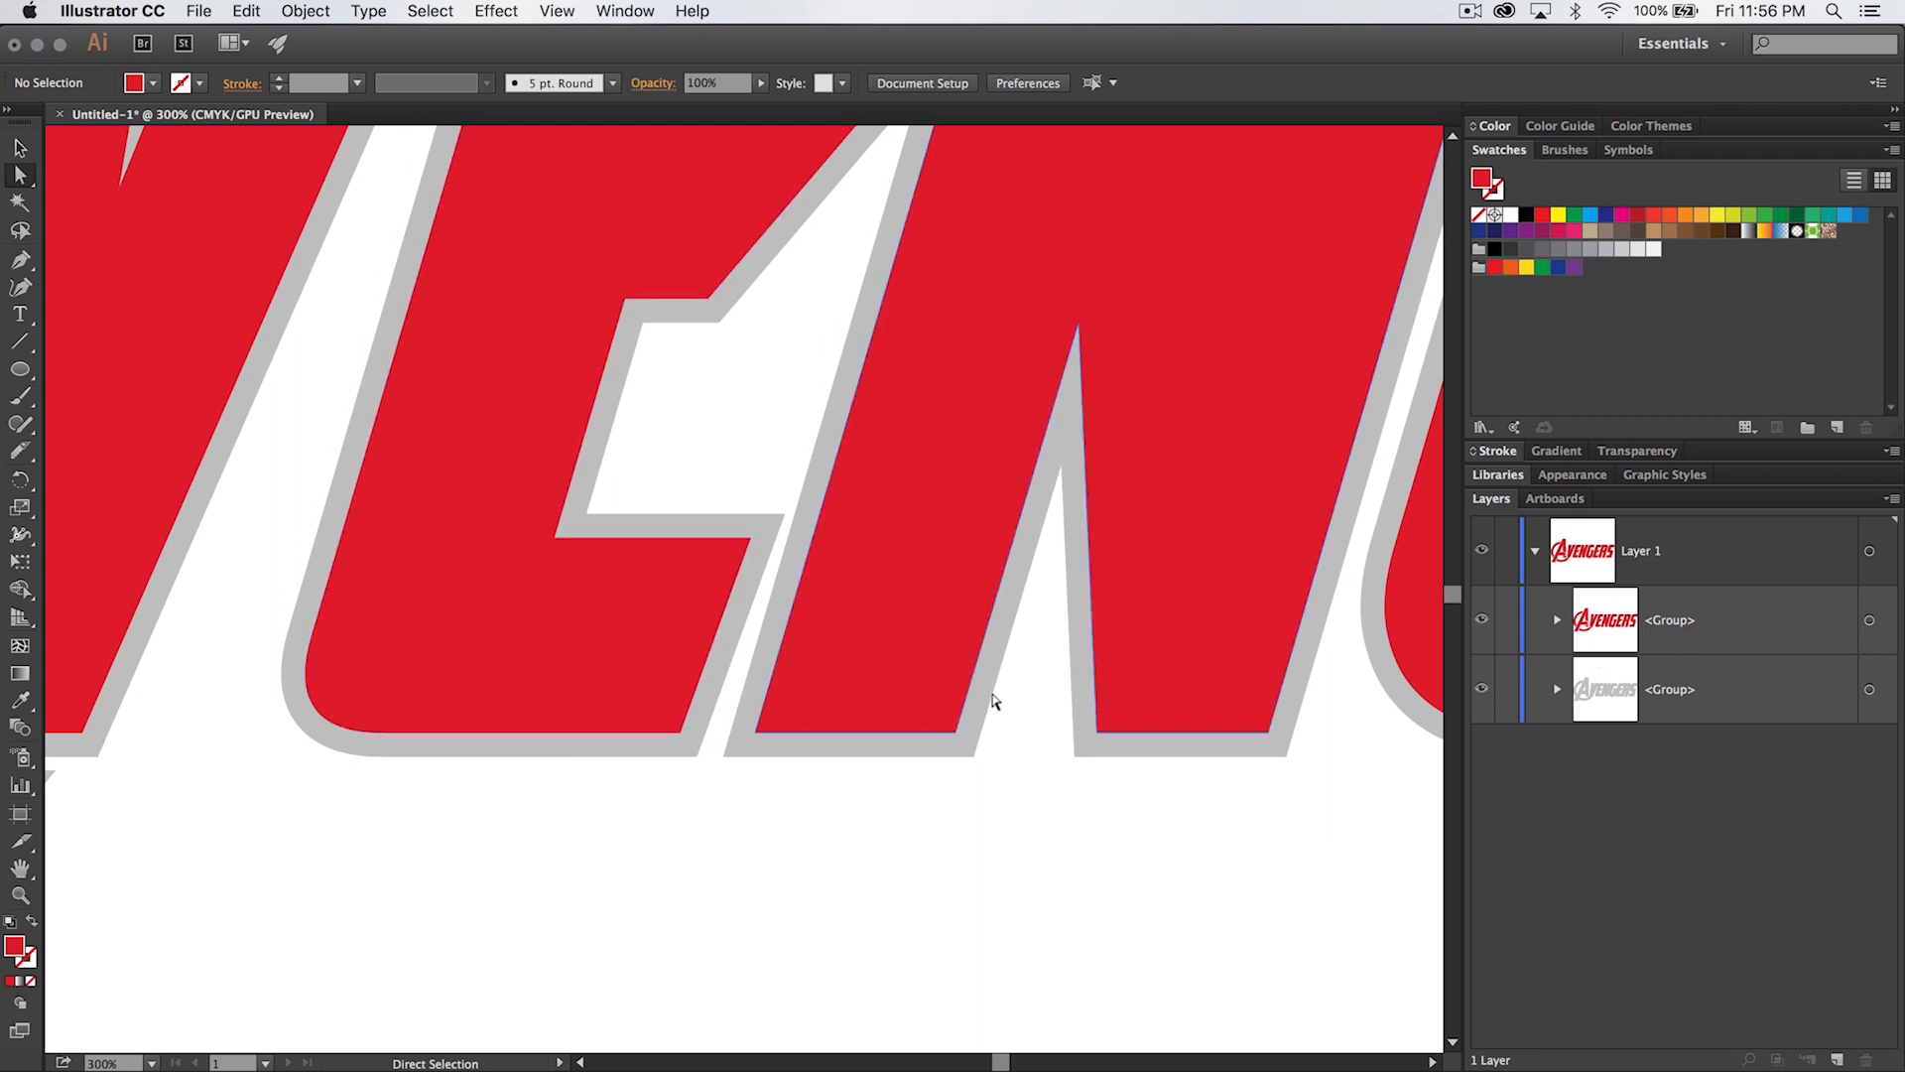
pyautogui.click(675, 730)
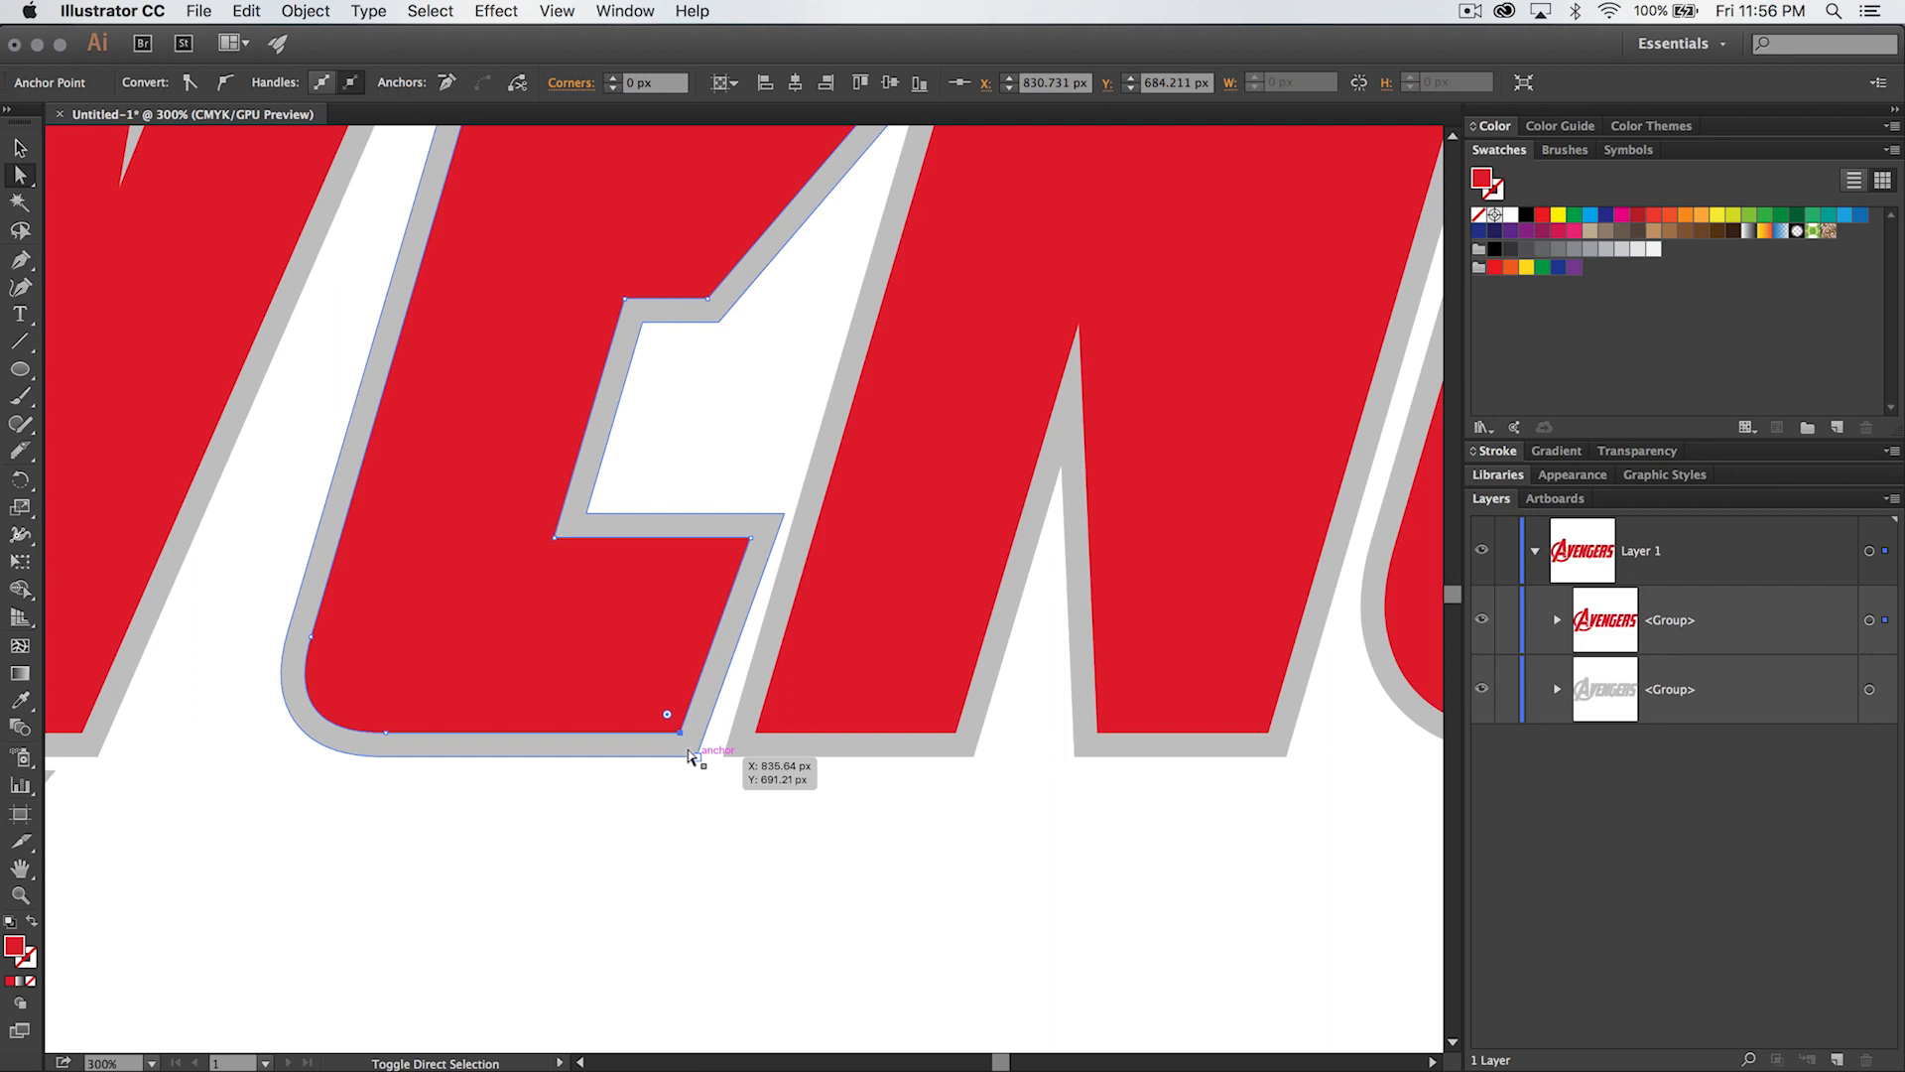
pyautogui.keyDown('shift'); pyautogui.click(692, 756); pyautogui.keyUp('shift')
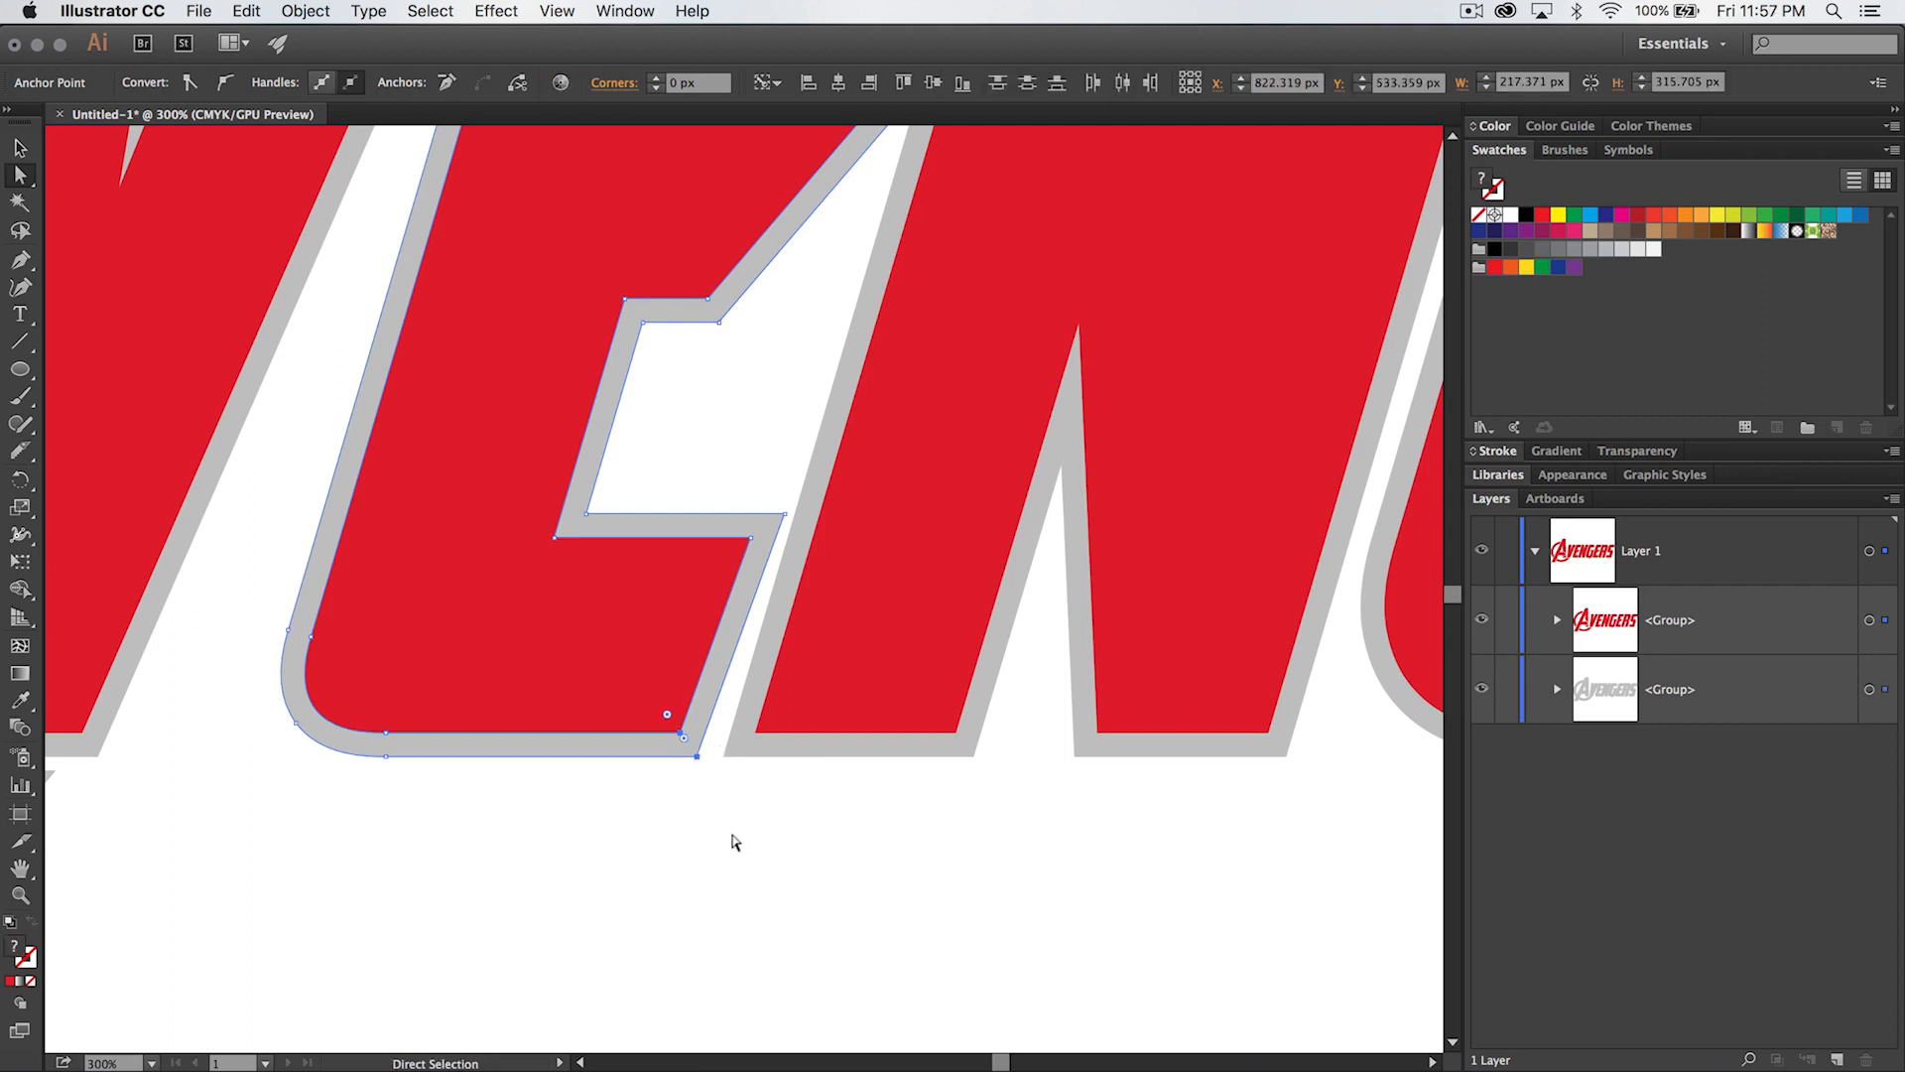
pyautogui.press('Right')
pyautogui.press('Right')
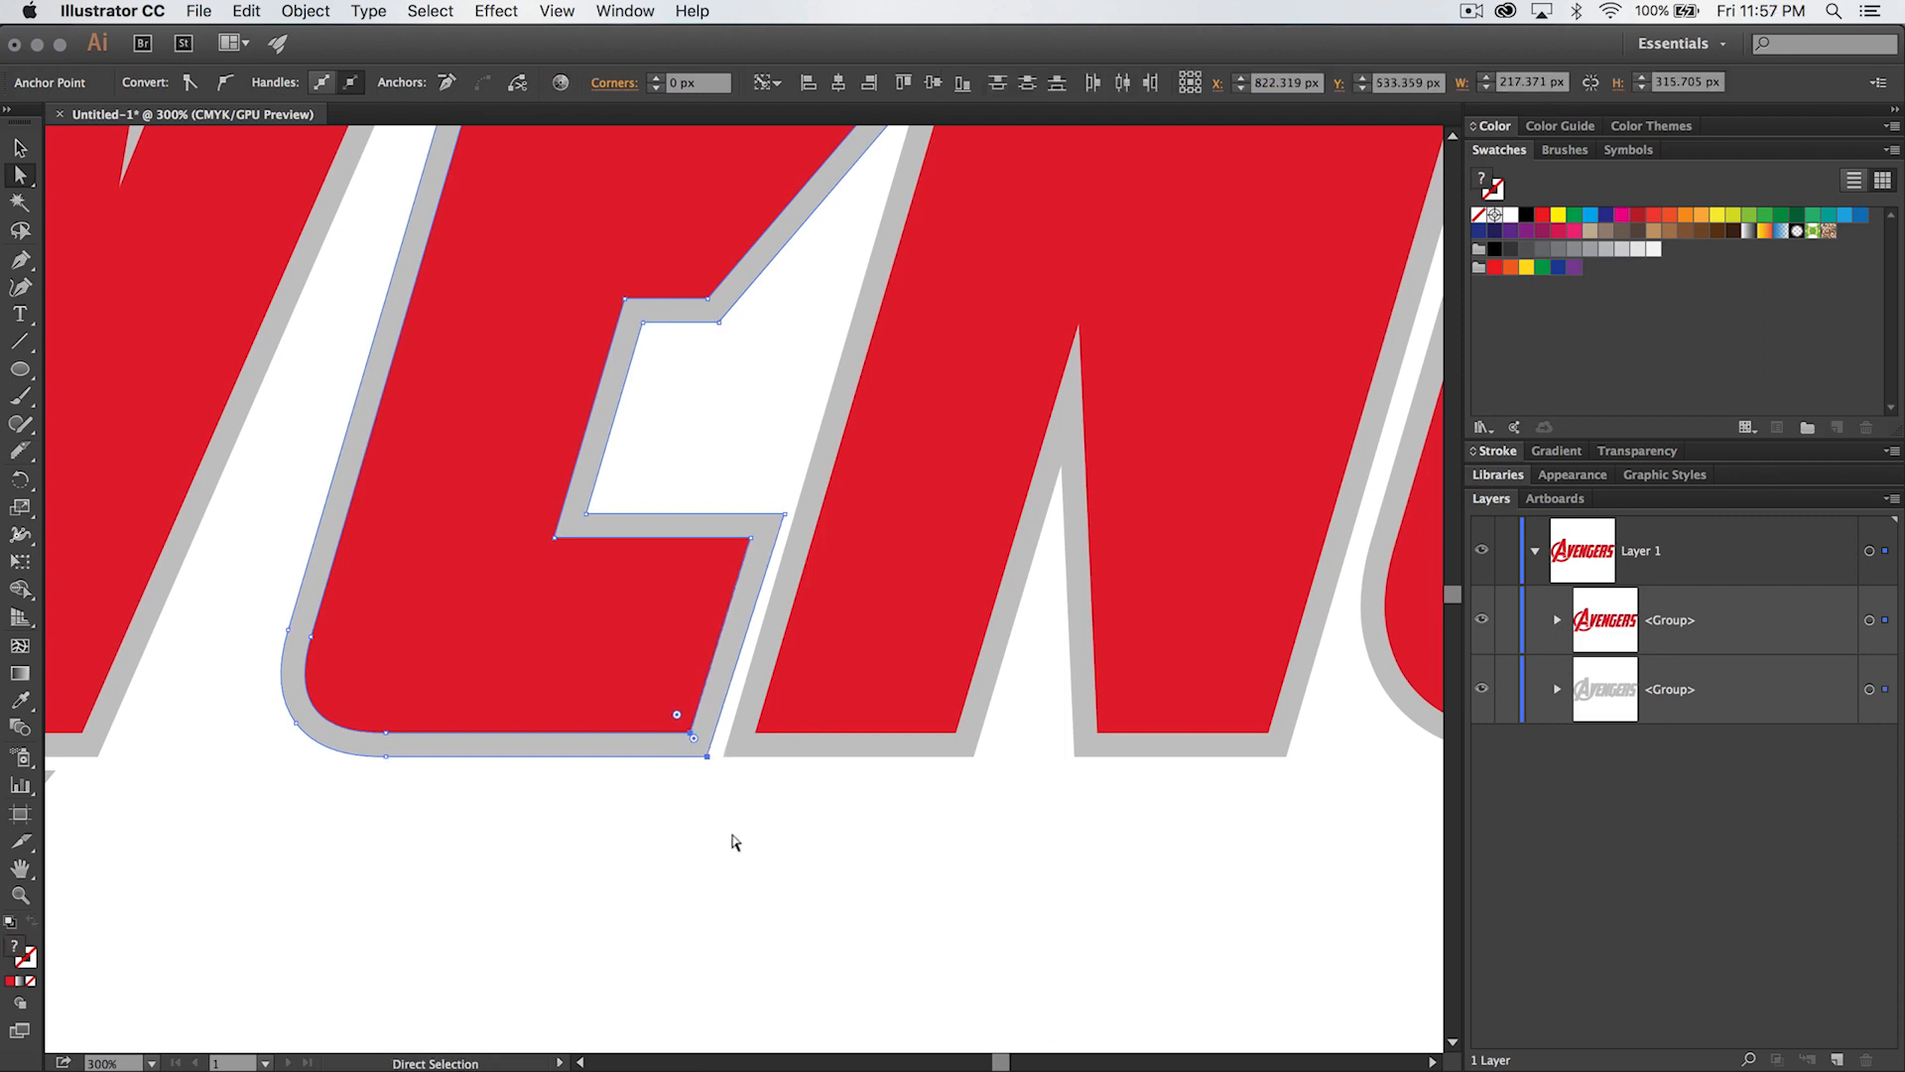
pyautogui.press('Right')
pyautogui.click(734, 841)
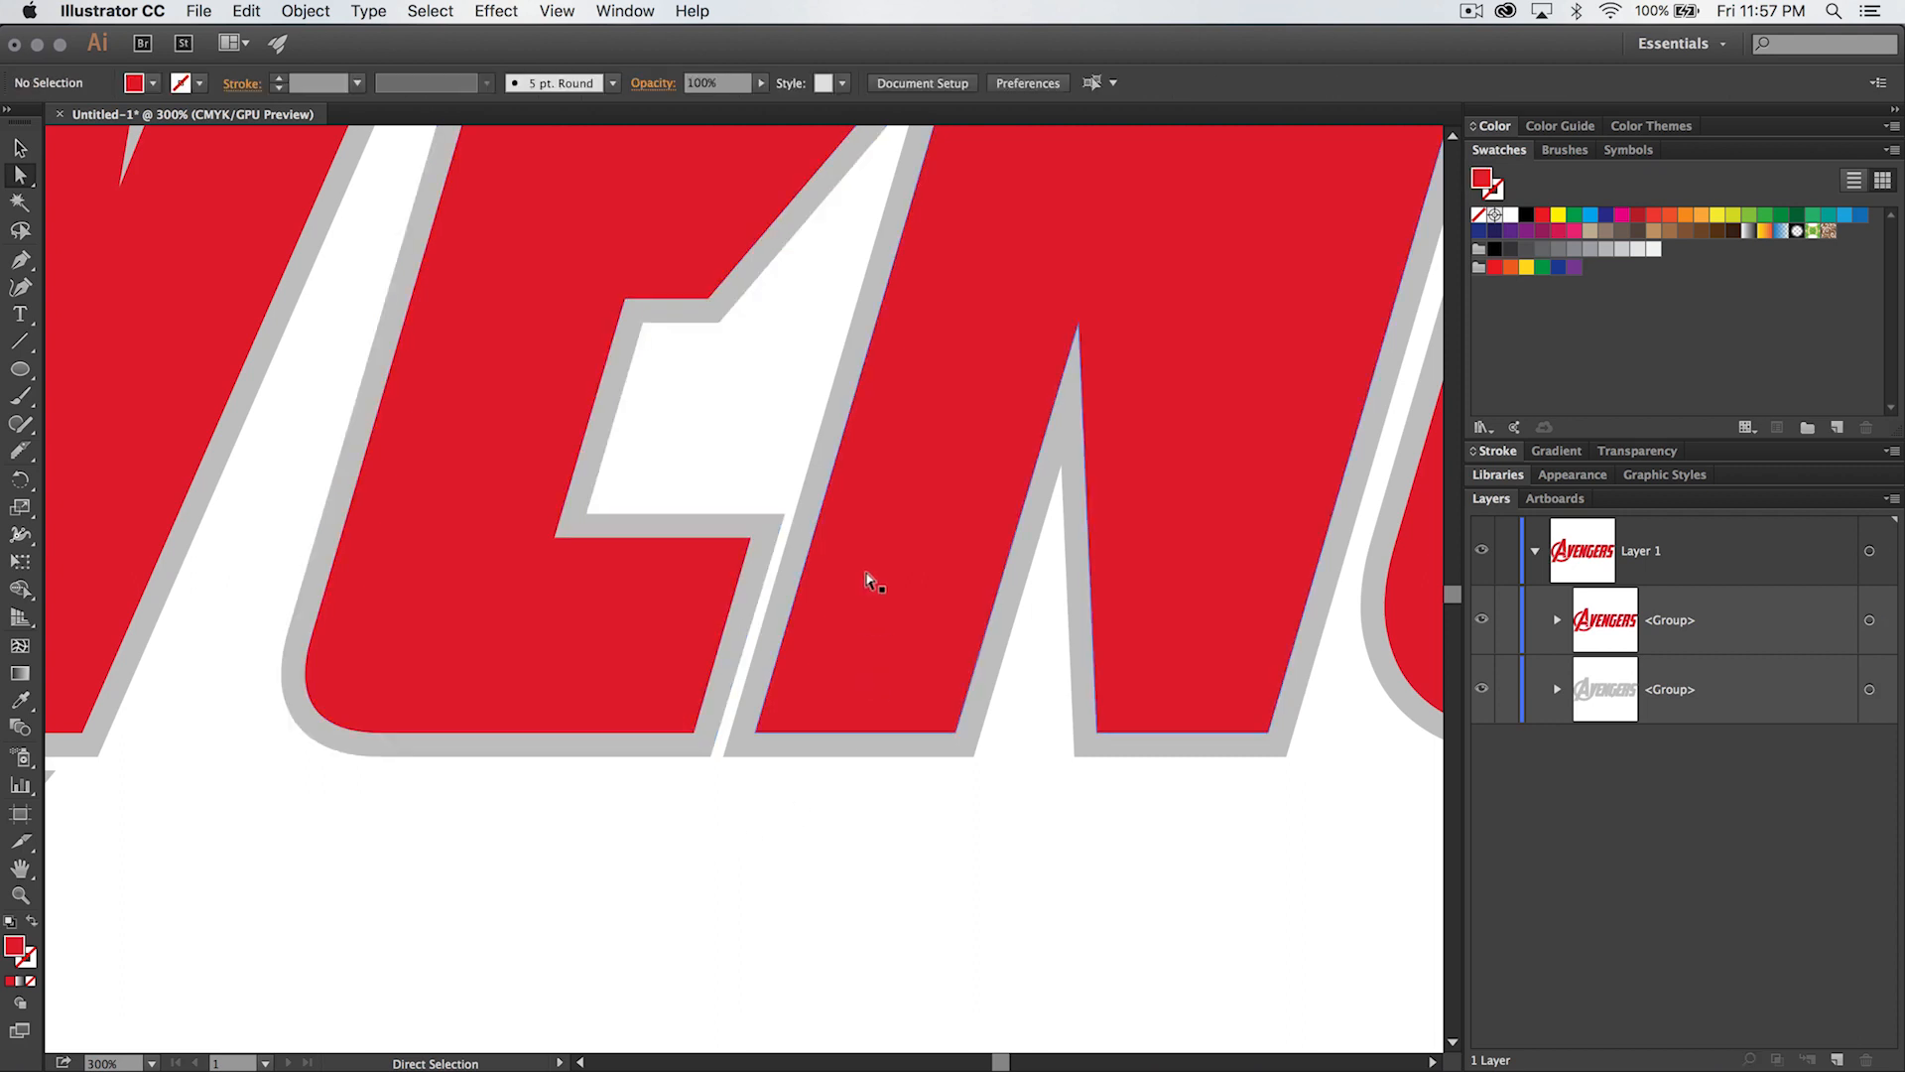
# - Nudge the red and gray lower-right corner points of the second E slightly right, towards the R
pyautogui.moveTo(1140, 906); pyautogui.dragTo(578, 880)
pyautogui.moveTo(1141, 711); pyautogui.dragTo(522, 681)
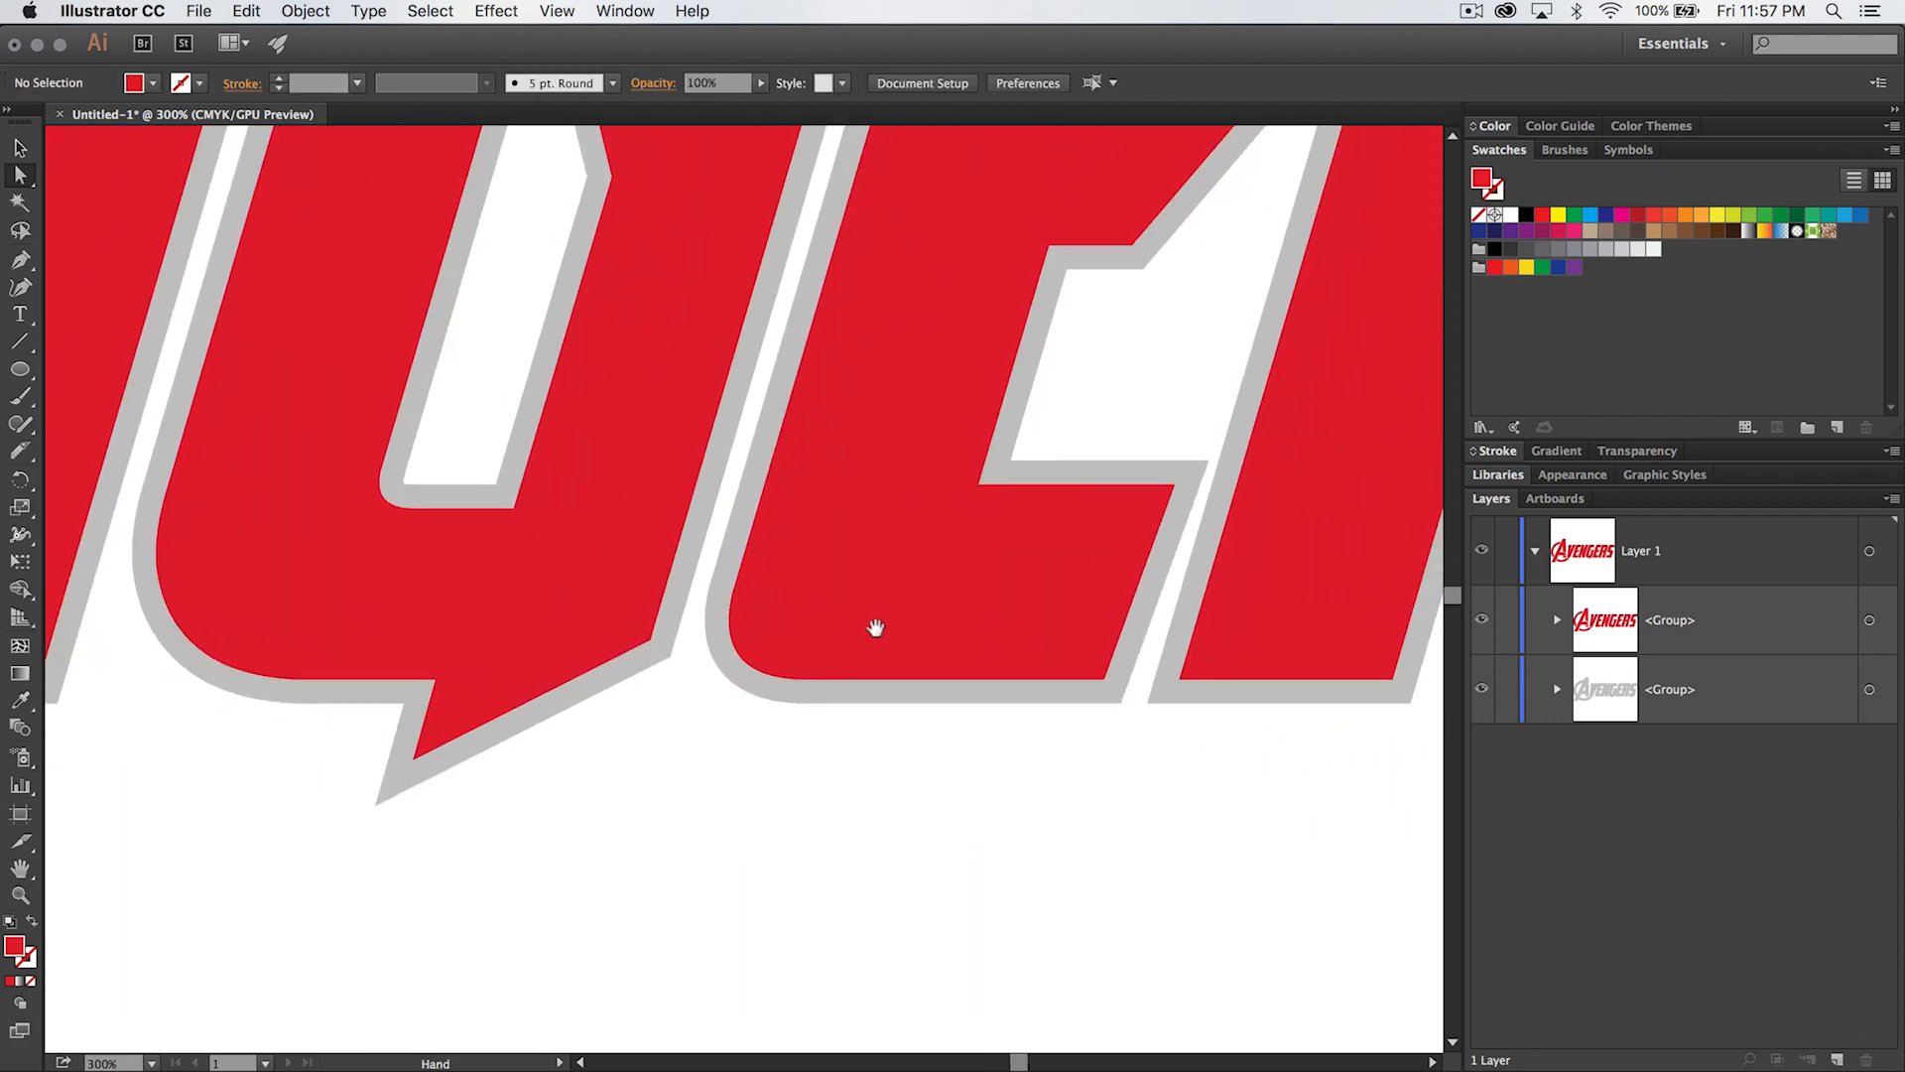
pyautogui.moveTo(872, 629); pyautogui.dragTo(543, 629)
pyautogui.click(775, 675)
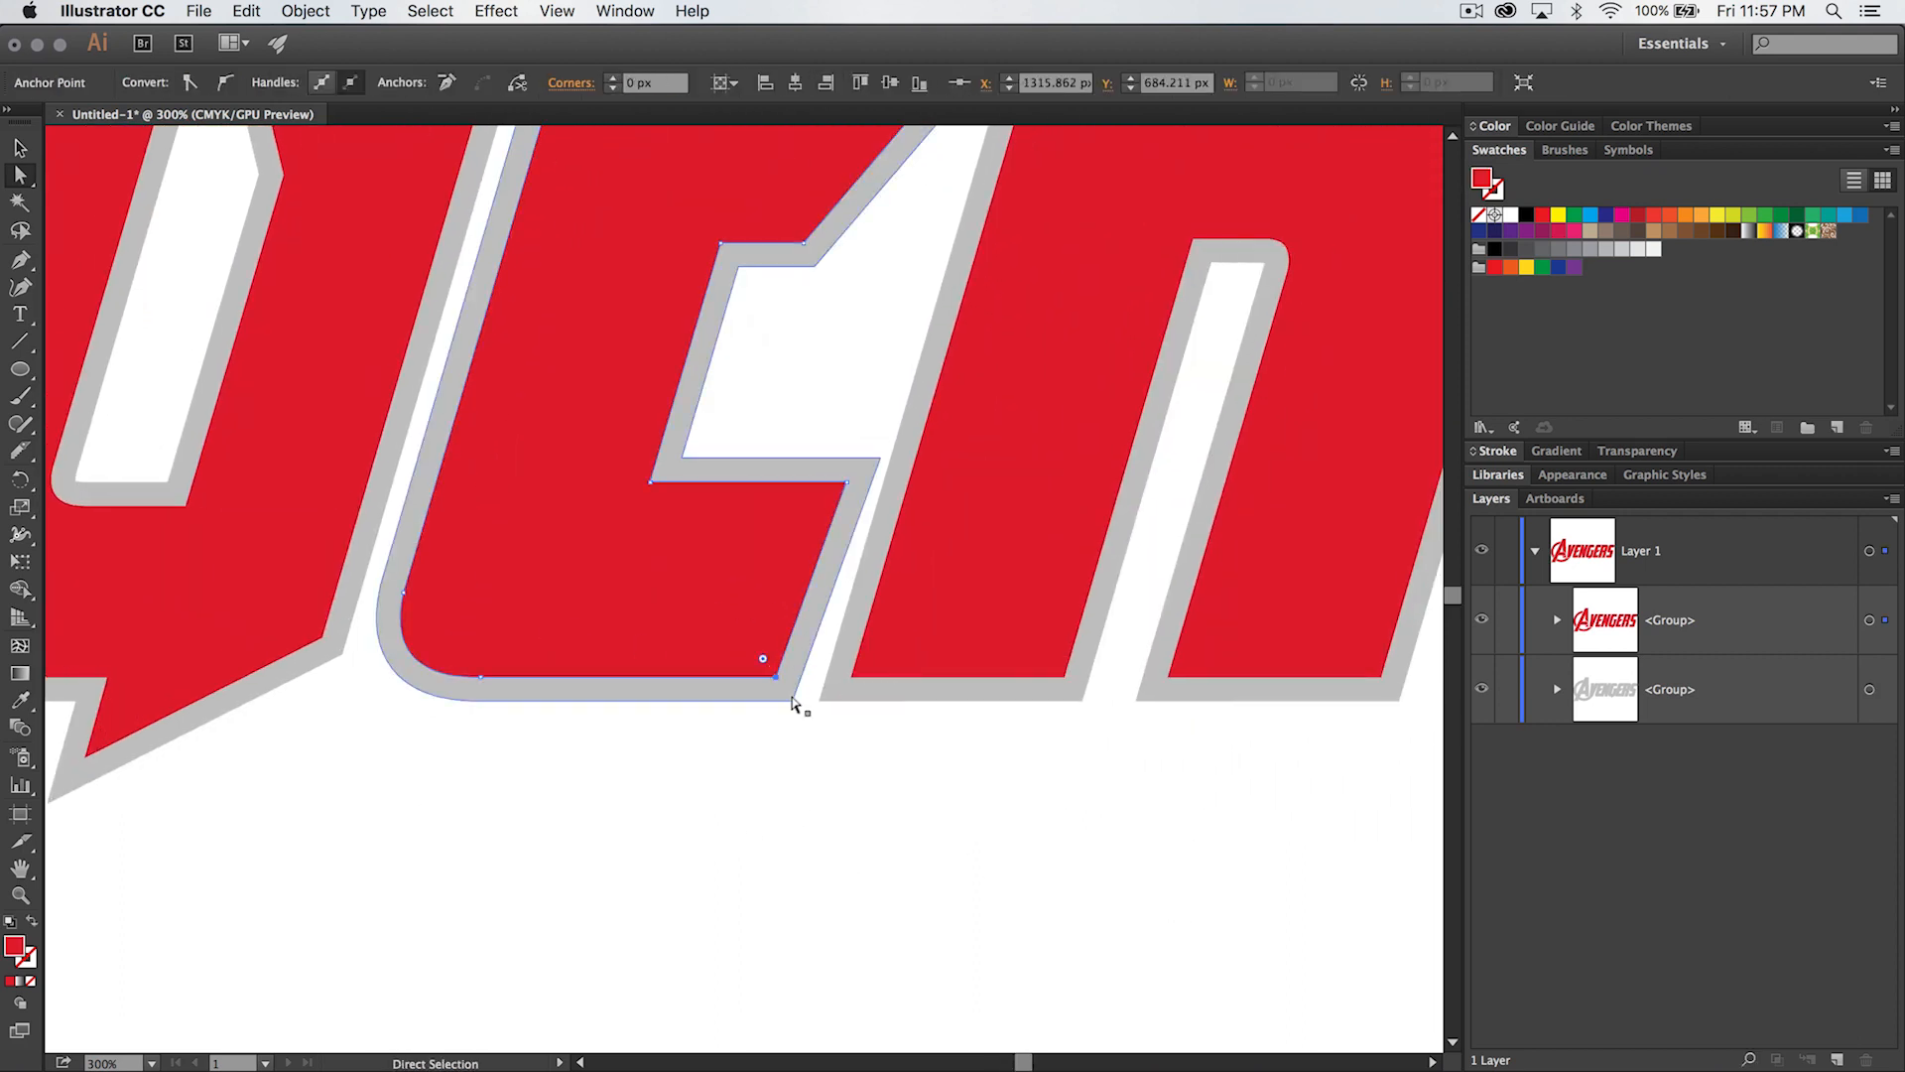
pyautogui.keyDown('shift'); pyautogui.click(794, 700); pyautogui.keyUp('shift')
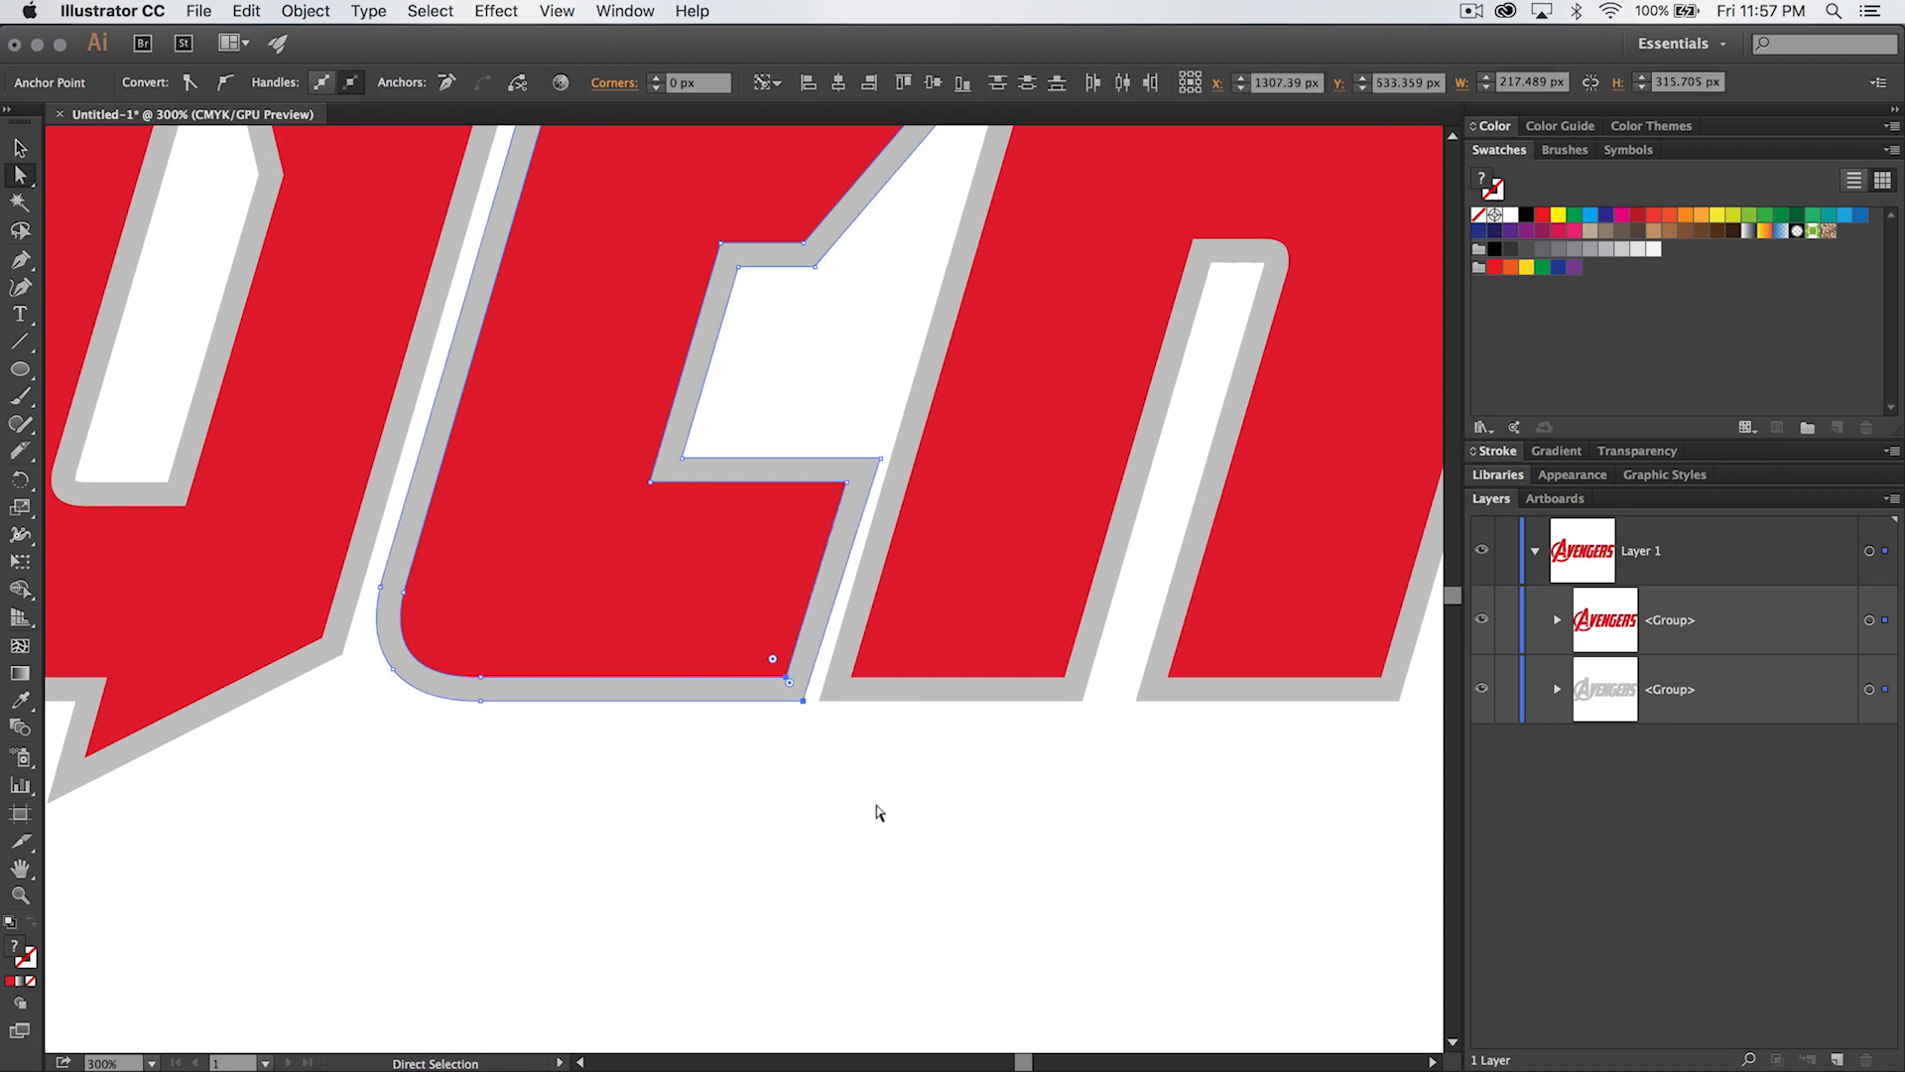
pyautogui.click(877, 810)
# - Nudge the red and gray tip points of the second E's middle arm left, away from the R
pyautogui.moveTo(903, 343); pyautogui.dragTo(923, 621)
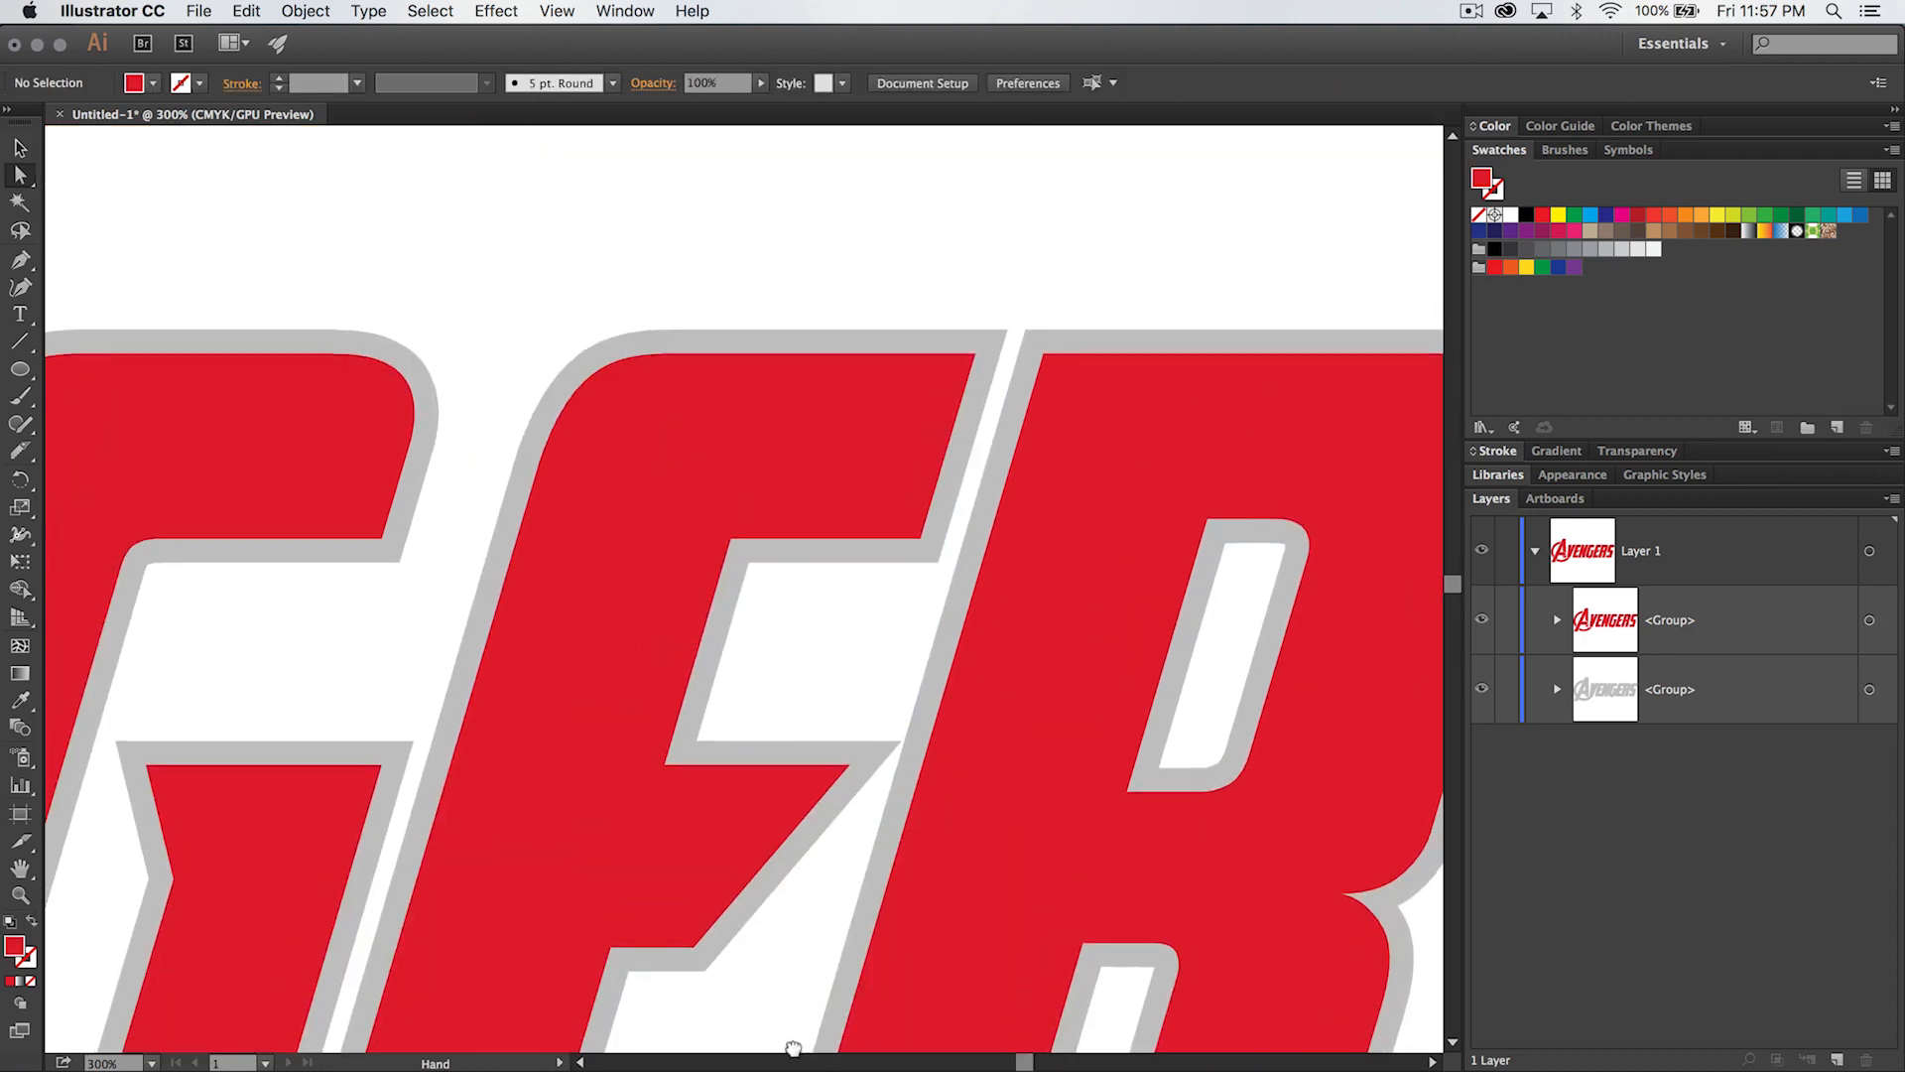
pyautogui.click(849, 766)
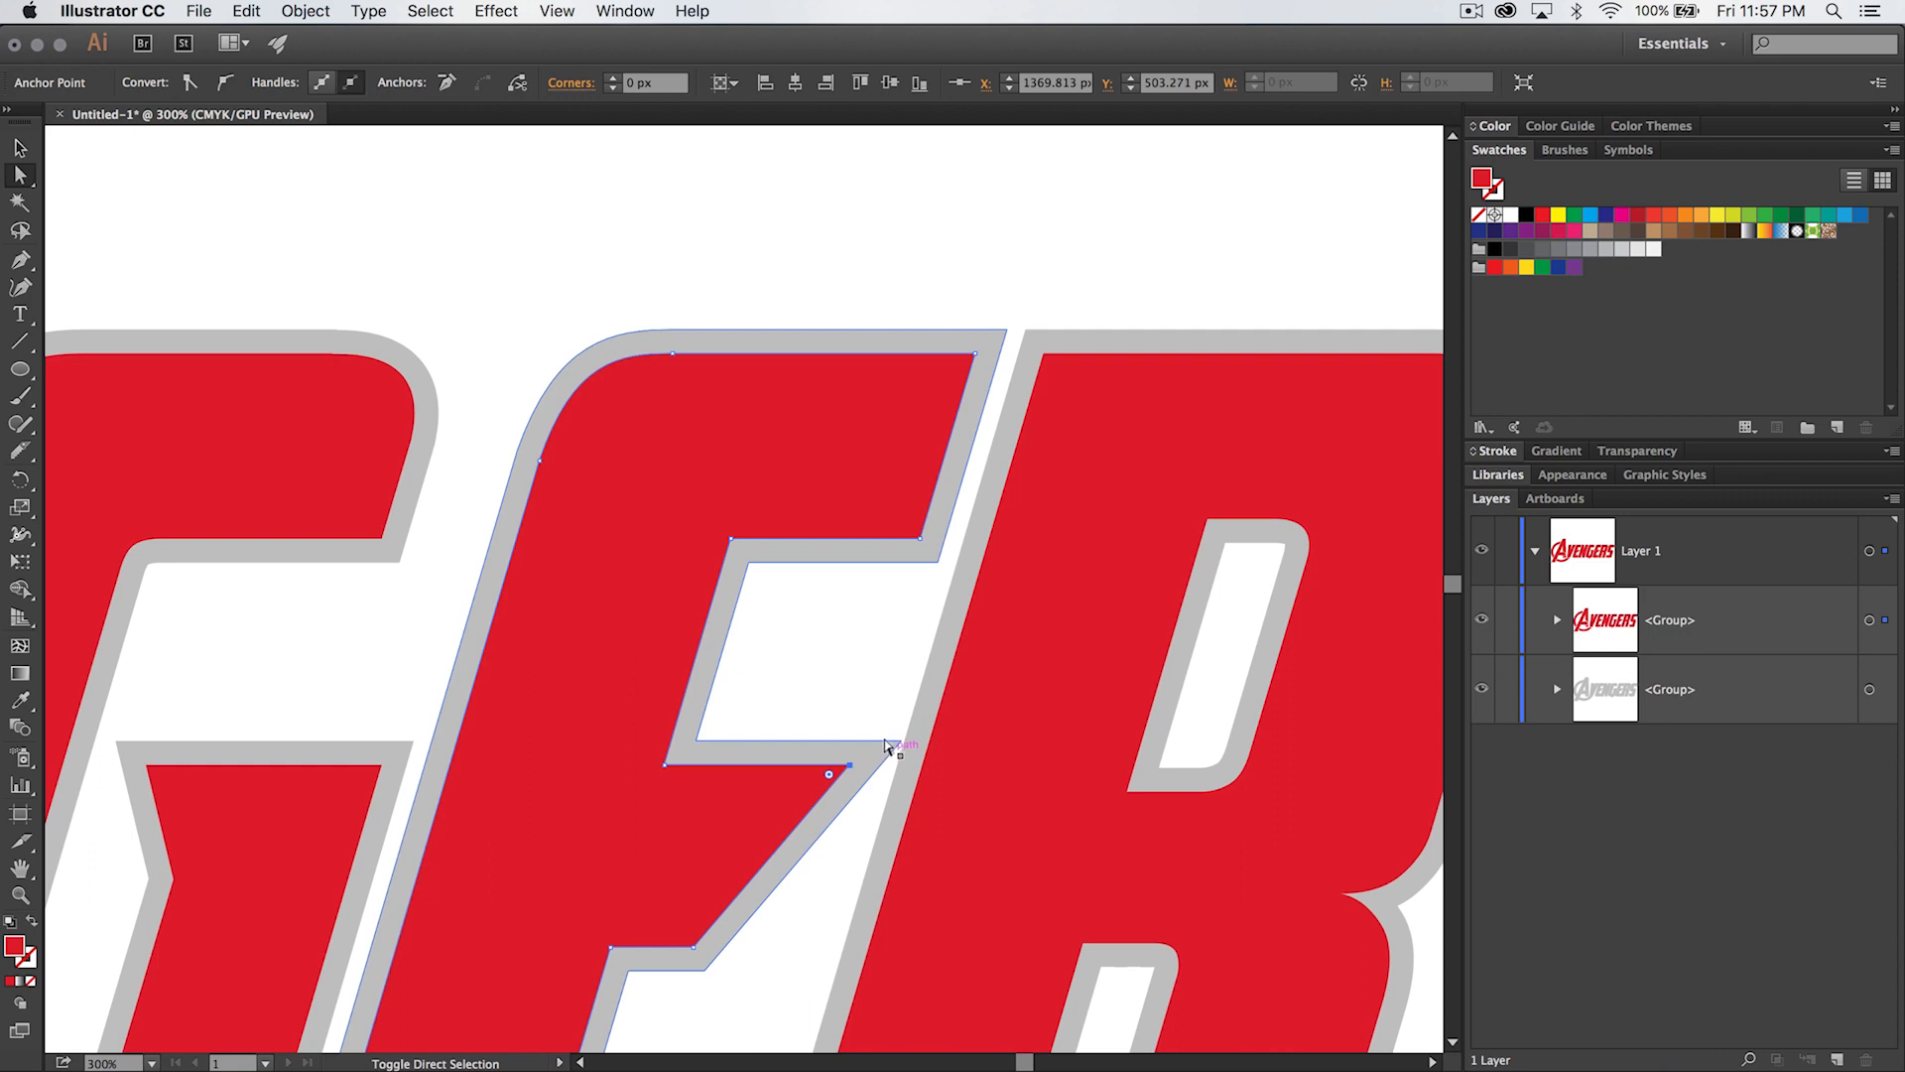
pyautogui.keyDown('shift'); pyautogui.click(893, 746); pyautogui.keyUp('shift')
pyautogui.press('Left')
pyautogui.press('Left')
pyautogui.press('Left')
pyautogui.press('Left')
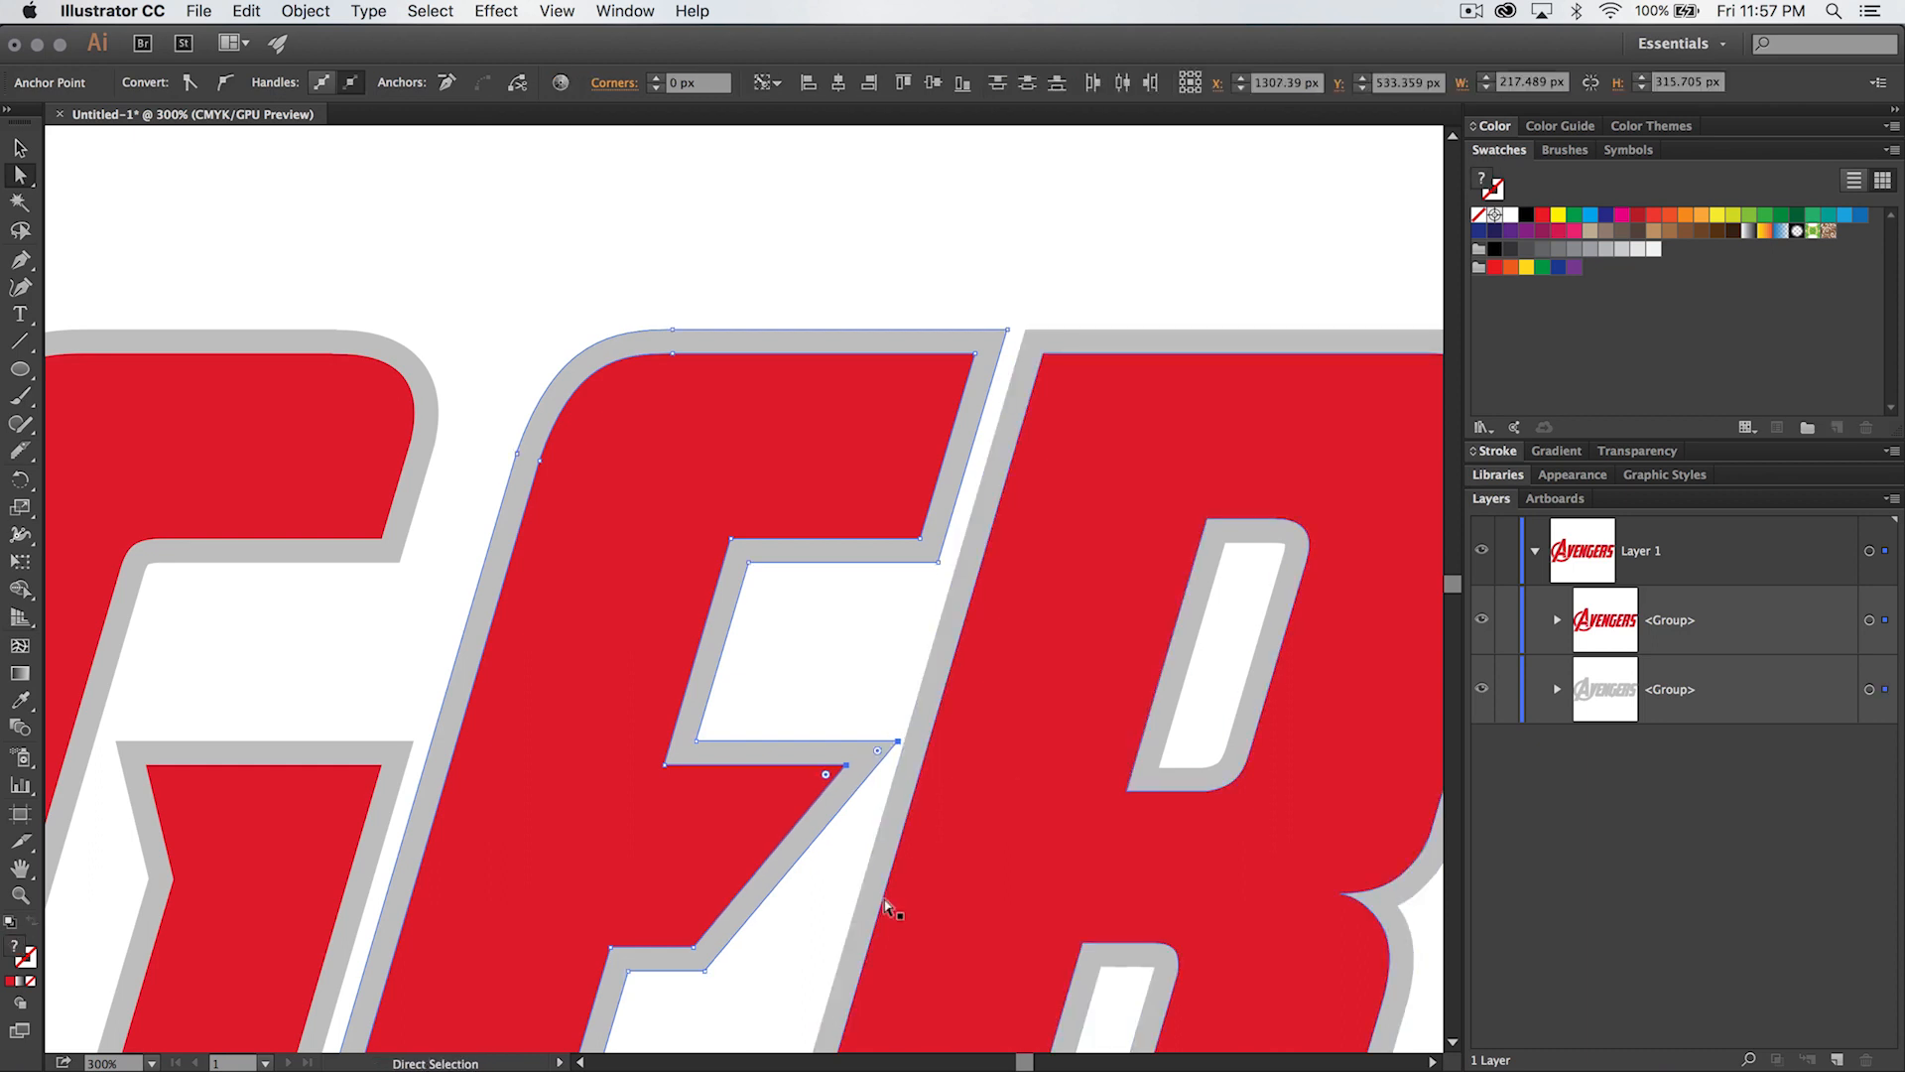
pyautogui.press('Left')
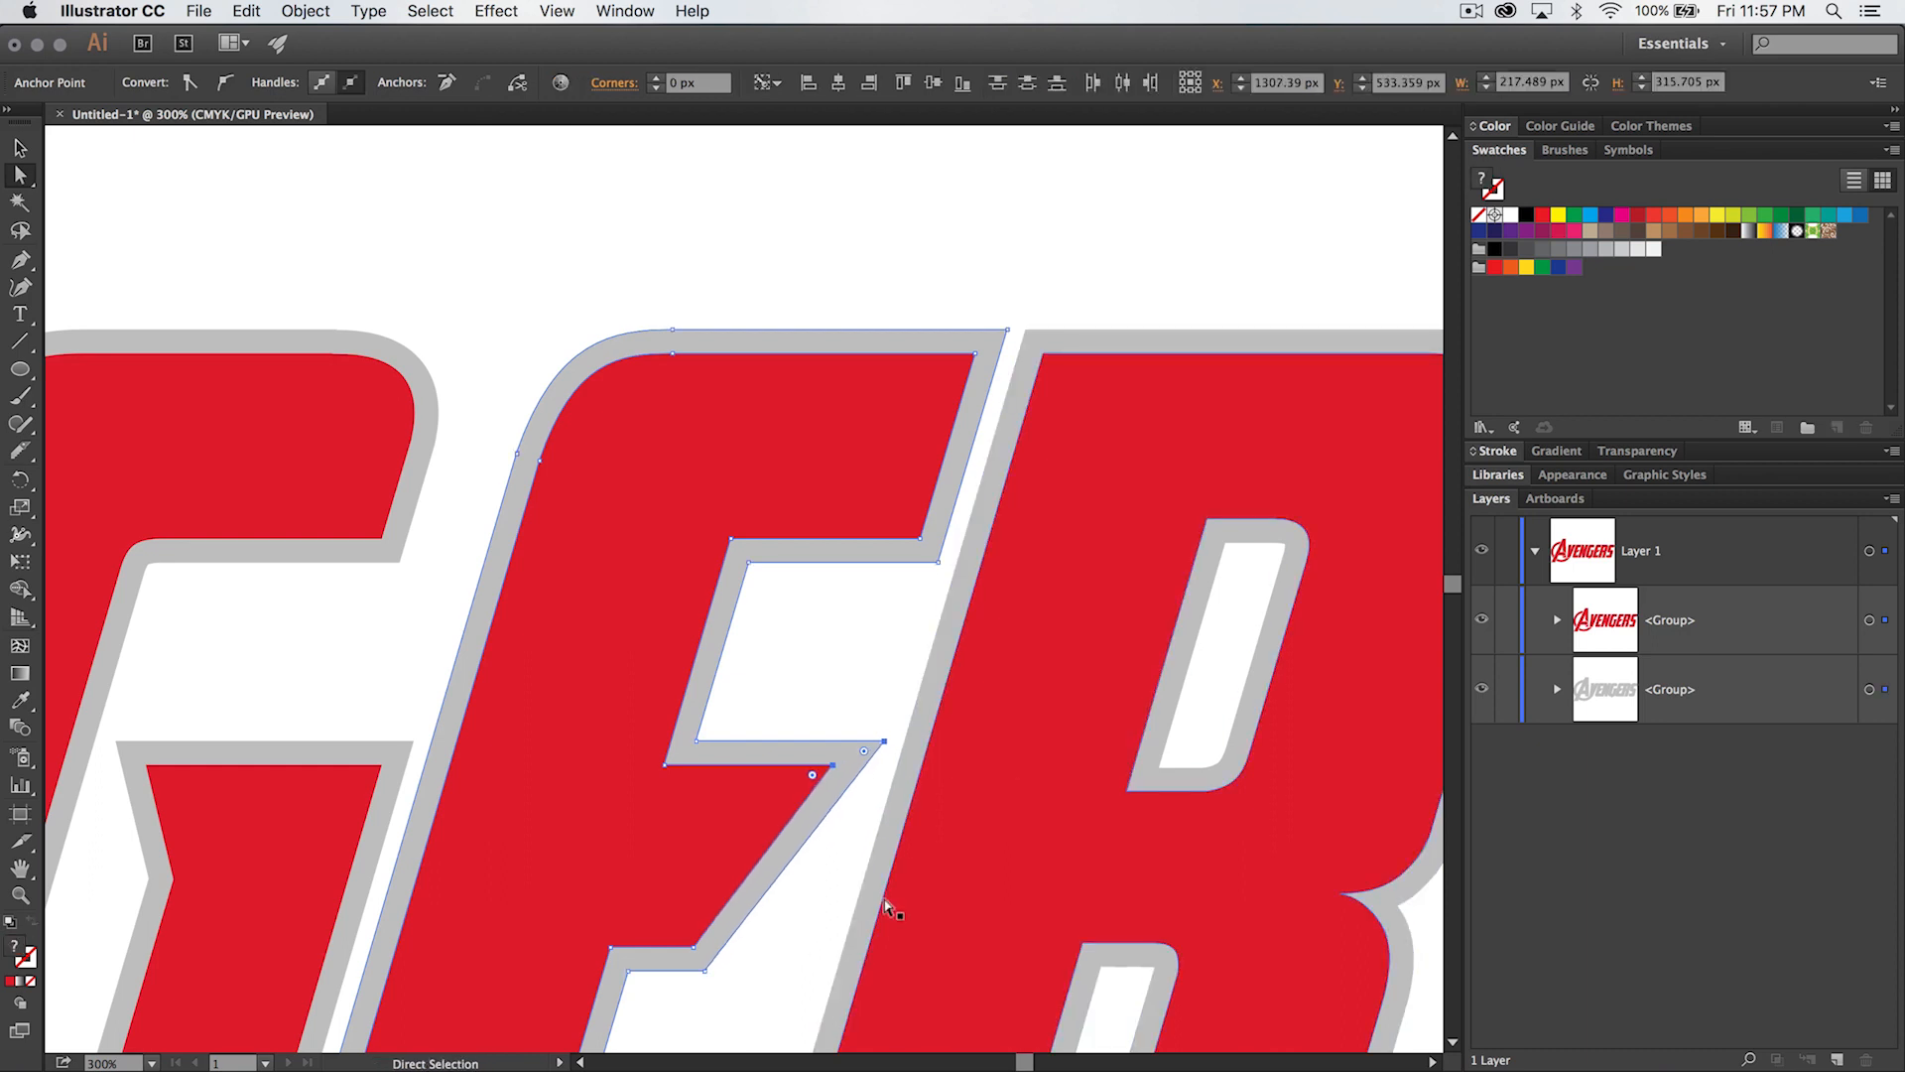
pyautogui.click(851, 672)
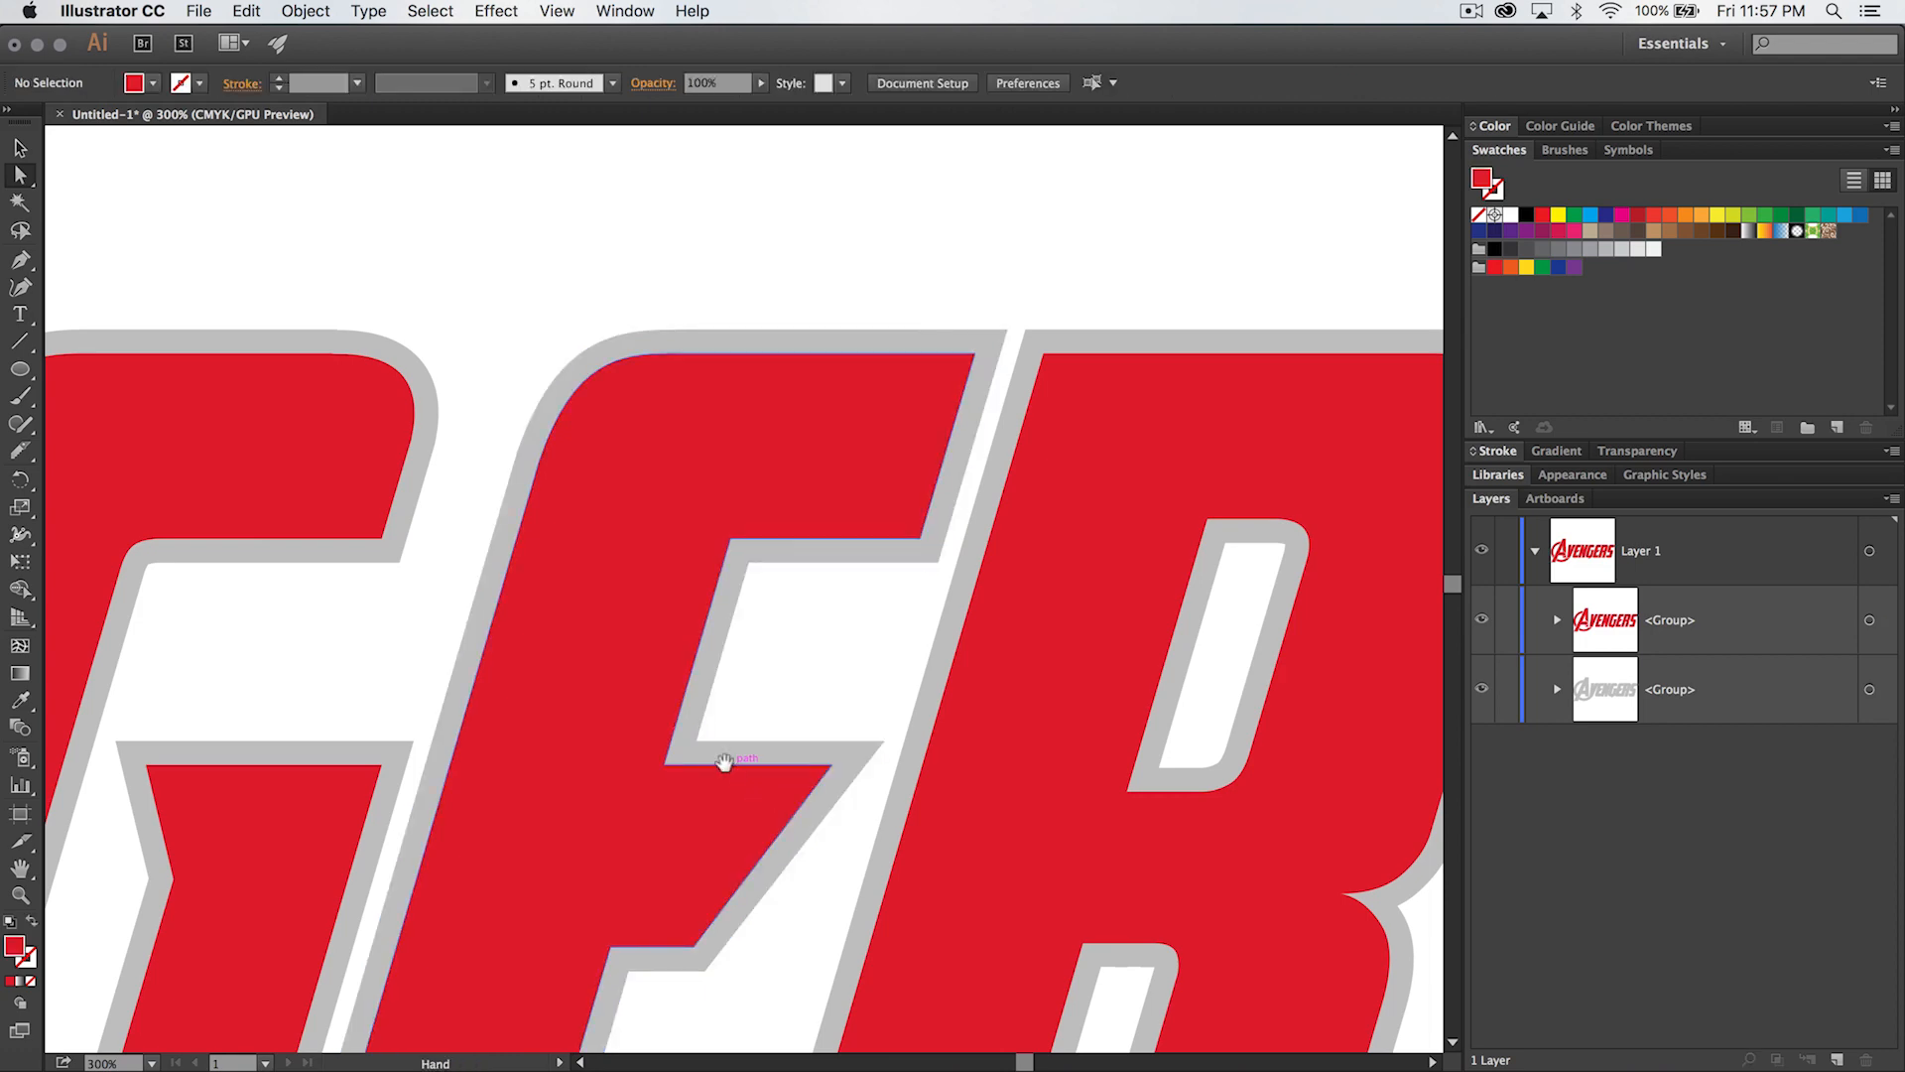
# - Nudge the red and gray tip points of the first E's middle arm left, away from the N
pyautogui.moveTo(723, 765); pyautogui.dragTo(1249, 758)
pyautogui.moveTo(587, 678); pyautogui.dragTo(1289, 544)
pyautogui.moveTo(564, 610); pyautogui.dragTo(902, 563)
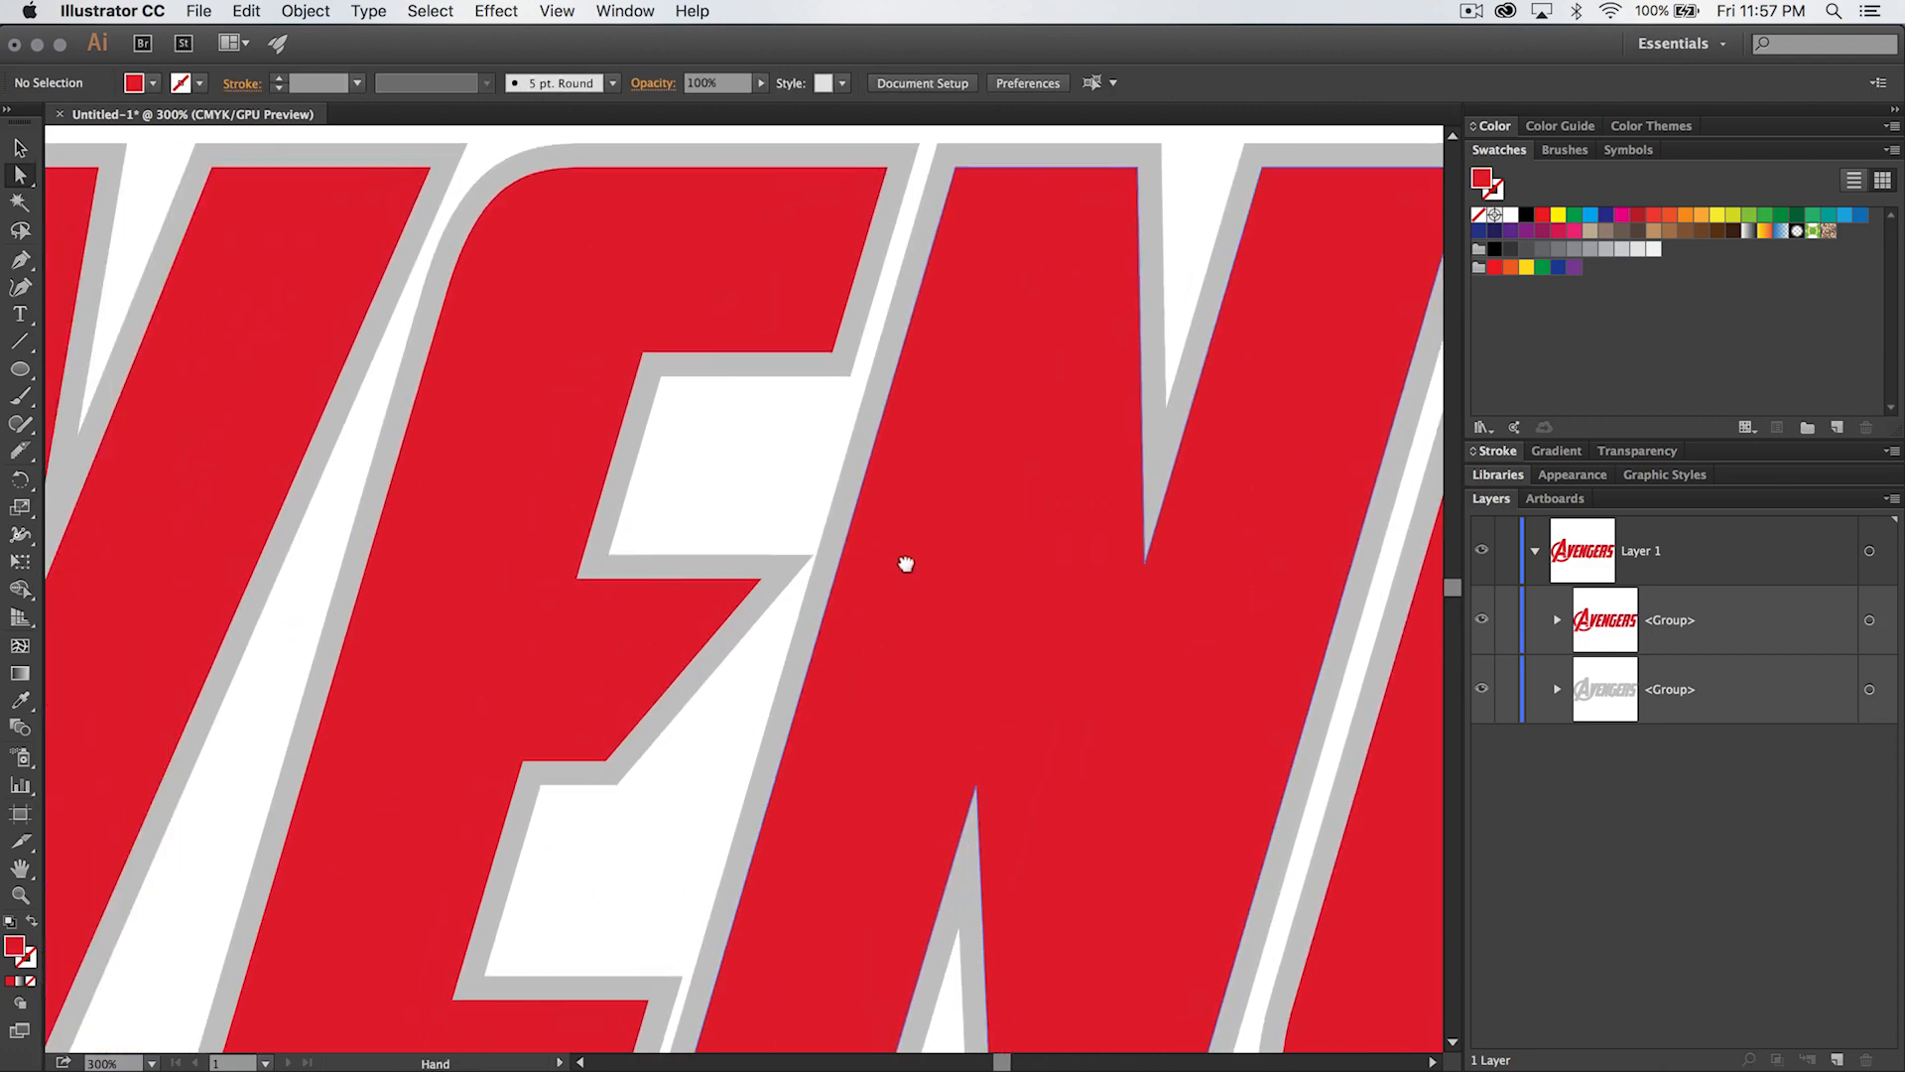
pyautogui.rightClick(762, 577)
pyautogui.click(761, 576)
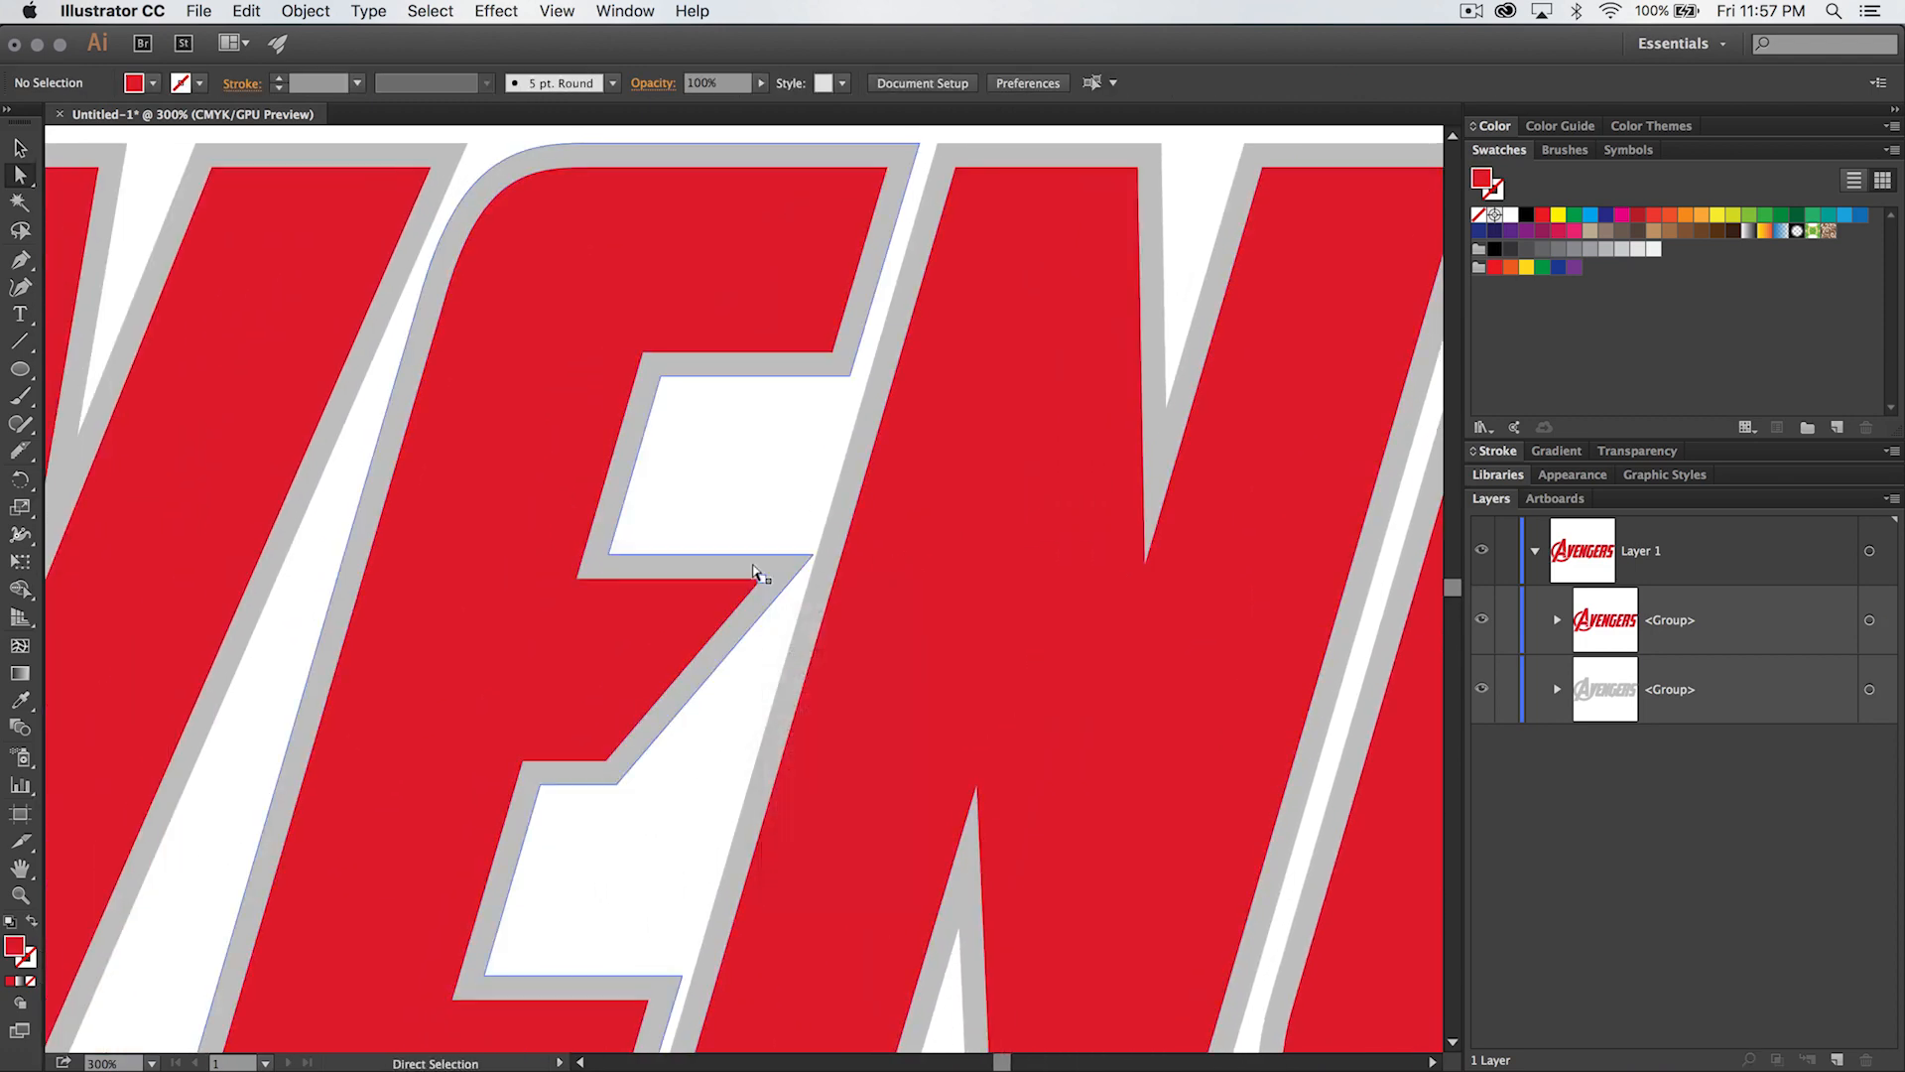
pyautogui.click(762, 578)
pyautogui.keyDown('shift'); pyautogui.click(806, 555); pyautogui.keyUp('shift')
pyautogui.press('Left')
pyautogui.press('Left')
pyautogui.press('Left')
pyautogui.press('Left')
pyautogui.press('Left')
pyautogui.press('Left')
pyautogui.click(704, 457)
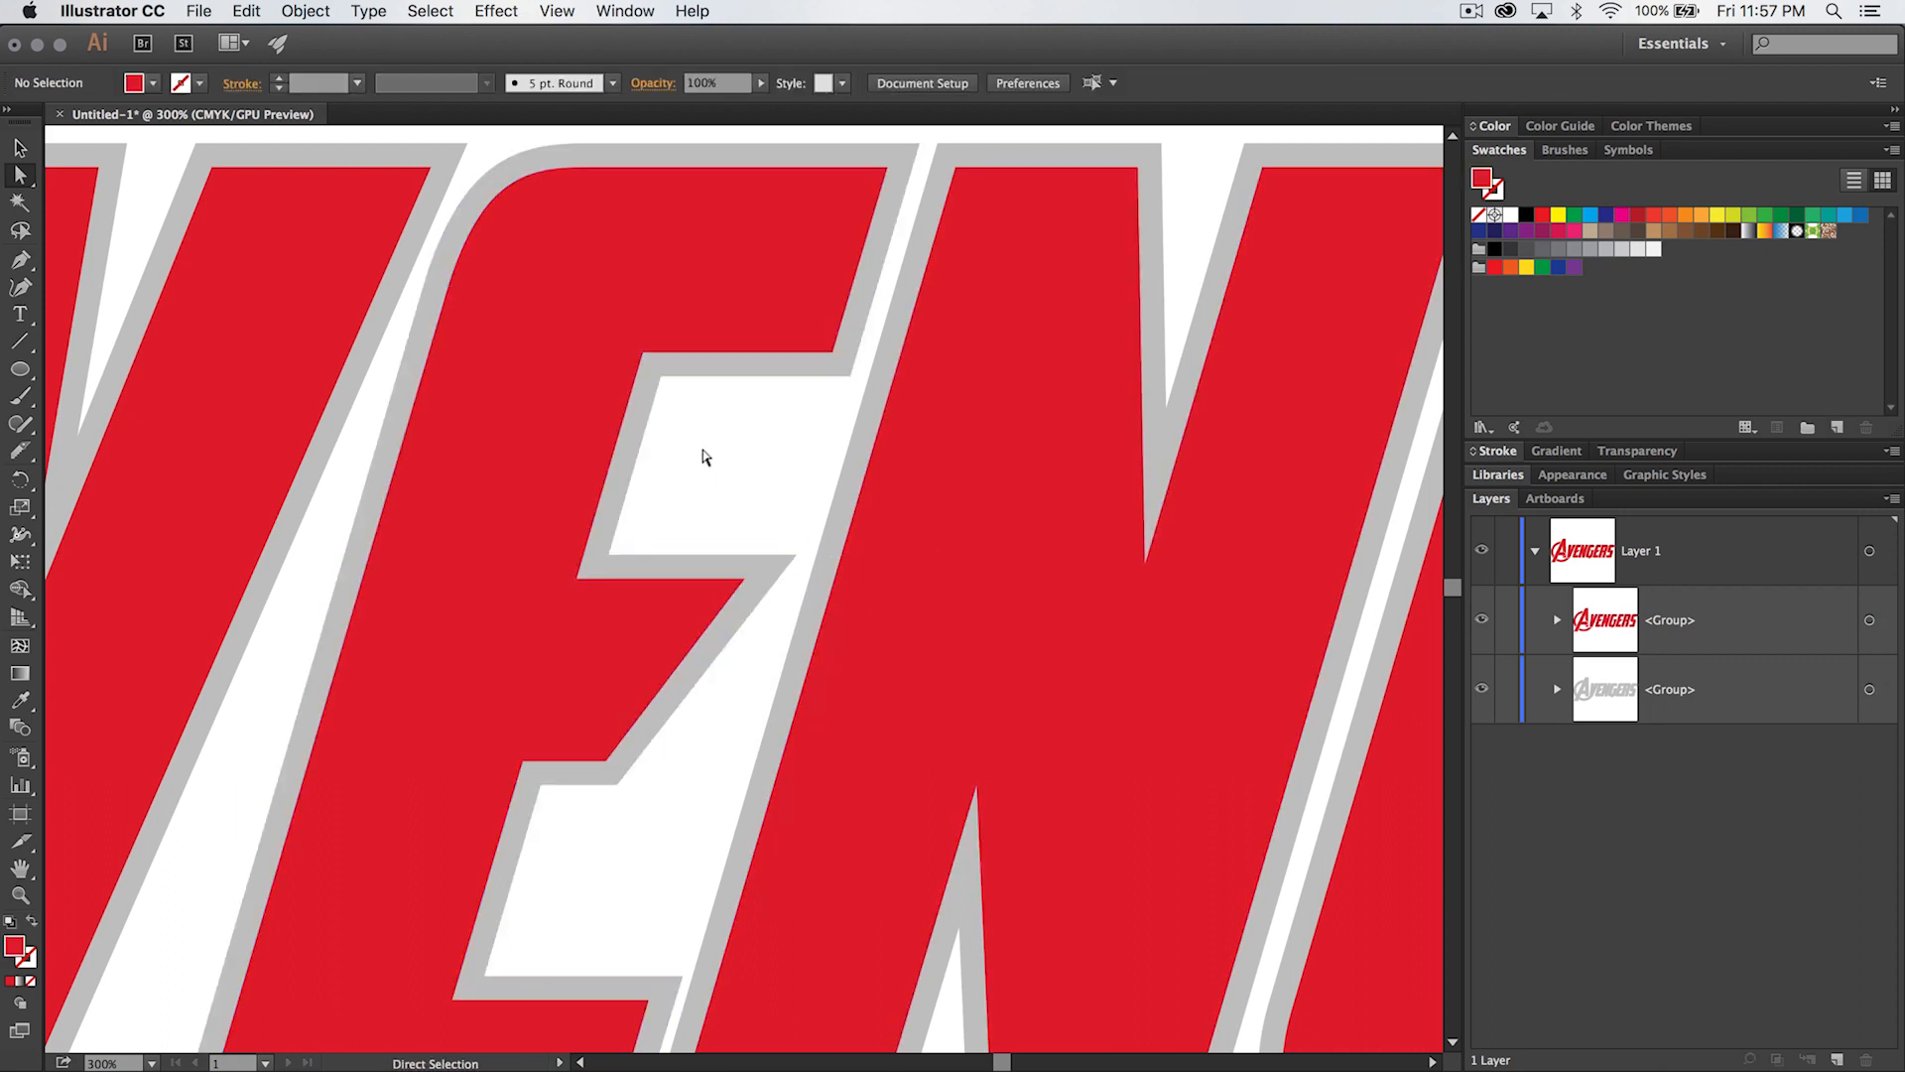
# - Nudge the red and gray tip points of the lower arc below the V about 10 px right
pyautogui.moveTo(724, 404); pyautogui.dragTo(809, 319)
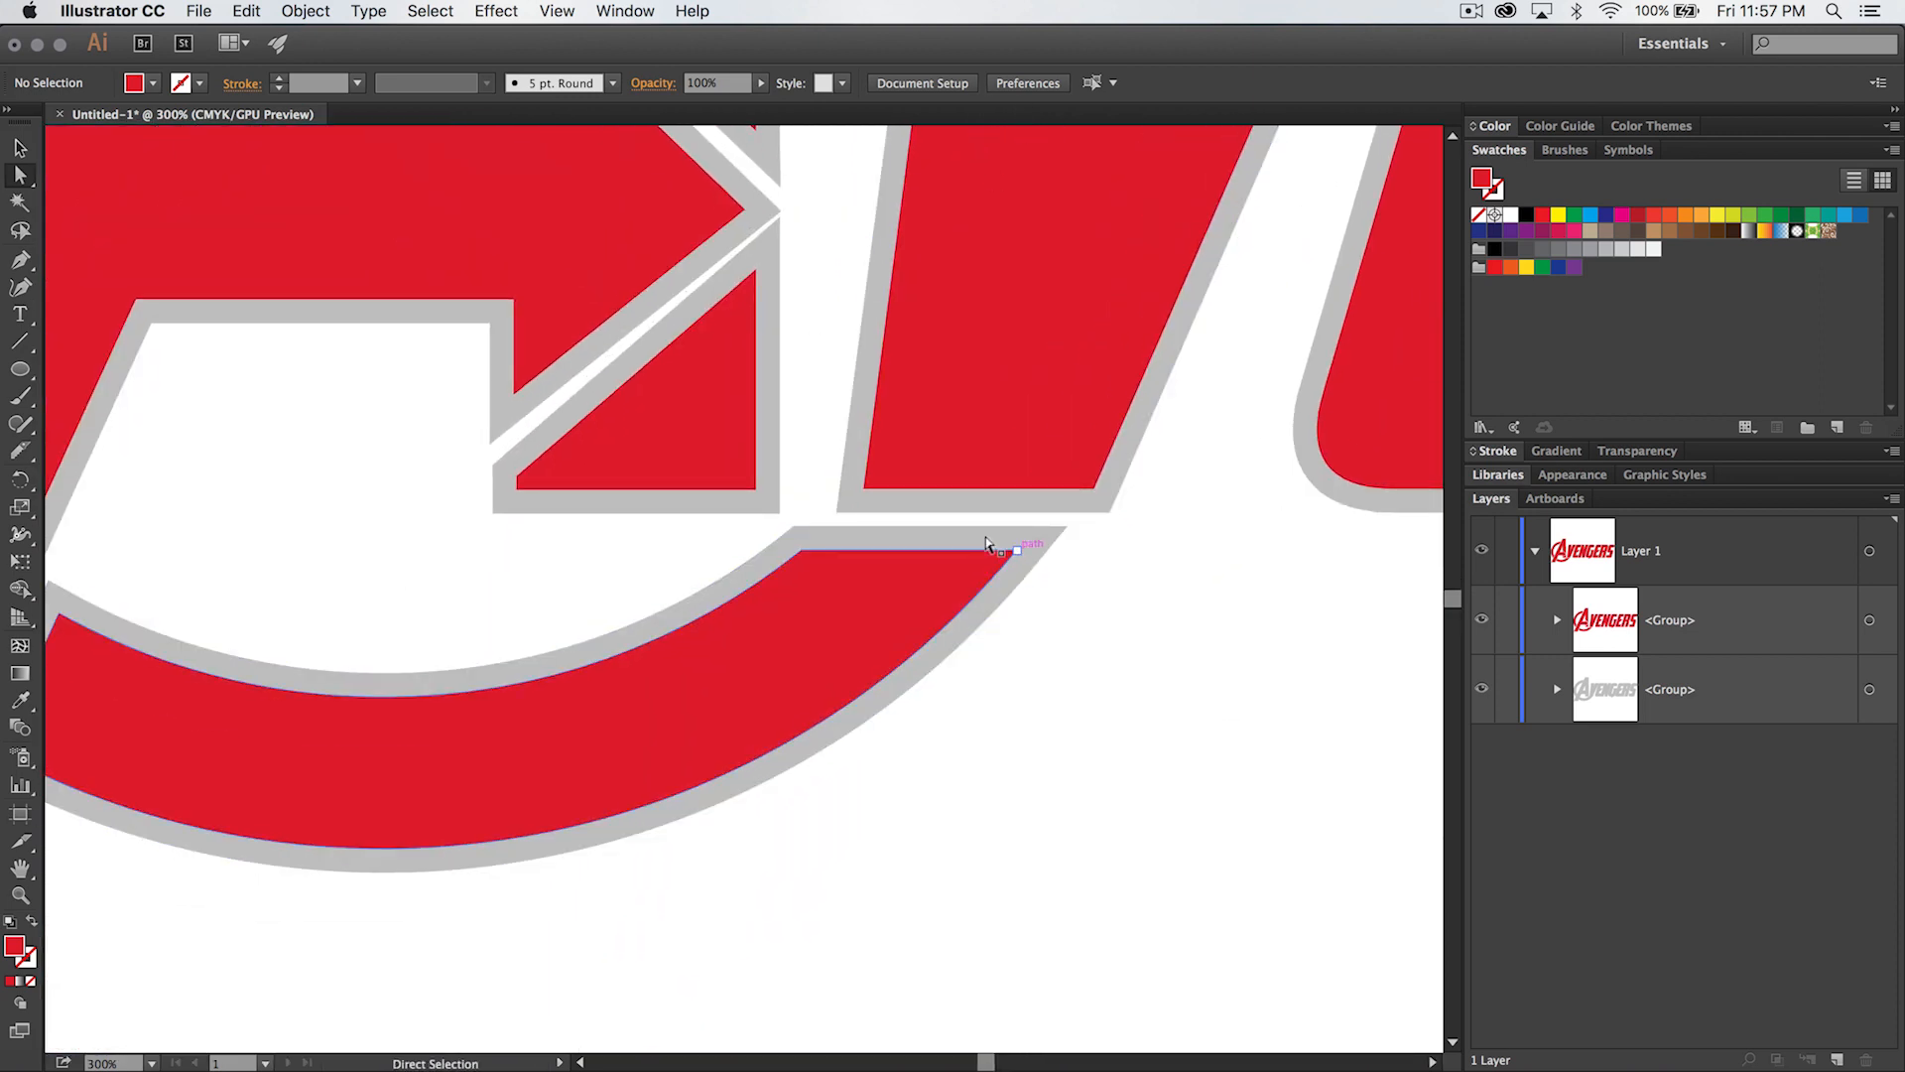
pyautogui.click(1014, 550)
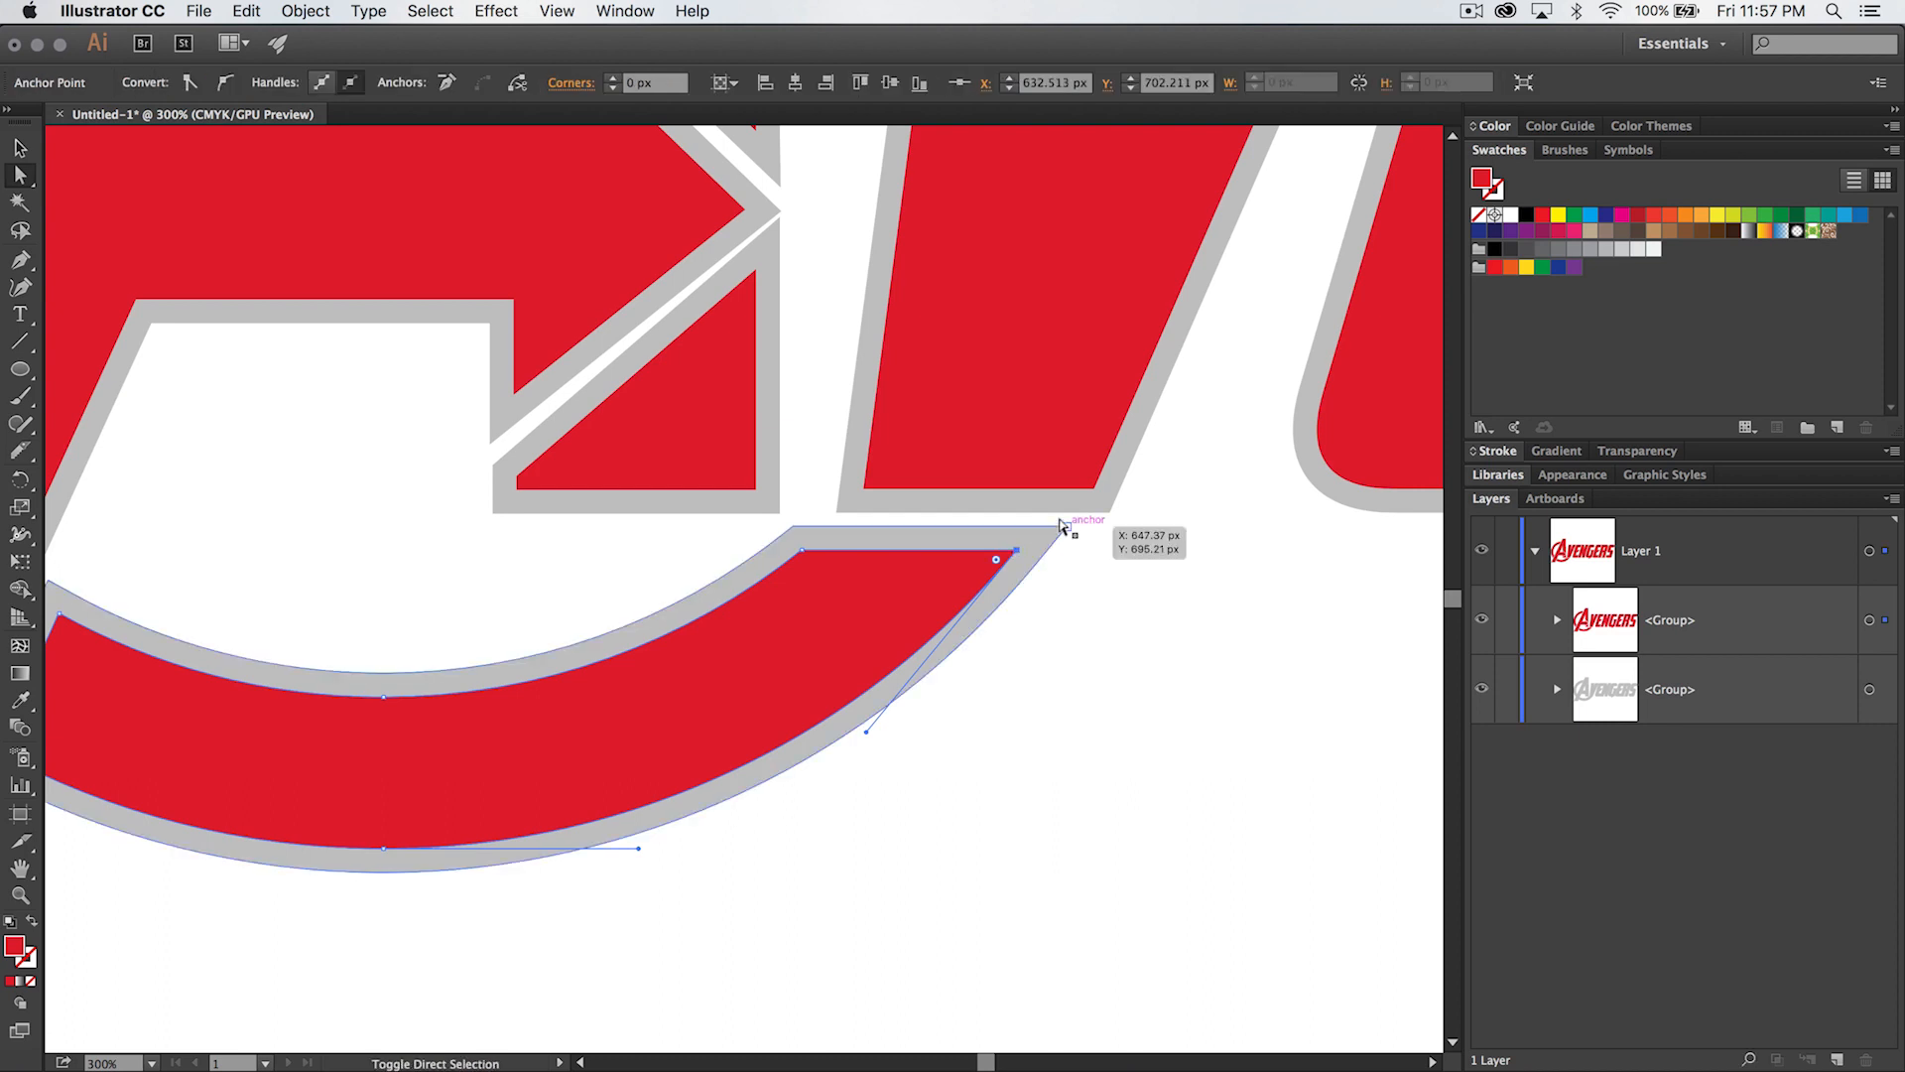
pyautogui.keyDown('shift'); pyautogui.click(1069, 527); pyautogui.keyUp('shift')
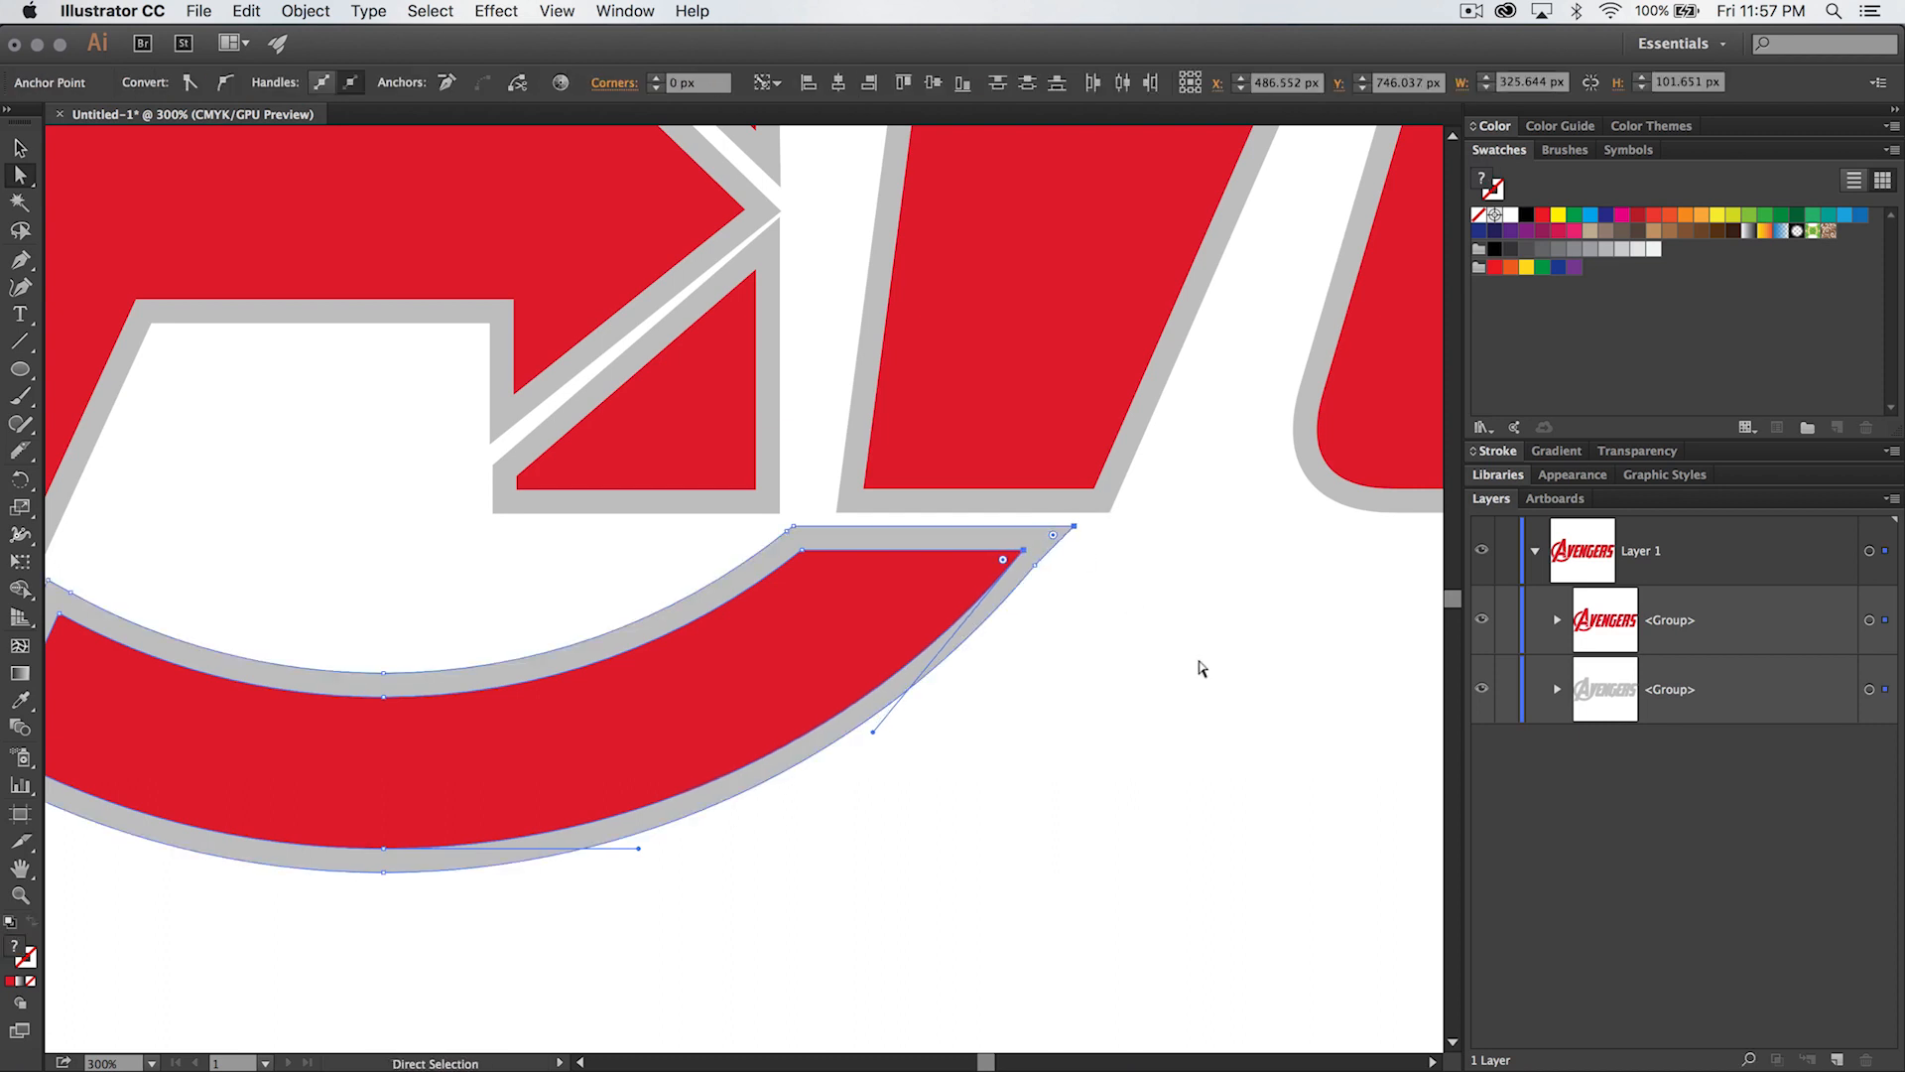
pyautogui.press('Left')
pyautogui.press('Left')
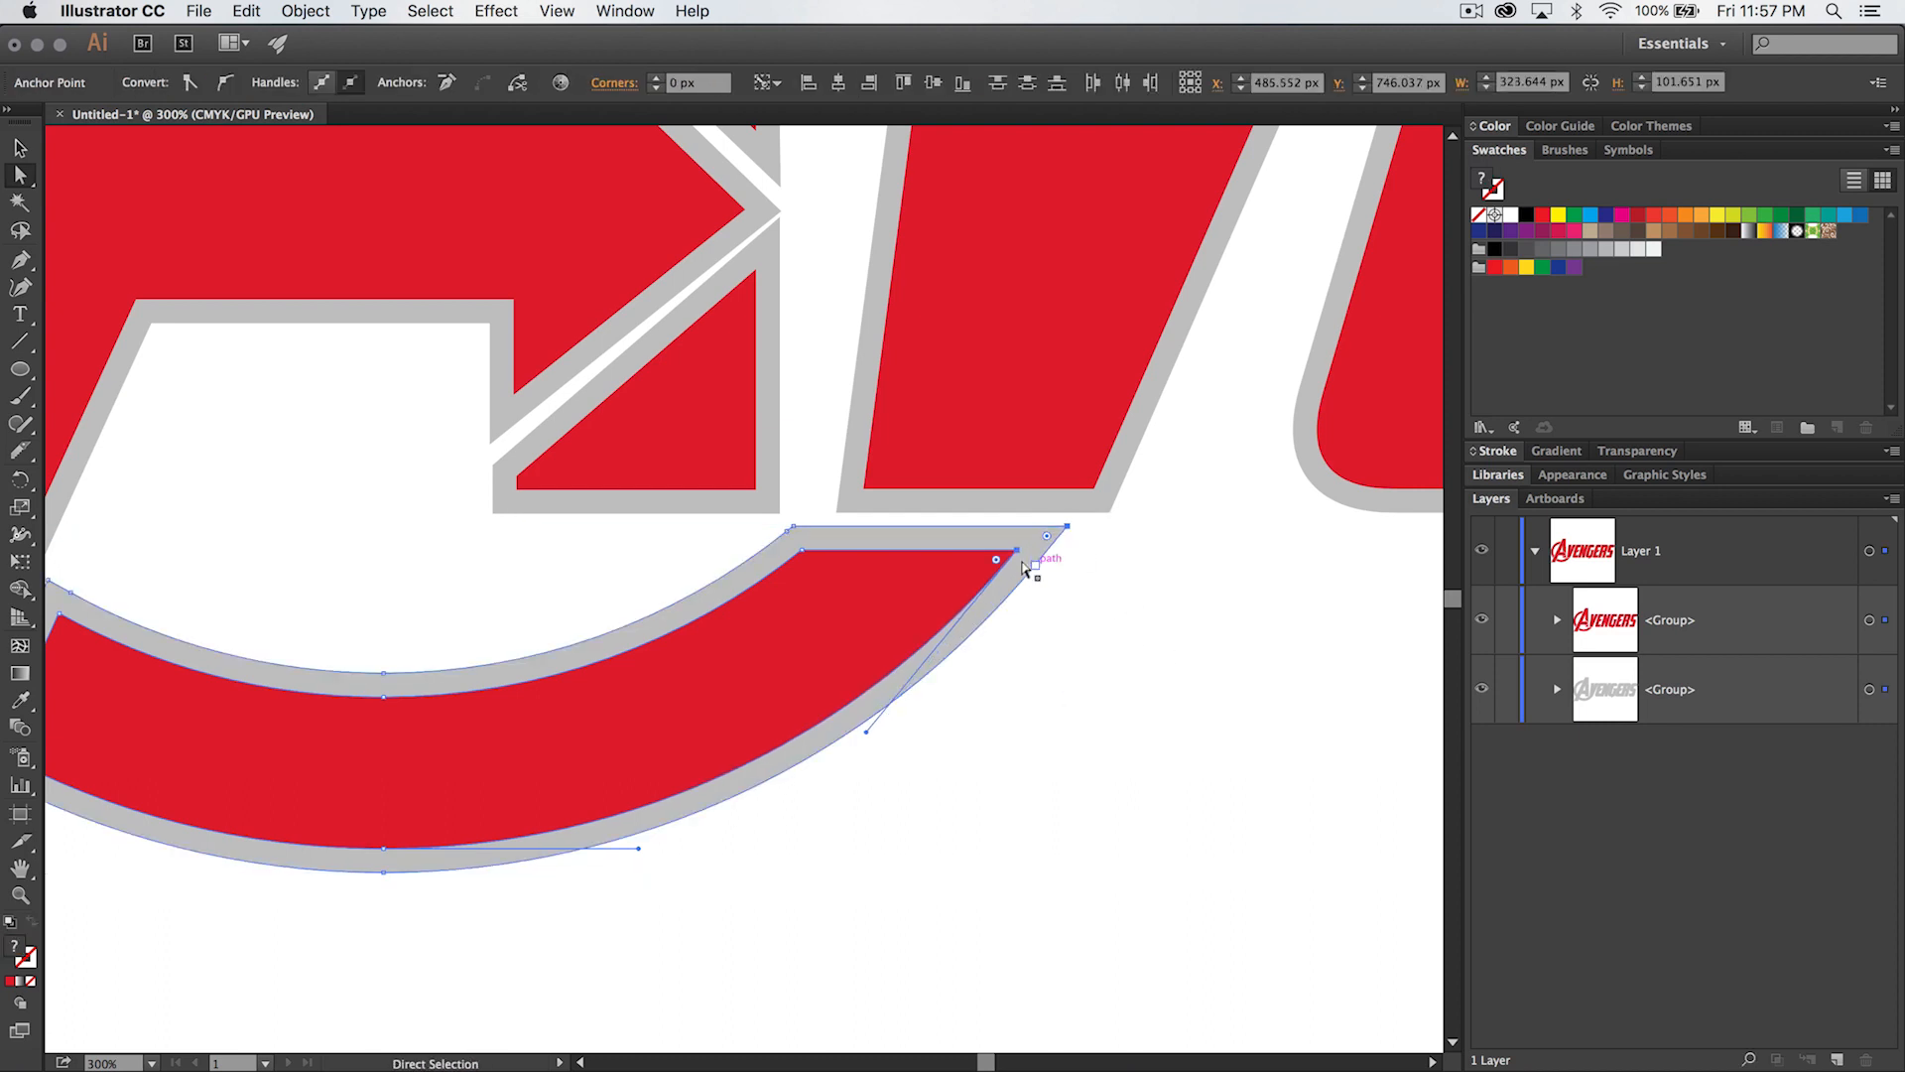
pyautogui.press('Right')
pyautogui.press('Right')
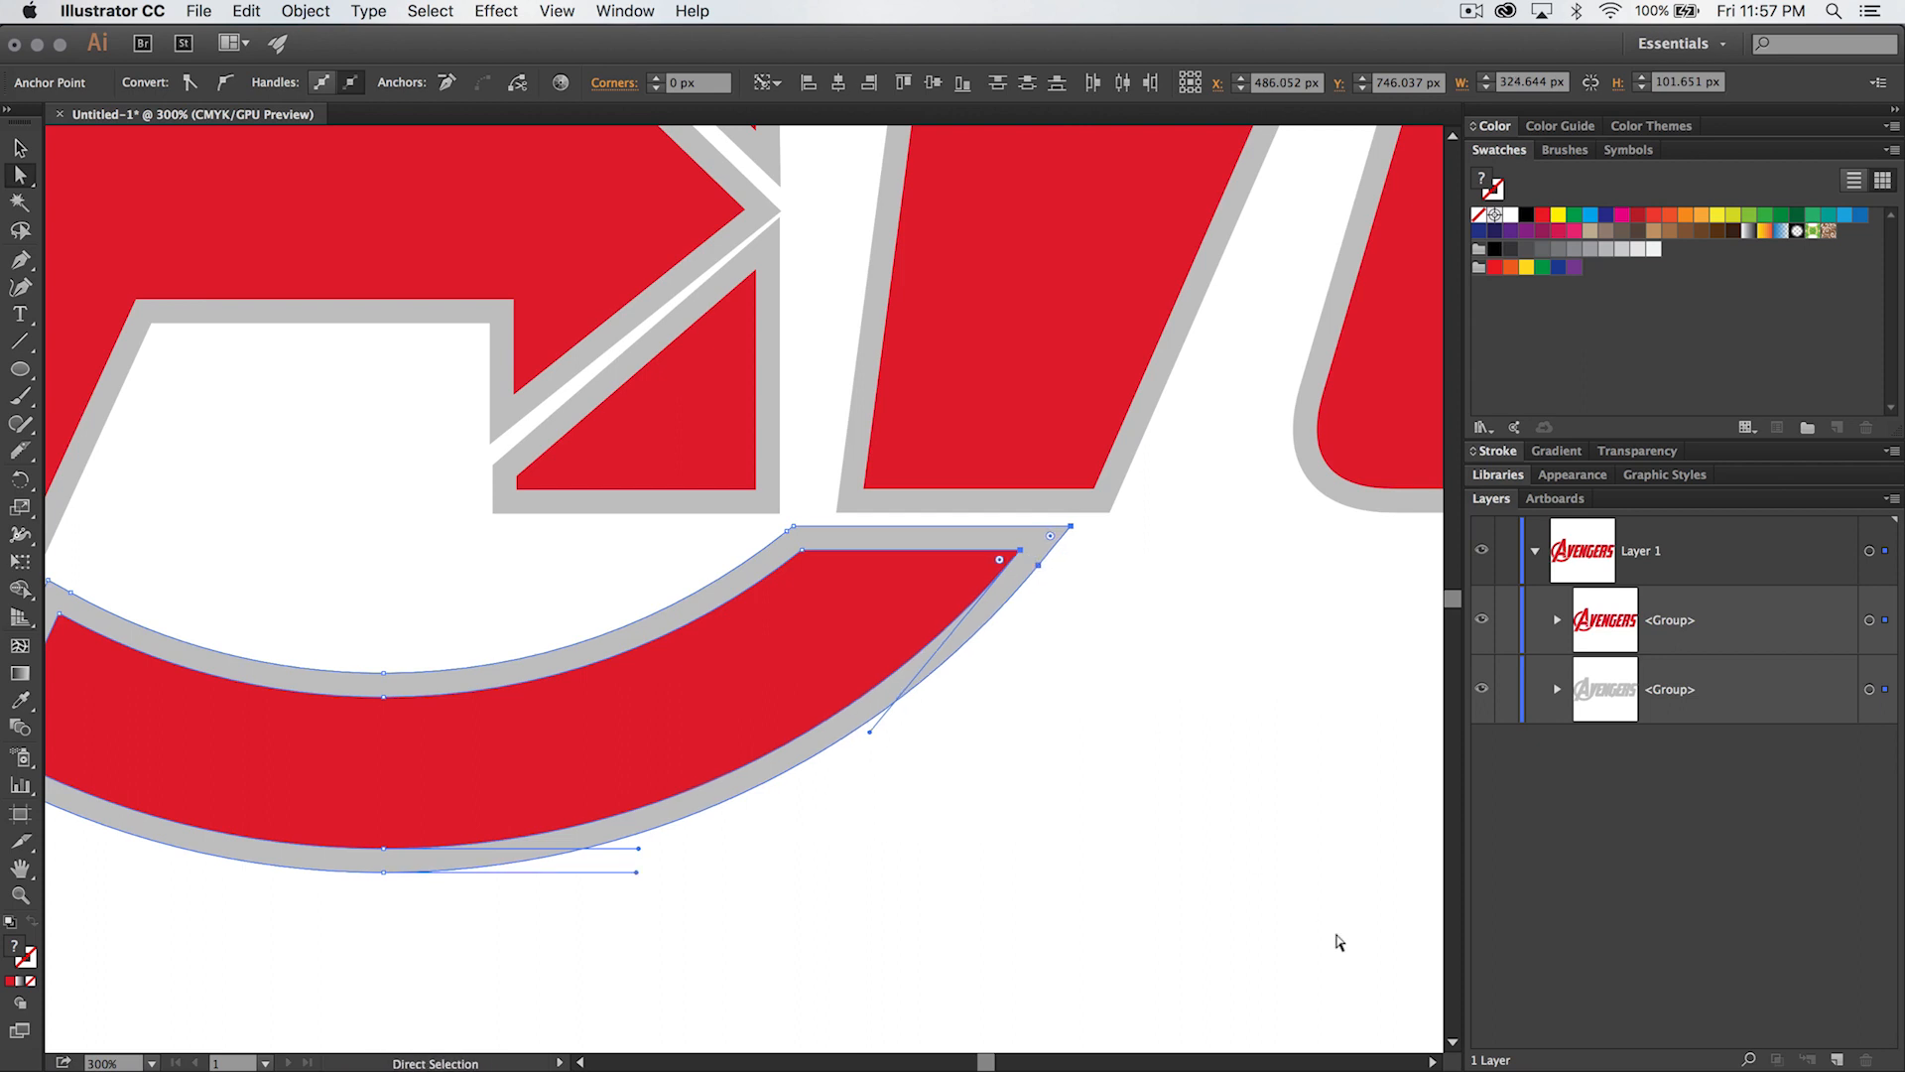
pyautogui.press('Right')
pyautogui.press('Right')
pyautogui.press('Right')
pyautogui.press('Right')
pyautogui.press('Right')
pyautogui.press('Right')
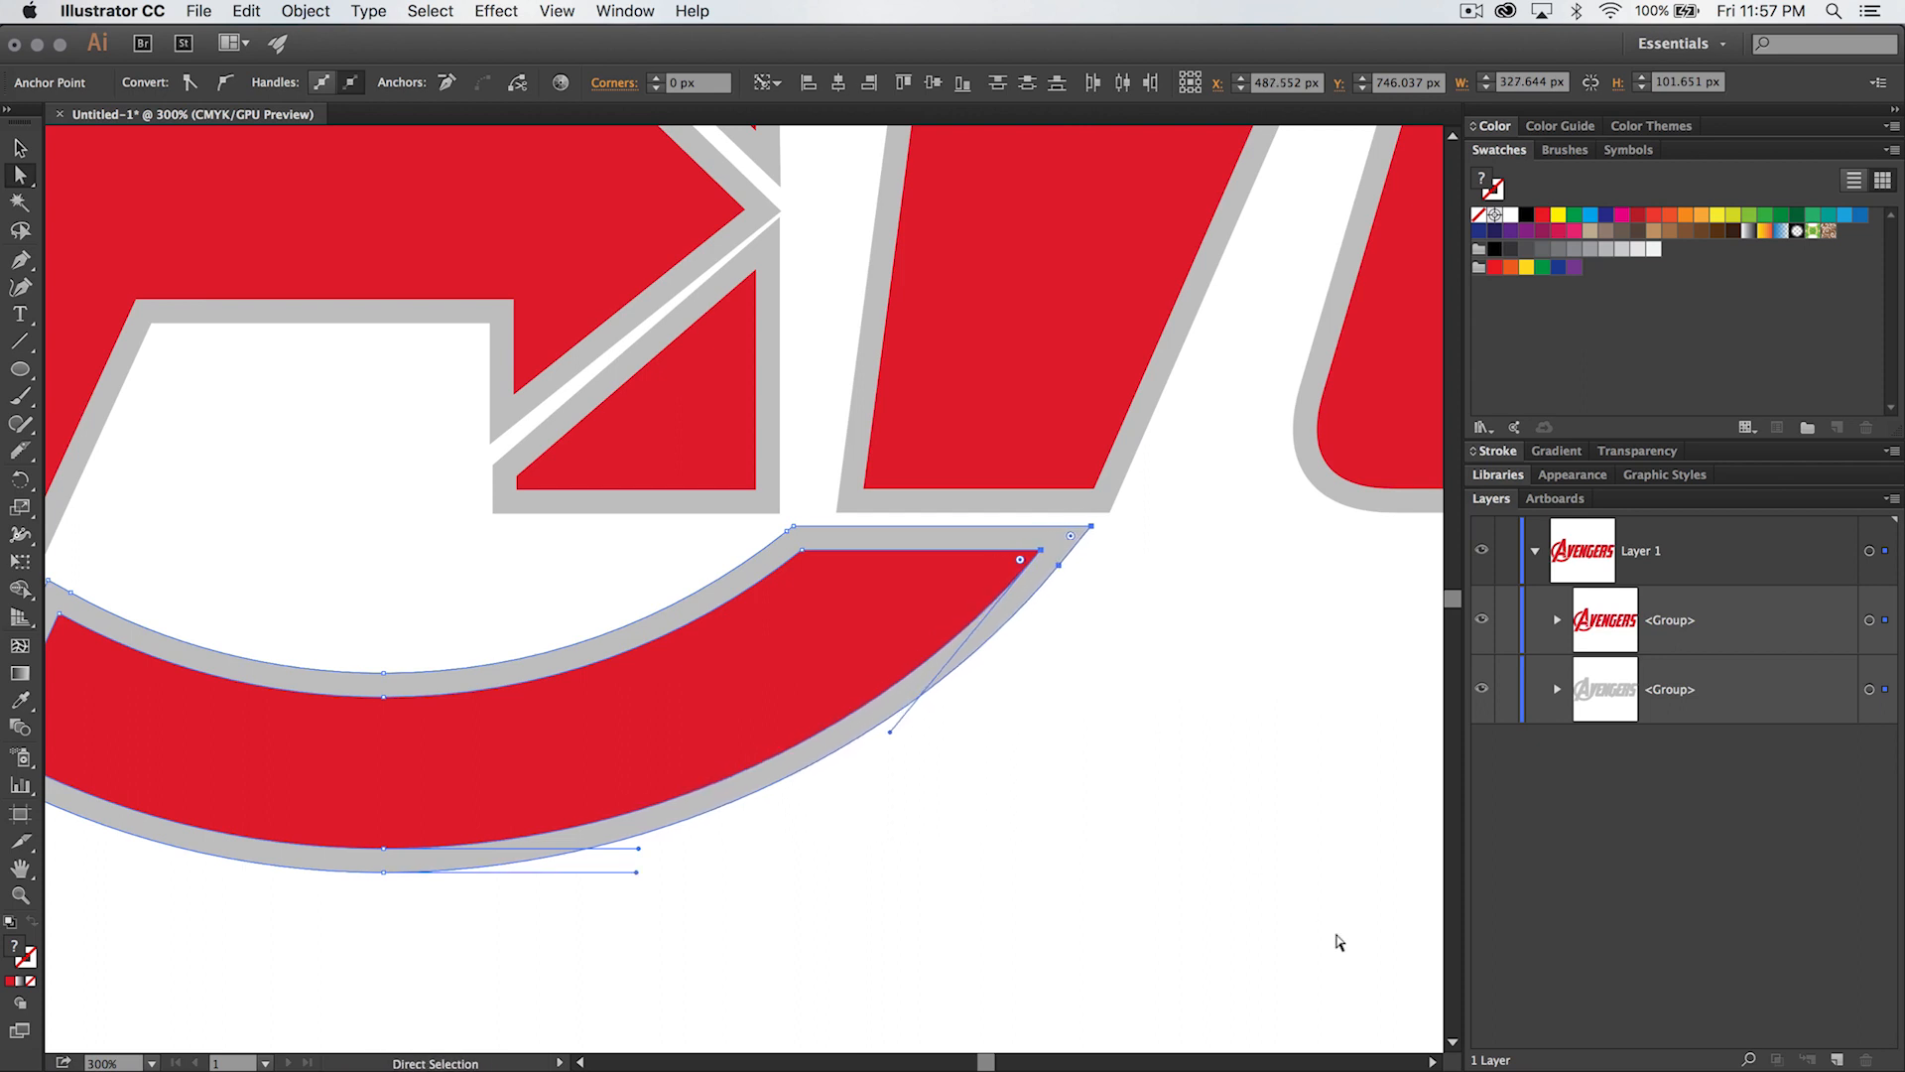
pyautogui.press('Right')
pyautogui.press('Right')
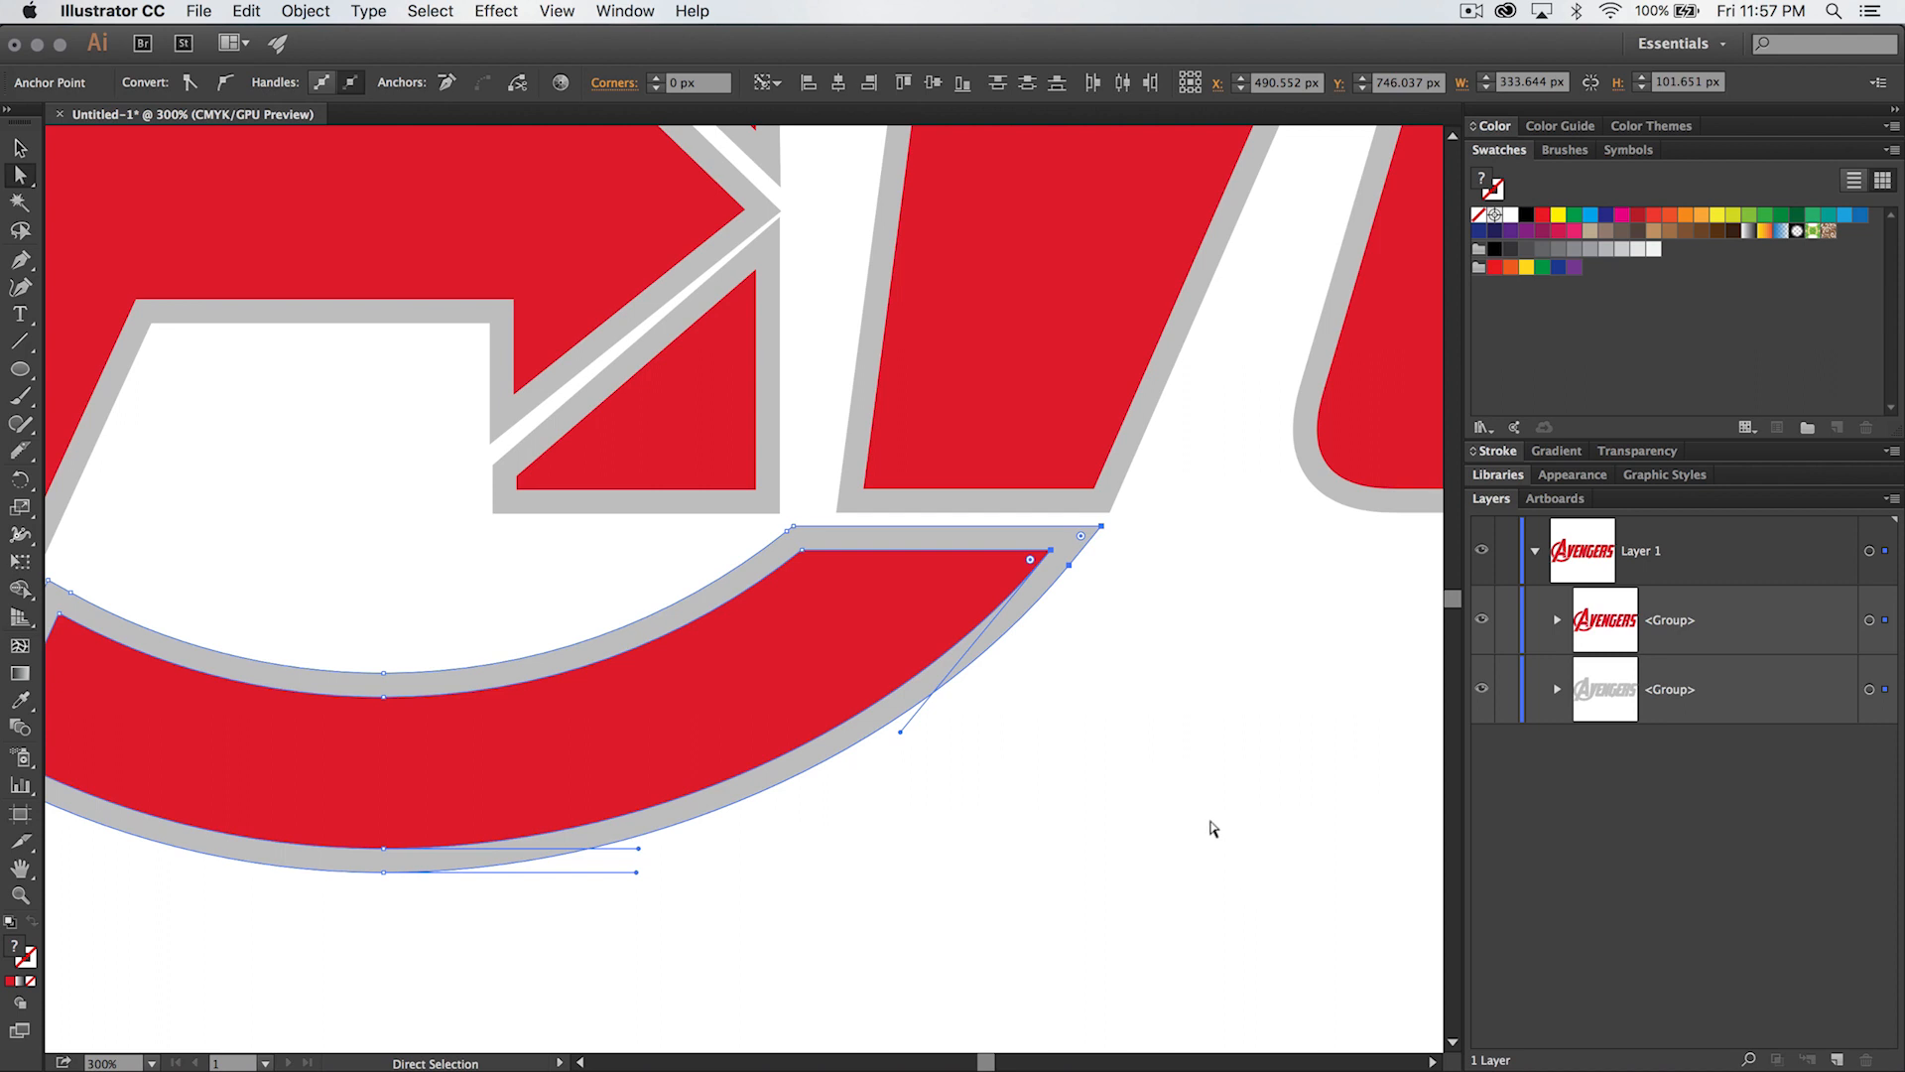
pyautogui.click(1172, 750)
# - Nudge only the red tip point of the lower arc 1 px further right
pyautogui.click(1049, 548)
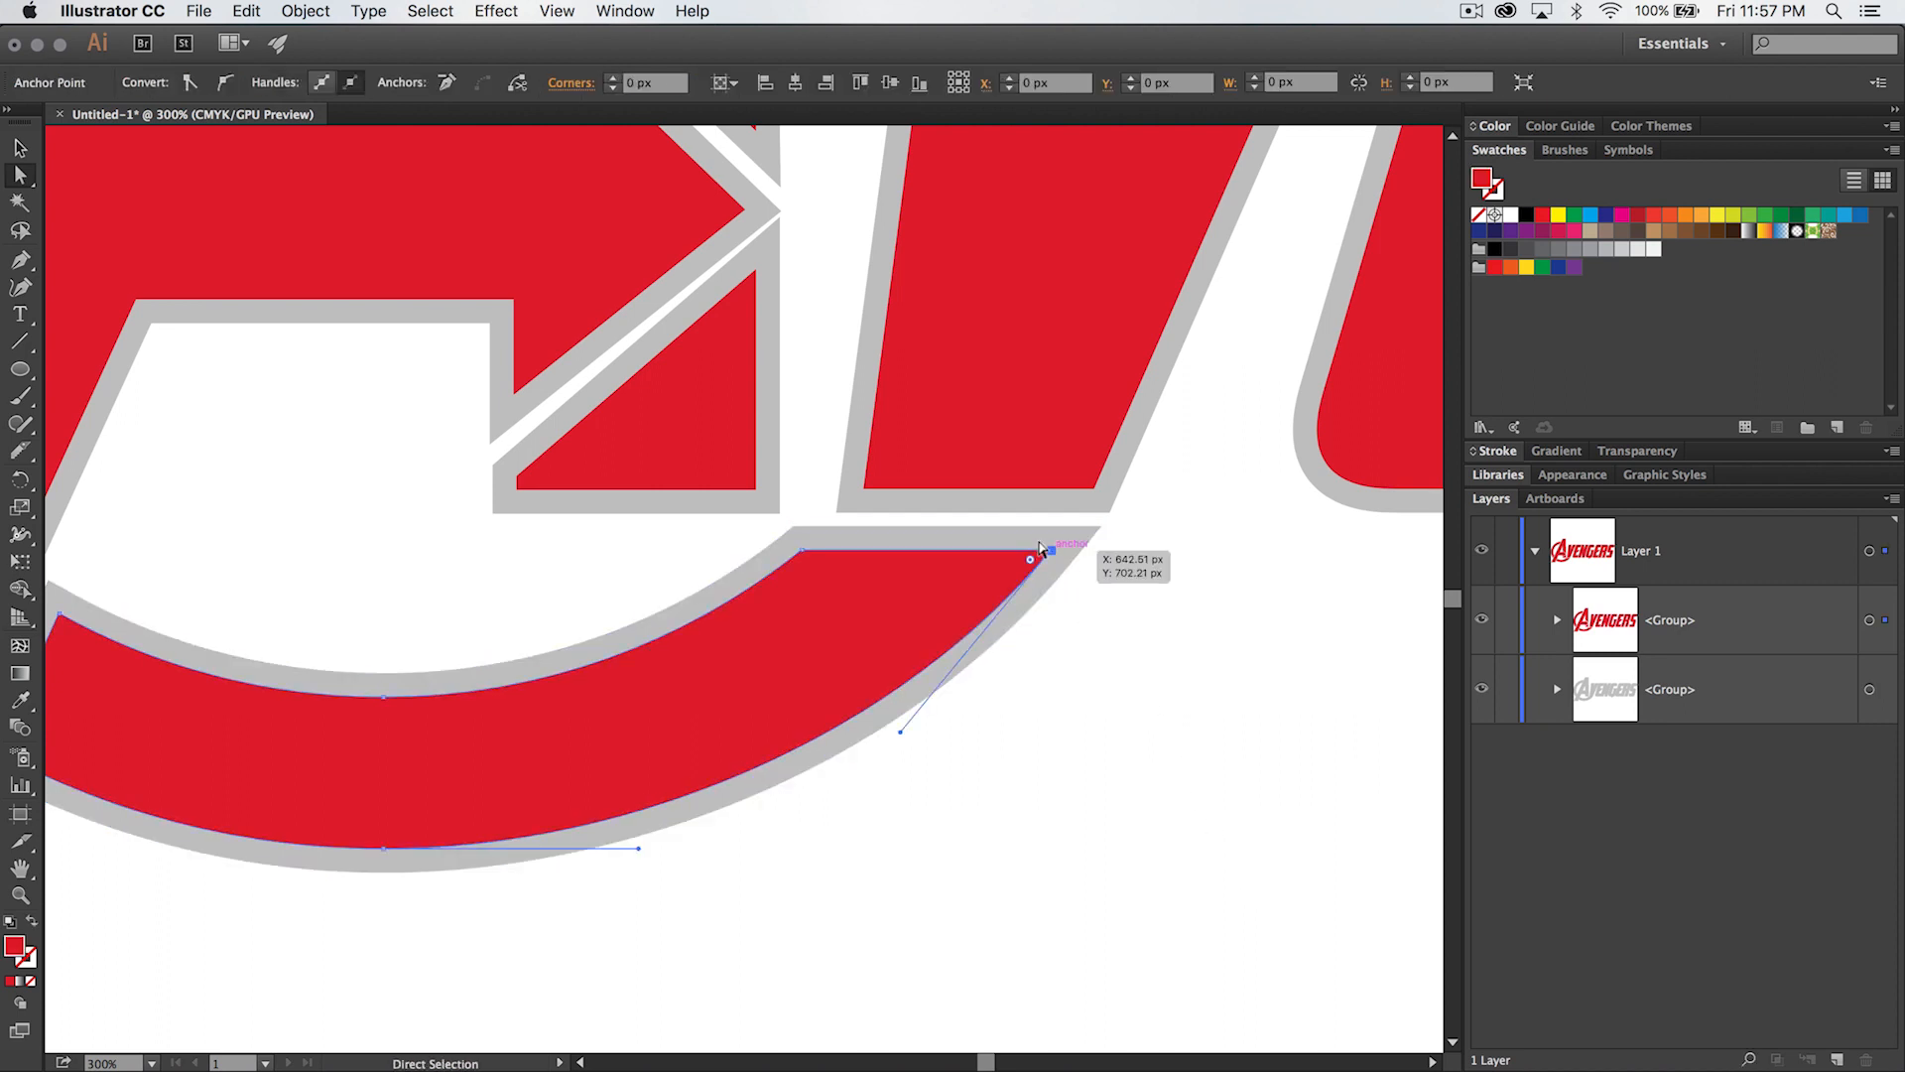
pyautogui.press('Right')
pyautogui.press('Right')
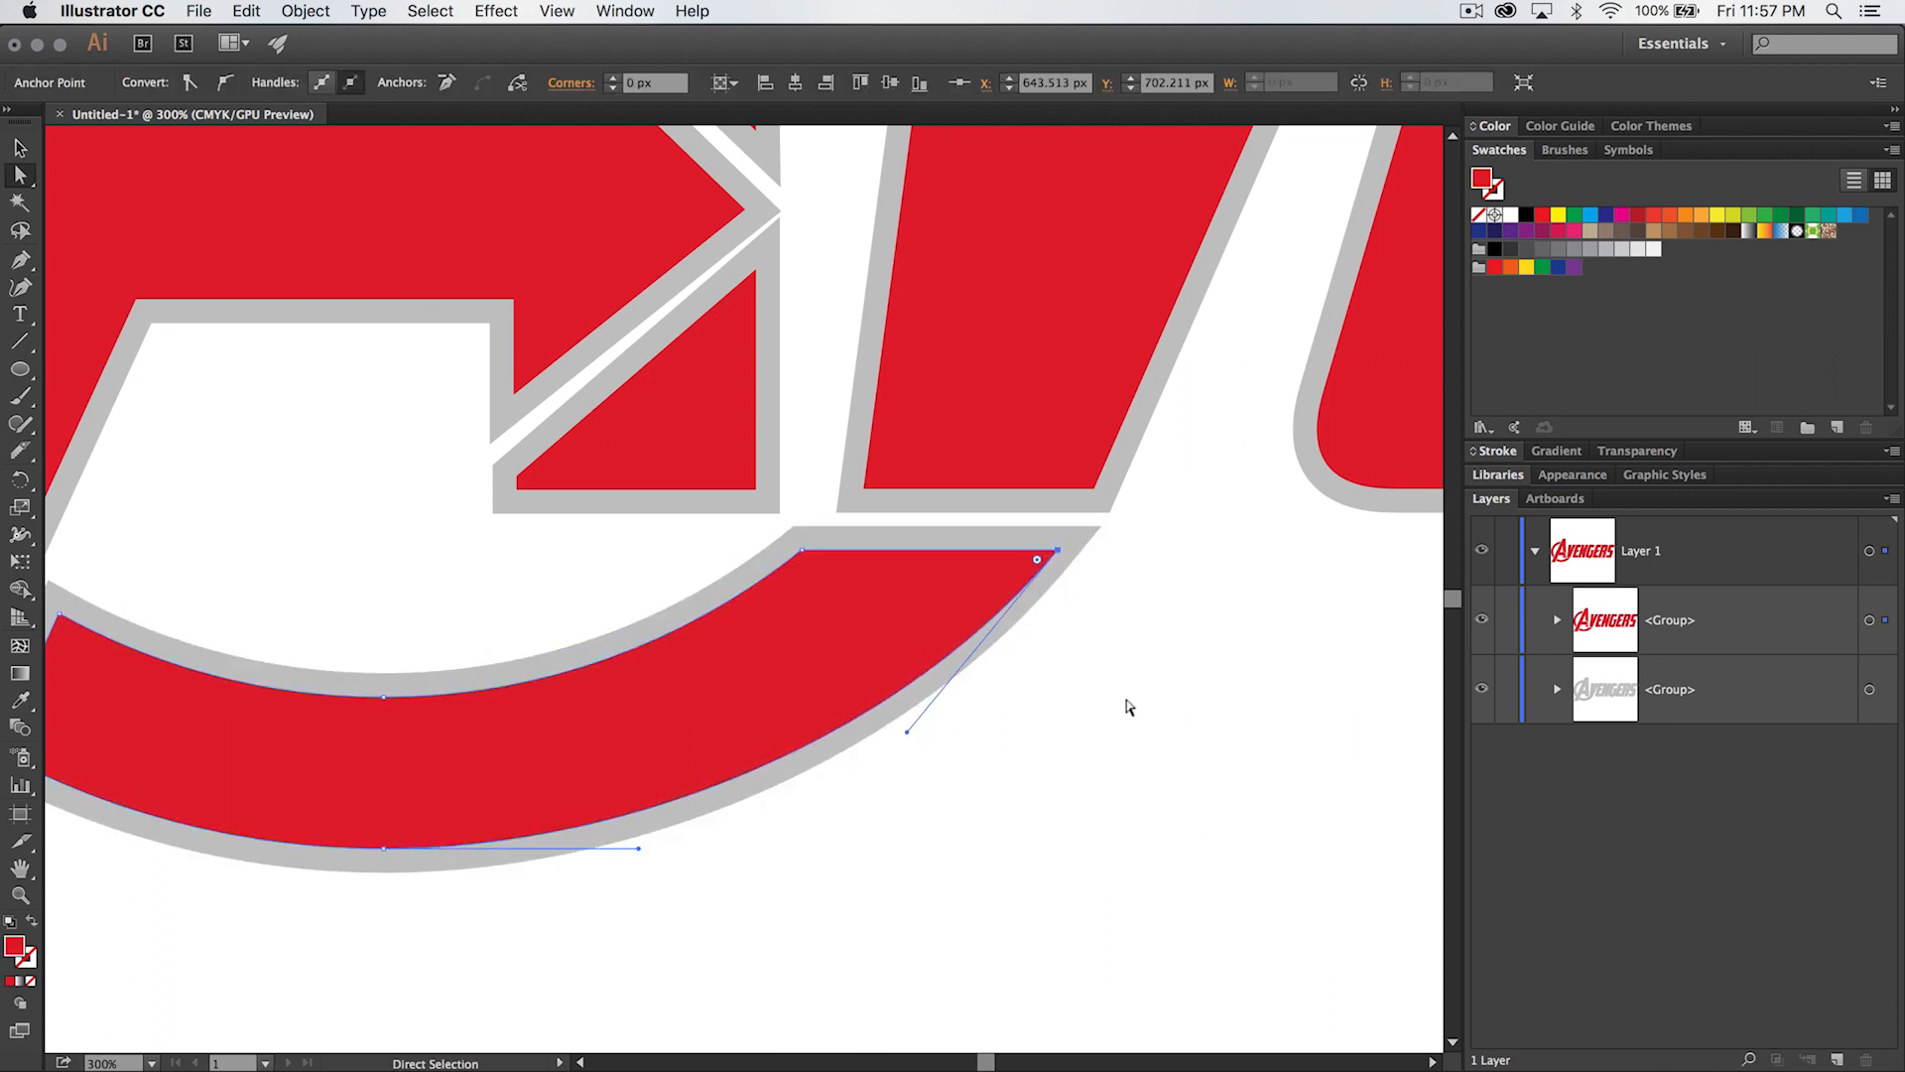
pyautogui.click(1136, 713)
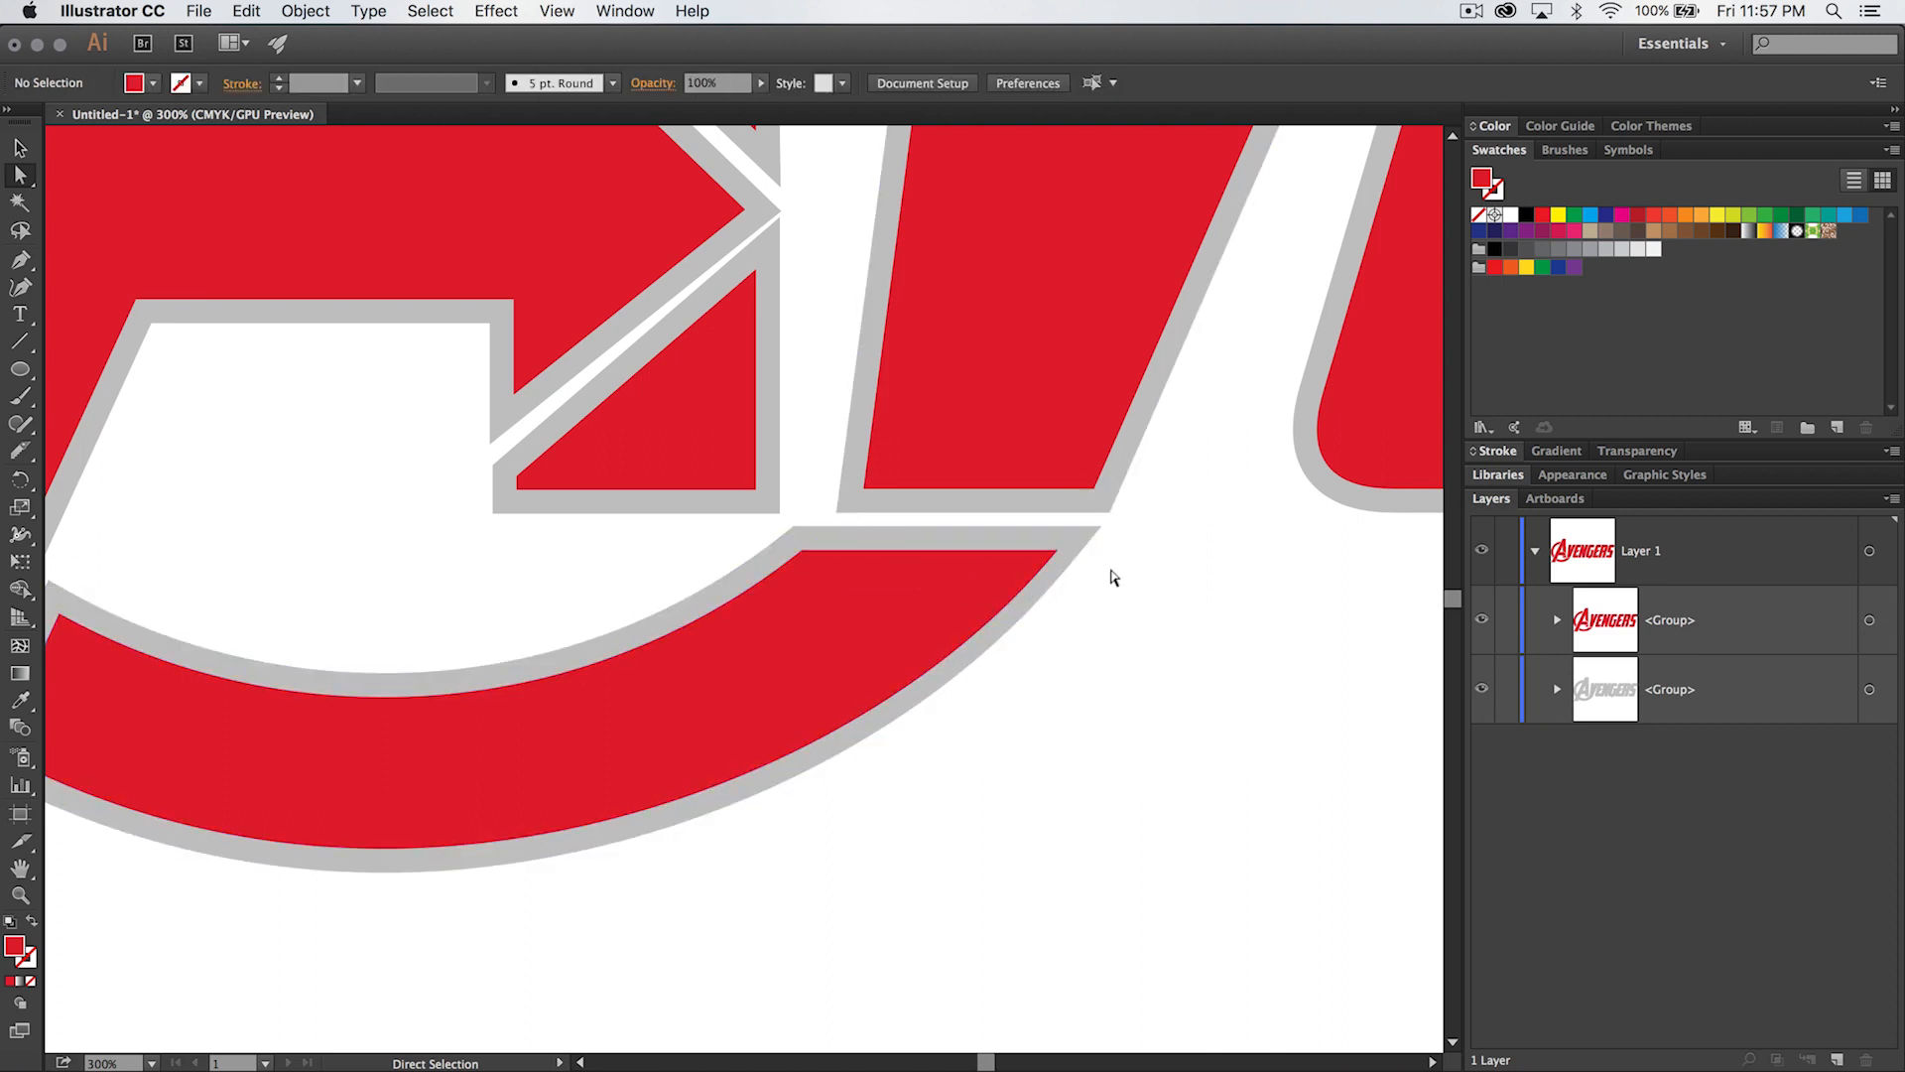
# - Nudge the red and gray inner corner points at the lower arc's flat end right, narrowing the end
pyautogui.click(789, 544)
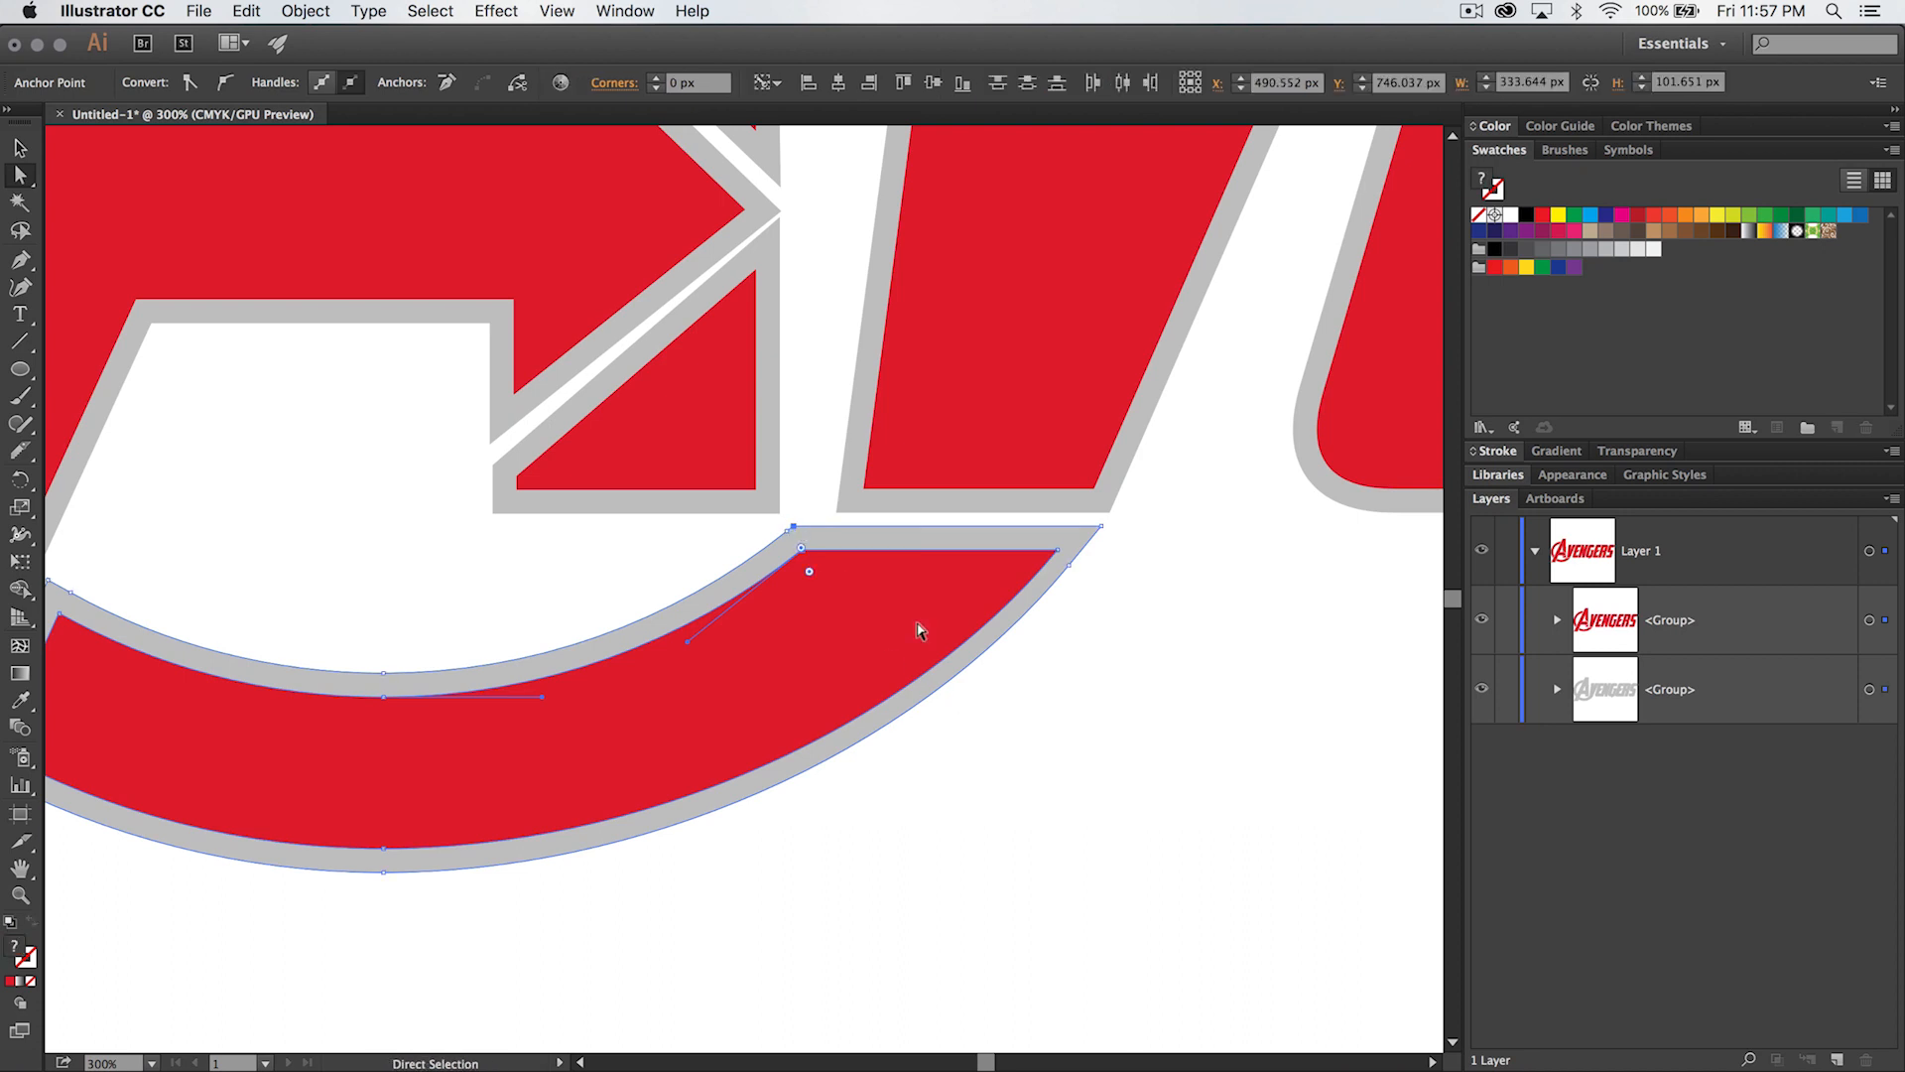
pyautogui.keyDown('shift'); pyautogui.click(788, 531); pyautogui.keyUp('shift')
pyautogui.press('Right')
pyautogui.press('Right')
pyautogui.press('Right')
pyautogui.press('Right')
pyautogui.press('Right')
pyautogui.press('Right')
pyautogui.press('Right')
pyautogui.click(1062, 629)
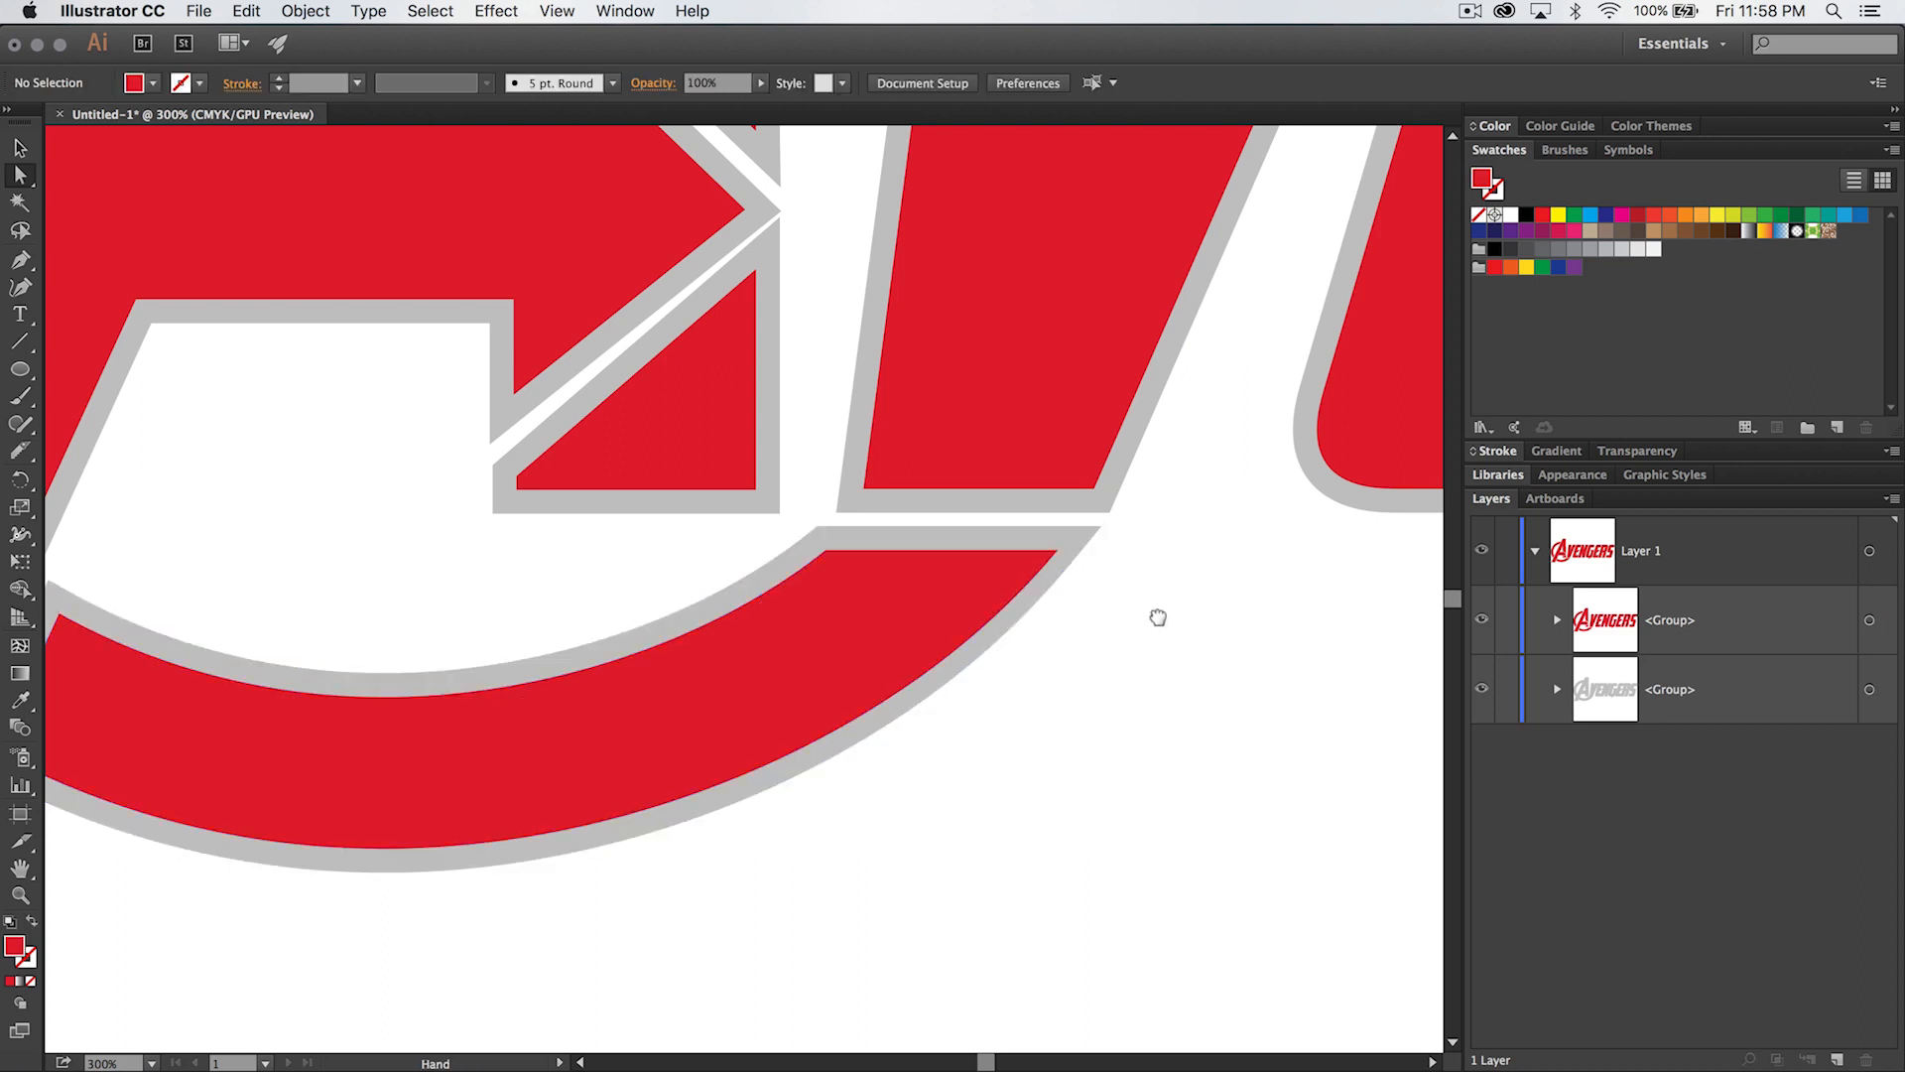
# - Nudge the red and gray top points of the small triangle below the A's arrow down 4 px
pyautogui.scroll(2, 1146, 645)
pyautogui.hscroll(-5, 863, 659)
pyautogui.scroll(-2, 863, 659)
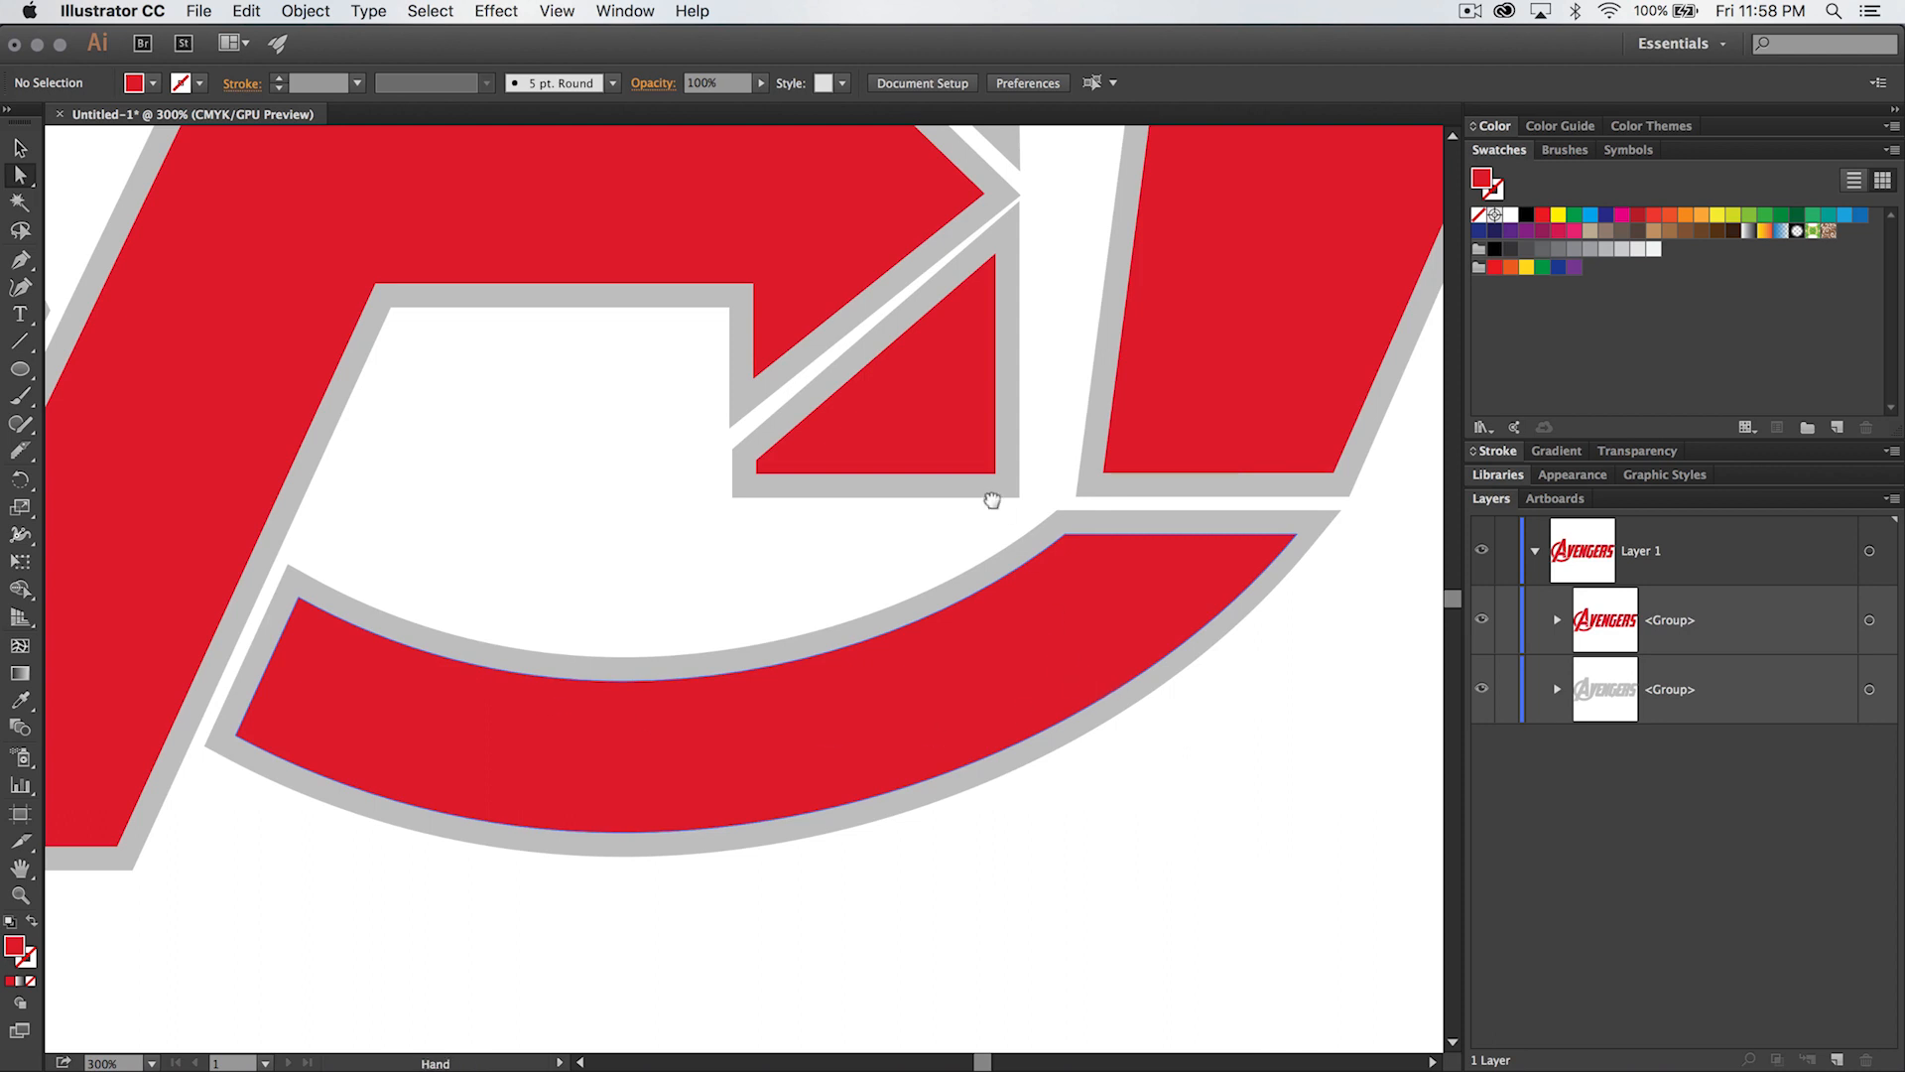
pyautogui.scroll(7, 992, 499)
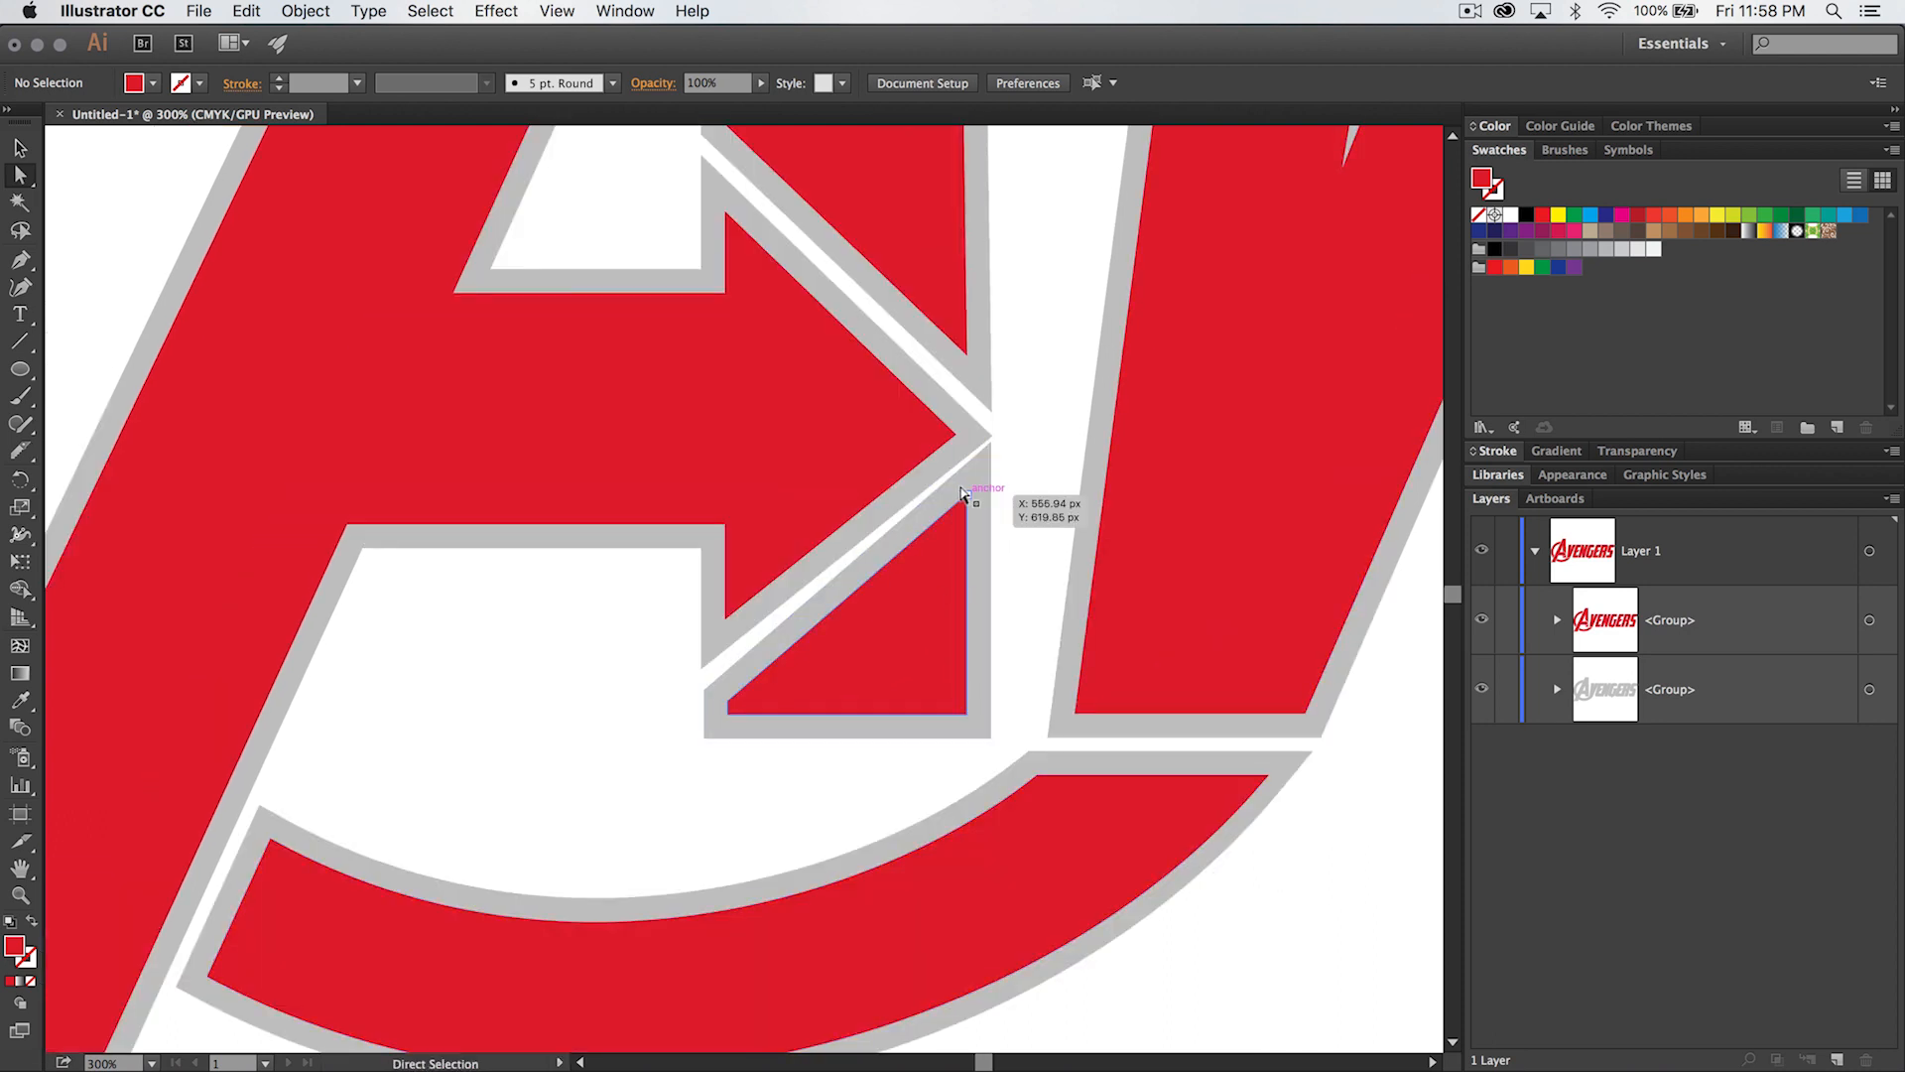
pyautogui.click(962, 494)
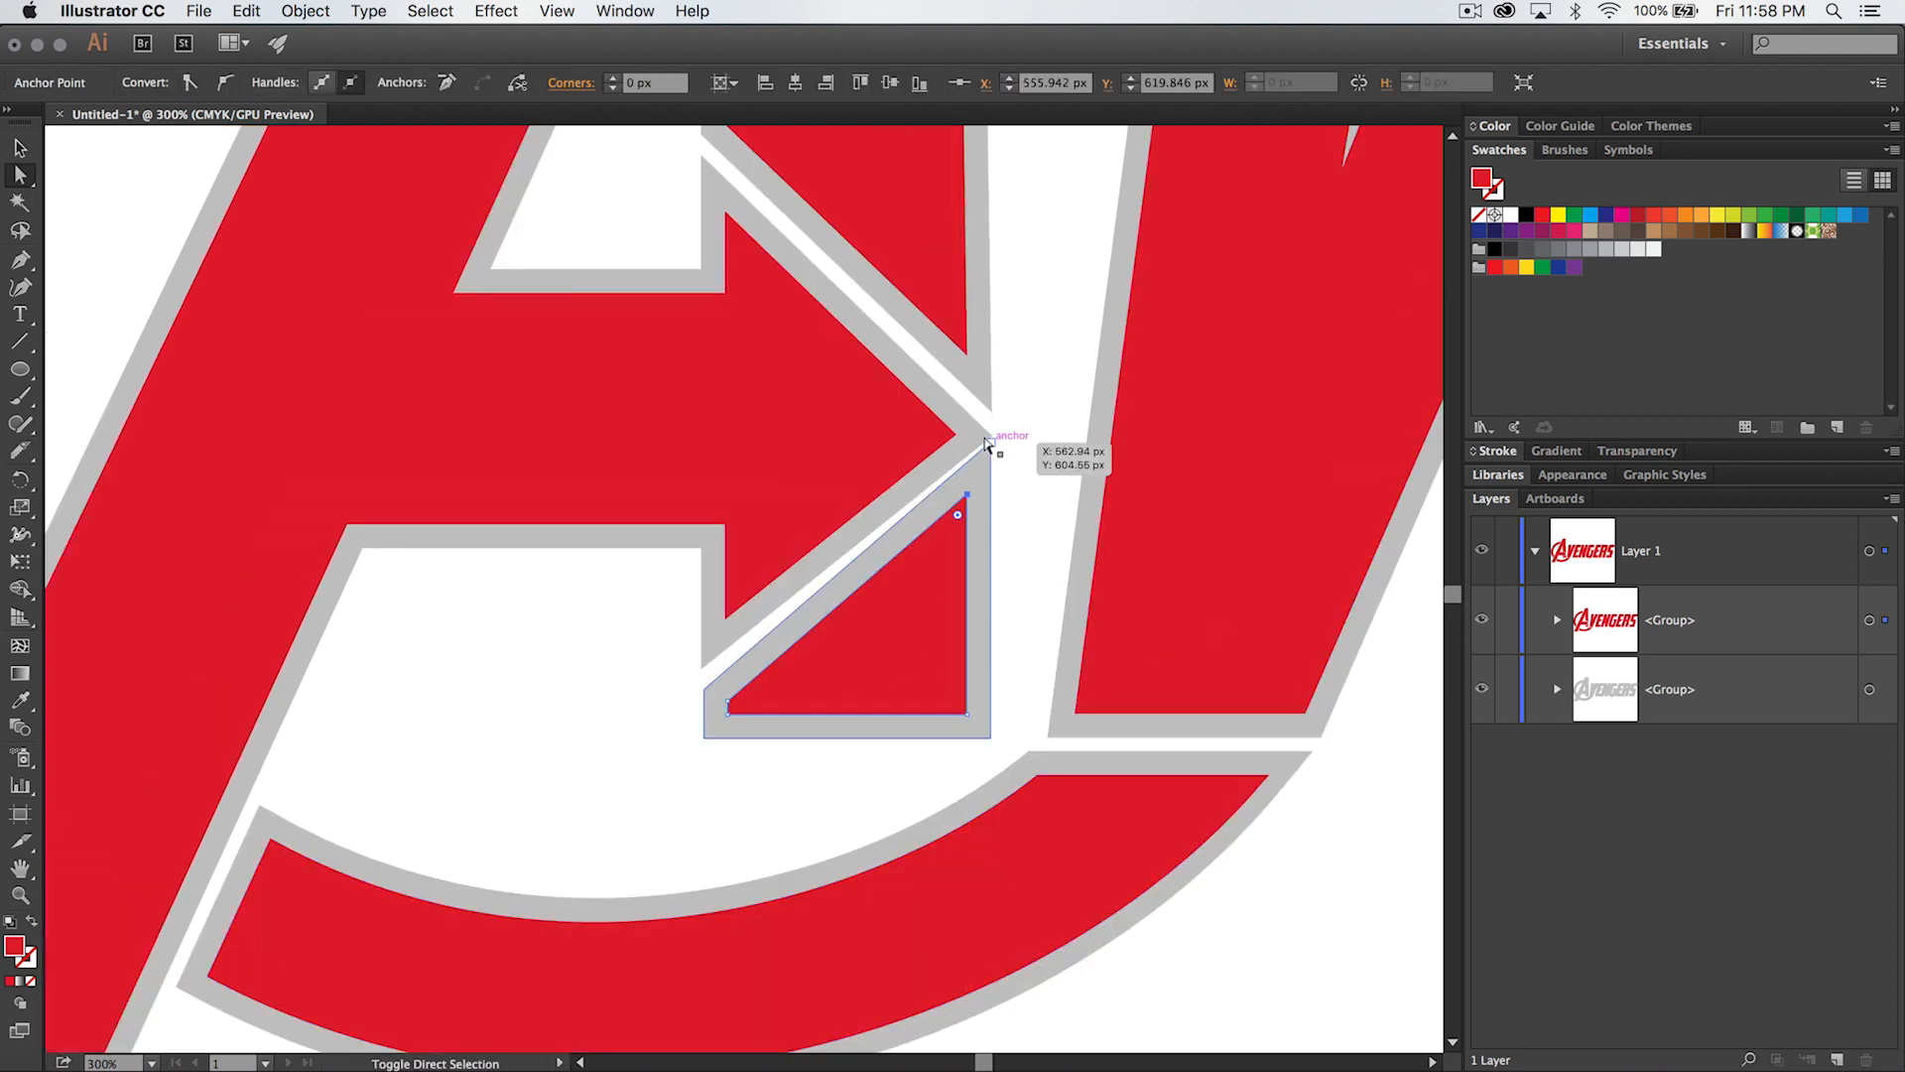
pyautogui.keyDown('shift'); pyautogui.click(990, 441); pyautogui.keyUp('shift')
pyautogui.press('Down')
pyautogui.press('Down')
pyautogui.press('Down')
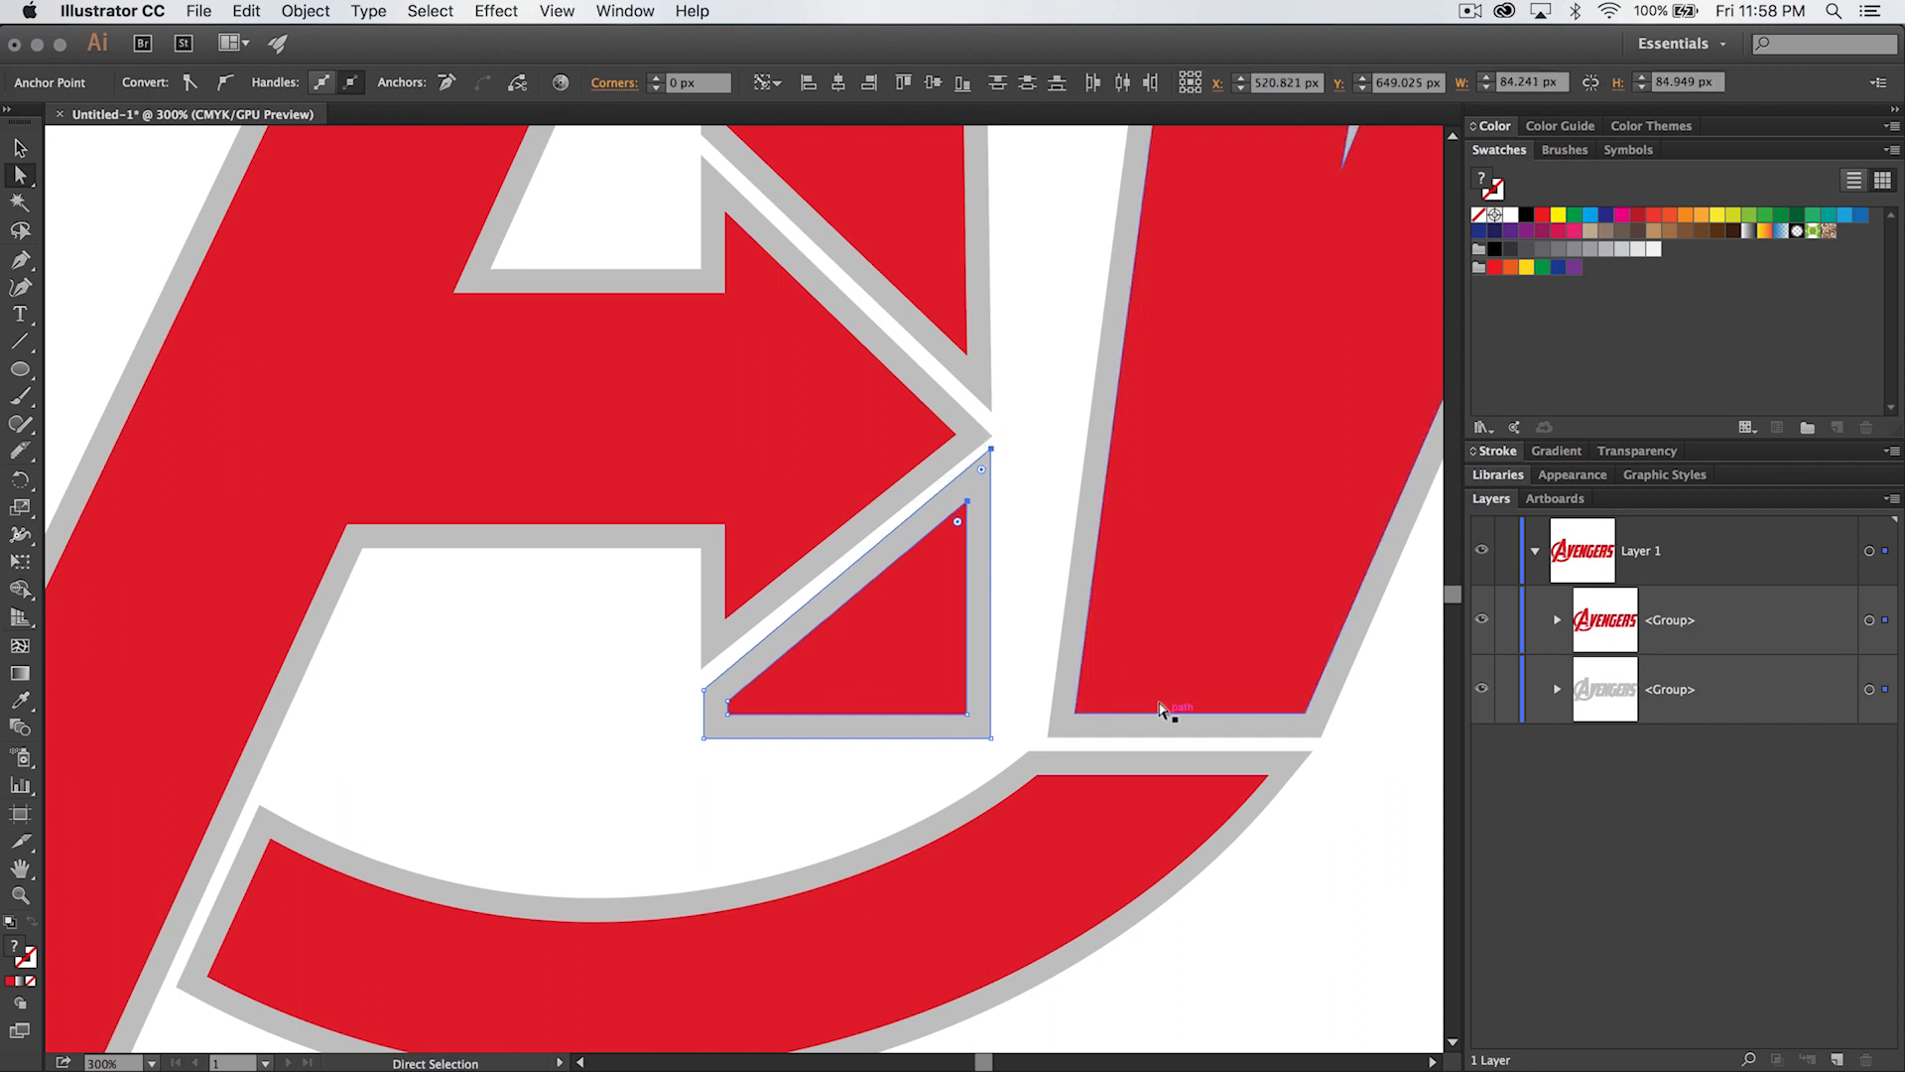
pyautogui.press('Down')
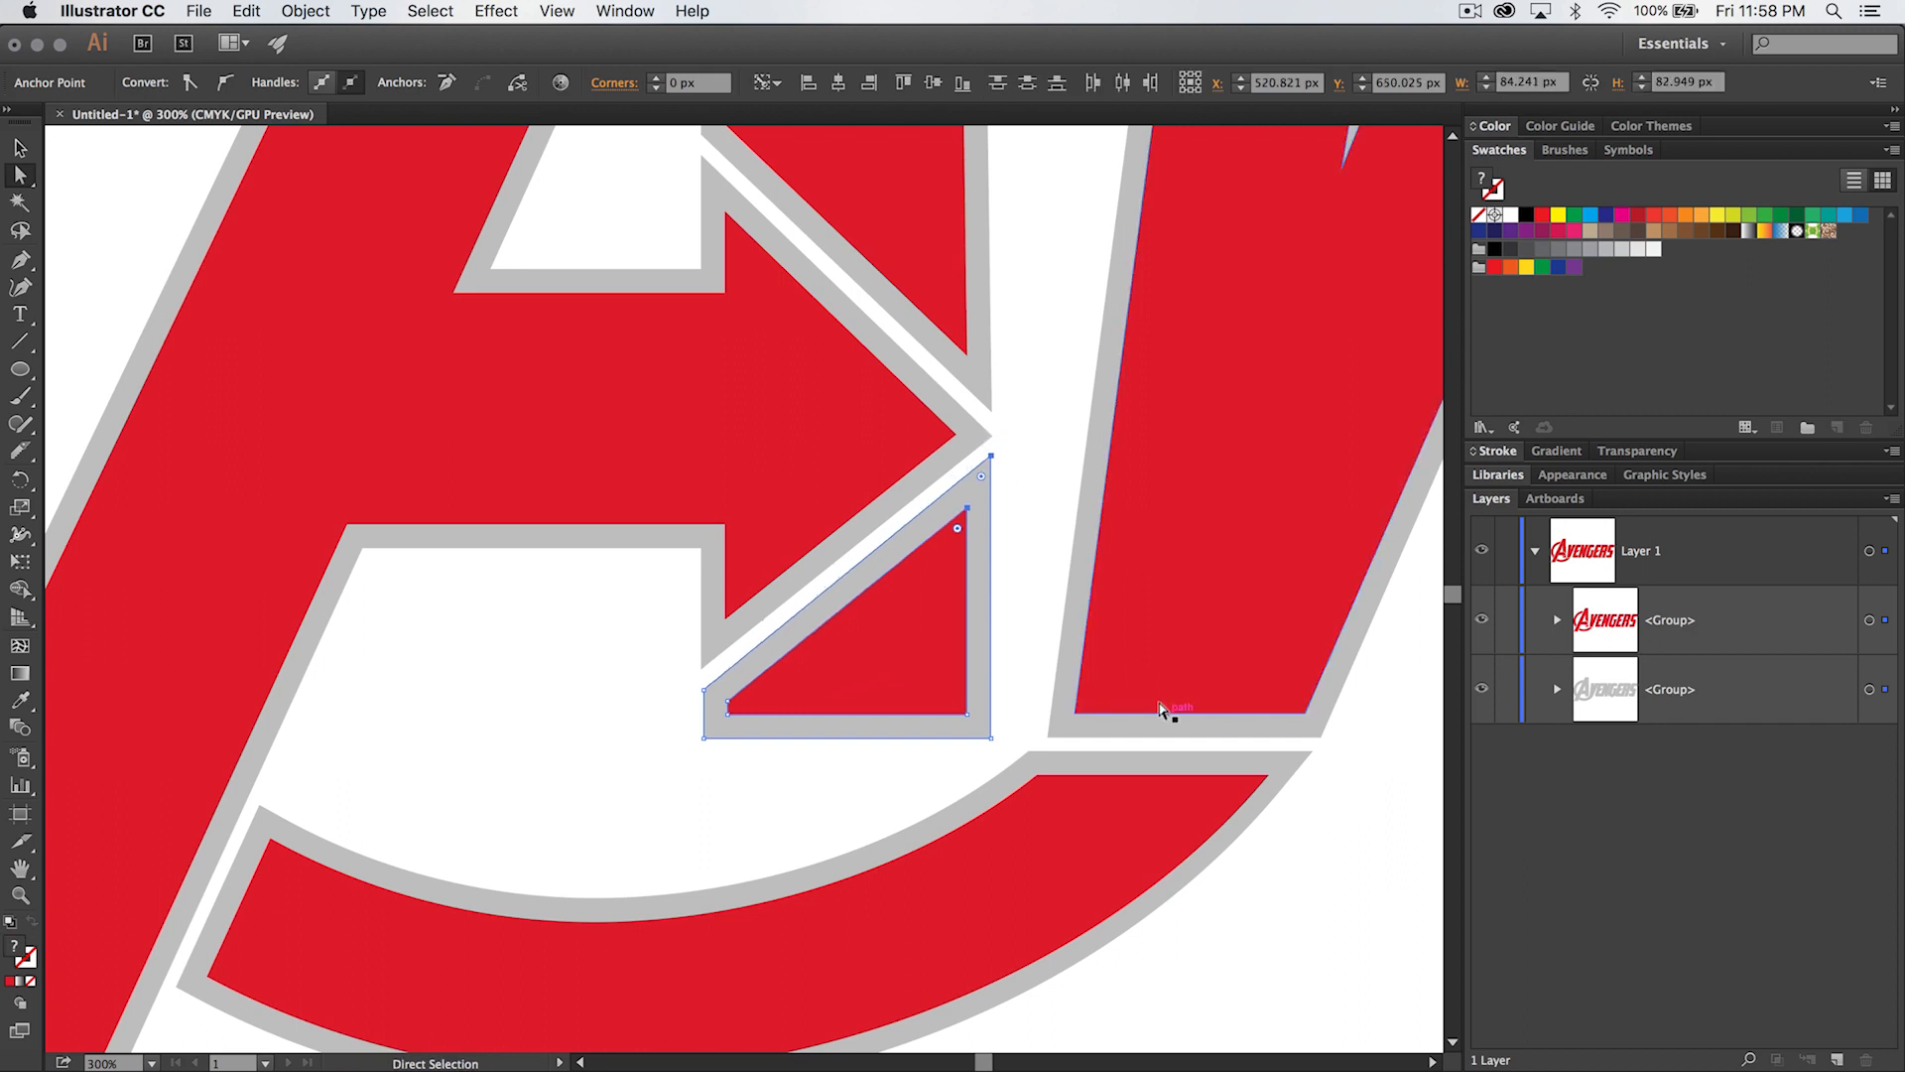
pyautogui.click(1041, 551)
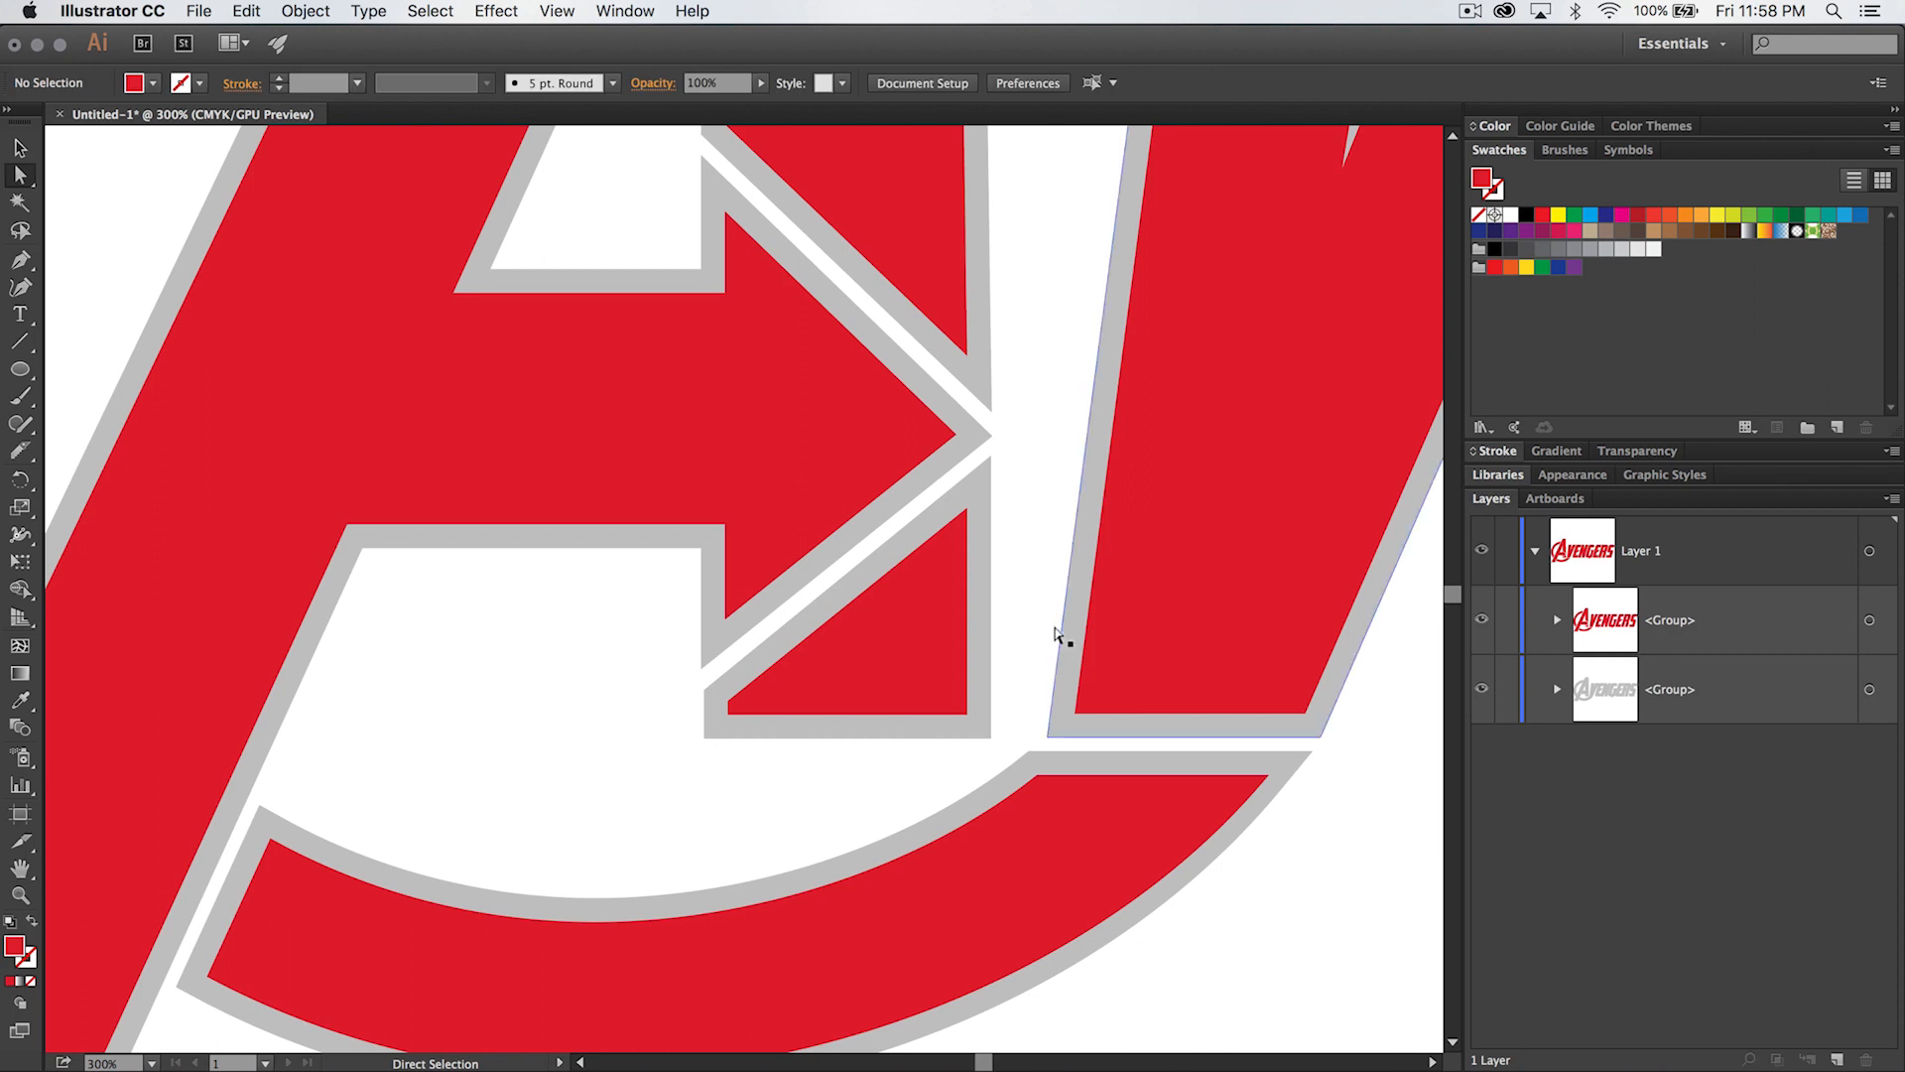
# - Nudge the red tip point and red upper corner point of the A's arrow slightly right
pyautogui.press('space')
pyautogui.moveTo(1067, 416); pyautogui.dragTo(1092, 608)
pyautogui.rightClick(1004, 651)
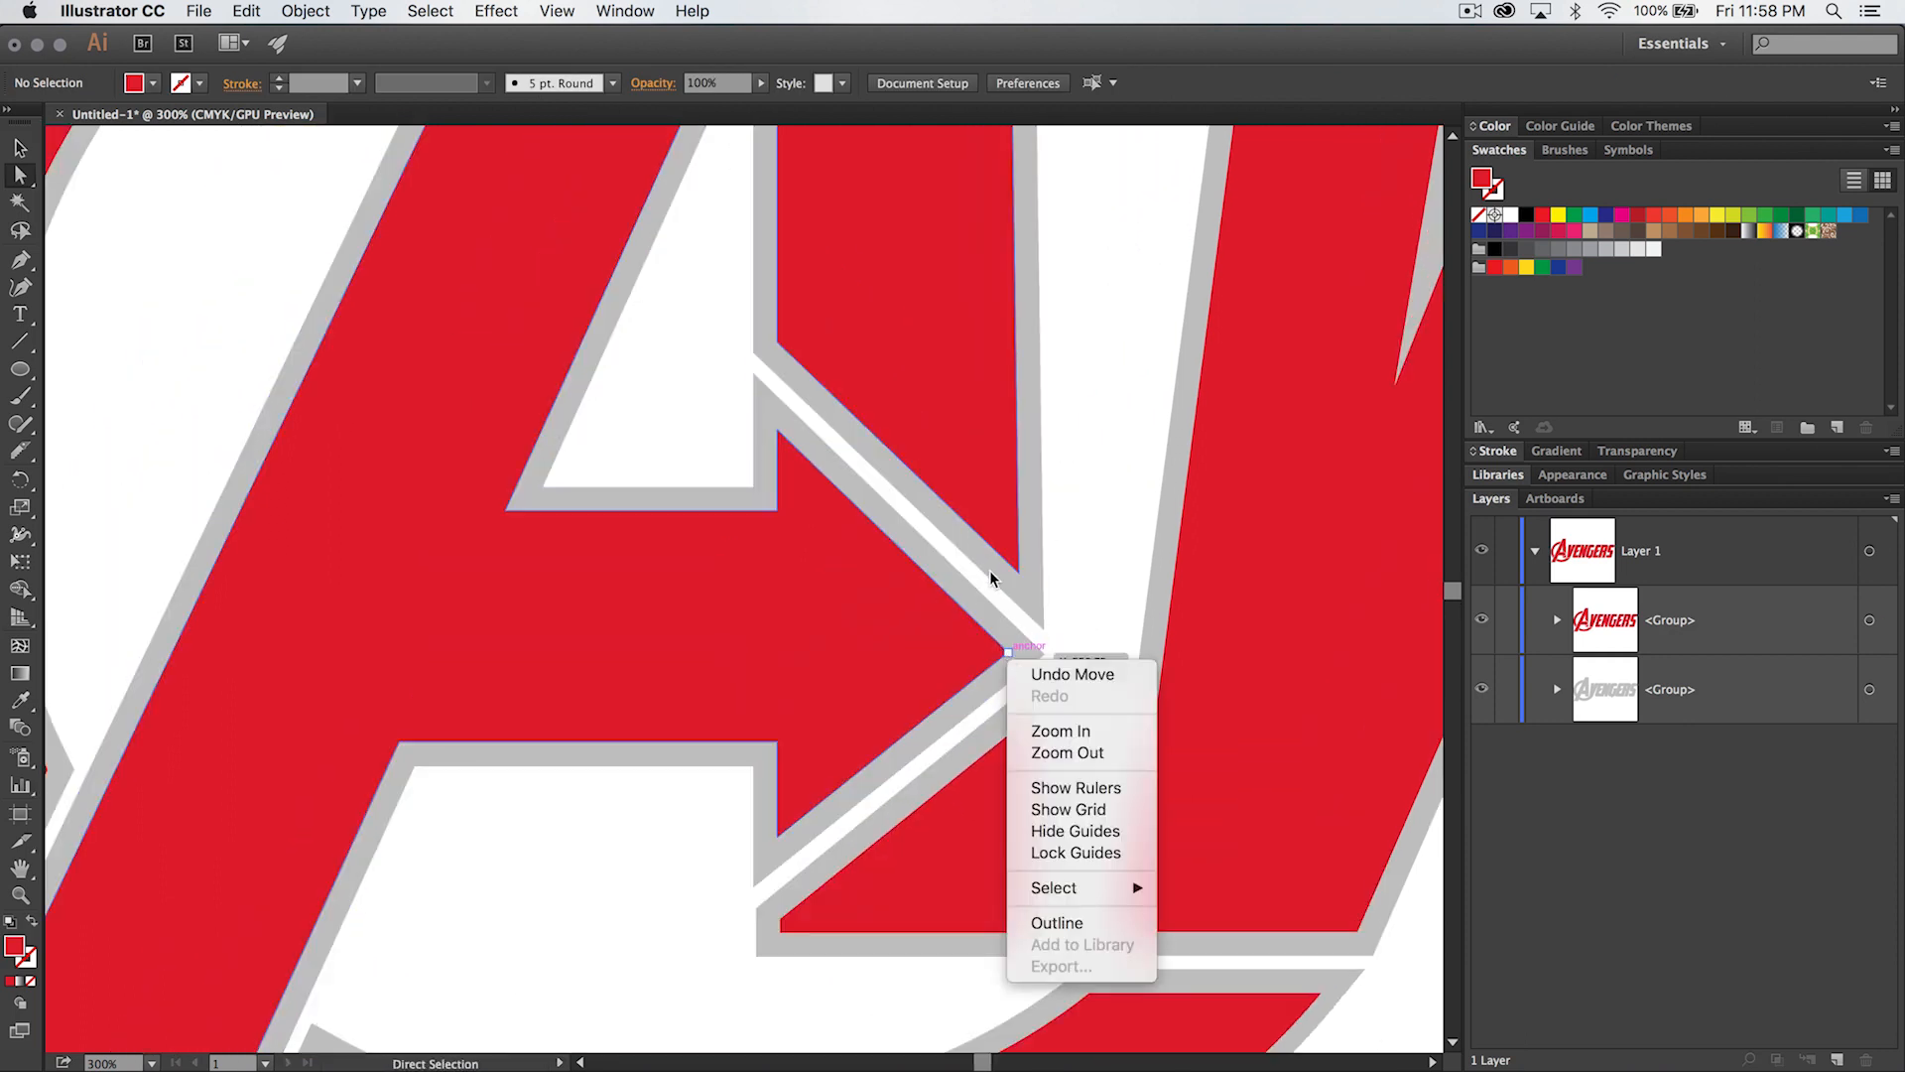
pyautogui.click(927, 638)
pyautogui.click(1007, 651)
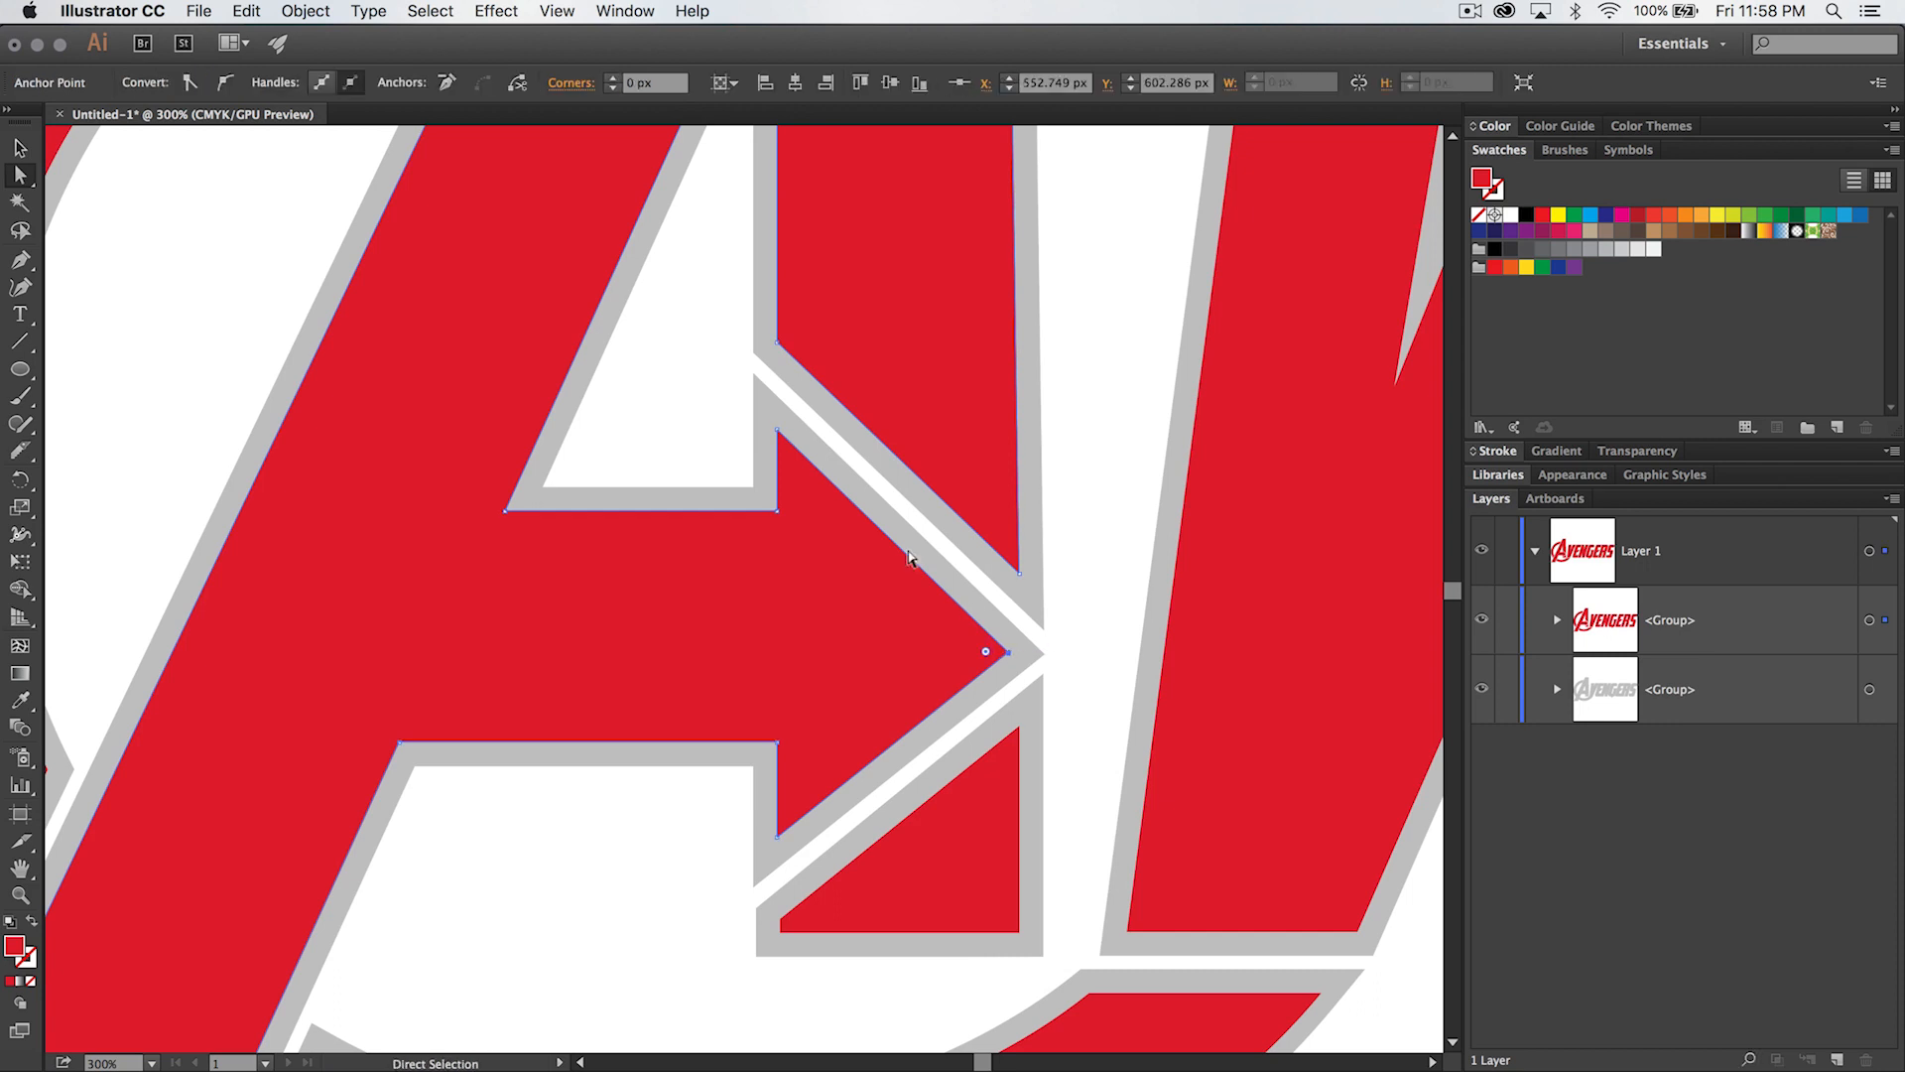
pyautogui.keyDown('shift'); pyautogui.click(772, 424); pyautogui.keyUp('shift')
pyautogui.press('Up')
pyautogui.press('Right')
pyautogui.press('Down')
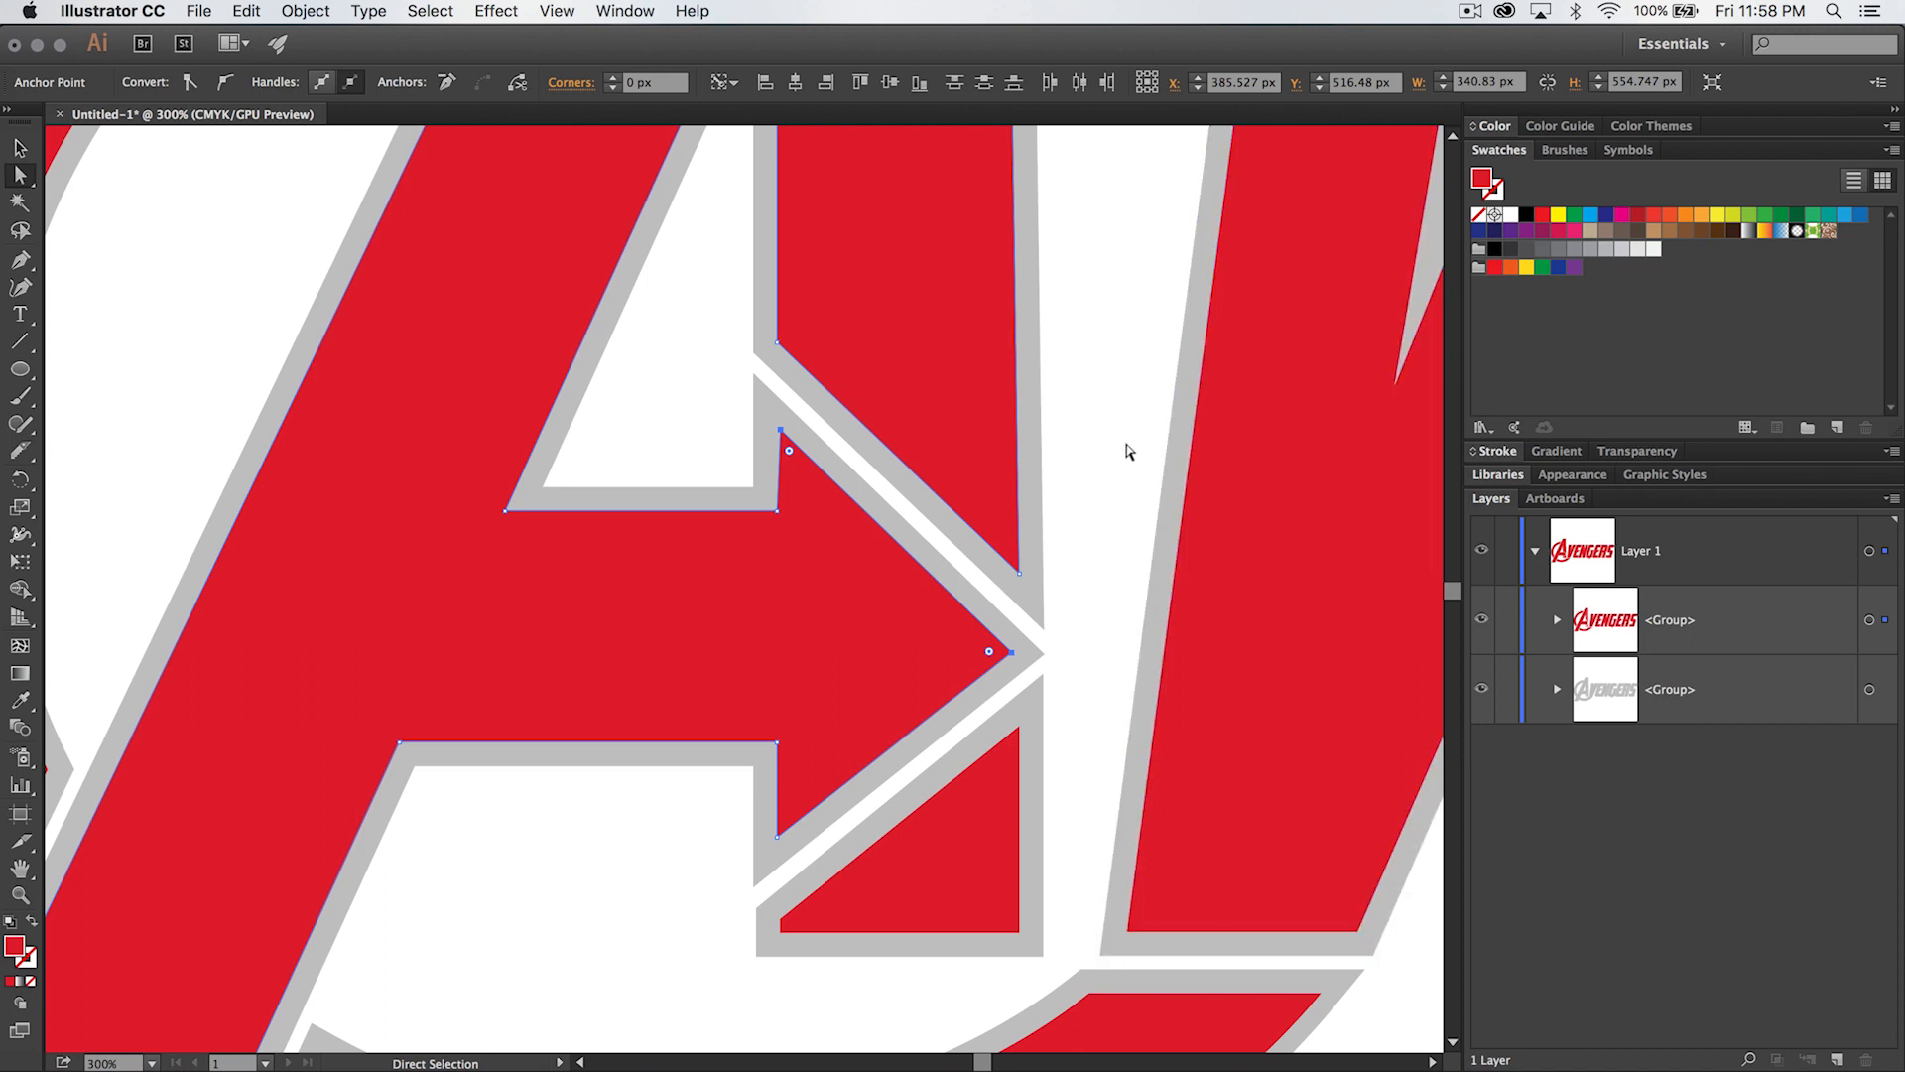
pyautogui.click(1092, 455)
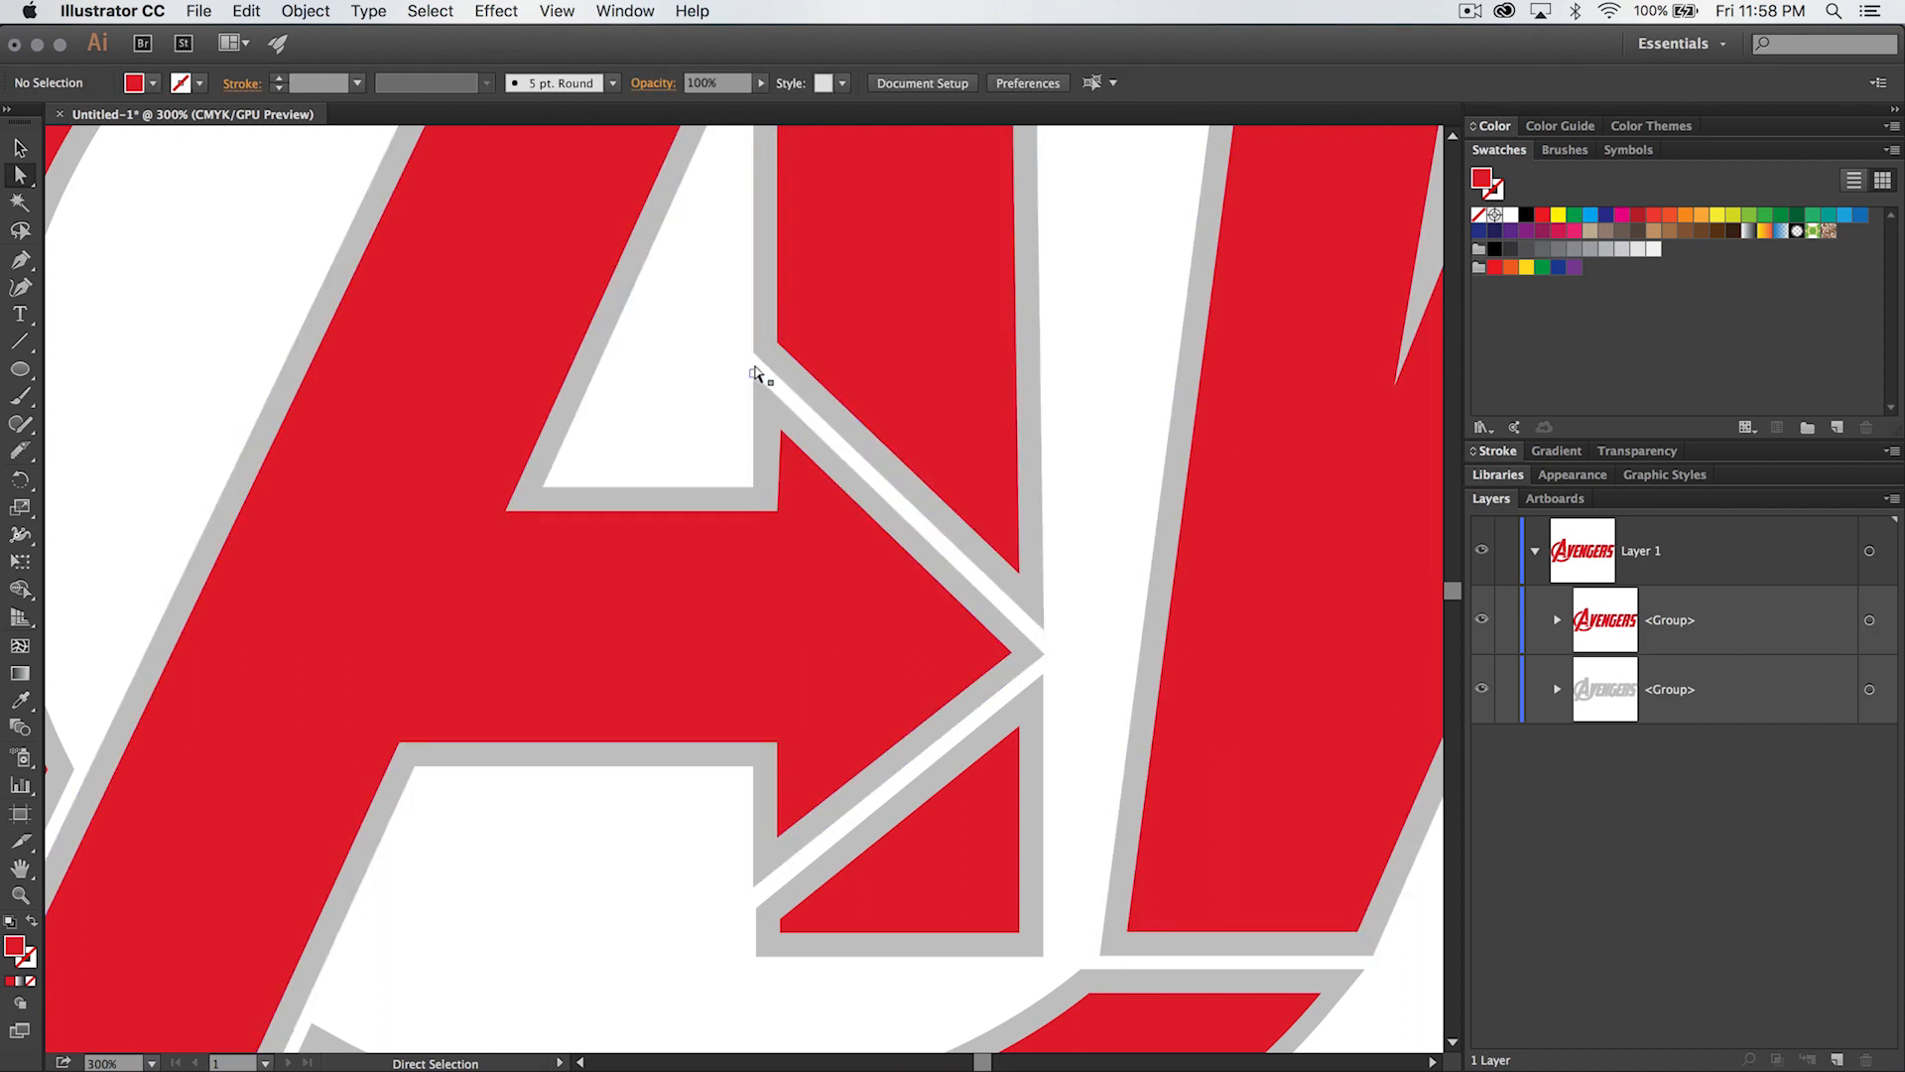
# - Examine the whole Avengers logo on the artboard for letter spacing and outline consistency
pyautogui.press('super+minus')
pyautogui.press('super+minus')
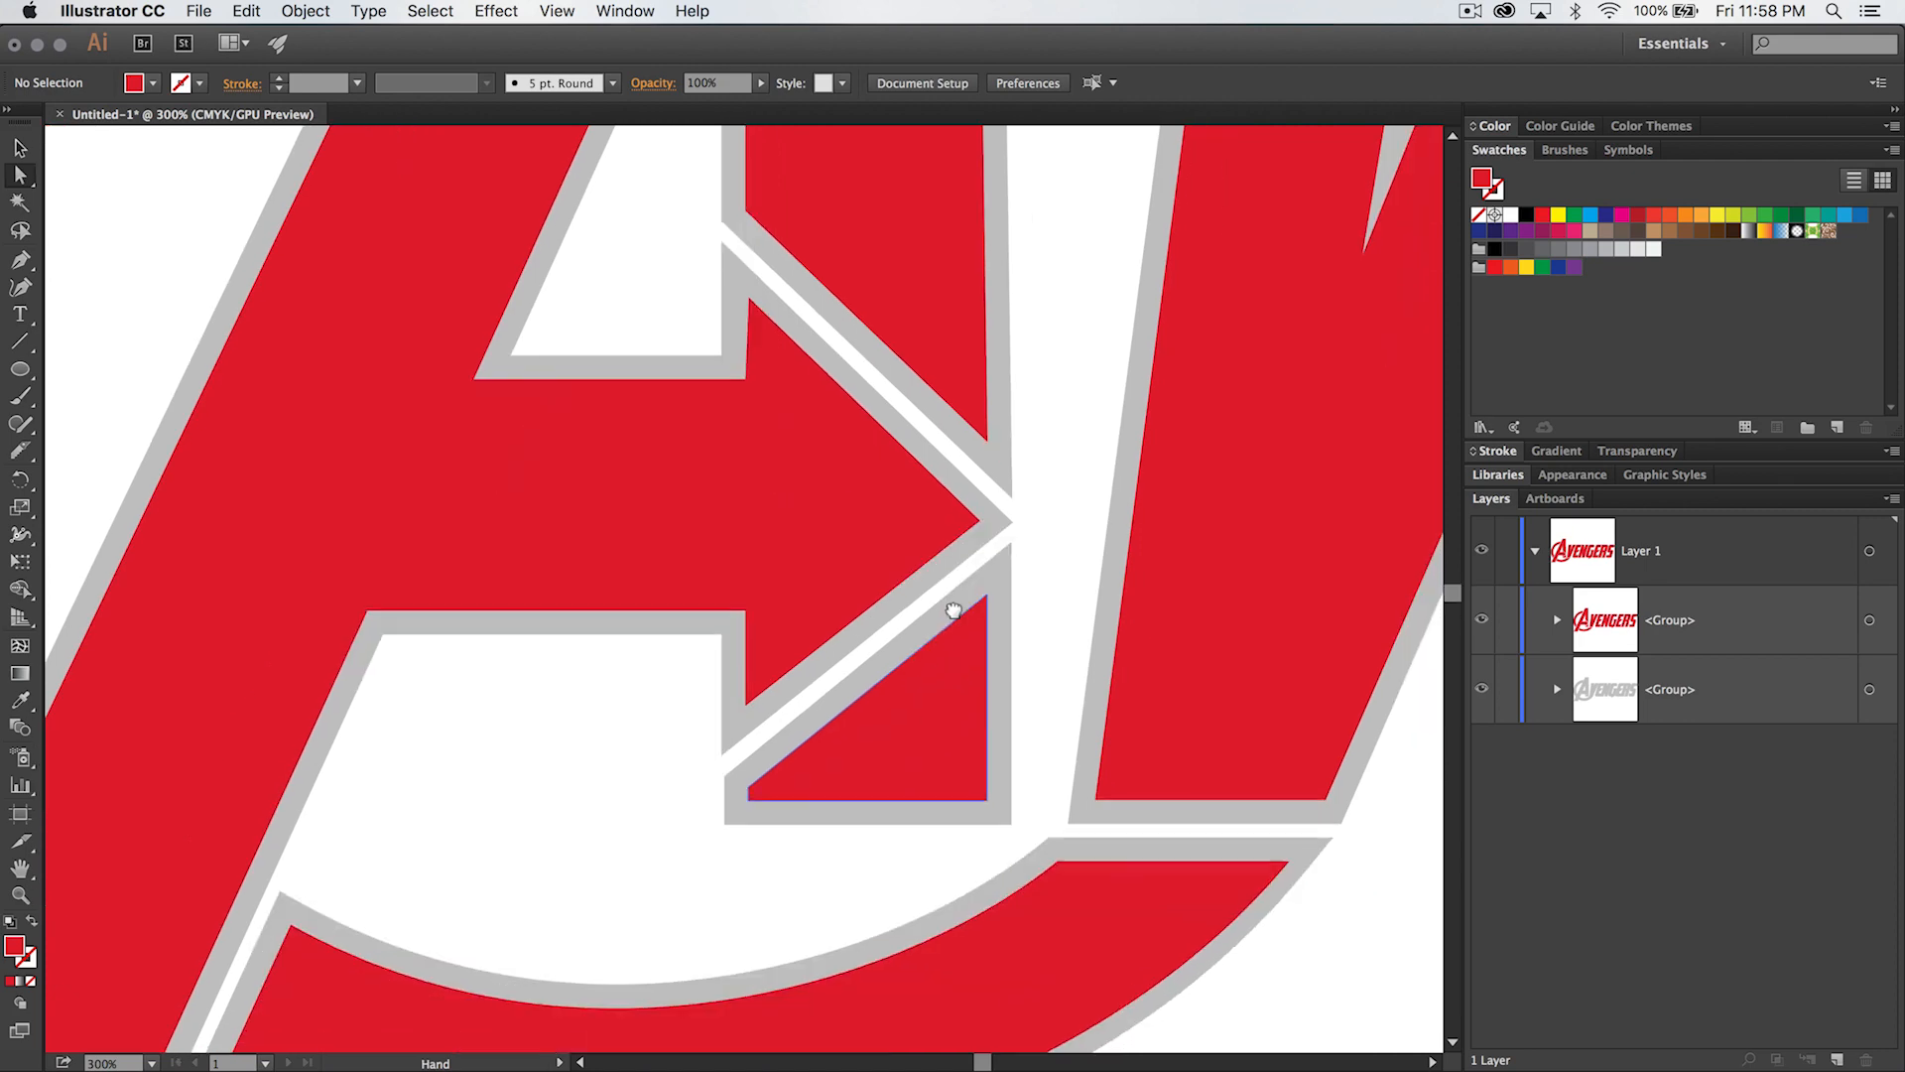
pyautogui.press('super+minus')
pyautogui.press('super+minus')
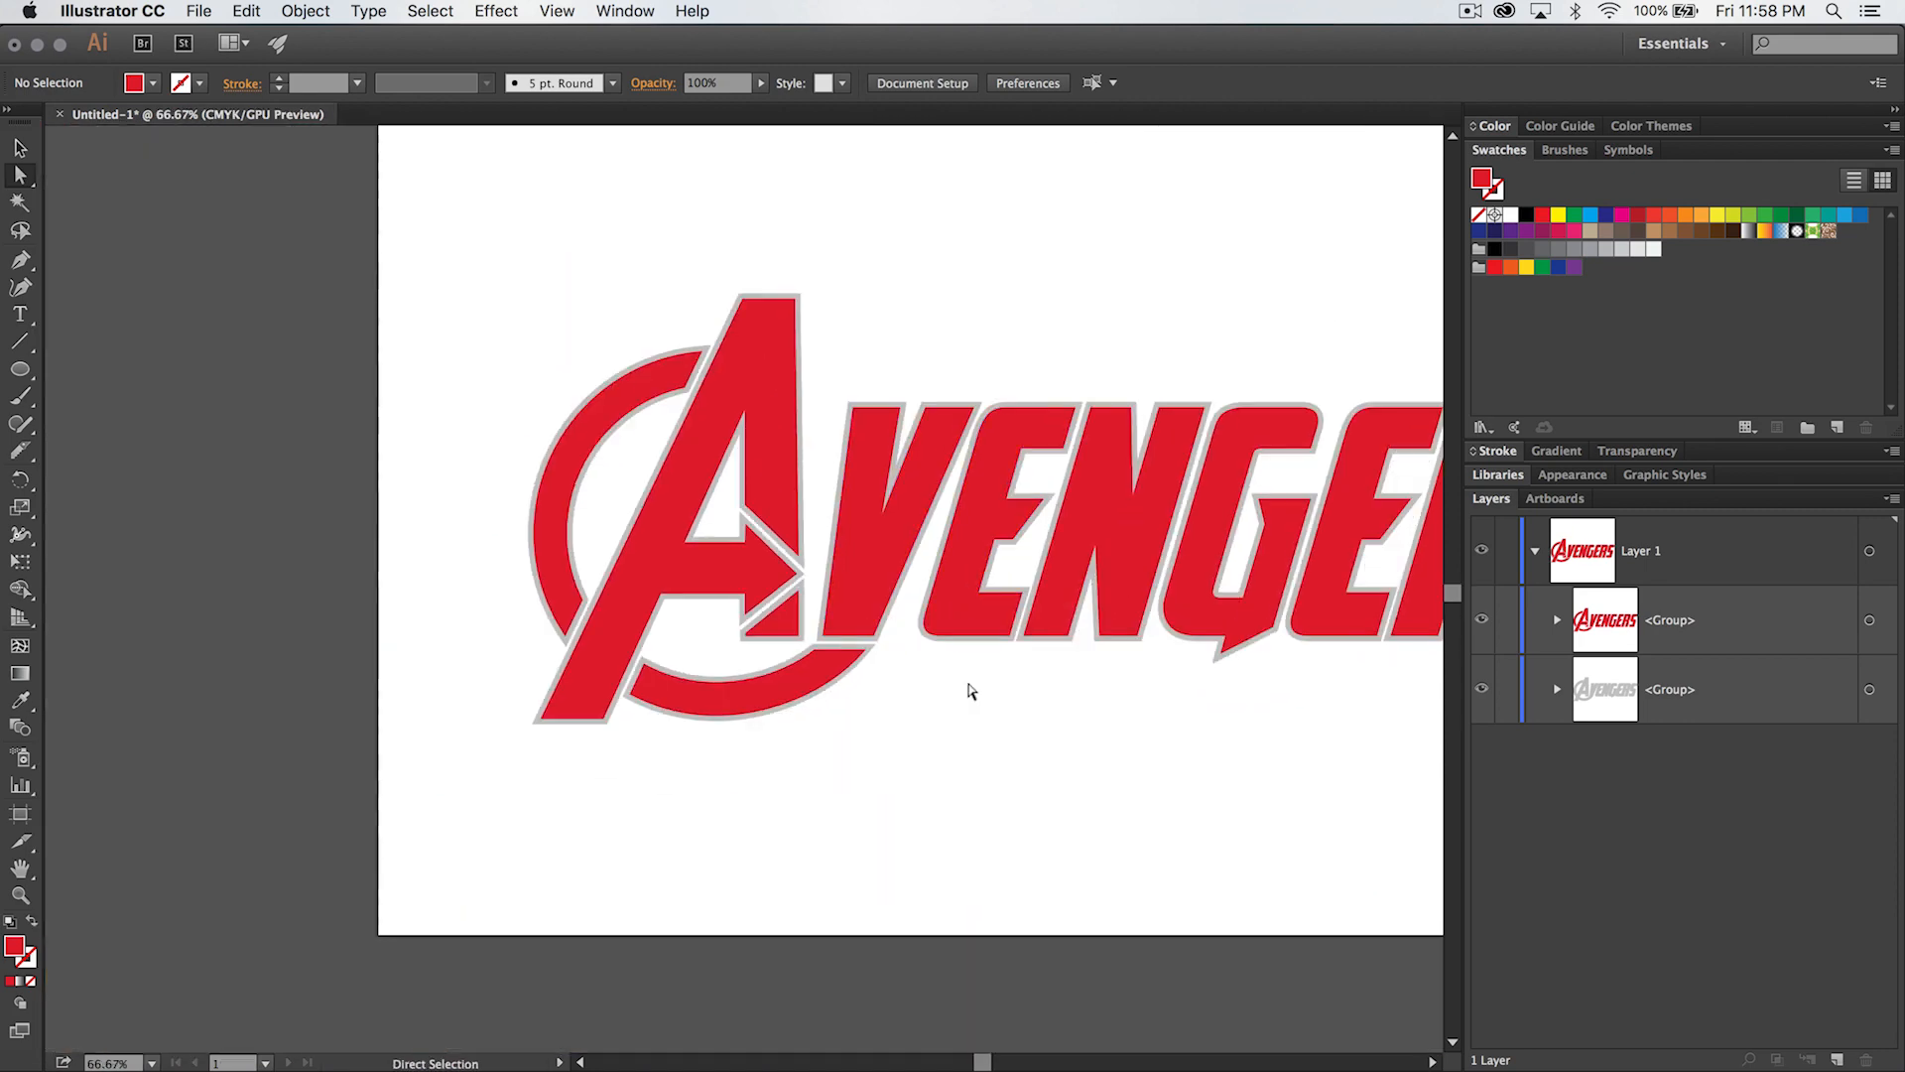
pyautogui.moveTo(1012, 681); pyautogui.dragTo(744, 663)
pyautogui.moveTo(722, 725); pyautogui.dragTo(717, 733)
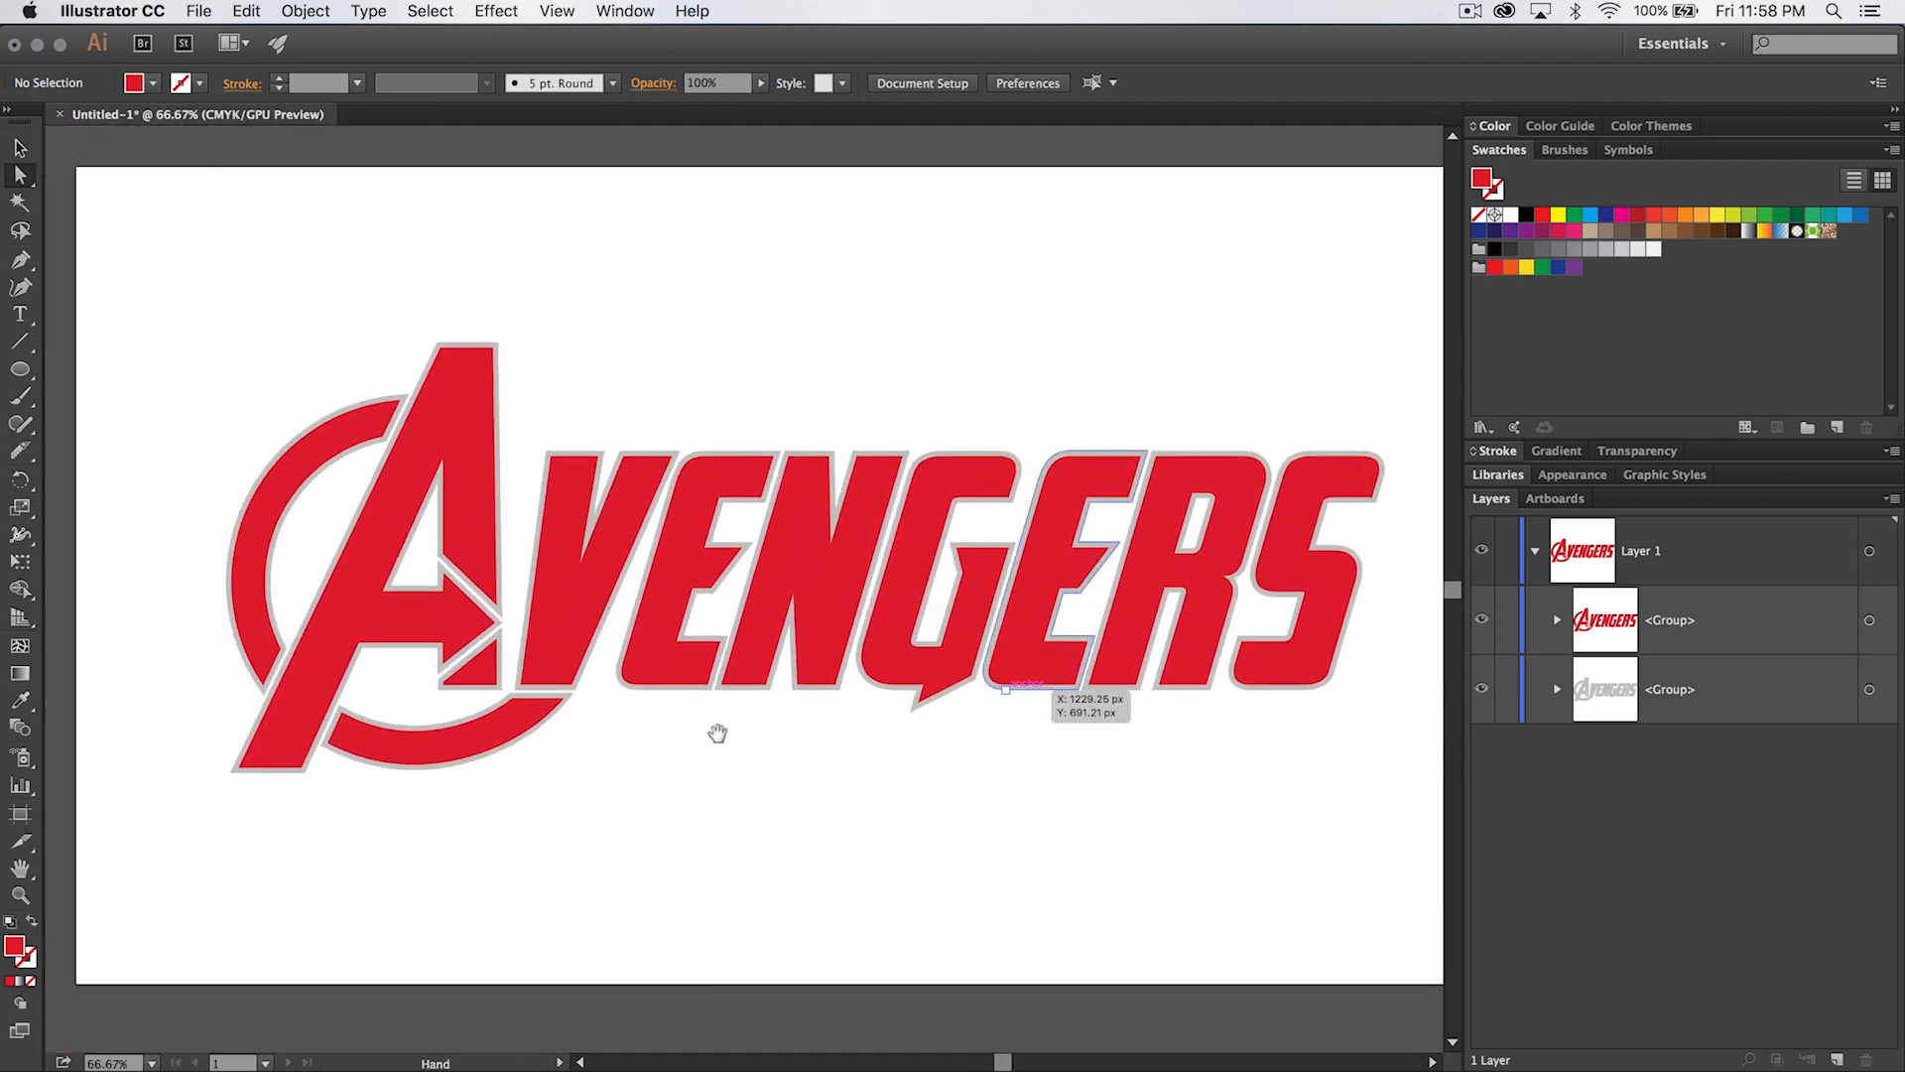
pyautogui.moveTo(787, 786); pyautogui.dragTo(722, 792)
pyautogui.press('v')
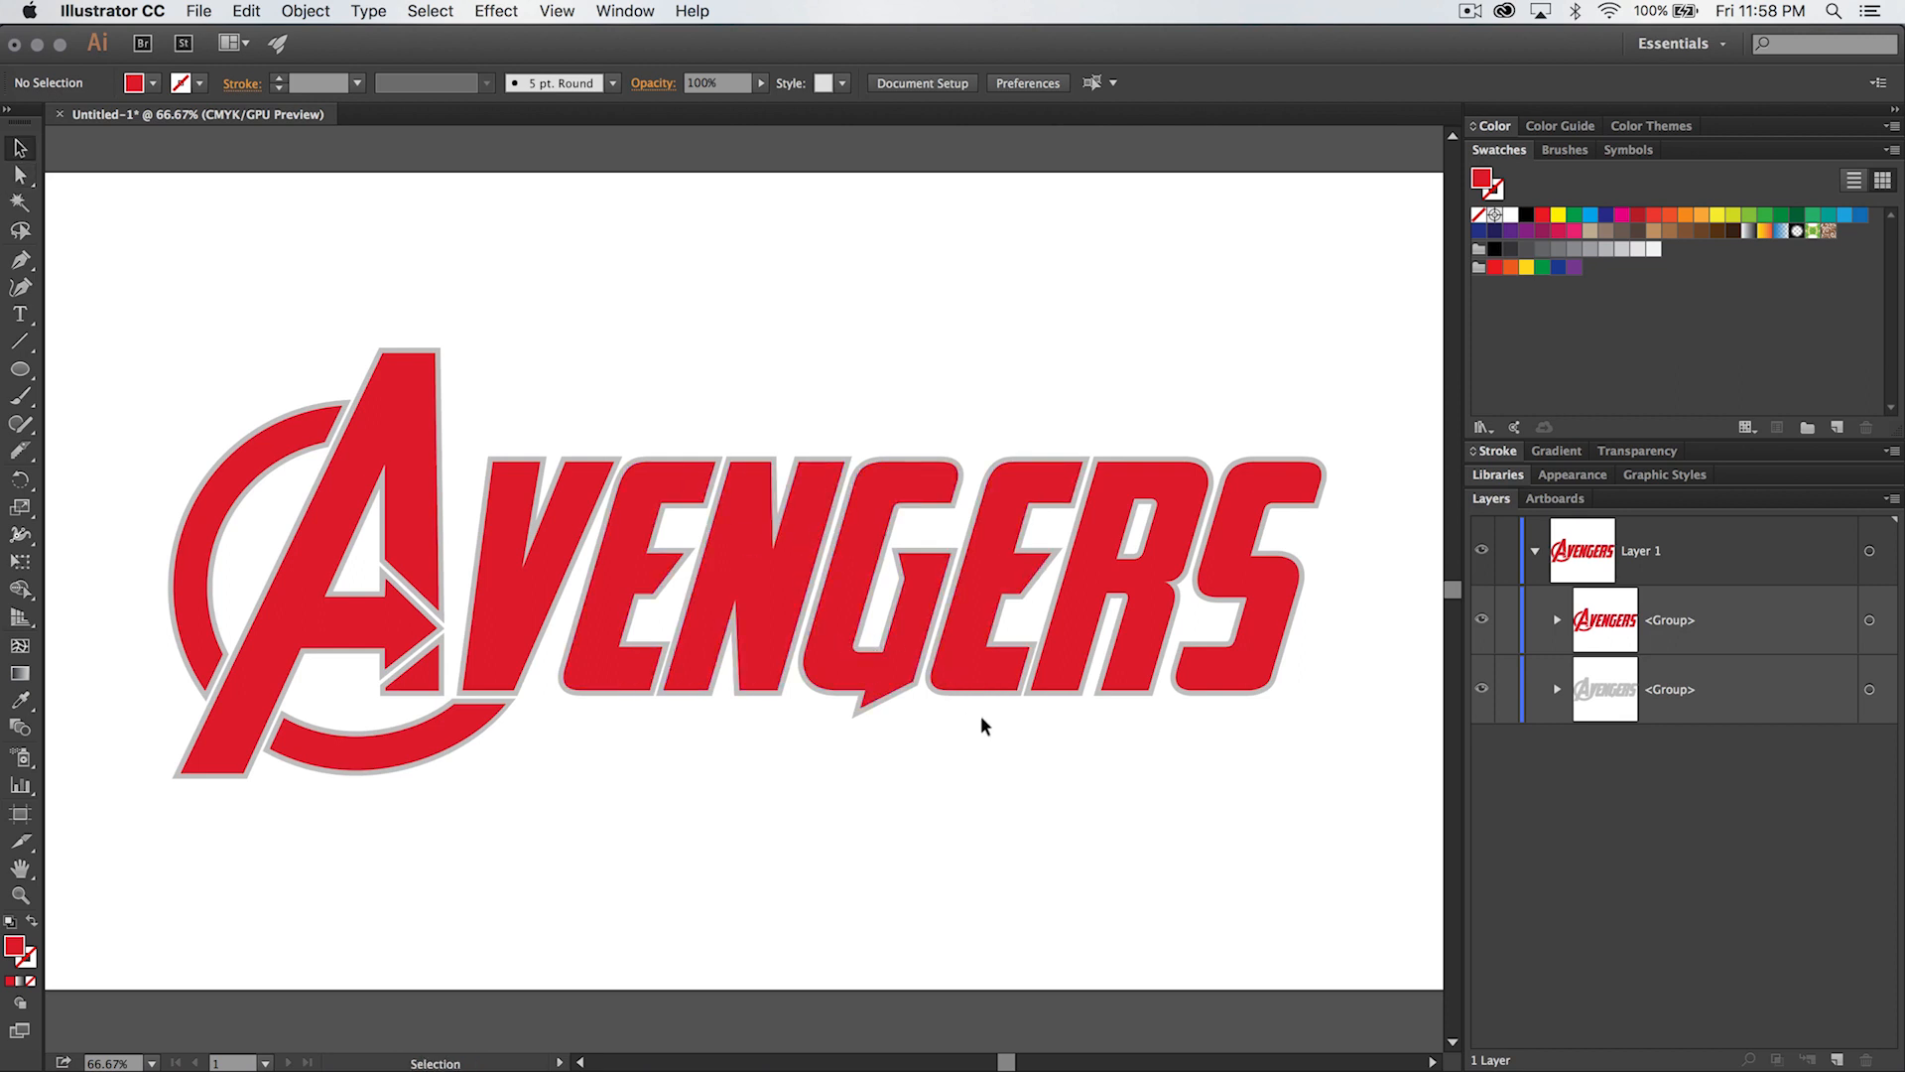
pyautogui.press('super+minus')
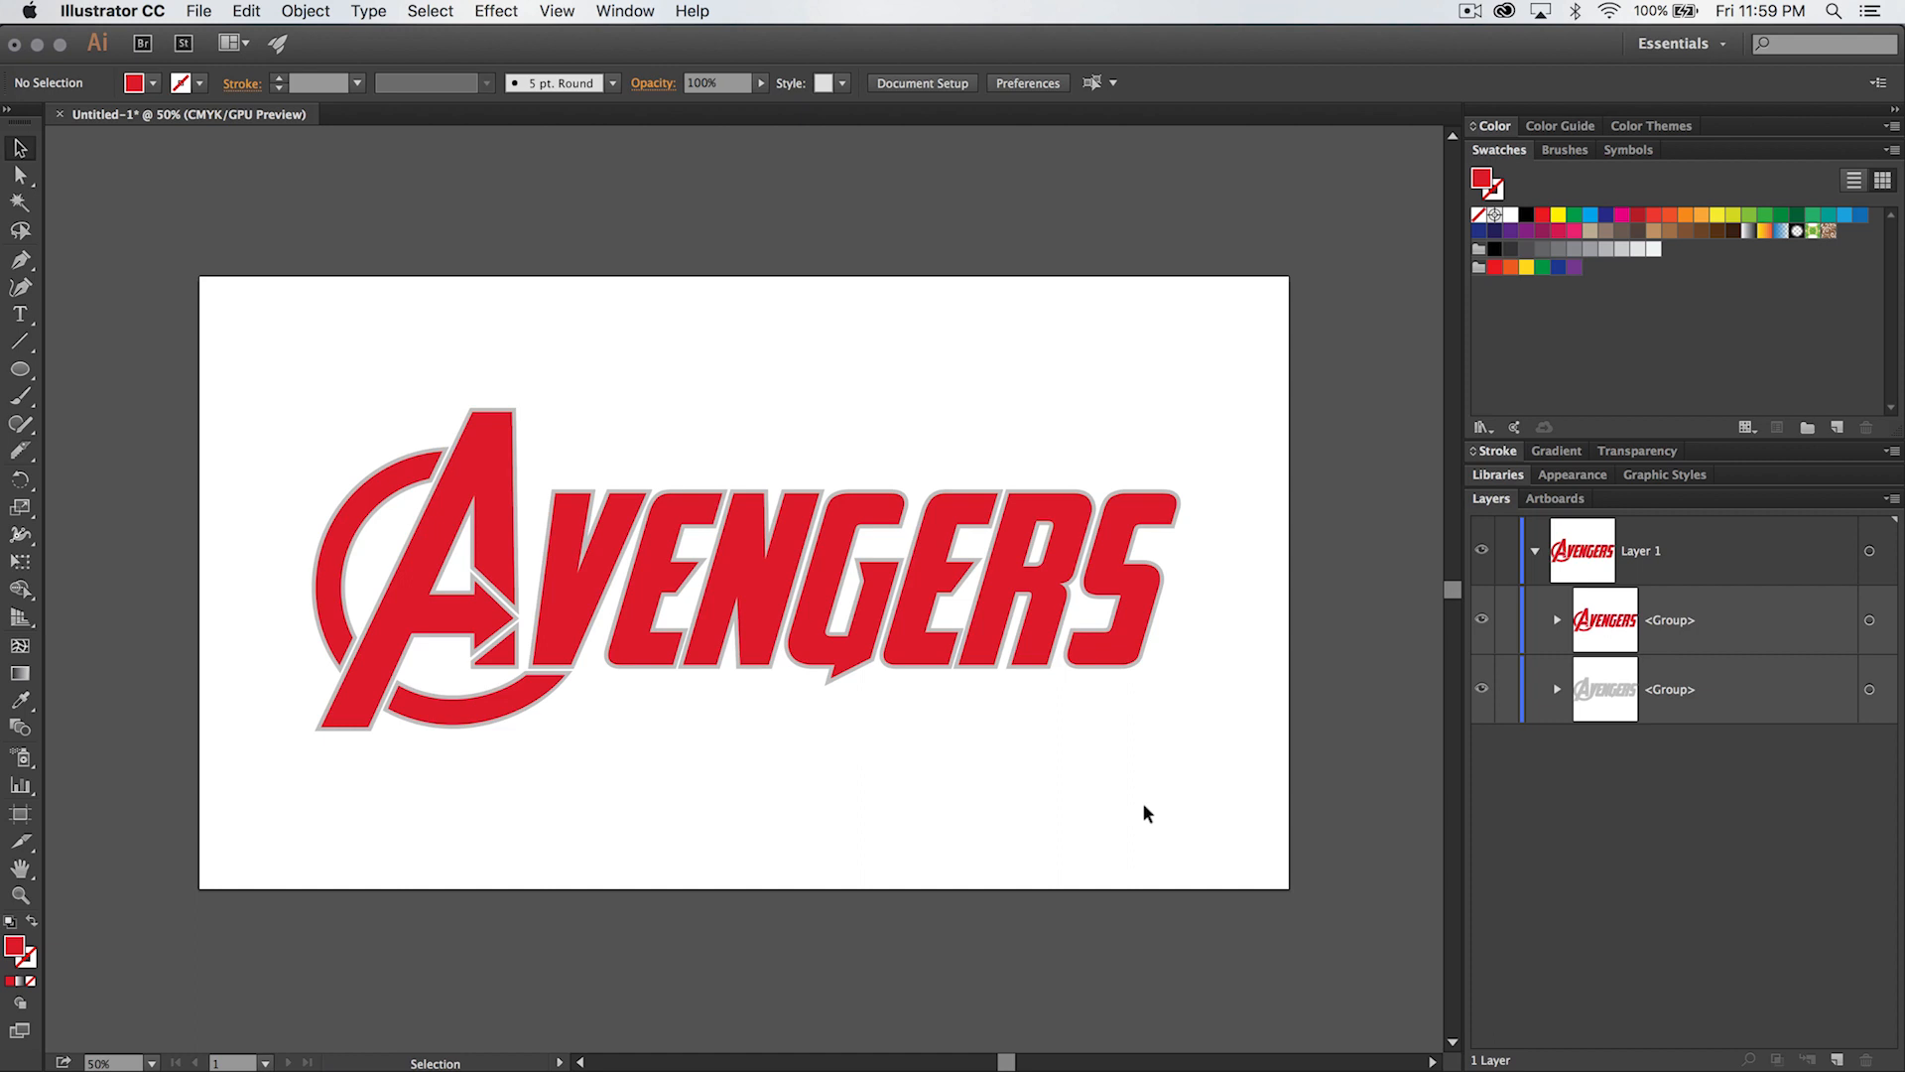
# - Add a second artboard beside the one holding the logo
pyautogui.click(1566, 499)
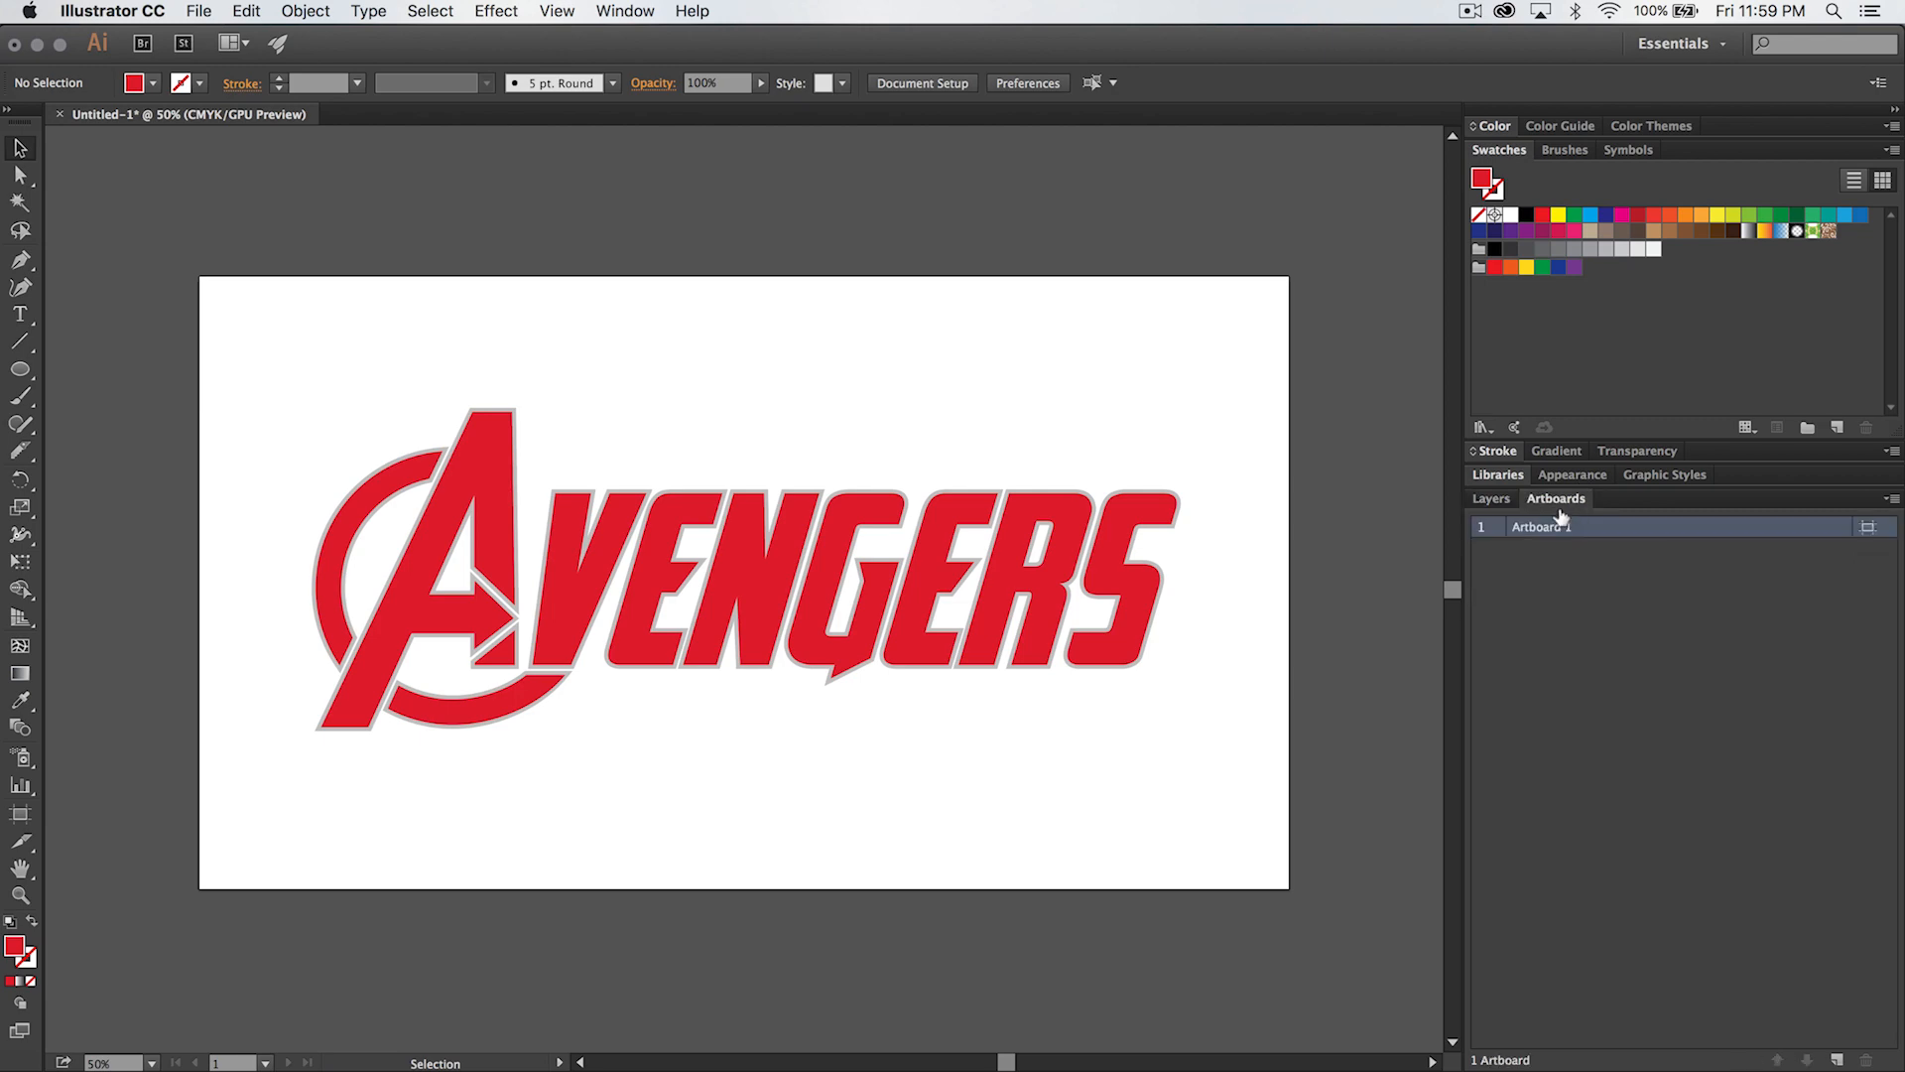
pyautogui.click(618, 10)
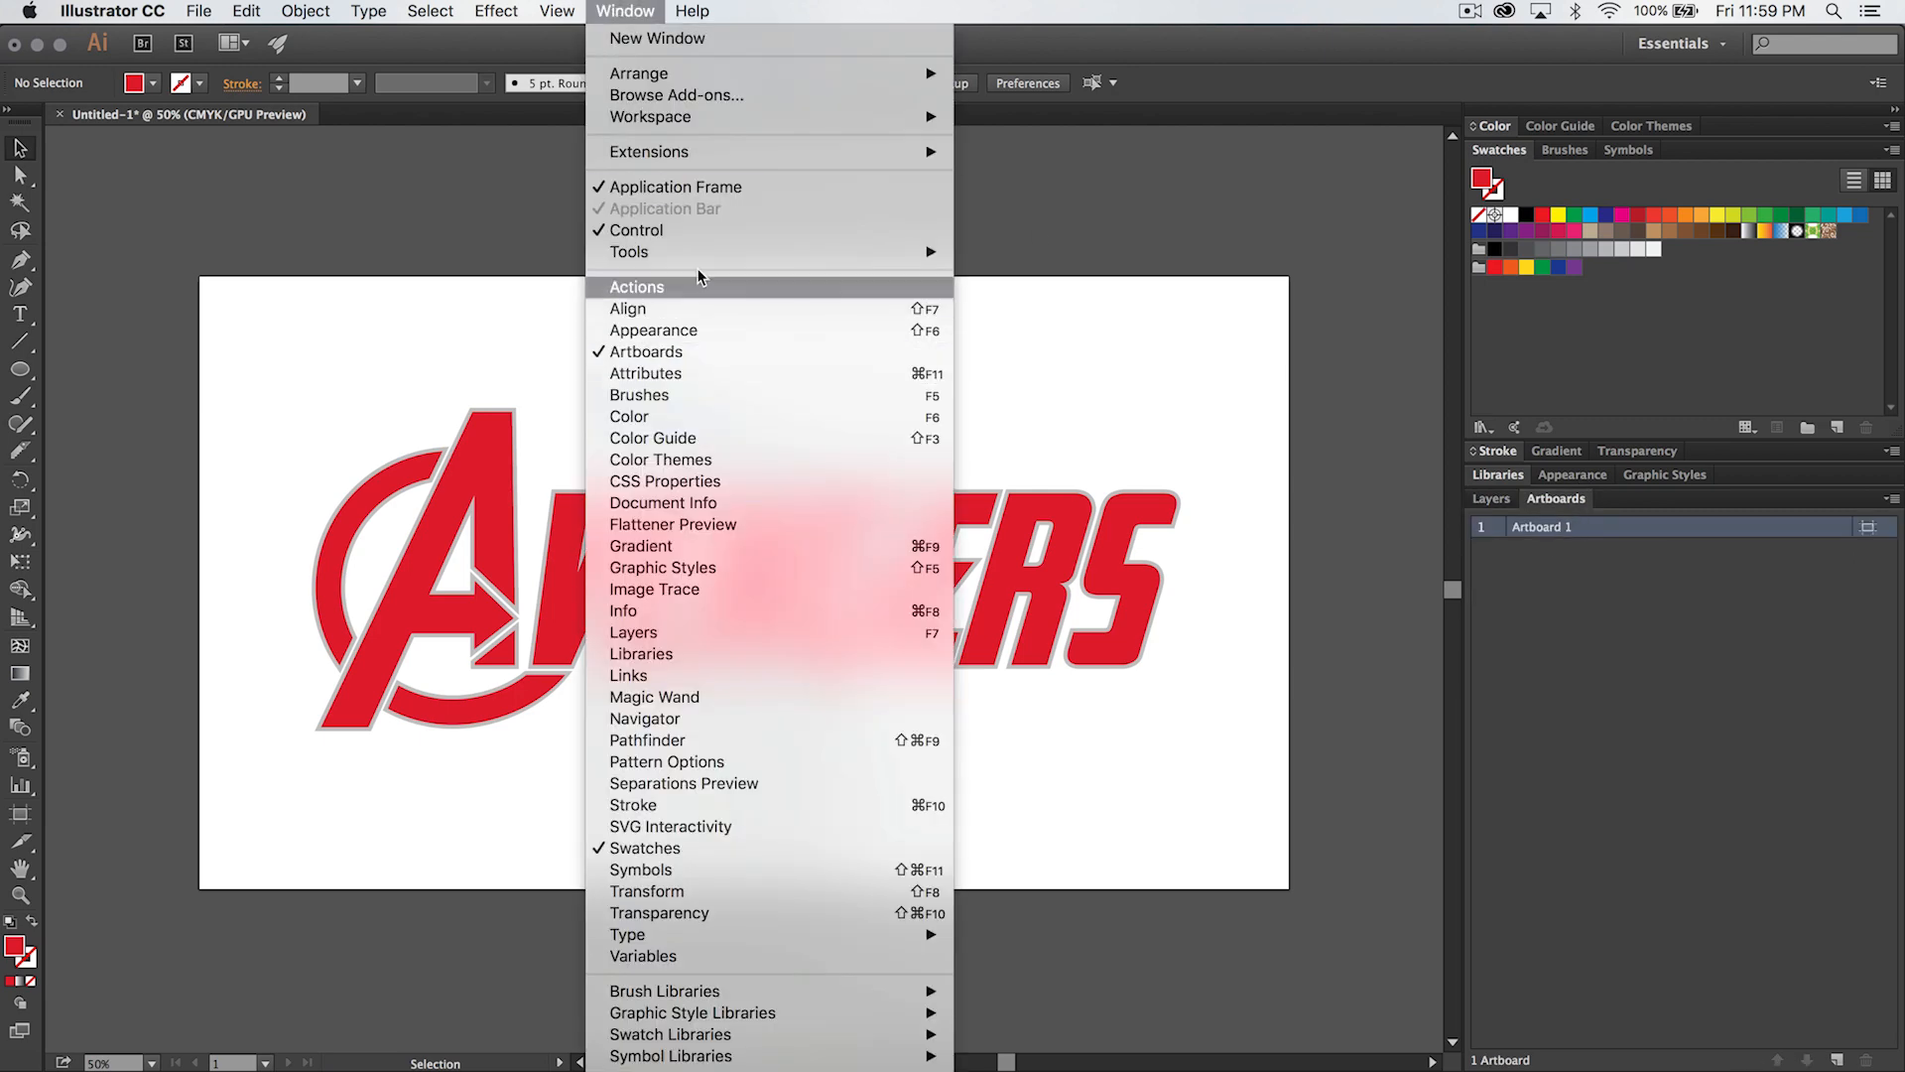
pyautogui.click(1604, 648)
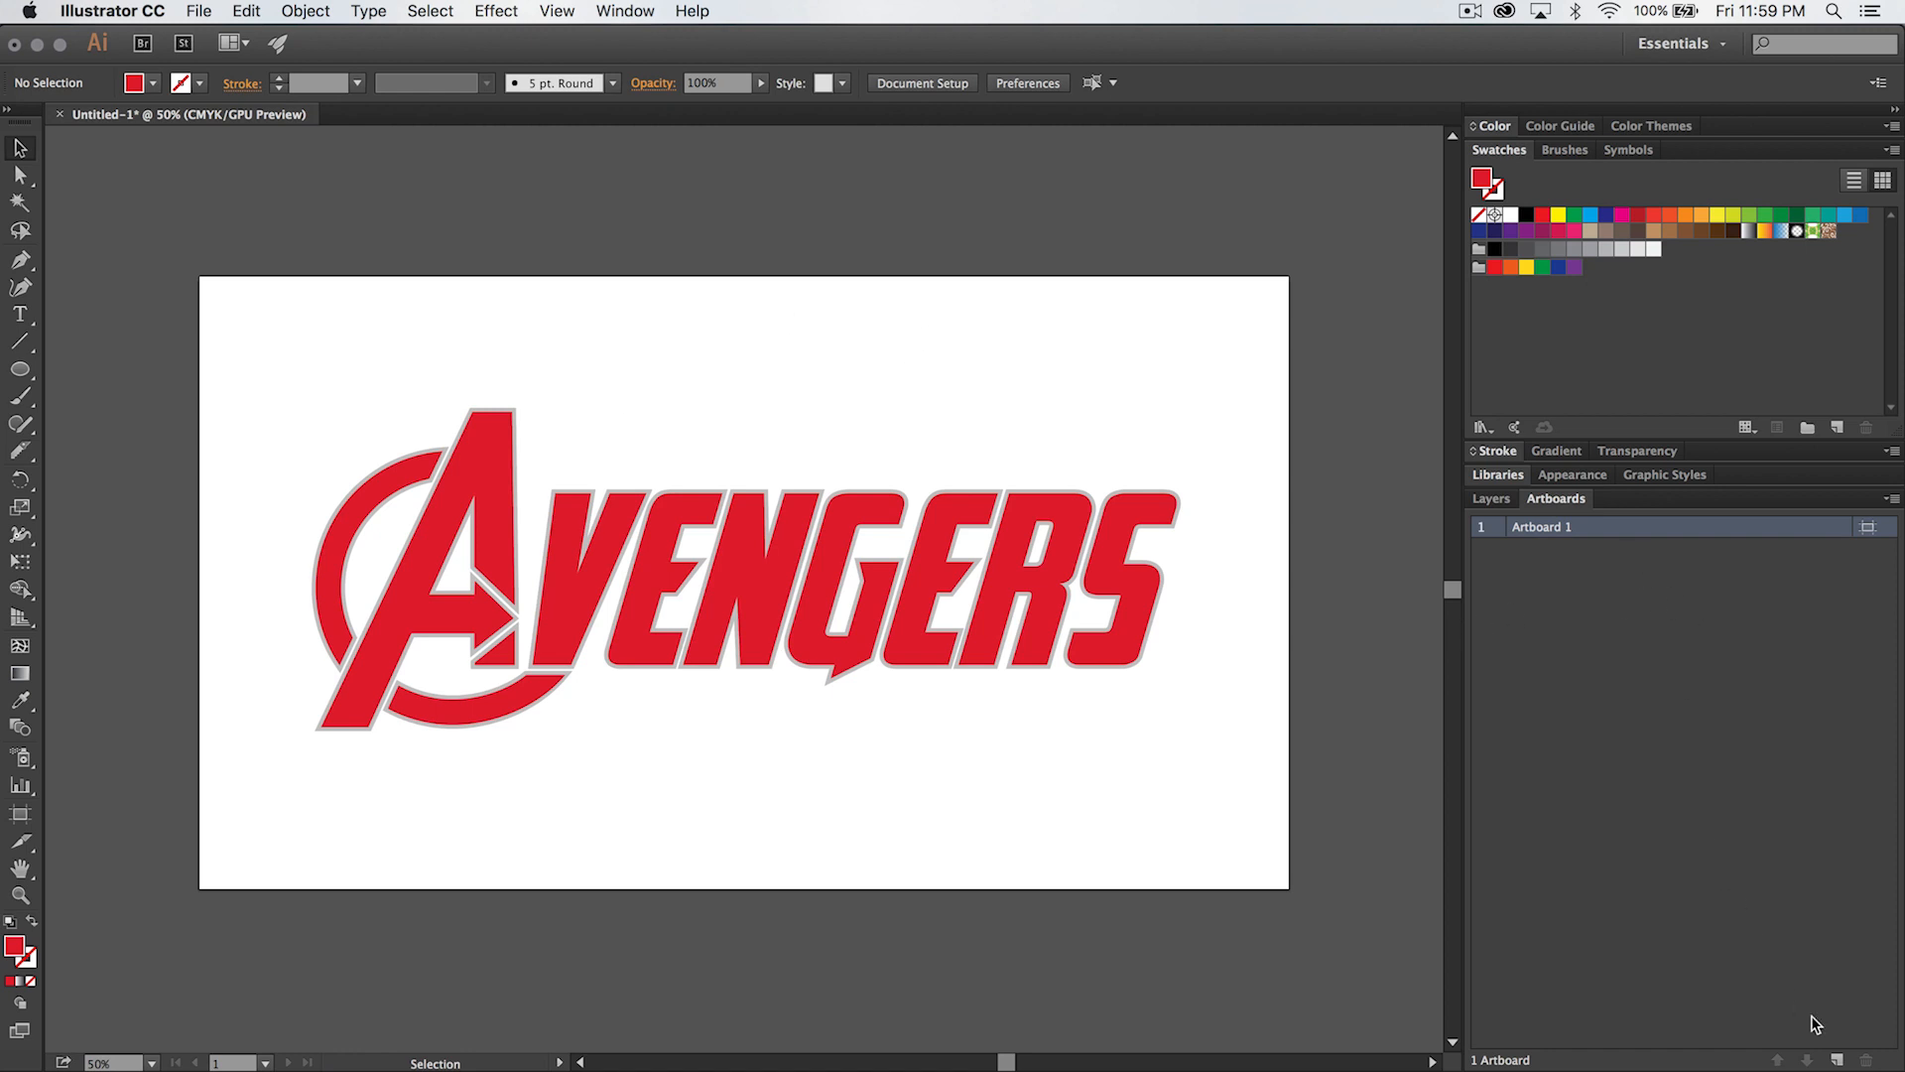
pyautogui.click(1836, 1060)
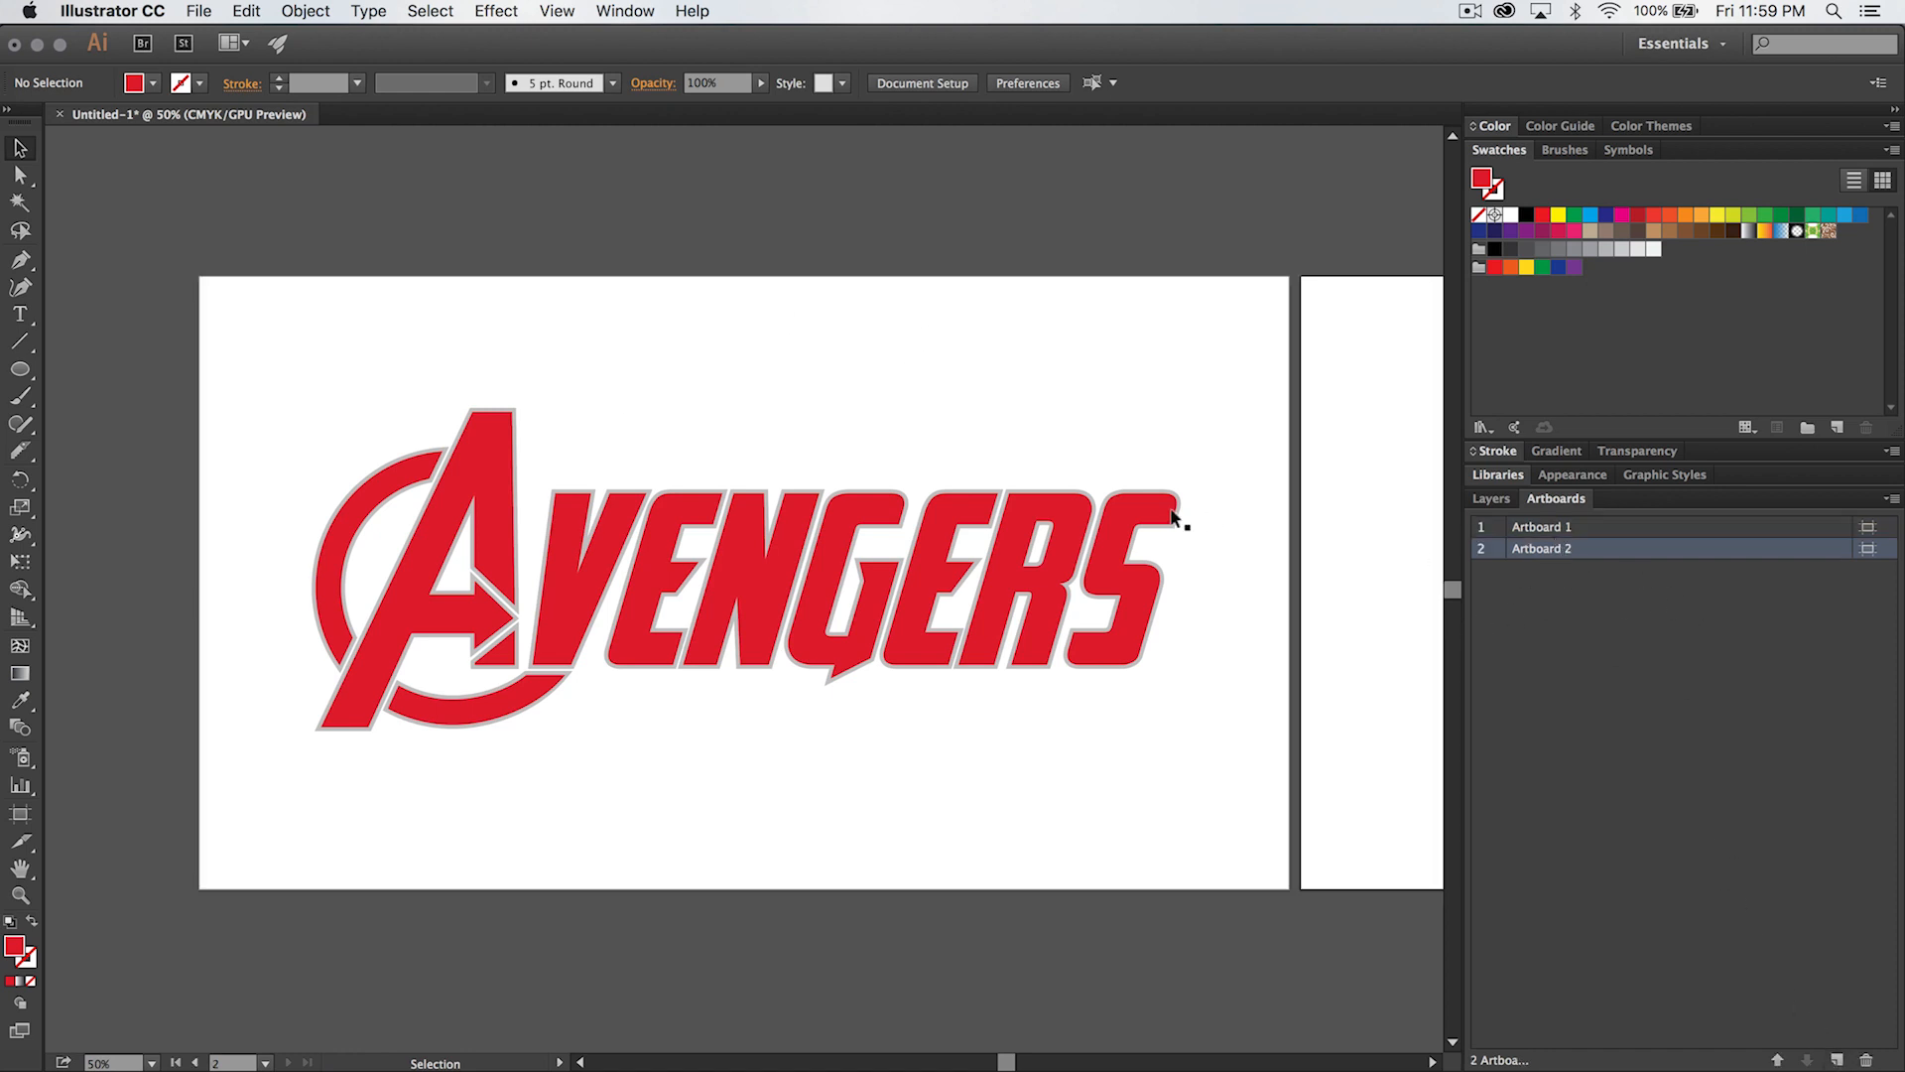
# - Move the red lettering group from Artboard 1 onto Artboard 2, leaving the gray group in place
pyautogui.hscroll(5, 1172, 518)
pyautogui.press('super+minus')
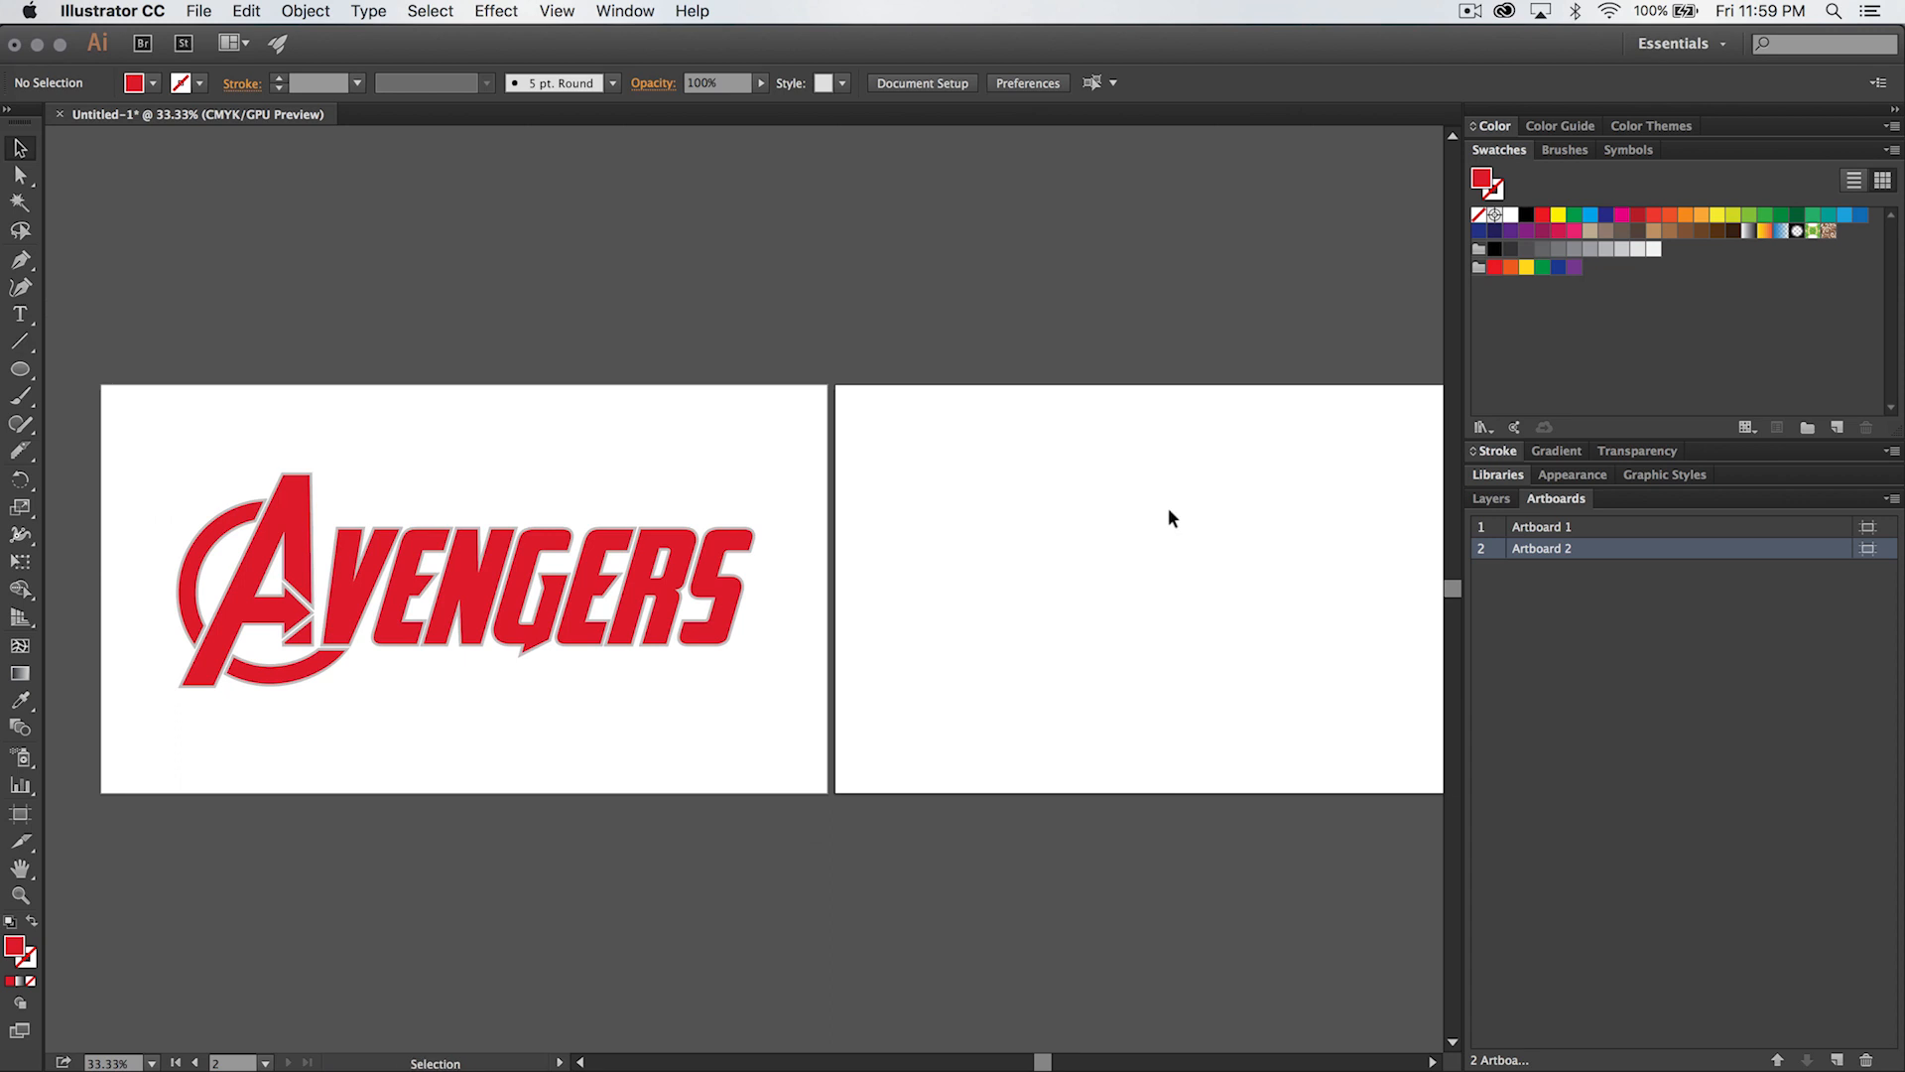
pyautogui.hscroll(1, 992, 511)
pyautogui.press('super+minus')
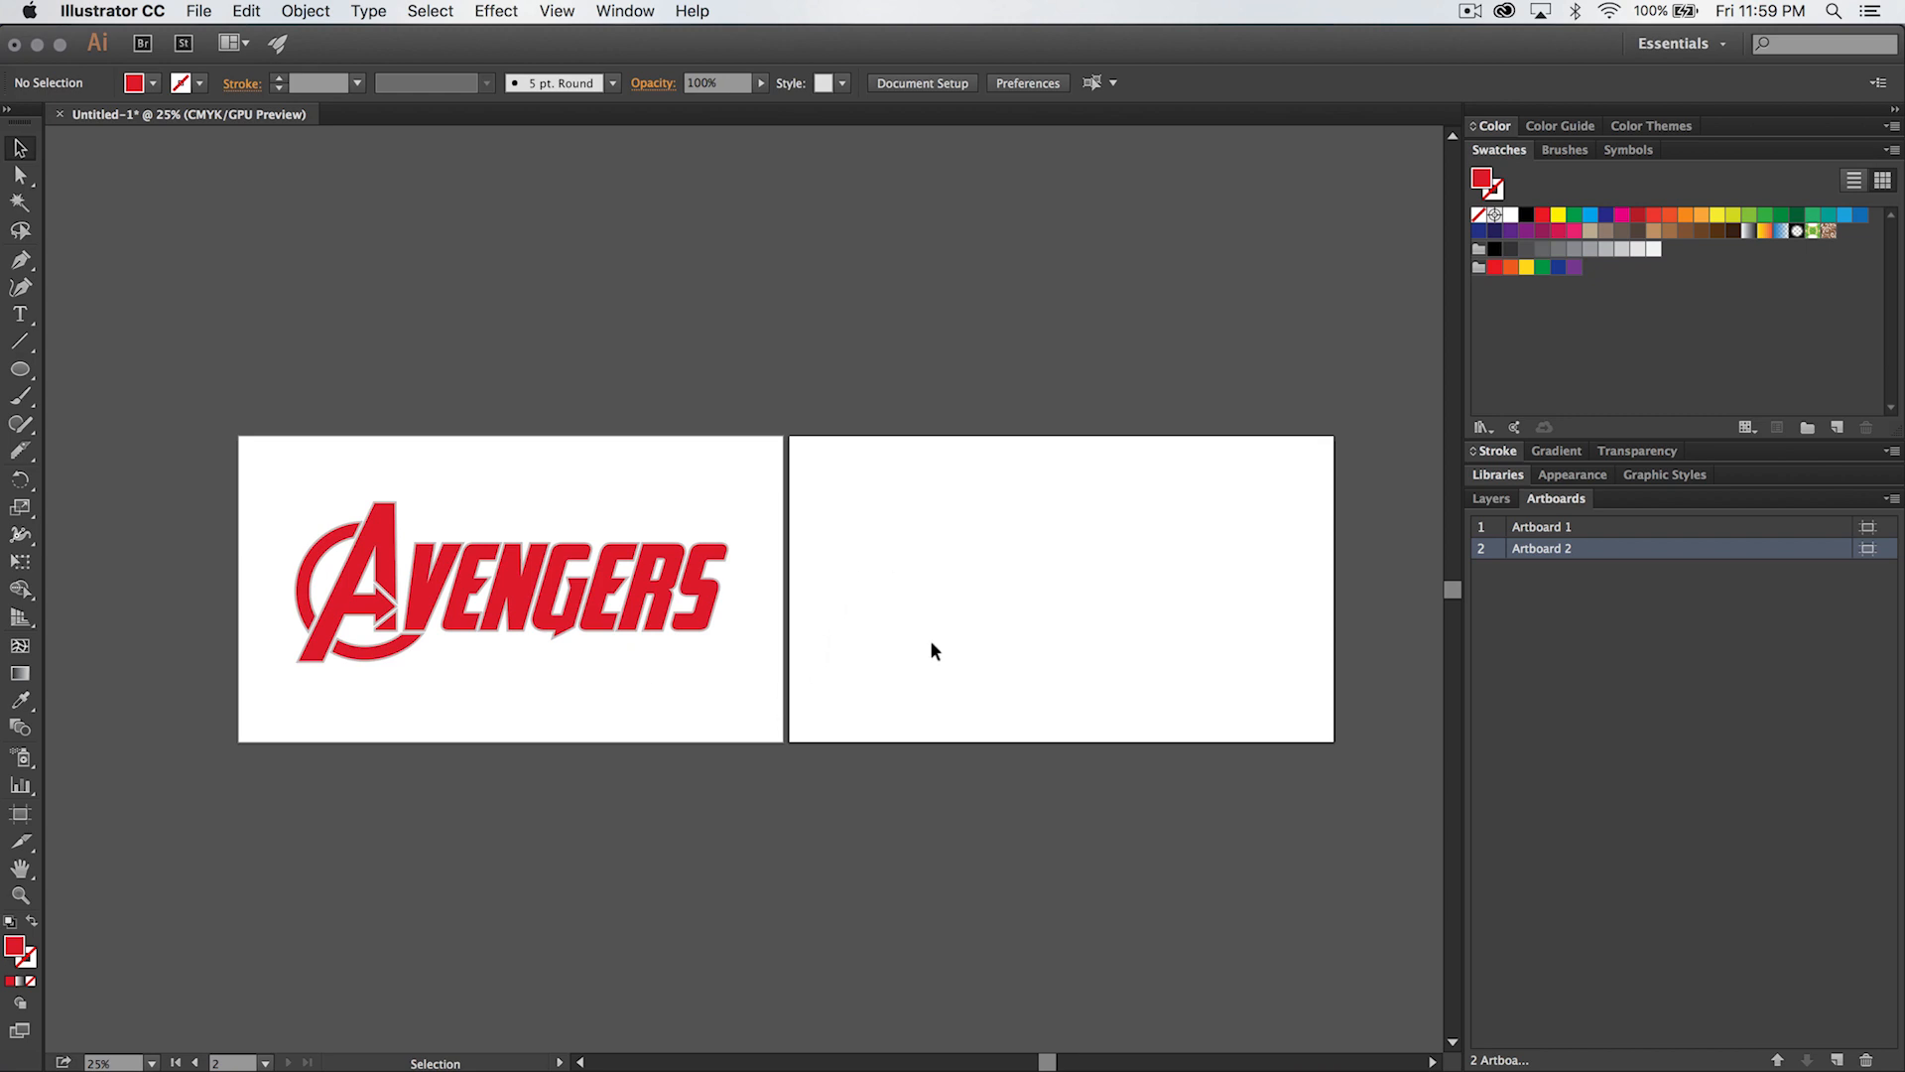
pyautogui.click(597, 570)
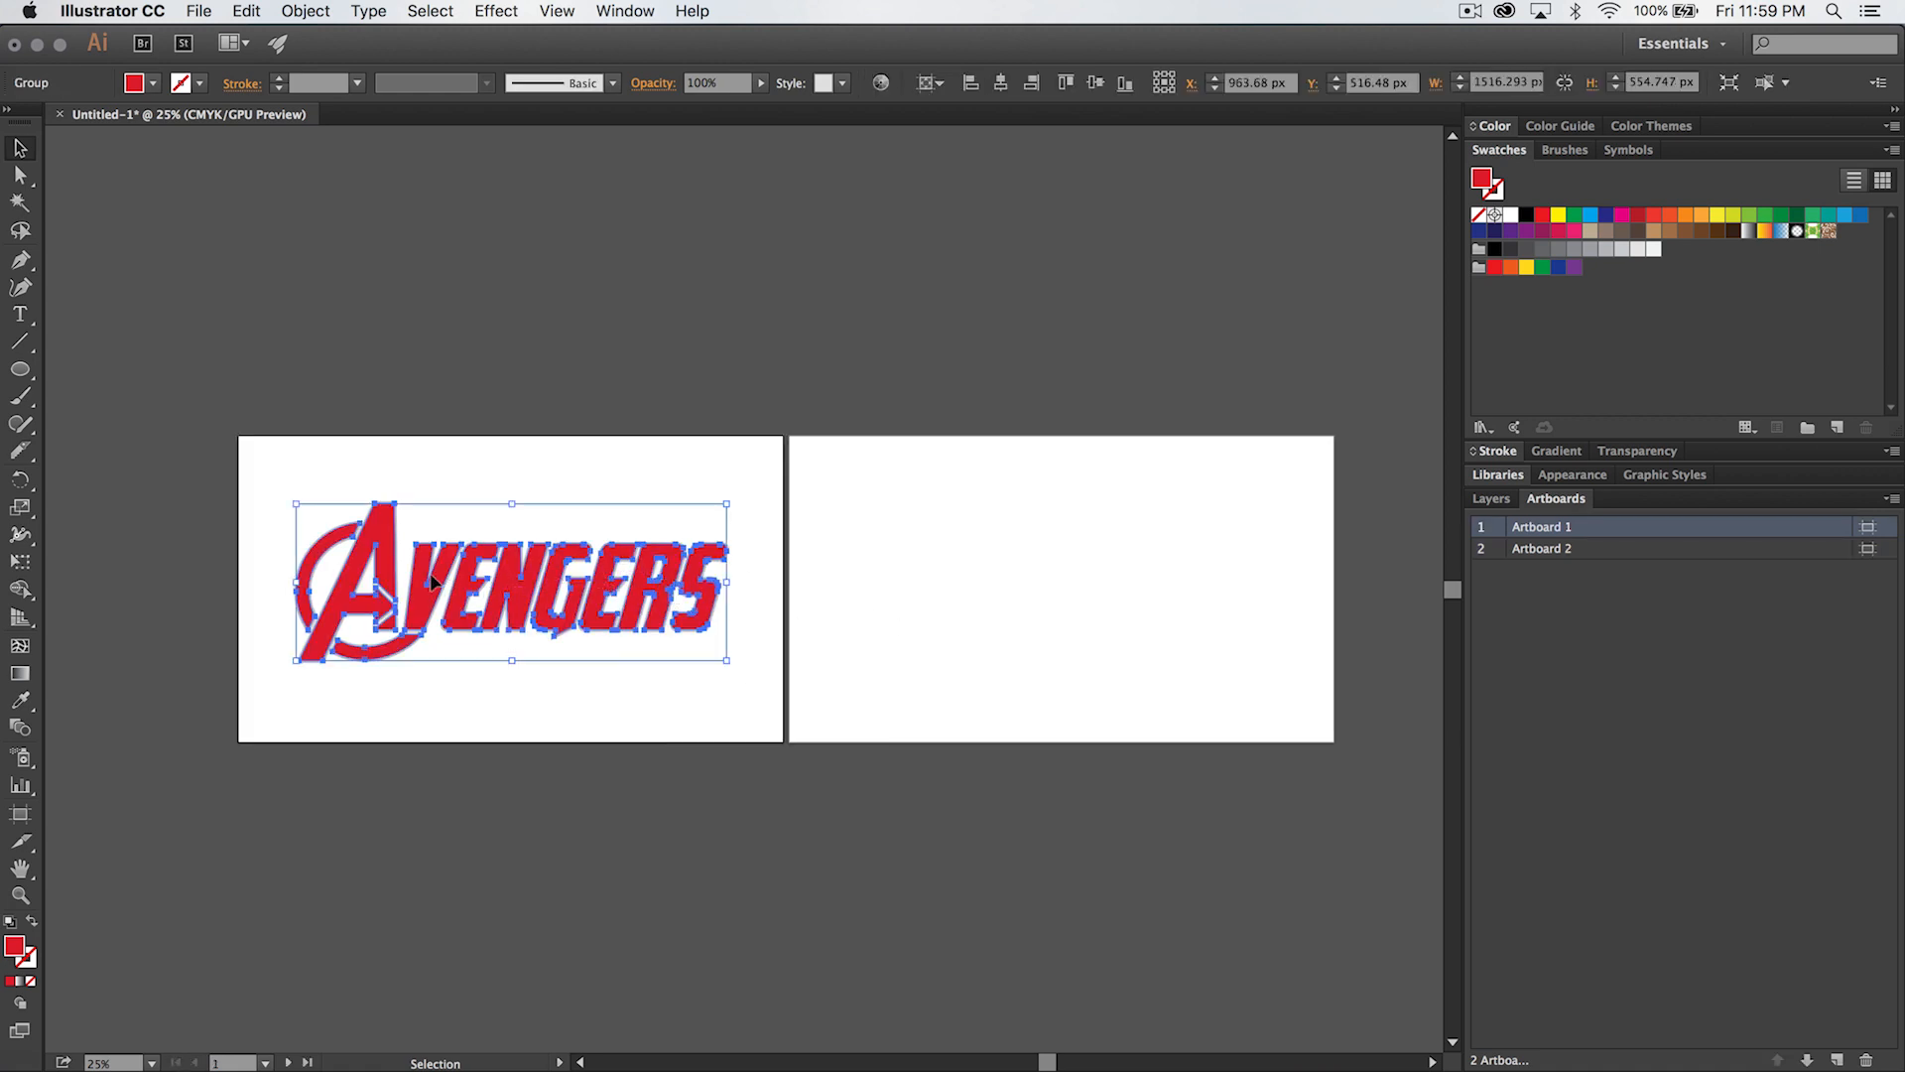
pyautogui.moveTo(433, 581); pyautogui.dragTo(982, 573)
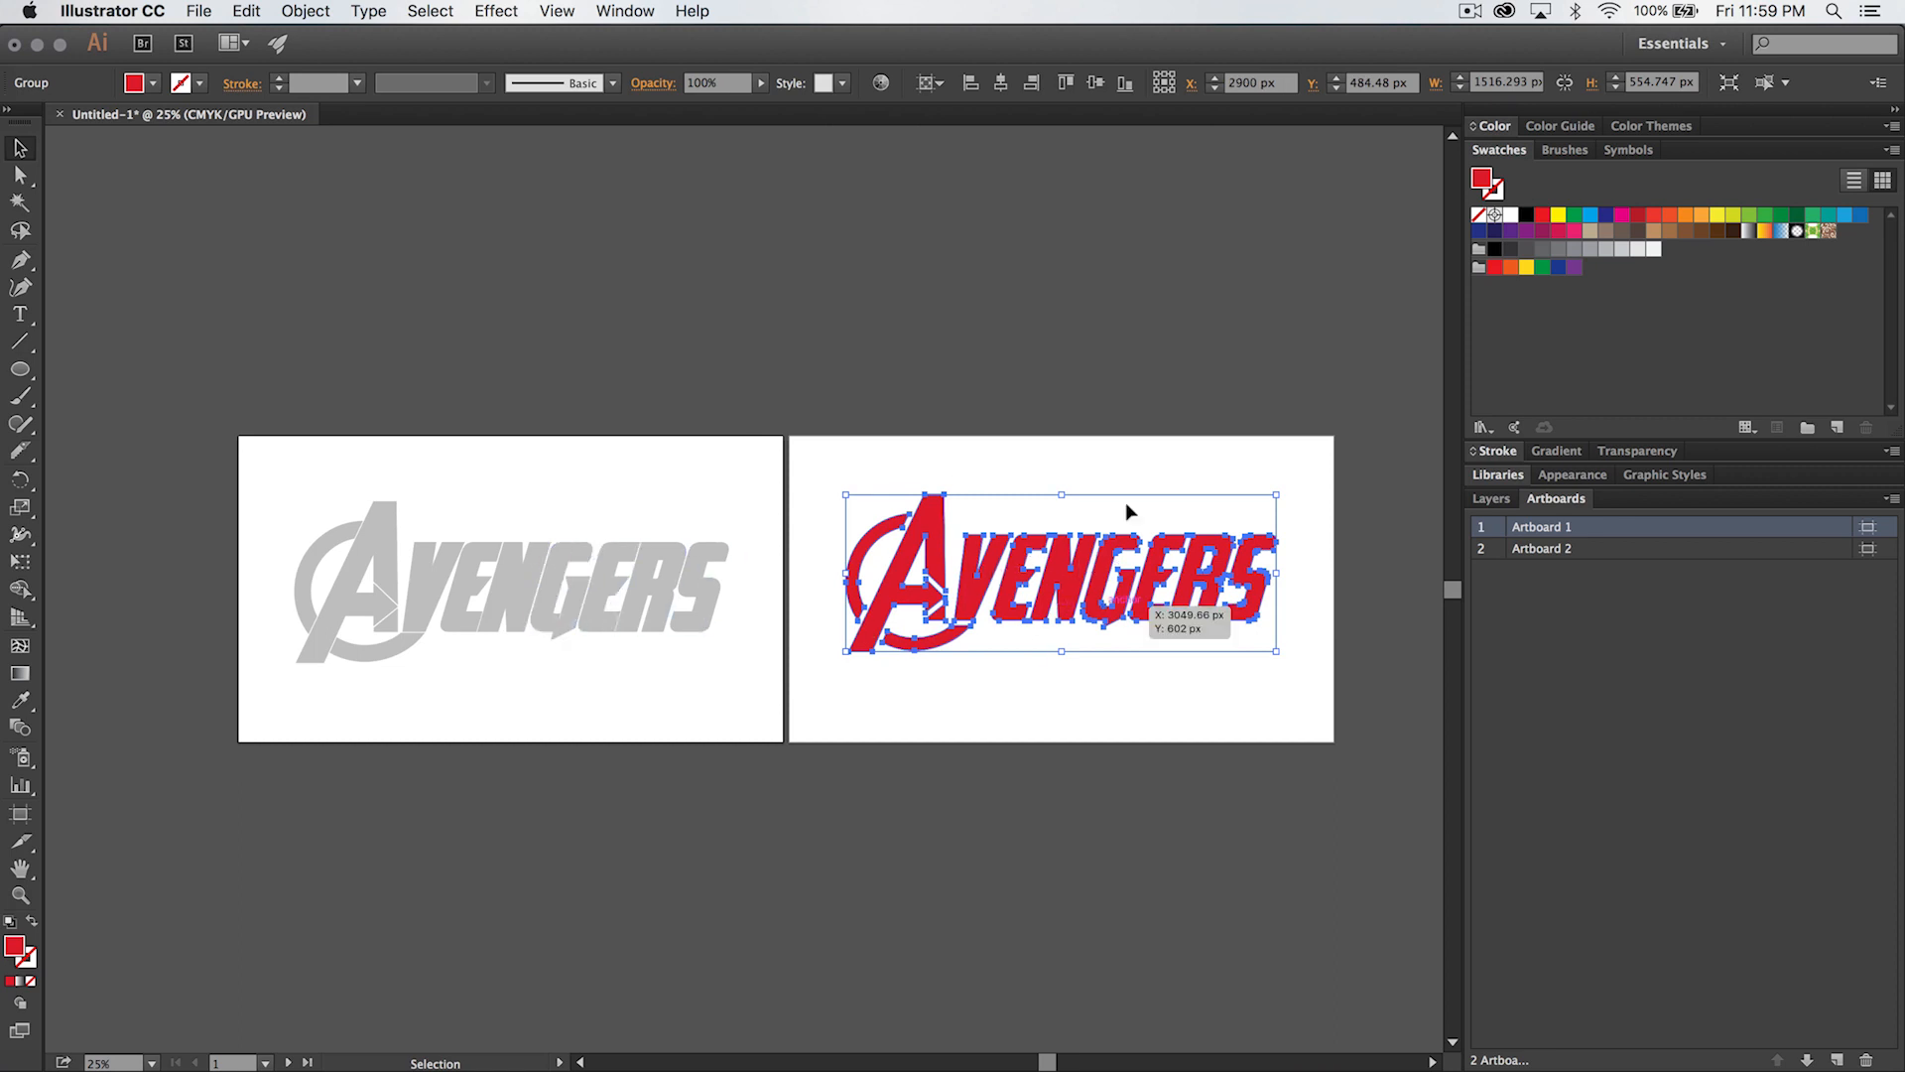
# - Center the gray lettering group horizontally and vertically on Artboard 1, aligning to the artboard
pyautogui.click(519, 571)
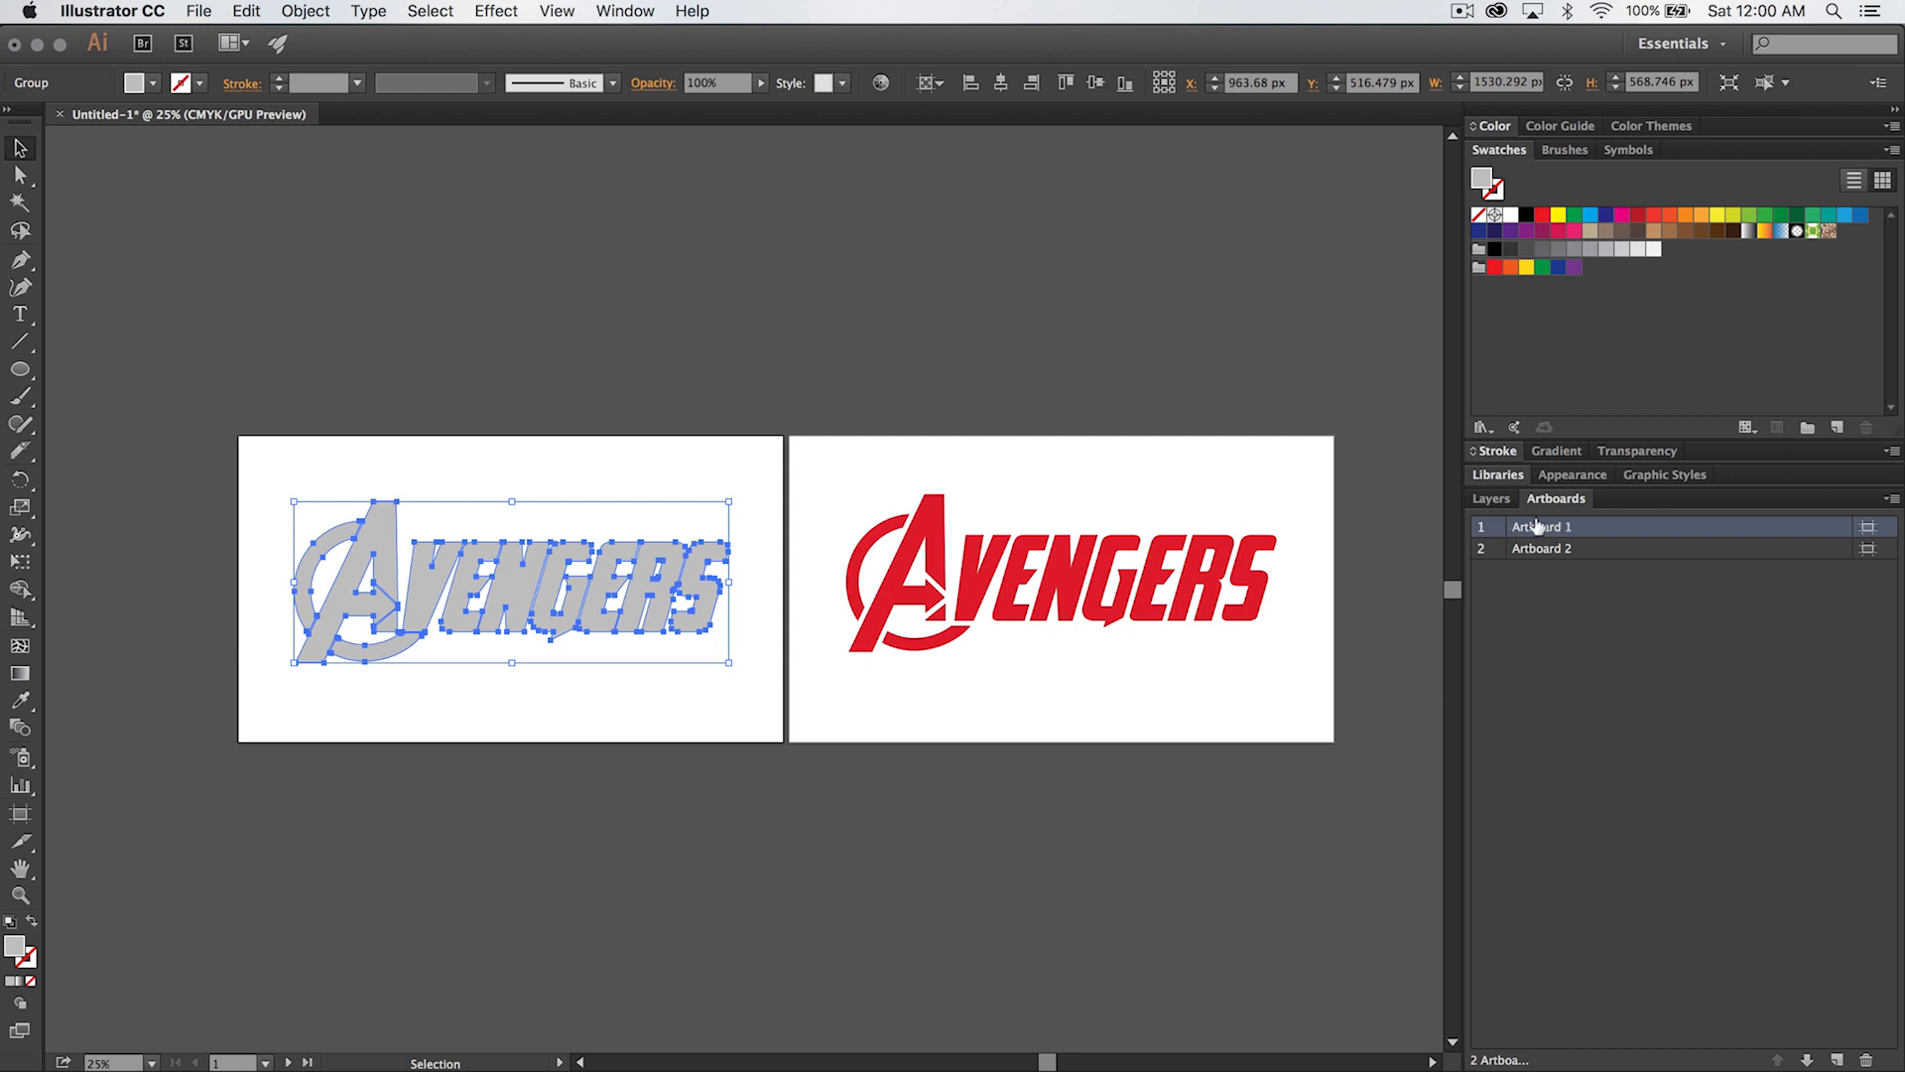
pyautogui.doubleClick(1592, 526)
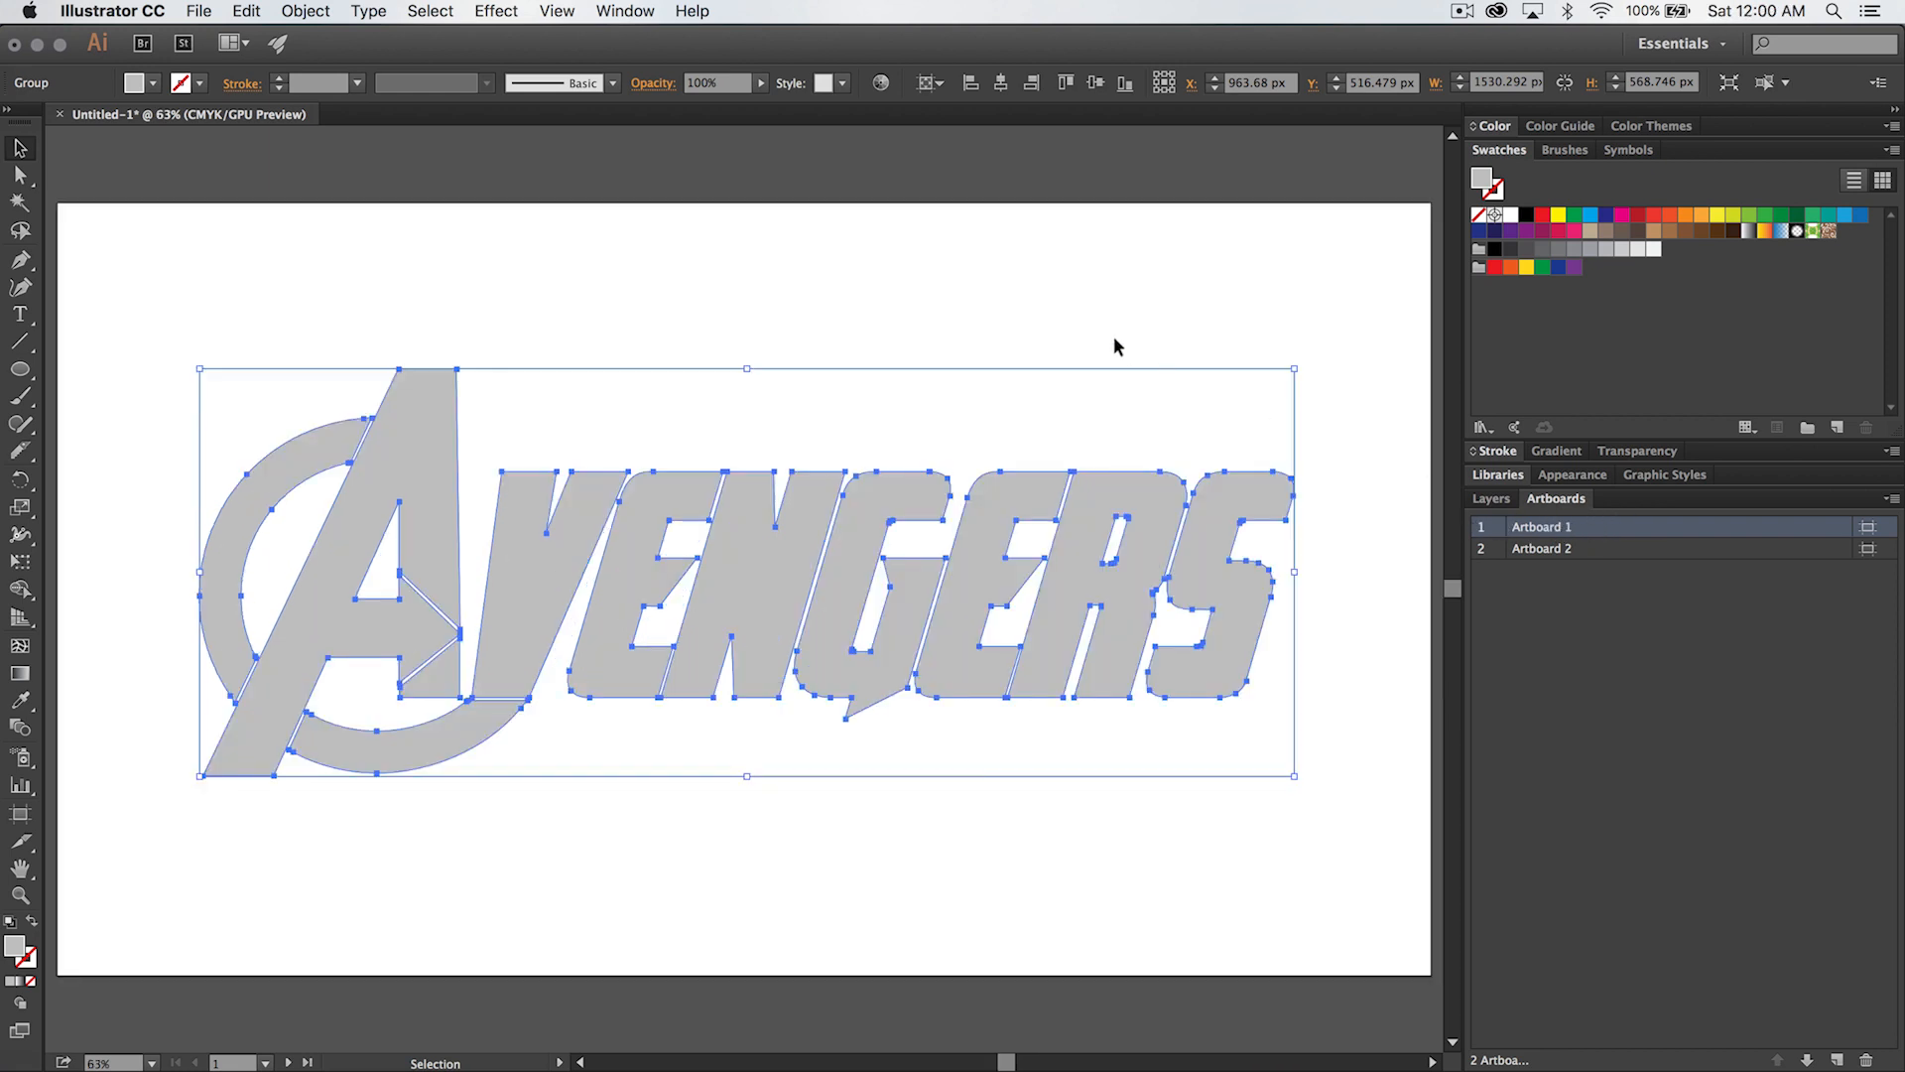
pyautogui.press('super+minus')
pyautogui.press('super+minus')
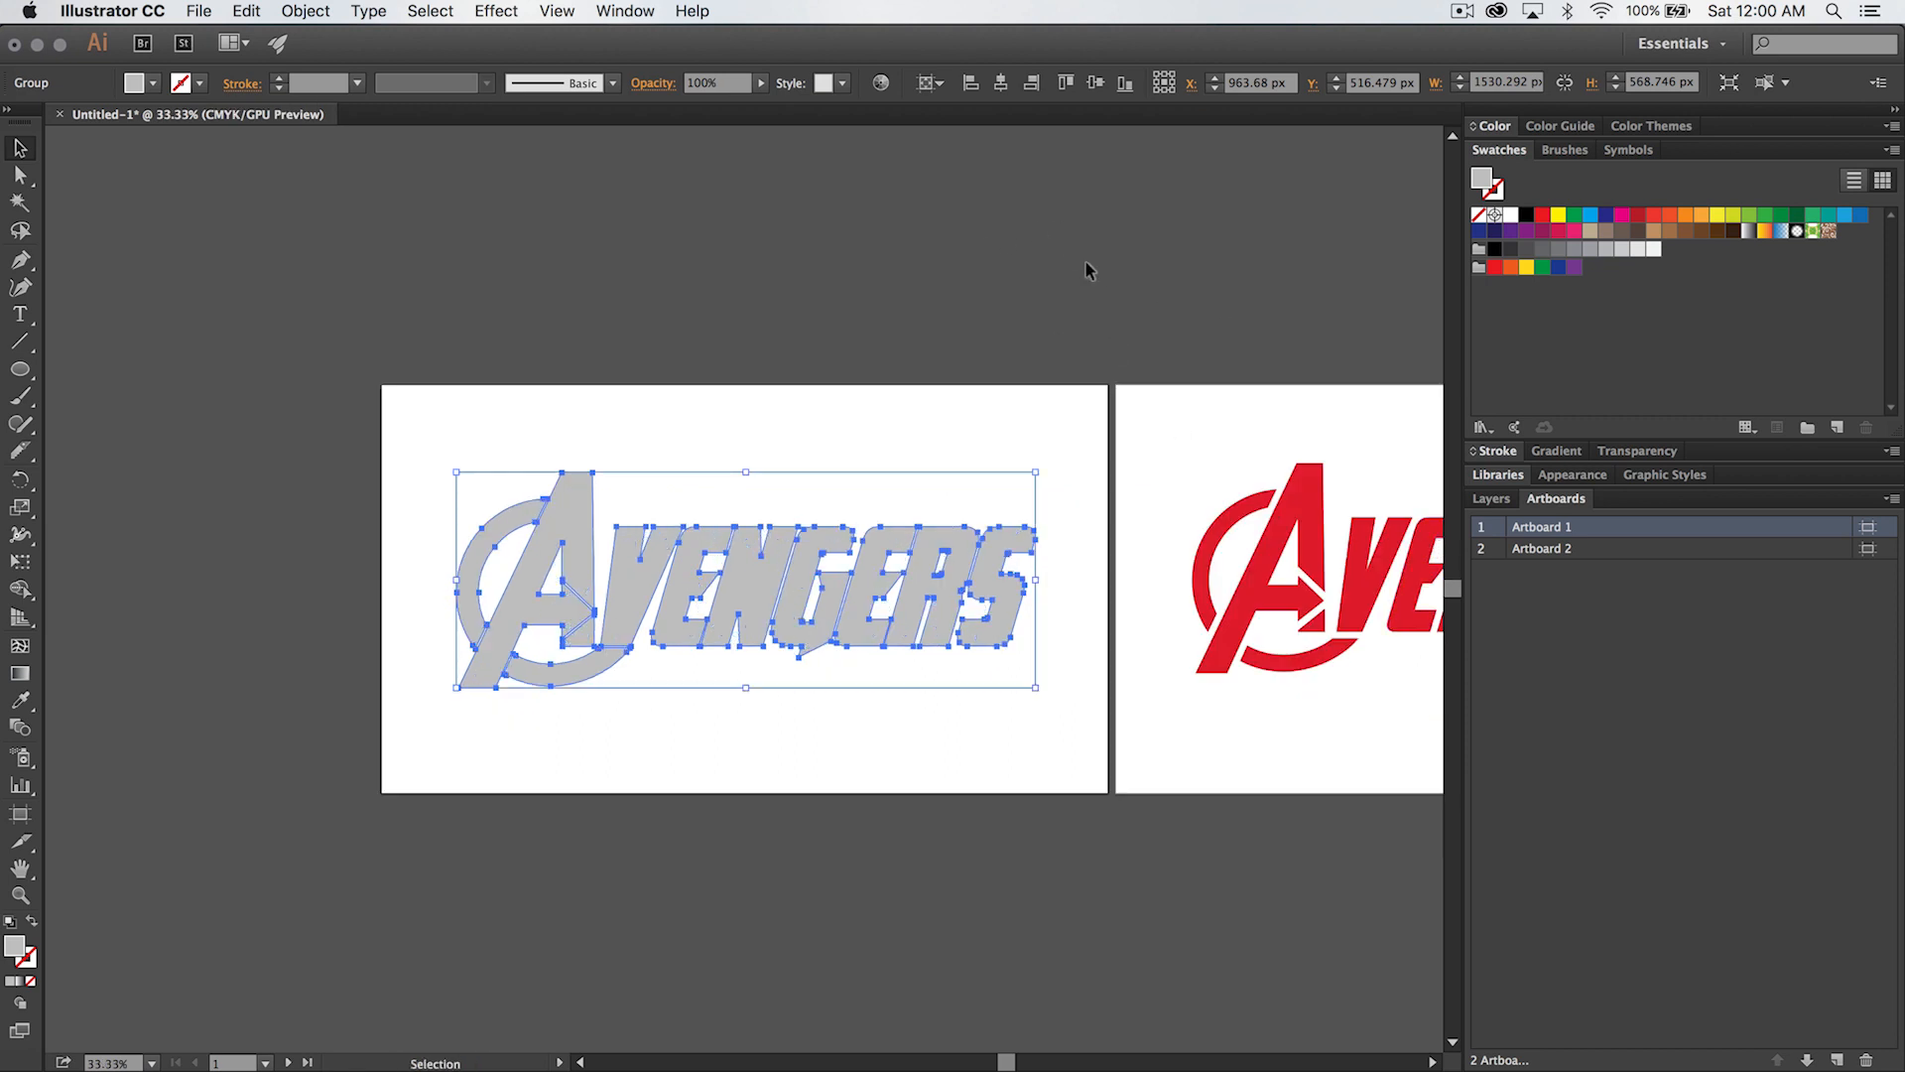
pyautogui.click(931, 82)
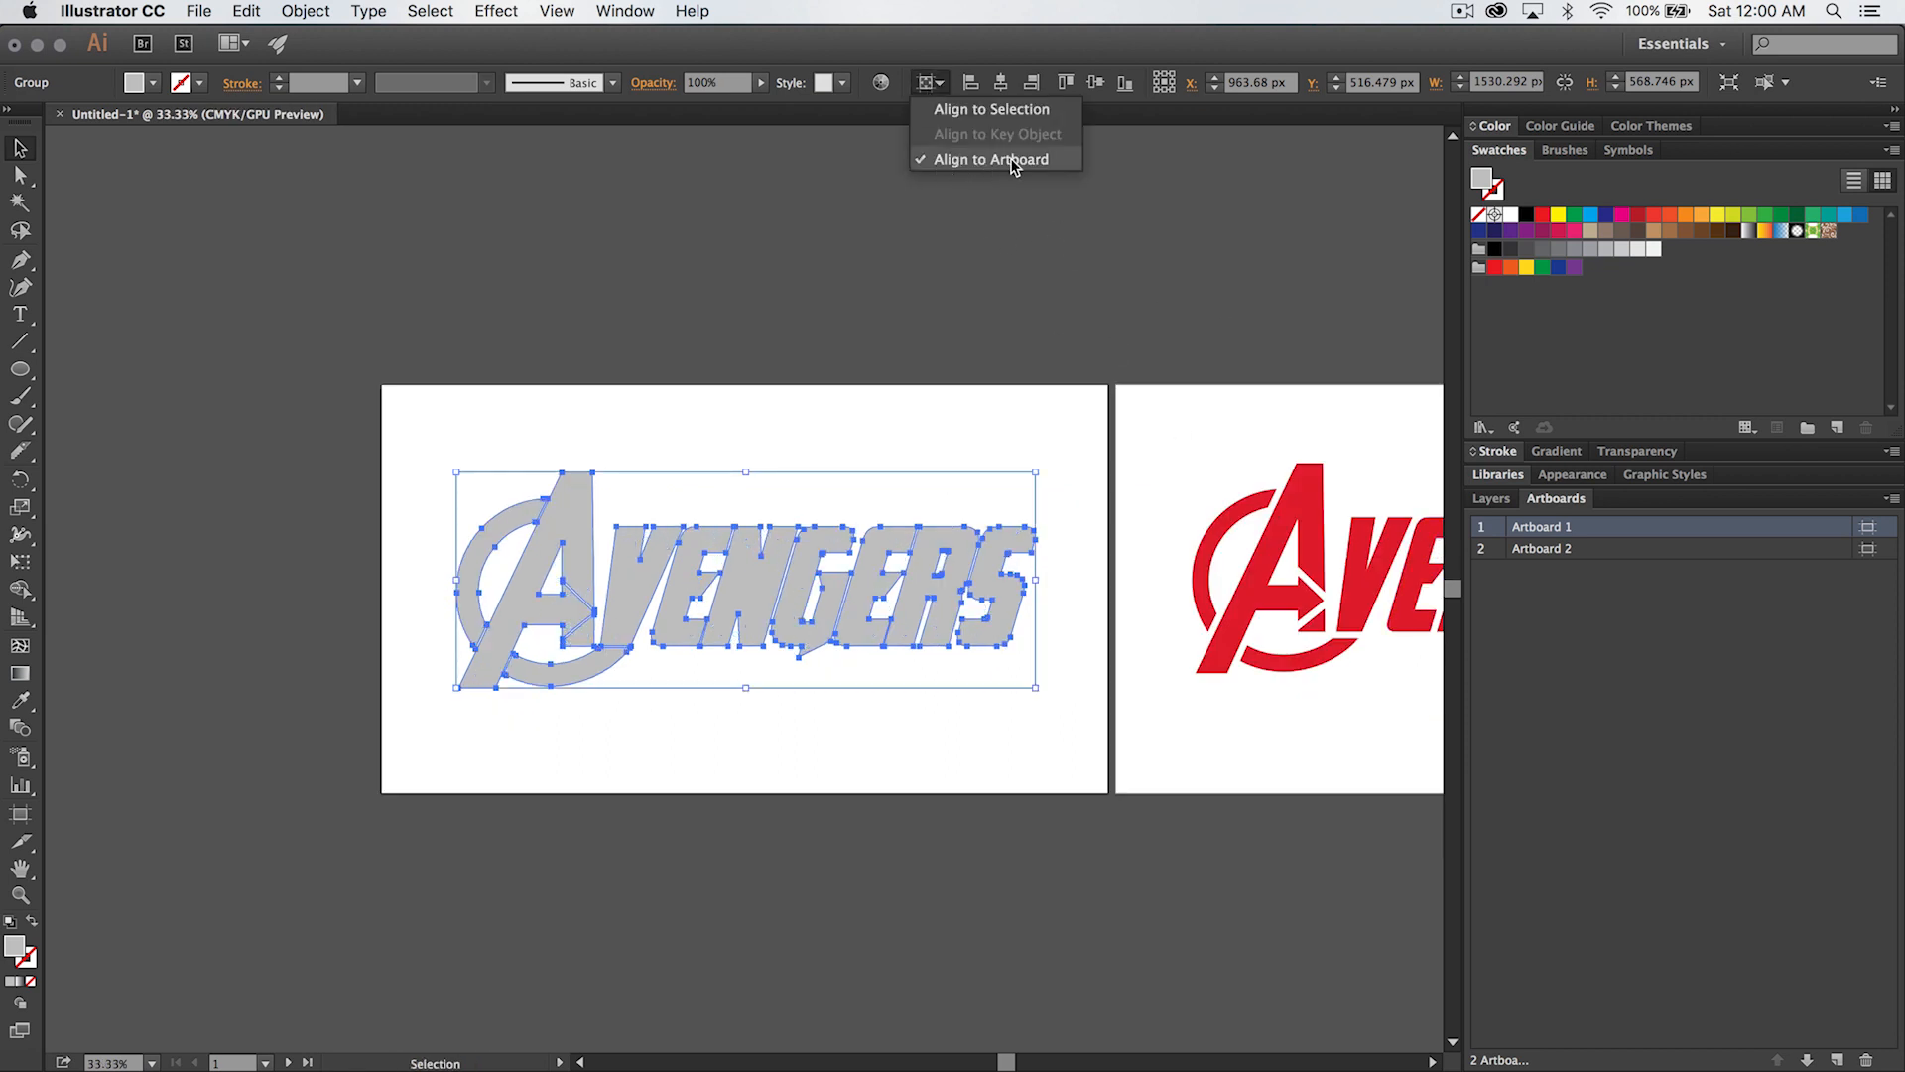
pyautogui.click(961, 161)
pyautogui.click(1003, 86)
pyautogui.click(1095, 84)
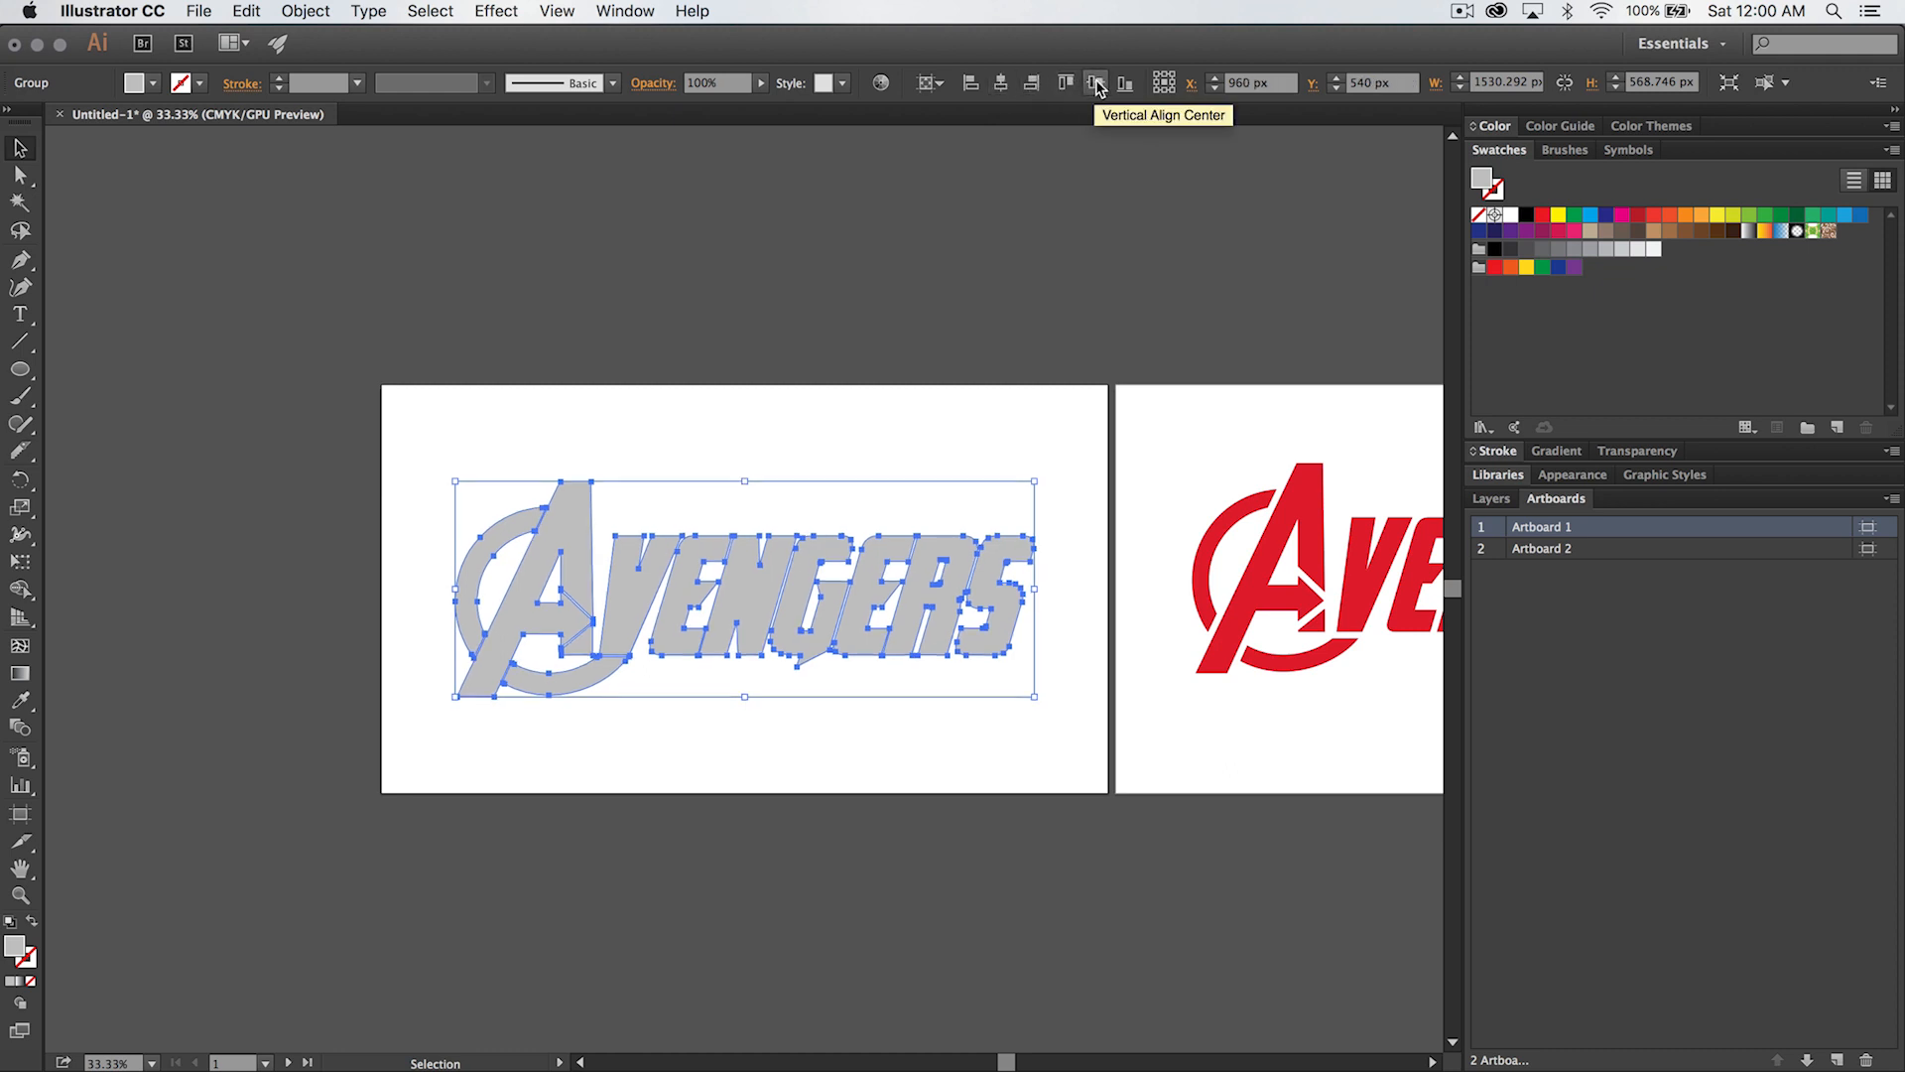
# - Center the red lettering group horizontally and vertically on Artboard 2
pyautogui.press('space')
pyautogui.moveTo(1288, 772); pyautogui.dragTo(829, 770)
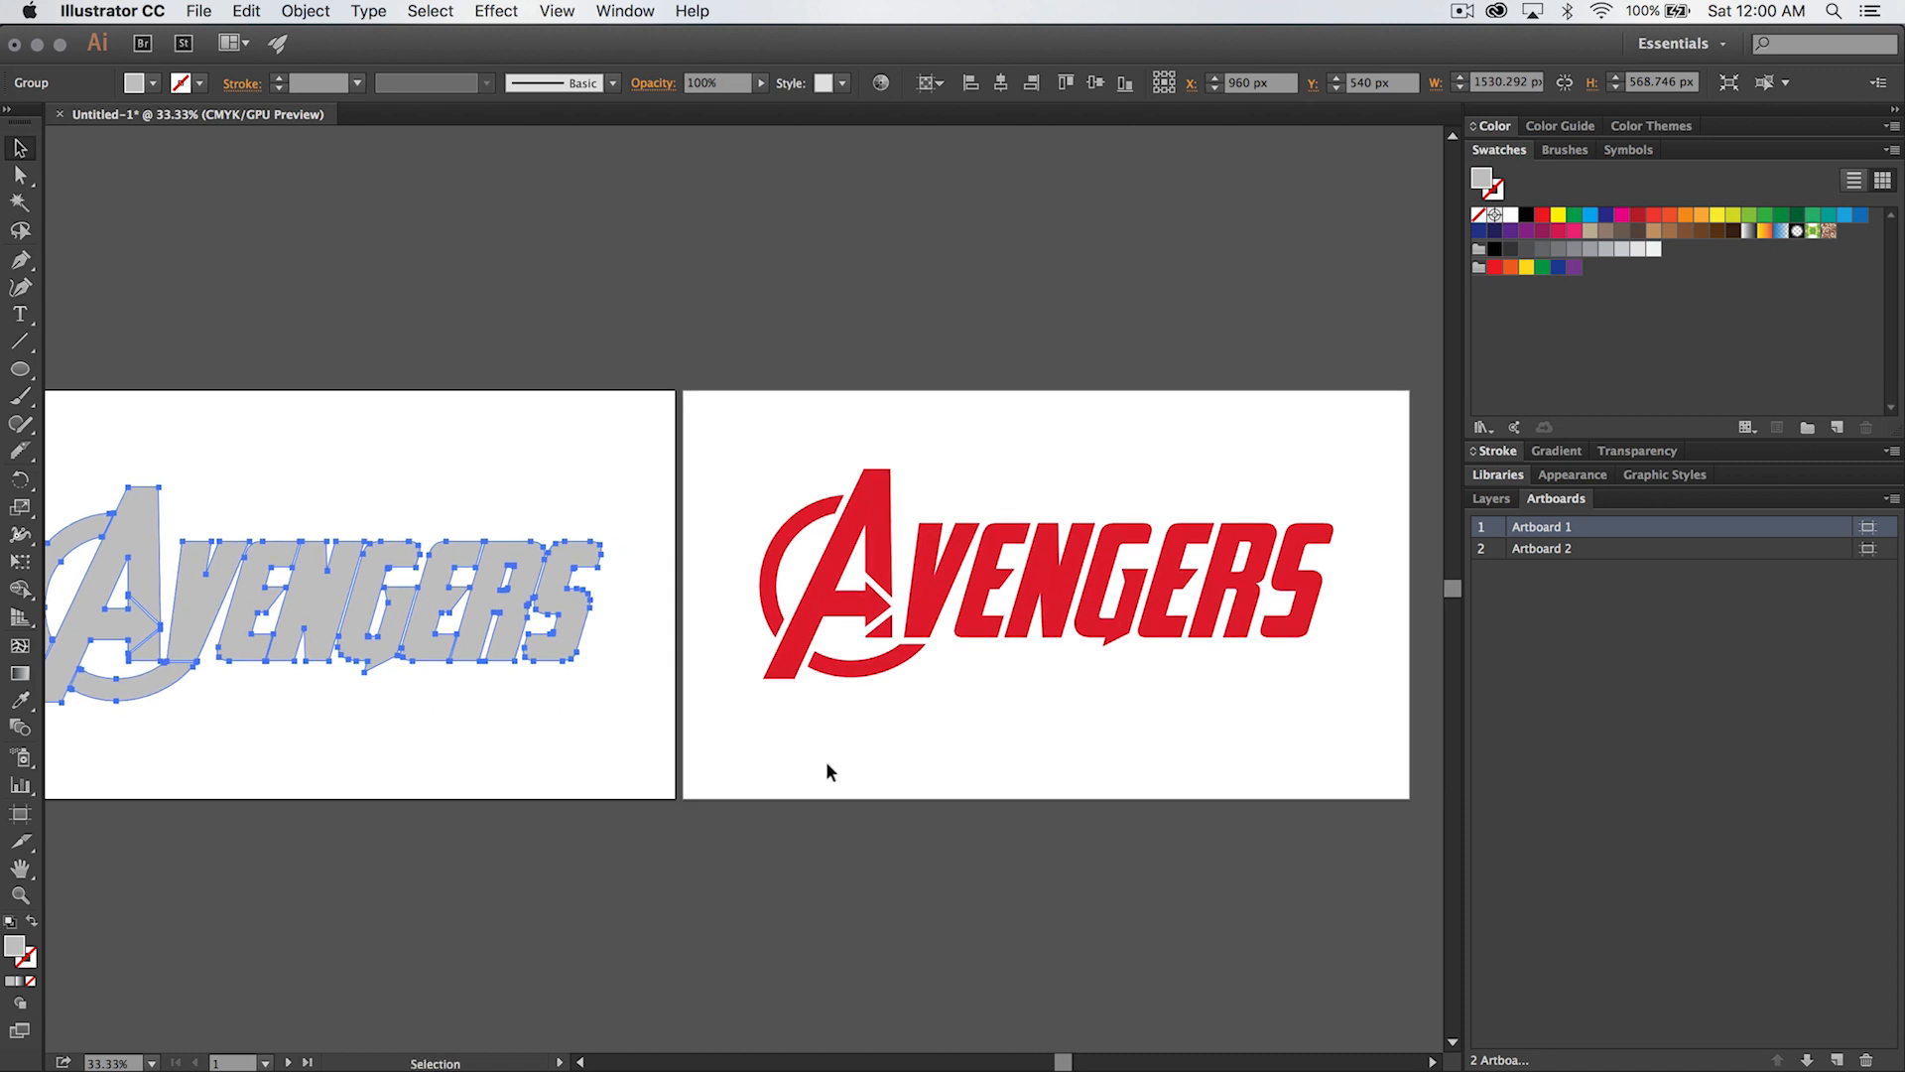
pyautogui.click(1005, 591)
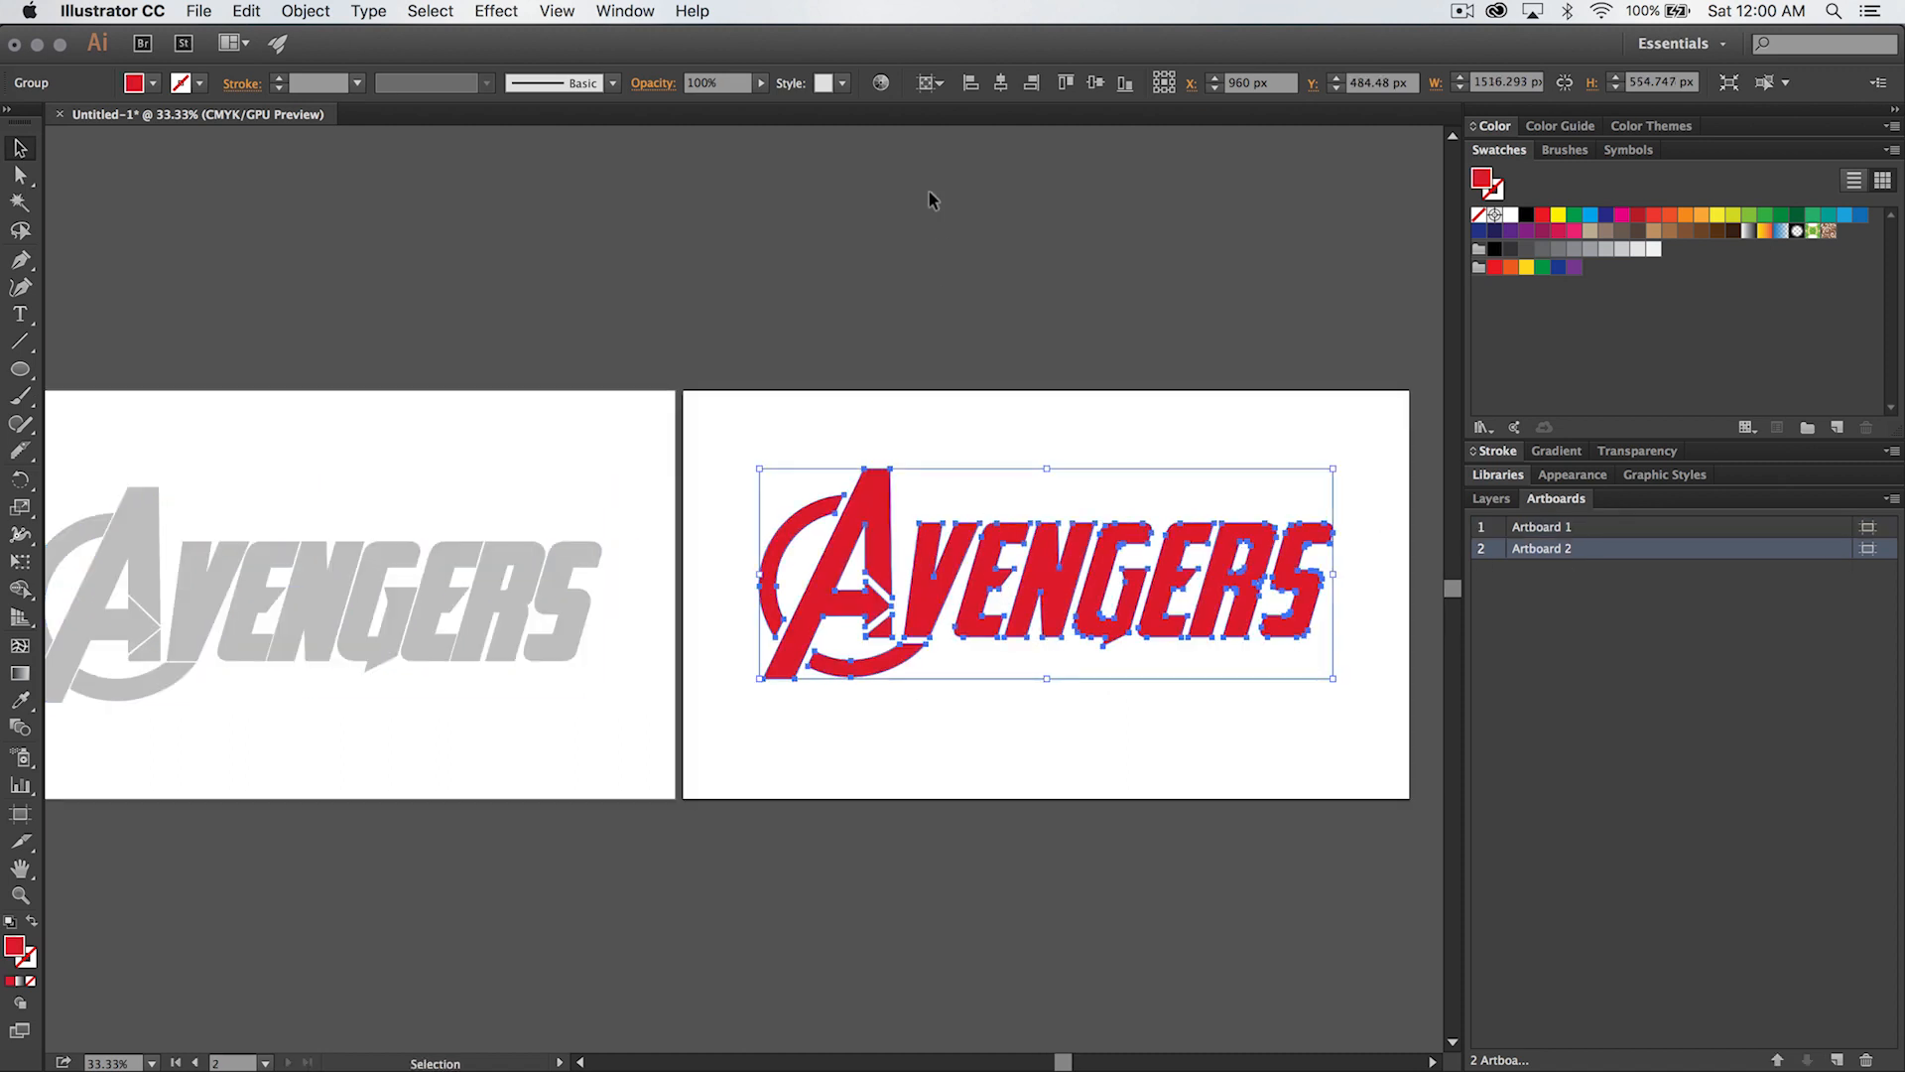
pyautogui.click(1002, 83)
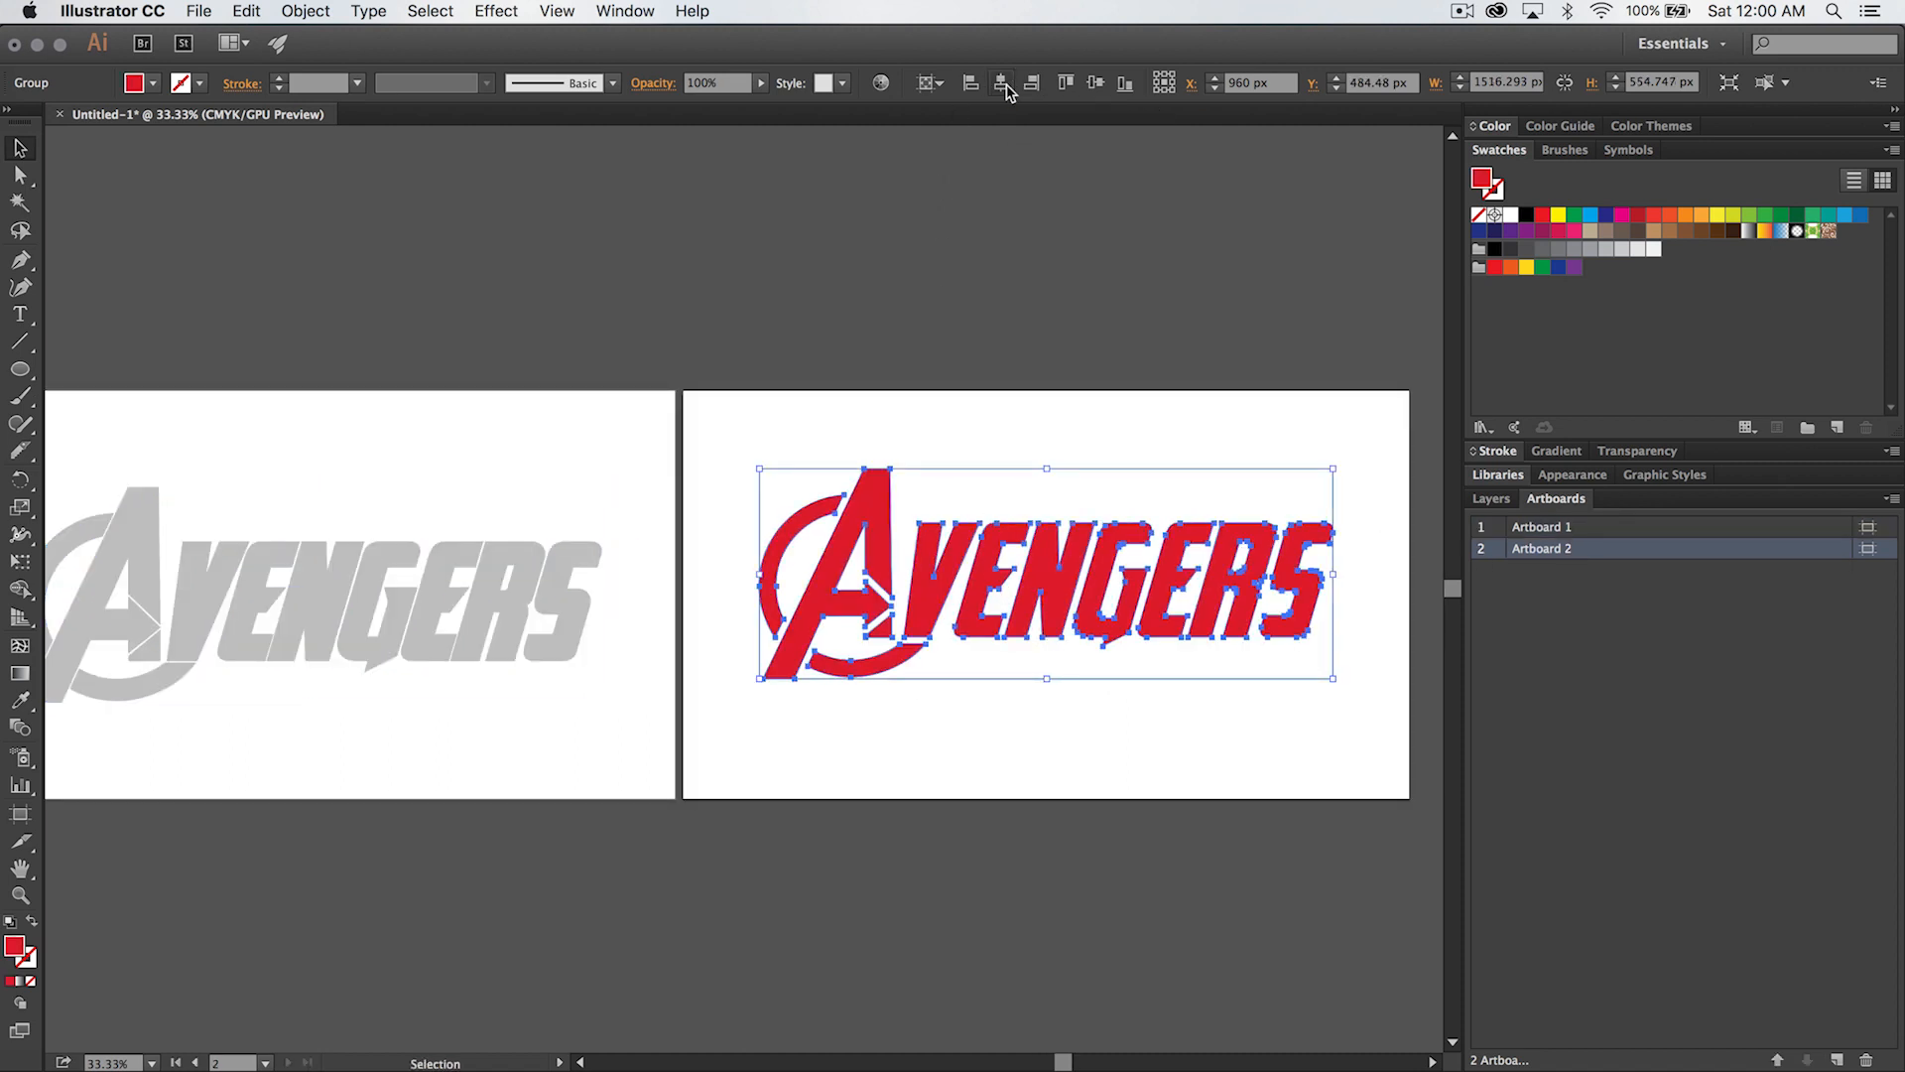
pyautogui.click(1095, 86)
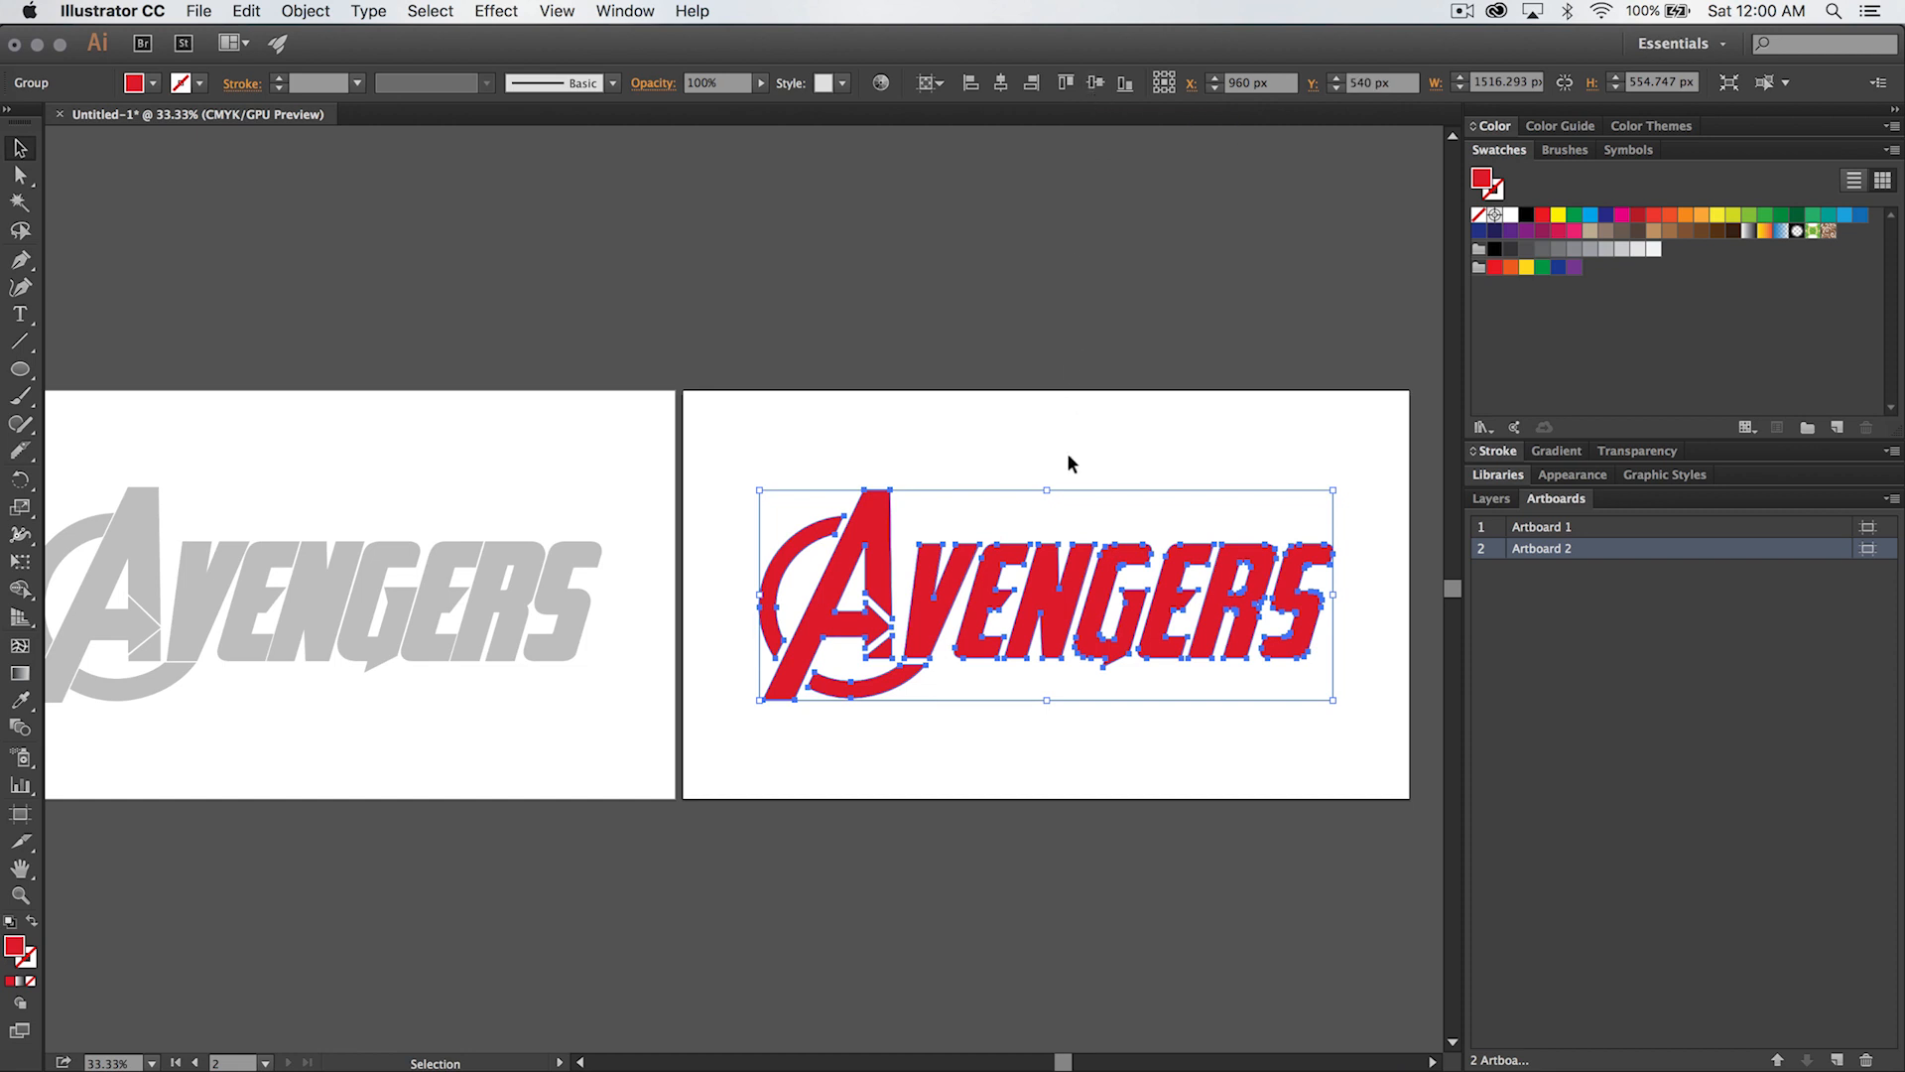
# - Examine how the gray and red lettering groups sit on their artboards, ending with both artboards in view and nothing selected
pyautogui.click(477, 625)
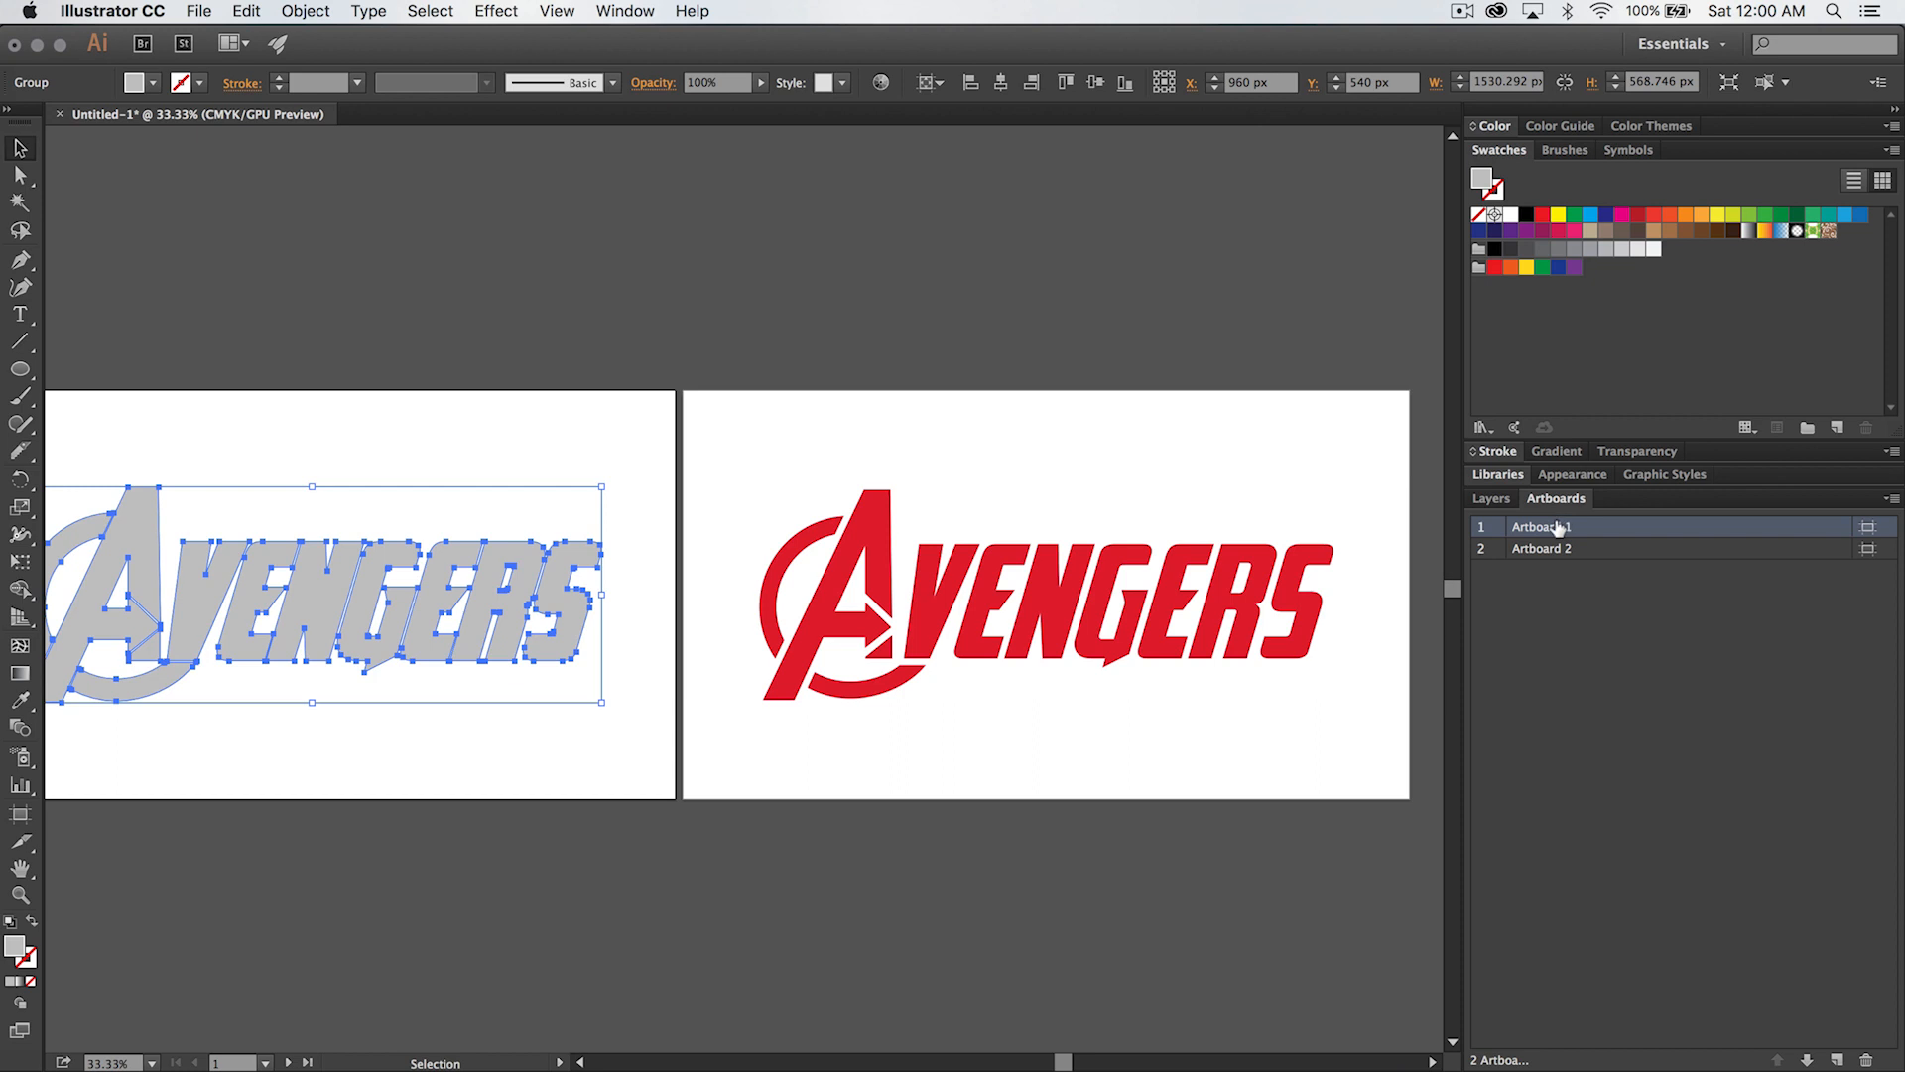
pyautogui.click(987, 596)
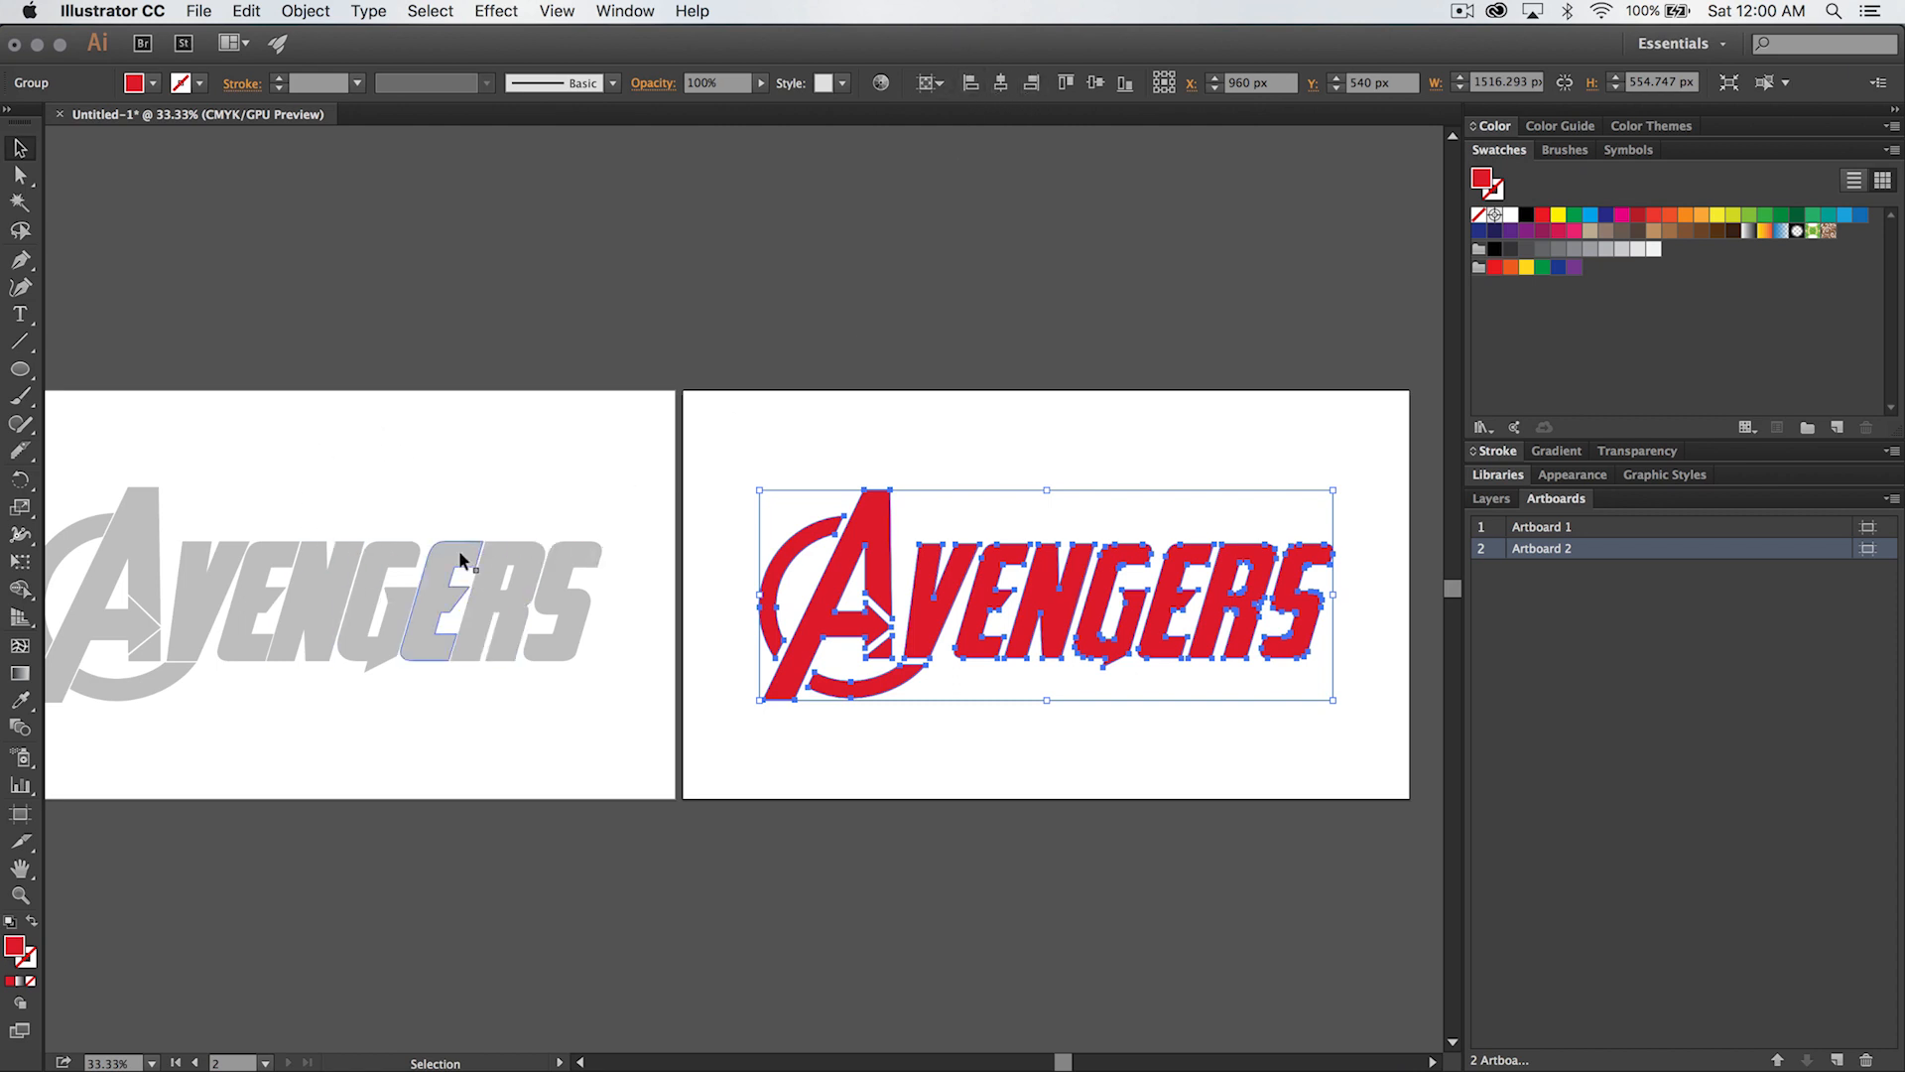
pyautogui.doubleClick(1622, 549)
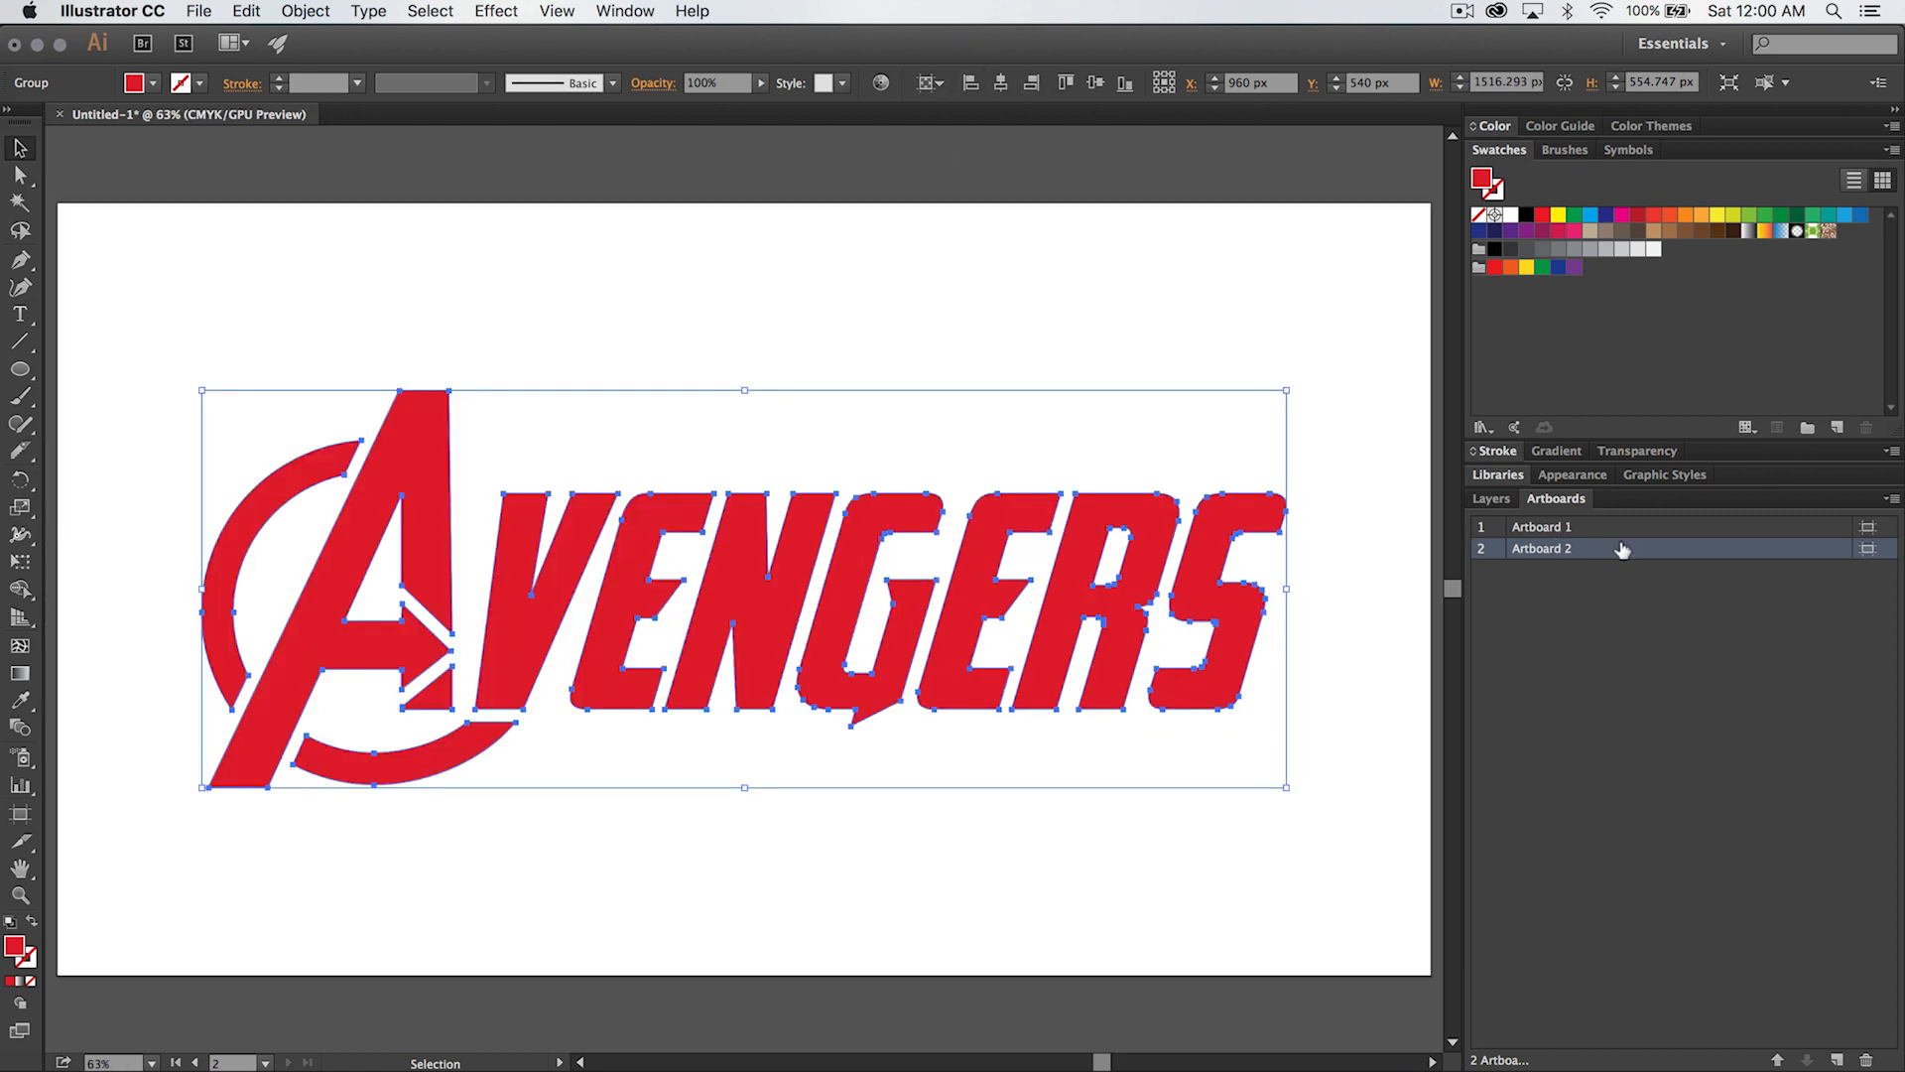
pyautogui.press('super+minus')
pyautogui.press('super+minus')
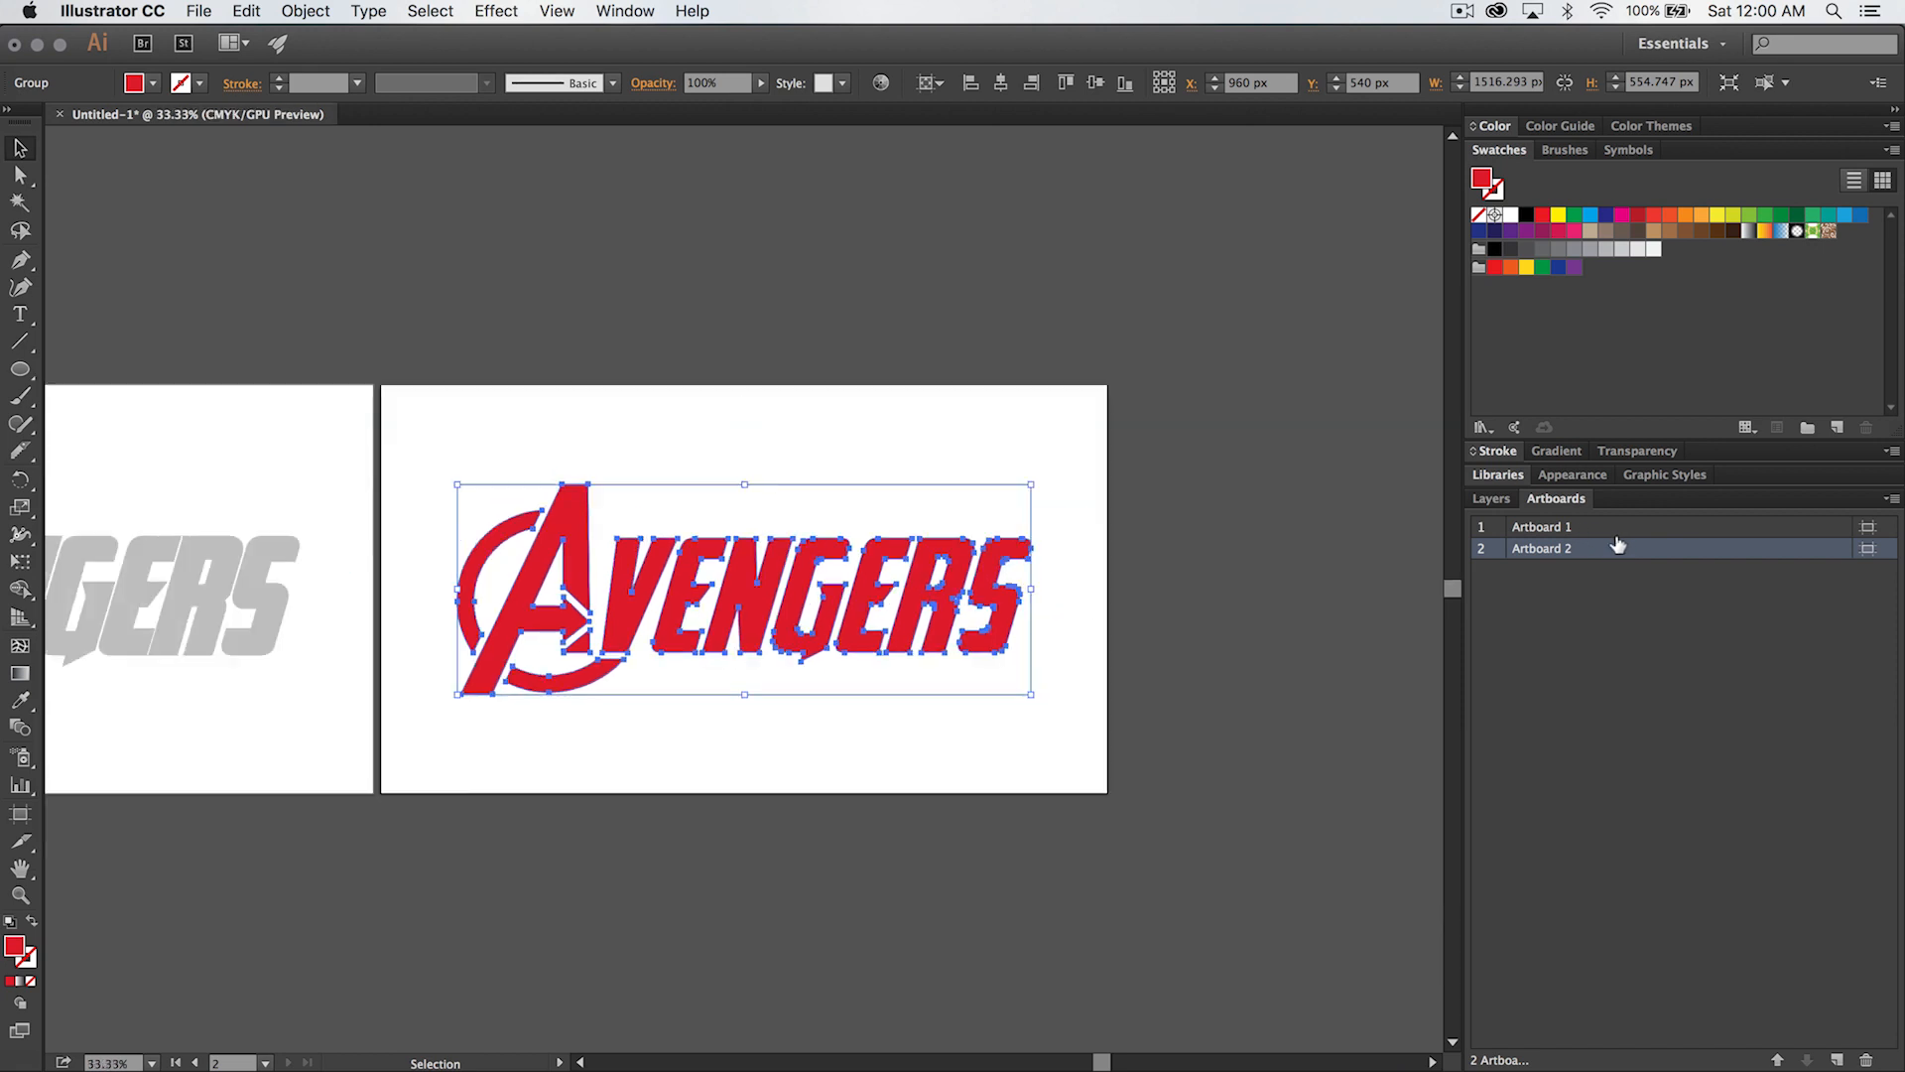
pyautogui.press('super+minus')
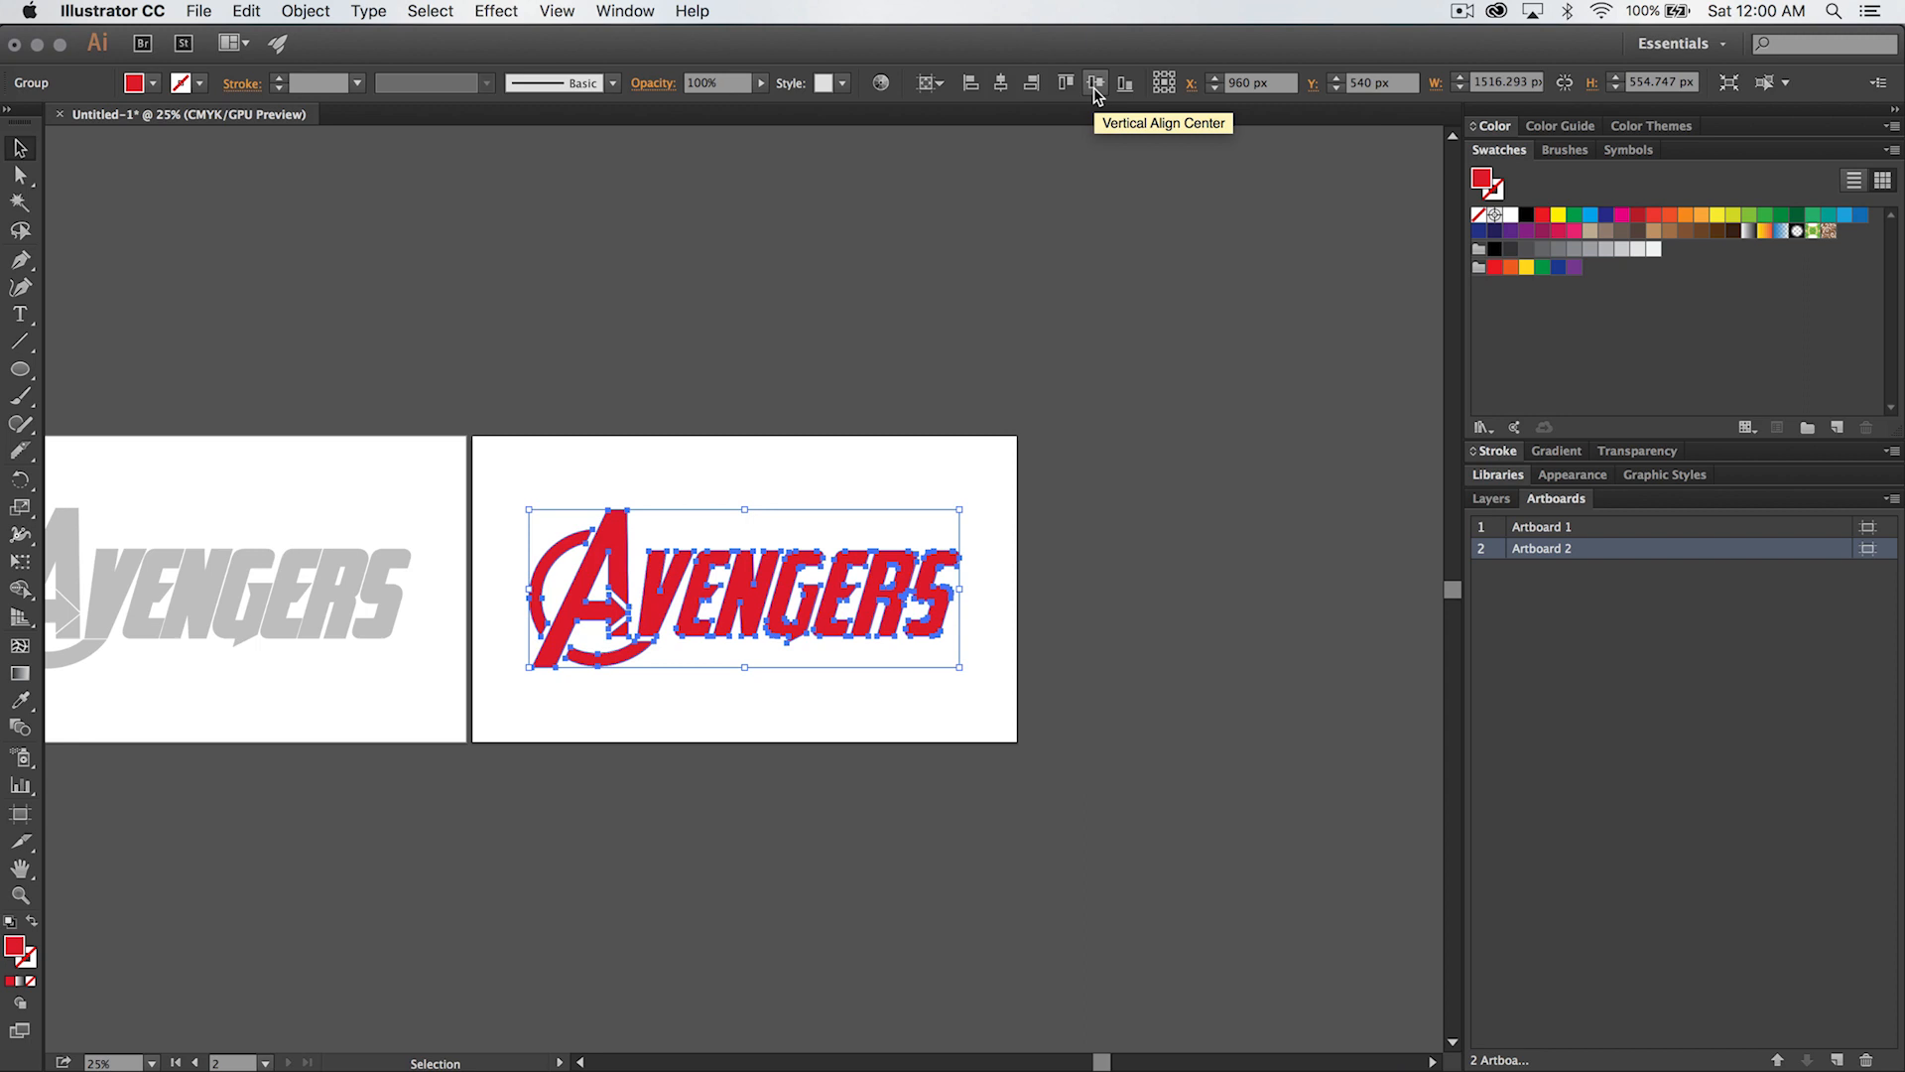
pyautogui.moveTo(779, 512); pyautogui.dragTo(1065, 561)
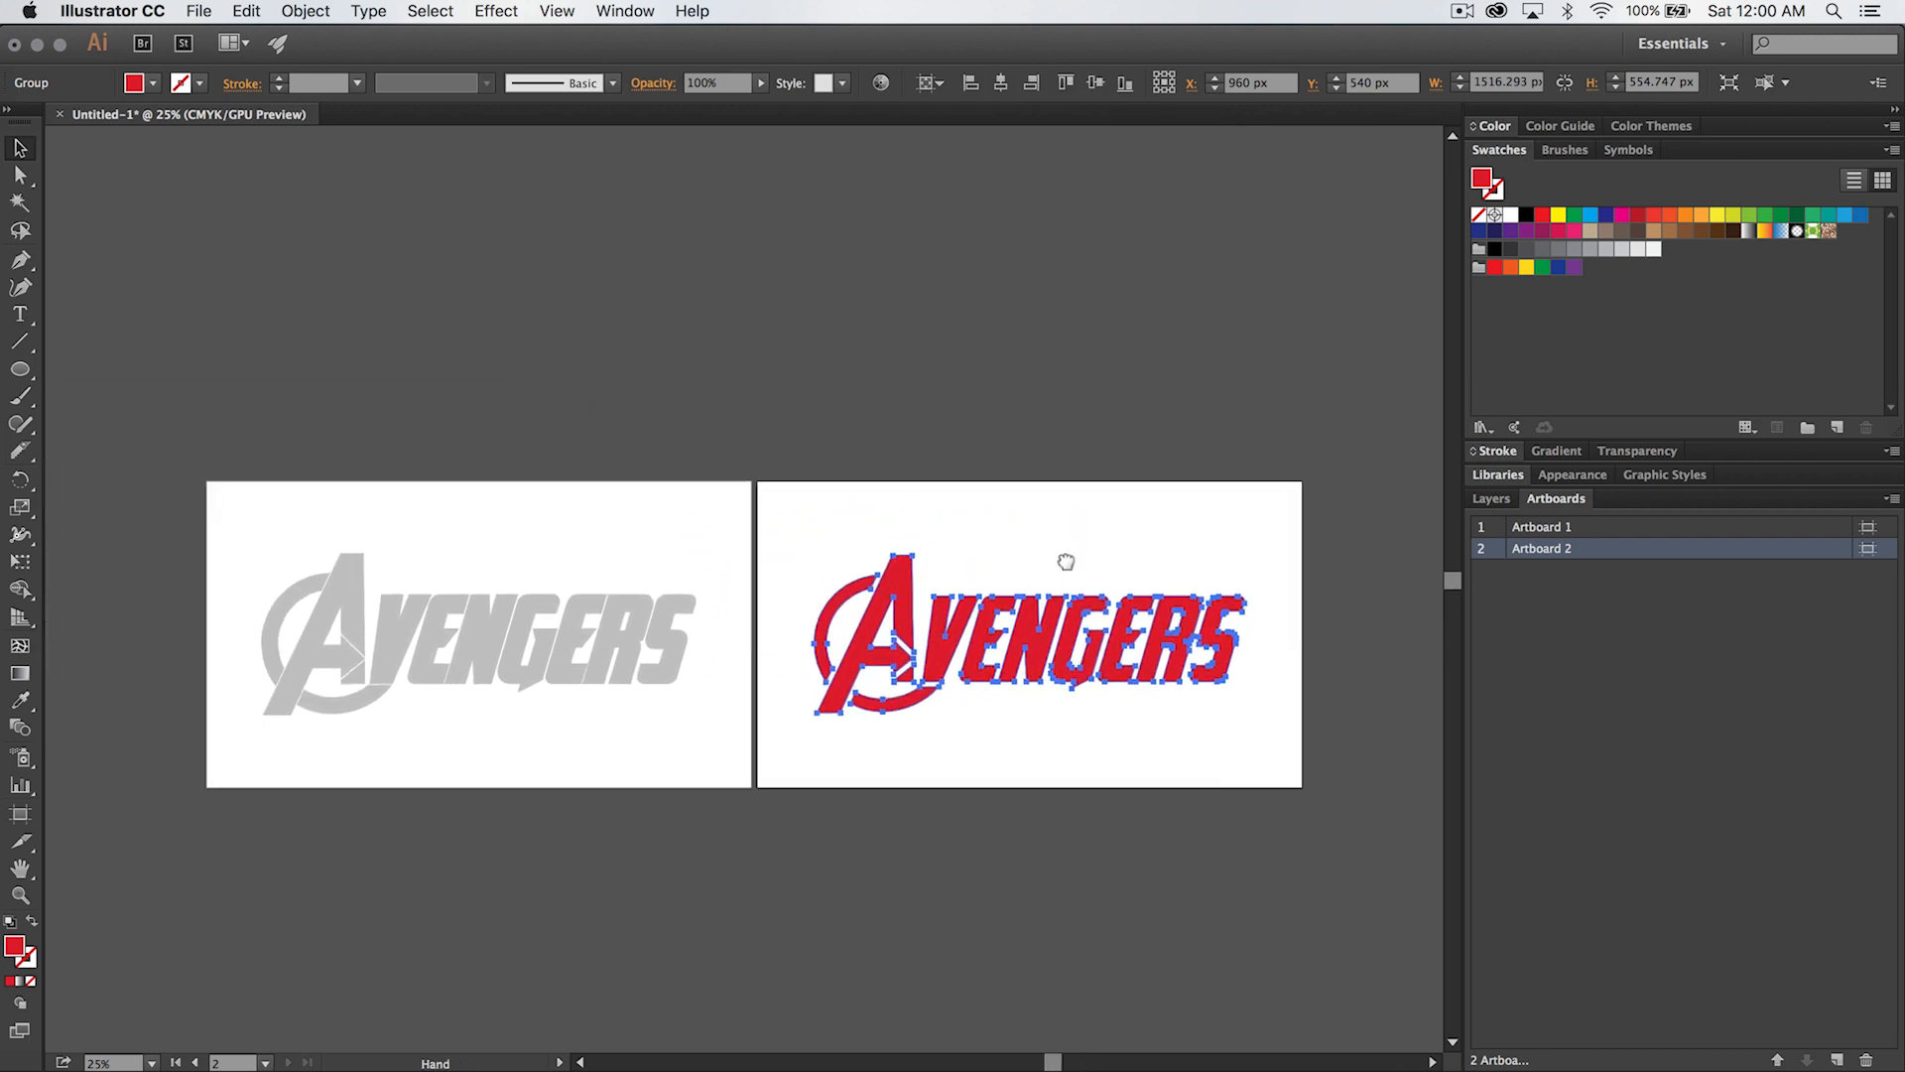
pyautogui.click(1375, 571)
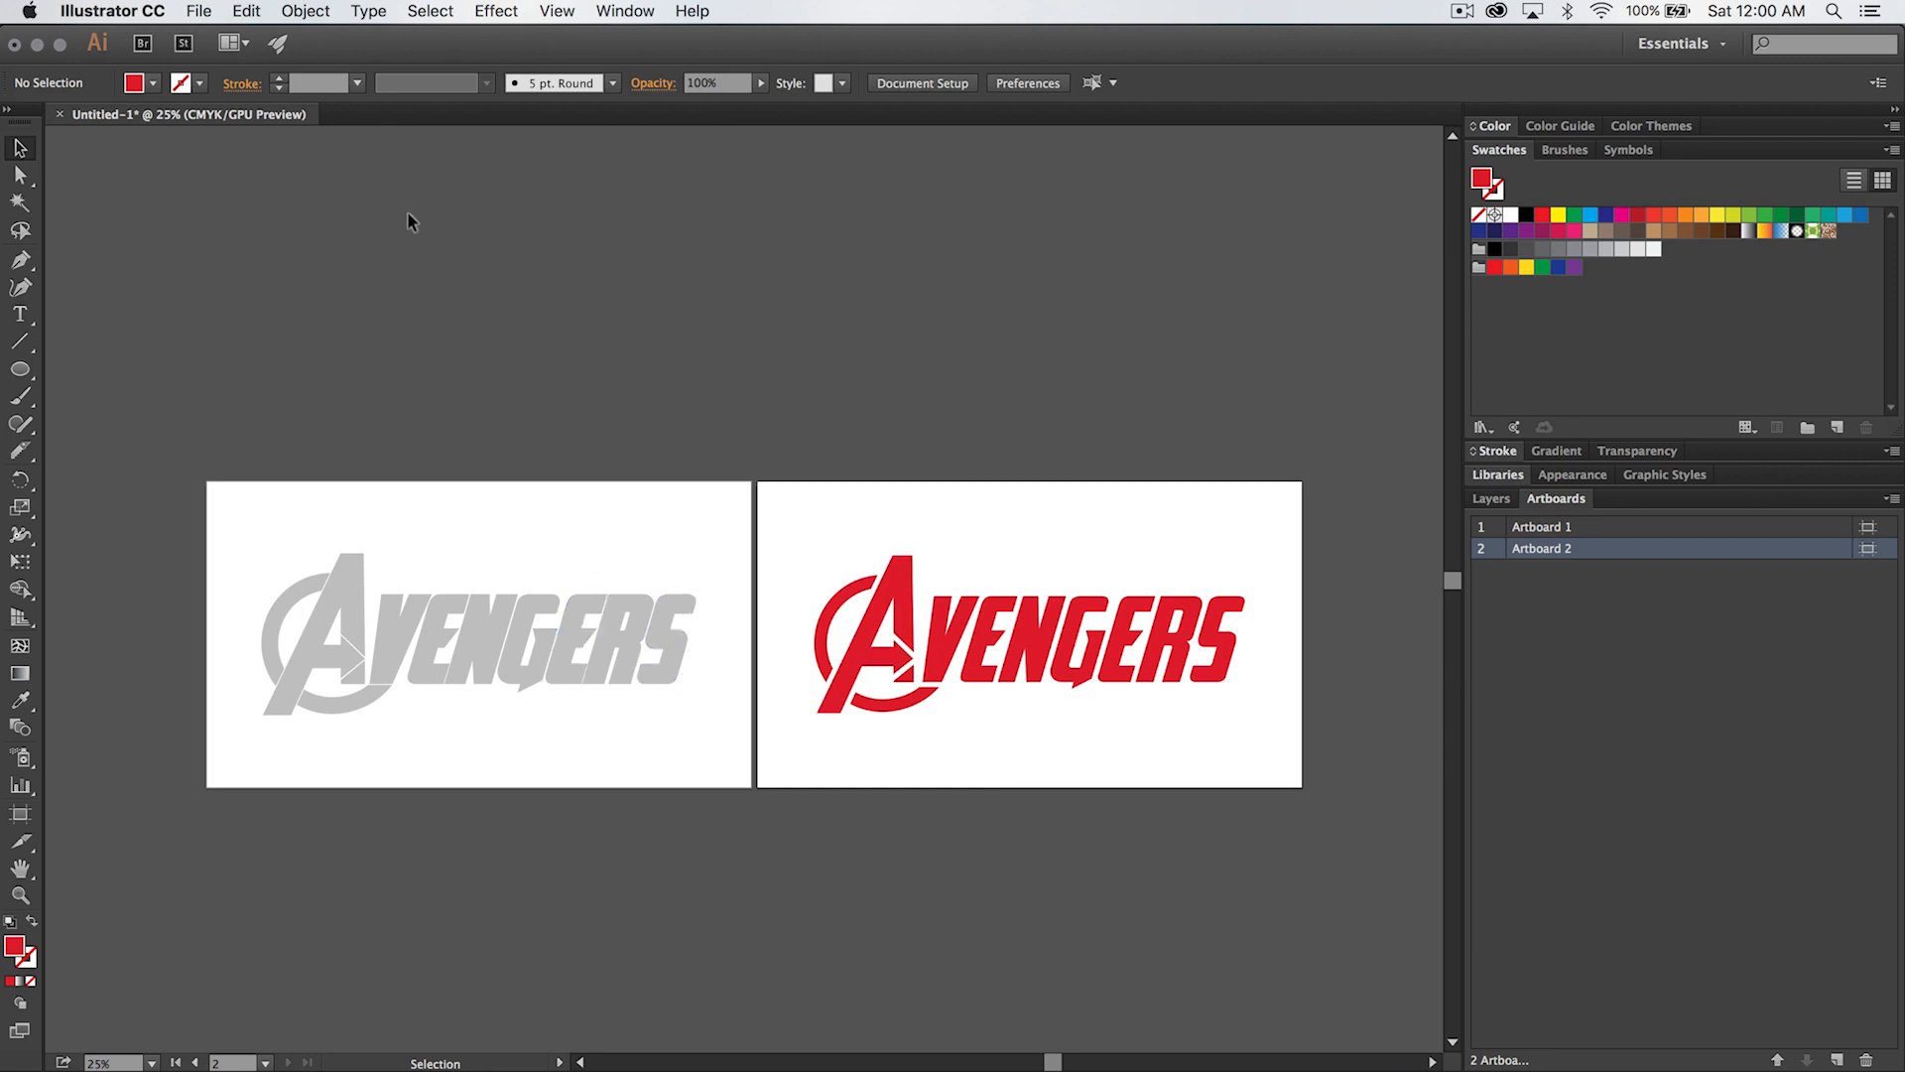
pyautogui.click(201, 13)
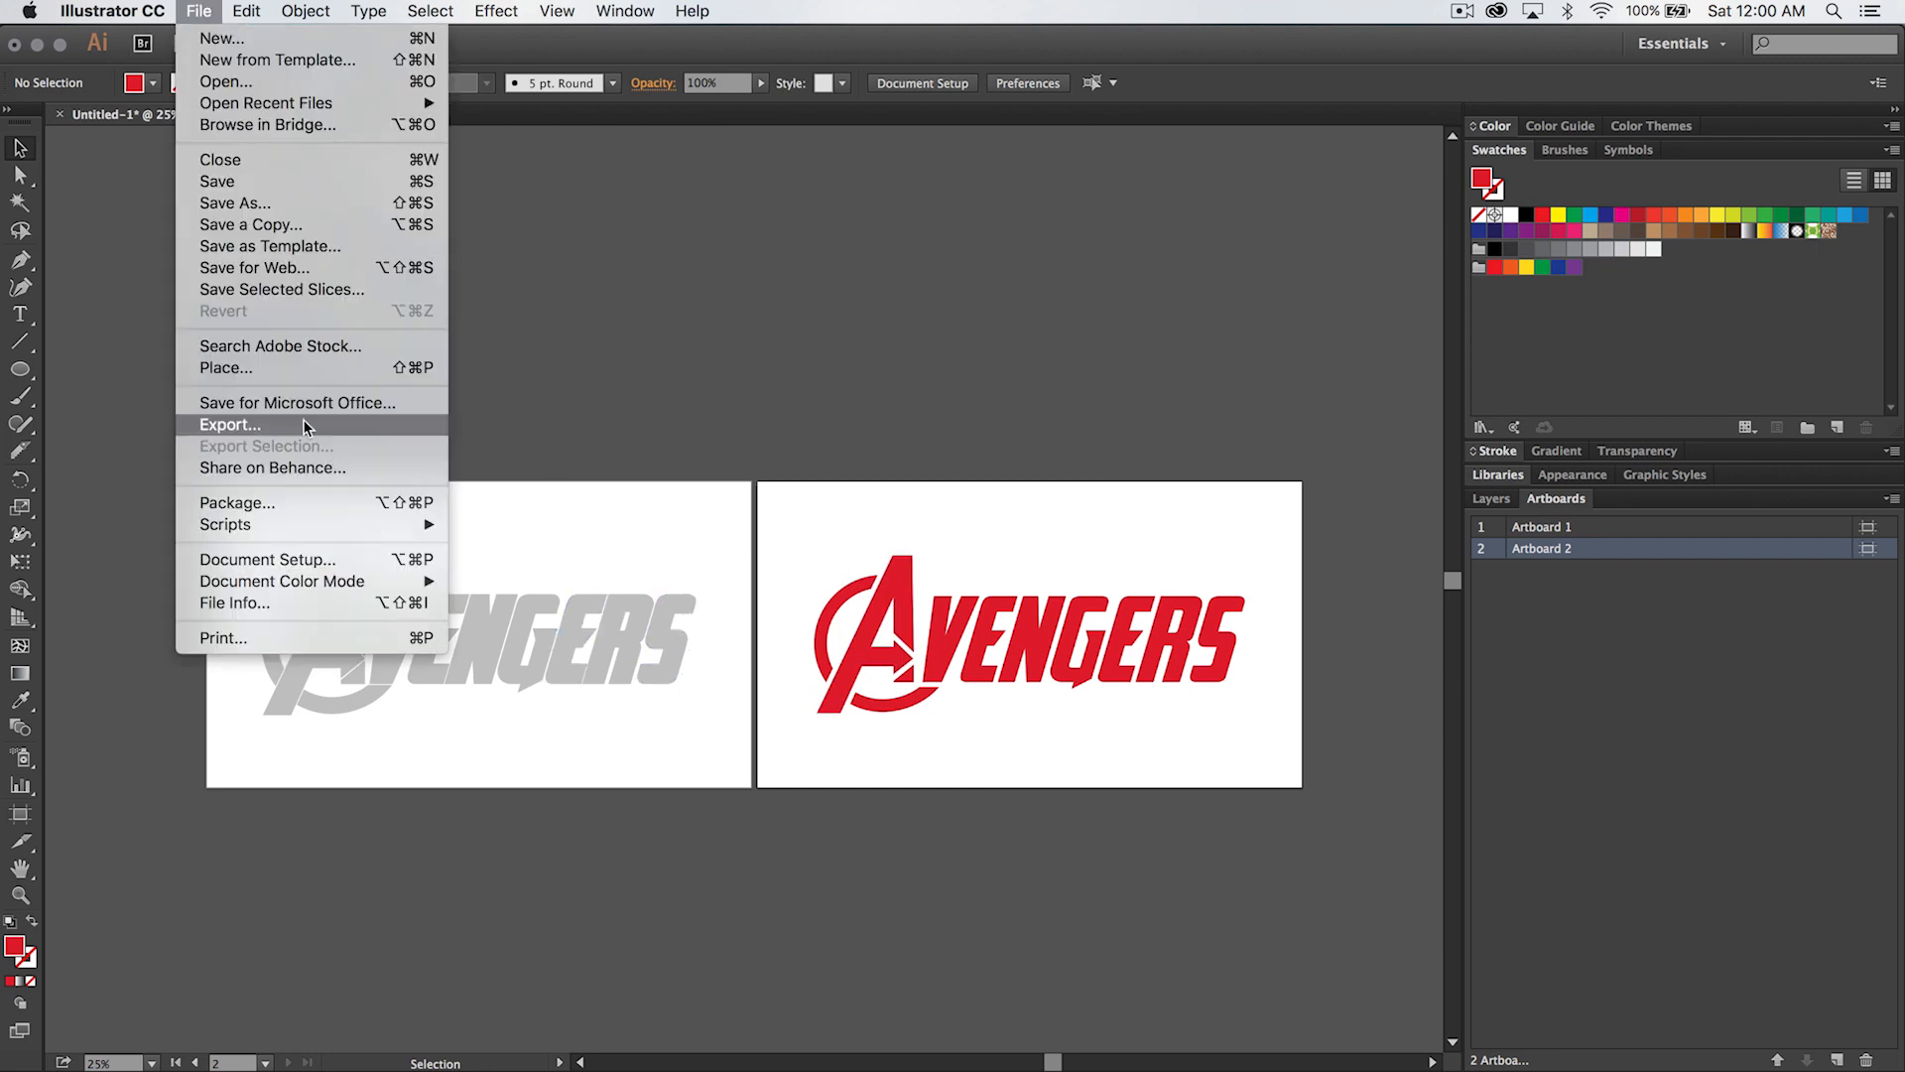
pyautogui.click(302, 423)
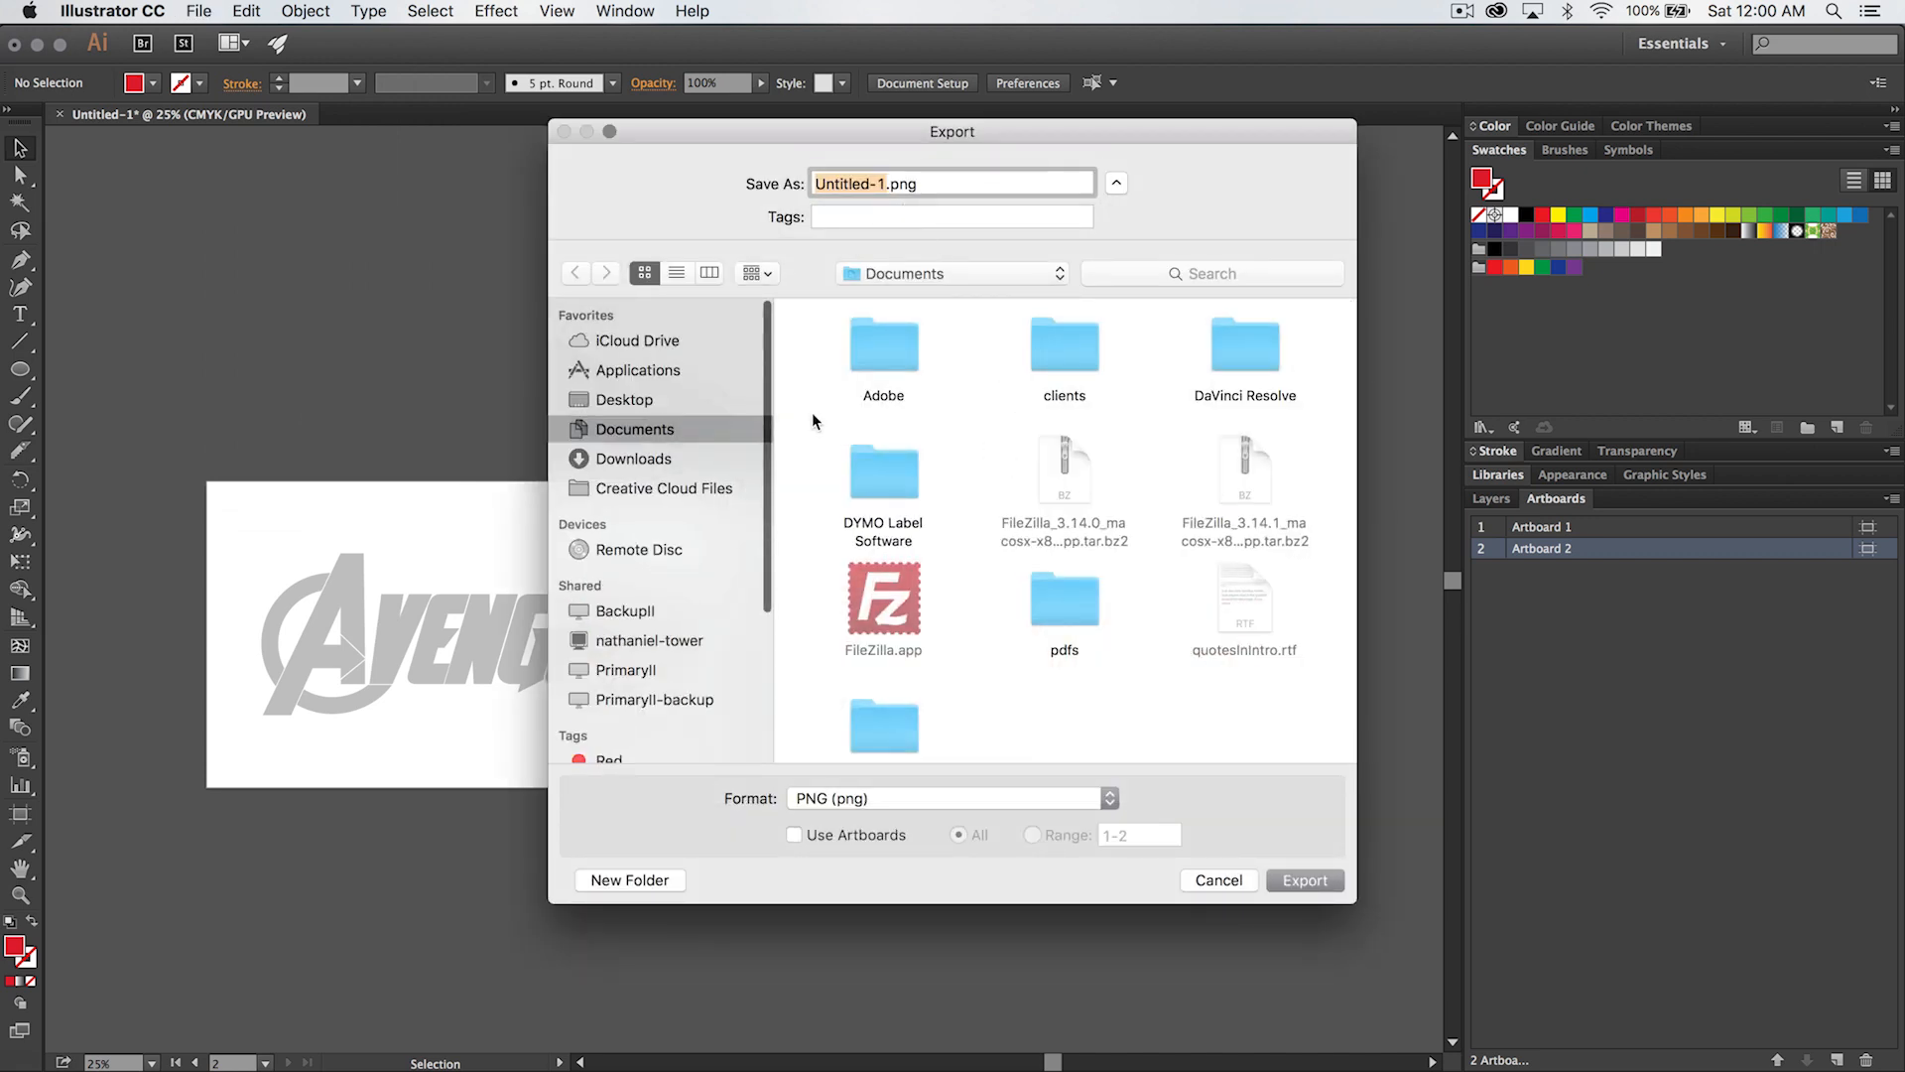
pyautogui.click(625, 402)
pyautogui.click(876, 812)
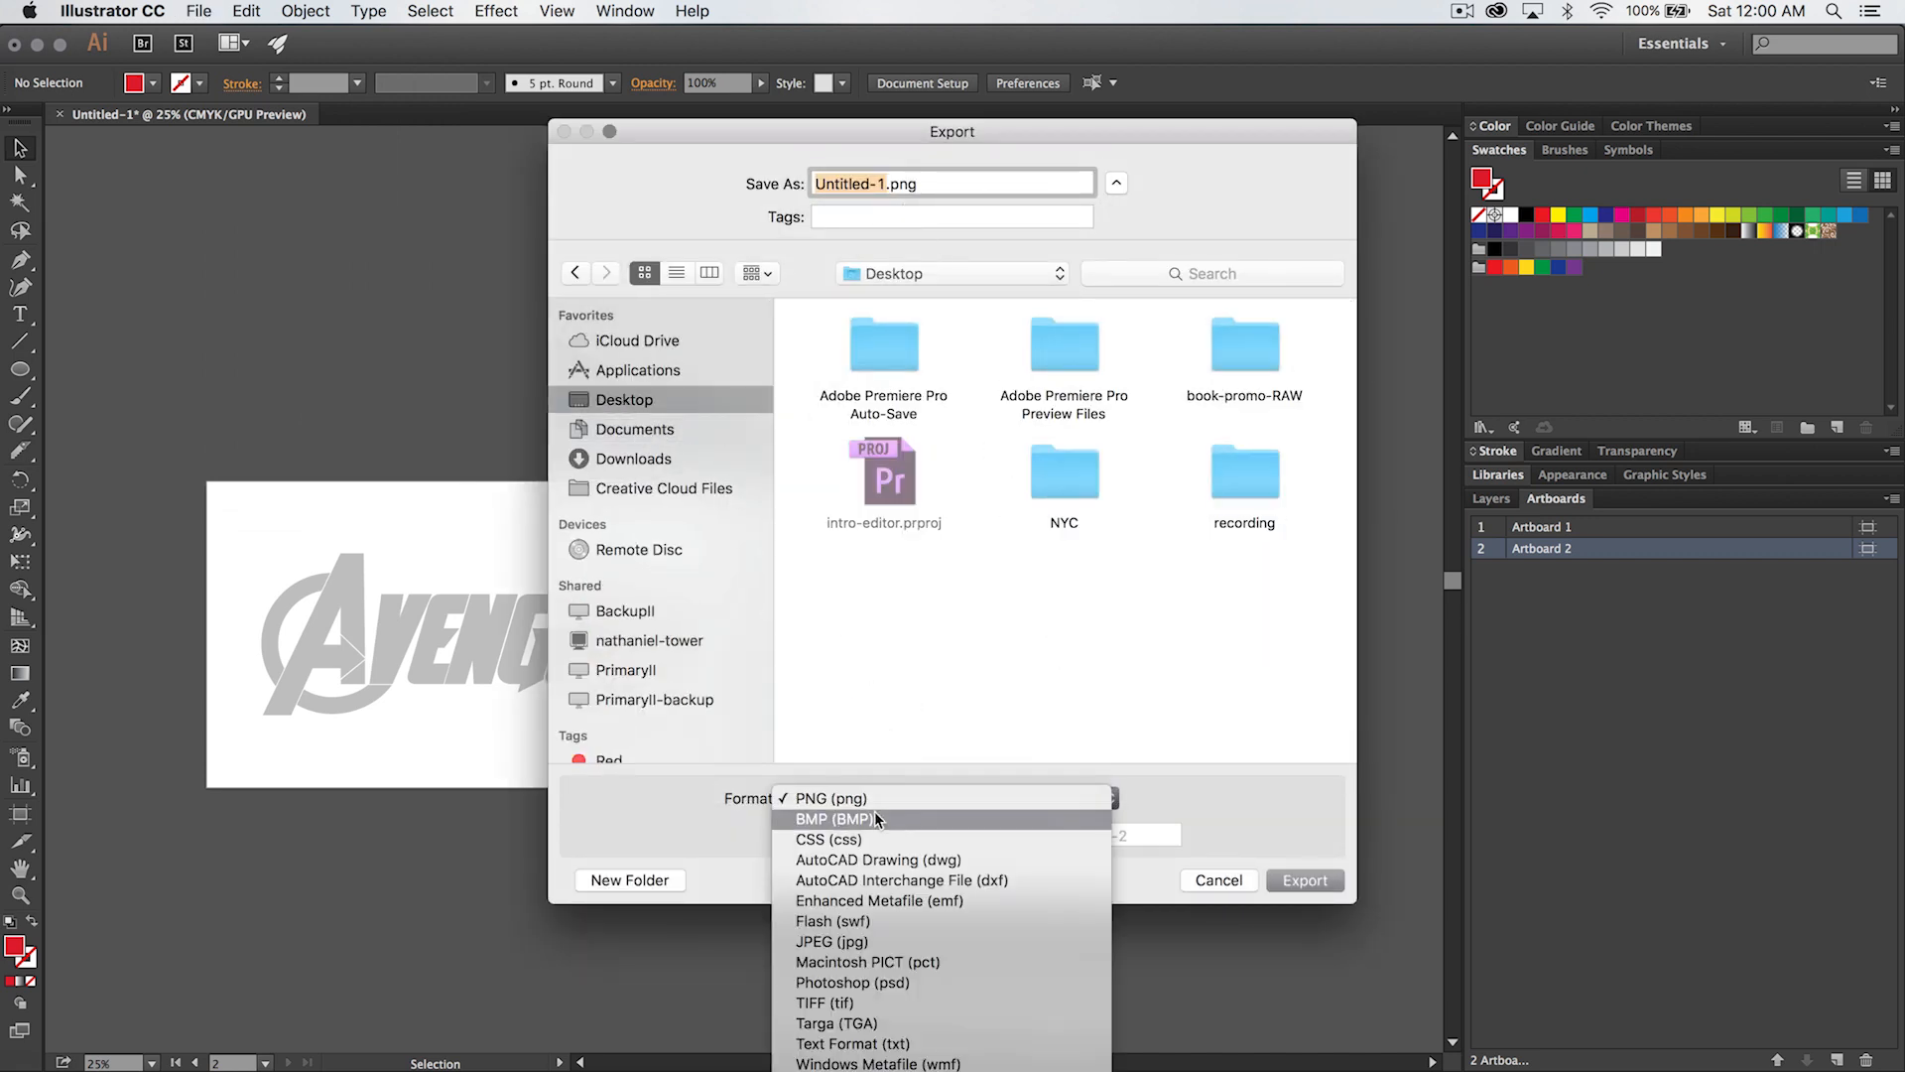
pyautogui.click(1230, 897)
pyautogui.click(1220, 883)
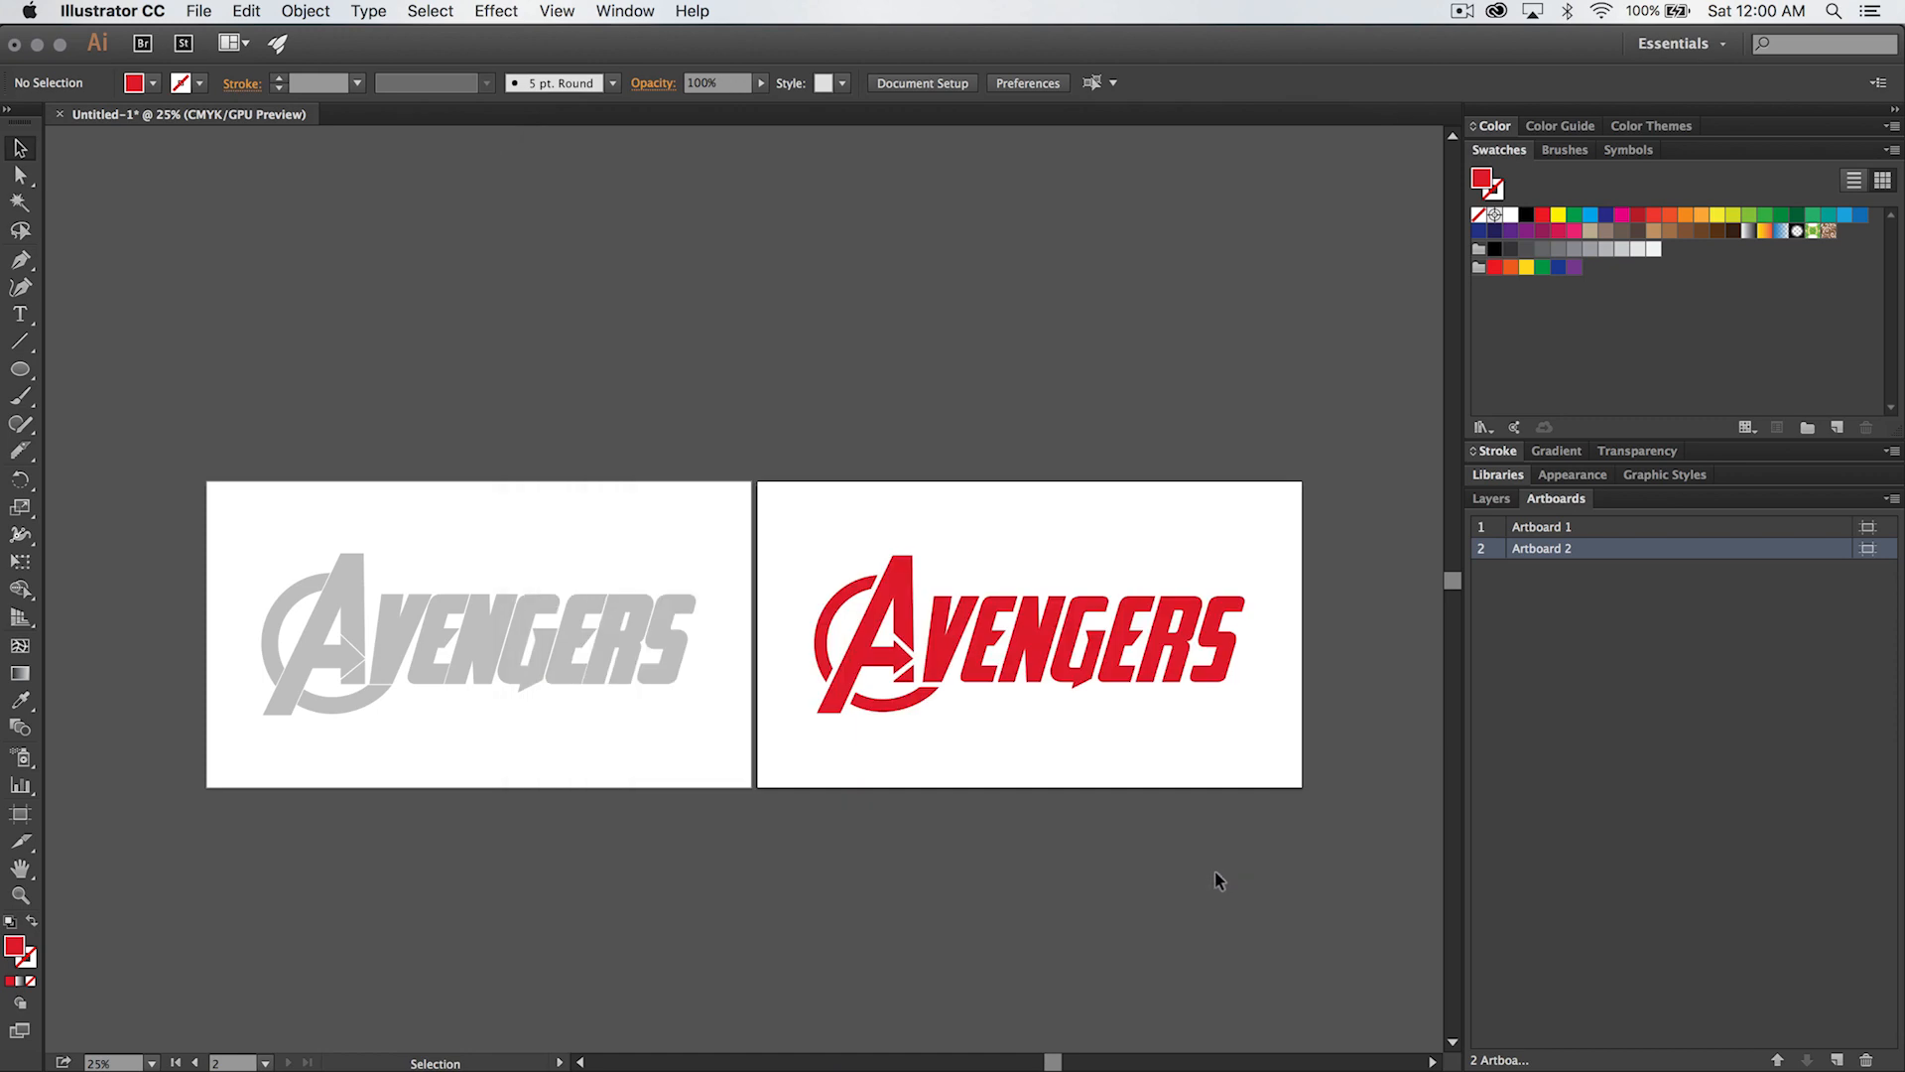
# - Save the document to the Desktop as avengers-text-vector in Illustrator EPS format, using all artboards and the Illustrator CC EPS version
pyautogui.click(196, 12)
pyautogui.click(264, 203)
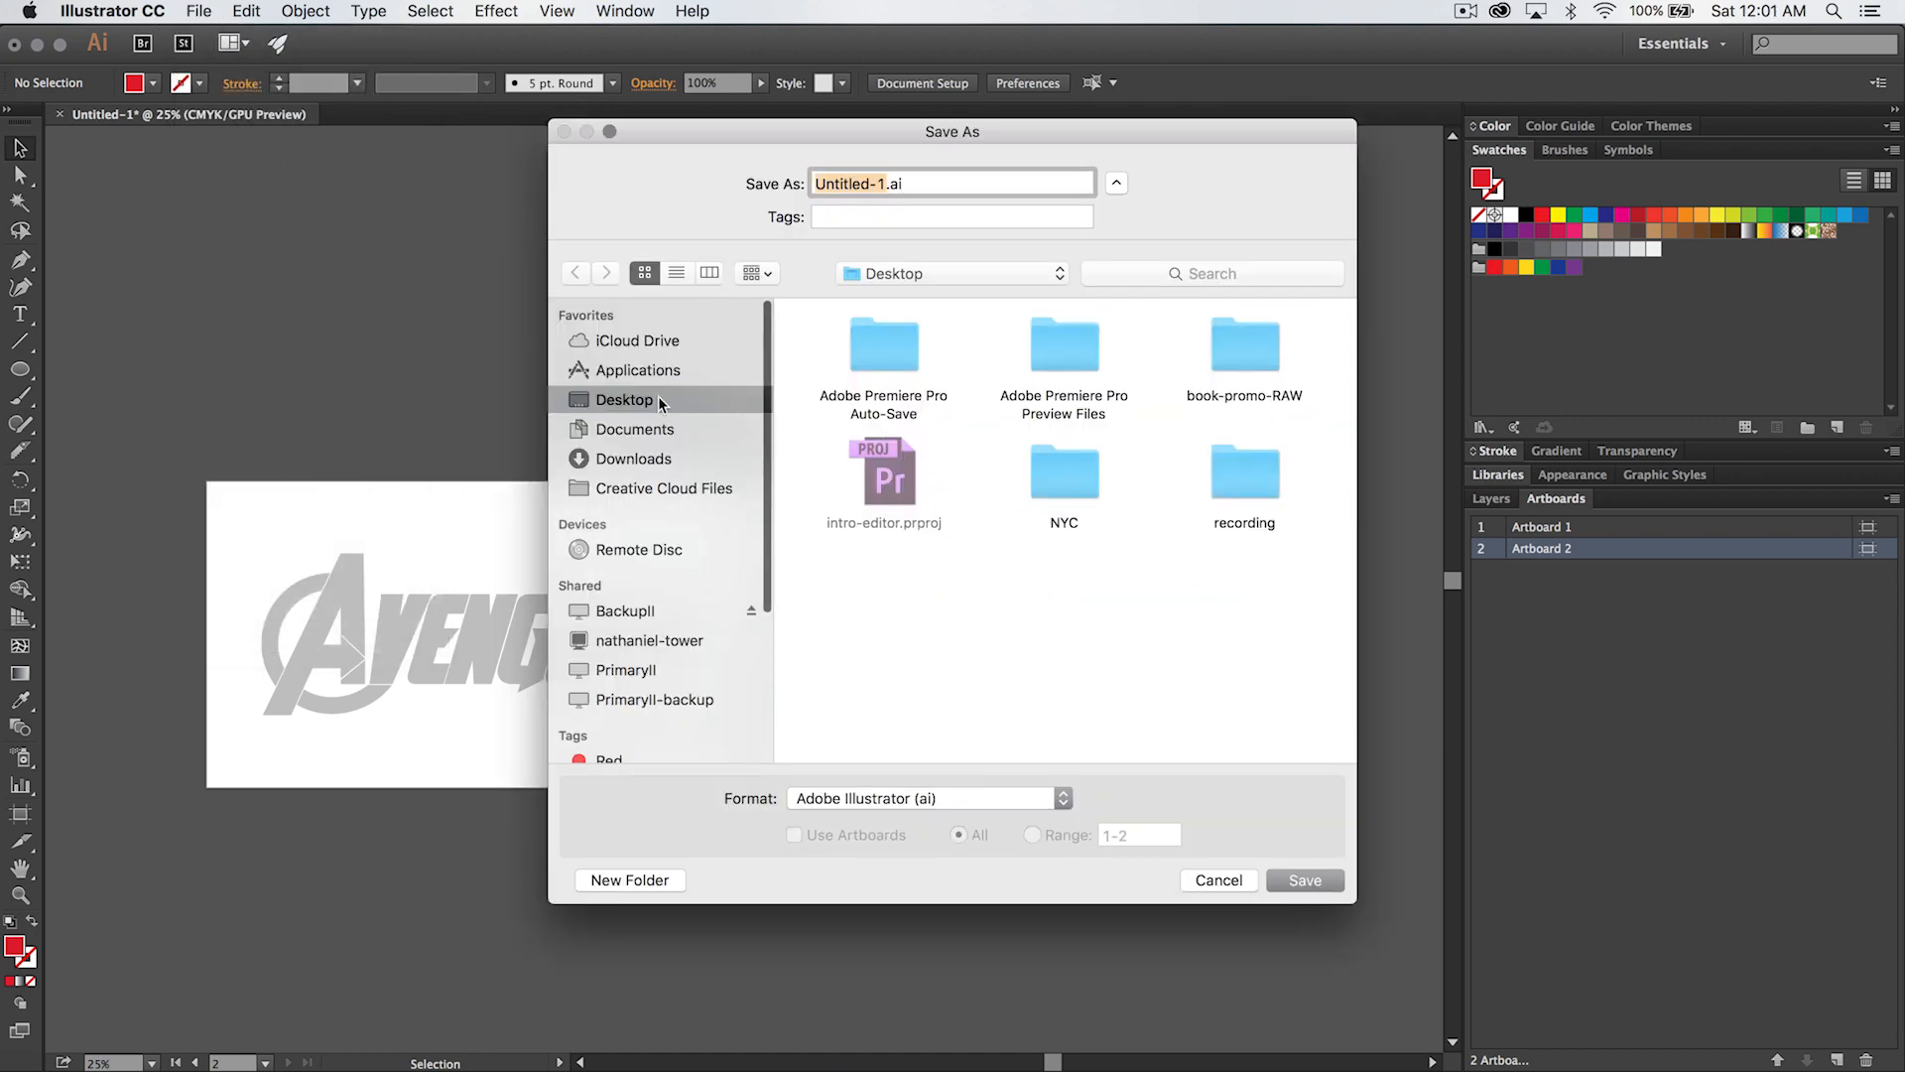
pyautogui.click(974, 798)
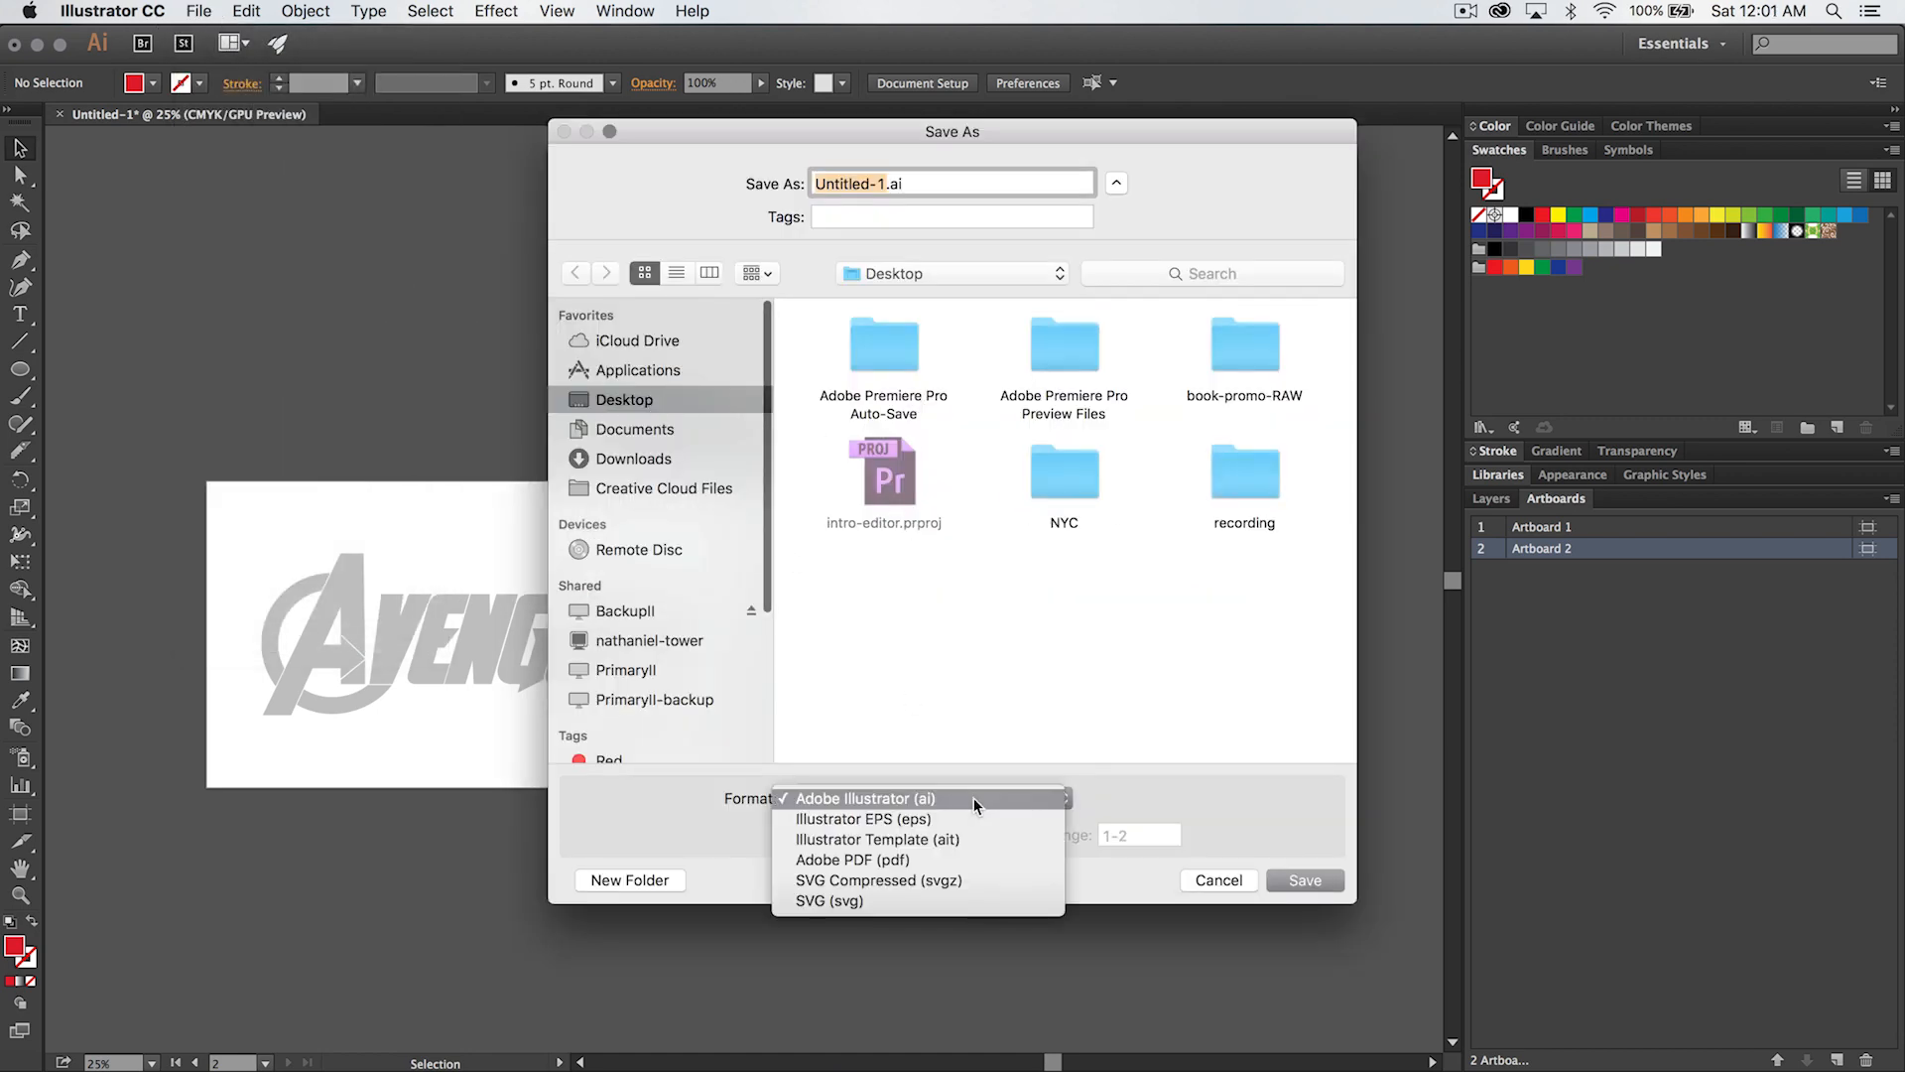
pyautogui.click(916, 819)
pyautogui.click(795, 835)
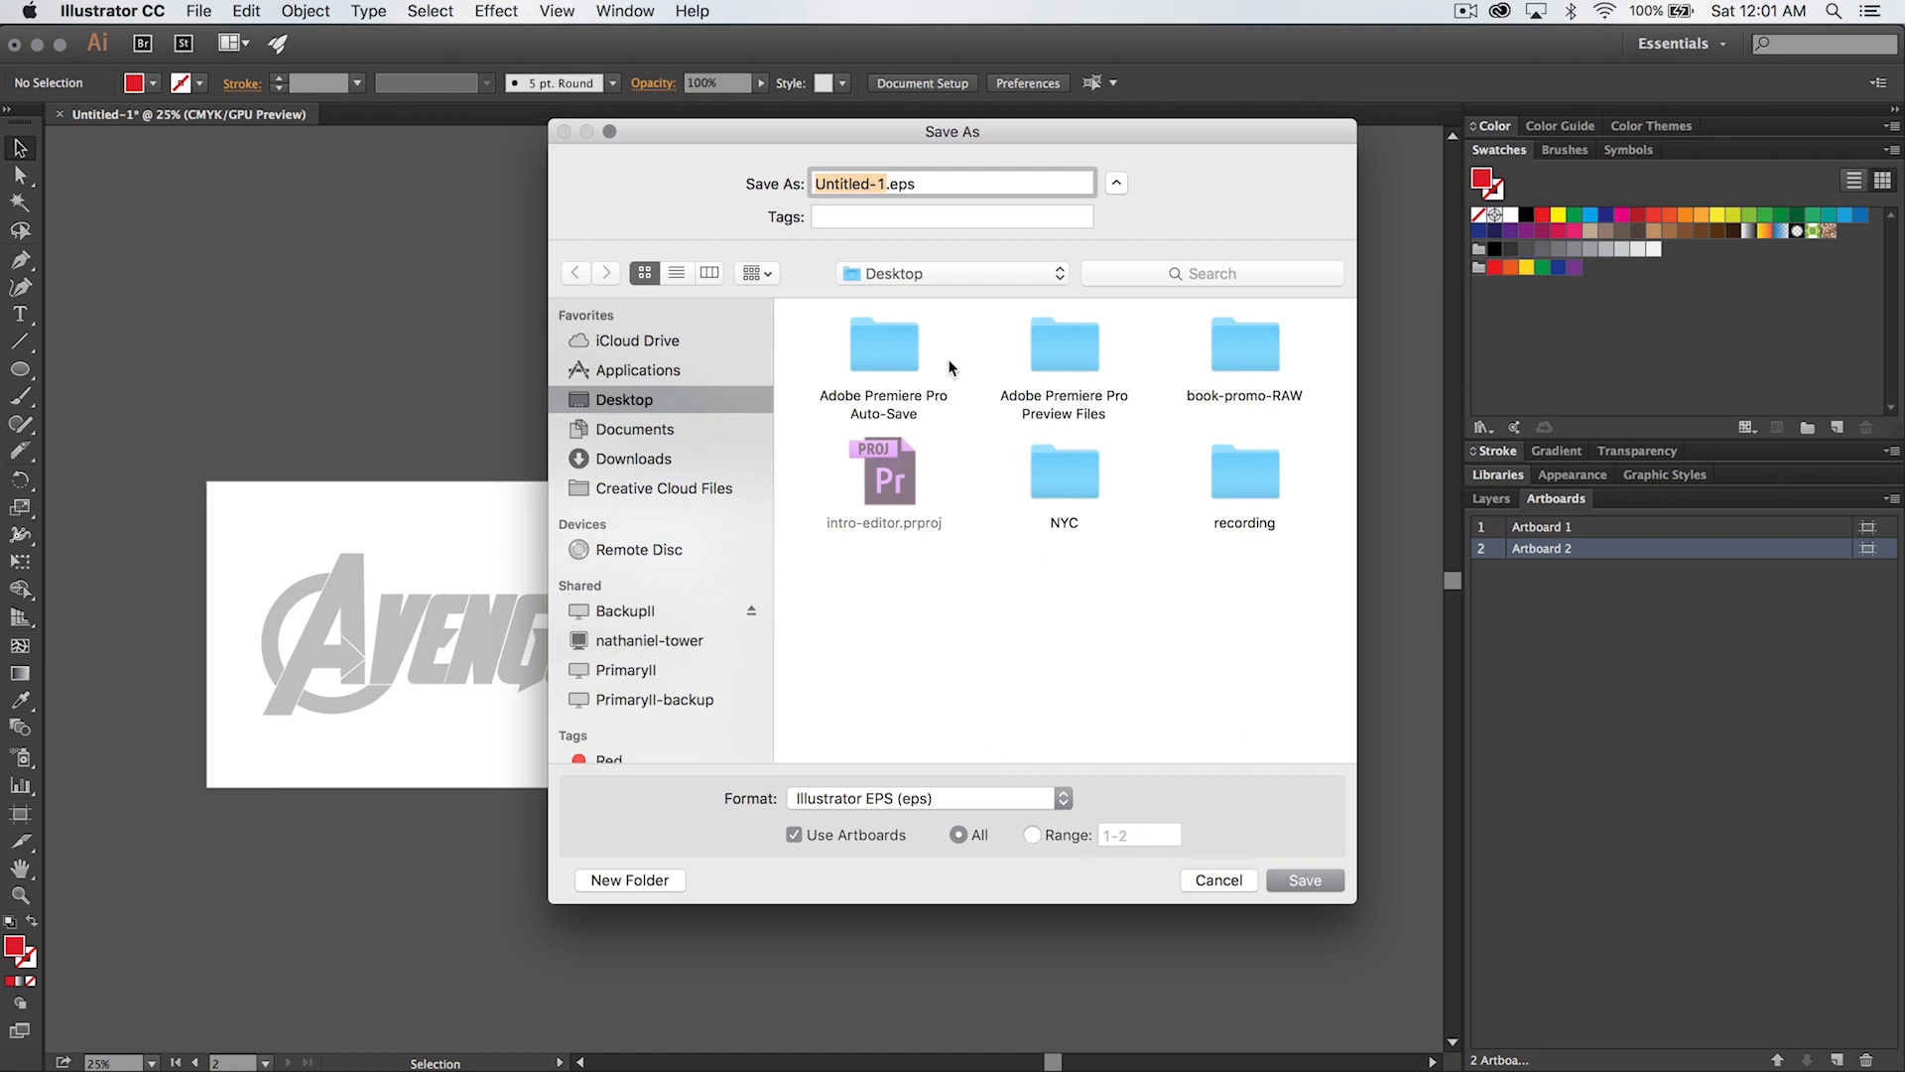
pyautogui.write('avengers-text-vector')
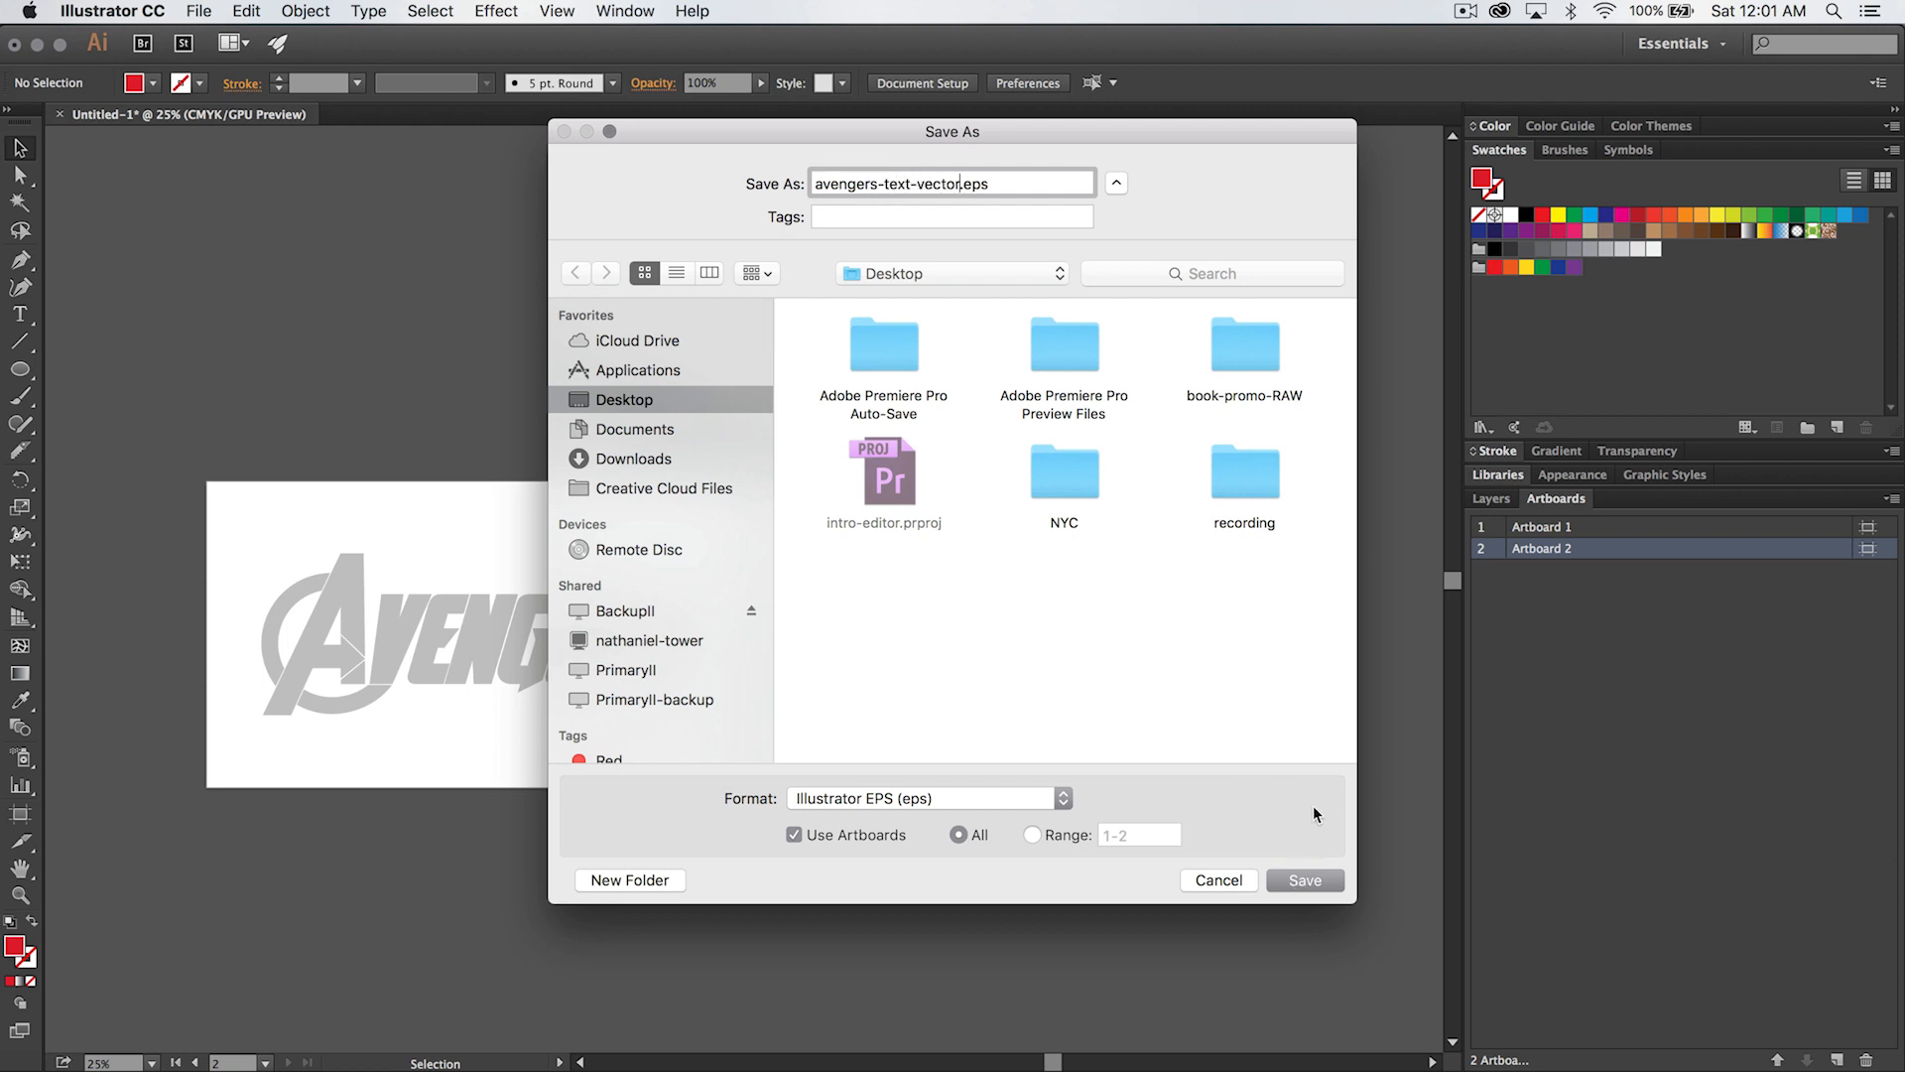
pyautogui.click(1309, 880)
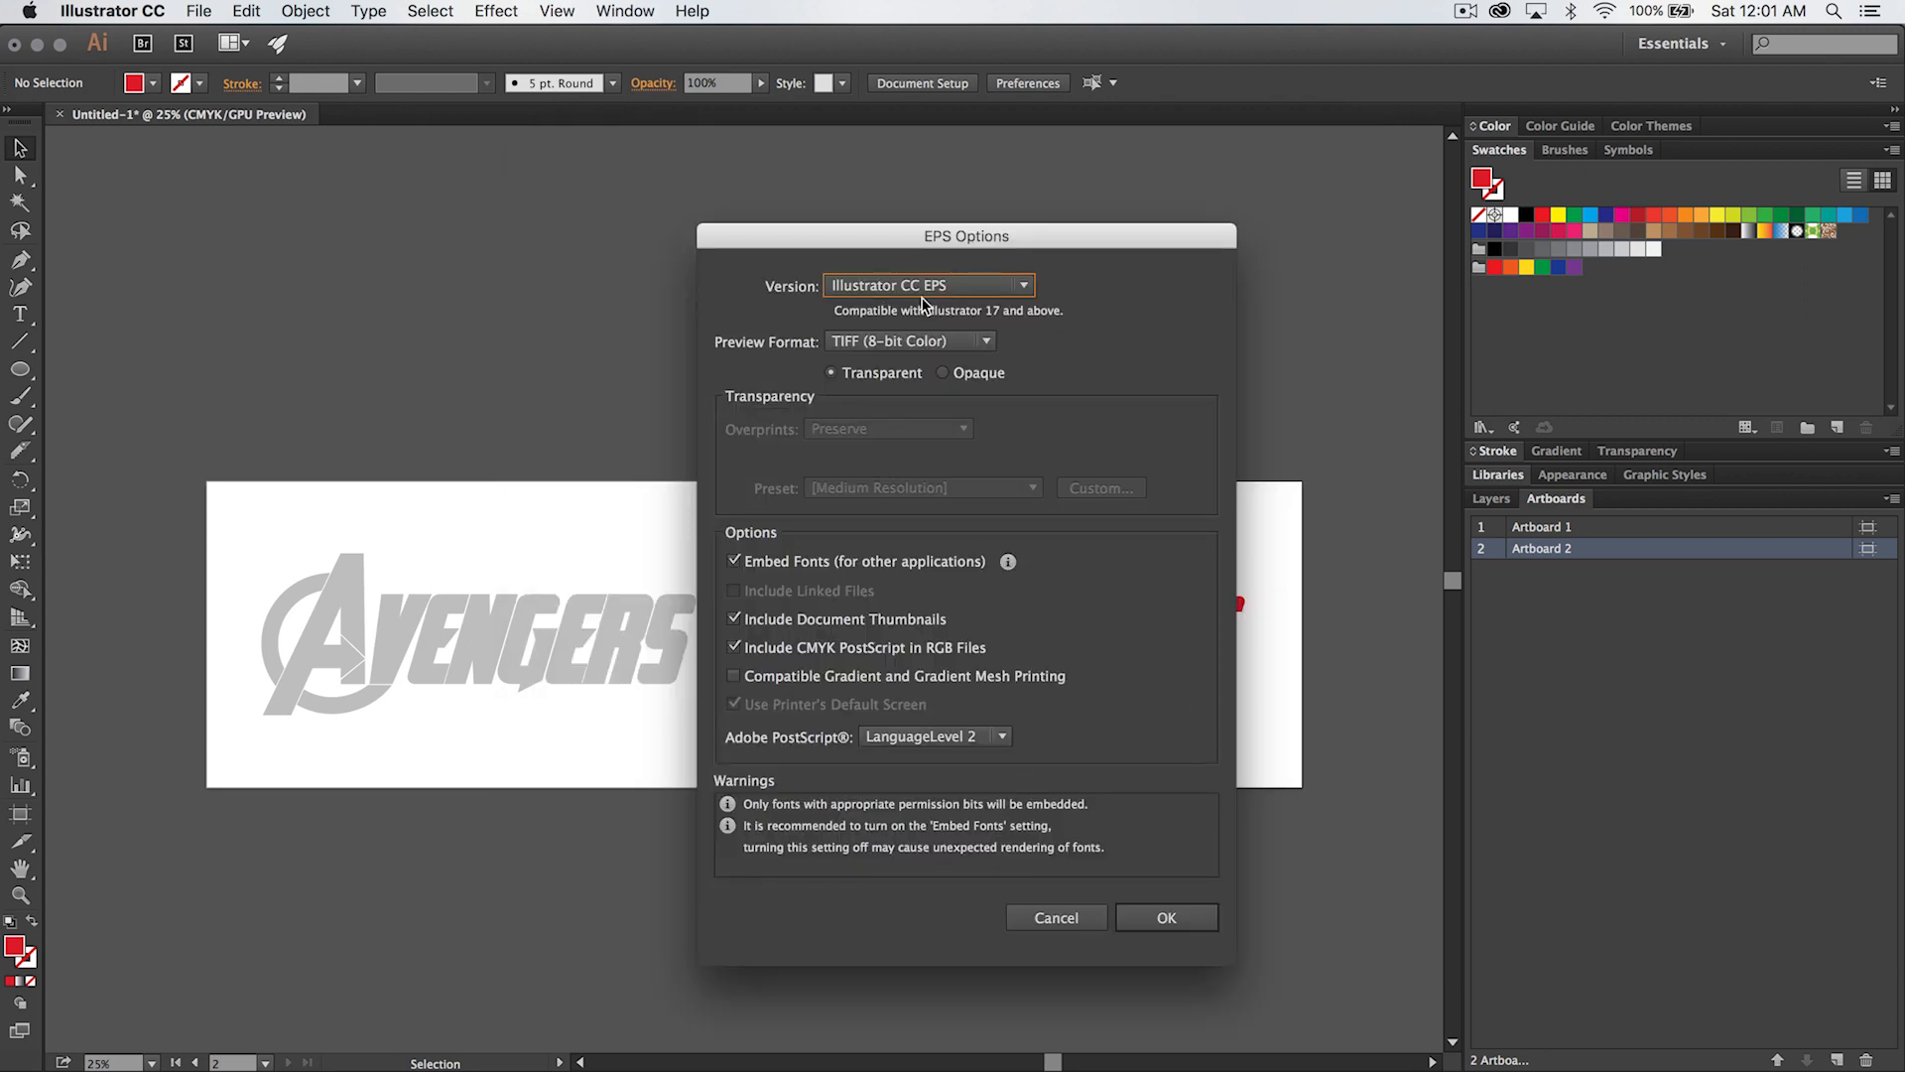
pyautogui.click(1169, 921)
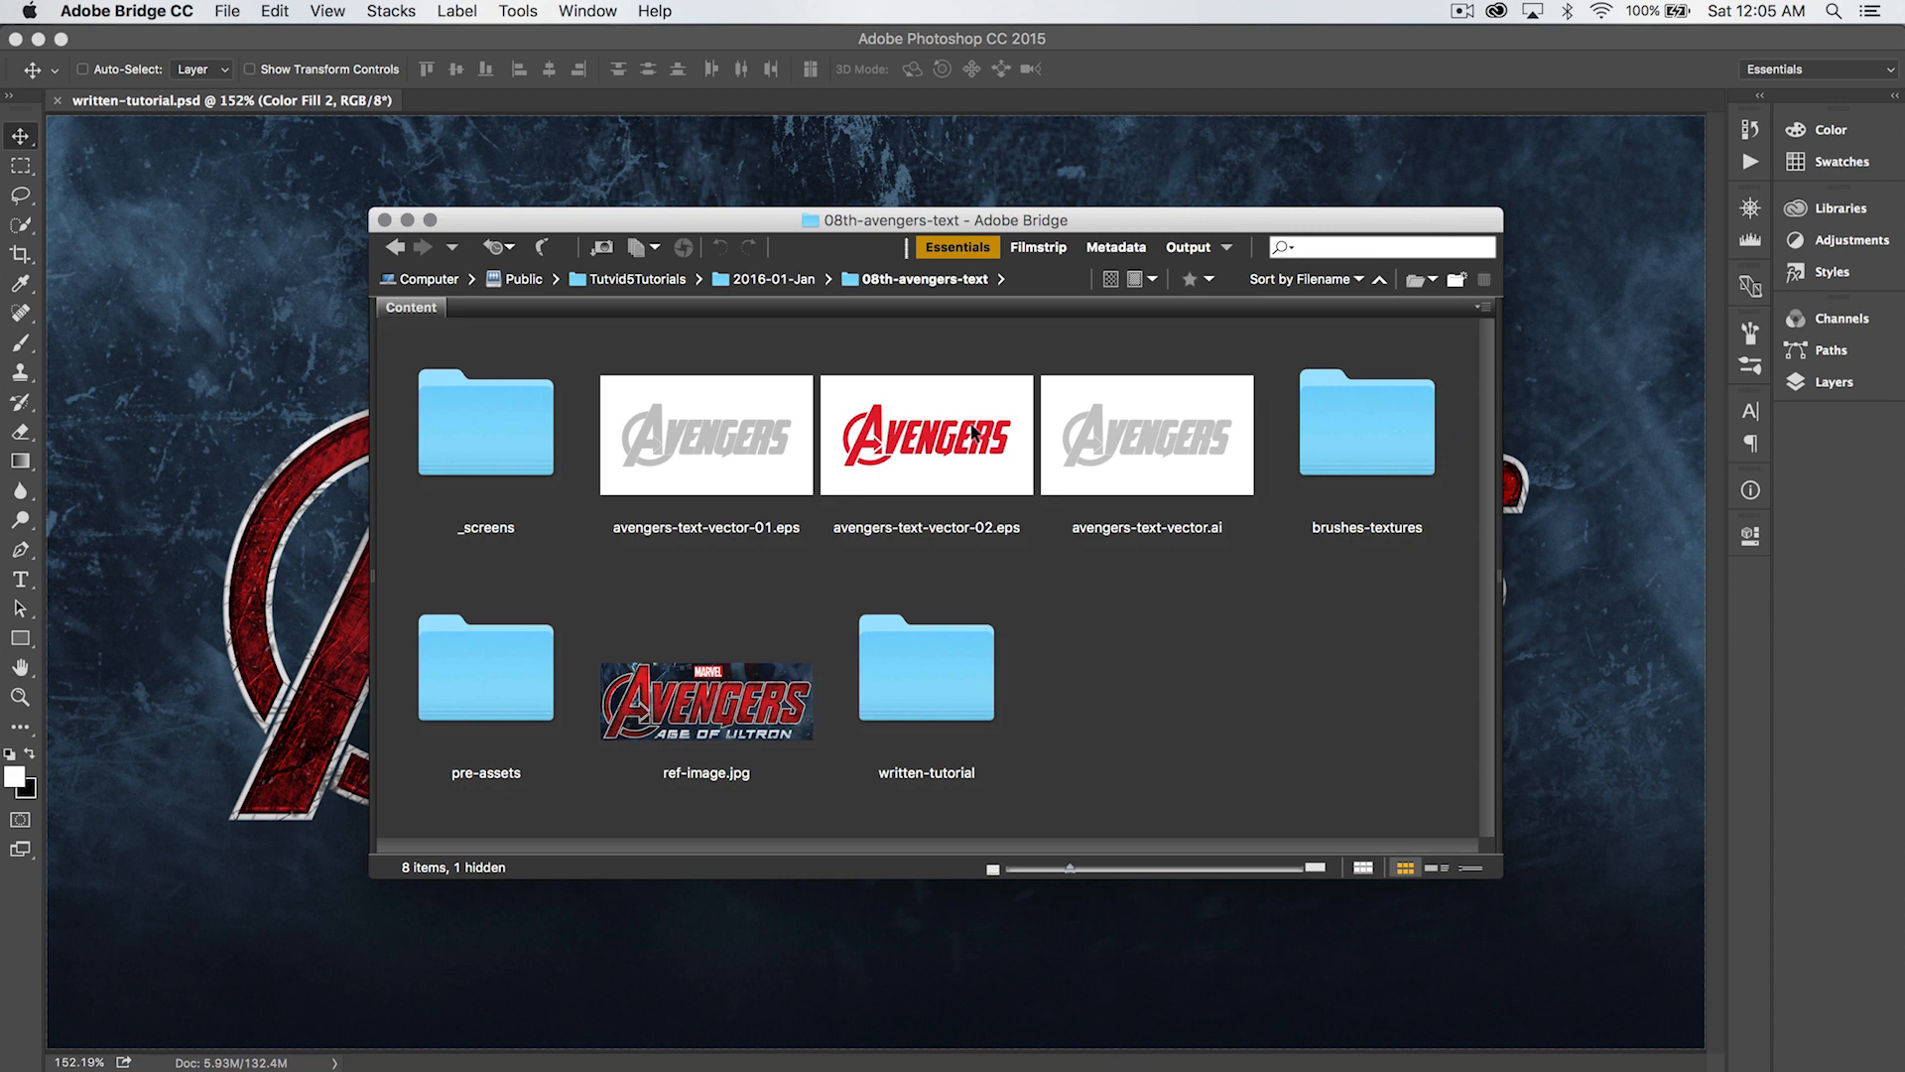
# - Examine the gray and red EPS files and avengers-text-vector.ai in the 08th-avengers-text folder in Bridge
pyautogui.click(735, 407)
pyautogui.click(900, 424)
pyautogui.click(754, 425)
pyautogui.click(1137, 457)
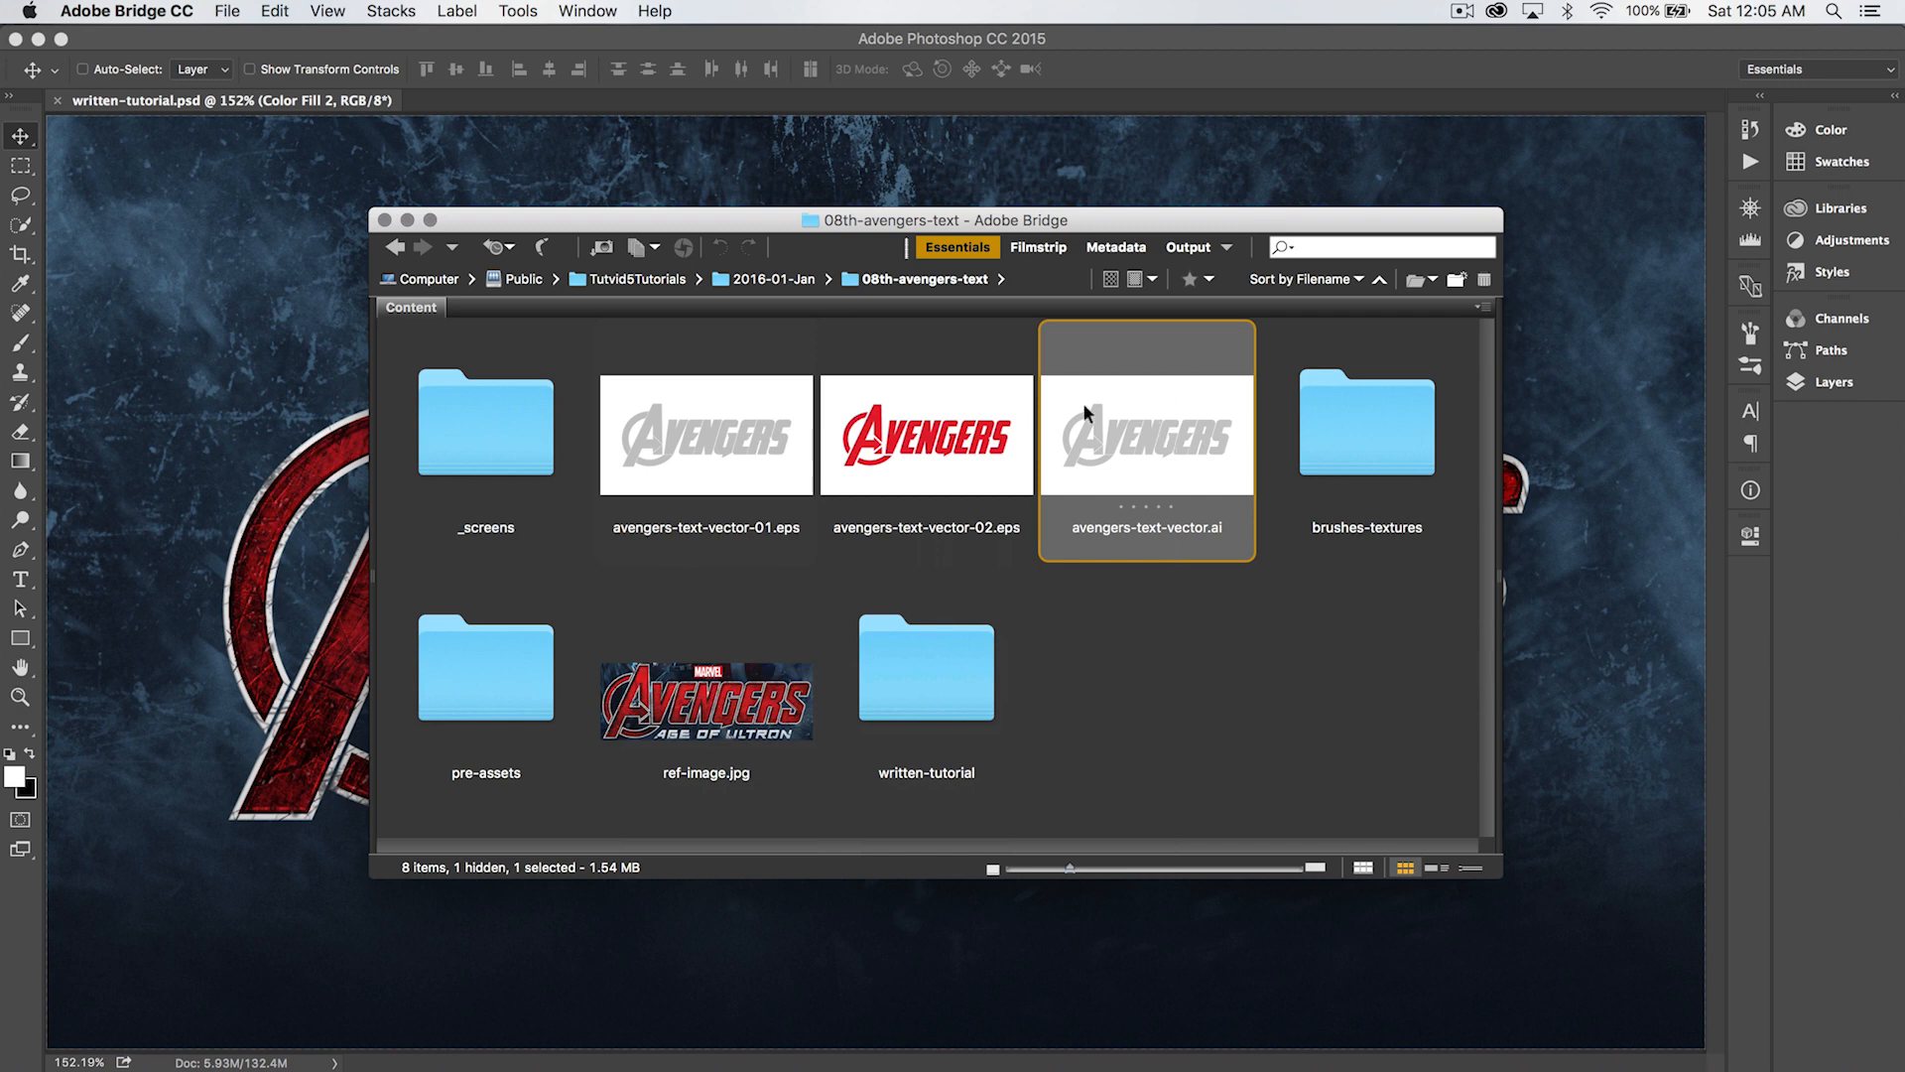
pyautogui.click(747, 451)
pyautogui.click(930, 446)
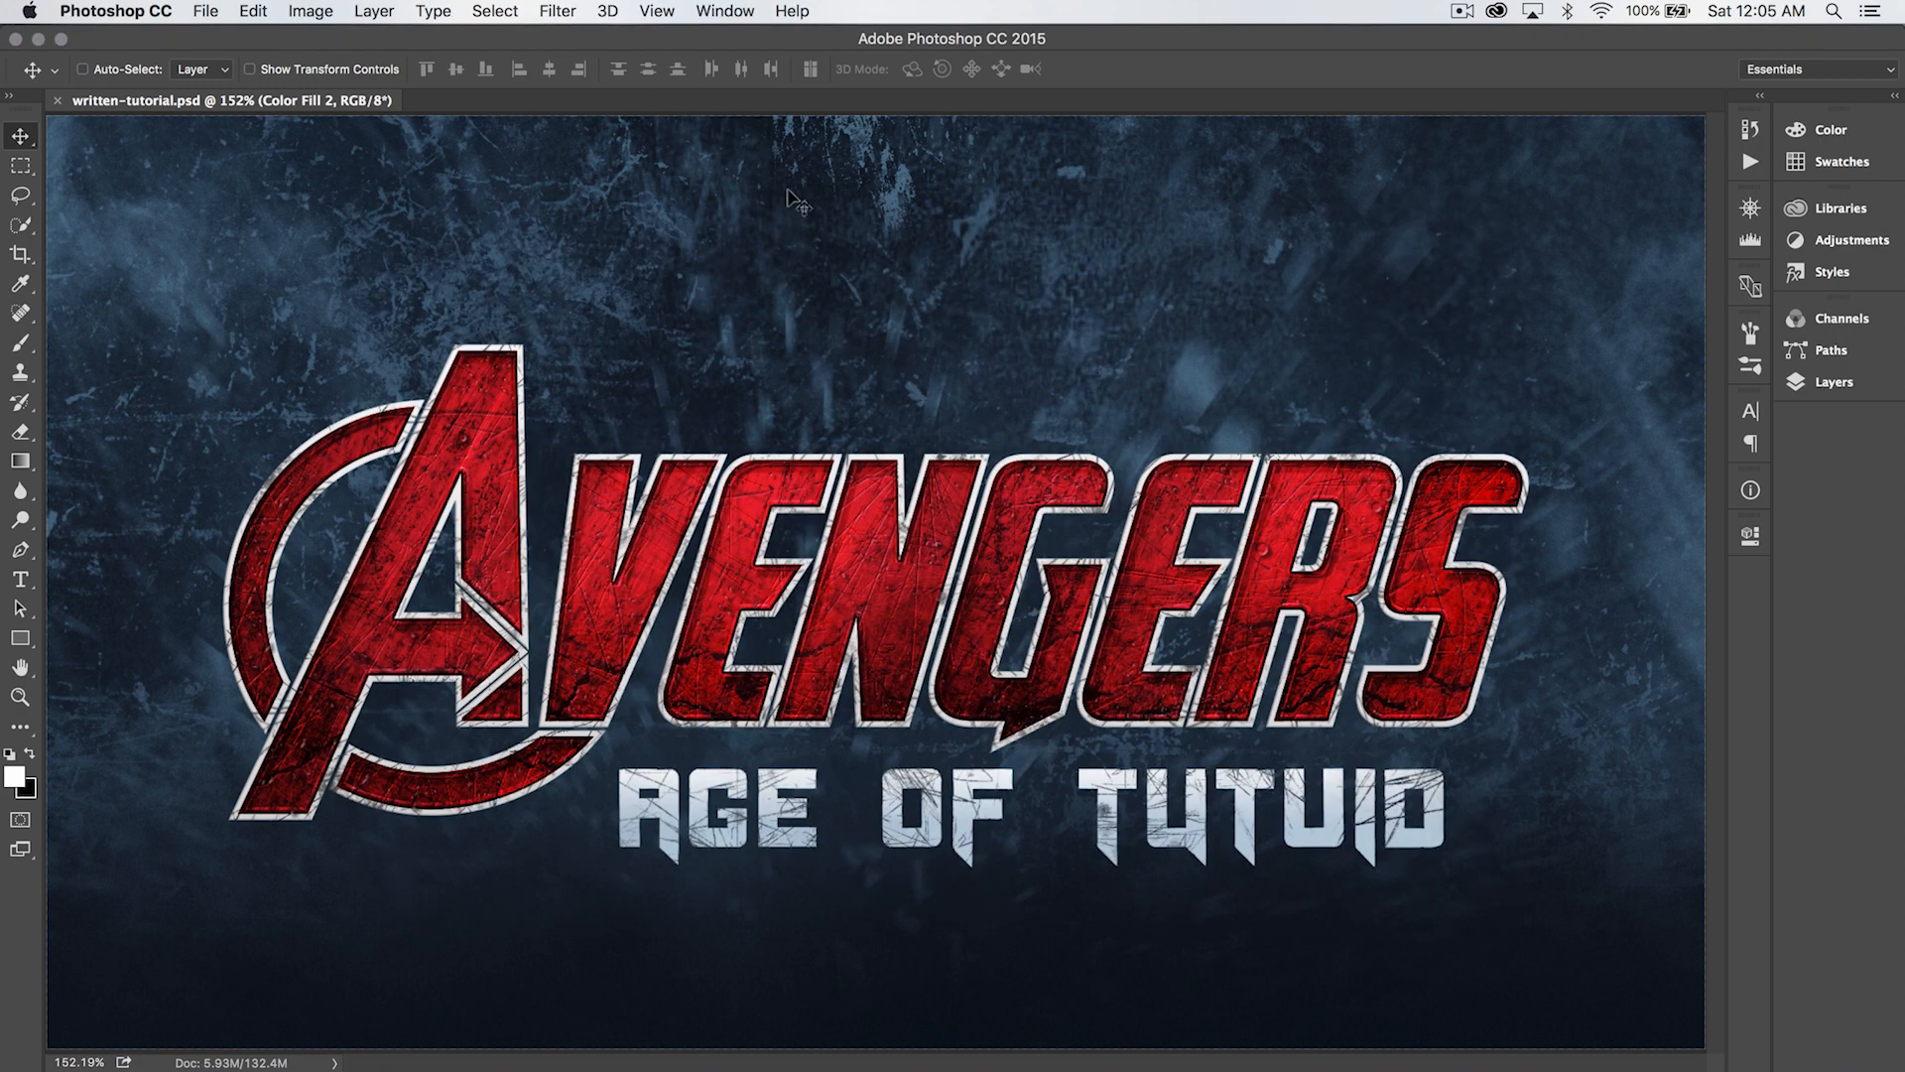
# - Create a new Photoshop document of 1920 × 1080 pixels at 72 pixels/inch in 8-bit RGB Color with a white background
pyautogui.press('super')
pyautogui.press('super+n')
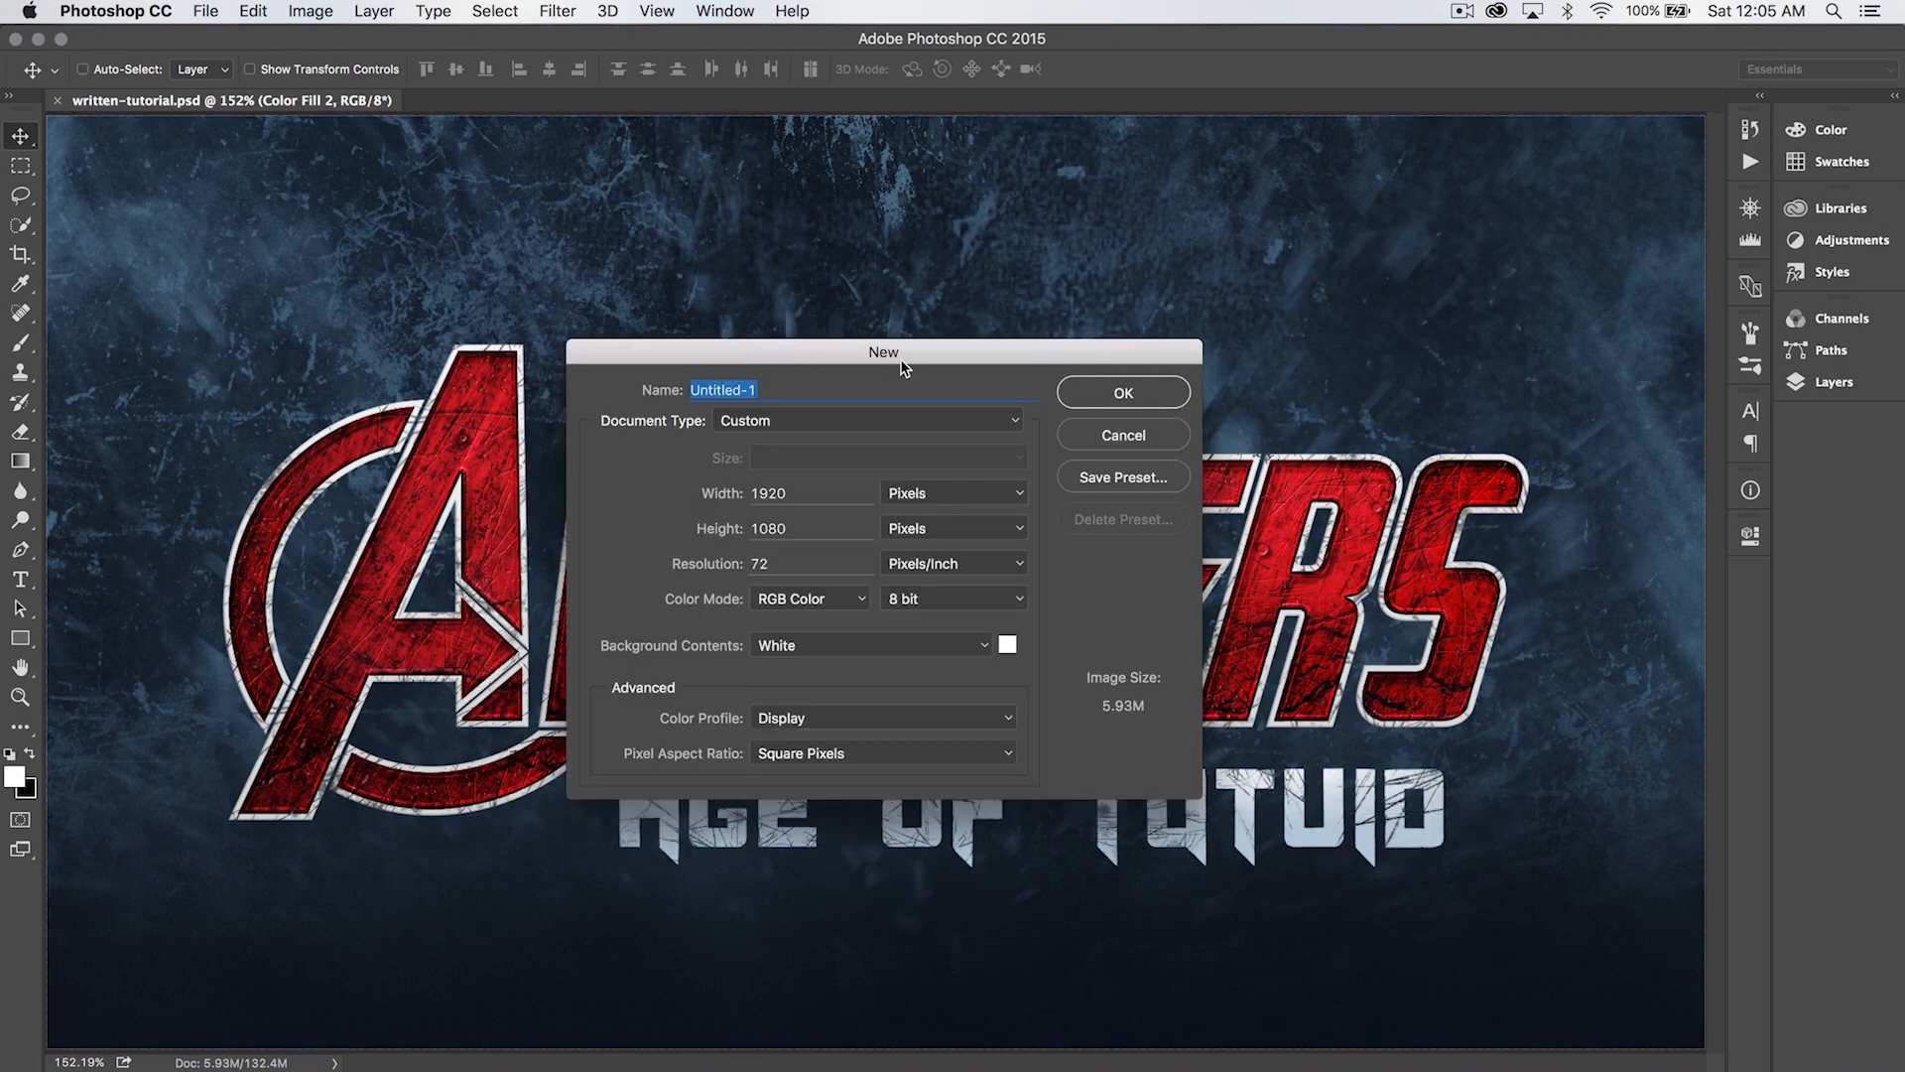
pyautogui.doubleClick(802, 493)
pyautogui.doubleClick(812, 529)
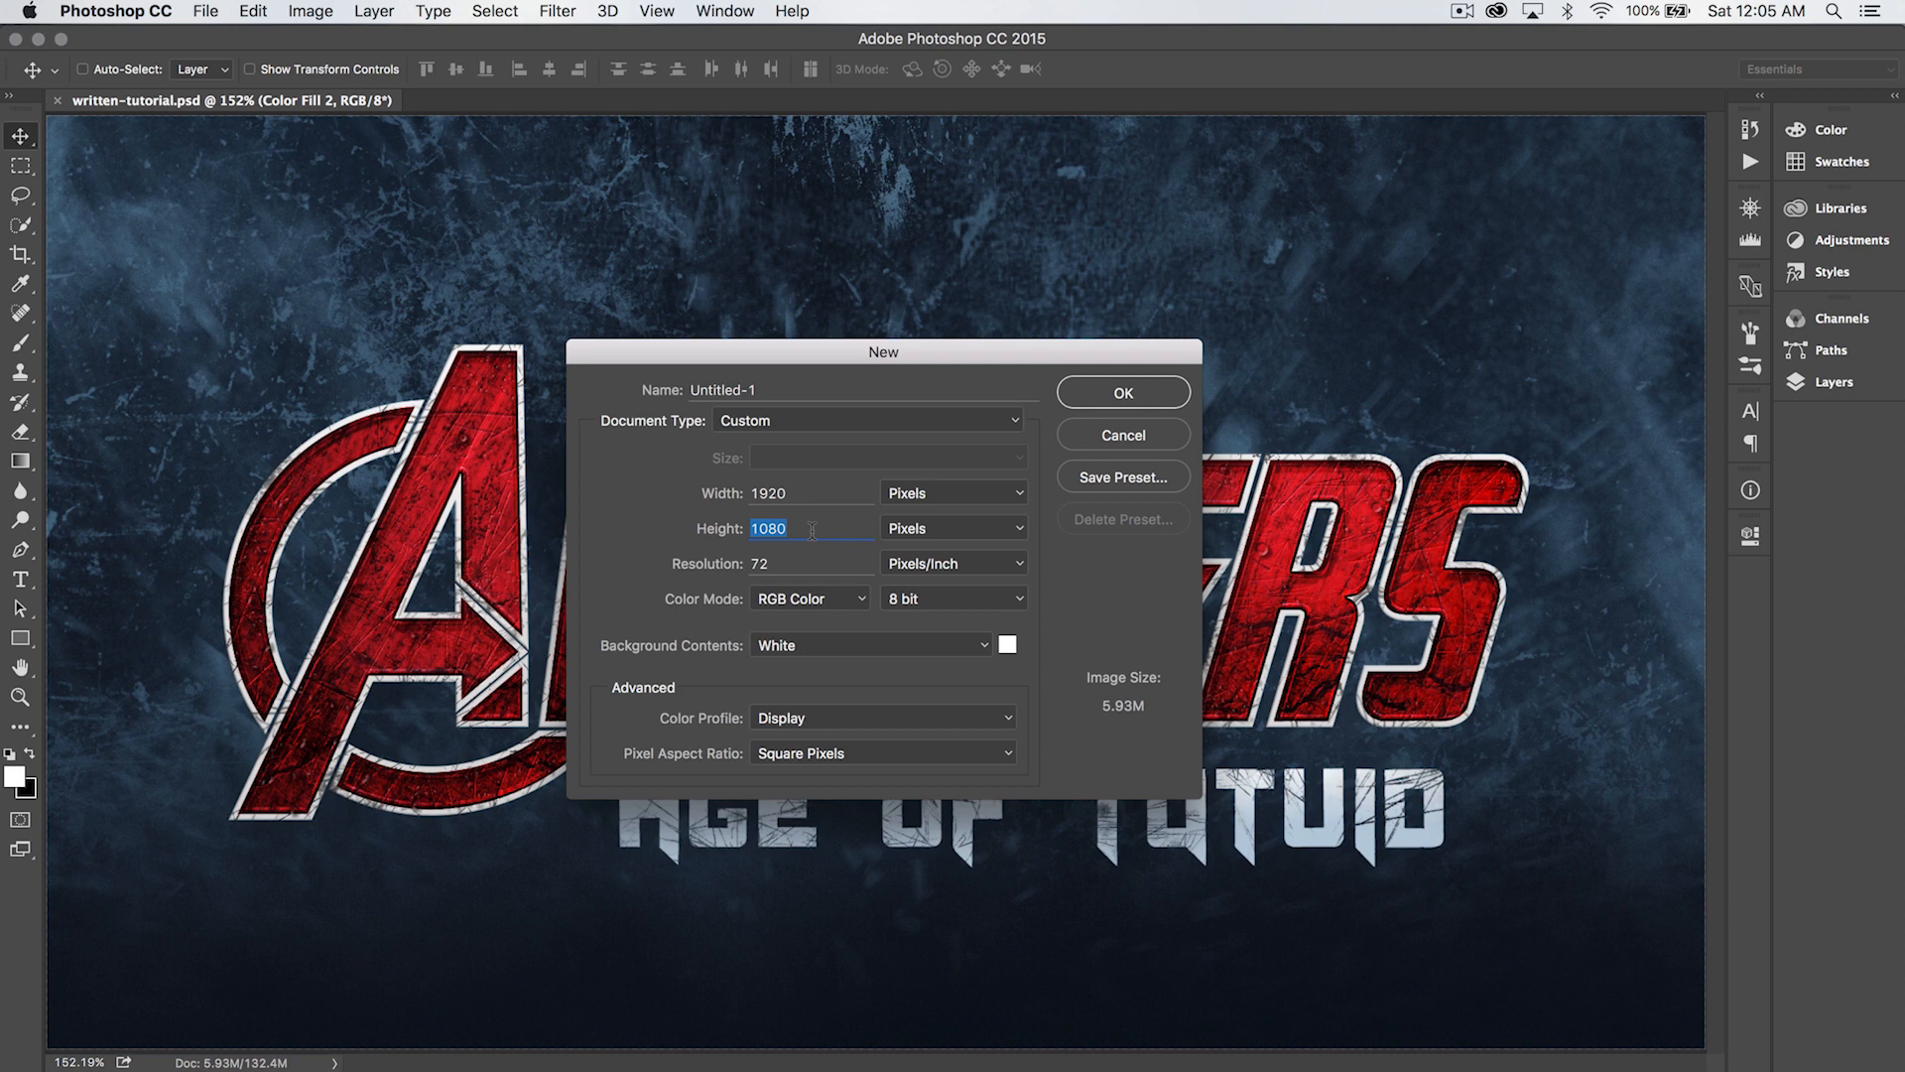
pyautogui.moveTo(982, 352); pyautogui.dragTo(980, 304)
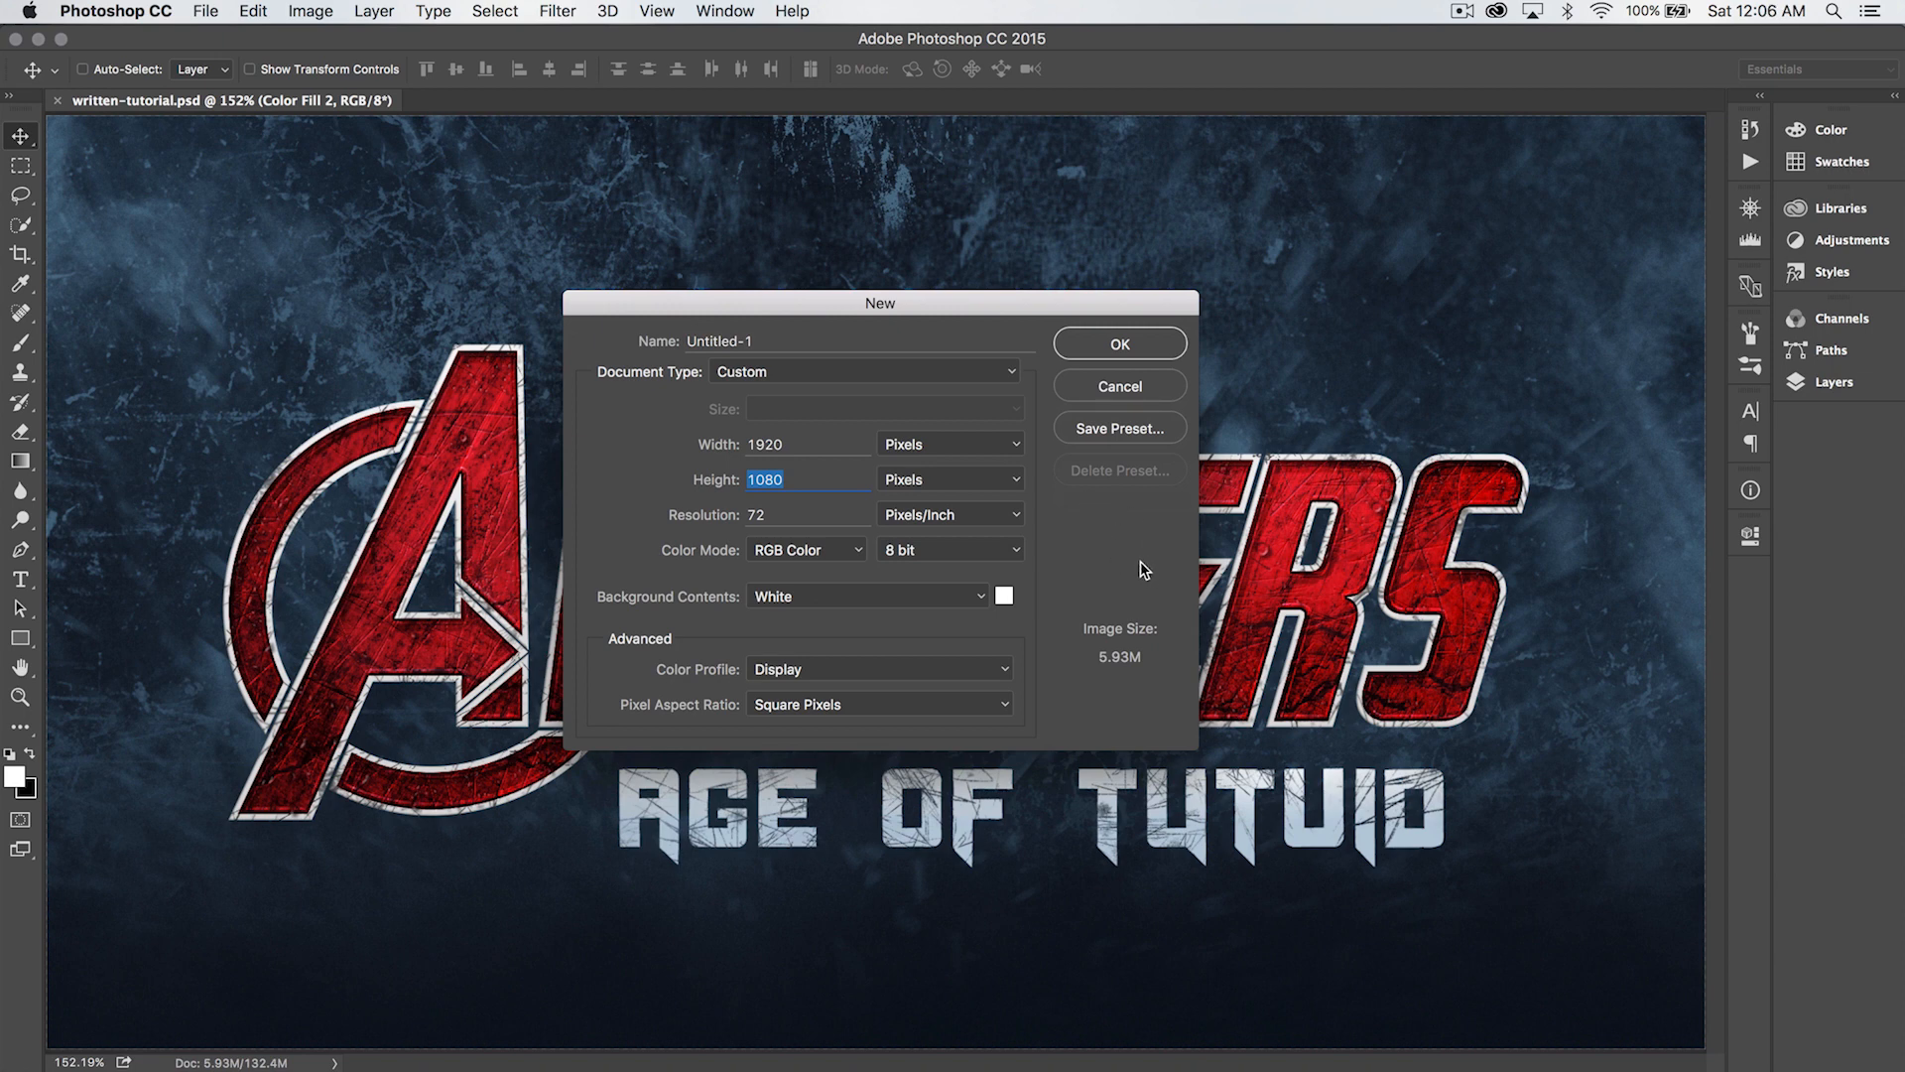
pyautogui.hotkey('shift', 'Tab')
pyautogui.press('Tab')
pyautogui.click(1119, 343)
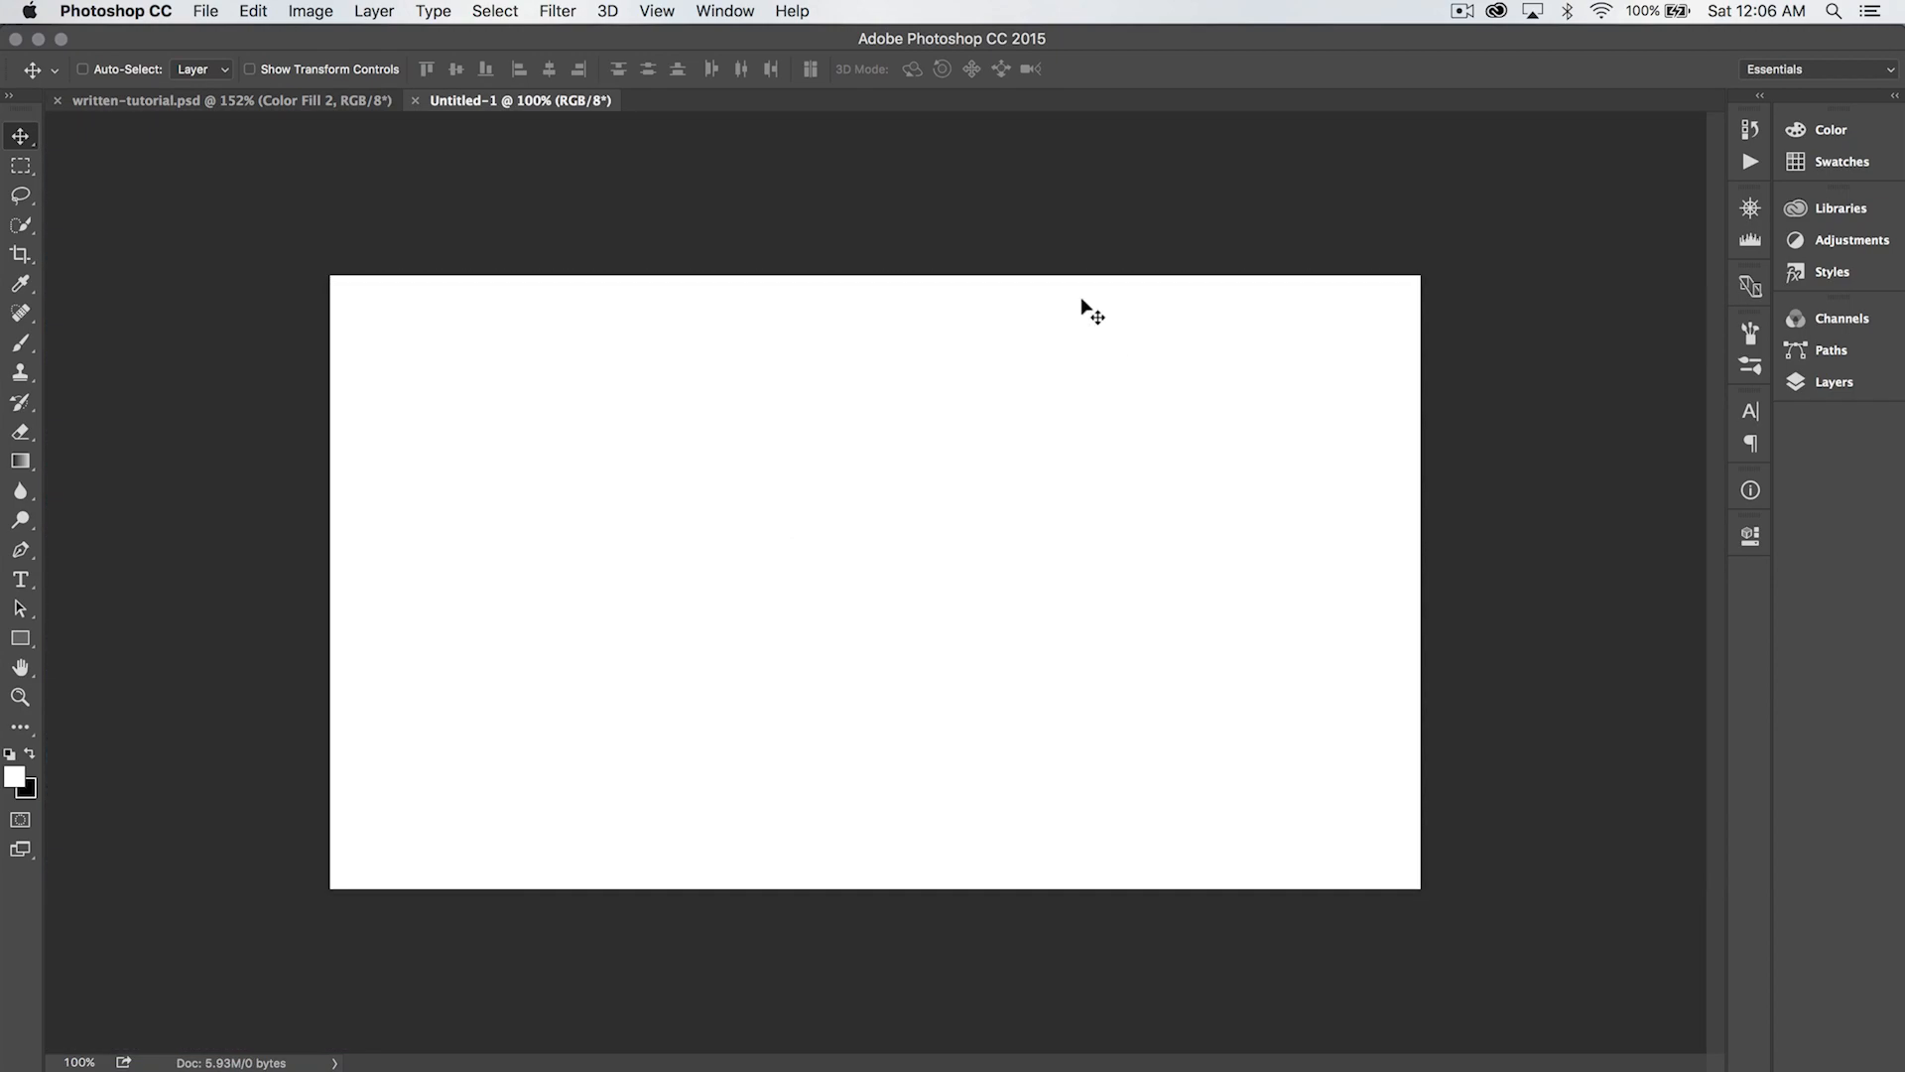
# - Expand the collapsed Swatches, Adjustments and Layers panels and narrow their dock to enlarge the canvas area
pyautogui.click(1894, 96)
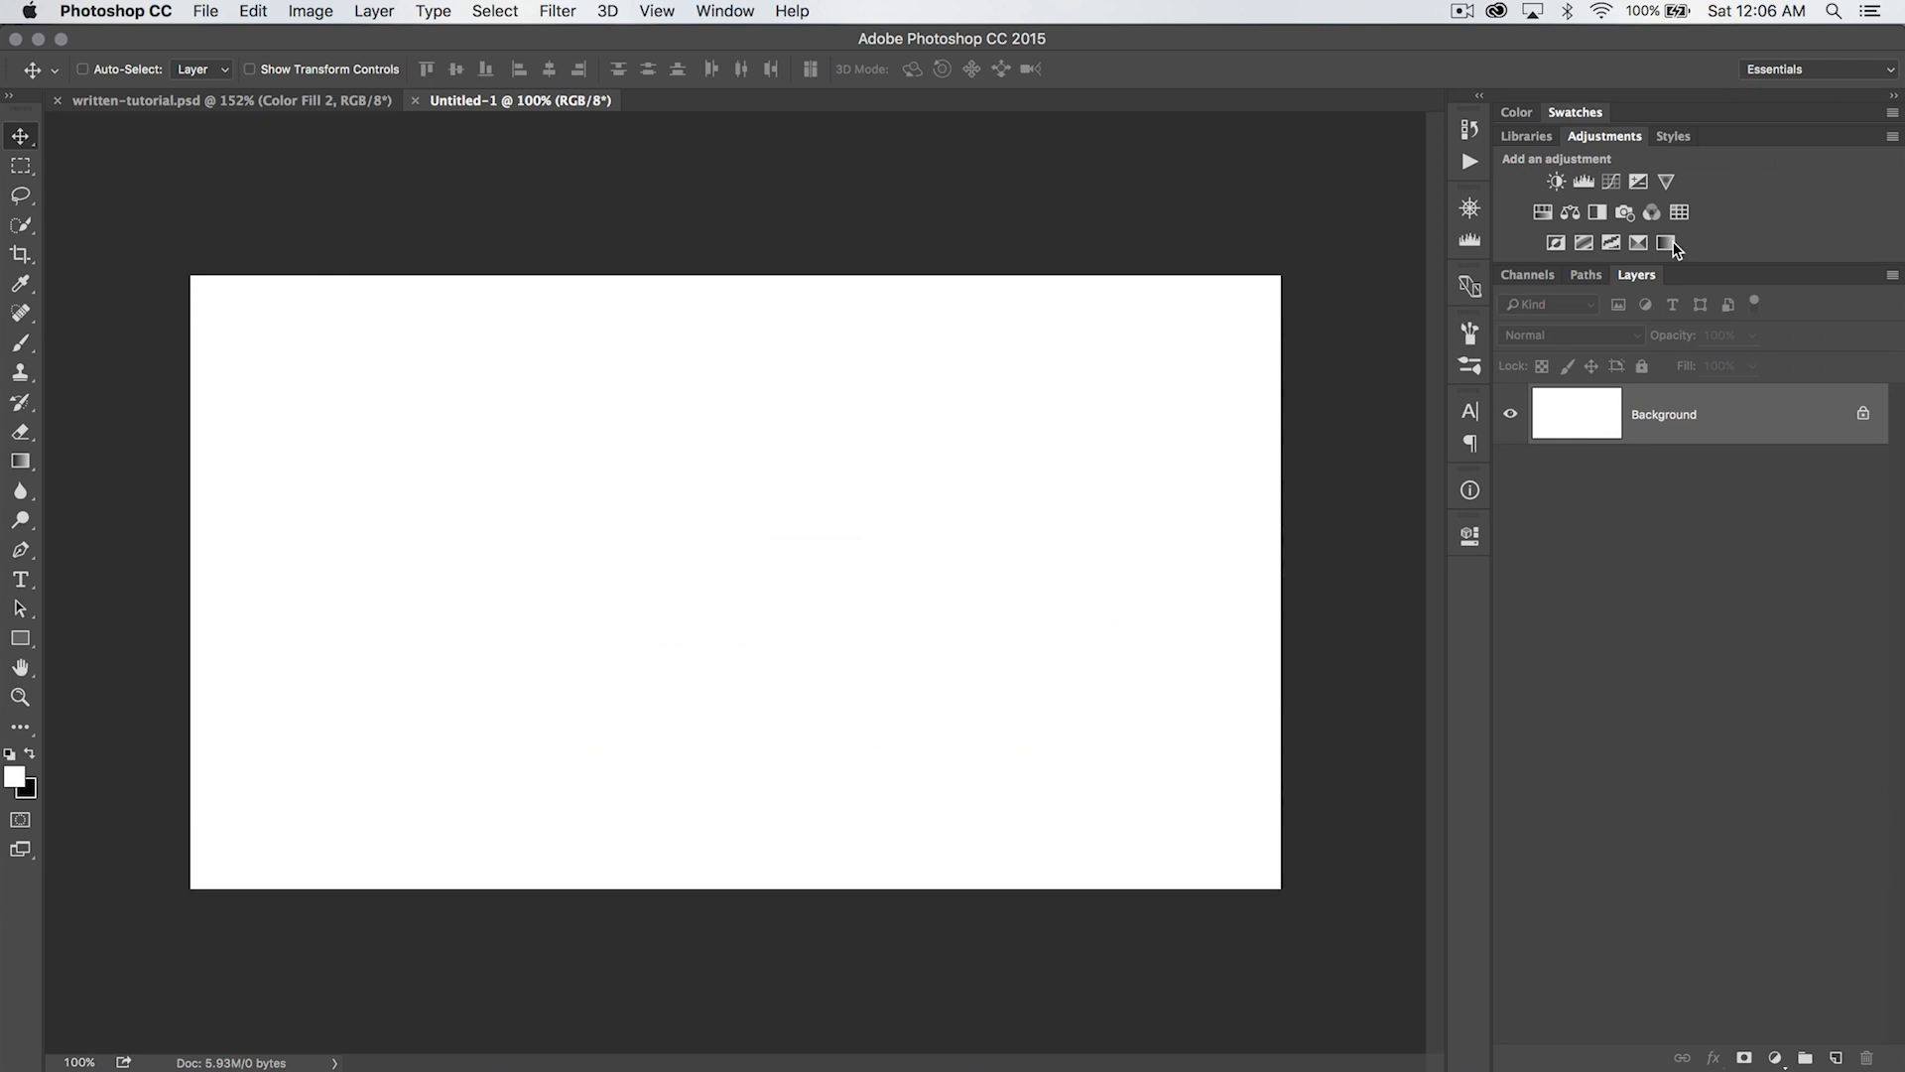
pyautogui.moveTo(1488, 461); pyautogui.dragTo(1560, 463)
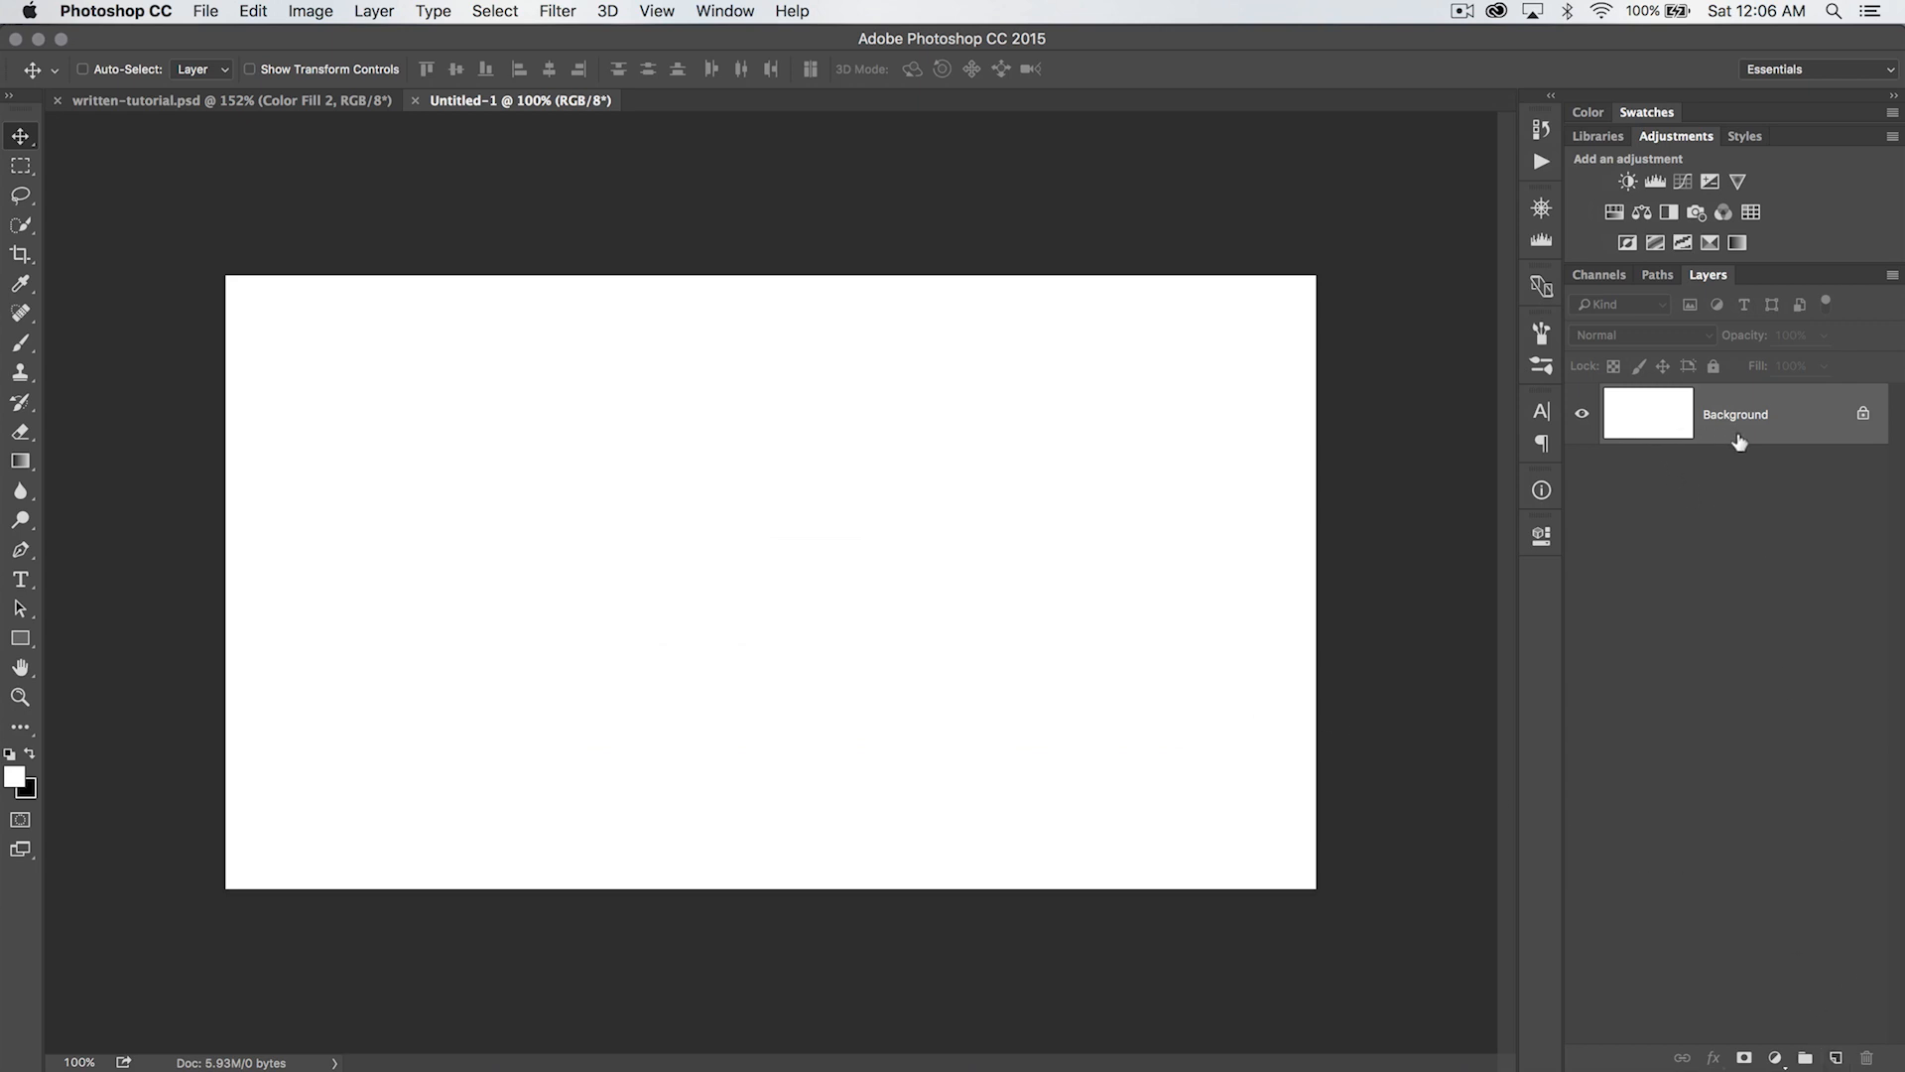
# - Set the foreground color to #0d1521 and fill the Background layer with it
pyautogui.click(15, 776)
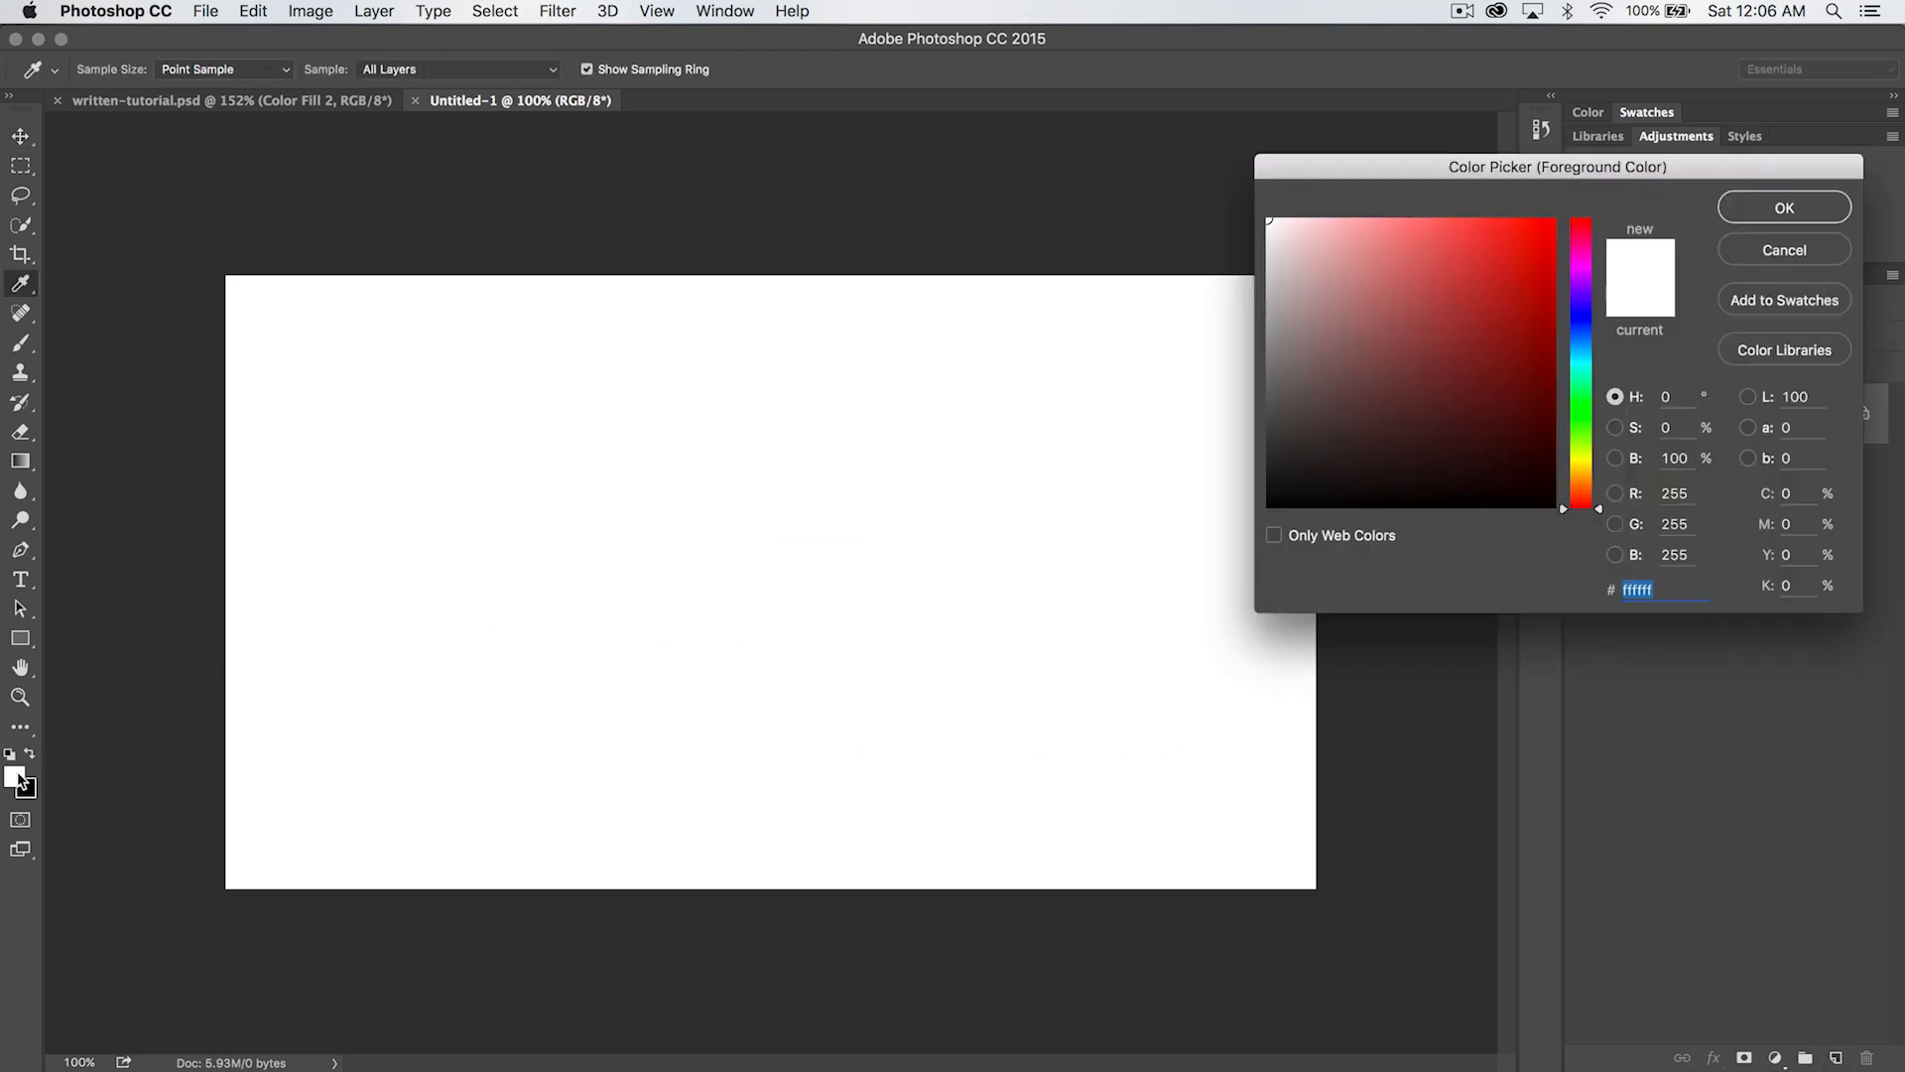
pyautogui.moveTo(1389, 171); pyautogui.dragTo(614, 340)
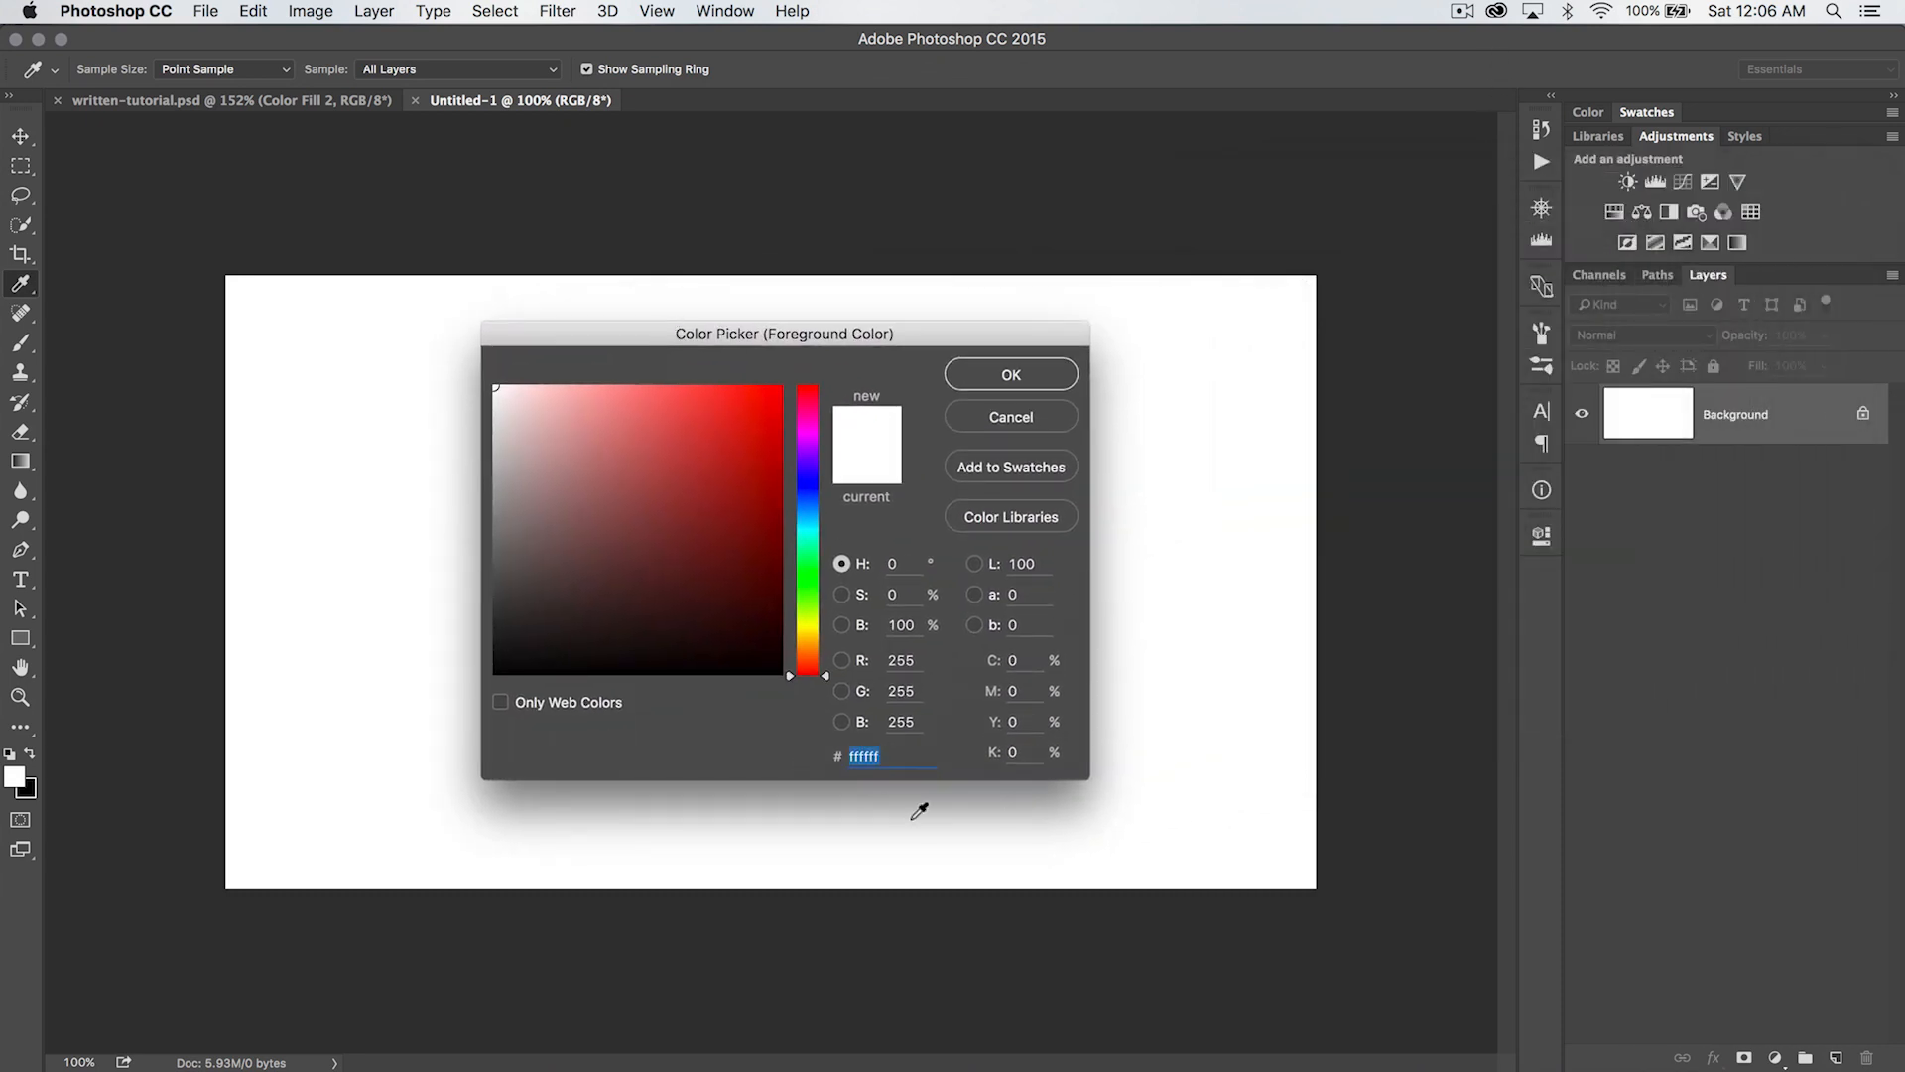
pyautogui.write('0d')
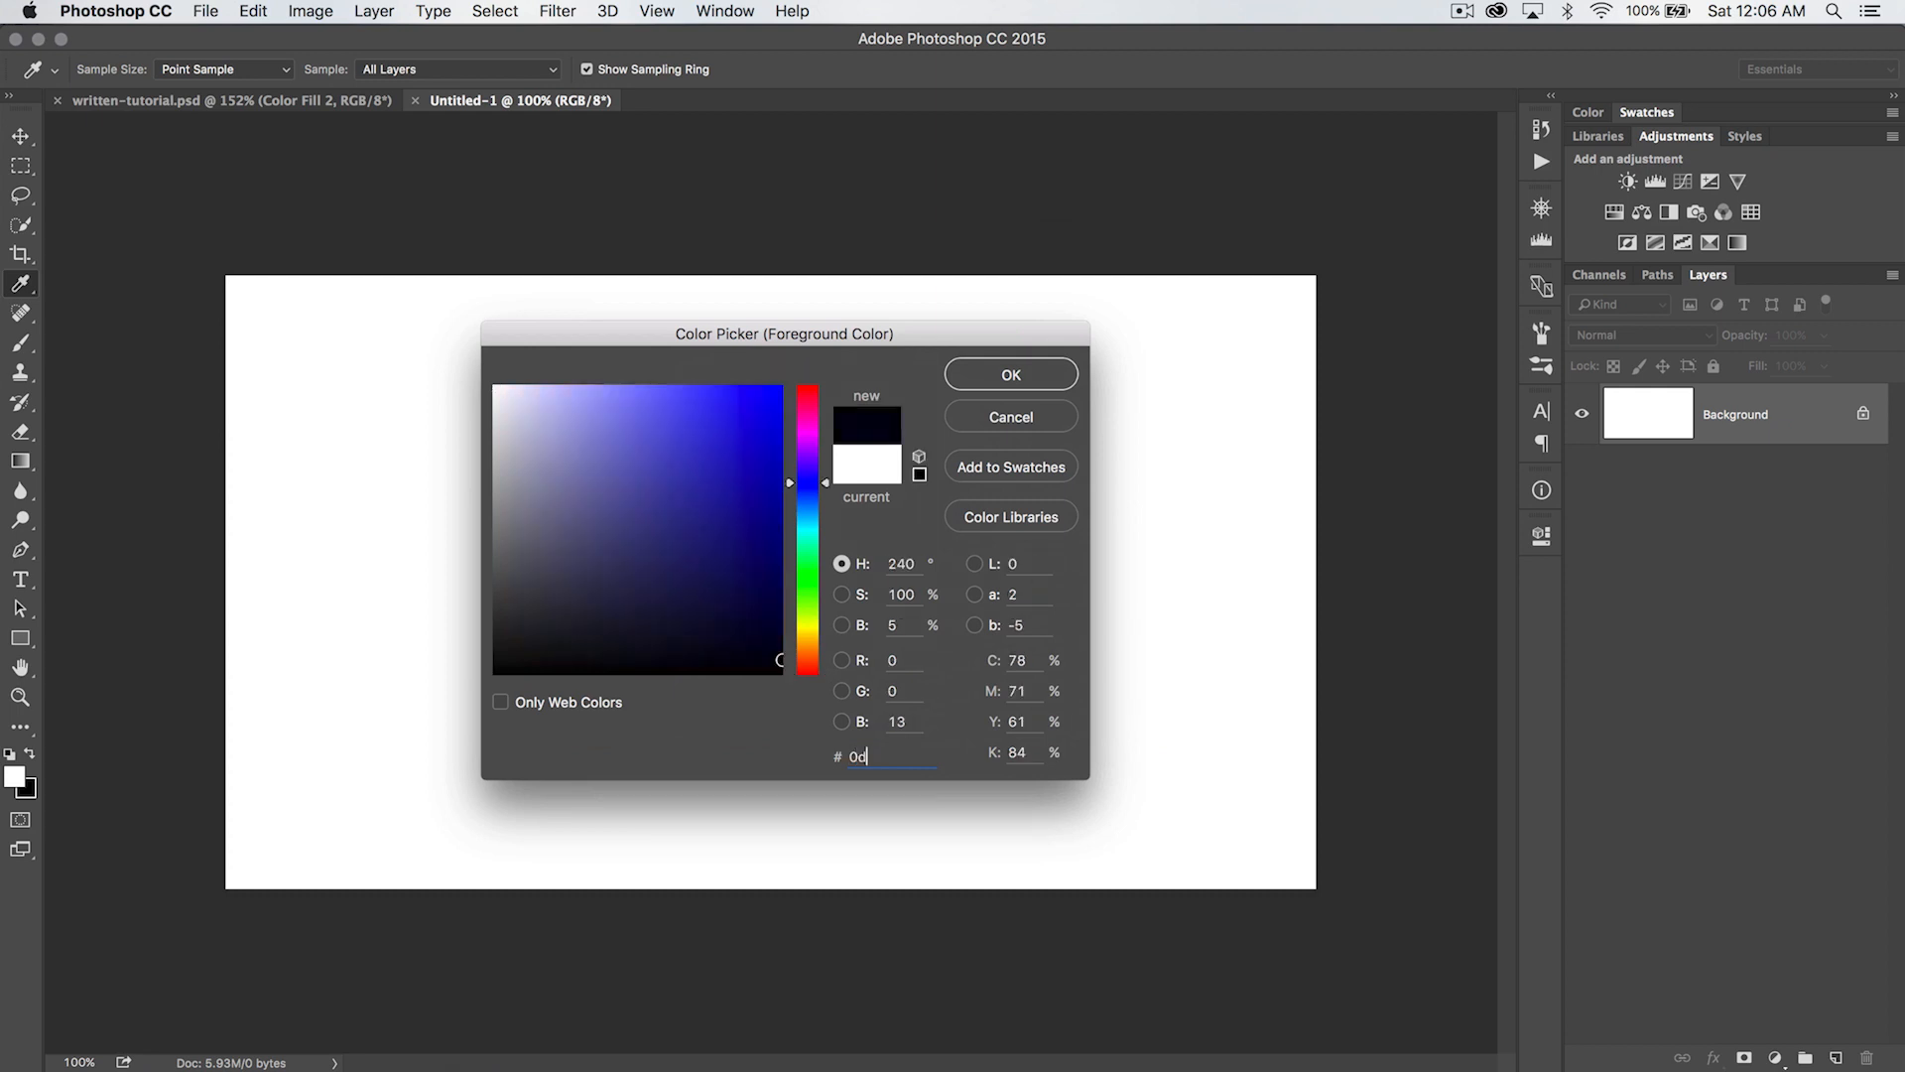
pyautogui.write('1521')
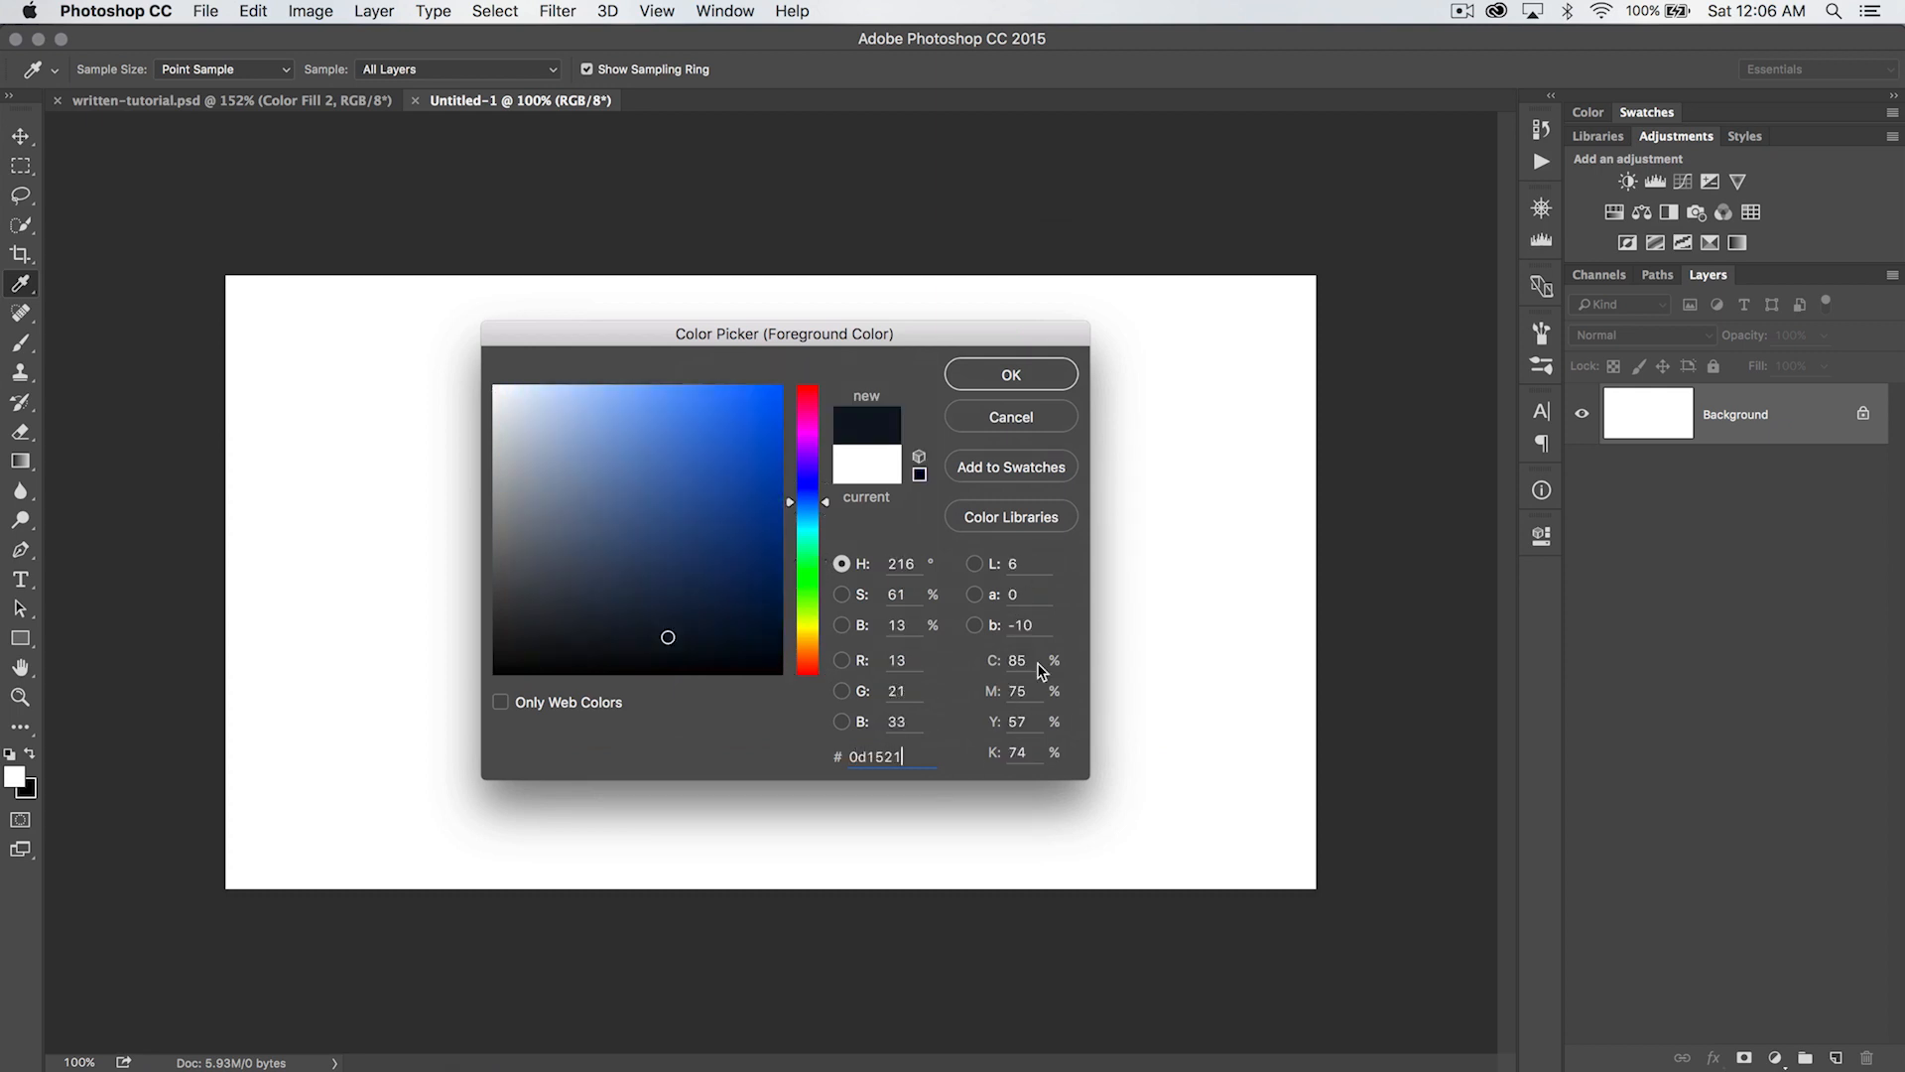
pyautogui.click(1023, 374)
pyautogui.press('v')
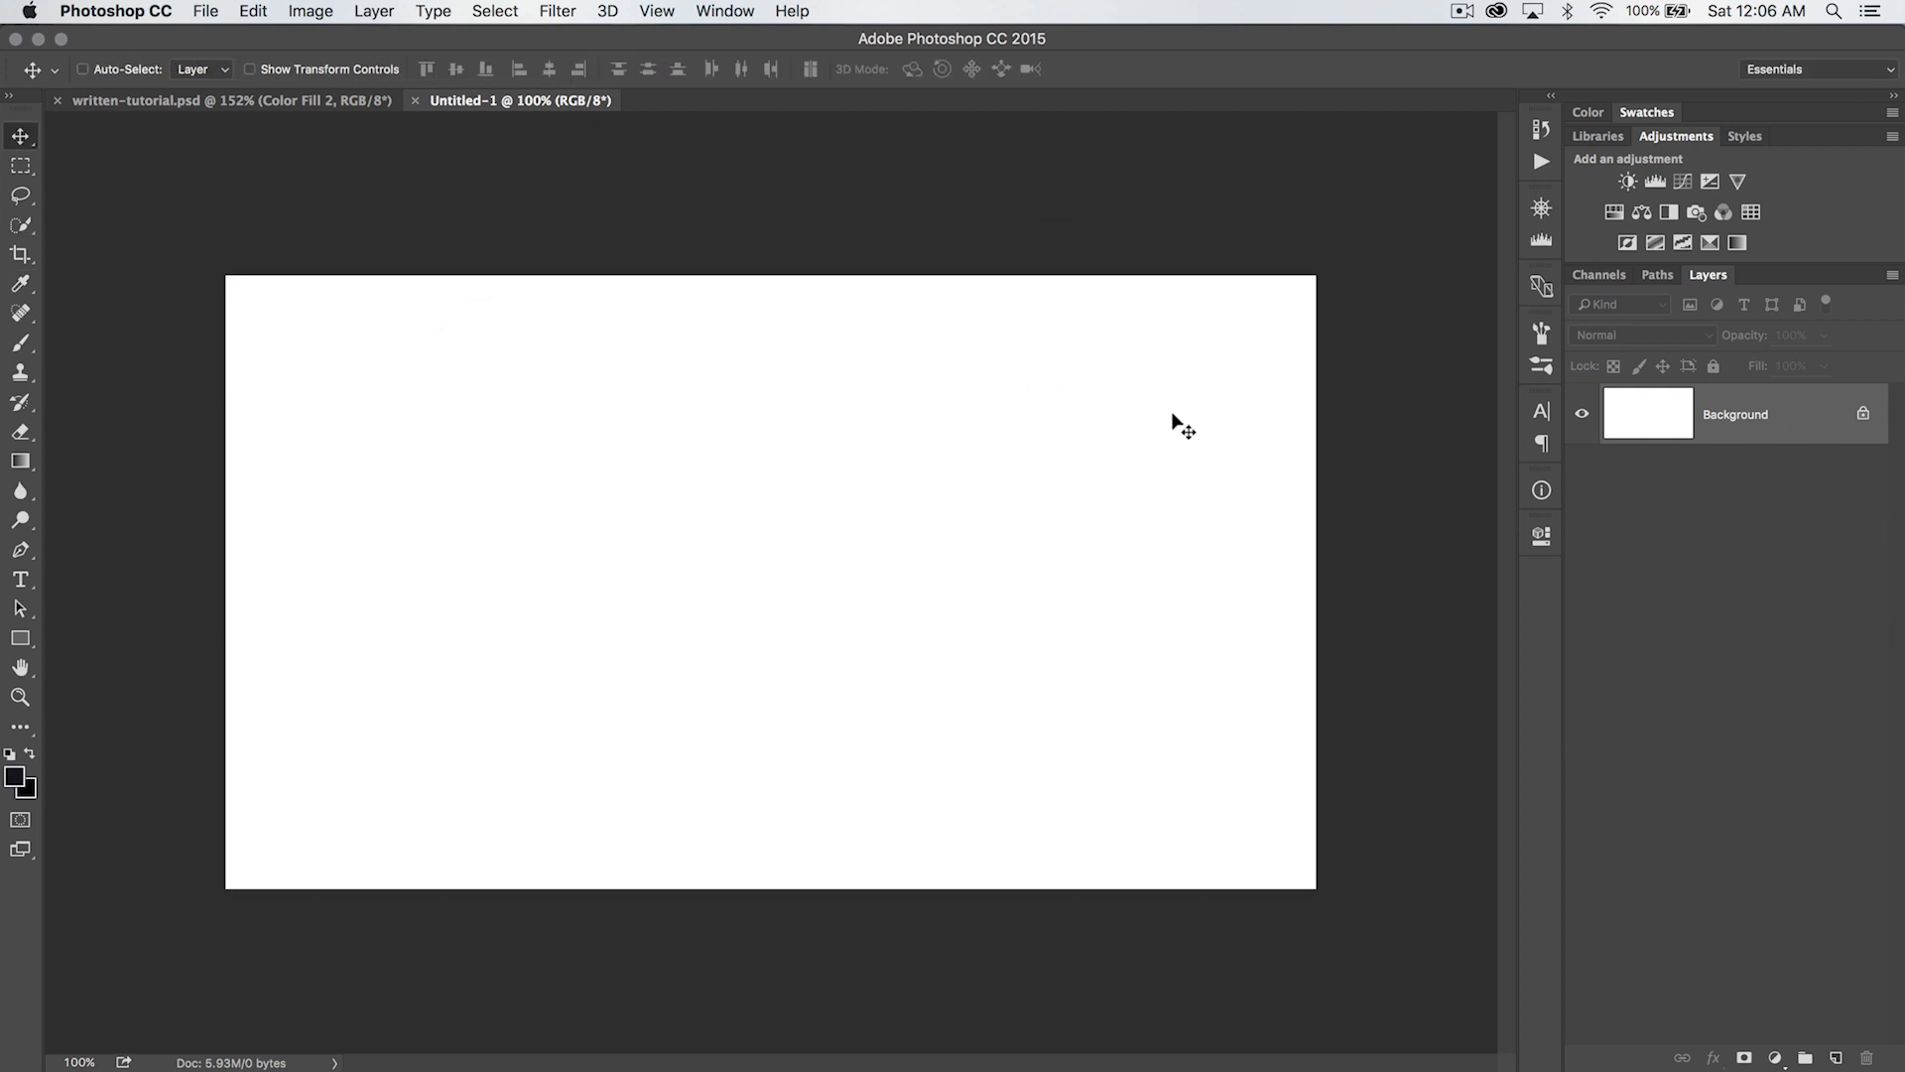
pyautogui.hotkey('alt', 'BackSpace')
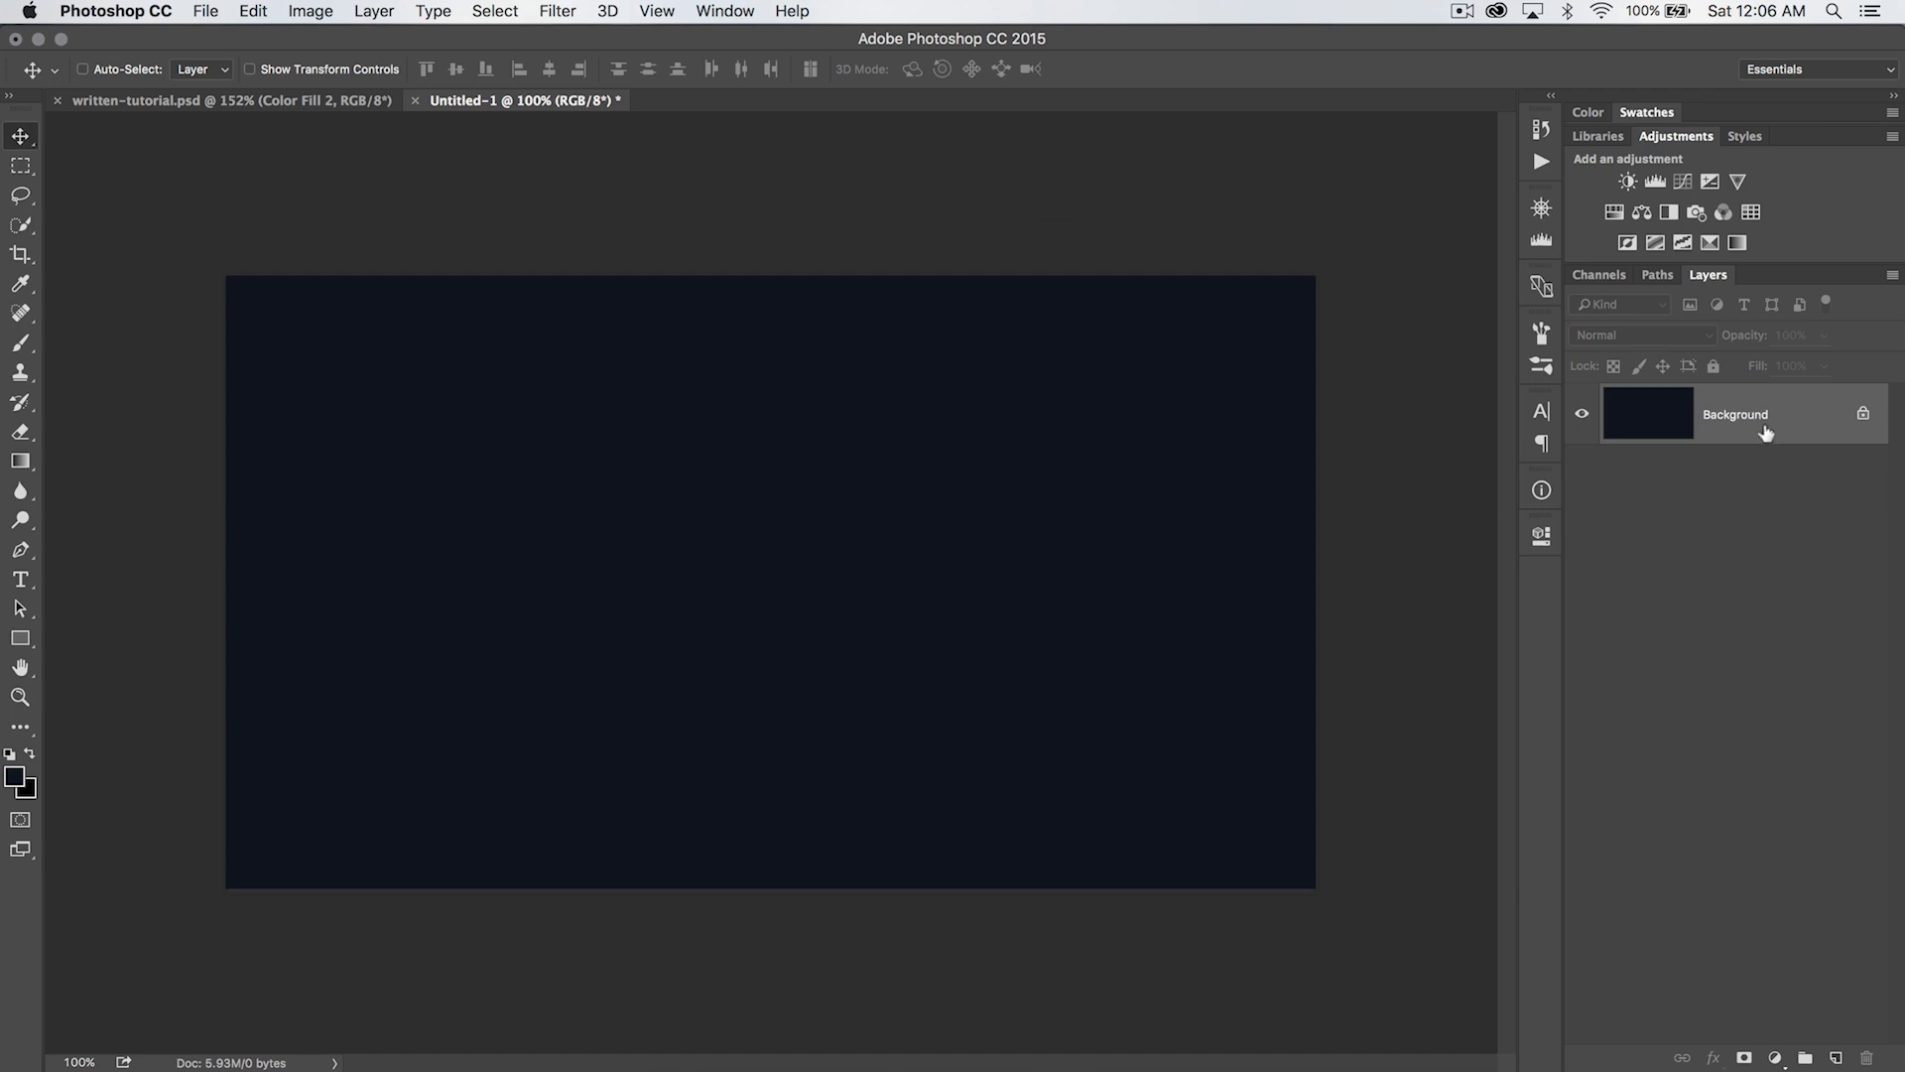
# - Switch to Bridge and place avengers-text-vector-01.eps and avengers-text-vector-02.eps into the new Photoshop document at 100% size
pyautogui.press('super+Tab')
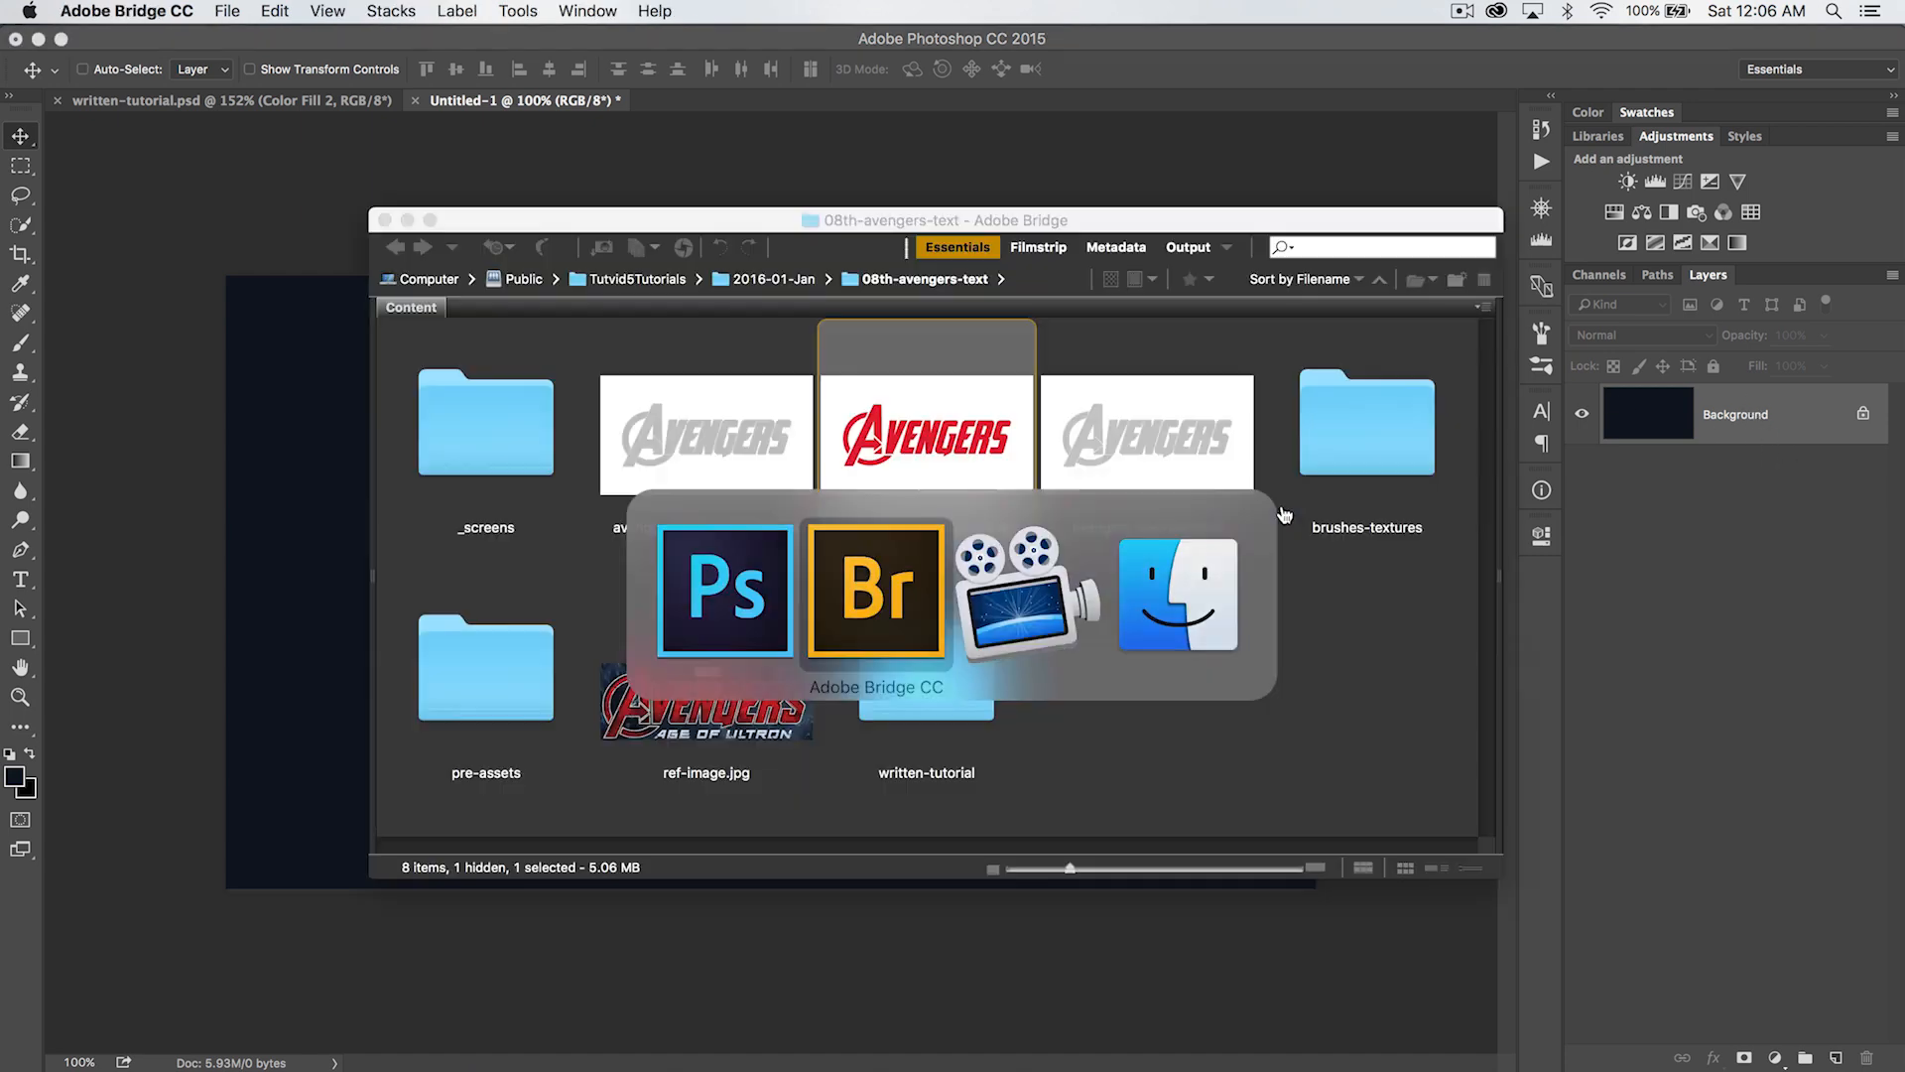
pyautogui.keyDown('shift'); pyautogui.click(869, 429); pyautogui.keyUp('shift')
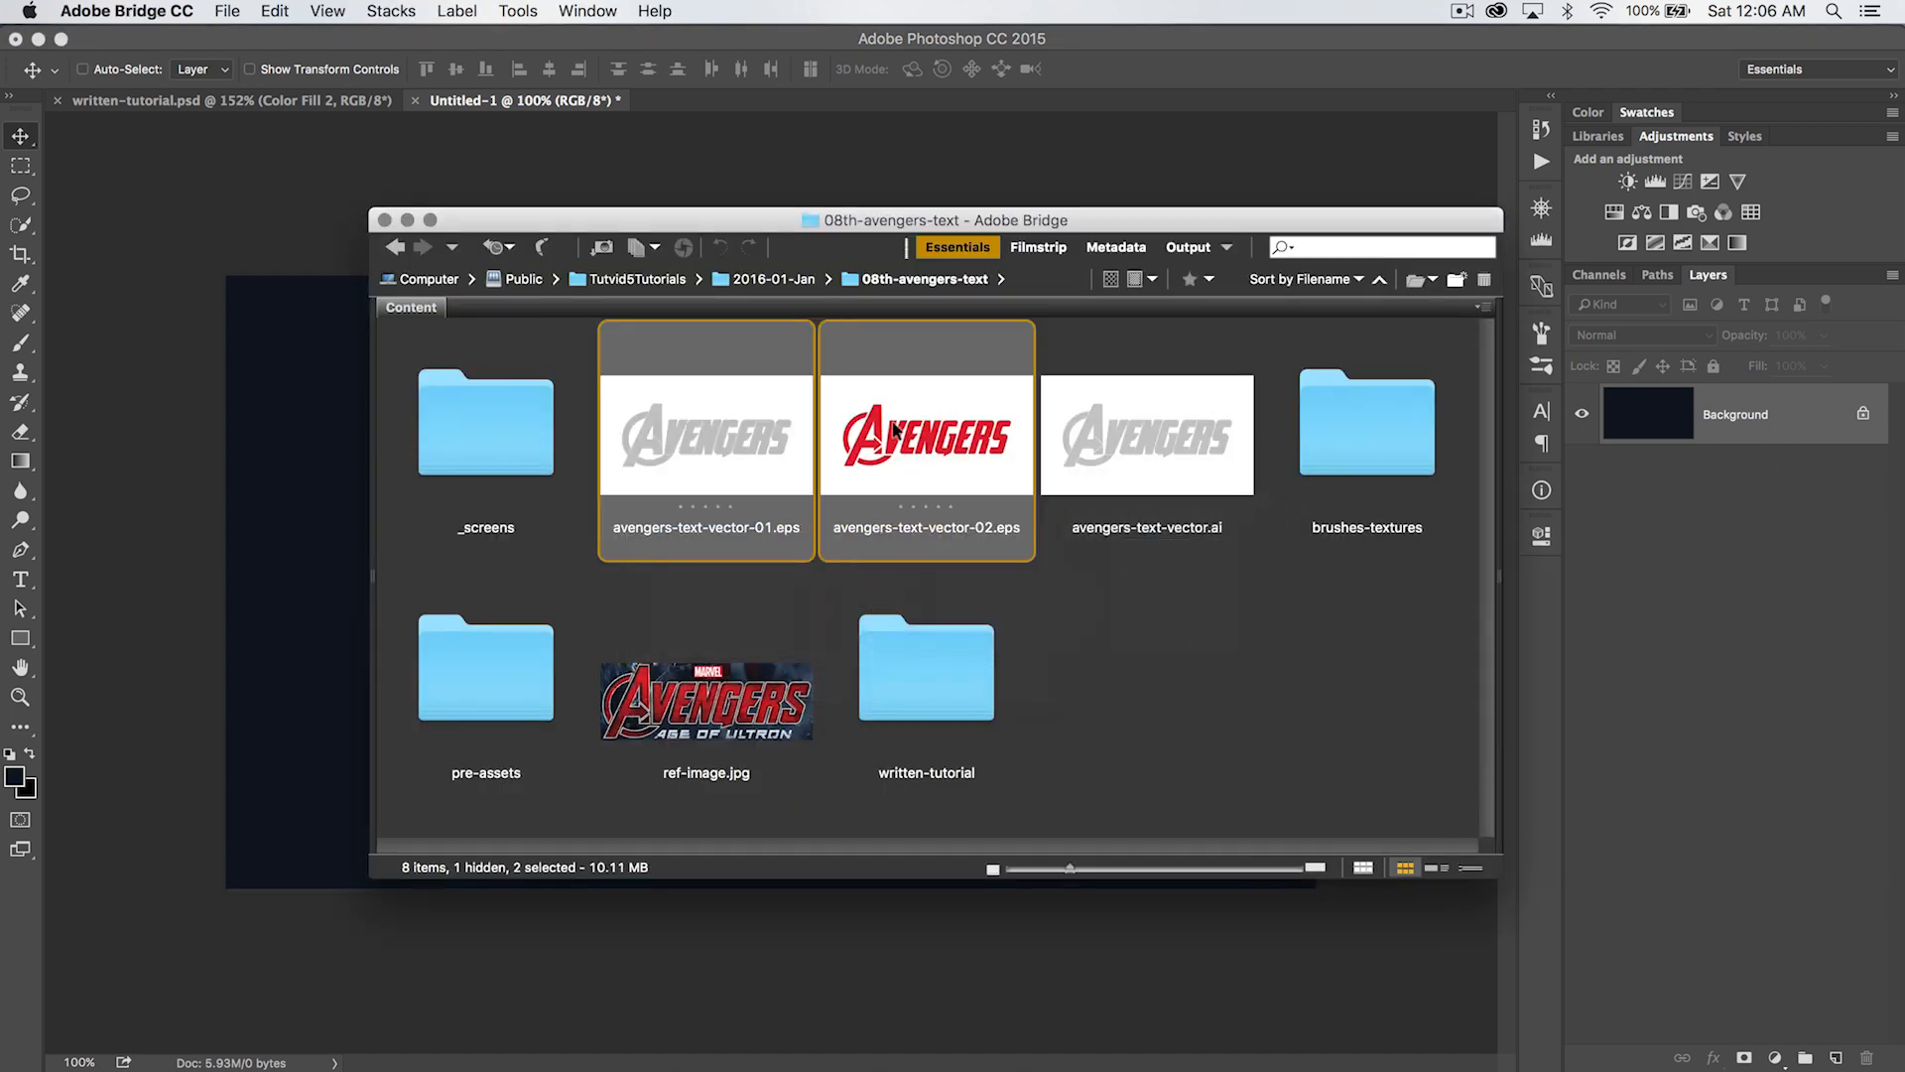
pyautogui.moveTo(1080, 214); pyautogui.dragTo(1416, 371)
pyautogui.moveTo(1260, 590); pyautogui.dragTo(499, 544)
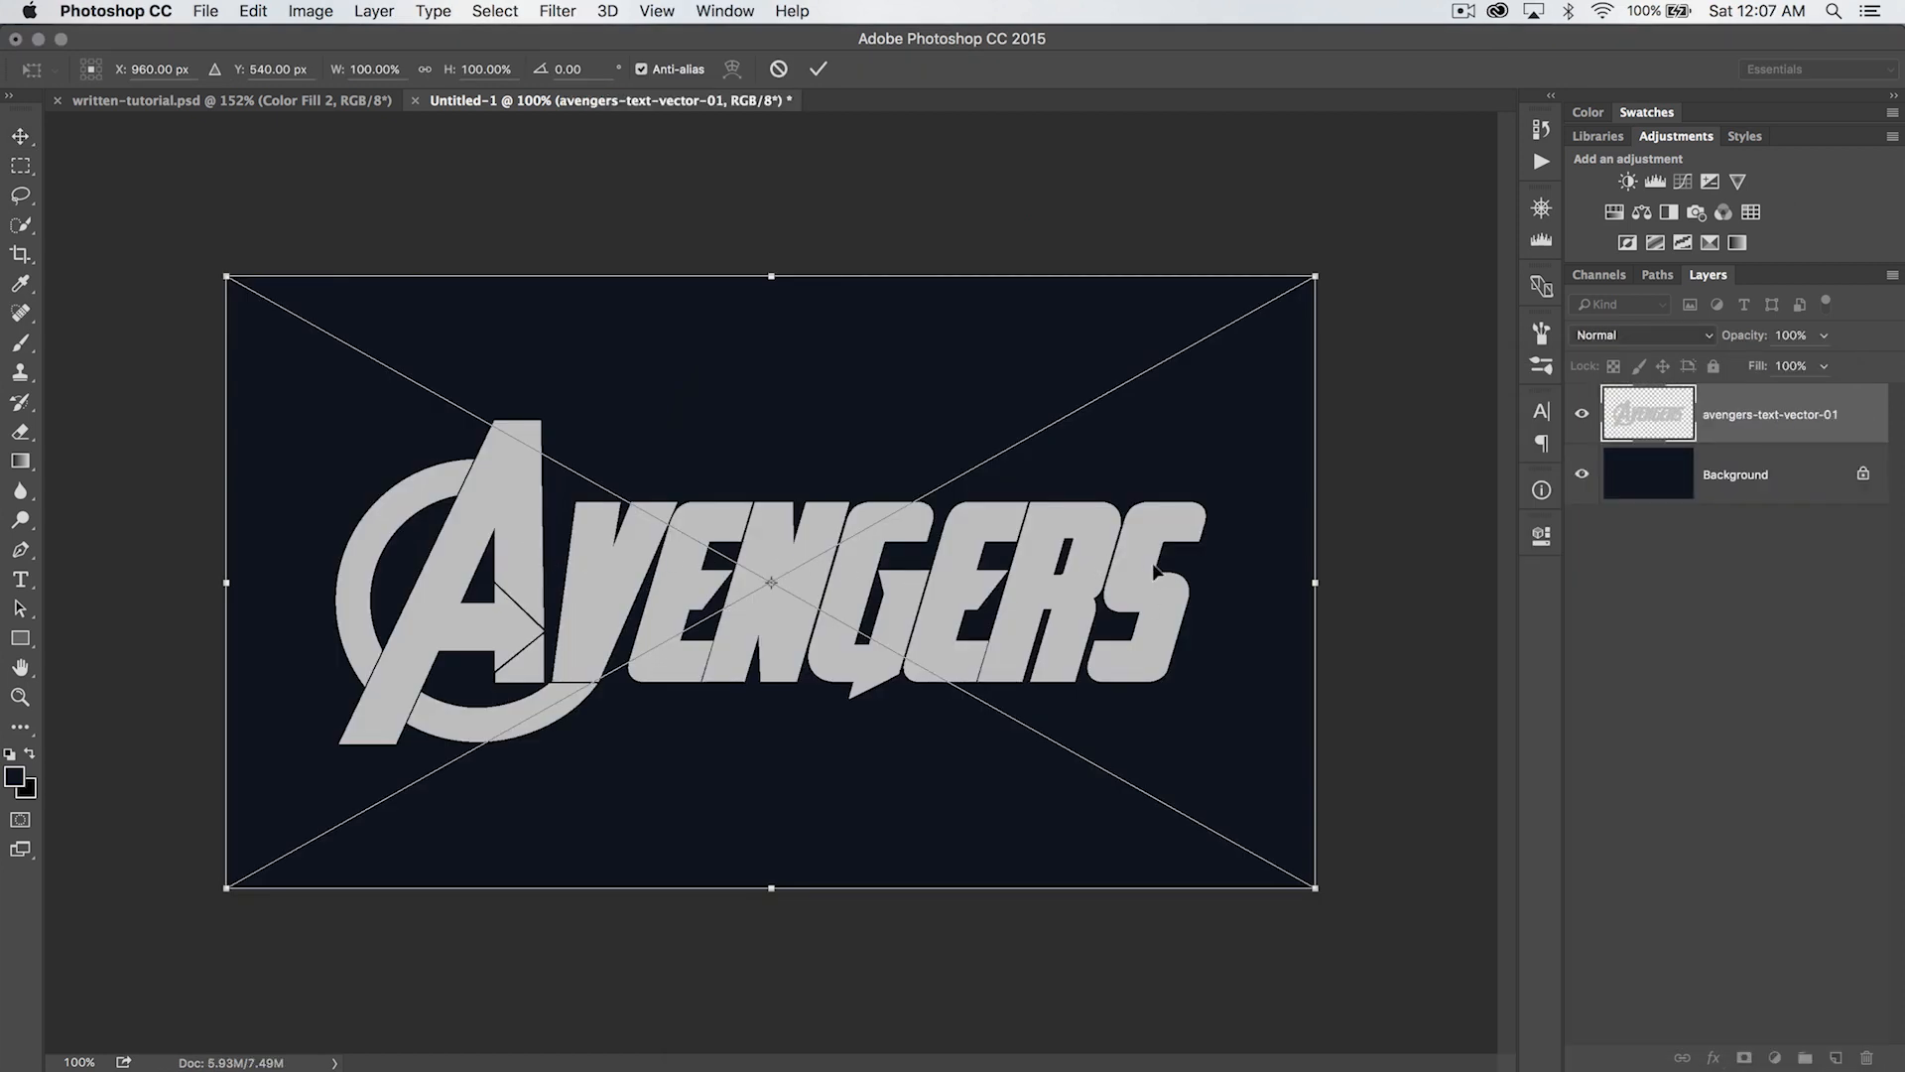
pyautogui.press('Return')
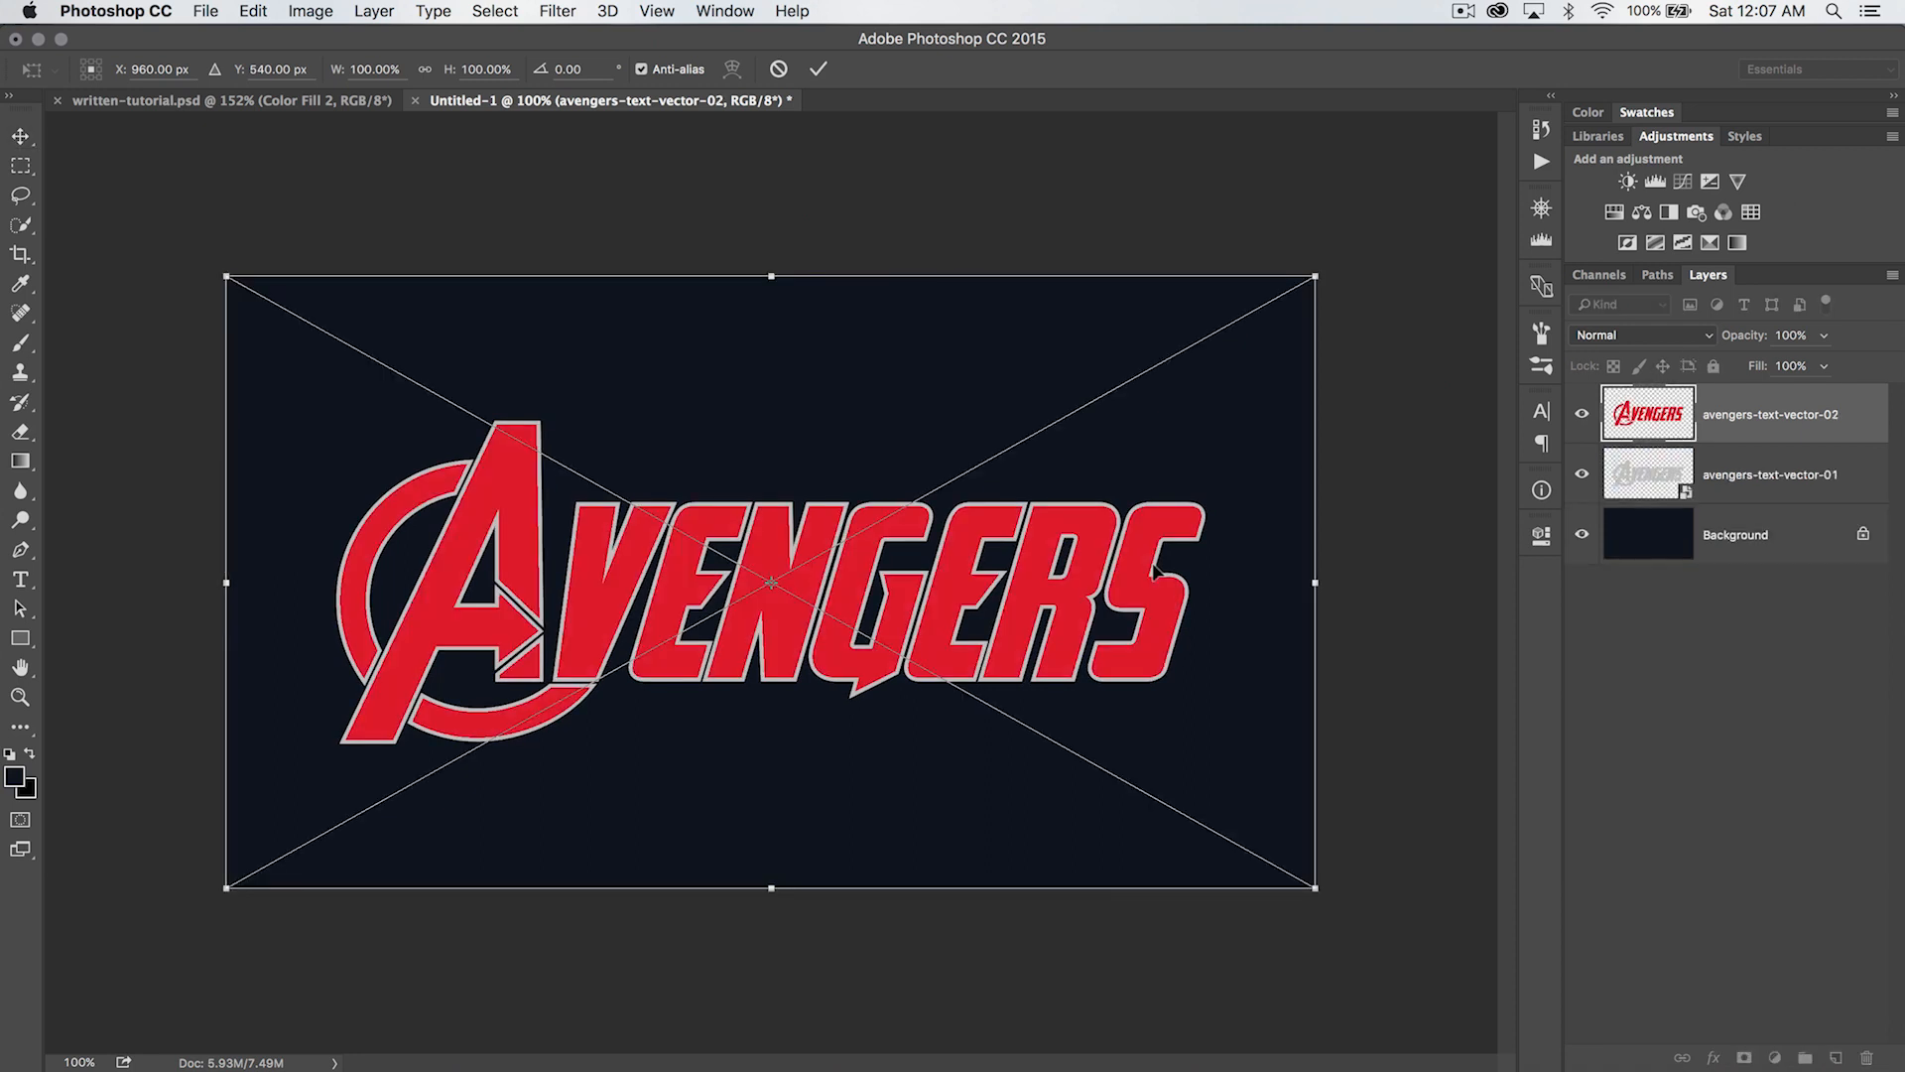
pyautogui.press('Return')
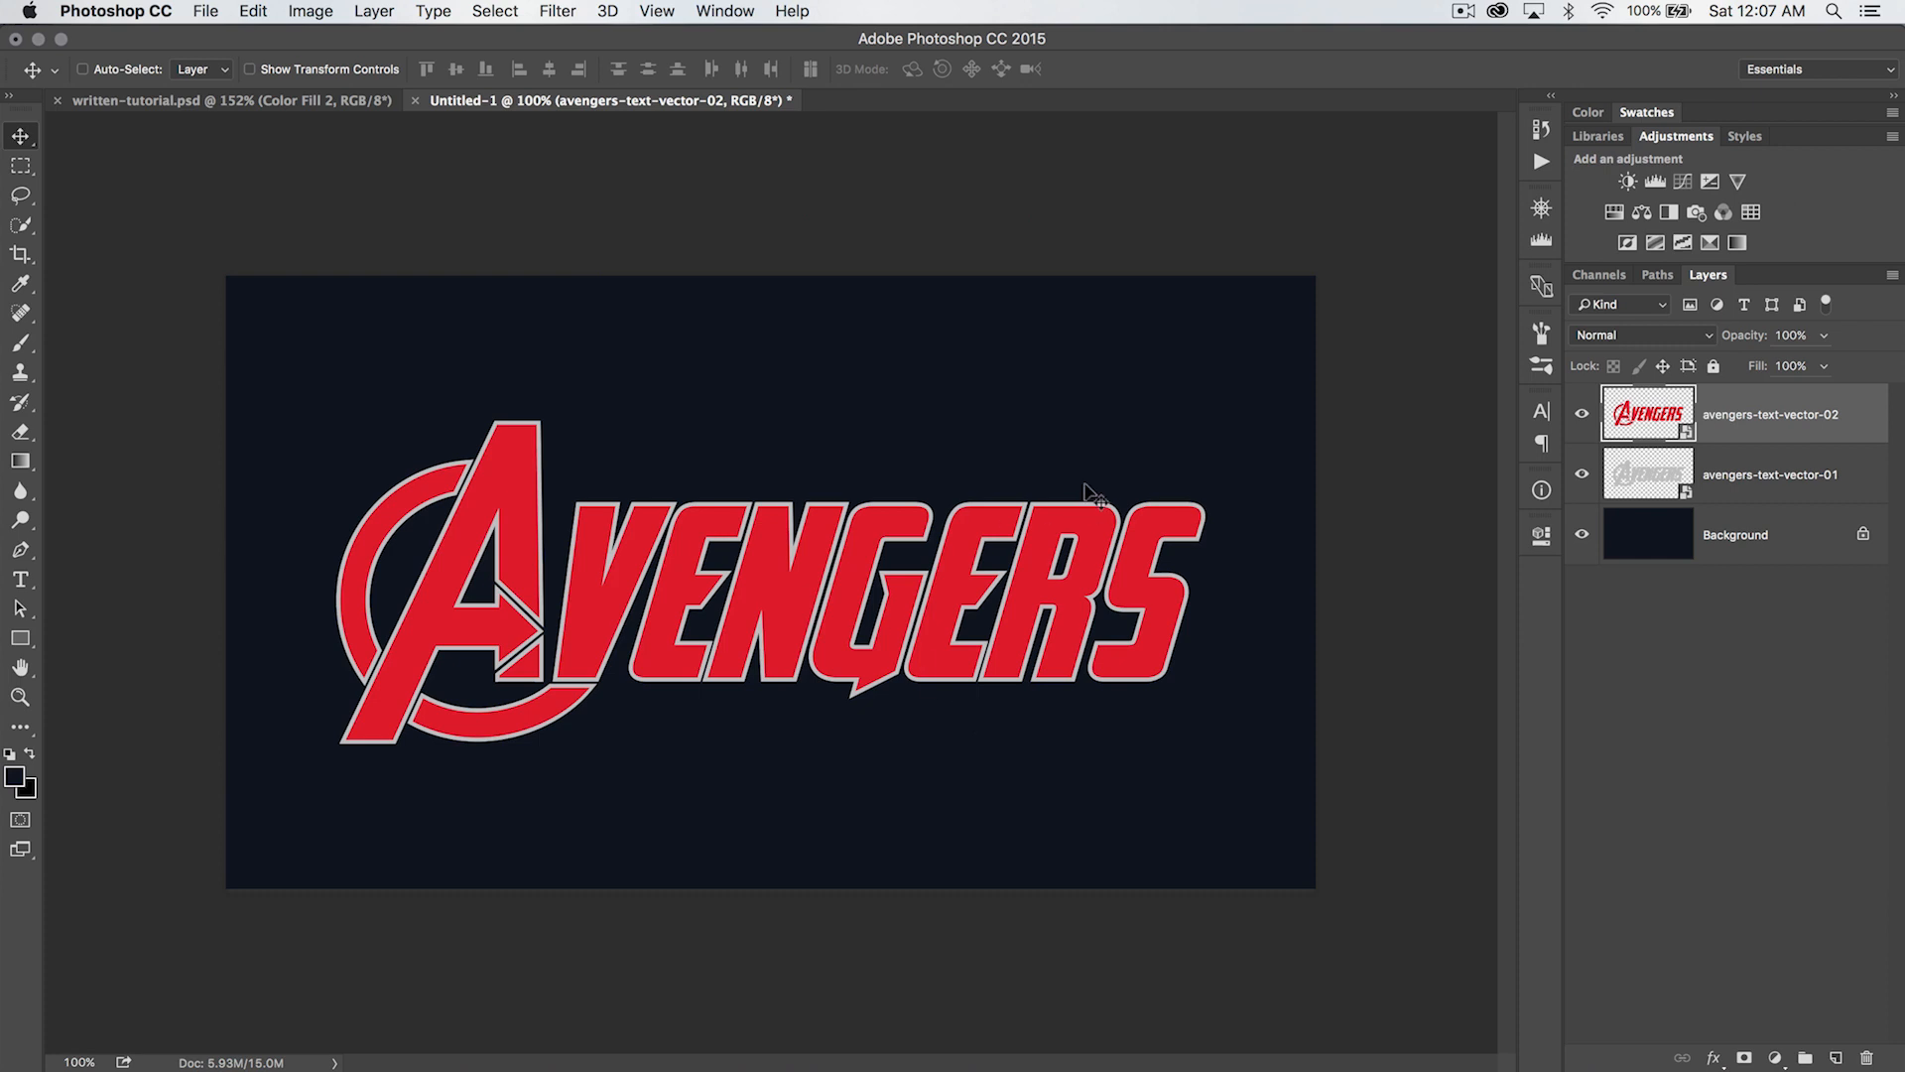
# - Hide the avengers-text-vector-02 layer and add a Bevel & Emboss effect to avengers-text-vector-01, keeping the artwork in view
pyautogui.click(1580, 407)
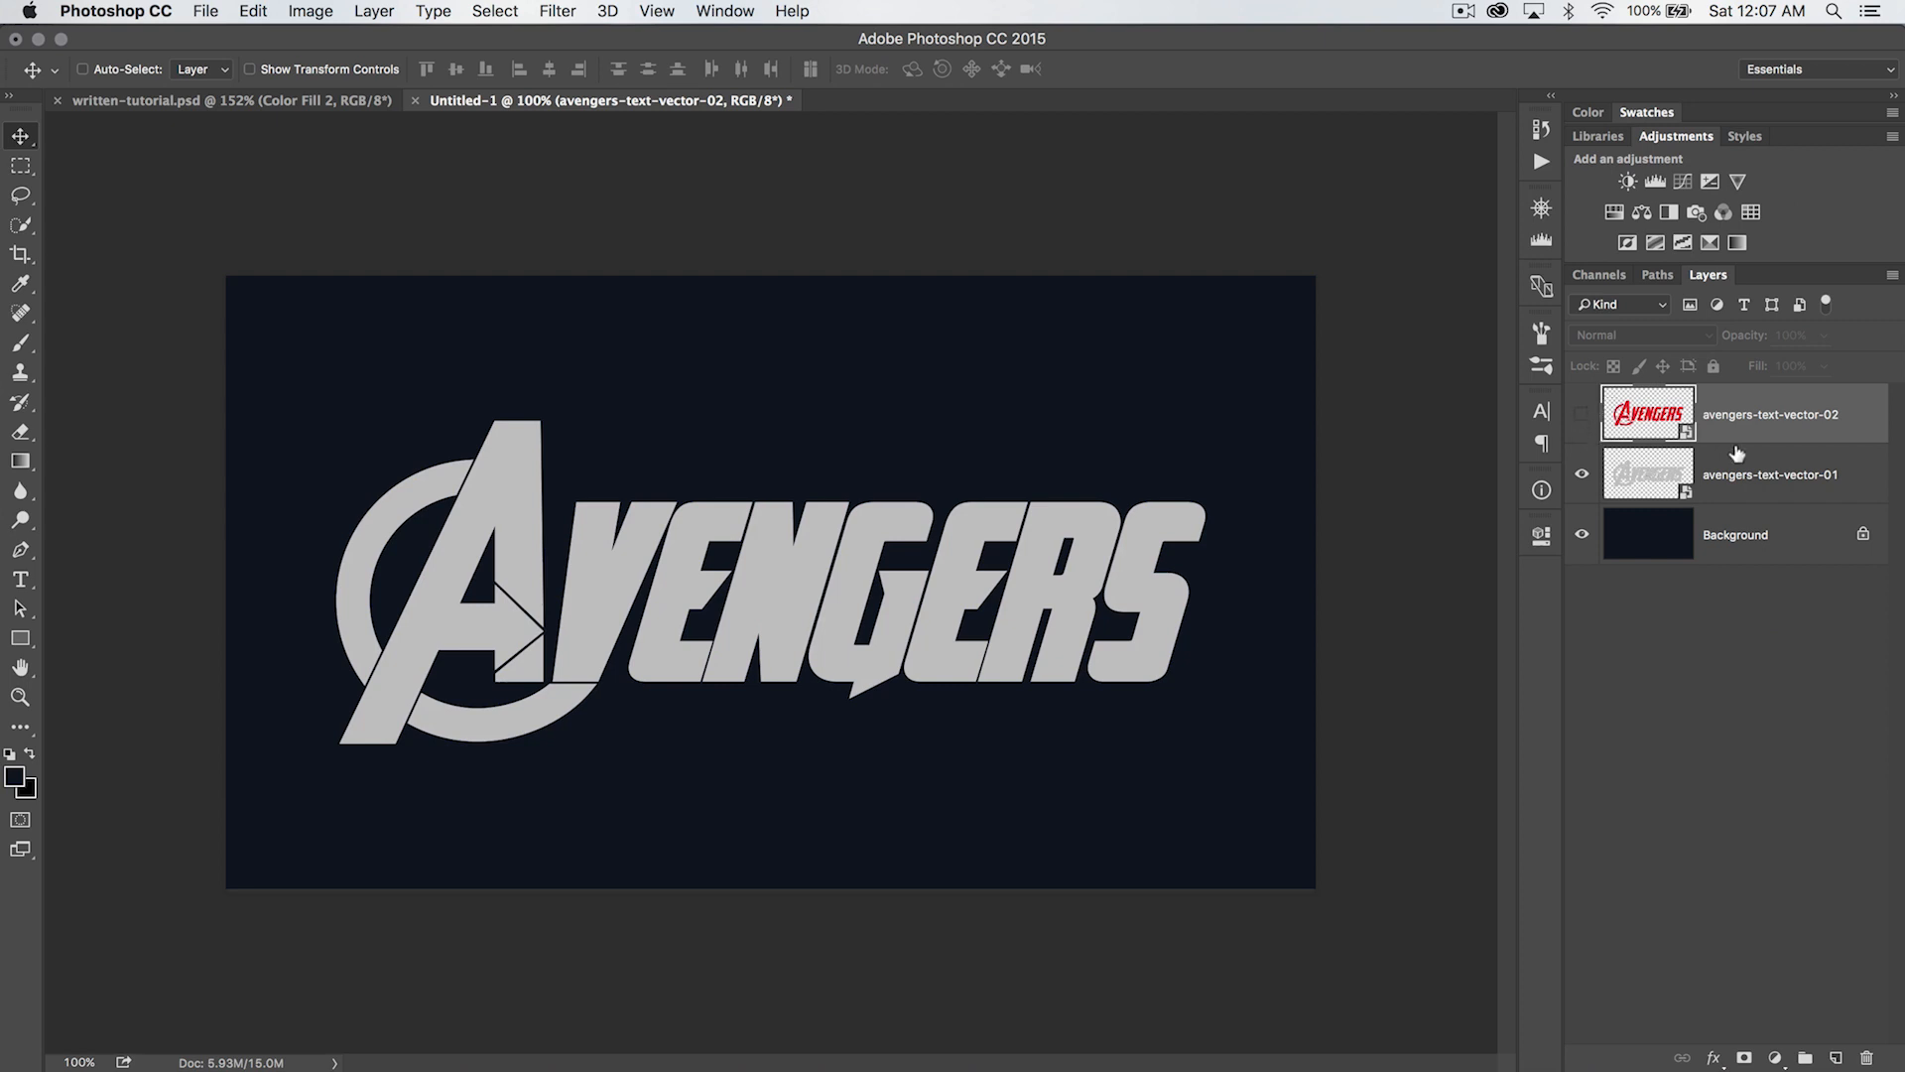
pyautogui.click(1682, 452)
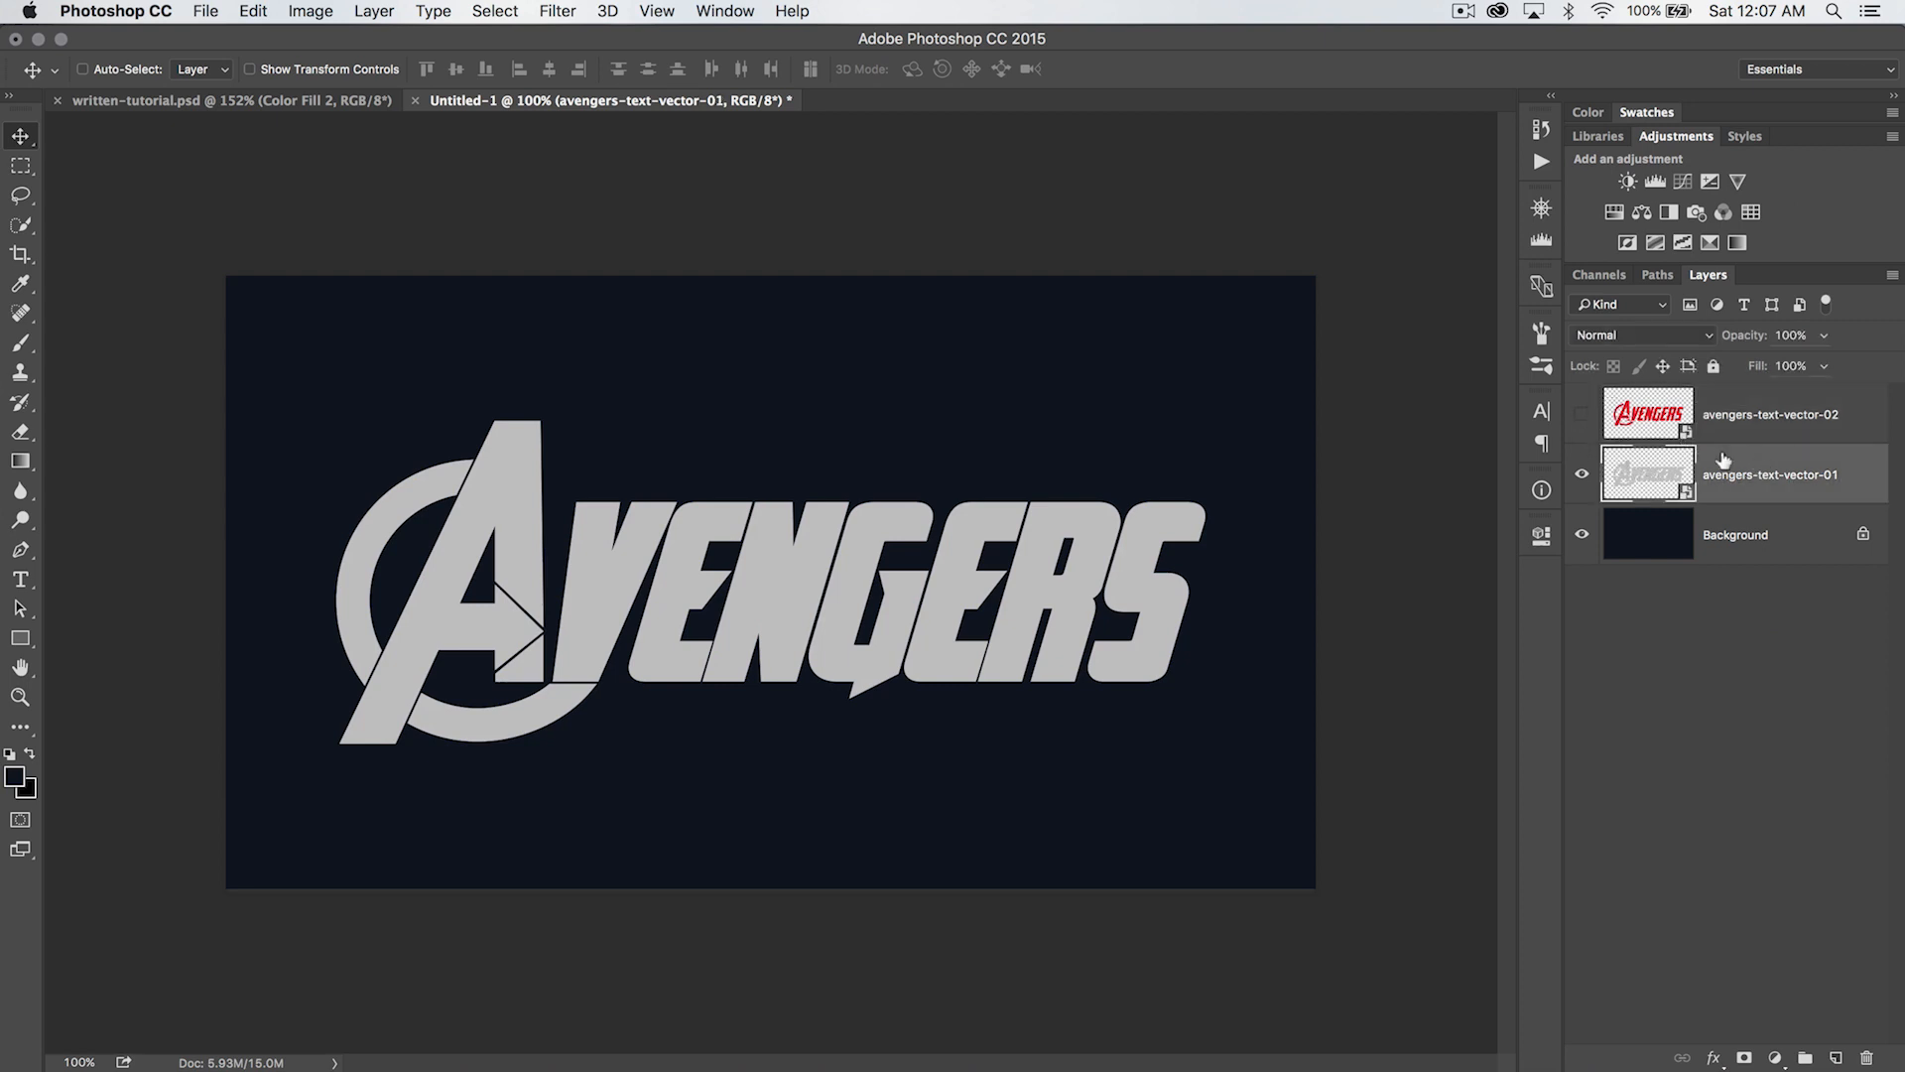
pyautogui.click(359, 10)
pyautogui.moveTo(440, 220)
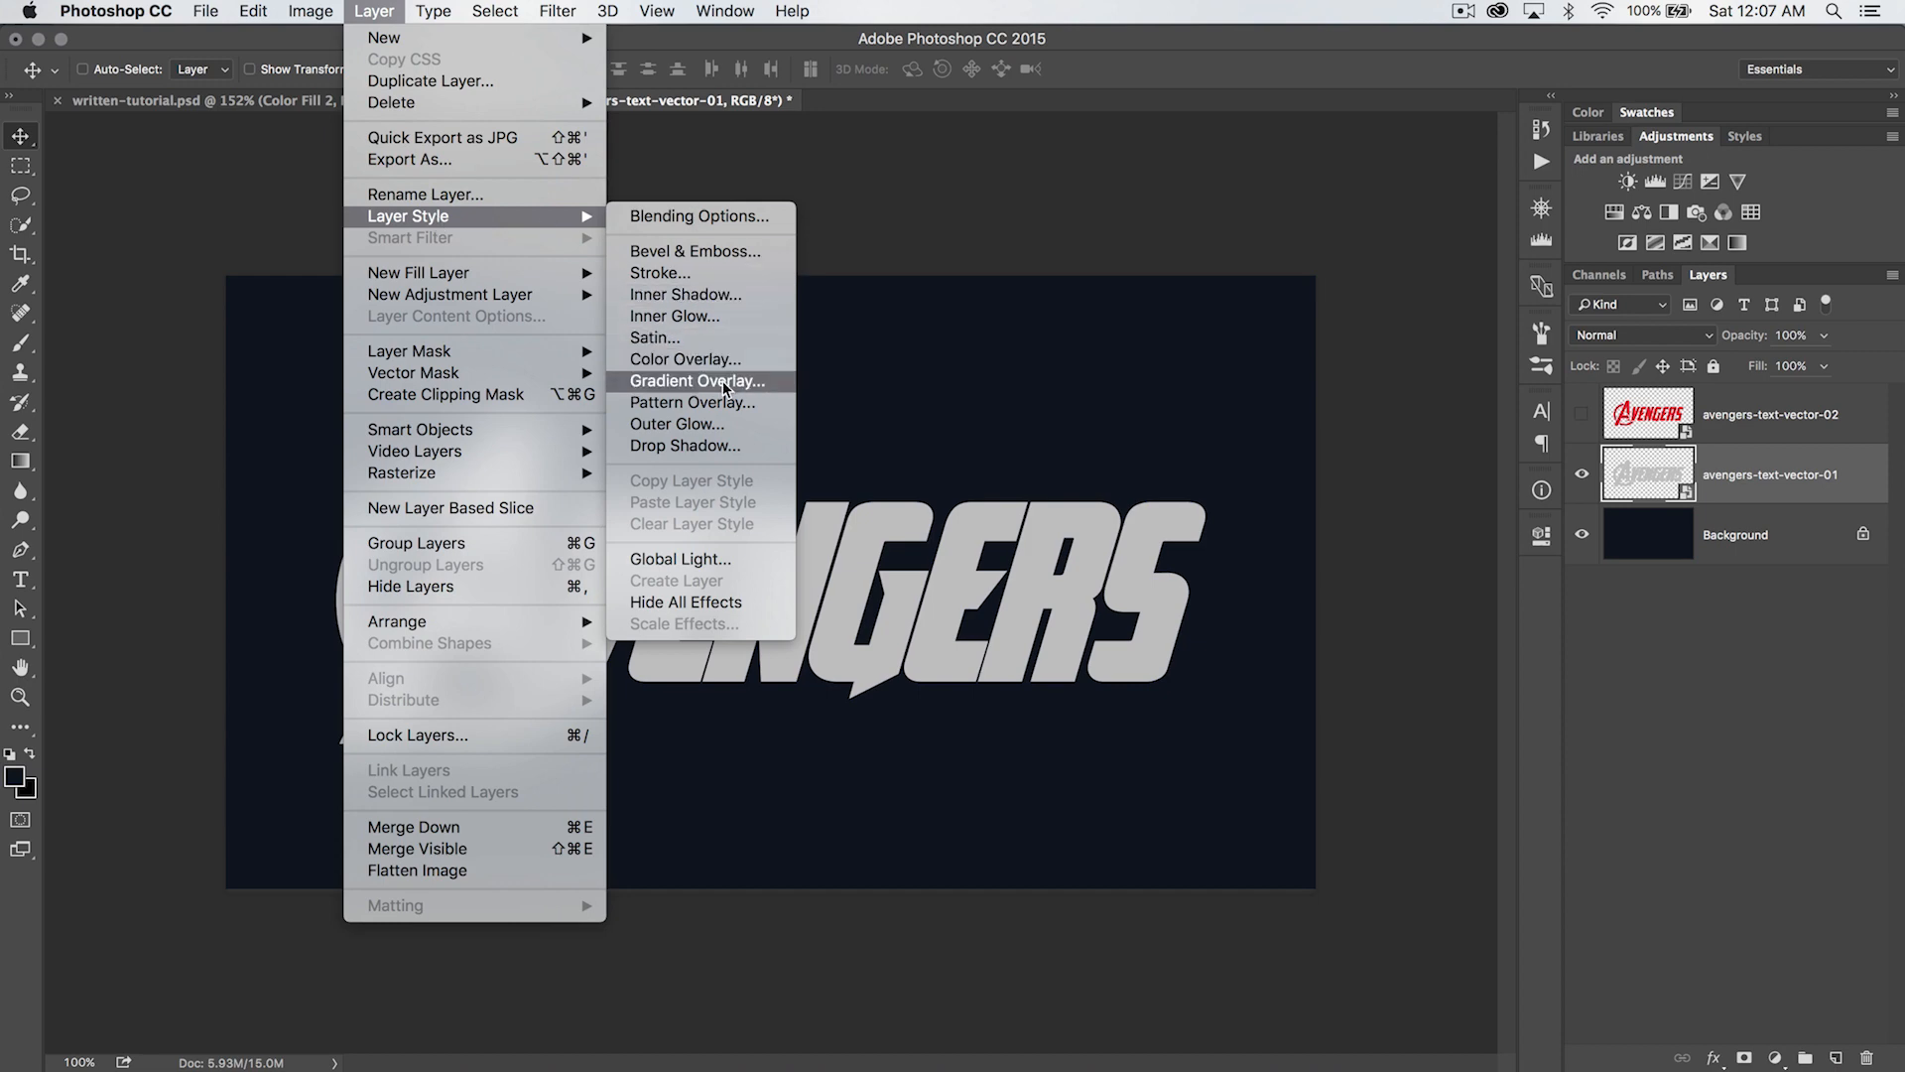
pyautogui.click(670, 253)
pyautogui.moveTo(1173, 364); pyautogui.dragTo(1086, 191)
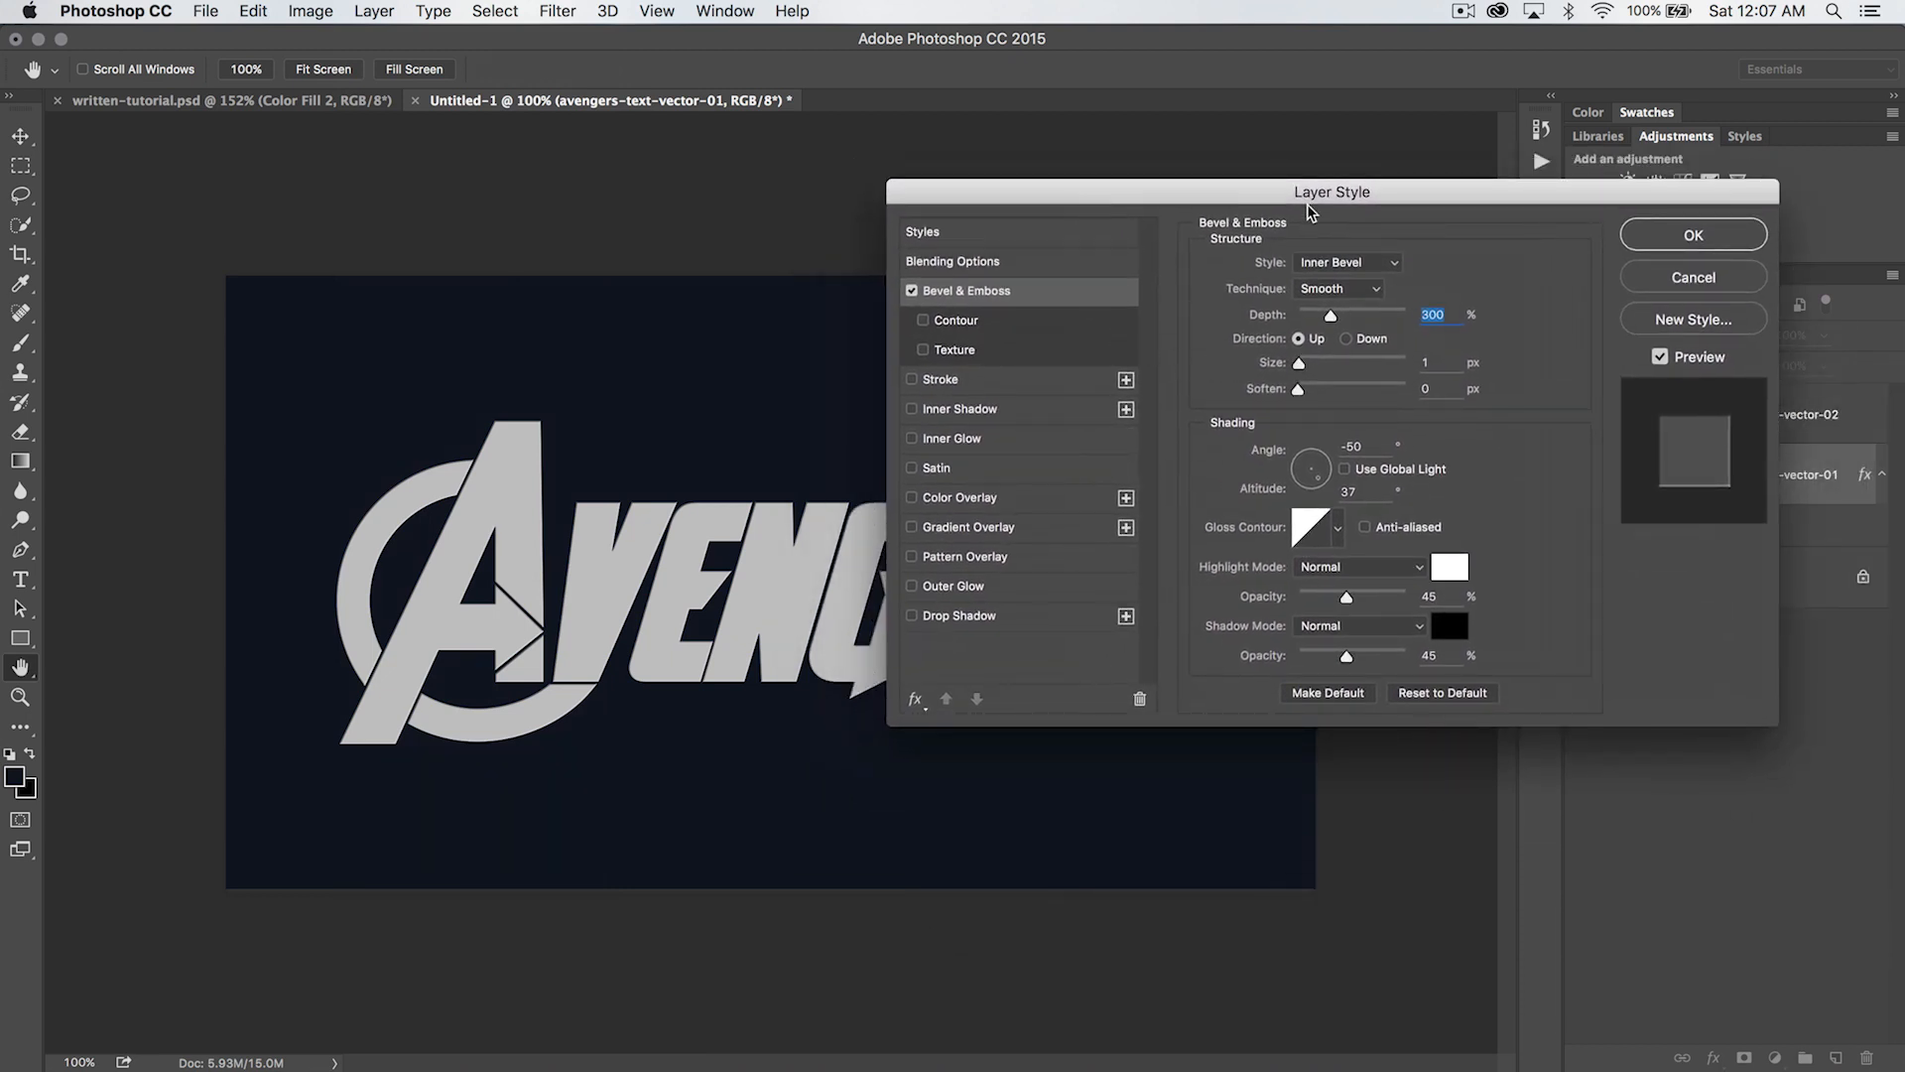
pyautogui.moveTo(1315, 193); pyautogui.dragTo(1172, 262)
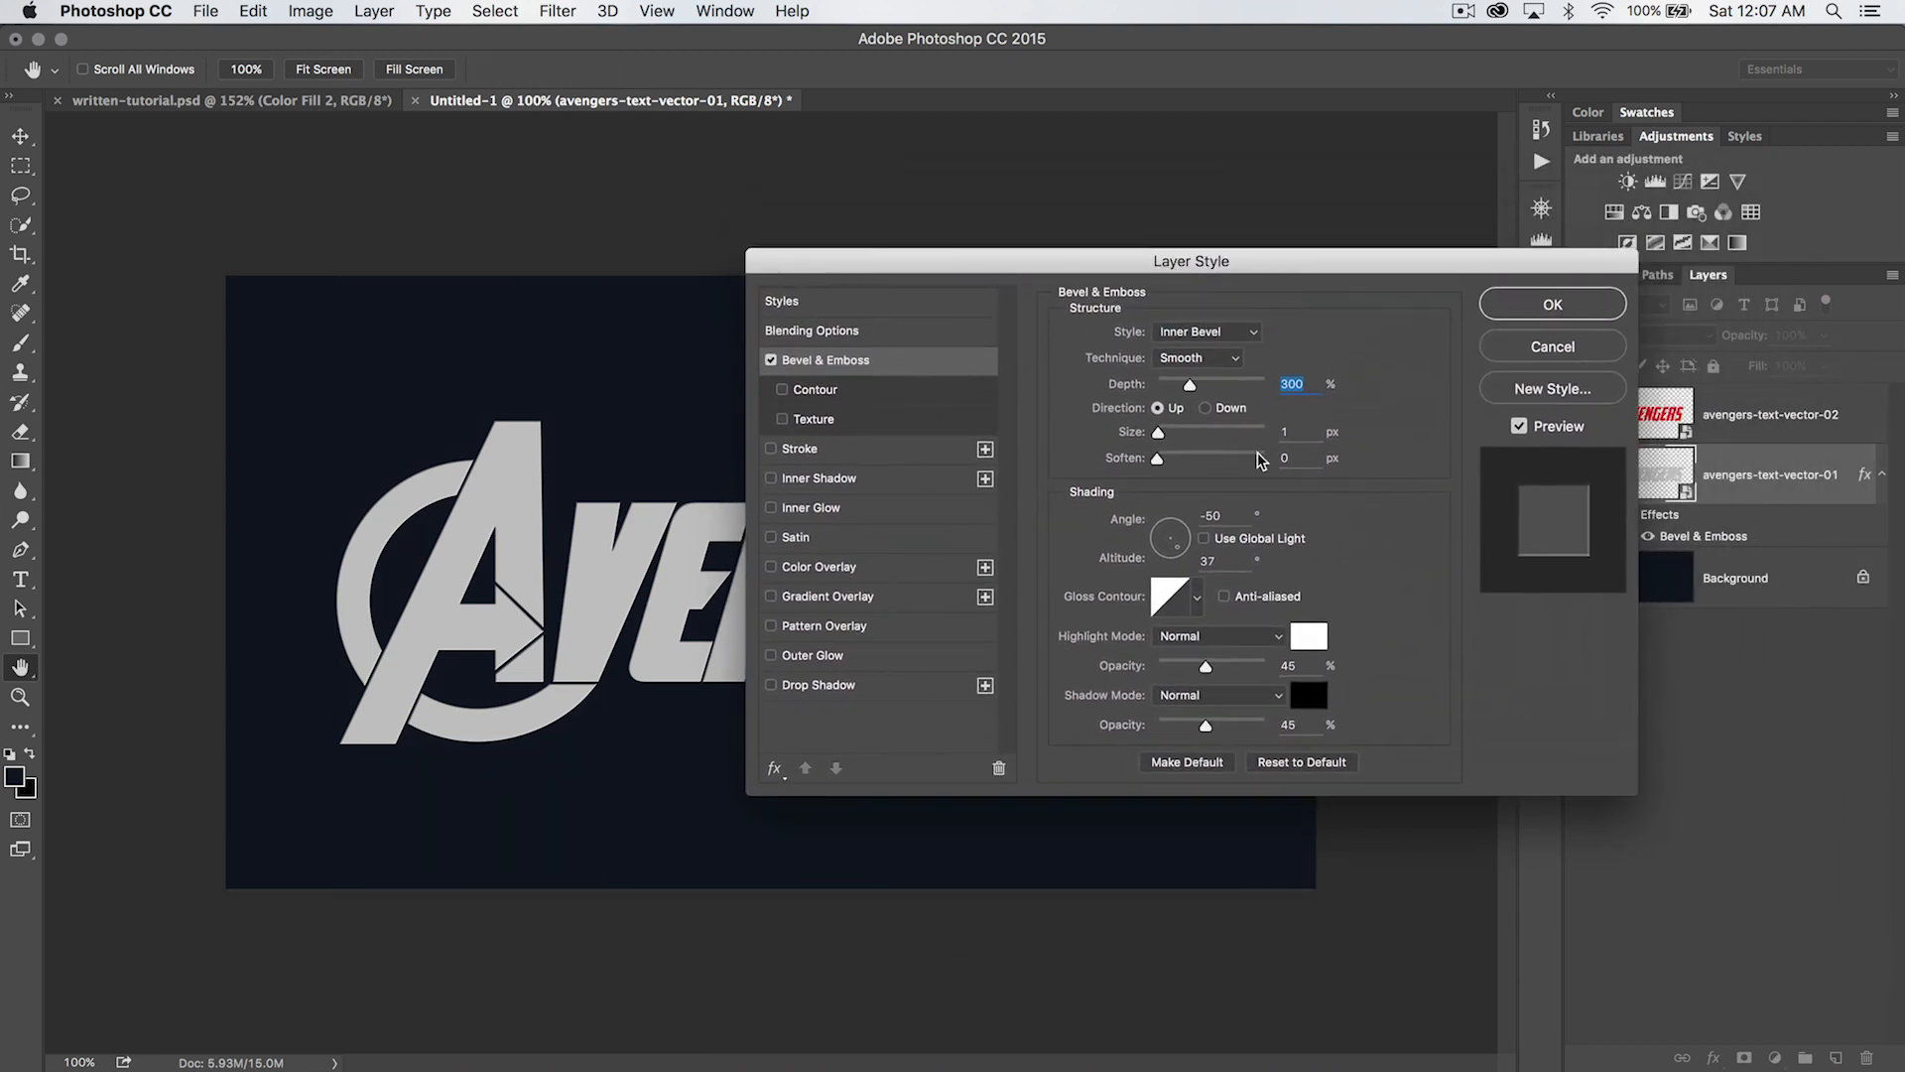
pyautogui.moveTo(1306, 264); pyautogui.dragTo(1203, 288)
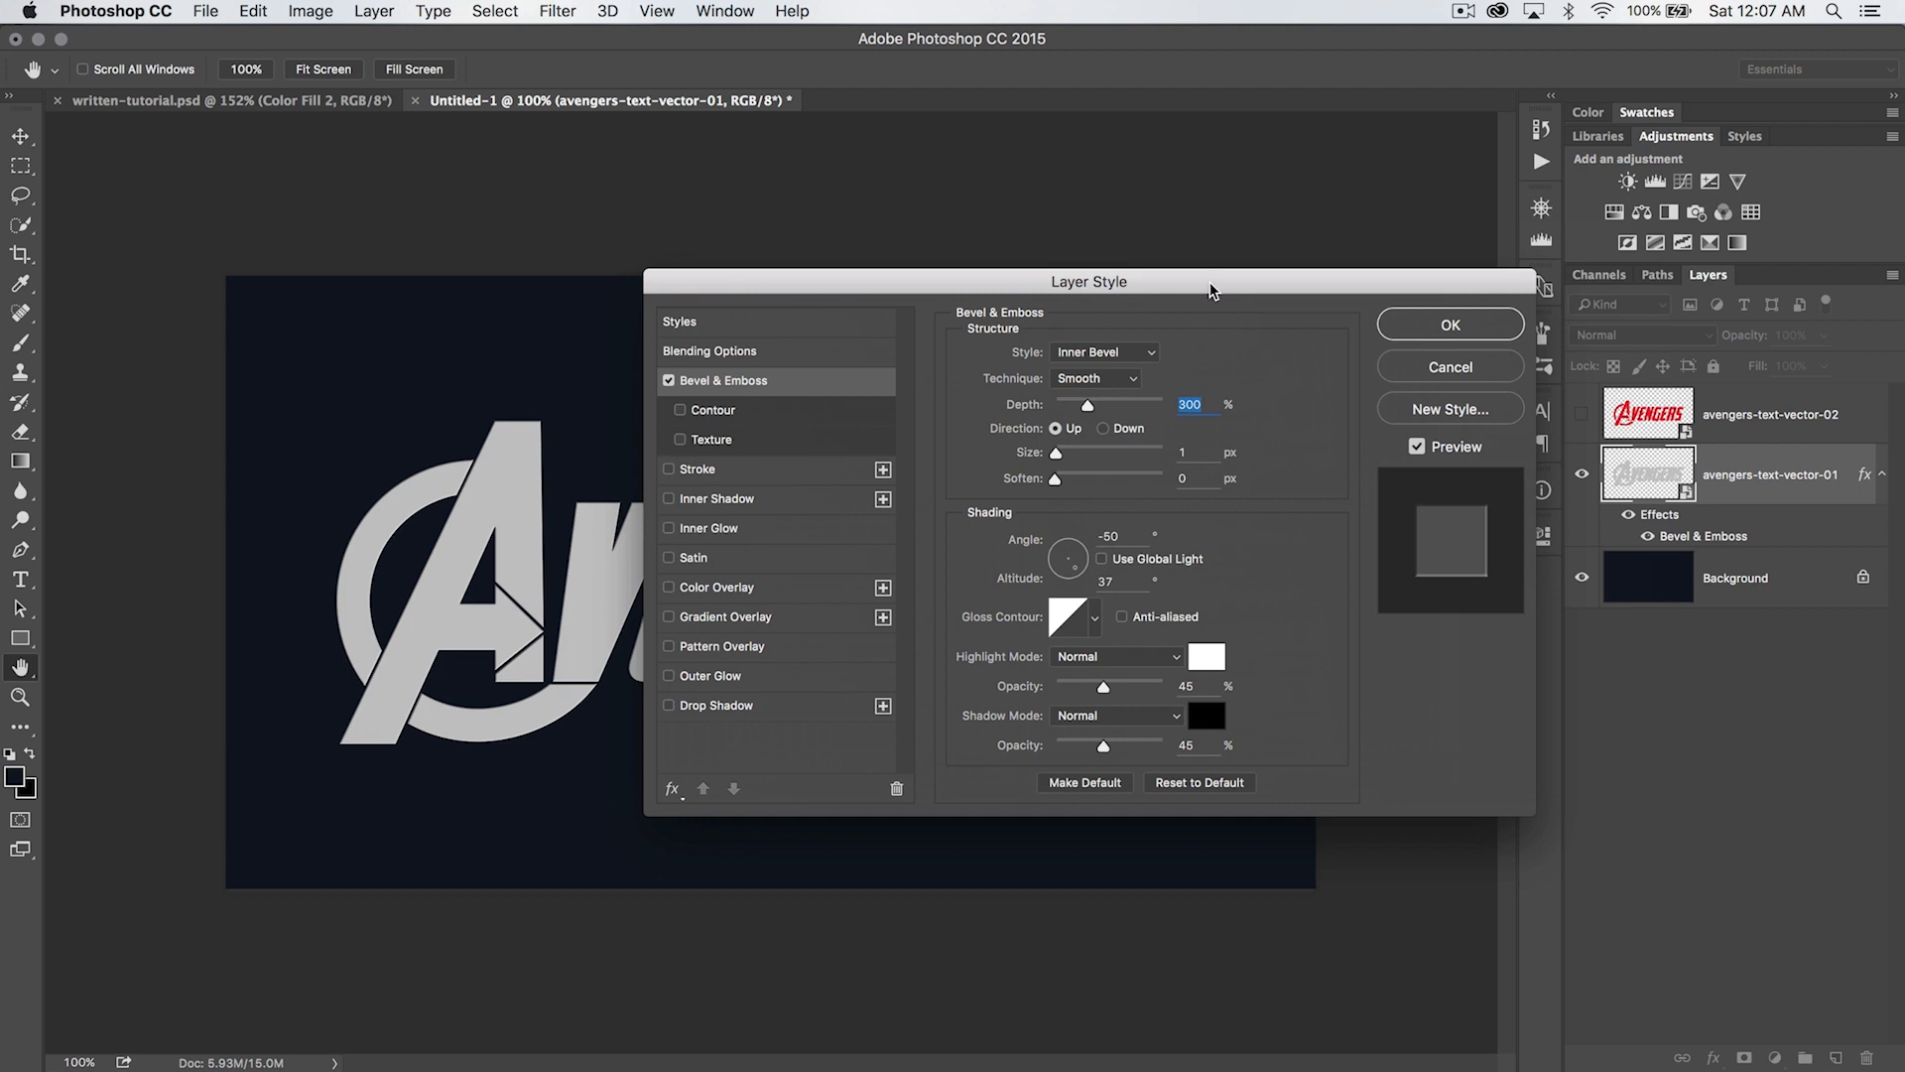
pyautogui.moveTo(1211, 288); pyautogui.dragTo(1240, 378)
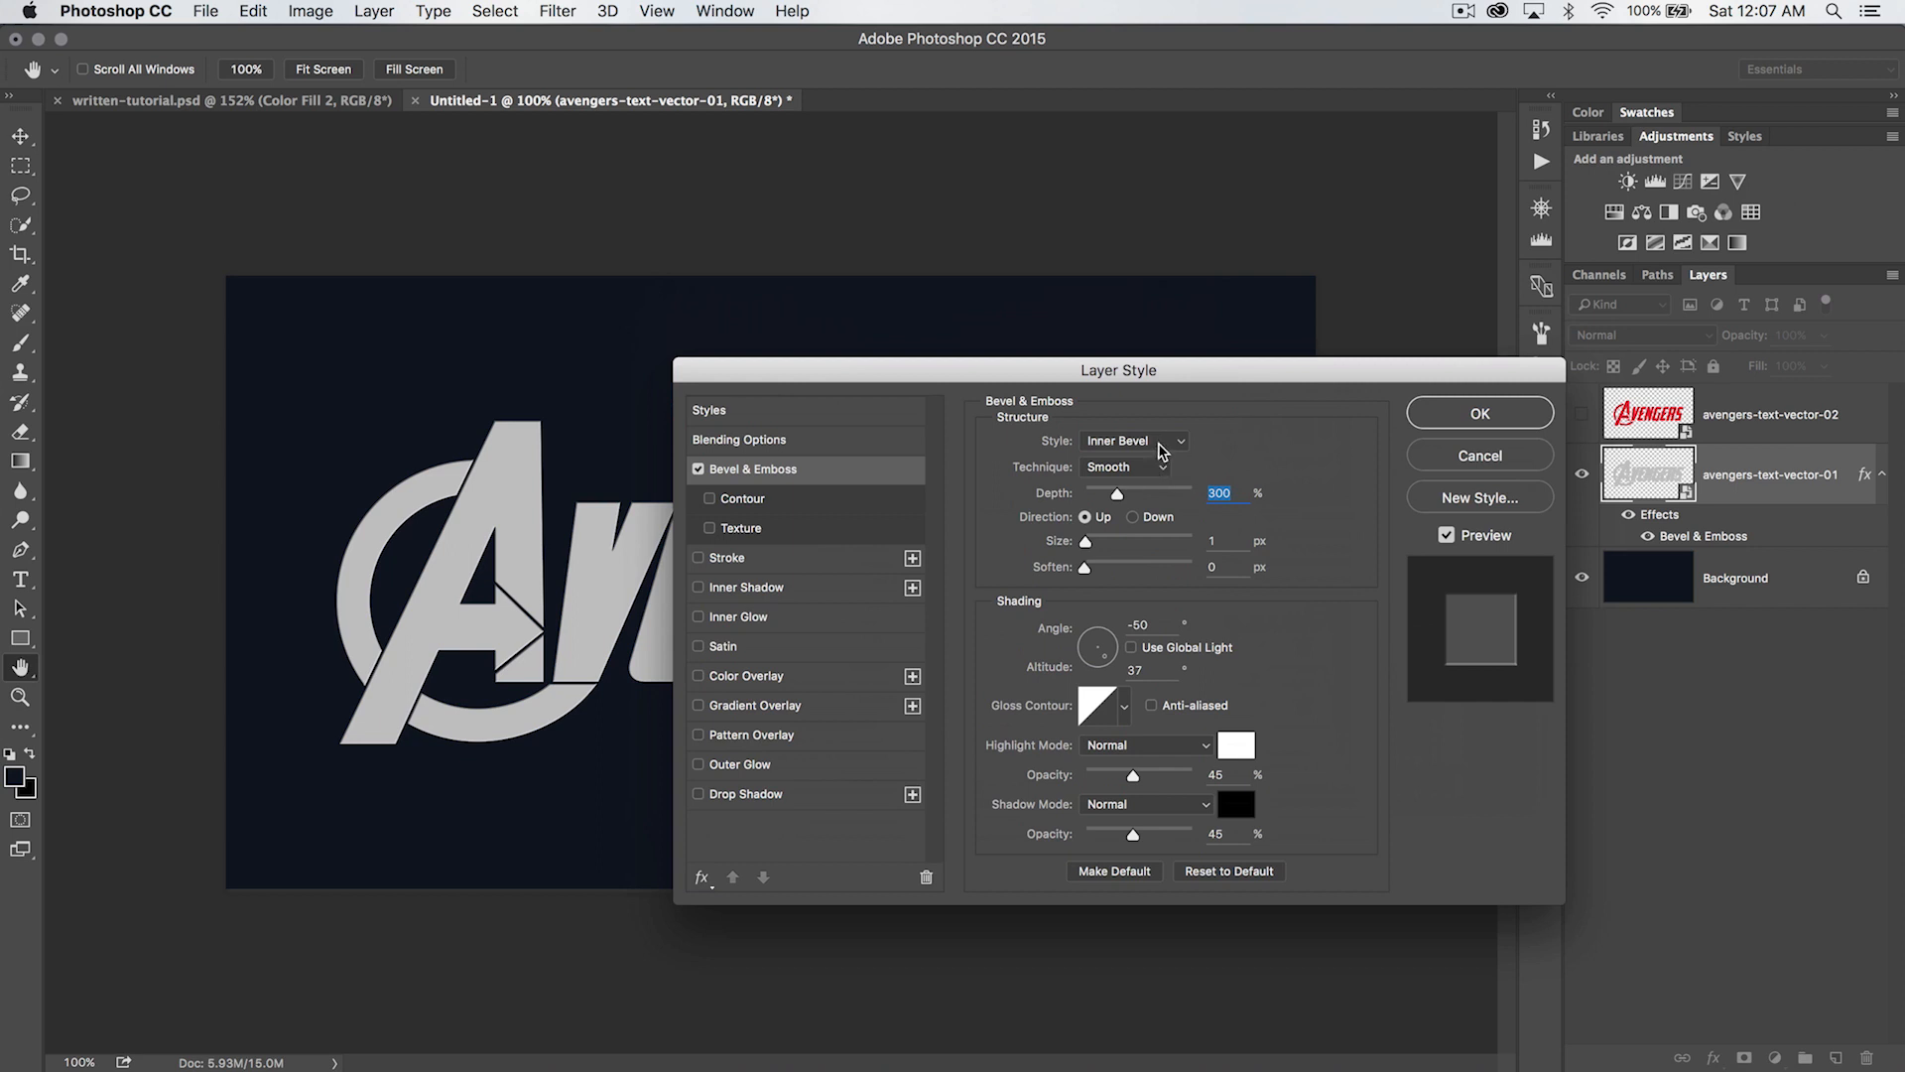
# - Set the bevel's technique to Chisel Hard and its depth to 100%
pyautogui.click(1151, 466)
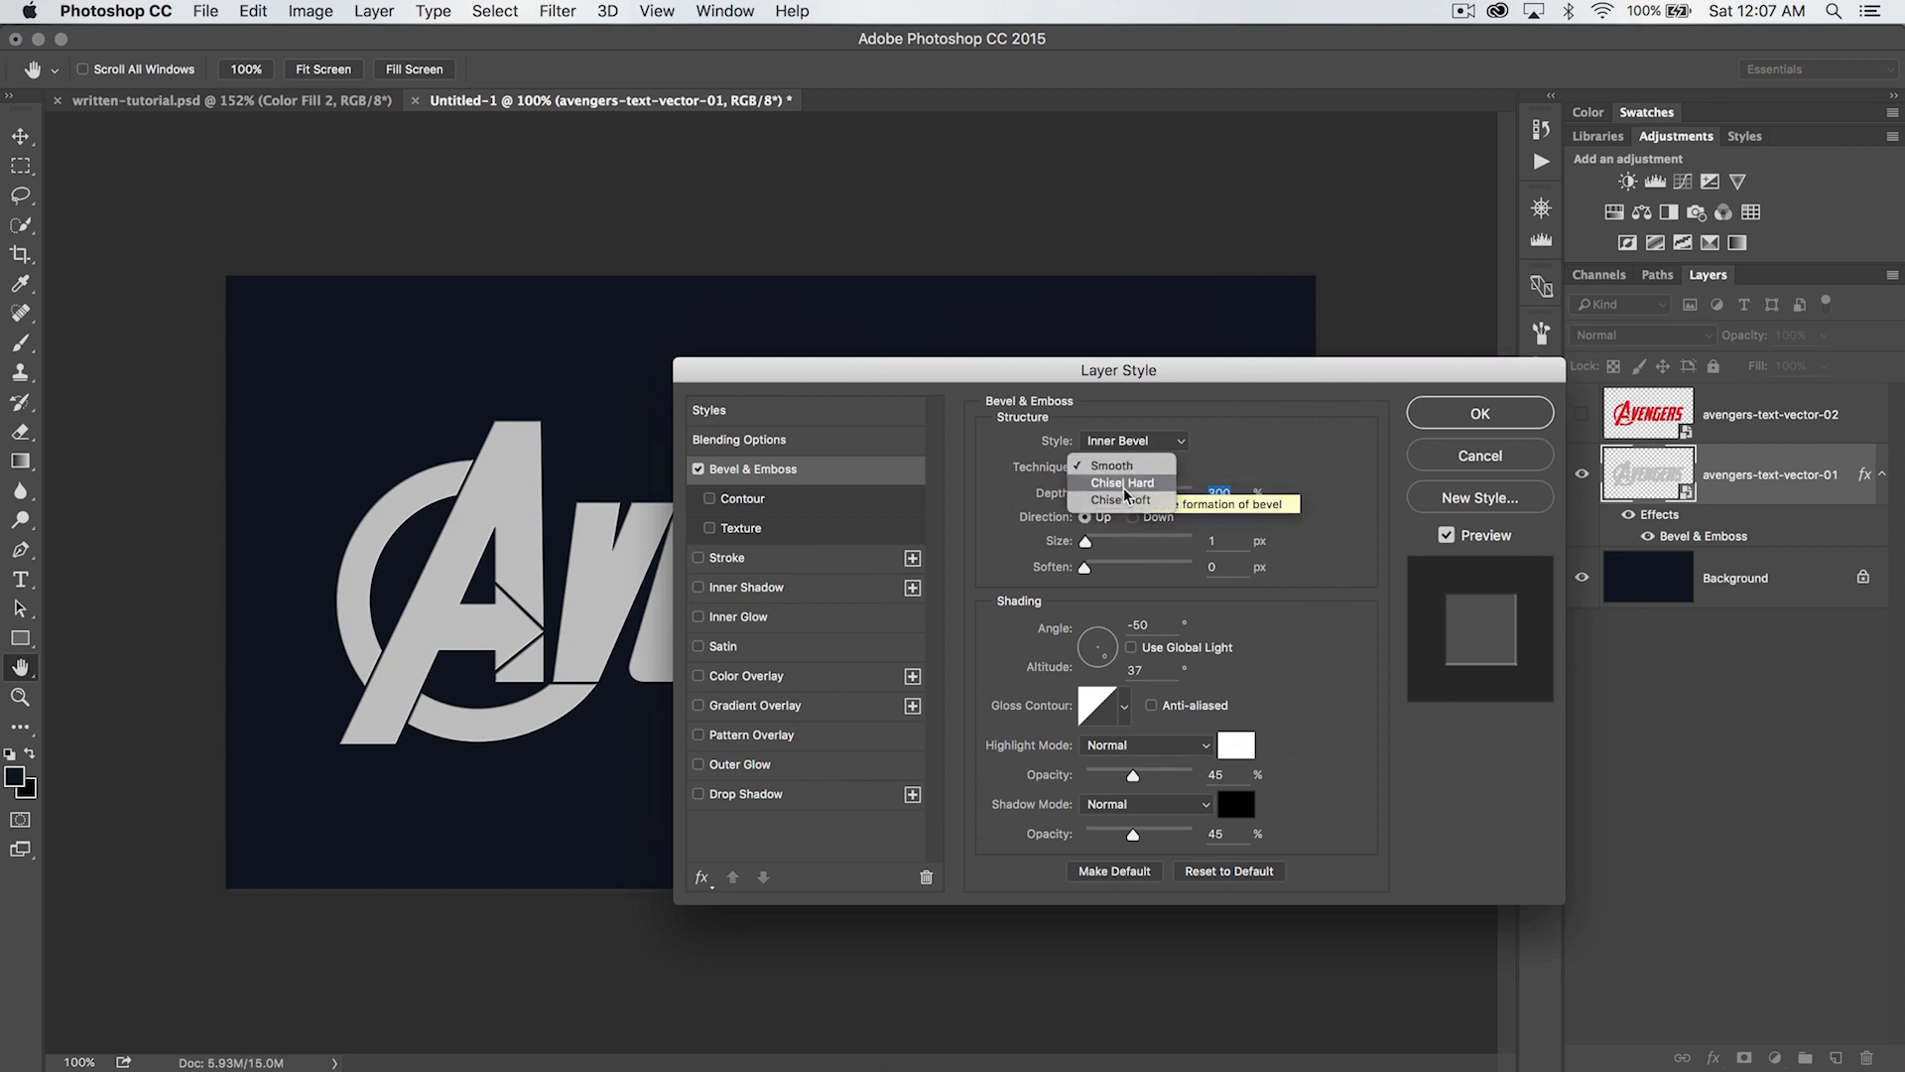
pyautogui.click(1122, 483)
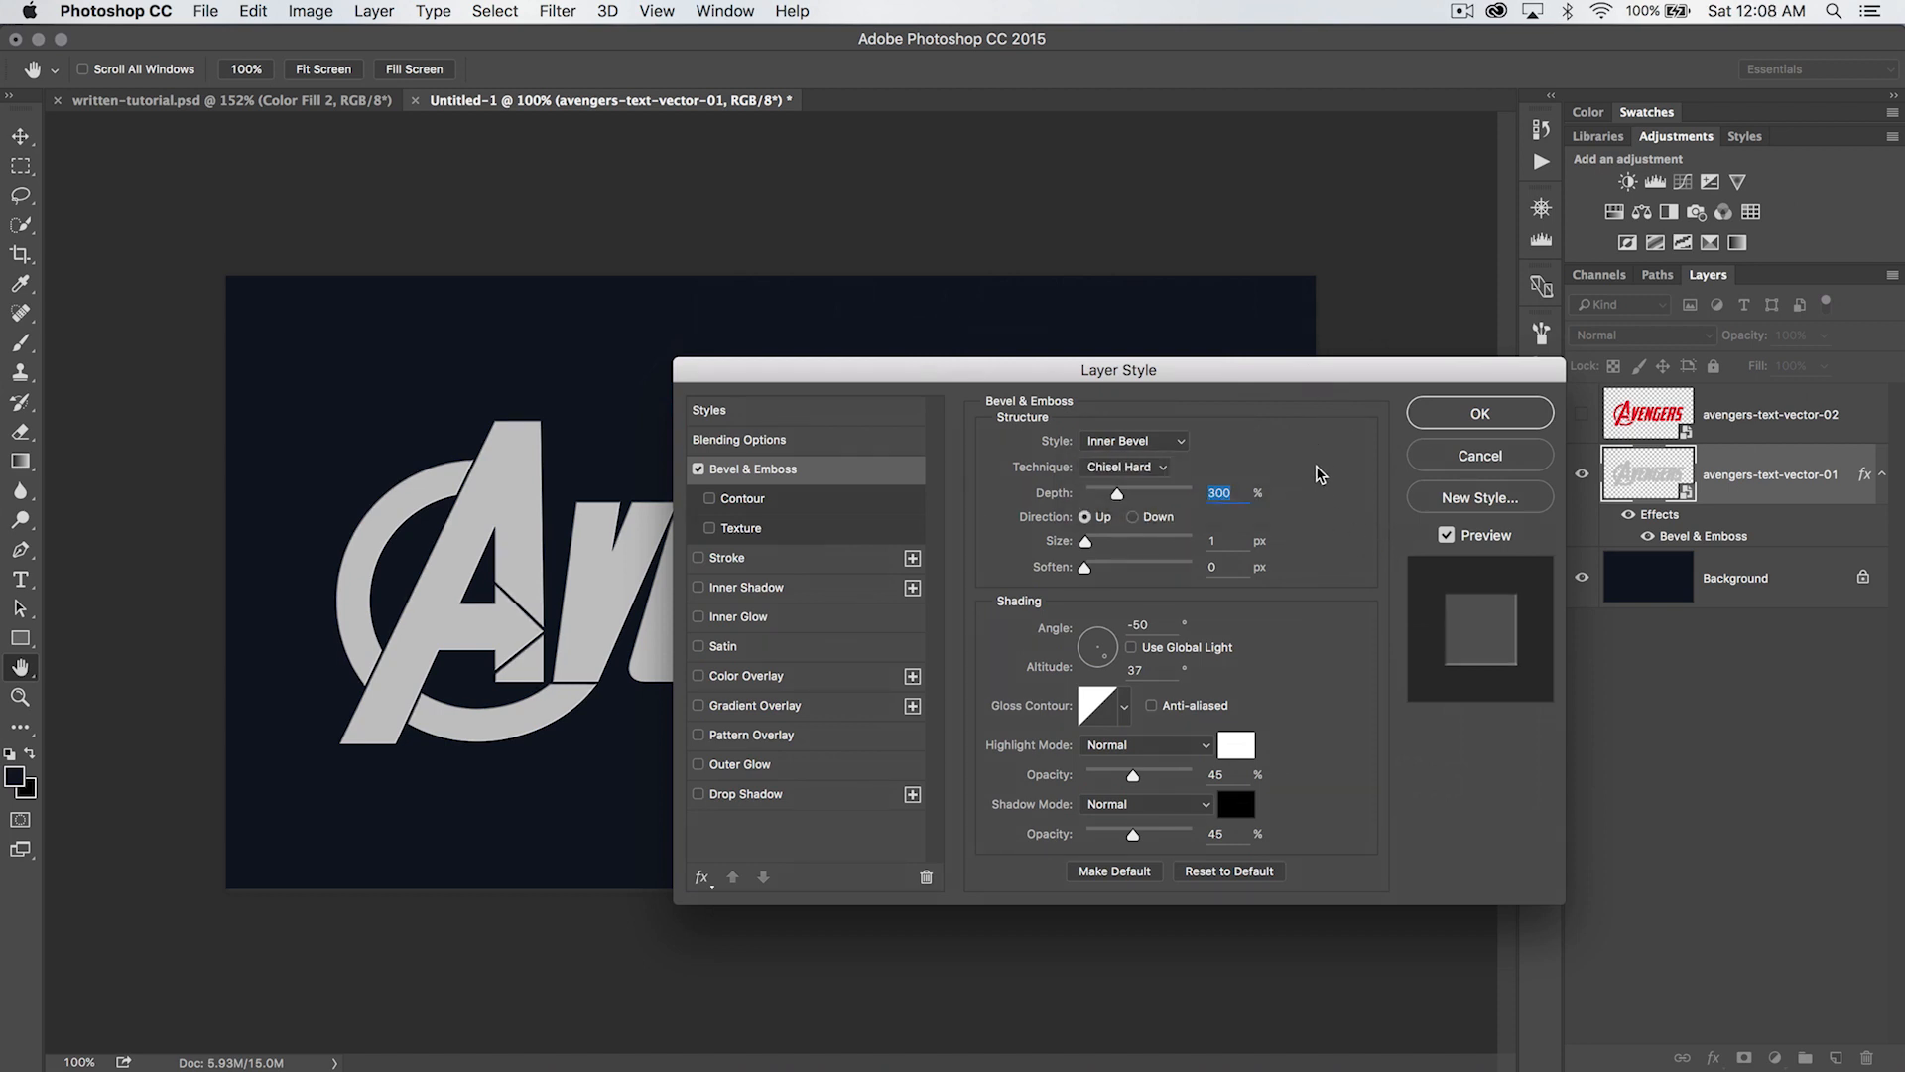
pyautogui.write('100')
pyautogui.press('Tab')
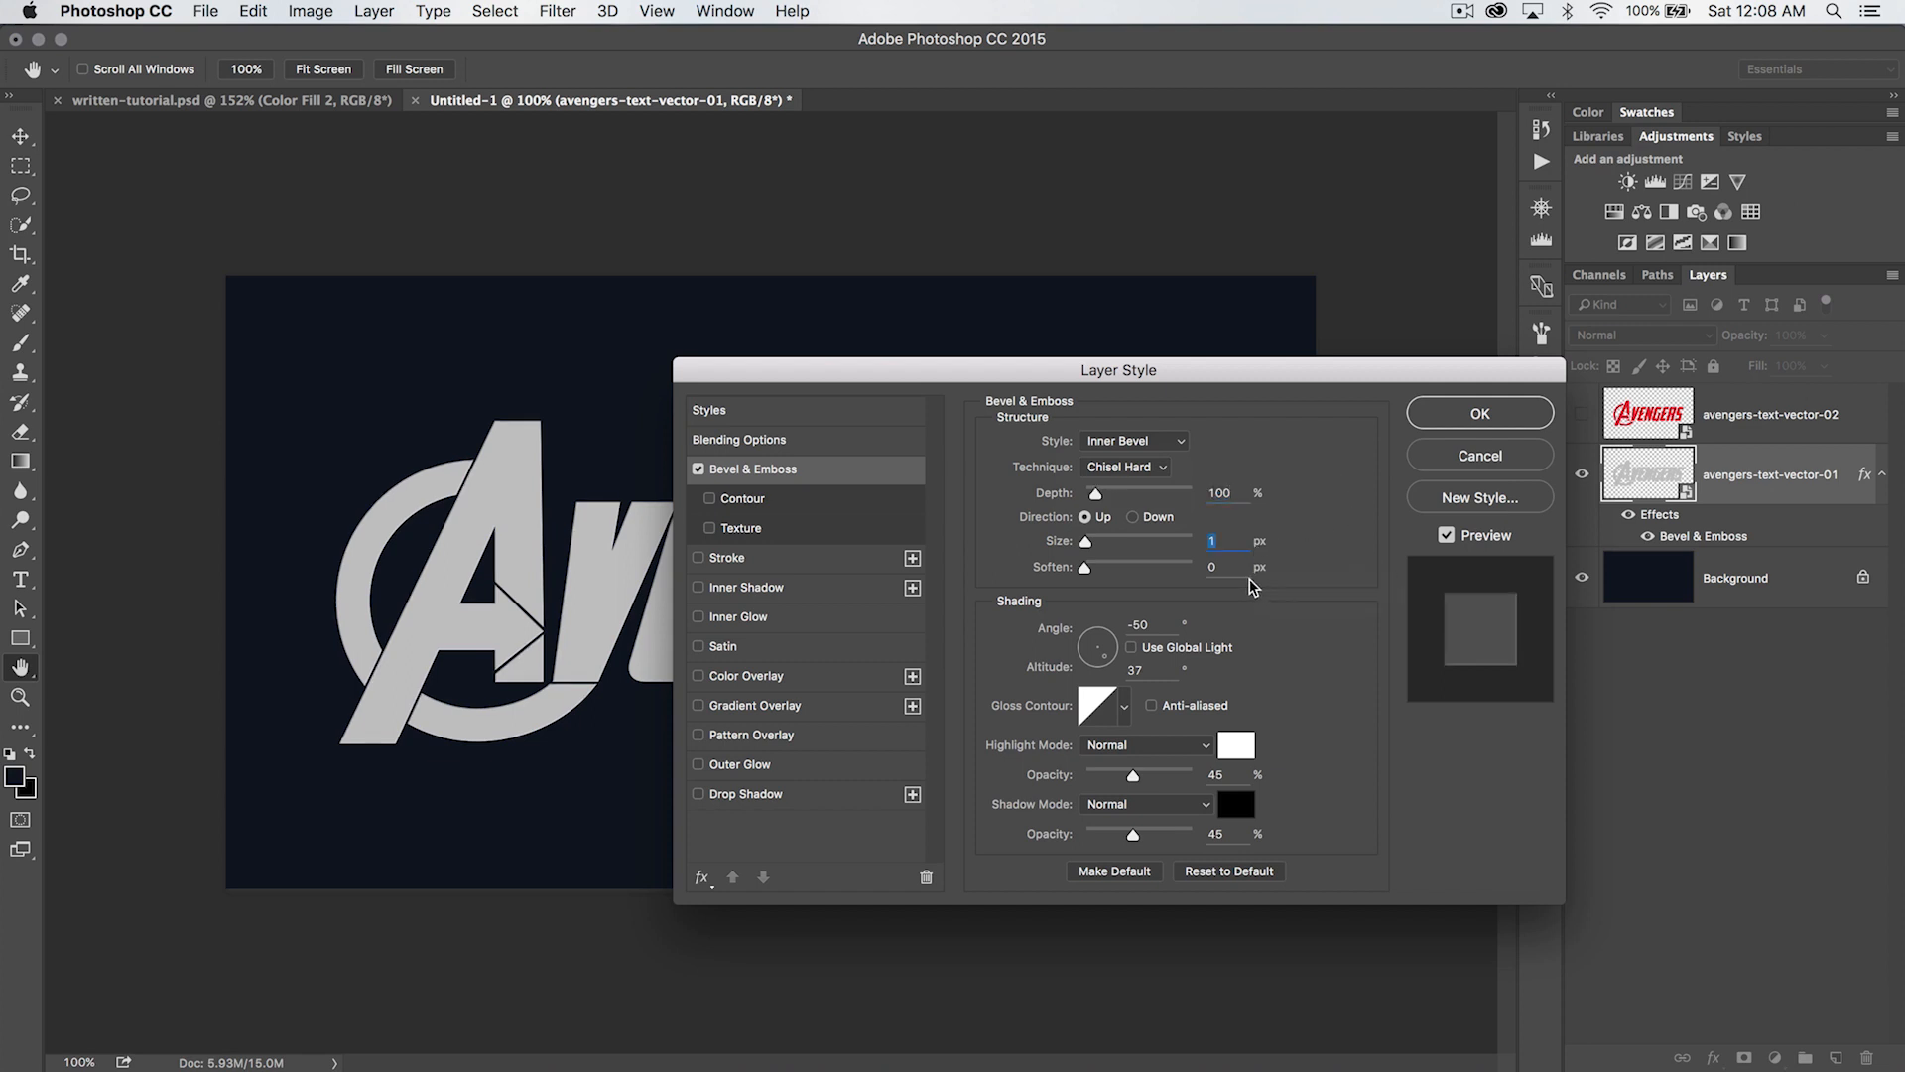
# - Set the bevel's shading angle to 24°, highlight opacity to 0% and shadow opacity to 100%
pyautogui.moveTo(1159, 625); pyautogui.dragTo(1090, 631)
pyautogui.write('24')
pyautogui.press('Tab')
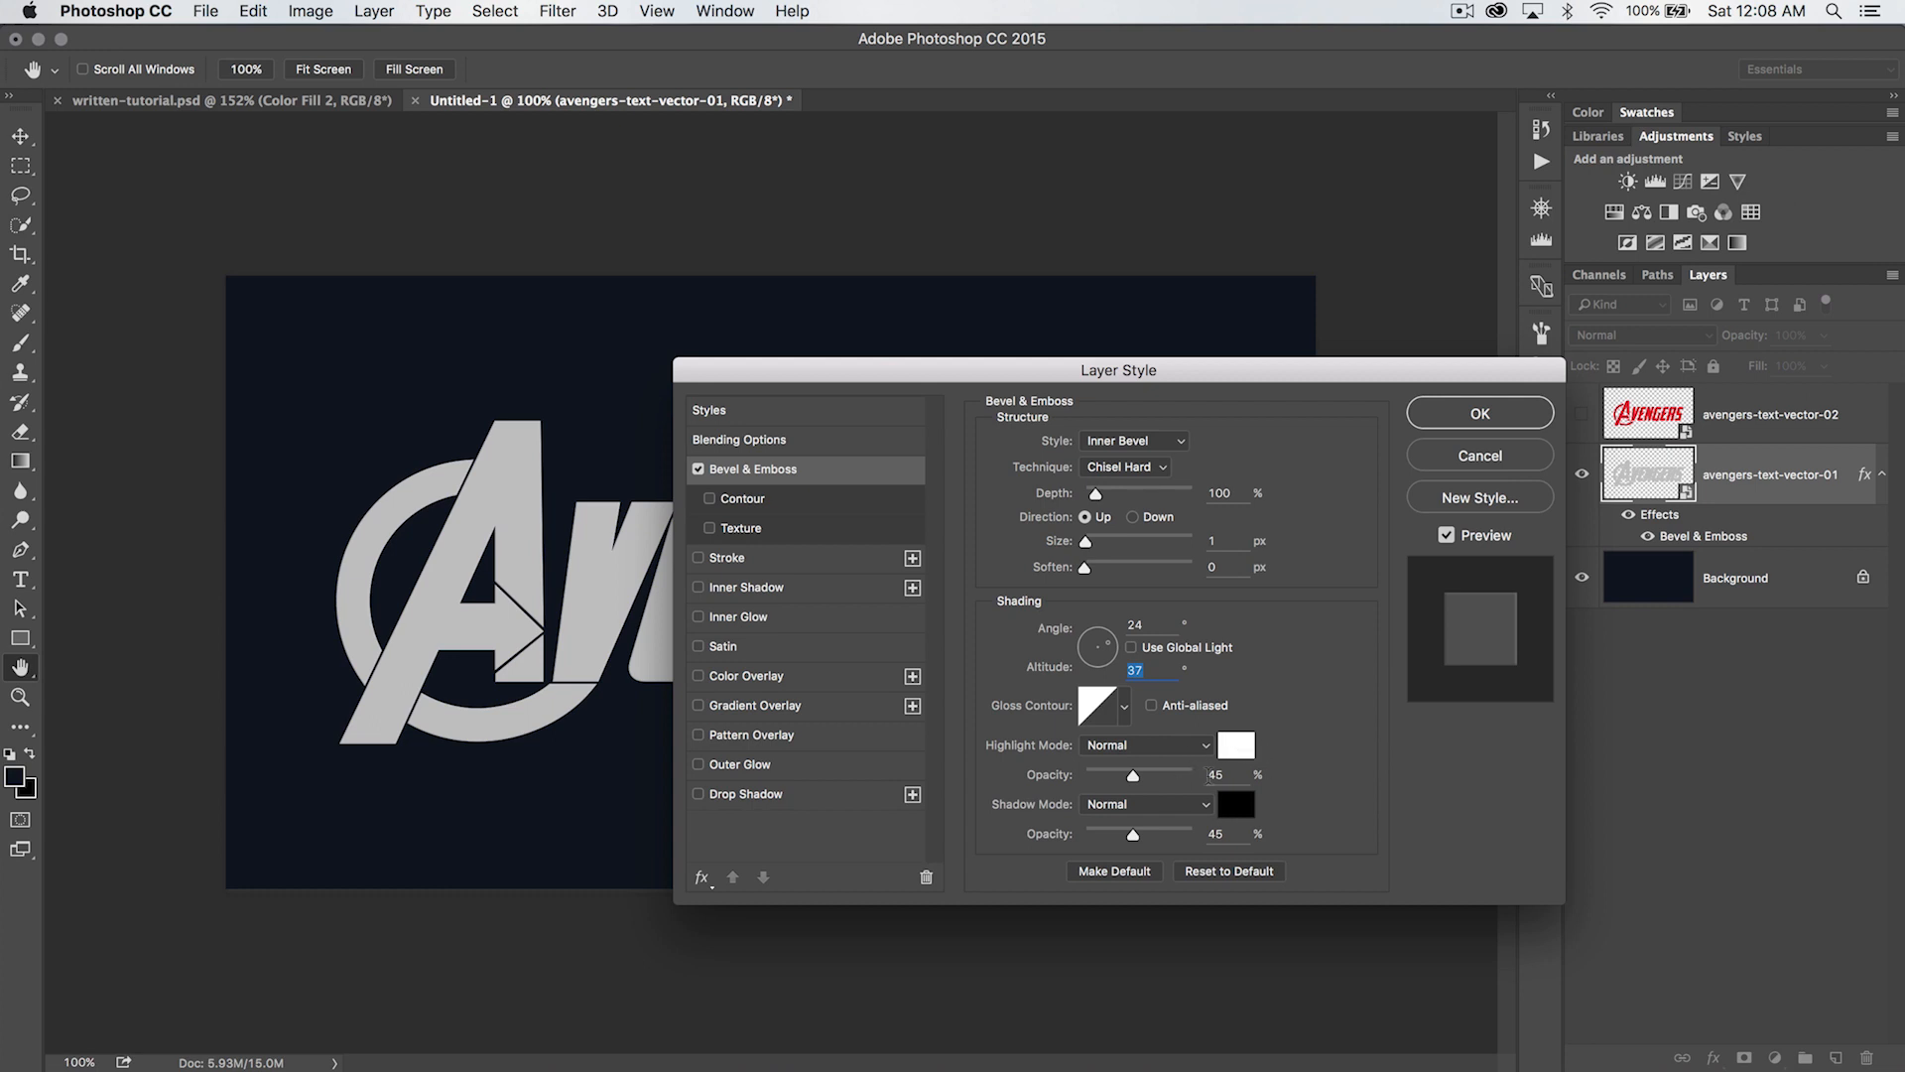
pyautogui.moveTo(1132, 775); pyautogui.dragTo(1054, 789)
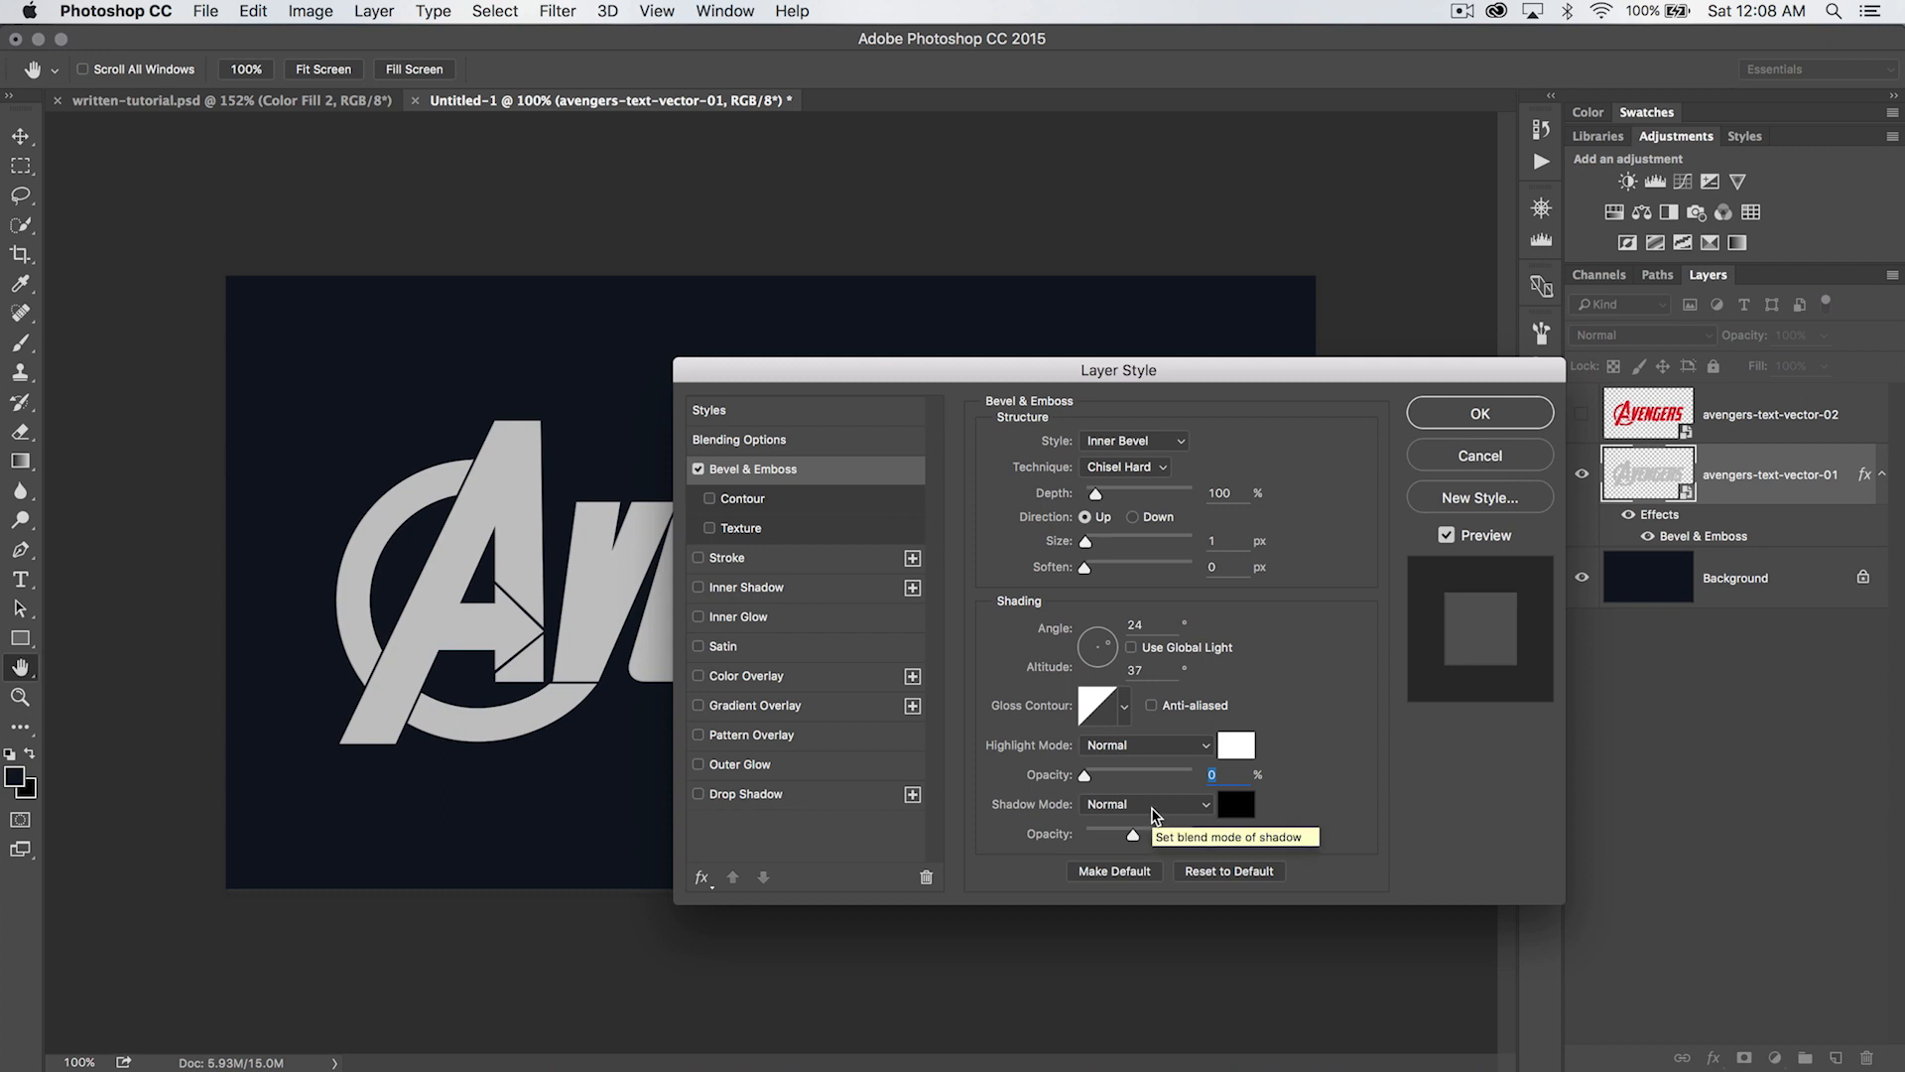
pyautogui.moveTo(1139, 836); pyautogui.dragTo(1183, 839)
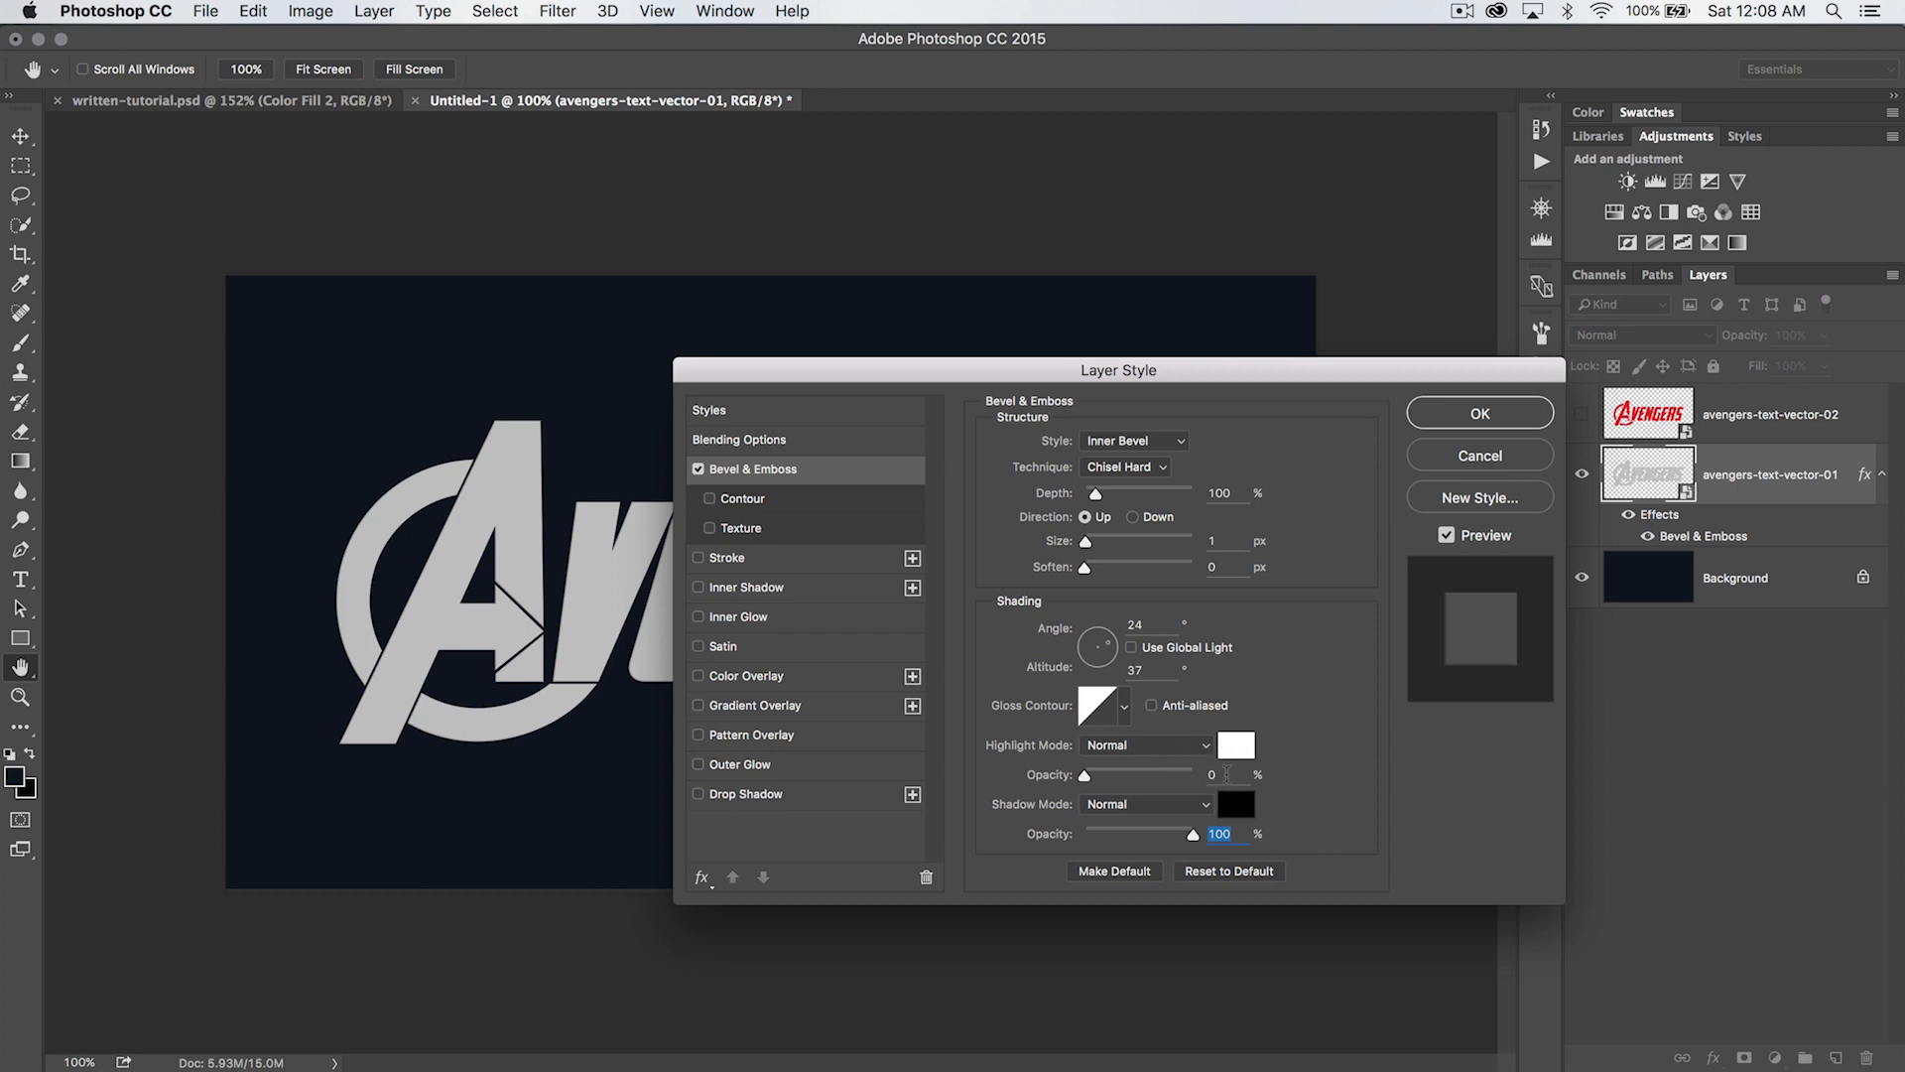
pyautogui.moveTo(1181, 370); pyautogui.dragTo(1062, 337)
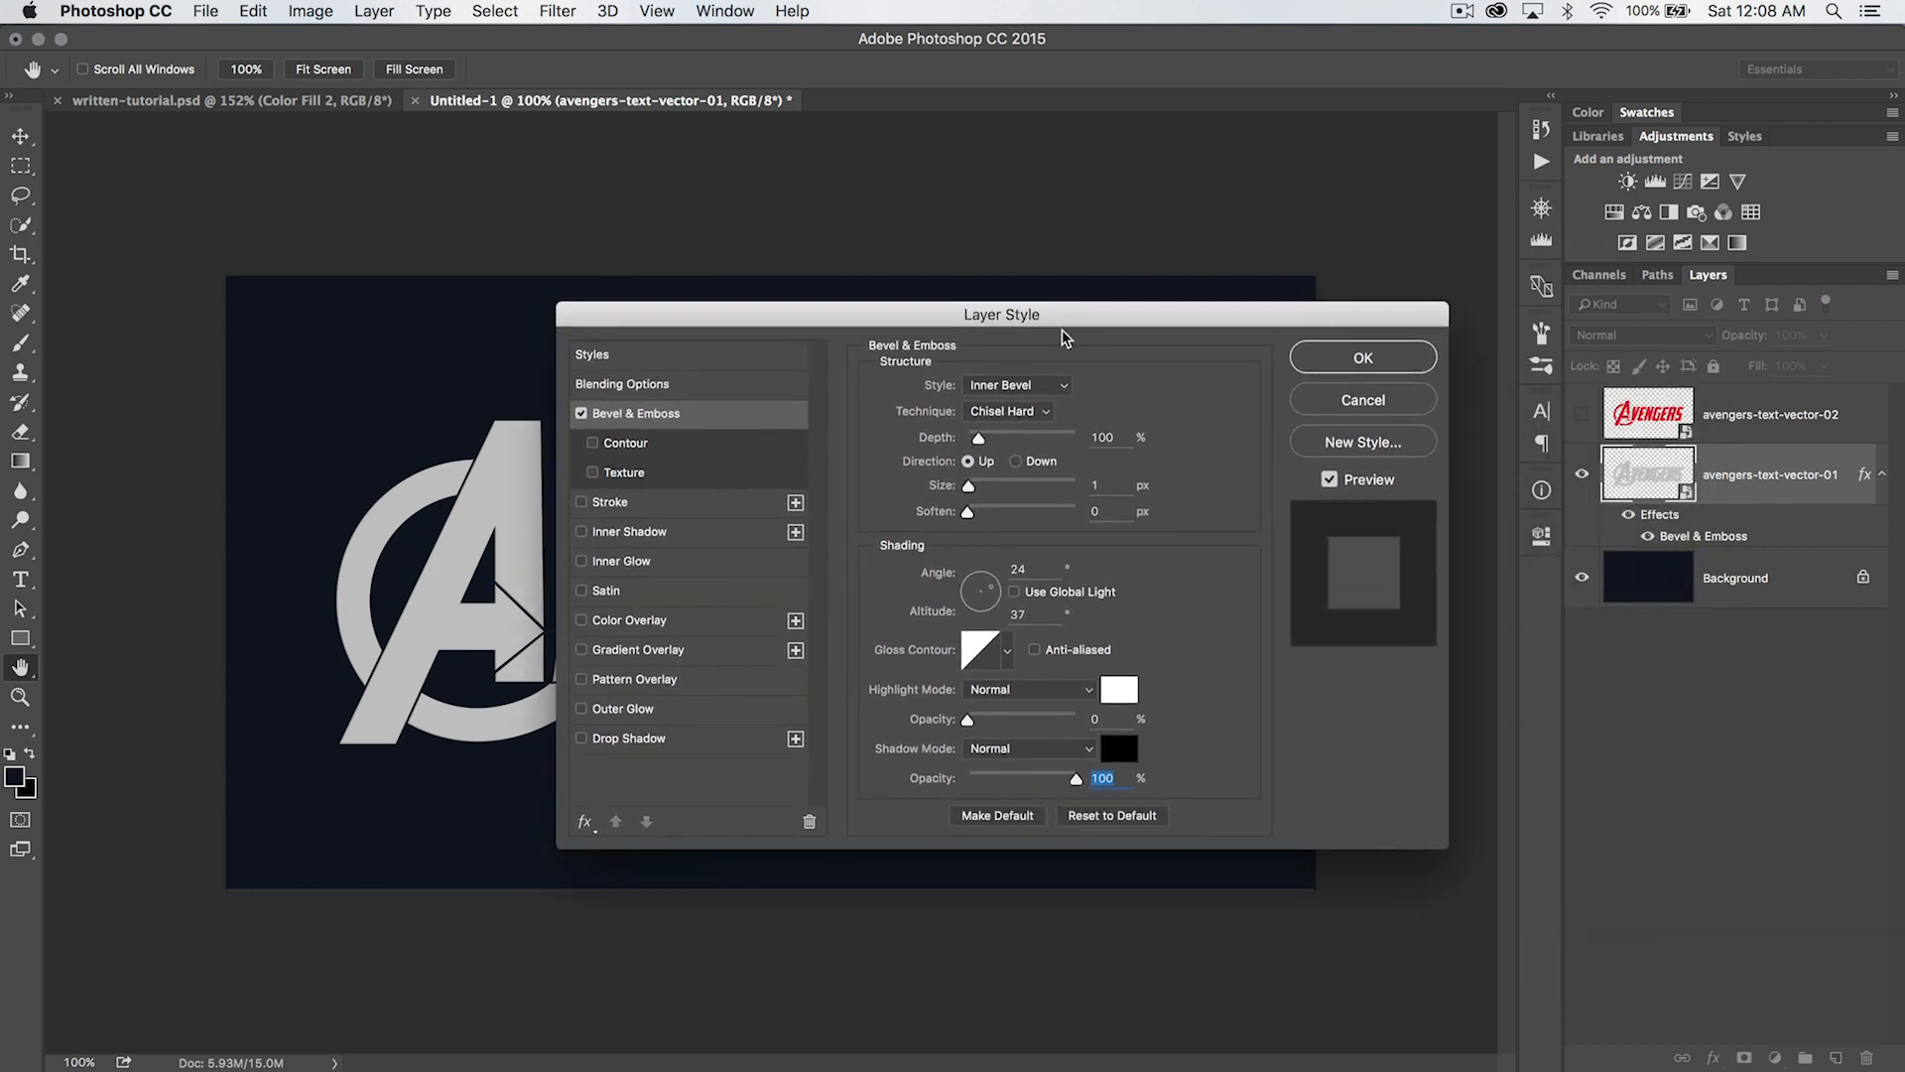
# - Add a Gradient Overlay to the gray lettering with Normal blend mode and 100% opacity
pyautogui.click(610, 656)
pyautogui.moveTo(1069, 326); pyautogui.dragTo(1115, 345)
pyautogui.click(1083, 417)
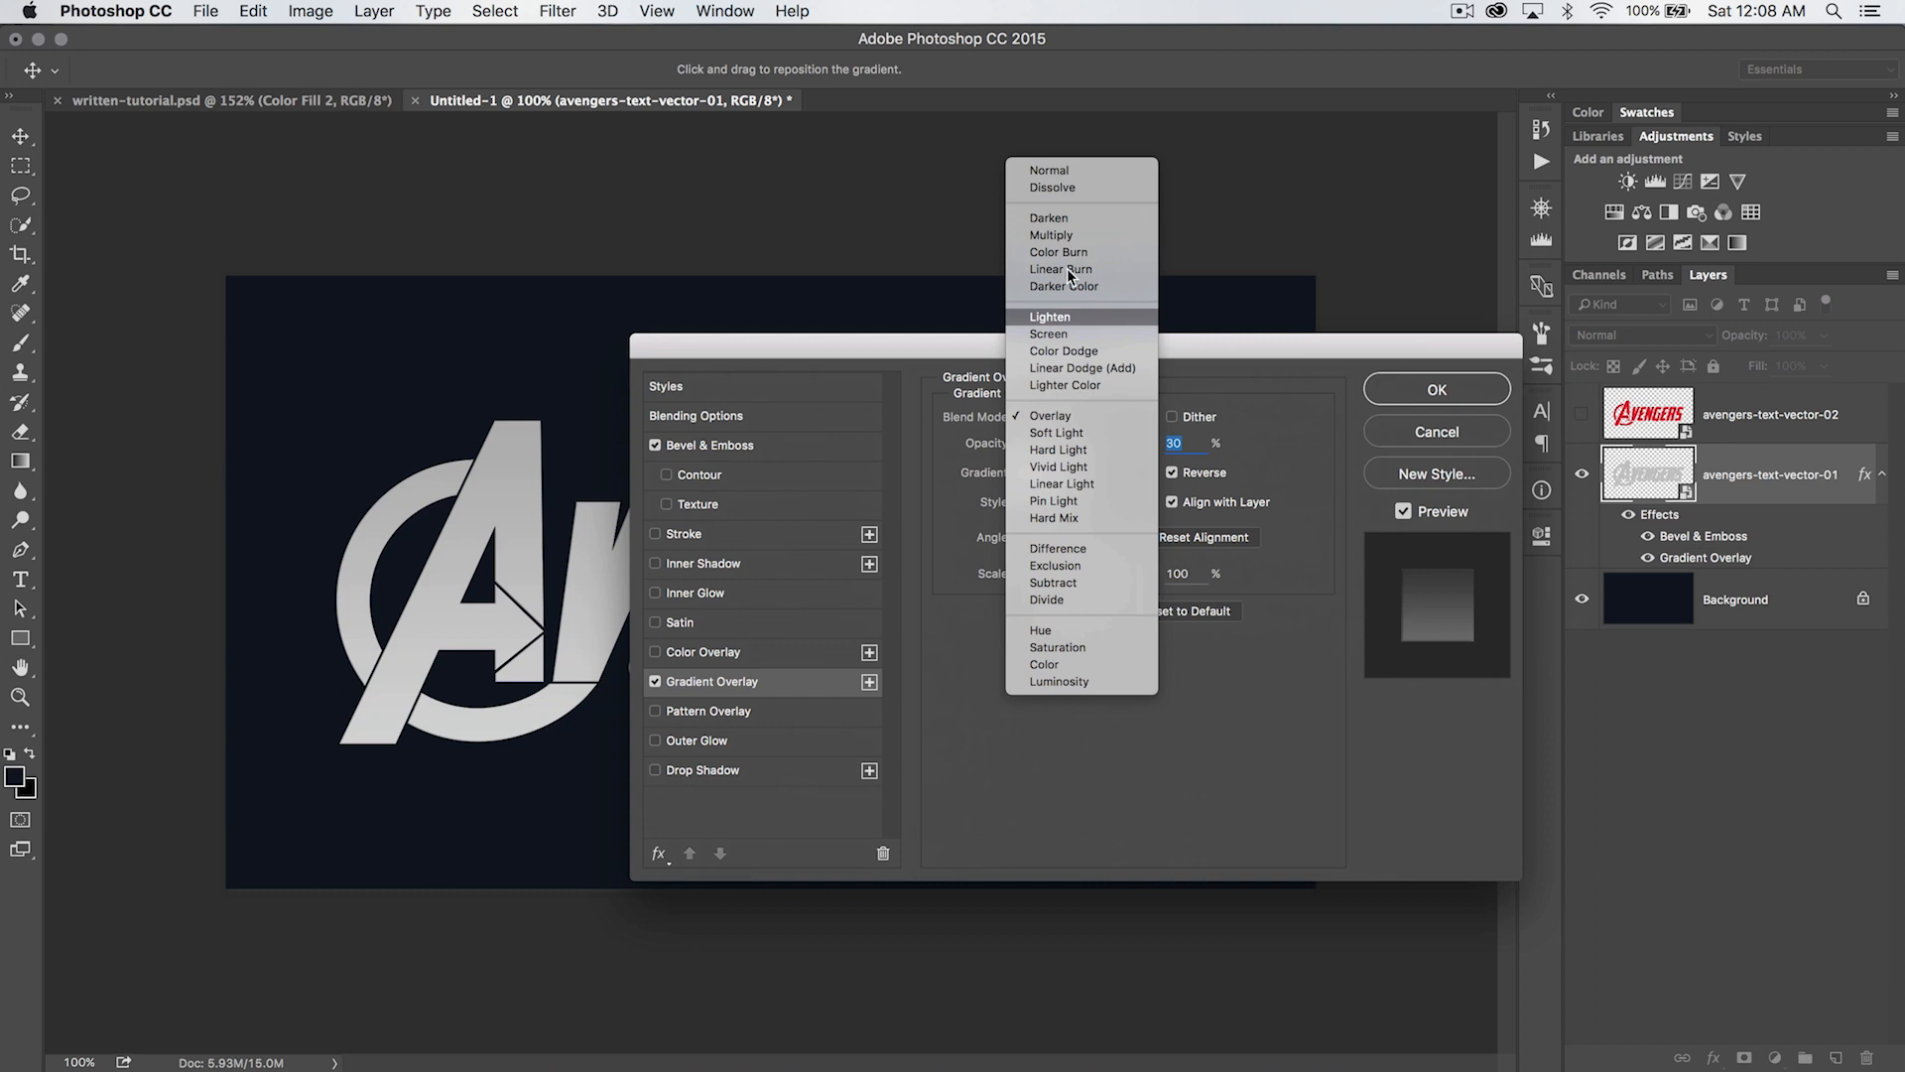
pyautogui.click(1054, 165)
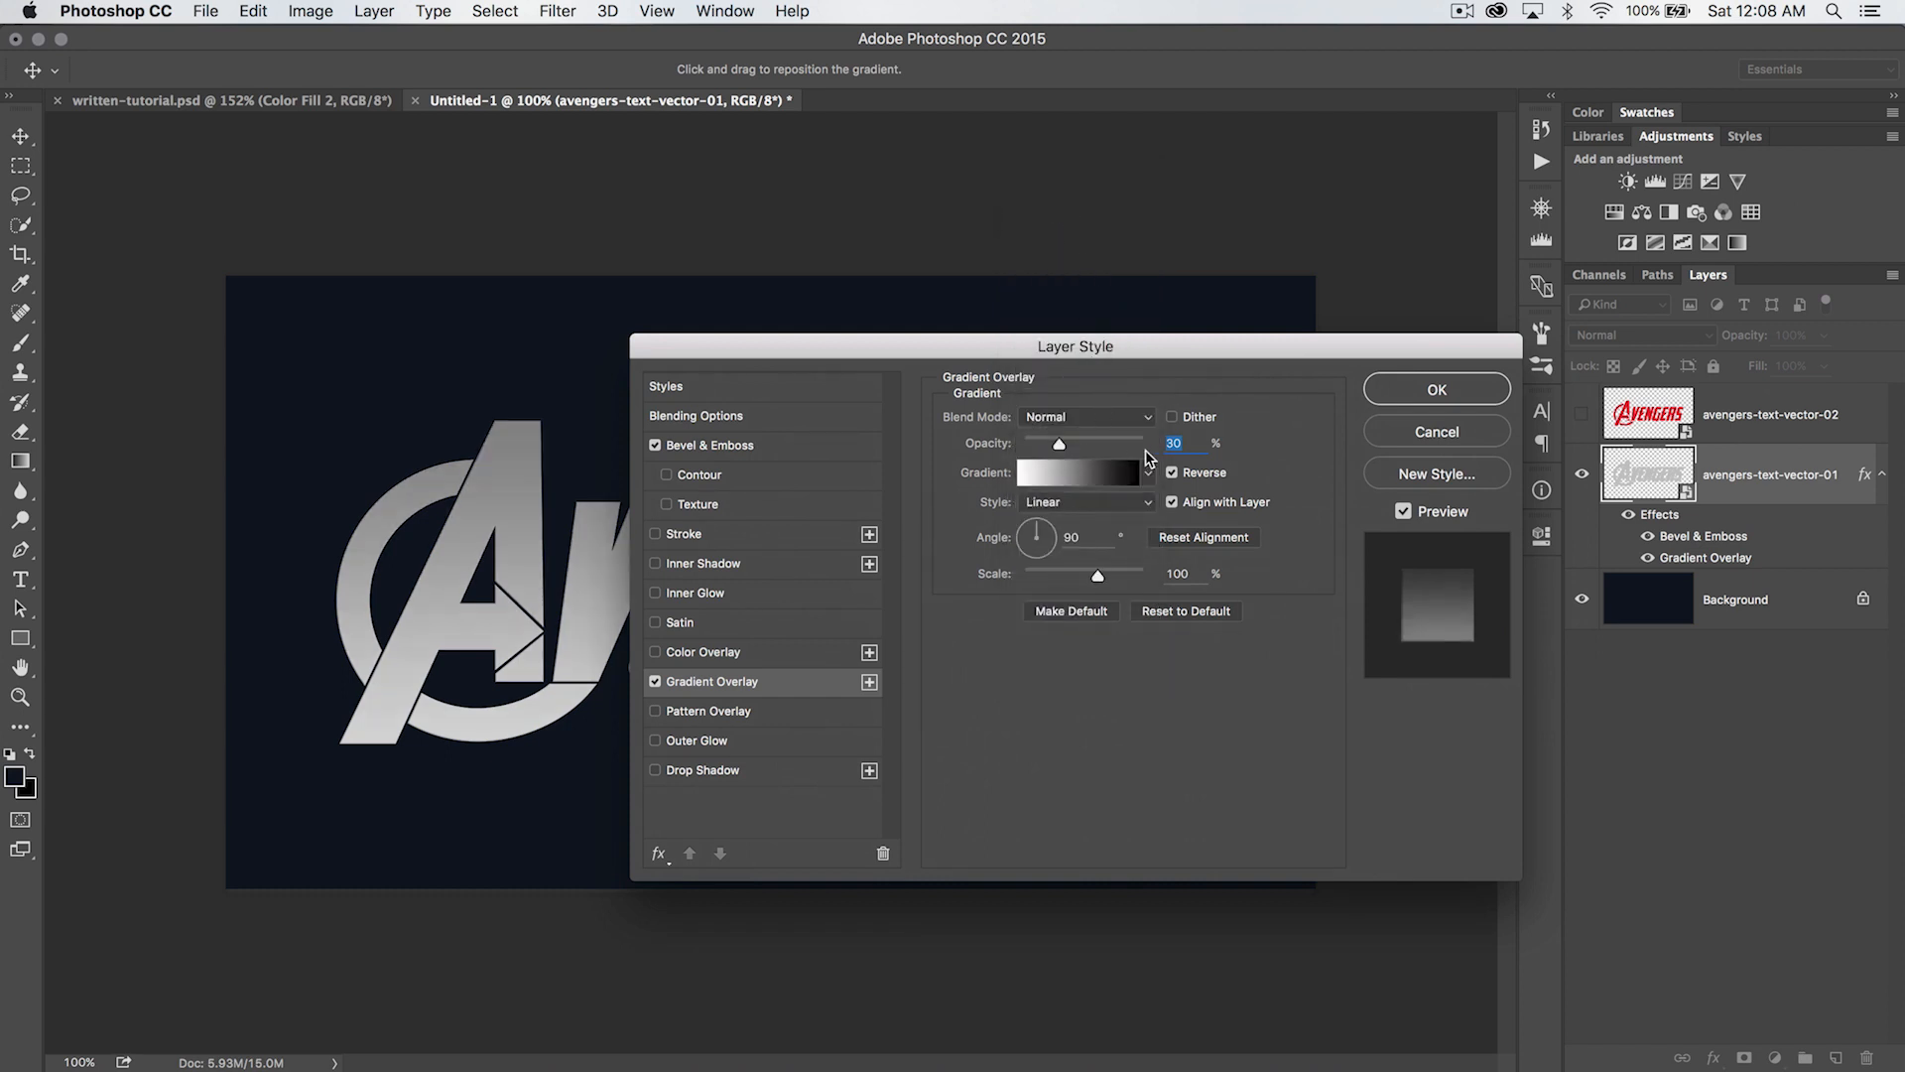
pyautogui.moveTo(1127, 437); pyautogui.dragTo(1165, 438)
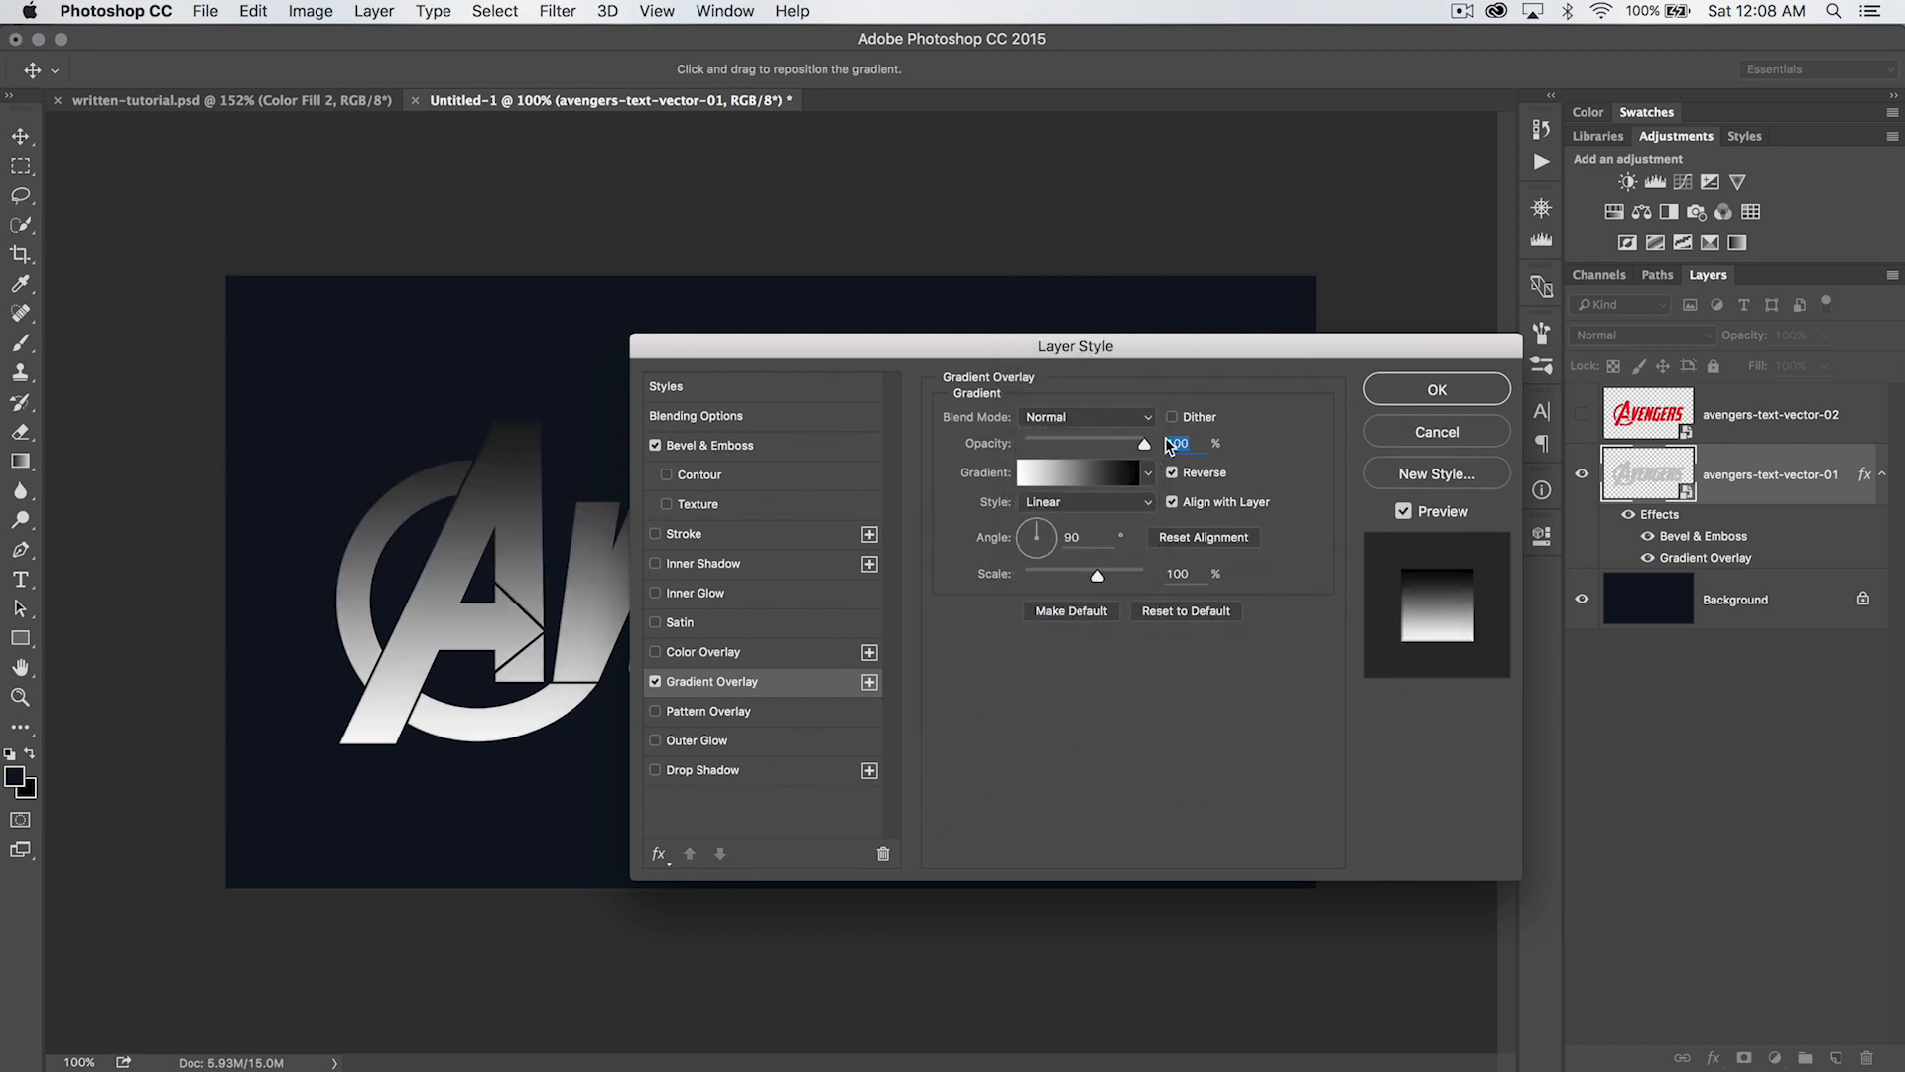
pyautogui.click(1087, 472)
pyautogui.moveTo(1399, 319); pyautogui.dragTo(942, 305)
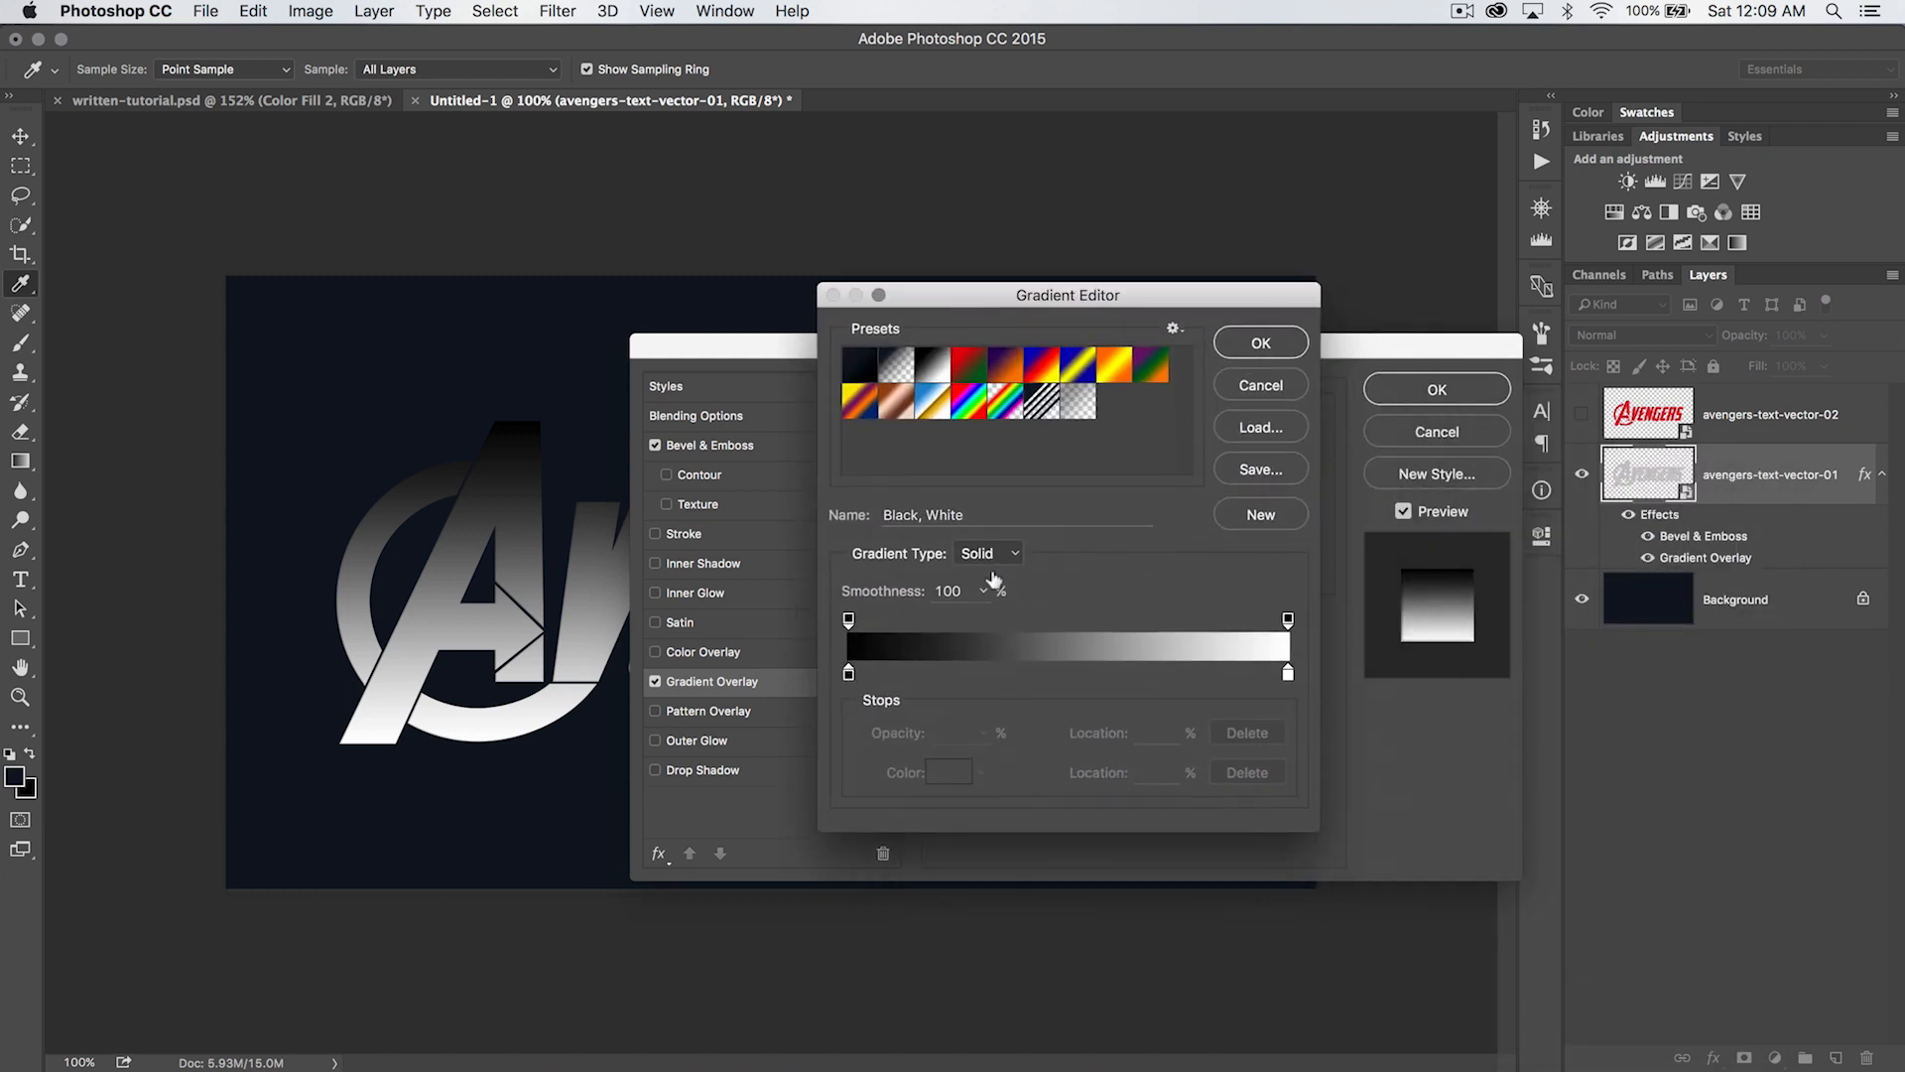
pyautogui.moveTo(1117, 299); pyautogui.dragTo(1166, 348)
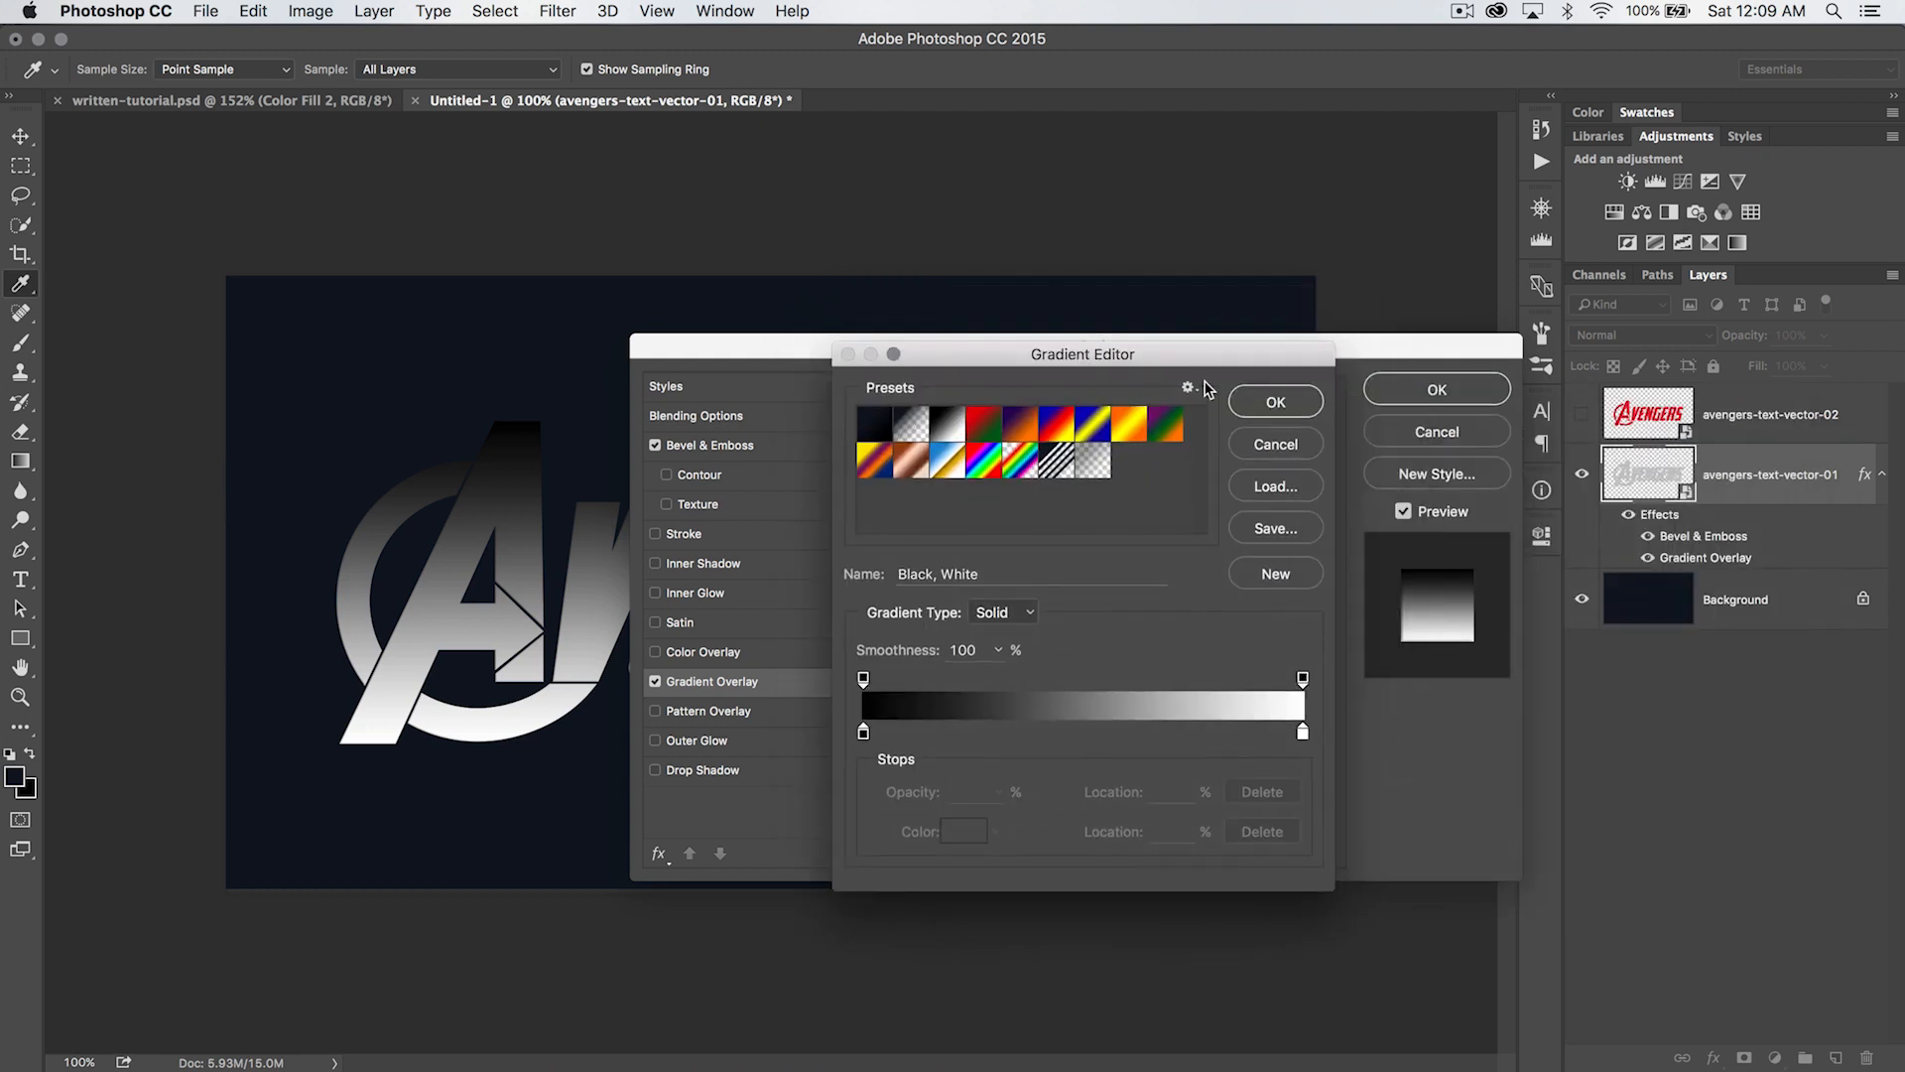
pyautogui.click(1272, 399)
# - Turn off Reverse for the overlay gradient and change its black color stop to #d9d9d9
pyautogui.click(1176, 476)
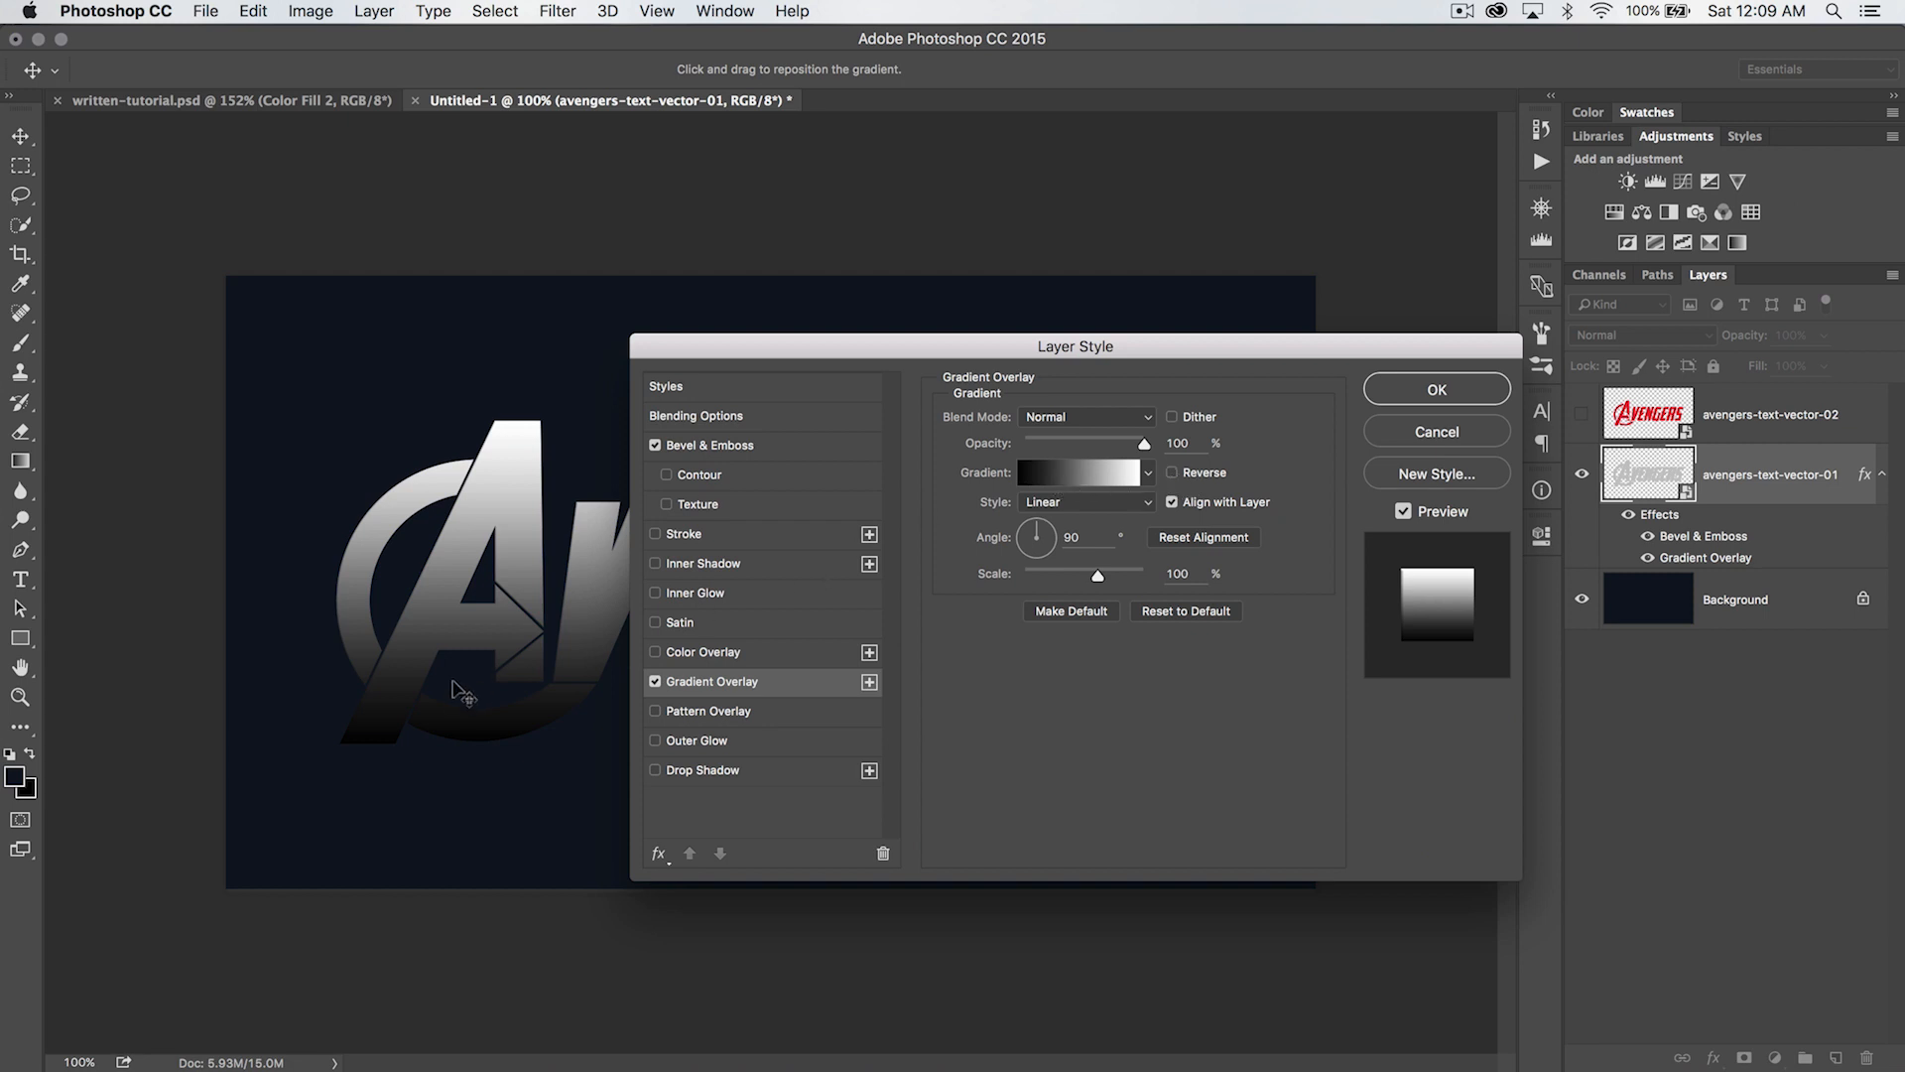
pyautogui.click(1085, 489)
pyautogui.moveTo(1092, 355); pyautogui.dragTo(1163, 341)
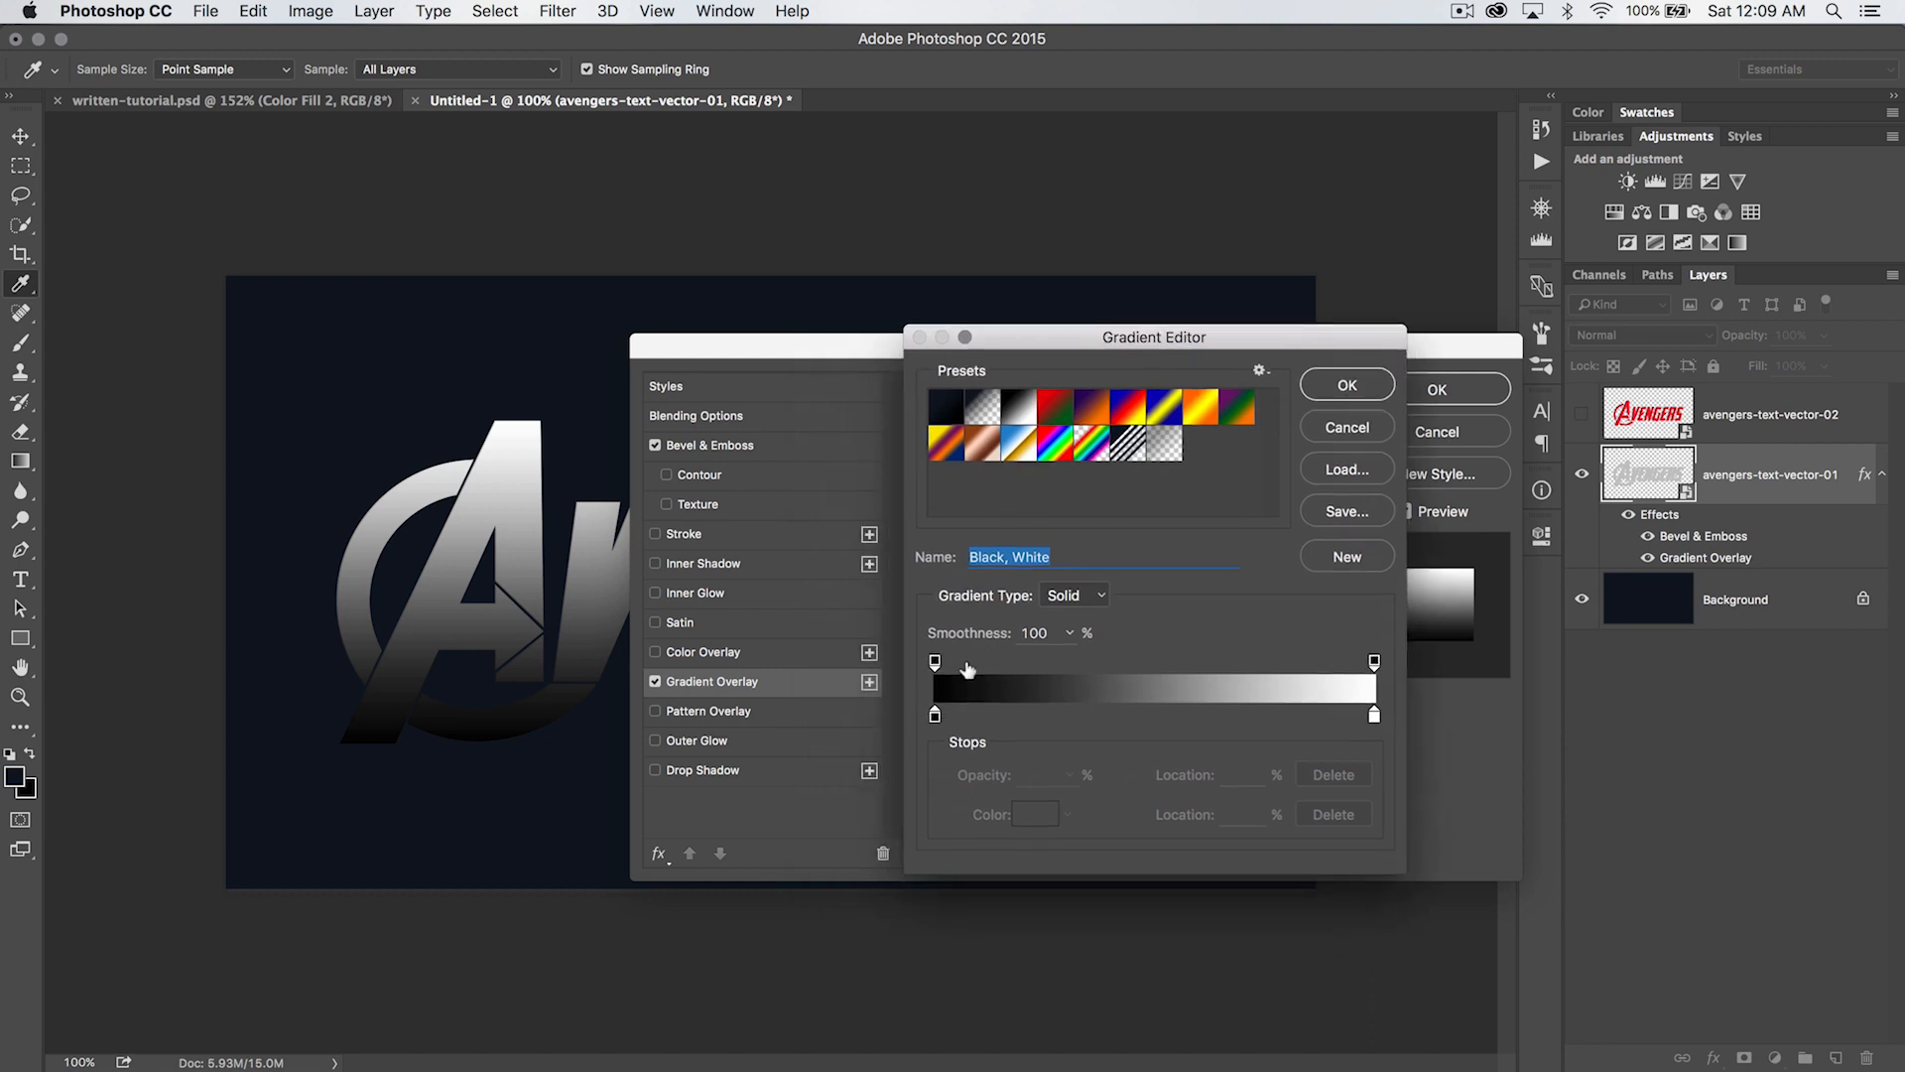
pyautogui.doubleClick(935, 716)
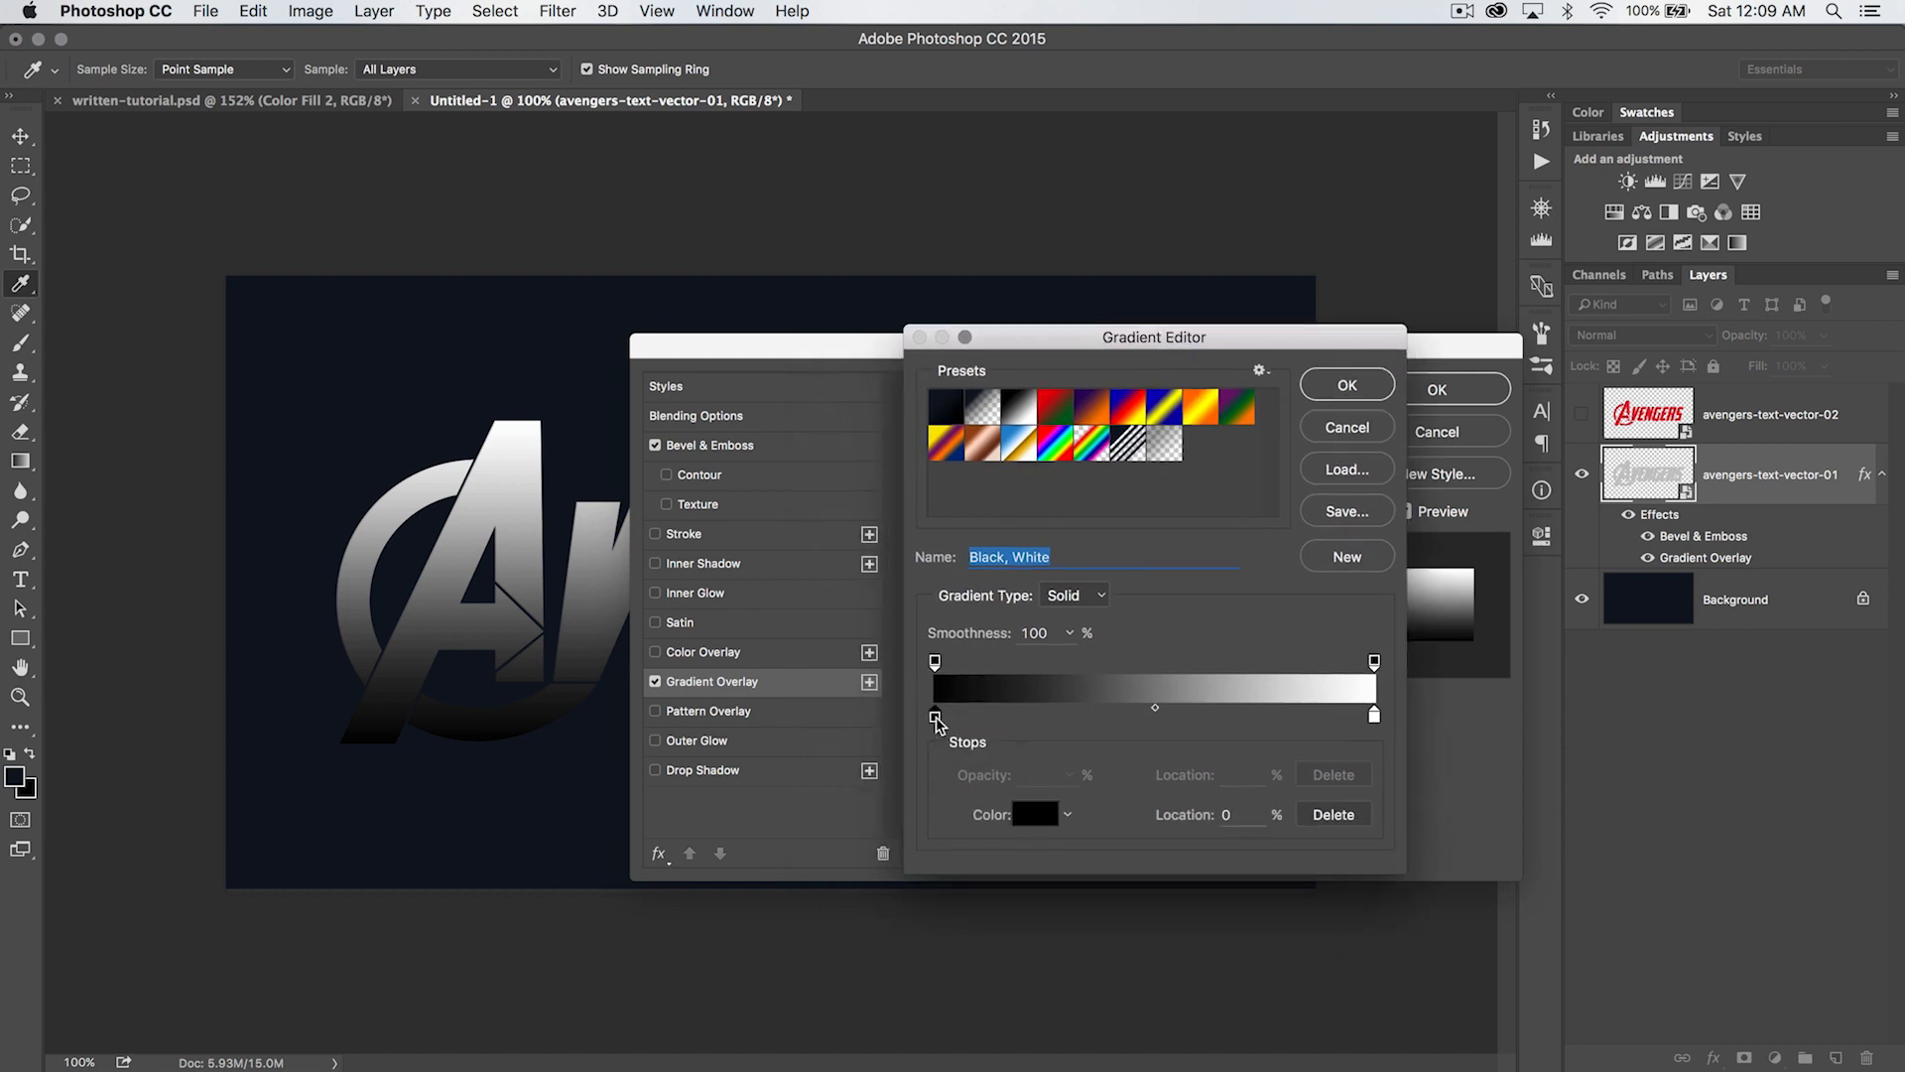
pyautogui.write('d9d9d9')
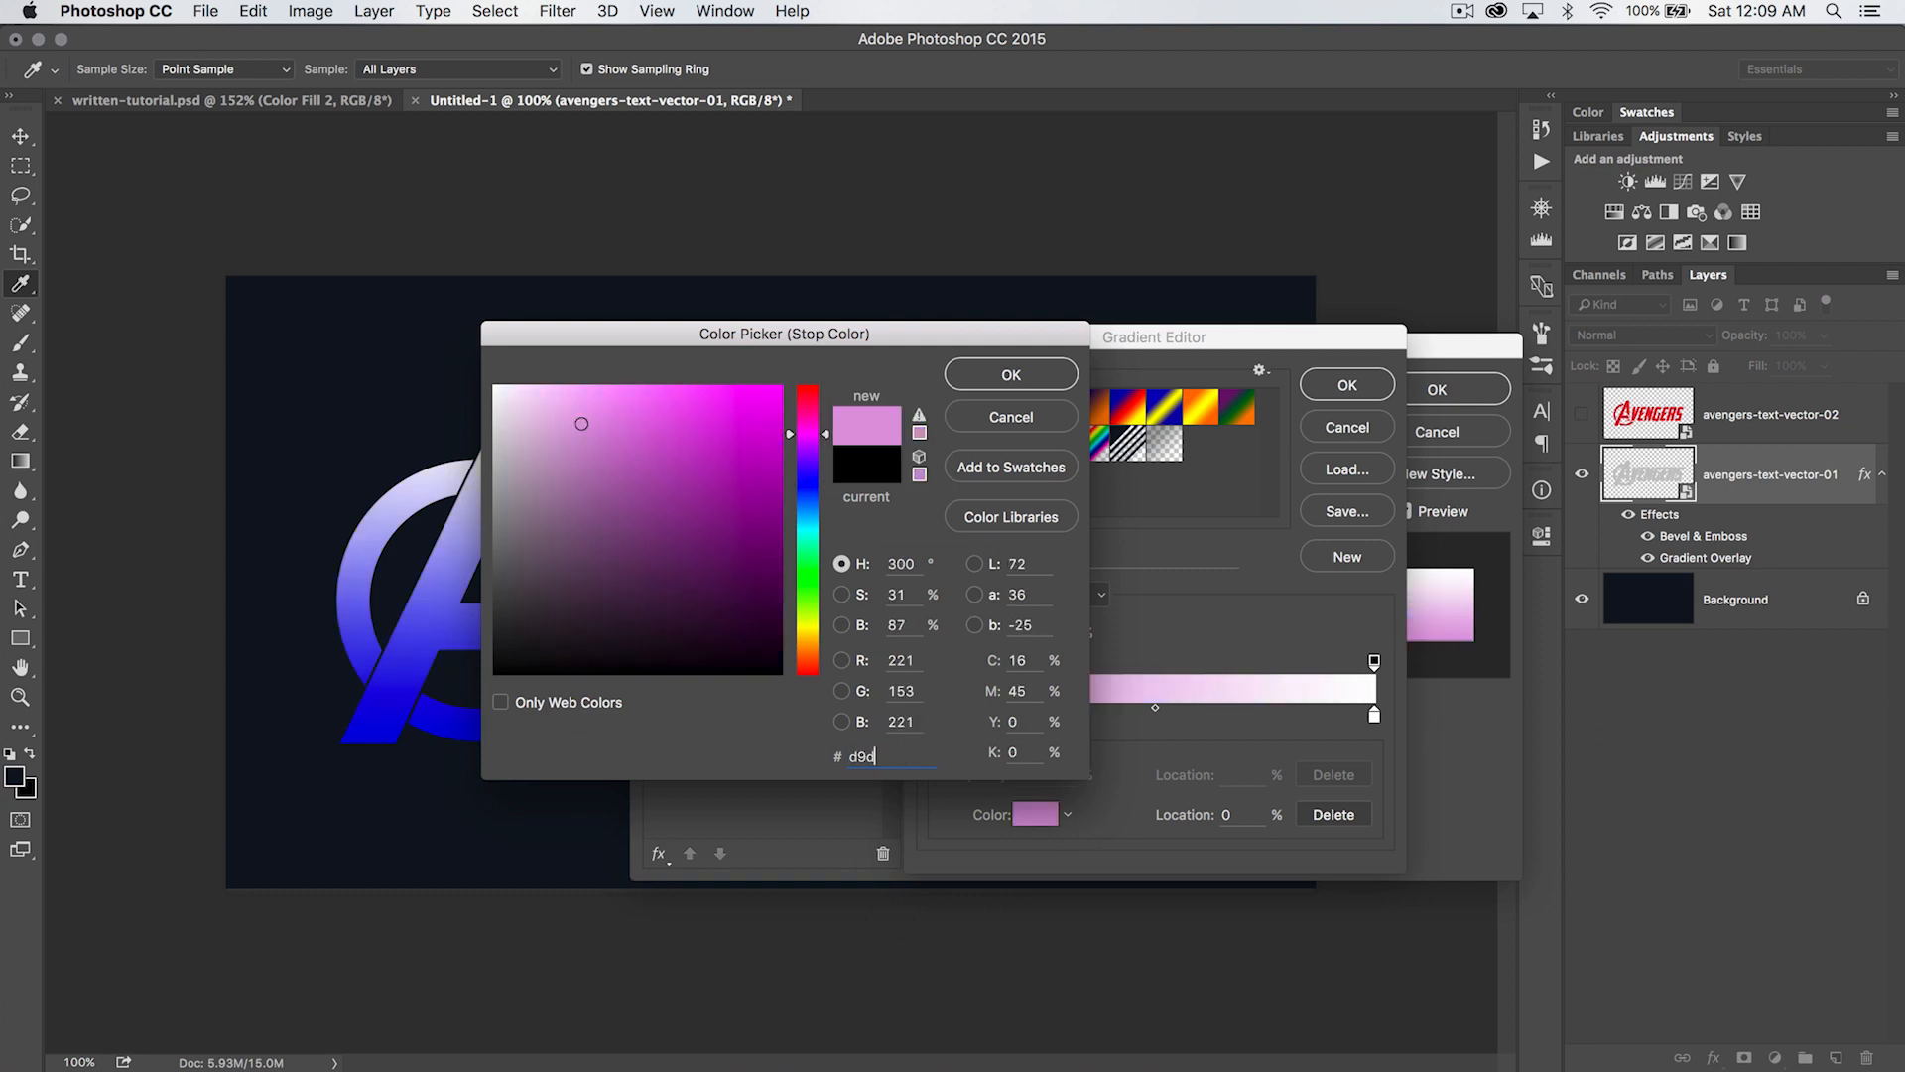
pyautogui.click(1014, 377)
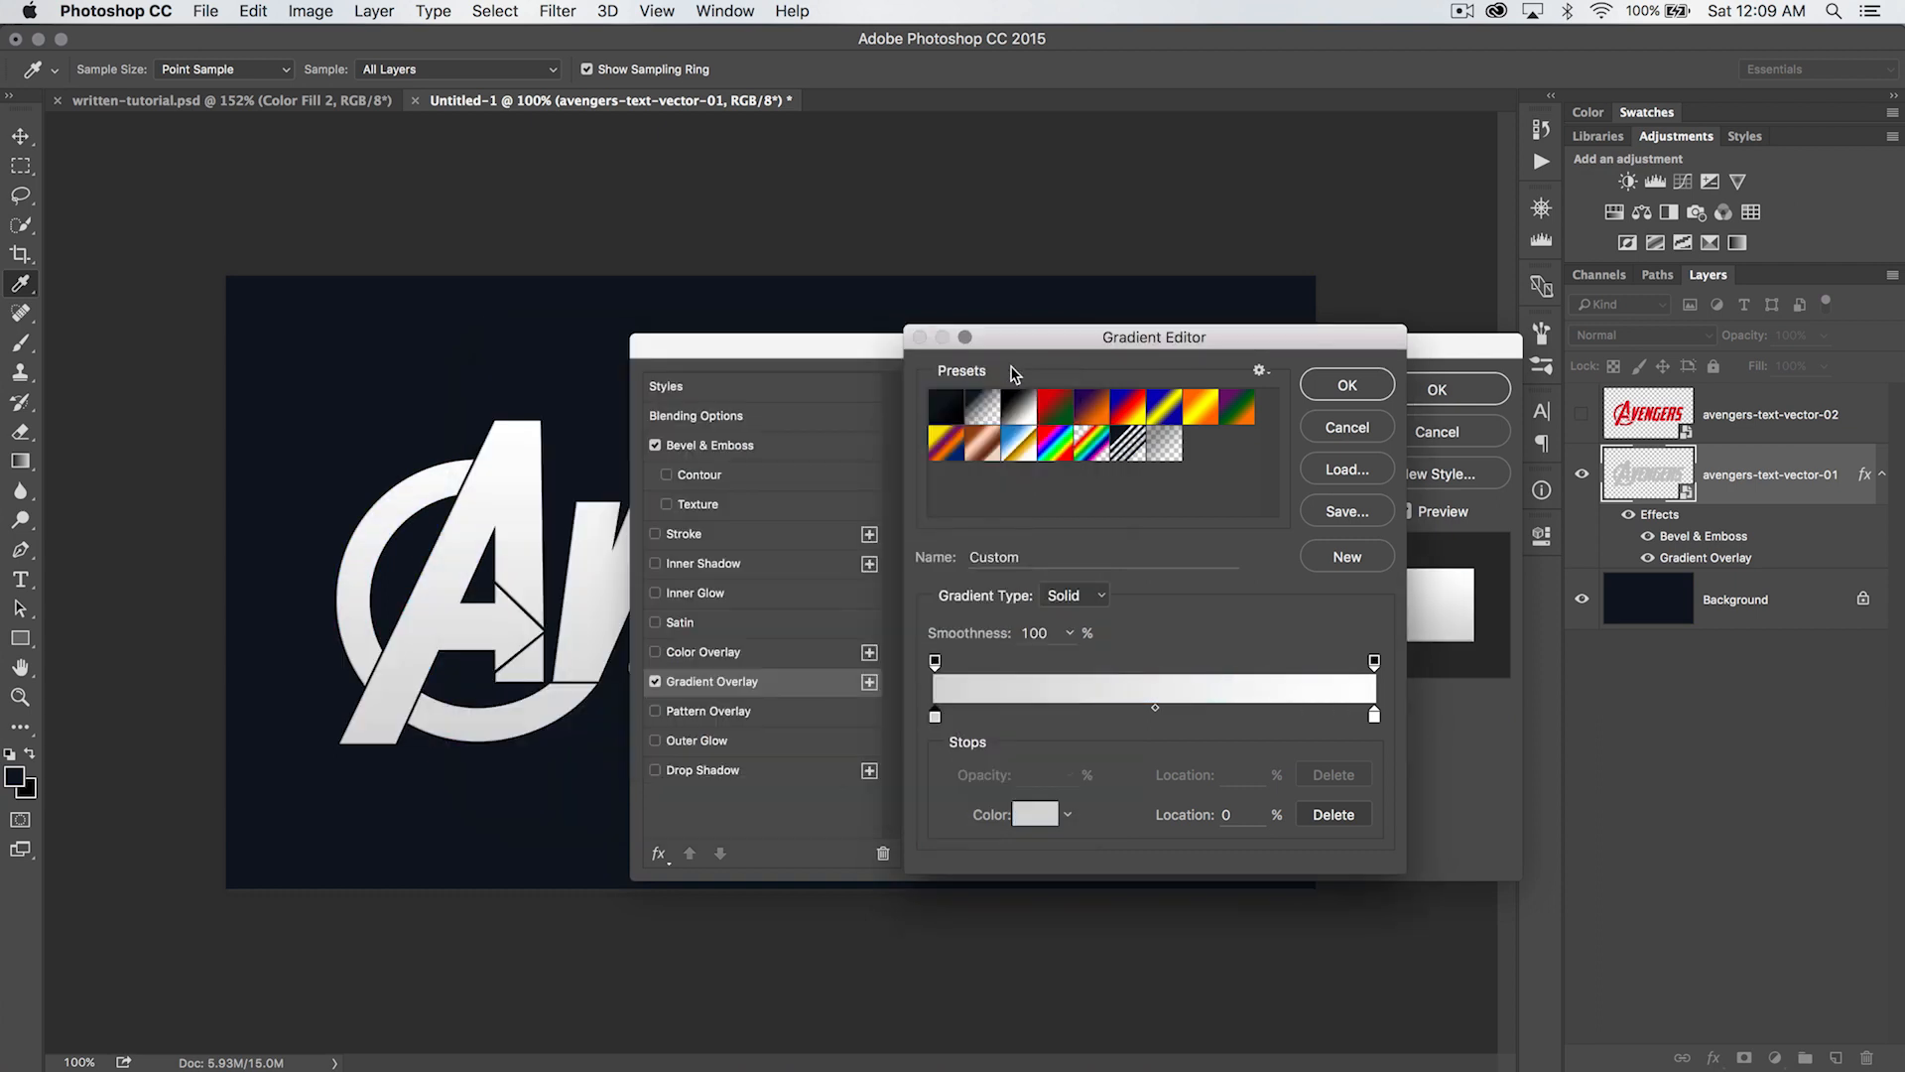
# - Change the overlay gradient's white color stop to #f5f5f5 and apply the layer style to the gray lettering
pyautogui.doubleClick(1374, 716)
pyautogui.write('f5f5f5')
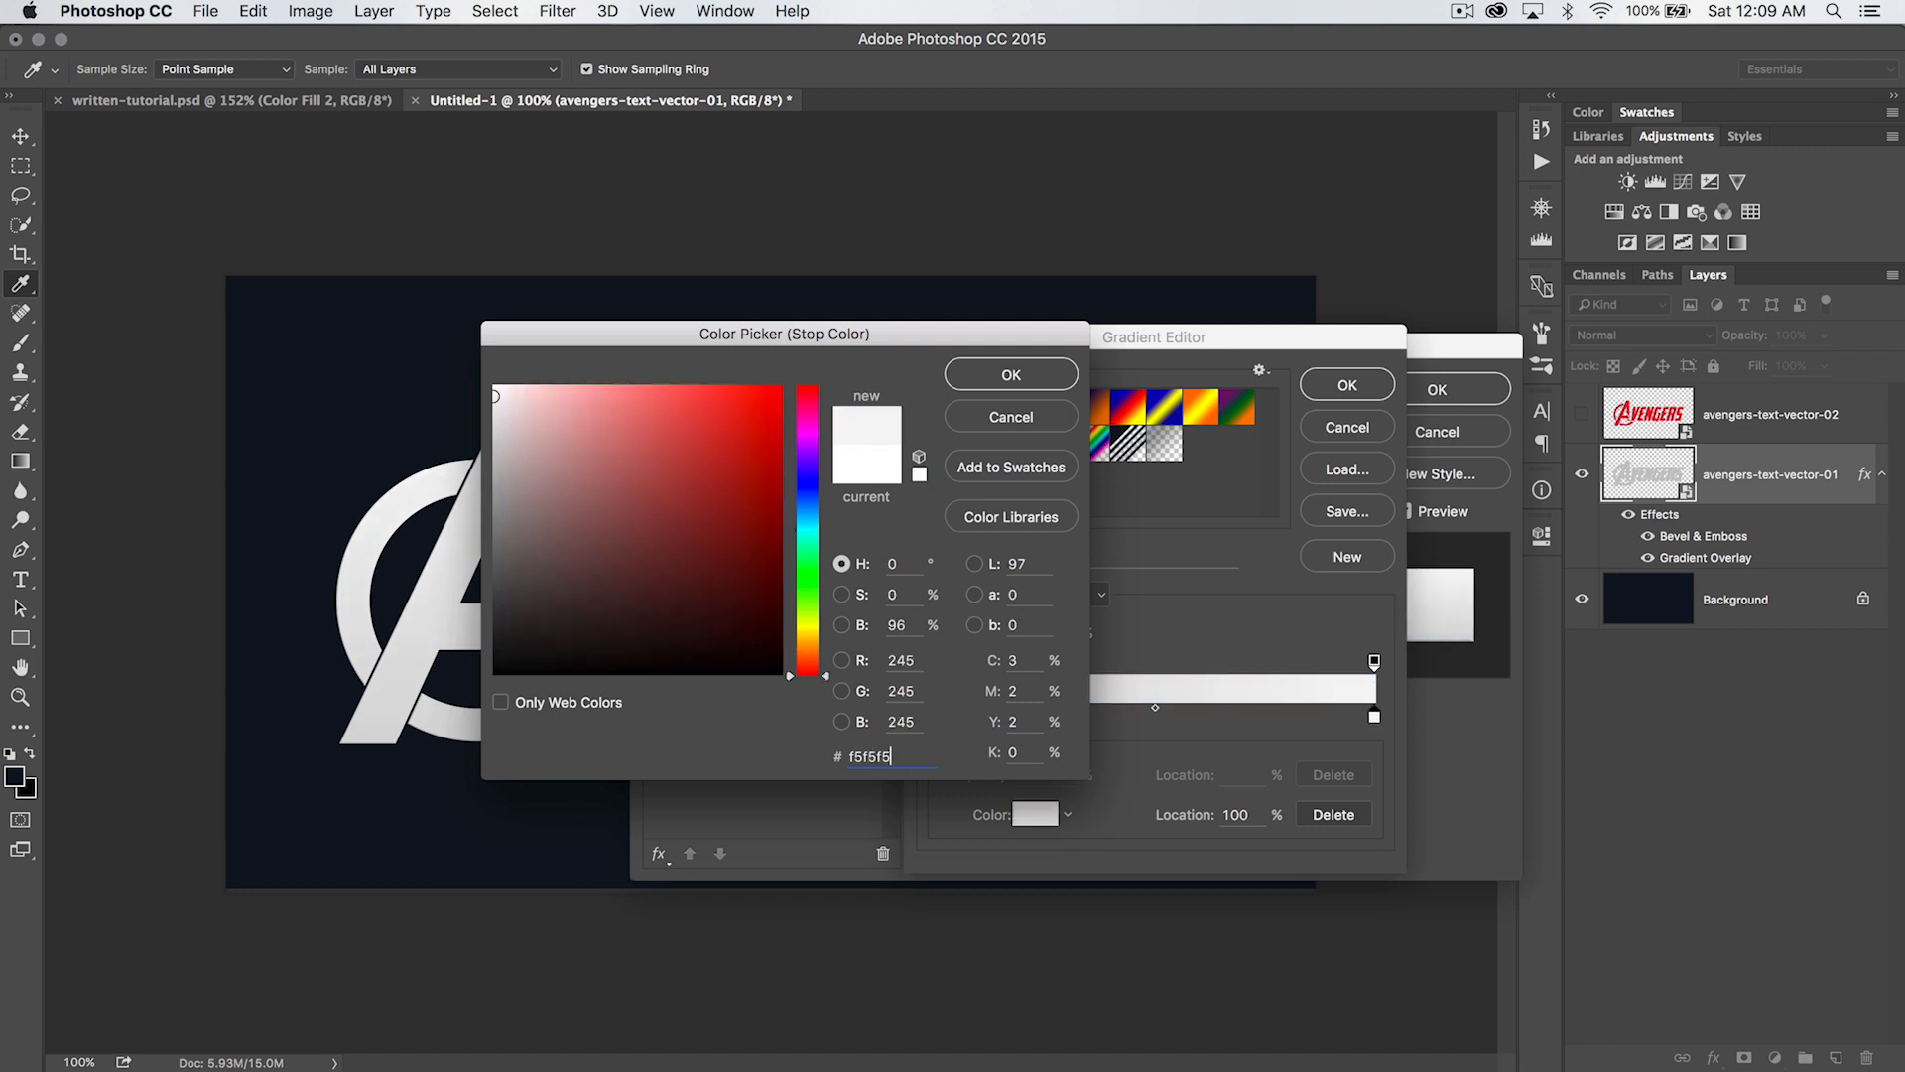
pyautogui.click(1035, 373)
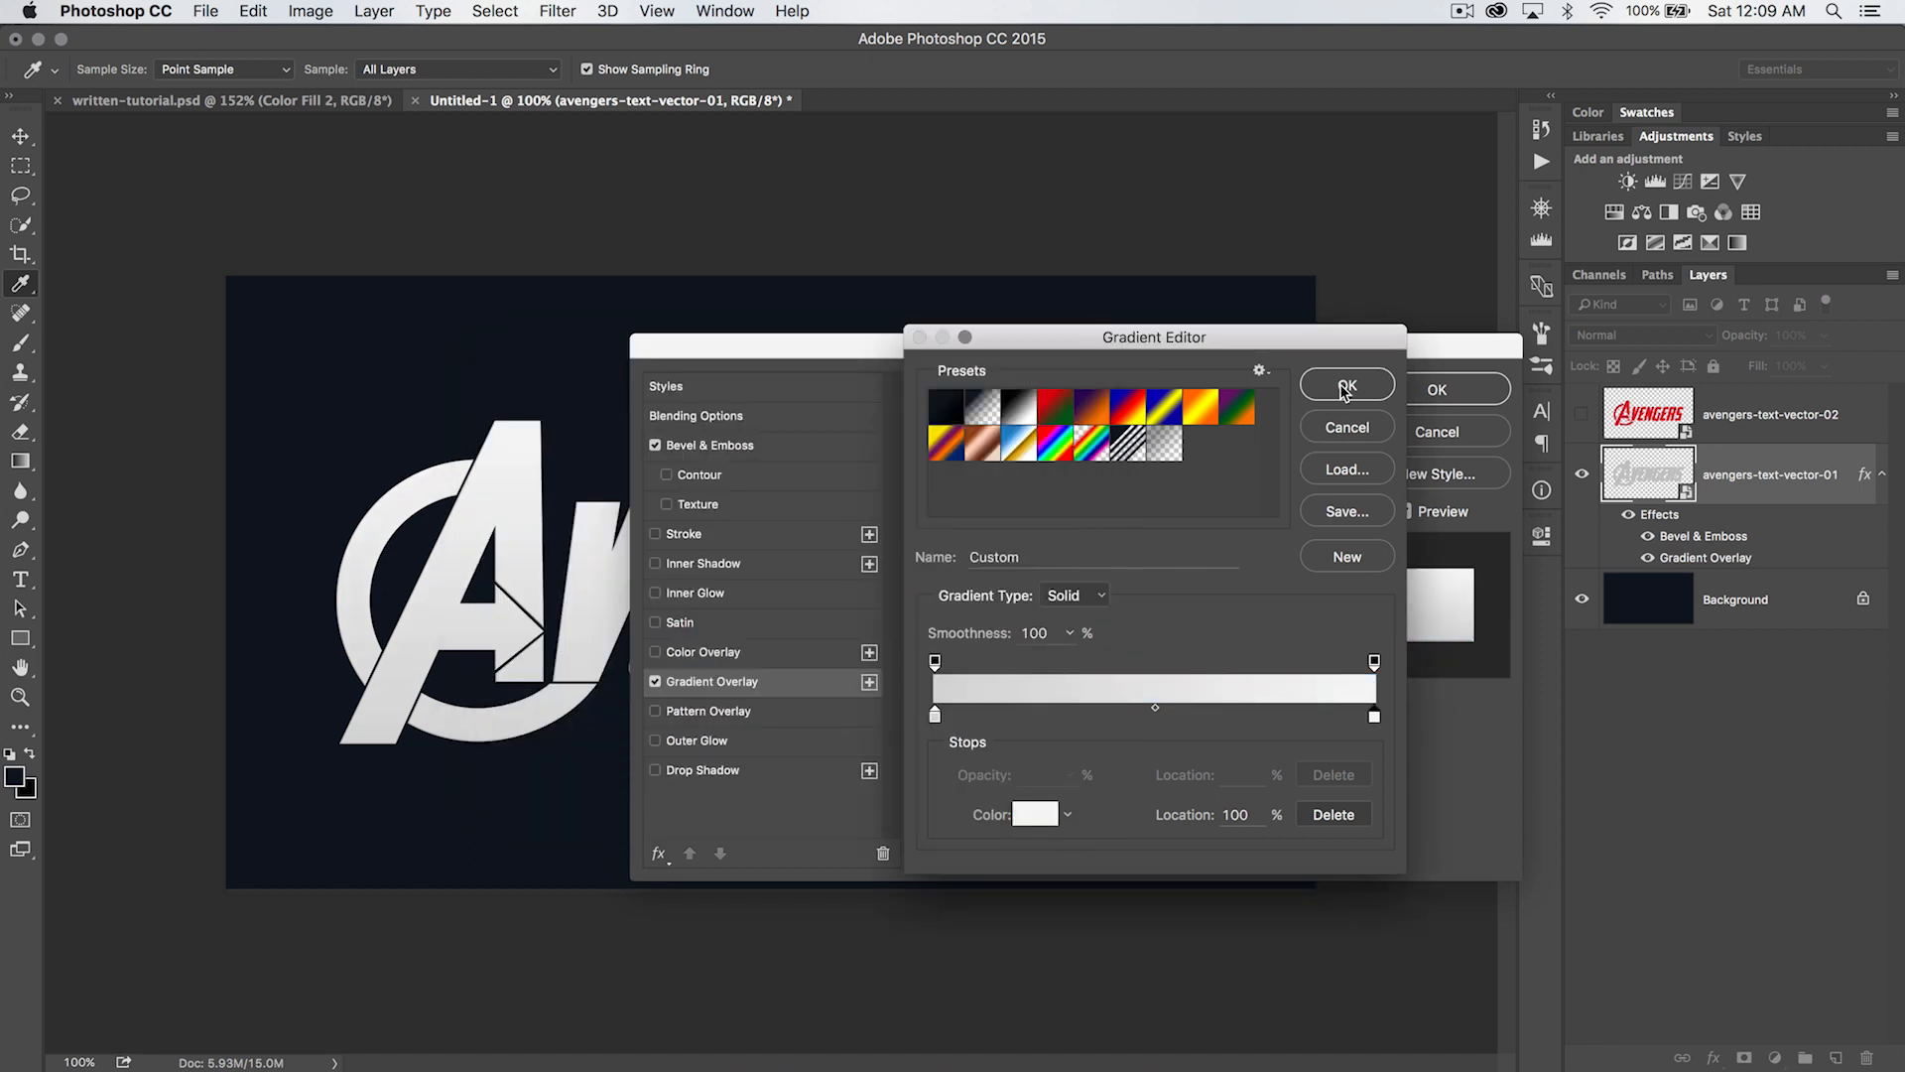
pyautogui.click(1345, 388)
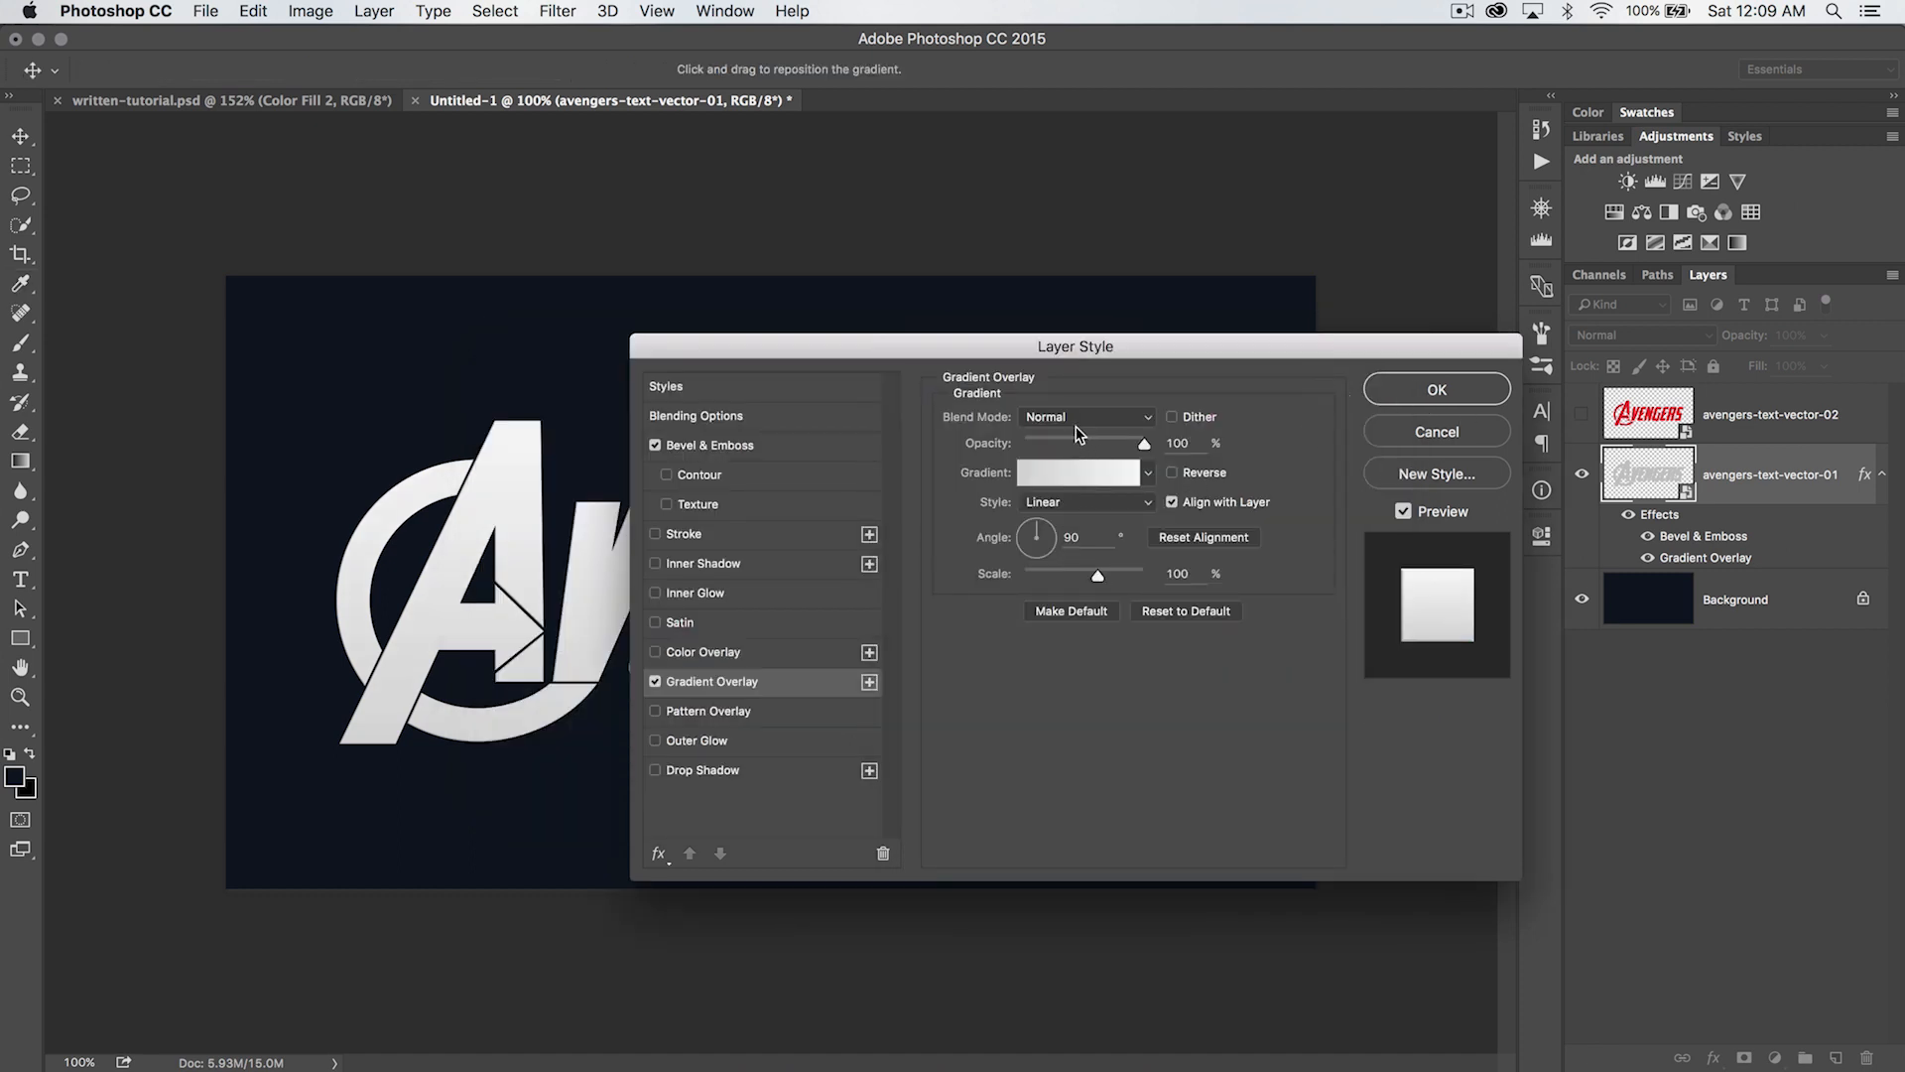
pyautogui.click(1460, 393)
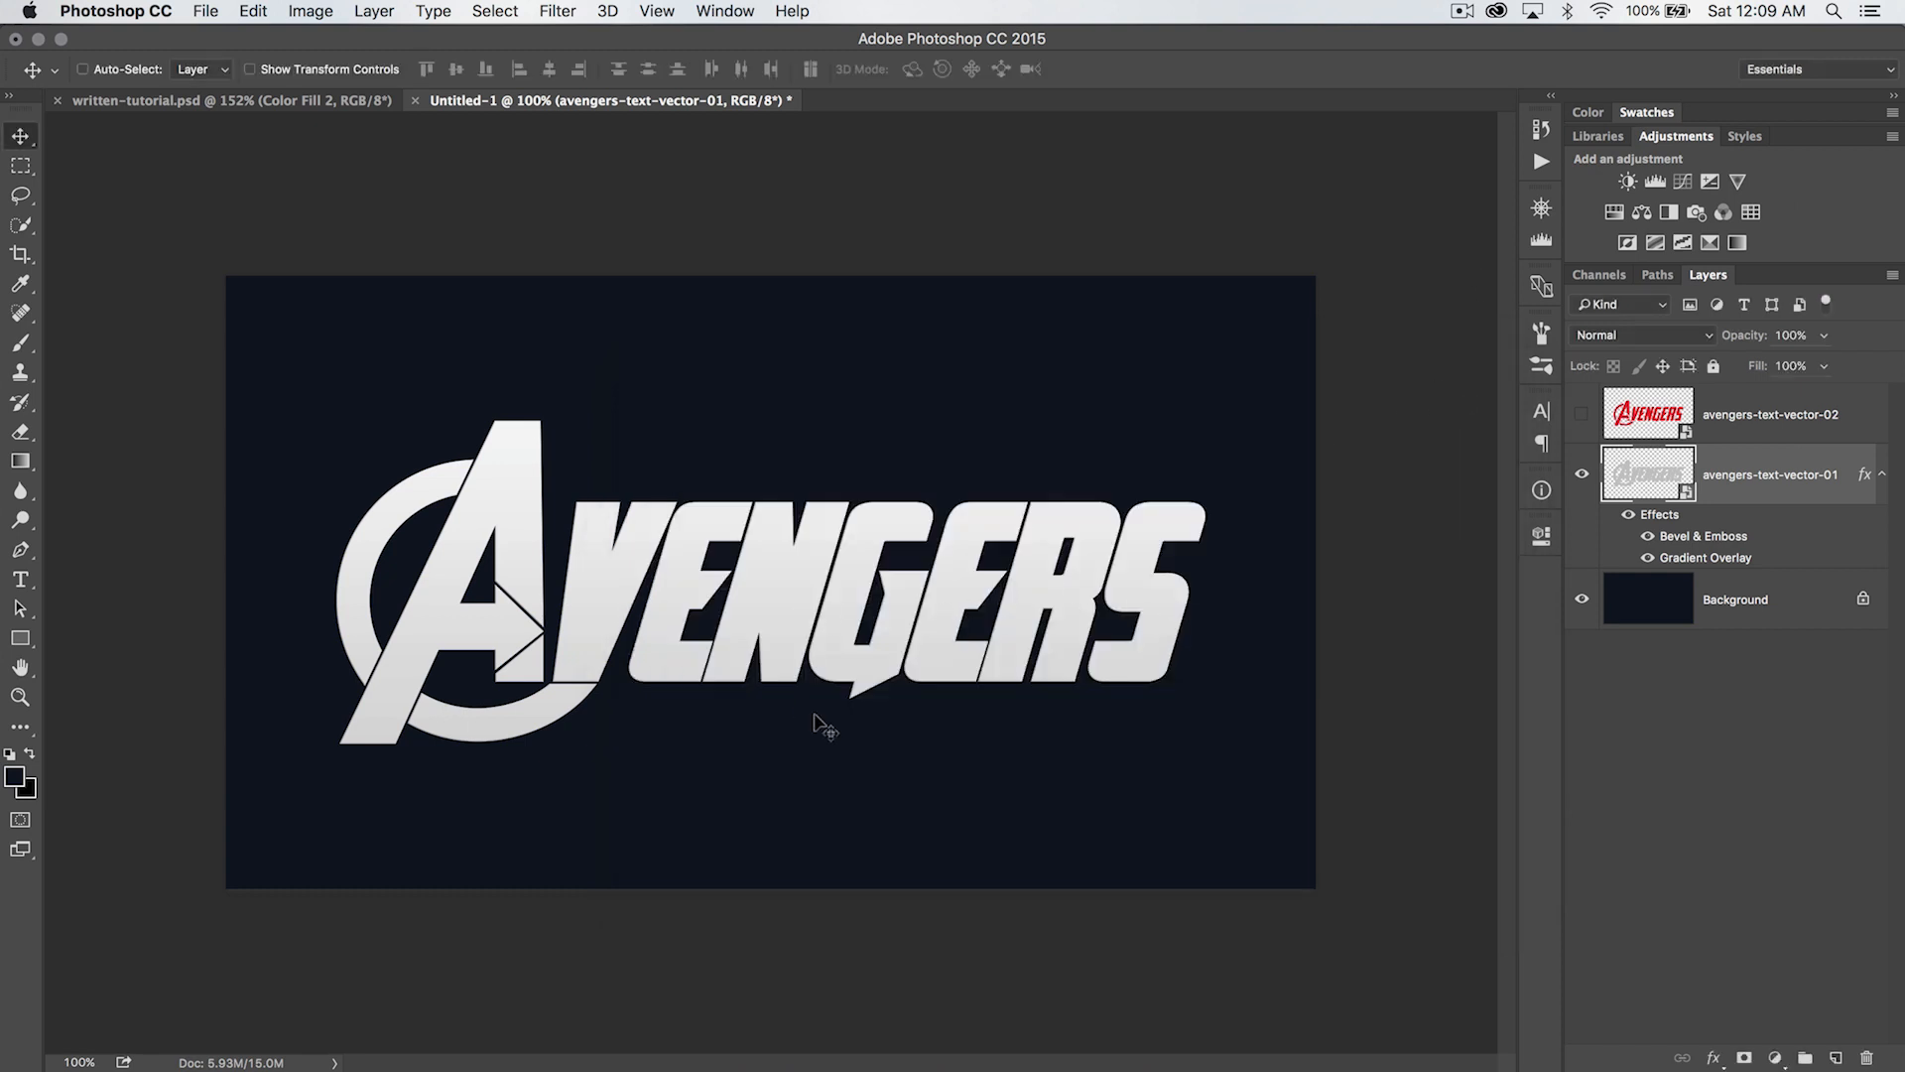
# - Collapse the gray lettering's effects list, and make the red lettering layer avengers-text-vector-02 visible and active
pyautogui.click(1883, 476)
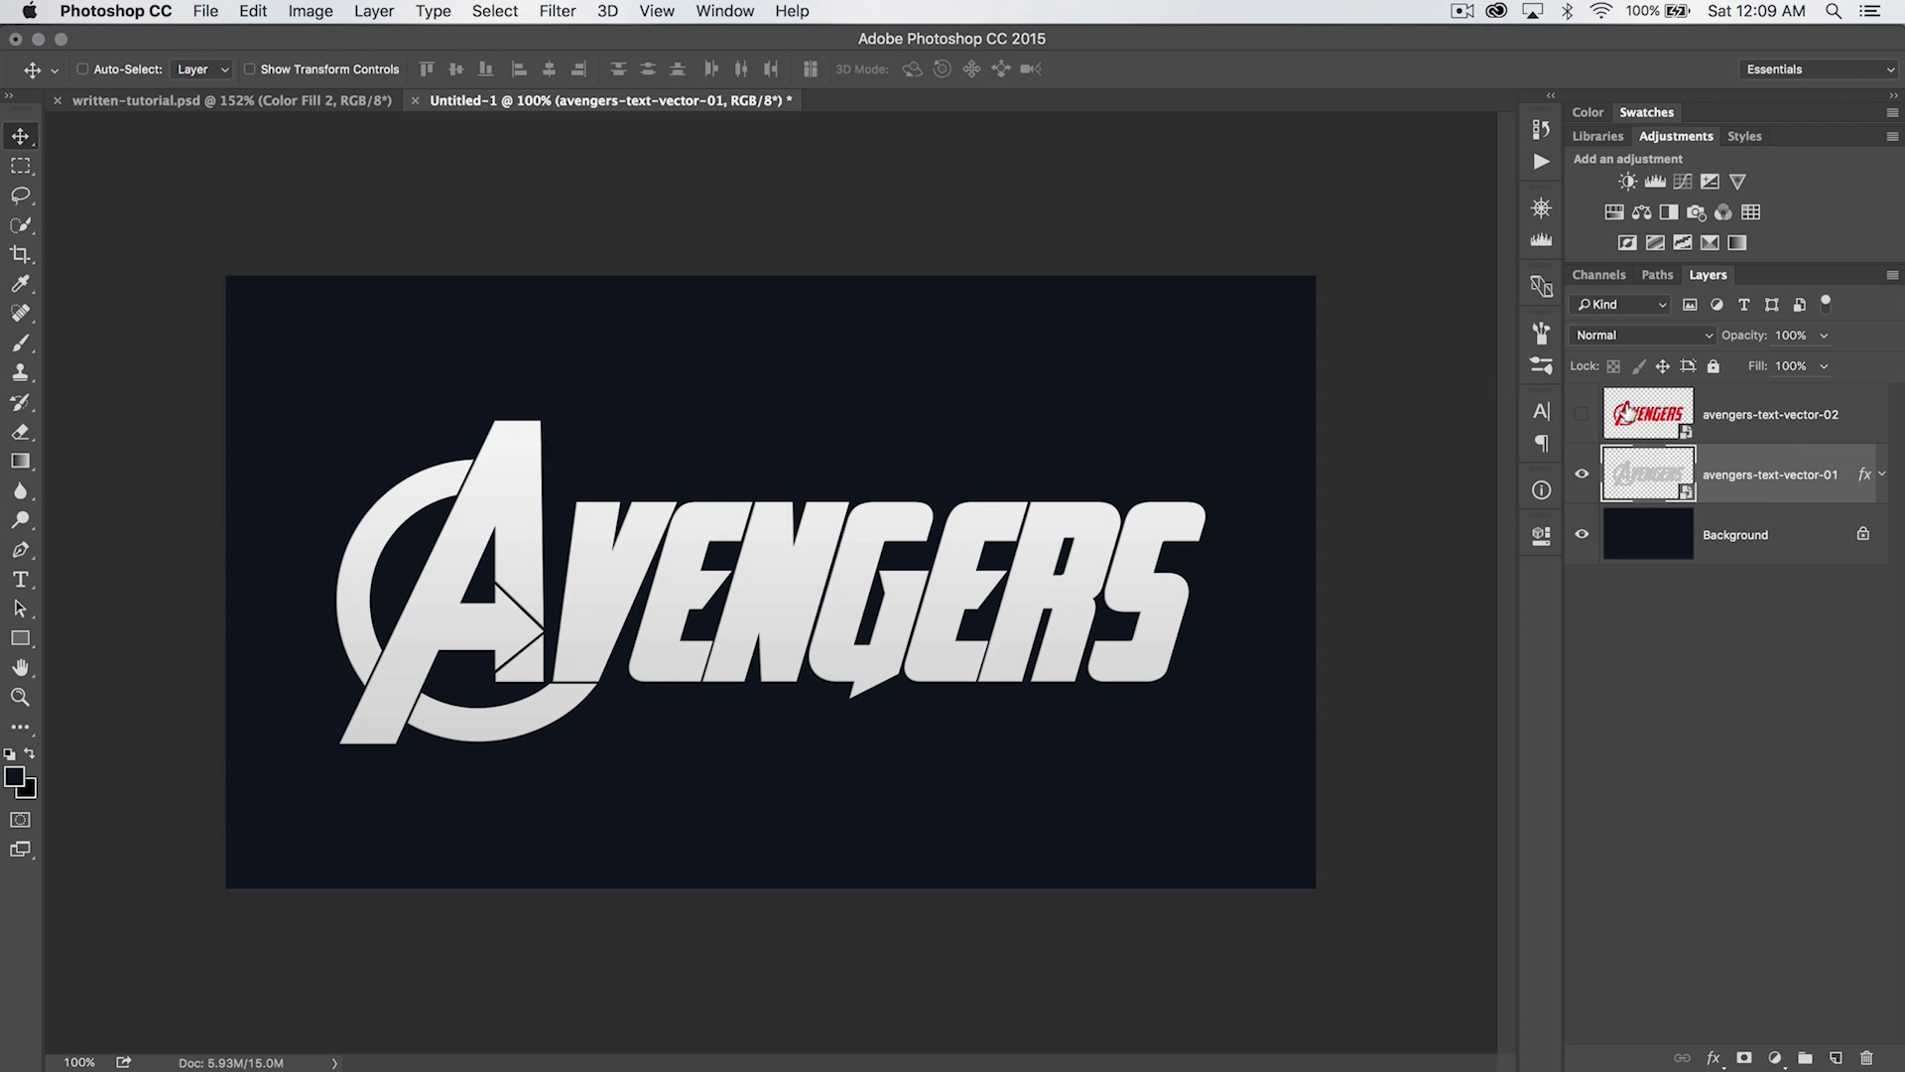
pyautogui.click(1582, 415)
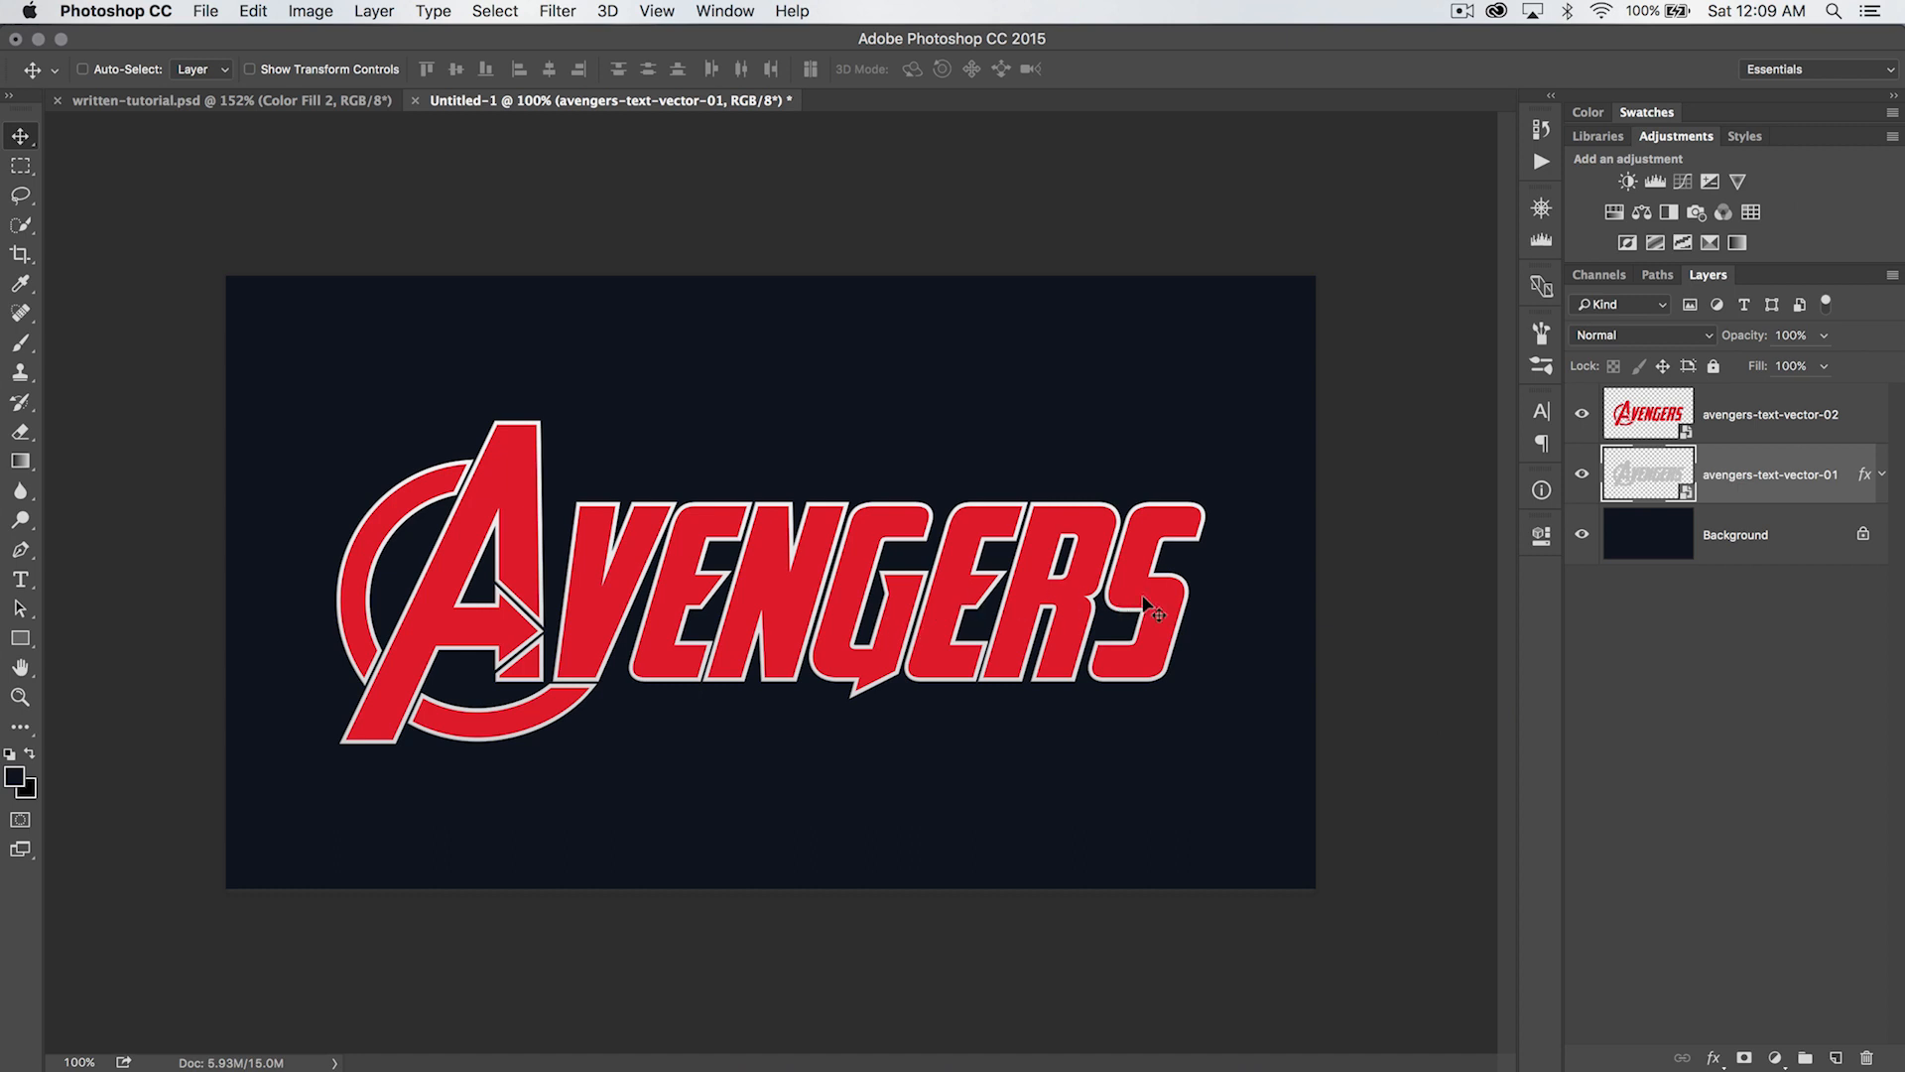
pyautogui.click(1754, 417)
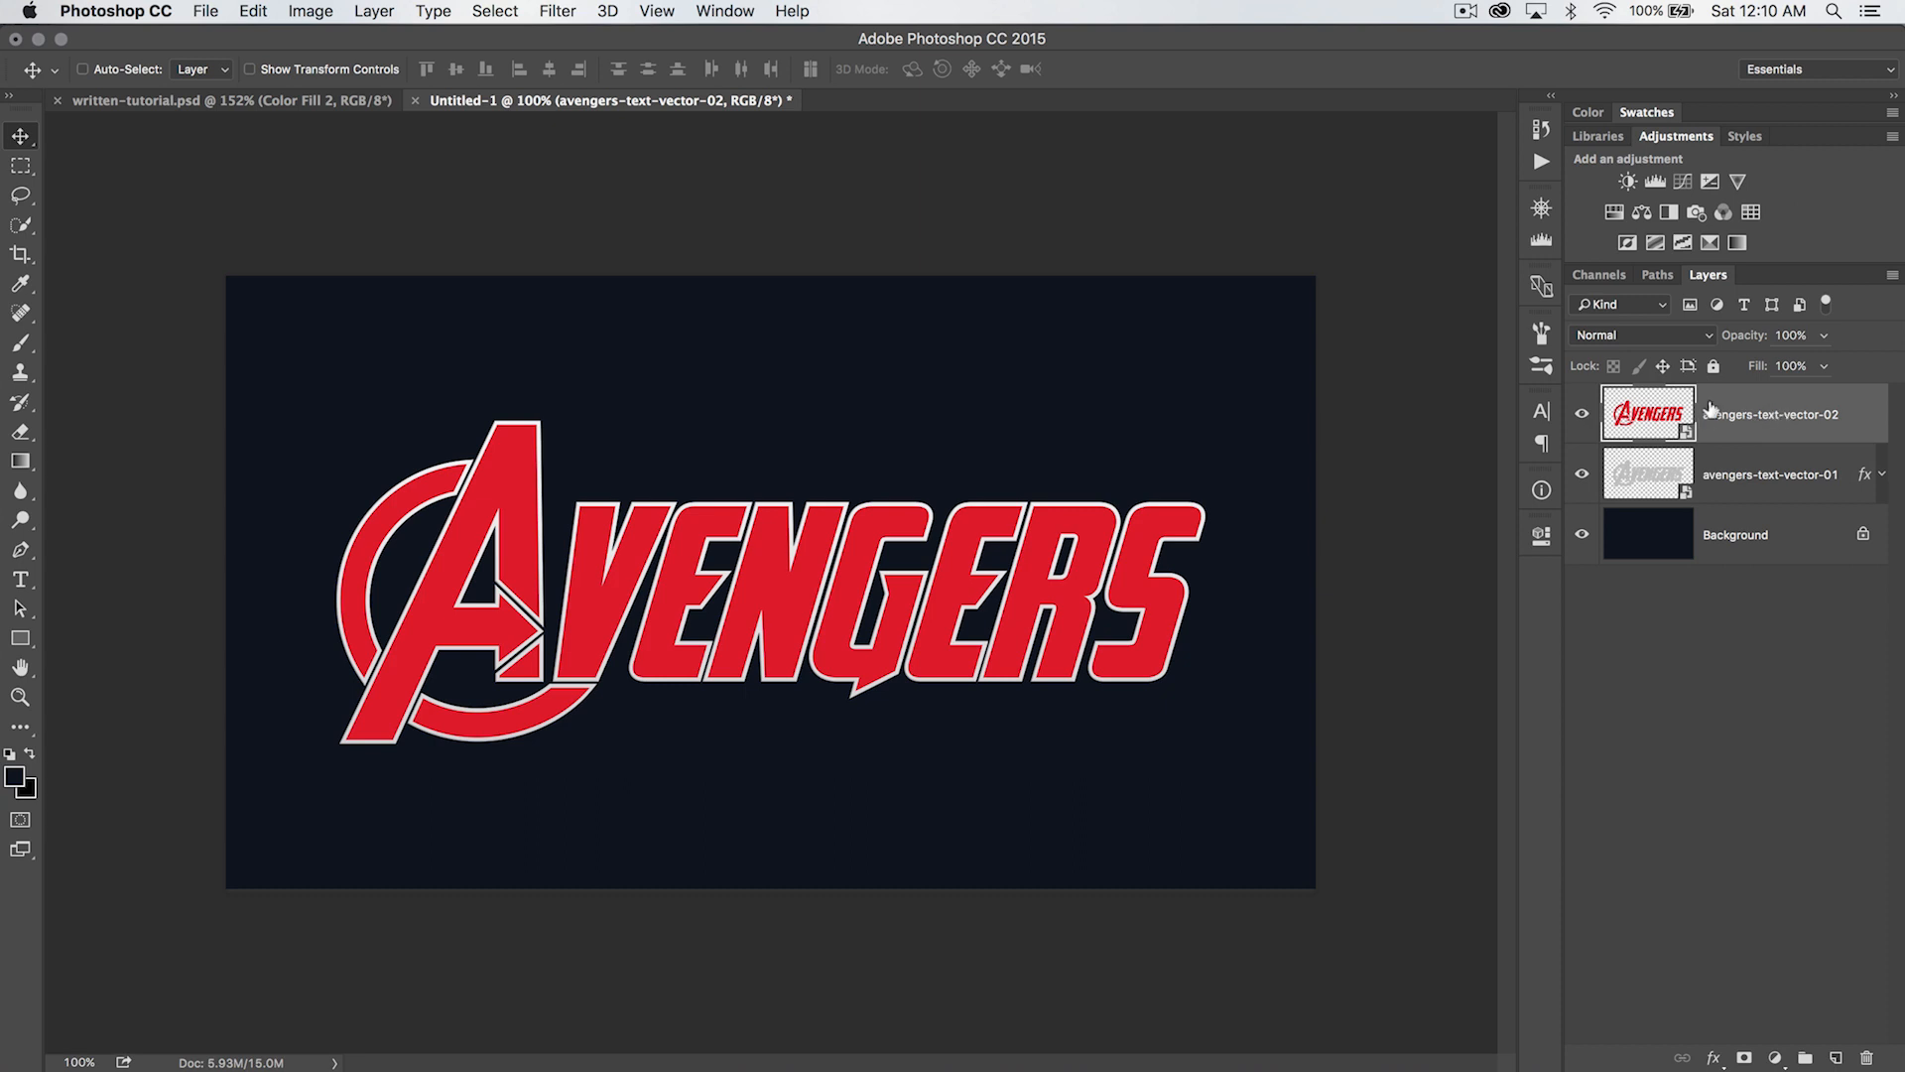
# - Set the foreground color to dark red #9a141b
pyautogui.click(15, 777)
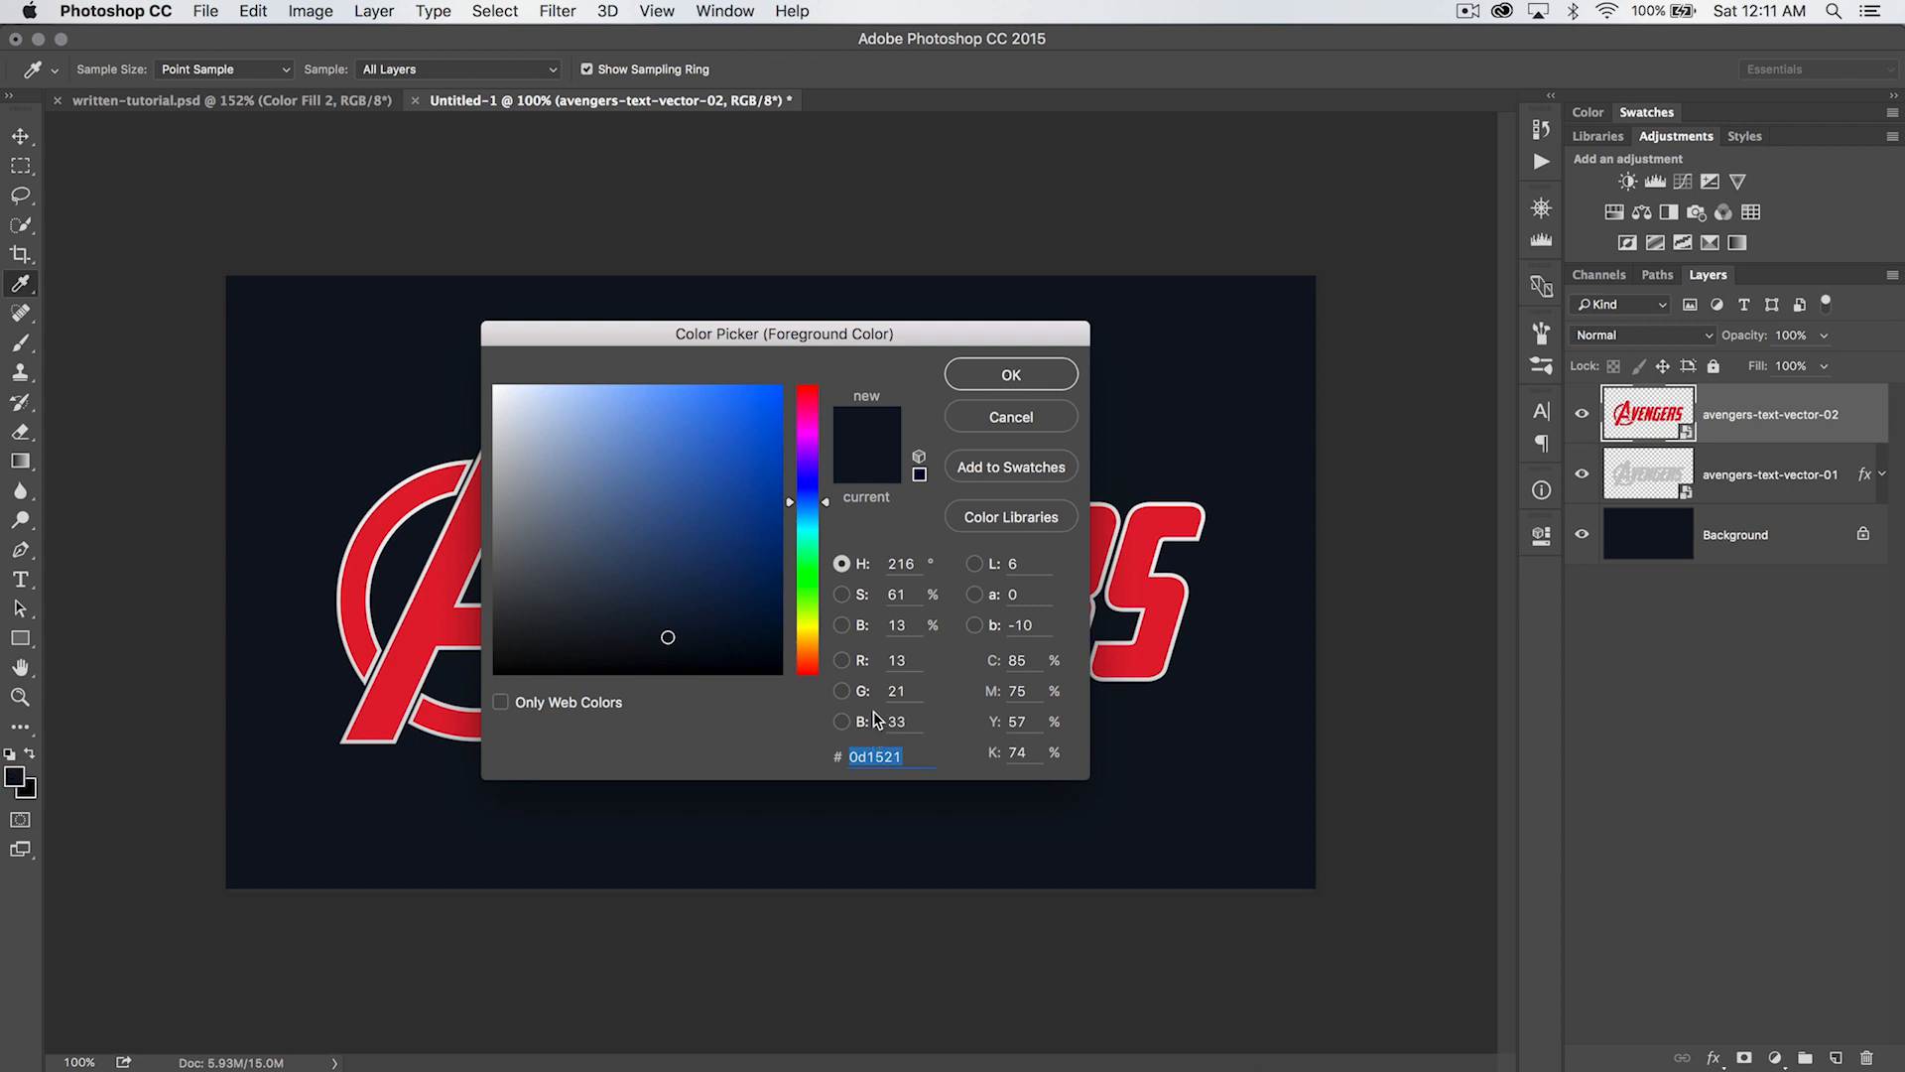
pyautogui.write('9a')
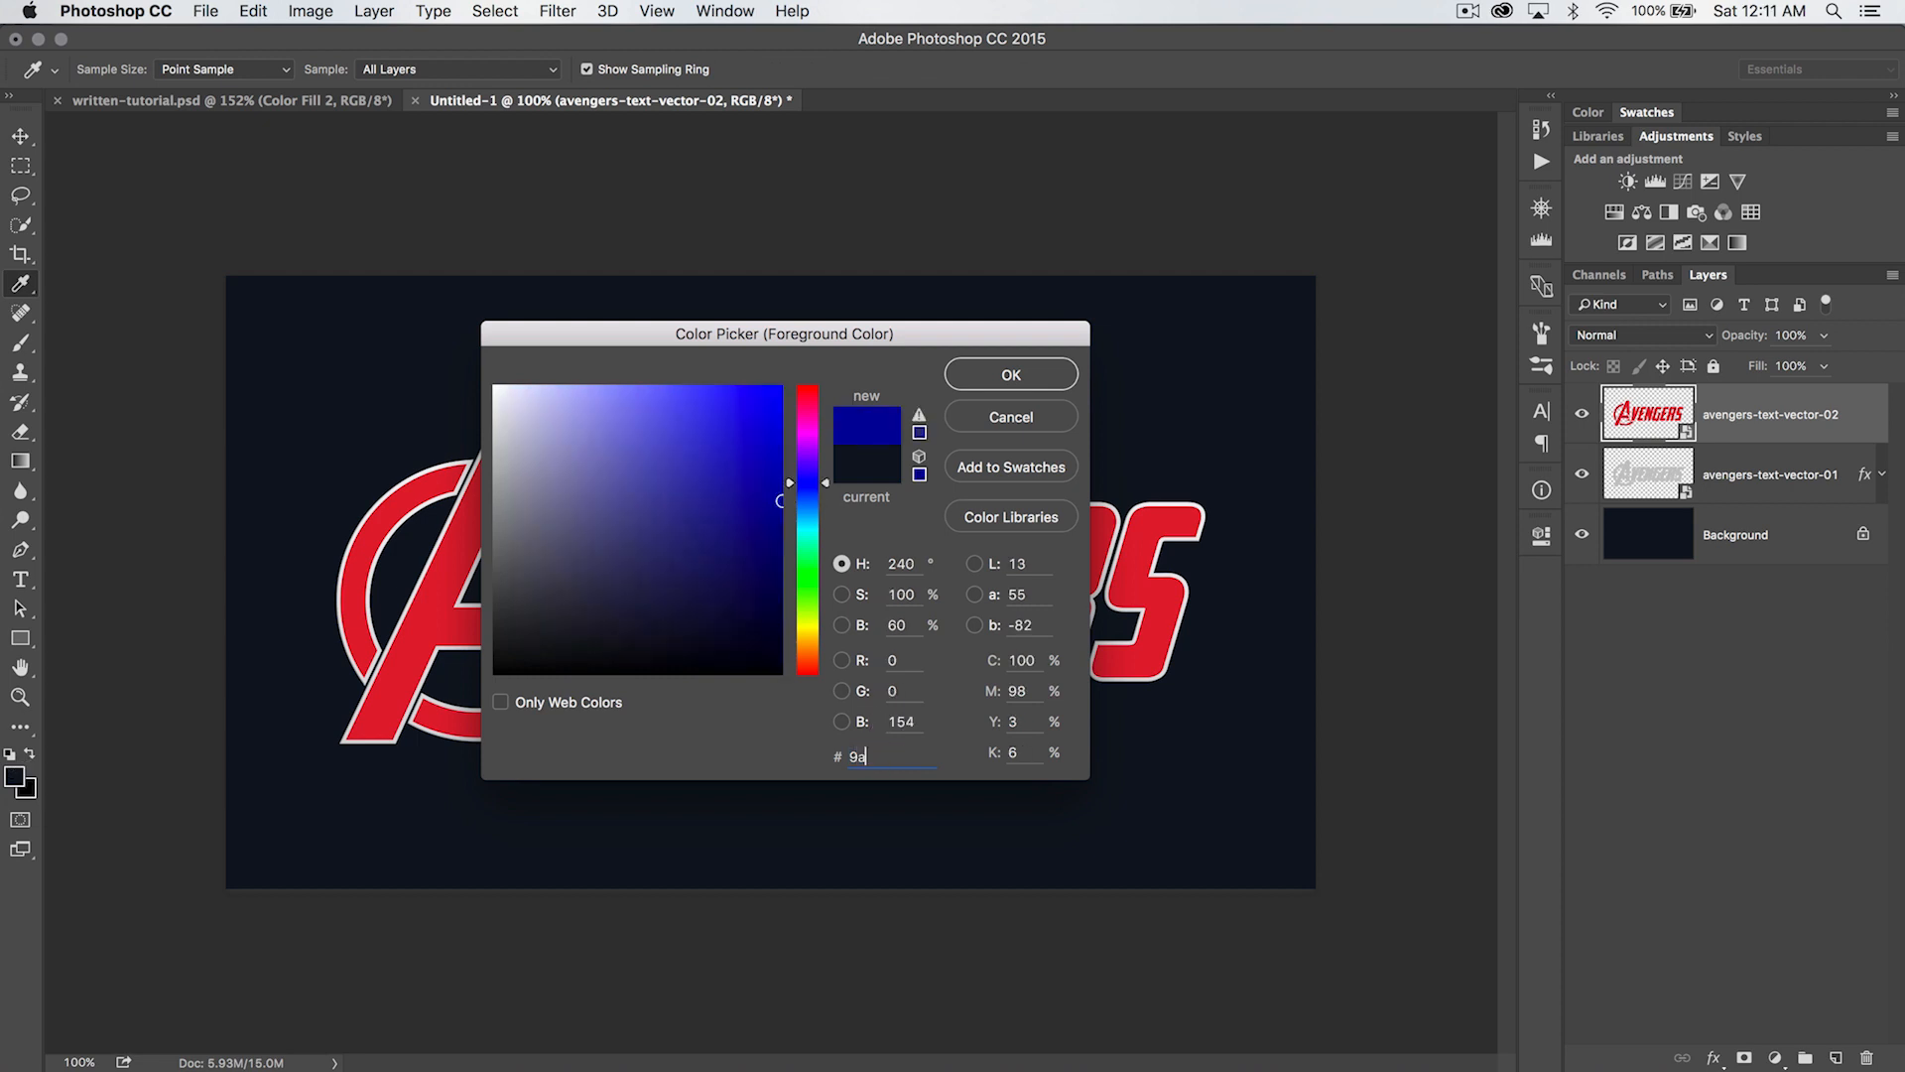
pyautogui.write('141b')
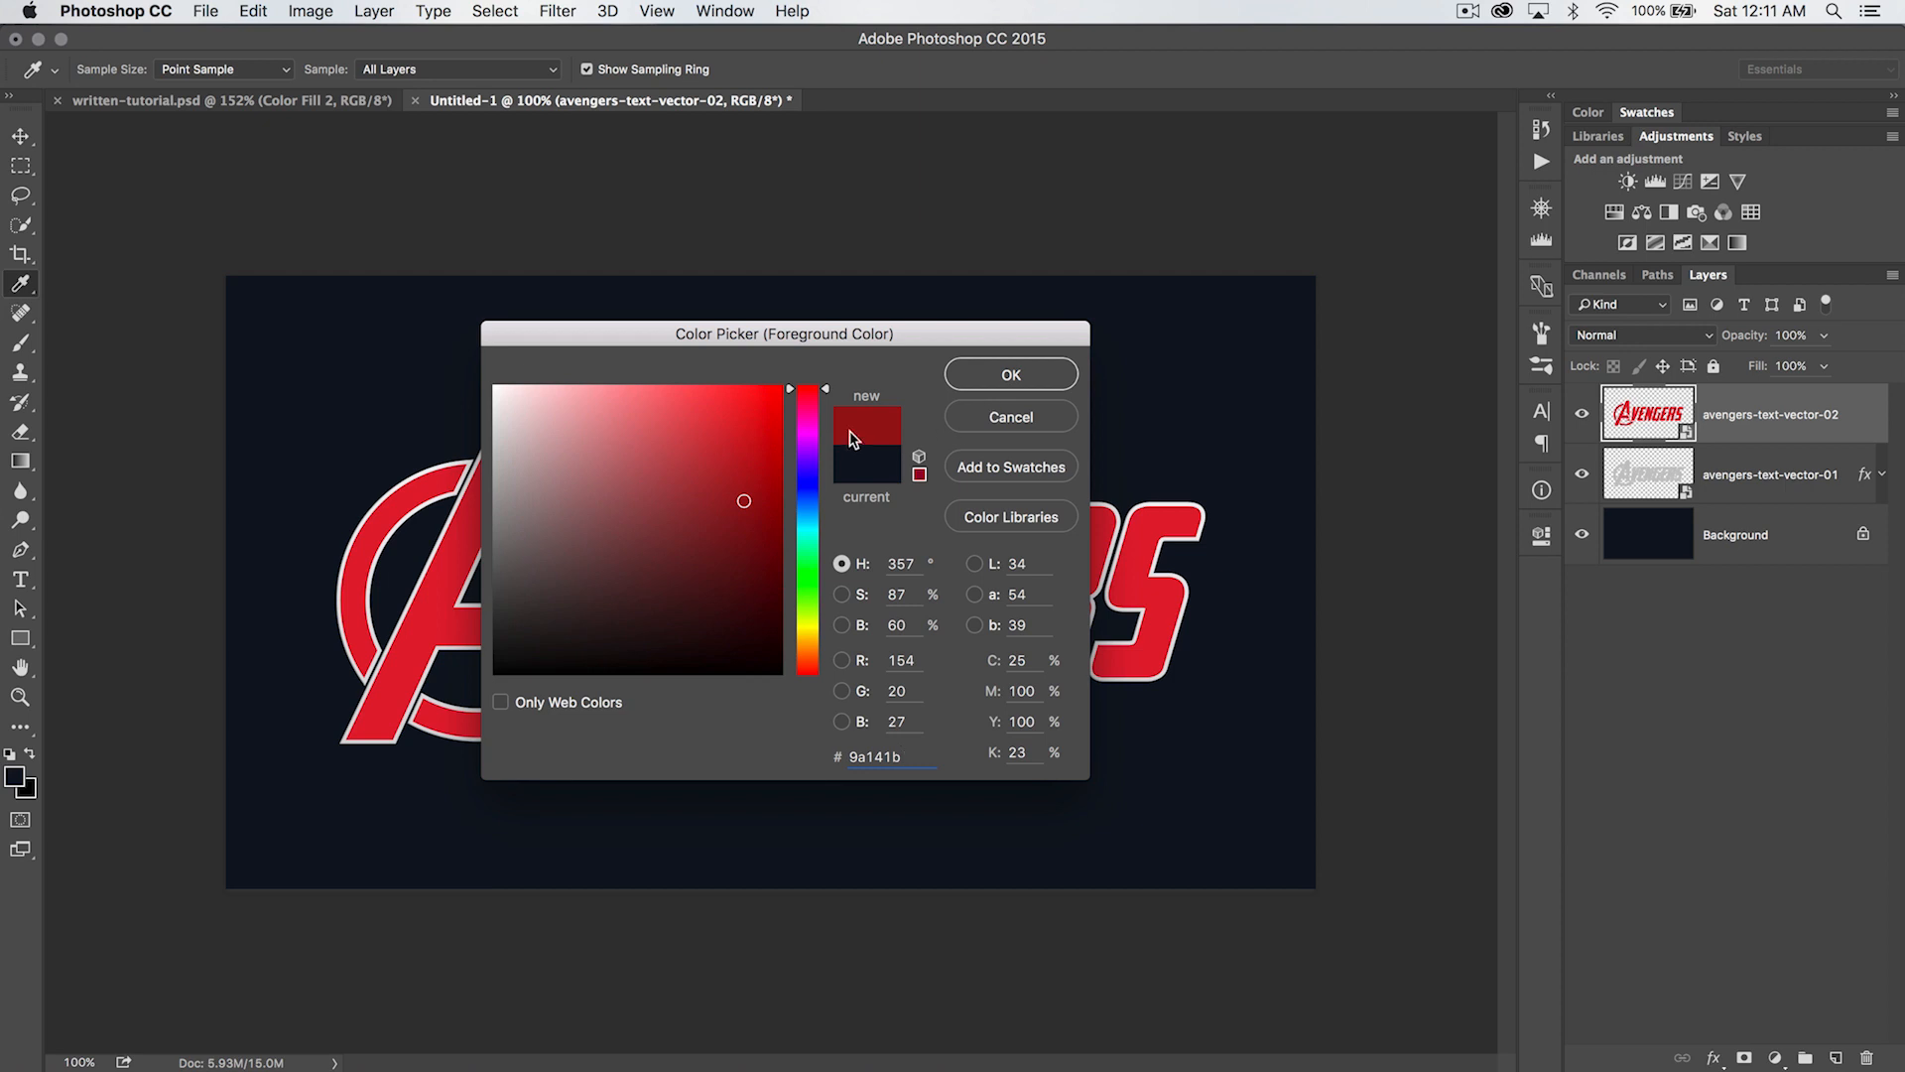
pyautogui.click(1022, 377)
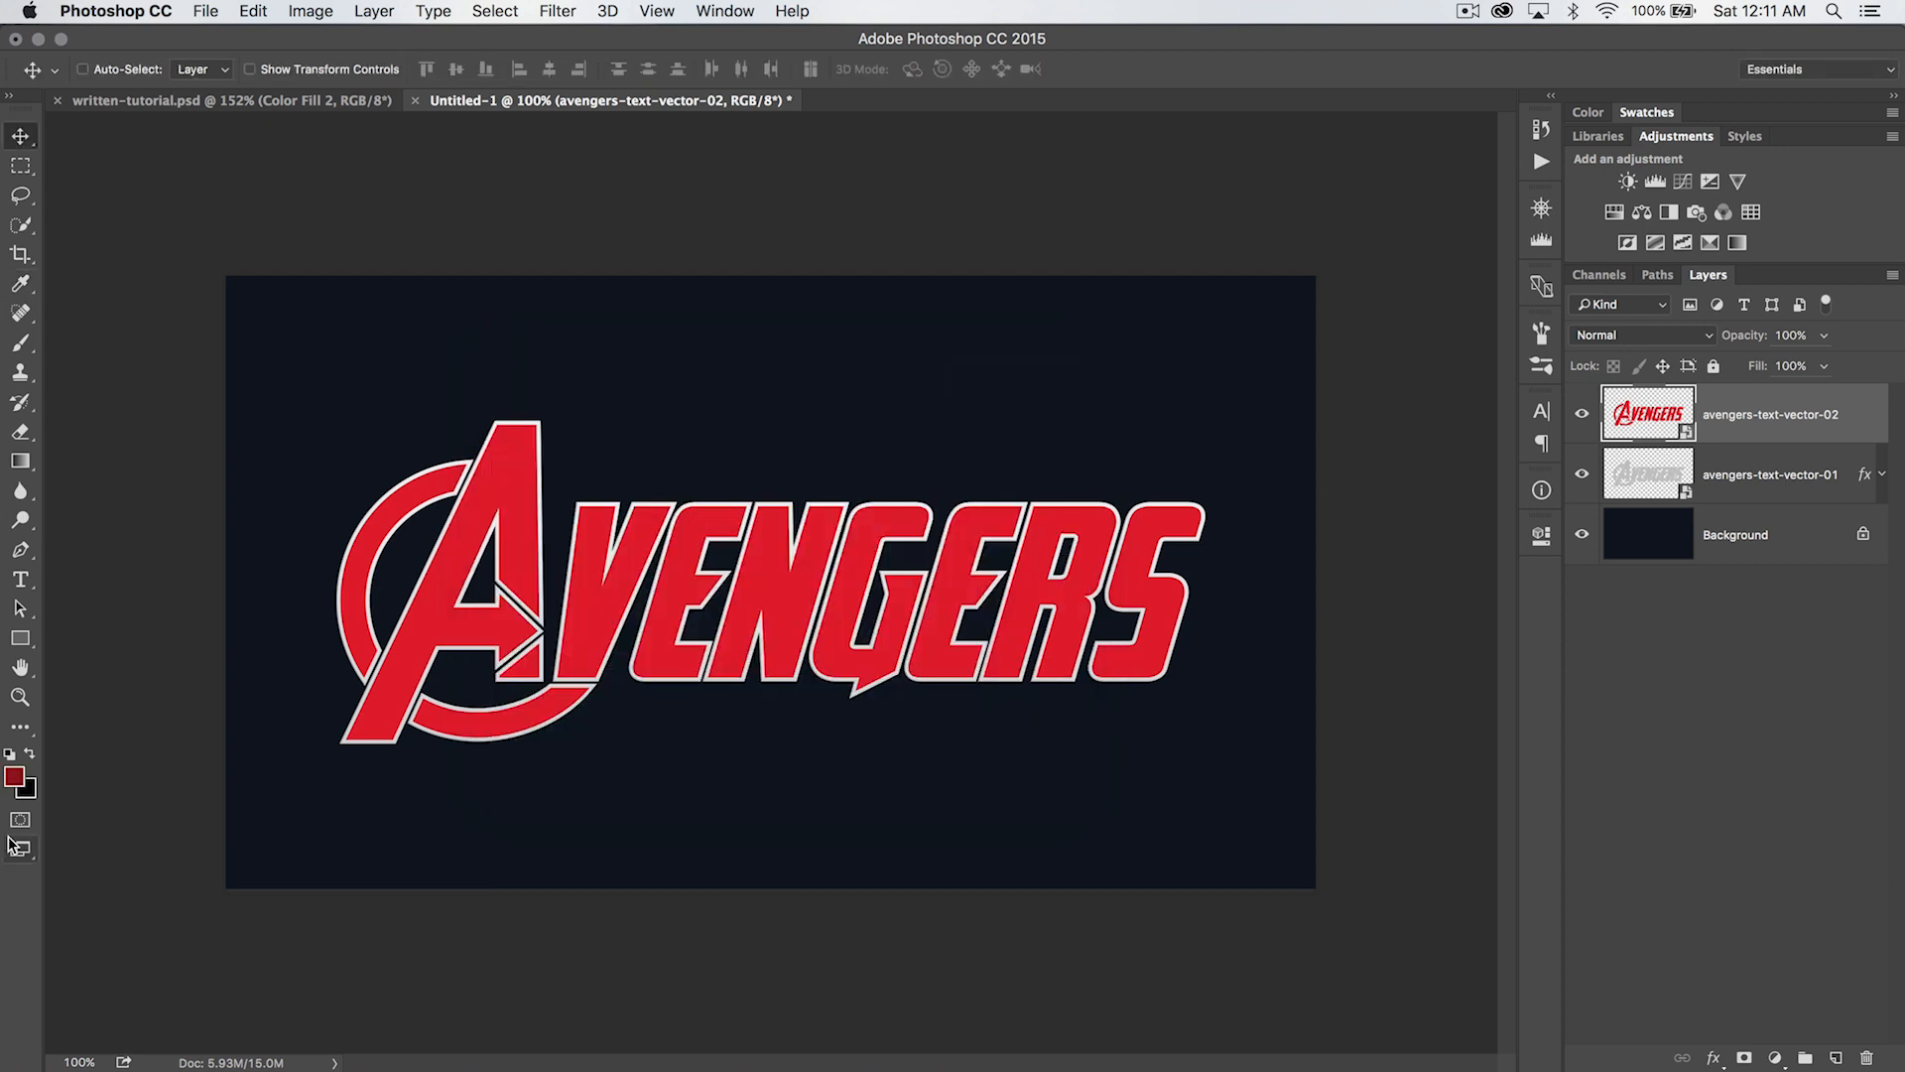
# - Set the background color to bright red #d71f2b
pyautogui.click(30, 792)
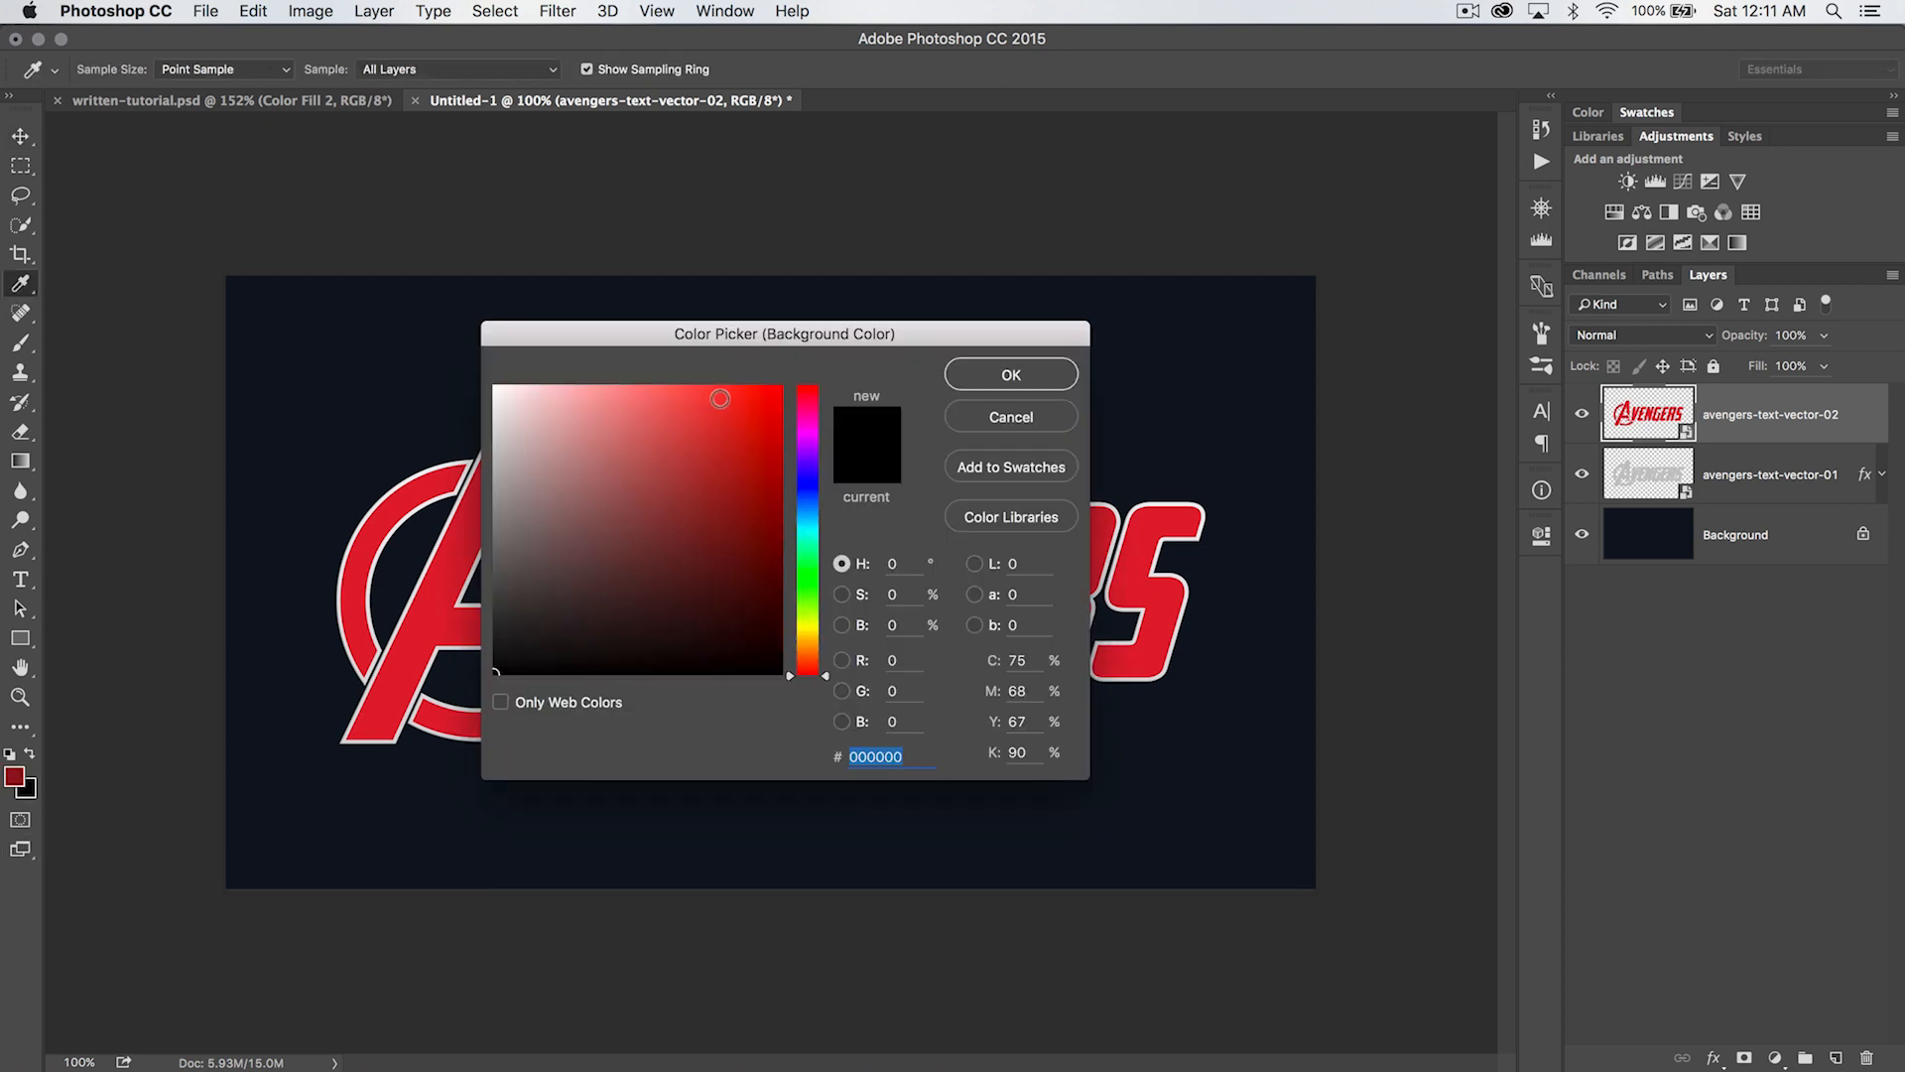
pyautogui.moveTo(796, 330); pyautogui.dragTo(710, 331)
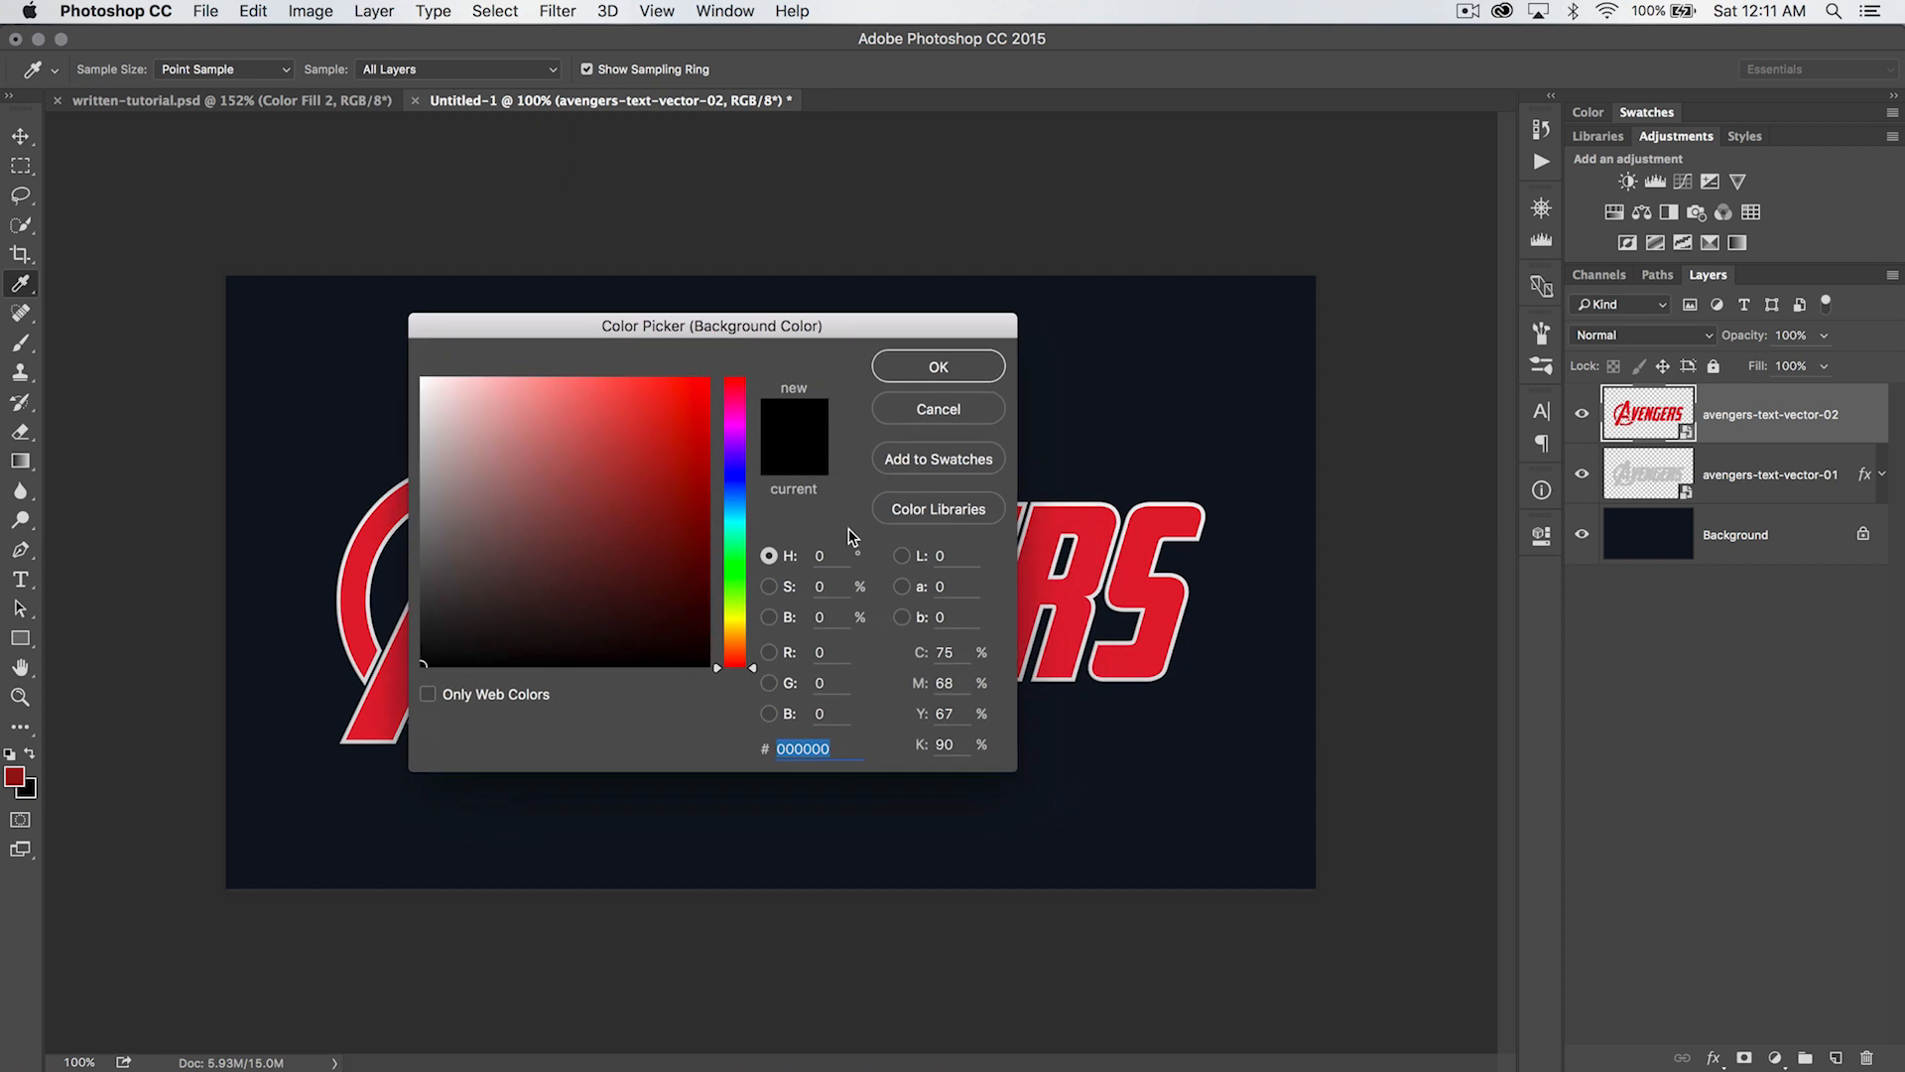
pyautogui.write('d7')
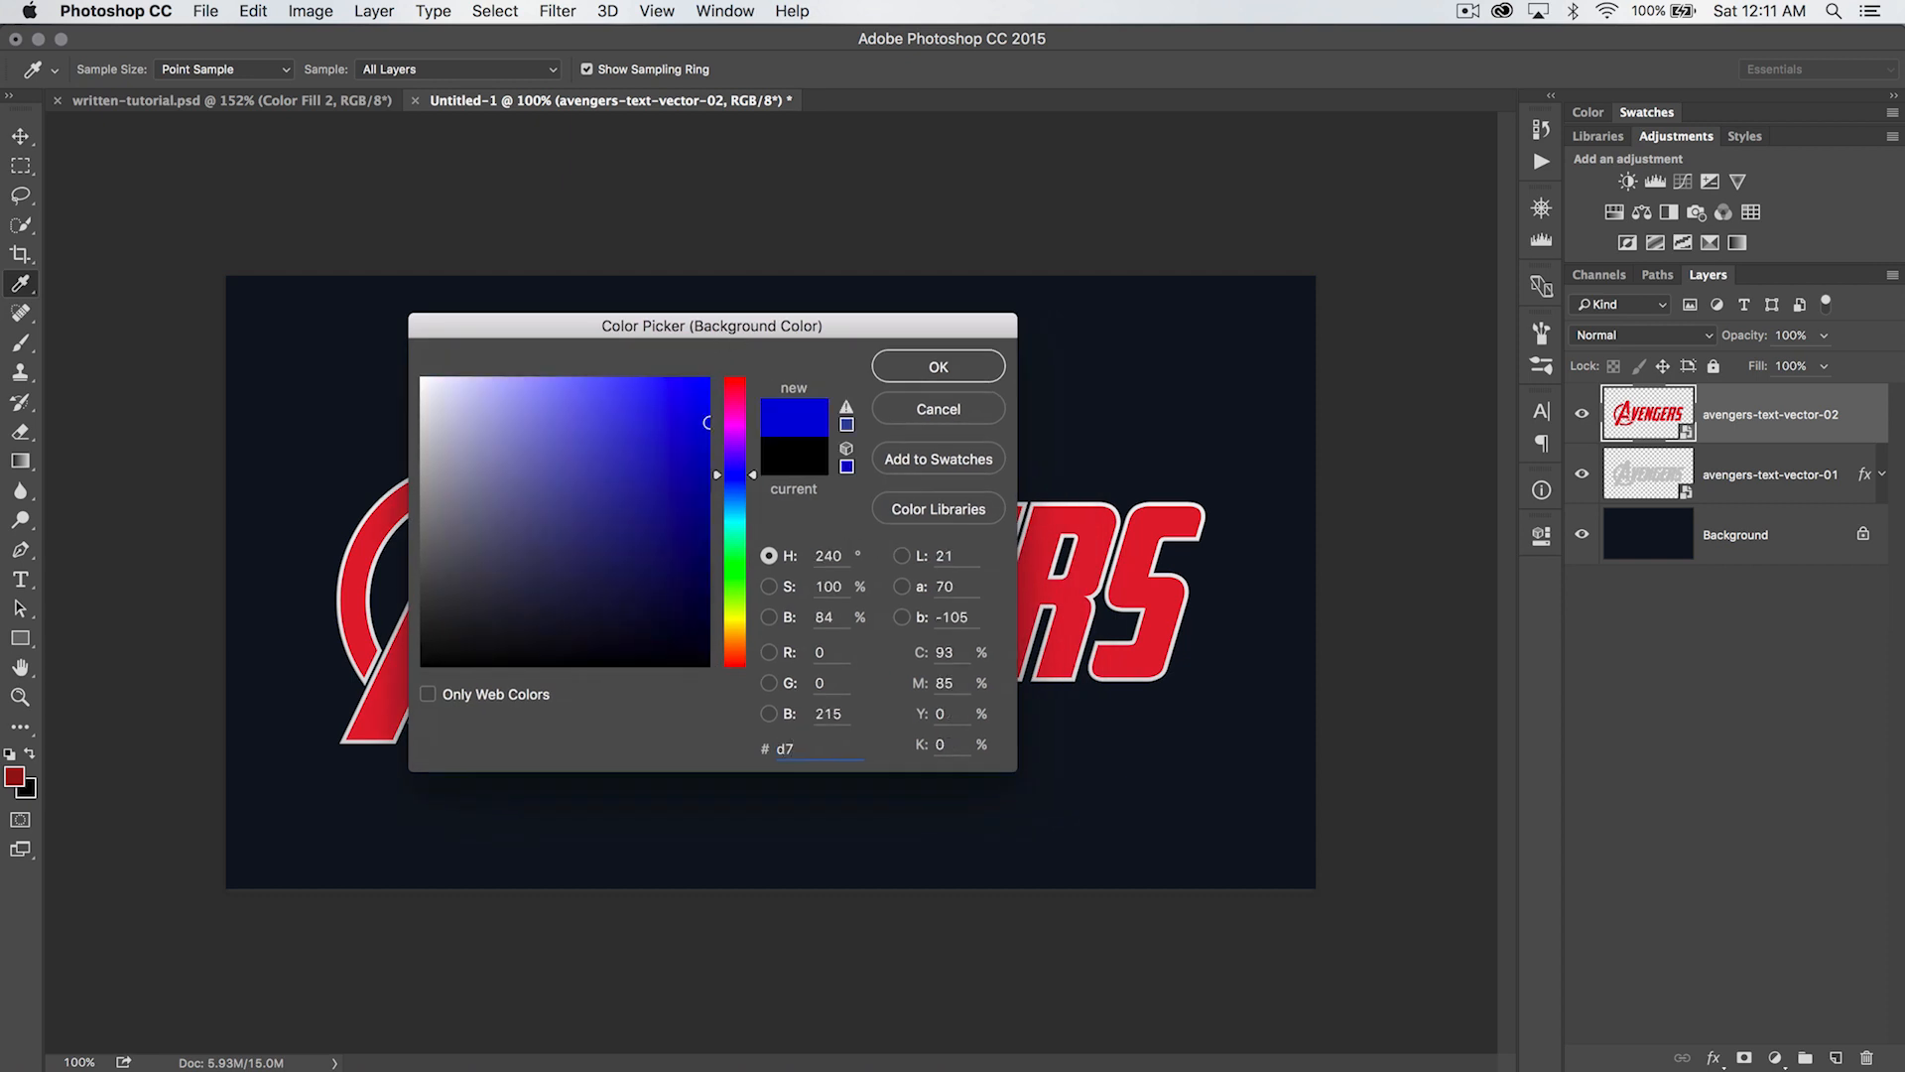
pyautogui.write('1f2b')
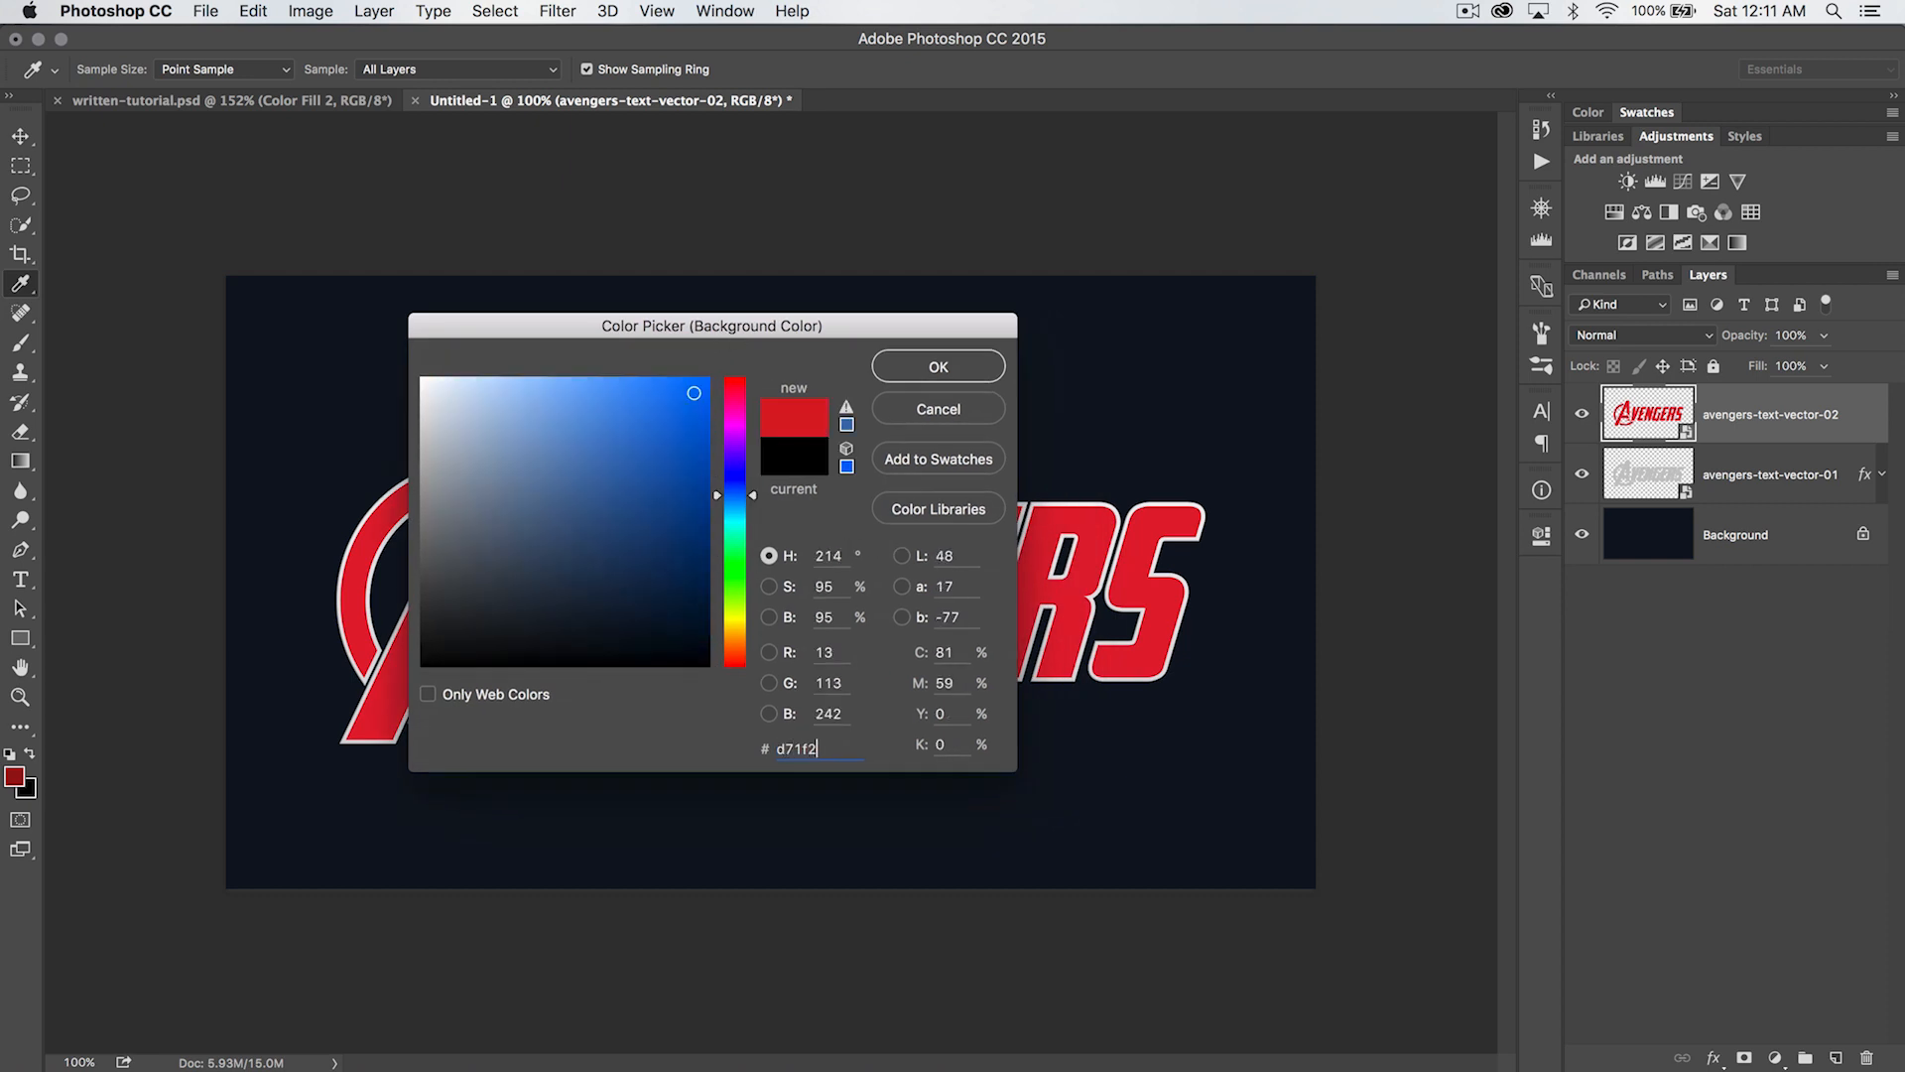
pyautogui.click(939, 364)
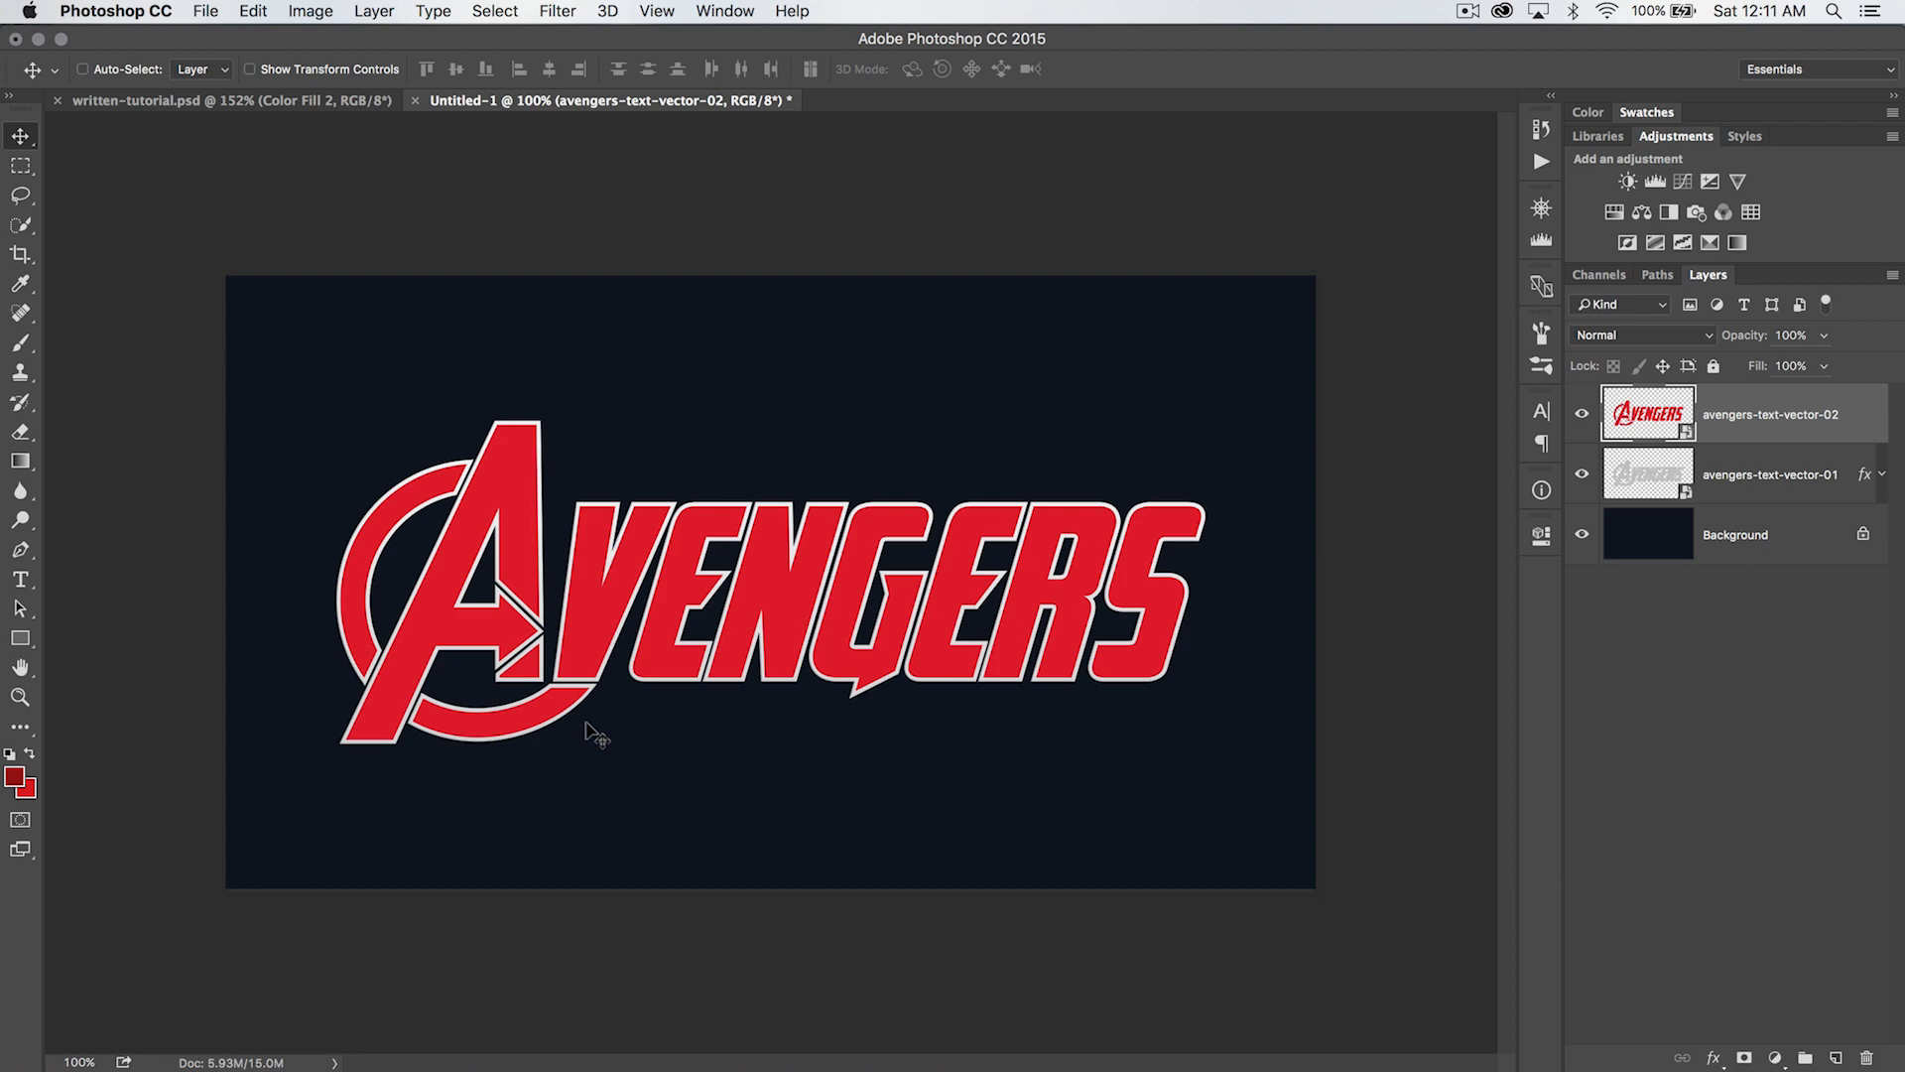
# - Add a Gradient Overlay to the red lettering using the Foreground to Background preset, with Reverse off
pyautogui.click(373, 12)
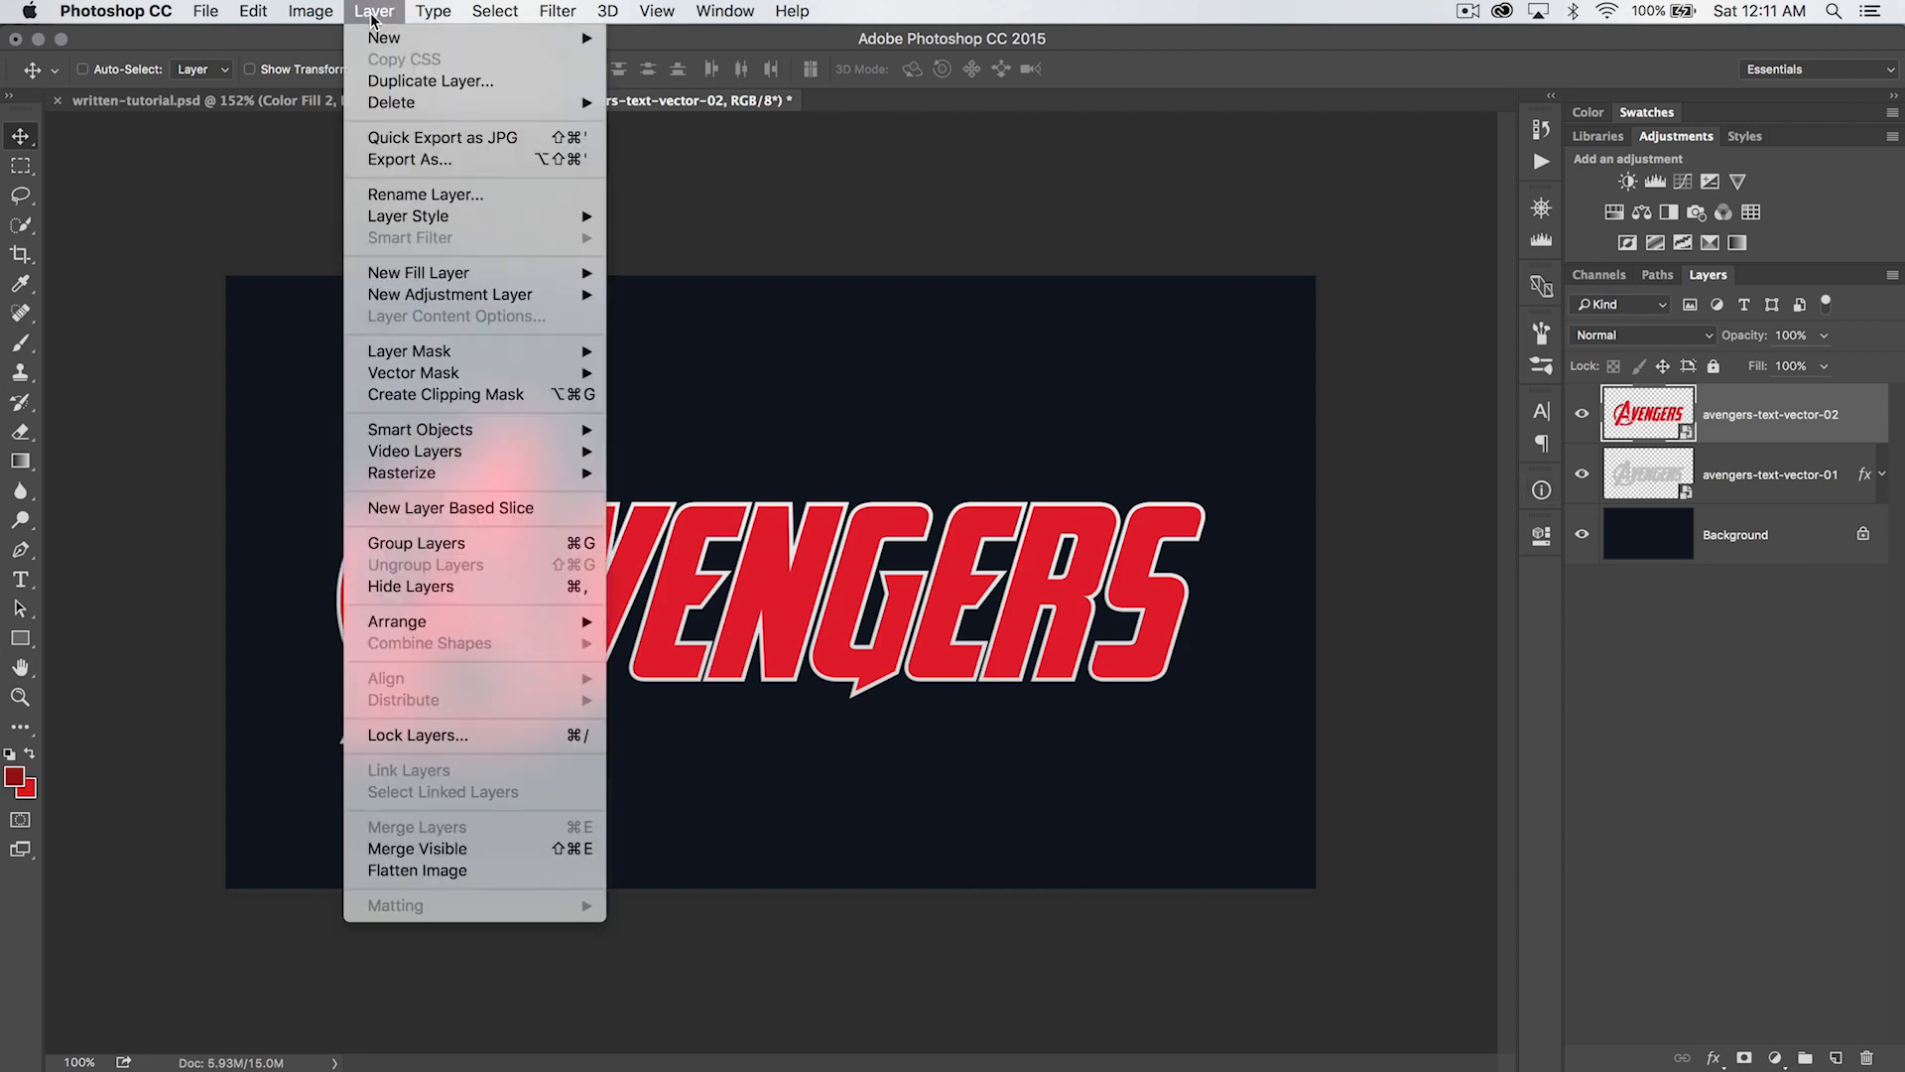
pyautogui.moveTo(474, 220)
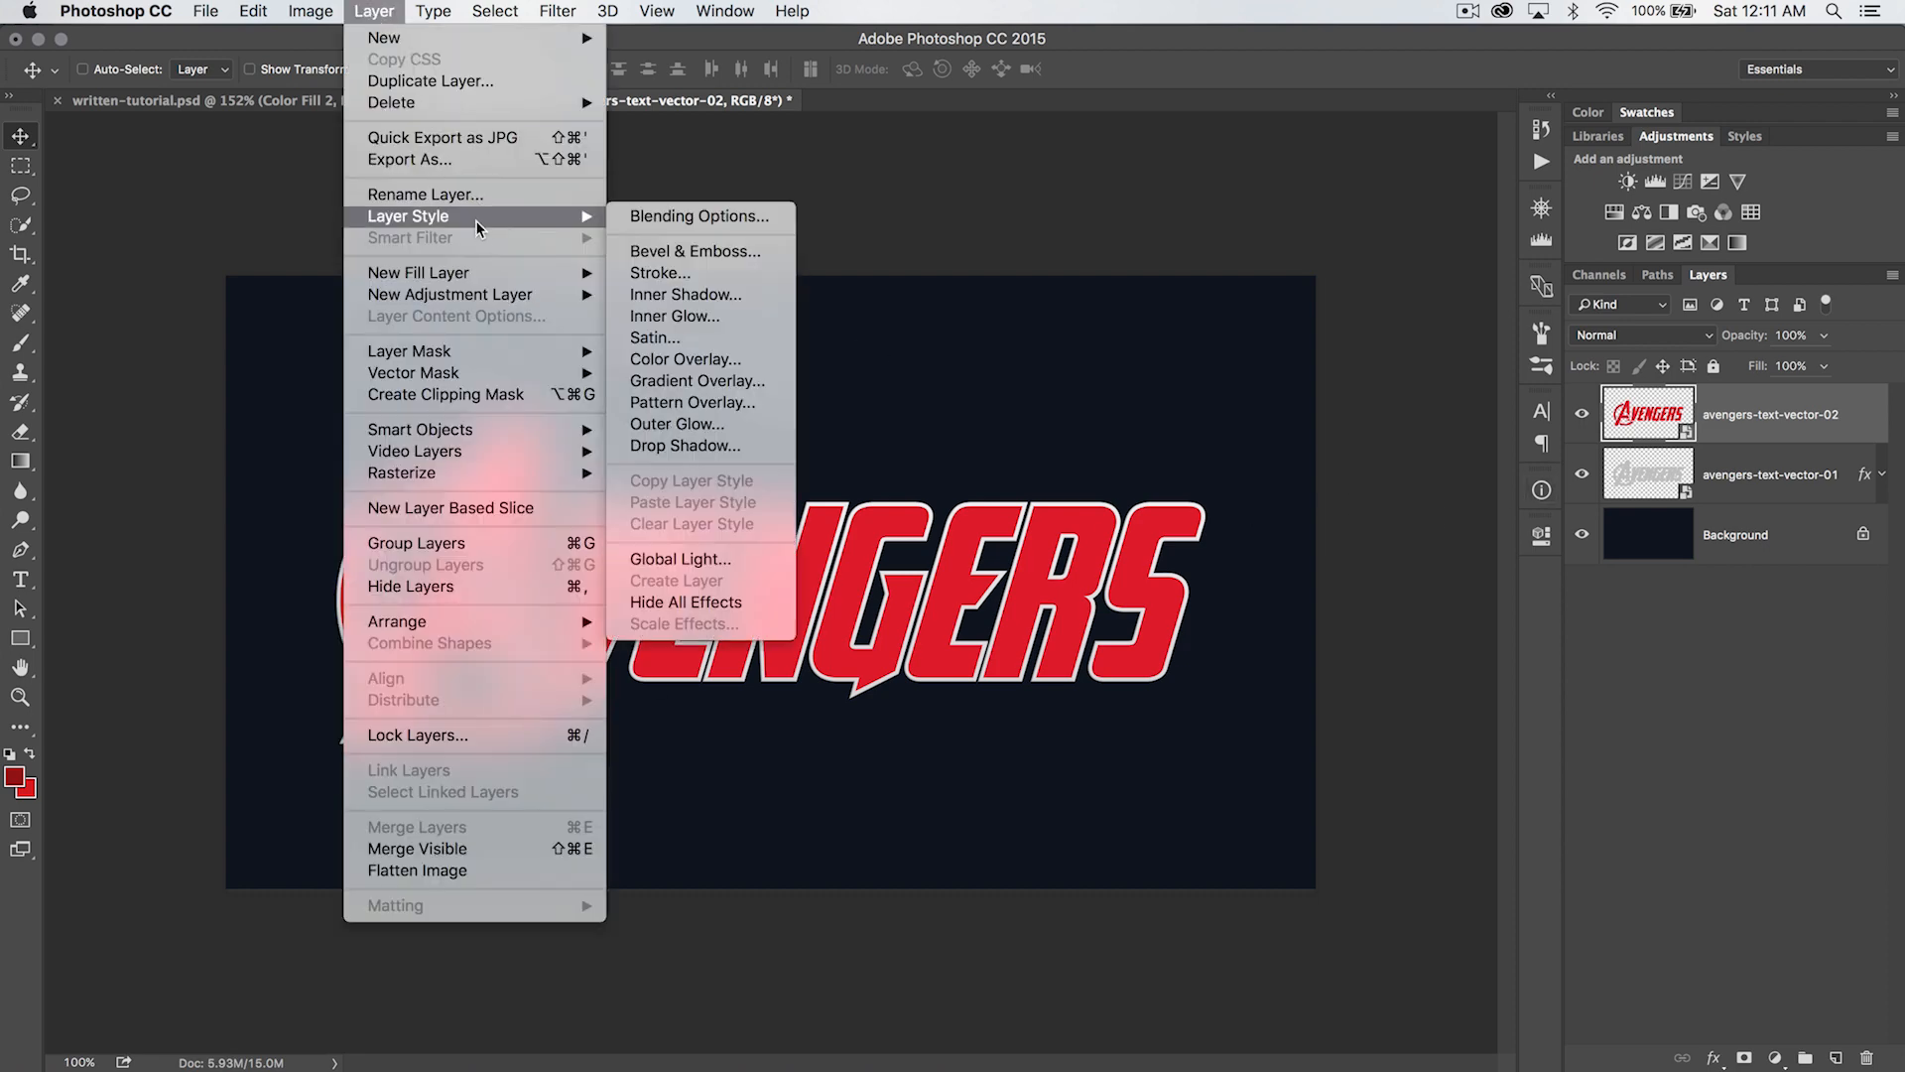
pyautogui.click(716, 383)
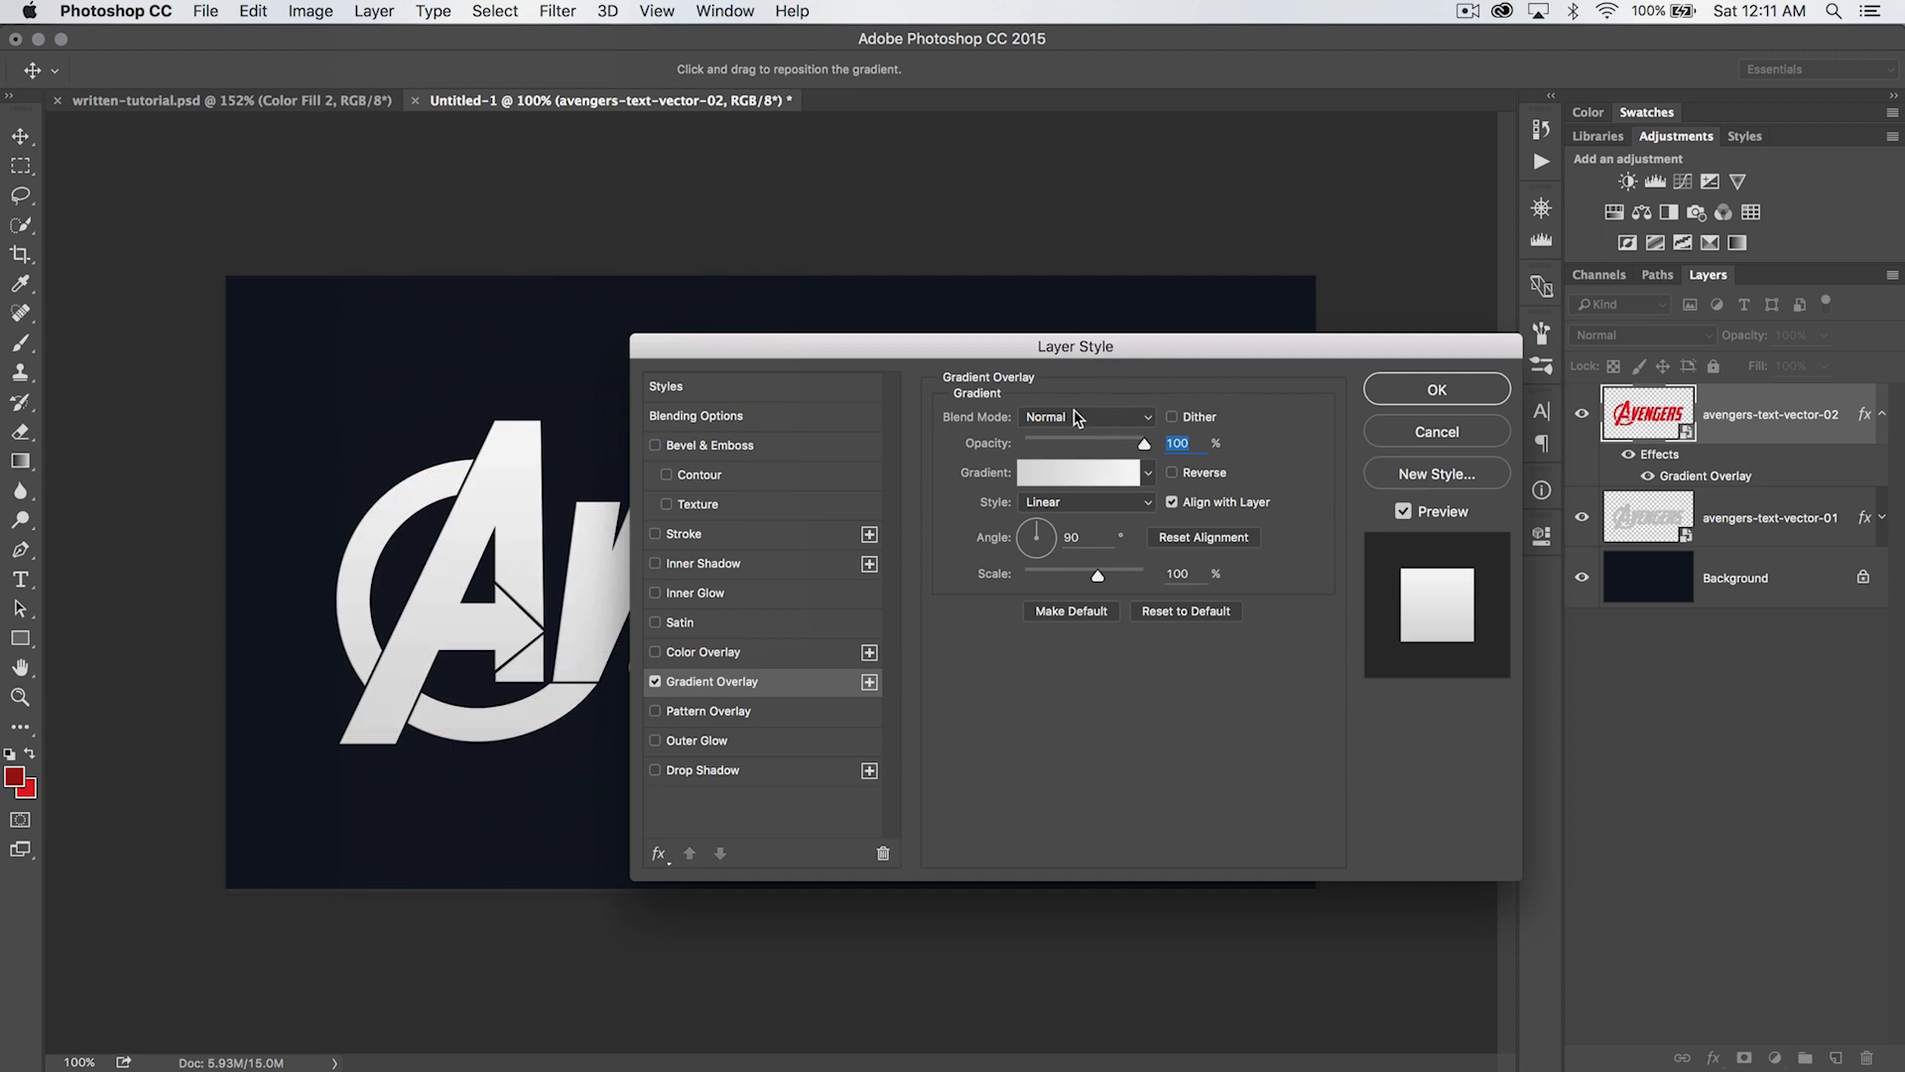
pyautogui.moveTo(1088, 350); pyautogui.dragTo(1144, 219)
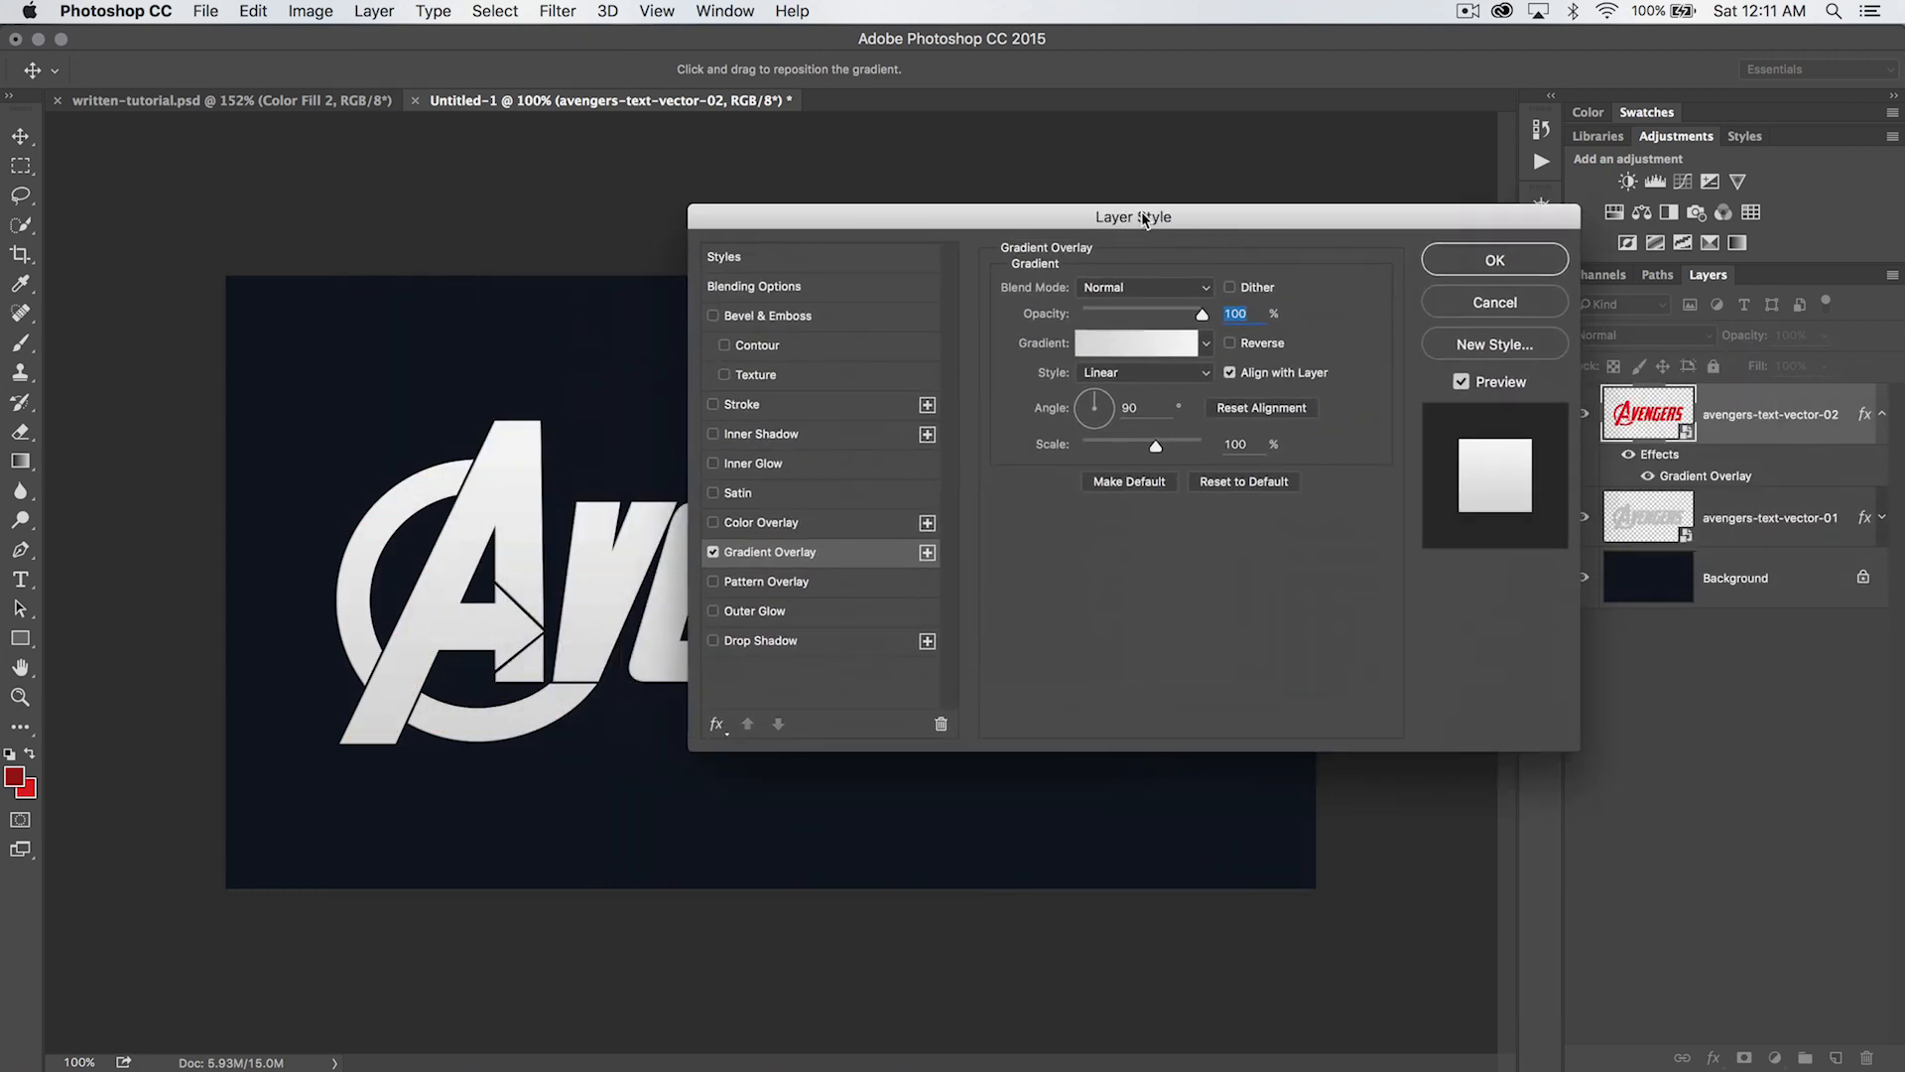
pyautogui.click(1116, 343)
pyautogui.click(947, 403)
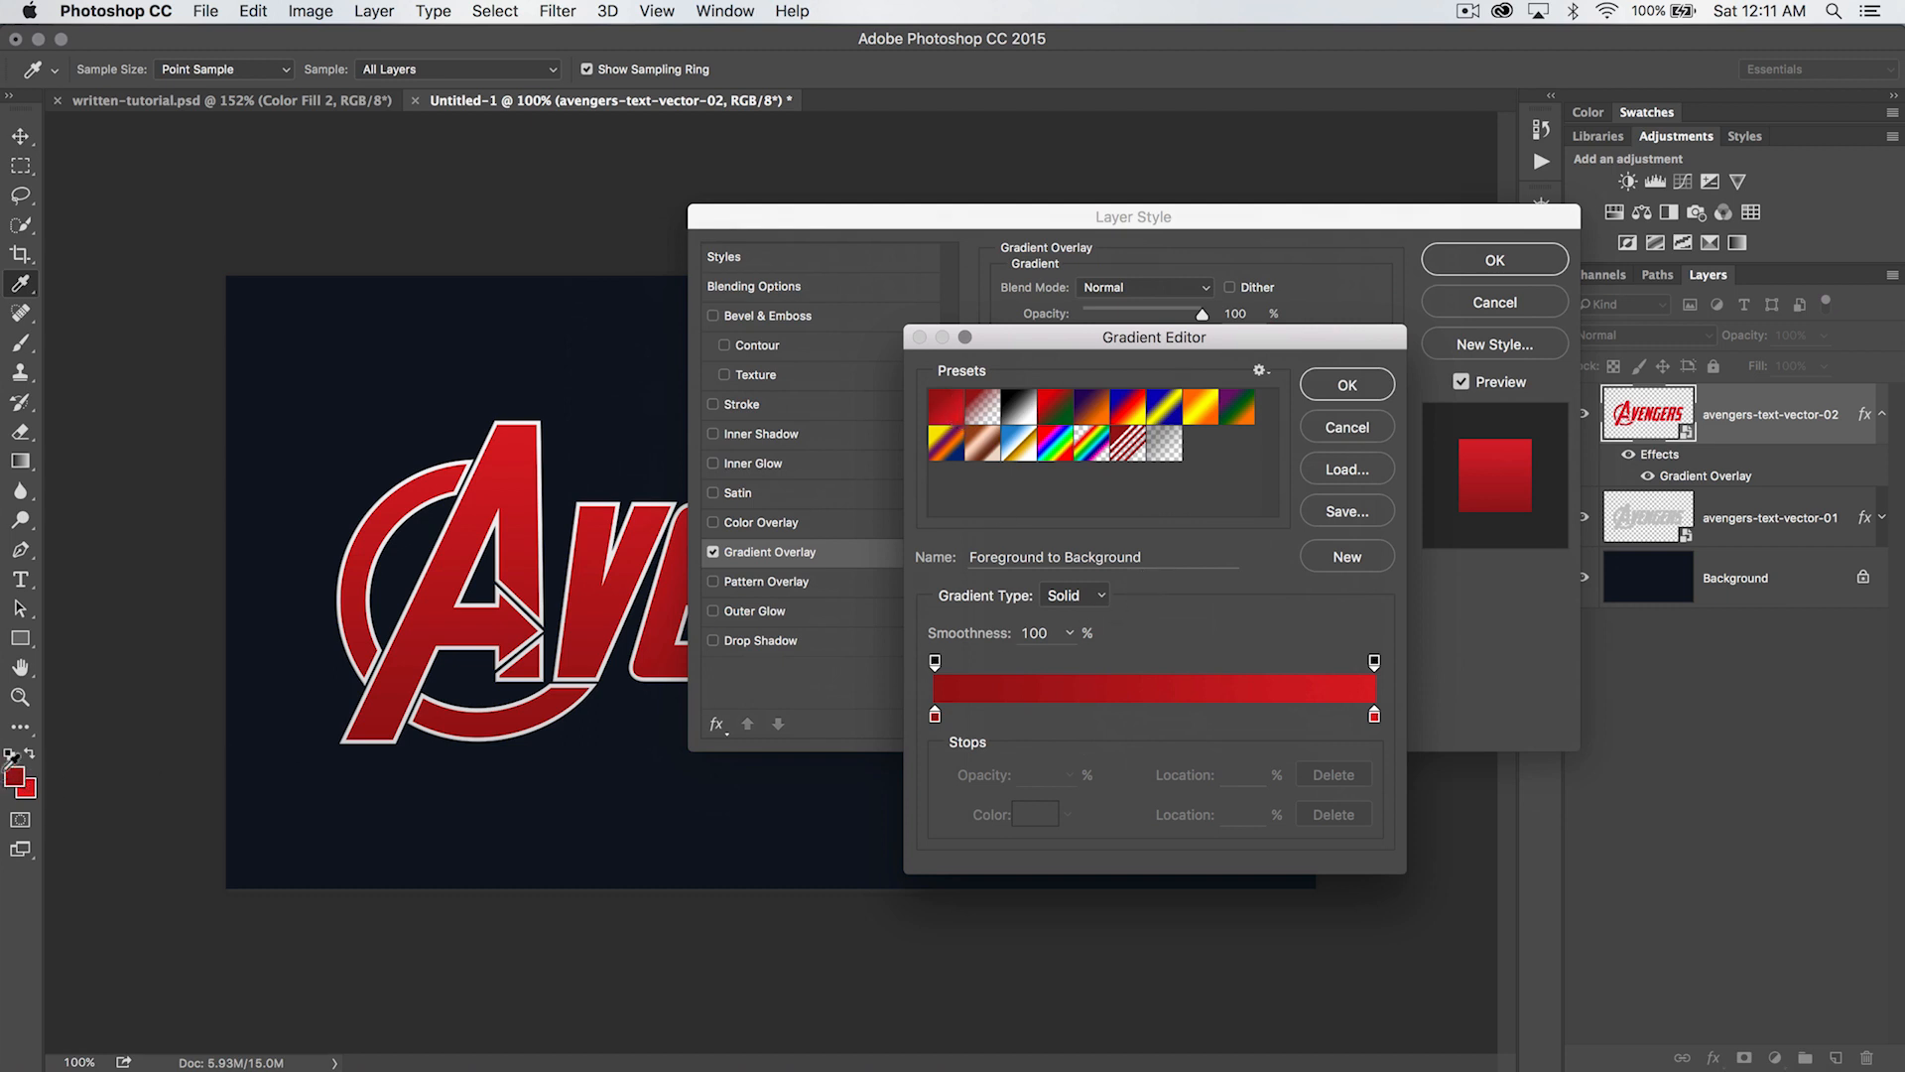
pyautogui.click(1375, 385)
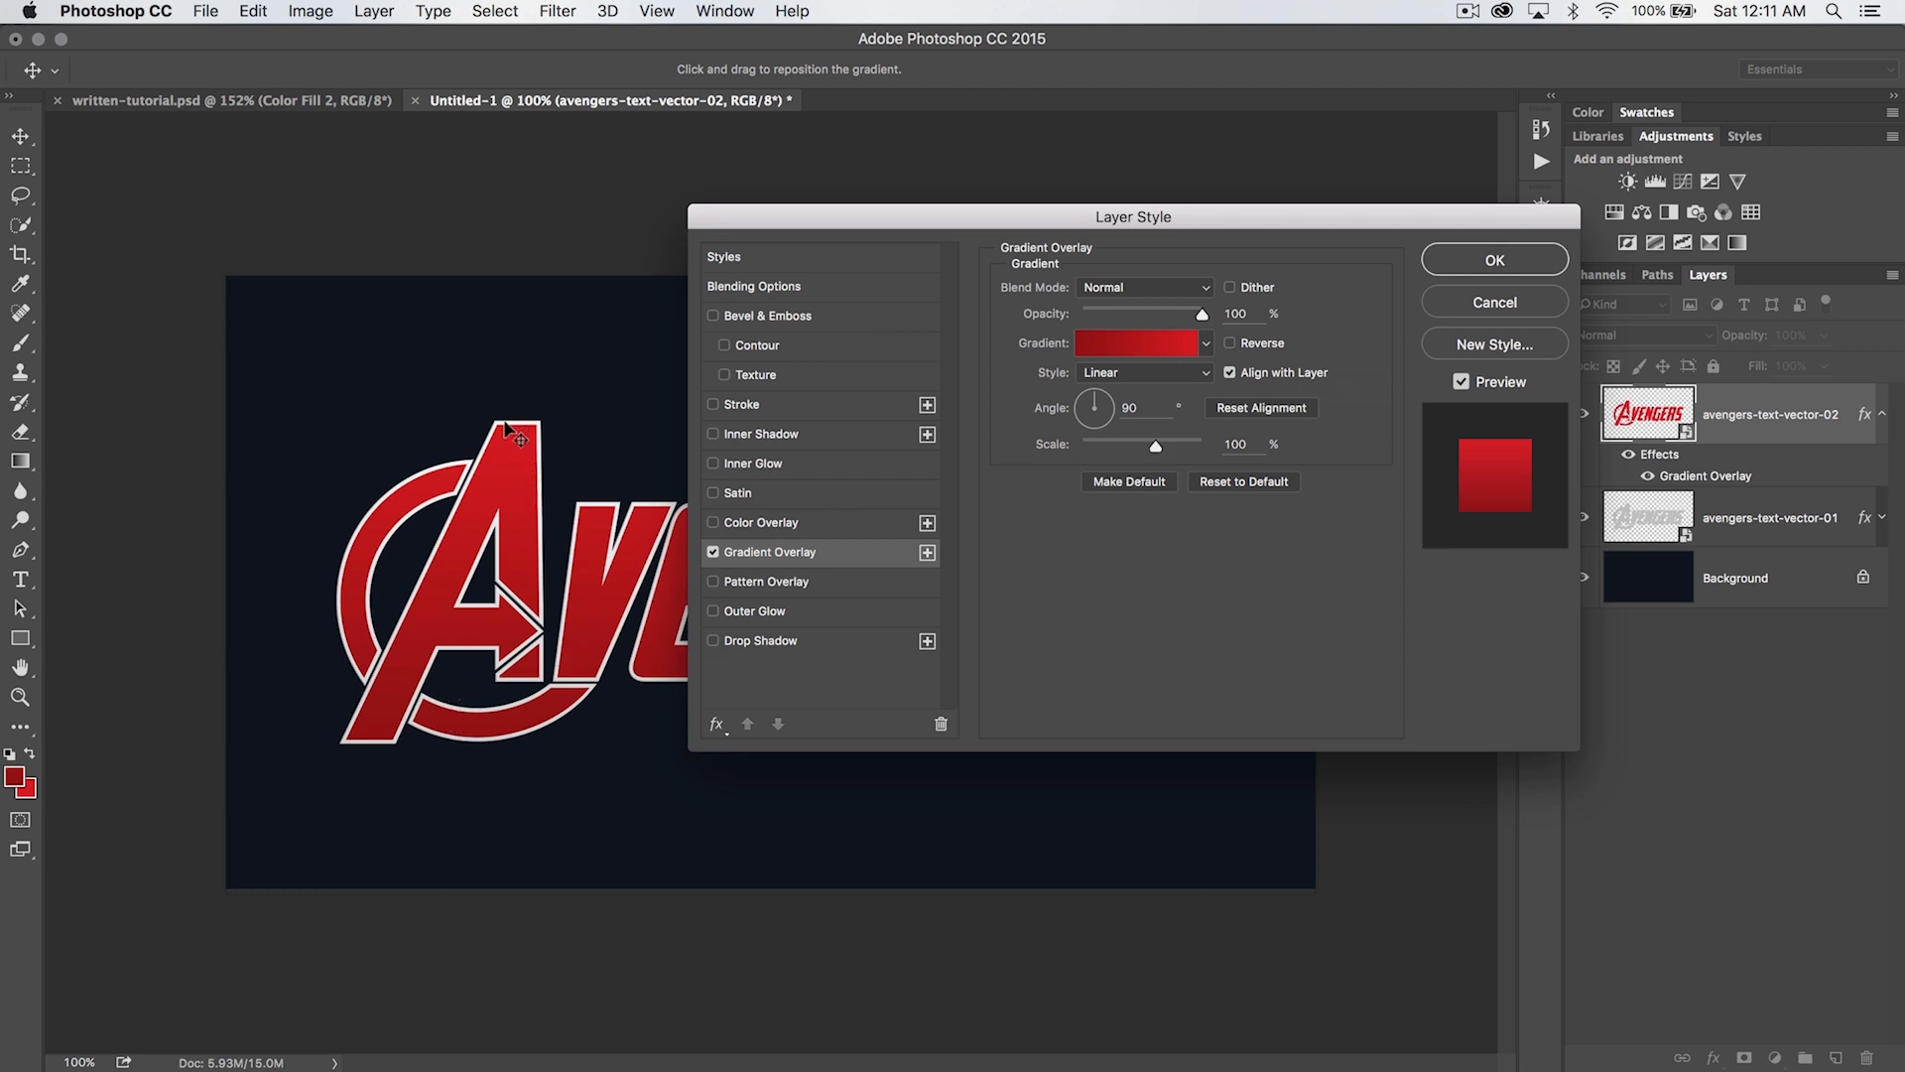
pyautogui.click(1230, 344)
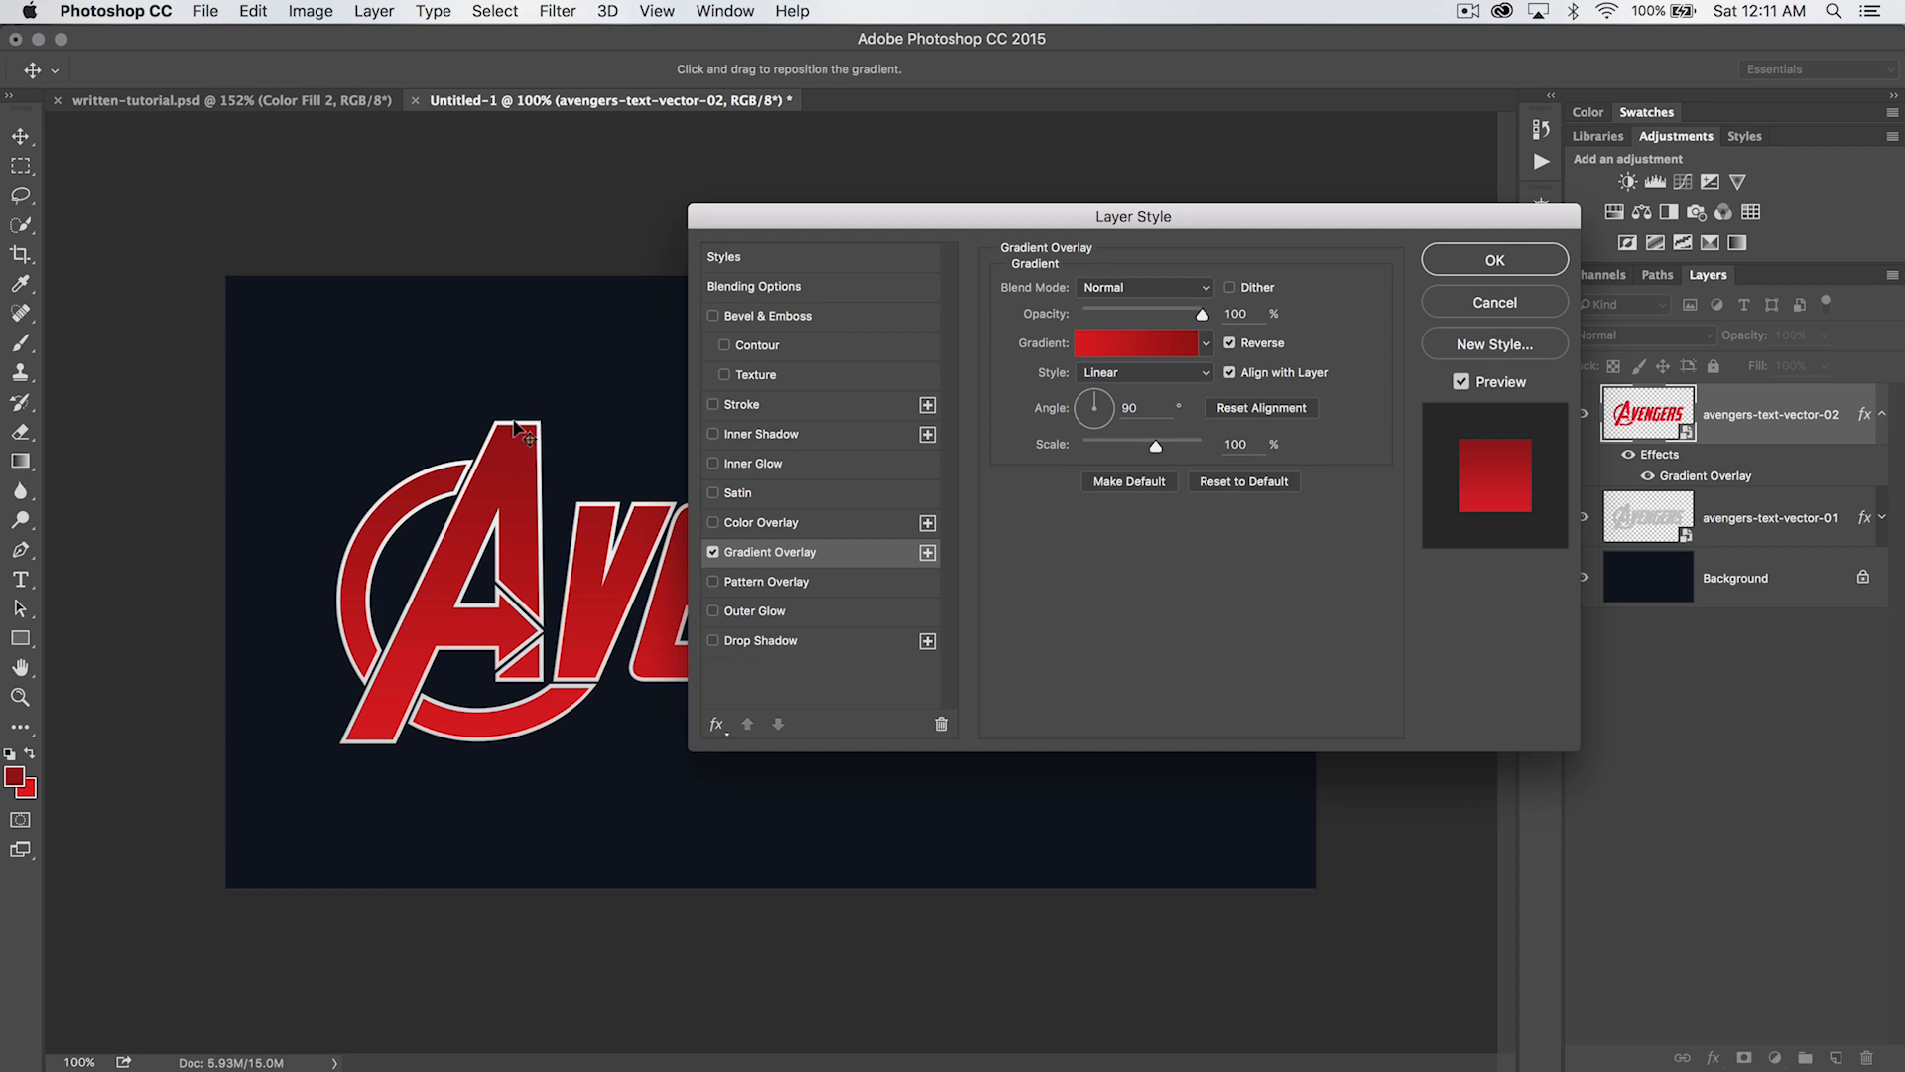
pyautogui.click(1231, 344)
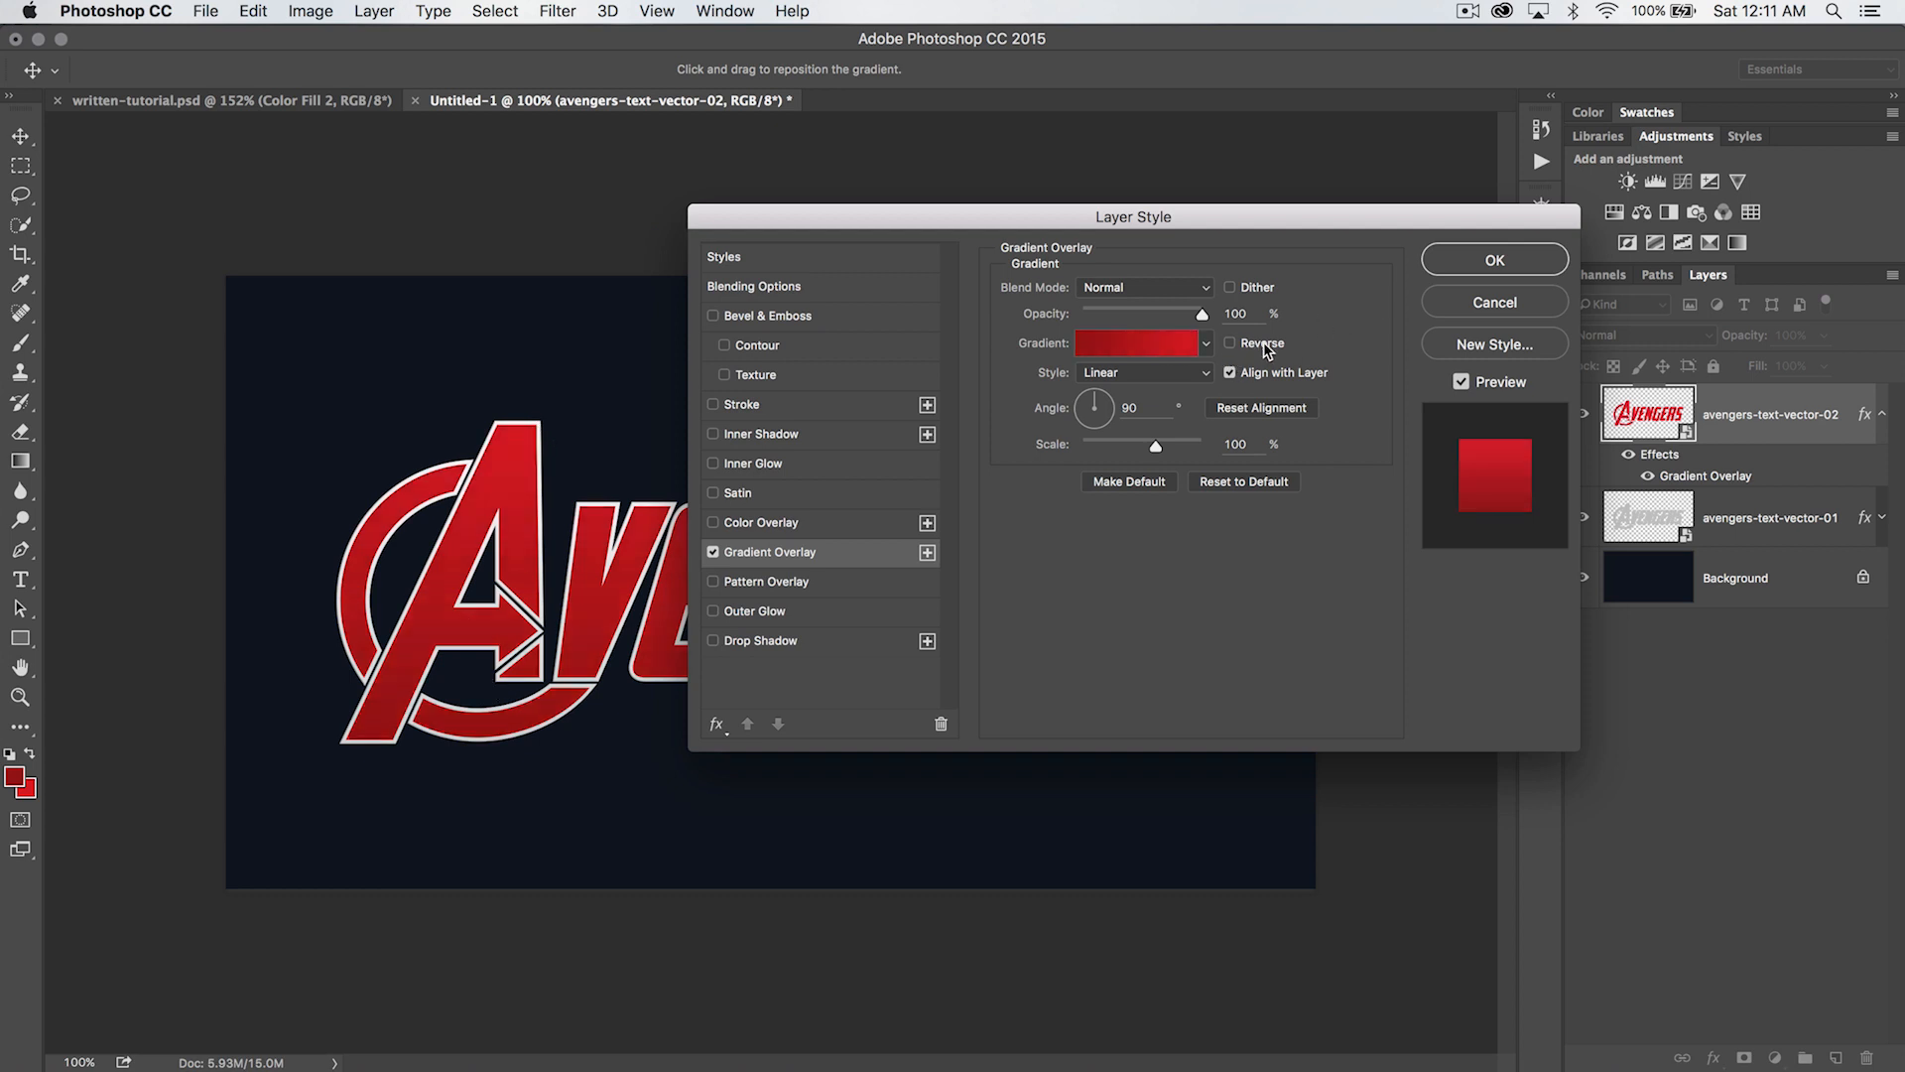
# - Add a Bevel & Emboss effect to the red lettering and set its depth to 175%
pyautogui.moveTo(1363, 219); pyautogui.dragTo(1289, 237)
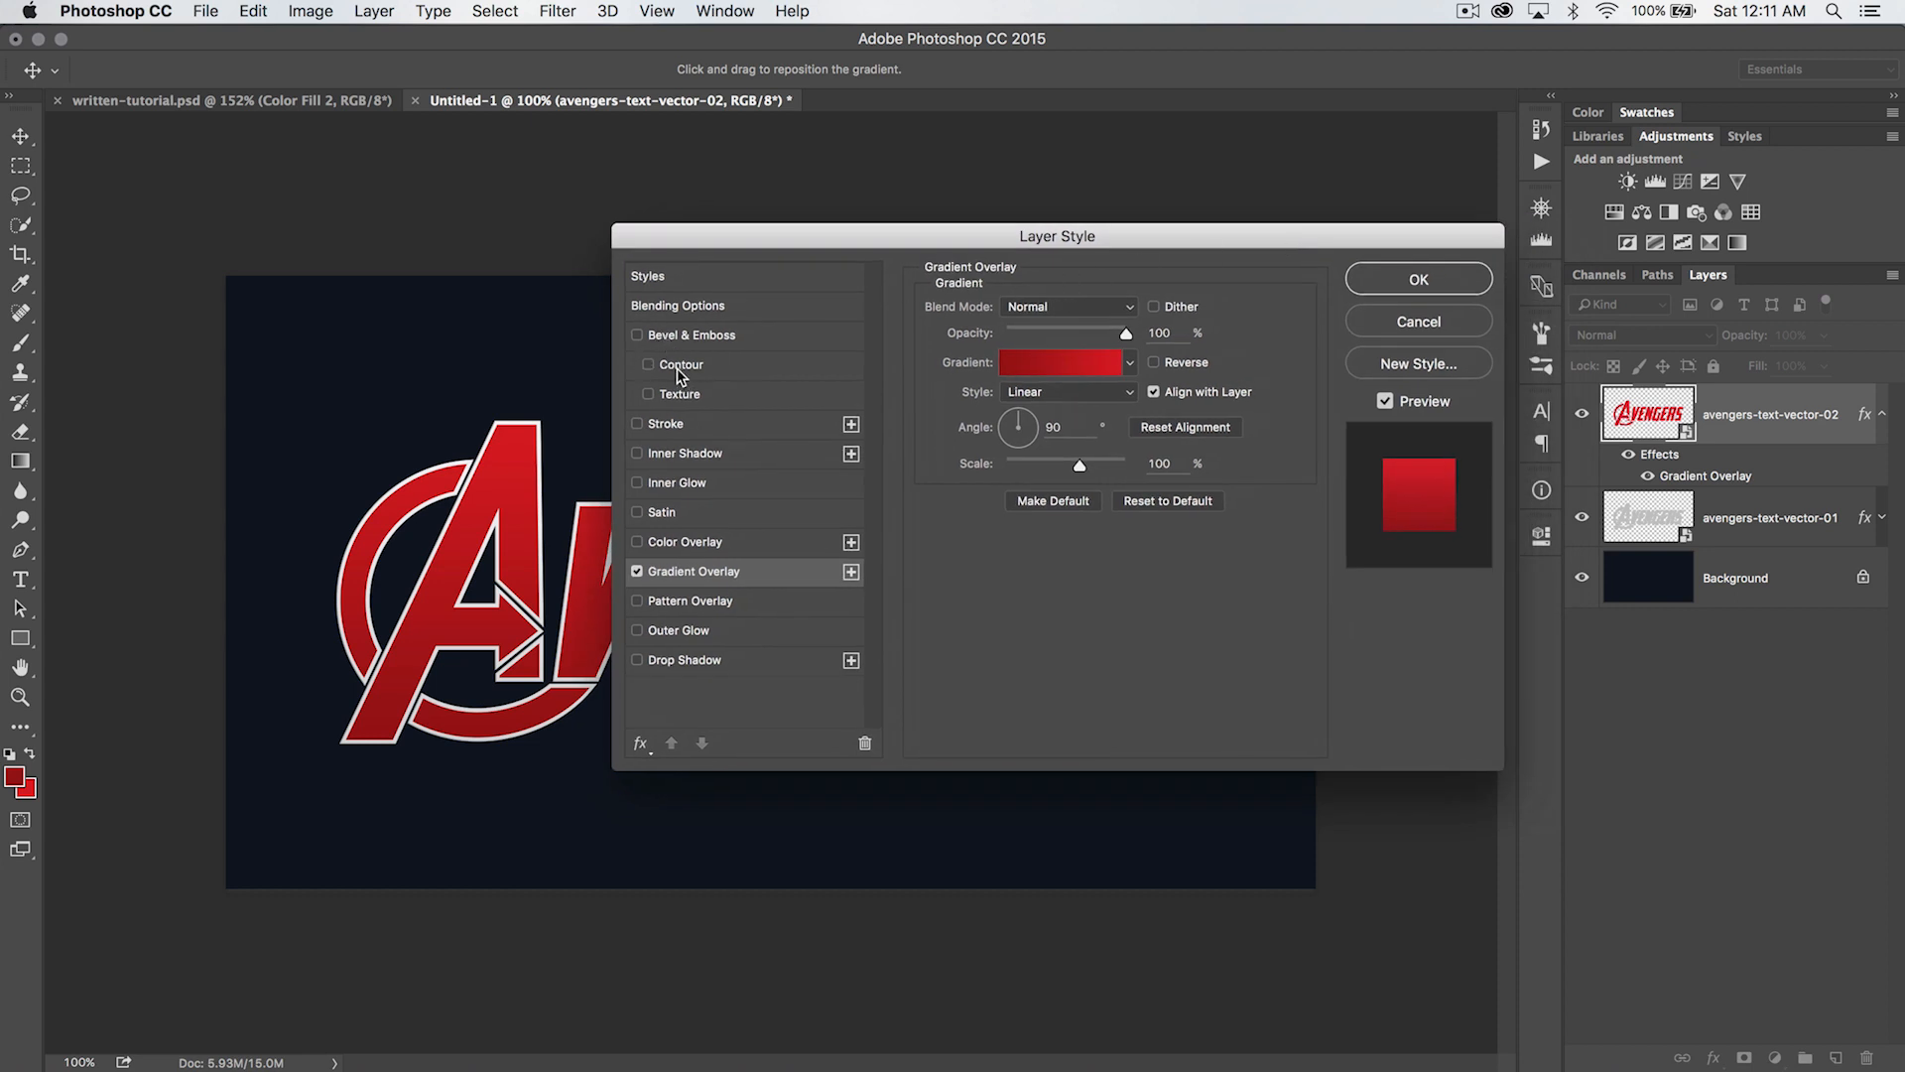
pyautogui.moveTo(757, 238); pyautogui.dragTo(913, 241)
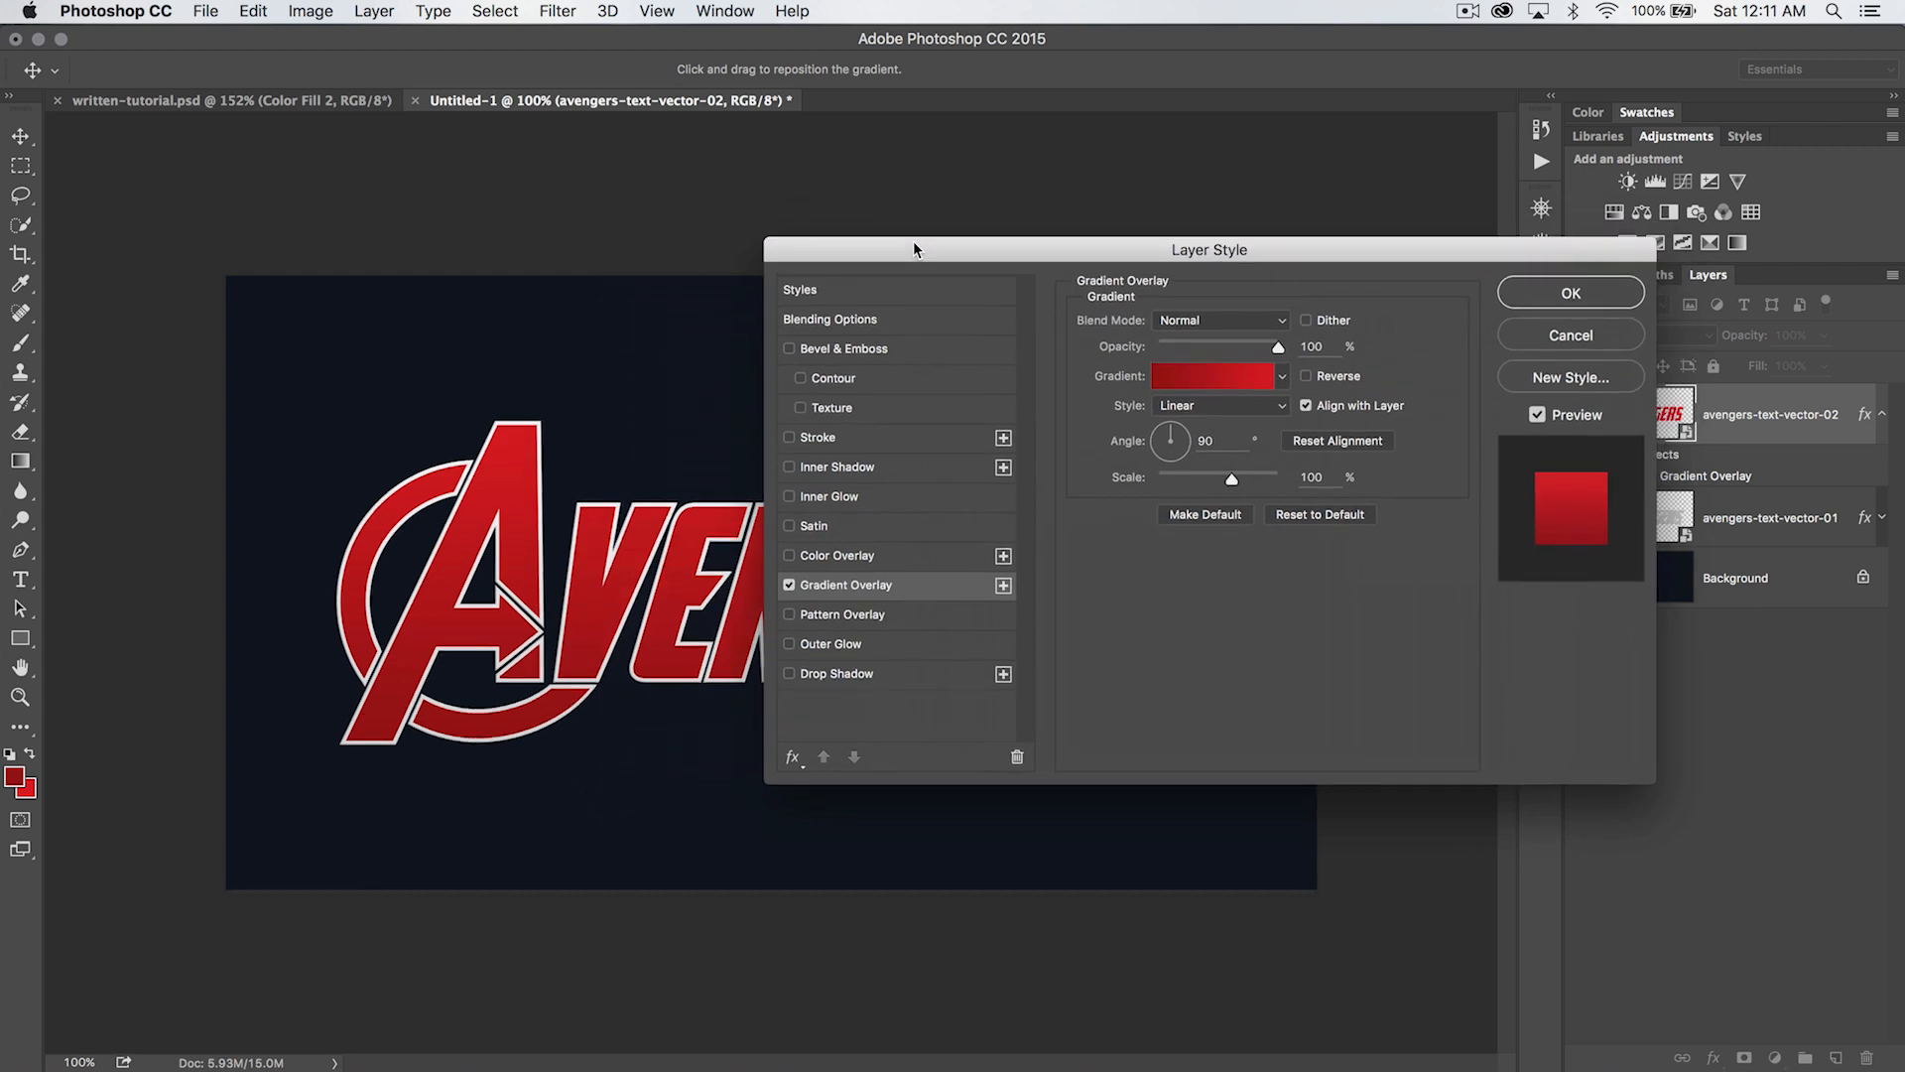
pyautogui.press('super+plus')
pyautogui.press('super+plus')
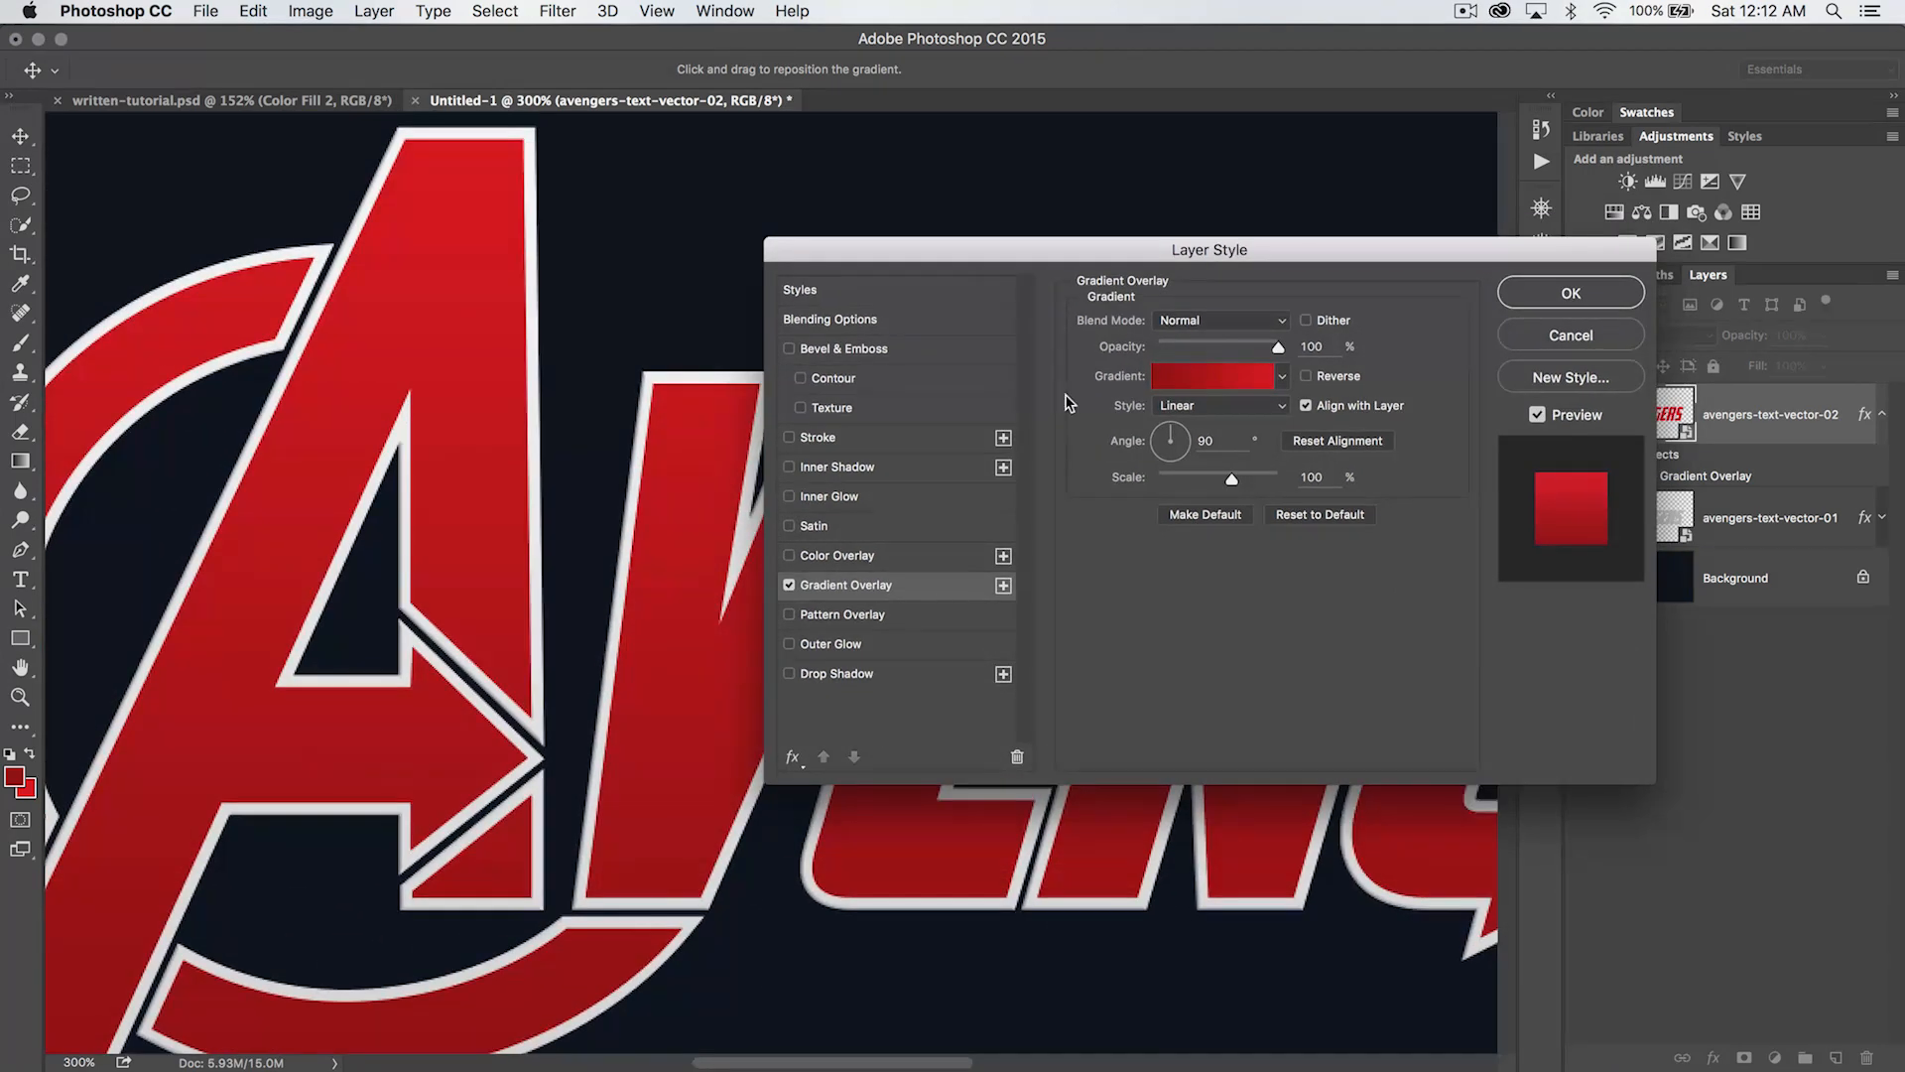
pyautogui.press('super+minus')
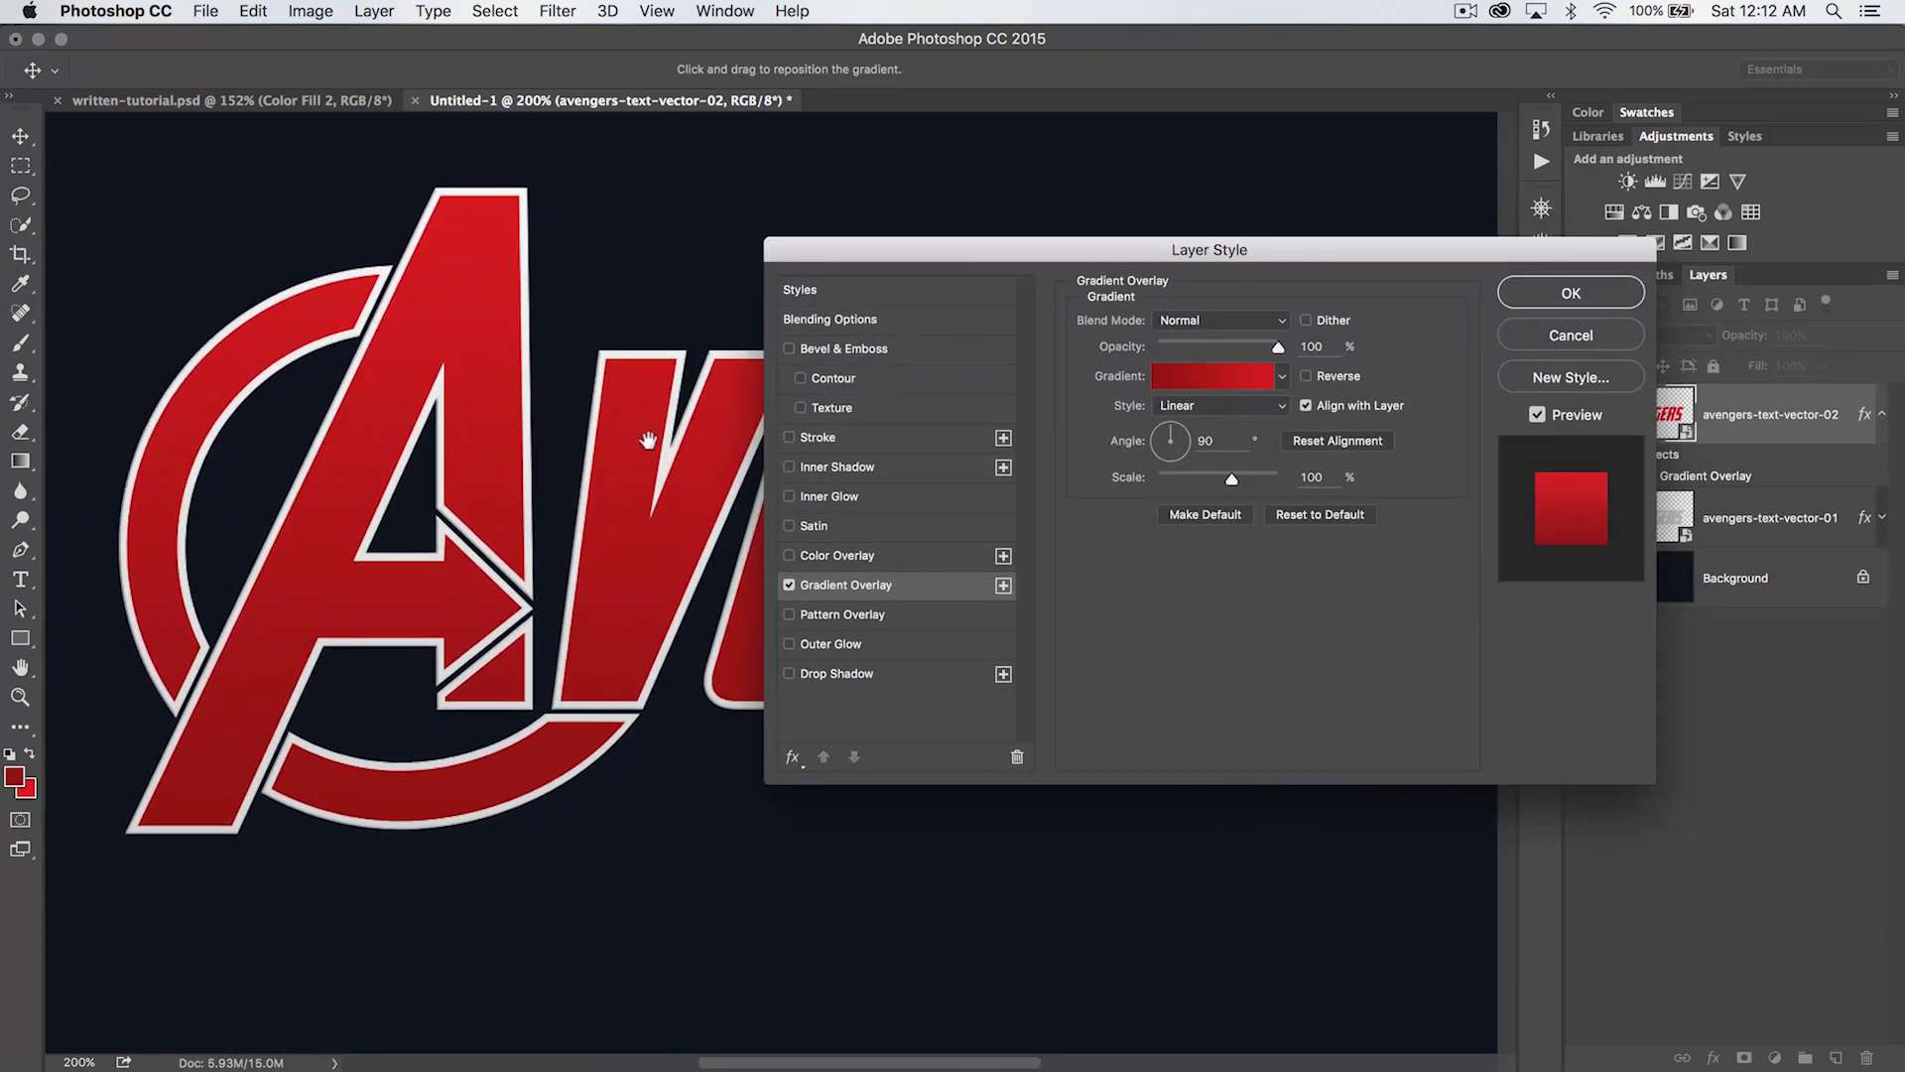
pyautogui.moveTo(1057, 253); pyautogui.dragTo(1179, 238)
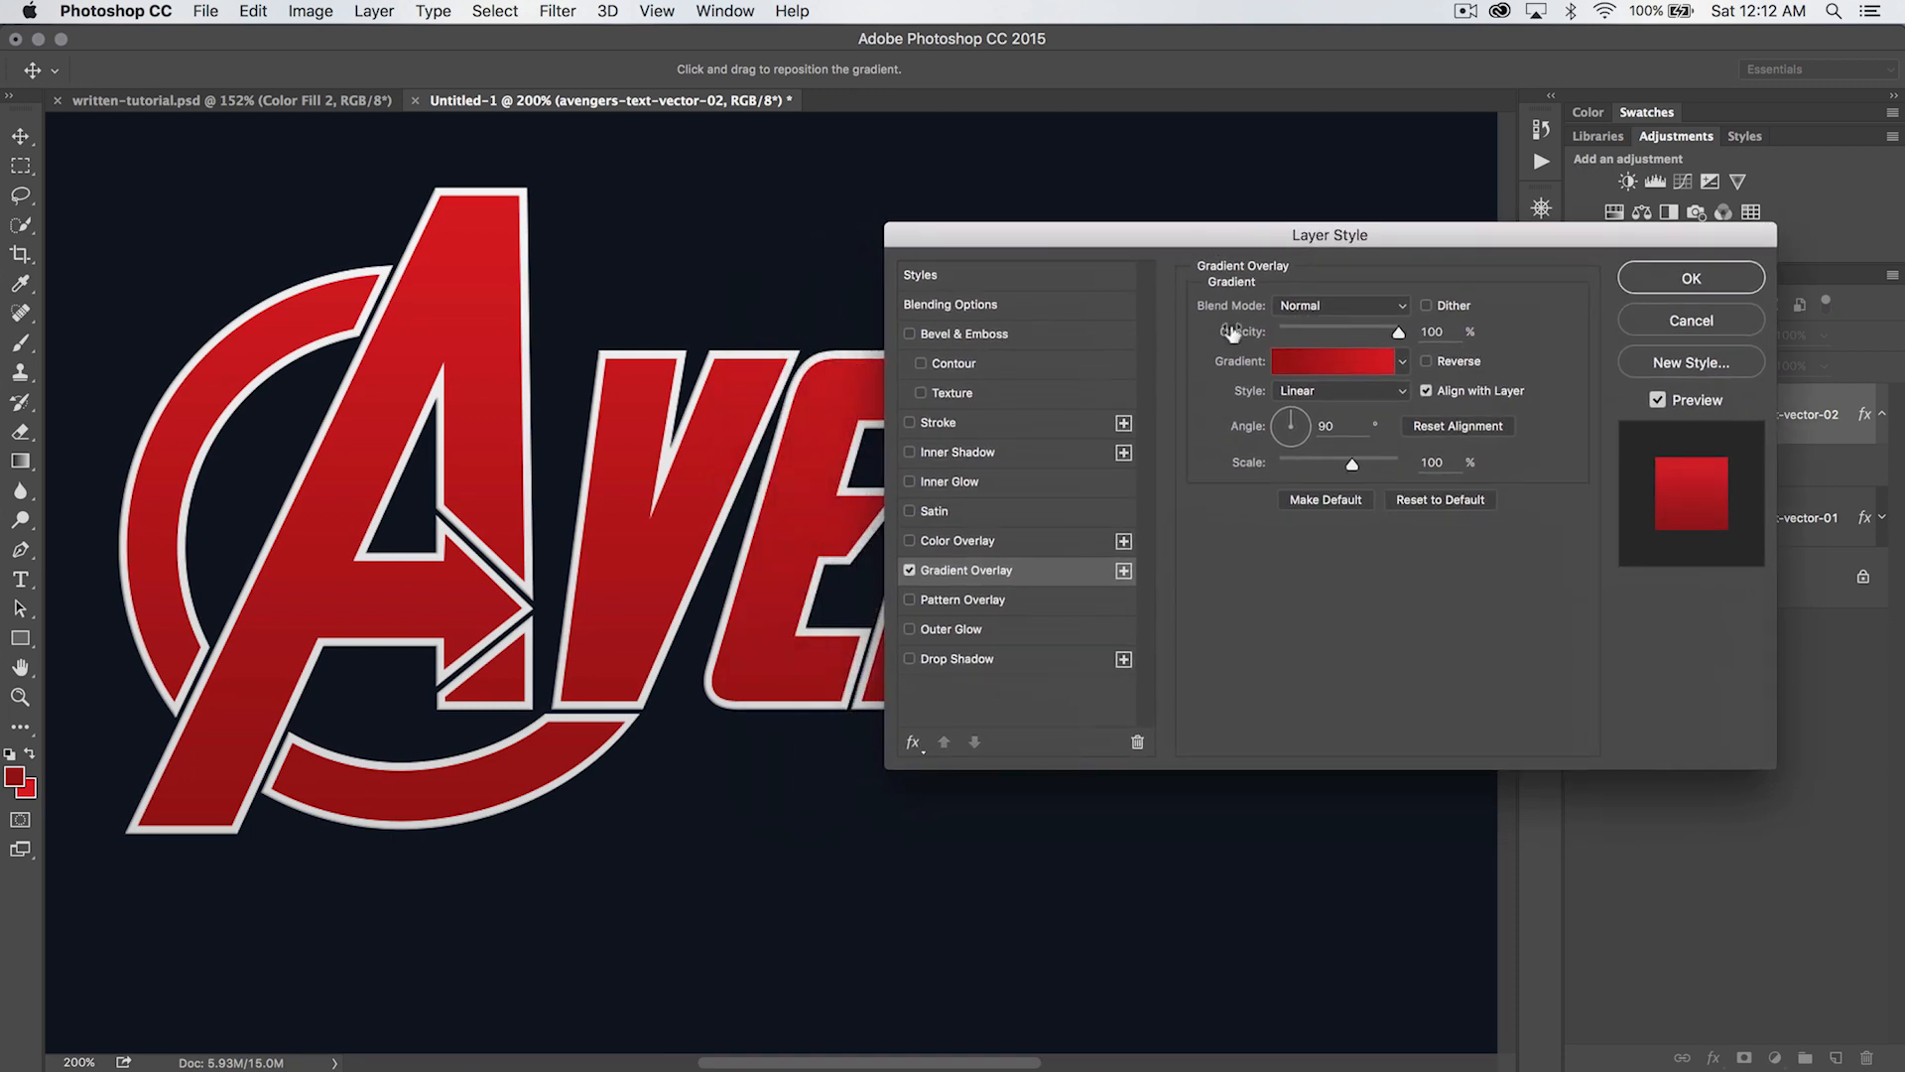
pyautogui.click(966, 336)
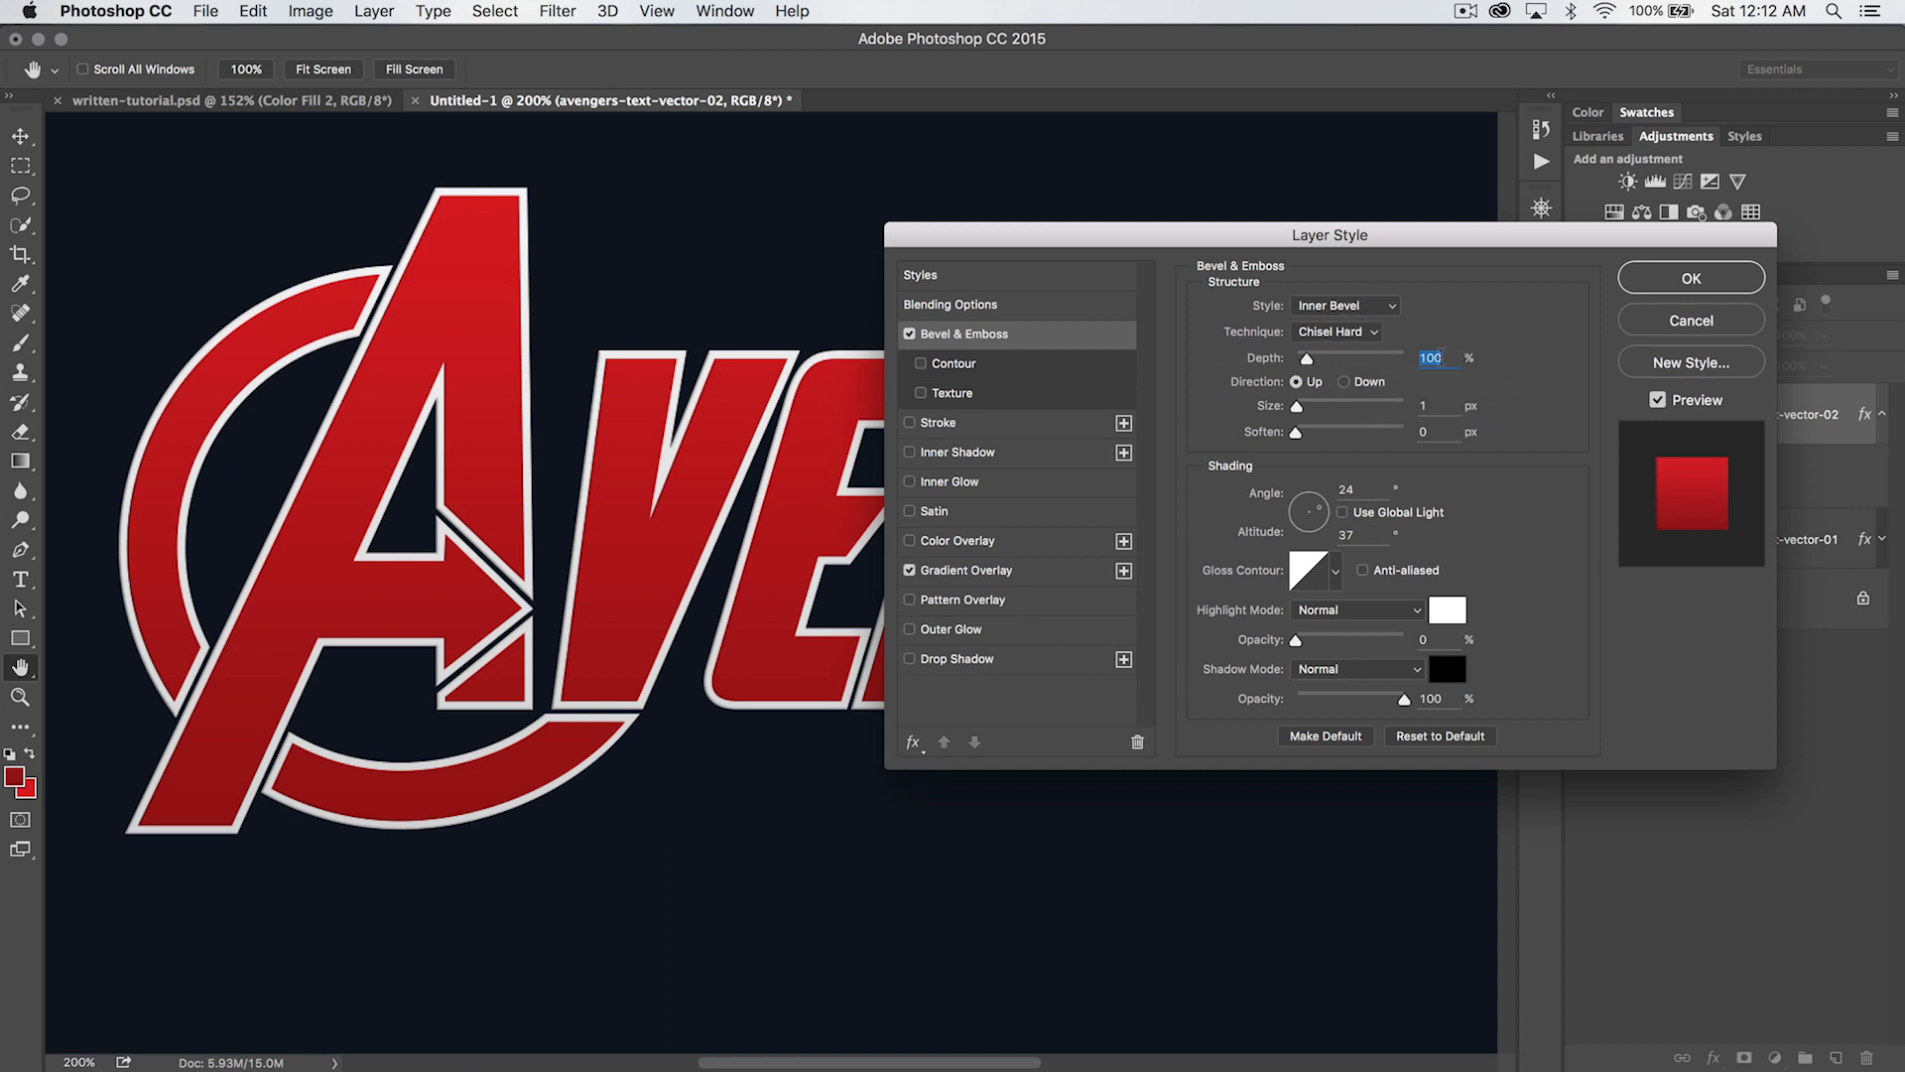
pyautogui.write('175')
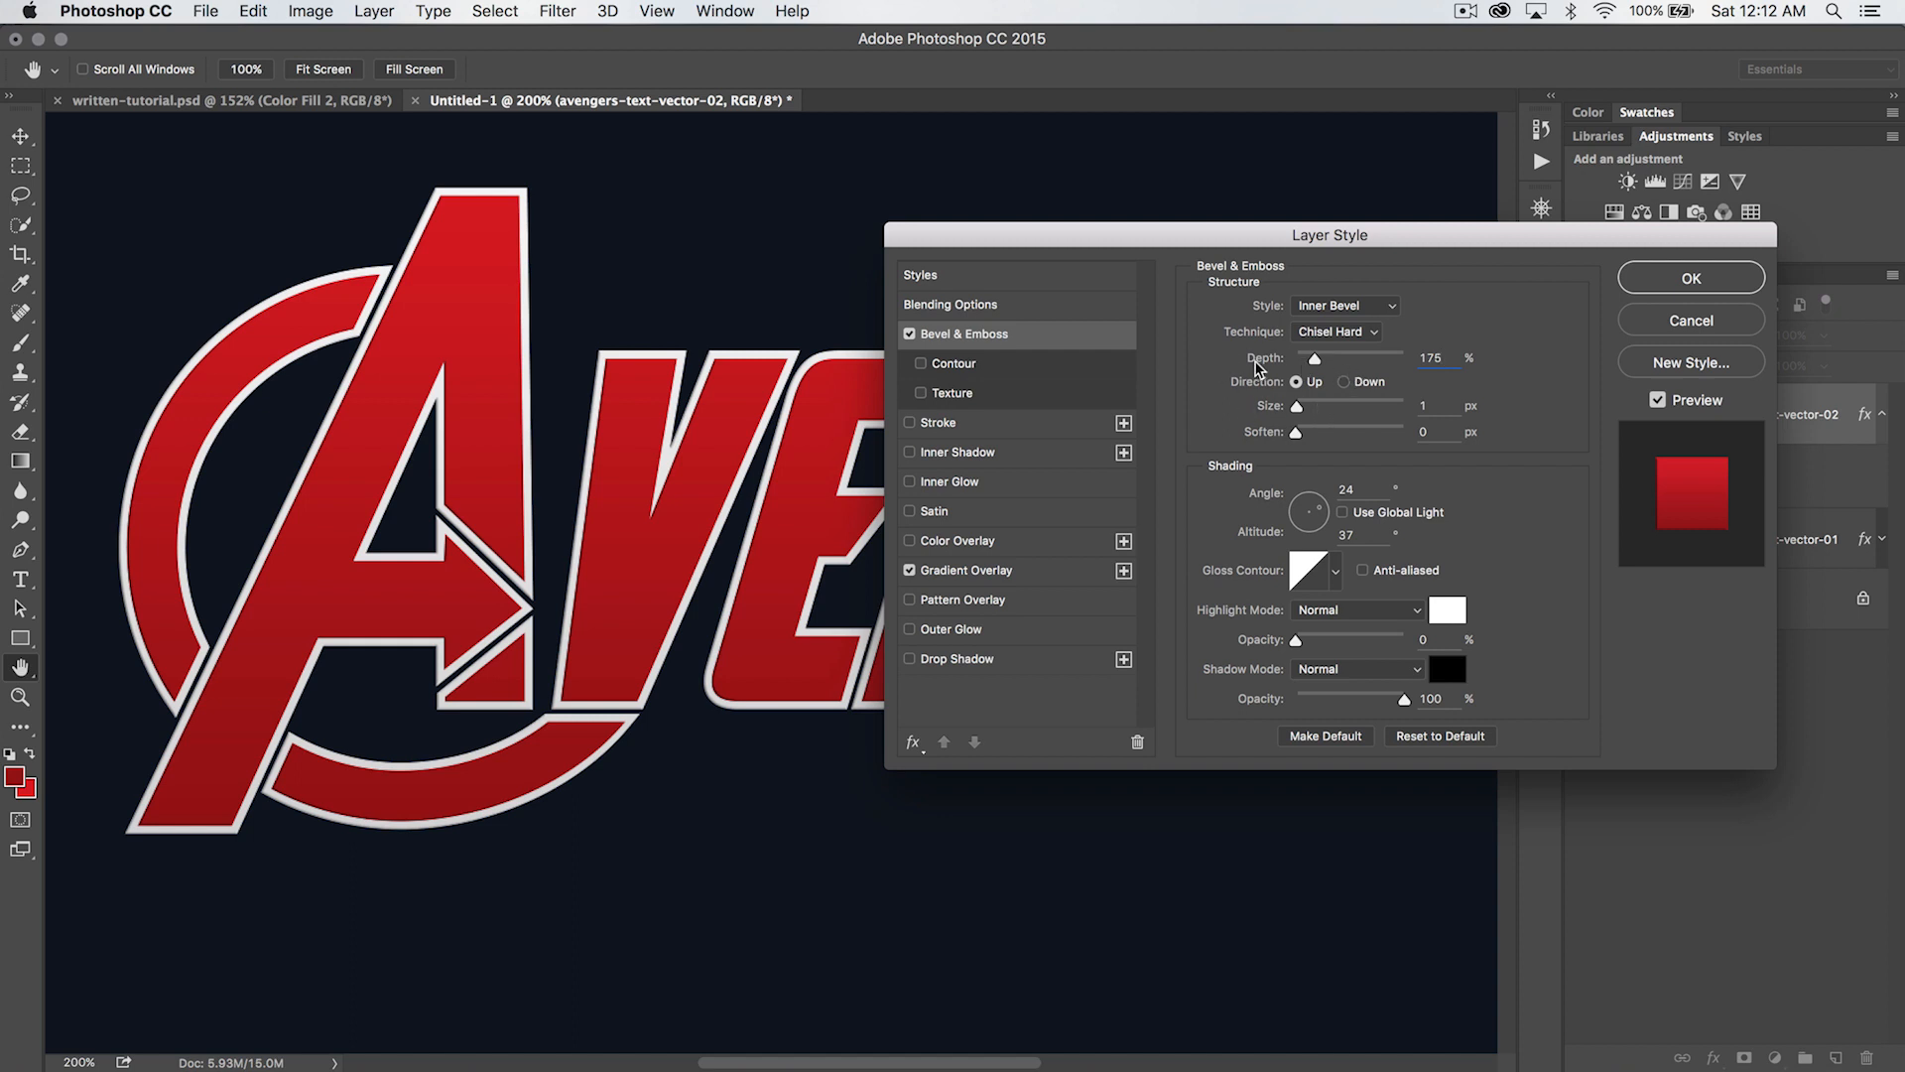
# - Set the red lettering's bevel size to 8 px, the shading angle to 90° and the altitude to 42°
pyautogui.press('Tab')
pyautogui.write('8')
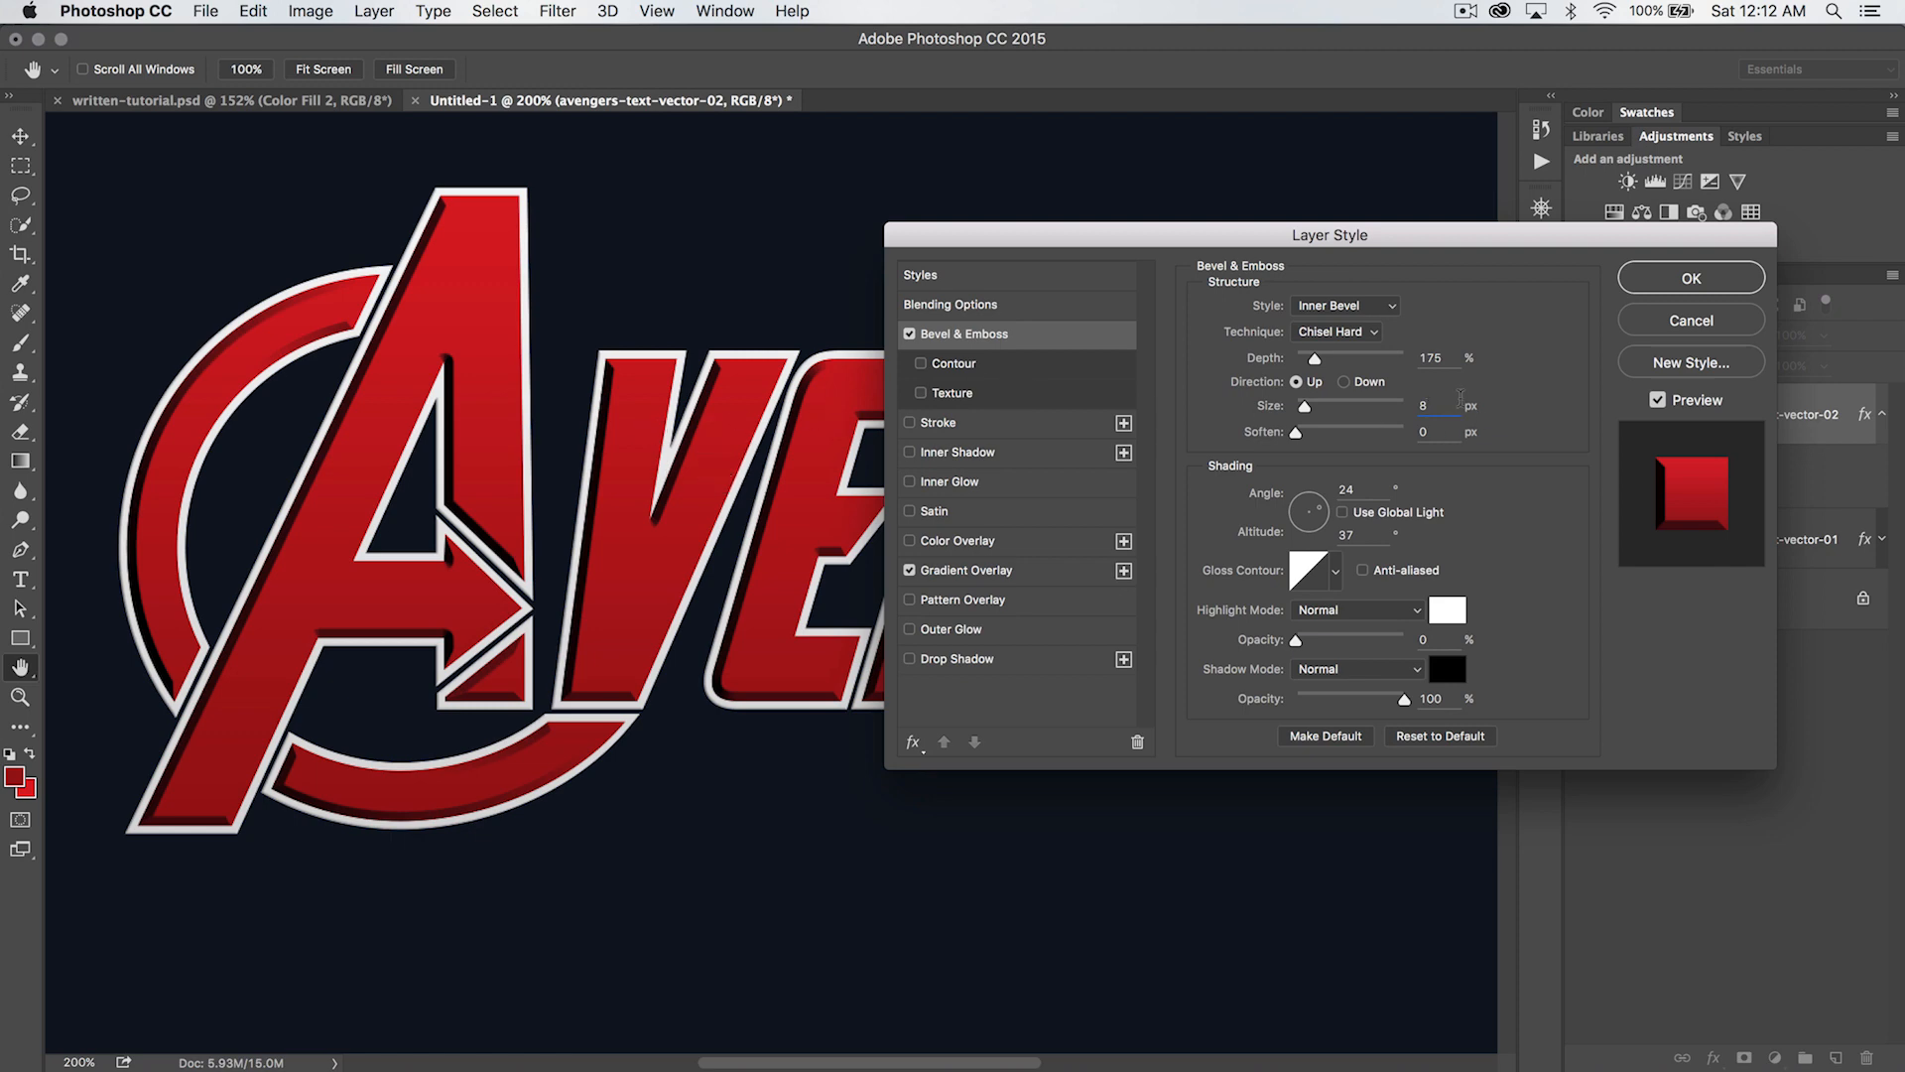
pyautogui.doubleClick(1350, 490)
pyautogui.write('90')
pyautogui.press('Tab')
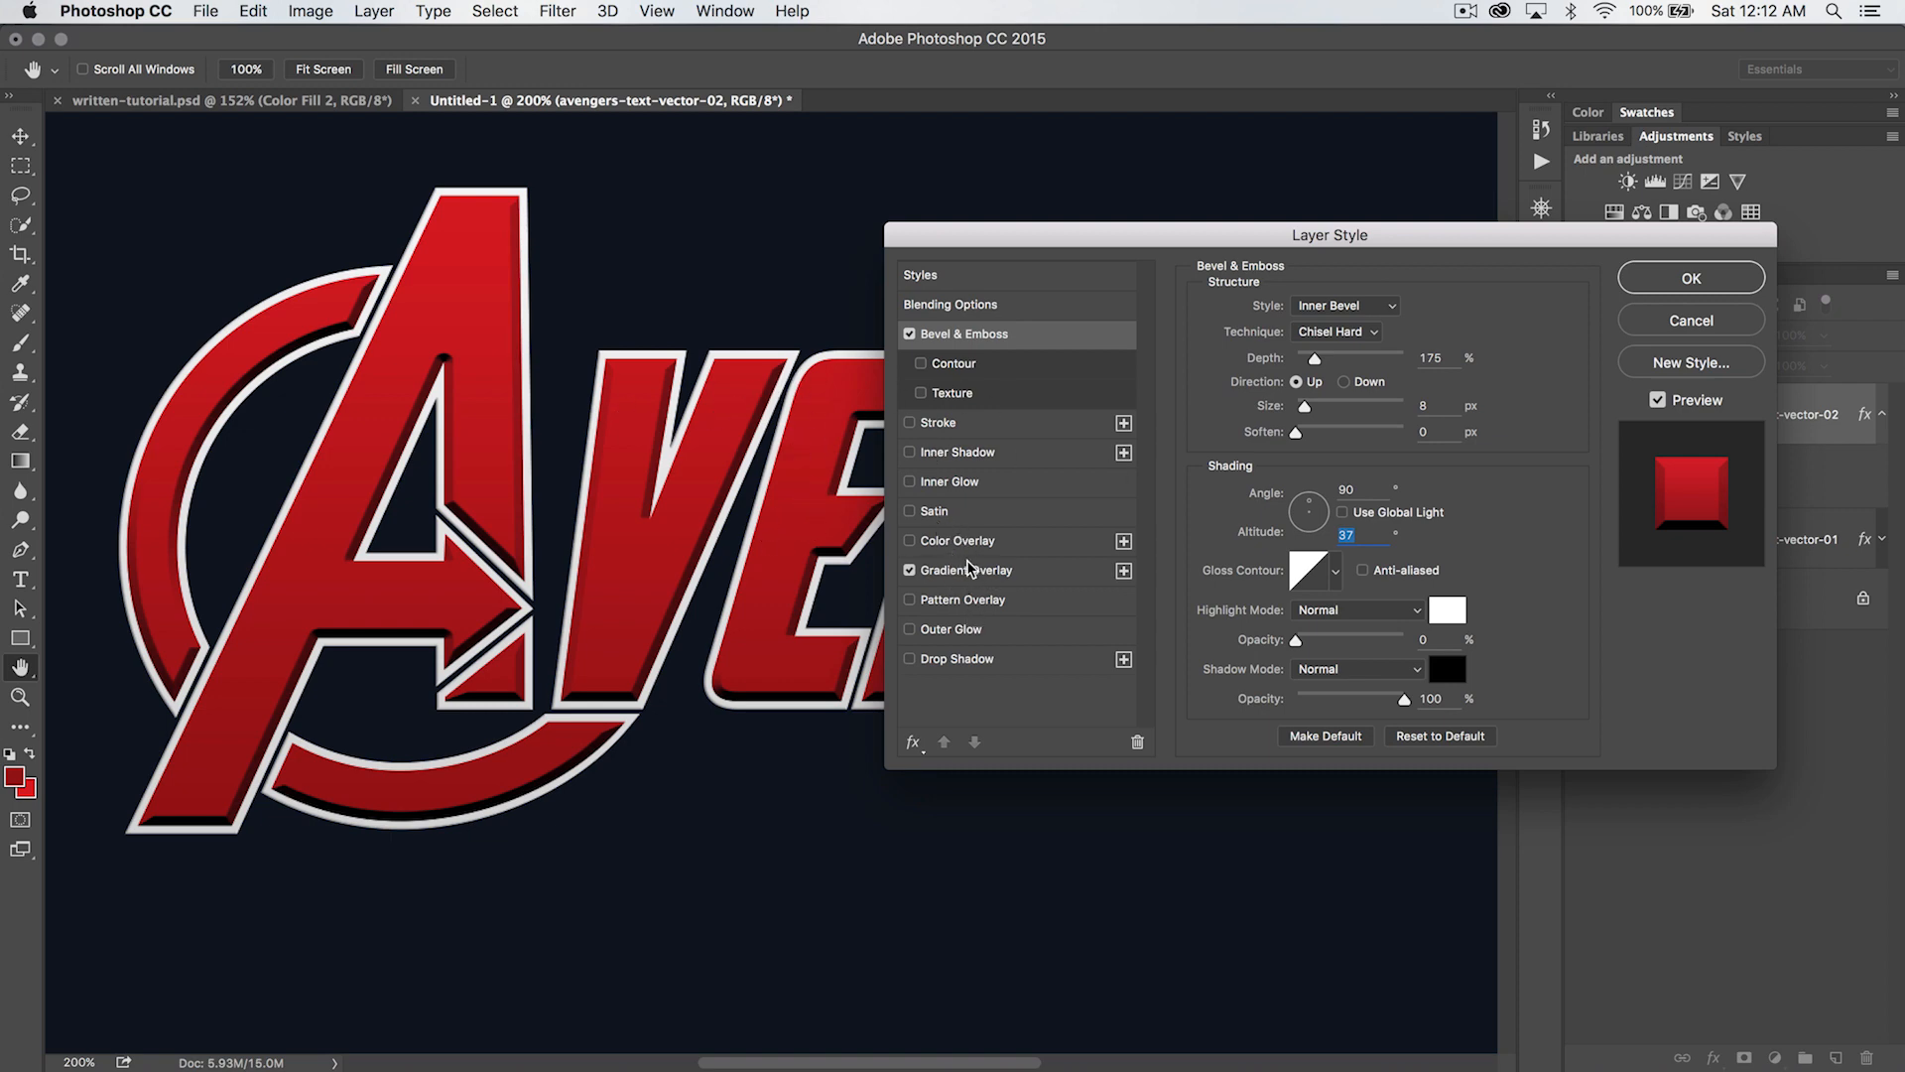
pyautogui.write('42')
pyautogui.click(1367, 535)
# - Apply the Ring gloss contour to the red lettering's bevel
pyautogui.click(1335, 572)
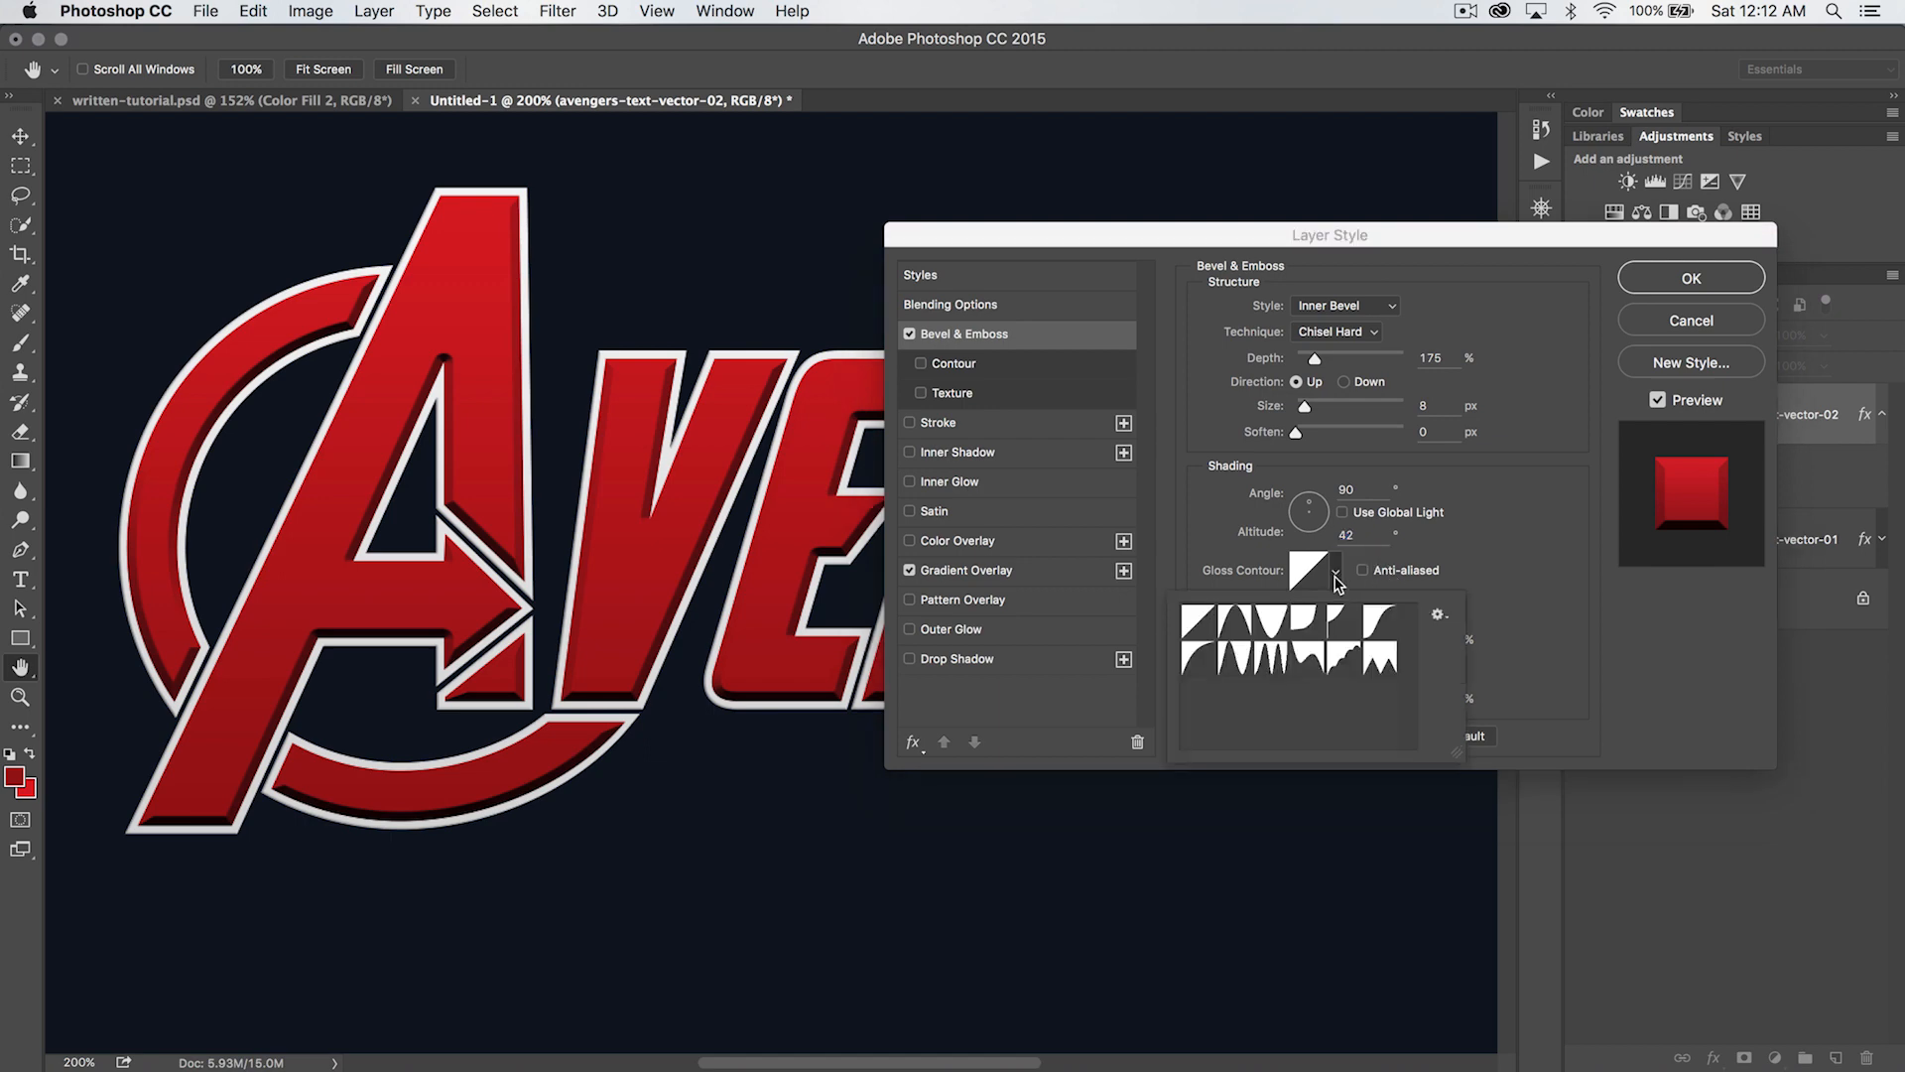
pyautogui.click(1231, 658)
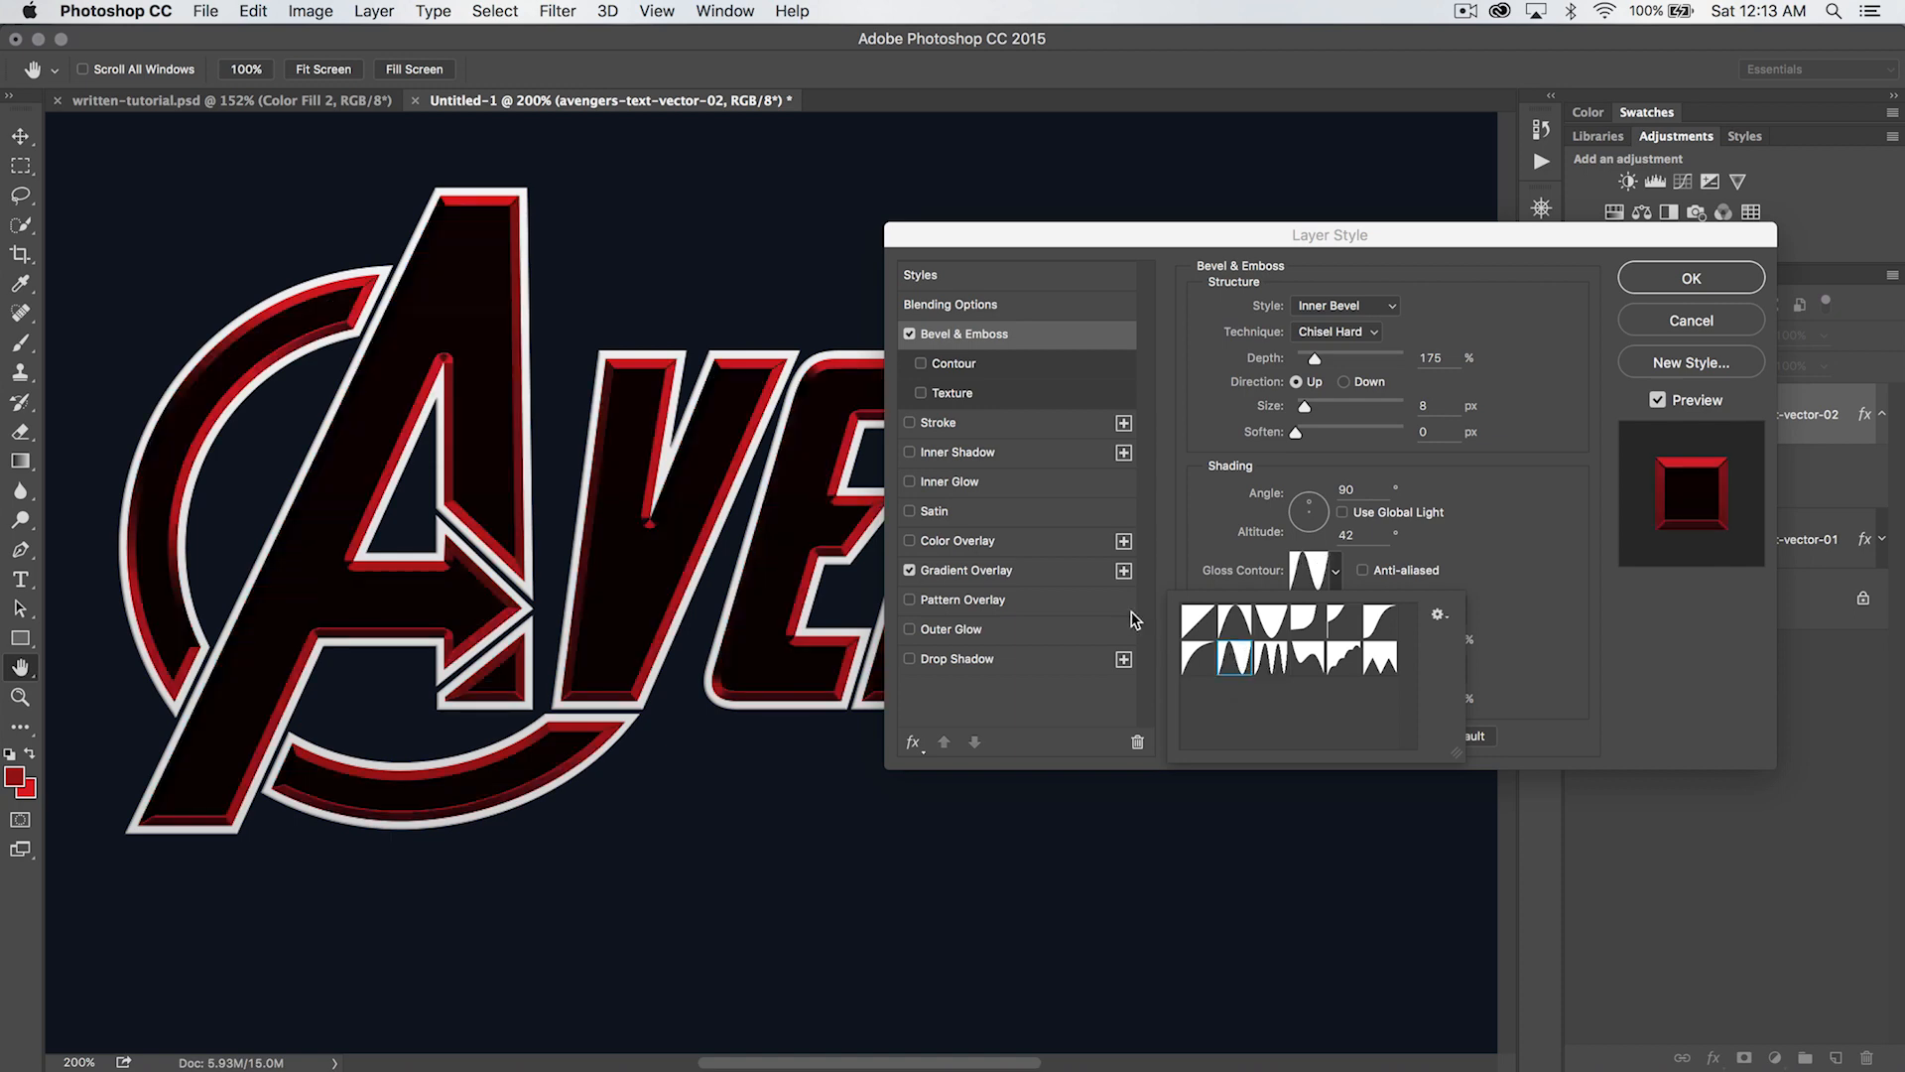
pyautogui.click(1525, 514)
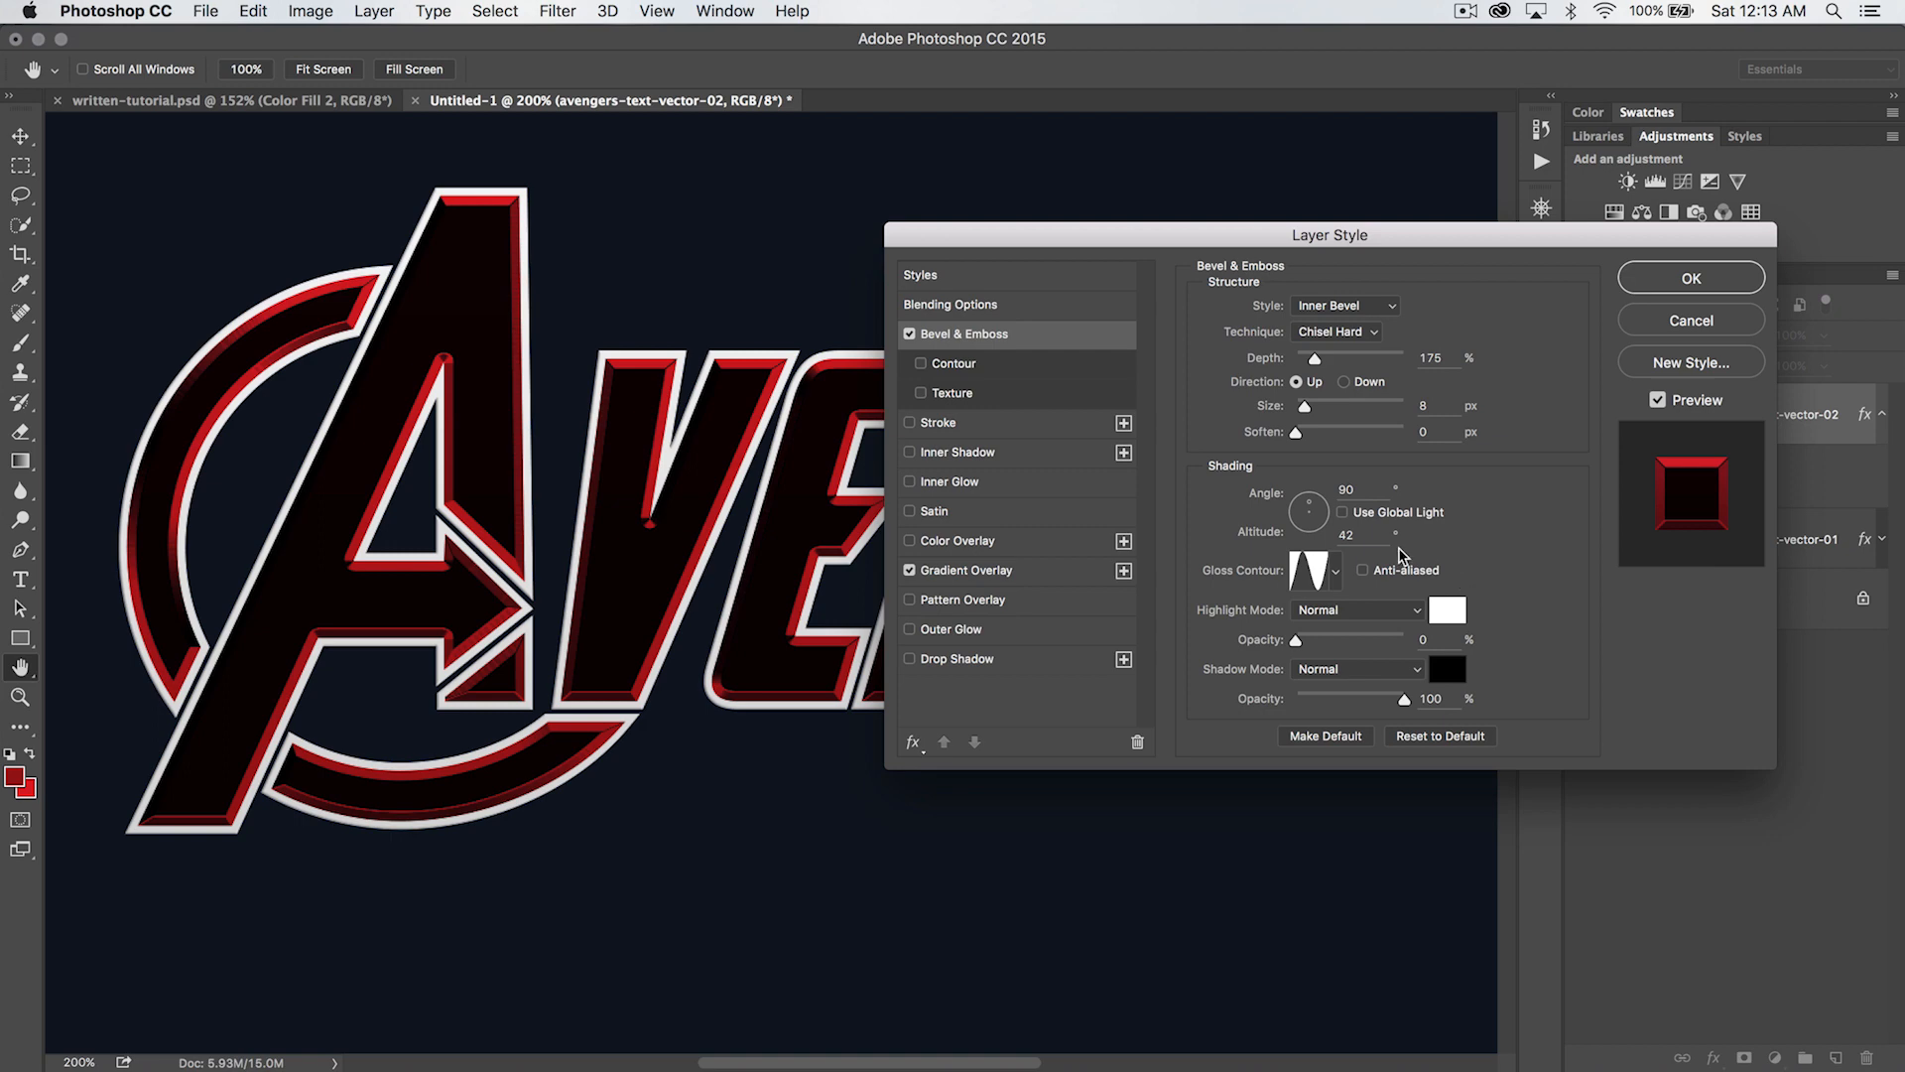
# - Set the bevel's highlight mode to Color Dodge at 50% opacity and its shadow opacity to 0%
pyautogui.click(1359, 611)
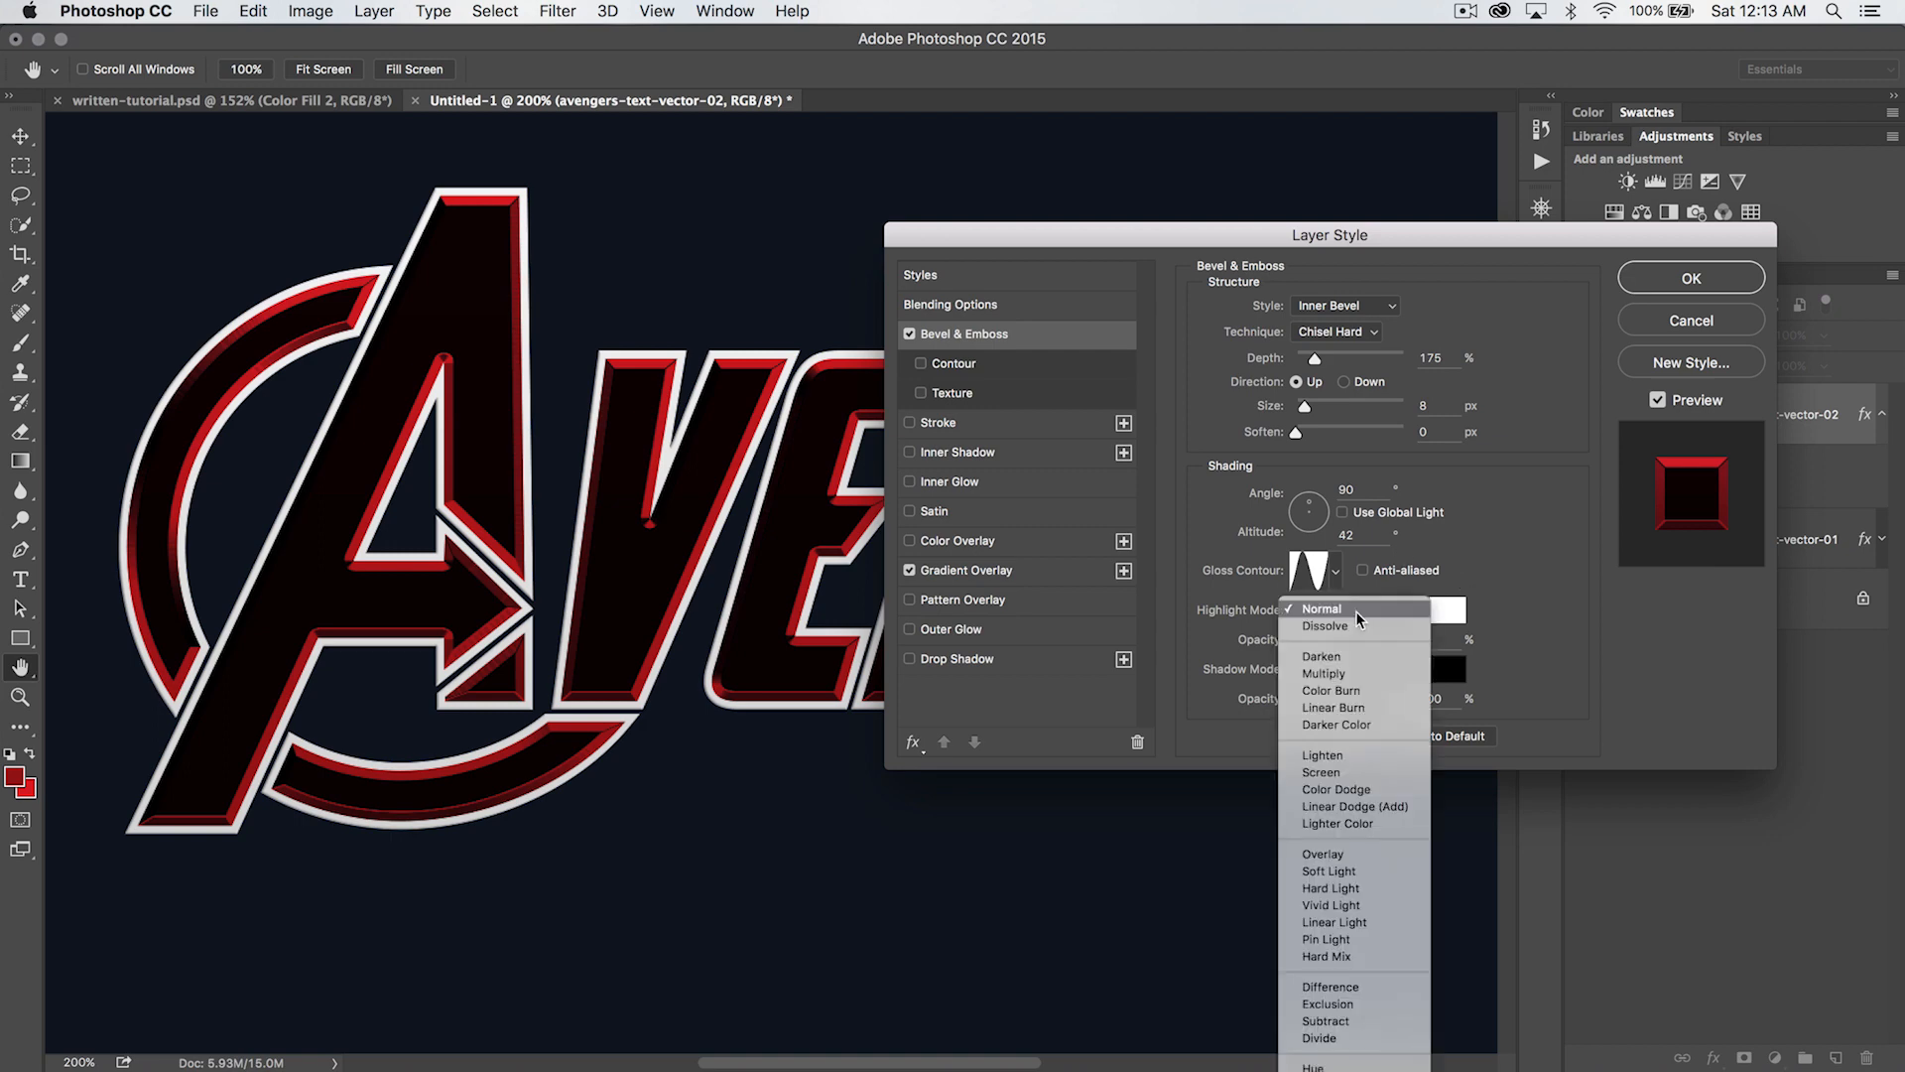
pyautogui.click(1337, 789)
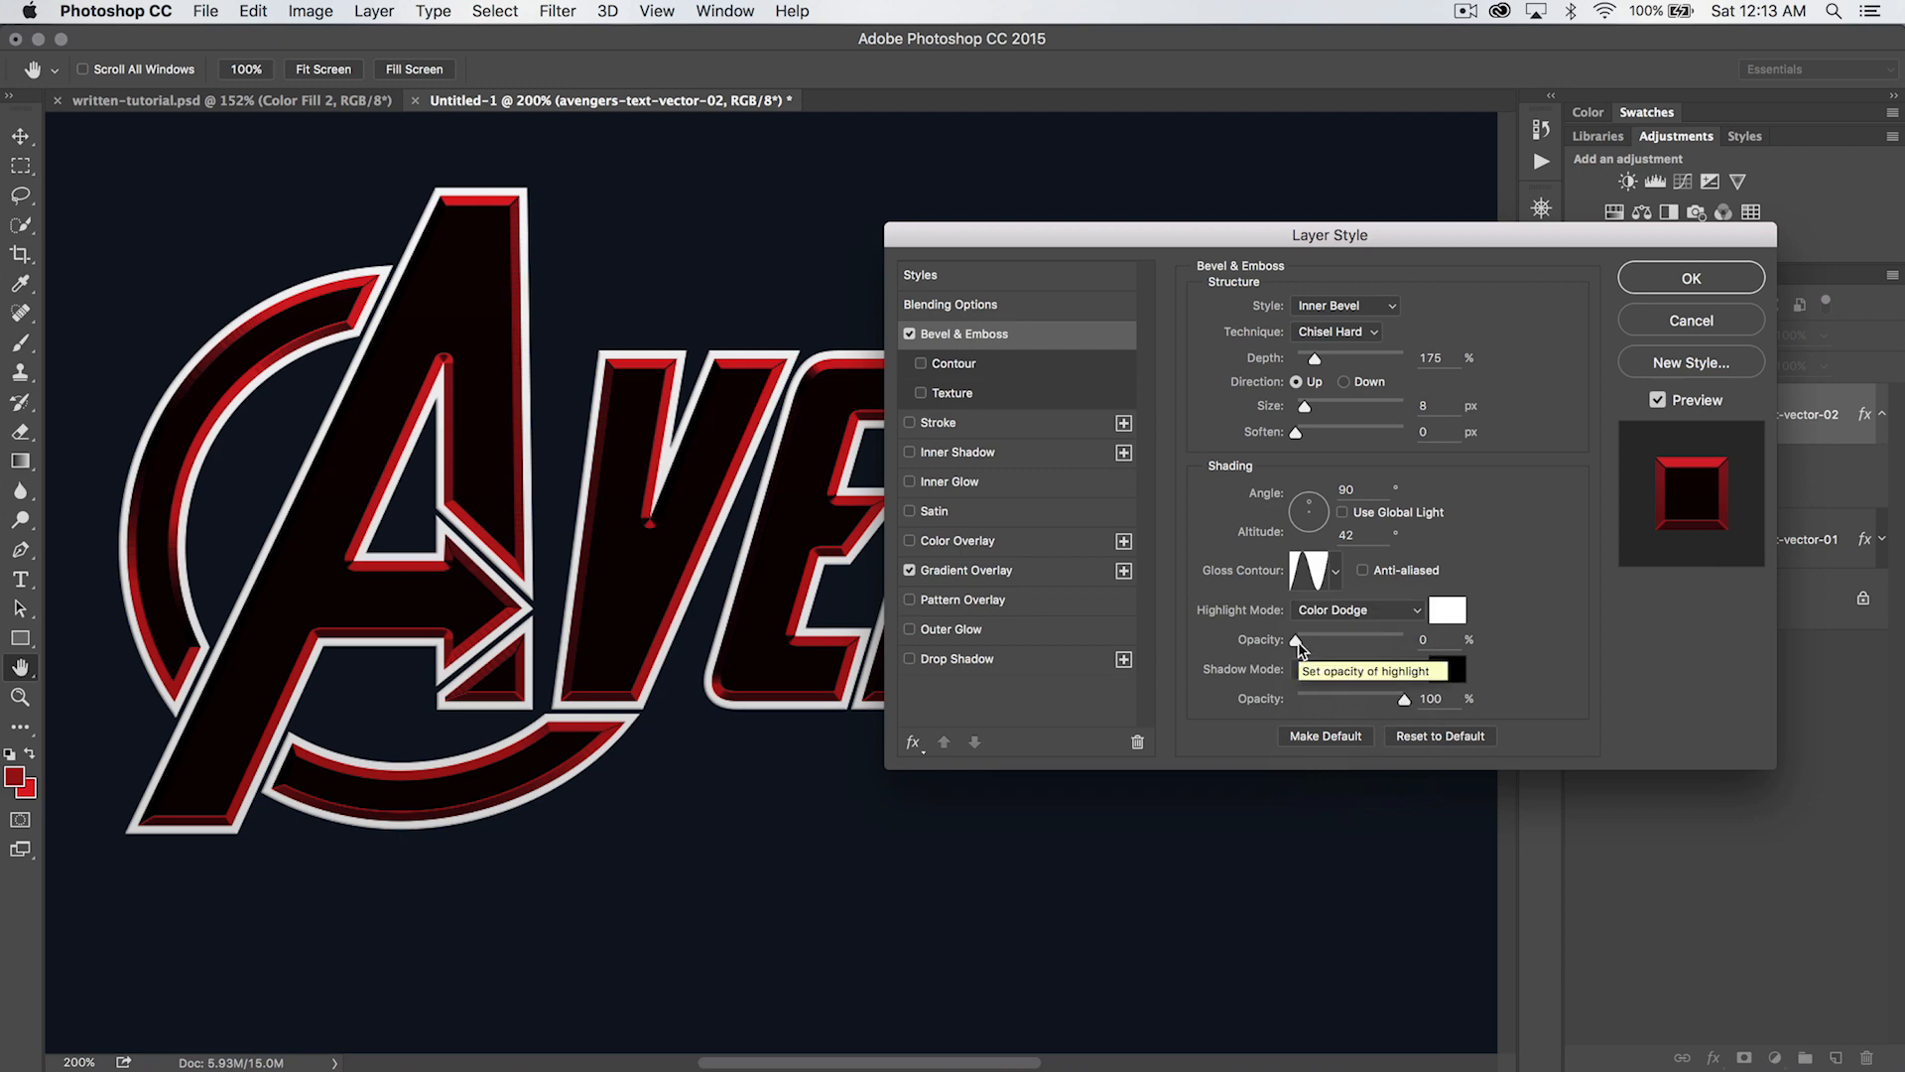
pyautogui.moveTo(1299, 643); pyautogui.dragTo(1349, 643)
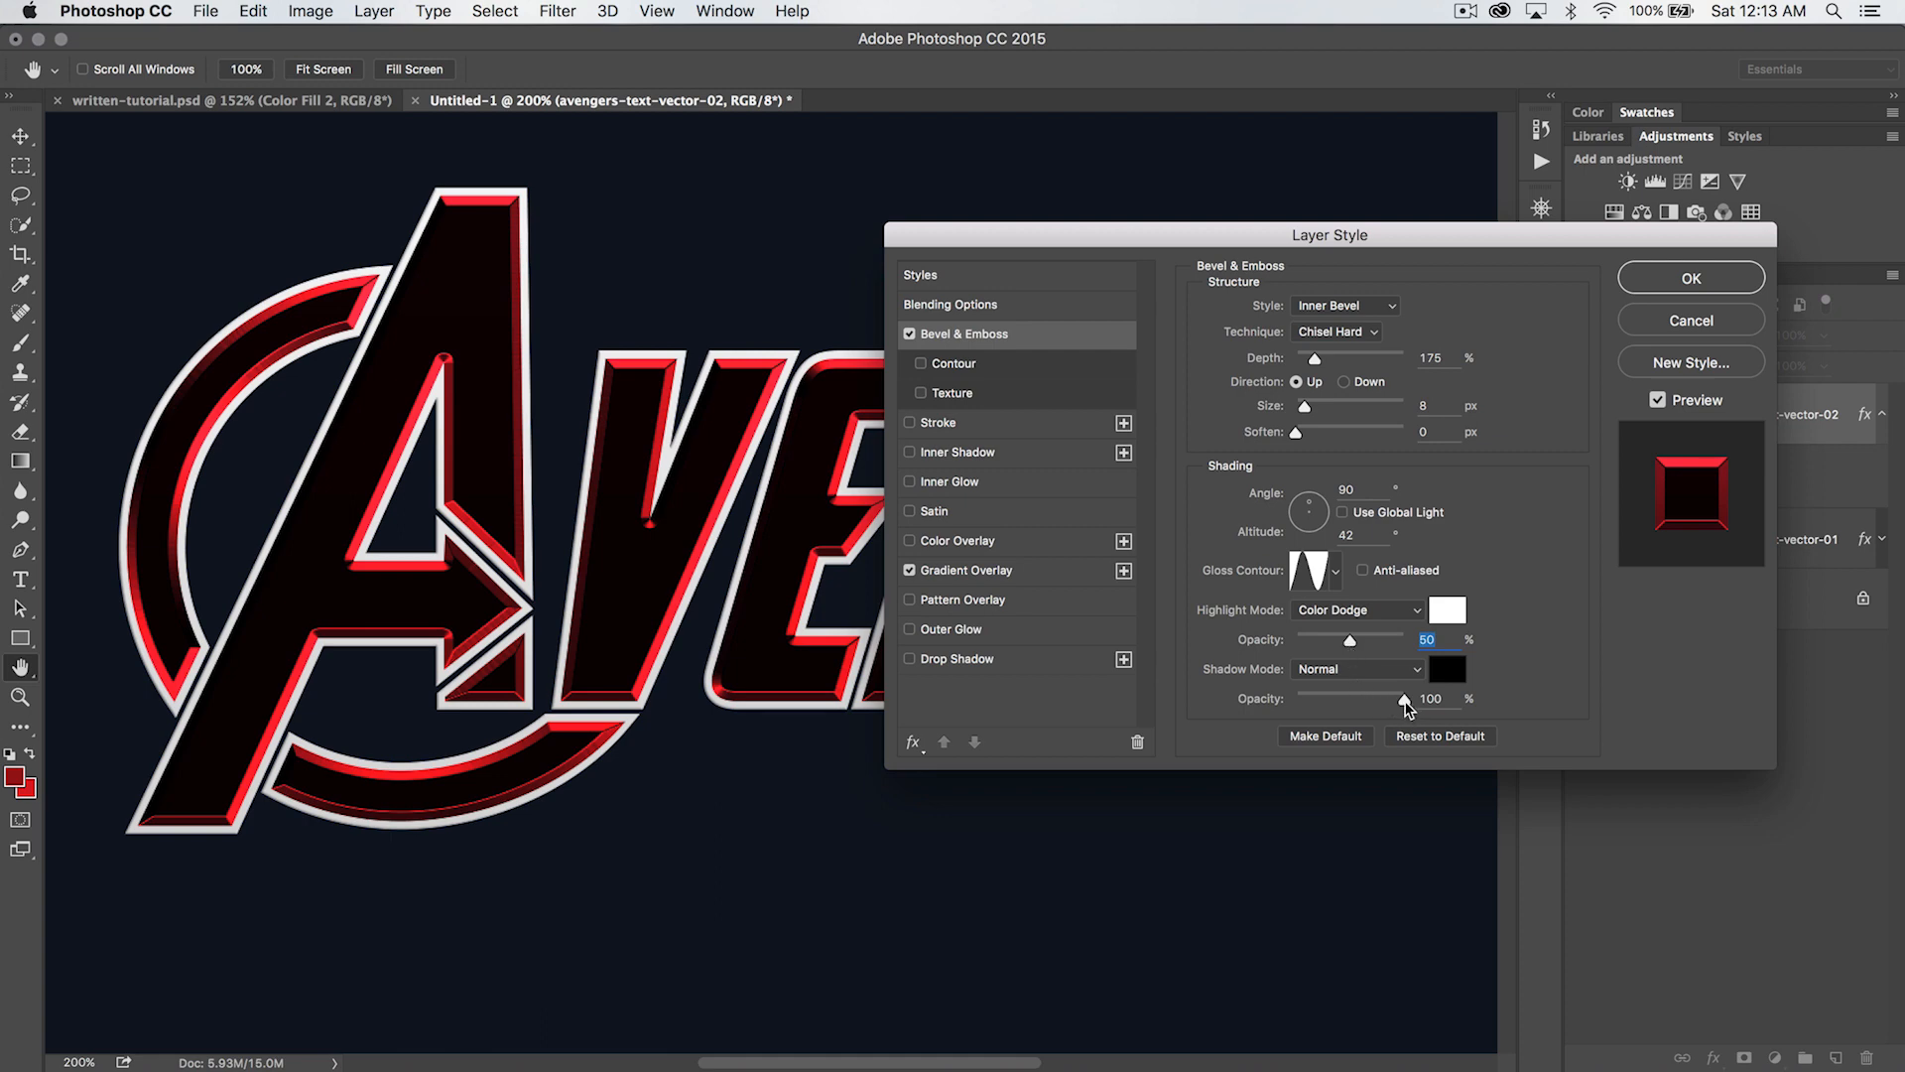
pyautogui.moveTo(1408, 700); pyautogui.dragTo(1295, 706)
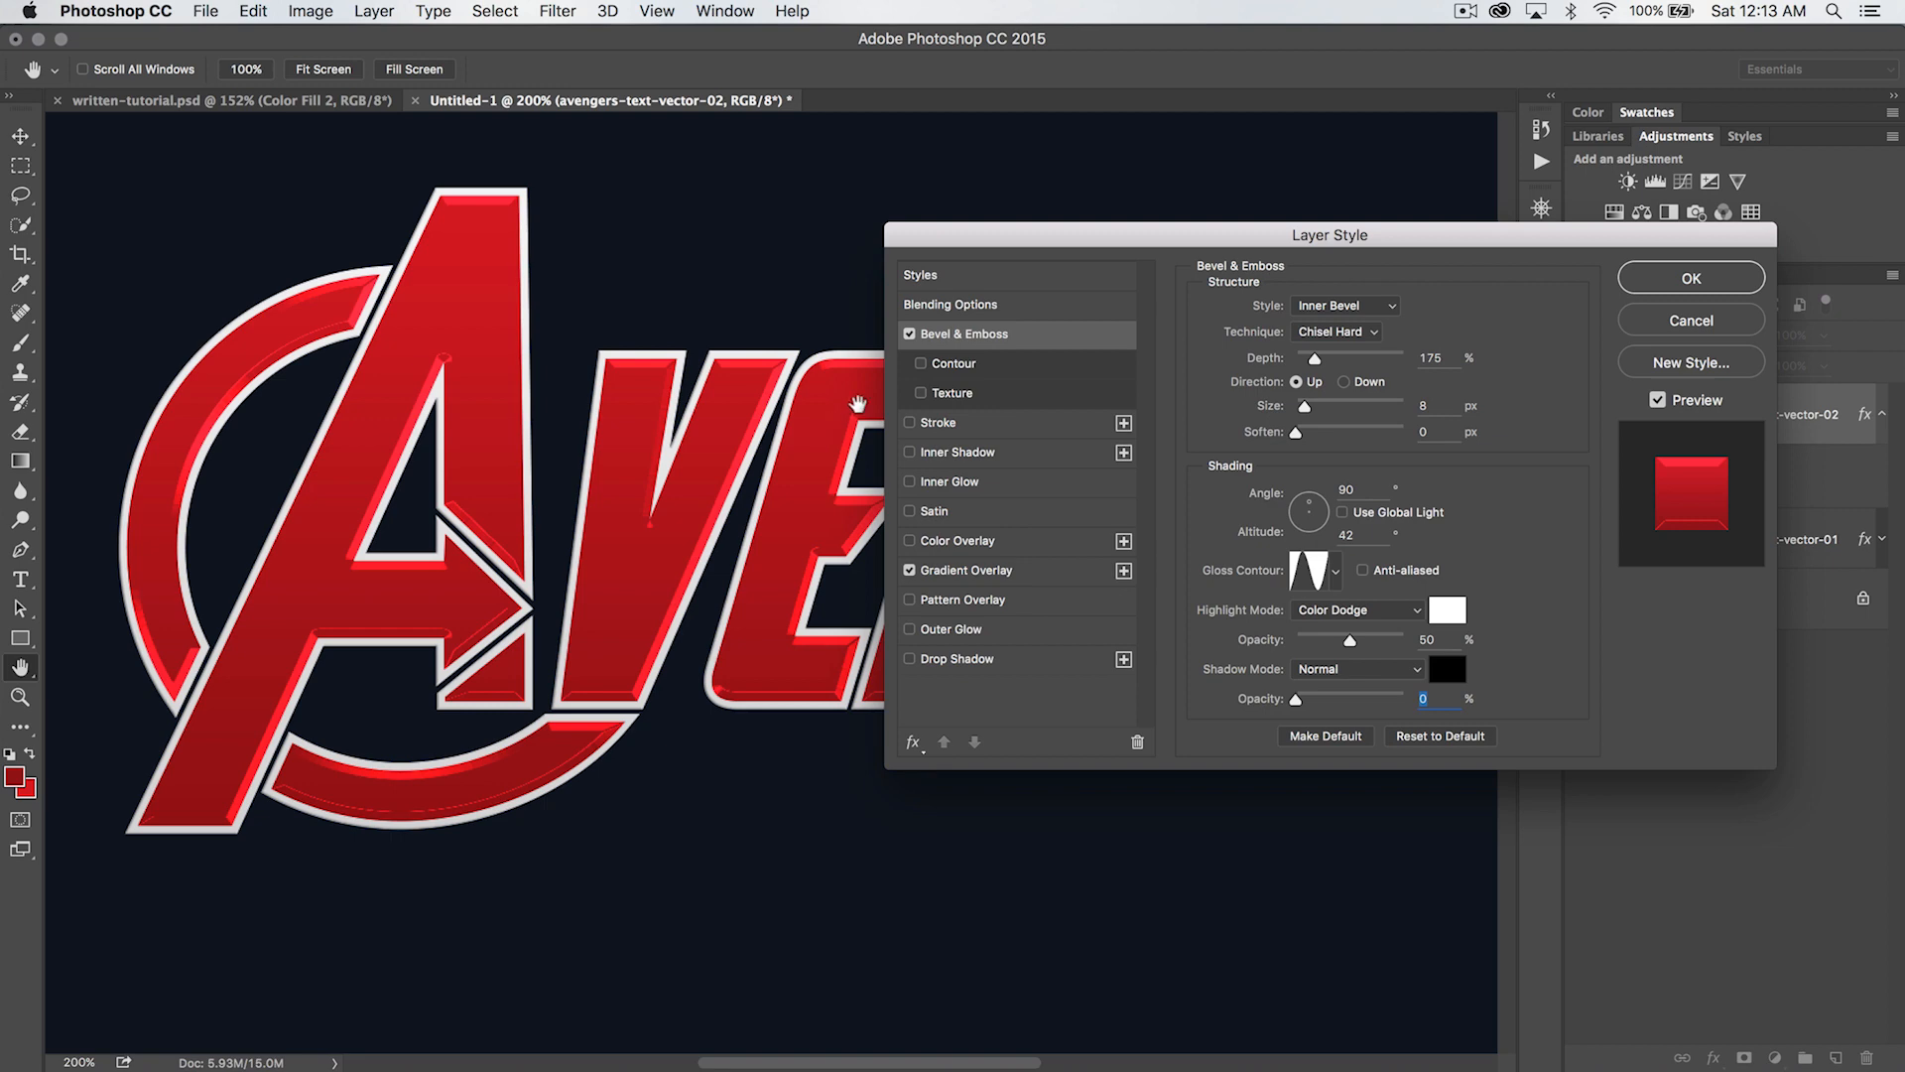
# - Enable the bevel's Contour on the red lettering with the Half Round shape and a 51% range
pyautogui.moveTo(1187, 247); pyautogui.dragTo(1212, 279)
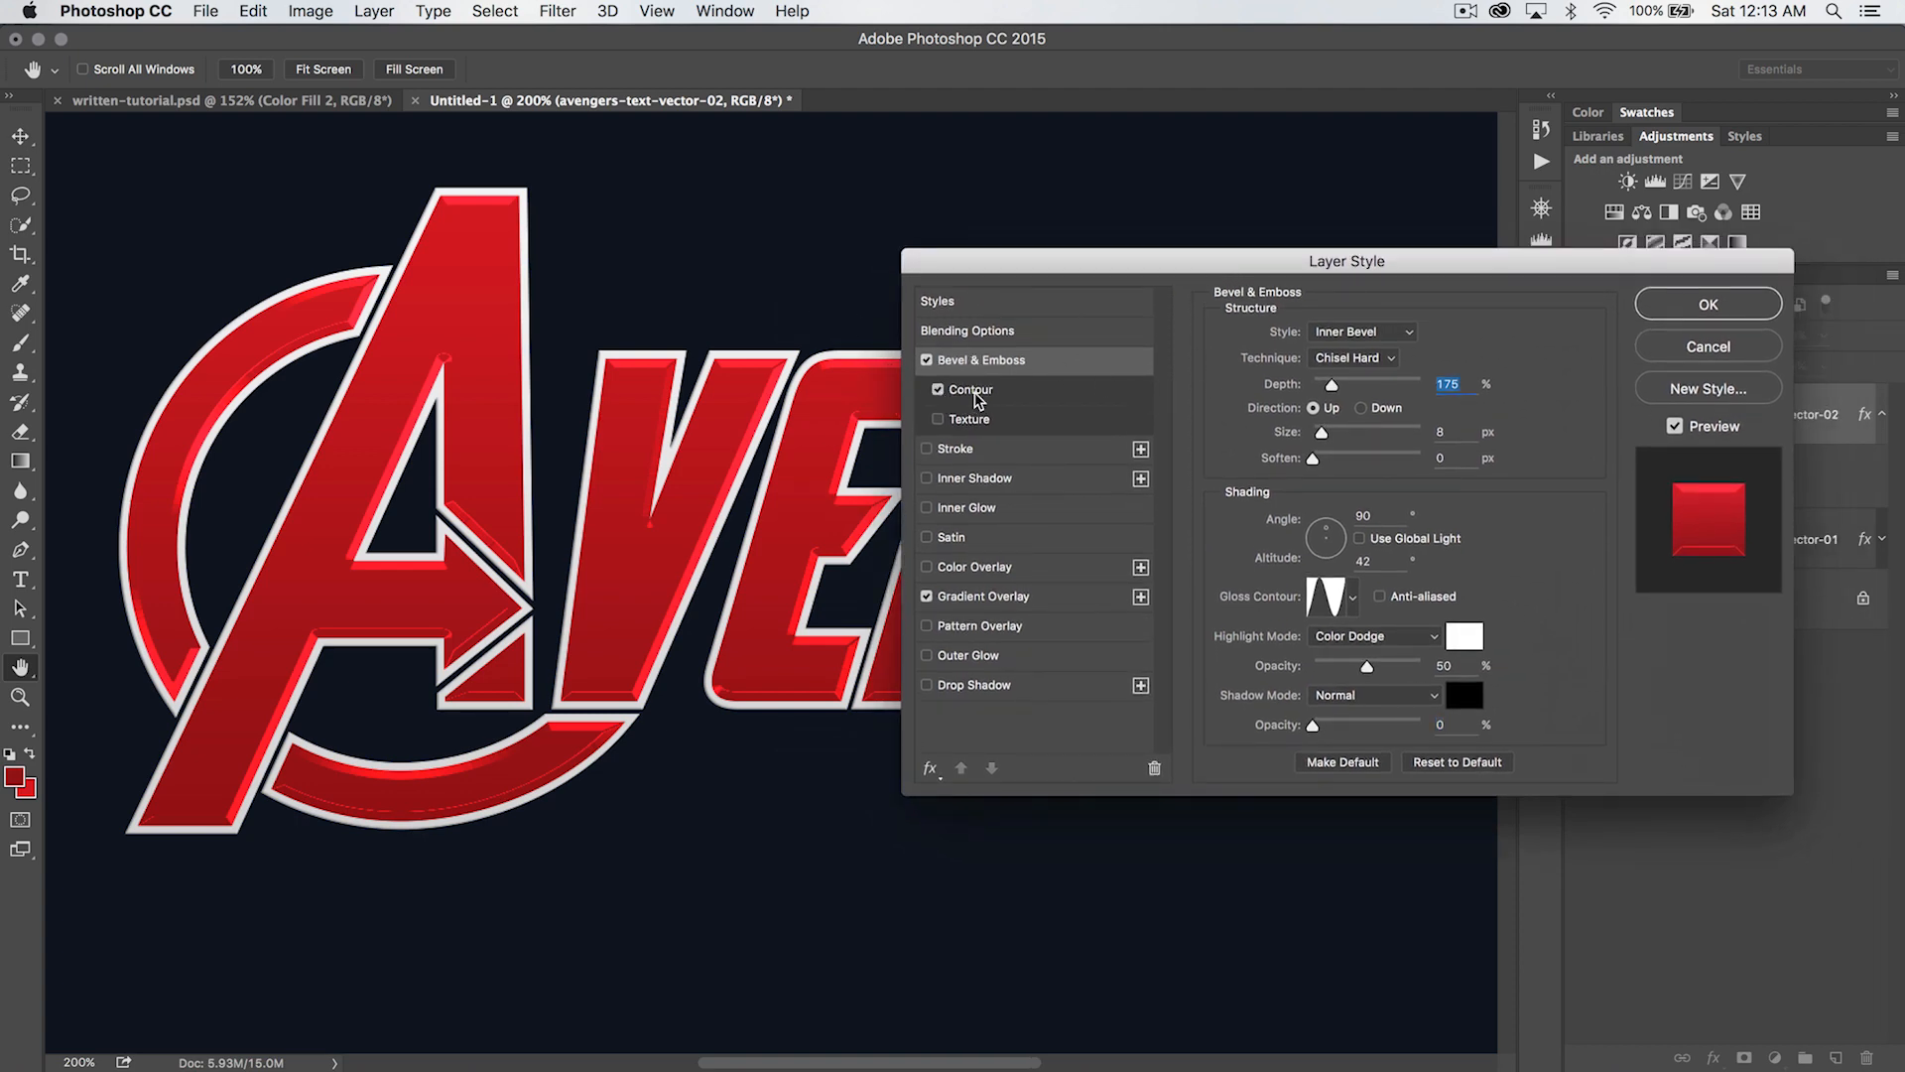
pyautogui.click(938, 390)
pyautogui.click(1314, 343)
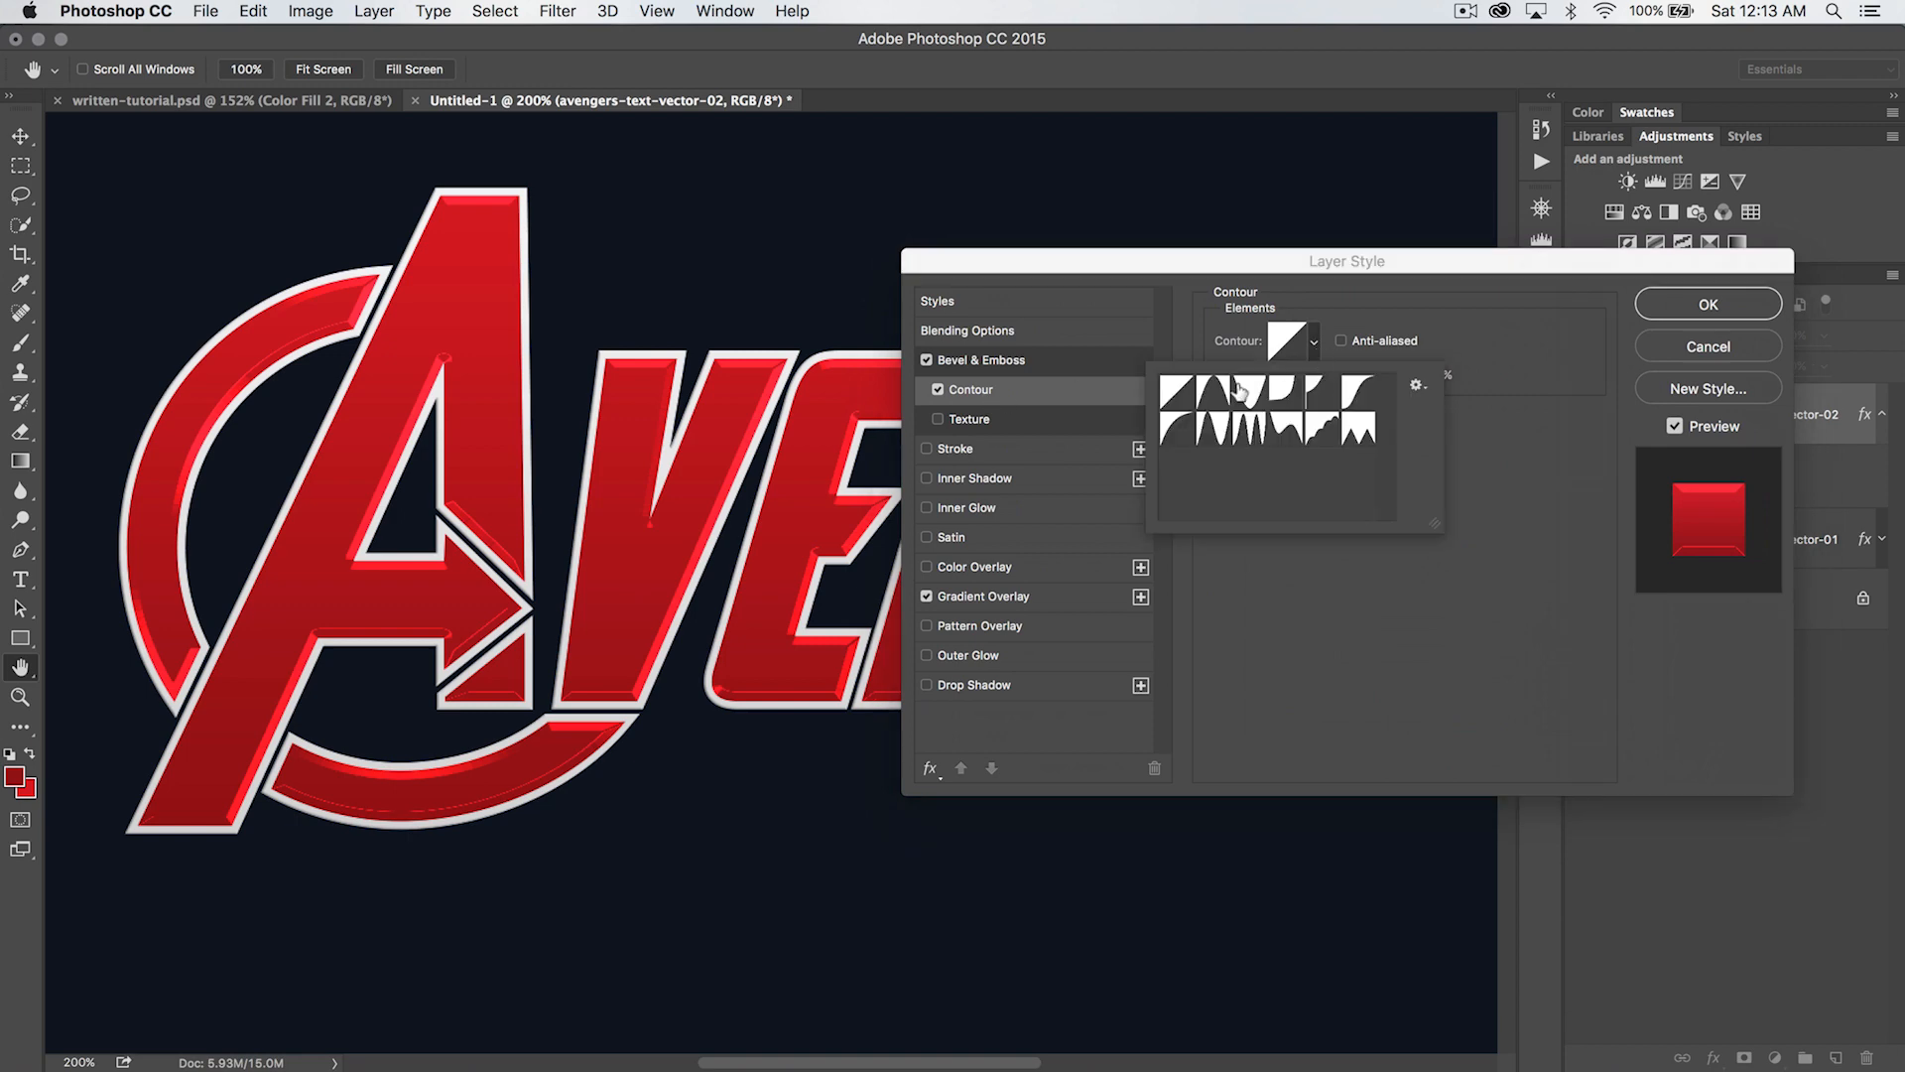
pyautogui.click(1177, 431)
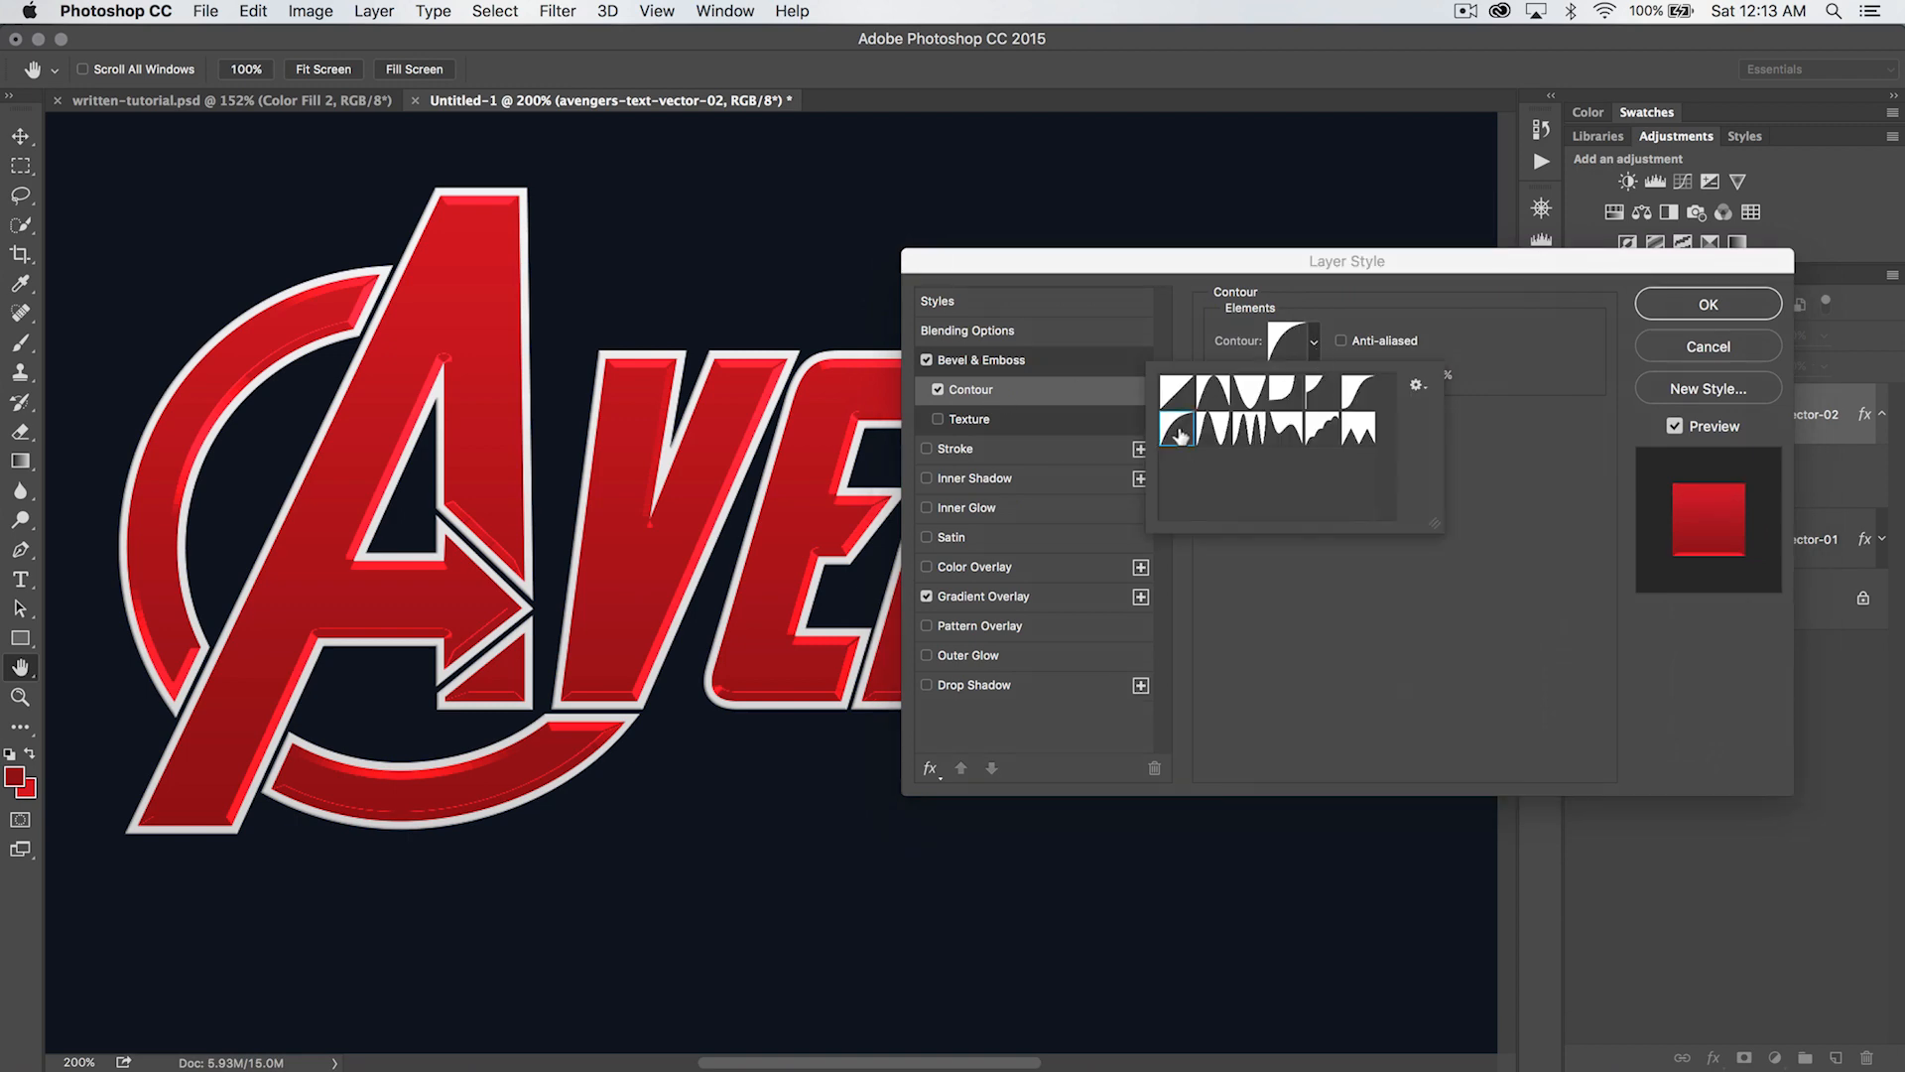
pyautogui.click(1458, 481)
pyautogui.moveTo(1379, 383); pyautogui.dragTo(1330, 384)
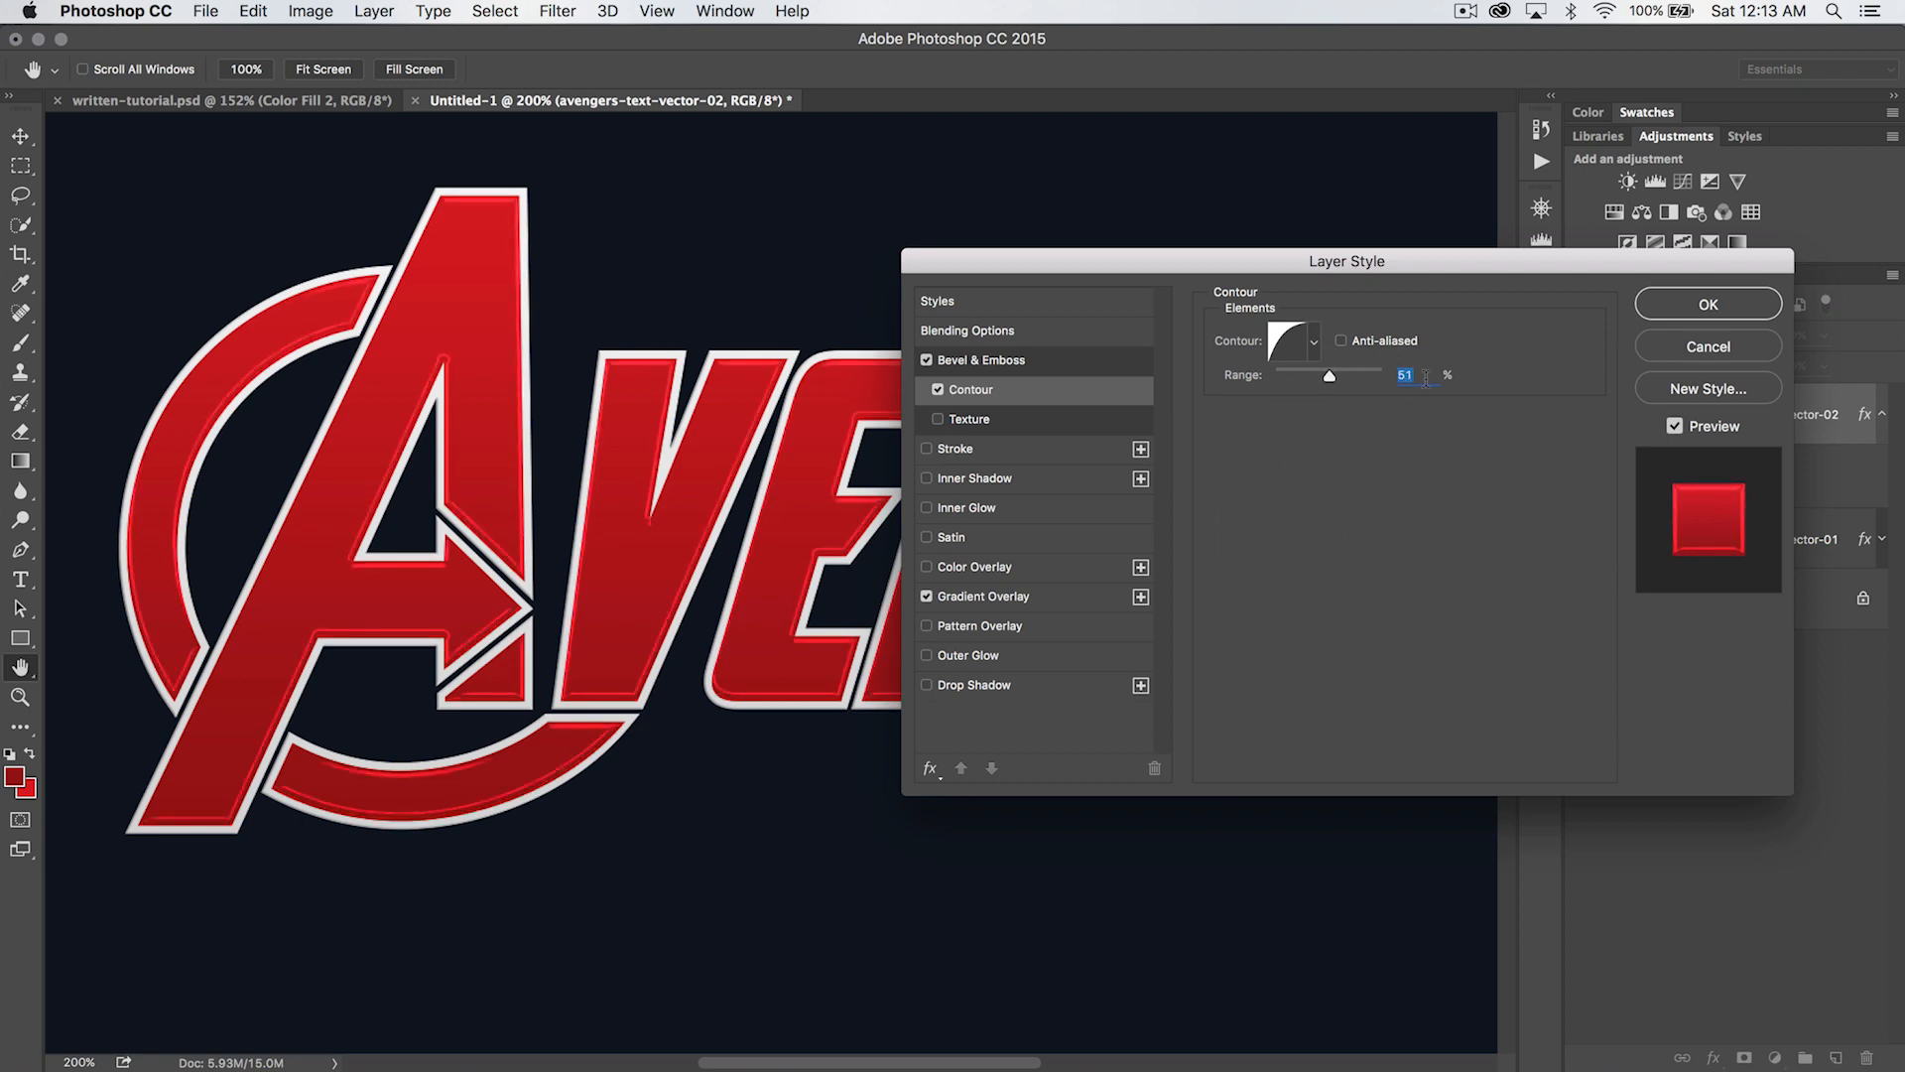
# - Add a 3 px very dark red Stroke to the red lettering, positioned Inside
pyautogui.moveTo(1362, 270); pyautogui.dragTo(1313, 272)
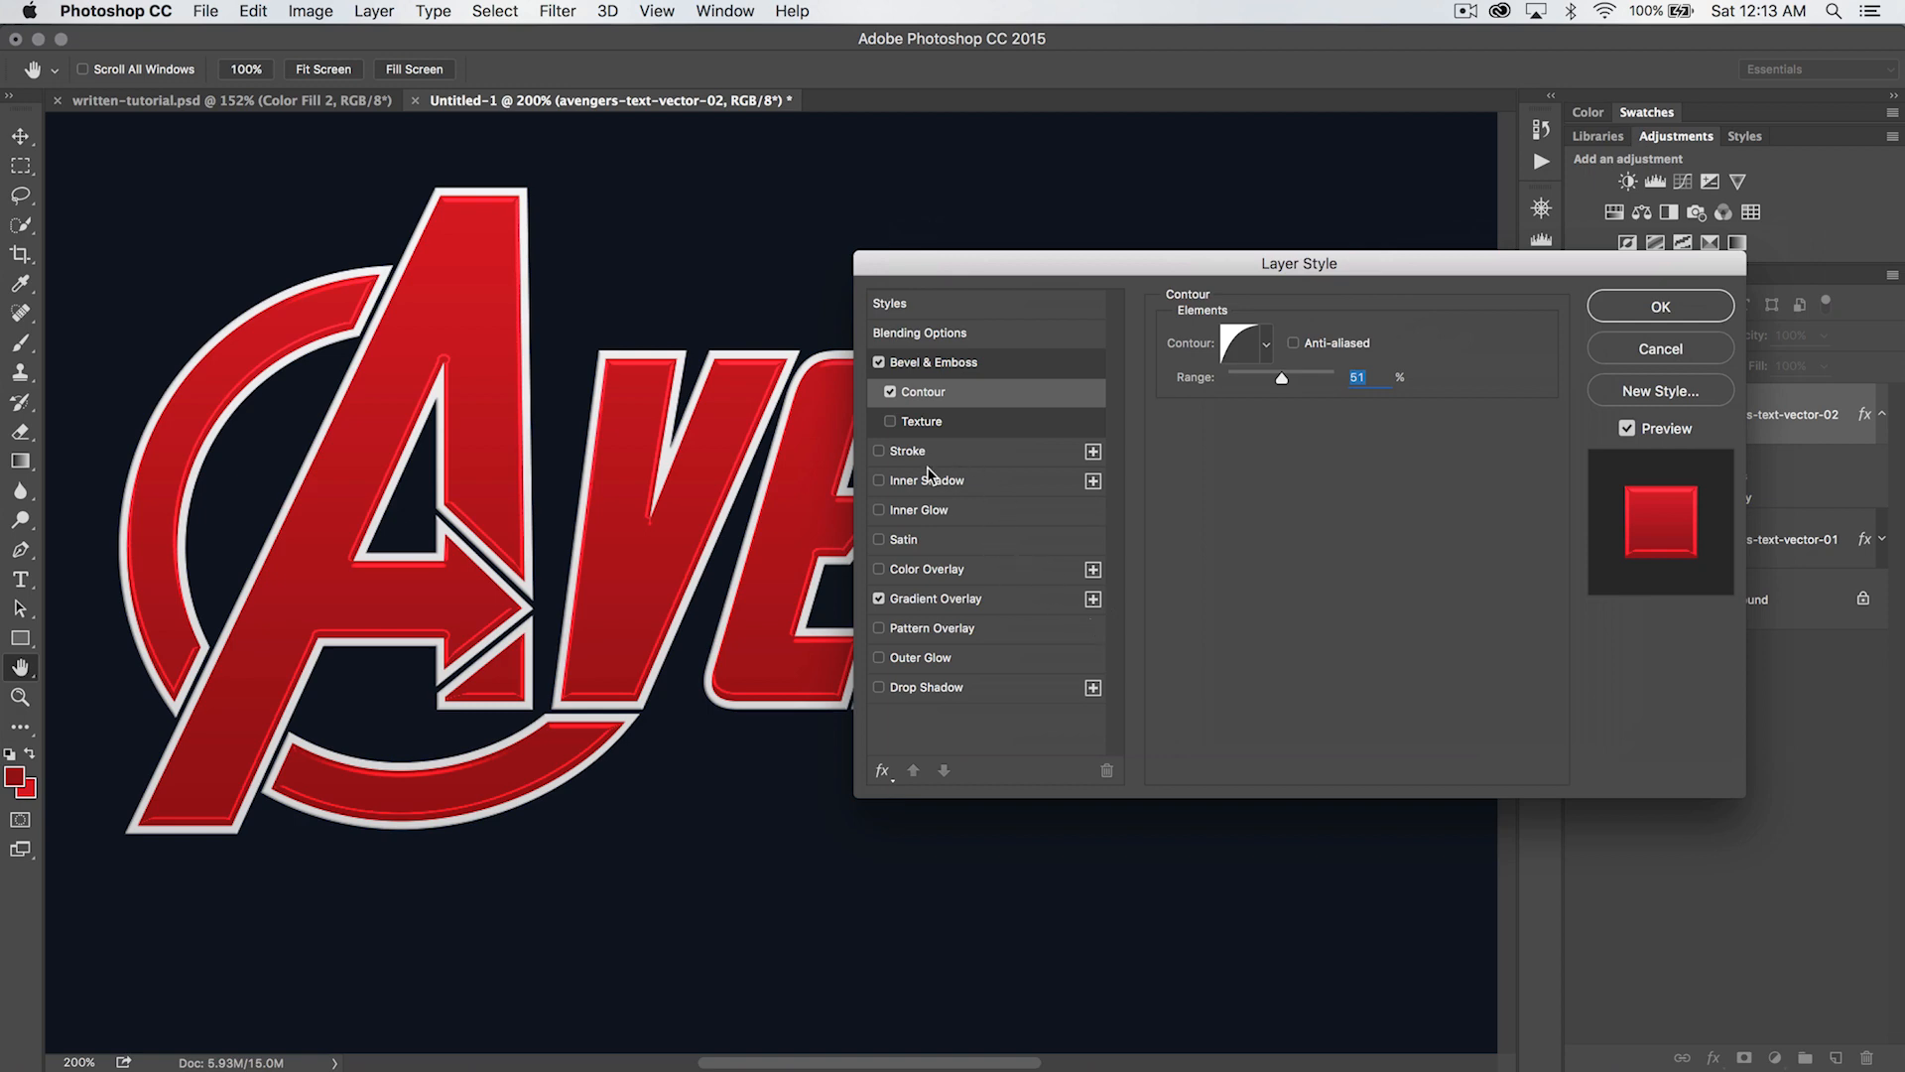
pyautogui.click(879, 455)
pyautogui.click(910, 458)
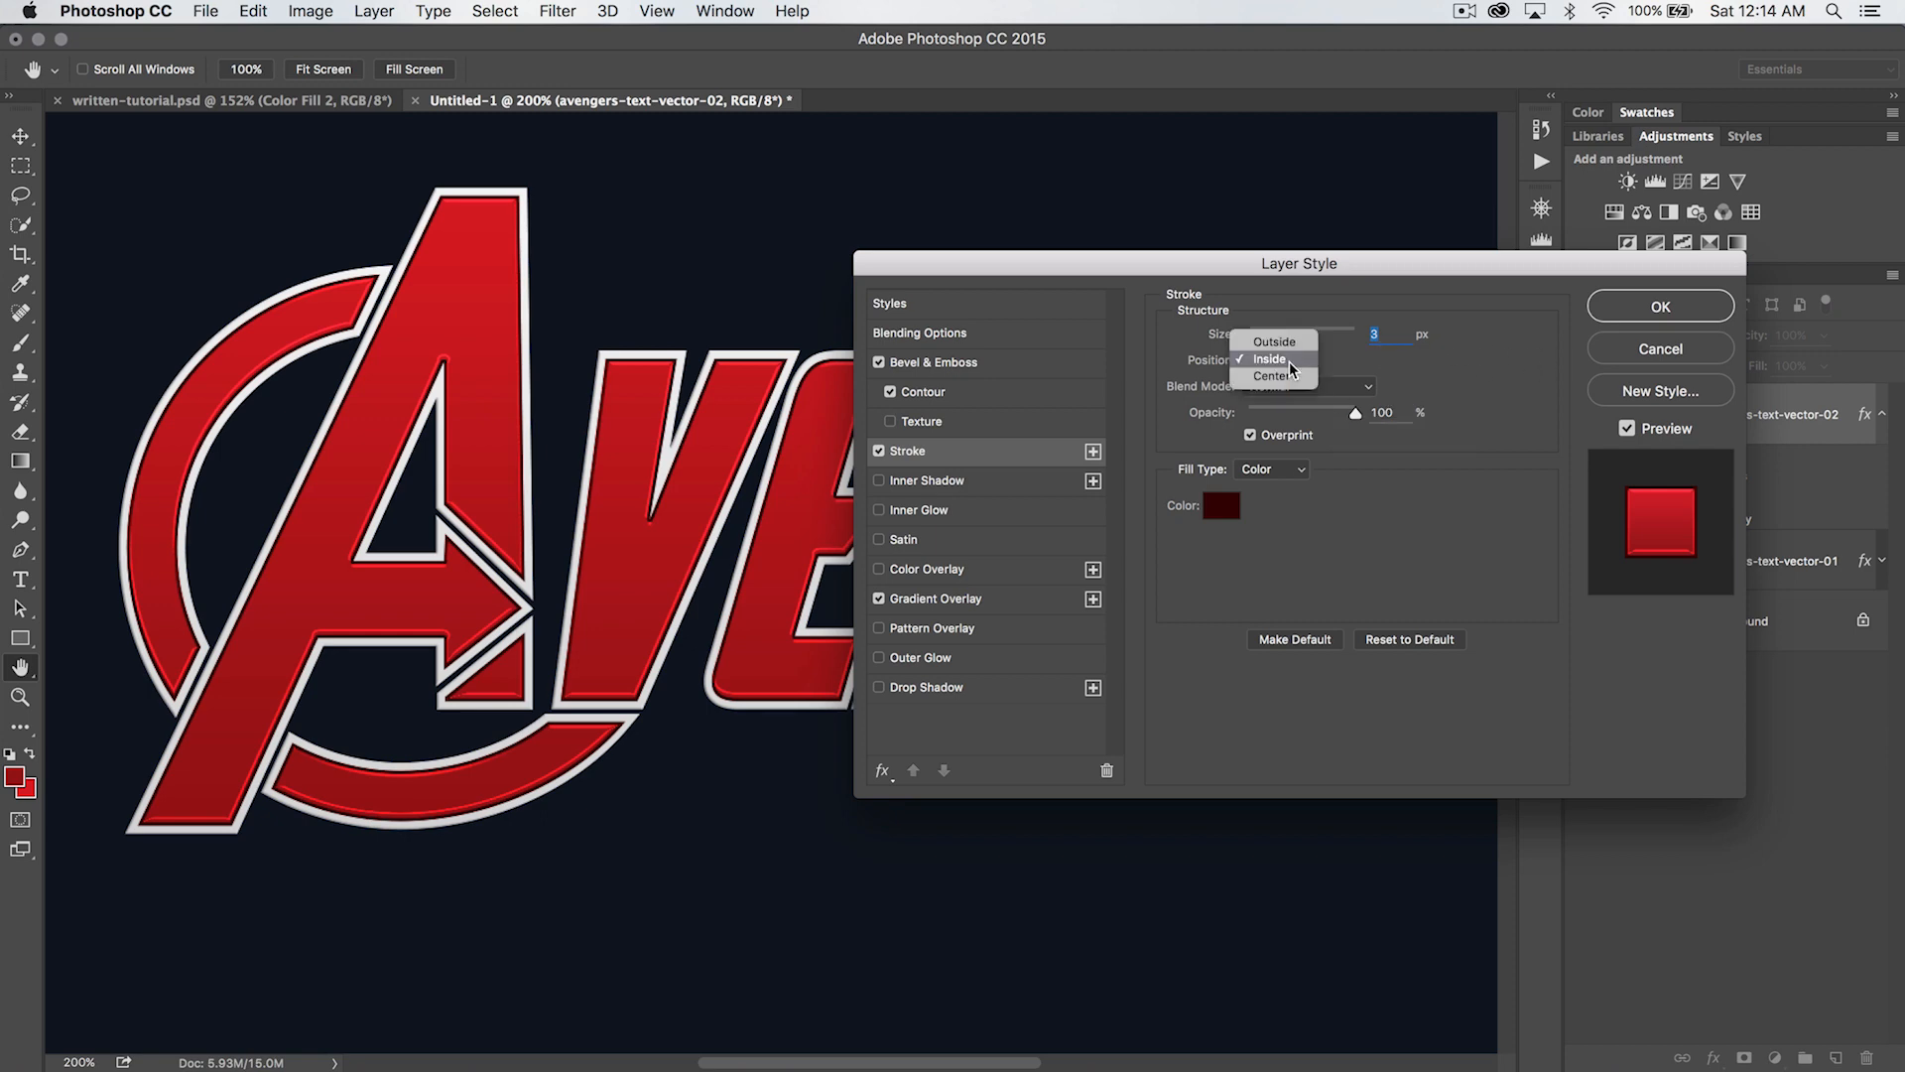
pyautogui.click(1289, 362)
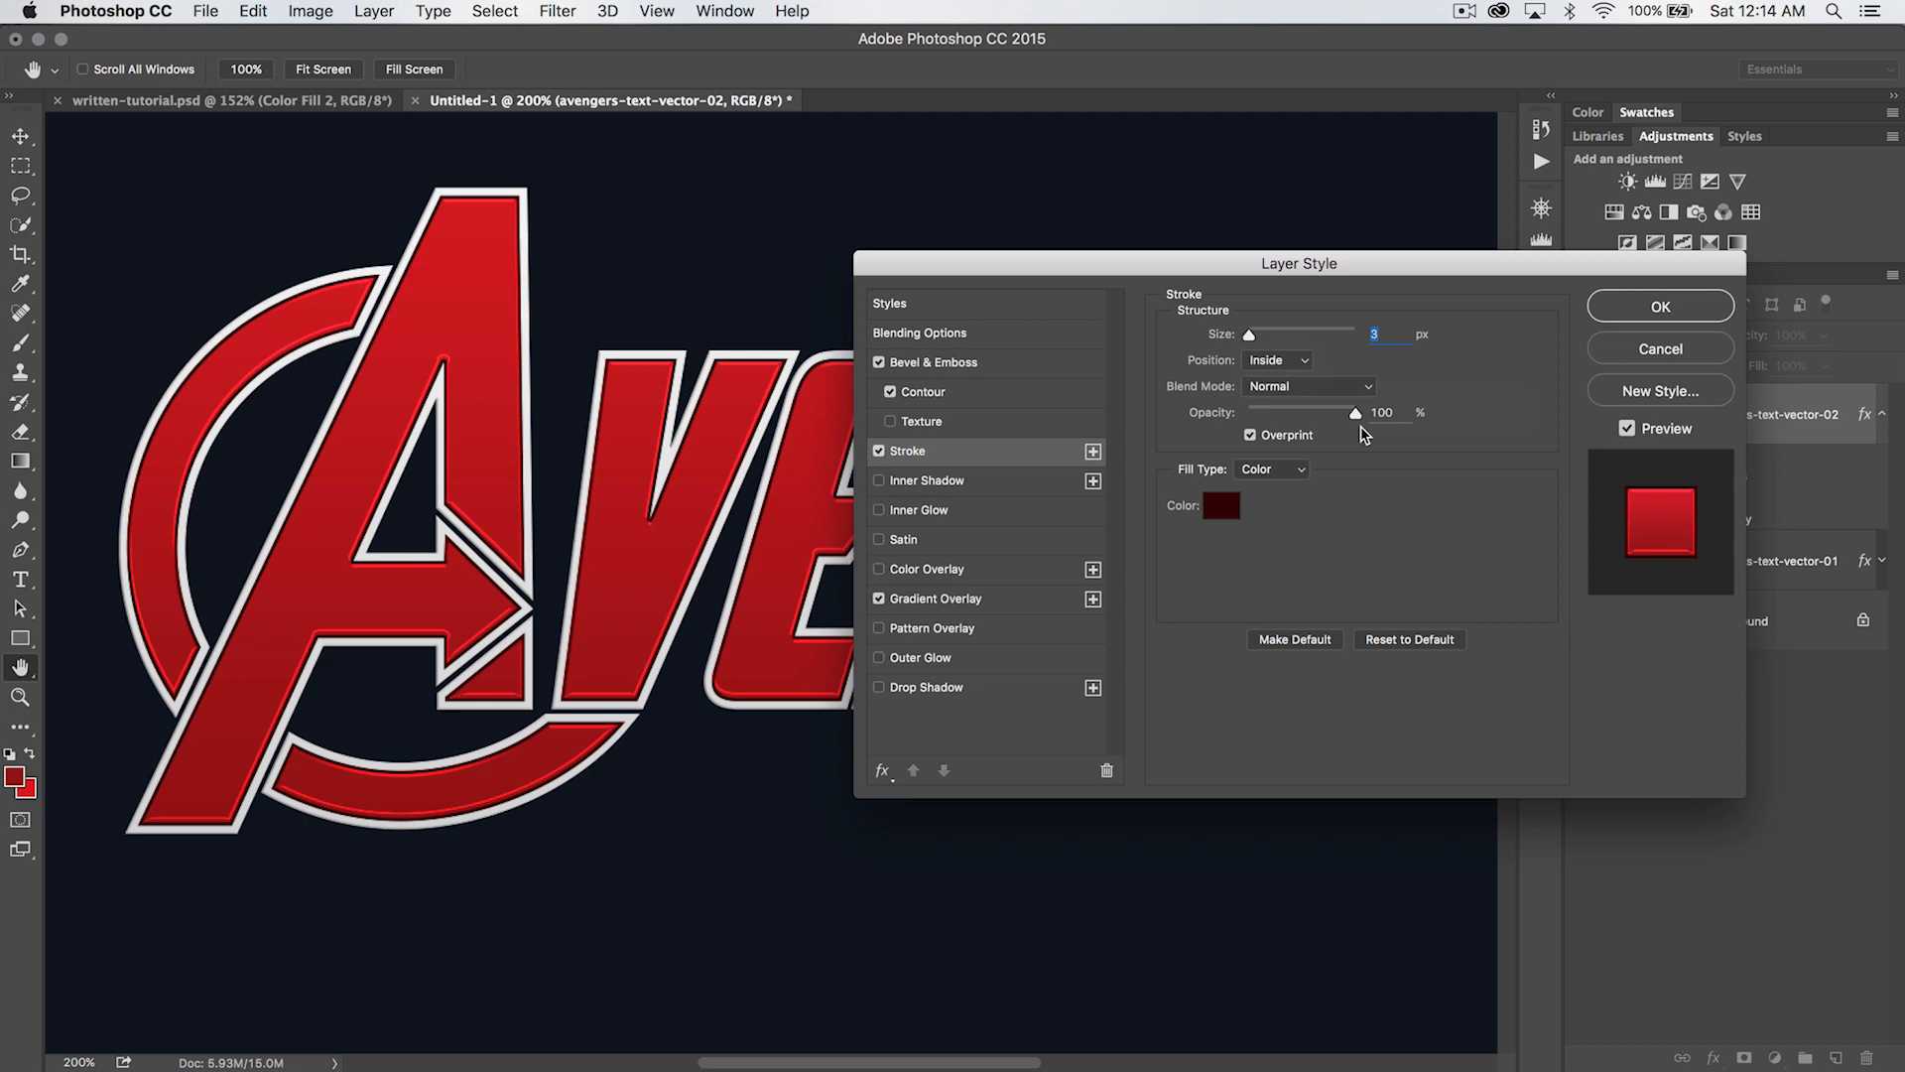
pyautogui.click(1228, 506)
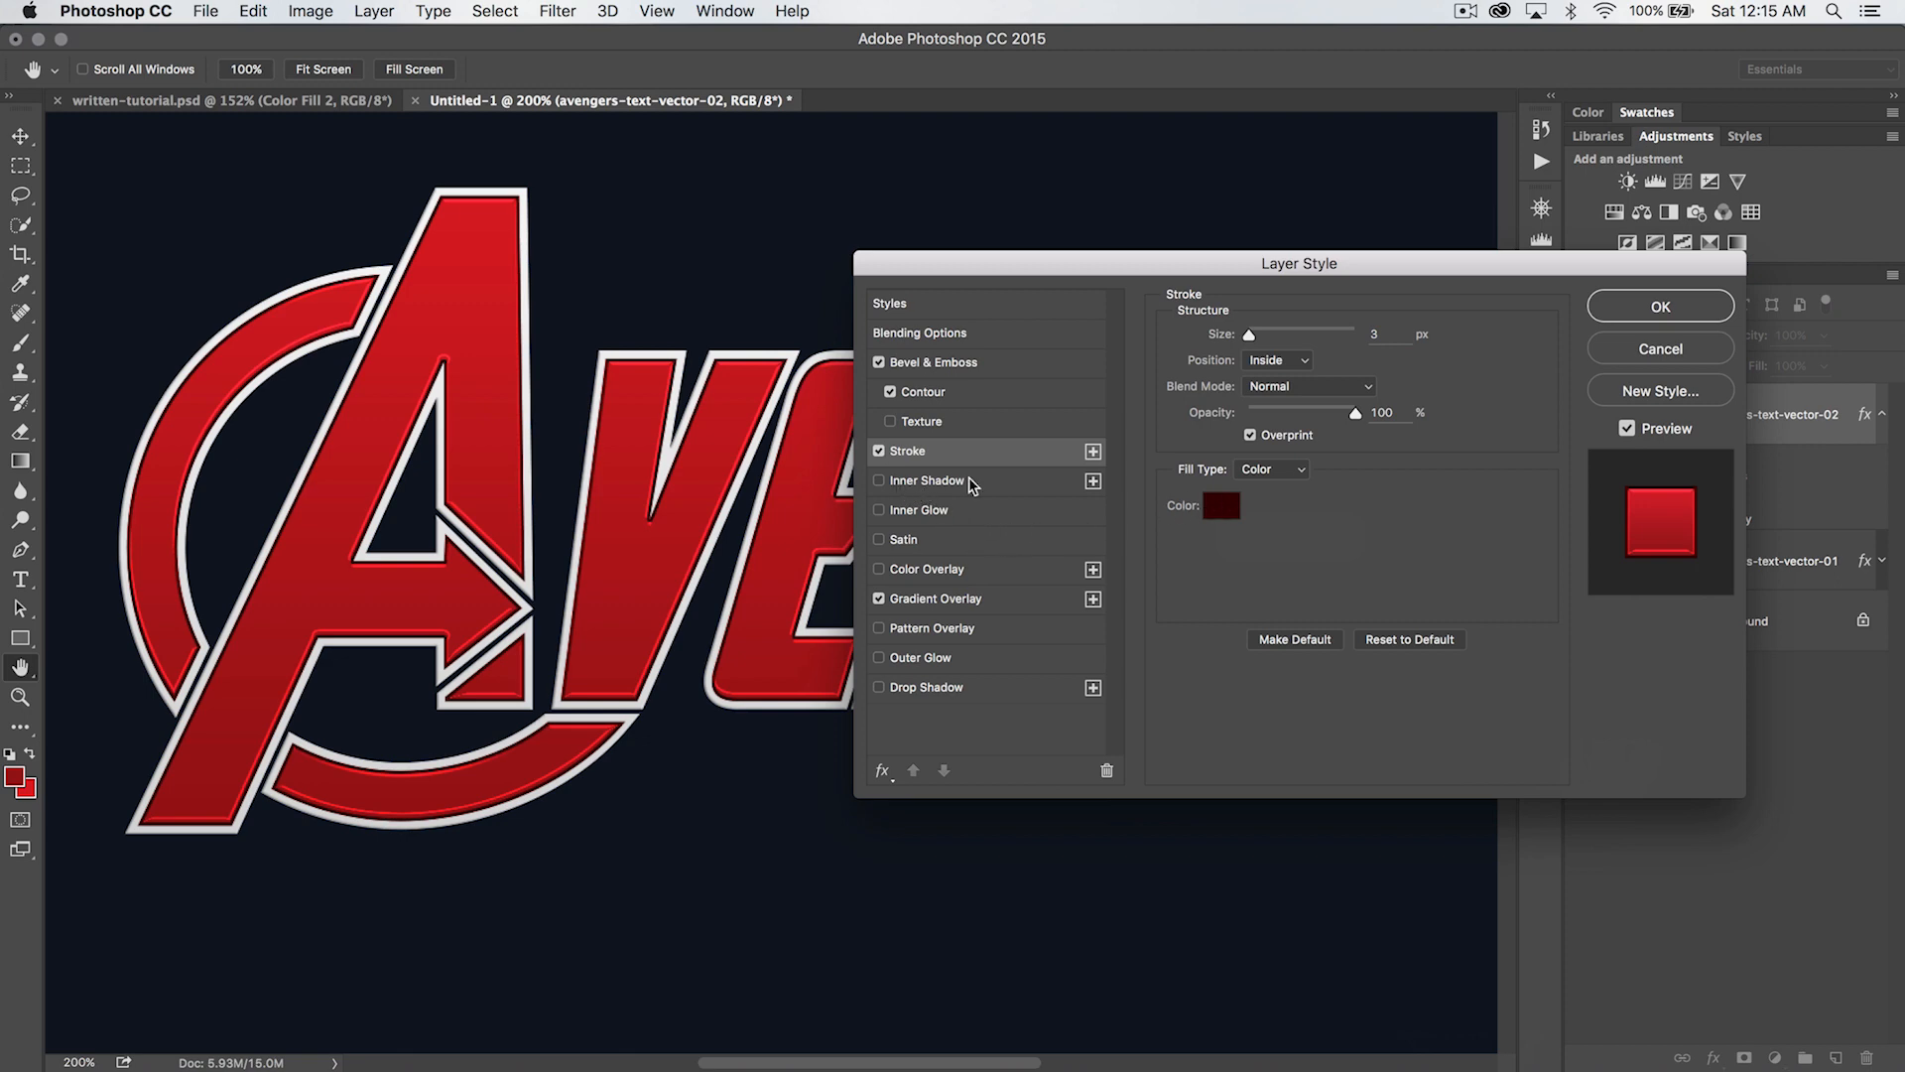
# - Add an Inner Shadow to the red lettering, stack extra instances of it, and delete the duplicates to leave one
pyautogui.click(881, 481)
pyautogui.click(1093, 480)
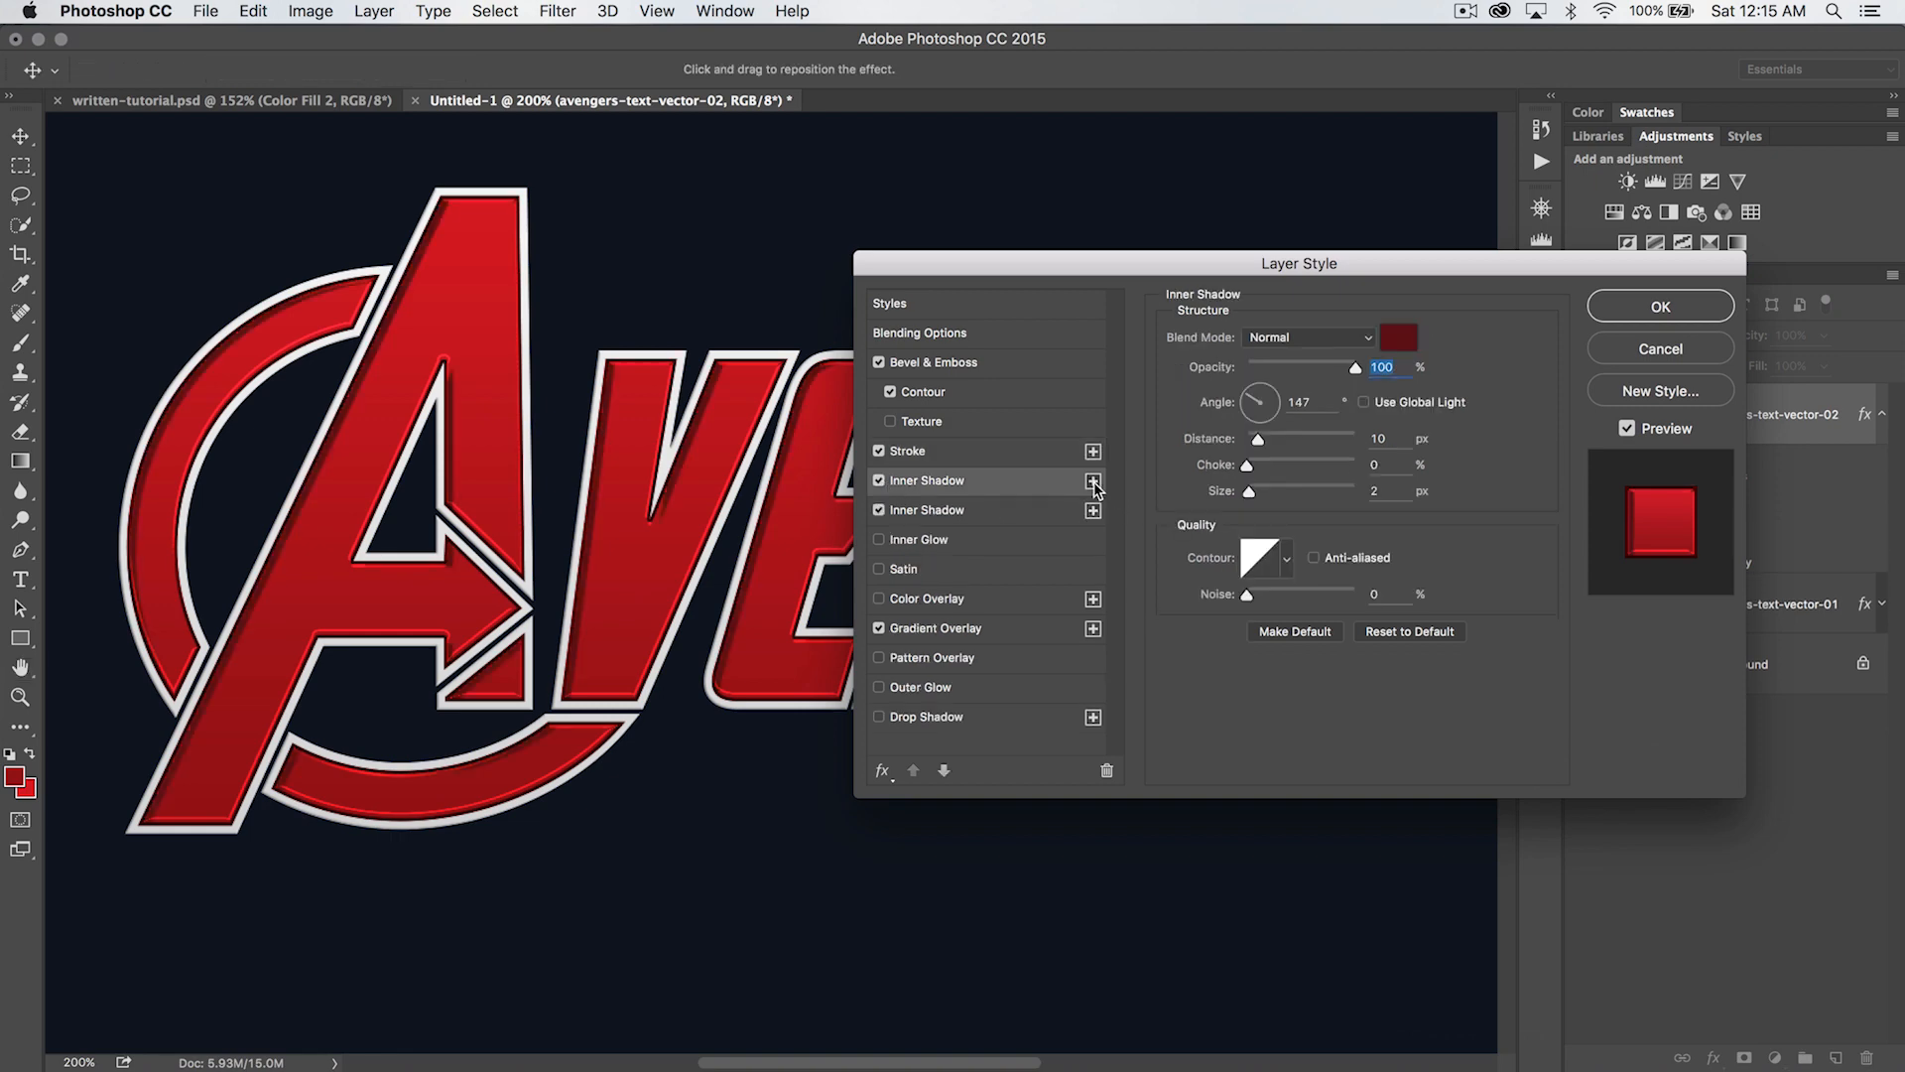
pyautogui.click(1093, 481)
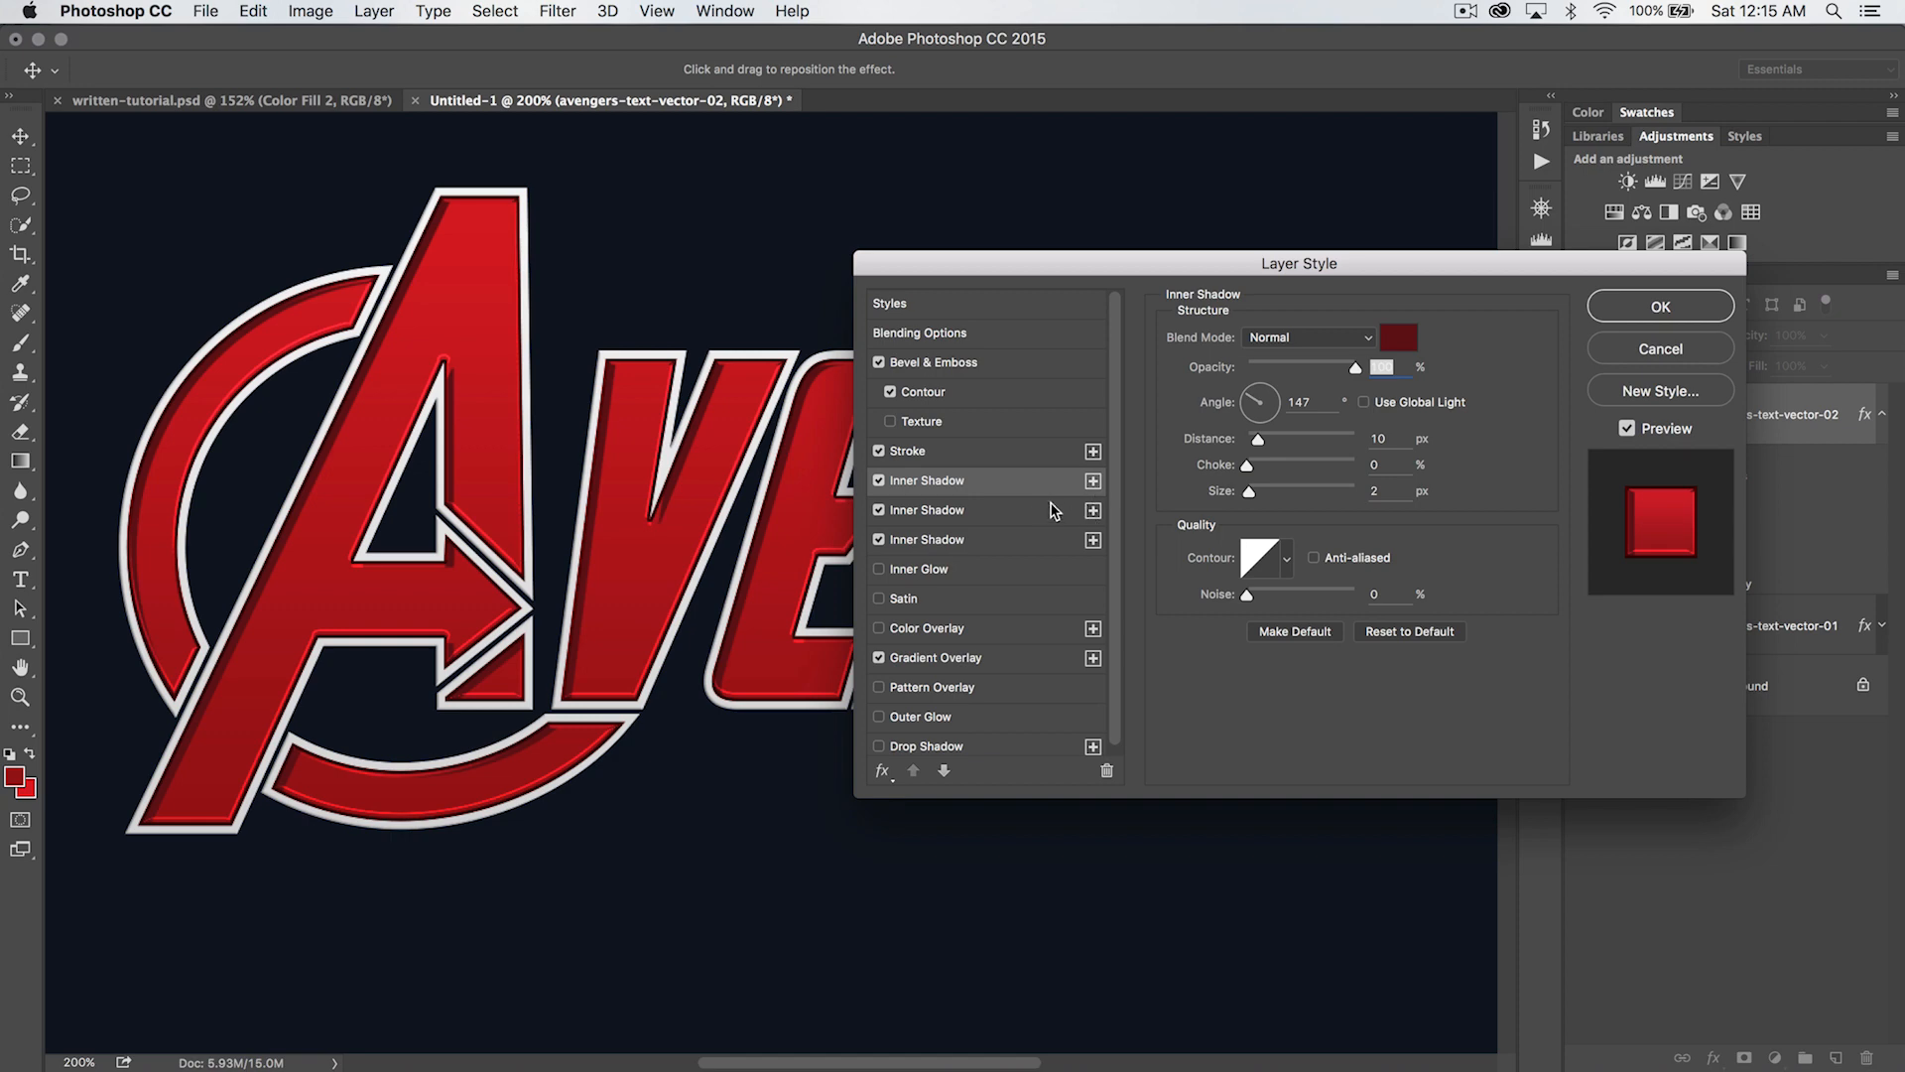
pyautogui.click(1104, 770)
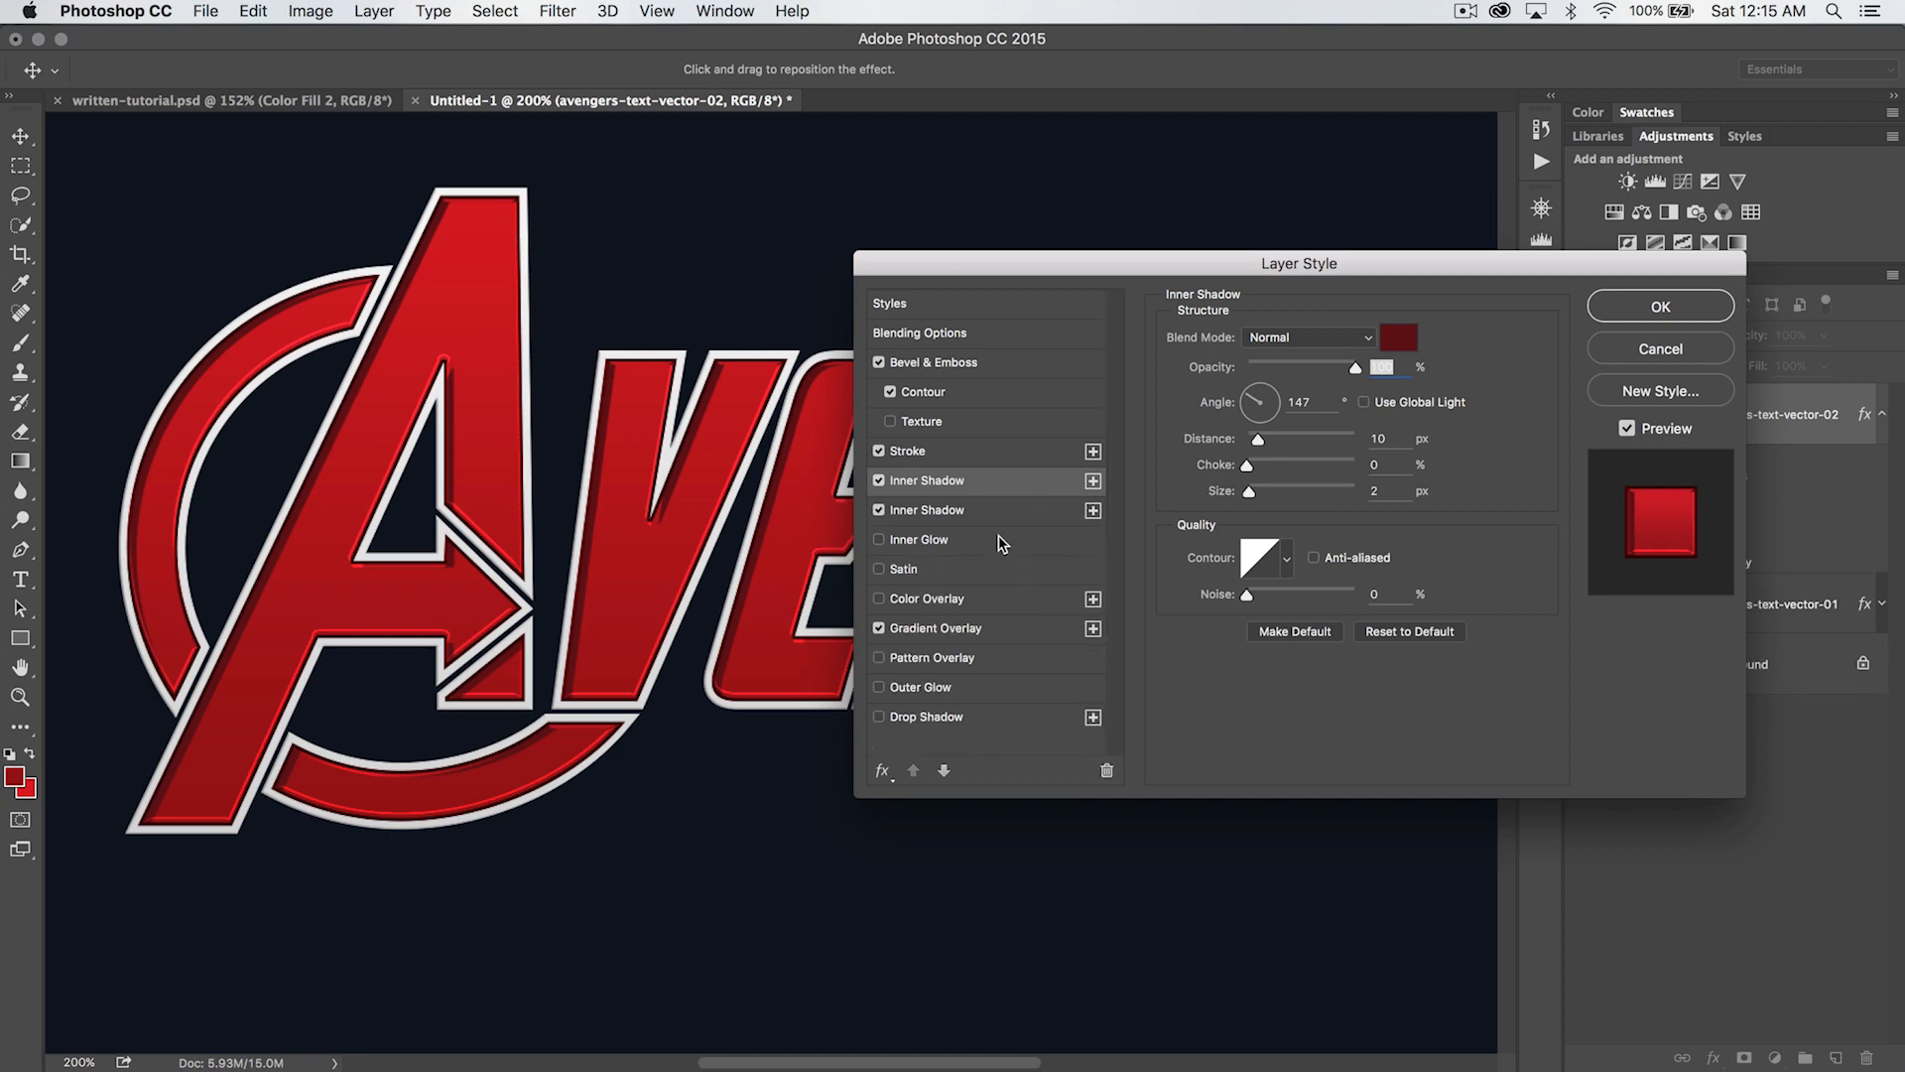
pyautogui.click(1102, 770)
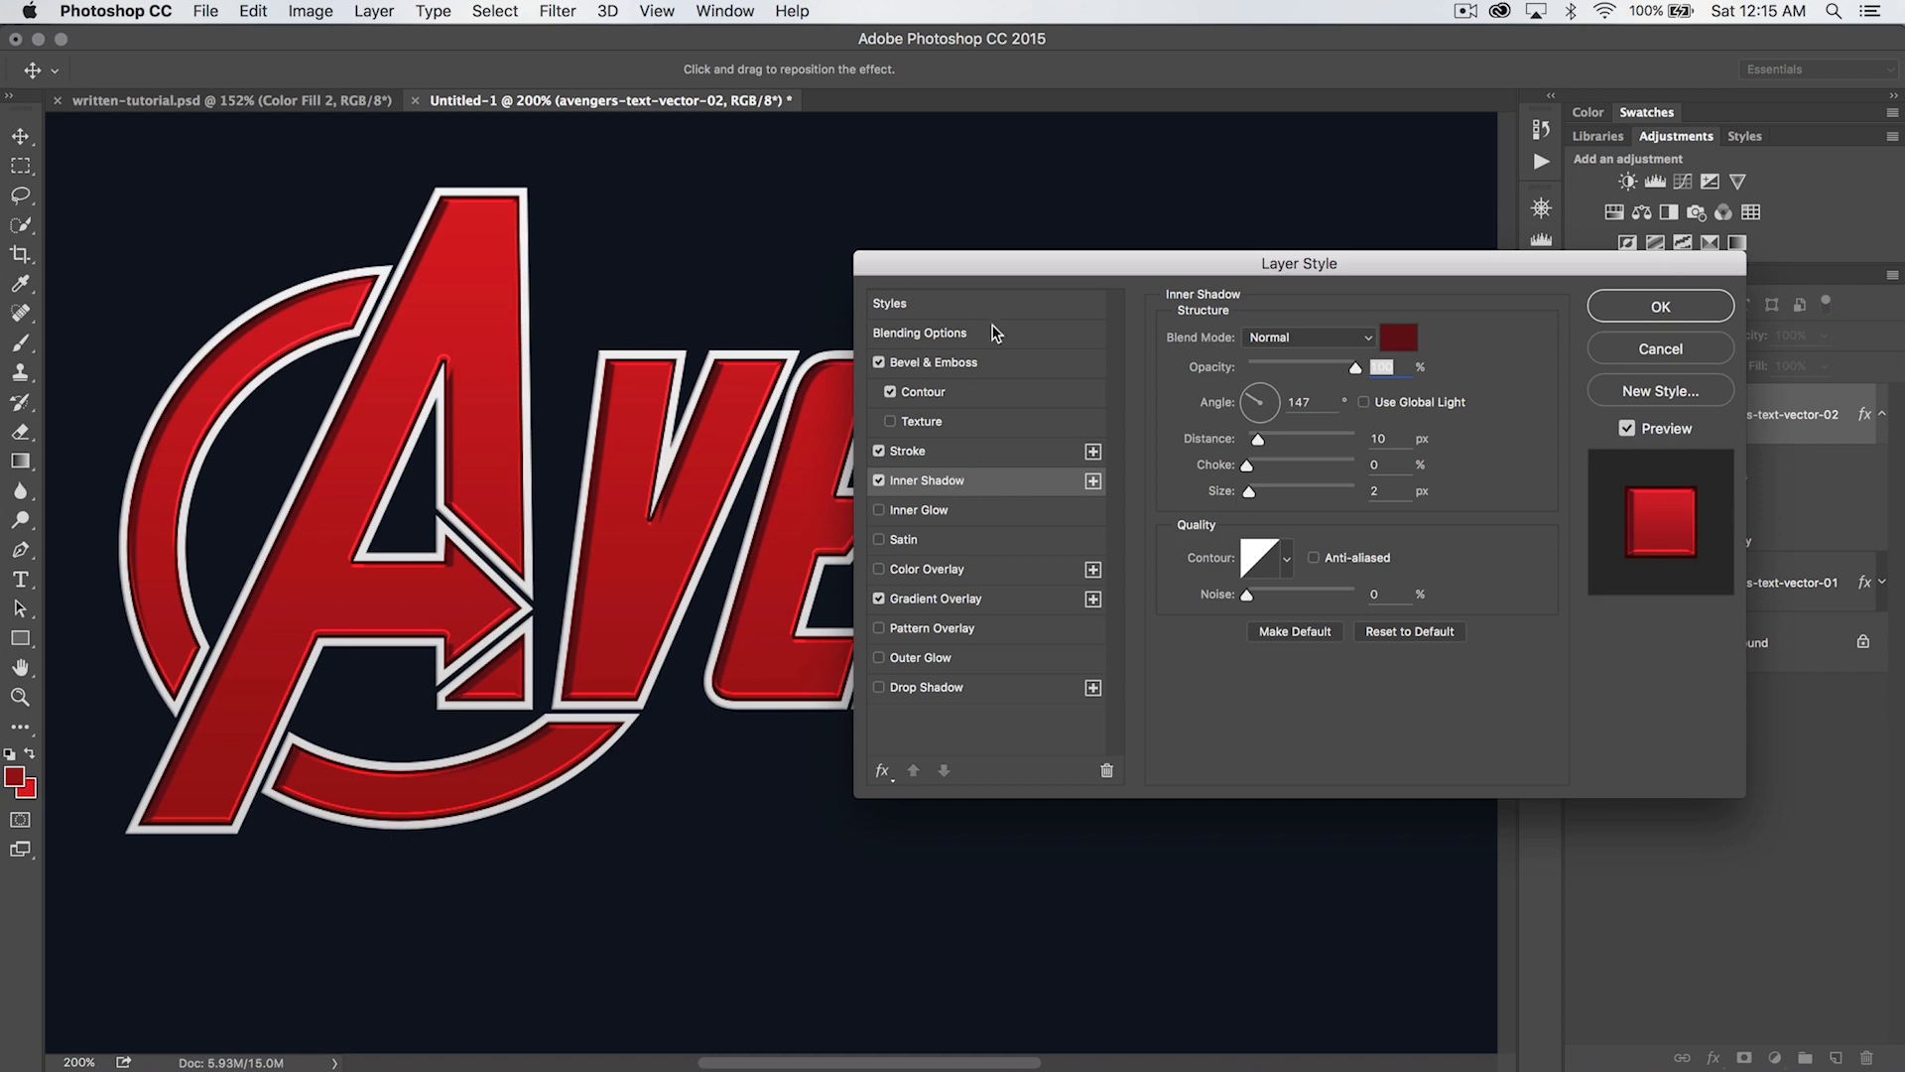
# - Set the Inner Shadow color to dark red #42080c
pyautogui.moveTo(1021, 273); pyautogui.dragTo(982, 256)
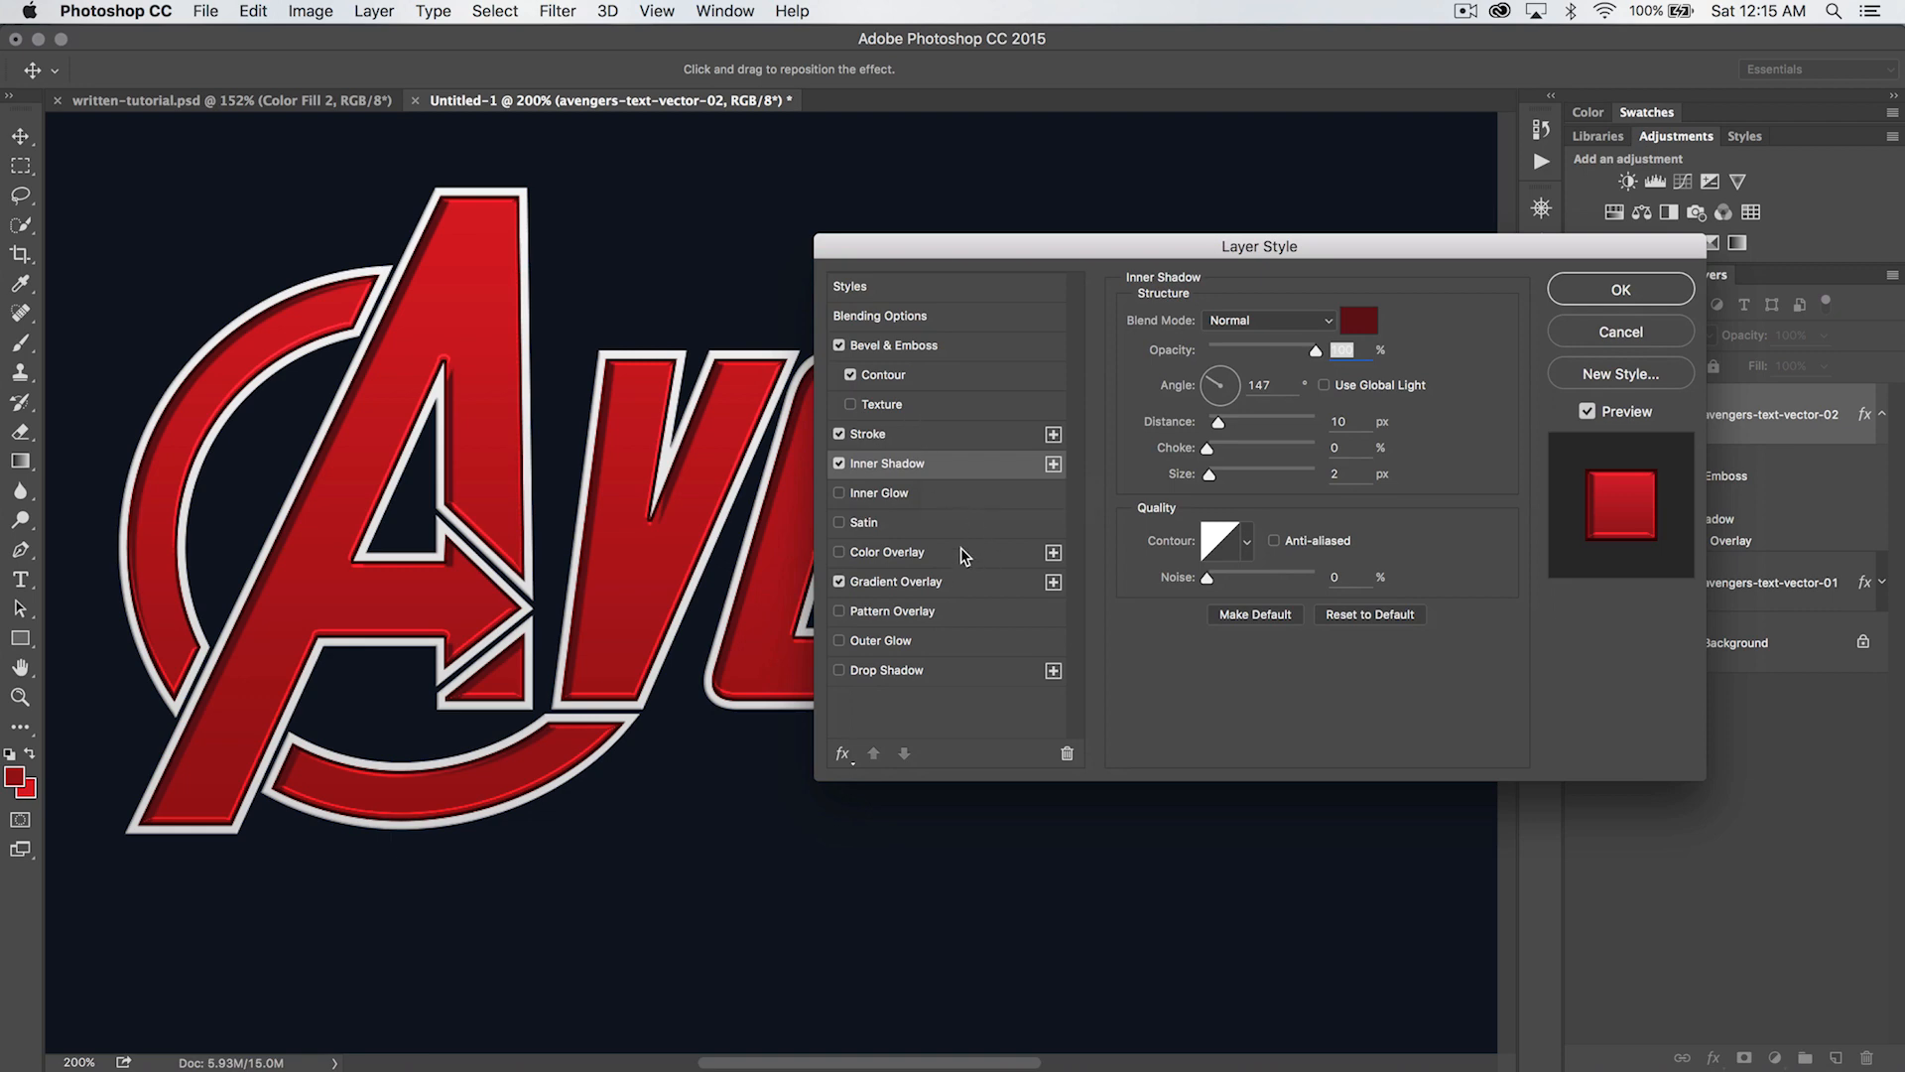
pyautogui.click(1360, 322)
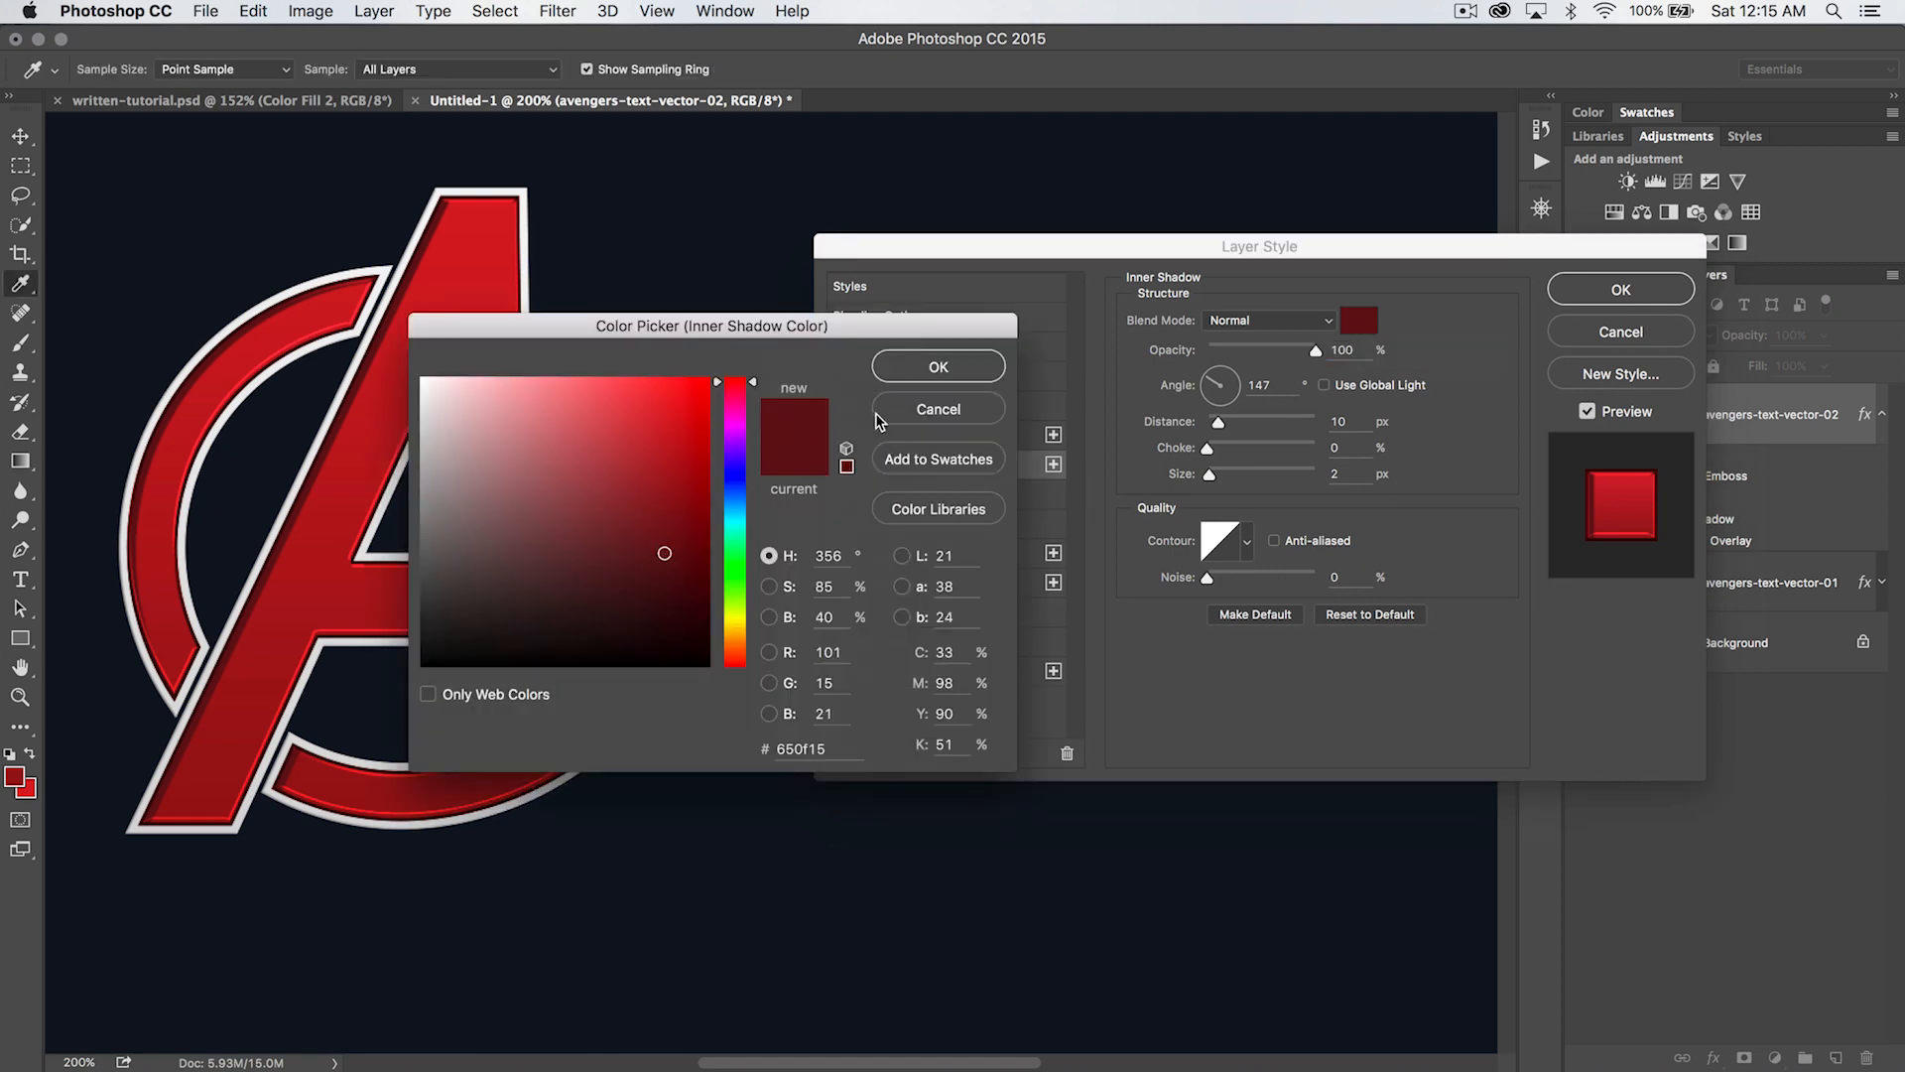
pyautogui.click(667, 575)
pyautogui.moveTo(667, 575)
pyautogui.mouseDown()
pyautogui.moveTo(665, 603)
pyautogui.moveTo(675, 591)
pyautogui.mouseUp()
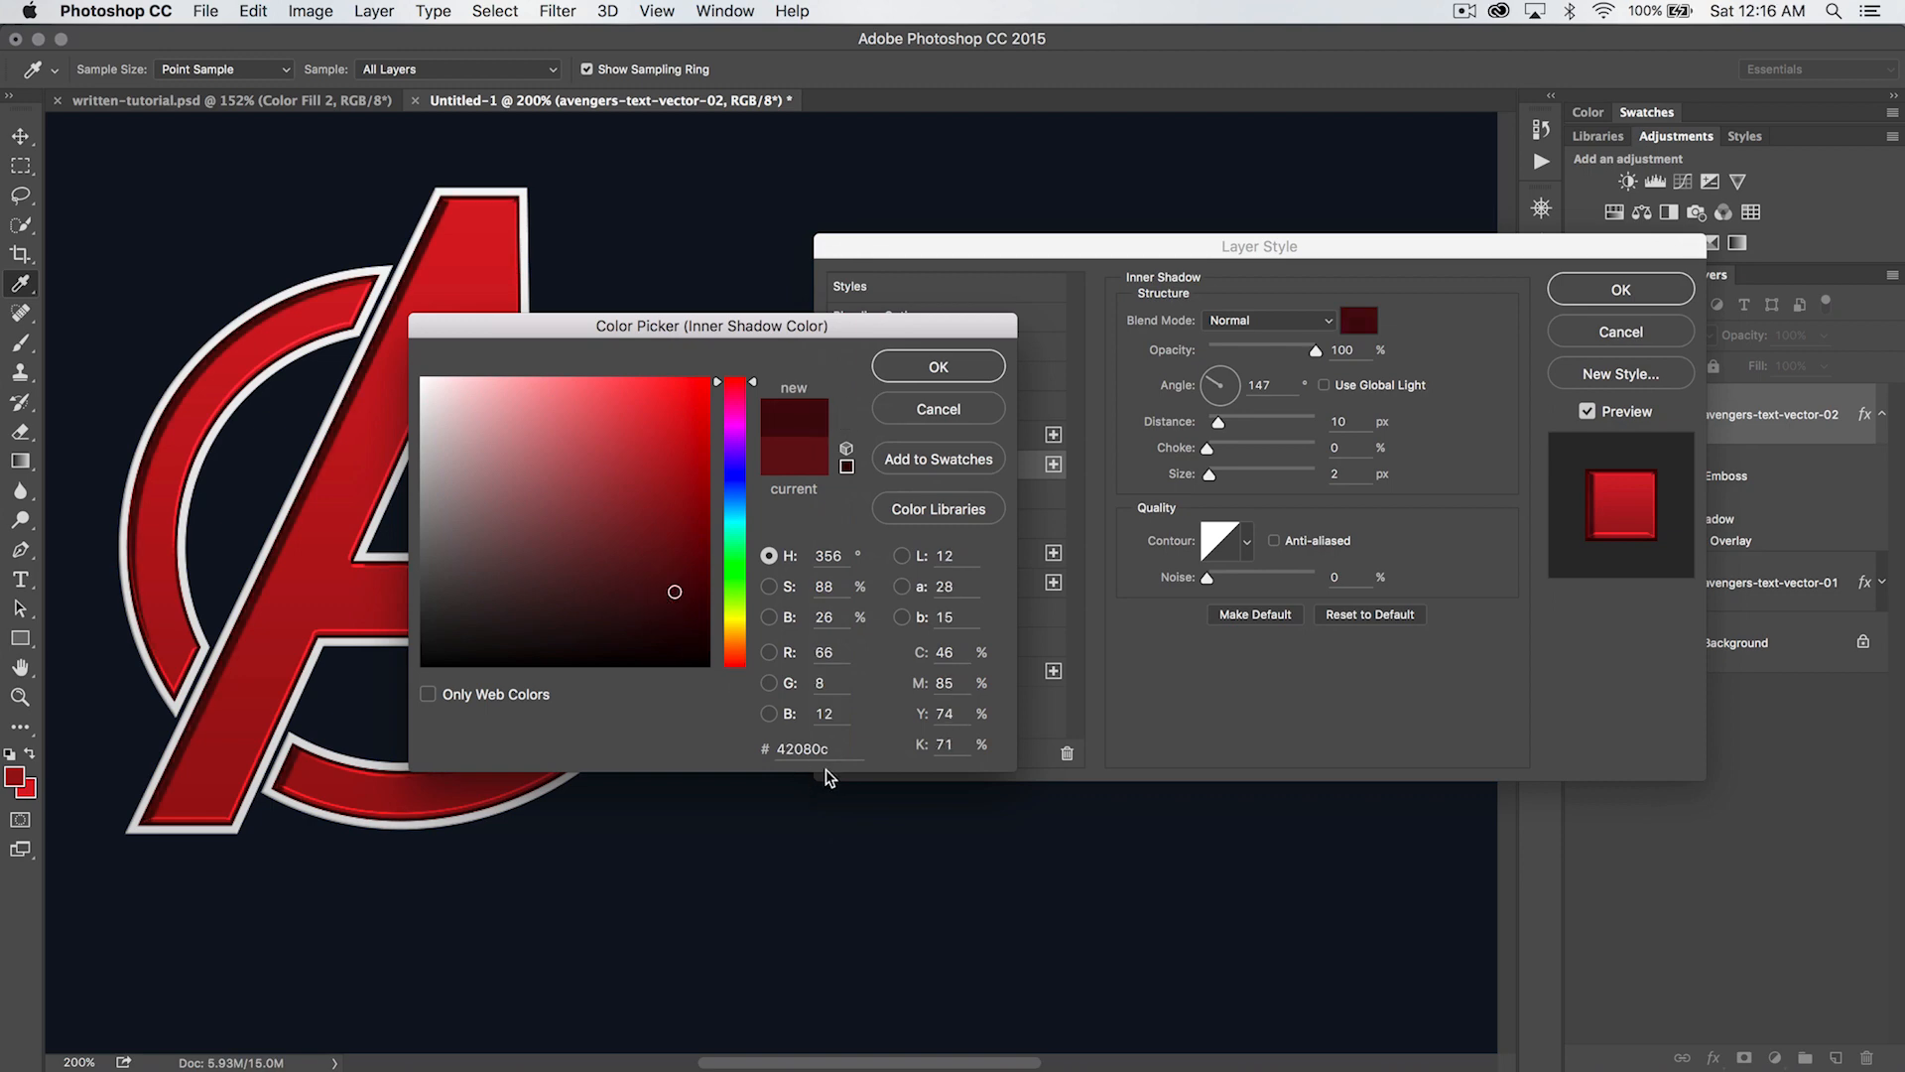
pyautogui.click(942, 366)
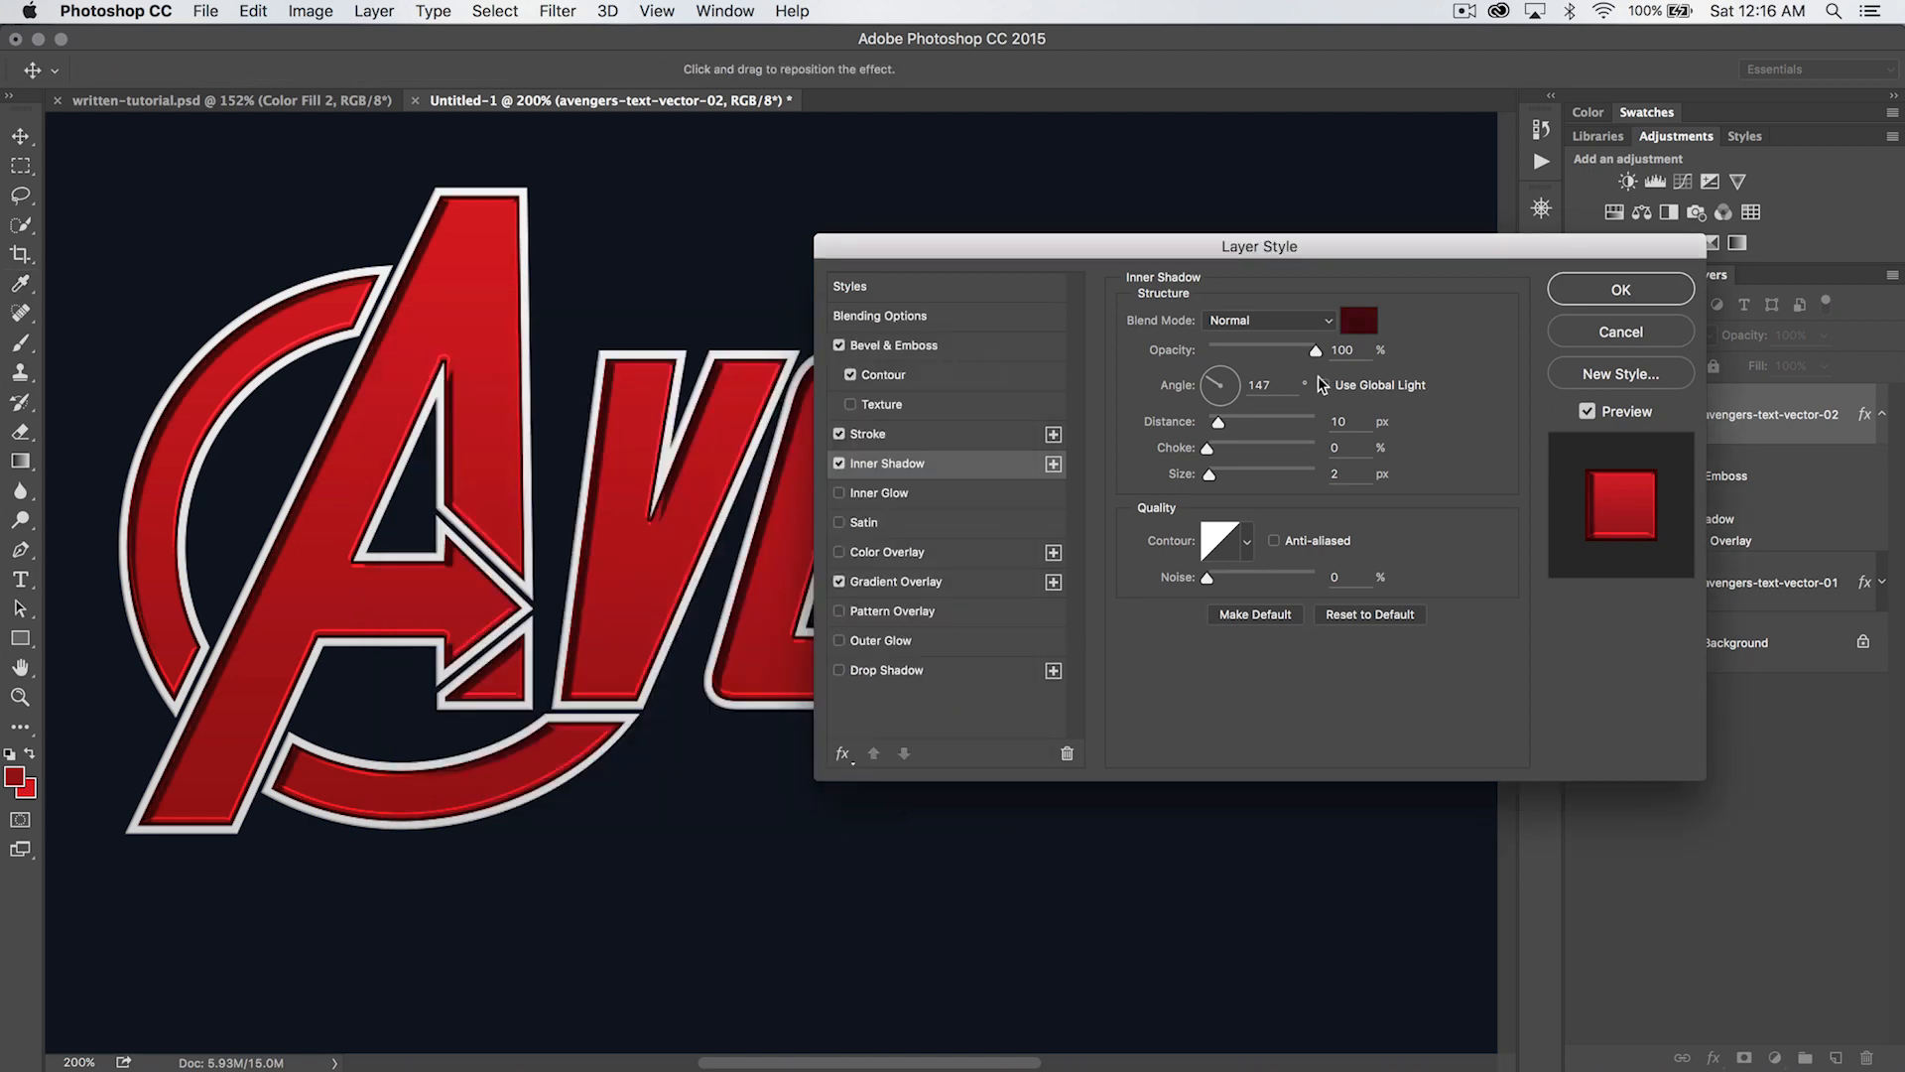
# - Set the Inner Shadow's opacity to 35% and its angle to 90°
pyautogui.moveTo(1314, 356); pyautogui.dragTo(1246, 365)
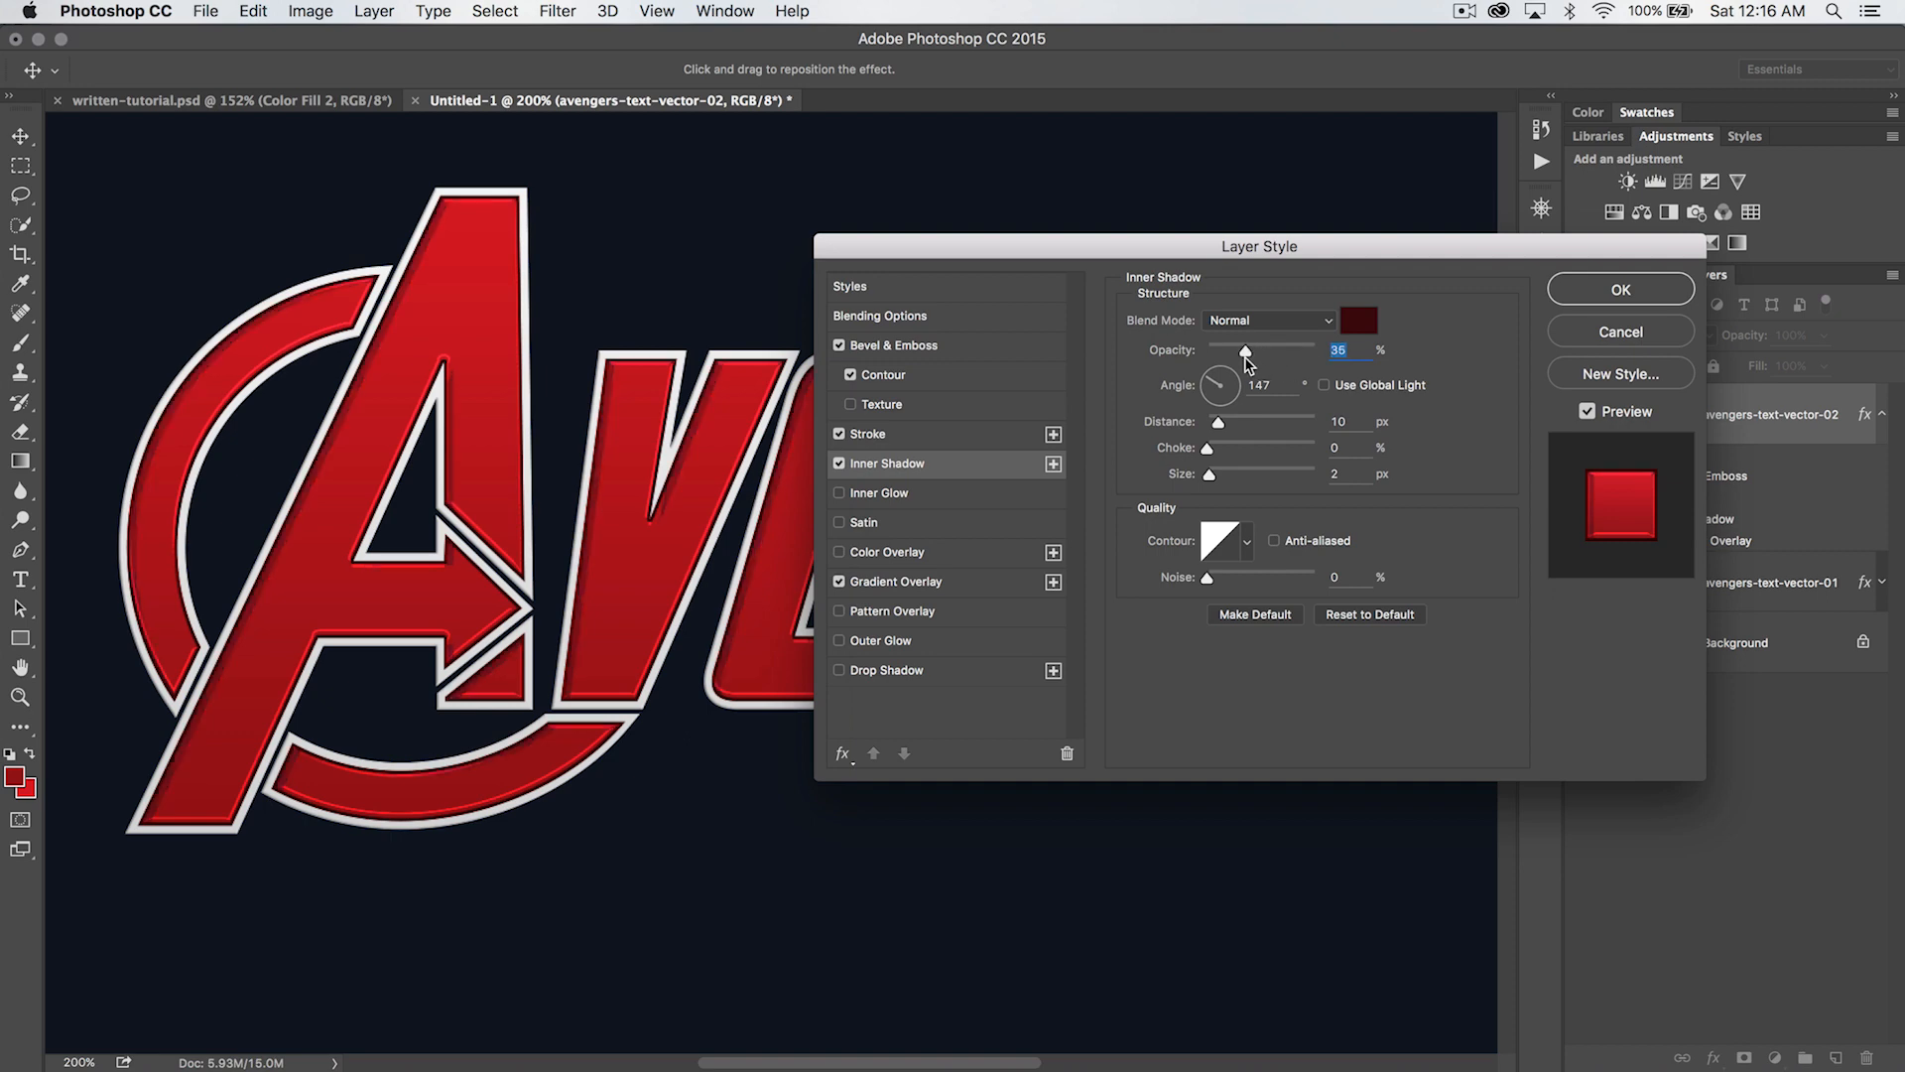
pyautogui.click(1277, 386)
pyautogui.doubleClick(1277, 386)
pyautogui.write('90')
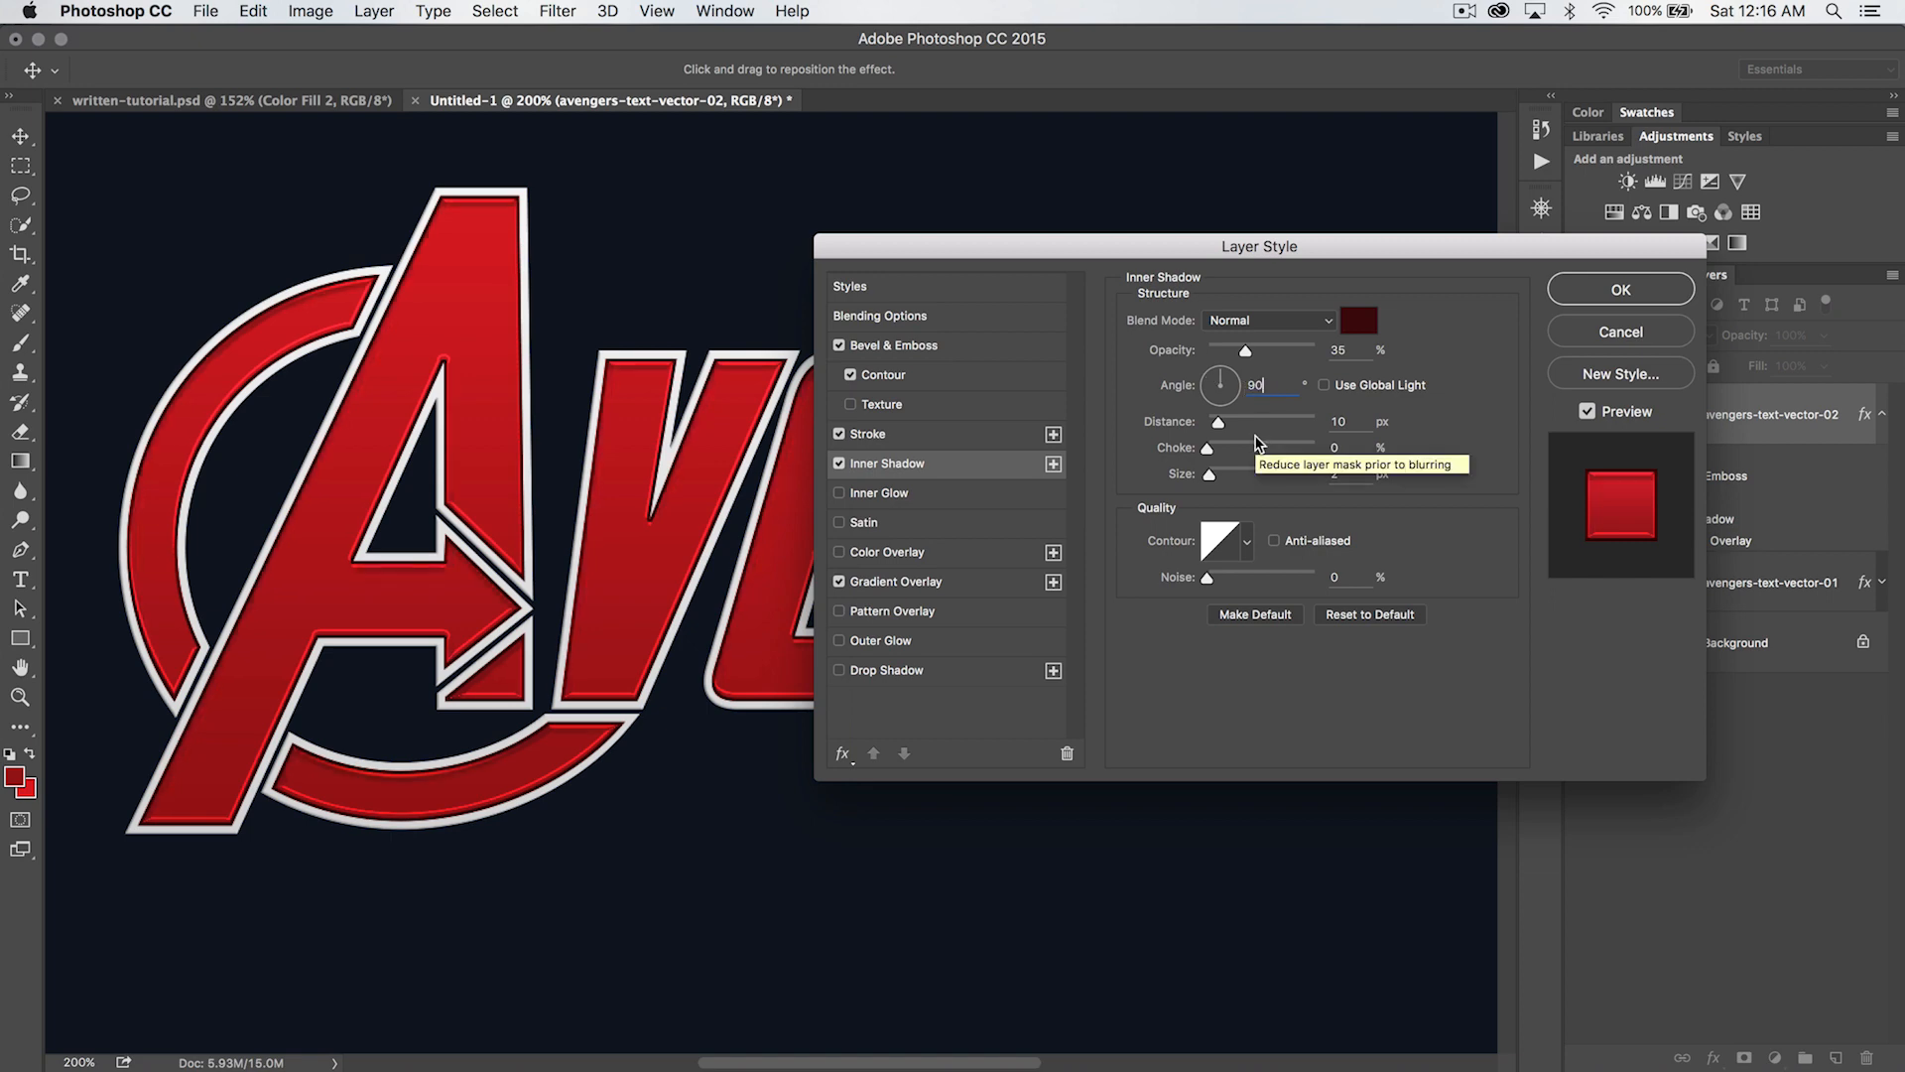
# - Set the Inner Shadow's distance to 15 px, choke to 0% and size to 1 px, and apply the layer style
pyautogui.press('Tab')
pyautogui.write('15')
pyautogui.press('Tab')
pyautogui.write('1')
pyautogui.press('BackSpace')
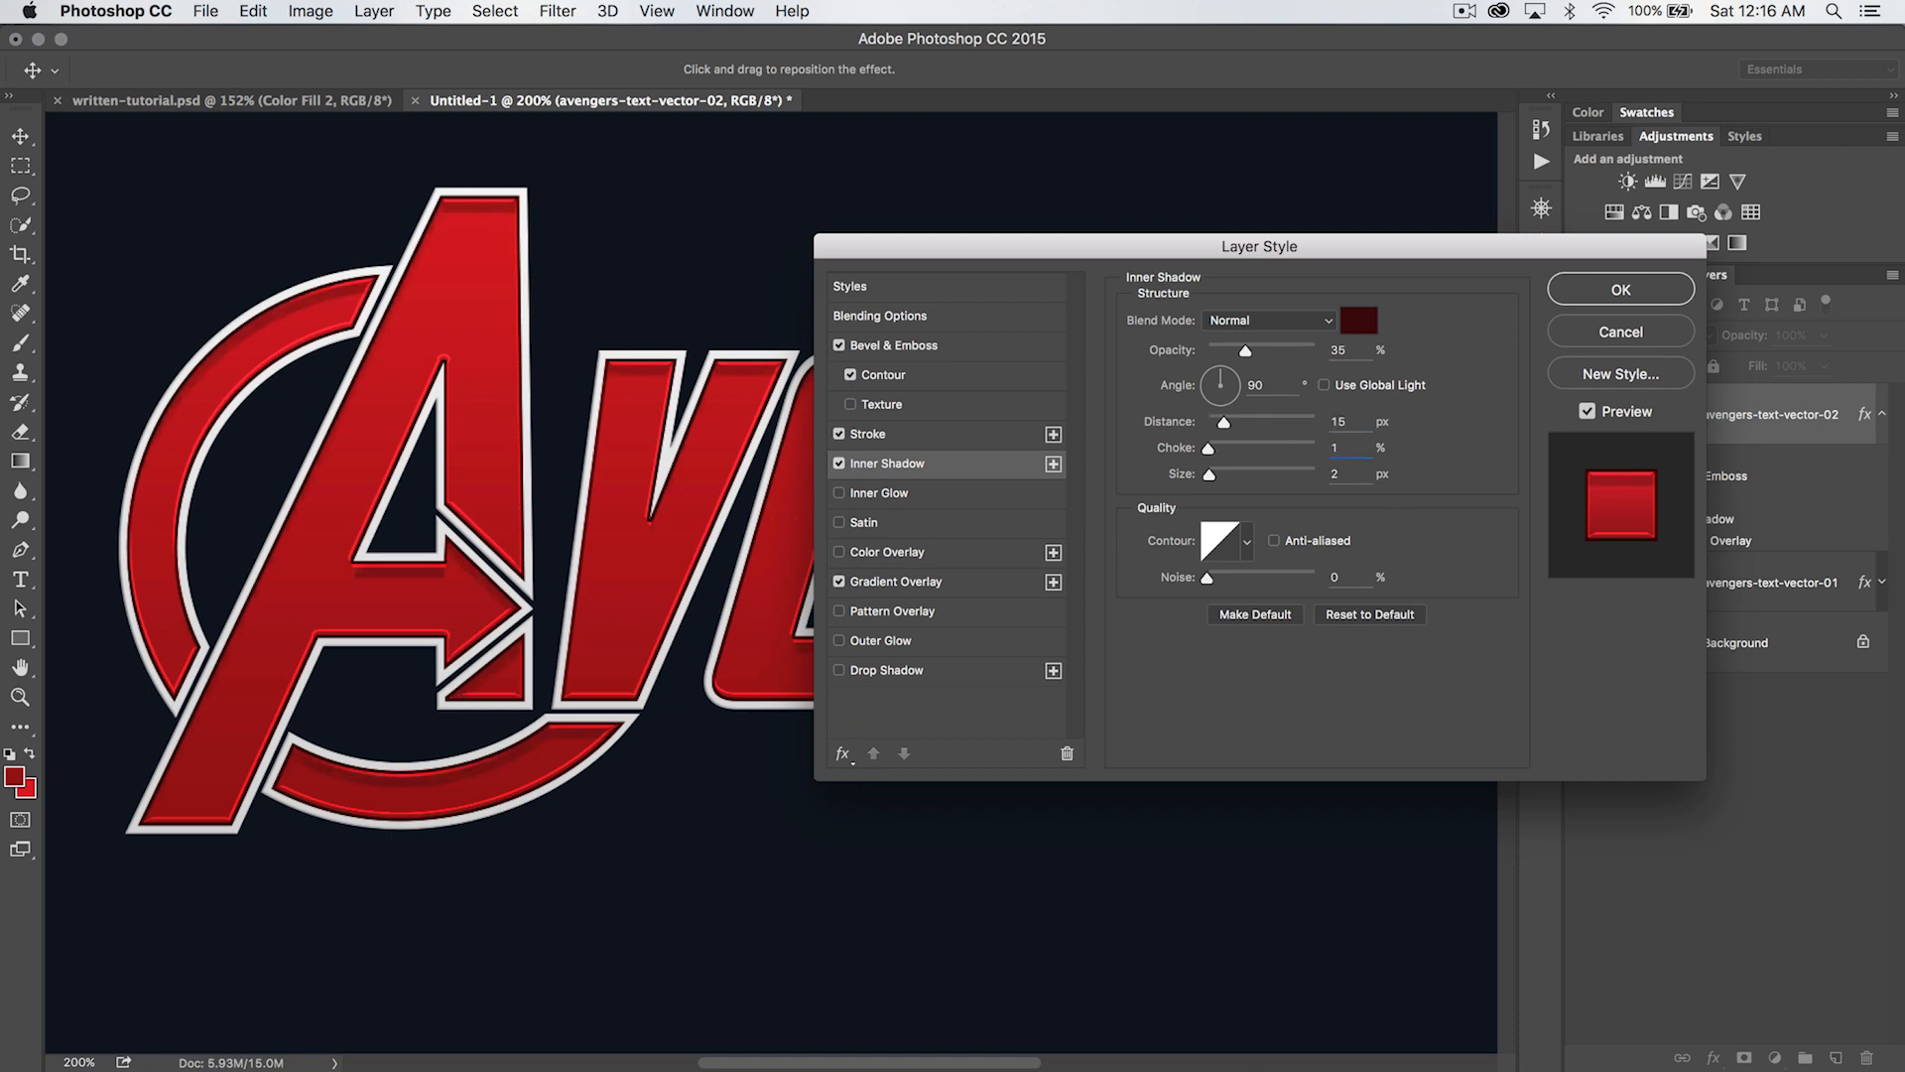
pyautogui.write('01')
pyautogui.press('BackSpace')
pyautogui.press('Tab')
pyautogui.write('1')
pyautogui.click(1620, 289)
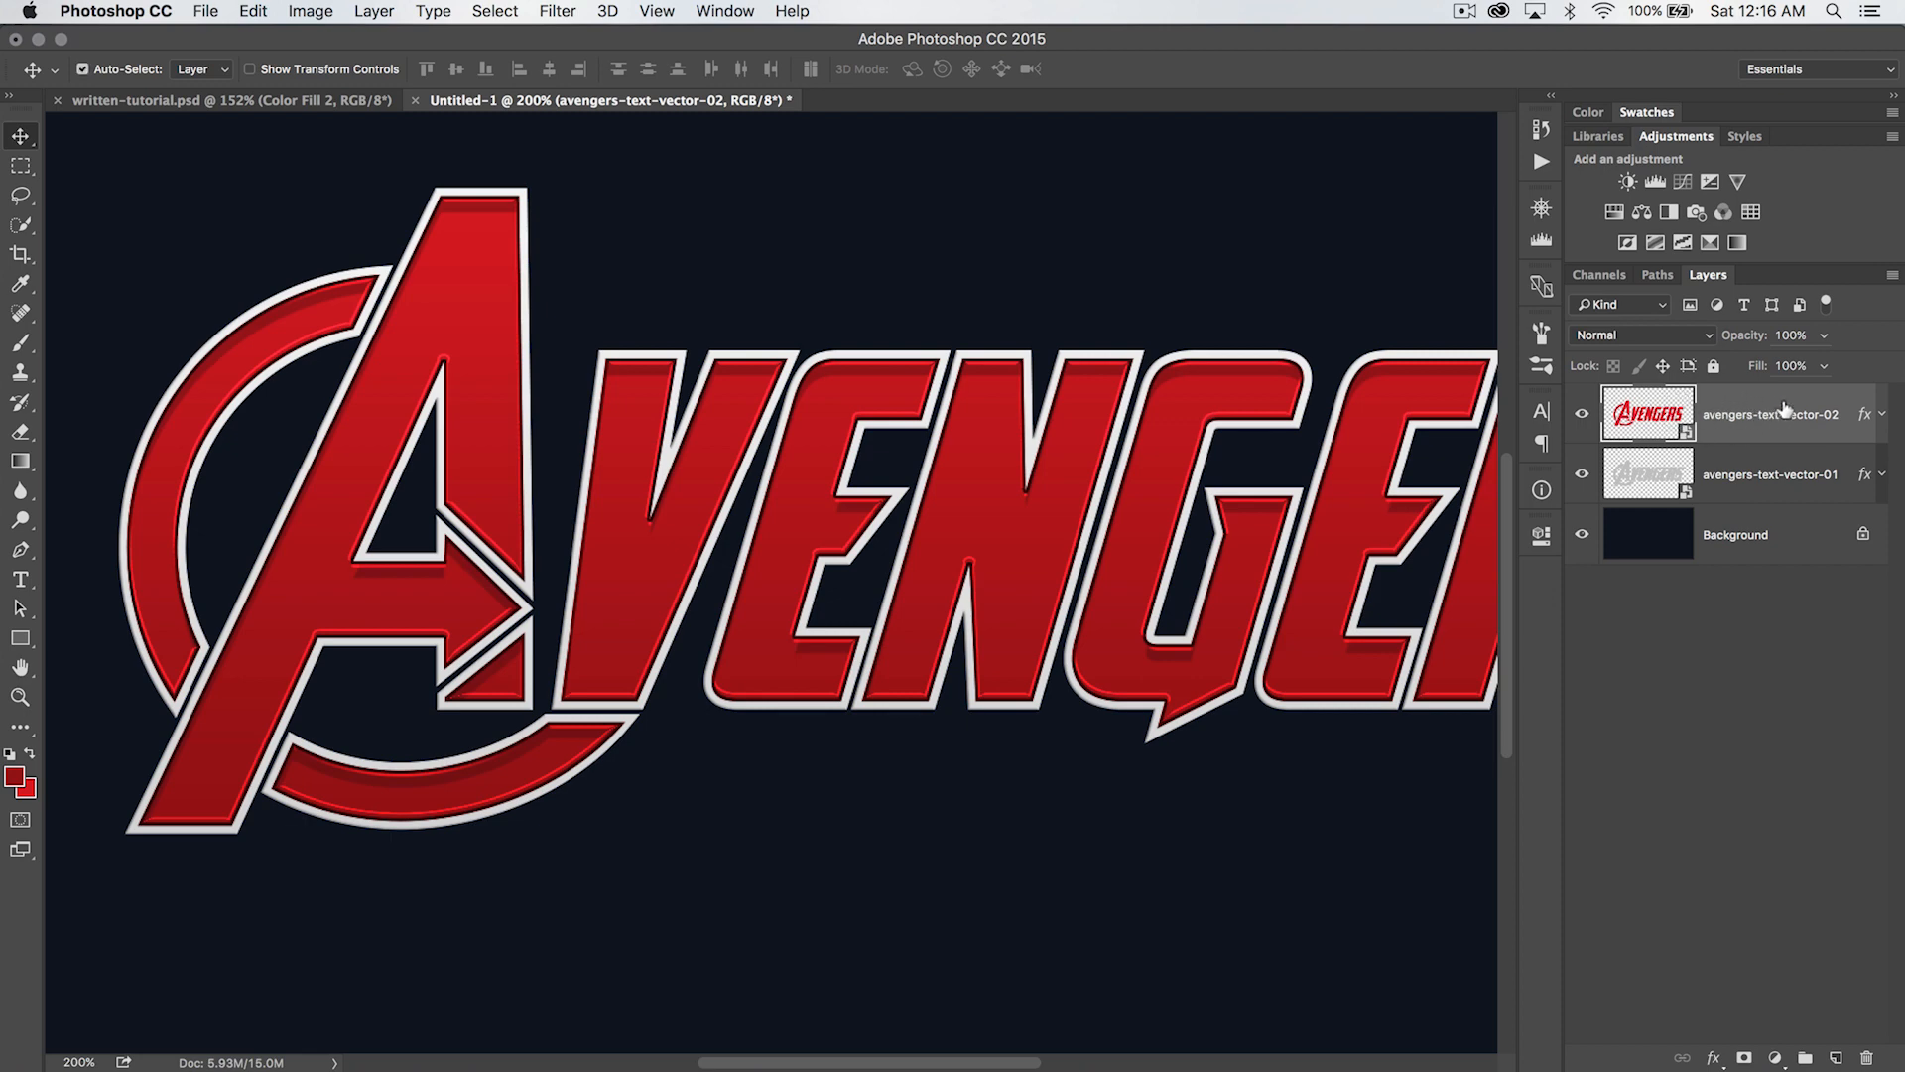
# - Duplicate the avengers-text-vector-02 layer and clear the layer style from the copy
pyautogui.press('super+j')
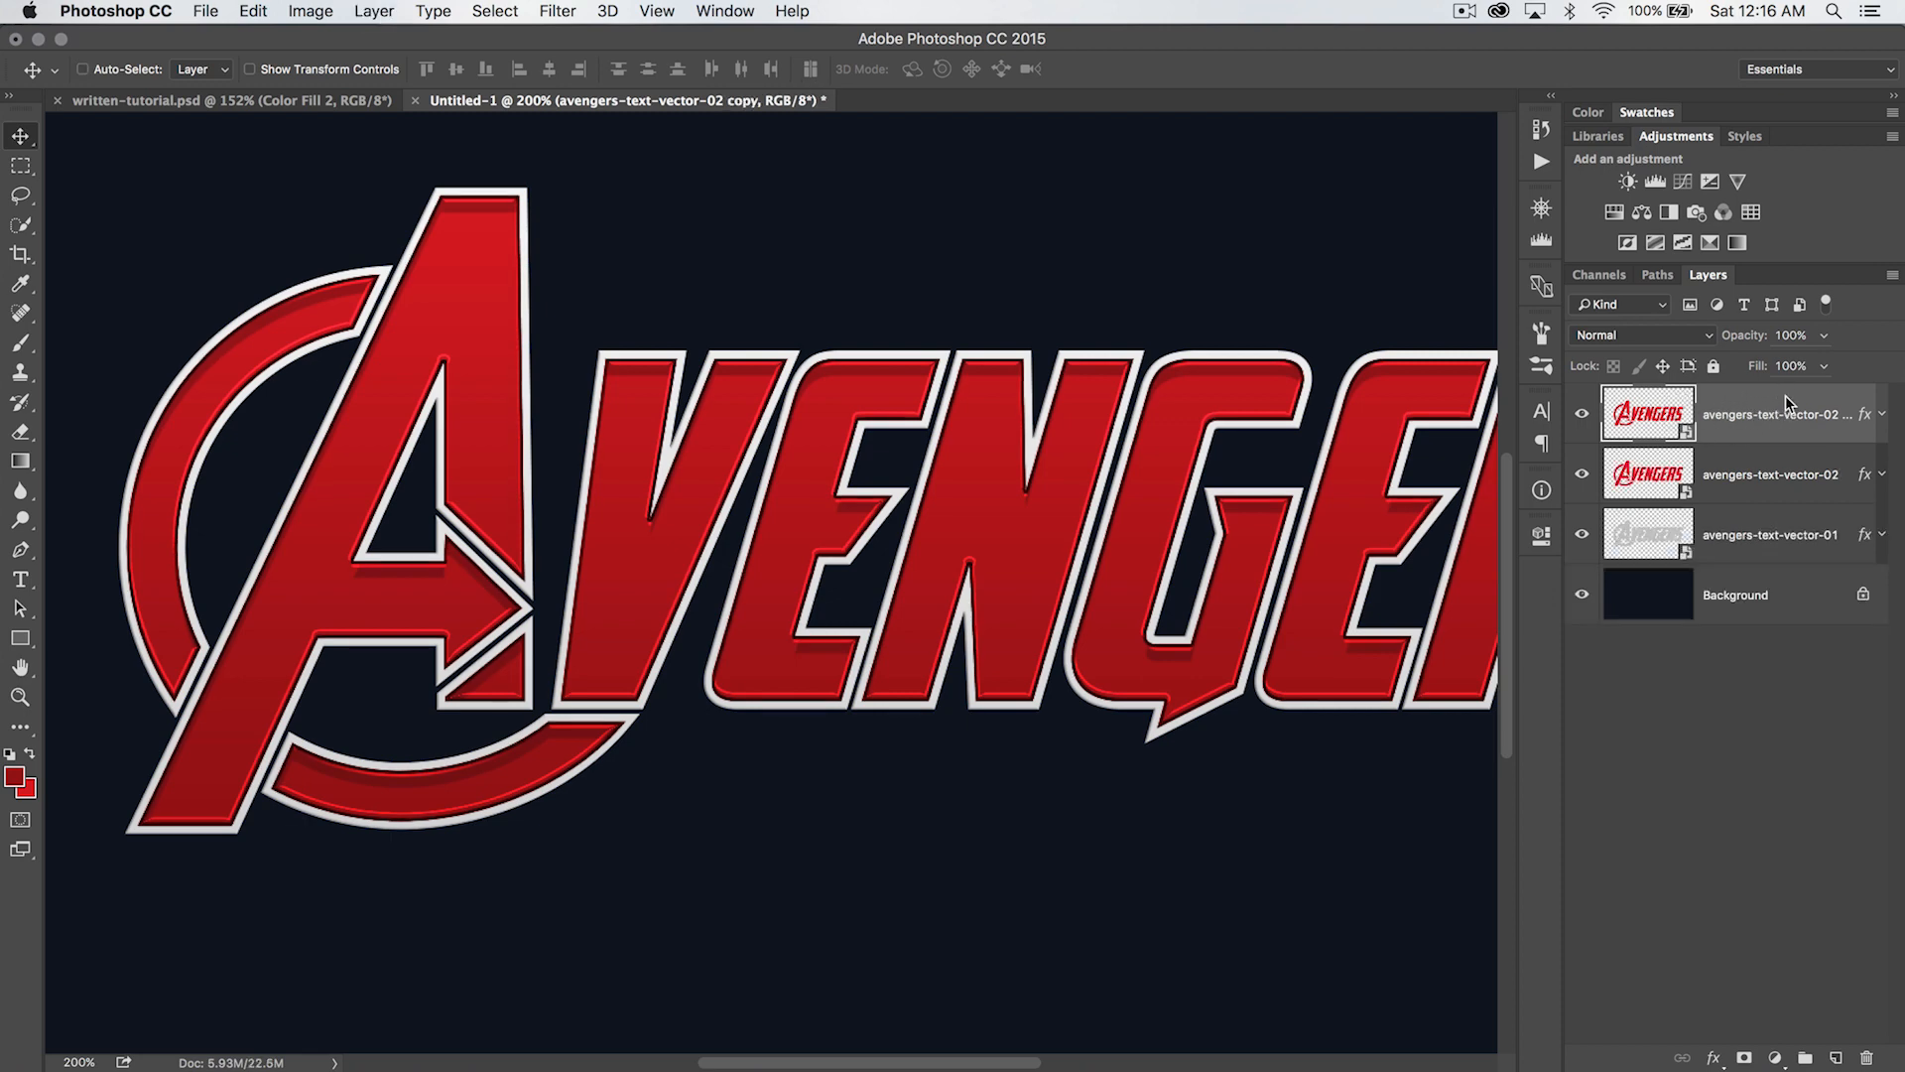
pyautogui.rightClick(1781, 396)
pyautogui.click(1560, 802)
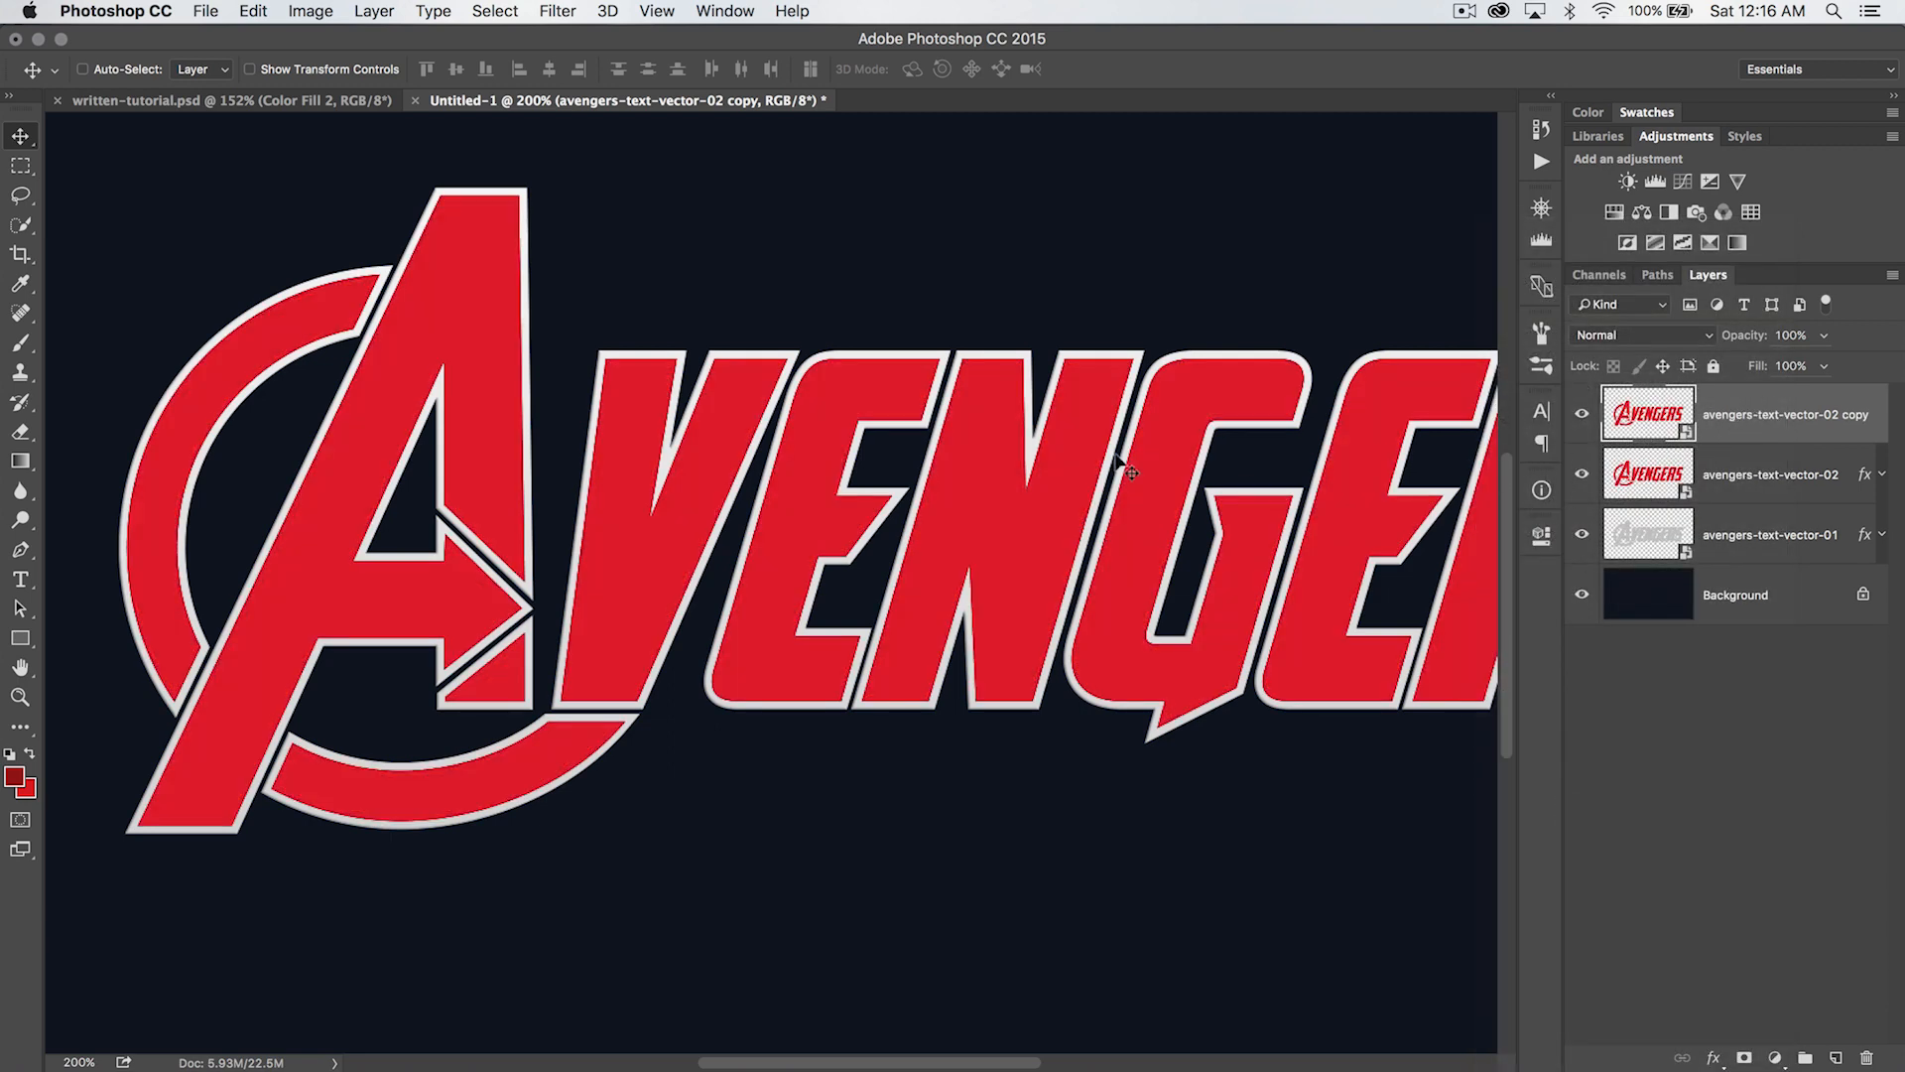
# - Compare the artwork with the unstyled lettering copy hidden and shown, and set the copy's fill to 0%
pyautogui.click(1582, 414)
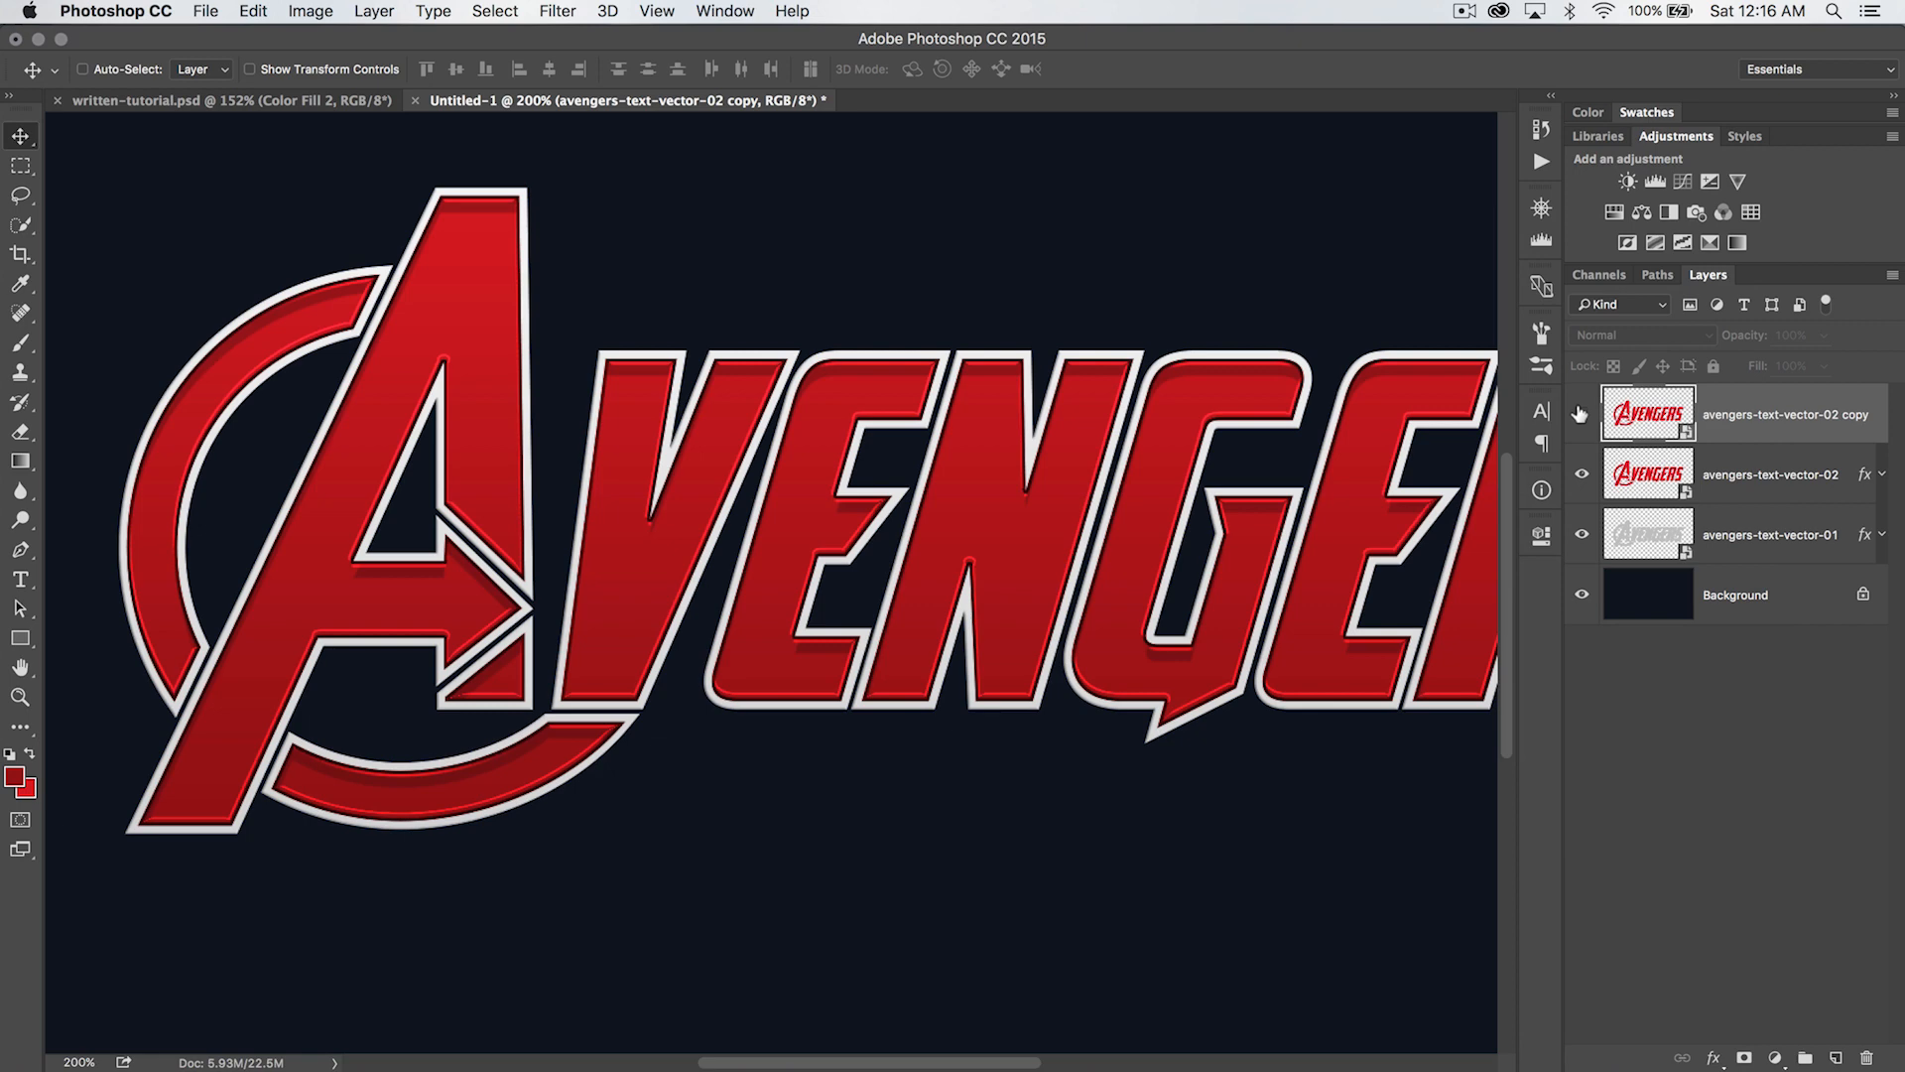
pyautogui.click(1581, 413)
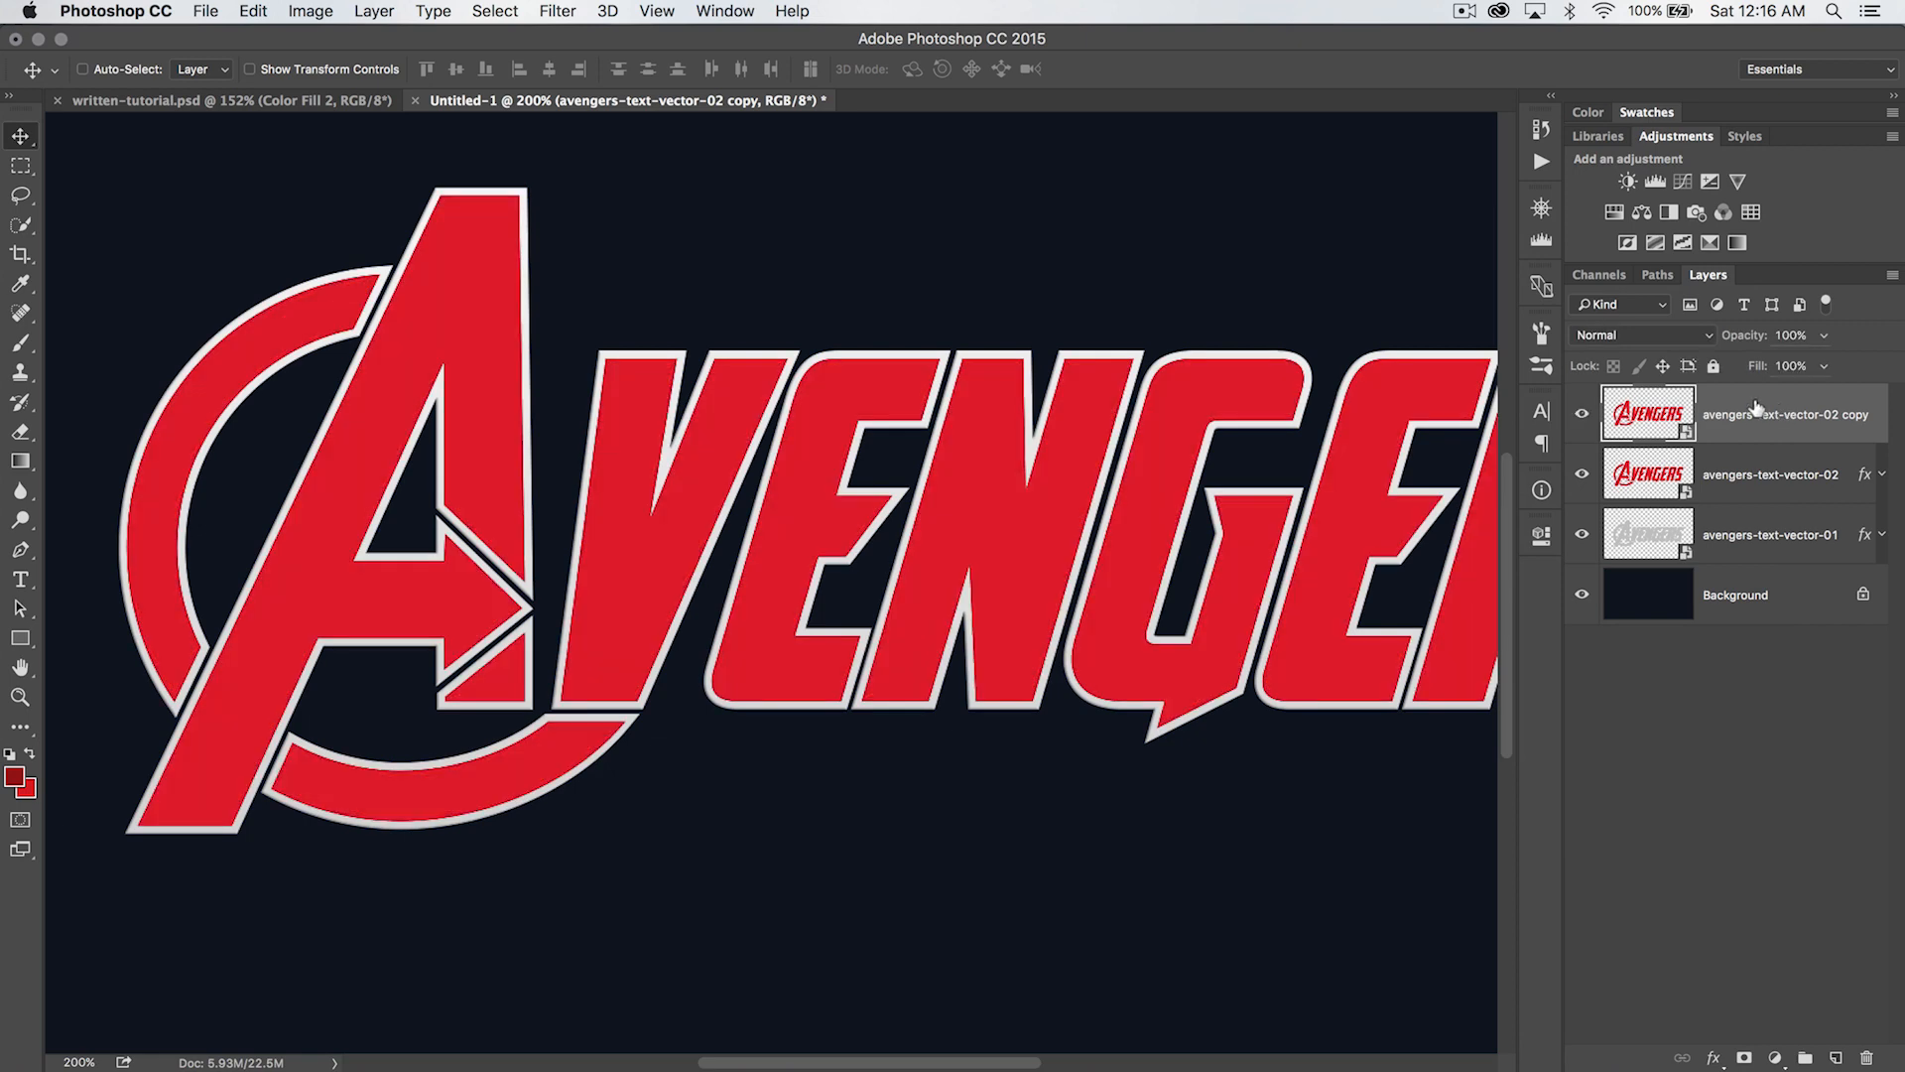
pyautogui.moveTo(1761, 365); pyautogui.dragTo(1531, 378)
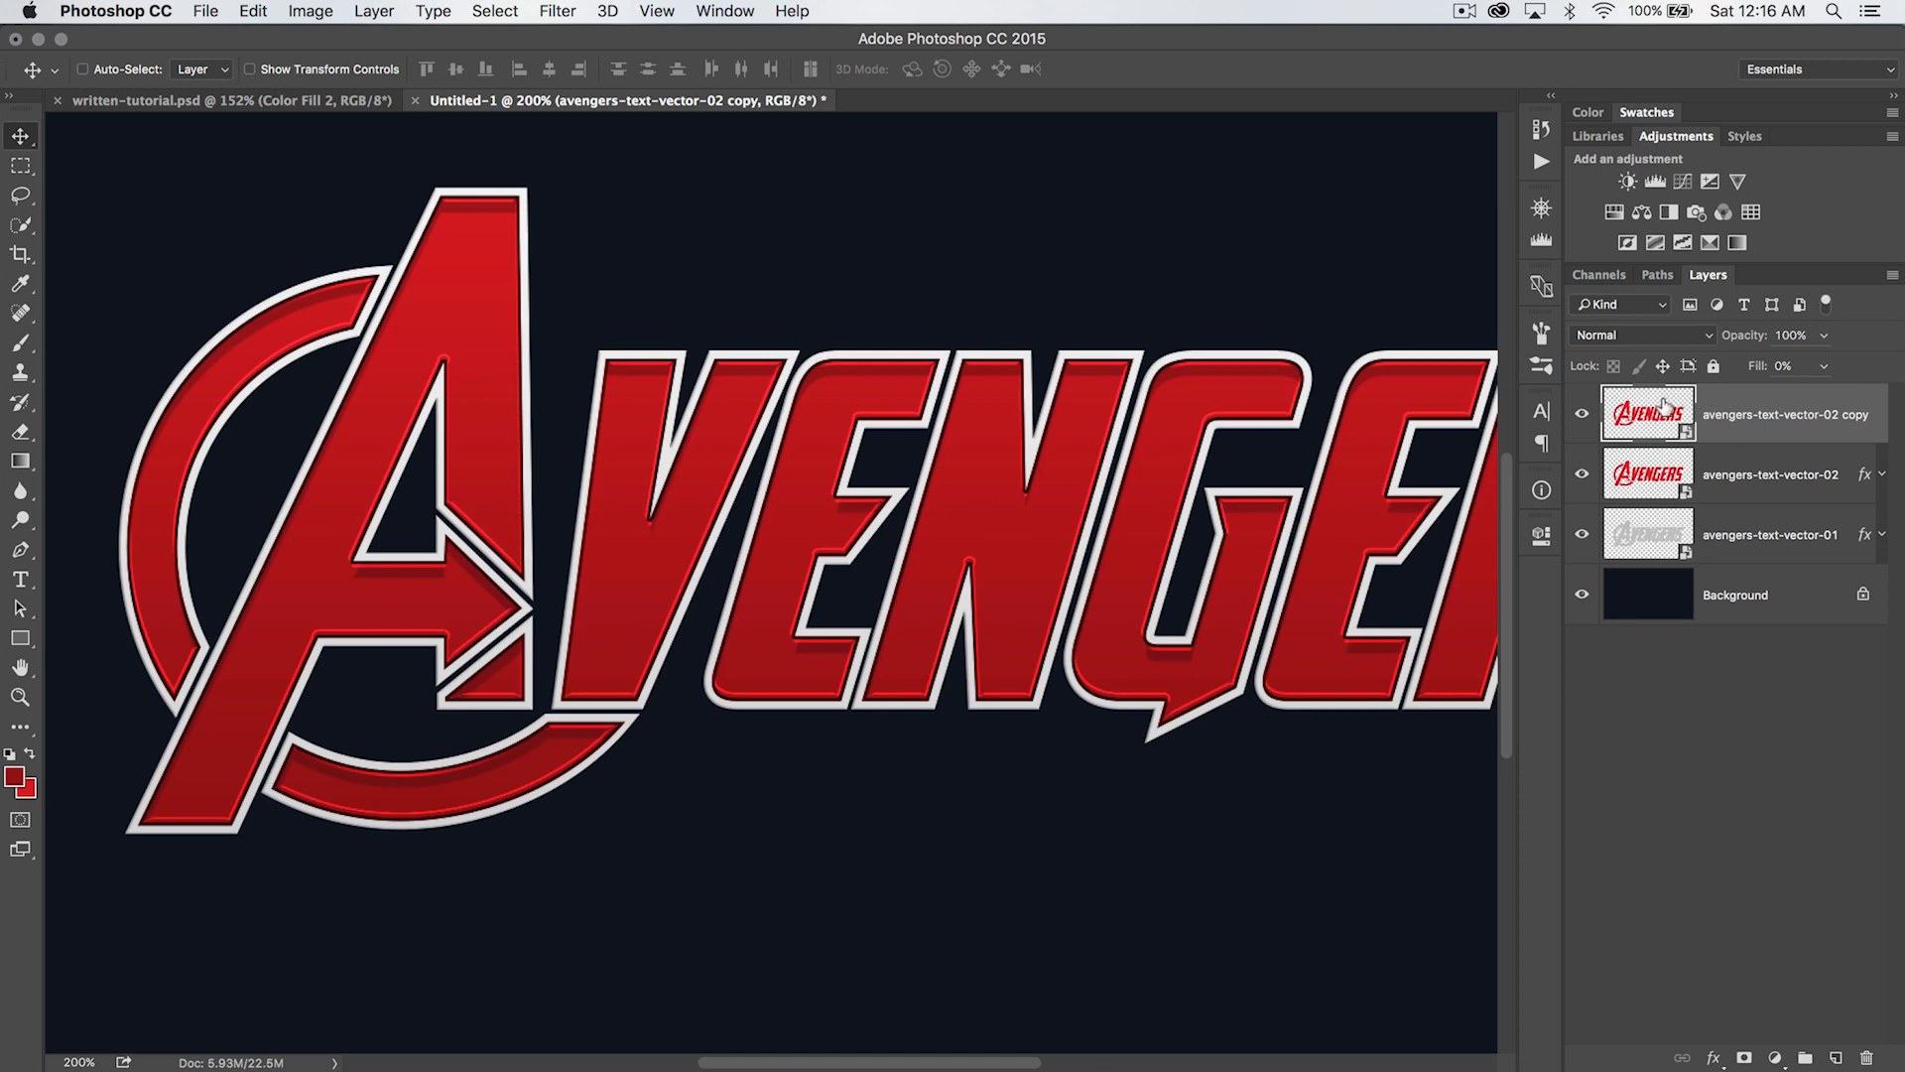
pyautogui.click(394, 10)
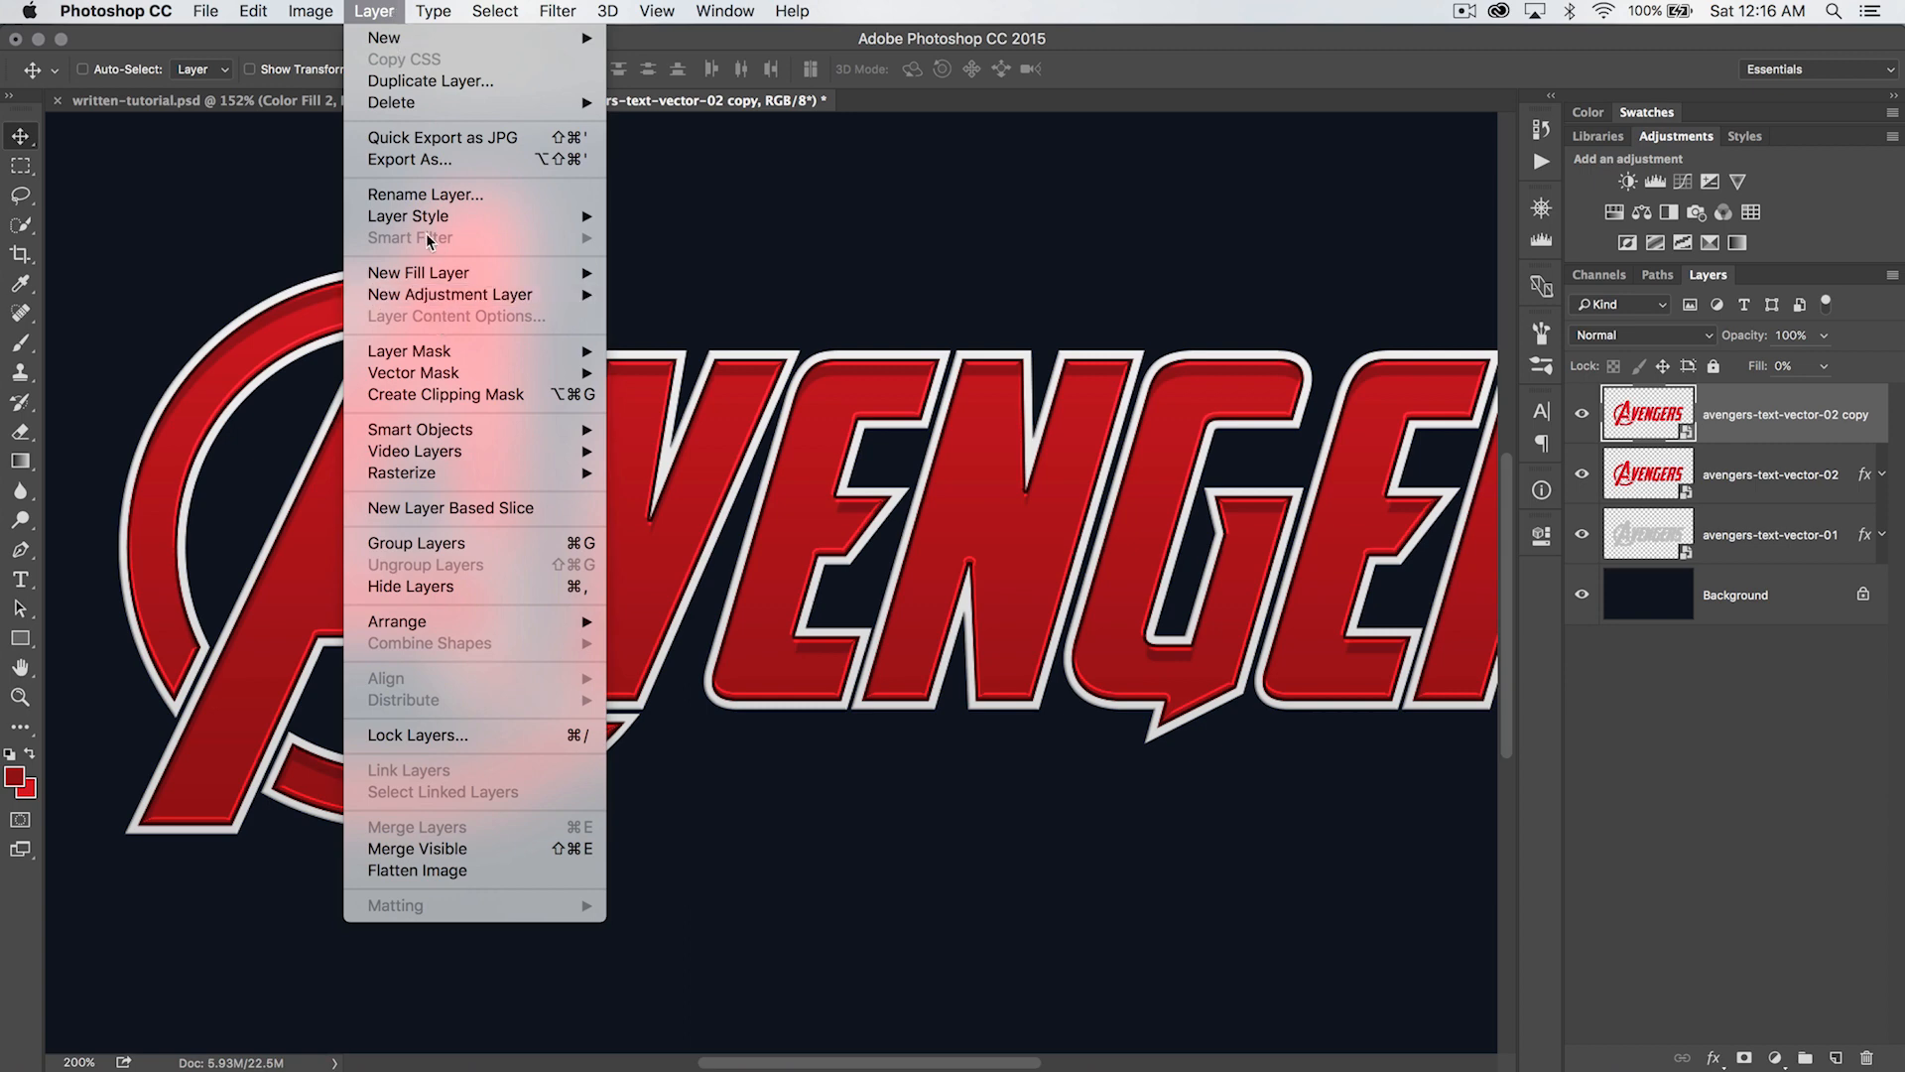
pyautogui.moveTo(419, 217)
pyautogui.click(691, 296)
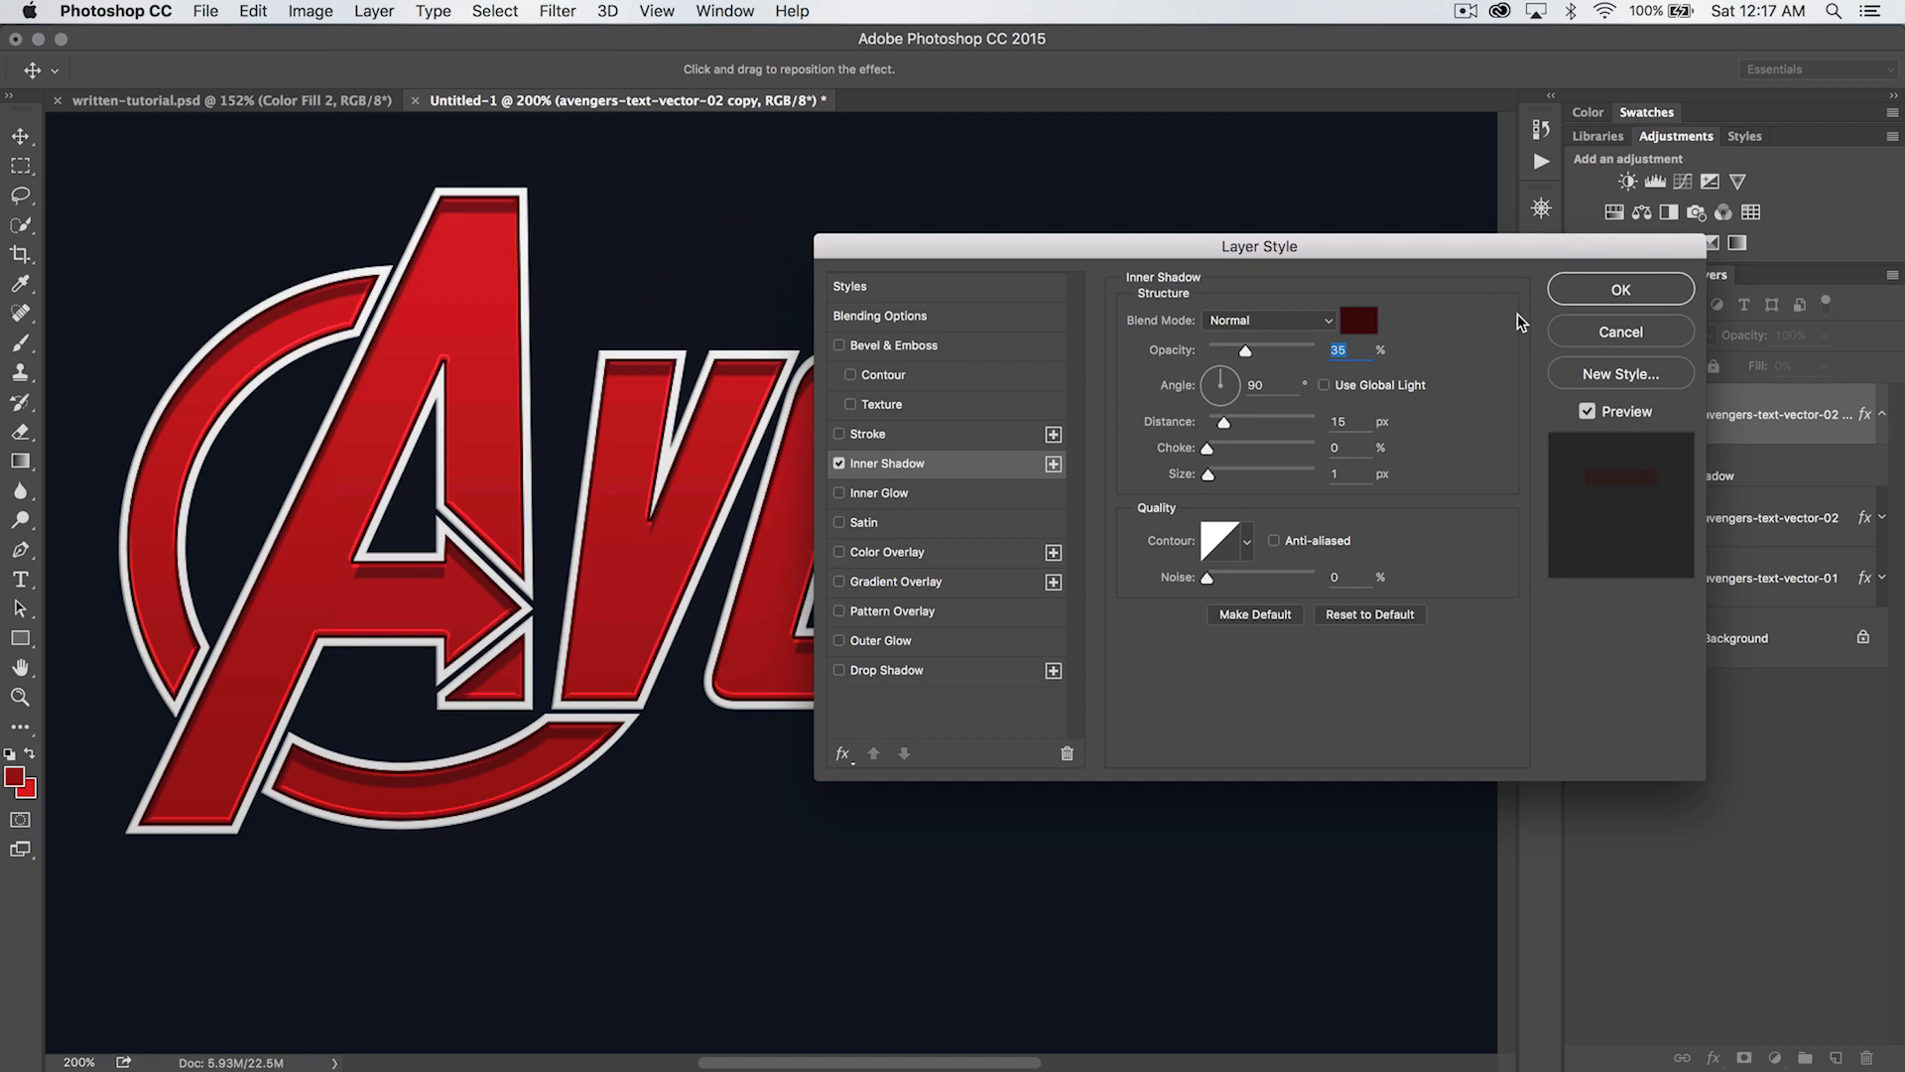
pyautogui.click(1617, 332)
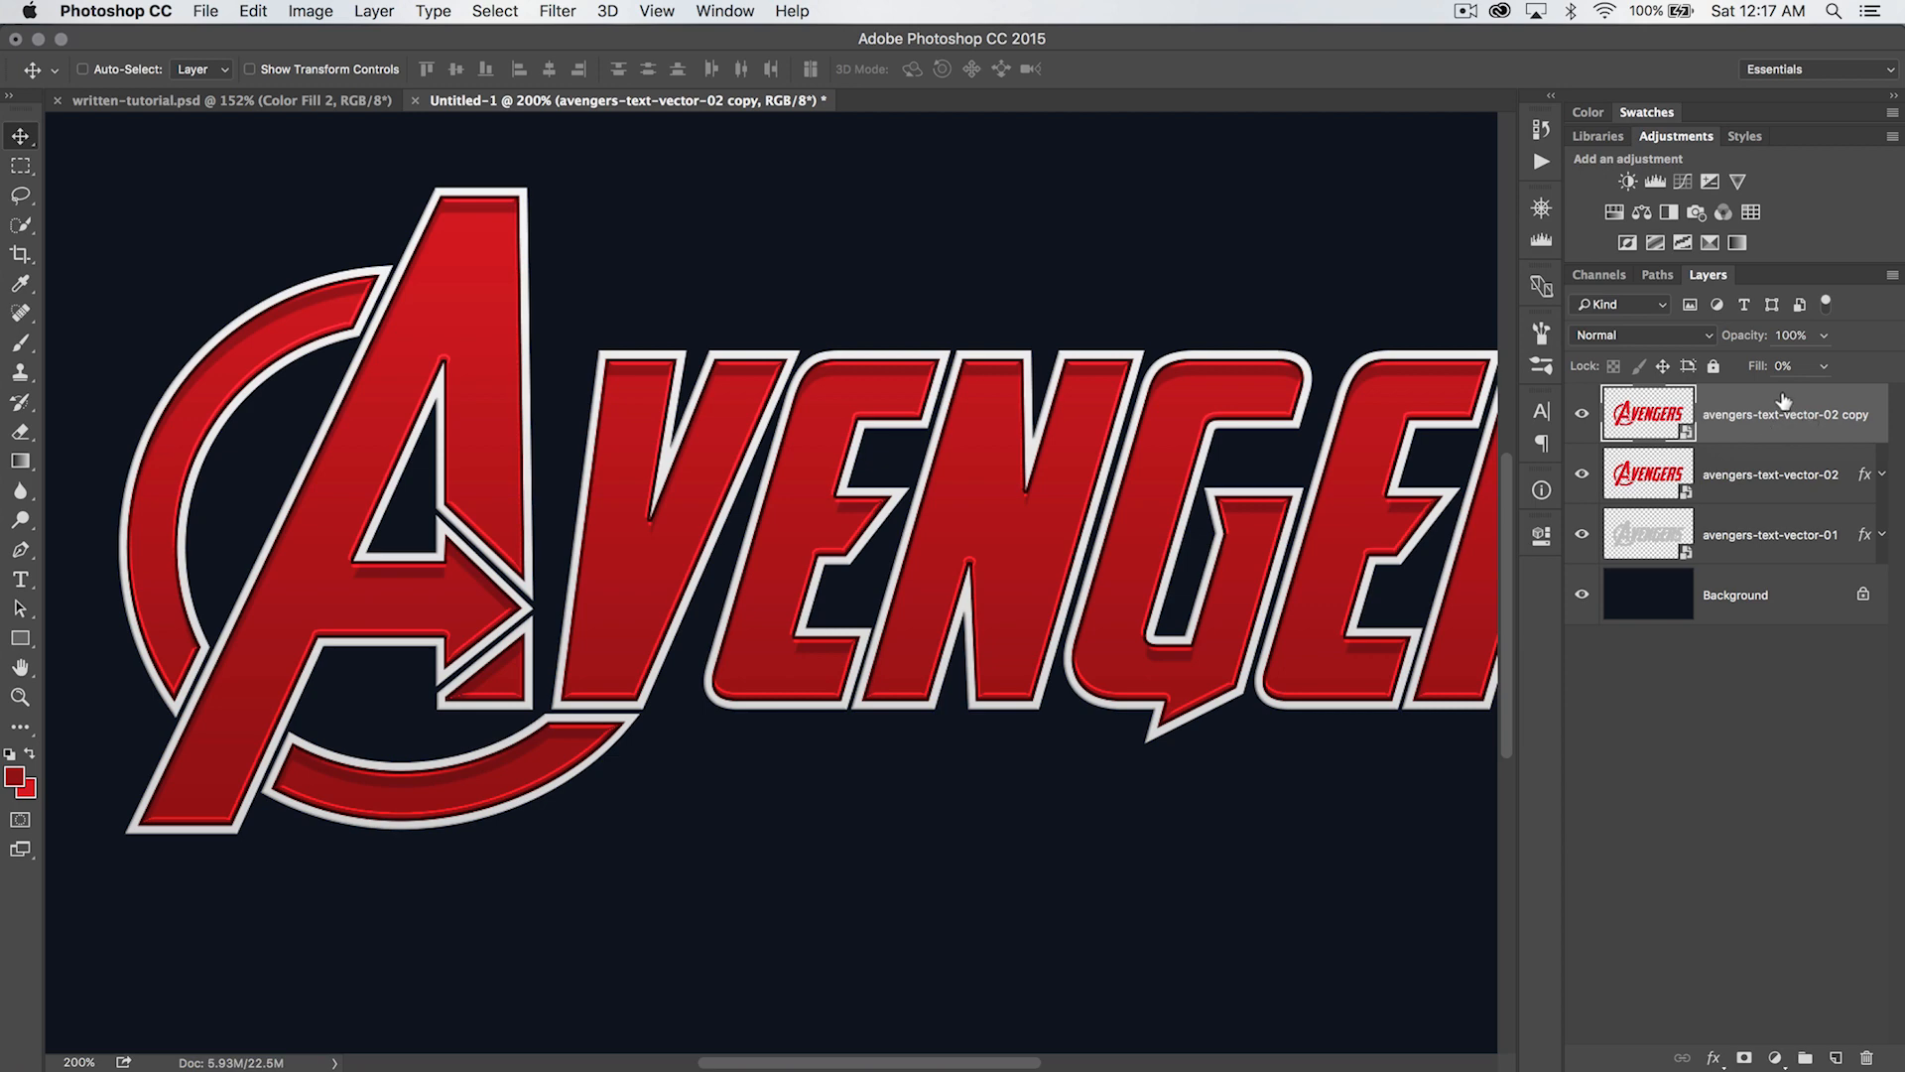
# - Delete the avengers-text-vector-02 copy layer and add a second Inner Shadow to the avengers-text-vector-02 layer
pyautogui.moveTo(1783, 400); pyautogui.dragTo(1864, 1054)
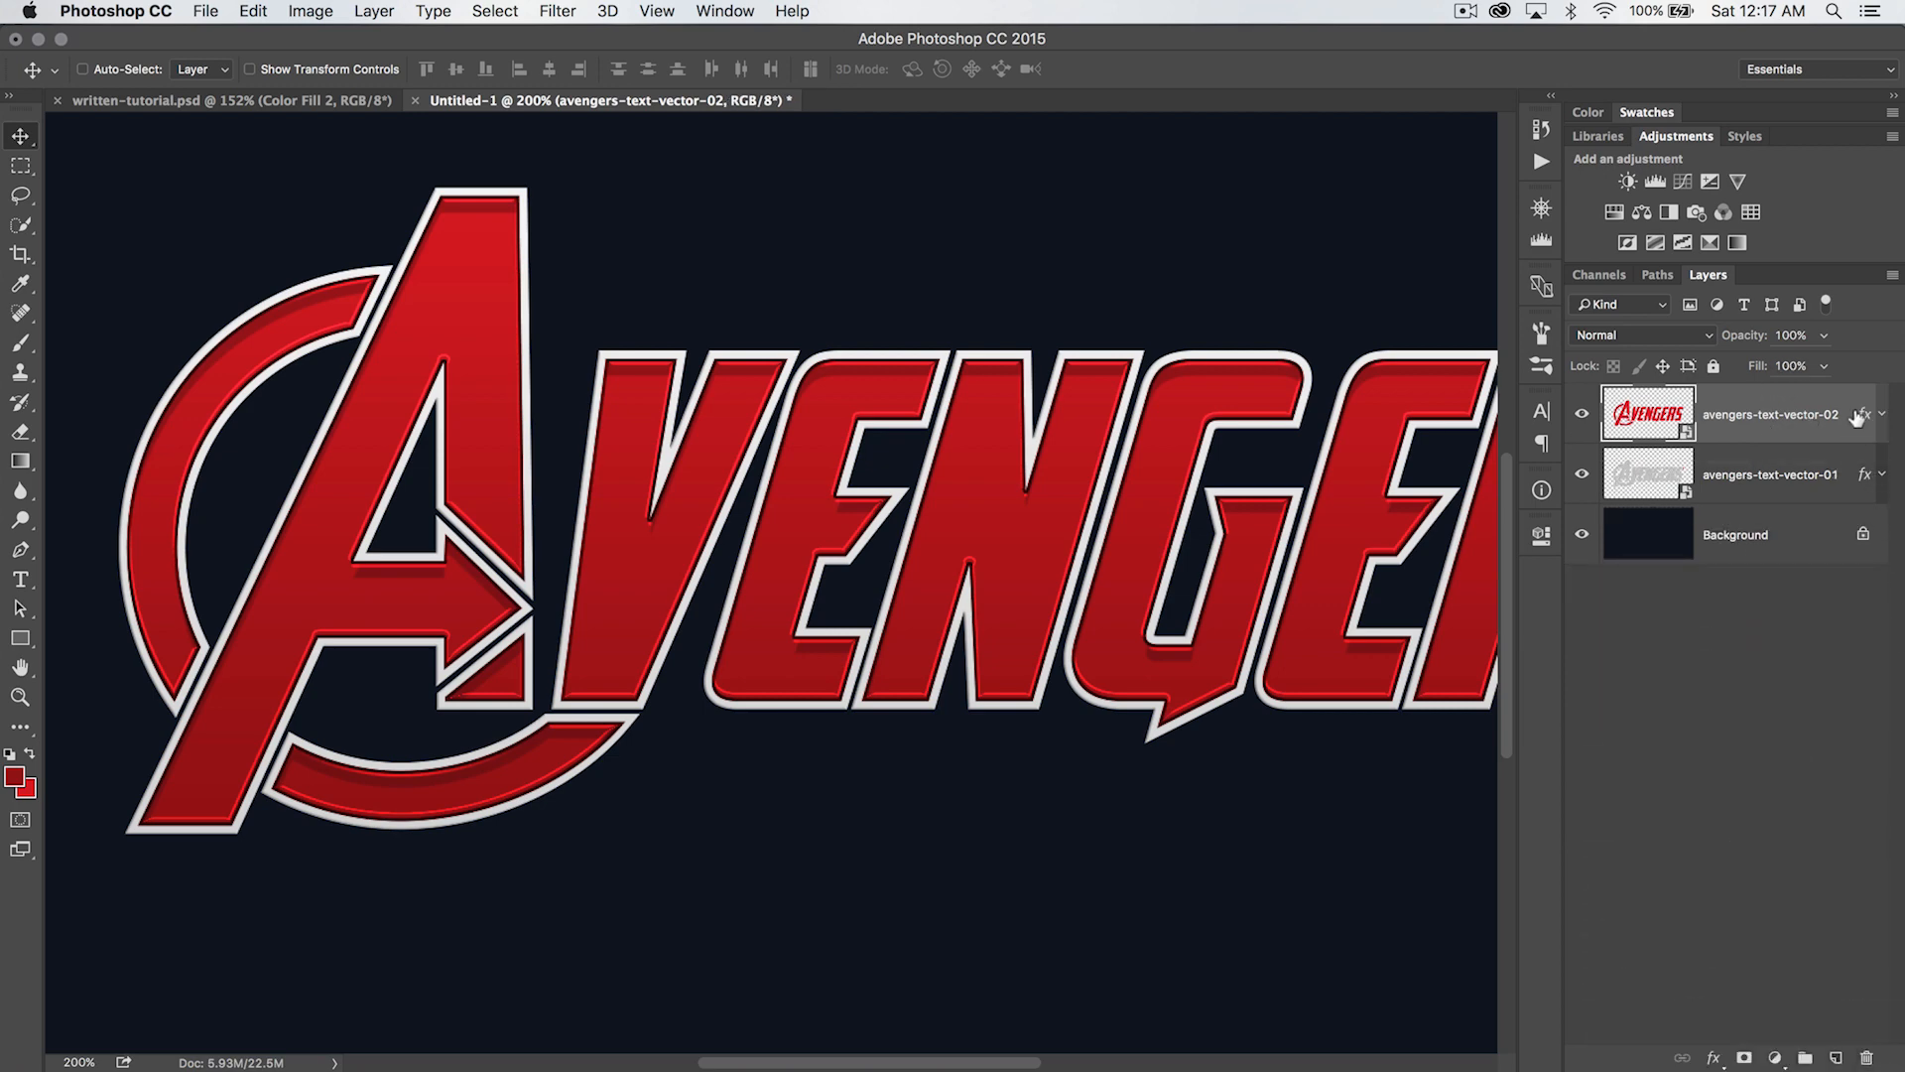
pyautogui.doubleClick(1860, 415)
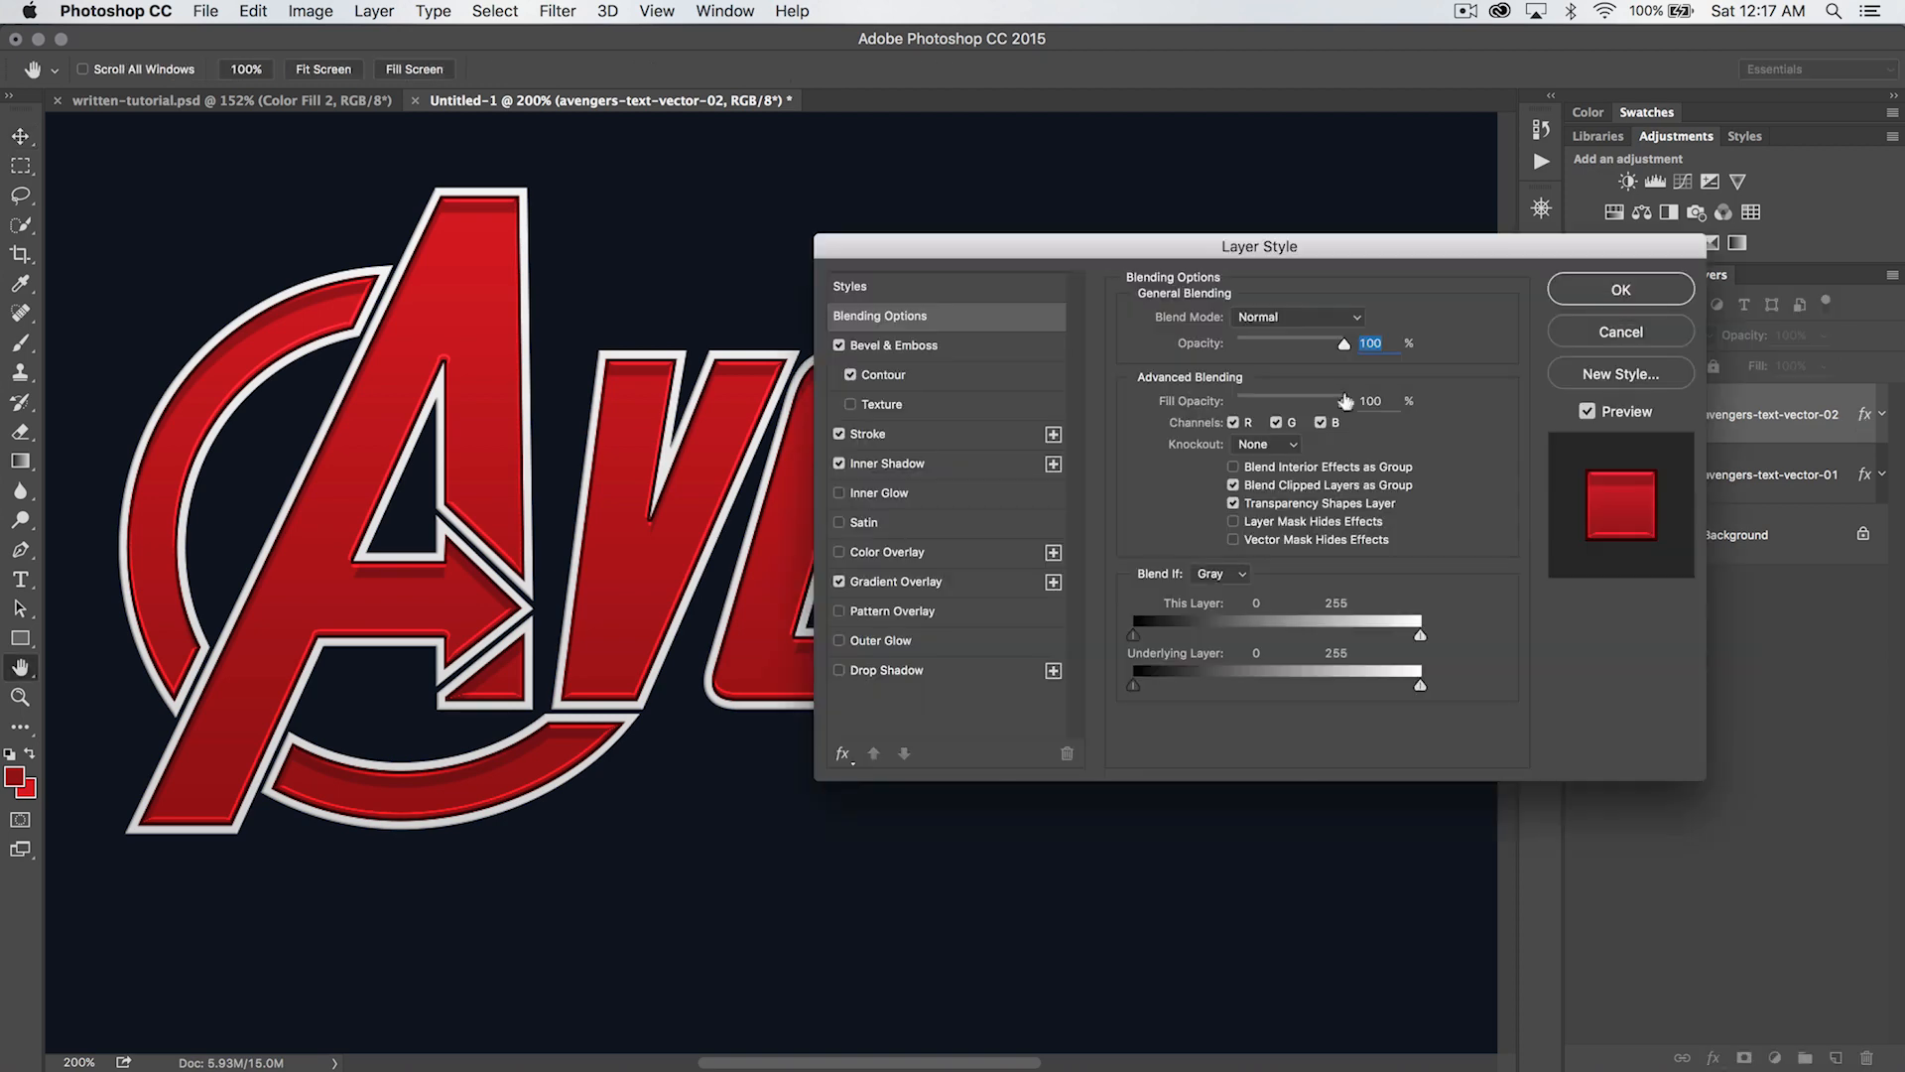
pyautogui.click(1053, 463)
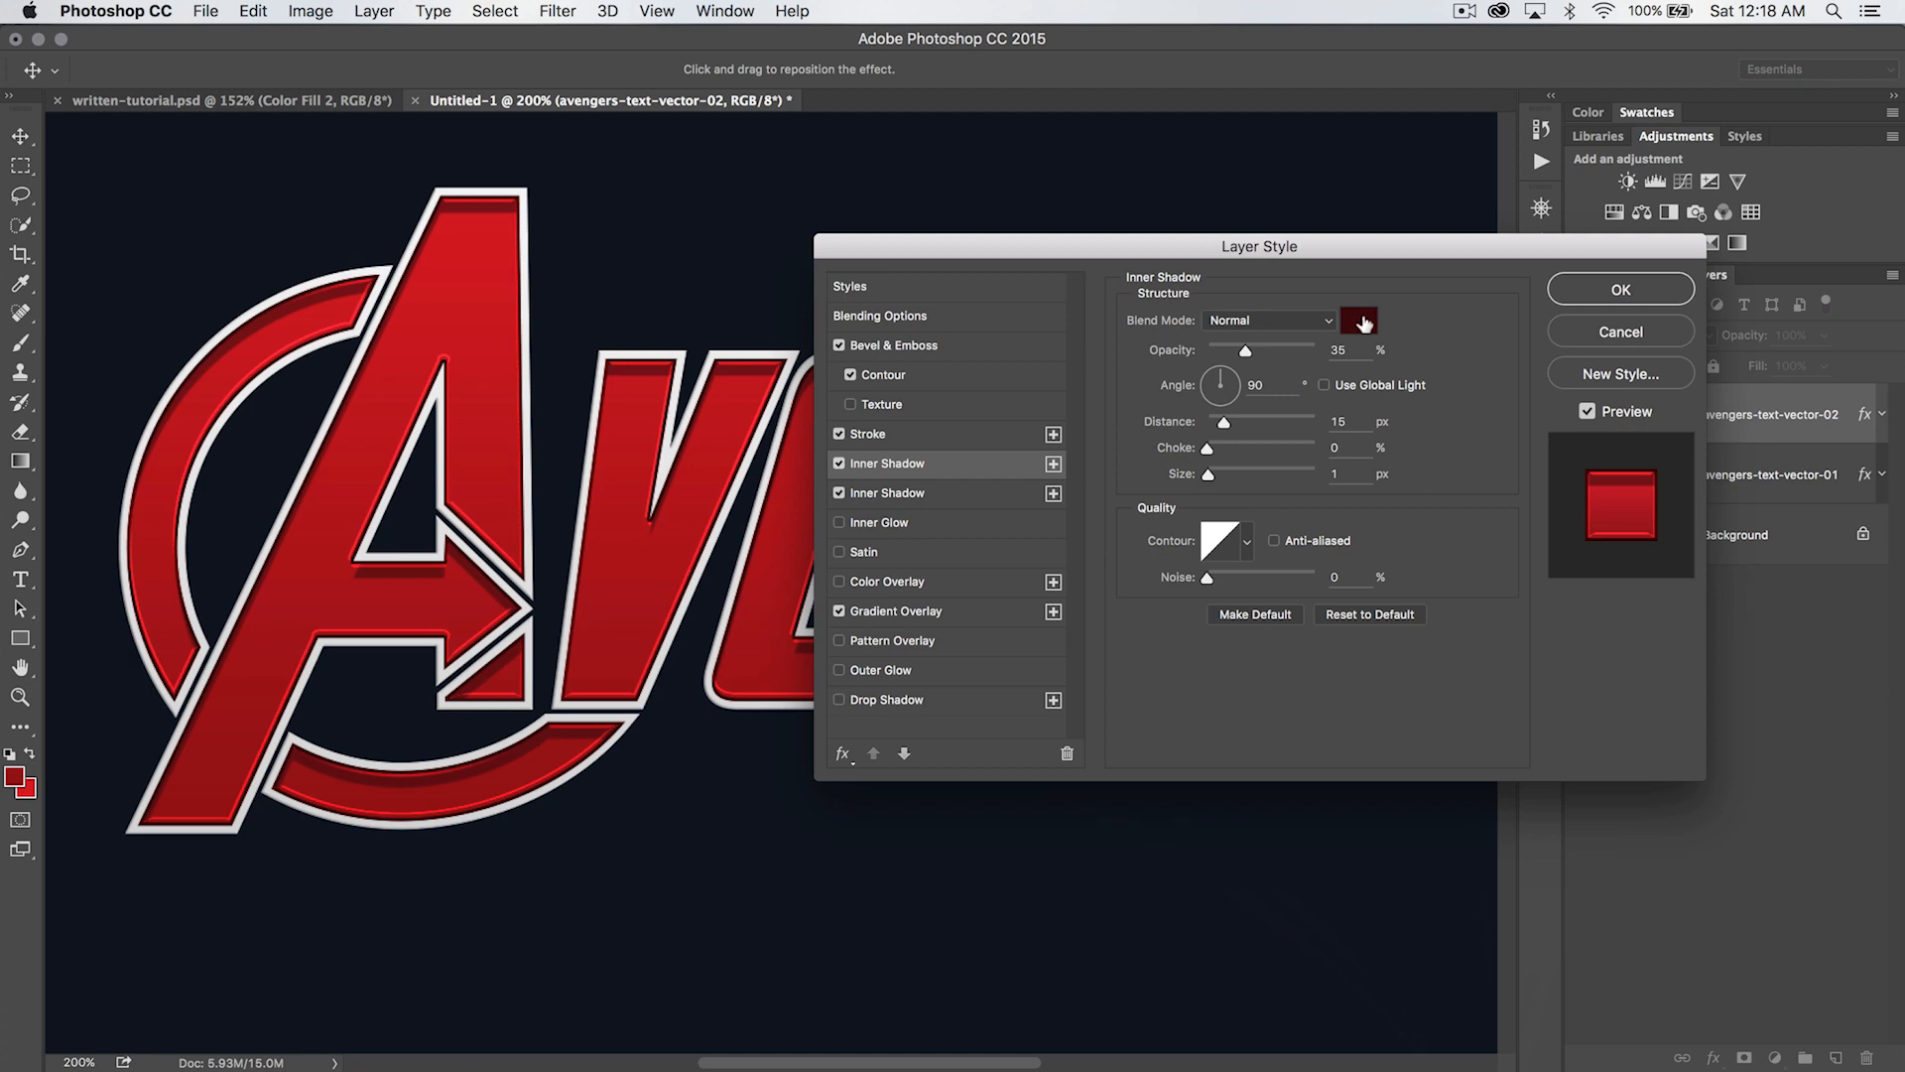
# - Set the added inner shadow's color to 000000, opacity to 25%, angle to 160° and distance to 7 px
pyautogui.click(1359, 321)
pyautogui.write('000000')
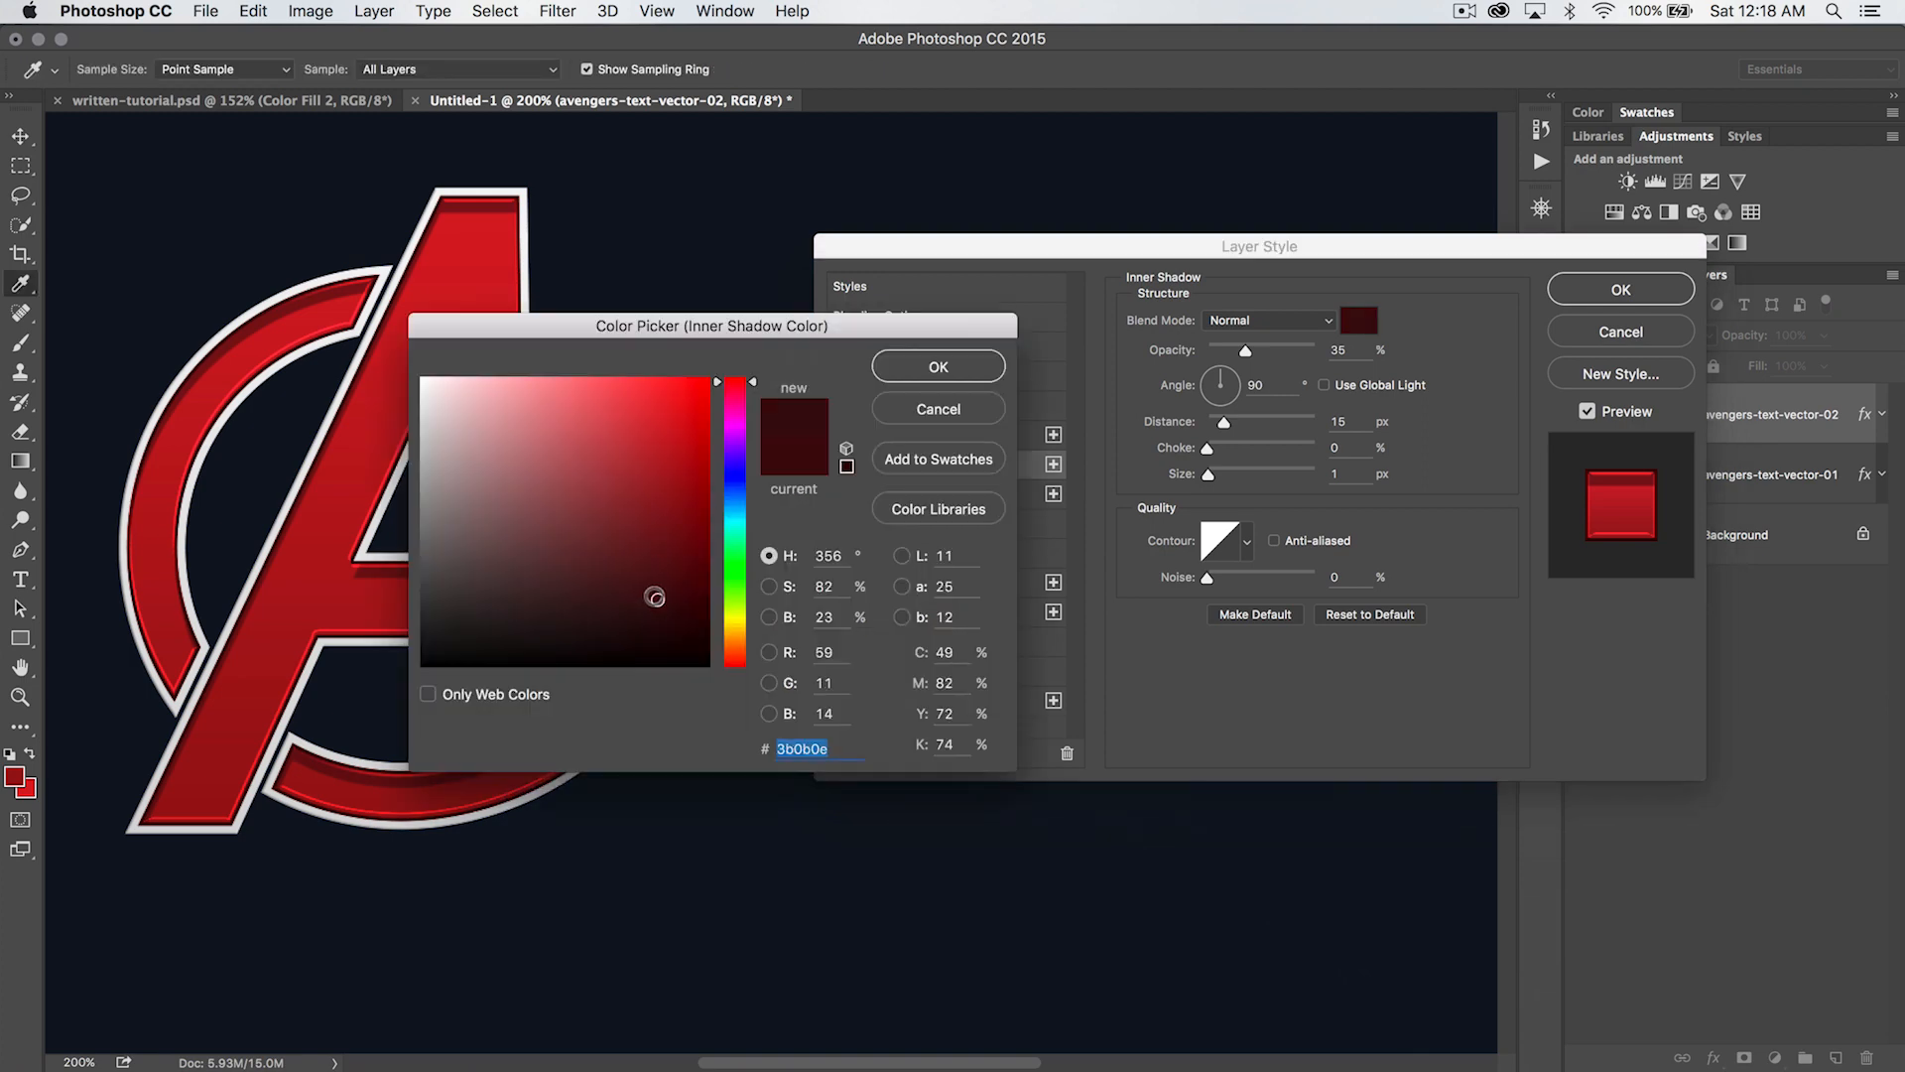
pyautogui.click(936, 379)
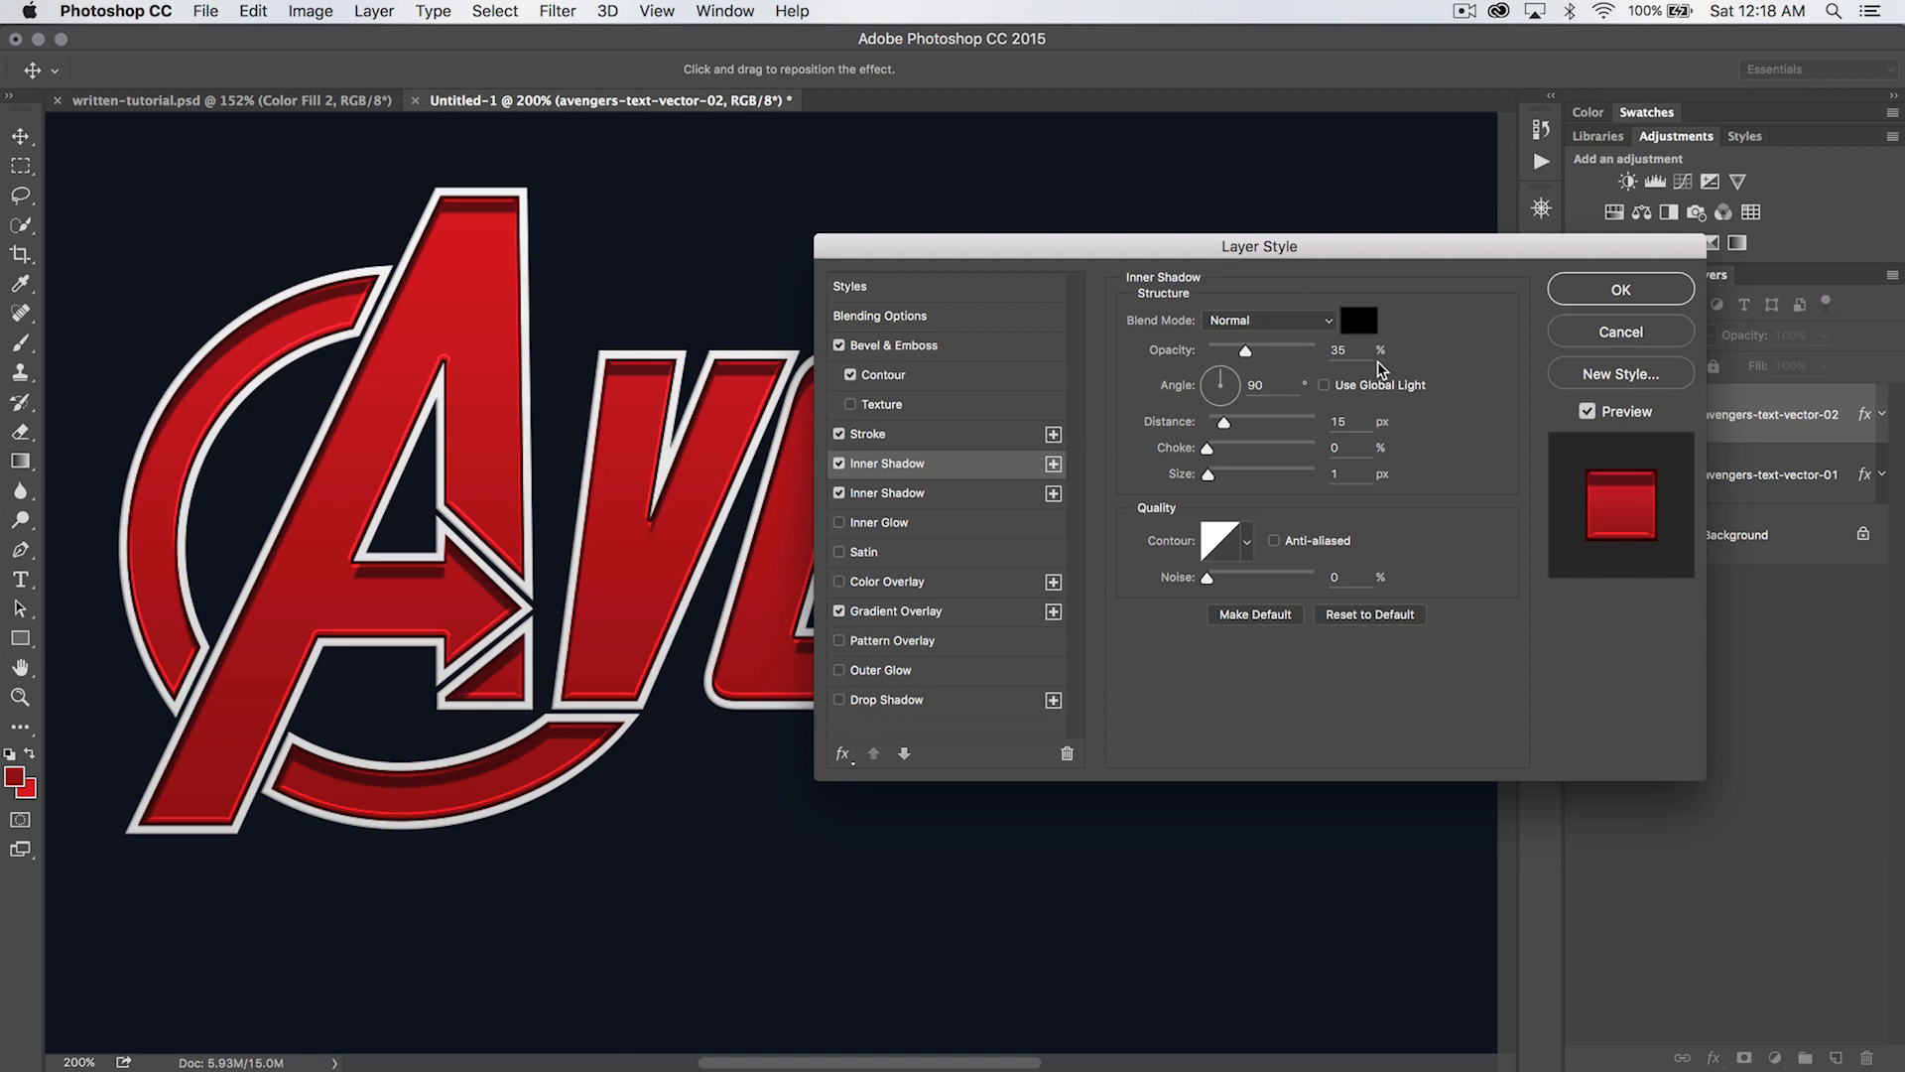
pyautogui.moveTo(1355, 350); pyautogui.dragTo(1291, 372)
pyautogui.hotkey('shift', 'Down')
pyautogui.doubleClick(1255, 384)
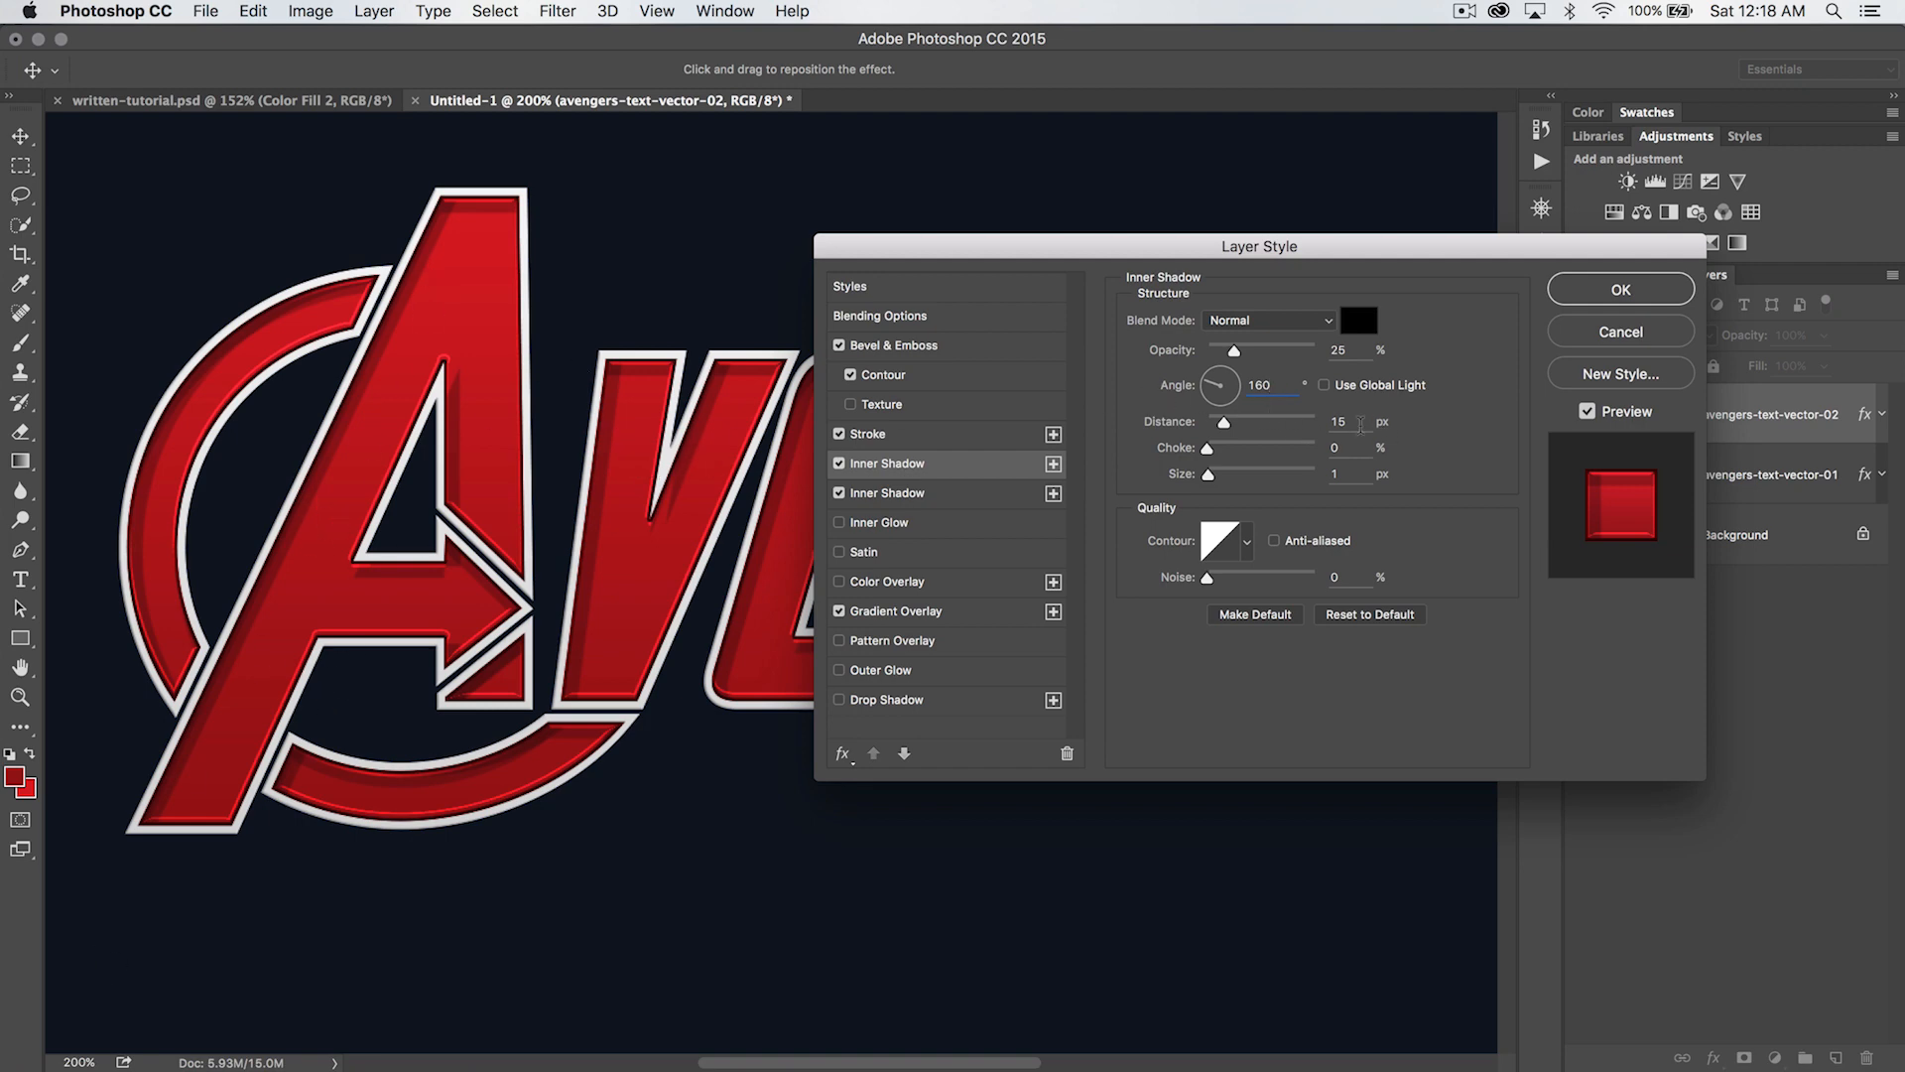
pyautogui.doubleClick(1361, 423)
pyautogui.write('7')
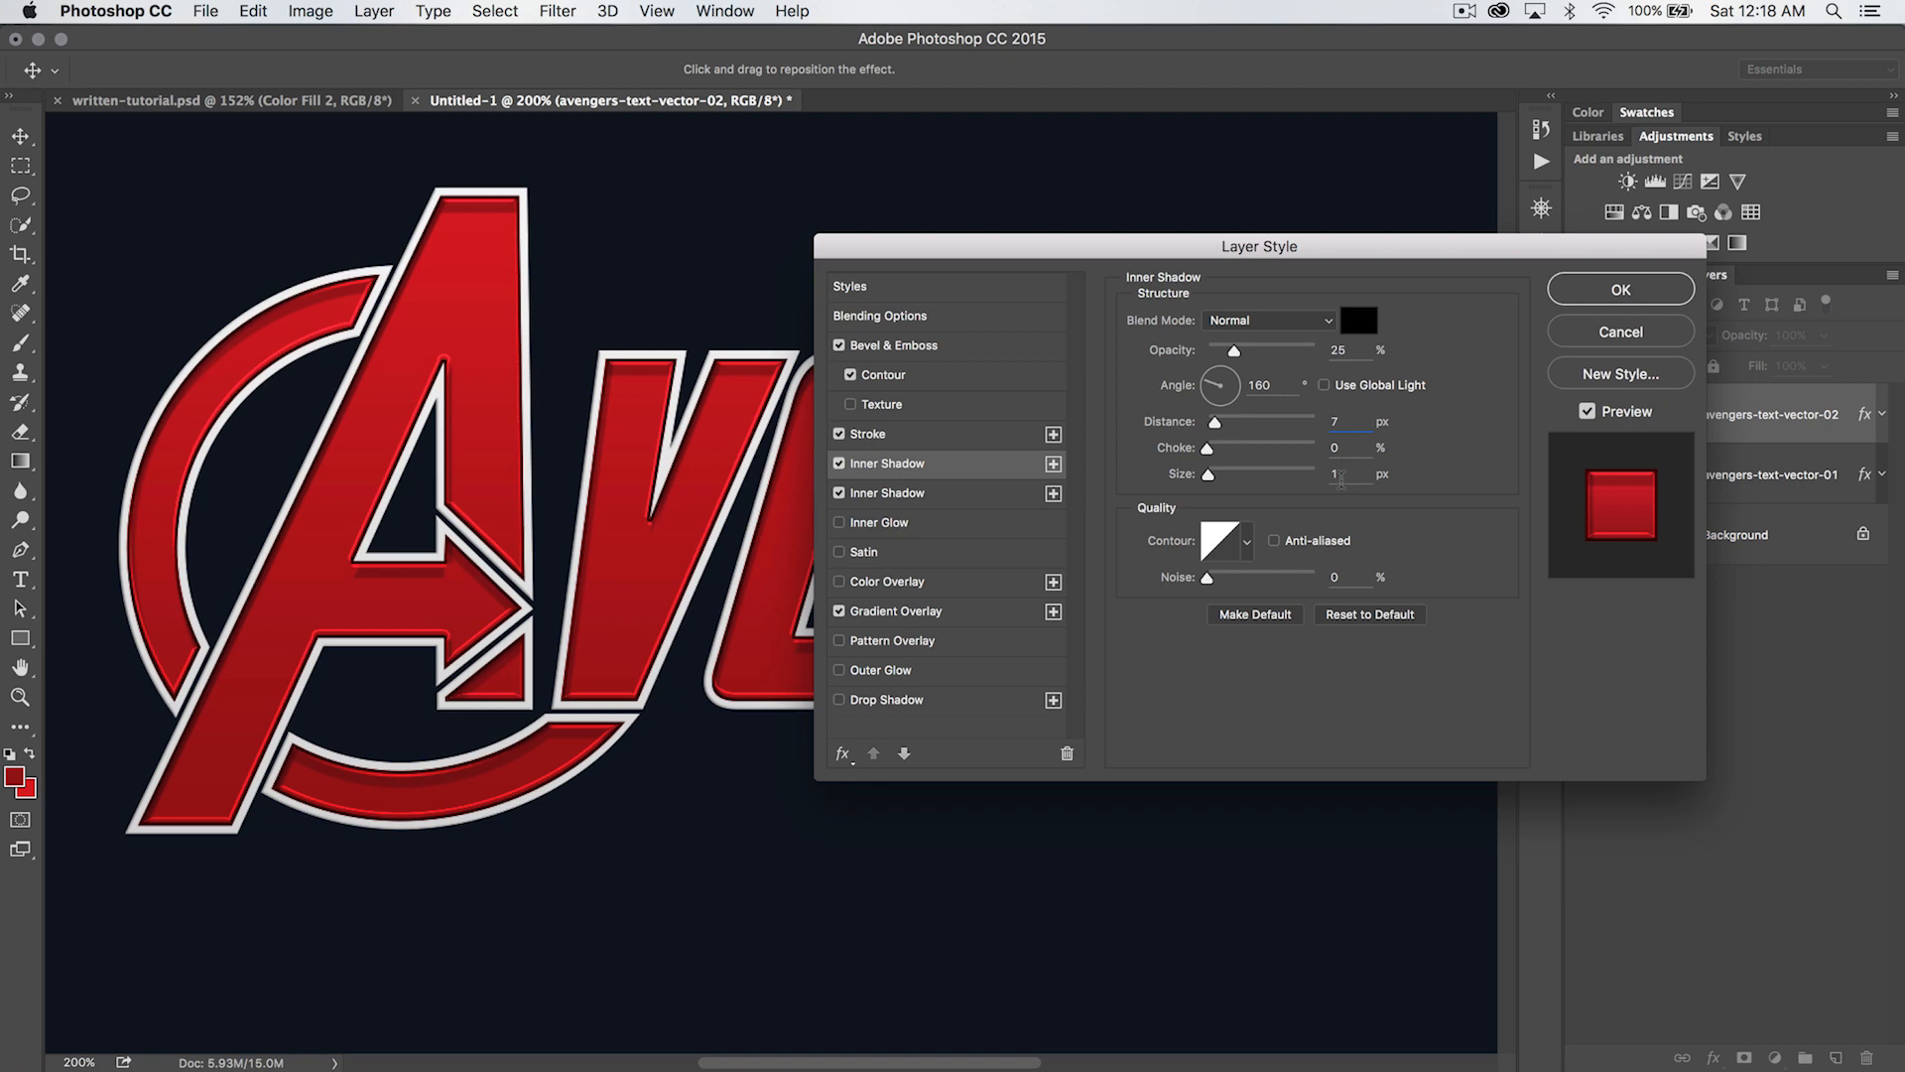
# - Add a third Inner Shadow with 35% opacity, a 150° angle and a 13 px distance
pyautogui.click(1053, 466)
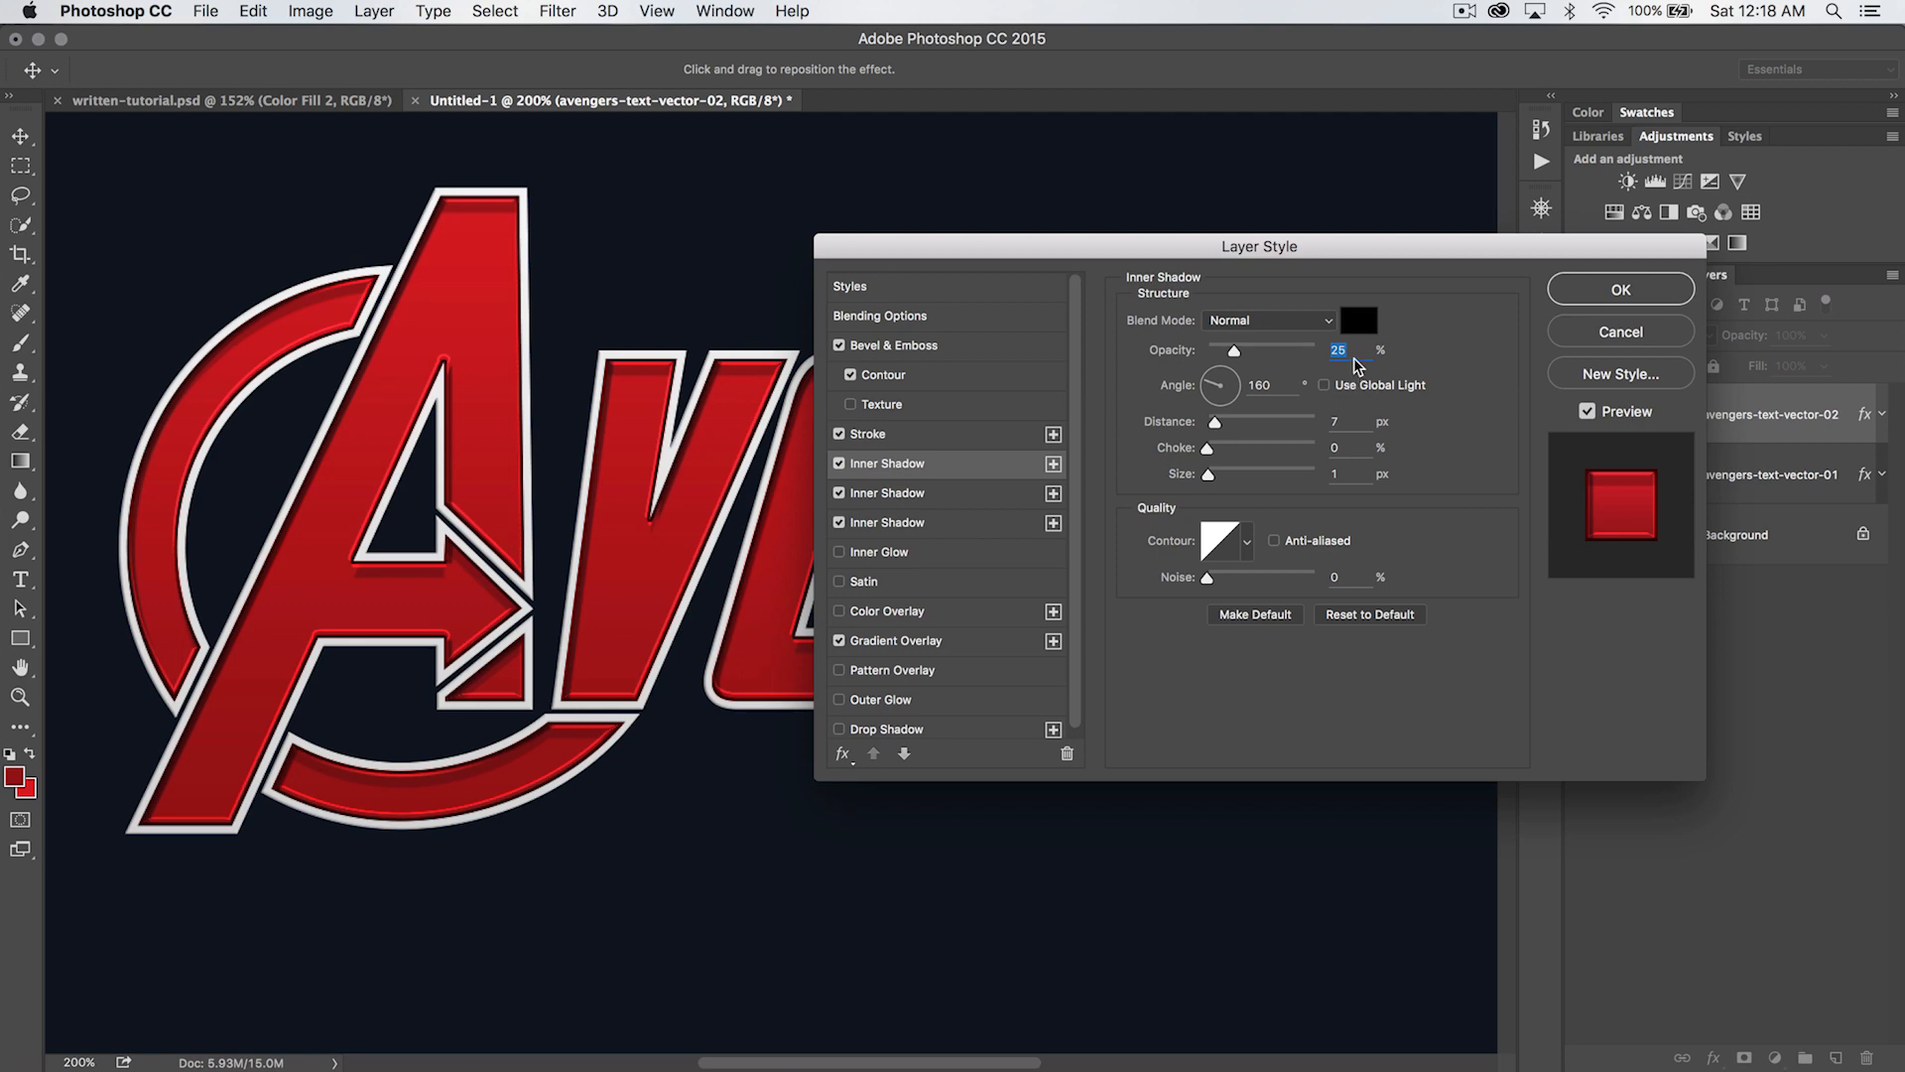
pyautogui.write('35')
pyautogui.doubleClick(1279, 380)
pyautogui.write('150')
pyautogui.doubleClick(1342, 421)
pyautogui.write('13')
pyautogui.press('Tab')
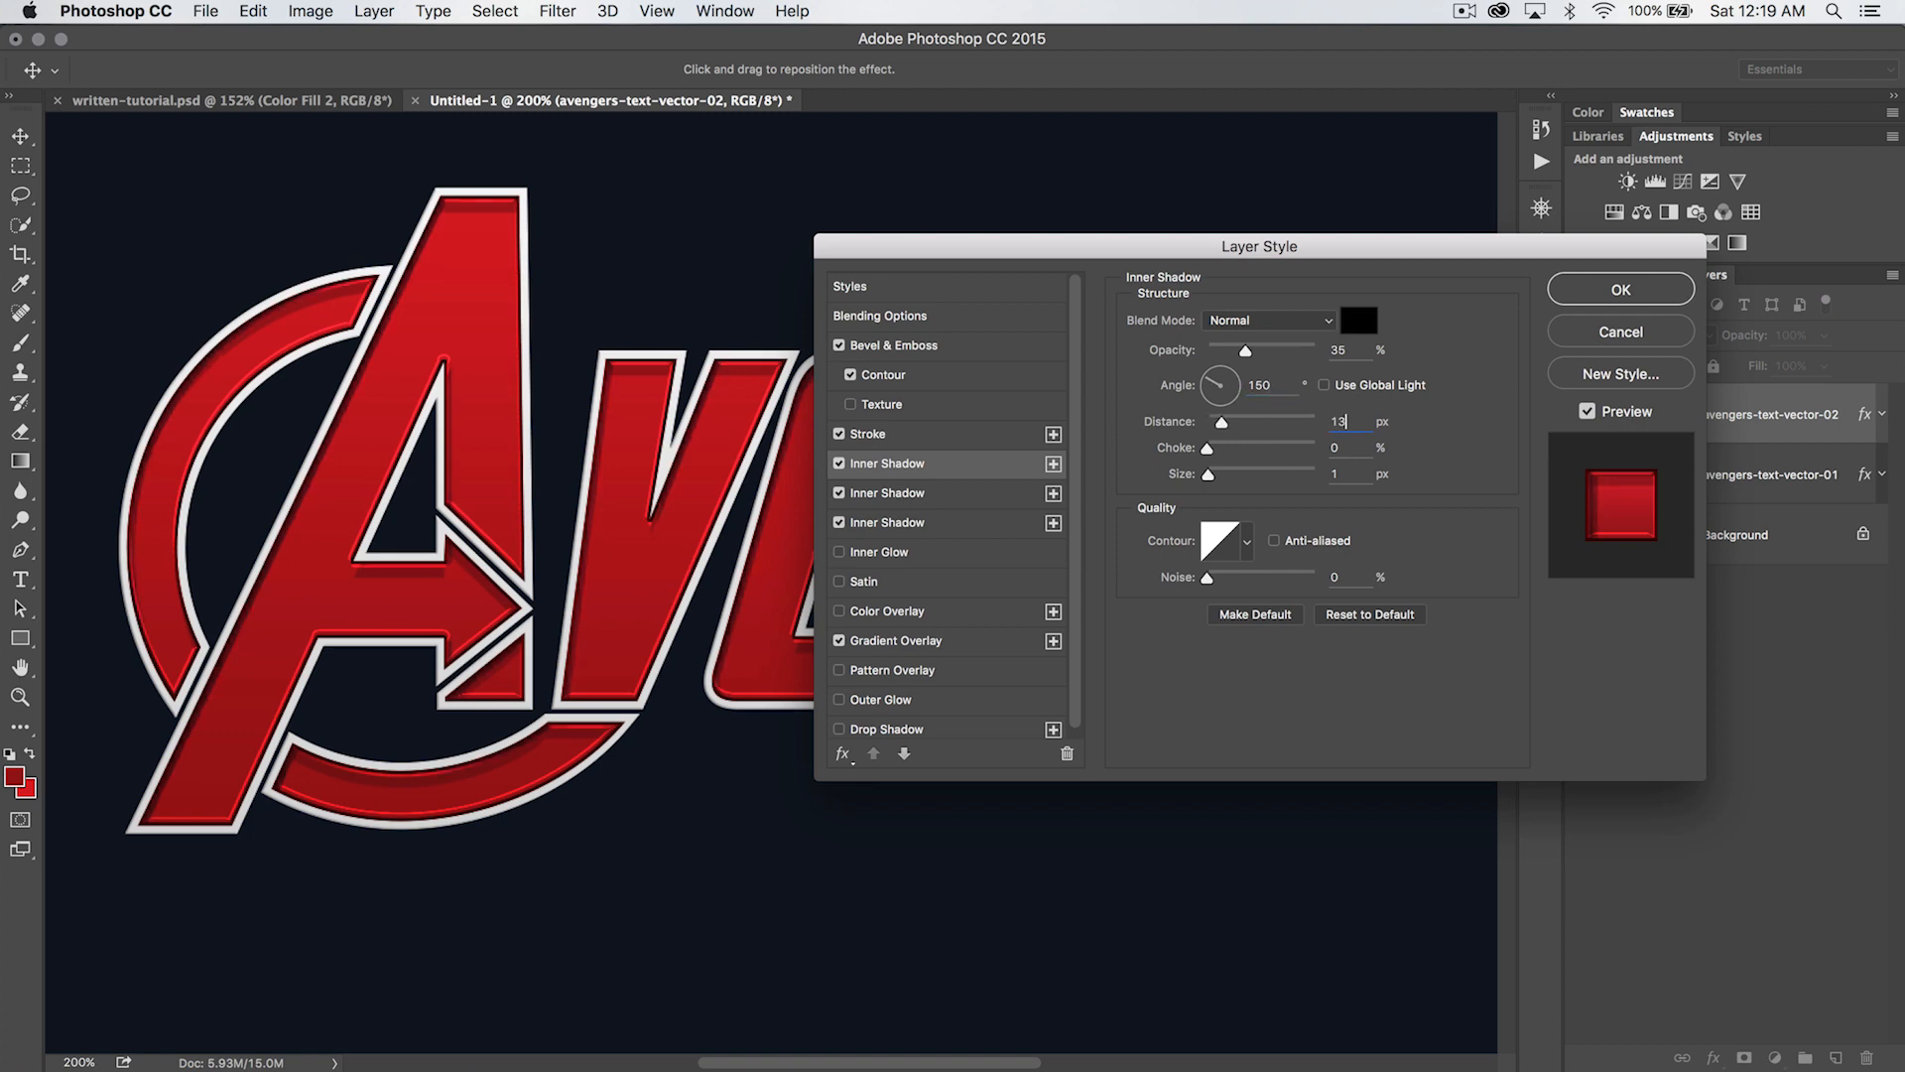
# - Set the third inner shadow's size to 0 px and apply the layer style
pyautogui.press('Tab')
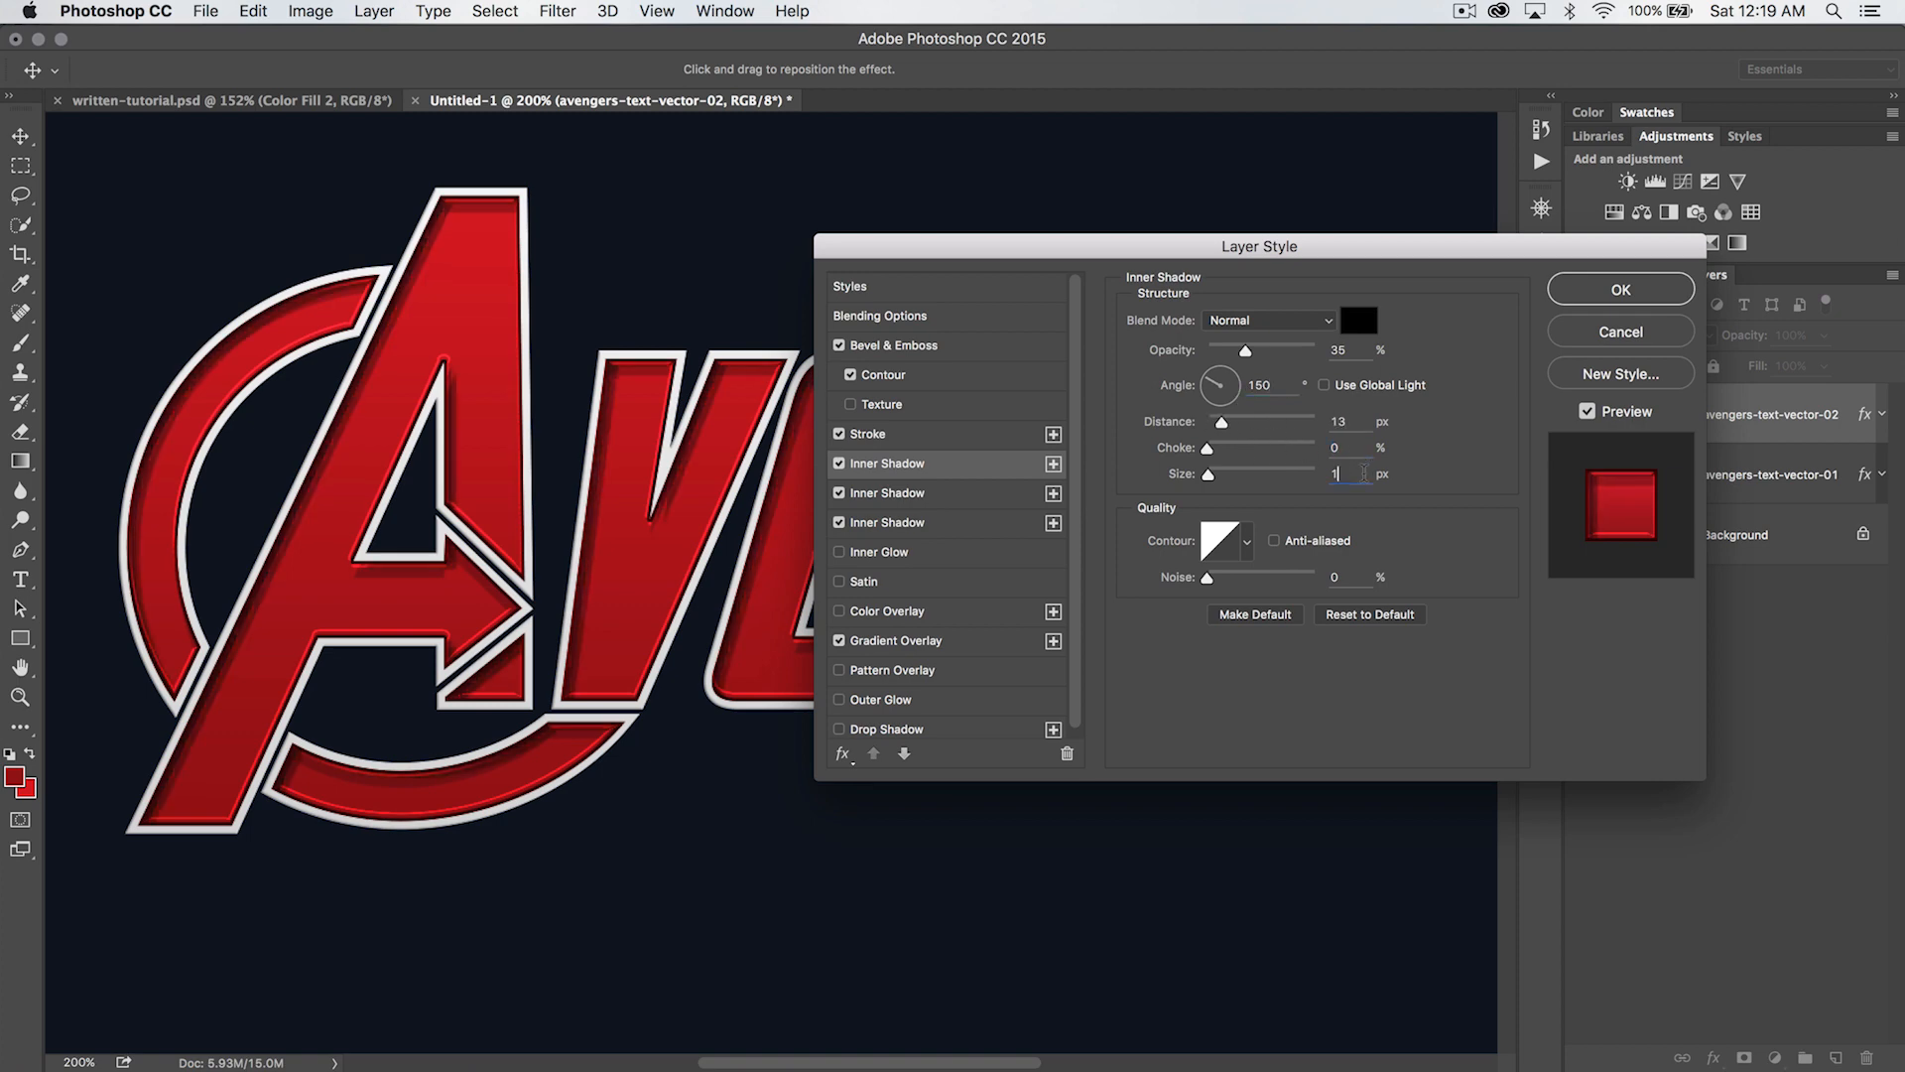
pyautogui.write('0')
pyautogui.click(1617, 288)
pyautogui.press('super+0')
pyautogui.press('super+minus')
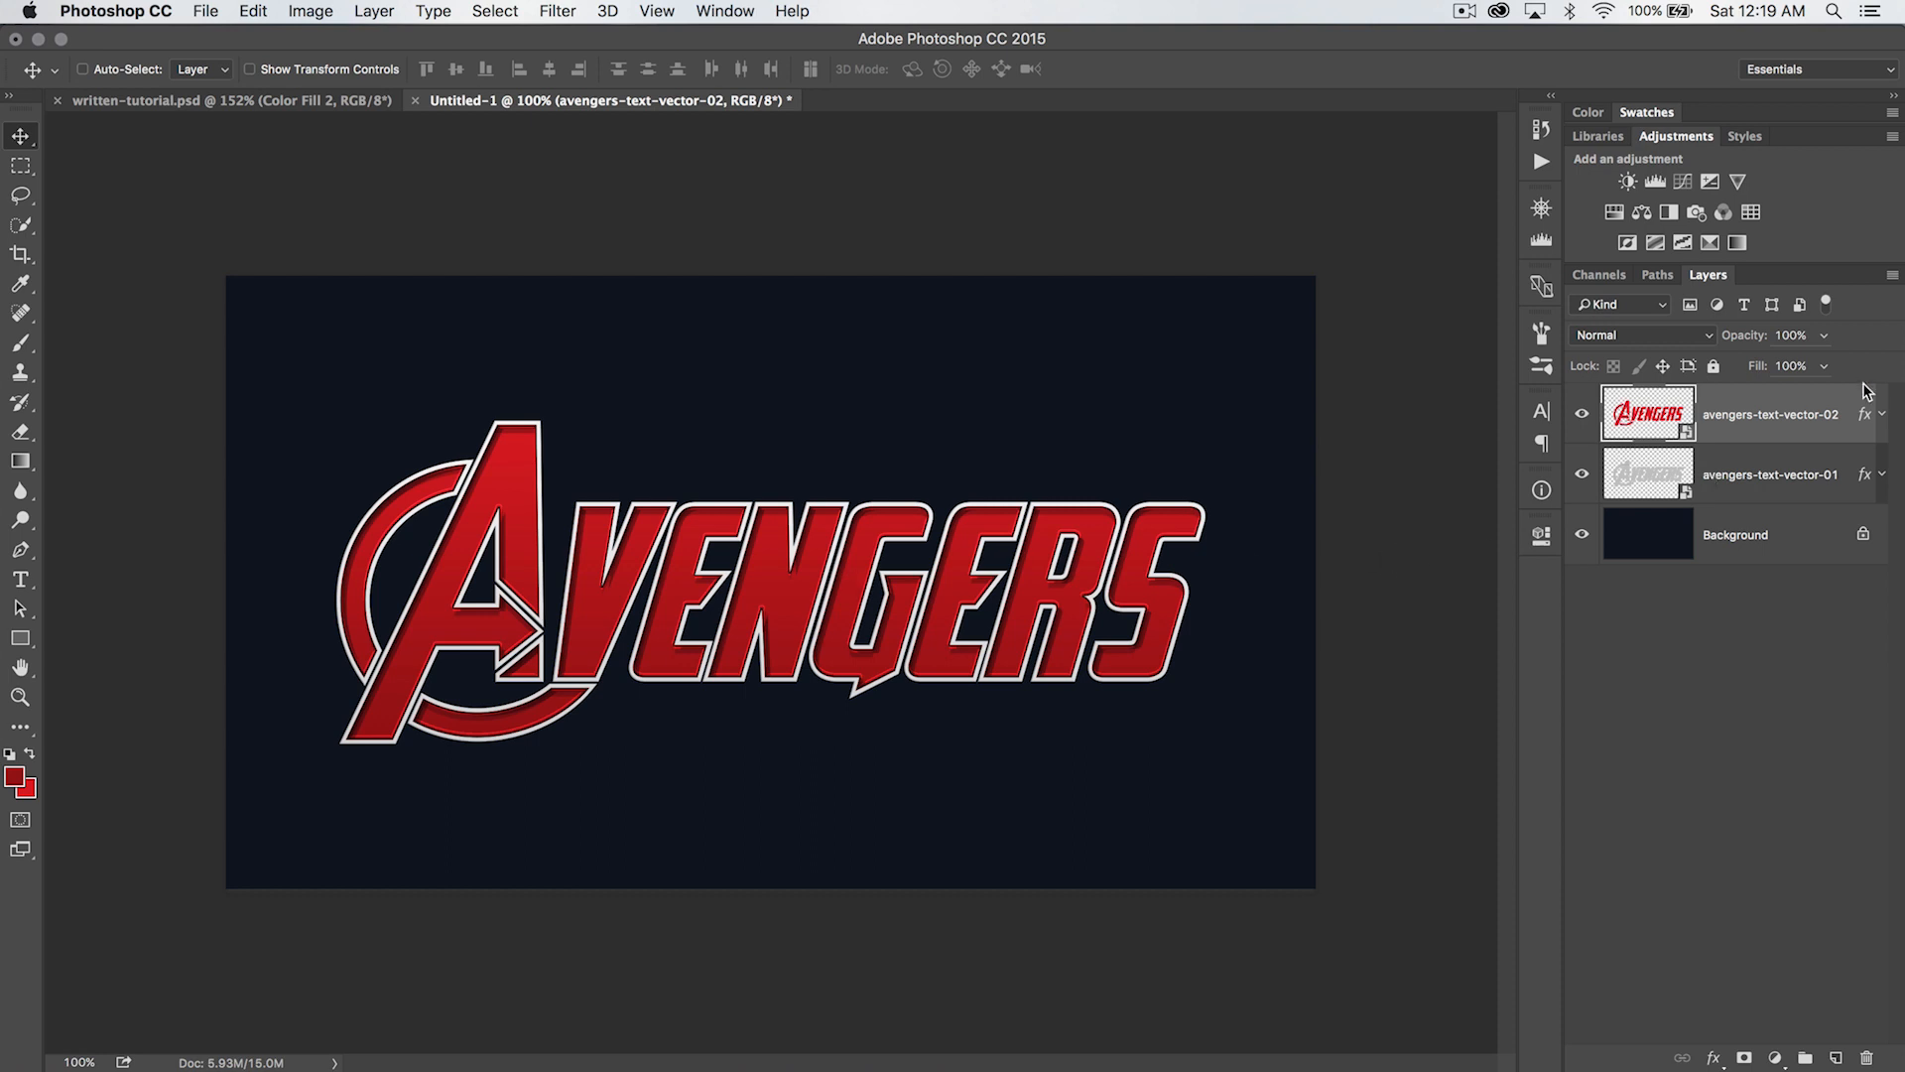
pyautogui.doubleClick(1864, 413)
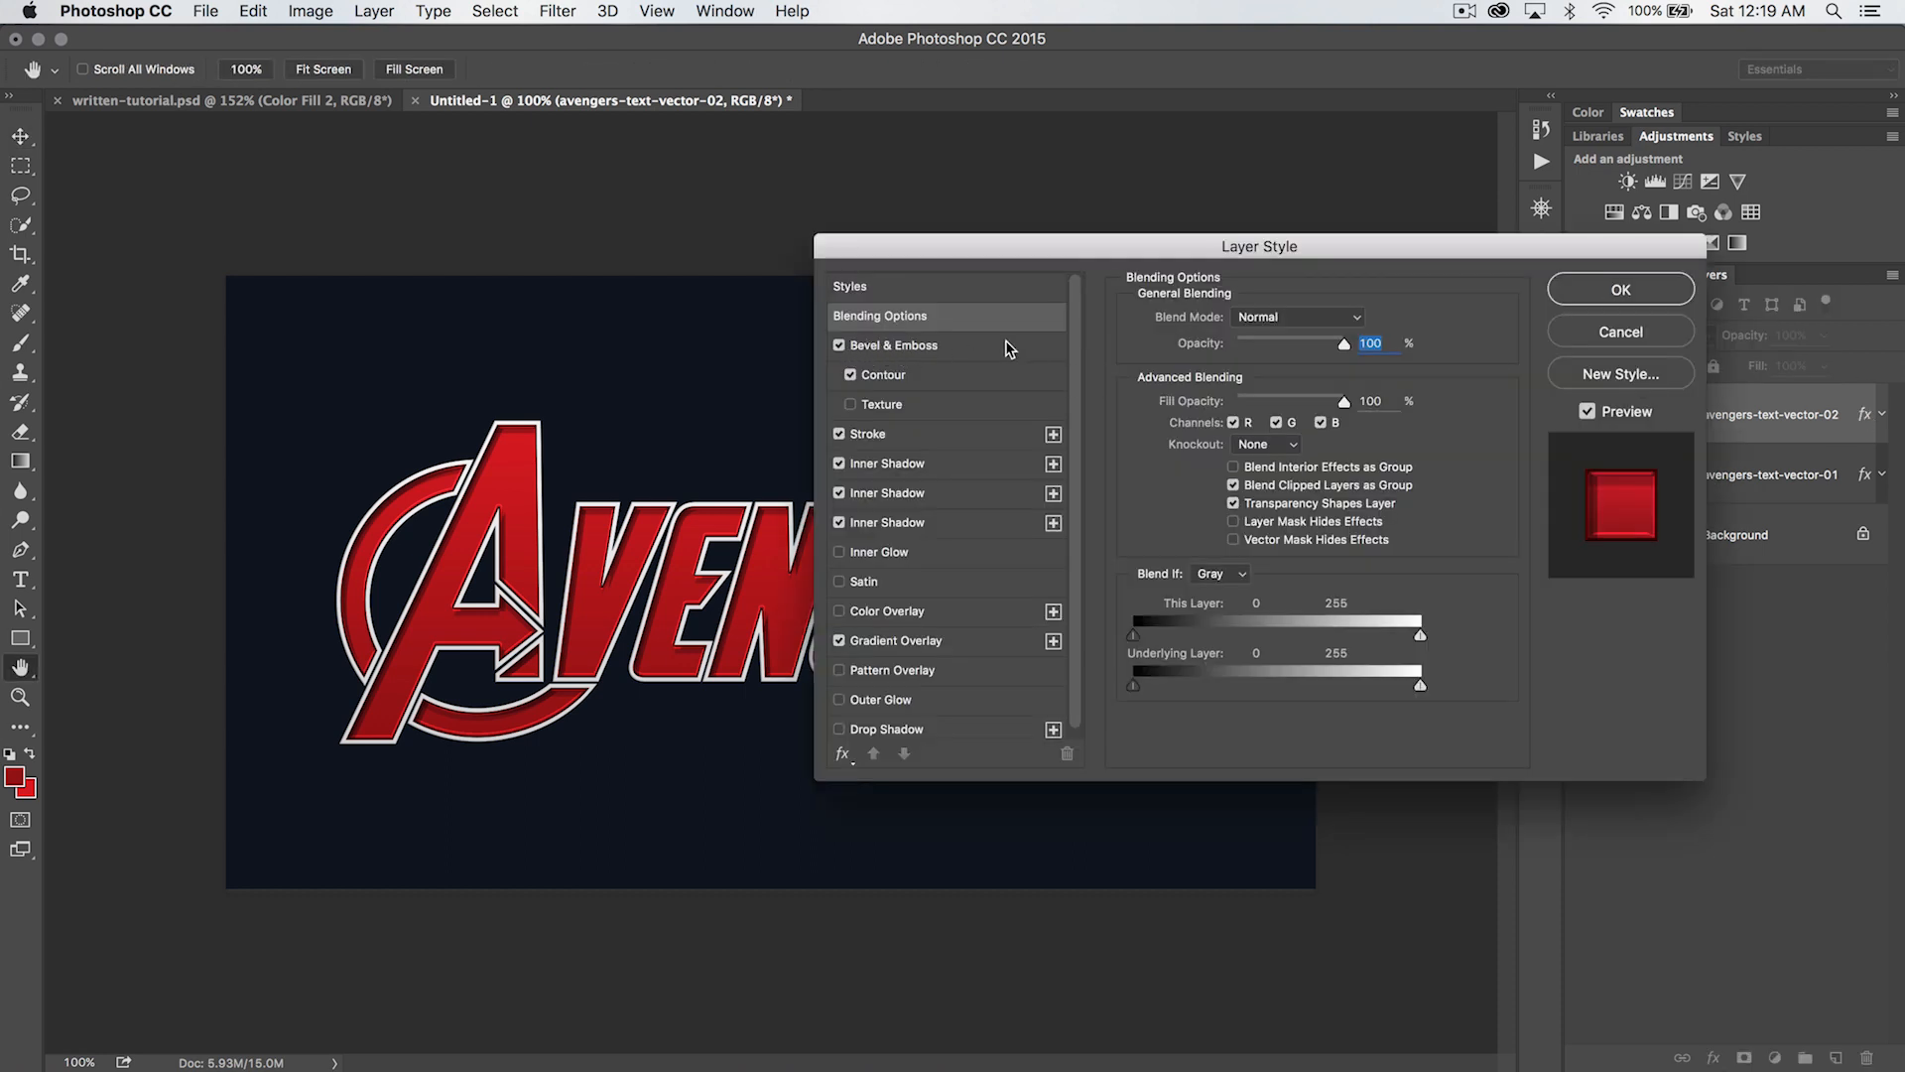
pyautogui.click(1621, 289)
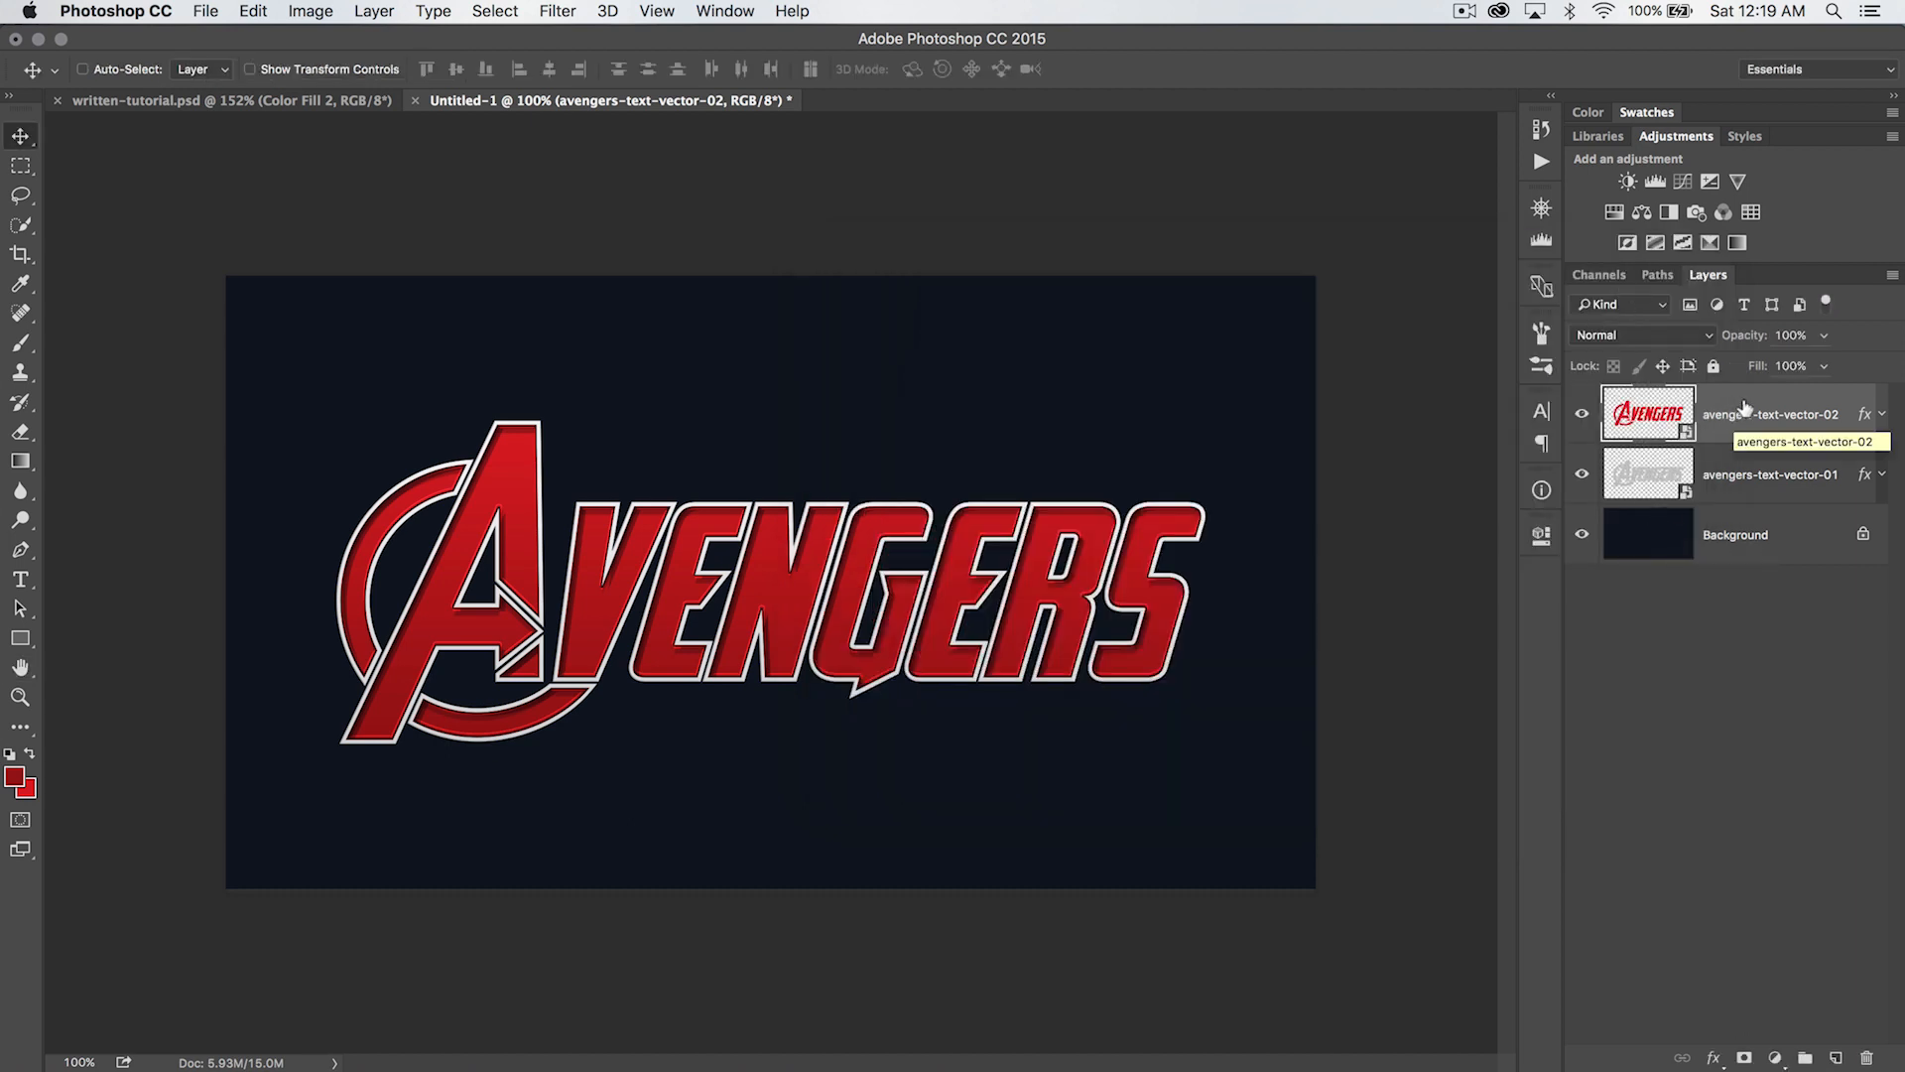
# - Duplicate the avengers-text-vector-02 layer again and clear the layer style from the copy
pyautogui.press('super')
pyautogui.press('super+j')
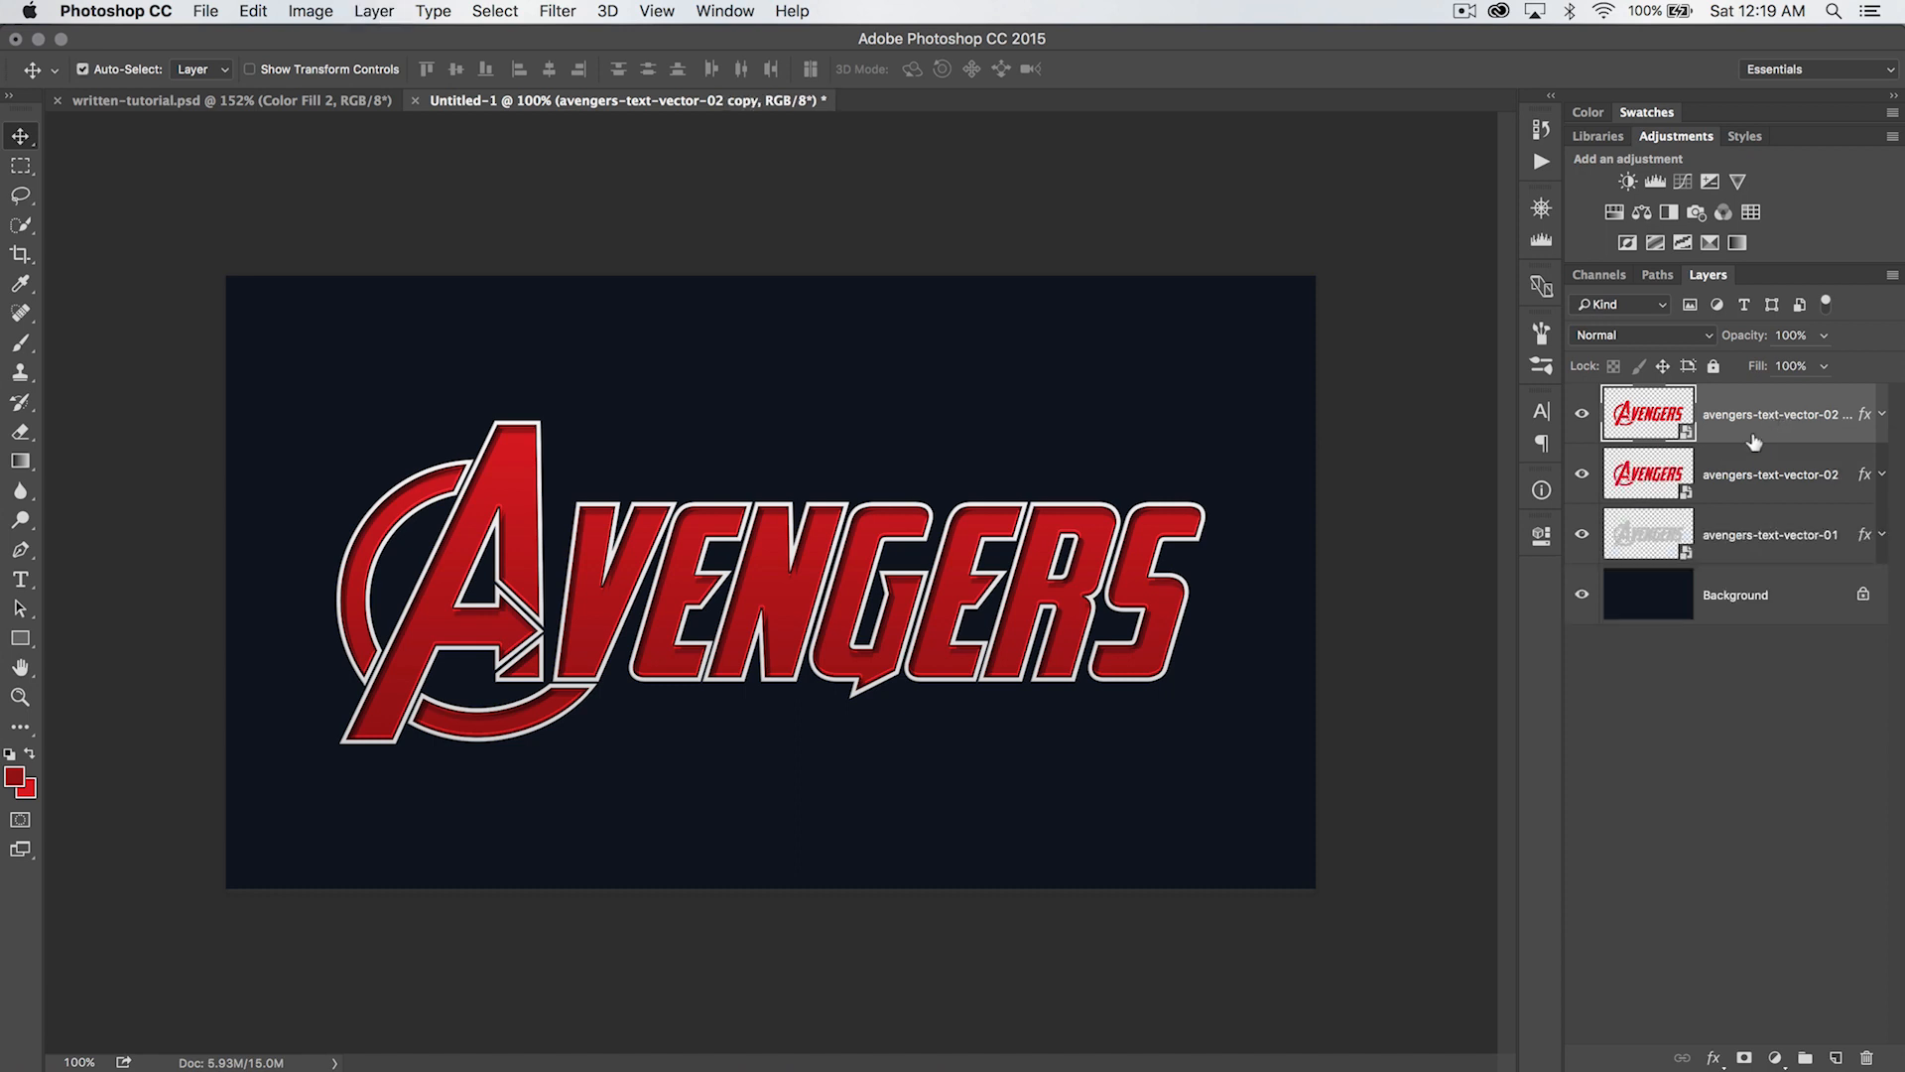
pyautogui.rightClick(1779, 422)
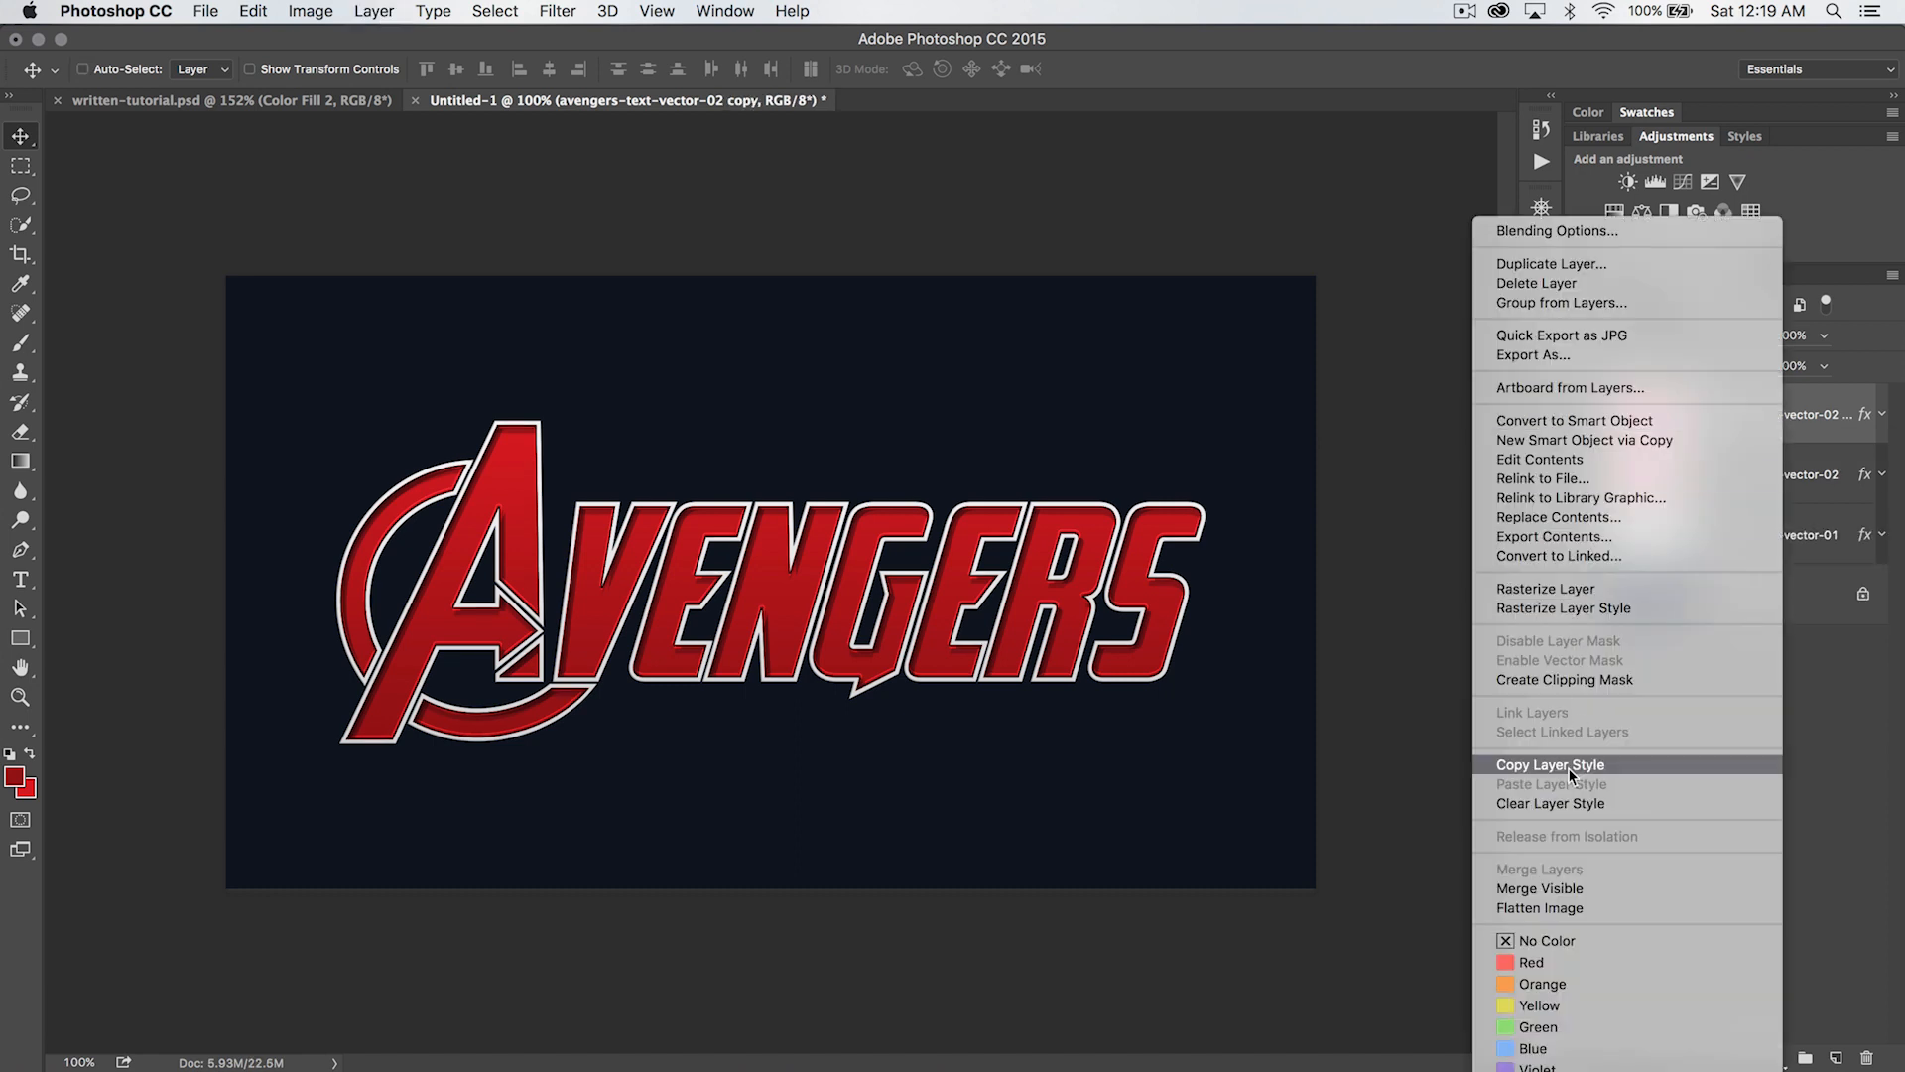
pyautogui.click(1570, 804)
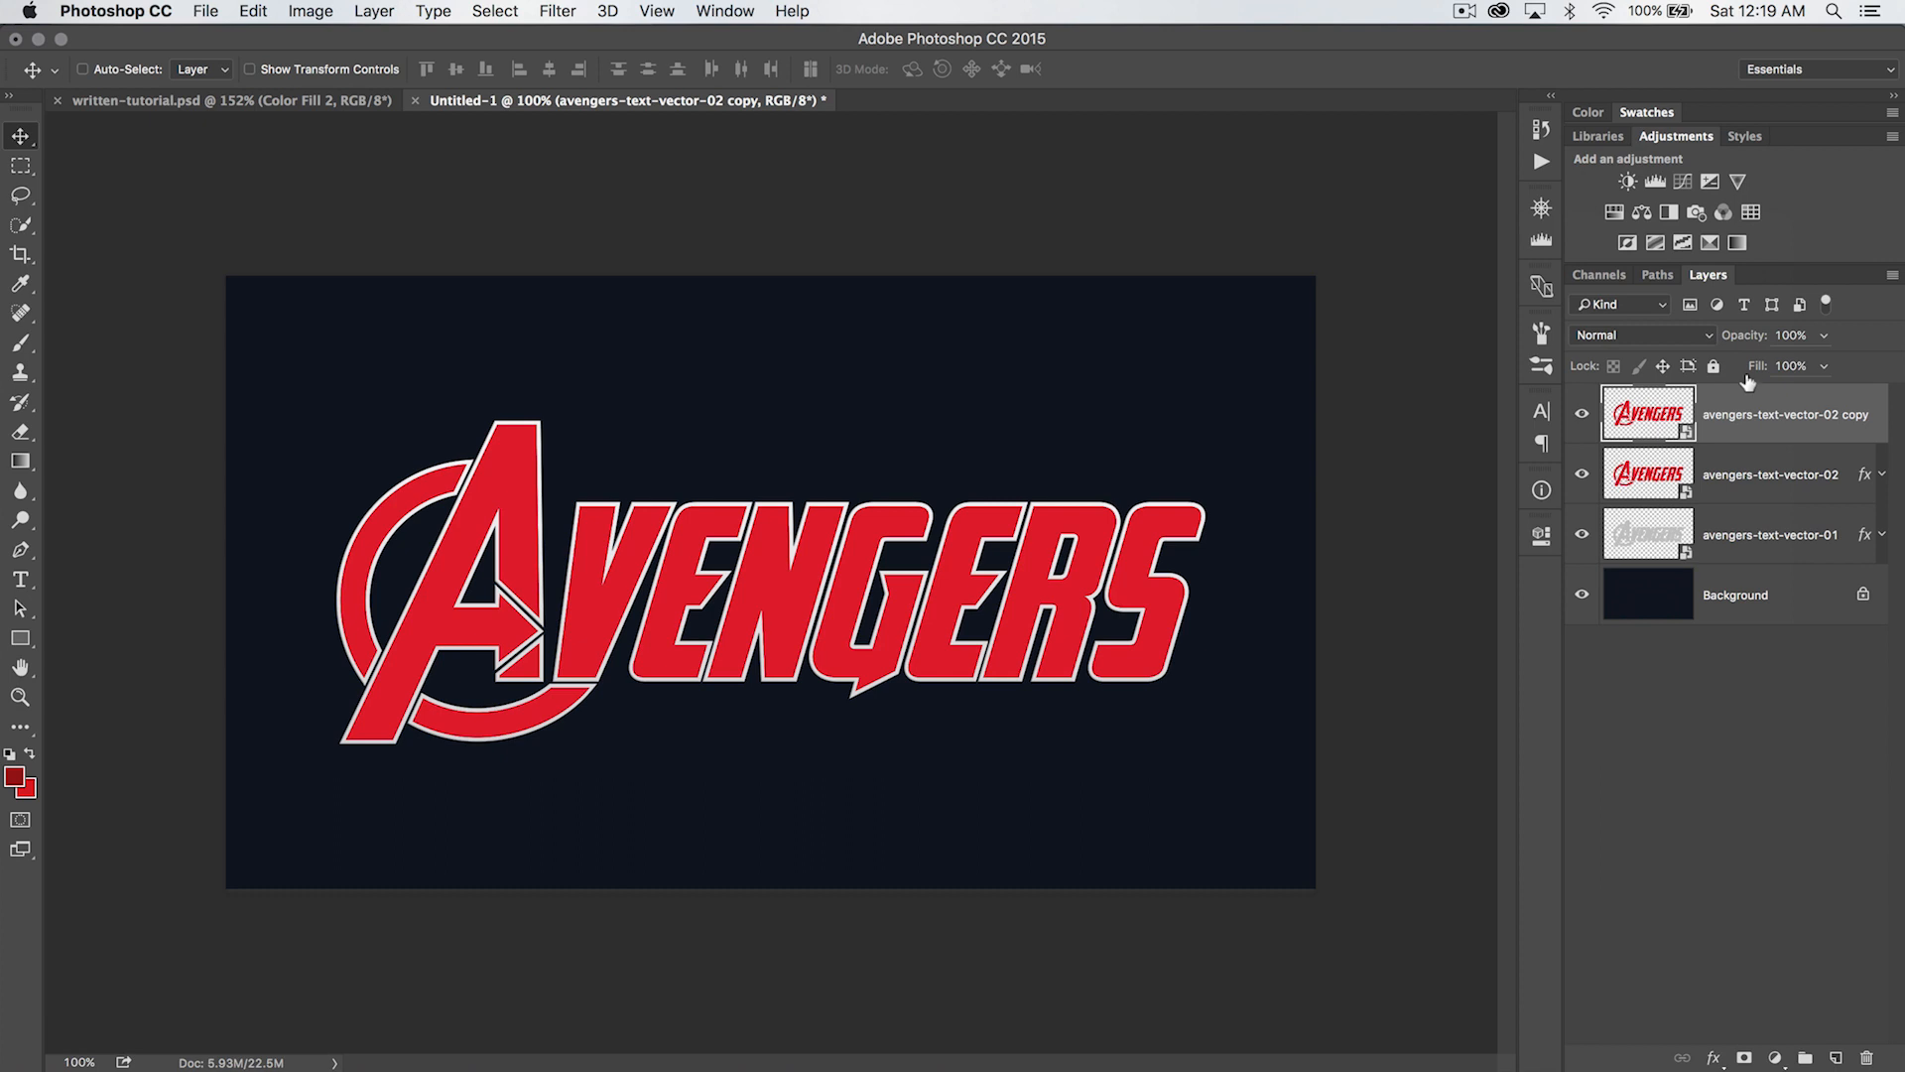
# - Set the lettering copy's fill to 0% and add a Bevel & Emboss effect to it
pyautogui.hotkey('shift', '0')
pyautogui.hotkey('shift', '0')
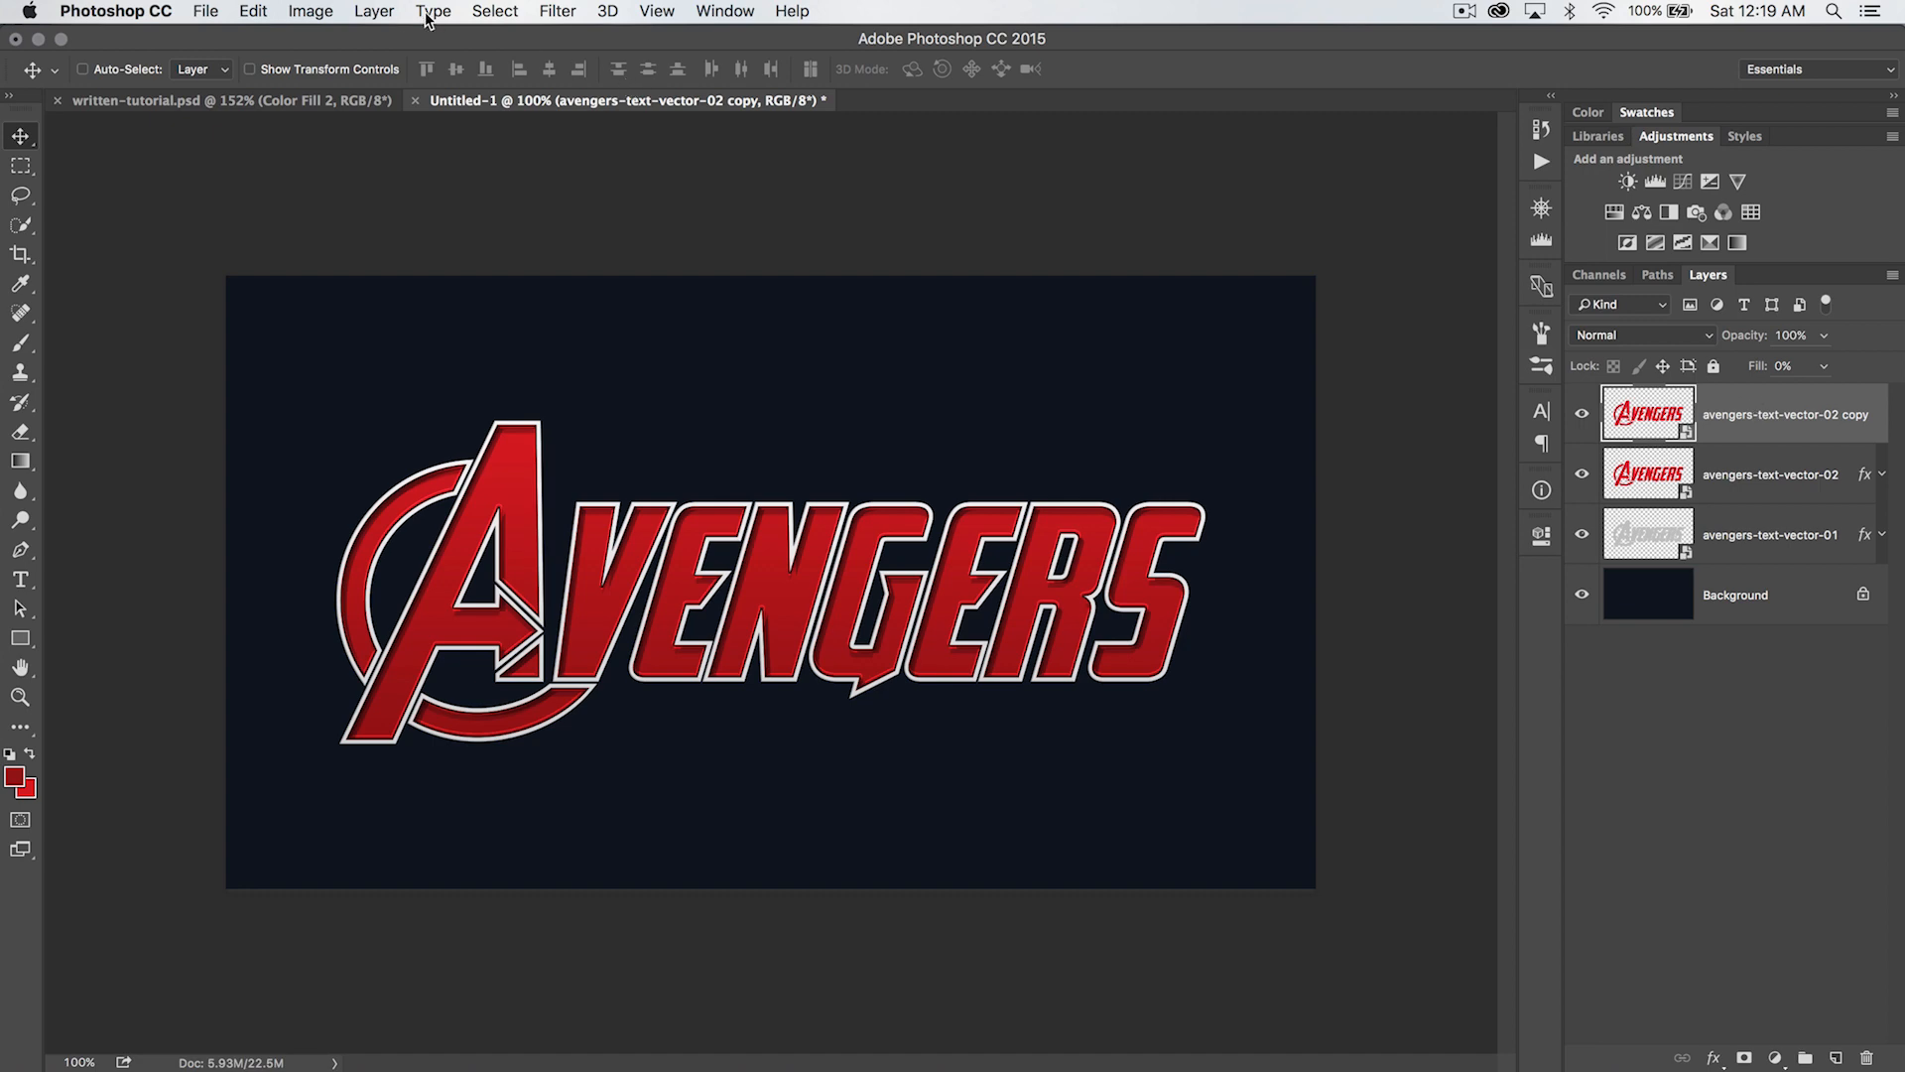
pyautogui.click(374, 11)
pyautogui.moveTo(451, 218)
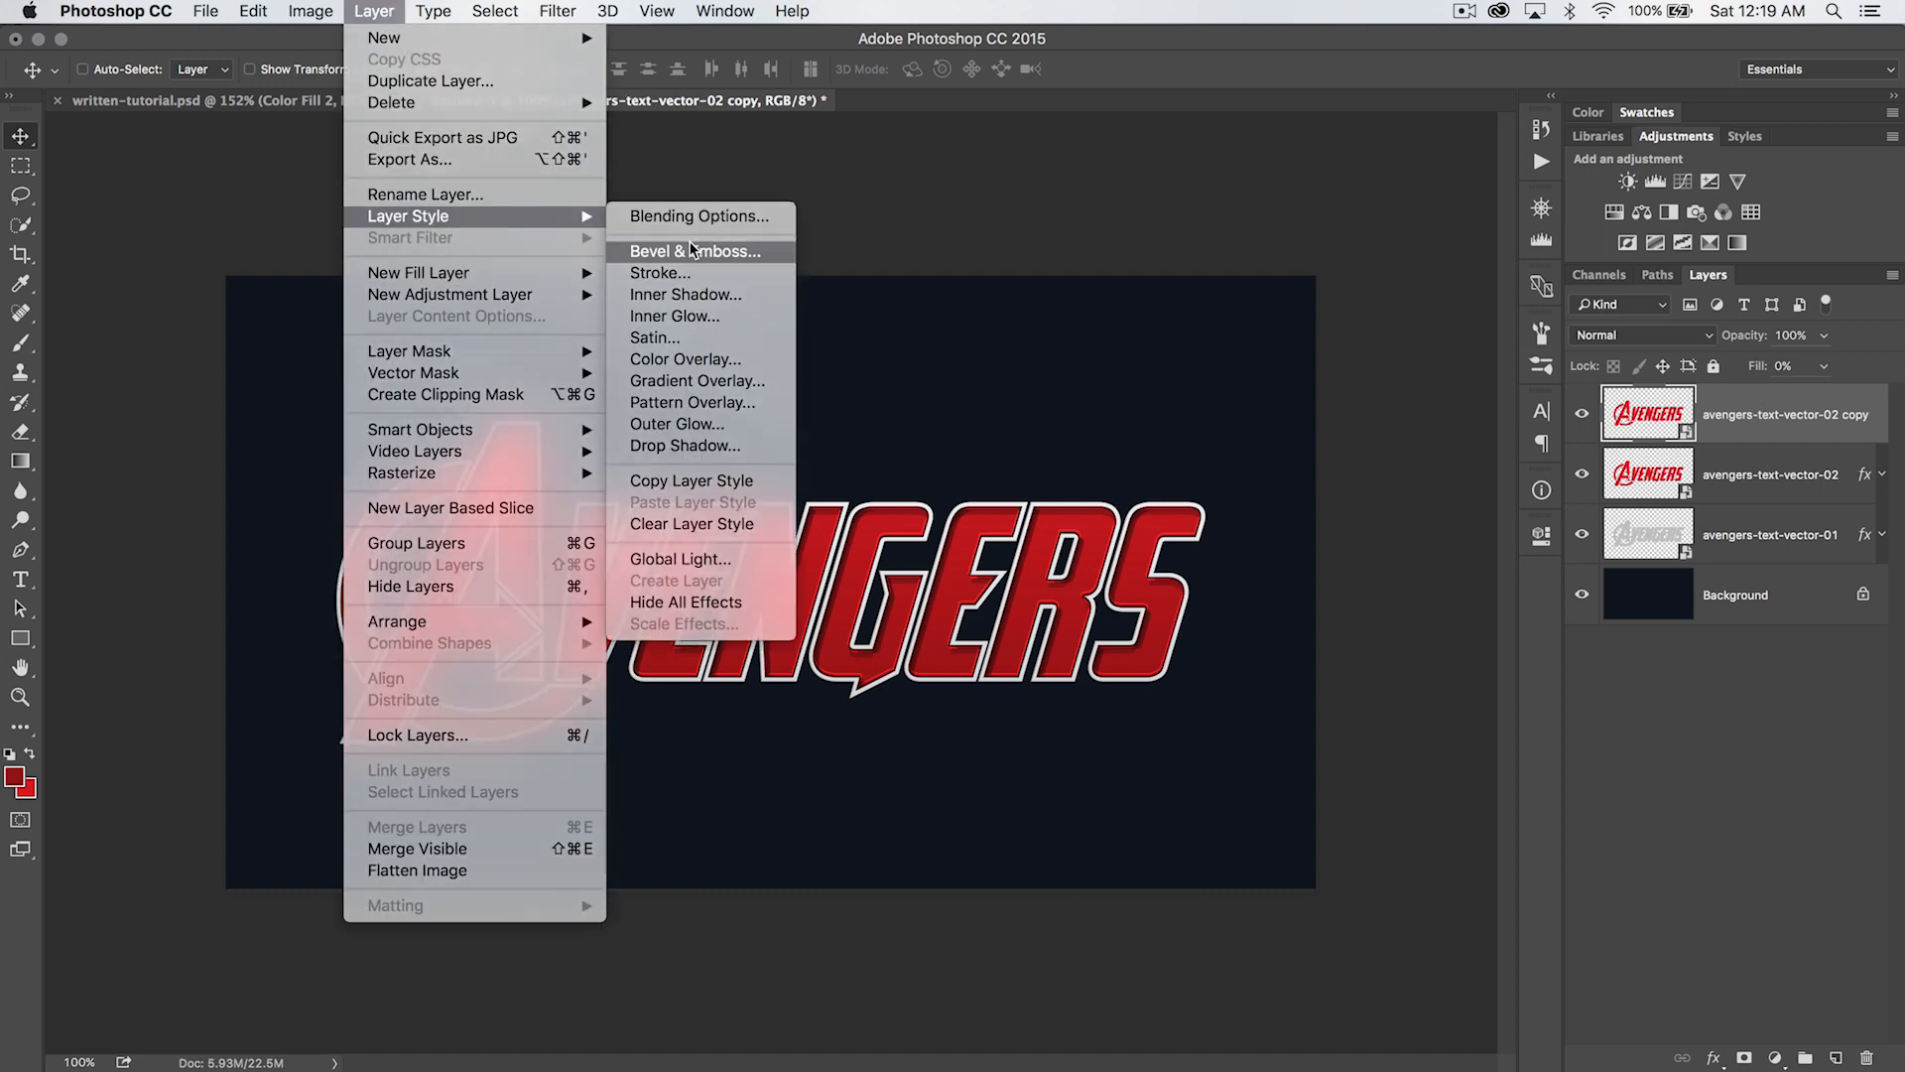
pyautogui.click(674, 248)
pyautogui.press('super+equal')
pyautogui.press('super+equal')
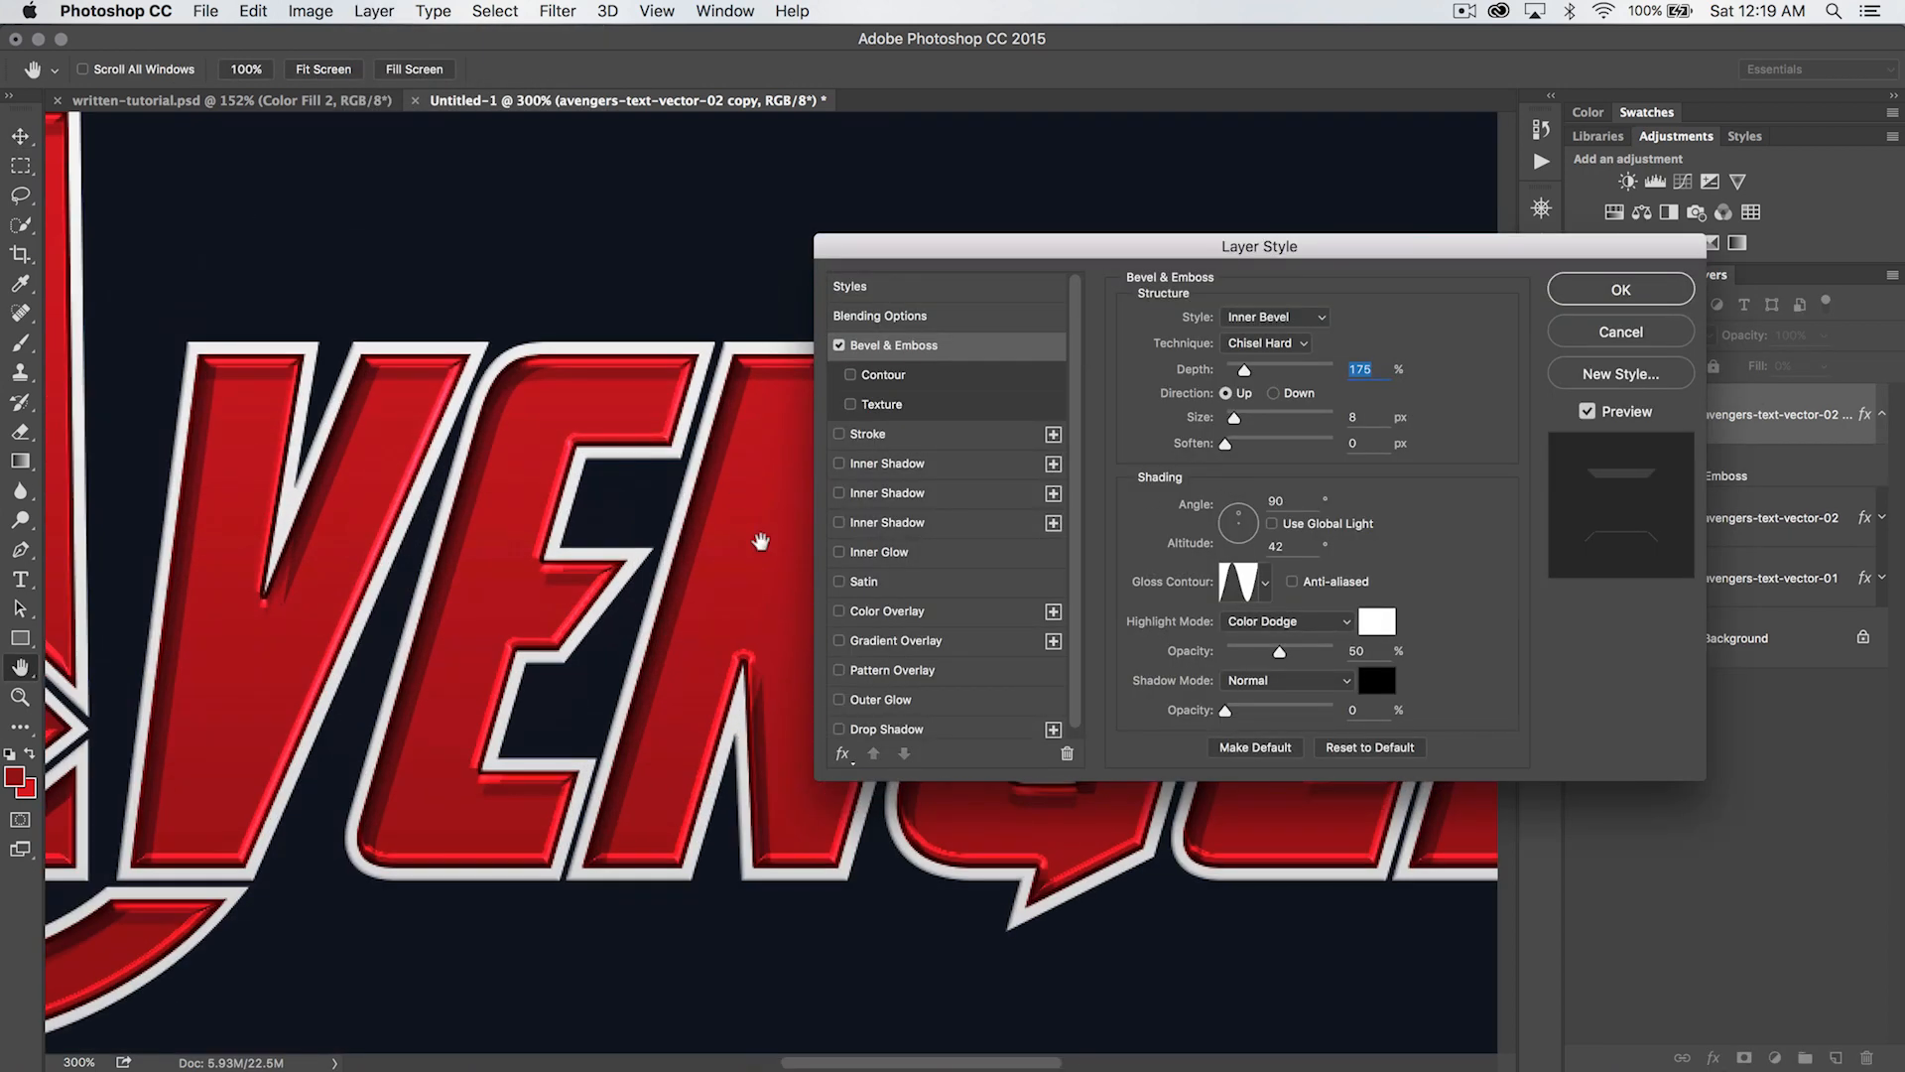
pyautogui.press('super+minus')
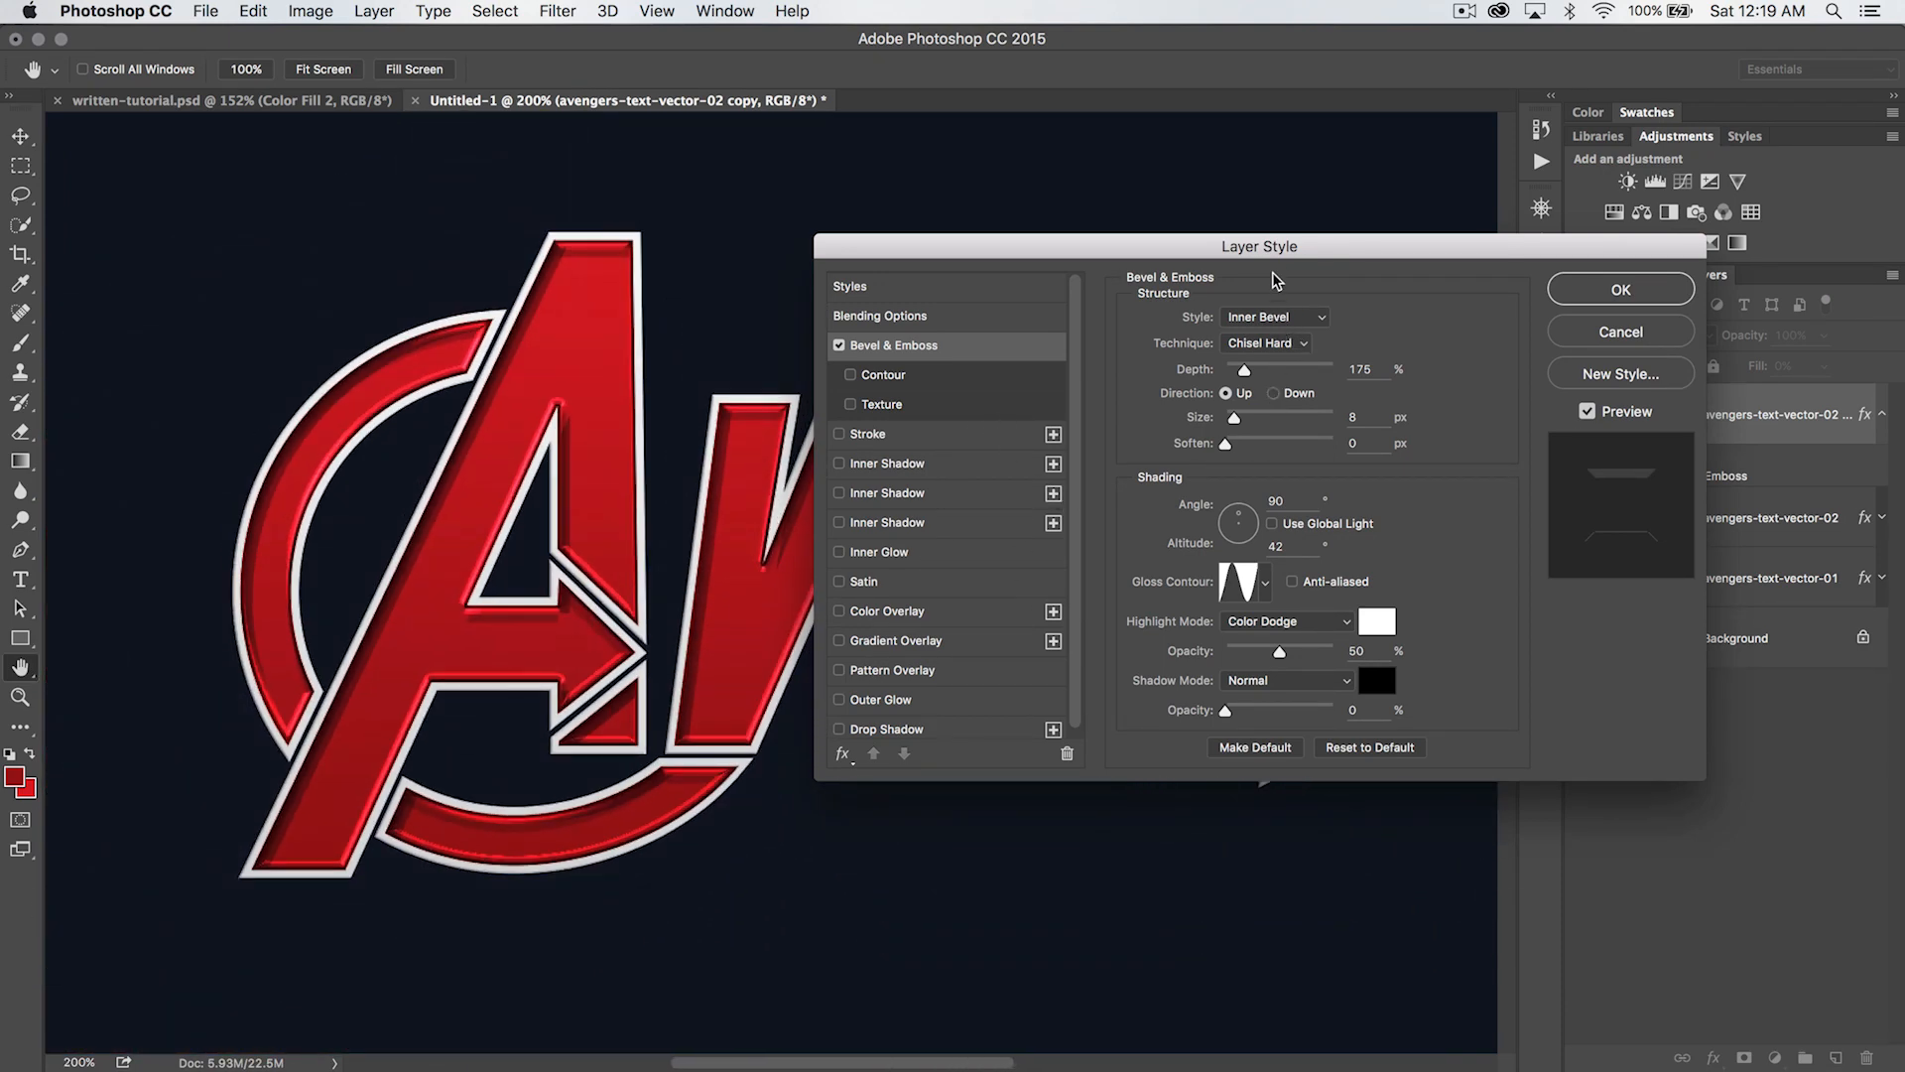
pyautogui.moveTo(1284, 252)
pyautogui.mouseDown()
pyautogui.moveTo(1332, 285)
pyautogui.moveTo(1288, 288)
pyautogui.mouseUp()
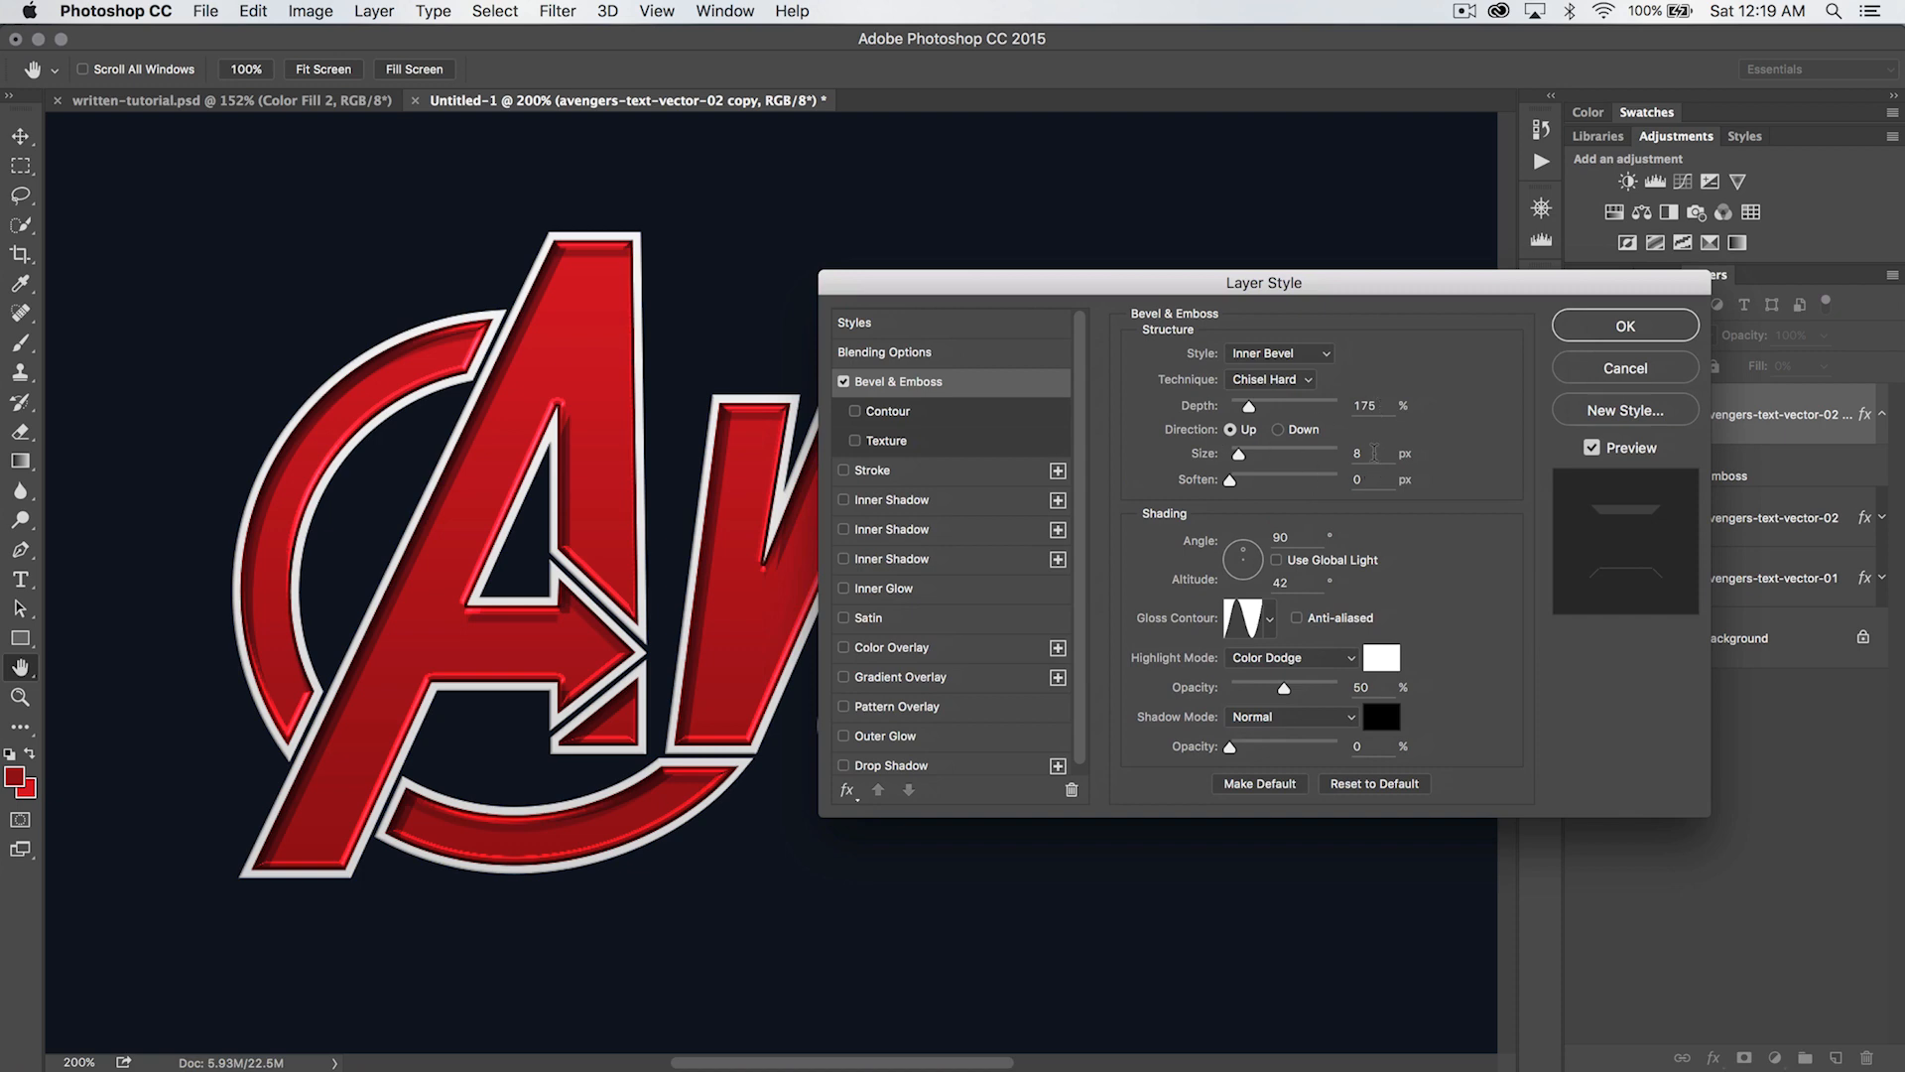
# - Set the bevel's shading angle to 24° and altitude to 37°, keeping the current gloss contour
pyautogui.click(1212, 545)
pyautogui.write('24')
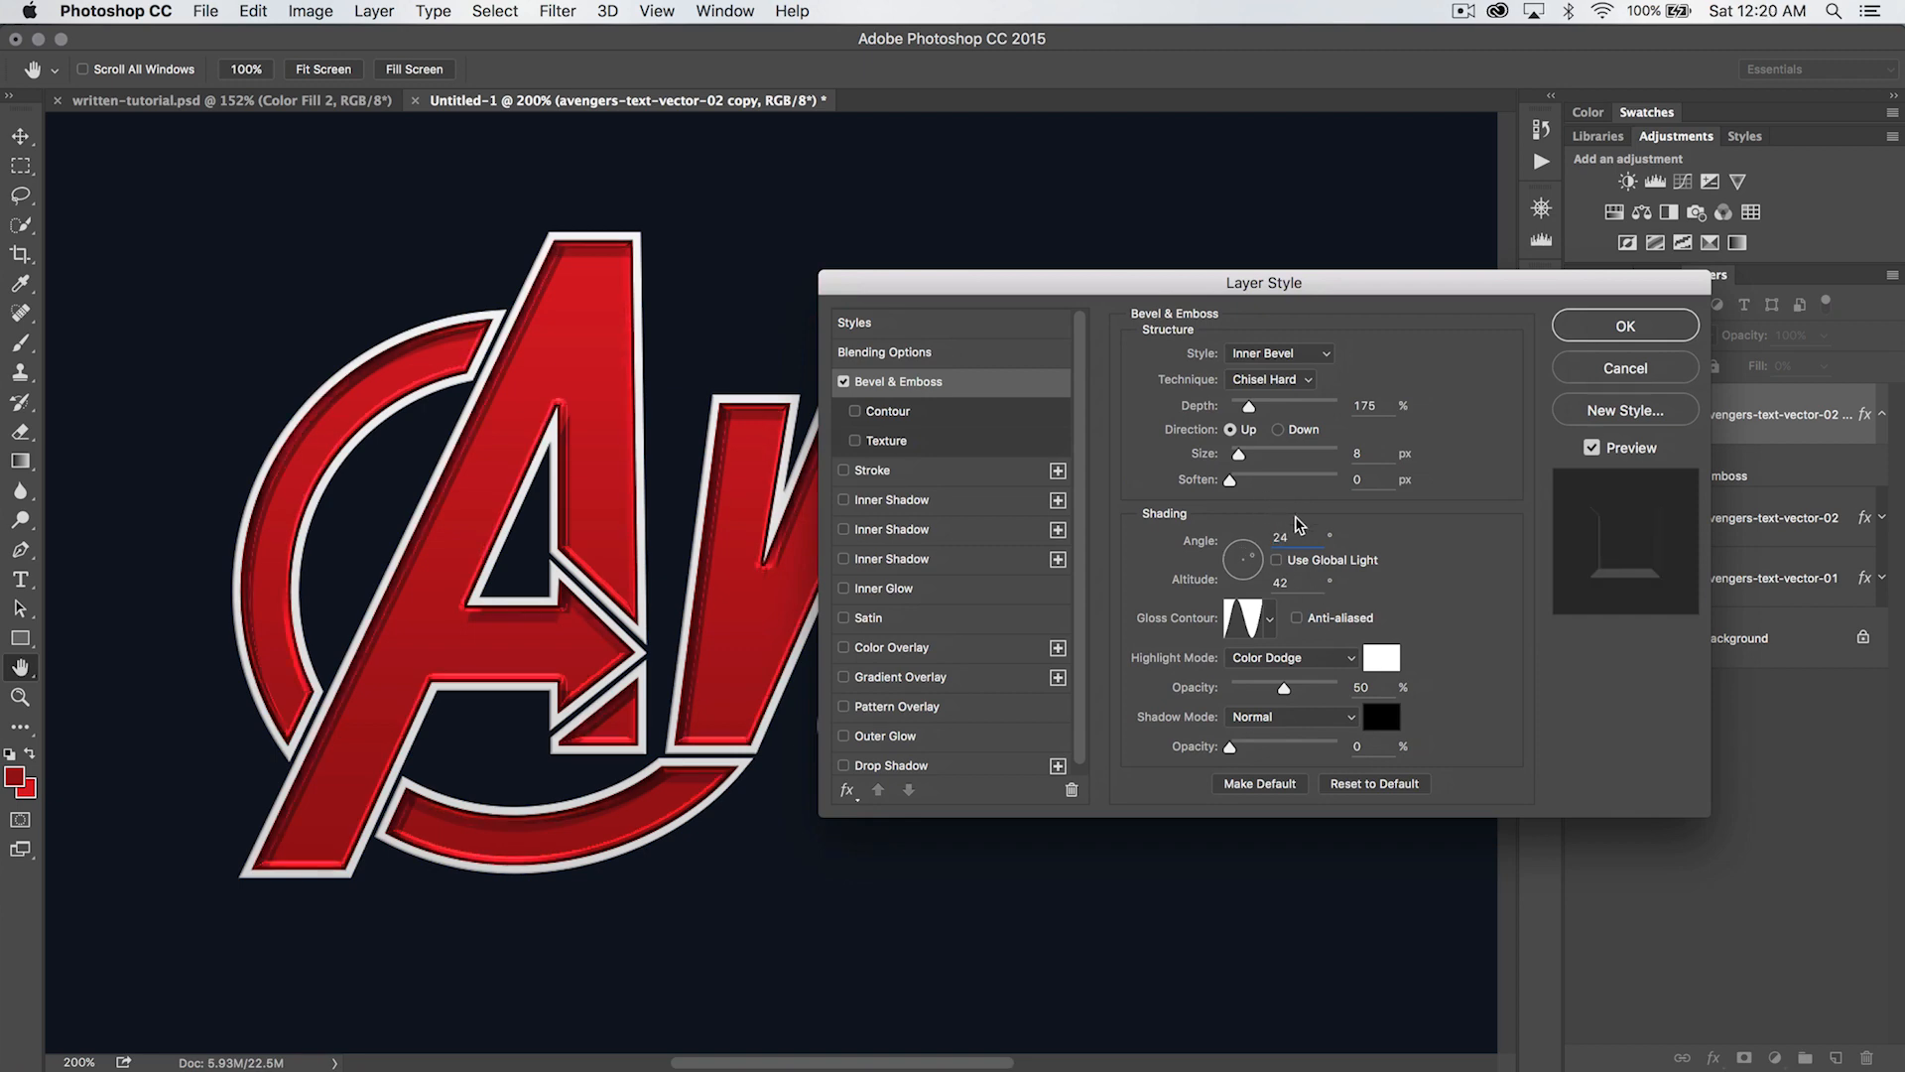
pyautogui.press('Tab')
pyautogui.write('37')
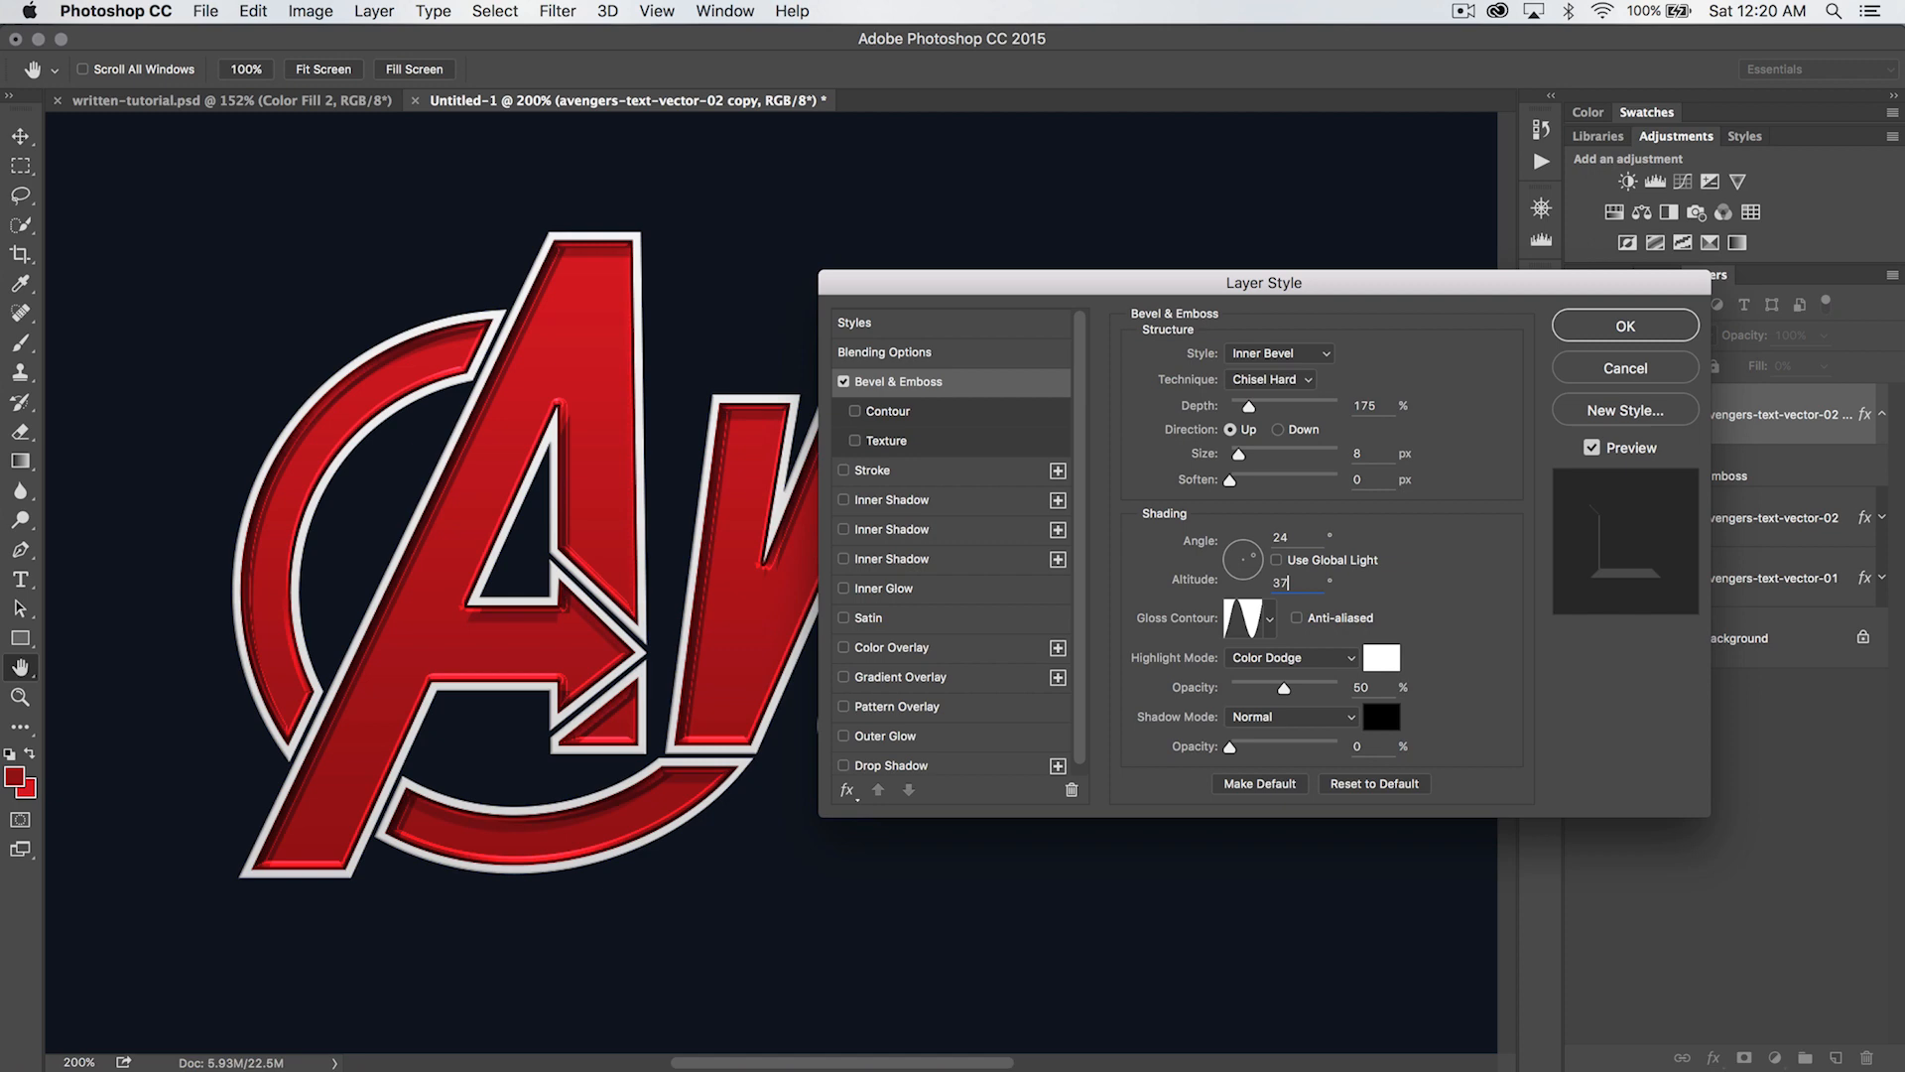
pyautogui.click(1269, 621)
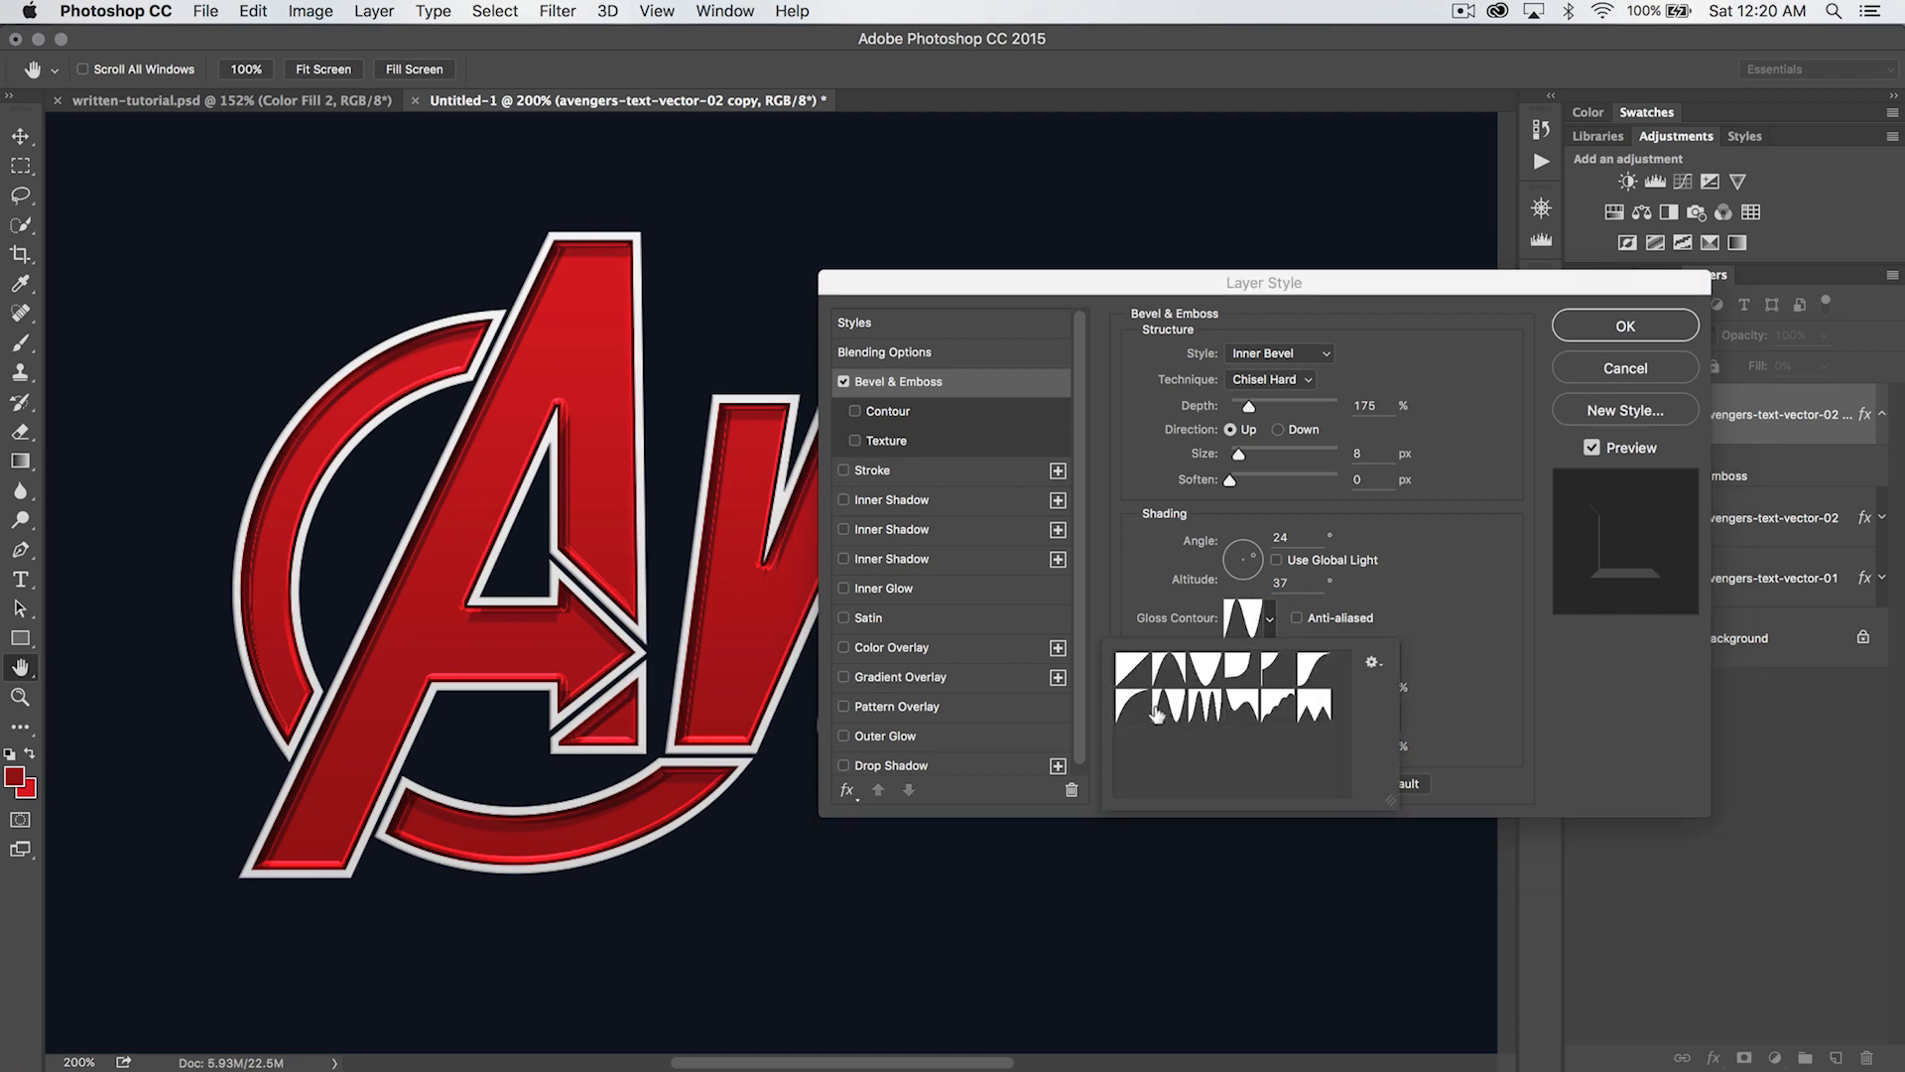
pyautogui.click(1437, 611)
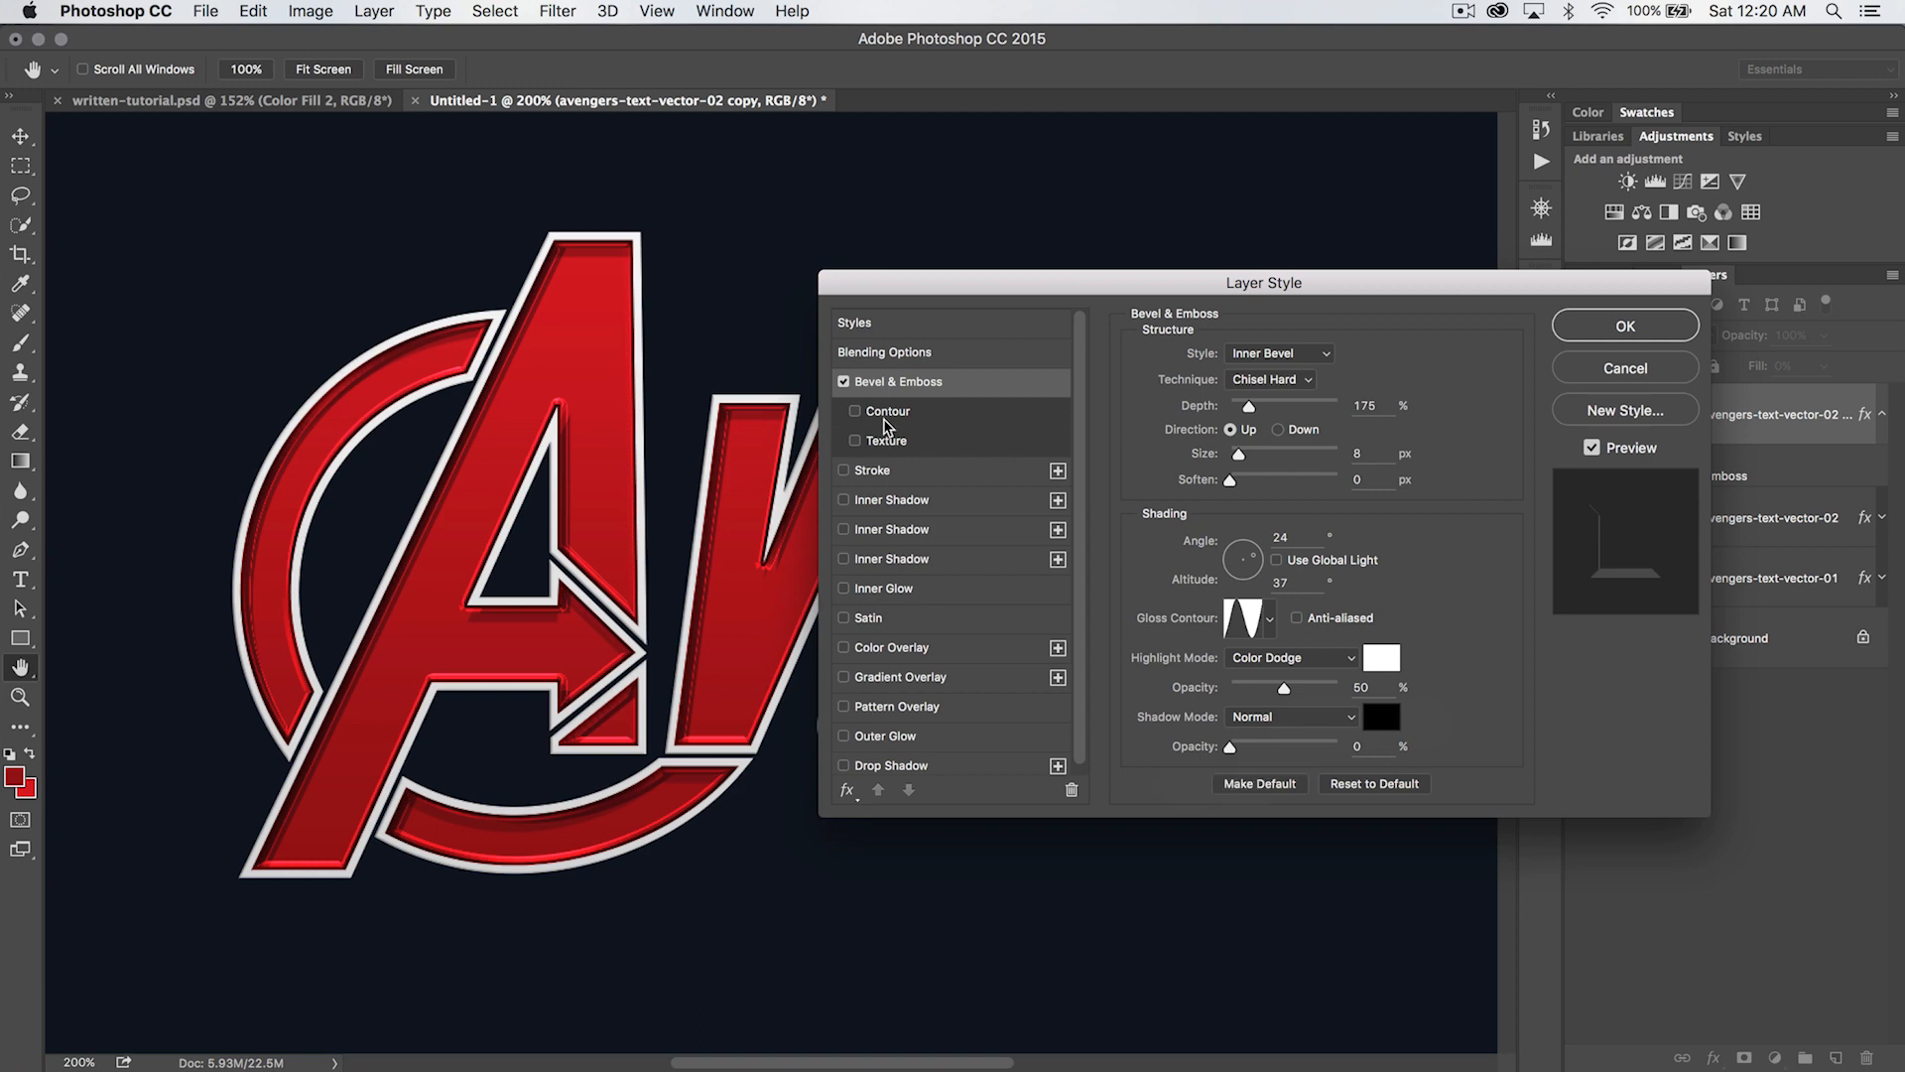
# - Enable Contour for the lettering copy's Bevel & Emboss effect
pyautogui.click(869, 414)
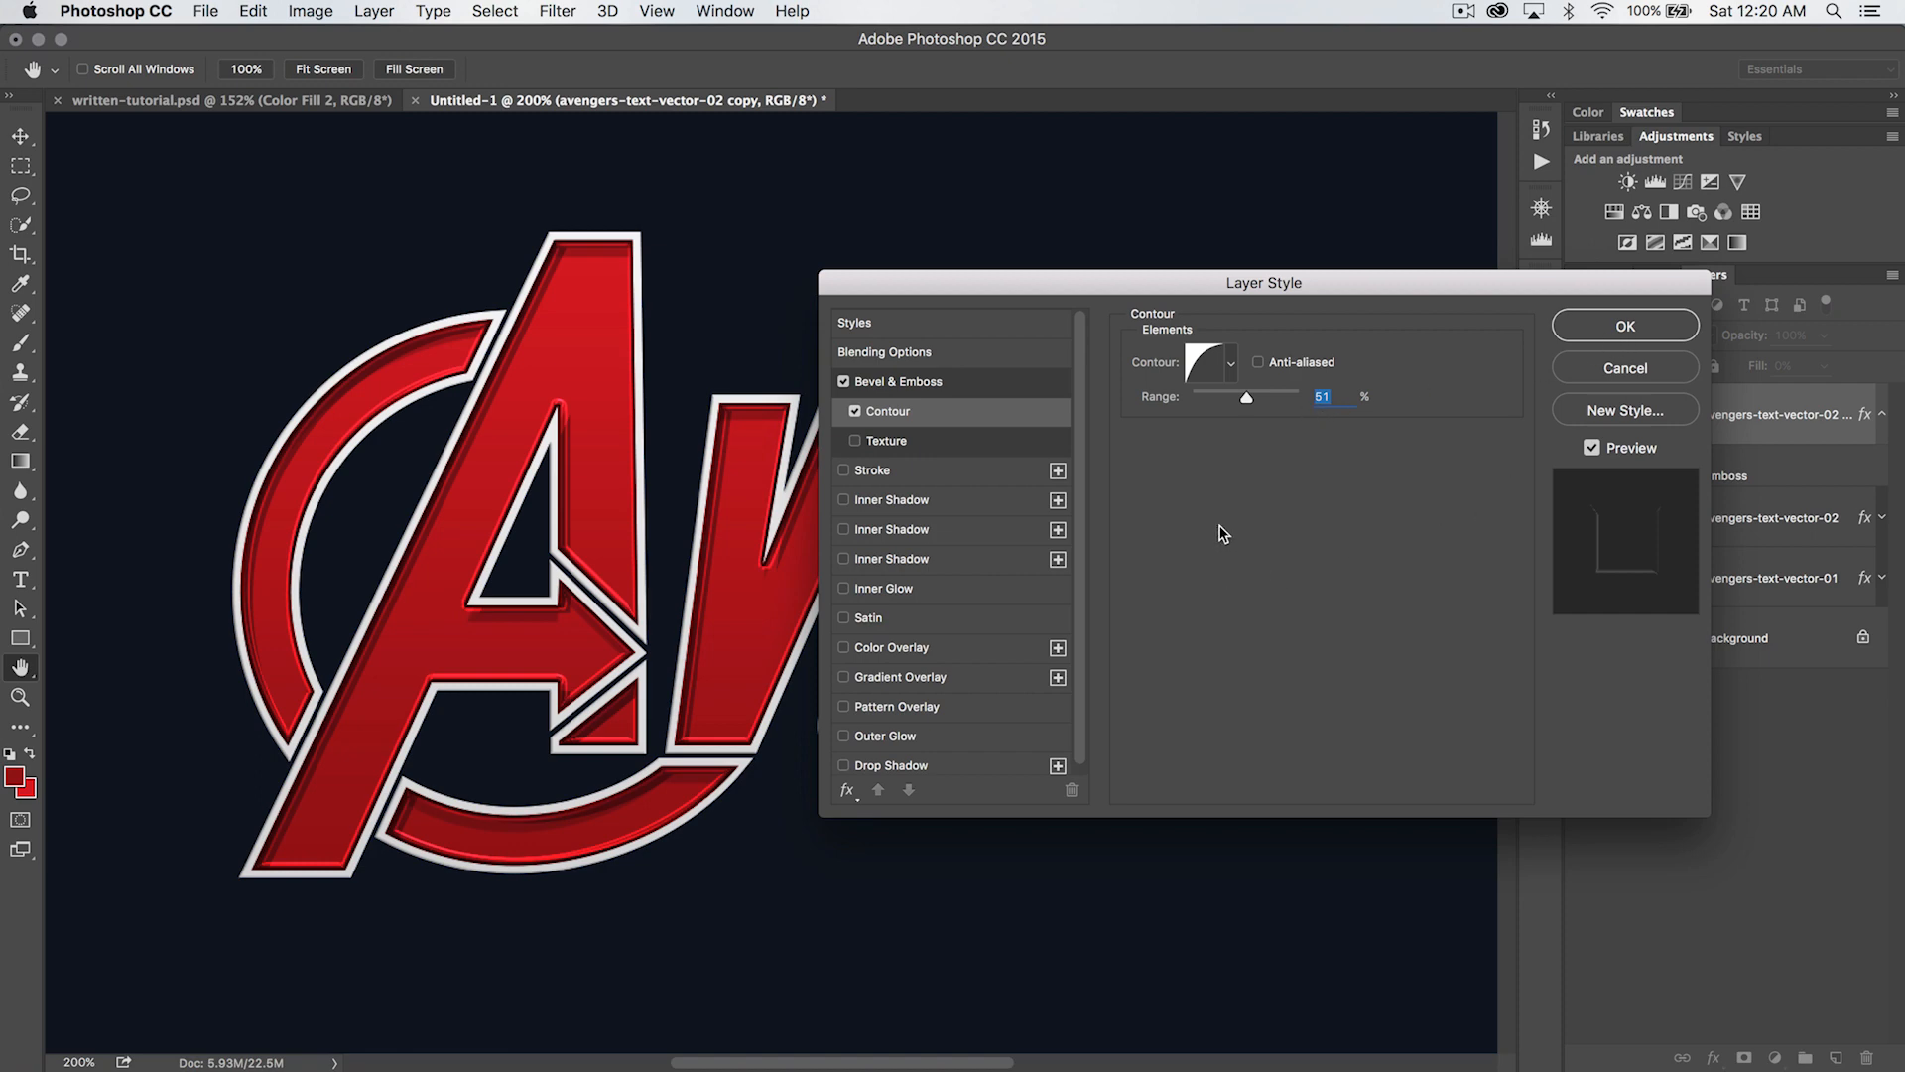
pyautogui.moveTo(1017, 281); pyautogui.dragTo(802, 240)
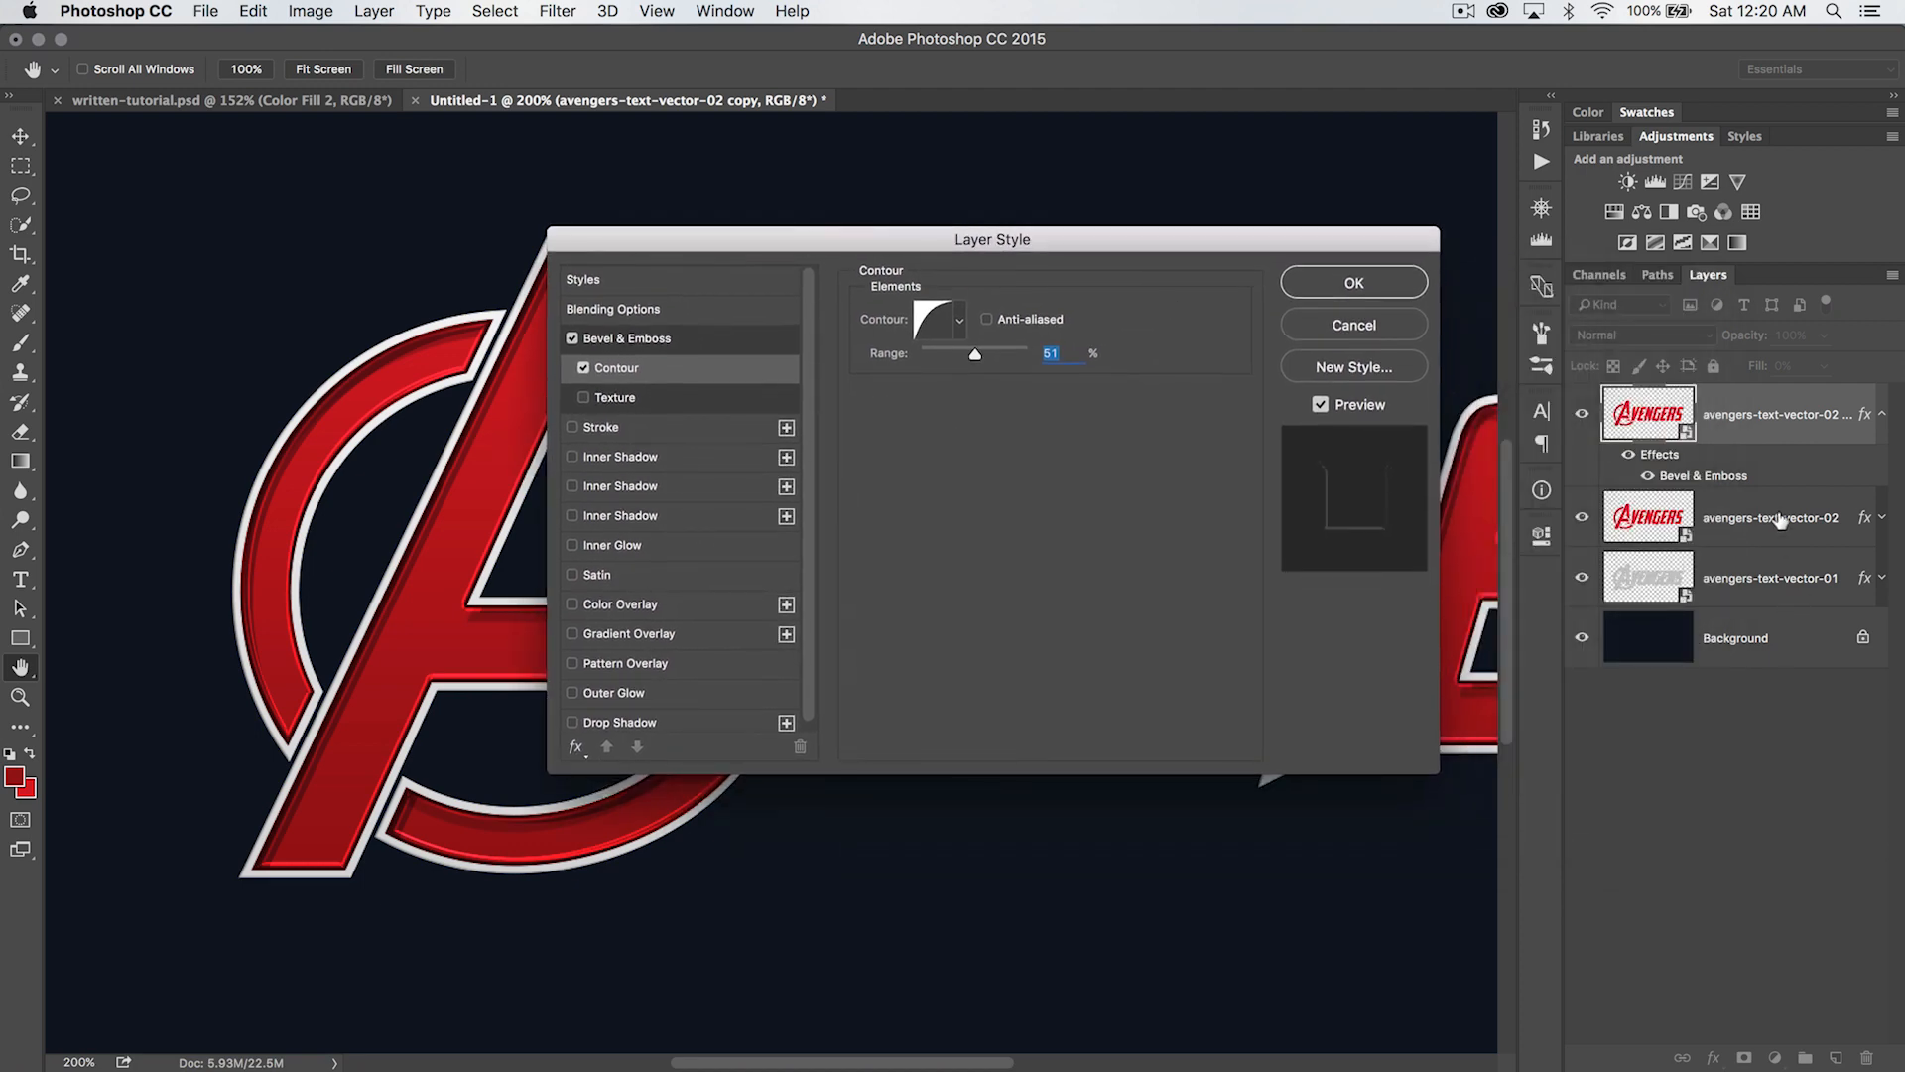
pyautogui.moveTo(1126, 236); pyautogui.dragTo(1367, 250)
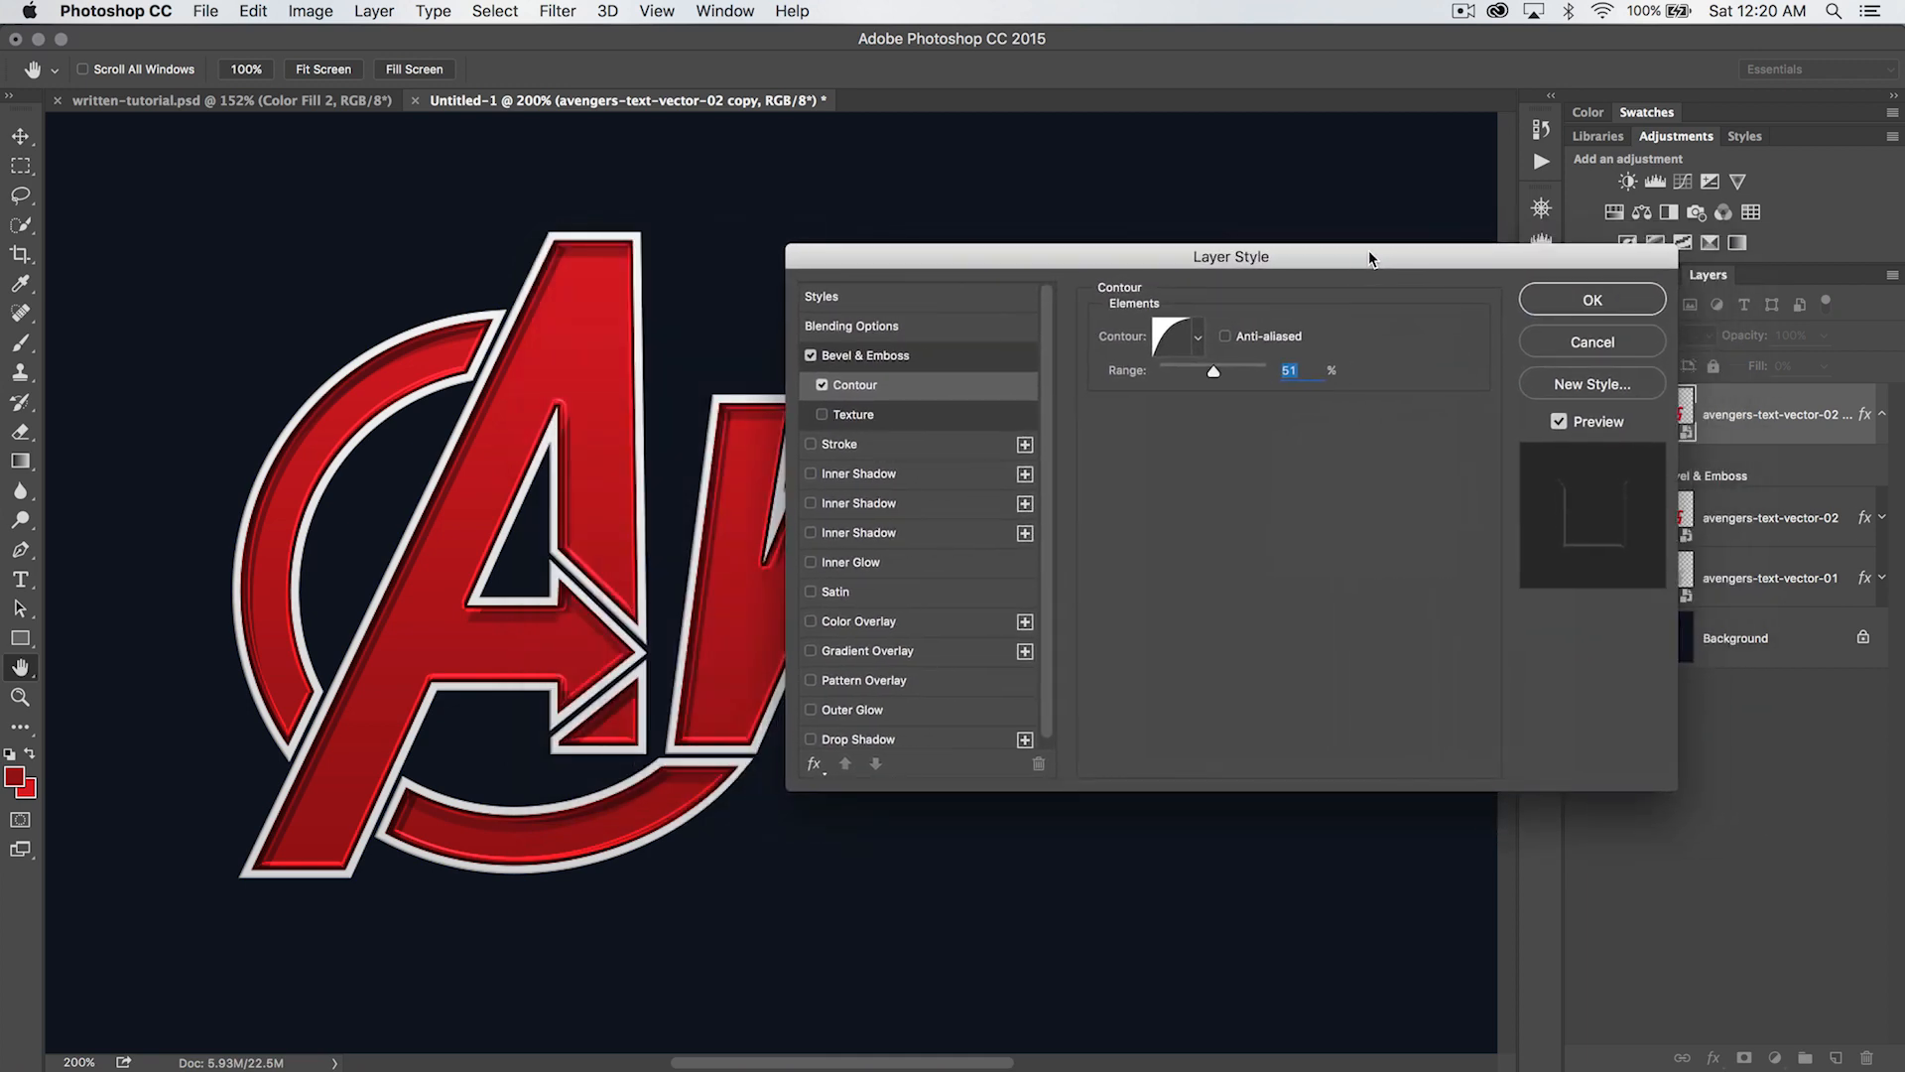
# - Add an Inner Shadow to the lettering copy and set its color to 650f15
pyautogui.click(1025, 476)
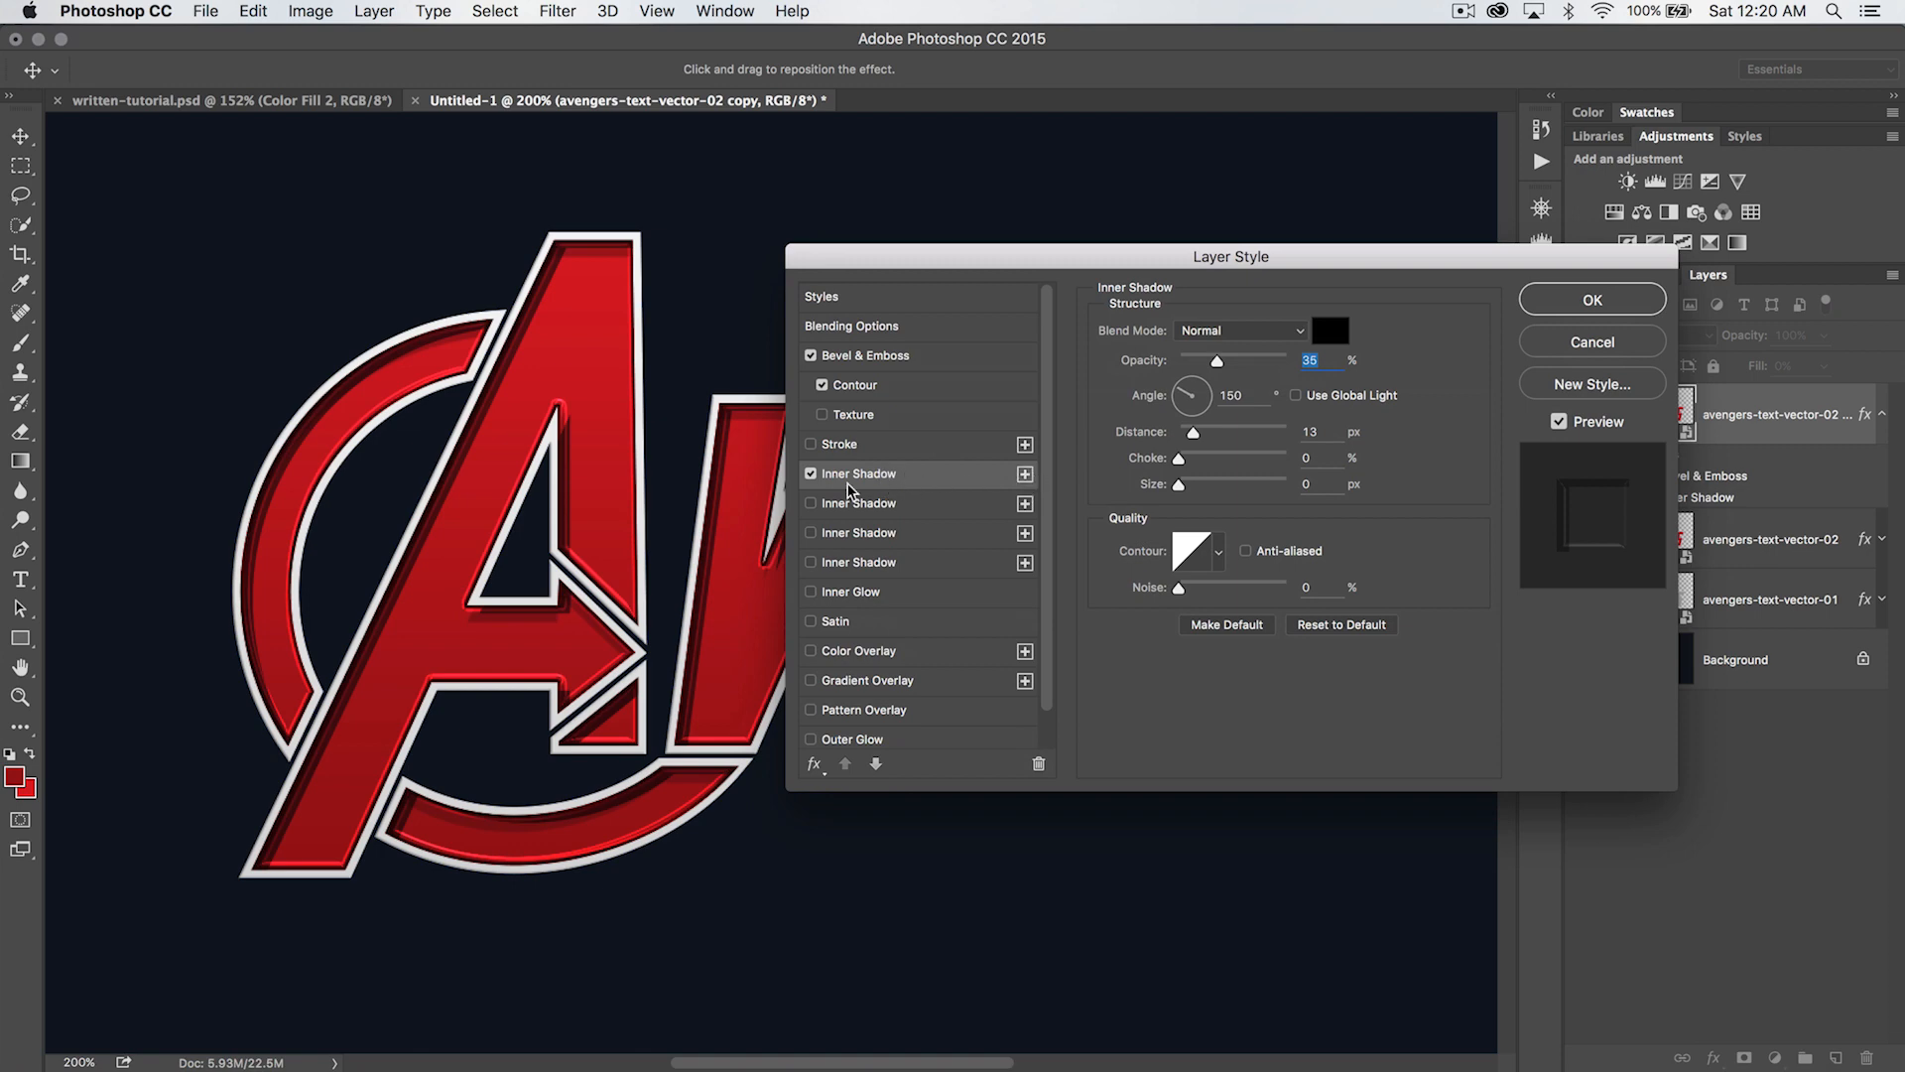
pyautogui.moveTo(1297, 262)
pyautogui.mouseDown()
pyautogui.moveTo(1251, 254)
pyautogui.moveTo(1290, 278)
pyautogui.mouseUp()
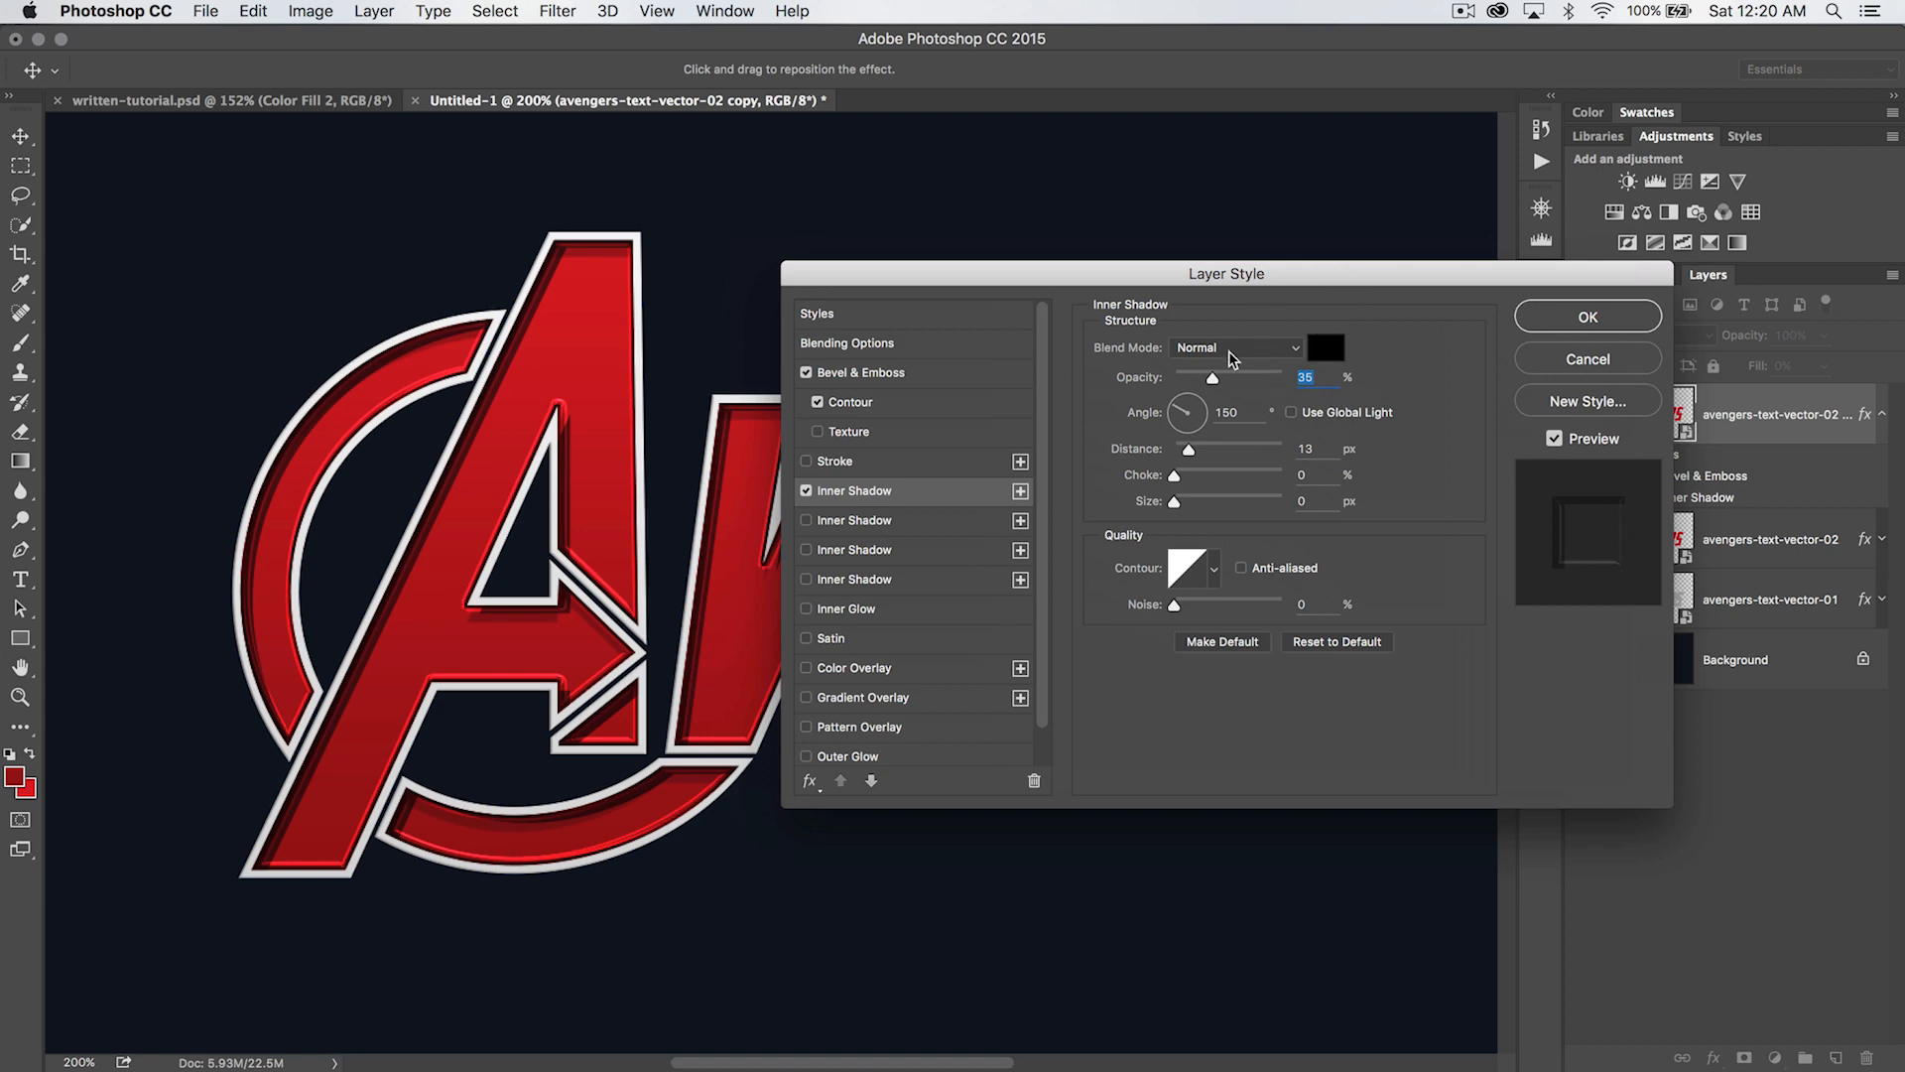
pyautogui.click(1326, 349)
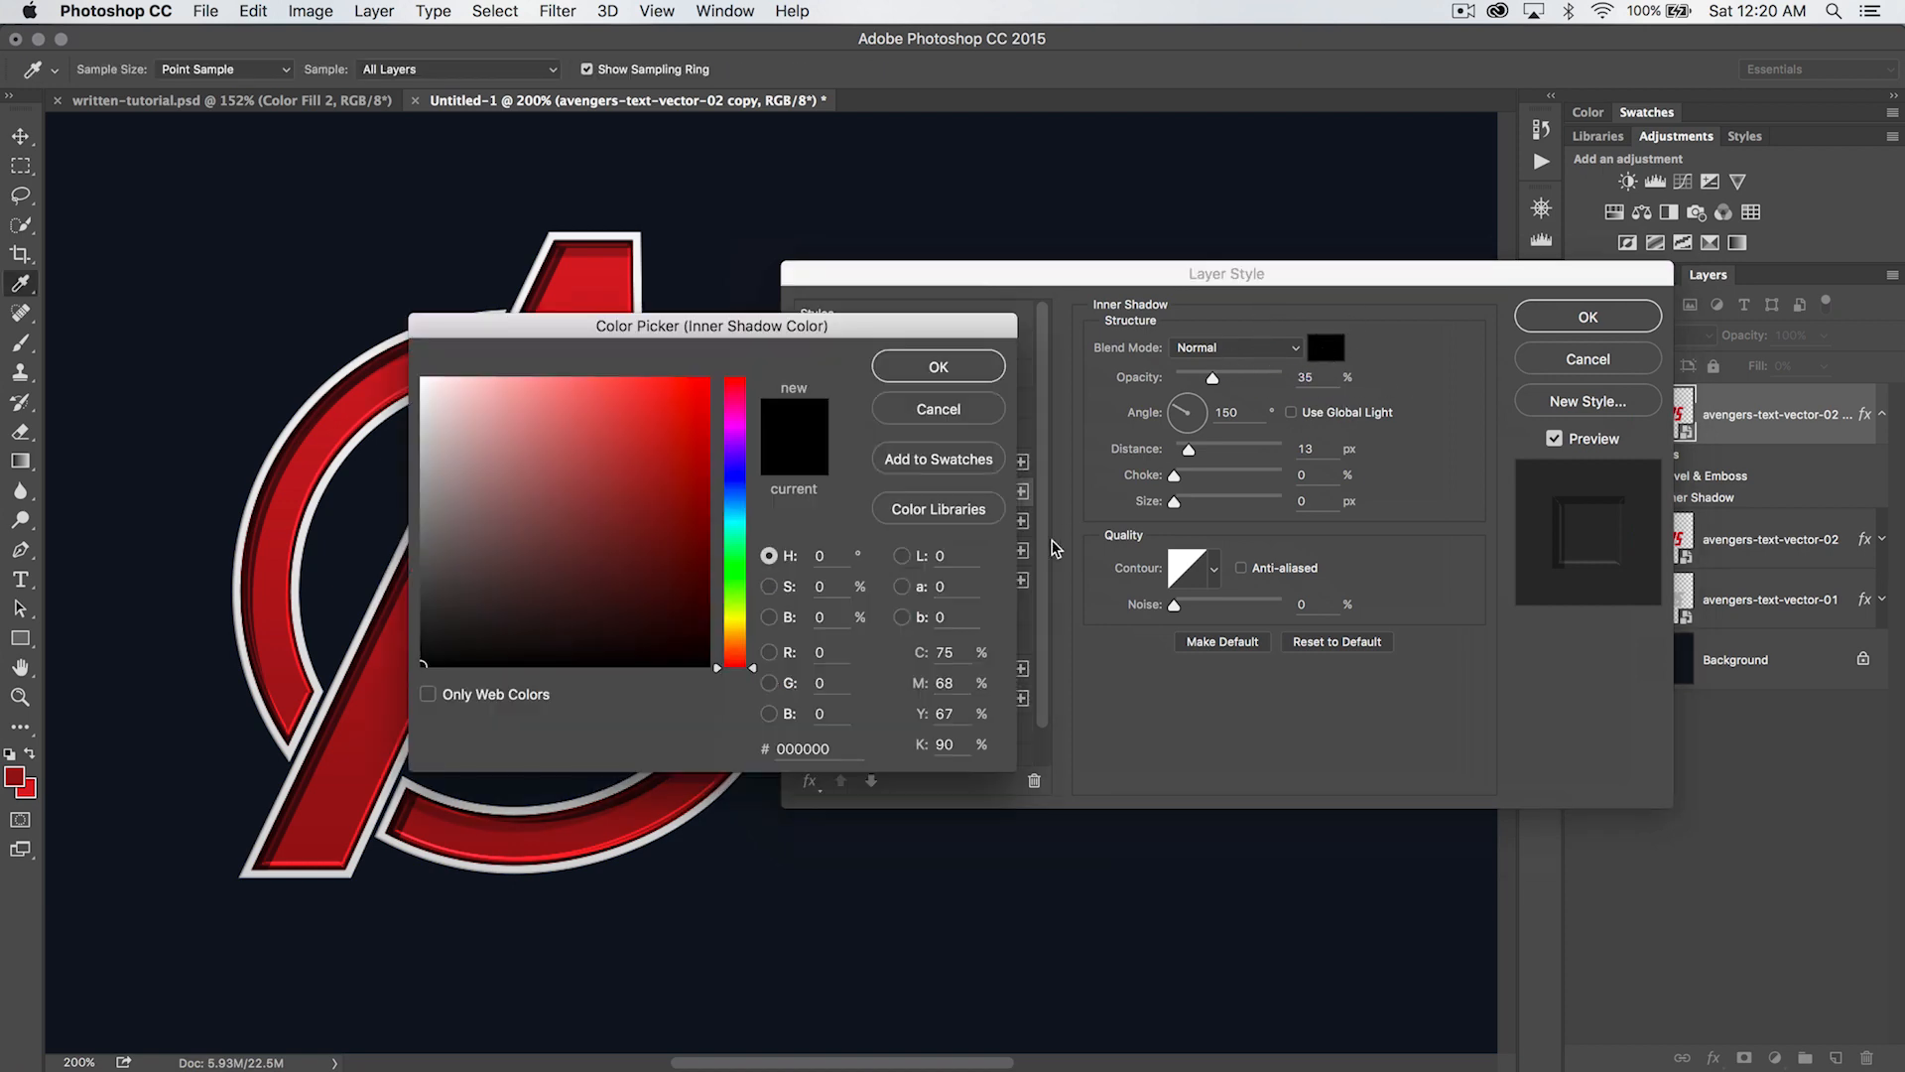
pyautogui.doubleClick(806, 748)
pyautogui.write('650f1')
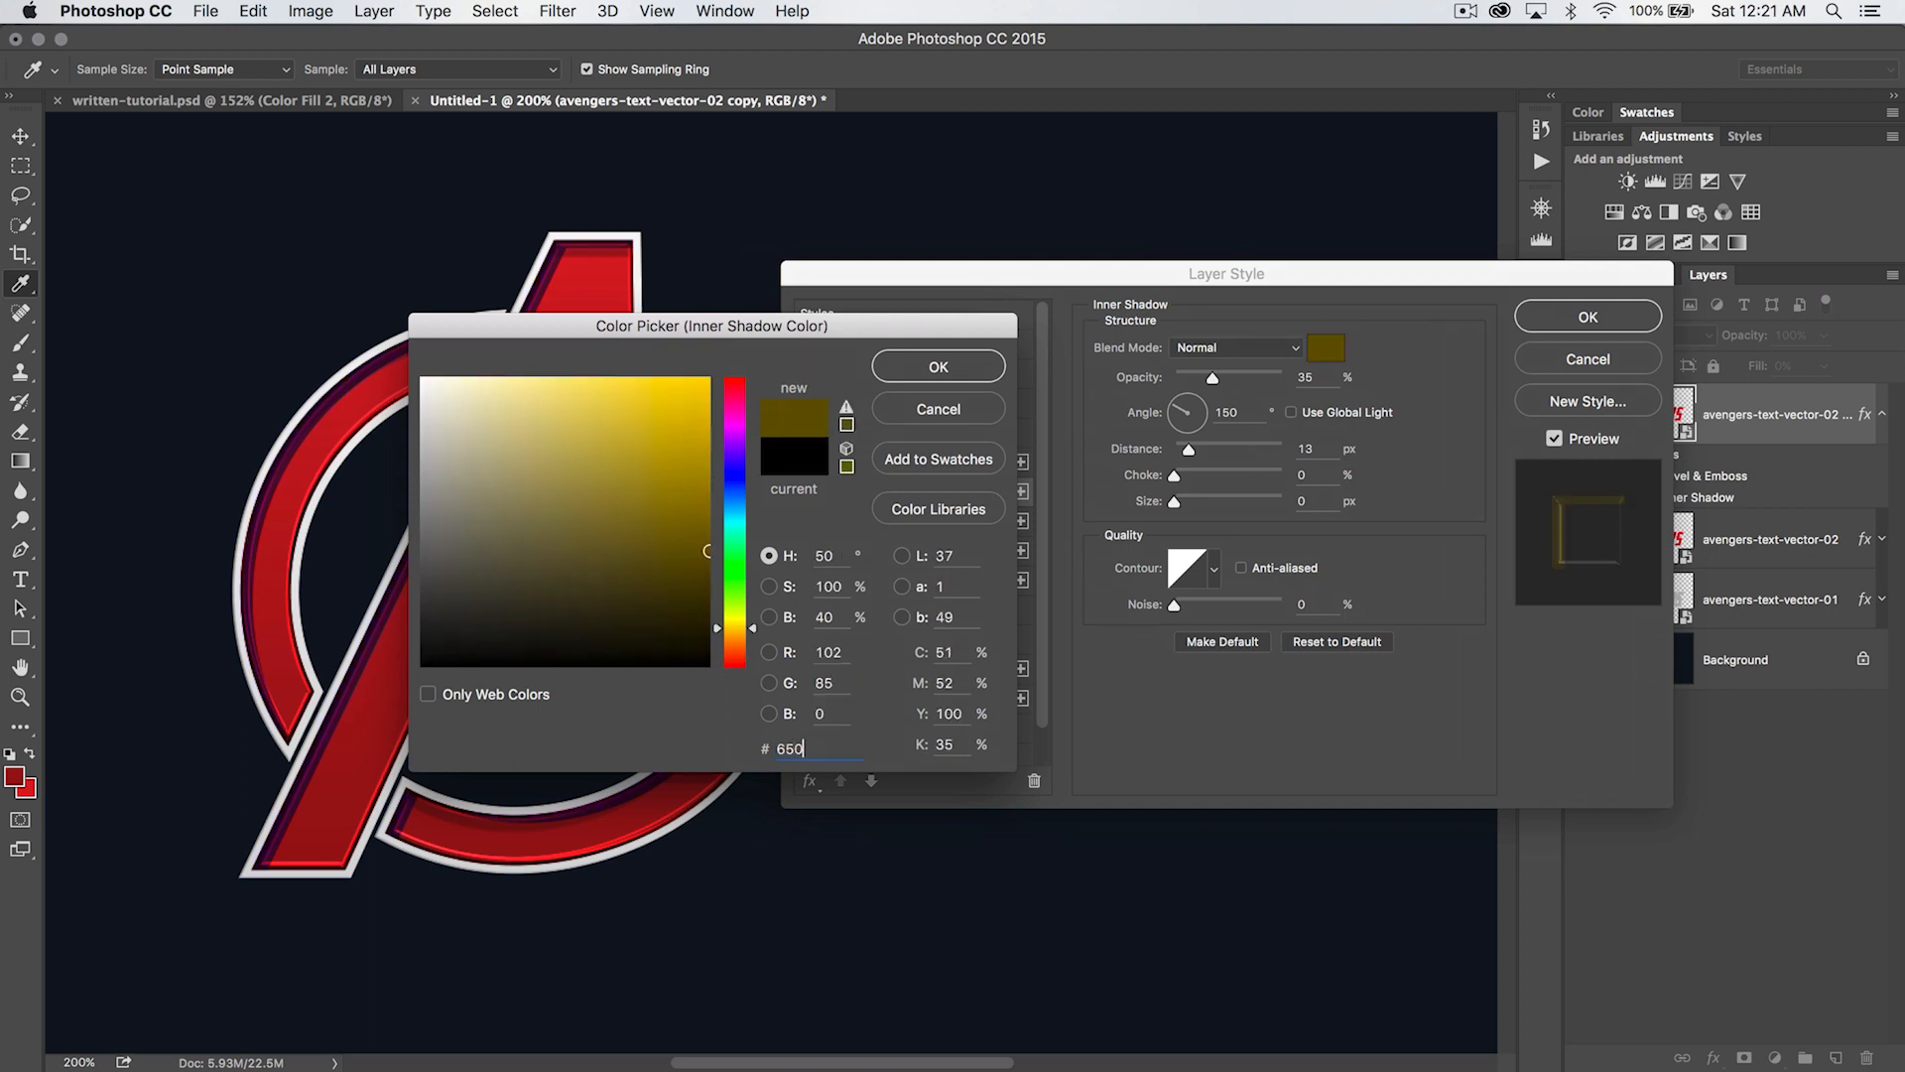
pyautogui.write('5')
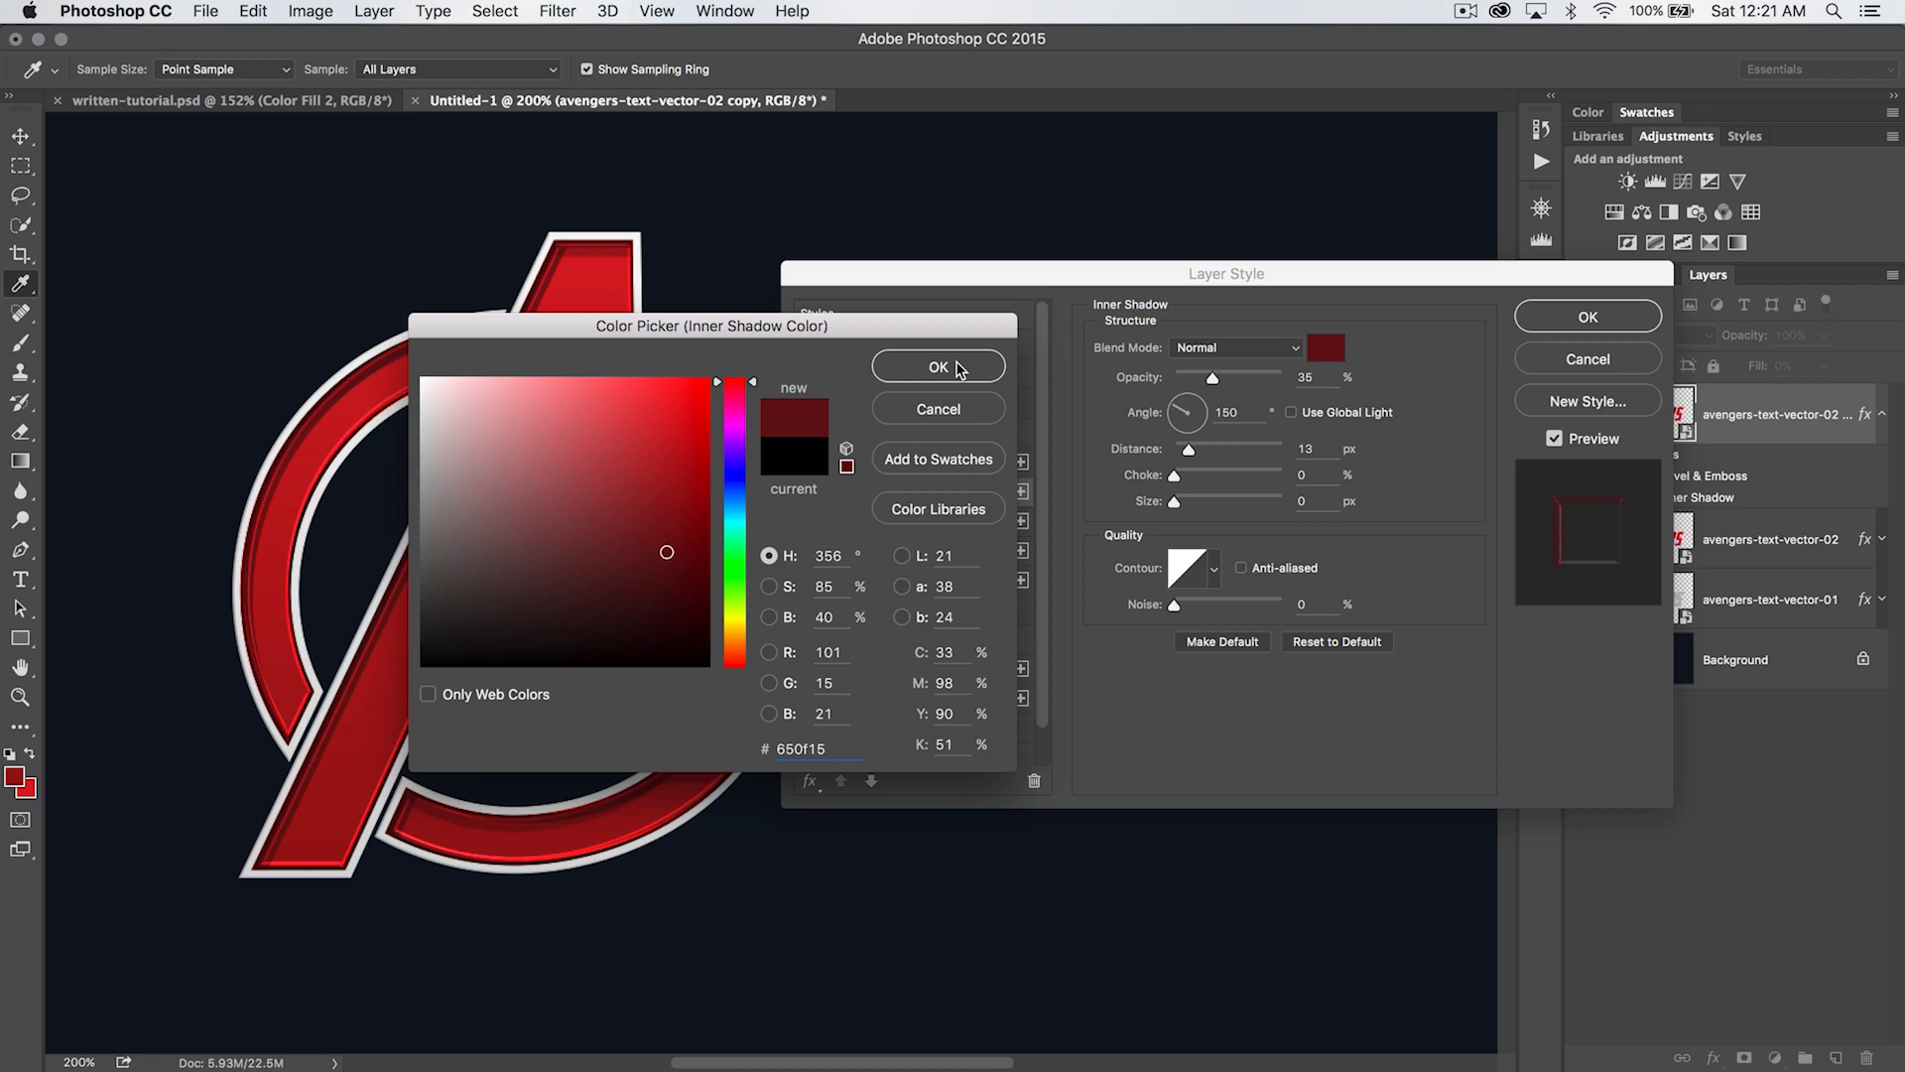
pyautogui.click(959, 369)
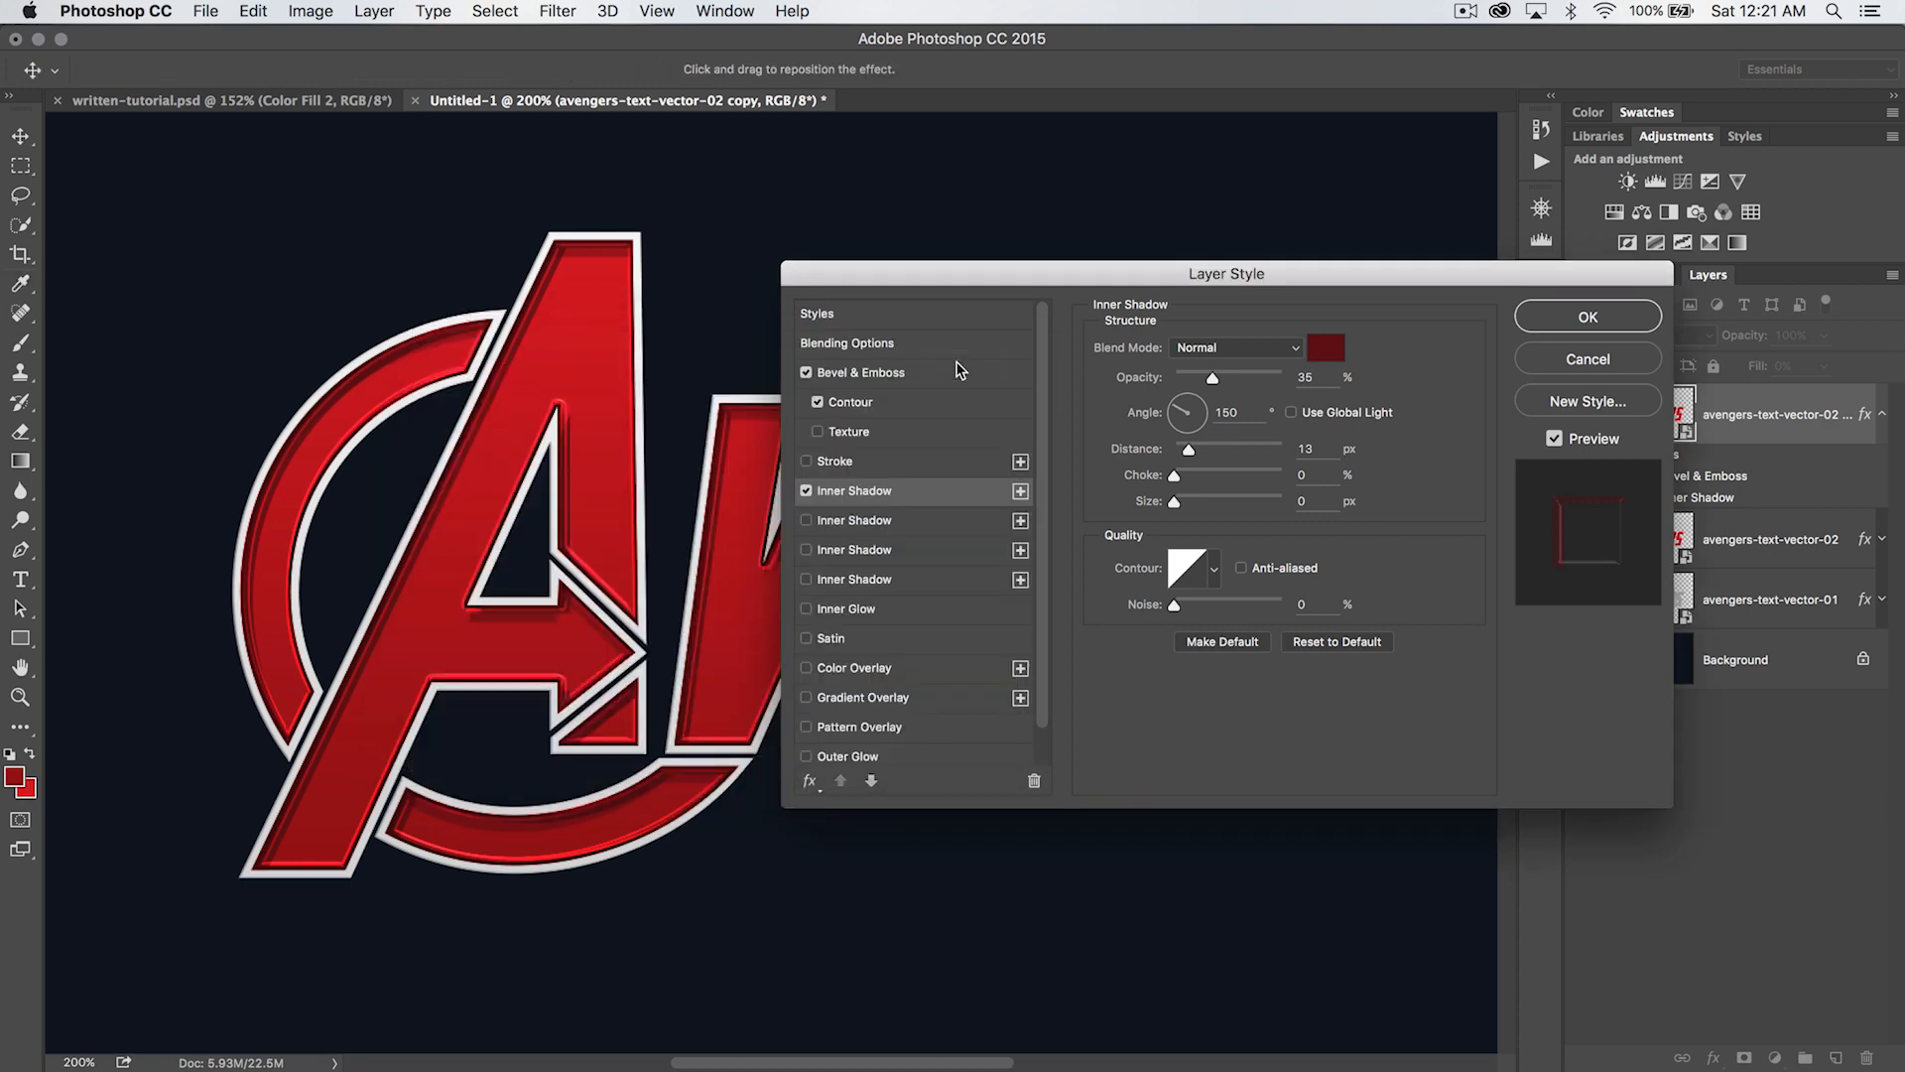
# - Set the inner shadow's opacity to 100%, angle to 145°, distance to 10 px and size to 2 px
pyautogui.moveTo(1223, 381); pyautogui.dragTo(1330, 387)
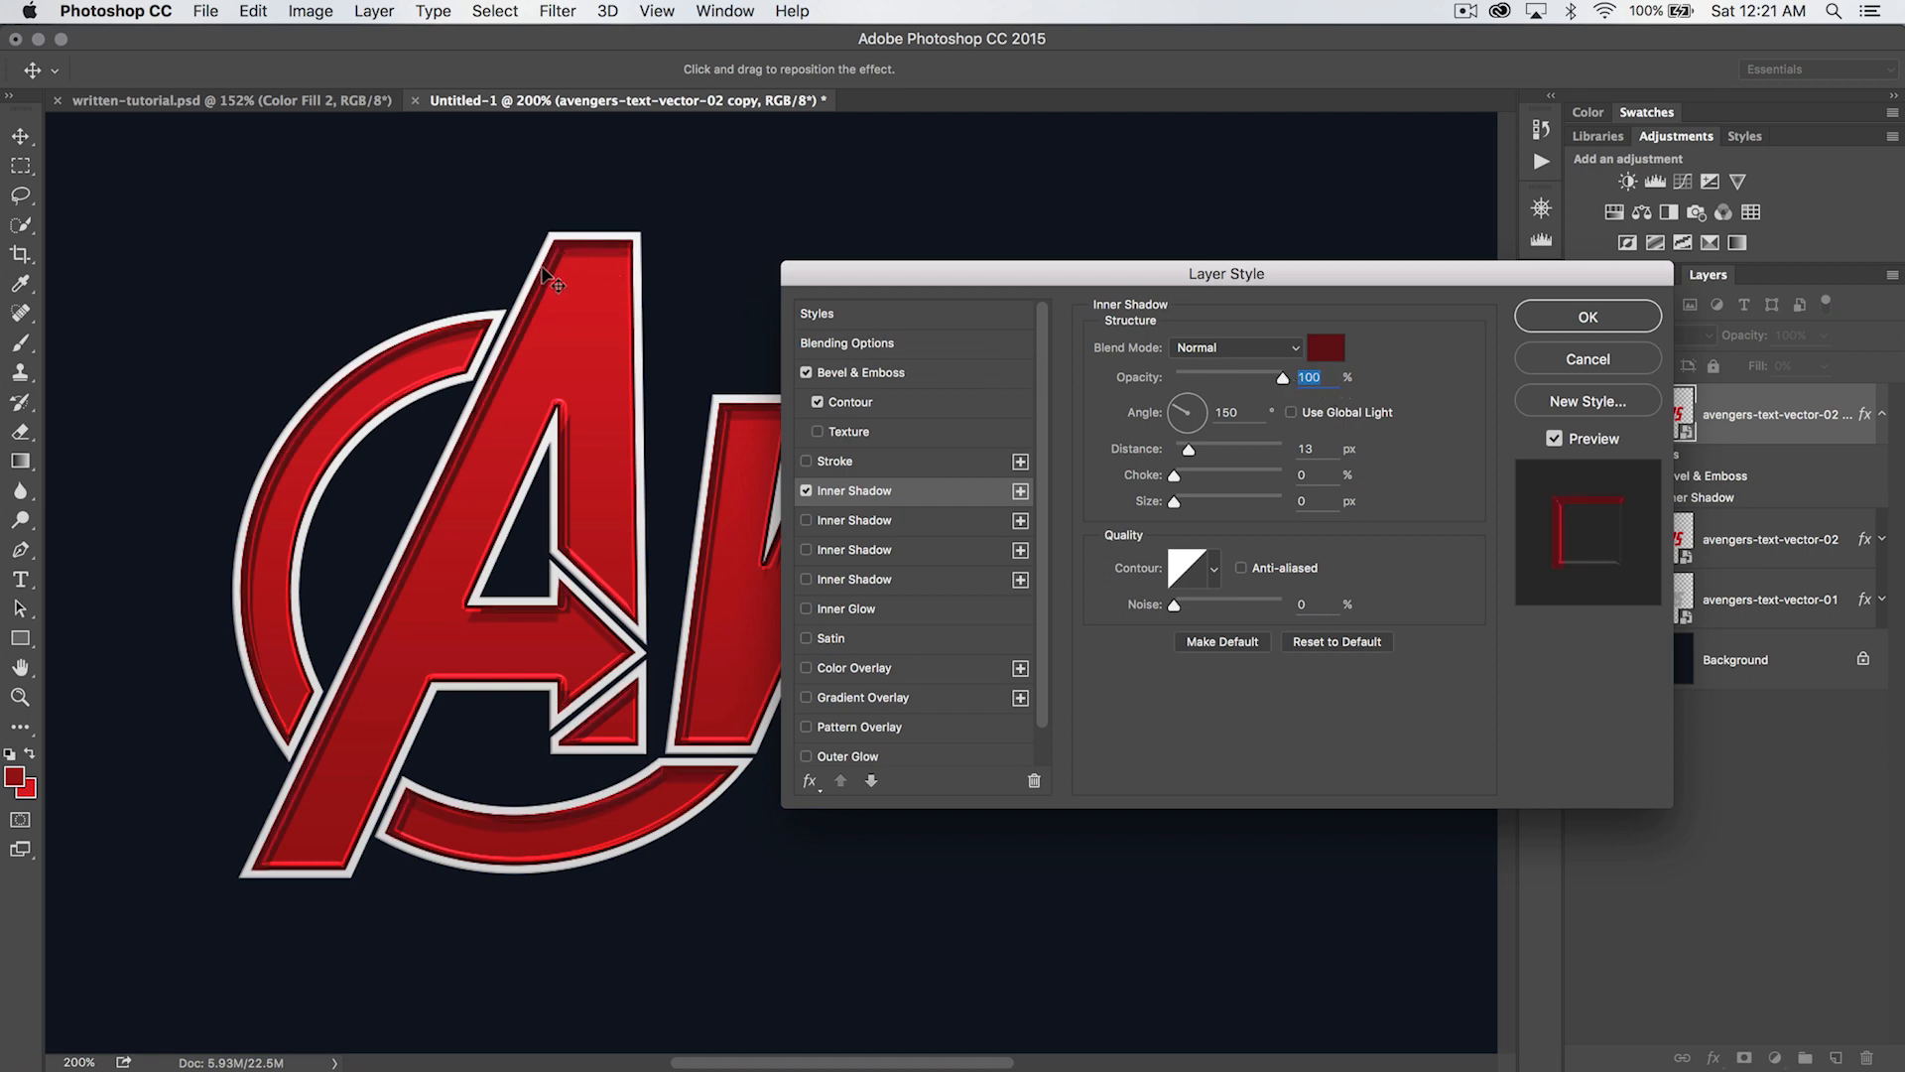
pyautogui.click(1250, 409)
pyautogui.doubleClick(1250, 409)
pyautogui.write('145')
pyautogui.press('Tab')
pyautogui.write('10')
pyautogui.press('Tab')
pyautogui.press('Tab')
pyautogui.write('2')
# - Add a Gradient Overlay to the lettering copy using the Black, White gradient preset
pyautogui.click(807, 698)
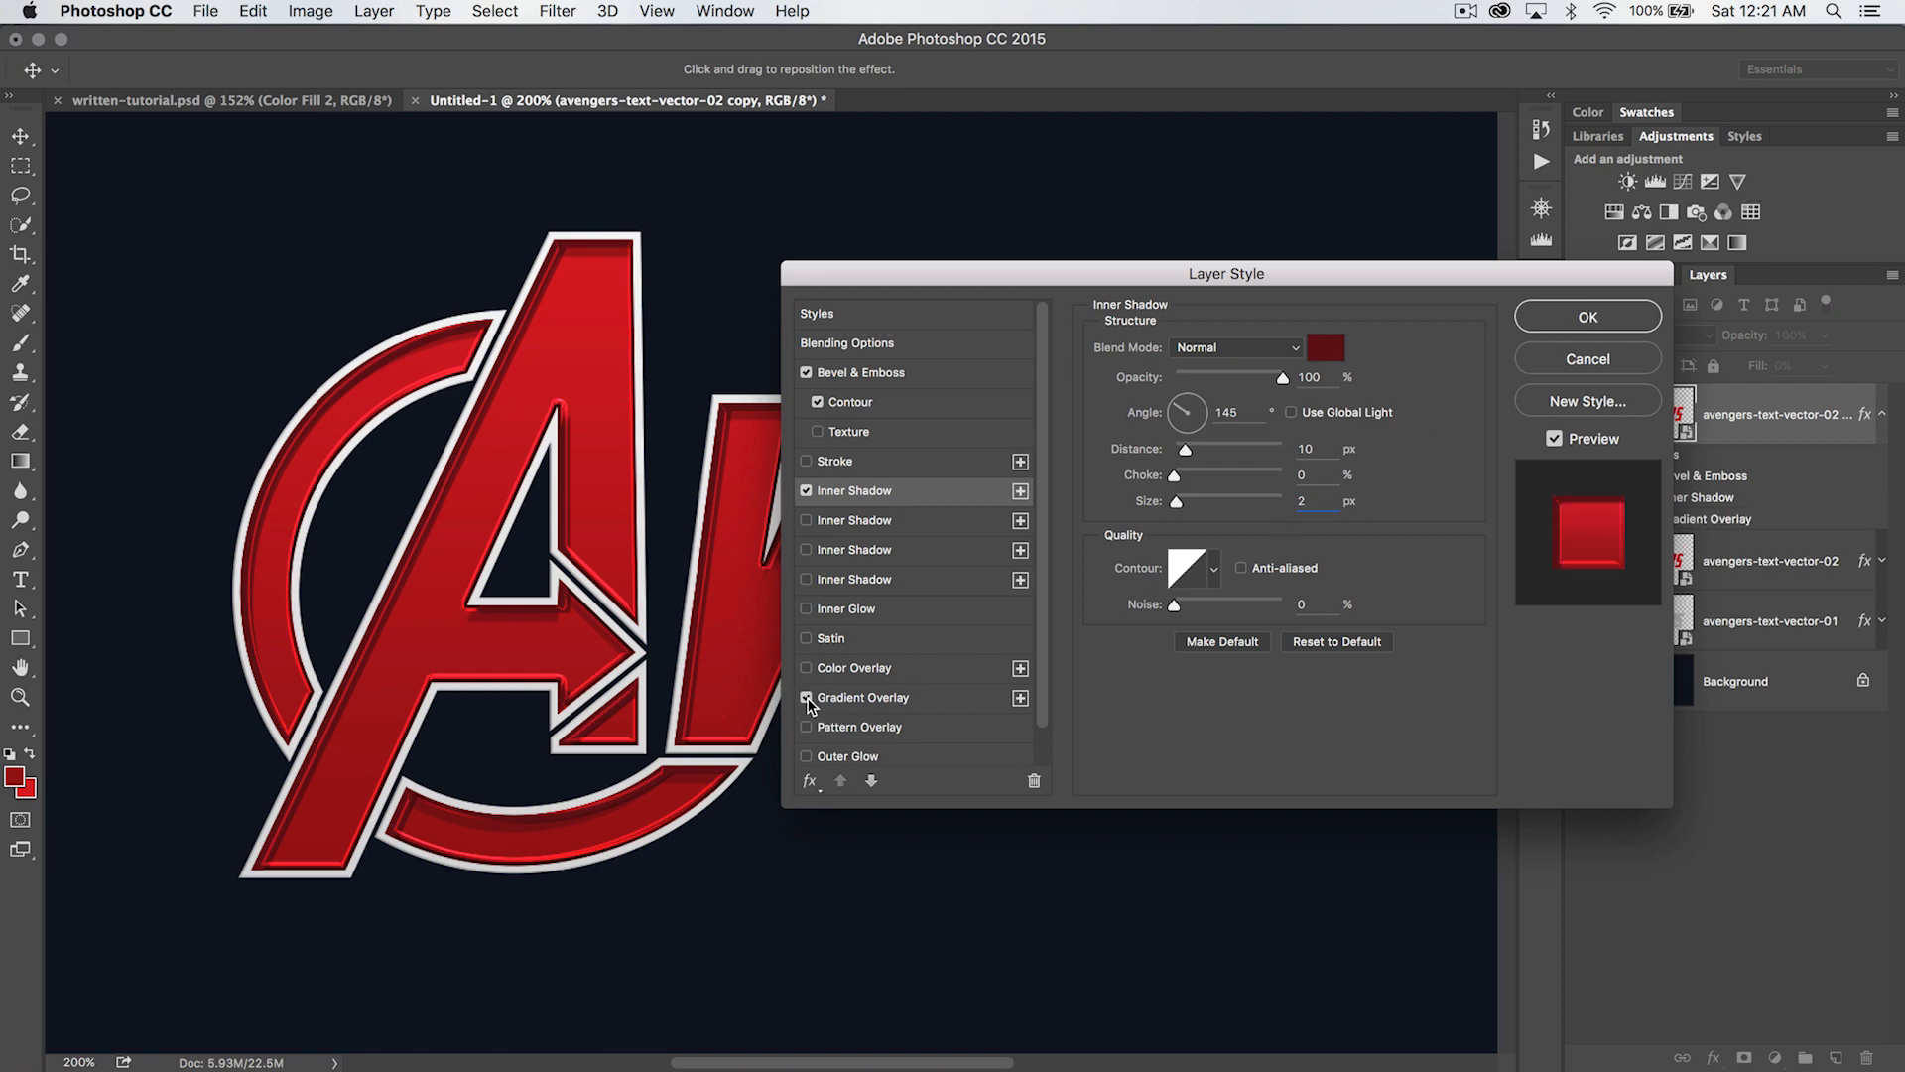
pyautogui.click(859, 704)
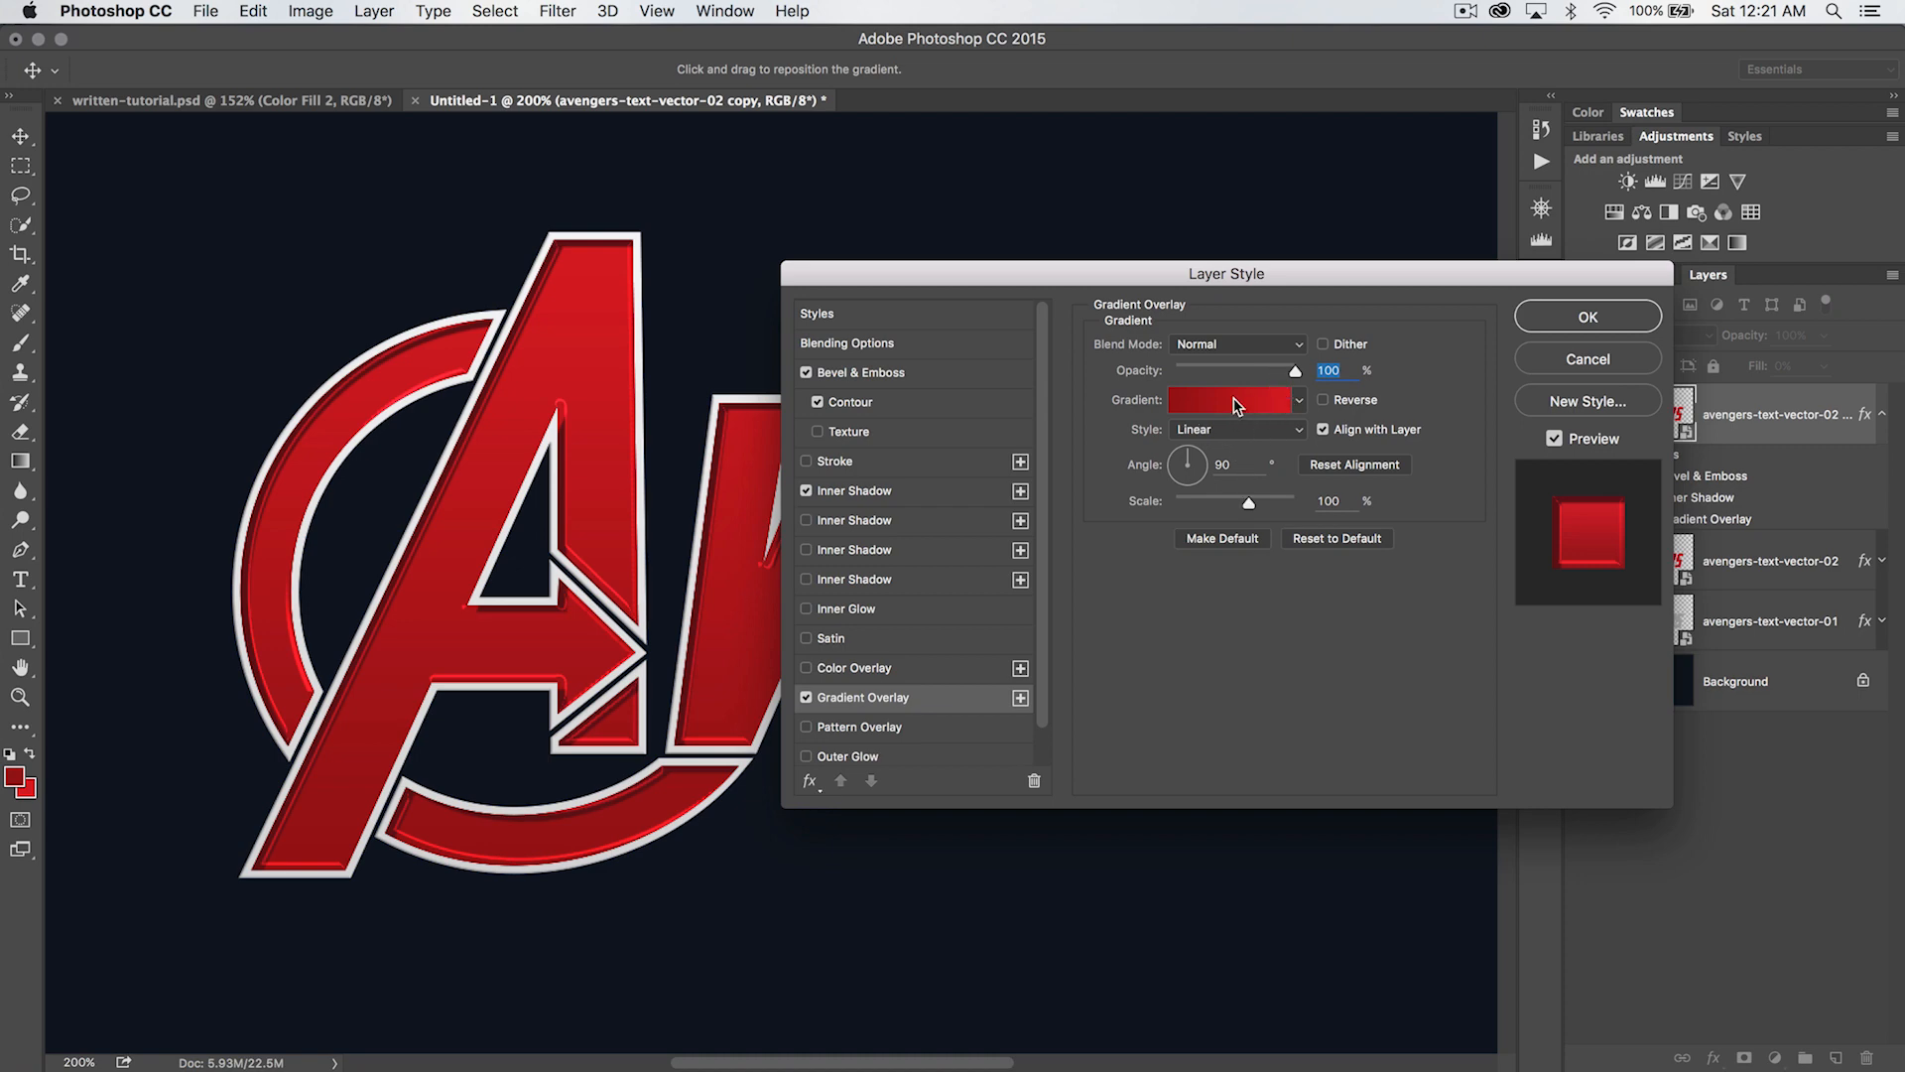
pyautogui.click(1235, 403)
pyautogui.click(1022, 403)
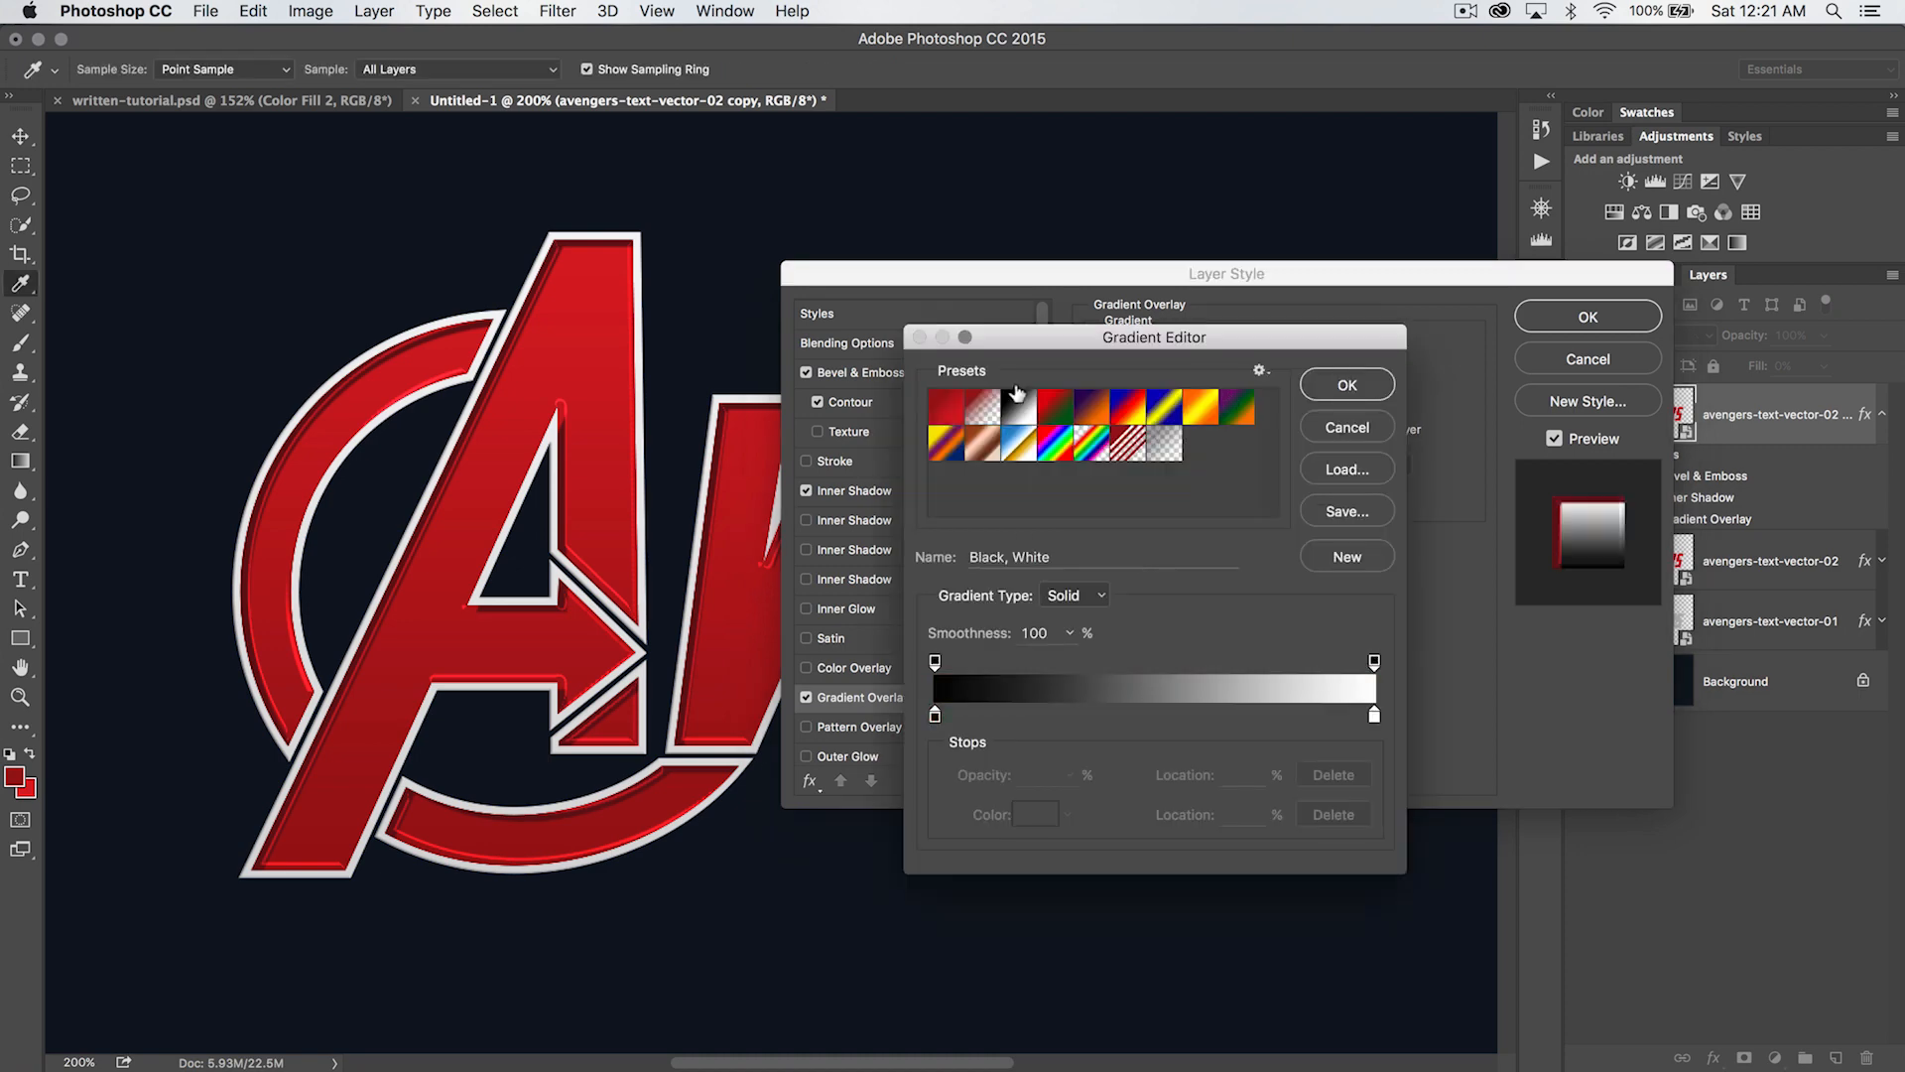
pyautogui.click(1347, 384)
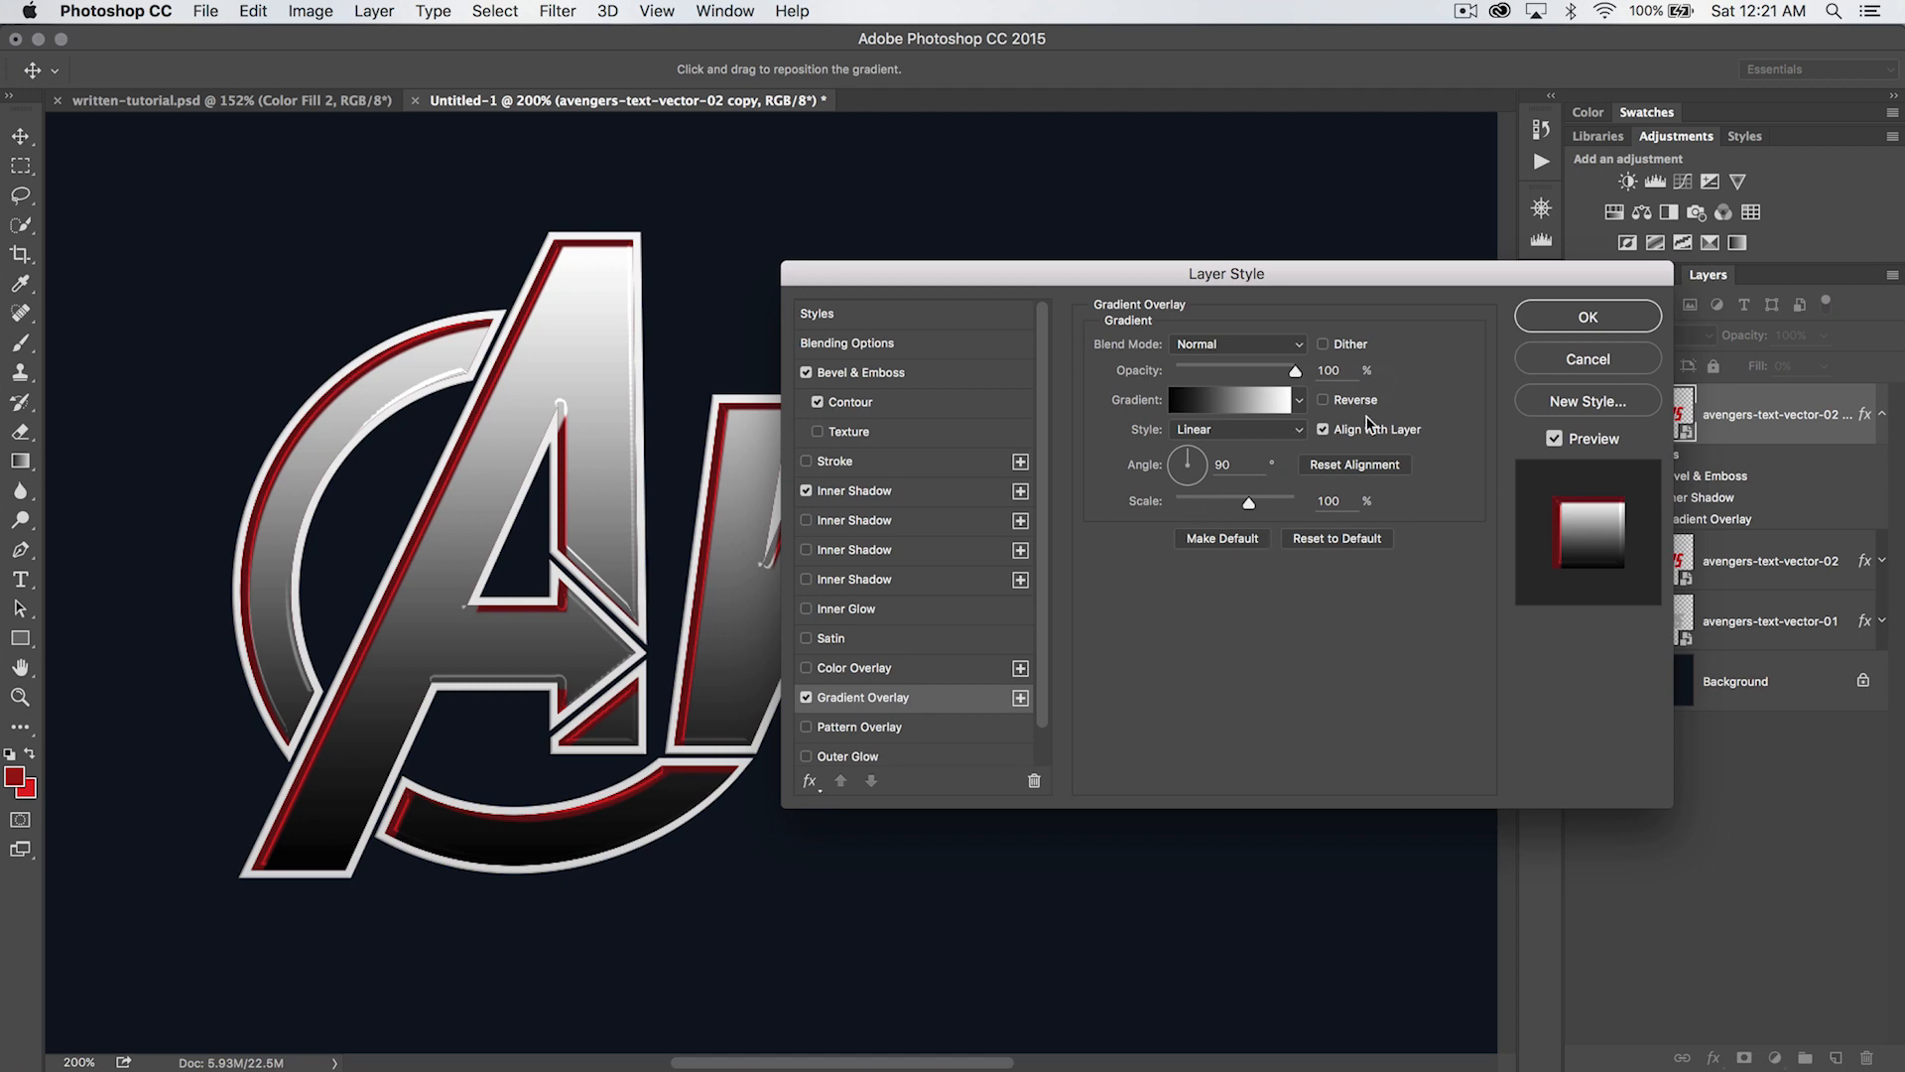
# - Set the Gradient Overlay's blend mode to Overlay and opacity to 31%, then compare the lettering with and without it
pyautogui.moveTo(1292, 374); pyautogui.dragTo(1219, 378)
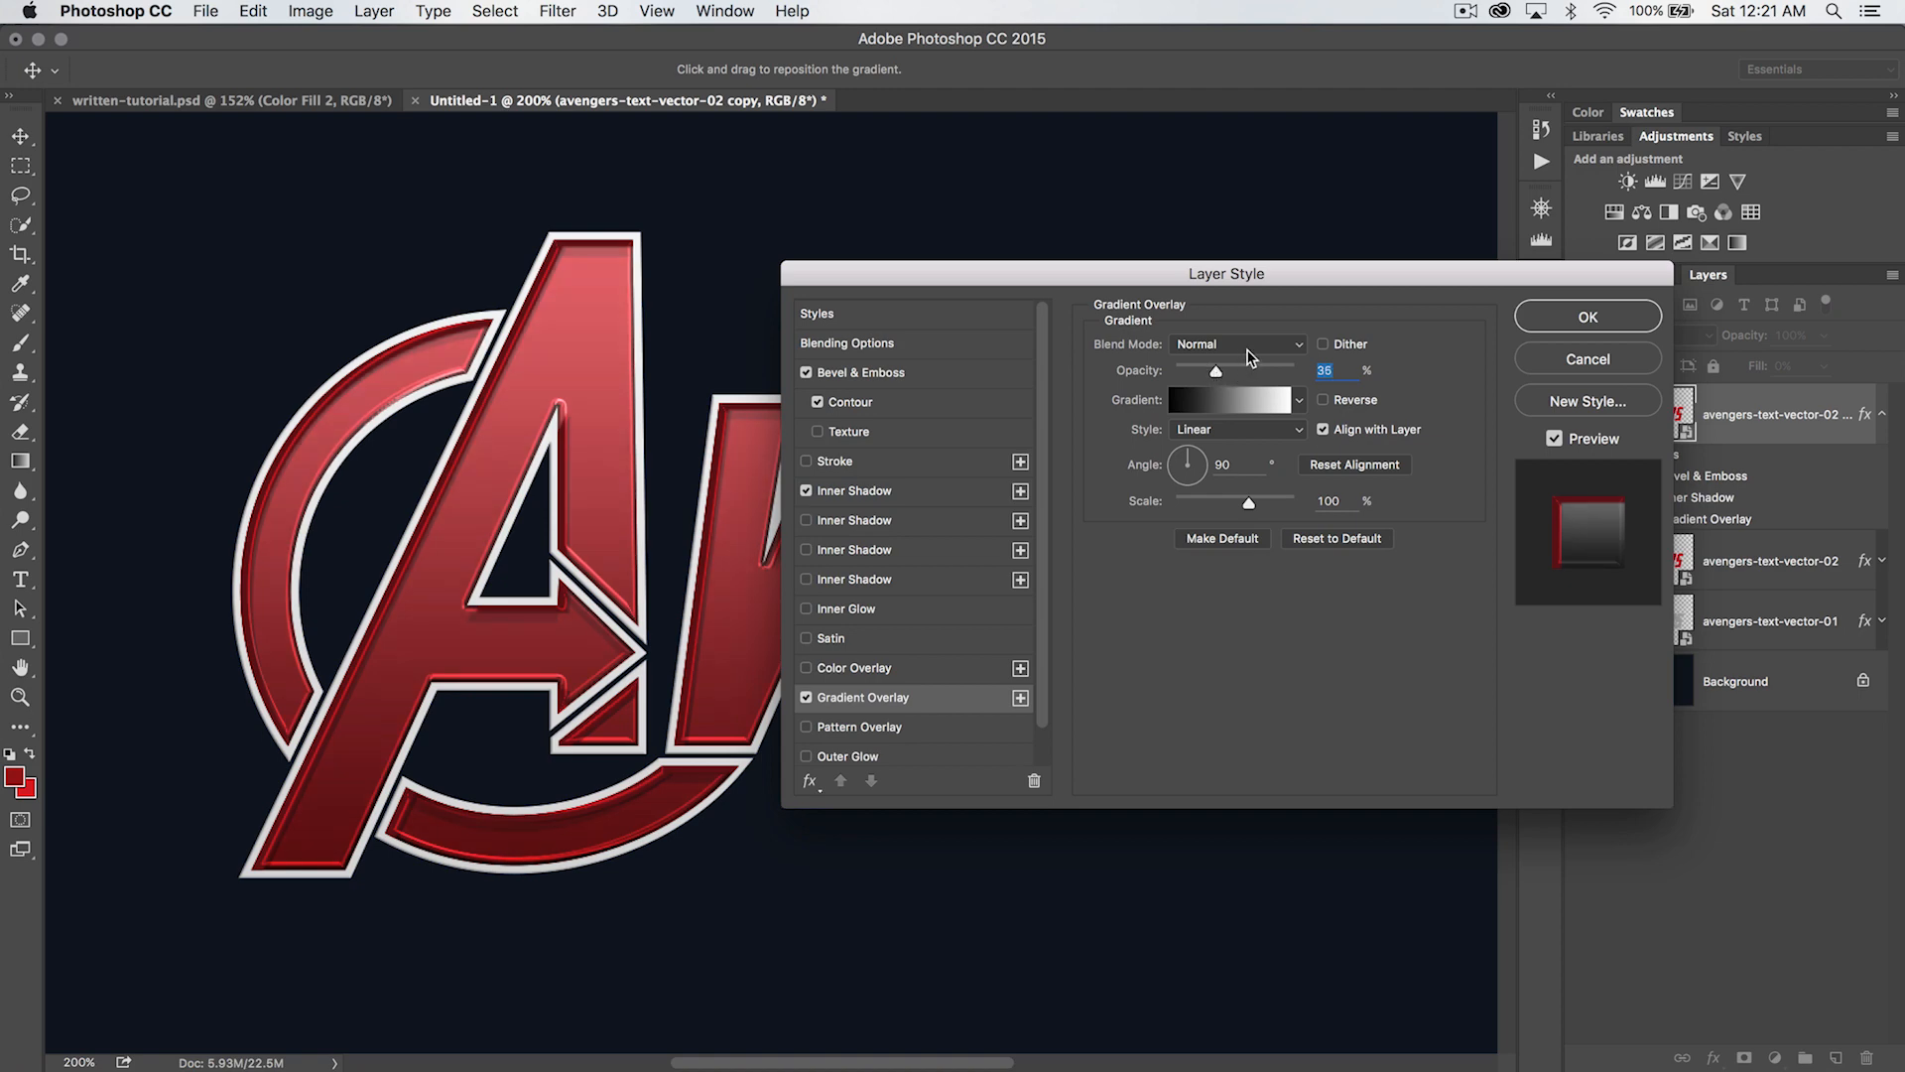
pyautogui.click(1249, 346)
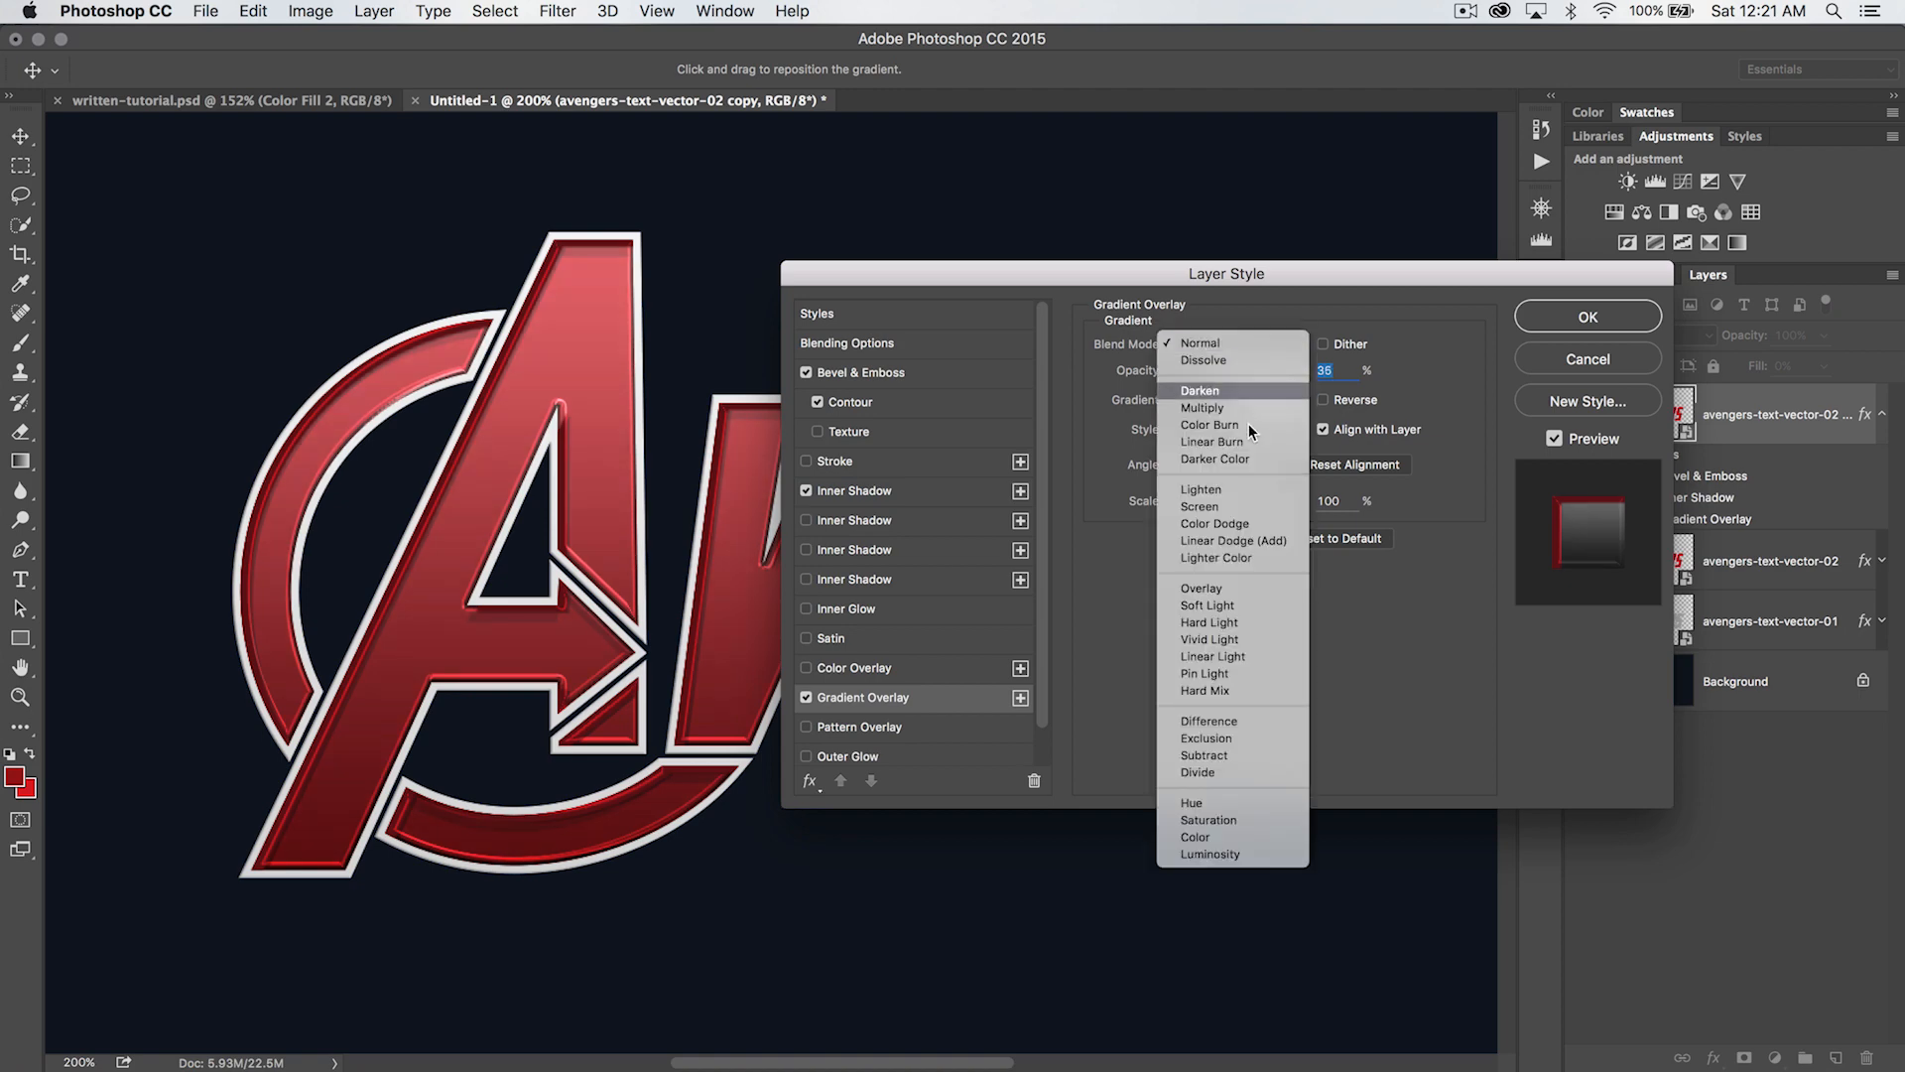
pyautogui.click(1234, 592)
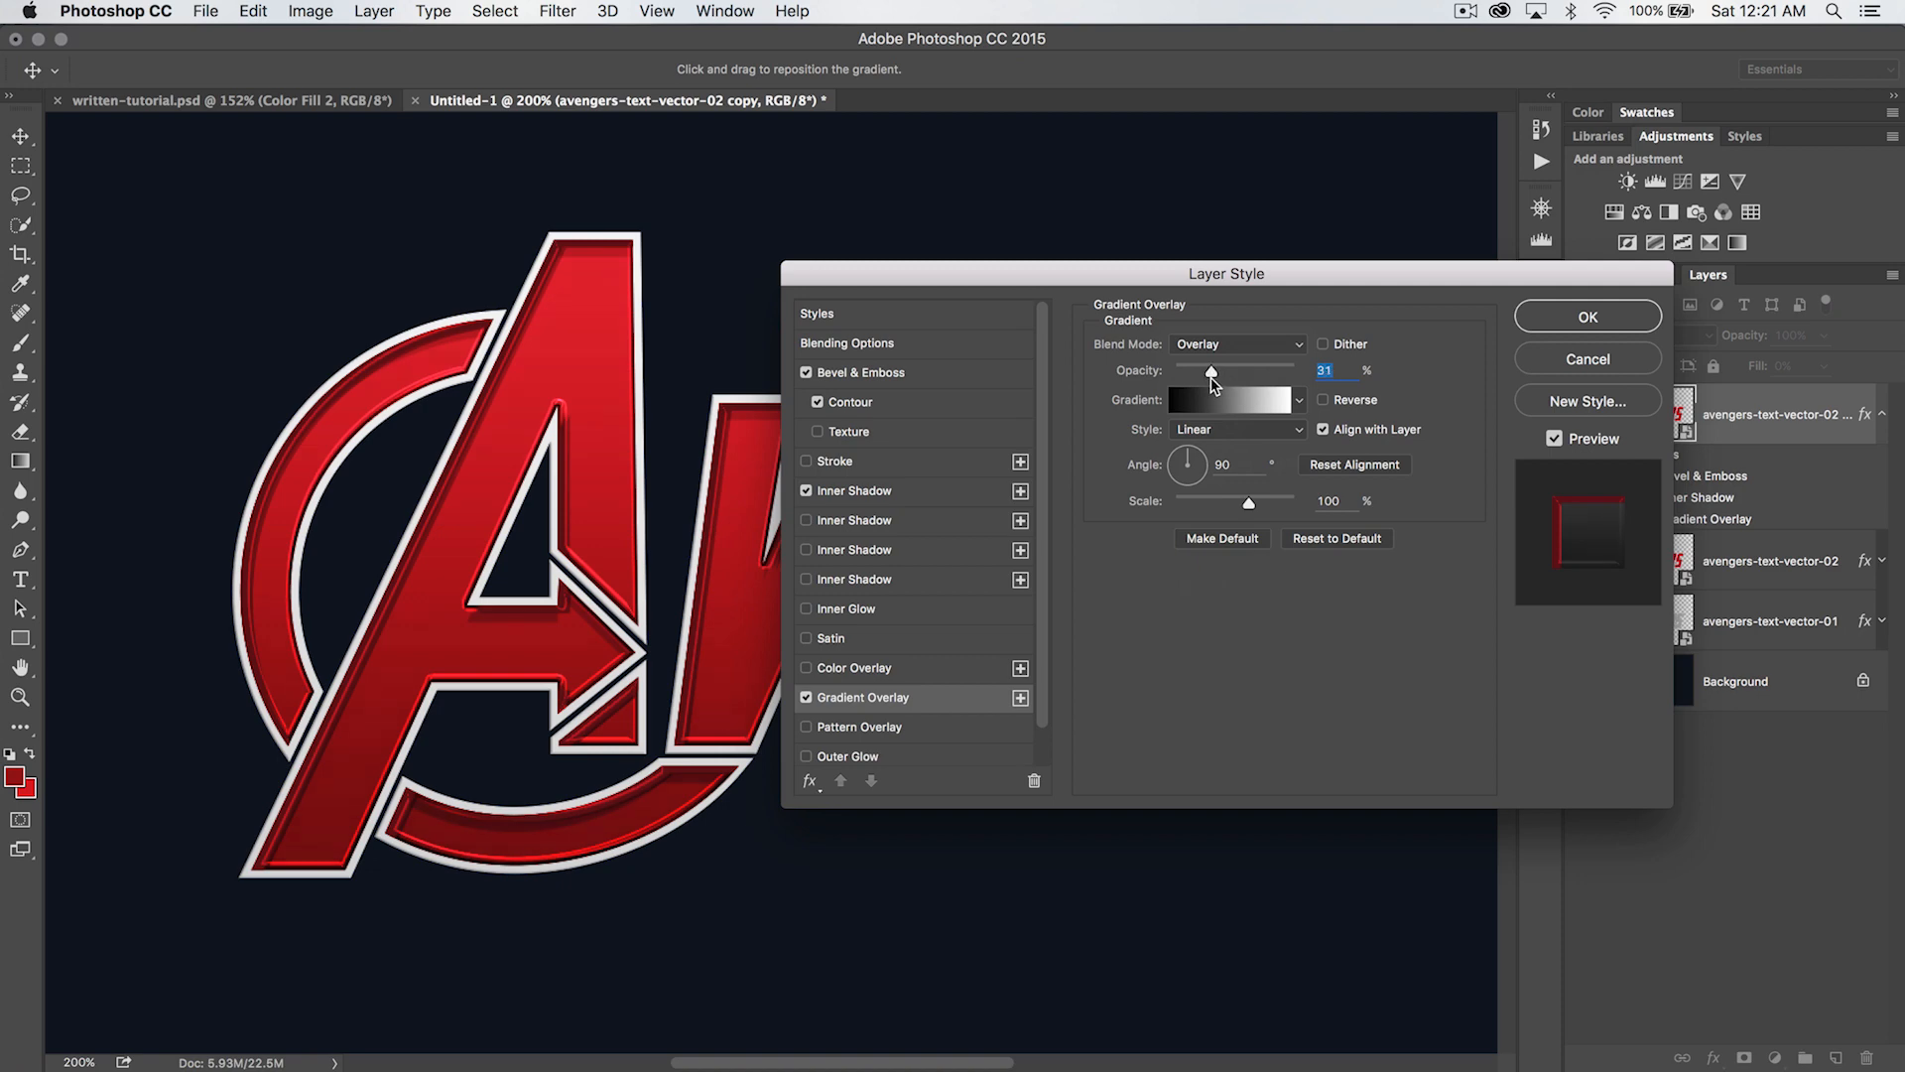
pyautogui.click(806, 698)
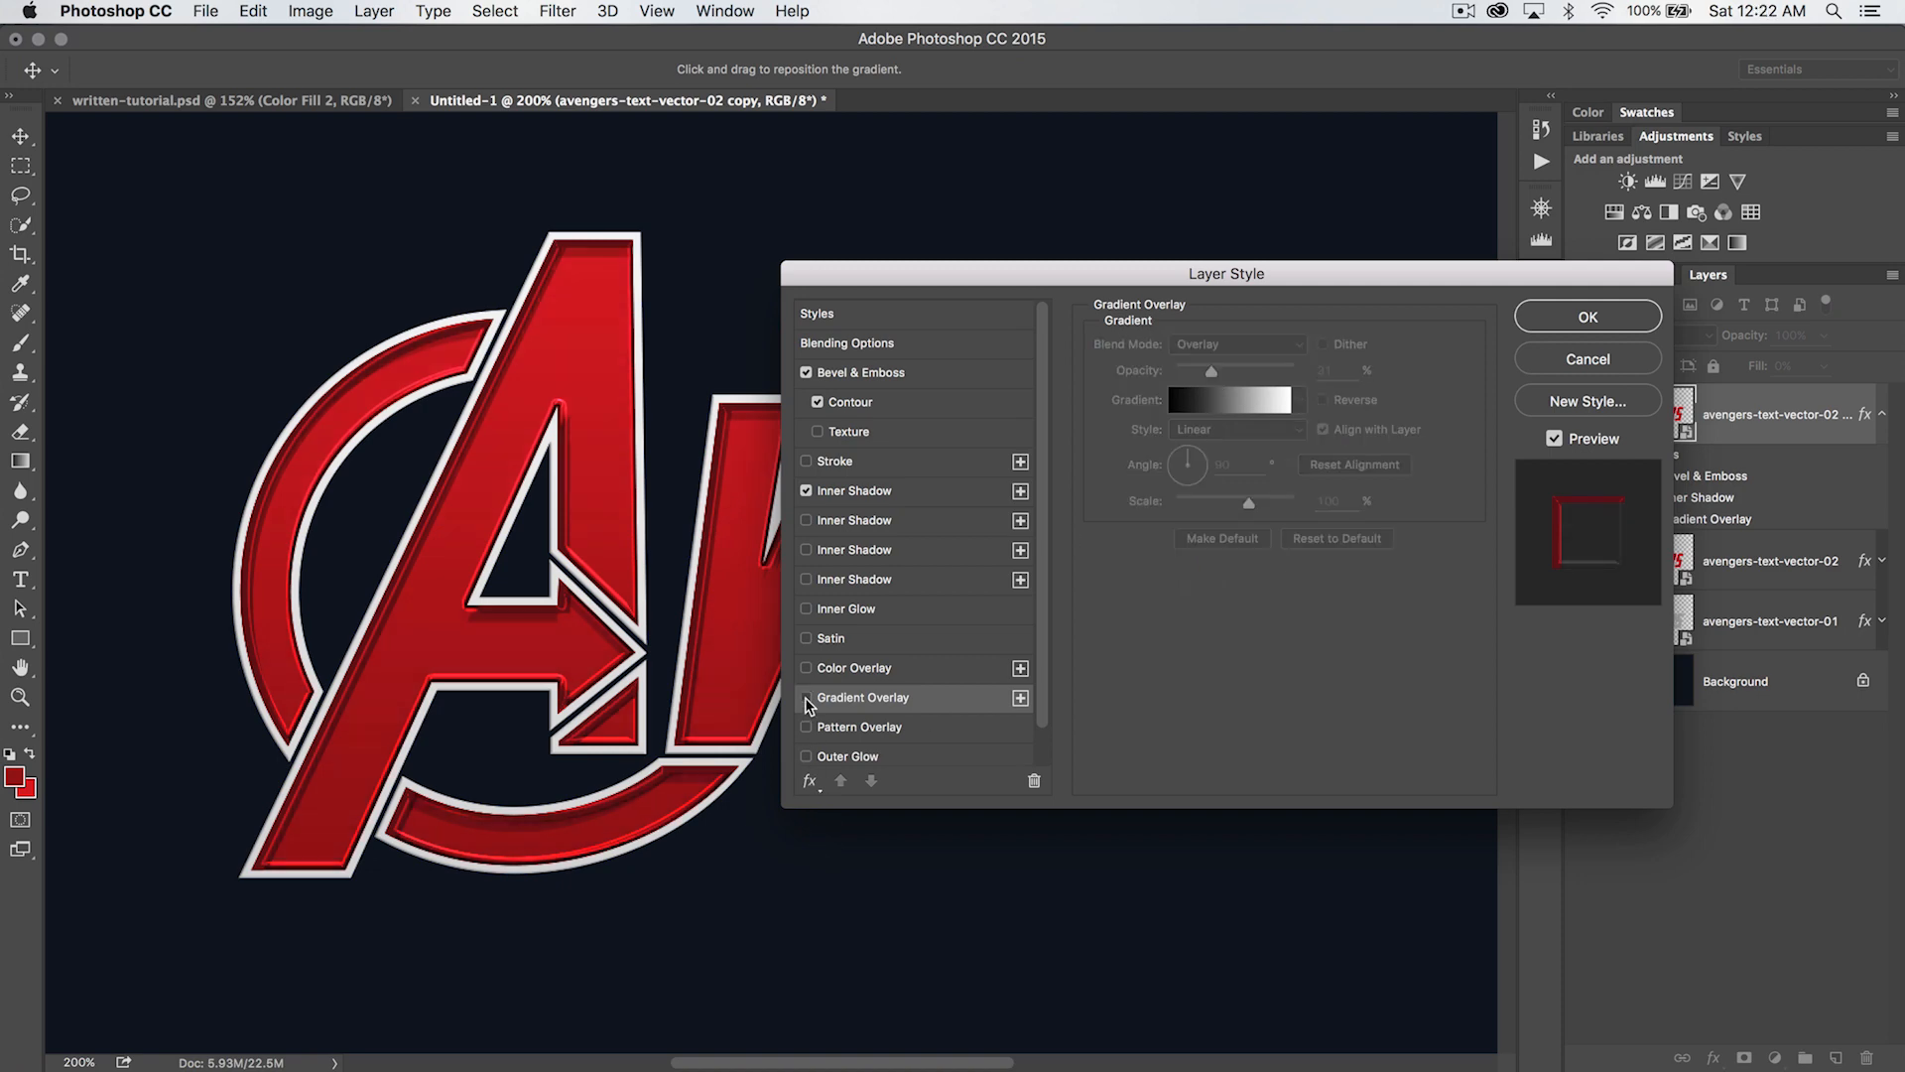
pyautogui.click(805, 699)
pyautogui.click(806, 699)
pyautogui.click(806, 699)
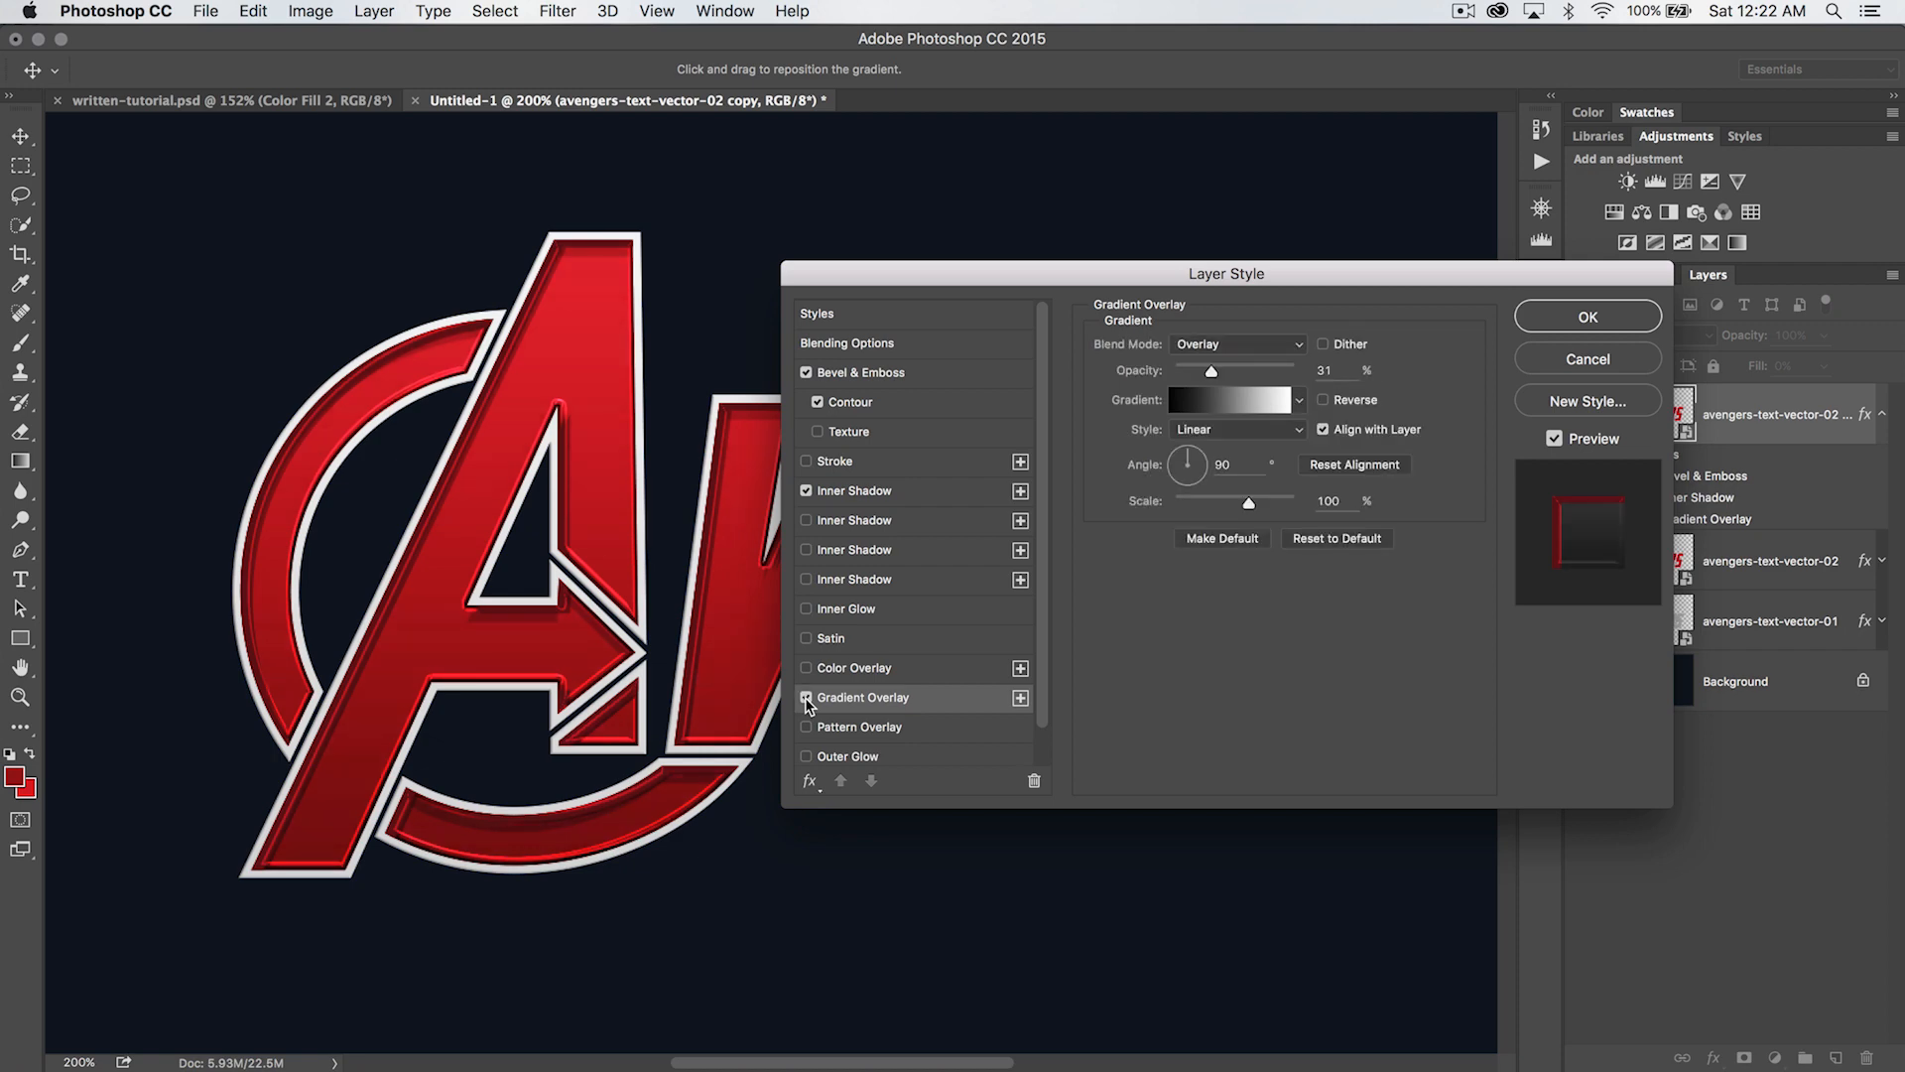
# - Reverse the overlay gradient, fine-tune its opacity and apply the layer style
pyautogui.click(1322, 400)
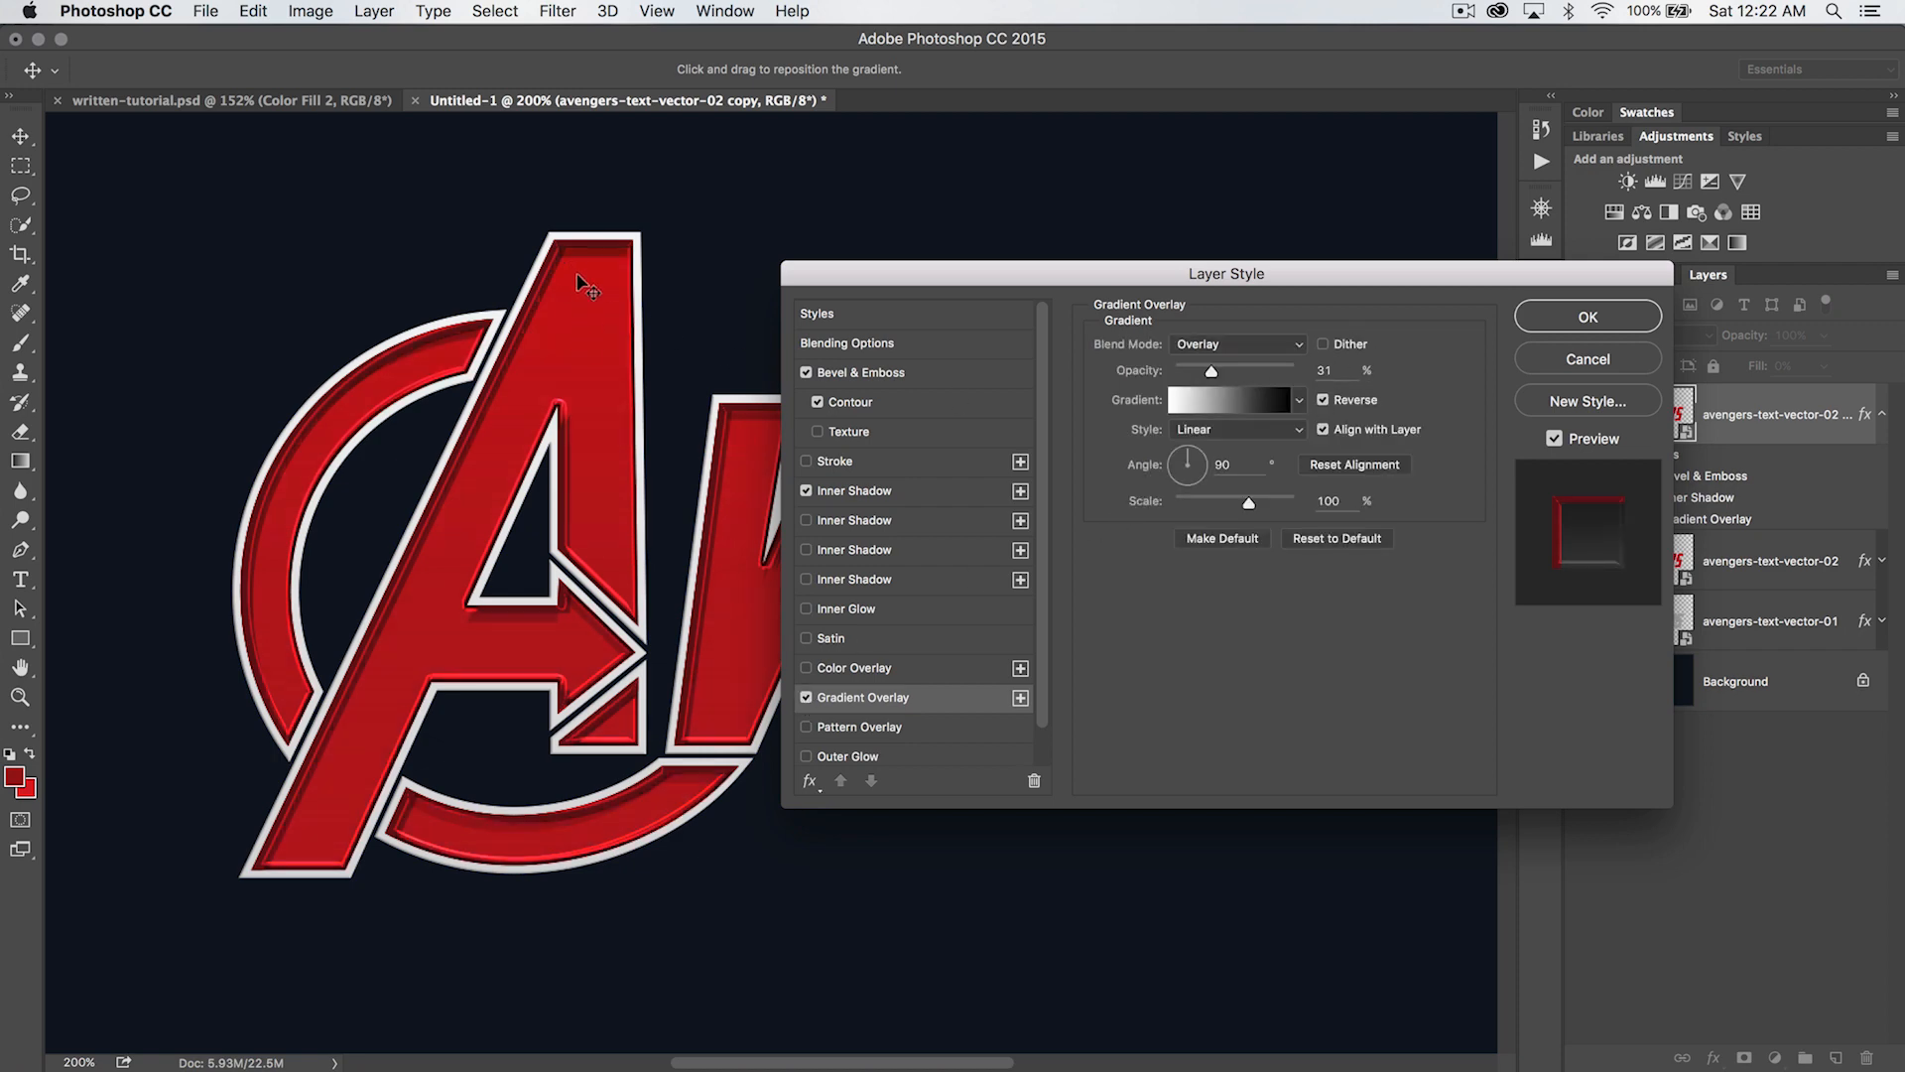
pyautogui.moveTo(1178, 276); pyautogui.dragTo(1102, 250)
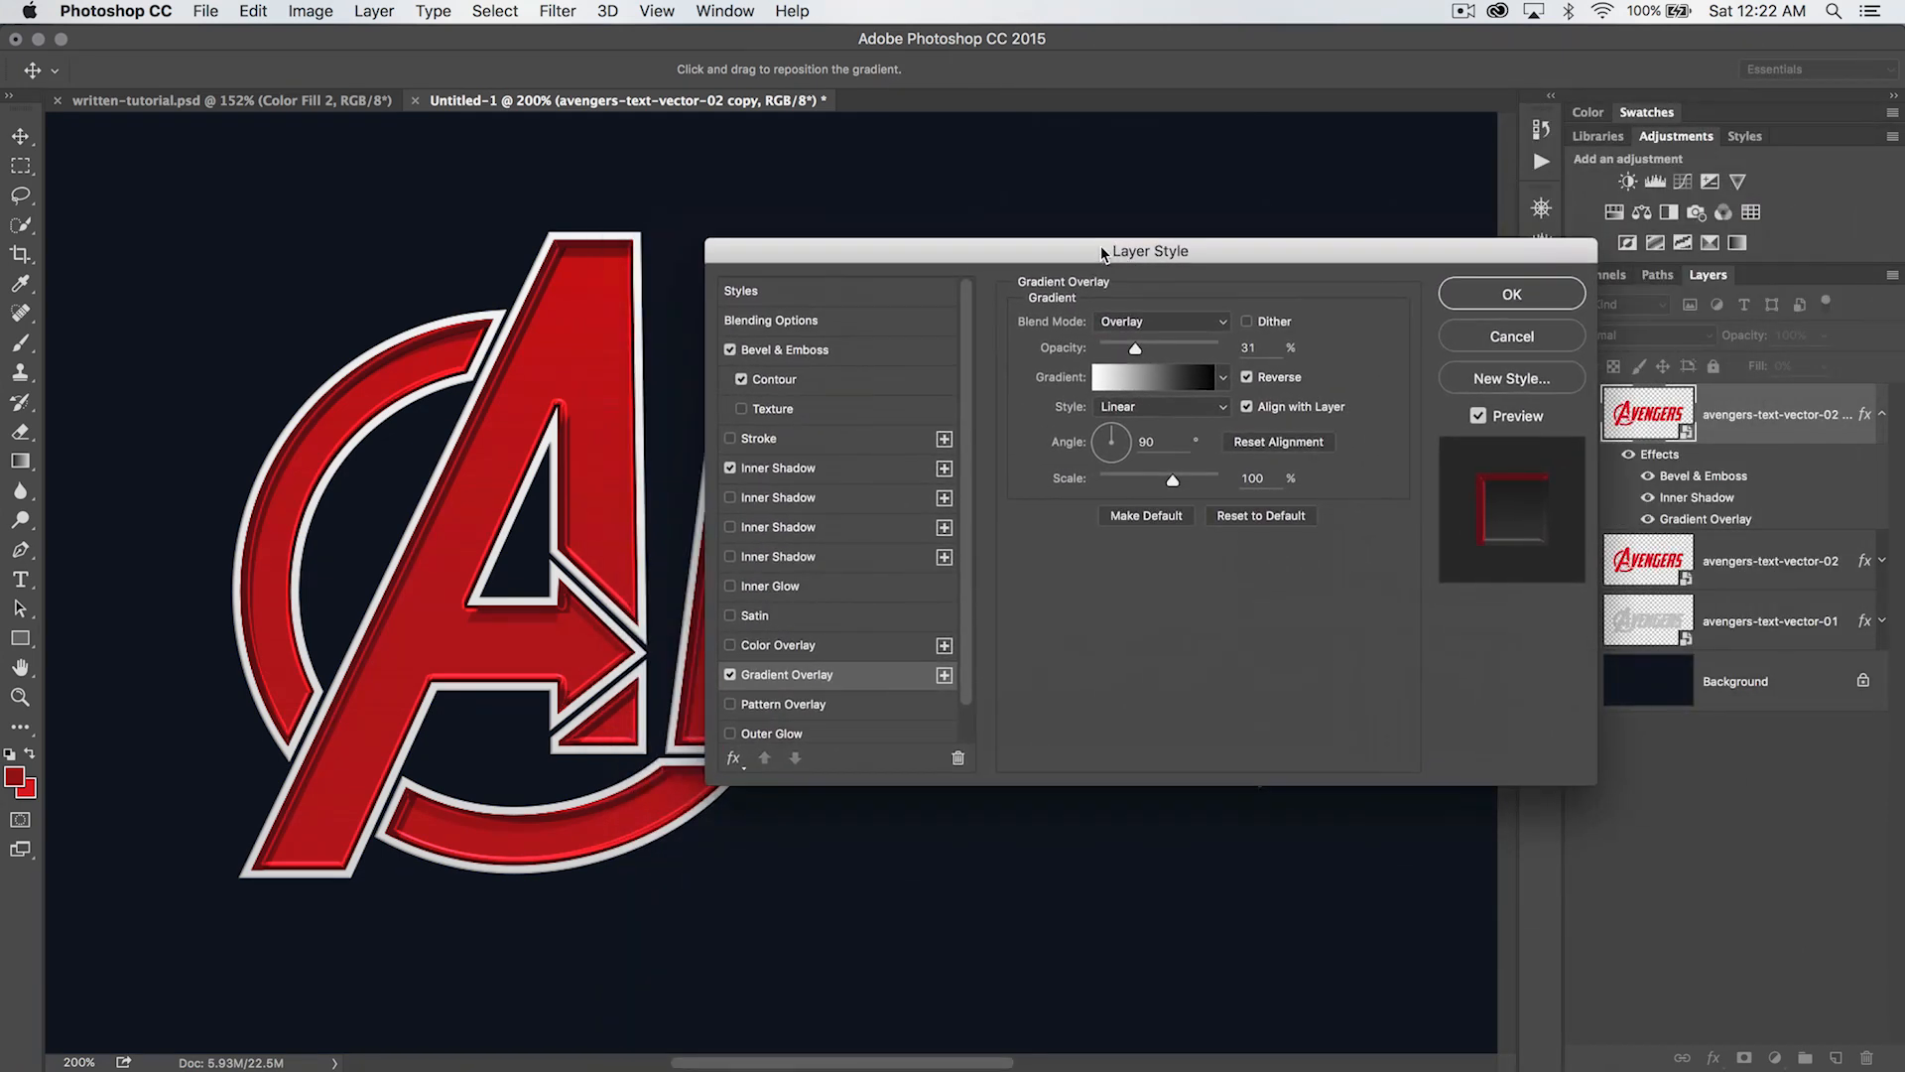
pyautogui.moveTo(1253, 241)
pyautogui.mouseDown()
pyautogui.moveTo(1025, 255)
pyautogui.moveTo(999, 288)
pyautogui.moveTo(1343, 341)
pyautogui.moveTo(1159, 294)
pyautogui.moveTo(1294, 277)
pyautogui.moveTo(1246, 278)
pyautogui.mouseUp()
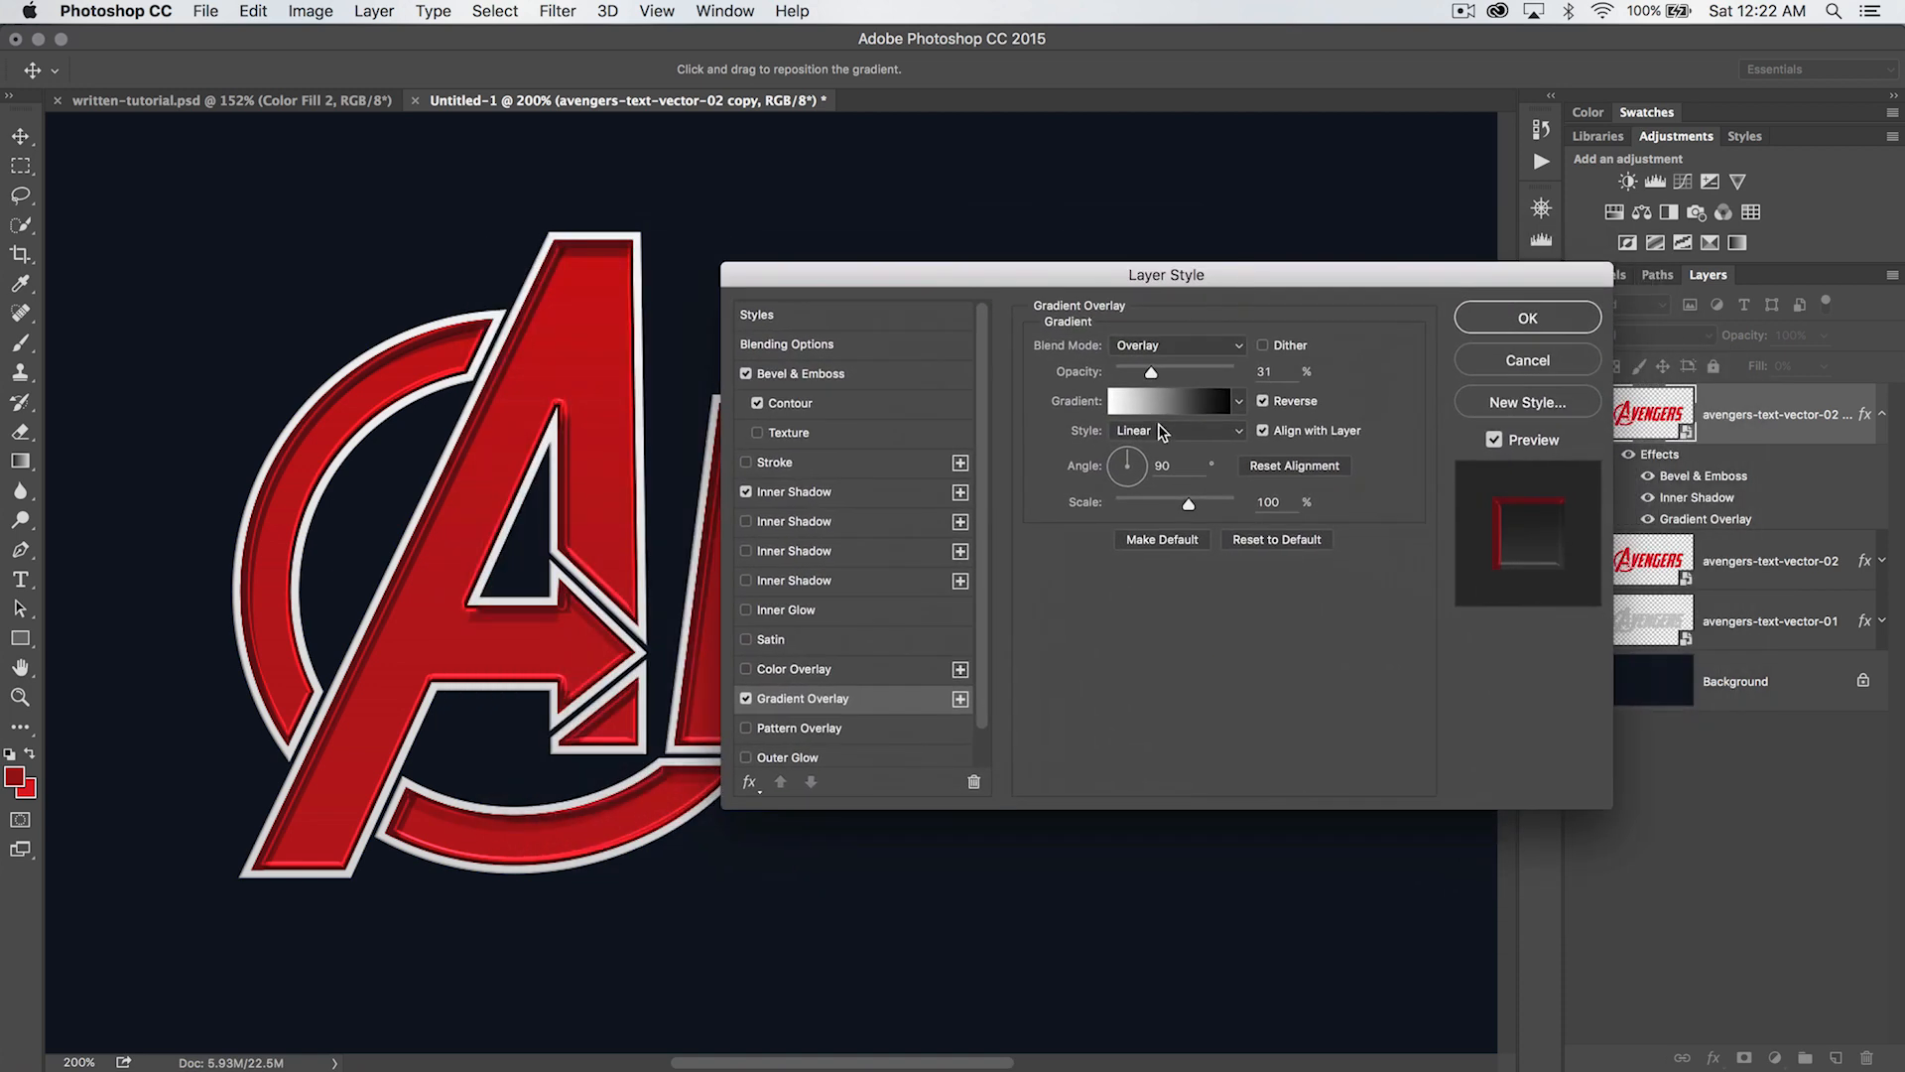
pyautogui.moveTo(1151, 372); pyautogui.dragTo(1154, 374)
pyautogui.moveTo(1143, 375); pyautogui.dragTo(1145, 375)
pyautogui.click(1571, 329)
pyautogui.press('super+minus')
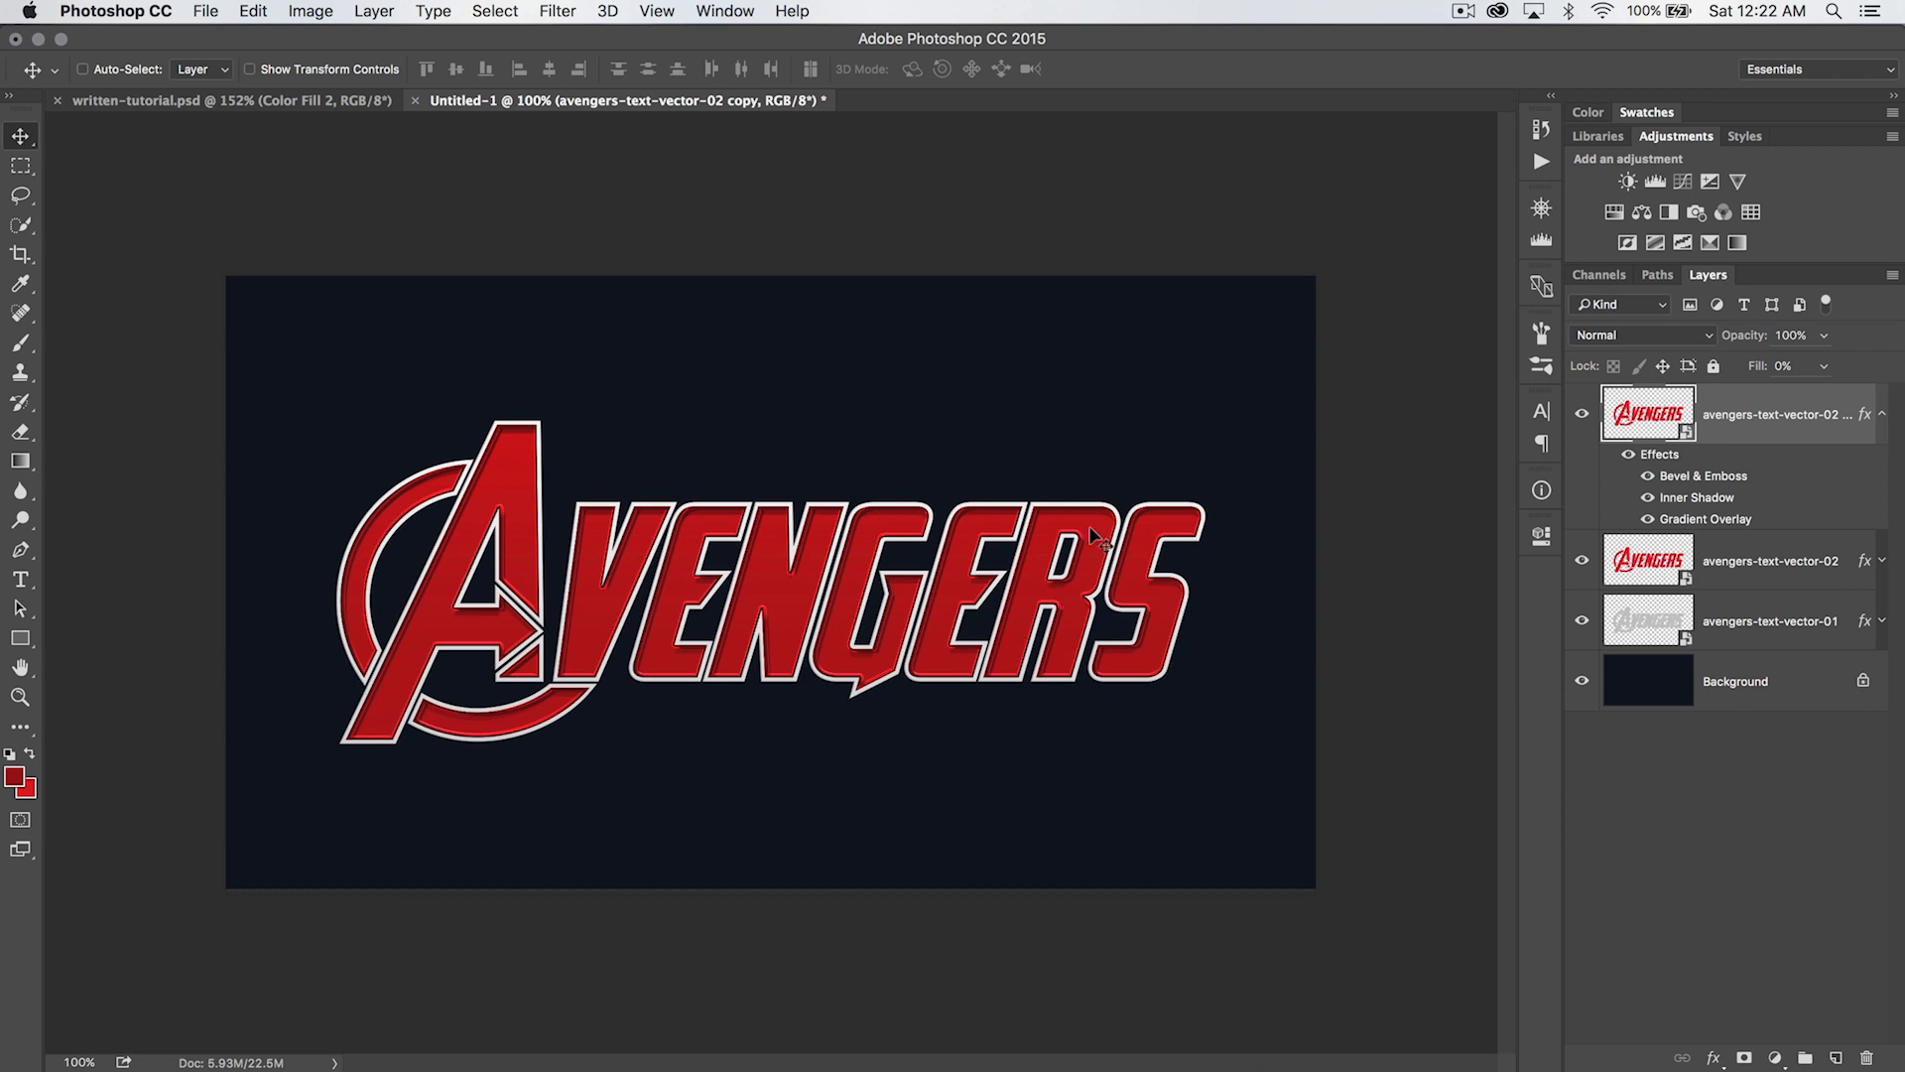
# - Collapse the lettering copy's effects list and load the layer's outline as a selection
pyautogui.click(1881, 413)
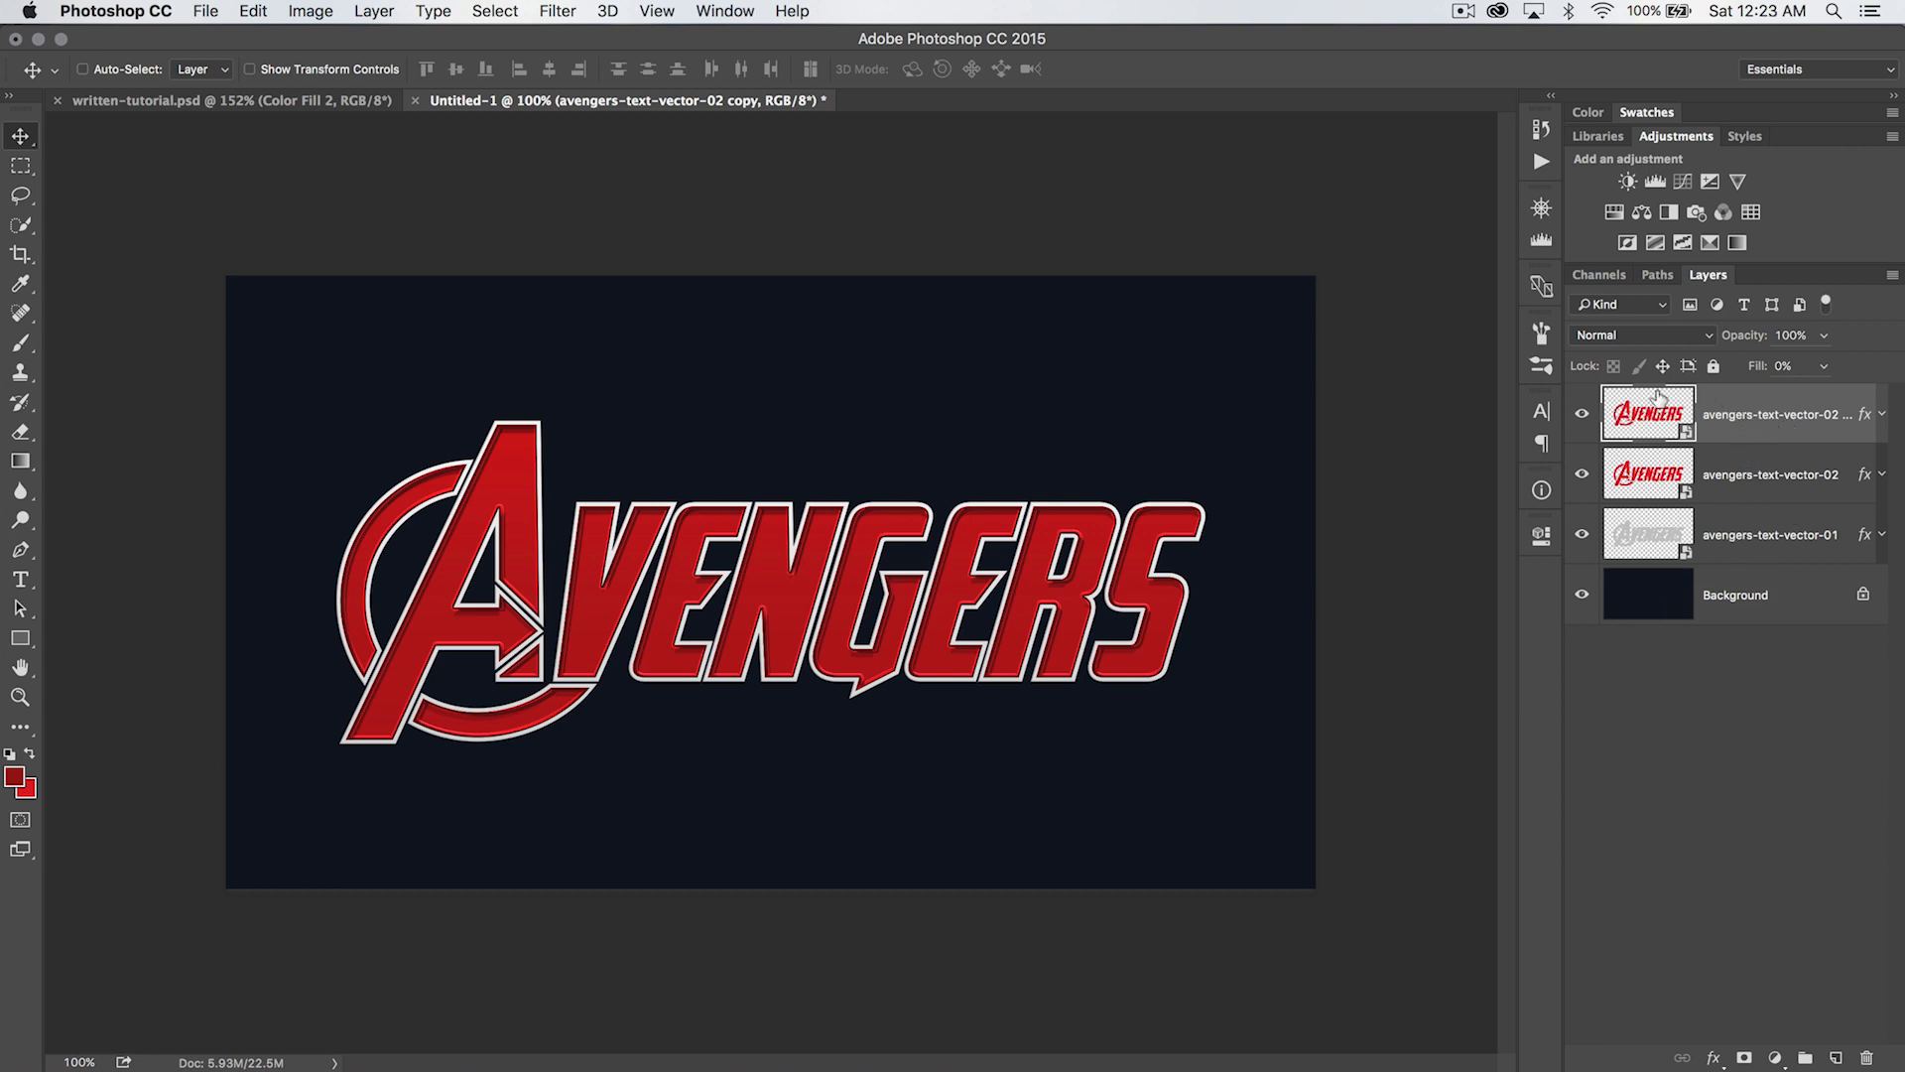
pyautogui.keyDown('super'); pyautogui.click(1649, 416); pyautogui.keyUp('super')
pyautogui.press('z')
pyautogui.click(633, 562)
pyautogui.click(633, 563)
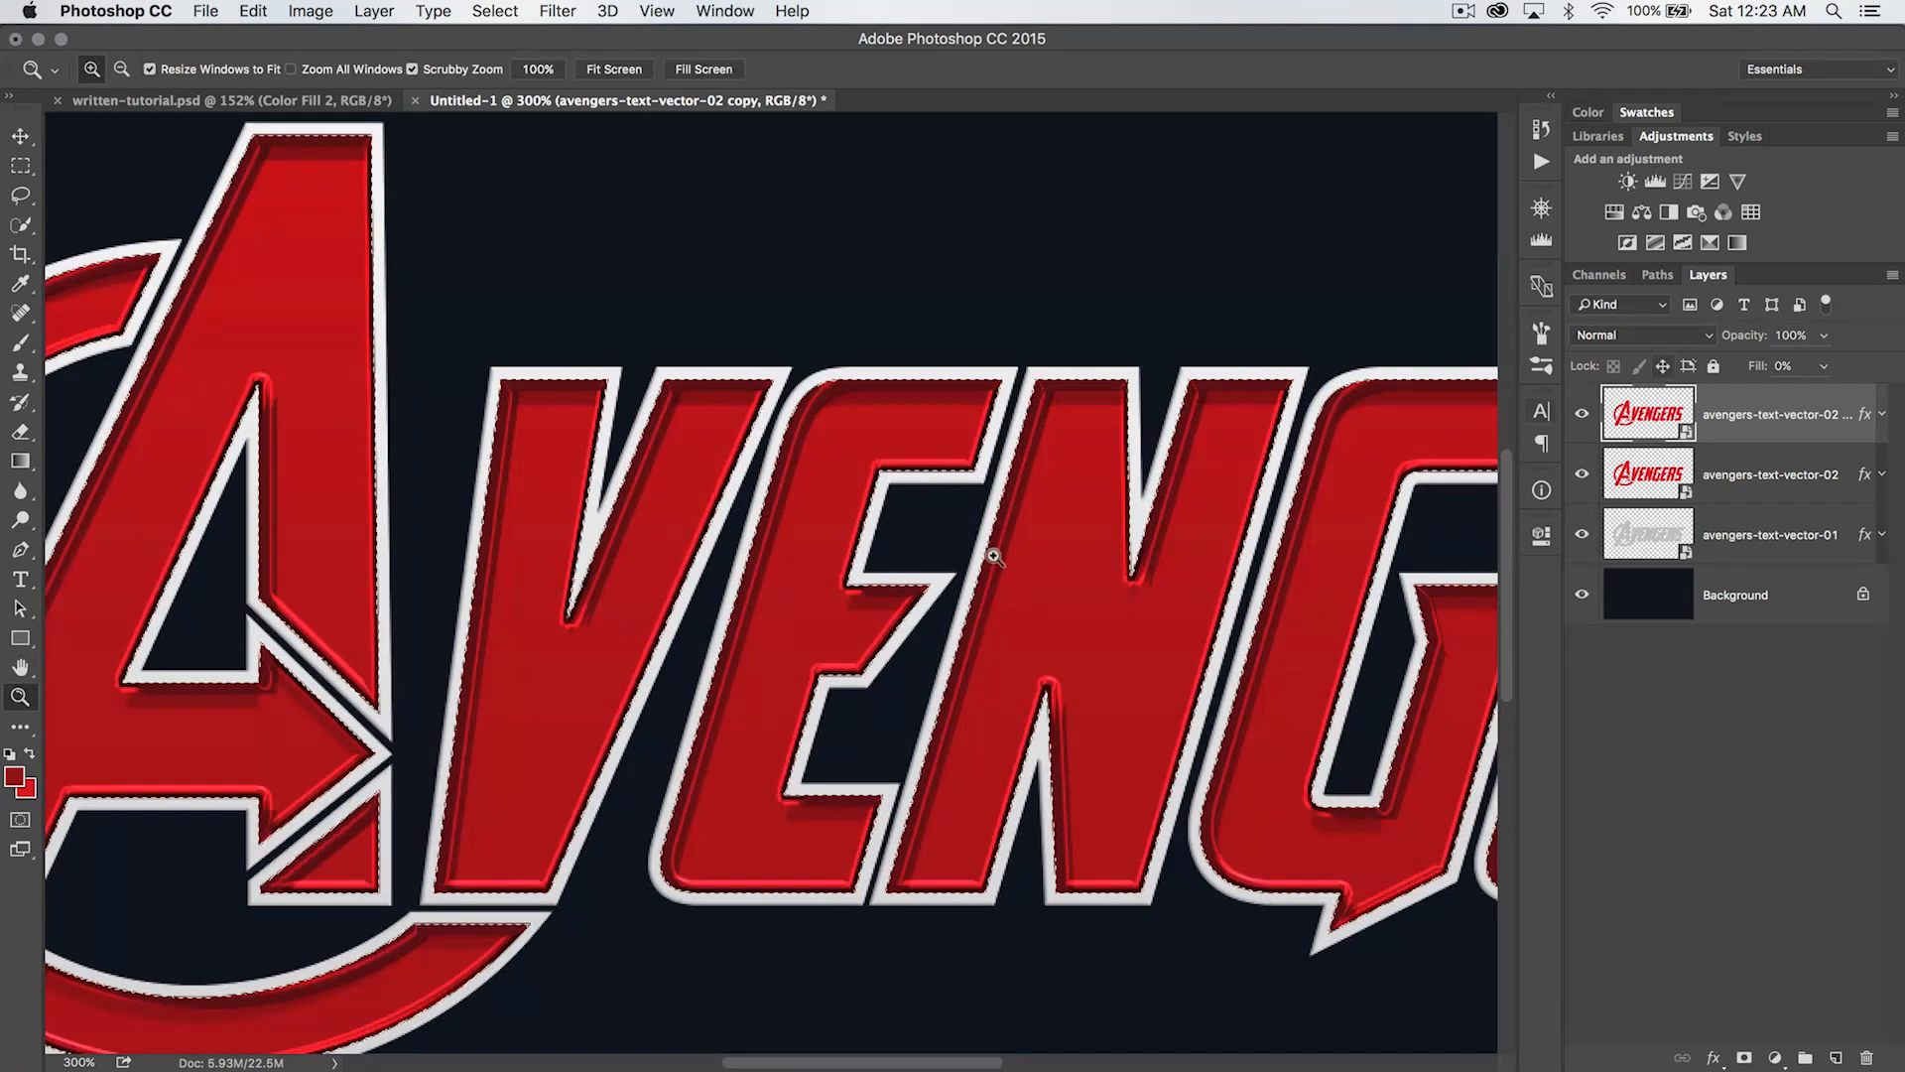
pyautogui.hscroll(2, 1008, 553)
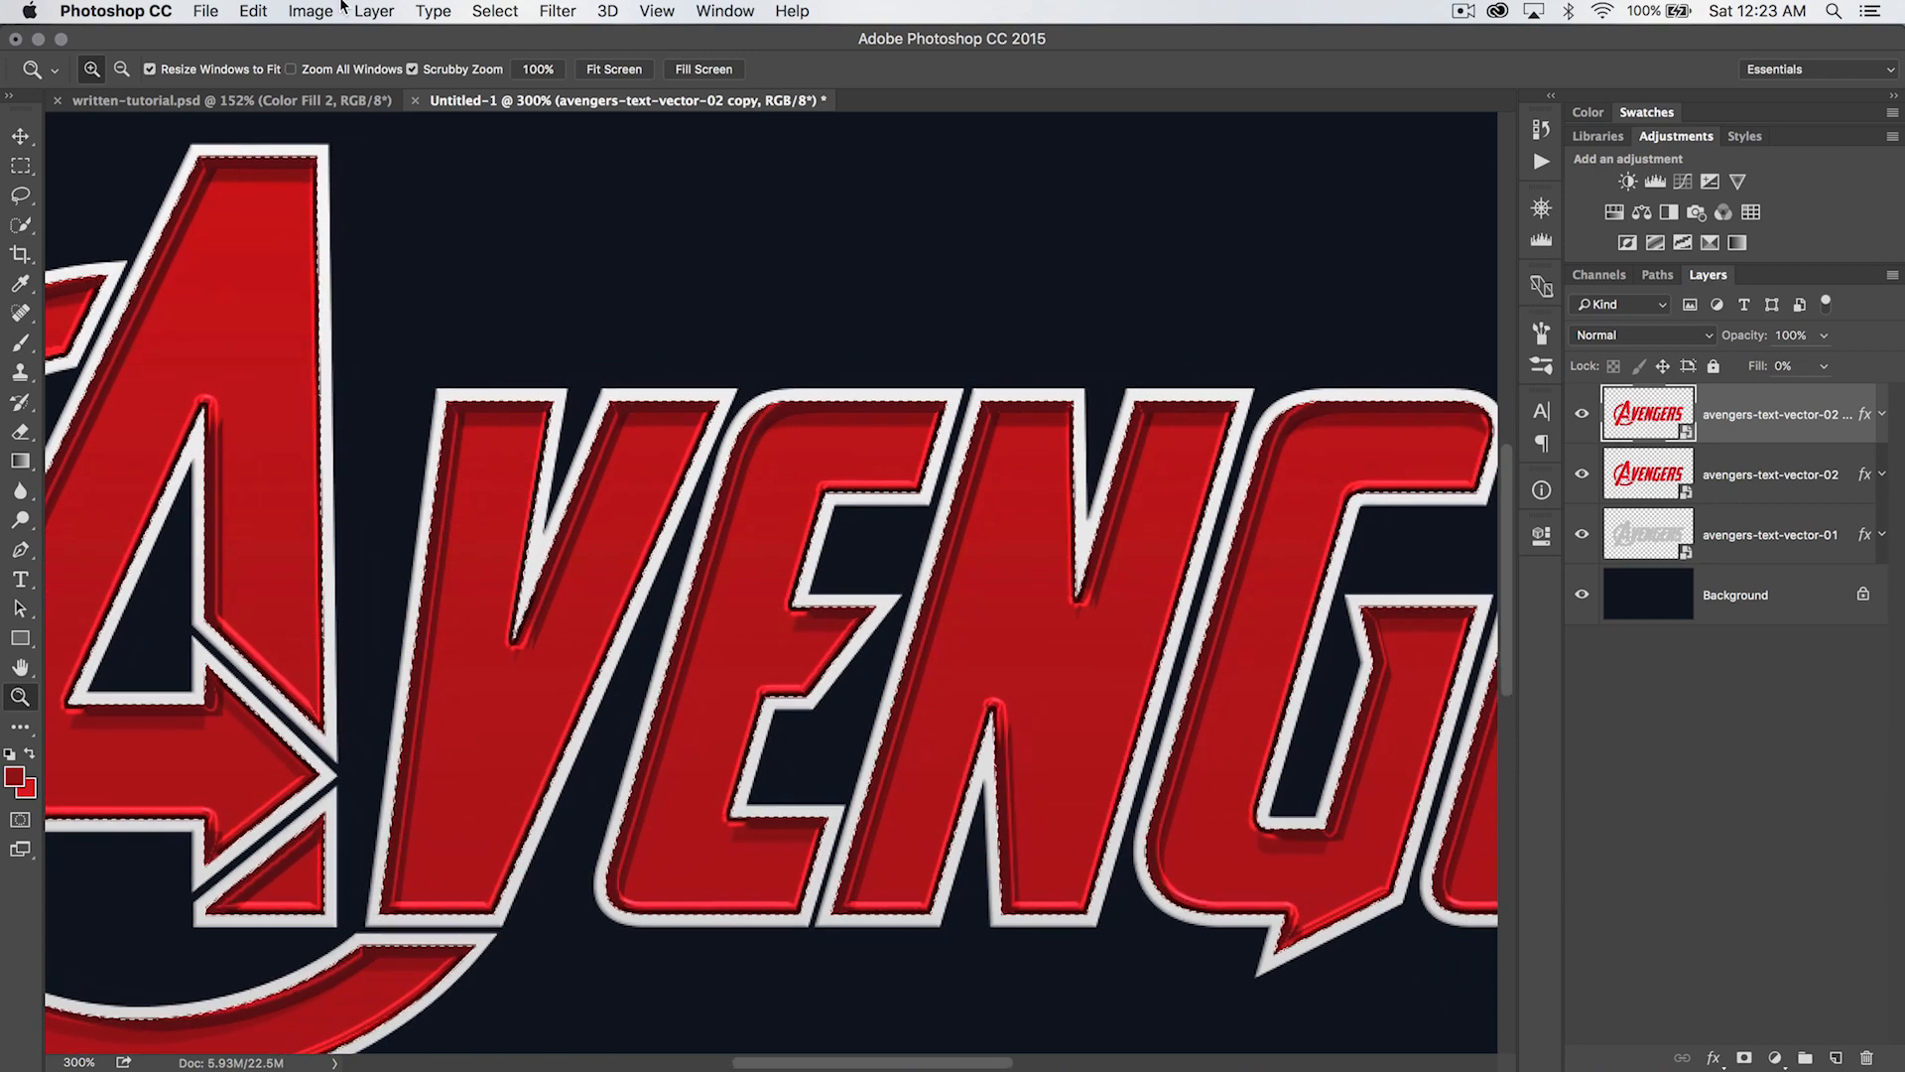
# - Contract the lettering selection by 7 pixels
pyautogui.click(495, 11)
pyautogui.moveTo(581, 317)
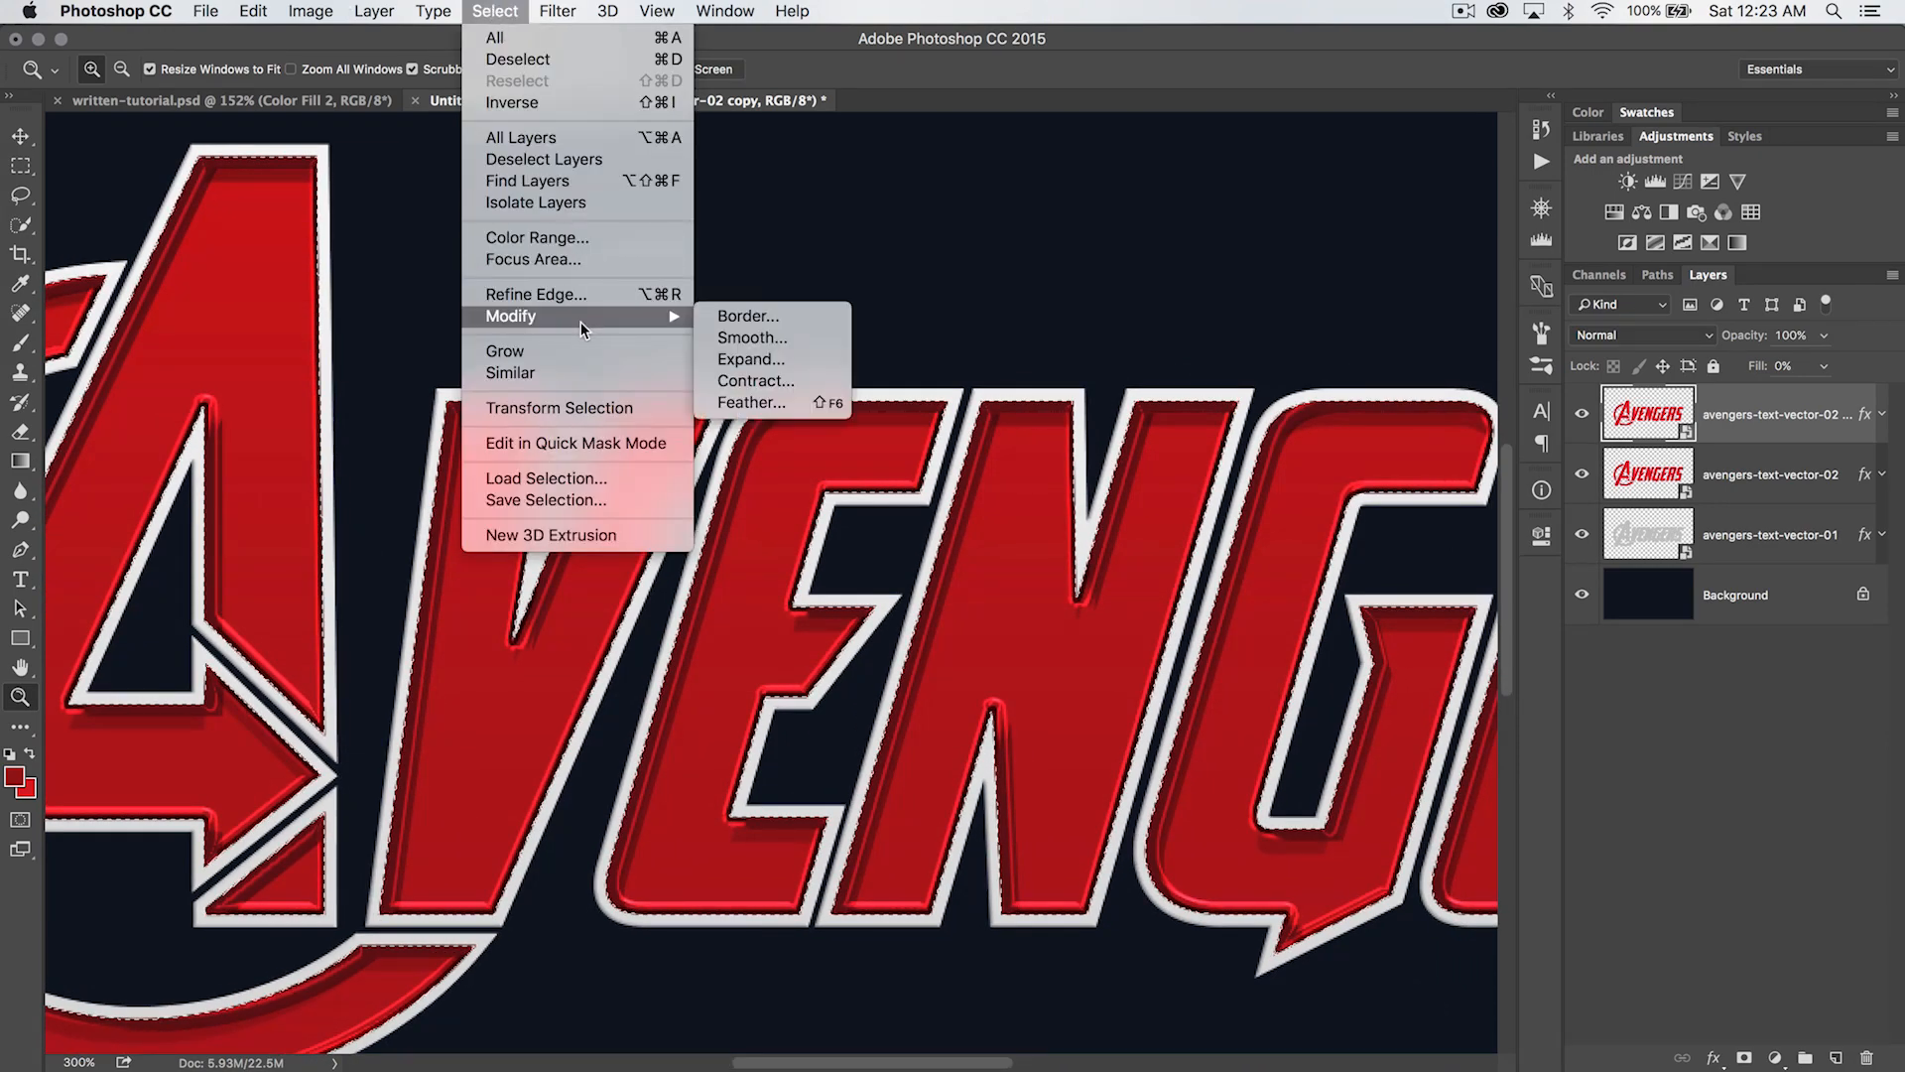
pyautogui.click(791, 378)
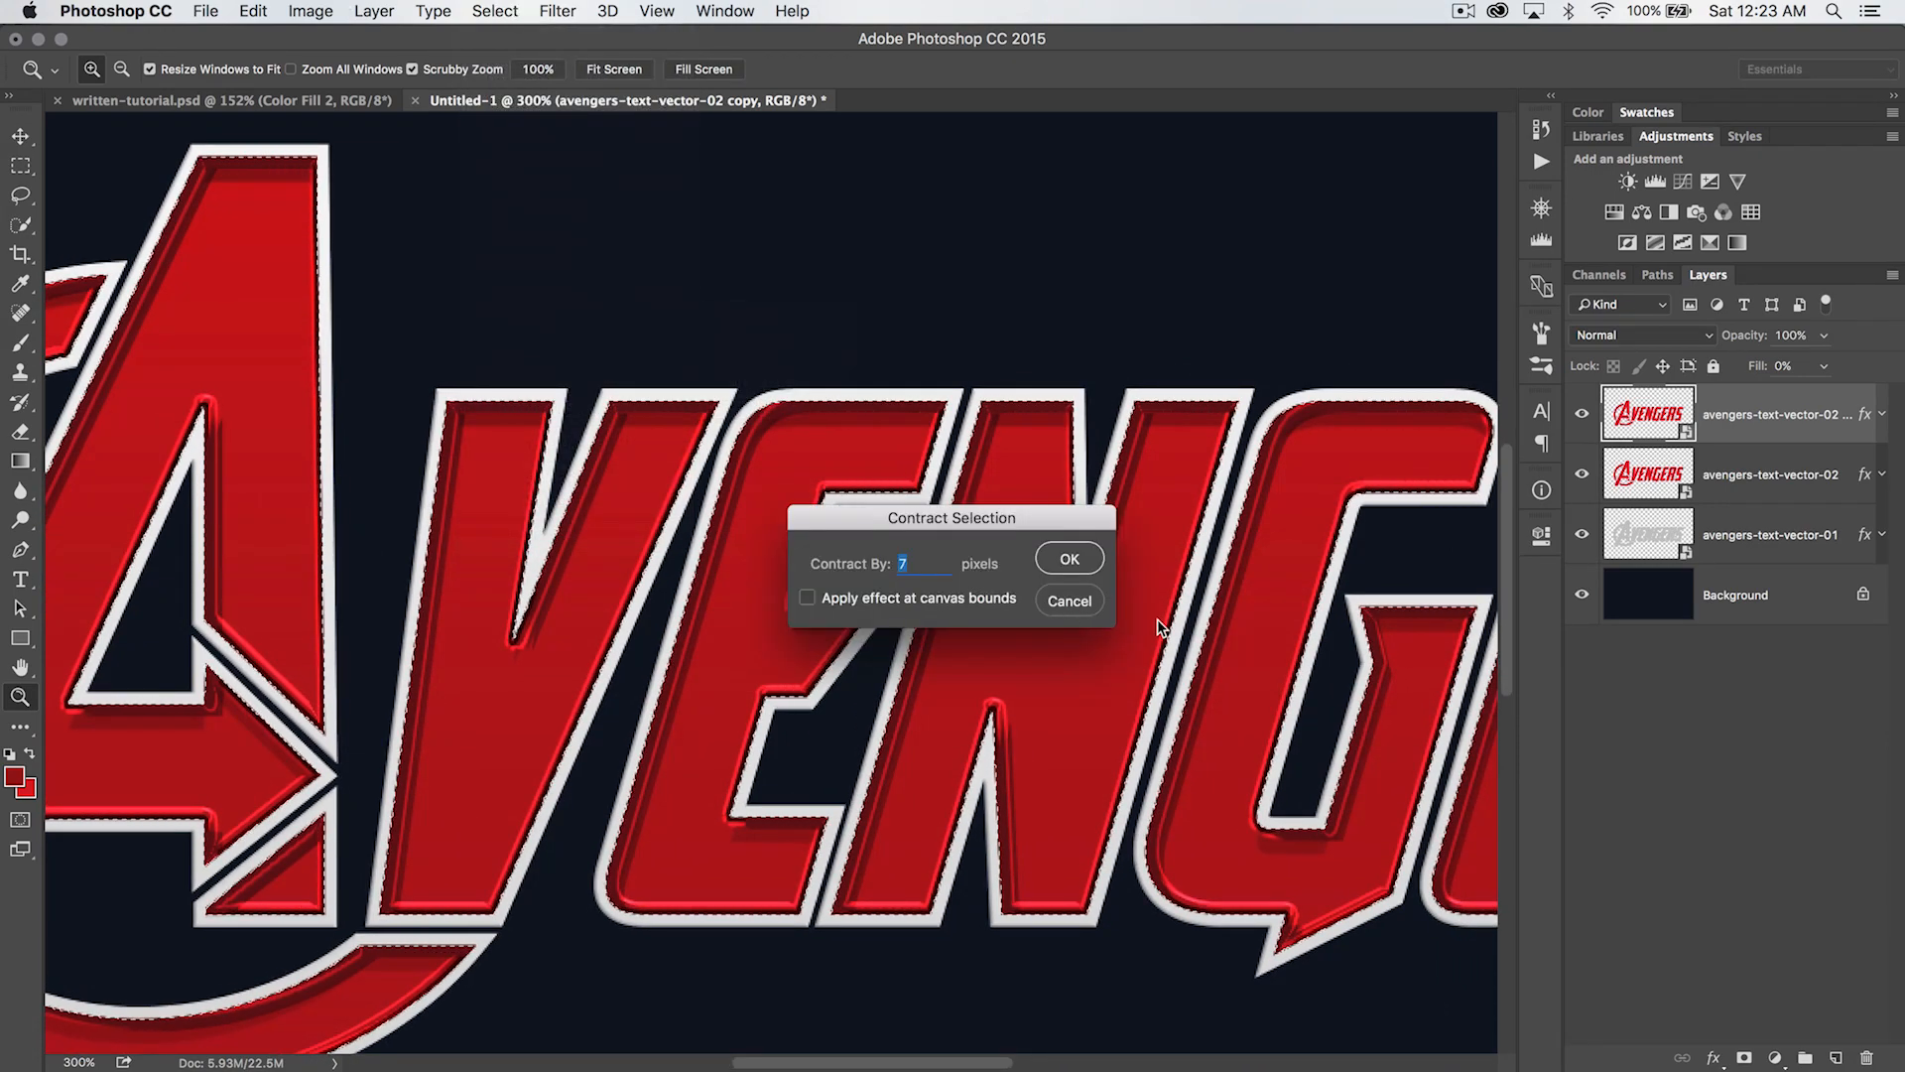
pyautogui.write('7')
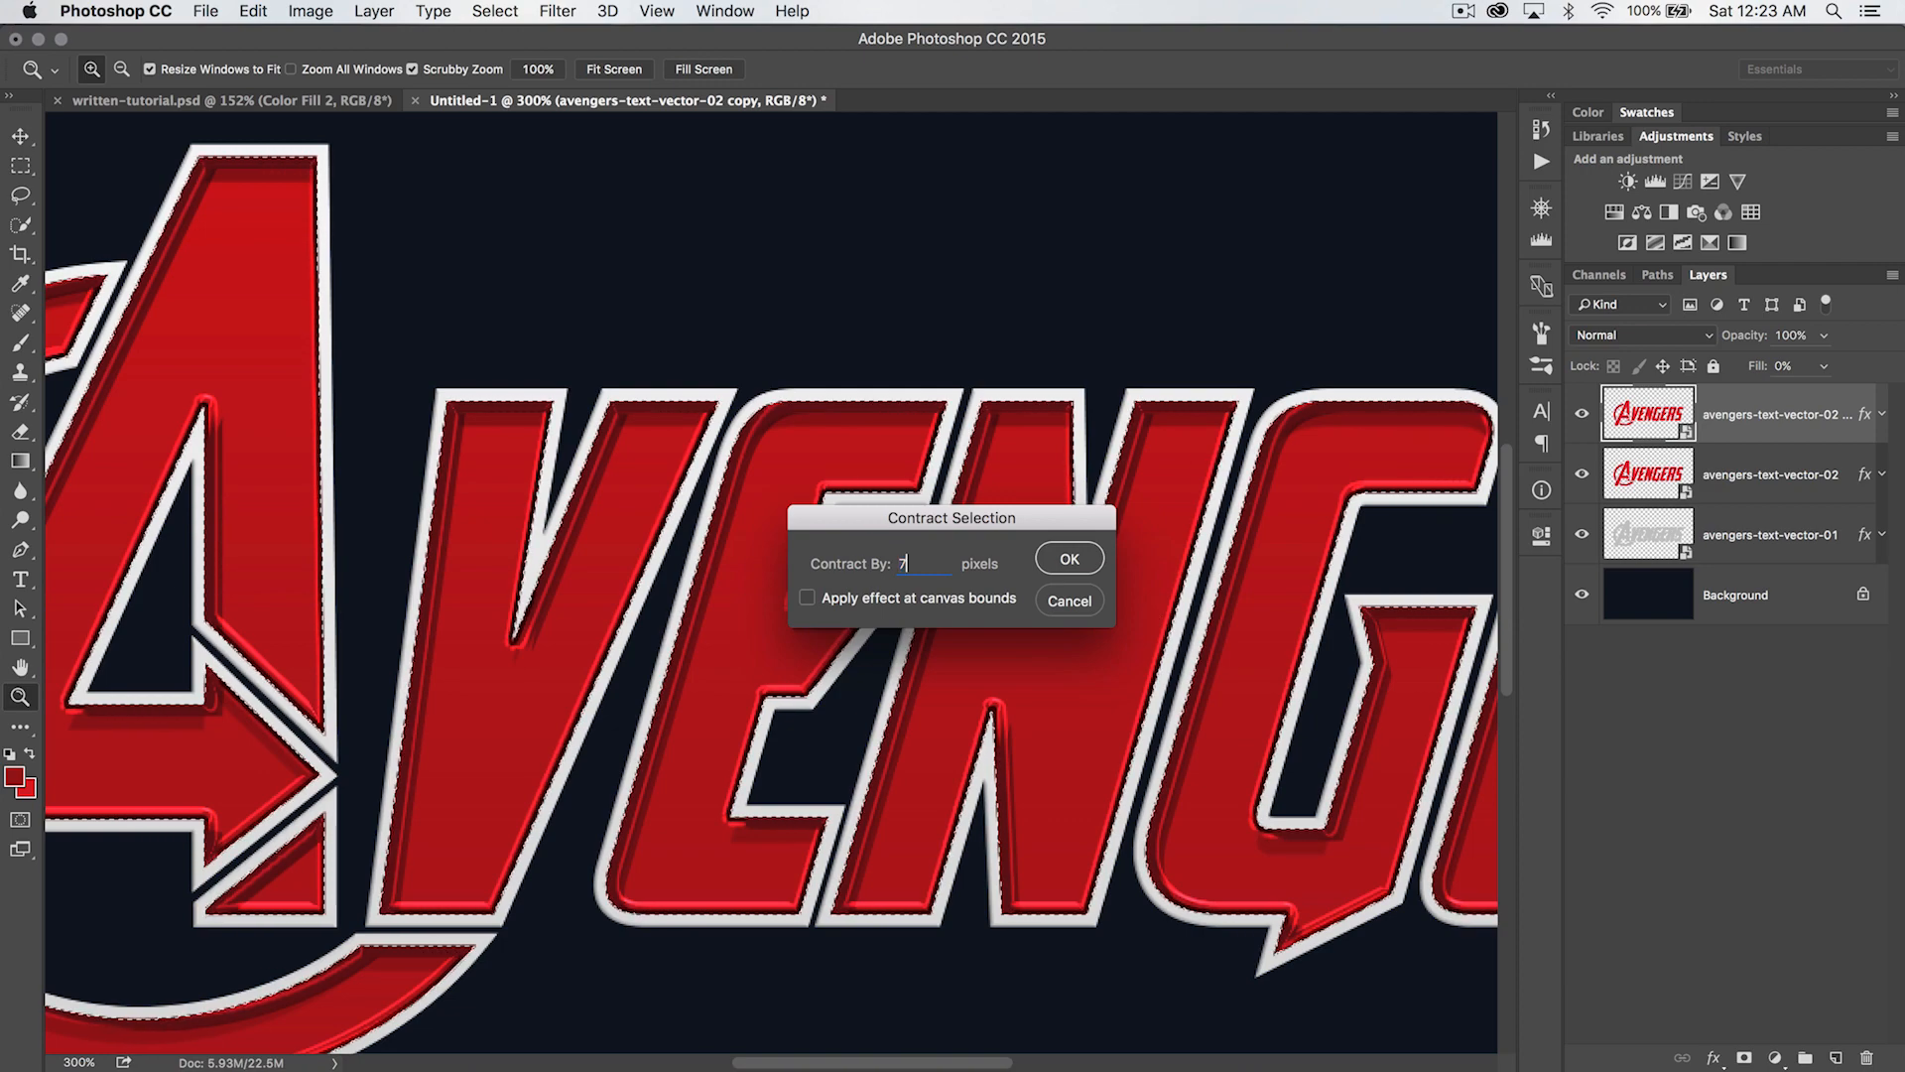
pyautogui.click(1096, 556)
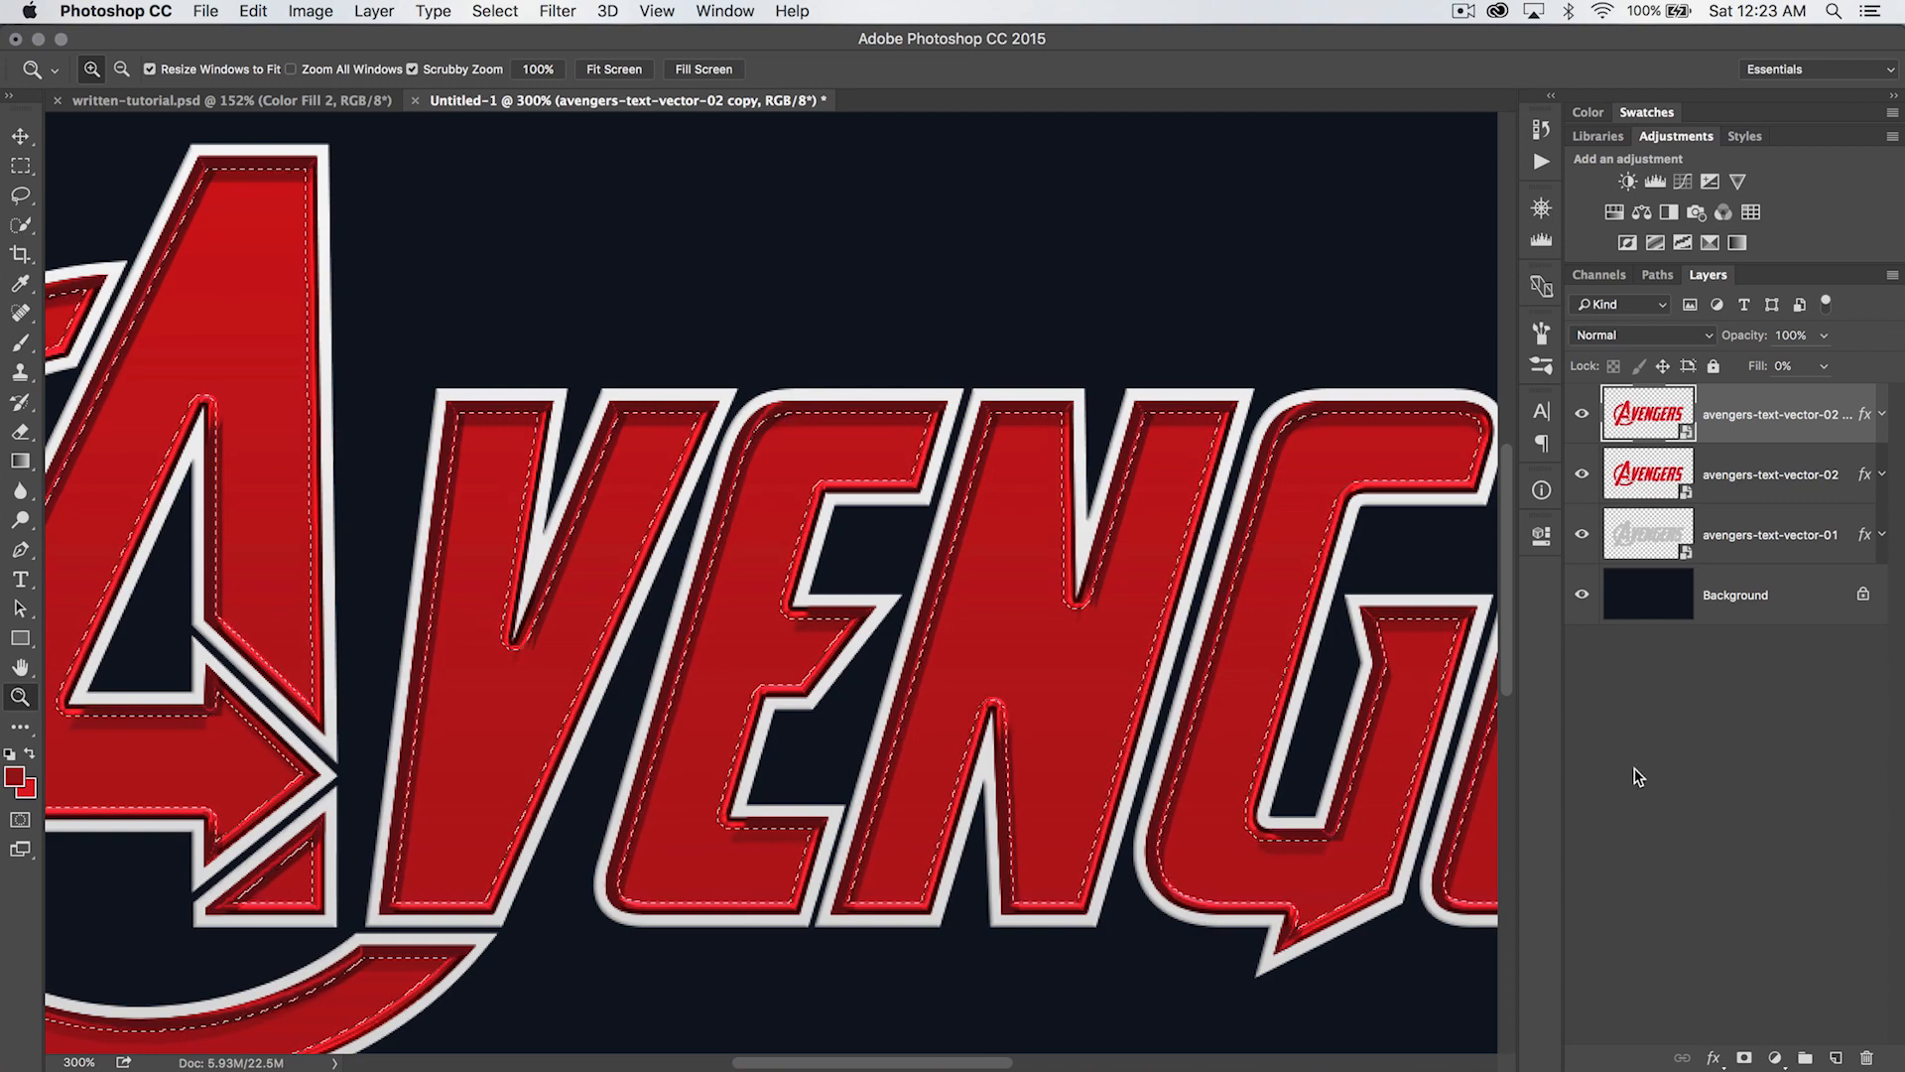
# - Make white the foreground color and black the background, and create a Gradient fill layer named Gradient Fill 1 from the contracted selection
pyautogui.press('d')
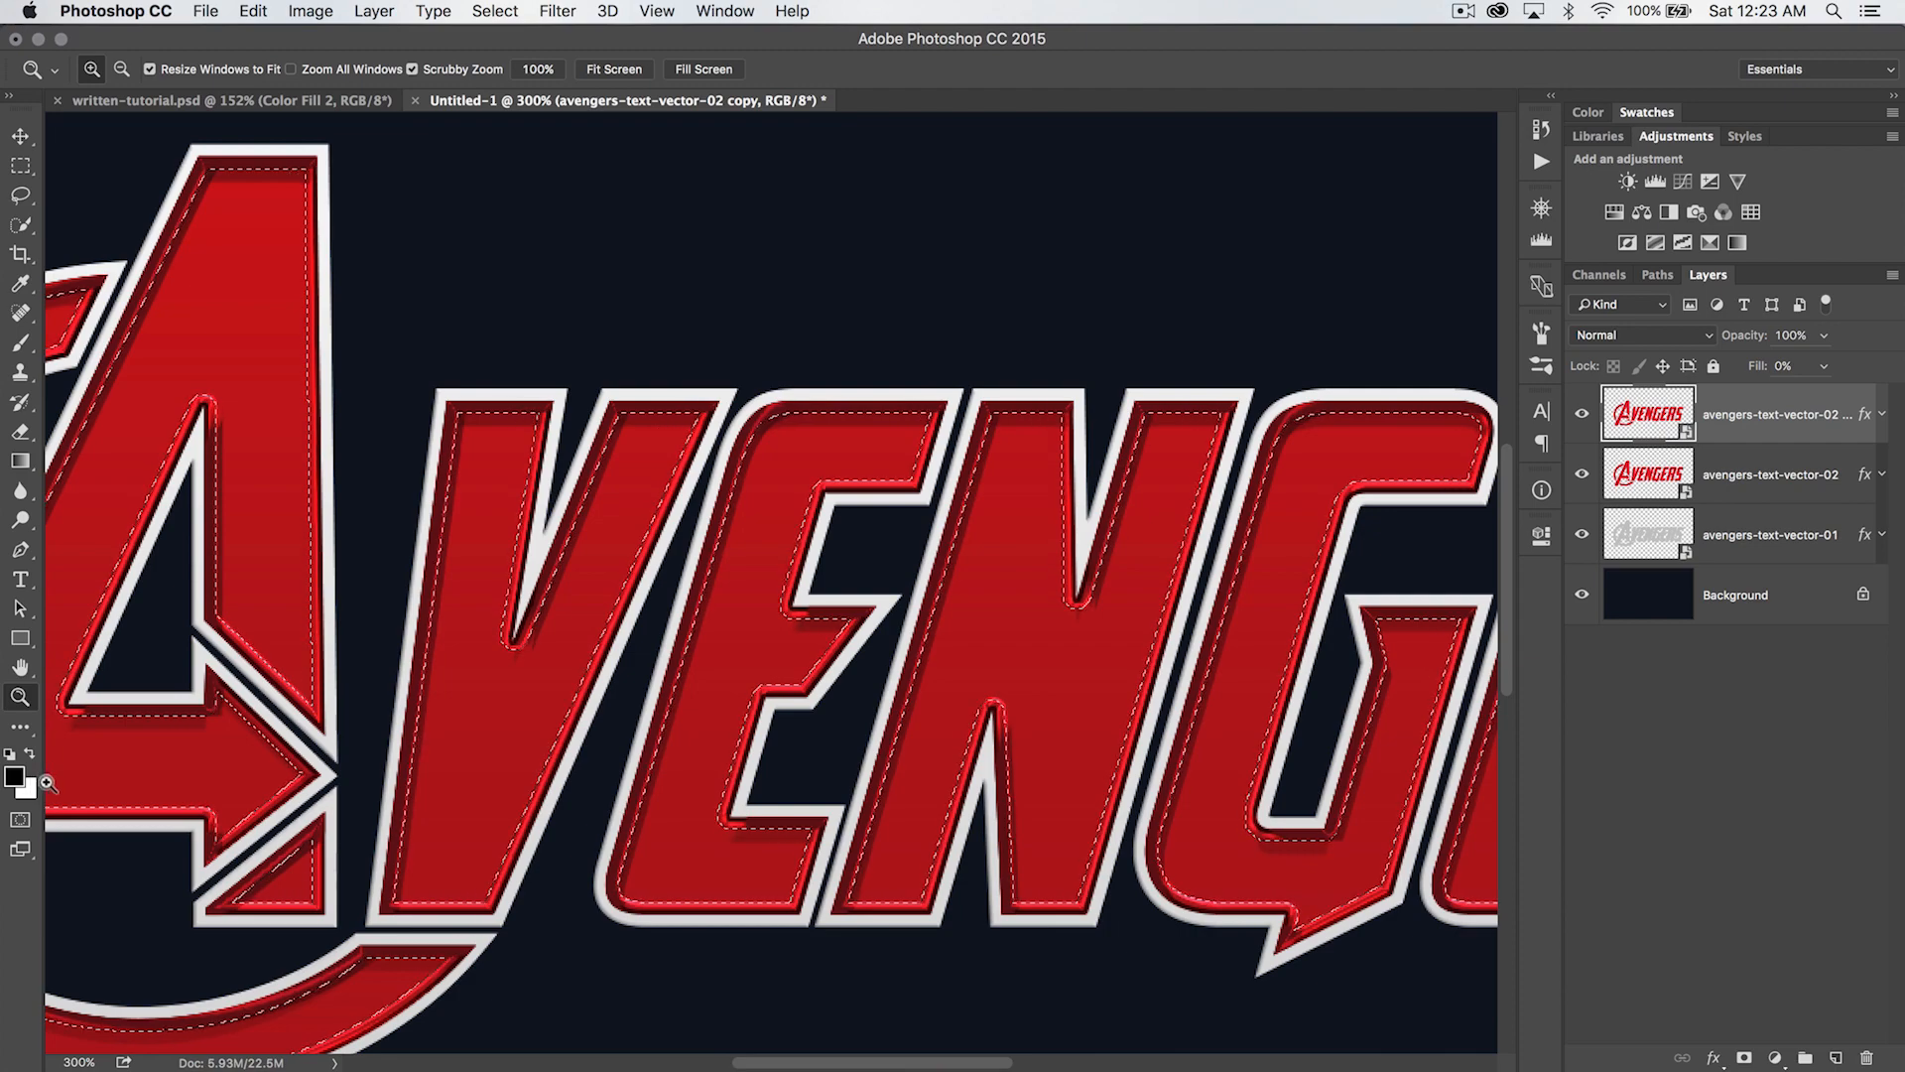
pyautogui.press('x')
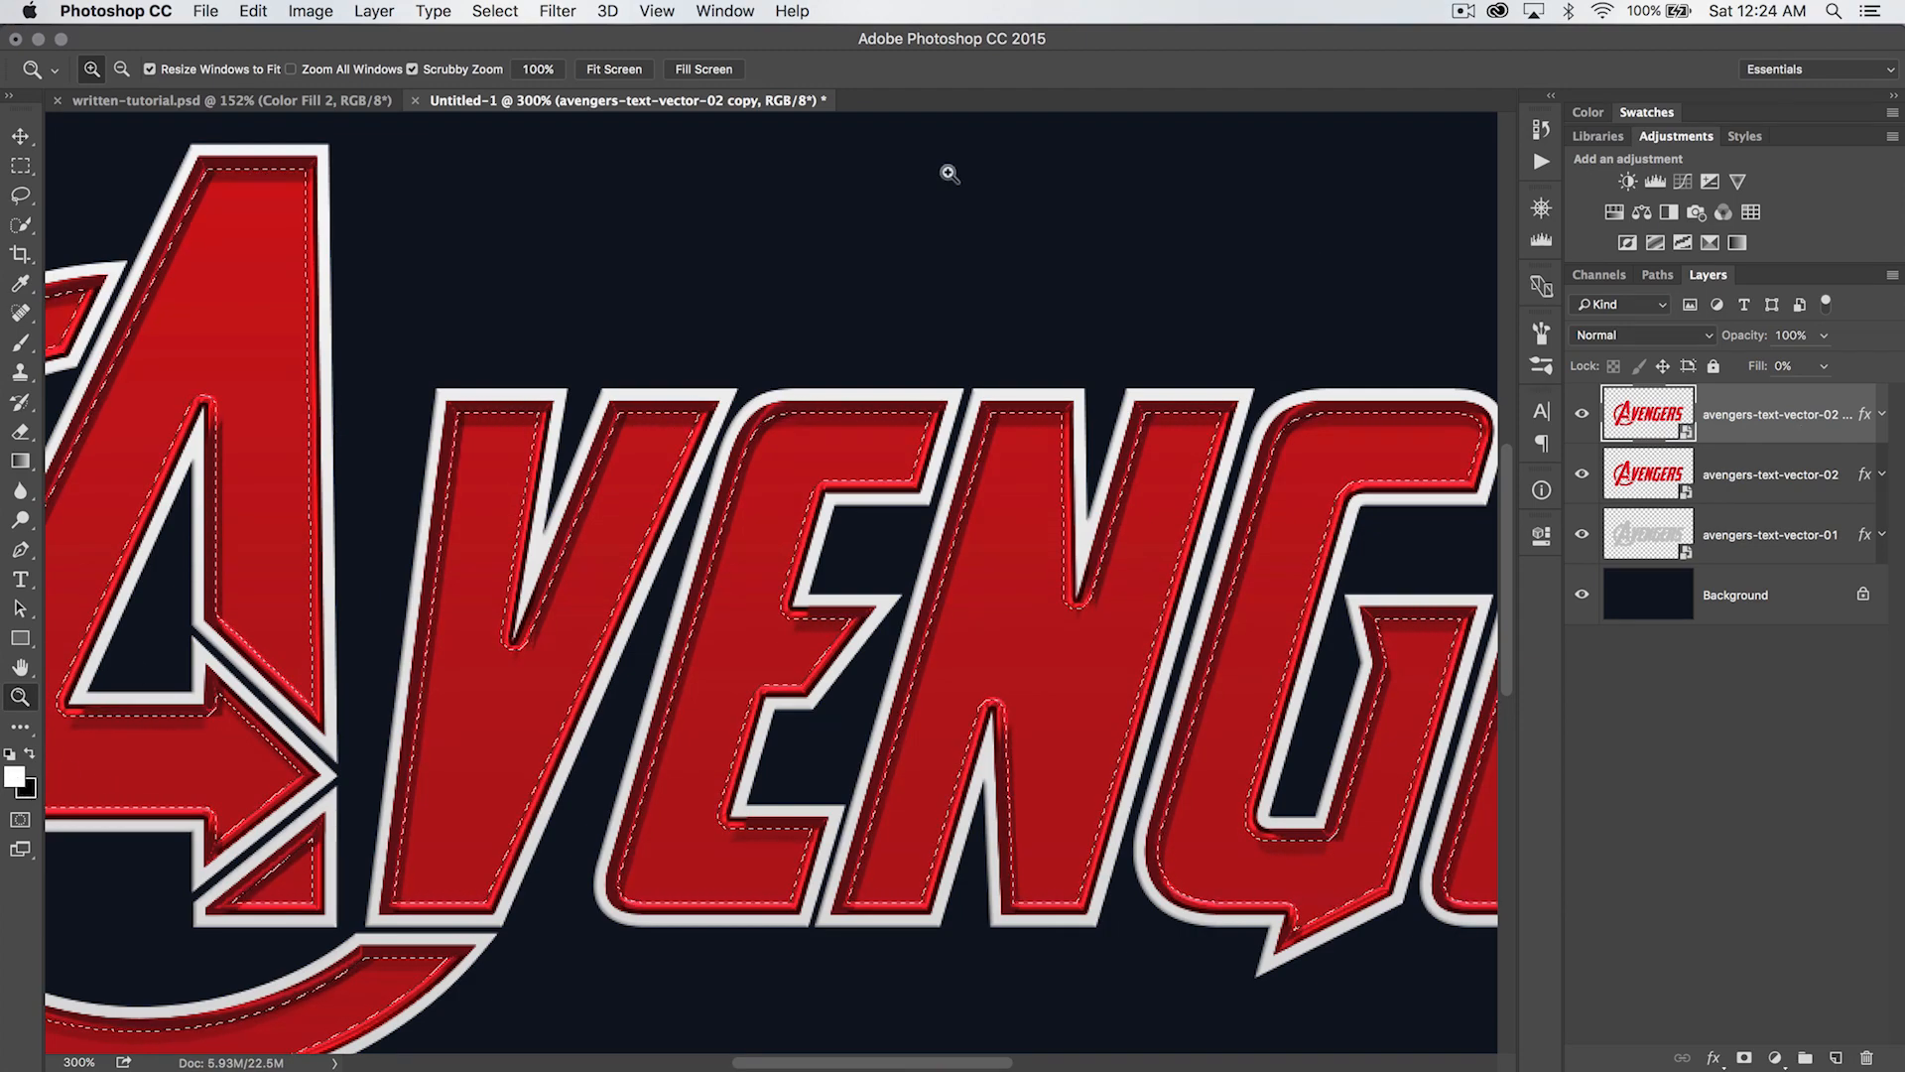
pyautogui.click(353, 10)
pyautogui.moveTo(506, 272)
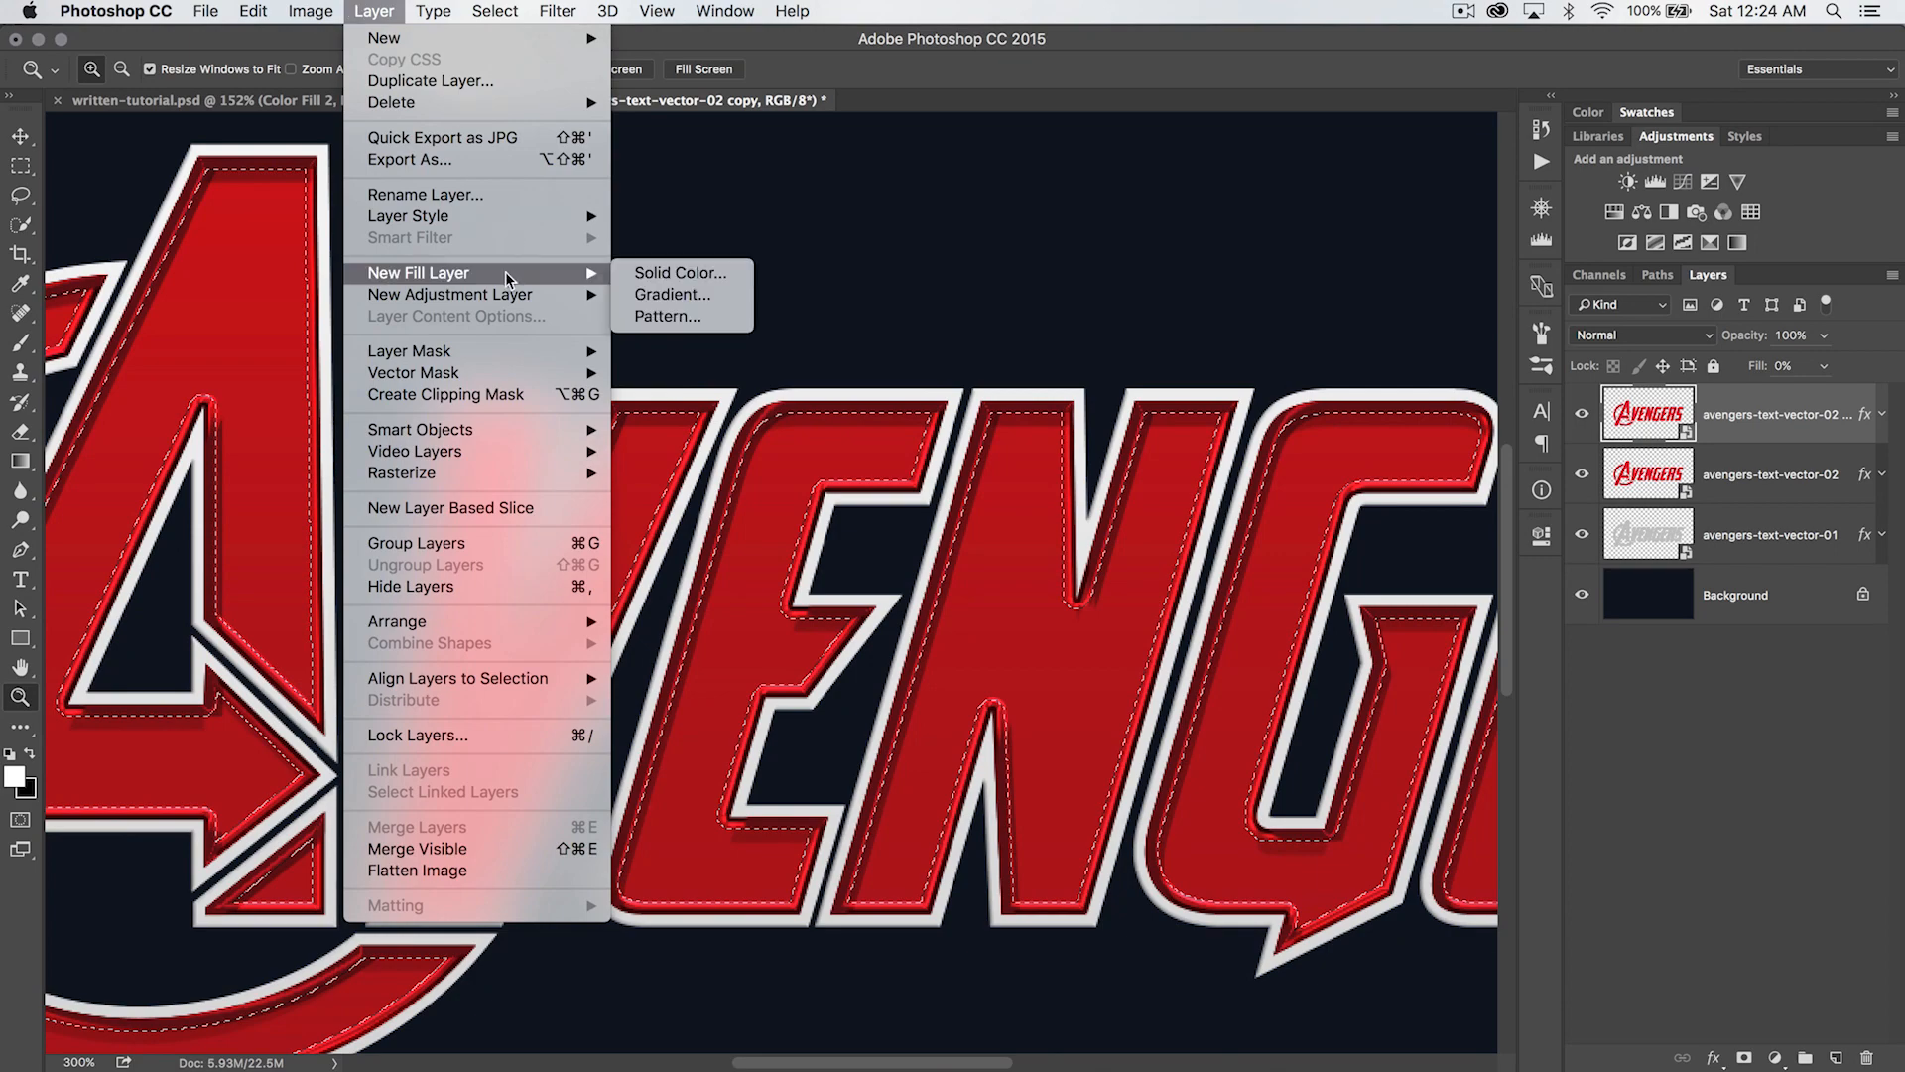
pyautogui.click(716, 295)
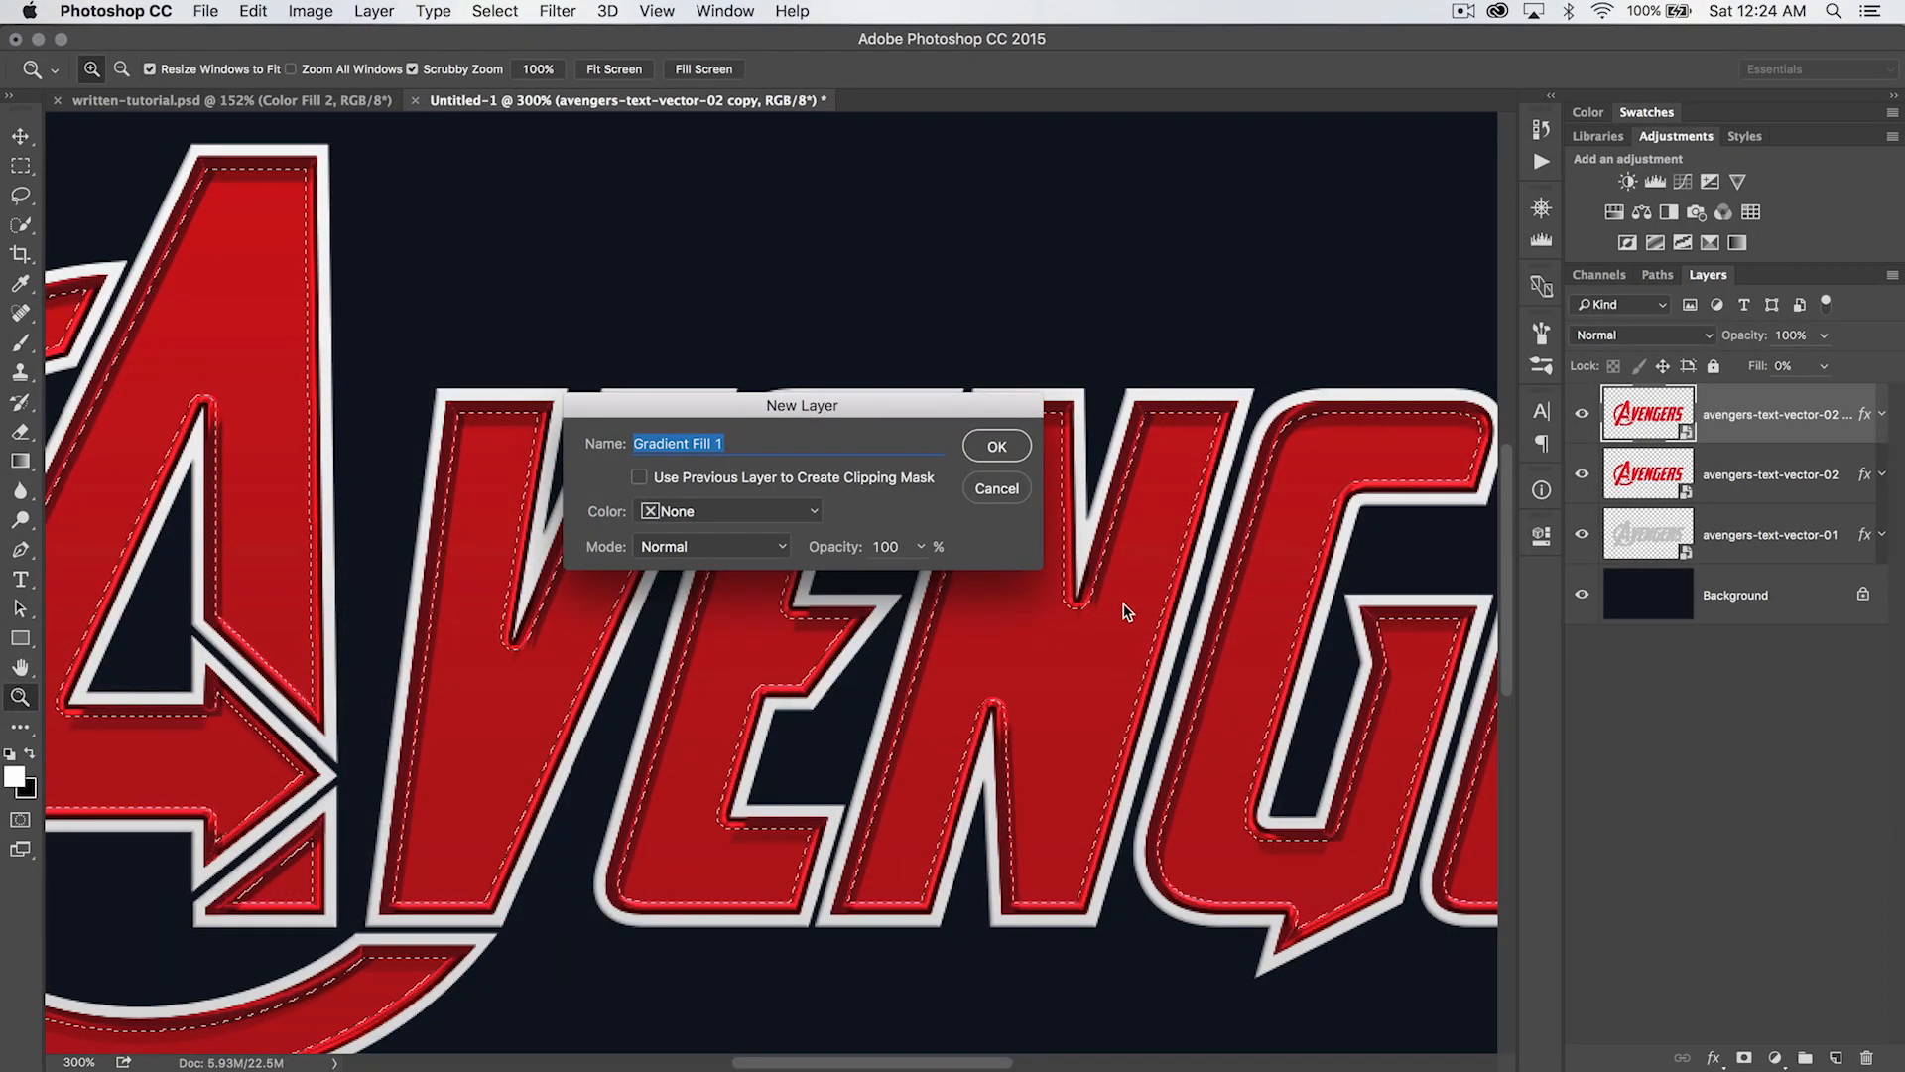
pyautogui.click(999, 454)
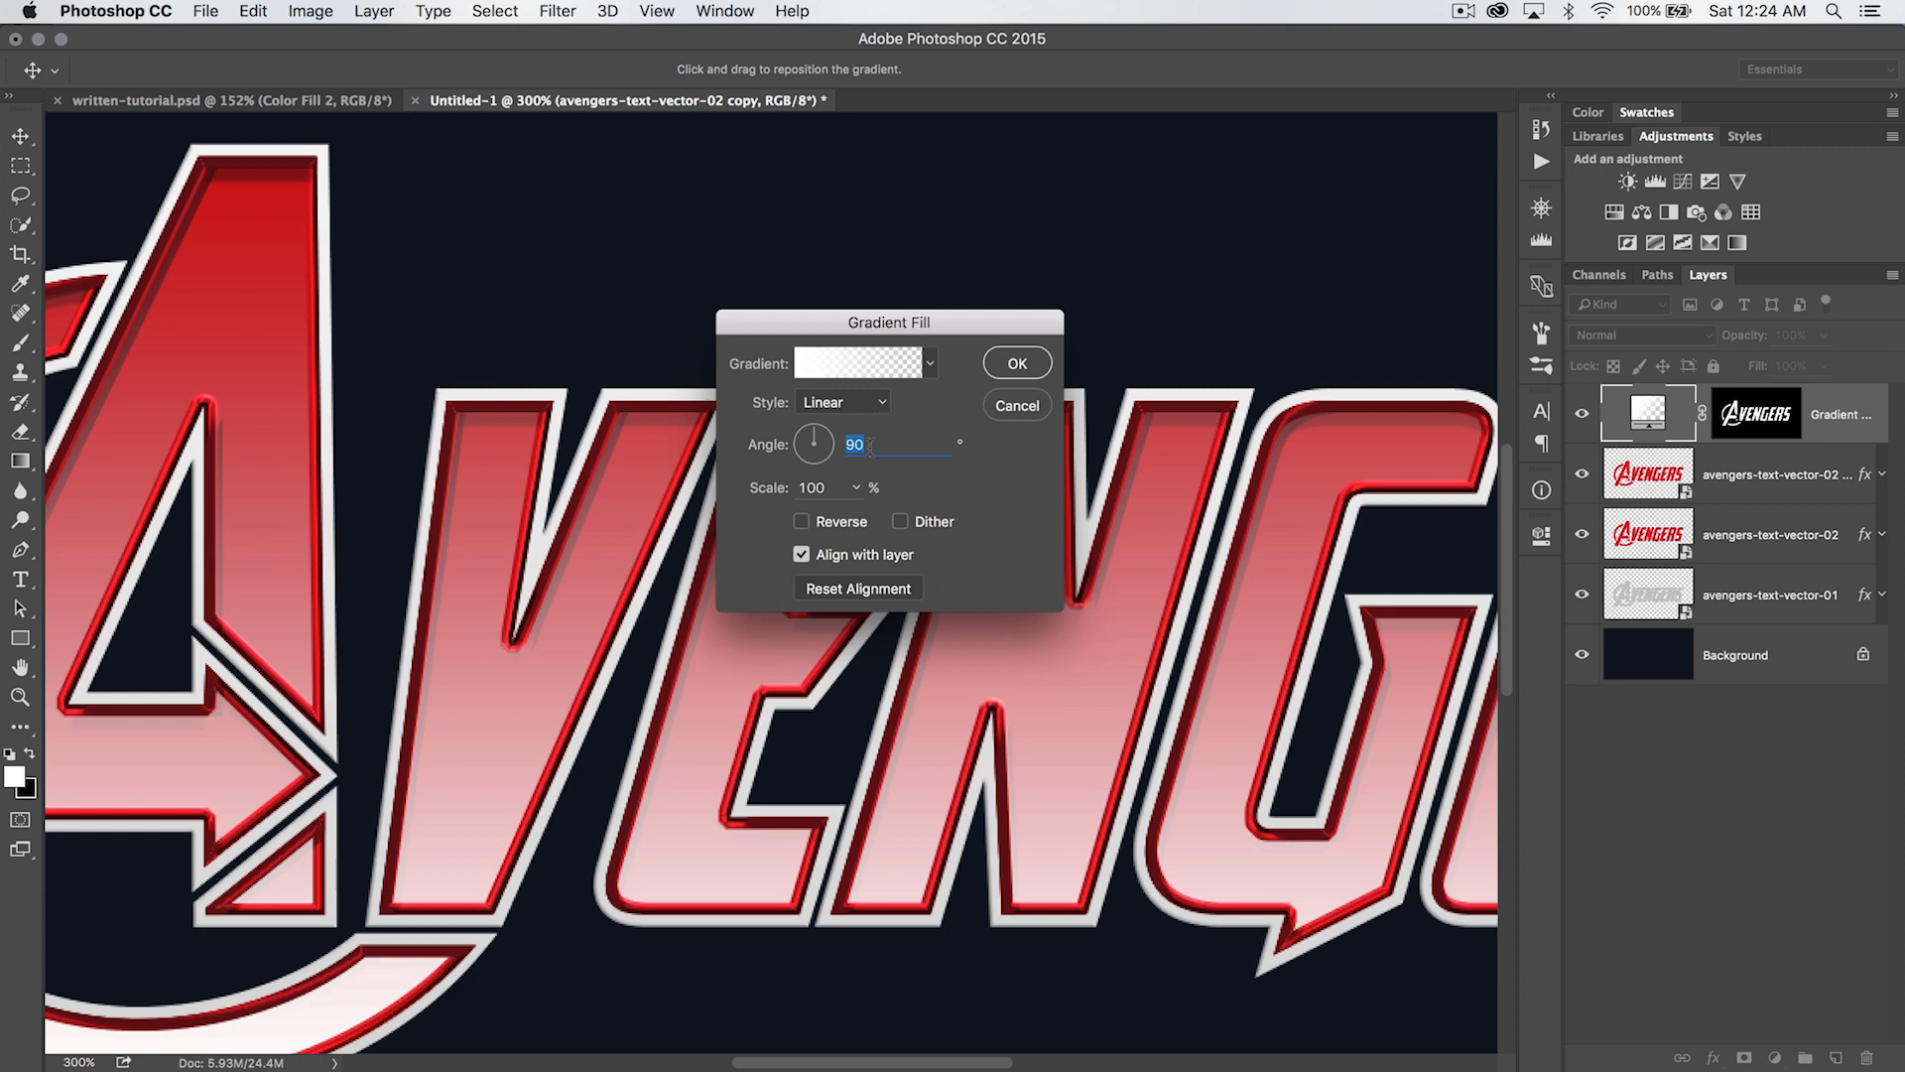
# - Keep the Foreground to Transparent gradient for the fill layer and reverse its direction
pyautogui.click(837, 363)
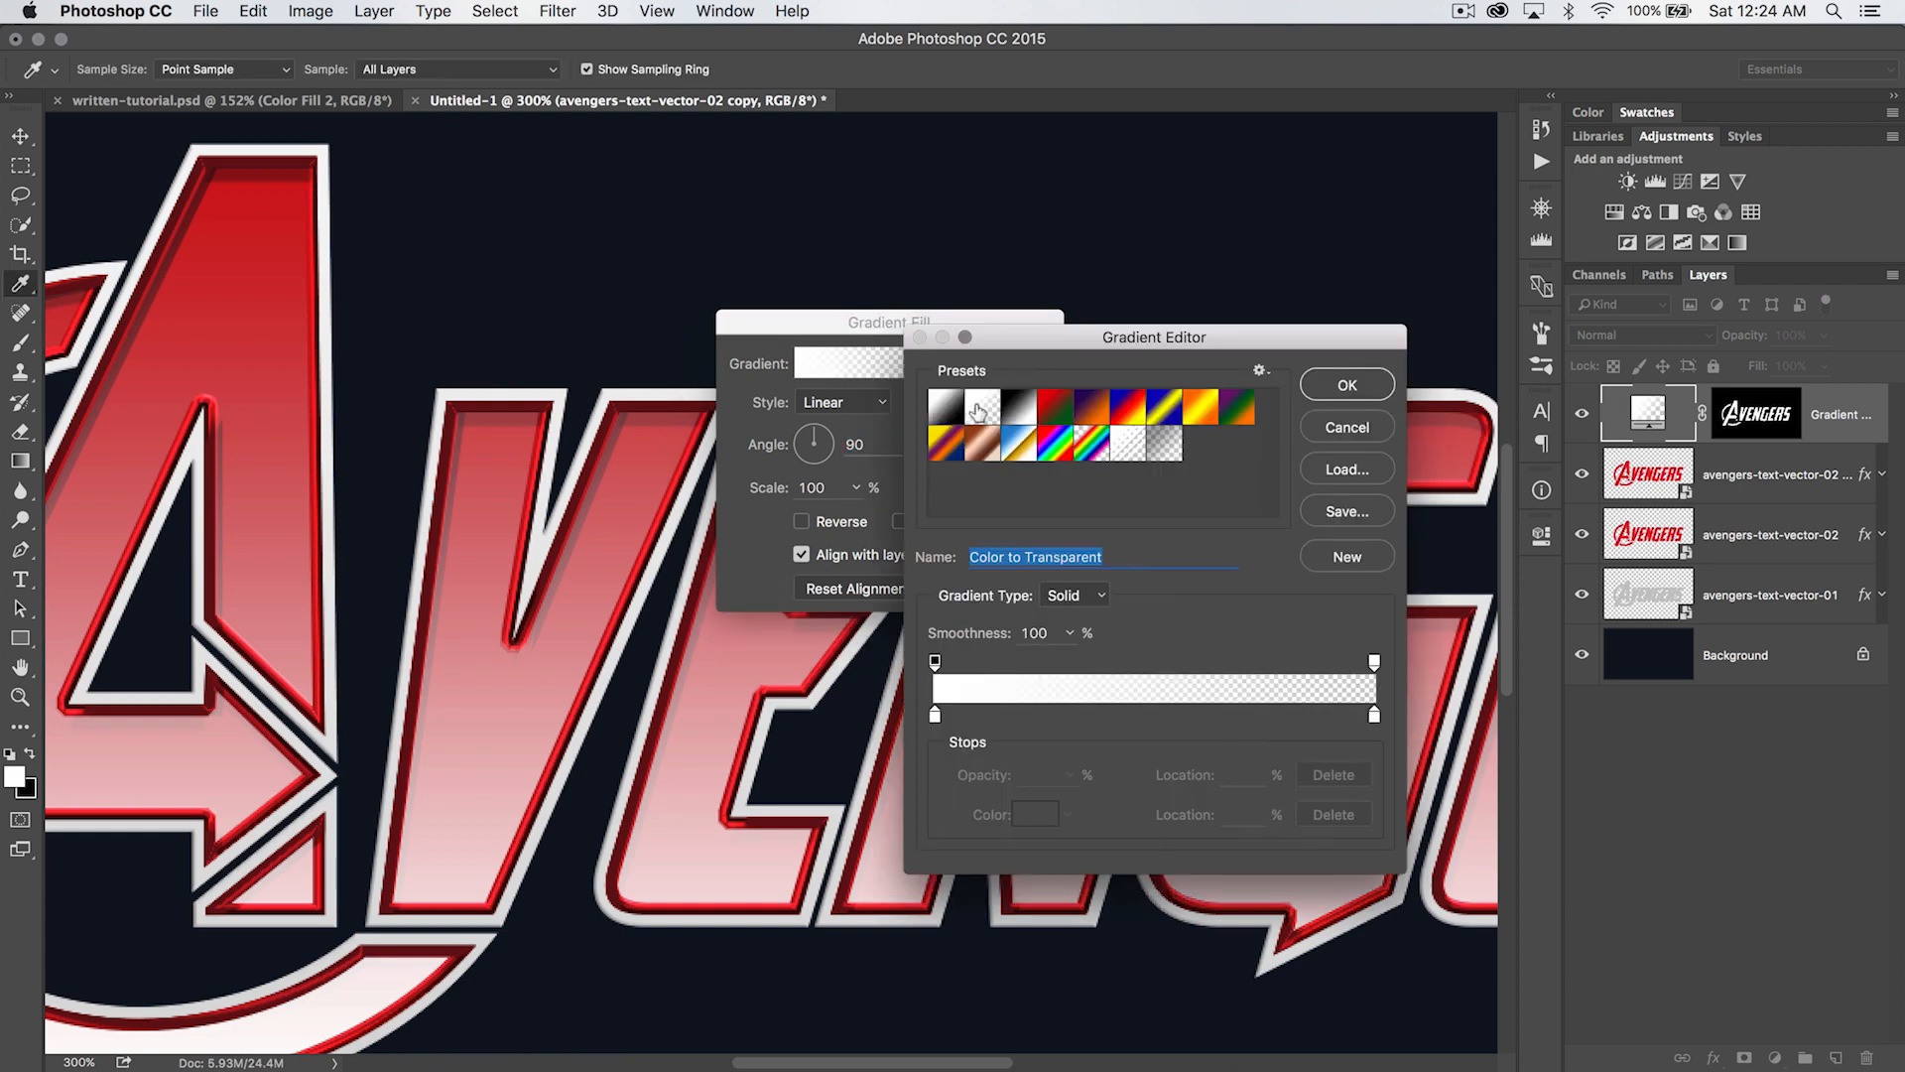
pyautogui.click(1351, 389)
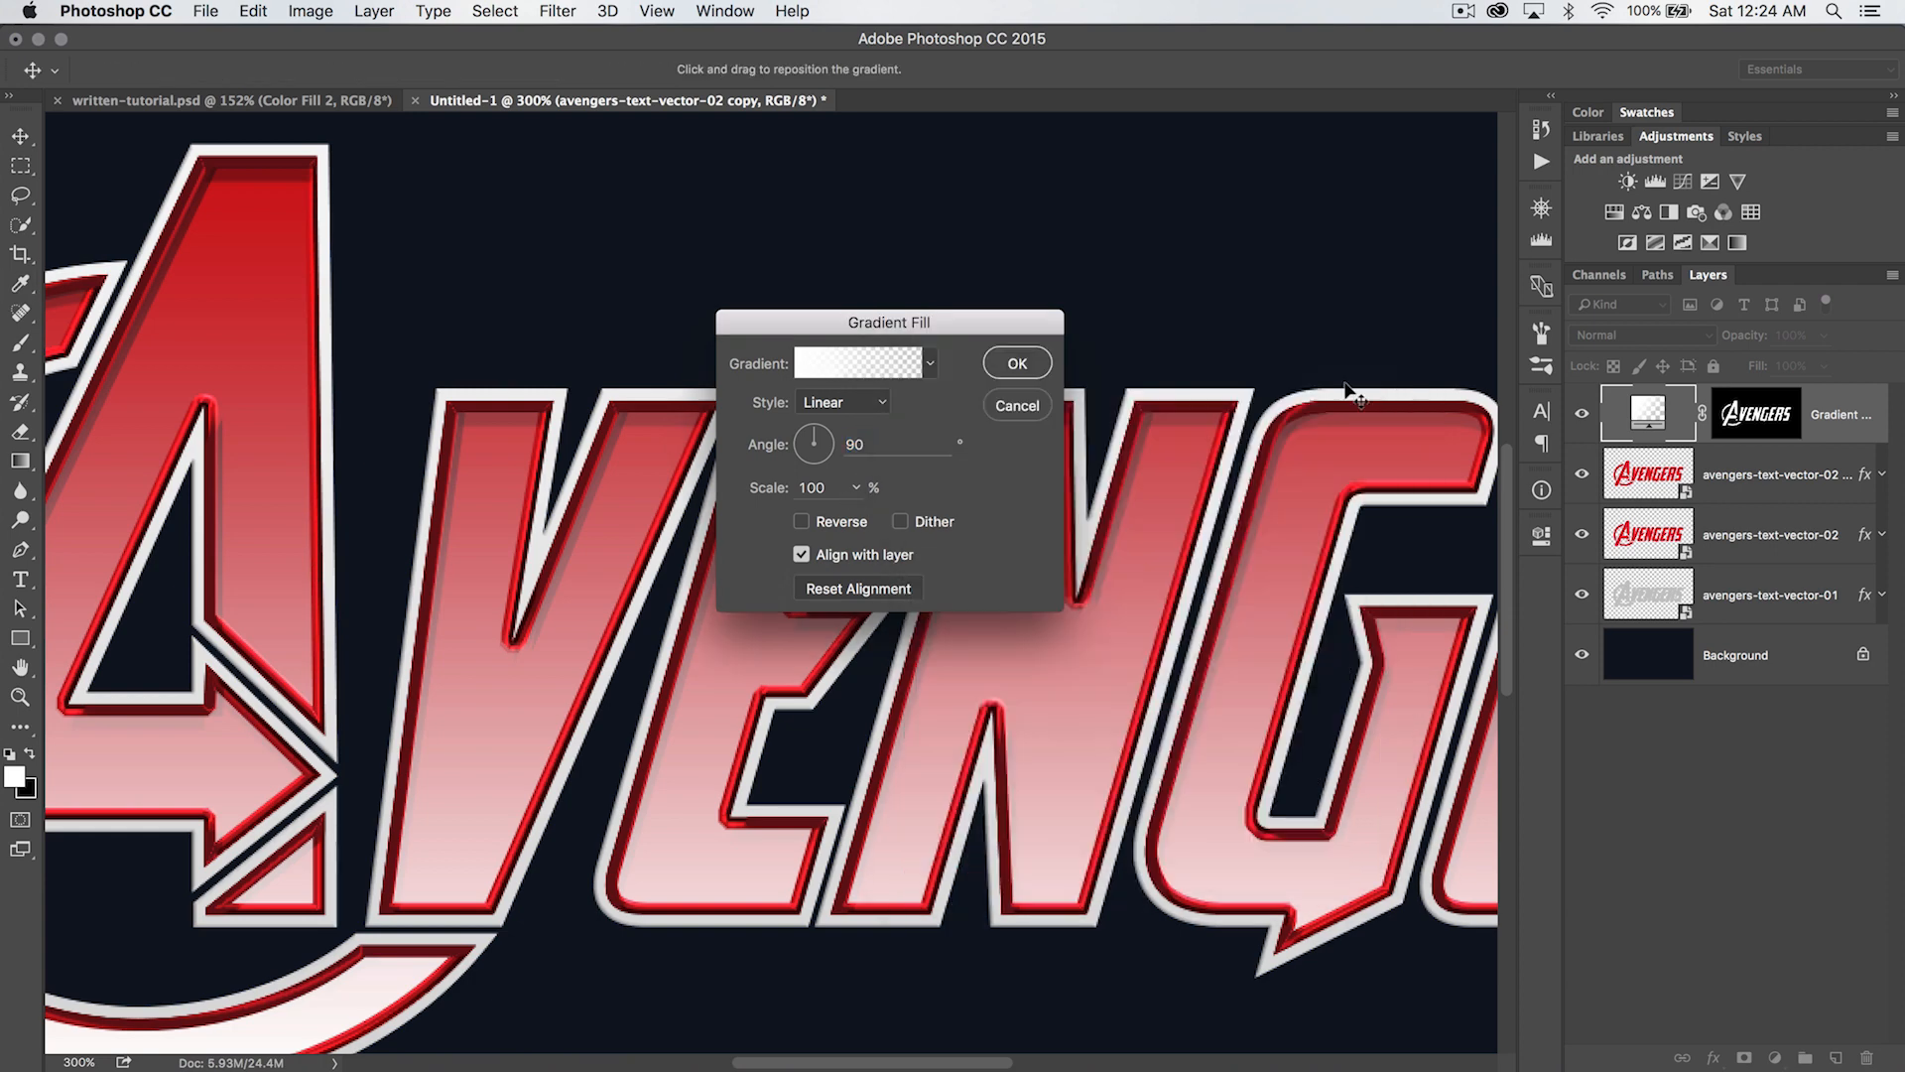
pyautogui.click(802, 522)
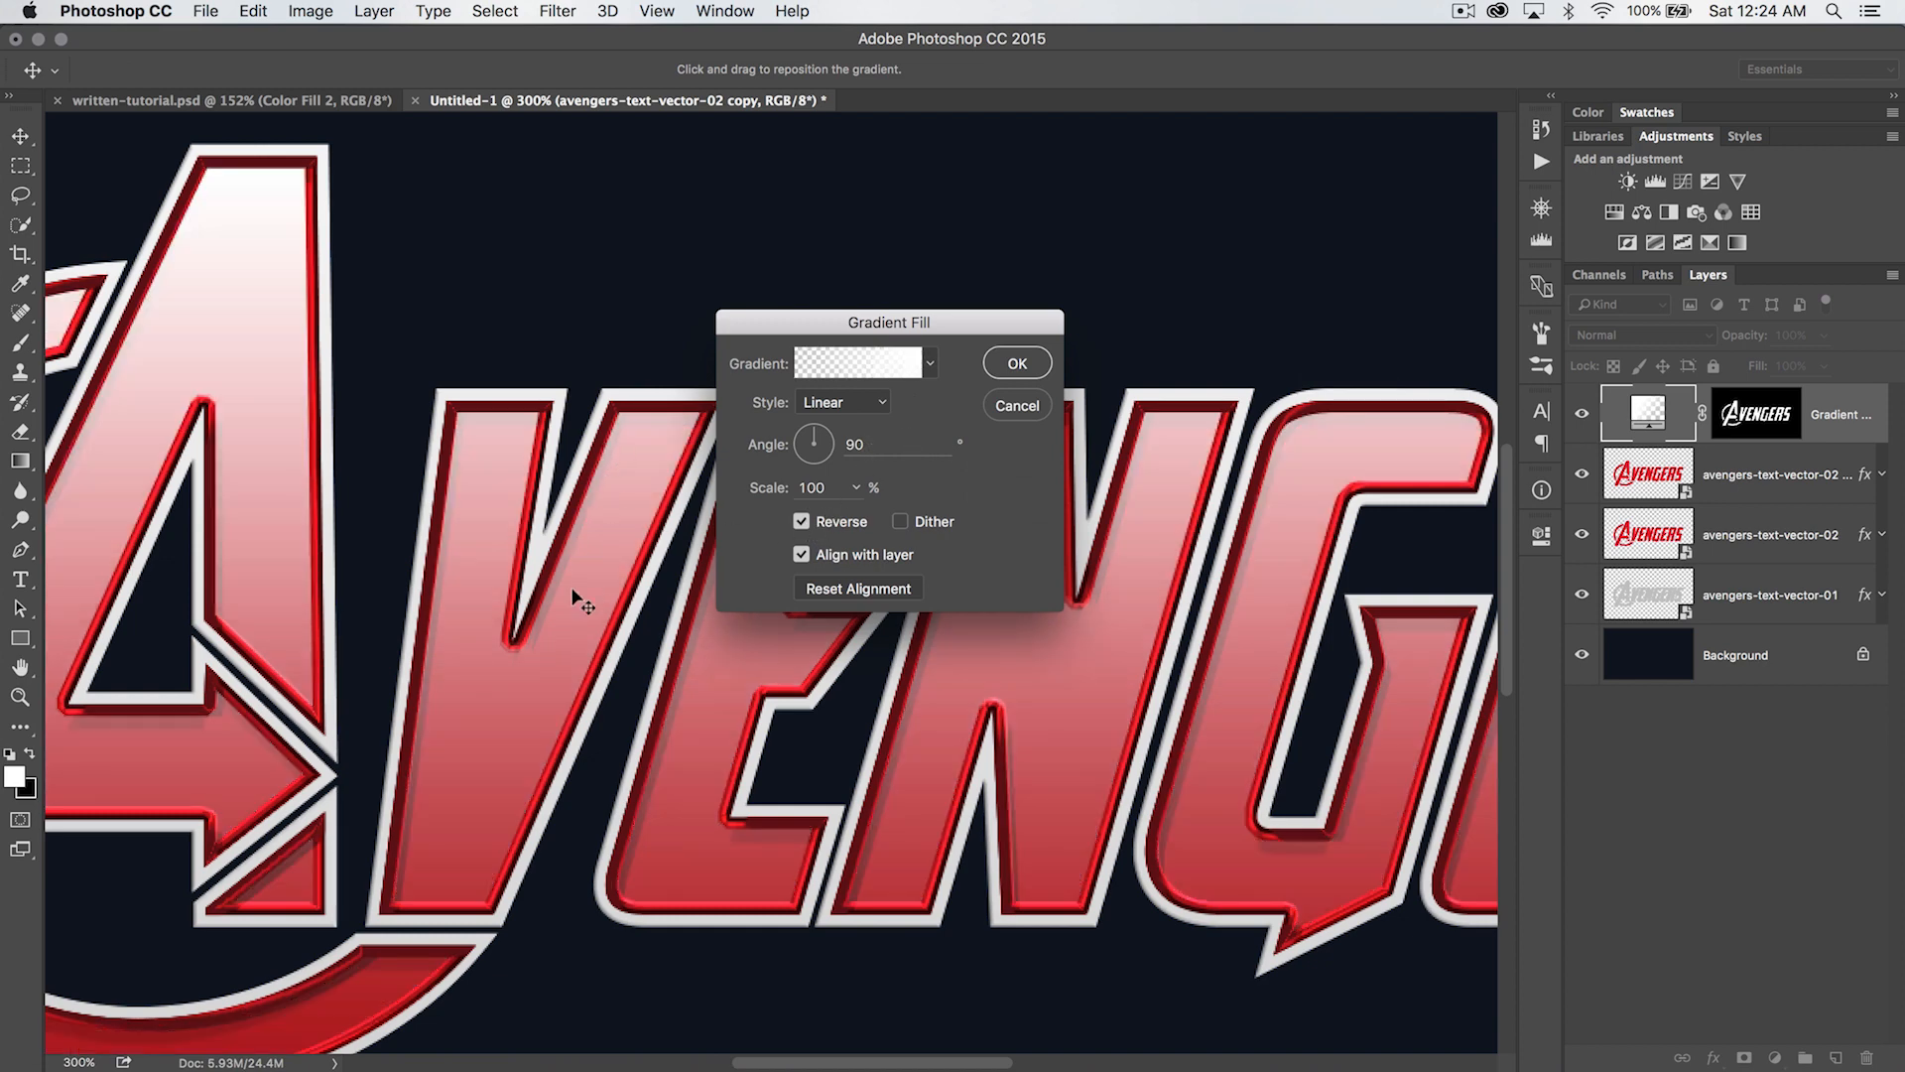
# - Move the gradient's transparent opacity stop to the 73% location and apply the gradient fill
pyautogui.press('super+minus')
pyautogui.click(866, 365)
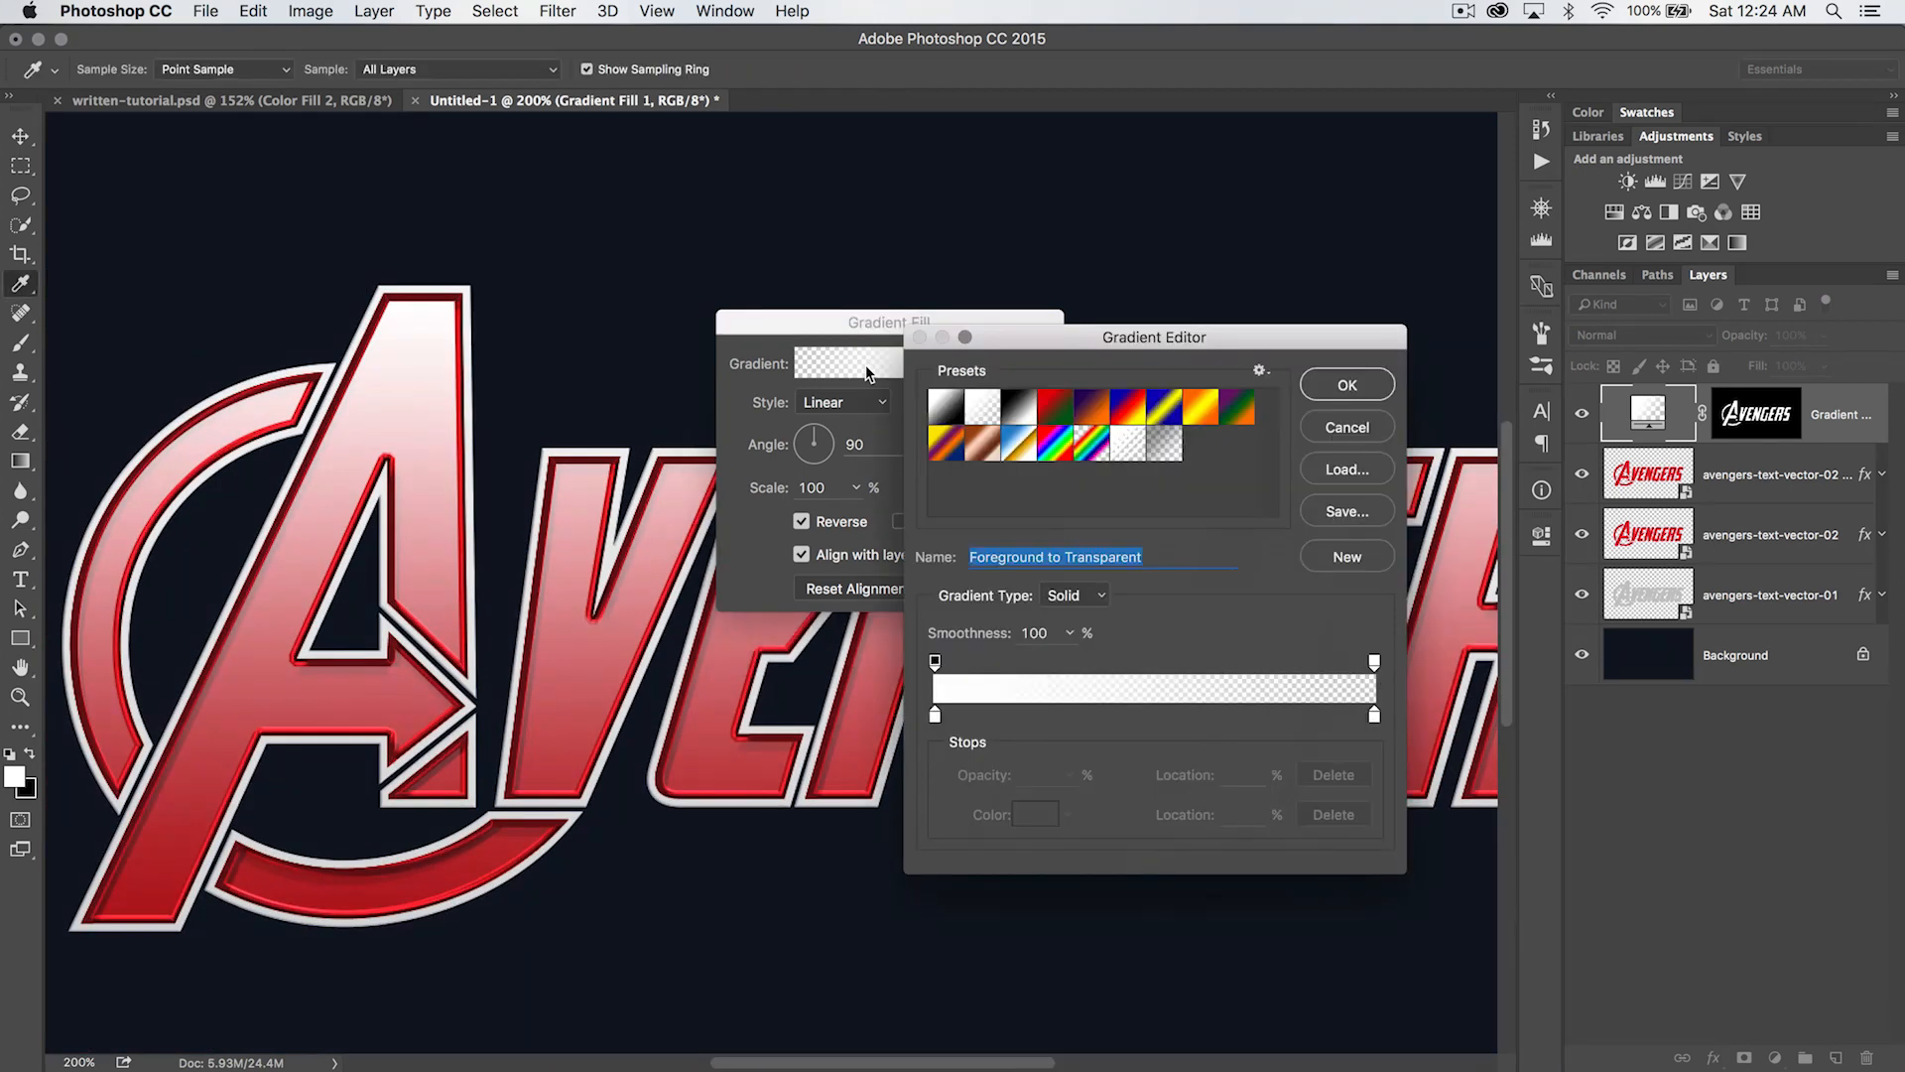
pyautogui.moveTo(1374, 662); pyautogui.dragTo(1253, 677)
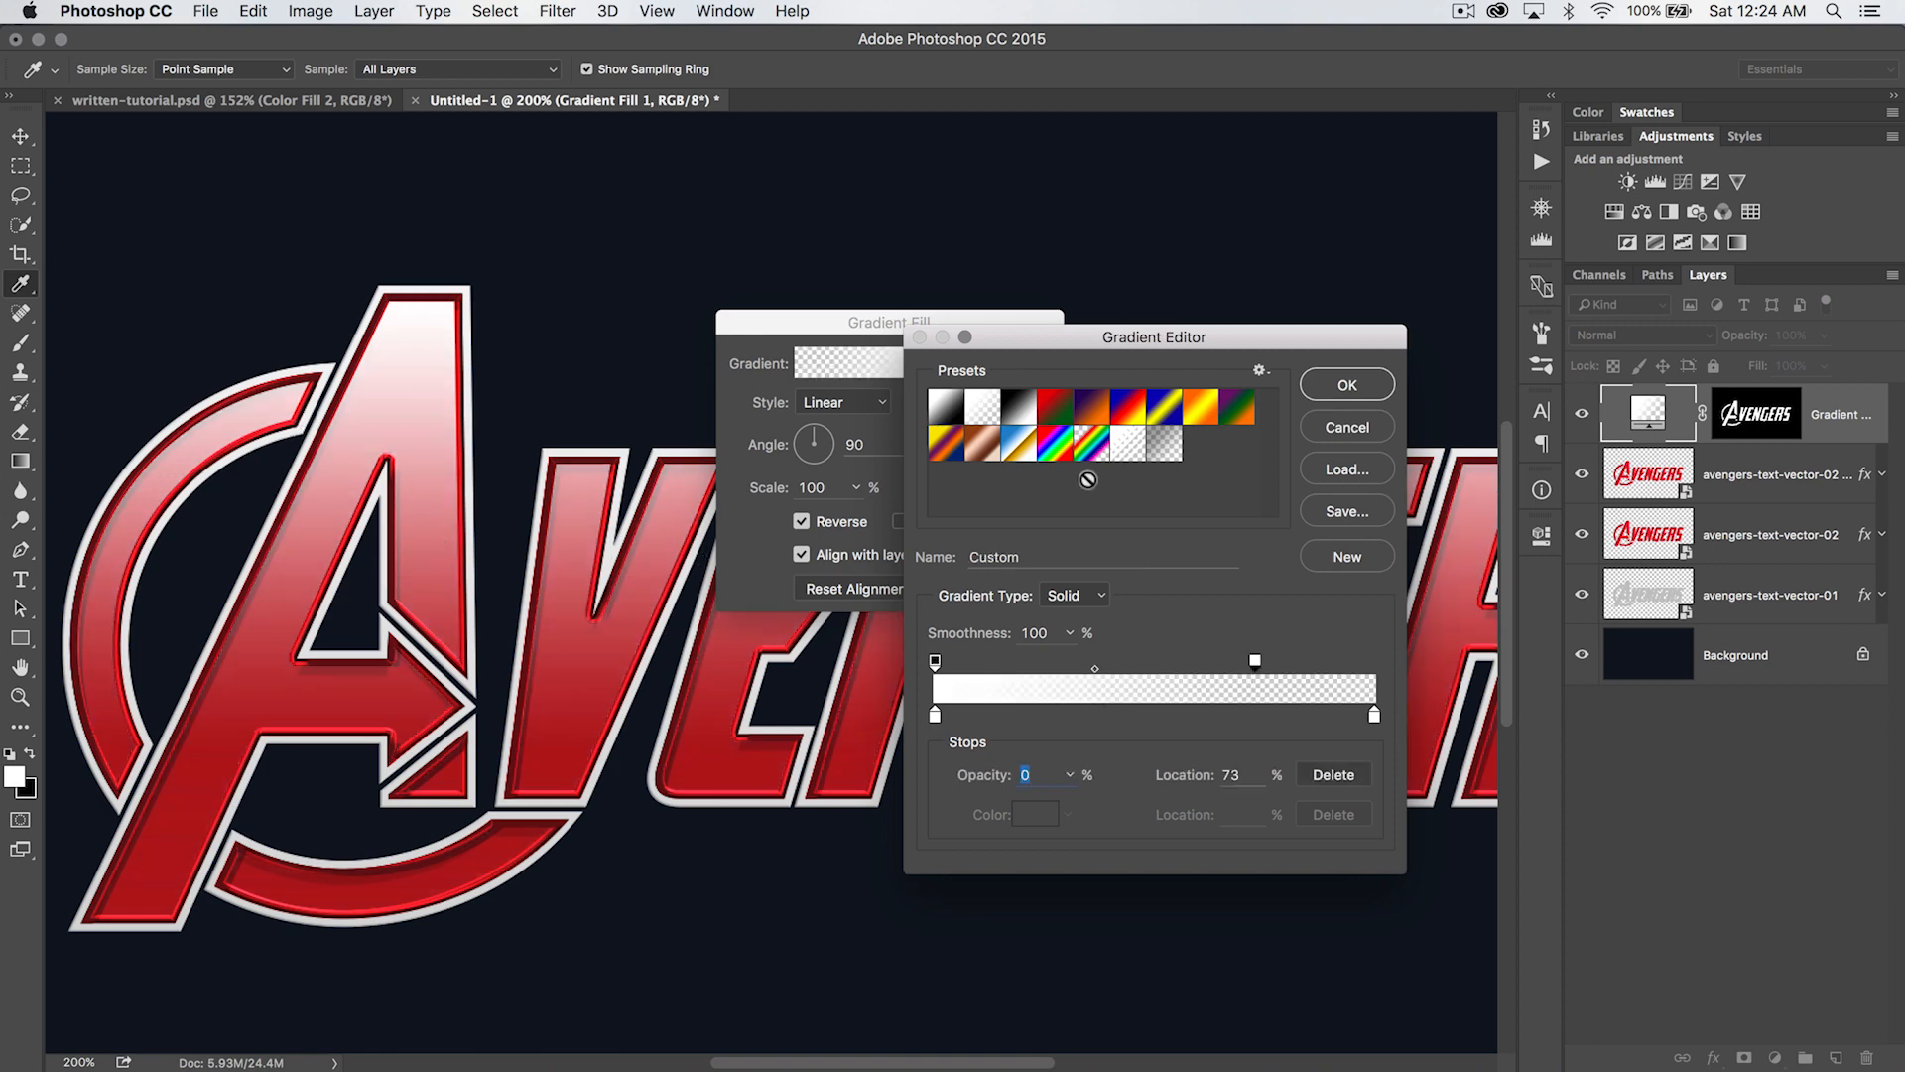
pyautogui.click(1325, 391)
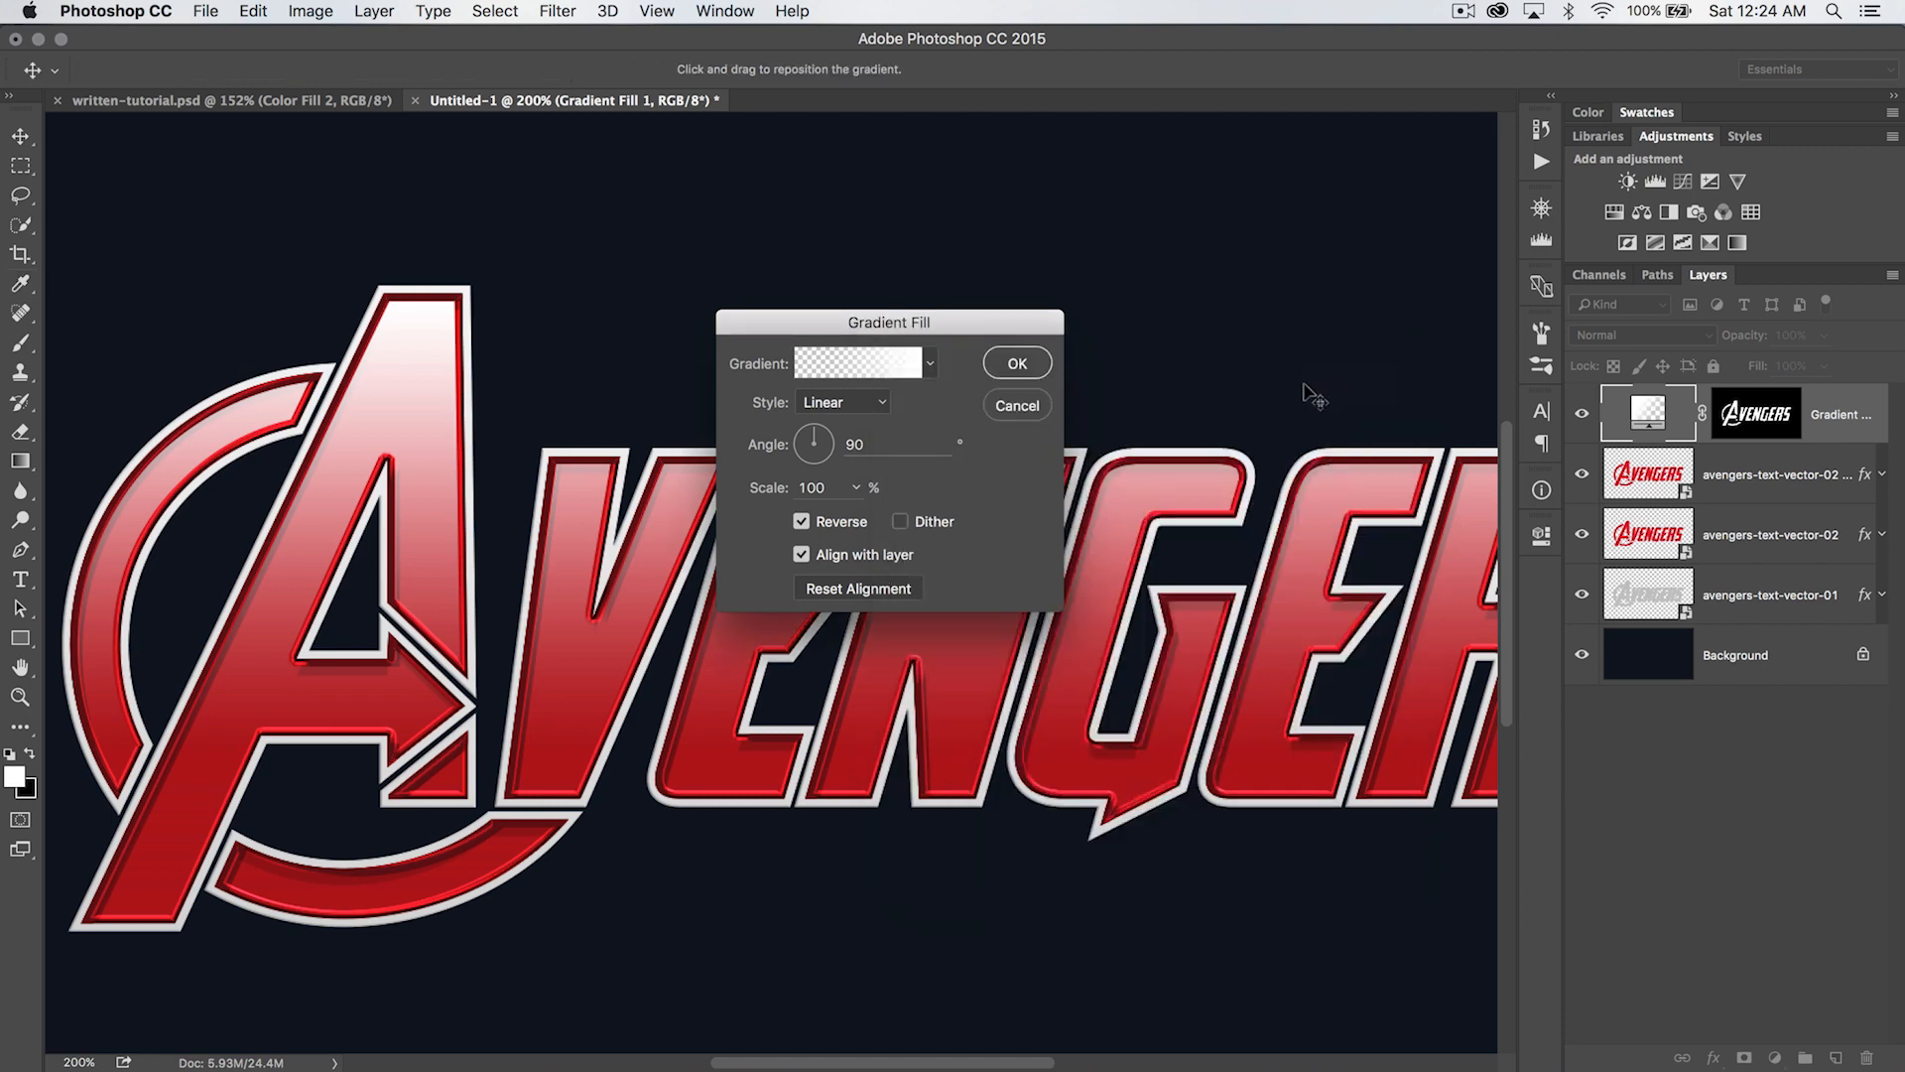
pyautogui.click(1004, 363)
# - Set the gradient fill layer's blend mode to Overlay and view the document at 100%
pyautogui.press('z')
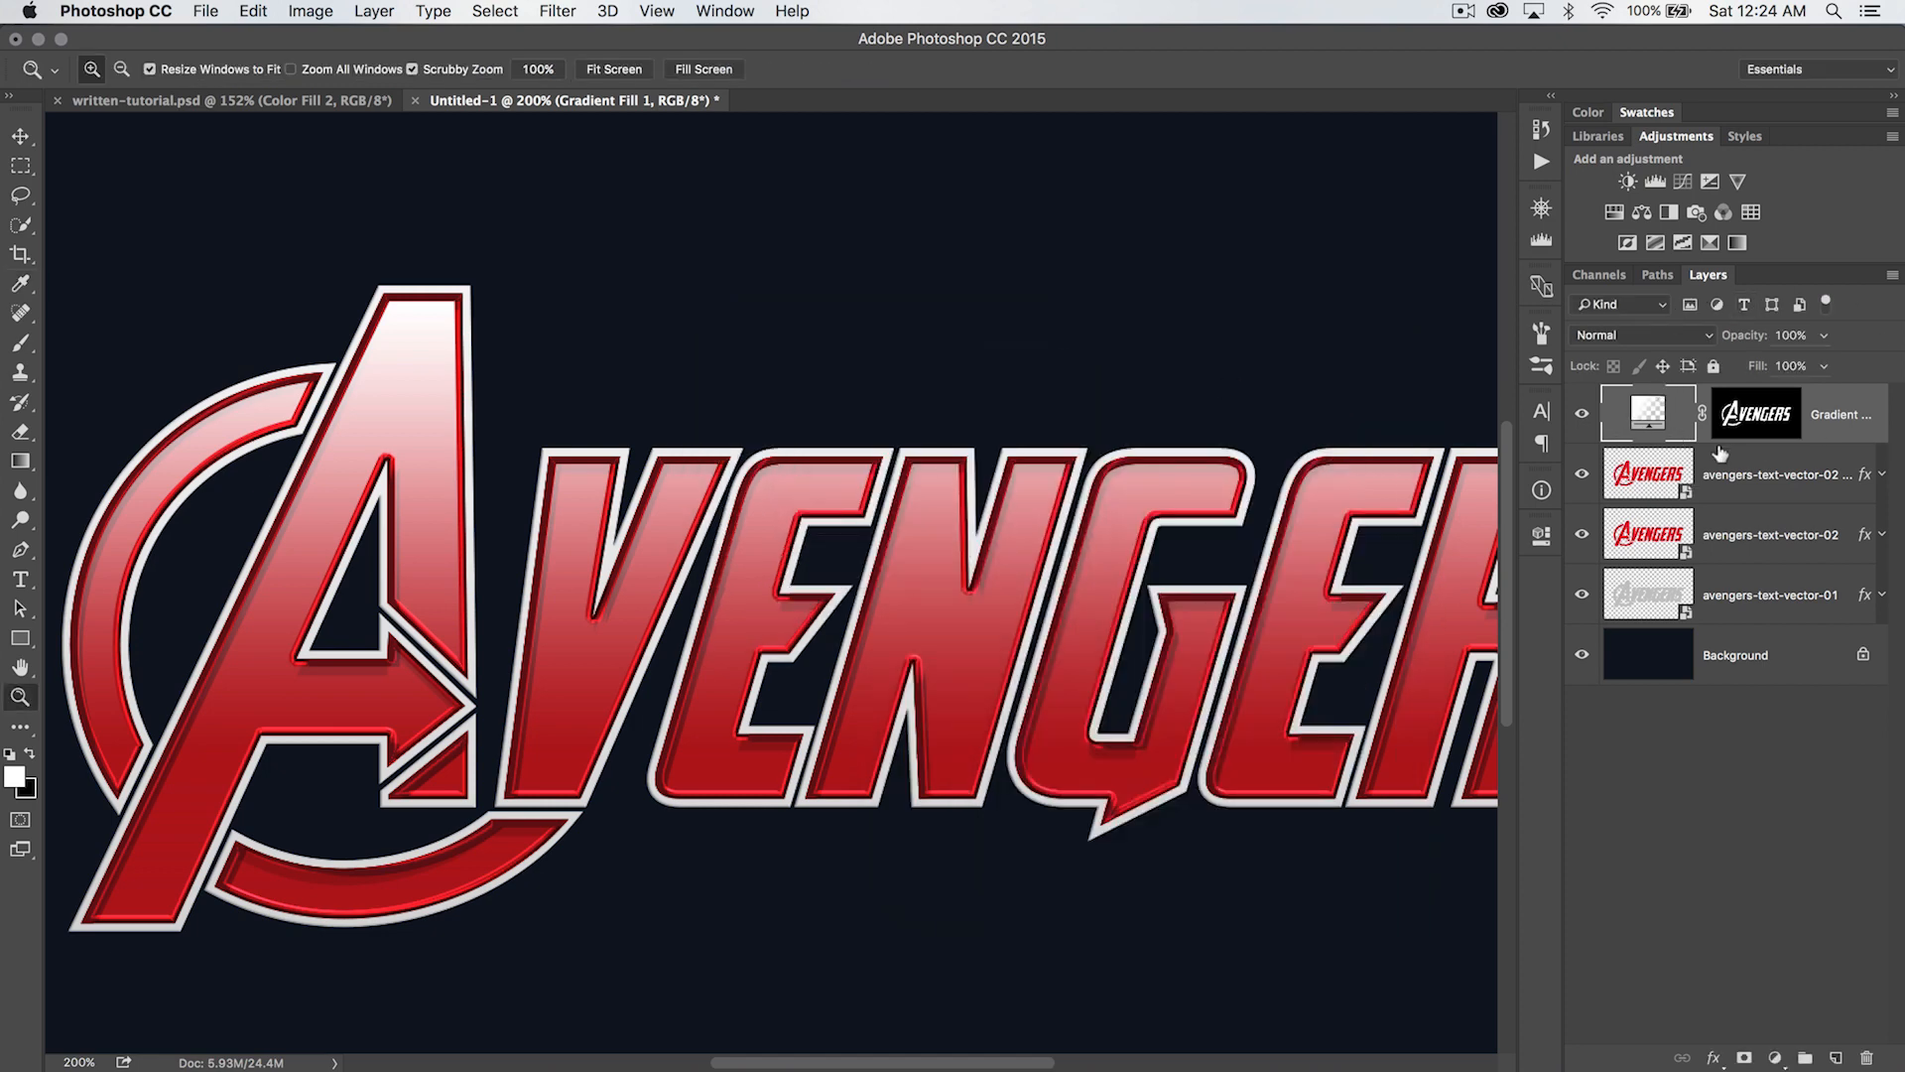
pyautogui.click(1676, 335)
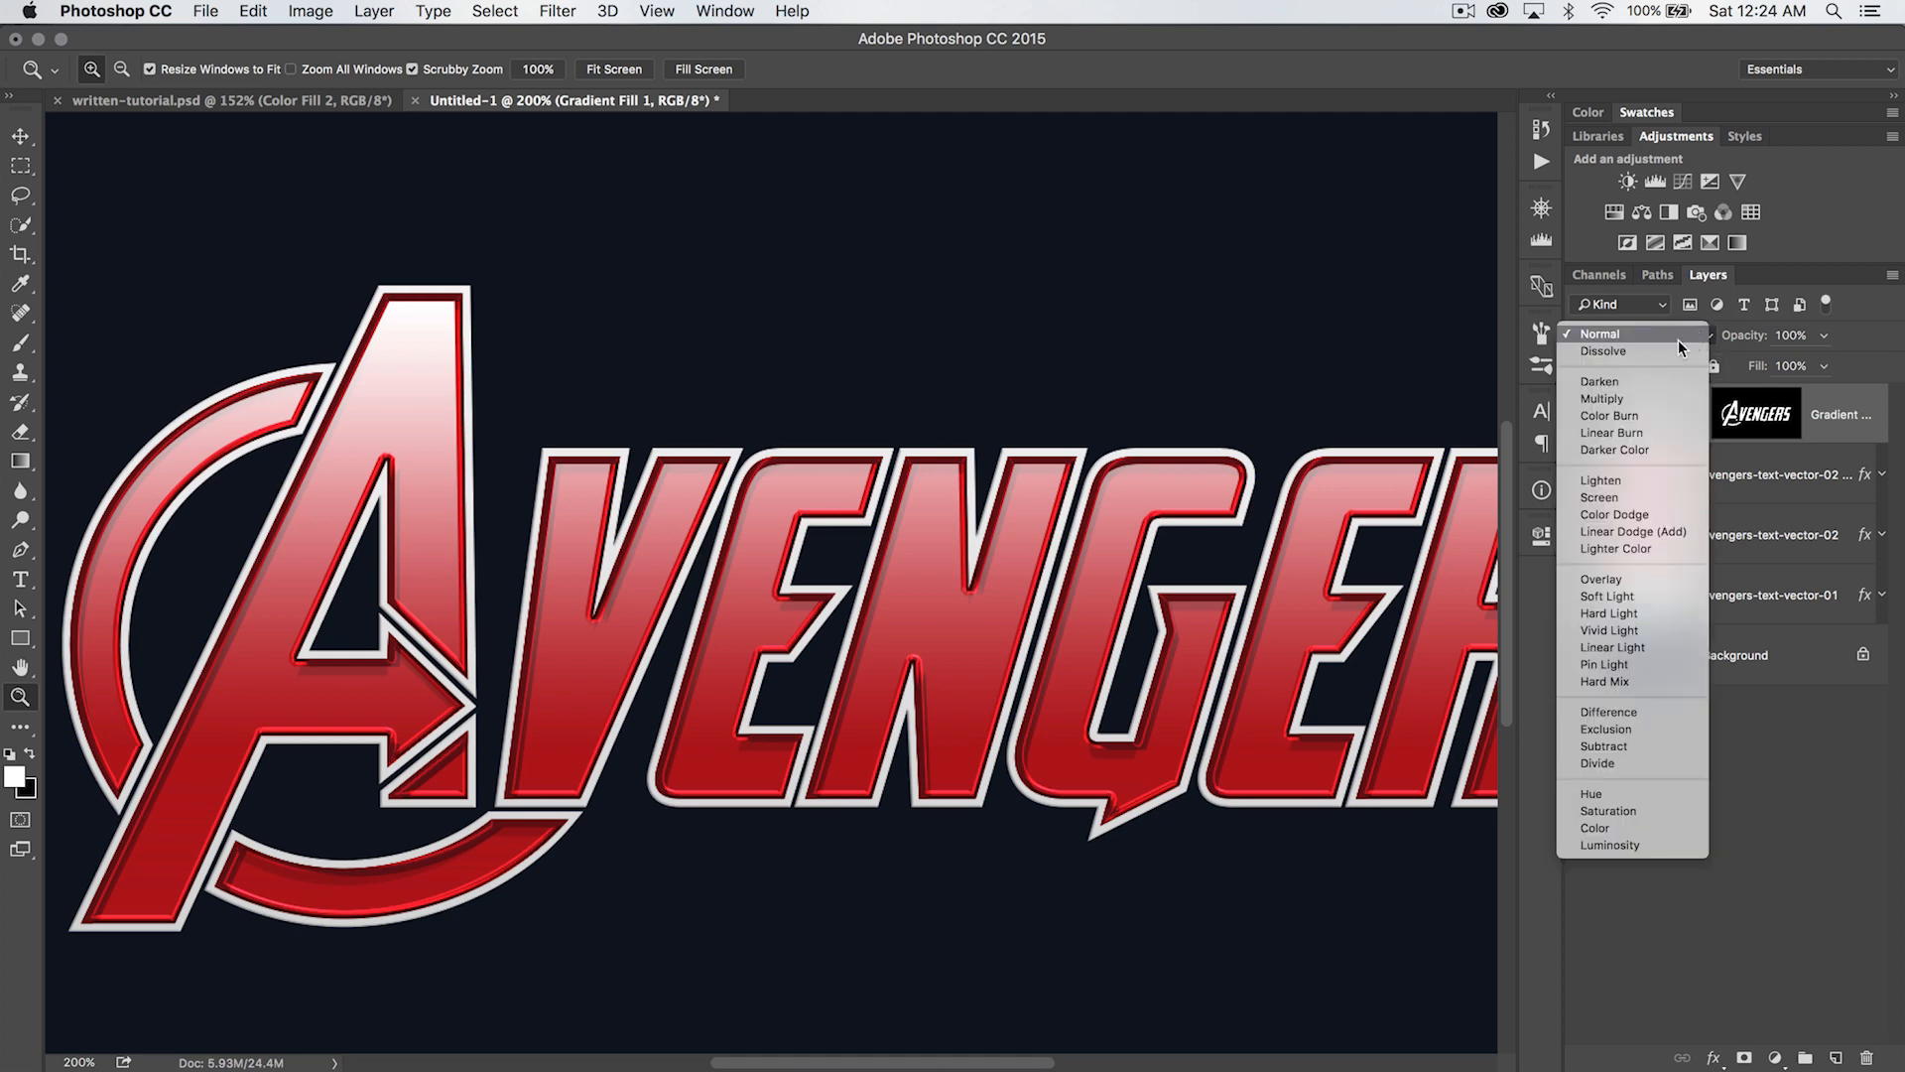
pyautogui.click(1606, 575)
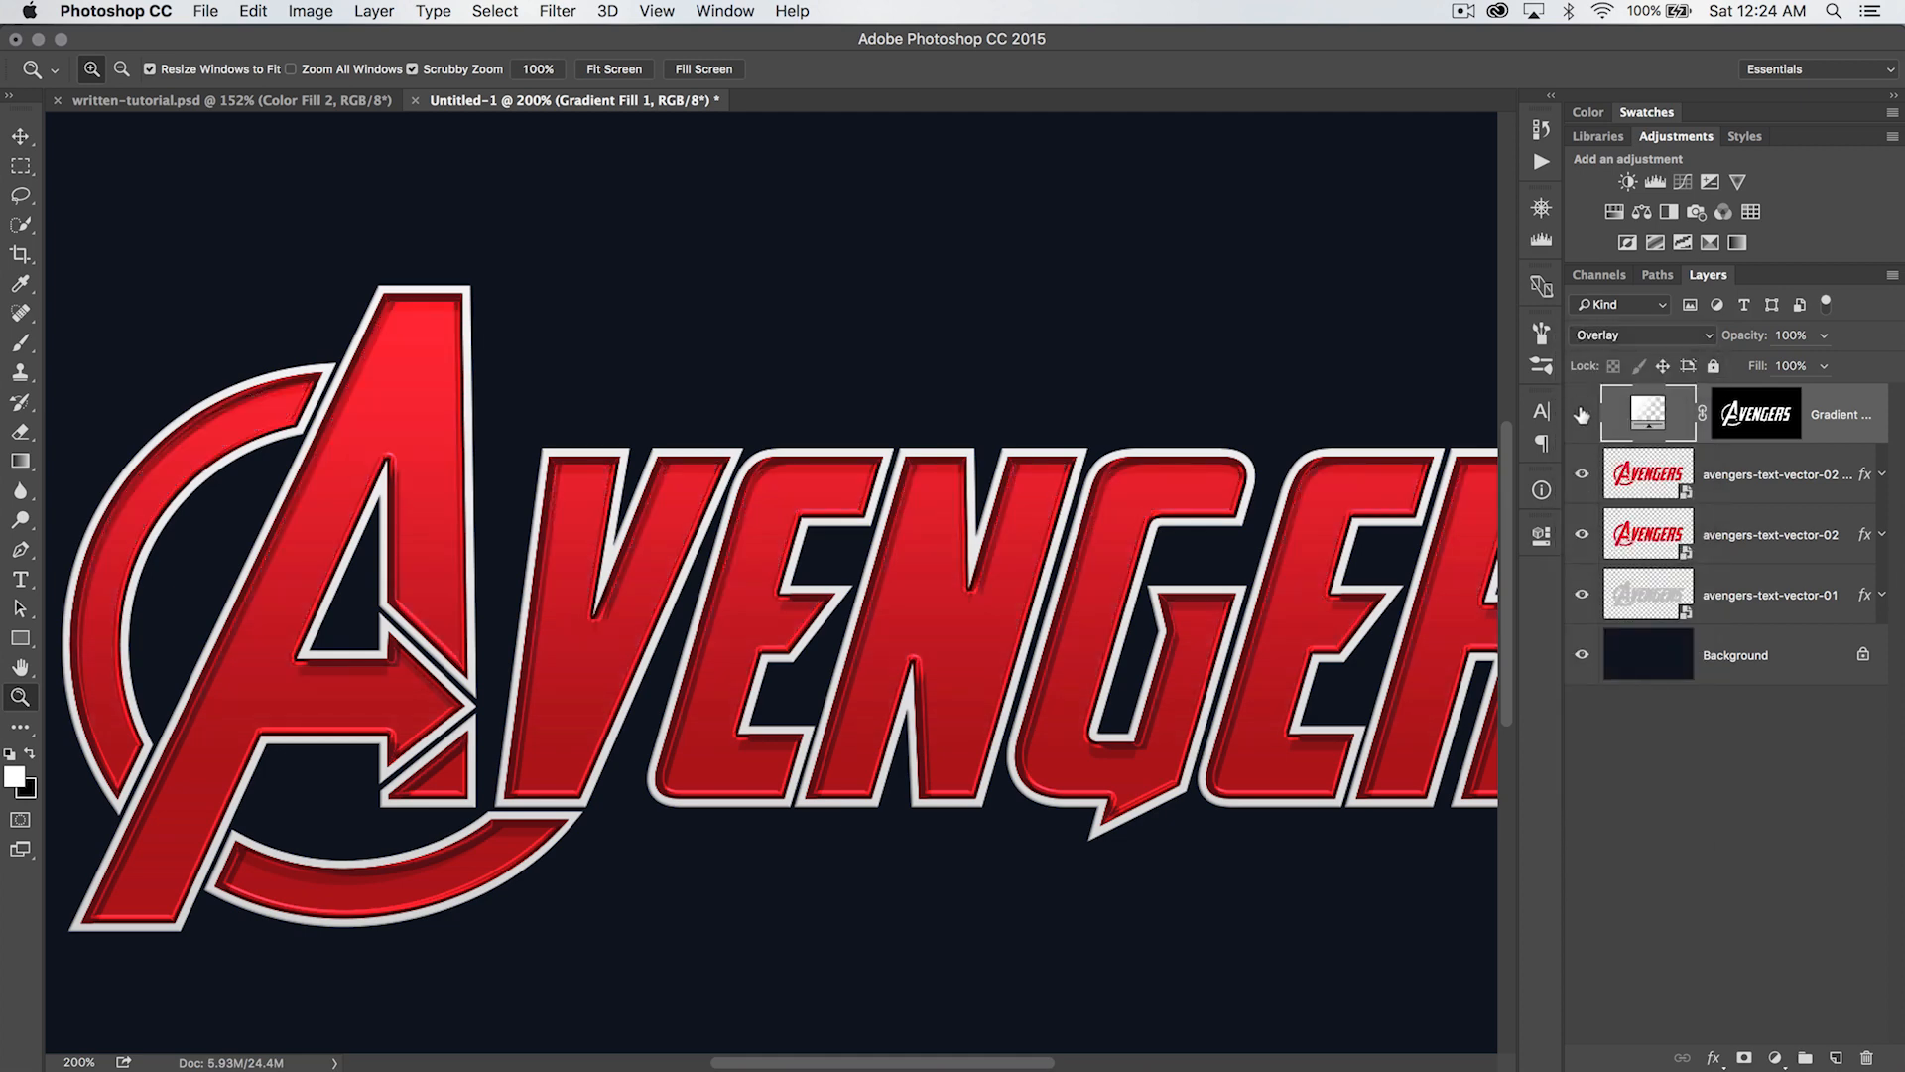
pyautogui.press('super+1')
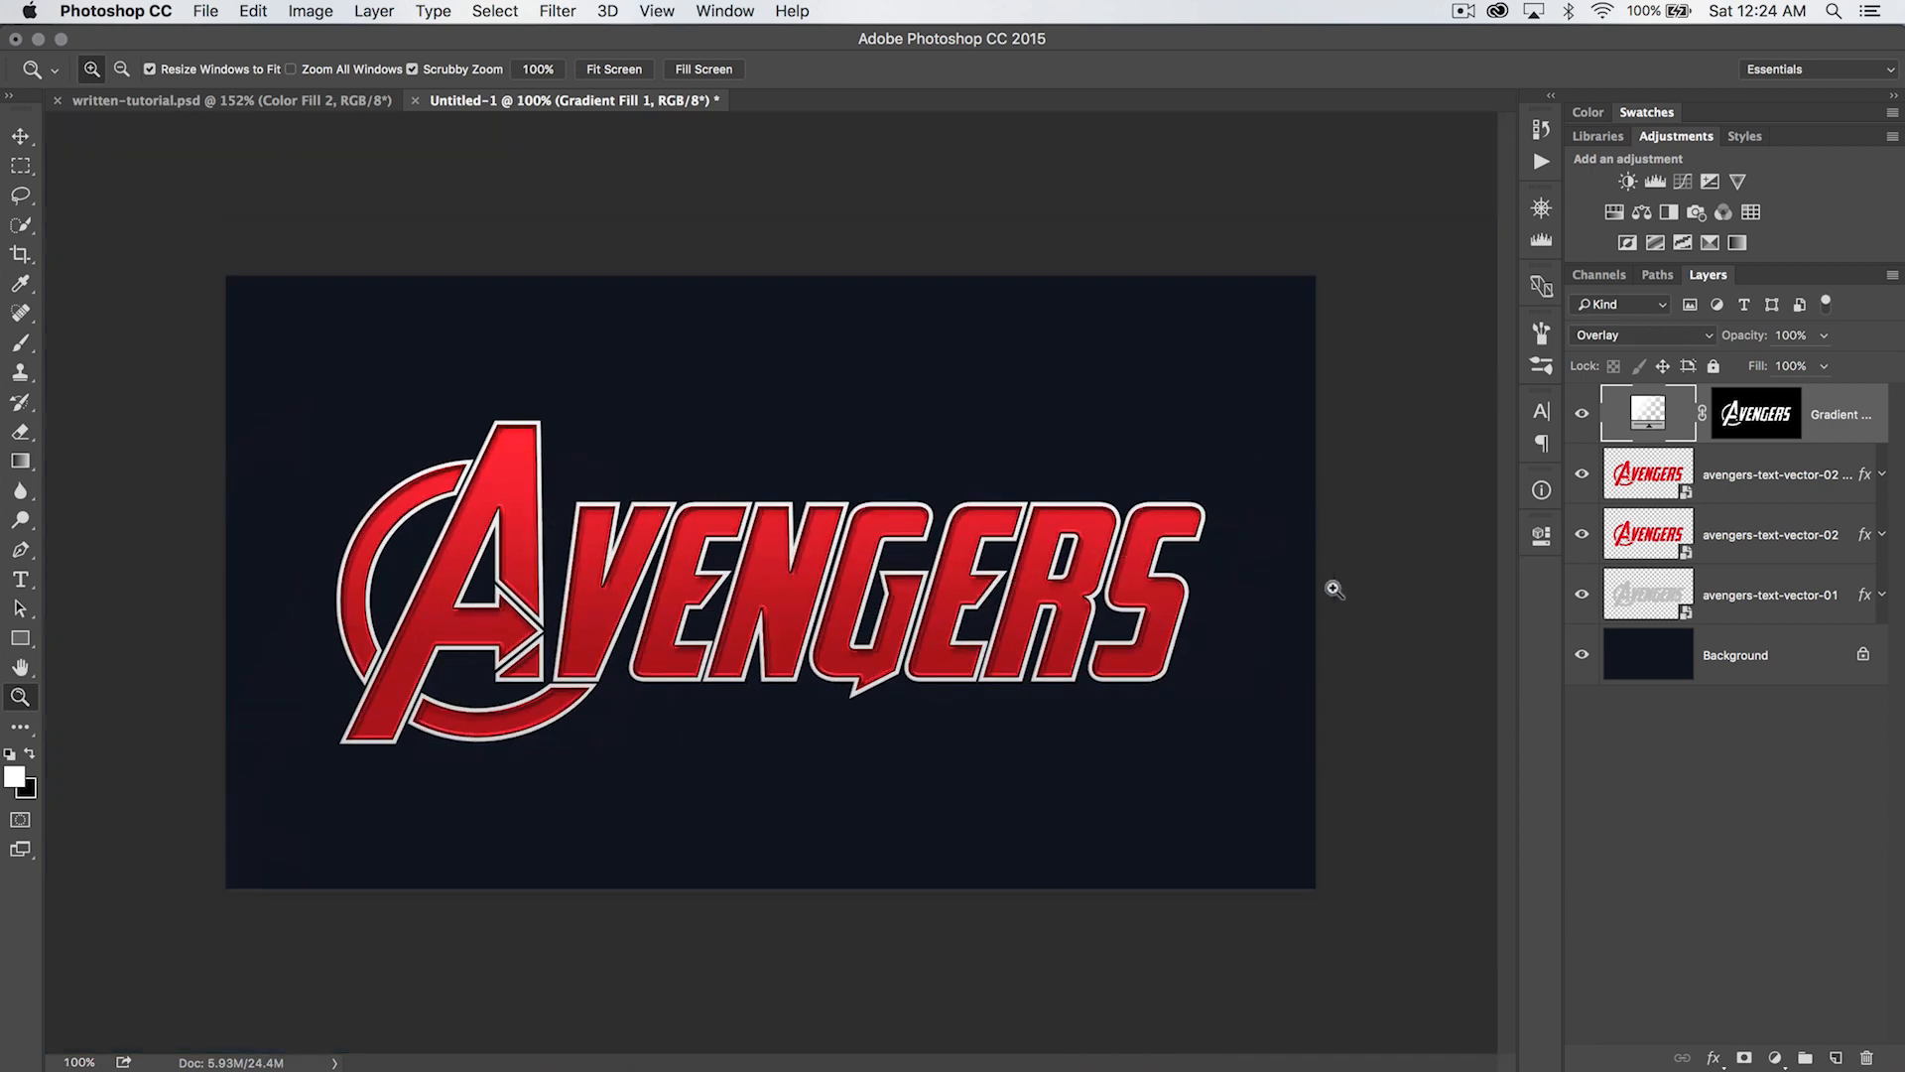
# - Duplicate the avengers-text-vector-02 copy layer above the gradient fill layer and clear the duplicate's layer style
pyautogui.moveTo(1578, 470)
pyautogui.mouseDown()
pyautogui.moveTo(1584, 432)
pyautogui.moveTo(1582, 477)
pyautogui.mouseUp()
pyautogui.click(1725, 454)
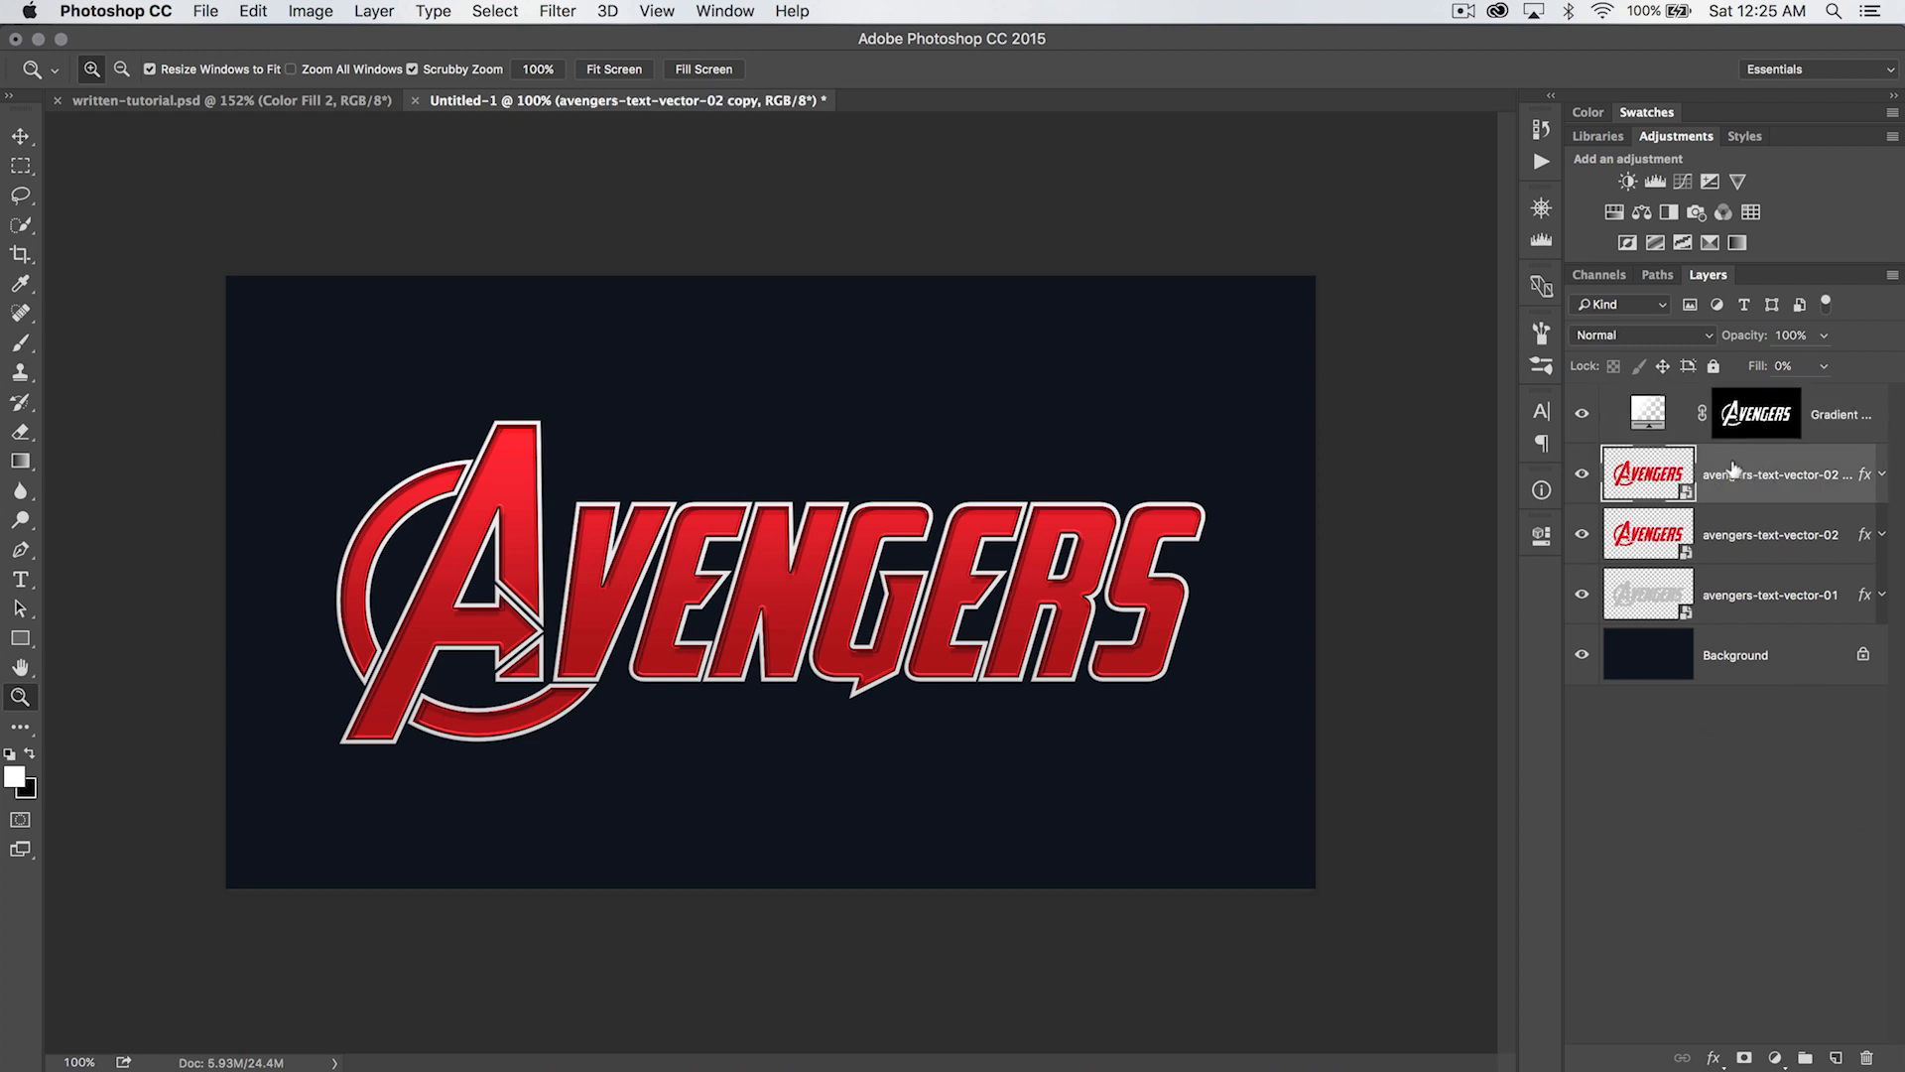
pyautogui.moveTo(1754, 470); pyautogui.dragTo(1749, 397)
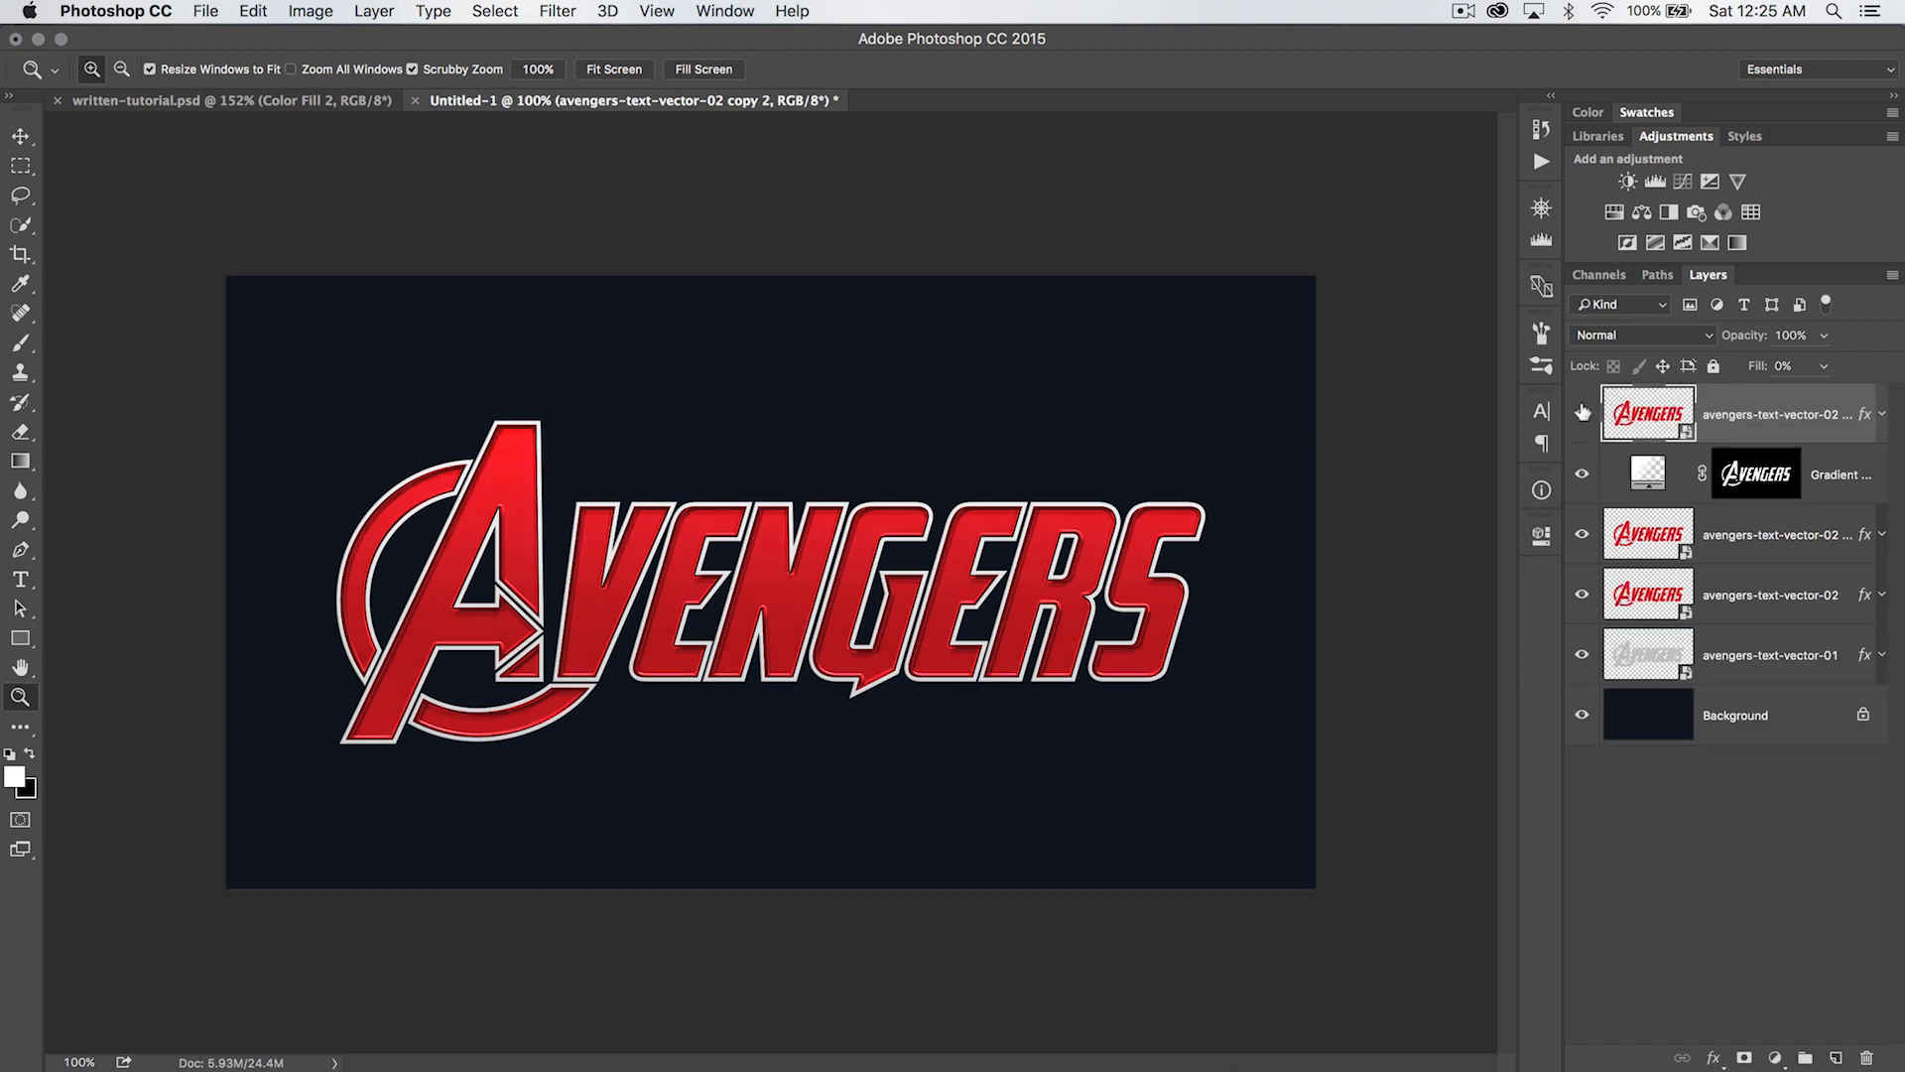
pyautogui.rightClick(1741, 422)
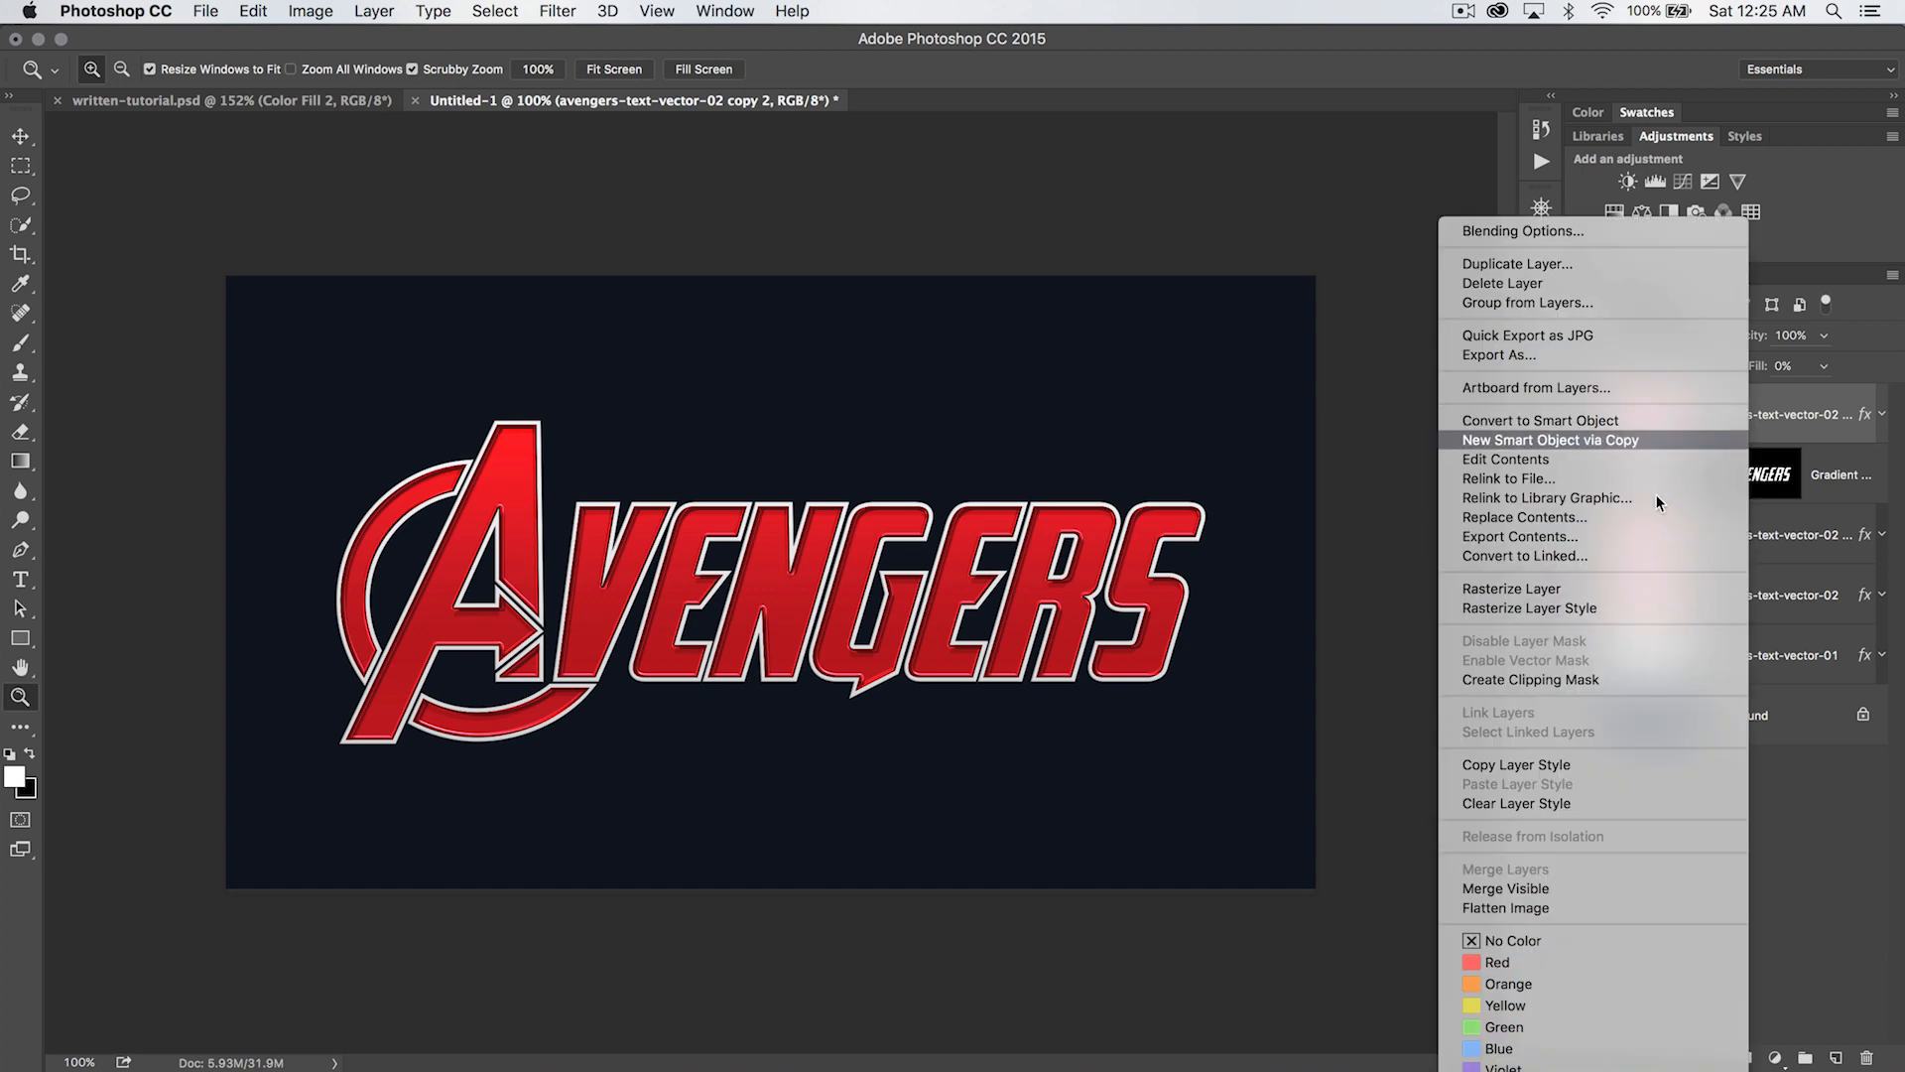
pyautogui.click(1611, 801)
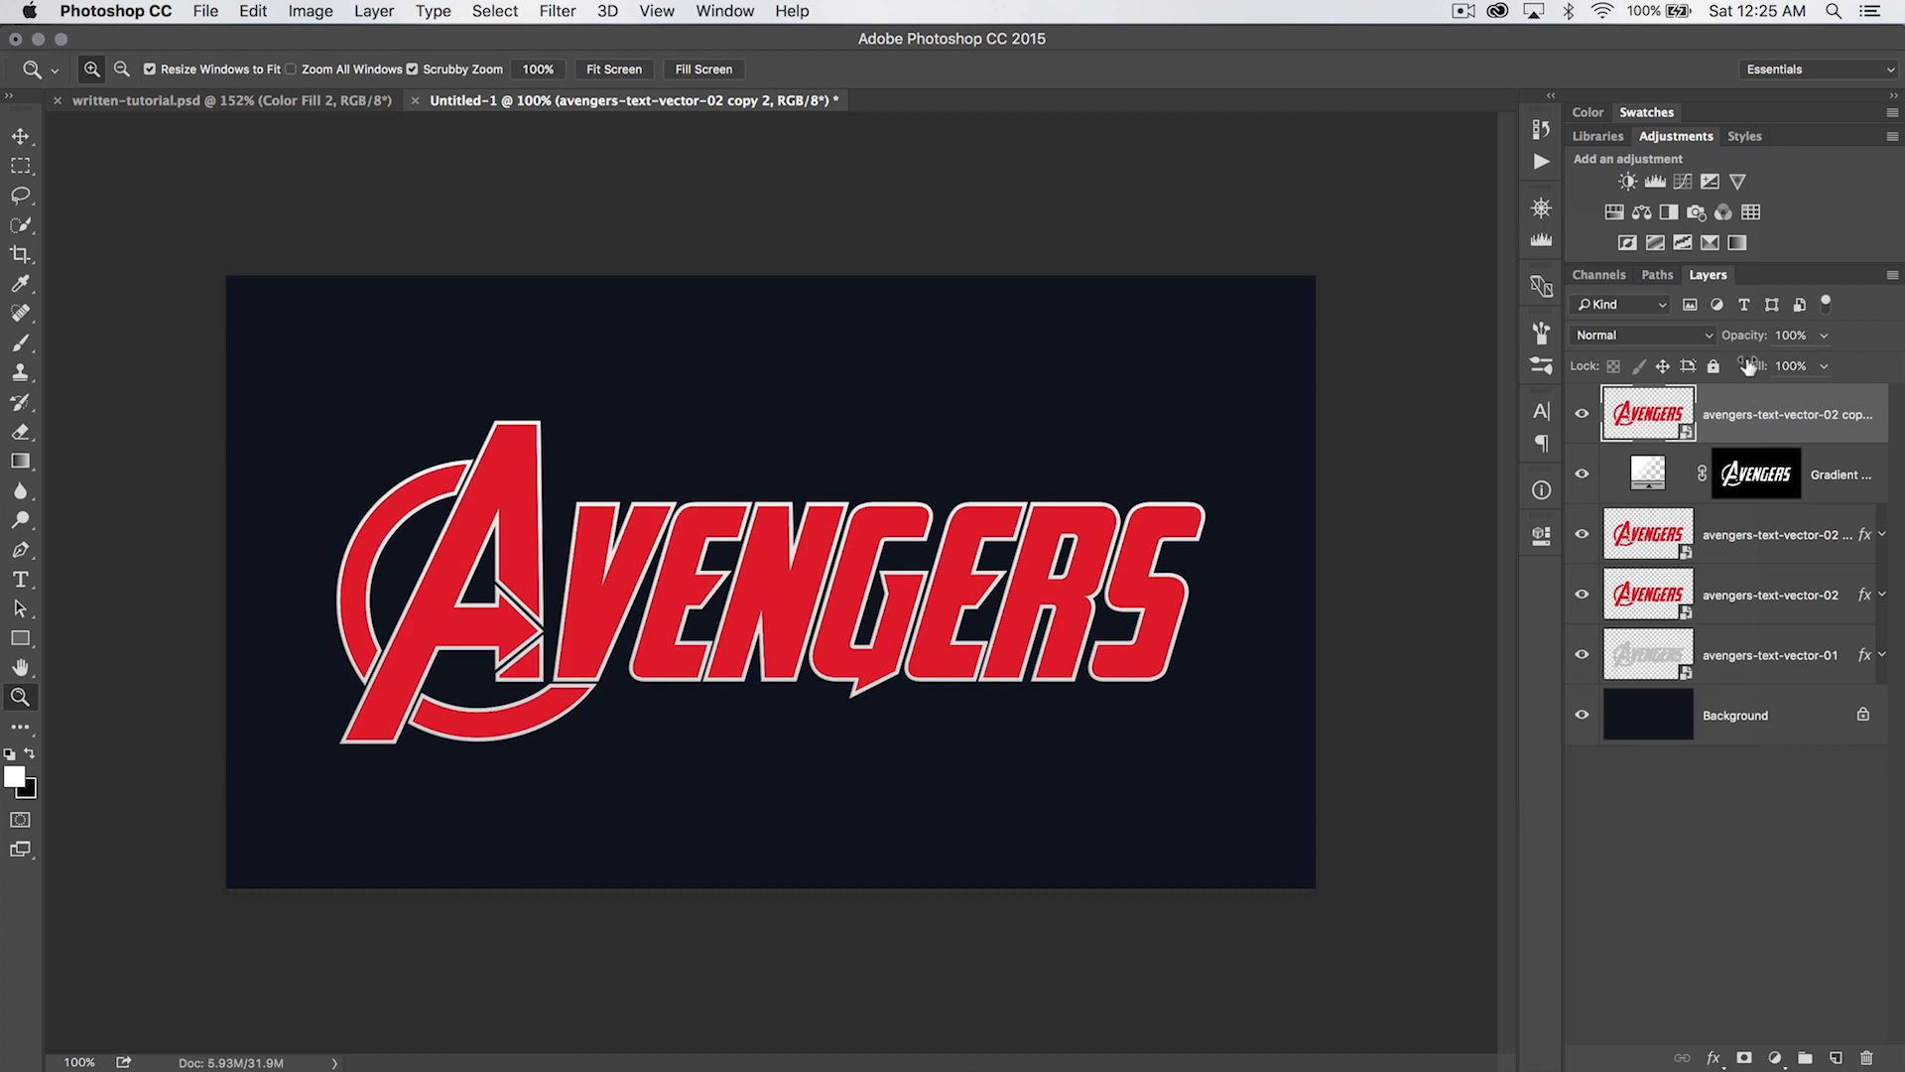
# - Set the new duplicate's fill to 0% and rename the layer fine-highlight
pyautogui.moveTo(1748, 365); pyautogui.dragTo(1586, 366)
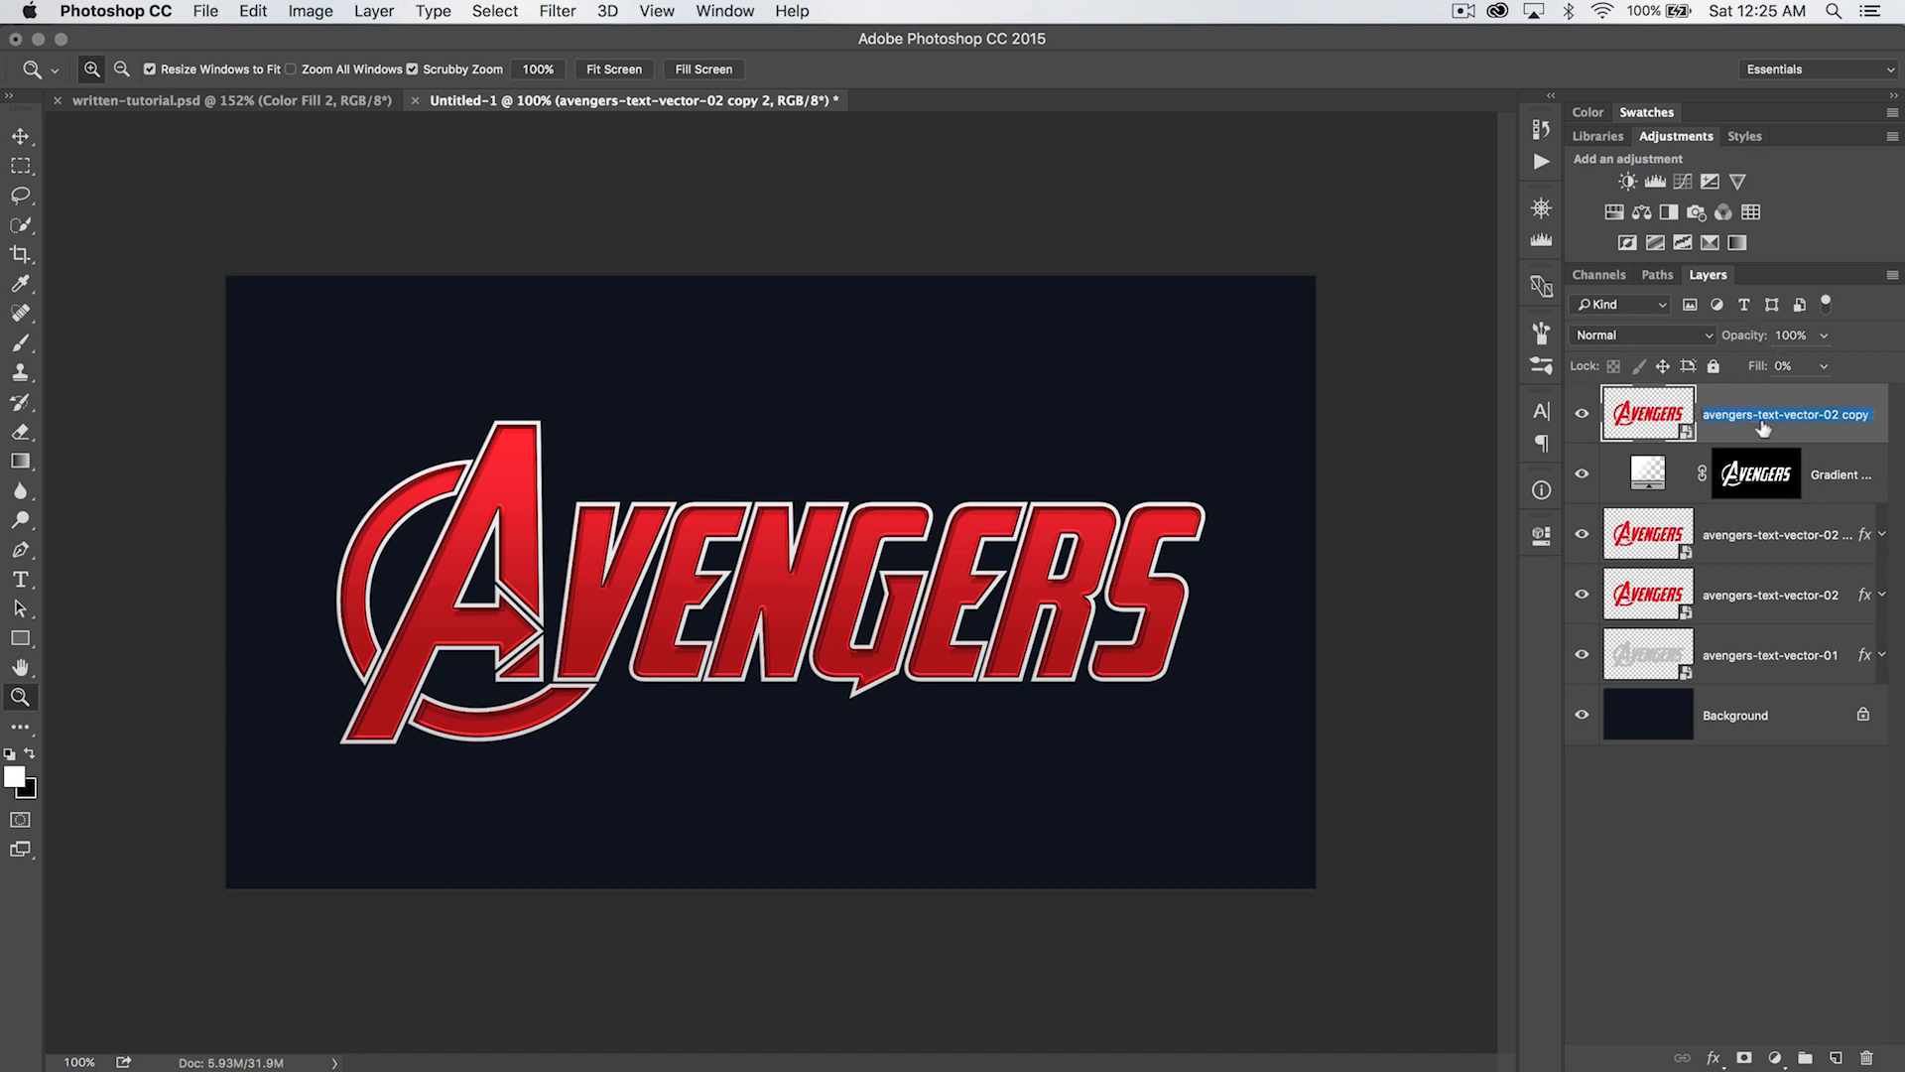
pyautogui.press('BackSpace')
pyautogui.write('fine-highlight')
pyautogui.press('Return')
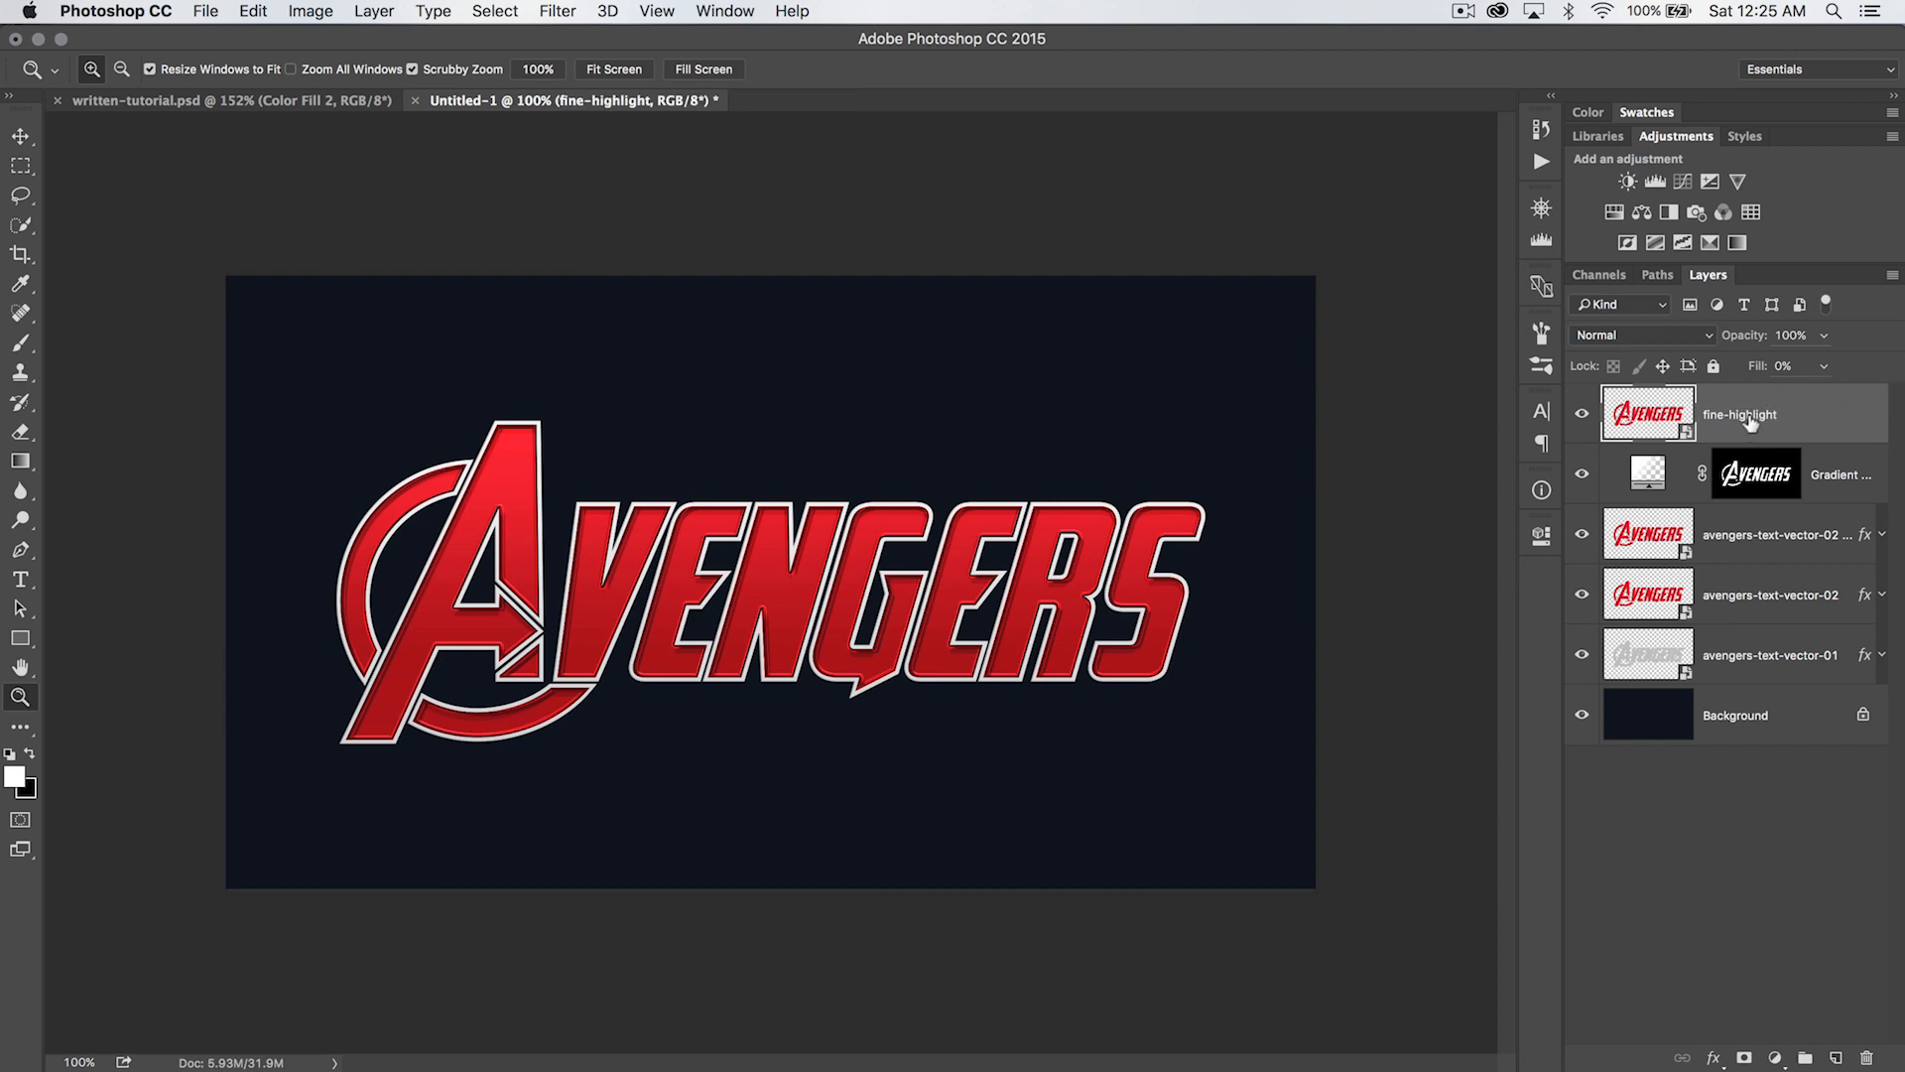
# - Add a Drop Shadow effect to the fine-highlight layer and set its color to white (ffffff)
pyautogui.click(329, 12)
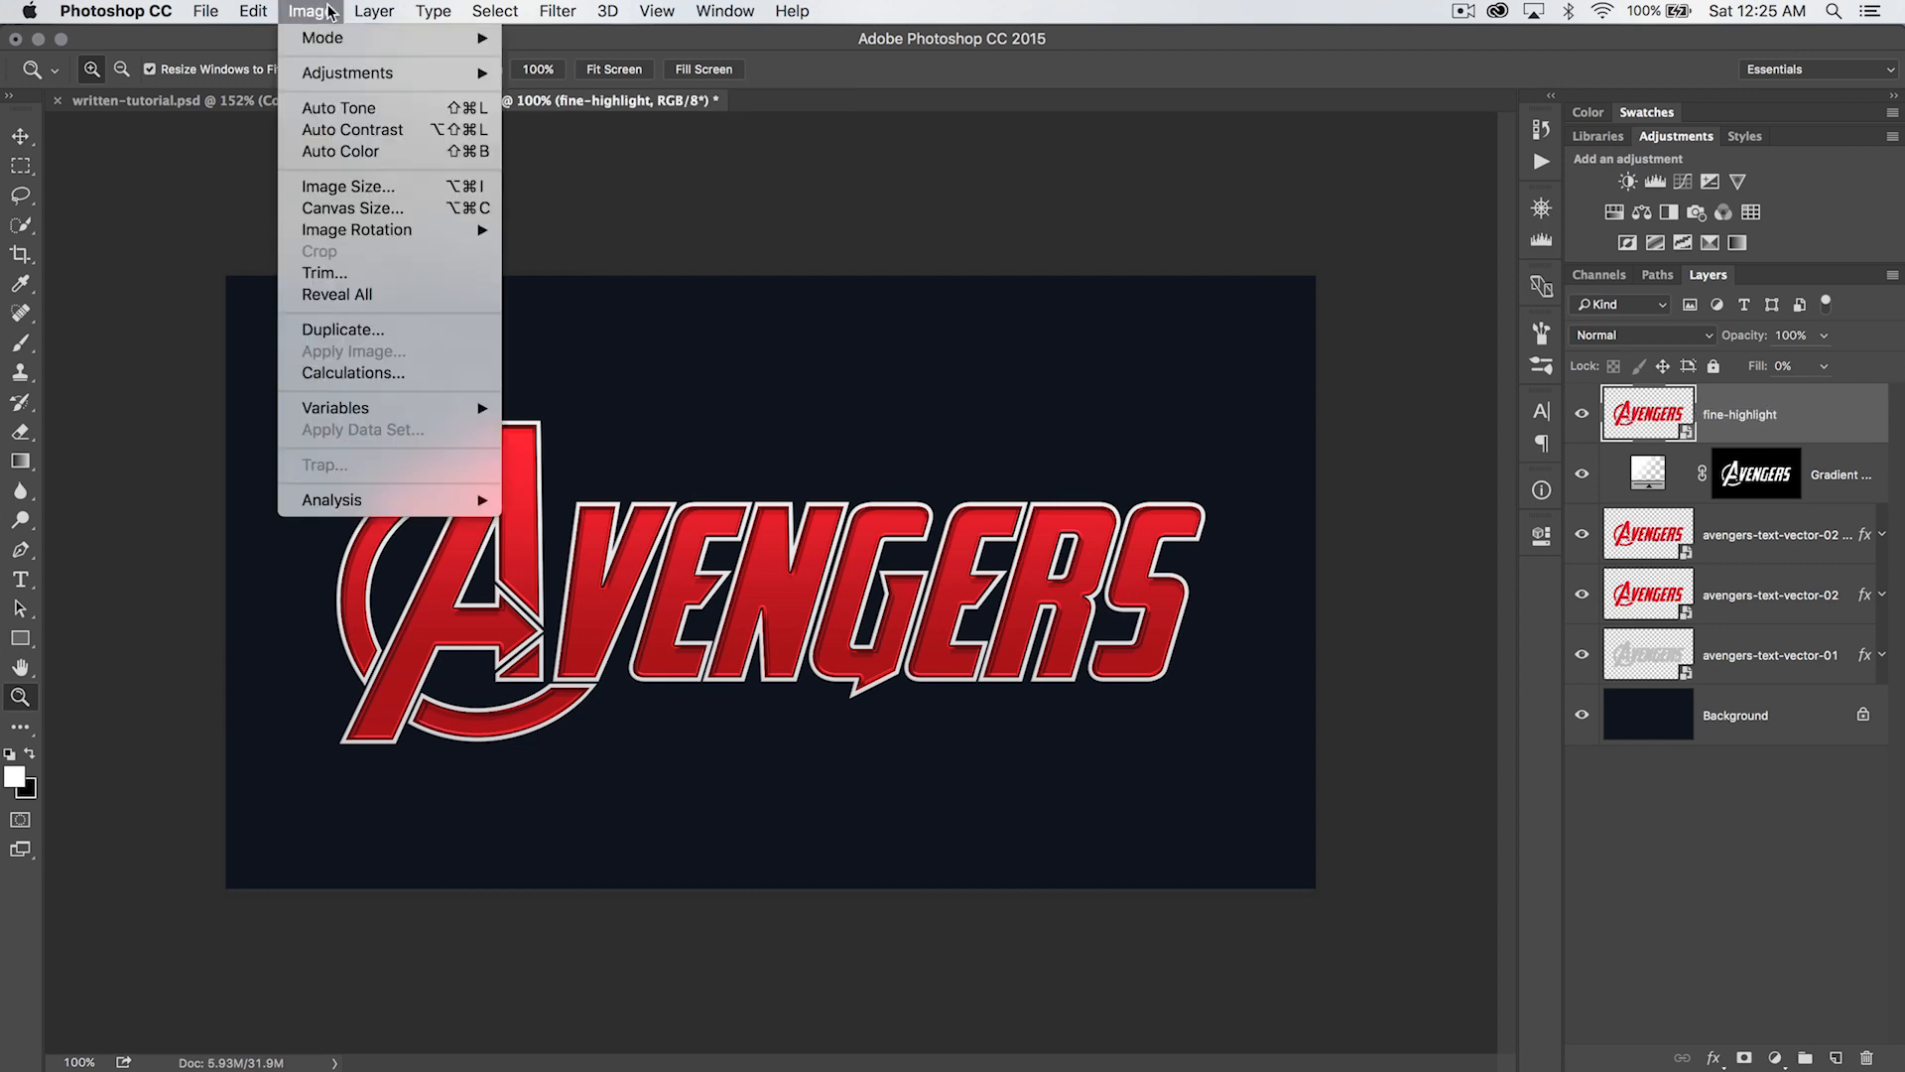
pyautogui.moveTo(374, 11)
pyautogui.moveTo(482, 206)
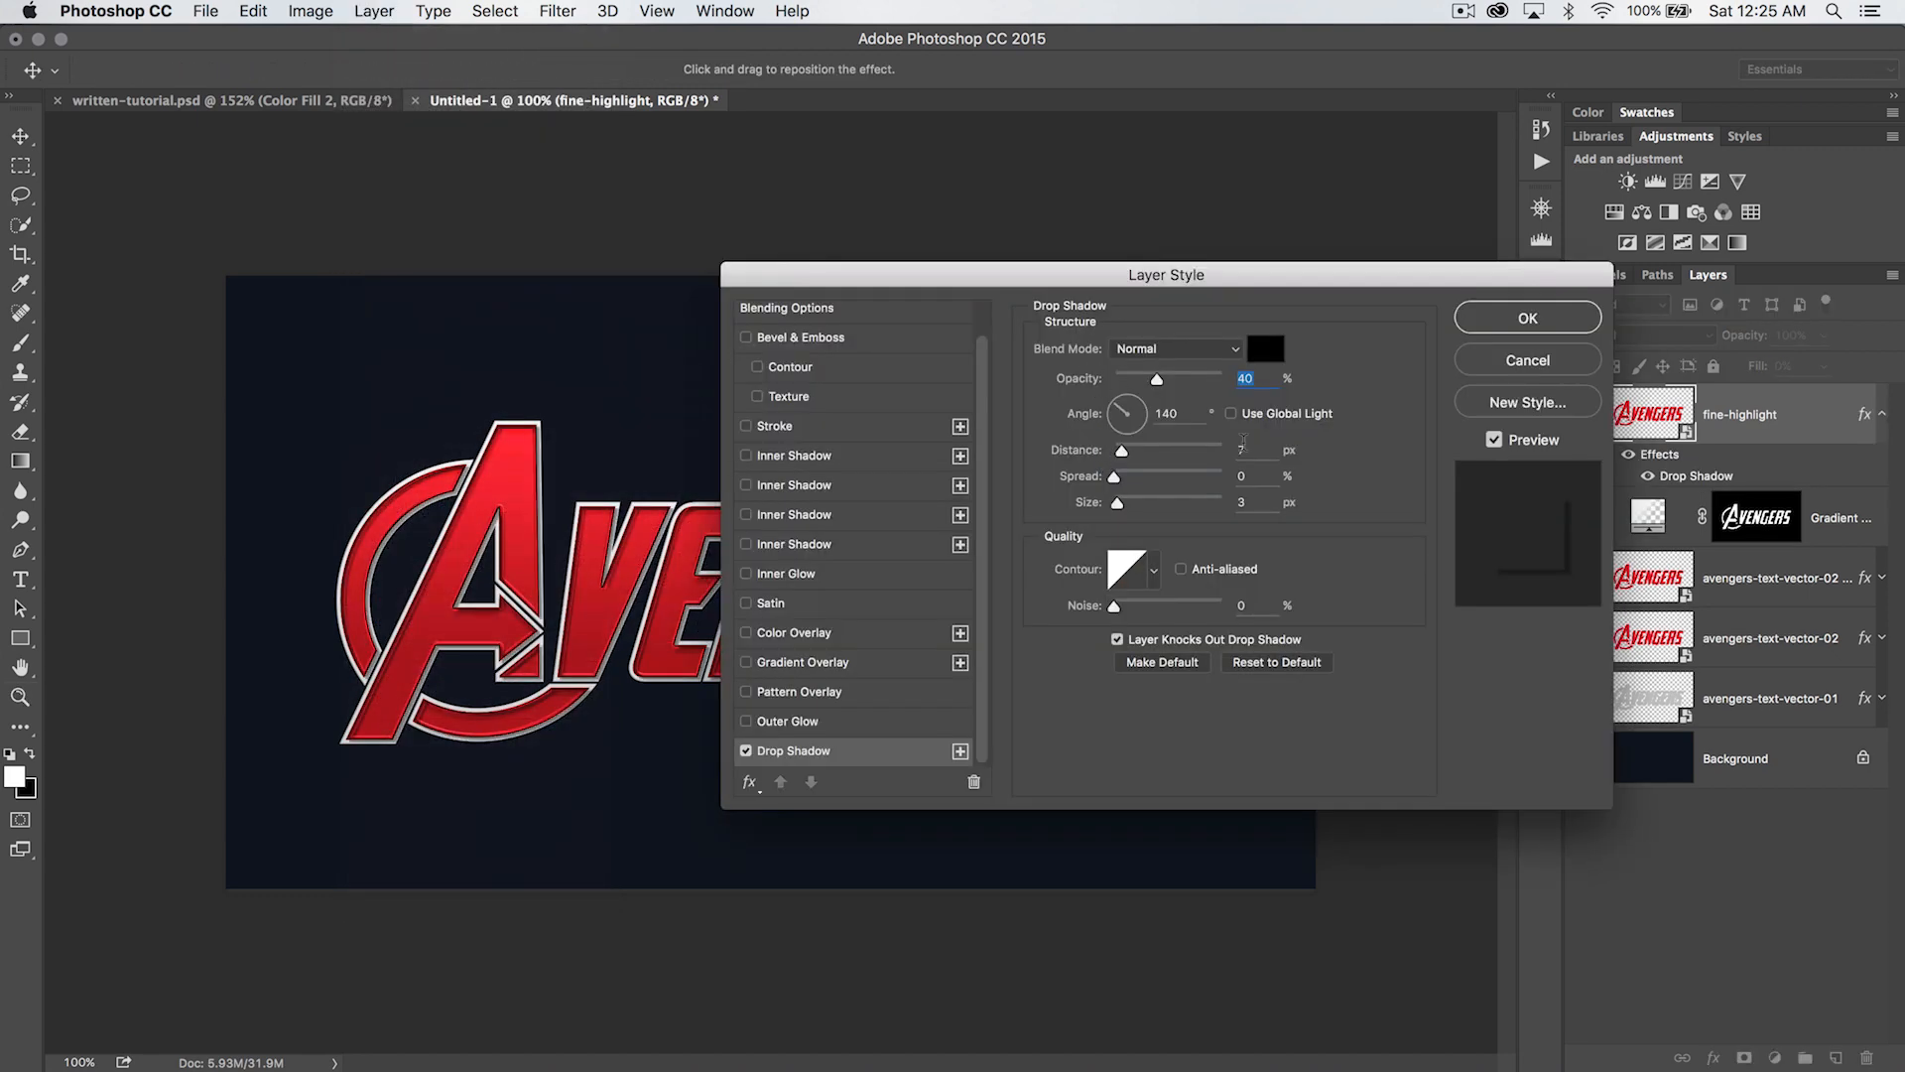
pyautogui.moveTo(1248, 281); pyautogui.dragTo(1151, 261)
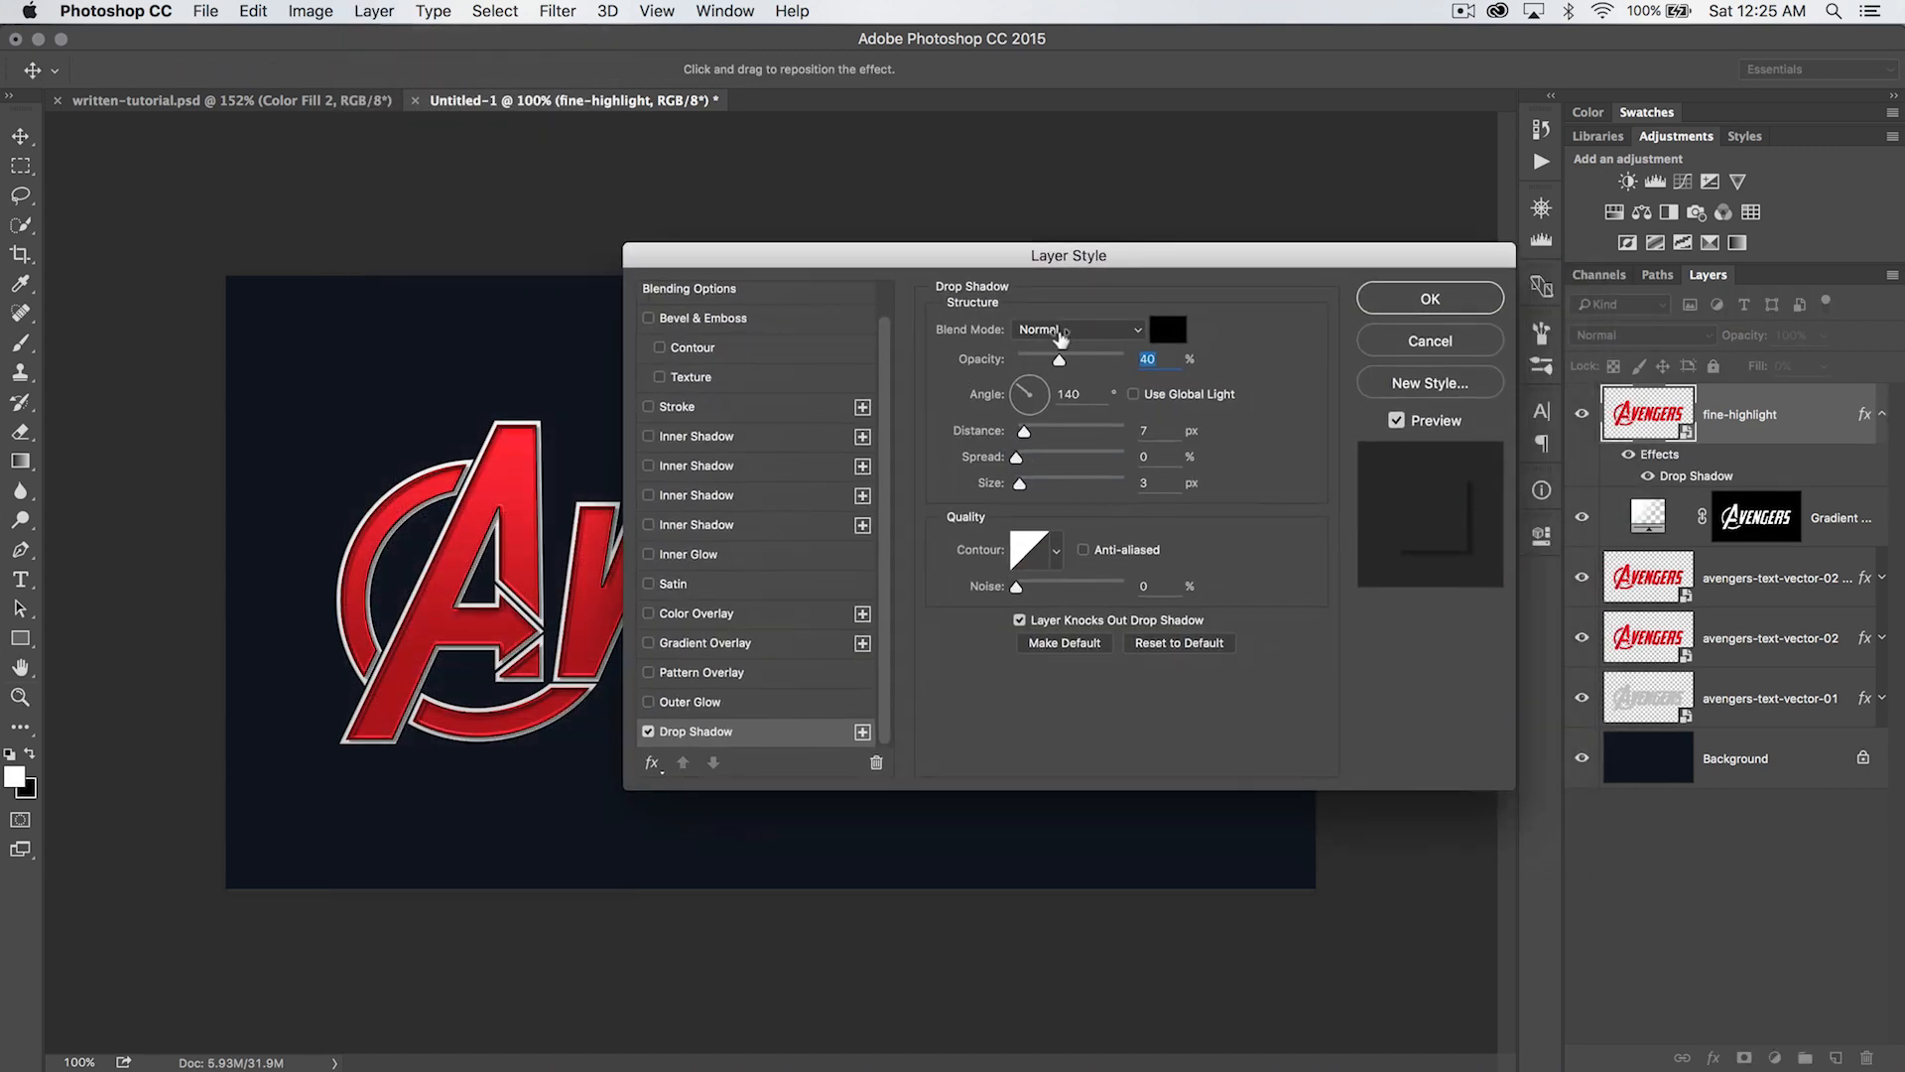
pyautogui.click(1175, 330)
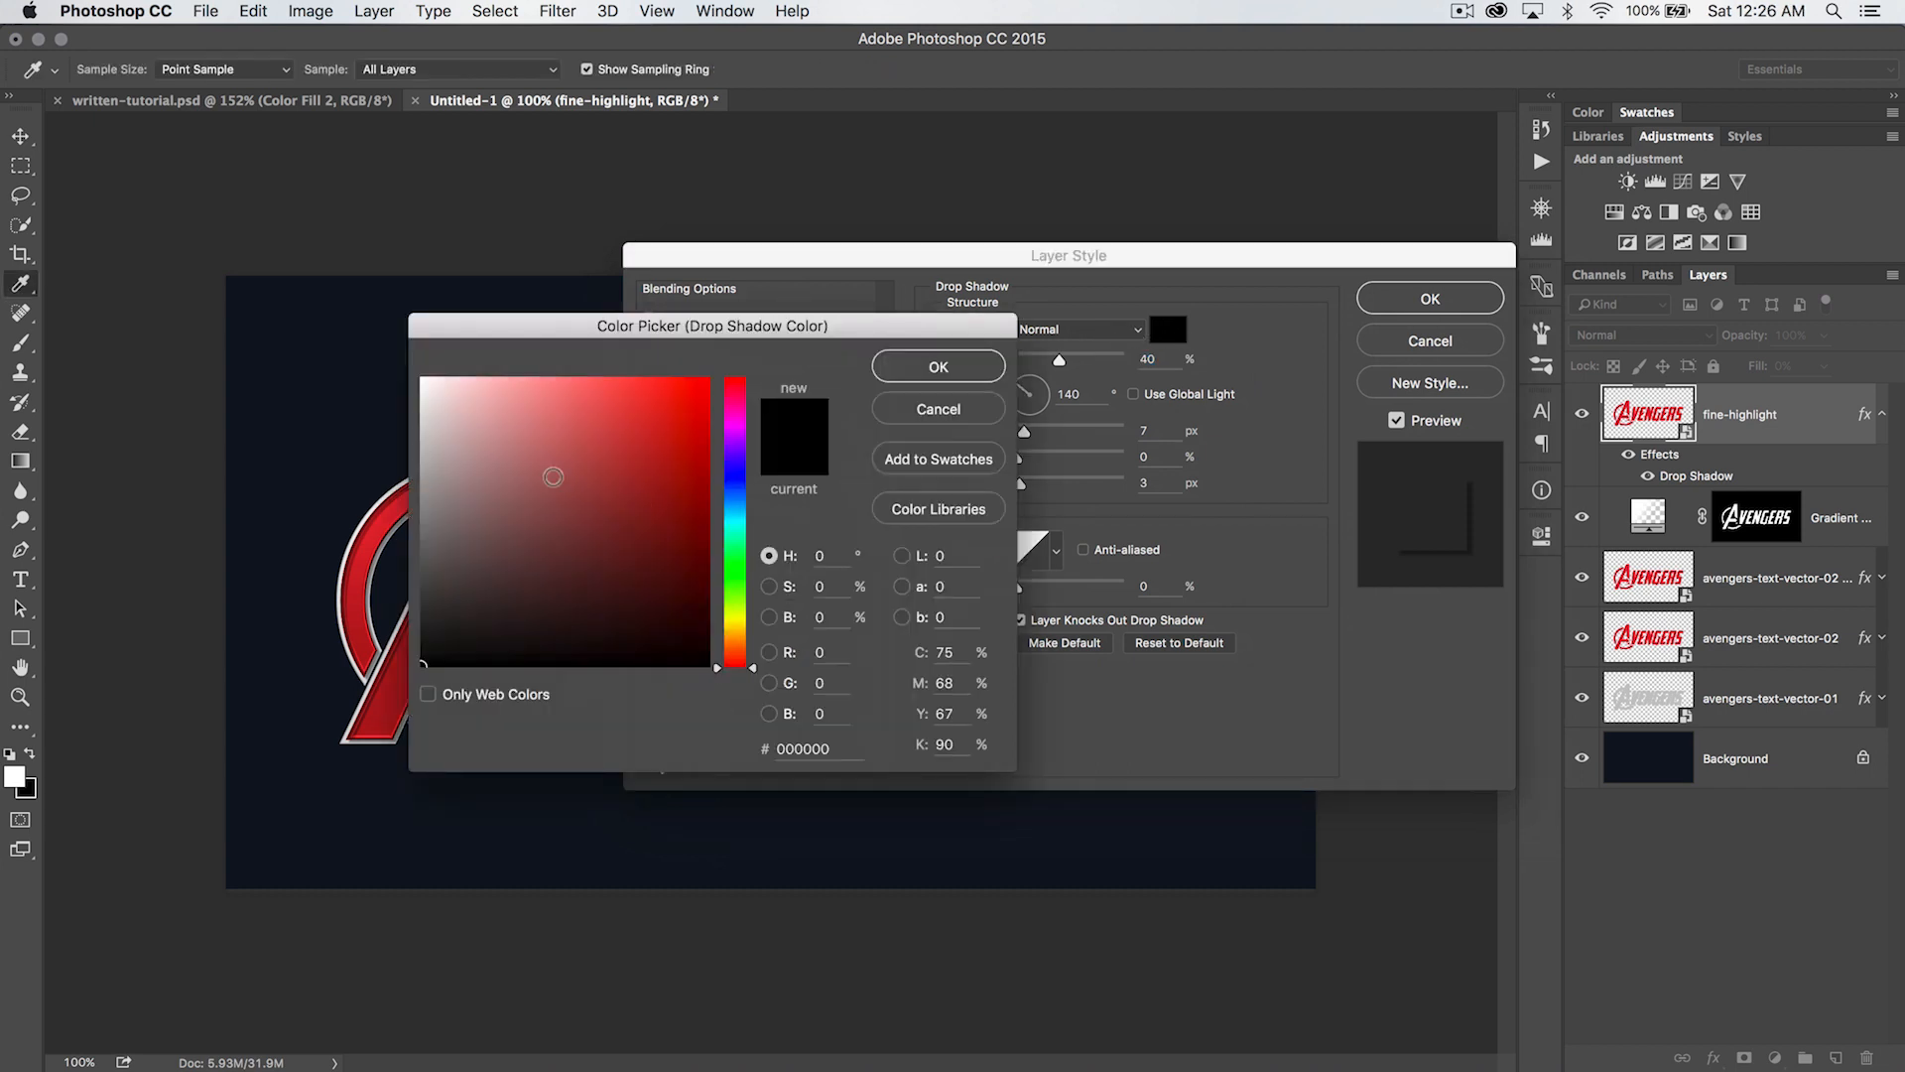
pyautogui.moveTo(612, 499); pyautogui.dragTo(350, 316)
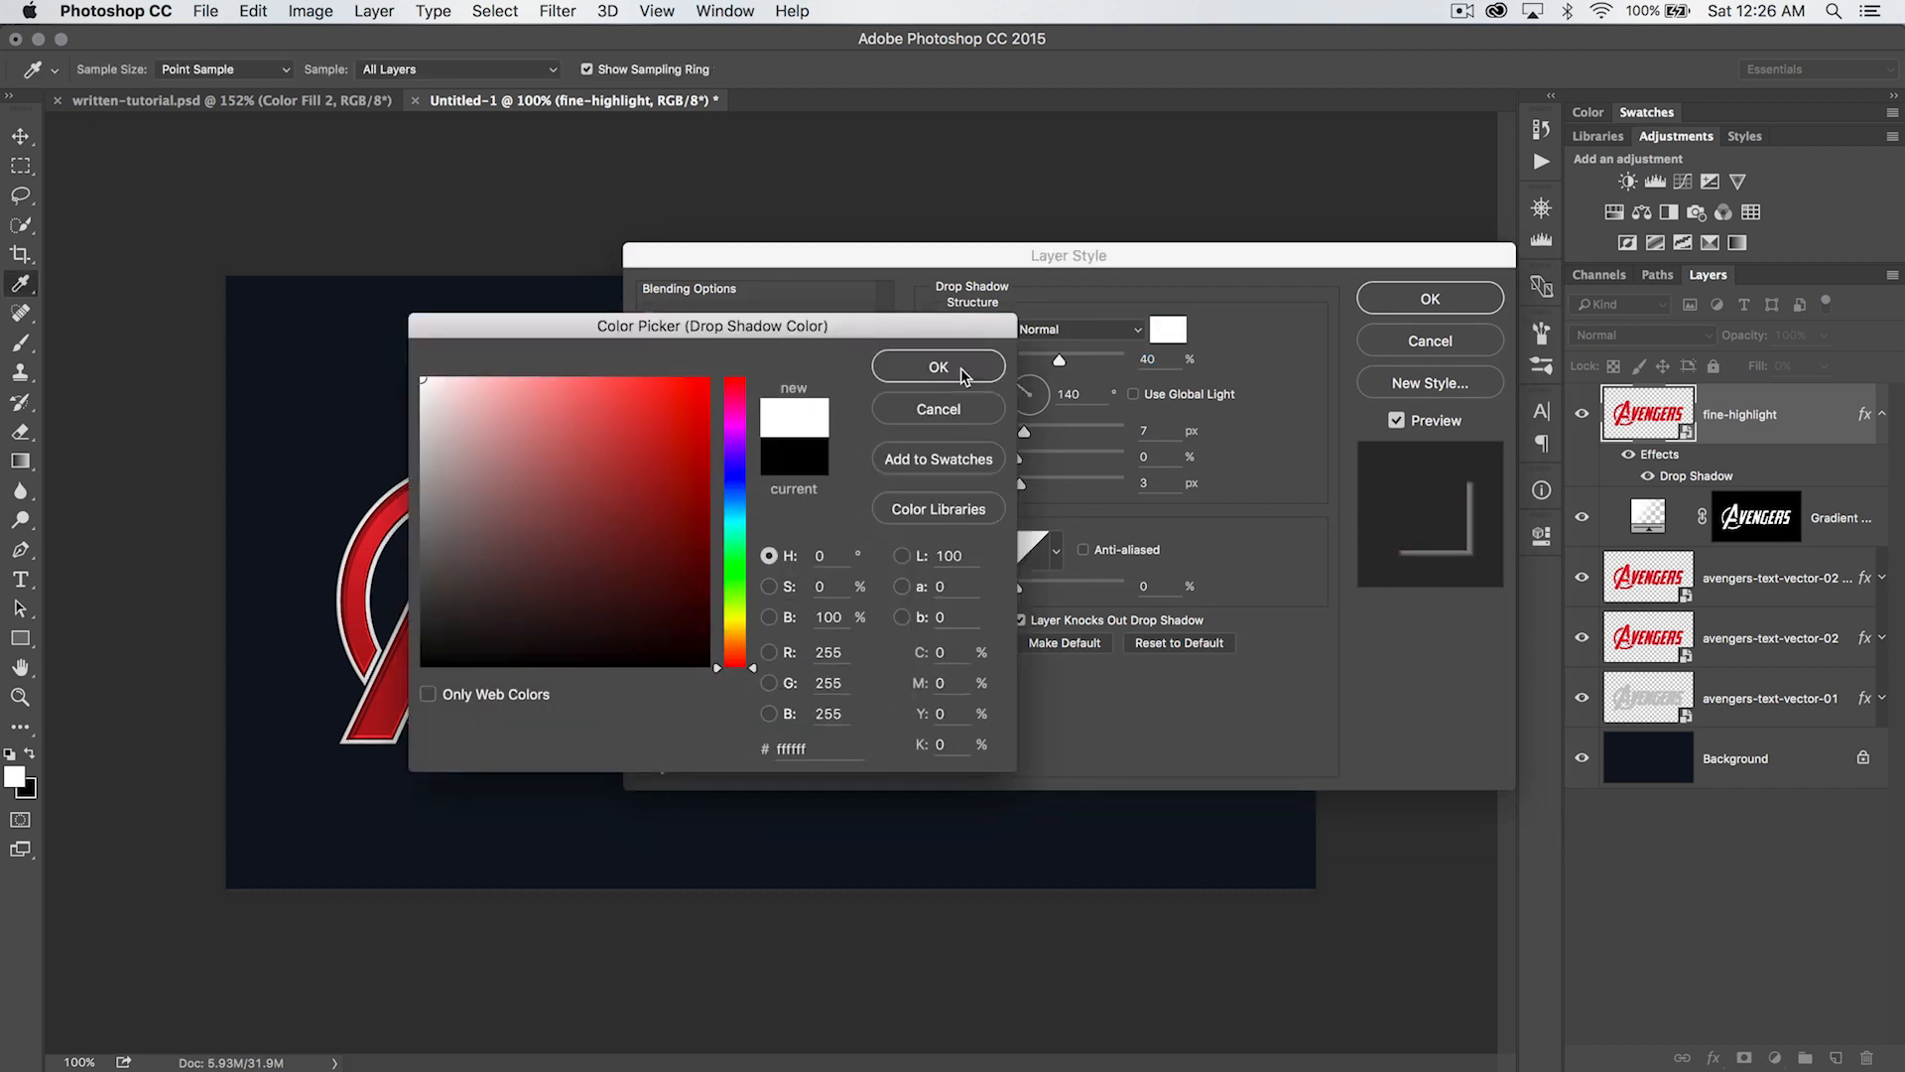
pyautogui.click(955, 367)
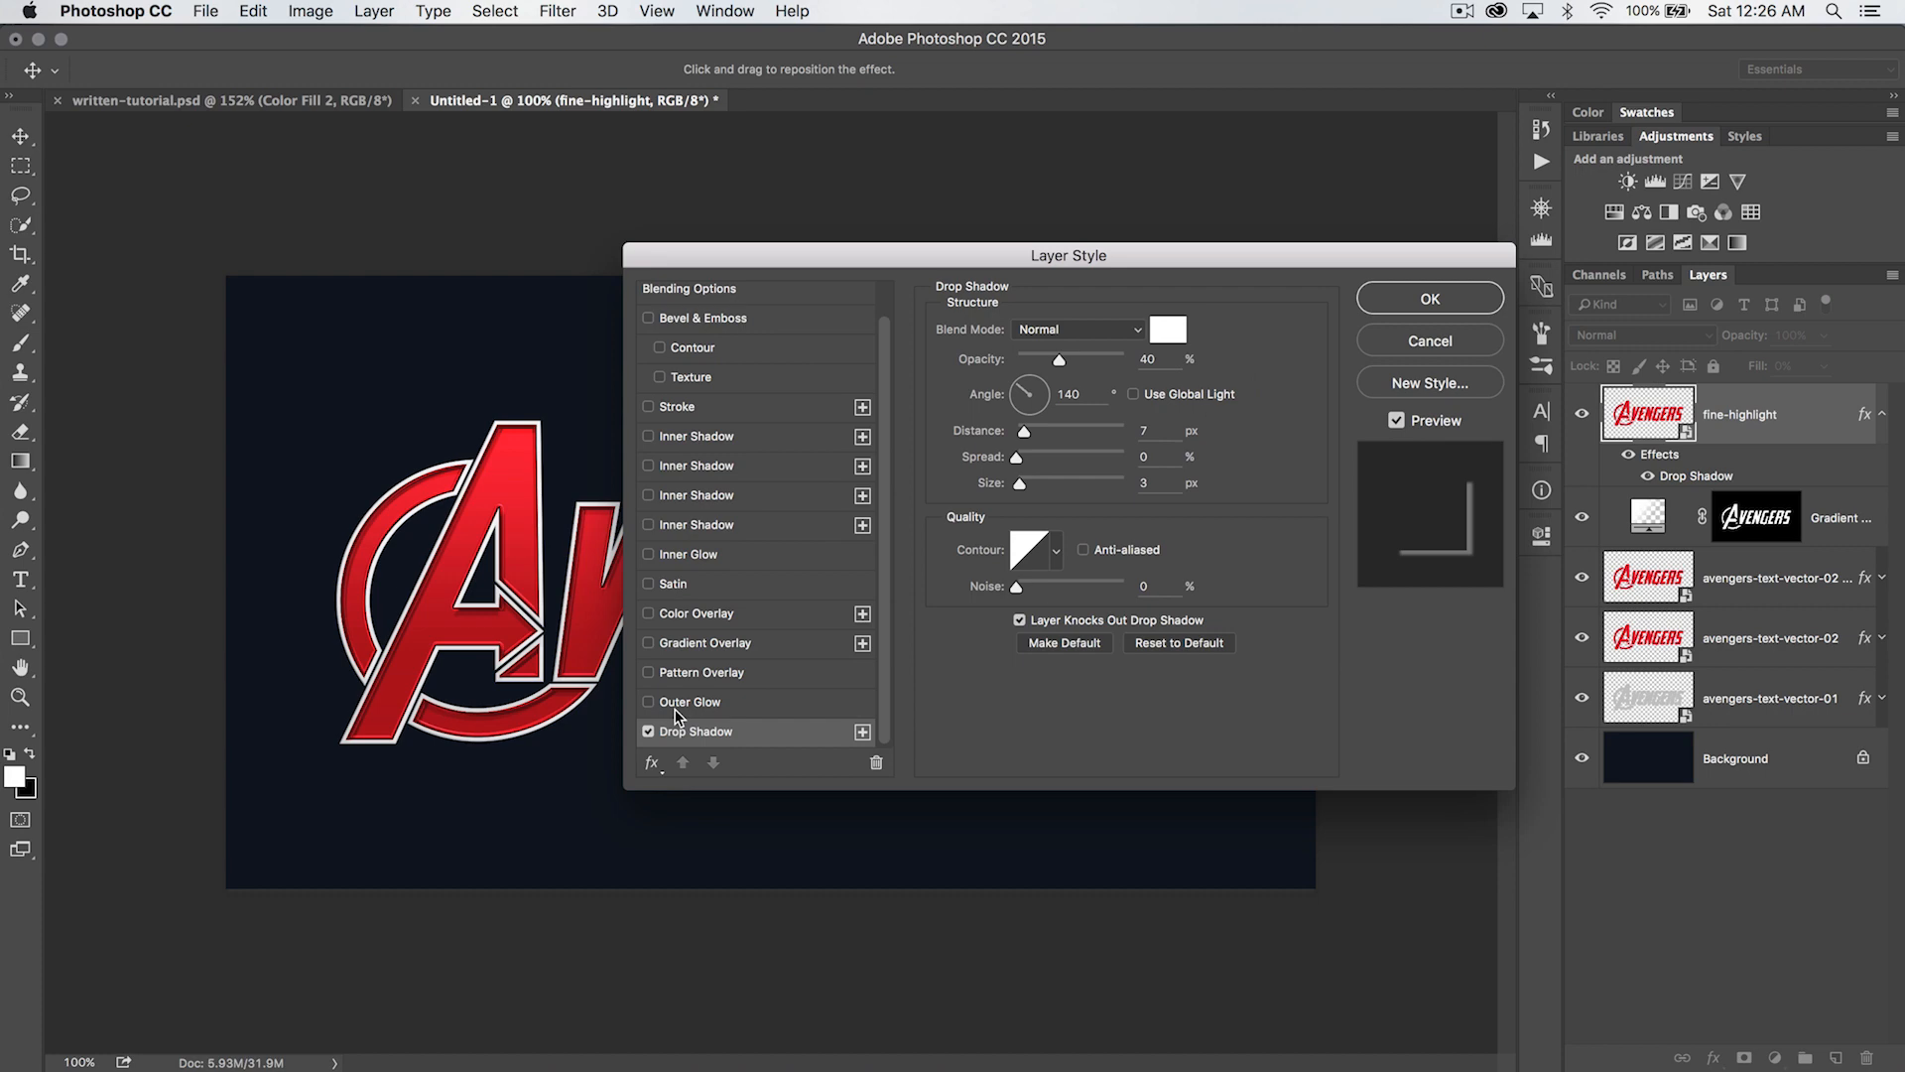
# - Set the fine-highlight drop shadow's blend mode to Color Dodge
pyautogui.press('super+plus')
pyautogui.press('super+plus')
pyautogui.moveTo(223, 601); pyautogui.dragTo(787, 709)
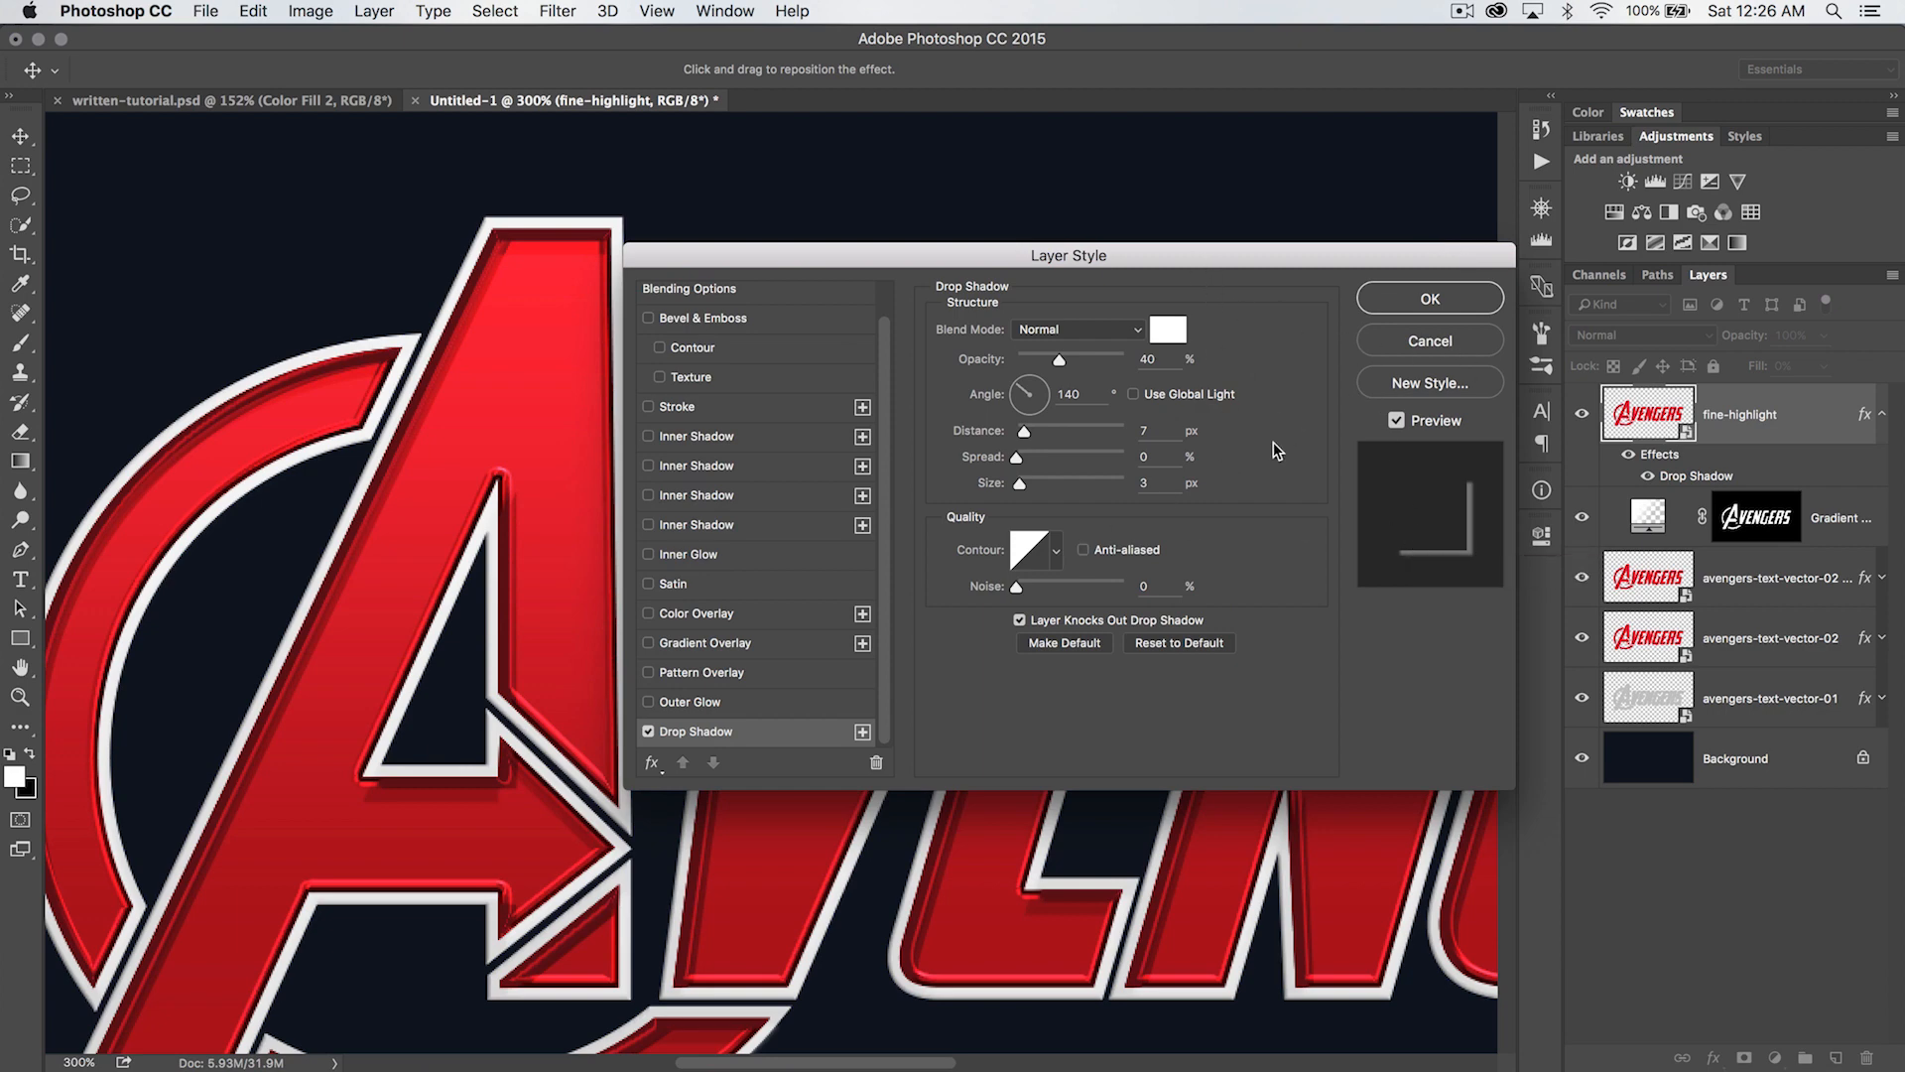
pyautogui.click(1118, 332)
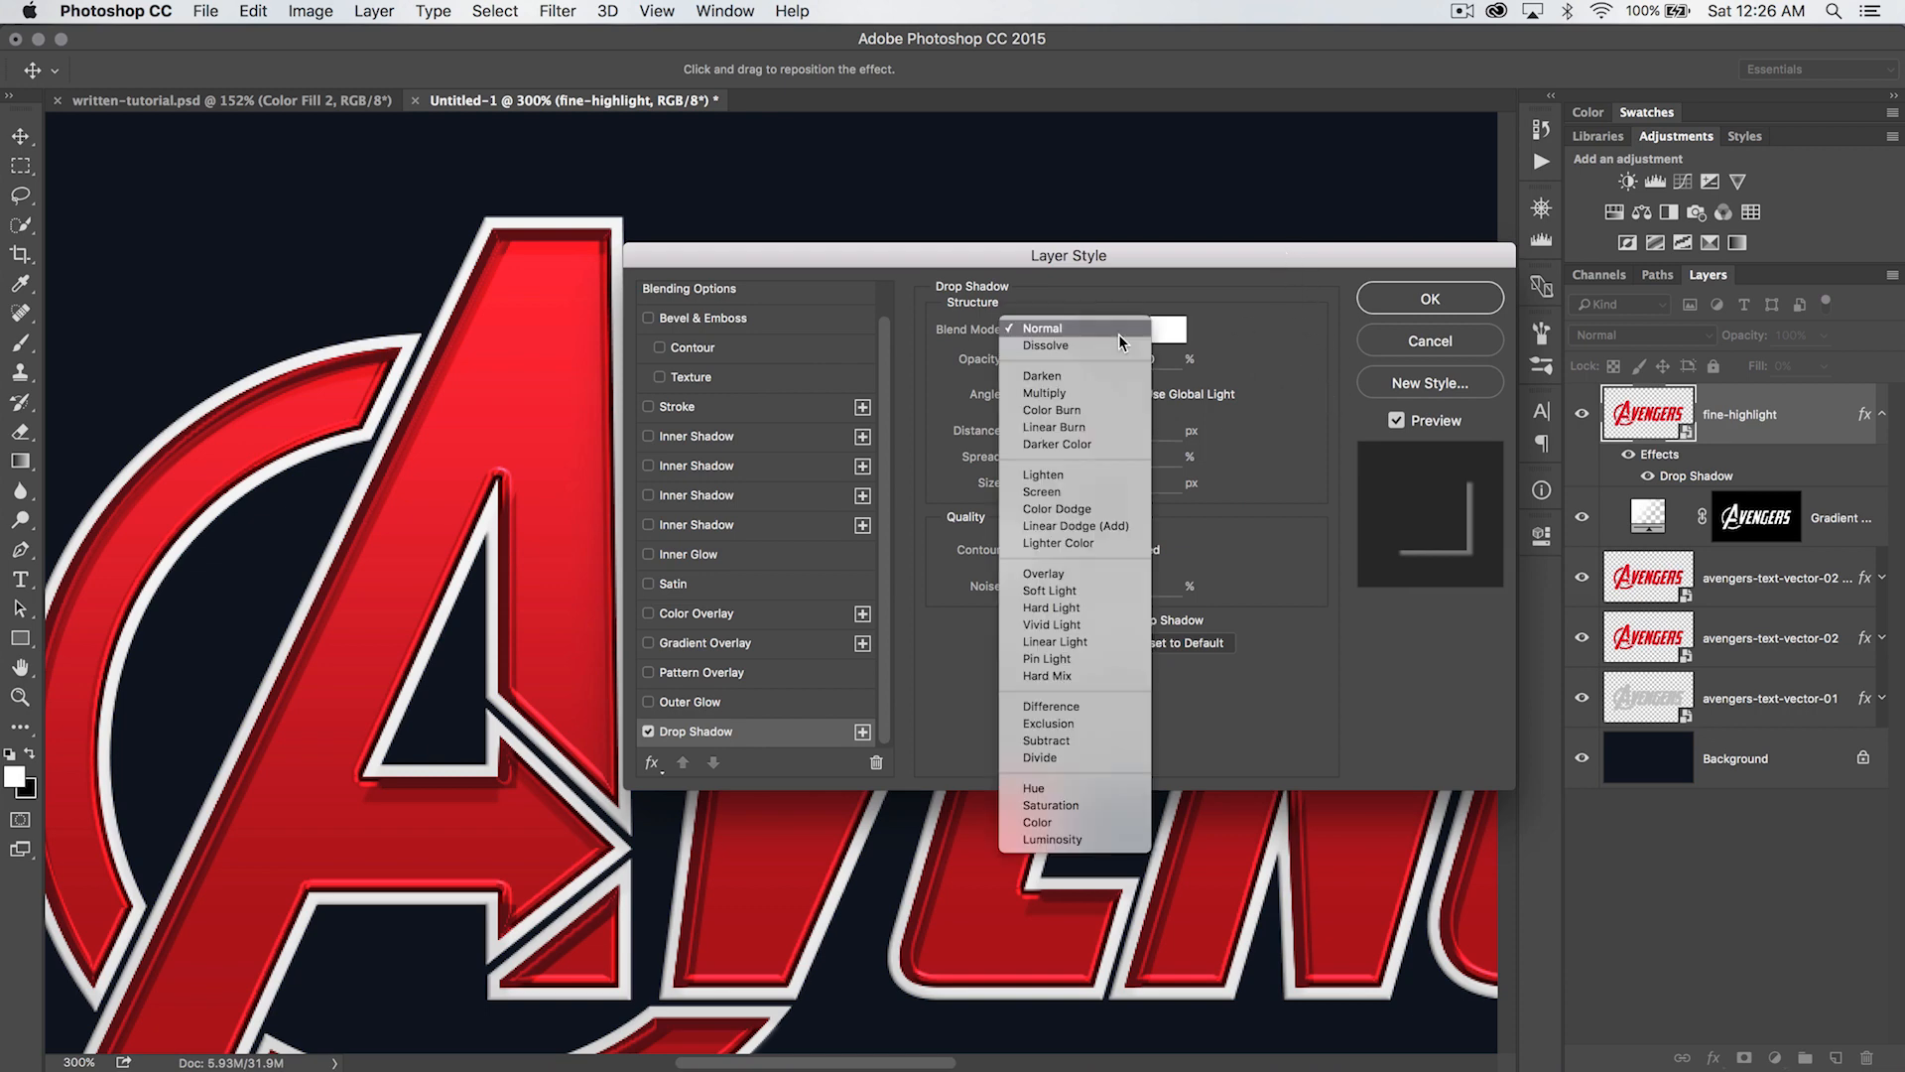
pyautogui.click(1089, 507)
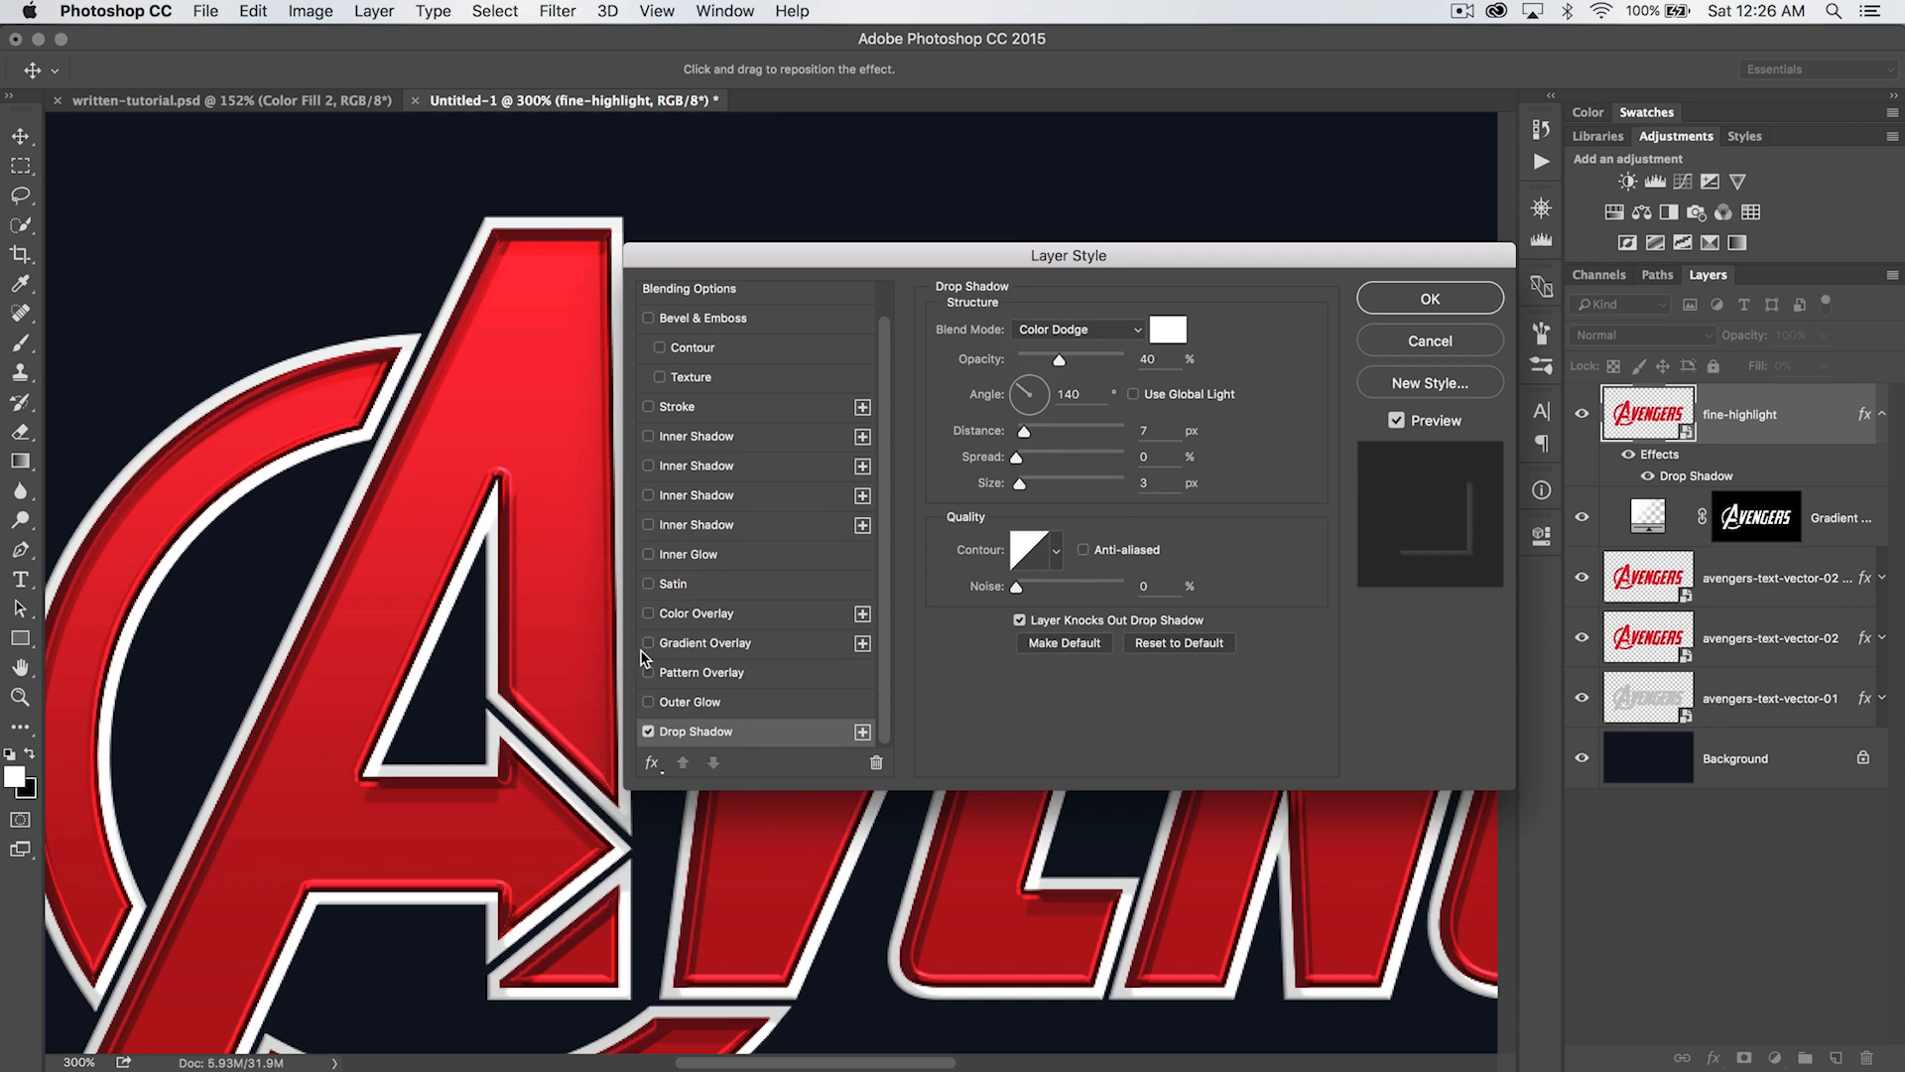
# - Set the drop shadow's opacity to 49% and its angle to -60°
pyautogui.moveTo(1077, 259); pyautogui.dragTo(1125, 284)
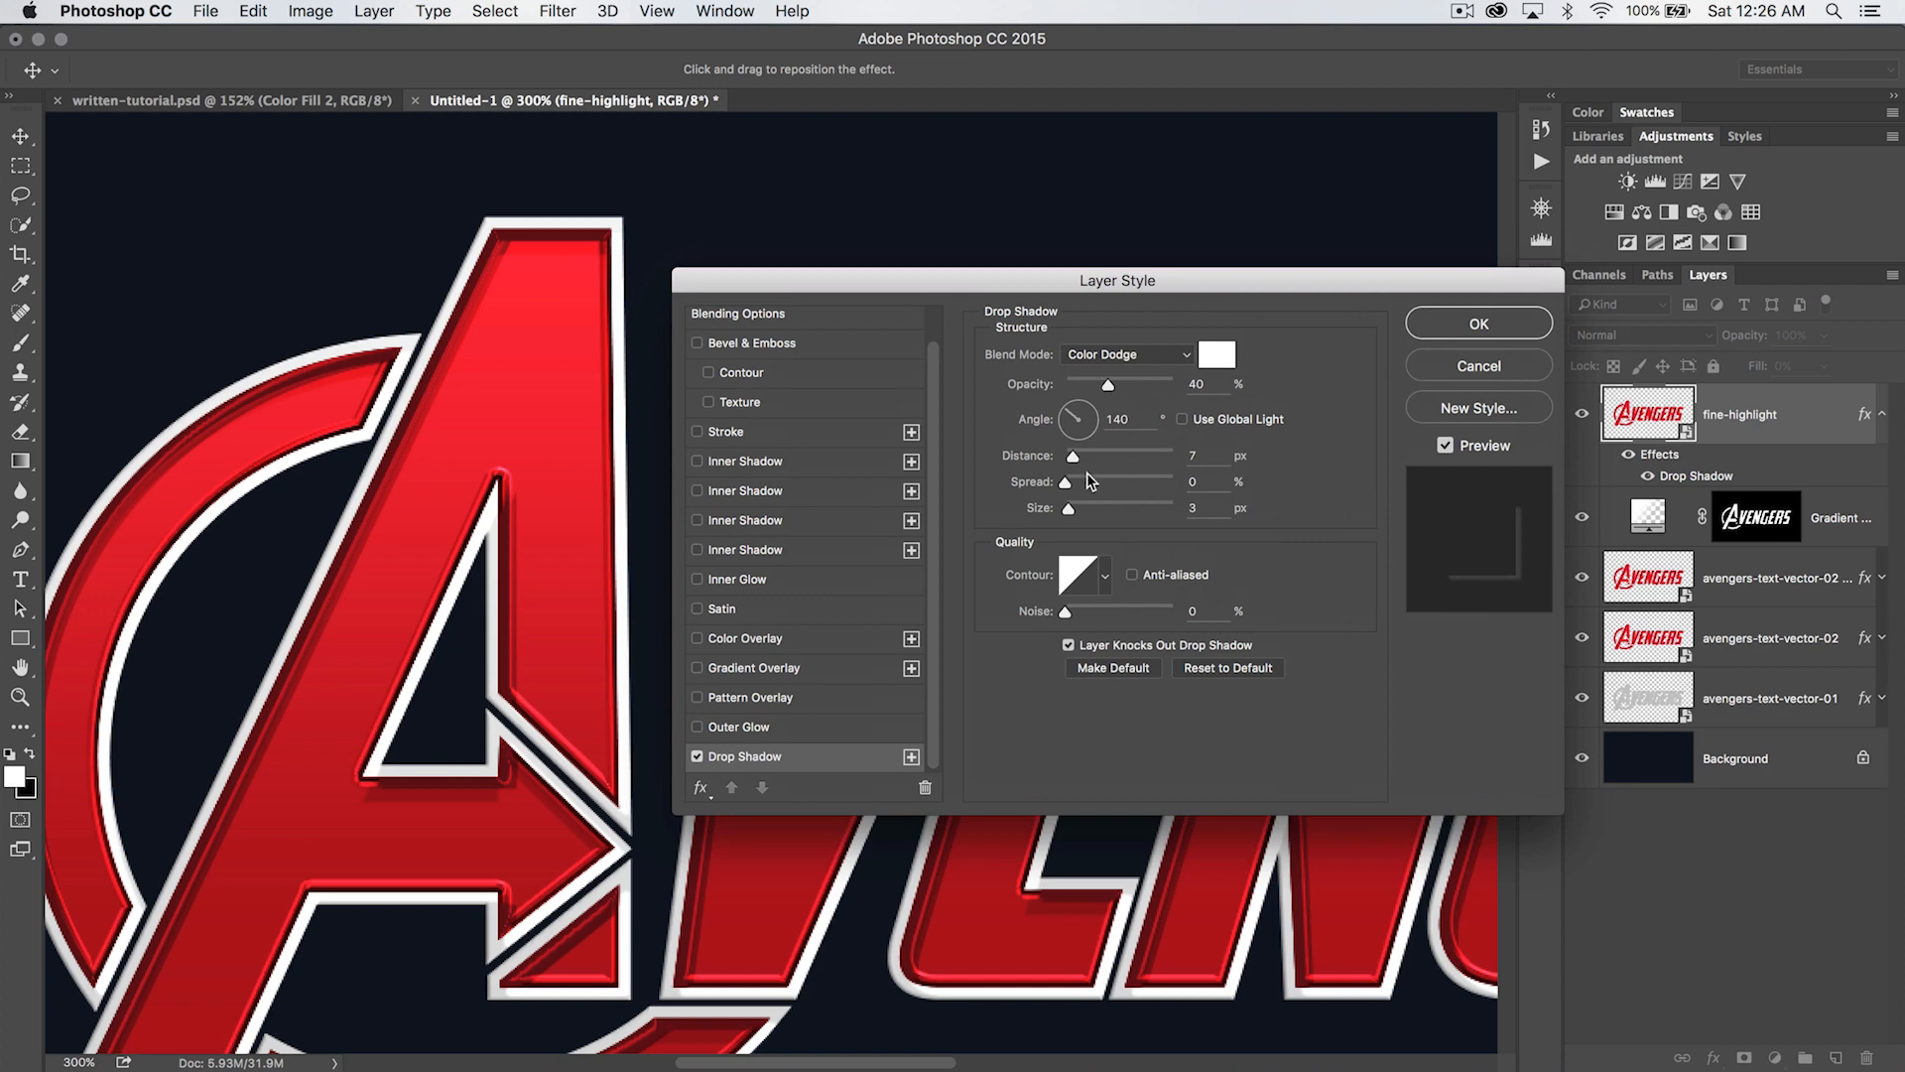
pyautogui.moveTo(1113, 387); pyautogui.dragTo(1119, 390)
pyautogui.click(1134, 424)
pyautogui.click(1092, 437)
pyautogui.moveTo(1092, 443); pyautogui.dragTo(1093, 444)
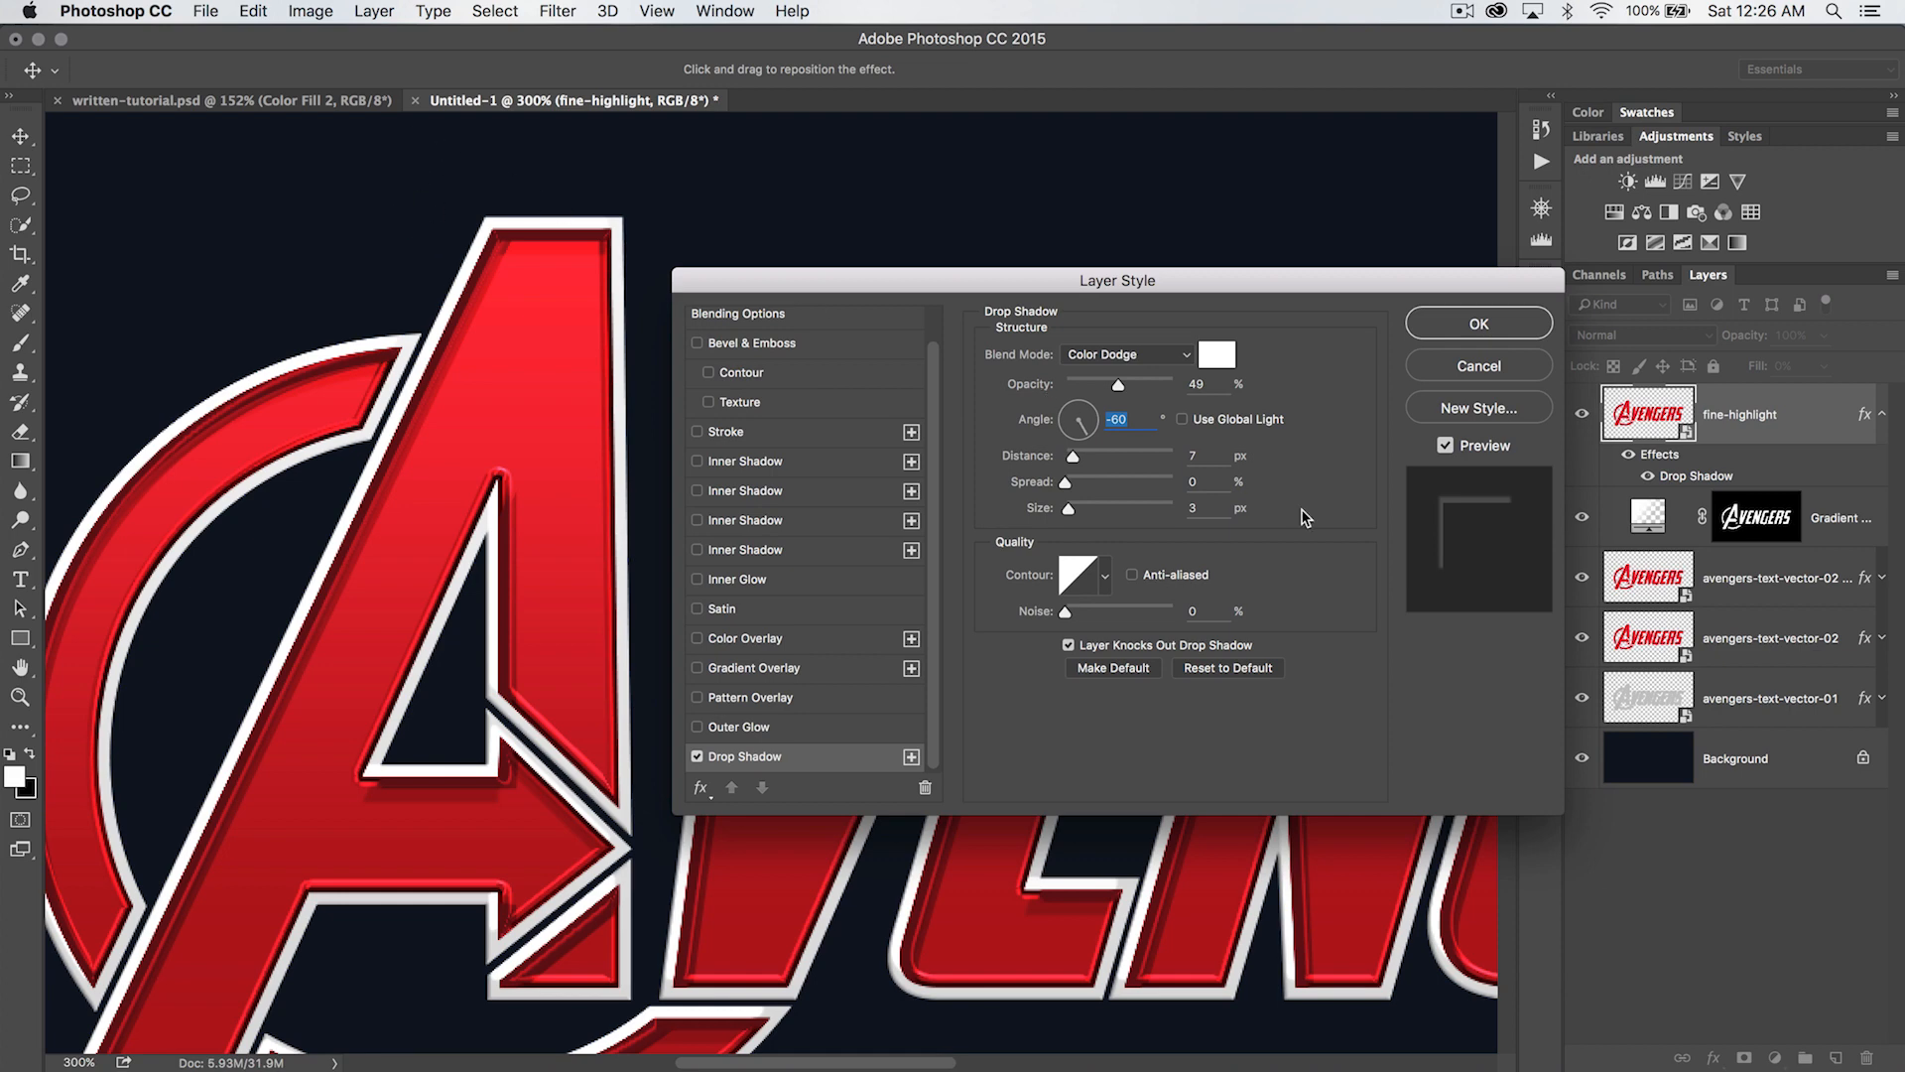
# - Set the drop shadow's distance to 2 px and size to 0 px, and apply the layer style
pyautogui.press('Tab')
pyautogui.write('2')
pyautogui.press('Tab')
pyautogui.press('Tab')
pyautogui.write('0')
pyautogui.press('Tab')
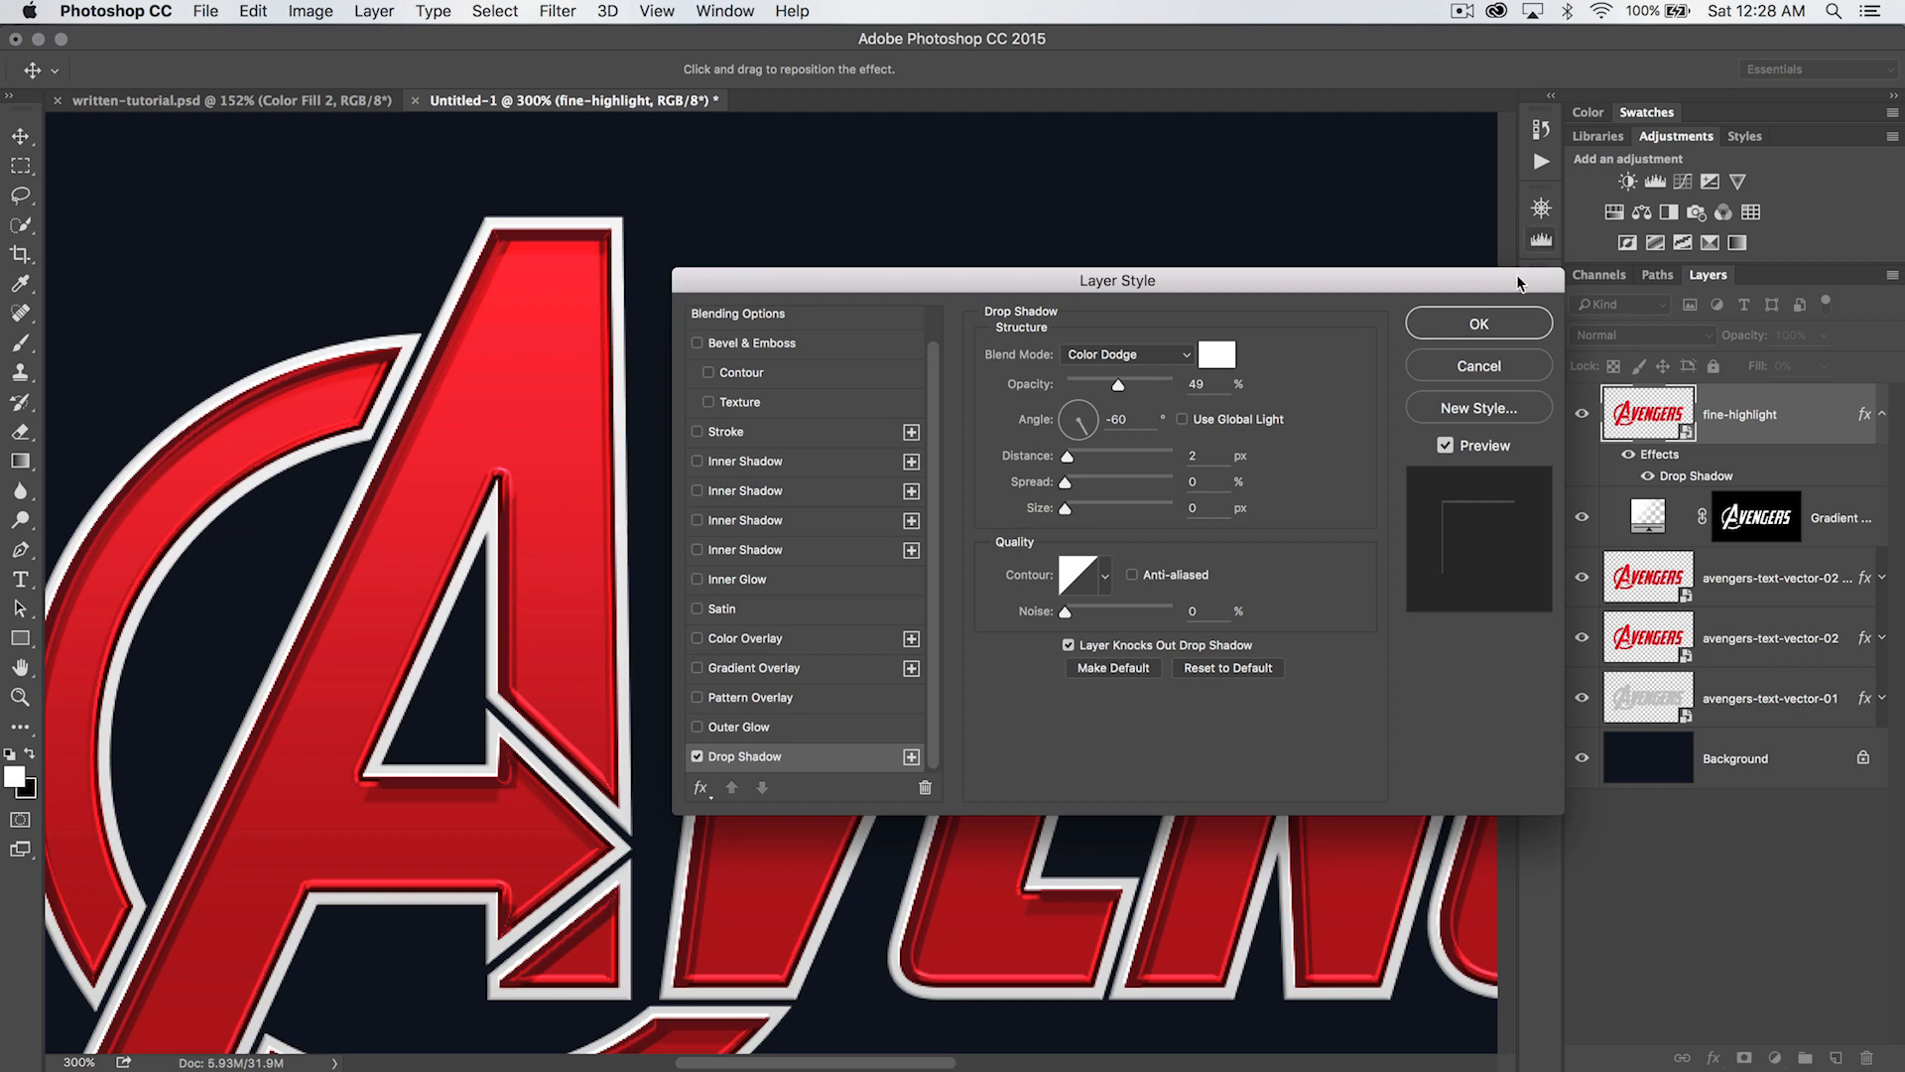
pyautogui.click(1479, 325)
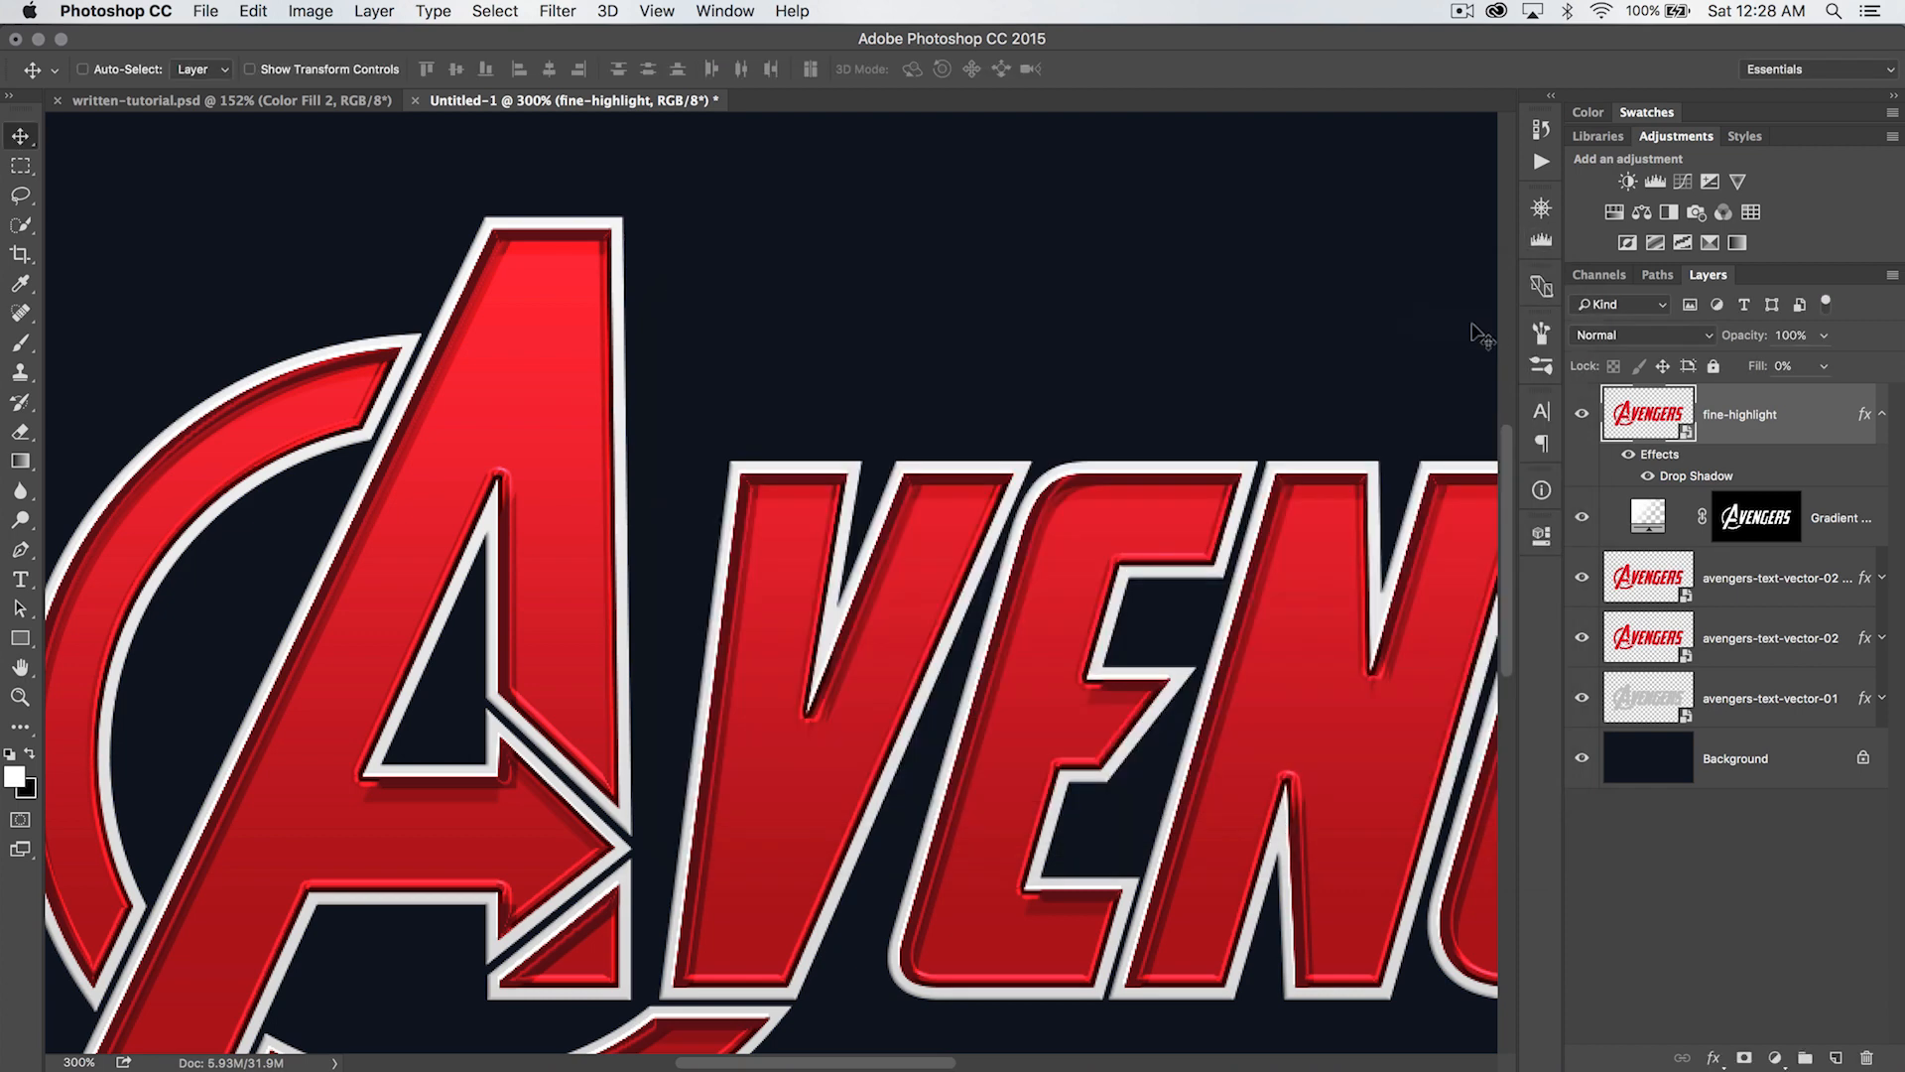
# - Collapse the fine-highlight layer's effects list and nudge the layer to the right and slightly upward over the lettering
pyautogui.click(1880, 413)
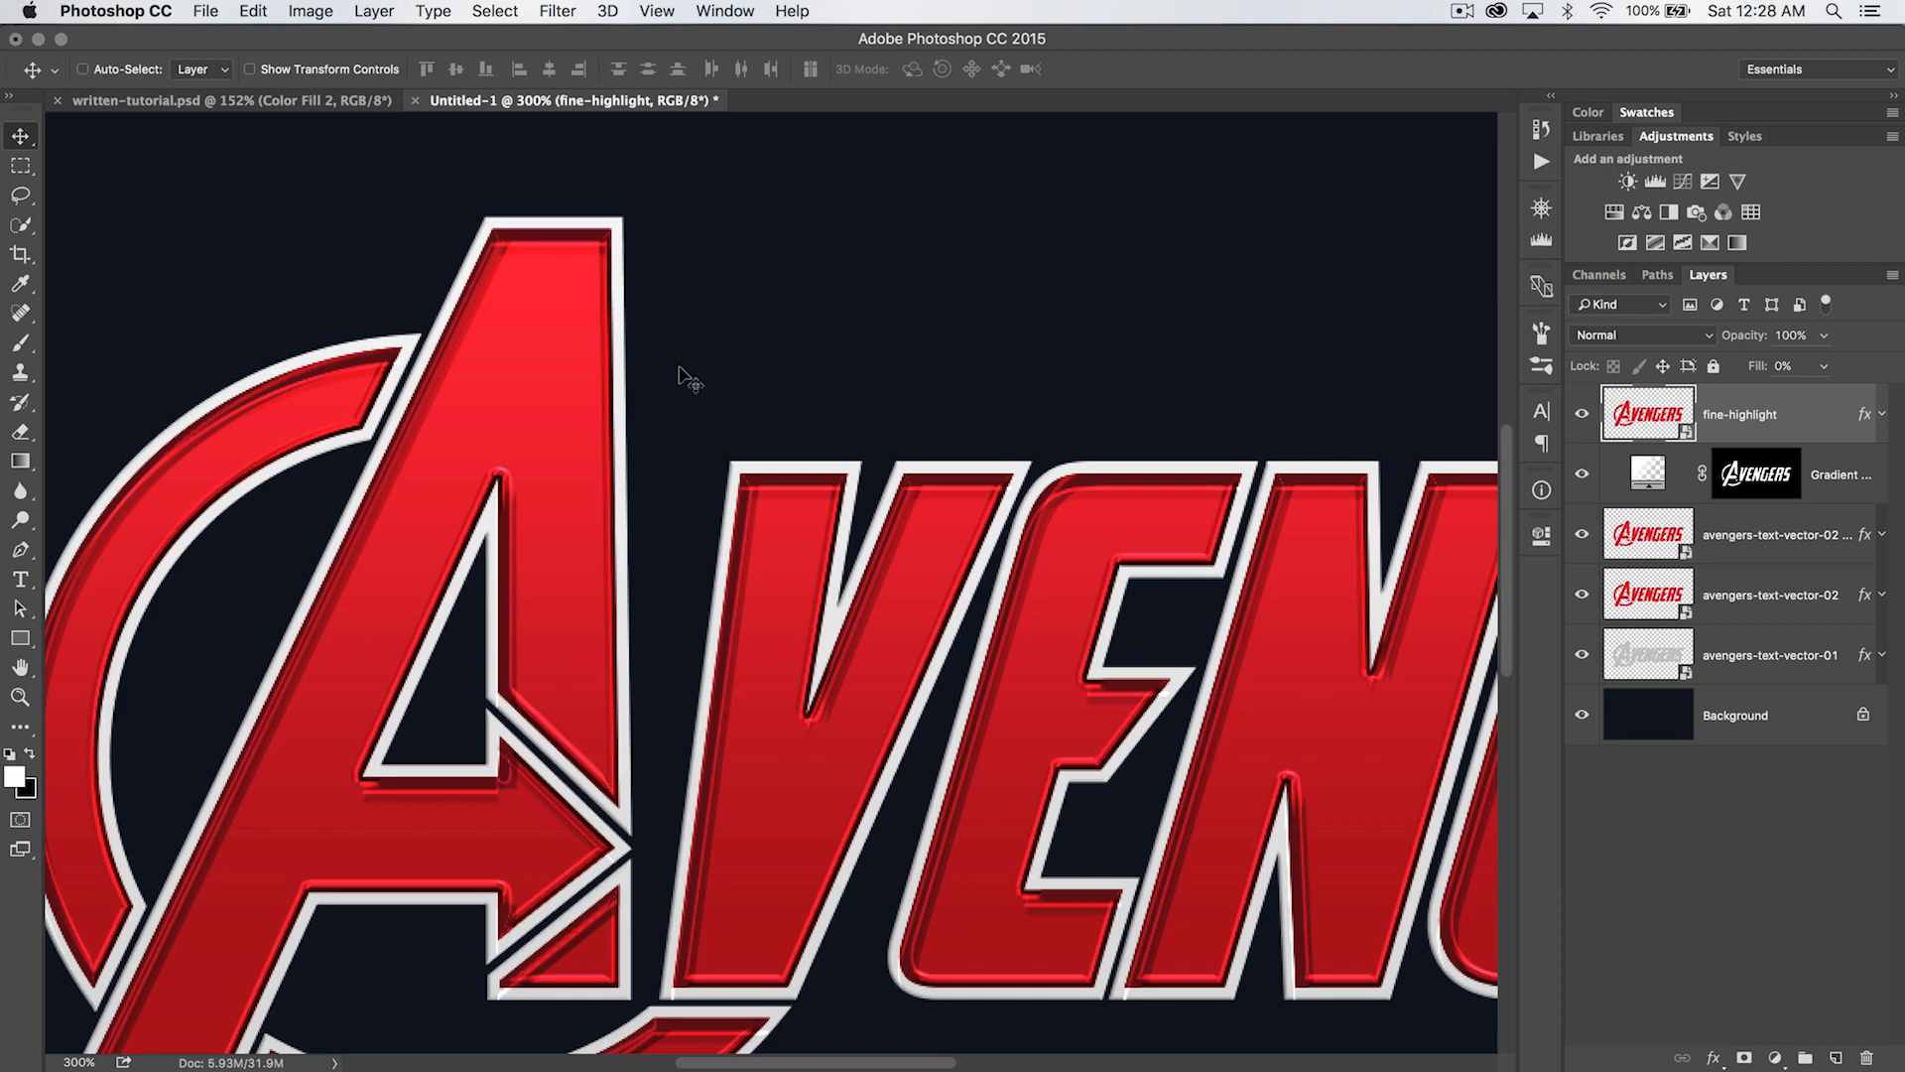
pyautogui.hotkey('shift', 'Right')
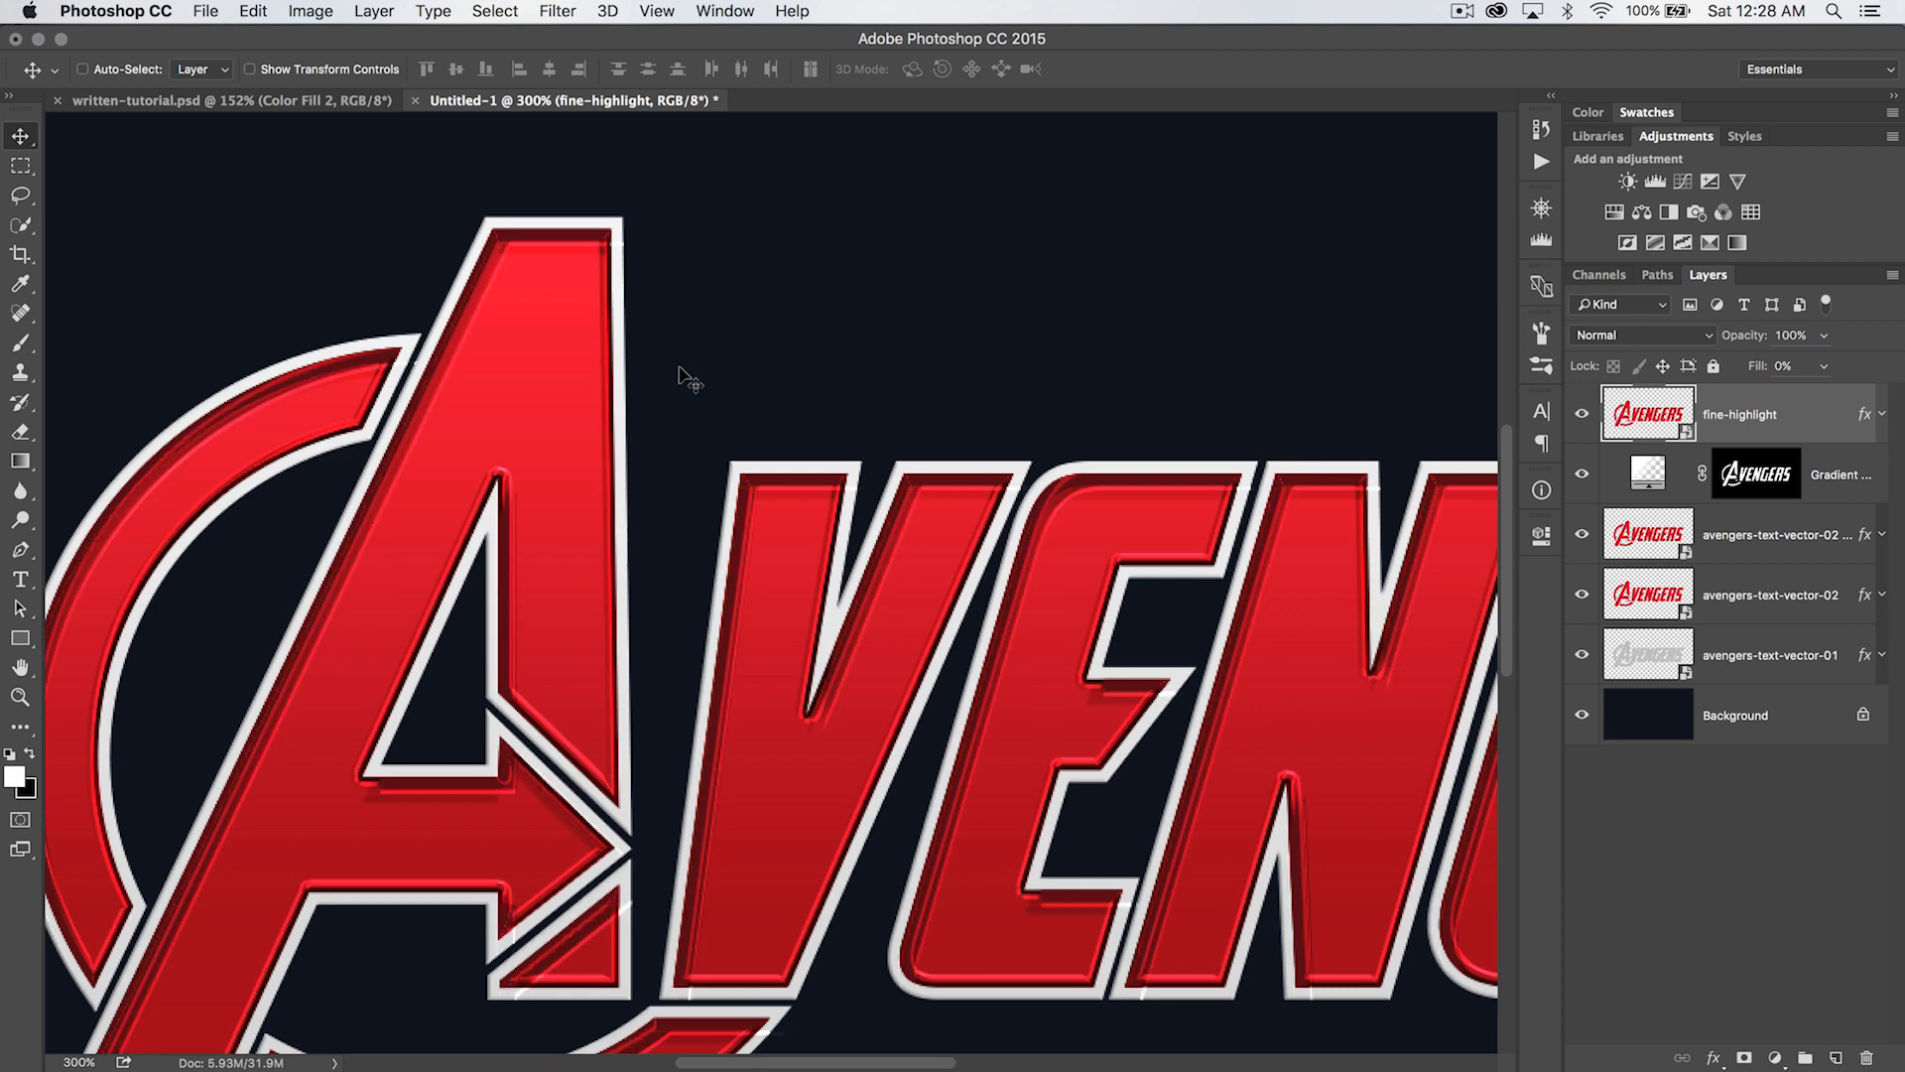
pyautogui.press('Left')
pyautogui.press('Left')
pyautogui.press('Left')
pyautogui.press('Left')
pyautogui.press('Left')
pyautogui.press('Left')
pyautogui.press('Up')
pyautogui.press('Up')
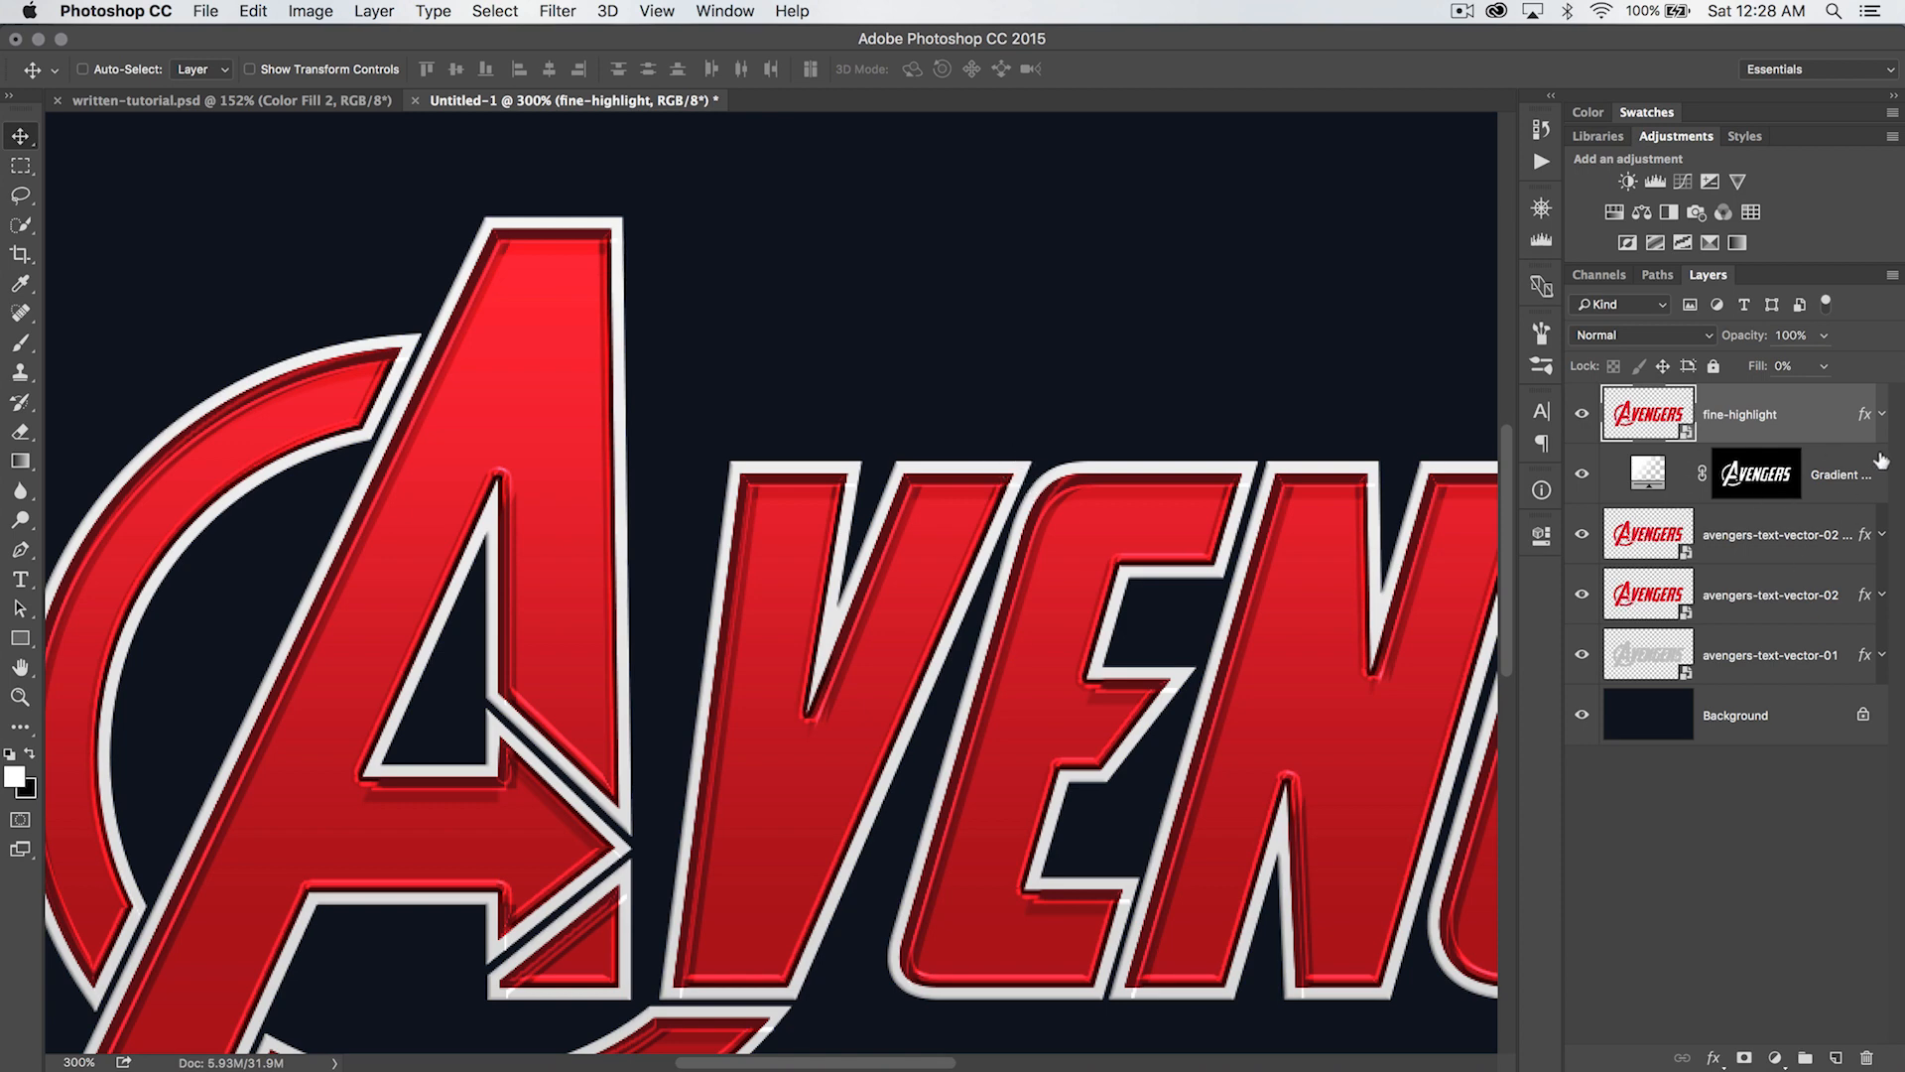
# - Enable Layer Mask Hides Effects for the fine-highlight layer and load the avengers-text-vector-02 copy layer's outline as a selection
pyautogui.doubleClick(1863, 414)
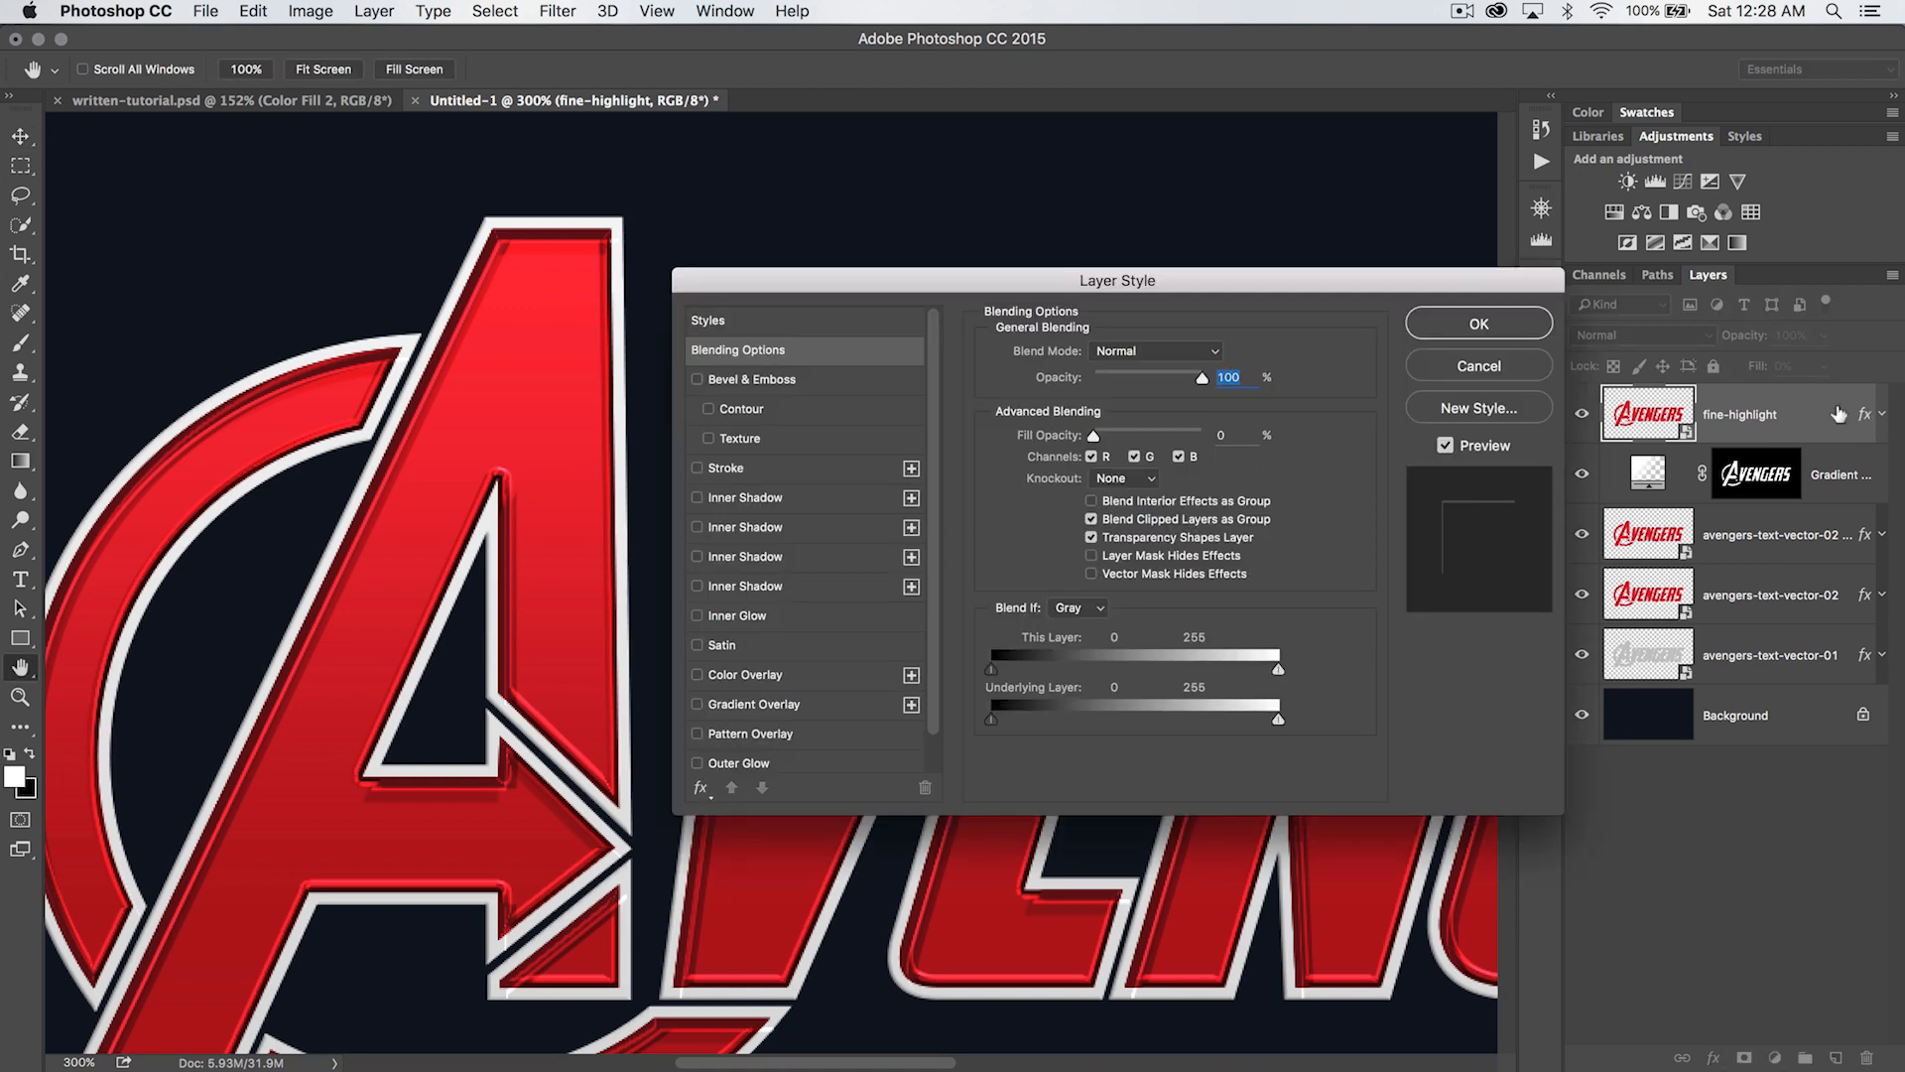
pyautogui.click(1092, 557)
pyautogui.click(1479, 327)
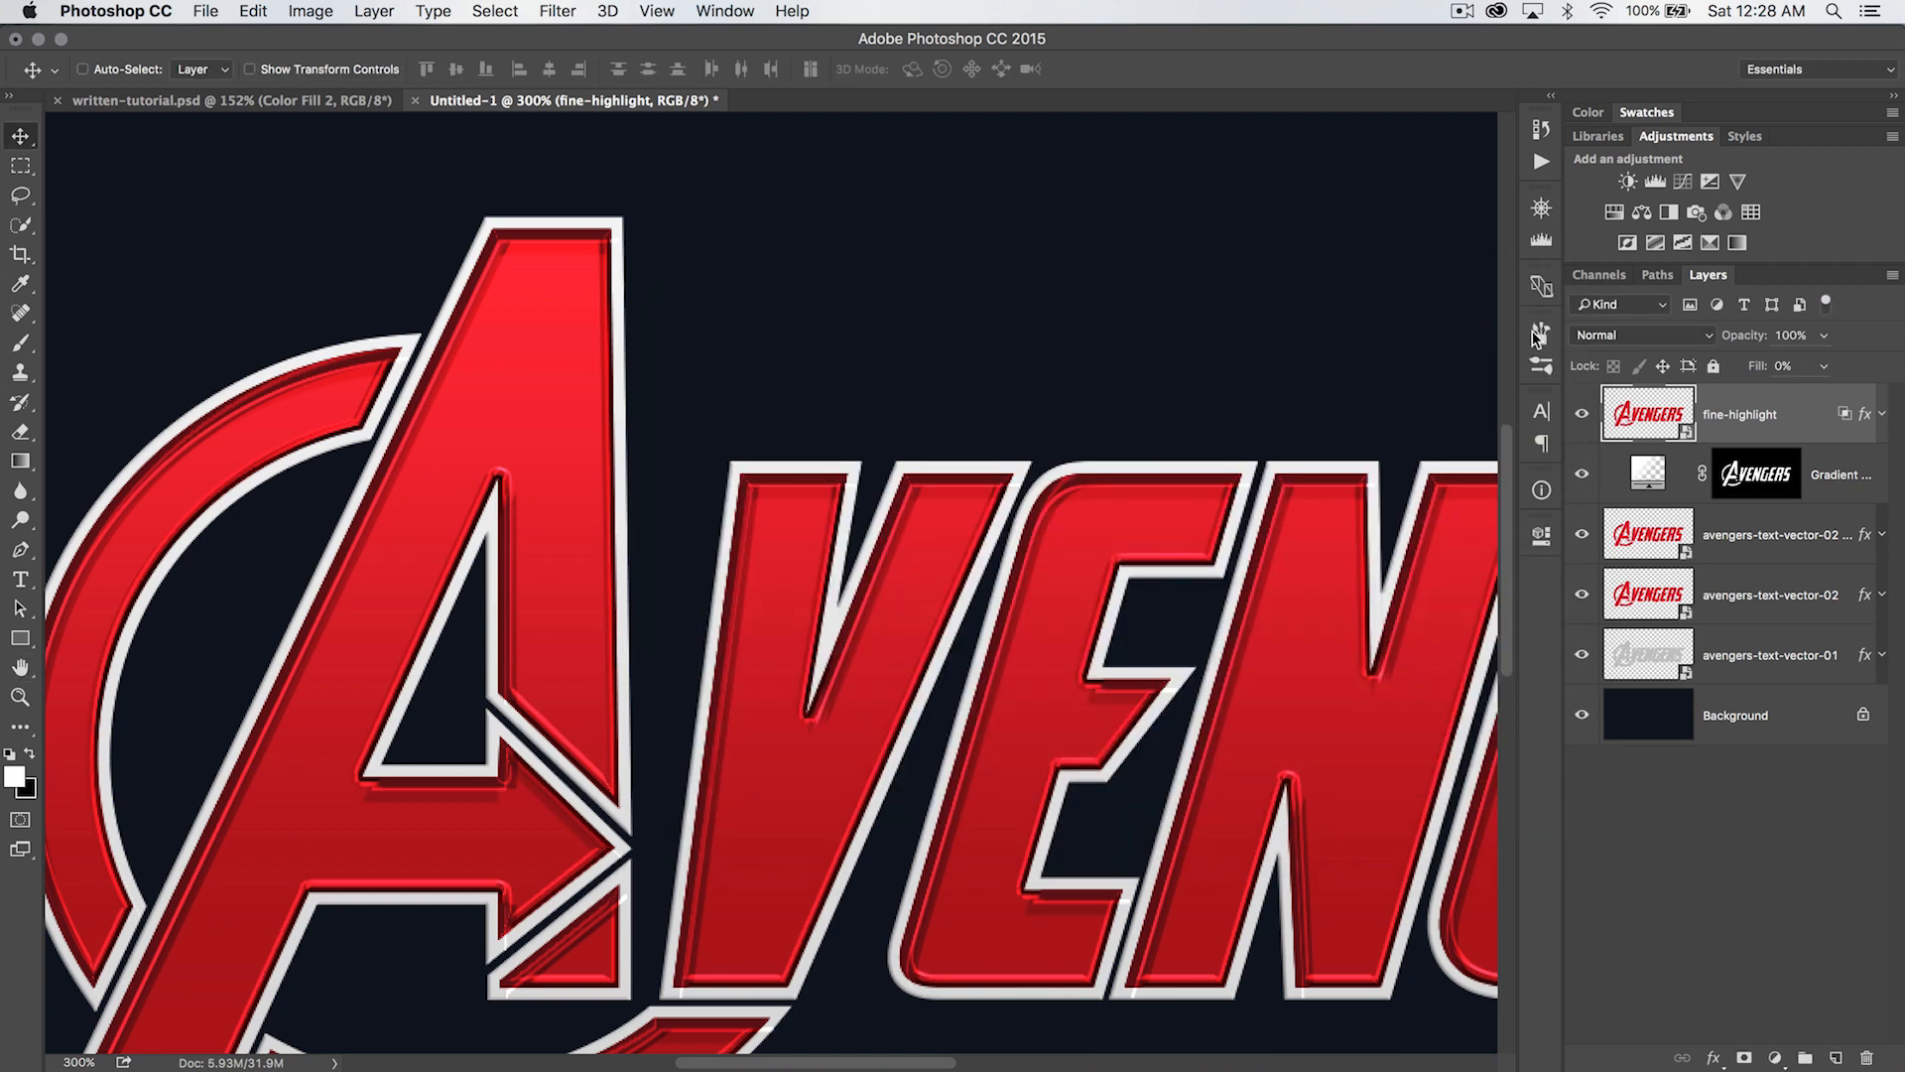
pyautogui.keyDown('super'); pyautogui.click(1645, 531); pyautogui.keyUp('super')
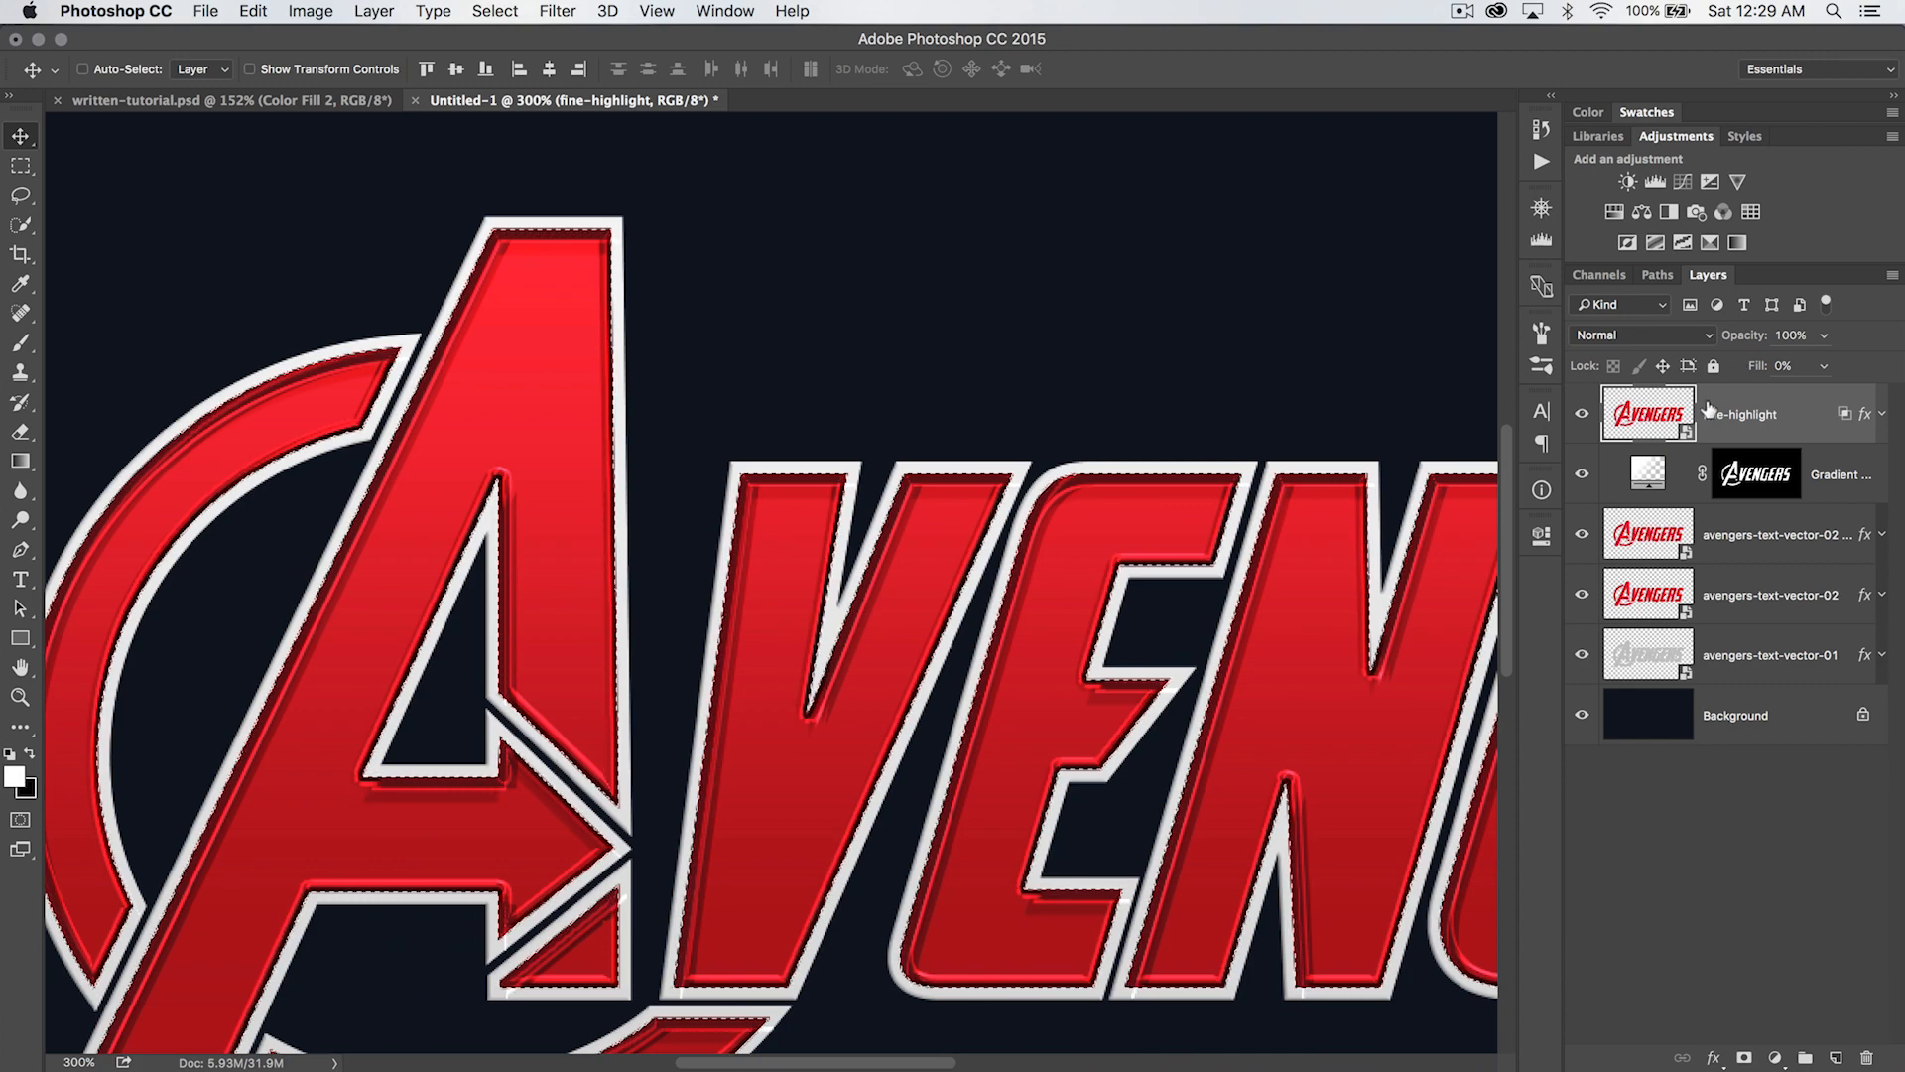
# - Add a layer mask to the fine-highlight layer from the loaded lettering selection
pyautogui.click(1745, 1058)
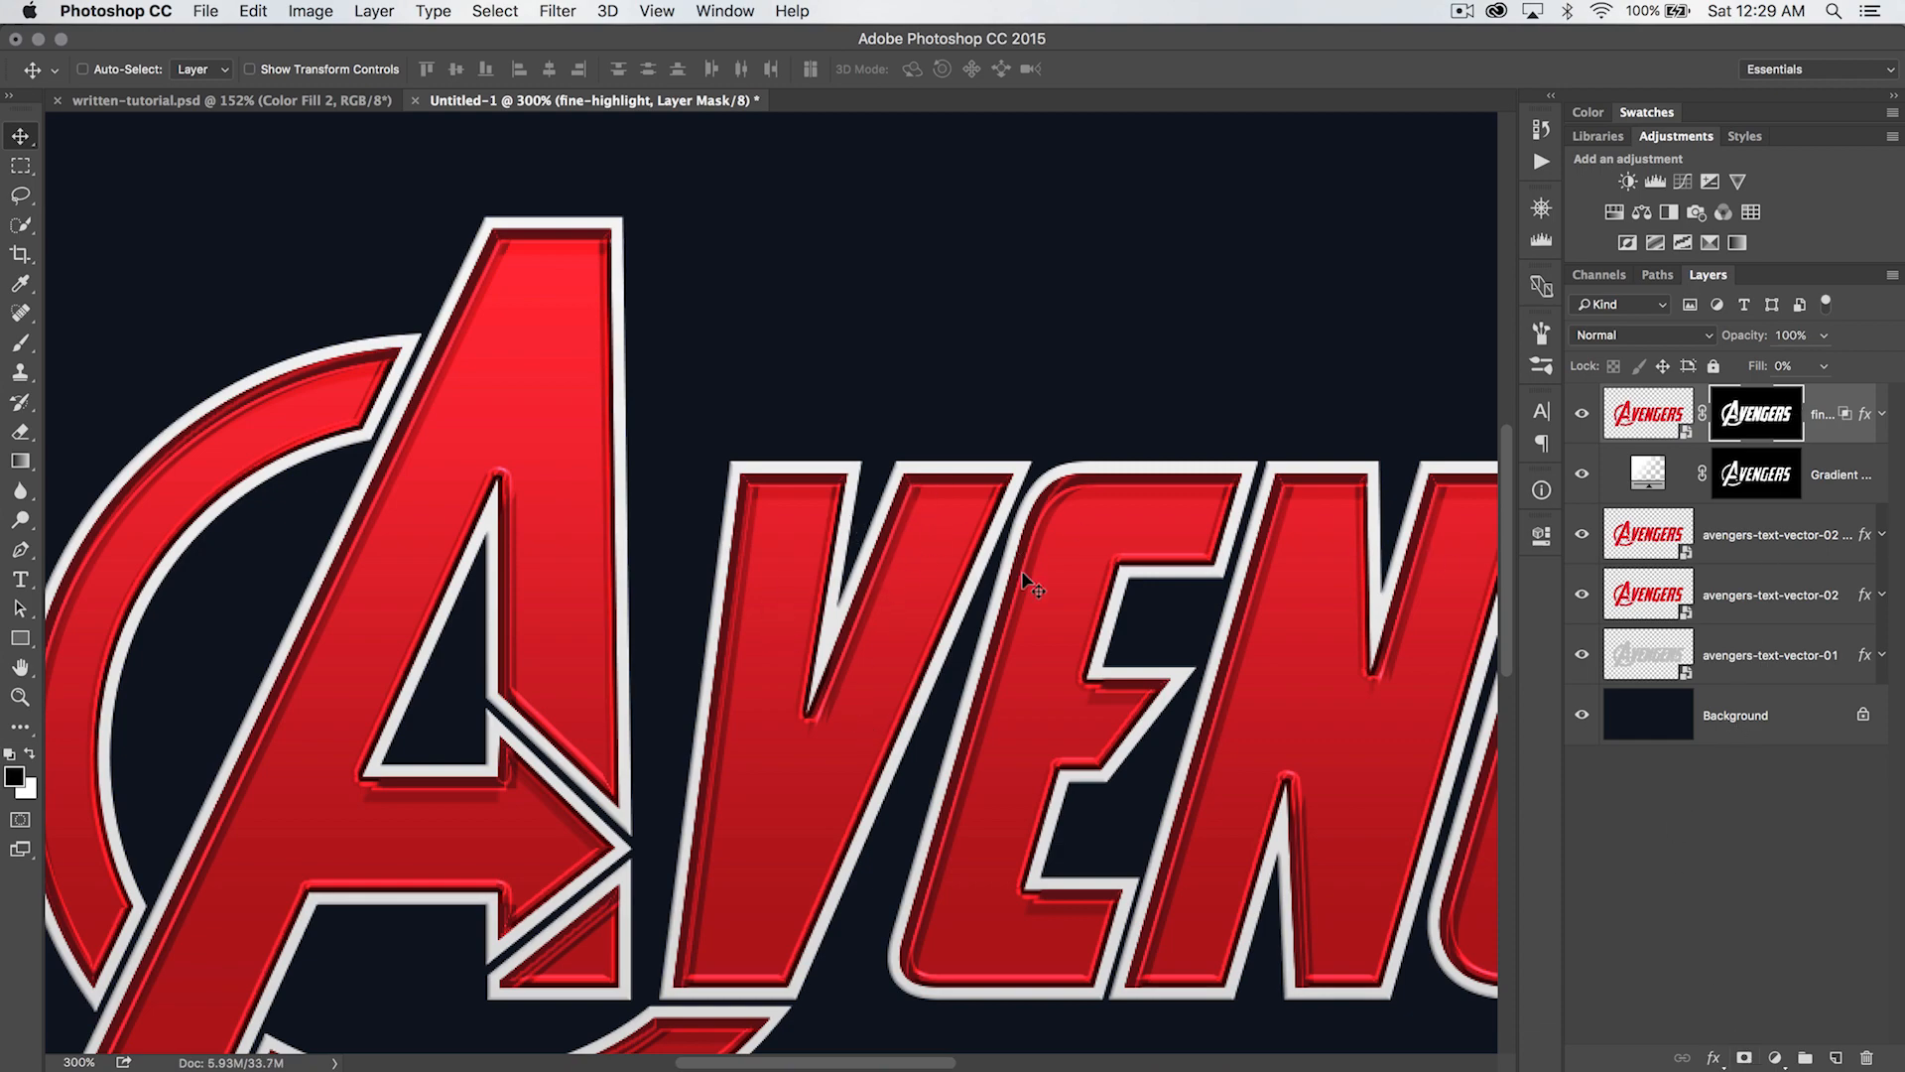
pyautogui.press('super+1')
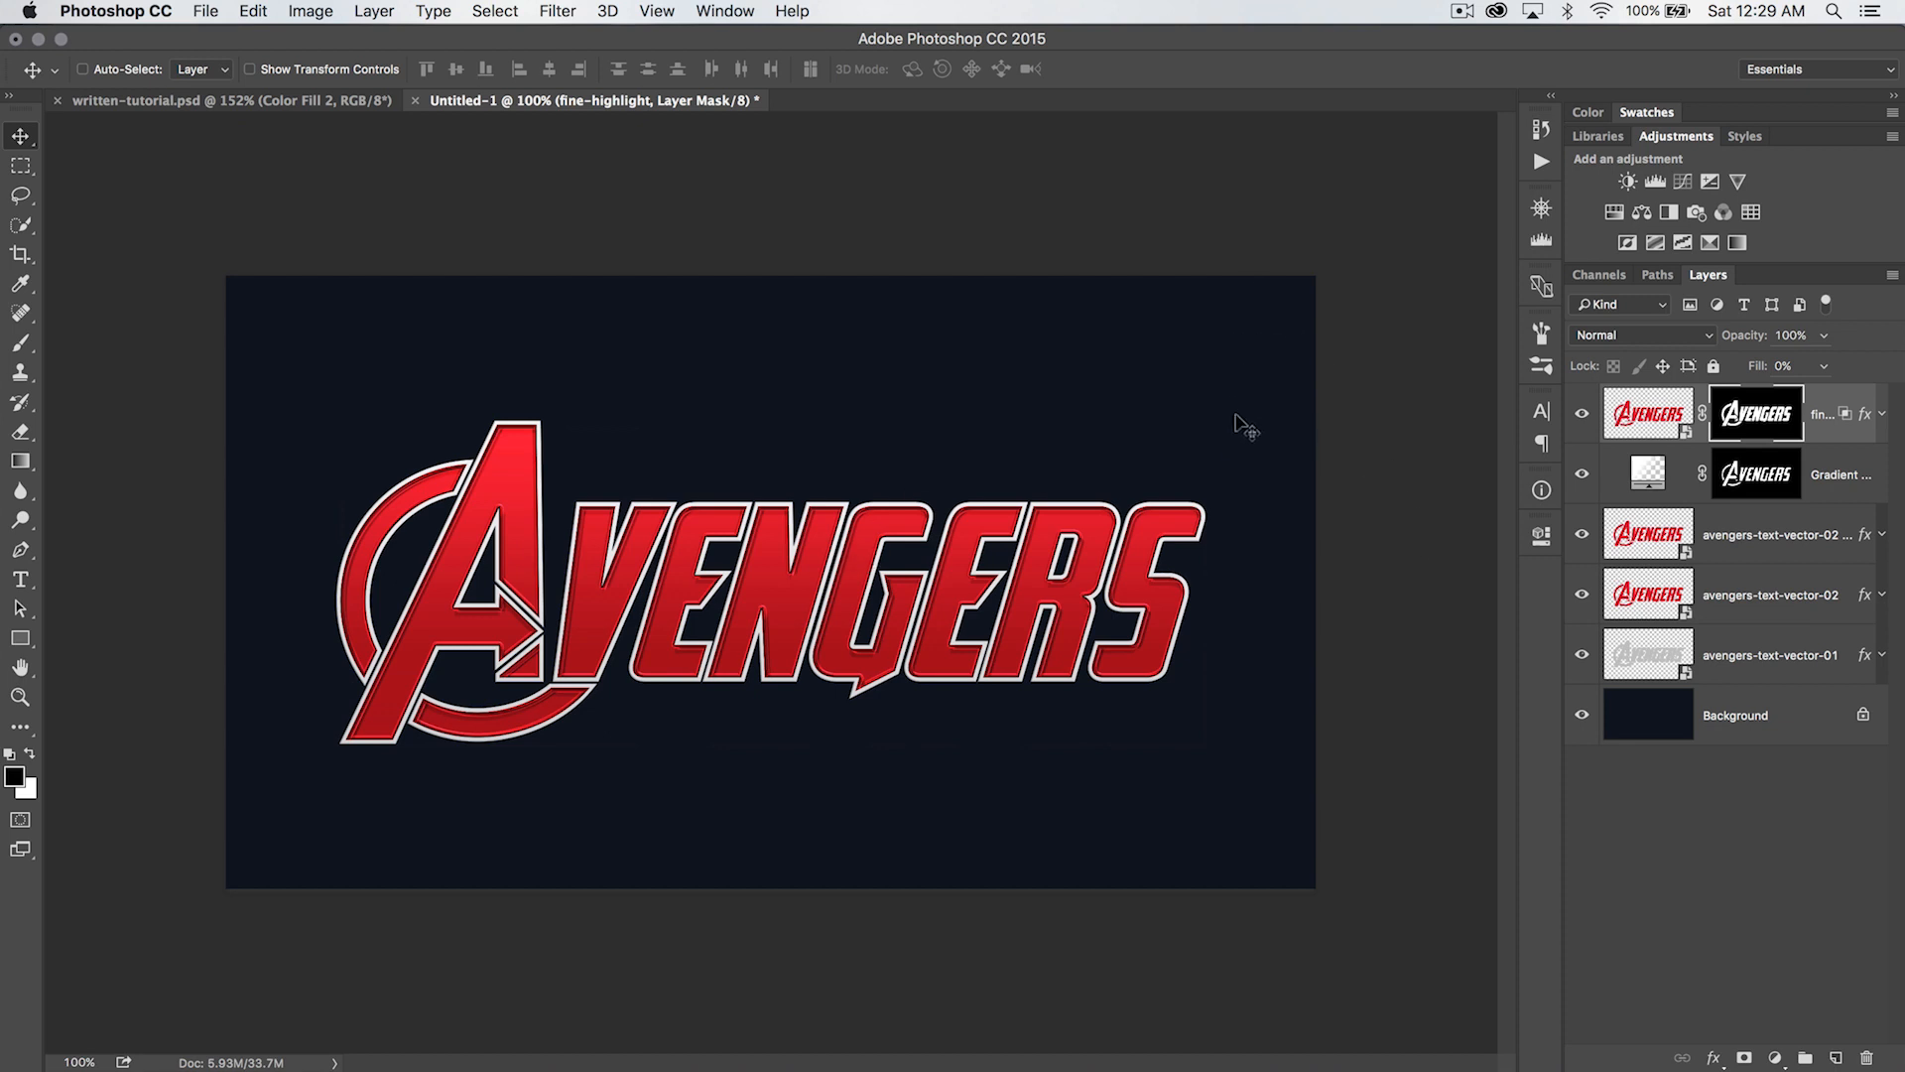
# - Switch to Adobe Bridge, open the brushes-textures folder and place scratch_texture_by_kjtgp1.jpg into the Untitled-1 Photoshop document
pyautogui.press('super+Tab')
pyautogui.press('super+Tab')
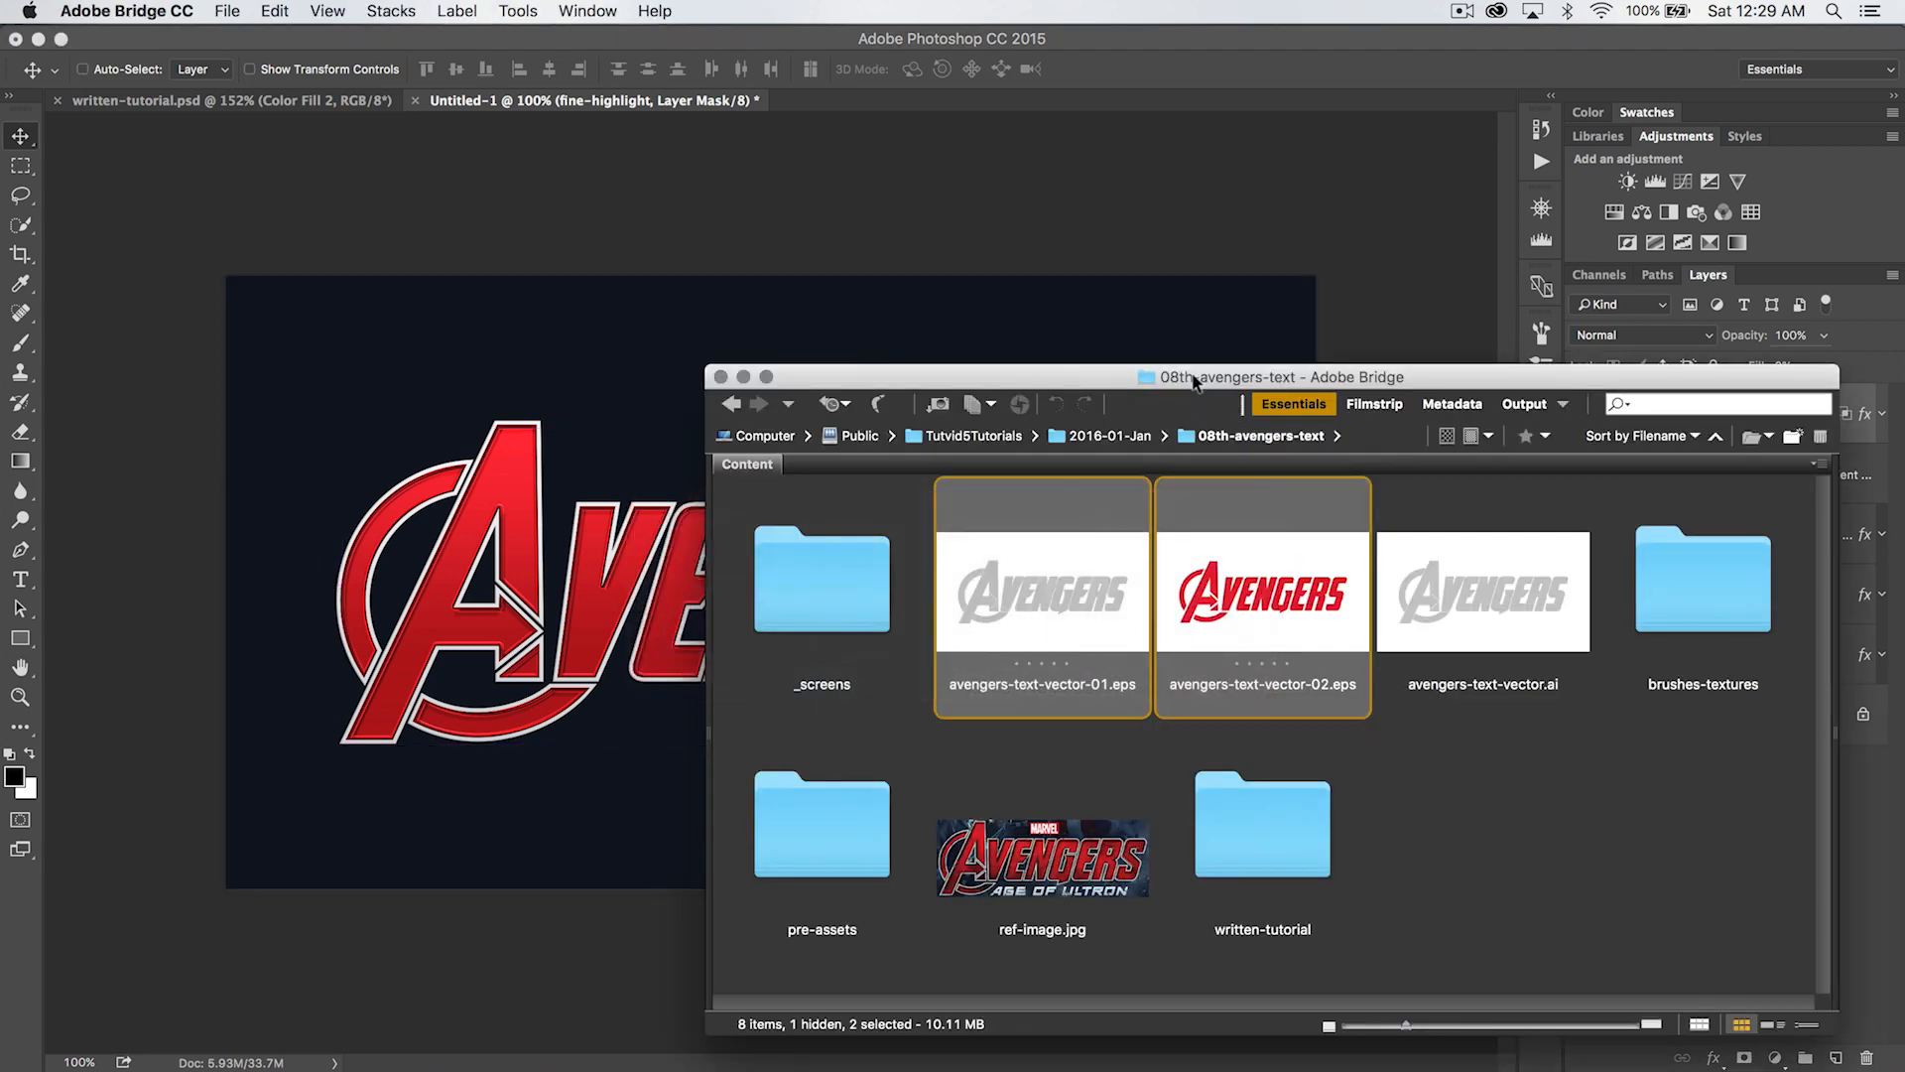
pyautogui.moveTo(1196, 380); pyautogui.dragTo(893, 231)
pyautogui.doubleClick(1364, 426)
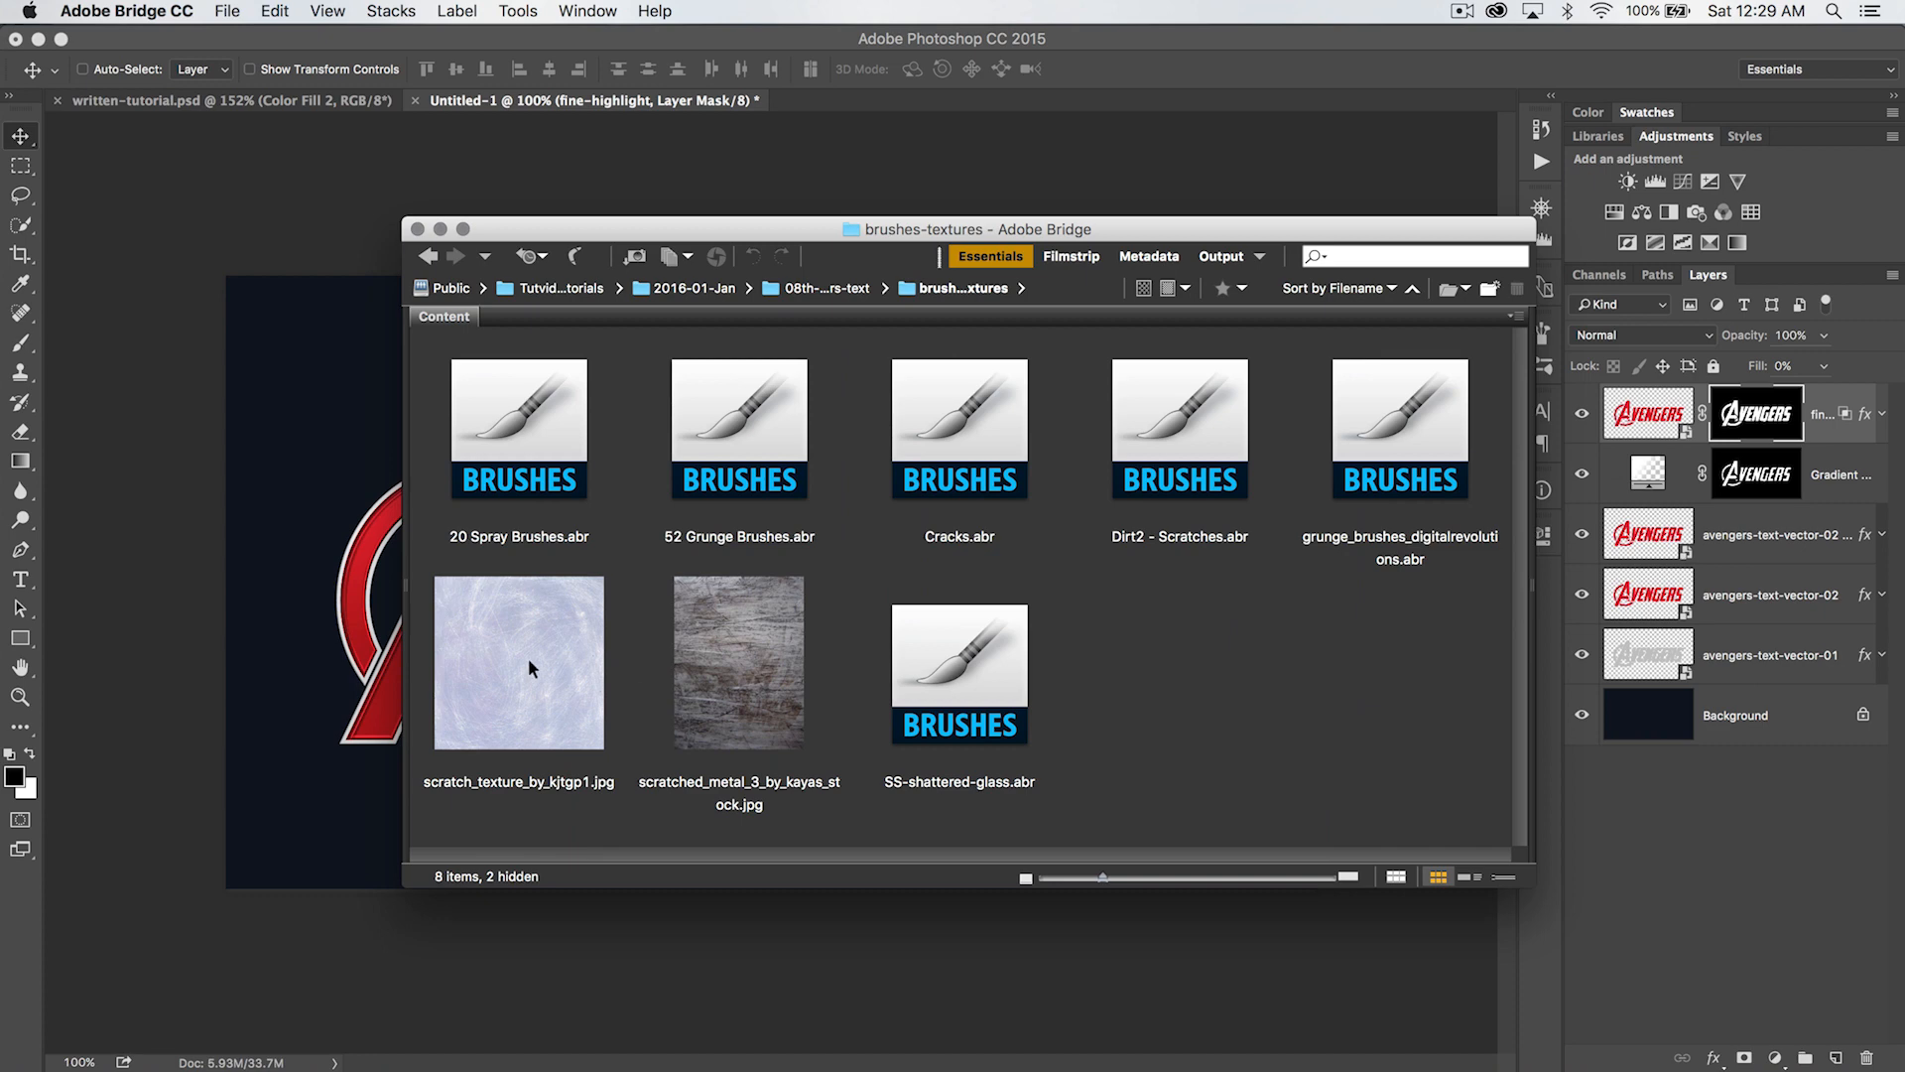
pyautogui.moveTo(894, 229); pyautogui.dragTo(1211, 215)
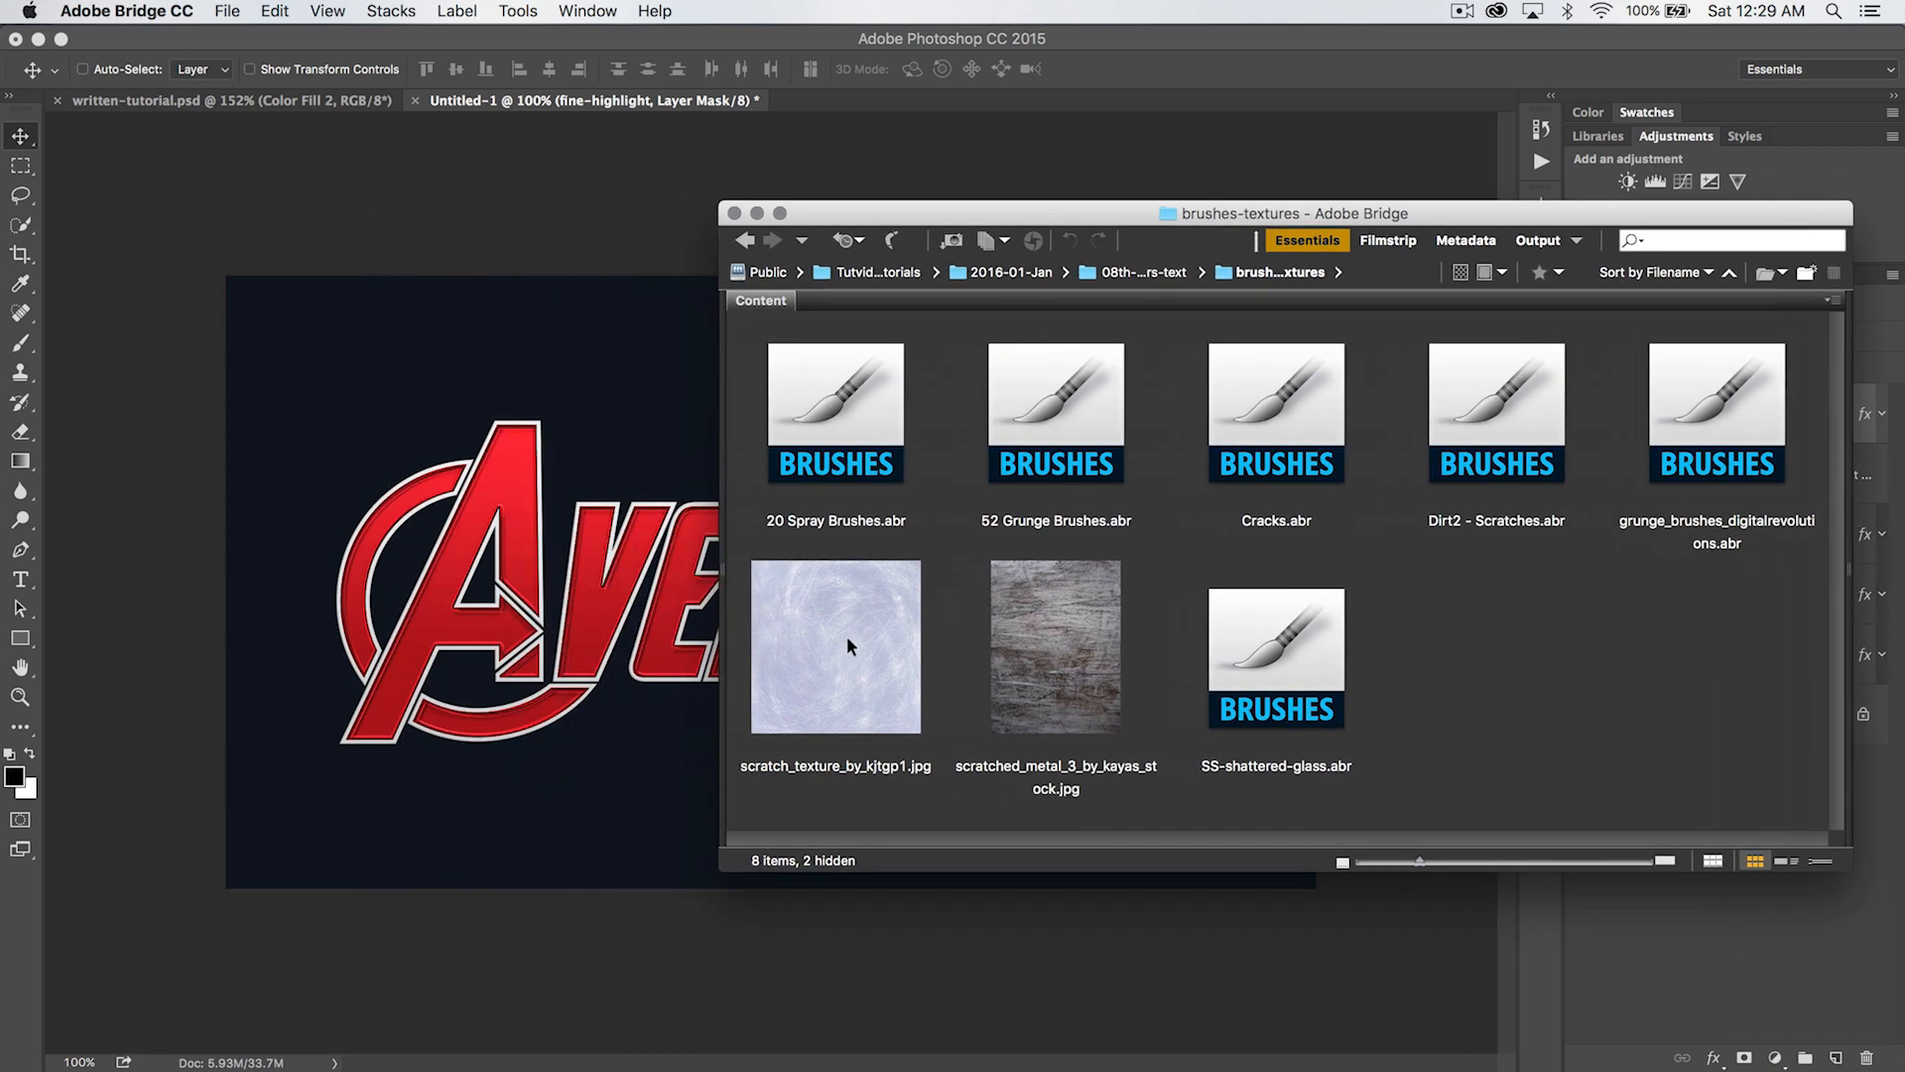
pyautogui.moveTo(847, 635); pyautogui.dragTo(530, 534)
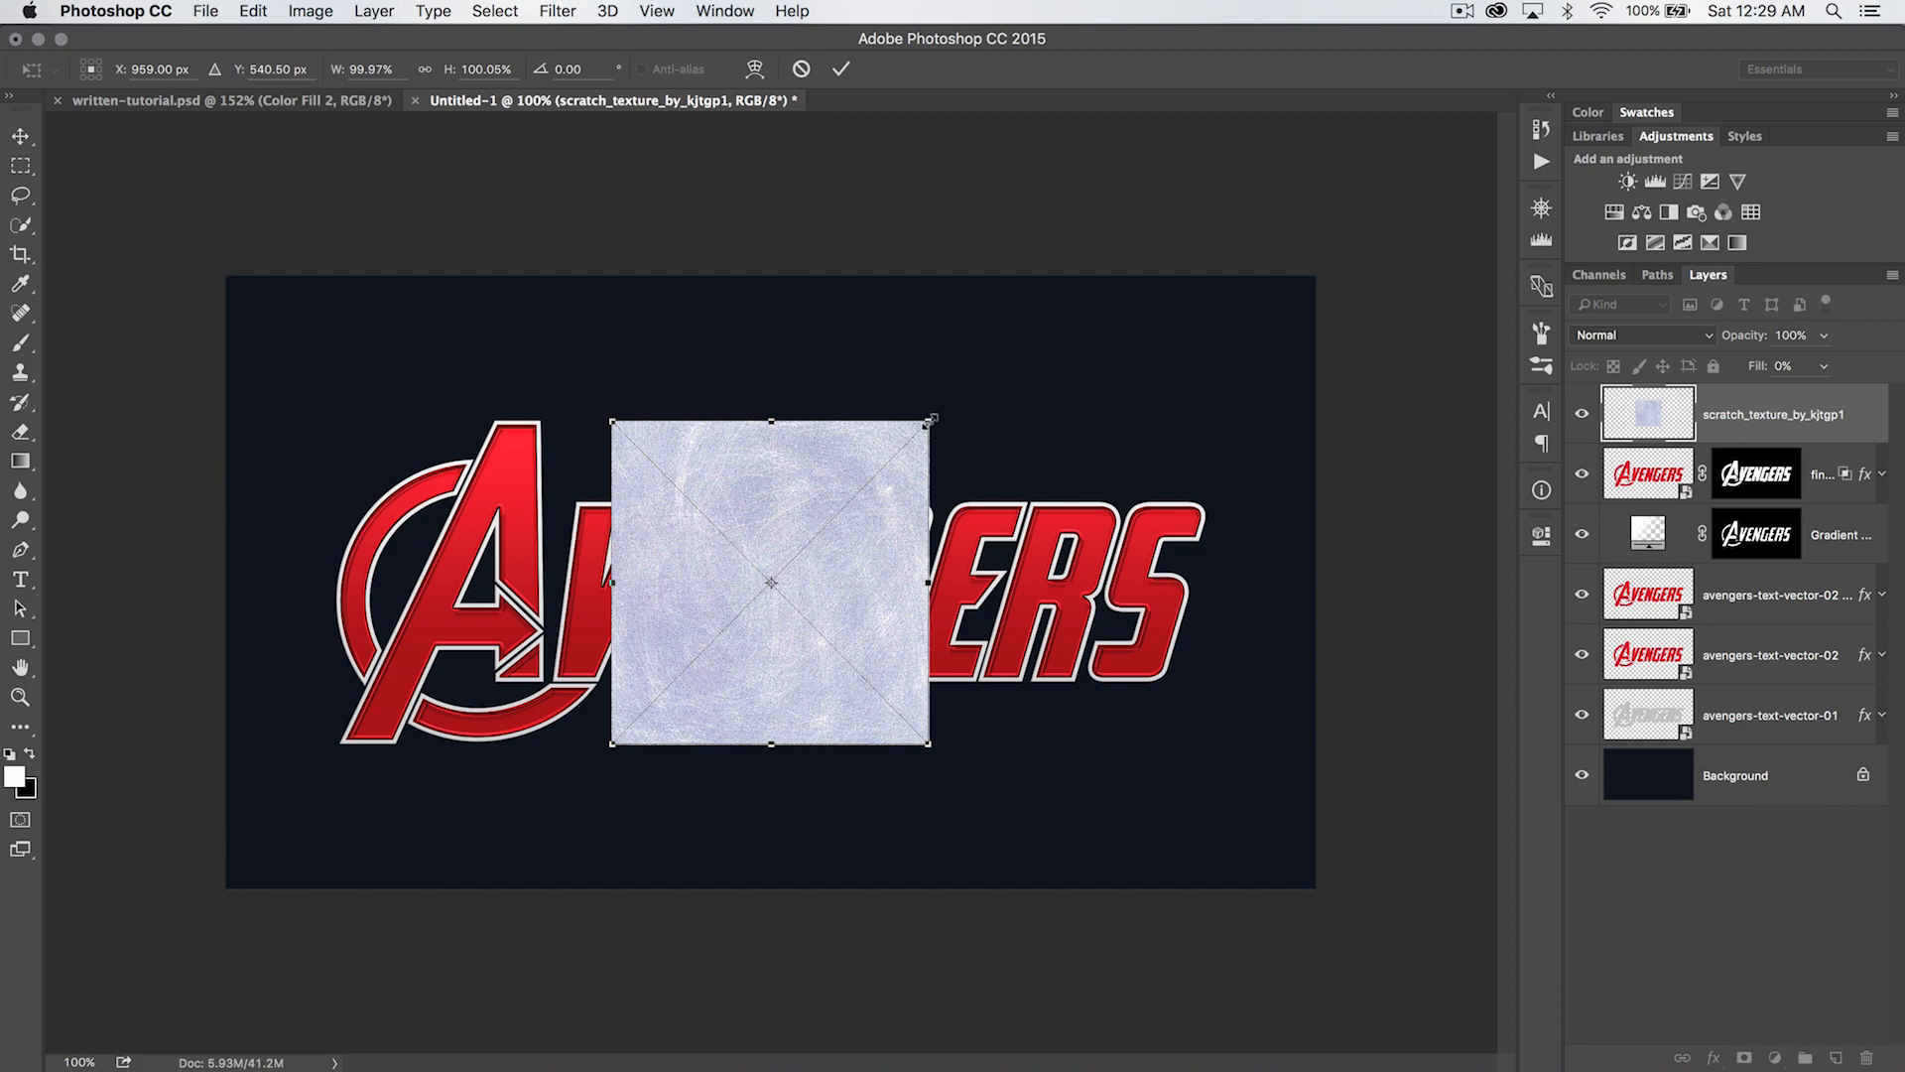
# - Rotate the scratch texture -90° and scale it to about 184% by 279% so it covers the lettering, and rasterize its layer
pyautogui.moveTo(932, 416); pyautogui.dragTo(534, 288)
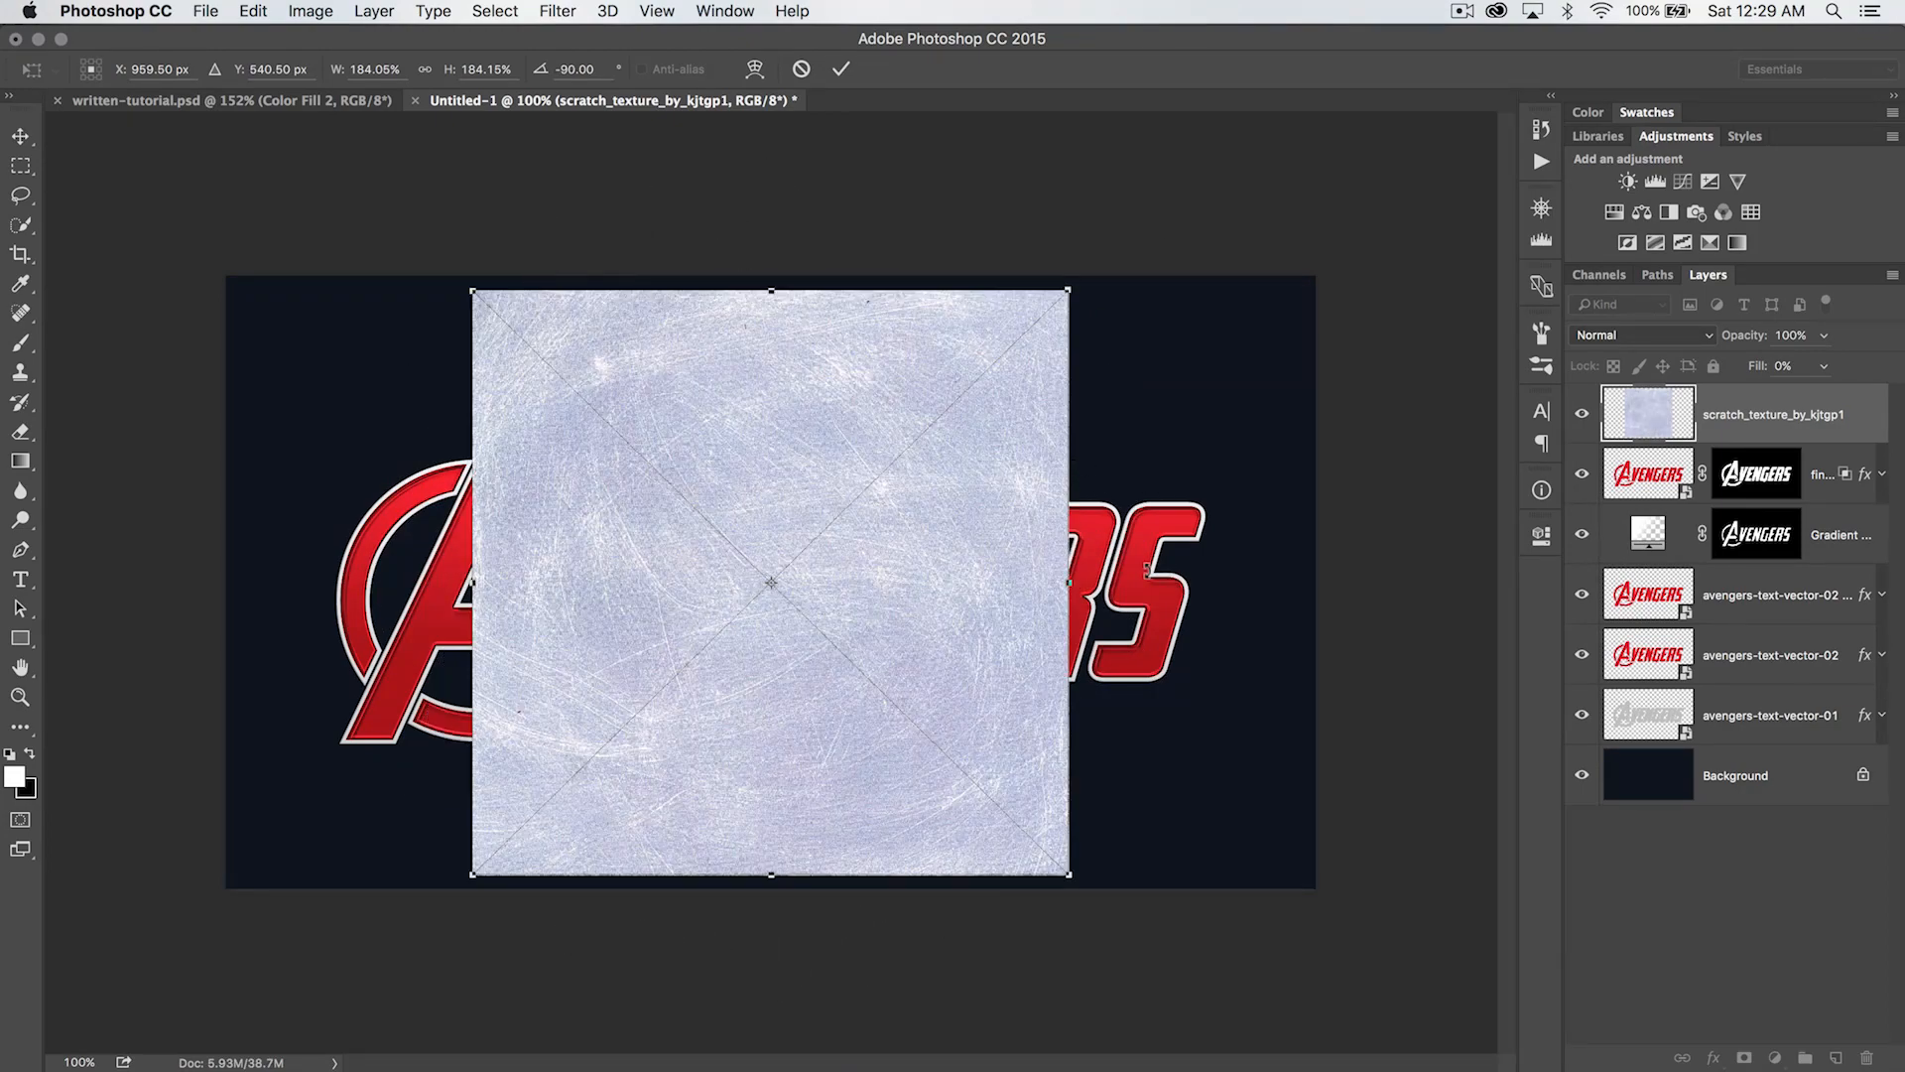
pyautogui.moveTo(1063, 579); pyautogui.dragTo(1219, 574)
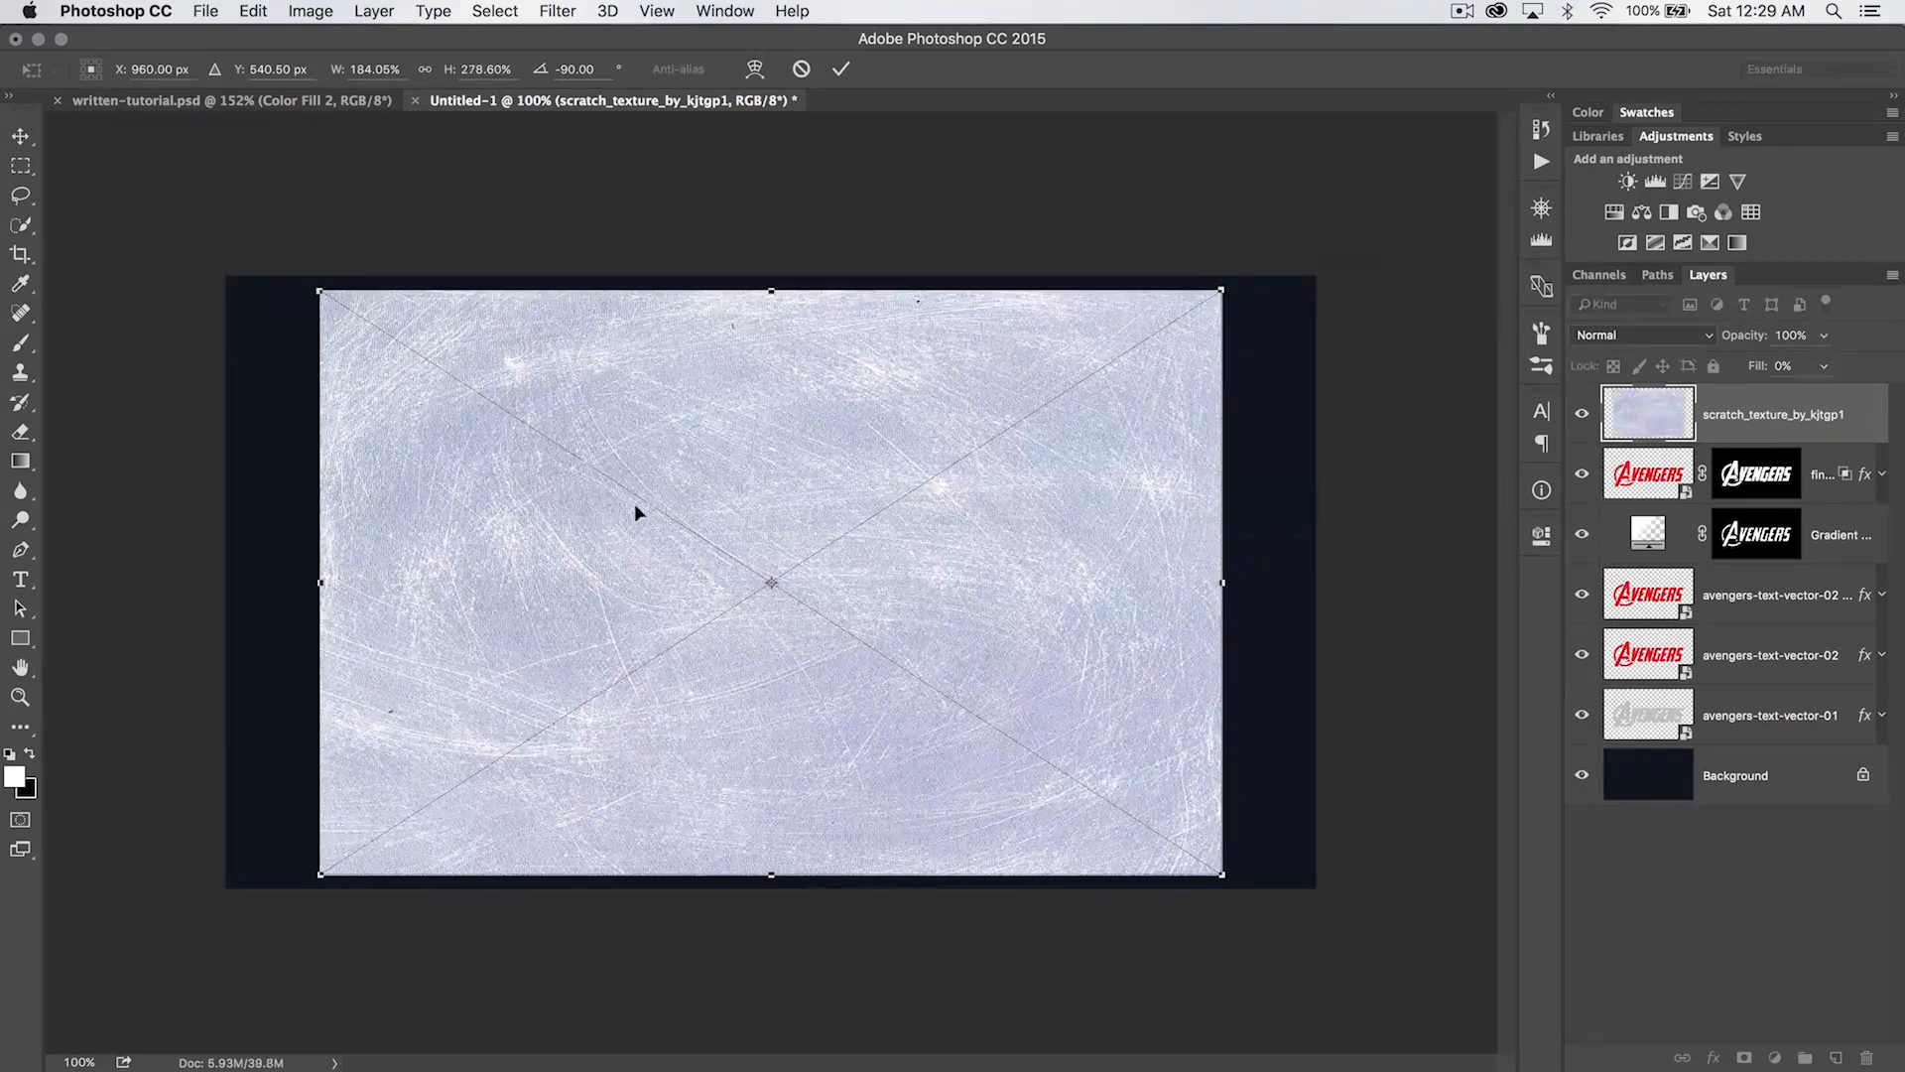
pyautogui.press('Return')
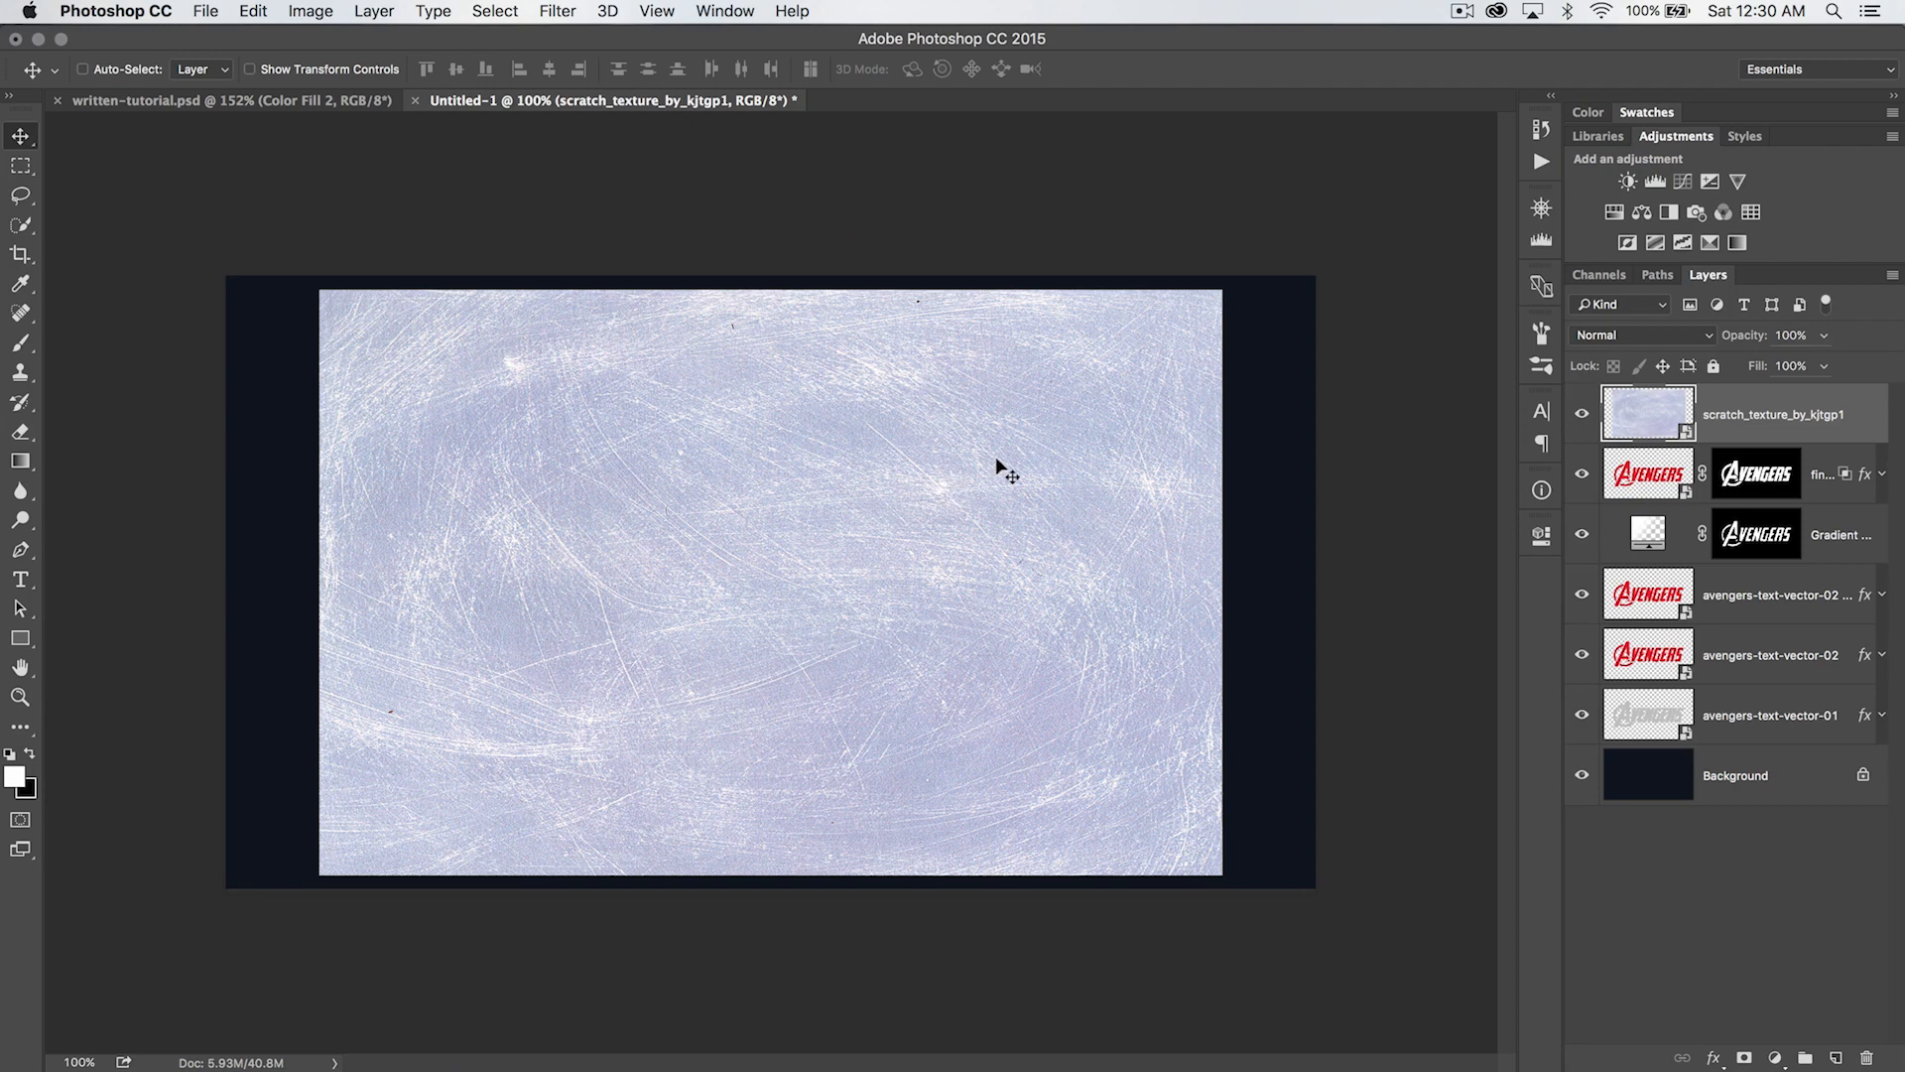
pyautogui.rightClick(1741, 421)
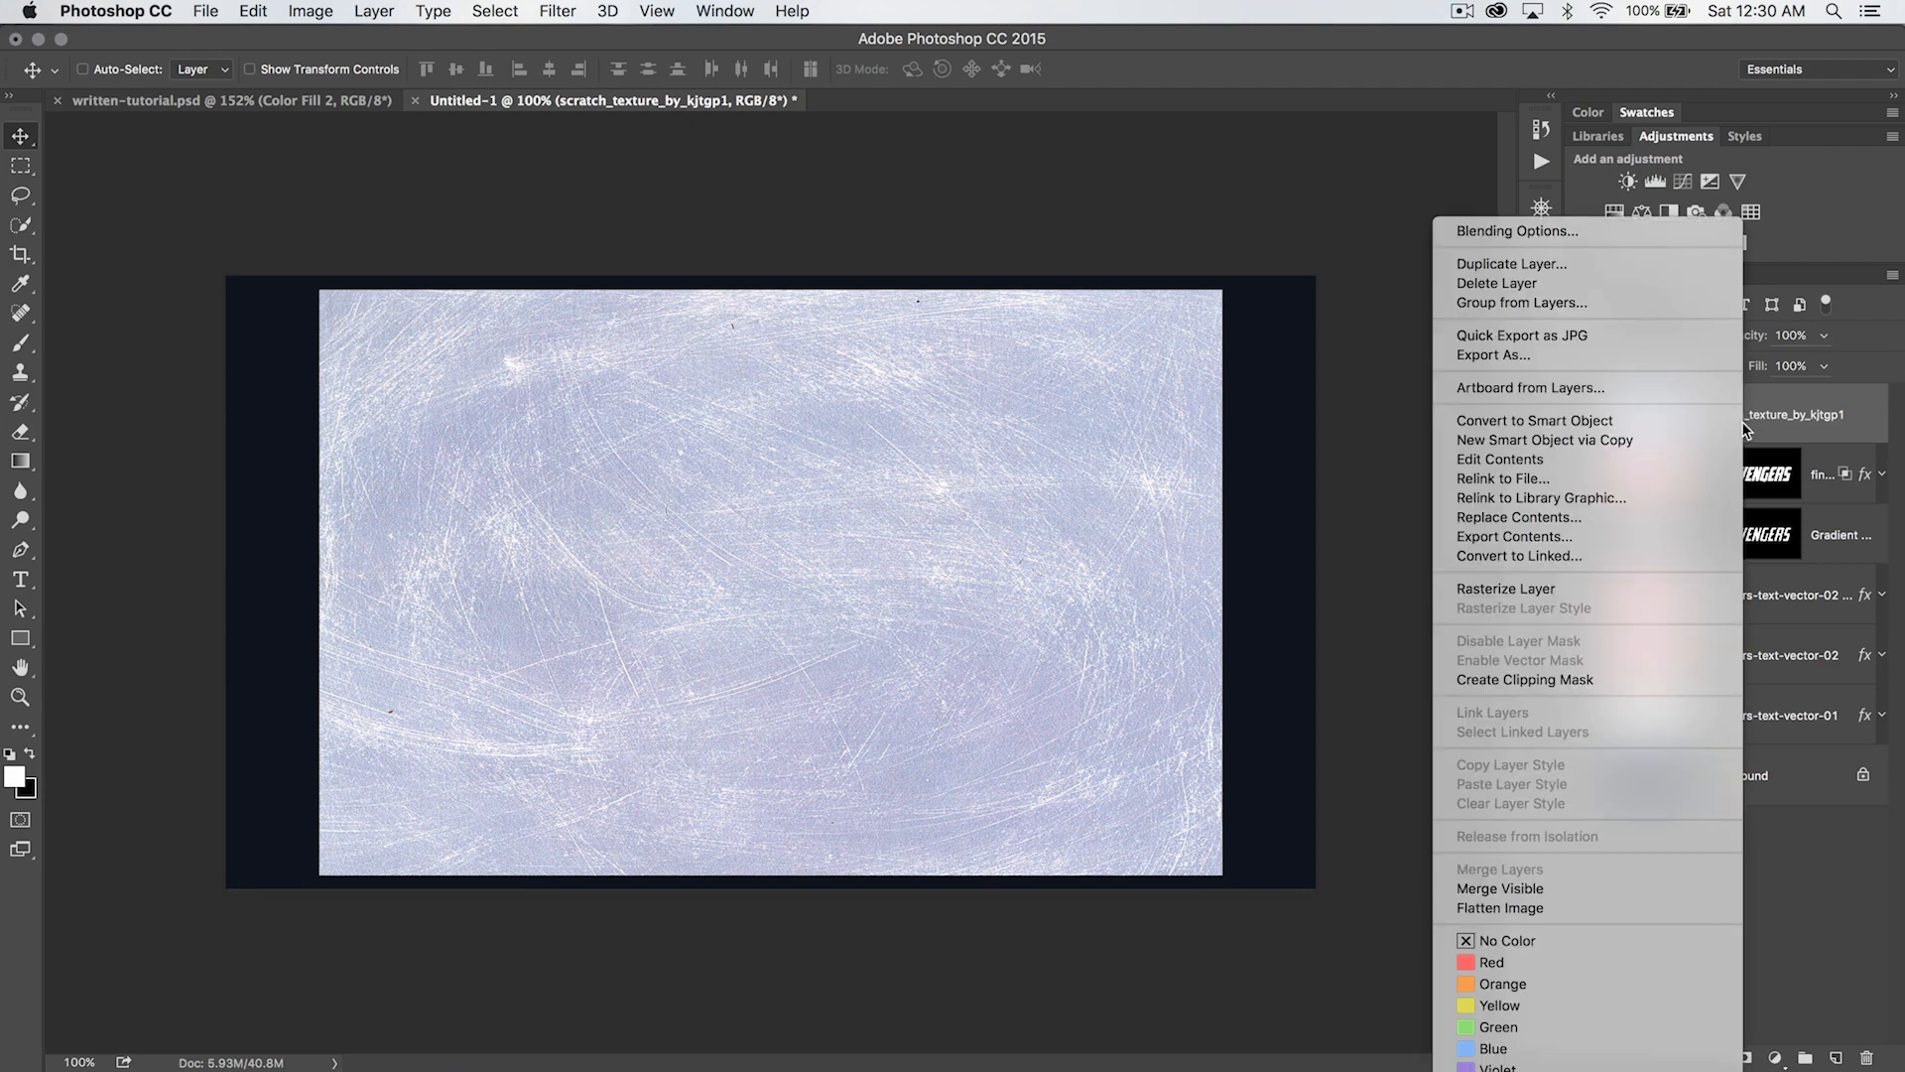
pyautogui.click(1549, 590)
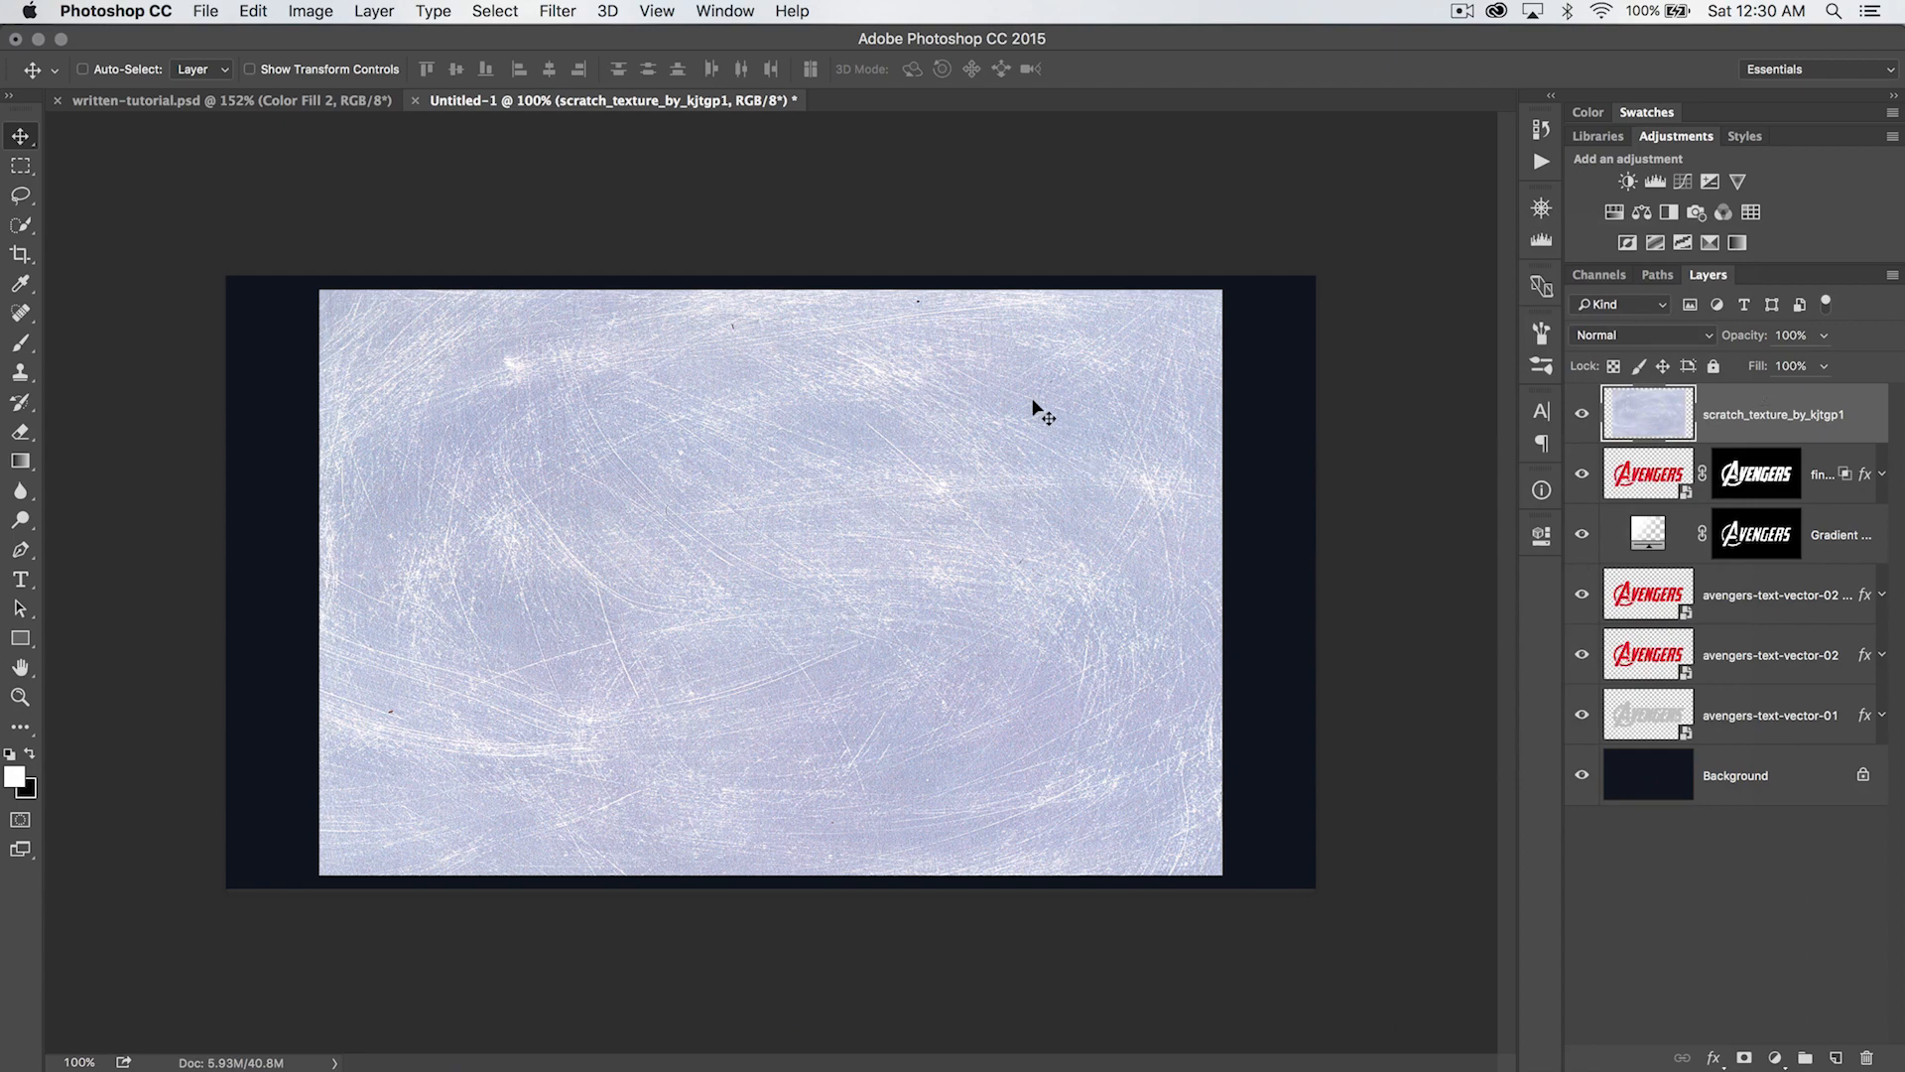
# - Apply a Levels adjustment to the scratch texture with input levels of 192, 0.70 and 254
pyautogui.click(327, 11)
pyautogui.moveTo(348, 74)
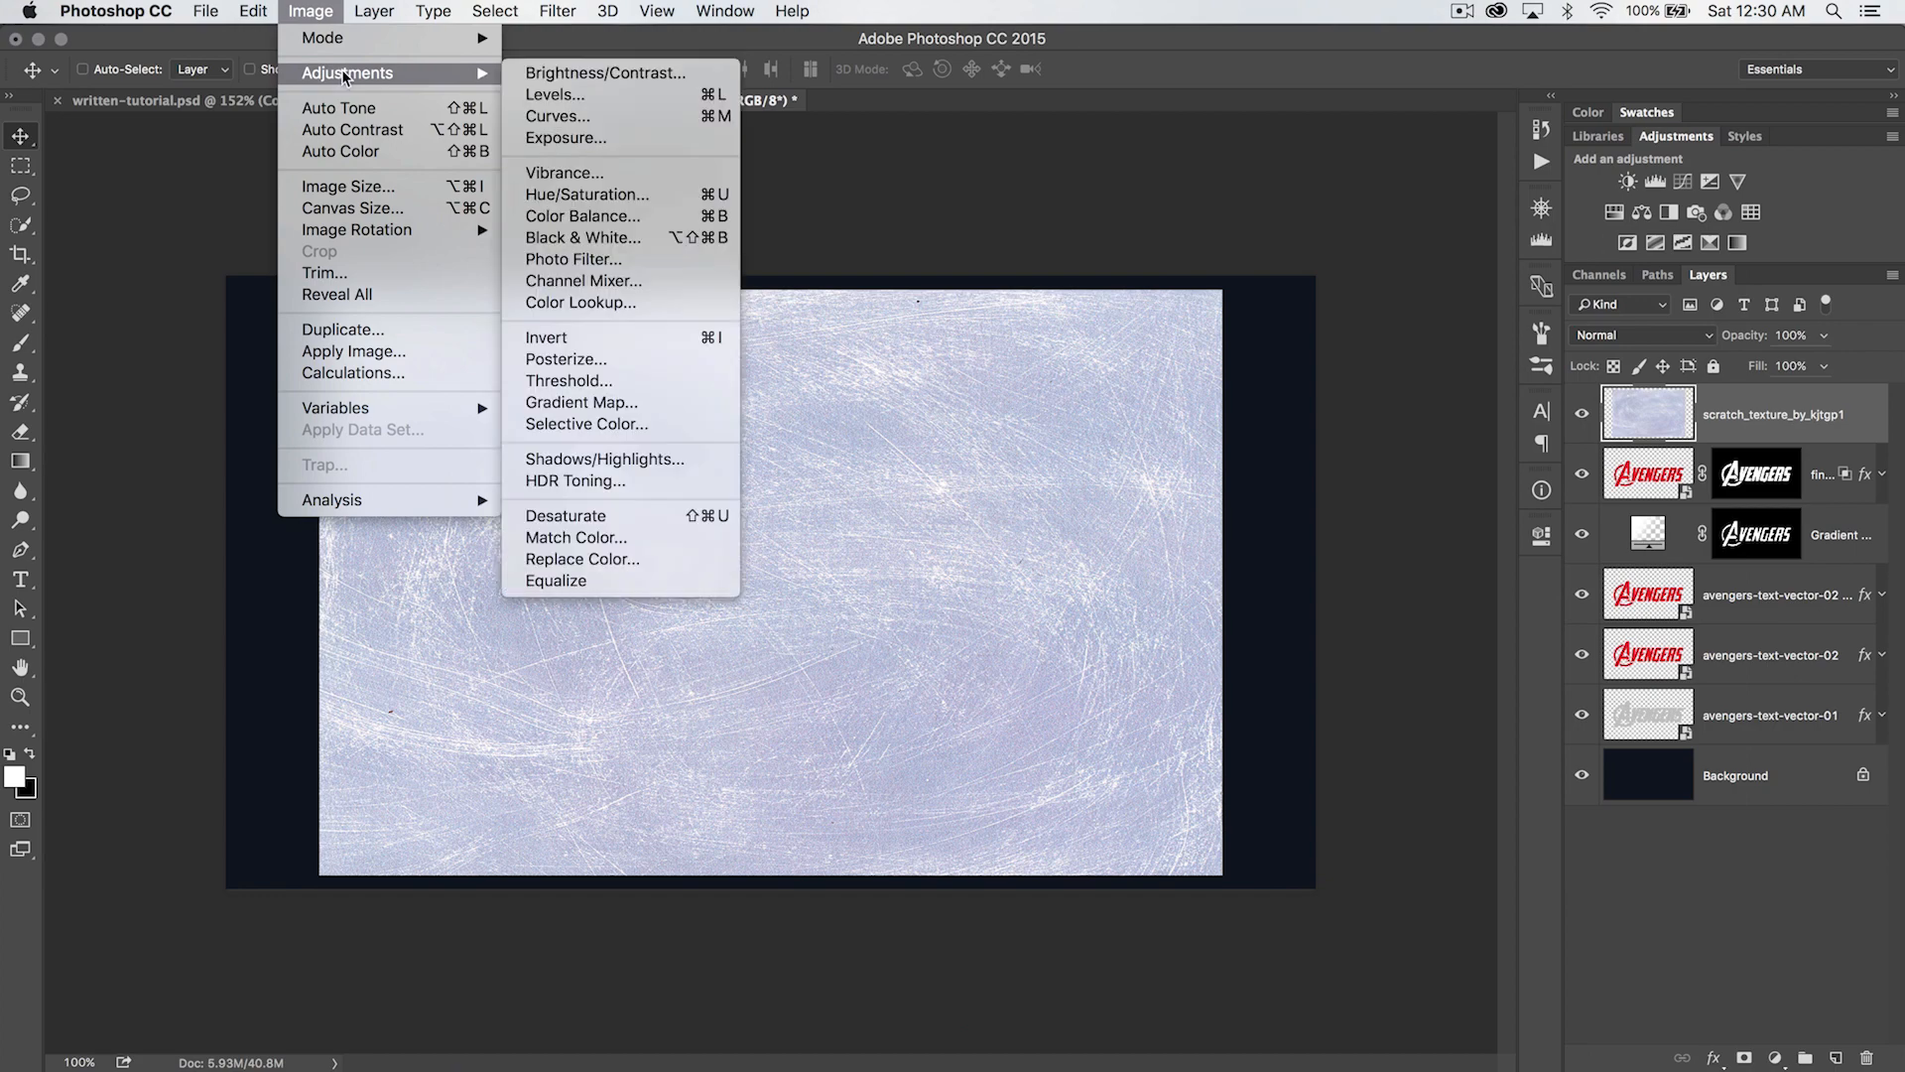
pyautogui.click(596, 95)
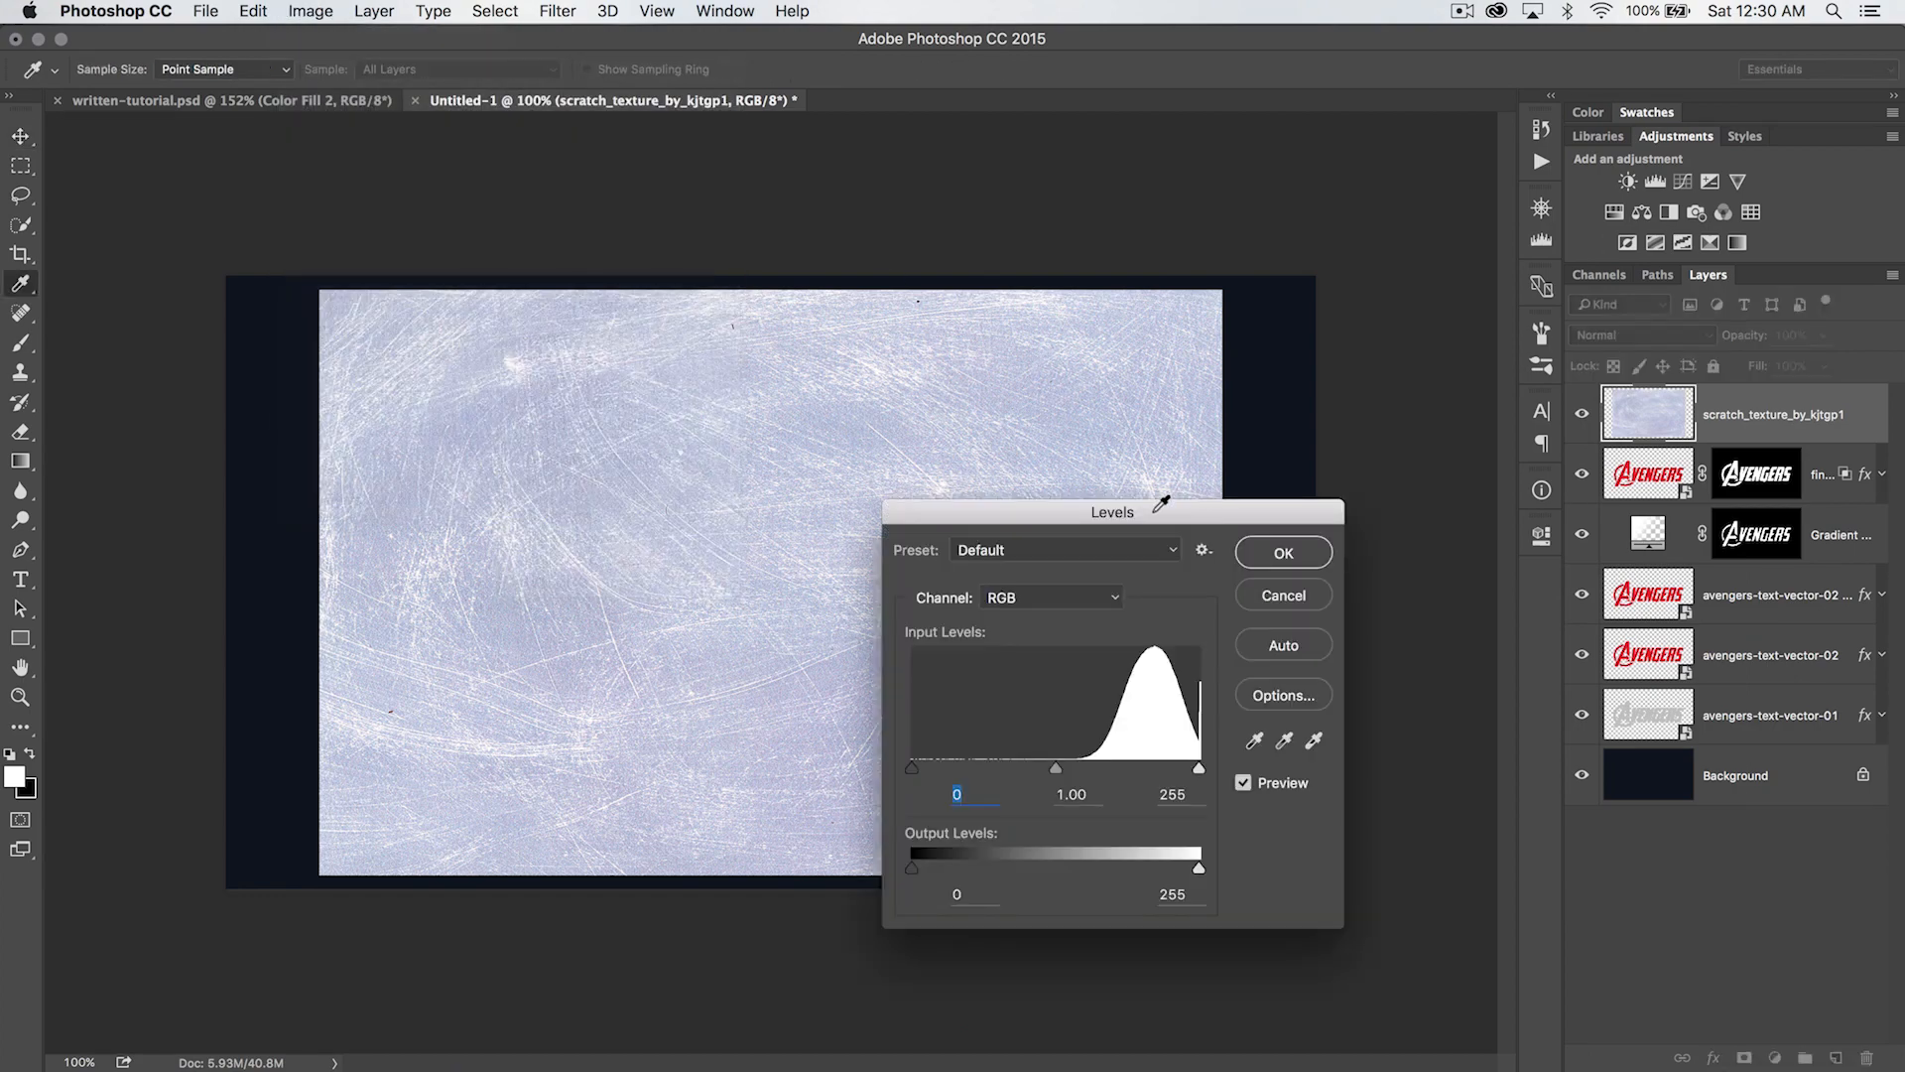
pyautogui.moveTo(1161, 511); pyautogui.dragTo(1256, 381)
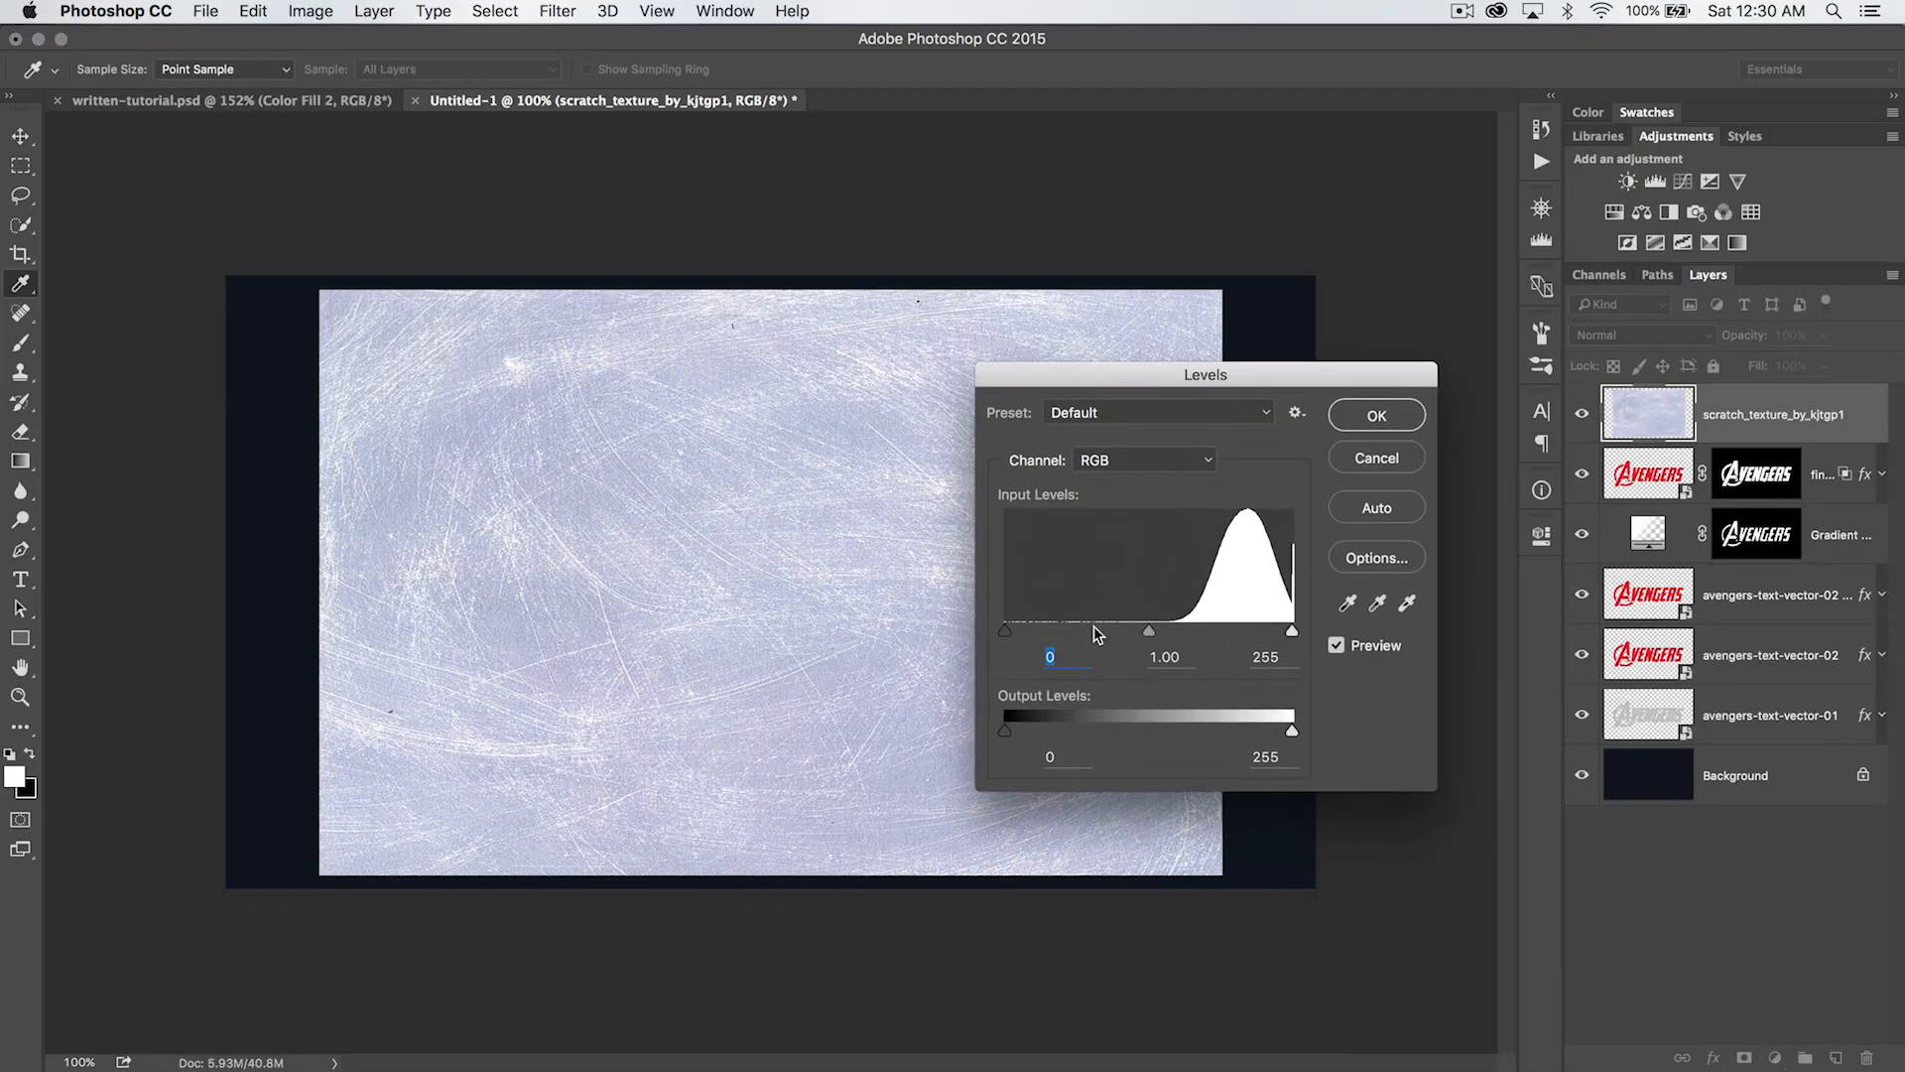
pyautogui.moveTo(1004, 635); pyautogui.dragTo(1193, 650)
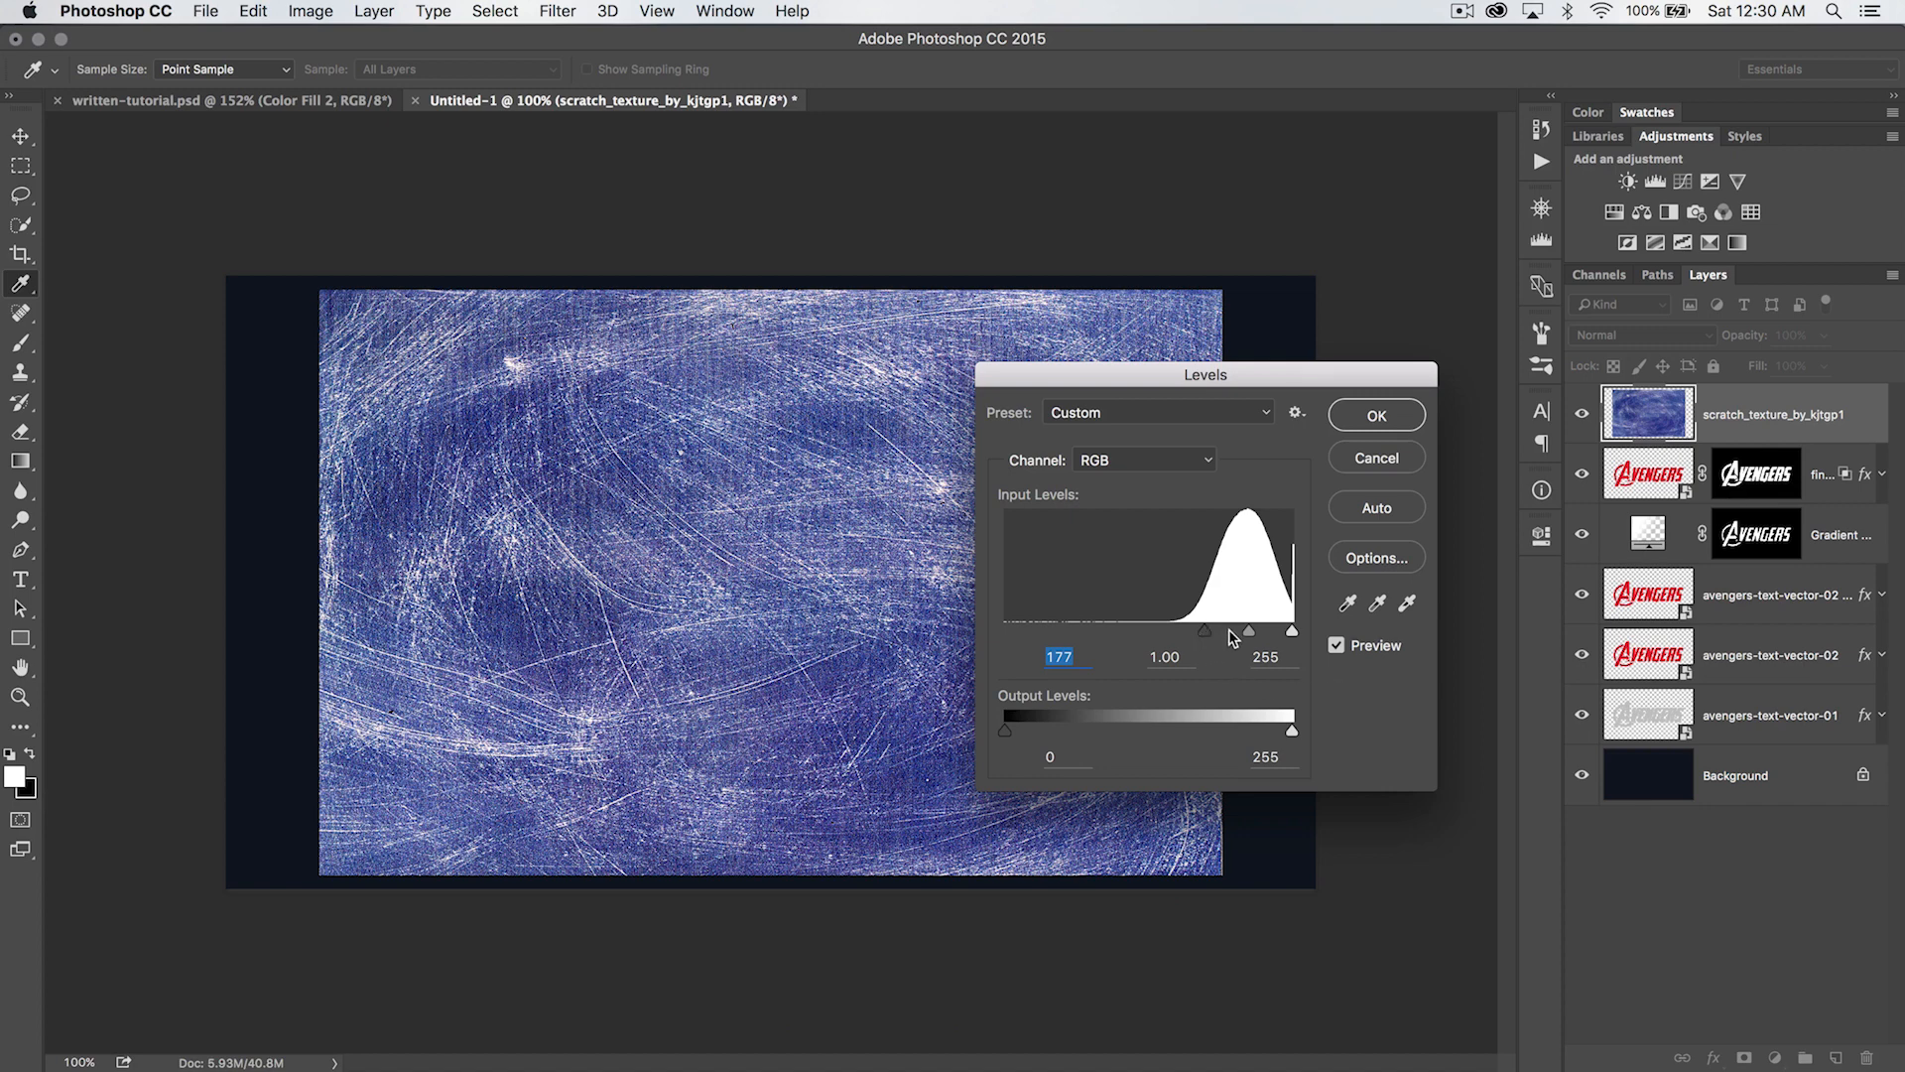
pyautogui.moveTo(1222, 636); pyautogui.dragTo(1224, 636)
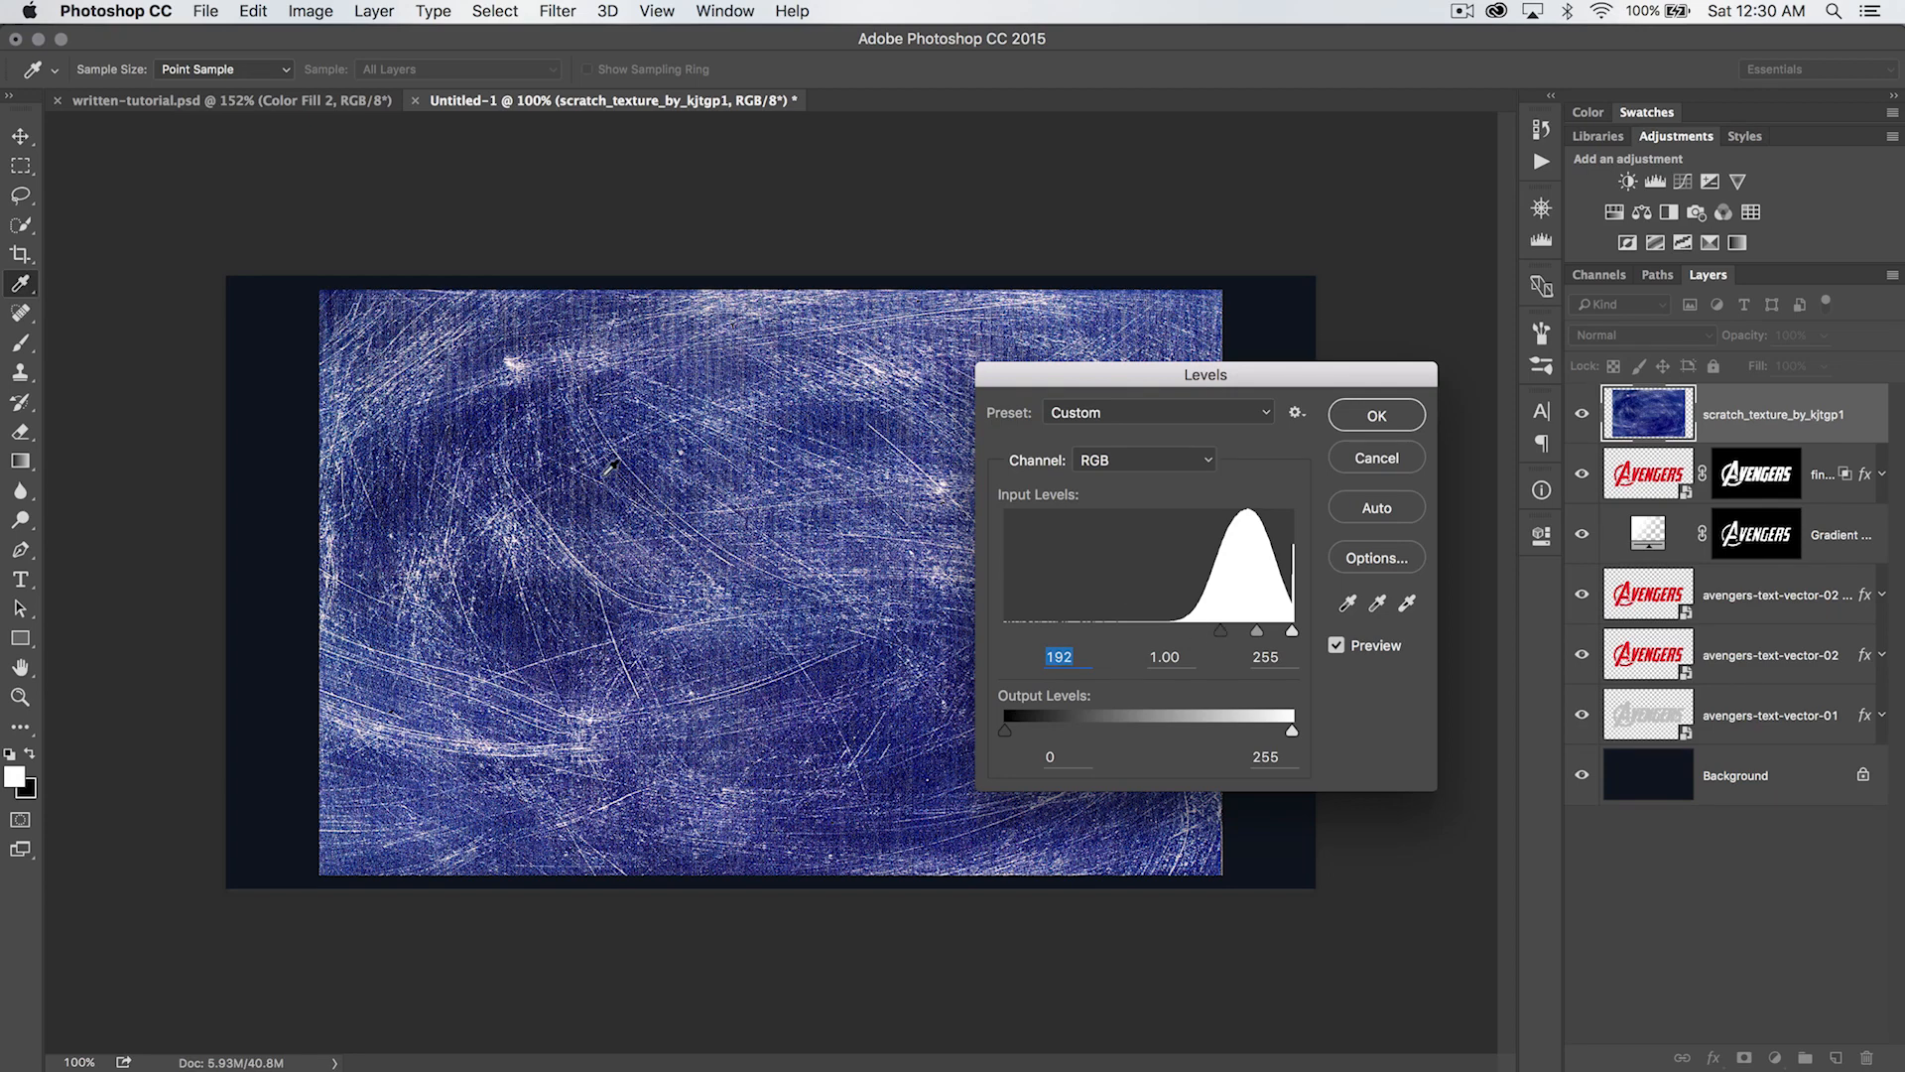
pyautogui.click(1291, 632)
pyautogui.moveTo(1258, 635); pyautogui.dragTo(1264, 637)
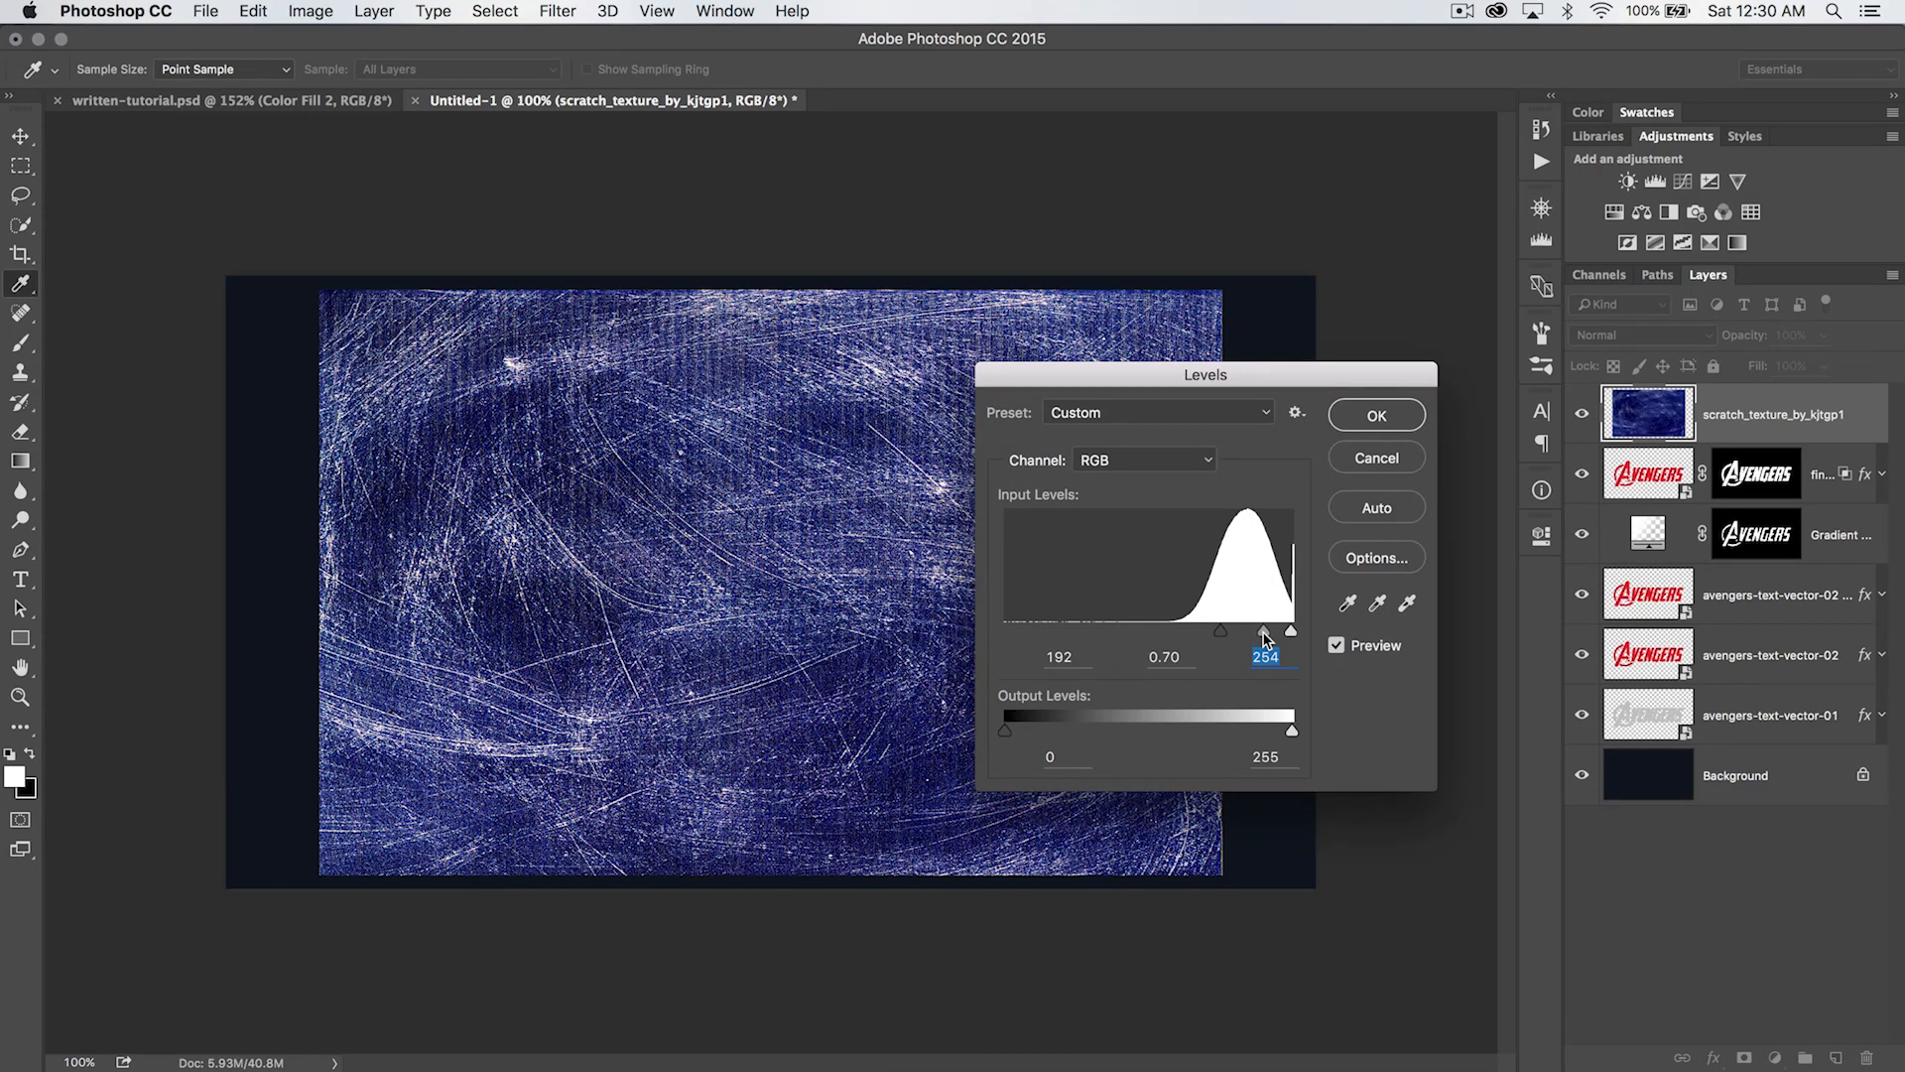
pyautogui.click(1263, 636)
pyautogui.click(1376, 417)
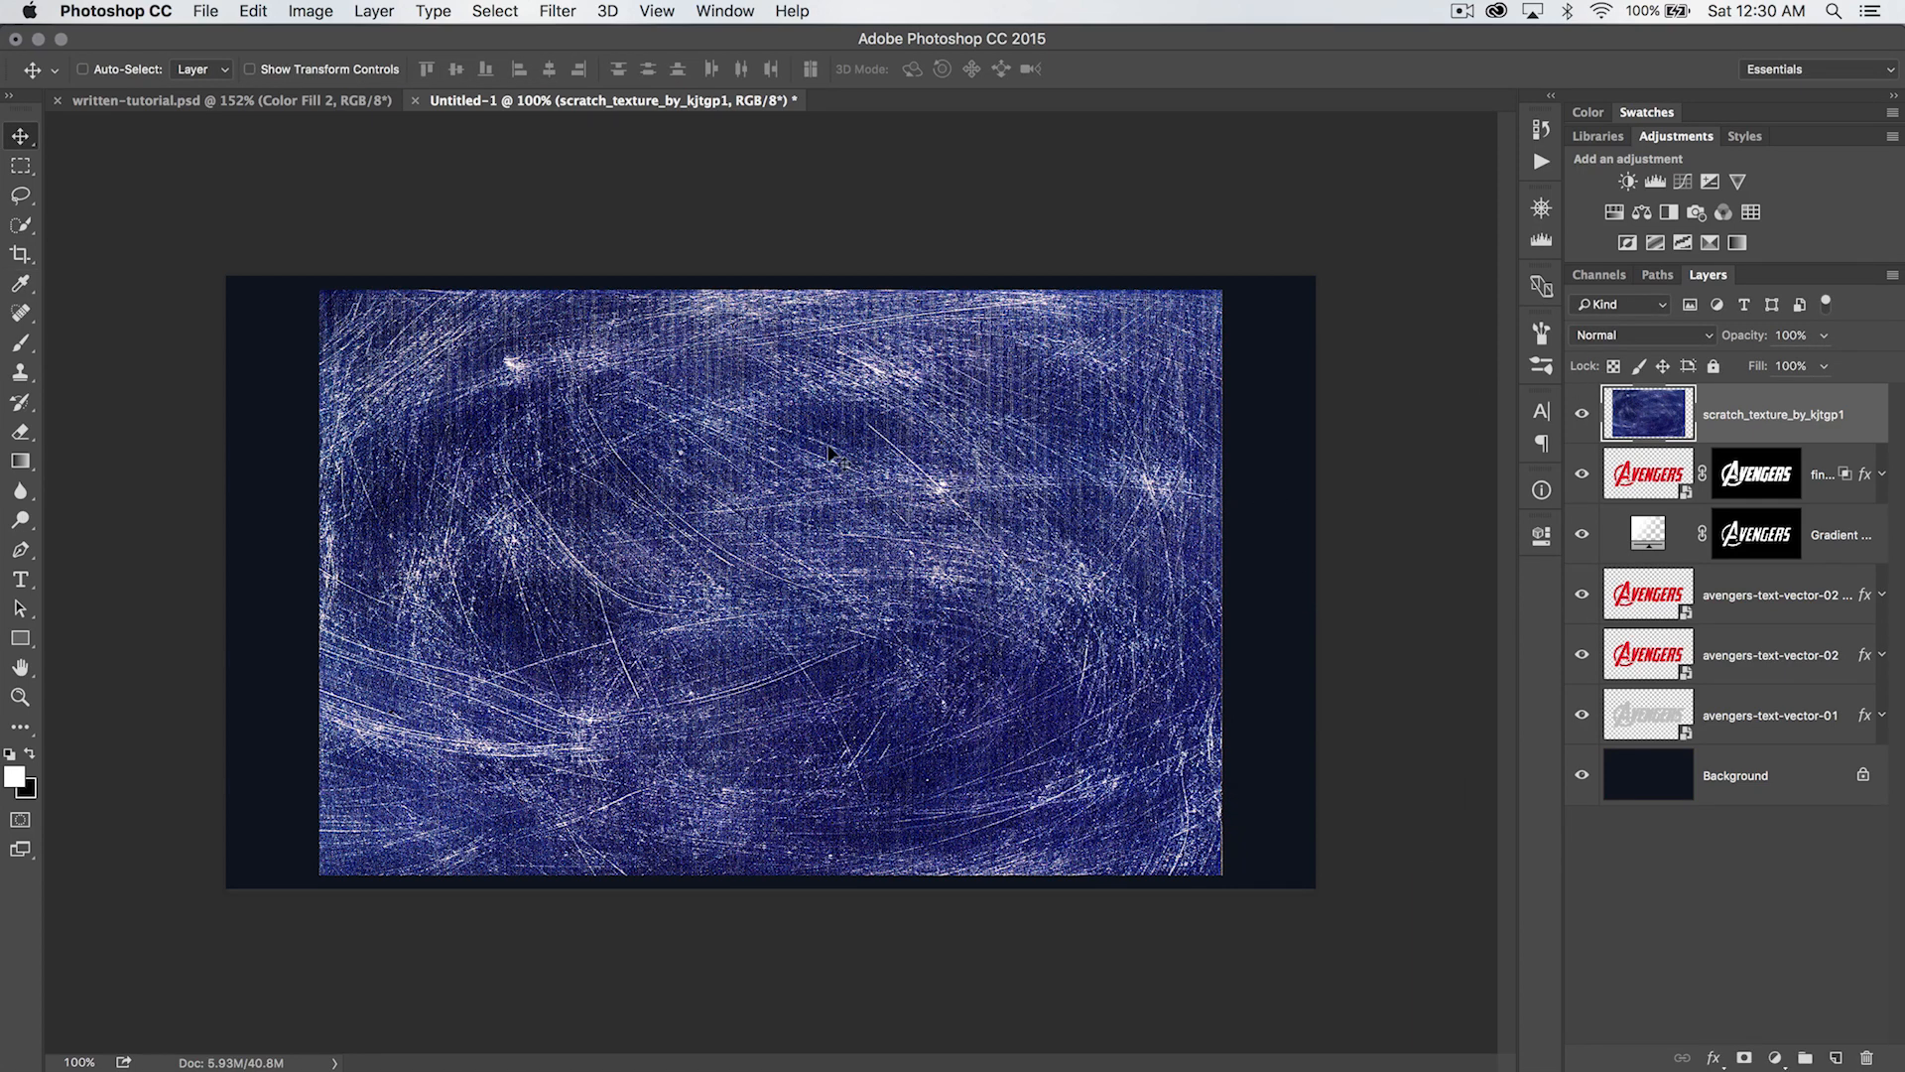
# - Desaturate the scratch texture and invert it into dark scratches on a light ground
pyautogui.press('super')
pyautogui.press('super+shift+u')
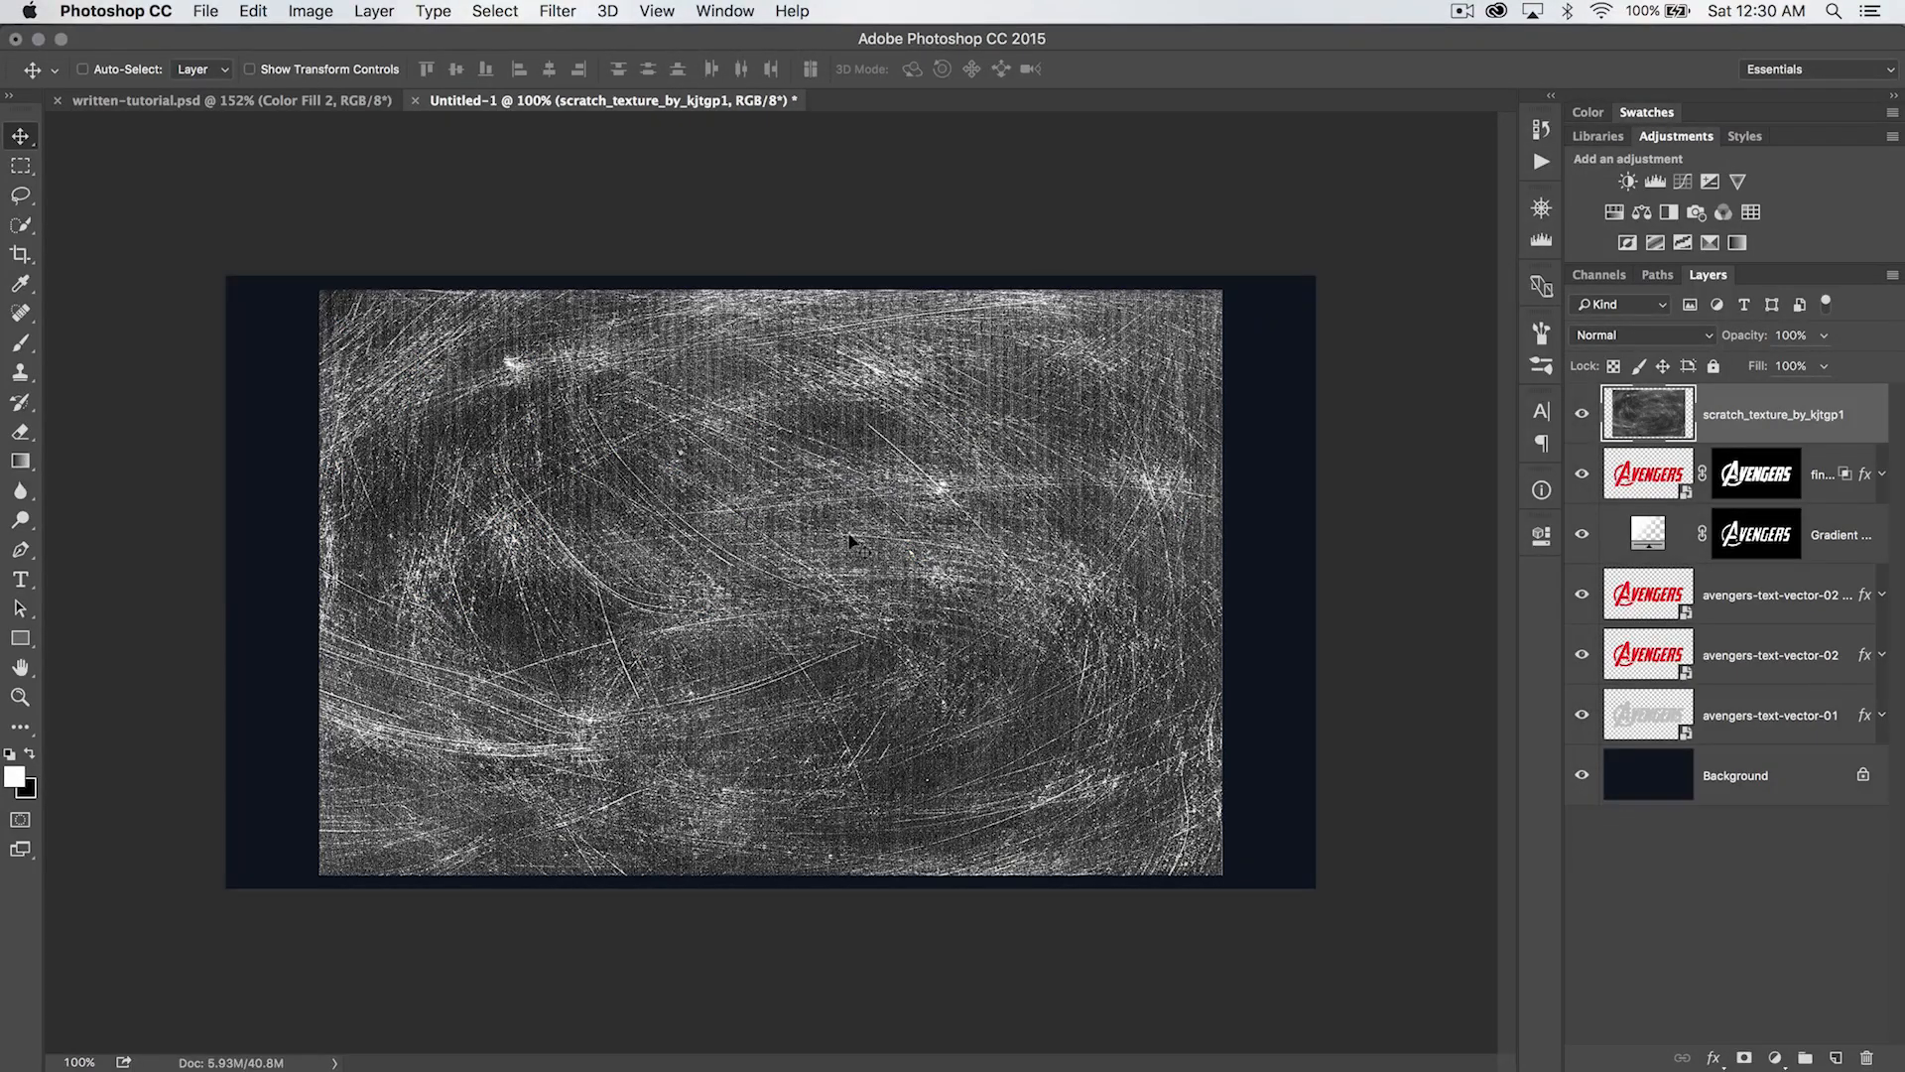
pyautogui.press('z')
pyautogui.click(863, 523)
pyautogui.click(923, 515)
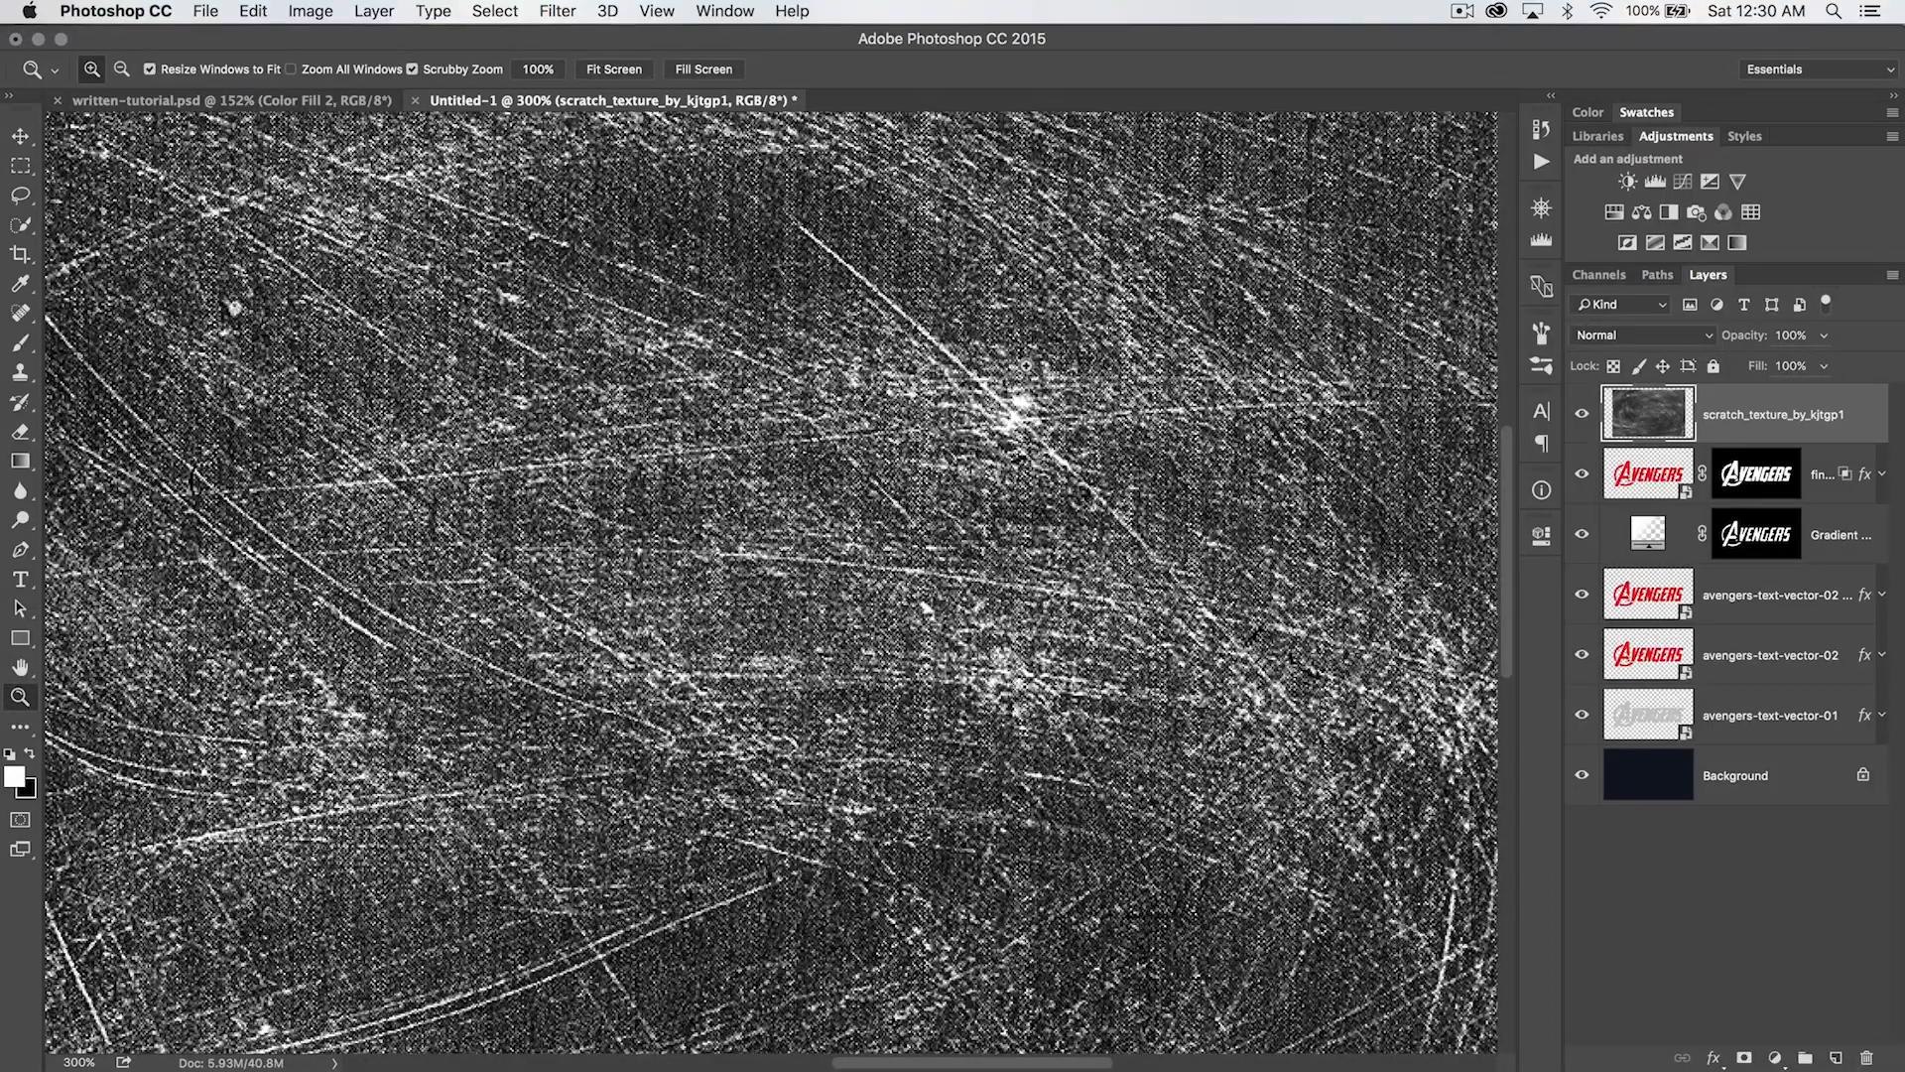
pyautogui.press('super+minus')
pyautogui.press('super+1')
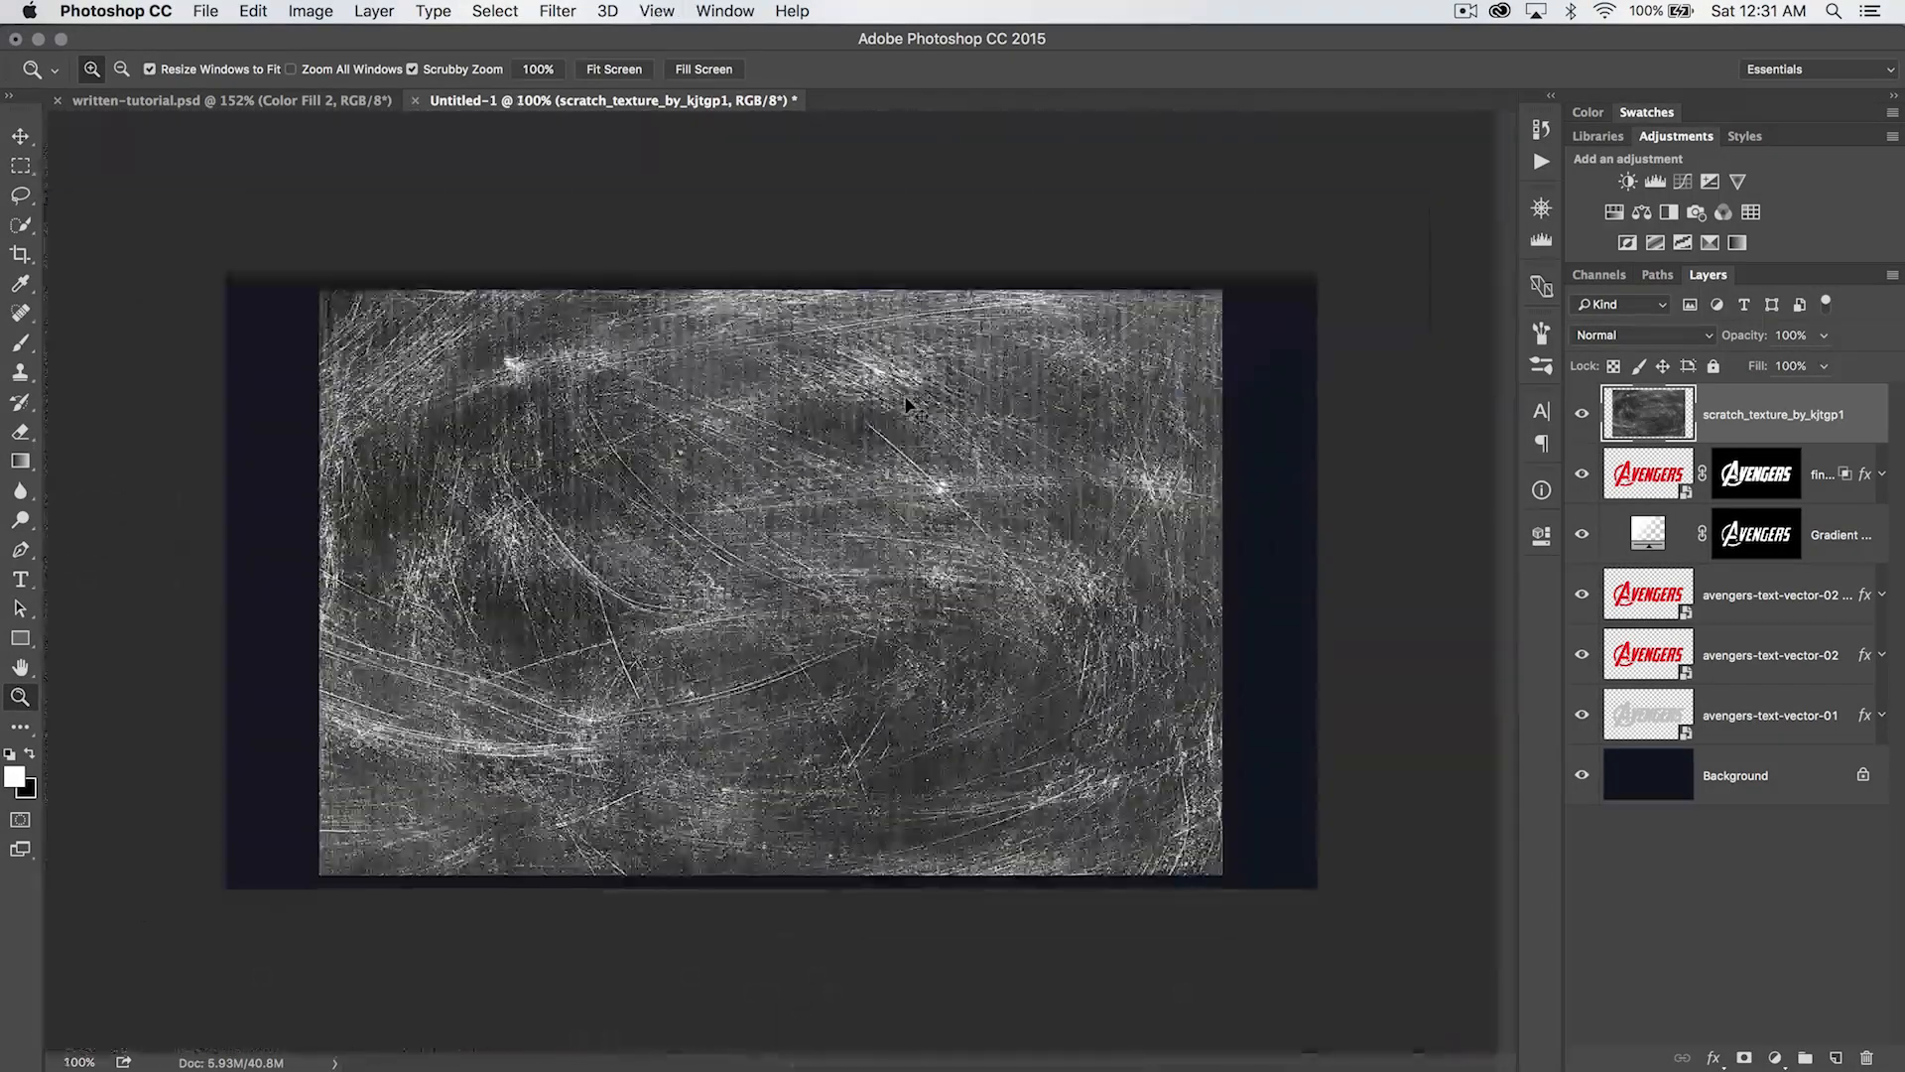
pyautogui.press('super+i')
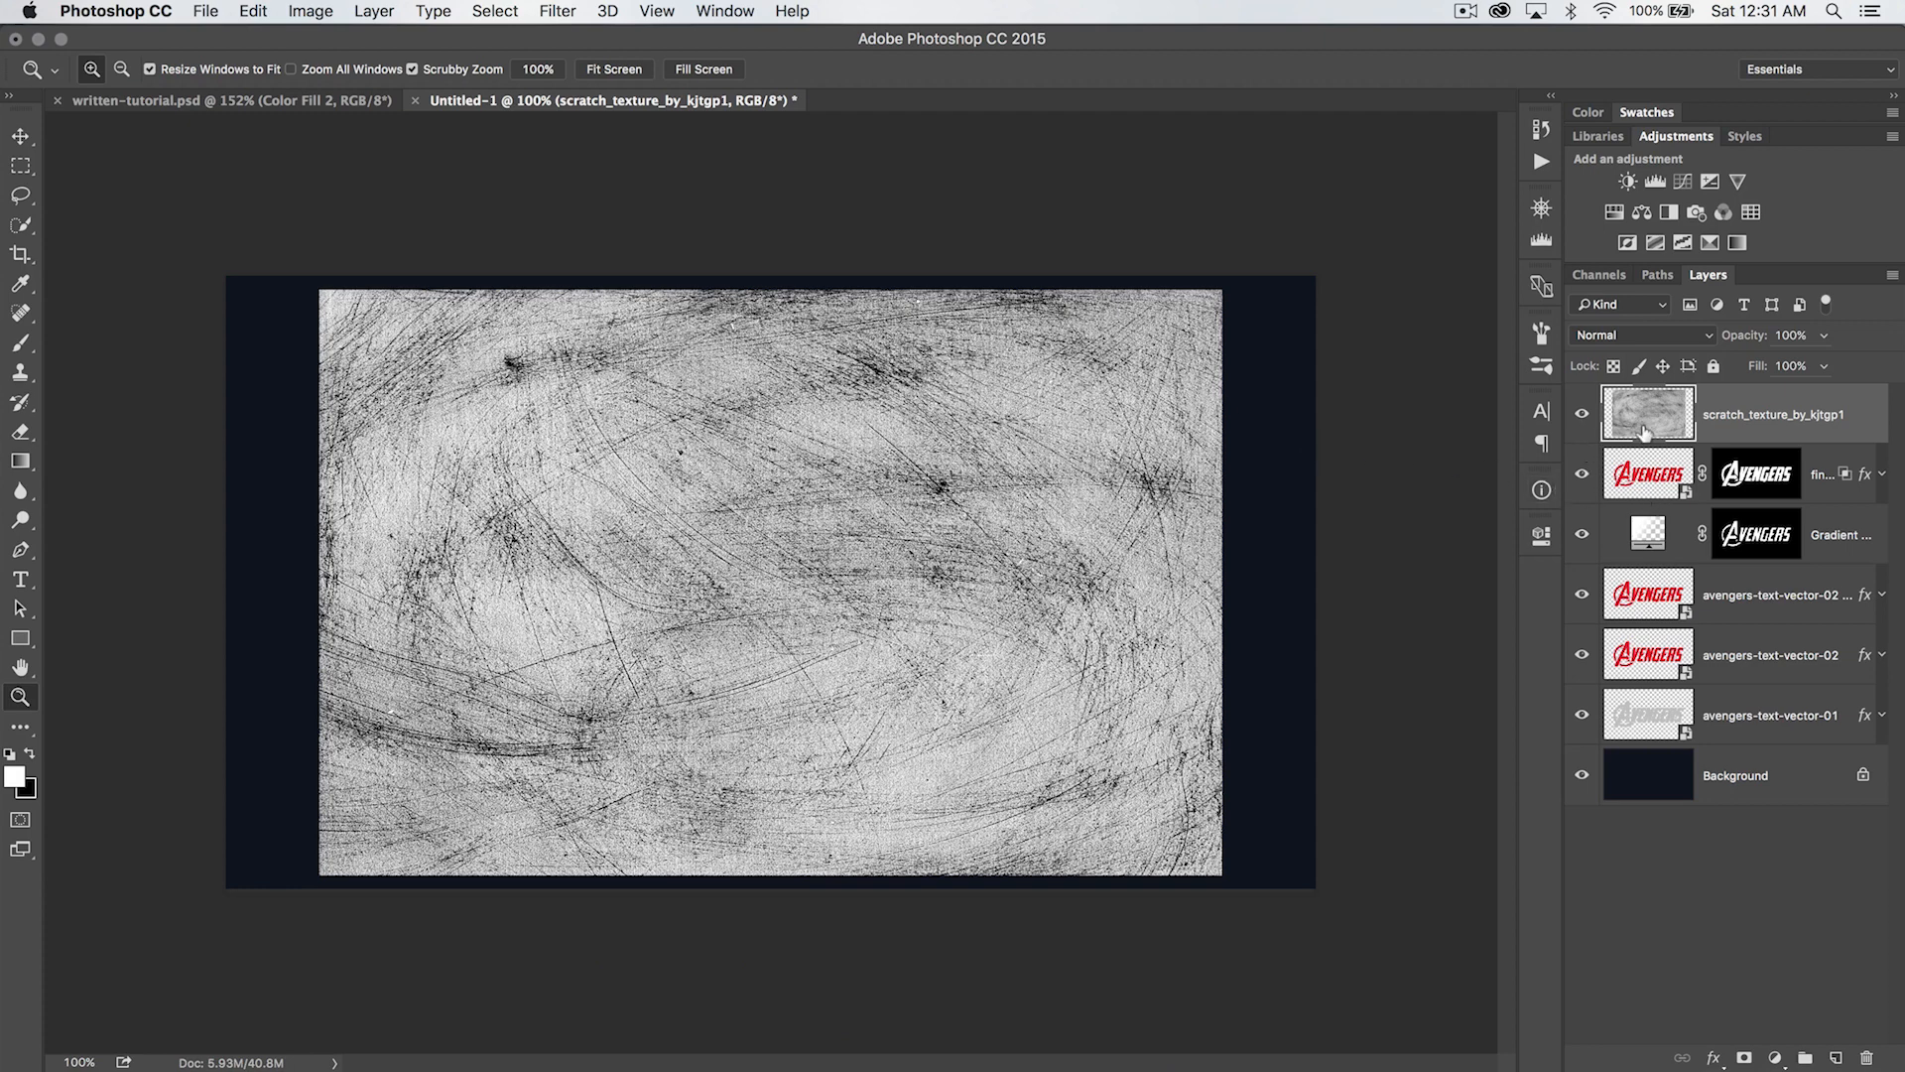
# - Set the scratch texture layer's blend mode to Multiply and copy the fine-highlight layer's mask onto it
pyautogui.click(1639, 337)
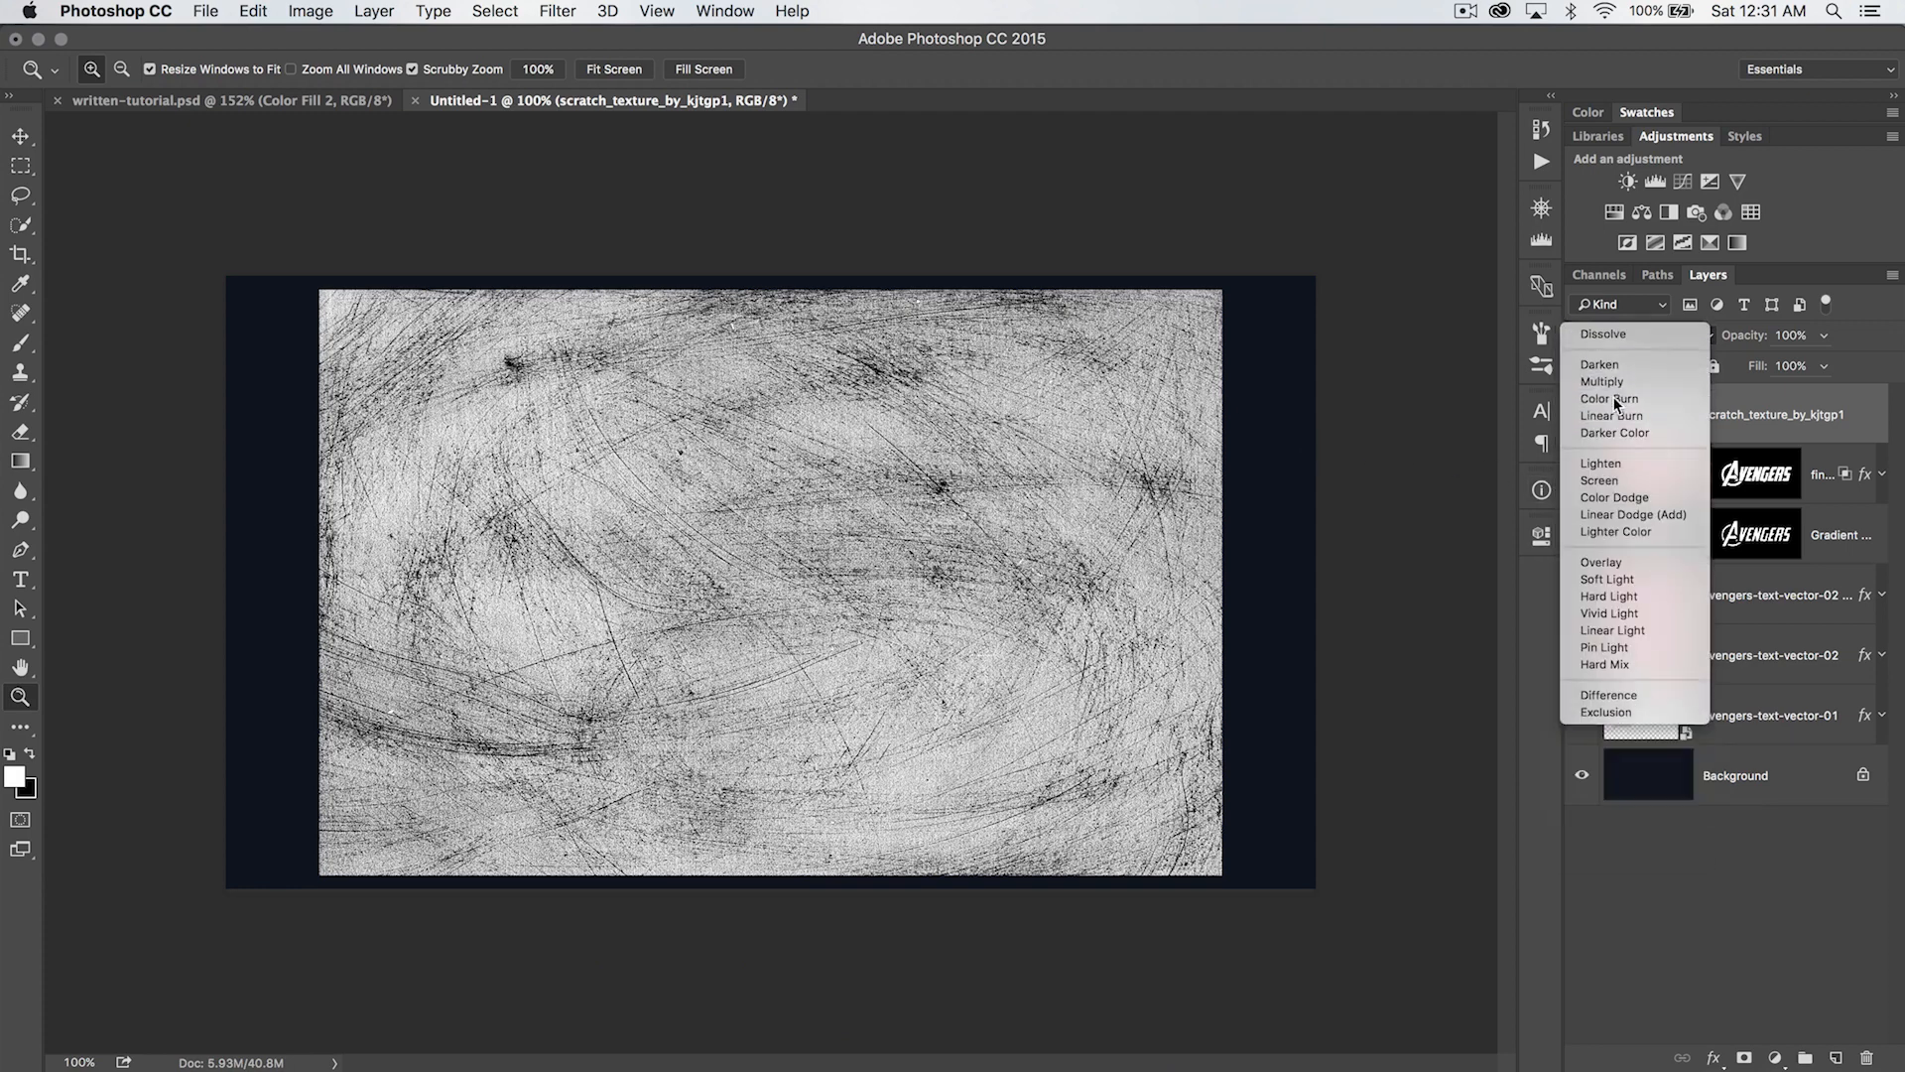
pyautogui.click(1613, 395)
pyautogui.click(886, 550)
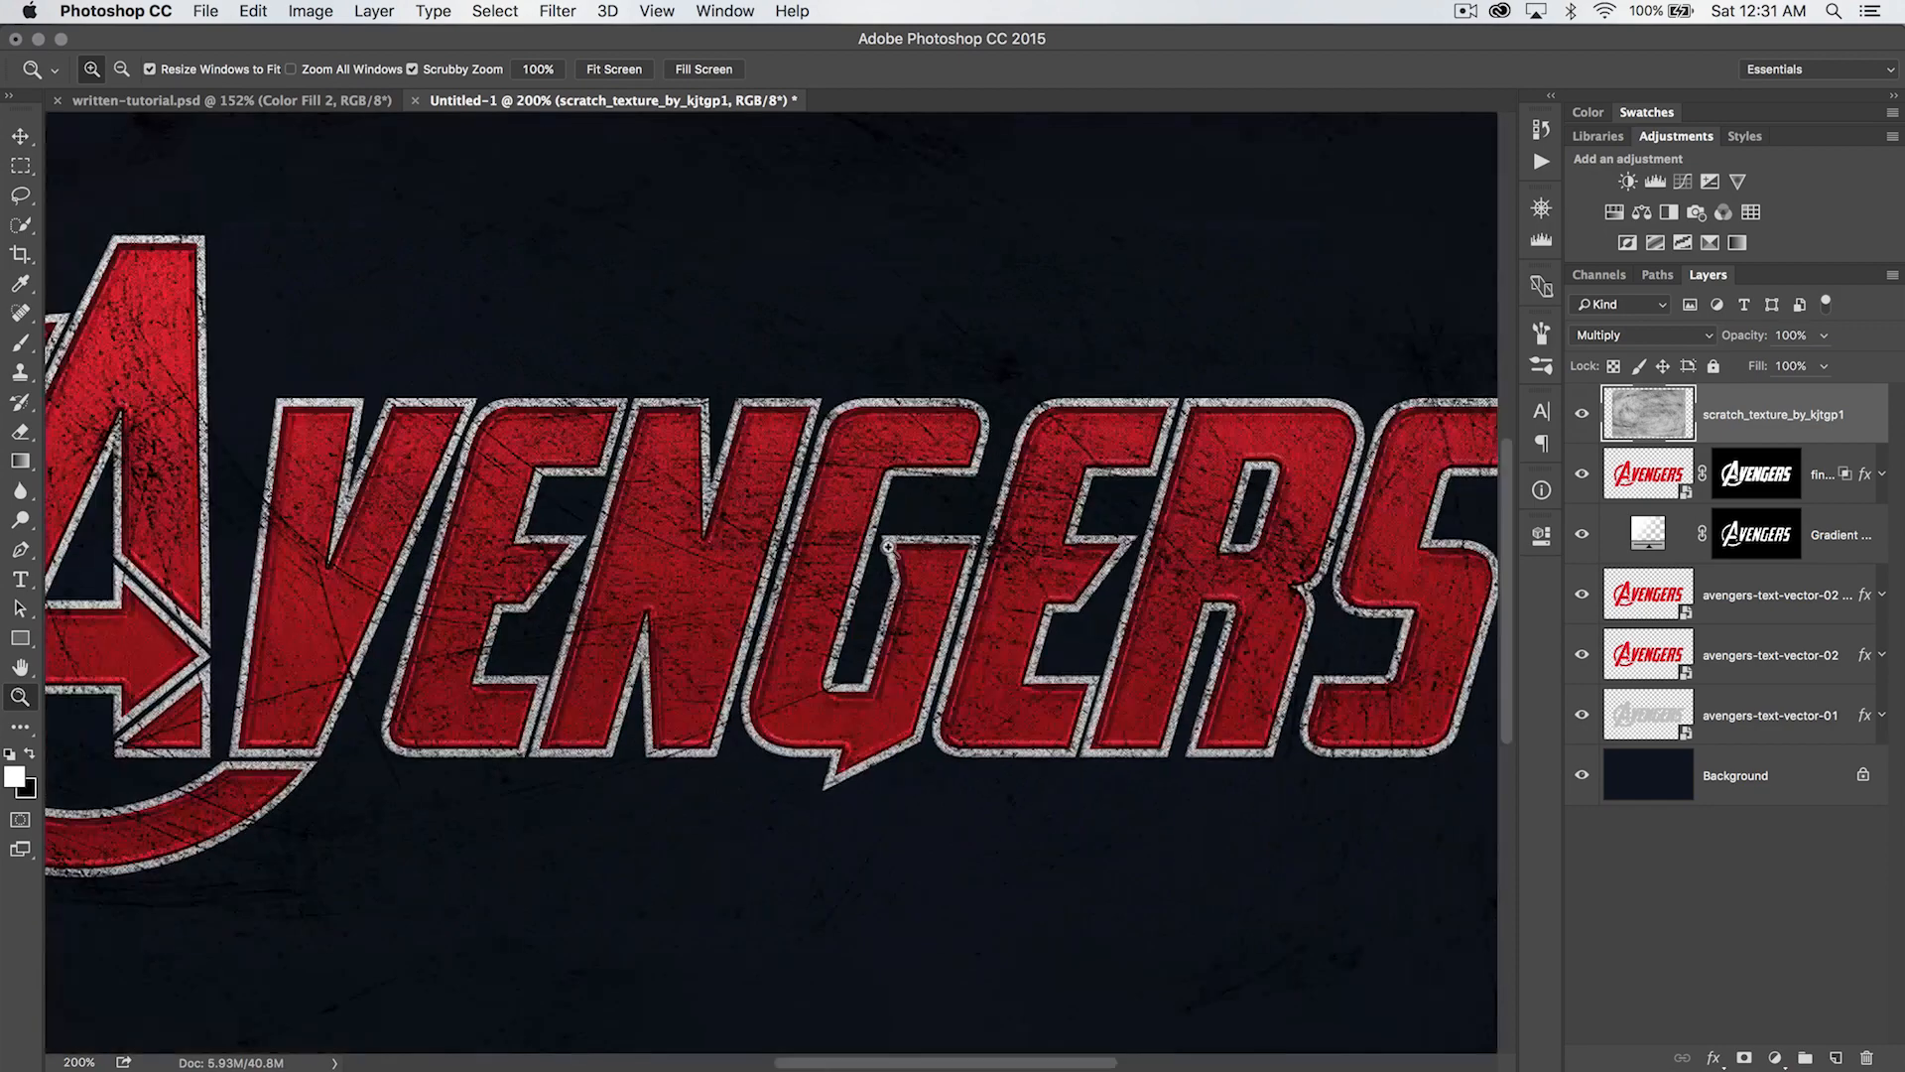
pyautogui.moveTo(890, 548); pyautogui.dragTo(879, 504)
pyautogui.press('super+minus')
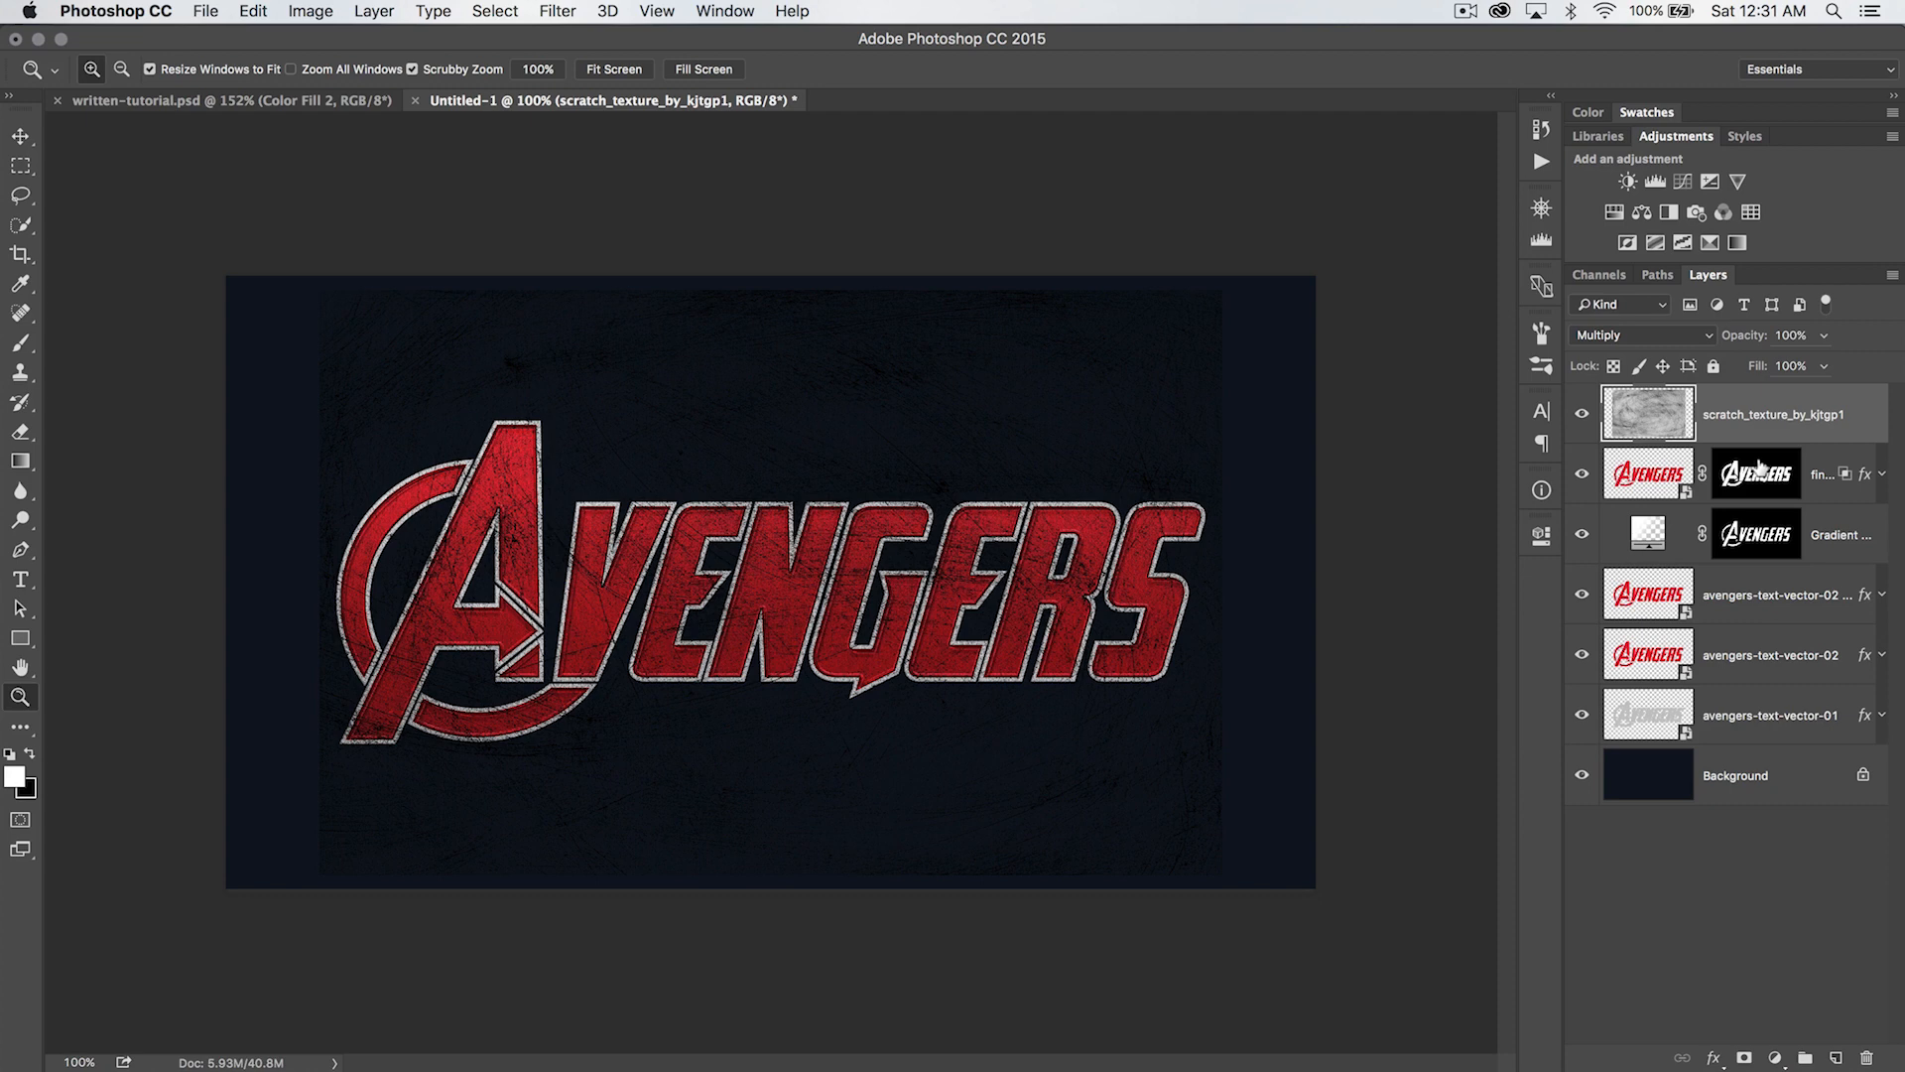
pyautogui.press('alt')
pyautogui.moveTo(1758, 468); pyautogui.dragTo(1756, 415)
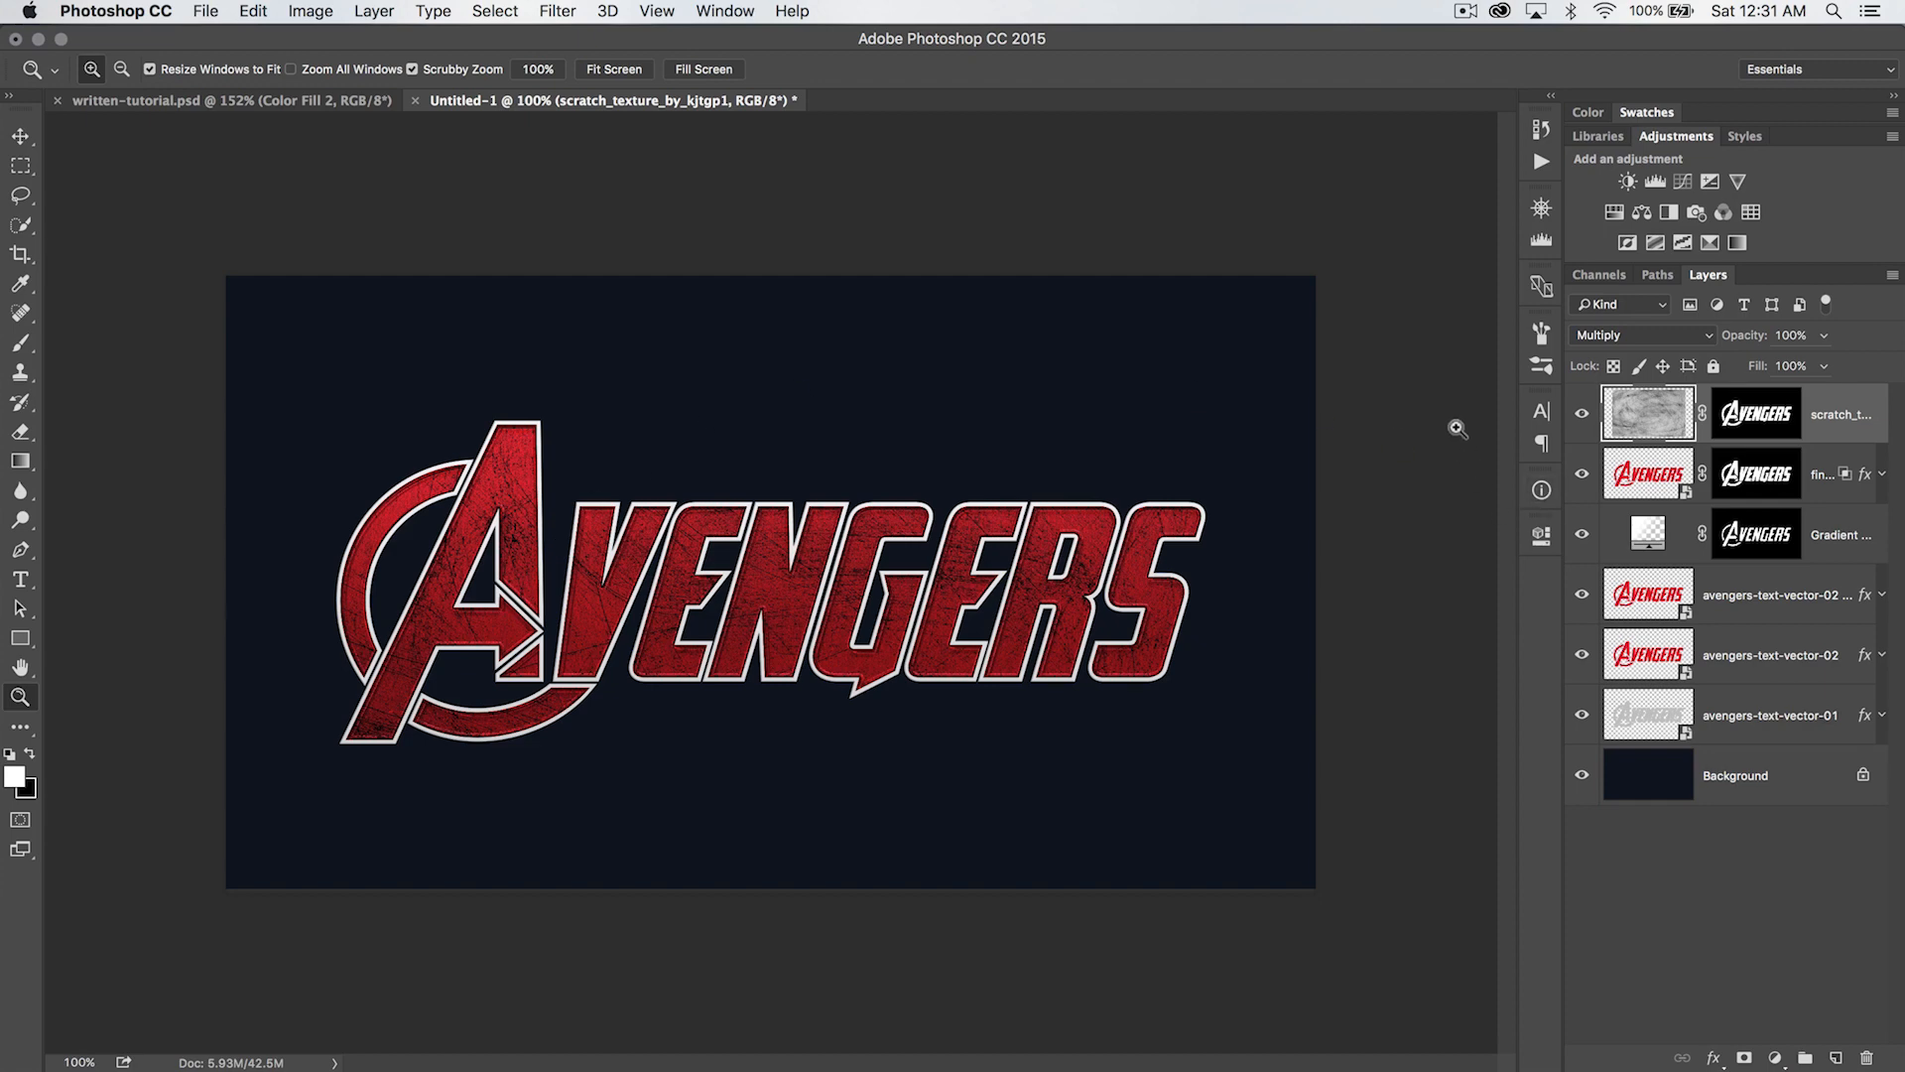
# - Try the Overlay blend mode on the scratch texture layer and return it to Multiply
pyautogui.click(1659, 337)
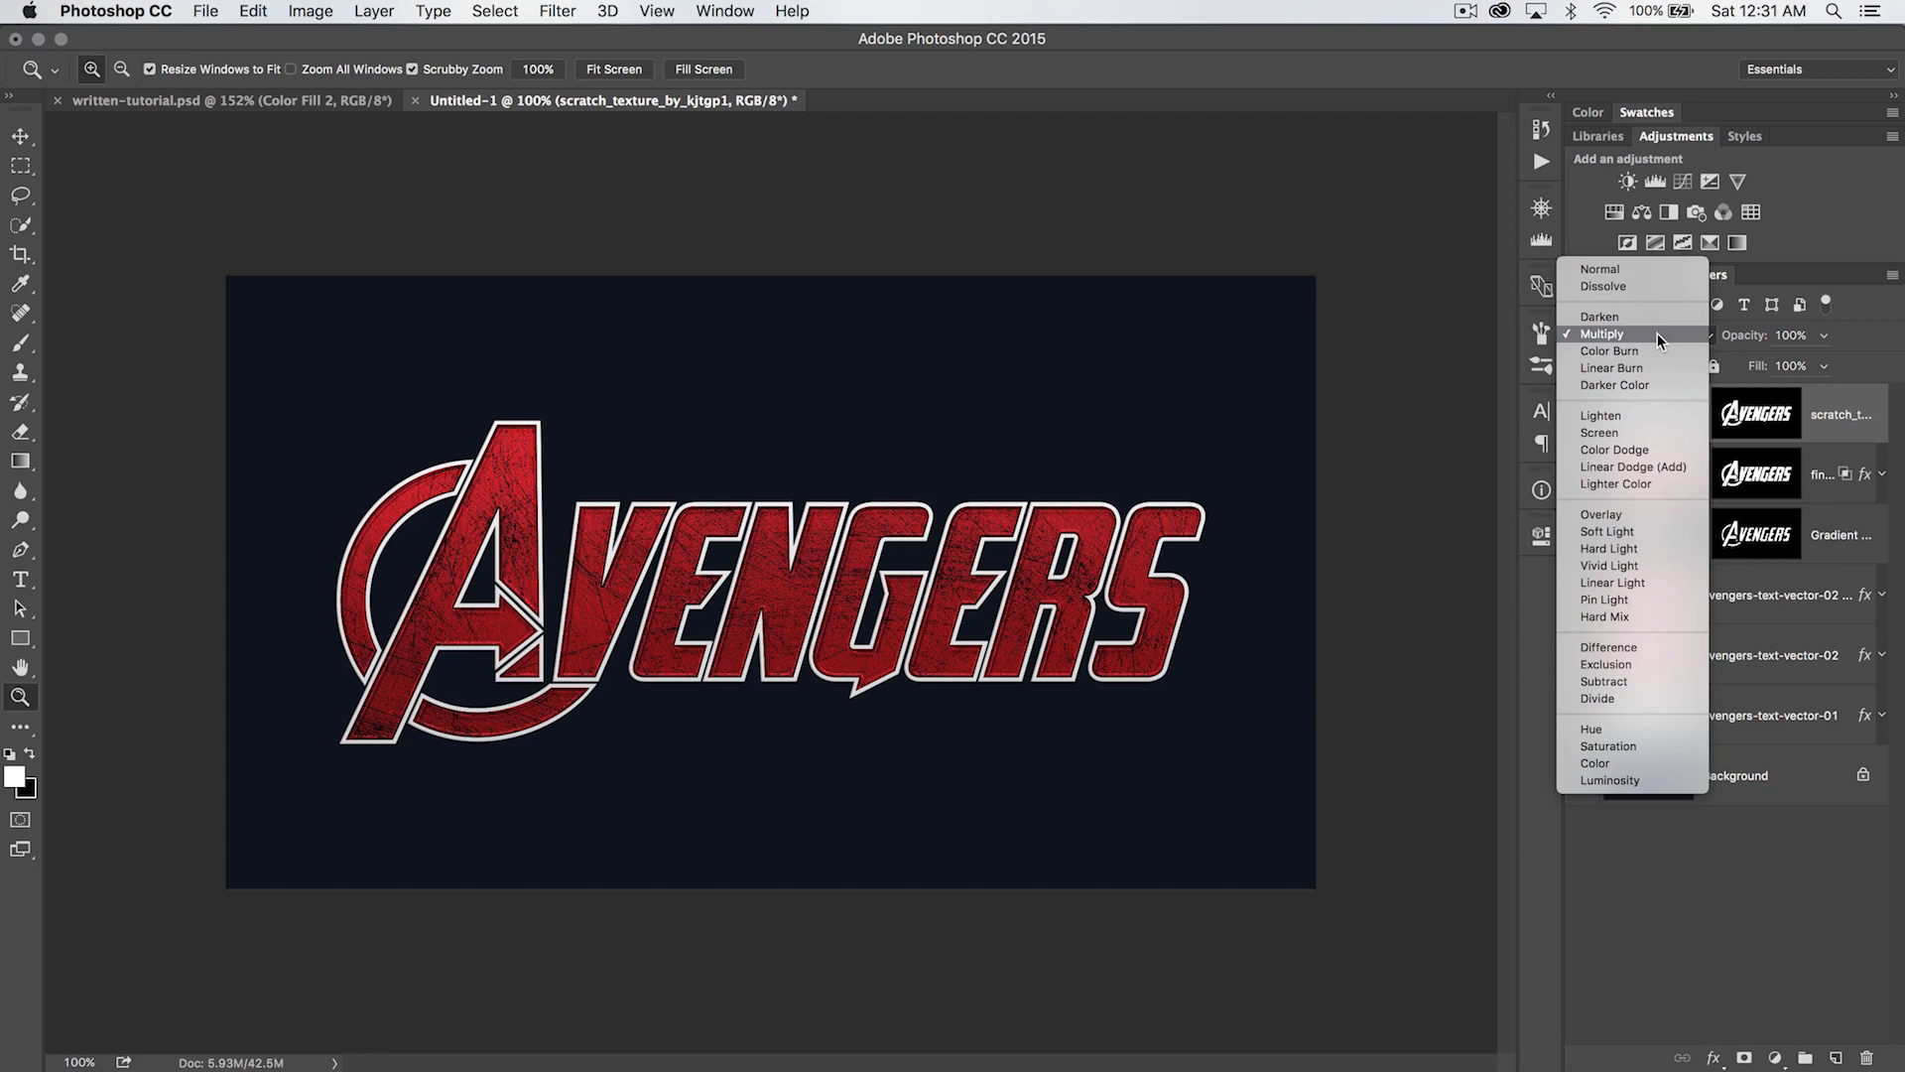
pyautogui.click(1635, 514)
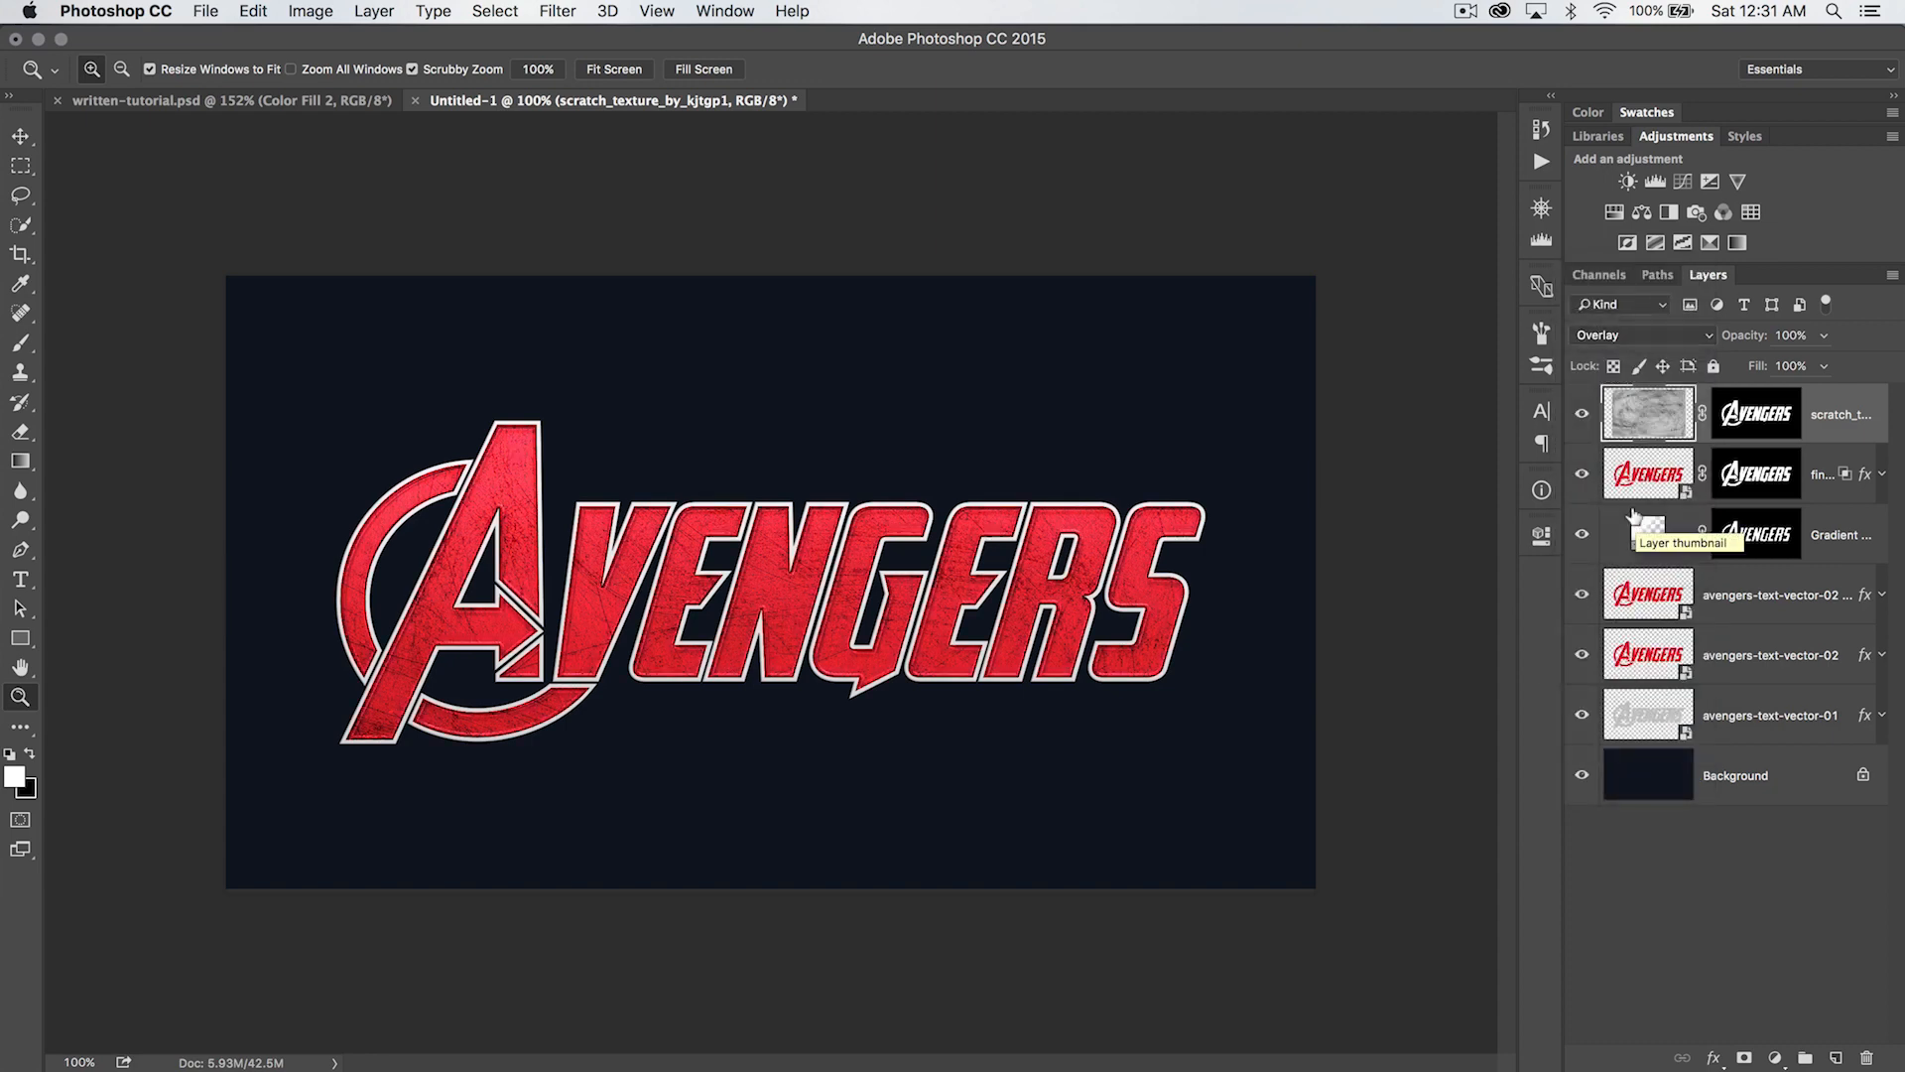
pyautogui.click(1664, 334)
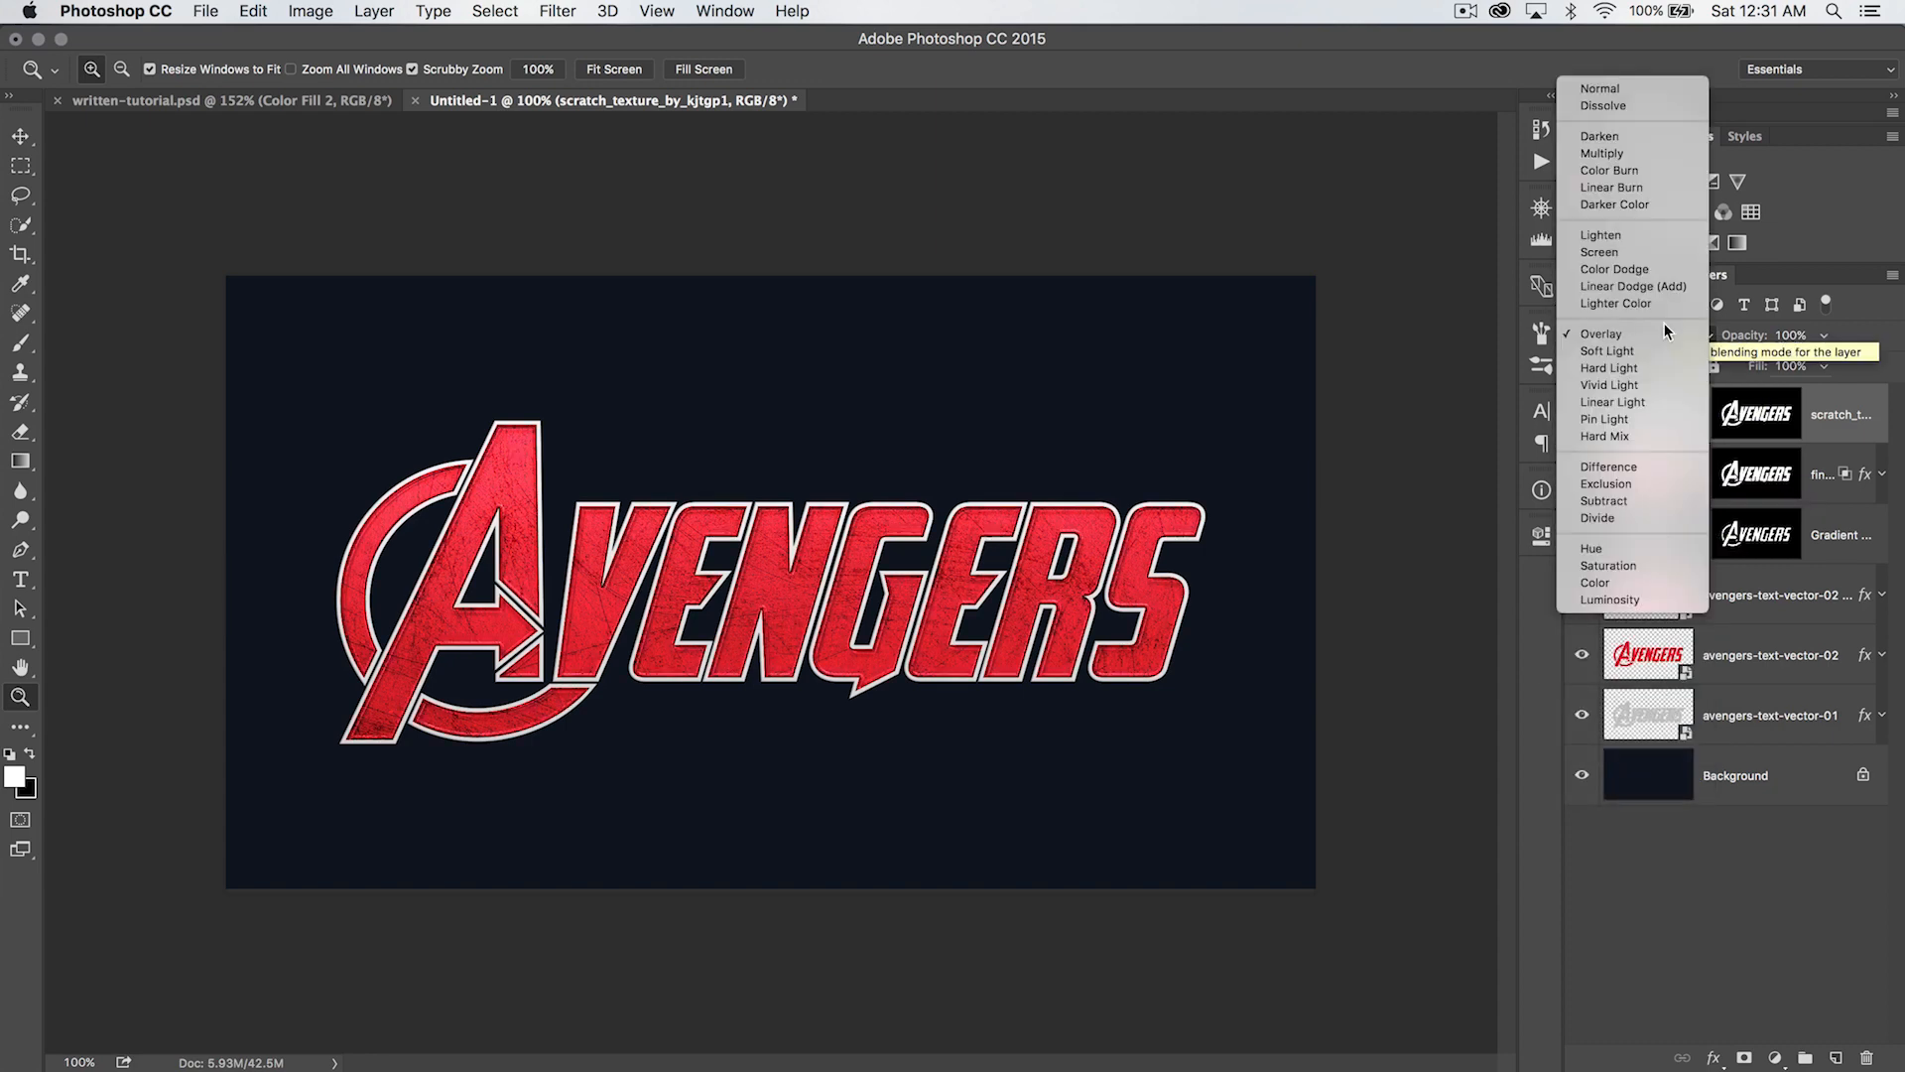
pyautogui.click(1635, 153)
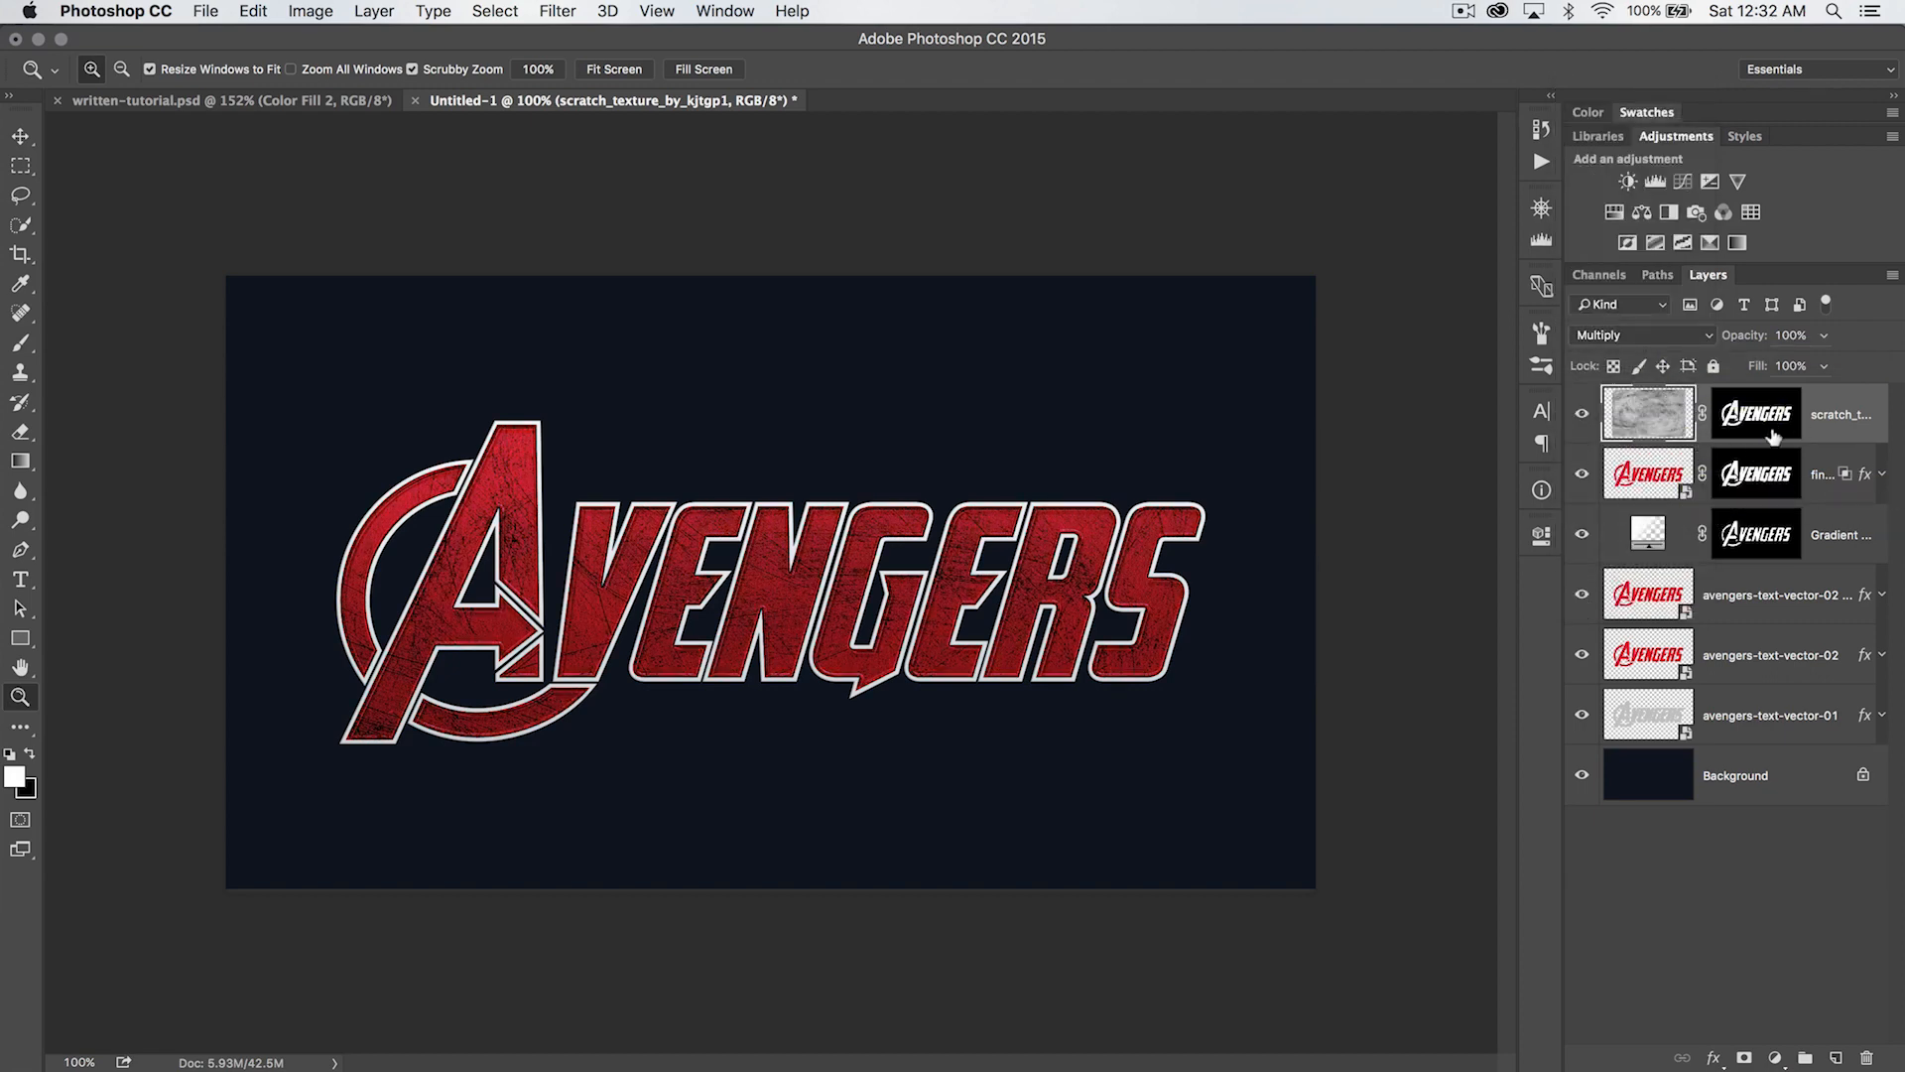
# - Lower the scratch texture layer's opacity to 68% and check the scratches on the lettering up close
pyautogui.moveTo(1749, 336); pyautogui.dragTo(1704, 342)
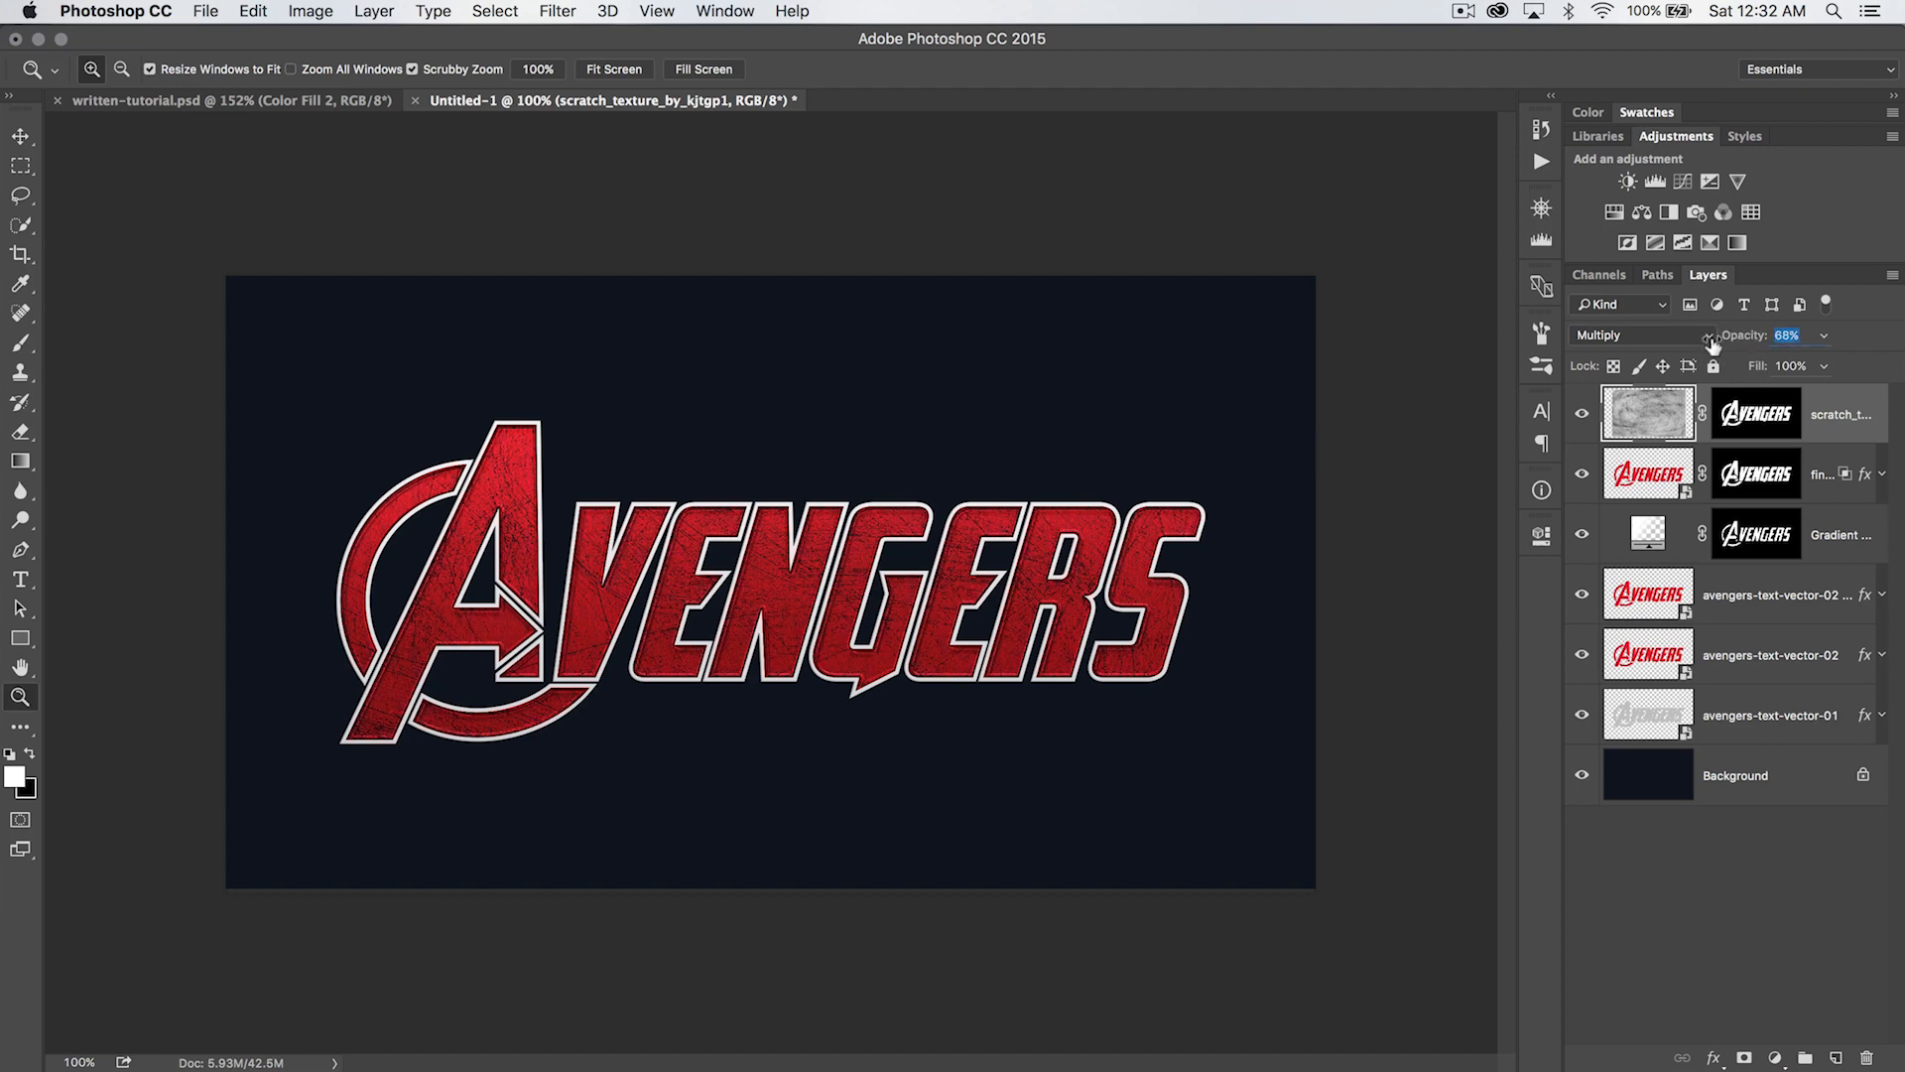
pyautogui.click(814, 513)
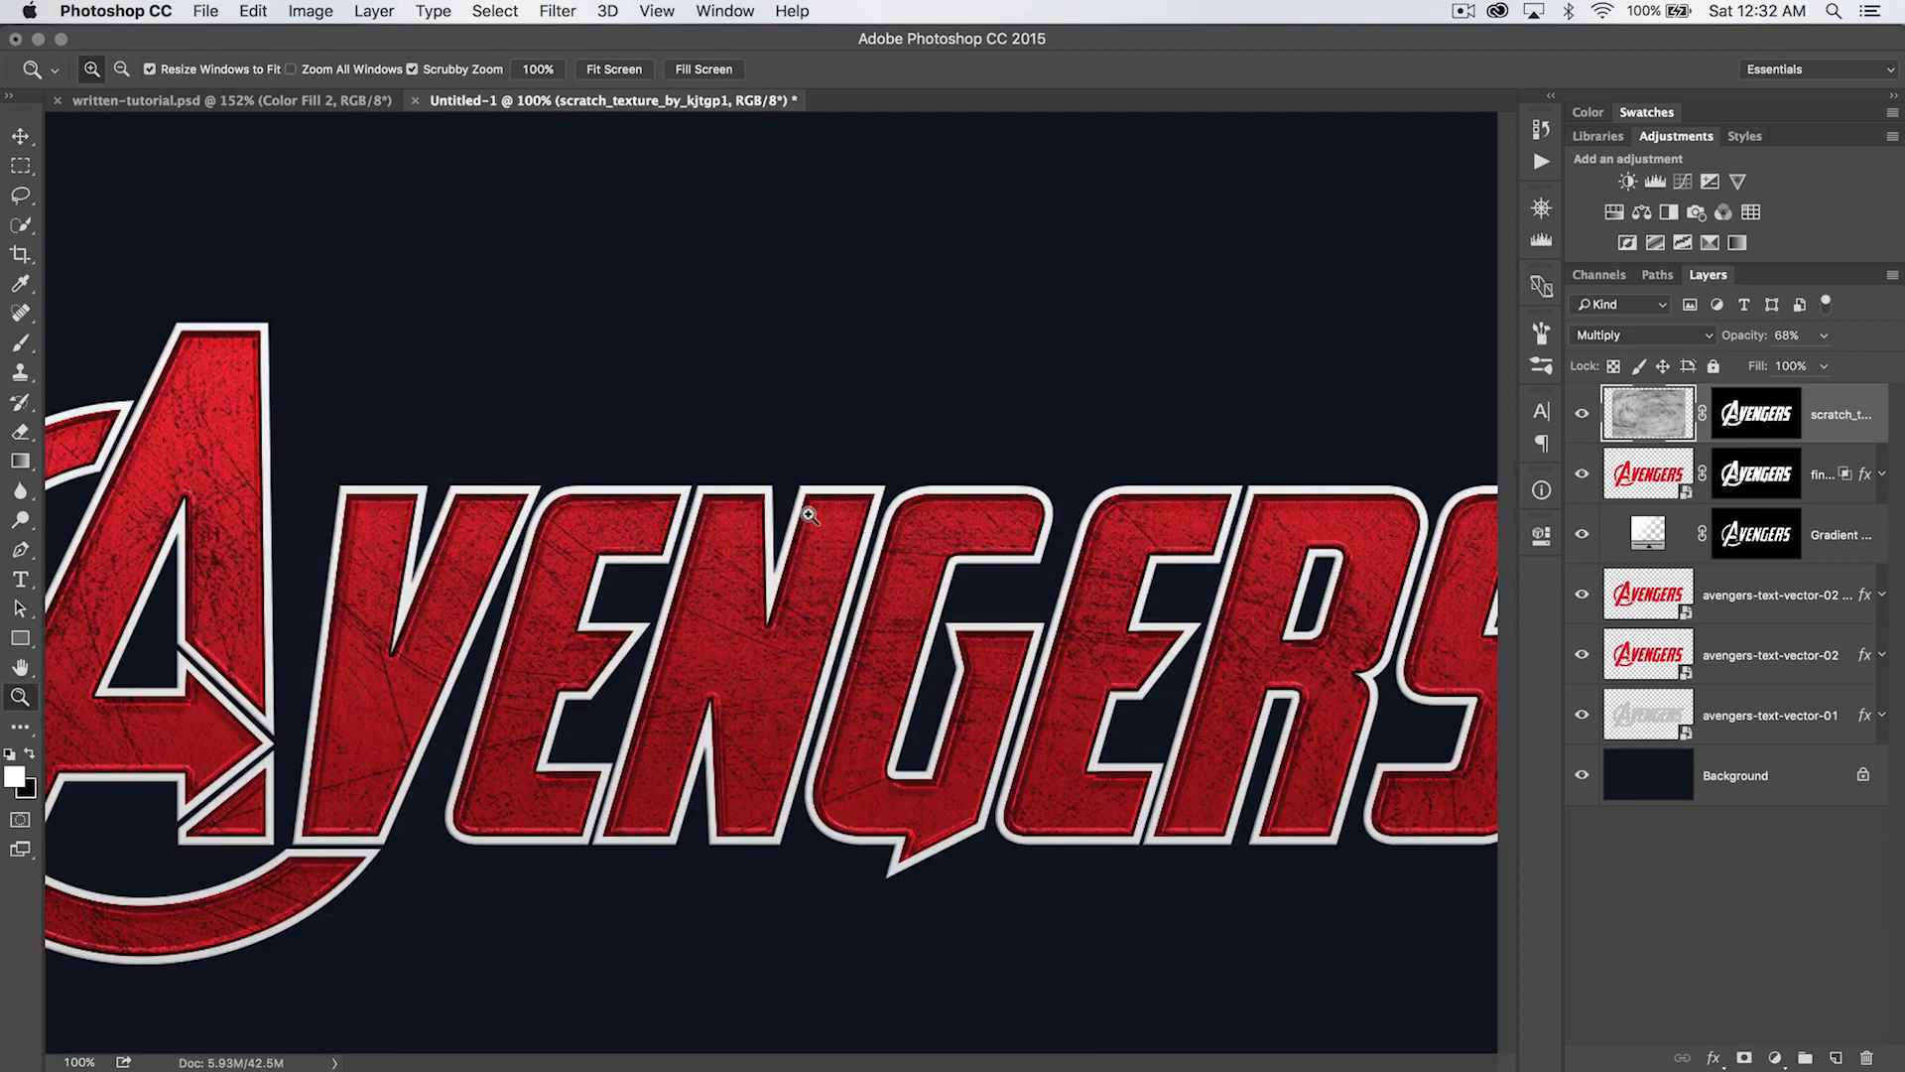
pyautogui.moveTo(848, 551); pyautogui.dragTo(1086, 507)
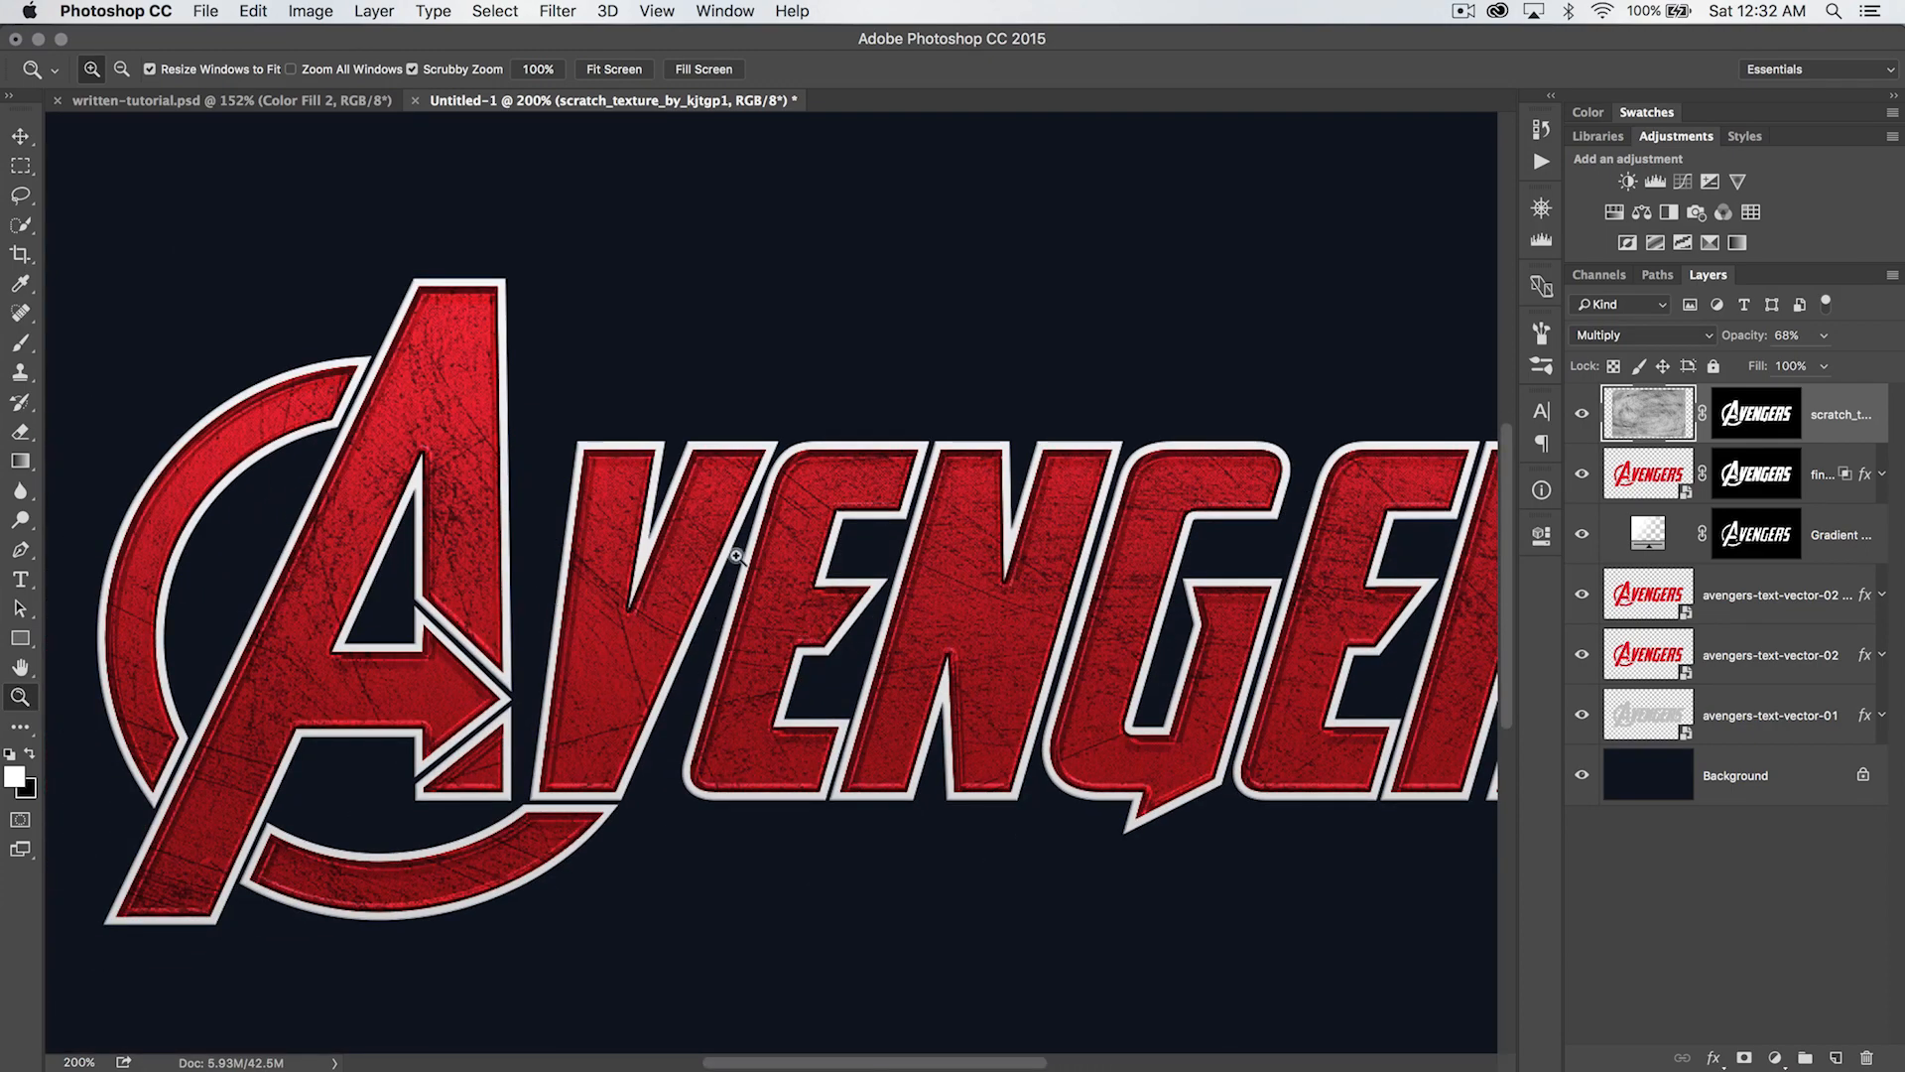
pyautogui.moveTo(898, 633); pyautogui.dragTo(830, 635)
pyautogui.keyDown('alt'); pyautogui.click(833, 635); pyautogui.keyUp('alt')
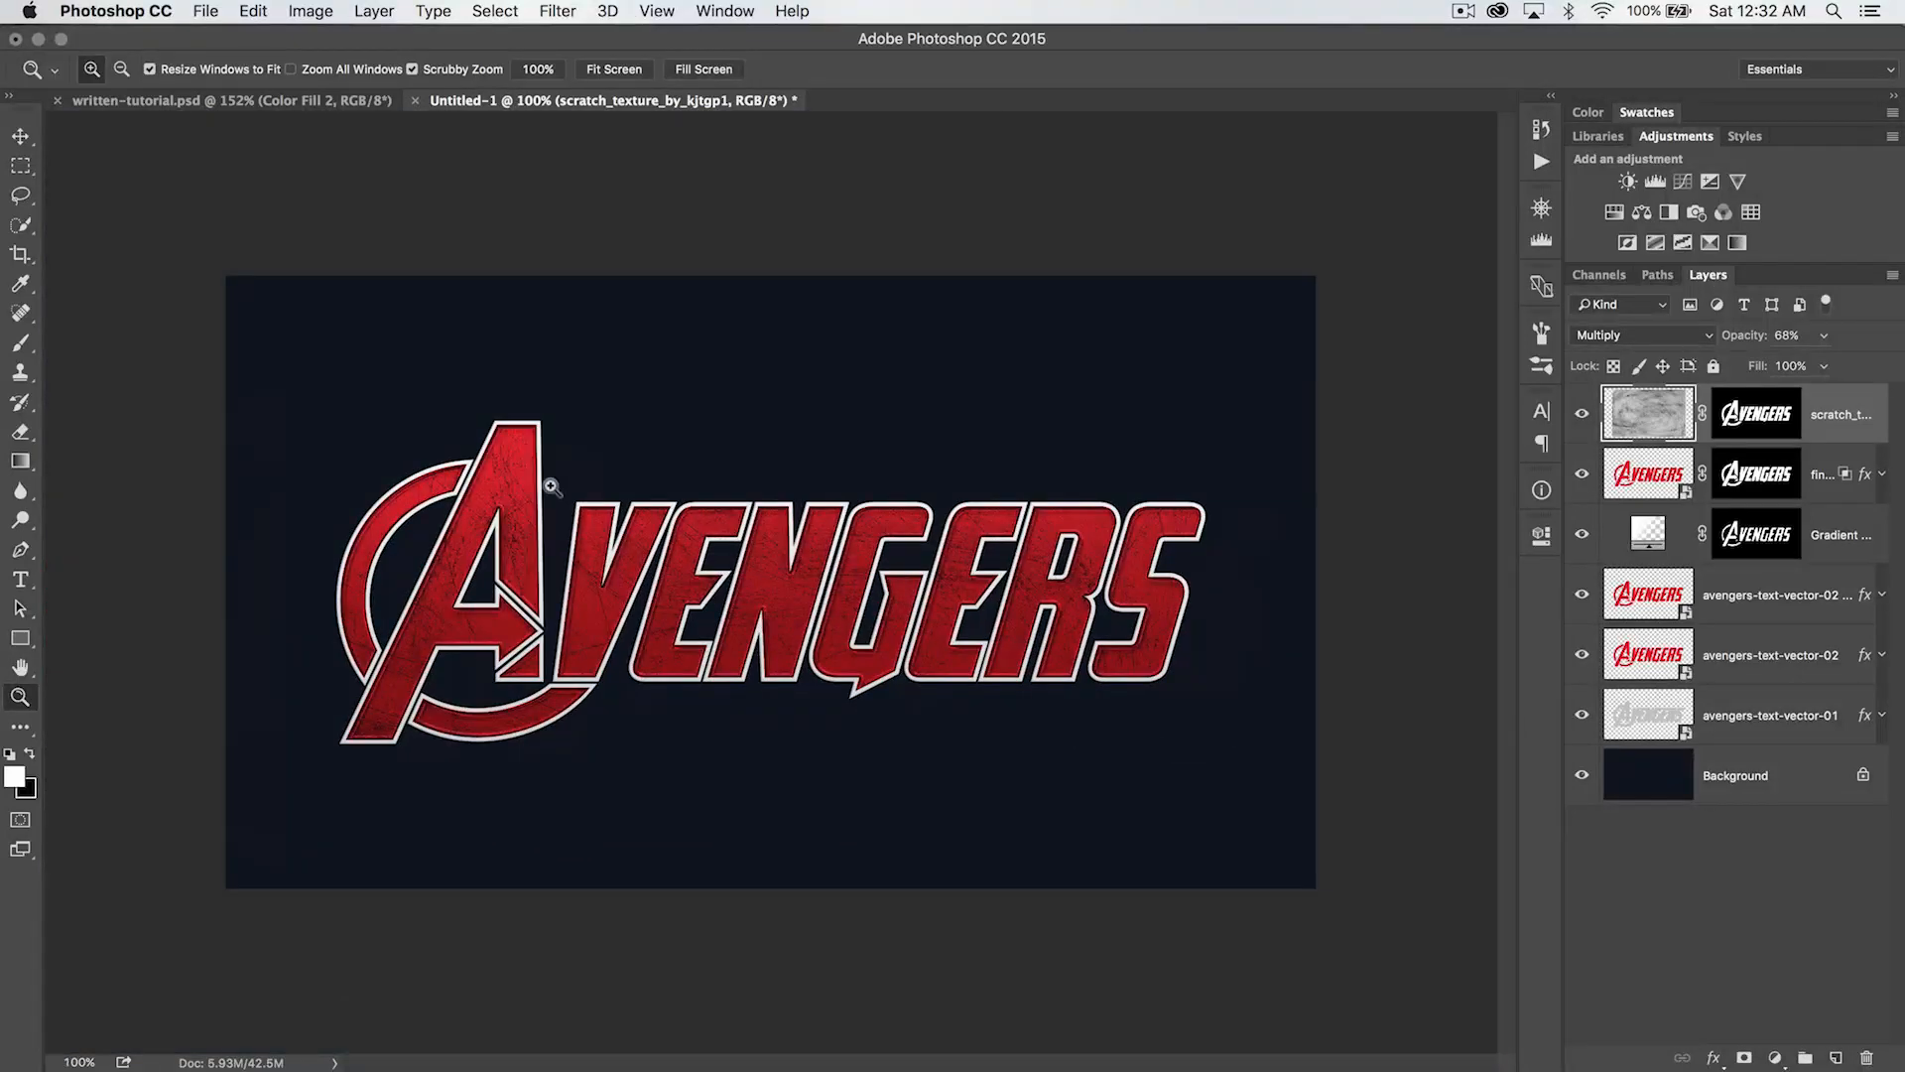
# - Replace the current brush set with the 52 Grunge Brushes.abr file
pyautogui.press('b')
pyautogui.rightClick(697, 458)
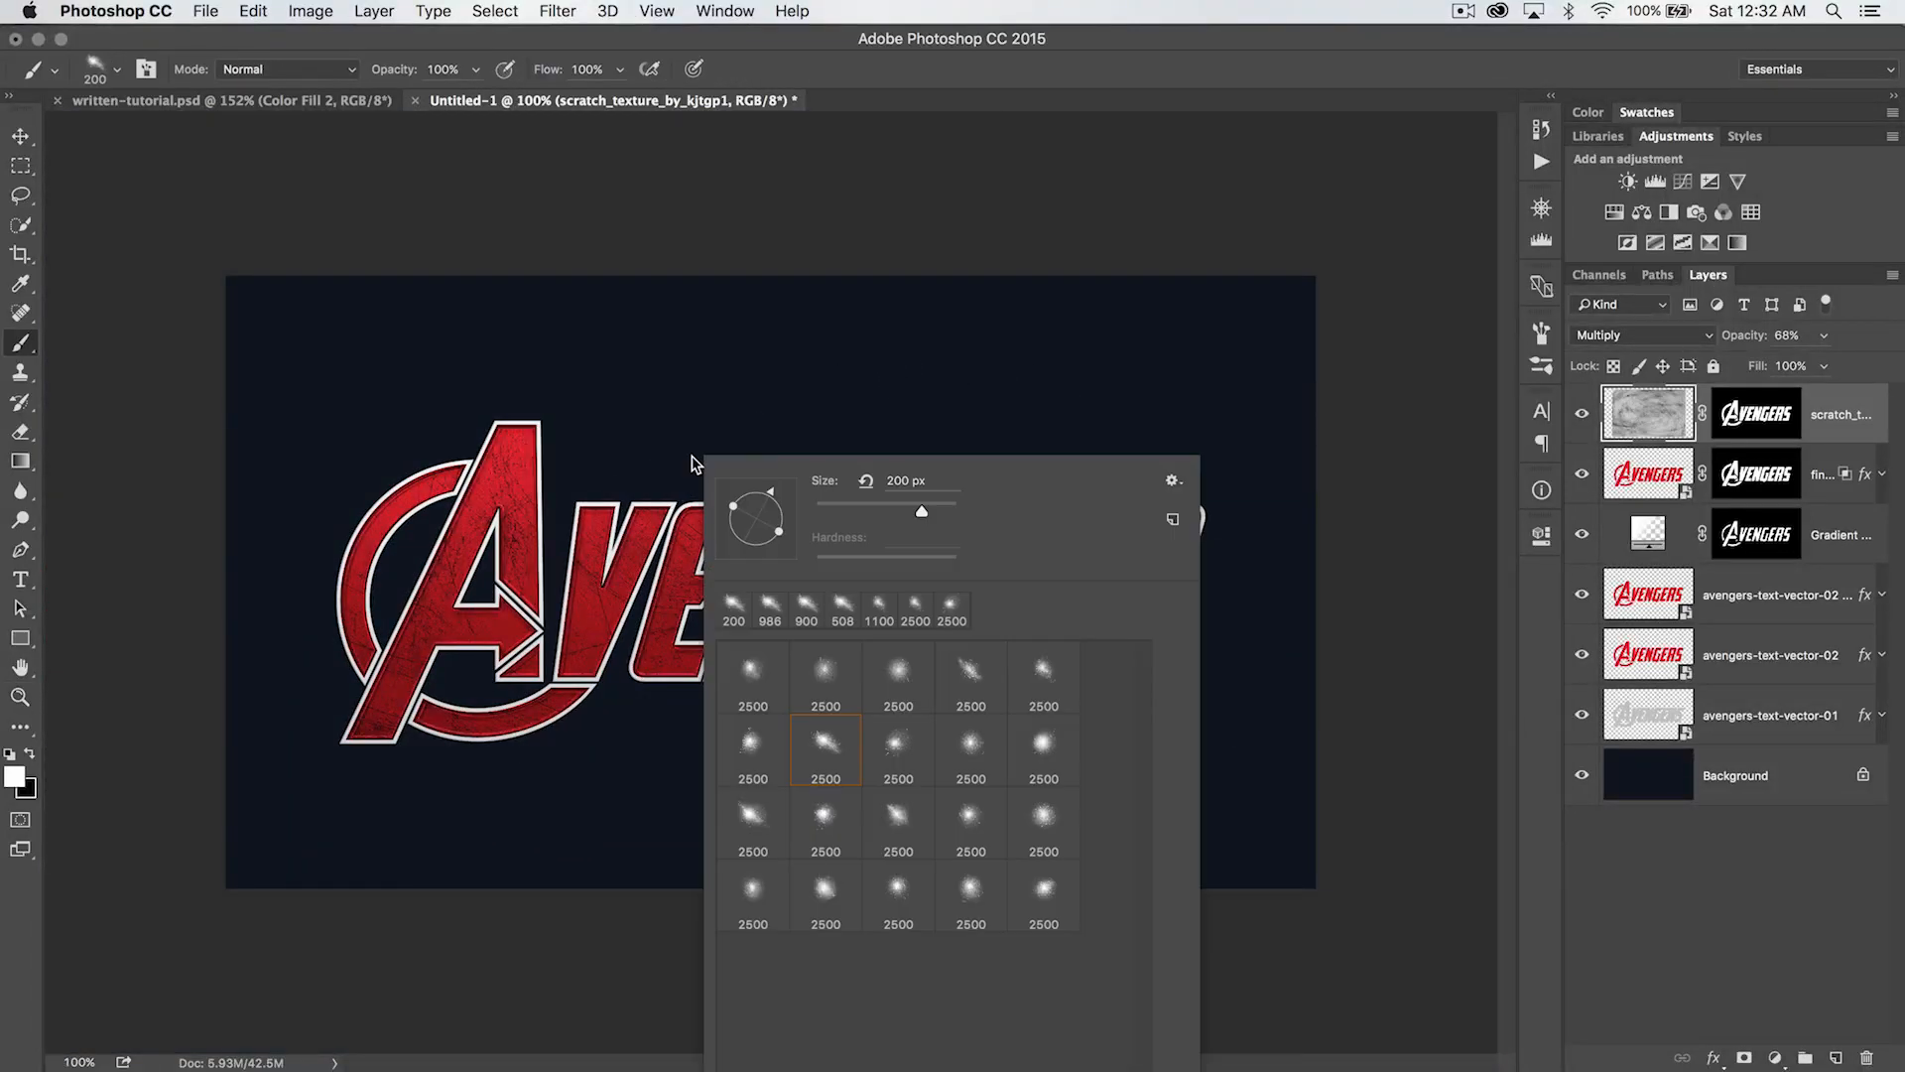
pyautogui.click(1172, 483)
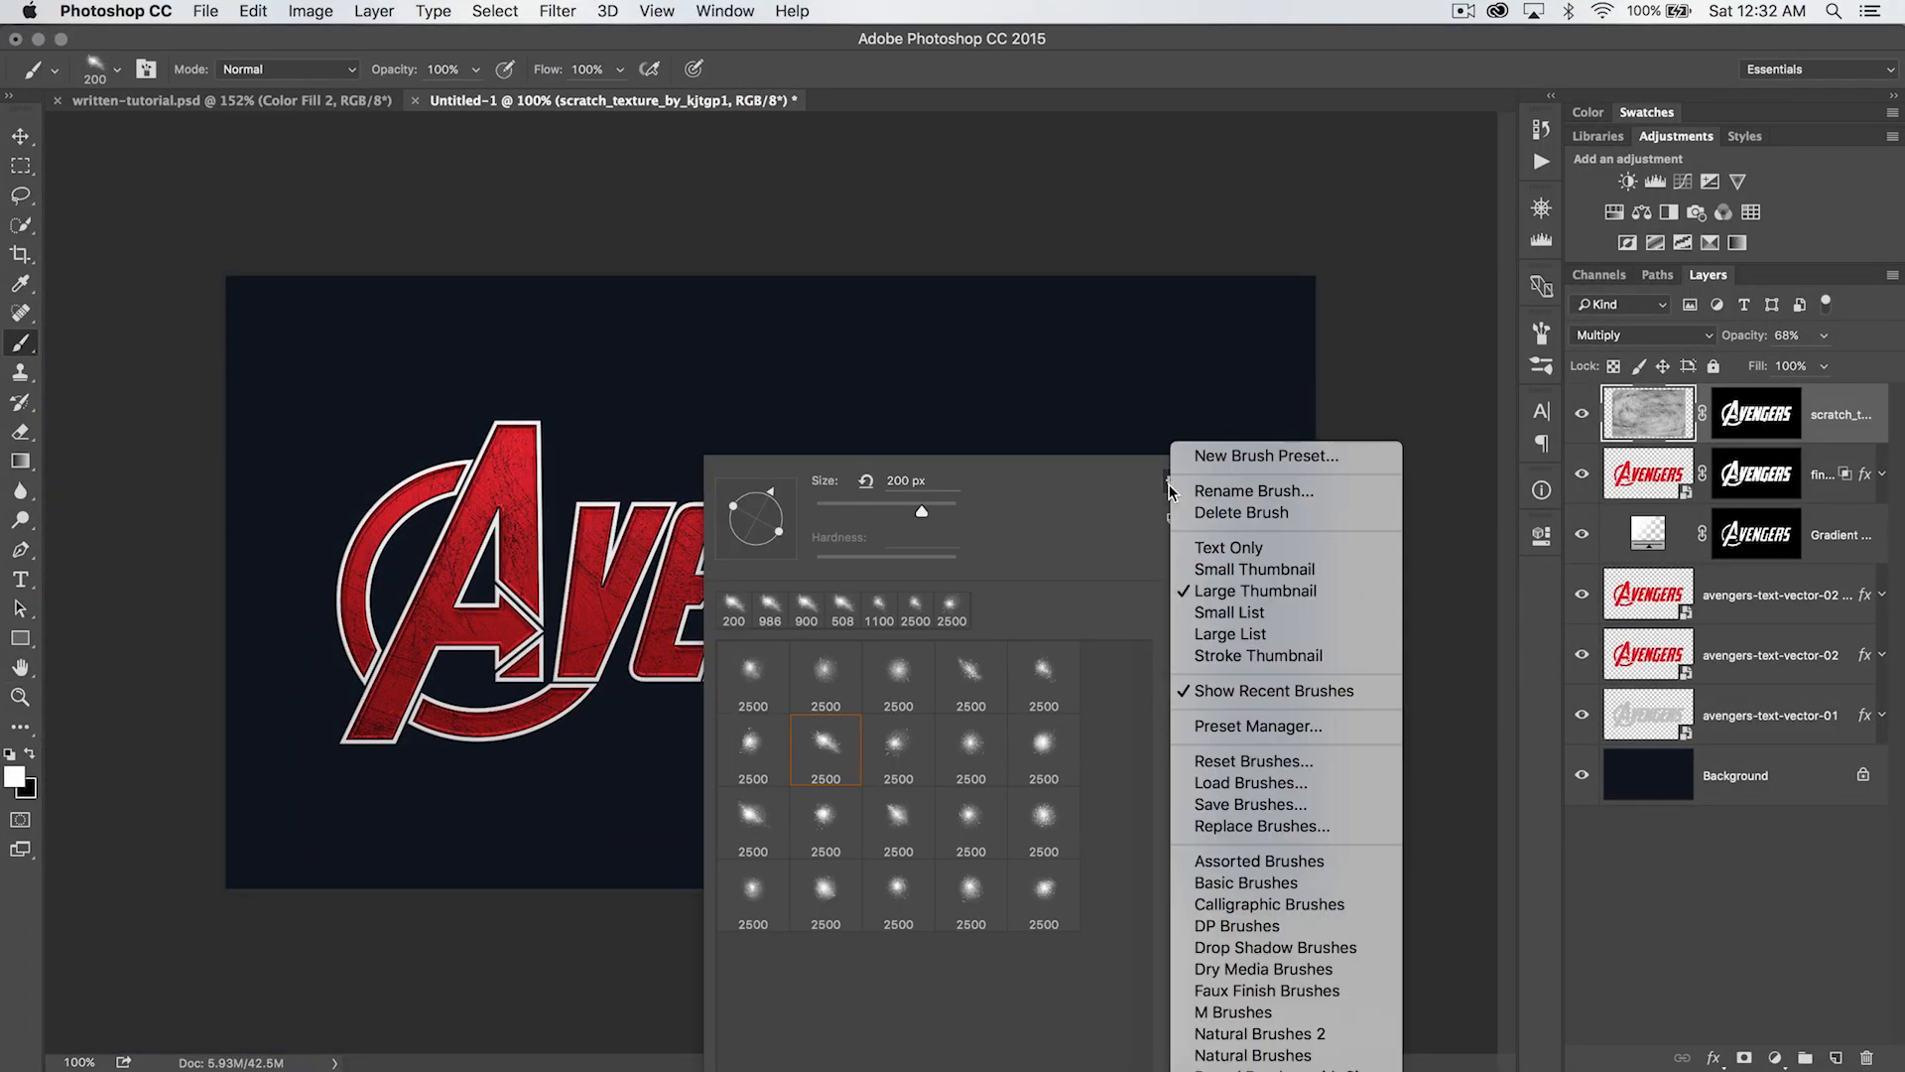
pyautogui.click(1258, 828)
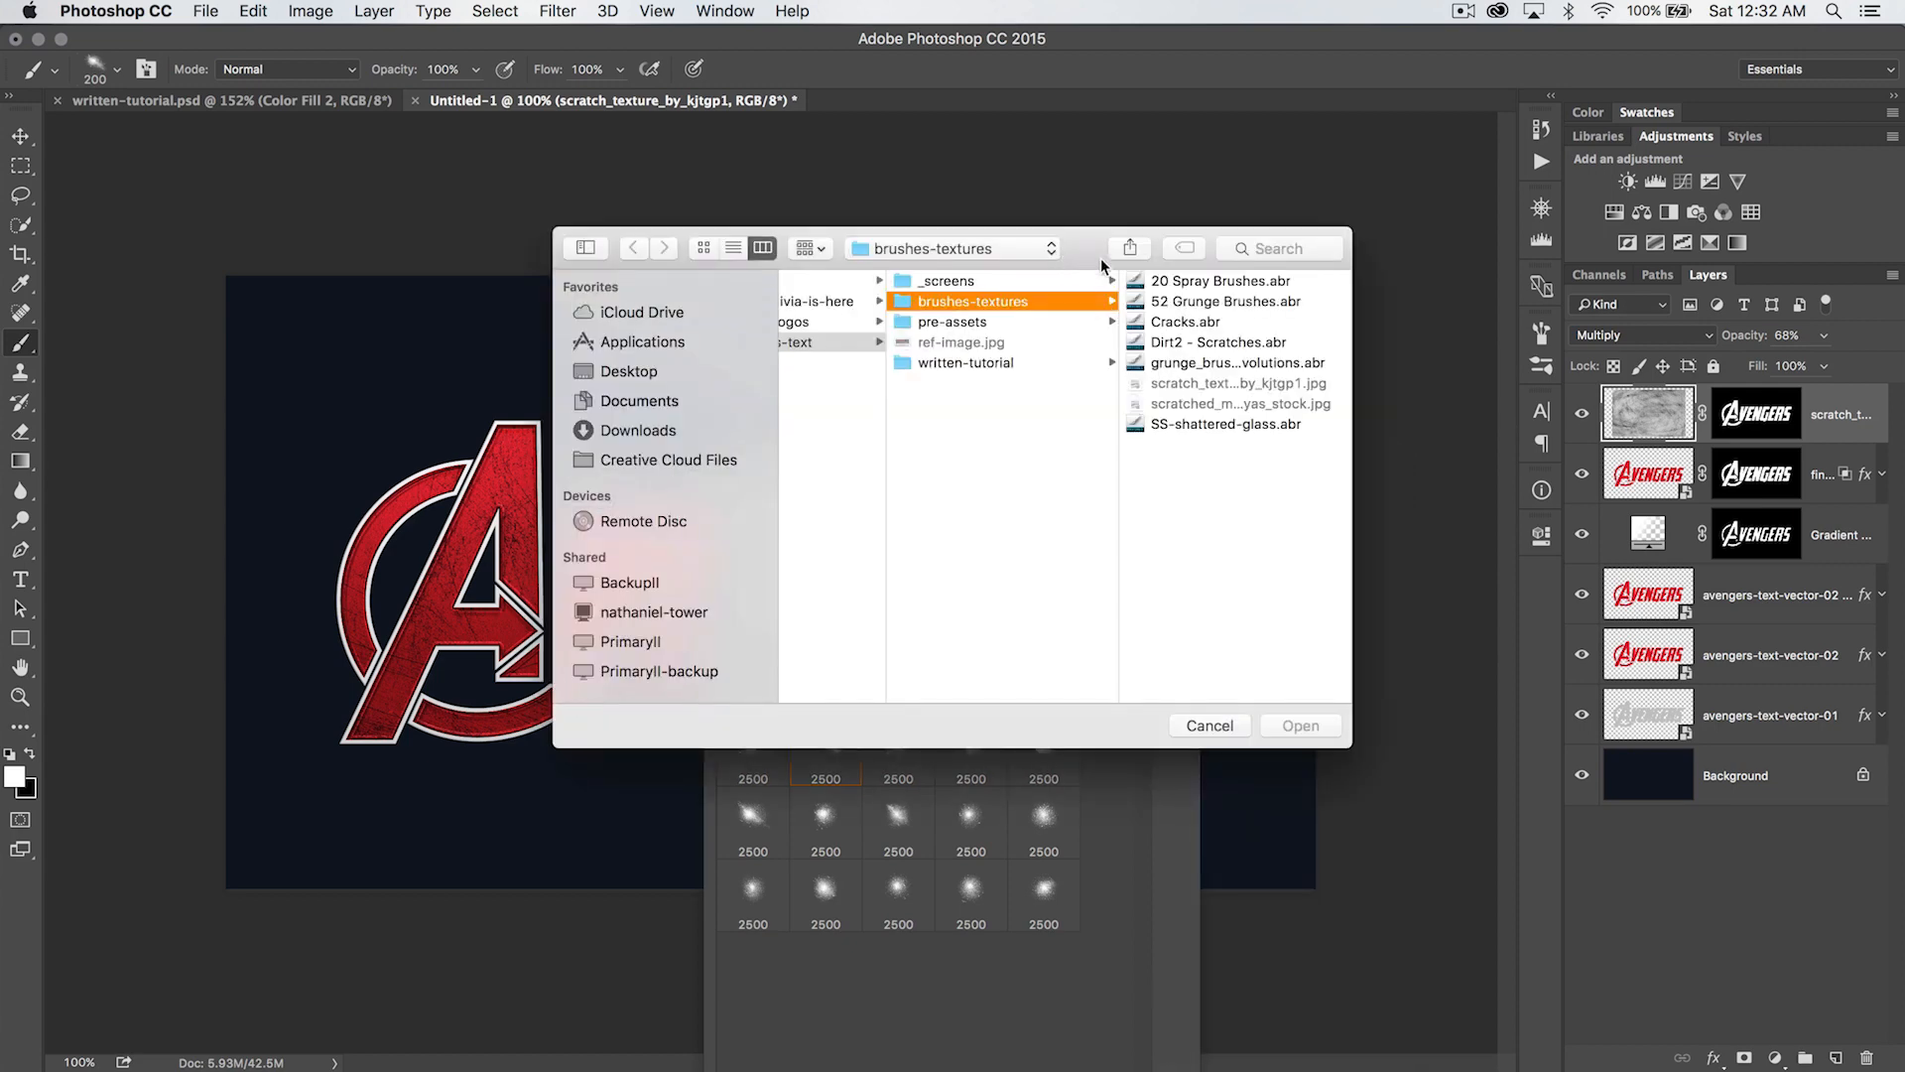
pyautogui.click(1237, 300)
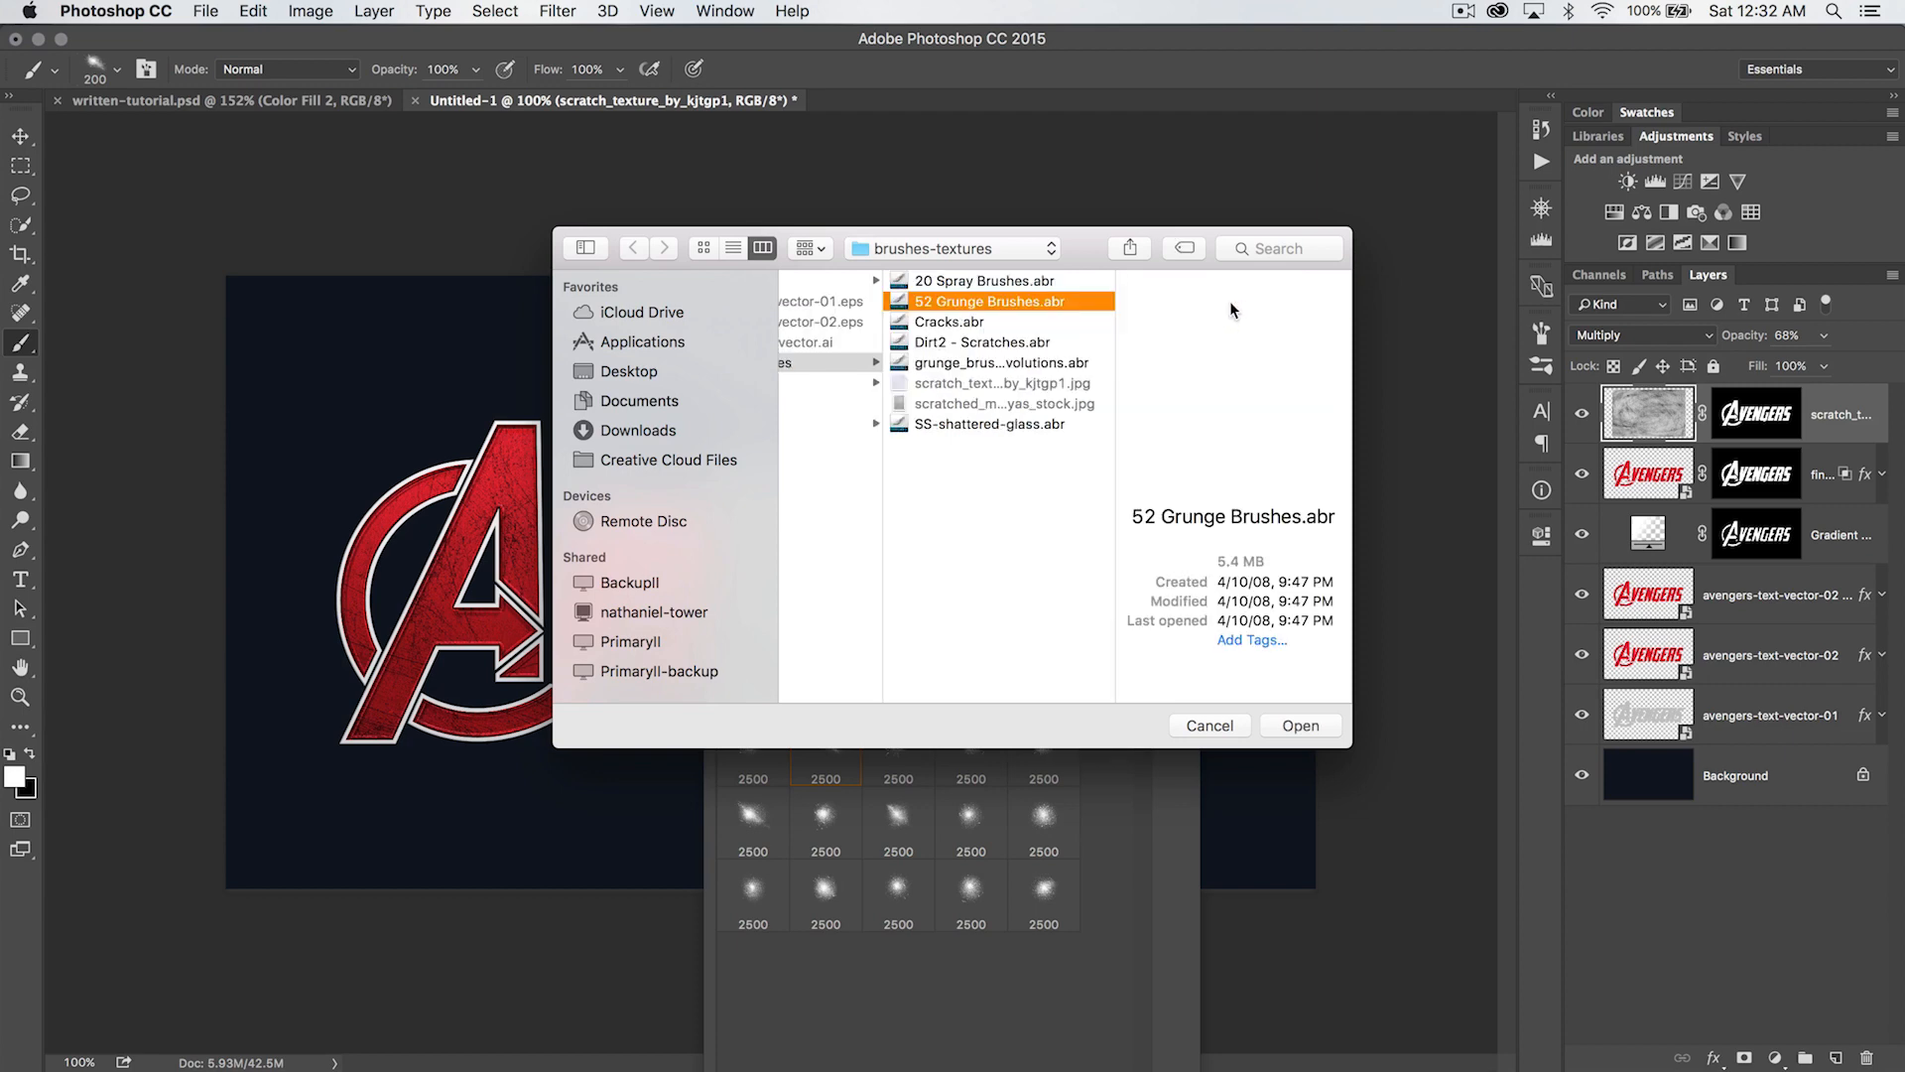
pyautogui.doubleClick(1014, 300)
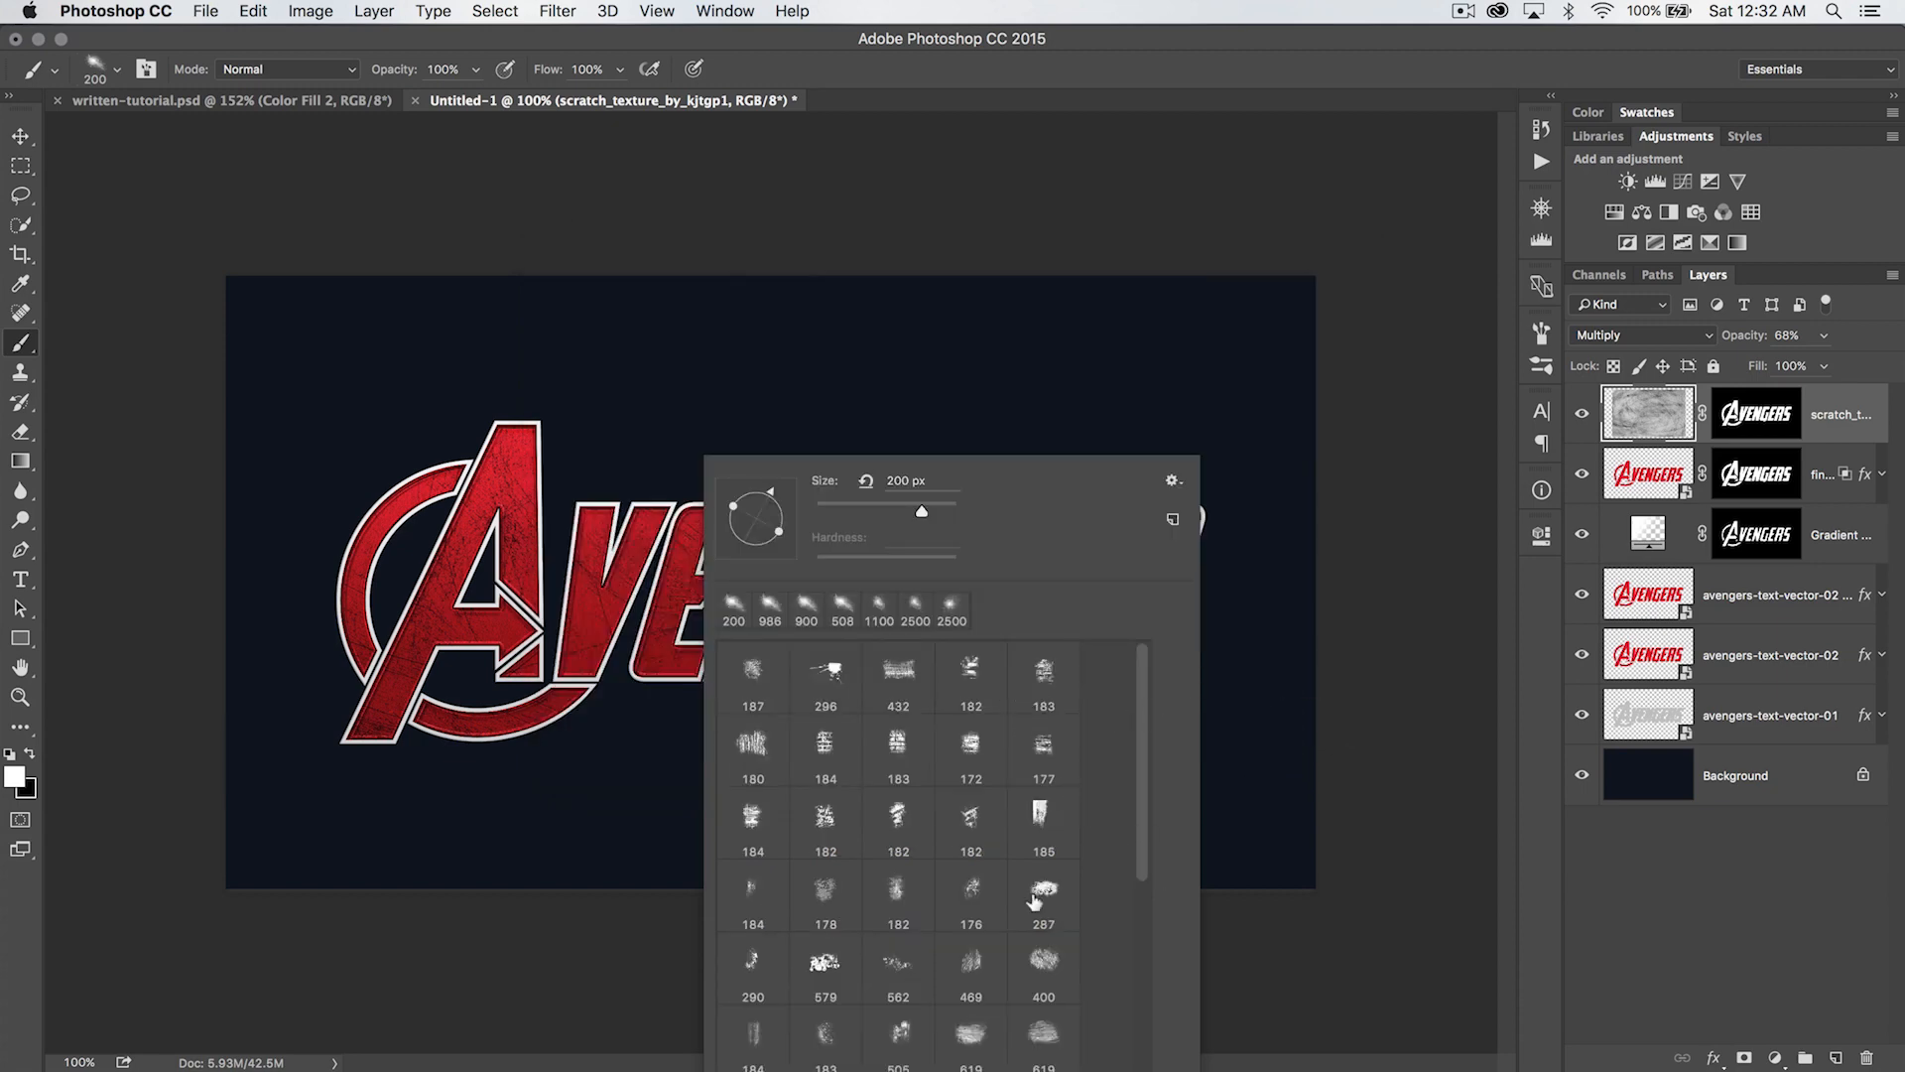
# - Paint black on the scratch texture layer's mask with the 619 px grunge brush across the upper part of the lettering
pyautogui.scroll(-3, 1009, 837)
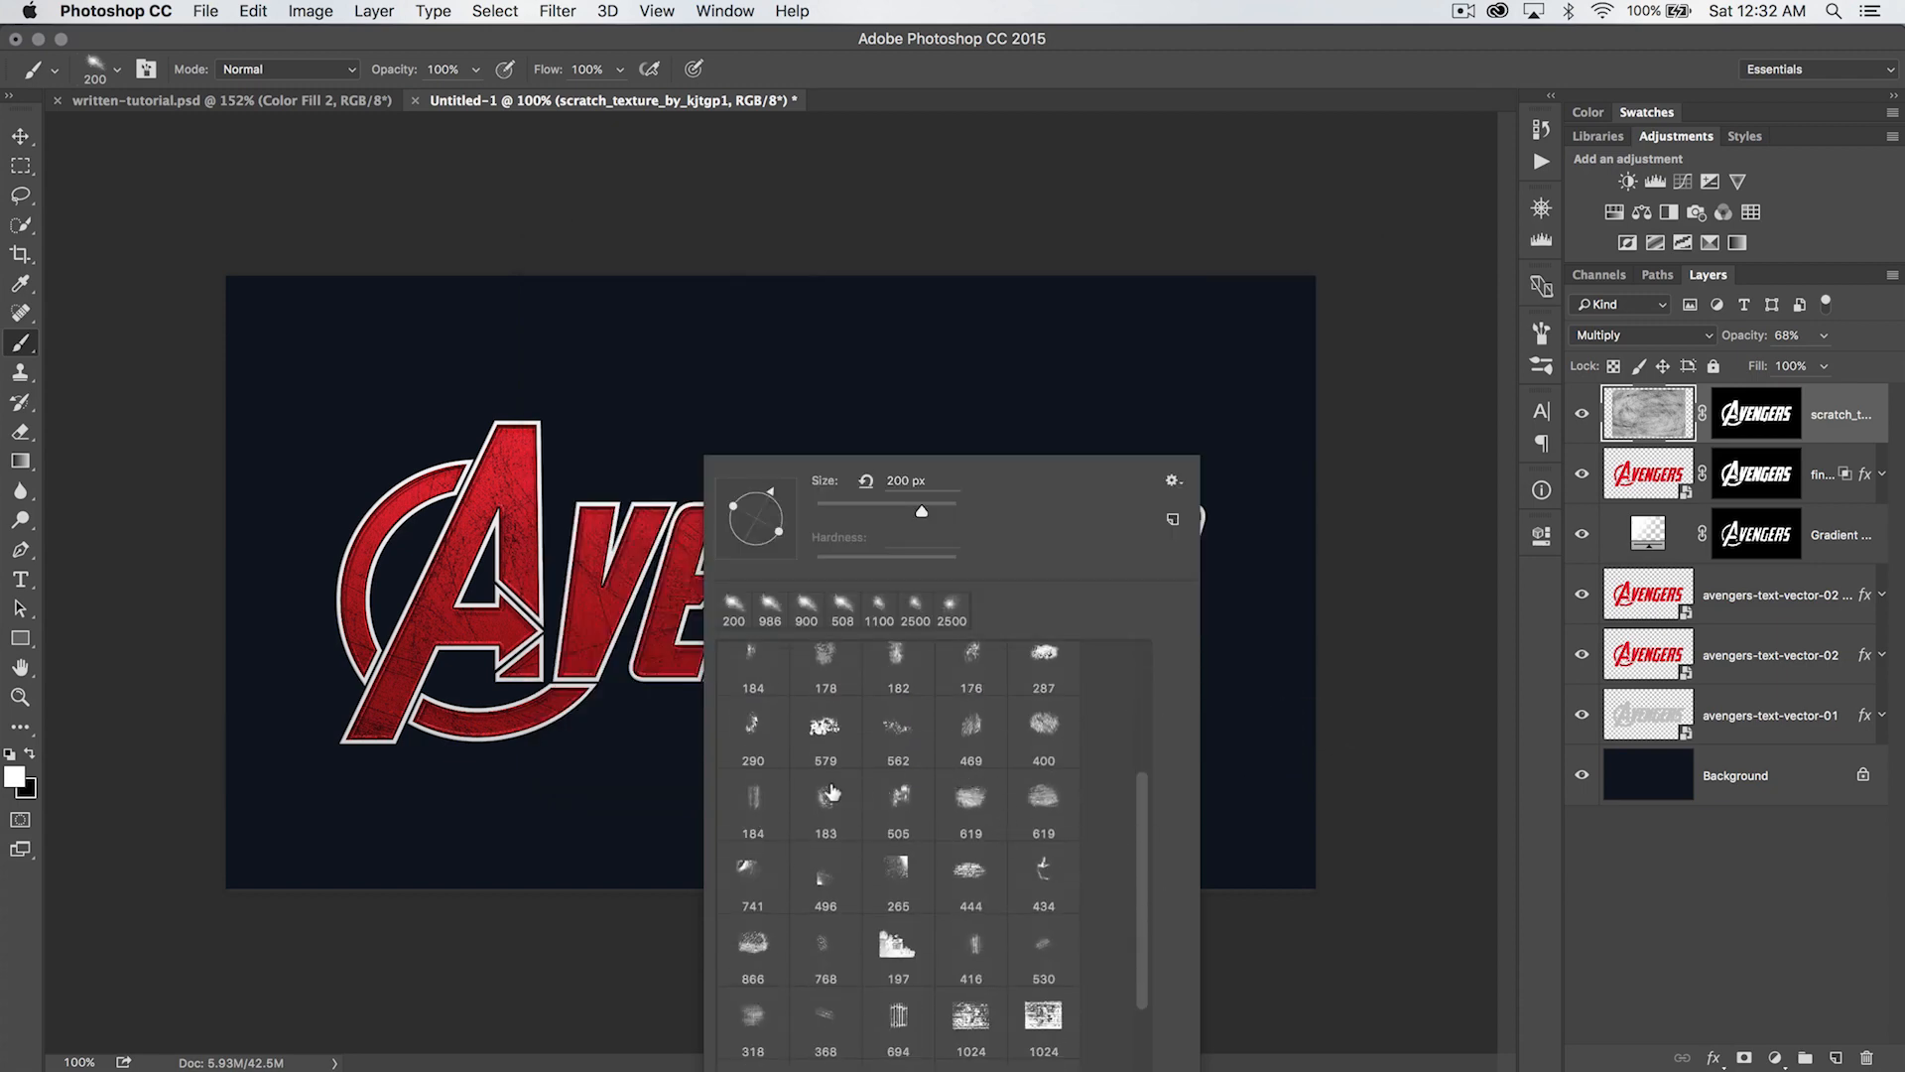
pyautogui.click(1053, 793)
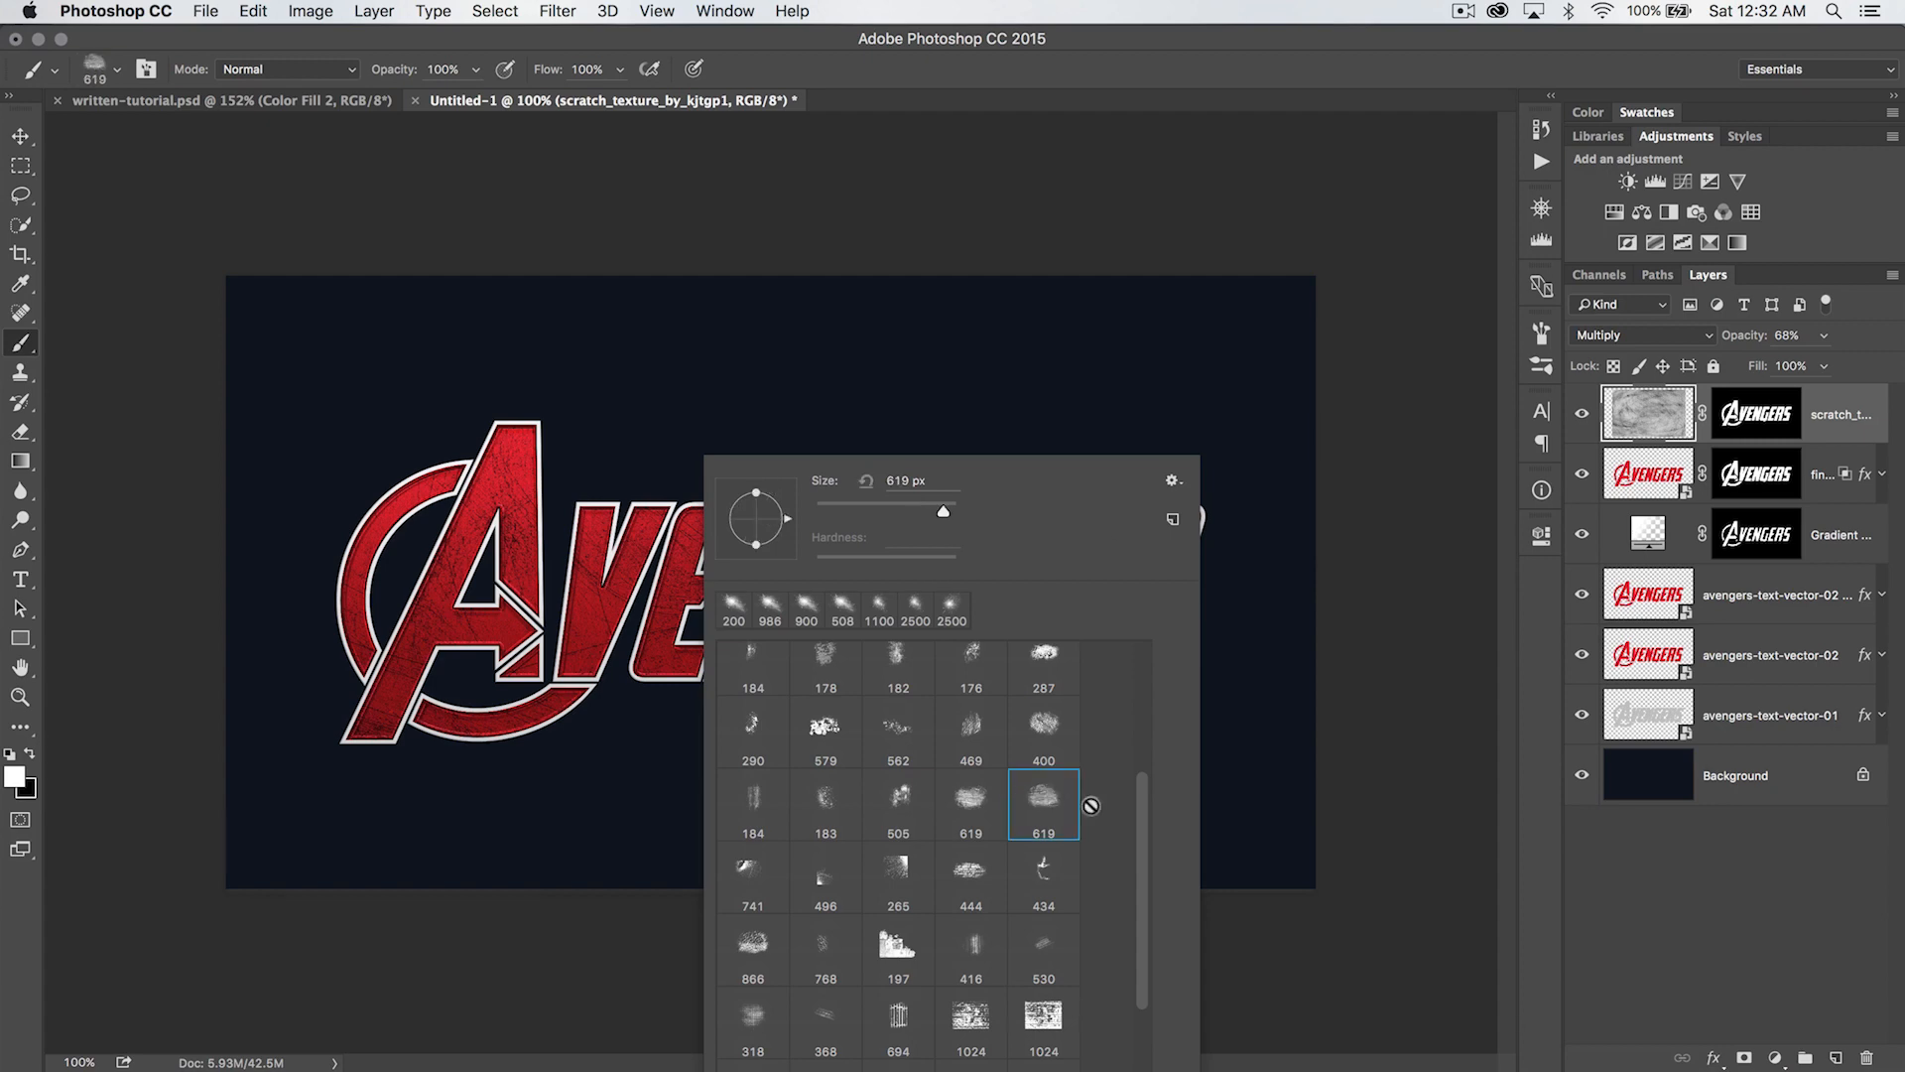
pyautogui.click(685, 256)
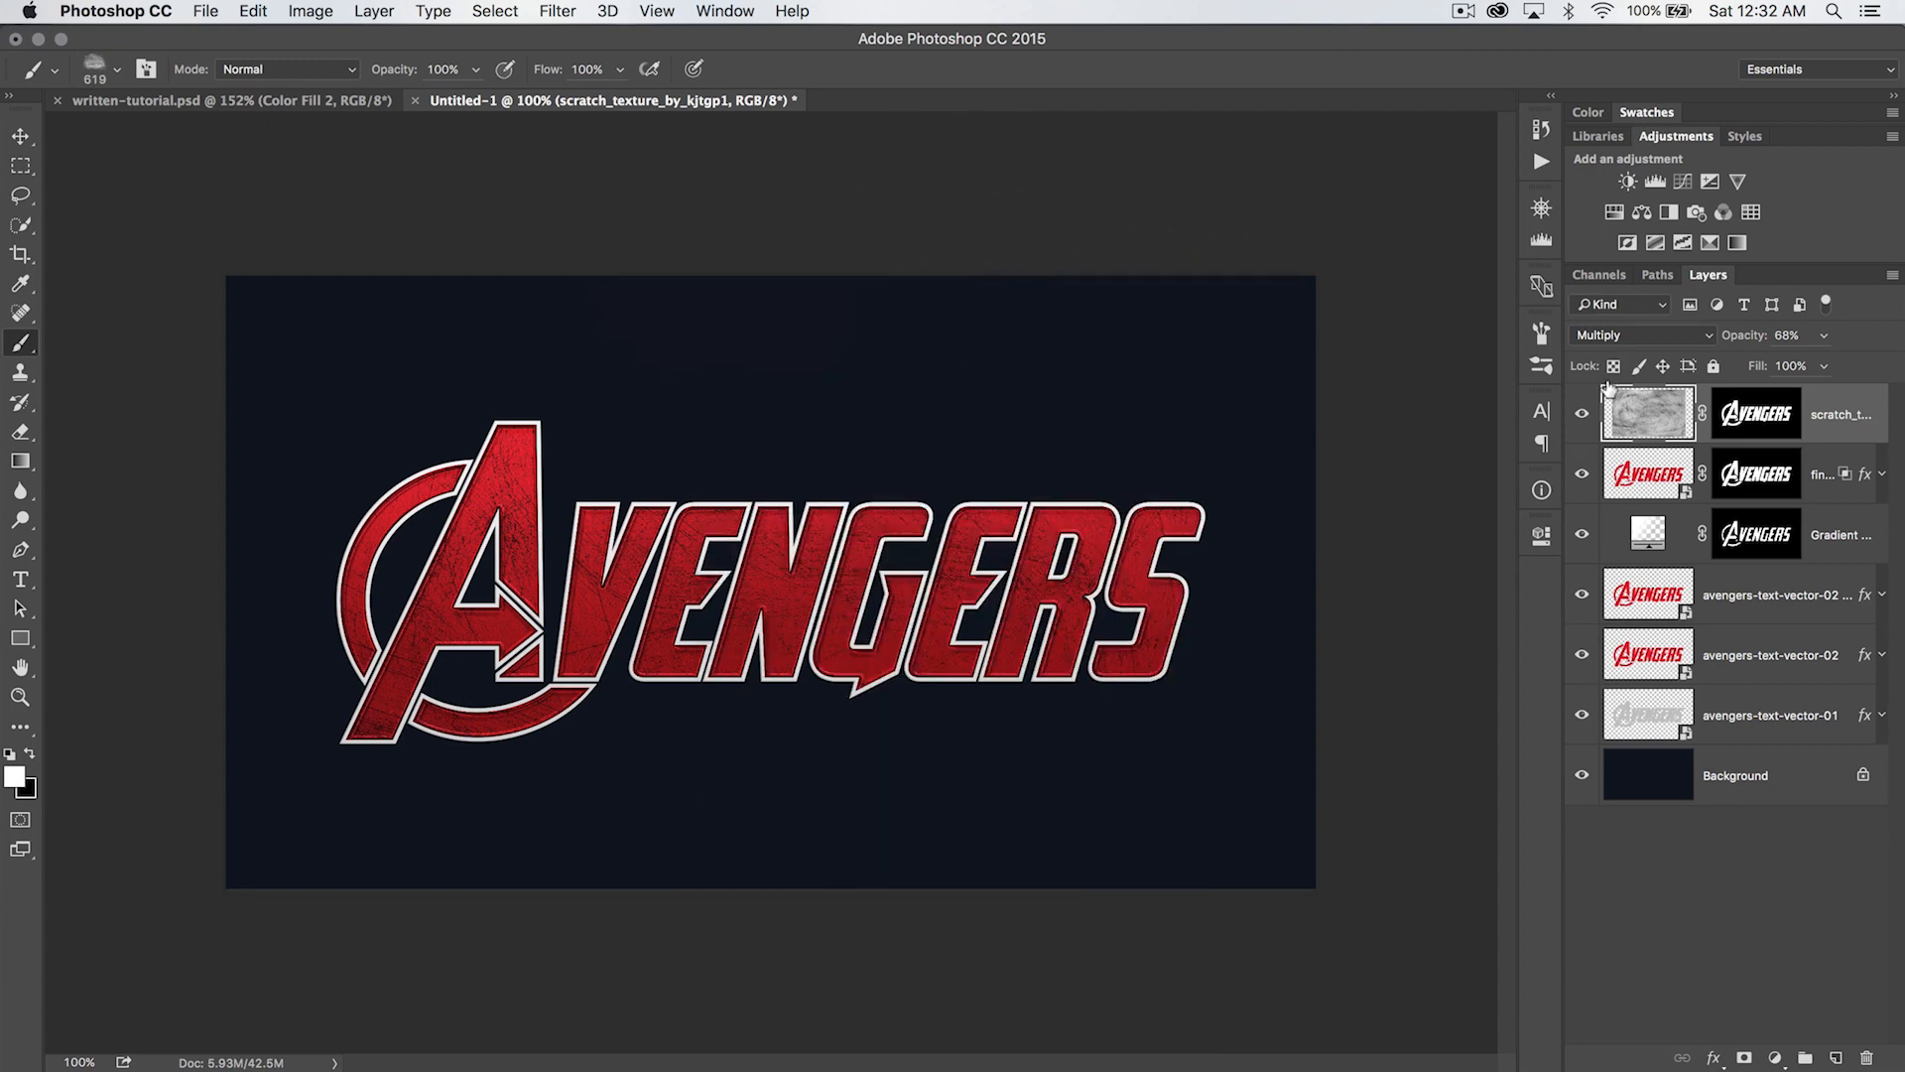
pyautogui.click(1749, 413)
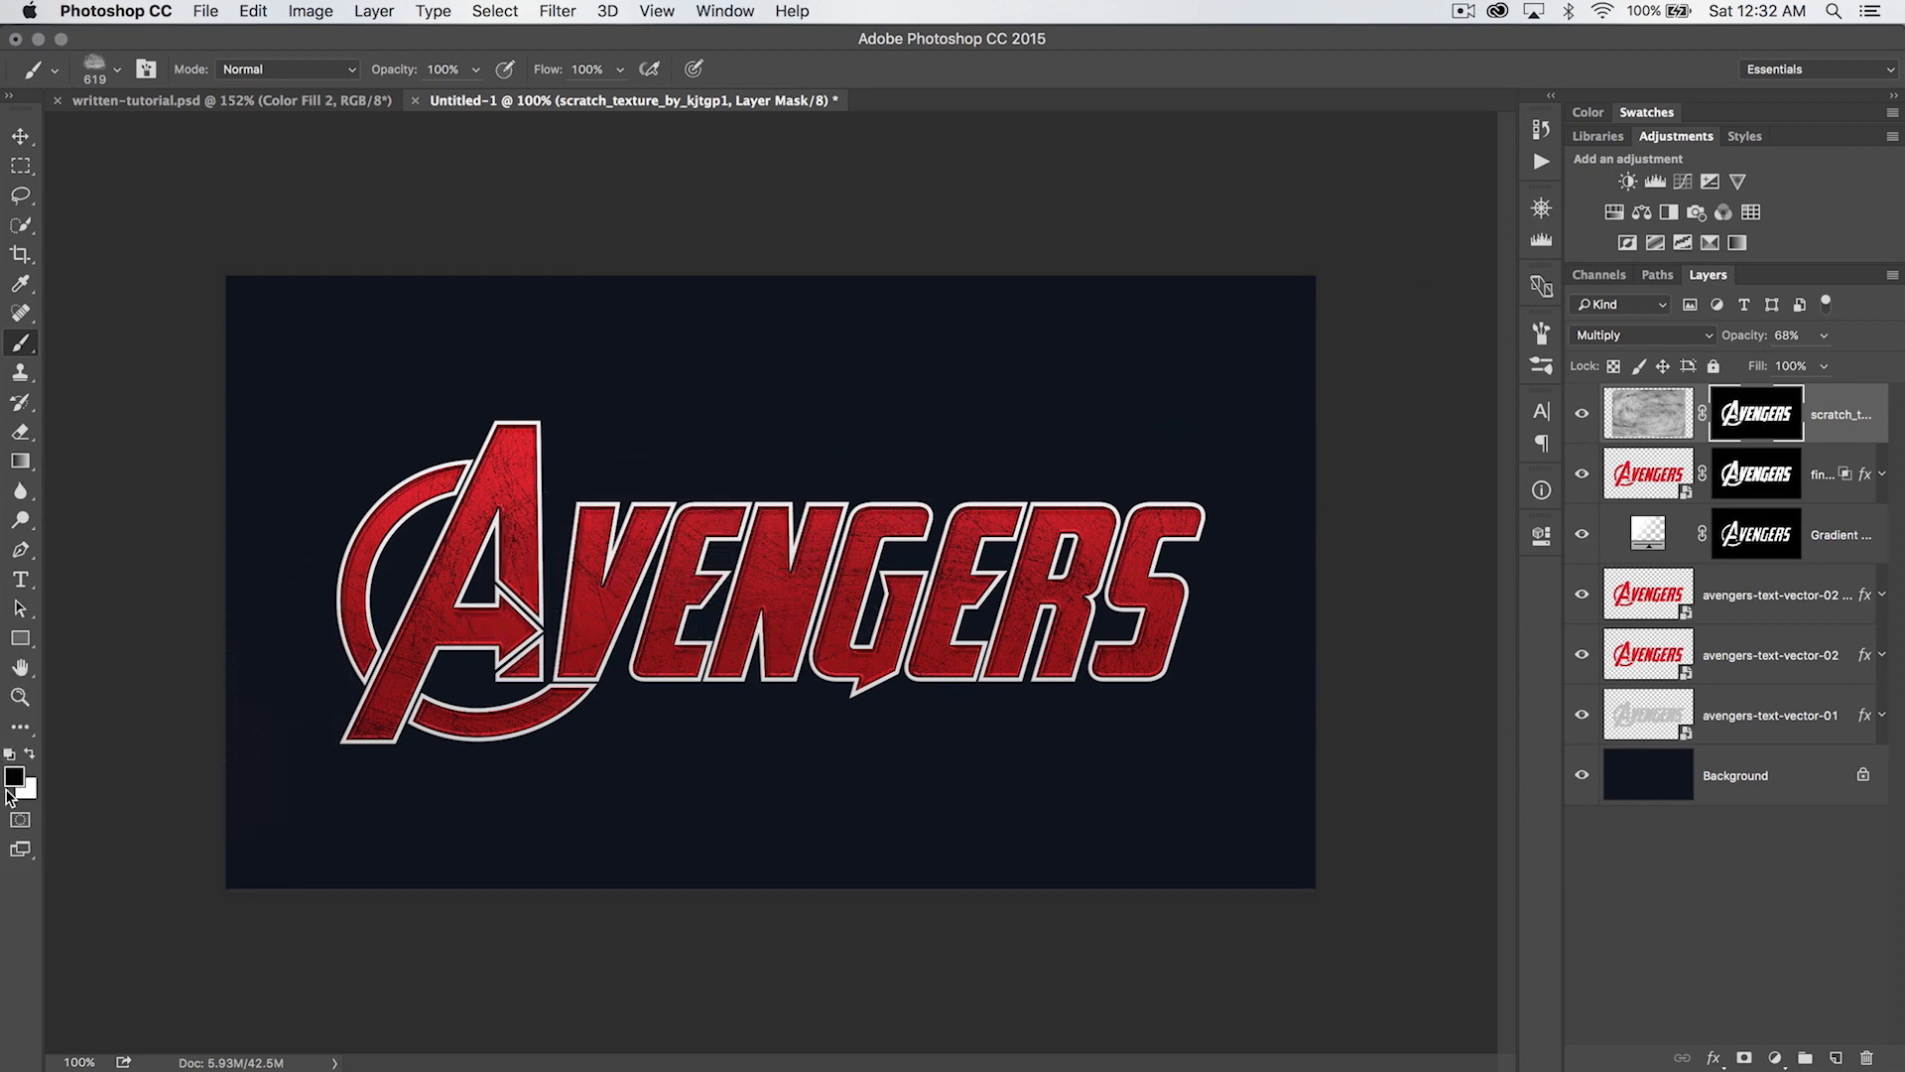
pyautogui.moveTo(503, 387)
pyautogui.mouseDown()
pyautogui.moveTo(444, 358)
pyautogui.moveTo(394, 459)
pyautogui.mouseUp()
pyautogui.moveTo(642, 394); pyautogui.dragTo(759, 400)
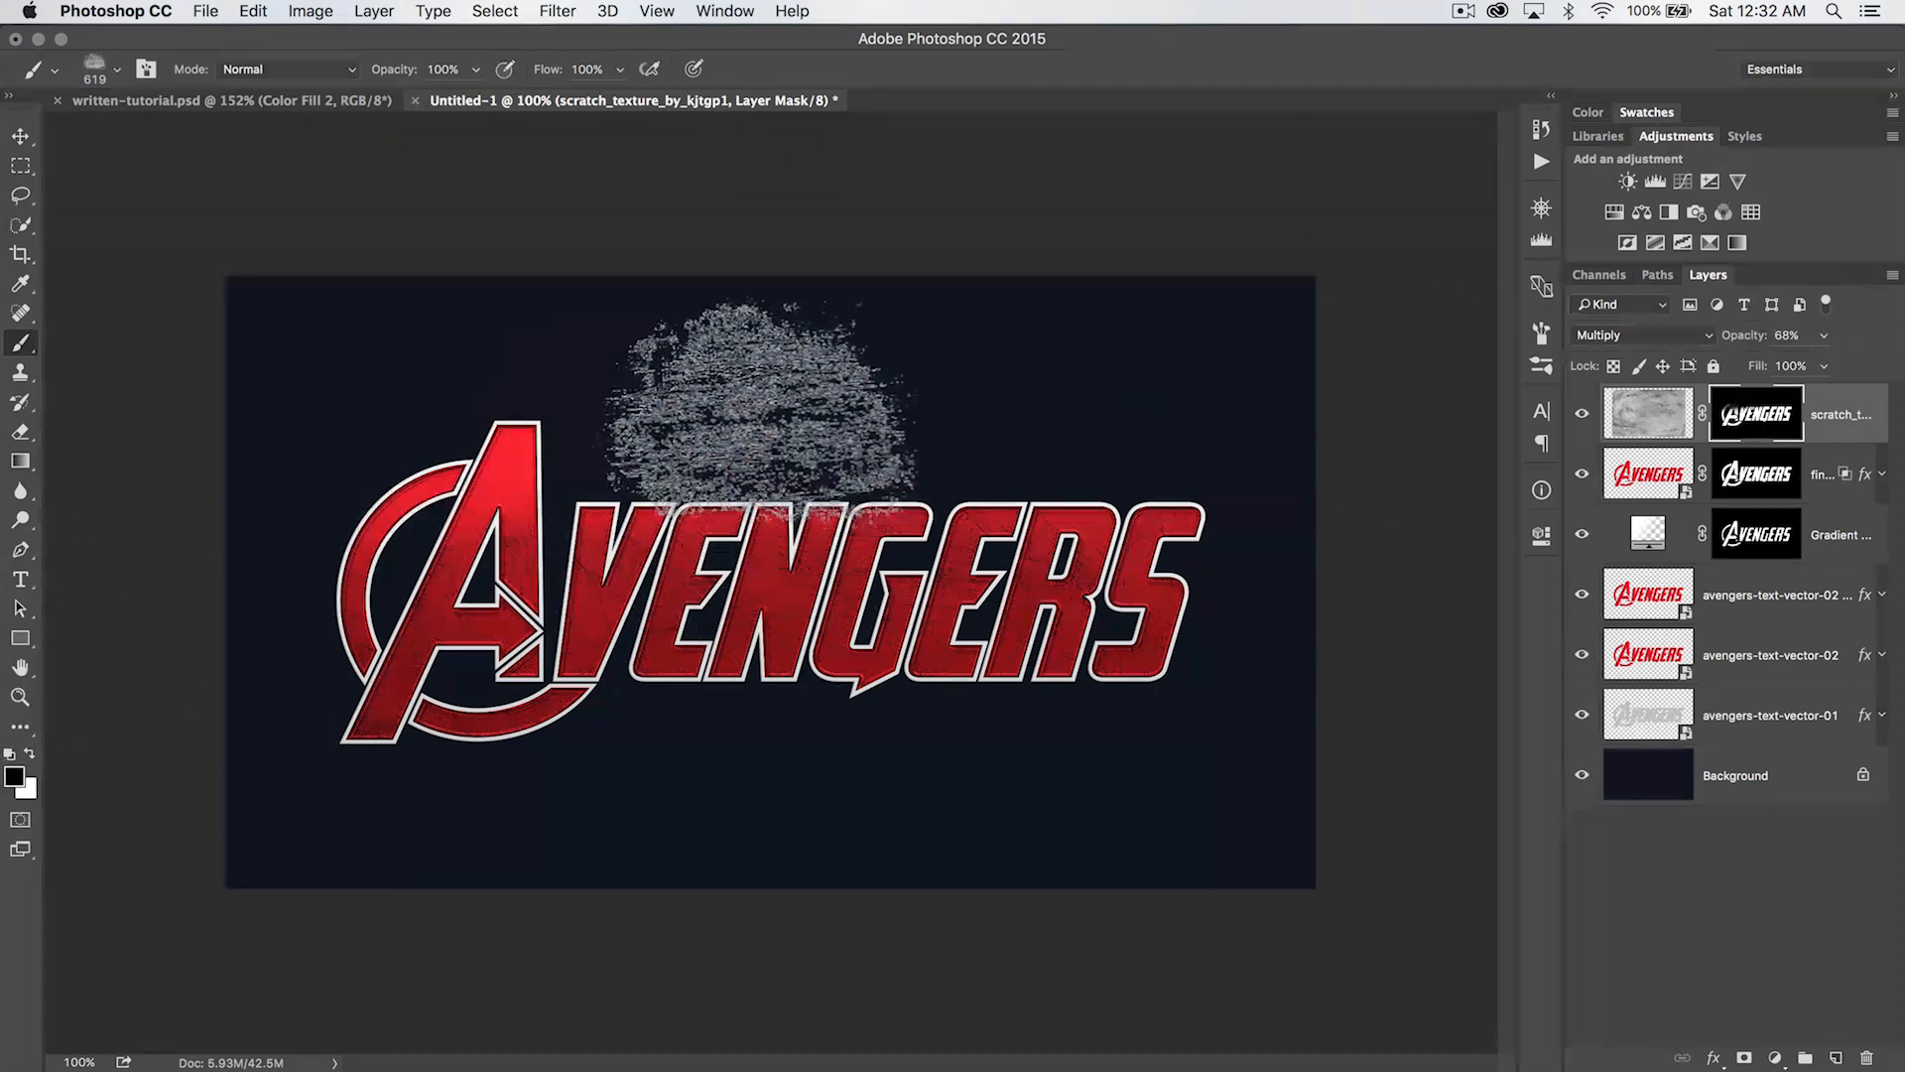
pyautogui.moveTo(653, 454); pyautogui.dragTo(902, 467)
# - Enlarge the grunge brush to 800 px and stamp out more scratches along the tops of the letters
pyautogui.press(']')
pyautogui.press(']')
pyautogui.rightClick(852, 463)
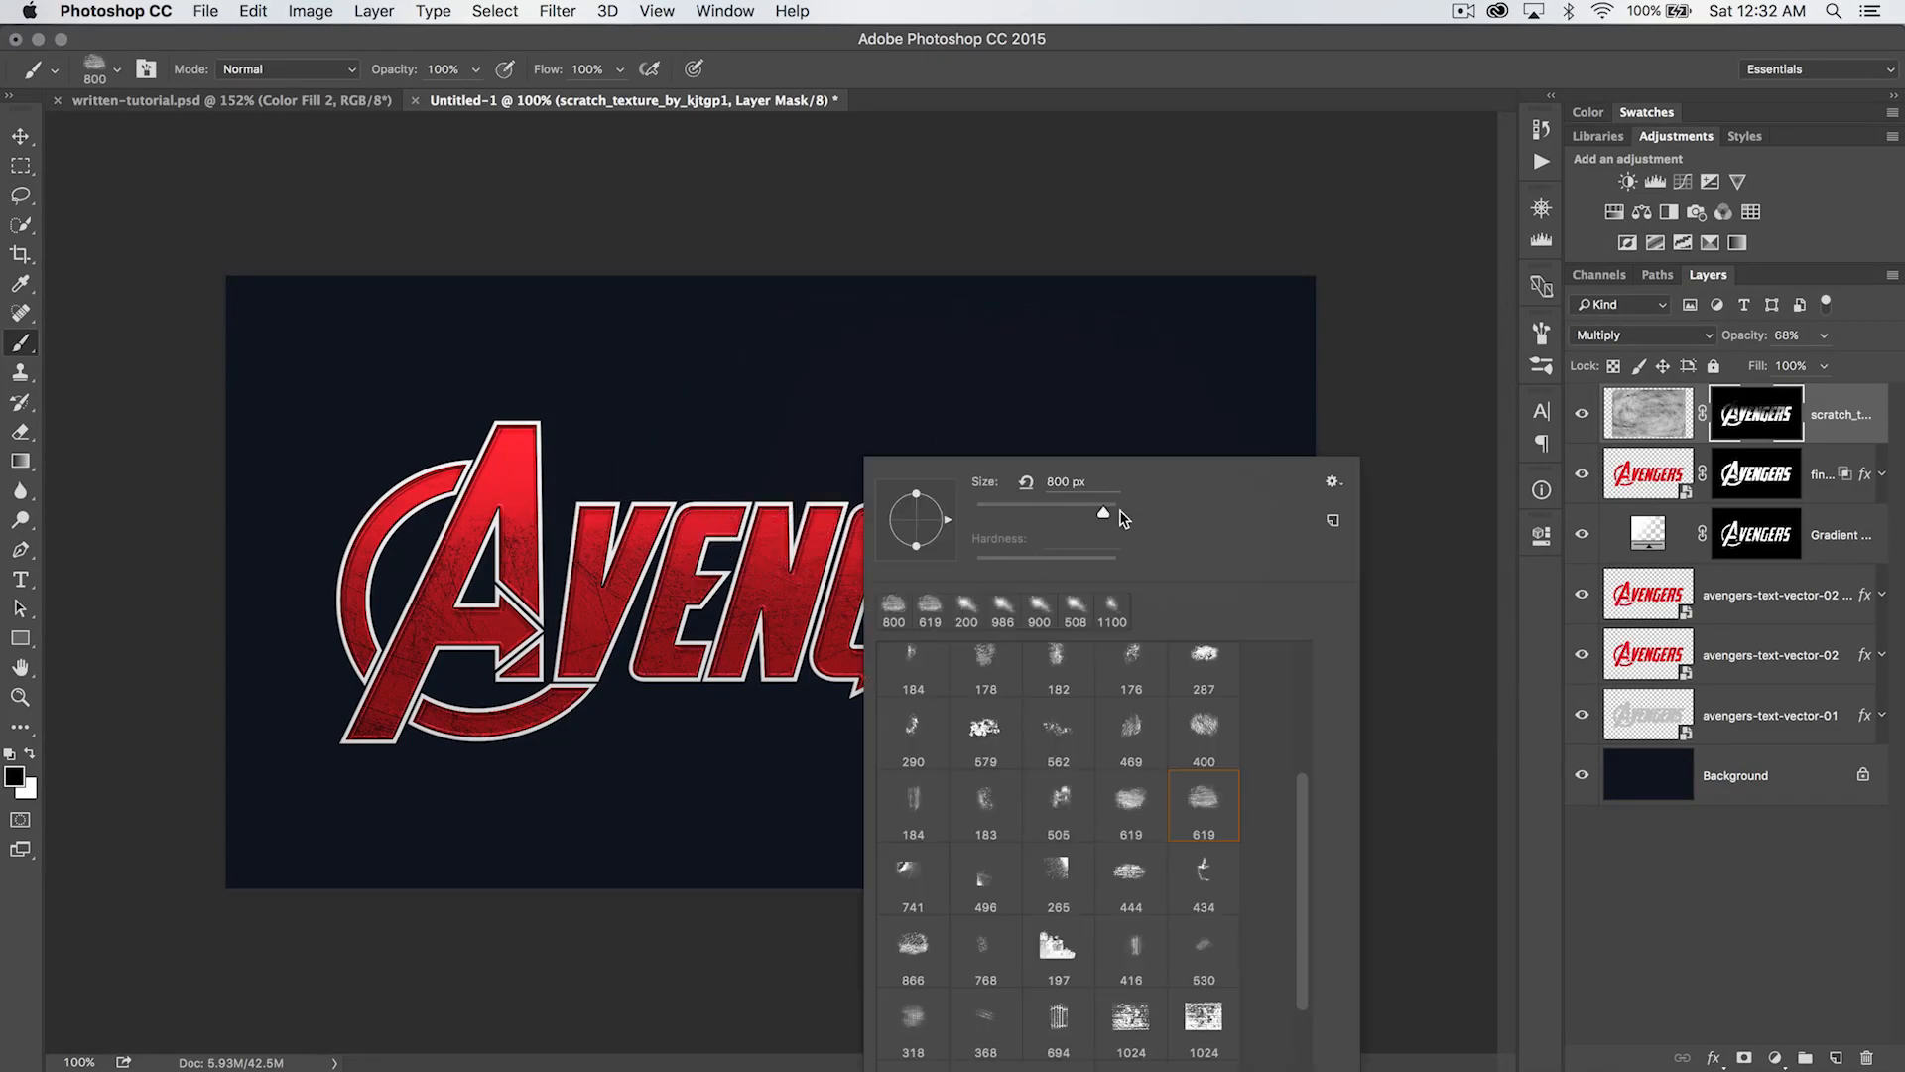
pyautogui.click(1021, 309)
pyautogui.click(1171, 459)
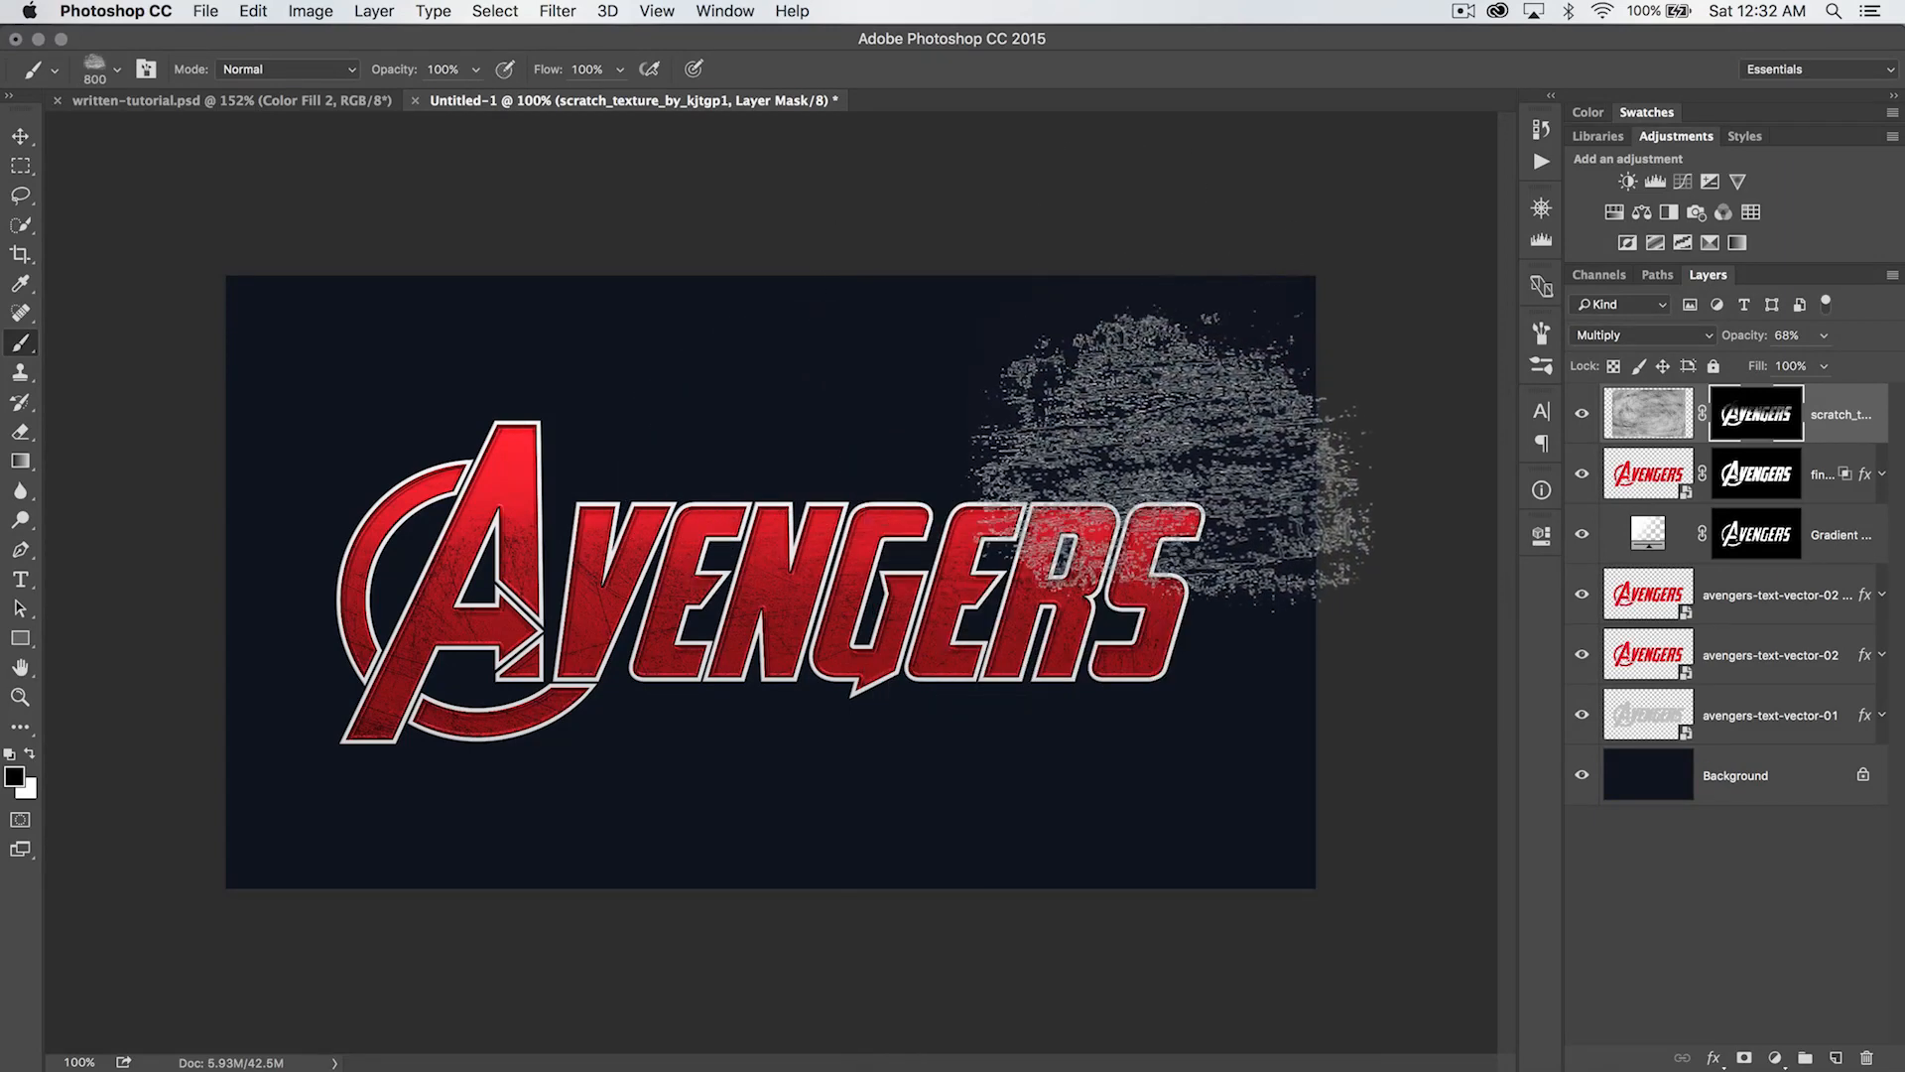
pyautogui.click(765, 456)
pyautogui.click(368, 456)
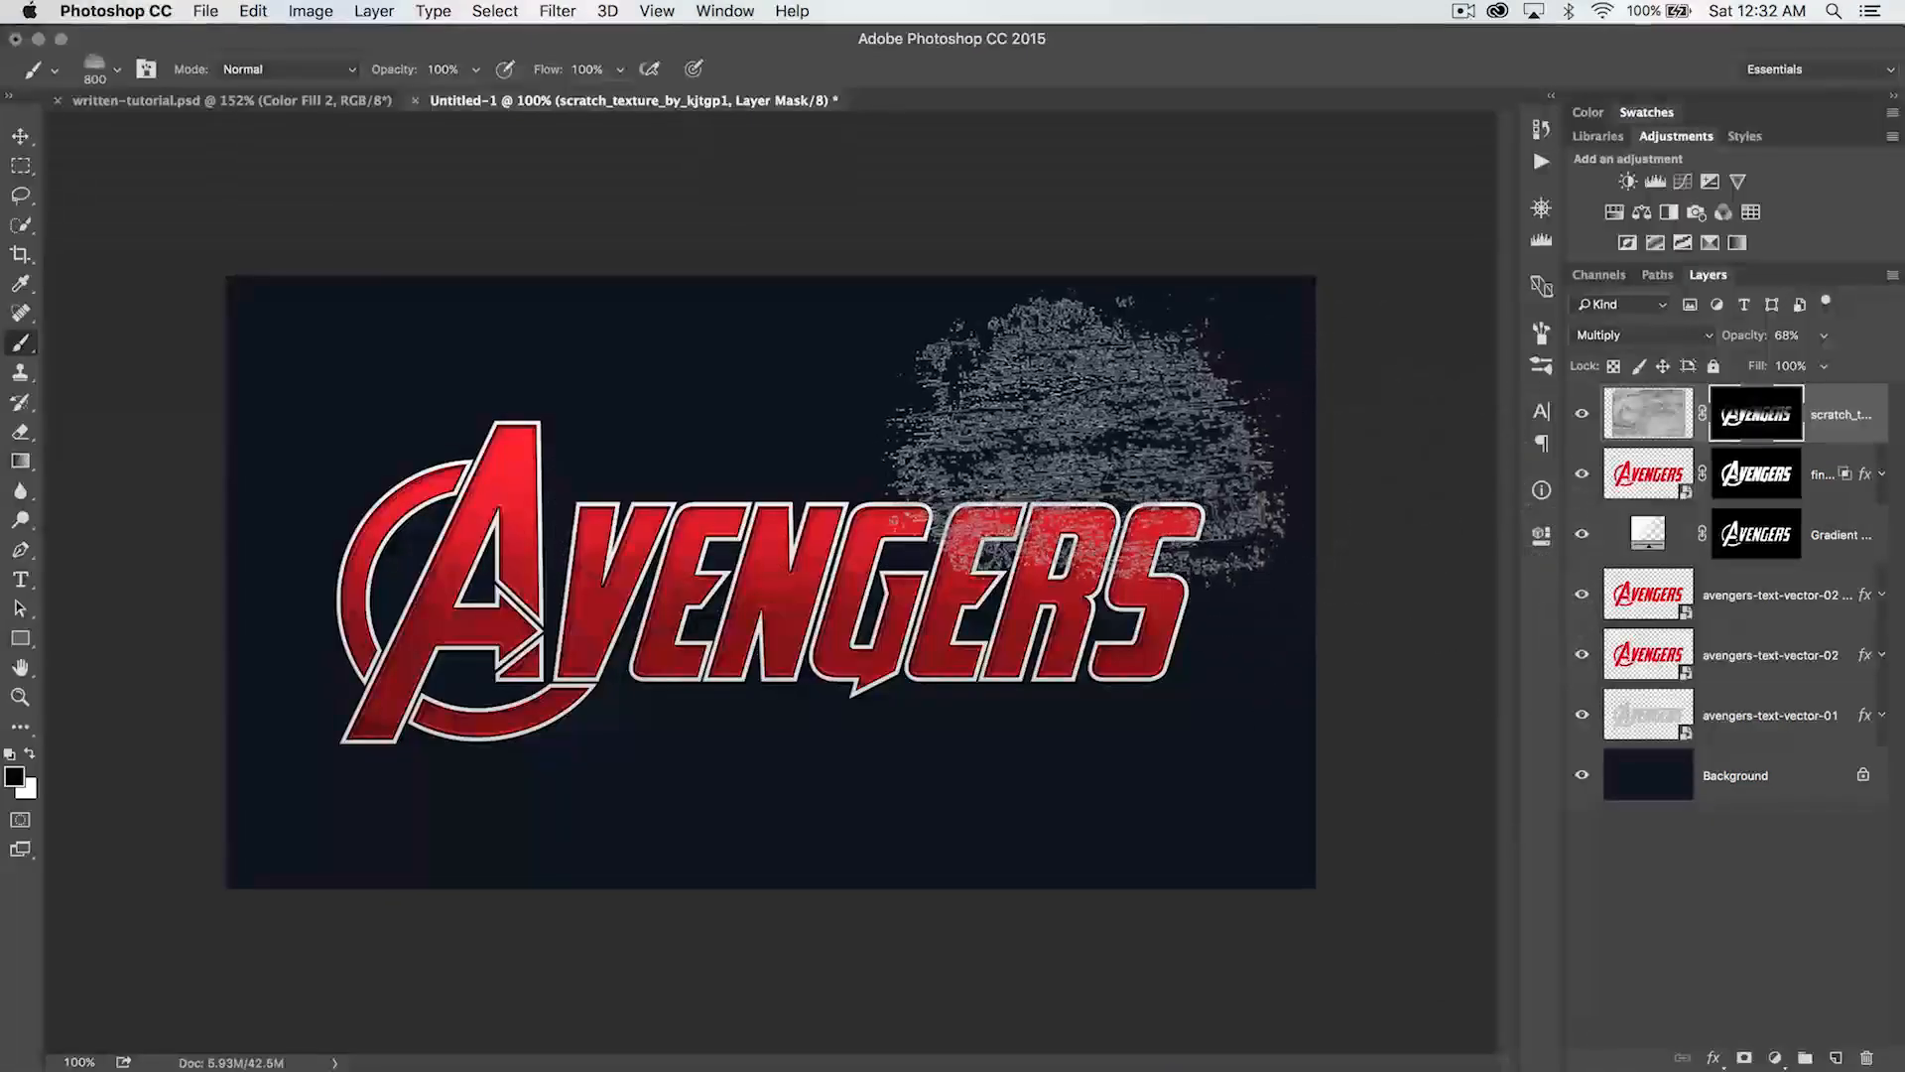
# - Break up the scratch mask with the 505 px grunge brush and inspect the mask on its own
pyautogui.rightClick(718, 405)
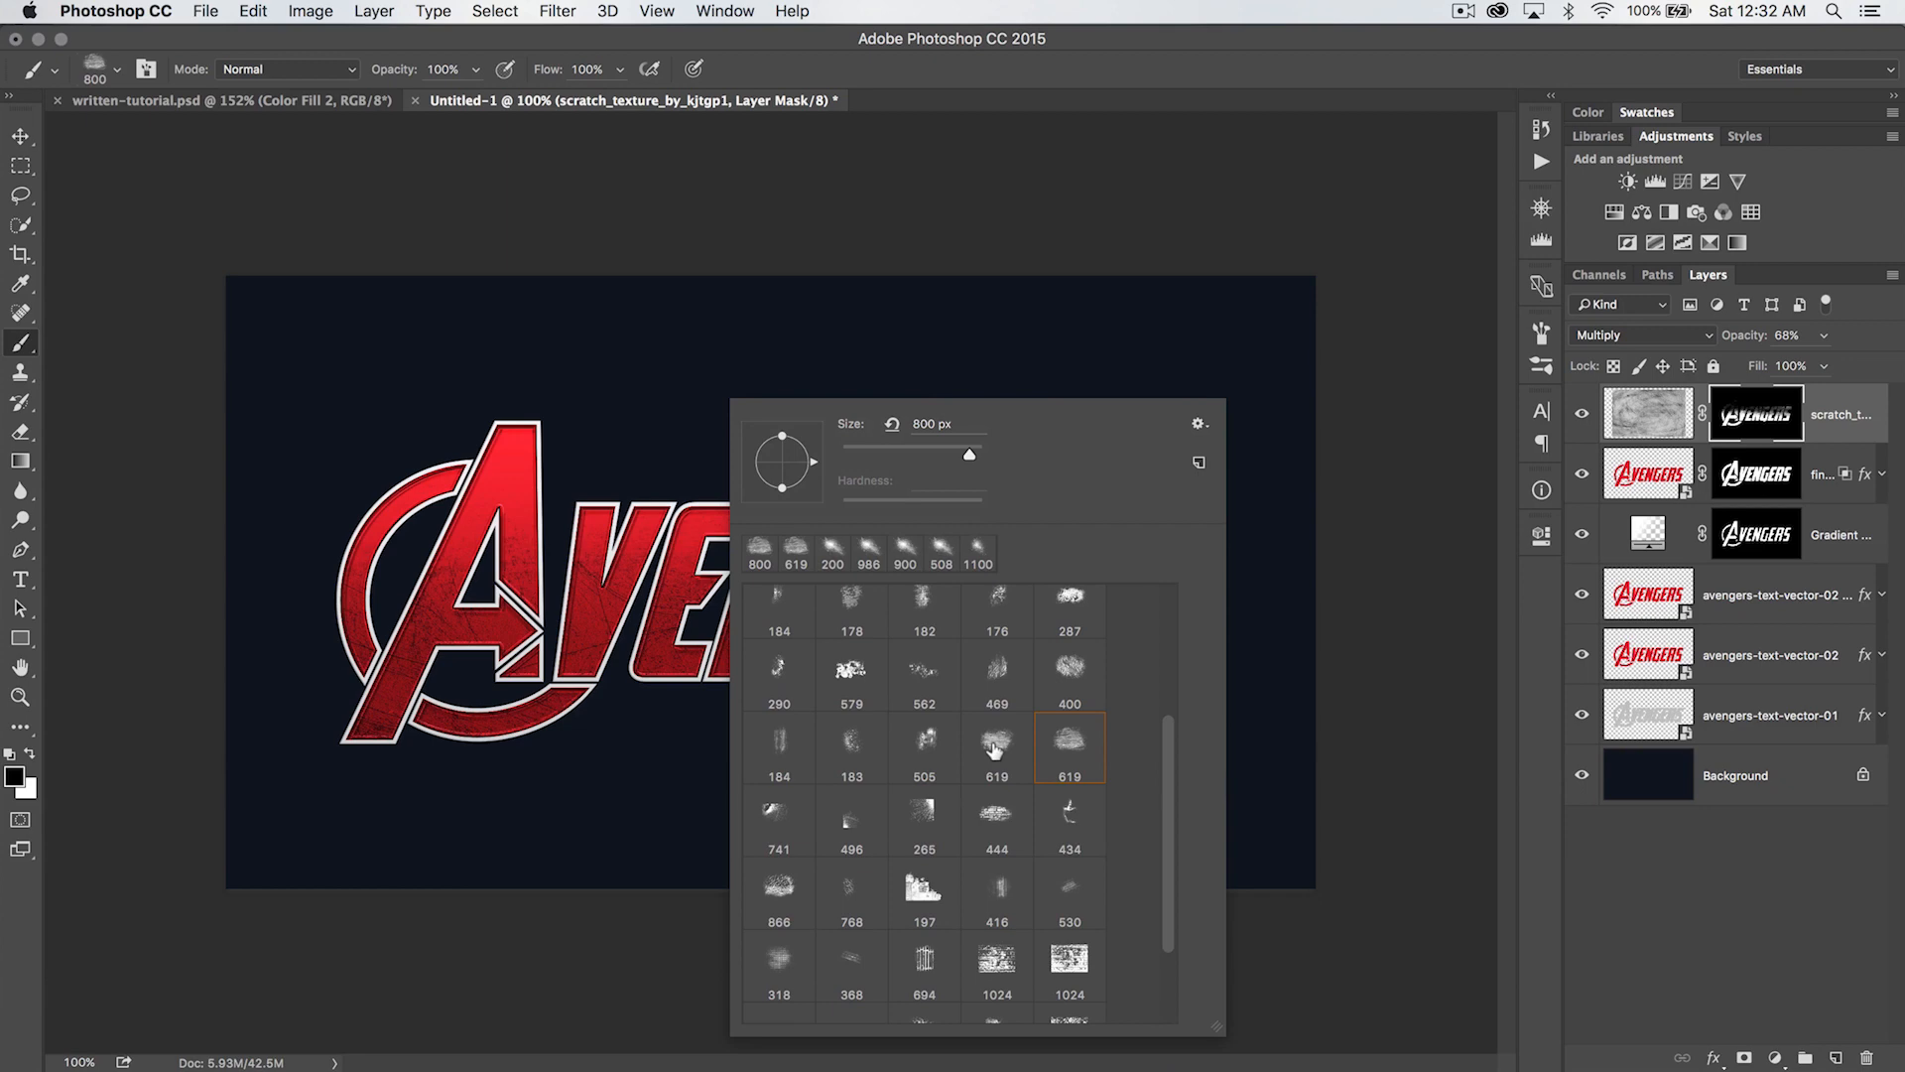
pyautogui.click(925, 744)
pyautogui.press('Return')
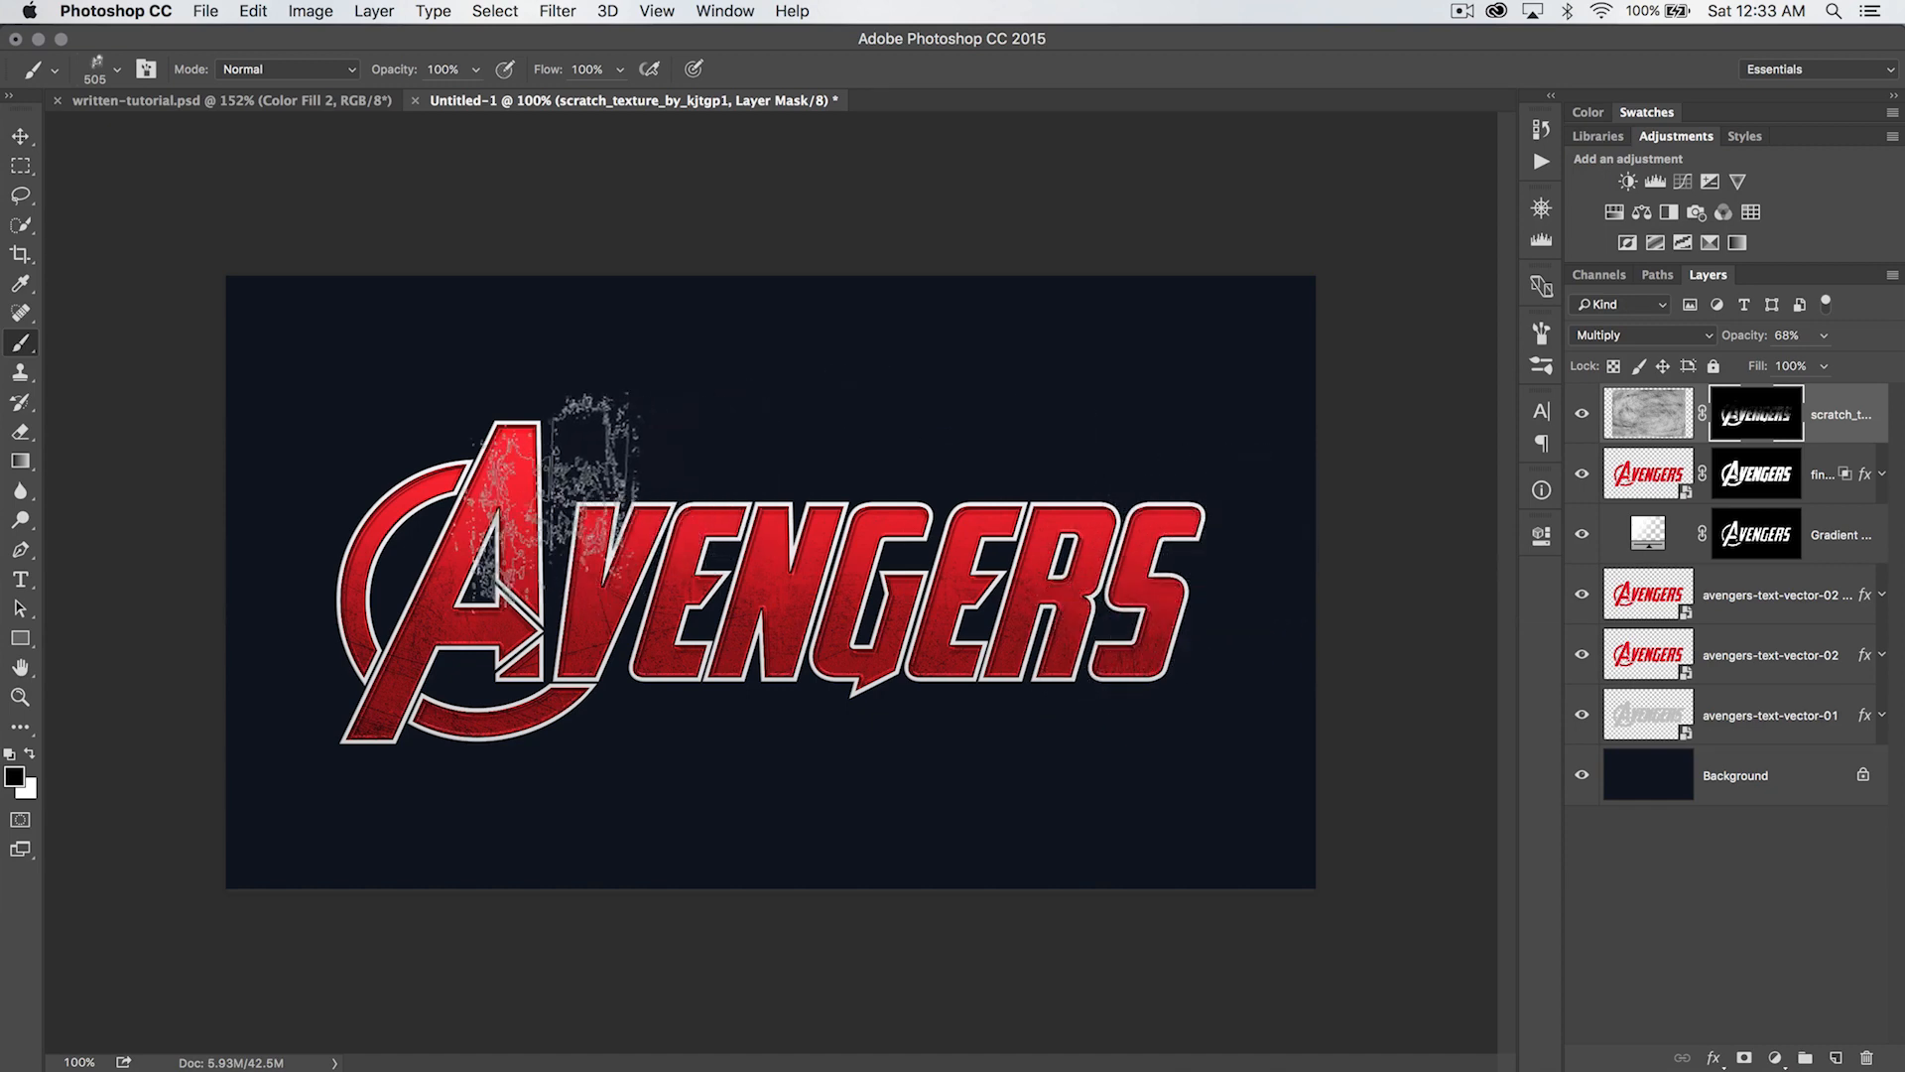
pyautogui.keyDown('alt'); pyautogui.click(1766, 413); pyautogui.keyUp('alt')
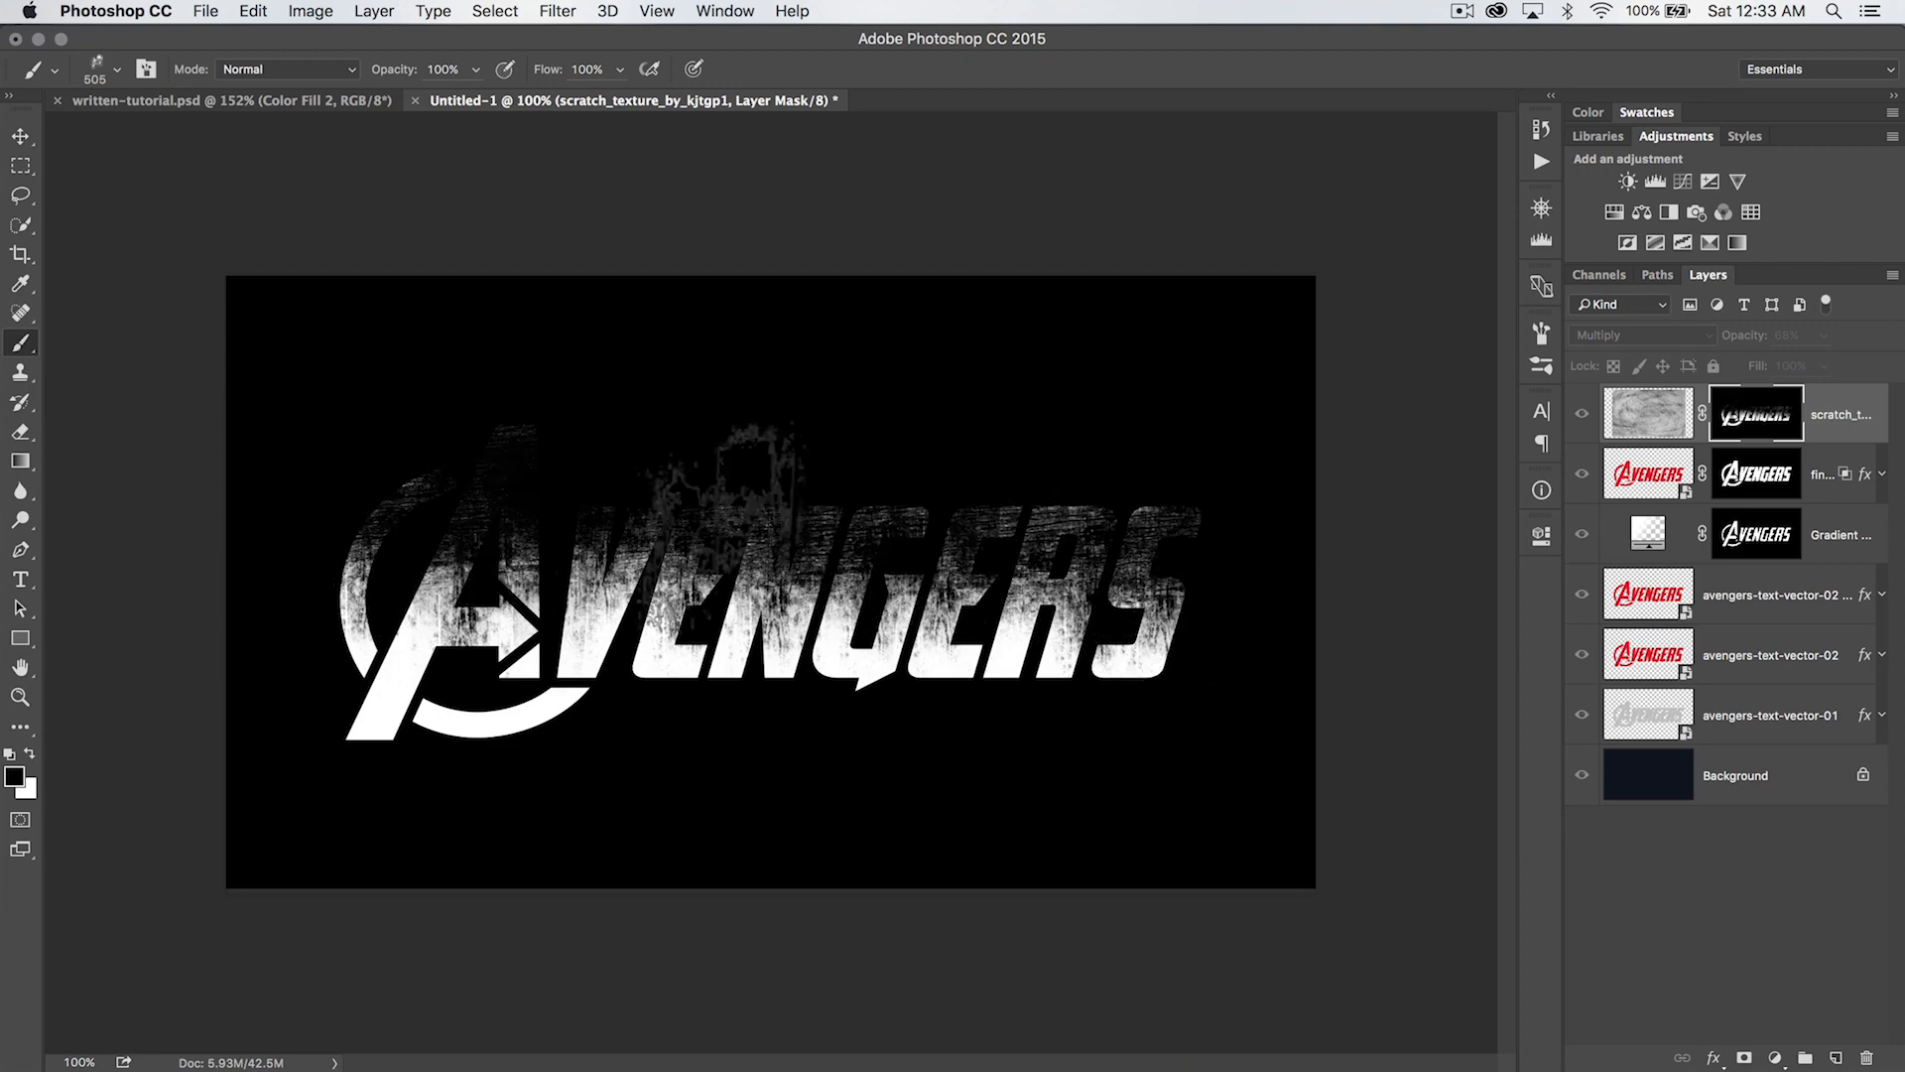
pyautogui.keyDown('alt'); pyautogui.click(1745, 412); pyautogui.keyUp('alt')
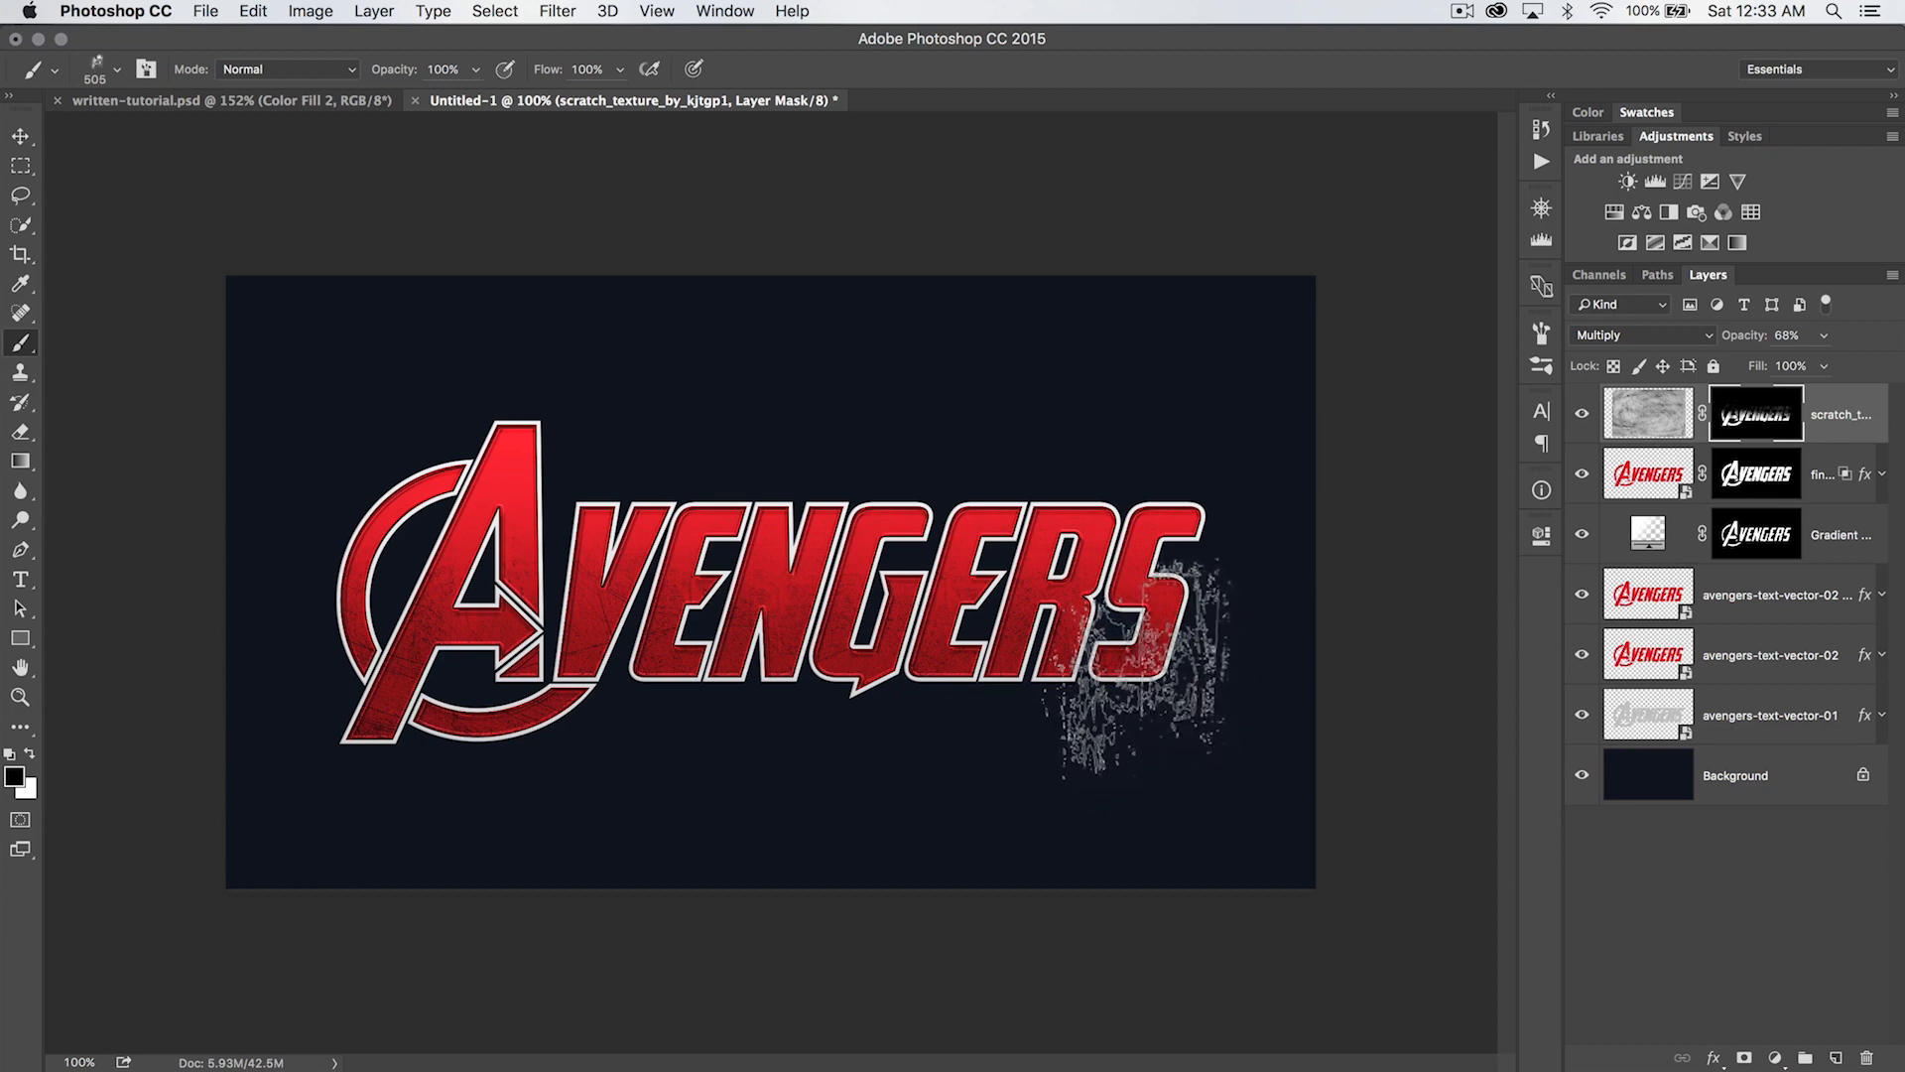
# - Place scratched_metal_3_by_kayas_stock.jpg from Adobe Bridge, rotate it 90° and position it over the first half of the lettering
pyautogui.press('v')
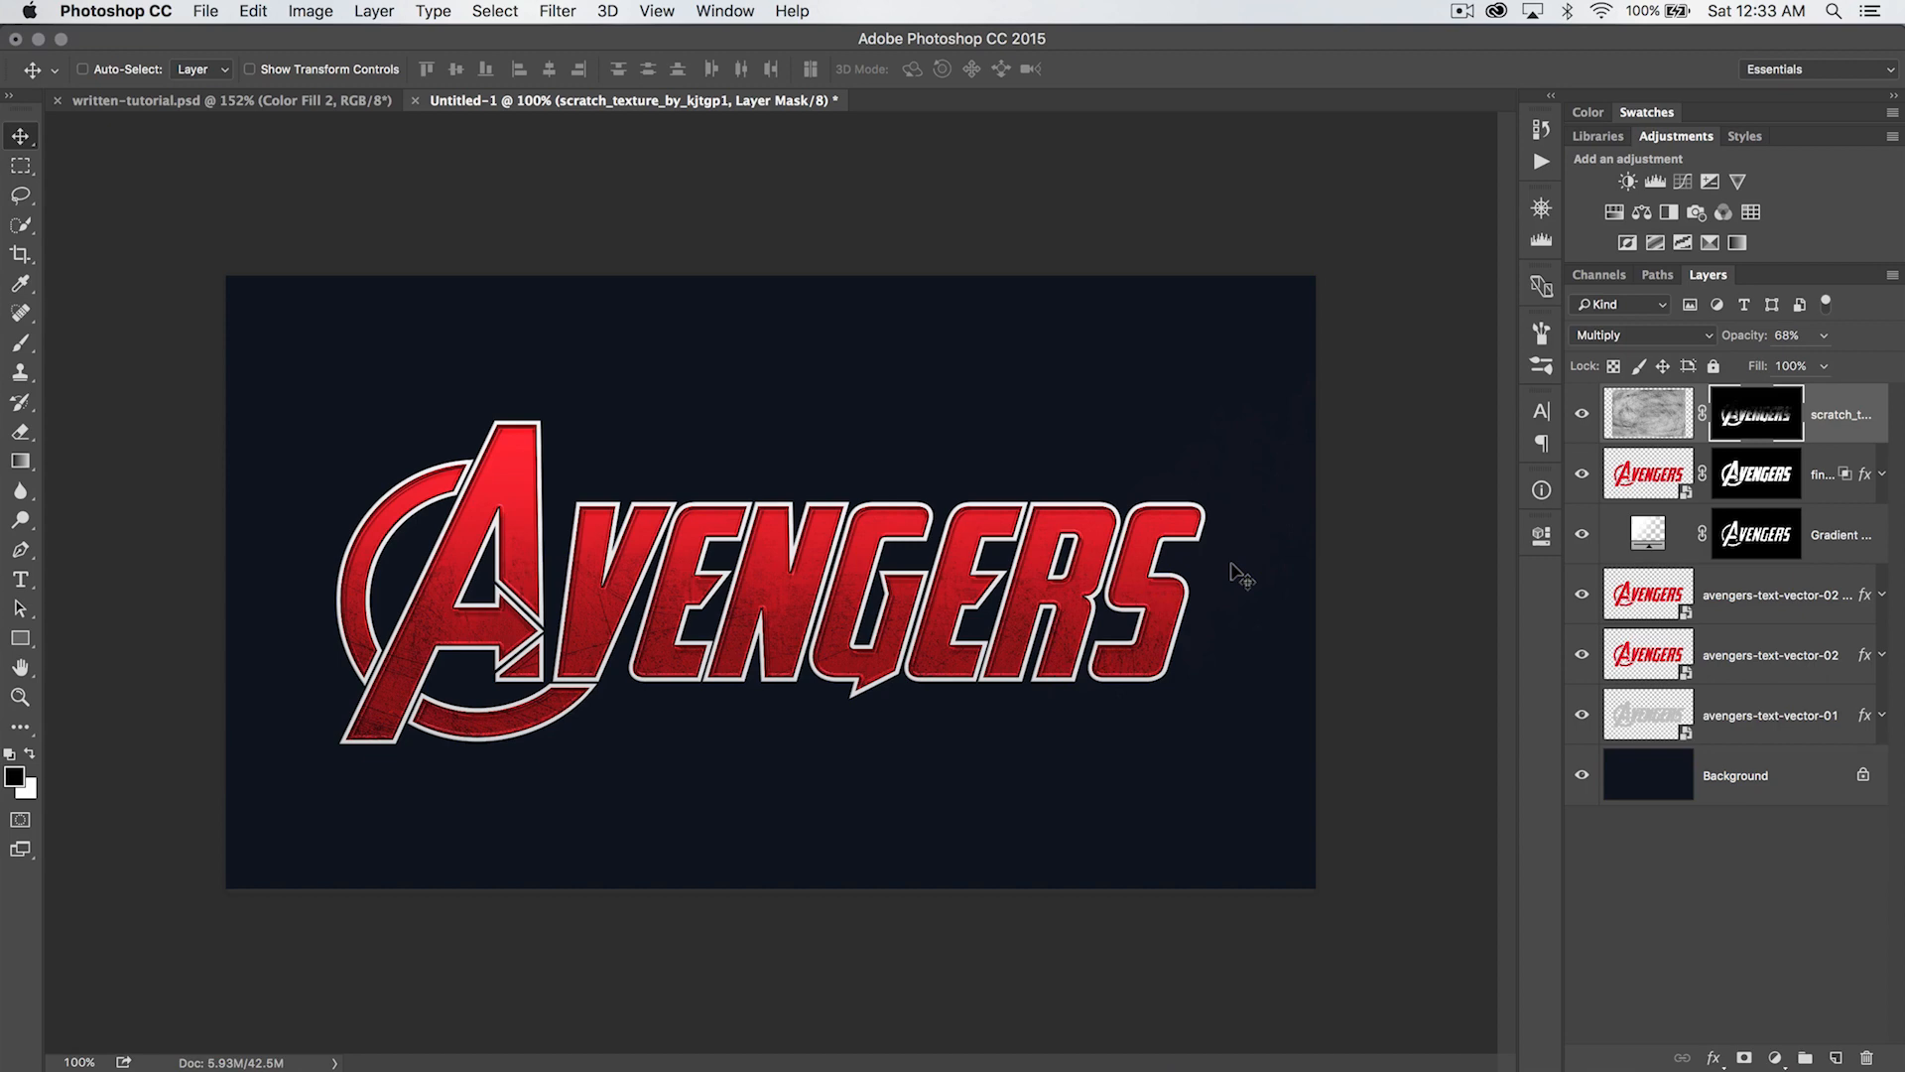
pyautogui.press('super+Tab')
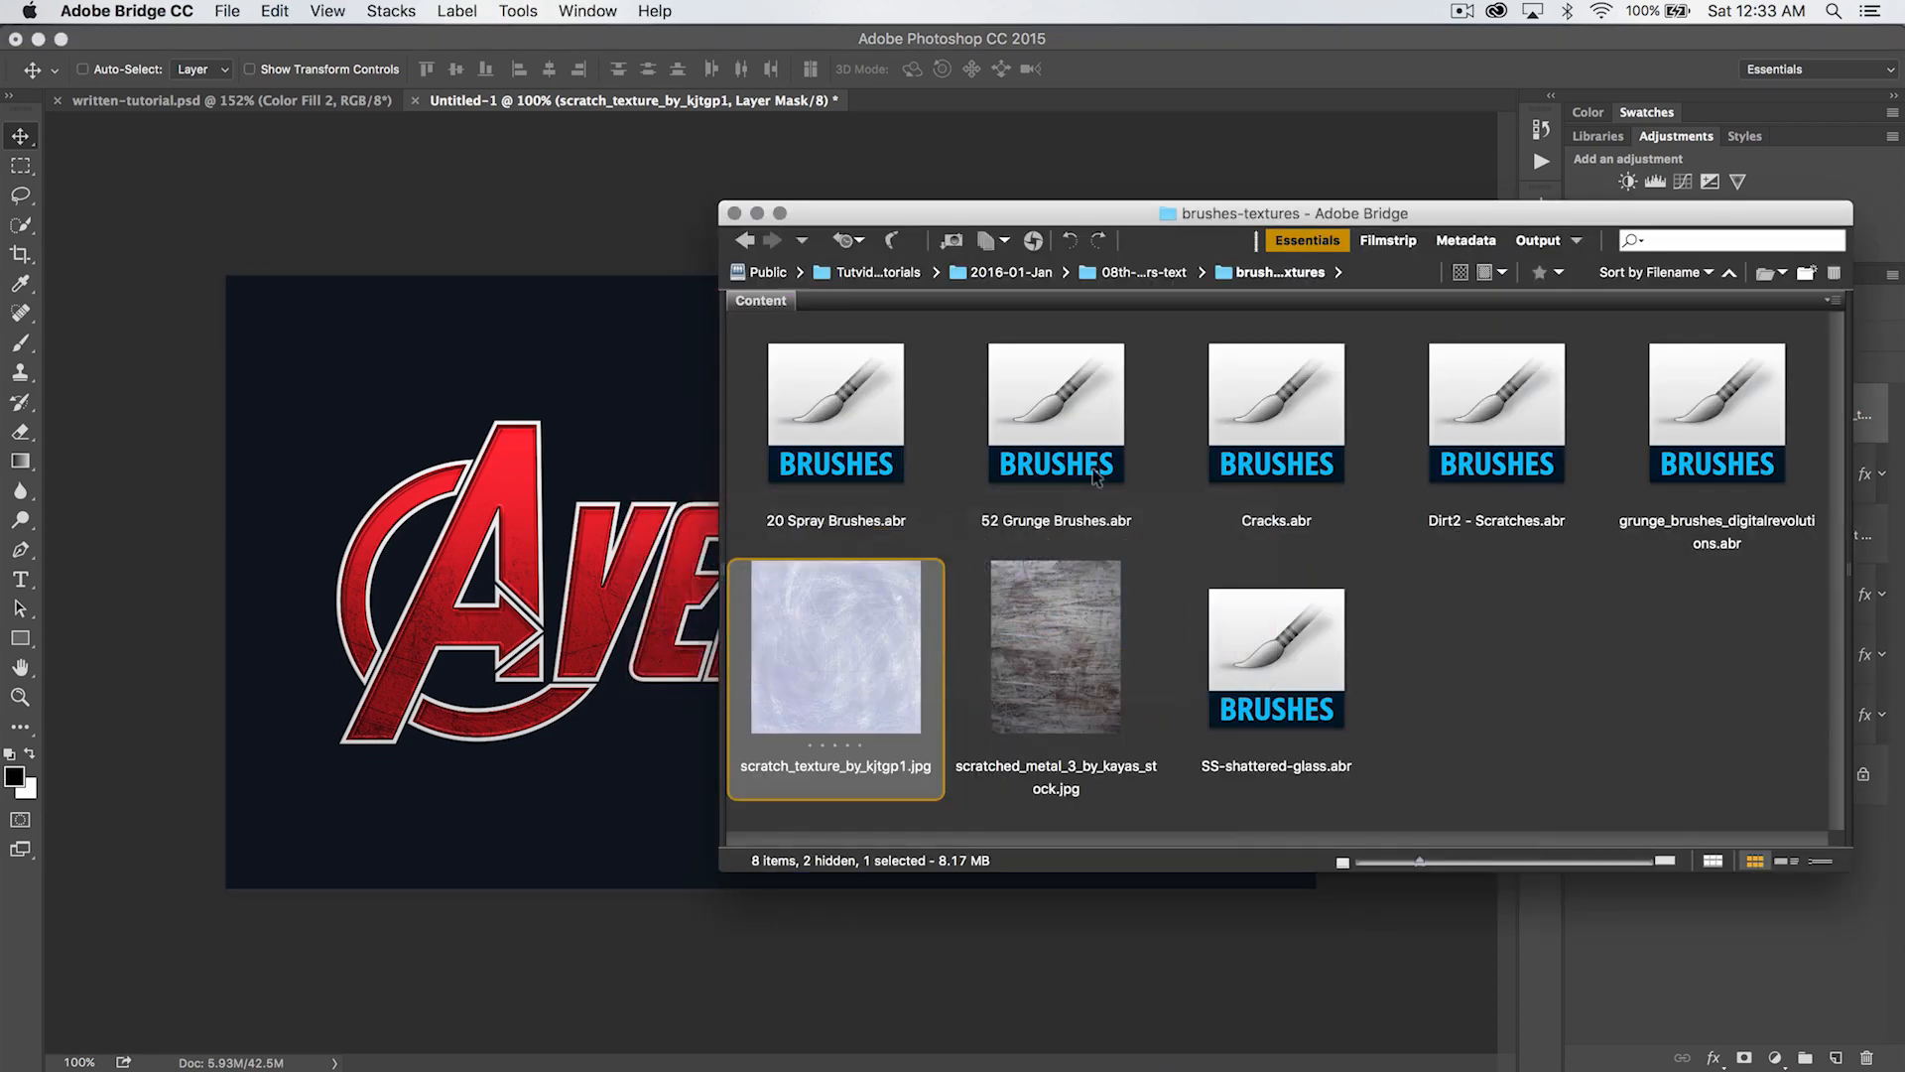
pyautogui.moveTo(1062, 658); pyautogui.dragTo(512, 529)
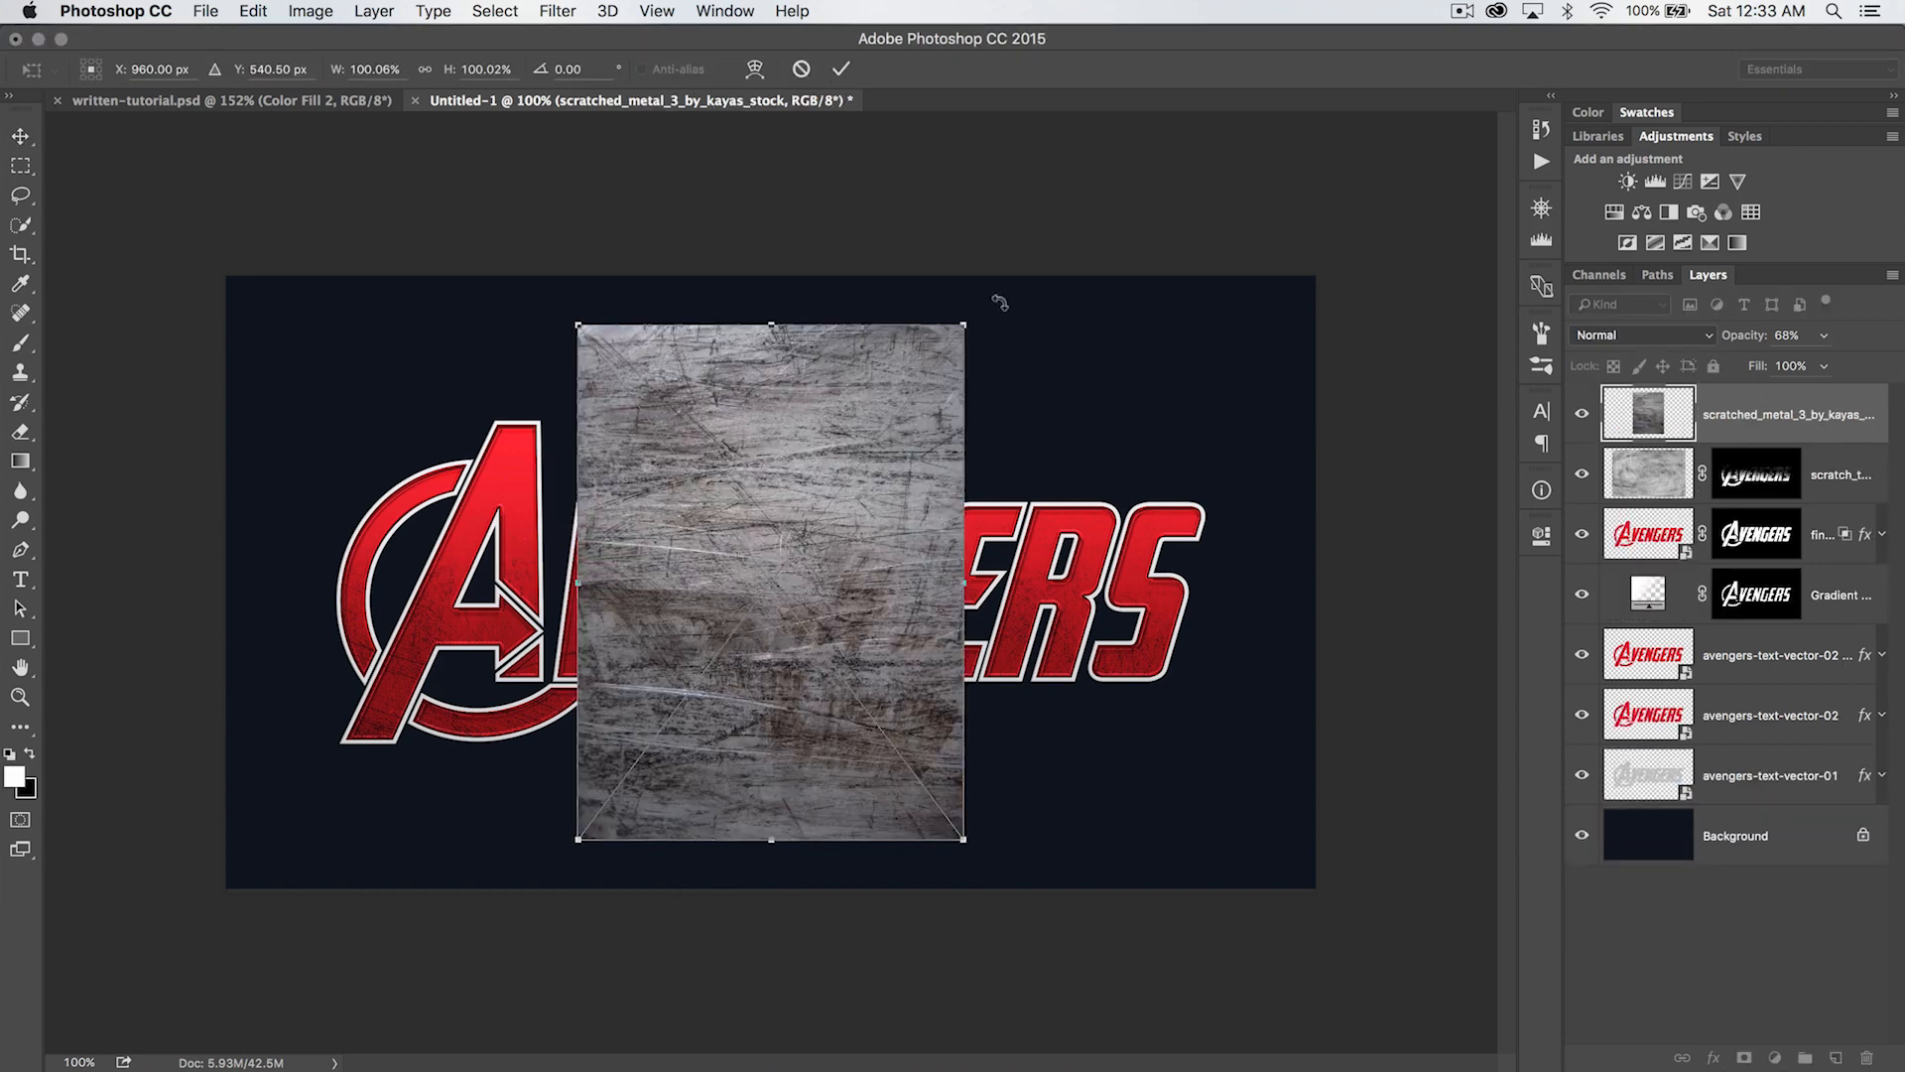
pyautogui.moveTo(985, 311); pyautogui.dragTo(1274, 922)
pyautogui.moveTo(921, 593); pyautogui.dragTo(706, 584)
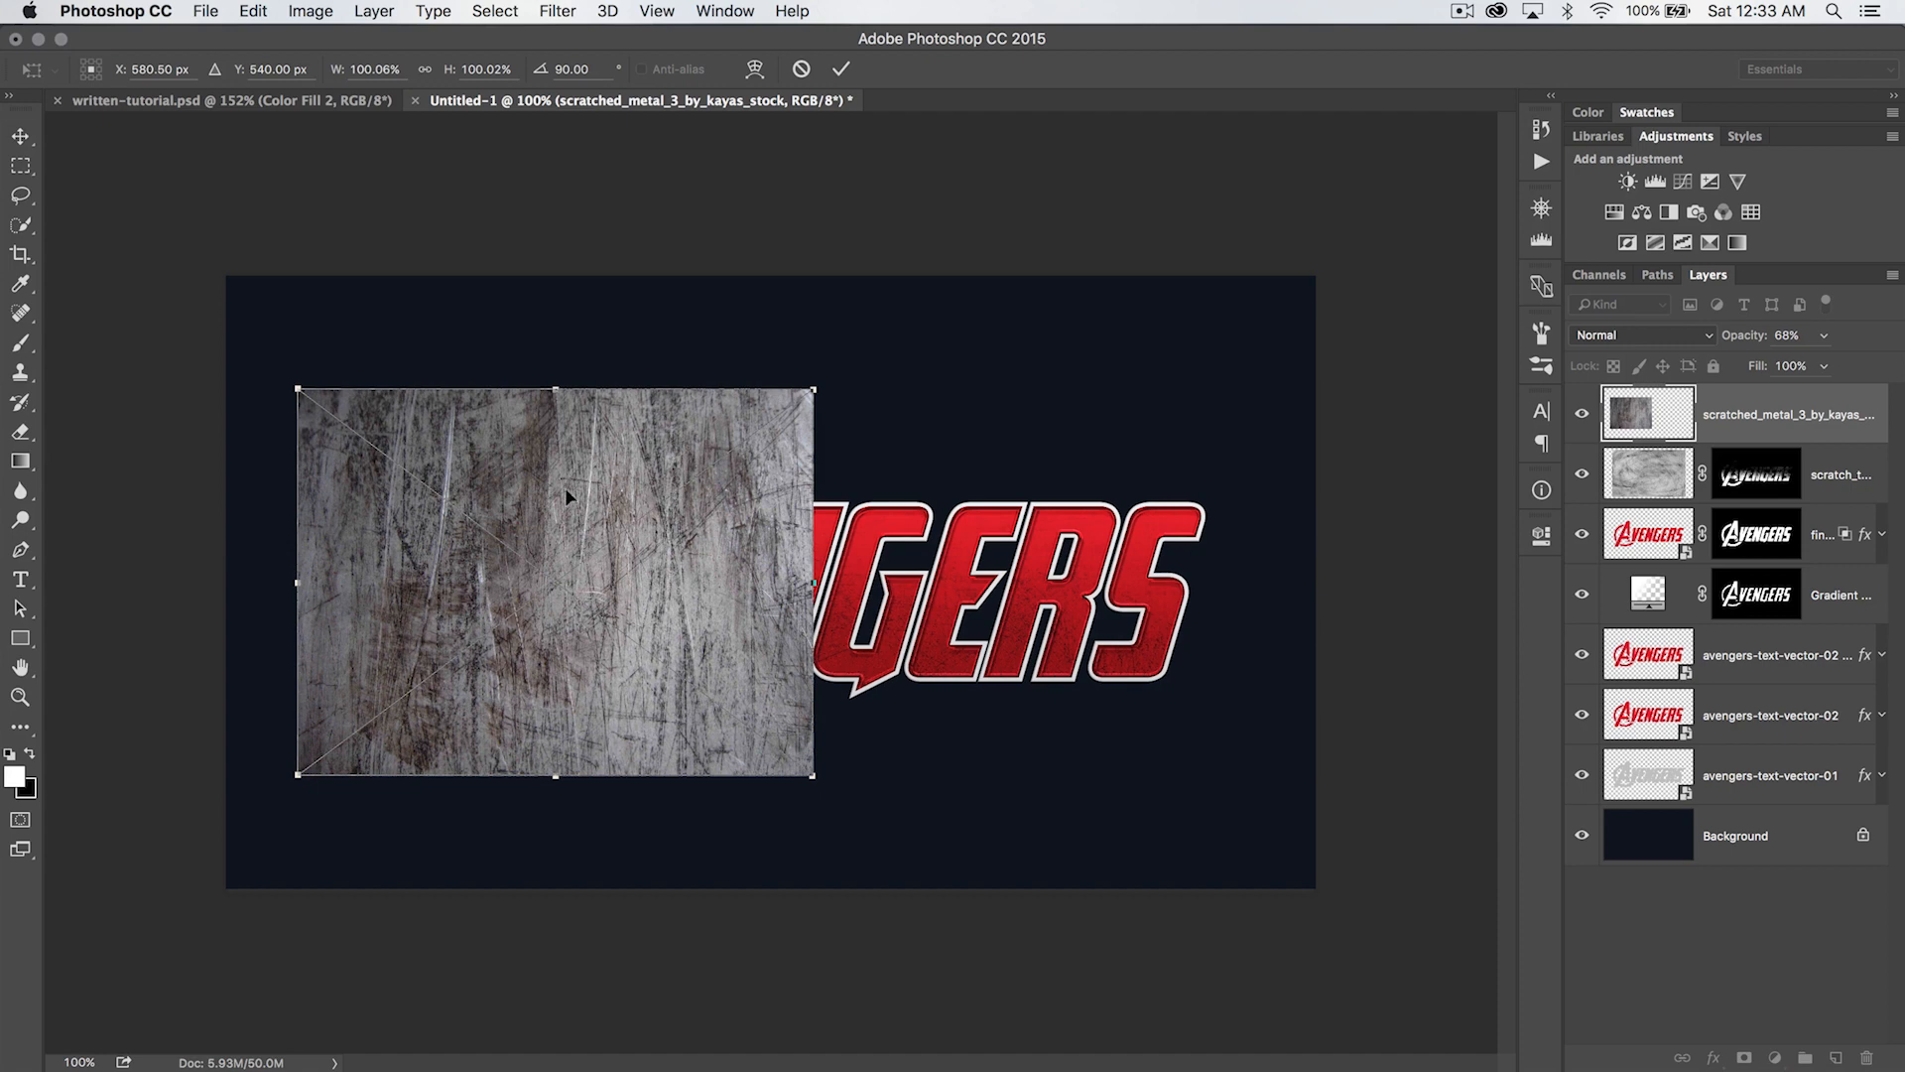
pyautogui.moveTo(563, 486); pyautogui.dragTo(875, 481)
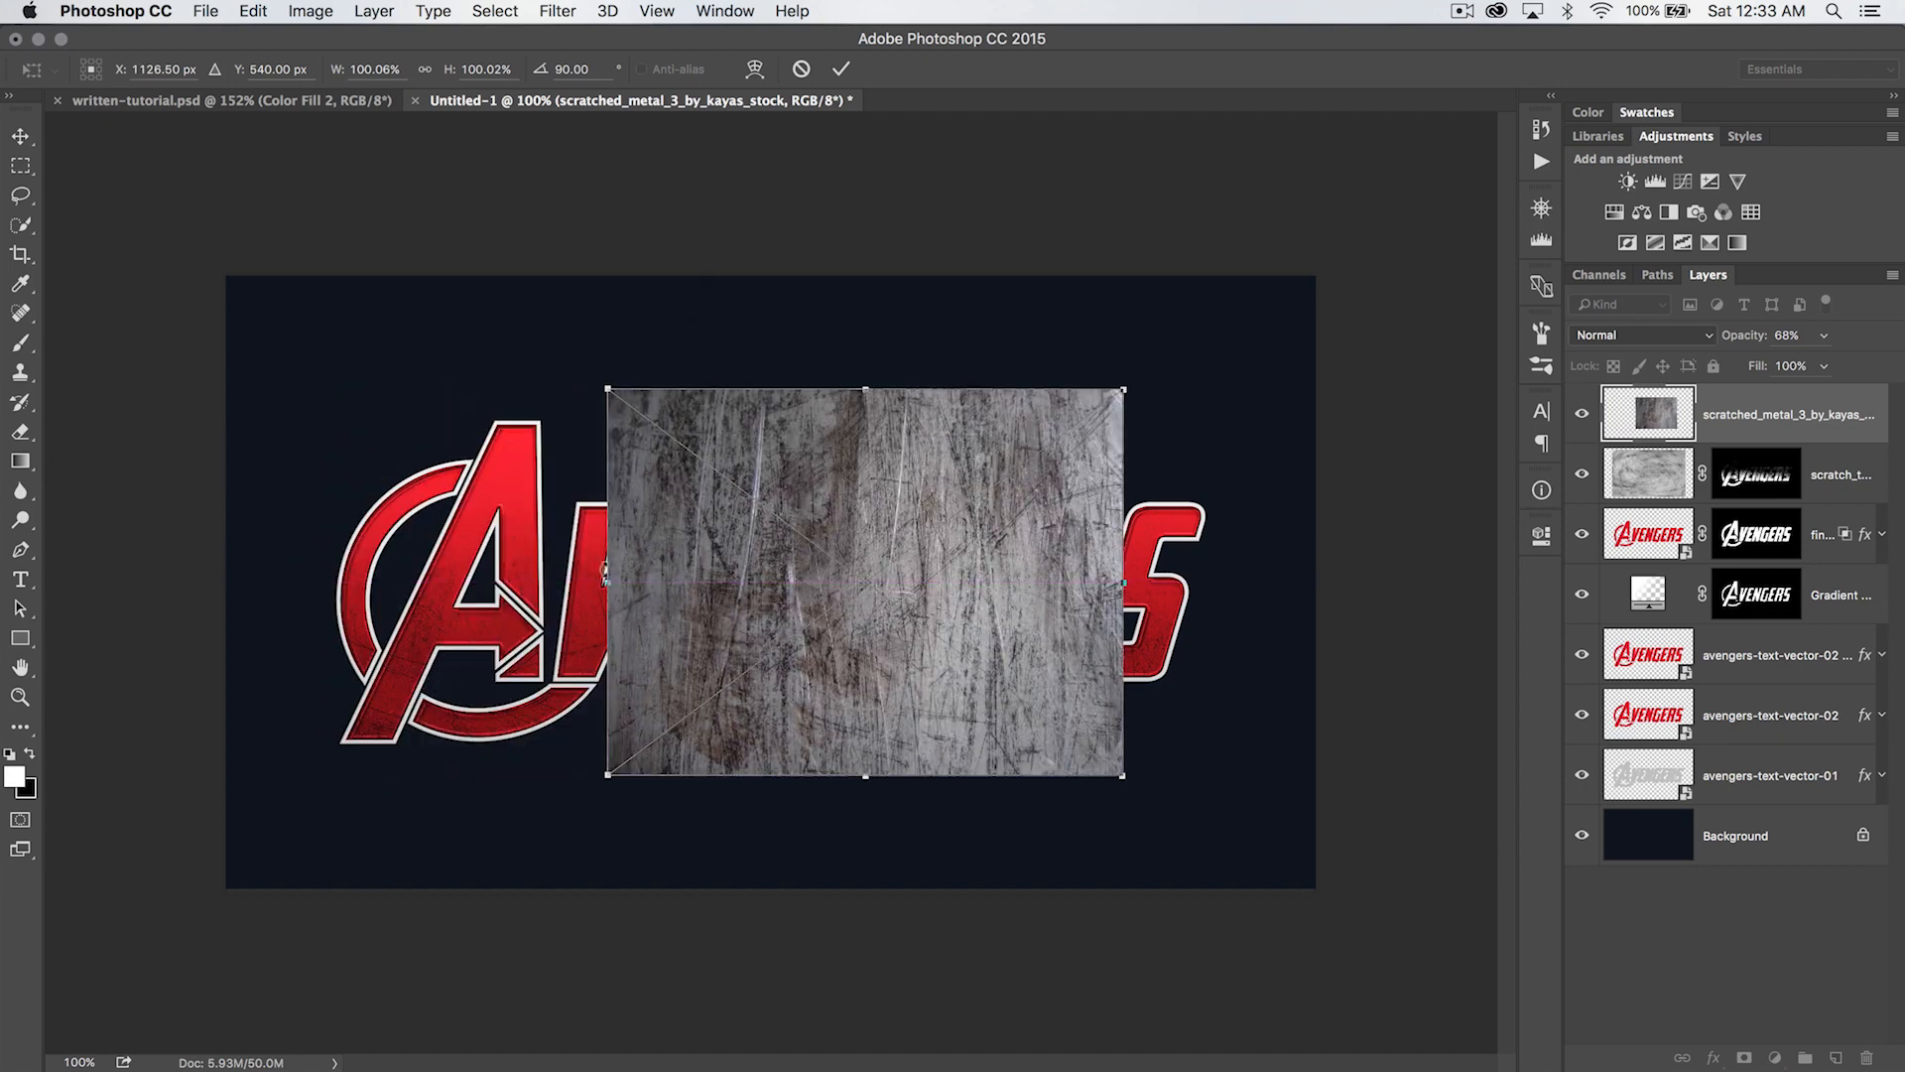
pyautogui.moveTo(762, 593); pyautogui.dragTo(461, 595)
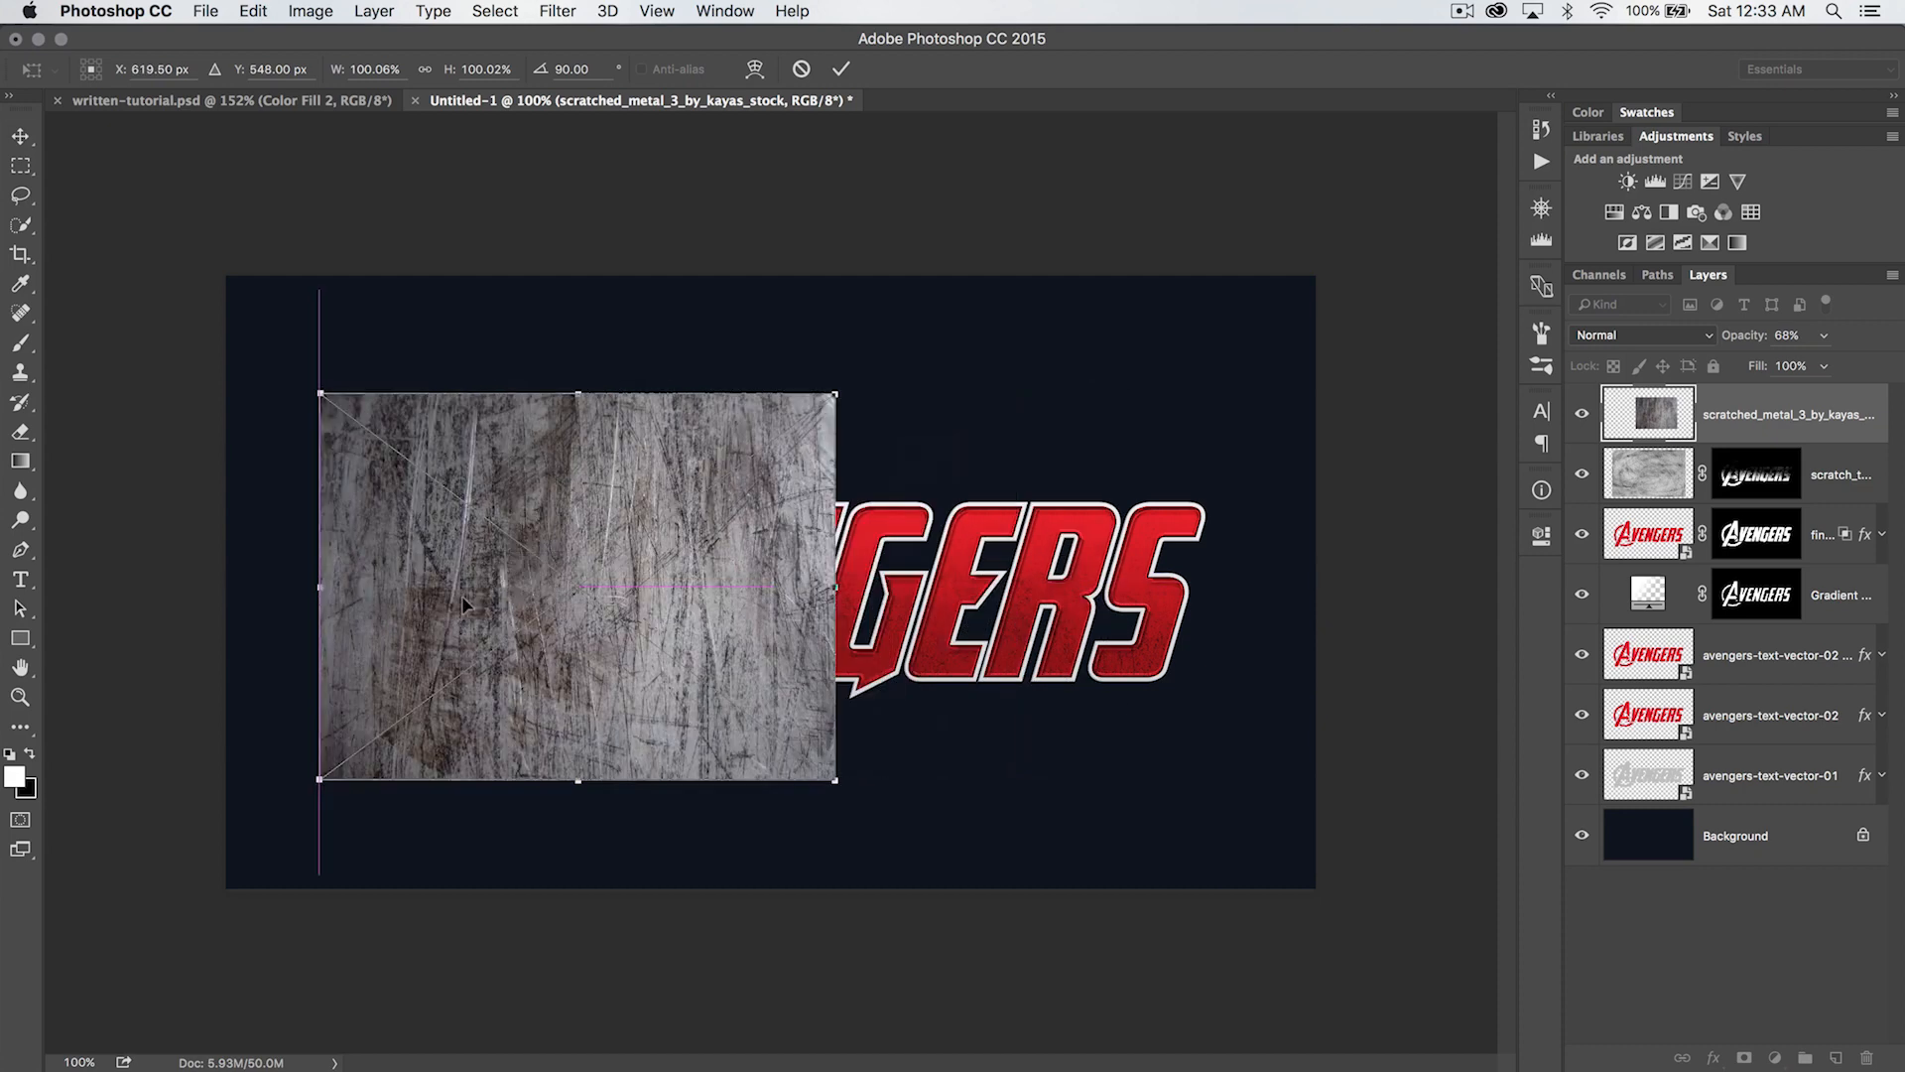
# - Skew the metal texture's upper edge to the right so it slants like the letters, and commit the placement
pyautogui.rightClick(591, 511)
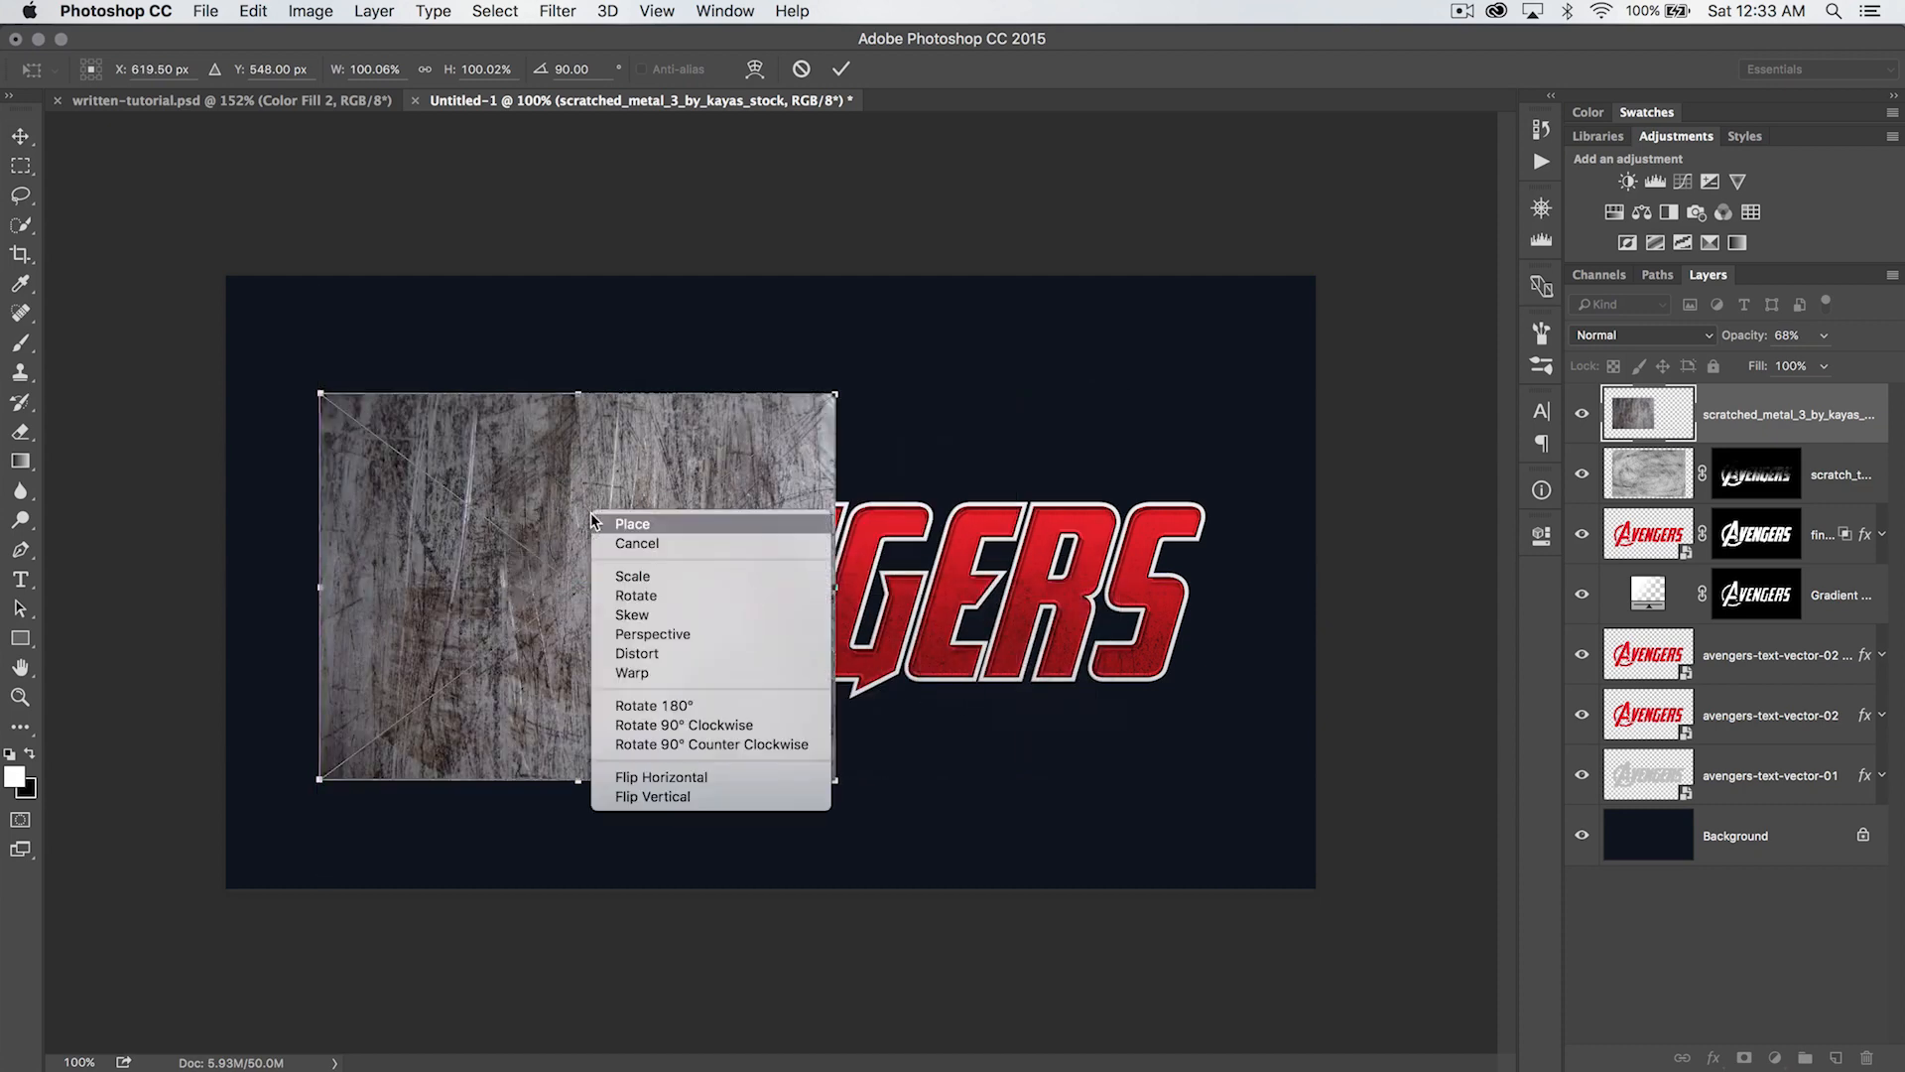
pyautogui.click(669, 609)
pyautogui.moveTo(573, 388); pyautogui.dragTo(640, 395)
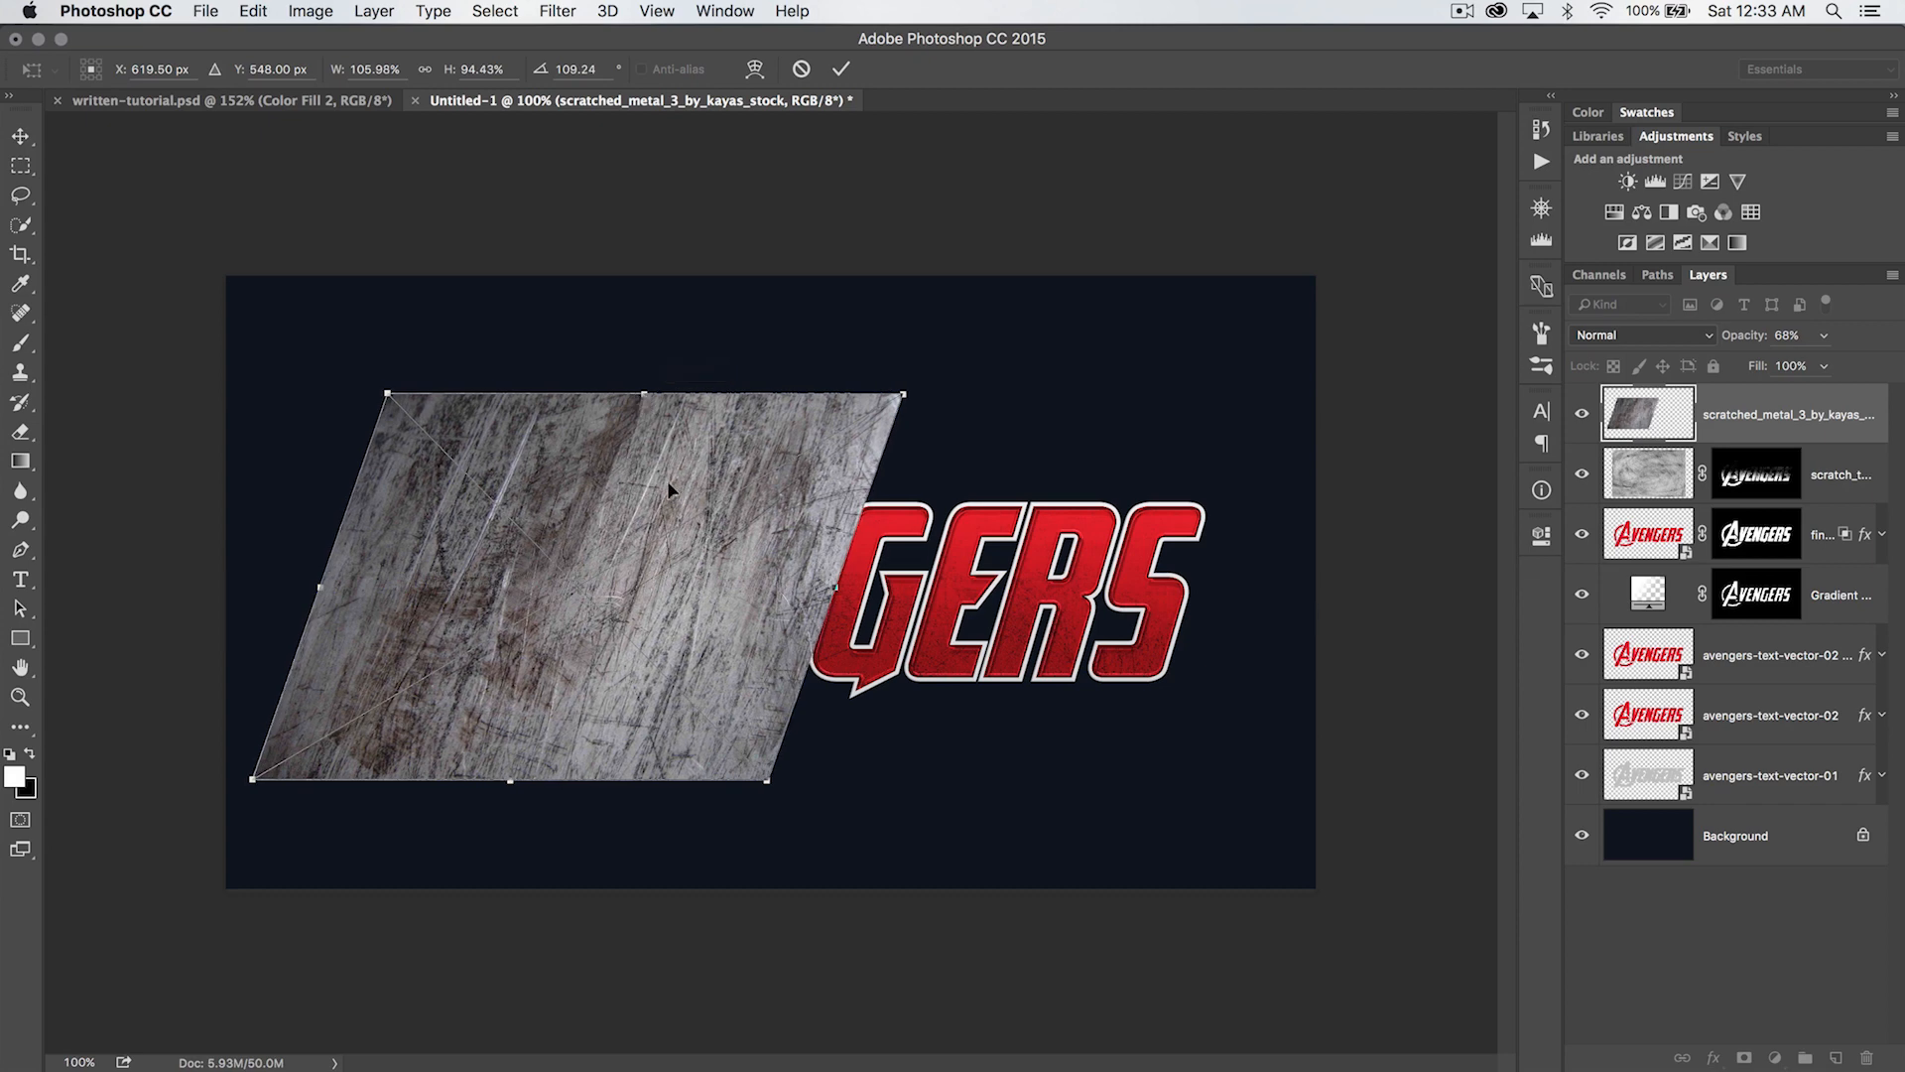
pyautogui.press('Return')
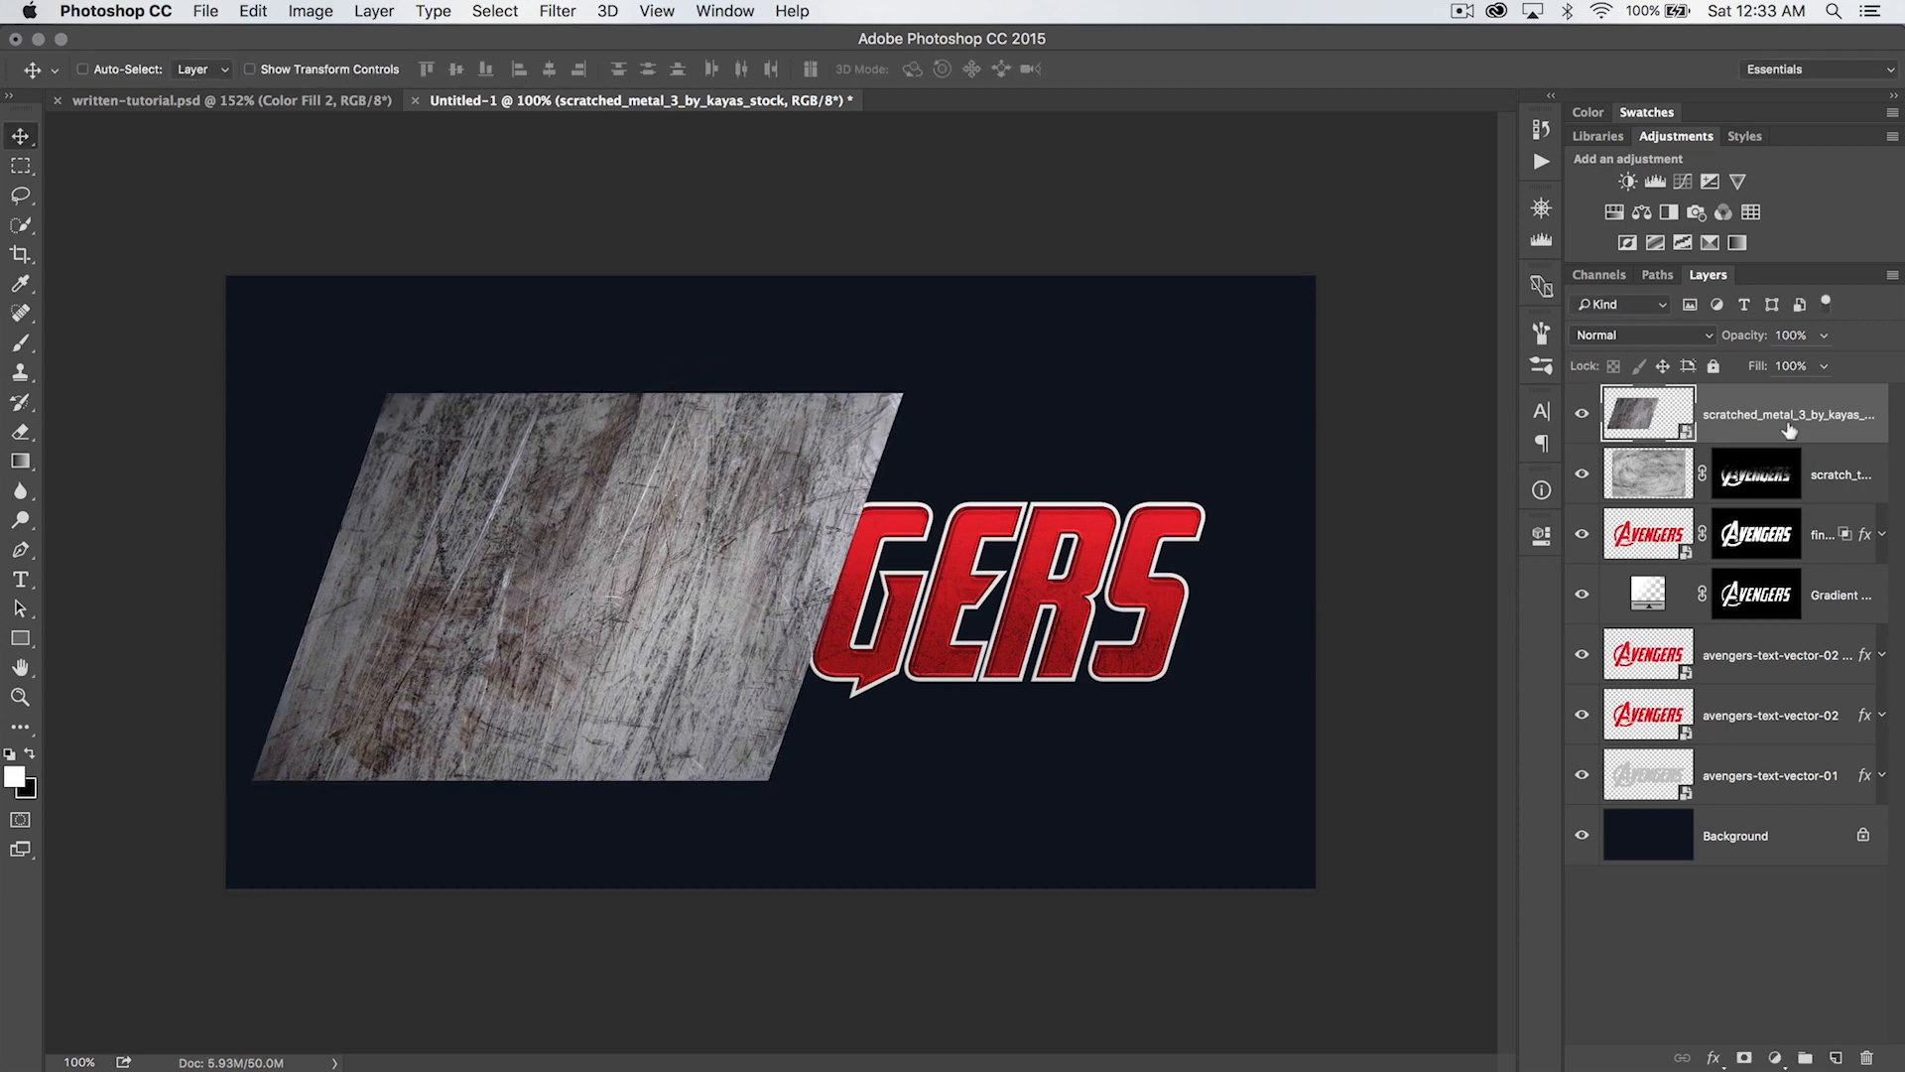
# - Rasterize the metal texture layer and move a duplicate of it over the second half of the lettering, overlapping the original
pyautogui.rightClick(1759, 397)
pyautogui.click(1578, 591)
pyautogui.press('super+j')
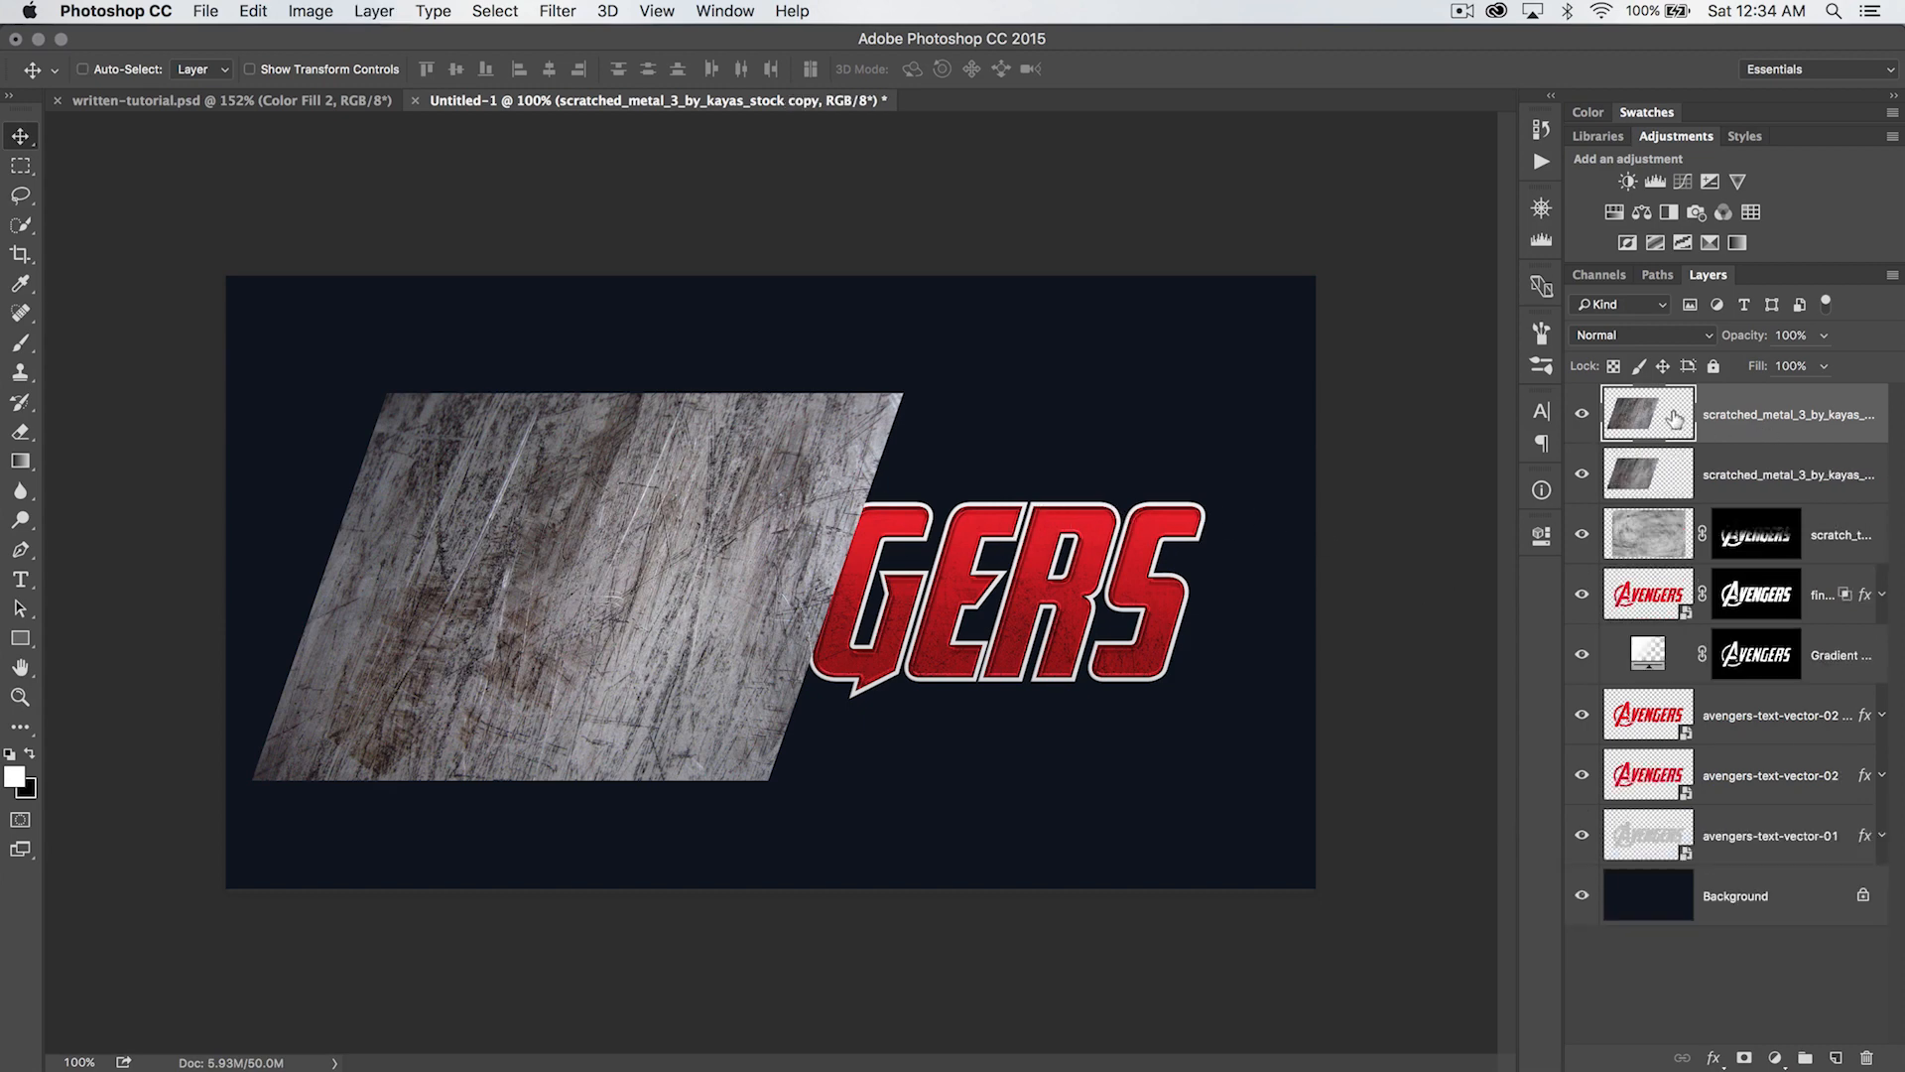
pyautogui.moveTo(629, 513); pyautogui.dragTo(966, 521)
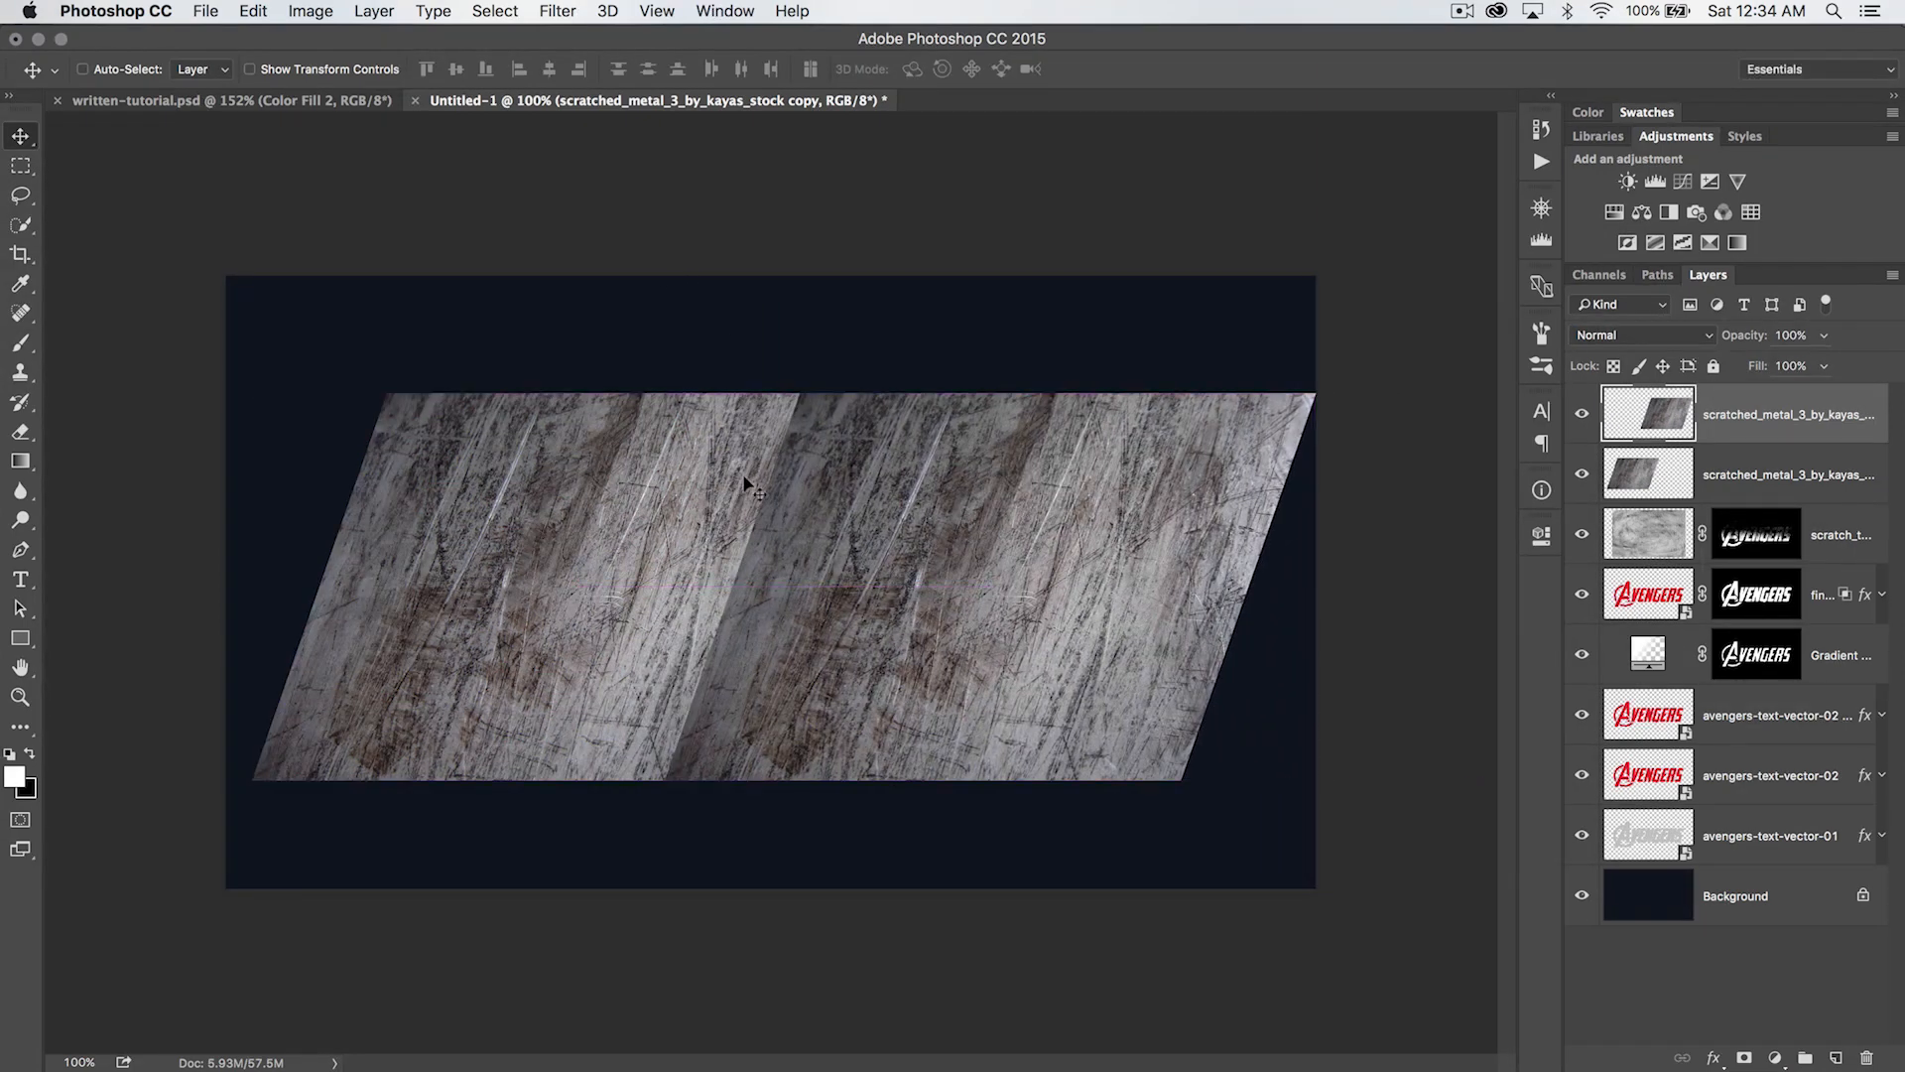
# - Erase the duplicate's slanted left edge with a soft 250 px eraser at 0% hardness to blend the seam
pyautogui.moveTo(20, 432); pyautogui.dragTo(87, 429)
pyautogui.press(']')
pyautogui.press(']')
pyautogui.rightClick(625, 513)
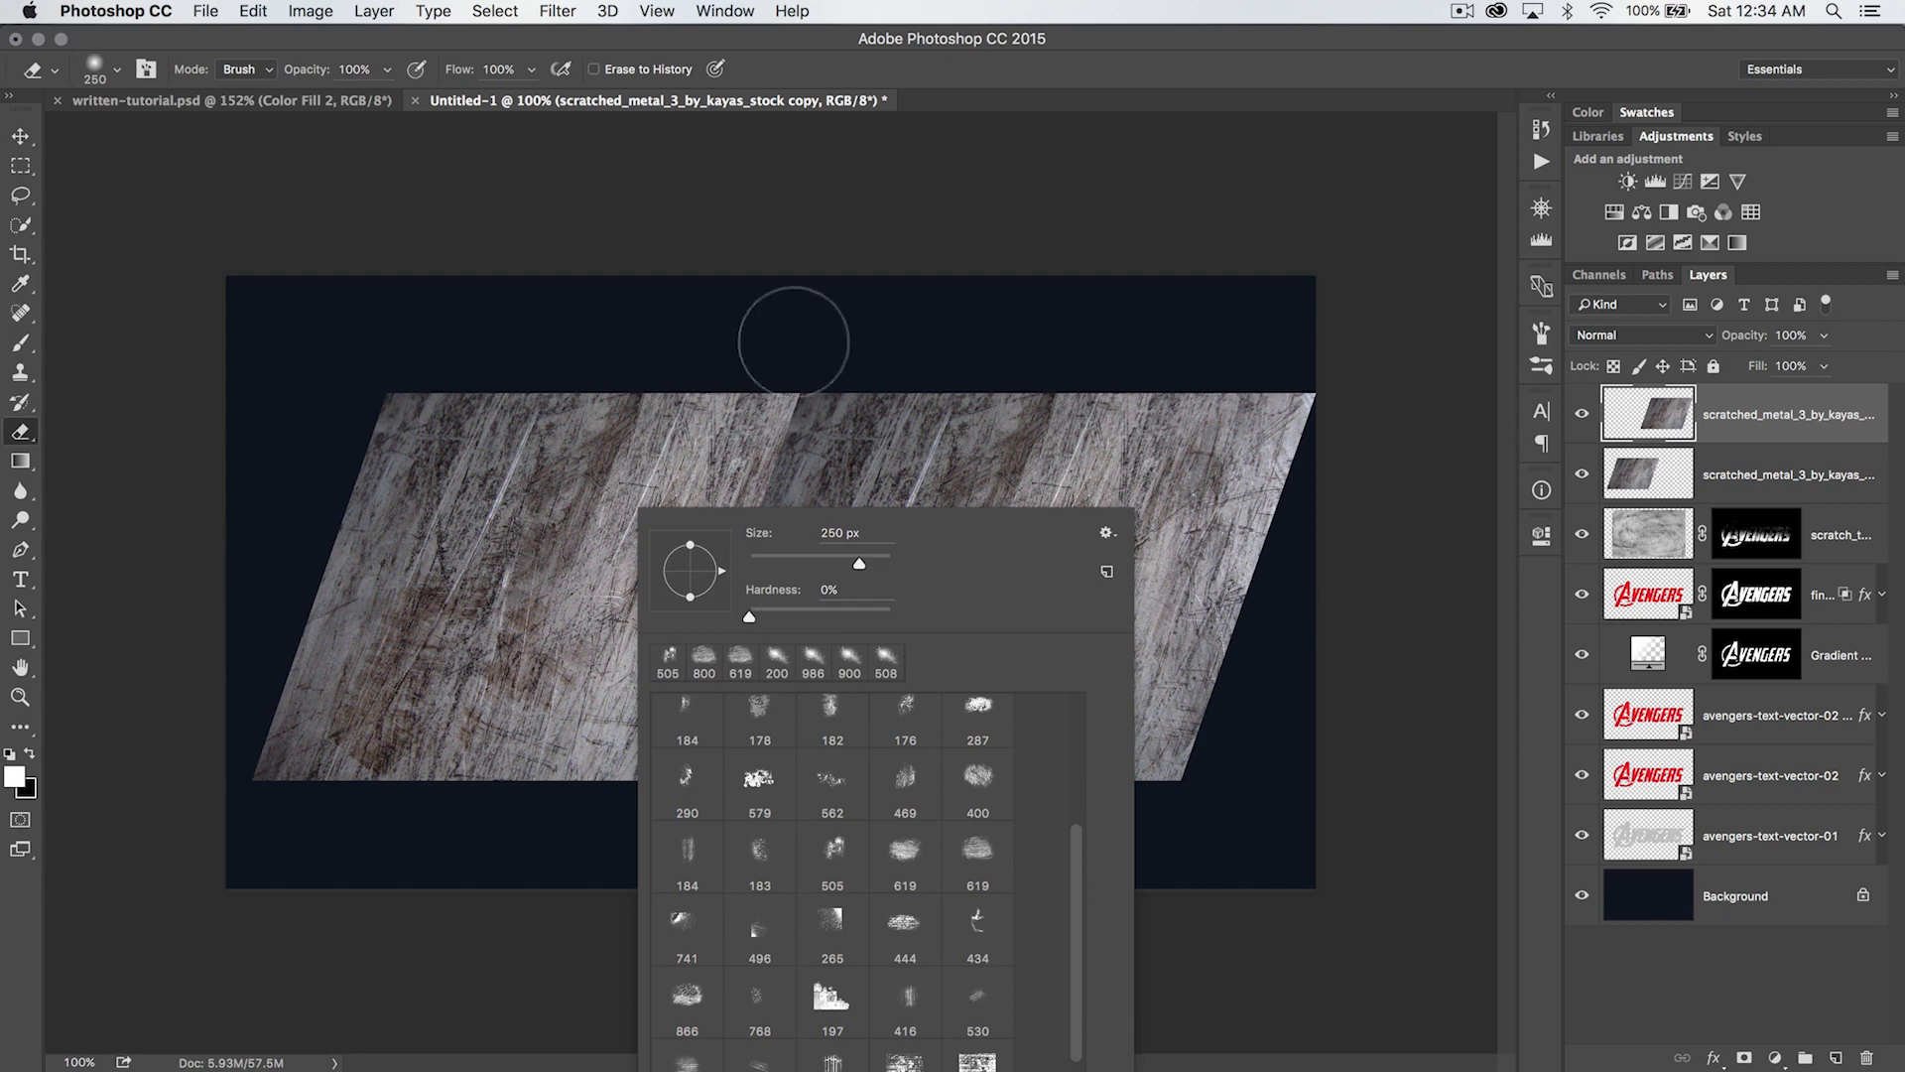
pyautogui.click(798, 215)
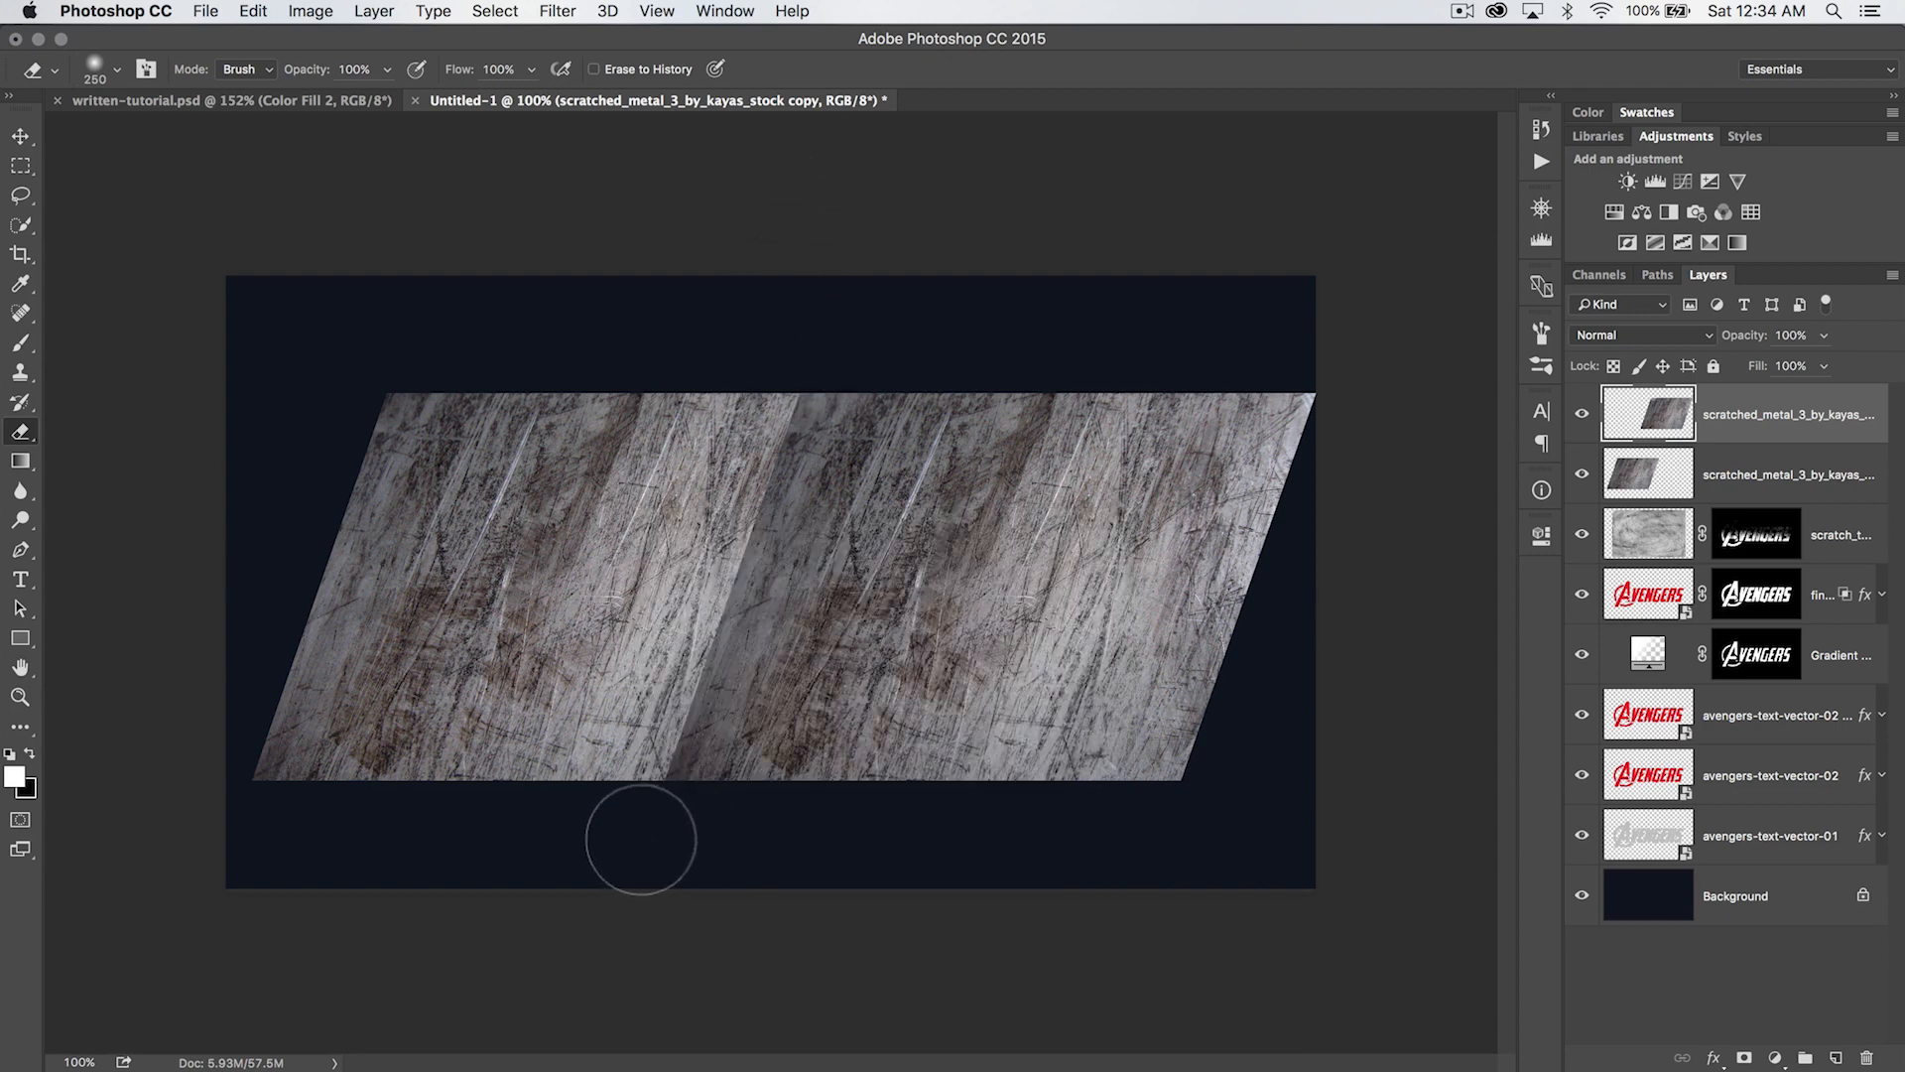
pyautogui.keyDown('shift'); pyautogui.click(641, 841); pyautogui.keyUp('shift')
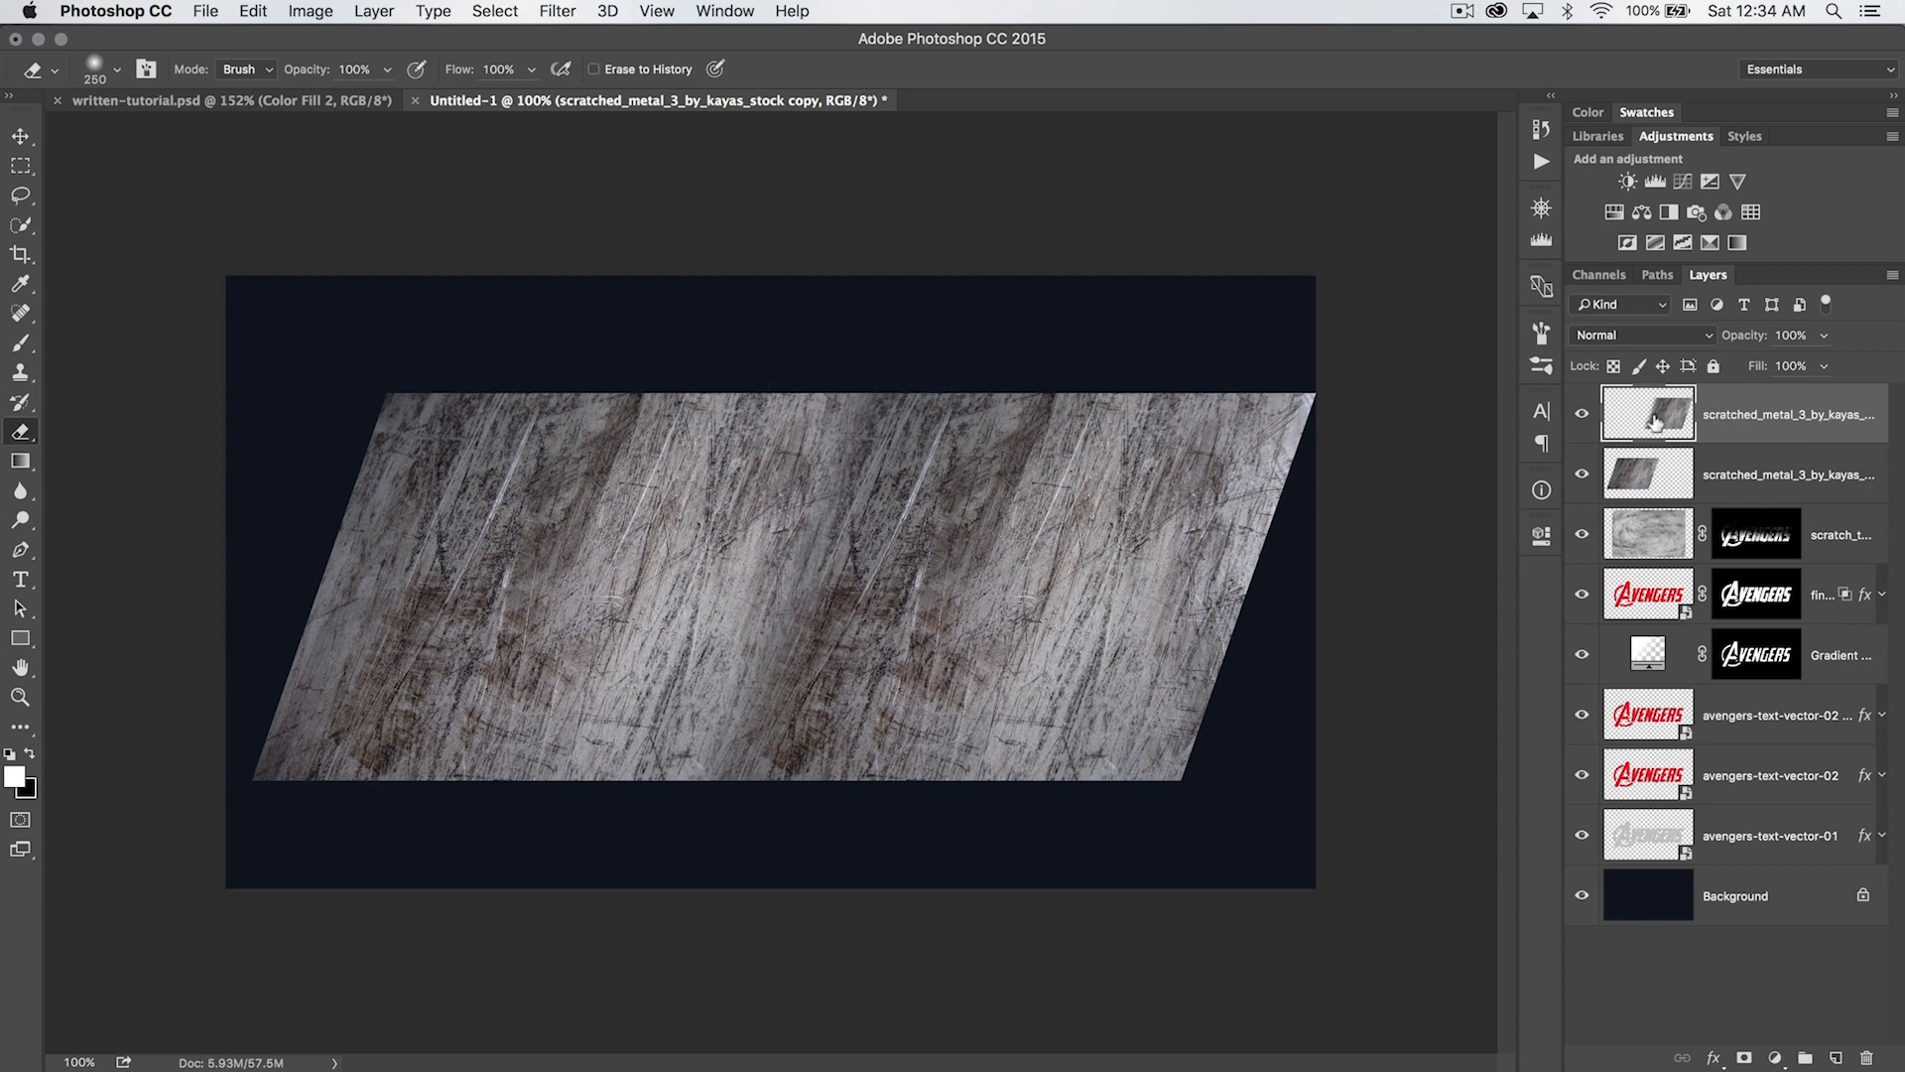
# - Check the blend with the duplicate hidden and shown, and merge it down into the original metal texture layer
pyautogui.click(1582, 415)
pyautogui.click(1581, 415)
pyautogui.click(1581, 415)
pyautogui.click(1581, 415)
pyautogui.press('super+e')
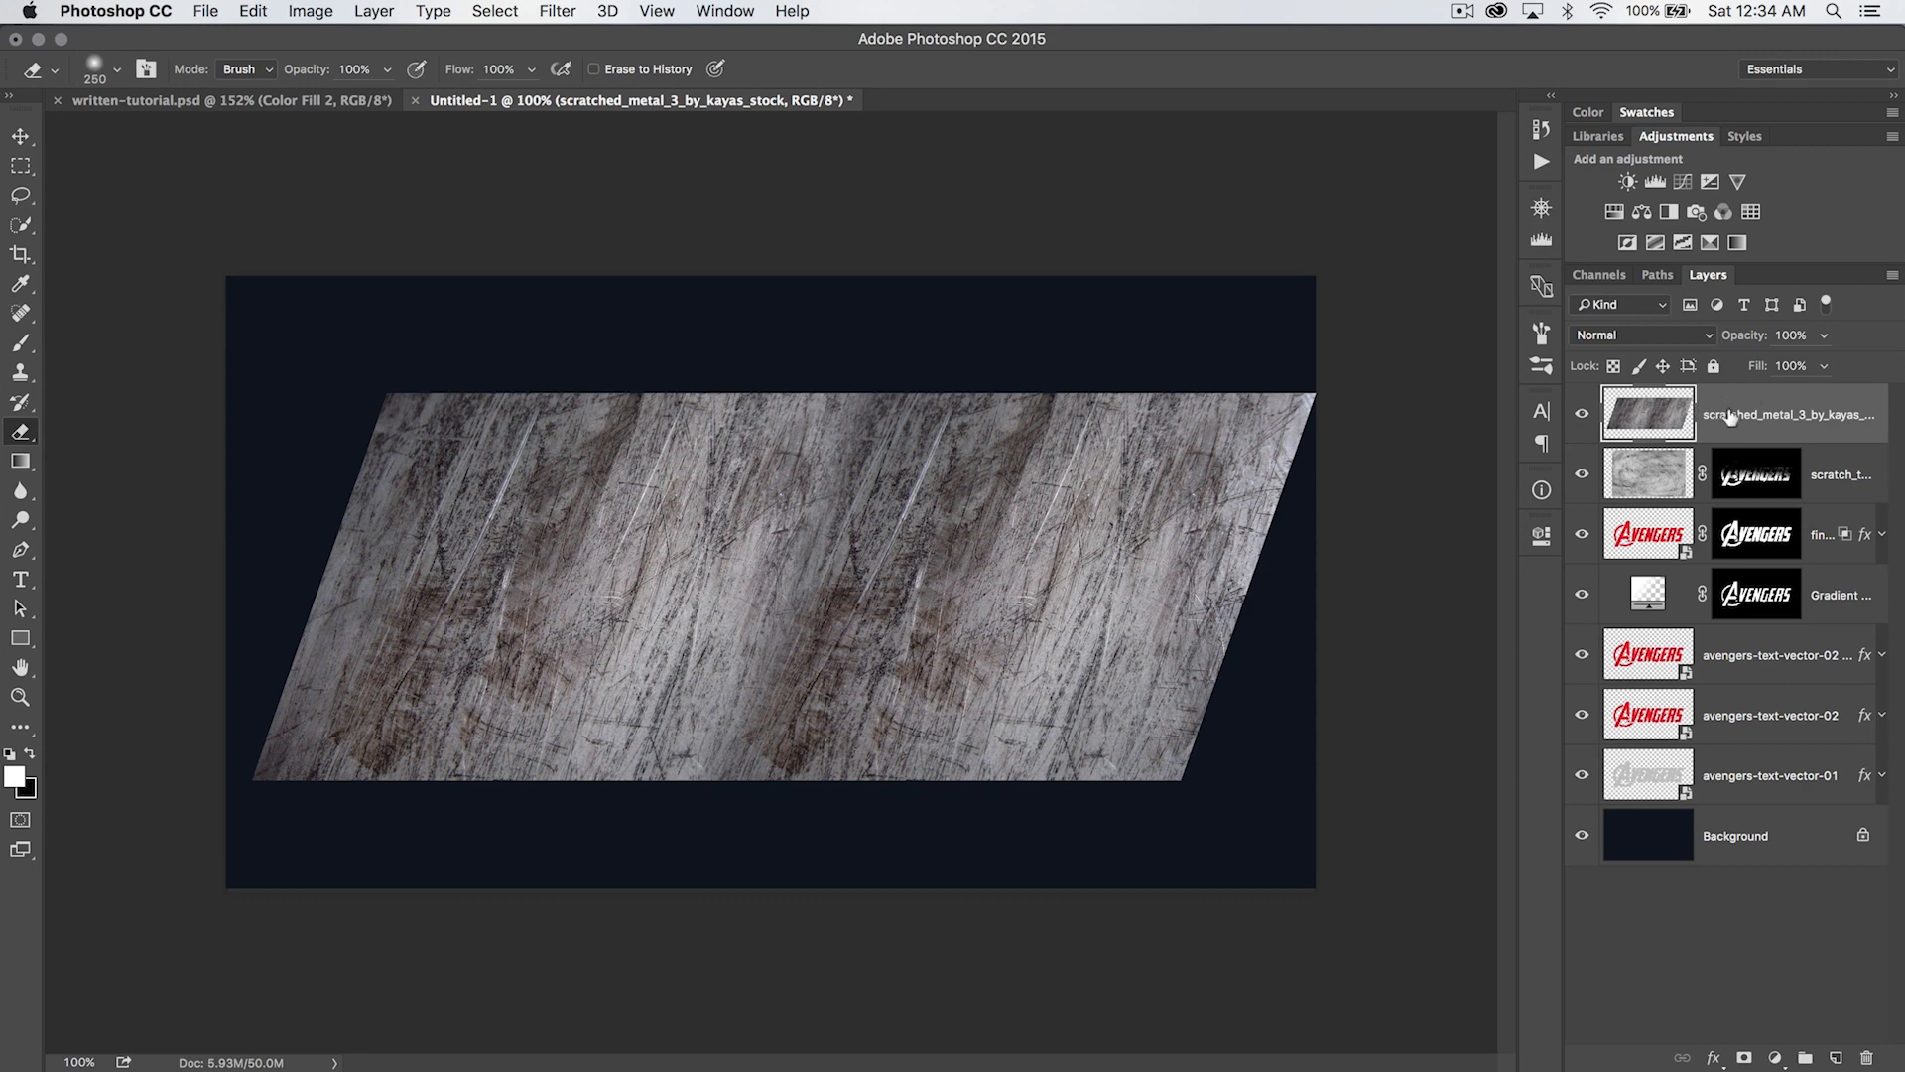
# - Shift the merged metal texture slightly left over the lettering and hide its layer
pyautogui.press('v')
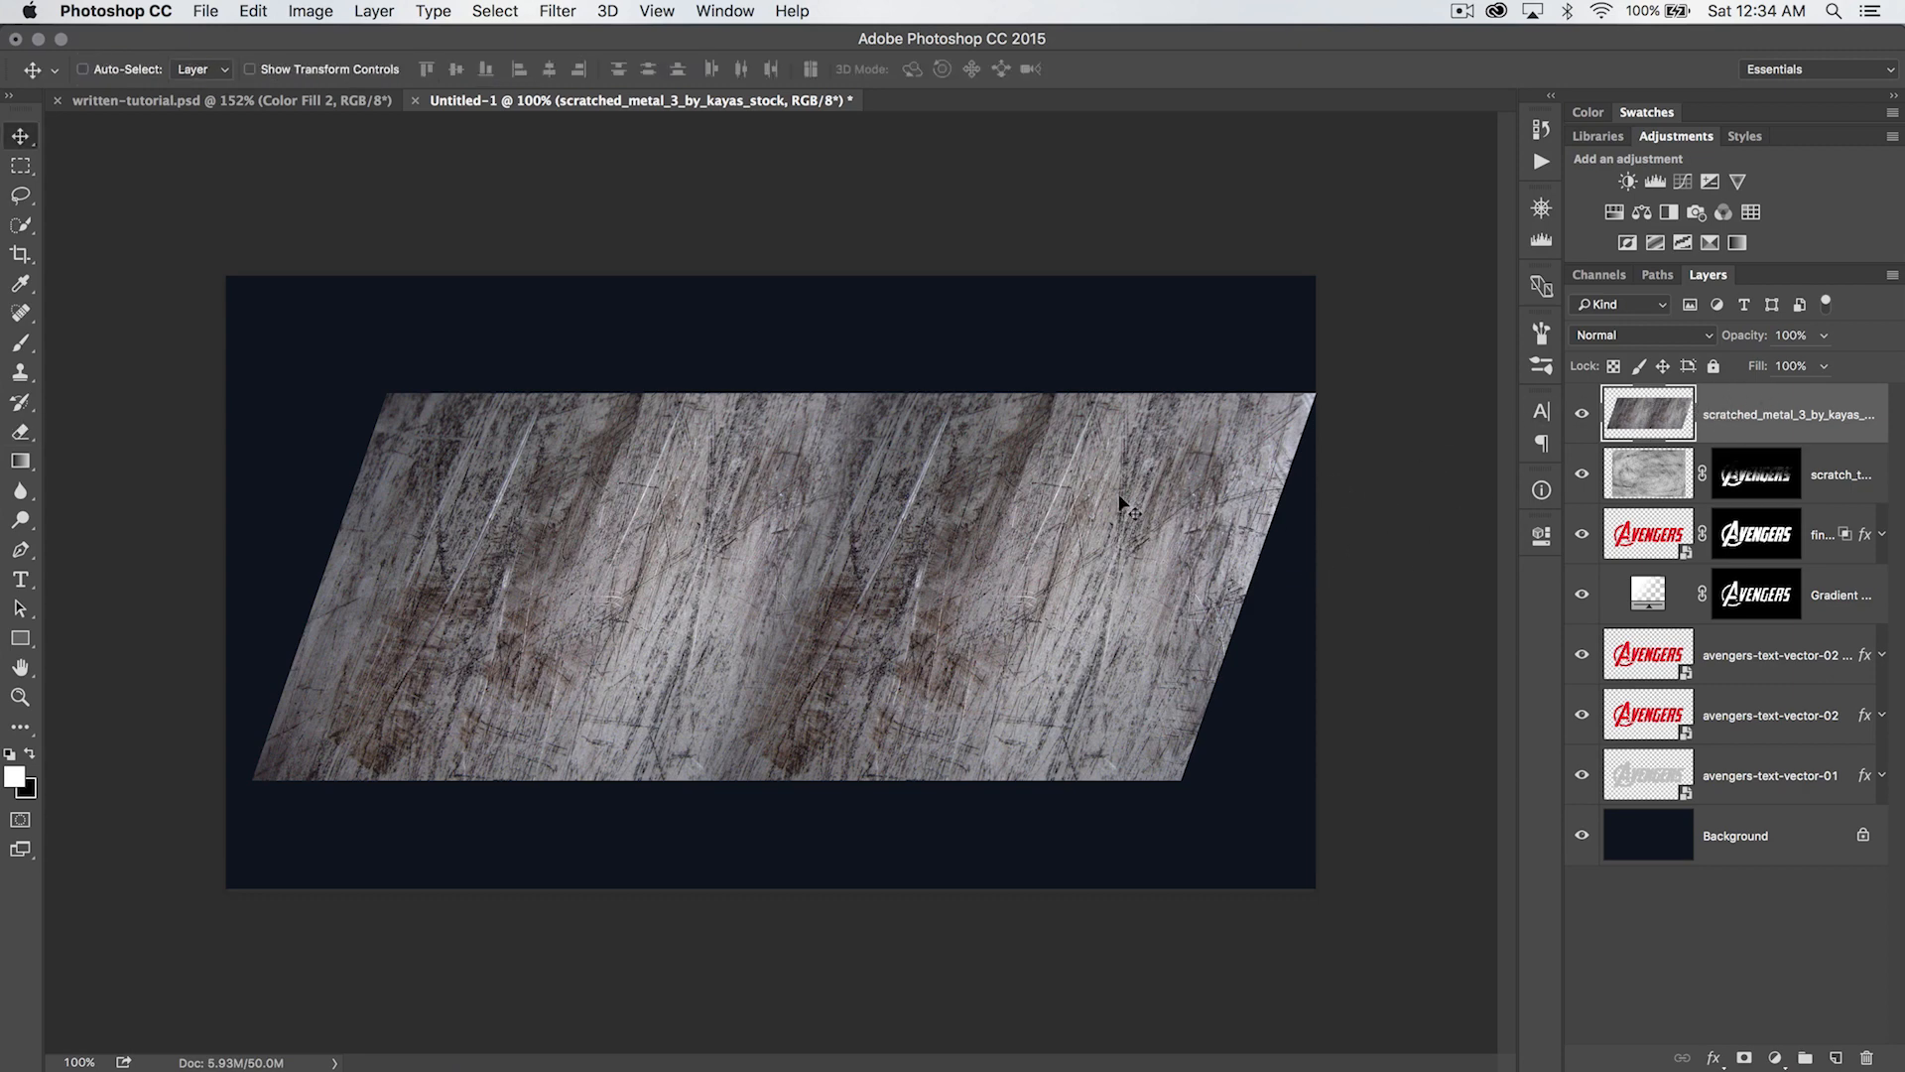
pyautogui.moveTo(1102, 502); pyautogui.dragTo(1089, 501)
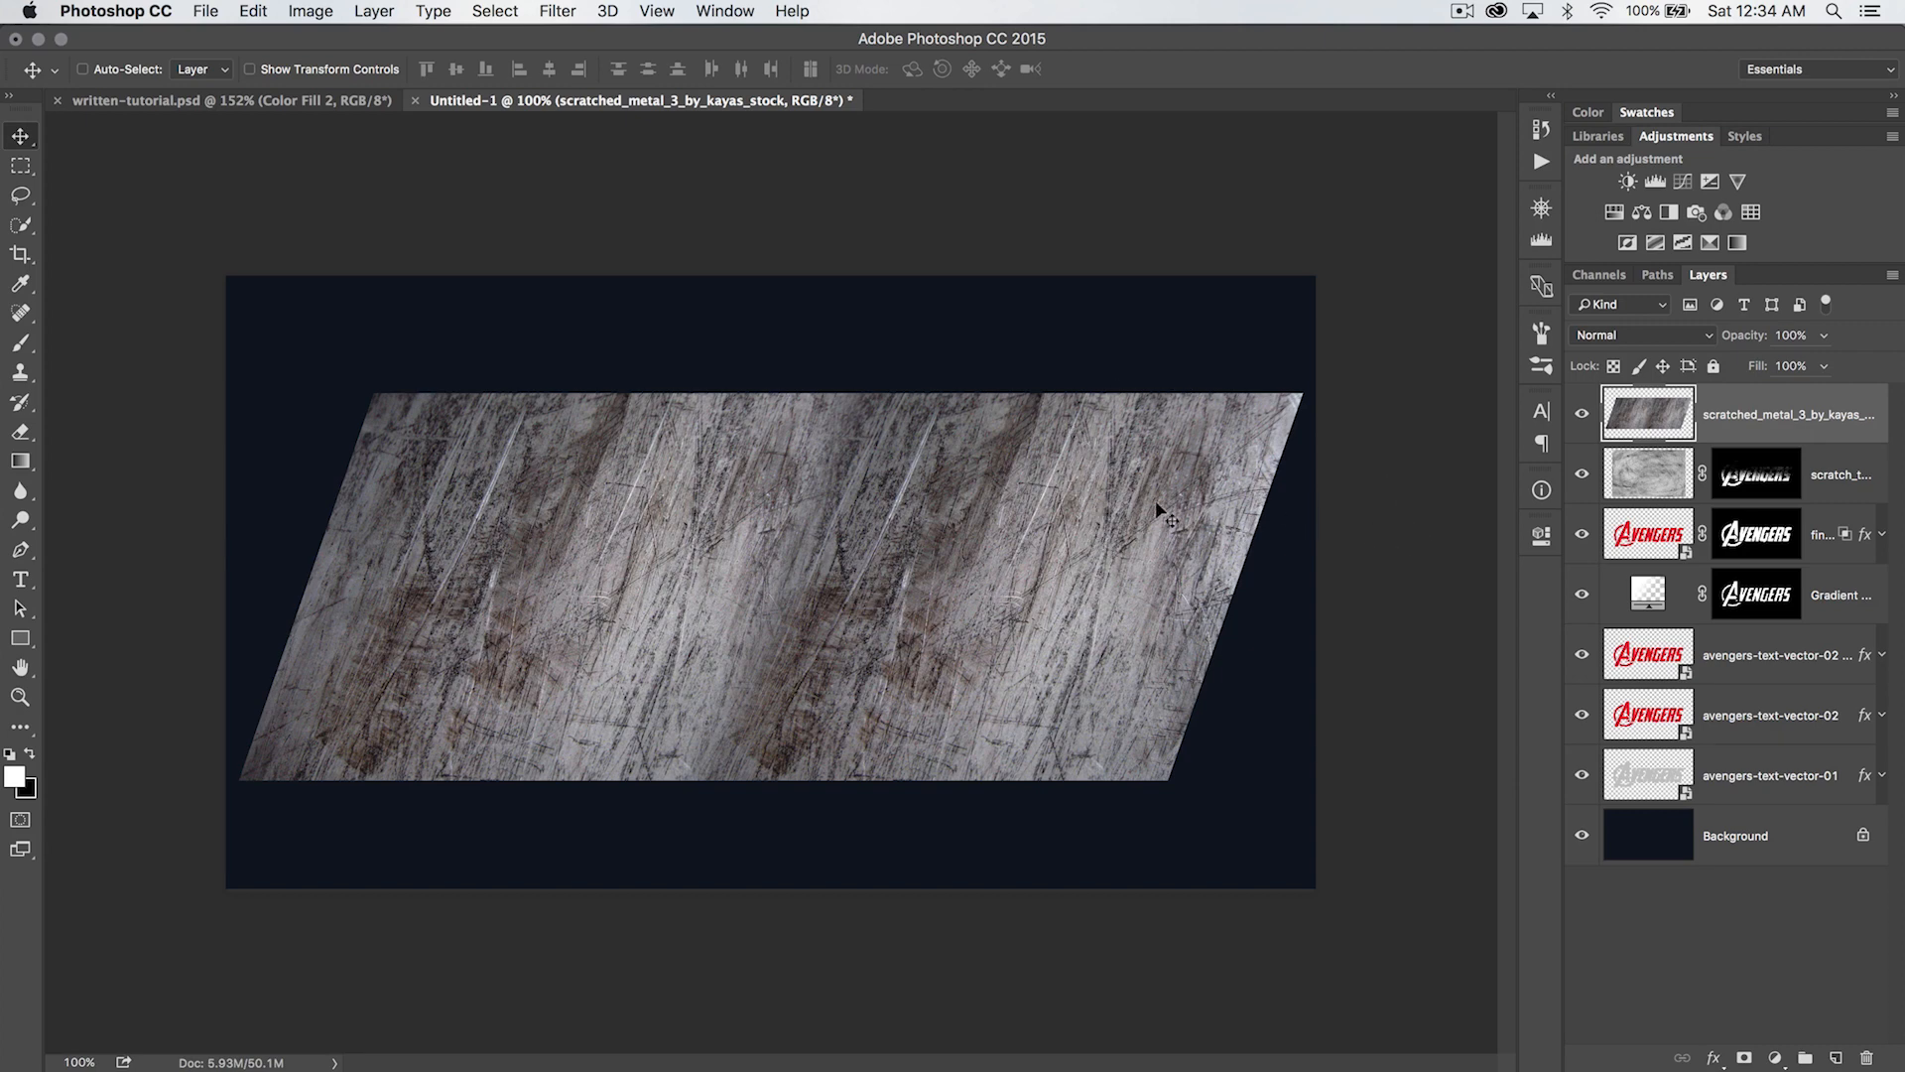
pyautogui.rightClick(1582, 414)
pyautogui.click(1607, 418)
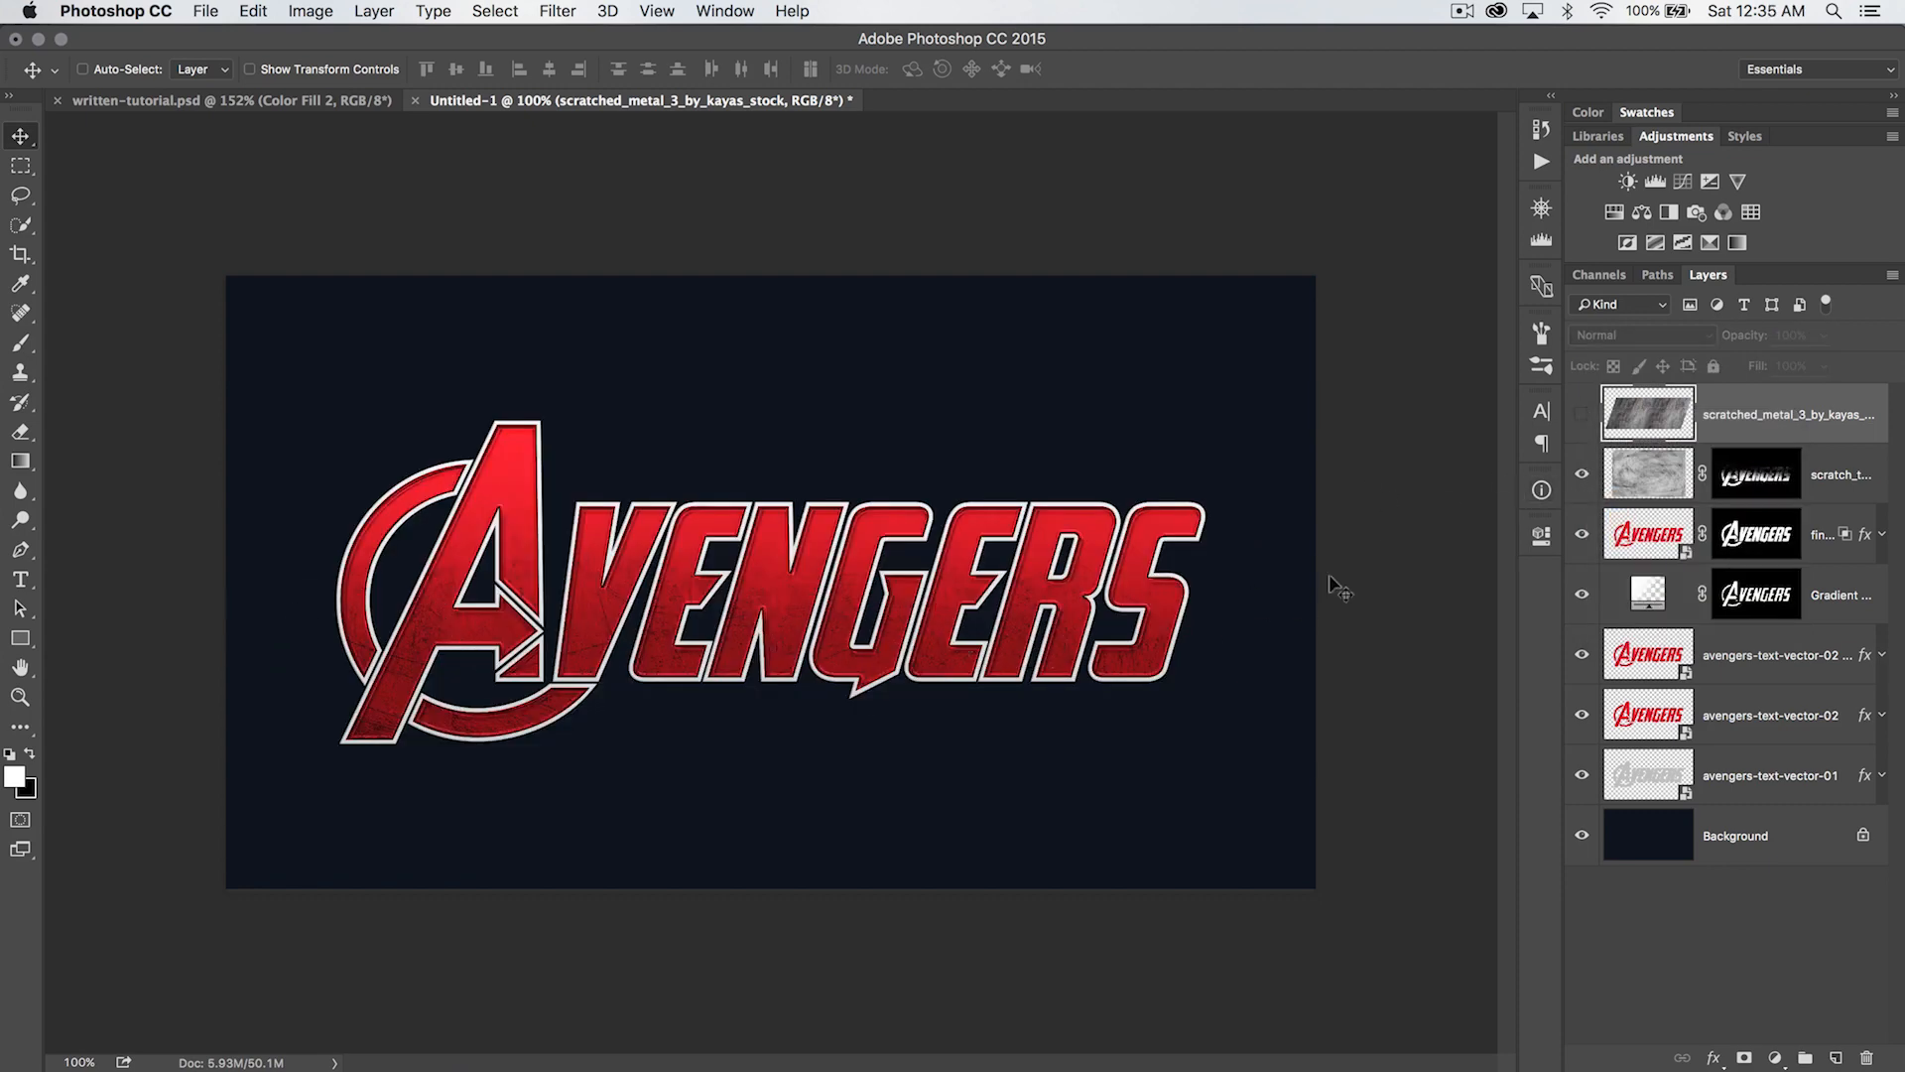
# - Show the metal texture layer and apply Levels with input values 28, 1.77 and 184 and output values 35 and 255
pyautogui.click(1581, 416)
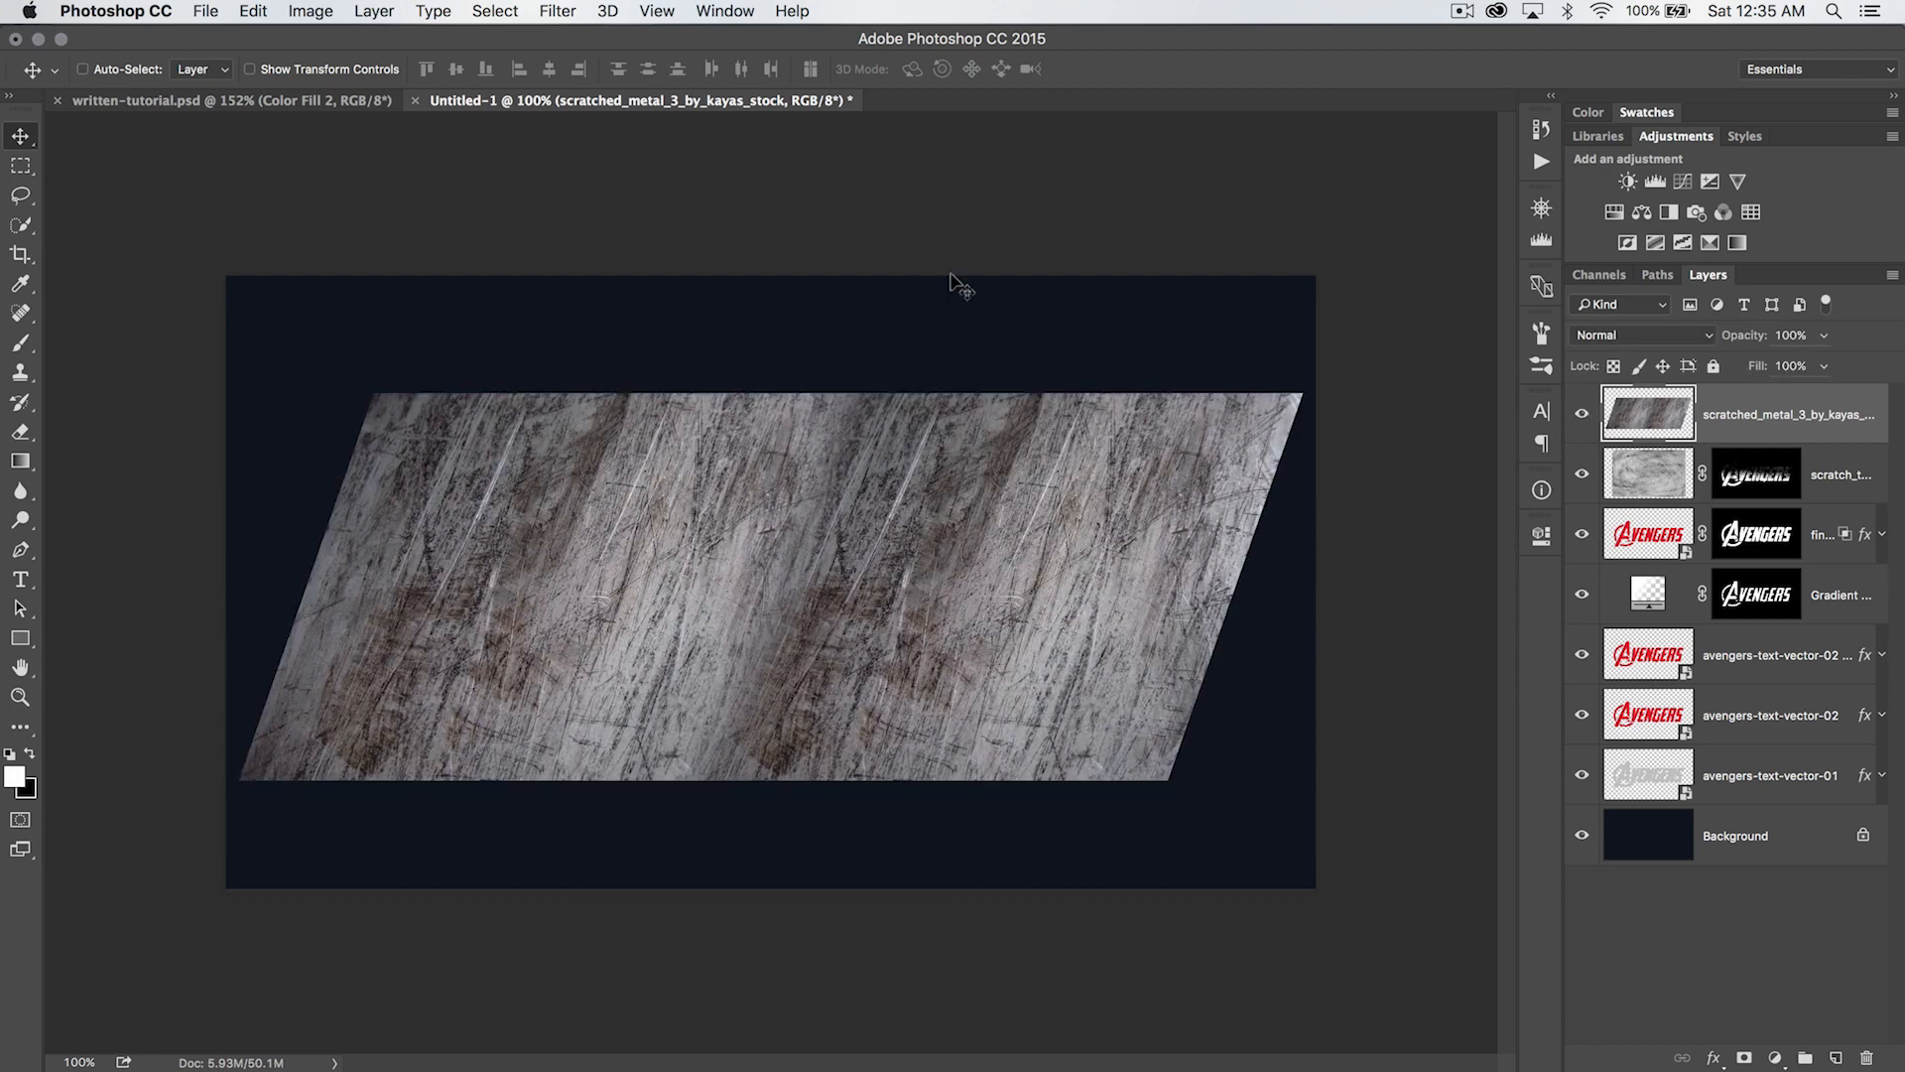
pyautogui.press('super+l')
pyautogui.moveTo(1204, 372); pyautogui.dragTo(436, 162)
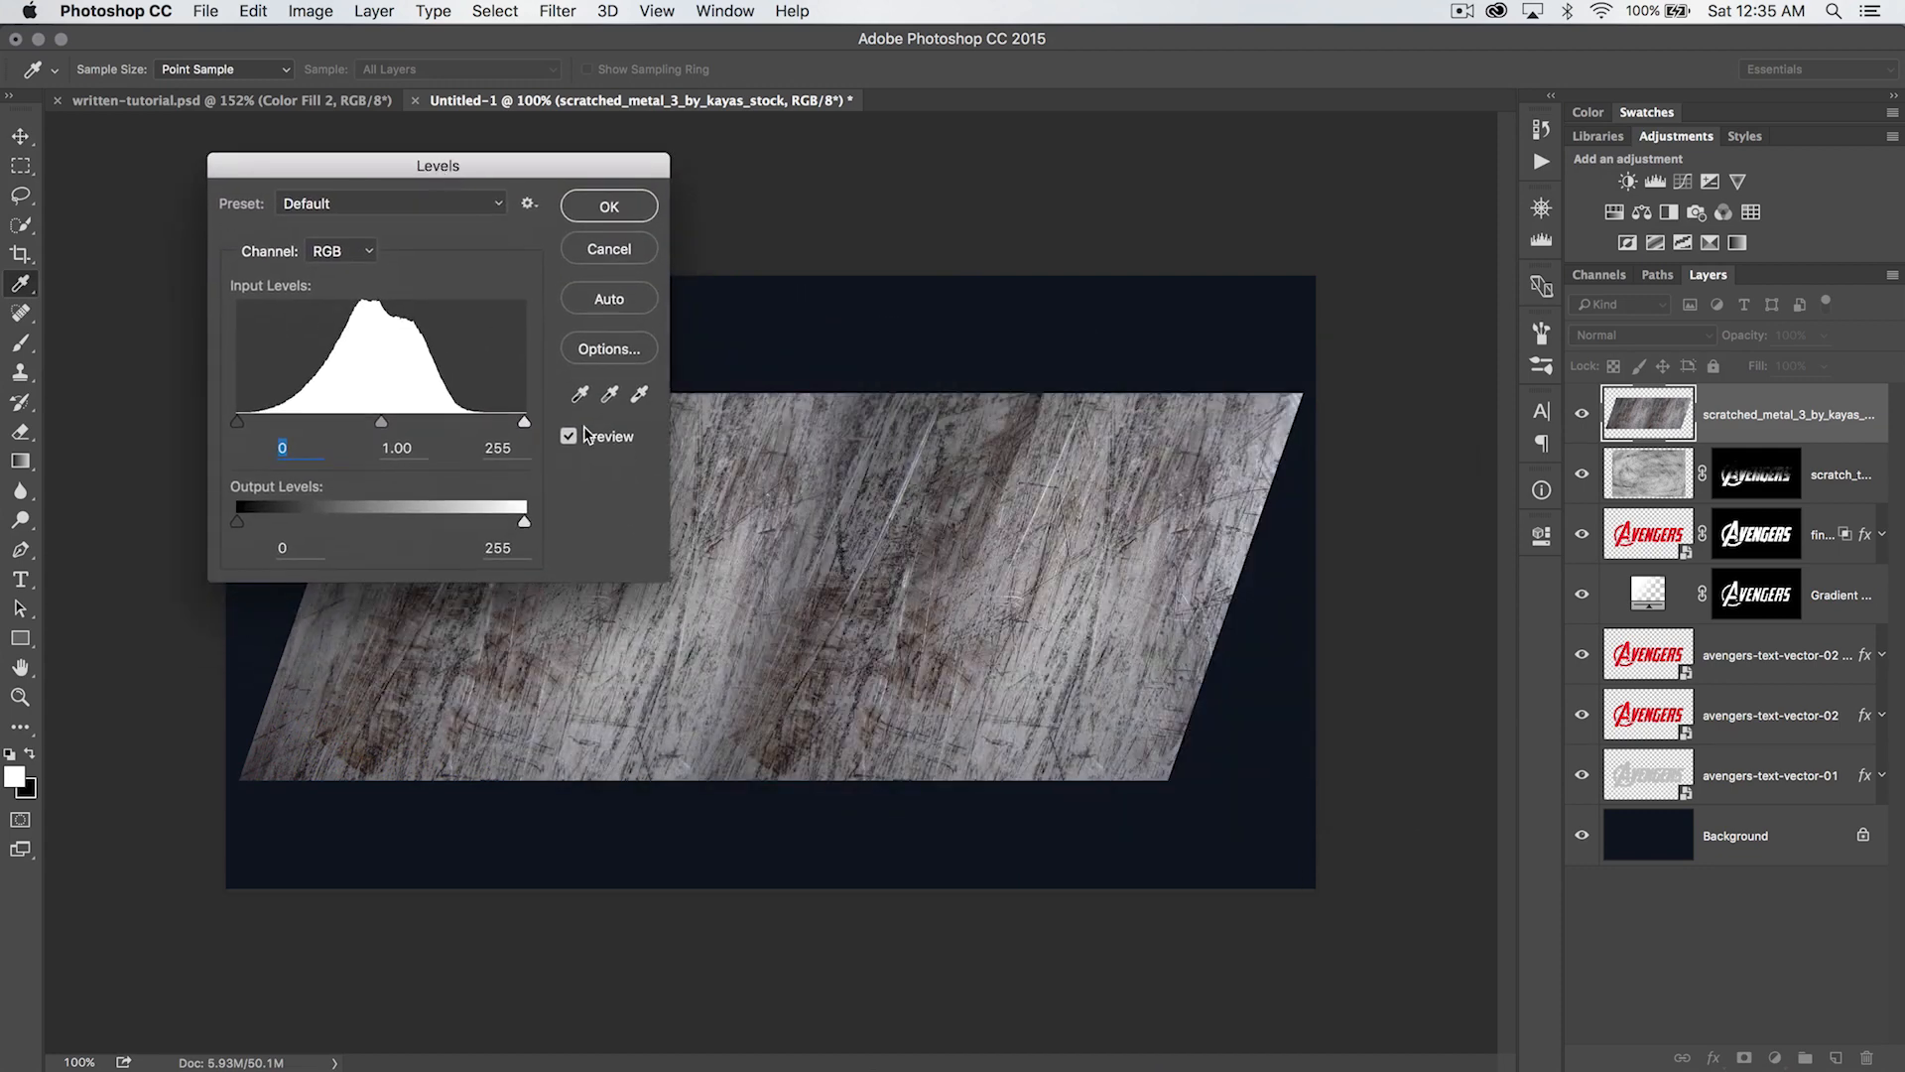
pyautogui.moveTo(525, 425); pyautogui.dragTo(305, 433)
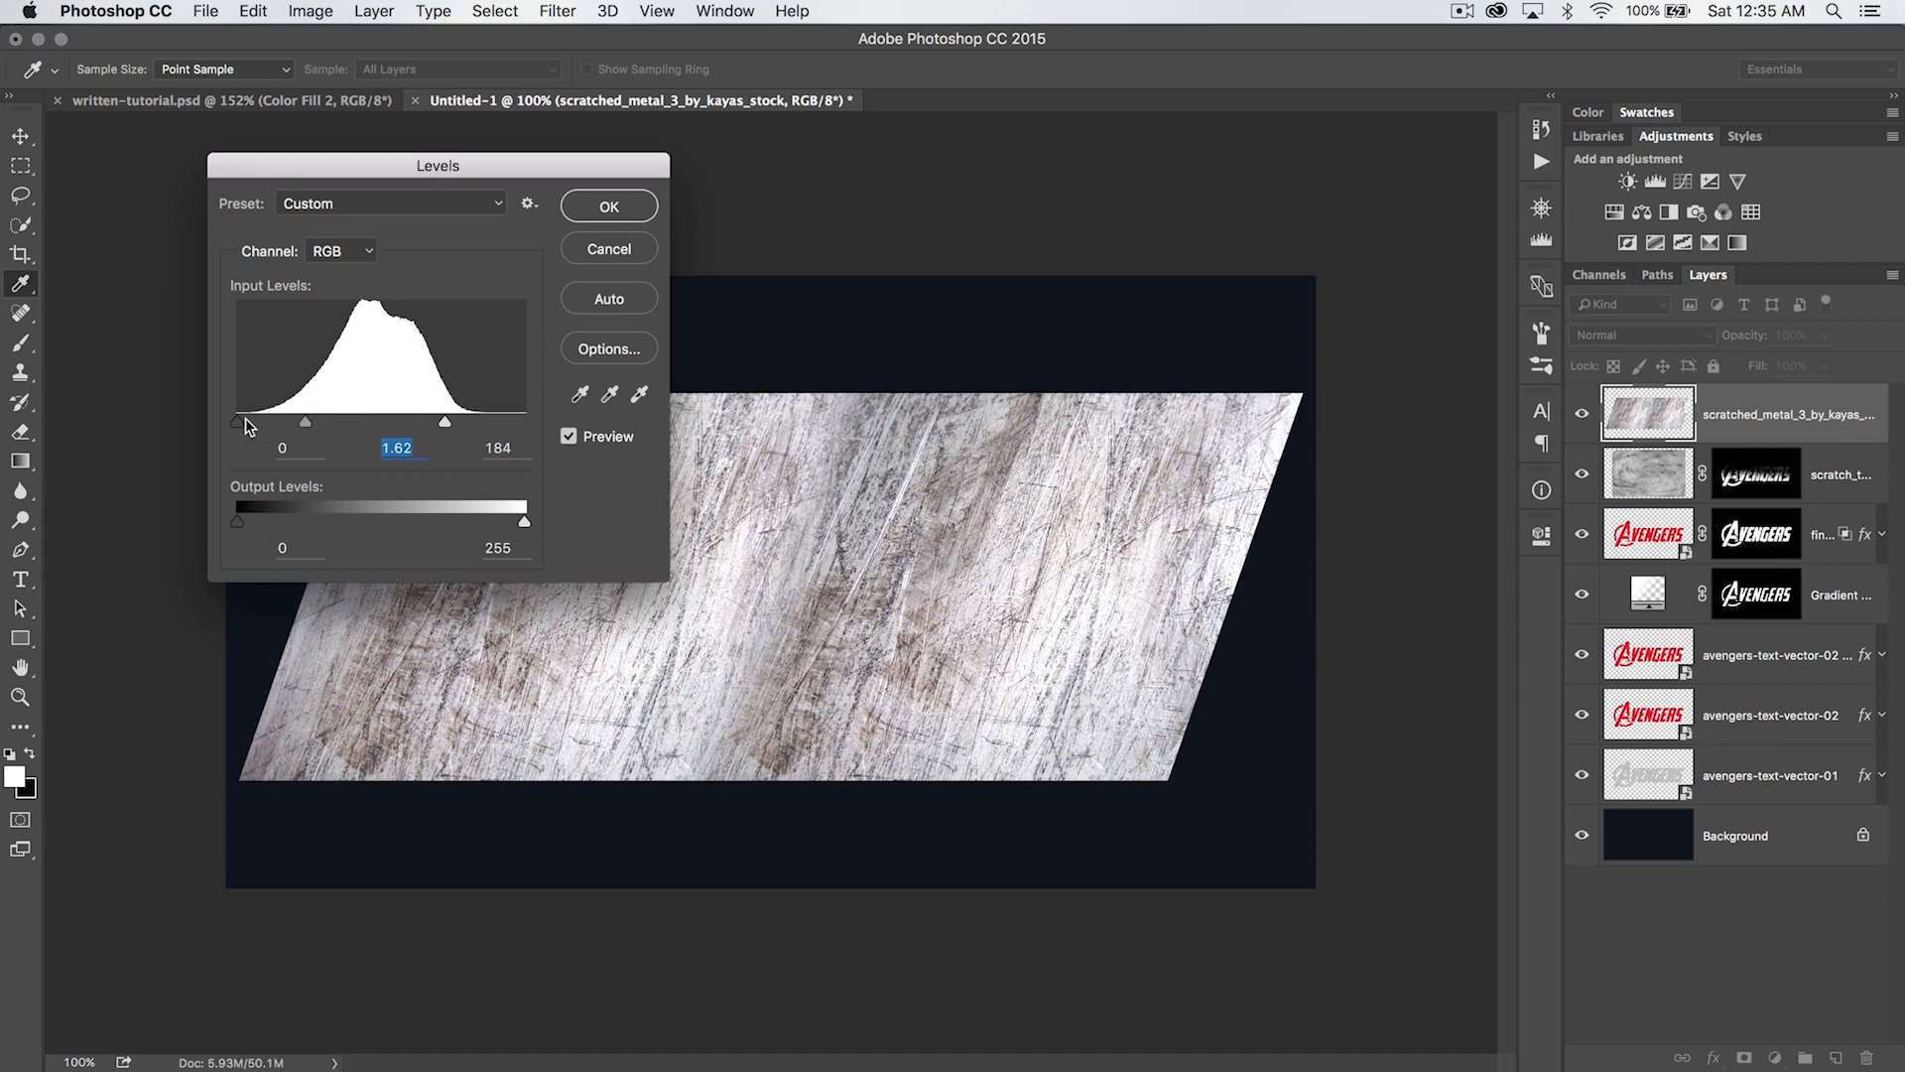
pyautogui.moveTo(241, 425); pyautogui.dragTo(269, 424)
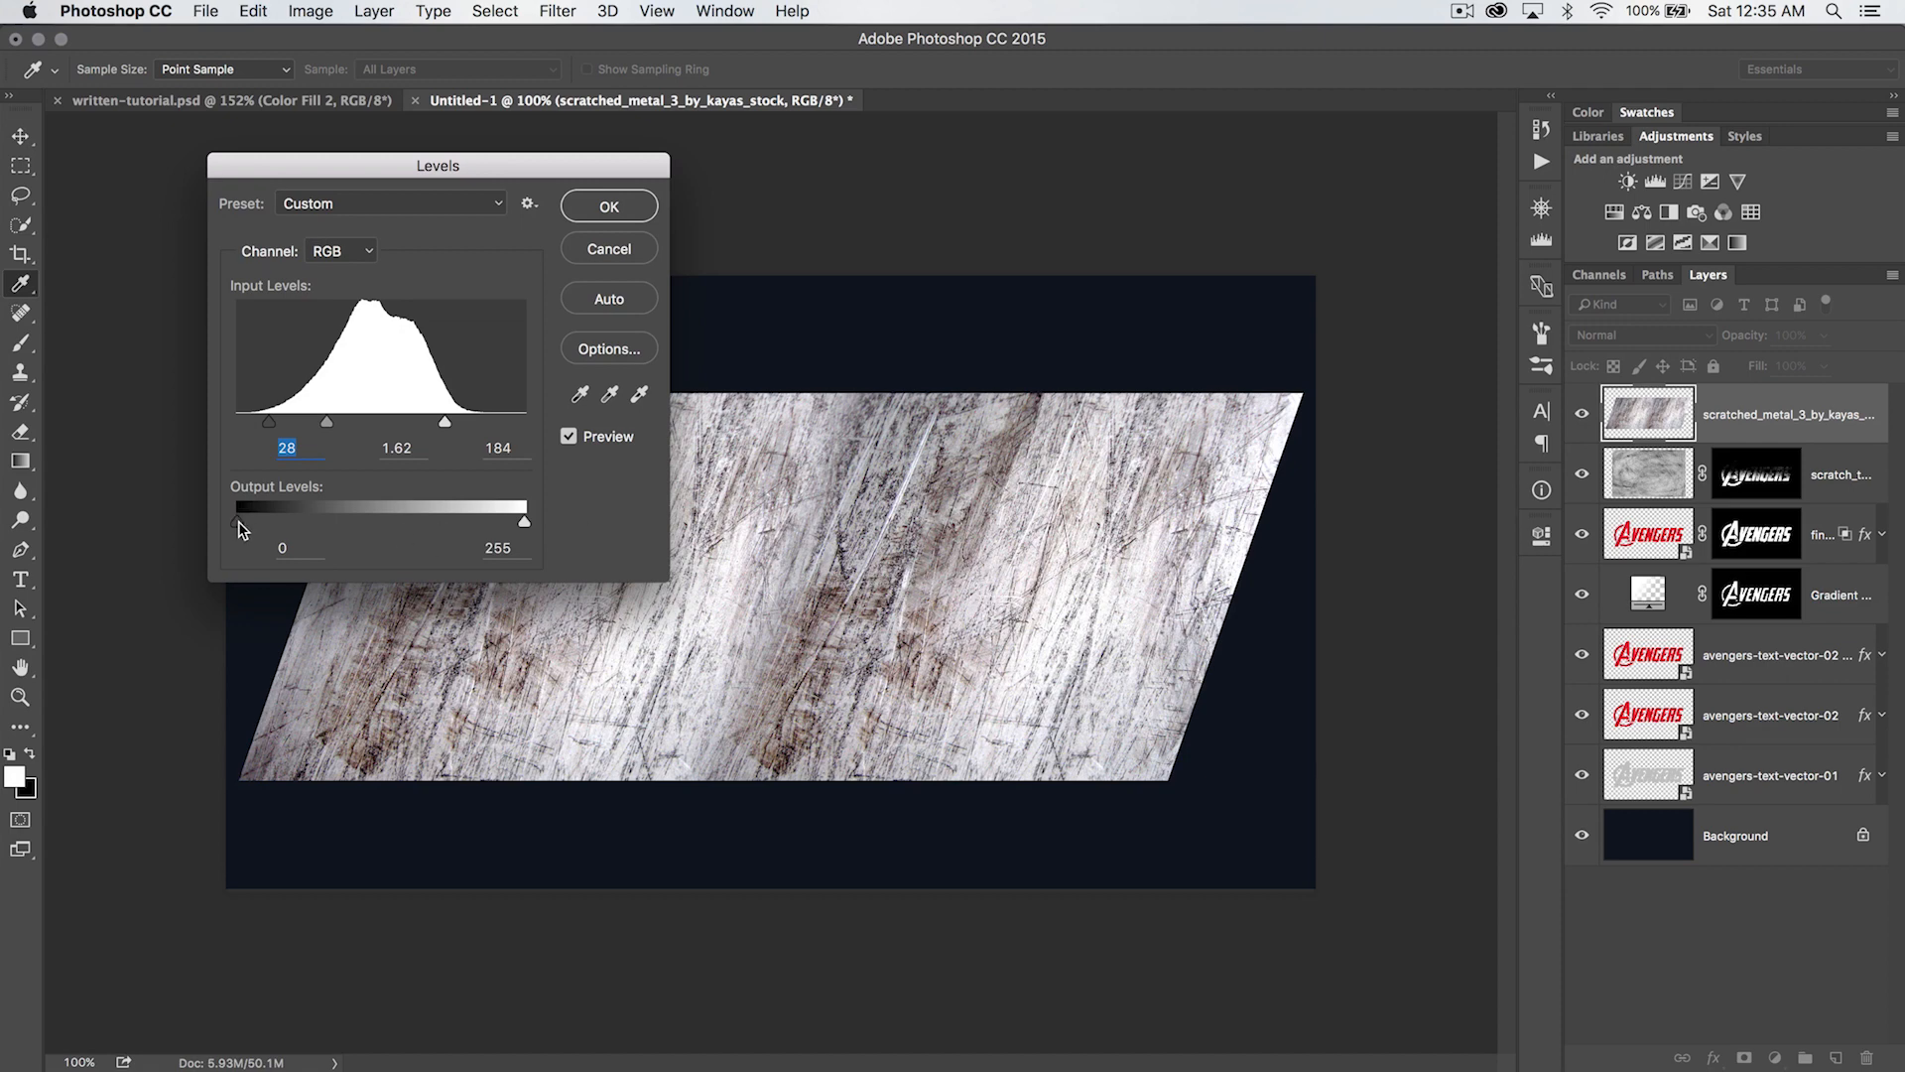
pyautogui.moveTo(261, 531); pyautogui.dragTo(264, 534)
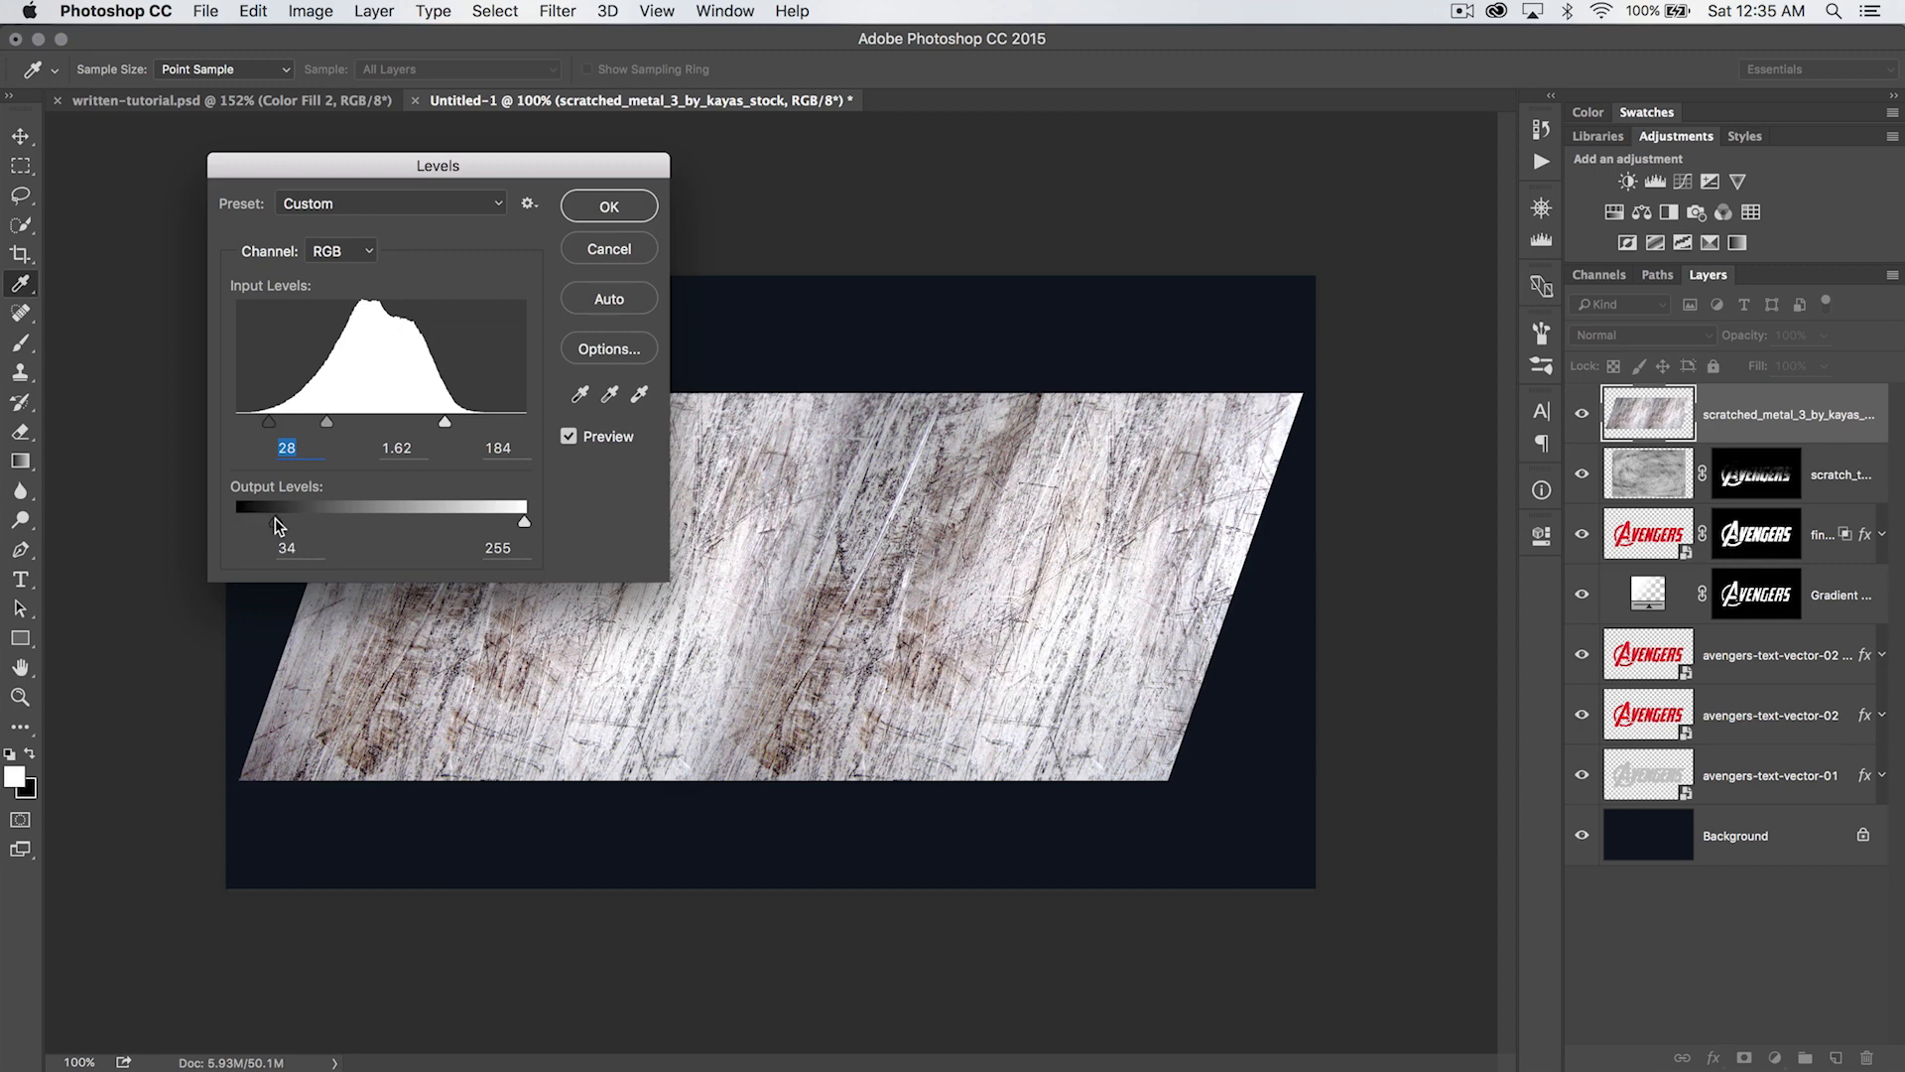
pyautogui.click(275, 519)
pyautogui.moveTo(518, 522); pyautogui.dragTo(481, 526)
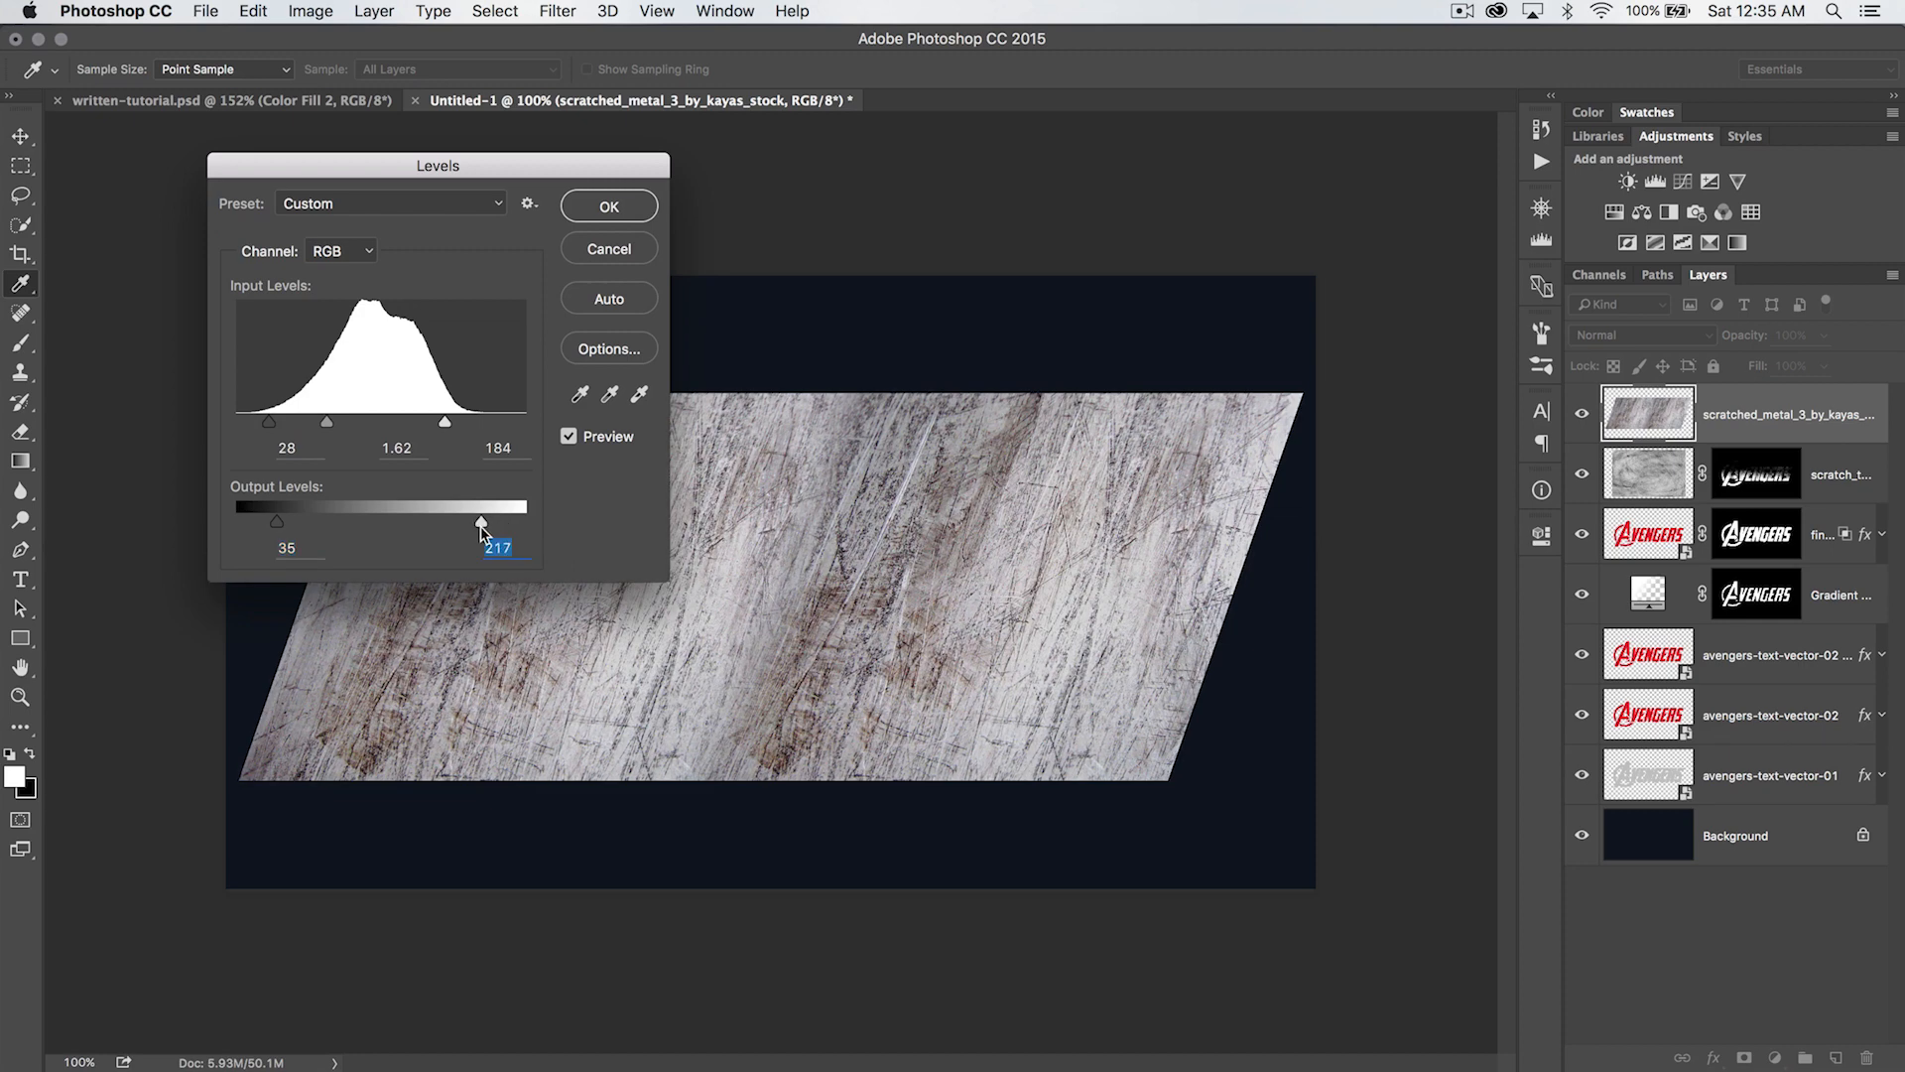
pyautogui.moveTo(461, 521); pyautogui.dragTo(432, 531)
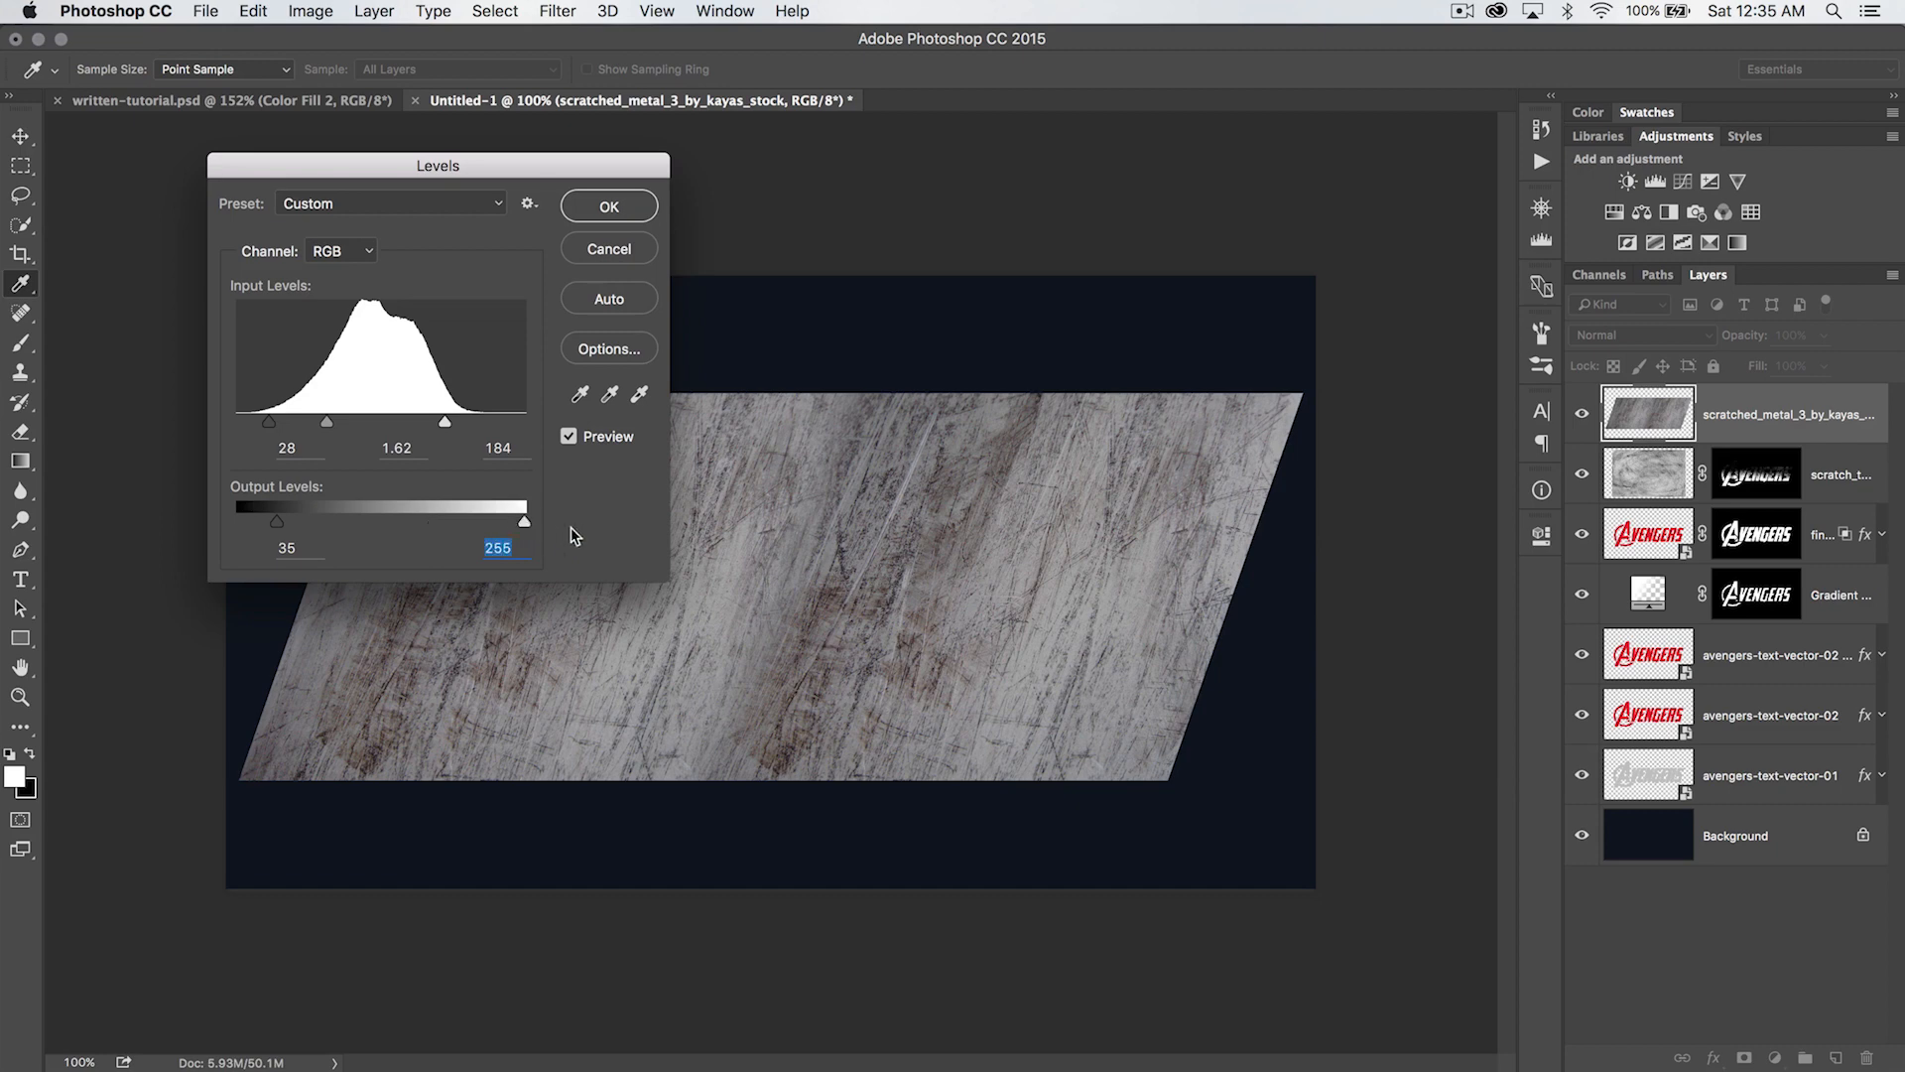
pyautogui.moveTo(327, 428); pyautogui.dragTo(323, 428)
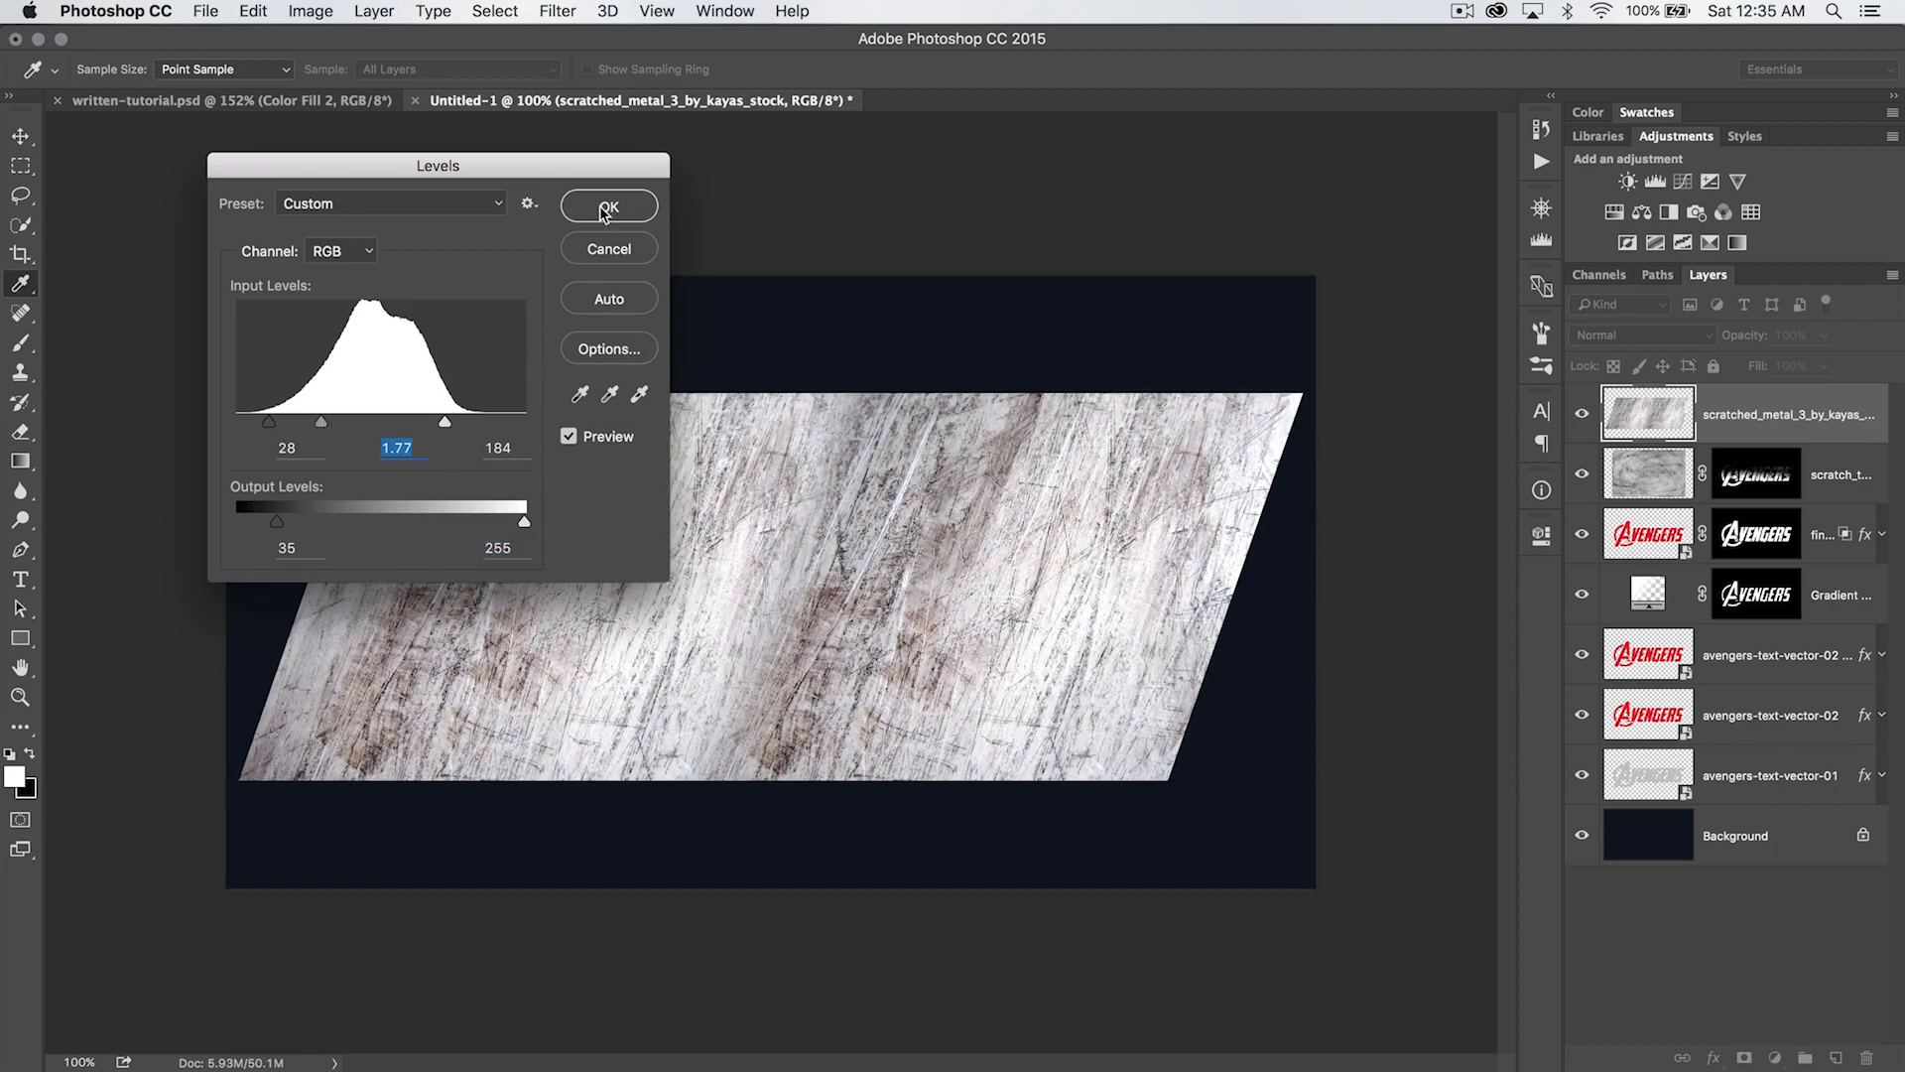
pyautogui.click(603, 208)
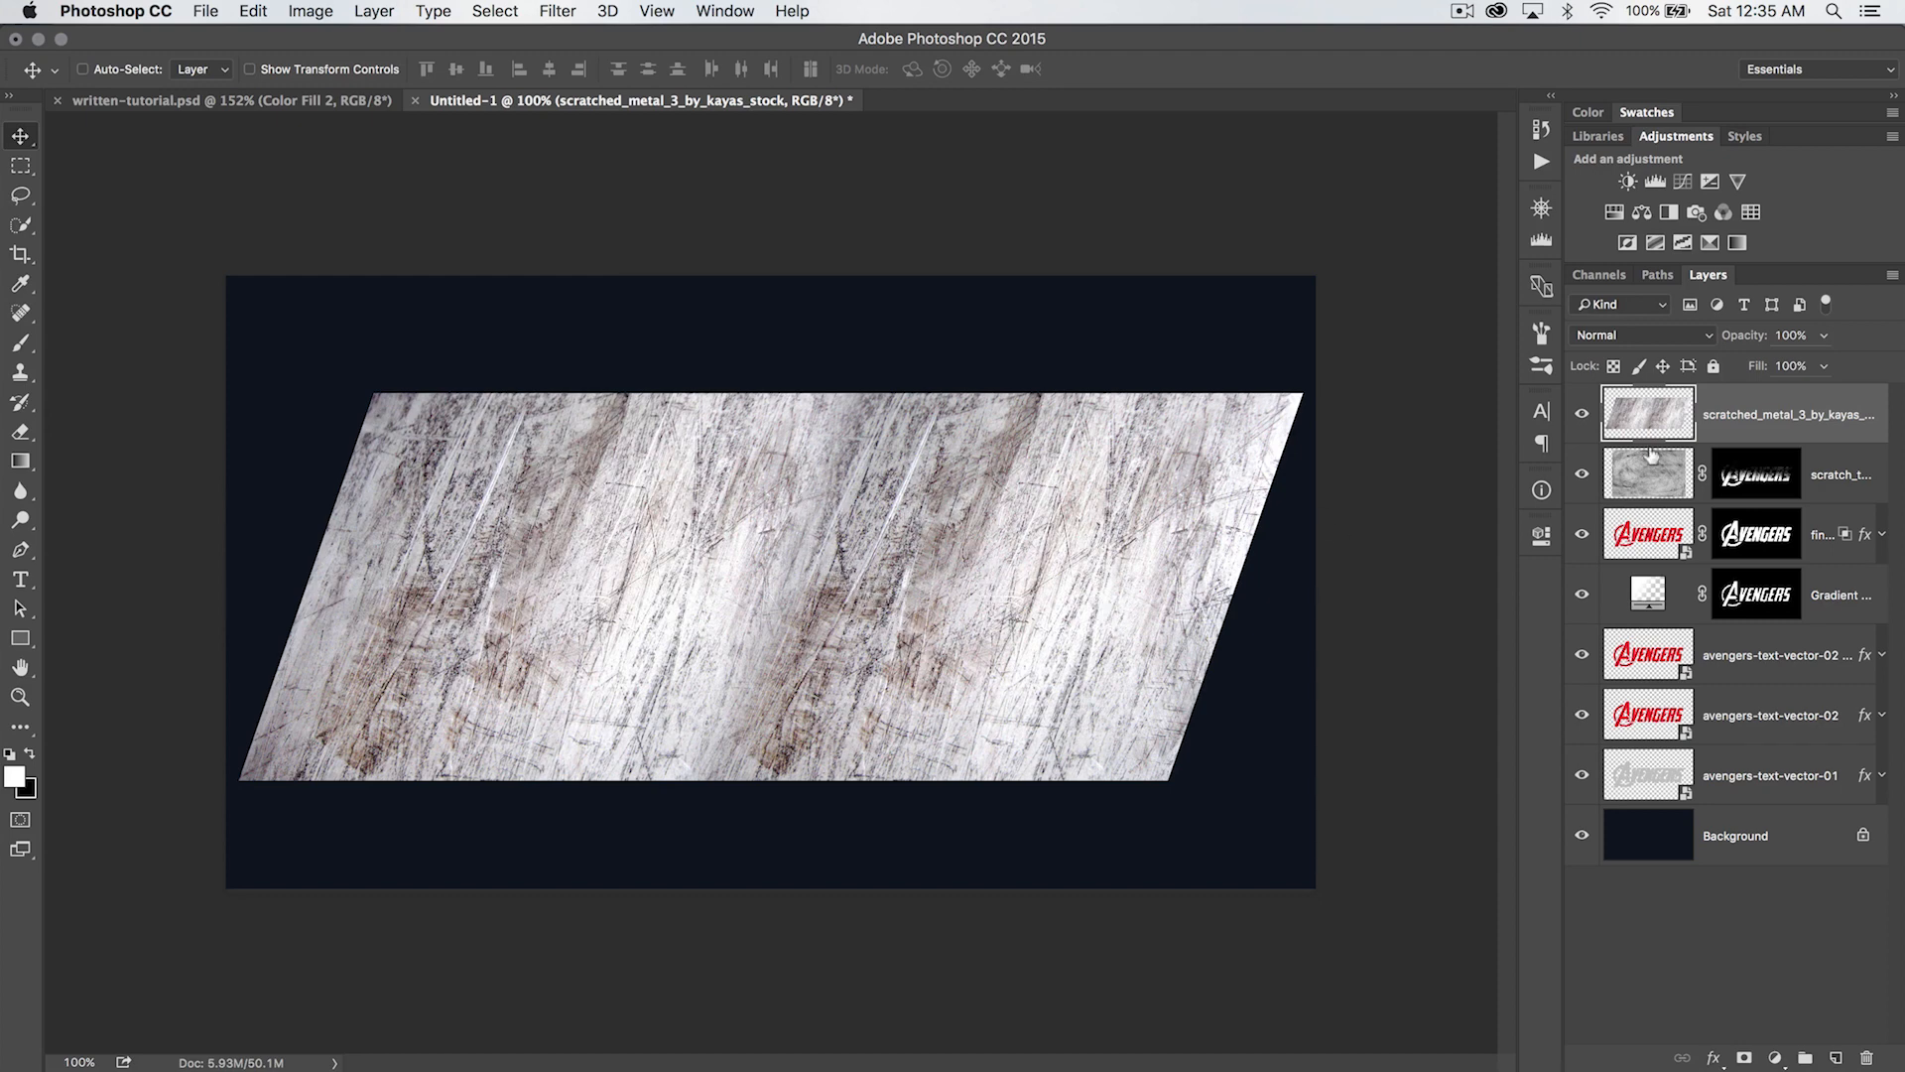
# - Set the metal texture layer's blend mode to Multiply and inspect the result on the lettering up close
pyautogui.click(1639, 337)
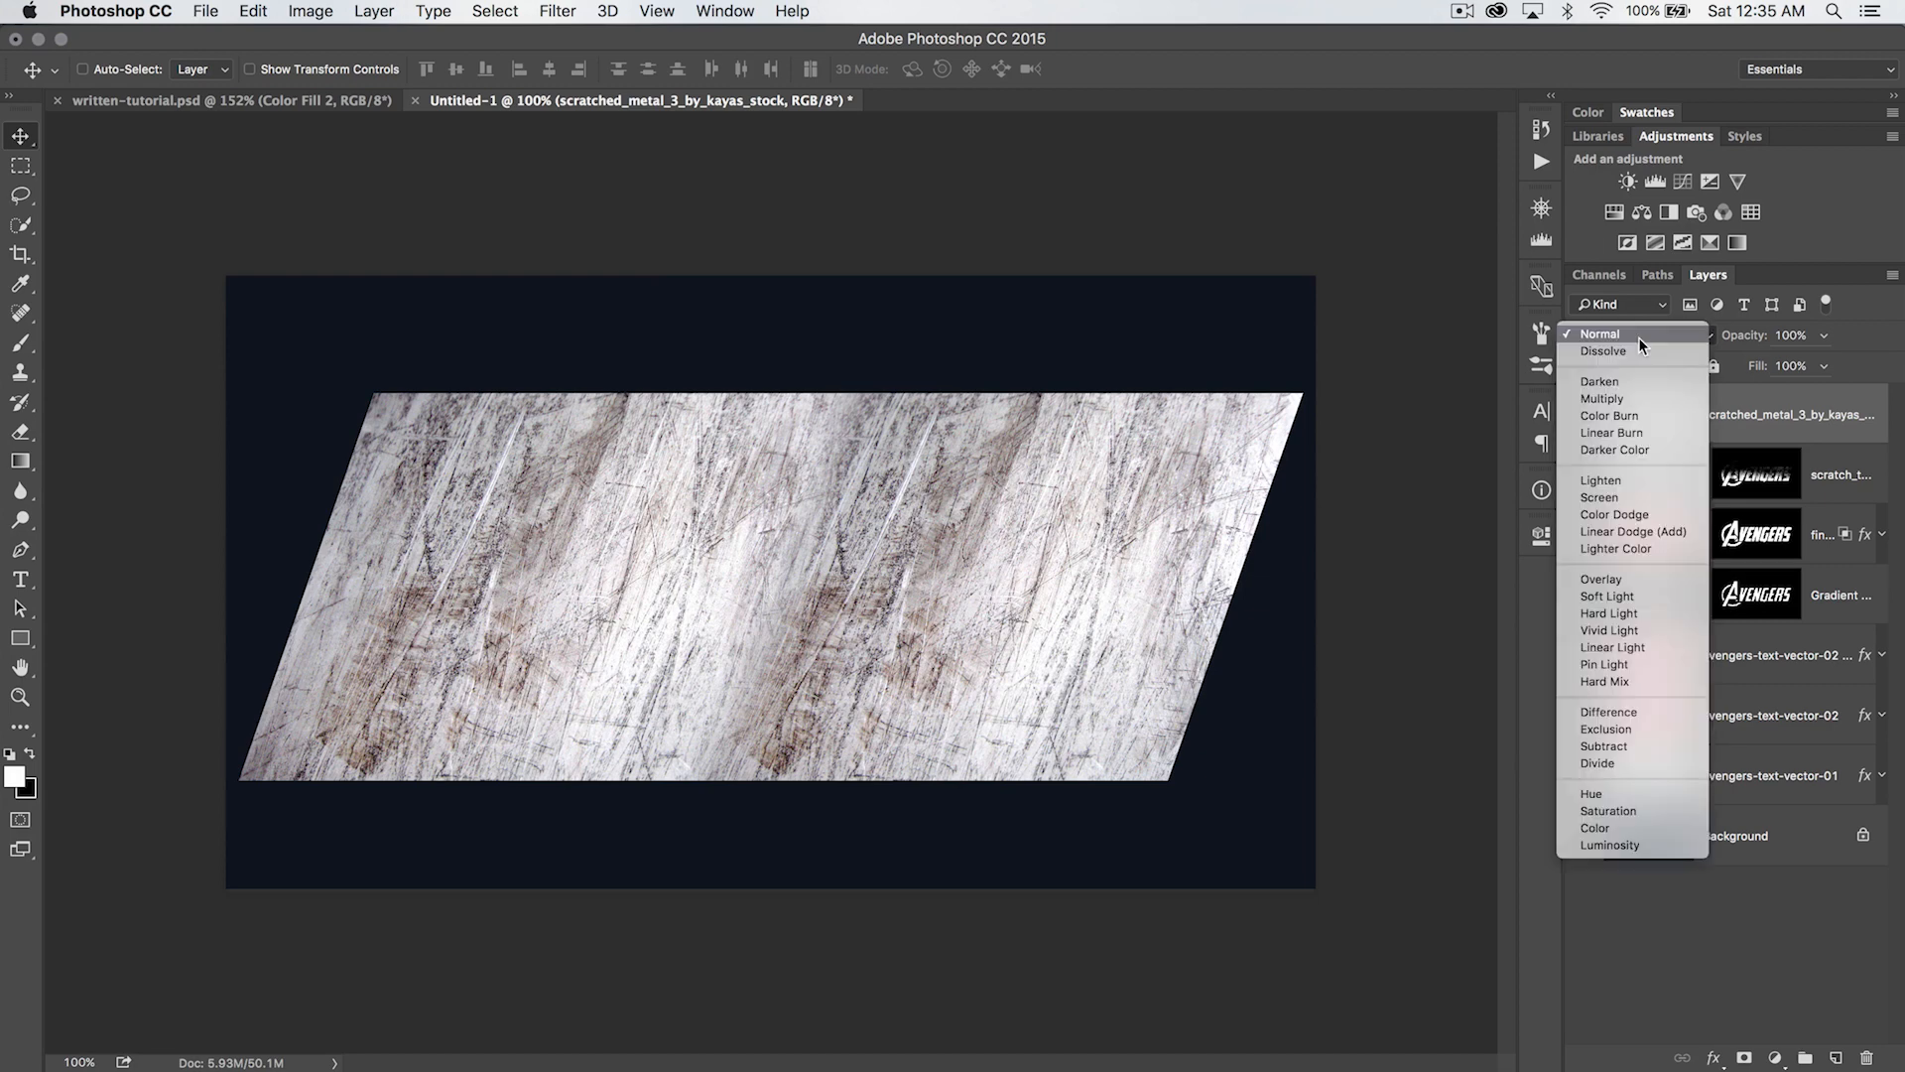
pyautogui.click(1615, 396)
pyautogui.press('z')
pyautogui.click(722, 551)
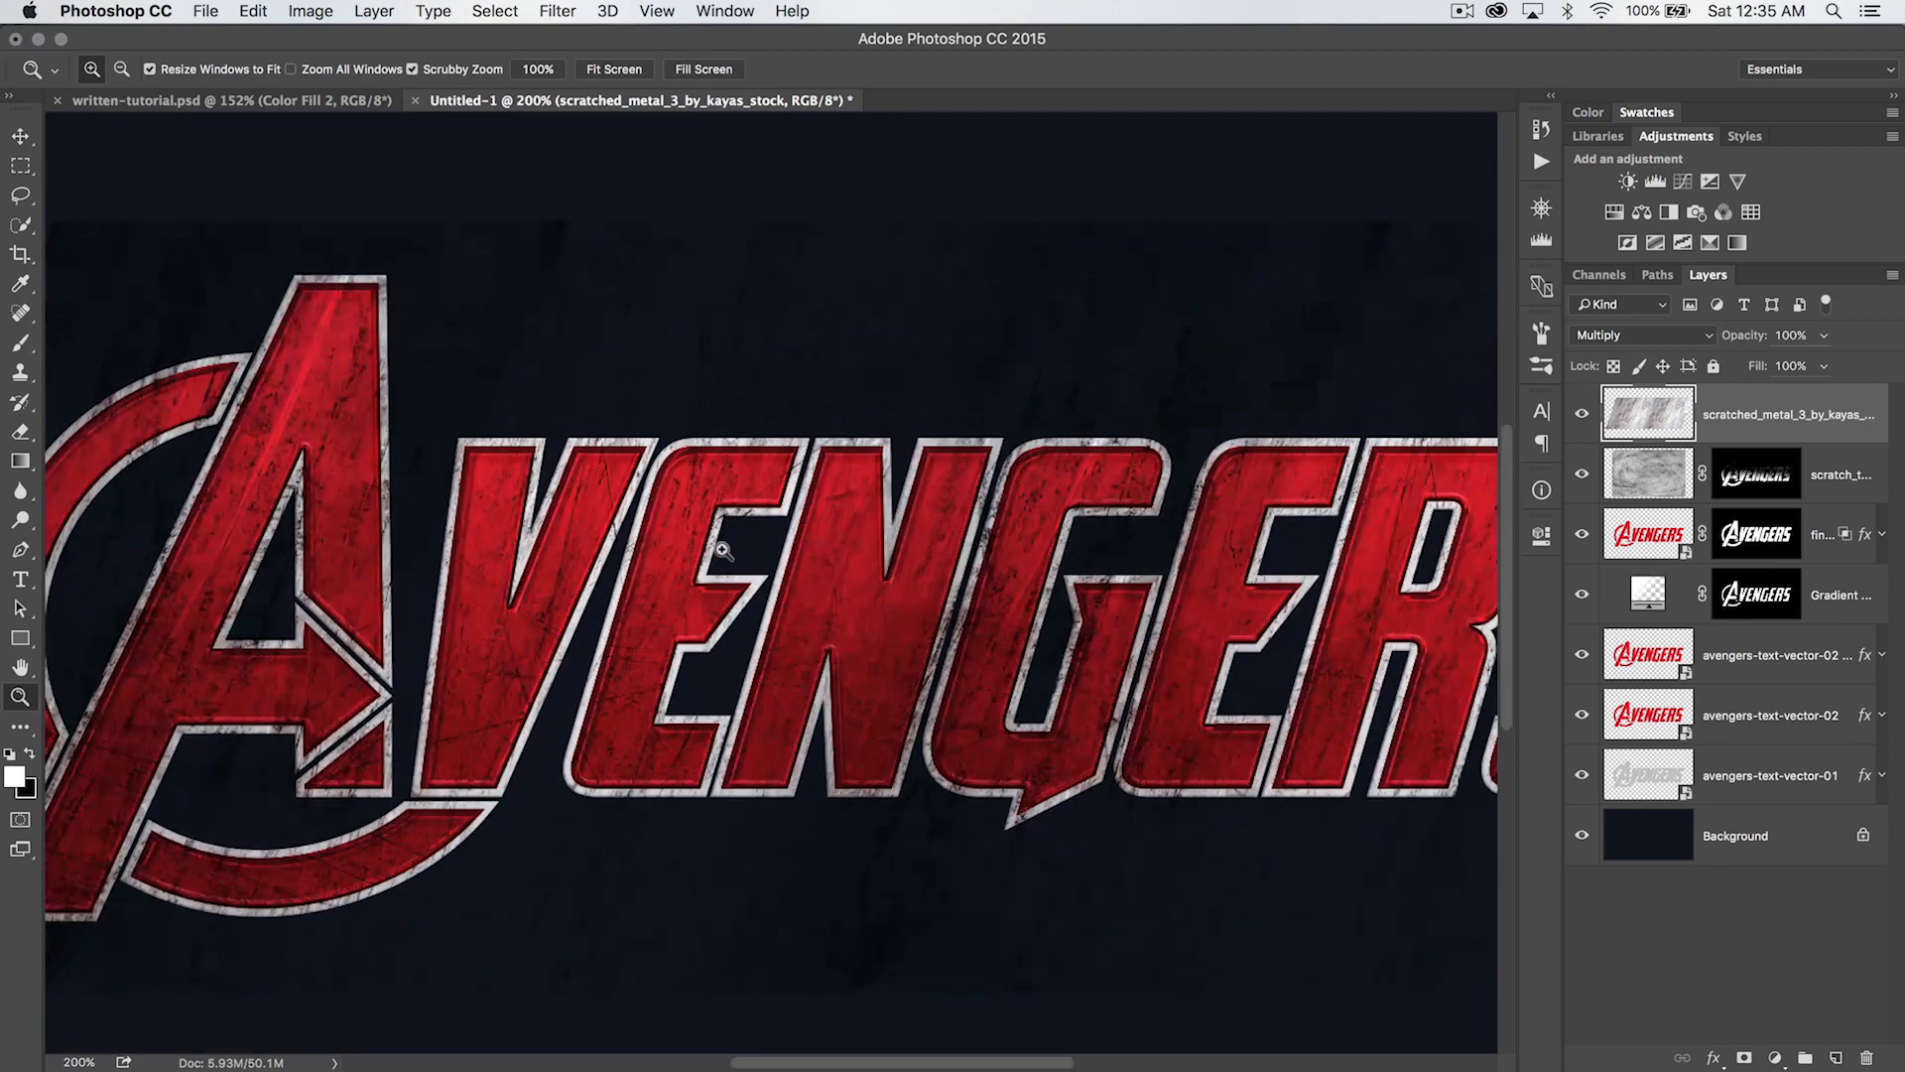
pyautogui.click(722, 550)
pyautogui.press('super+minus')
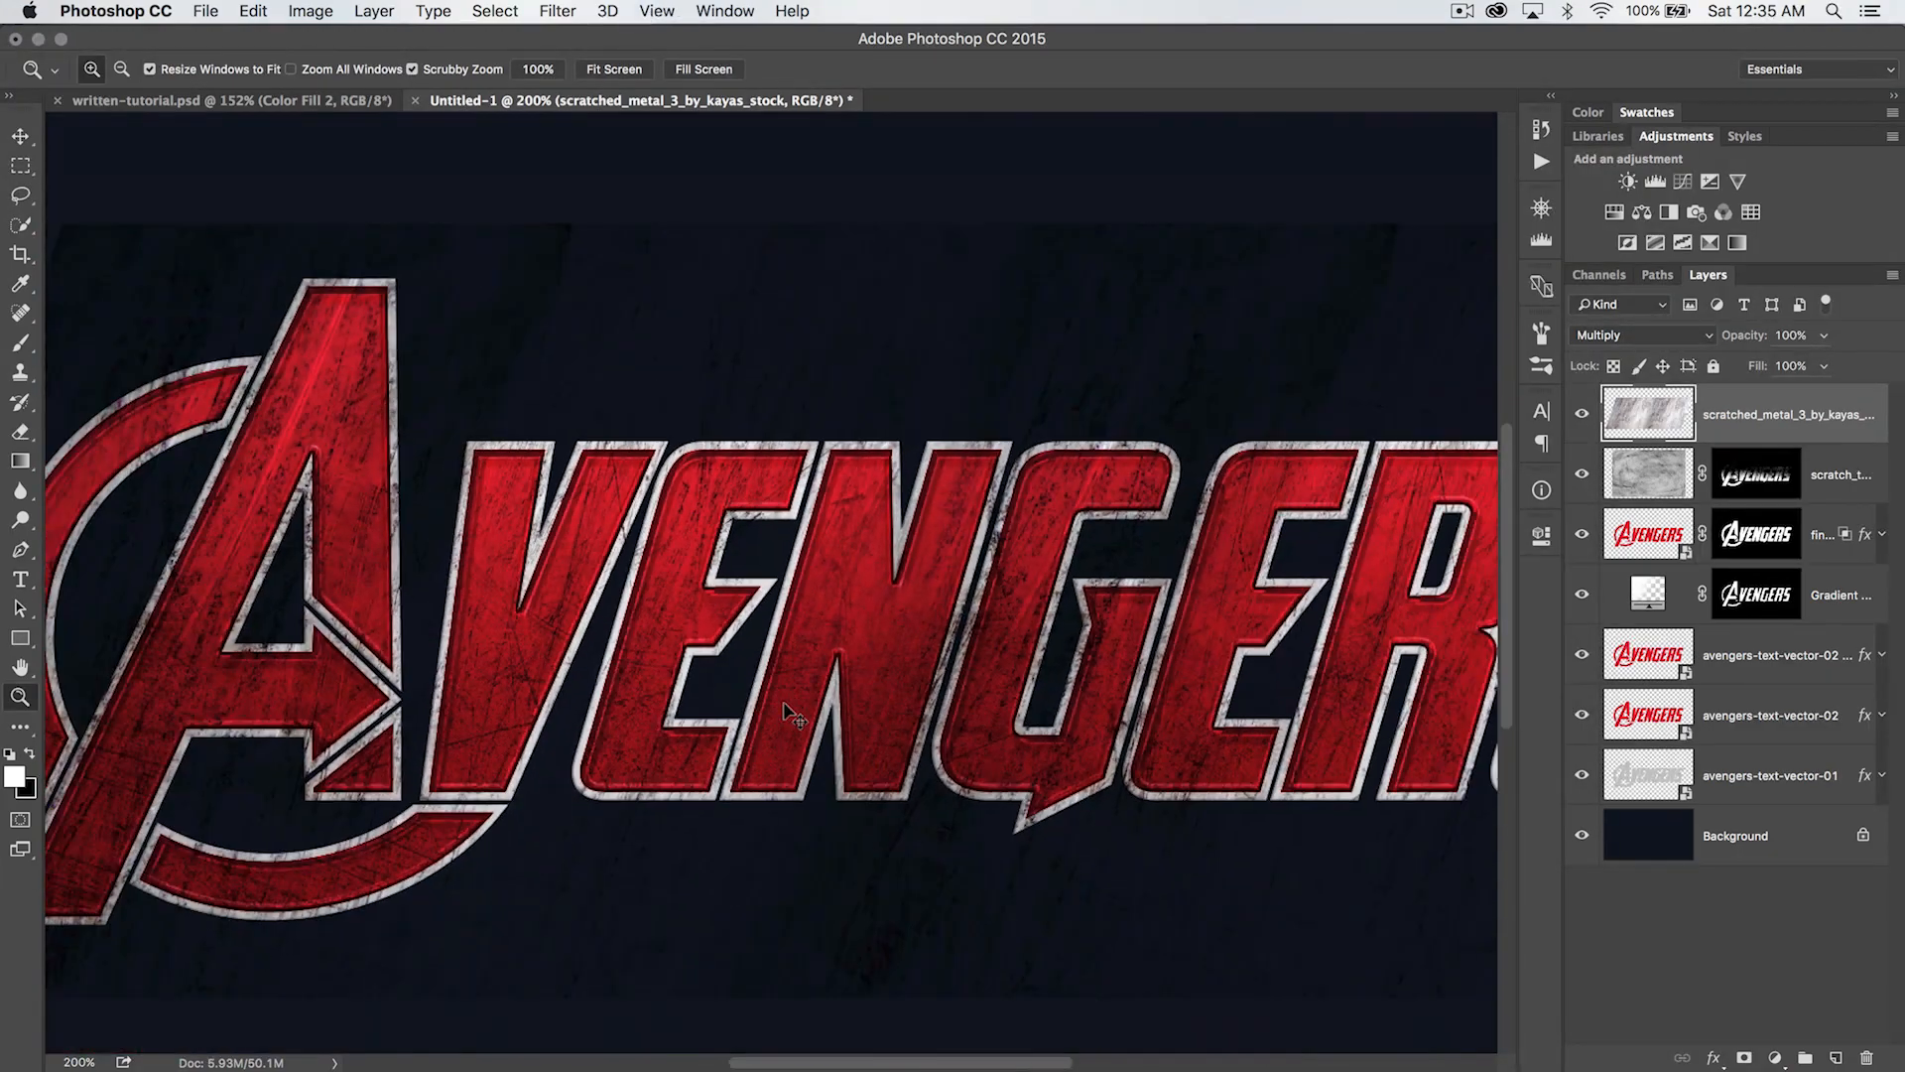
pyautogui.press('super+minus')
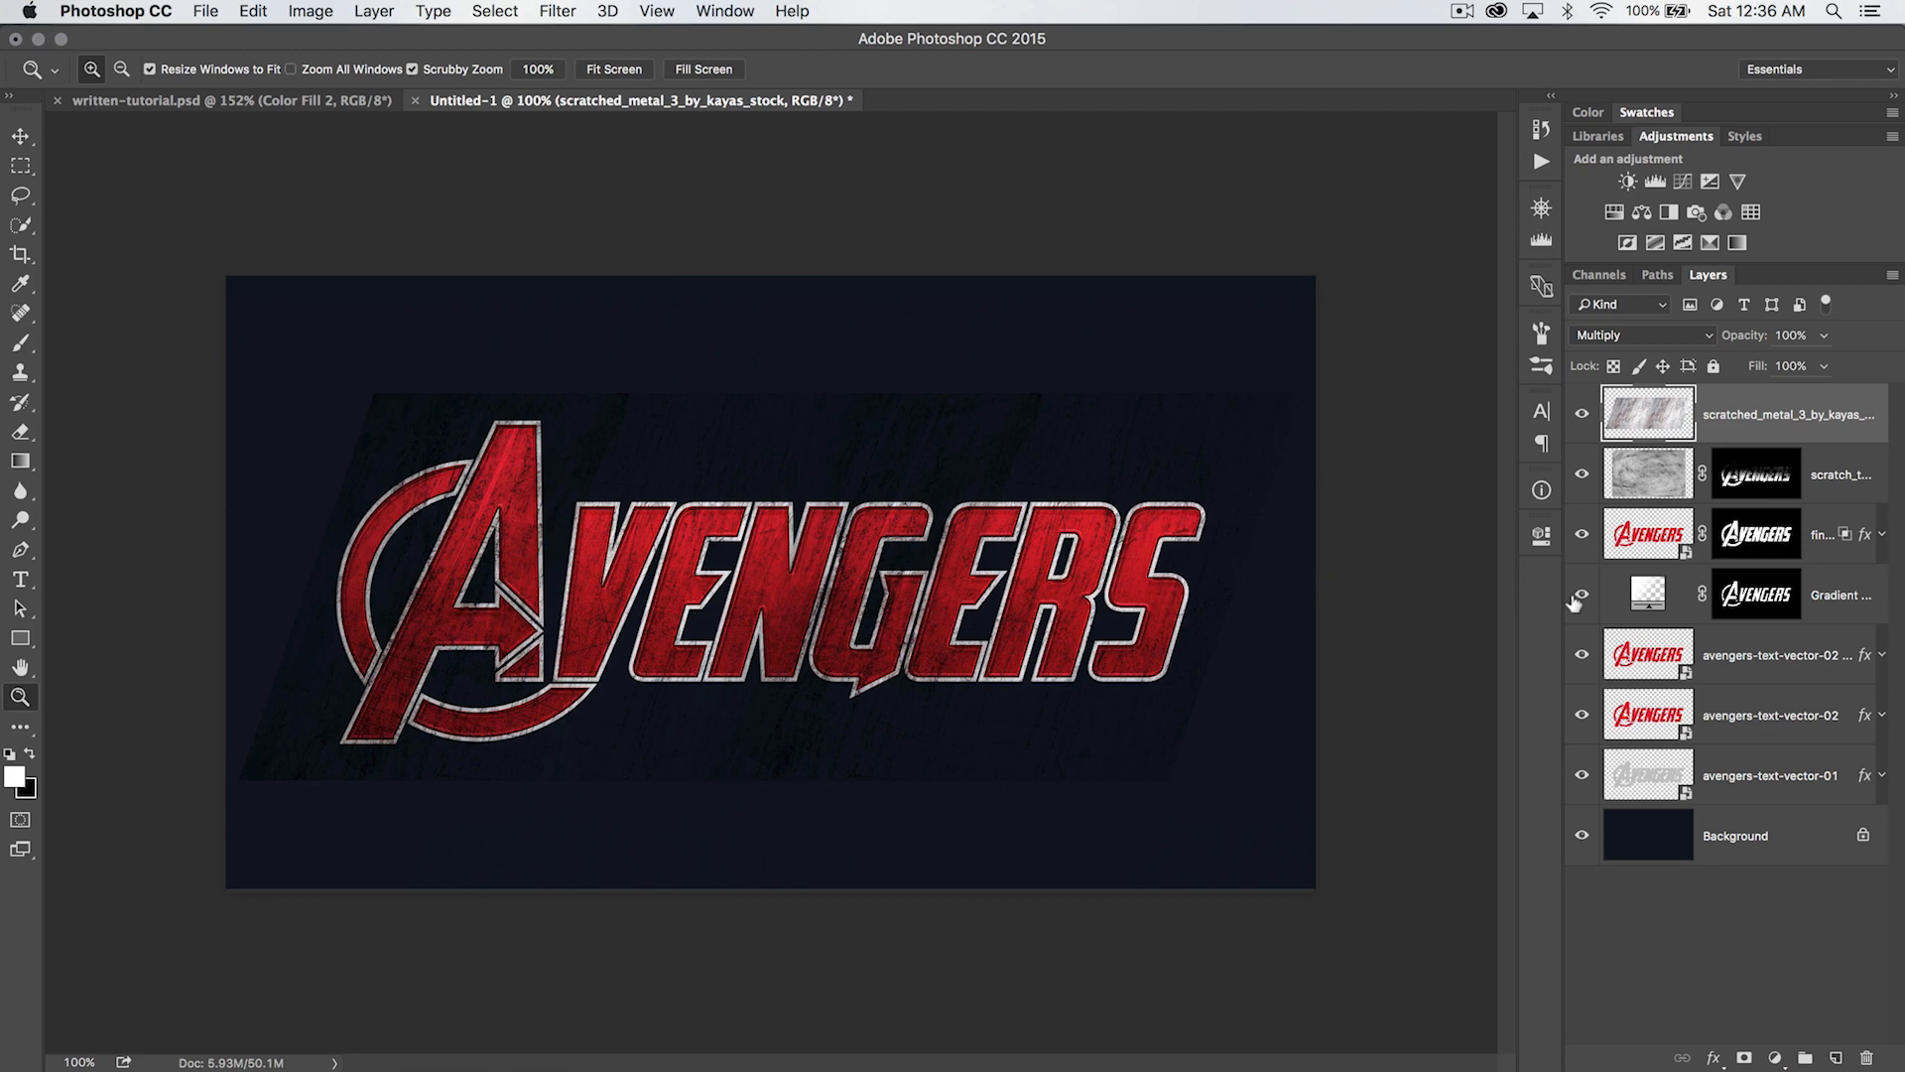
# - Copy the fine-highlight layer's mask onto the metal texture layer
pyautogui.click(1758, 534)
pyautogui.press('alt')
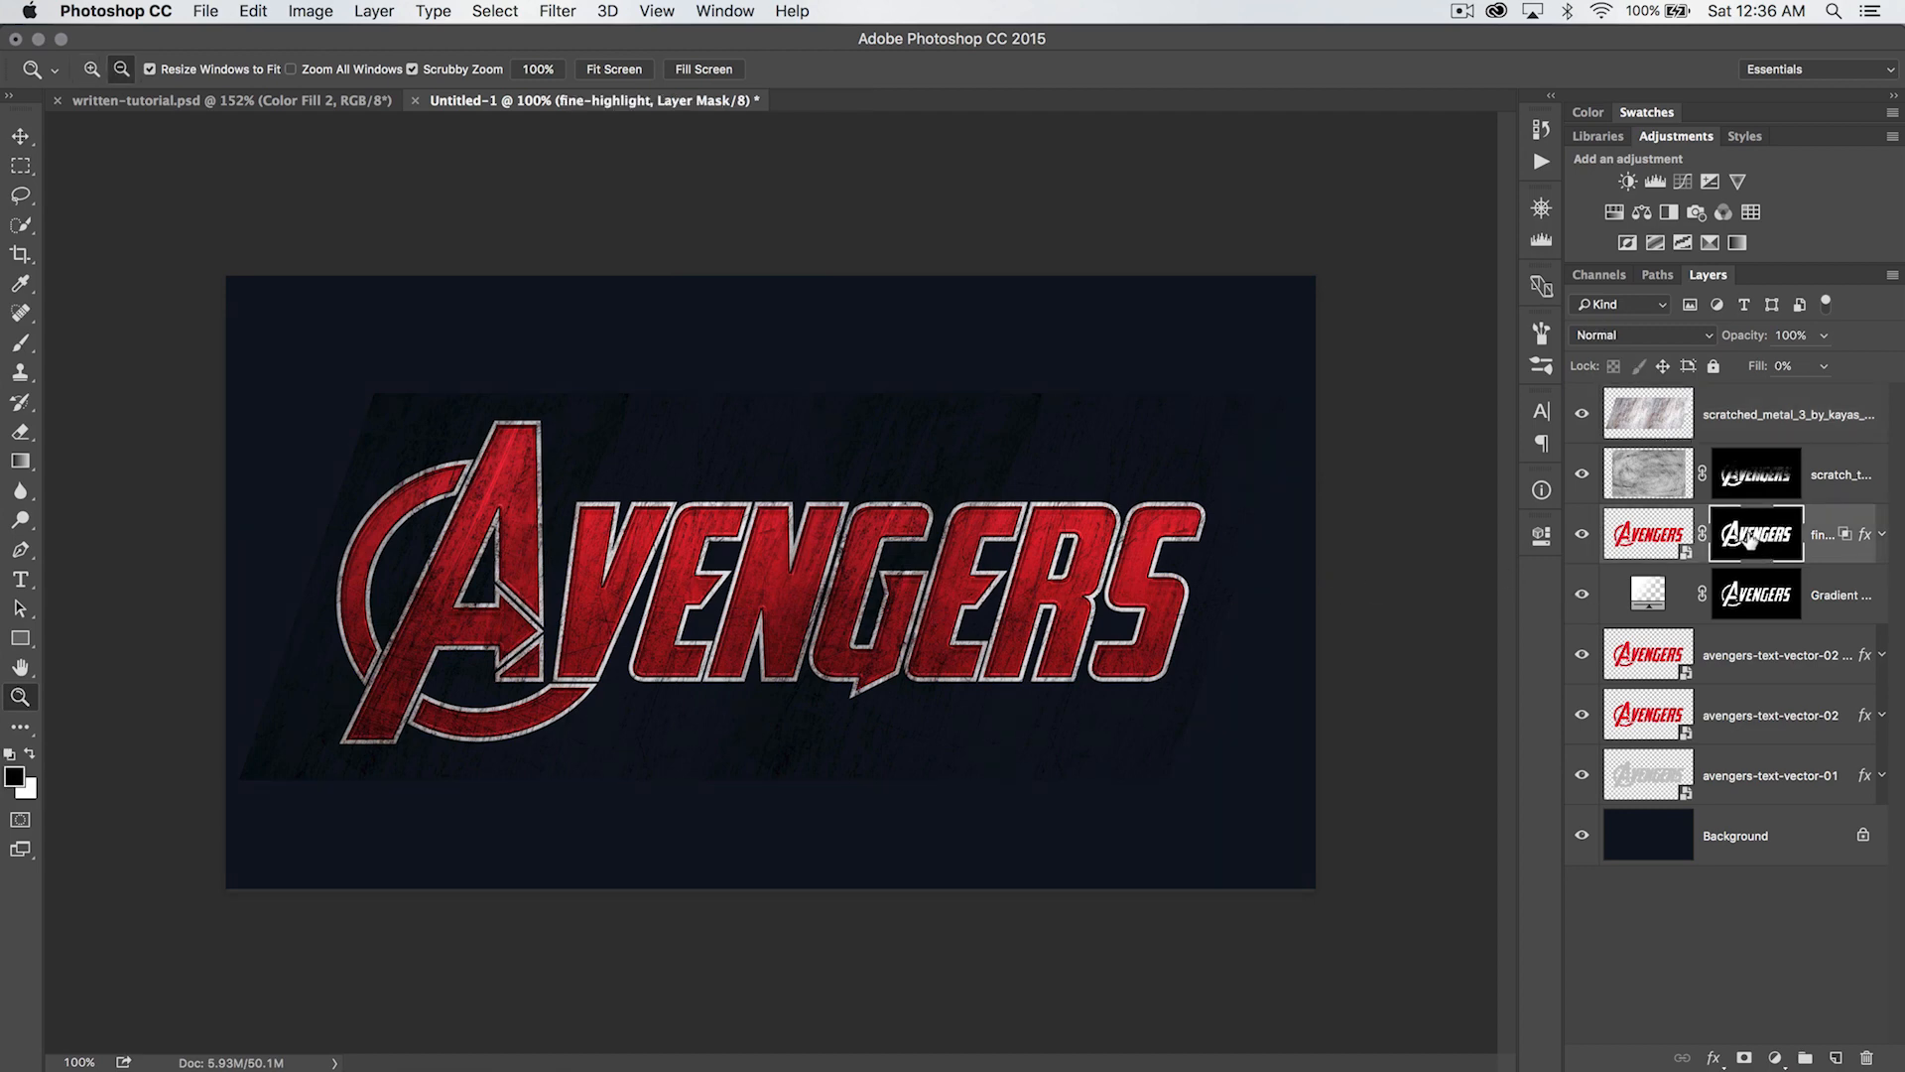
pyautogui.moveTo(1751, 536); pyautogui.dragTo(1758, 407)
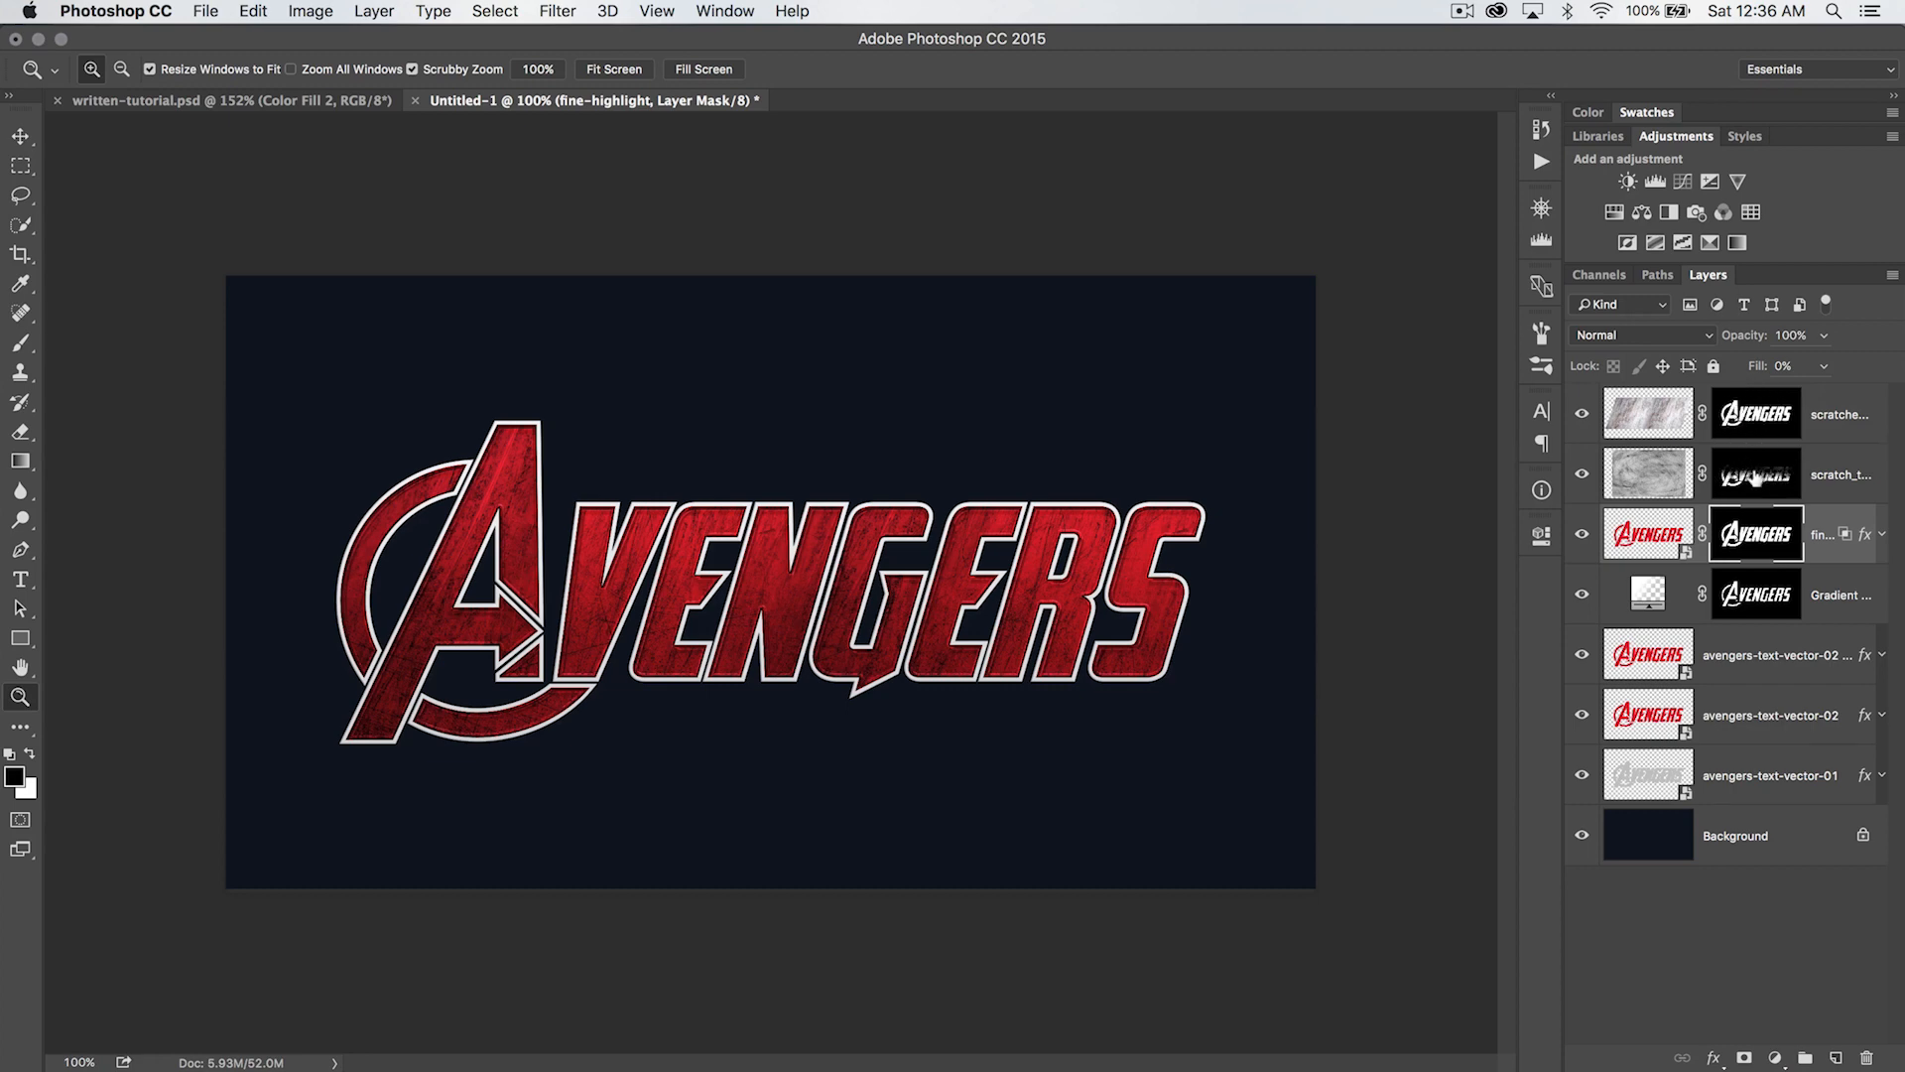
# - Try the Overlay blend mode on the scratch texture layer, compare it hidden and shown, and return to Multiply
pyautogui.click(1643, 466)
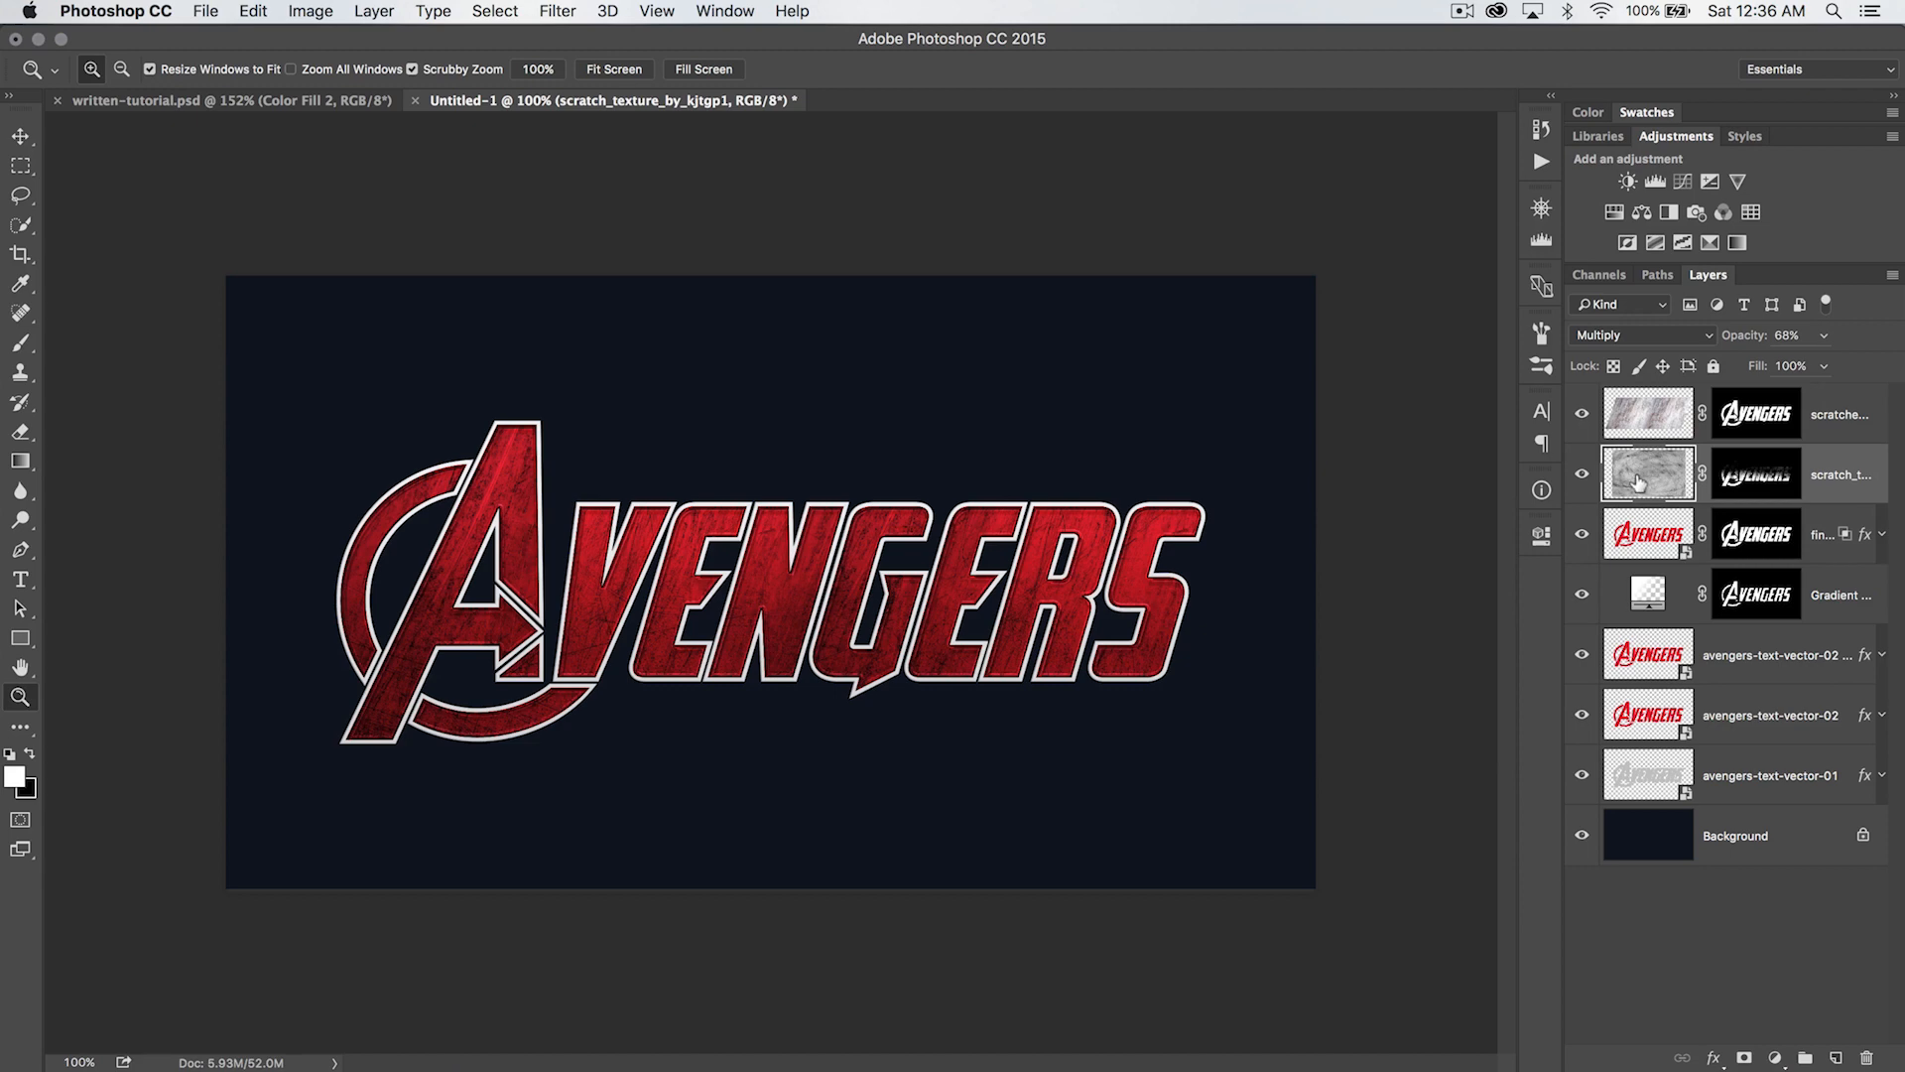
pyautogui.click(1644, 414)
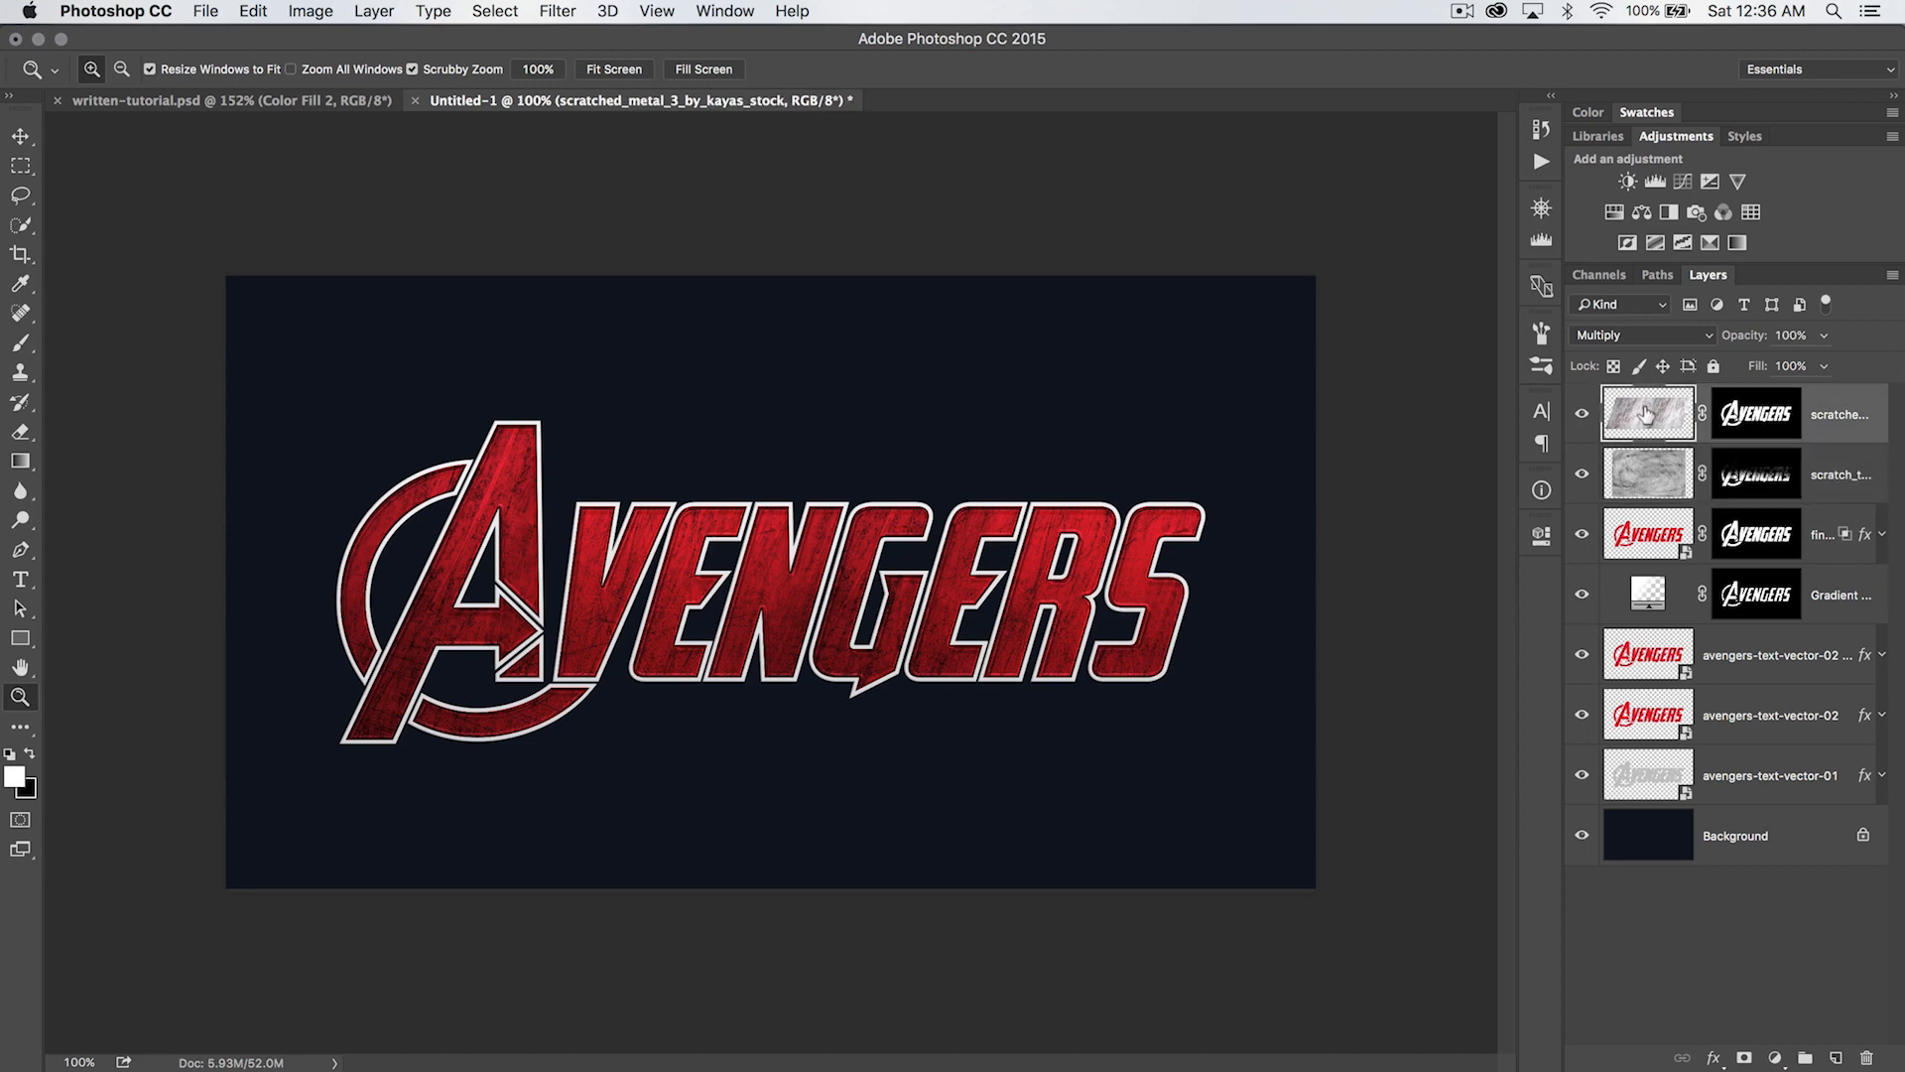
pyautogui.click(1655, 454)
pyautogui.click(1677, 335)
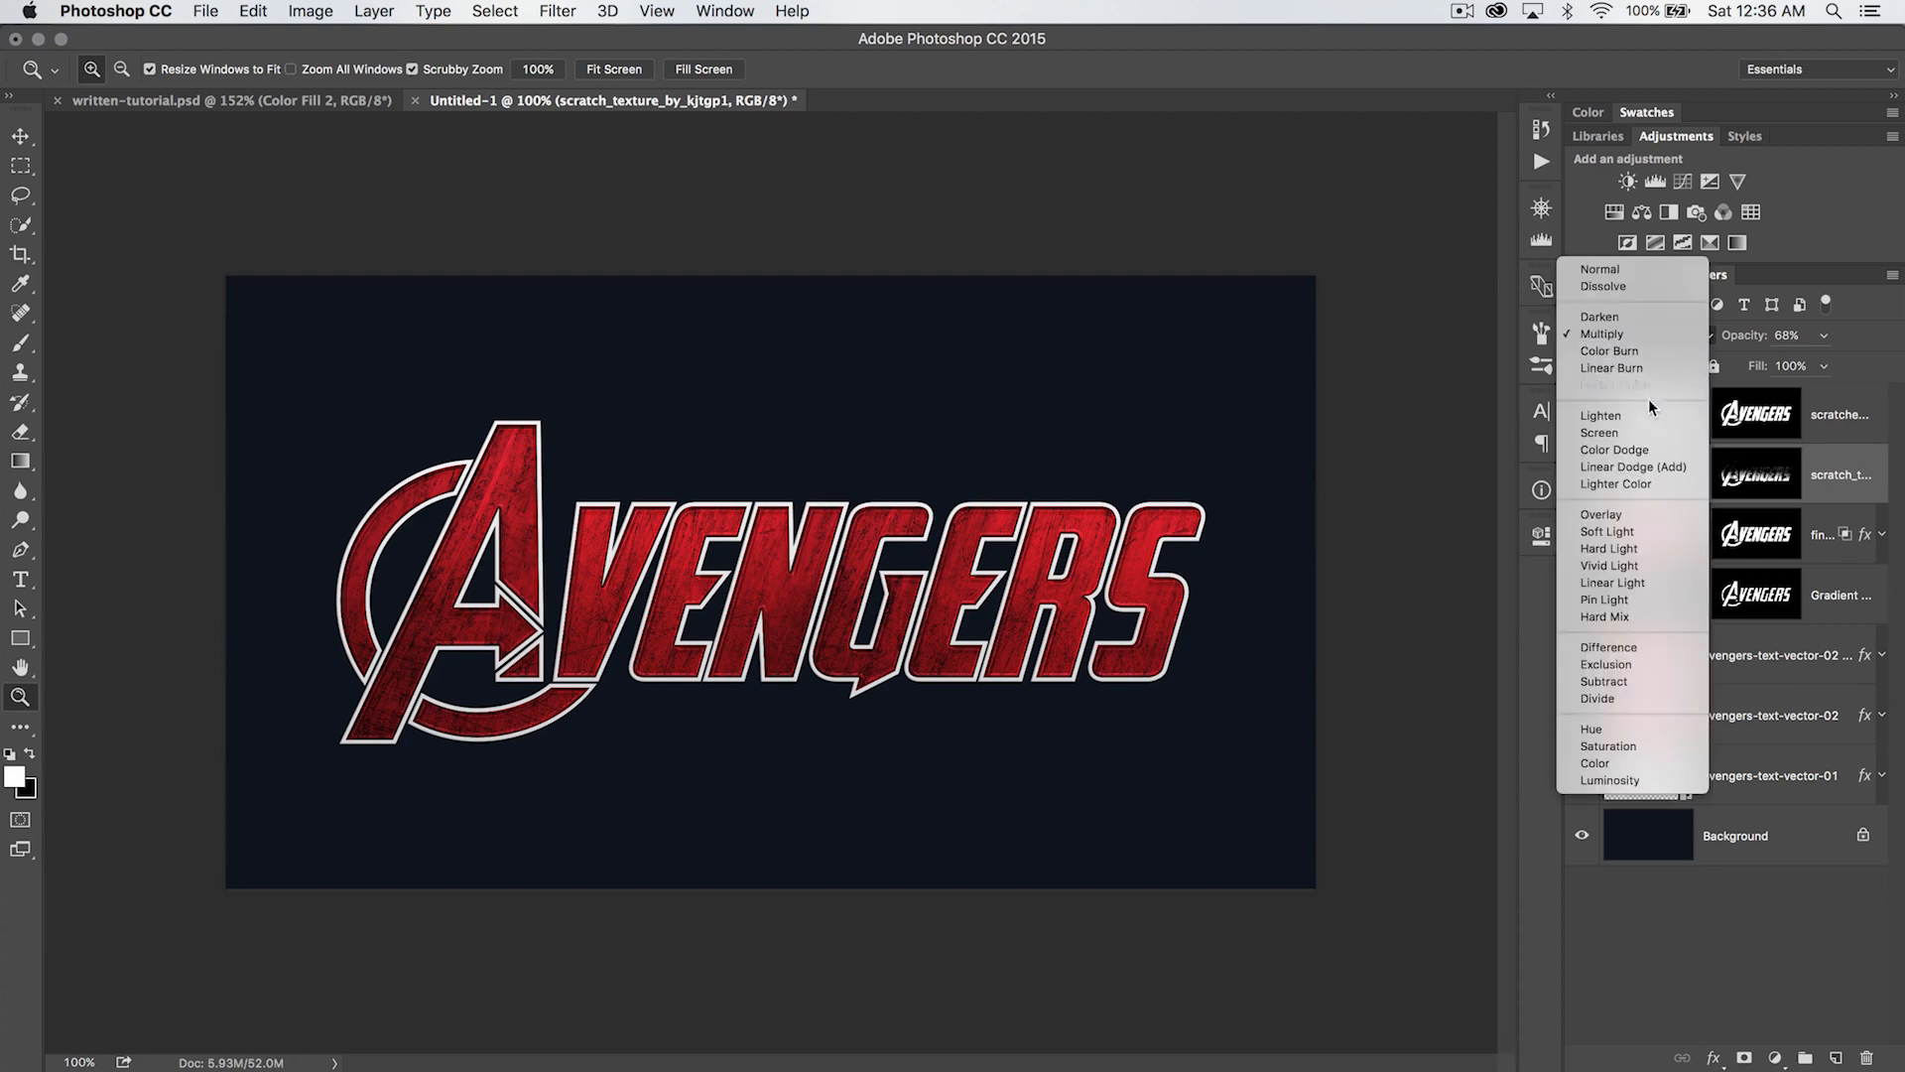
pyautogui.click(1628, 514)
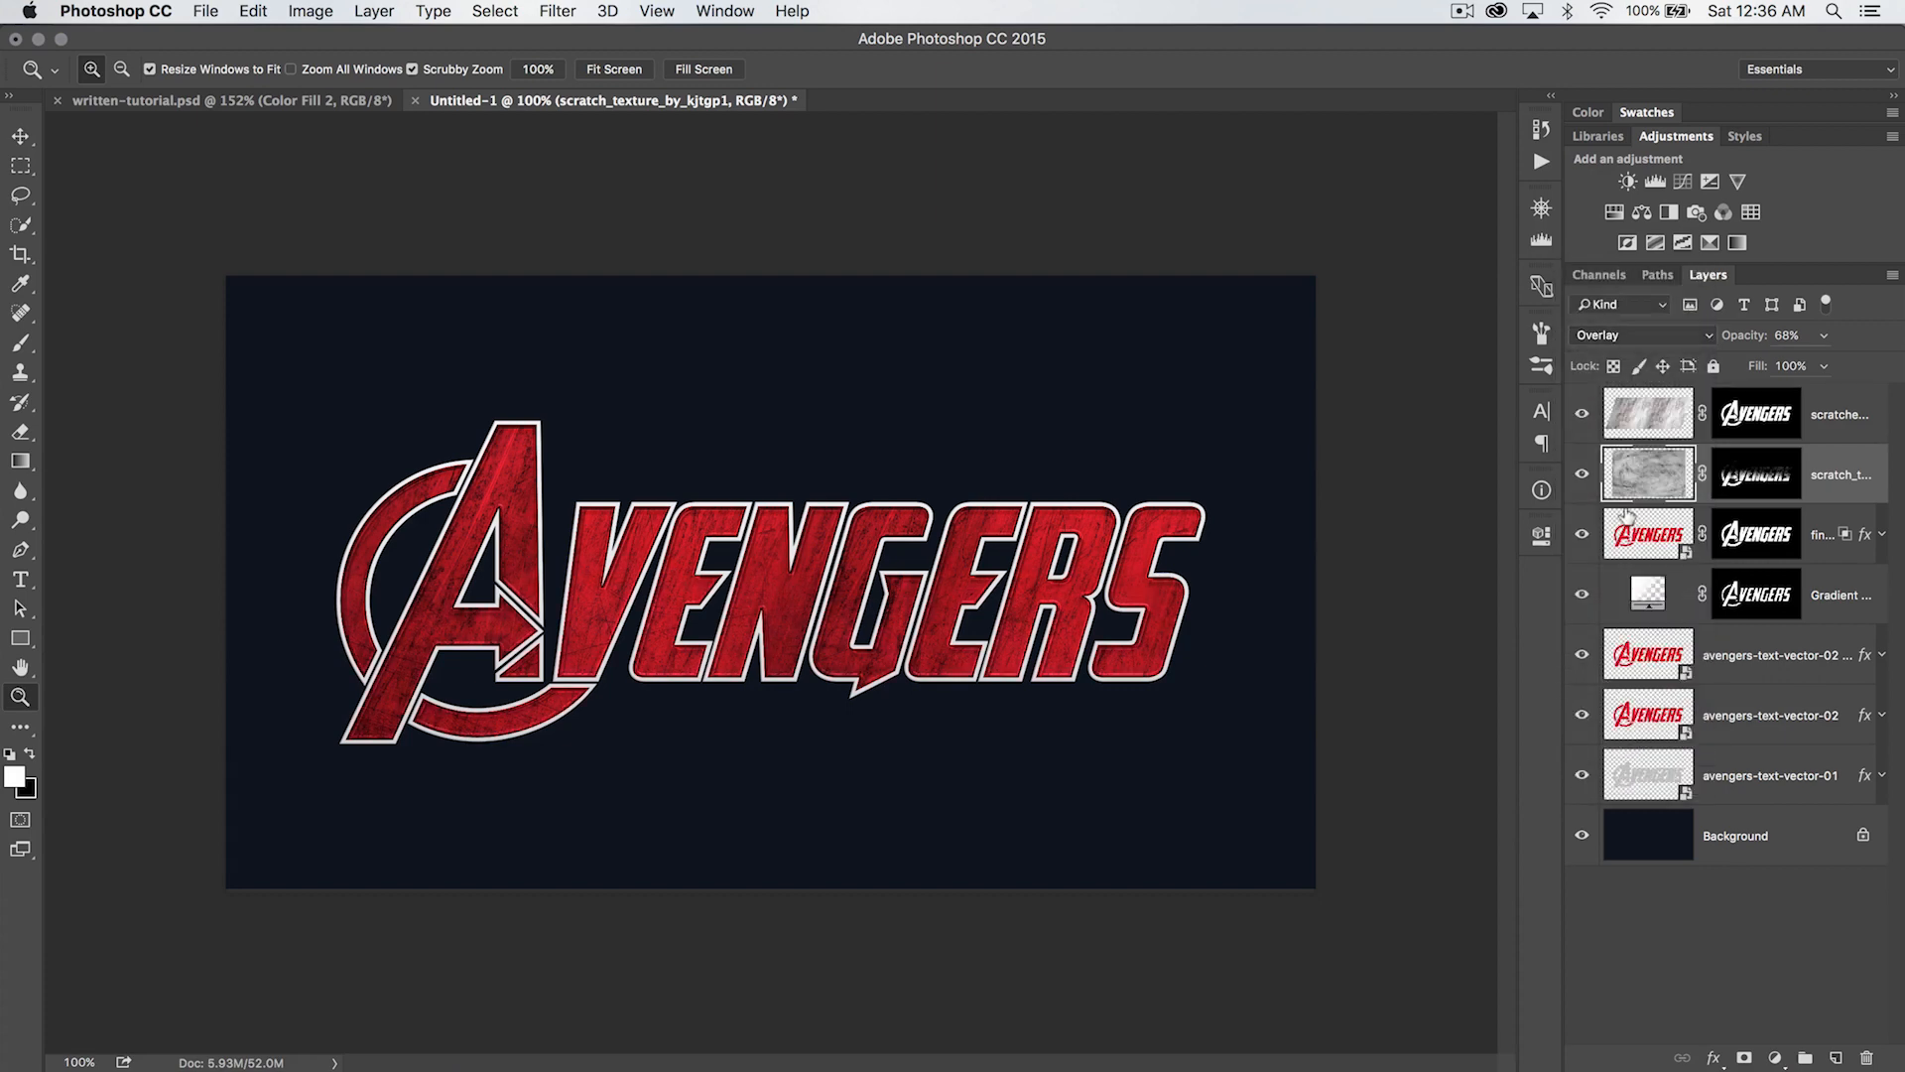
pyautogui.click(1581, 475)
pyautogui.click(1580, 474)
pyautogui.click(1643, 334)
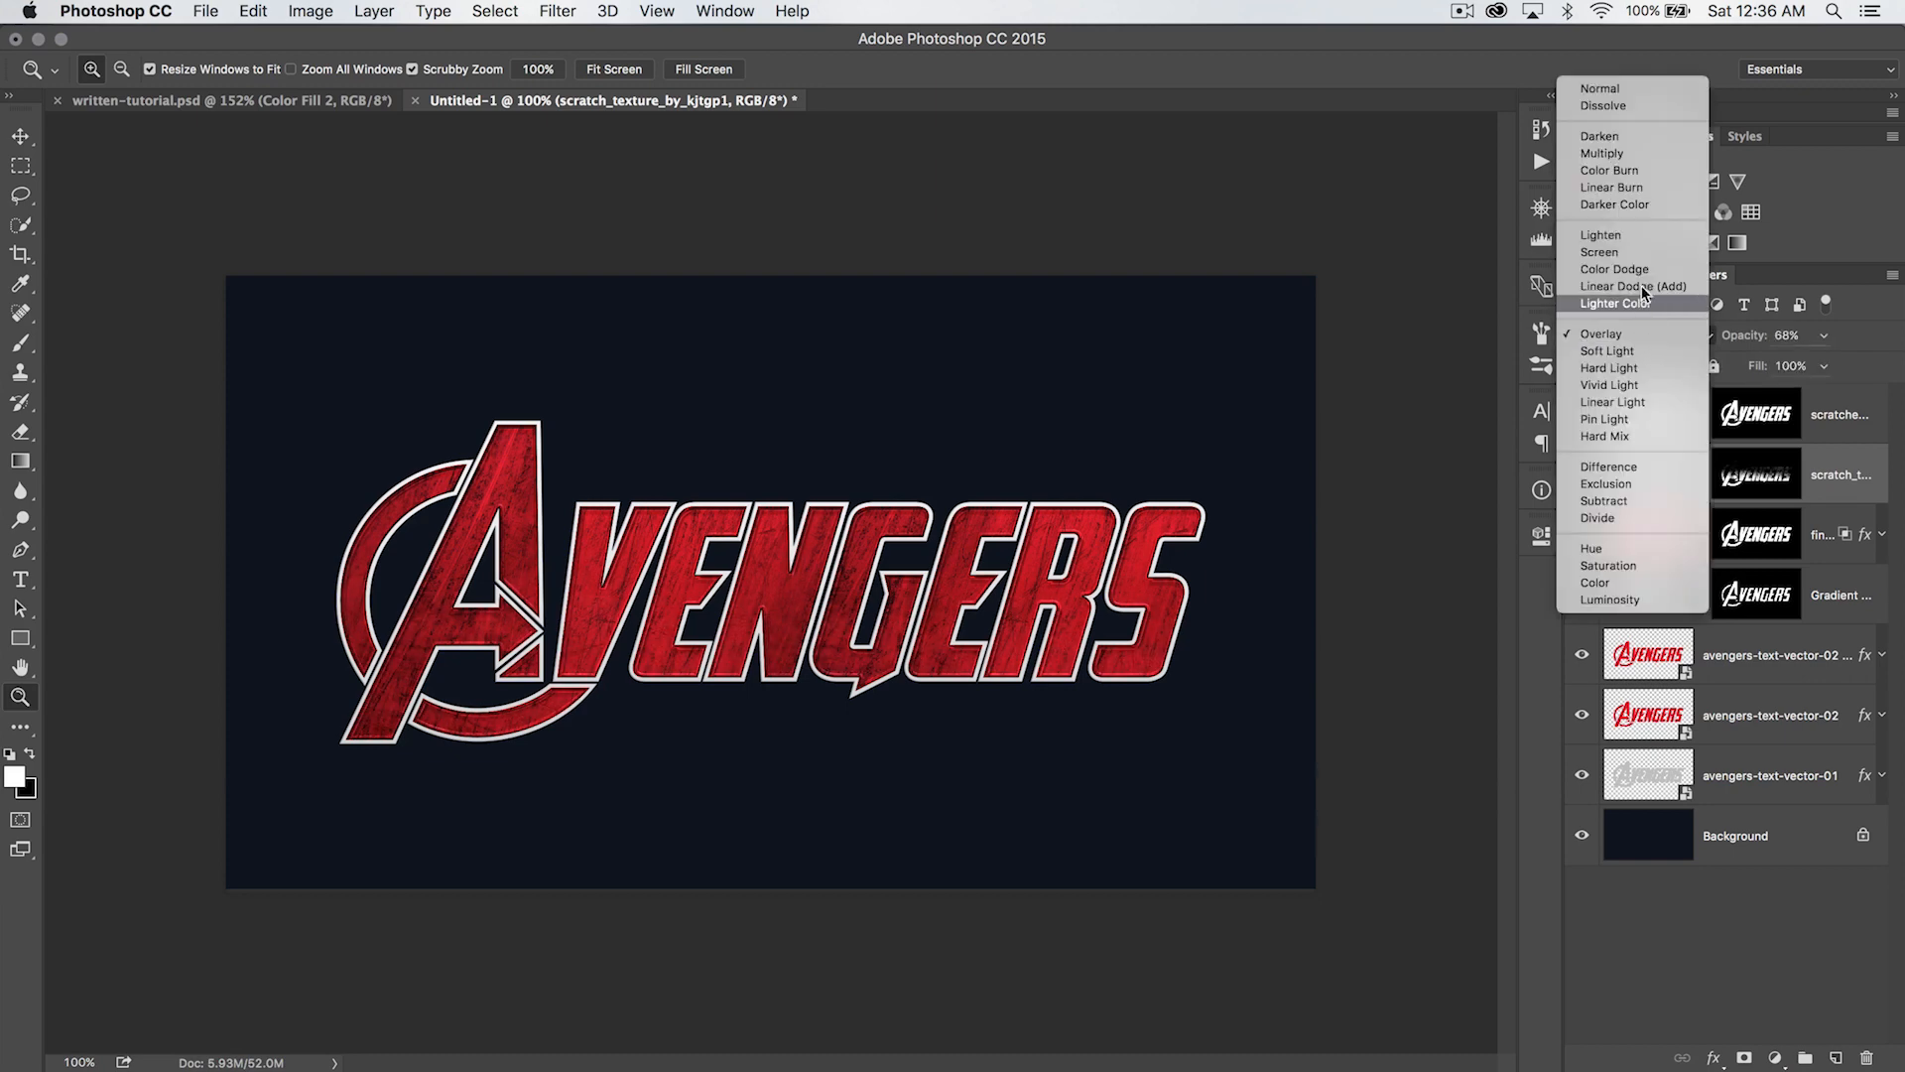
pyautogui.click(1621, 154)
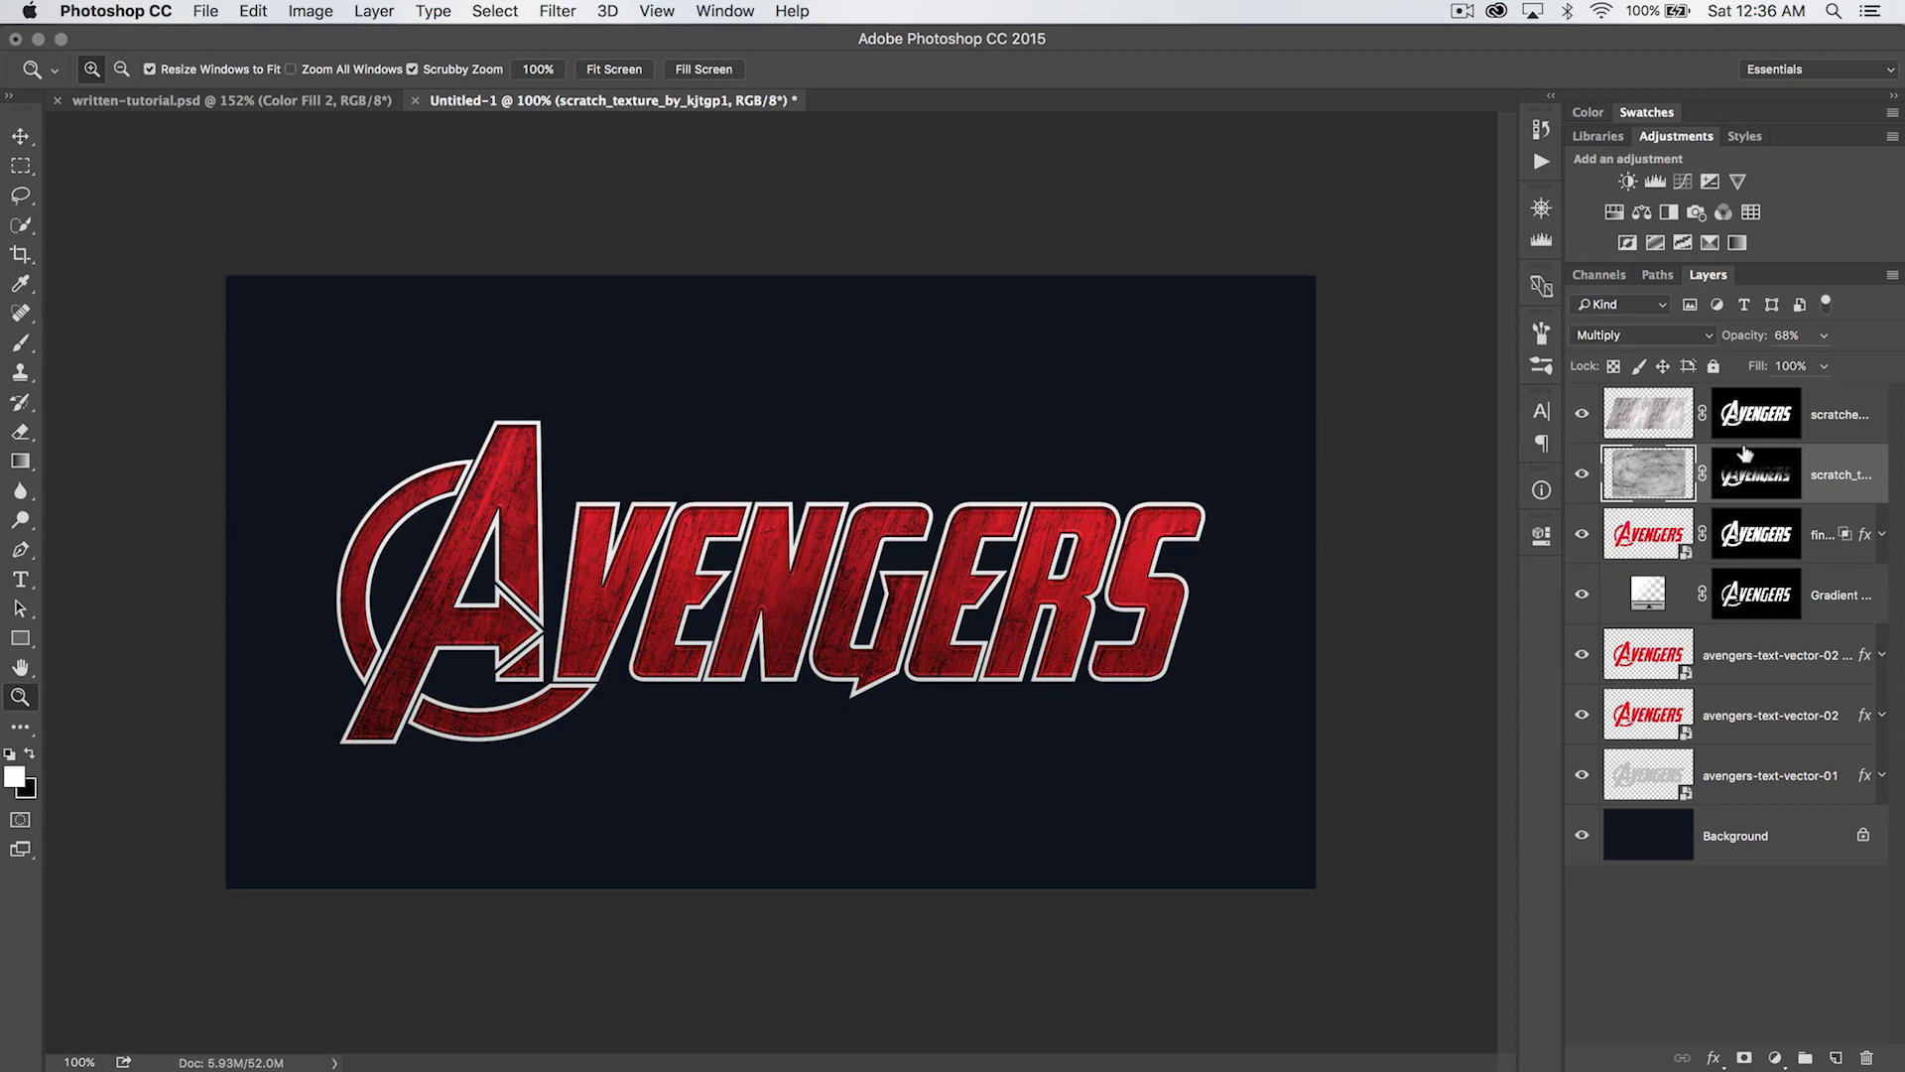
# - Reduce the scratch texture layer's opacity slightly and set the metal texture layer's opacity to 80%
pyautogui.moveTo(1753, 335); pyautogui.dragTo(1734, 335)
pyautogui.moveTo(1737, 337); pyautogui.dragTo(1727, 333)
pyautogui.click(1637, 415)
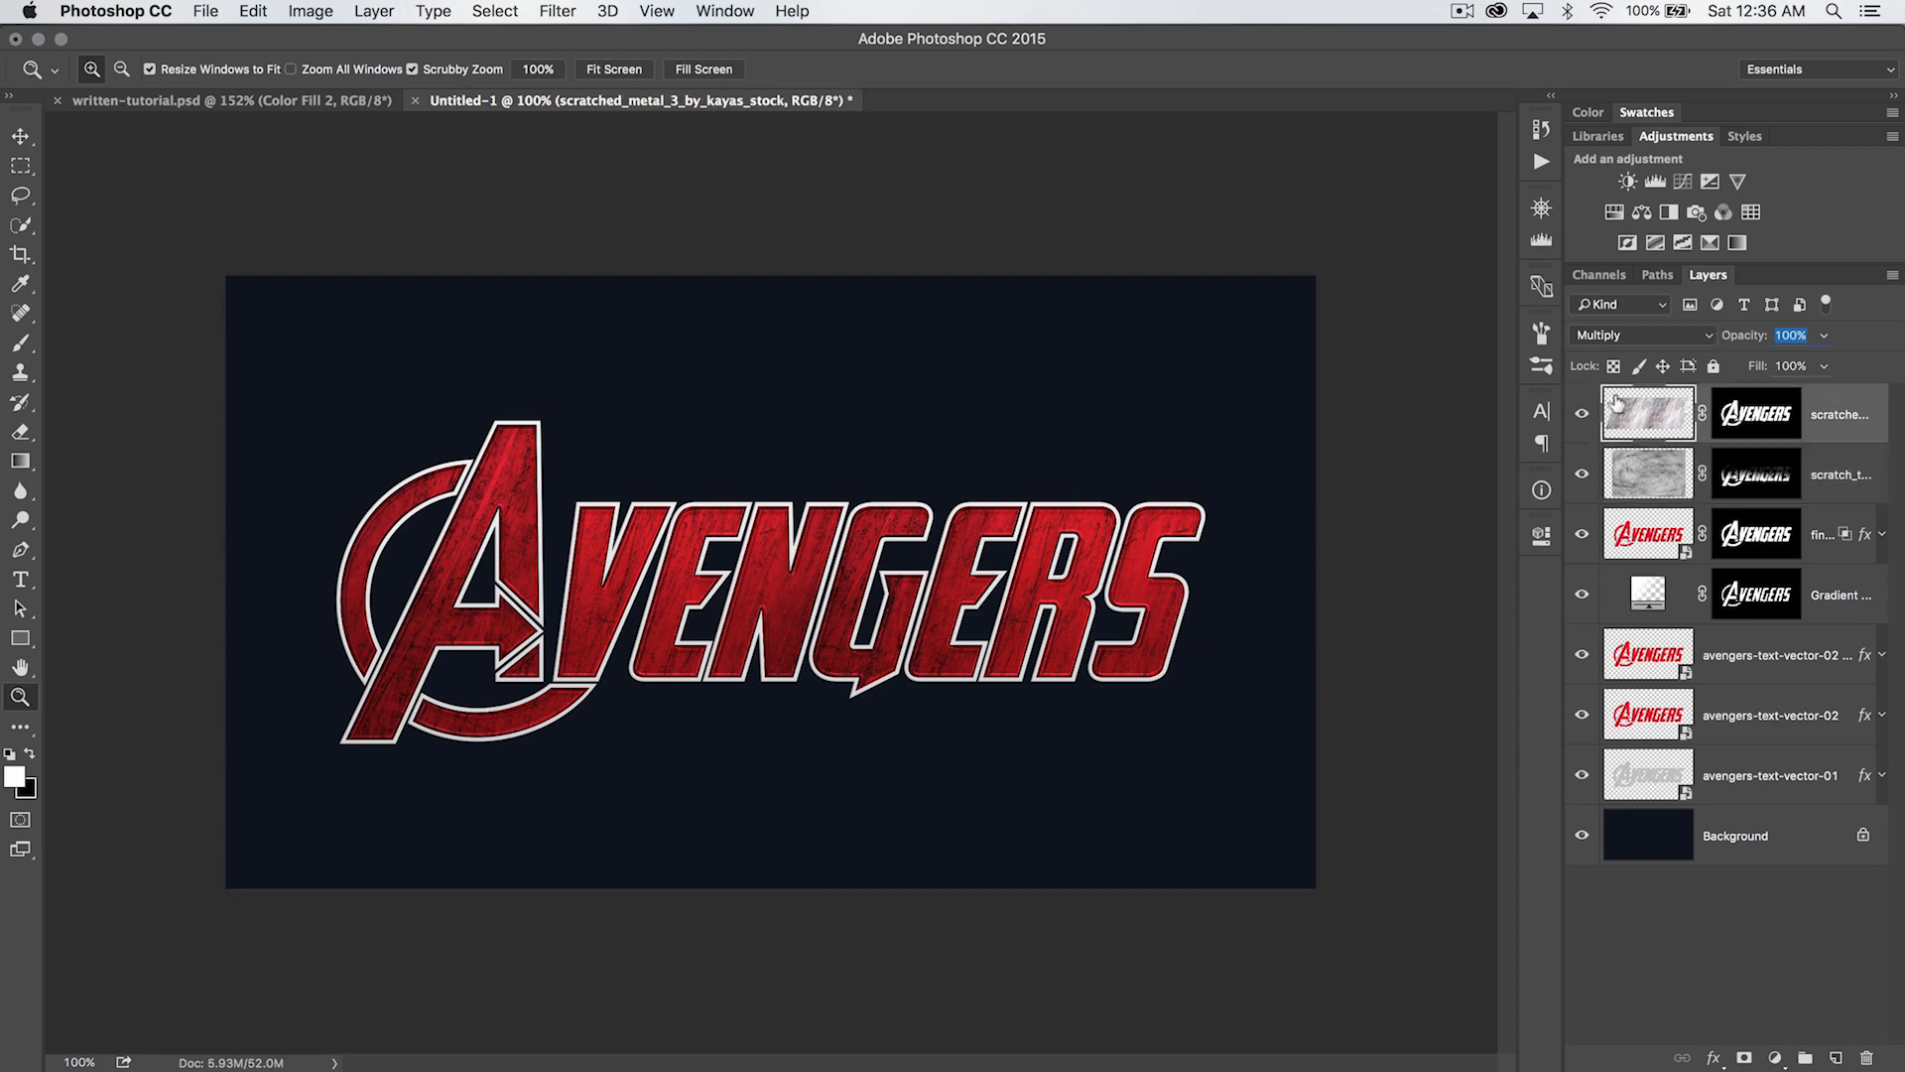
pyautogui.click(1583, 413)
pyautogui.click(1583, 413)
pyautogui.moveTo(1747, 334); pyautogui.dragTo(1723, 337)
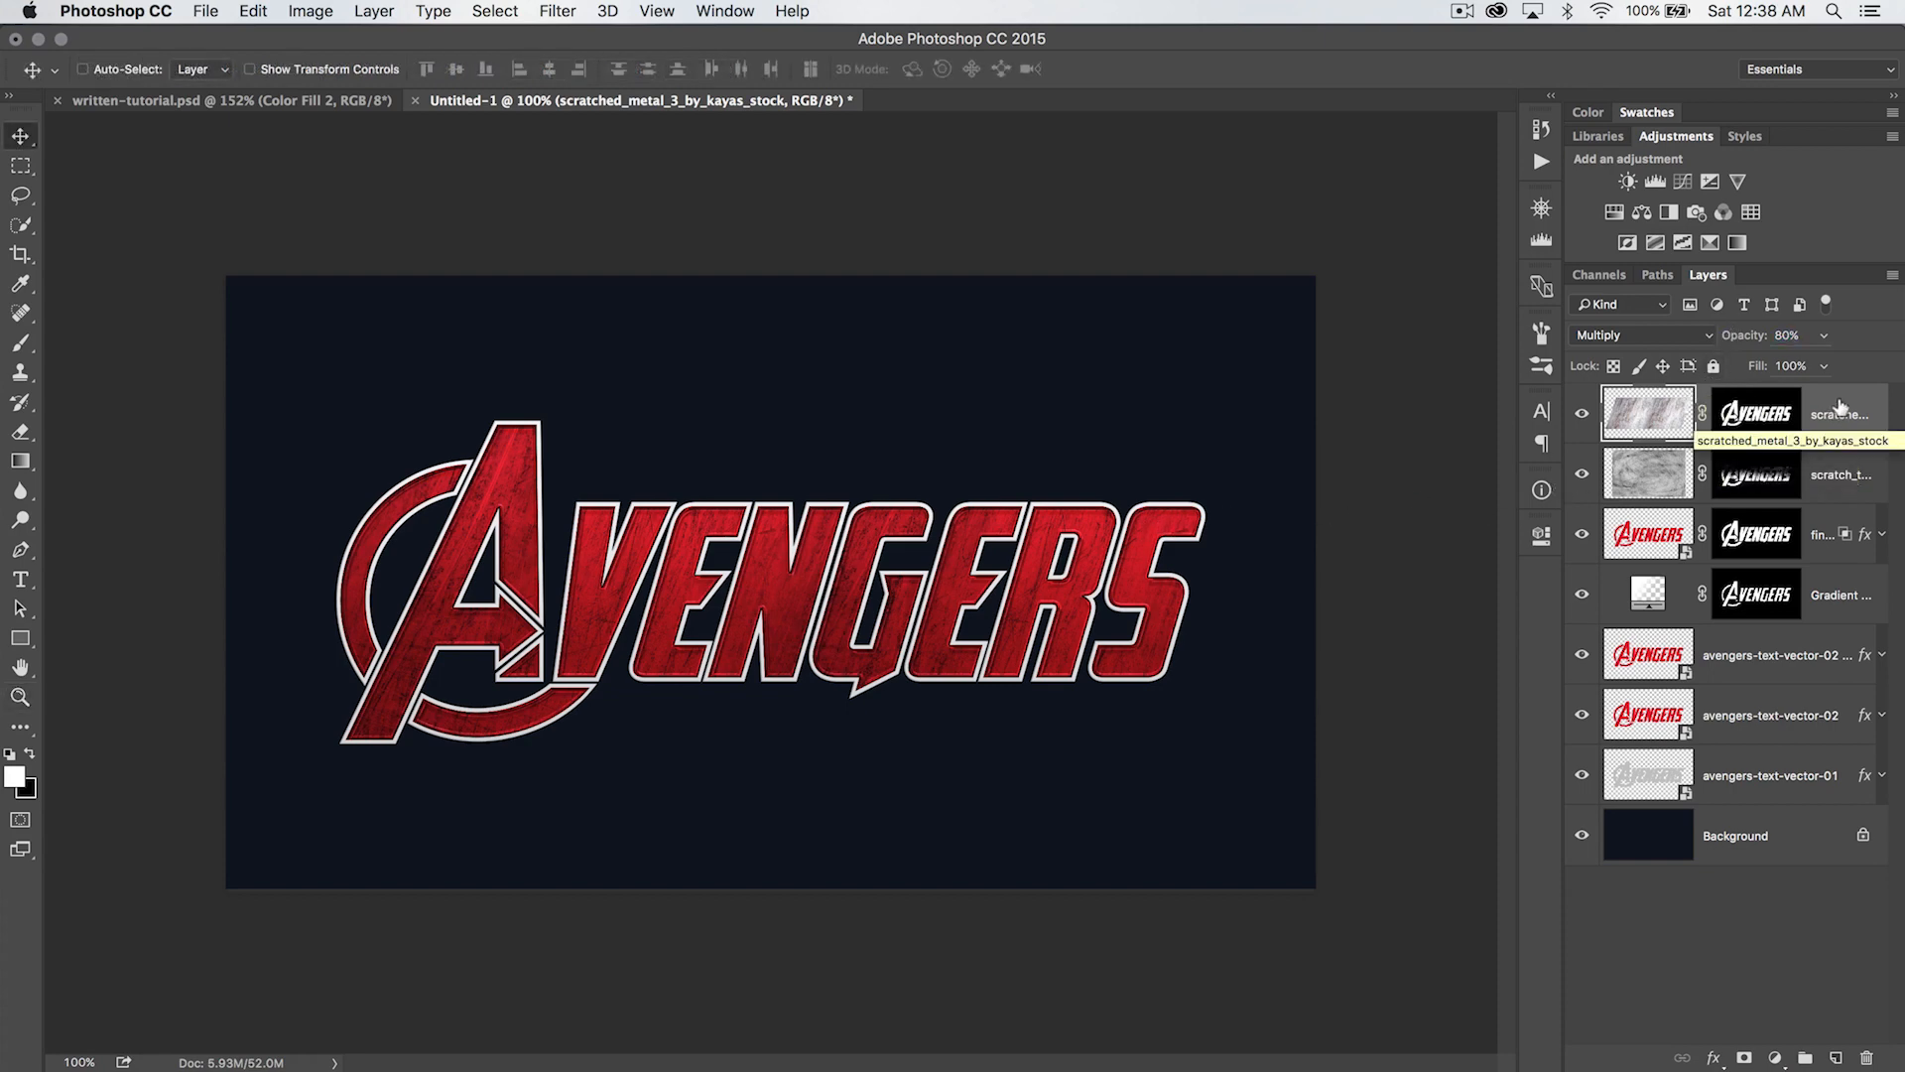
# - Add a new layer above the metal texture and name it cracks
pyautogui.click(1835, 1057)
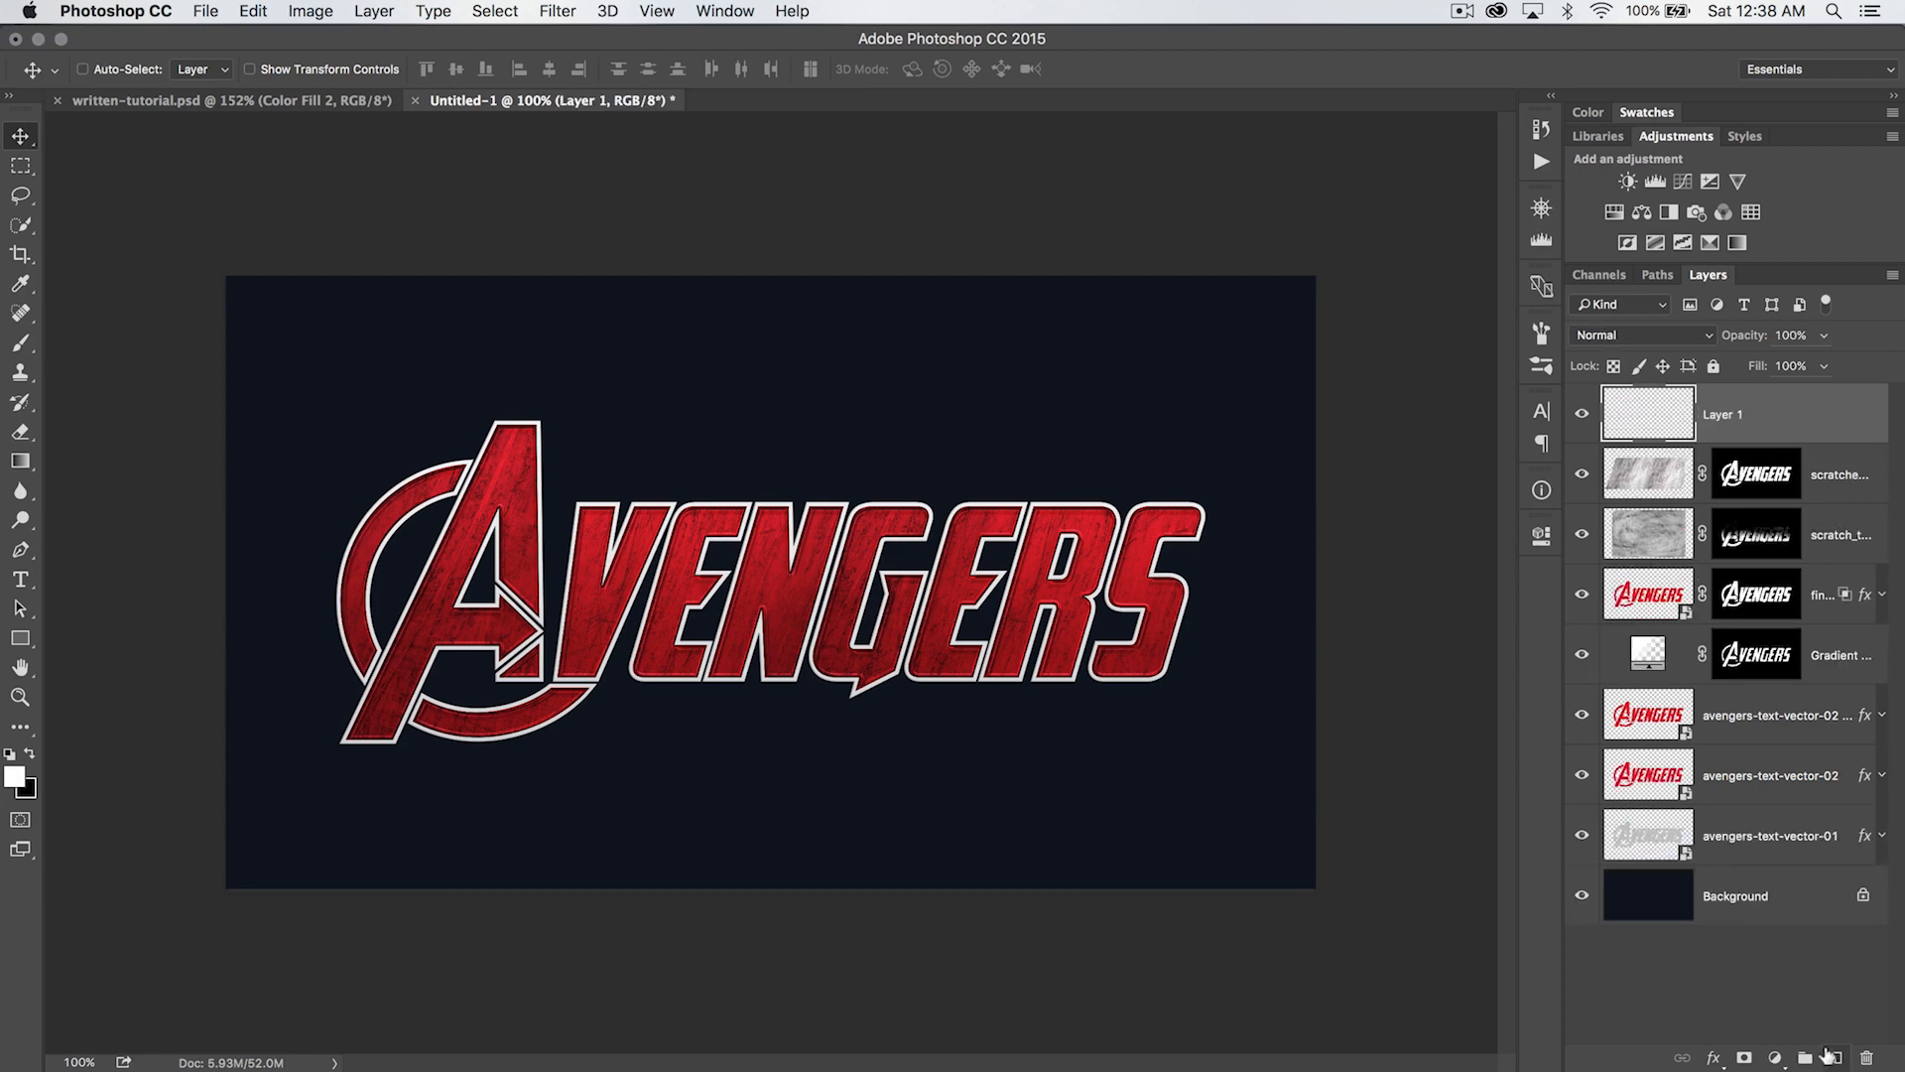
pyautogui.doubleClick(1721, 415)
pyautogui.write('cracks')
pyautogui.press('Return')
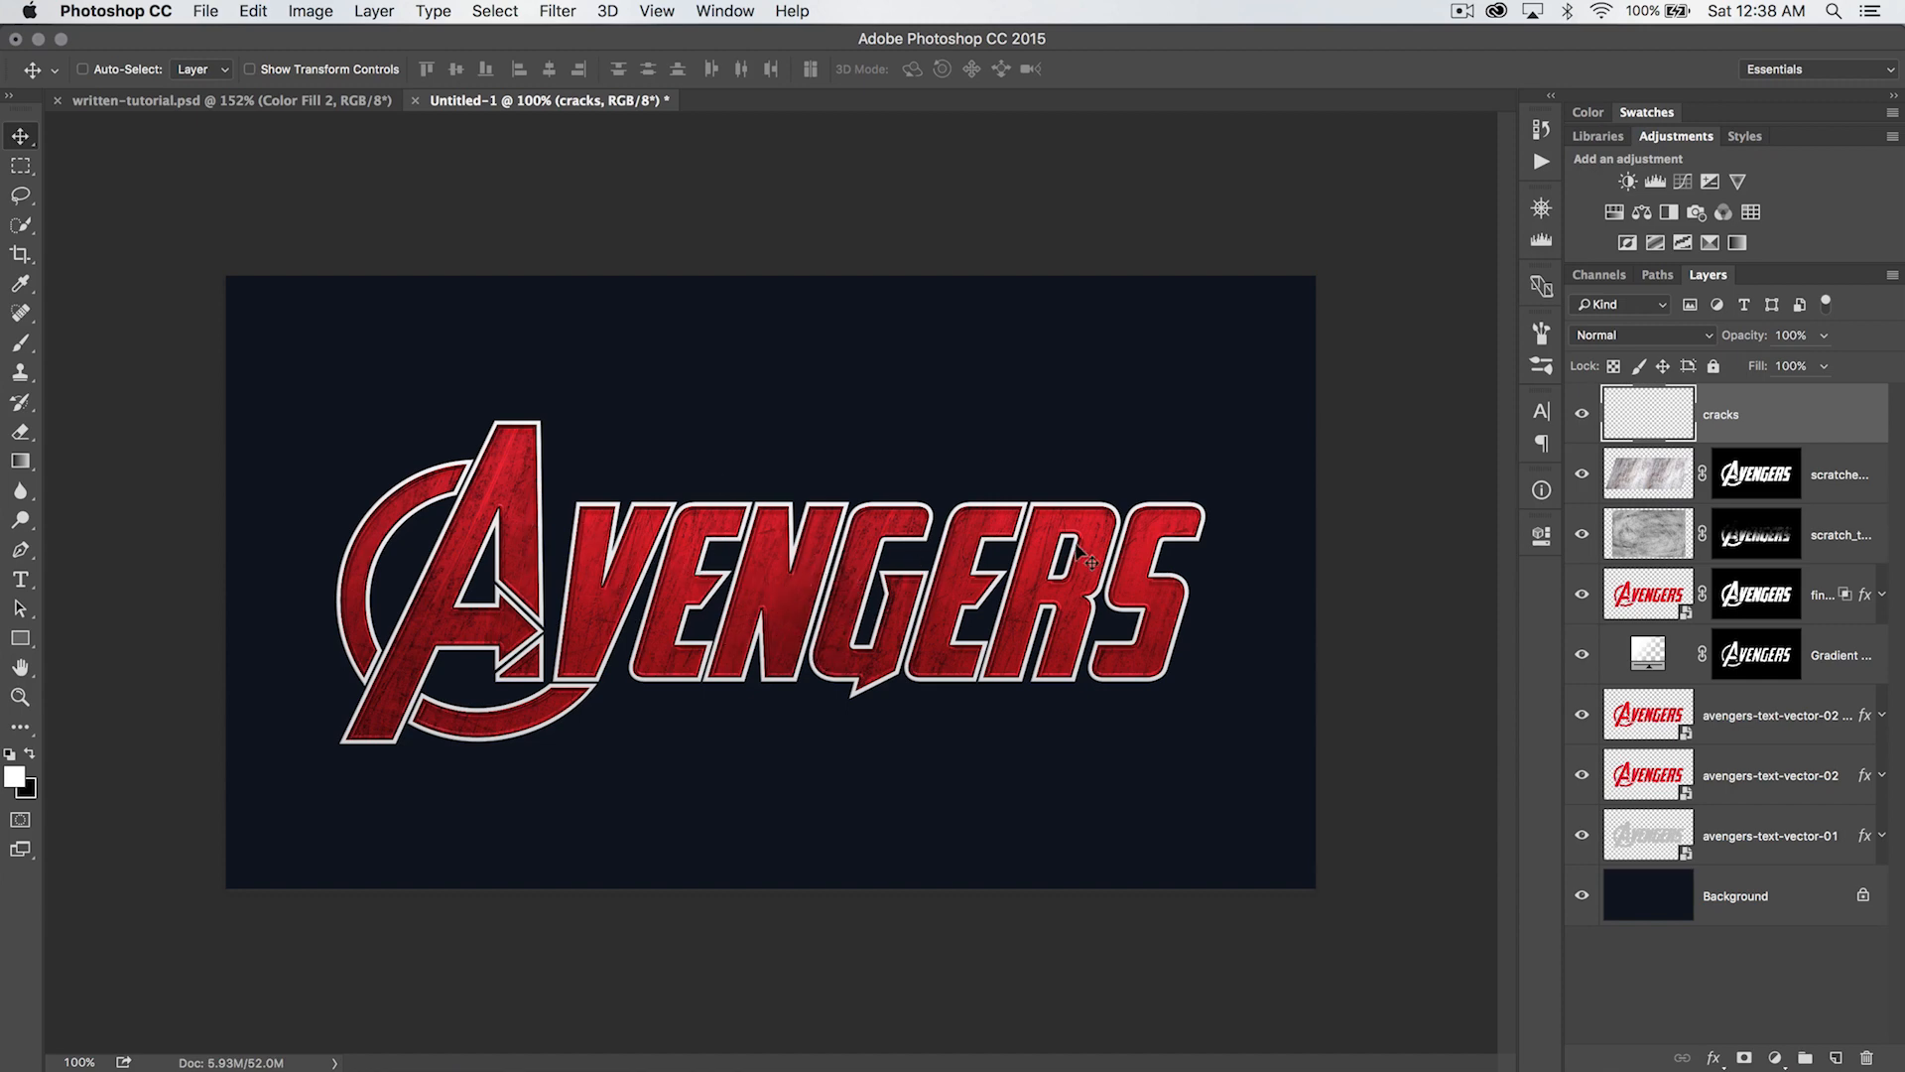
# - Replace the current brush set with the brushes from Cracks.abr in the brushes-textures folder
pyautogui.press('b')
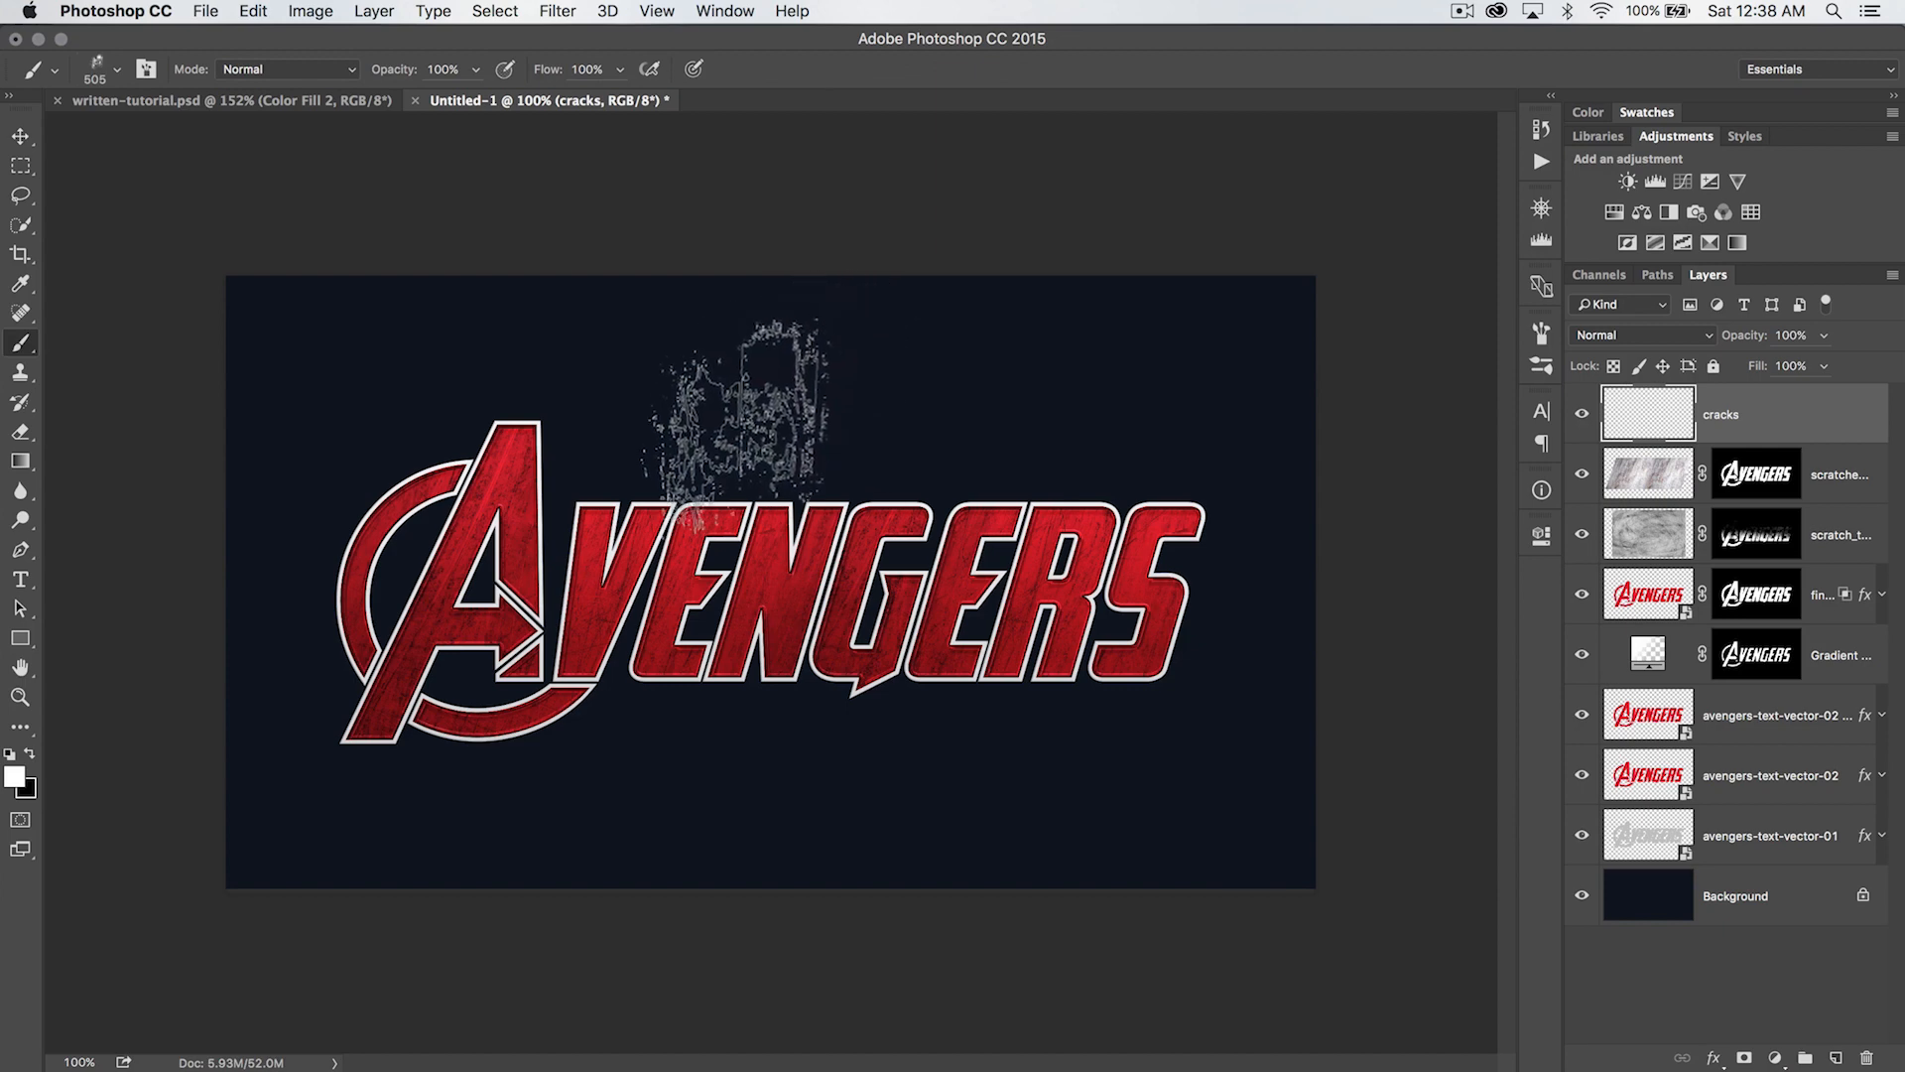
pyautogui.rightClick(598, 385)
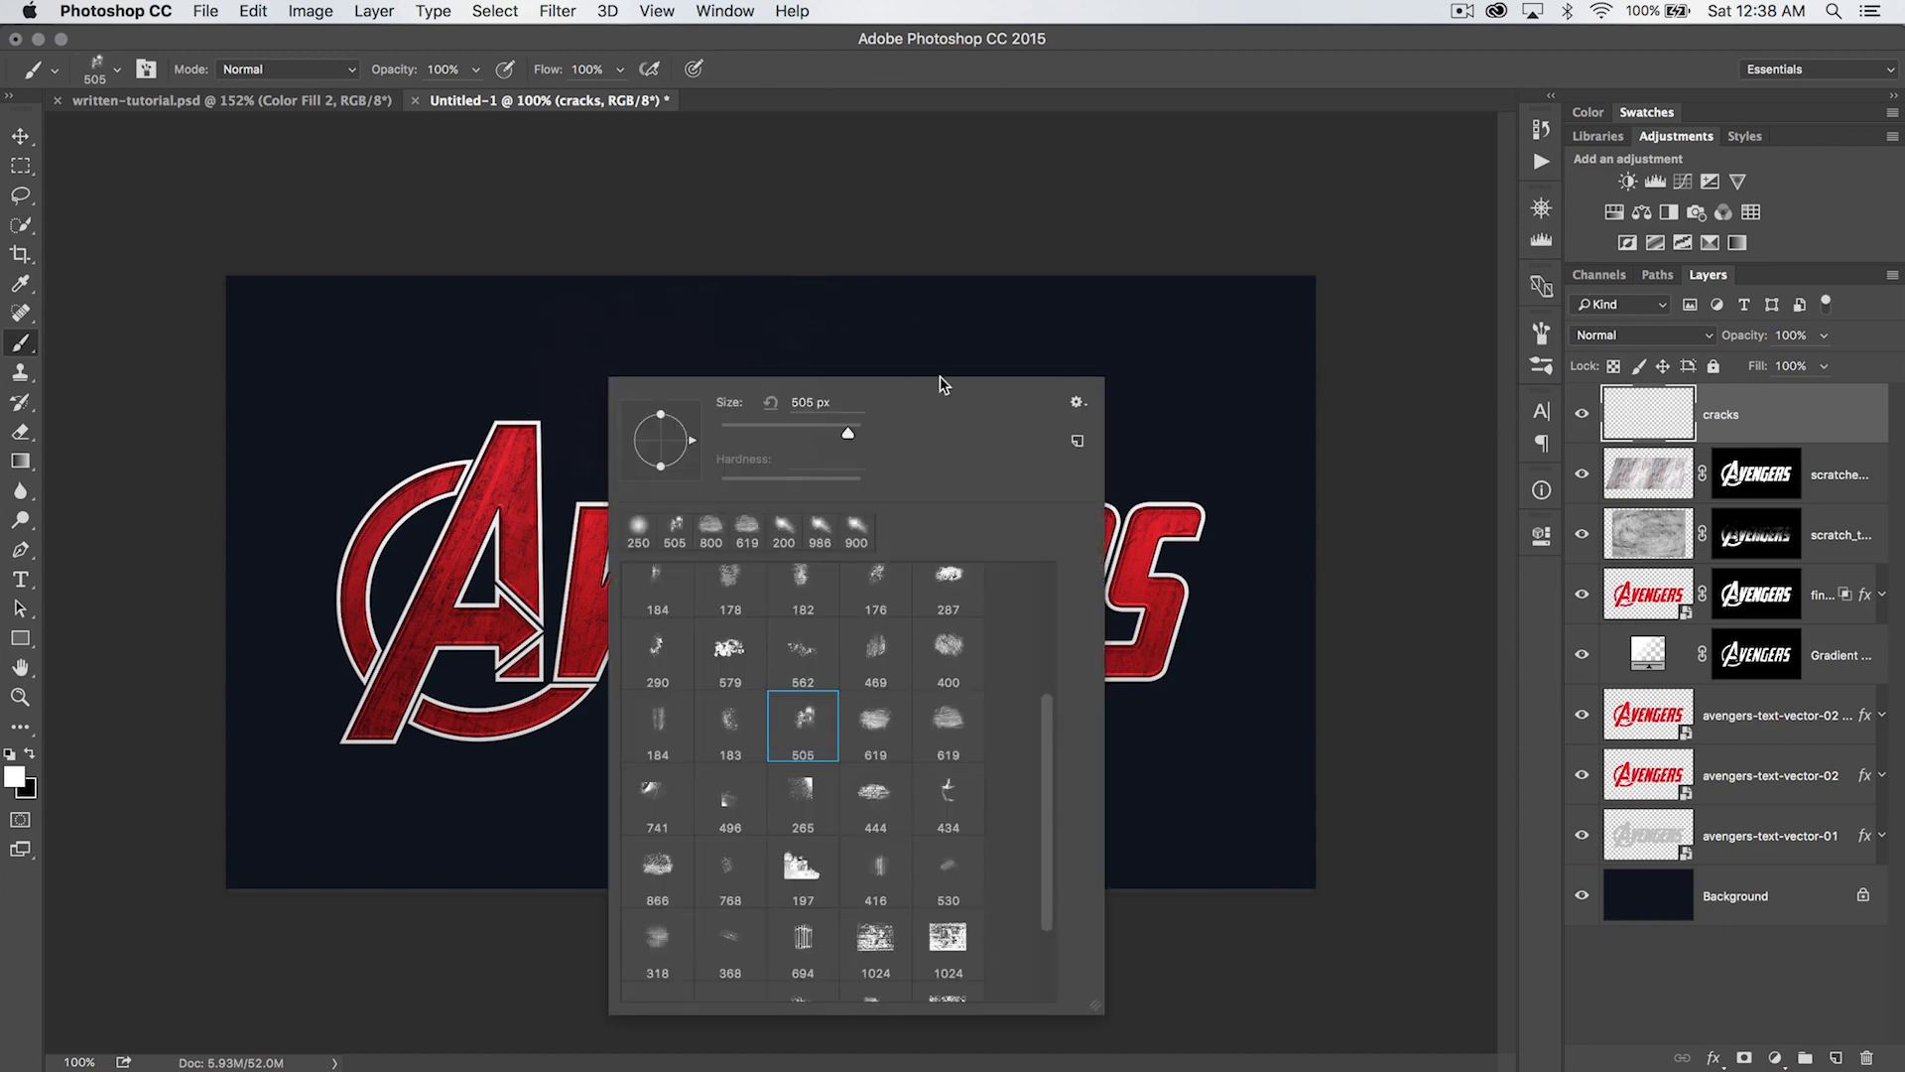
pyautogui.click(1073, 400)
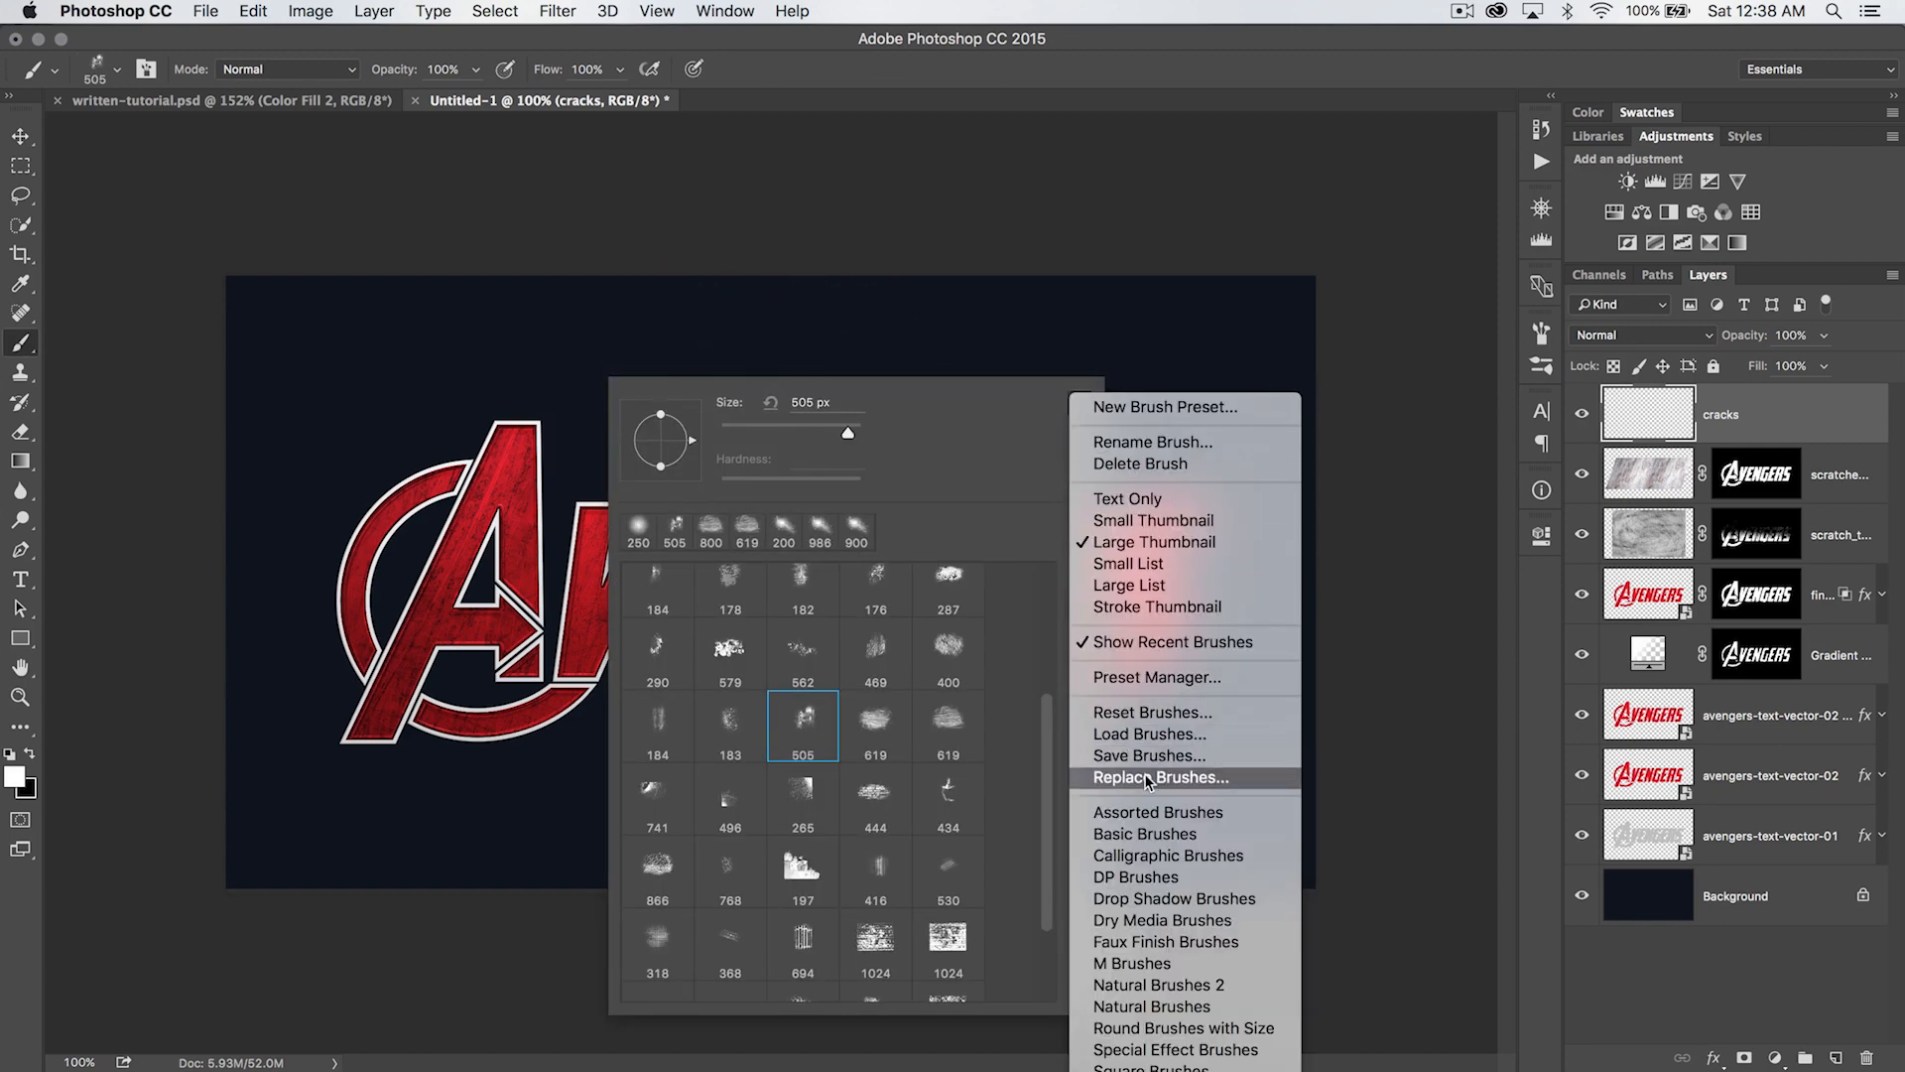
pyautogui.click(1000, 715)
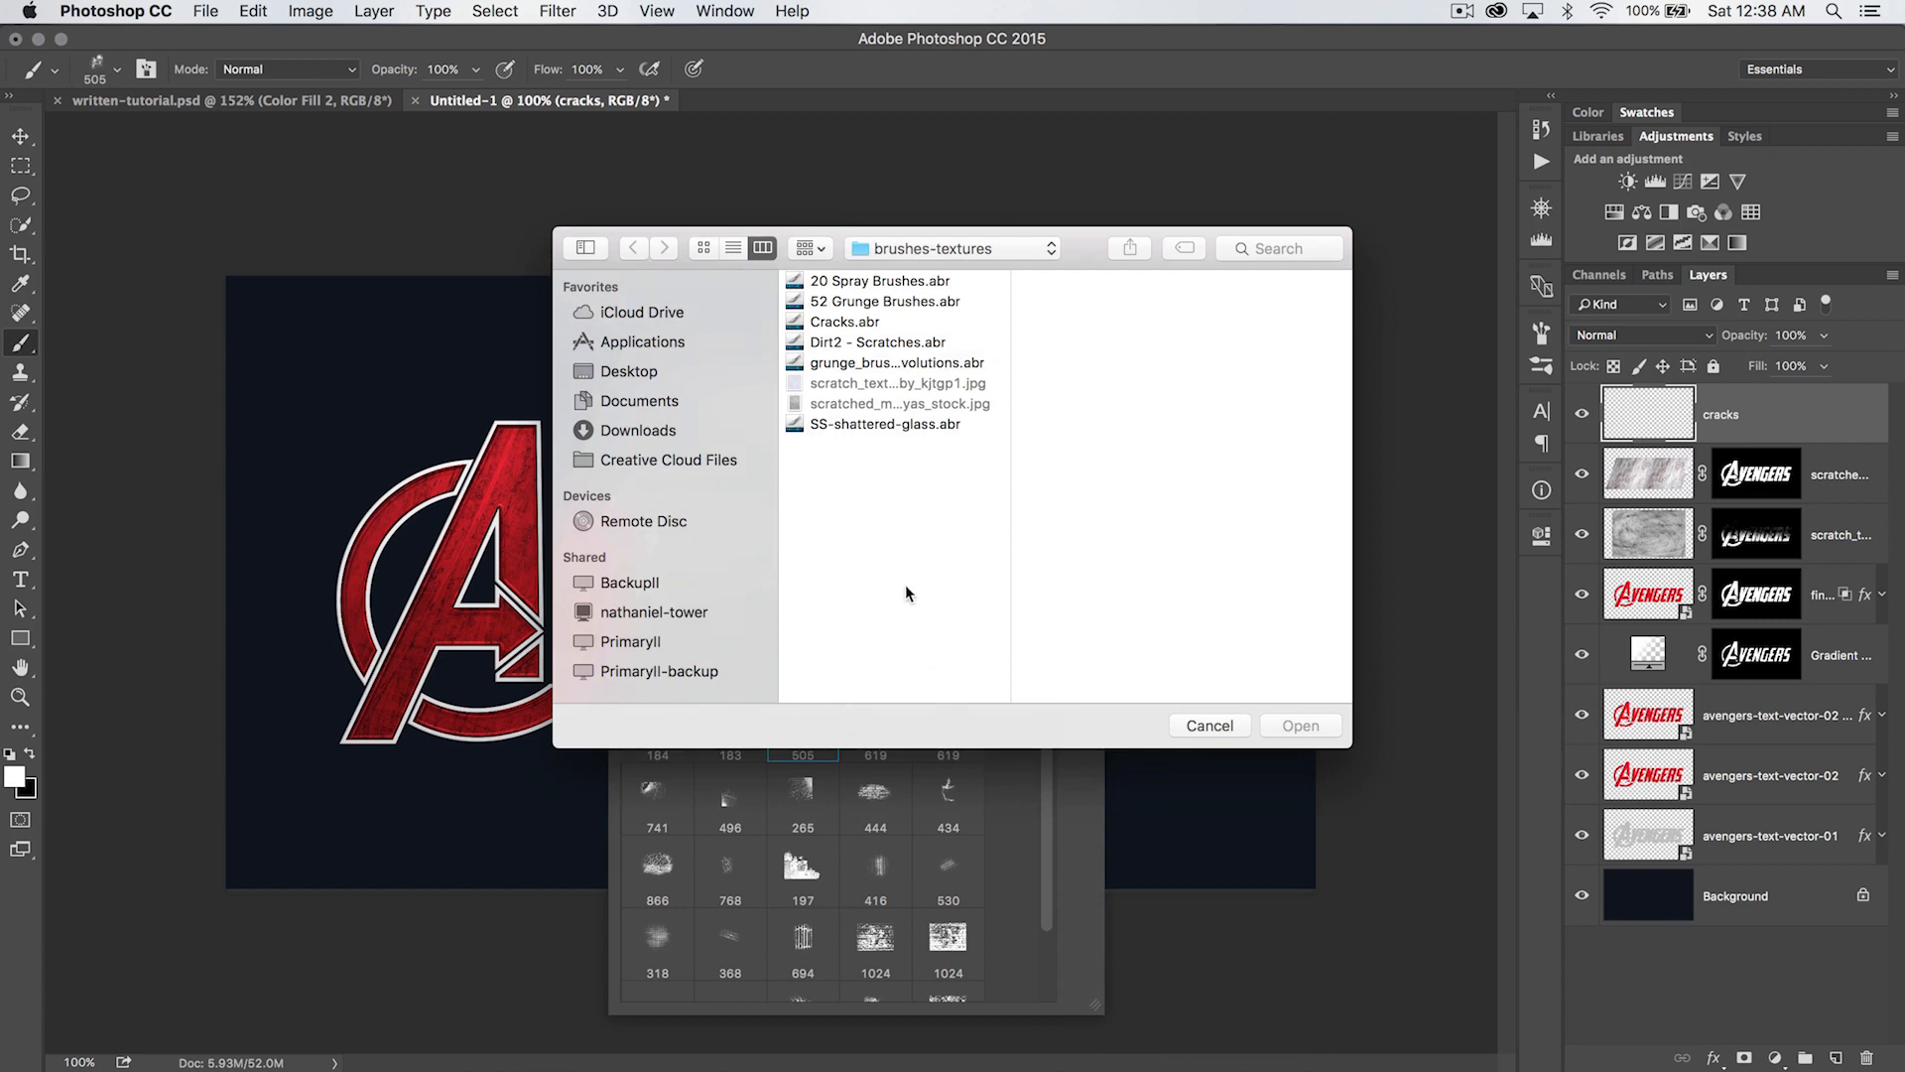
pyautogui.click(843, 316)
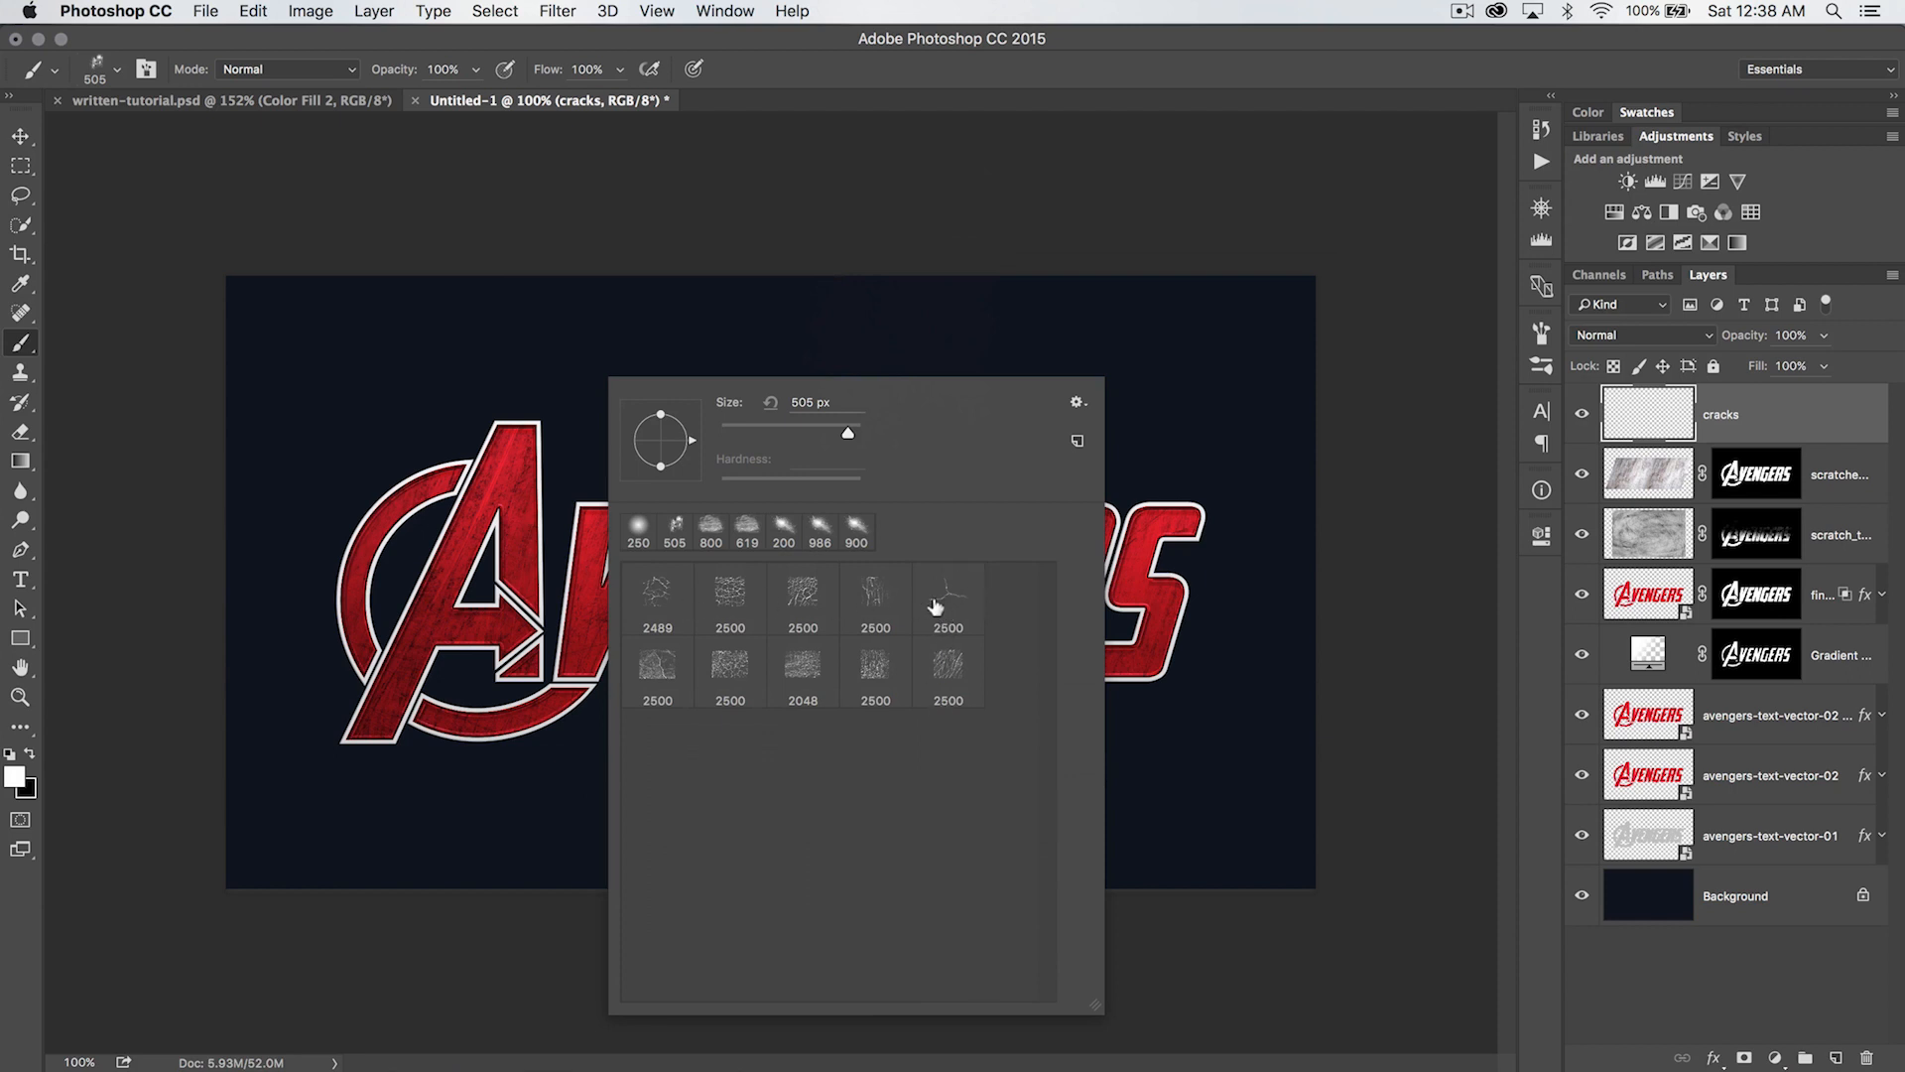
# - Choose the three-branched crack brush, the fifth in the set, and set its size to 1175 px
pyautogui.click(949, 593)
pyautogui.moveTo(855, 438); pyautogui.dragTo(846, 435)
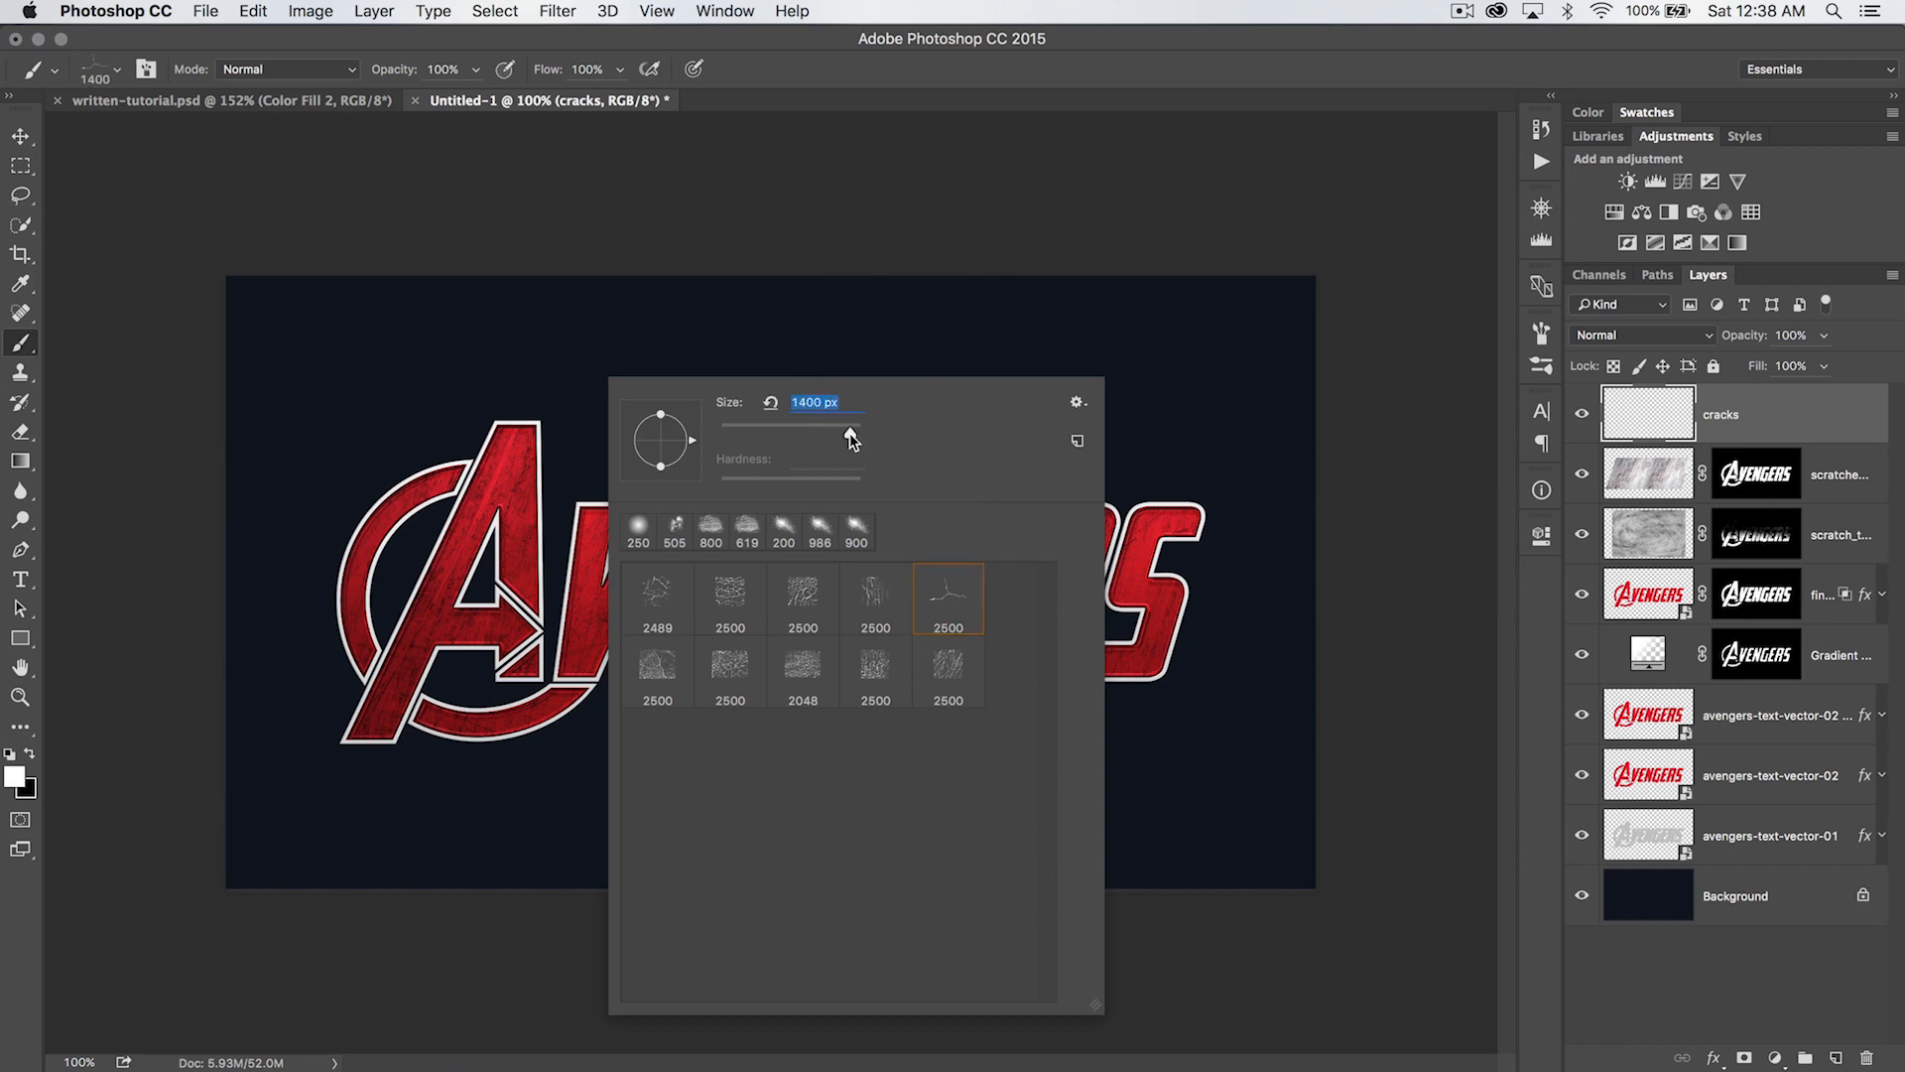
pyautogui.write('1175')
pyautogui.press('Return')
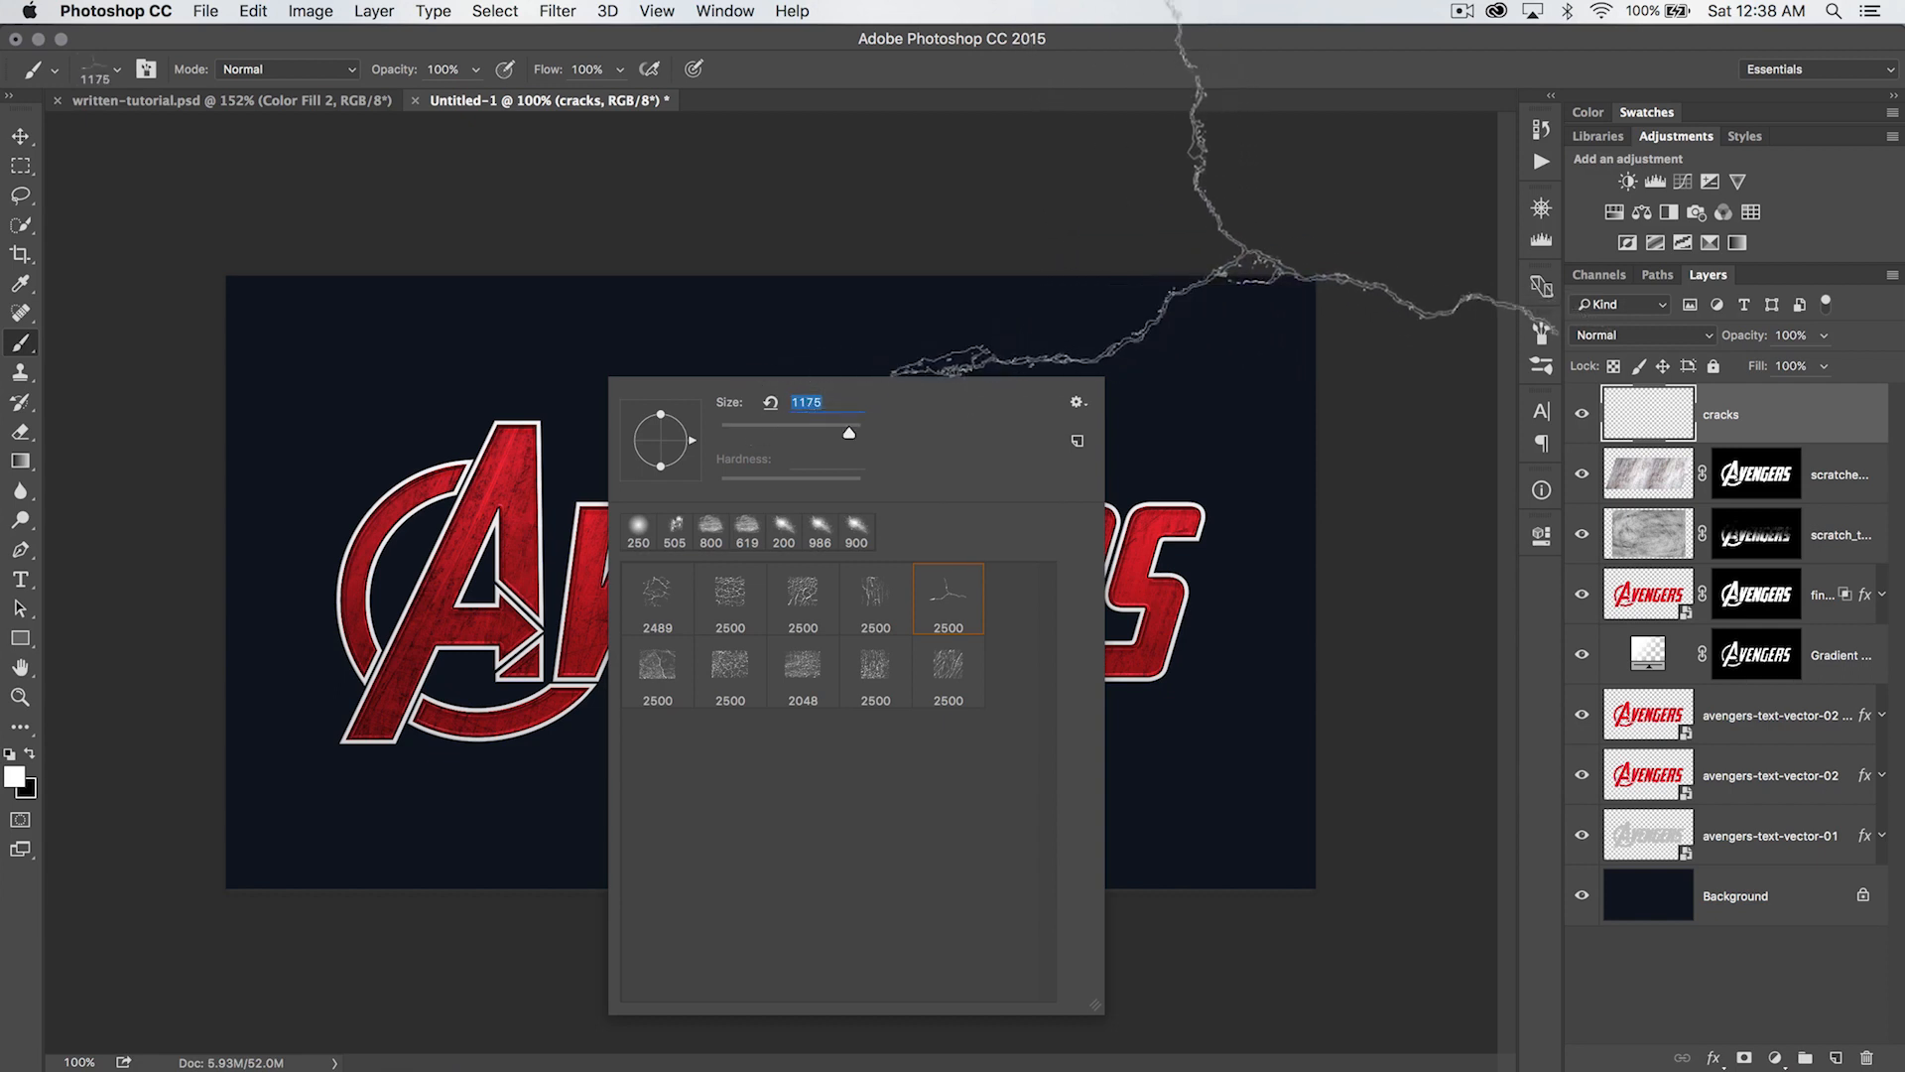
pyautogui.rightClick(1225, 214)
pyautogui.click(1126, 301)
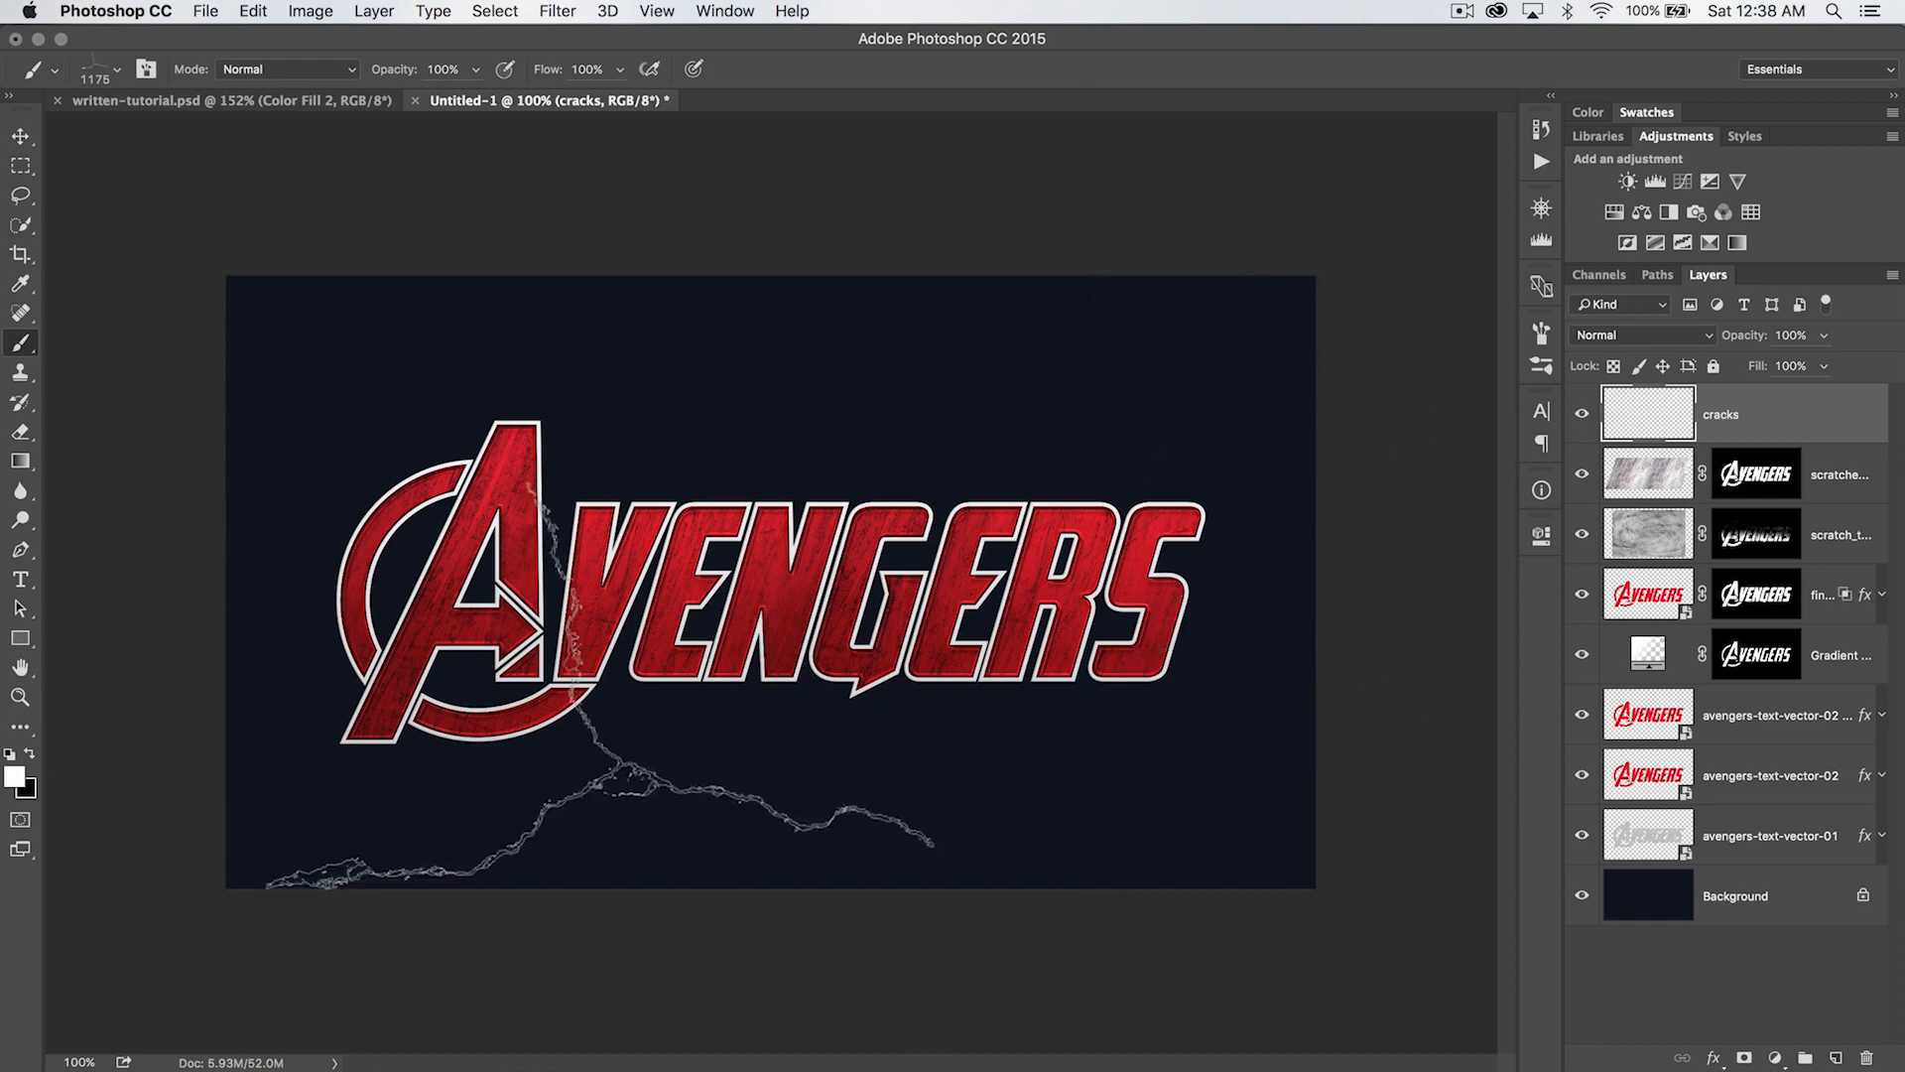
# - Swap the foreground colour to black and stamp overlapping cracks across the logo and background on the cracks layer
pyautogui.press('x')
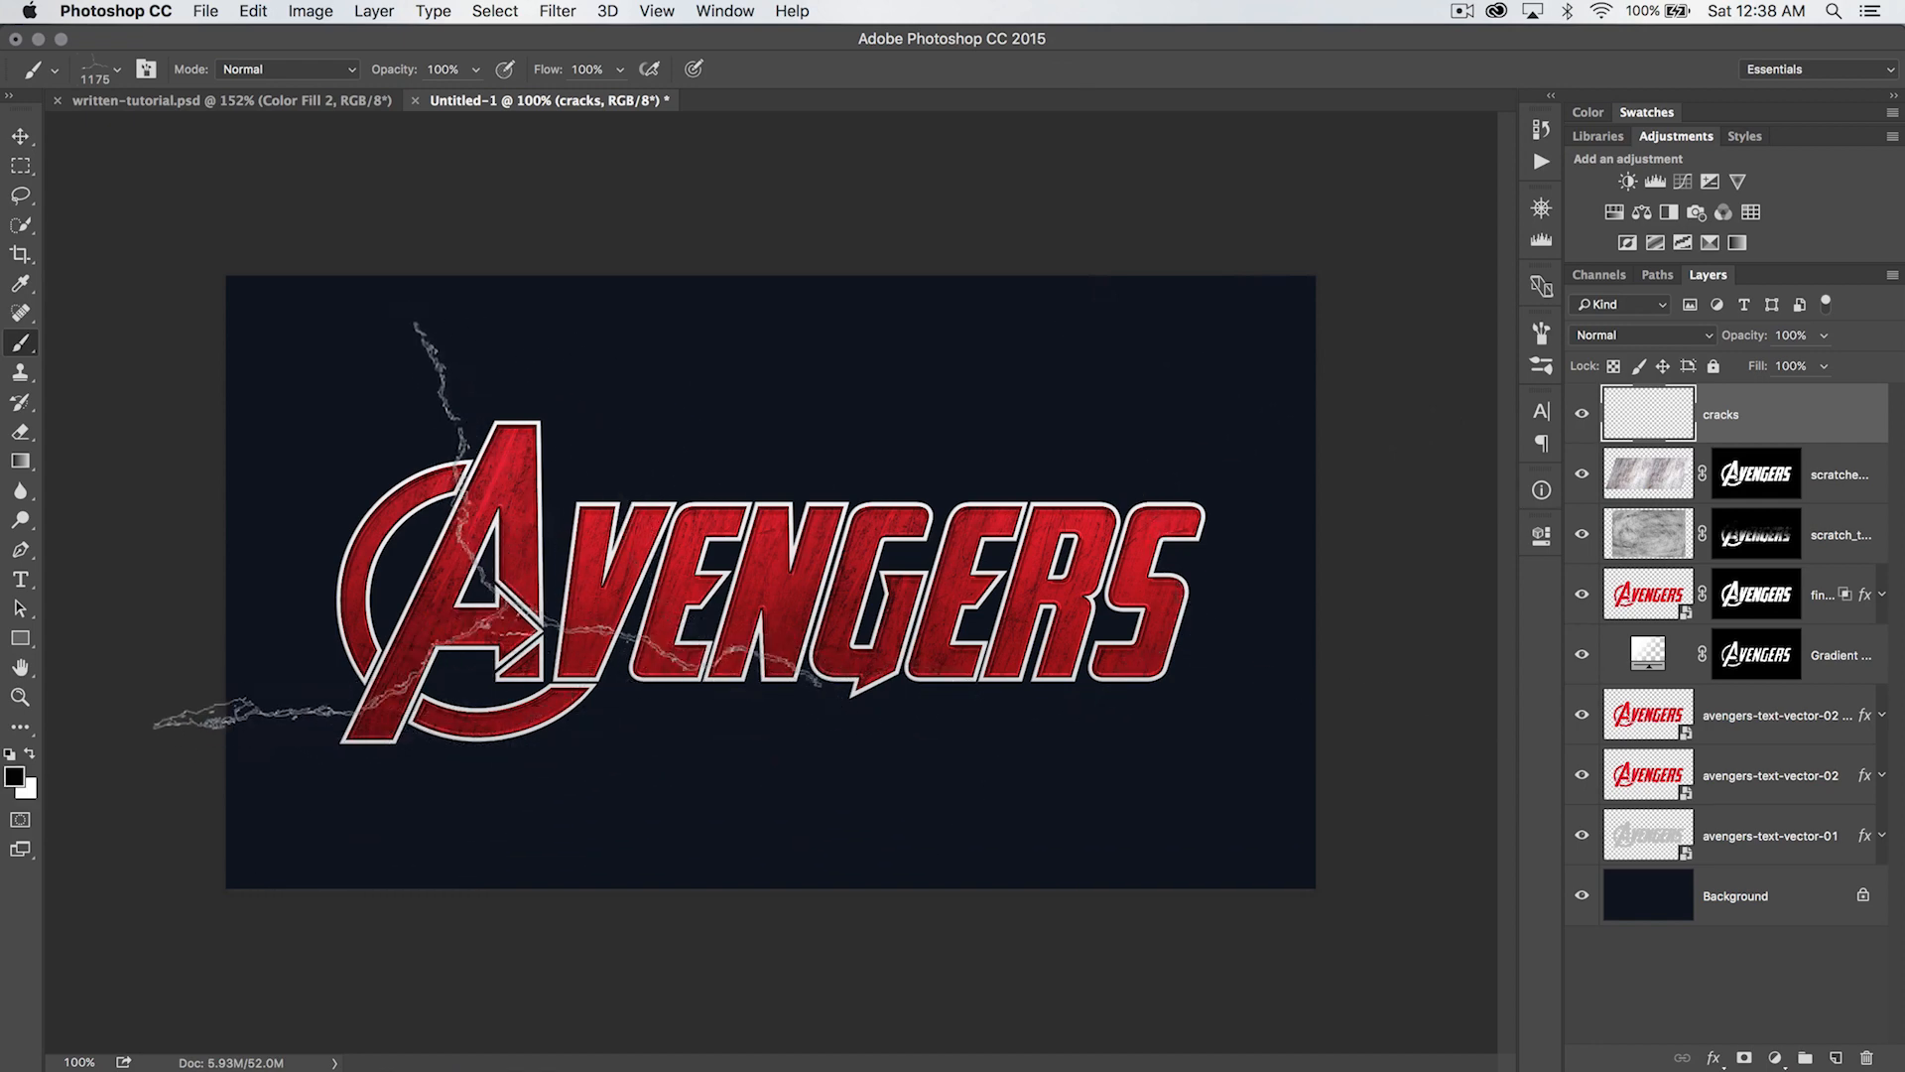
pyautogui.click(417, 596)
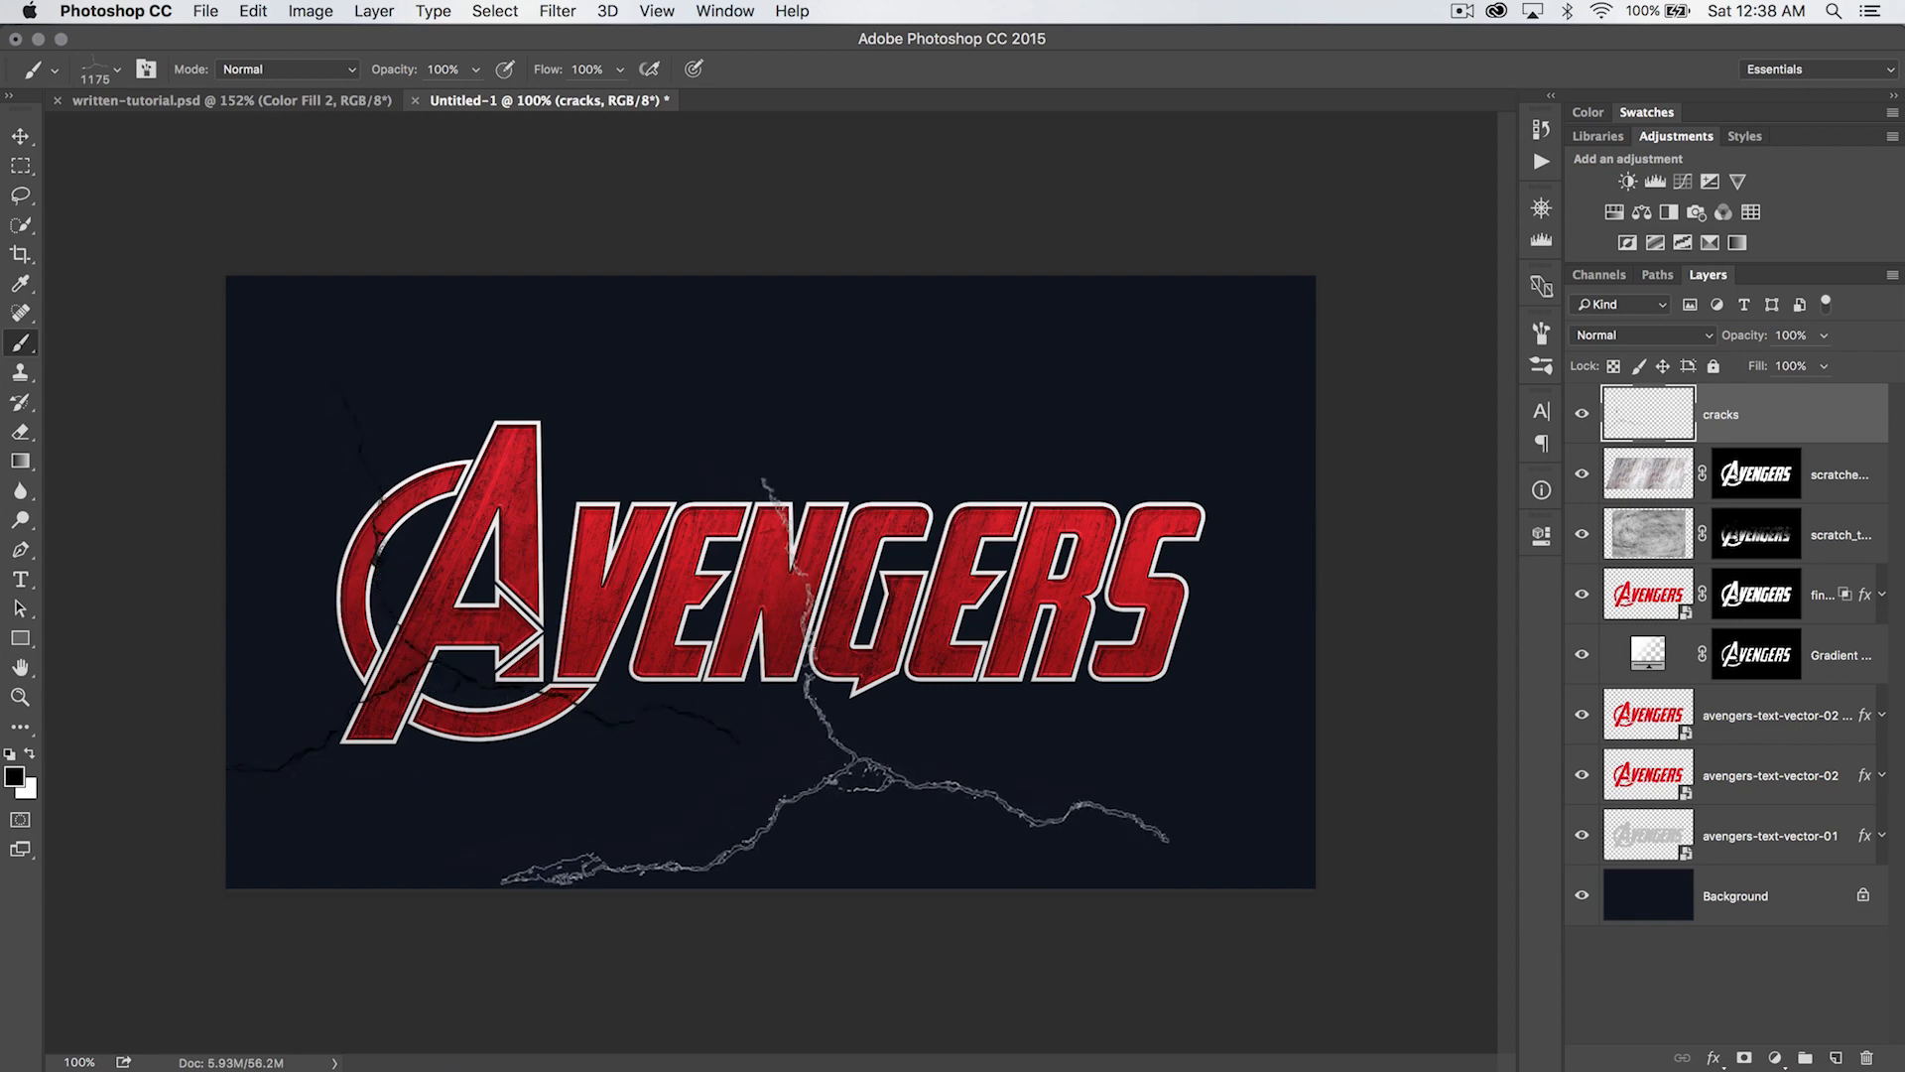
pyautogui.click(1200, 544)
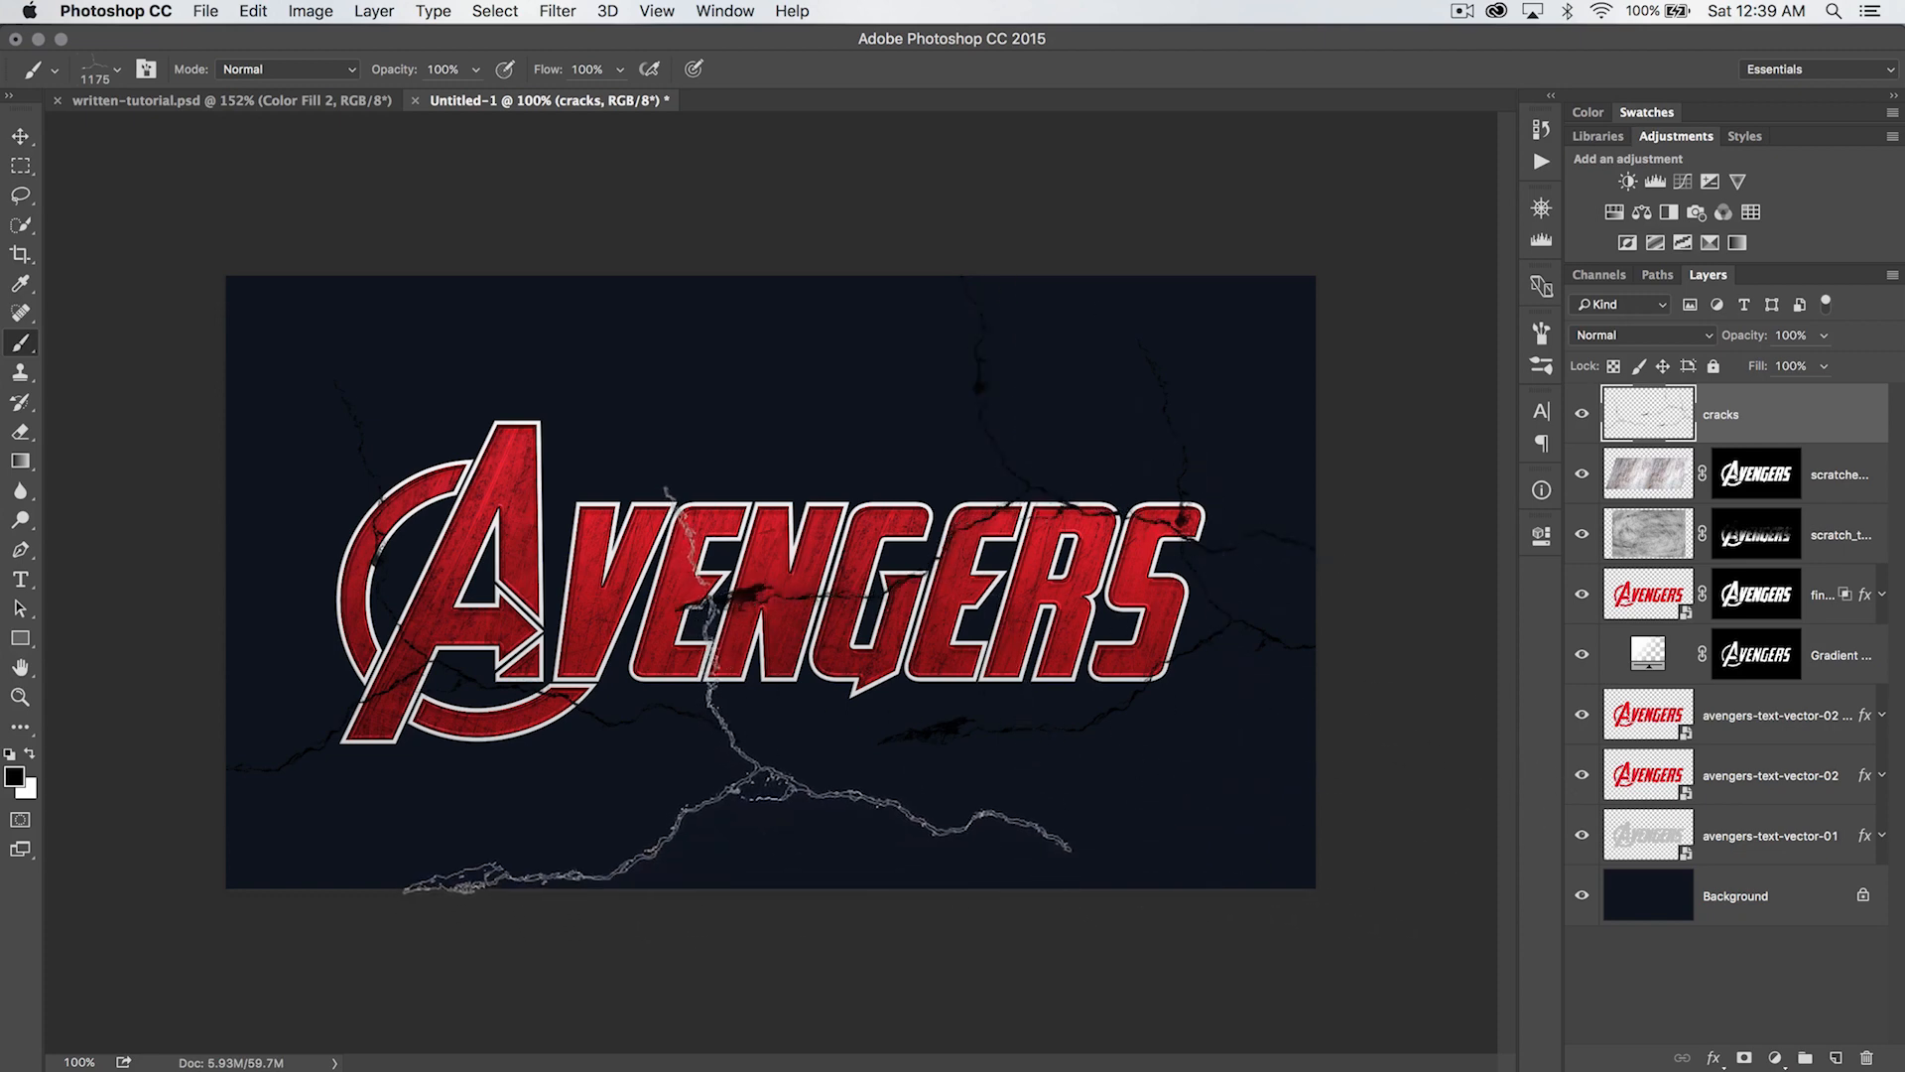
pyautogui.click(627, 658)
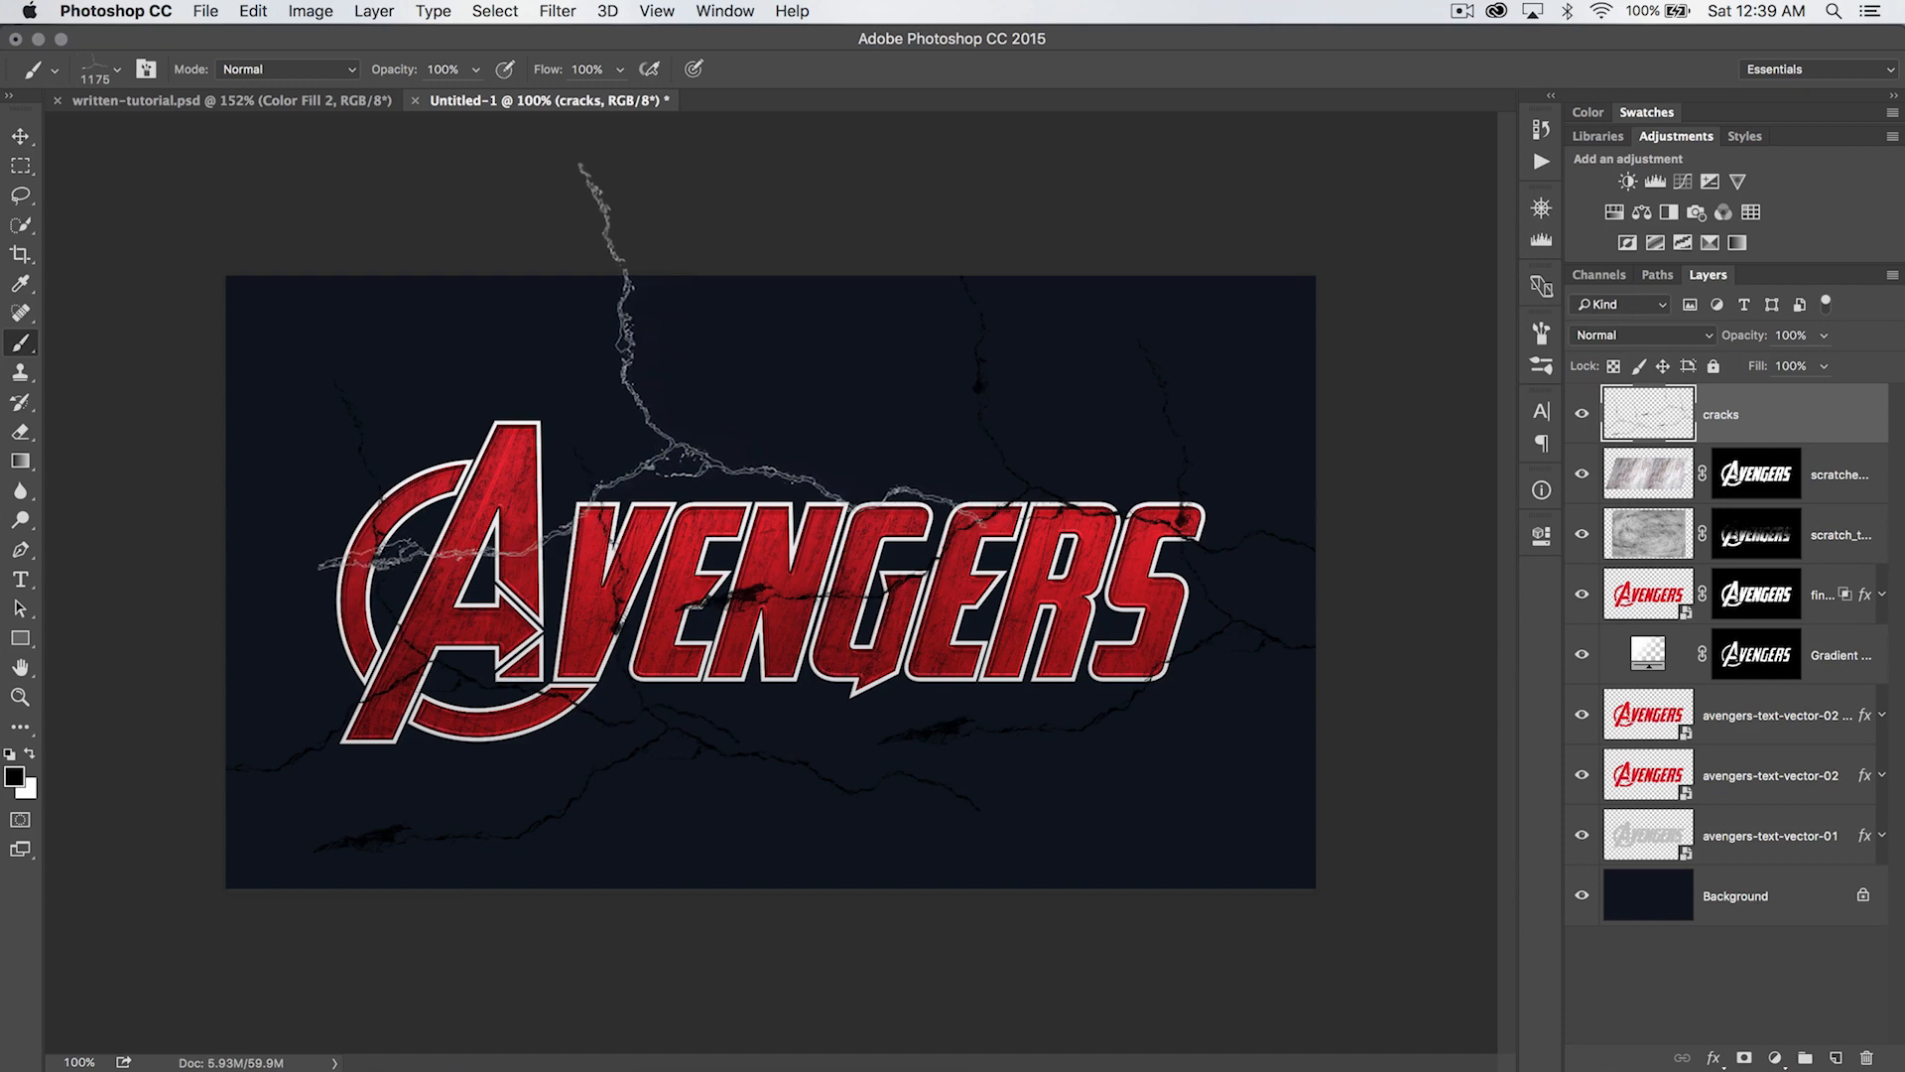
pyautogui.click(528, 391)
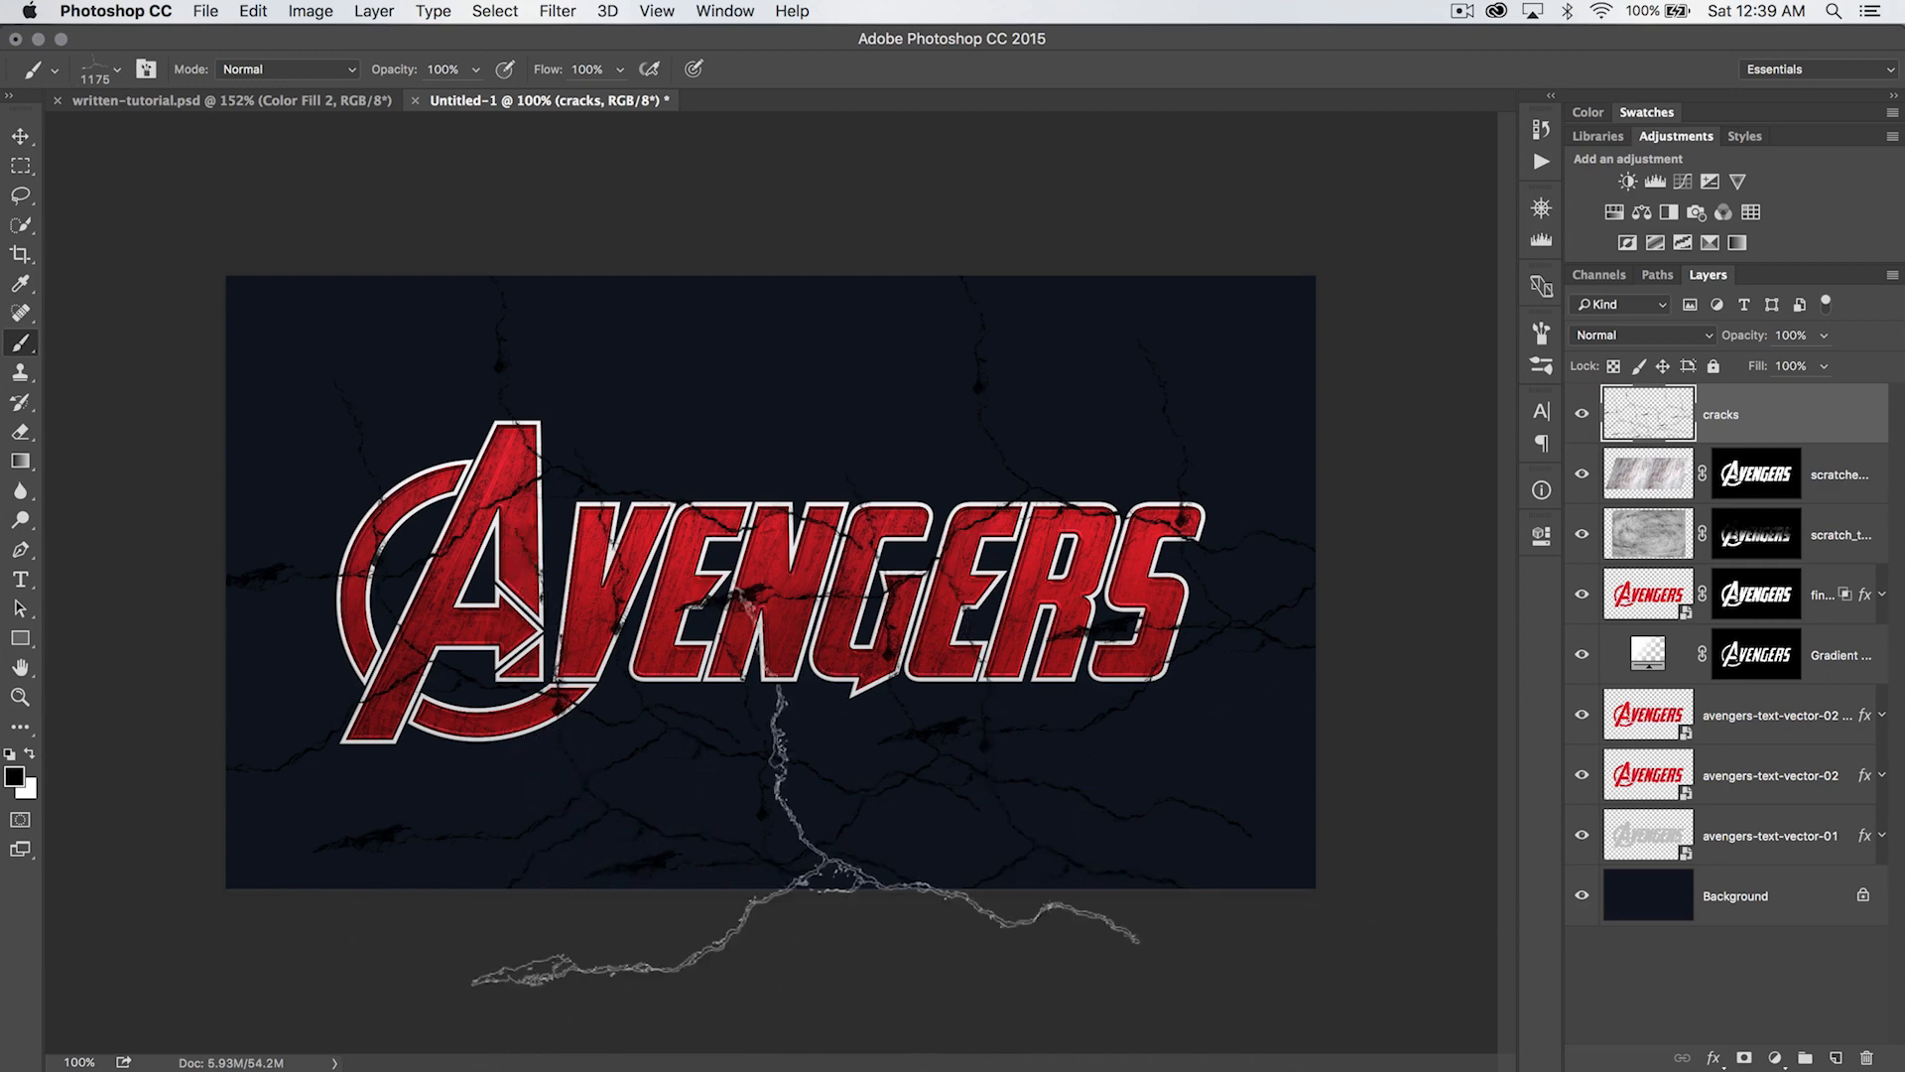
# - Enlarge the three-branched crack brush to 1400 px and rotate its tip to an angle of 125°
pyautogui.rightClick(870, 665)
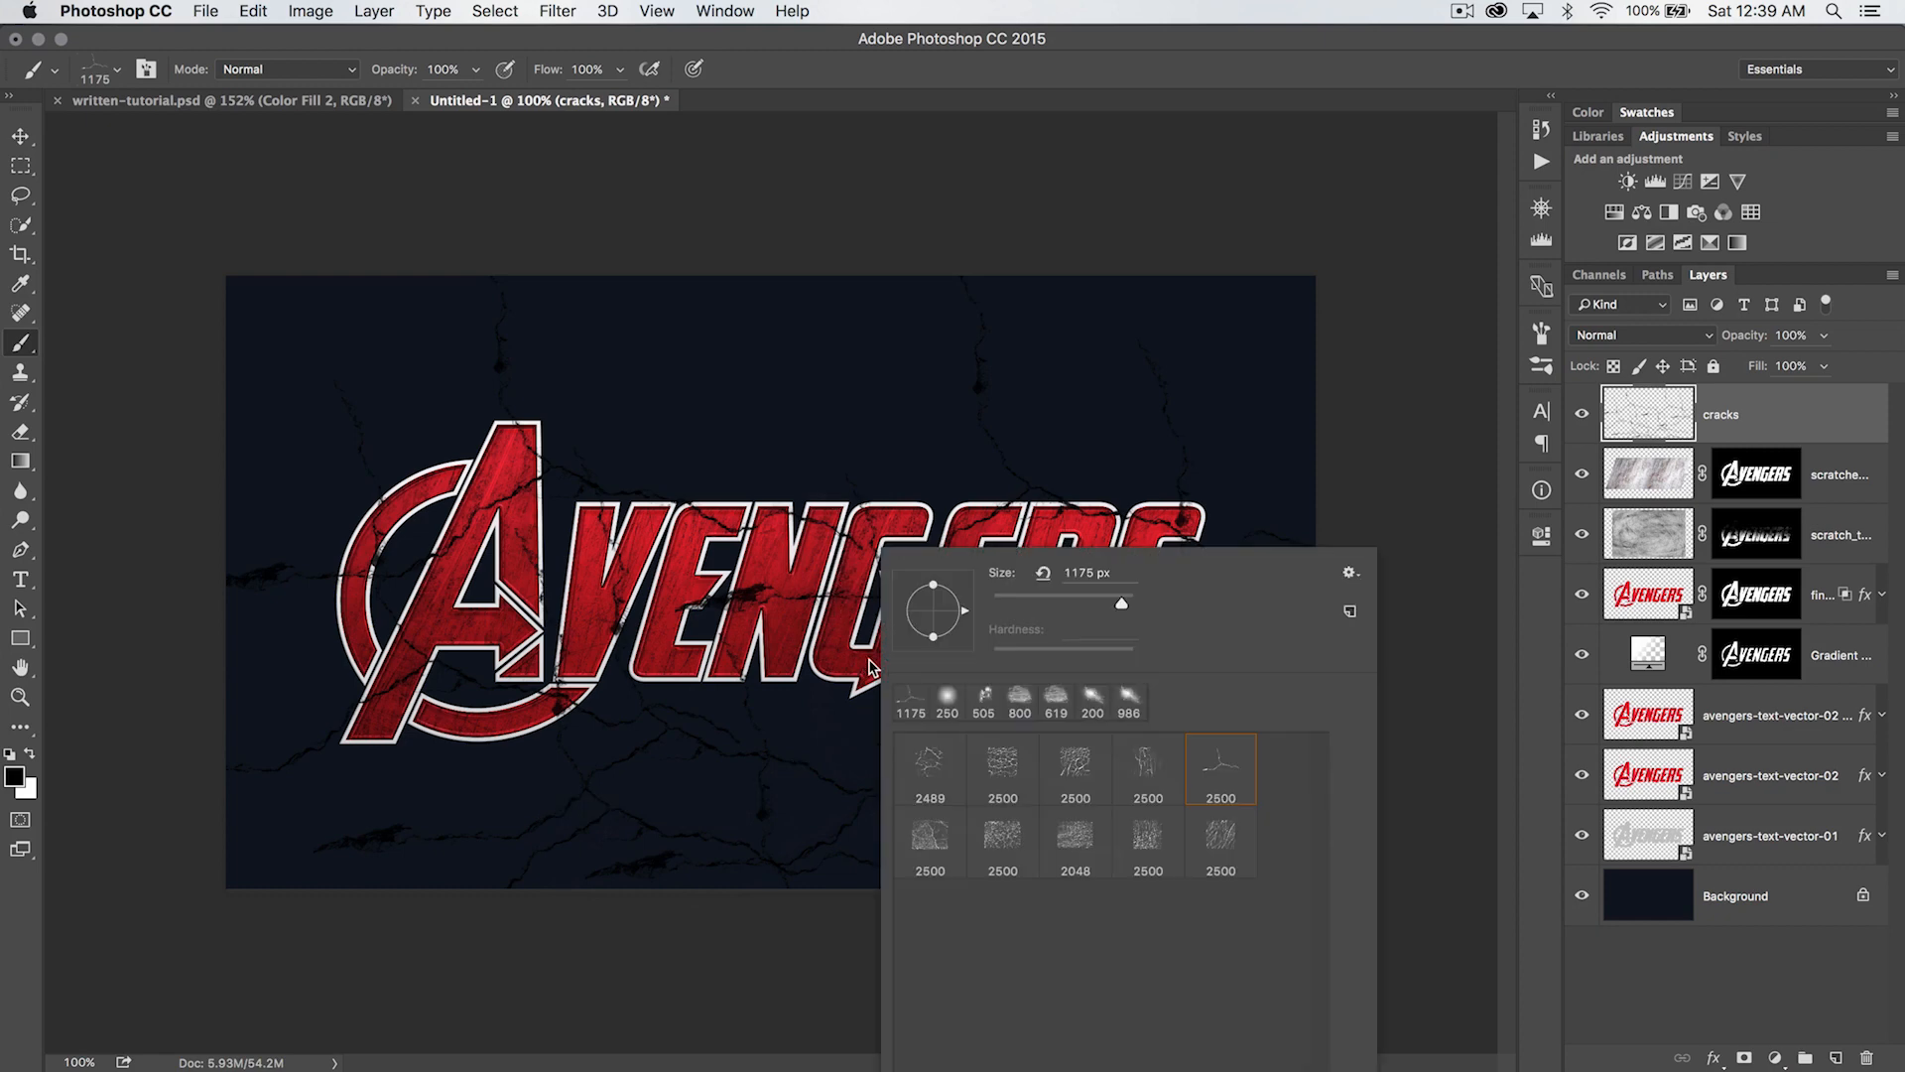
pyautogui.click(1209, 766)
pyautogui.click(1124, 607)
pyautogui.click(144, 69)
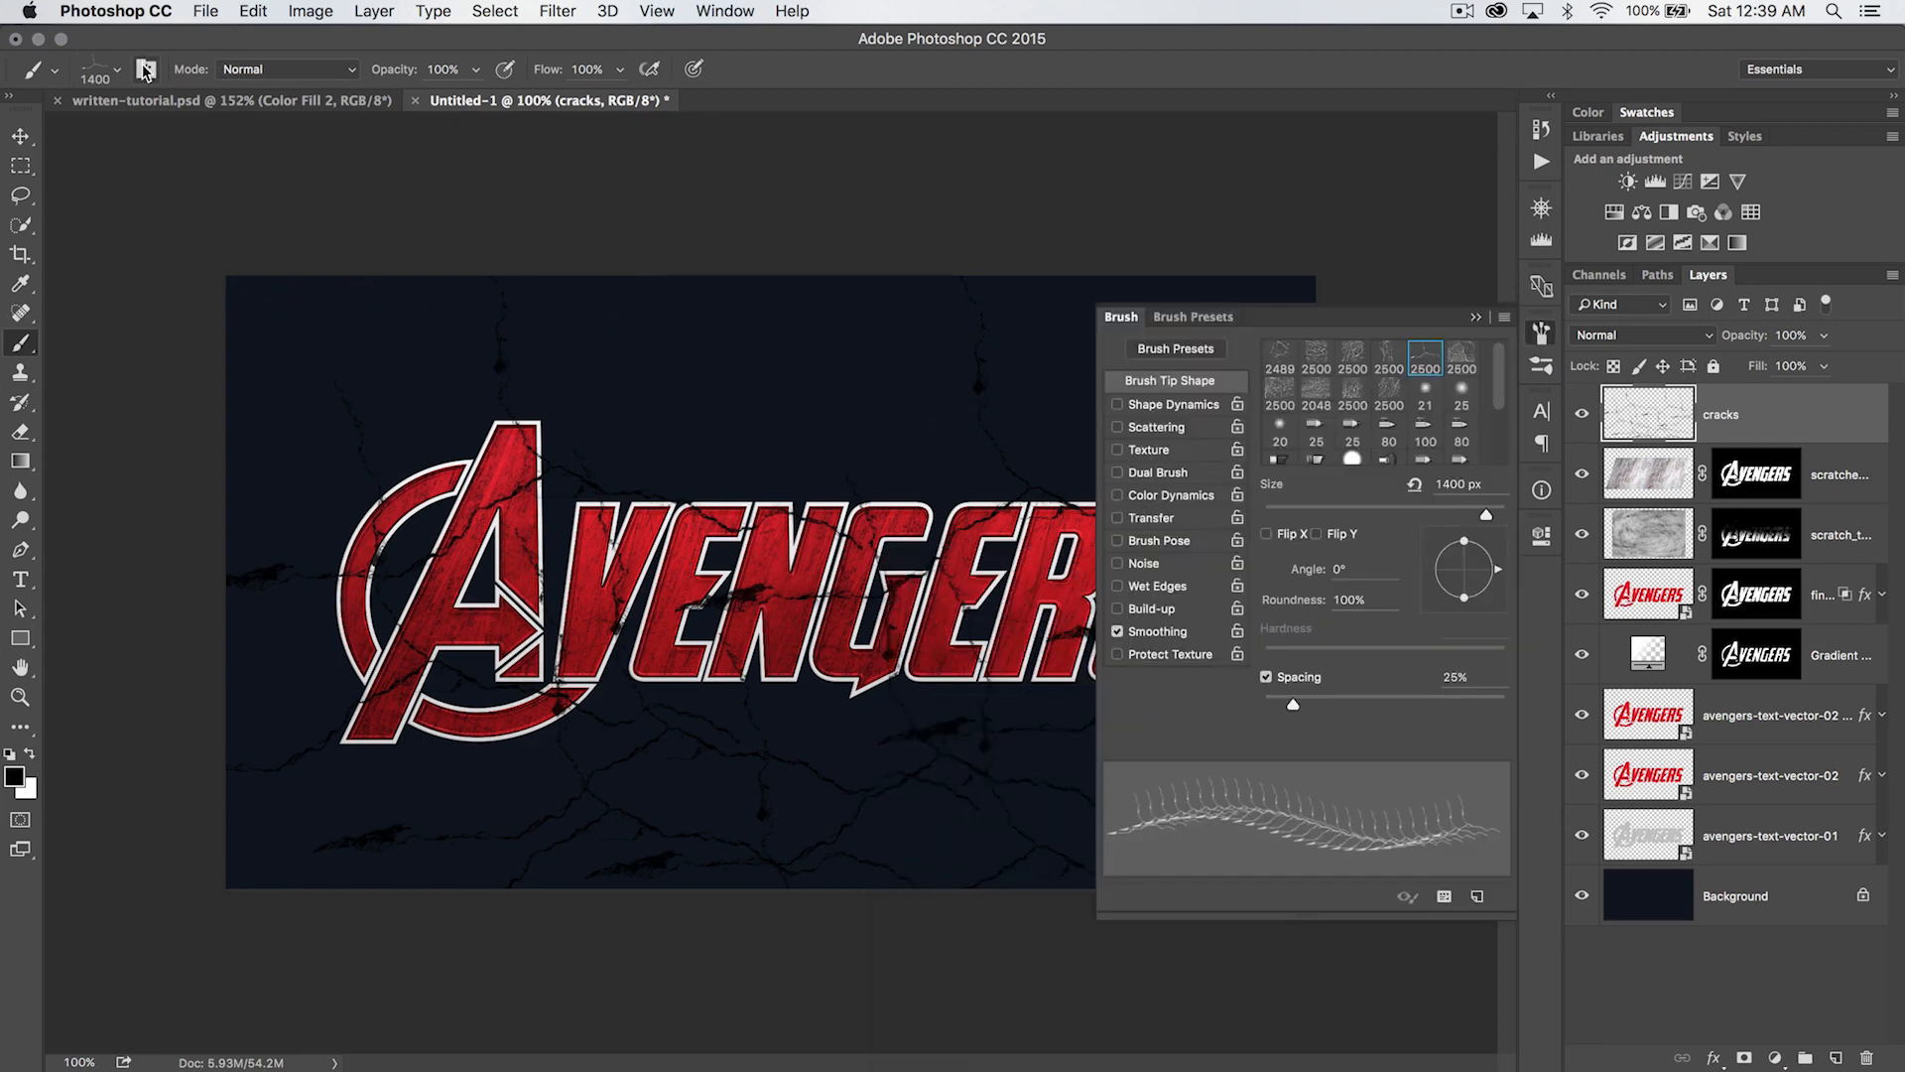
pyautogui.moveTo(1500, 575)
pyautogui.mouseDown()
pyautogui.moveTo(1485, 547)
pyautogui.moveTo(1447, 544)
pyautogui.mouseUp()
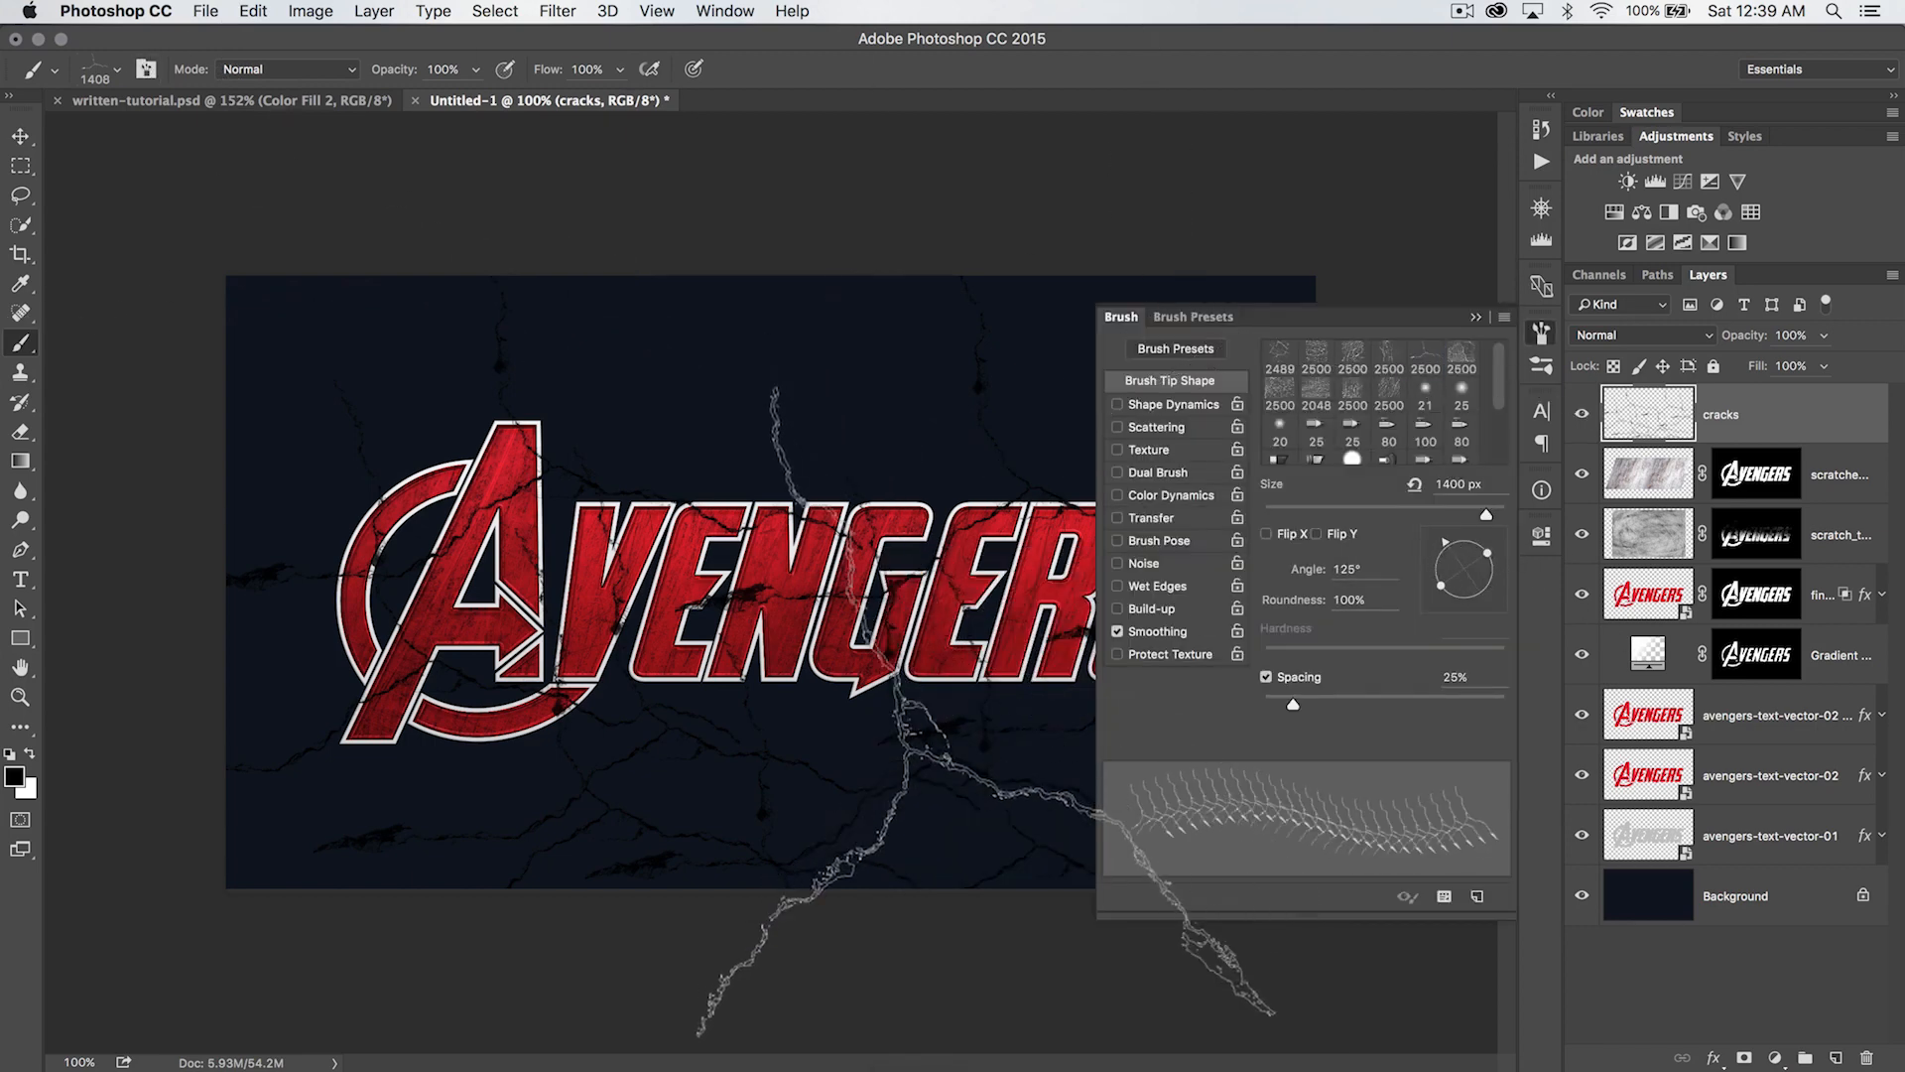
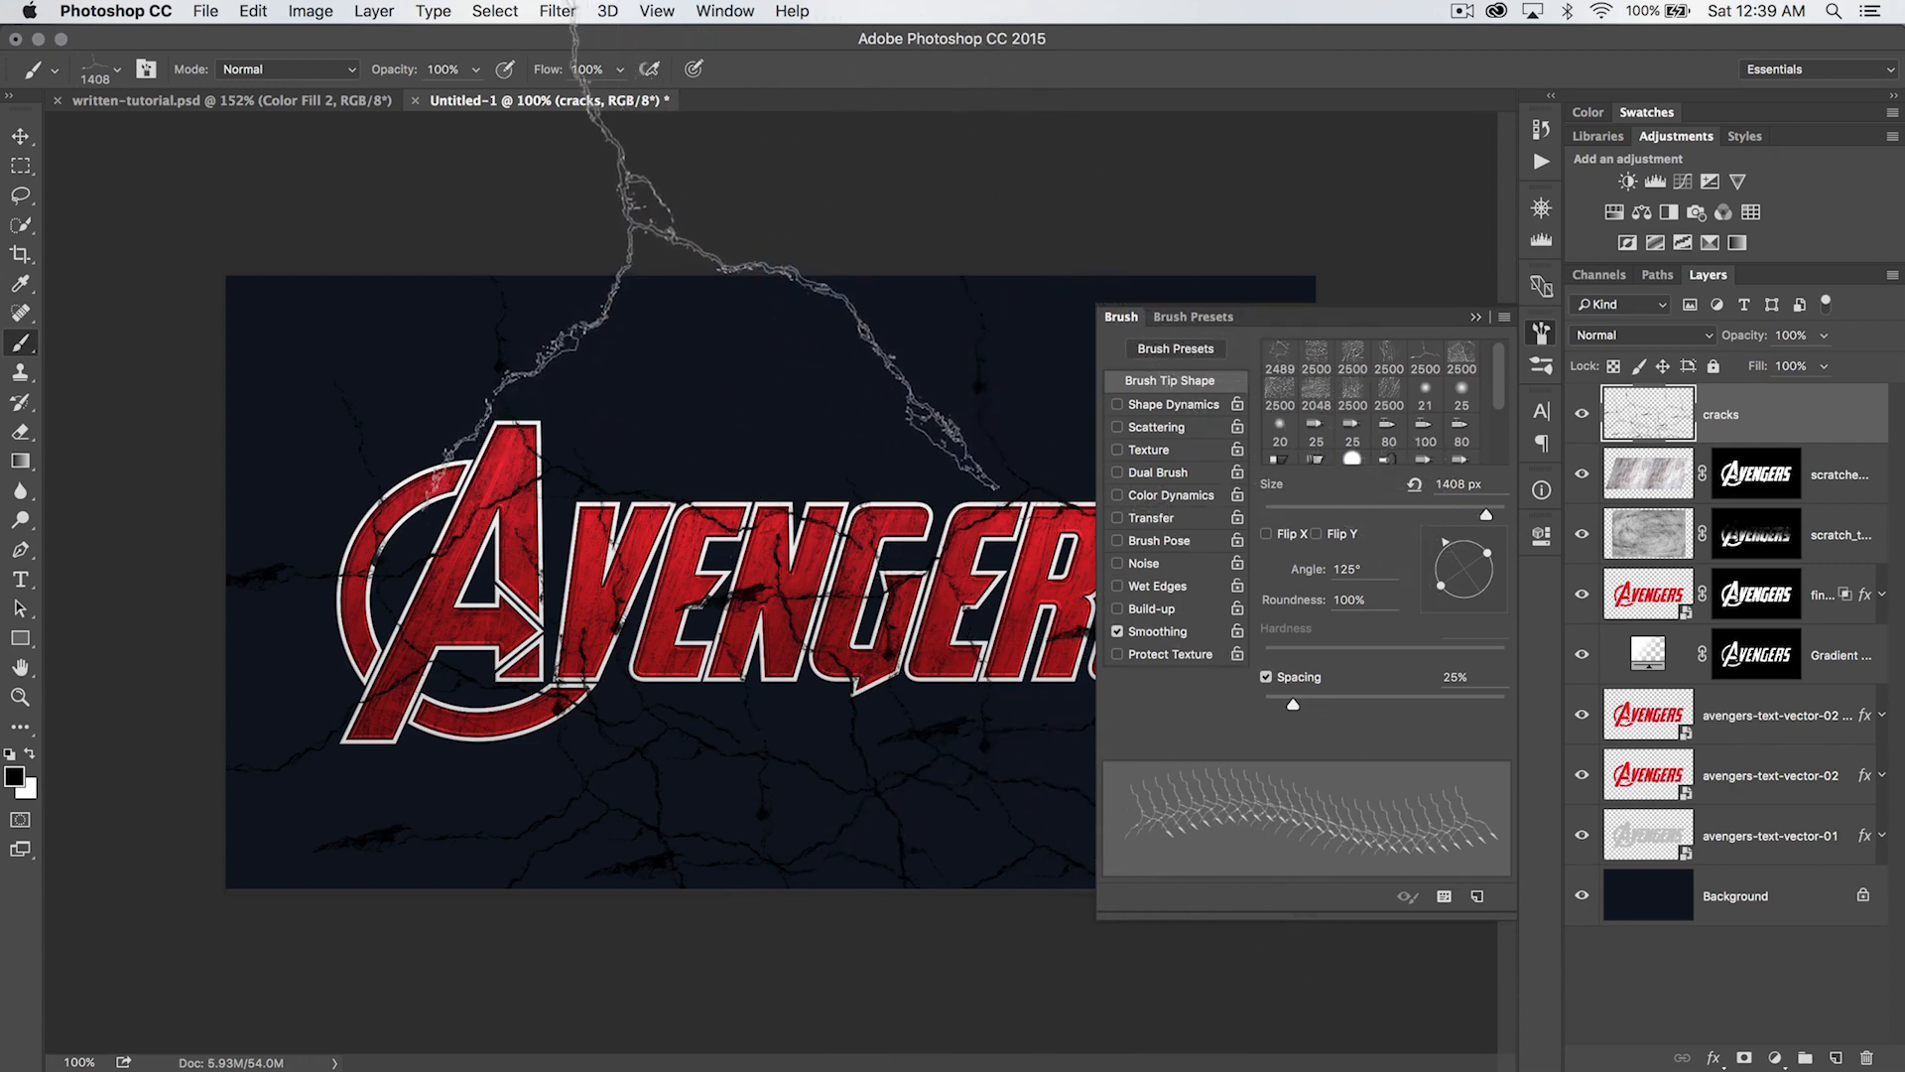
# - Open the cracks layer's style settings and delete the three extra Inner Shadow entries, leaving a single one in the effects list
pyautogui.click(1541, 338)
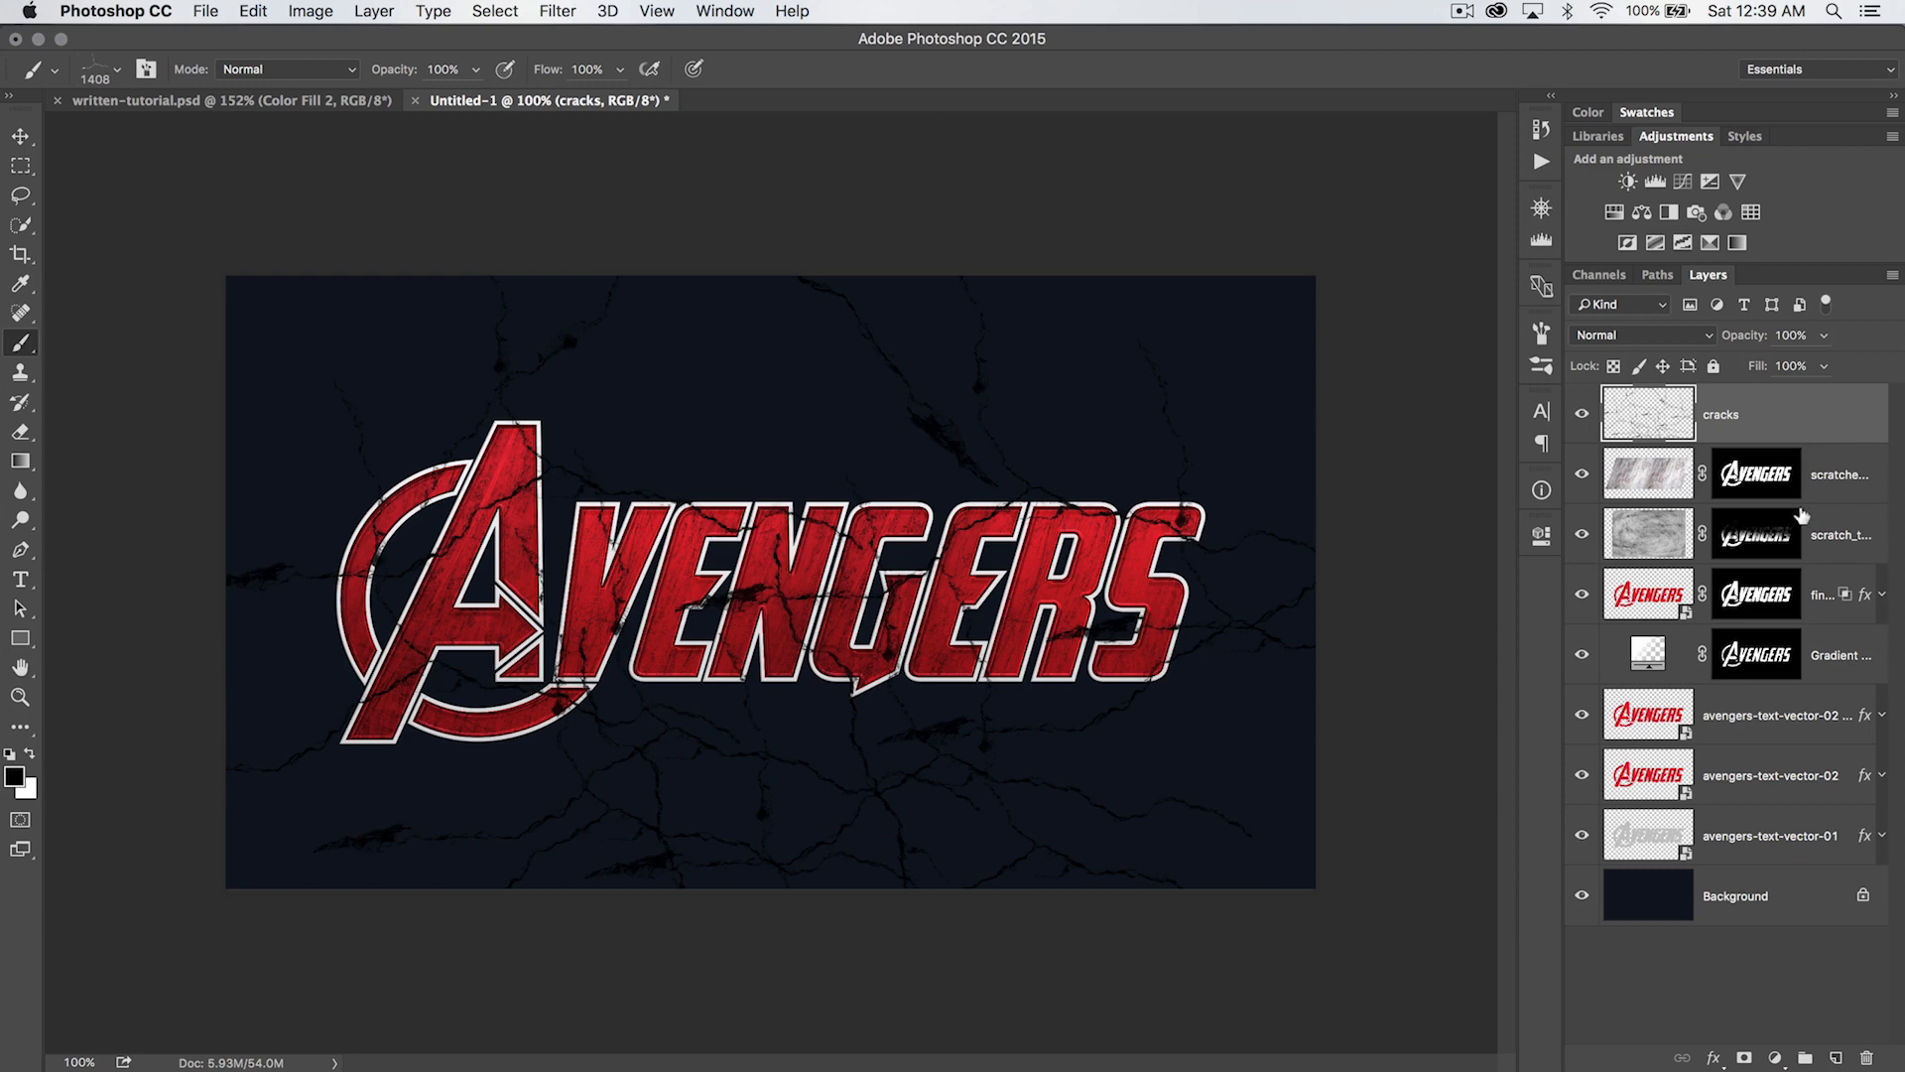
pyautogui.doubleClick(1776, 413)
pyautogui.moveTo(1108, 298); pyautogui.dragTo(1257, 205)
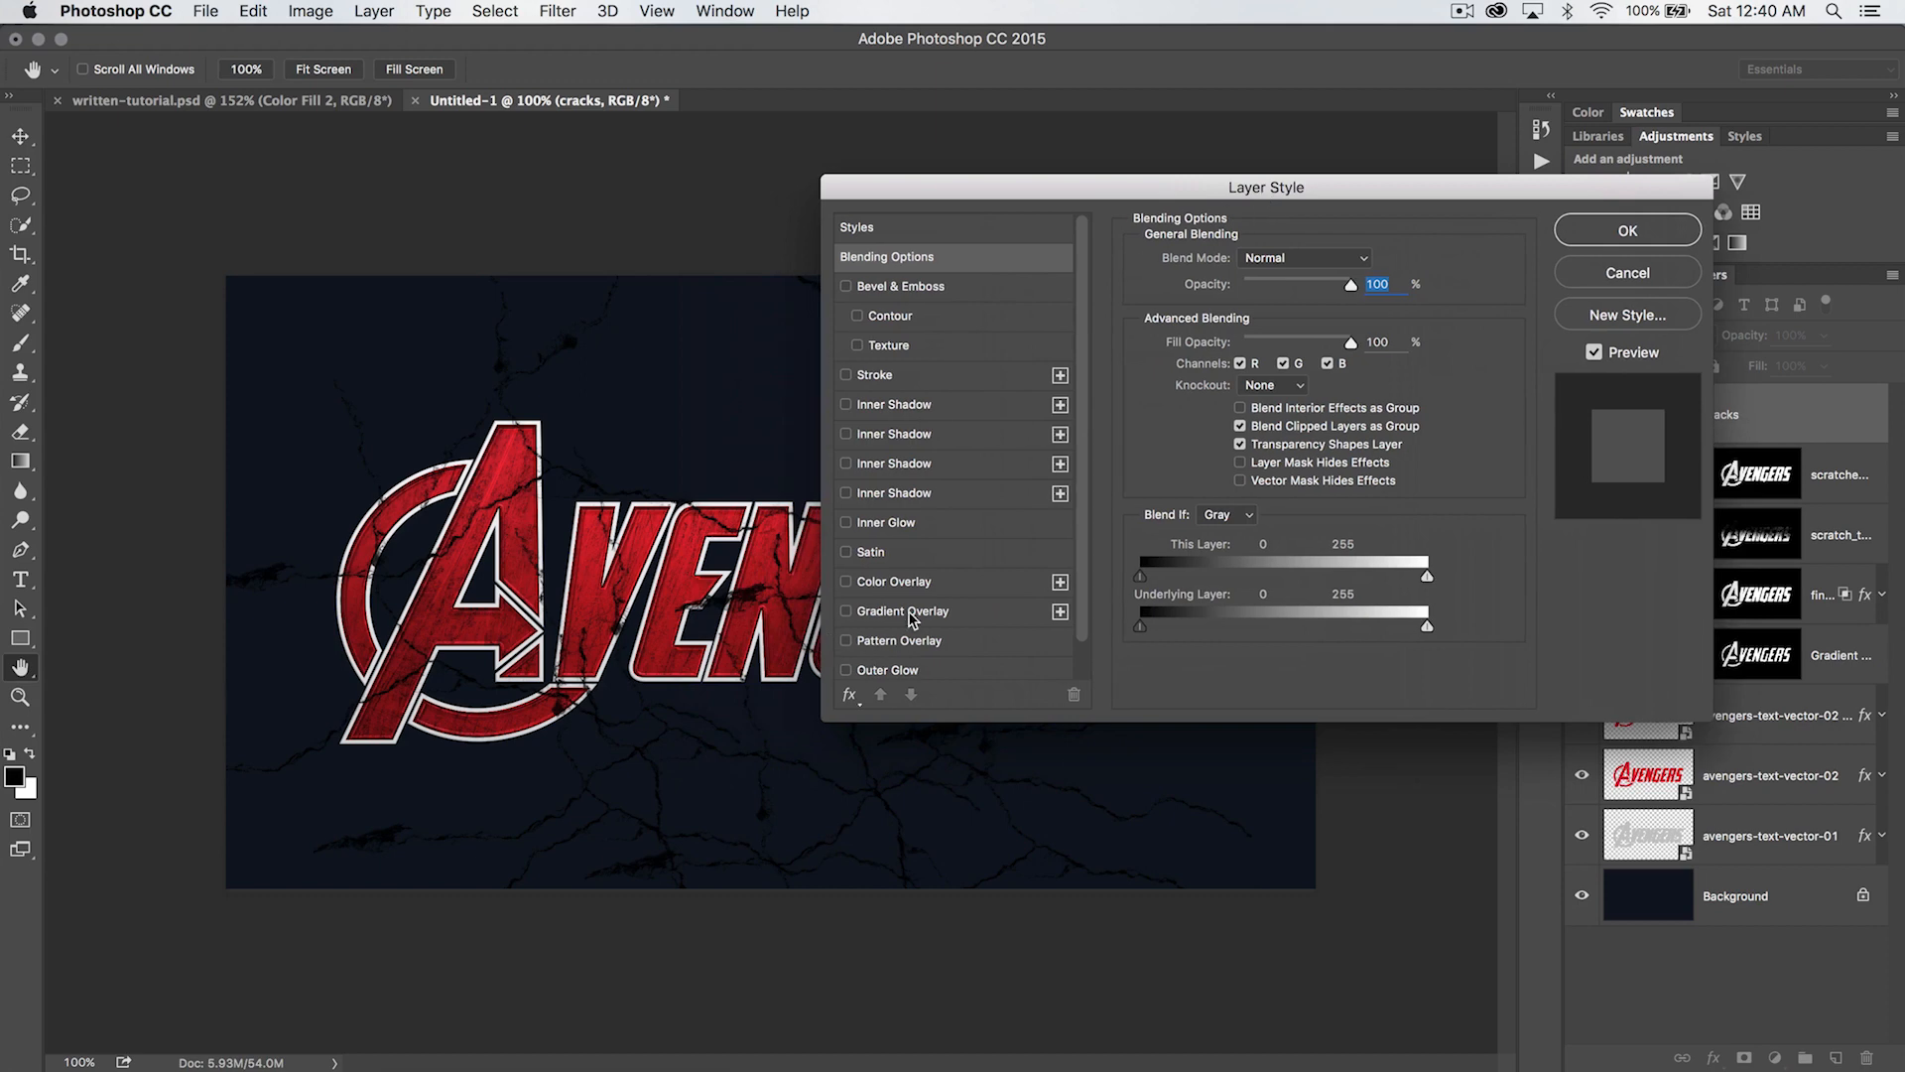
pyautogui.scroll(-2, 911, 617)
pyautogui.click(942, 462)
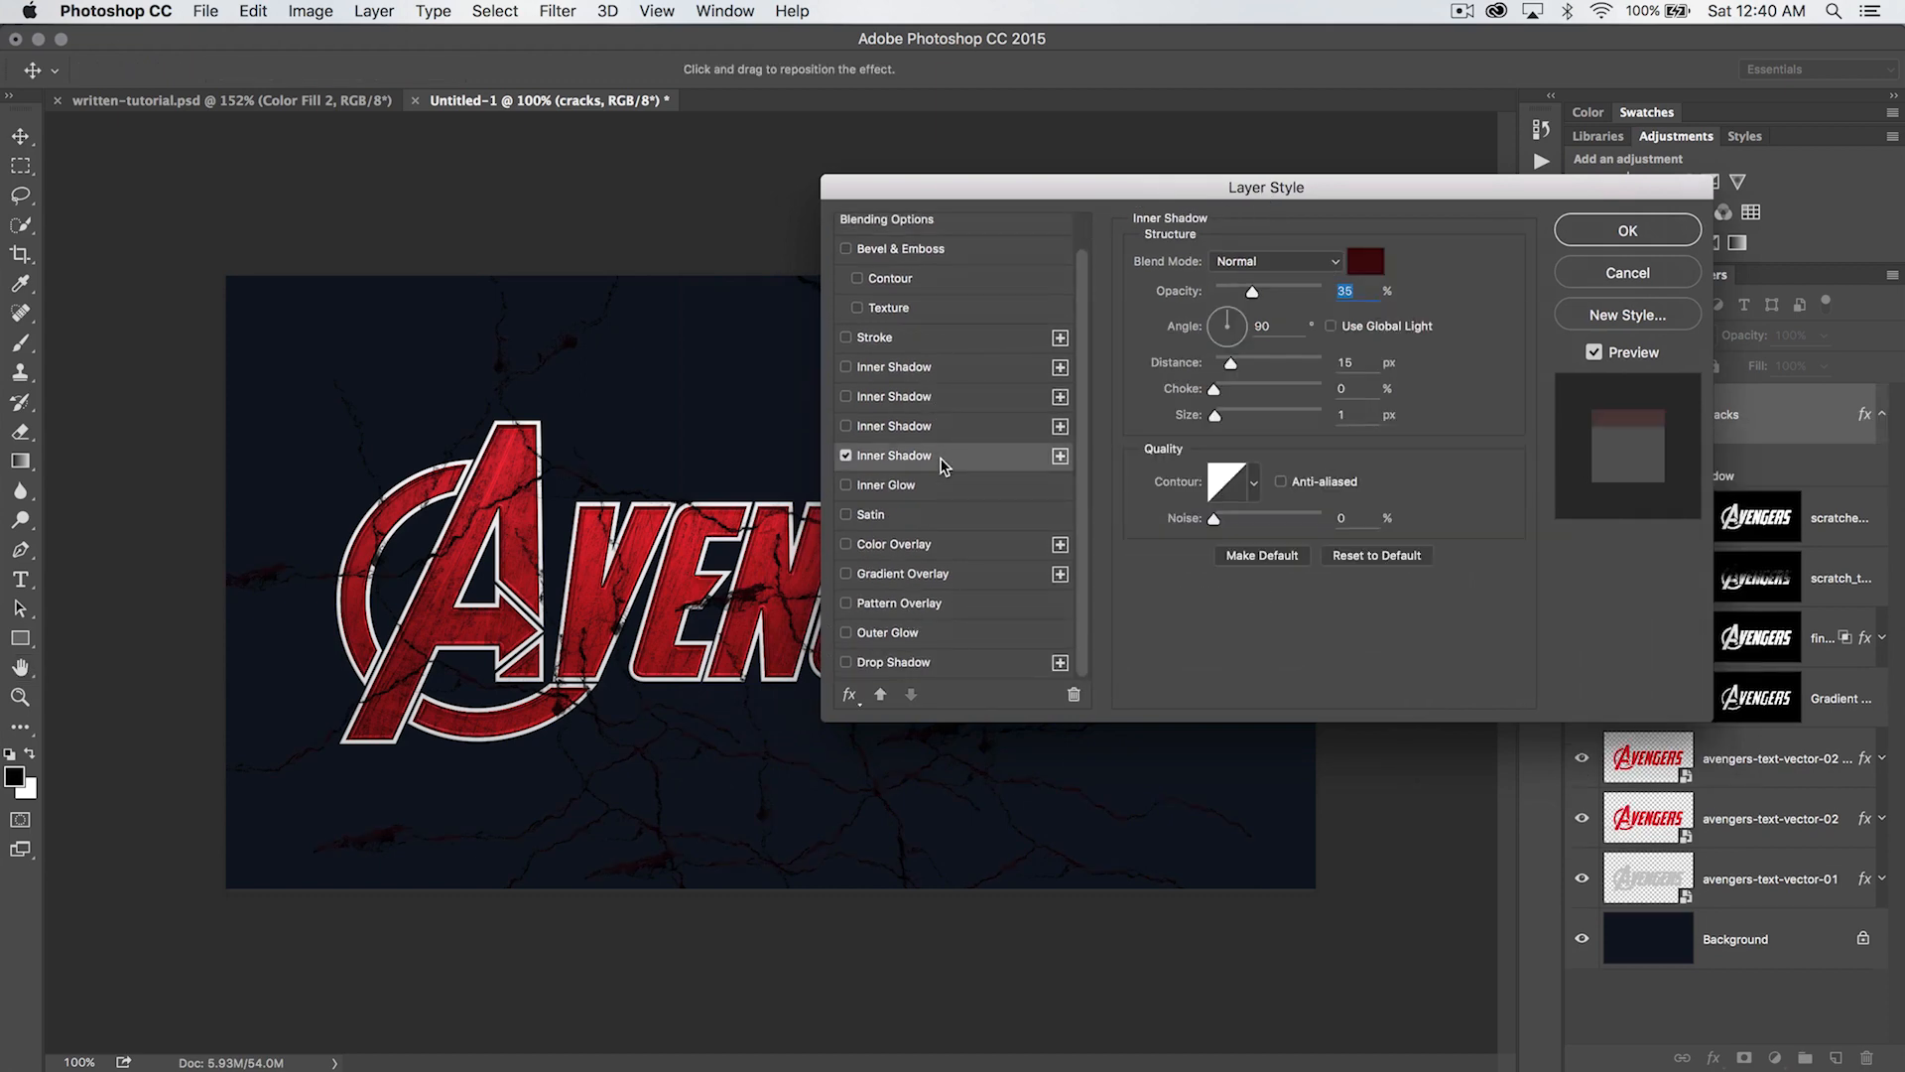
pyautogui.click(1073, 695)
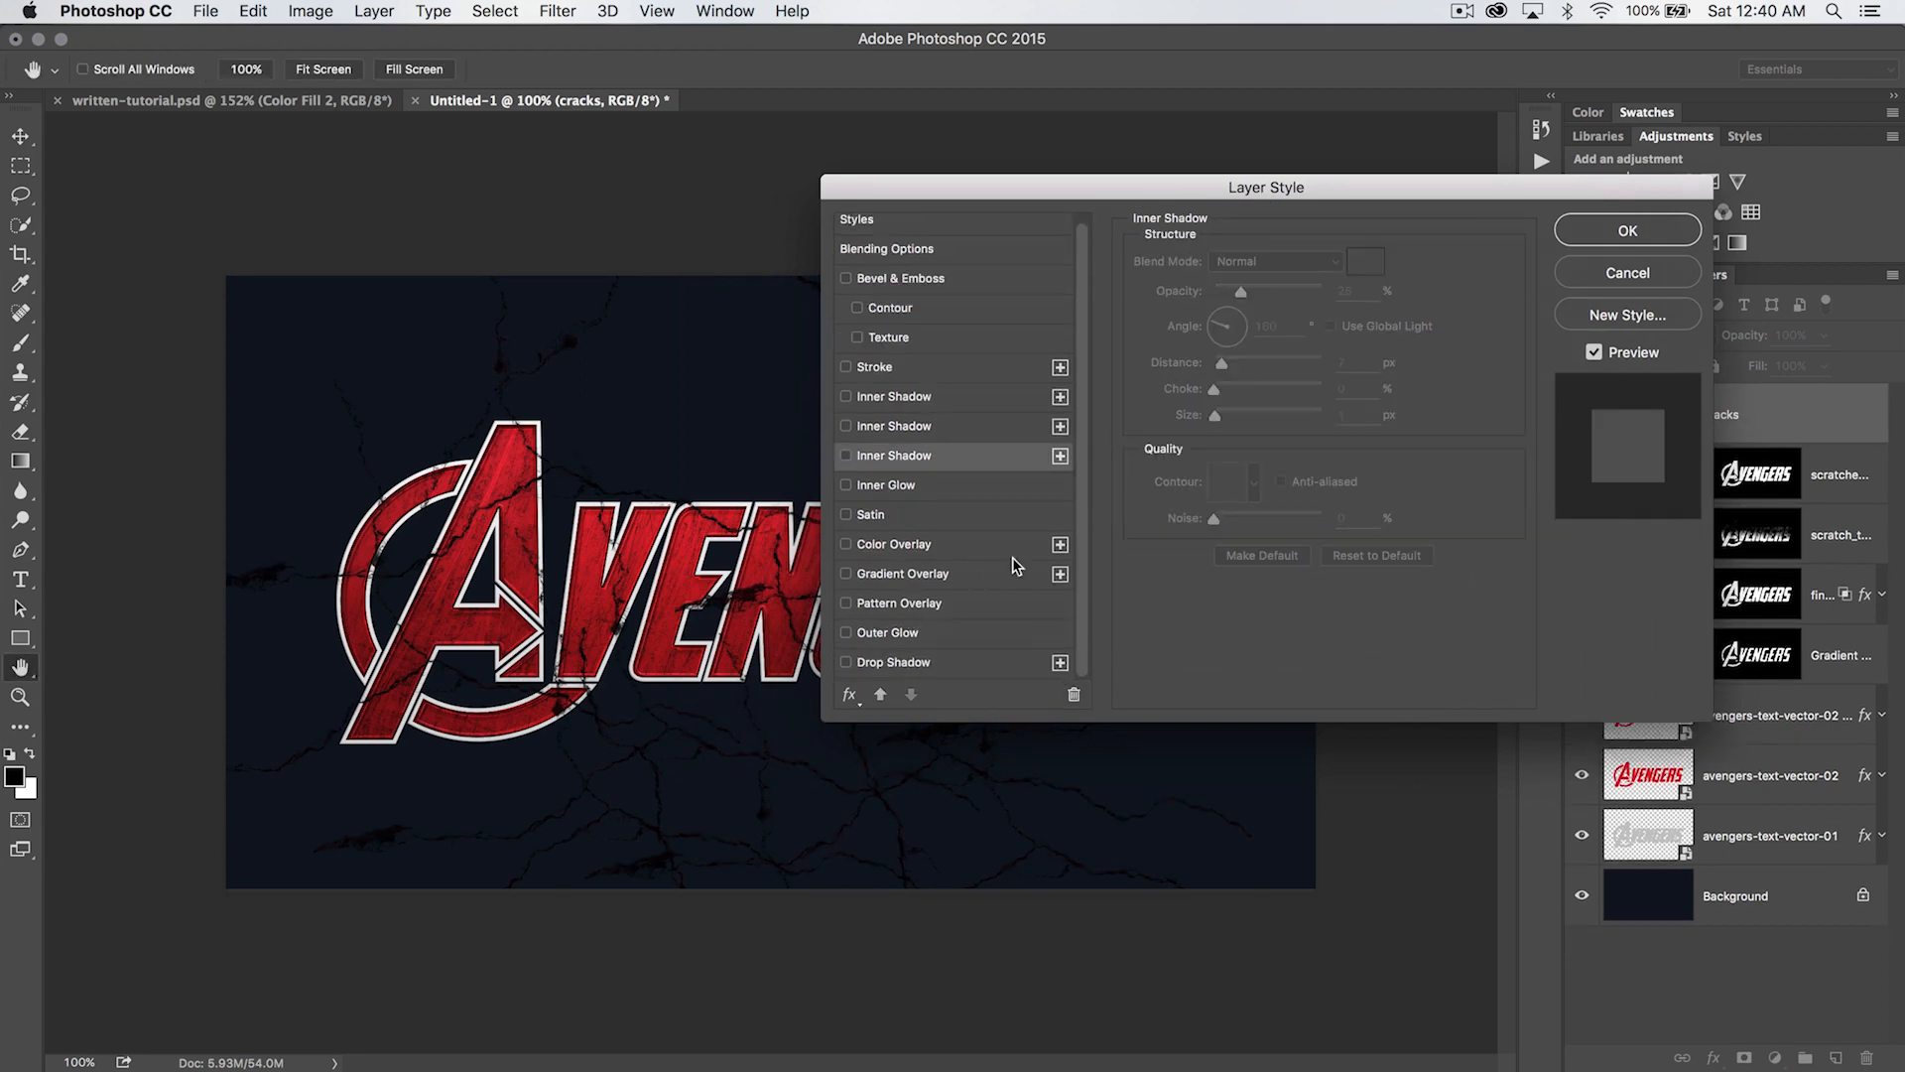
pyautogui.click(1073, 694)
pyautogui.click(1073, 695)
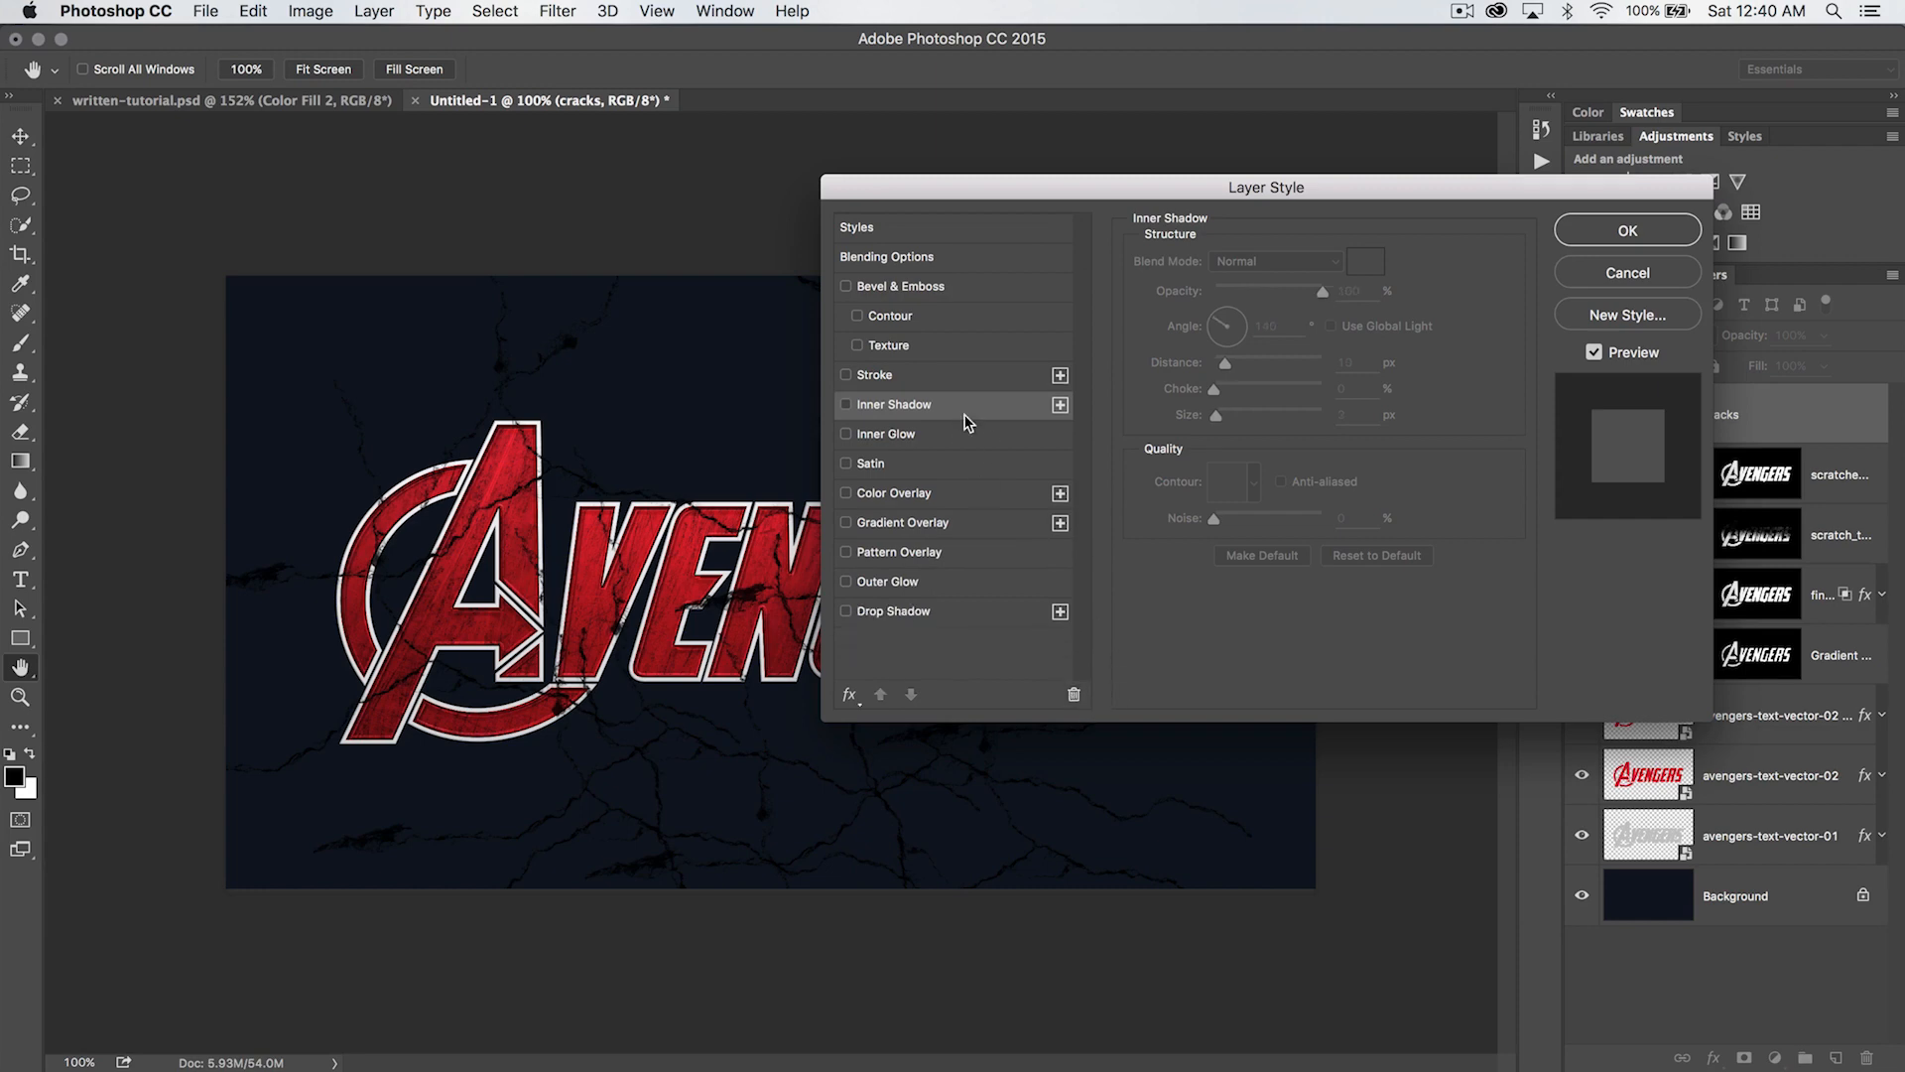
# - Add a drop shadow to the cracks layer with the Overlay blend mode and 100% opacity
pyautogui.click(855, 614)
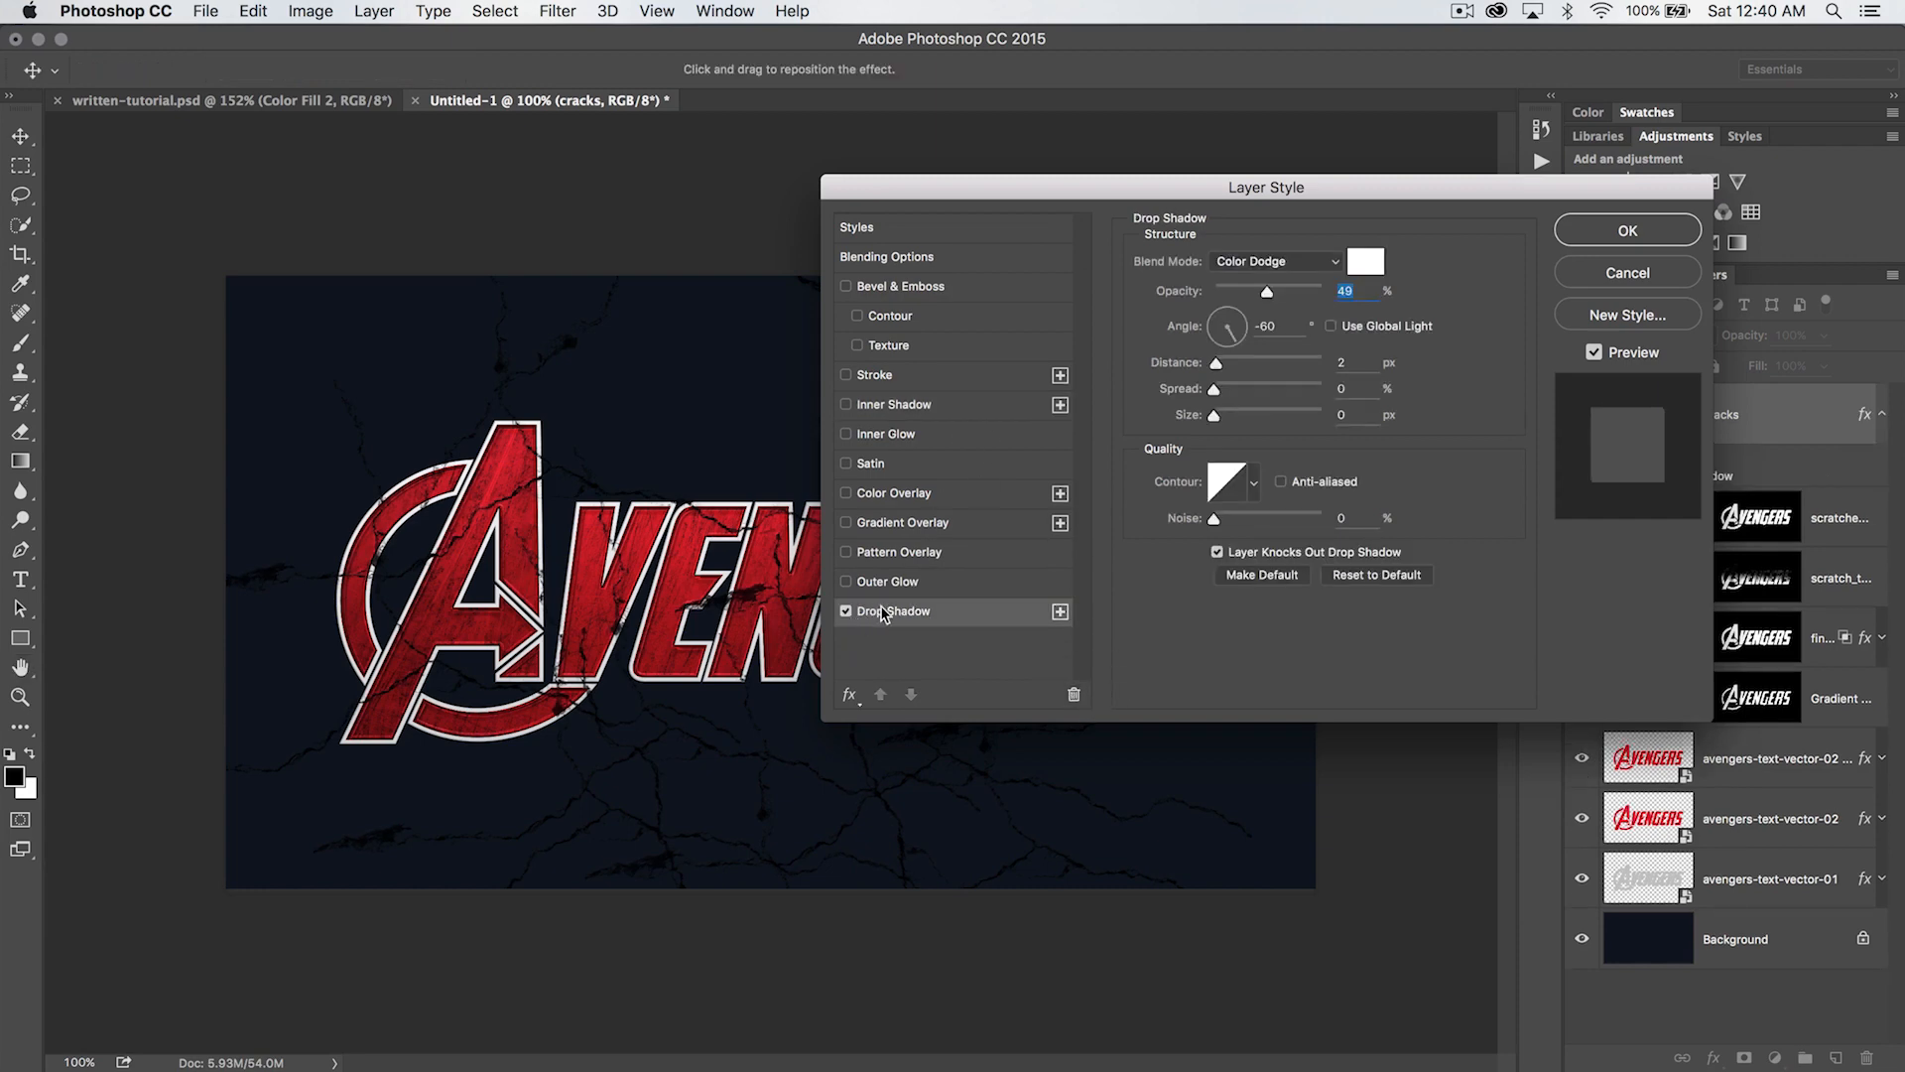
pyautogui.click(1273, 262)
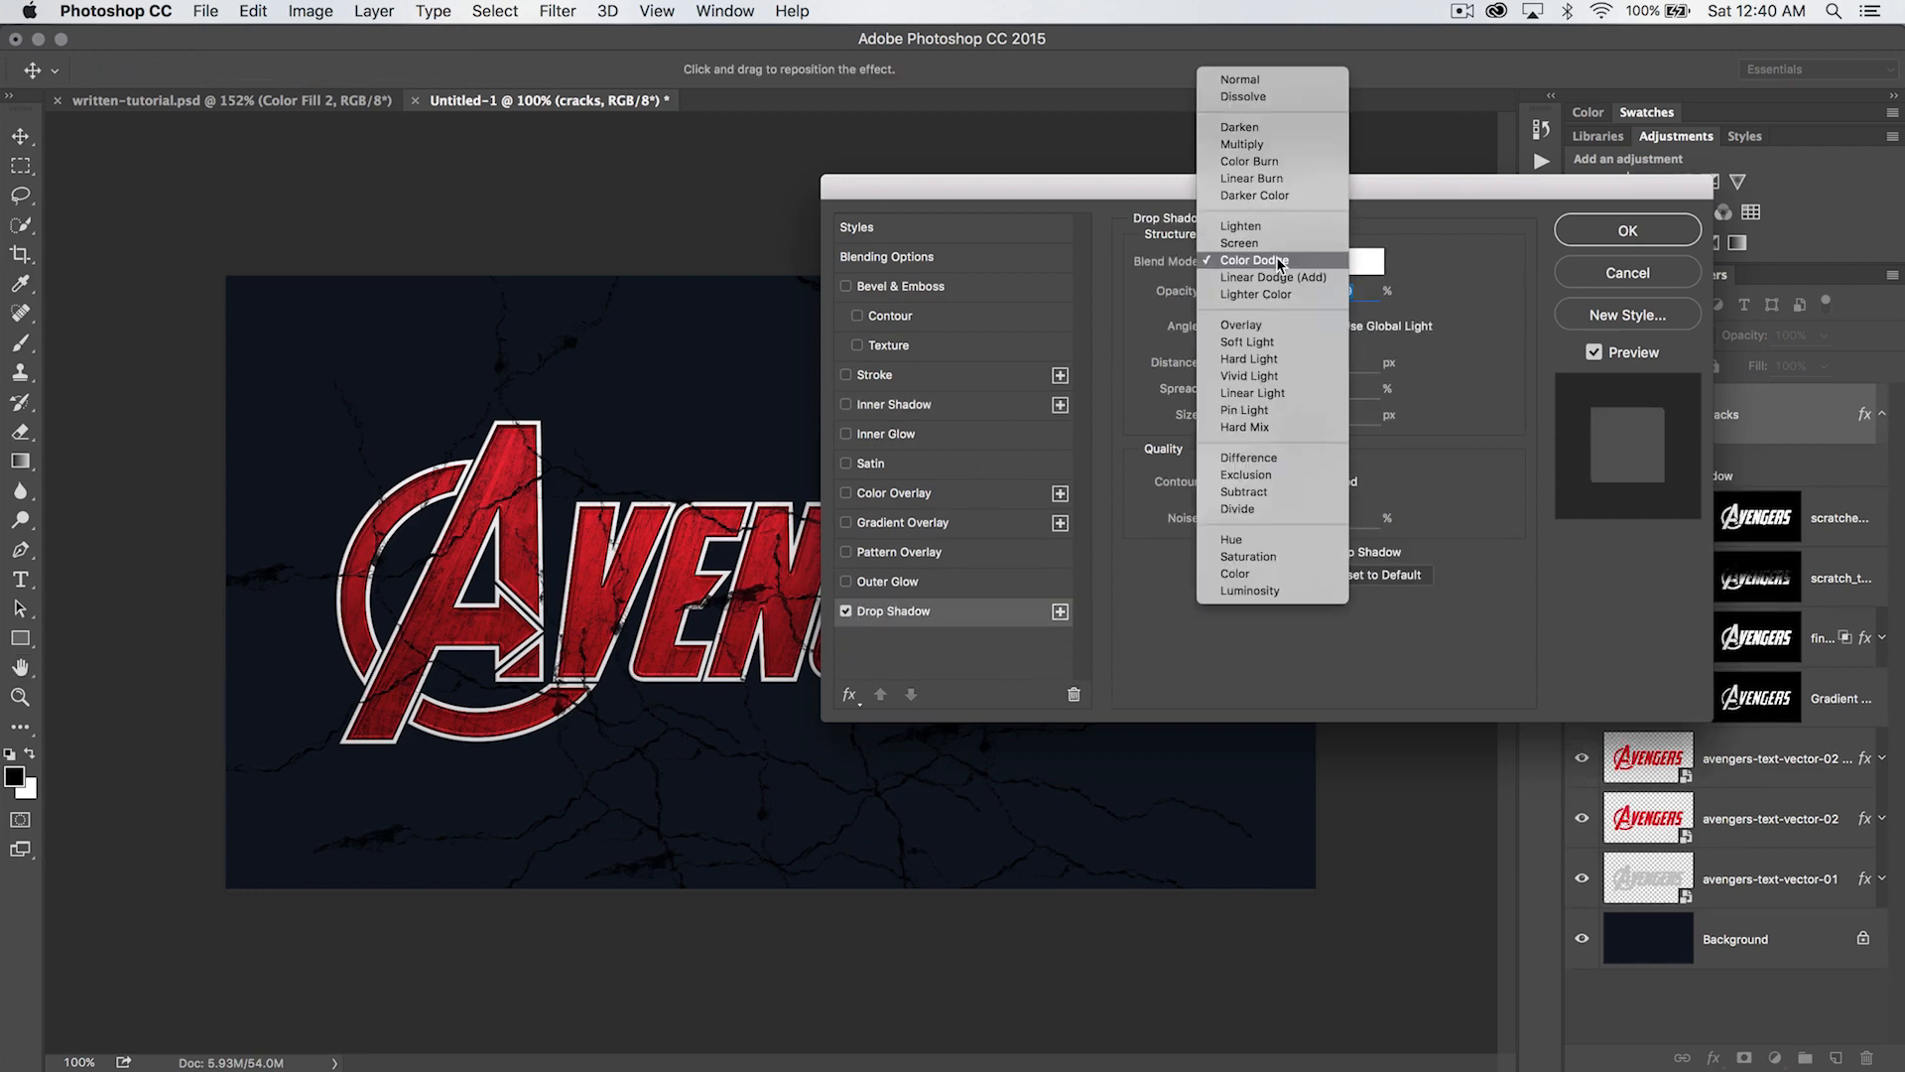
pyautogui.click(1269, 333)
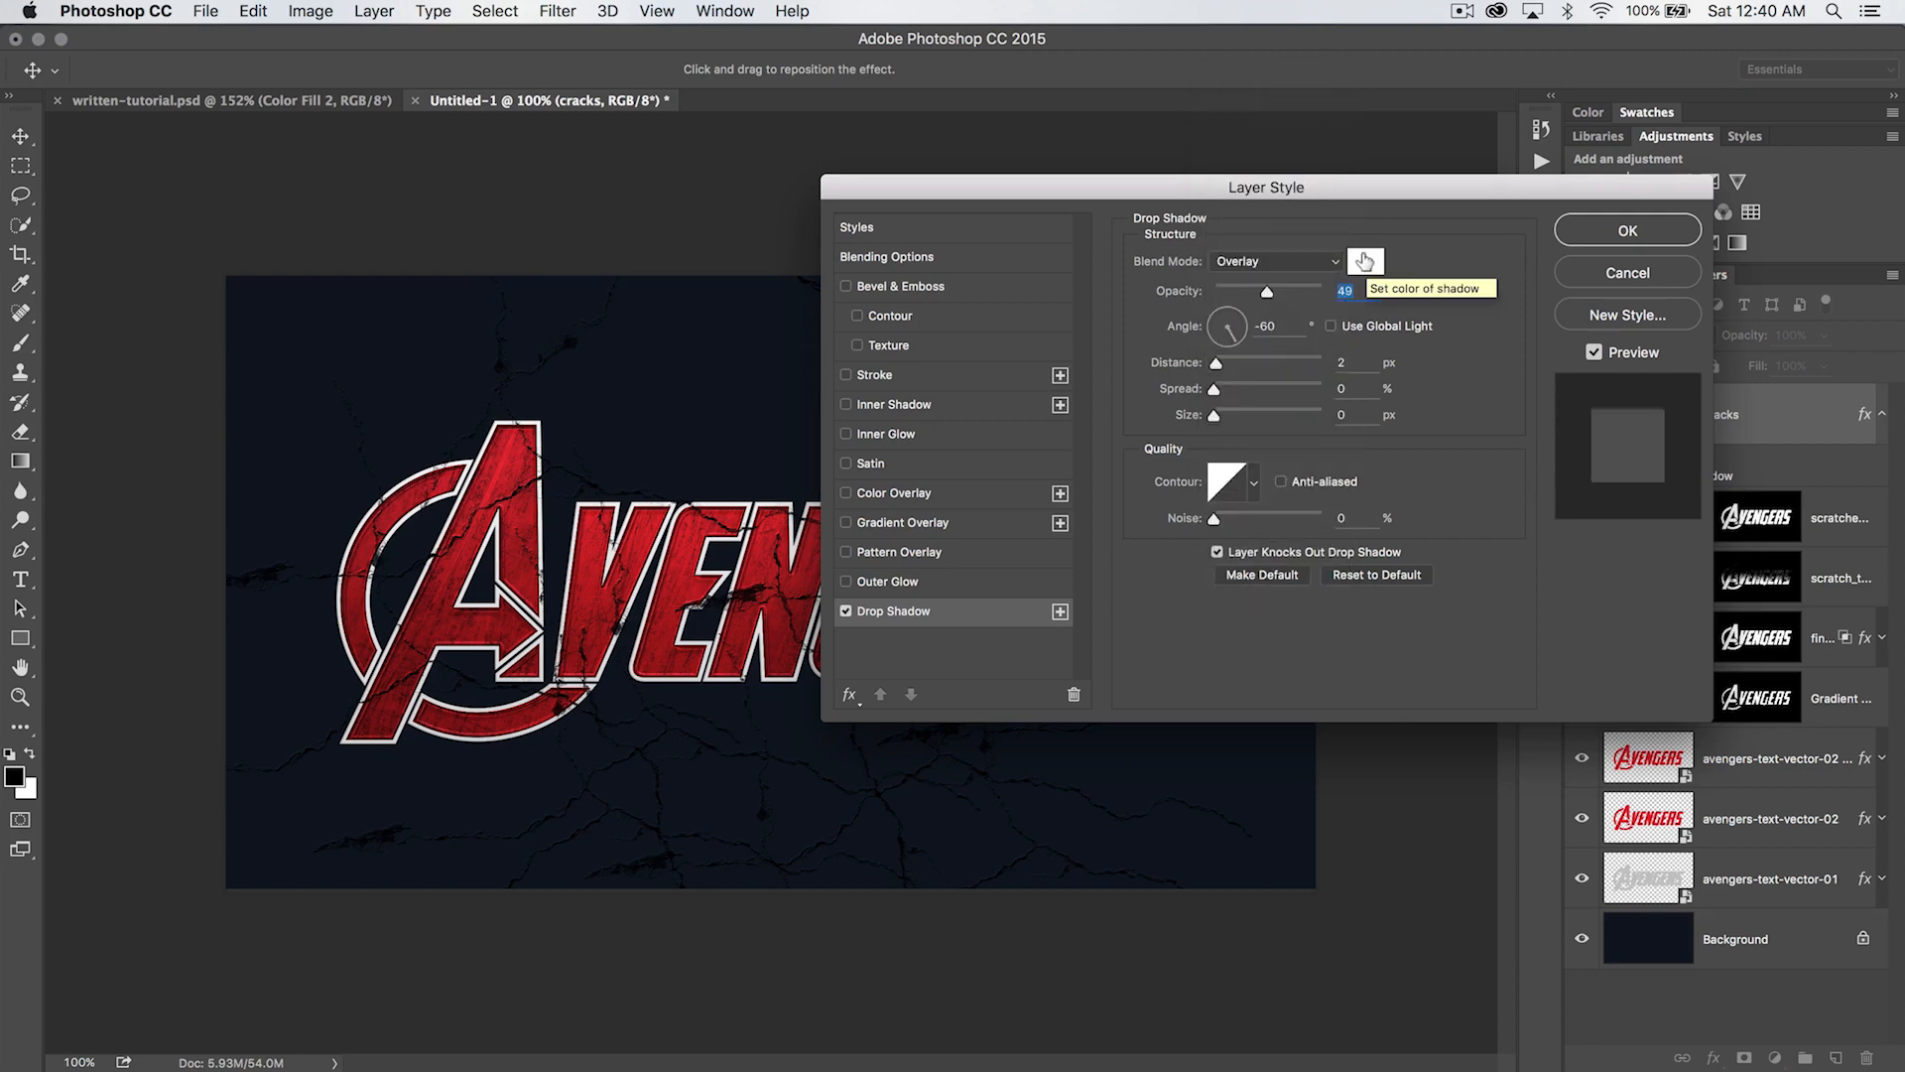
pyautogui.moveTo(1266, 292); pyautogui.dragTo(1356, 293)
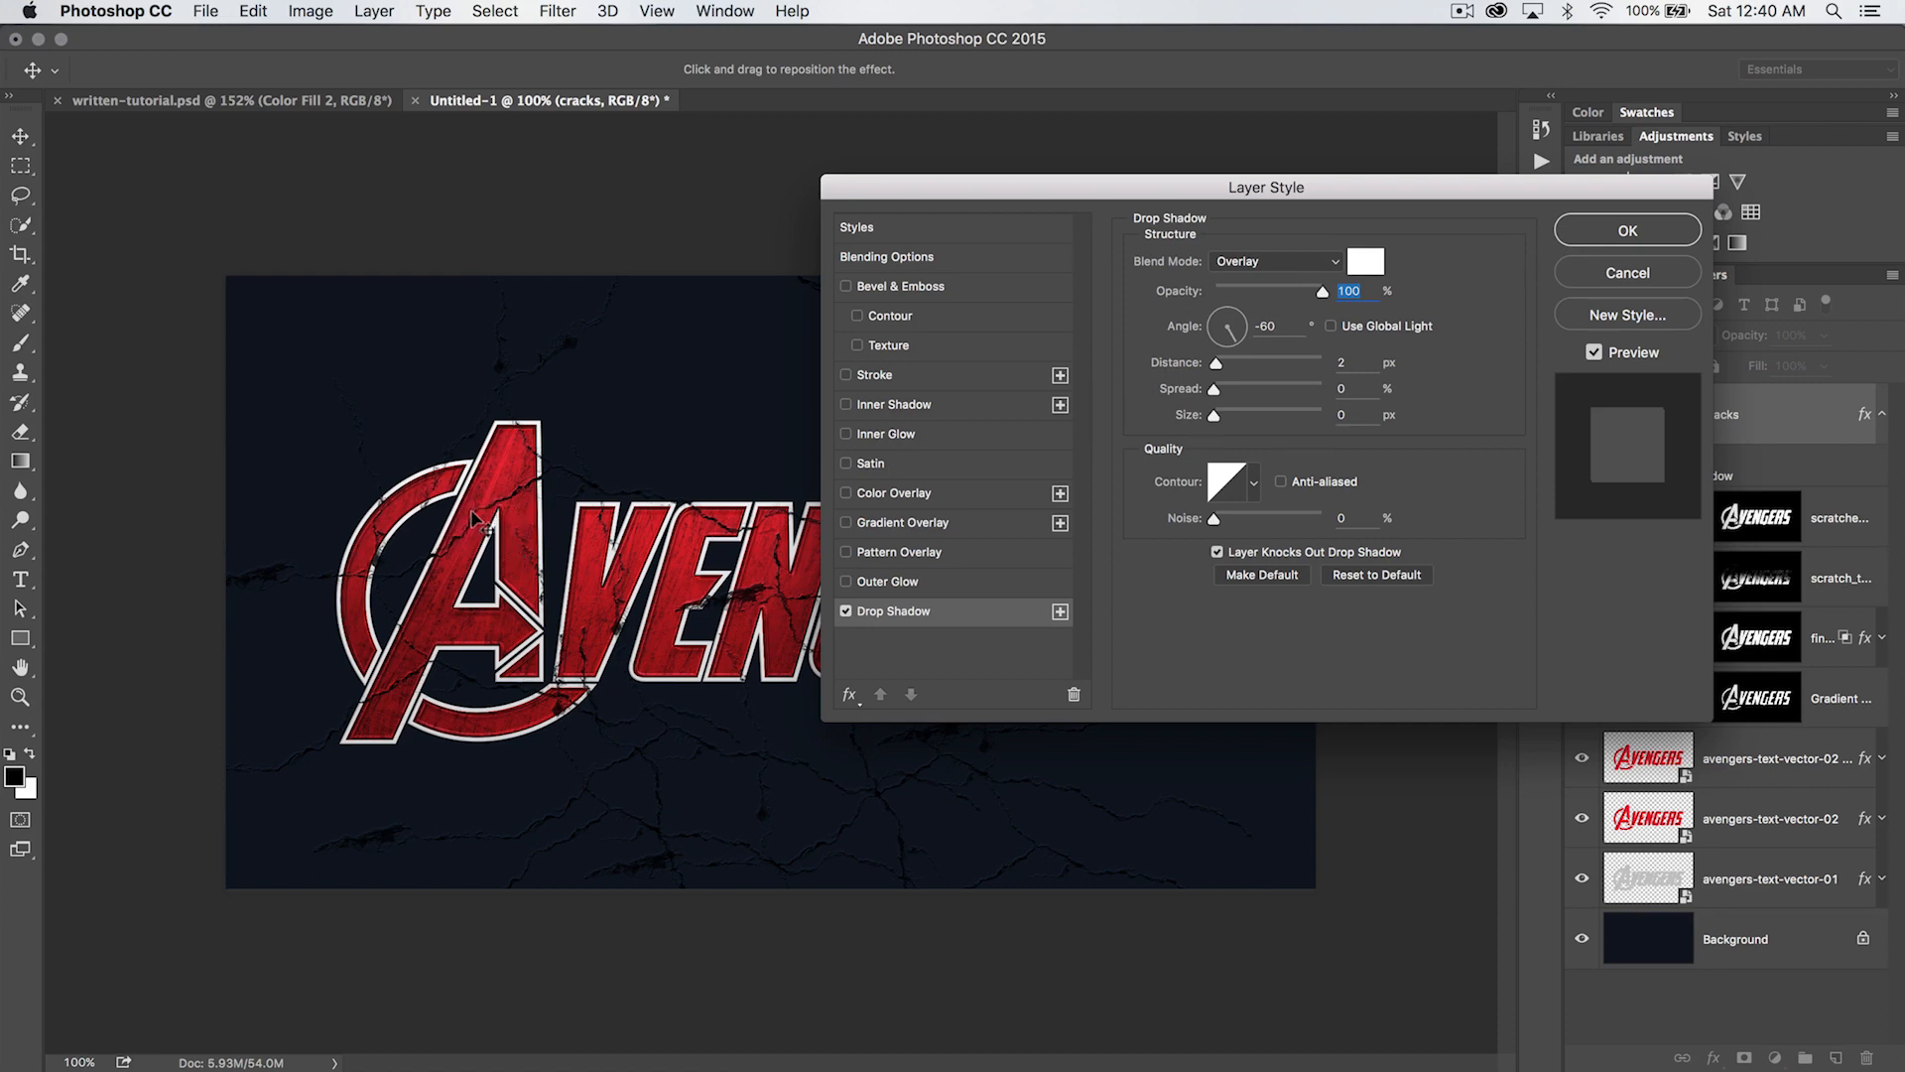
# - Set the cracks drop shadow's angle to 140° and distance to 2 px, and apply the layer style
pyautogui.press('super+plus')
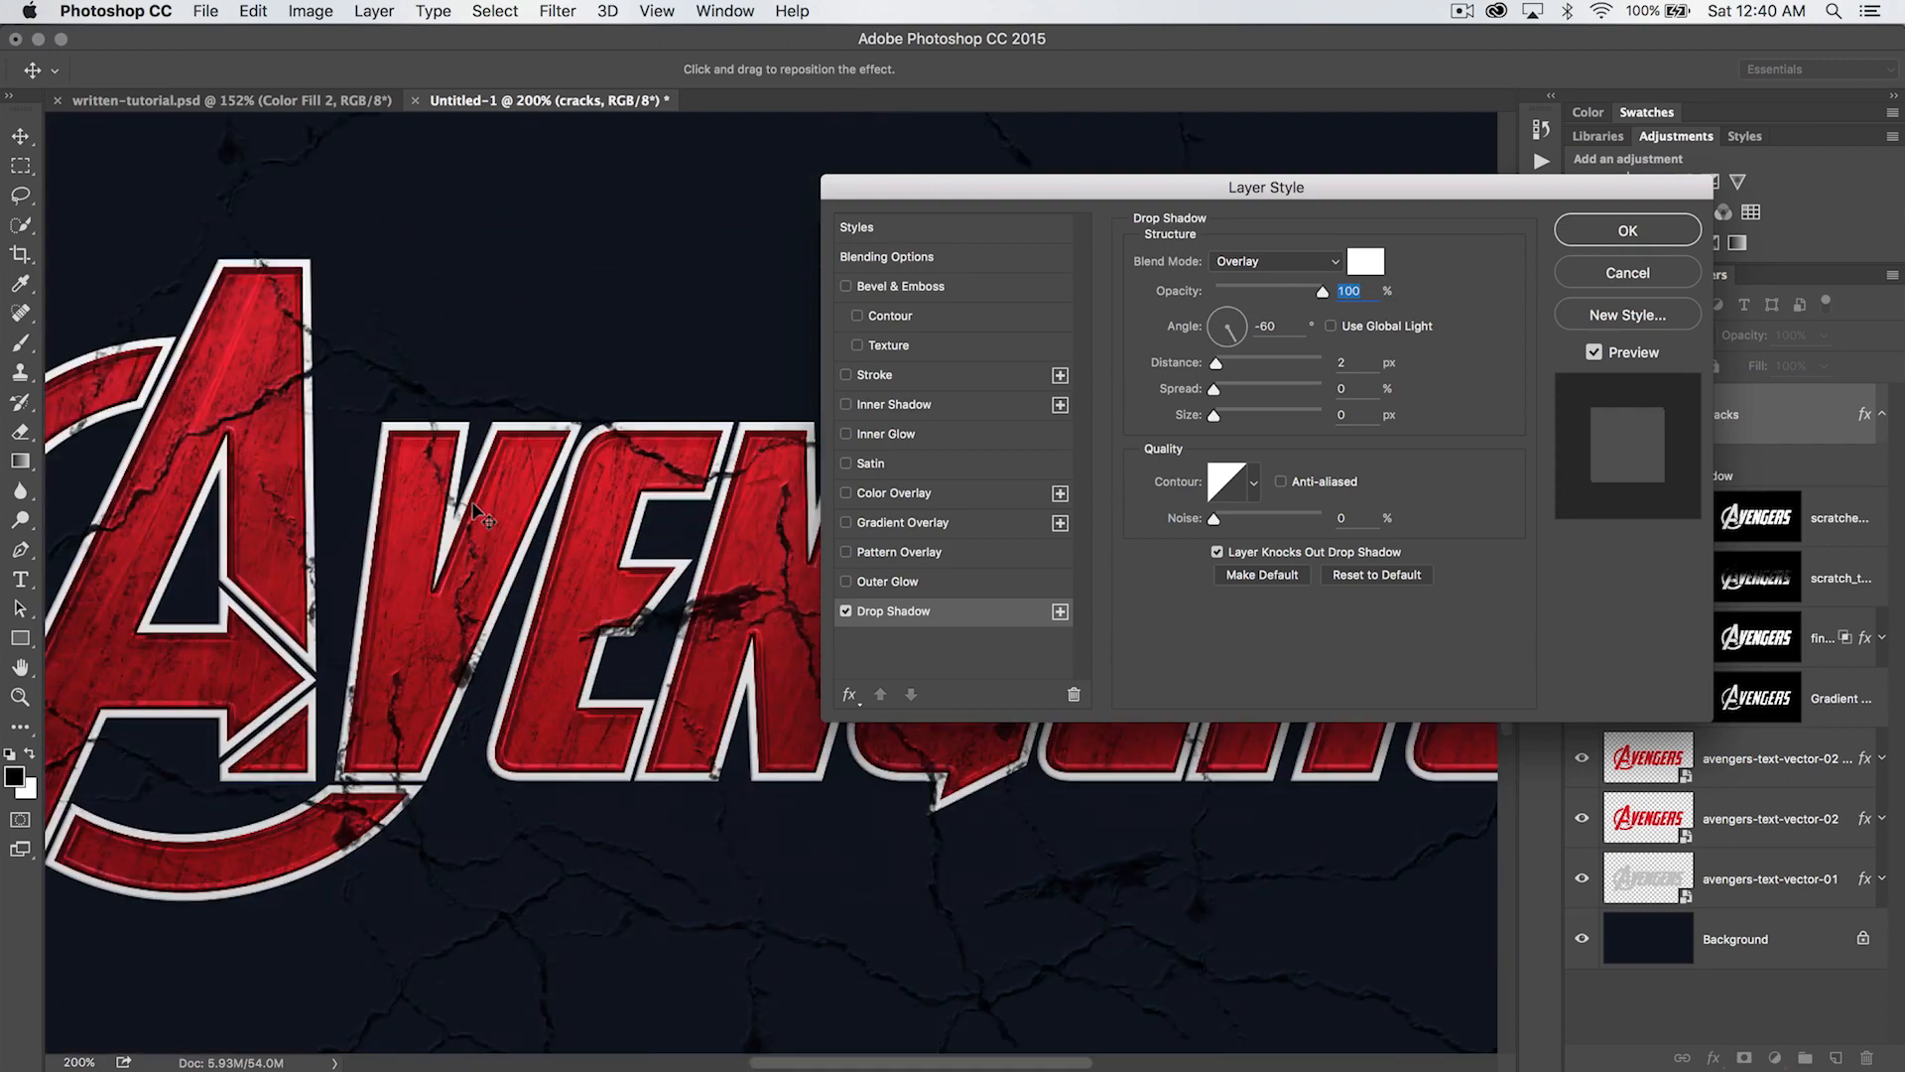
pyautogui.press('super+plus')
pyautogui.hscroll(-10, 398, 459)
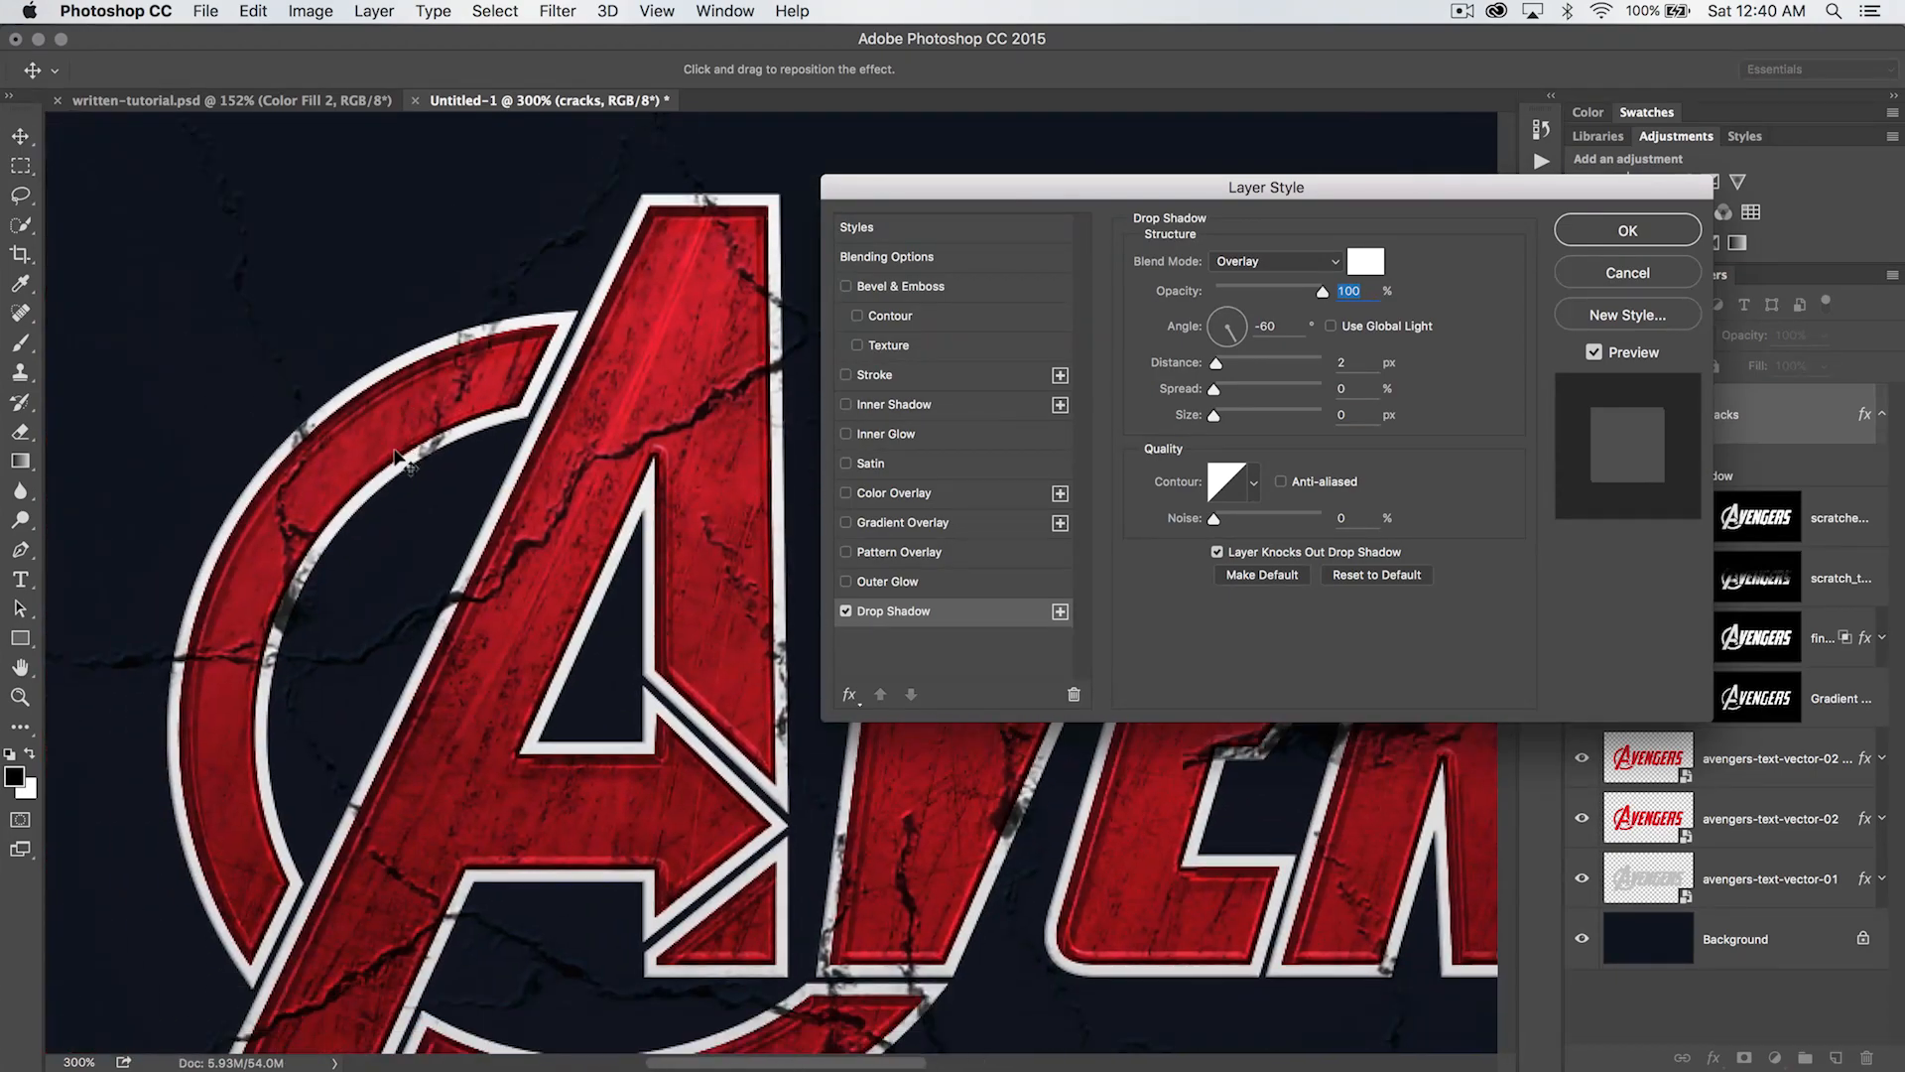
pyautogui.hscroll(5, 398, 459)
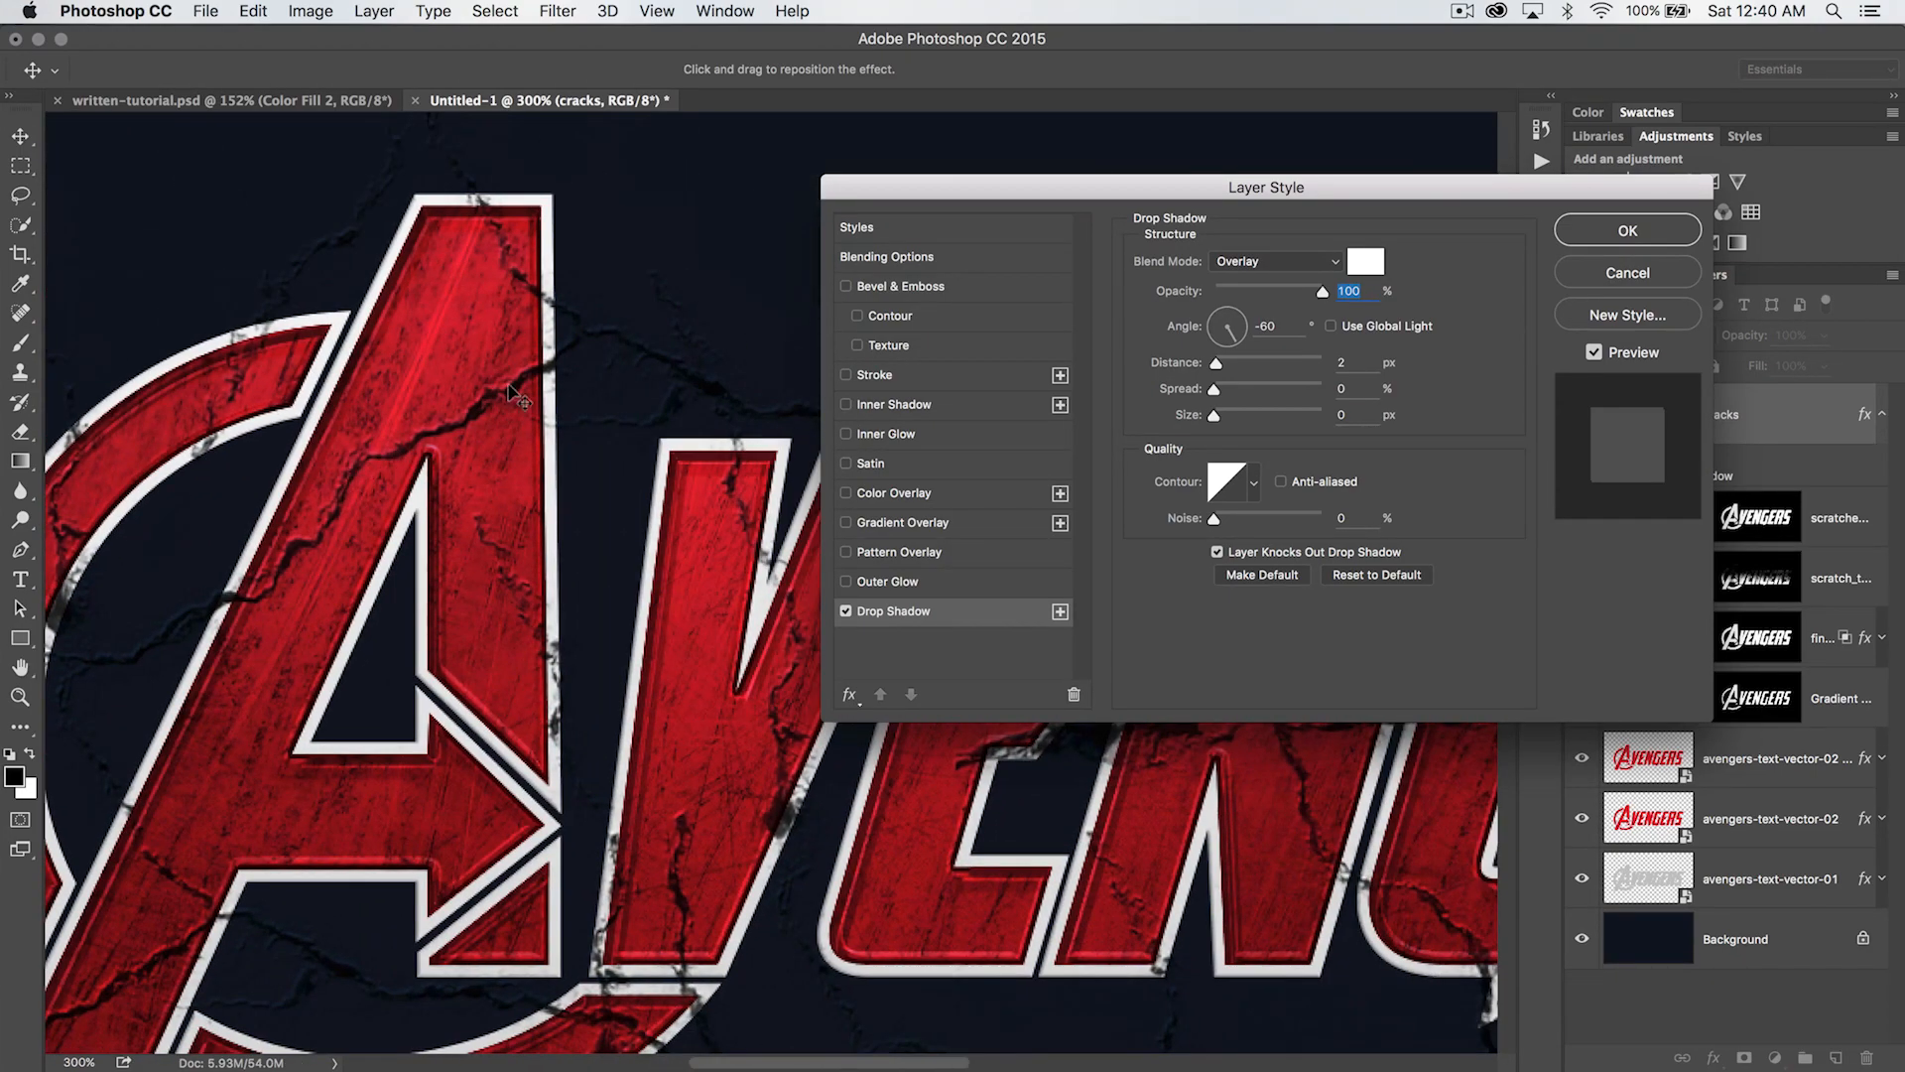
pyautogui.click(847, 611)
pyautogui.click(847, 612)
pyautogui.write('140')
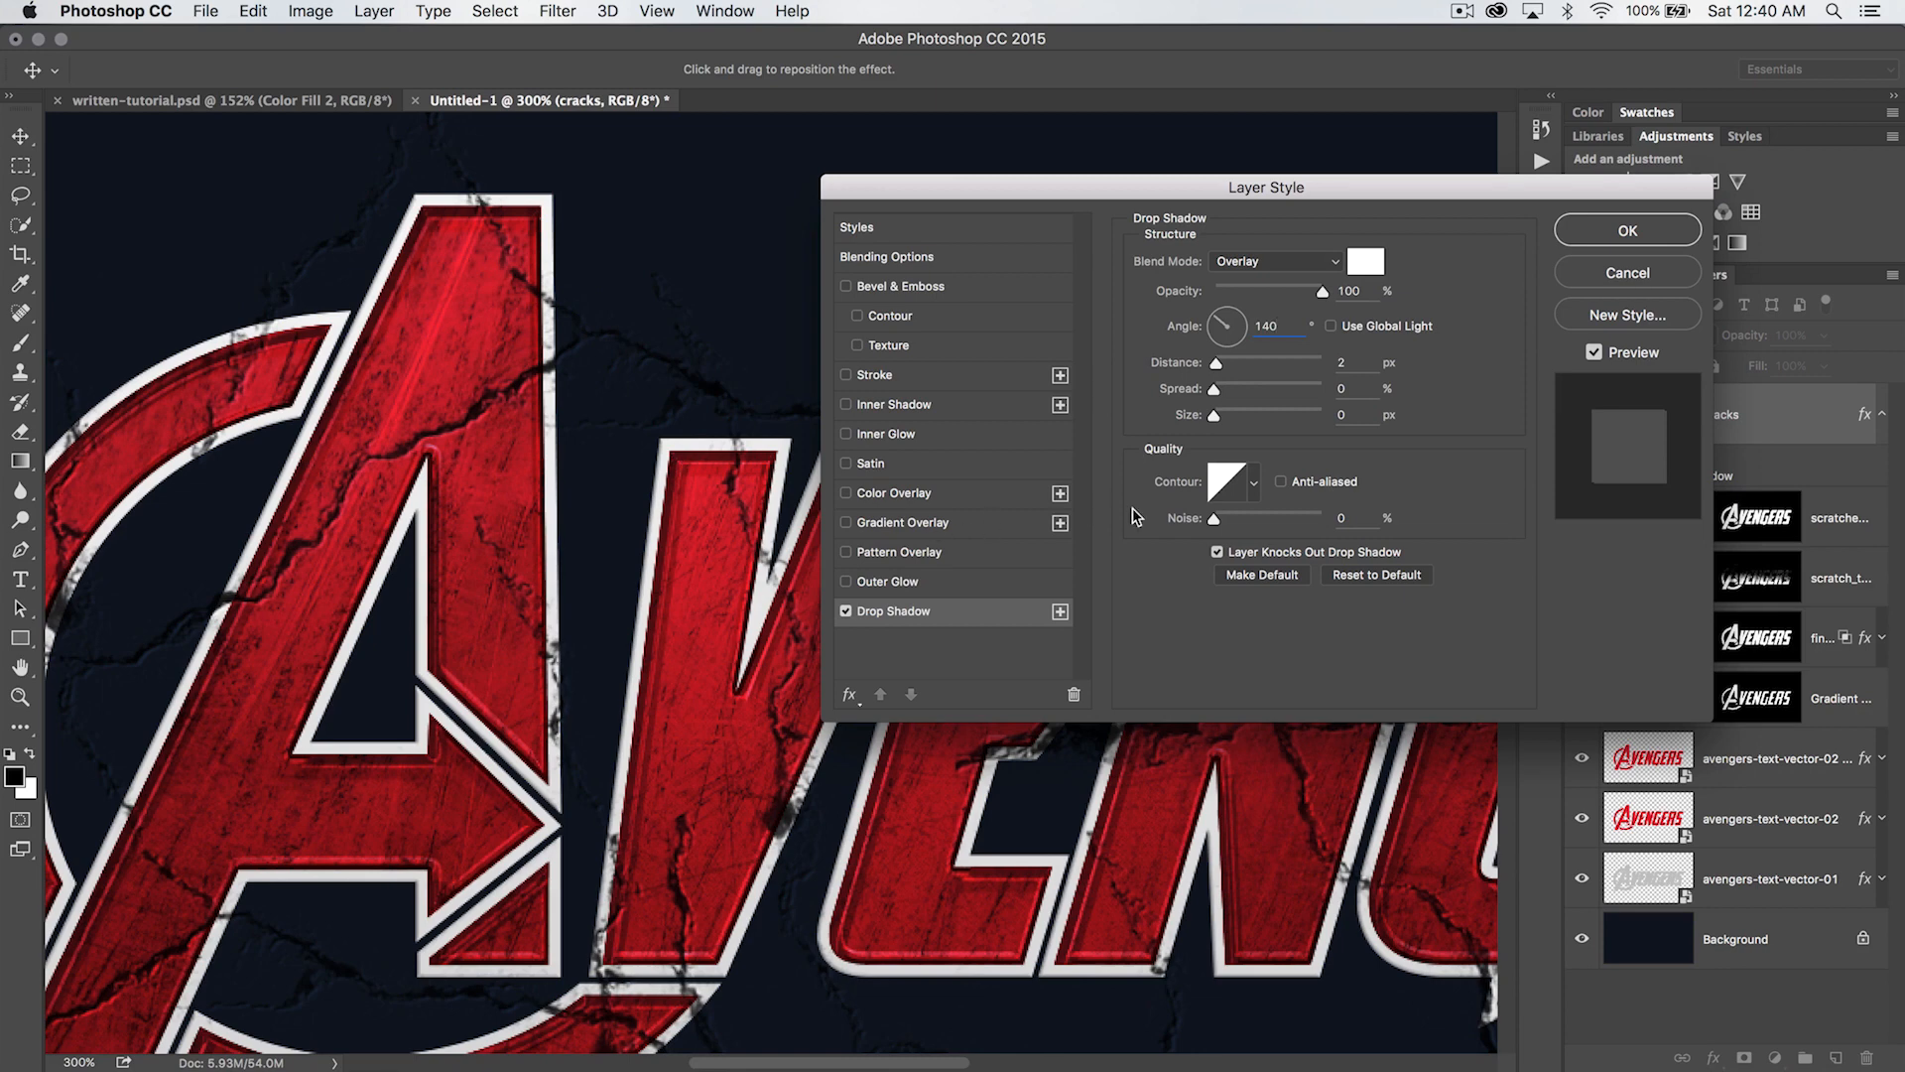
pyautogui.write('1')
pyautogui.write('2')
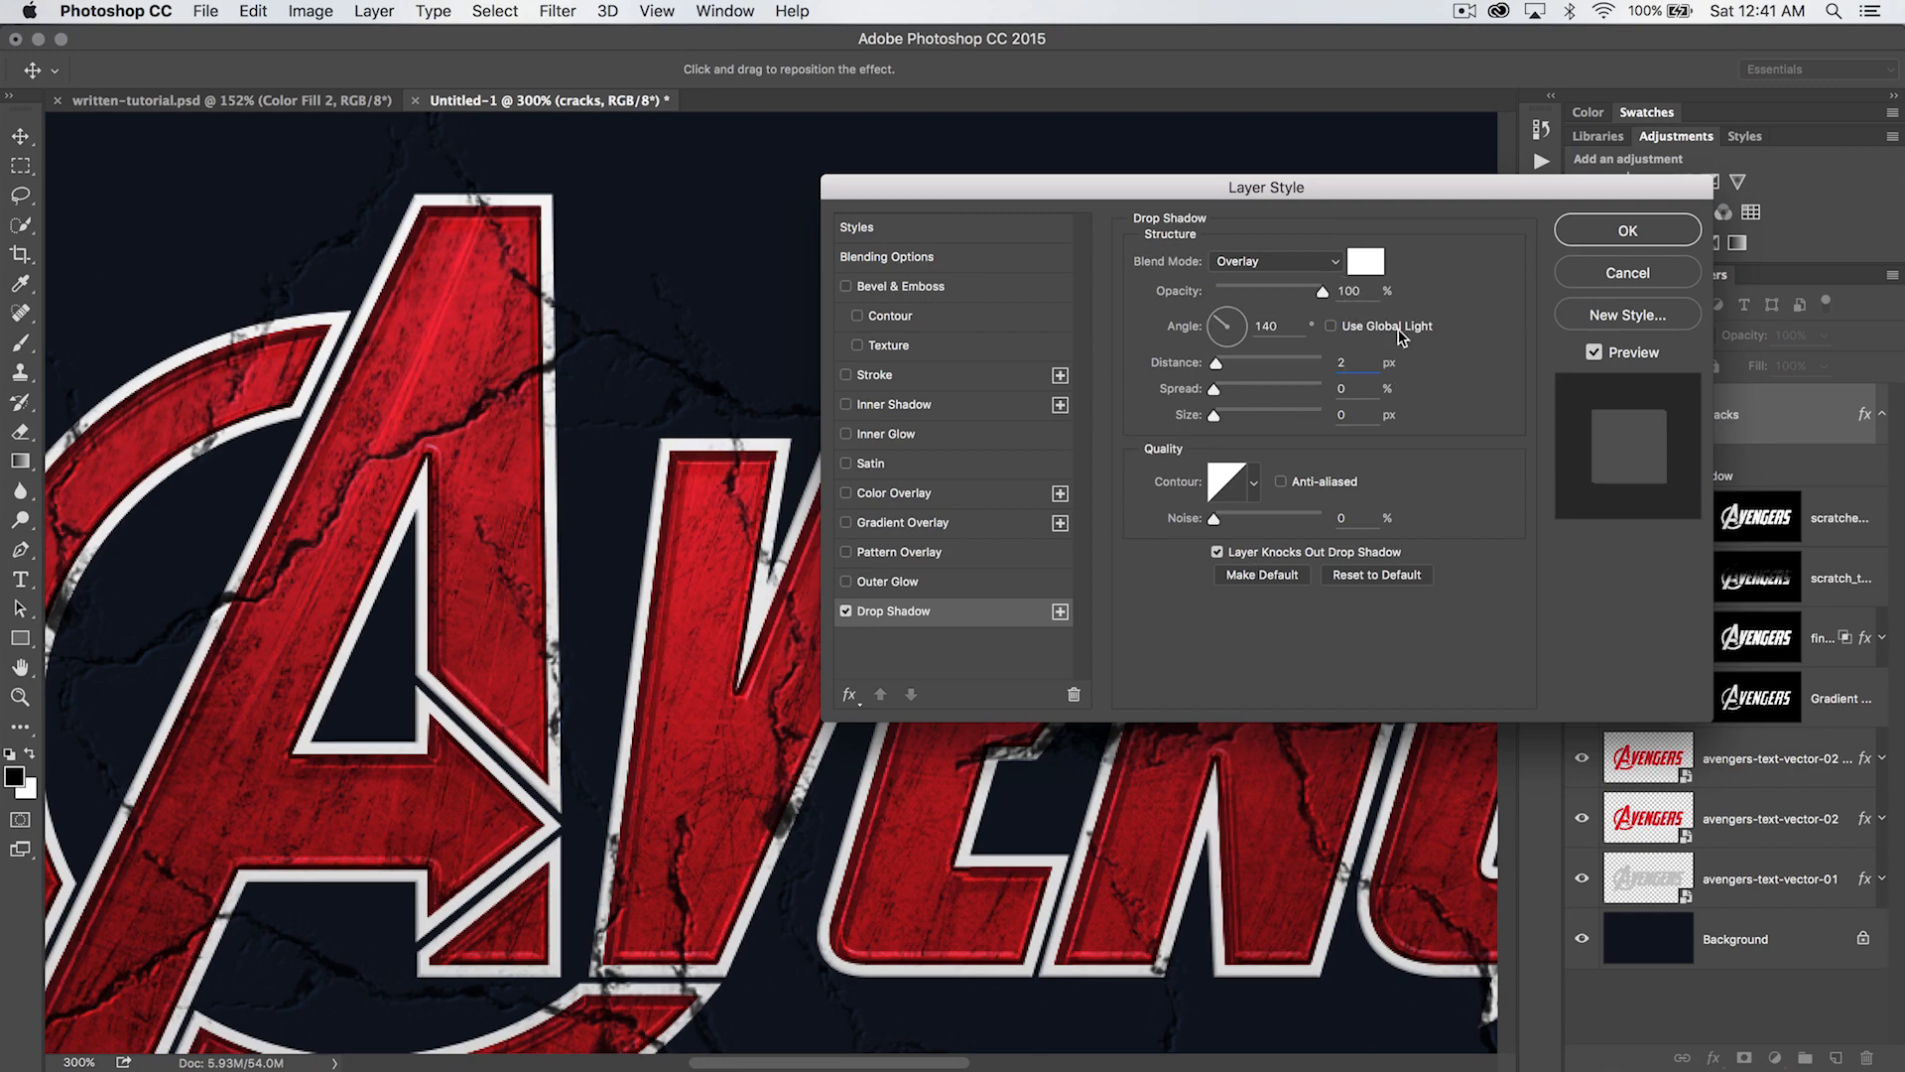
pyautogui.click(1627, 230)
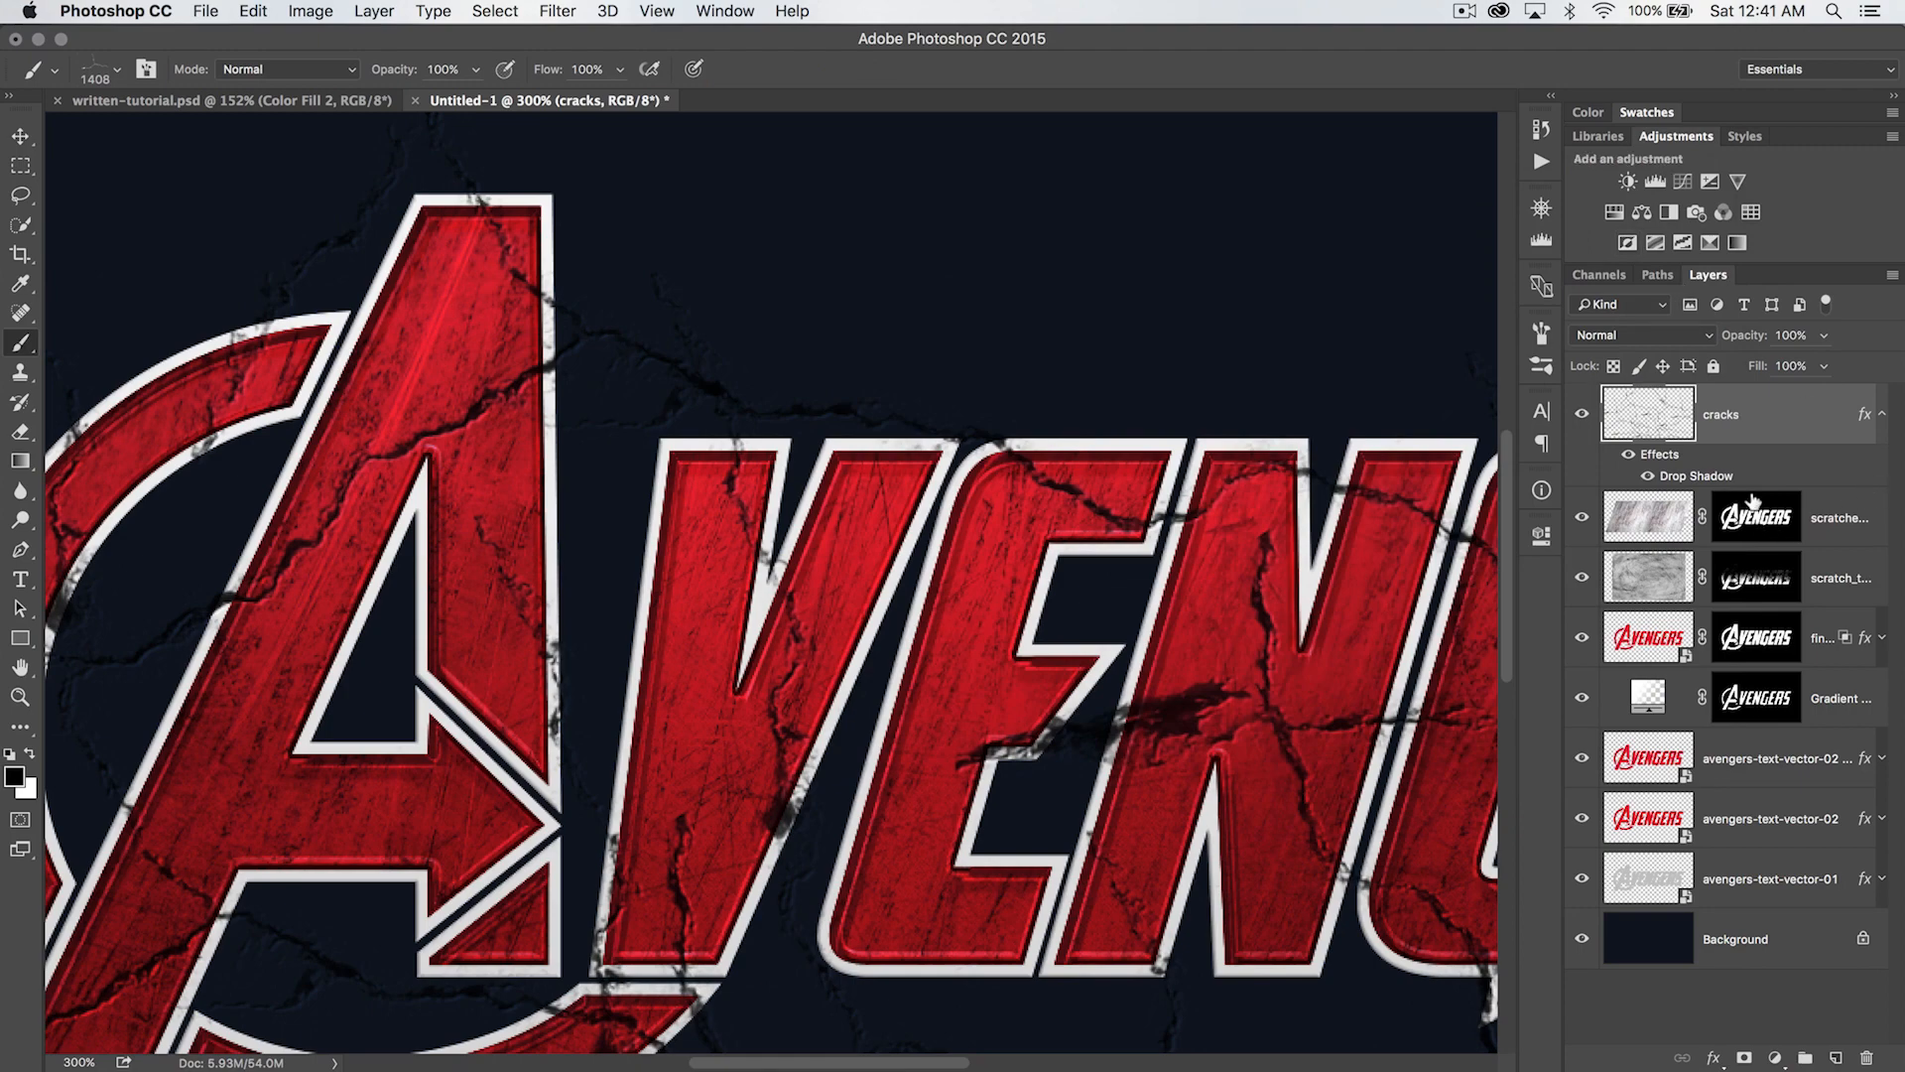
# - Copy the scratched metal layer's mask onto the cracks layer and collapse the cracks layer's effects
pyautogui.click(1753, 503)
pyautogui.click(1881, 414)
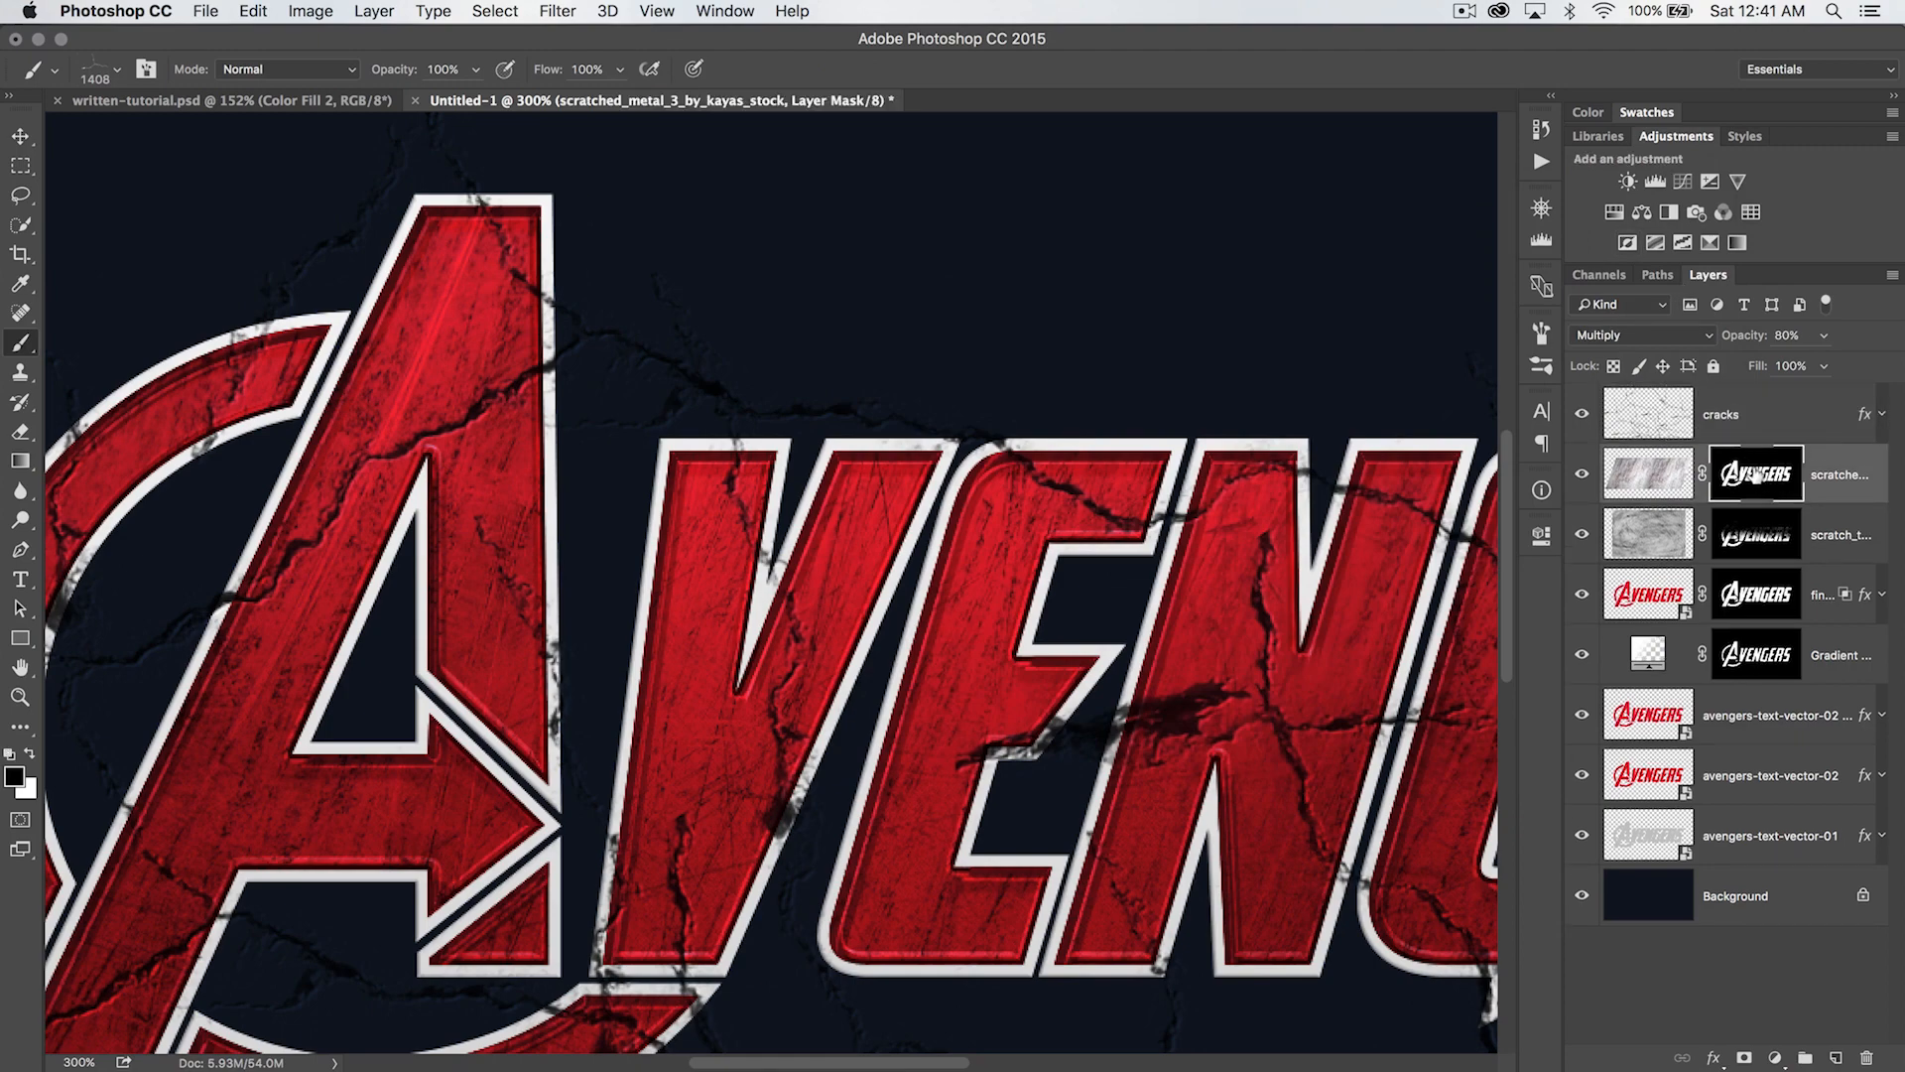
pyautogui.moveTo(1756, 477); pyautogui.dragTo(1751, 417)
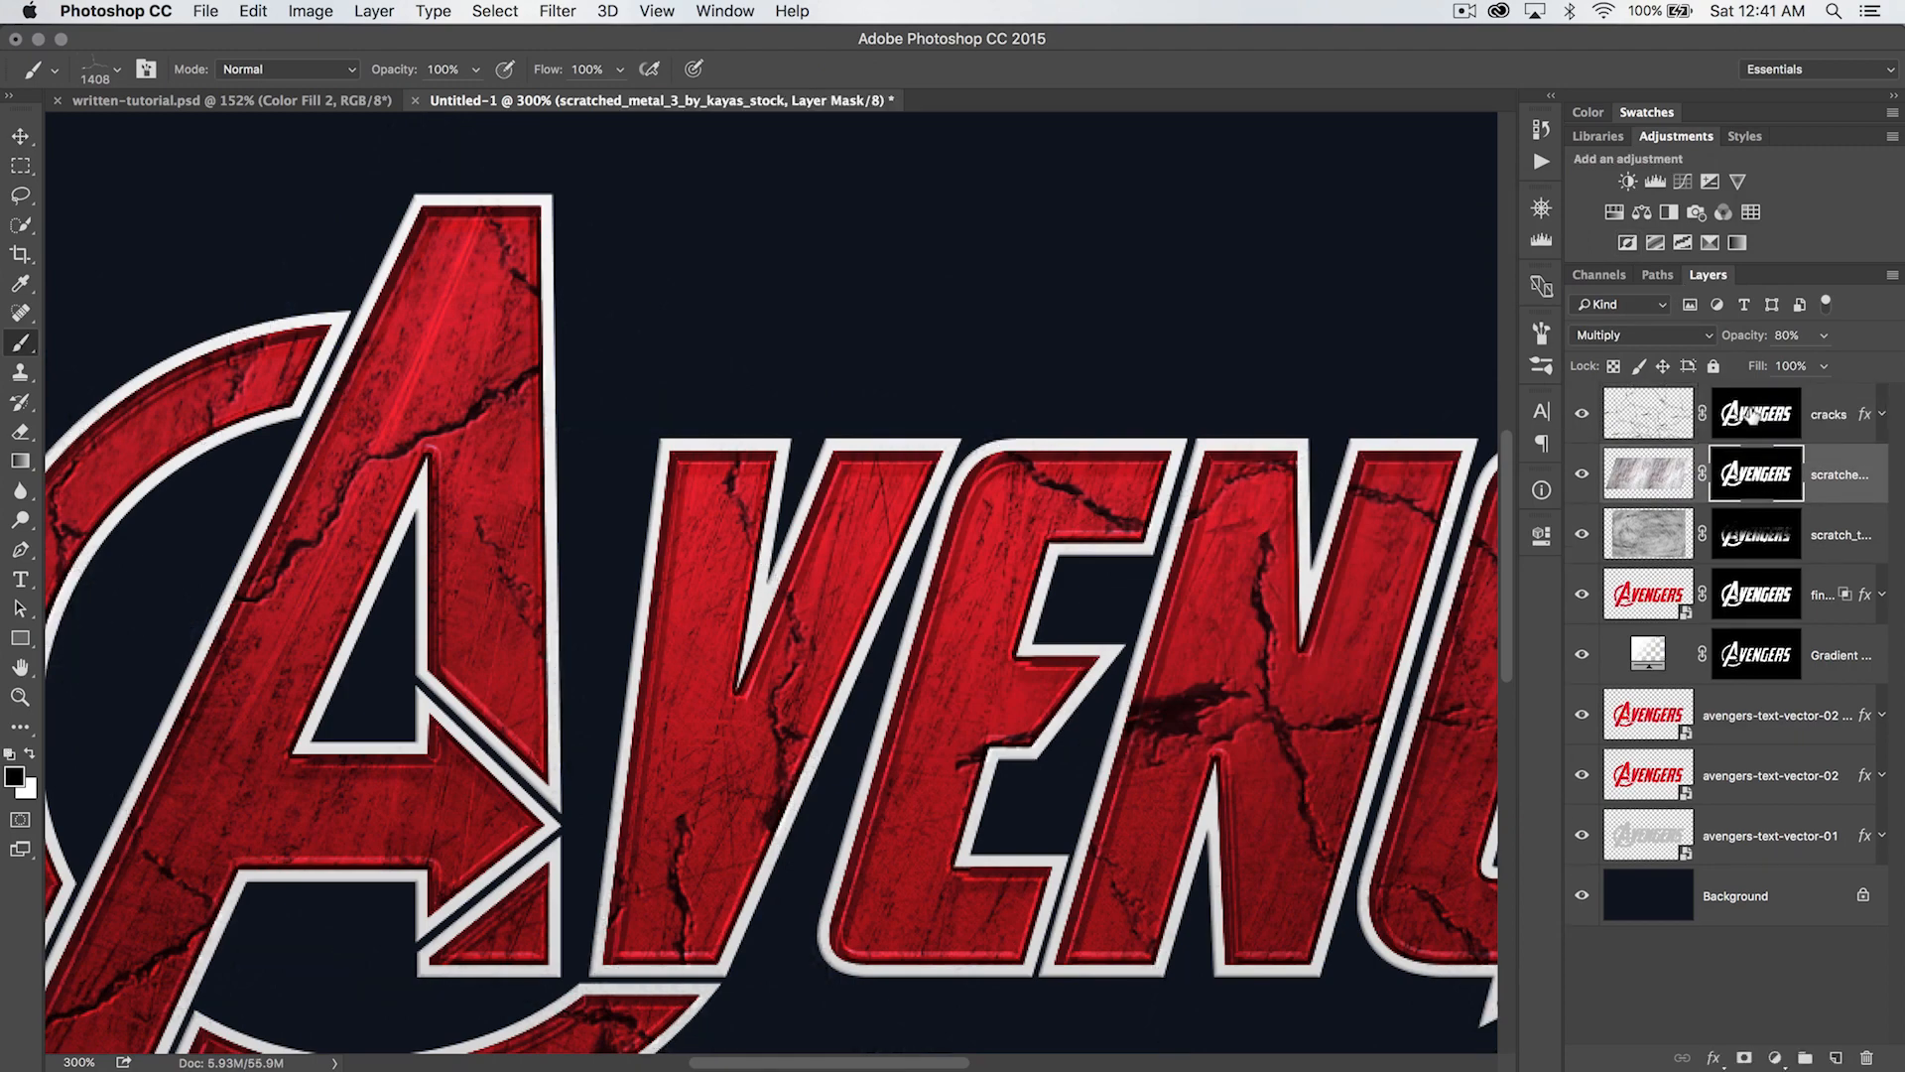
# - Reduce the cracks layer's fill to 76%
pyautogui.moveTo(766, 603); pyautogui.dragTo(481, 451)
pyautogui.moveTo(1135, 582); pyautogui.dragTo(166, 655)
pyautogui.moveTo(735, 591); pyautogui.dragTo(1594, 606)
pyautogui.moveTo(807, 562); pyautogui.dragTo(933, 580)
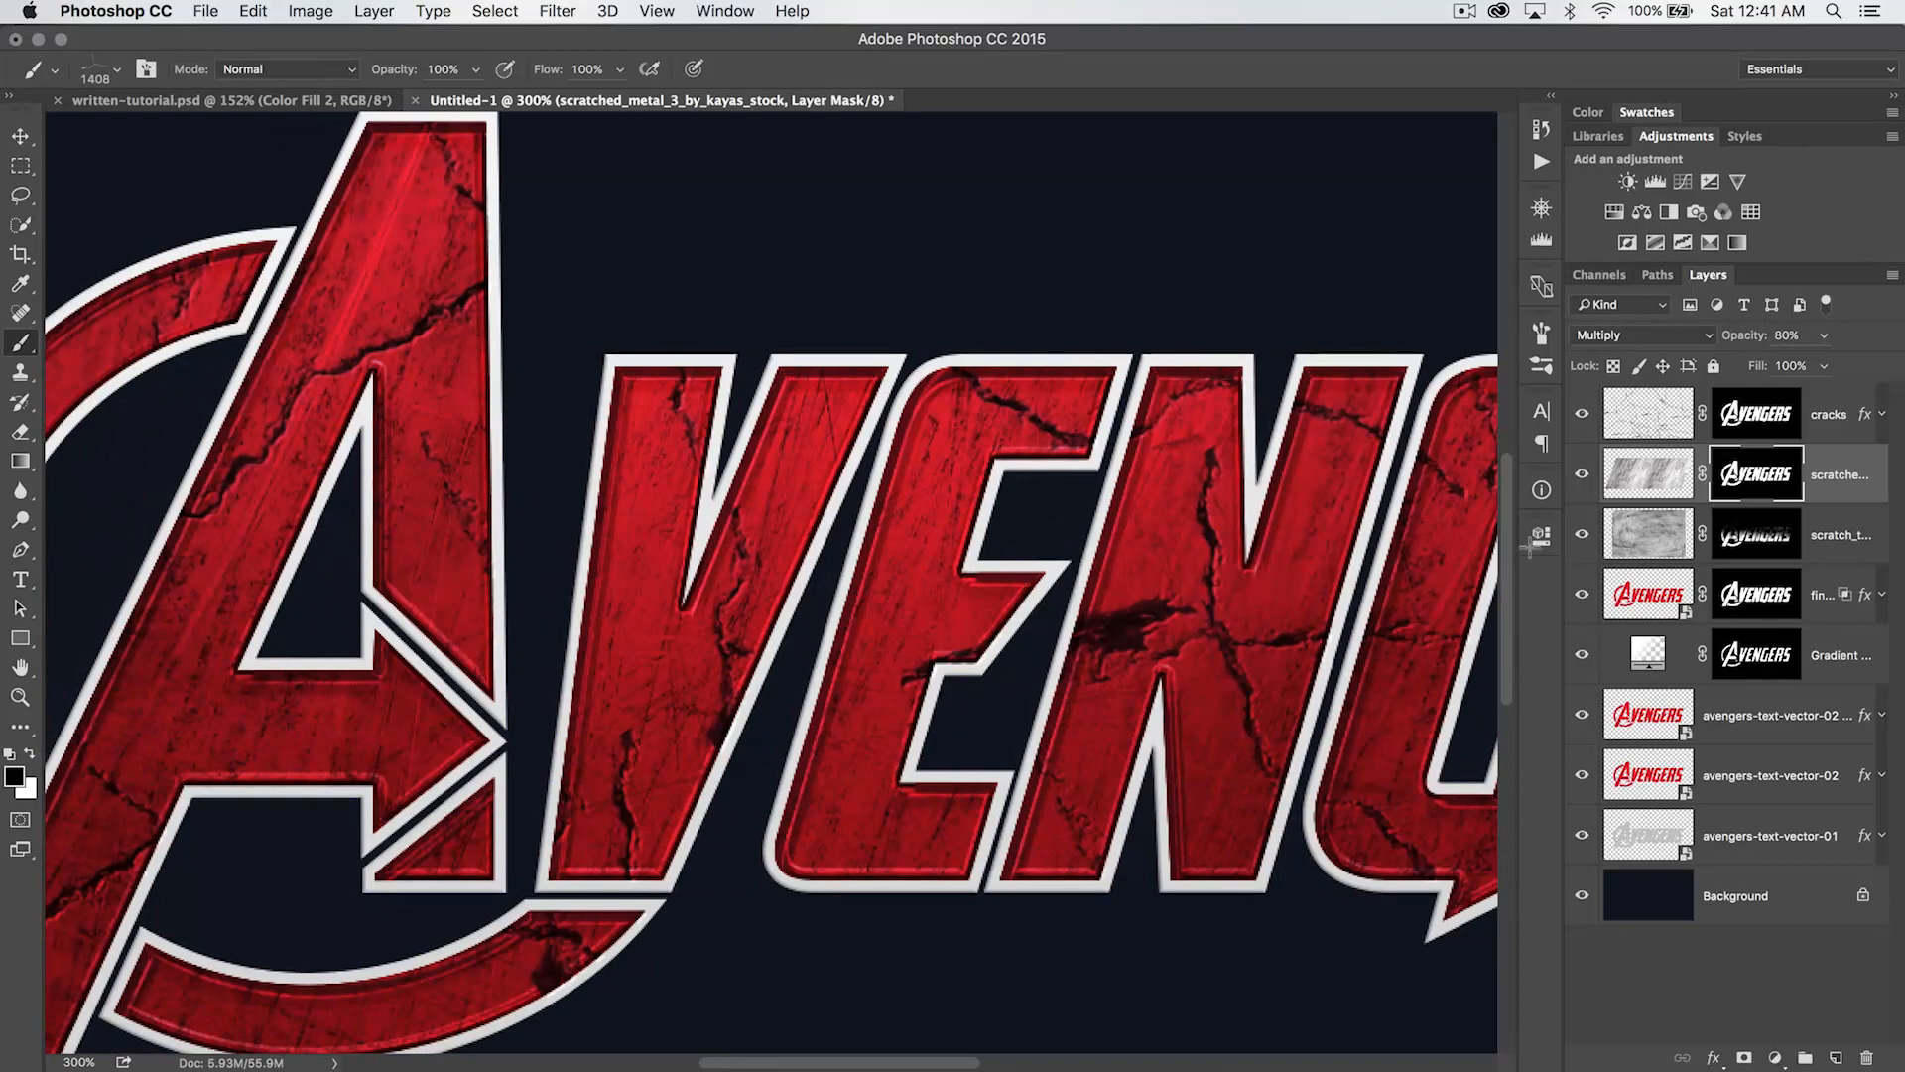
pyautogui.click(1672, 416)
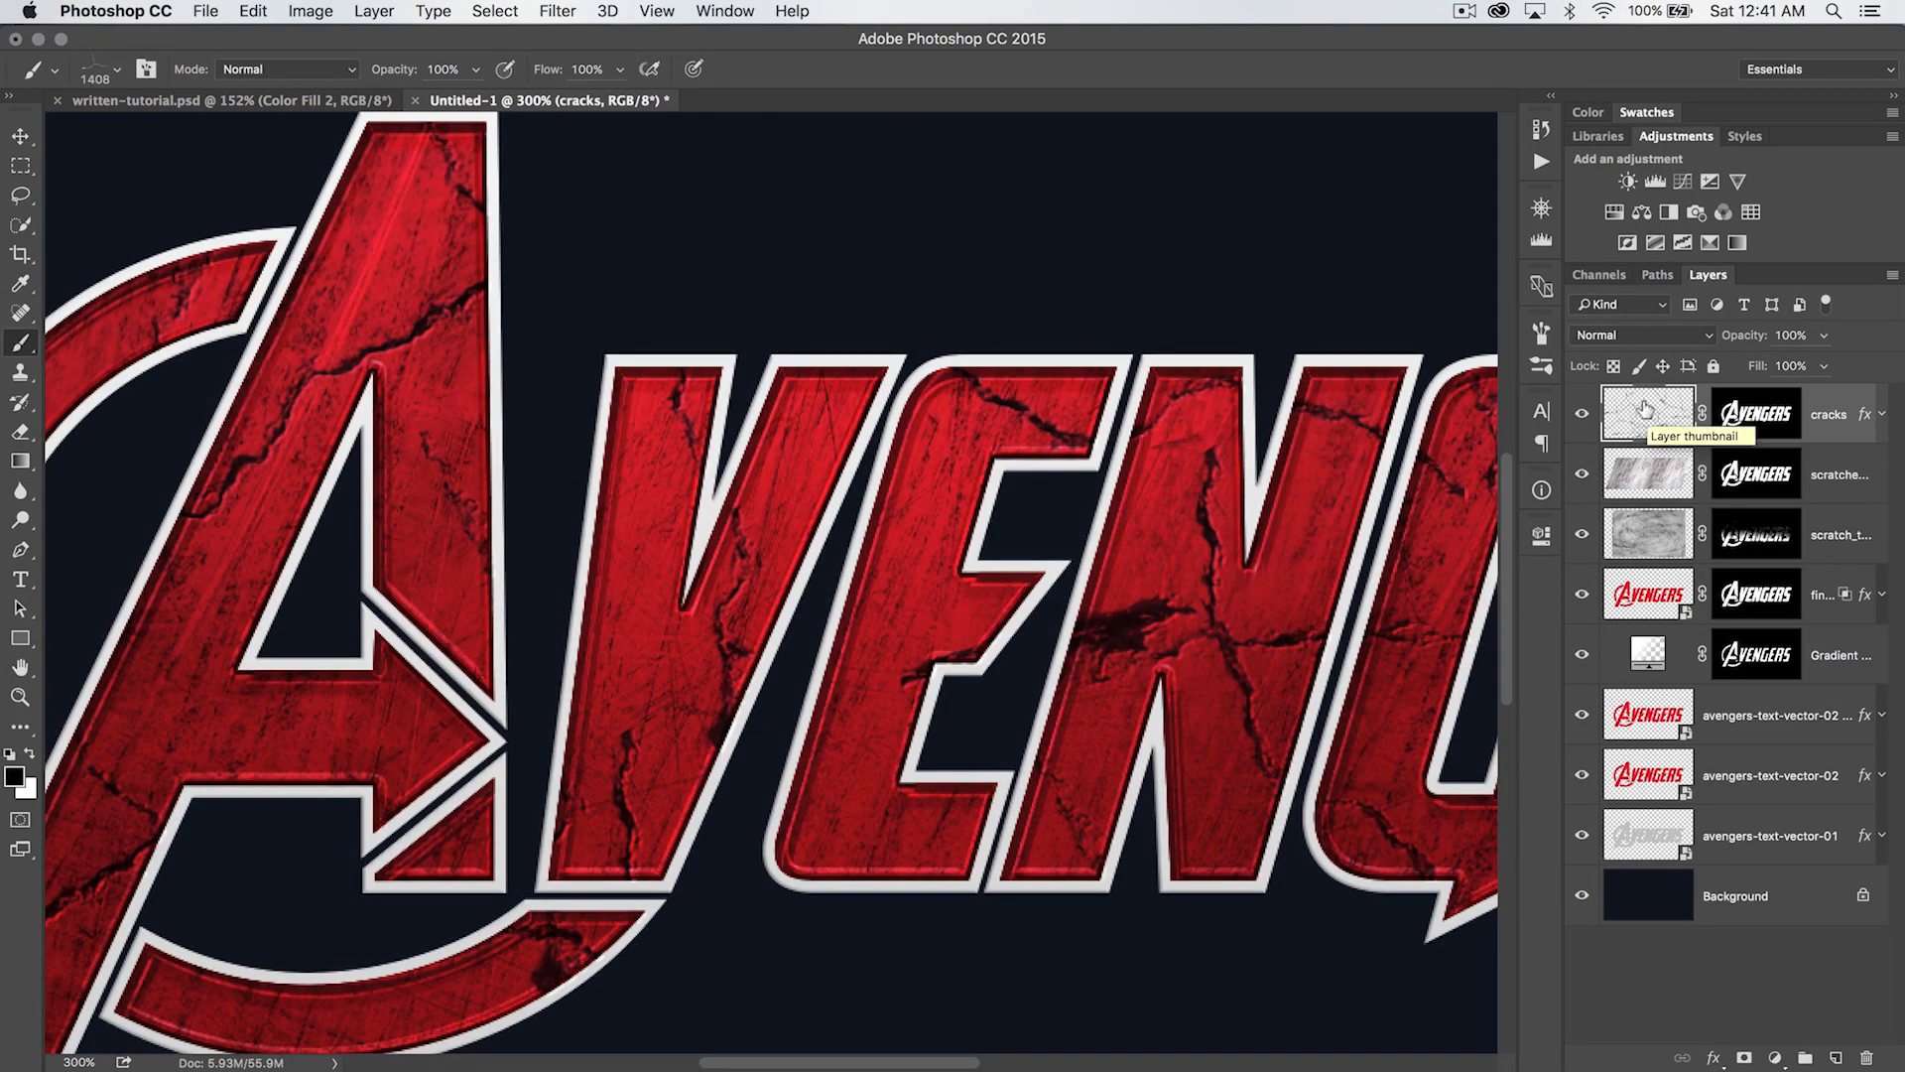
pyautogui.moveTo(1208, 506); pyautogui.dragTo(971, 494)
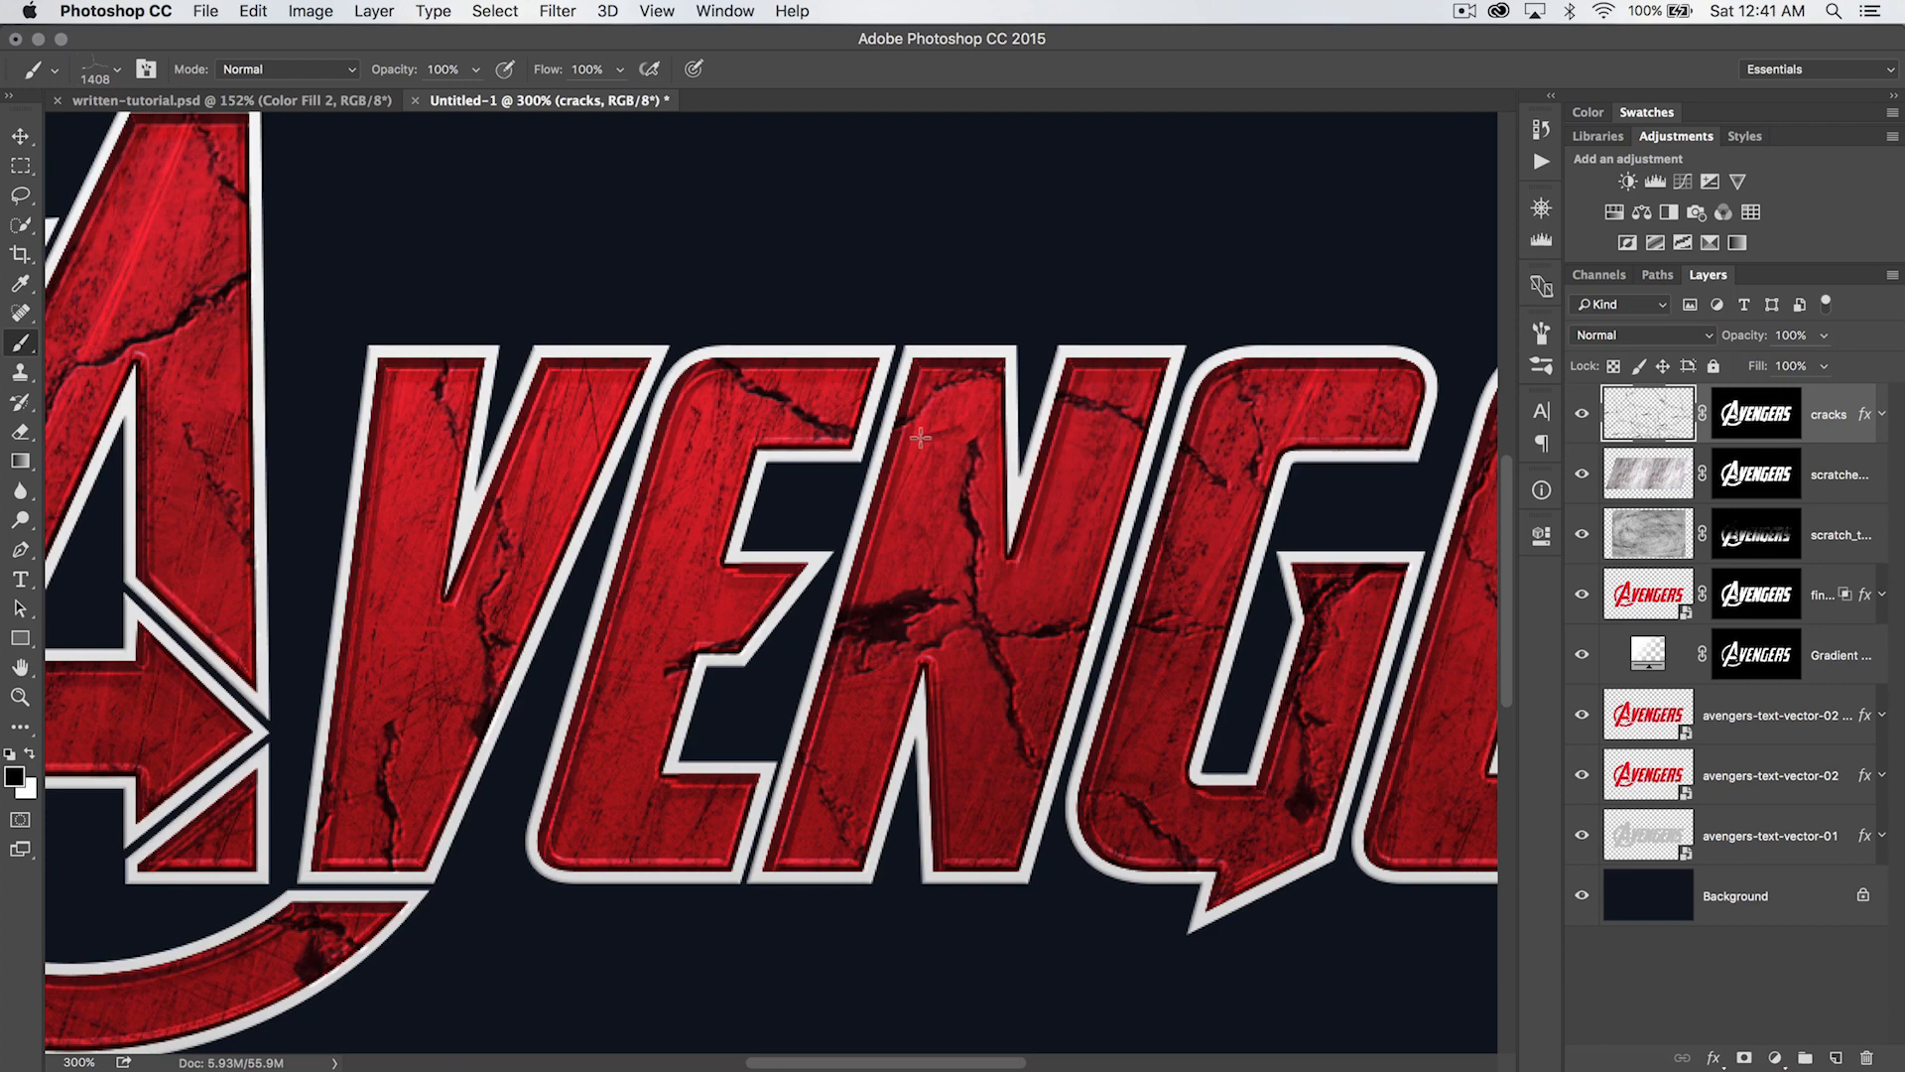
pyautogui.moveTo(1758, 367); pyautogui.dragTo(1734, 371)
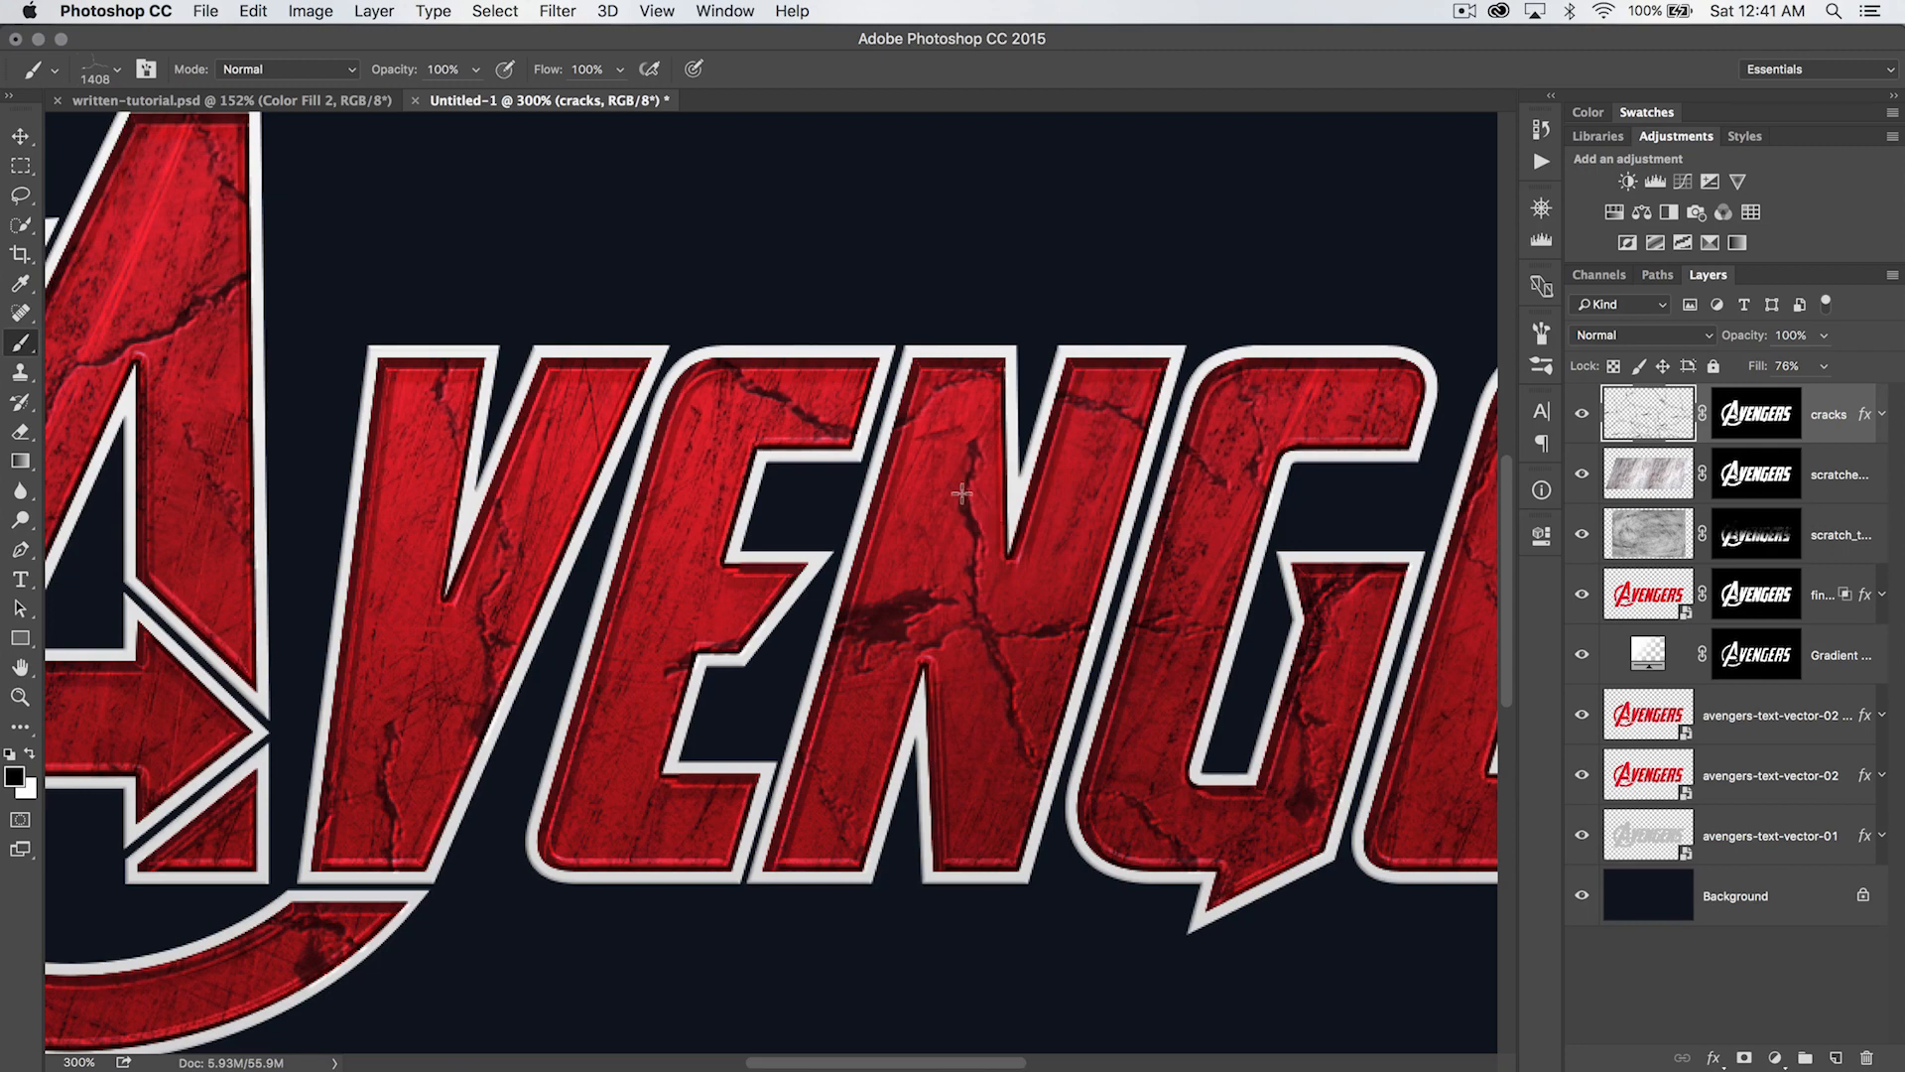
pyautogui.press('super+minus')
pyautogui.press('super+minus')
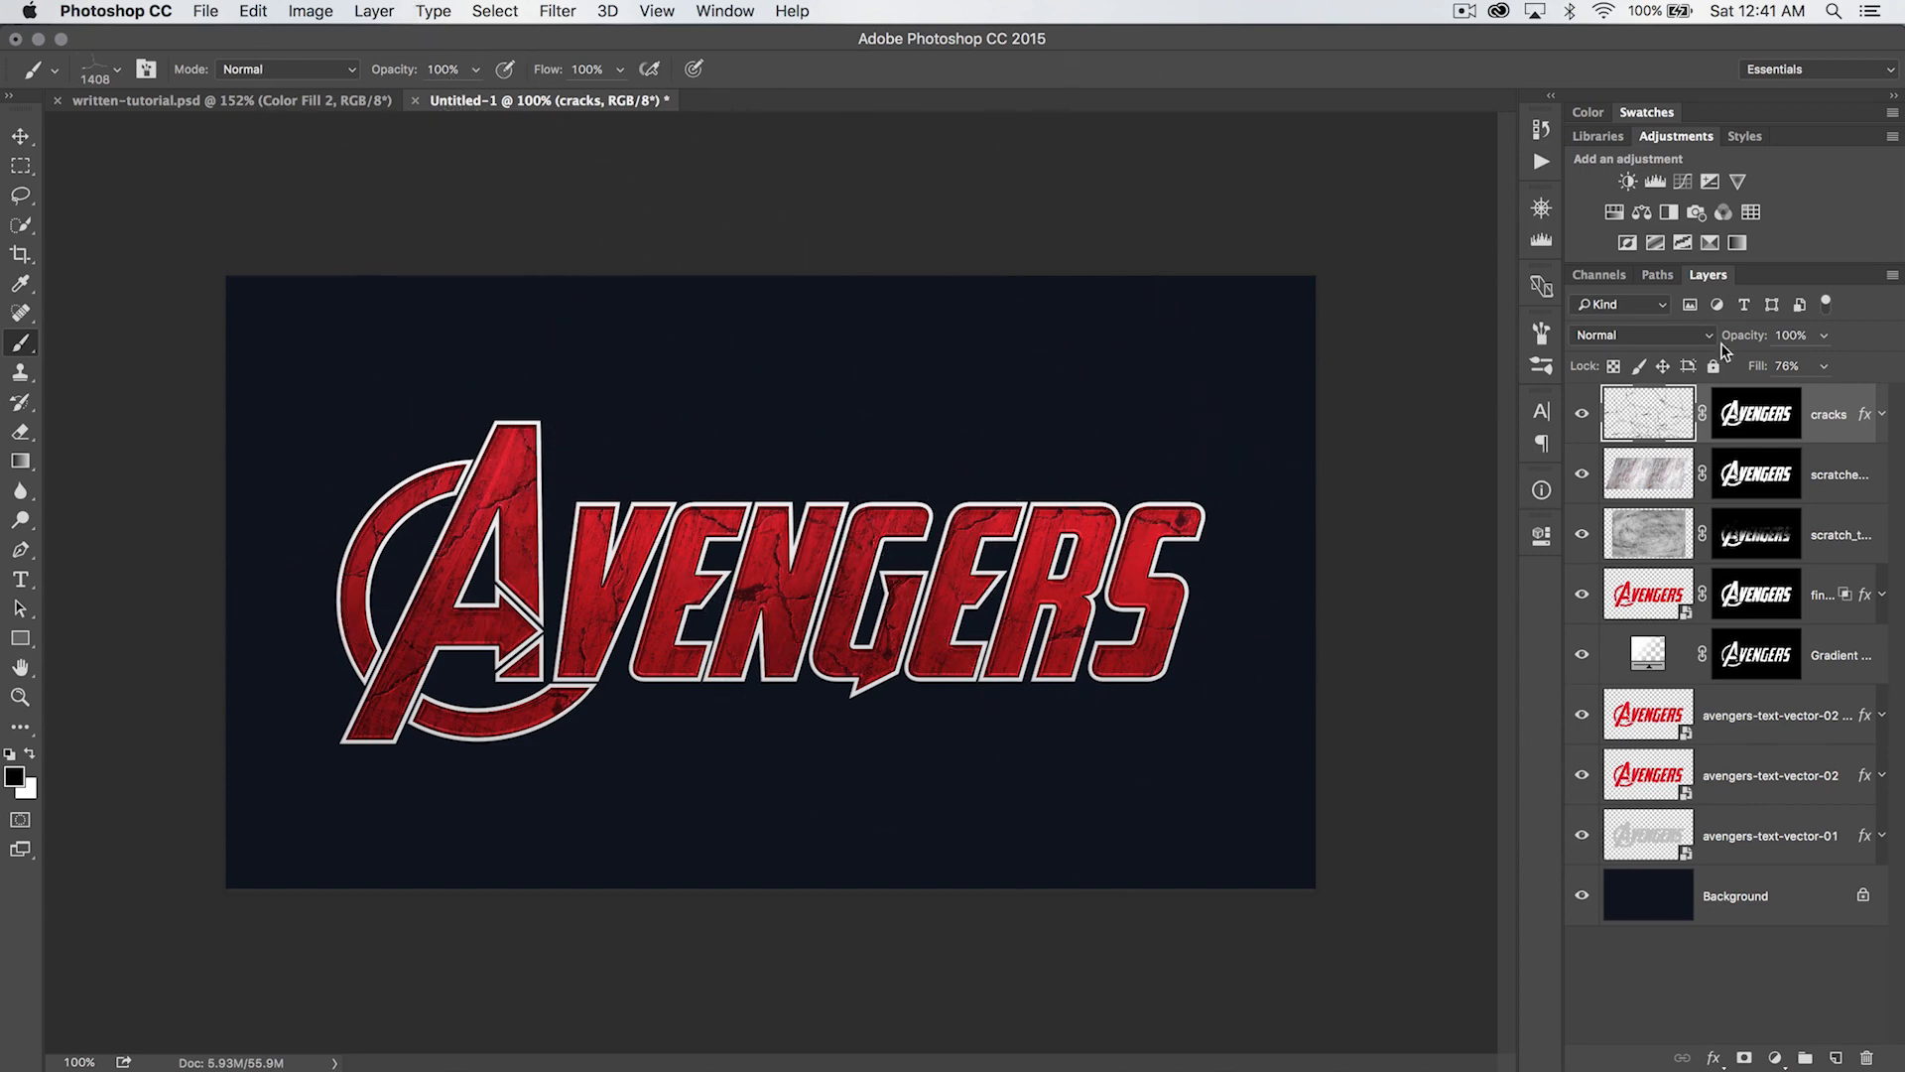
# - Replace the crack brushes with the grunge brush set and choose its 400 px speckled brush
pyautogui.rightClick(662, 476)
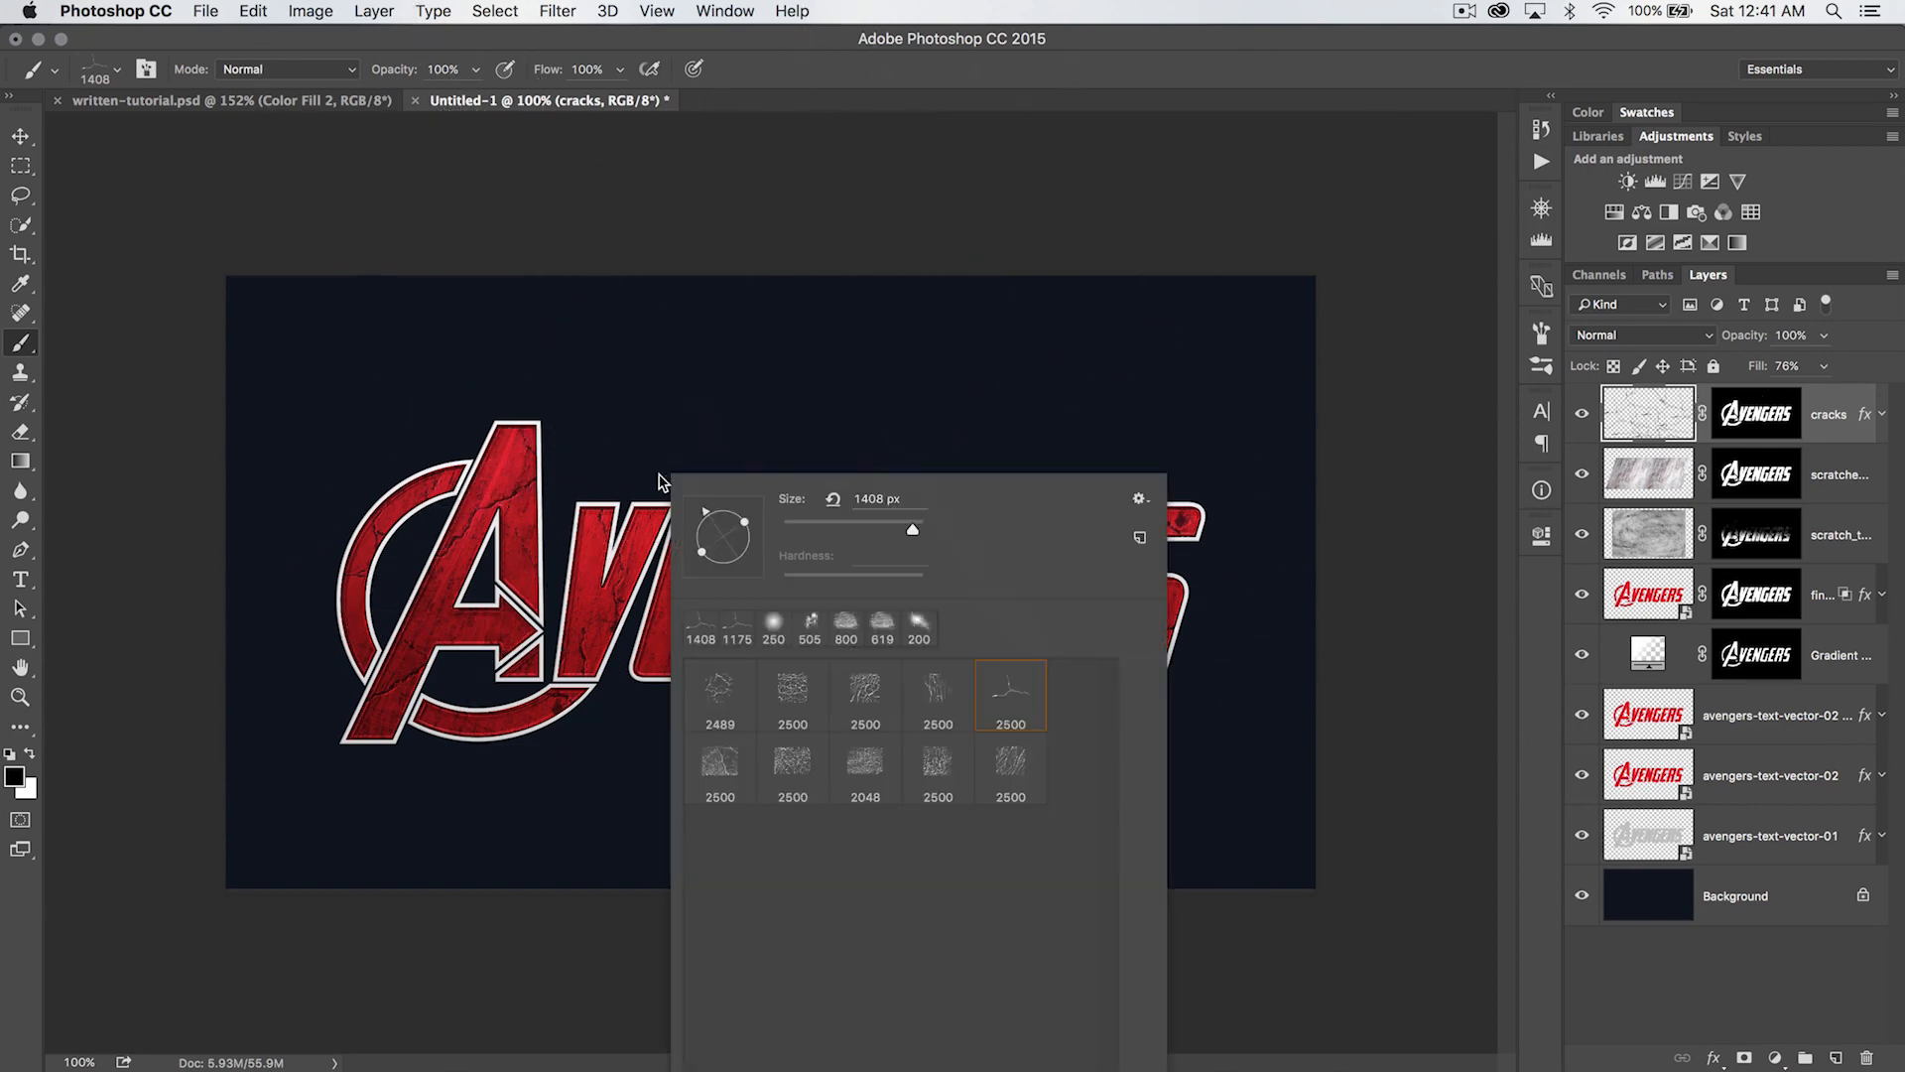
pyautogui.click(1131, 509)
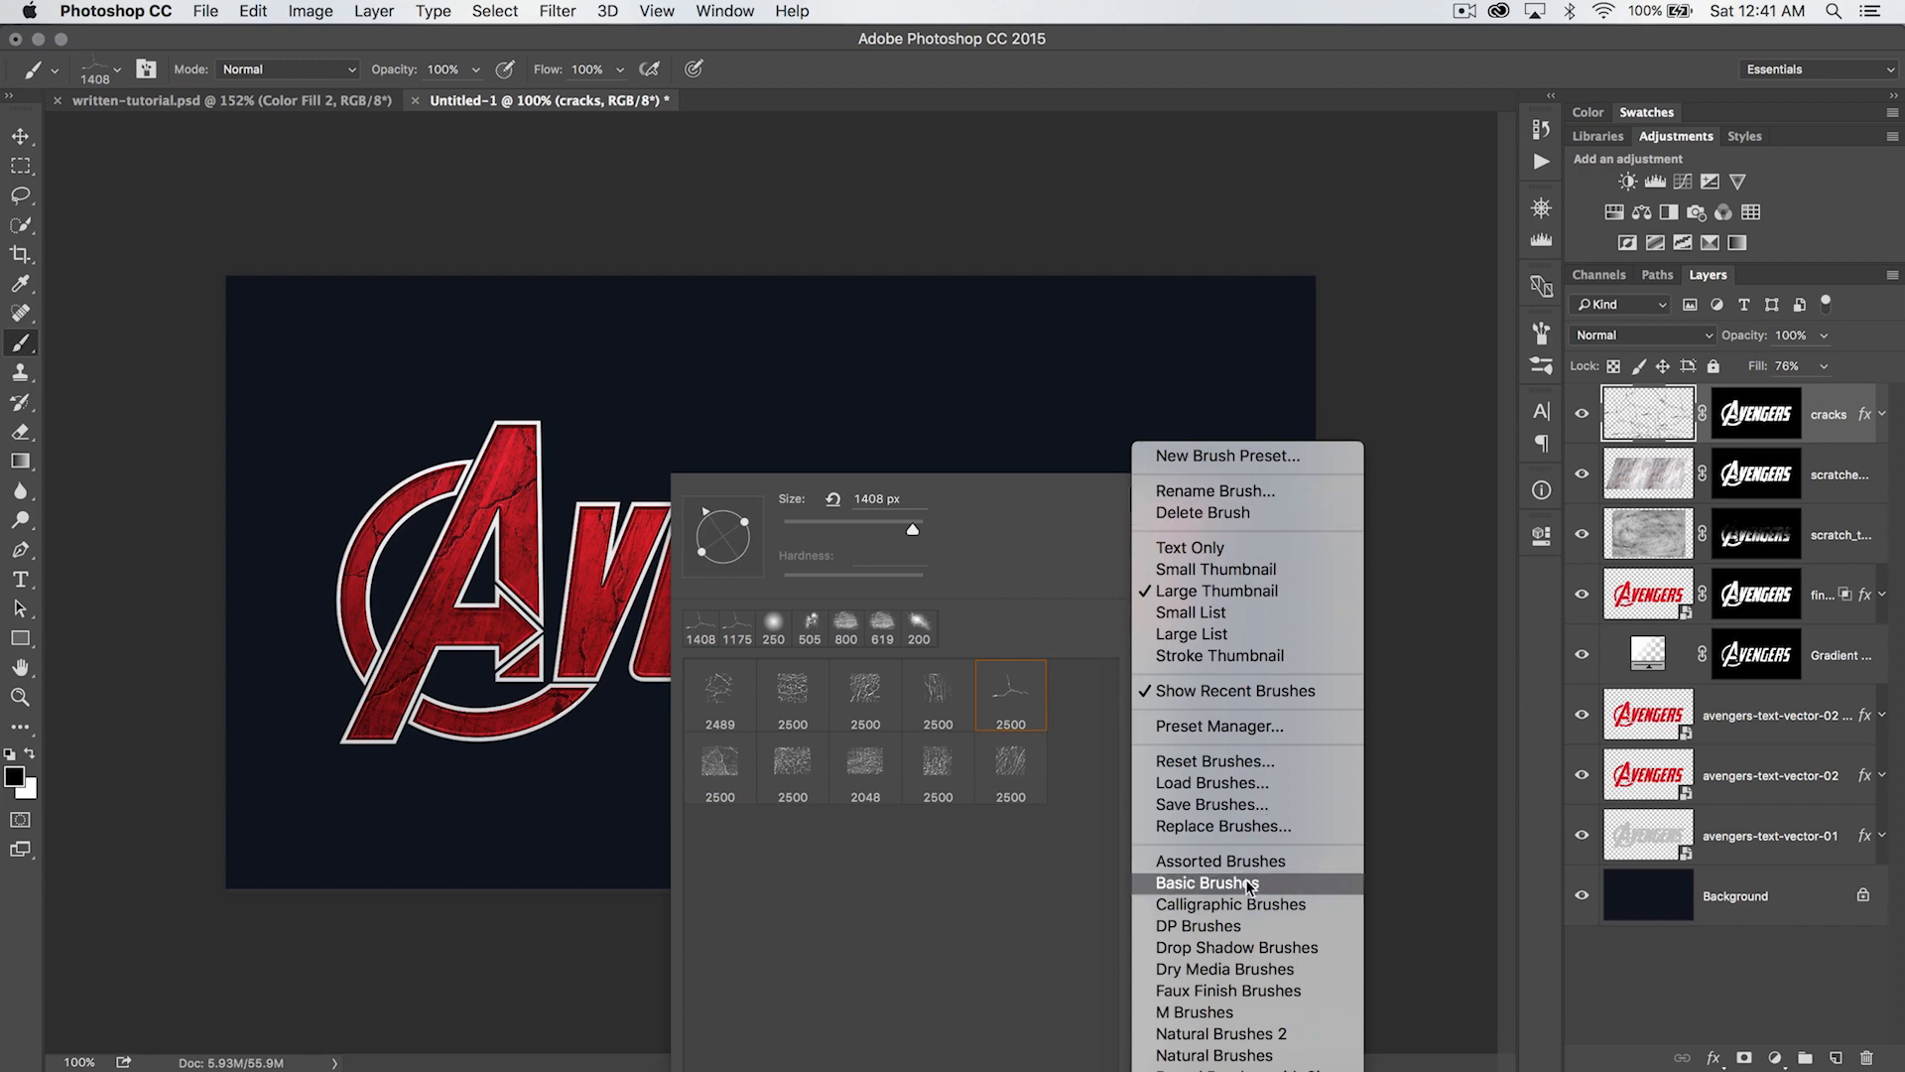
pyautogui.click(1181, 764)
pyautogui.doubleClick(848, 298)
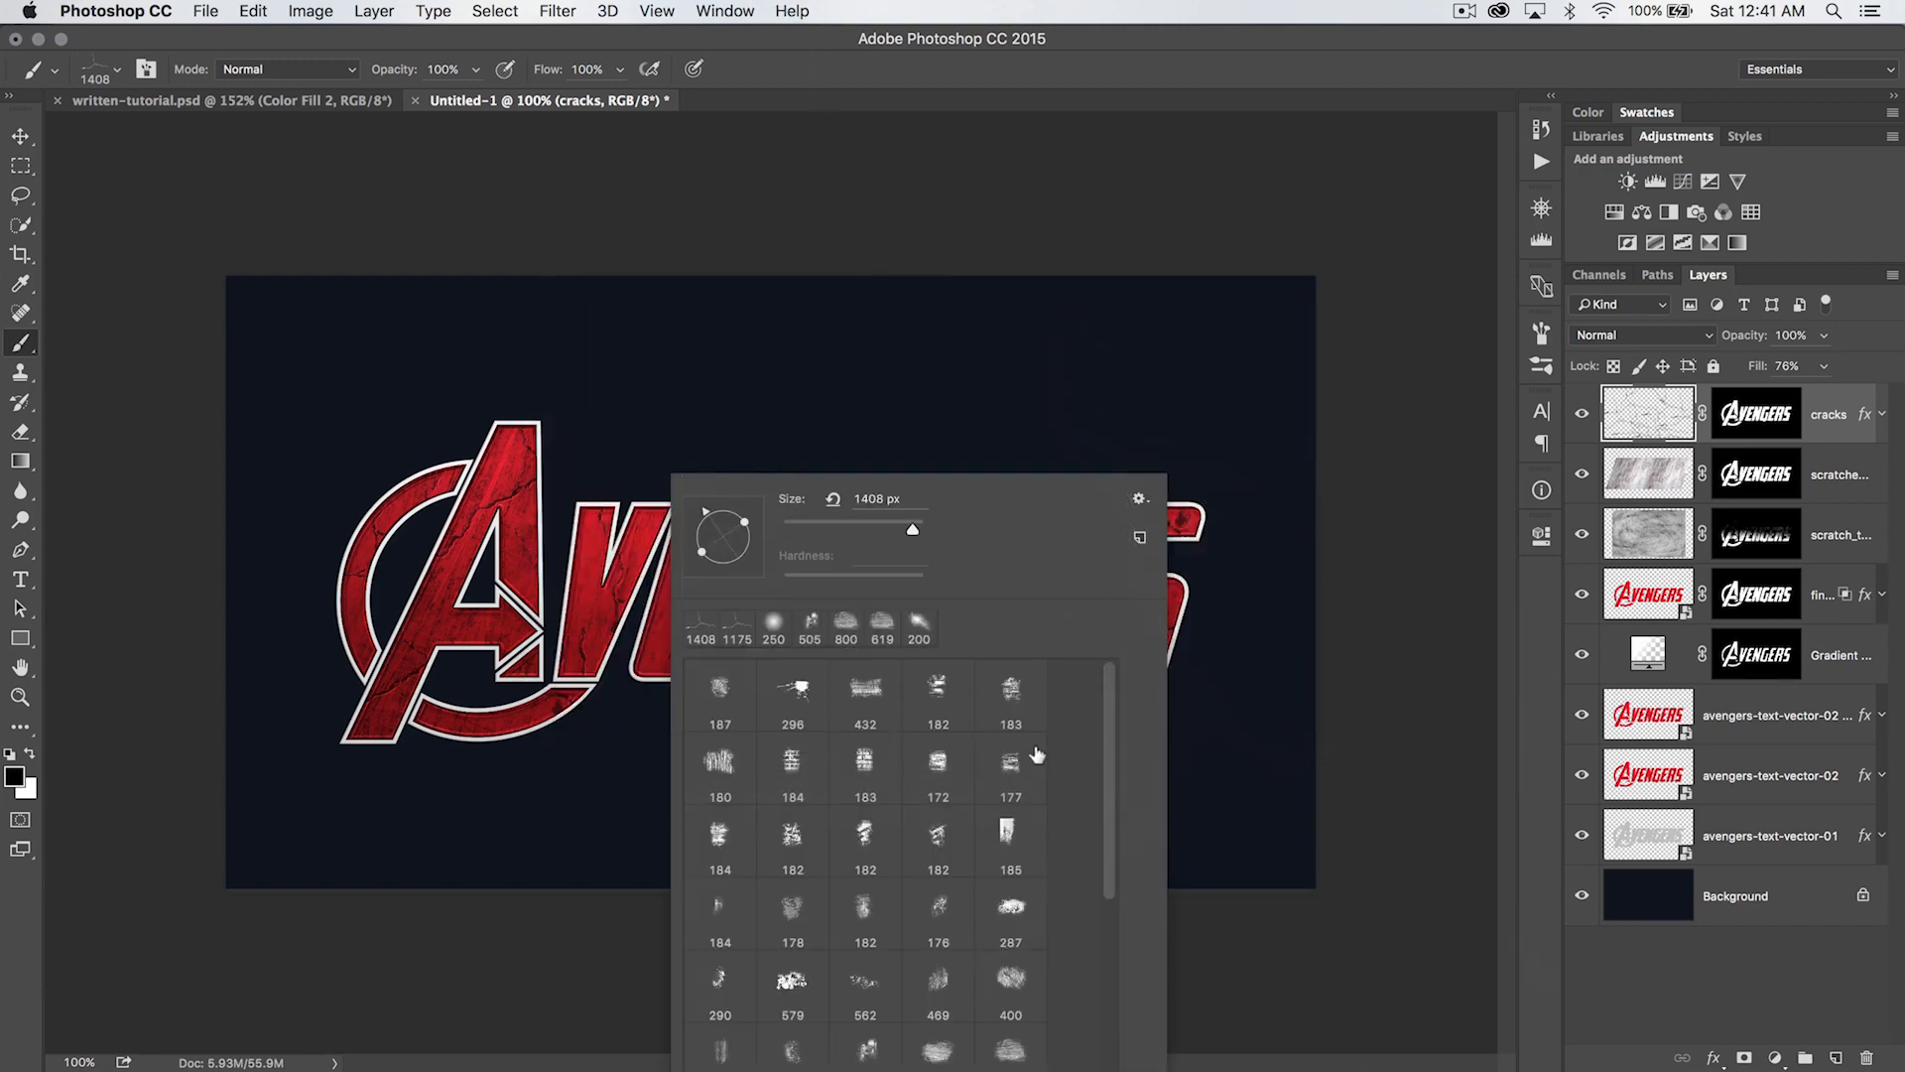
pyautogui.scroll(-3, 983, 805)
pyautogui.click(1014, 722)
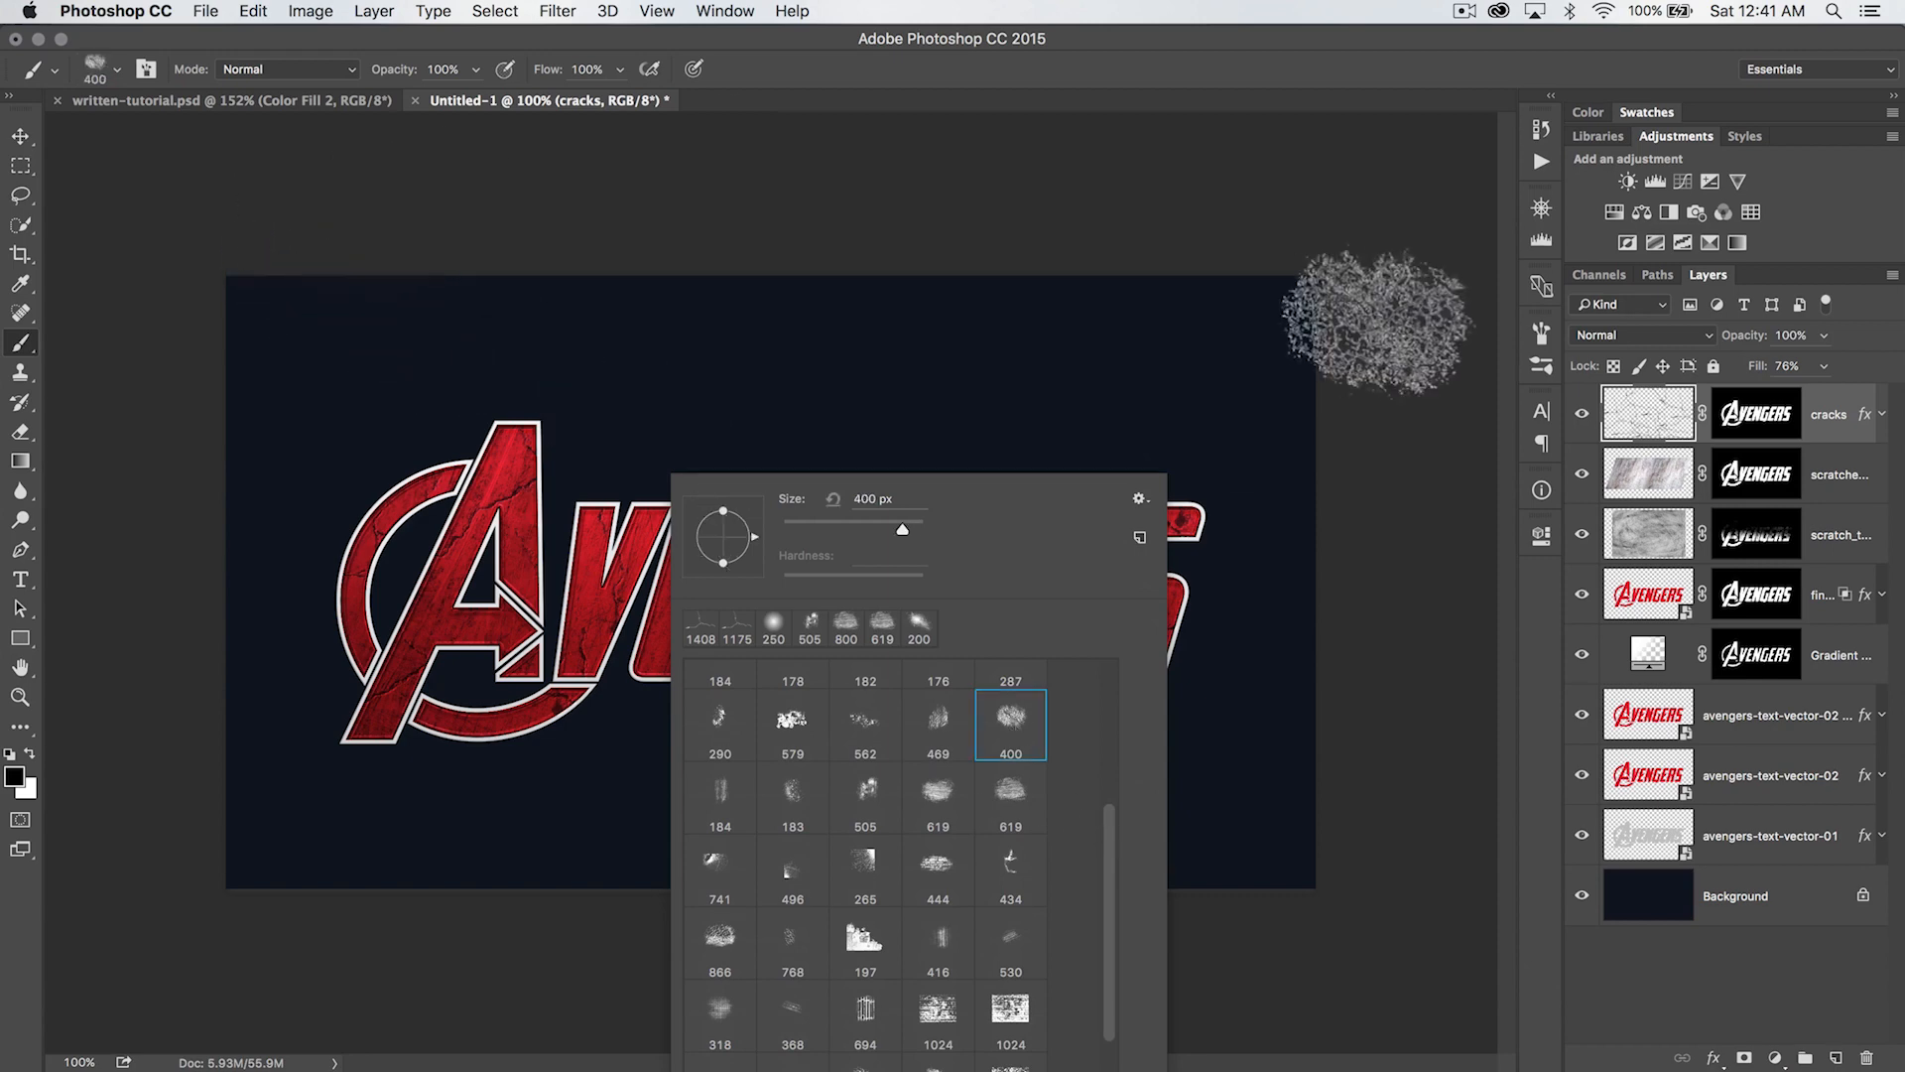
# - Enlarge the grunge brush to 700 px and paint black on the cracks layer's mask to fade cracks along the letter tops
pyautogui.click(1758, 417)
pyautogui.click(1763, 421)
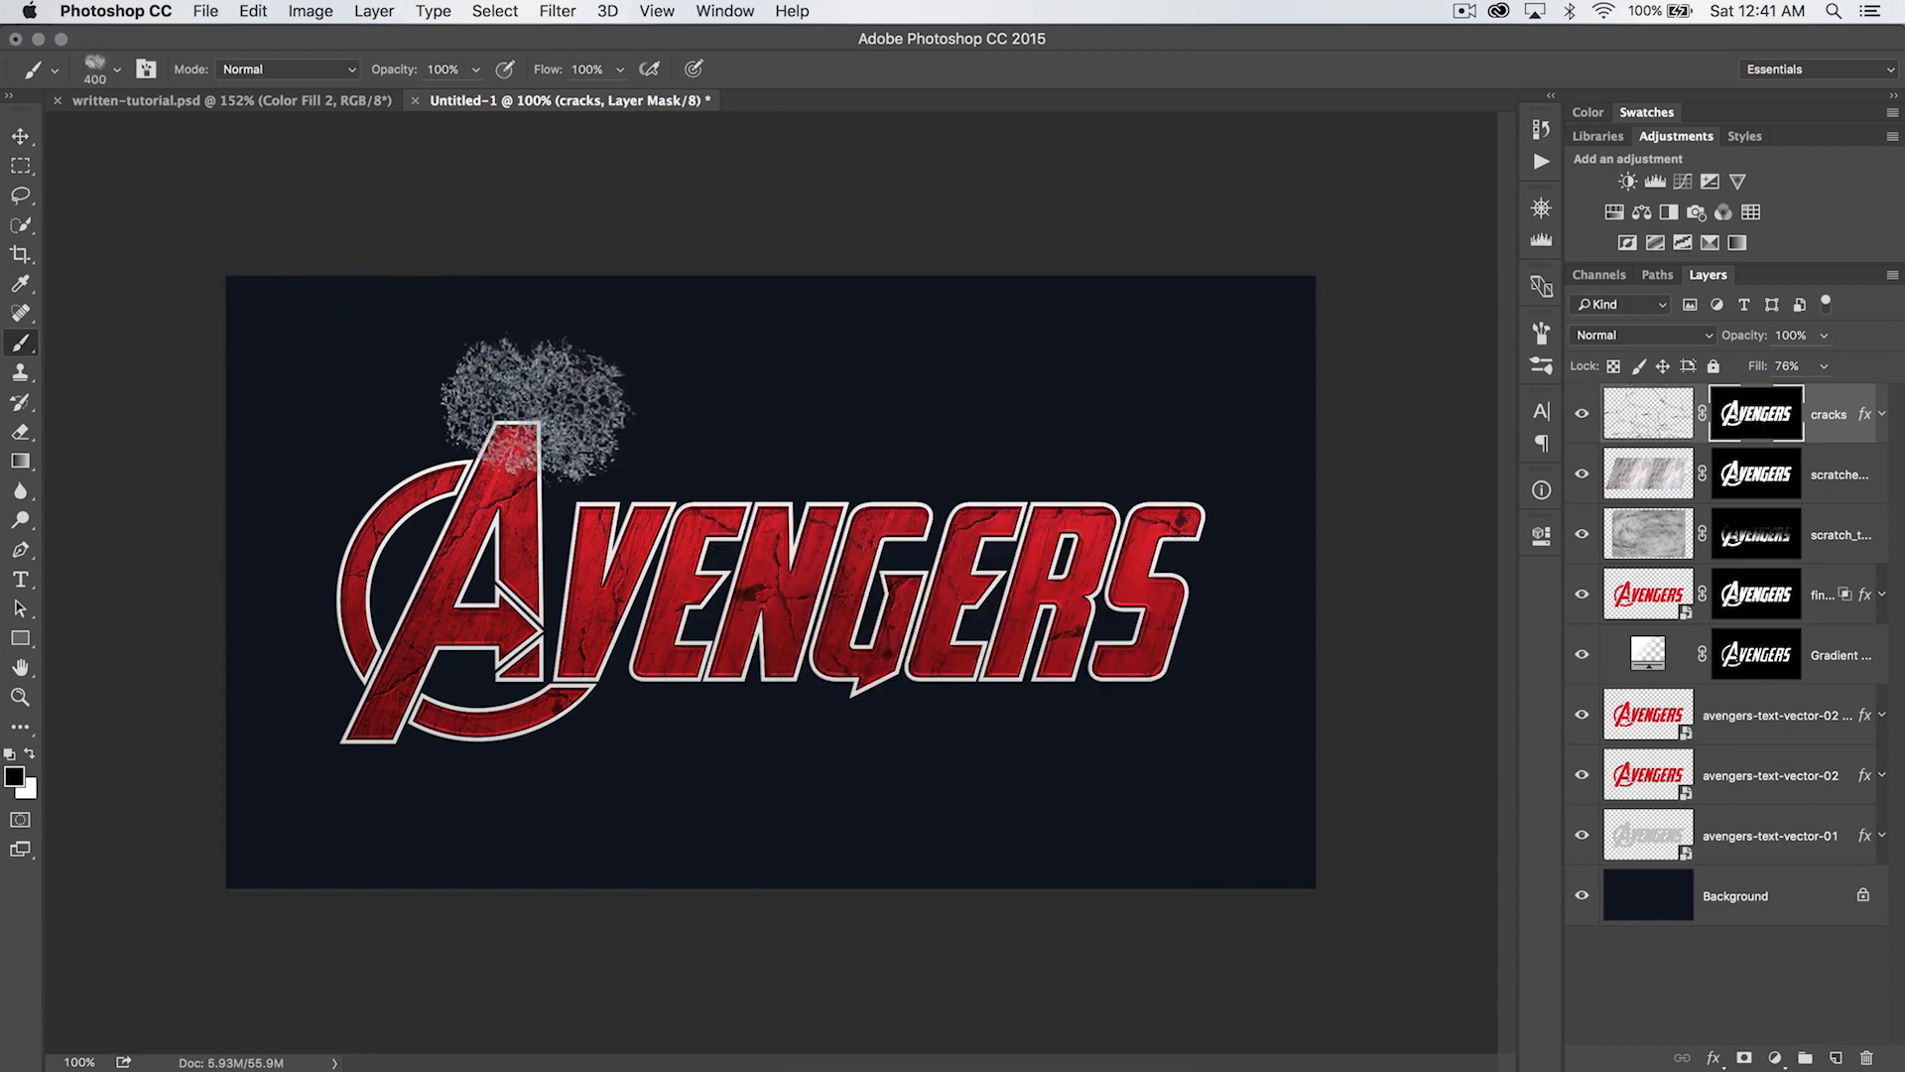
pyautogui.press(']')
pyautogui.press(']')
pyautogui.press(']')
pyautogui.click(456, 416)
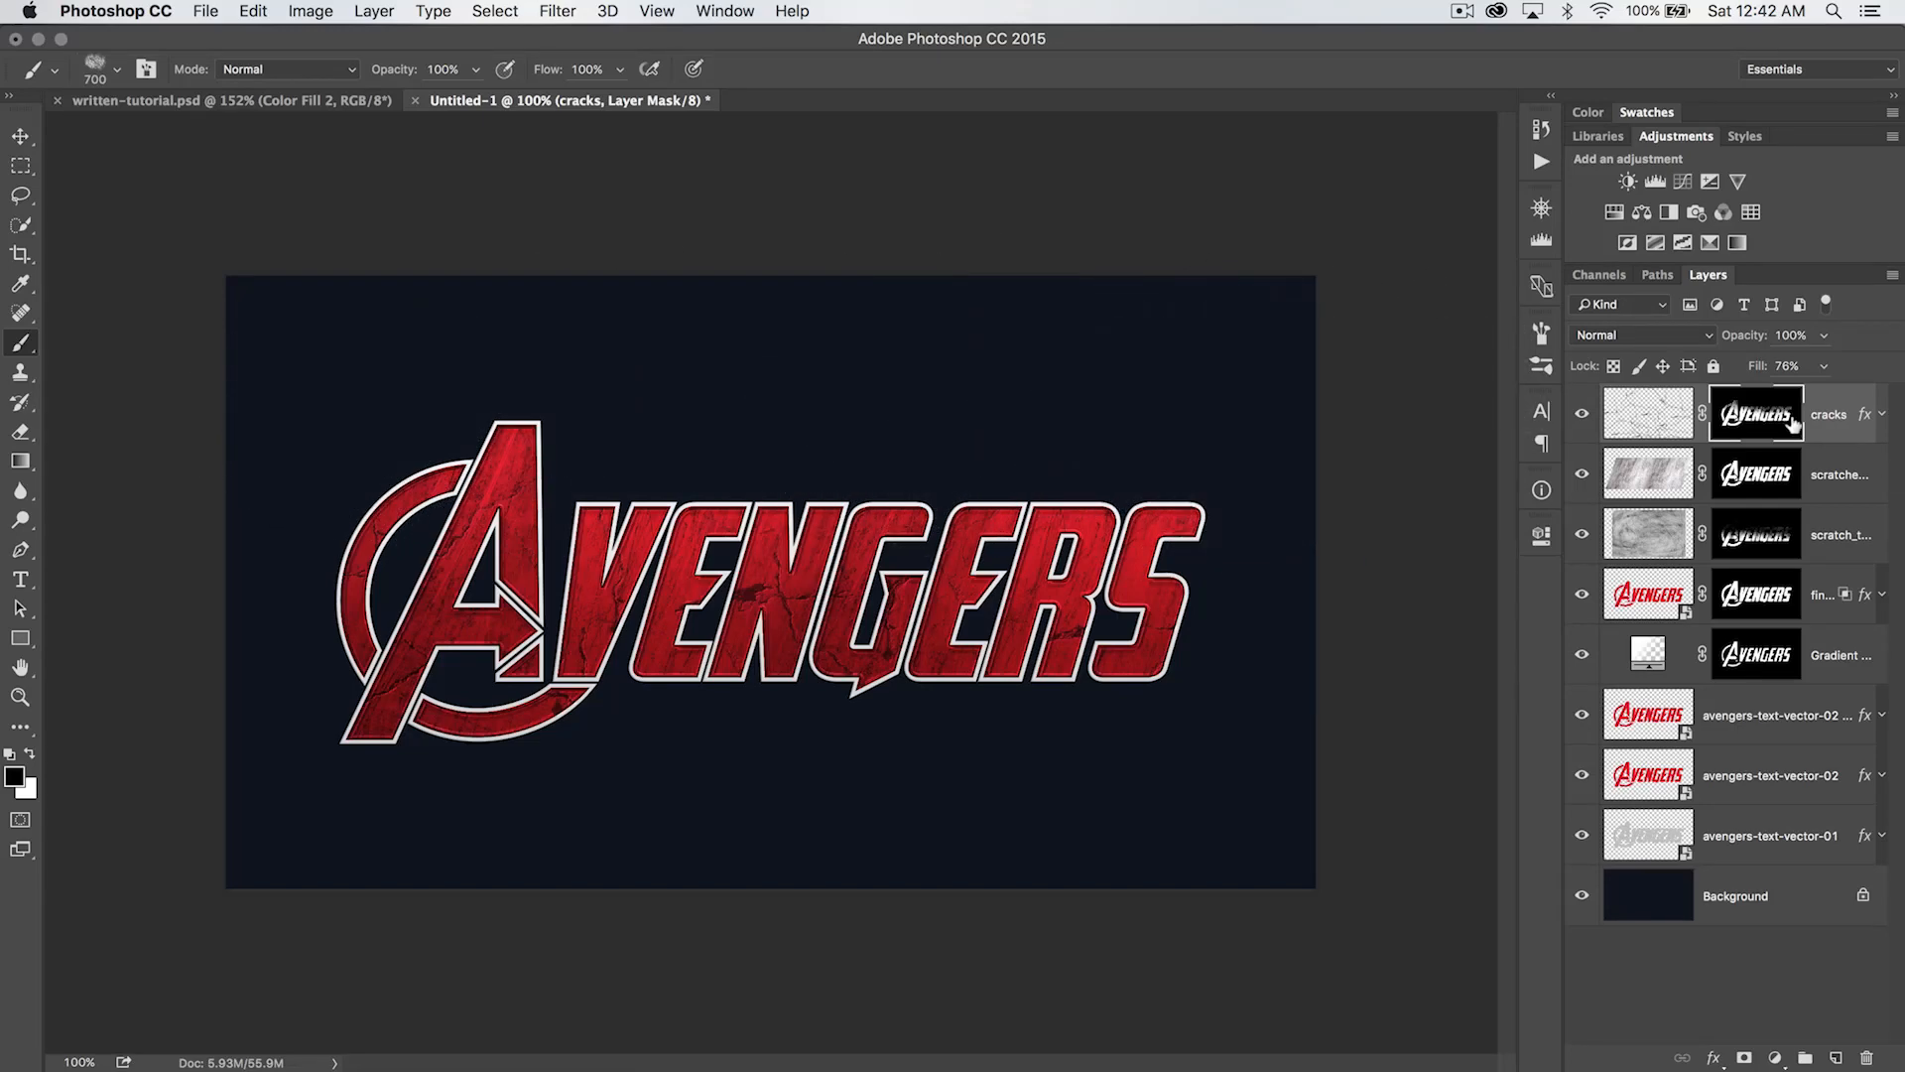
pyautogui.keyDown('alt'); pyautogui.click(1754, 409); pyautogui.keyUp('alt')
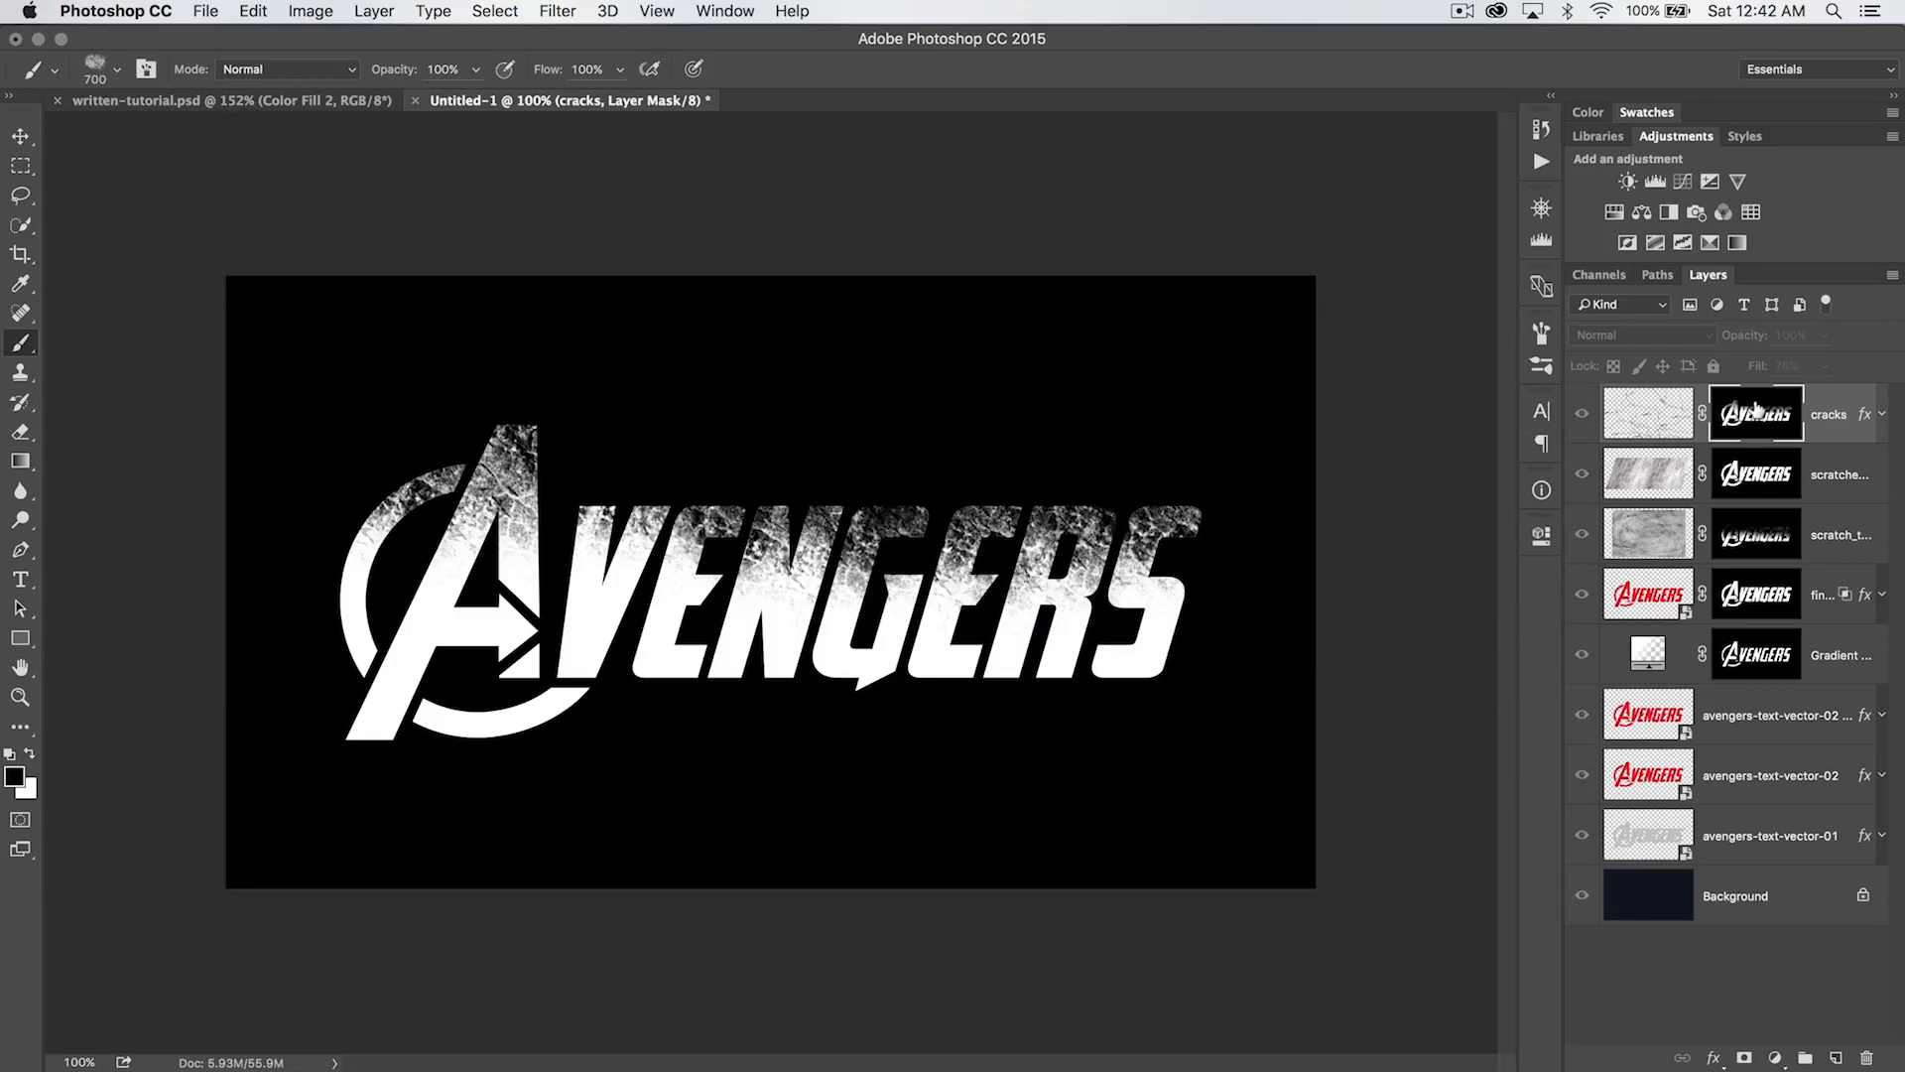
pyautogui.keyDown('alt'); pyautogui.click(1754, 409); pyautogui.keyUp('alt')
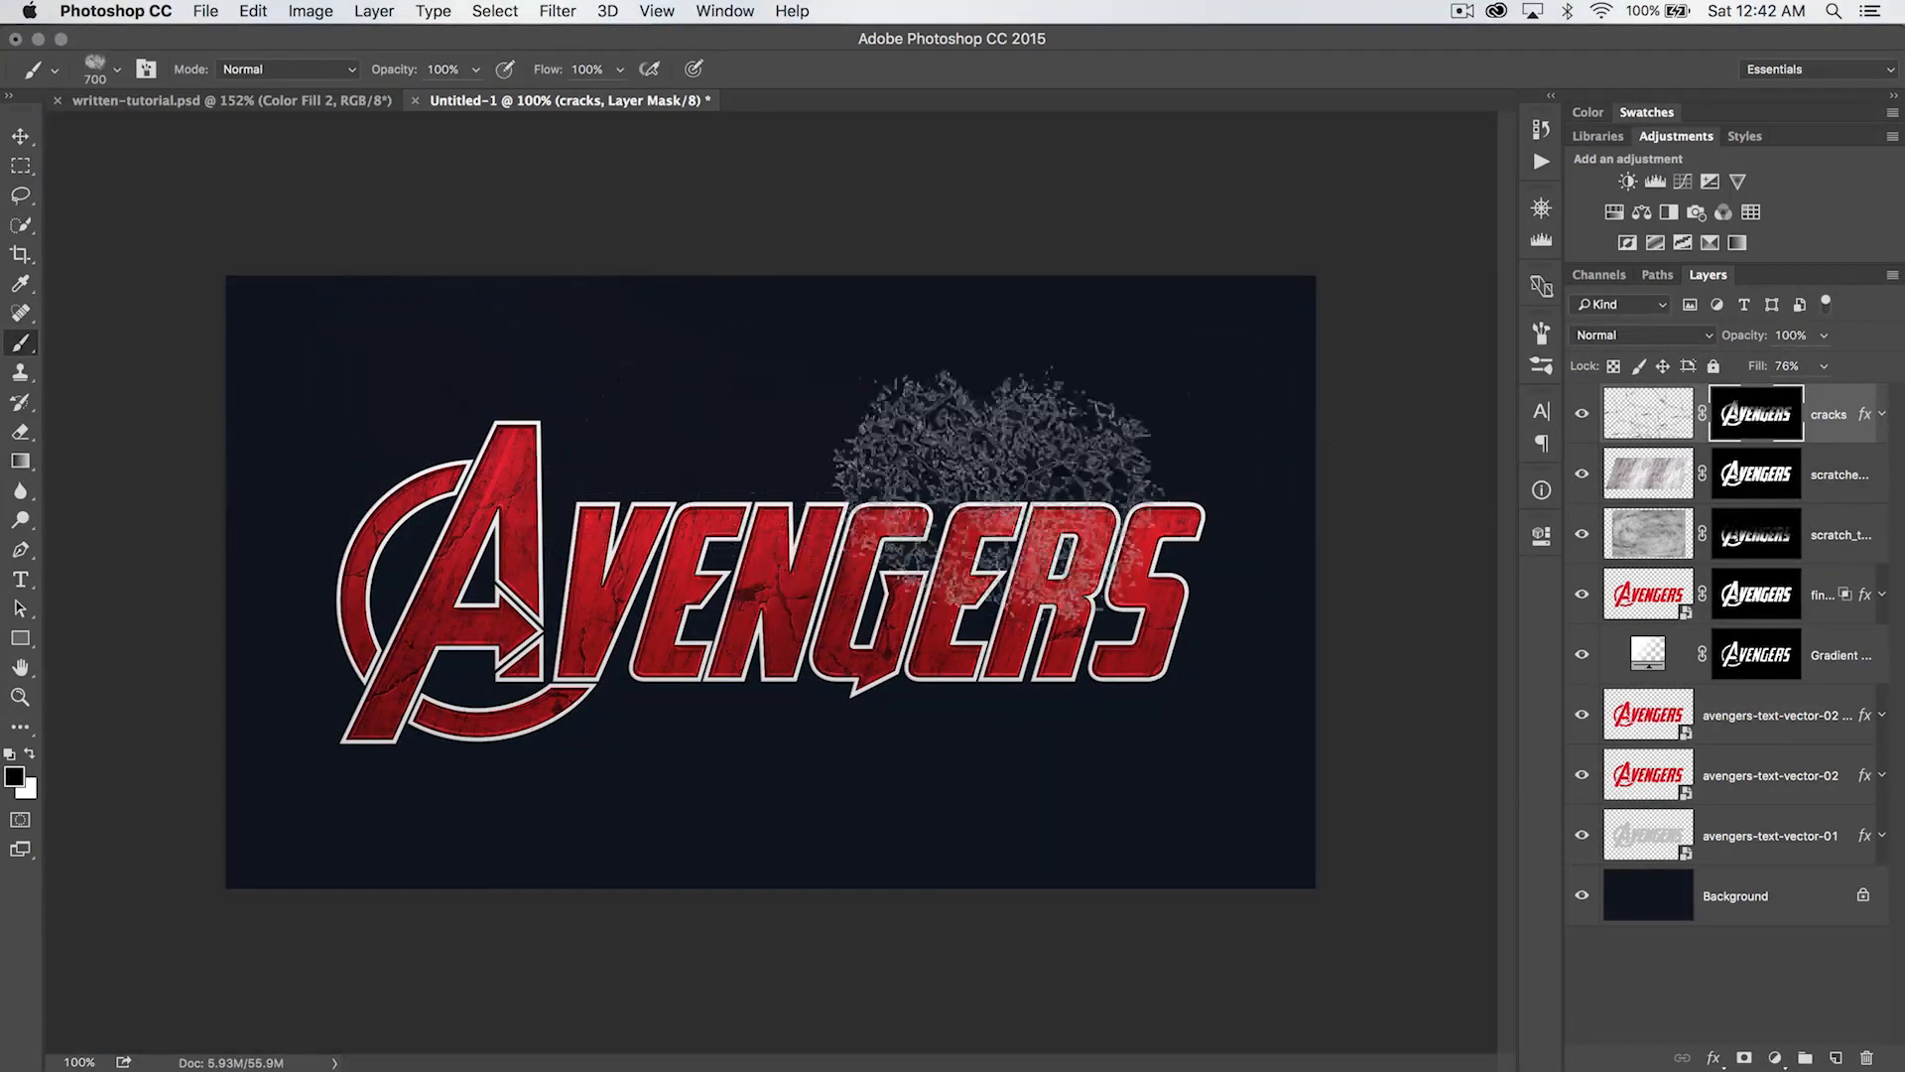
# - Create a new layer named grunge above the cracks layer and activate the Brush tool
pyautogui.press('v')
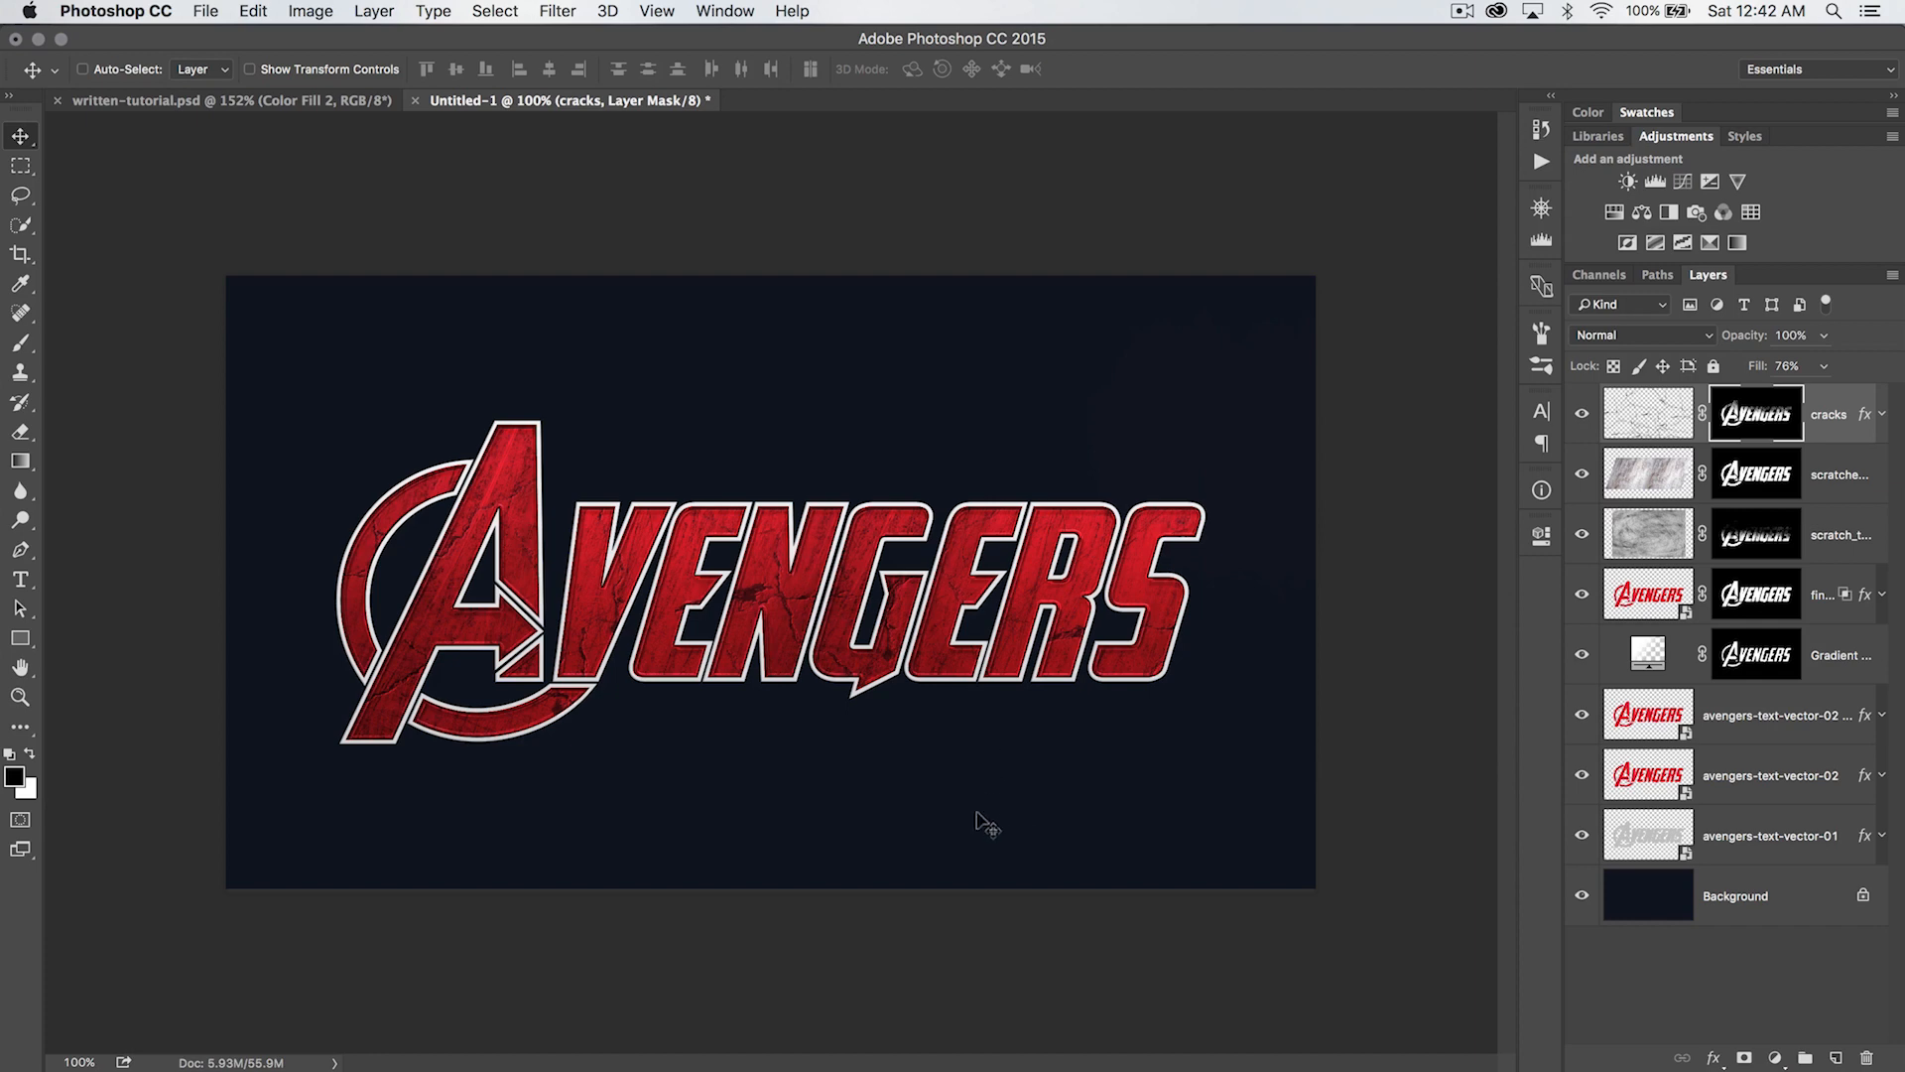
pyautogui.click(1836, 1058)
pyautogui.press('Return')
pyautogui.press('b')
pyautogui.click(780, 363)
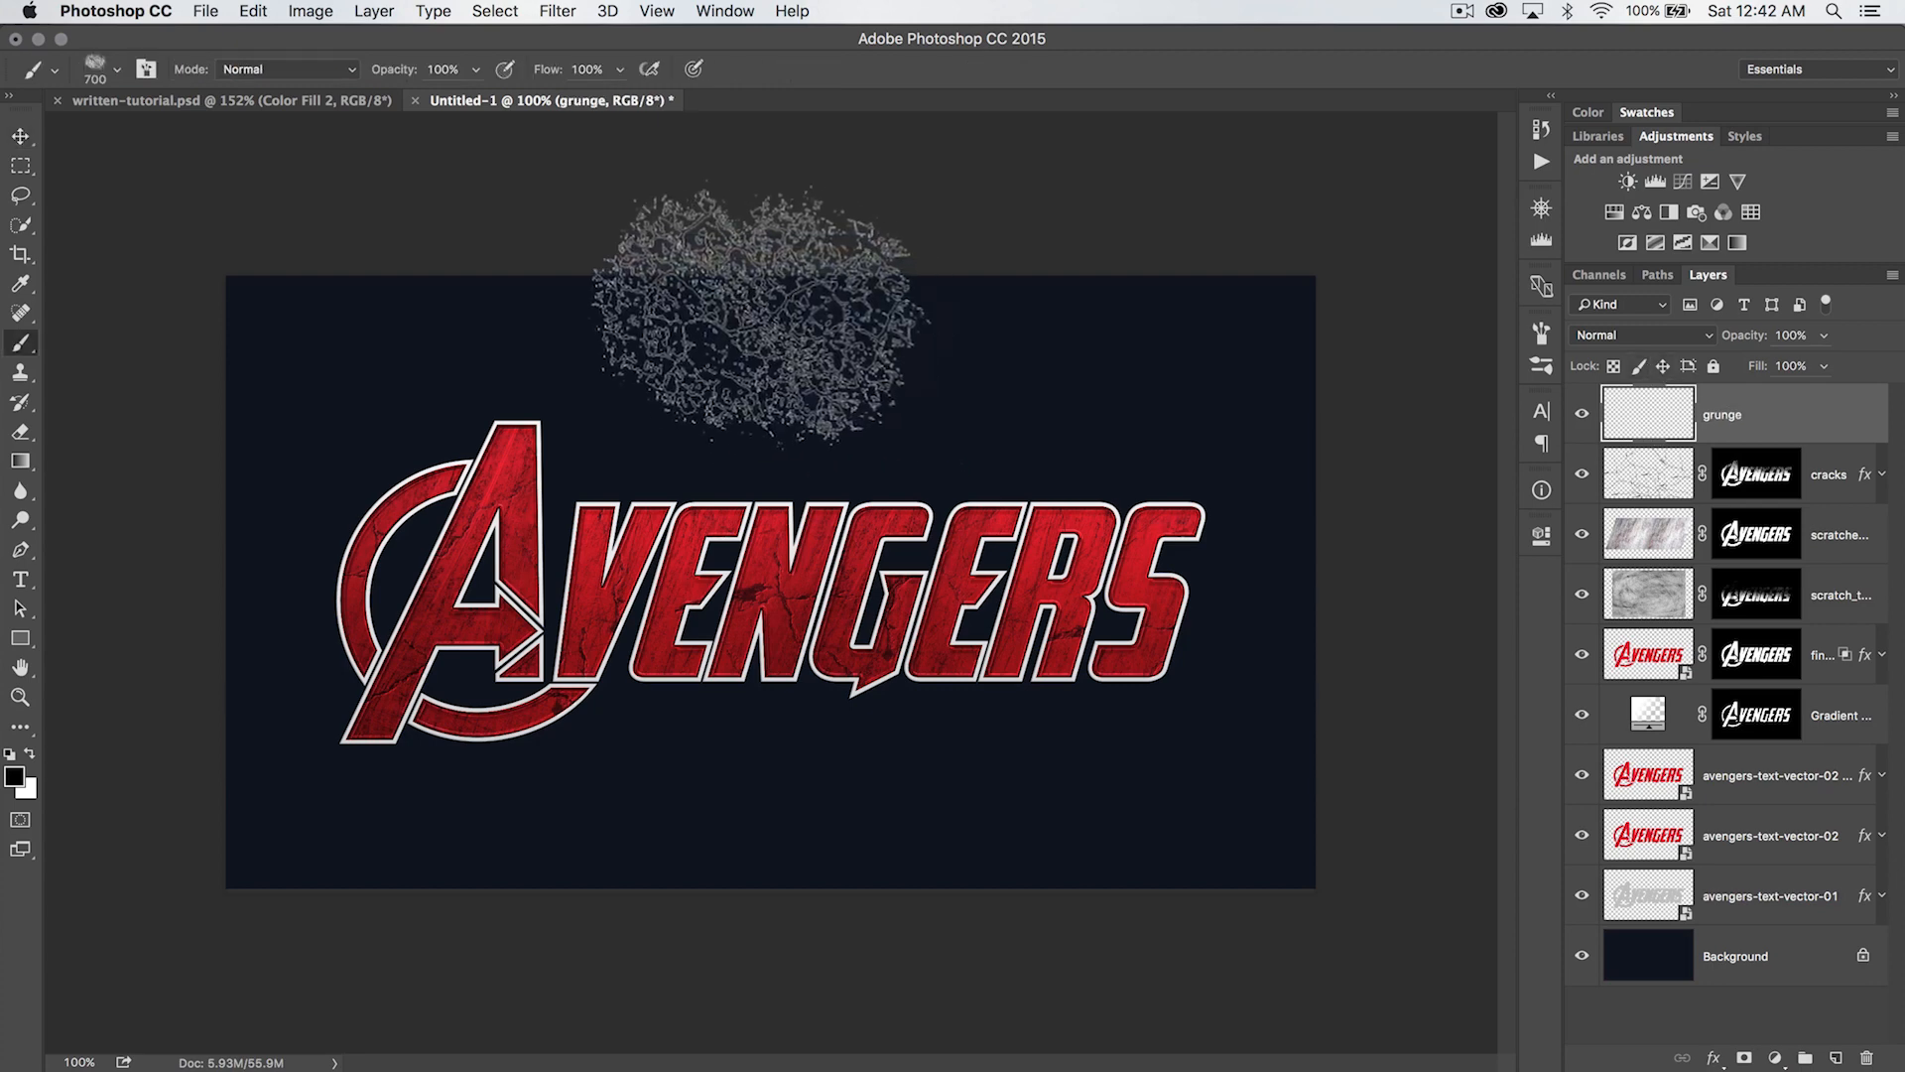
# - Replace the current brushes with grunge_brushes_digitalrevolutions.abr and choose the 1000 px blotchy grunge brush from the second row
pyautogui.rightClick(717, 383)
pyautogui.click(1183, 407)
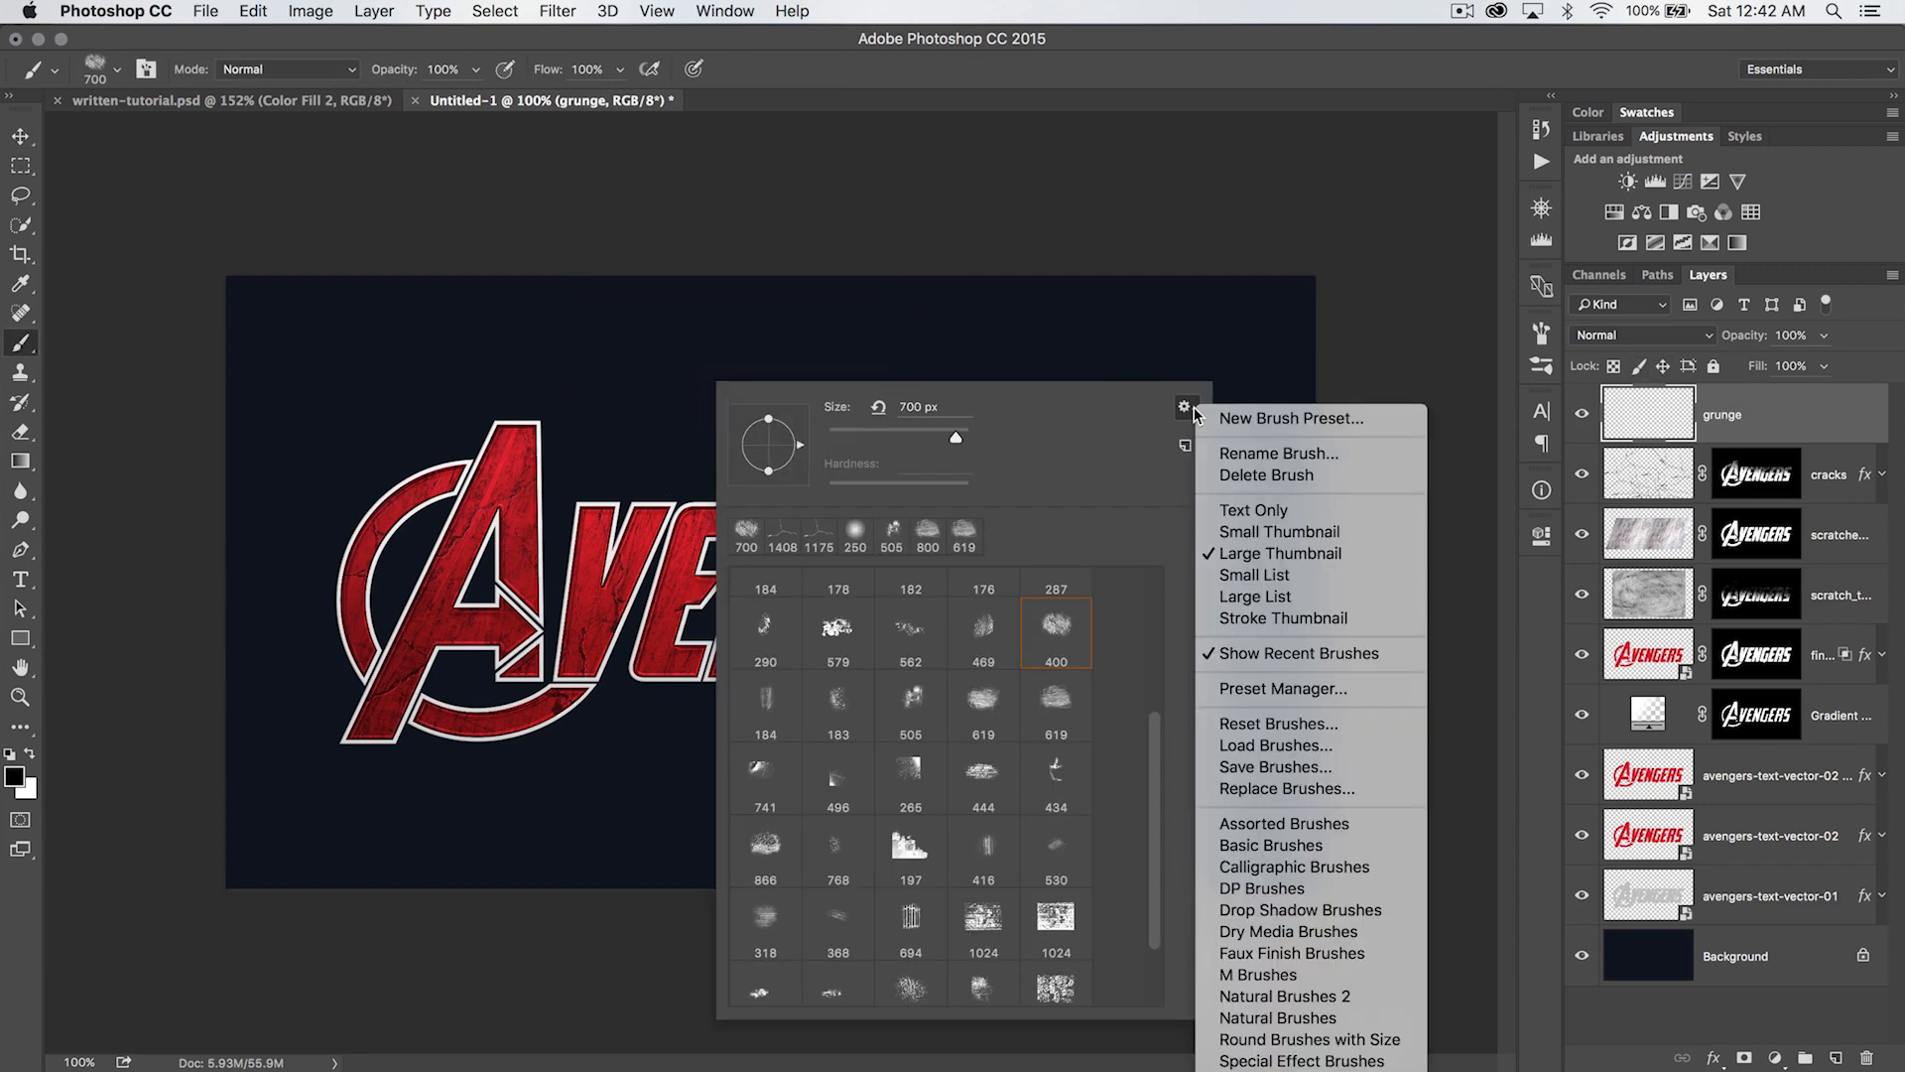
pyautogui.click(1265, 782)
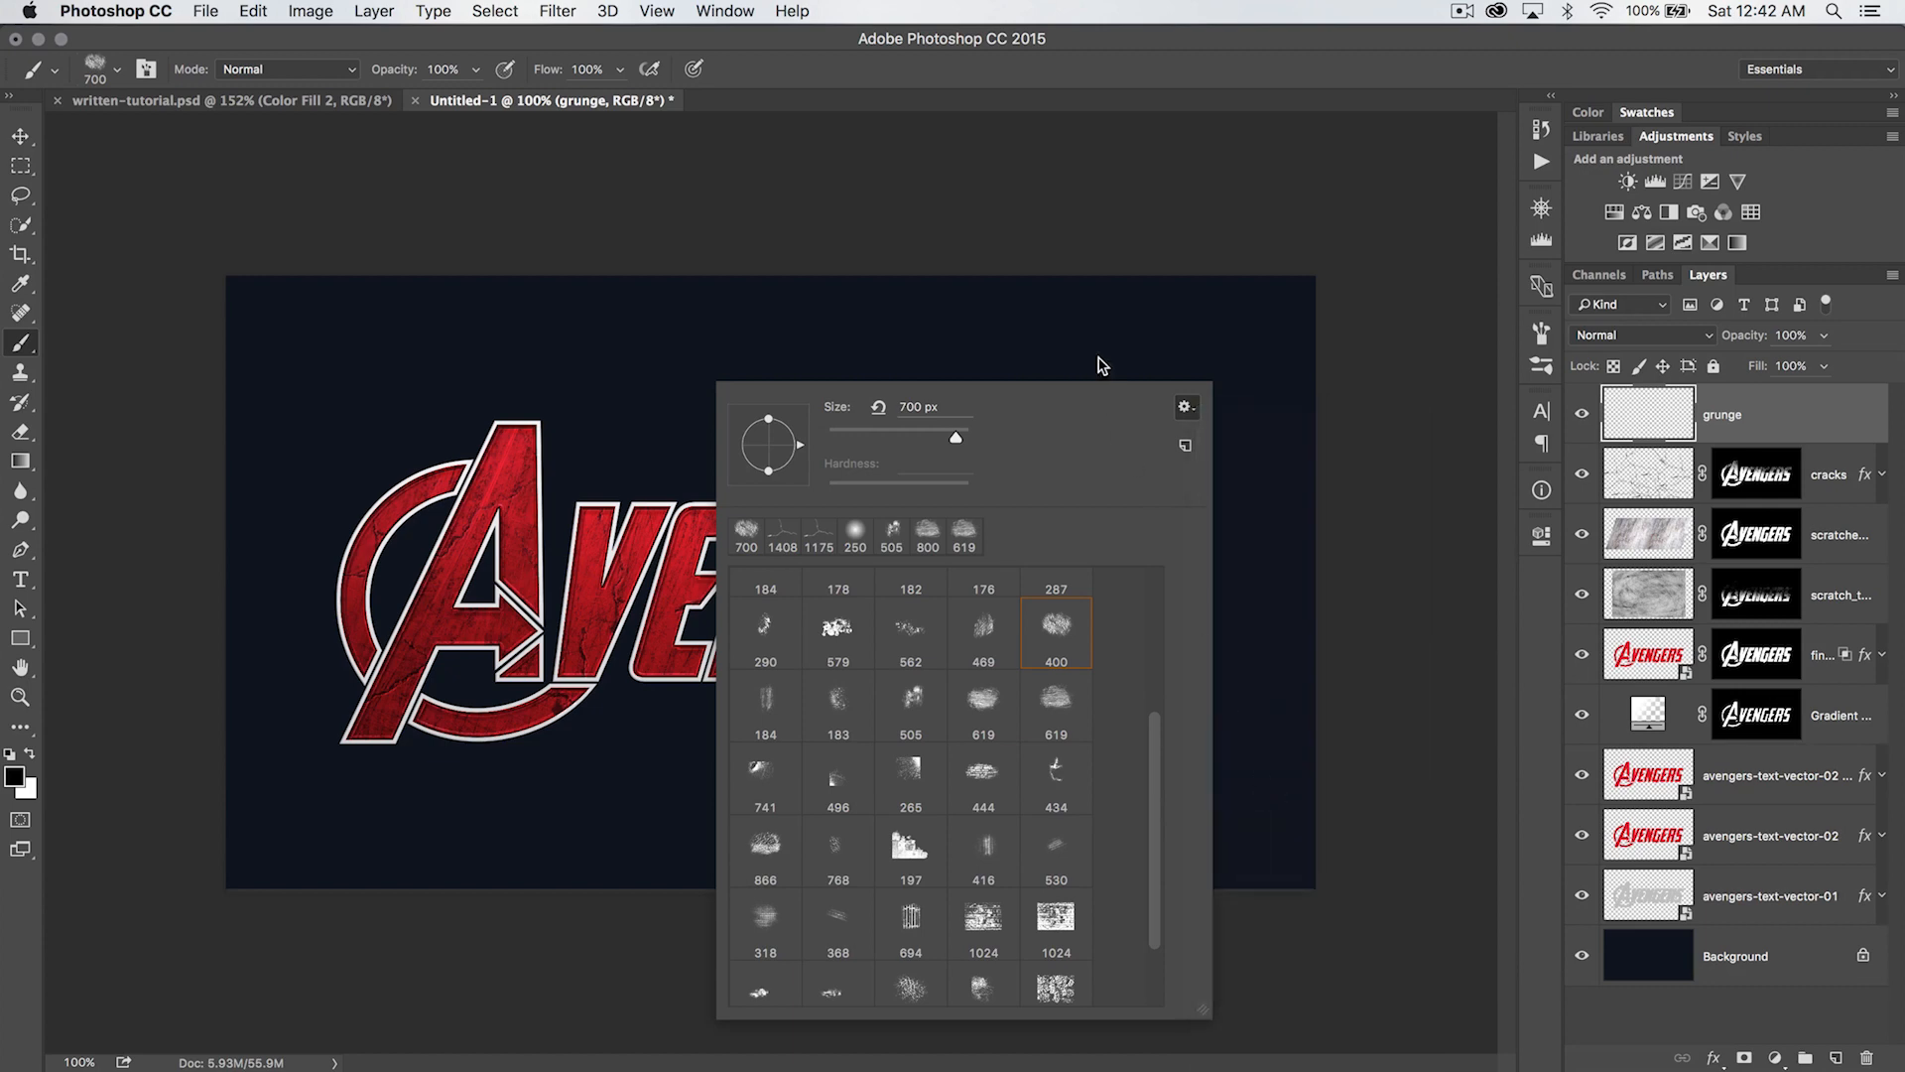
pyautogui.click(1218, 365)
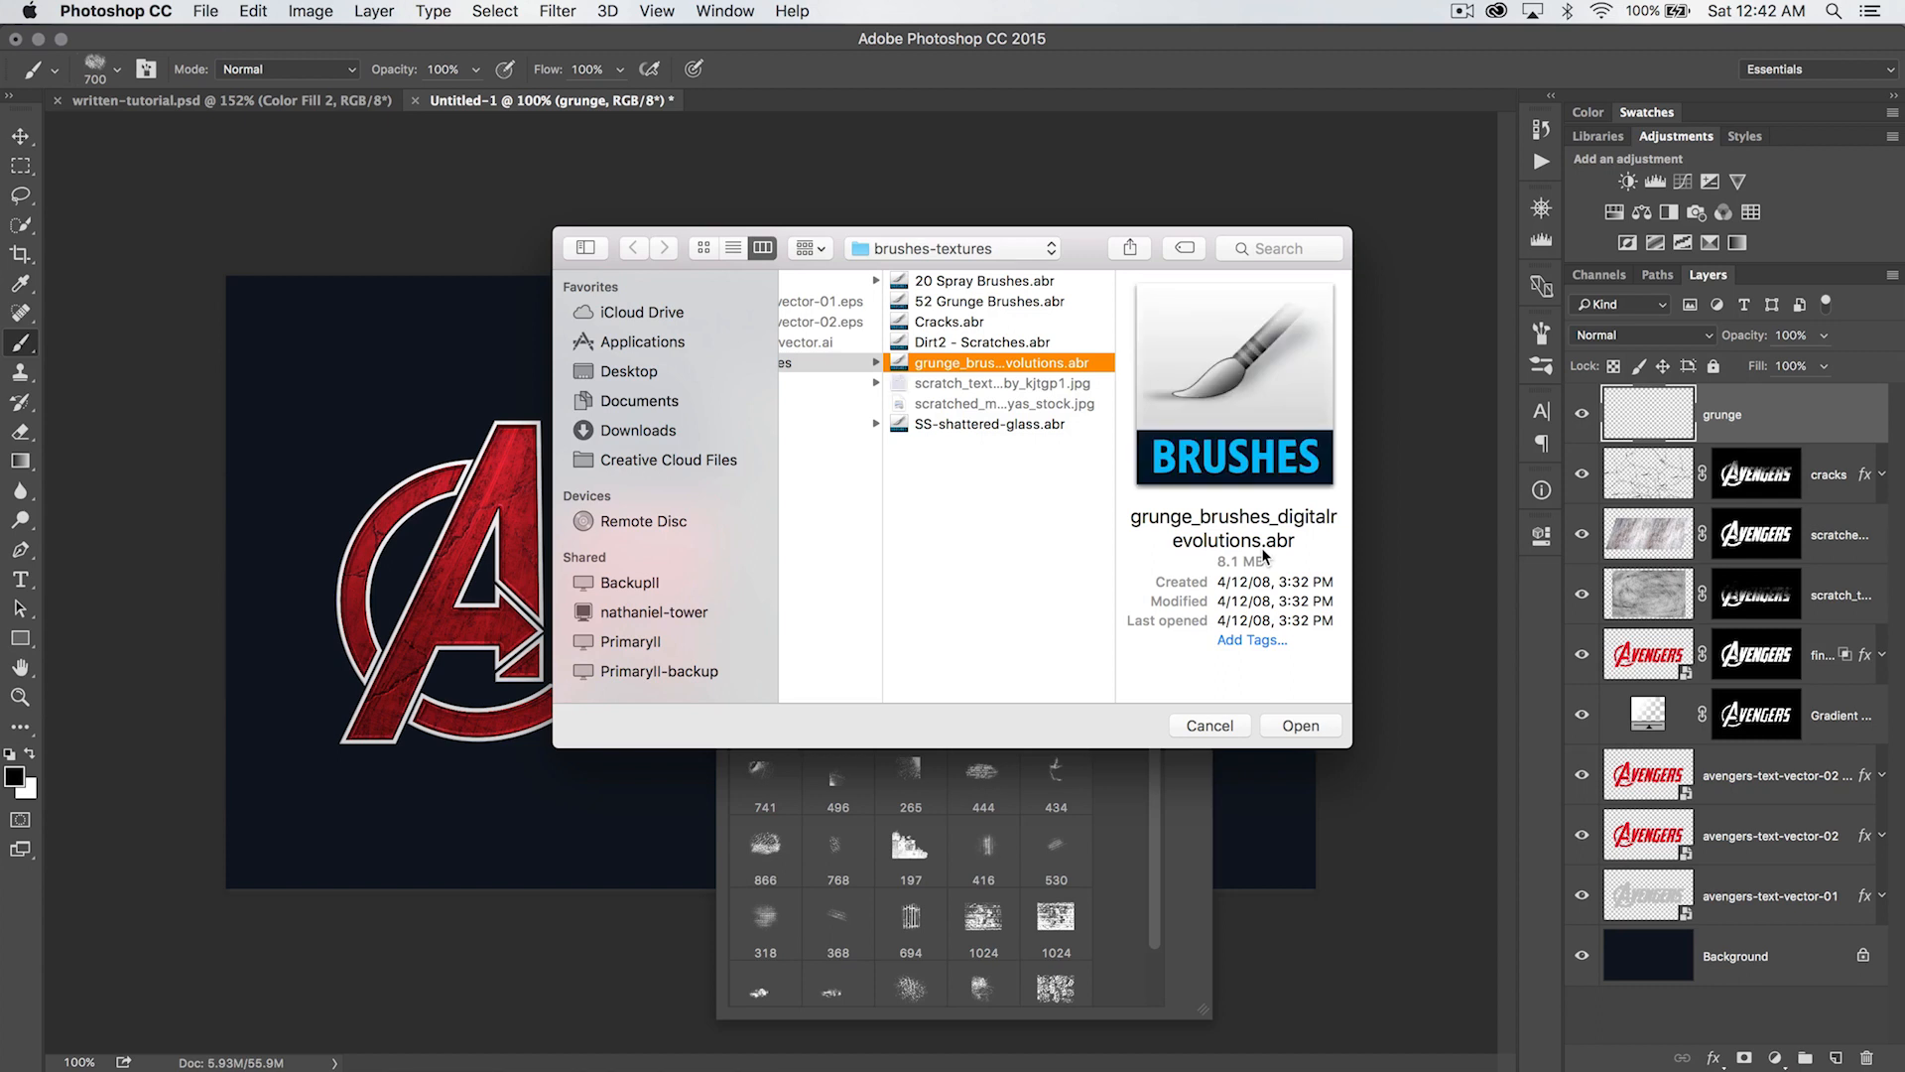
pyautogui.click(1284, 727)
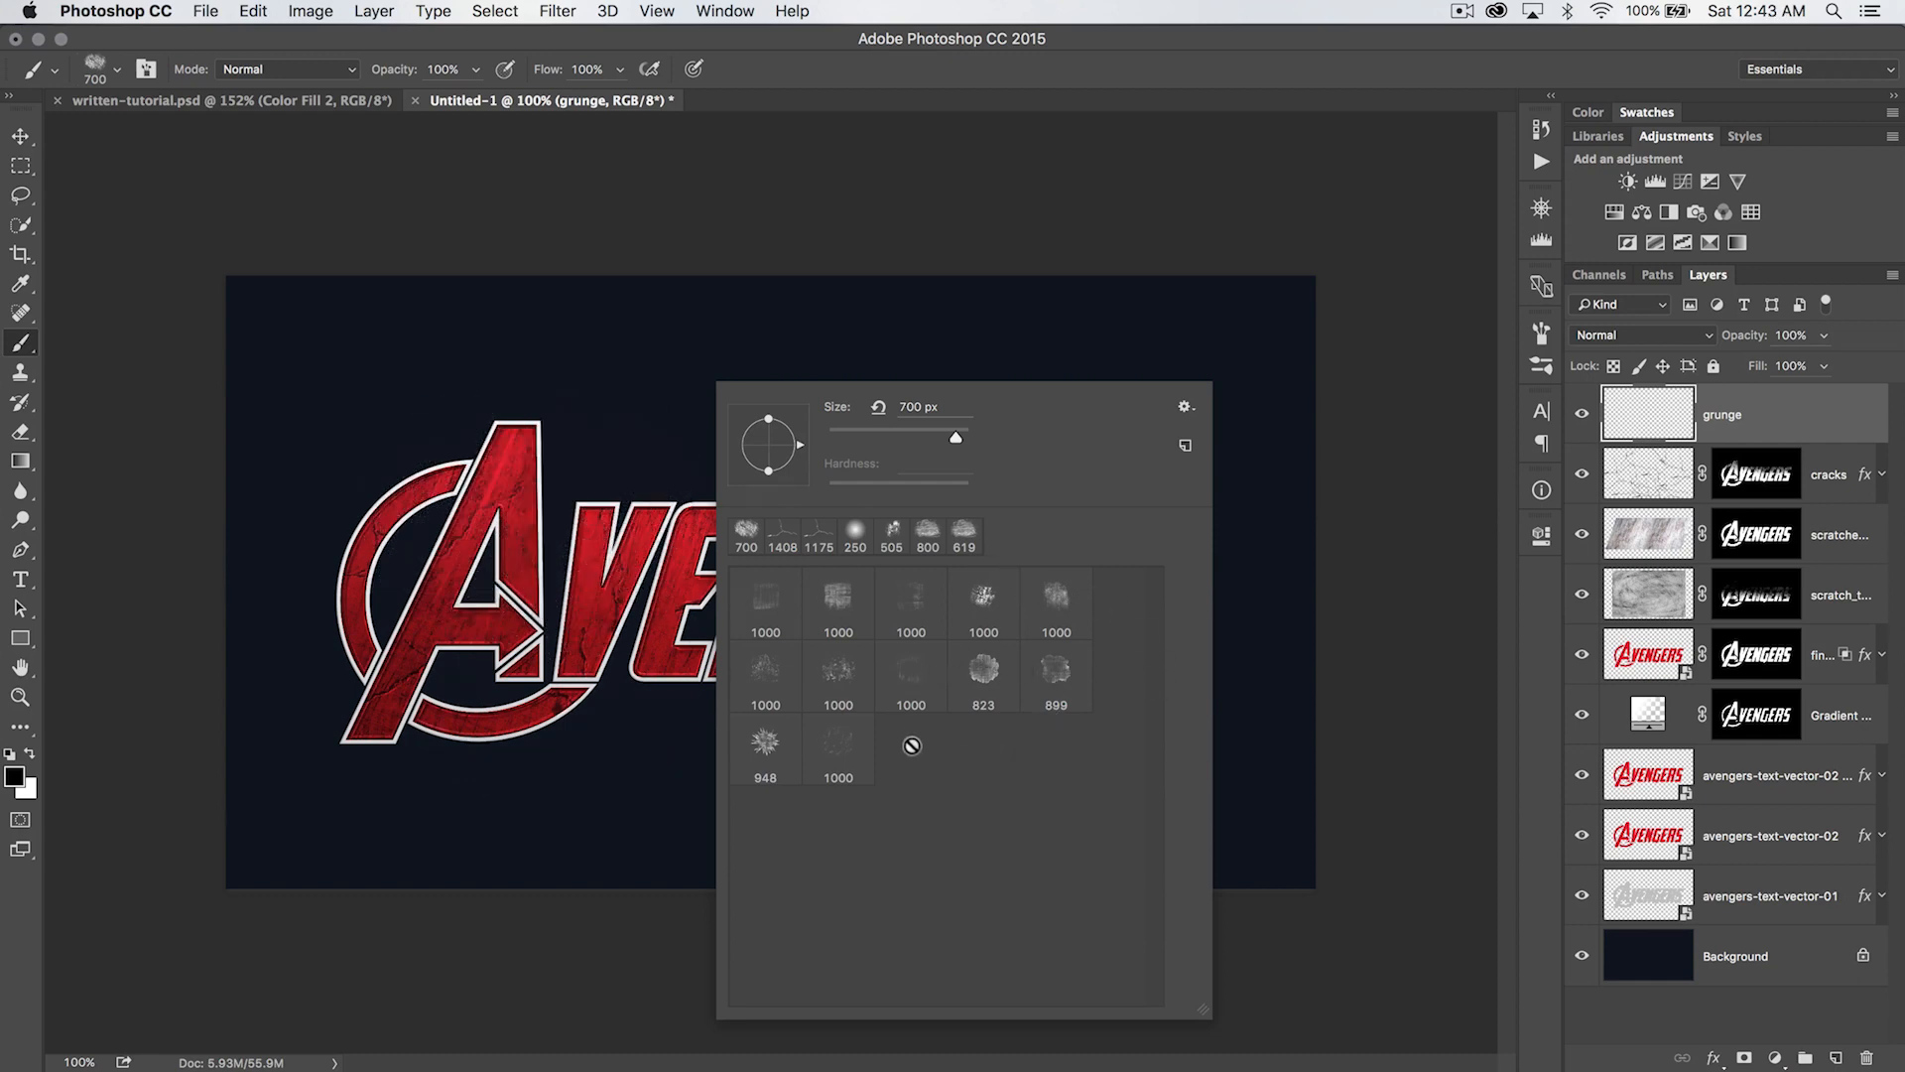
pyautogui.click(841, 672)
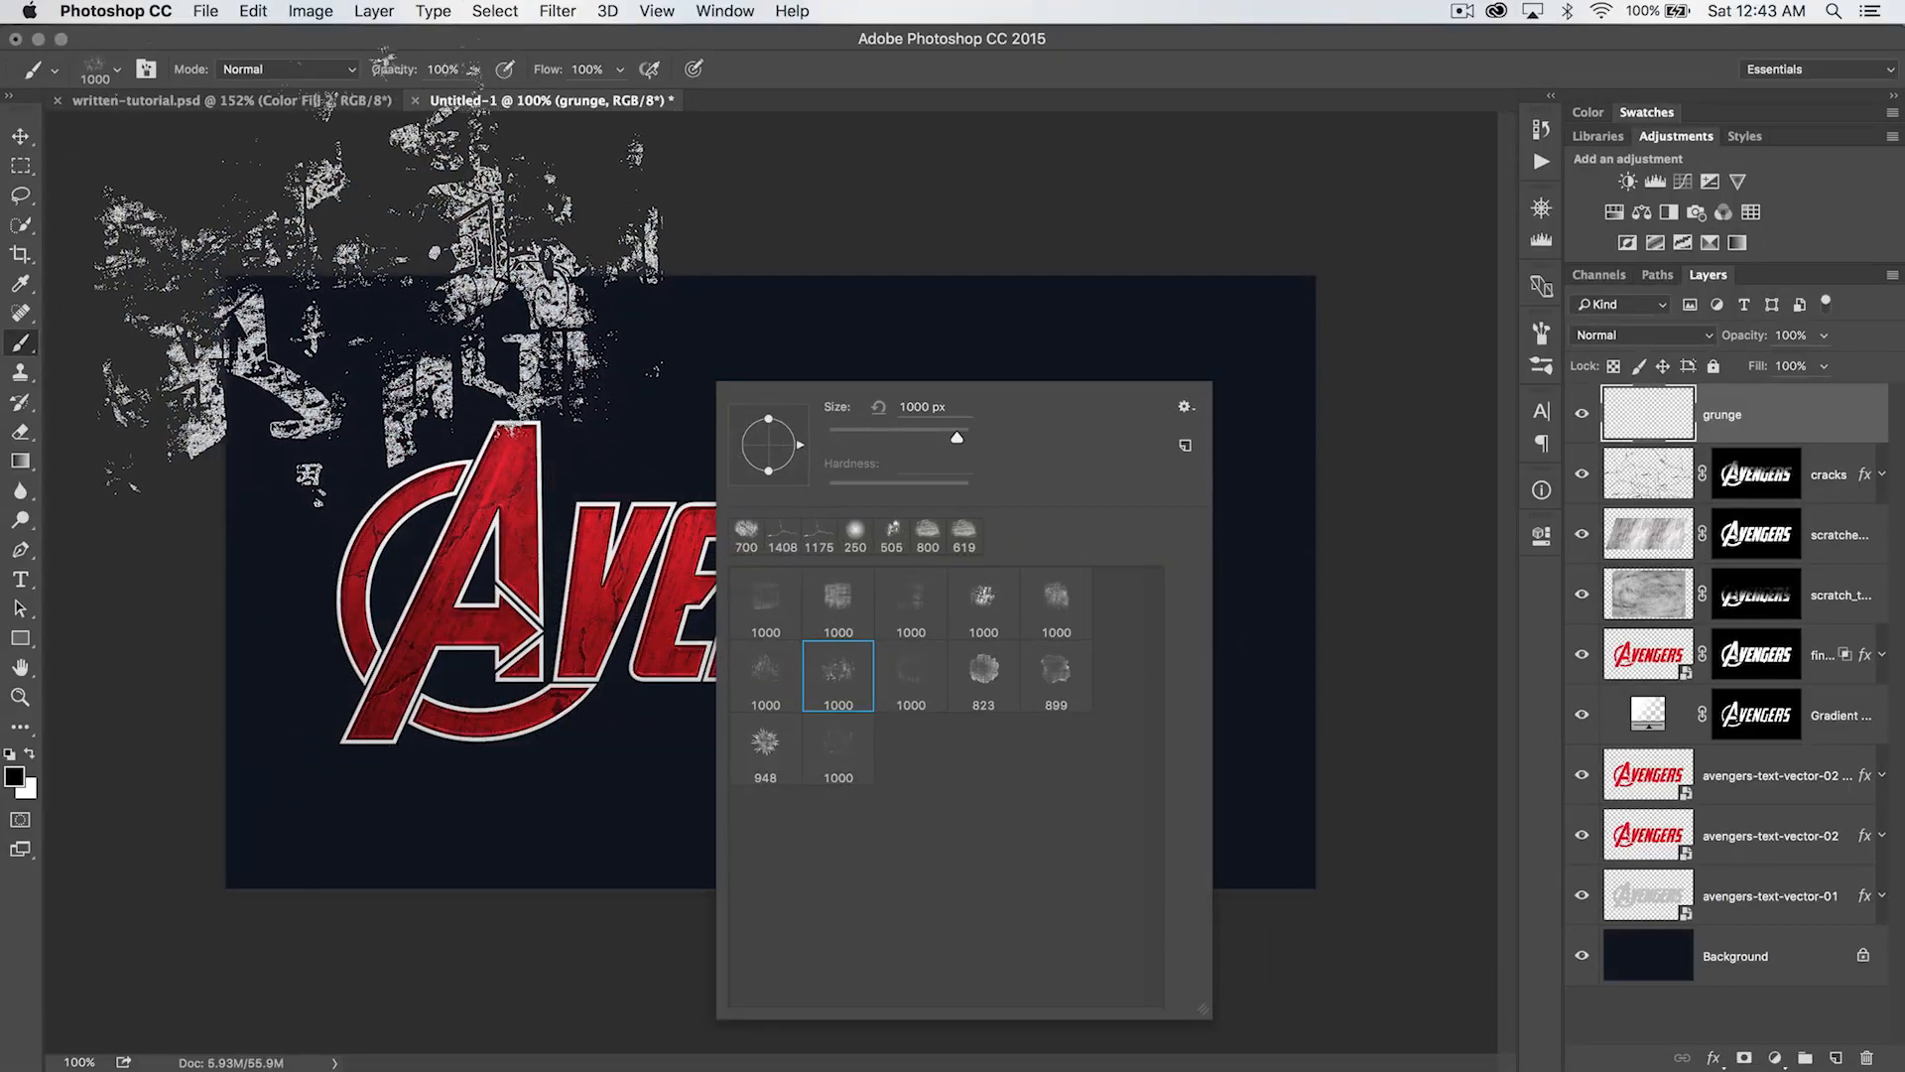
# - Stamp black grunge on the grunge layer around the canvas, reducing the brush to 700 px for the lower and right areas
pyautogui.click(370, 244)
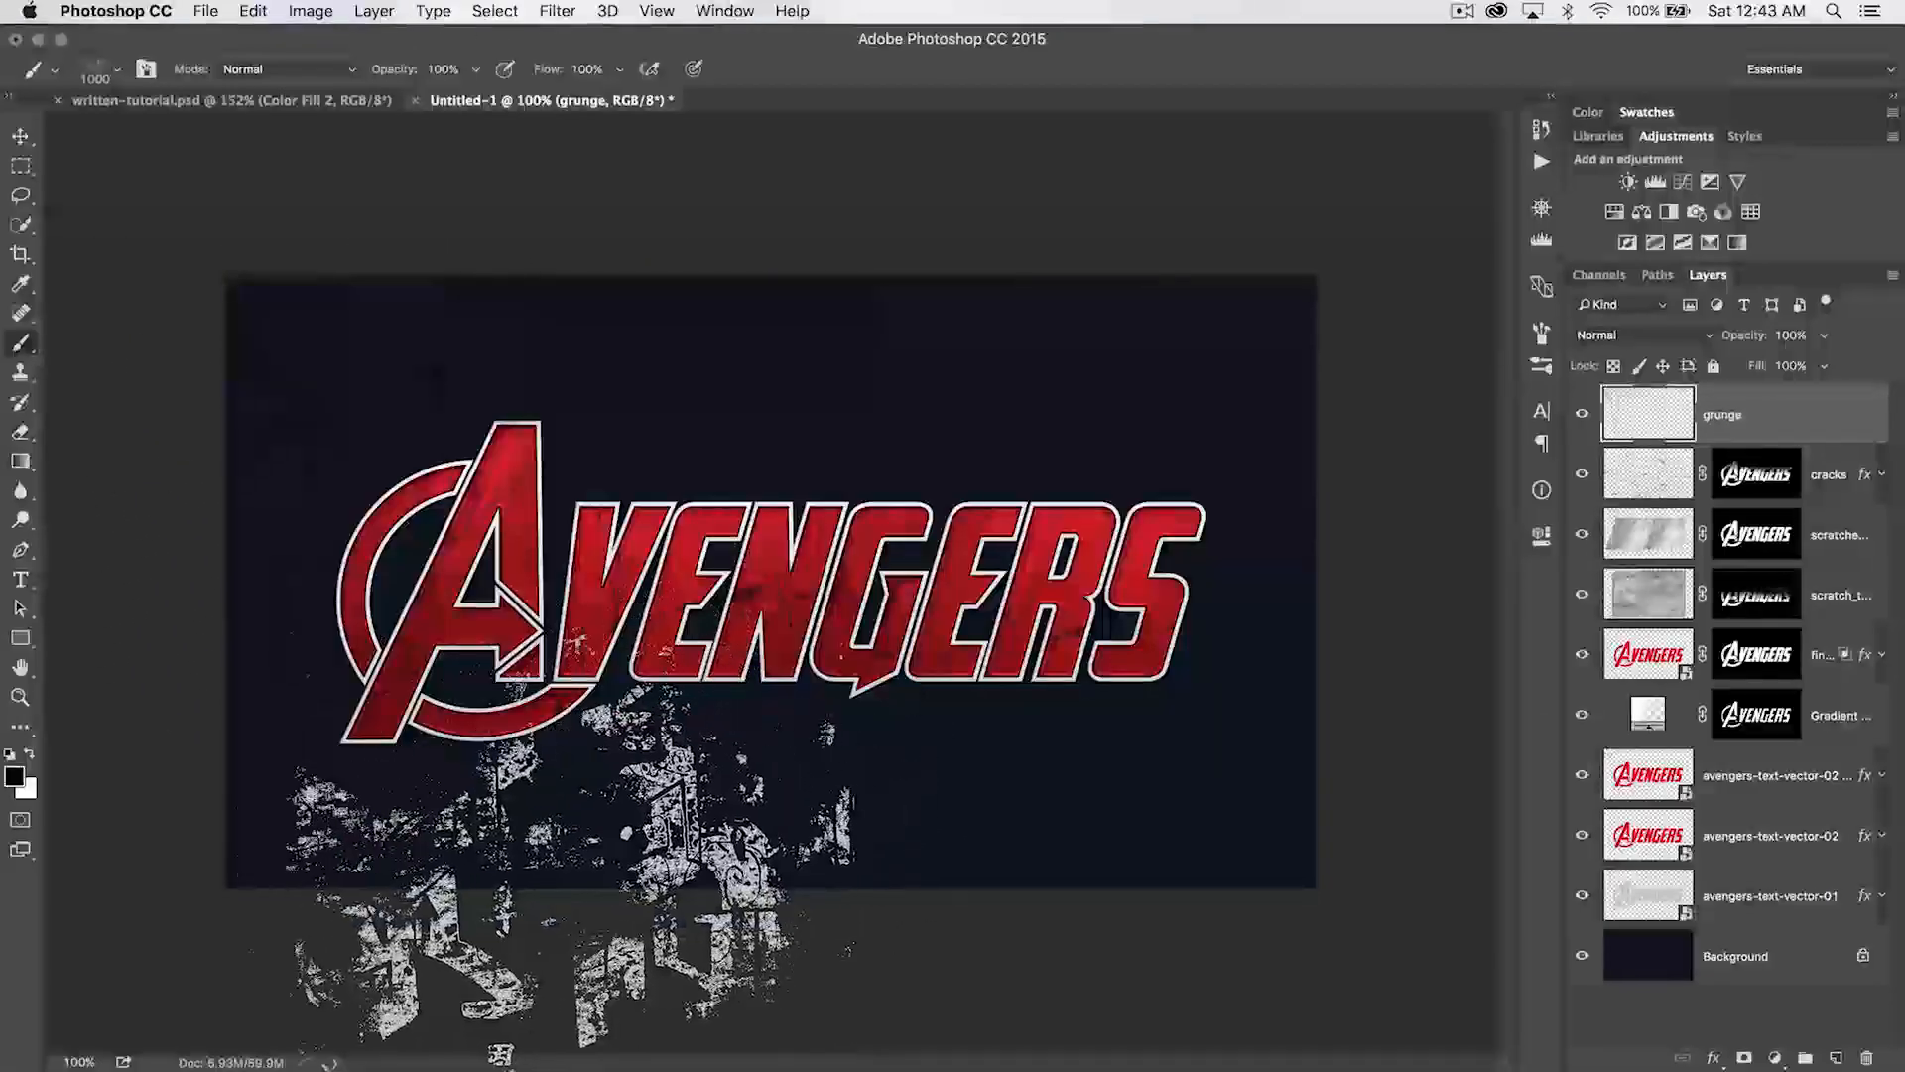
pyautogui.press('[')
pyautogui.press('[')
pyautogui.press('[')
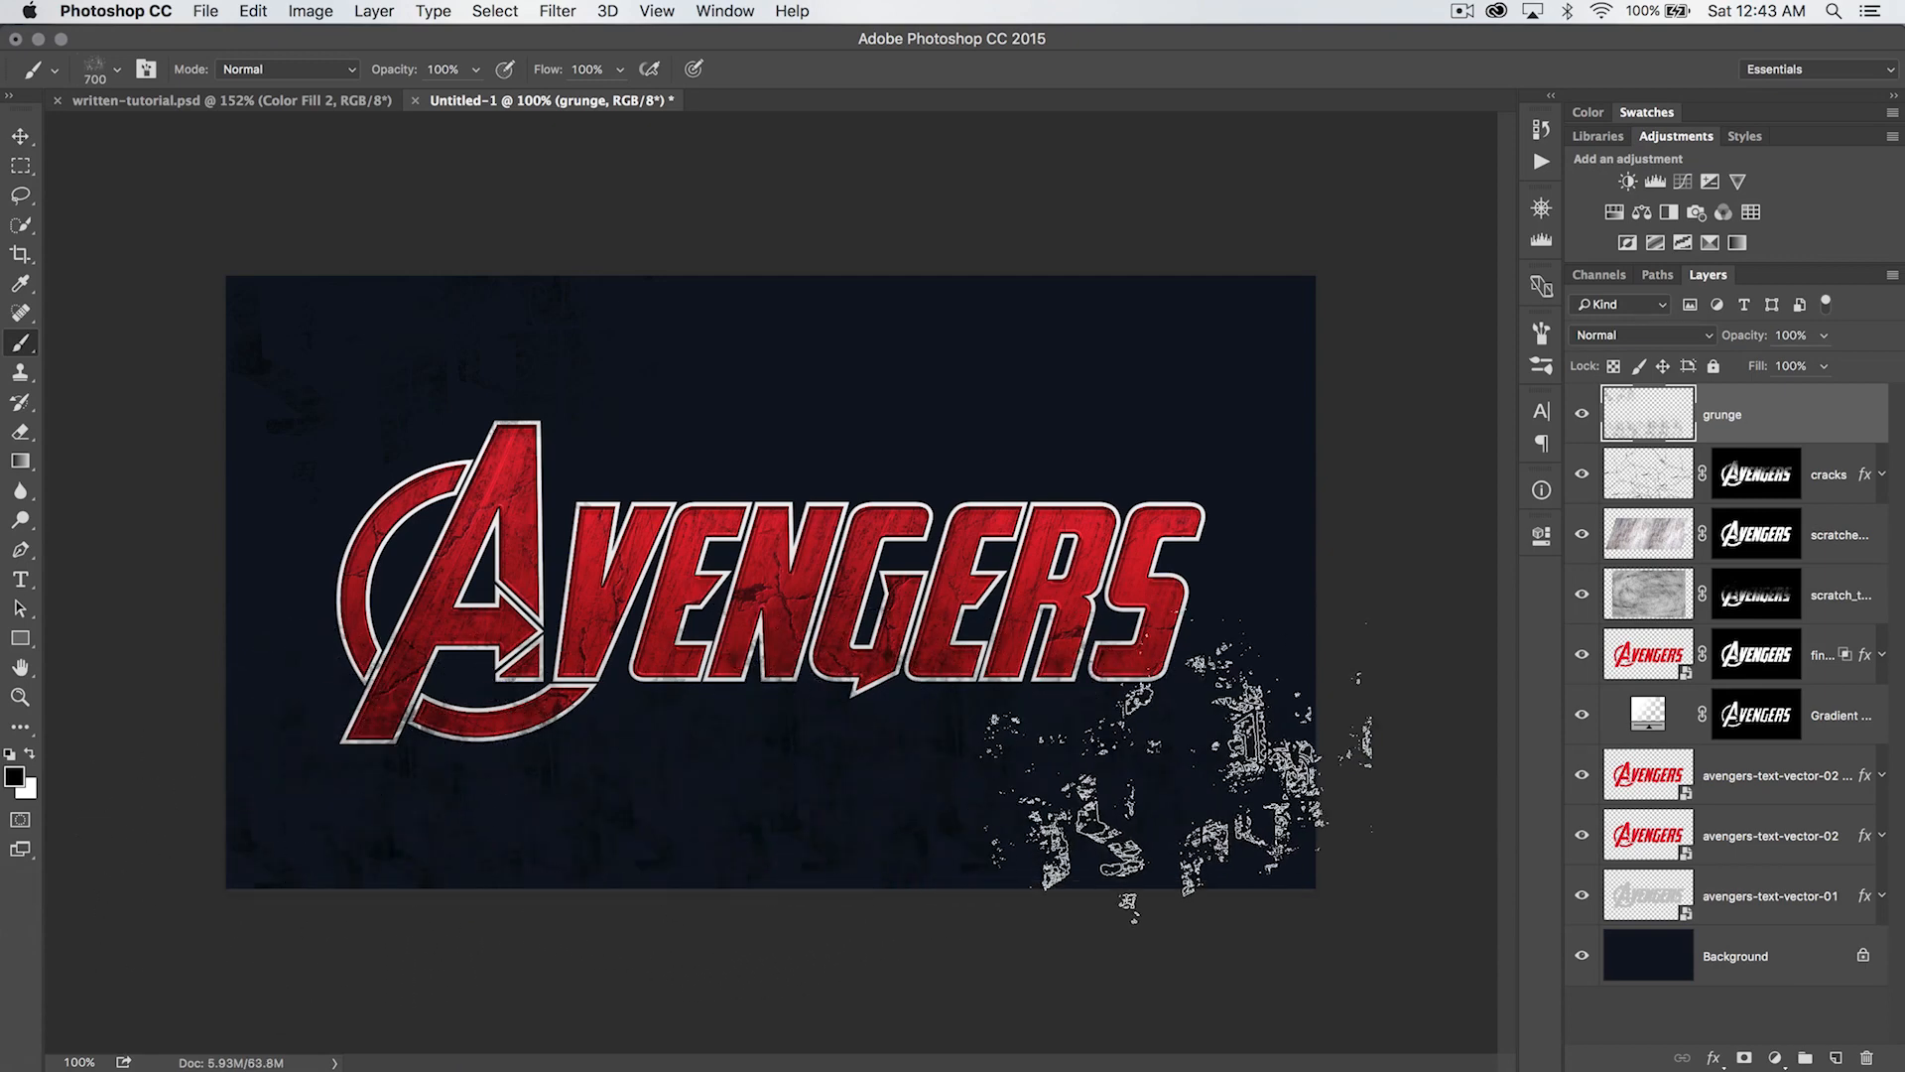
pyautogui.rightClick(1349, 485)
pyautogui.click(1288, 458)
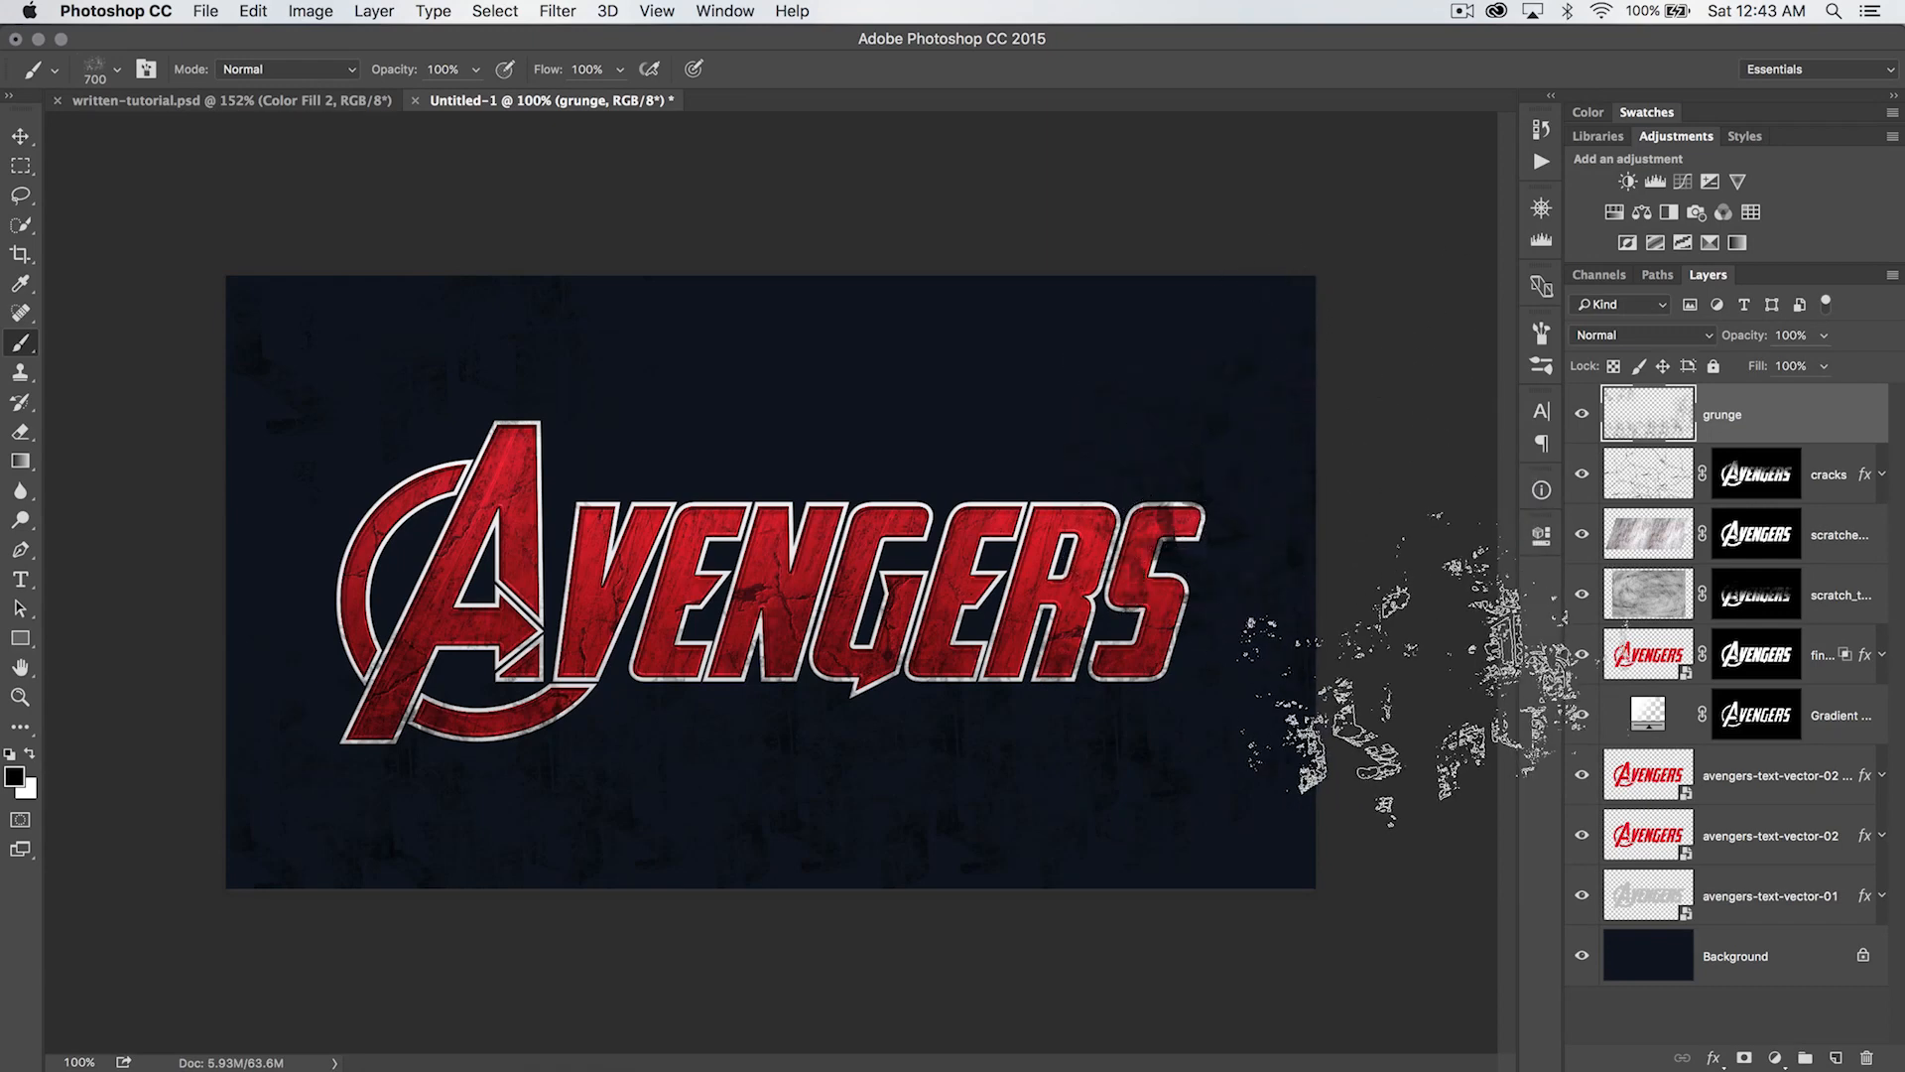
# - Choose the dense streaked 1000 px grunge brush and stamp black texture around the canvas edges and over the logo
pyautogui.rightClick(615, 481)
pyautogui.click(945, 677)
pyautogui.click(415, 878)
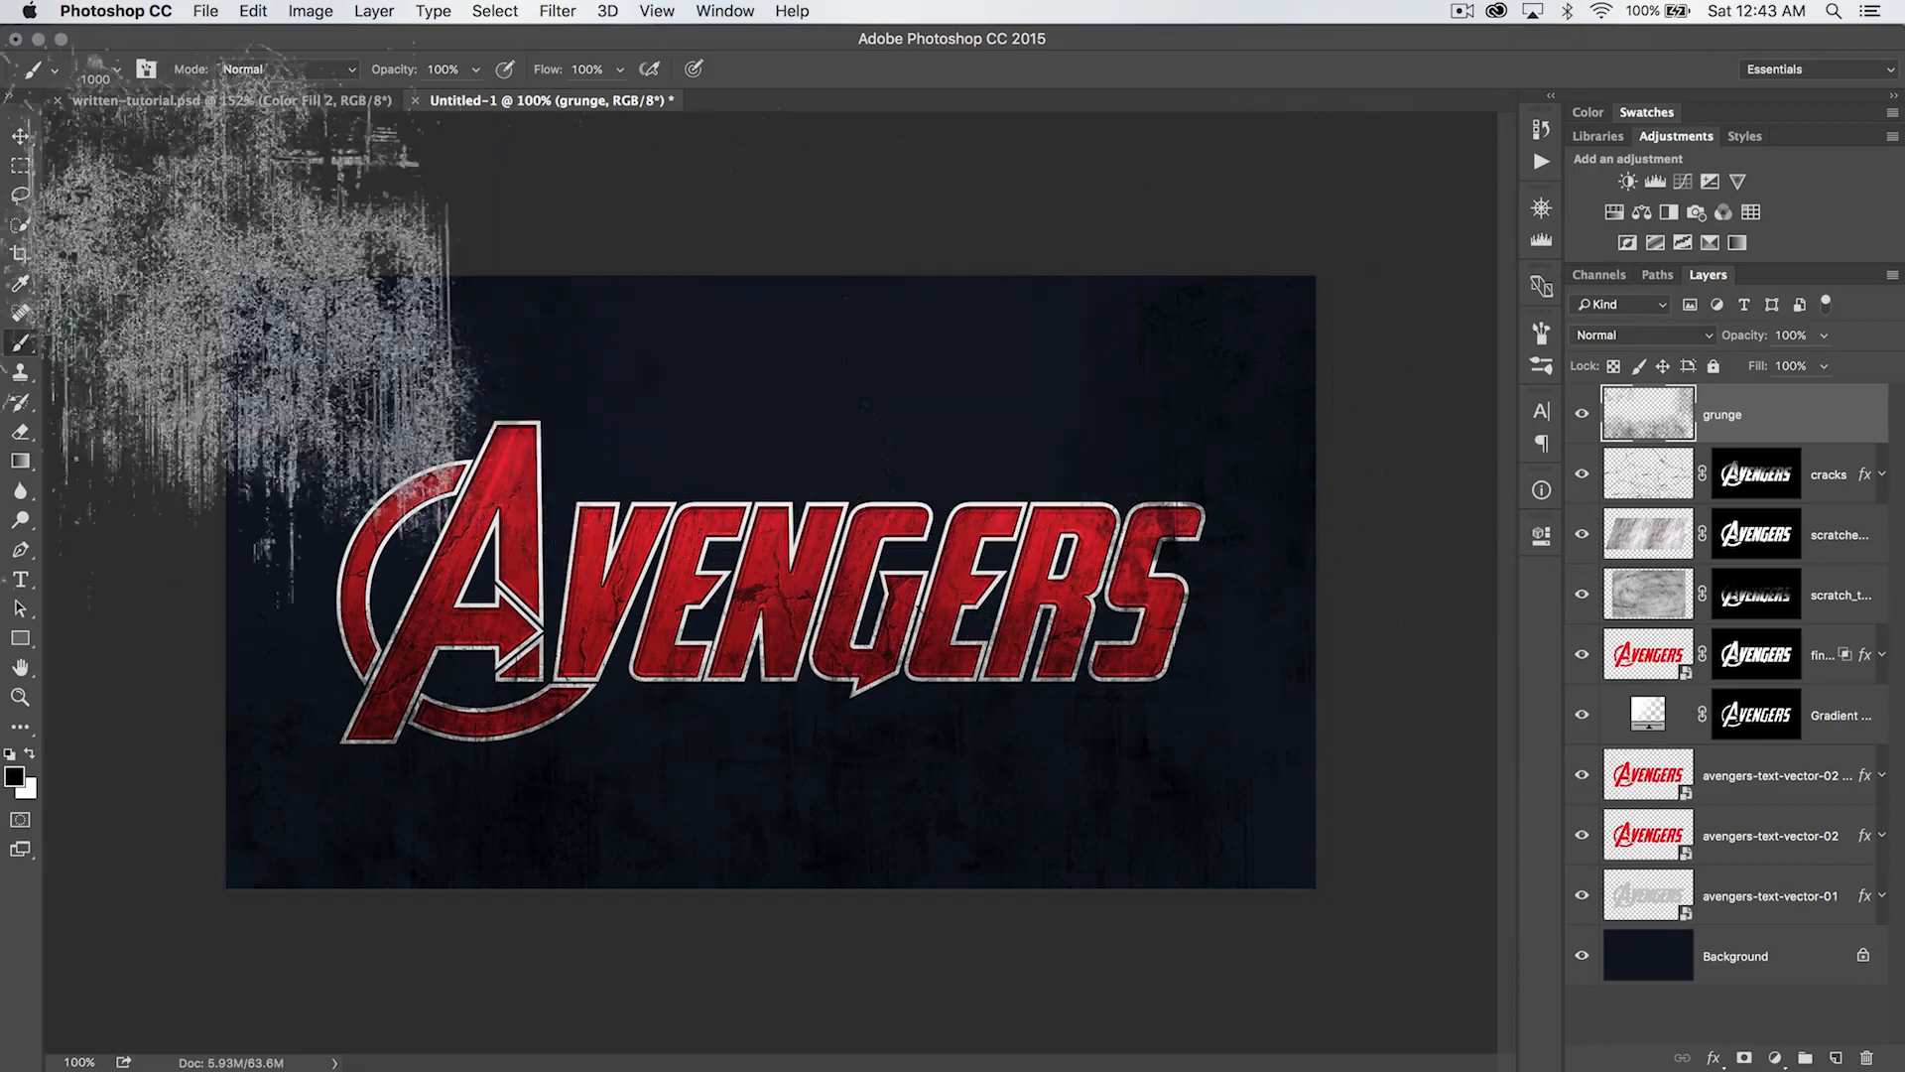
pyautogui.click(214, 364)
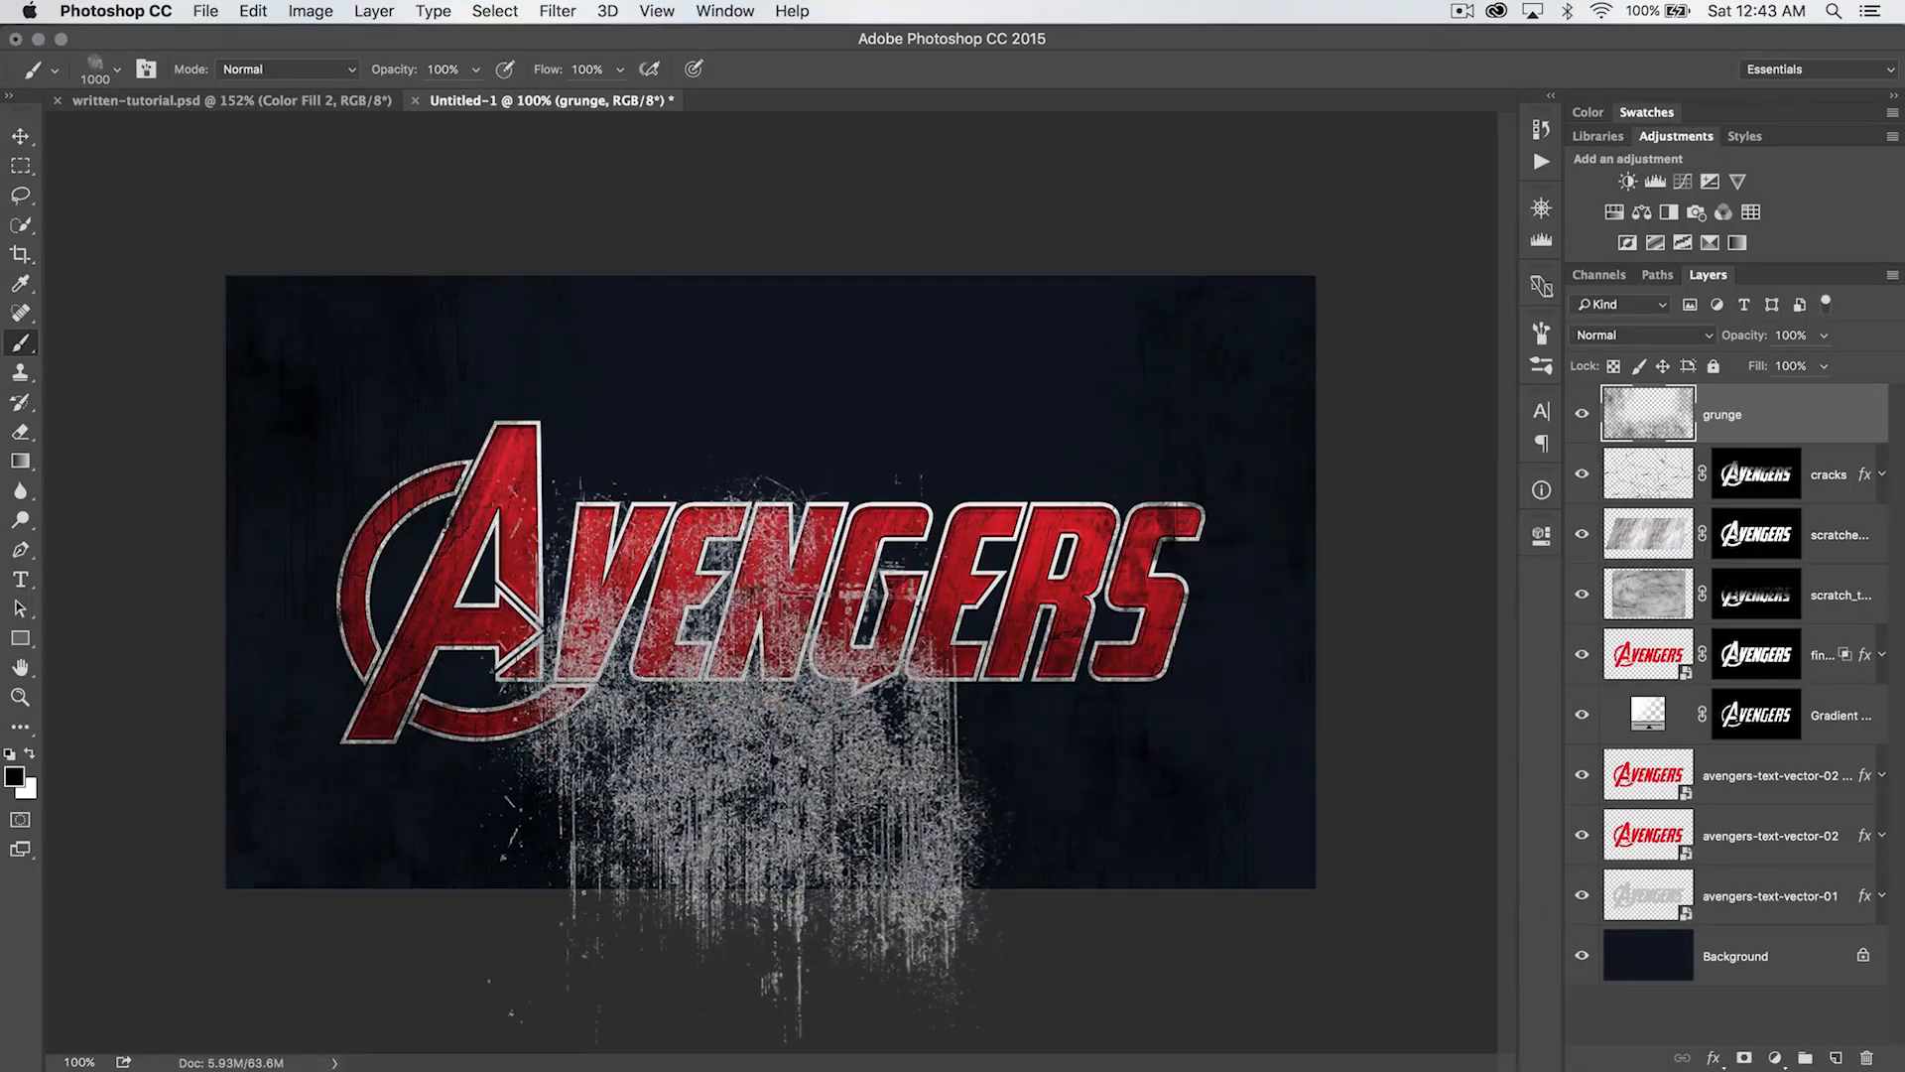
pyautogui.click(737, 850)
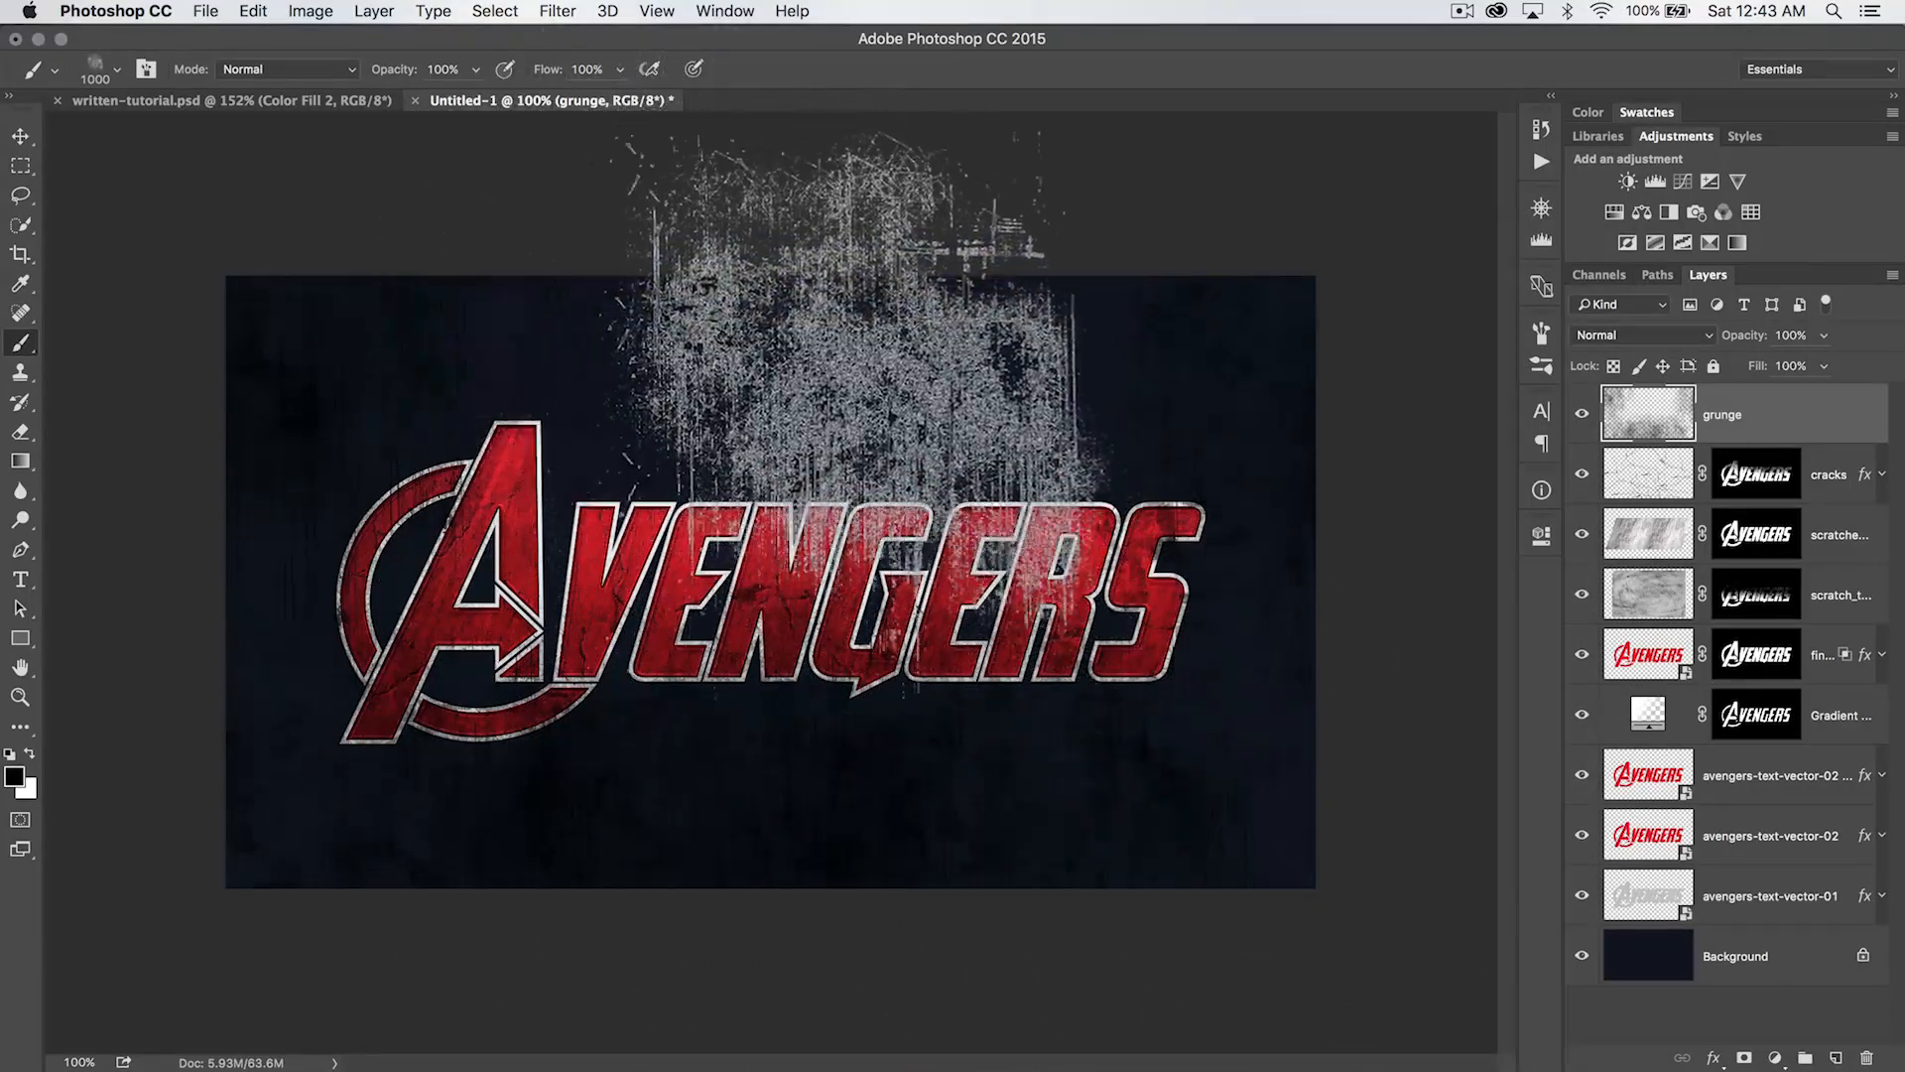
# - Choose the sparse vertical-streak 1000 px brush, stamp more black grunge around the logo, and activate the Move tool
pyautogui.rightClick(717, 734)
pyautogui.click(993, 784)
pyautogui.click(954, 777)
pyautogui.click(427, 799)
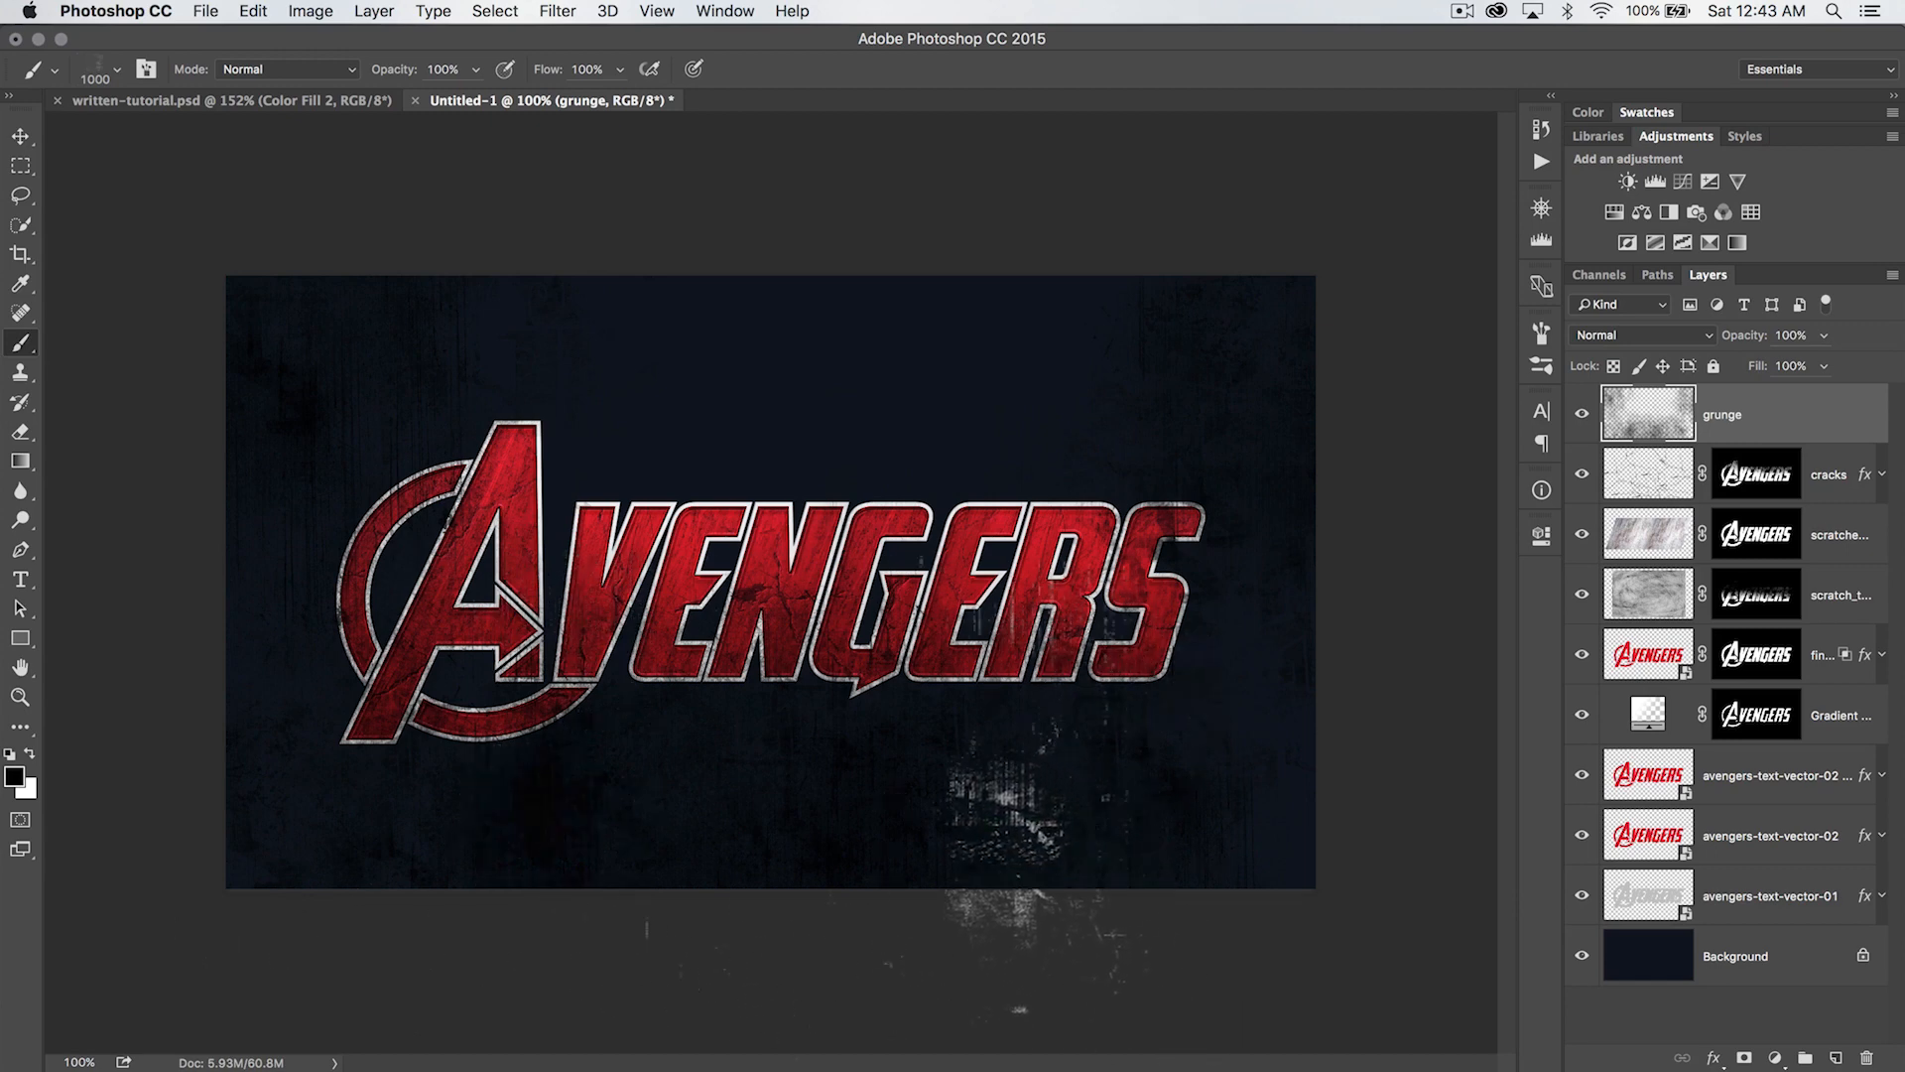
pyautogui.press('v')
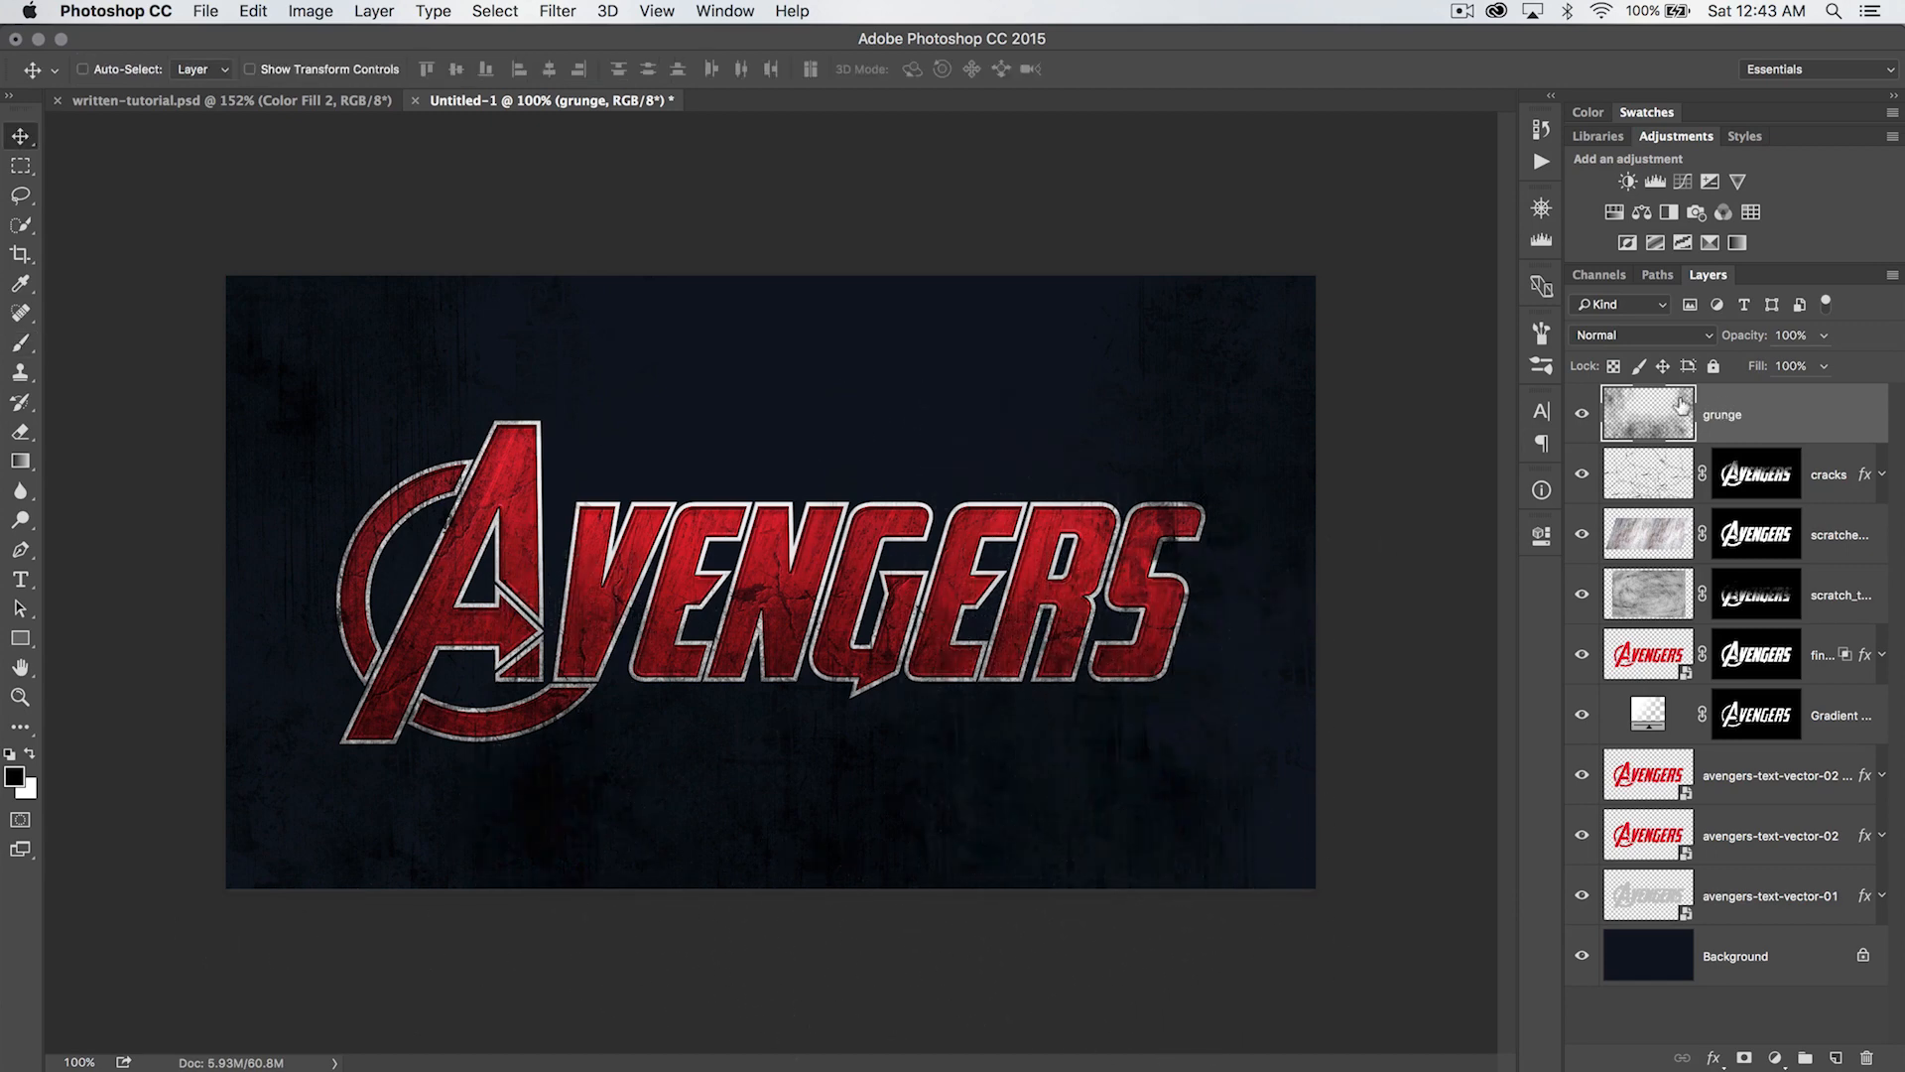
# - Compare the cracks and scratched metal layer masks, and copy the scratched metal layer's mask onto the grunge layer
pyautogui.click(1753, 541)
pyautogui.keyDown('alt'); pyautogui.click(1754, 477); pyautogui.keyUp('alt')
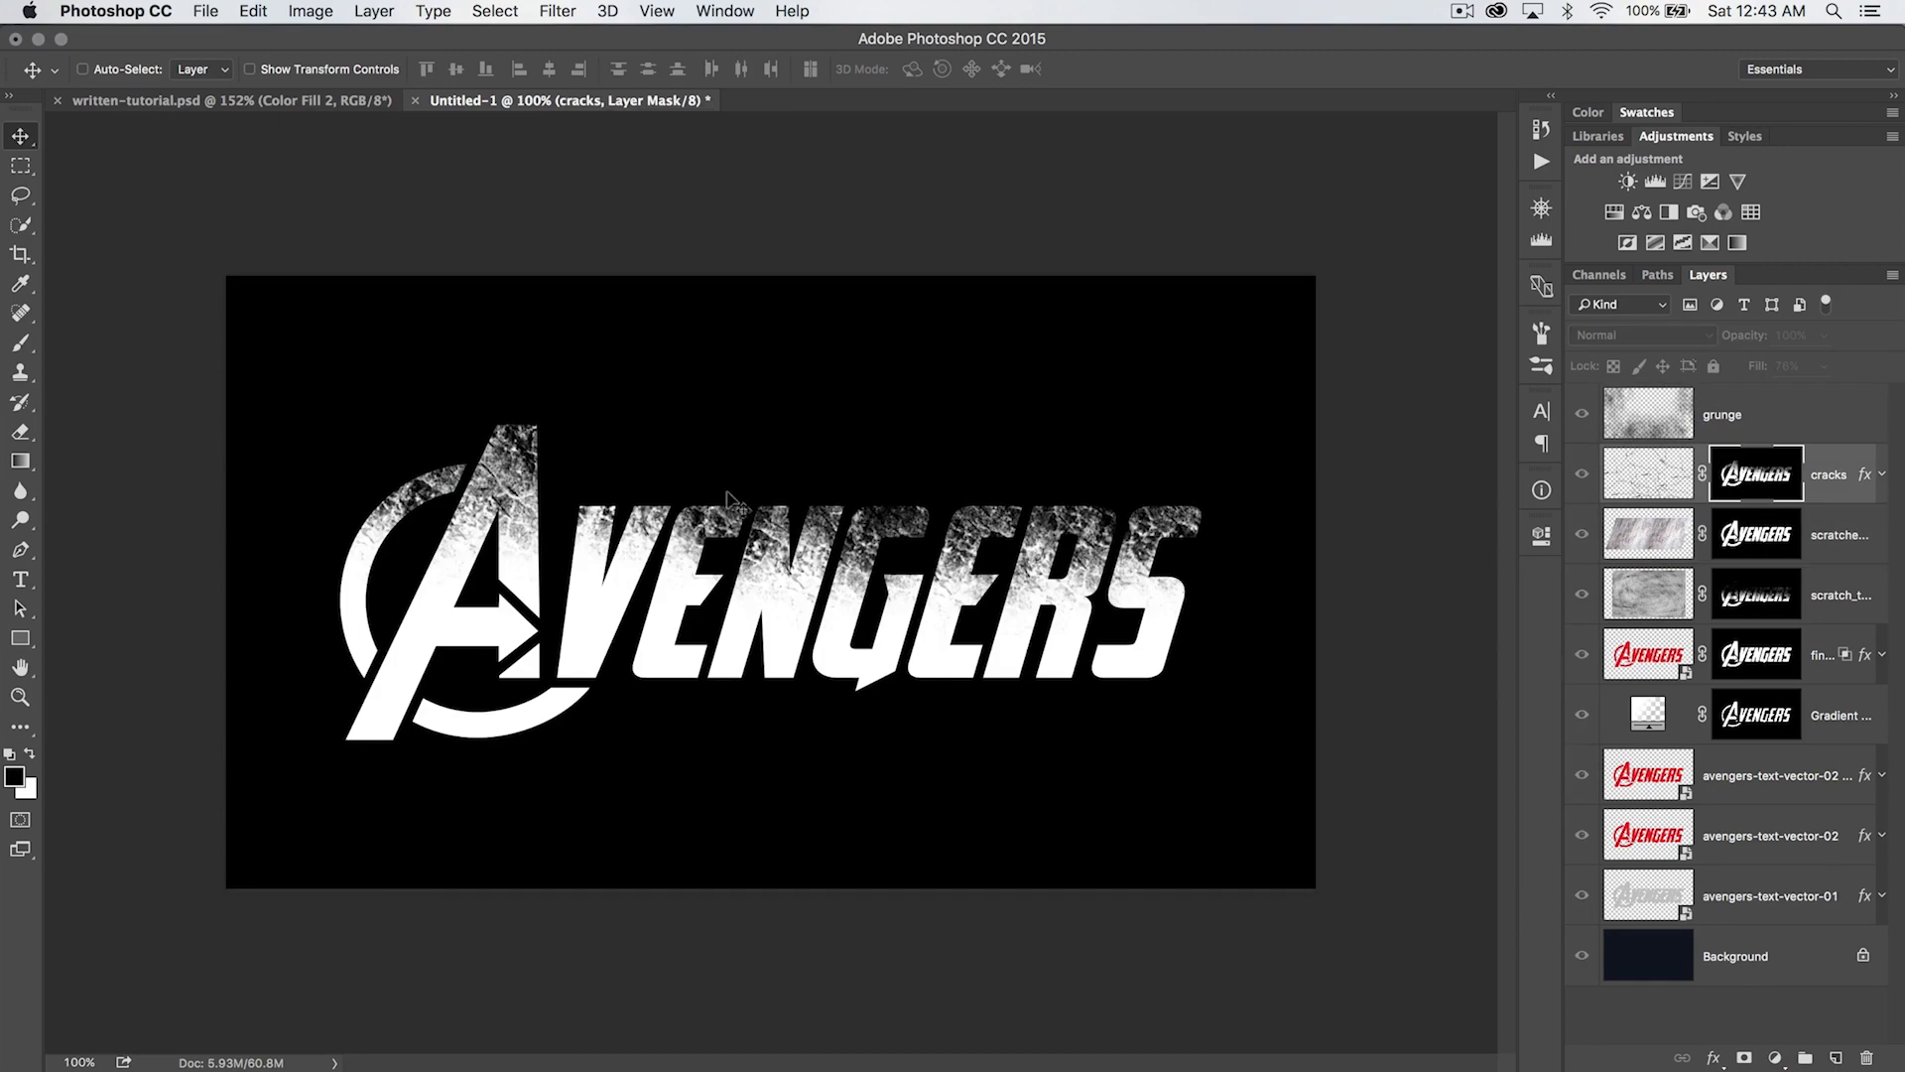
pyautogui.click(1794, 527)
pyautogui.keyDown('alt'); pyautogui.click(1792, 535); pyautogui.keyUp('alt')
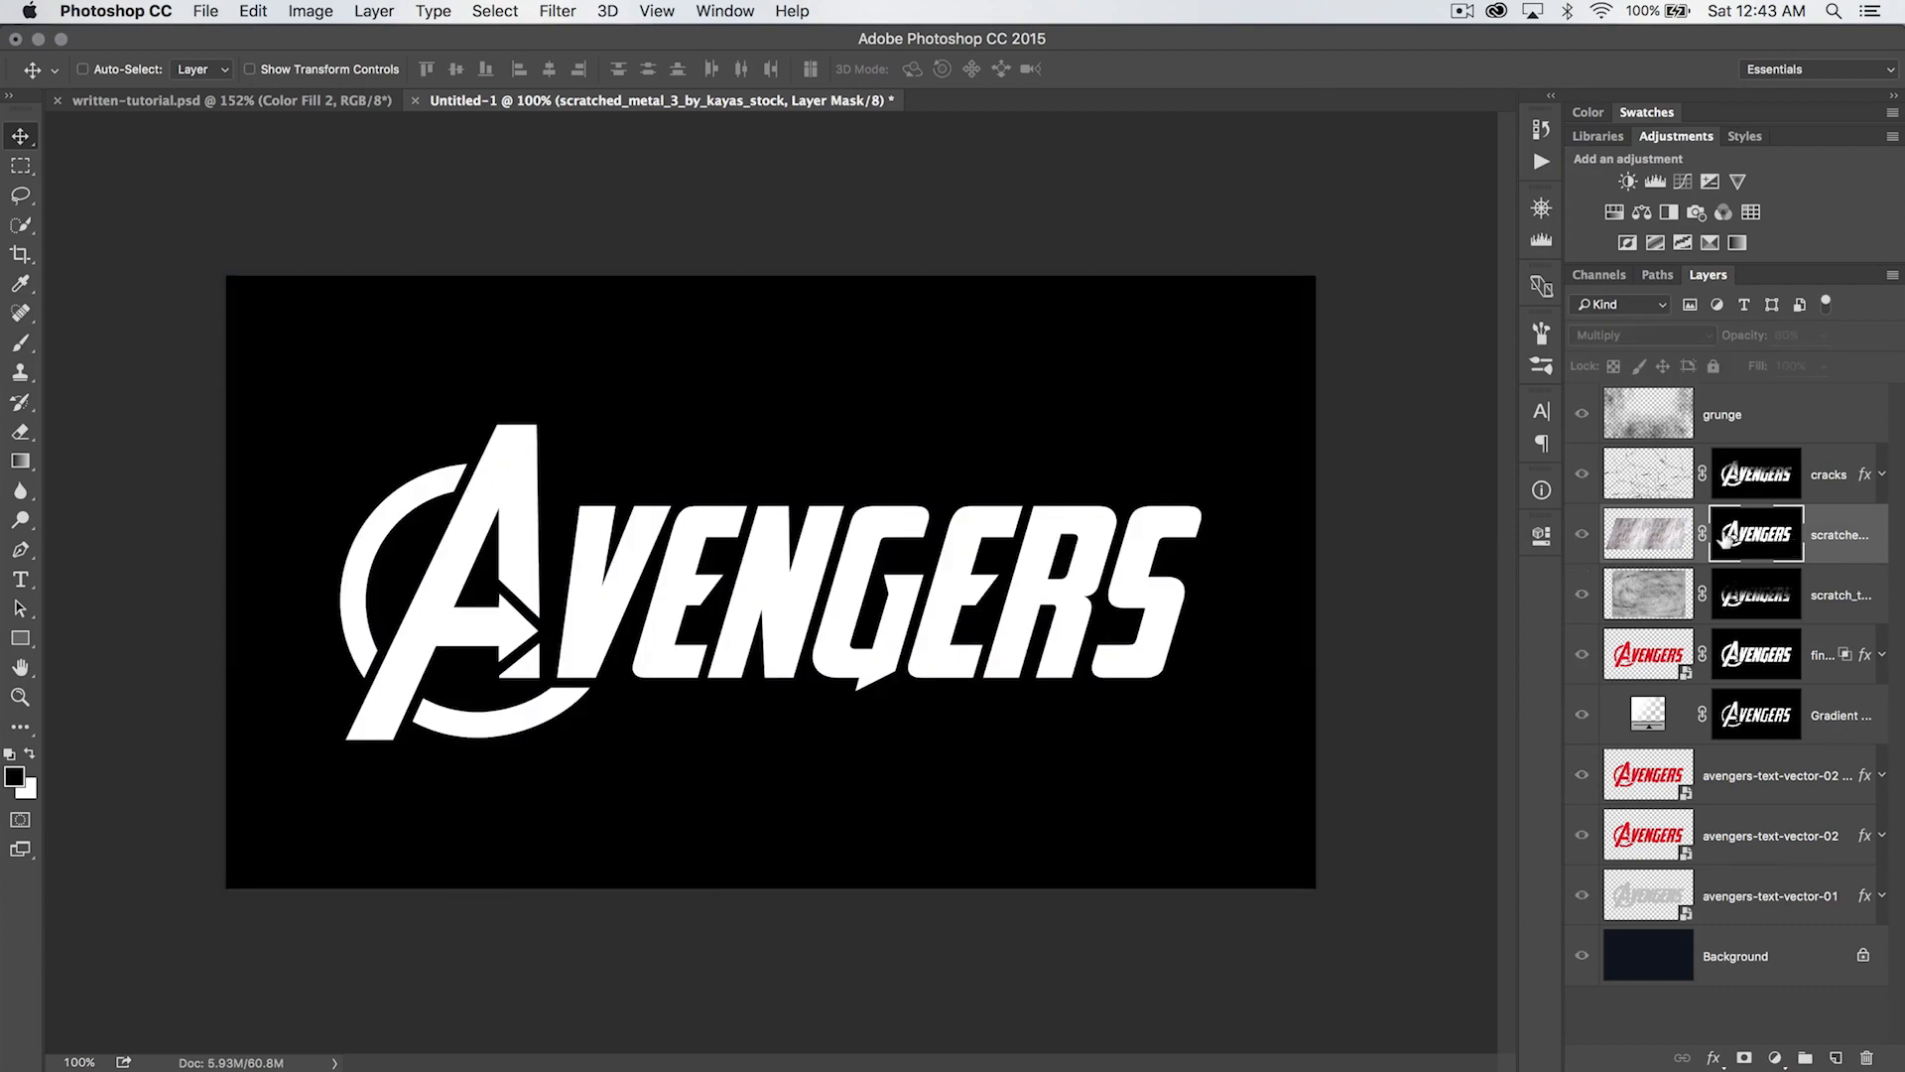
pyautogui.keyDown('alt'); pyautogui.click(1762, 526); pyautogui.keyUp('alt')
pyautogui.moveTo(1759, 525); pyautogui.dragTo(1756, 417)
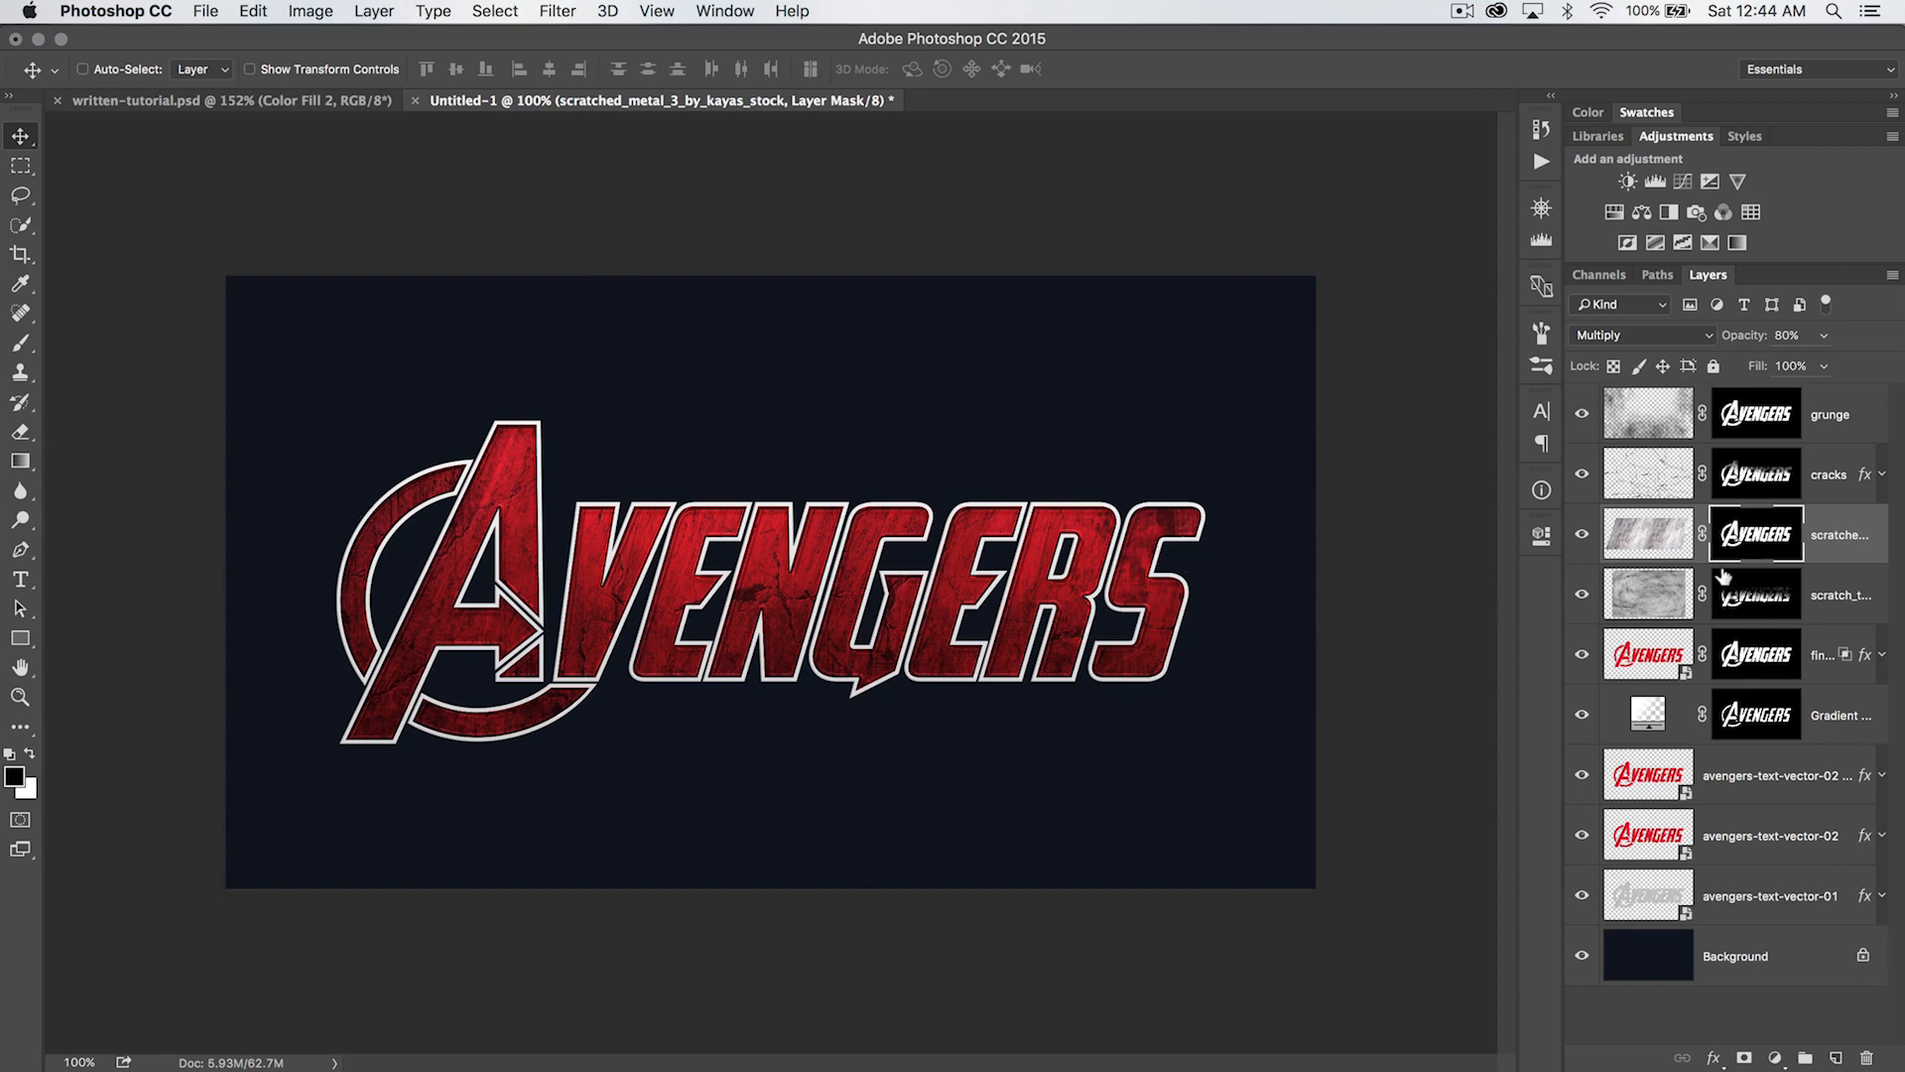
# - Try Overlay on the grunge layer, set its blend mode to Soft Light, and compare the logo with the layer hidden and shown
pyautogui.click(1804, 433)
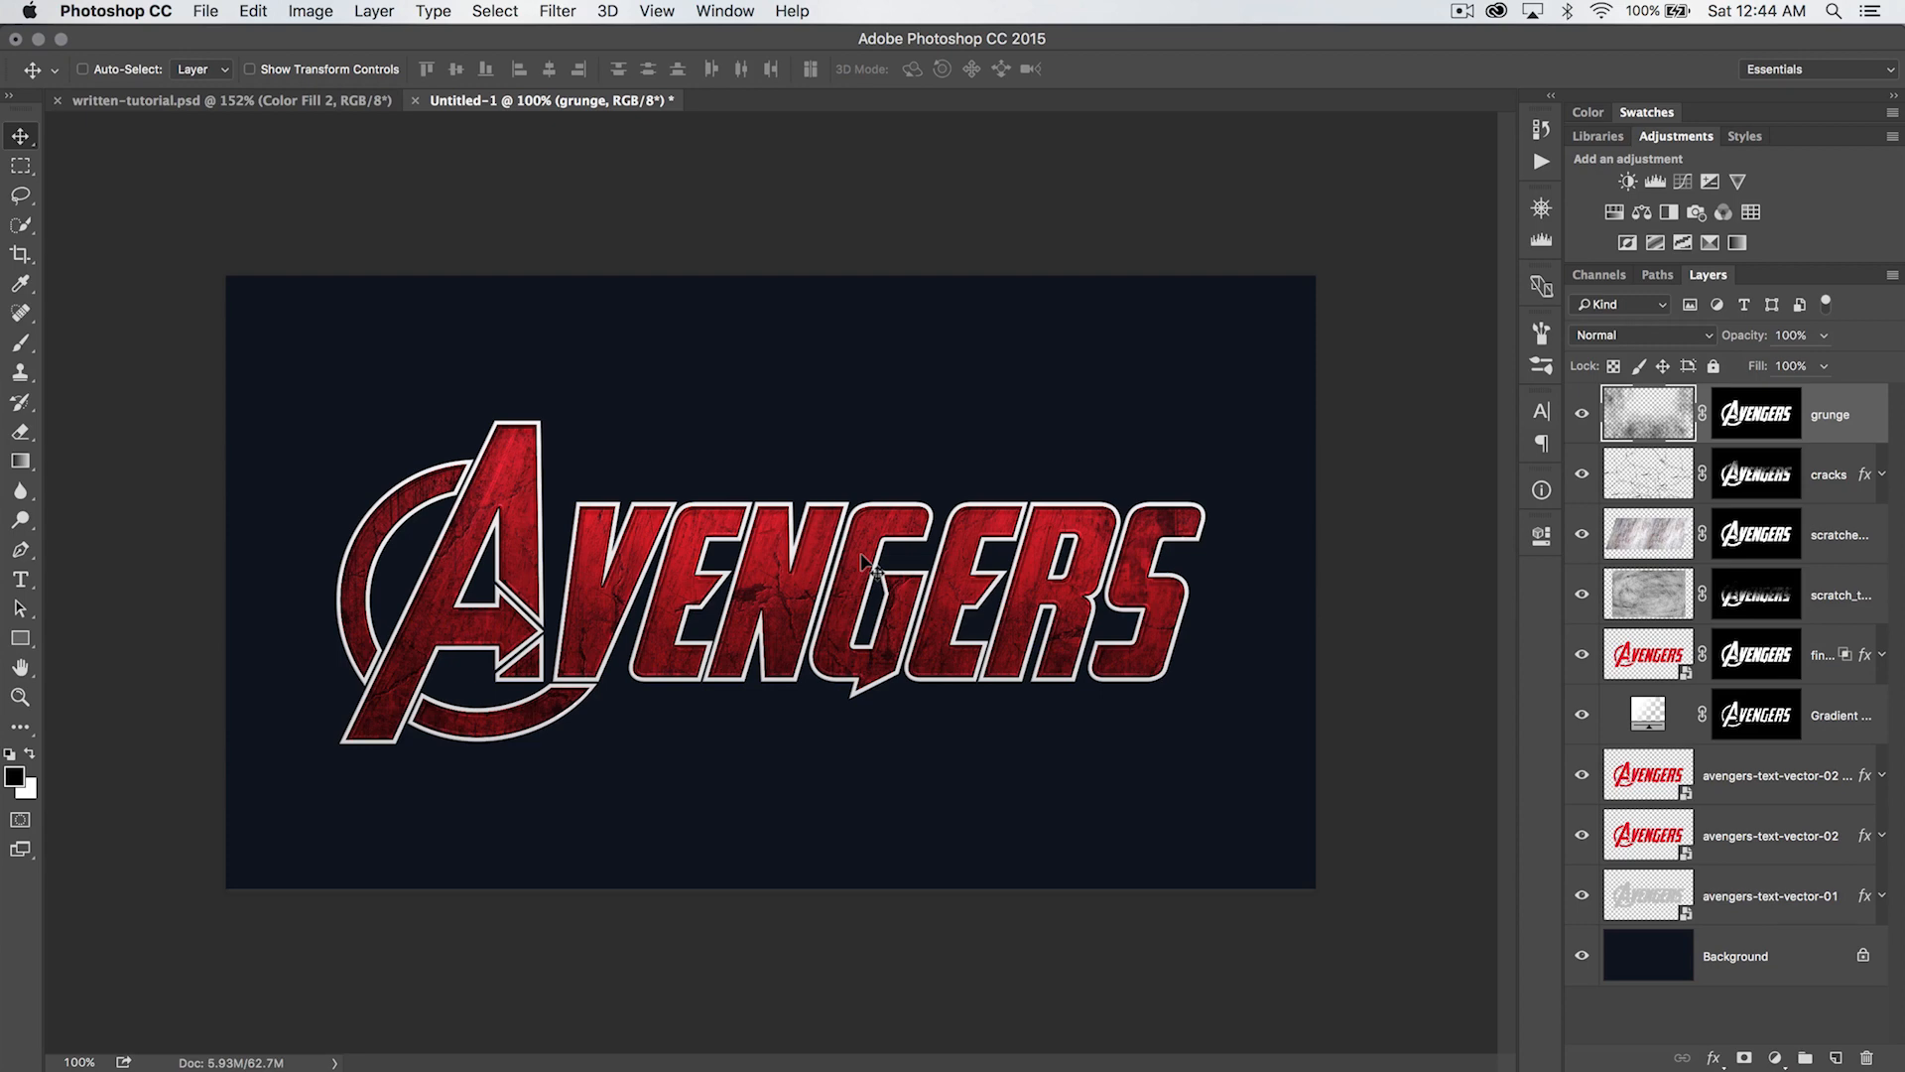
pyautogui.click(1622, 342)
pyautogui.click(1623, 578)
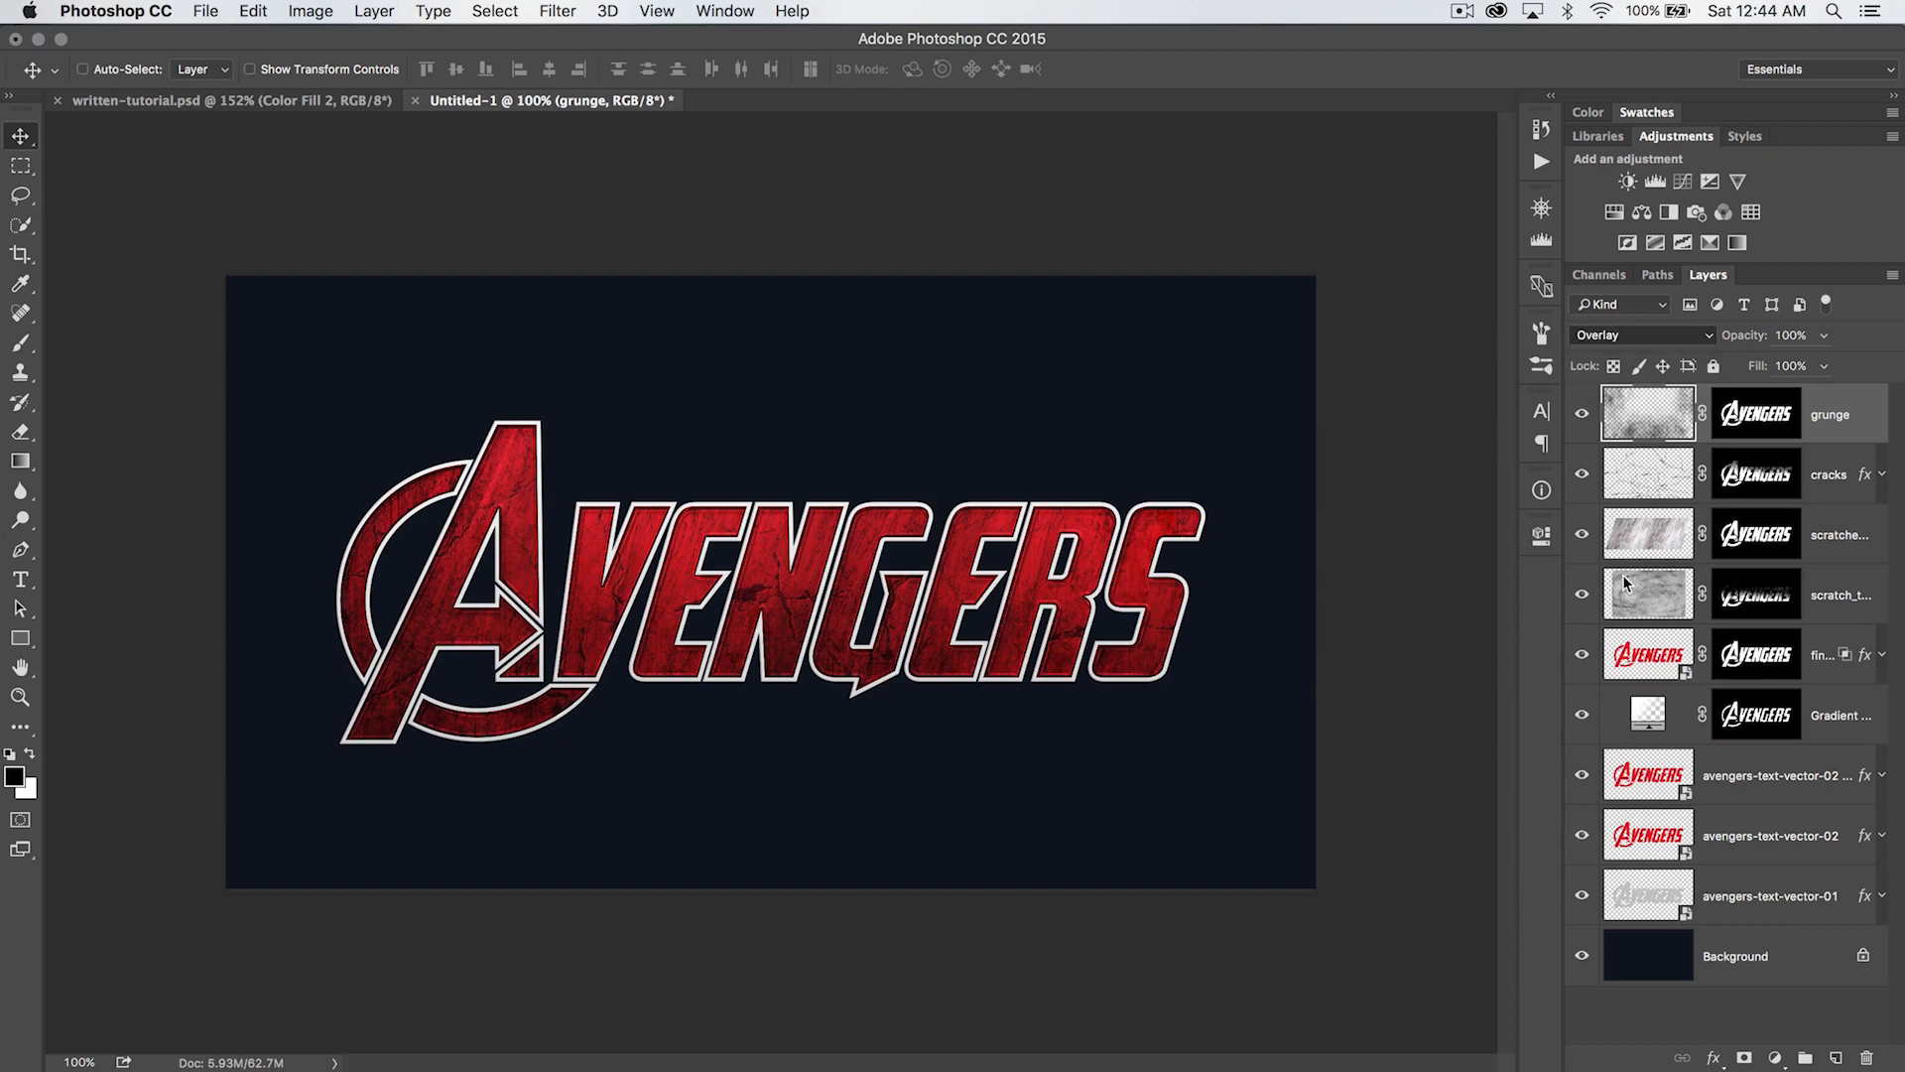
pyautogui.click(1666, 338)
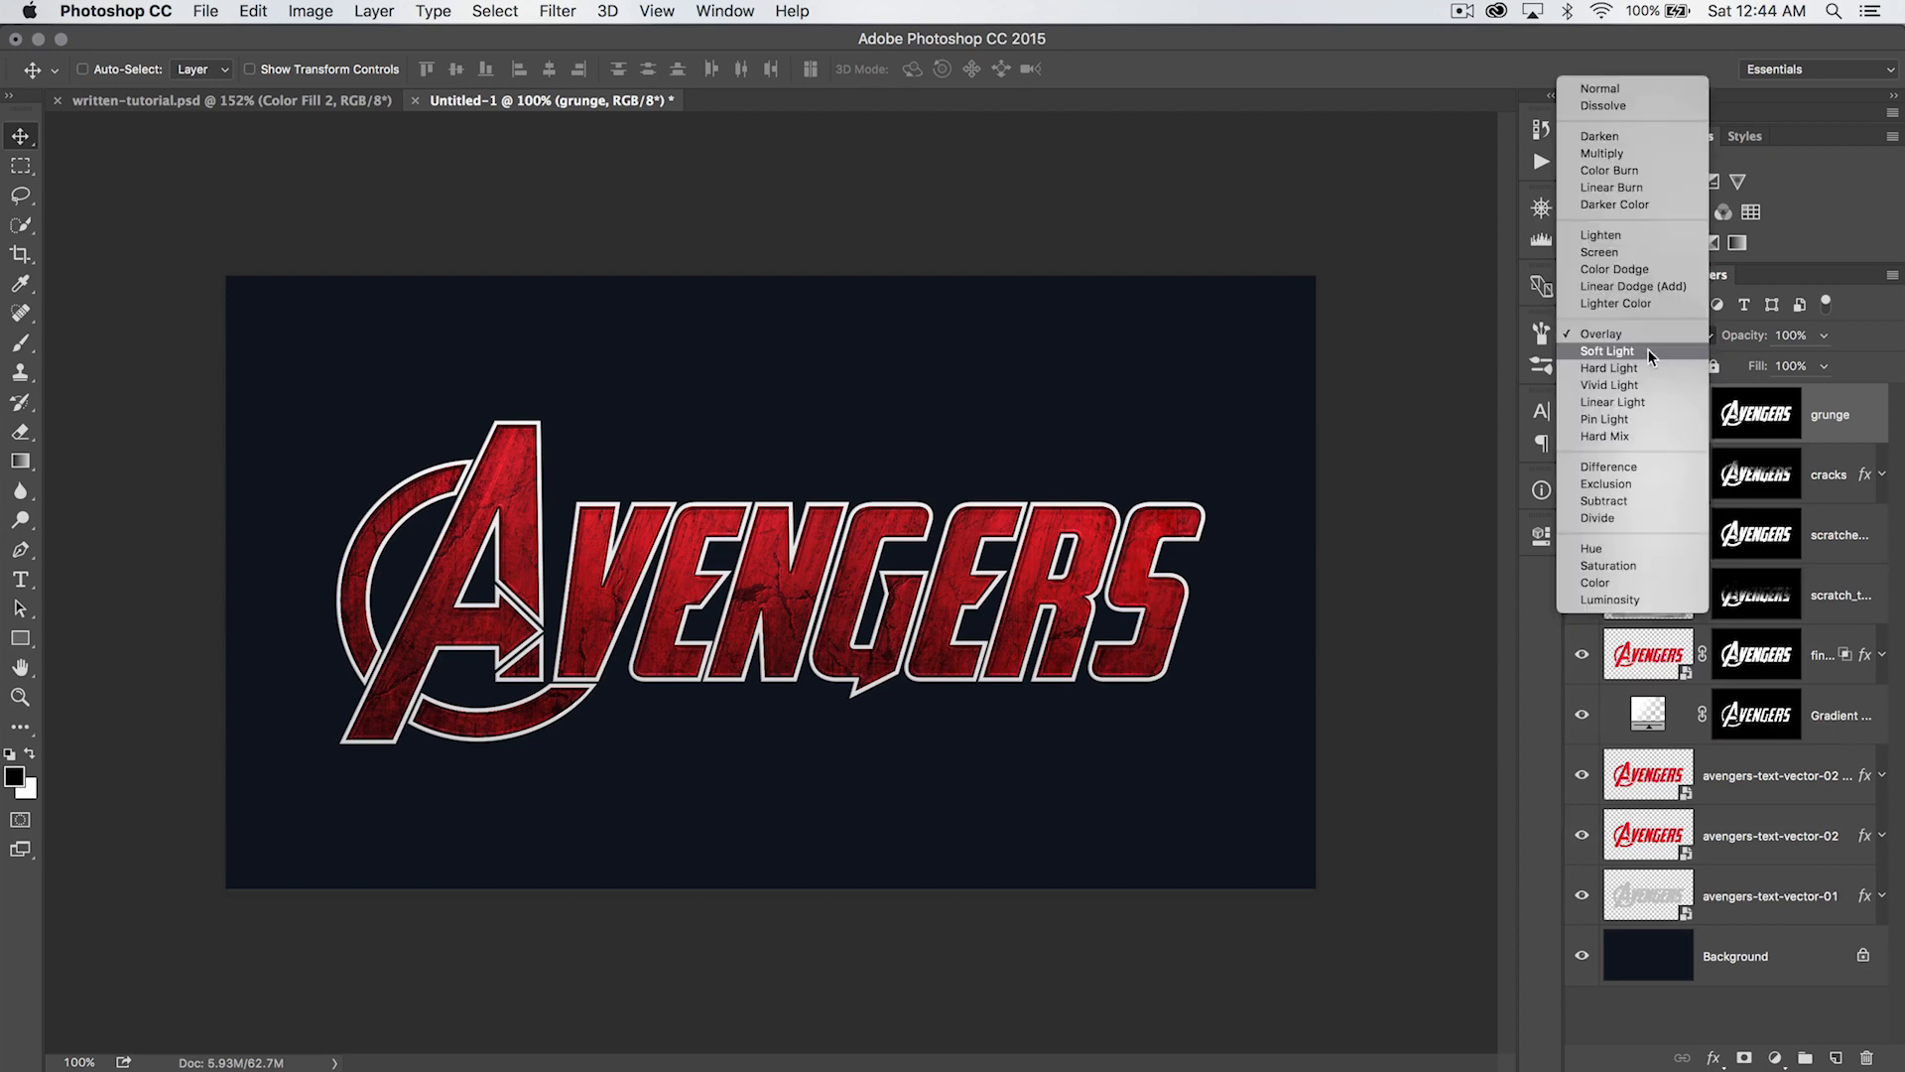
pyautogui.click(1647, 348)
pyautogui.click(1583, 414)
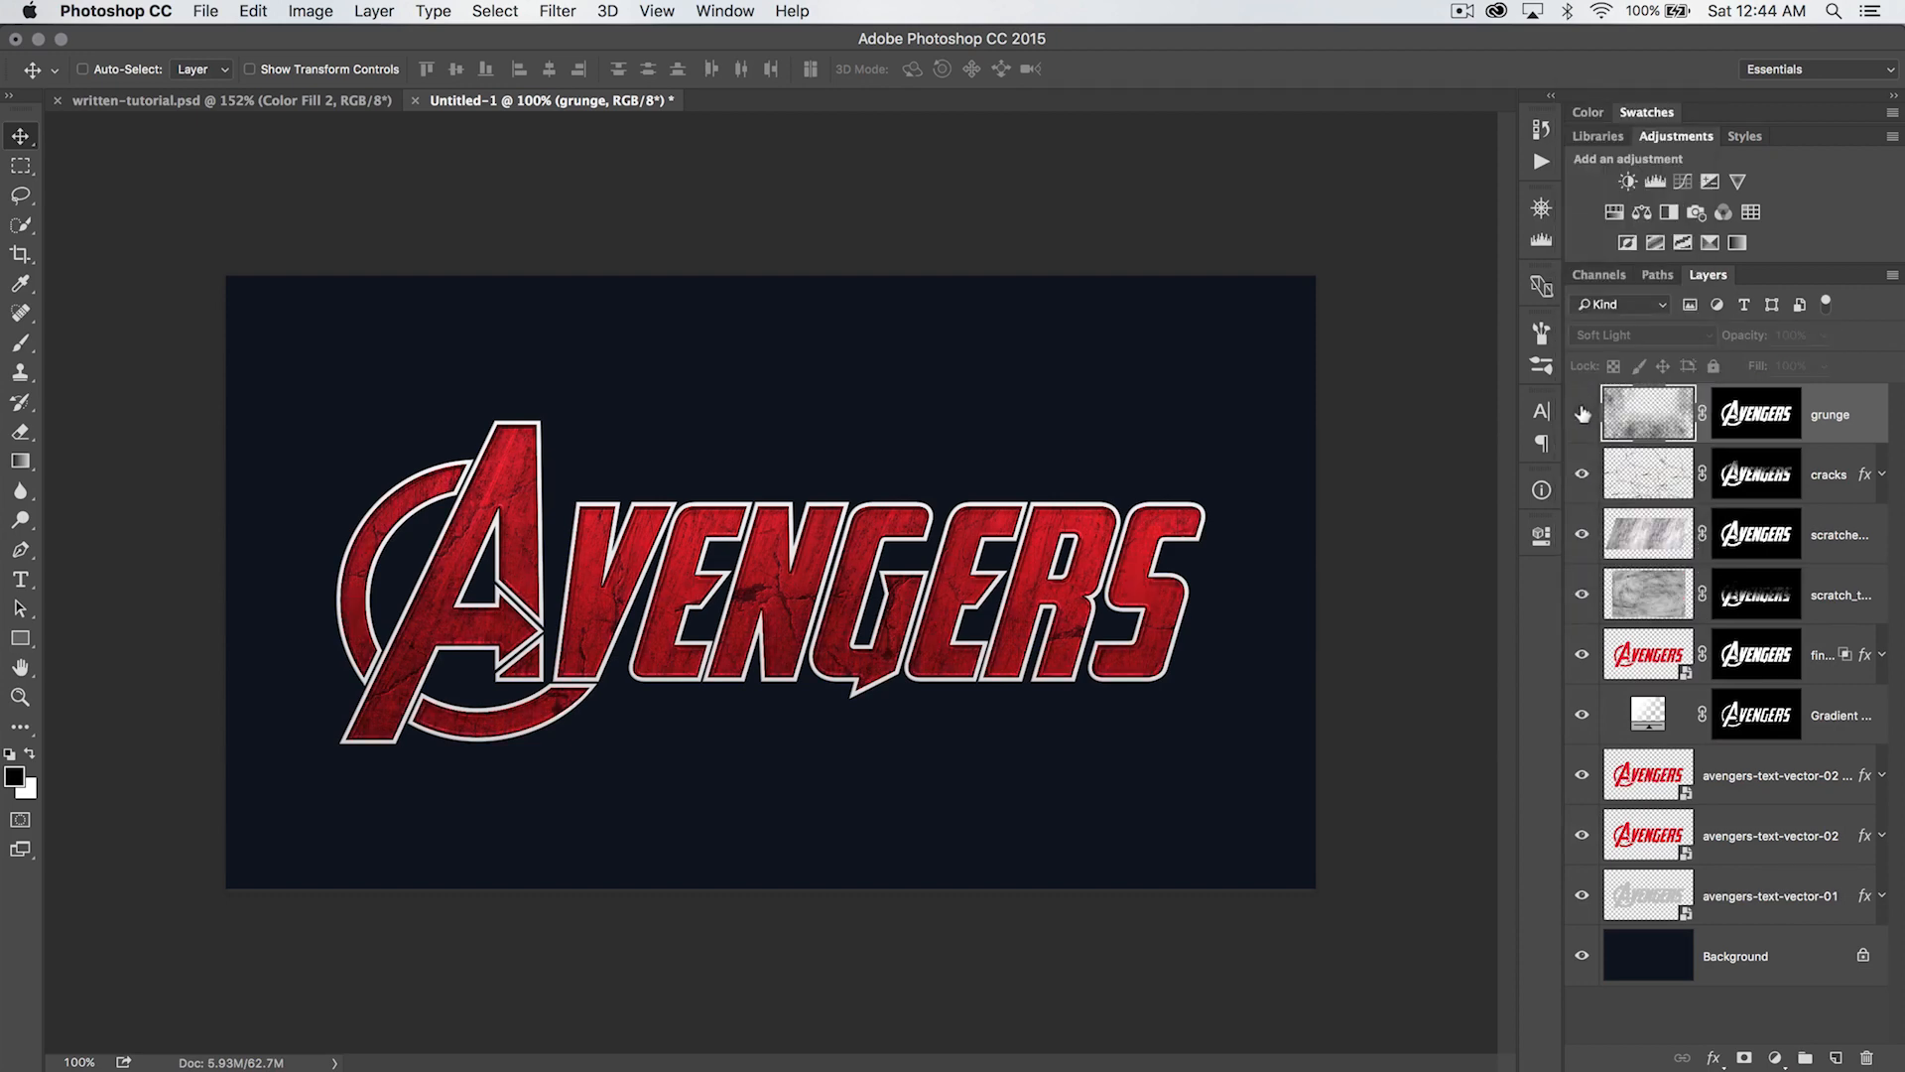
pyautogui.click(1583, 414)
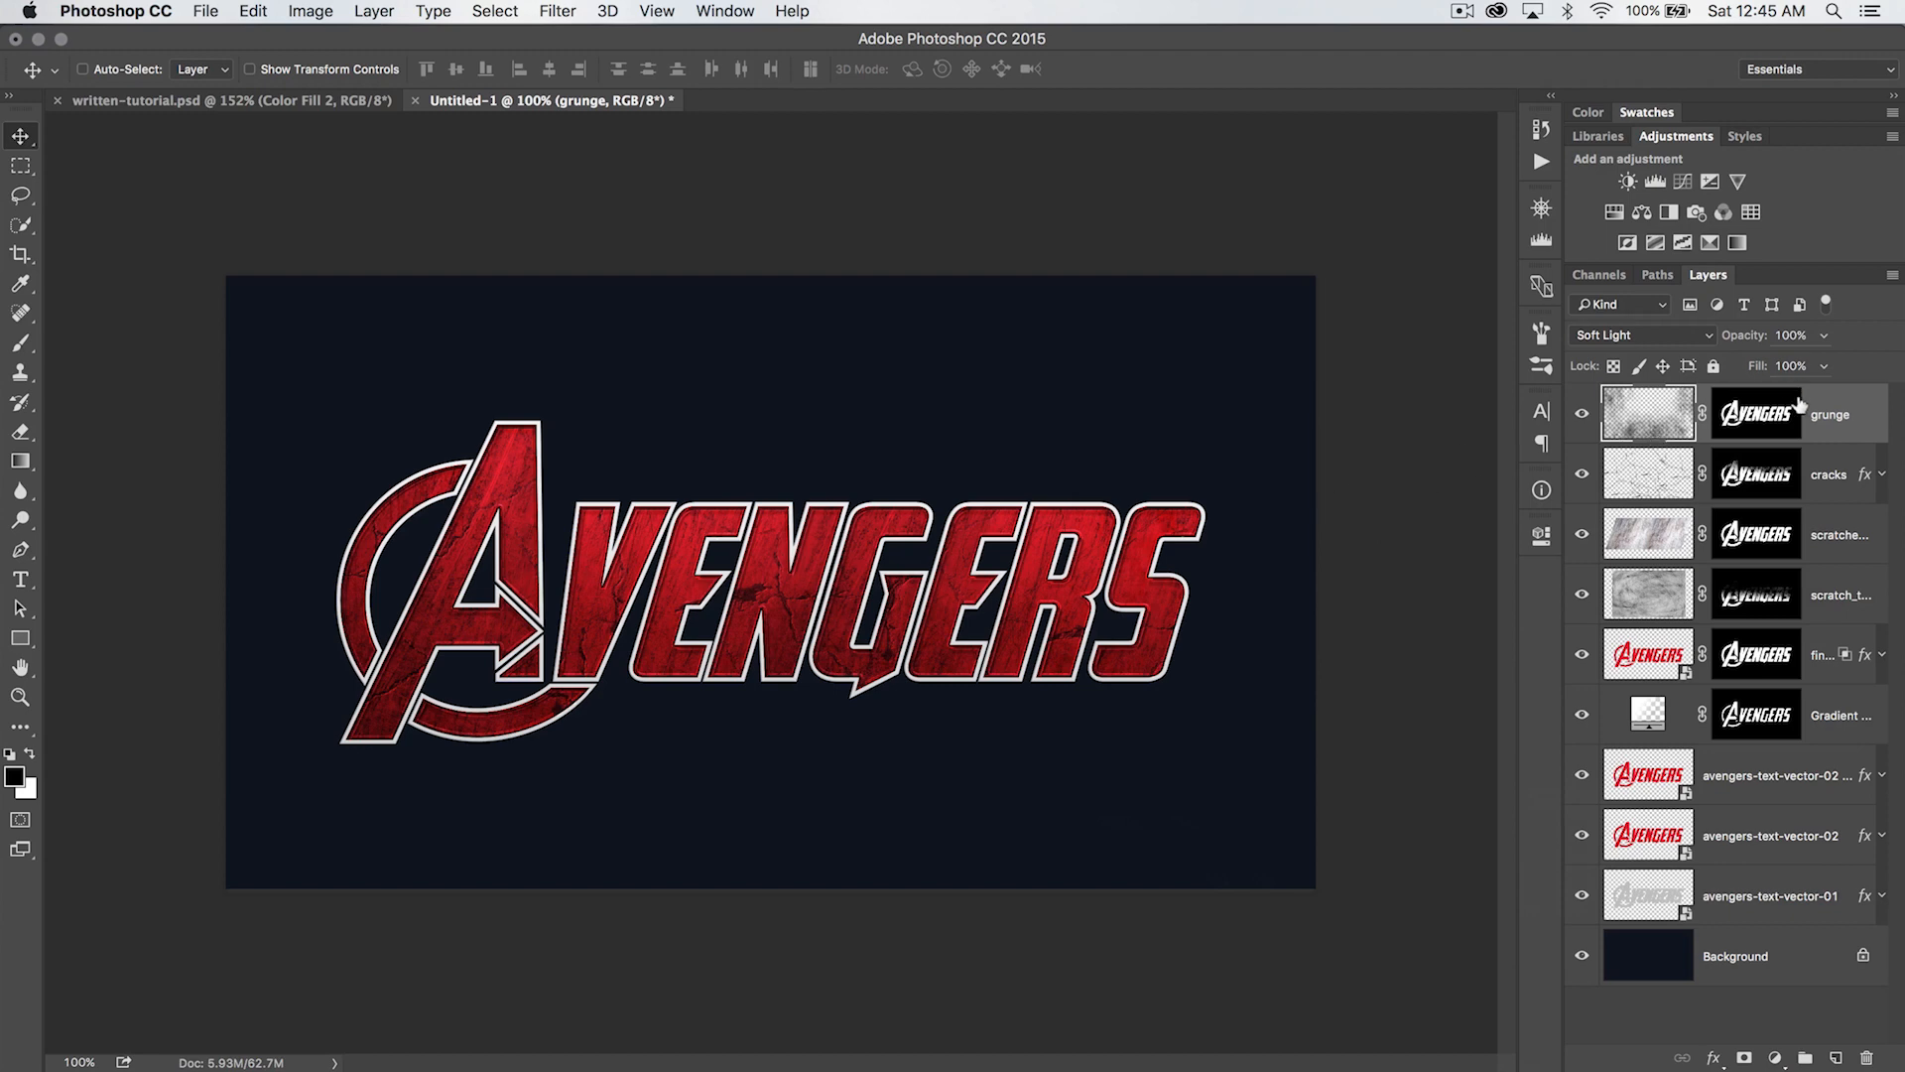
# - Create a new layer named fine-scratches above the grunge layer and activate the Brush tool
pyautogui.click(1837, 1054)
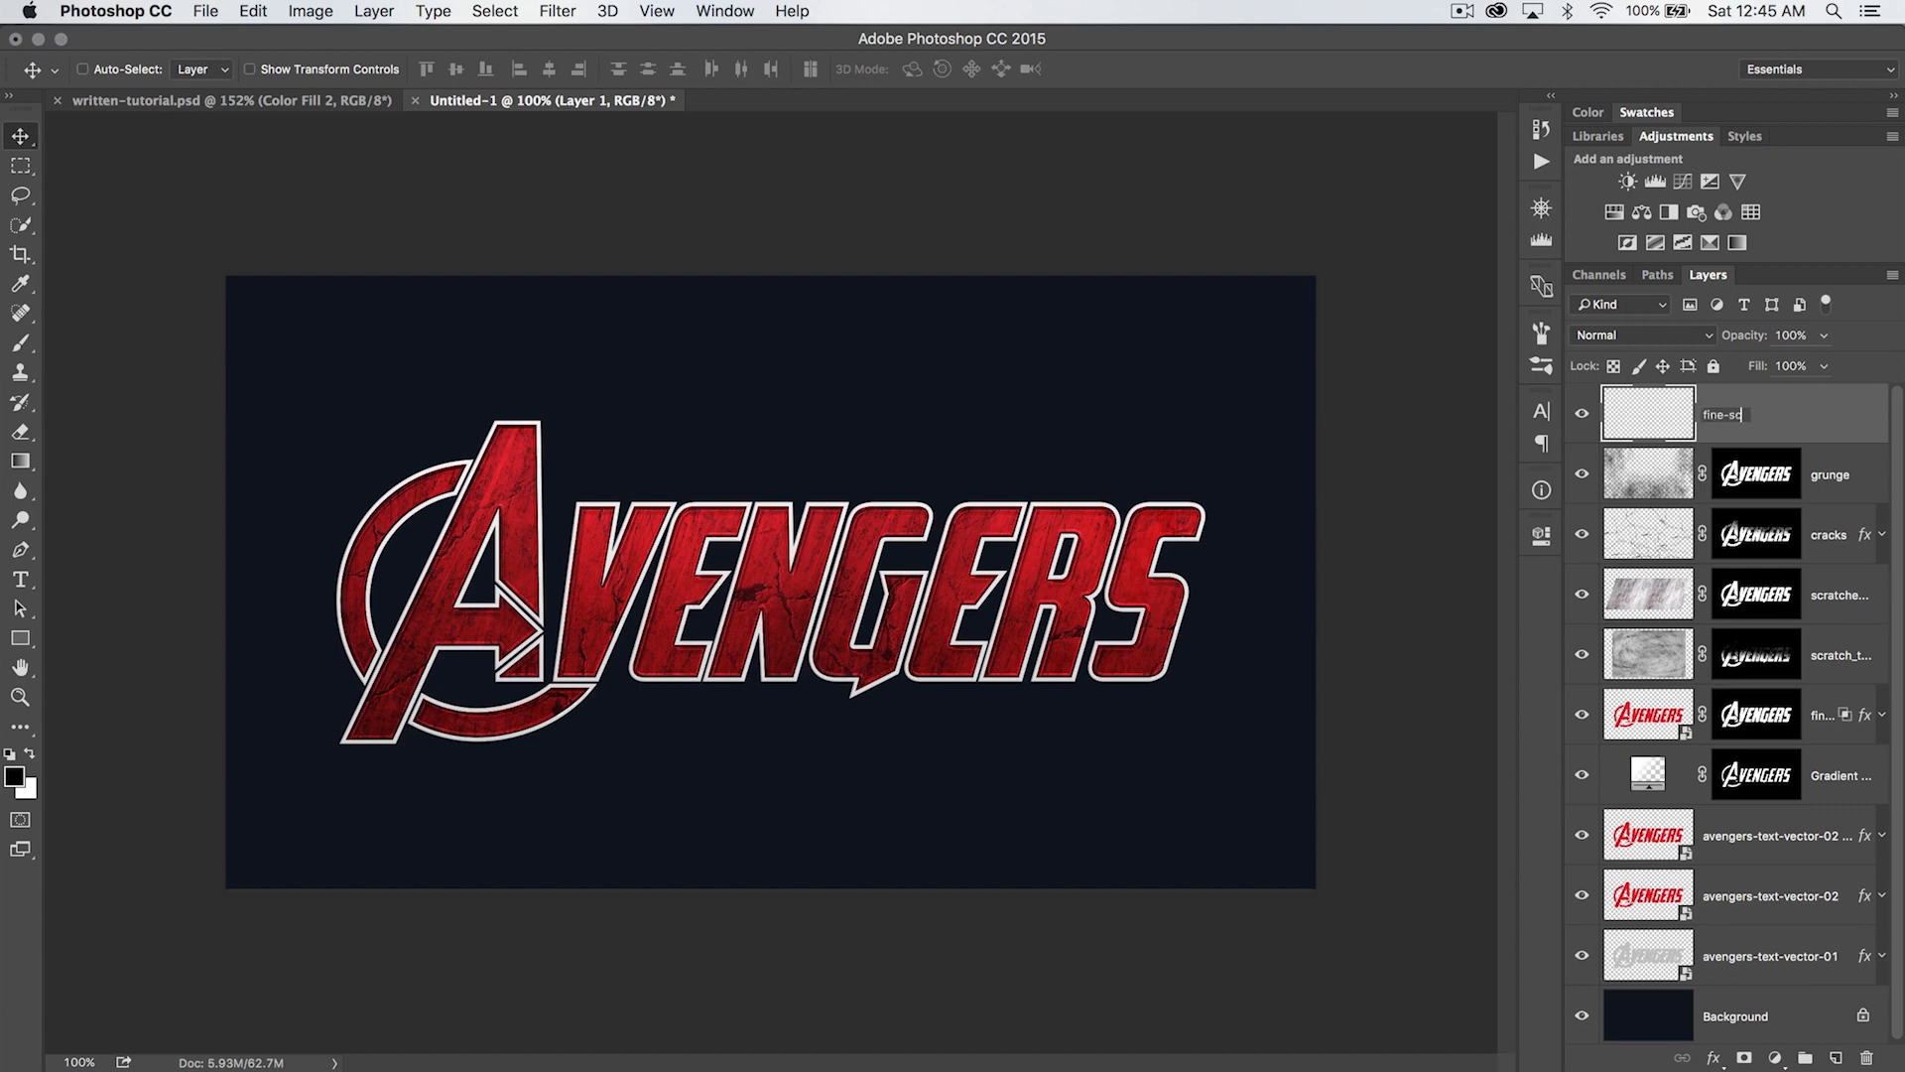
pyautogui.press('Return')
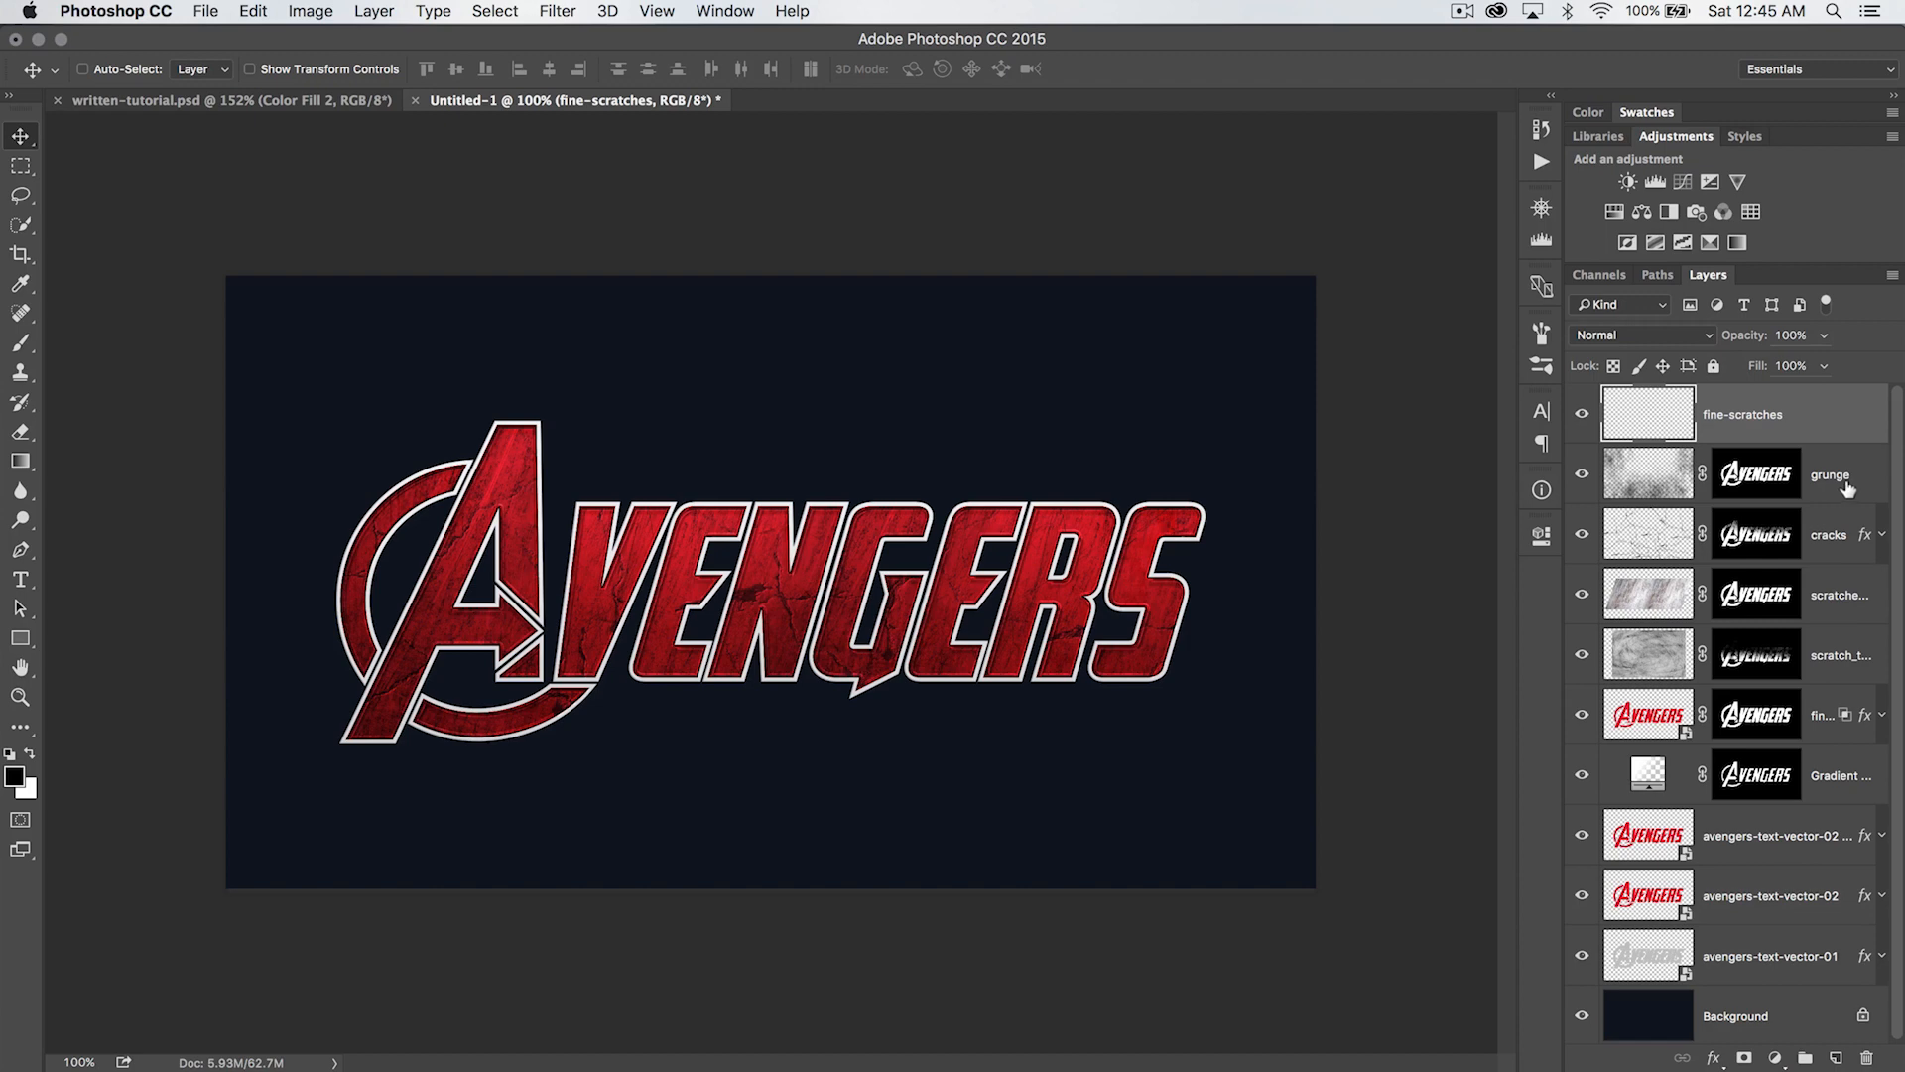
pyautogui.press('b')
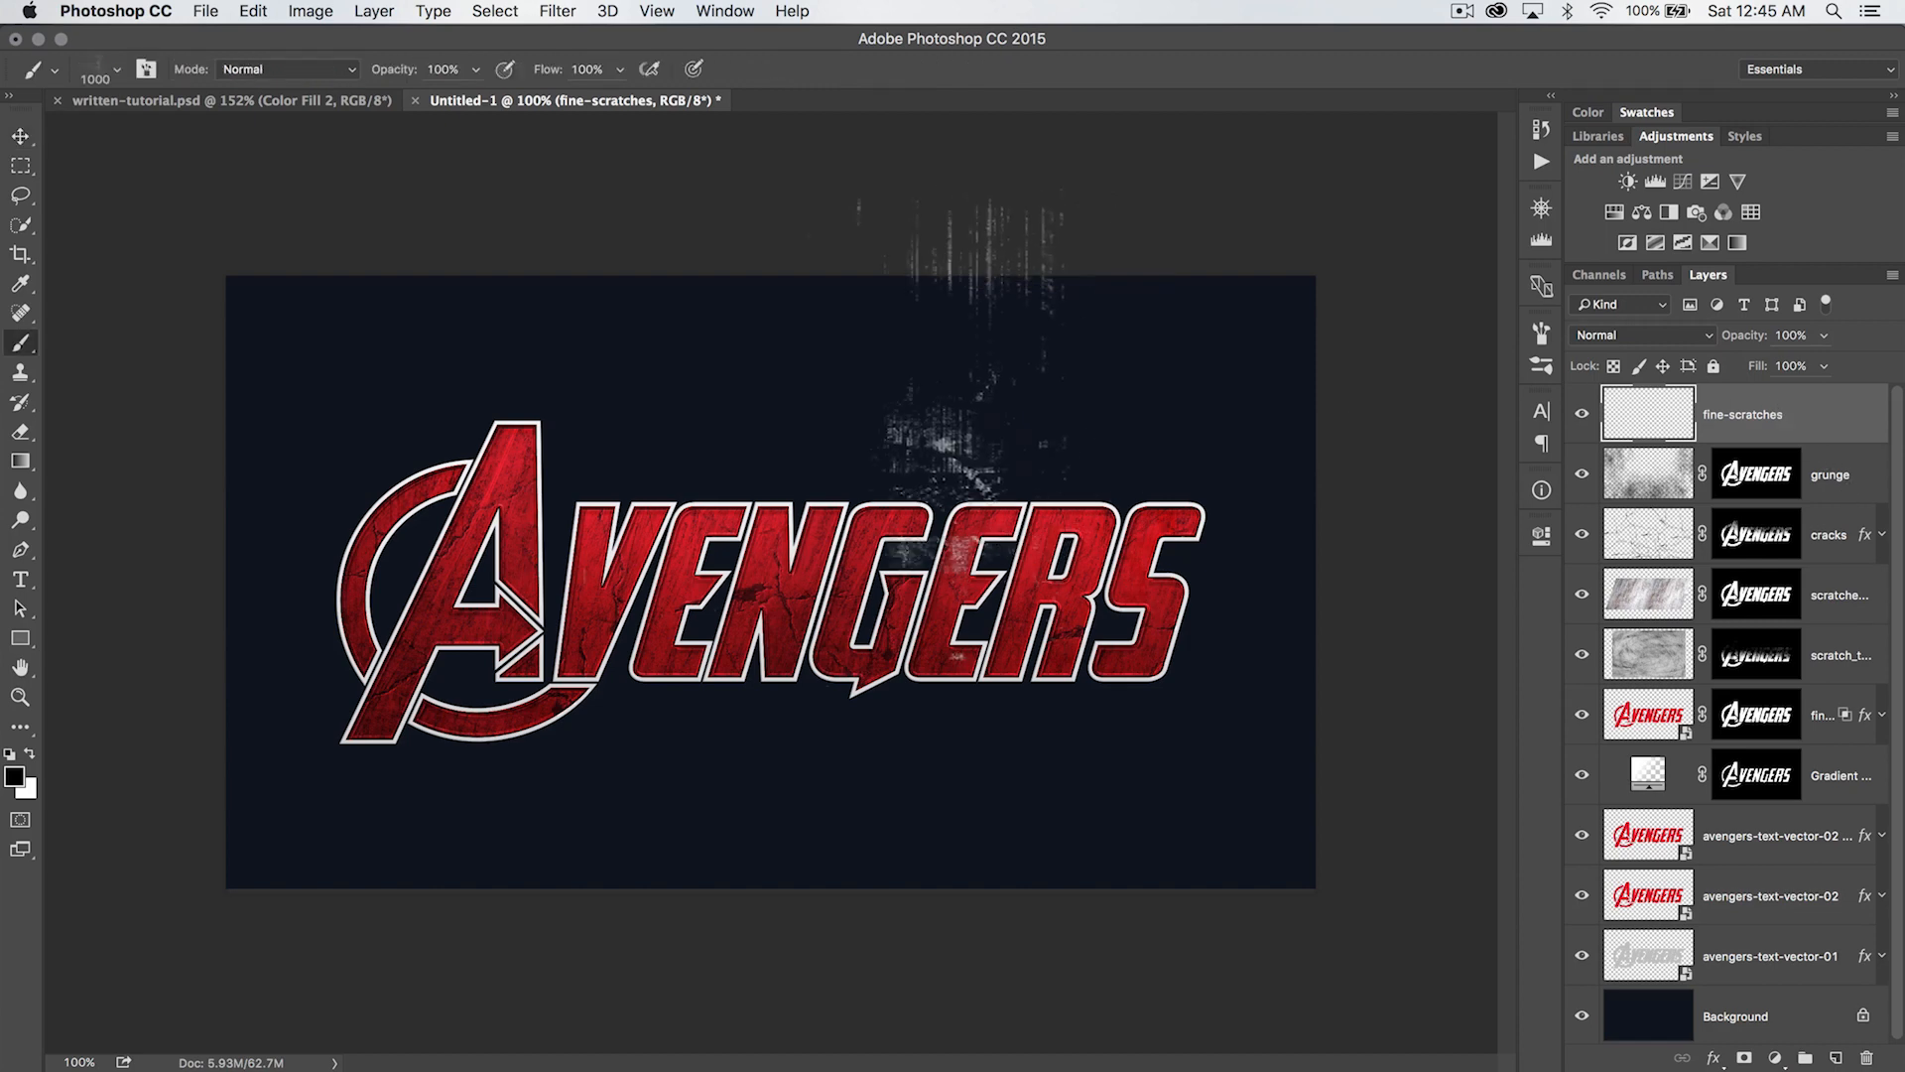
# - Replace the grunge brushes with SS-shattered-glass.abr and choose its 502 px shattered-glass brush
pyautogui.rightClick(760, 441)
pyautogui.click(1049, 457)
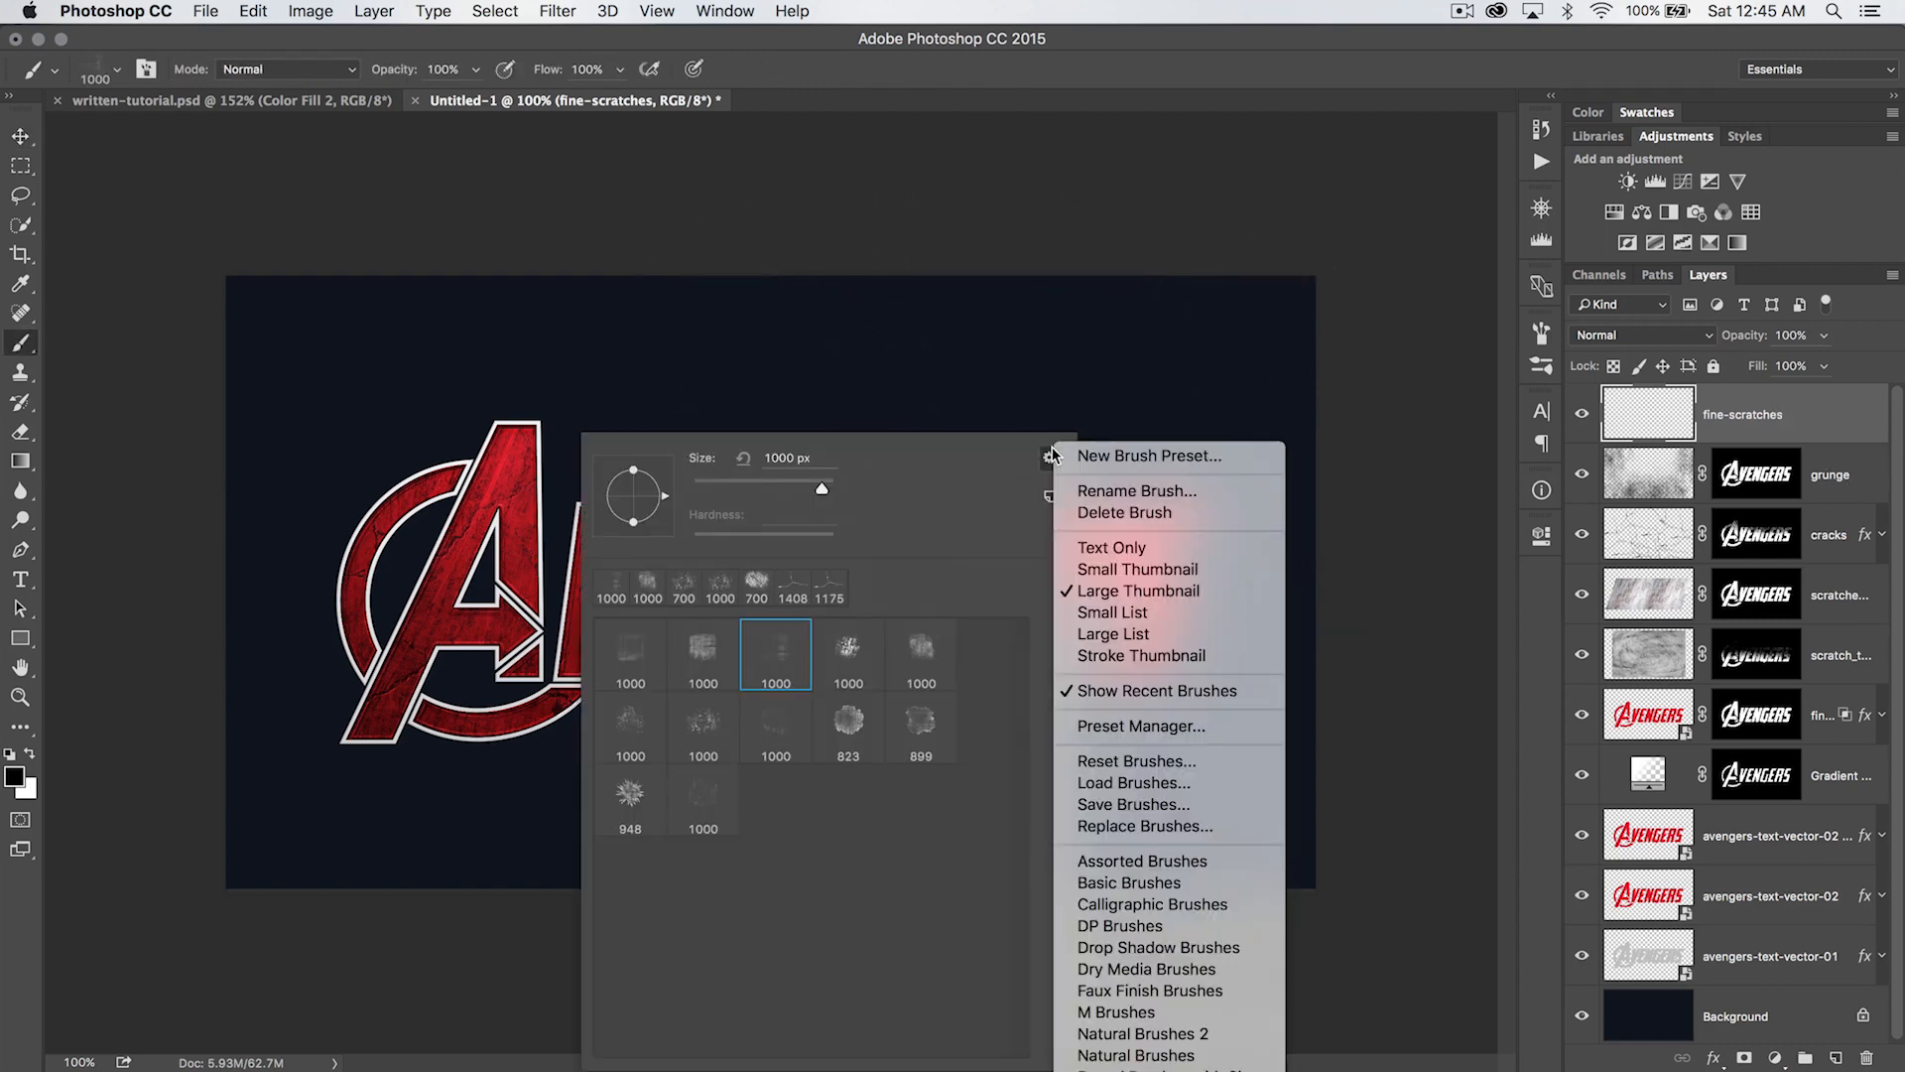
pyautogui.click(1147, 823)
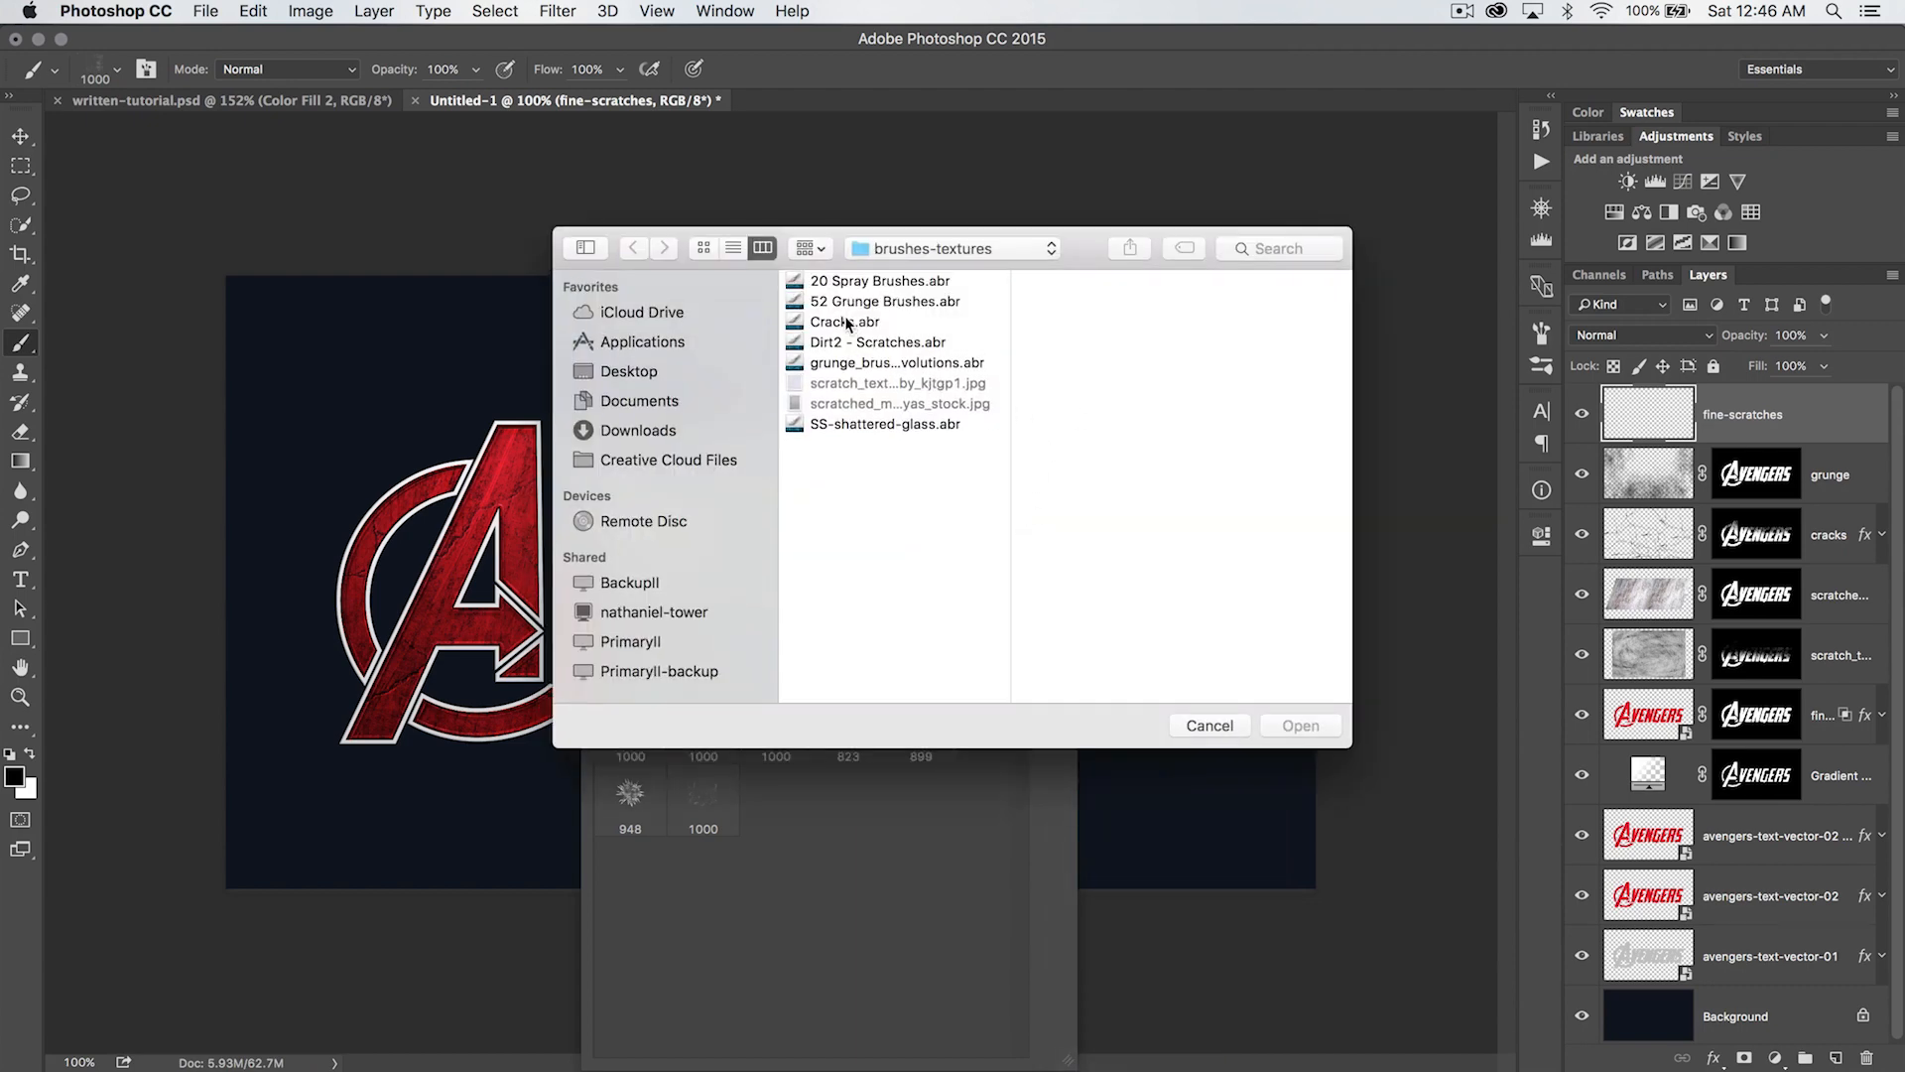
pyautogui.click(865, 424)
pyautogui.doubleClick(875, 425)
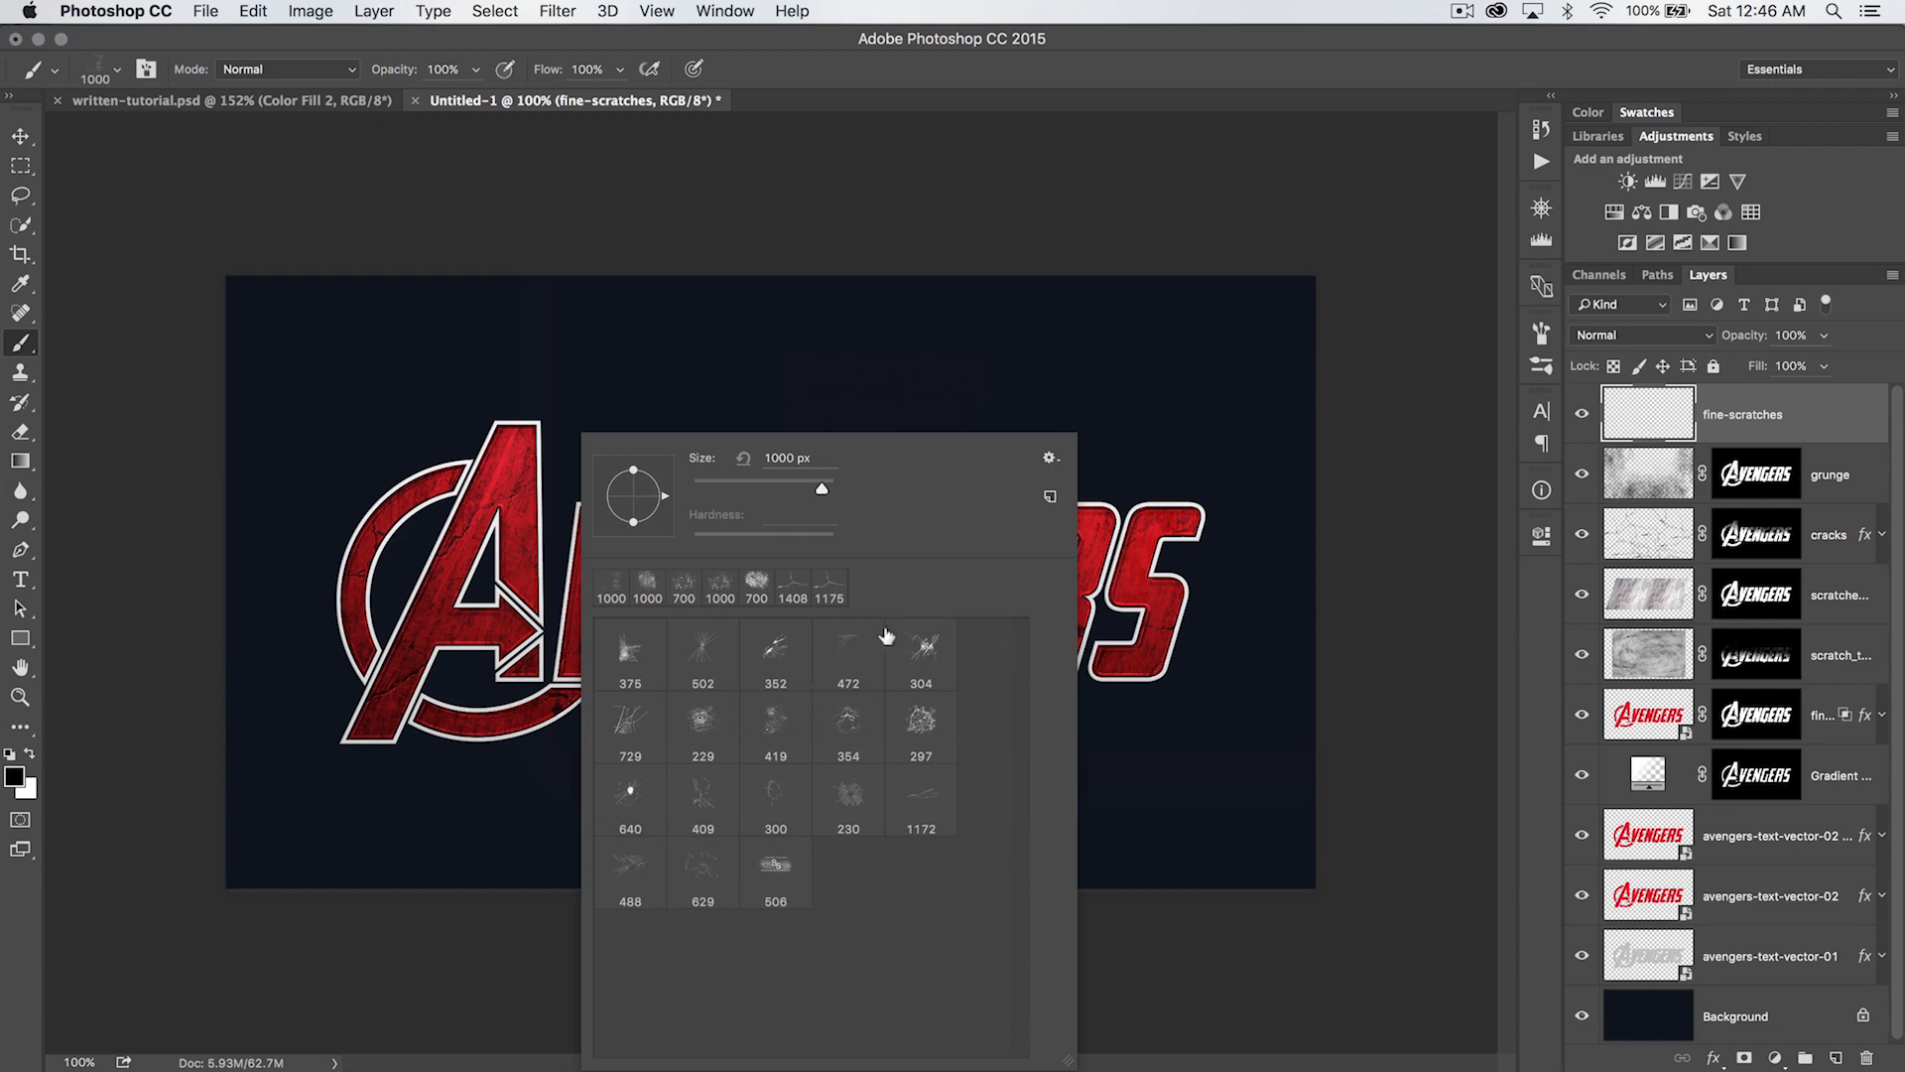
pyautogui.click(628, 712)
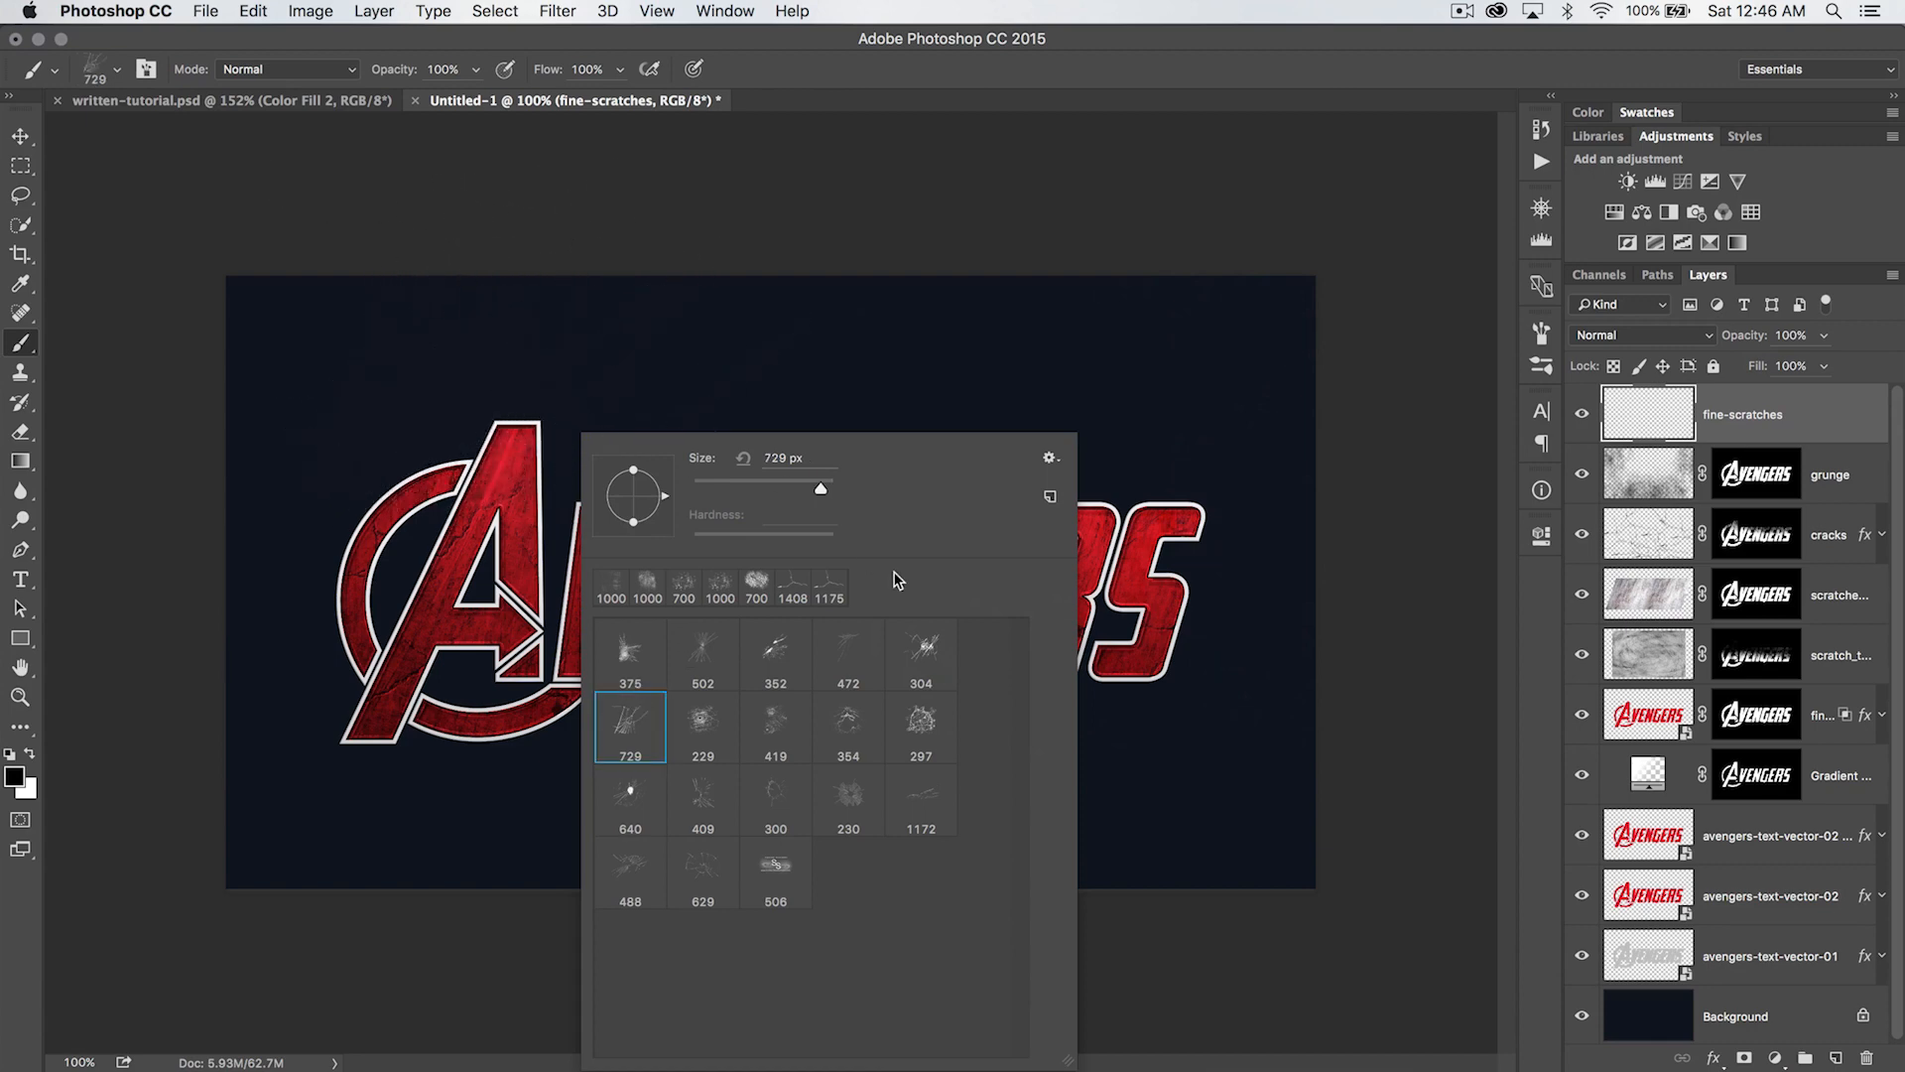
pyautogui.click(723, 647)
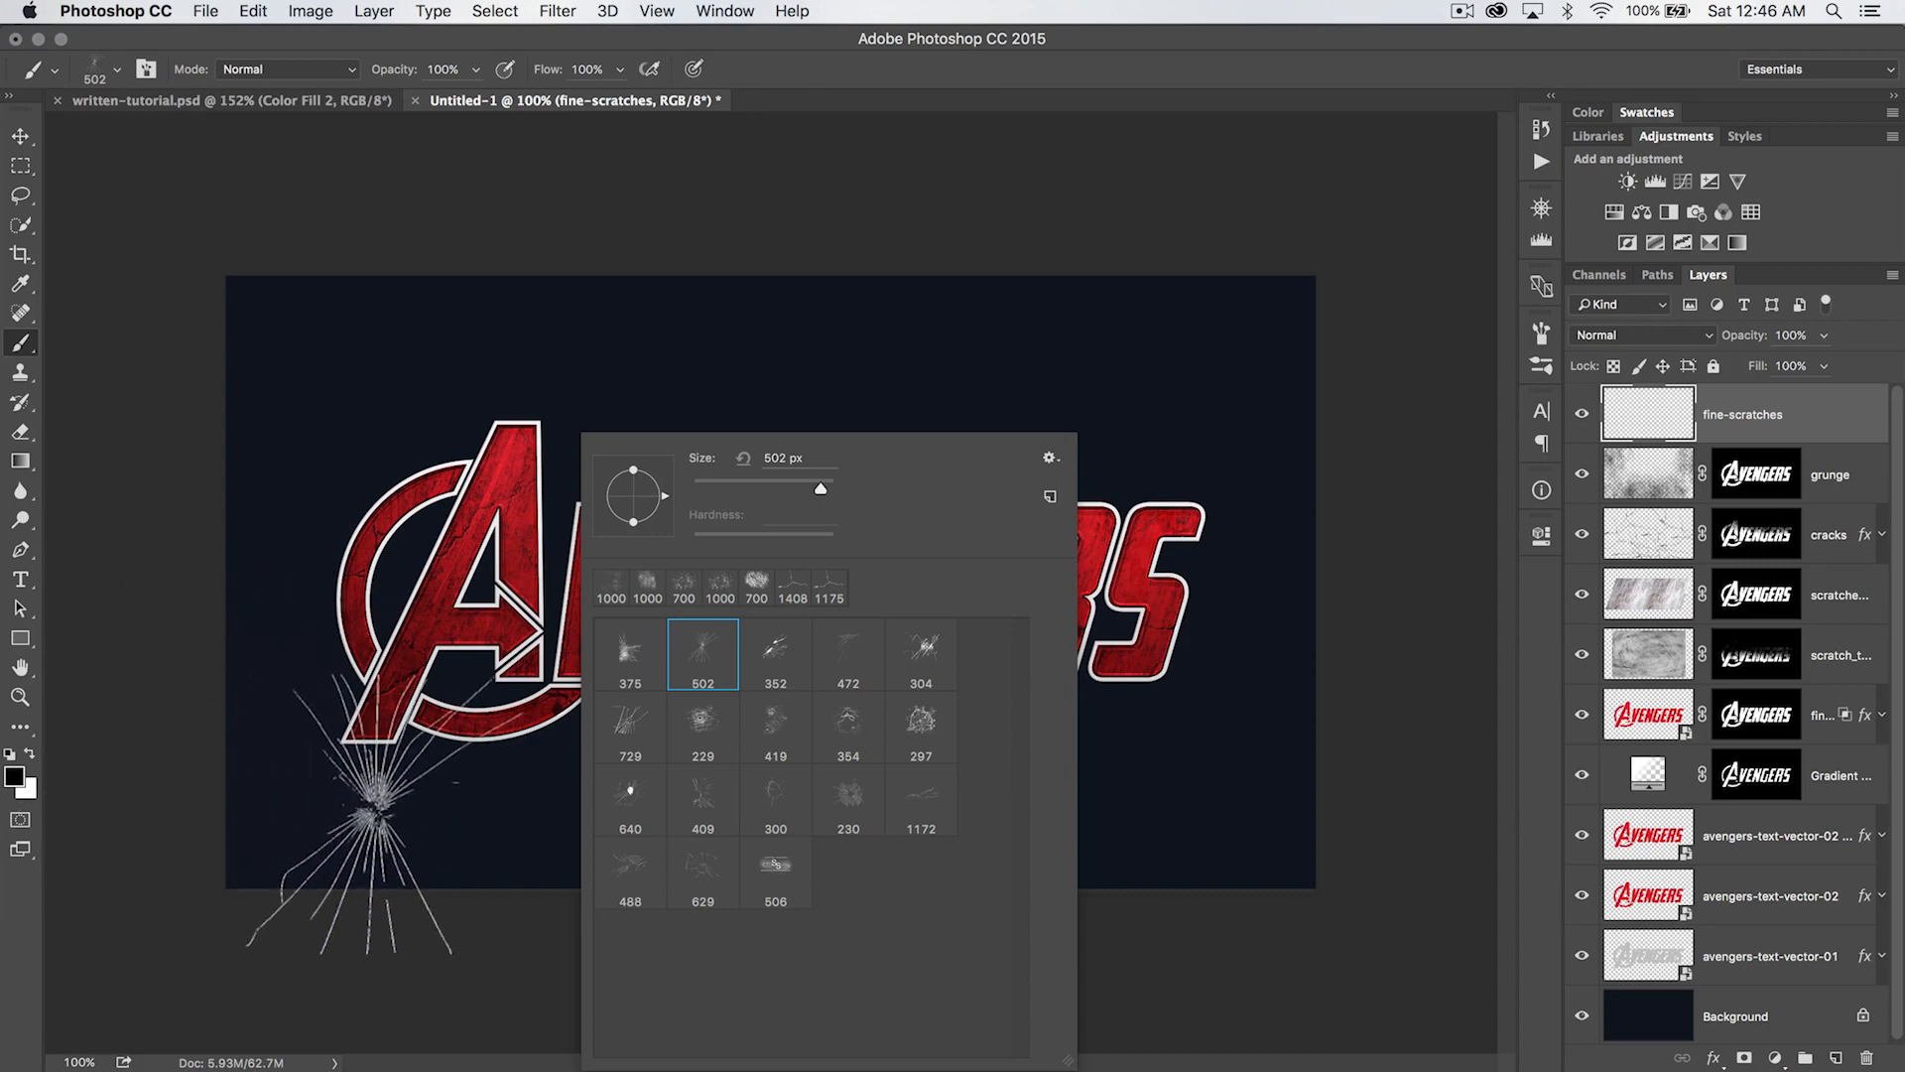
pyautogui.press('Return')
# - Stamp black fine scratches at the foot of the large A, and reduce the brush to 250 px to stamp over the first E
pyautogui.click(337, 818)
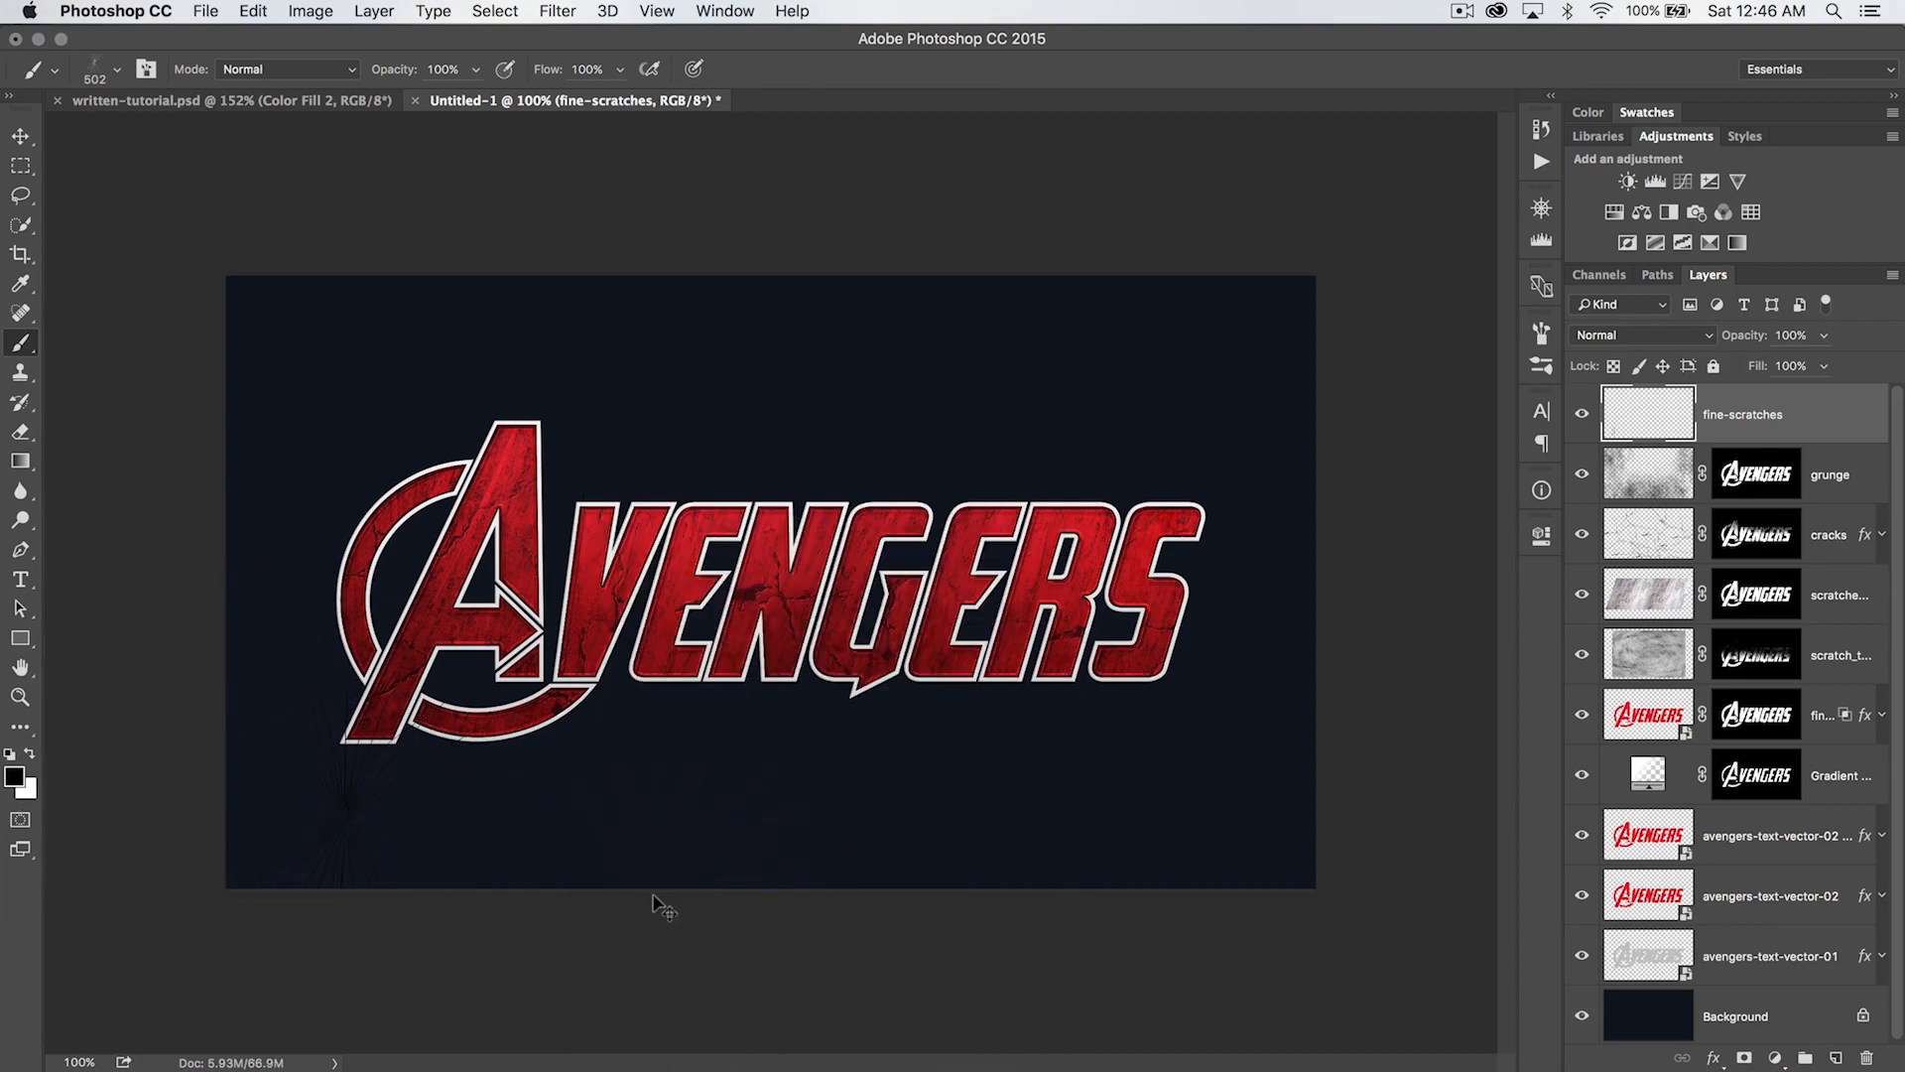
pyautogui.press('super+plus')
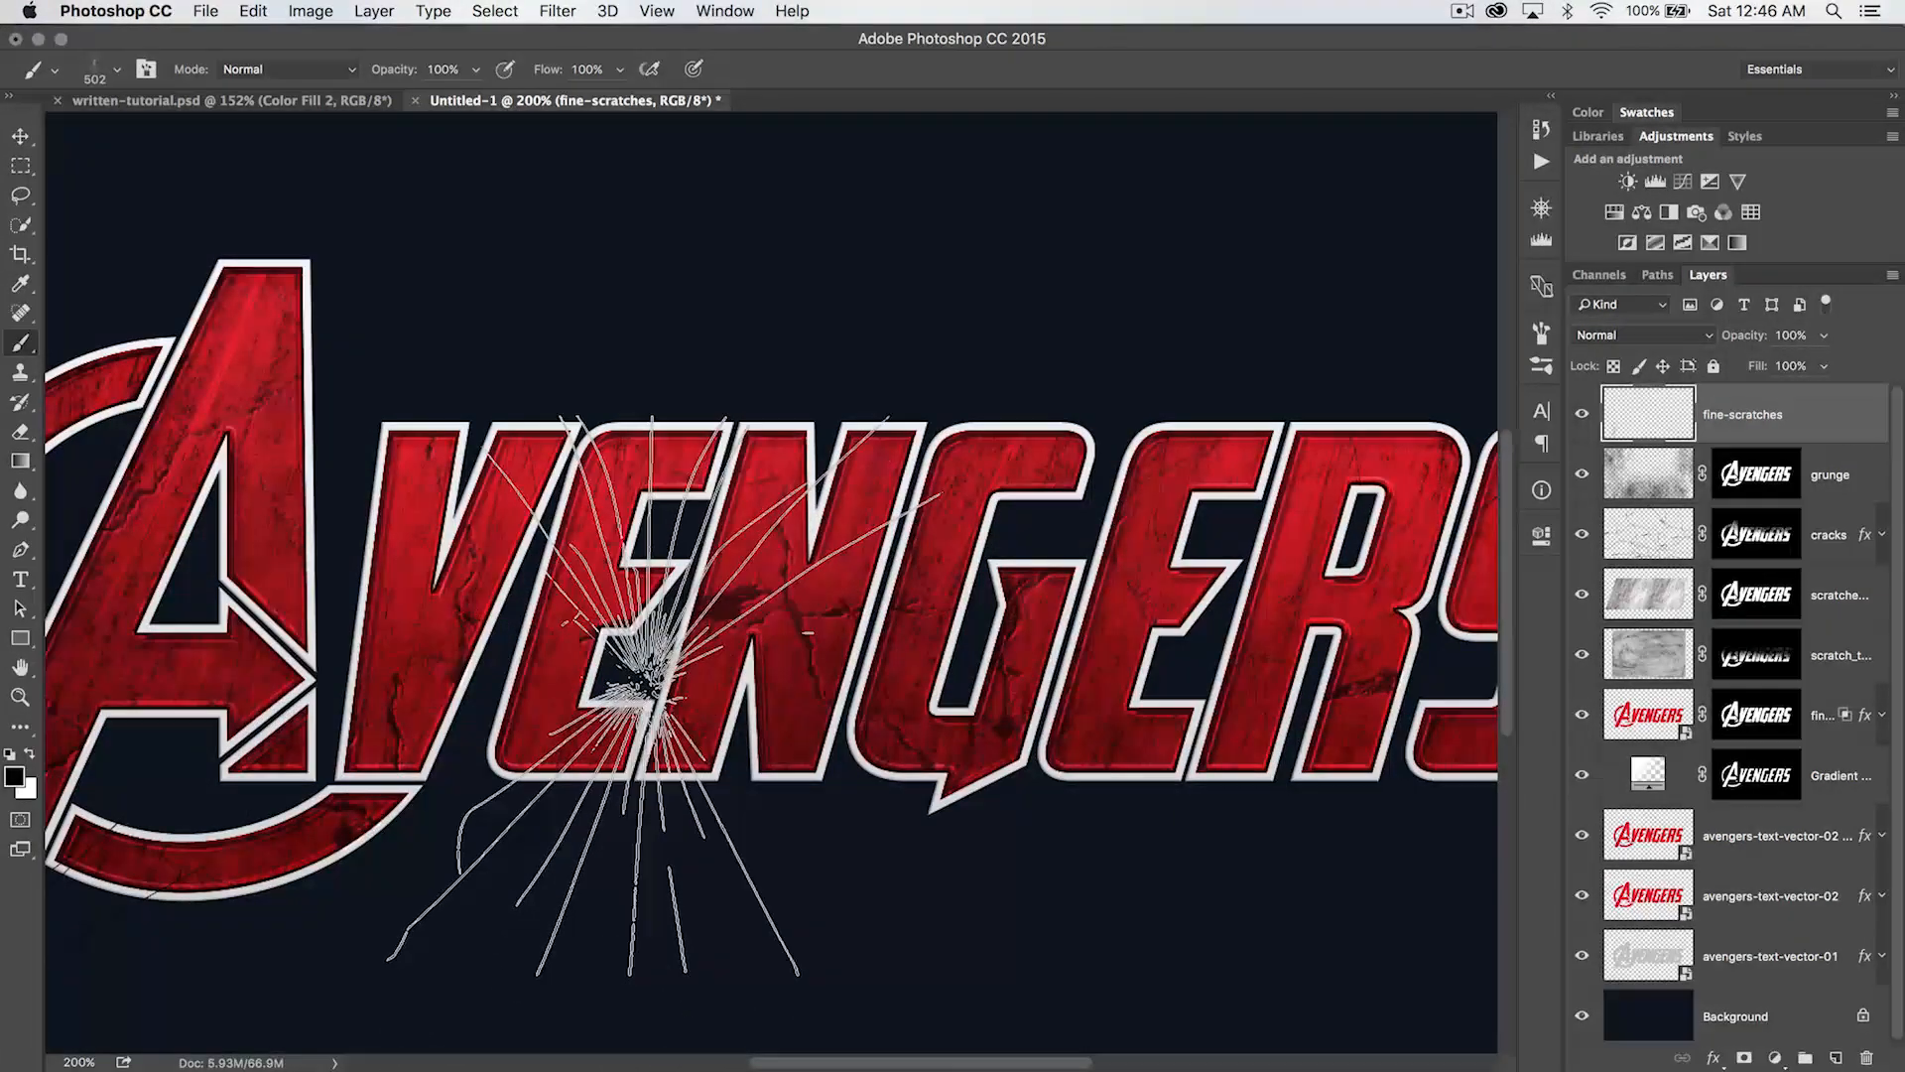
pyautogui.press('[')
pyautogui.press('[')
pyautogui.press('[')
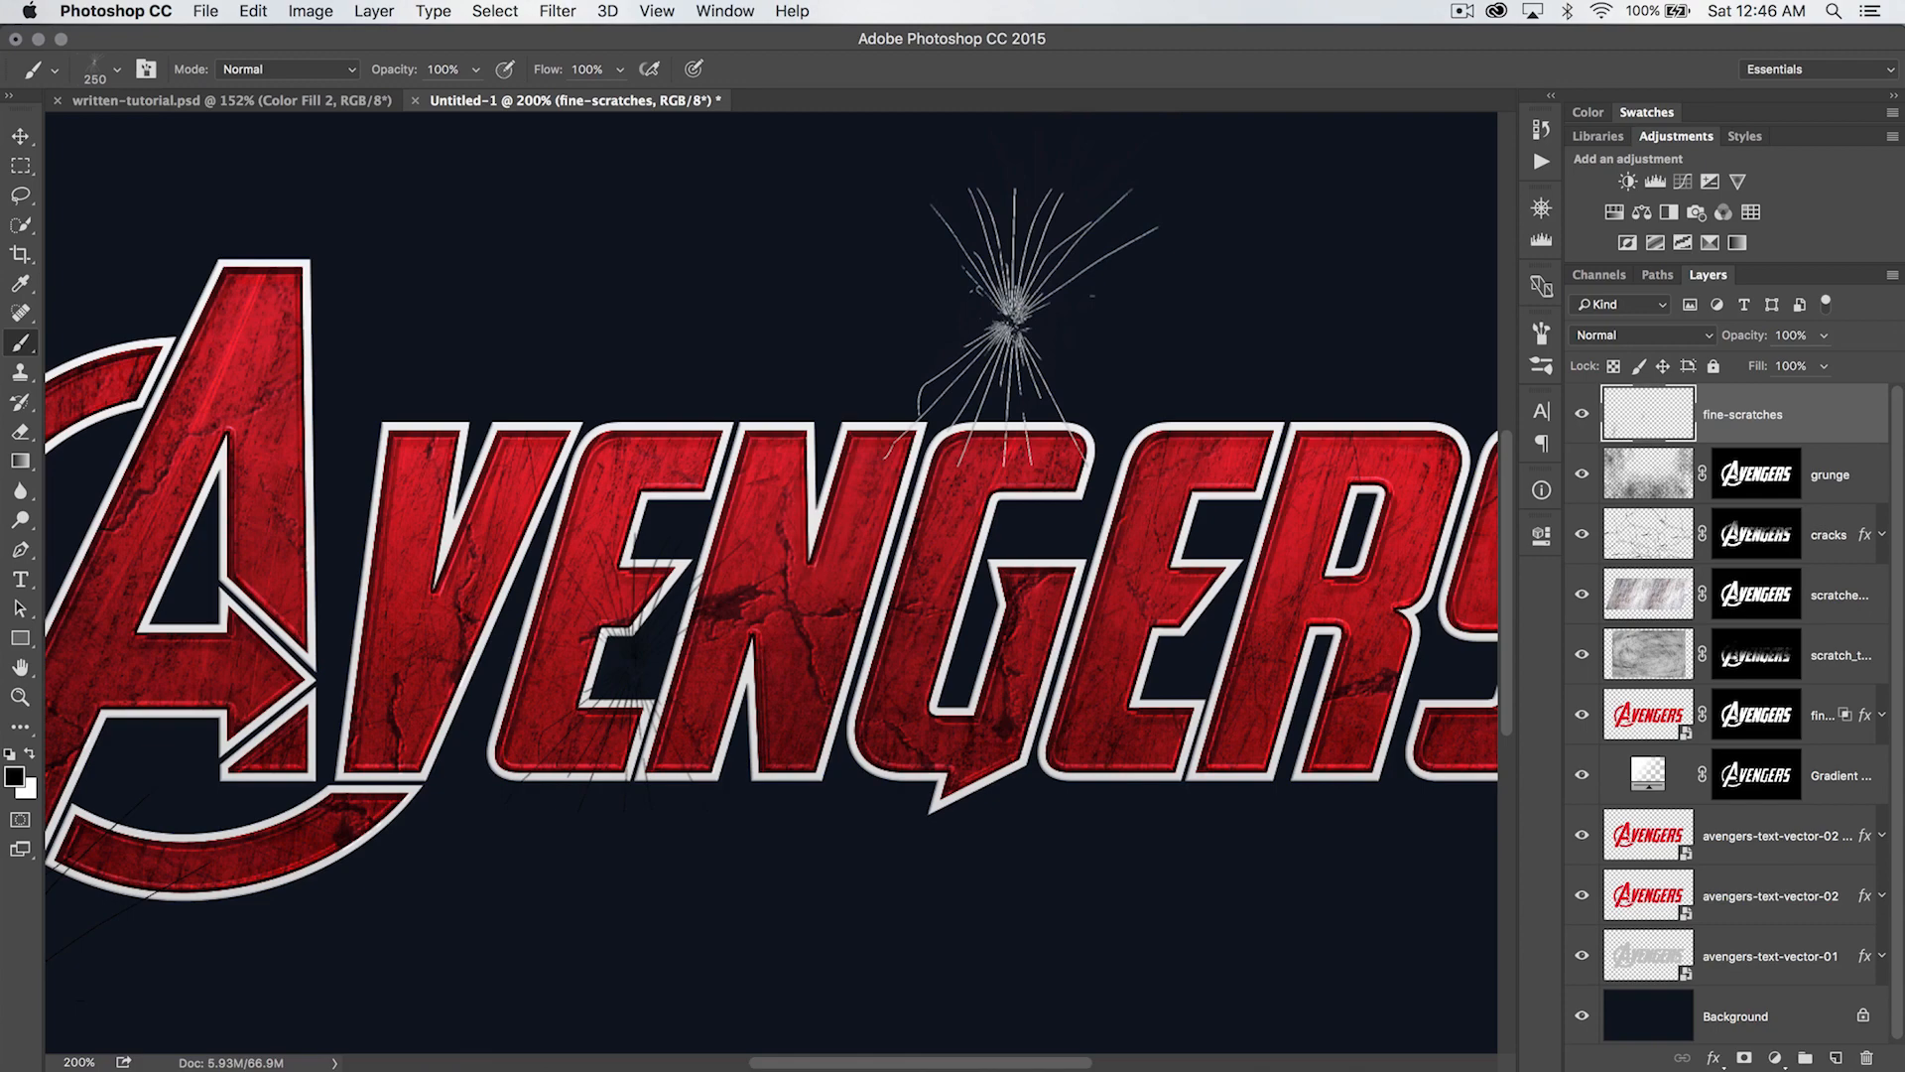
# - Enlarge the shattered-glass brush to 500 px and stamp black cracks above the G so they radiate down across the letters
pyautogui.press(']')
pyautogui.press(']')
pyautogui.press(']')
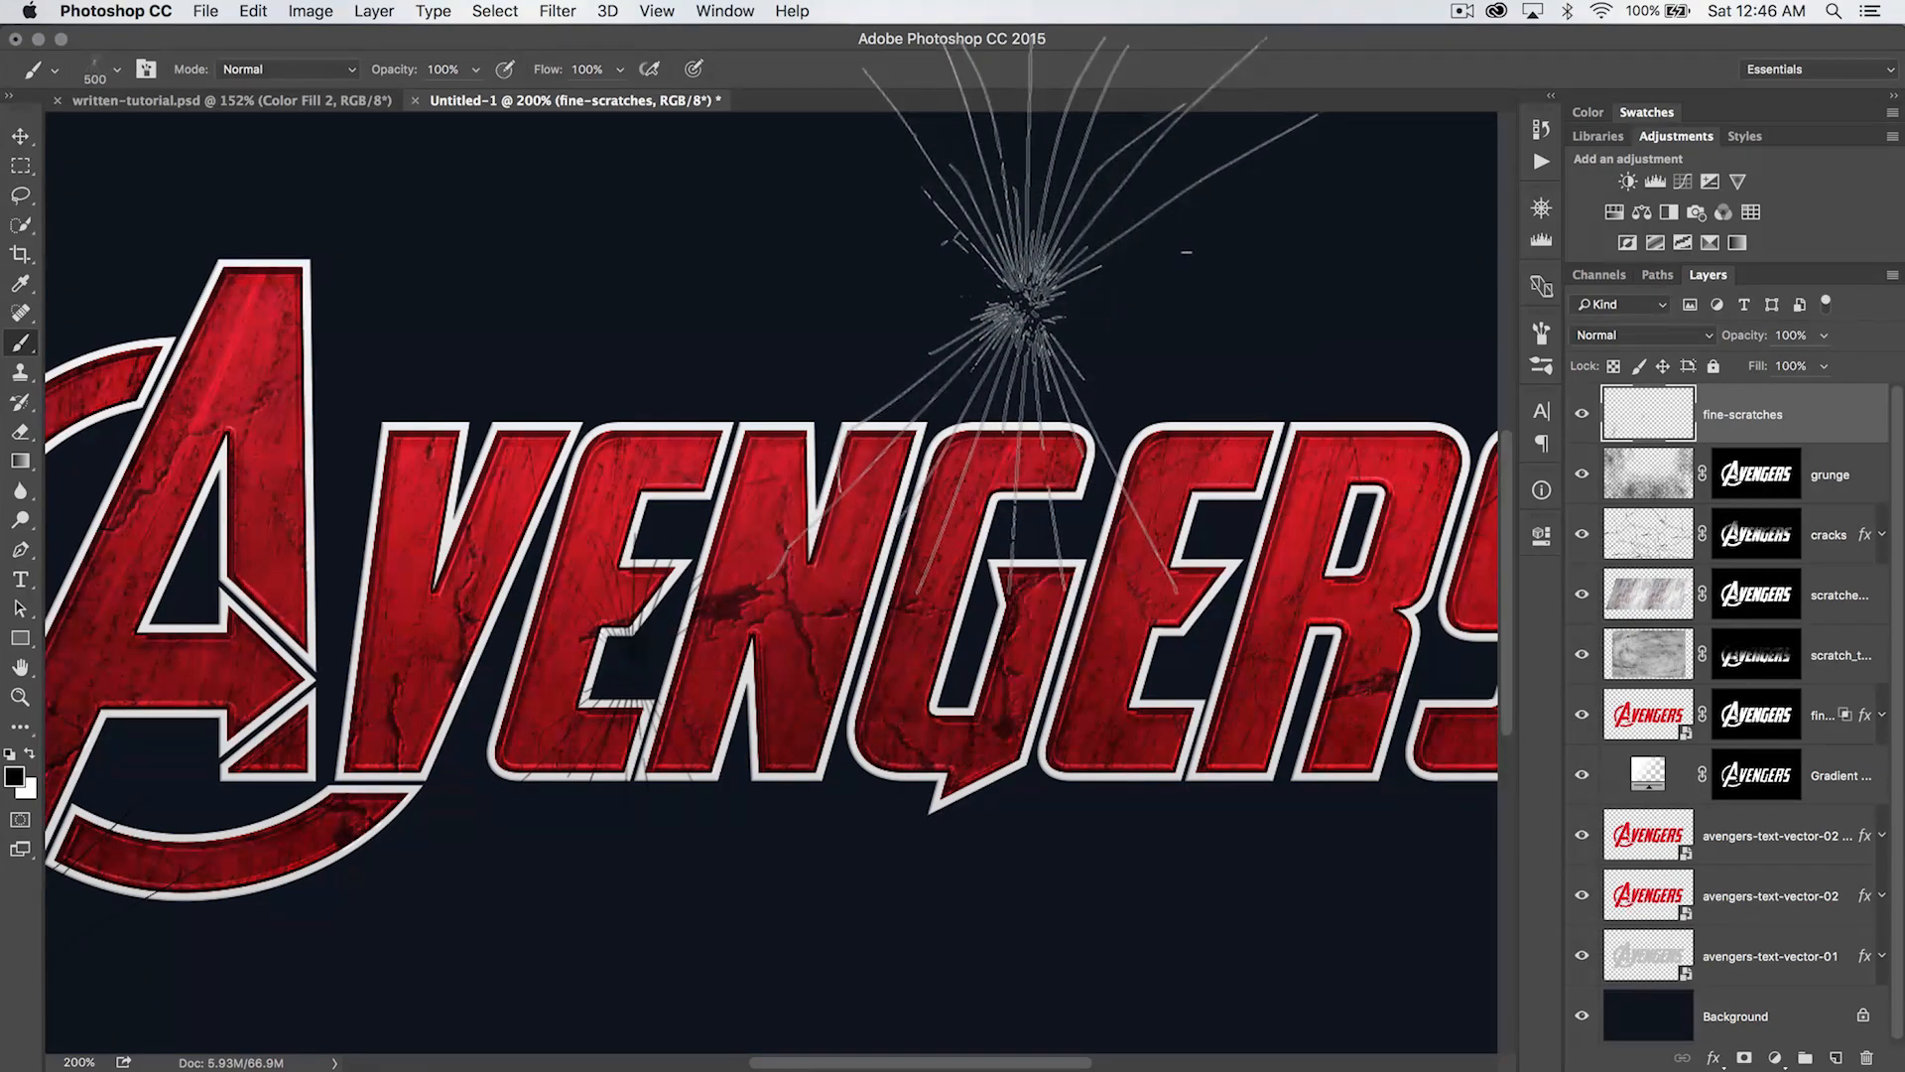
pyautogui.click(1045, 316)
# - Choose the 304 px shattered-glass brush and stamp black cracks above R and S, below the second E and R, and below the N
pyautogui.press('space')
pyautogui.moveTo(1268, 671)
pyautogui.mouseDown()
pyautogui.moveTo(706, 474)
pyautogui.moveTo(669, 439)
pyautogui.mouseUp()
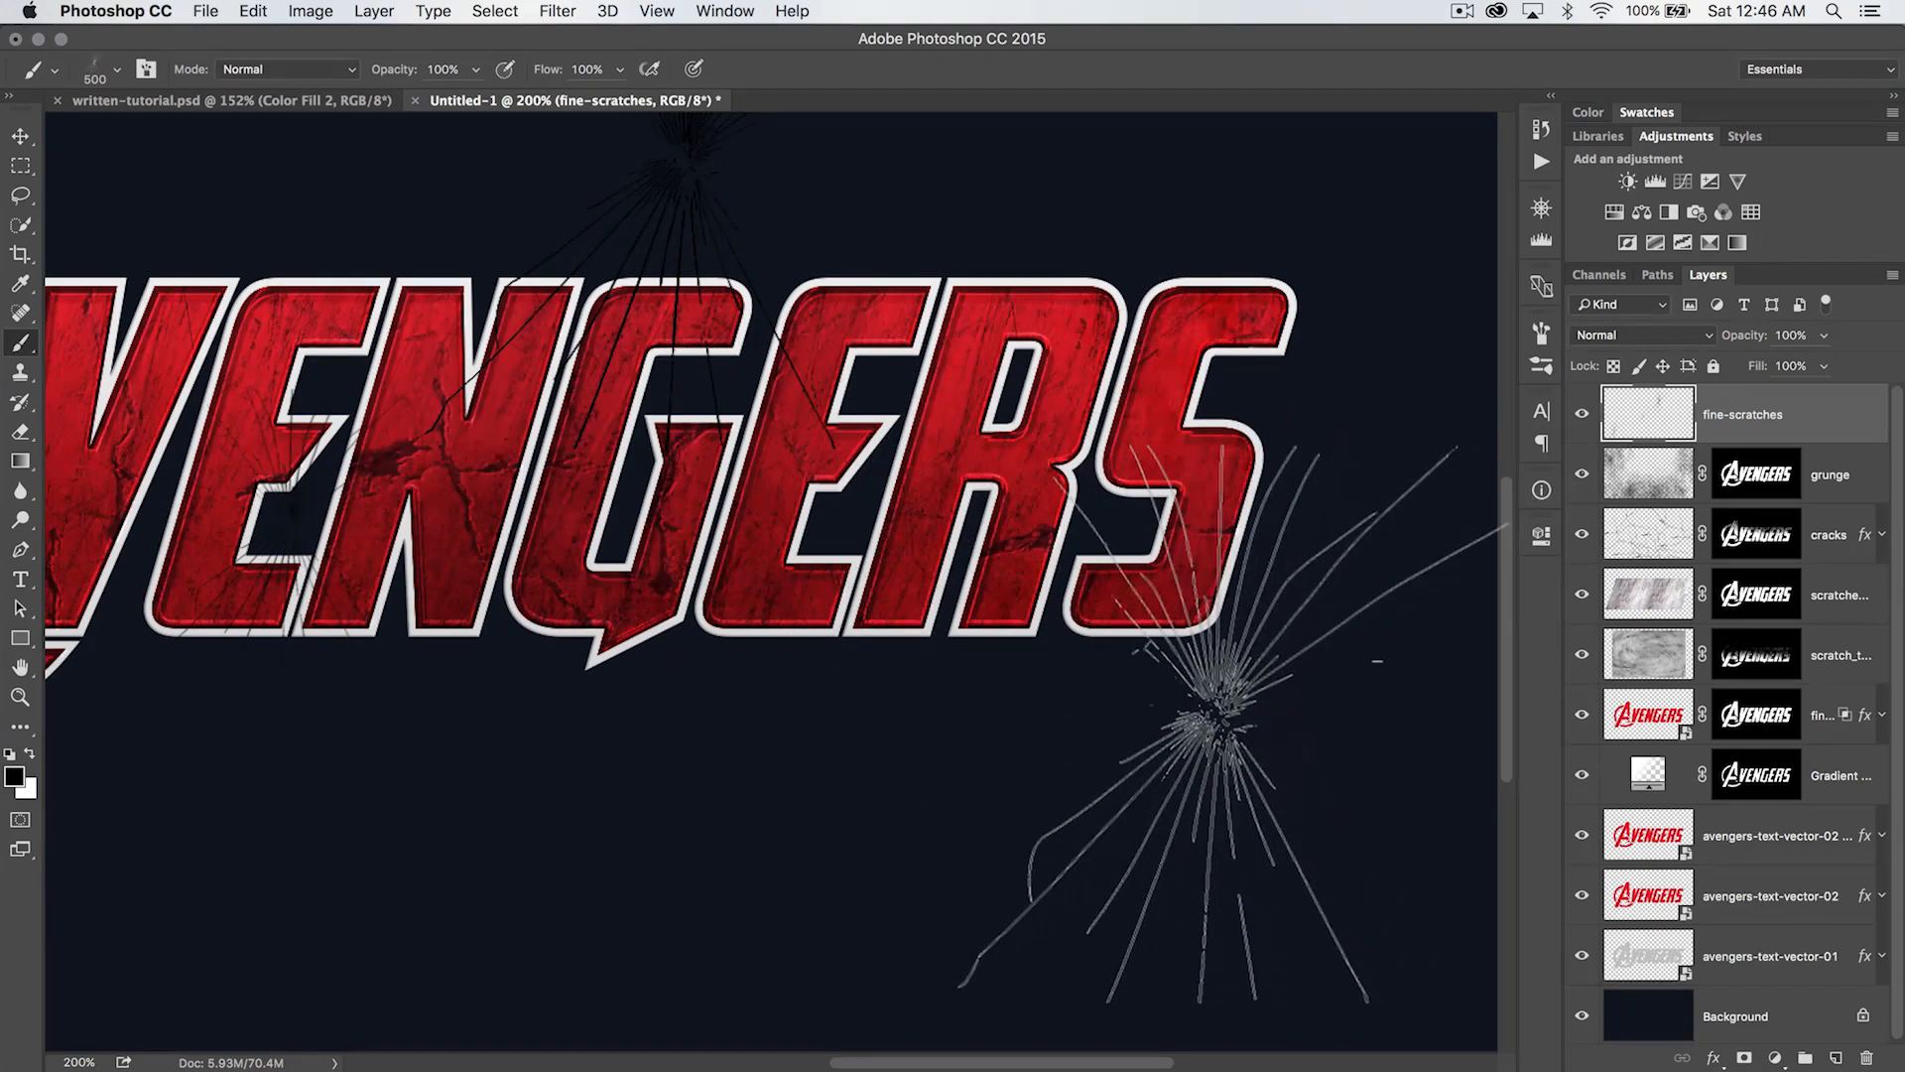
pyautogui.rightClick(814, 501)
pyautogui.click(1148, 717)
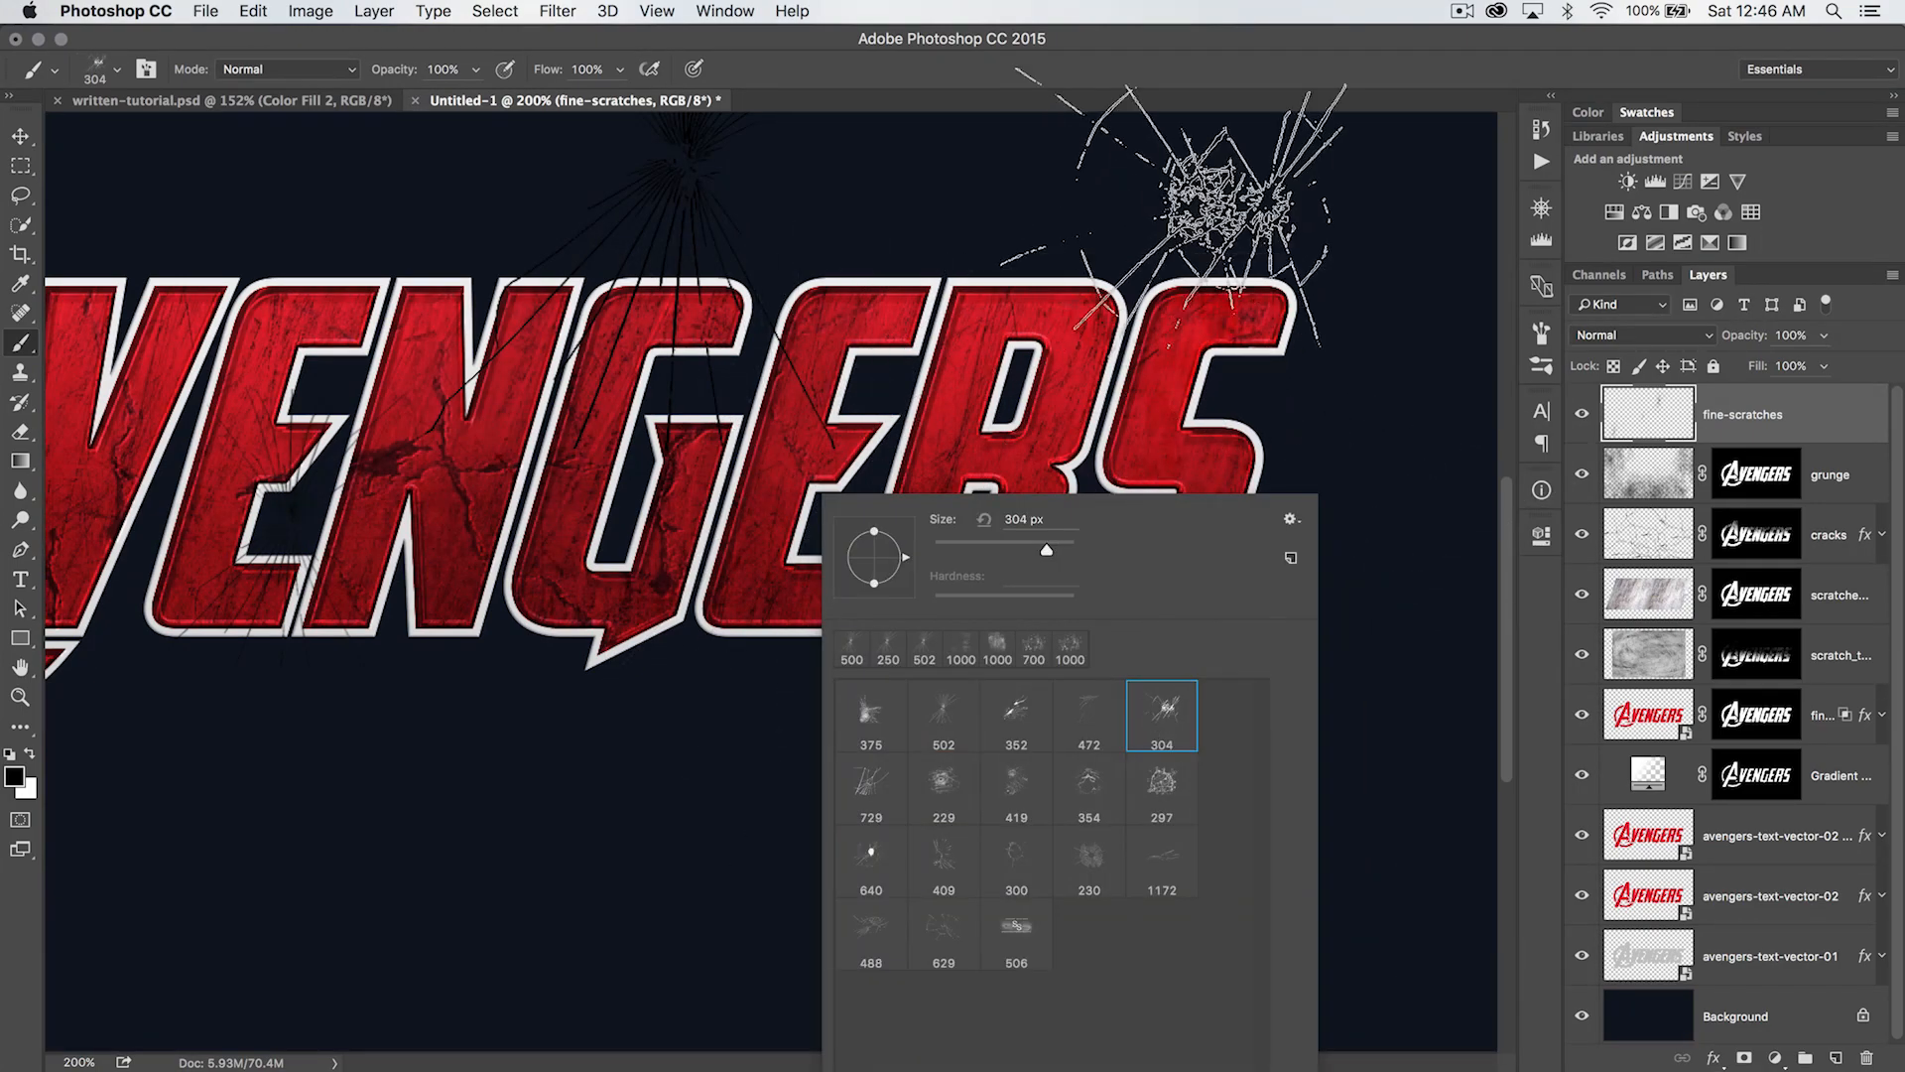
pyautogui.click(1131, 210)
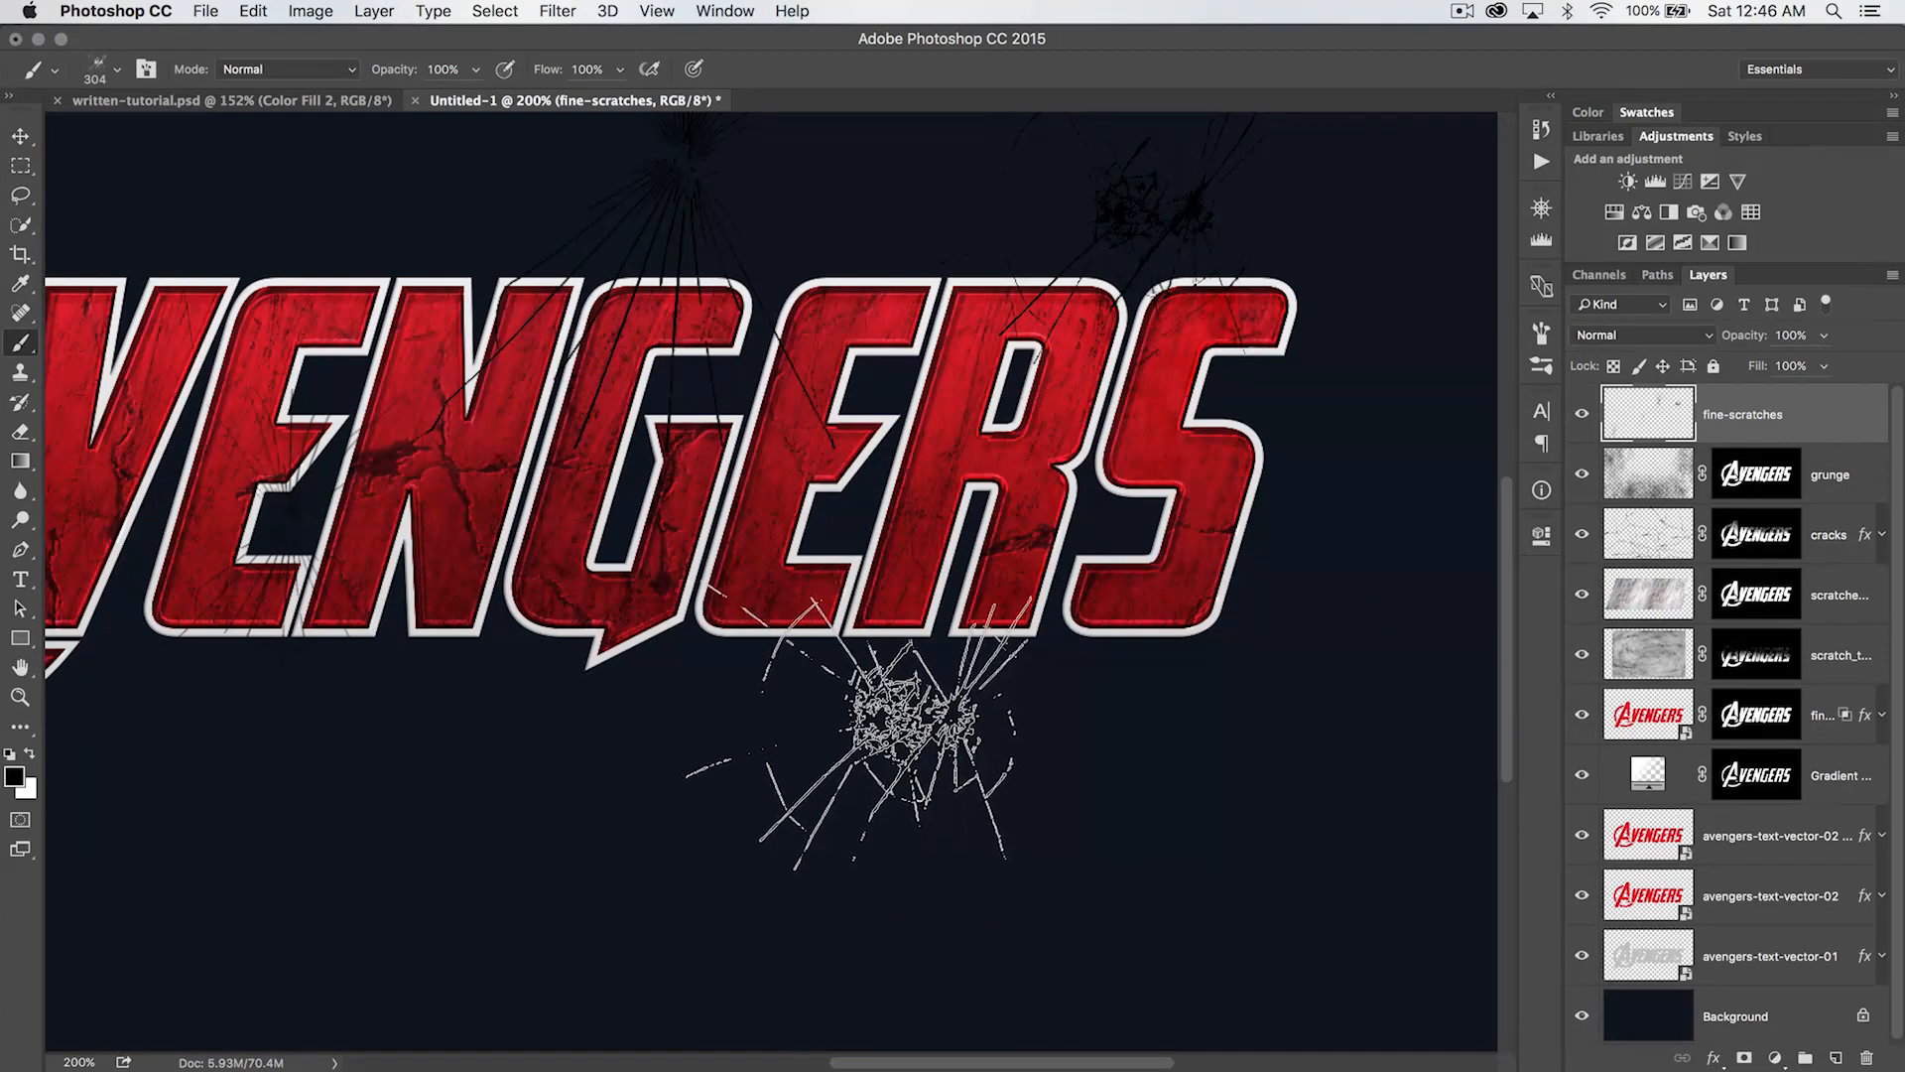
pyautogui.click(903, 722)
pyautogui.hscroll(-5, 888, 709)
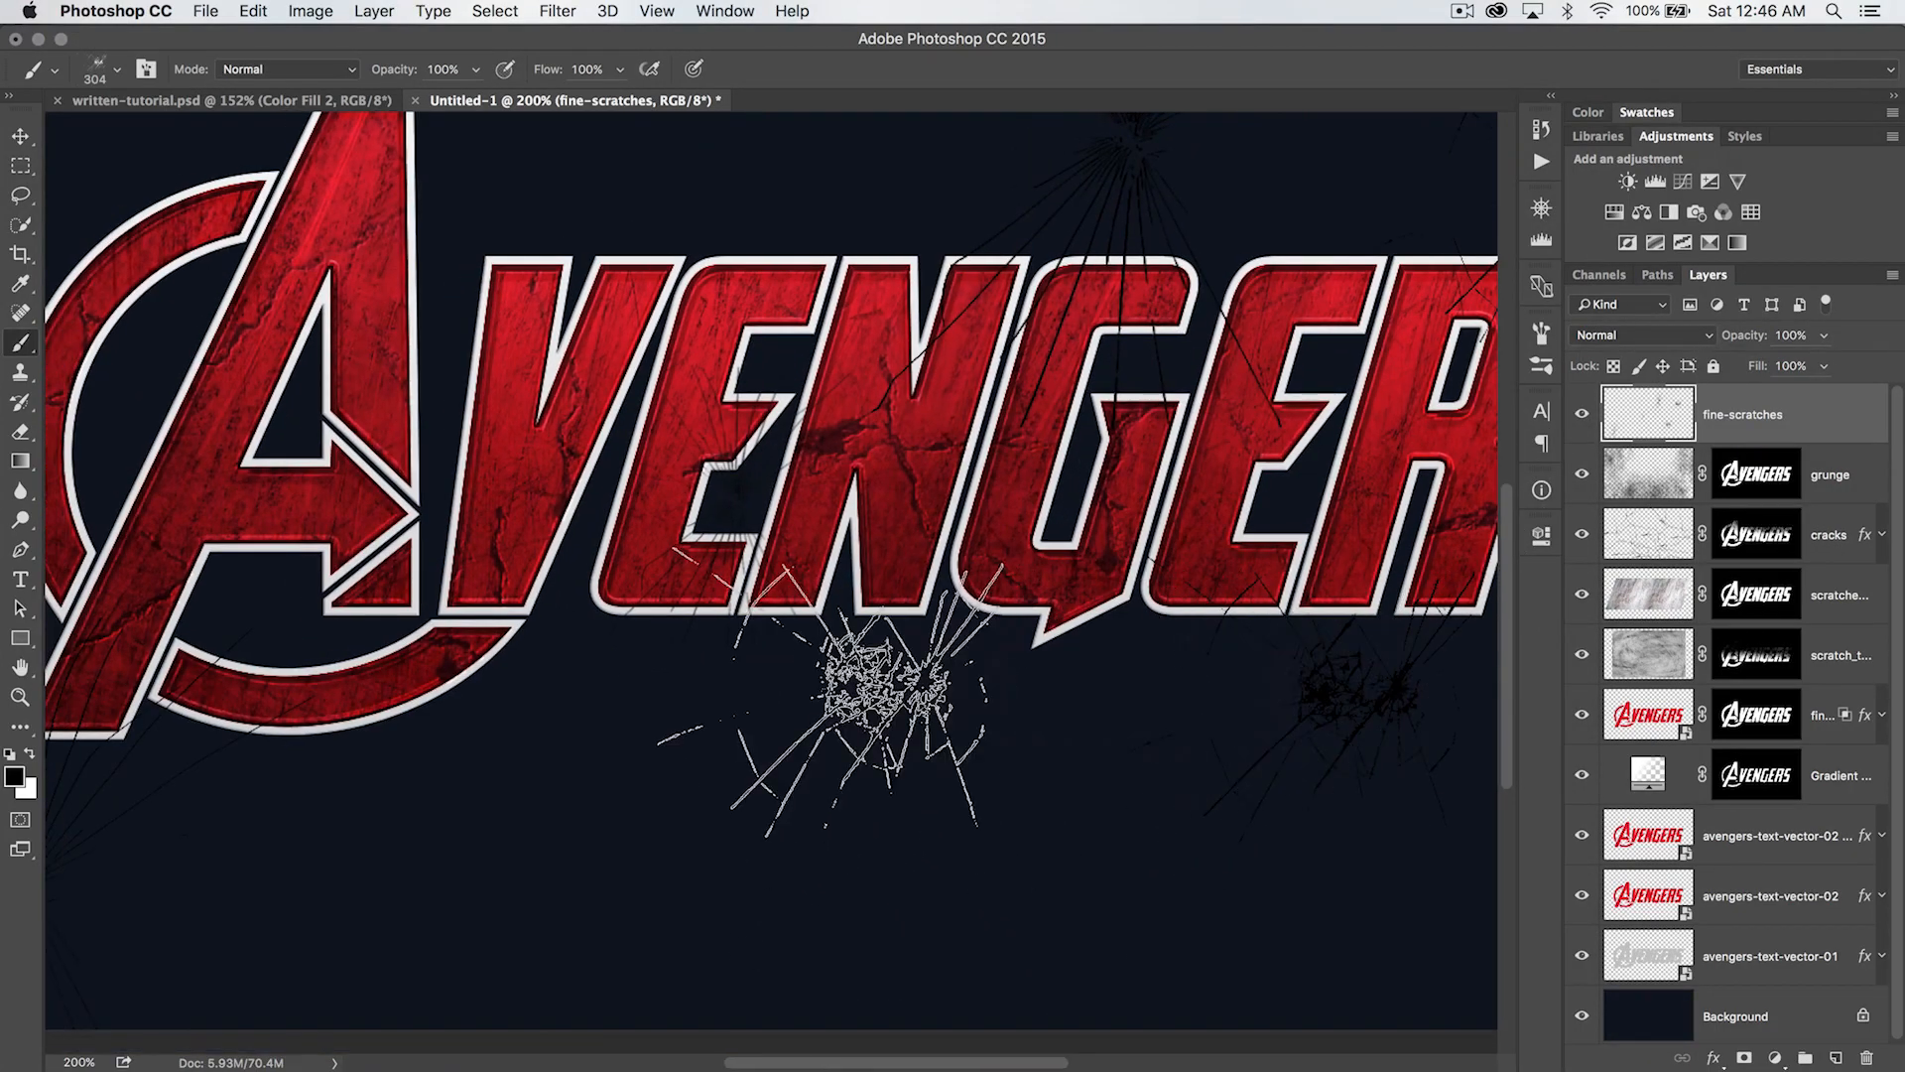
pyautogui.click(898, 650)
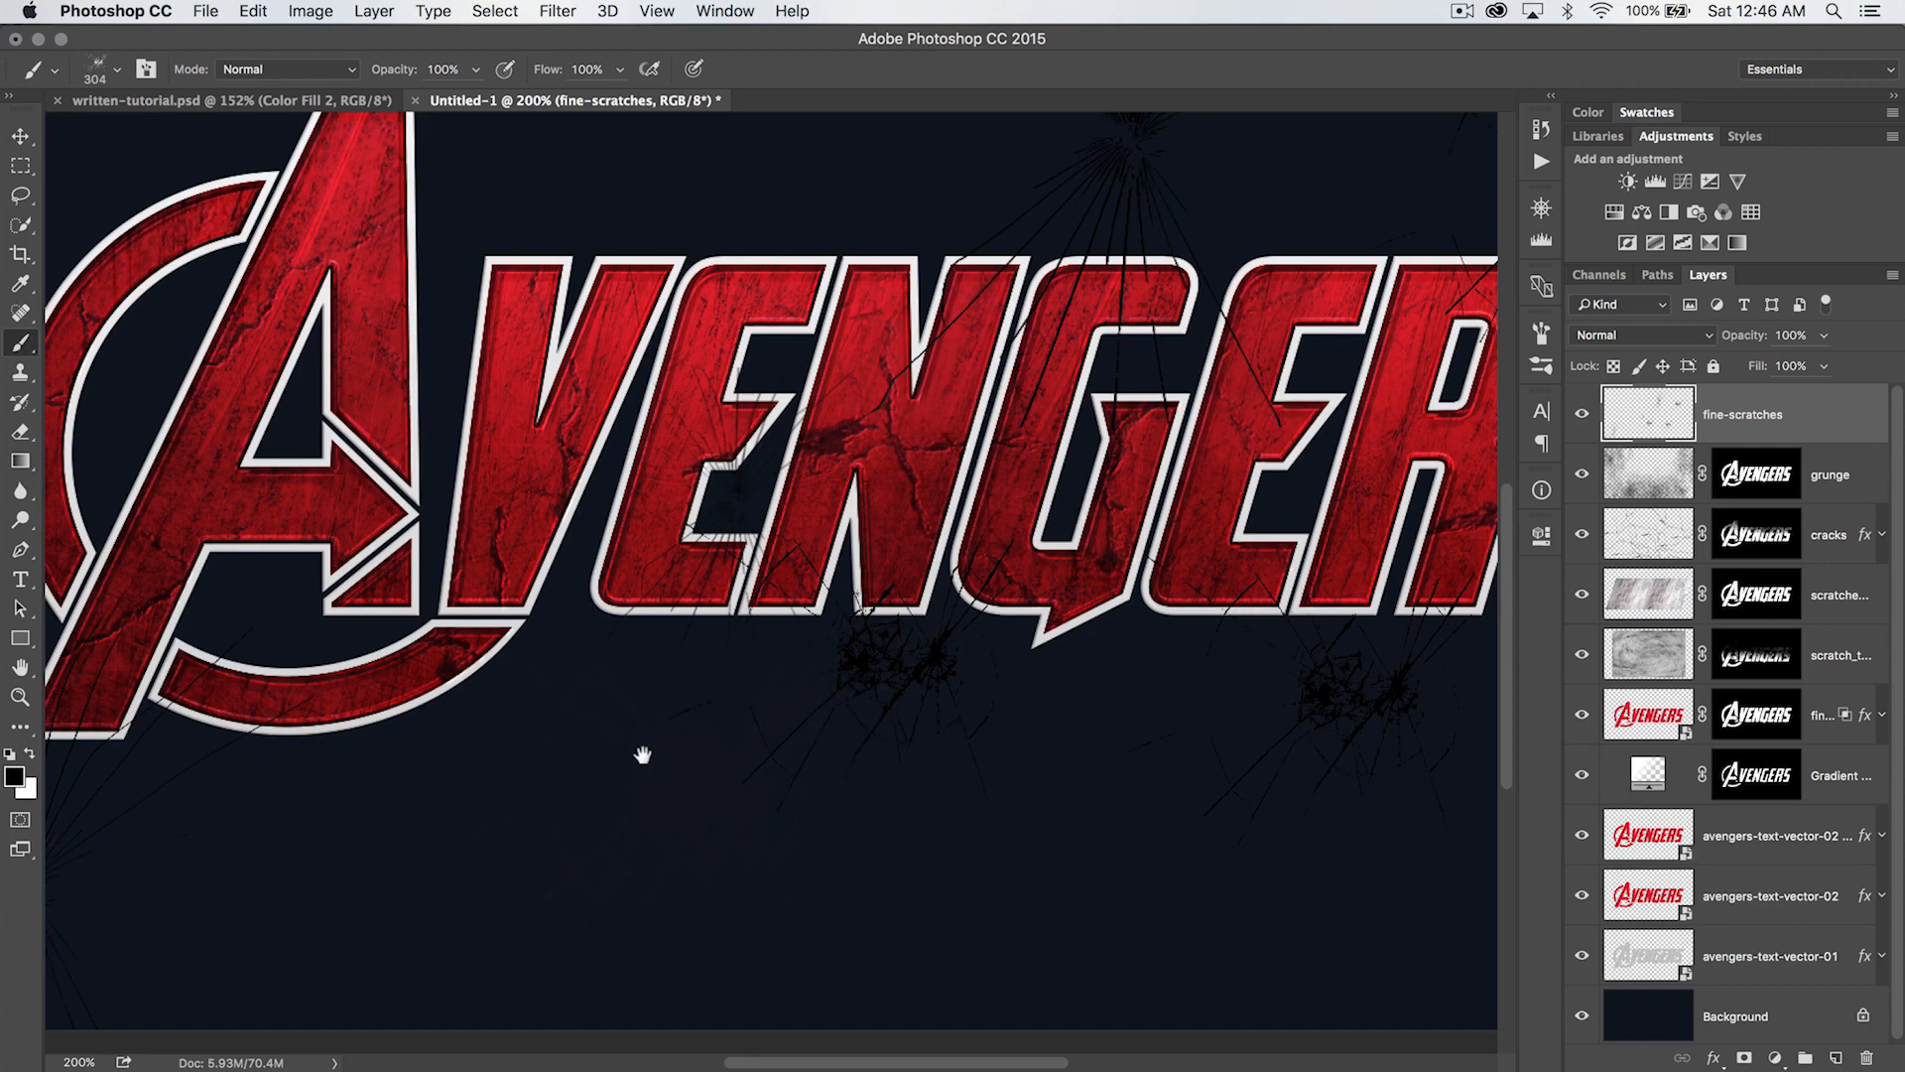
# - Reduce the shattered-glass brush to 200 px and stamp black cracks over the ring beside the large A
pyautogui.moveTo(643, 762); pyautogui.dragTo(1080, 782)
pyautogui.moveTo(911, 283); pyautogui.dragTo(1096, 458)
pyautogui.press('[')
pyautogui.press('[')
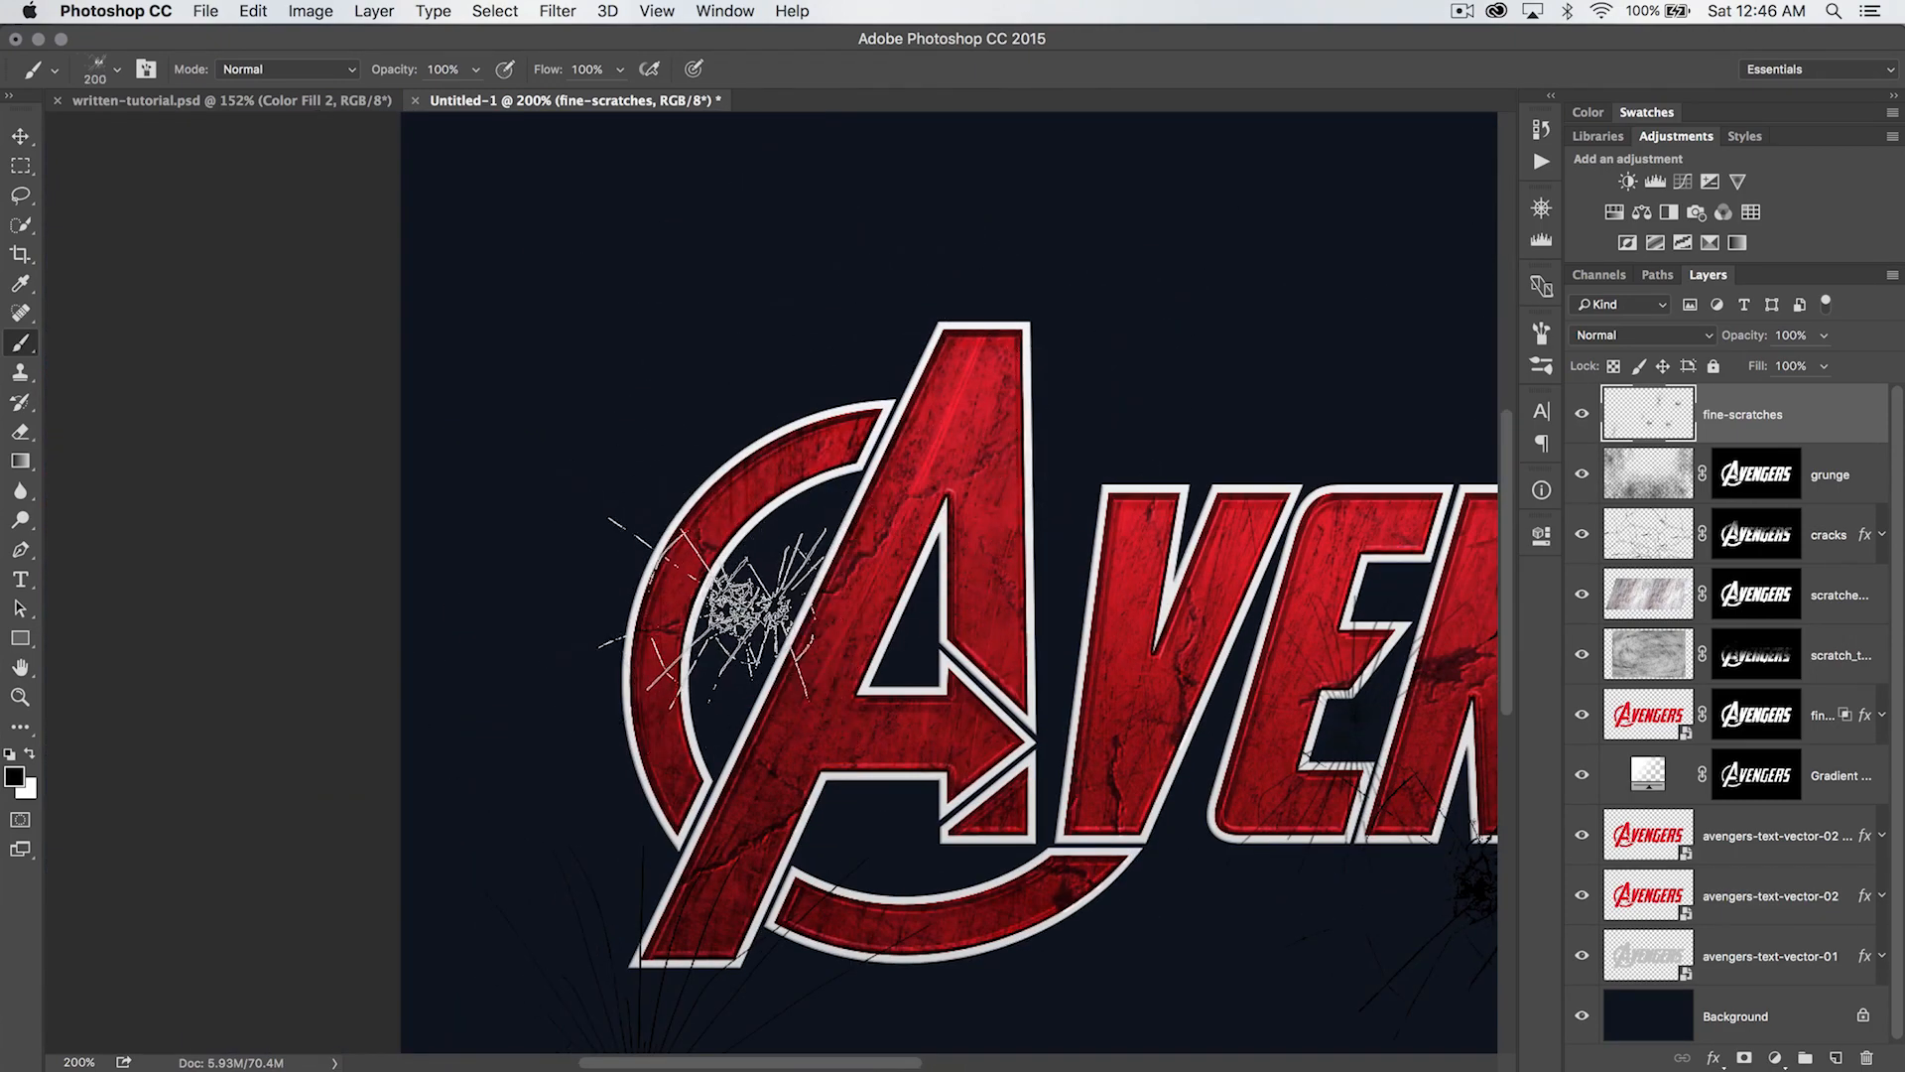
pyautogui.click(732, 613)
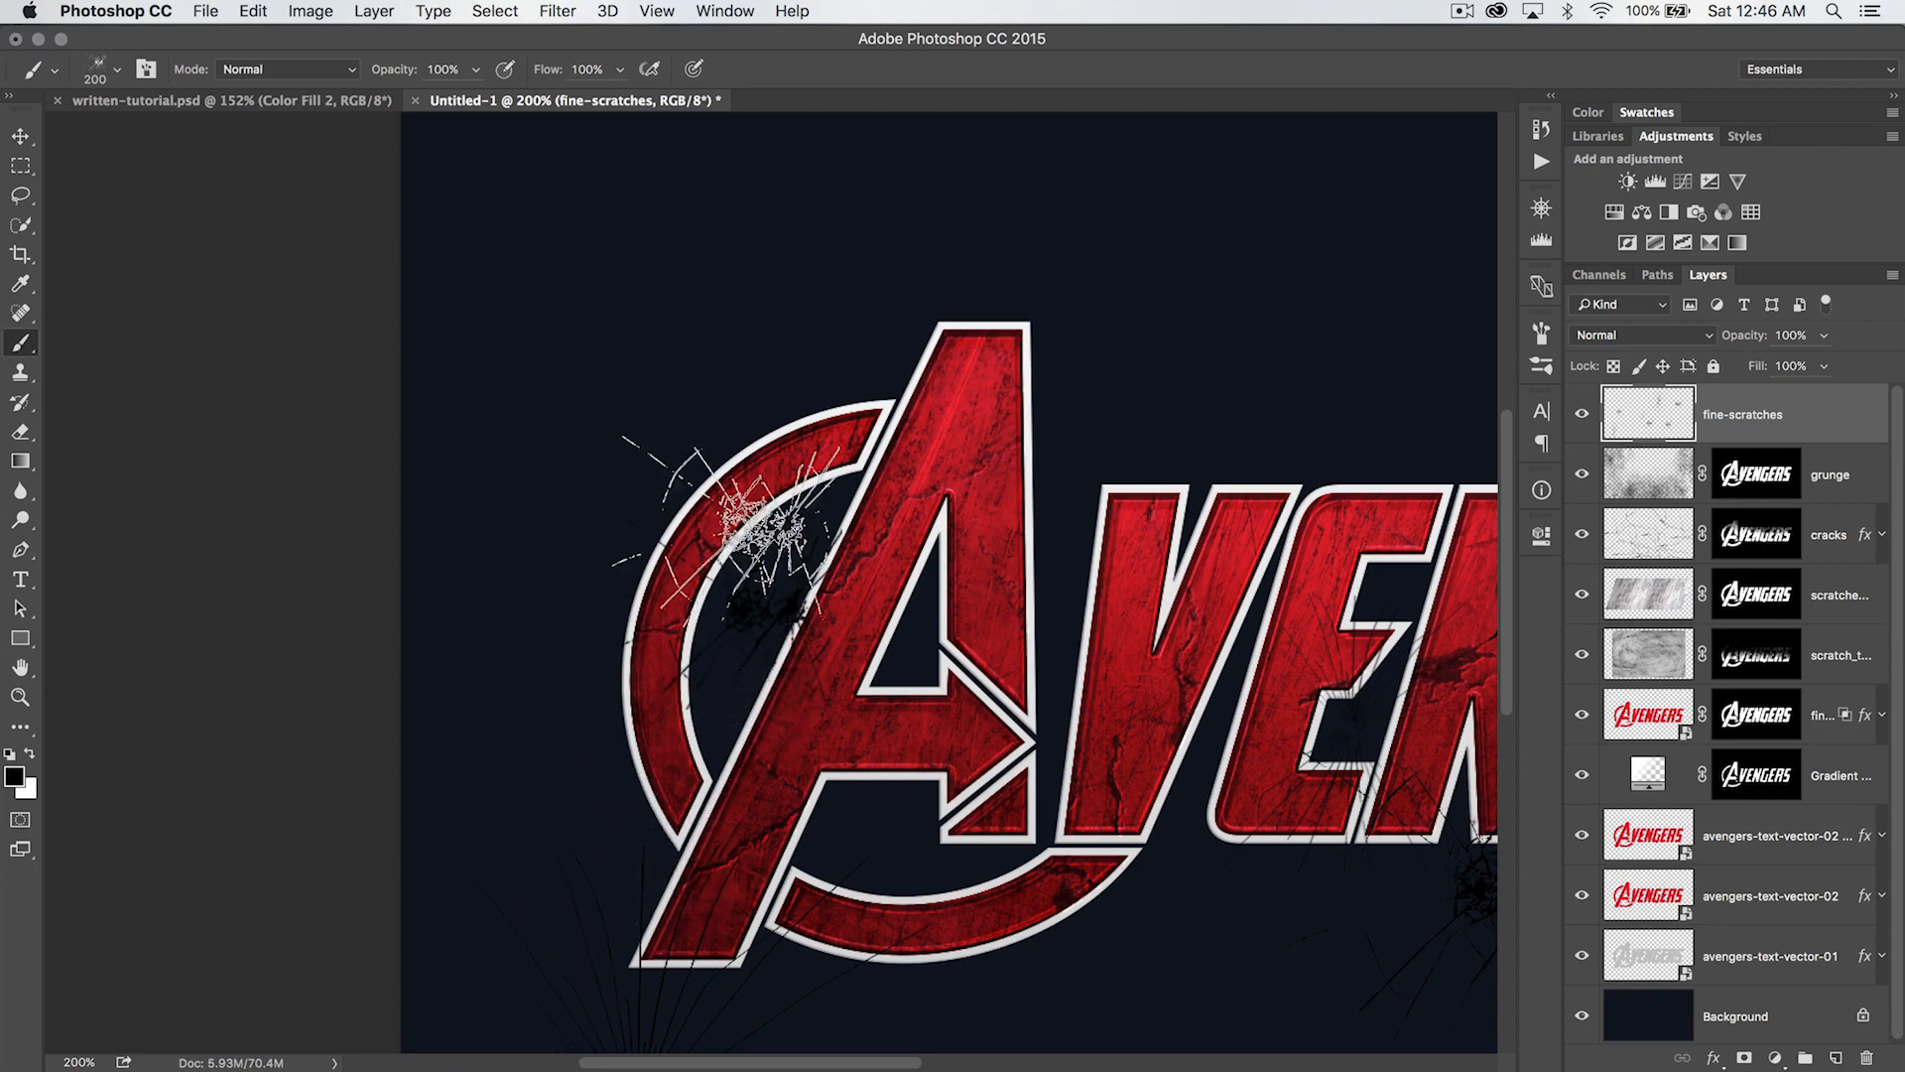
# - Choose the 409 px glass brush and stamp black cracks beside the large A's foot, above and below the V, and below the S
pyautogui.rightClick(1022, 464)
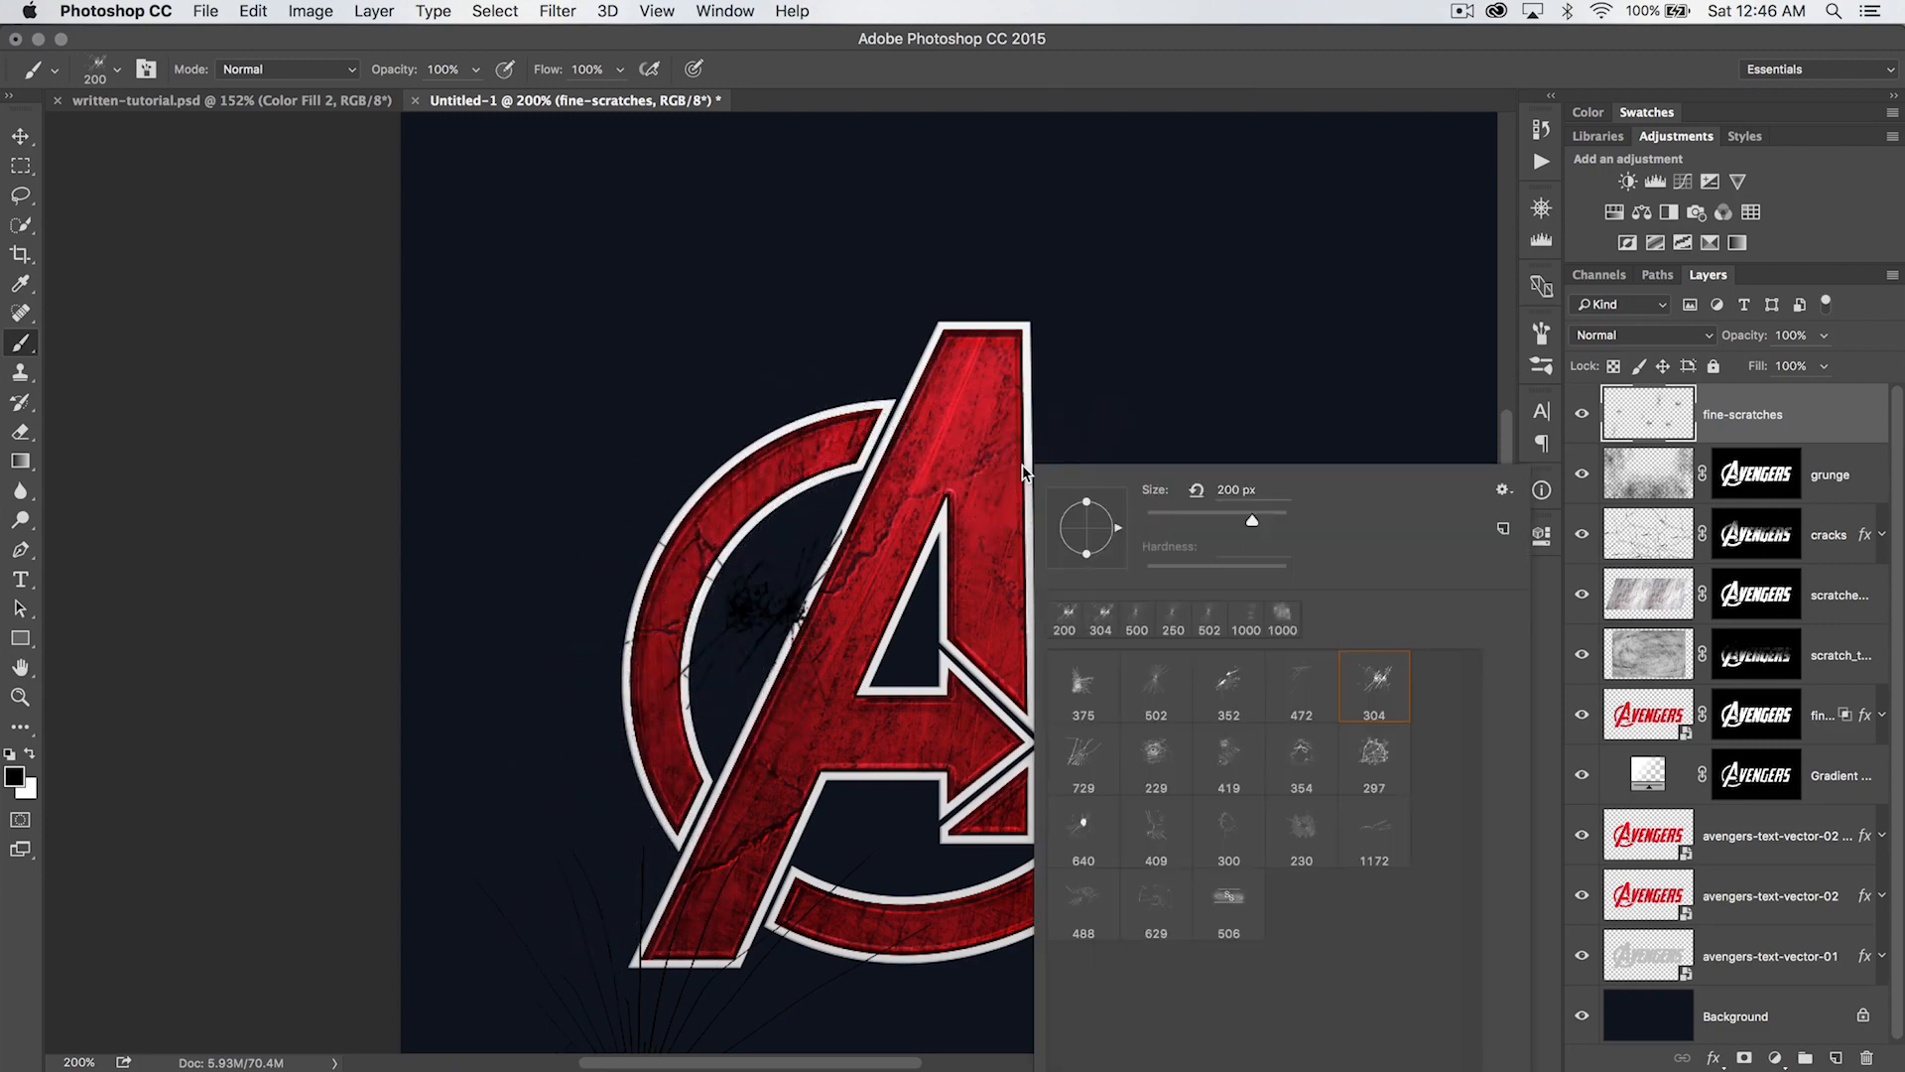
pyautogui.click(1174, 831)
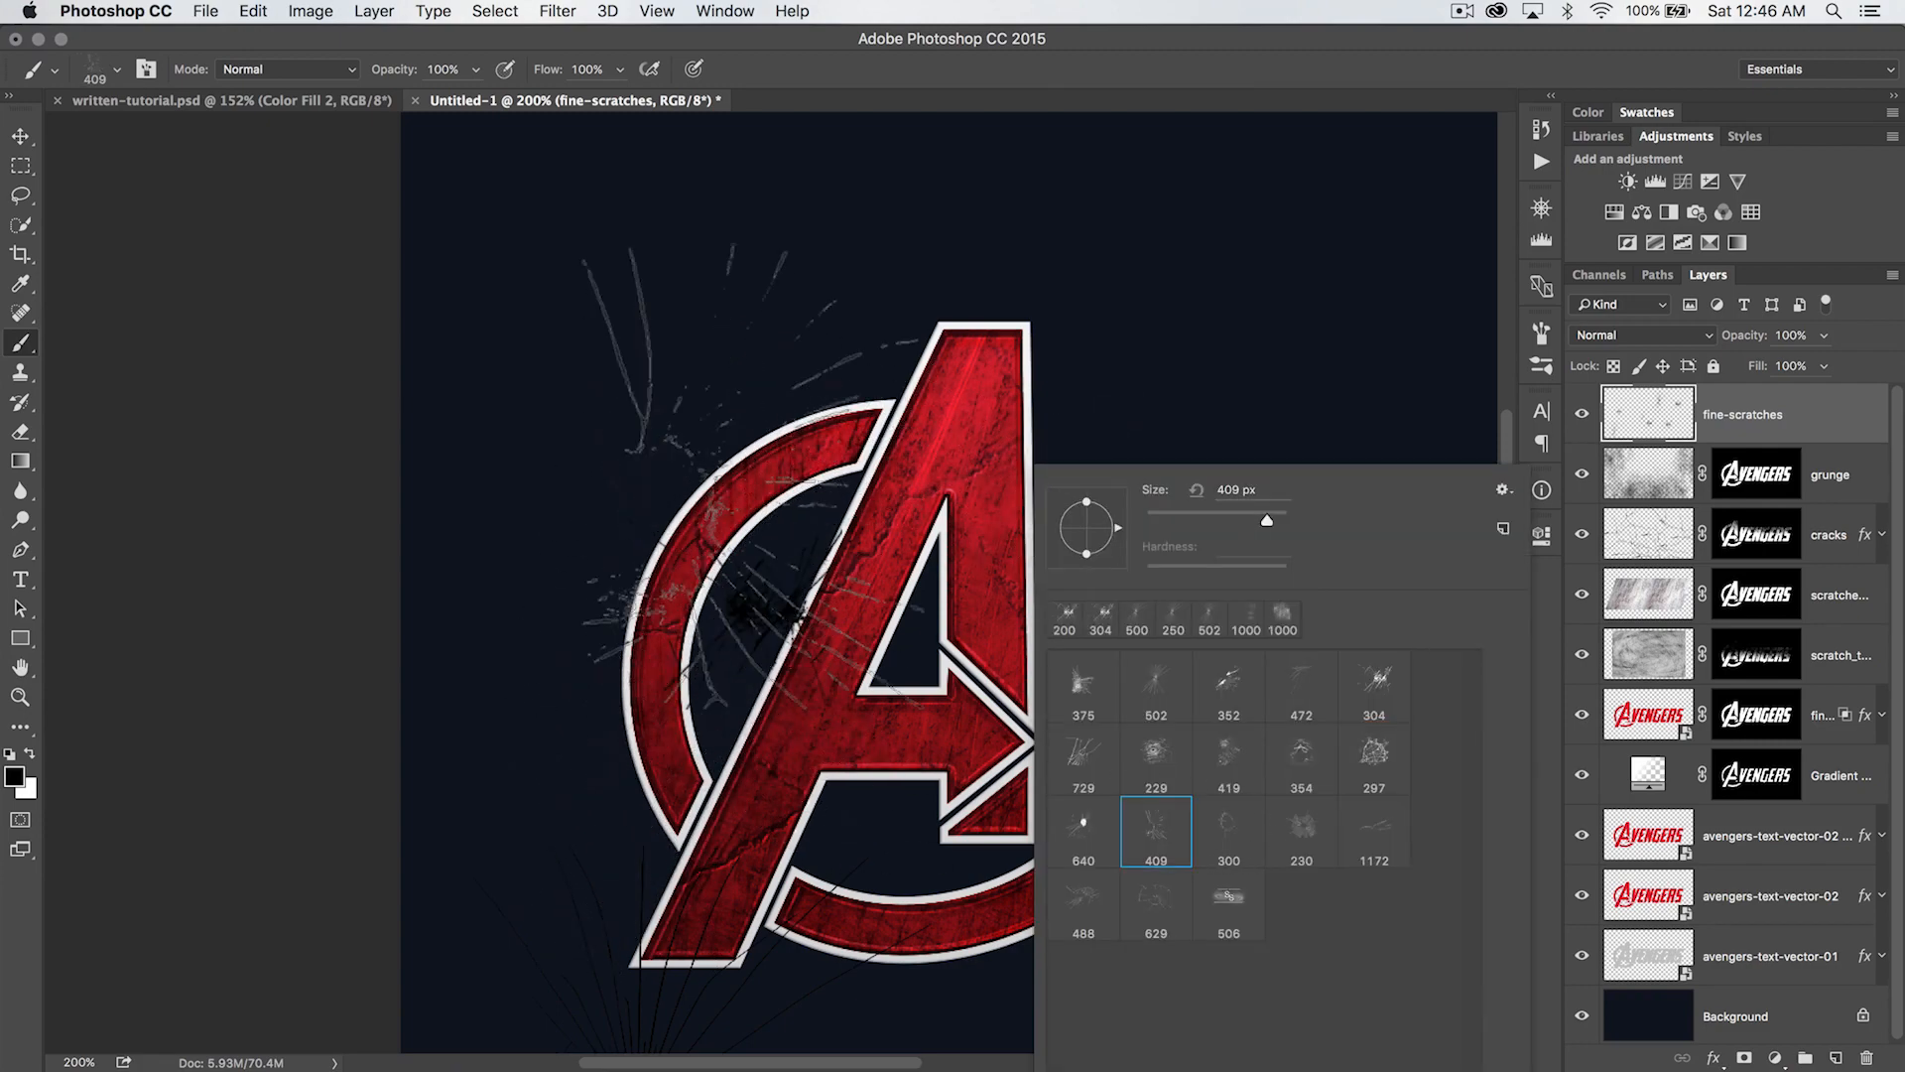
pyautogui.click(631, 765)
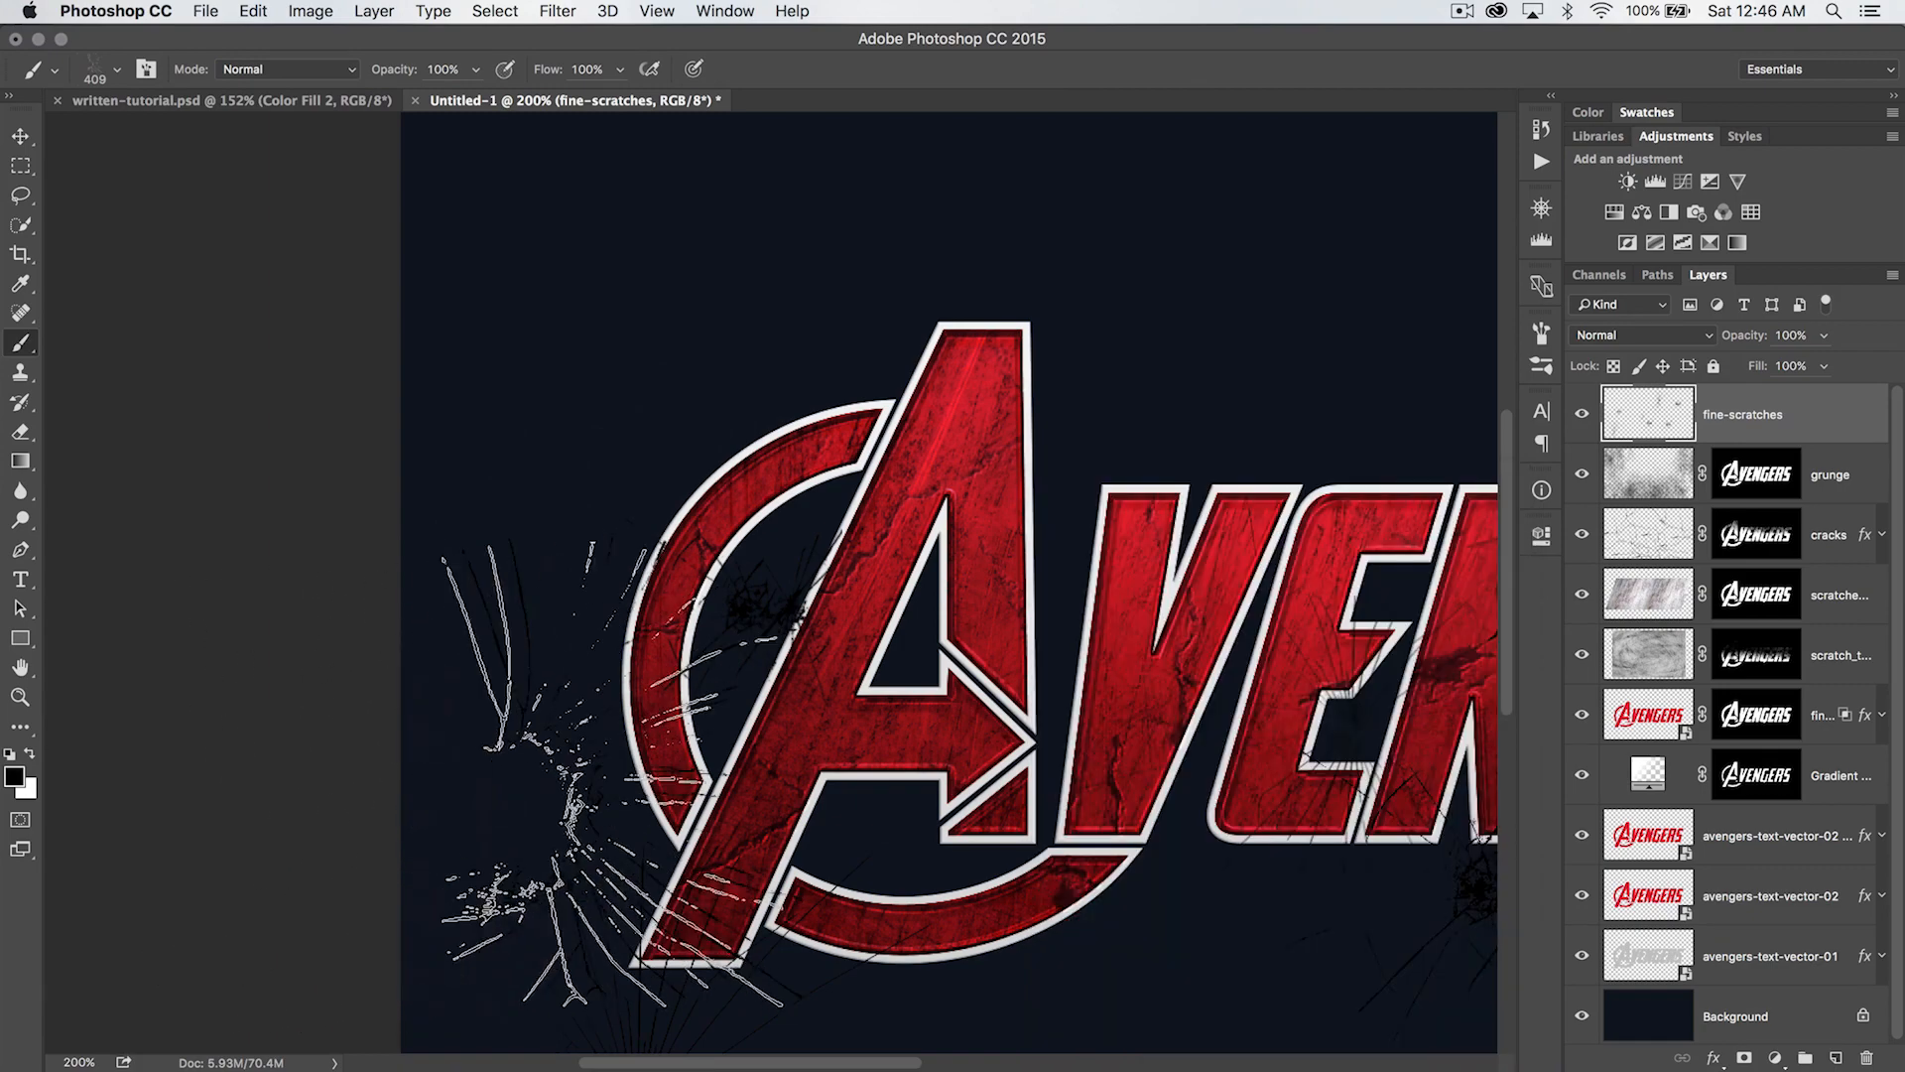
pyautogui.moveTo(1097, 575); pyautogui.dragTo(841, 493)
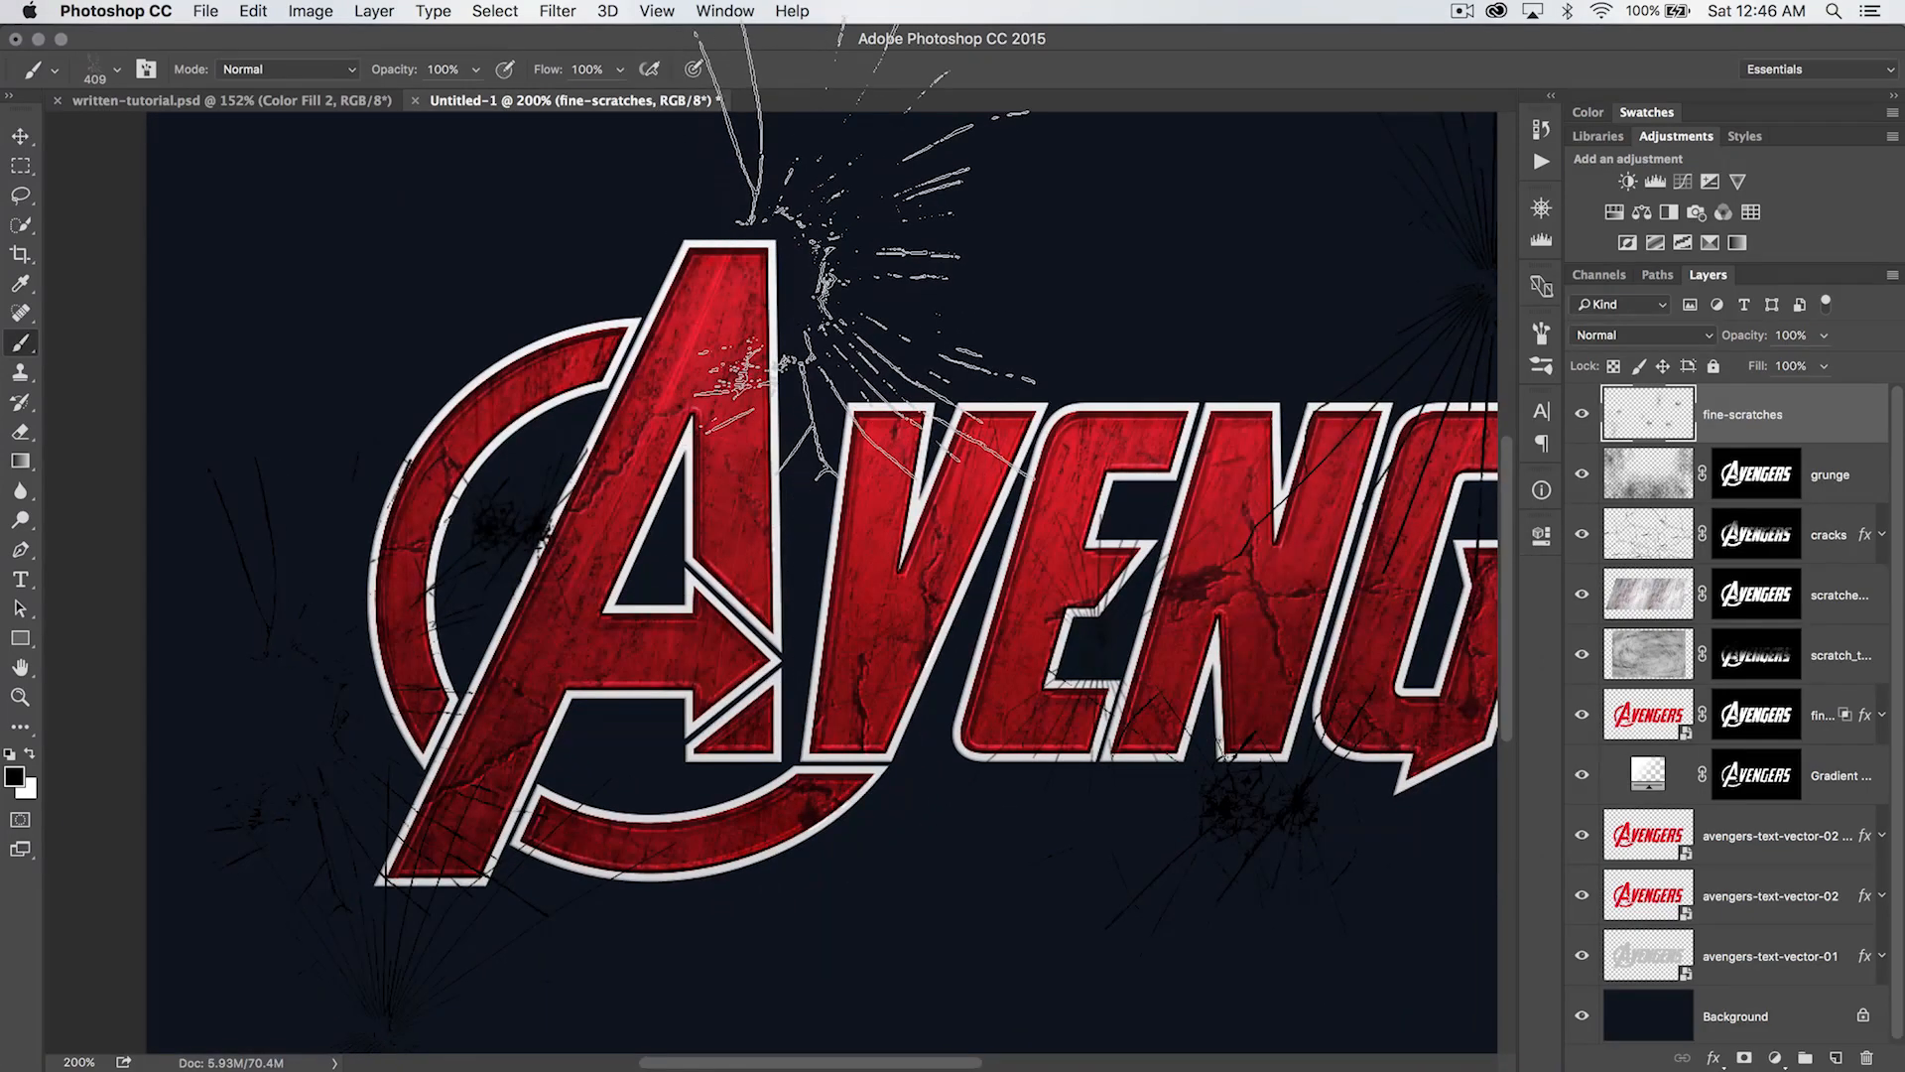
pyautogui.click(898, 317)
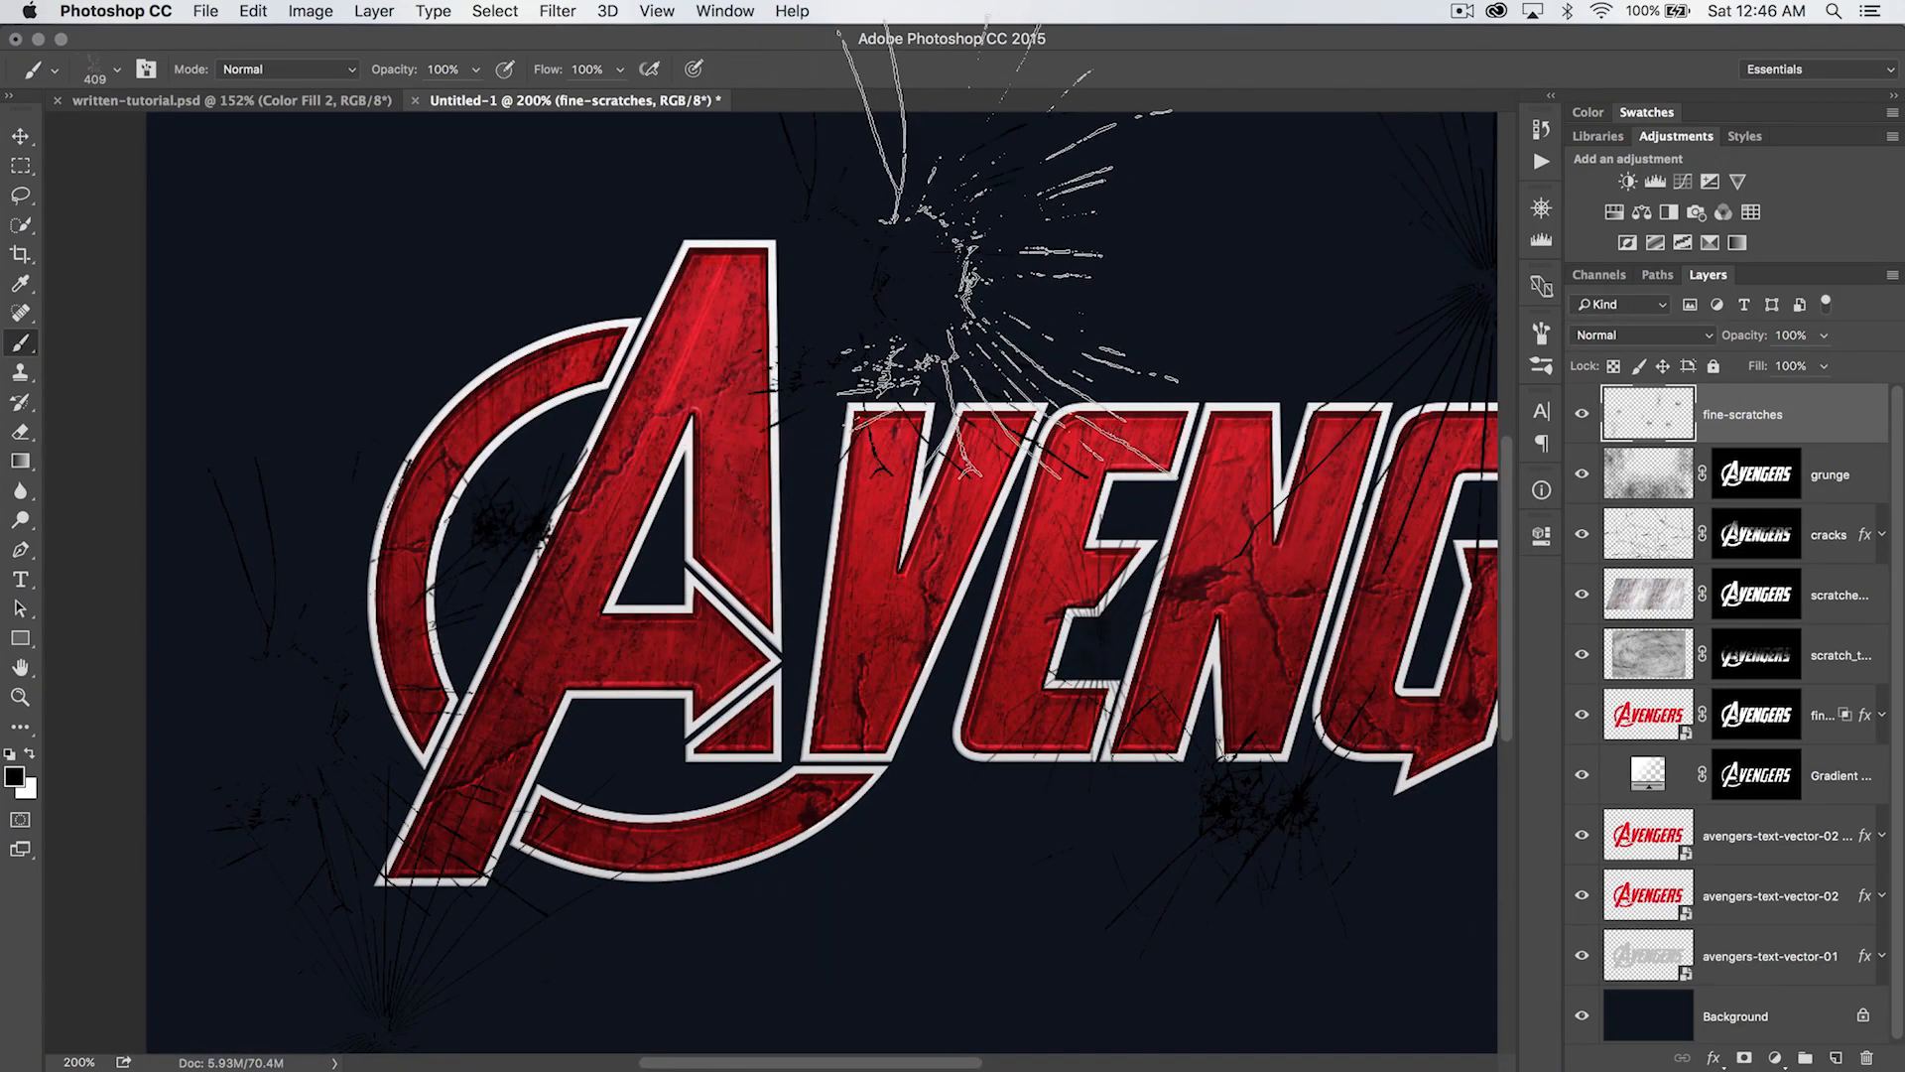
pyautogui.moveTo(1182, 514); pyautogui.dragTo(919, 319)
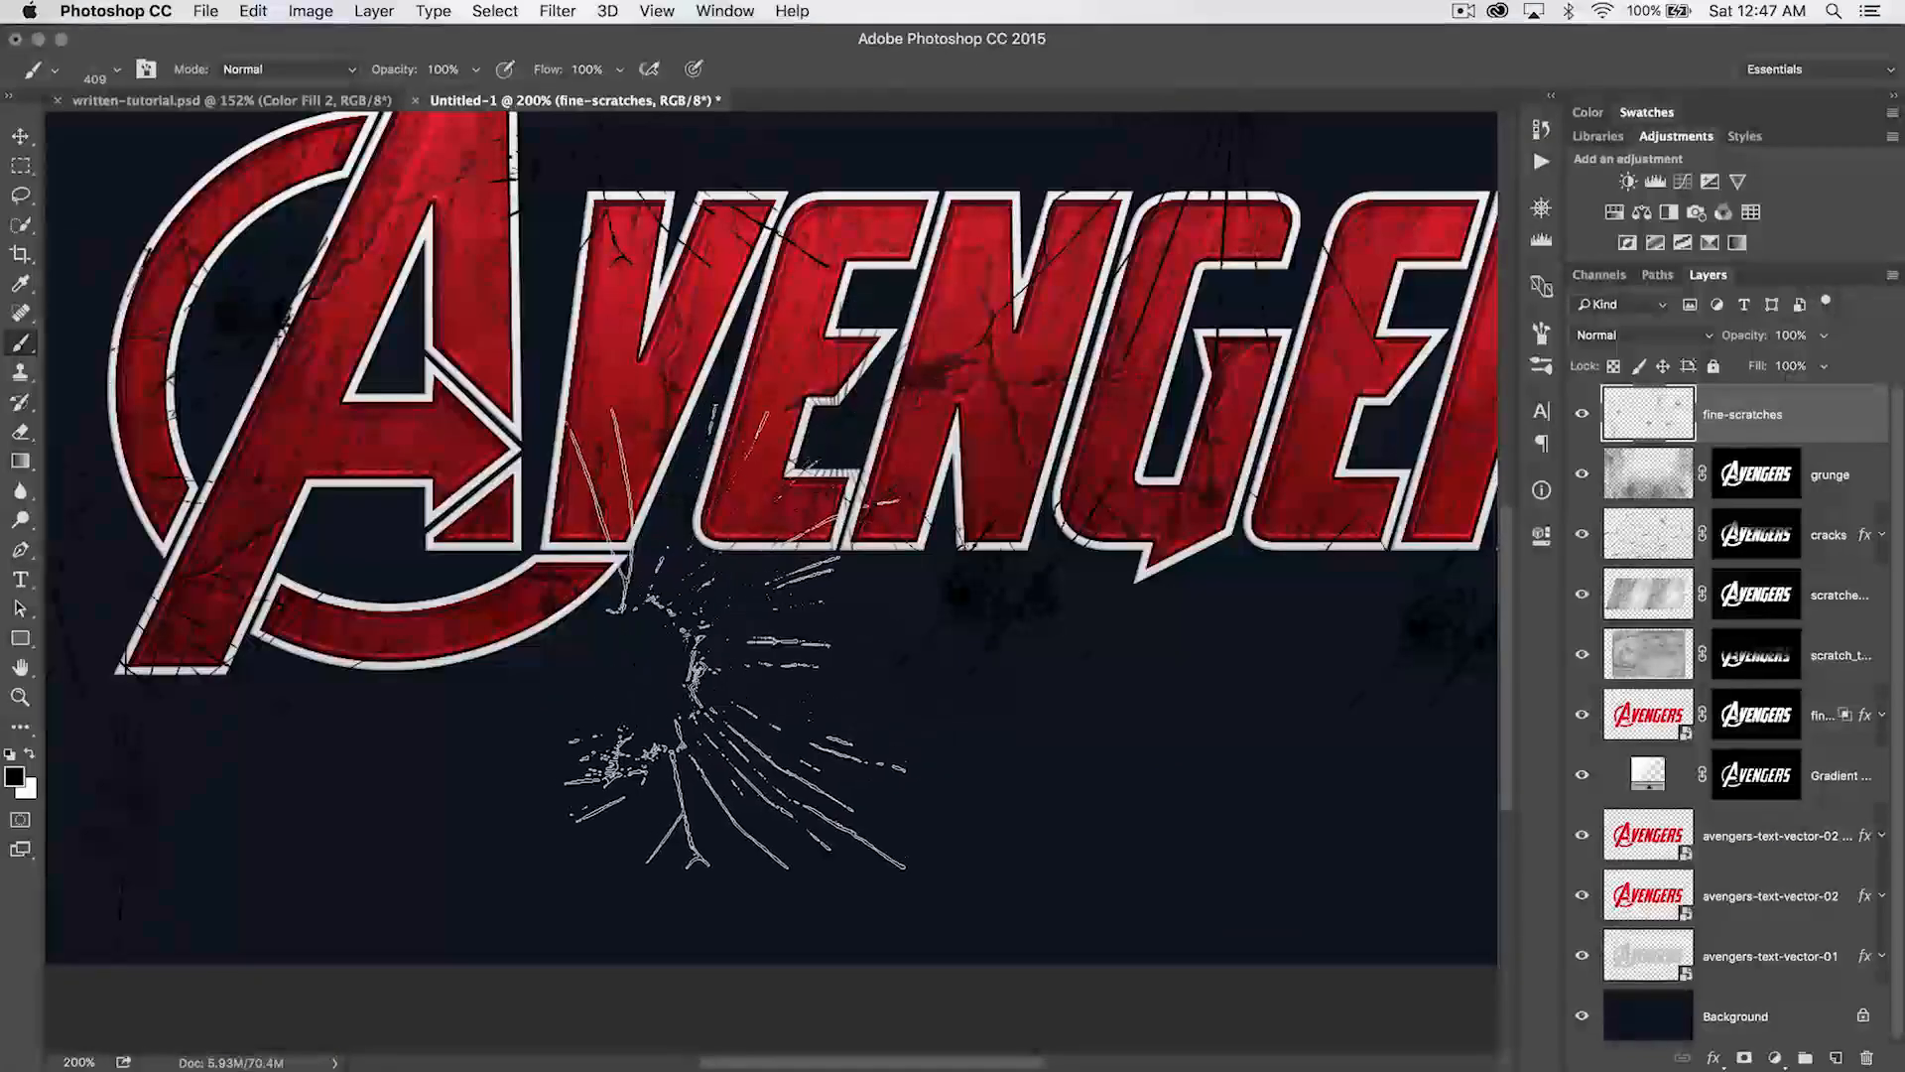
pyautogui.moveTo(1173, 587); pyautogui.dragTo(749, 552)
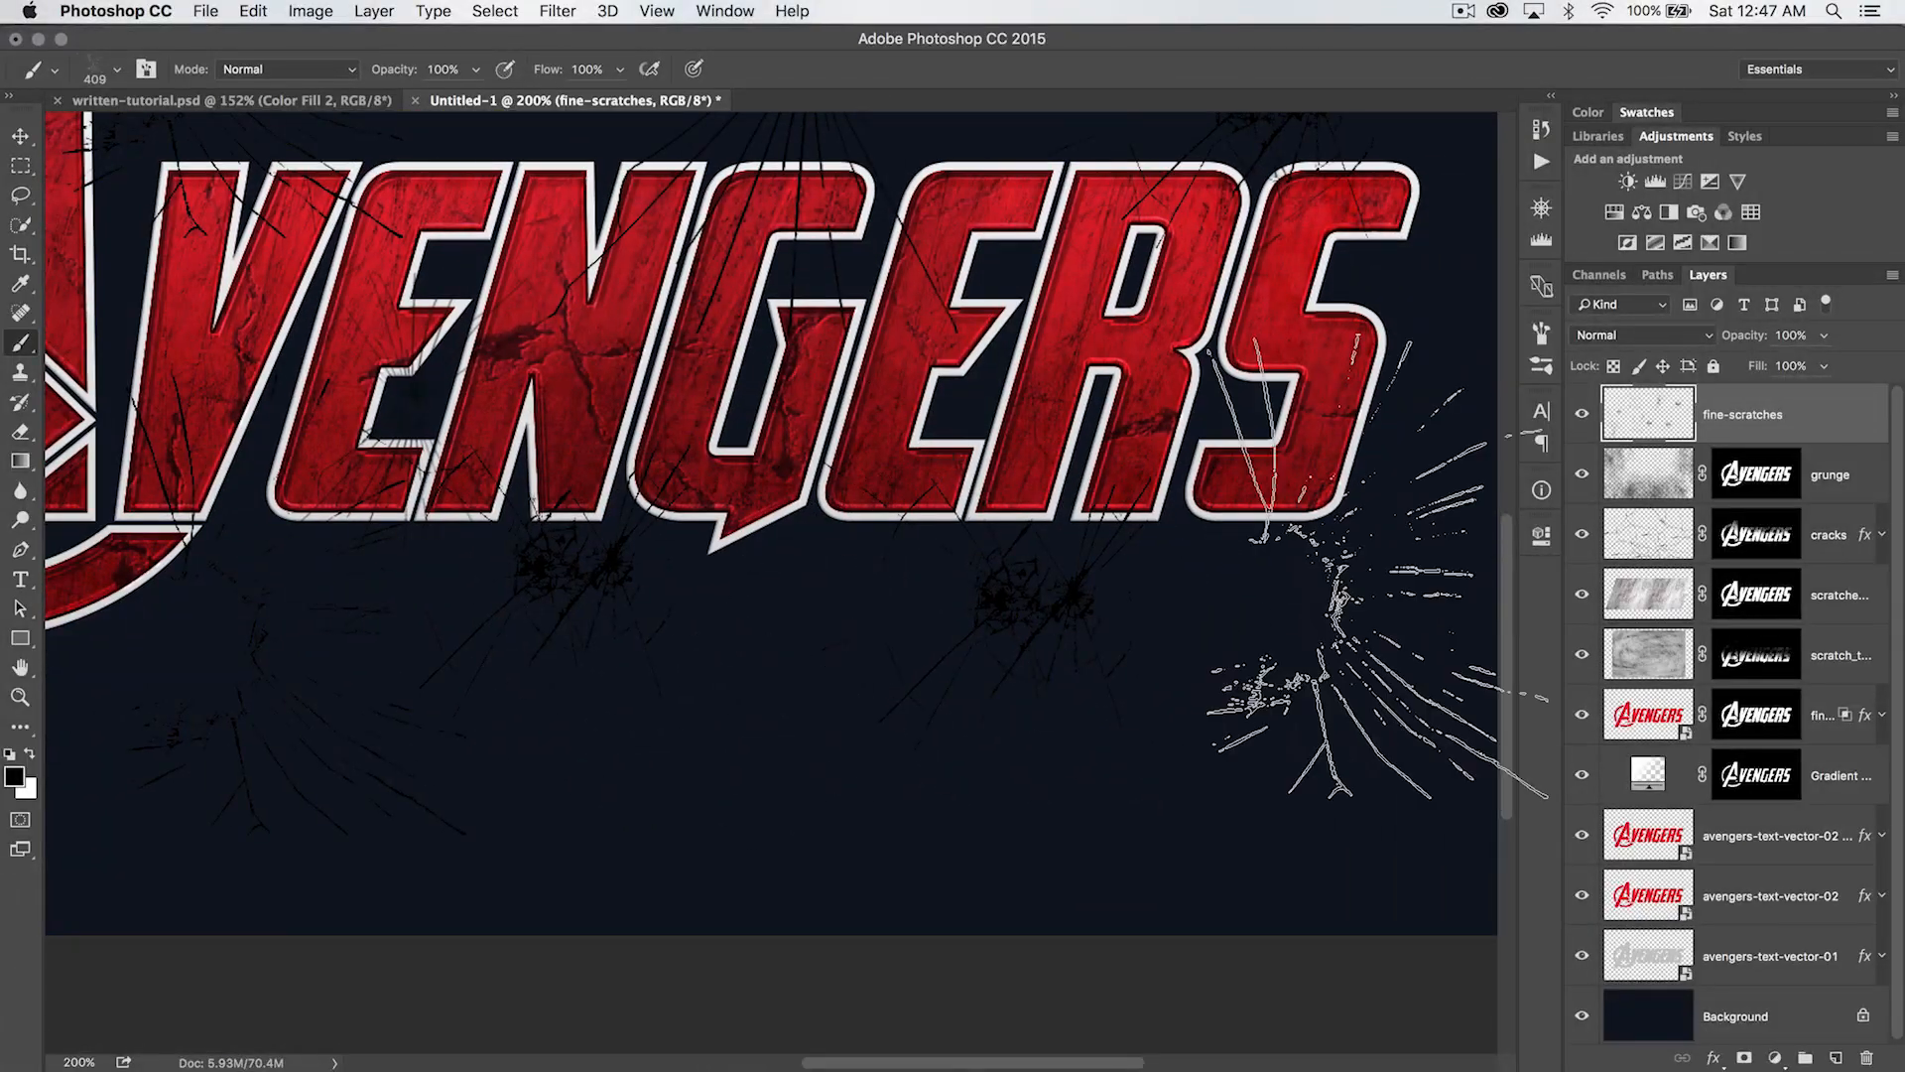
pyautogui.click(1280, 605)
# - Choose the 1172 px scratch brush, reduce it to 700 px and stamp black streaks across ERS, the large A and the lower VEN area
pyautogui.moveTo(1246, 580); pyautogui.dragTo(944, 723)
pyautogui.rightClick(855, 552)
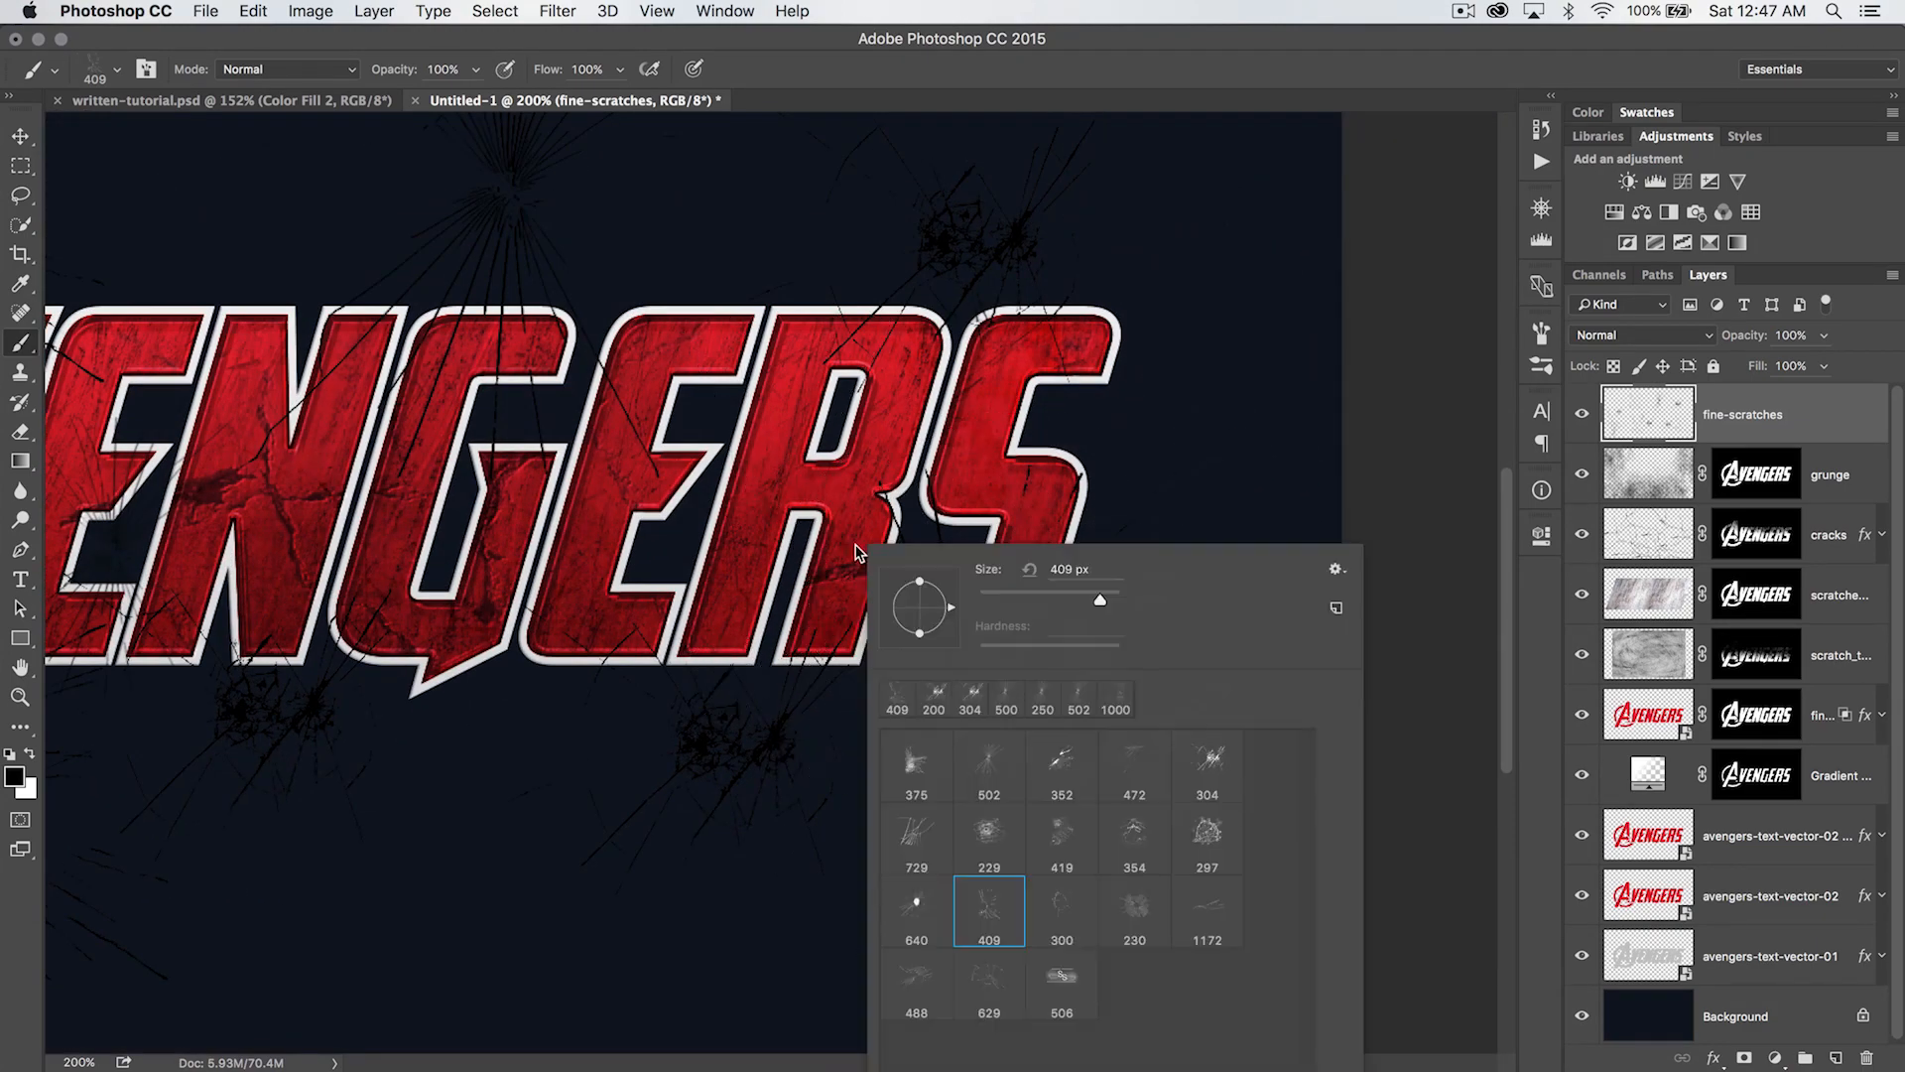
pyautogui.click(1219, 897)
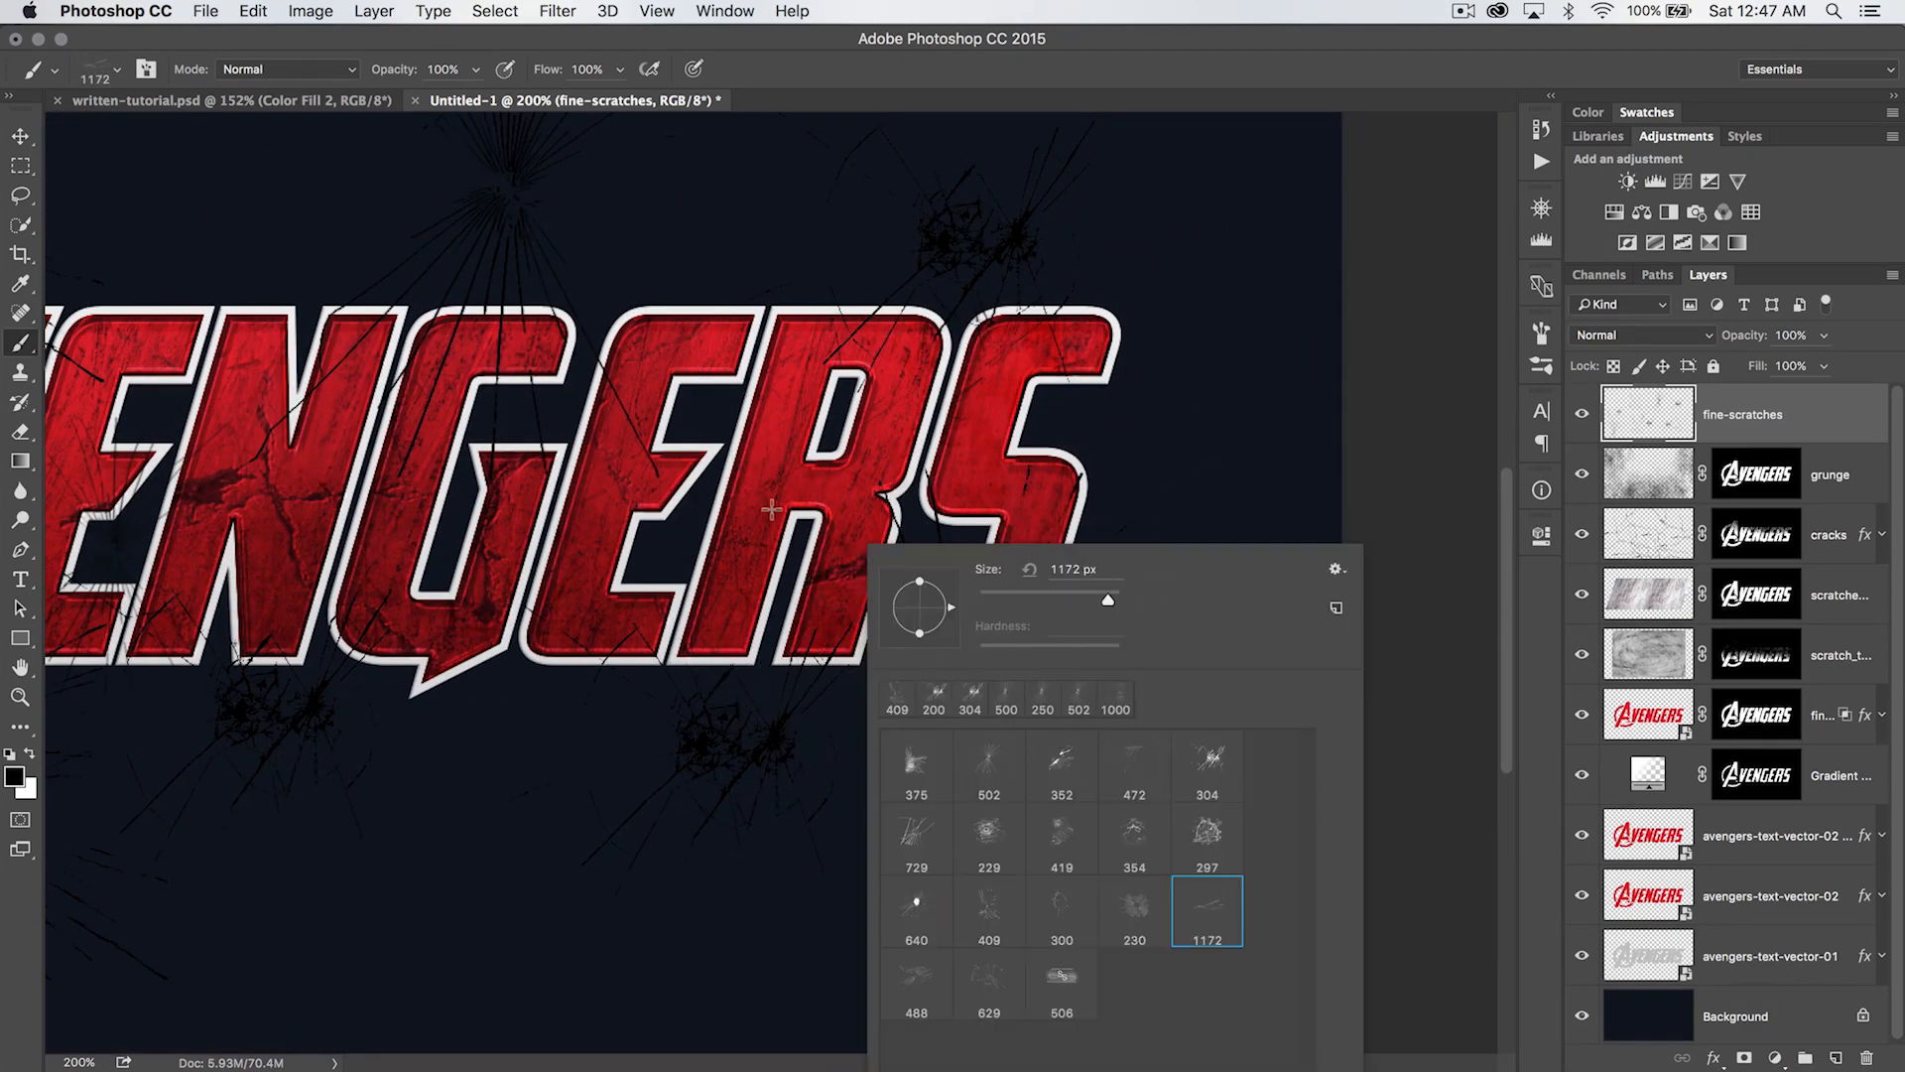
pyautogui.press('Return')
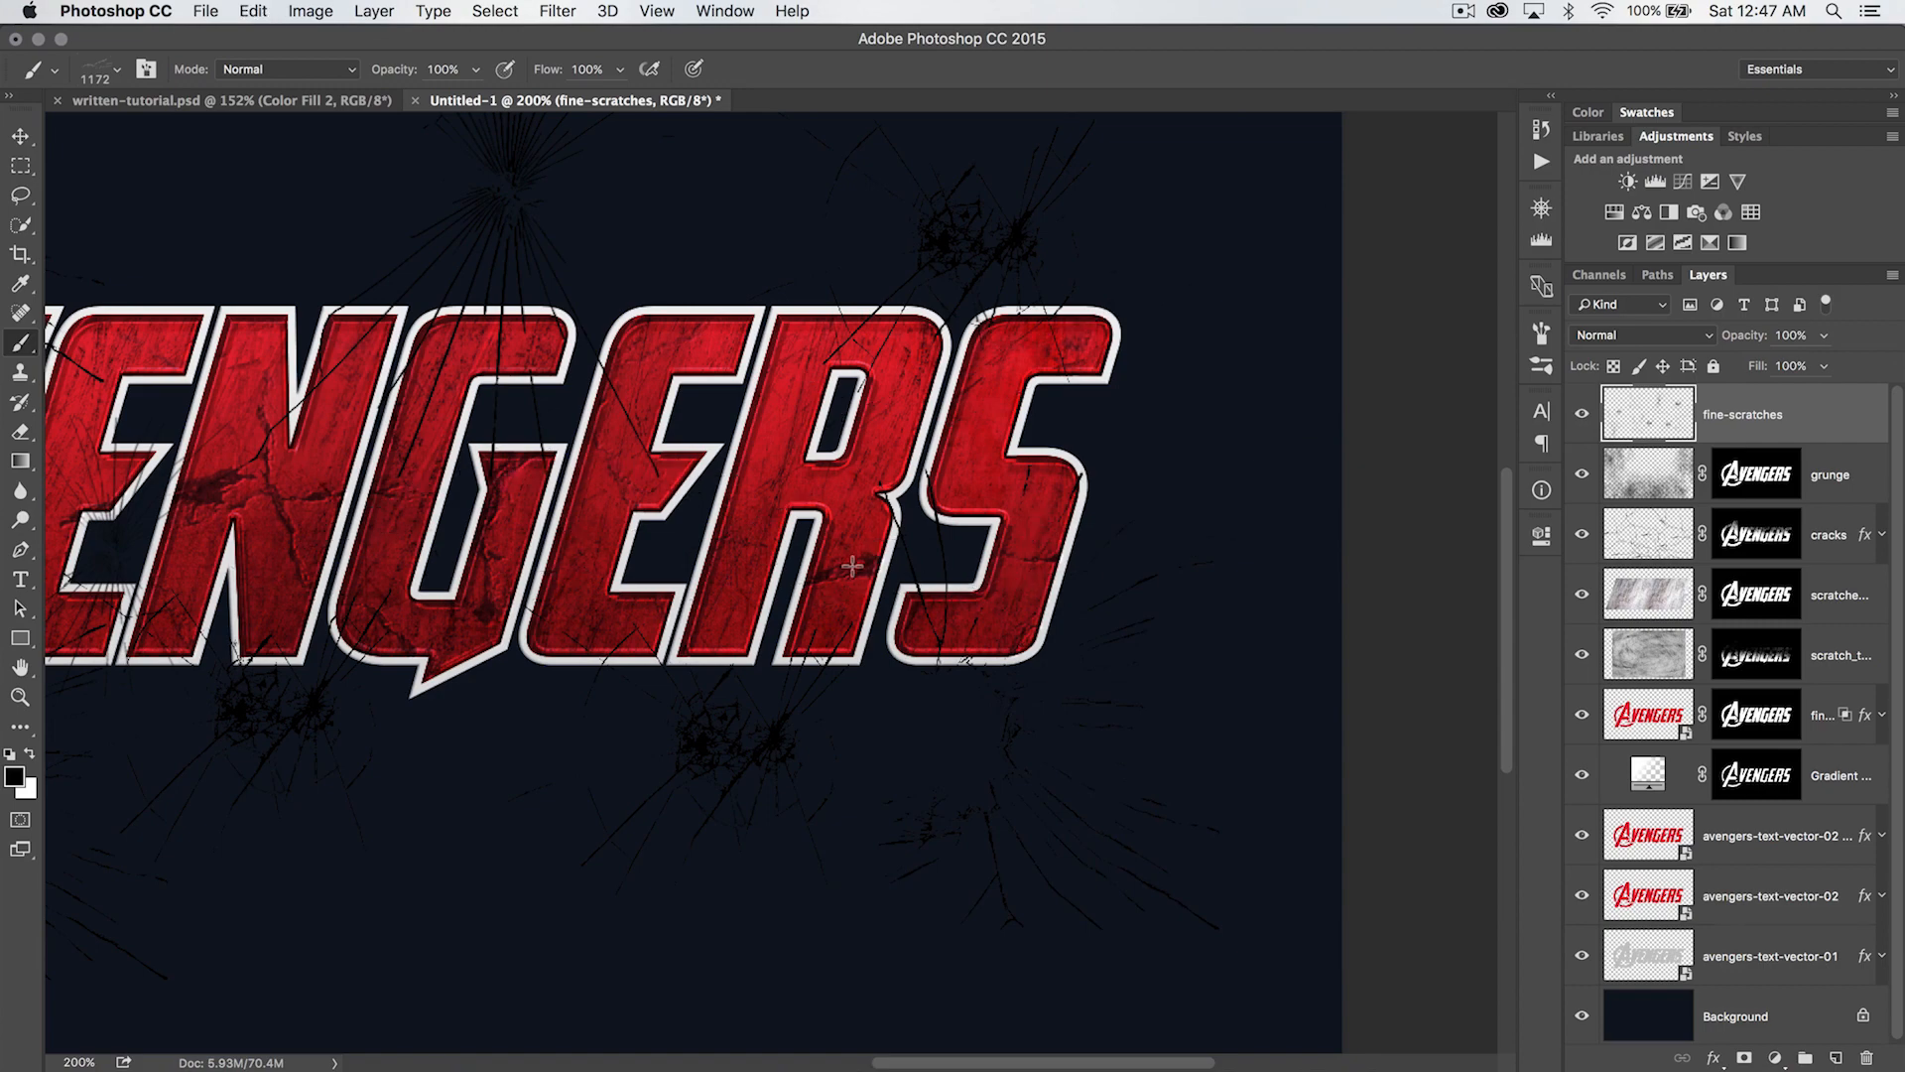
pyautogui.press('[')
pyautogui.press('[')
pyautogui.press('[')
pyautogui.press('[')
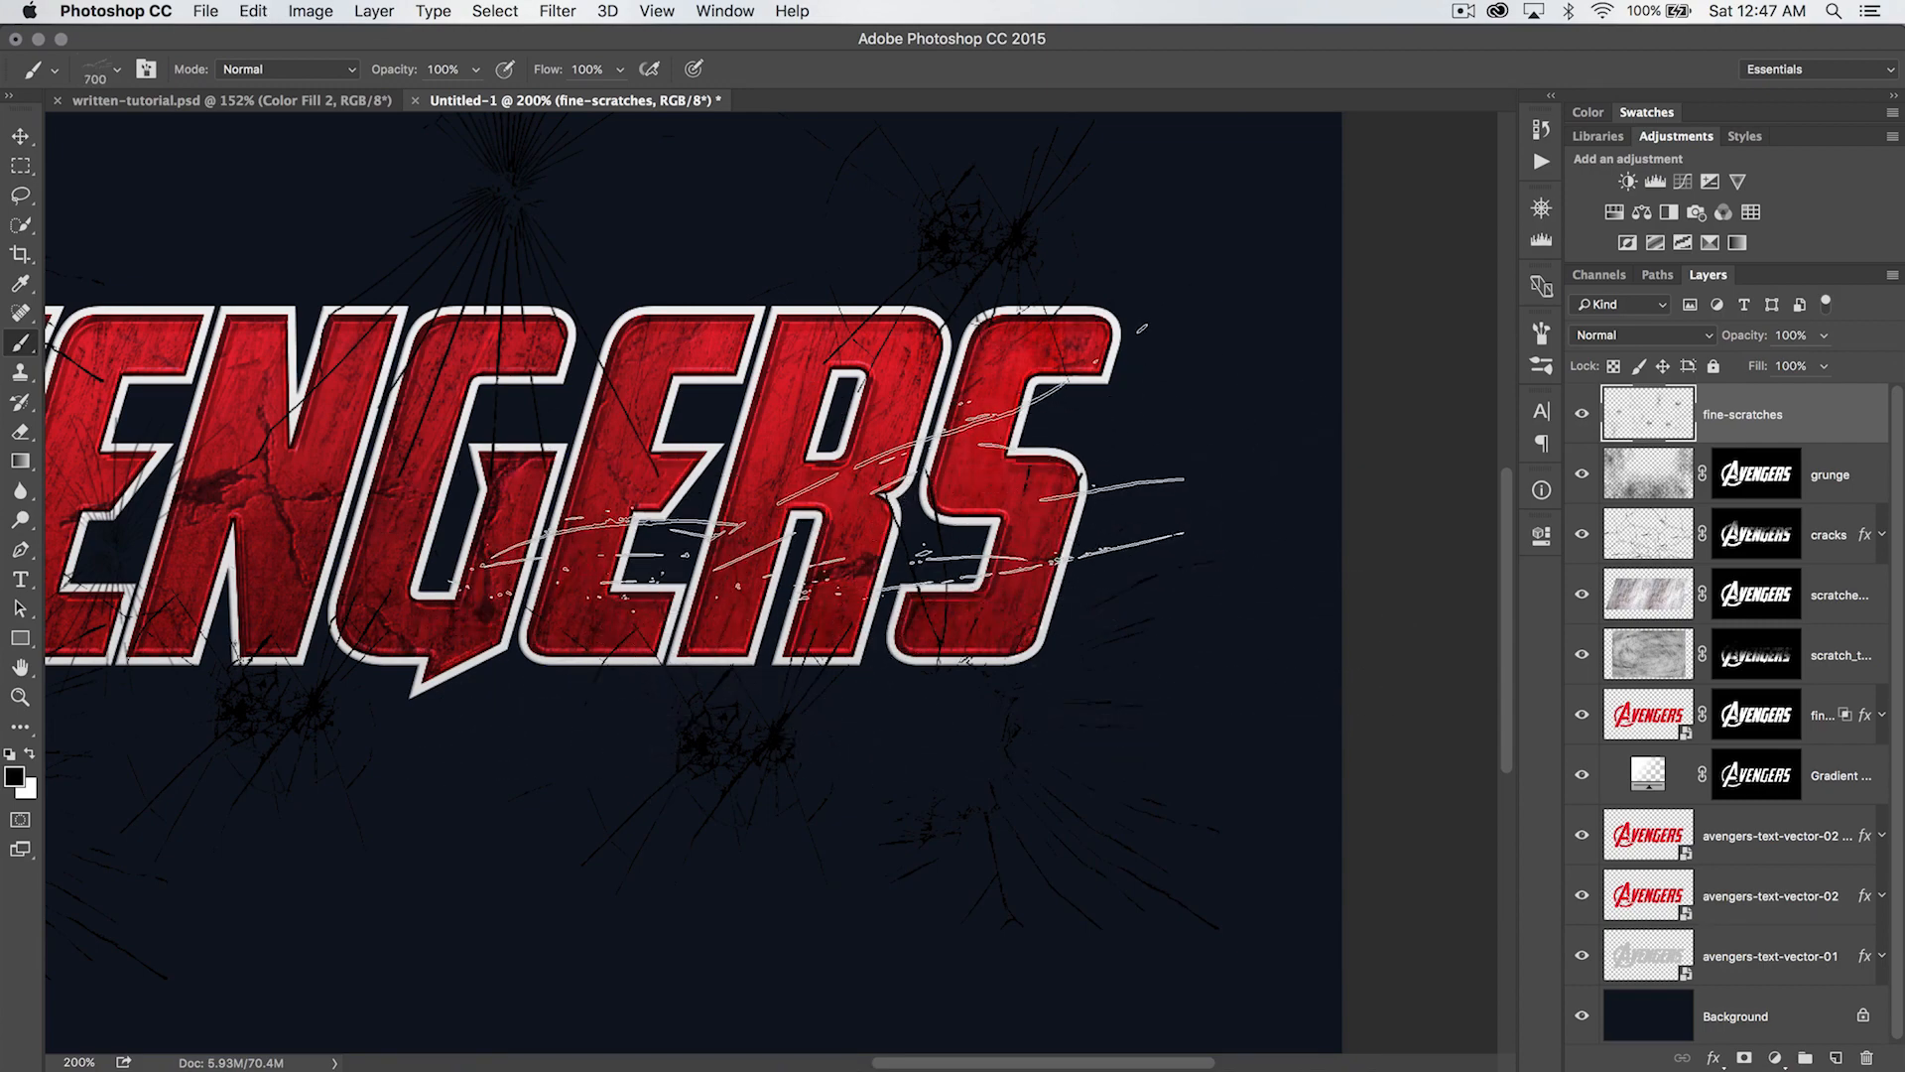
pyautogui.moveTo(1084, 622)
pyautogui.mouseDown()
pyautogui.moveTo(1587, 584)
pyautogui.moveTo(1732, 683)
pyautogui.mouseUp()
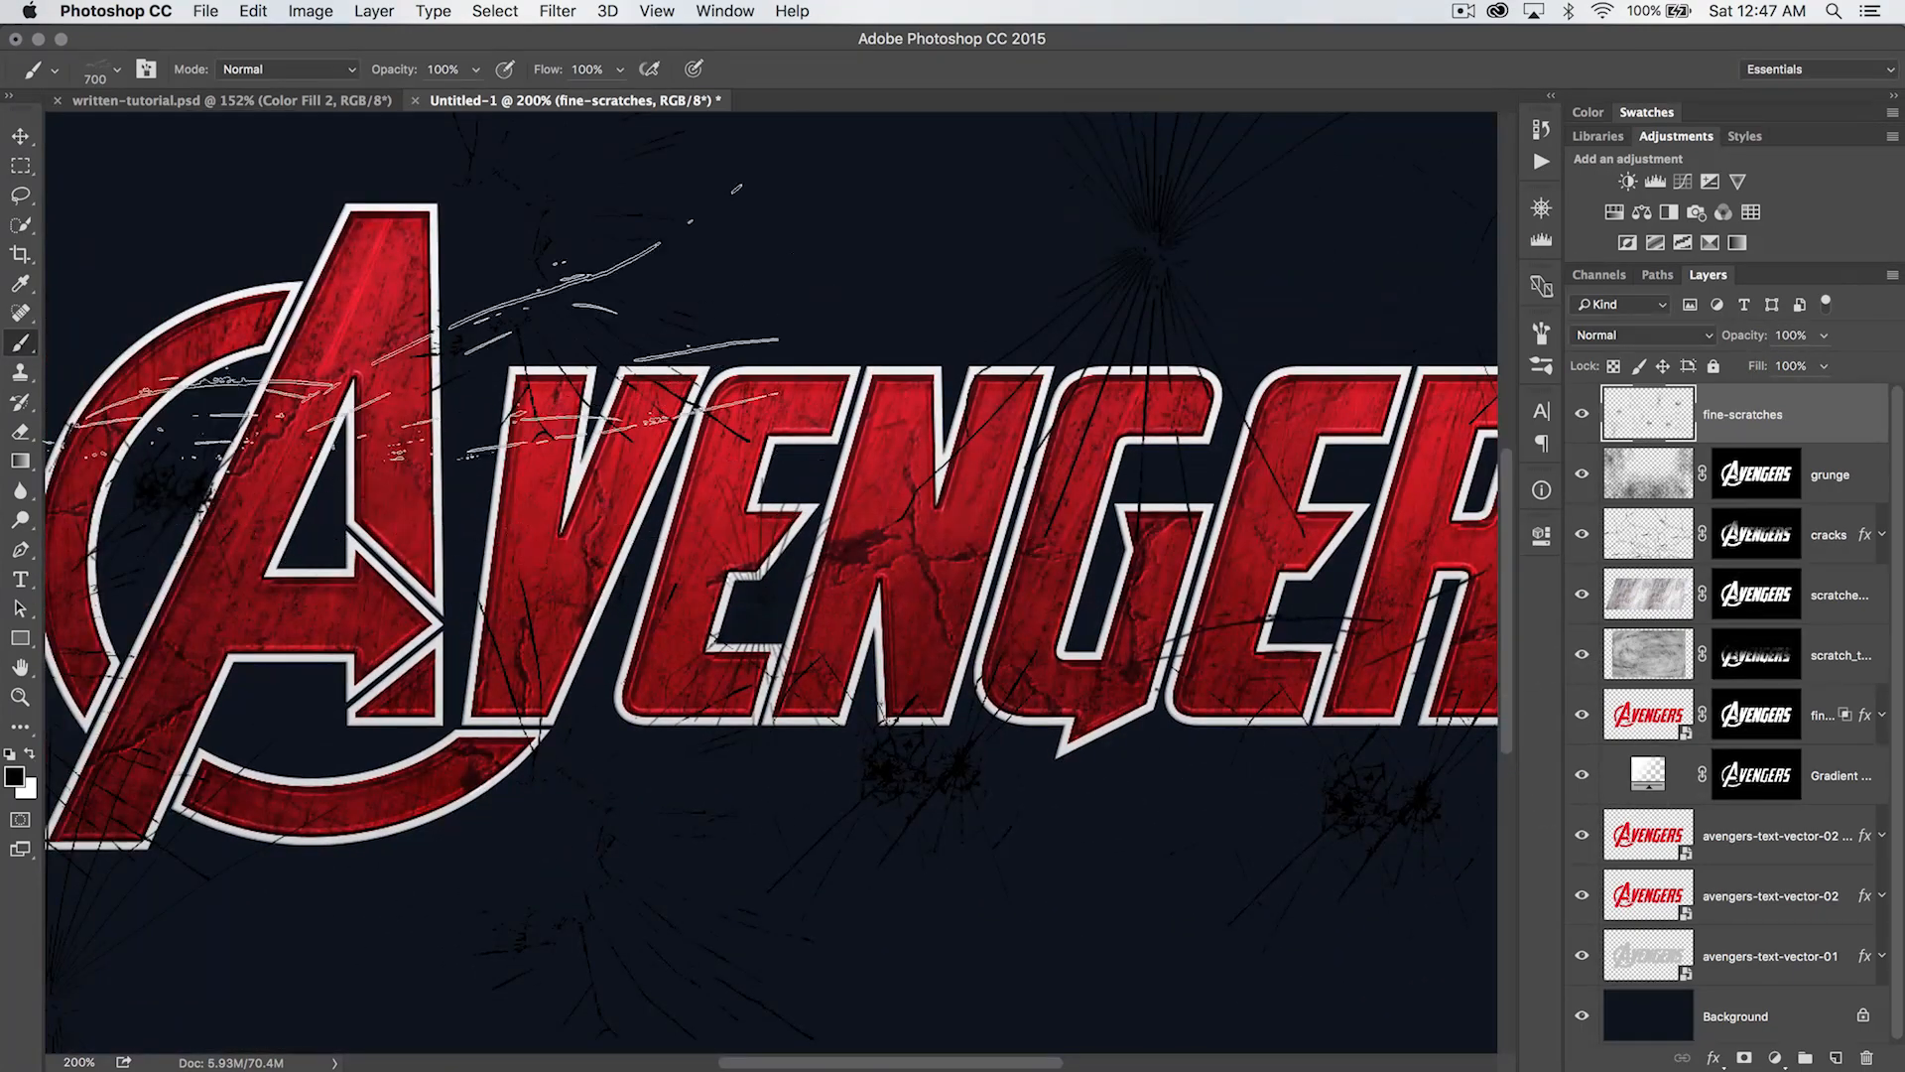
pyautogui.moveTo(499, 548); pyautogui.dragTo(890, 457)
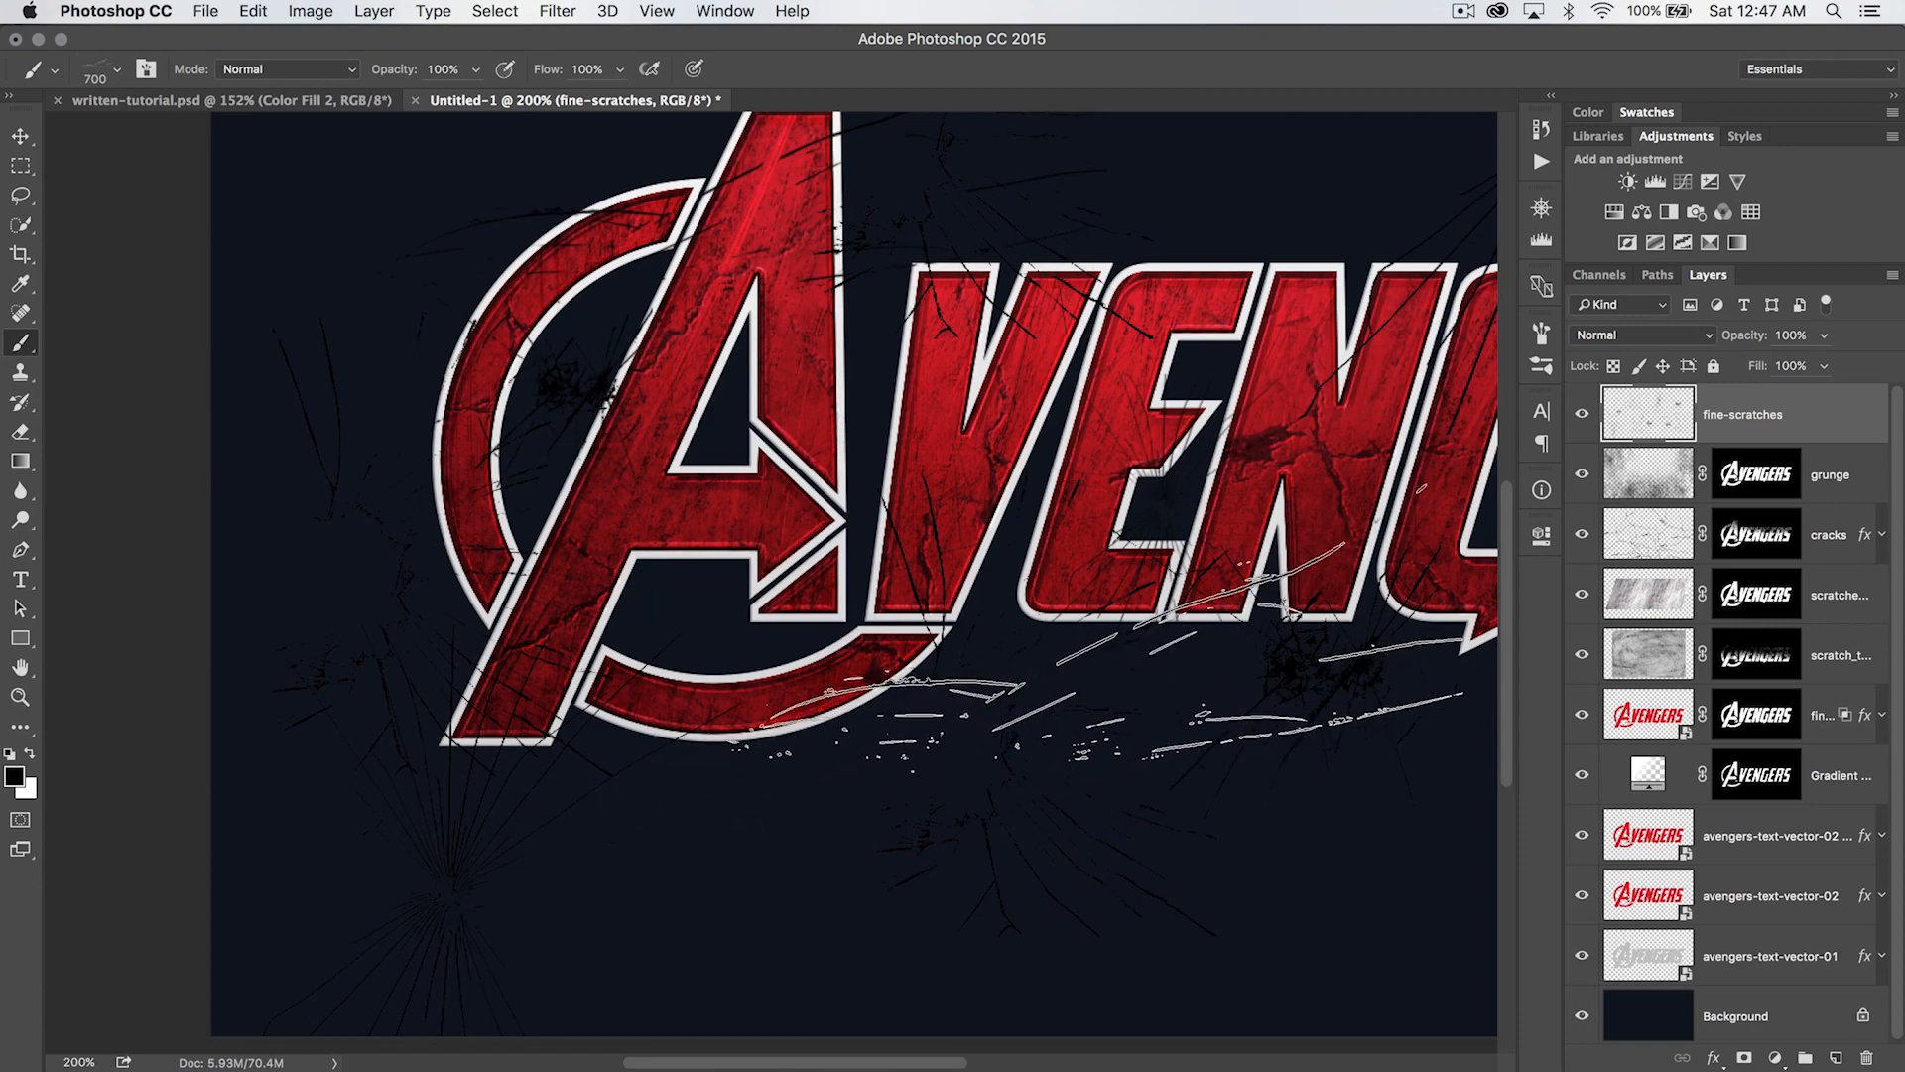
pyautogui.moveTo(1070, 703); pyautogui.dragTo(450, 735)
pyautogui.press('super+0')
pyautogui.press('v')
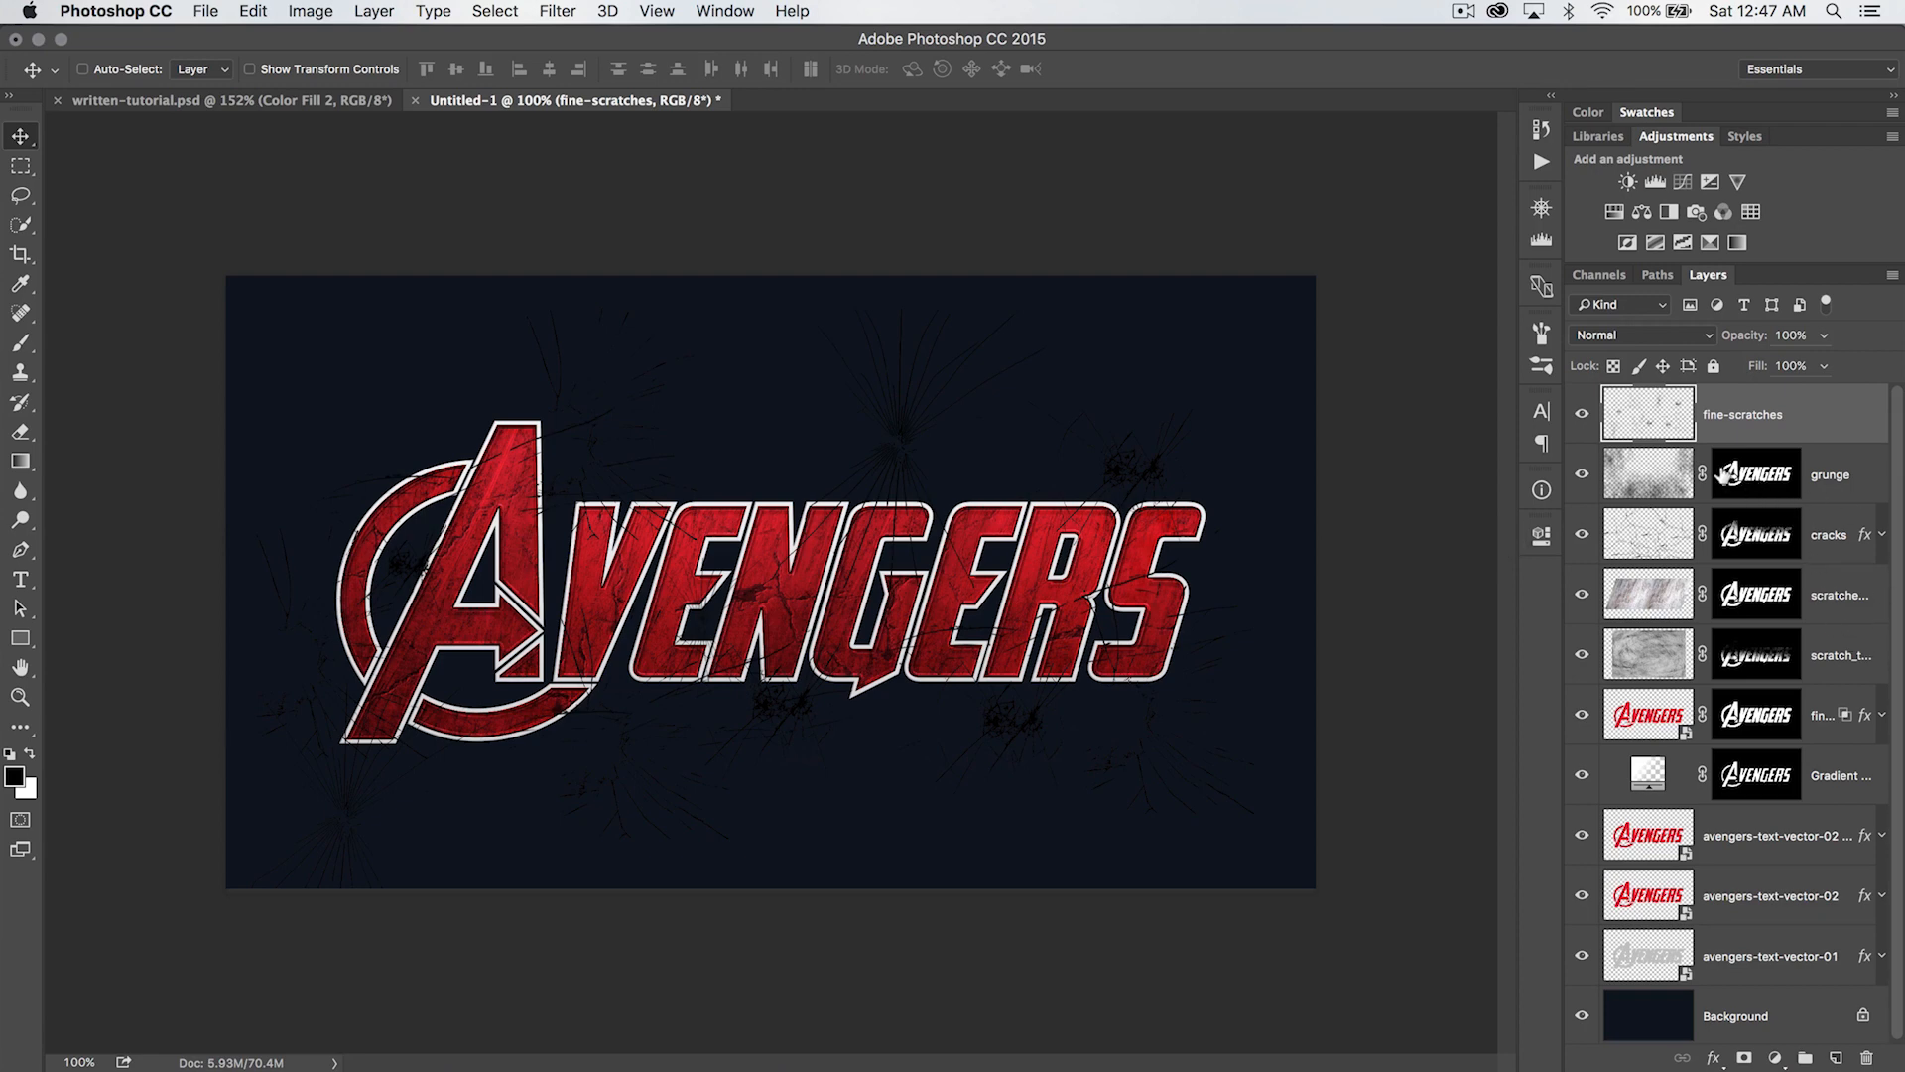
# - Copy the cracks layer's style and paste it onto the fine-scratches layer, leaving its effects list collapsed
pyautogui.click(1832, 553)
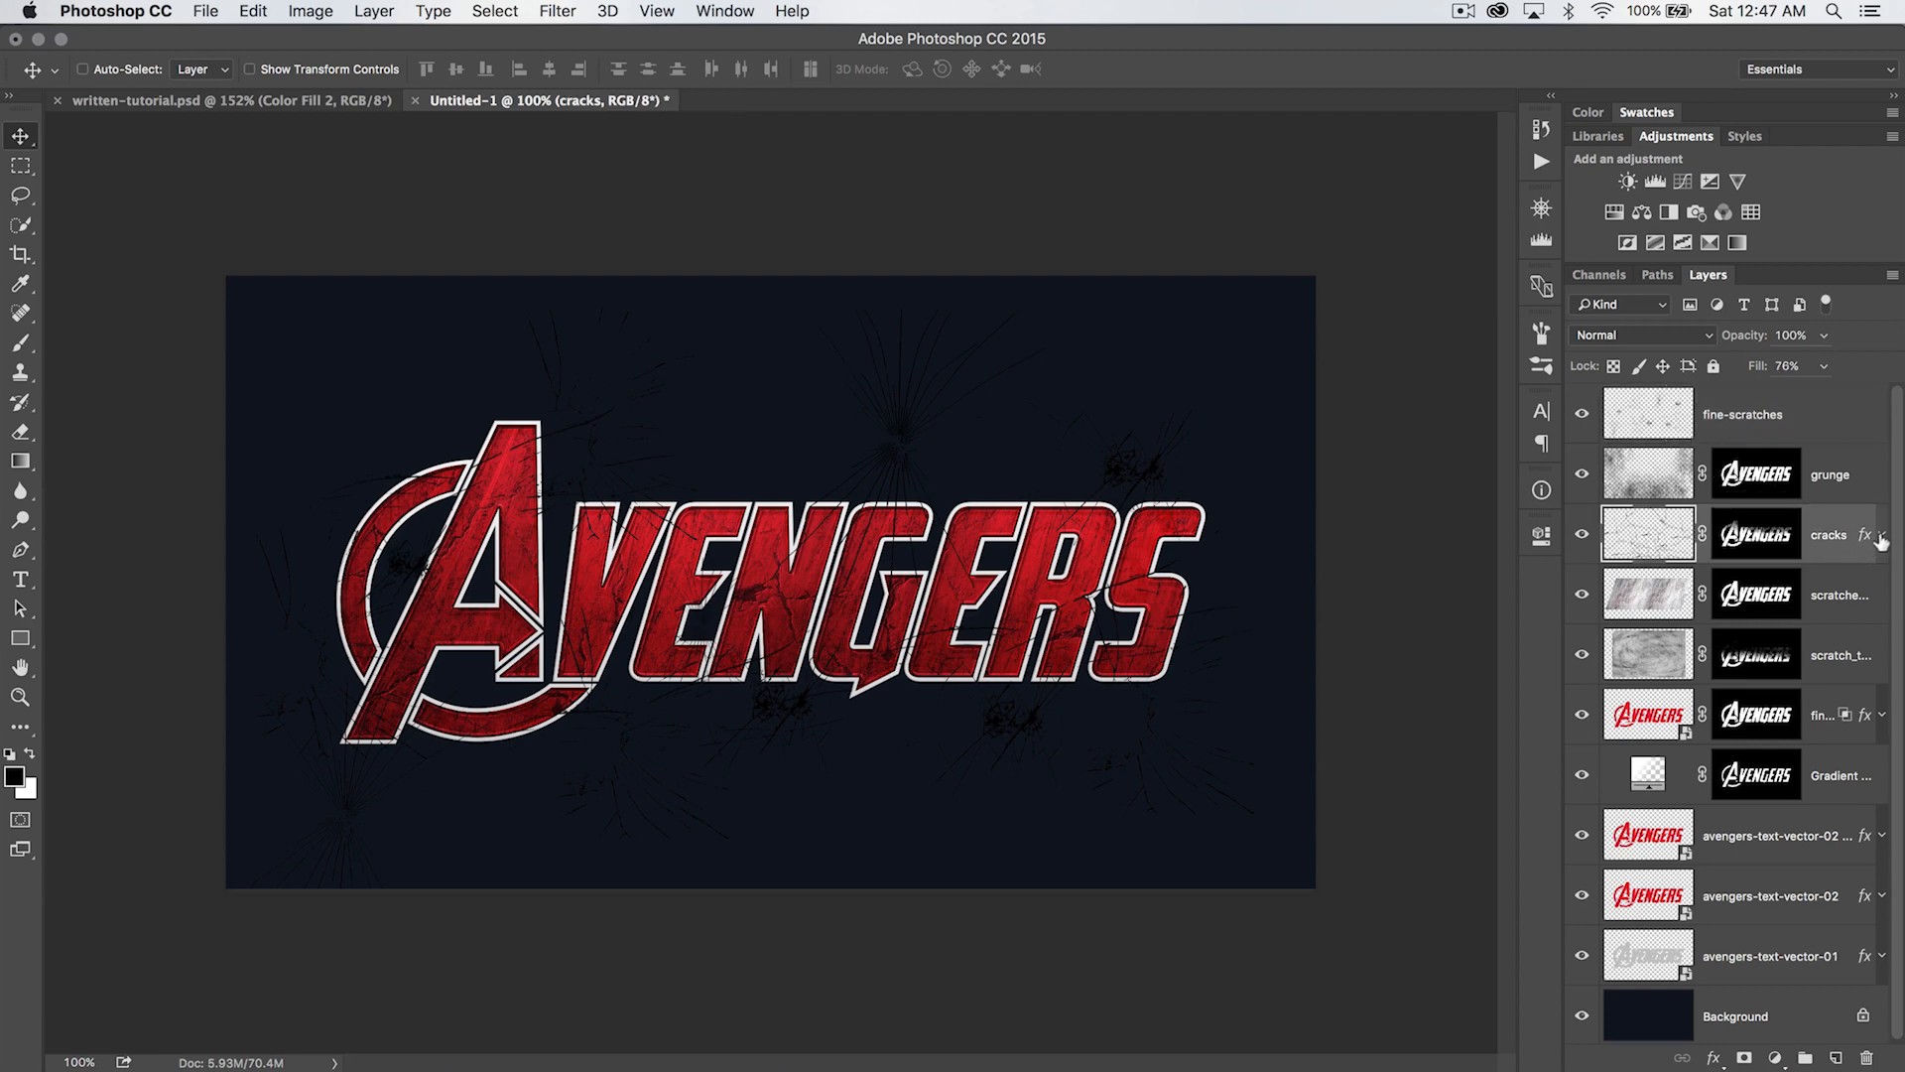
pyautogui.click(1881, 536)
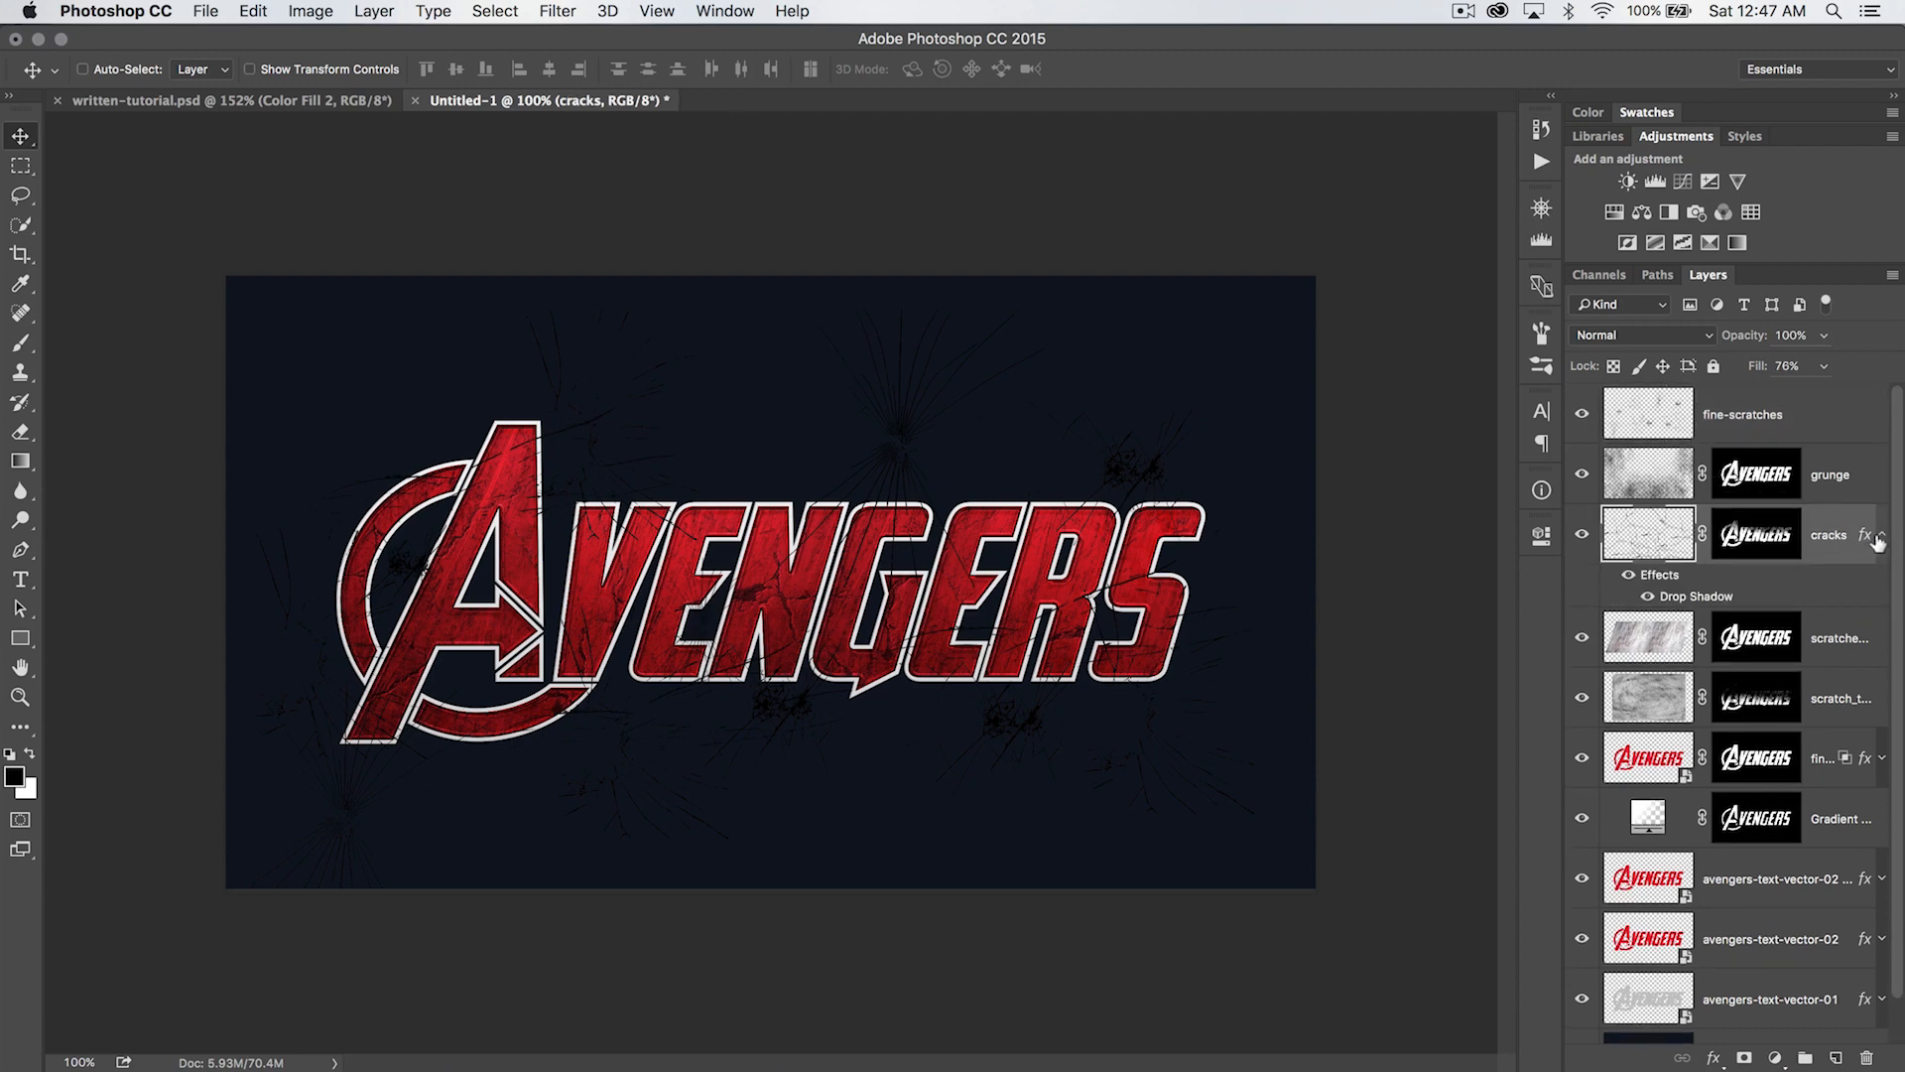
pyautogui.click(1880, 537)
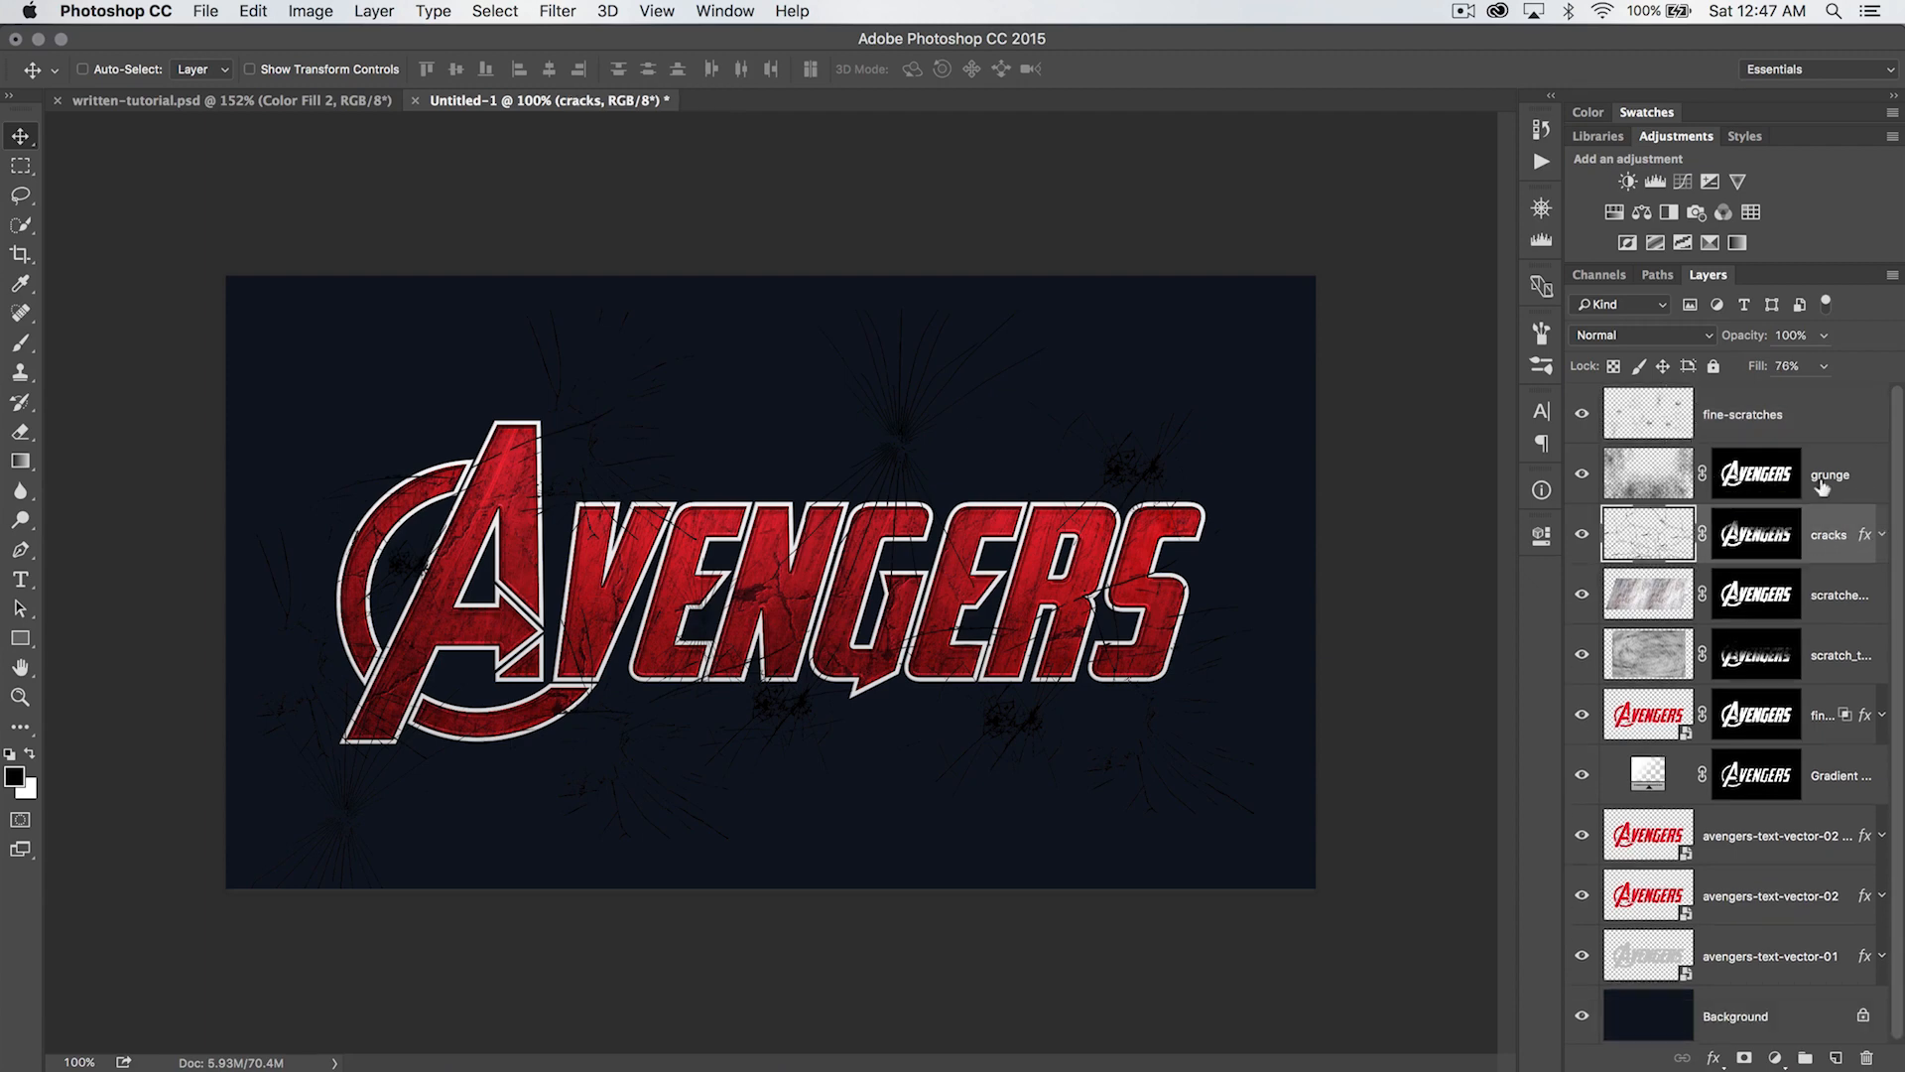
pyautogui.rightClick(1838, 551)
pyautogui.click(1652, 715)
pyautogui.click(1797, 413)
pyautogui.rightClick(1815, 408)
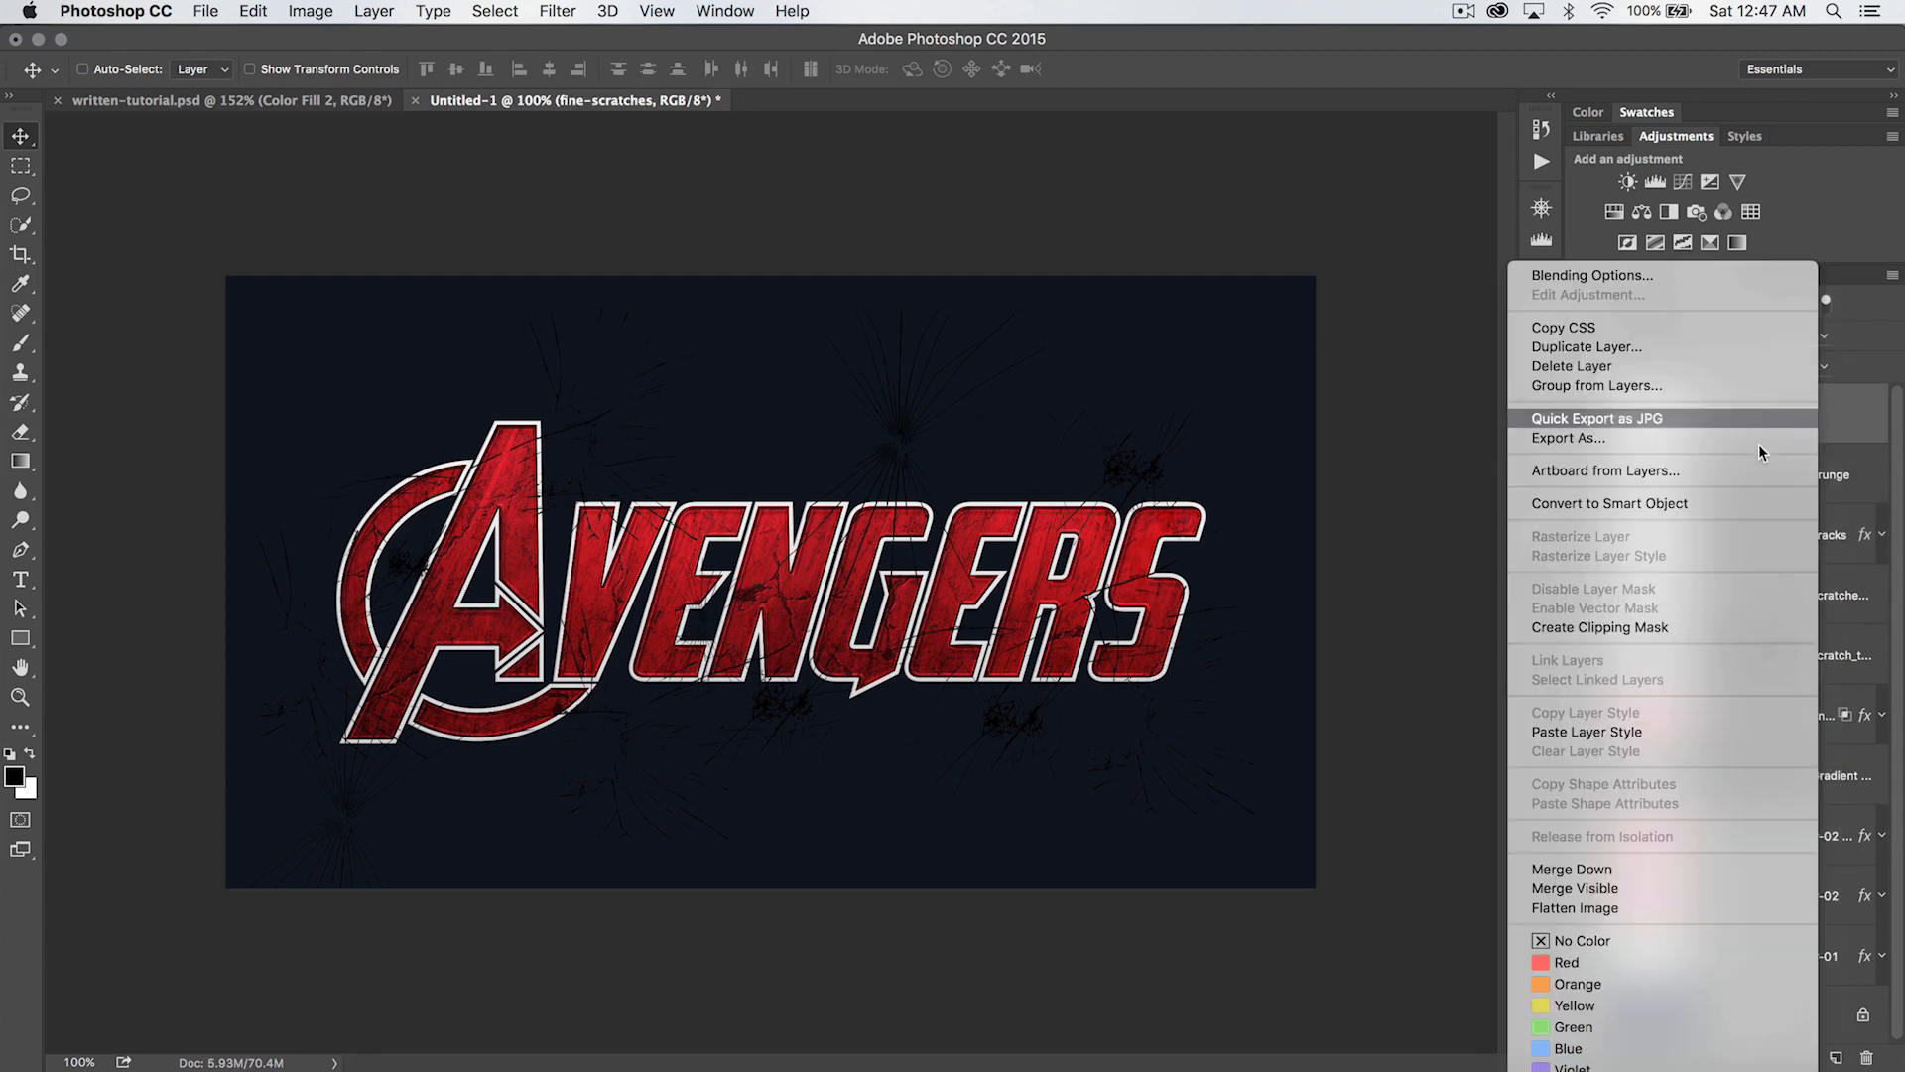
pyautogui.click(1638, 725)
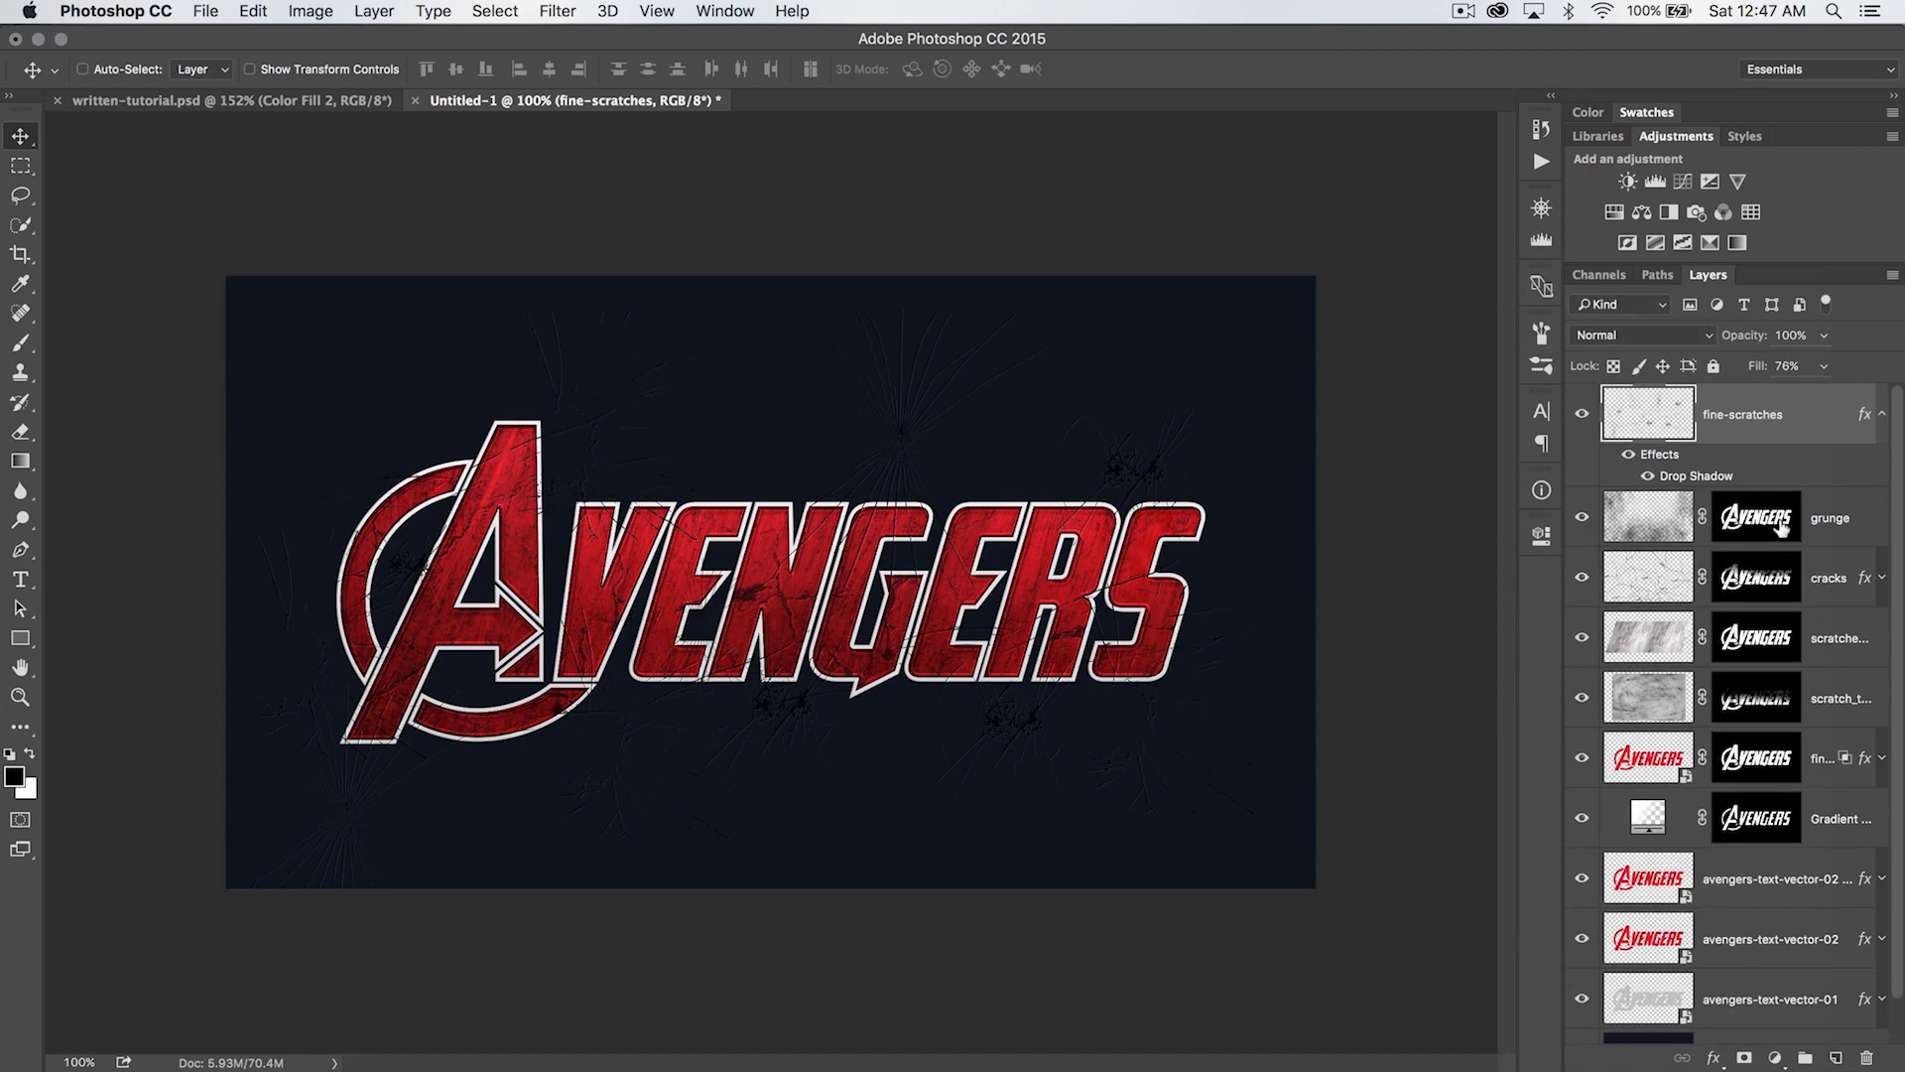
pyautogui.click(1879, 414)
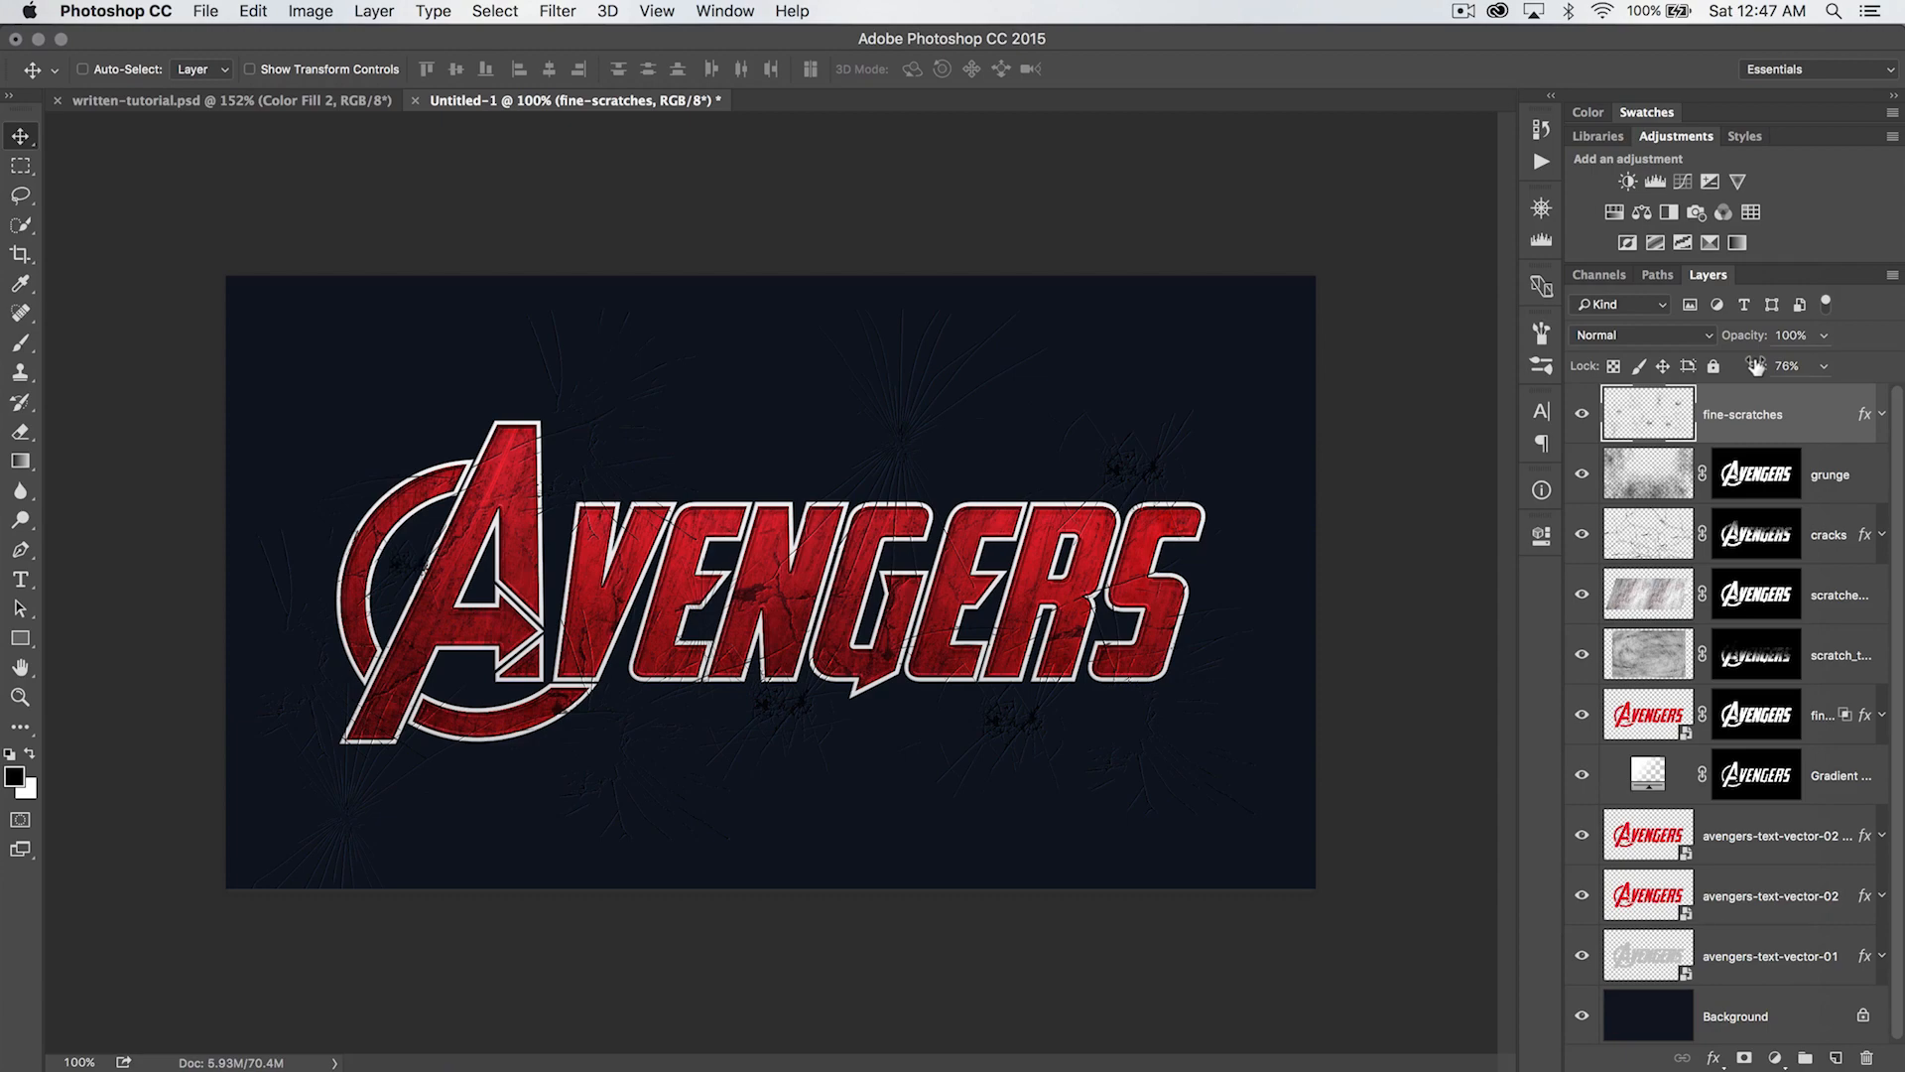
# - Lower the Fill of the fine-scratches layer to 27% while checking the cracks on the letters up close
pyautogui.press('z')
pyautogui.click(1019, 546)
pyautogui.click(885, 545)
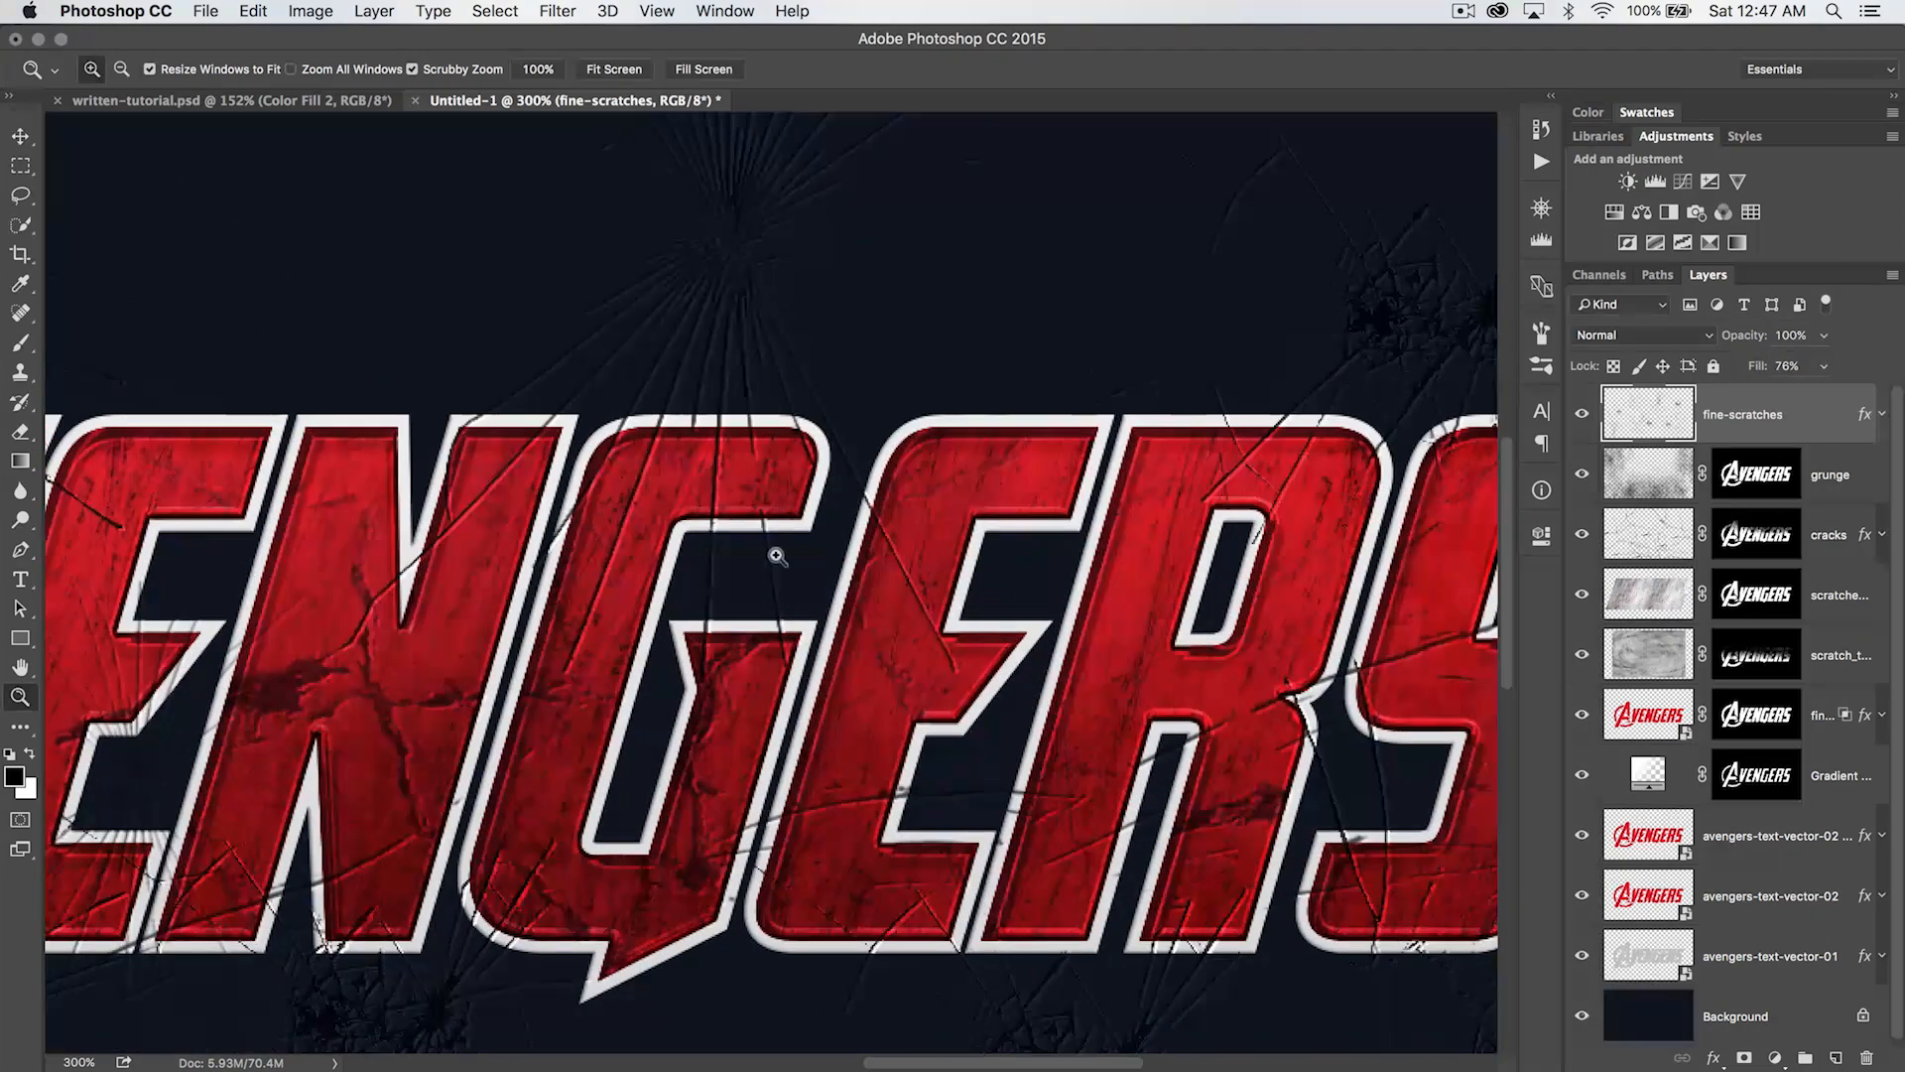
pyautogui.moveTo(735, 562); pyautogui.dragTo(1038, 545)
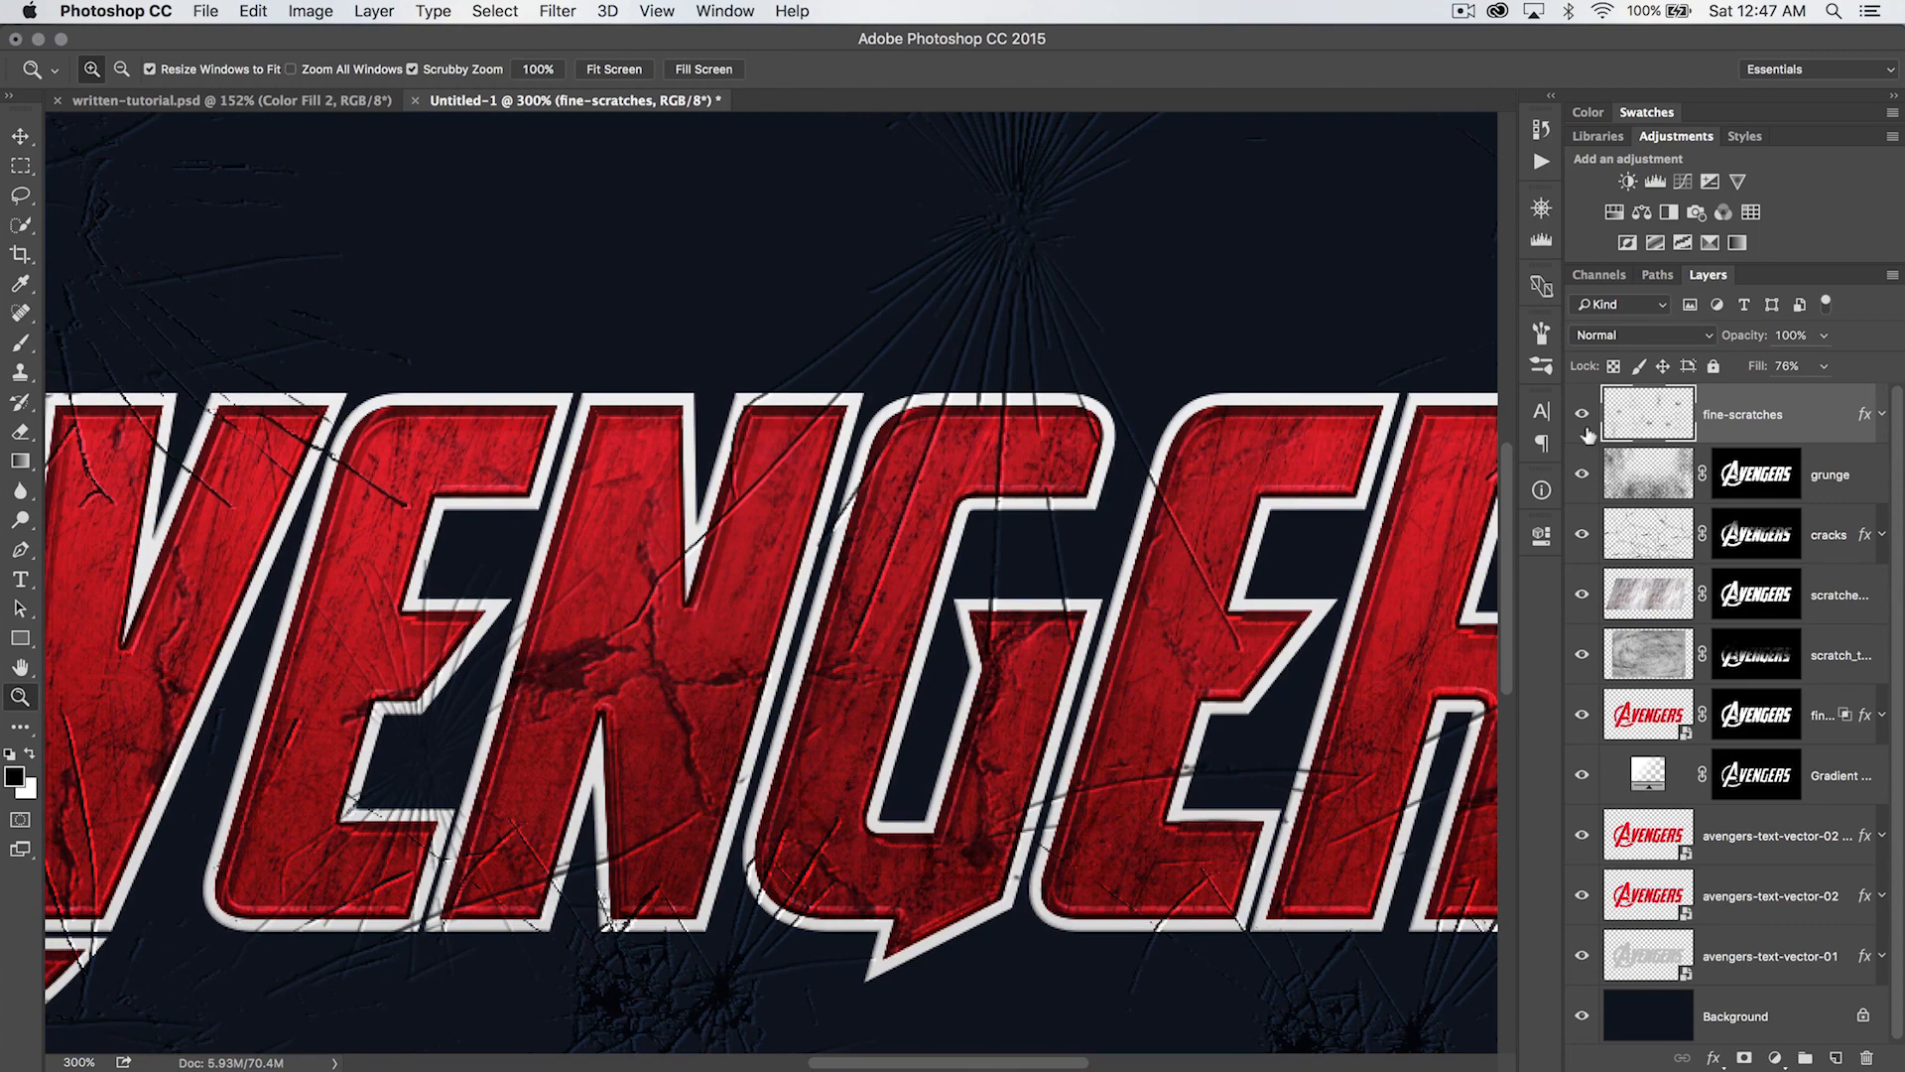
pyautogui.moveTo(1754, 365); pyautogui.dragTo(1717, 367)
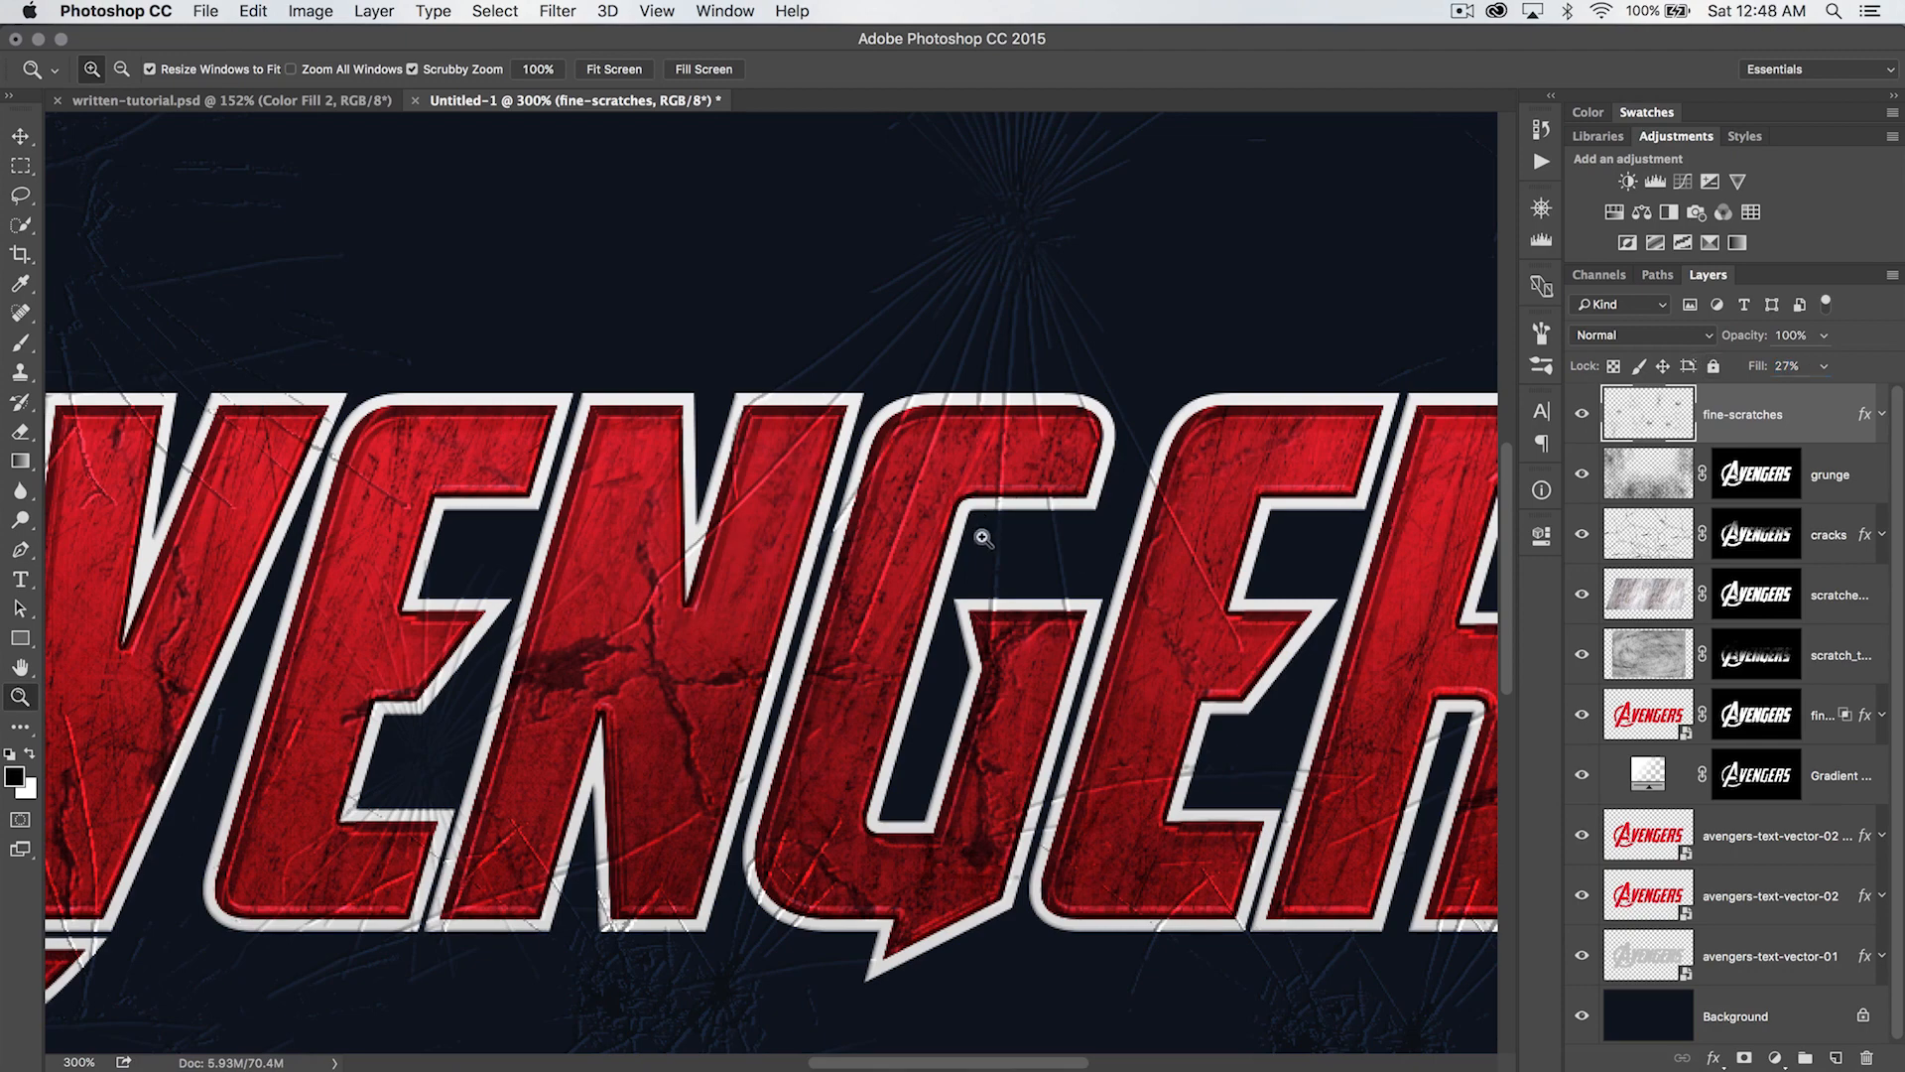
# - Copy the grunge layer's mask onto the fine-scratches layer to confine the scratches to the lettering, and inspect the masked text
pyautogui.keyDown('alt'); pyautogui.click(1171, 605); pyautogui.keyUp('alt')
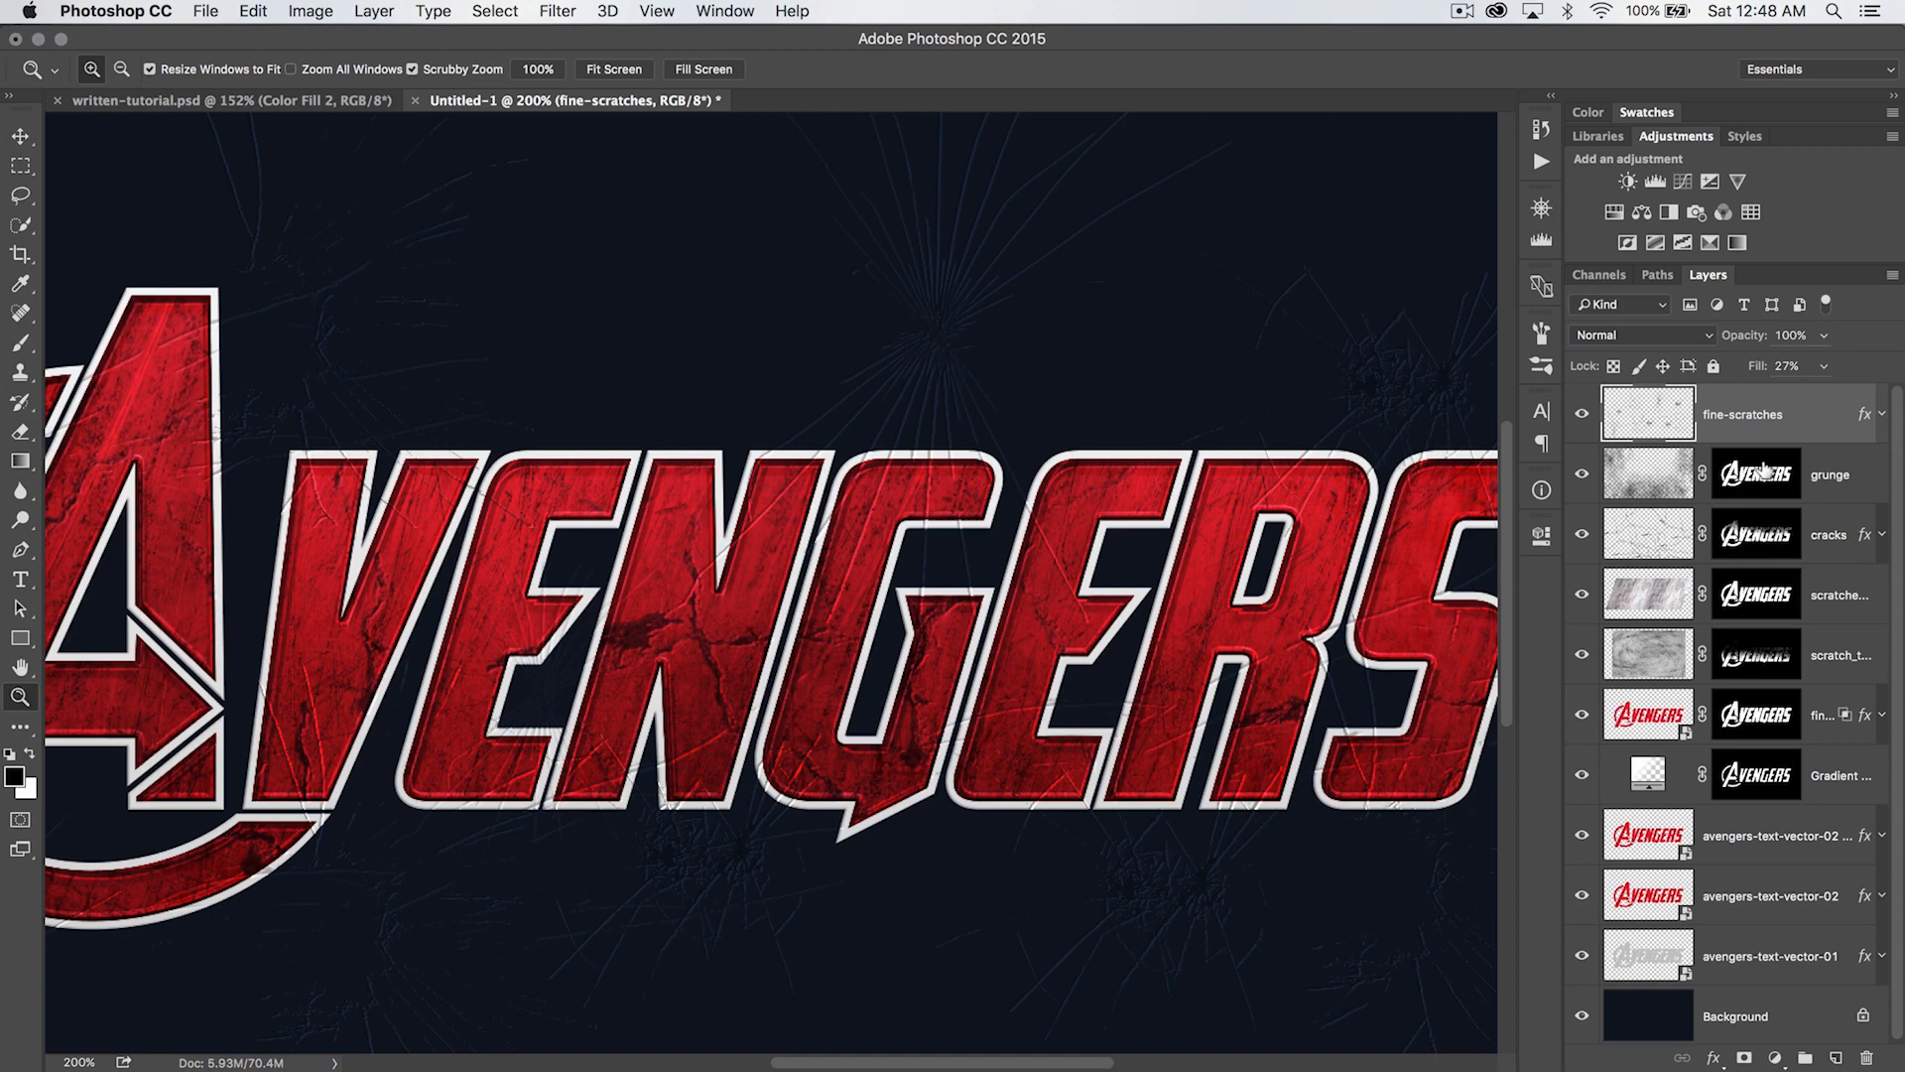
pyautogui.moveTo(1772, 483); pyautogui.dragTo(1762, 418)
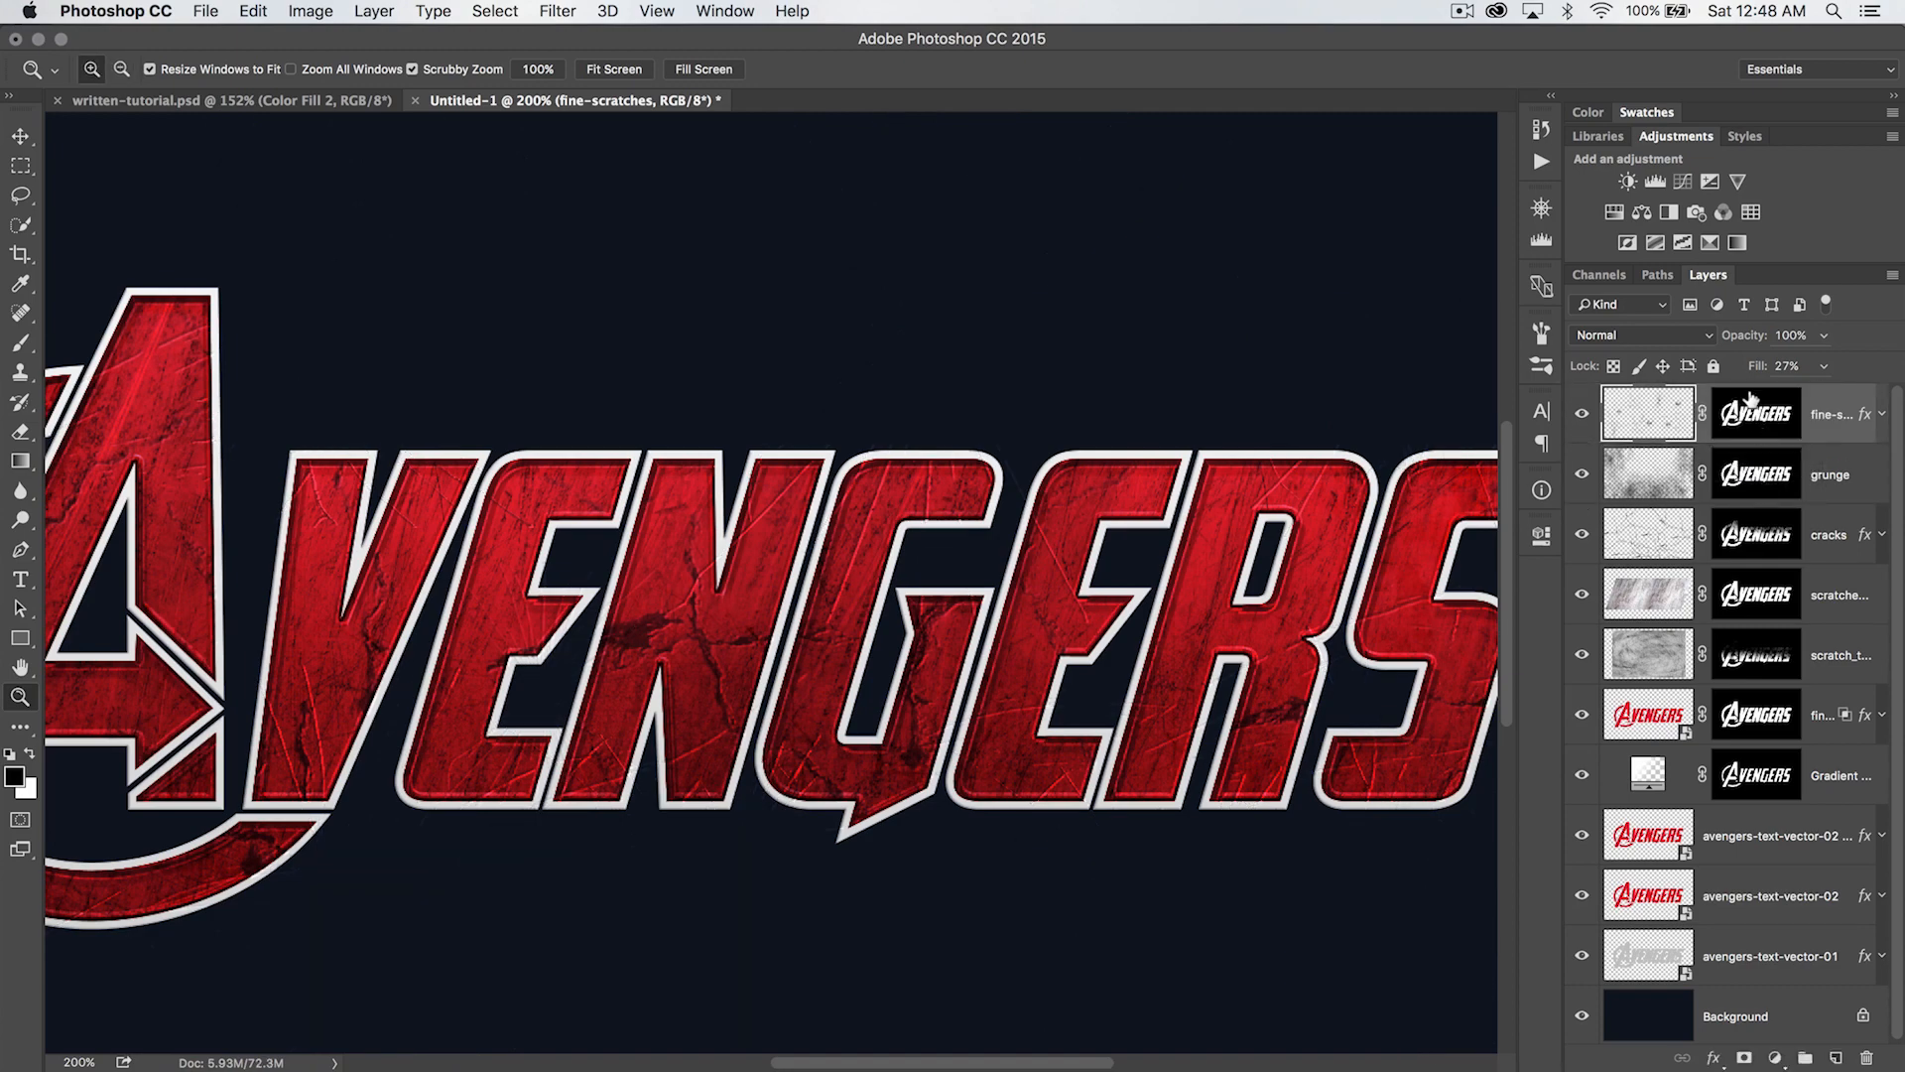
pyautogui.hscroll(-6, 742, 601)
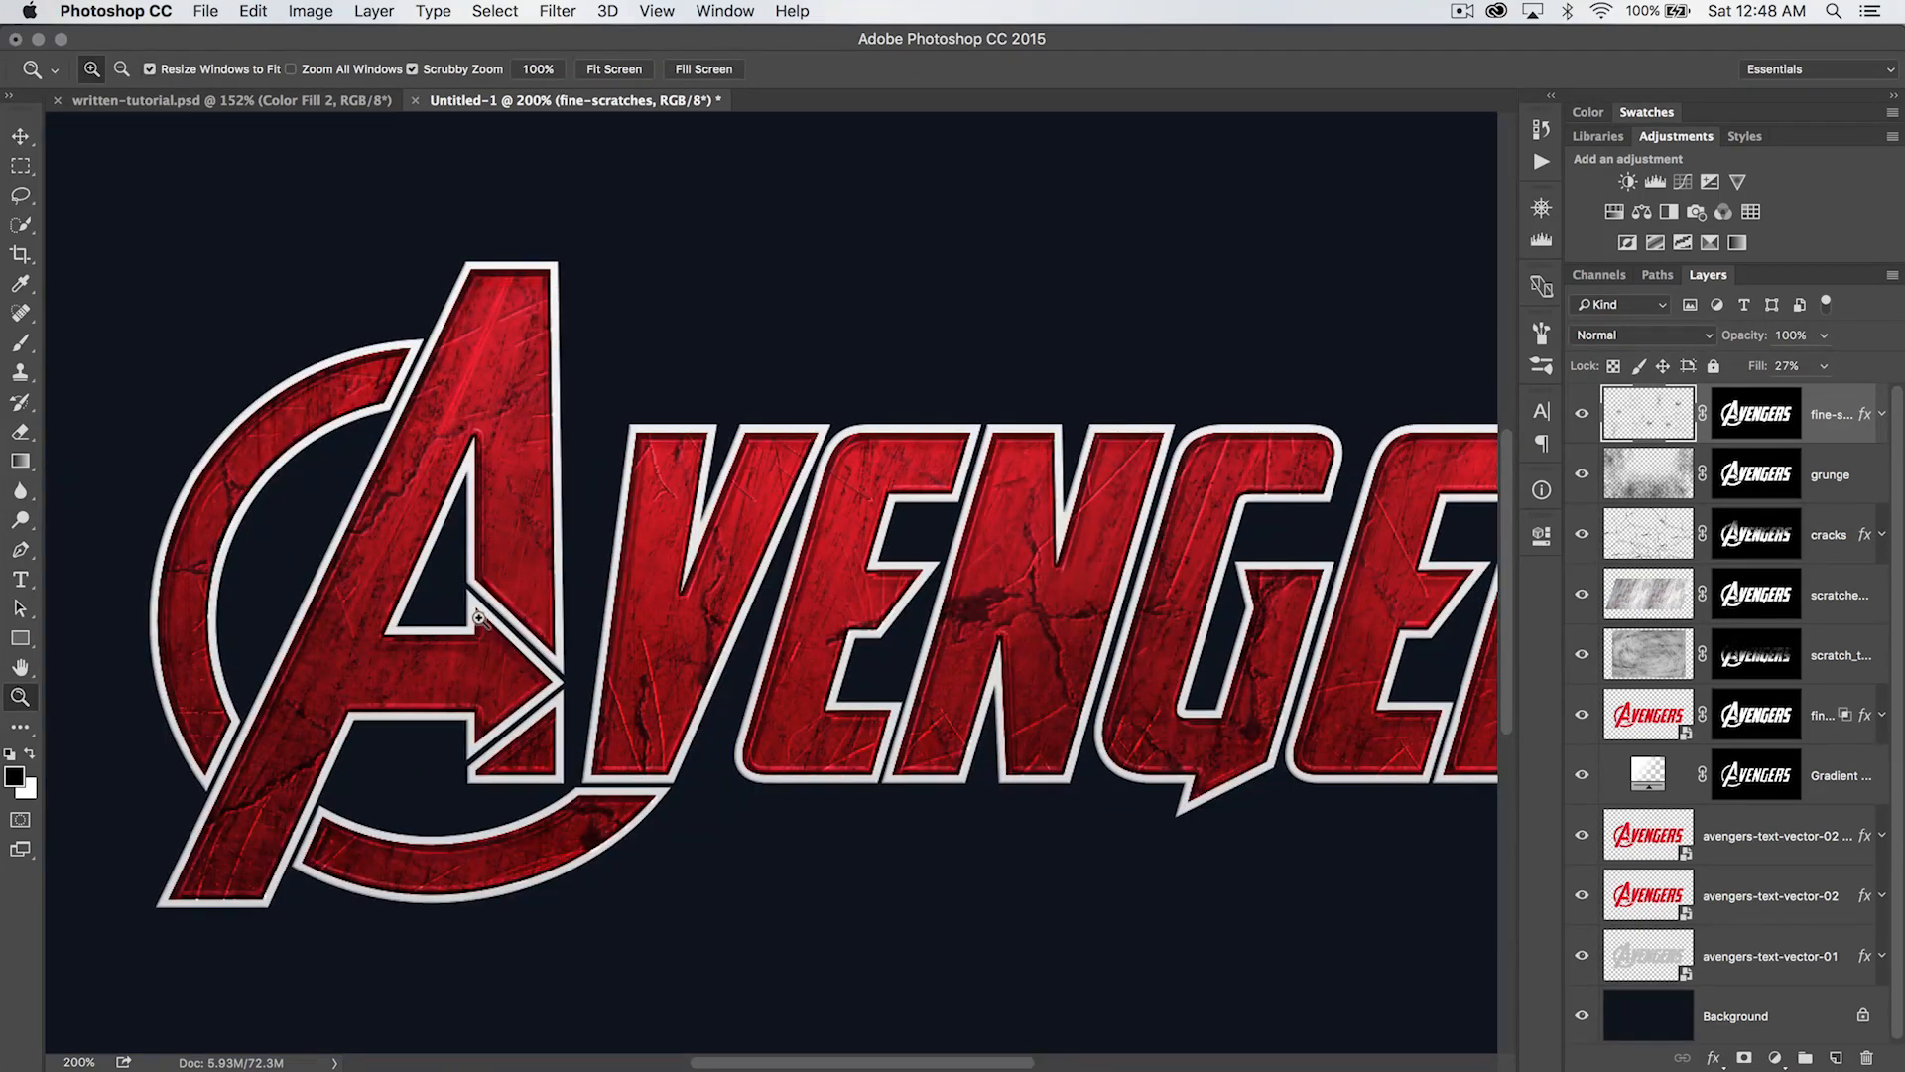
pyautogui.hscroll(10, 1071, 680)
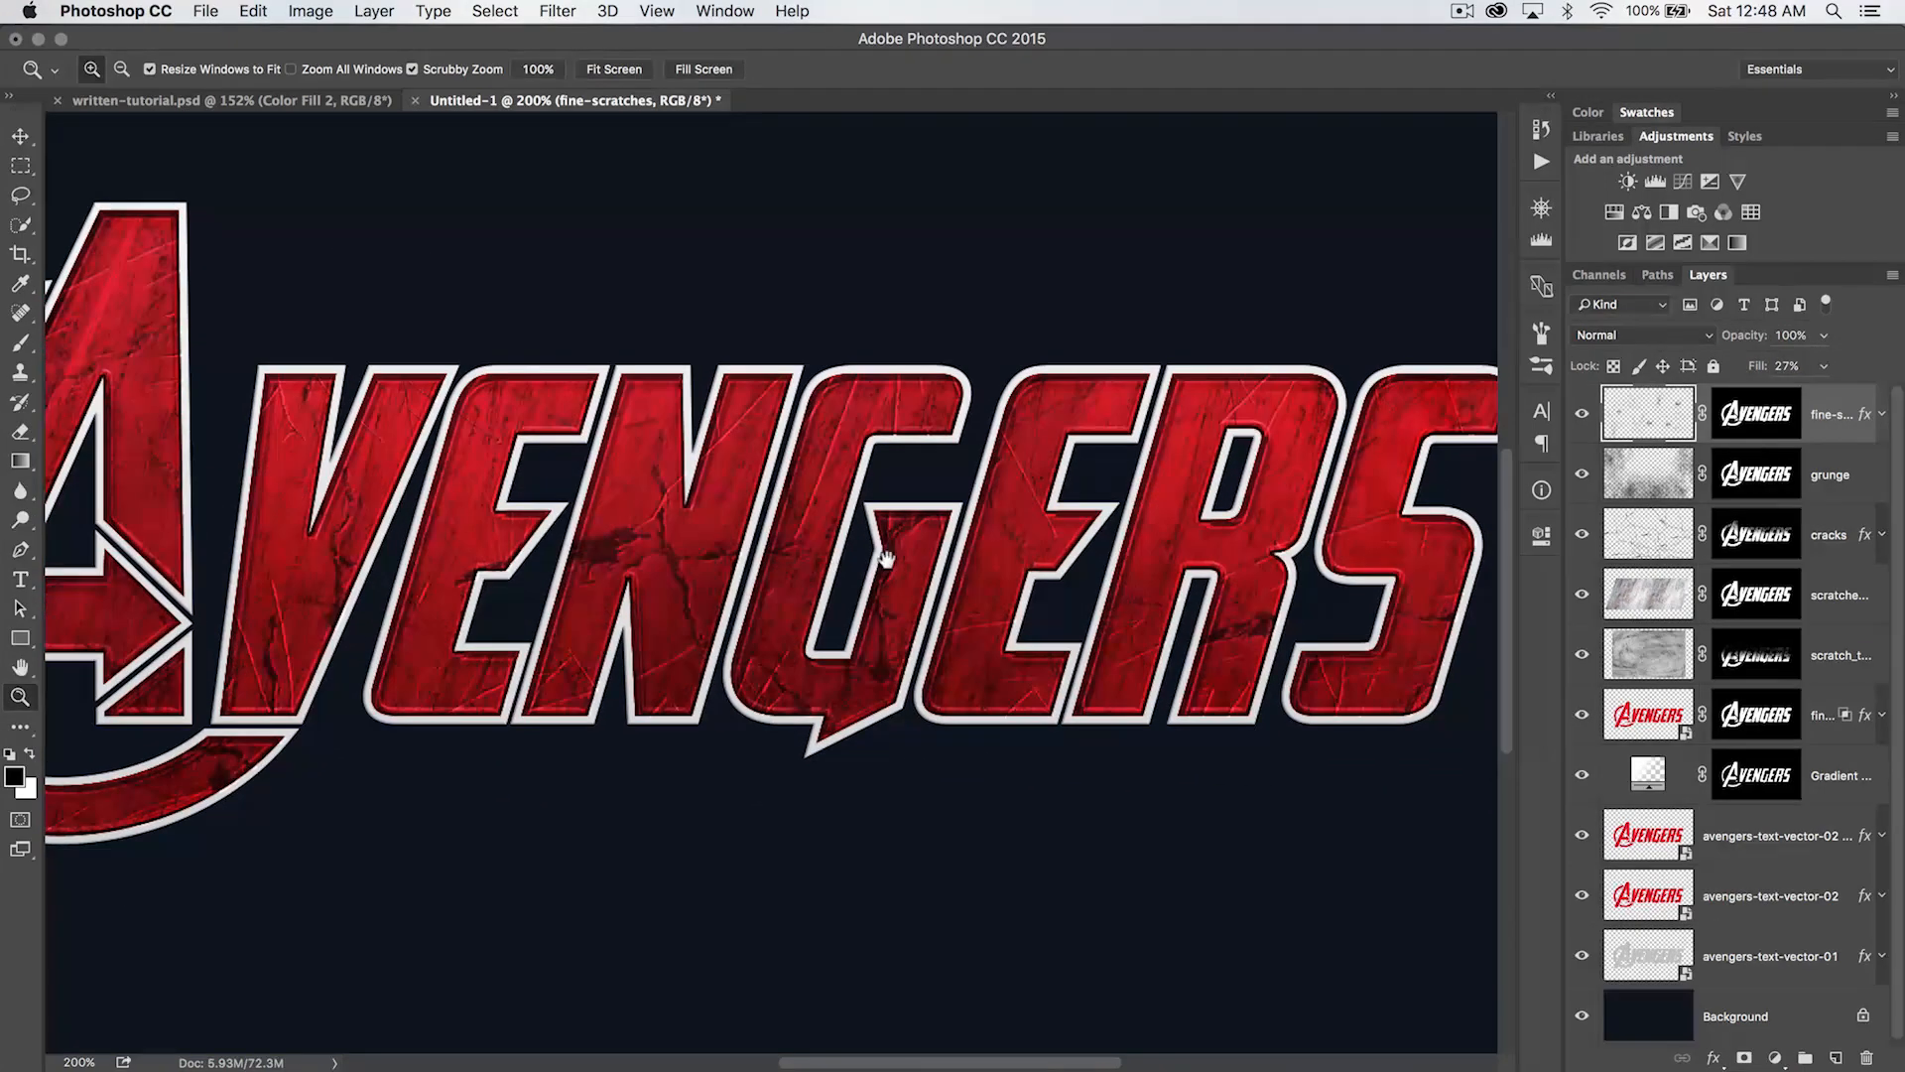
pyautogui.moveTo(933, 590); pyautogui.dragTo(1184, 557)
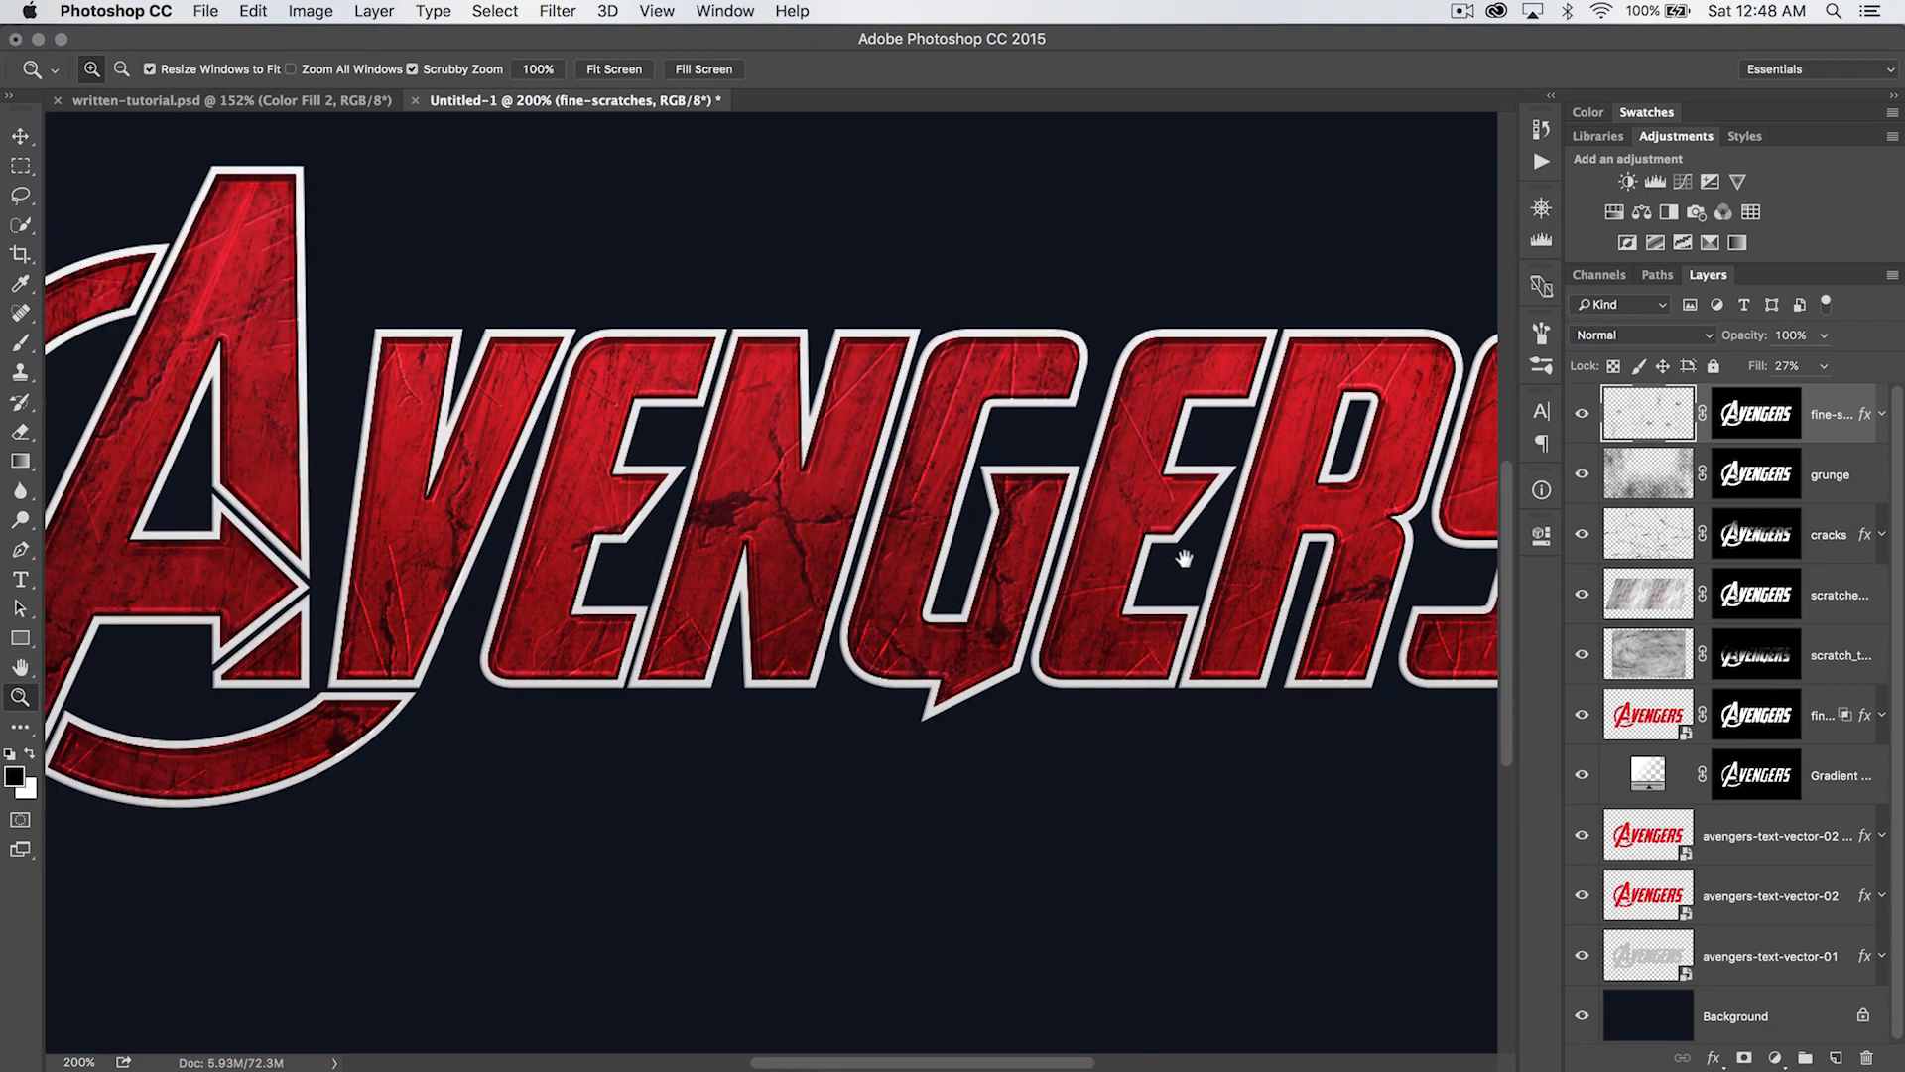
pyautogui.click(1746, 428)
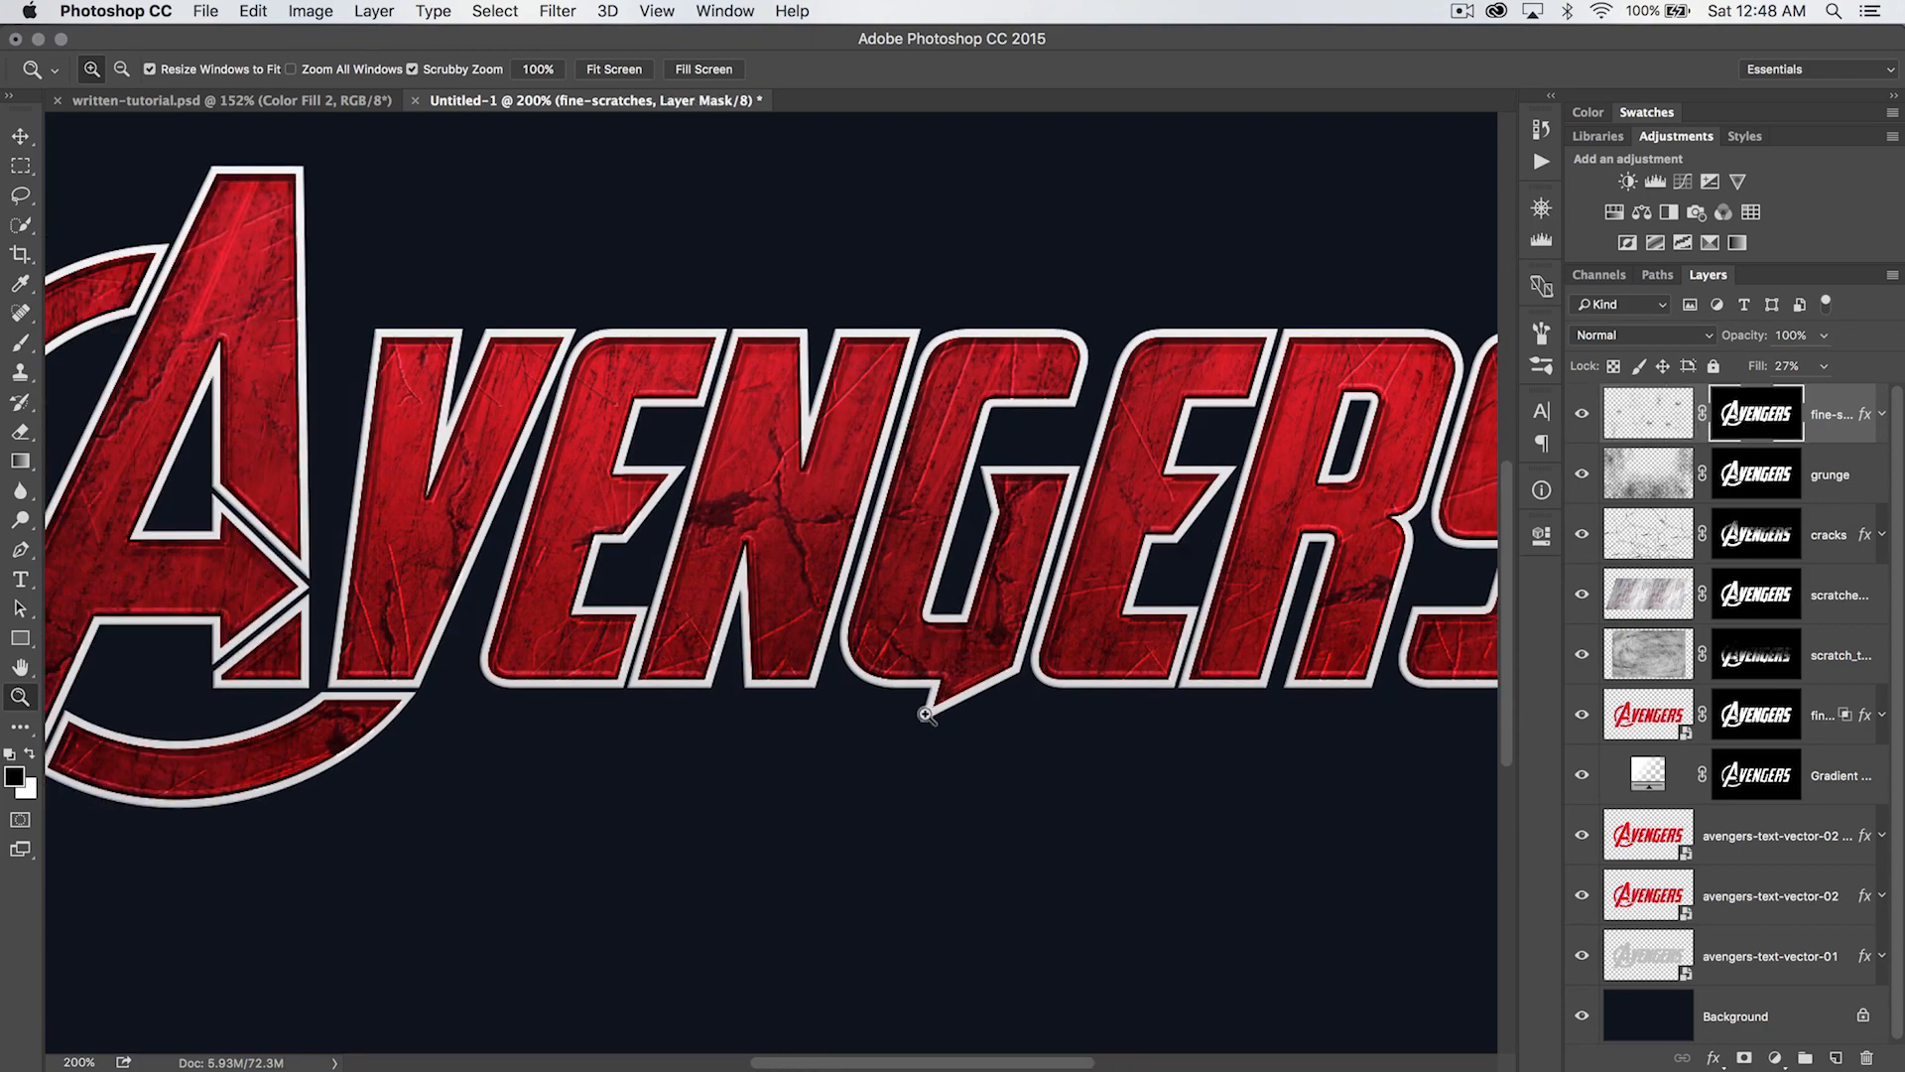
pyautogui.press('b')
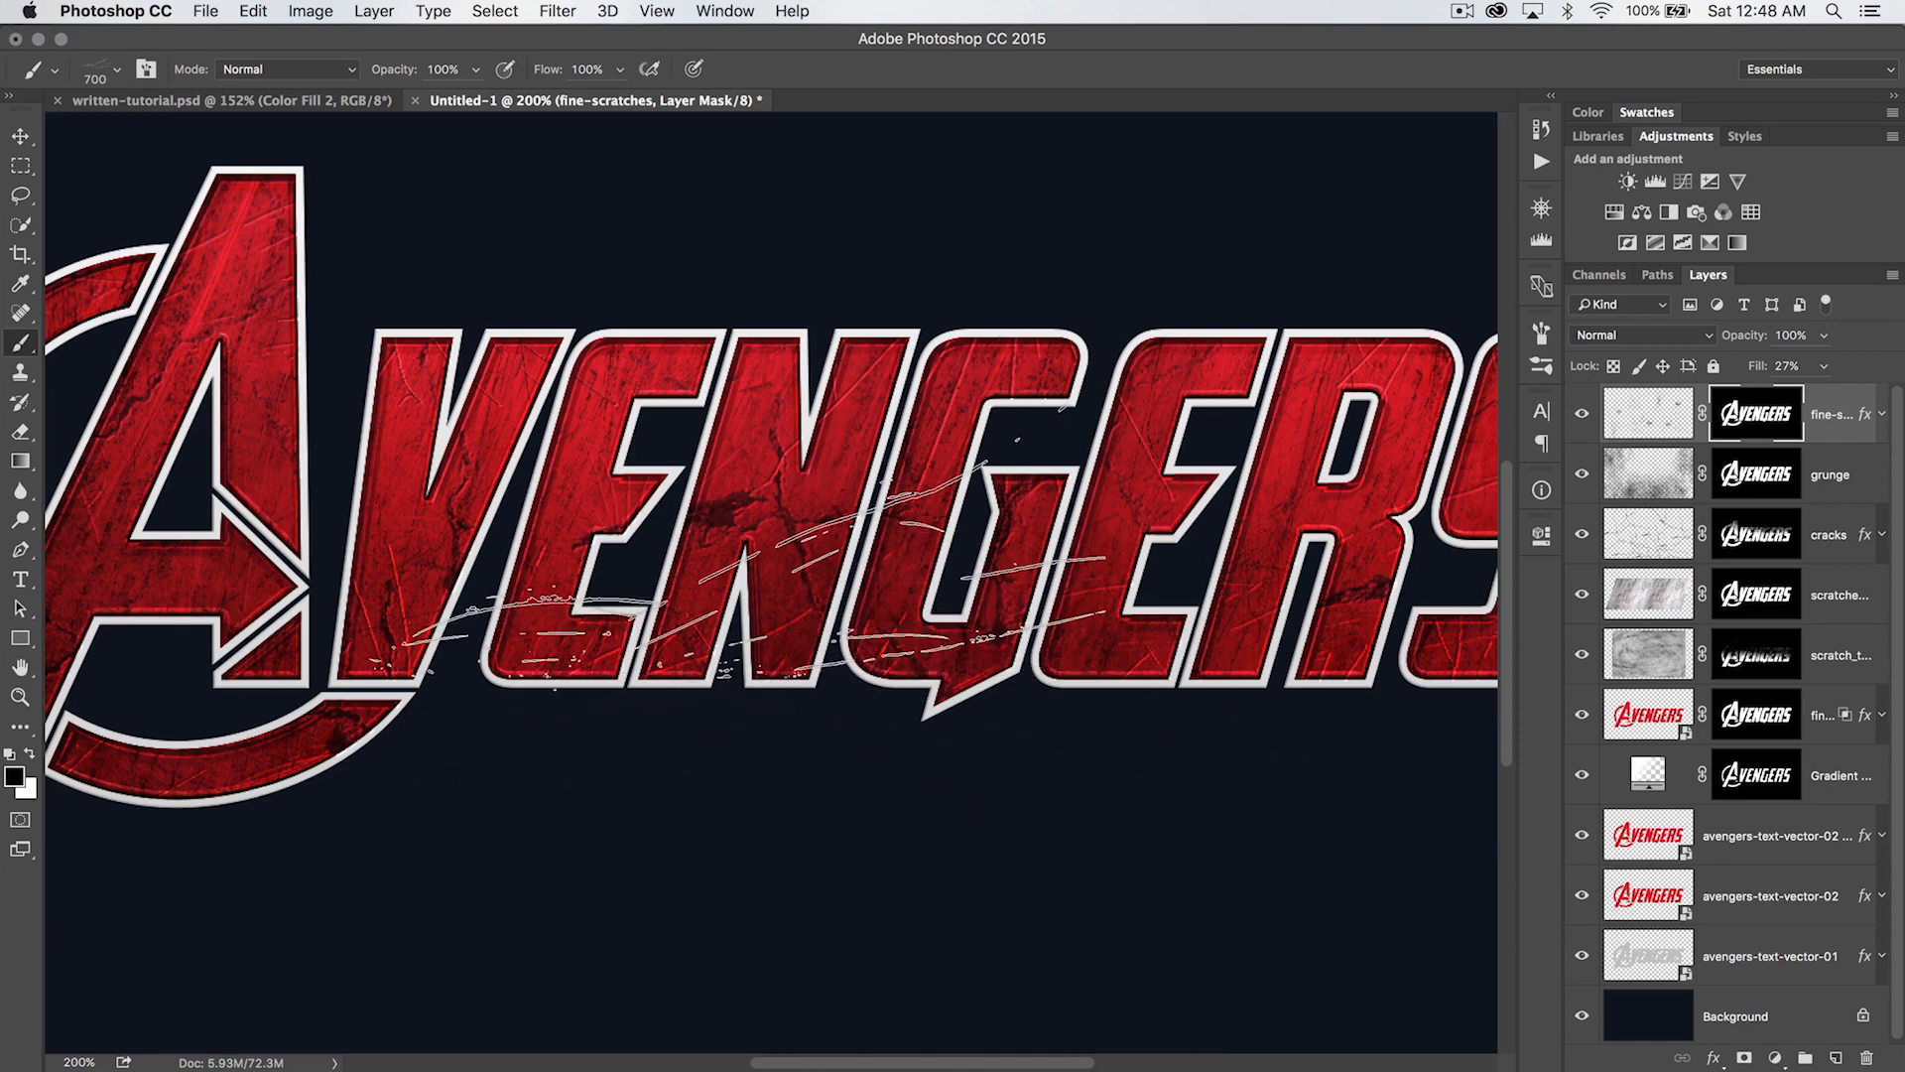
pyautogui.rightClick(708, 554)
pyautogui.click(1188, 573)
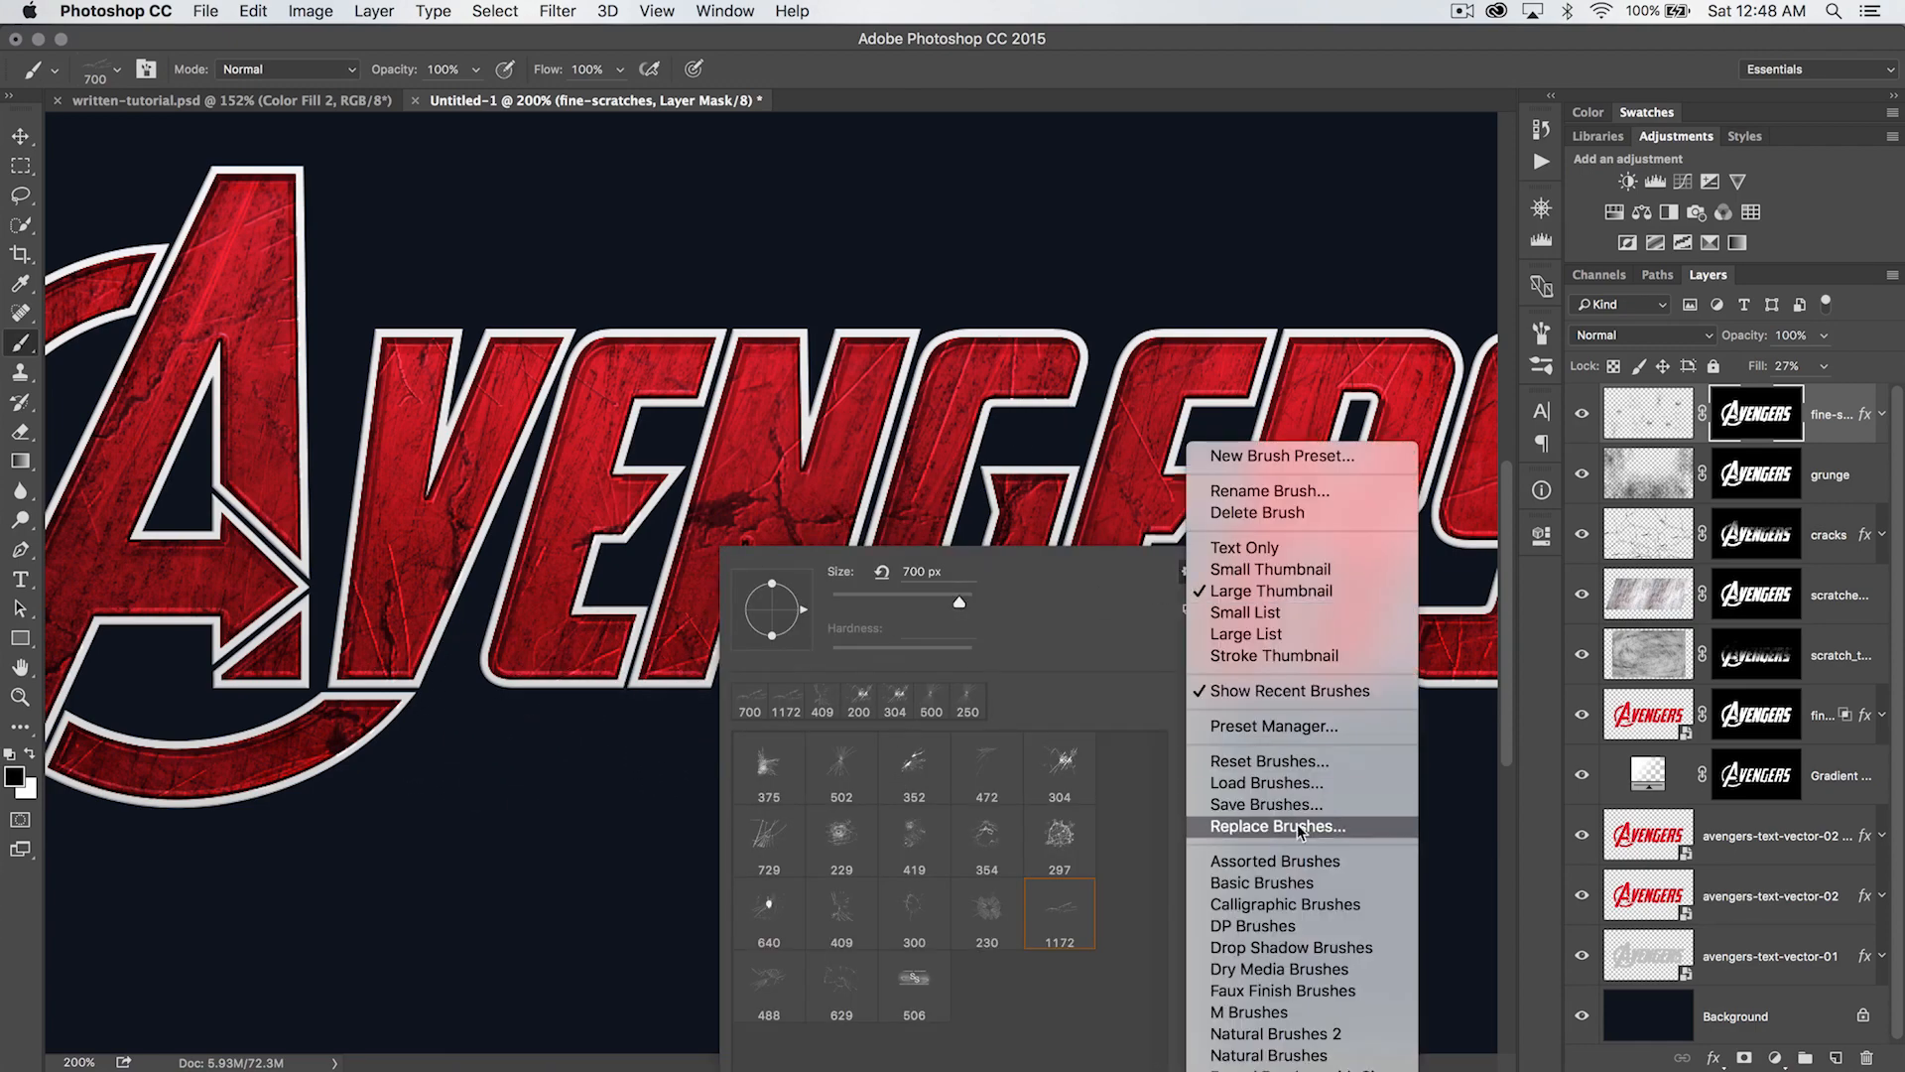
pyautogui.click(582, 770)
pyautogui.click(647, 802)
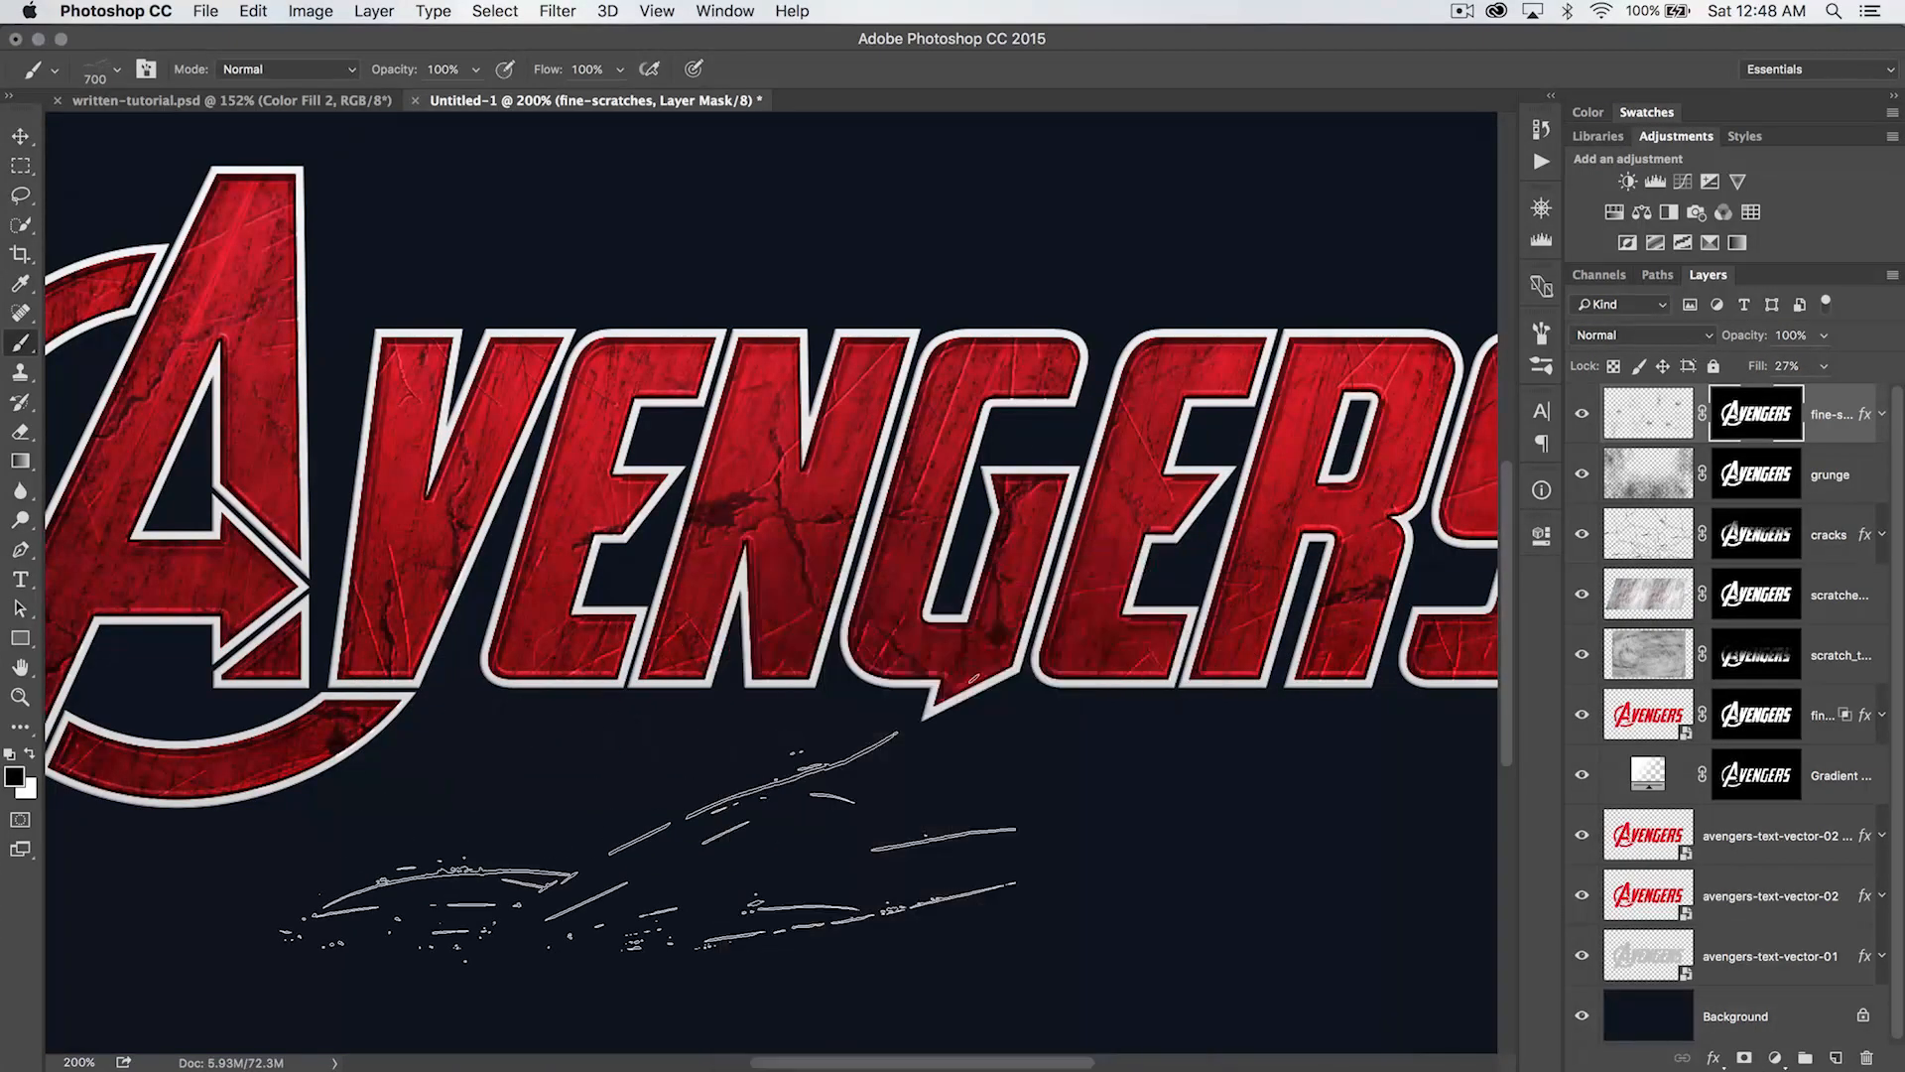
# - Inspect the layered scratch, crack and grunge textures across the whole lettering up close
pyautogui.press('space')
pyautogui.moveTo(1113, 740); pyautogui.dragTo(997, 911)
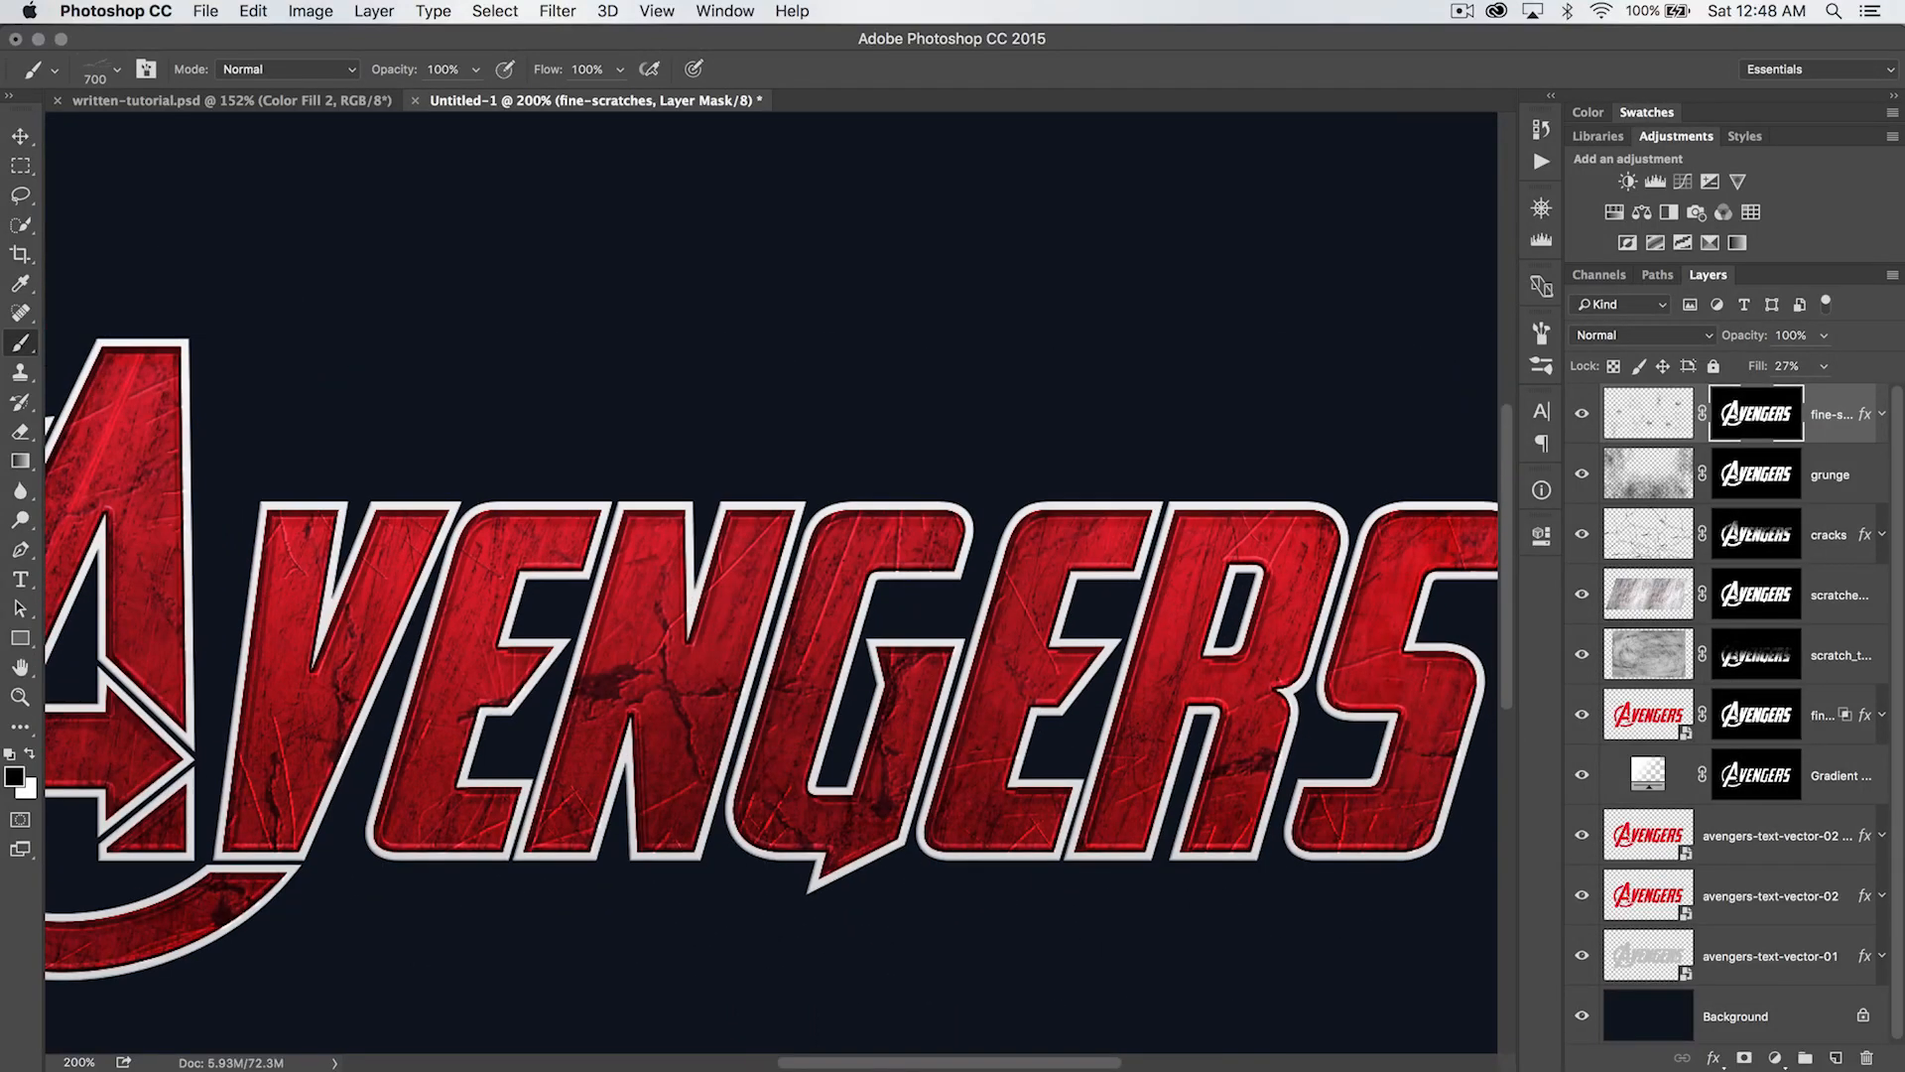
pyautogui.press('v')
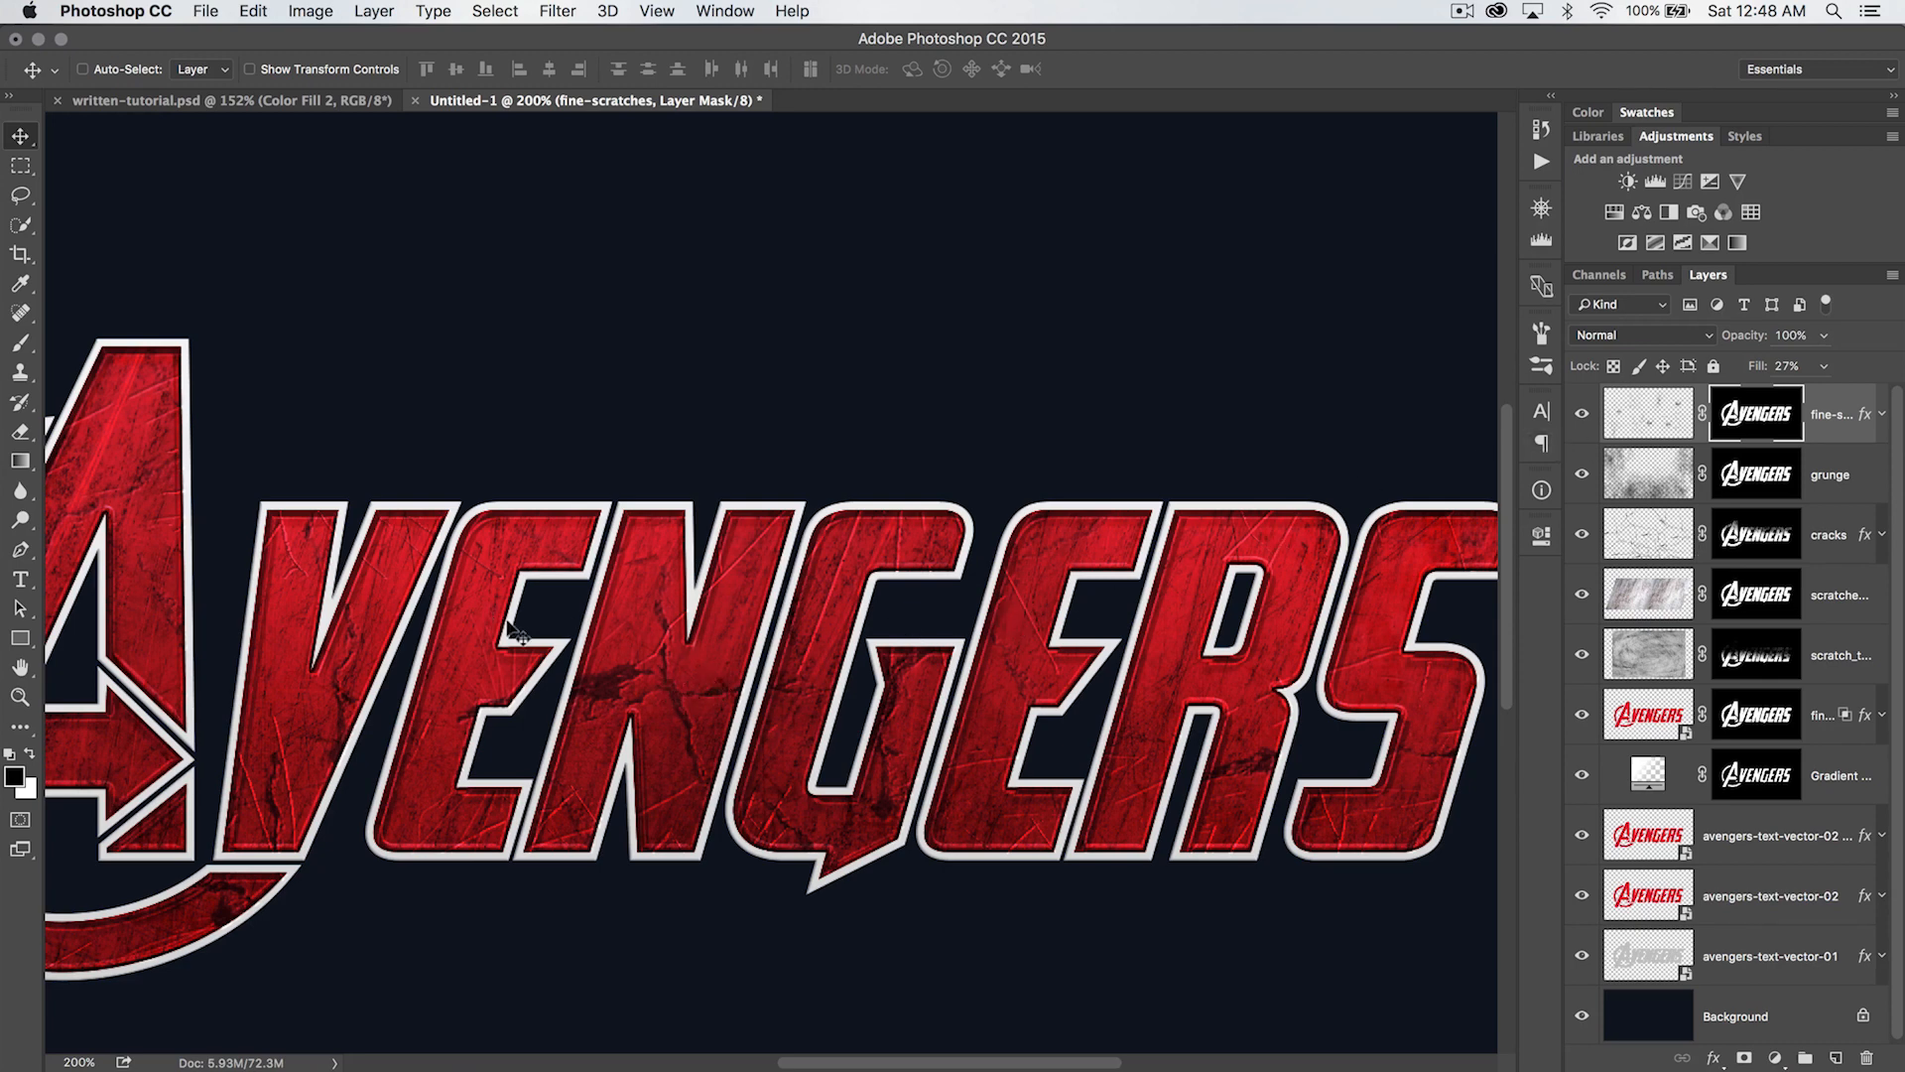
pyautogui.moveTo(615, 636); pyautogui.dragTo(859, 603)
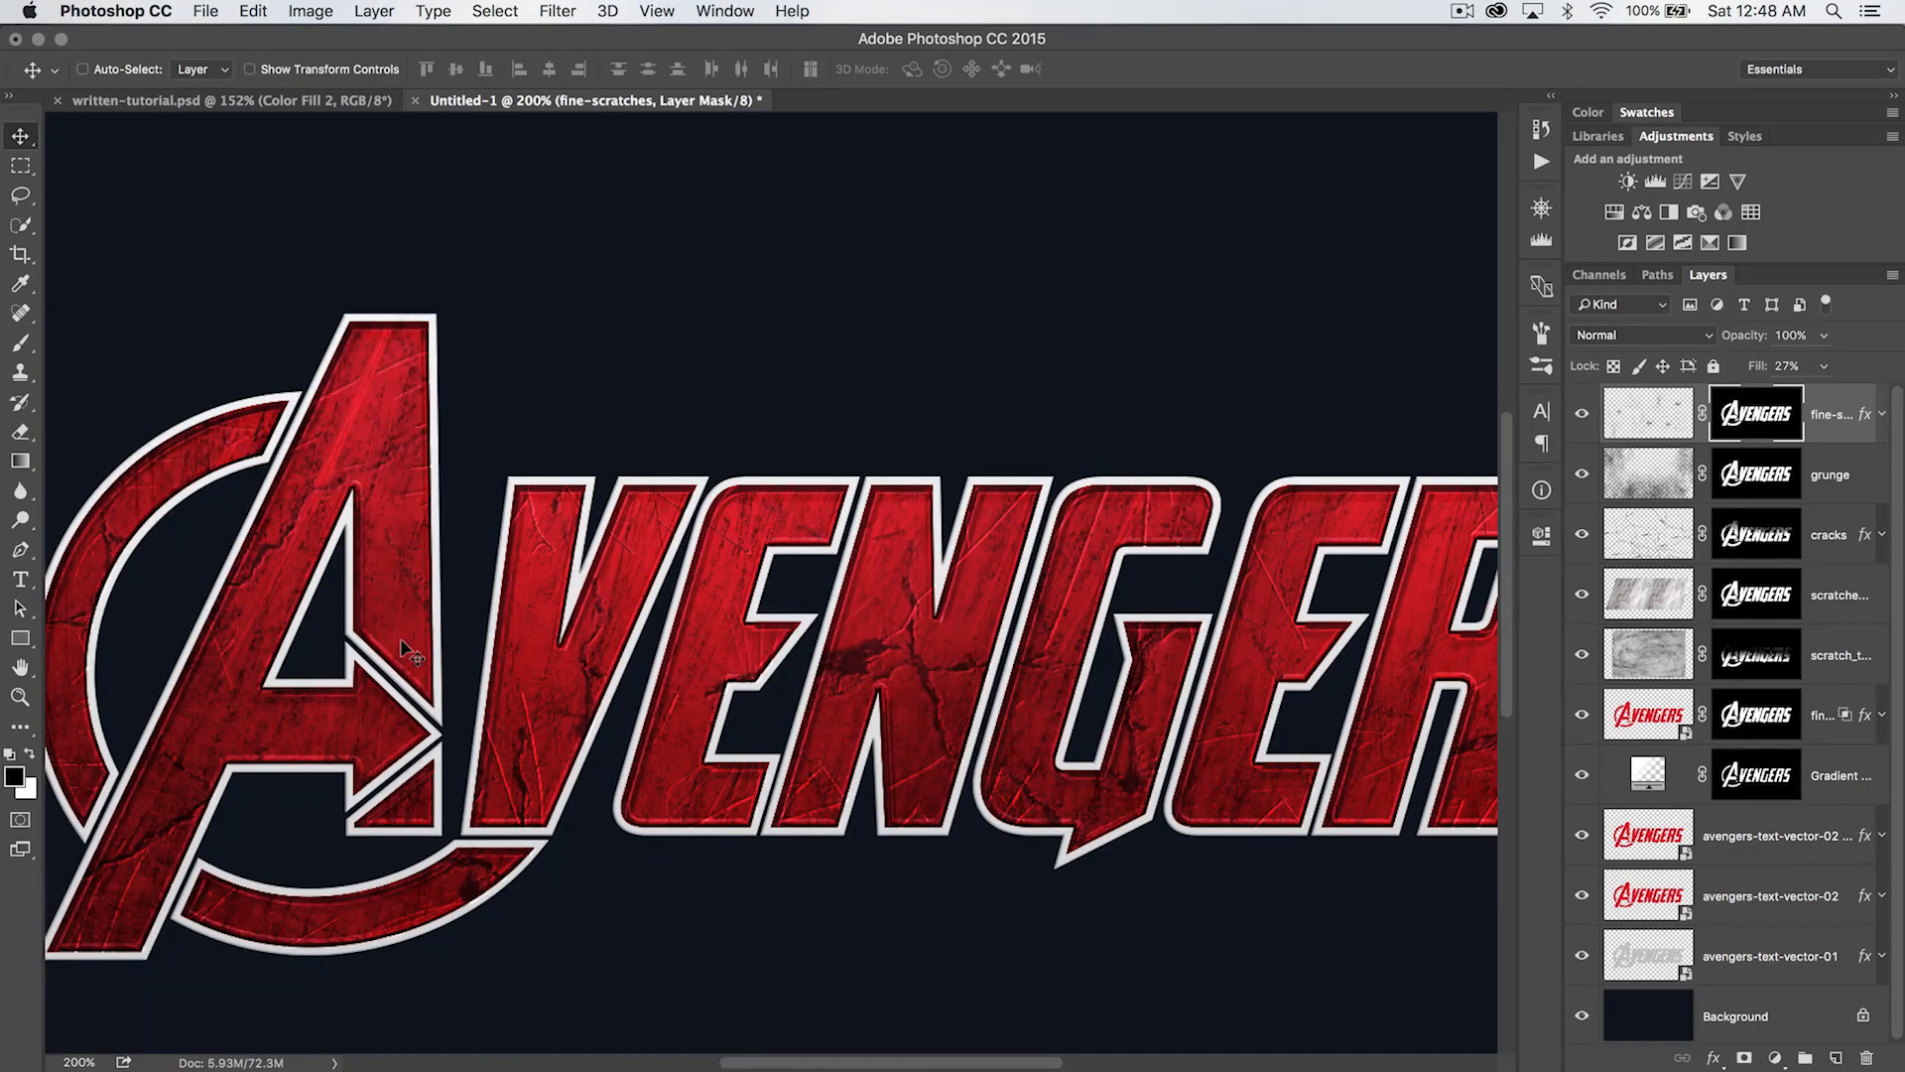
pyautogui.hscroll(8, 1204, 620)
pyautogui.scroll(-2, 1204, 620)
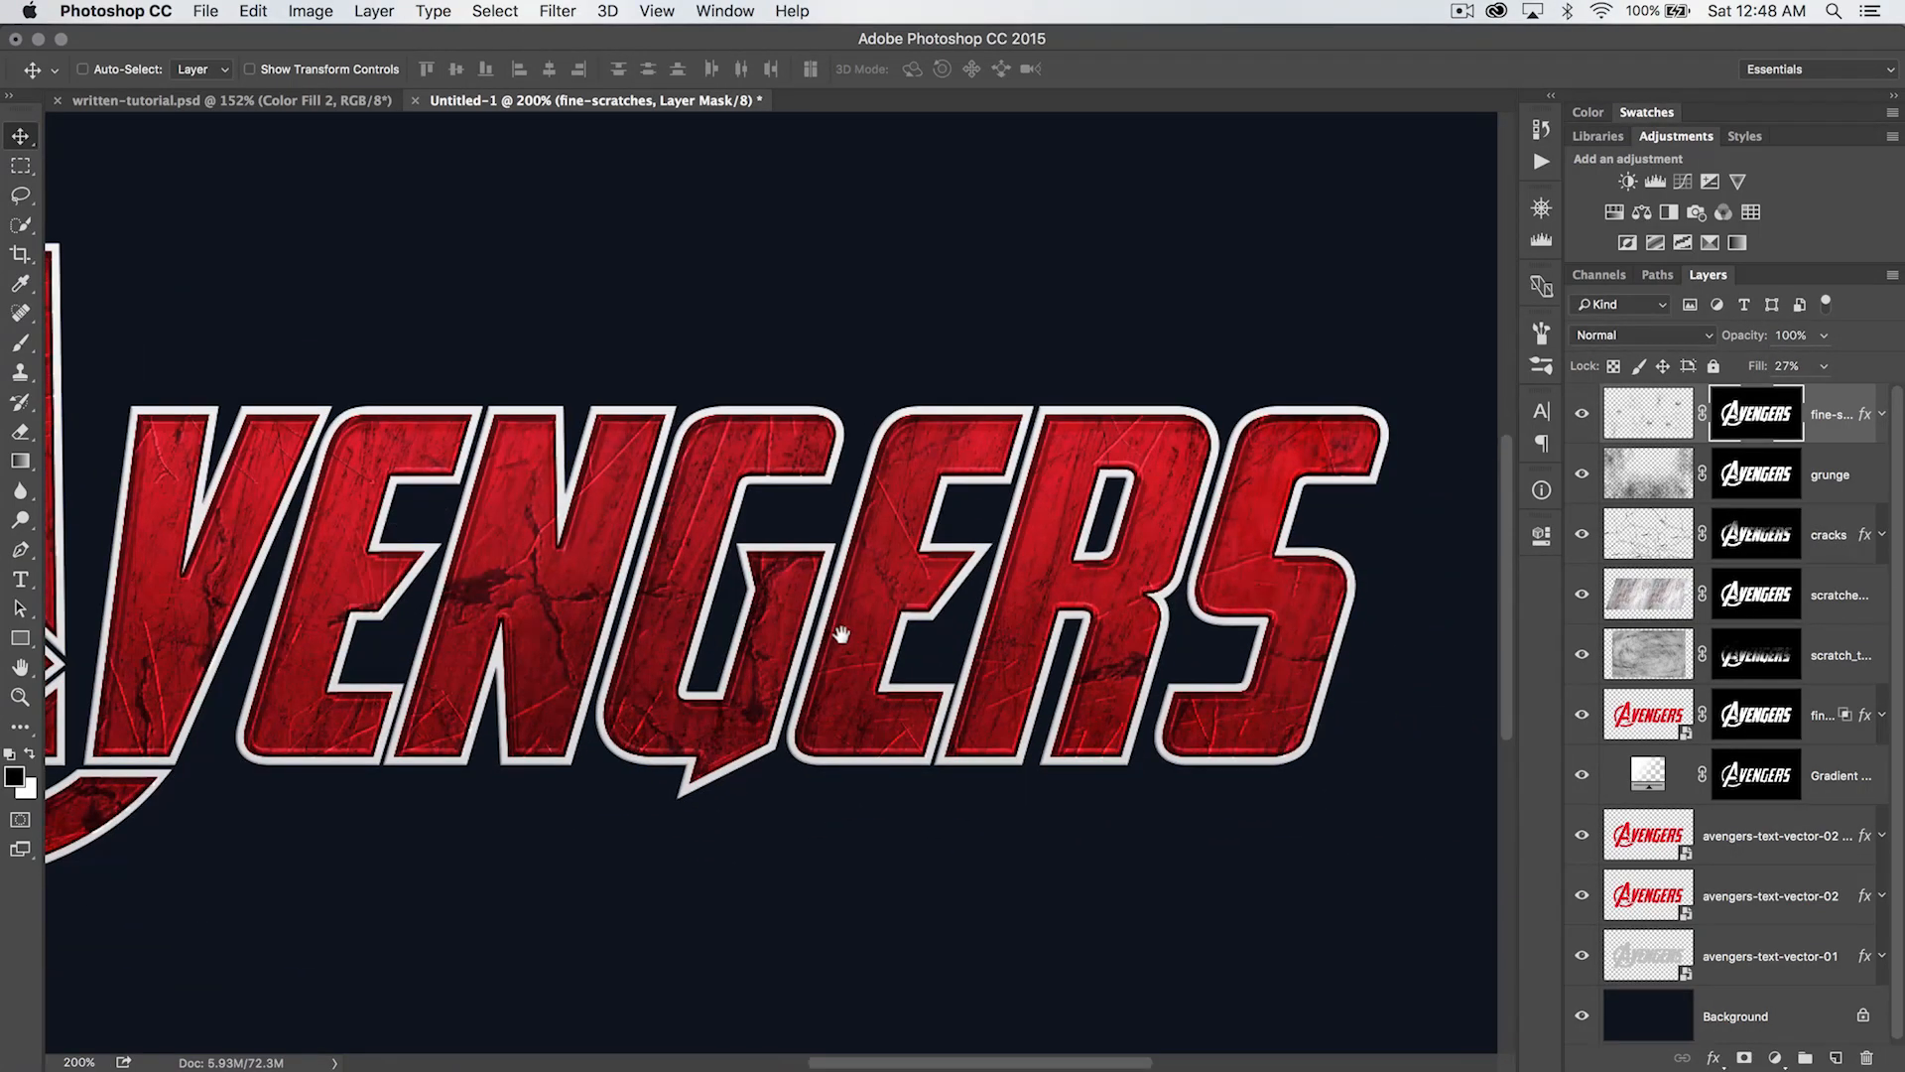
pyautogui.moveTo(1092, 582); pyautogui.dragTo(1099, 551)
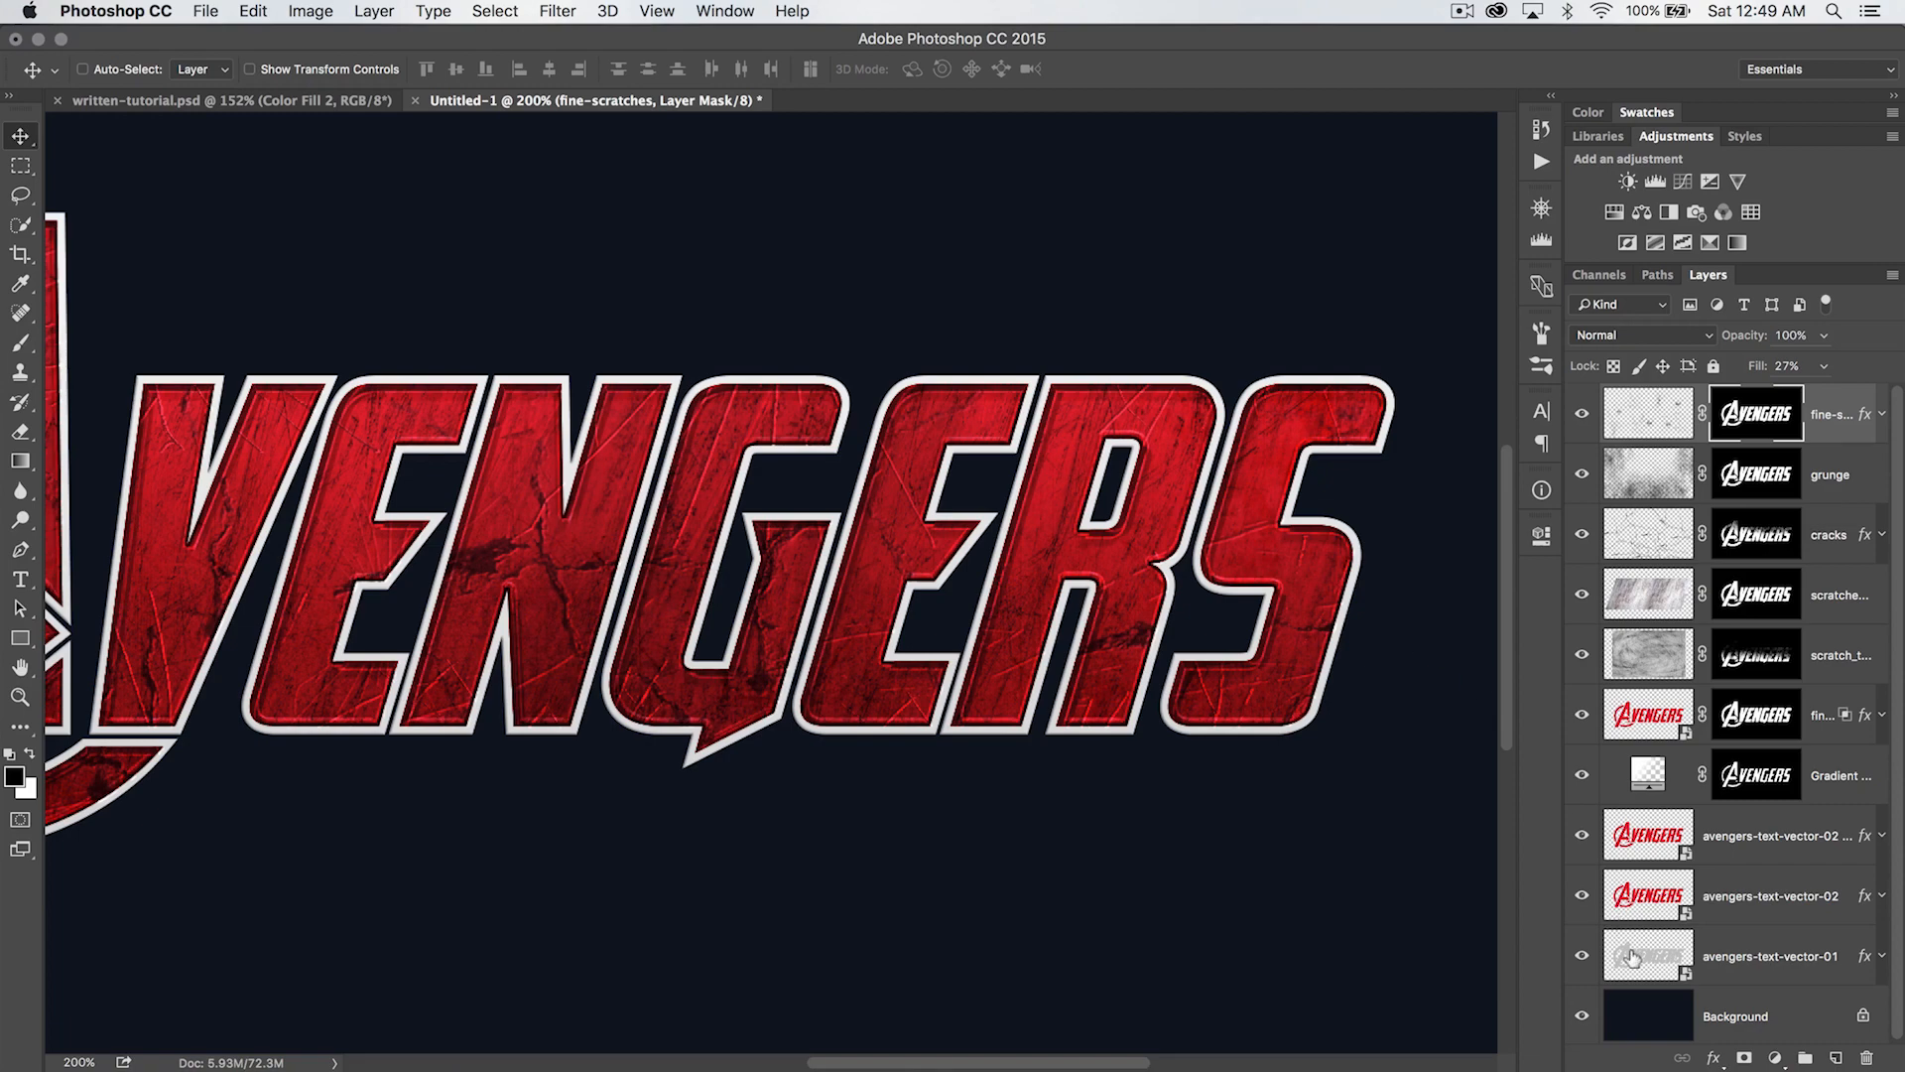
# - Load the white outline of the avengers-text-vector-01 layer as a selection and check it around all the letters
pyautogui.keyDown('super'); pyautogui.click(1632, 958); pyautogui.keyUp('super')
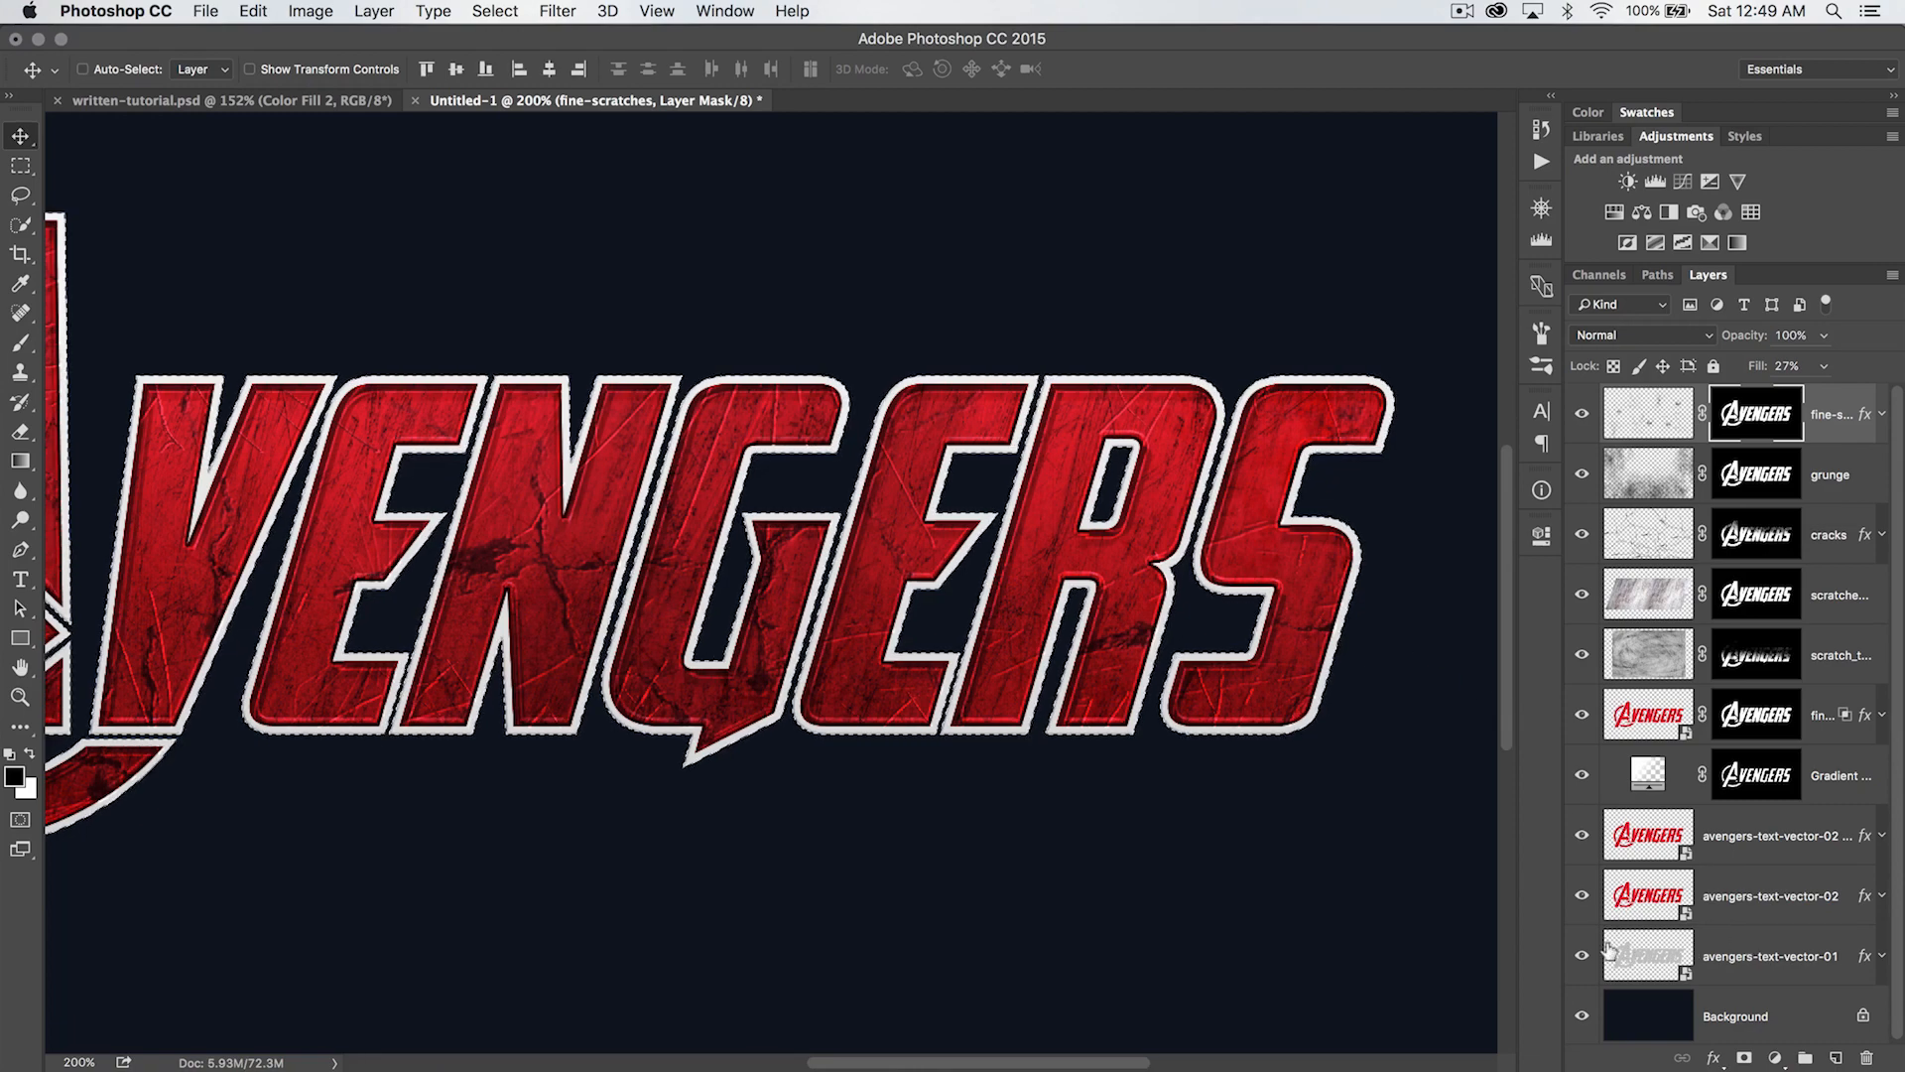
pyautogui.hscroll(-5, 698, 456)
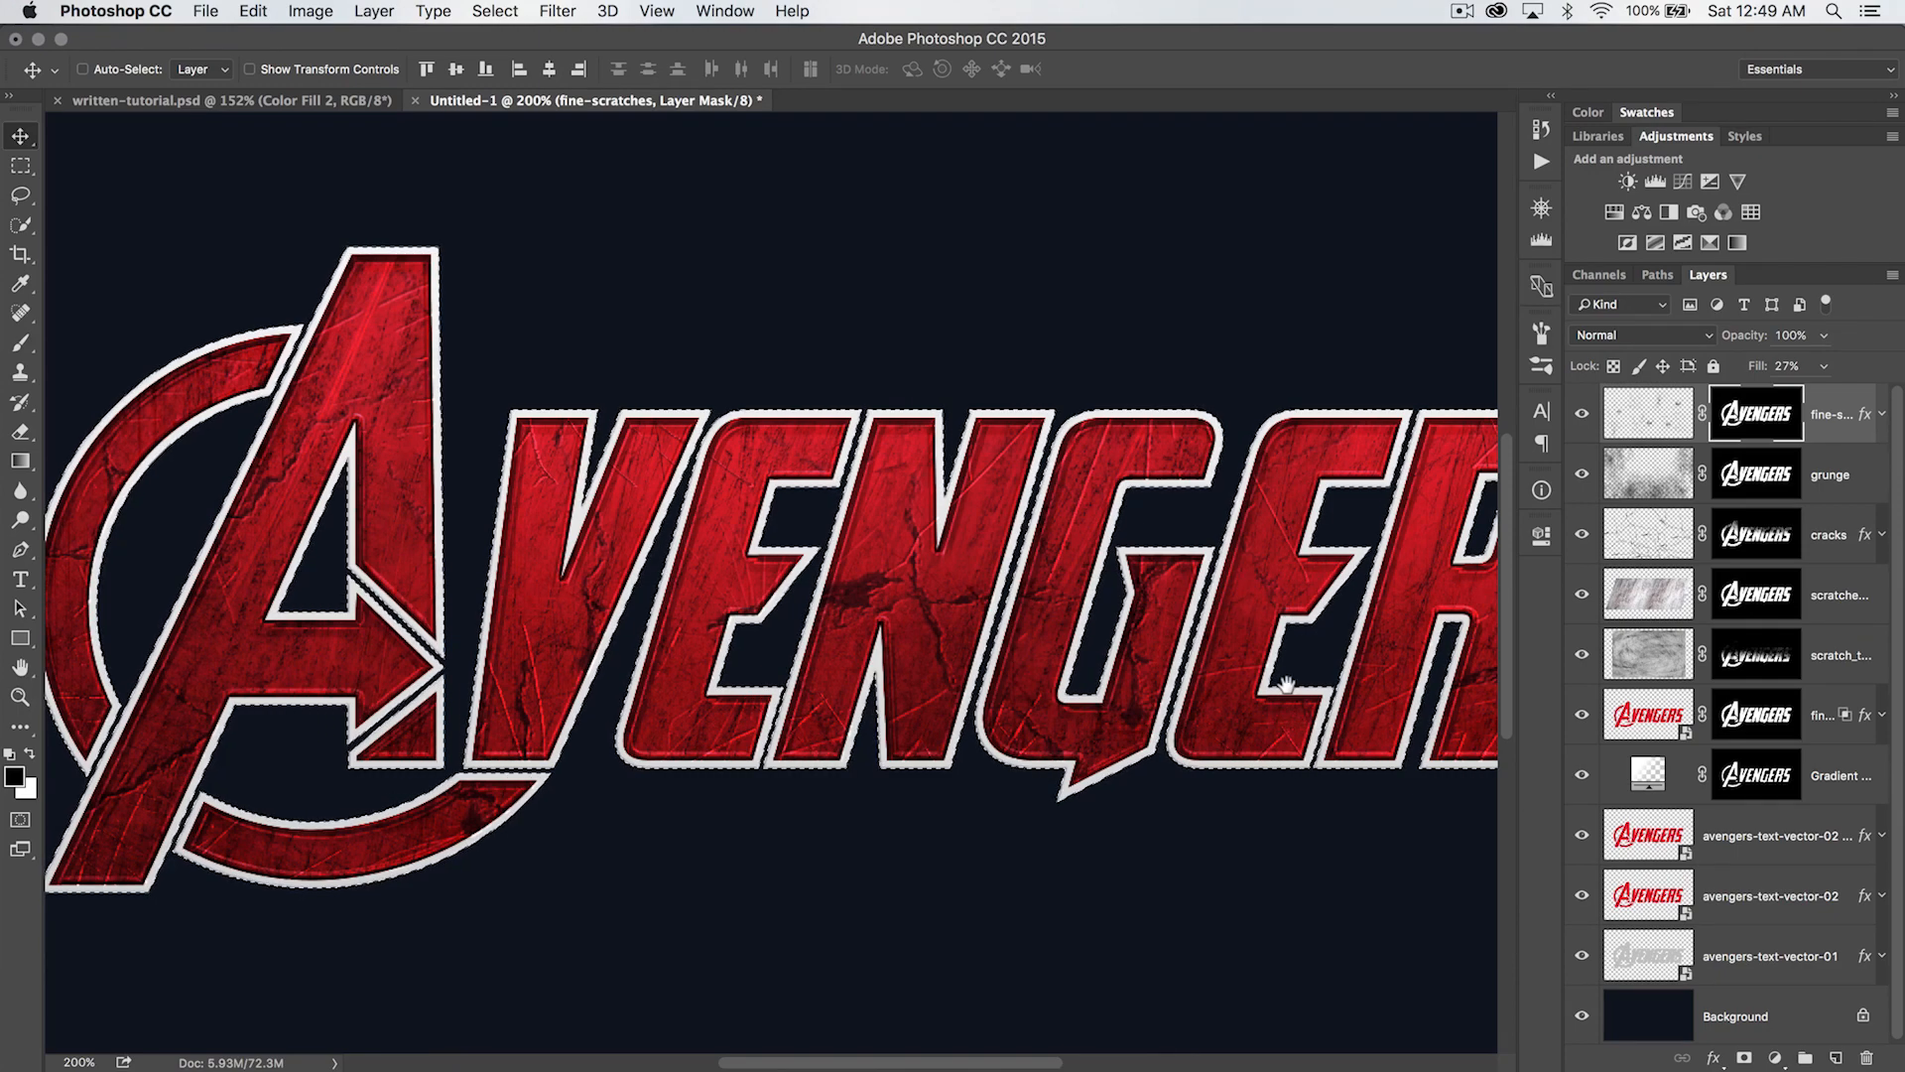
pyautogui.hscroll(5, 1116, 685)
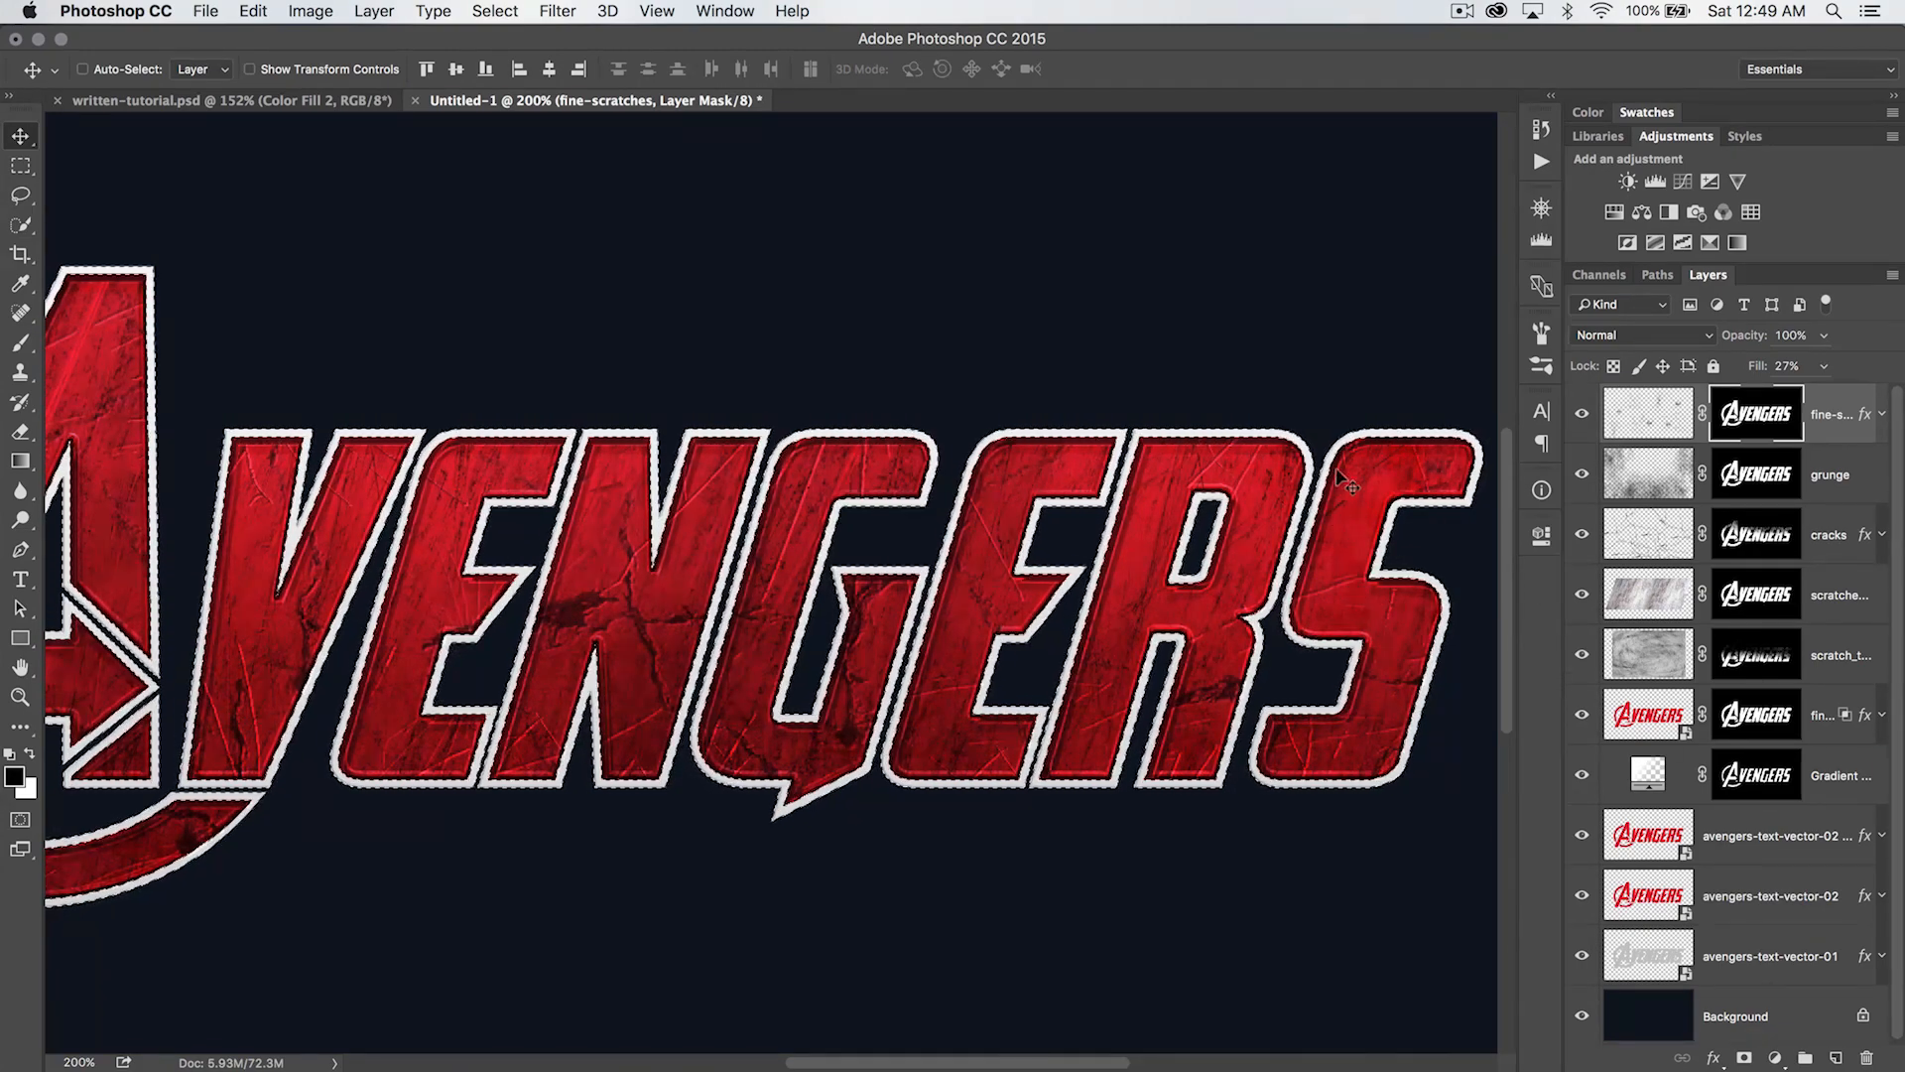
pyautogui.moveTo(853, 542); pyautogui.dragTo(1073, 493)
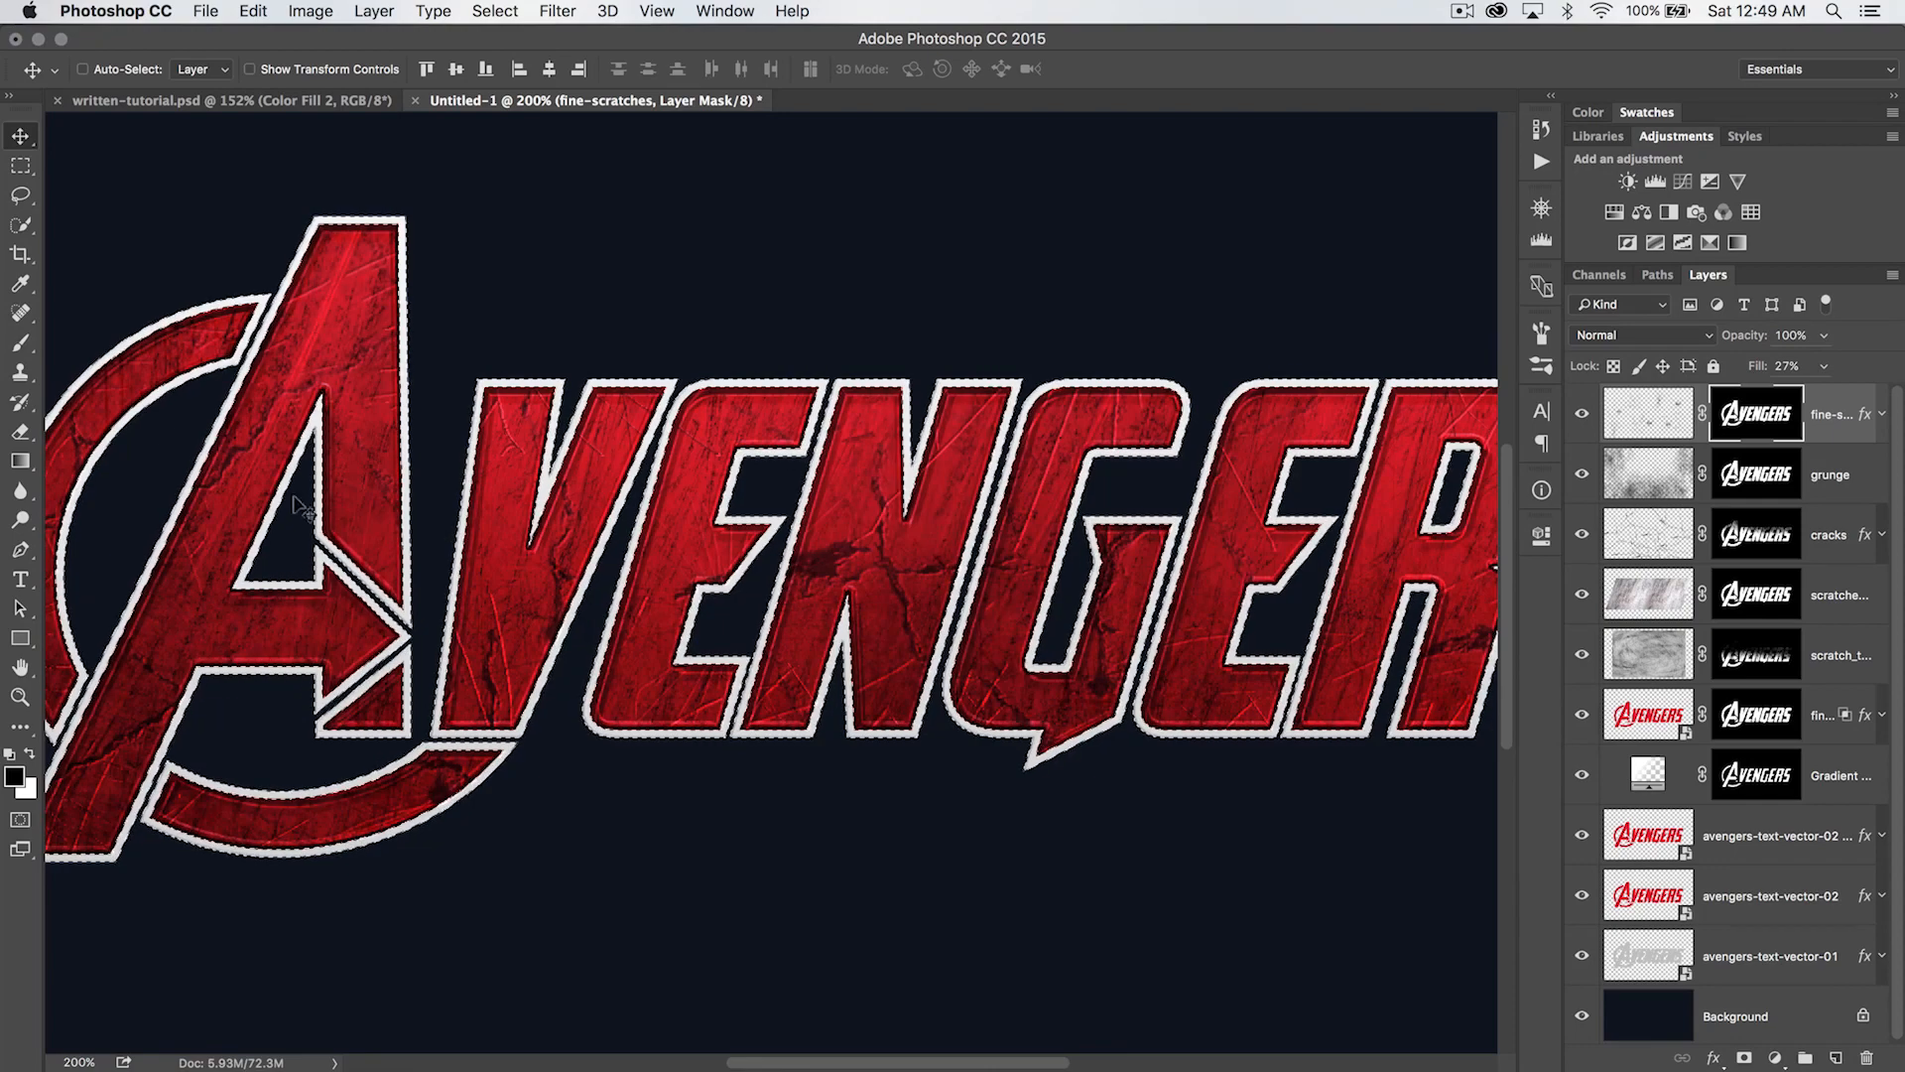
pyautogui.moveTo(1280, 558); pyautogui.dragTo(884, 582)
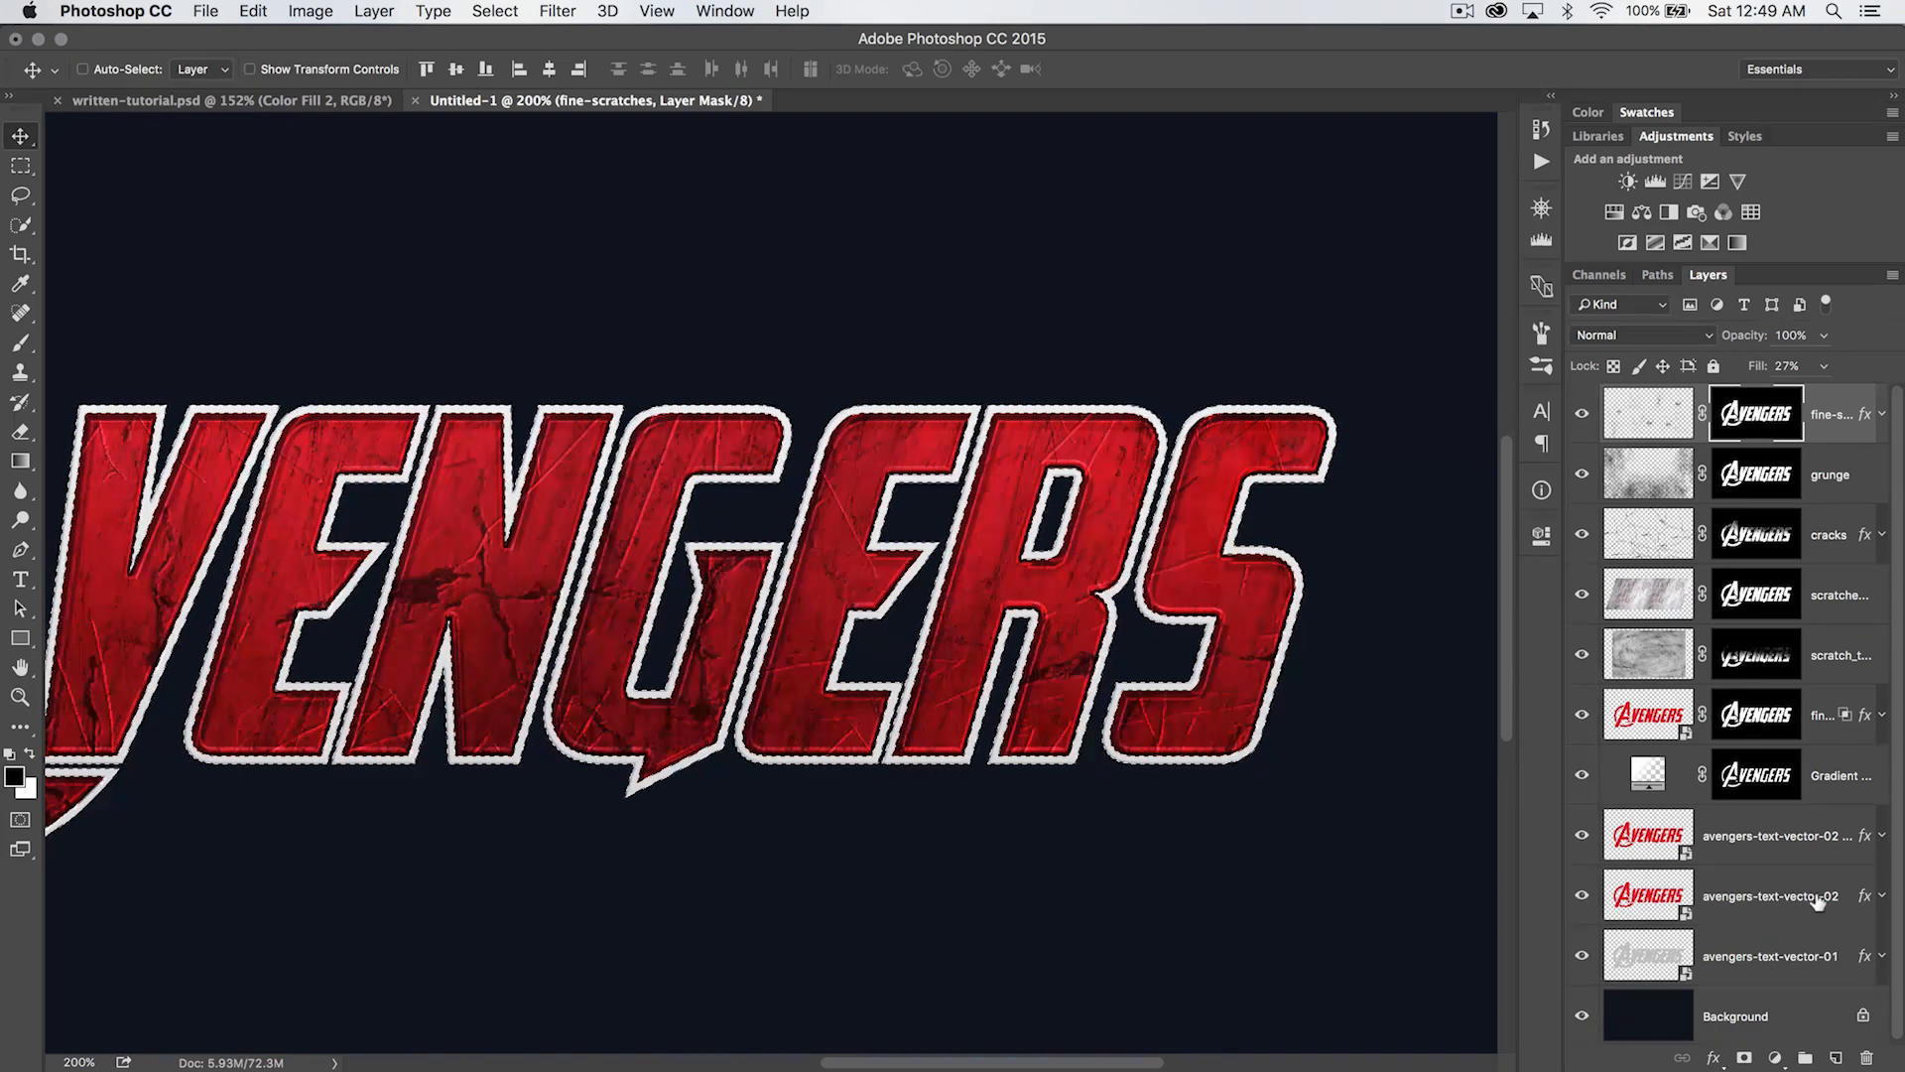
# - Add a new layer above fine-scratches and name it "edges"
pyautogui.click(1836, 1058)
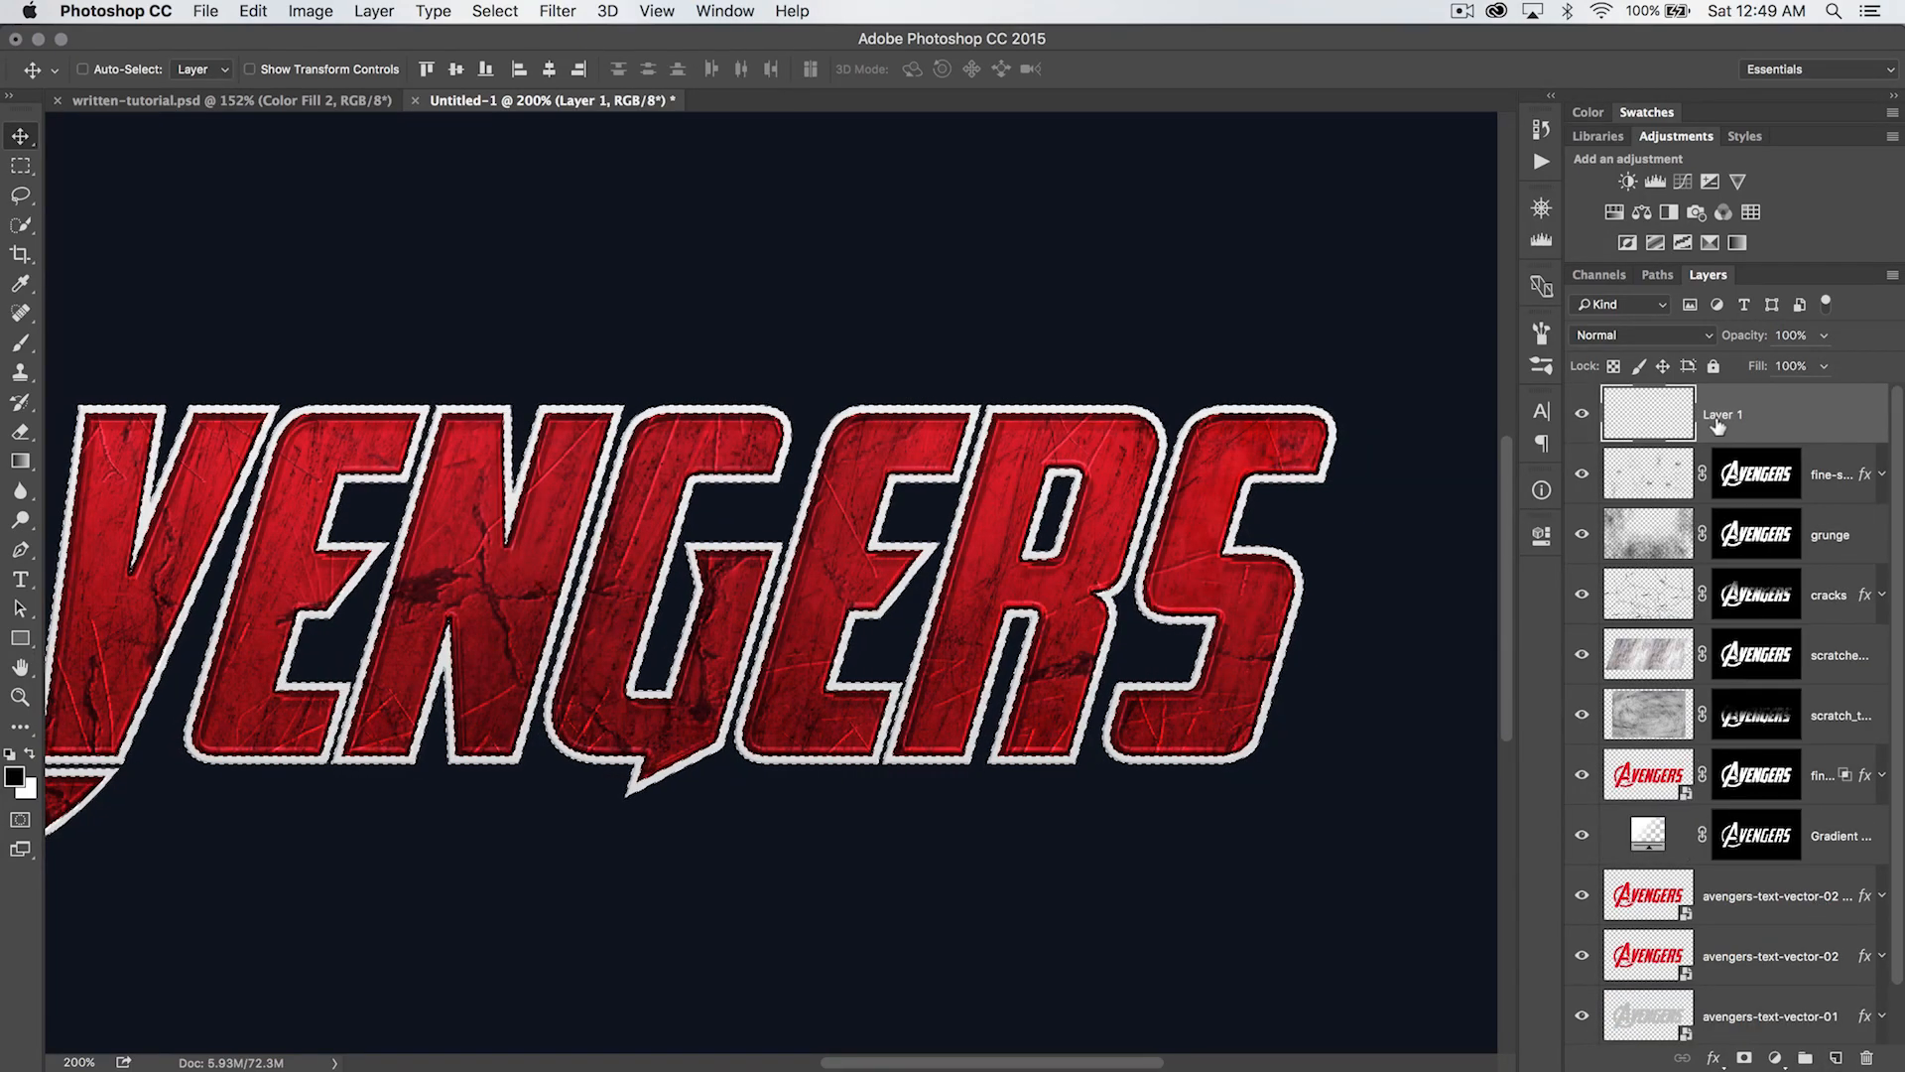
pyautogui.write('edges')
pyautogui.press('Return')
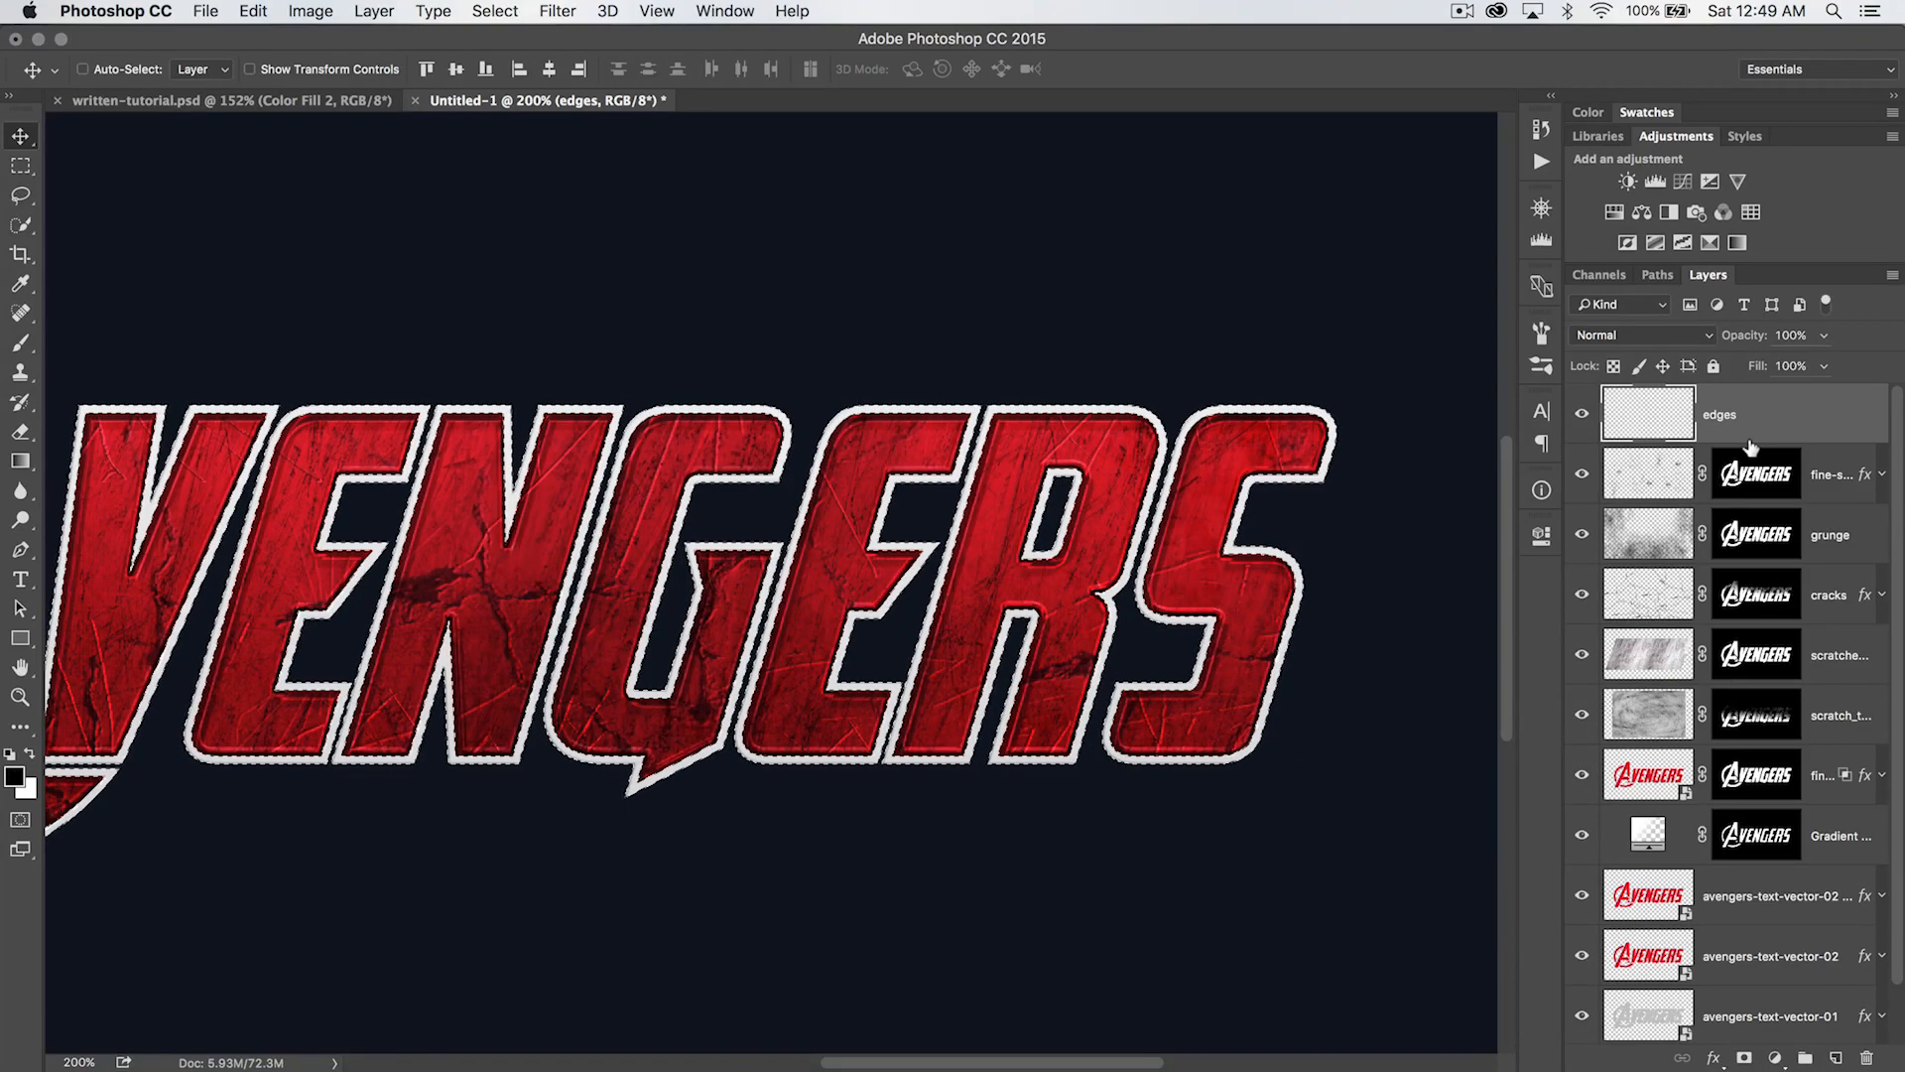
# - Add a mask revealing only the selected outline to the edges layer, and check that mask on its own
pyautogui.click(376, 12)
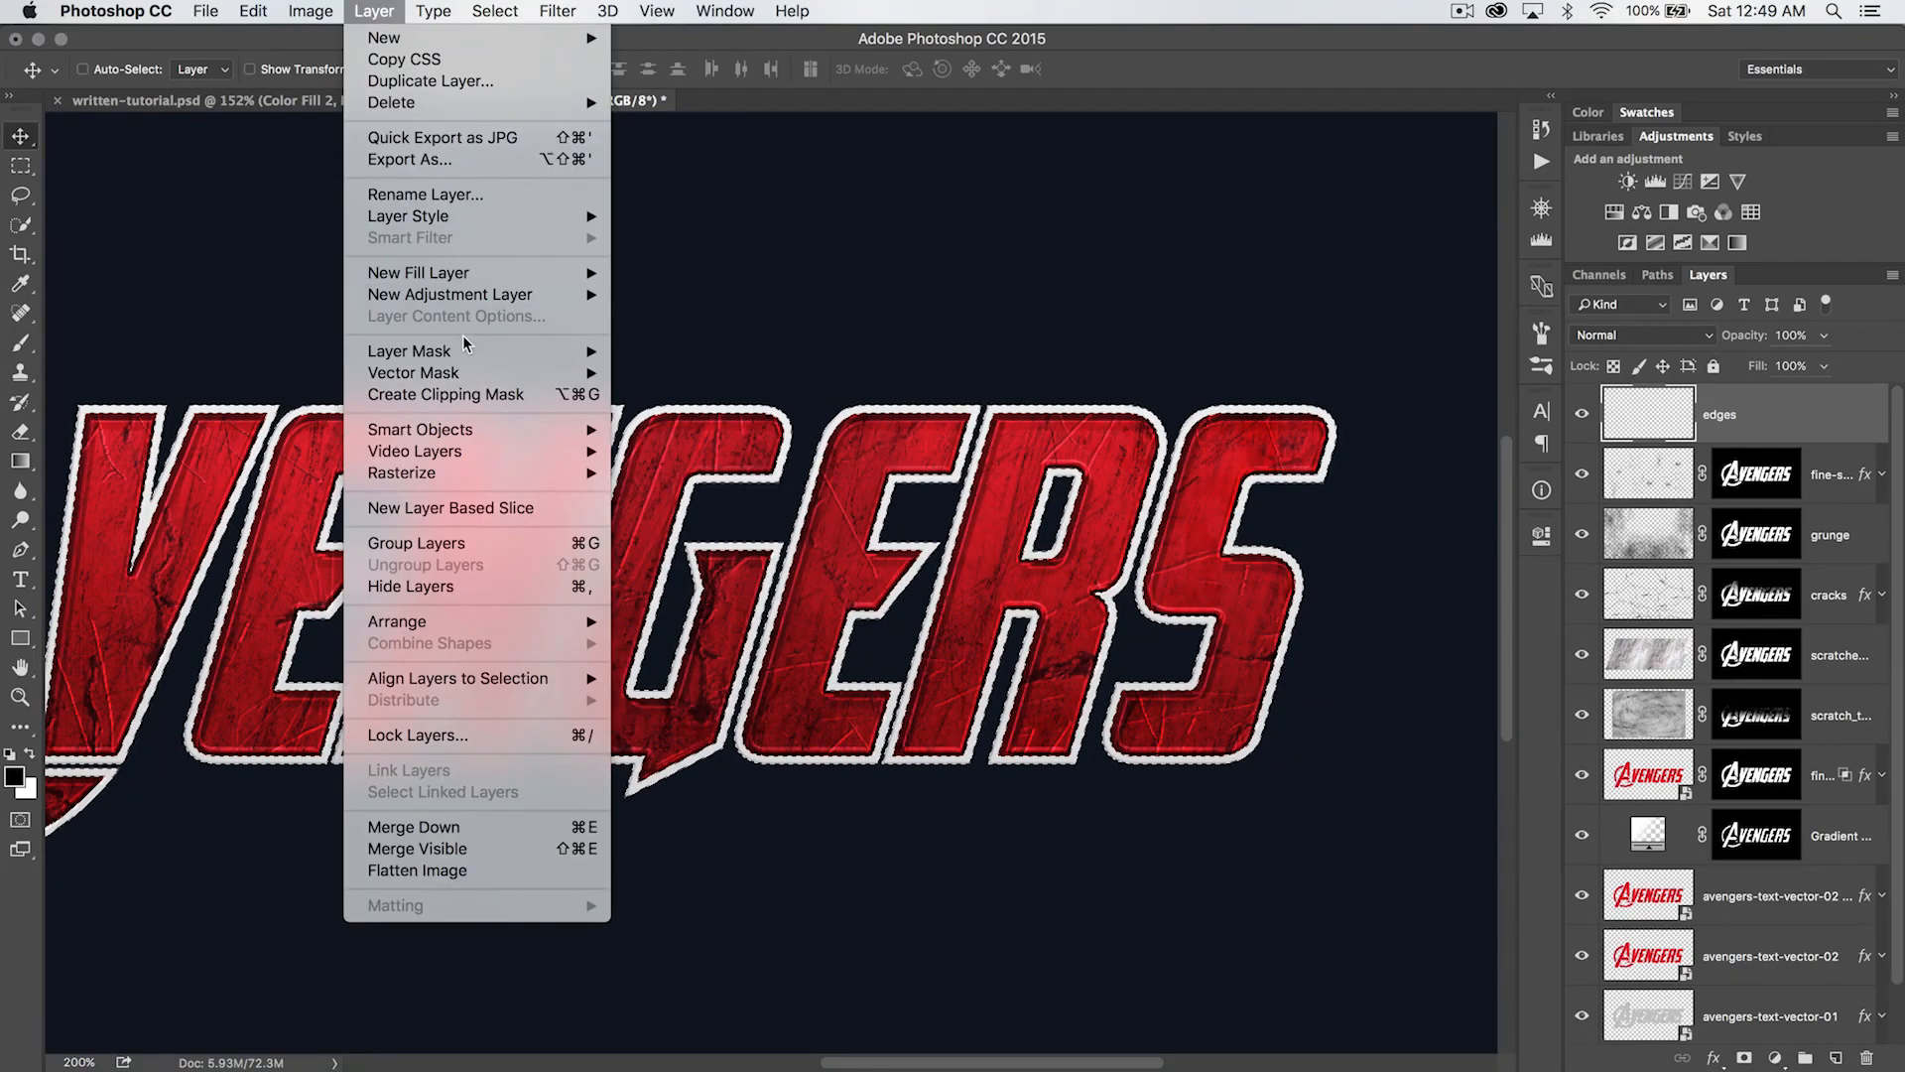
pyautogui.moveTo(462, 351)
pyautogui.click(693, 397)
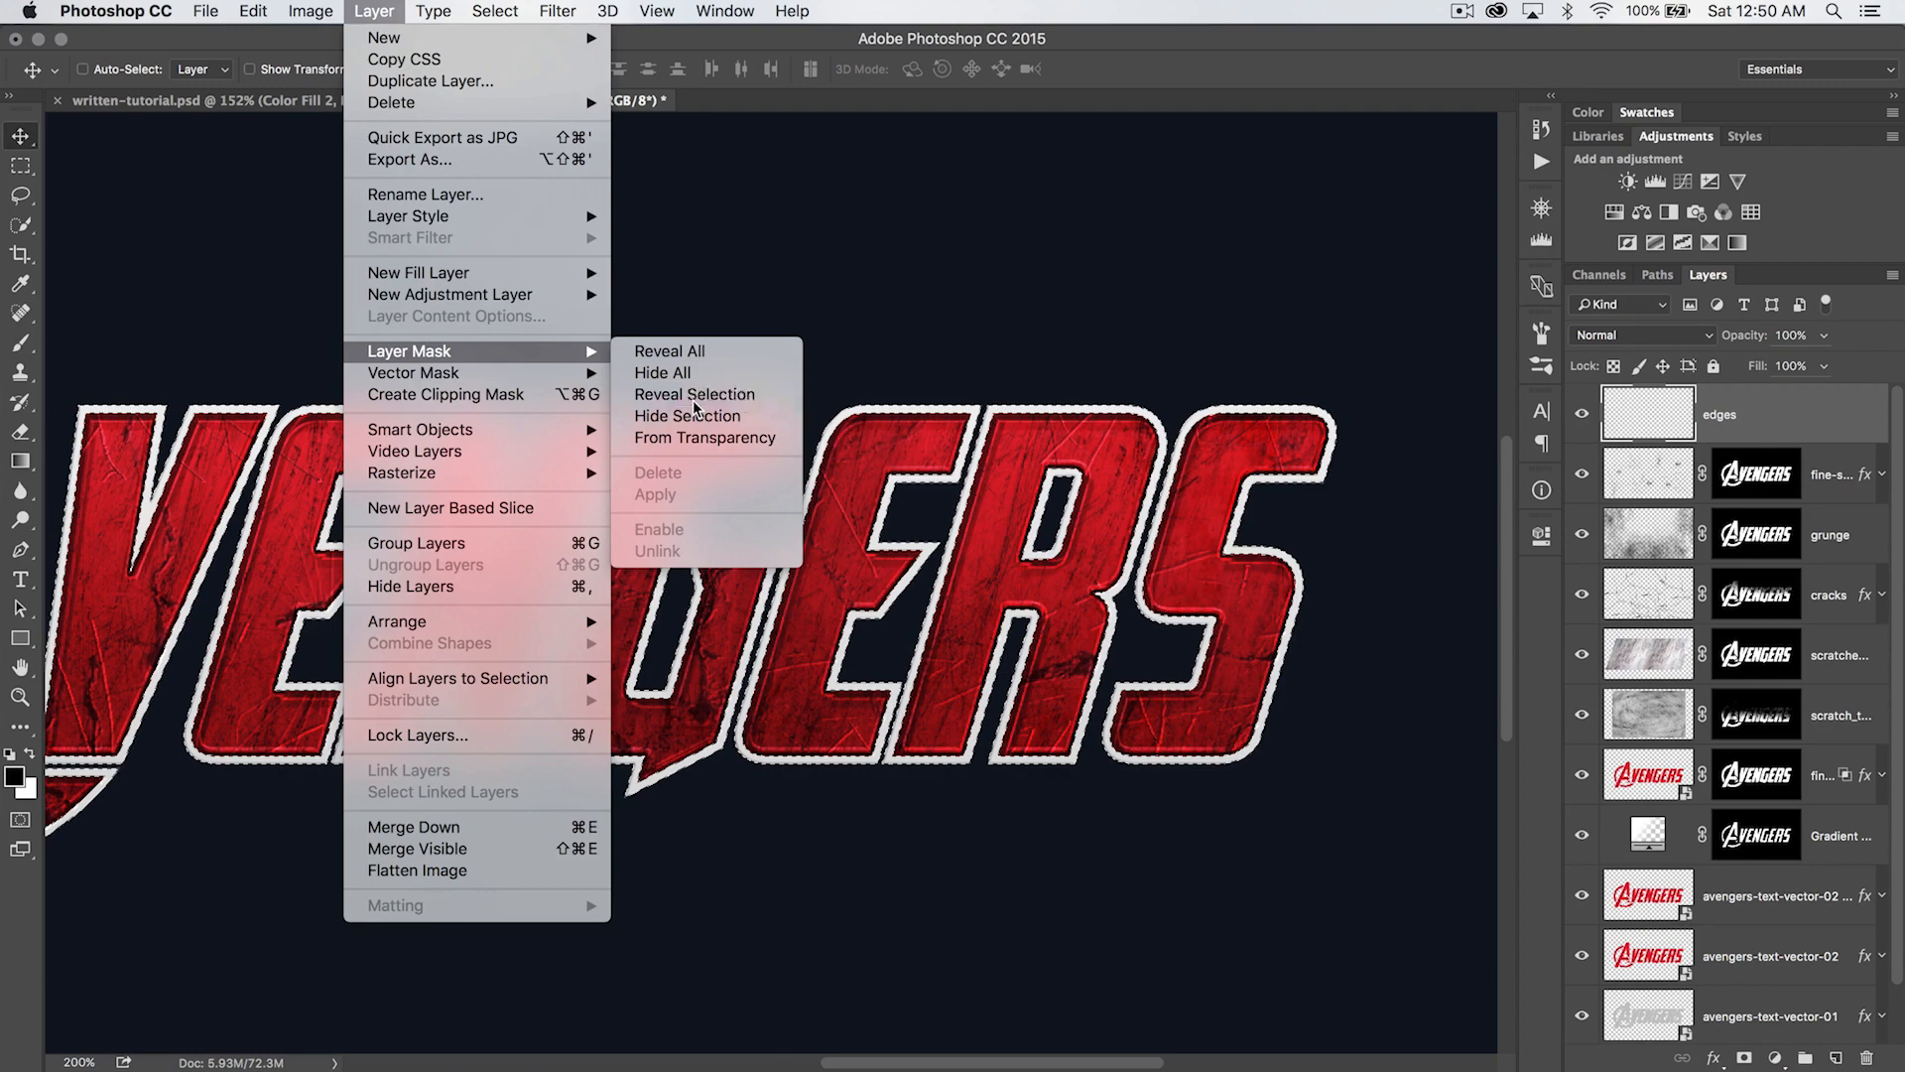
pyautogui.keyDown('alt'); pyautogui.click(1756, 407); pyautogui.keyUp('alt')
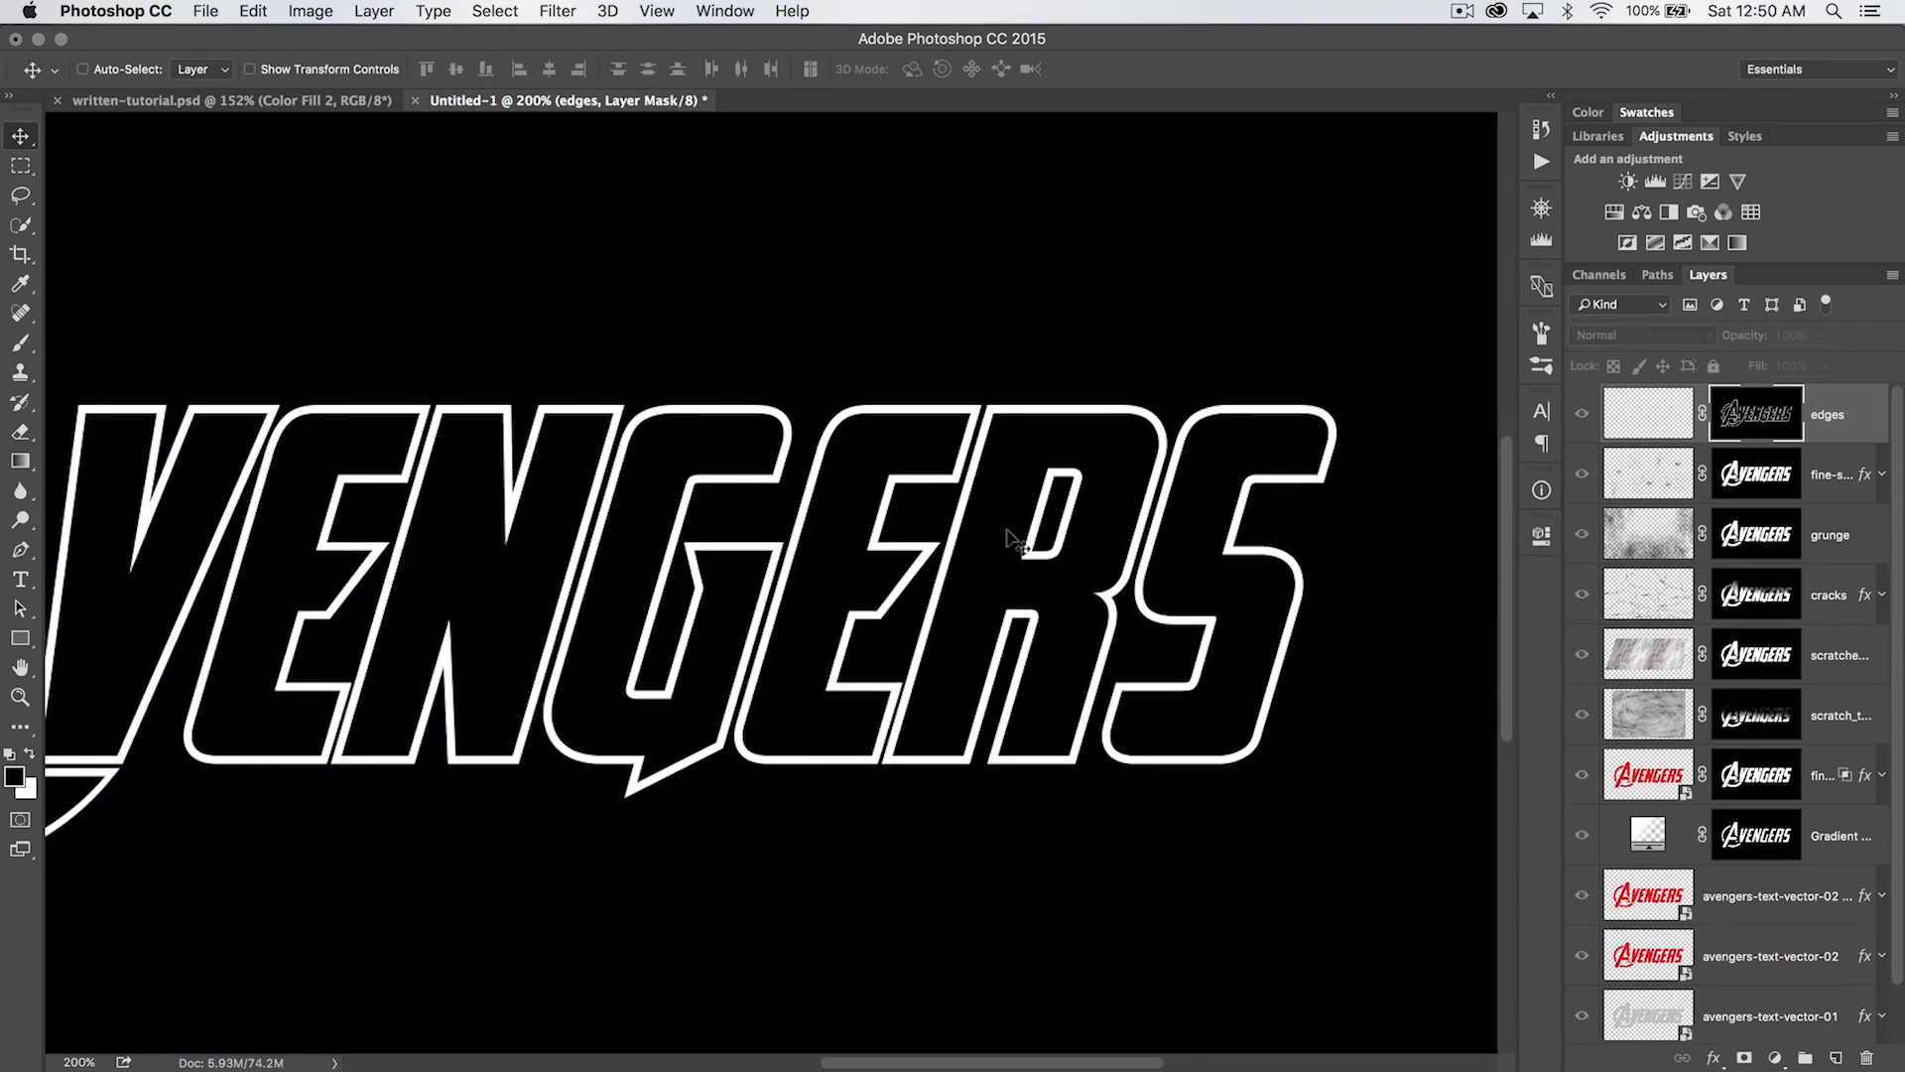
pyautogui.moveTo(710, 640); pyautogui.dragTo(1143, 632)
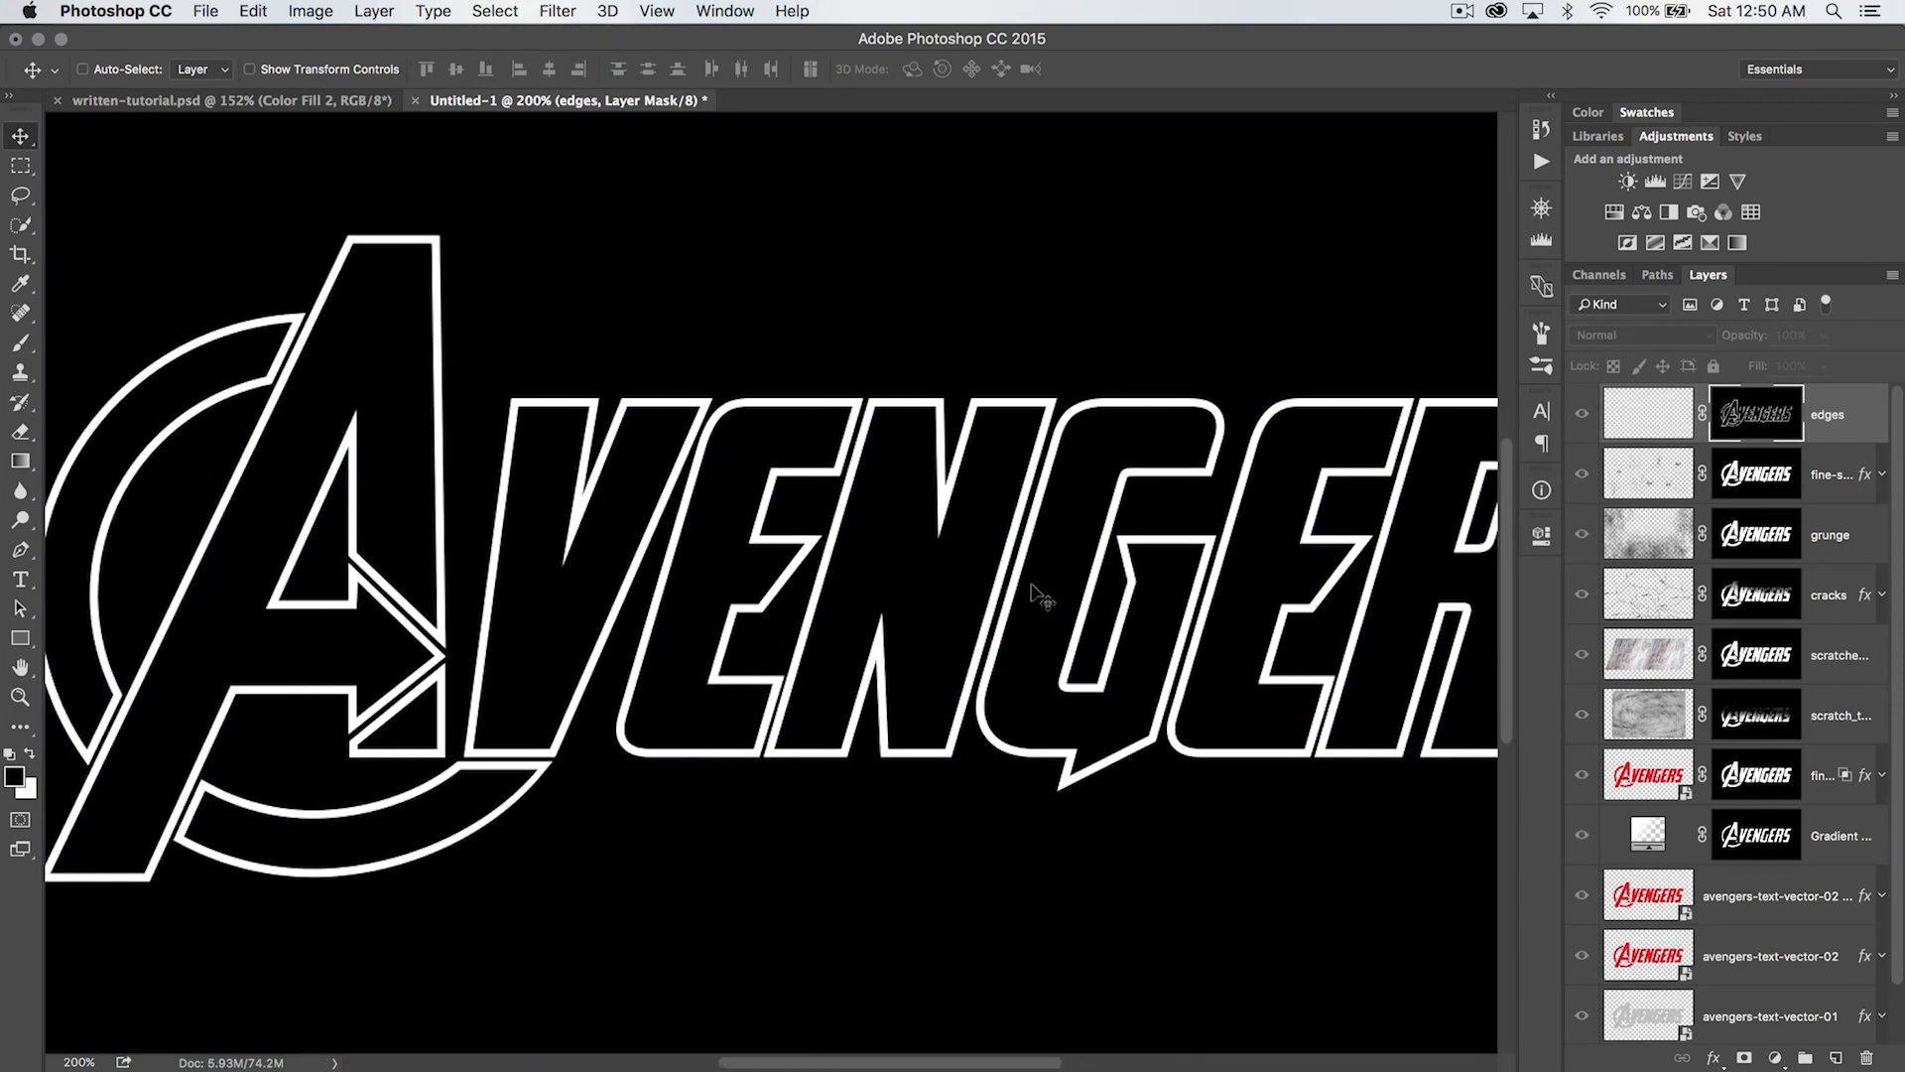
pyautogui.keyDown('alt'); pyautogui.click(1770, 415); pyautogui.keyUp('alt')
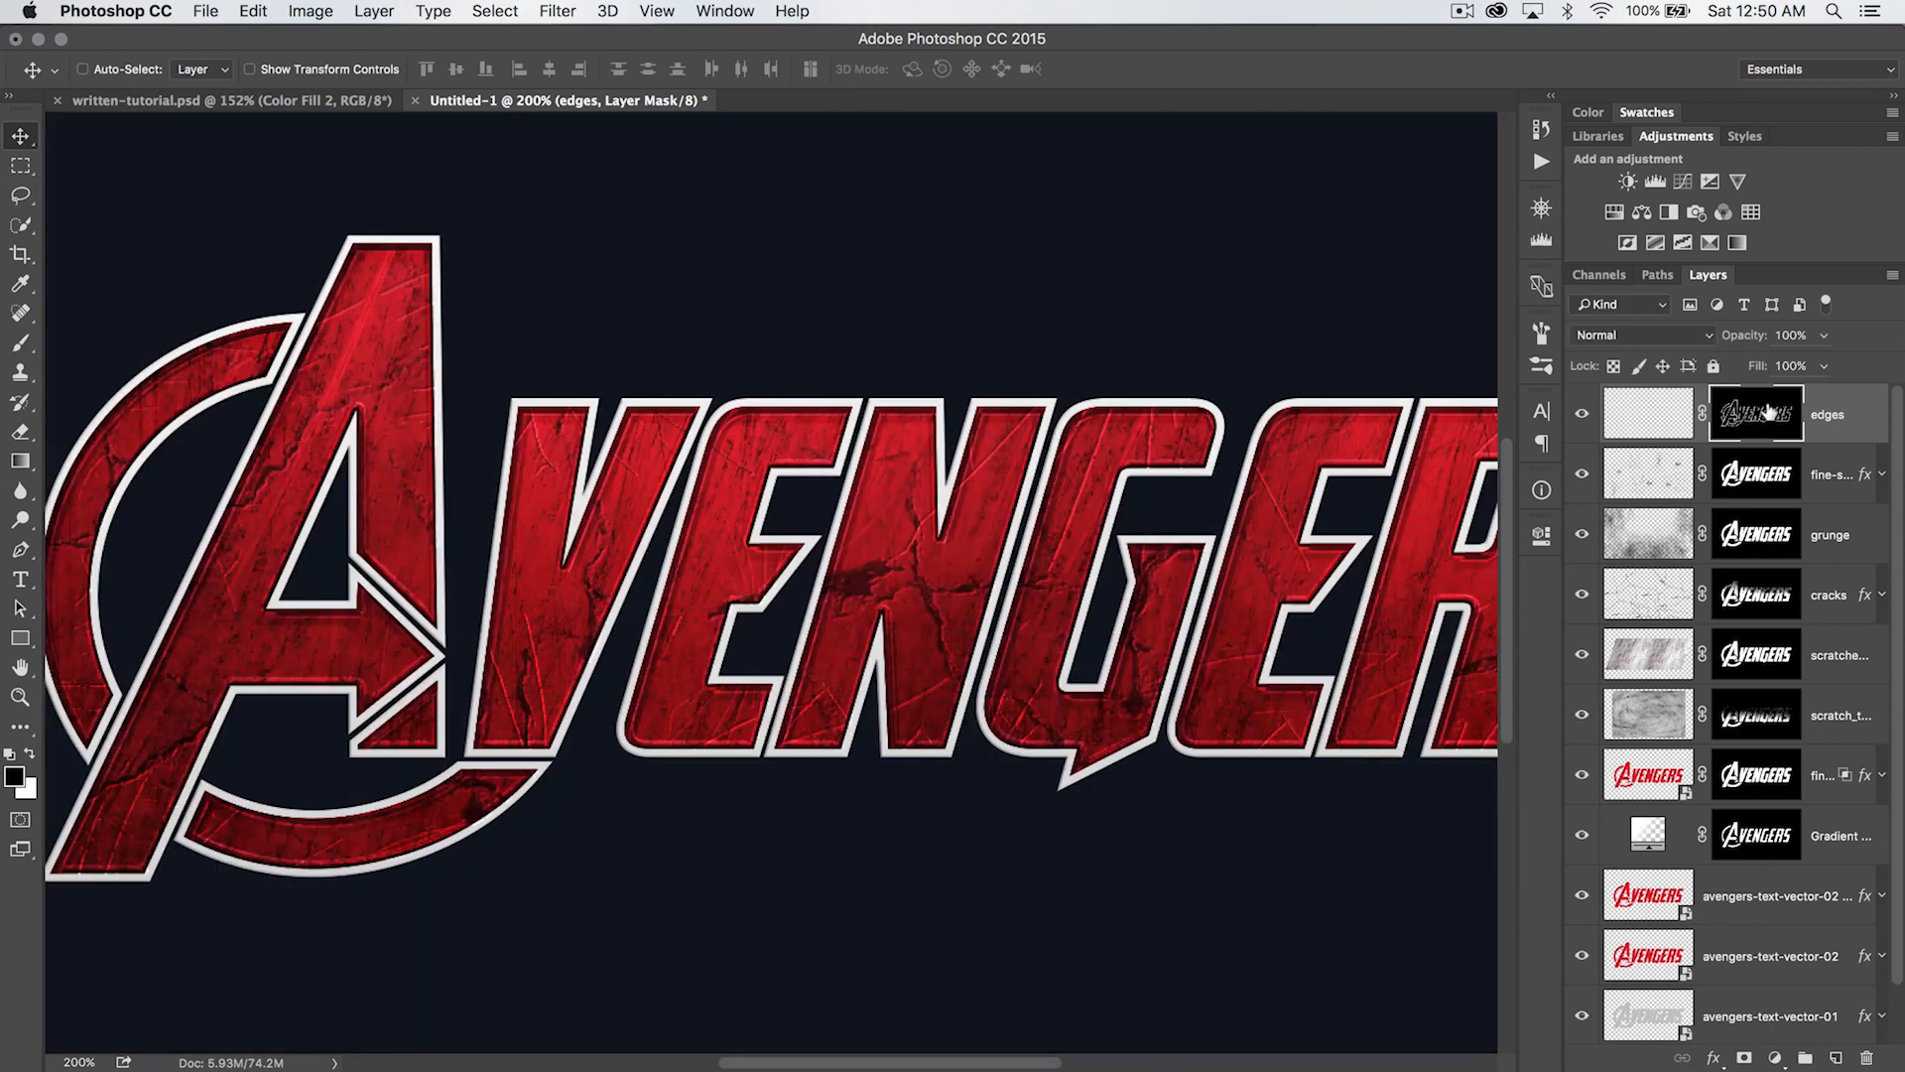
# - Target the edges layer's contents and stamp the 700 px scratch brush in black along the outlines of the A, its ring and the other letters
pyautogui.moveTo(962, 448); pyautogui.dragTo(844, 456)
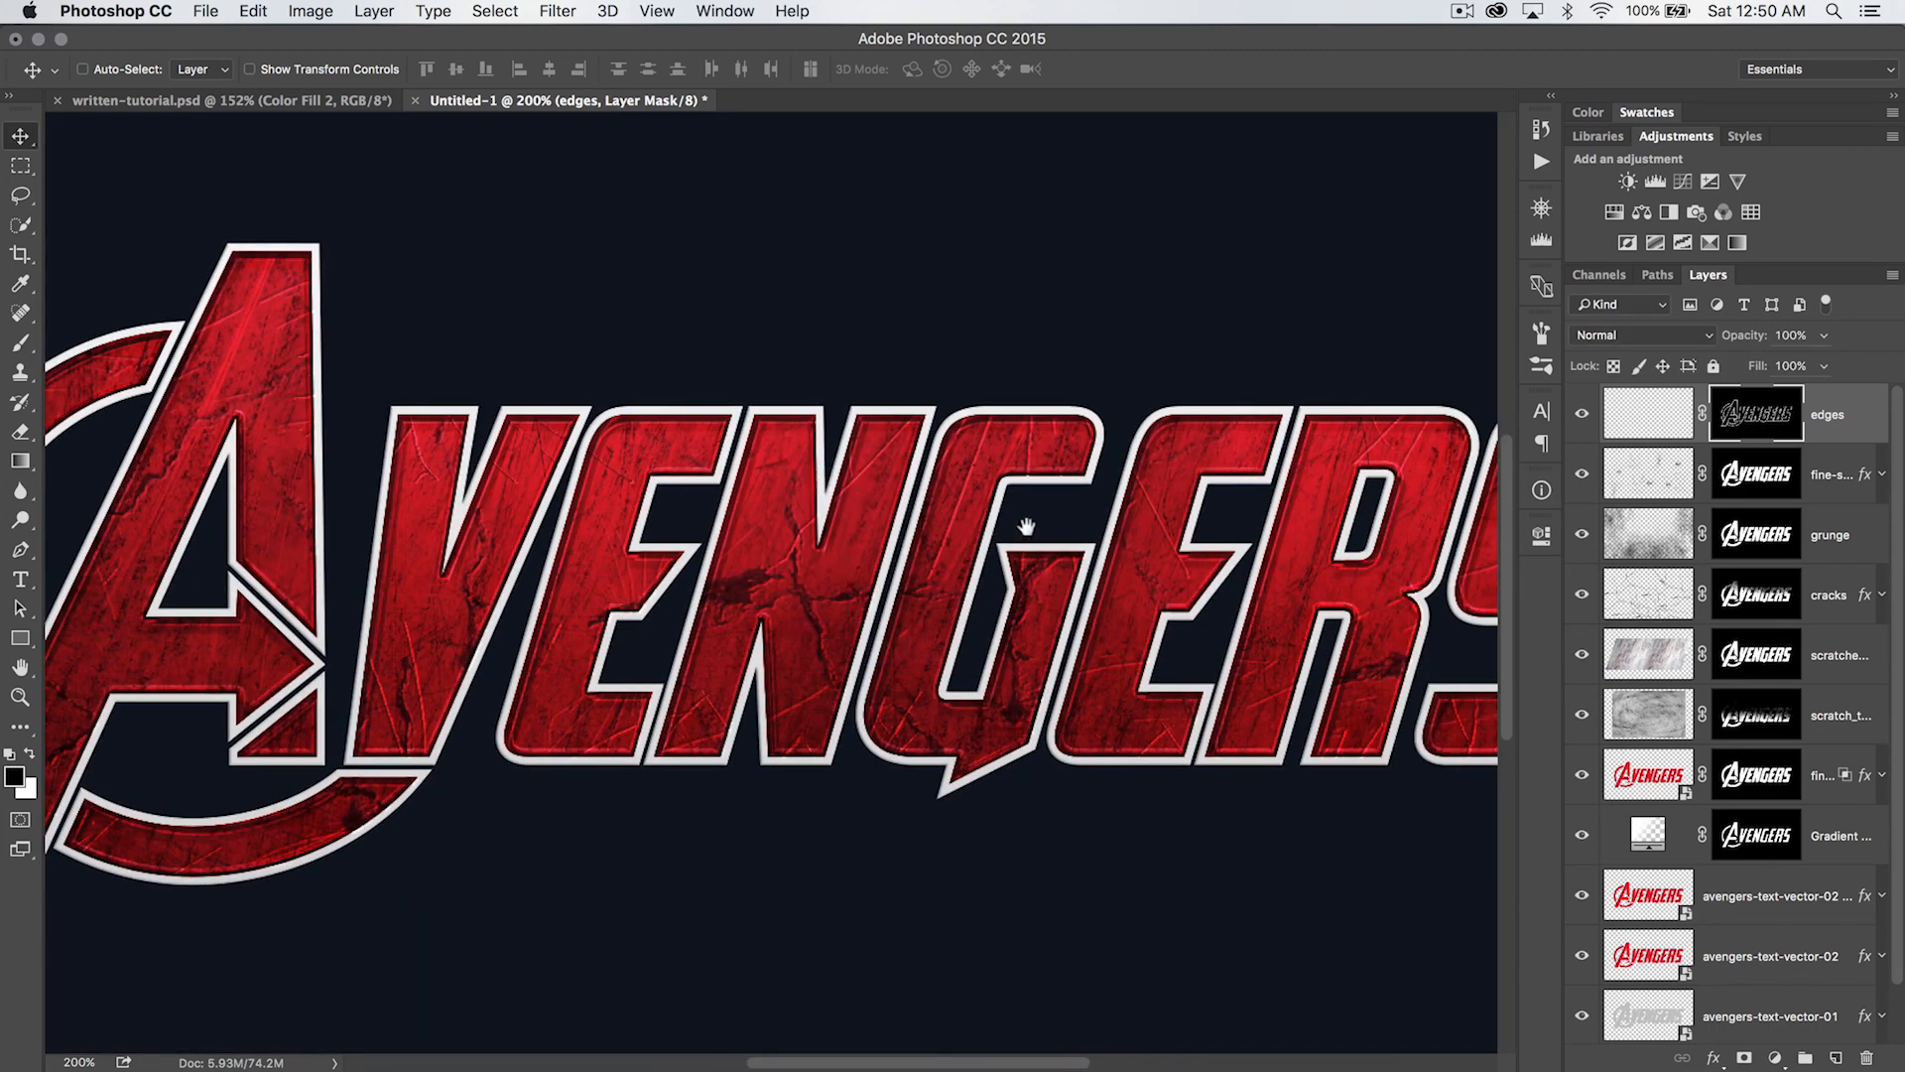
pyautogui.moveTo(1026, 526); pyautogui.dragTo(915, 605)
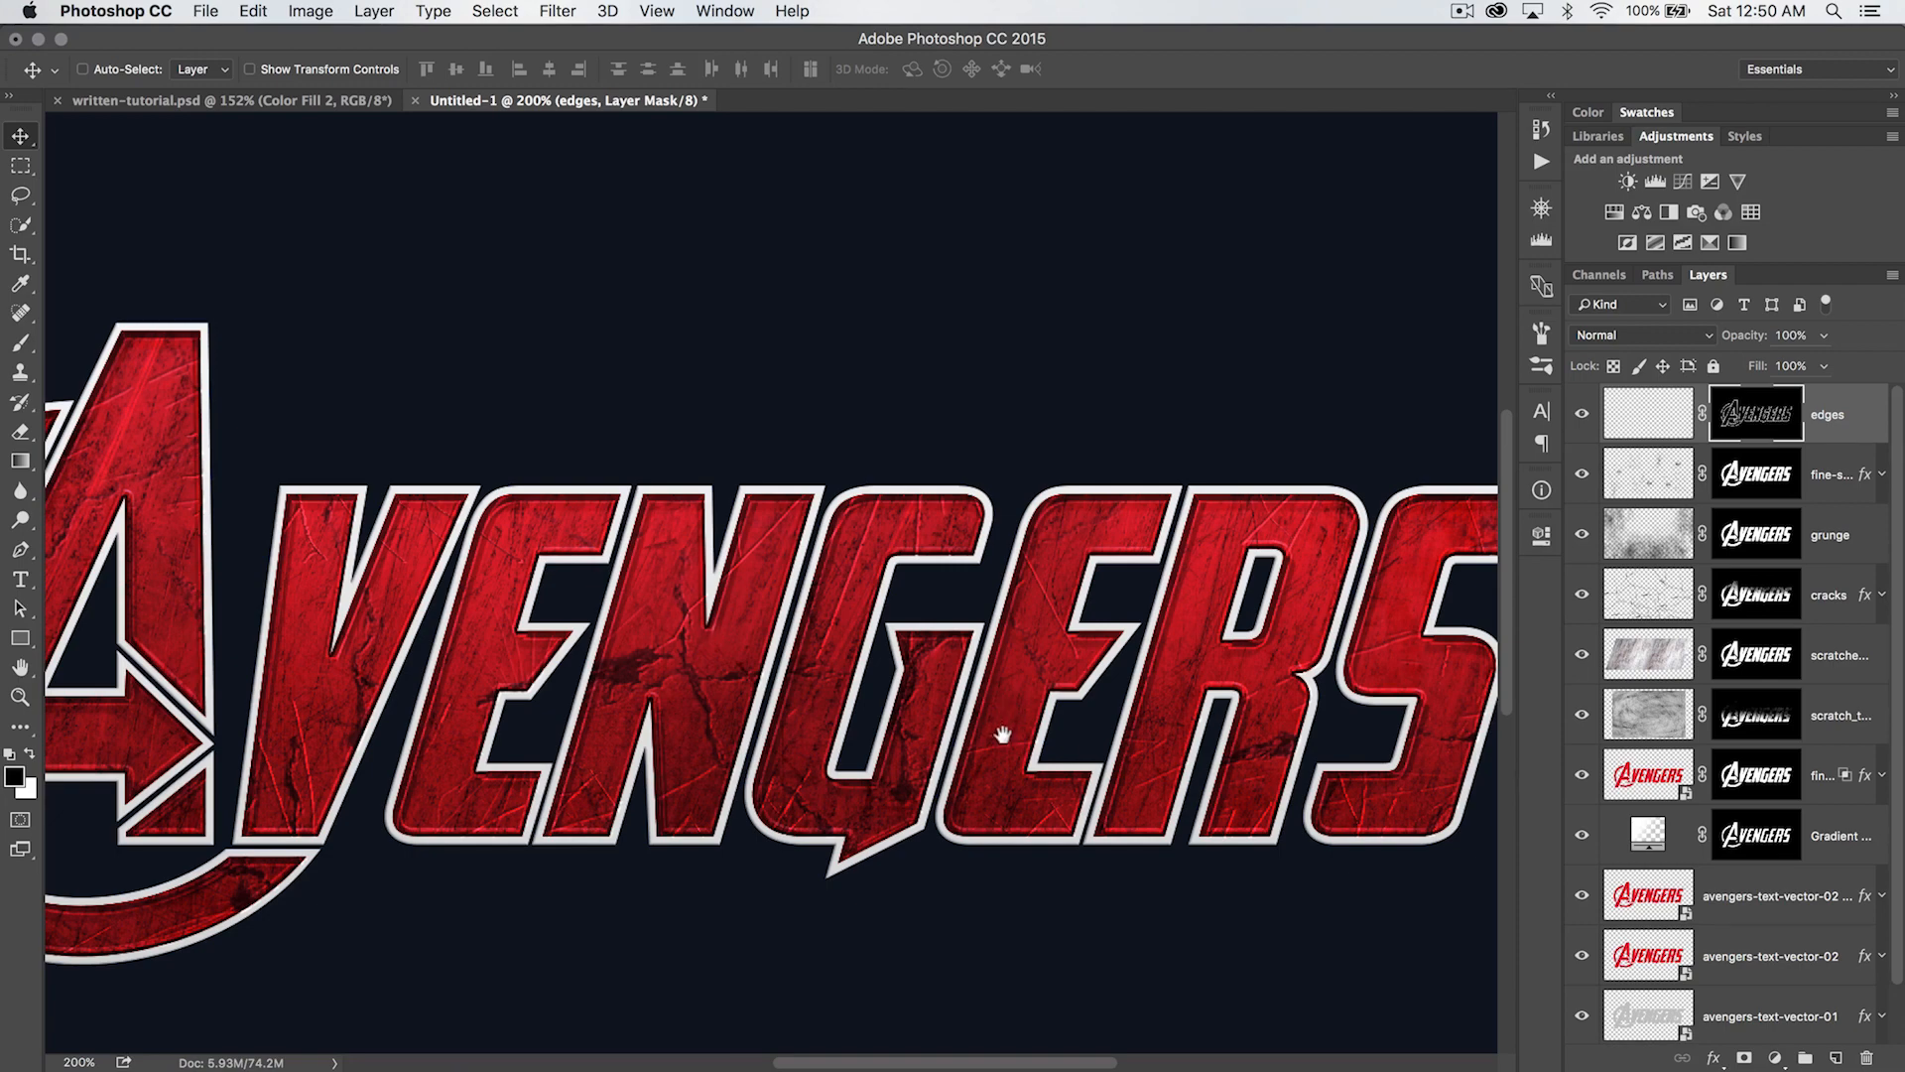
pyautogui.moveTo(1002, 735); pyautogui.dragTo(1116, 685)
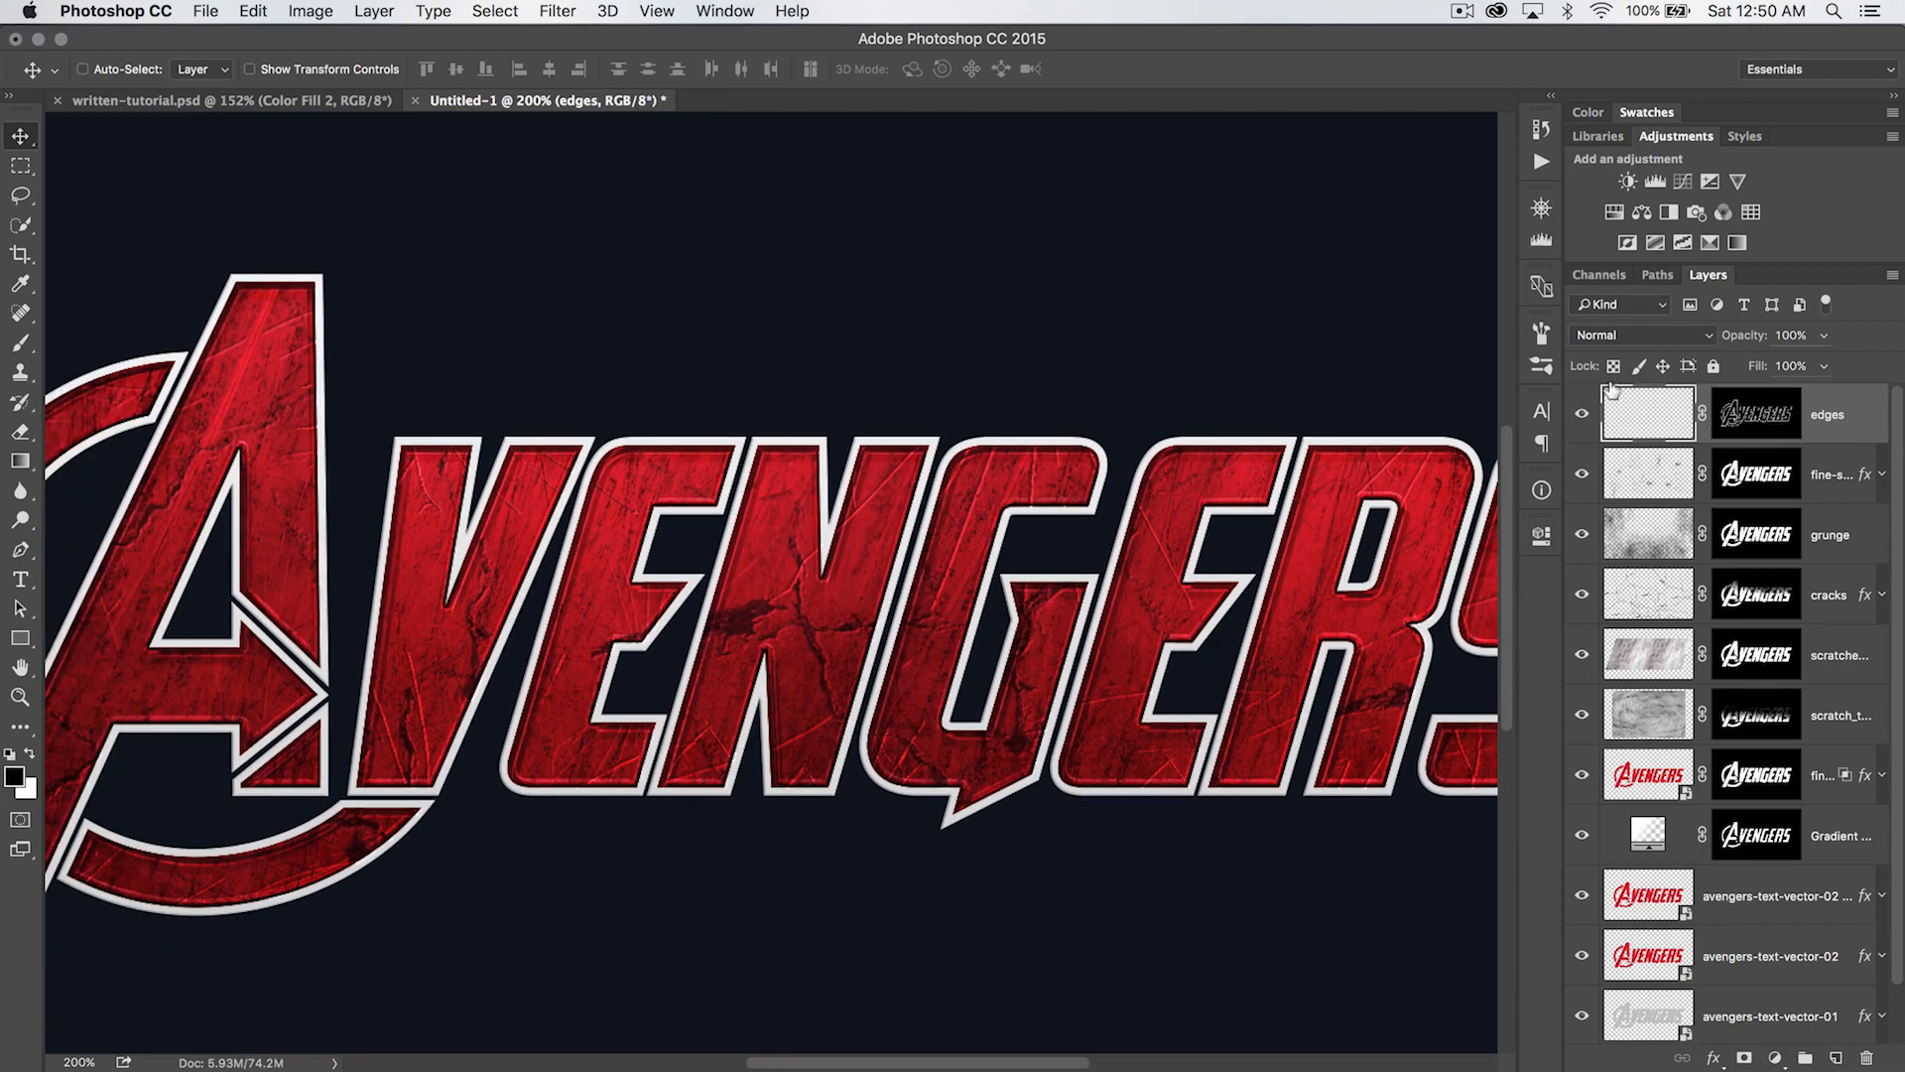
pyautogui.press('b')
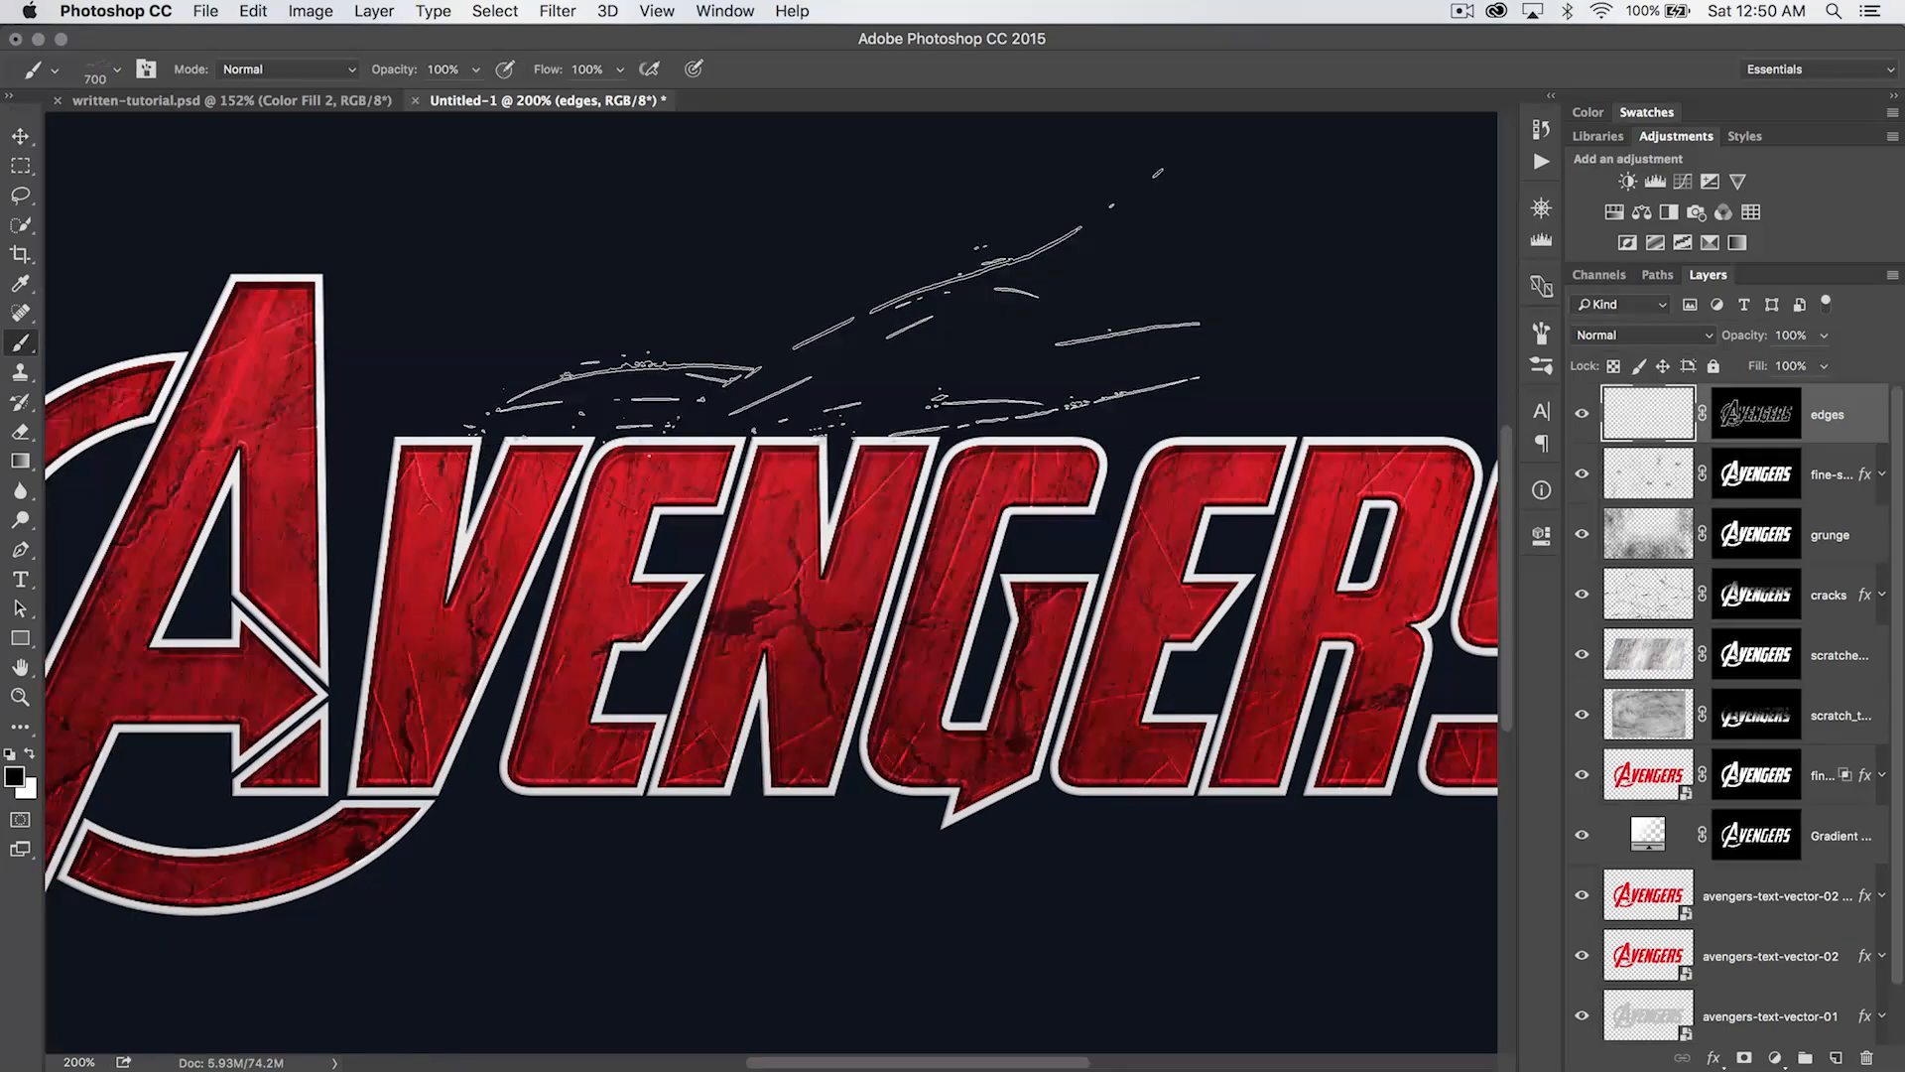
pyautogui.moveTo(710, 195); pyautogui.dragTo(1063, 127)
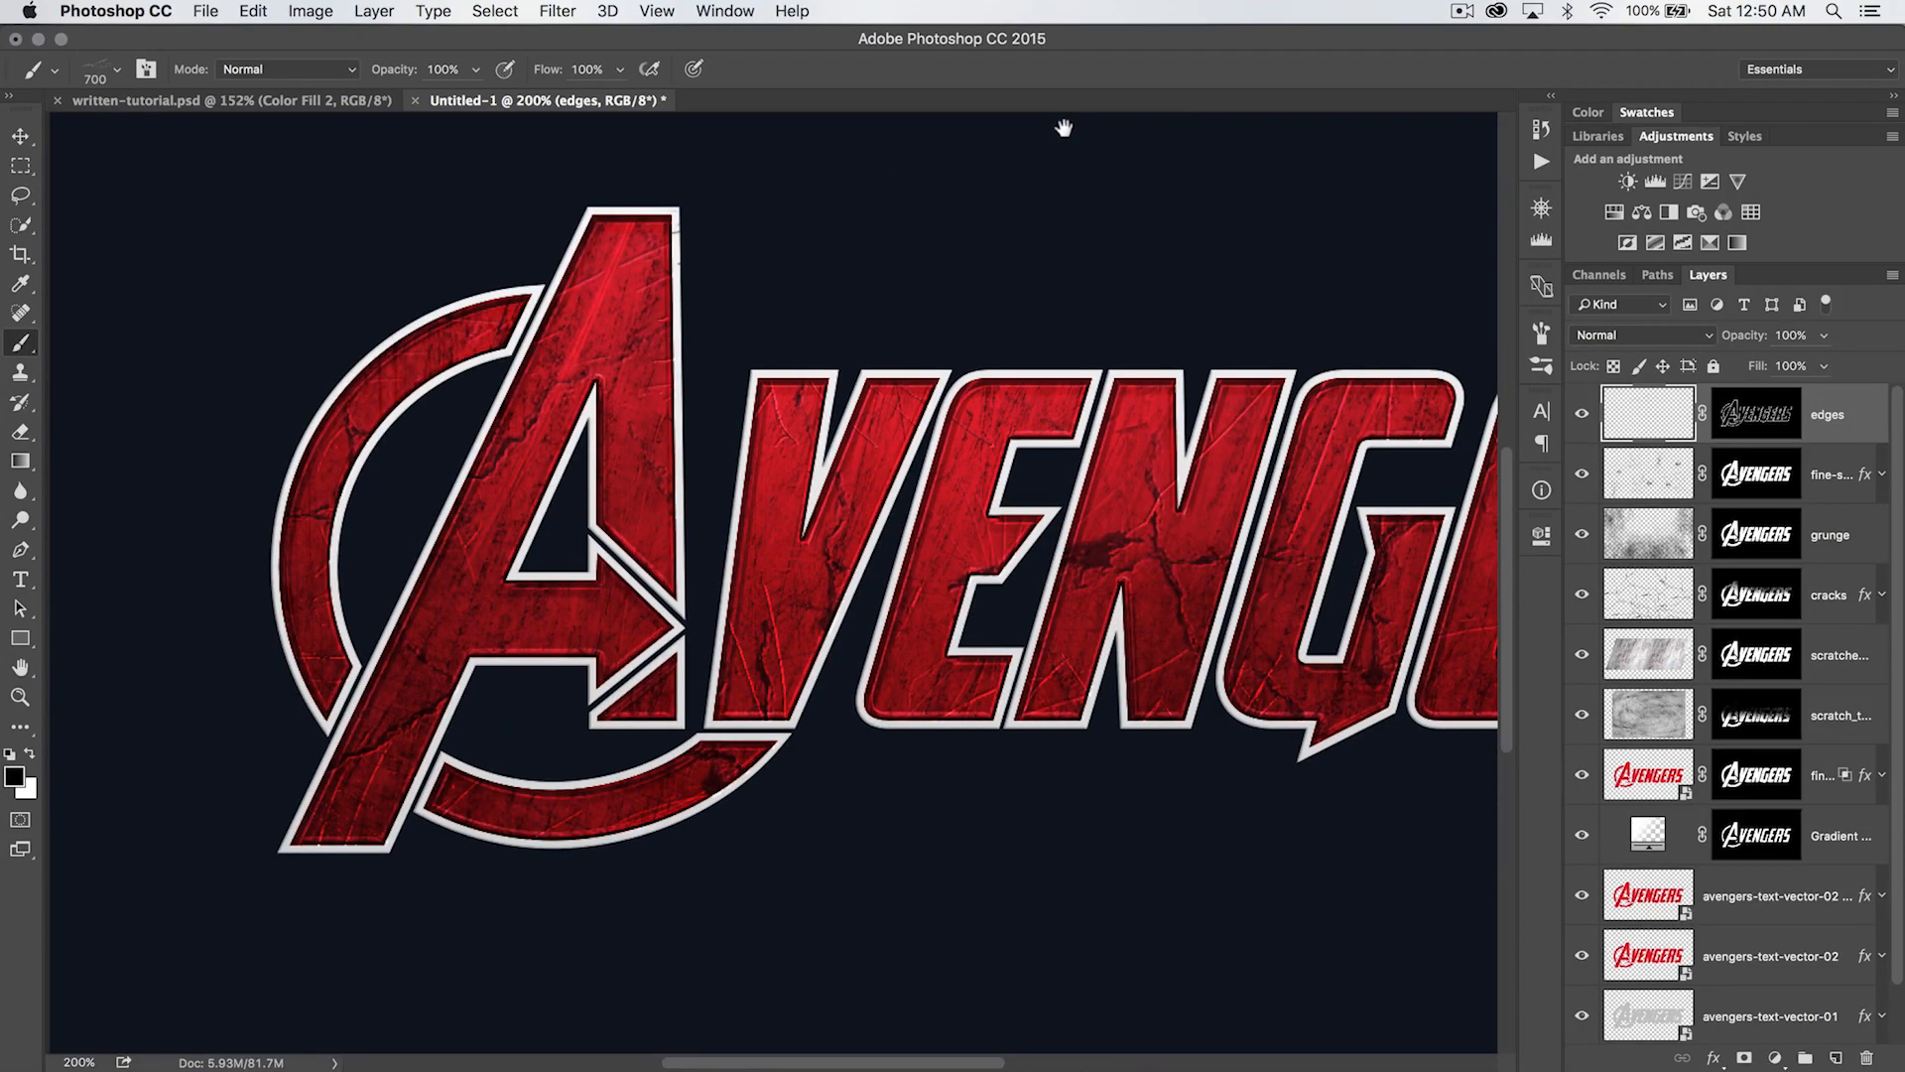
pyautogui.click(101, 613)
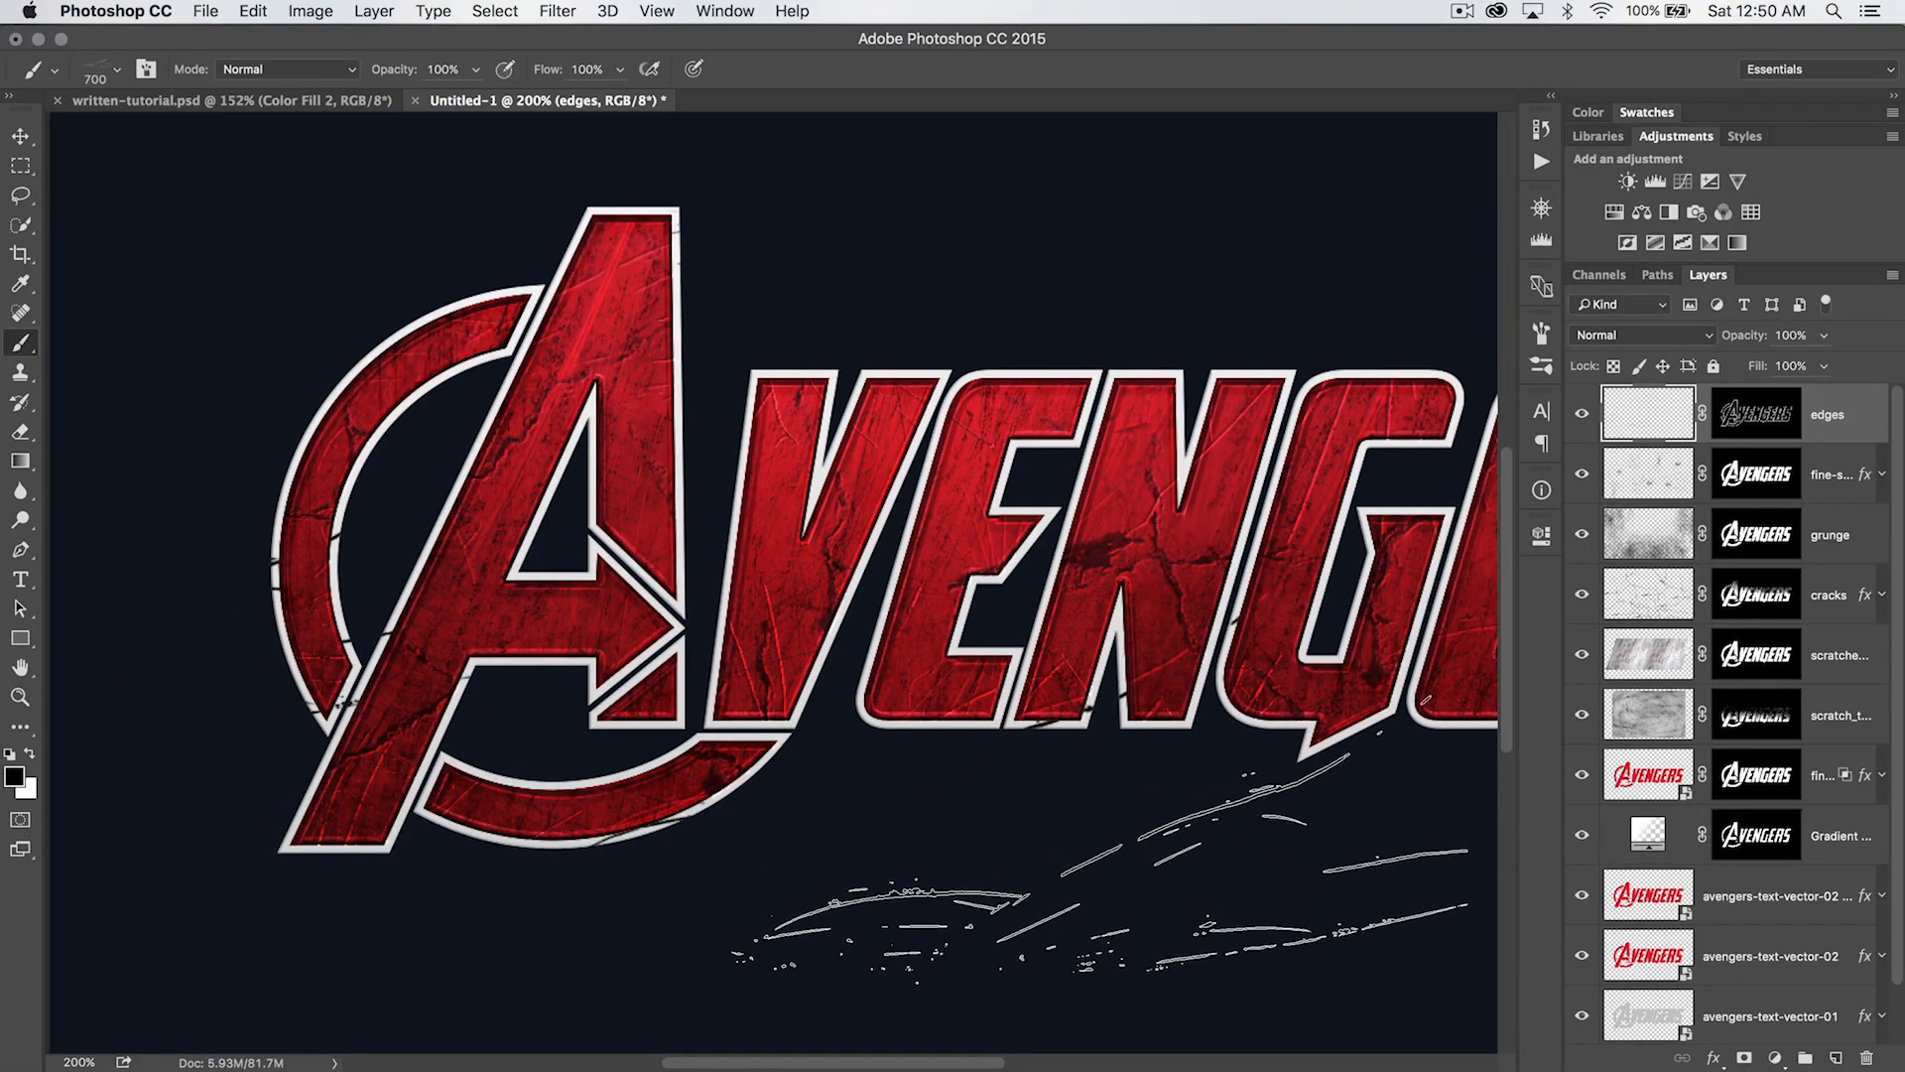
pyautogui.moveTo(952, 846); pyautogui.dragTo(357, 863)
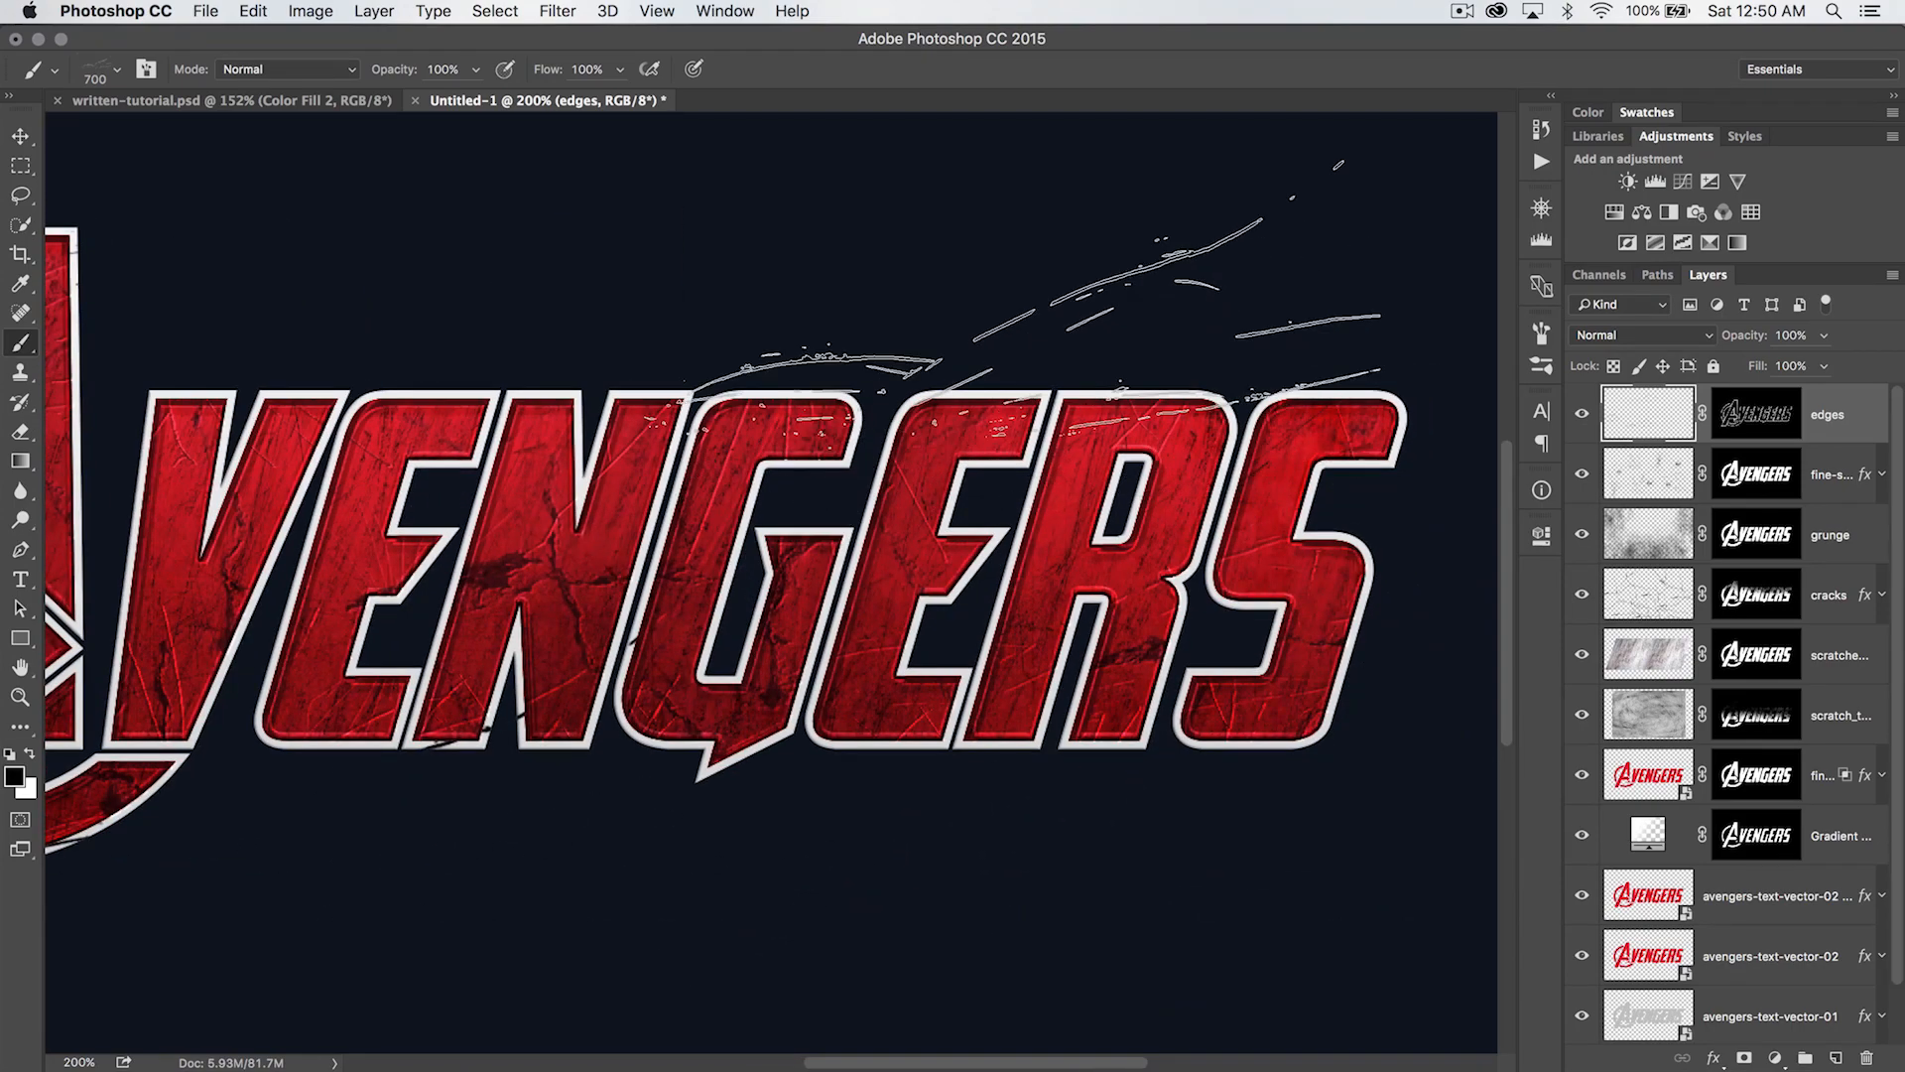
pyautogui.click(1002, 308)
pyautogui.moveTo(547, 734); pyautogui.dragTo(850, 691)
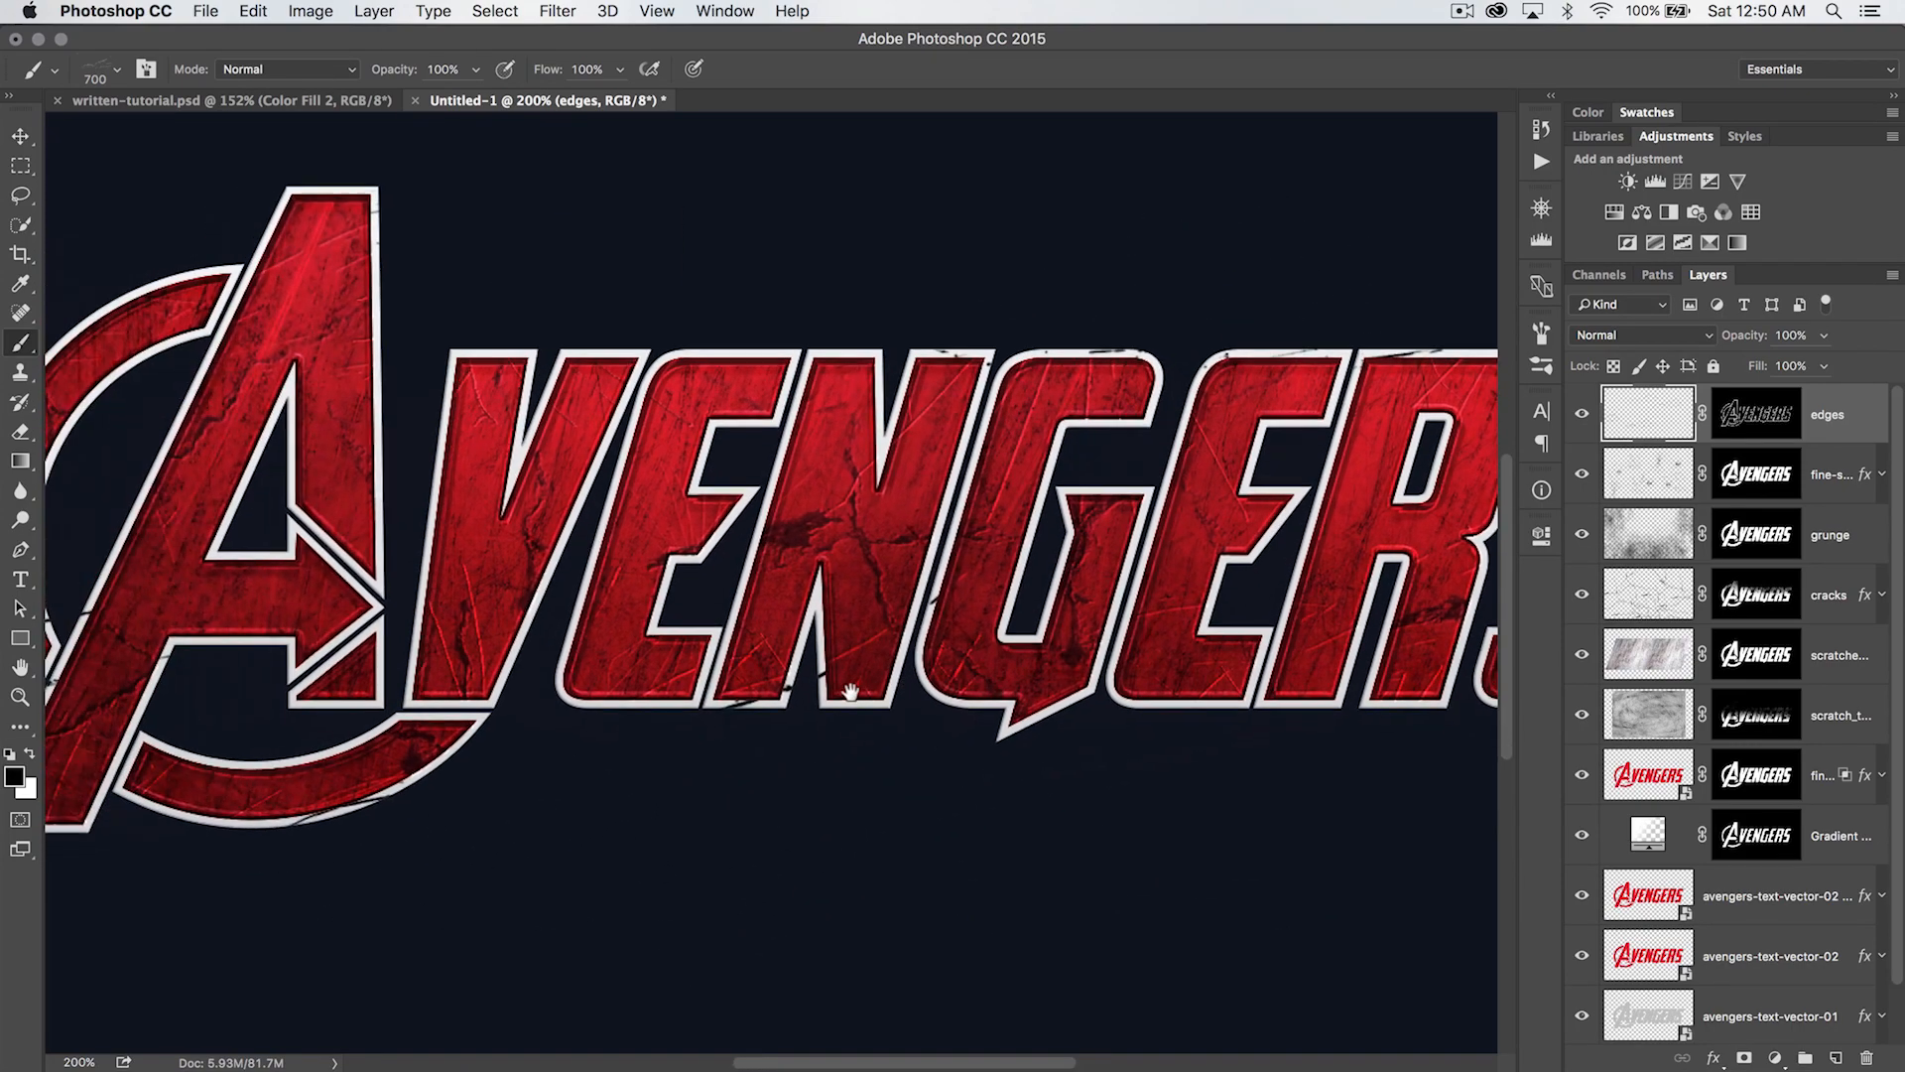
# - Choose the 304 px shattered-glass brush and stamp black cracks along the upper and lower outlines of the letters and the A's ring
pyautogui.rightClick(787, 548)
pyautogui.click(1126, 759)
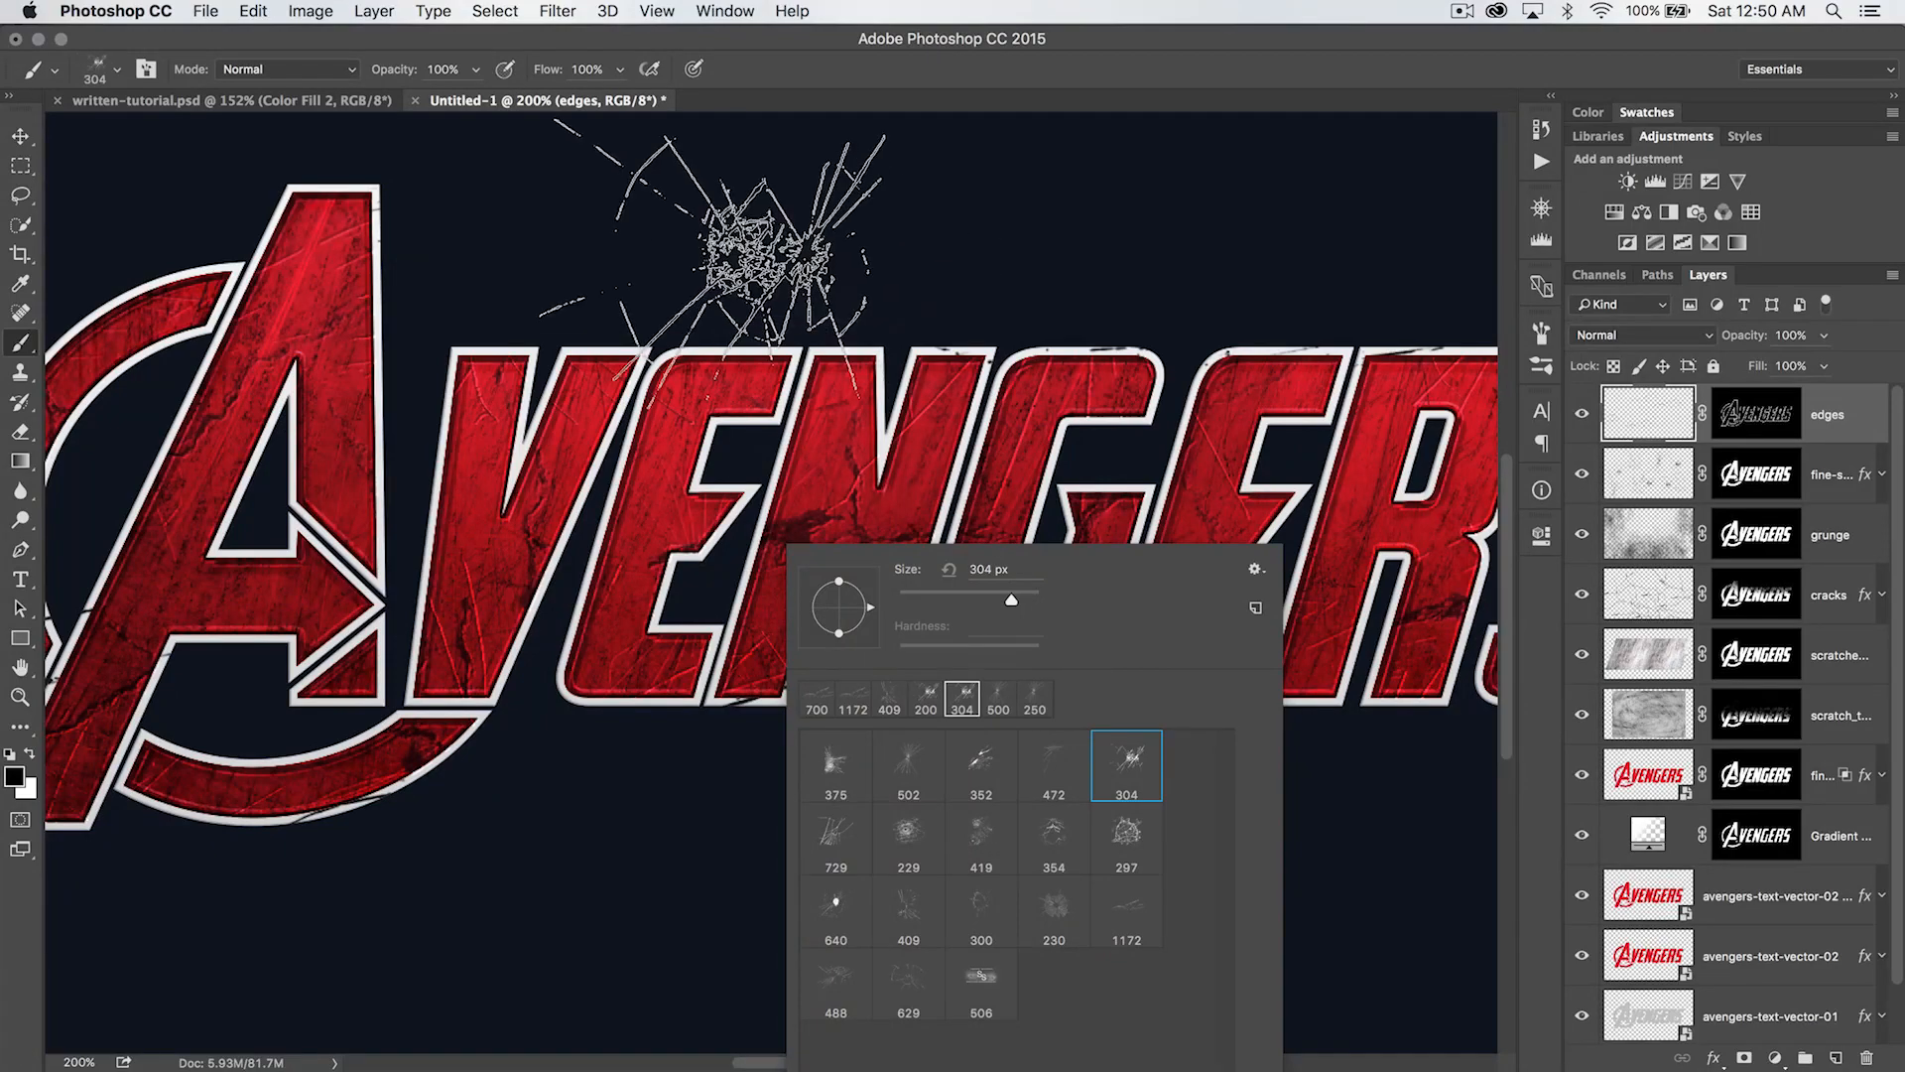
pyautogui.click(646, 234)
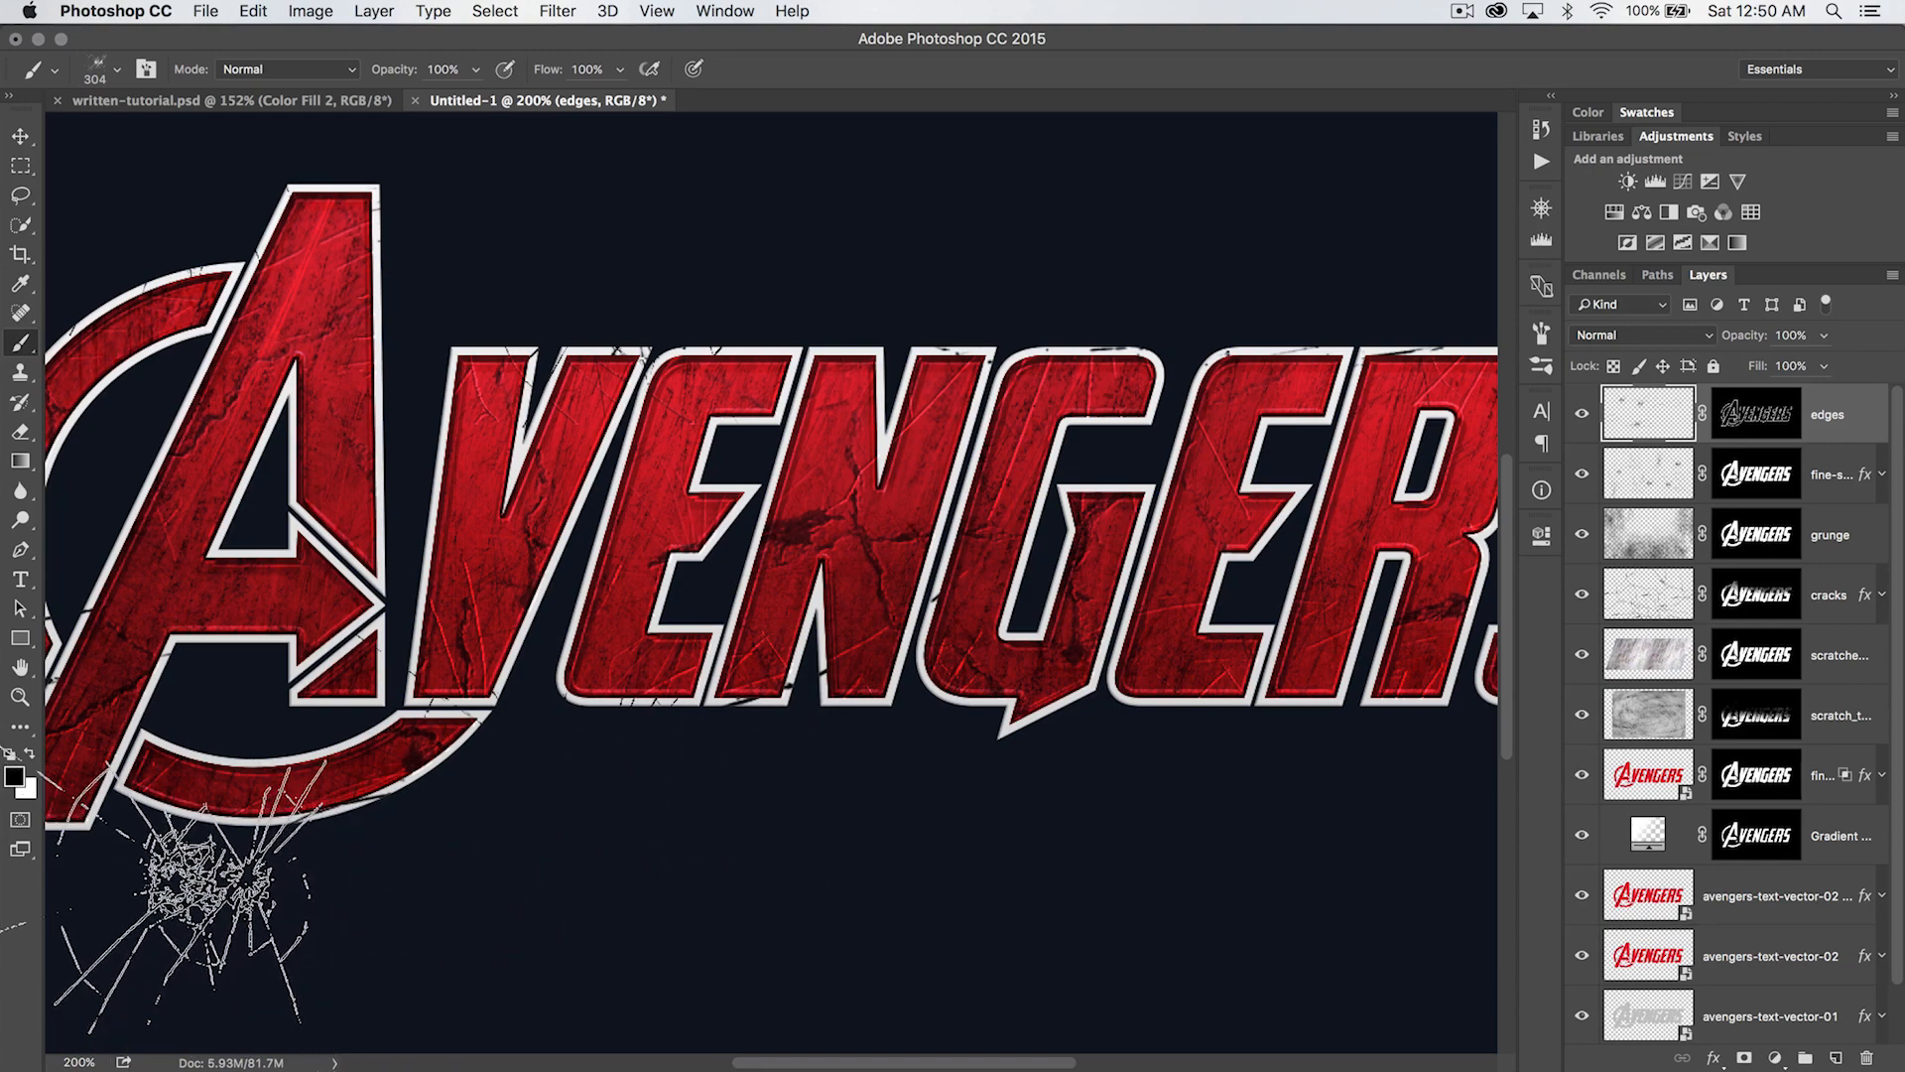
pyautogui.moveTo(439, 828); pyautogui.dragTo(883, 784)
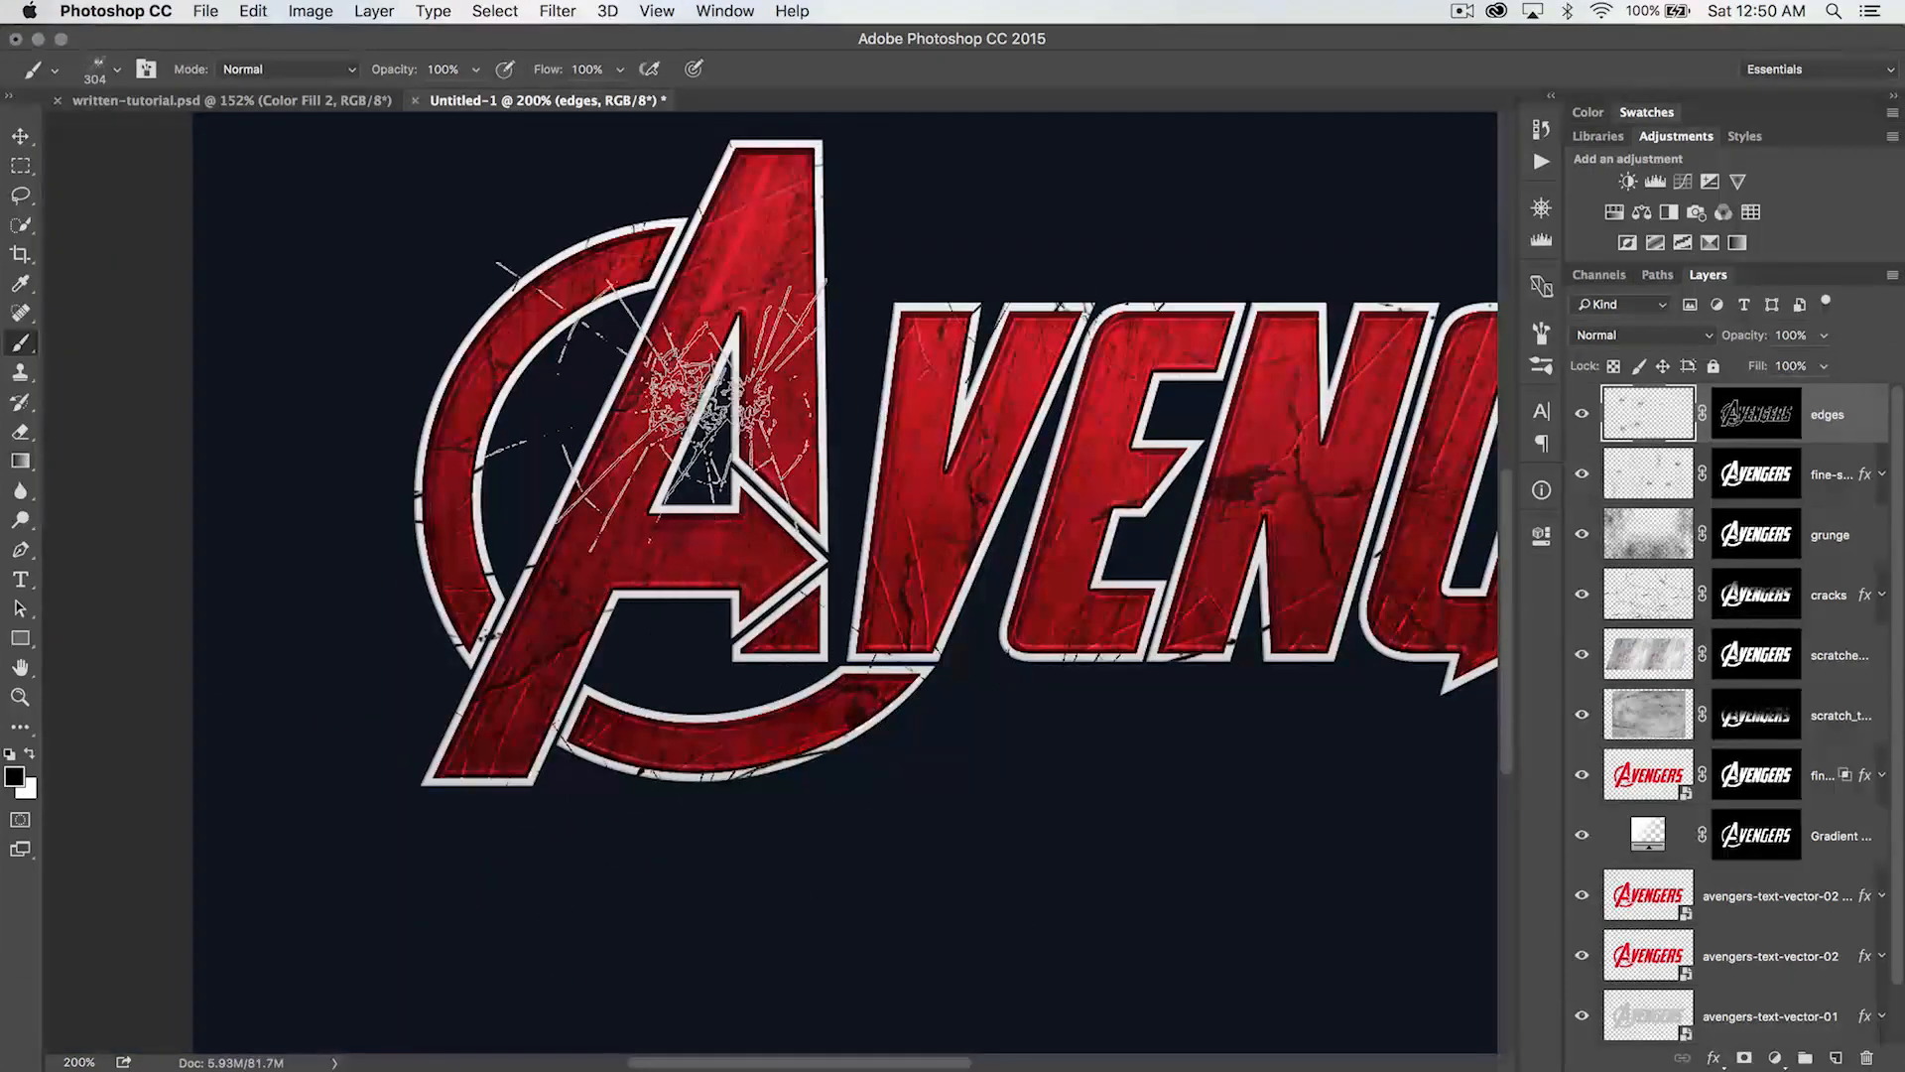
pyautogui.moveTo(1135, 791)
pyautogui.mouseDown()
pyautogui.moveTo(441, 756)
pyautogui.moveTo(327, 709)
pyautogui.mouseUp()
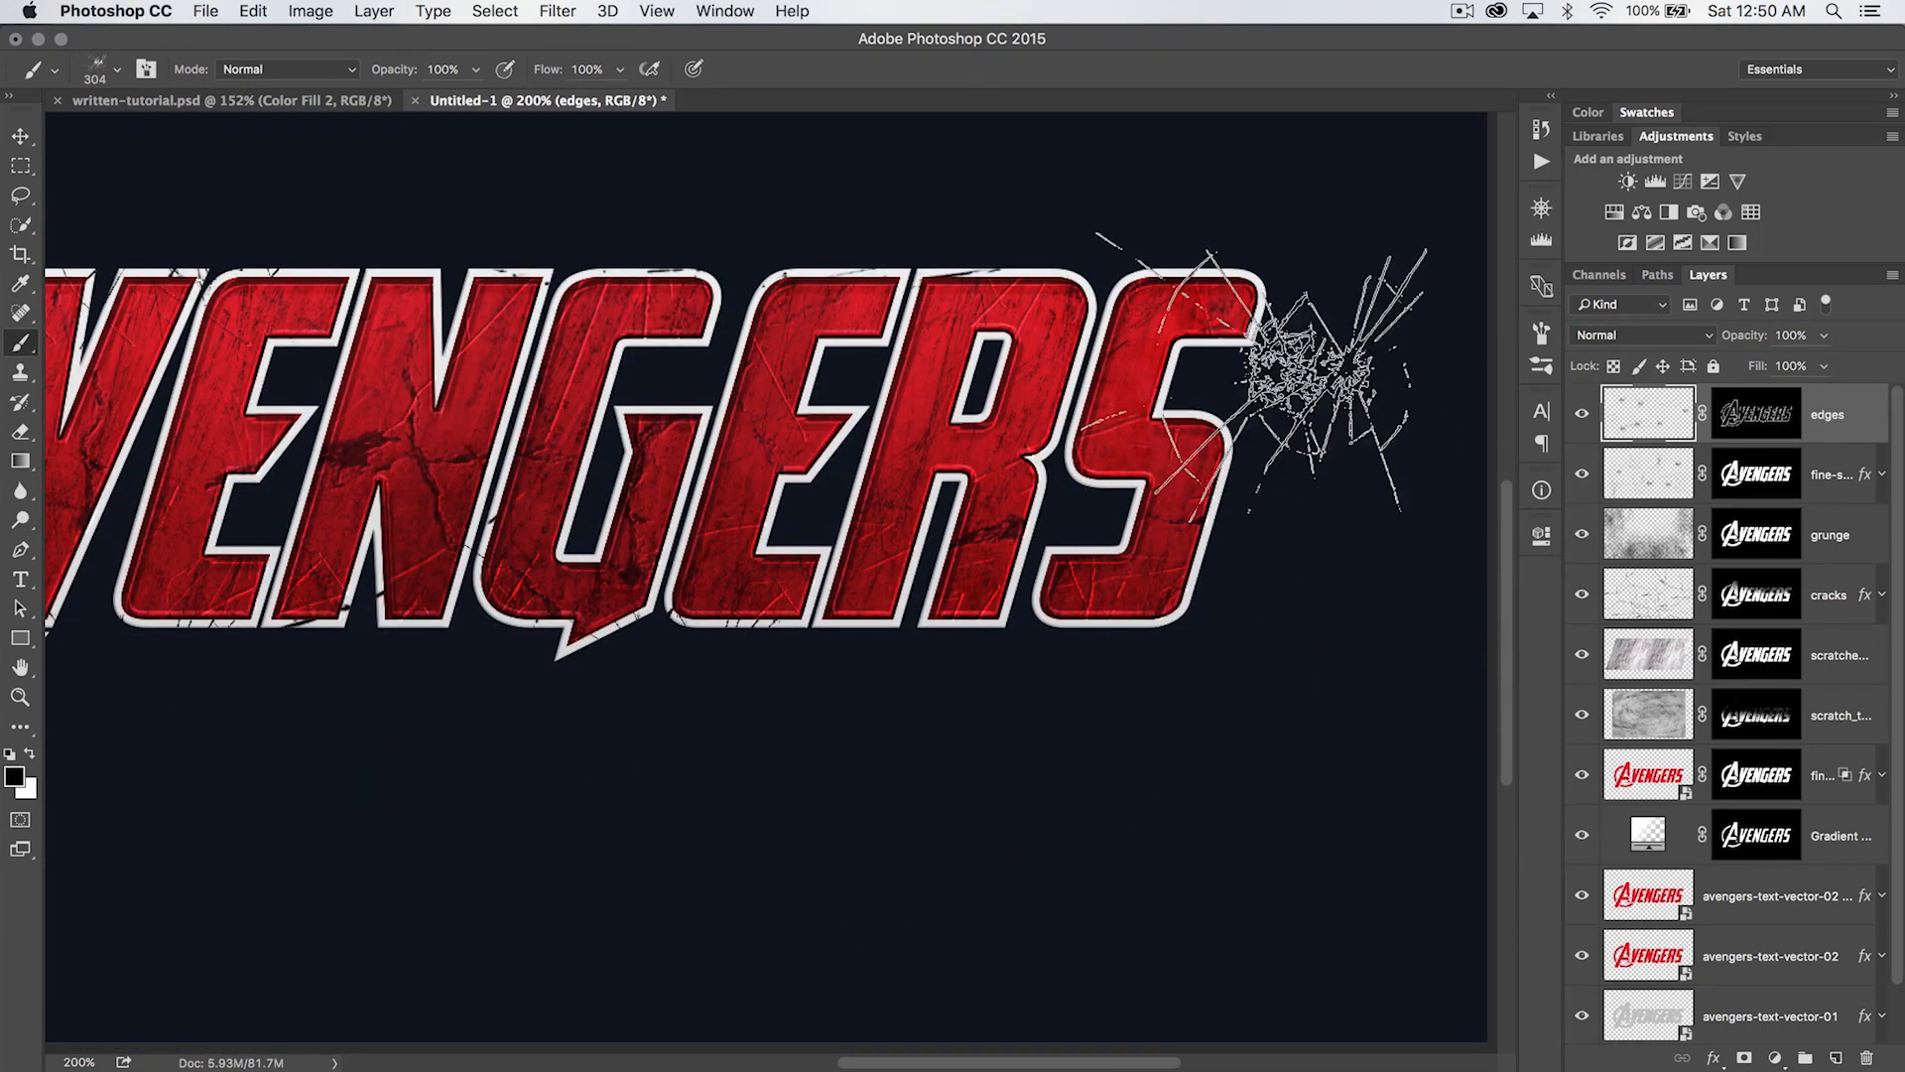
# - Choose the 300 px crack brush and stamp black cracks along the outlines of the letters on the edges layer
pyautogui.rightClick(1045, 751)
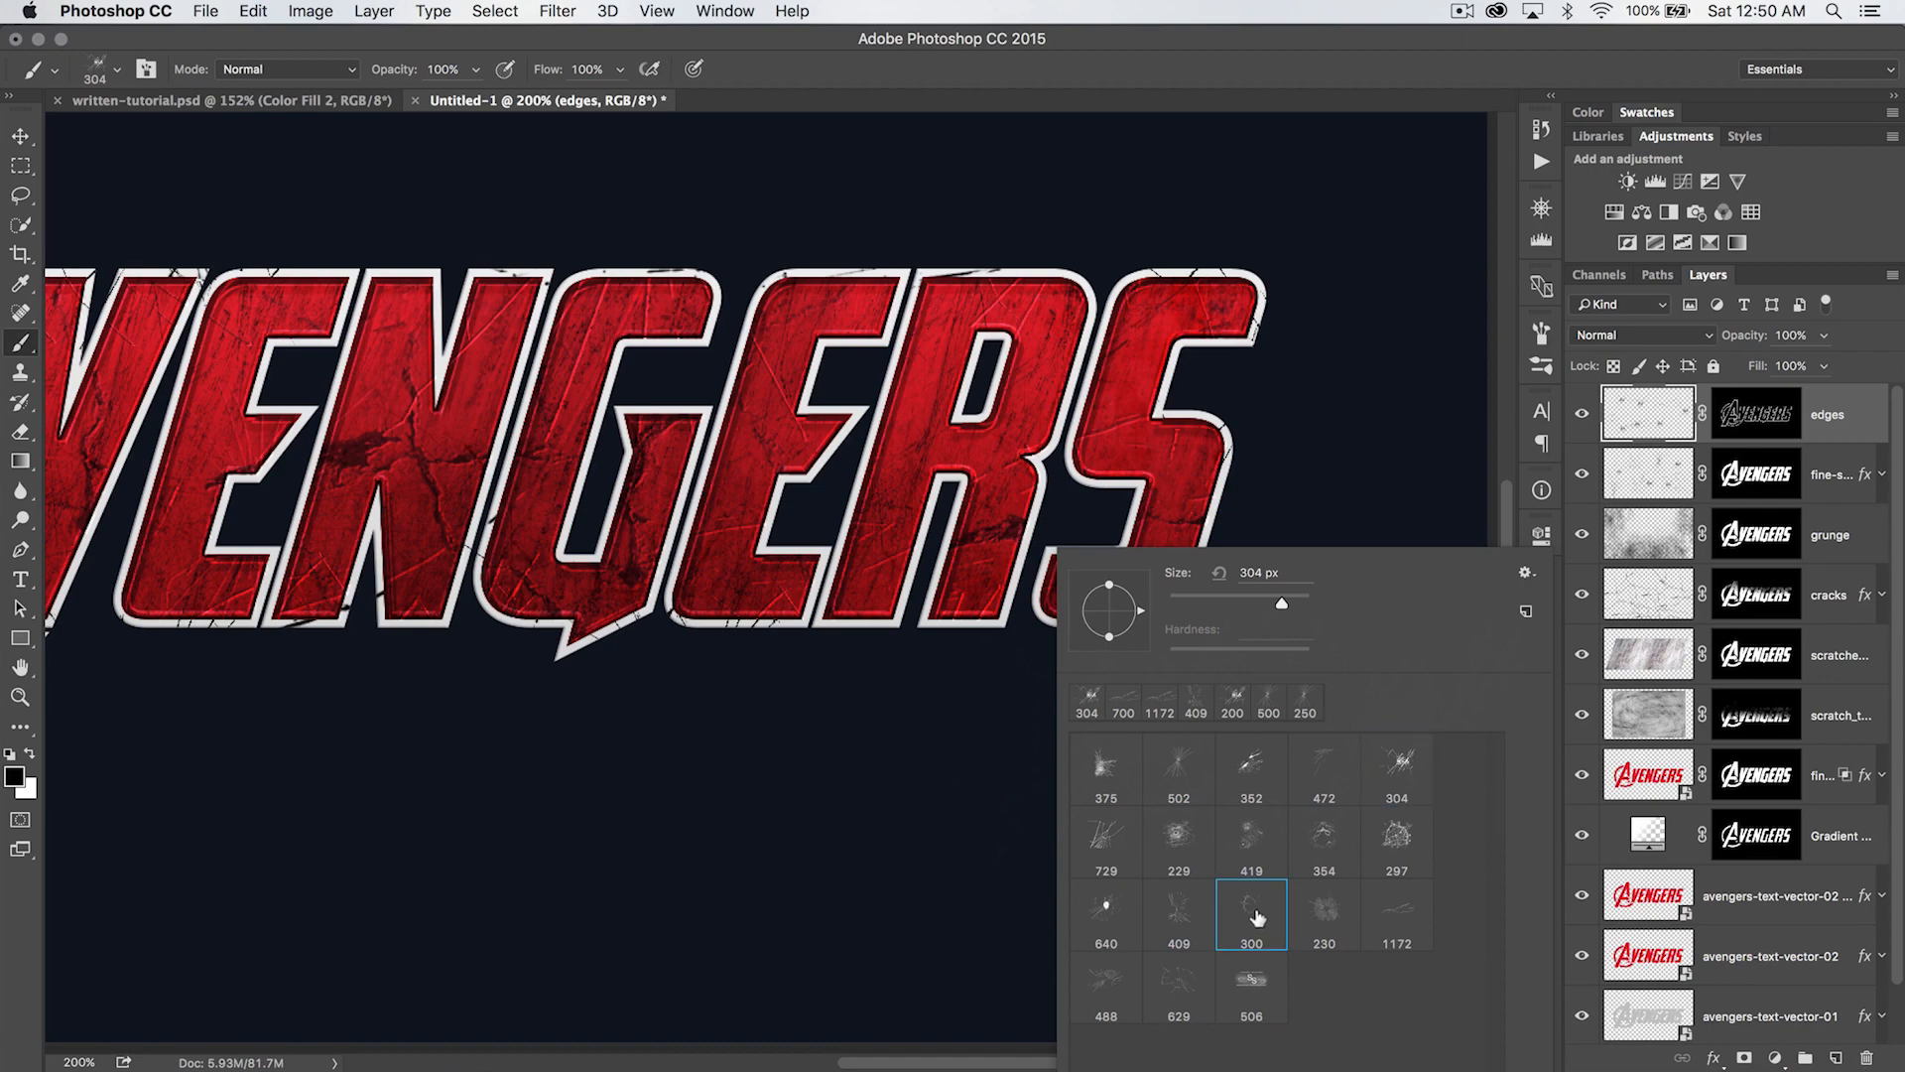
pyautogui.click(901, 679)
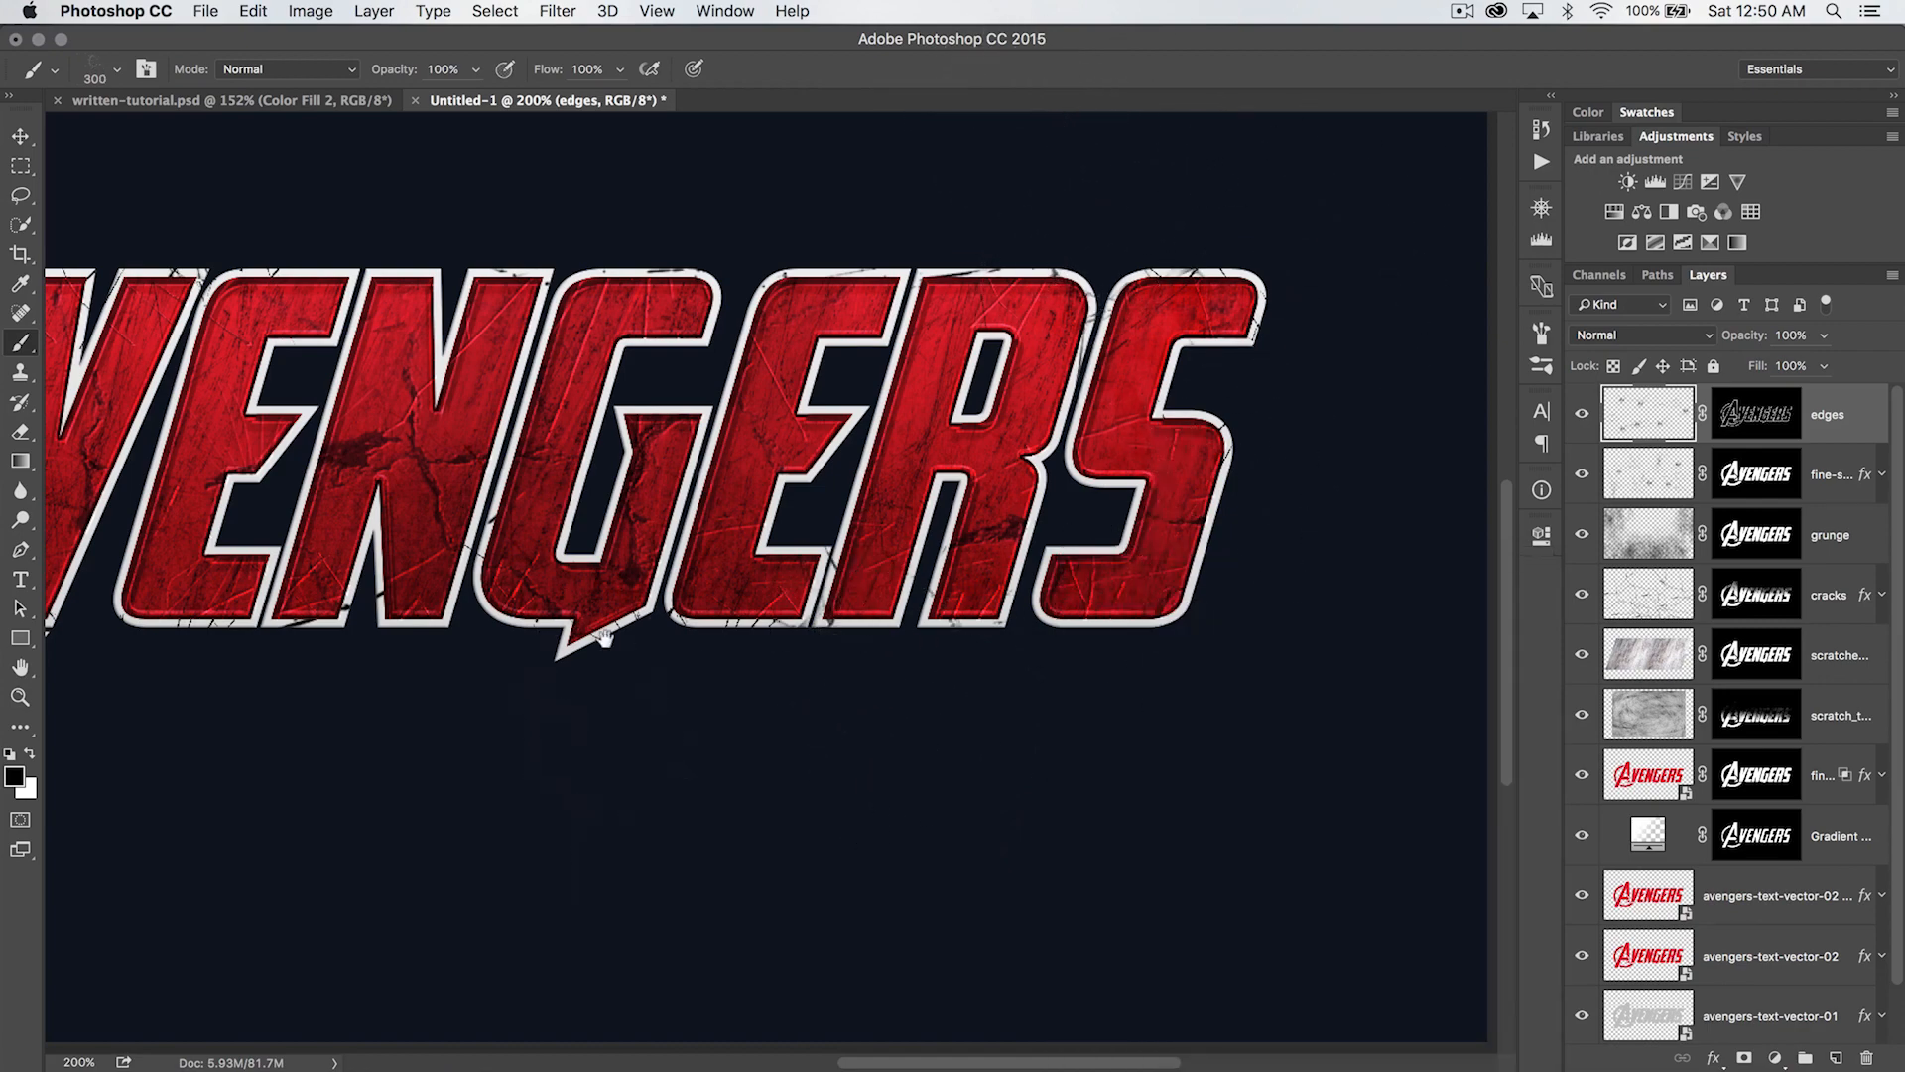
pyautogui.moveTo(603, 637); pyautogui.dragTo(980, 724)
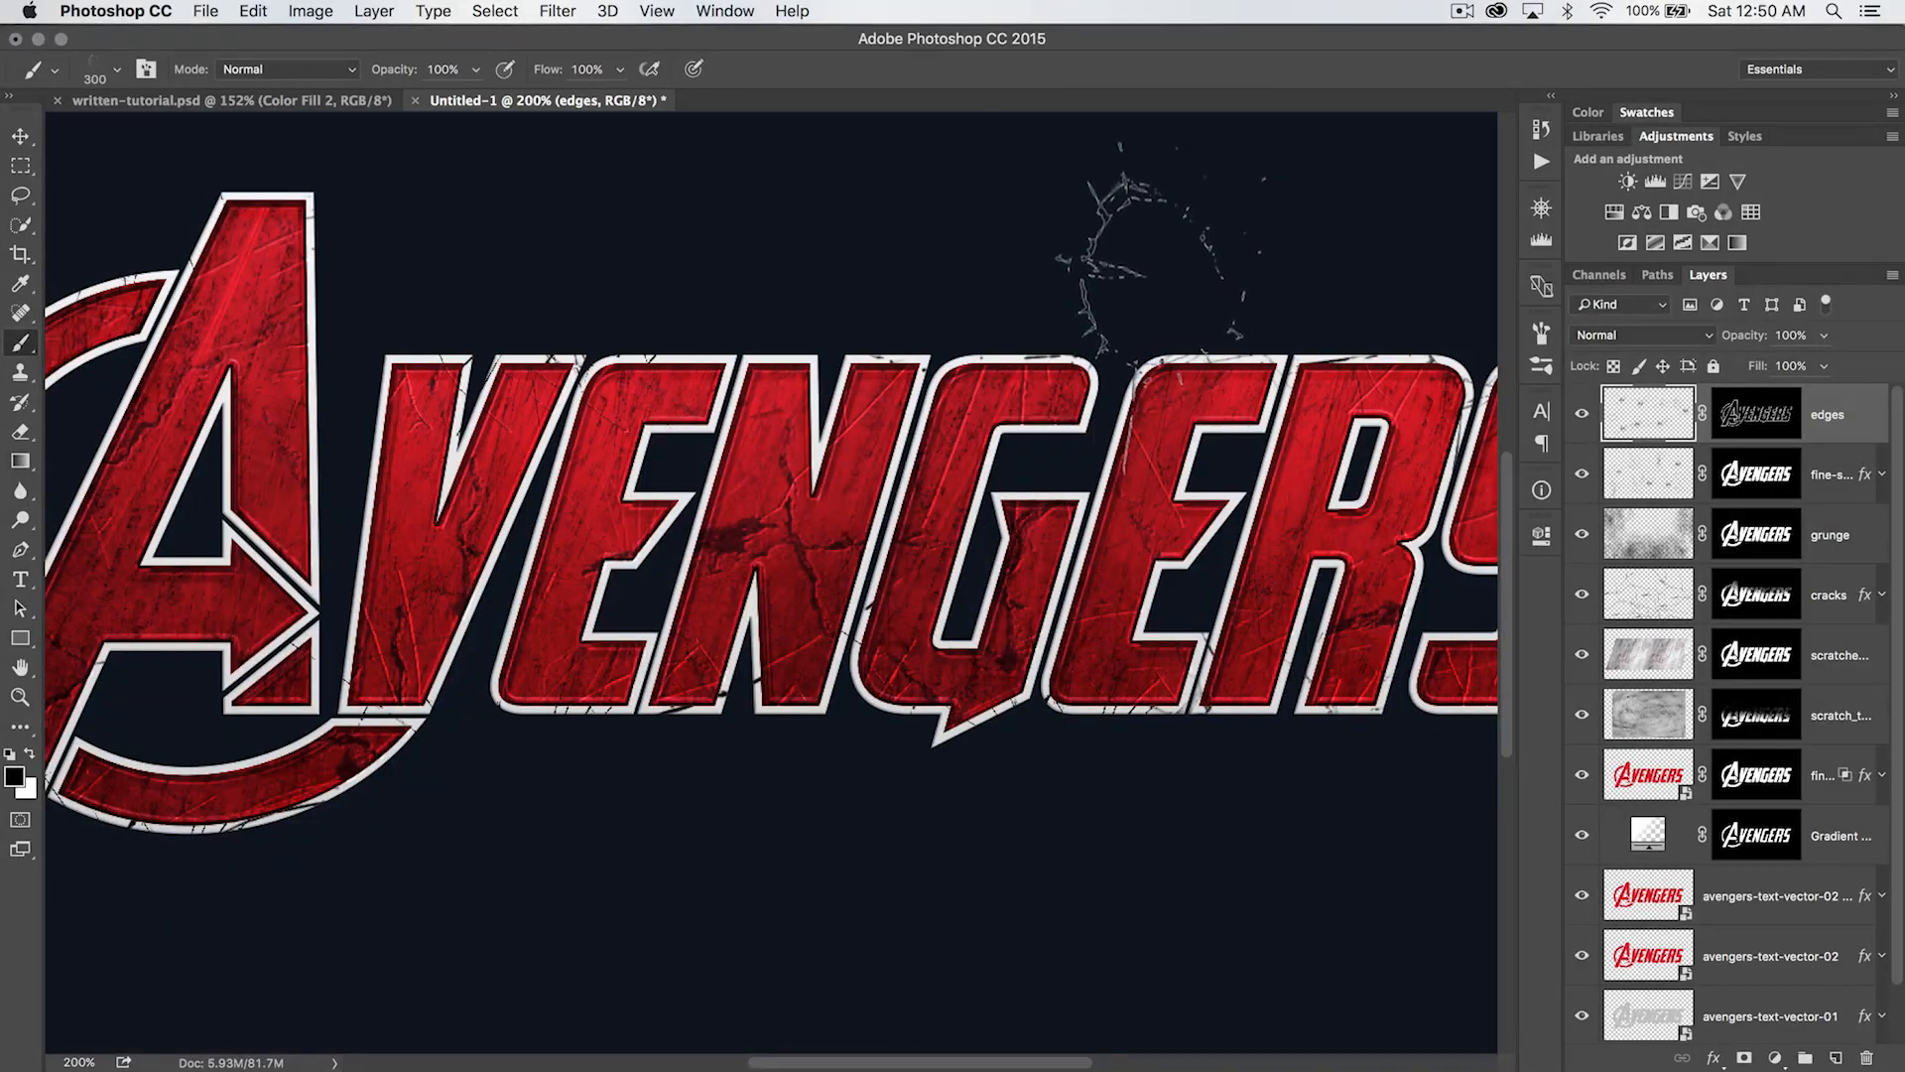
# - Choose the 729 px shattered-glass brush, reduce it to 396 px and stamp black cracks along the upper and lower letter outlines
pyautogui.rightClick(1109, 592)
pyautogui.click(1167, 853)
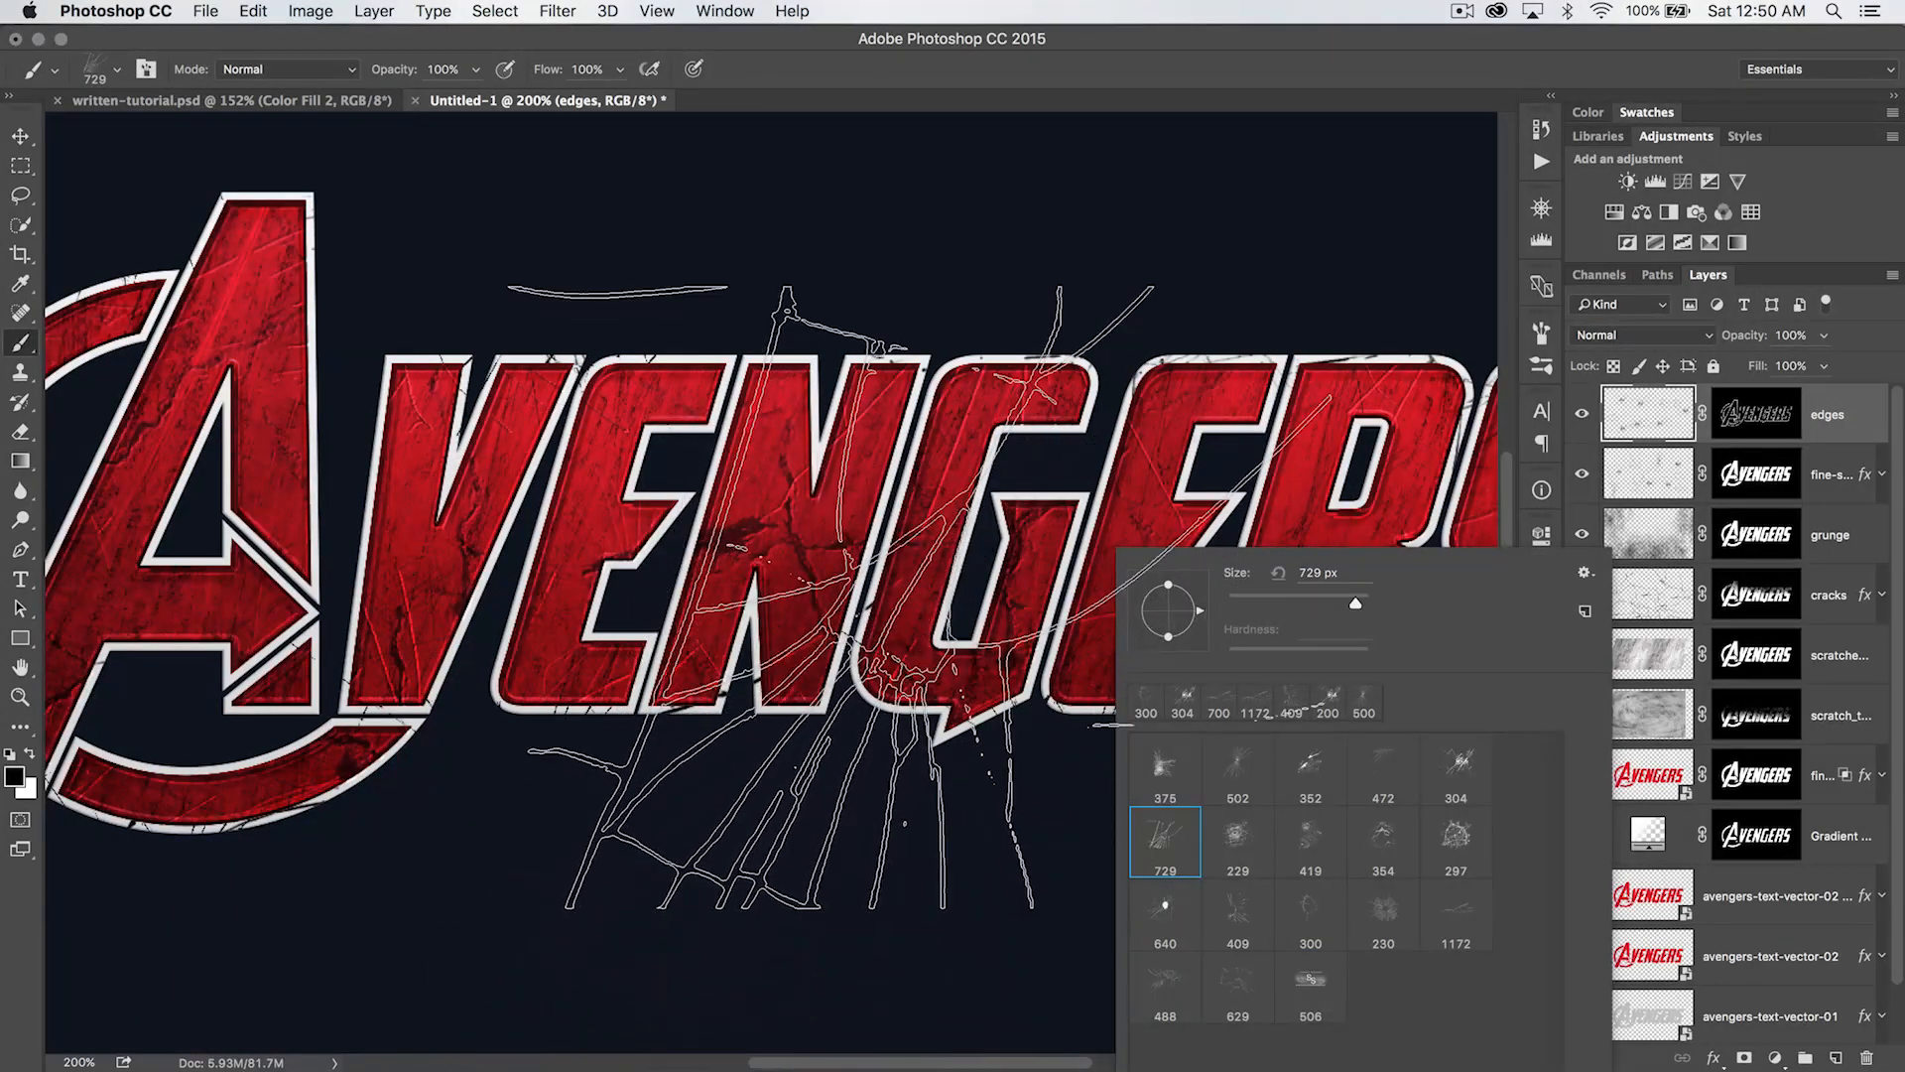
pyautogui.rightClick(760, 437)
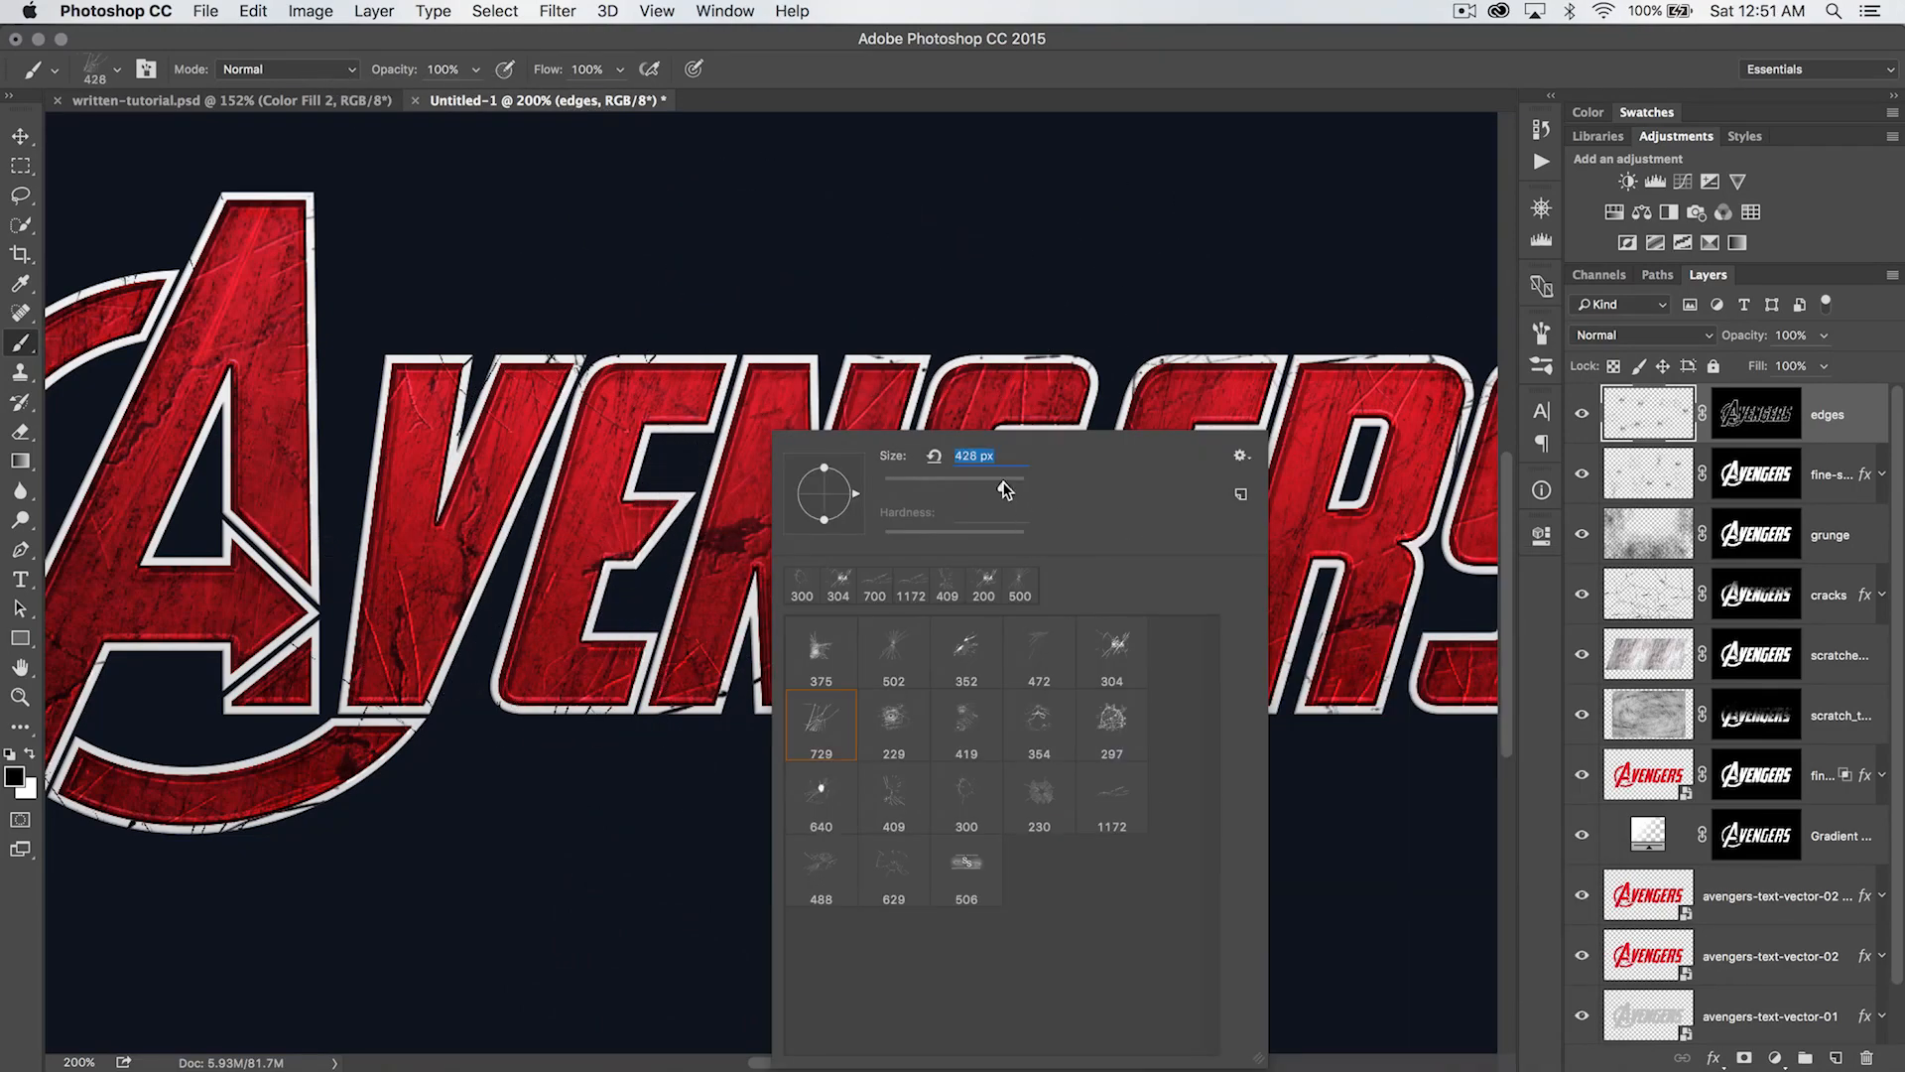
pyautogui.press('Return')
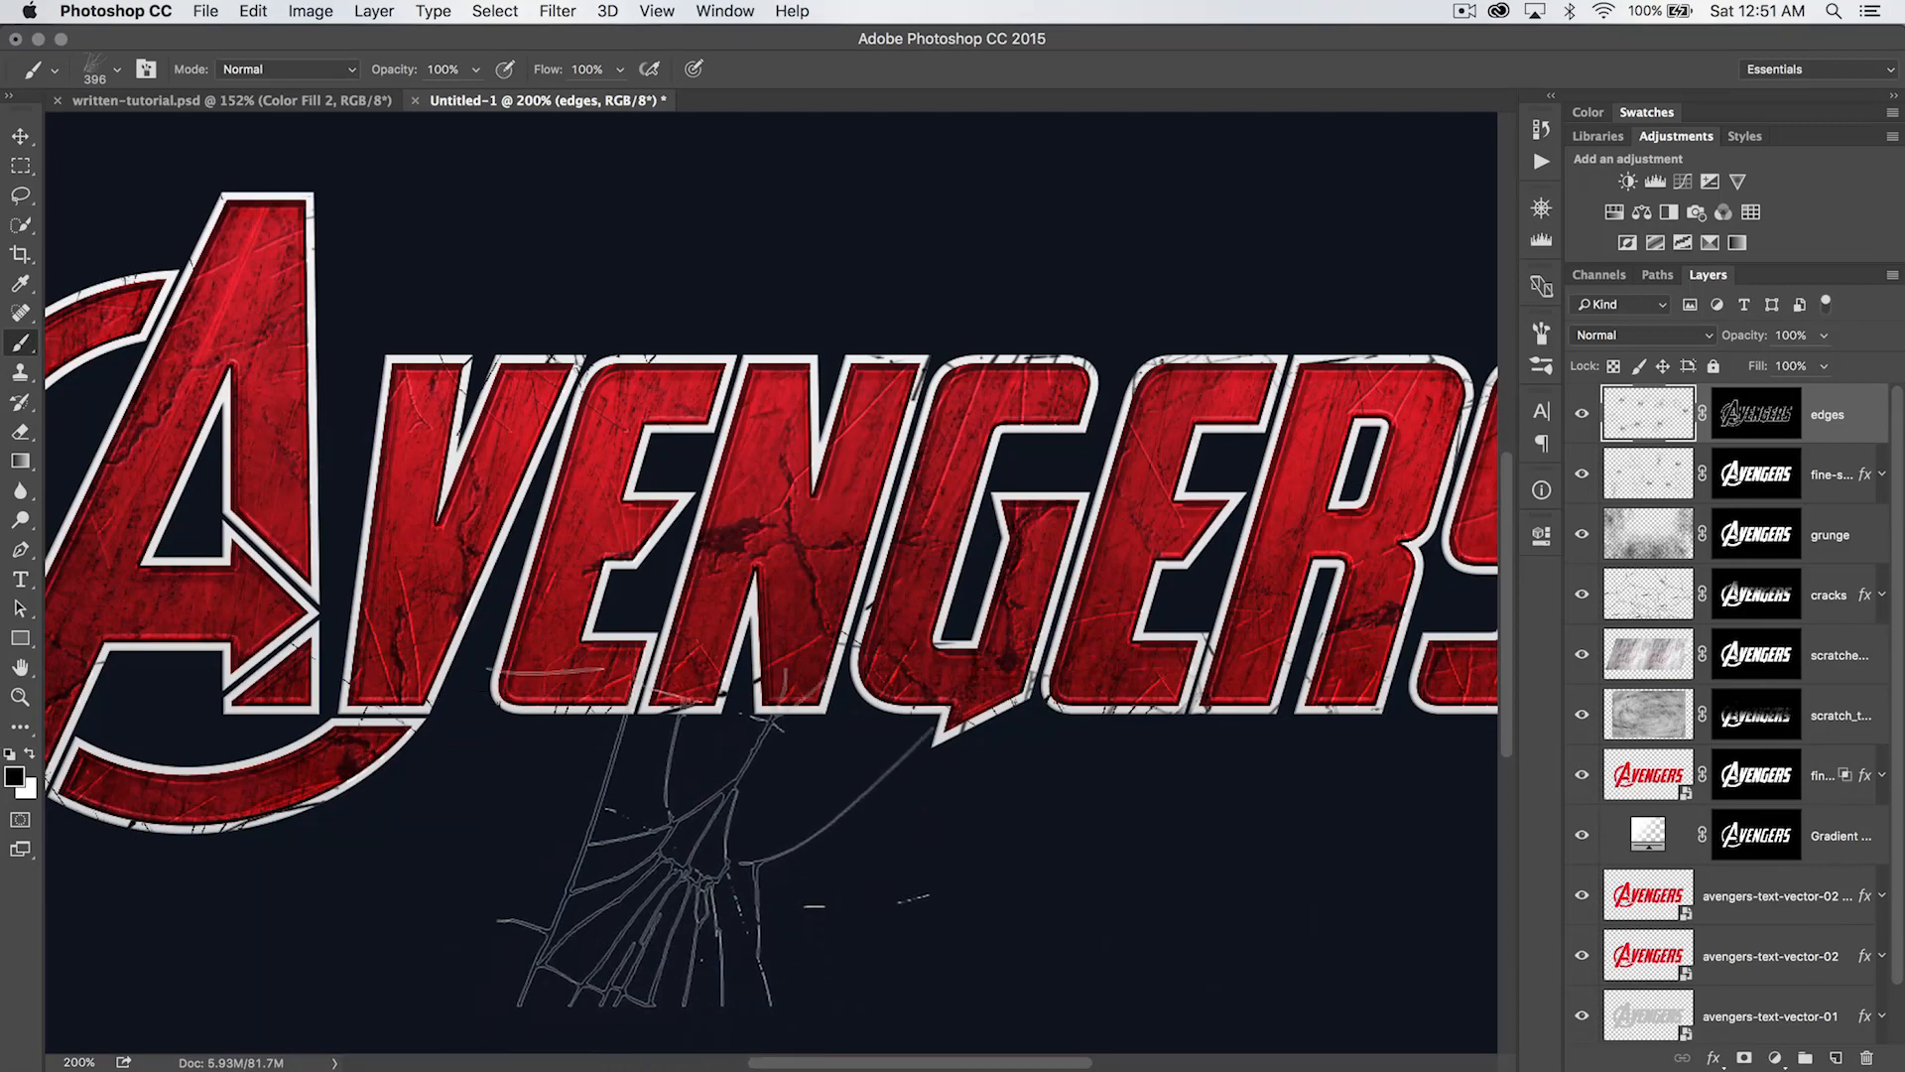
pyautogui.moveTo(1128, 733); pyautogui.dragTo(651, 779)
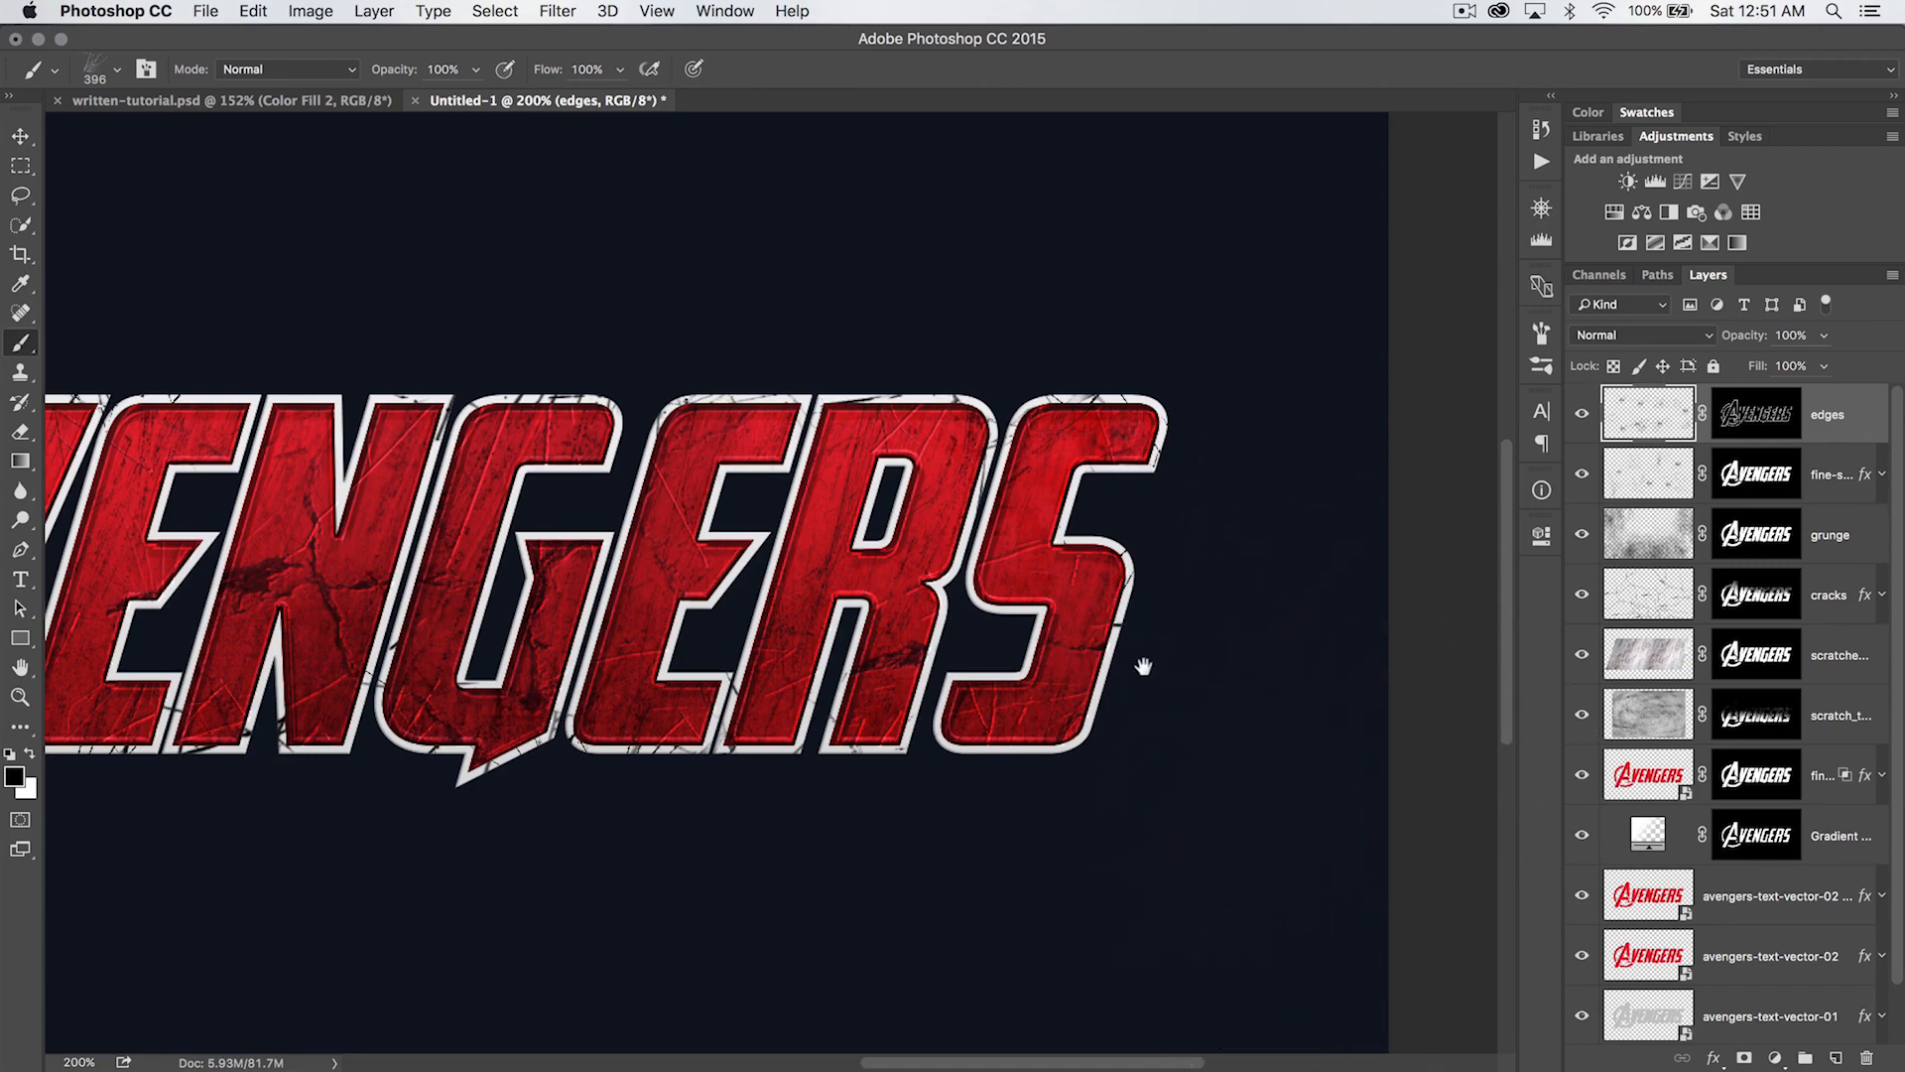
pyautogui.moveTo(1143, 666); pyautogui.dragTo(1379, 627)
pyautogui.moveTo(655, 725)
pyautogui.mouseDown()
pyautogui.moveTo(834, 549)
pyautogui.moveTo(878, 571)
pyautogui.mouseUp()
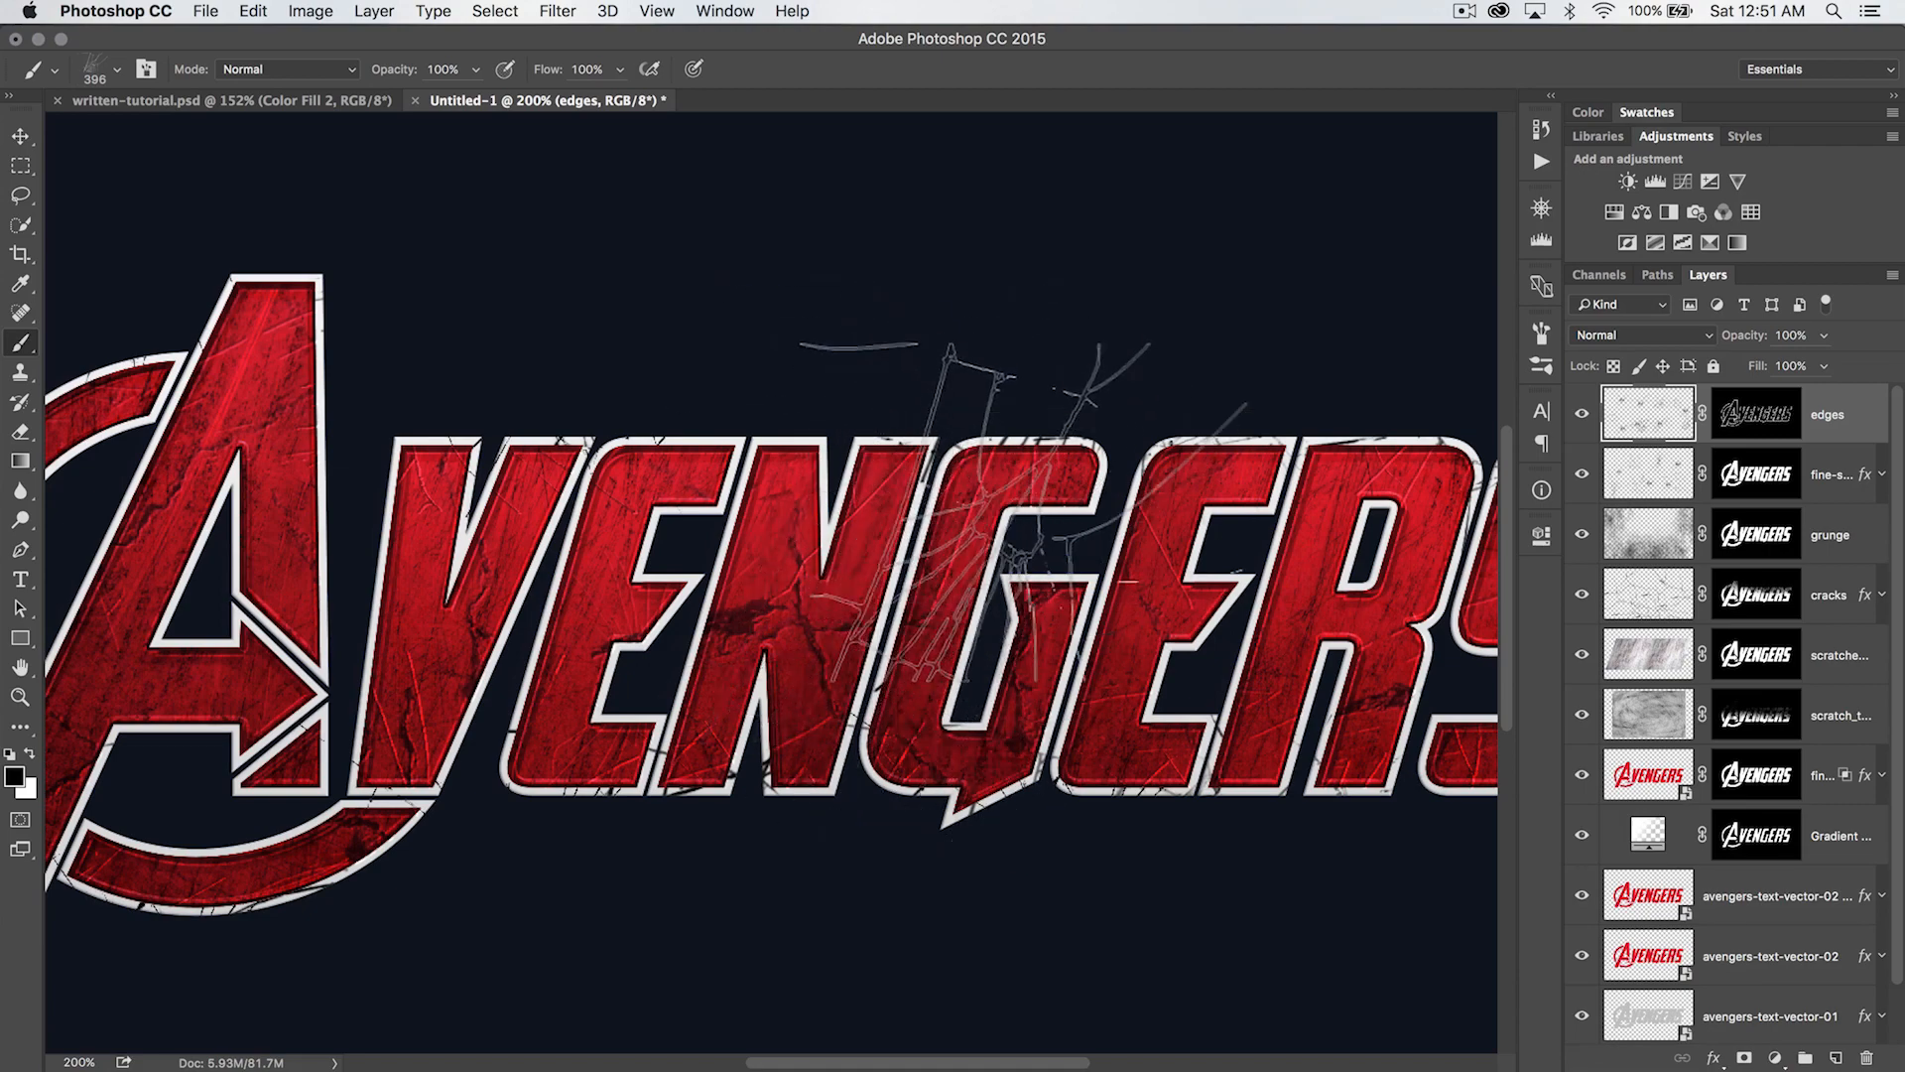
pyautogui.press('super+minus')
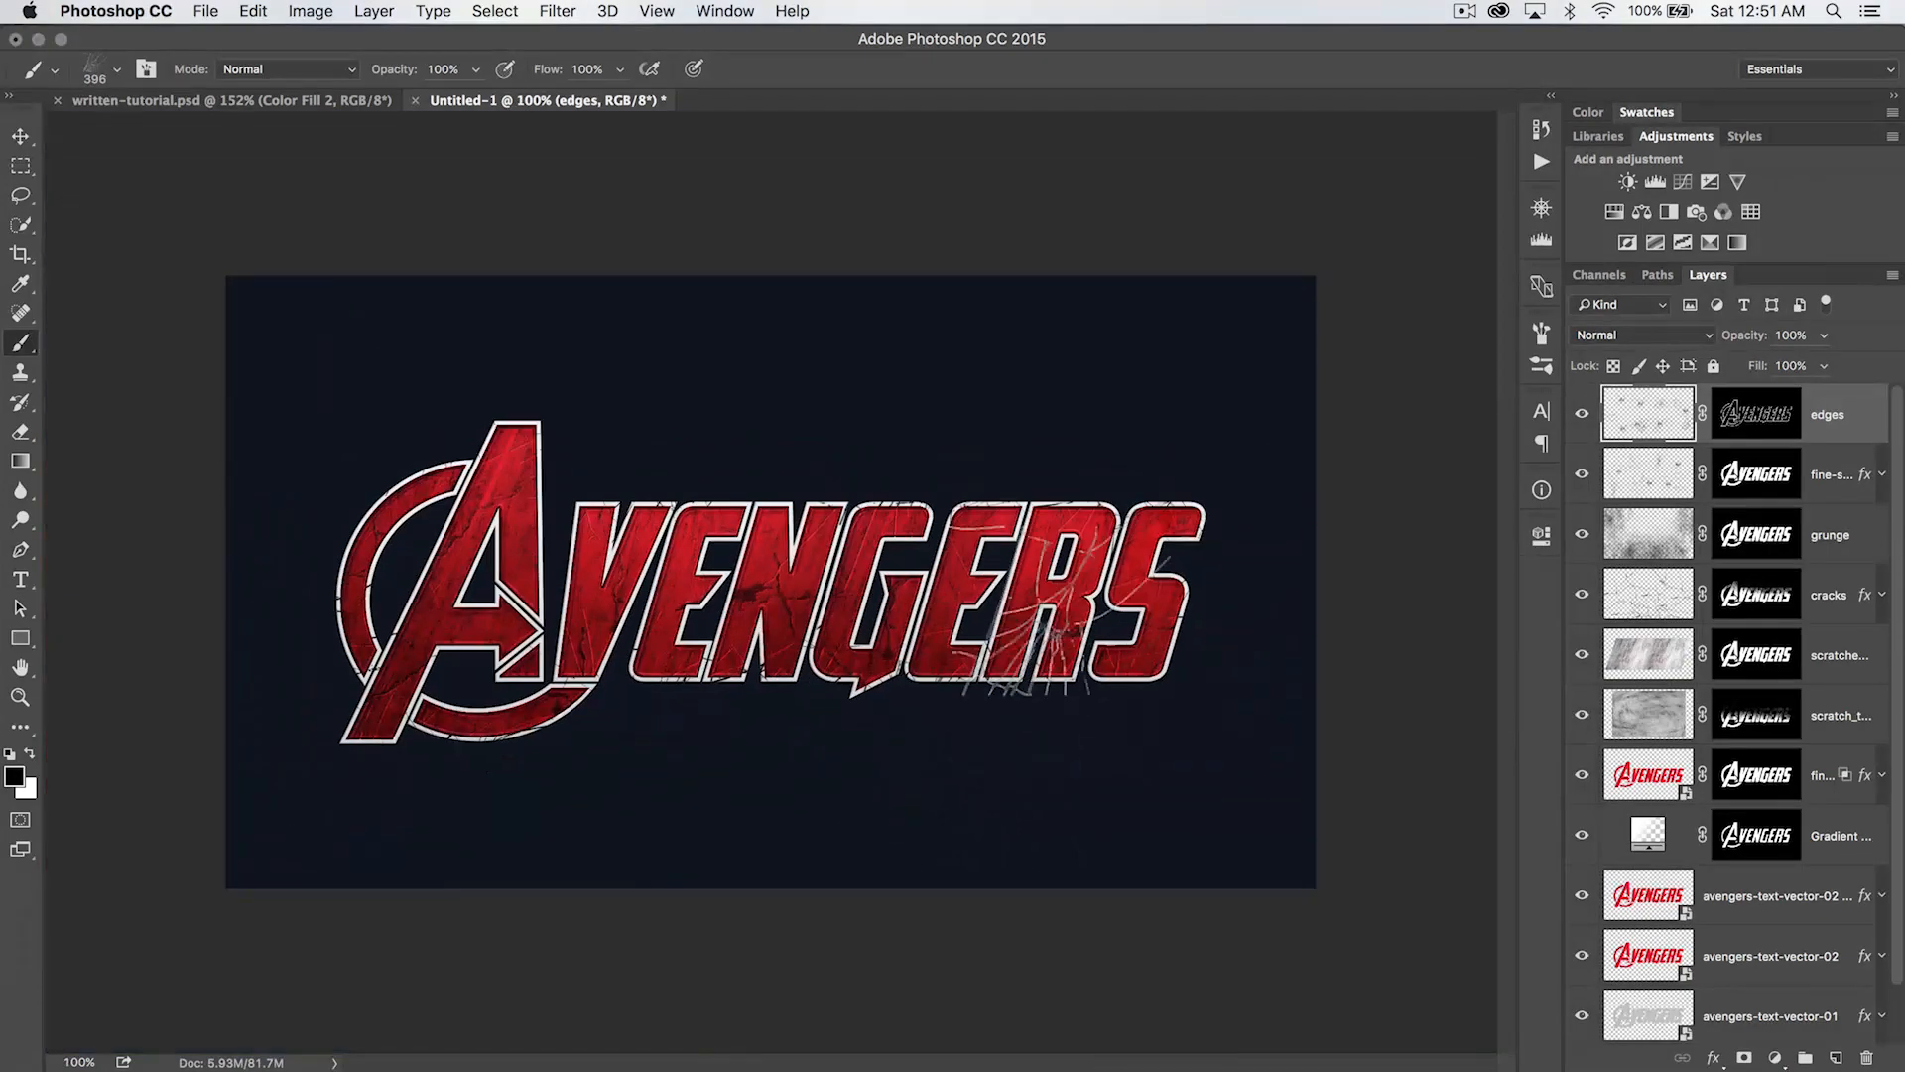
# - Lasso a freehand selection around the inner opening and crossbar arrow of the large A
pyautogui.press('l')
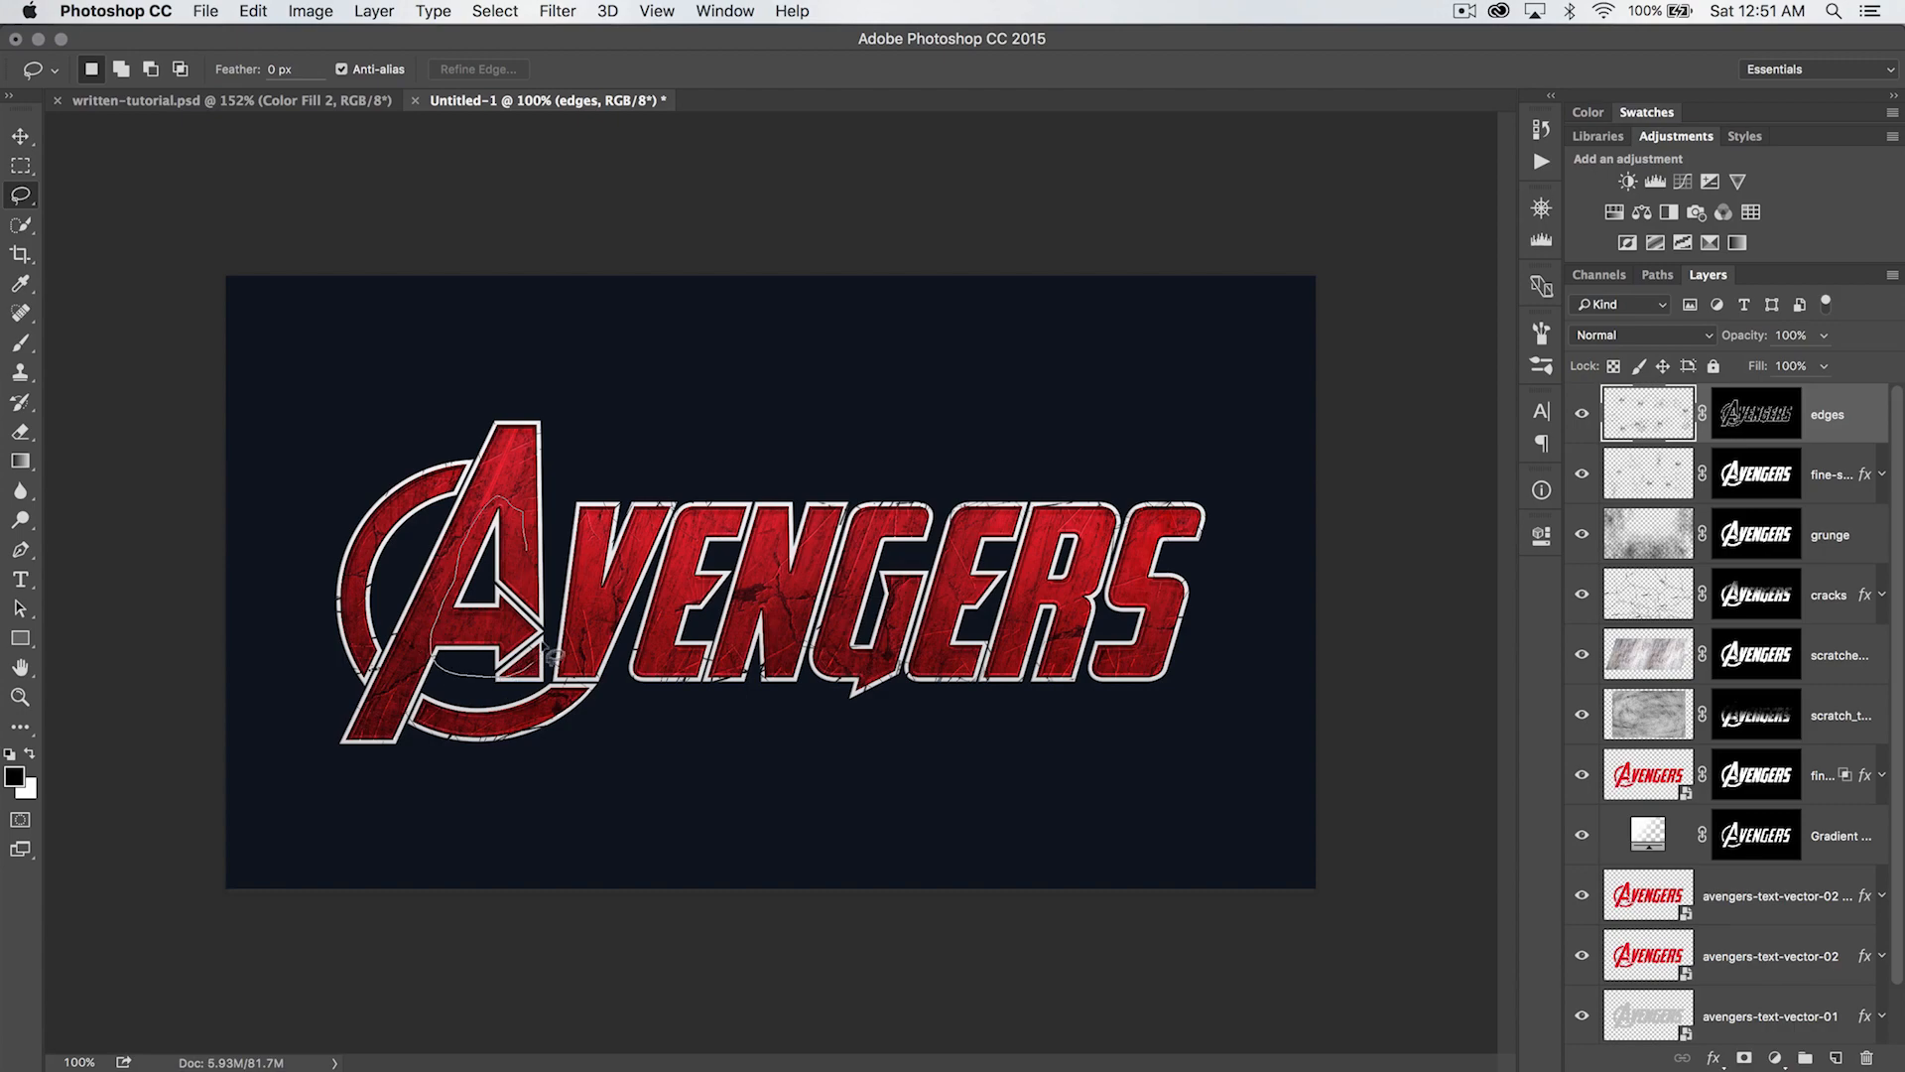
pyautogui.press('z')
pyautogui.moveTo(526, 548); pyautogui.dragTo(694, 596)
pyautogui.click(515, 588)
pyautogui.click(514, 595)
pyautogui.press('b')
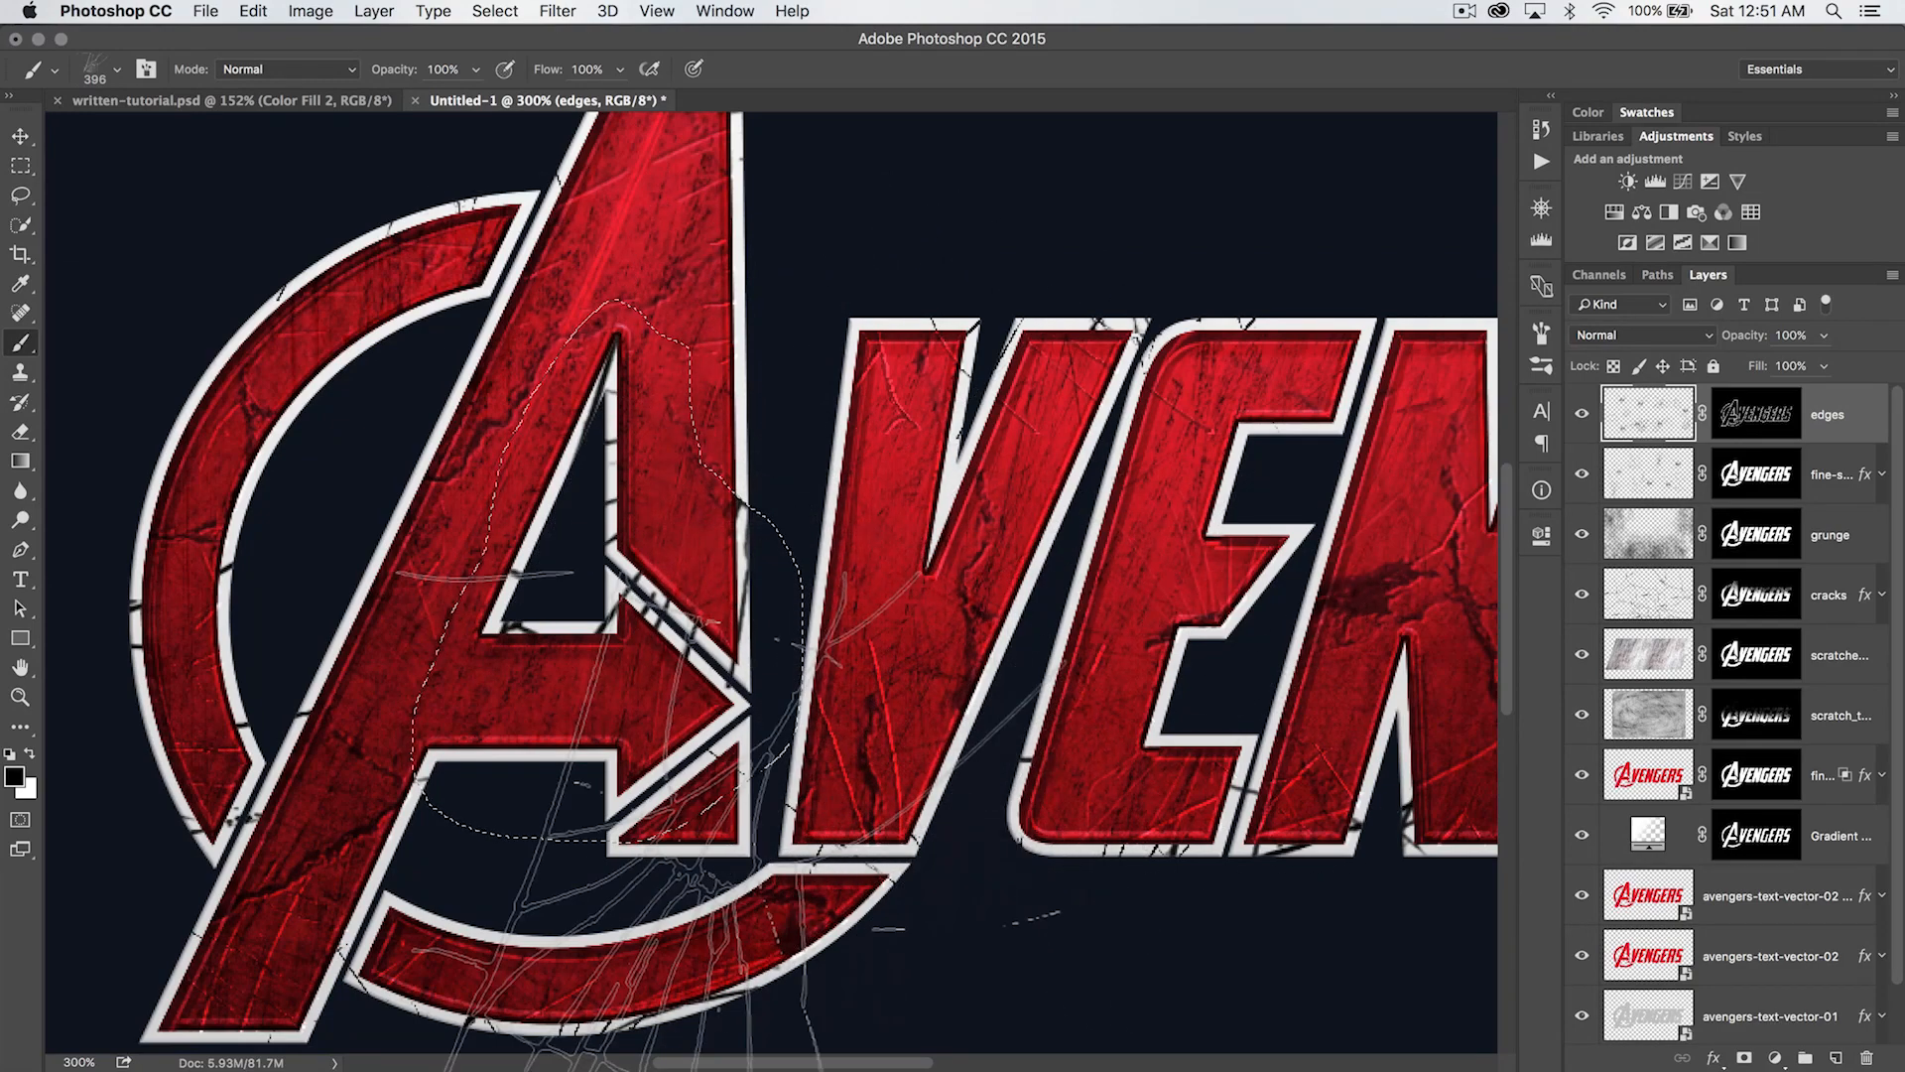
# - Choose the 352 px burst brush, stamp black cracks on the A's inner outlines within the selection, and clear the selection
pyautogui.rightClick(427, 547)
pyautogui.click(621, 778)
pyautogui.press('Return')
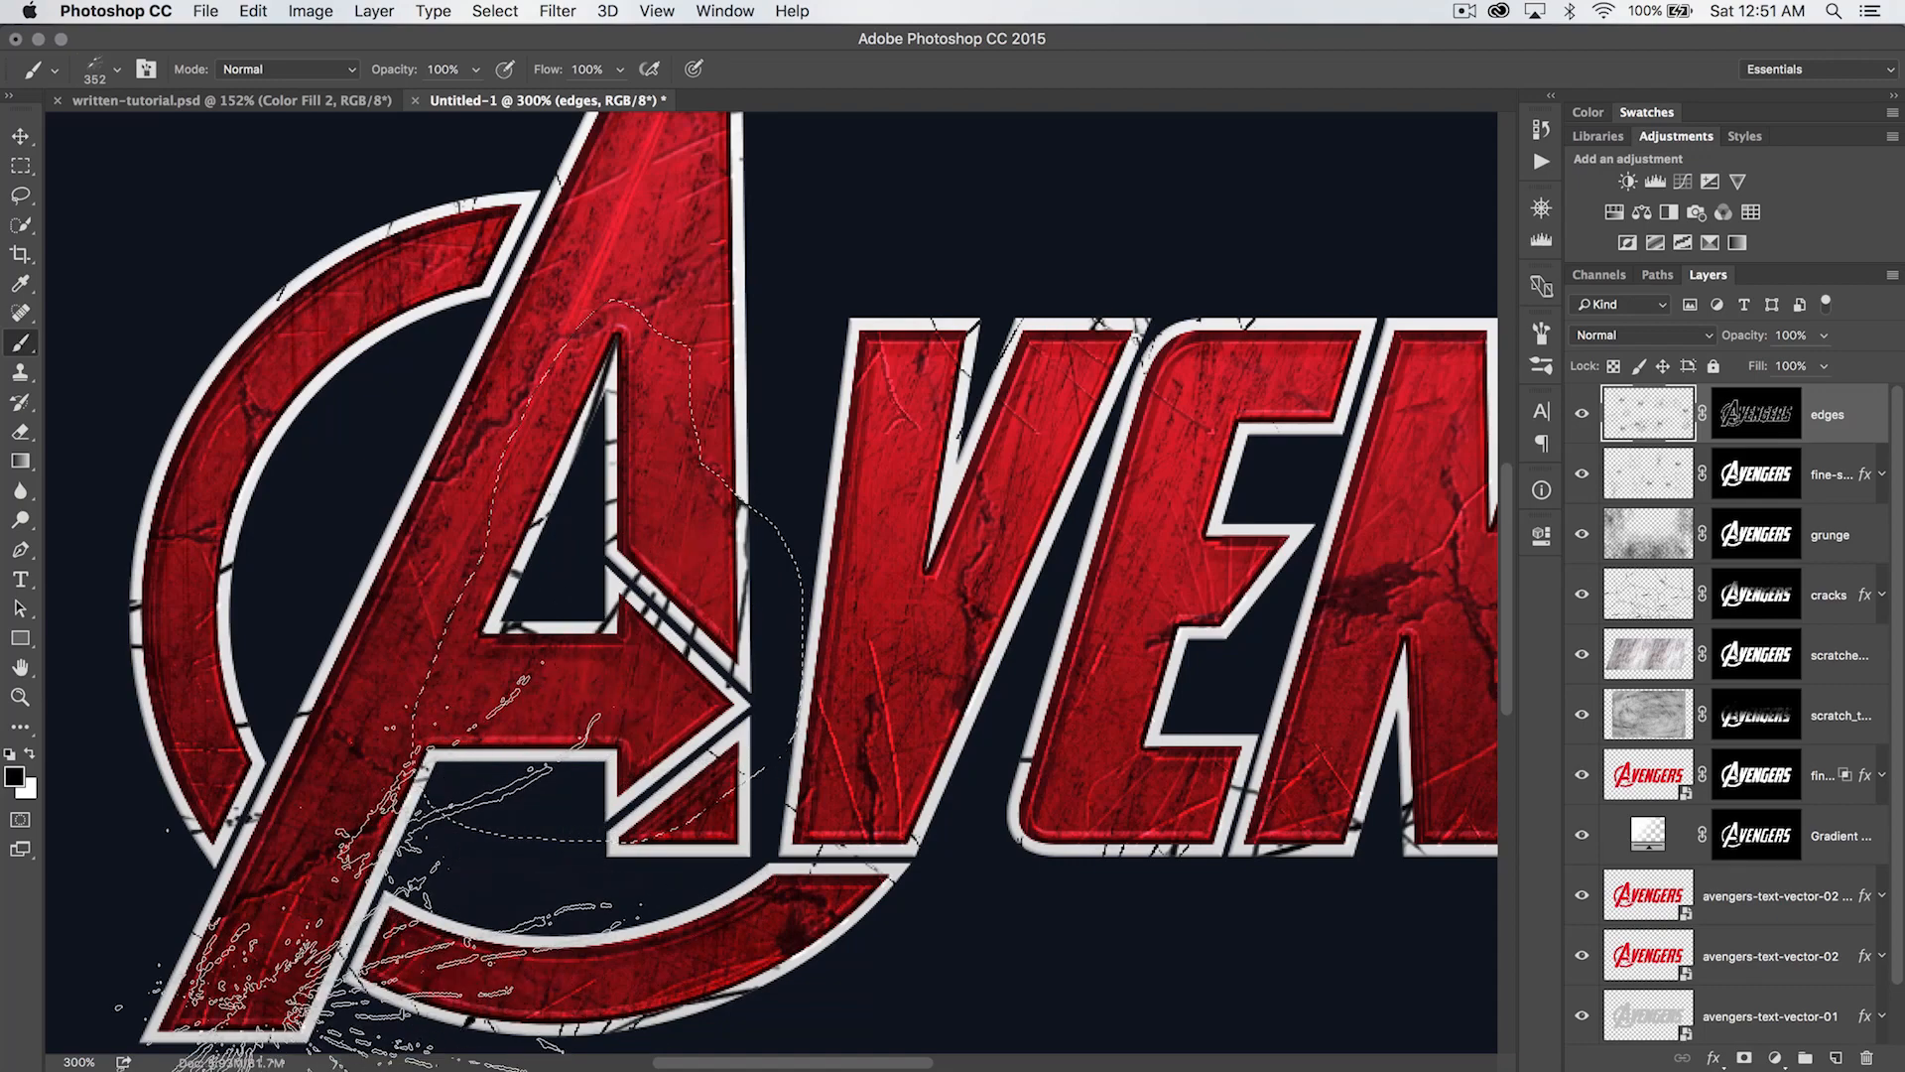
pyautogui.moveTo(1118, 668); pyautogui.dragTo(1020, 625)
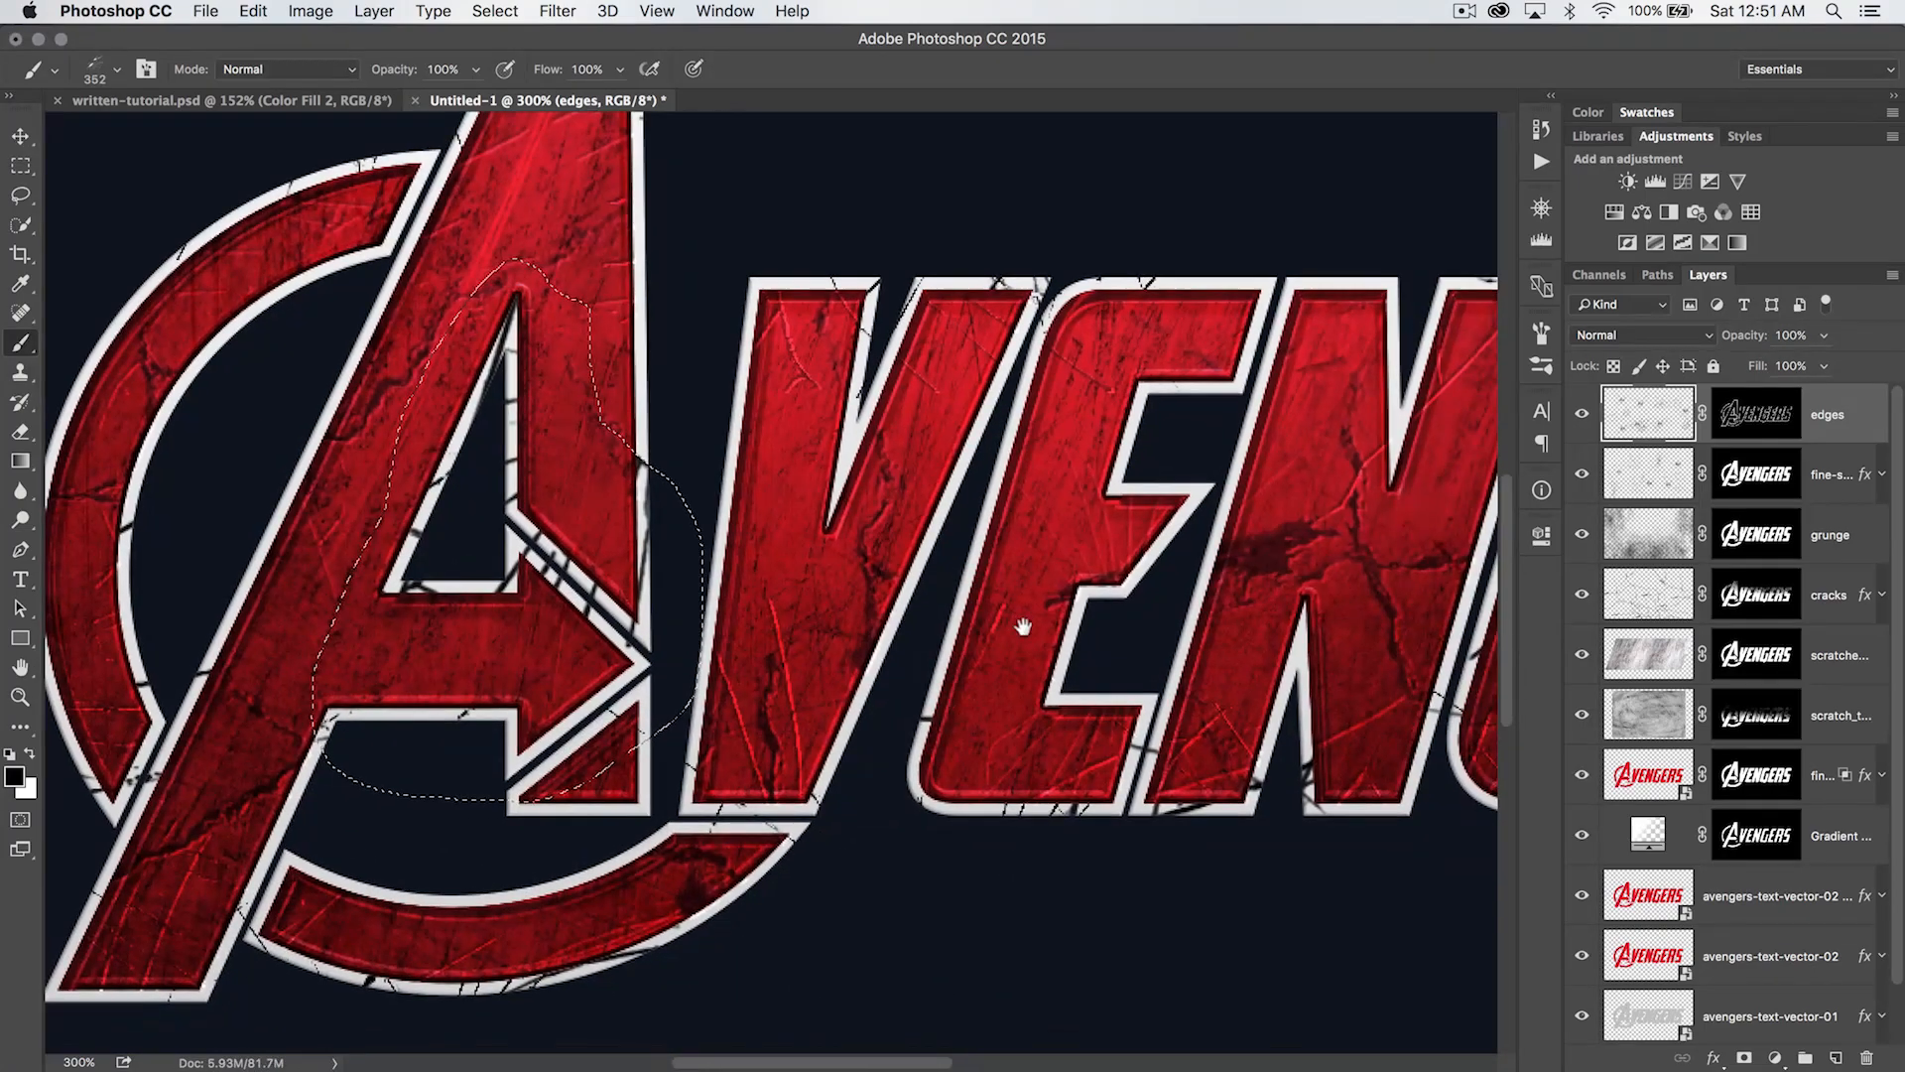
pyautogui.press('super+d')
# - Lasso the gap between the A and its ring, stamp 200 px burst cracks on the outlines inside it, and deselect
pyautogui.moveTo(786, 518); pyautogui.dragTo(1214, 549)
pyautogui.press('l')
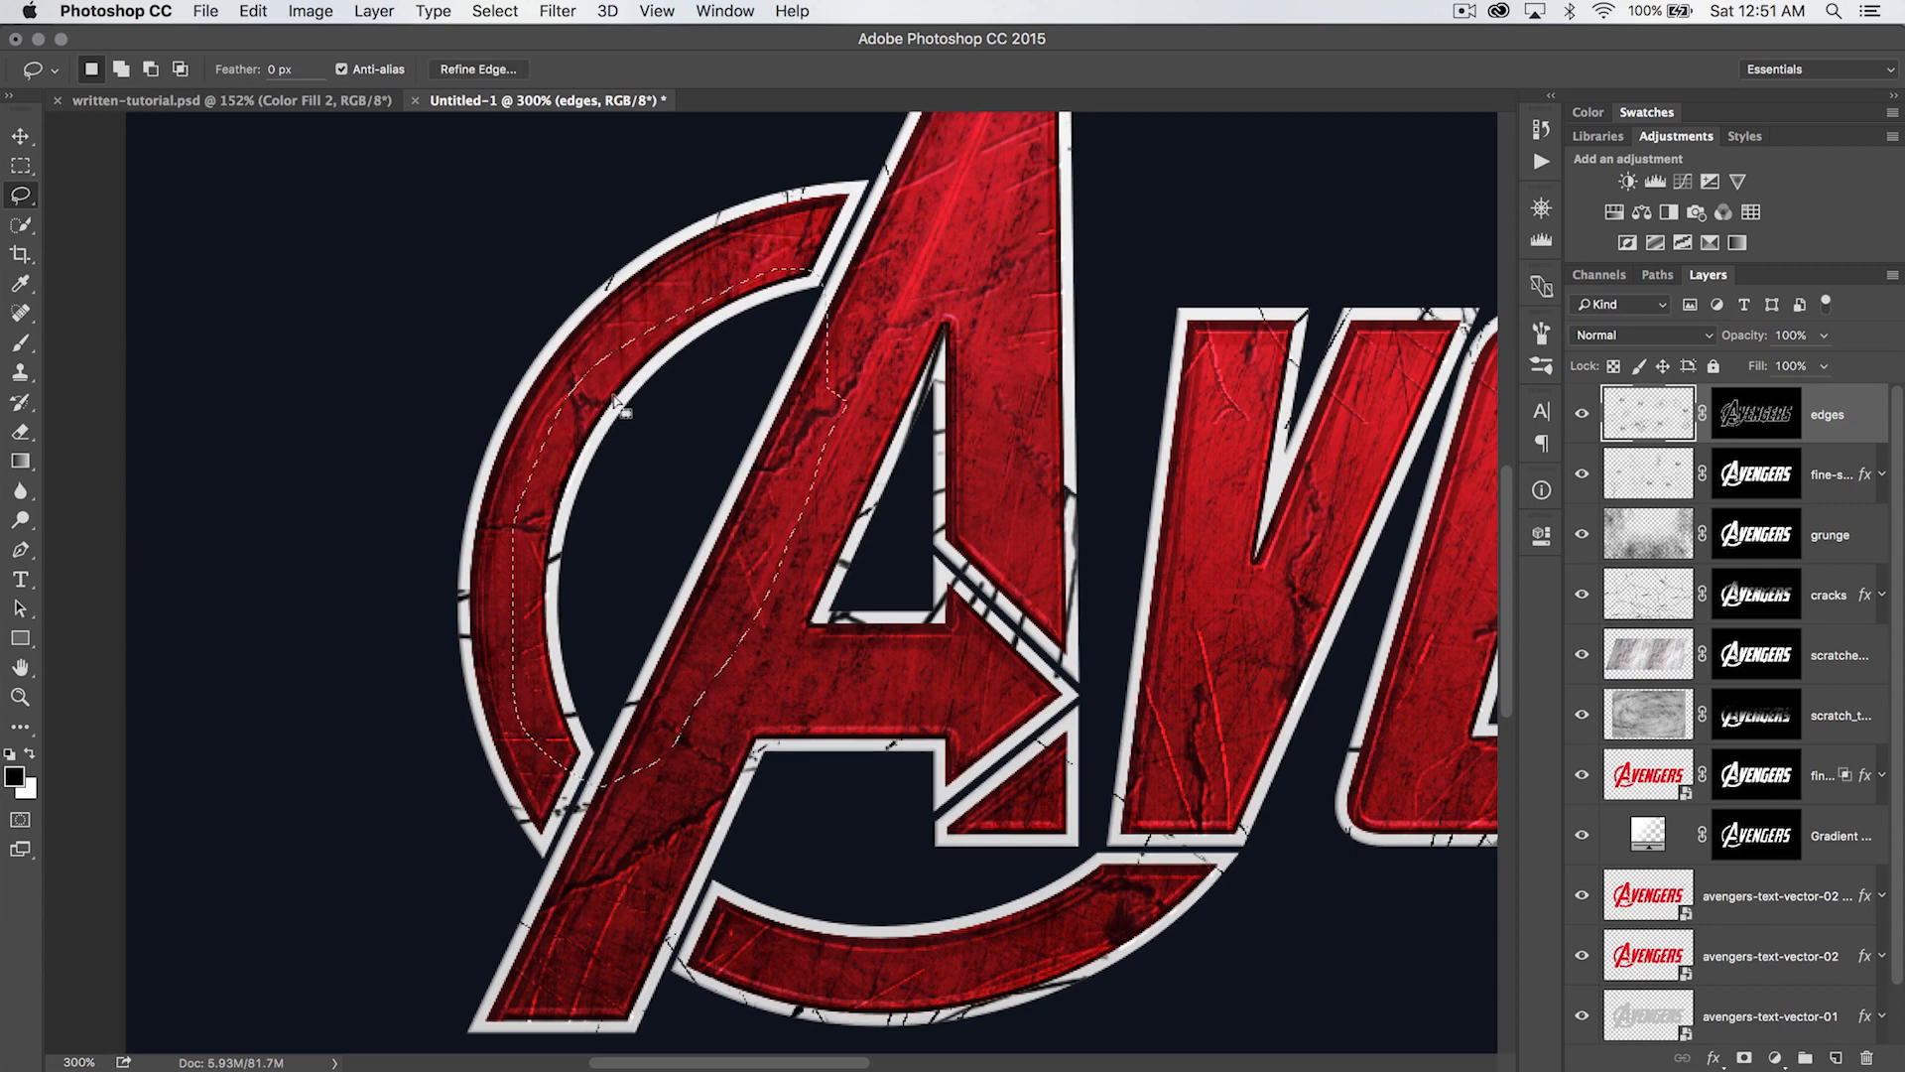
pyautogui.press('b')
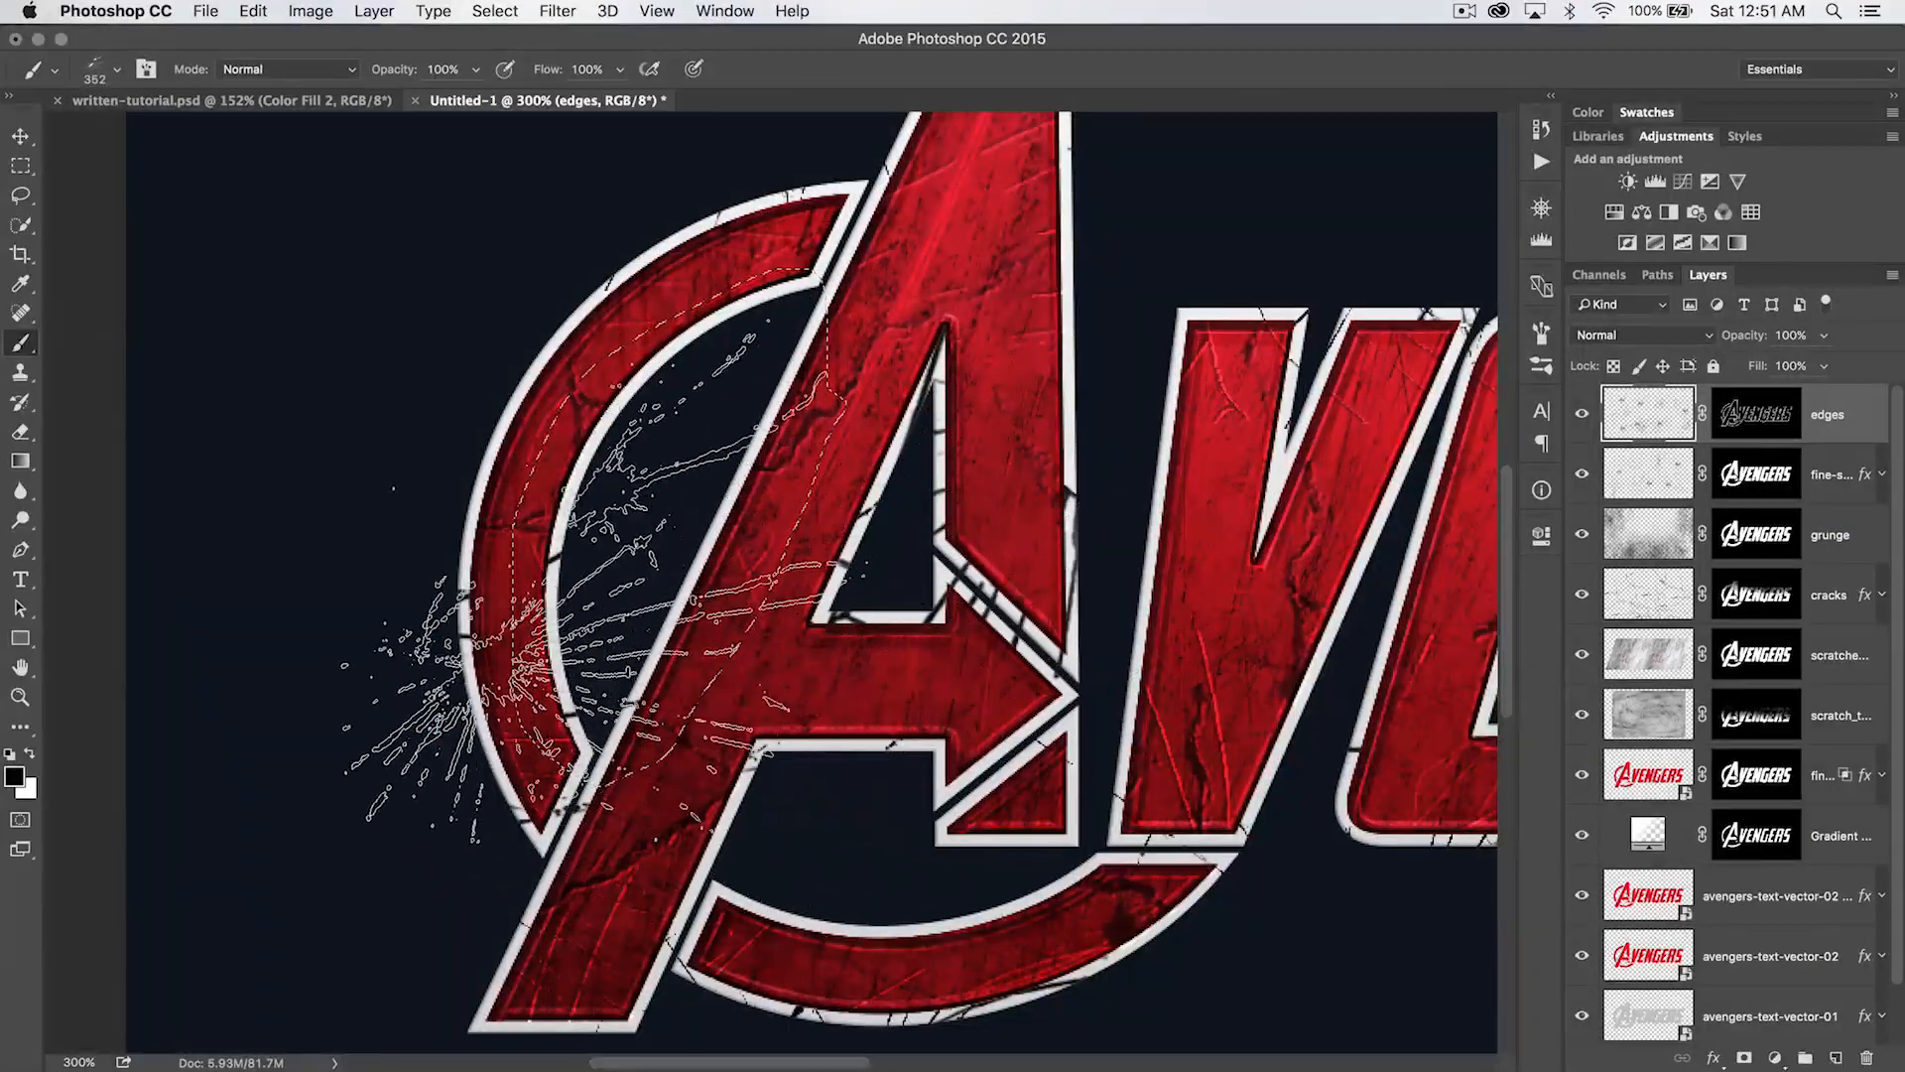
pyautogui.press('[')
pyautogui.press('[')
pyautogui.press('[')
pyautogui.click(685, 476)
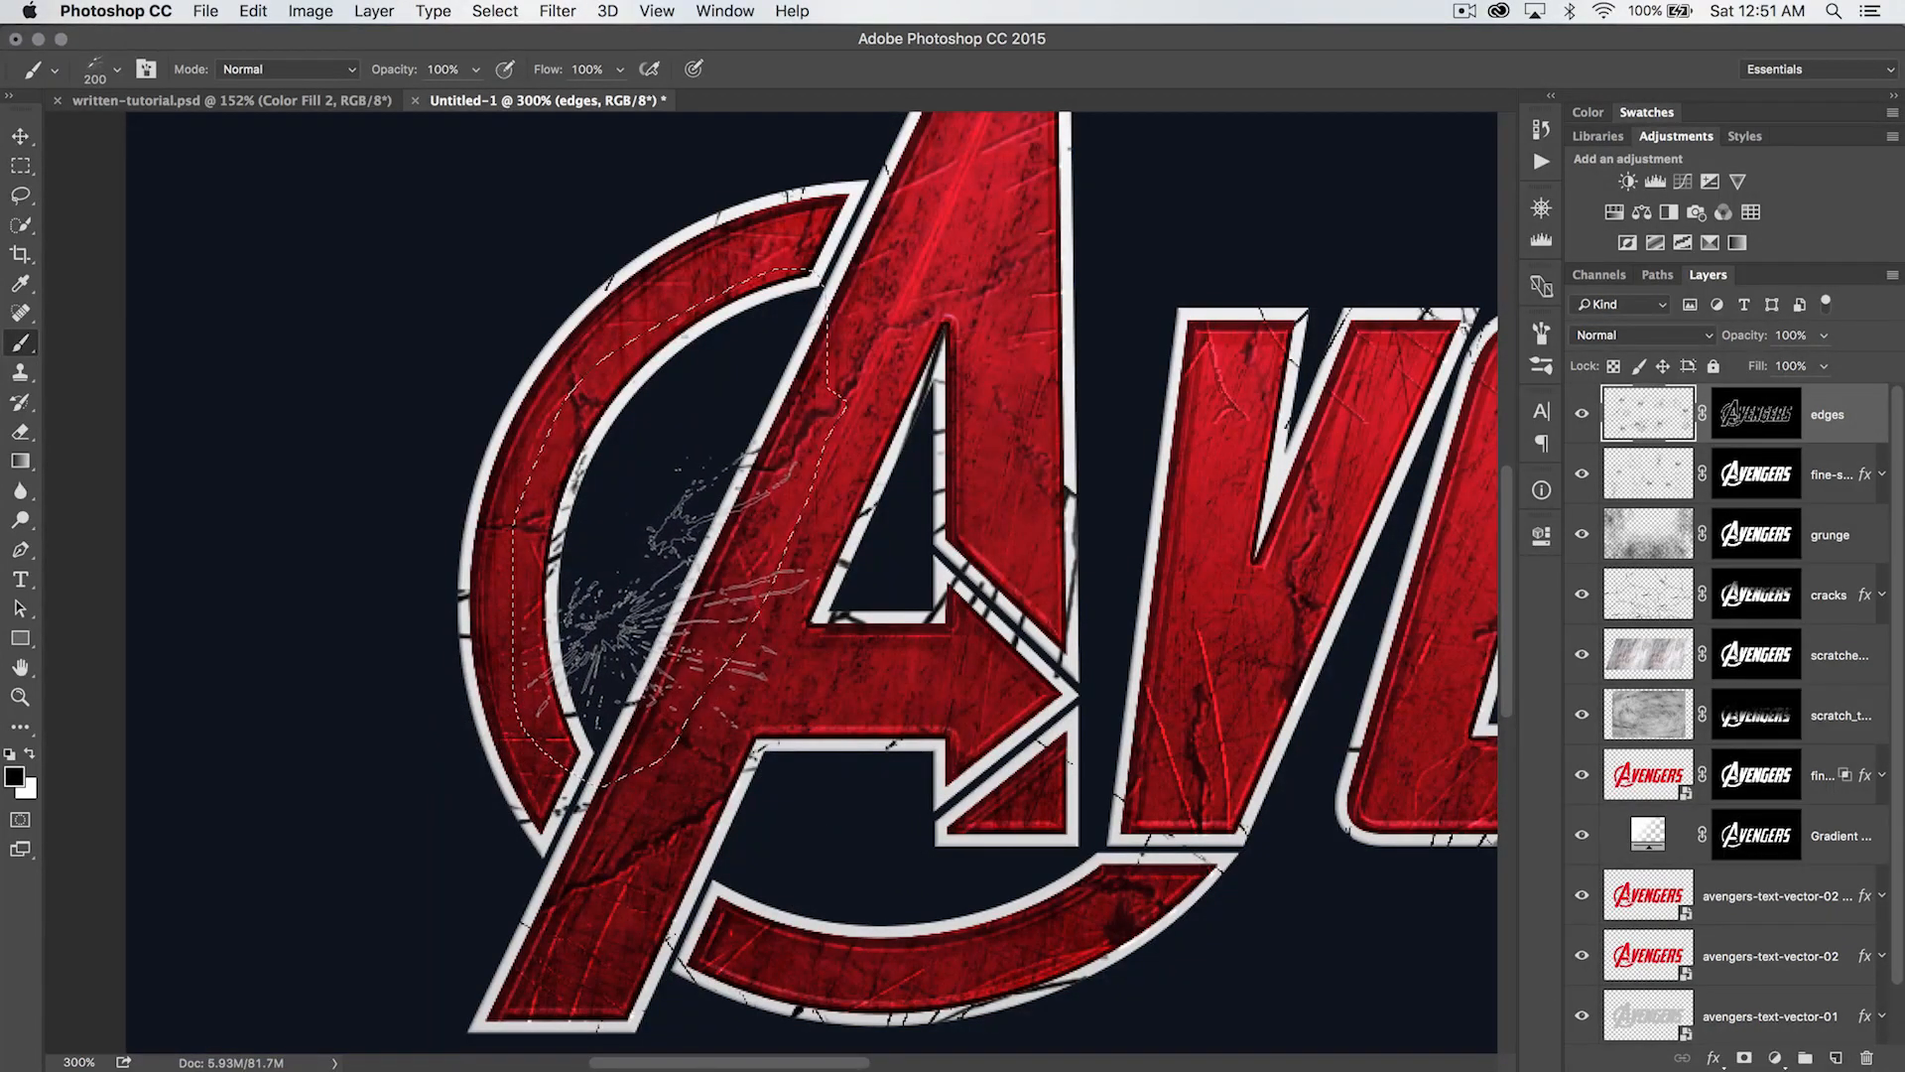
pyautogui.press('super+d')
# - Stamp the 200 px burst brush in black along the A's lower leg, the lower ring and the neighbouring letter outlines
pyautogui.moveTo(985, 513); pyautogui.dragTo(784, 503)
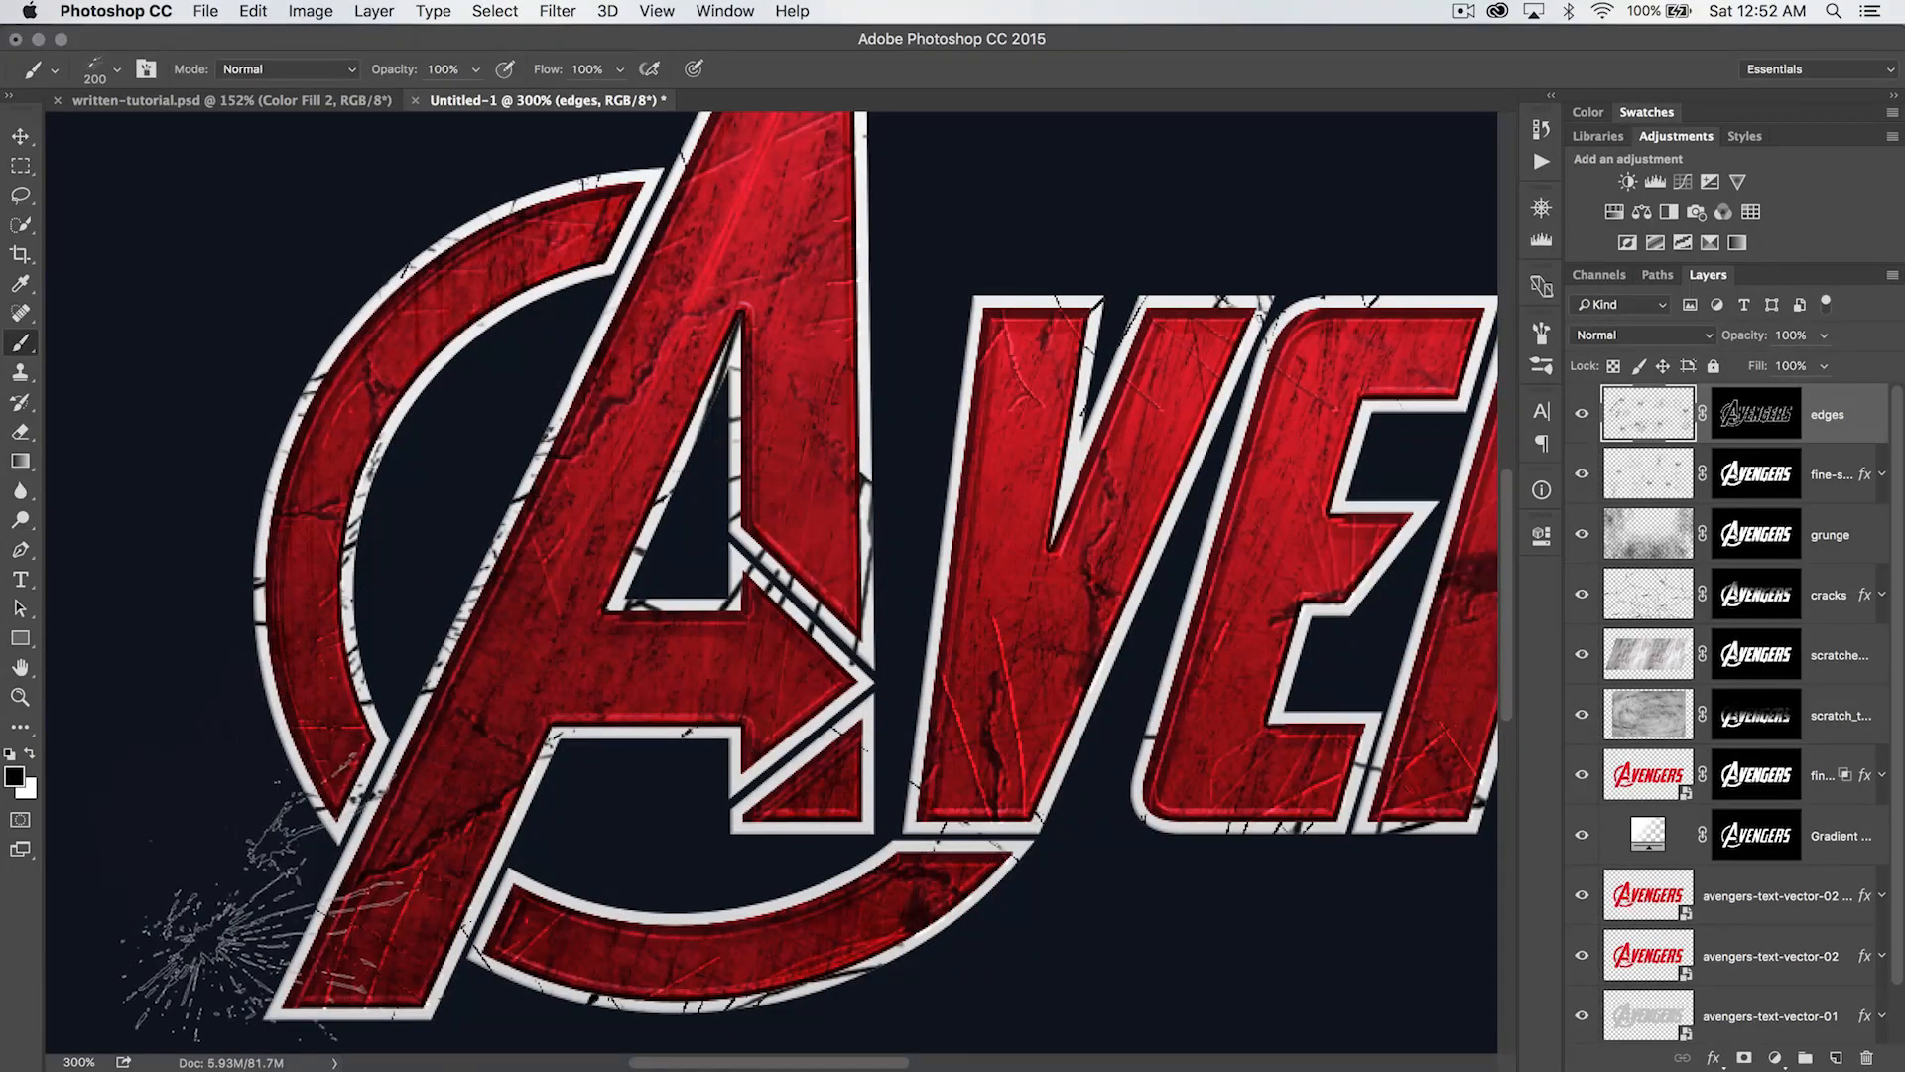
pyautogui.moveTo(655, 652); pyautogui.dragTo(608, 431)
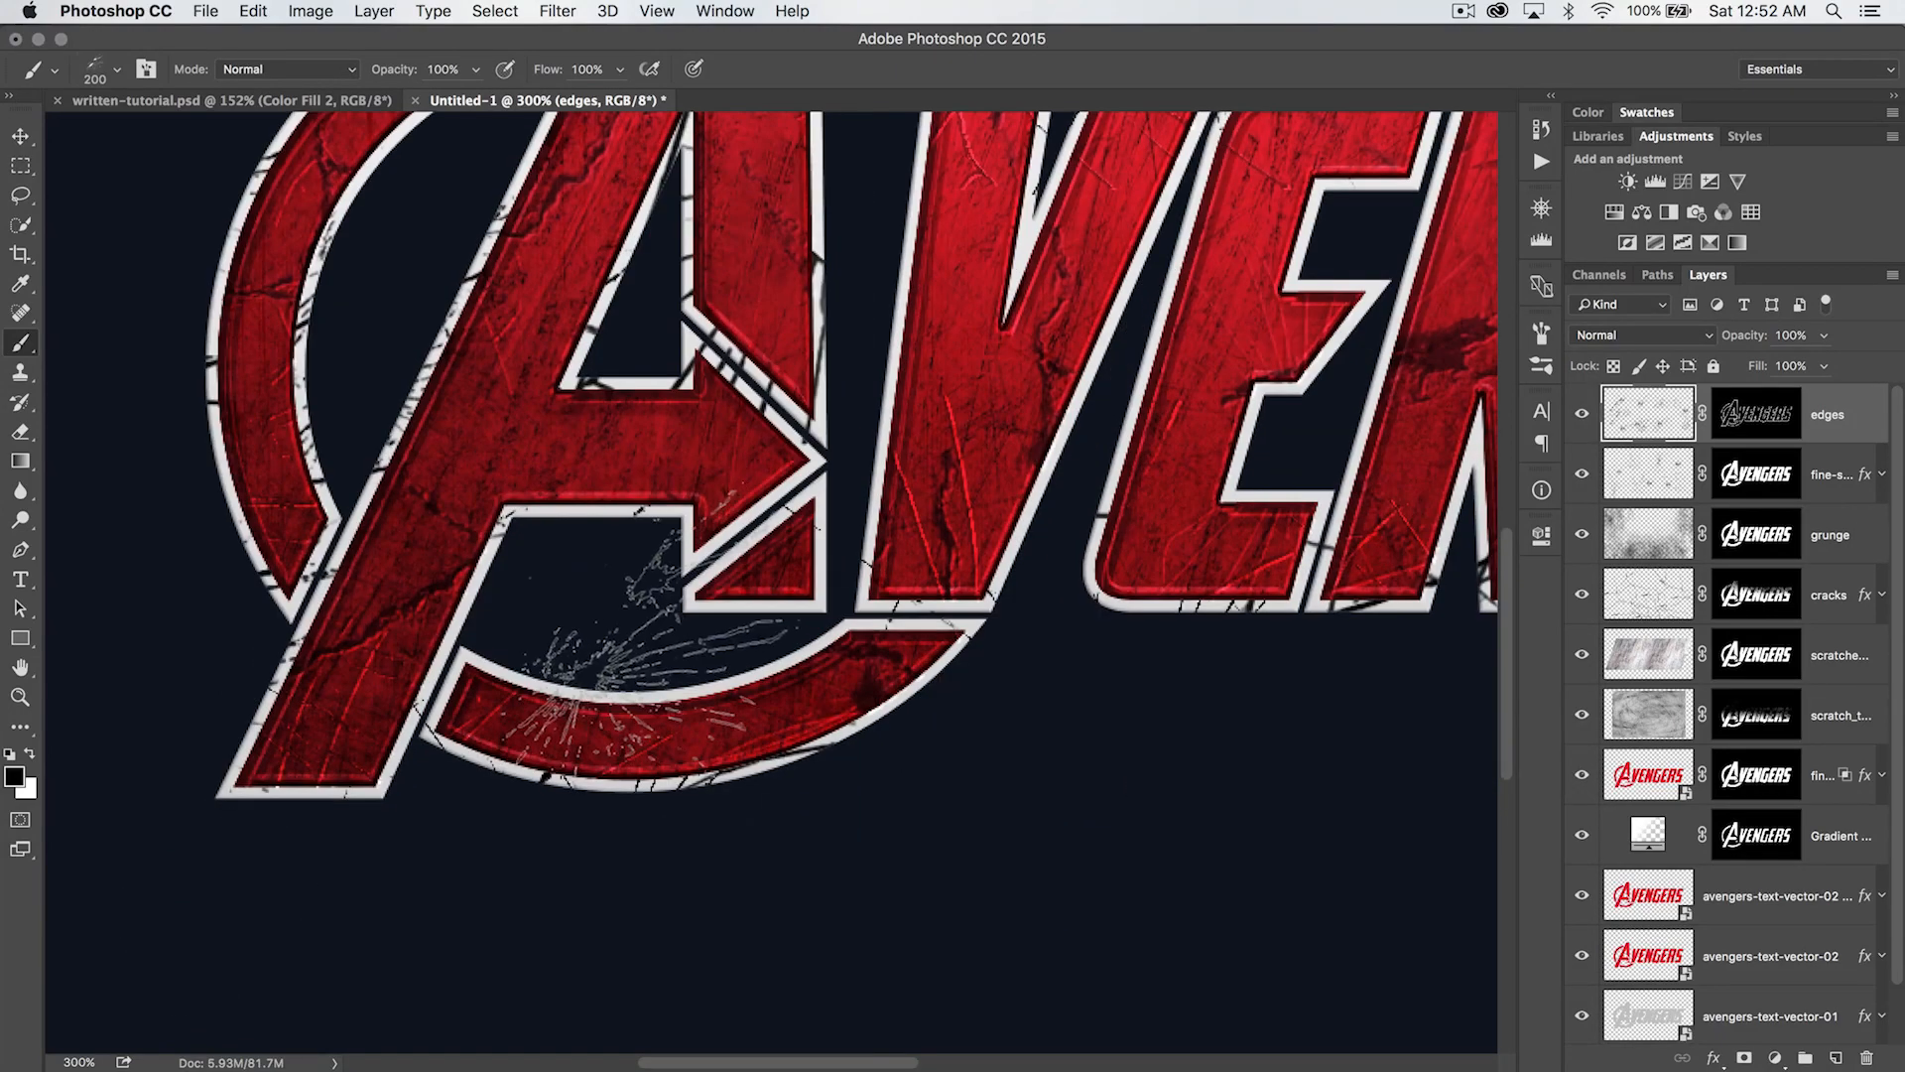
pyautogui.moveTo(1235, 427)
pyautogui.mouseDown()
pyautogui.moveTo(854, 591)
pyautogui.moveTo(791, 646)
pyautogui.mouseUp()
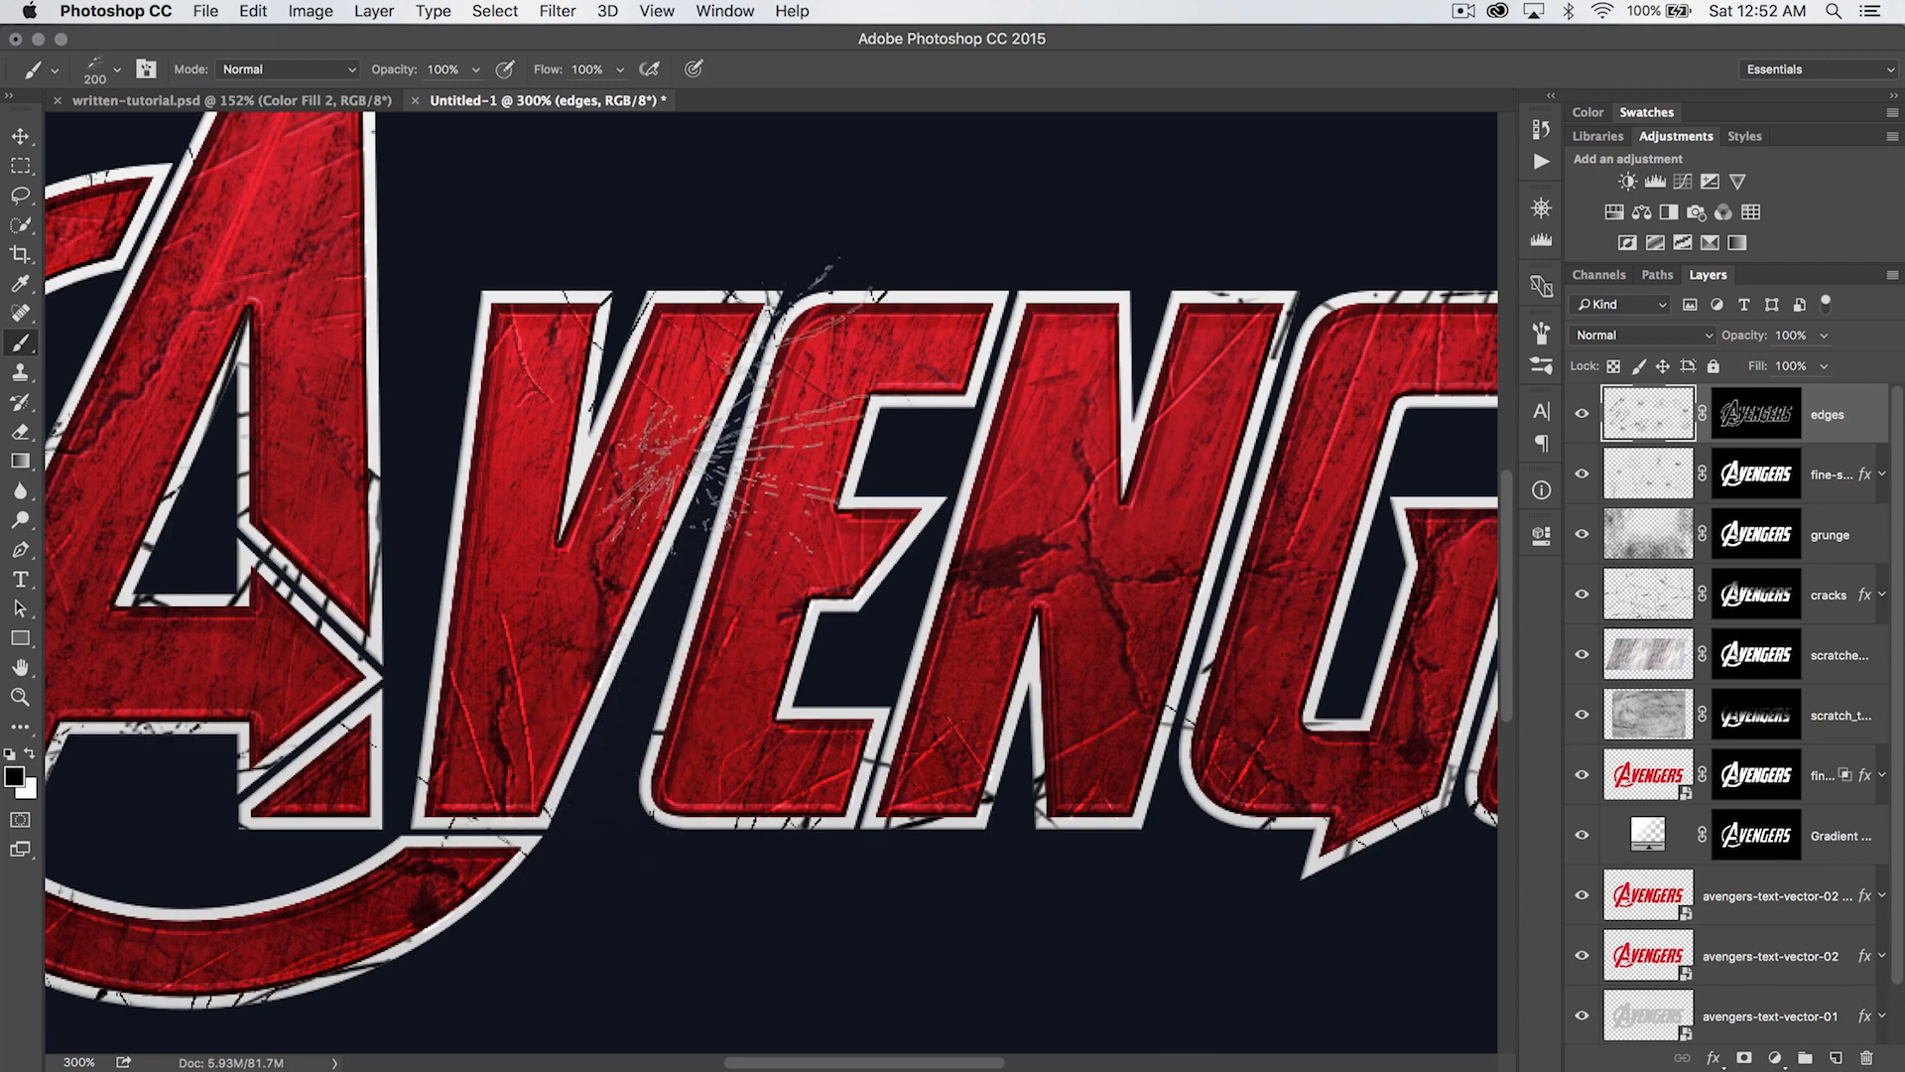
pyautogui.click(575, 665)
# - Lasso the area between the V and the first E, stamp black cracks on the outlines inside it, and deselect
pyautogui.press('l')
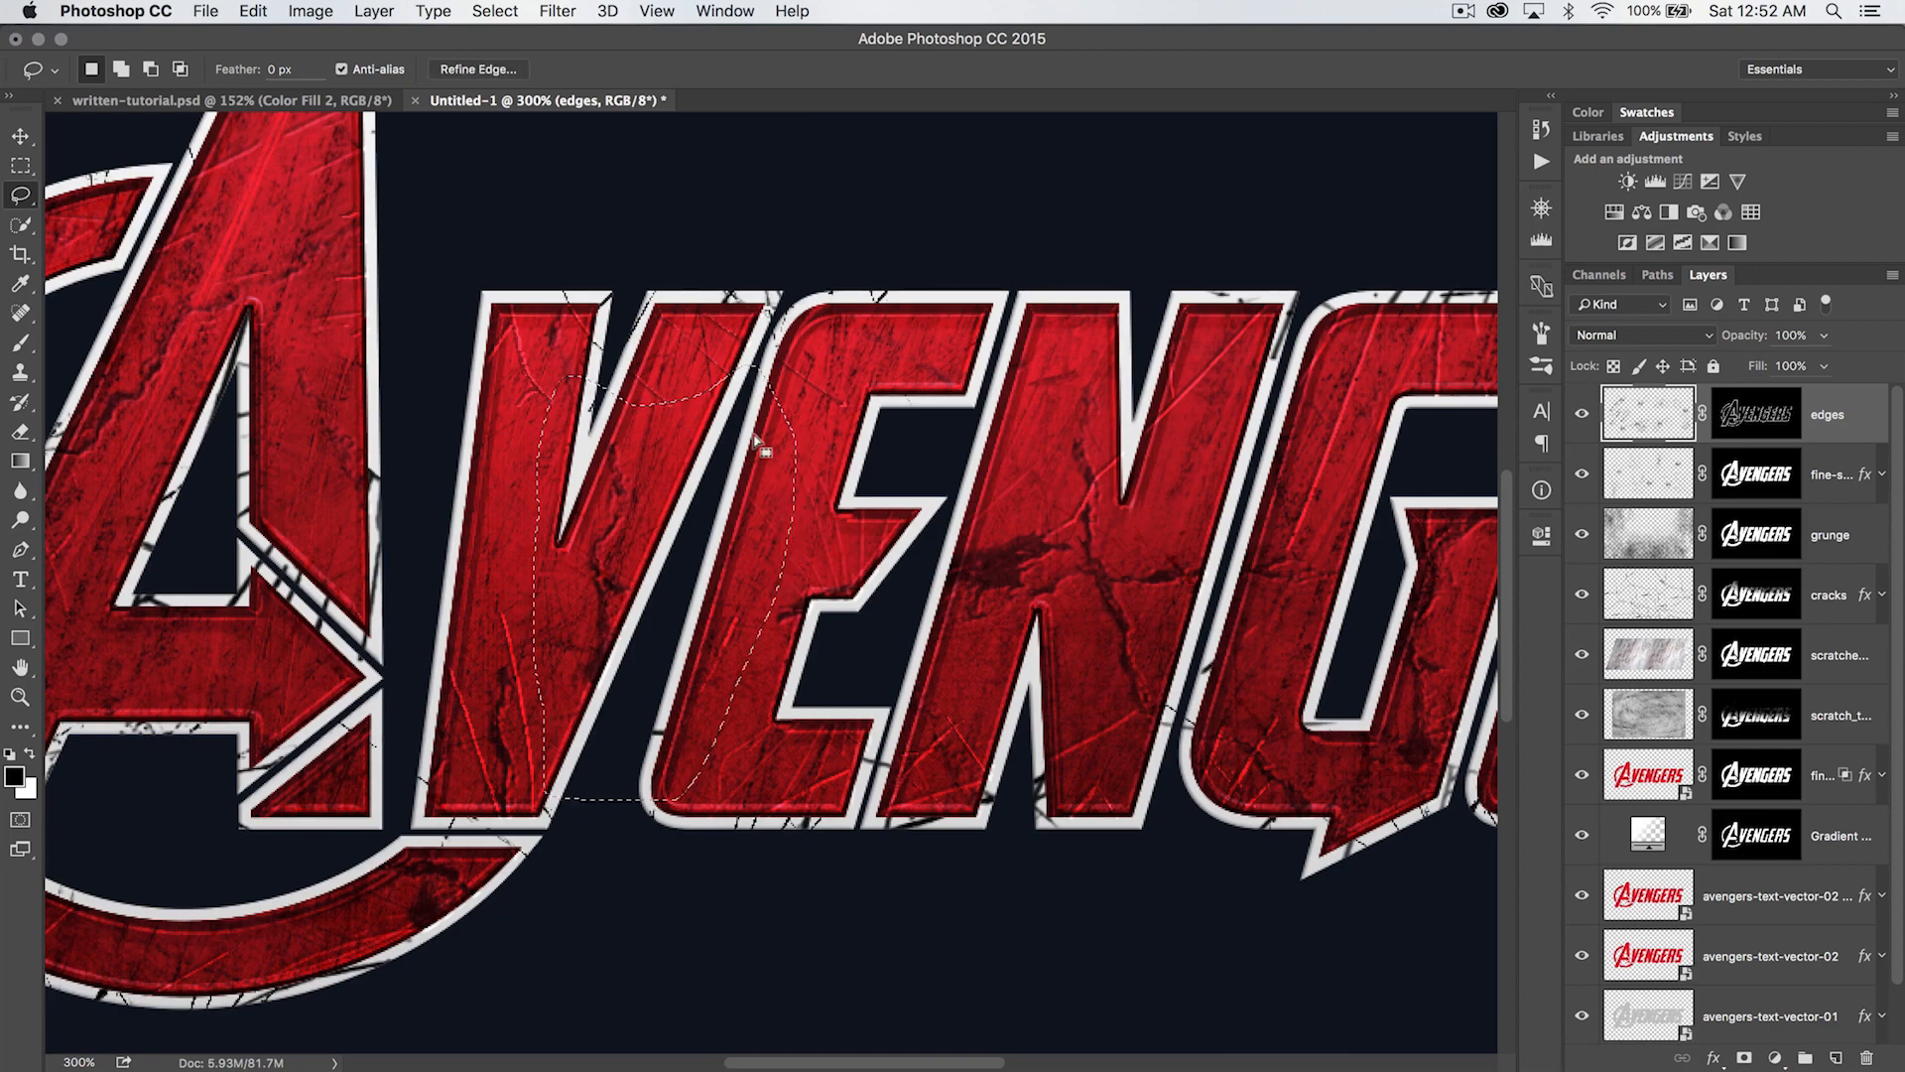
pyautogui.press('b')
pyautogui.click(537, 476)
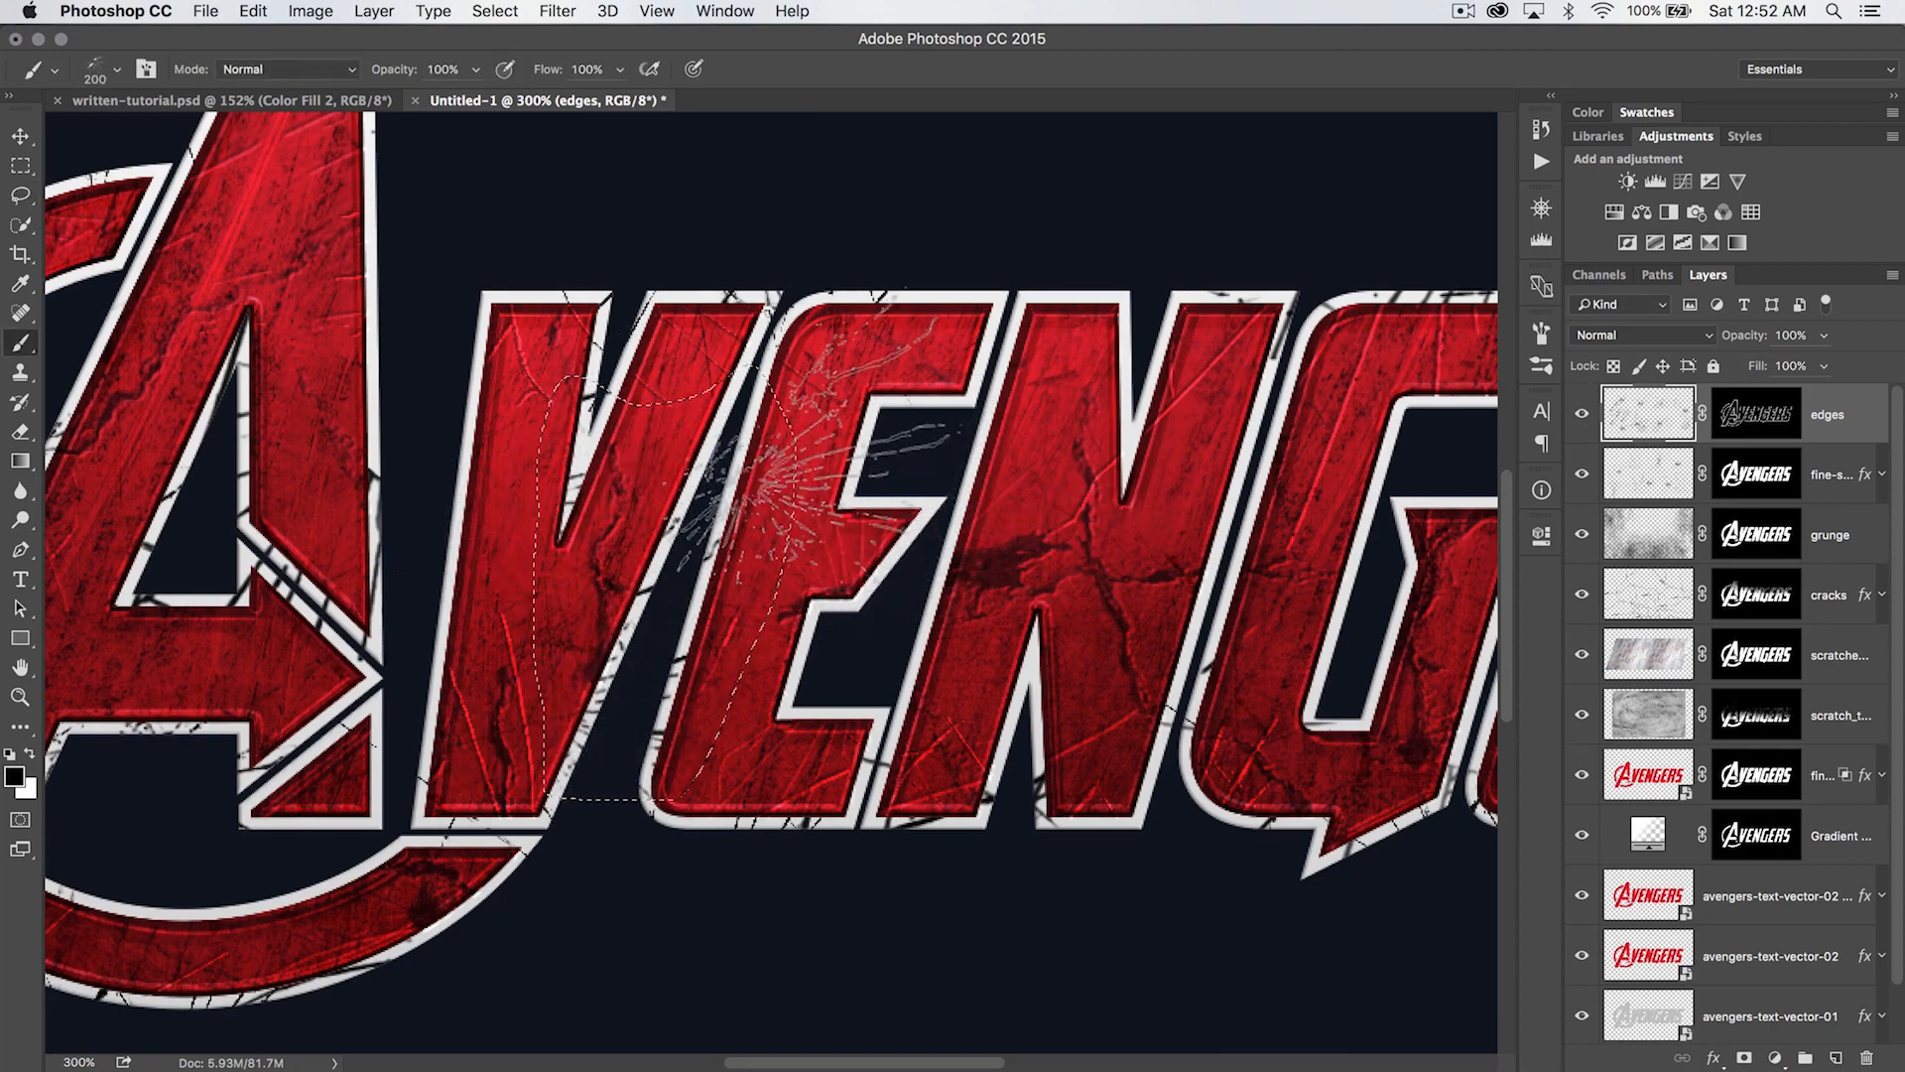
pyautogui.press('super+d')
# - Lasso the area between the first E and the N, and stamp 200 px burst cracks on the outlines inside it
pyautogui.hscroll(5, 1041, 616)
pyautogui.press('l')
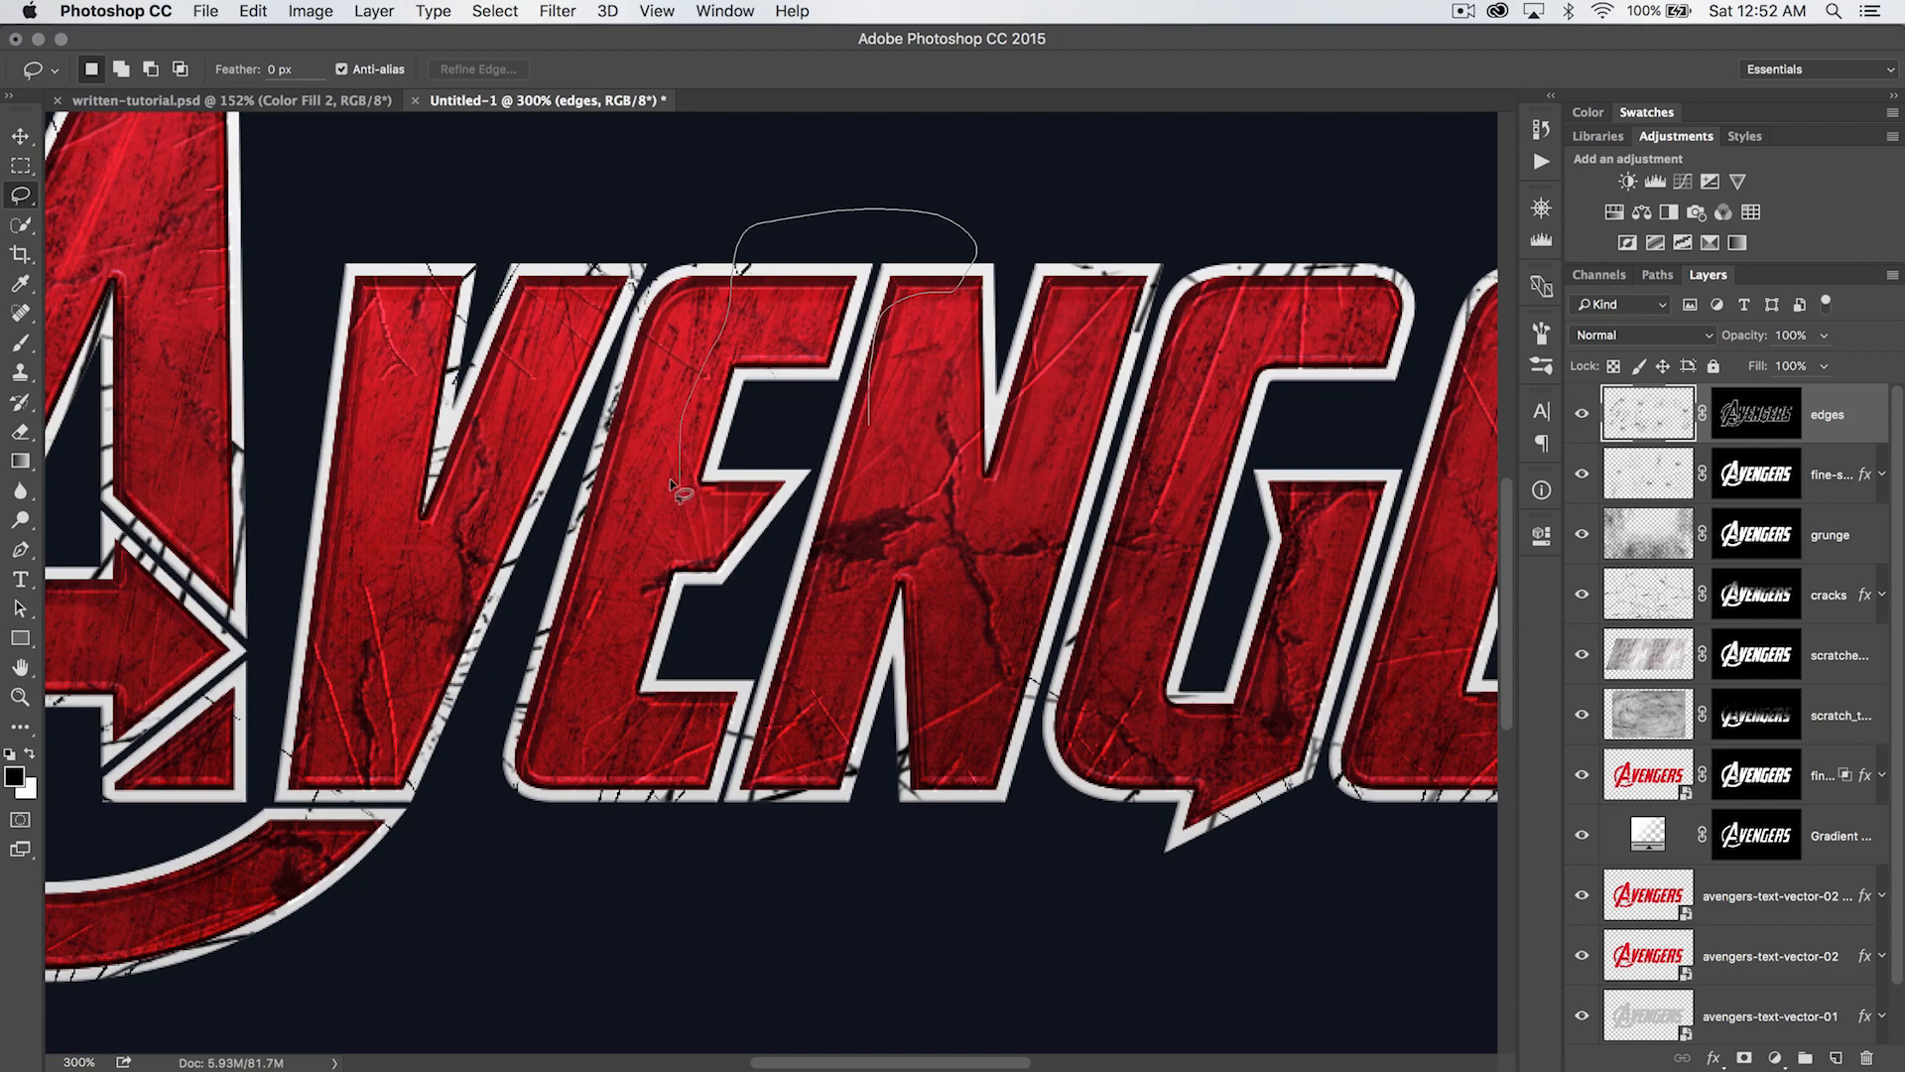
pyautogui.moveTo(807, 679); pyautogui.dragTo(869, 518)
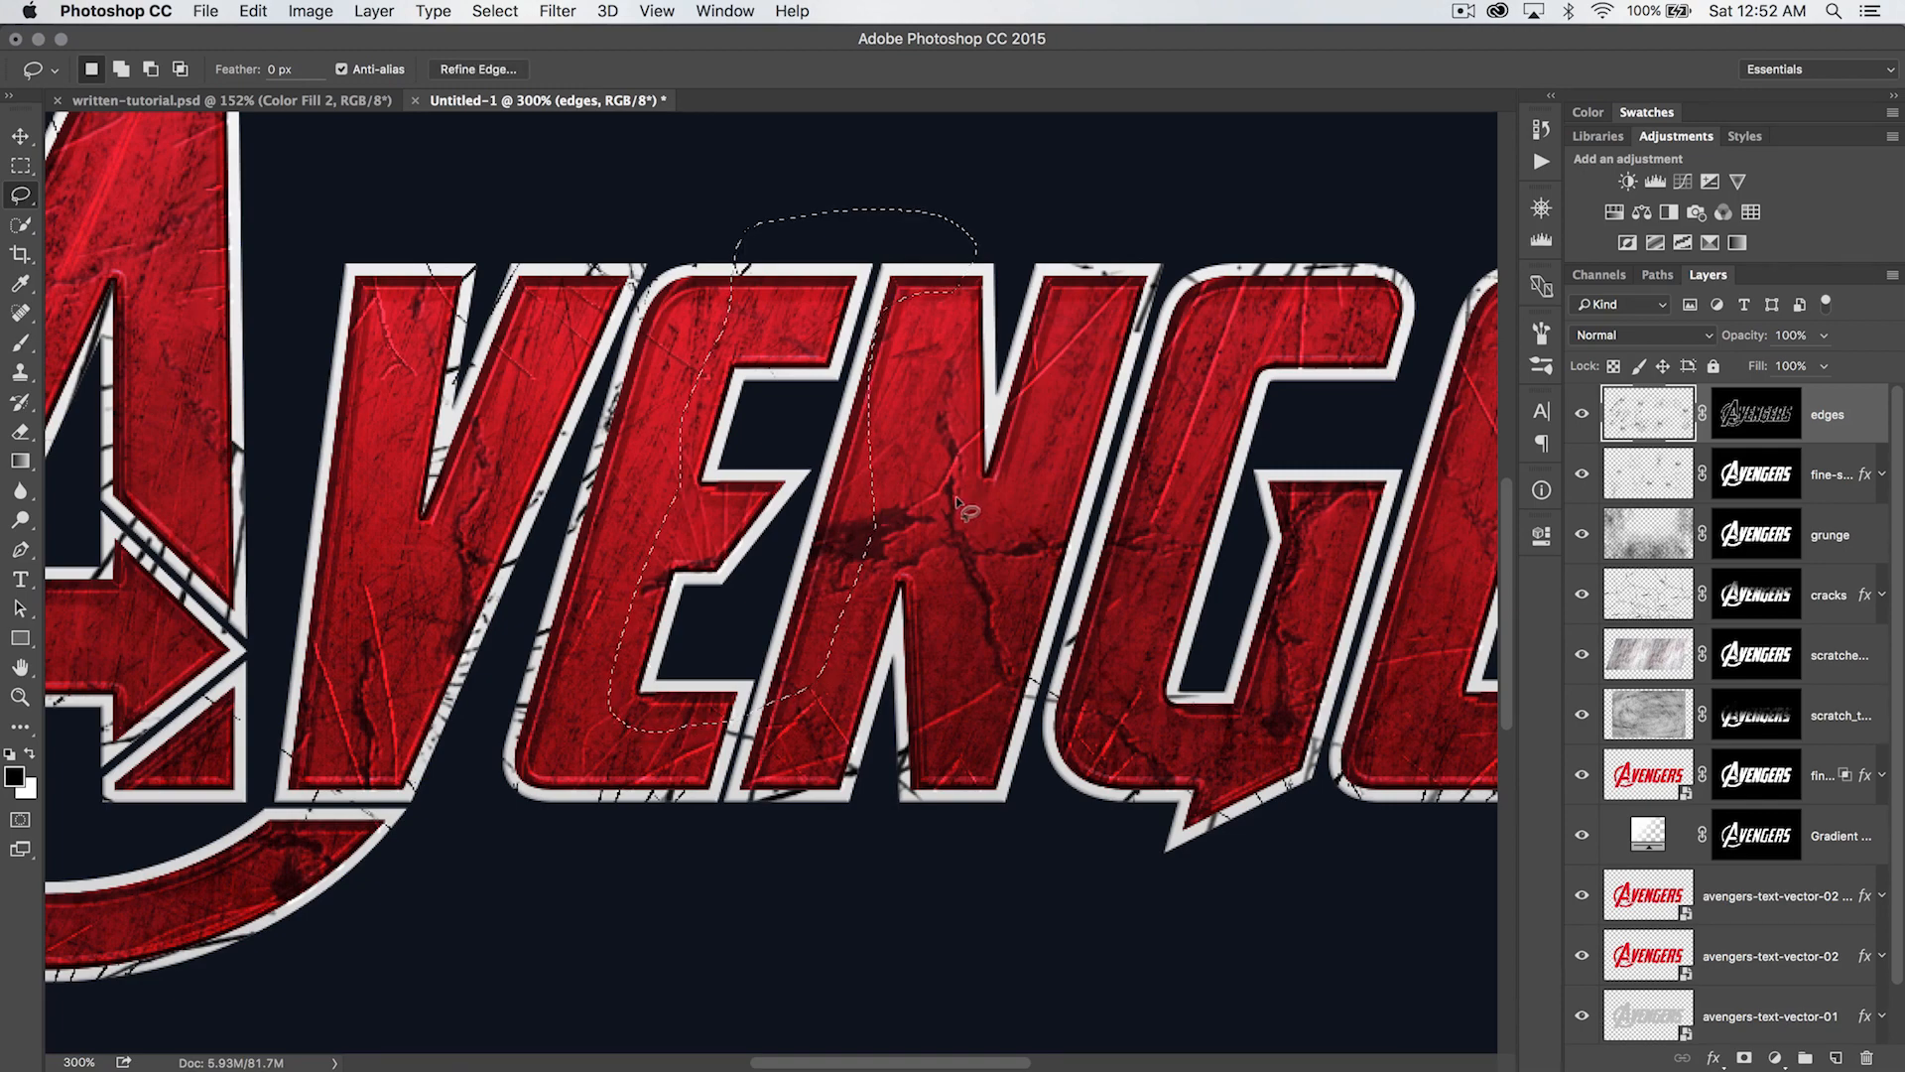
pyautogui.press('b')
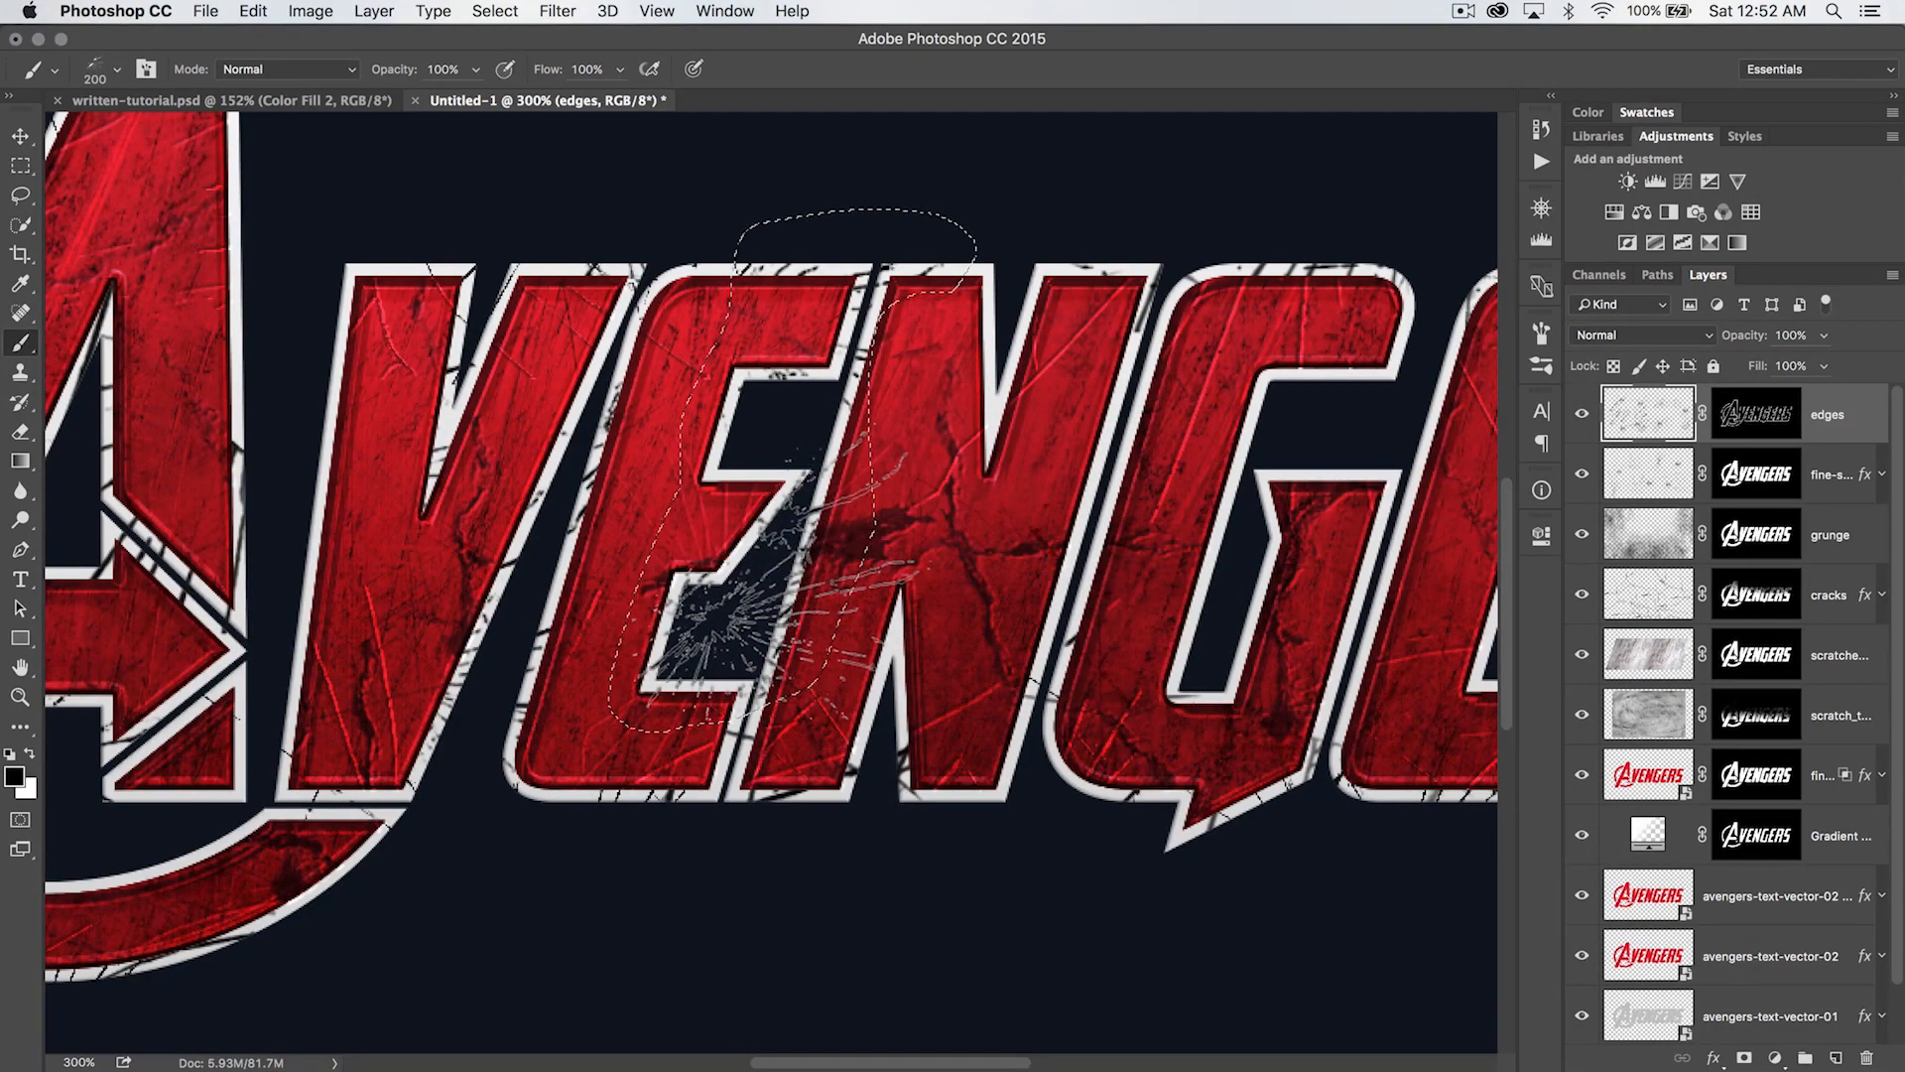
pyautogui.moveTo(1243, 496); pyautogui.dragTo(954, 481)
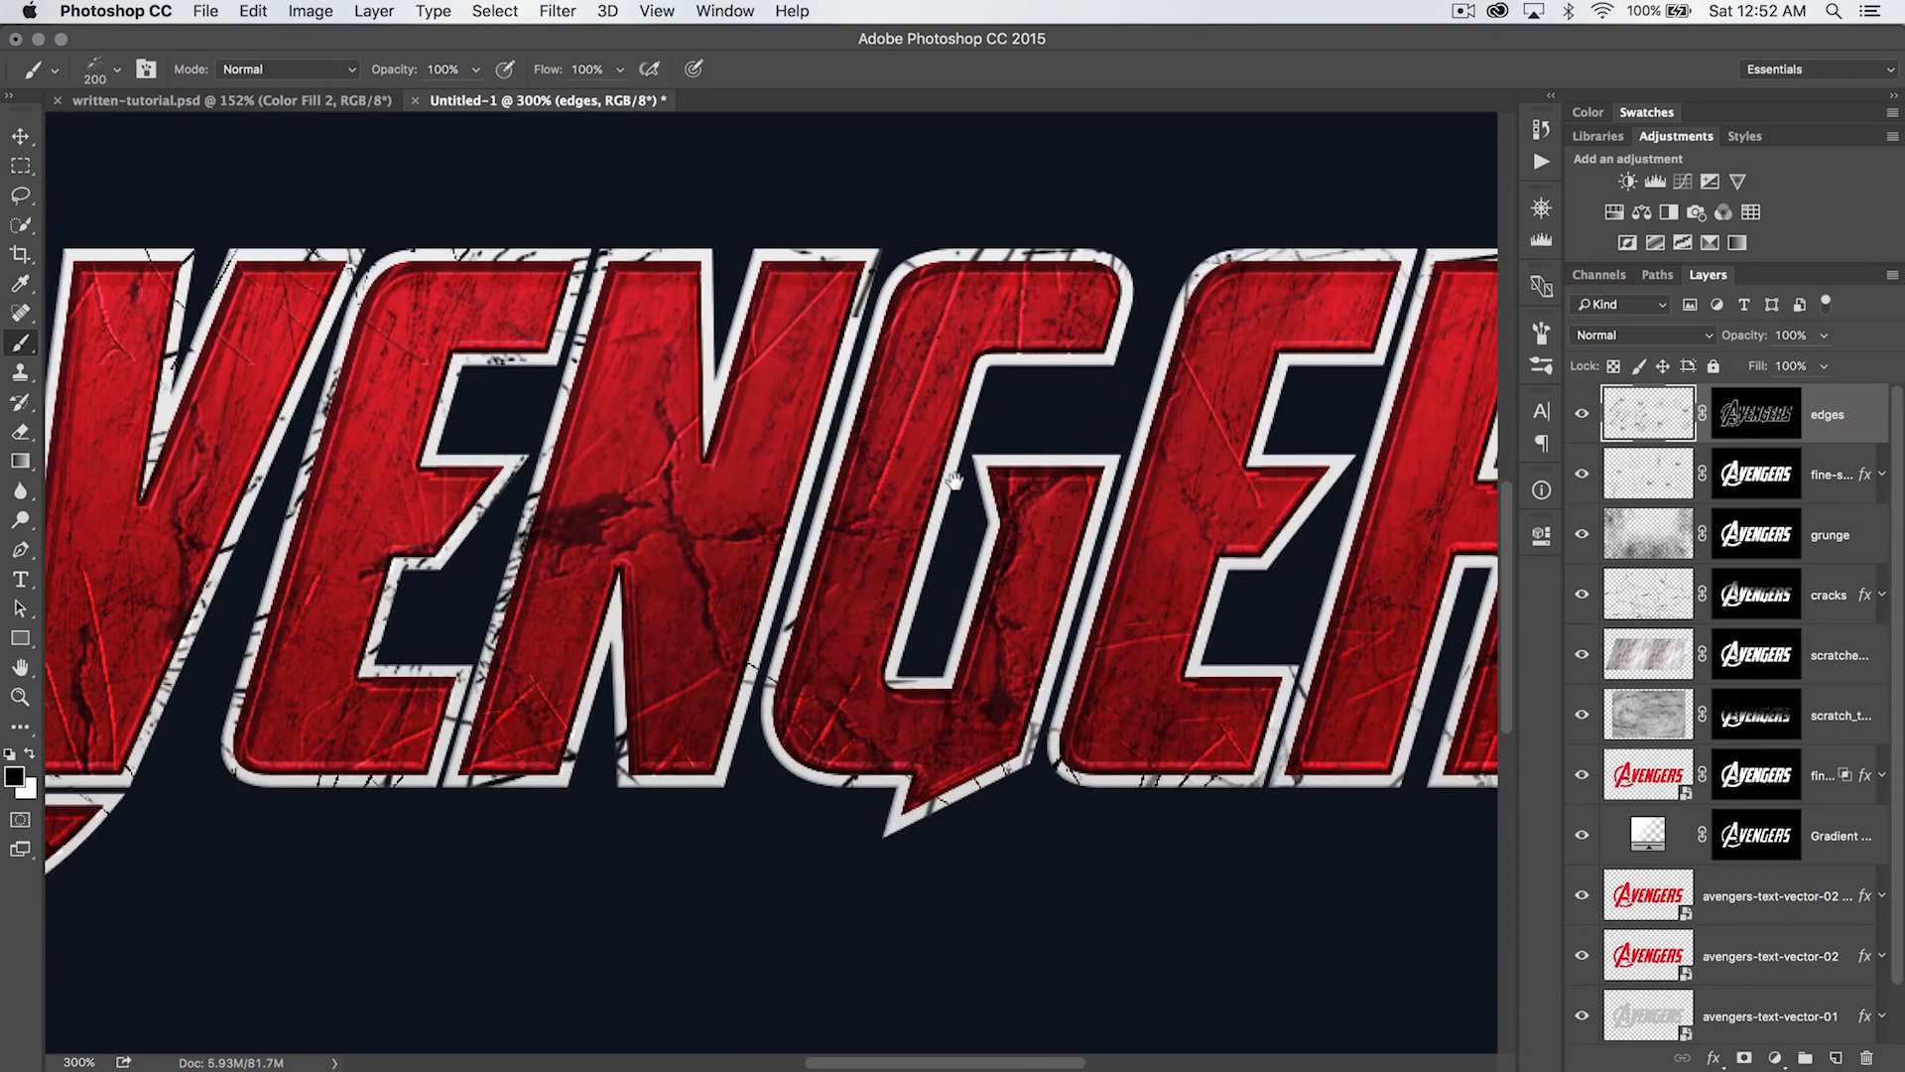
# - Lasso the area between the N and G, choose the 629 px crack brush, reduce it to 200 px and stamp black cracks around both letters
pyautogui.press('l')
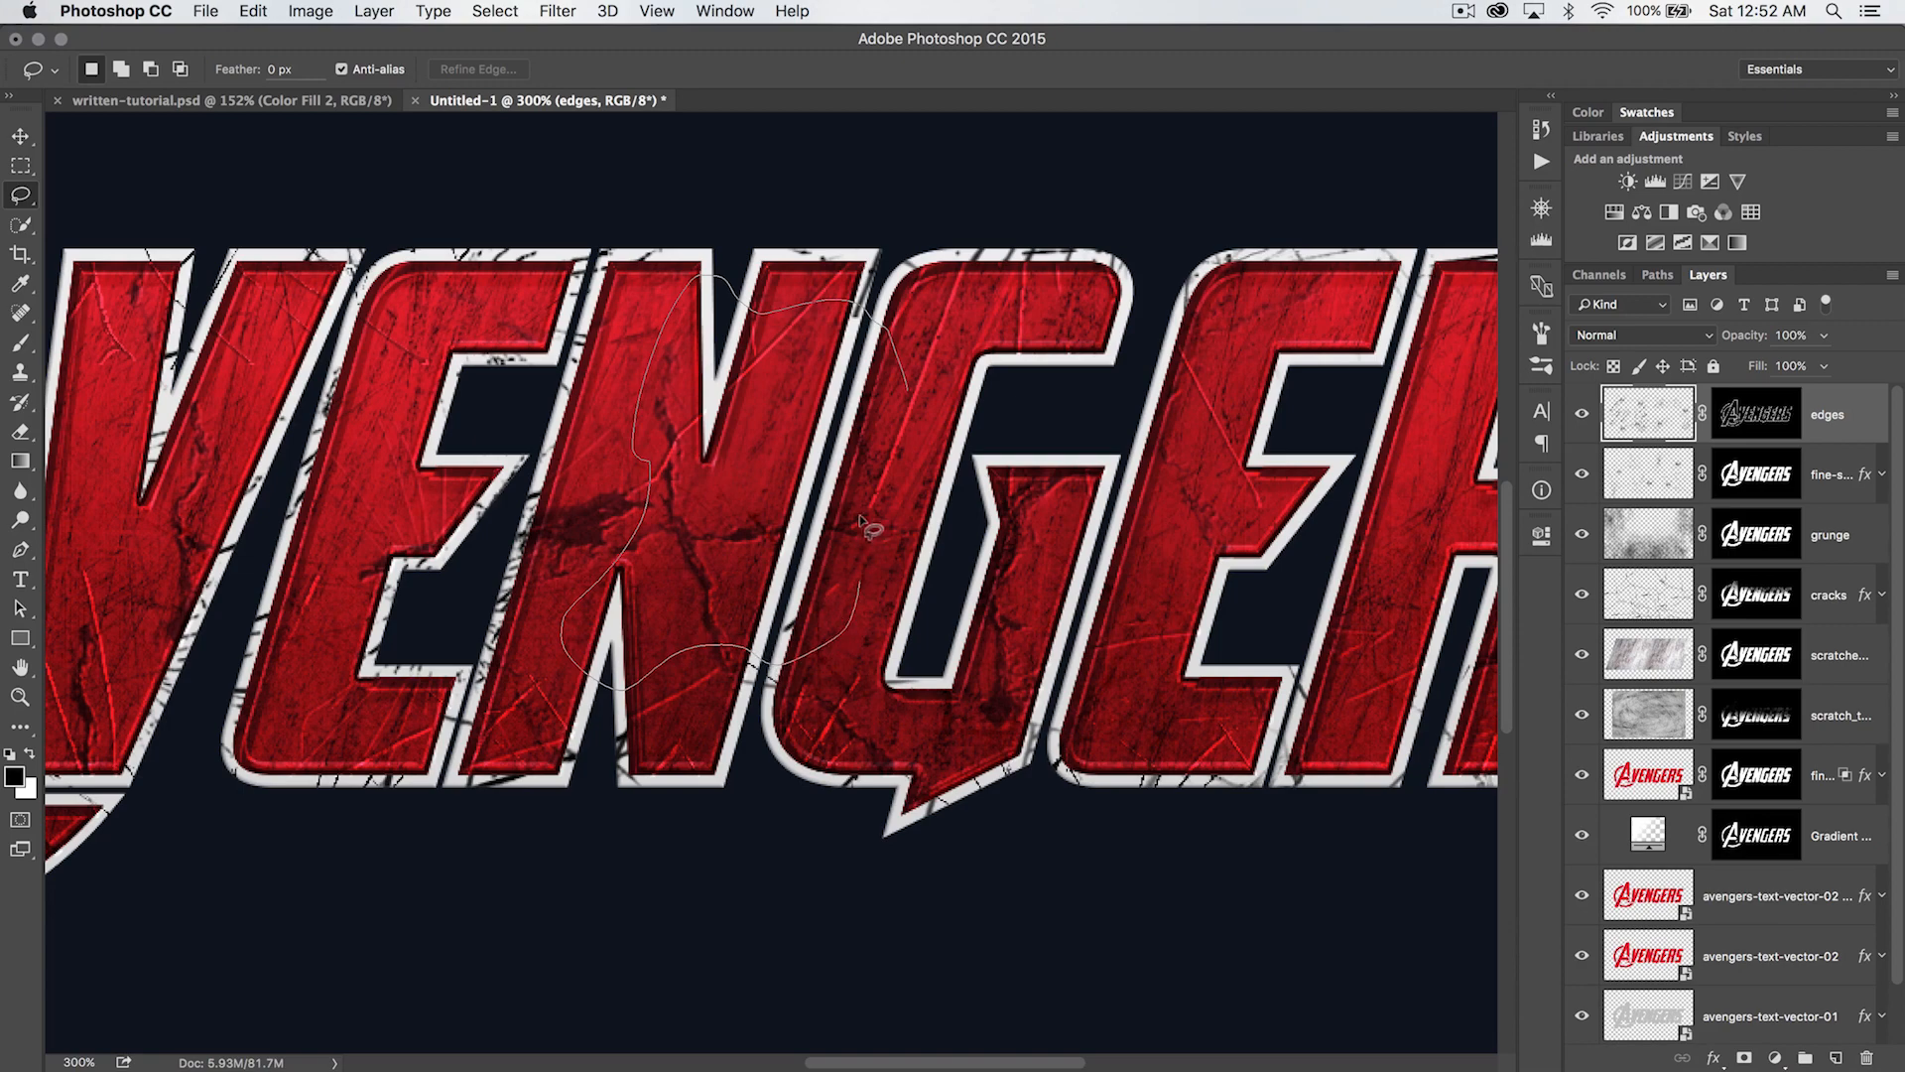
pyautogui.press('b')
pyautogui.rightClick(789, 364)
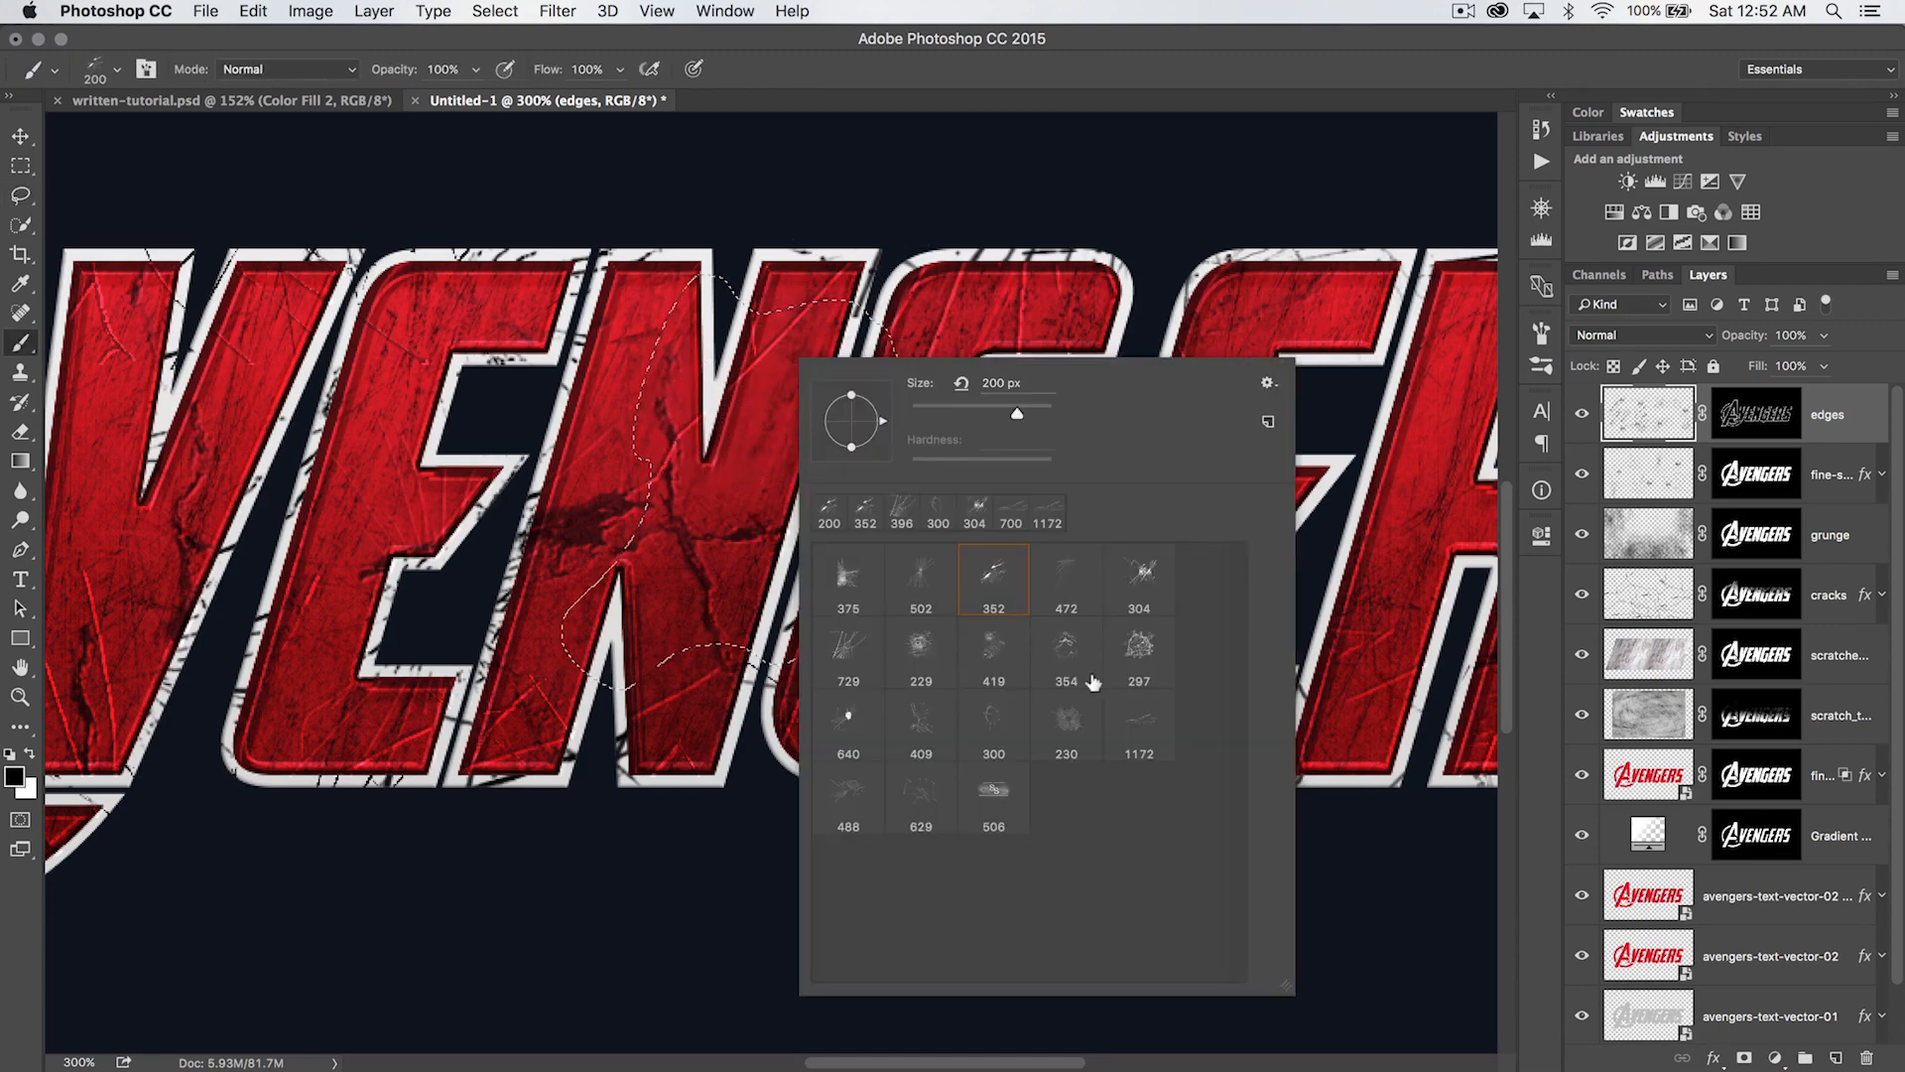
pyautogui.click(906, 789)
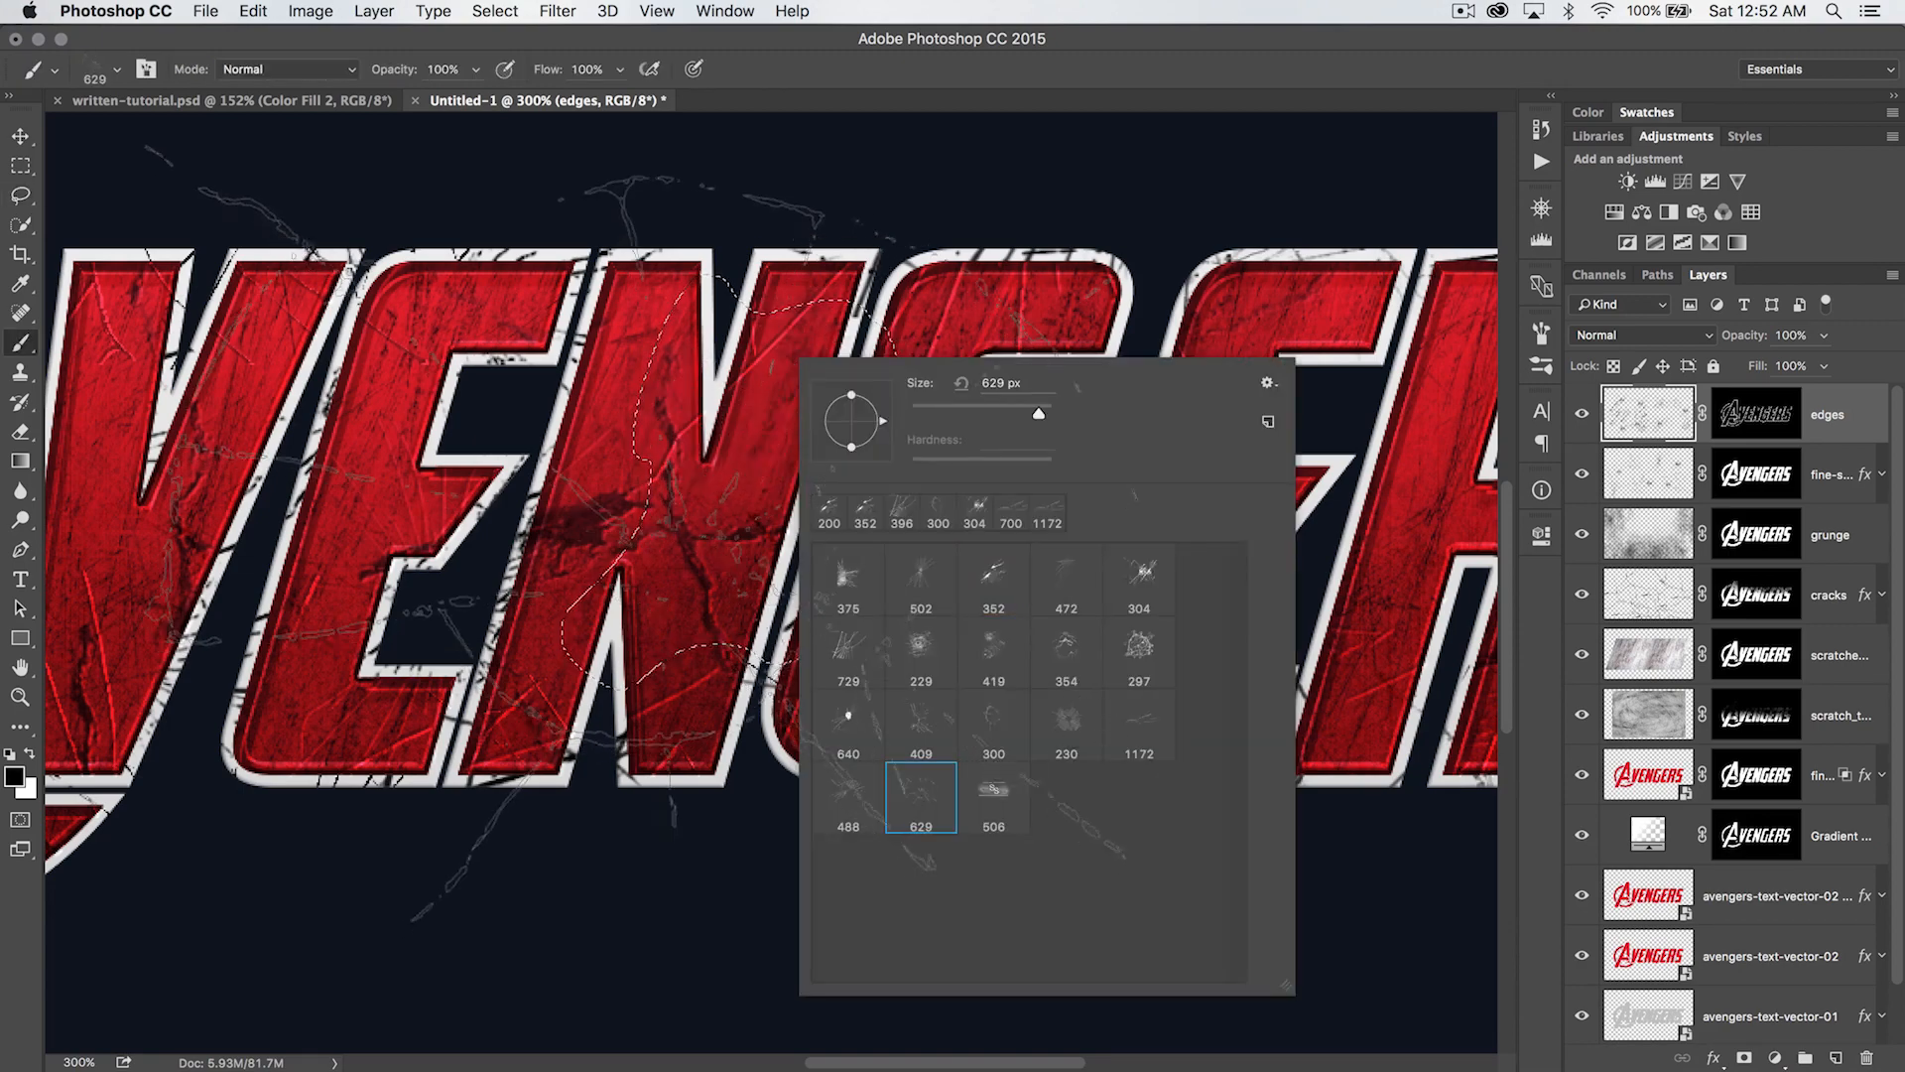
pyautogui.press('Return')
pyautogui.press('[')
pyautogui.press('[')
pyautogui.press('[')
pyautogui.press('[')
pyautogui.press('[')
pyautogui.press('[')
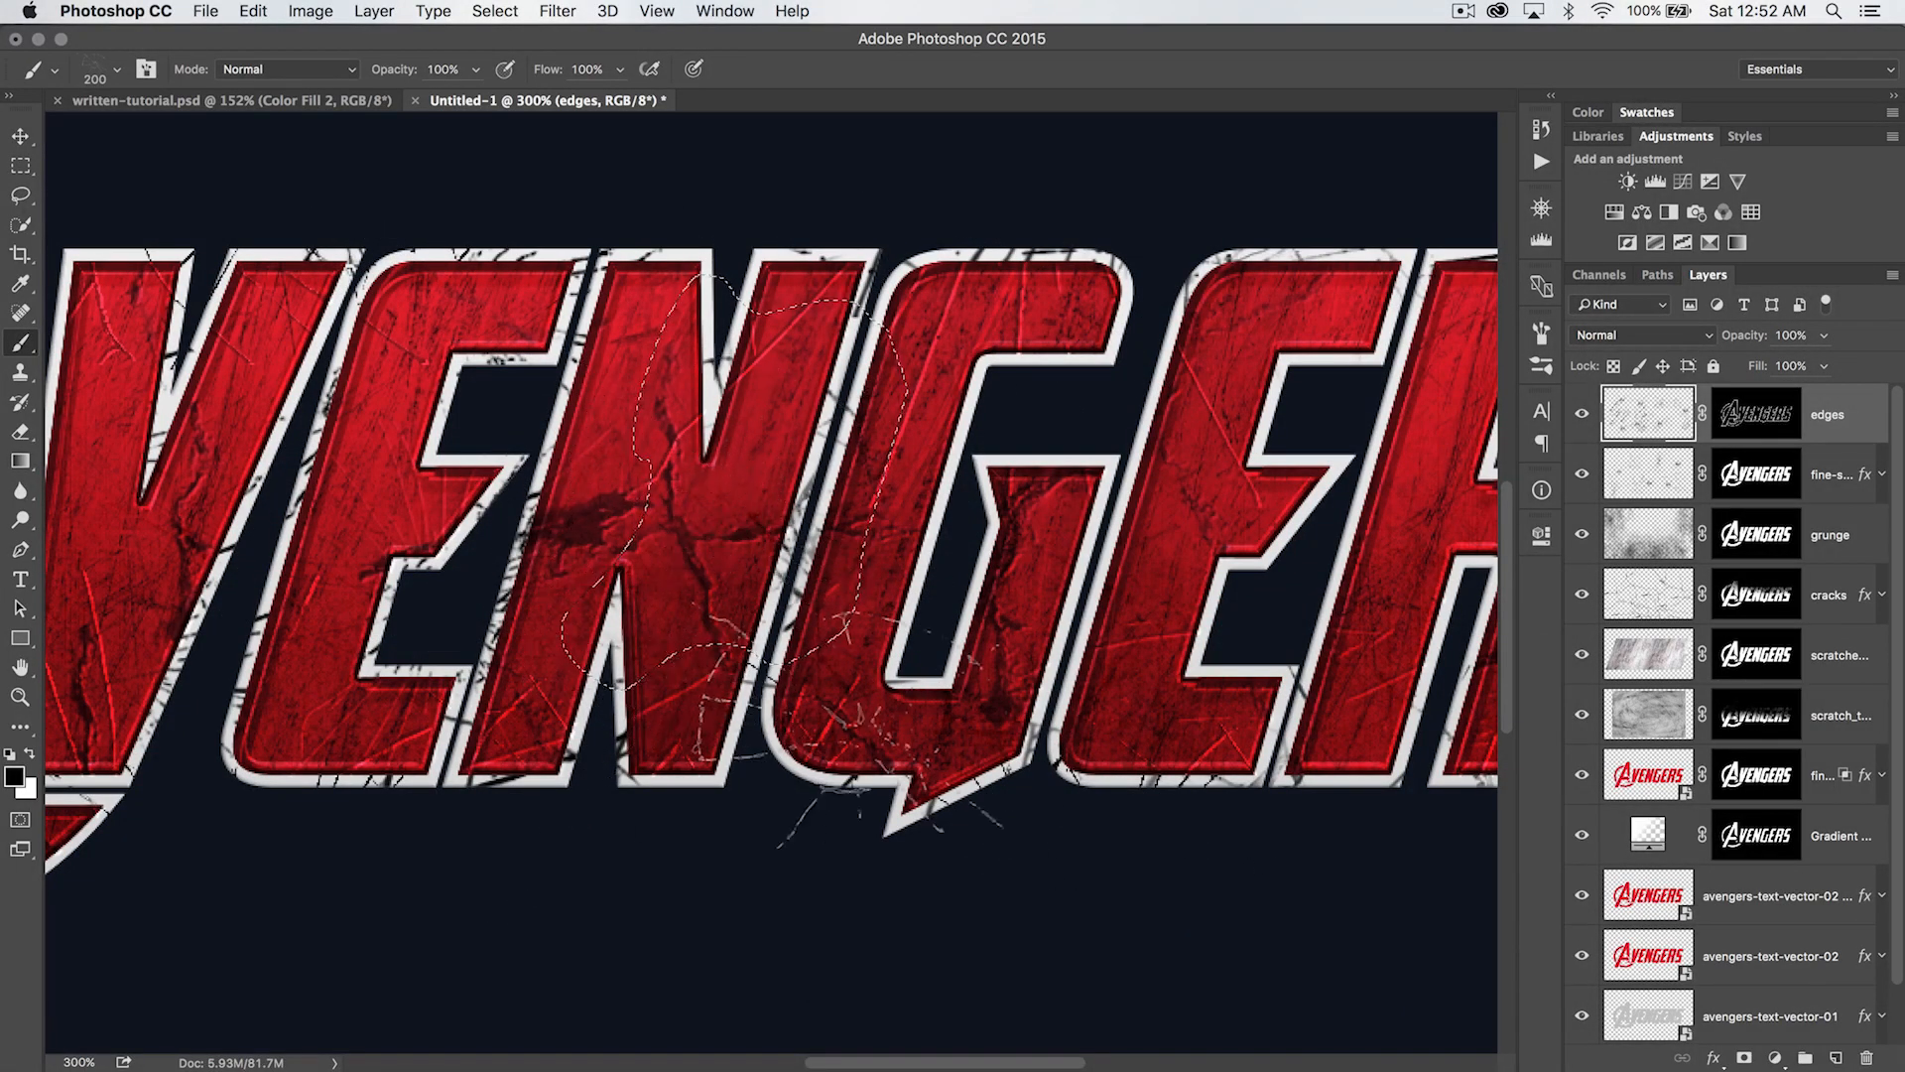
pyautogui.moveTo(1049, 635); pyautogui.dragTo(821, 635)
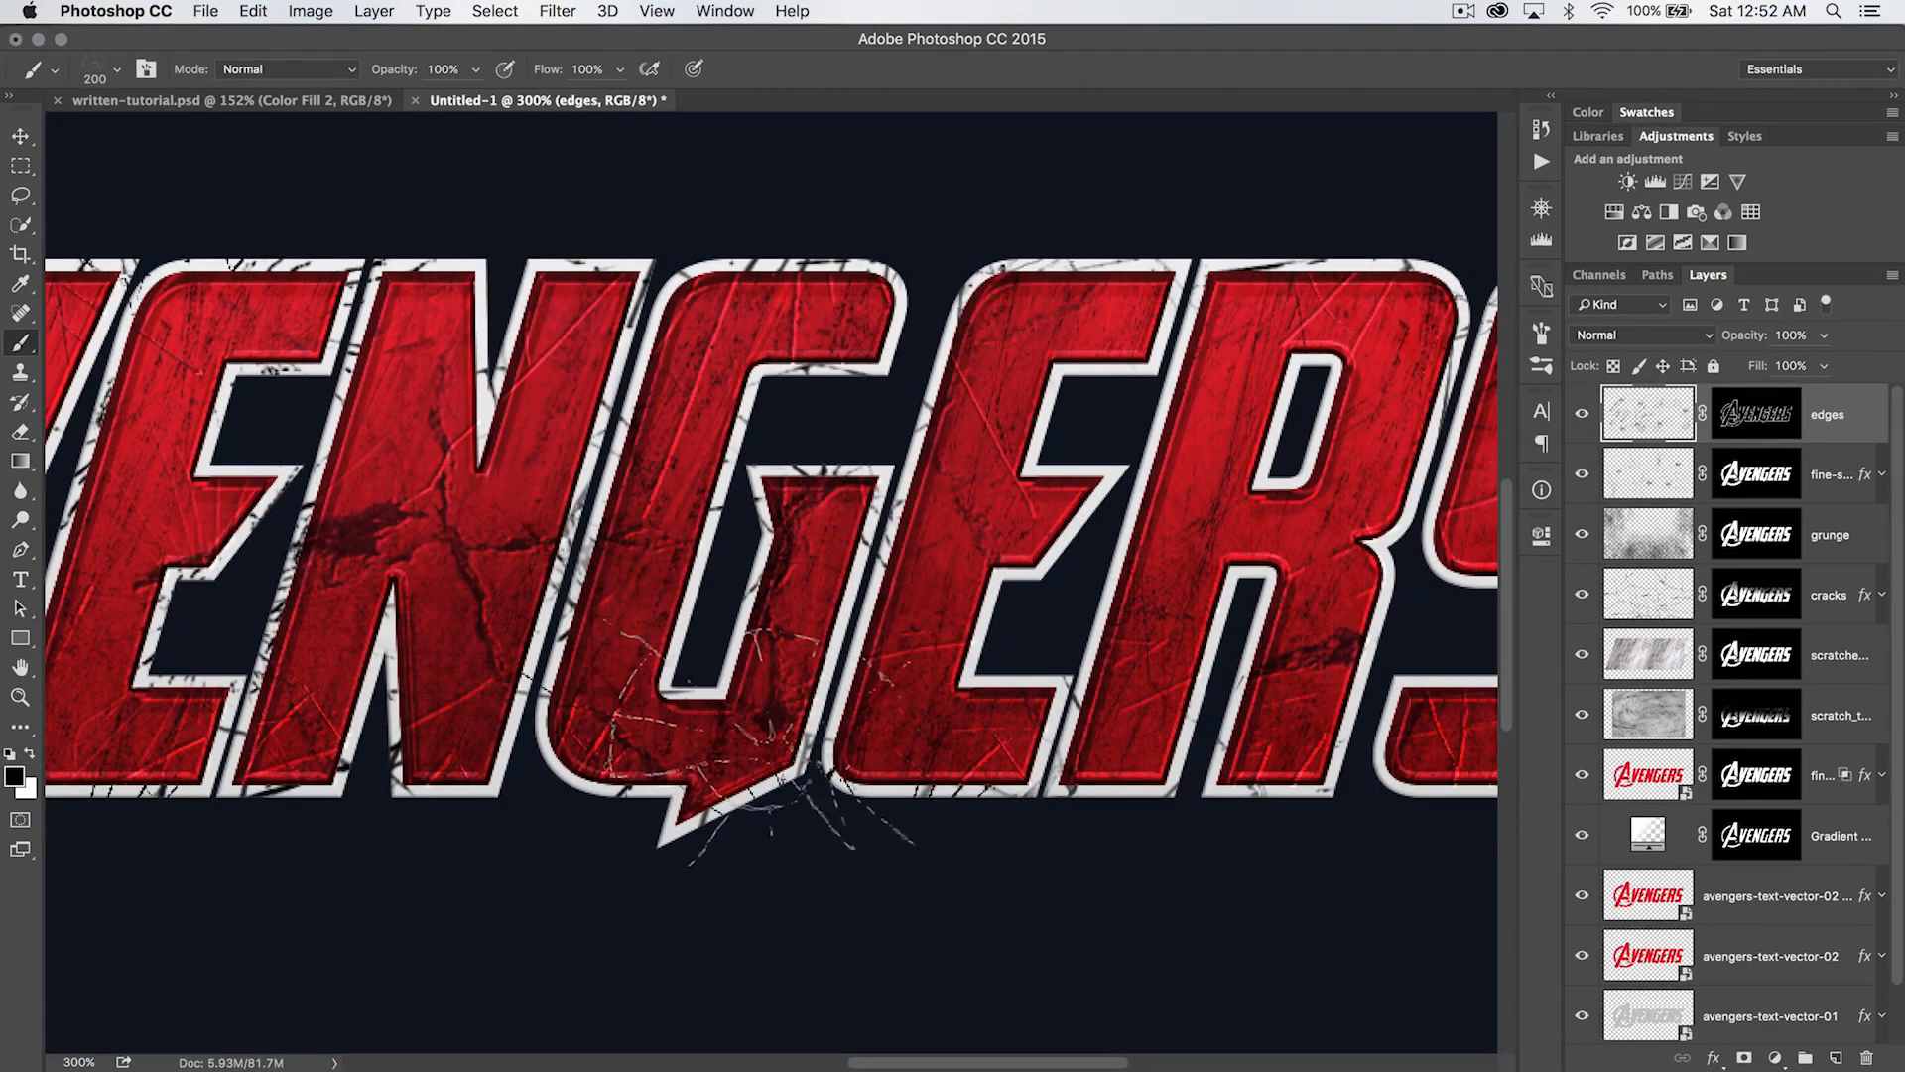
# - Choose the 472 px scratch brush, set its size to 348 px and stamp black scratches on the outlines of the second E and R
pyautogui.moveTo(1150, 707); pyautogui.dragTo(862, 734)
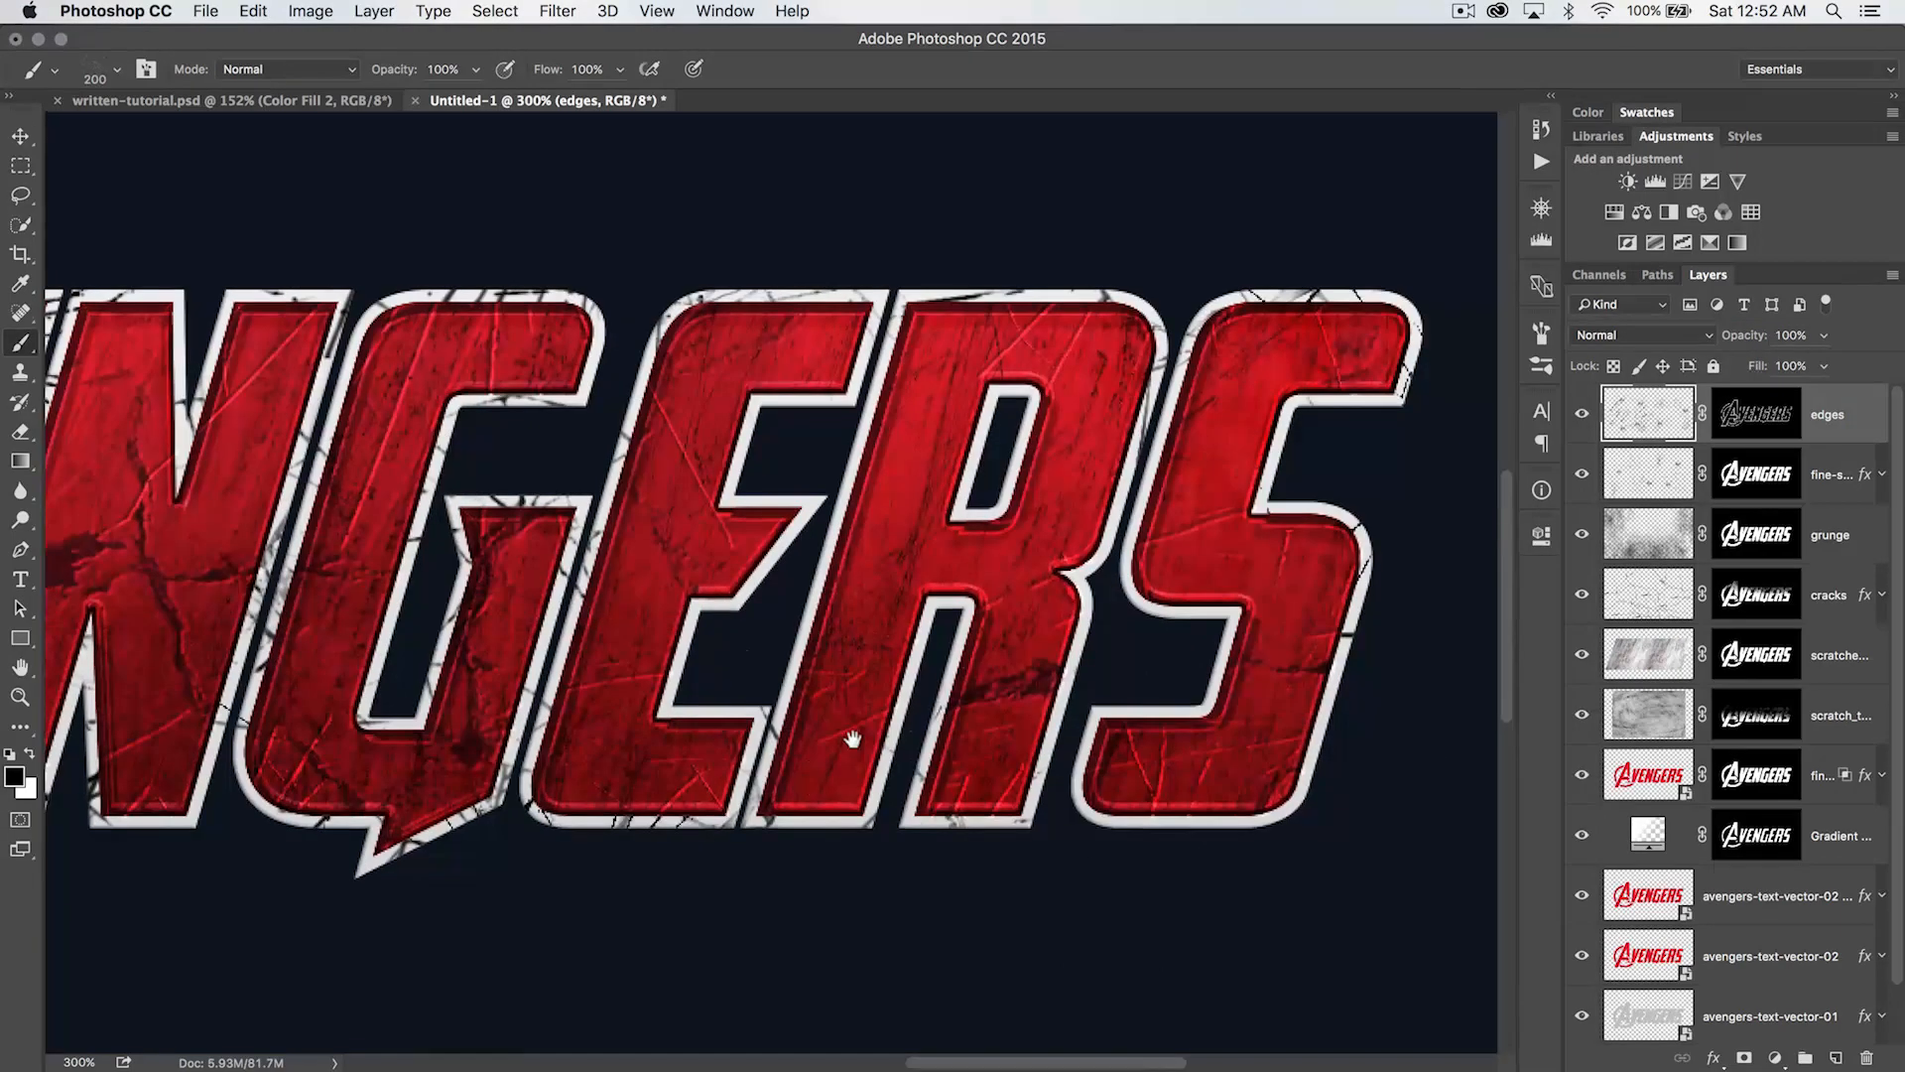
pyautogui.rightClick(824, 501)
pyautogui.click(1091, 706)
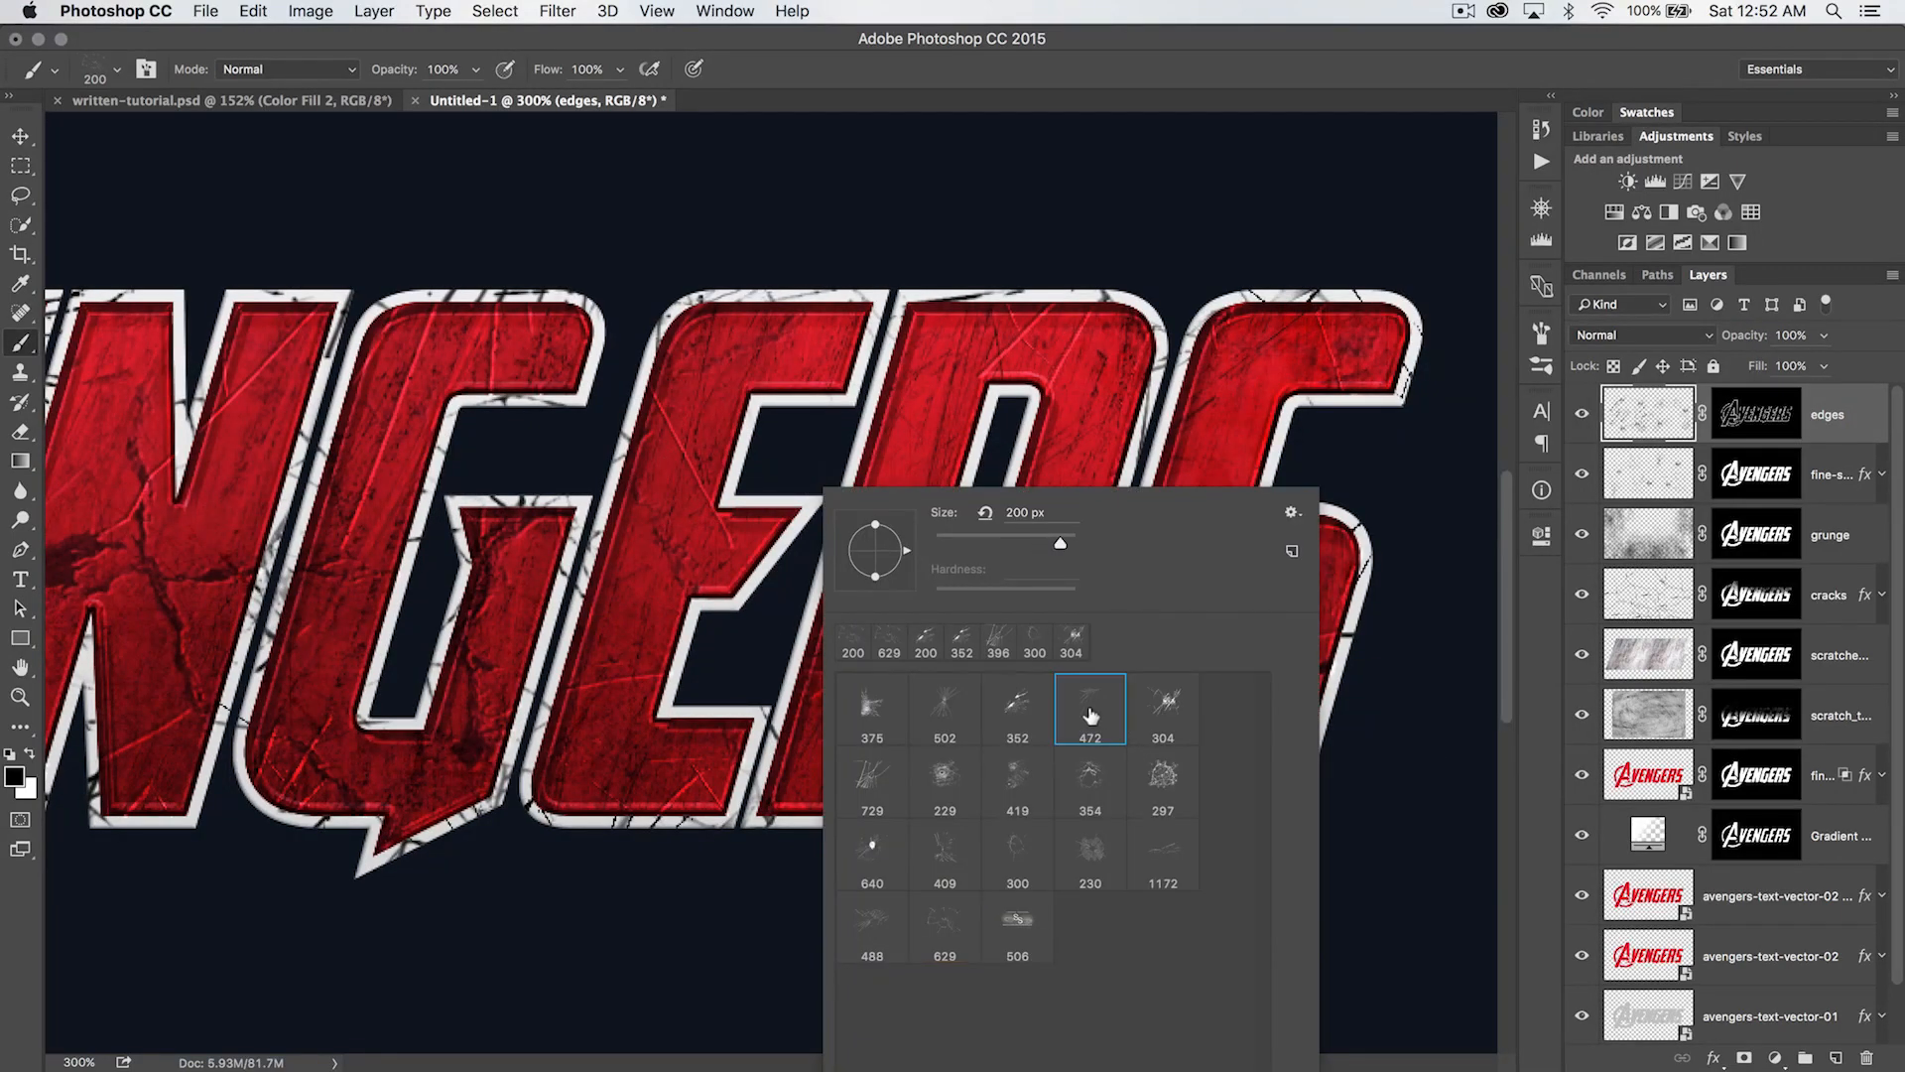
pyautogui.moveTo(1066, 543); pyautogui.dragTo(1056, 545)
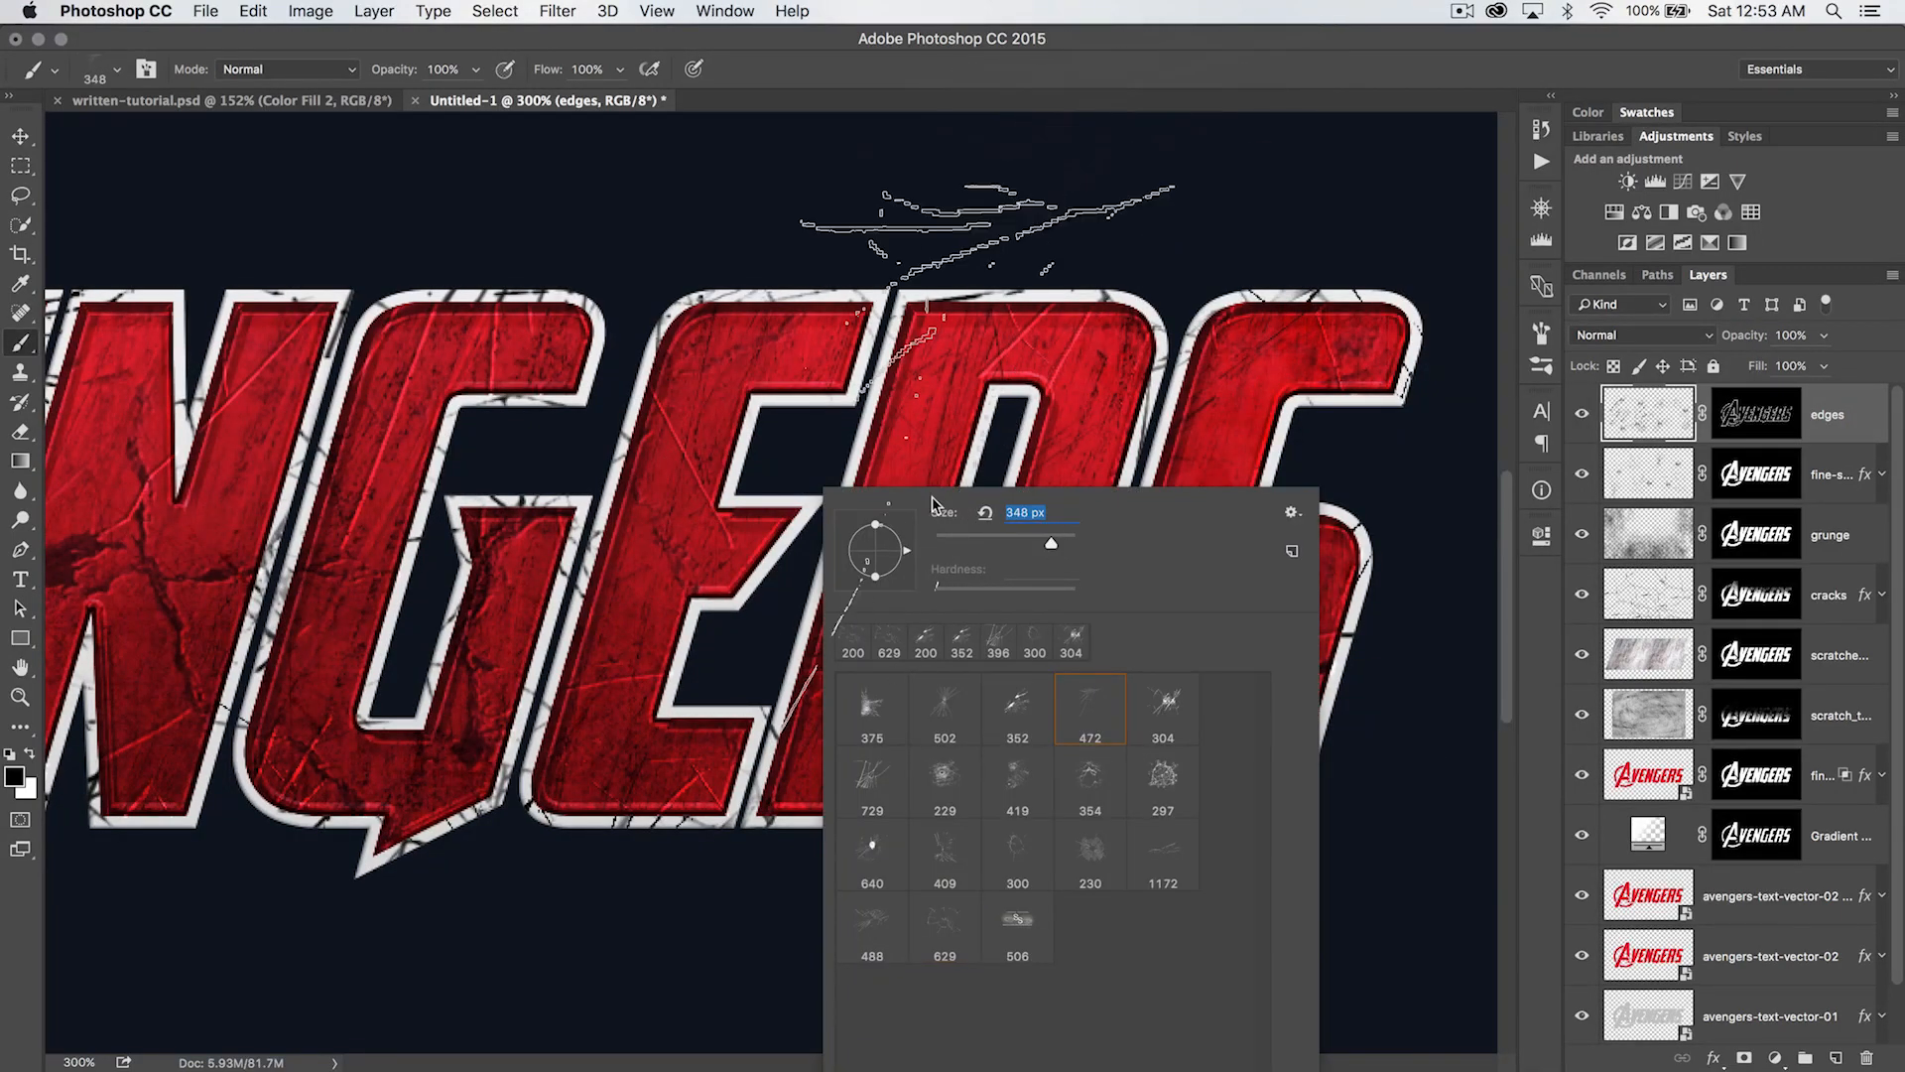
pyautogui.click(801, 546)
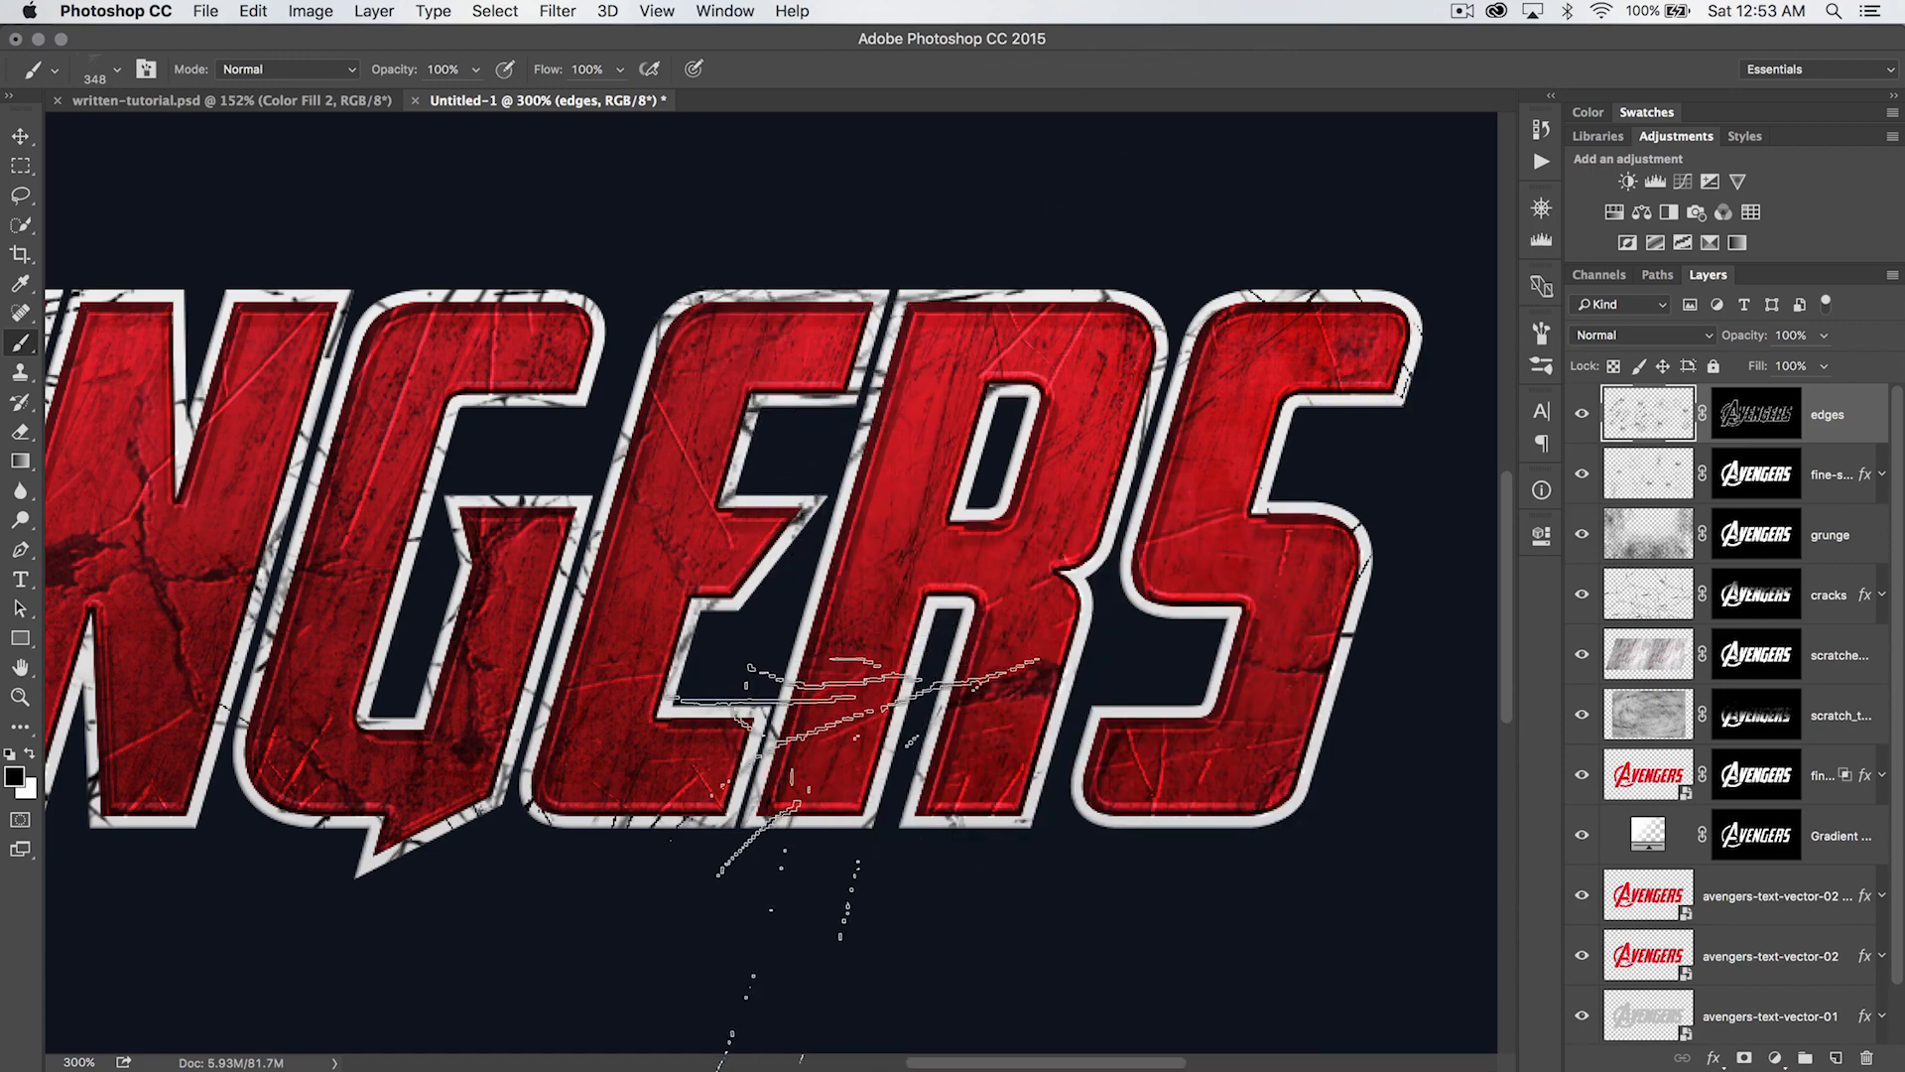
# - Reduce the scratch brush to 175 px and stamp finer black scratches along the outlines of the E, R and S
pyautogui.press('[')
pyautogui.press('[')
pyautogui.press('[')
pyautogui.press('[')
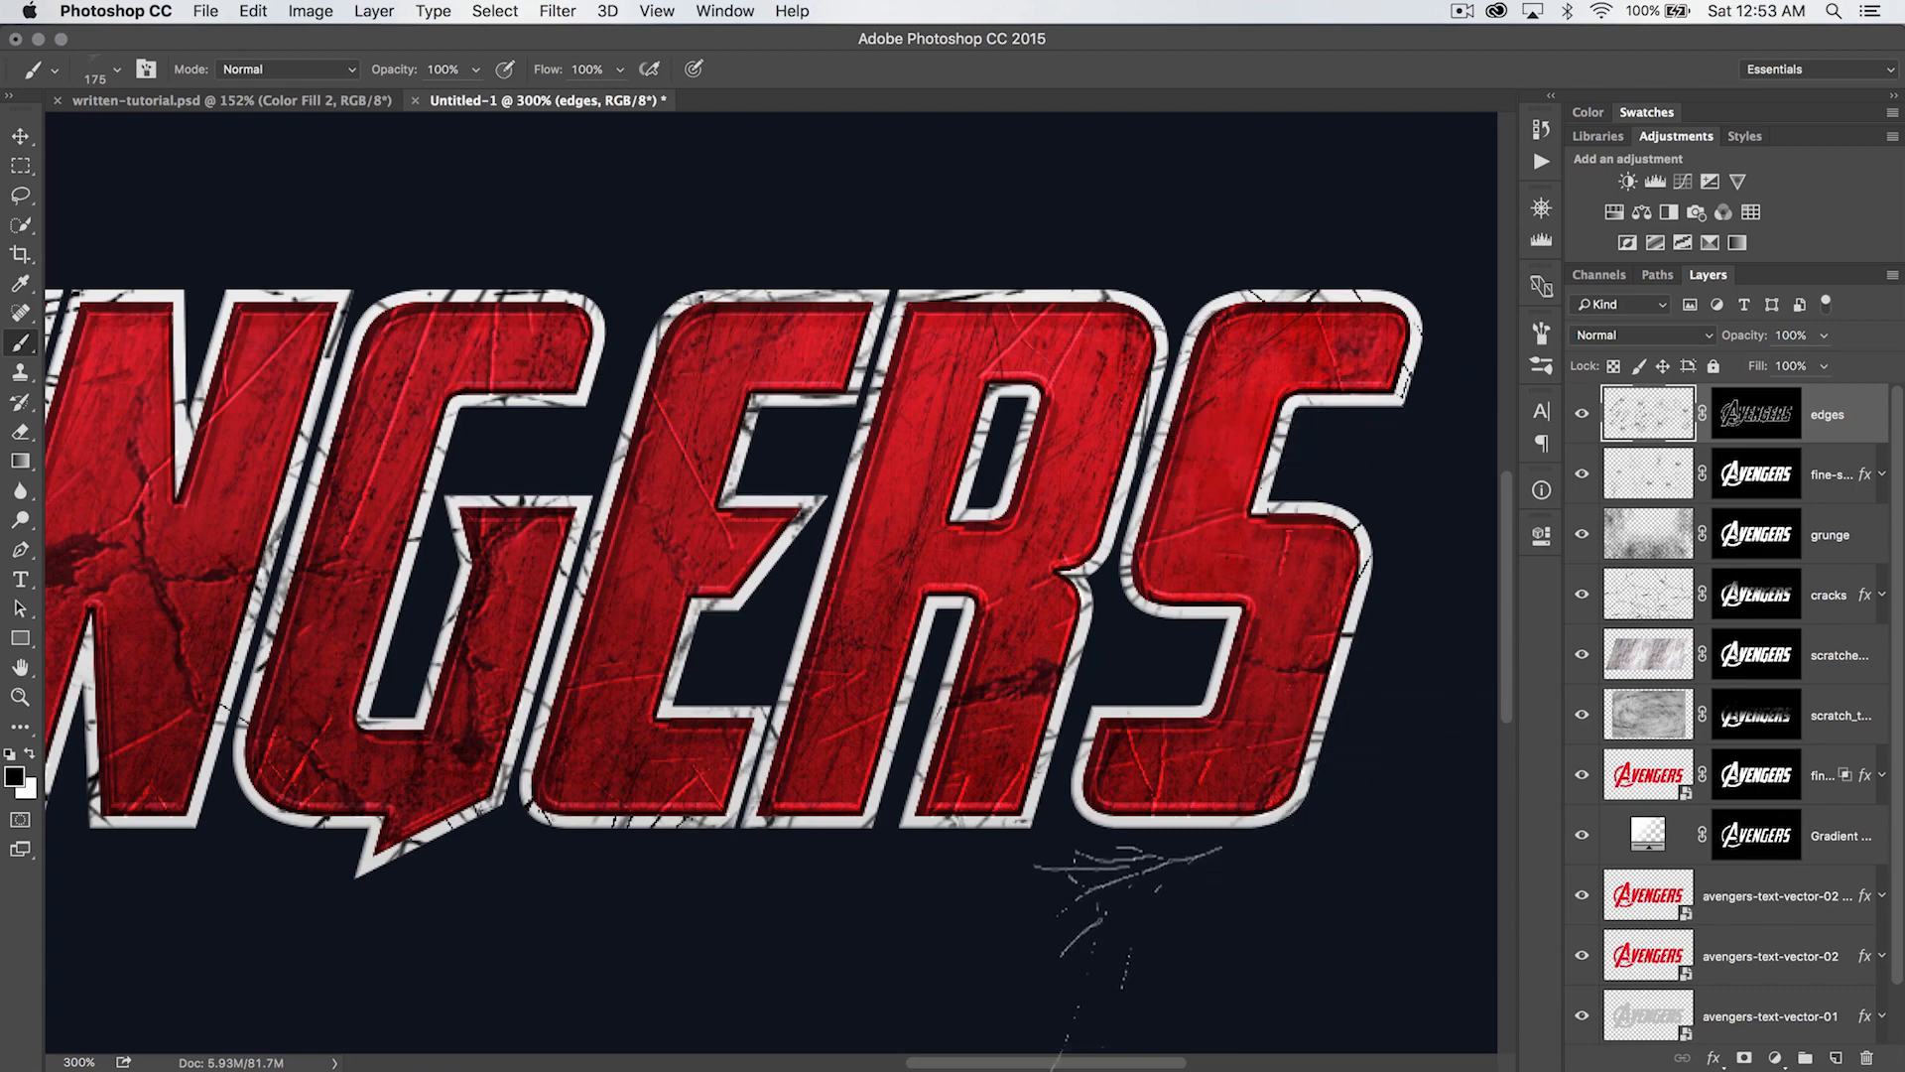
# - Reduce the opacity of the edges layer to 67% while checking the cracked outlines up close
pyautogui.press('super+1')
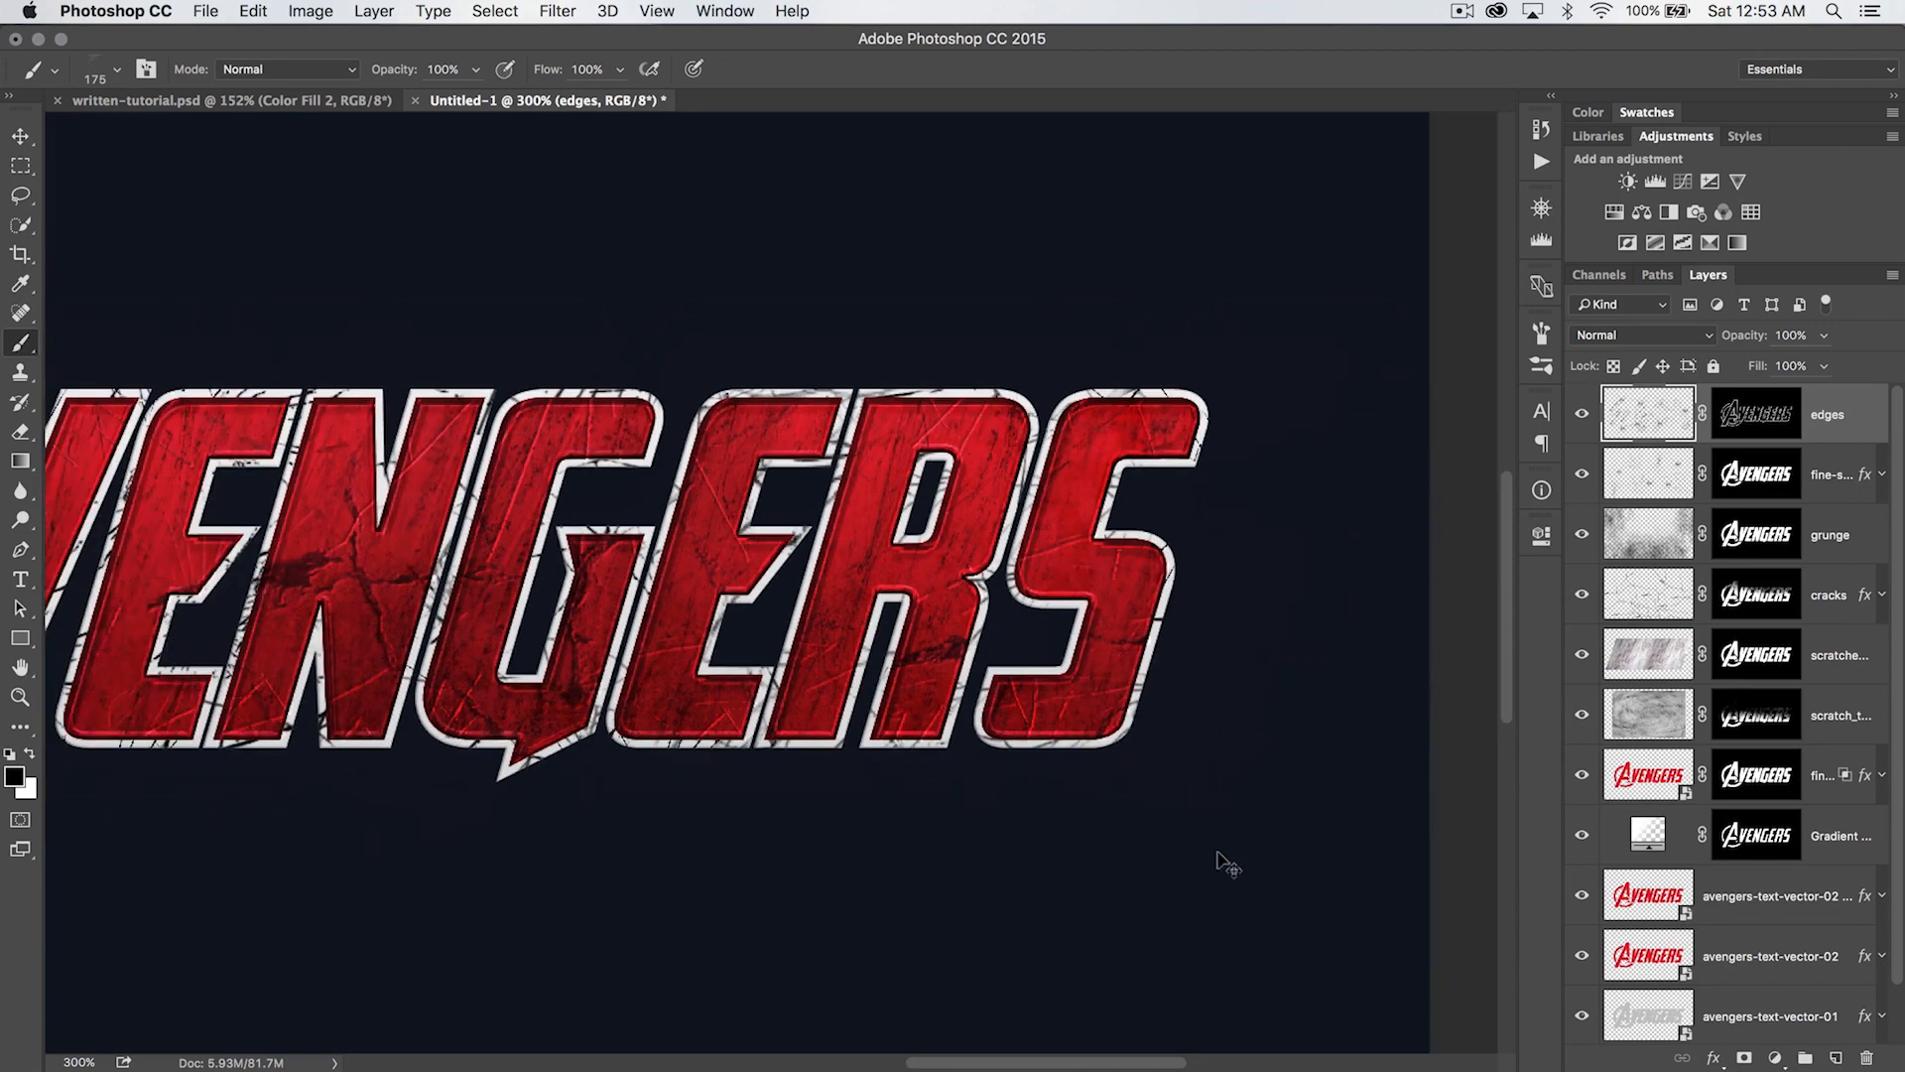
pyautogui.press('v')
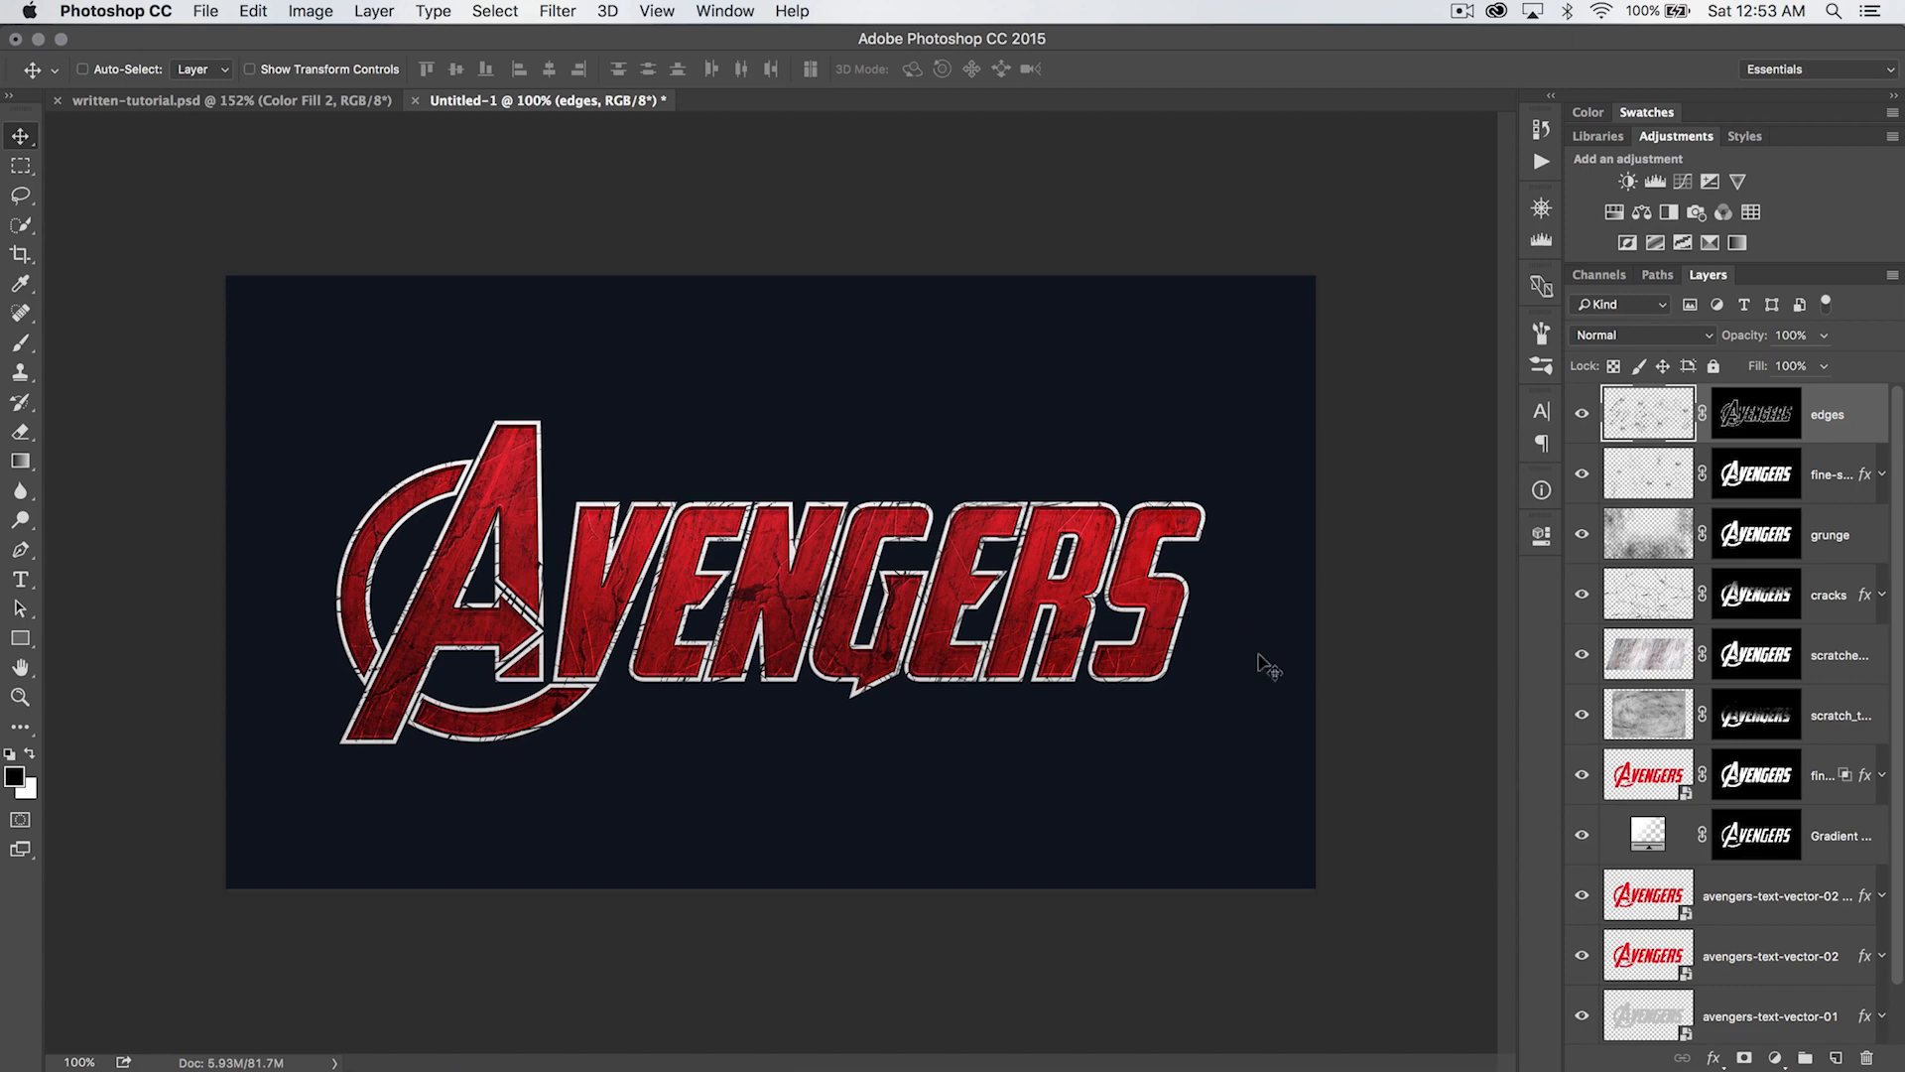
pyautogui.press('z')
pyautogui.click(1064, 591)
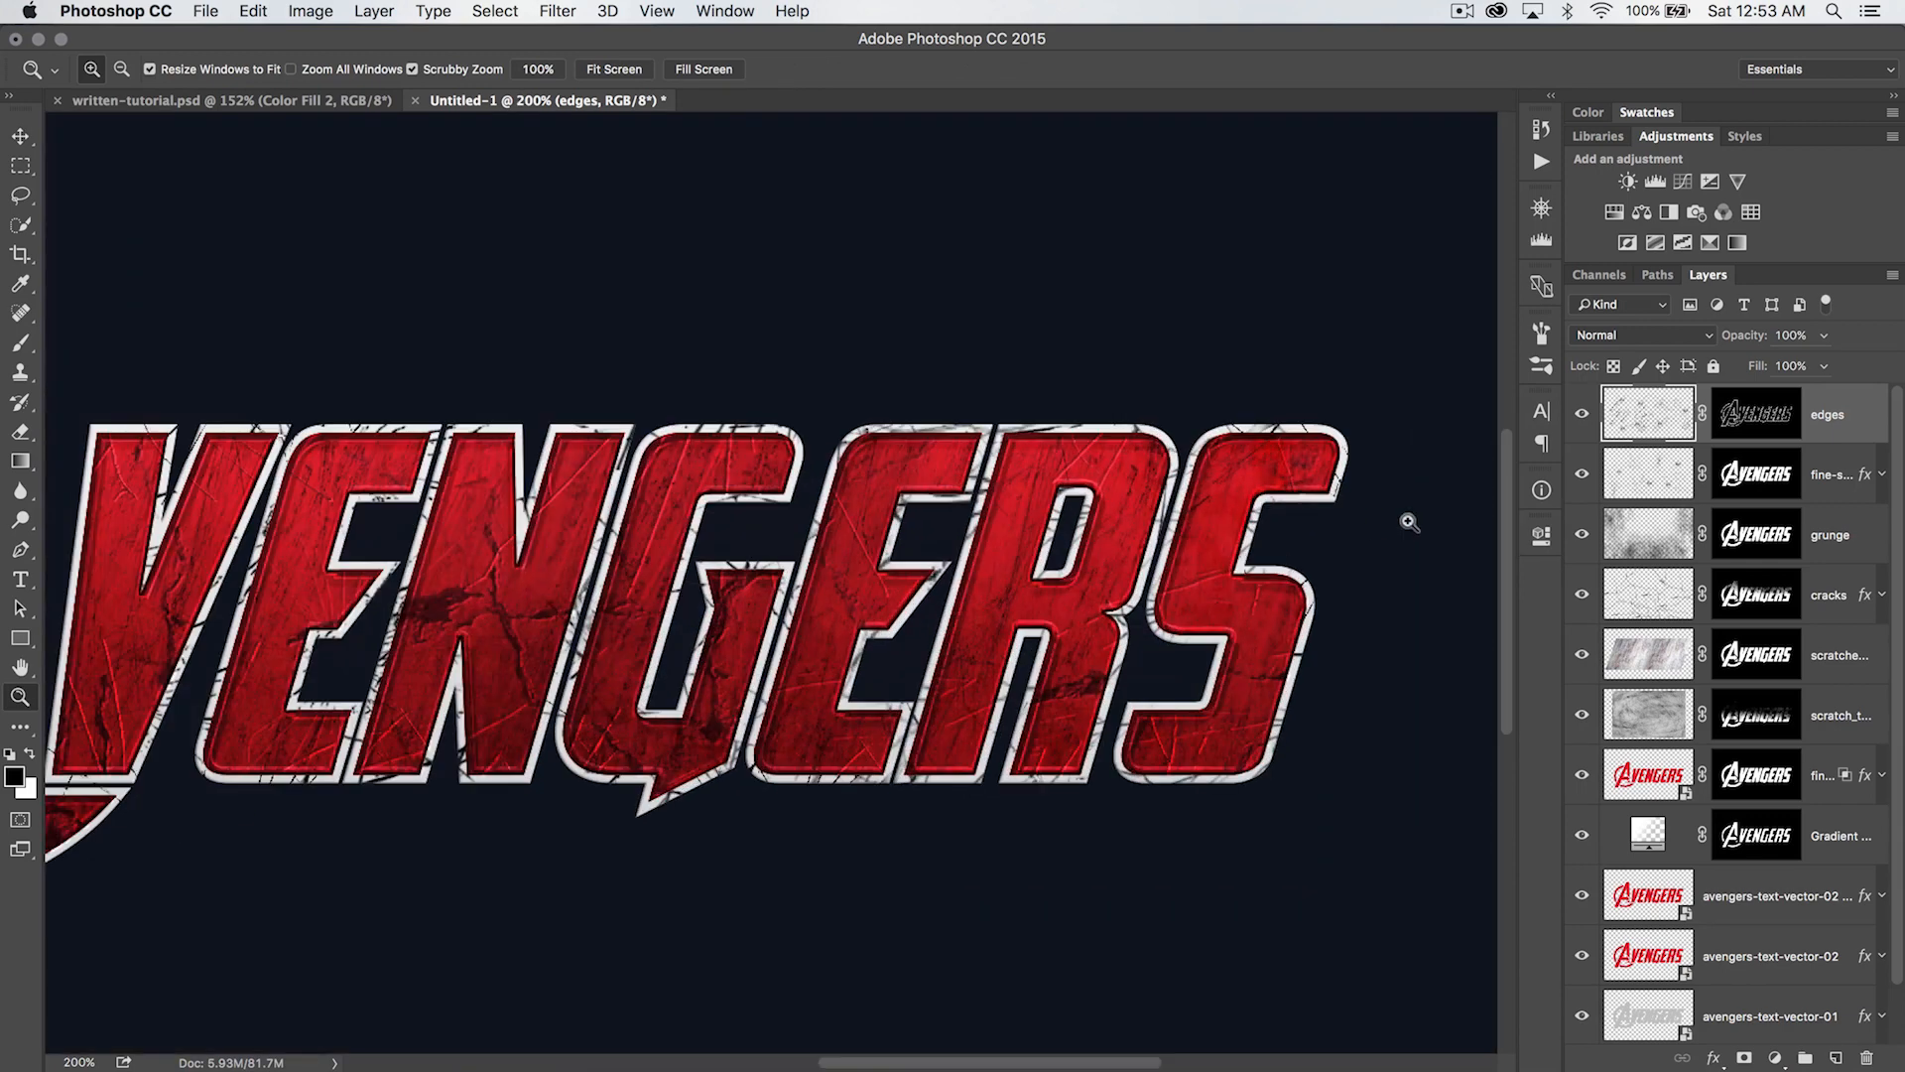
pyautogui.moveTo(1746, 335)
pyautogui.mouseDown()
pyautogui.moveTo(1730, 336)
pyautogui.moveTo(1747, 337)
pyautogui.mouseUp()
pyautogui.moveTo(855, 548); pyautogui.dragTo(1109, 548)
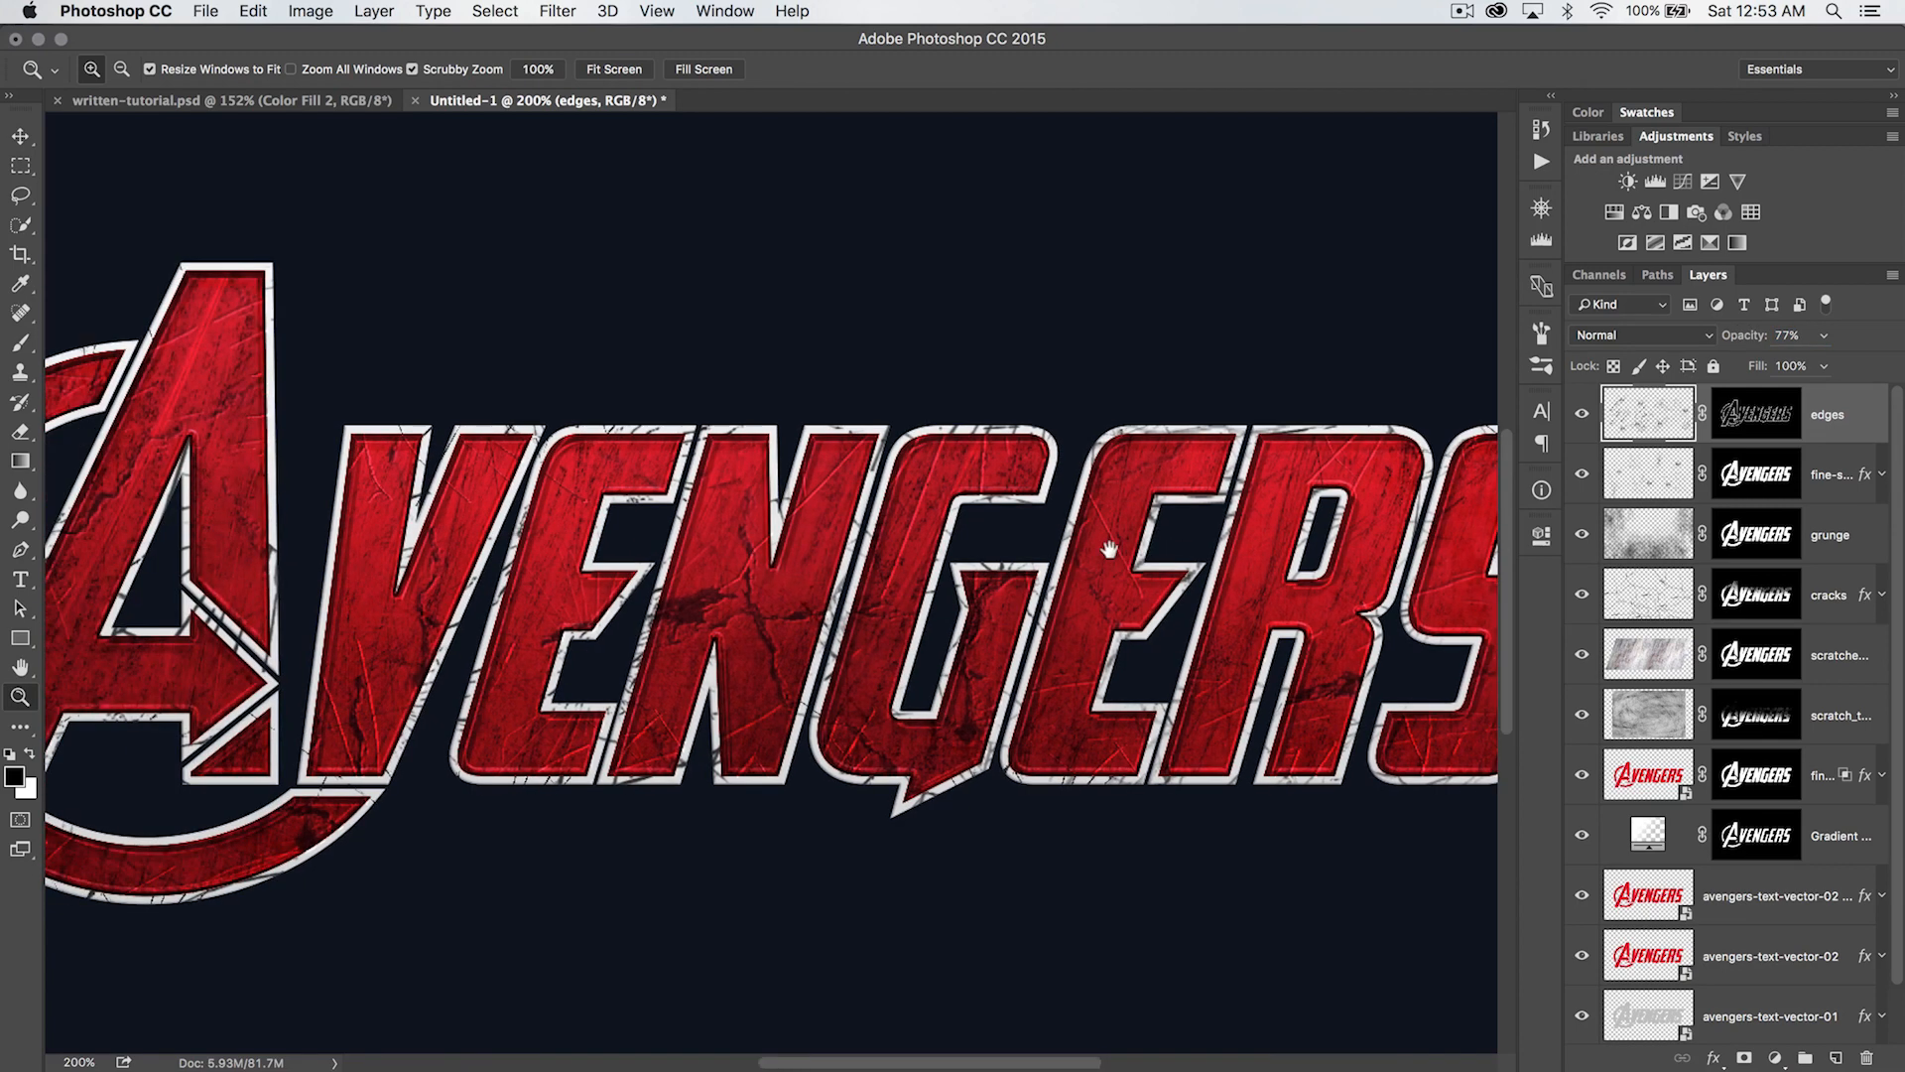
pyautogui.moveTo(1750, 333); pyautogui.dragTo(1743, 334)
pyautogui.moveTo(757, 610); pyautogui.dragTo(857, 600)
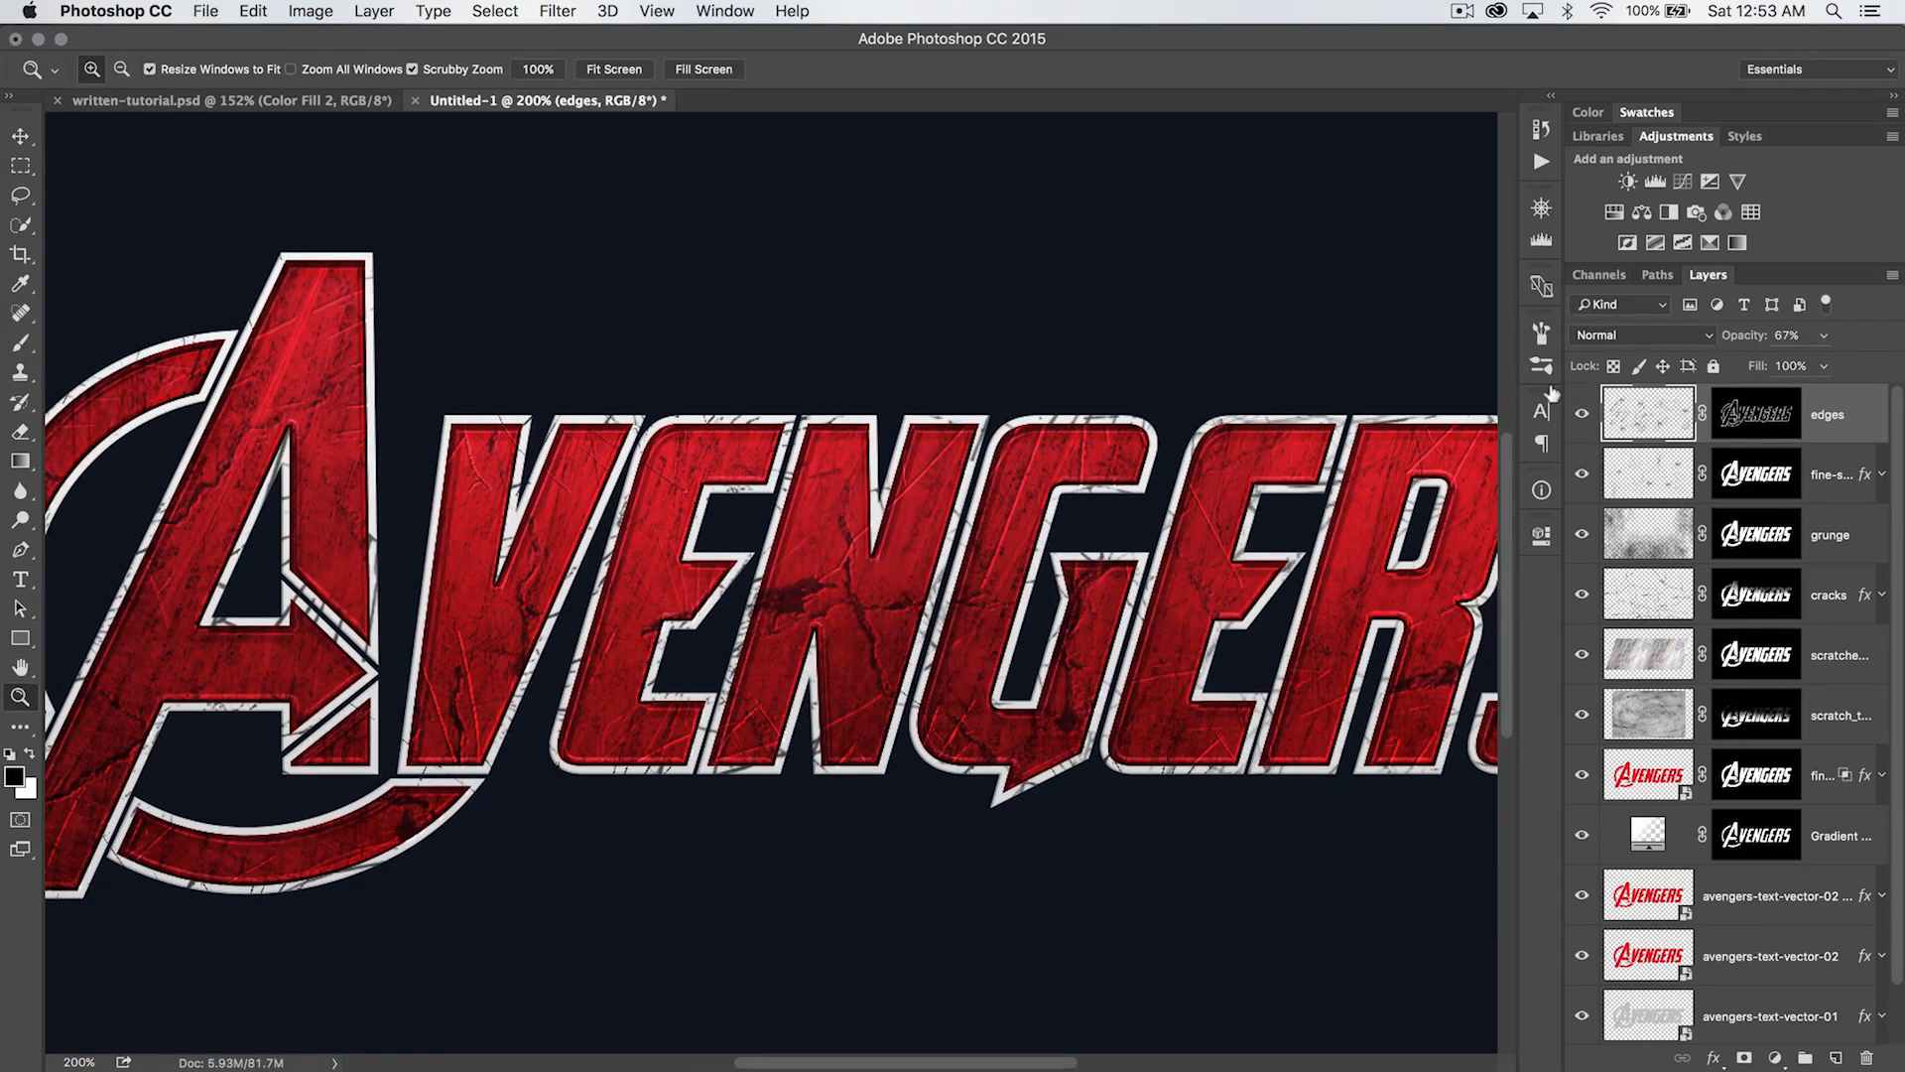
pyautogui.moveTo(1336, 372); pyautogui.dragTo(1169, 407)
pyautogui.press('super+minus')
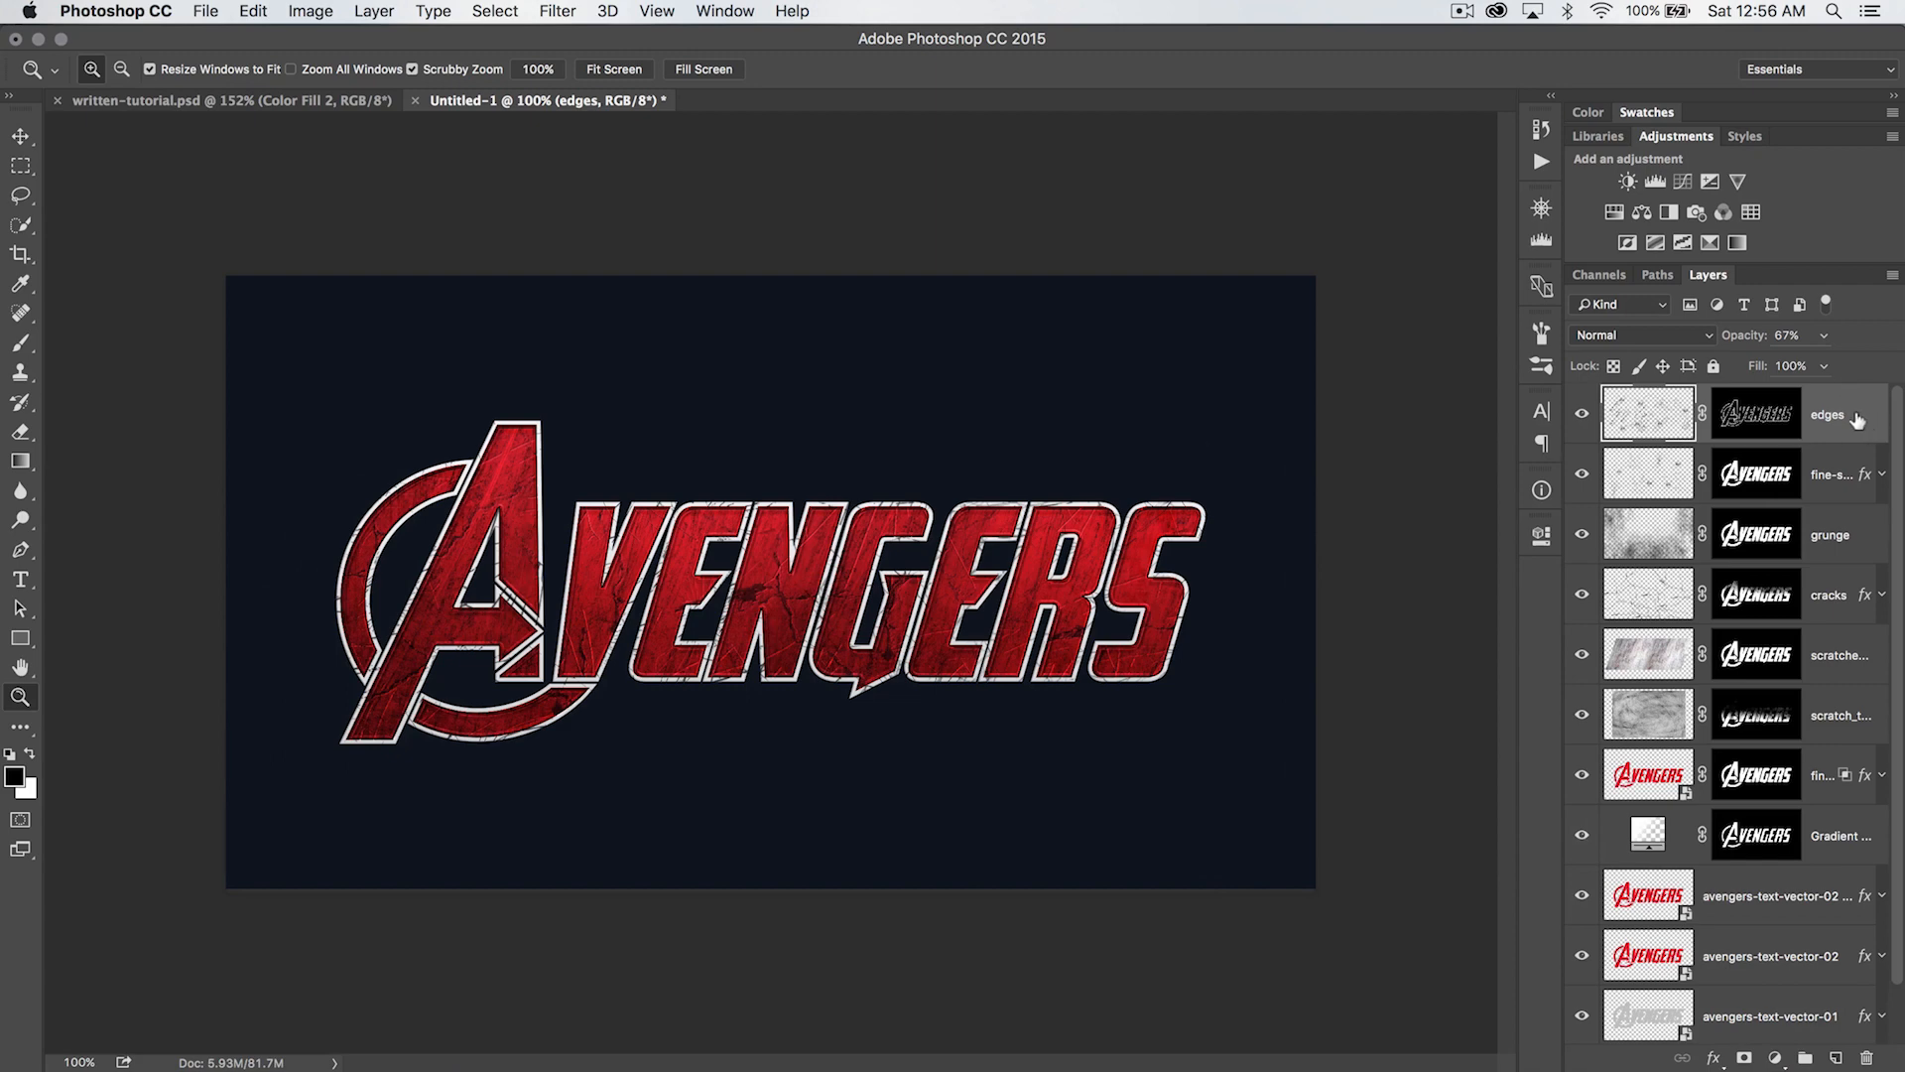
# - Create a new layer above the edges layer and name it top-scratches
pyautogui.click(1824, 473)
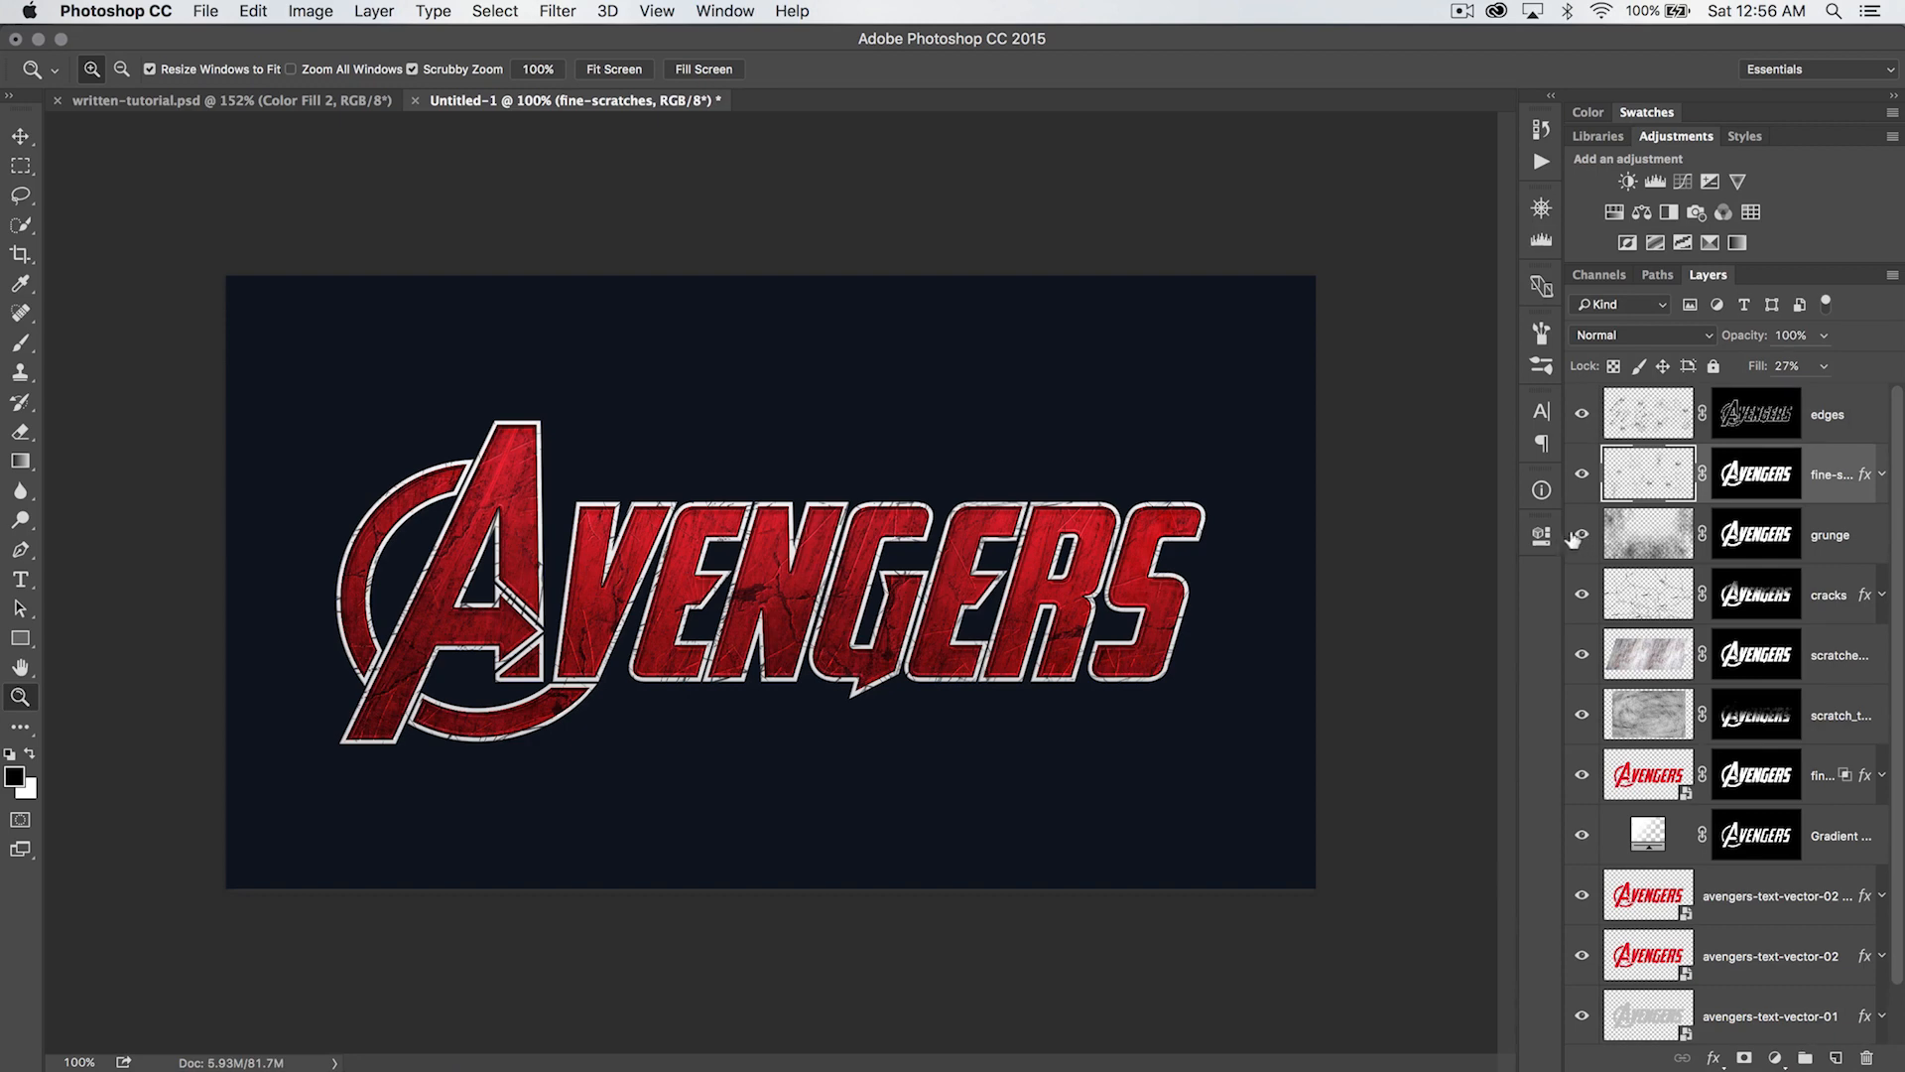
pyautogui.click(1835, 402)
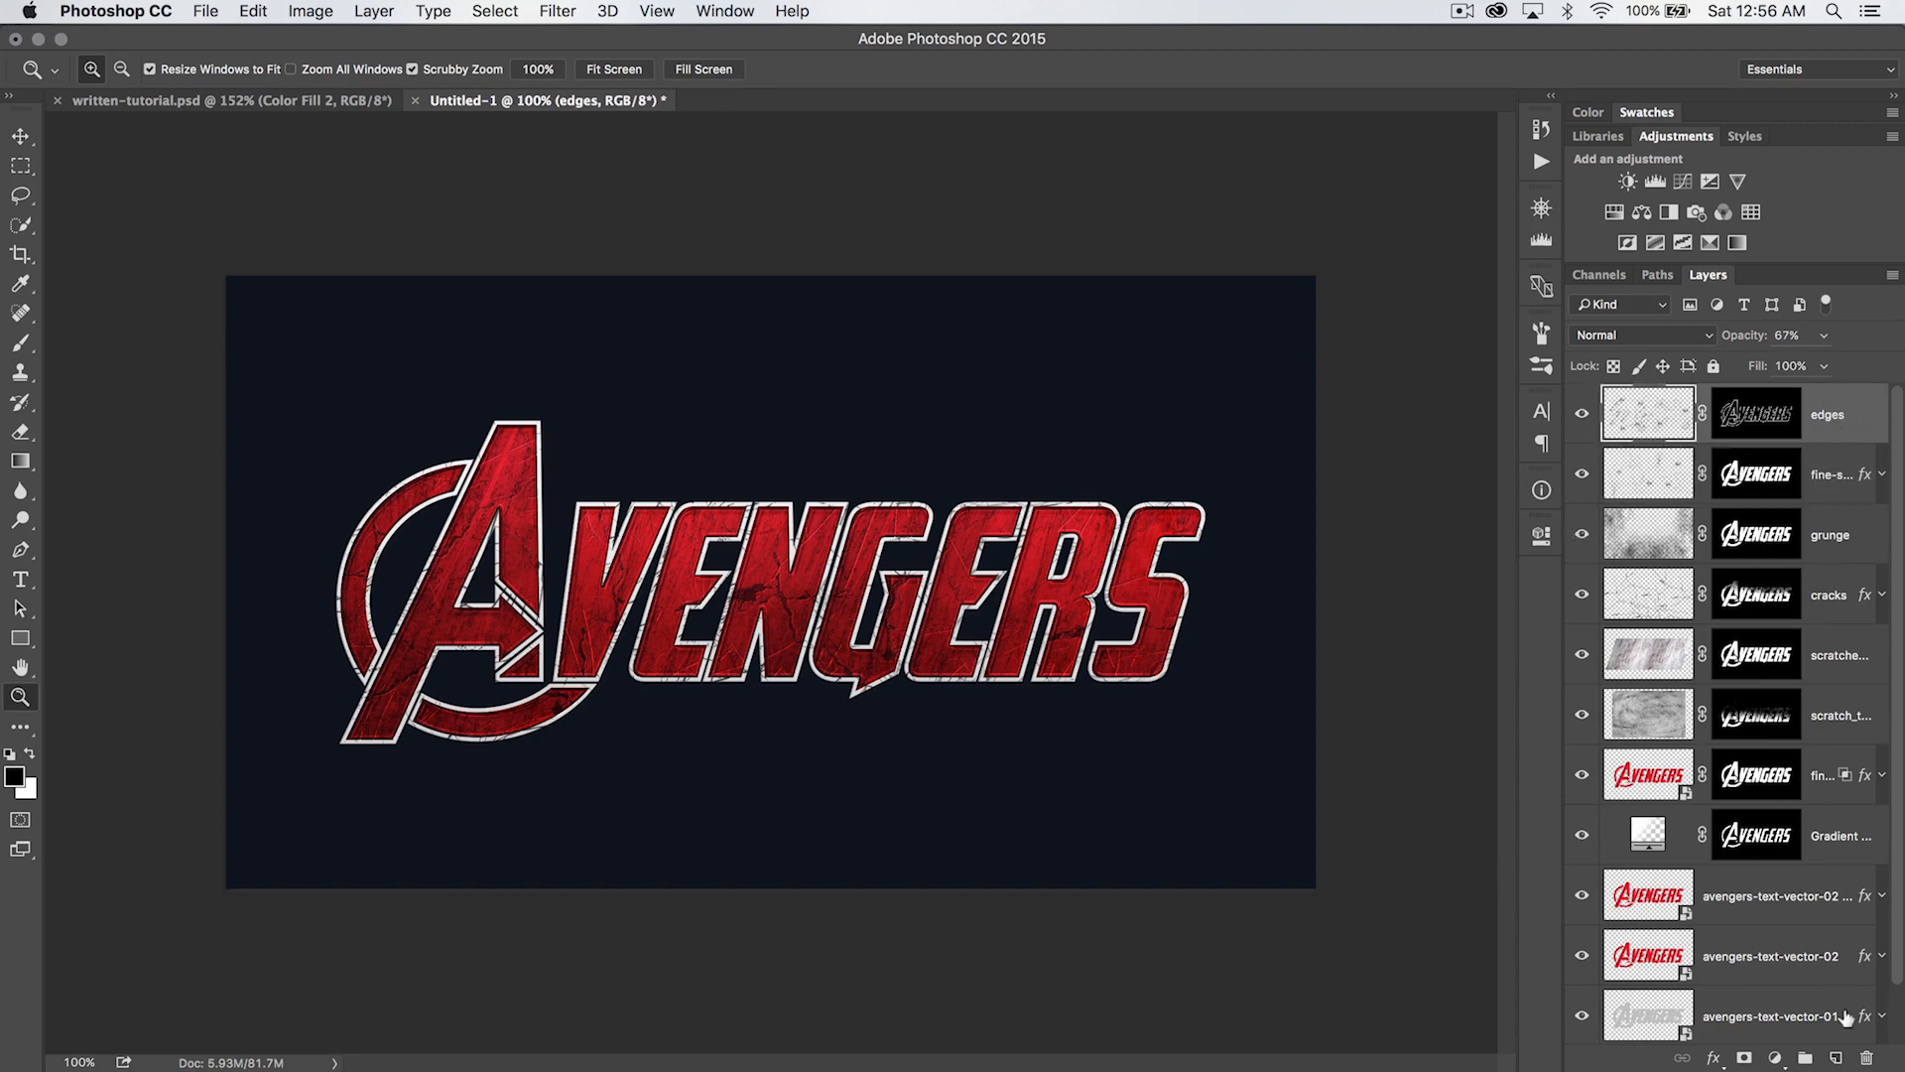
pyautogui.click(1835, 1059)
pyautogui.write('top-sc')
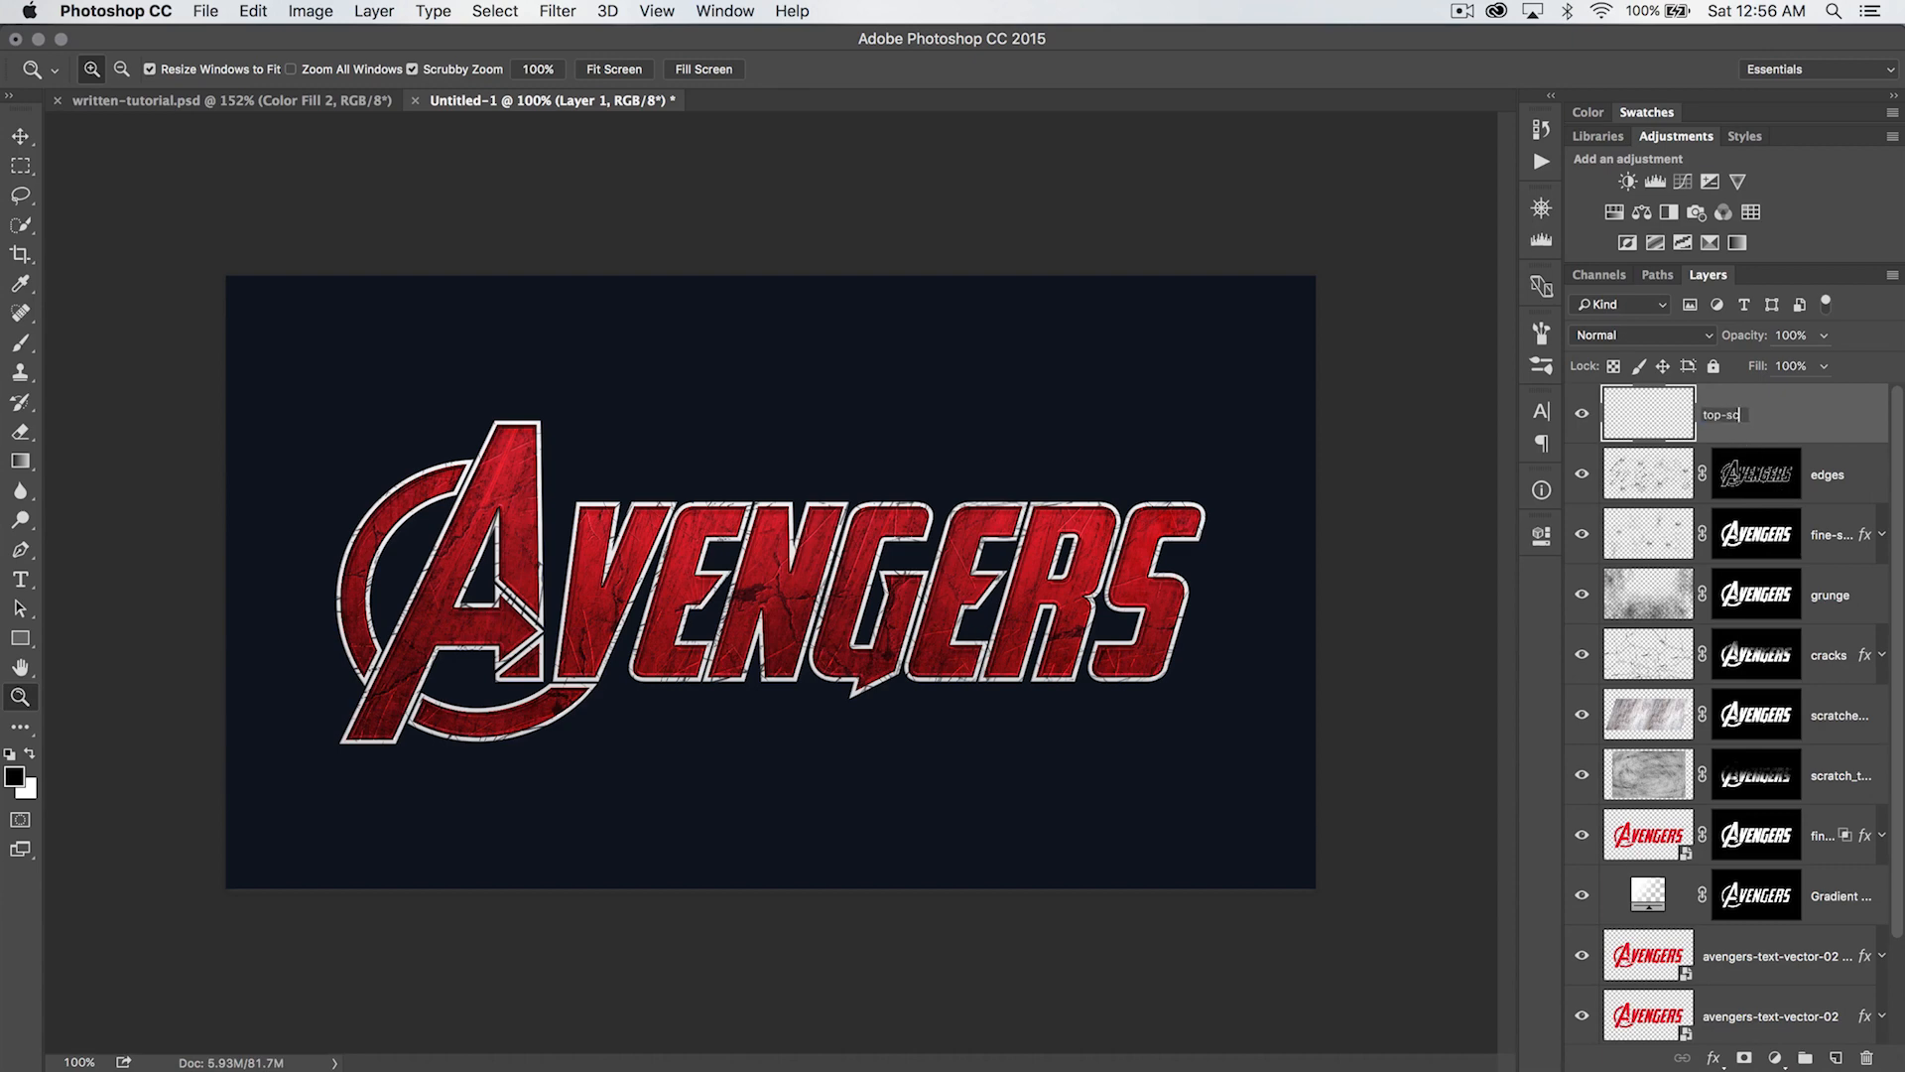
pyautogui.write('ratches')
pyautogui.press('Return')
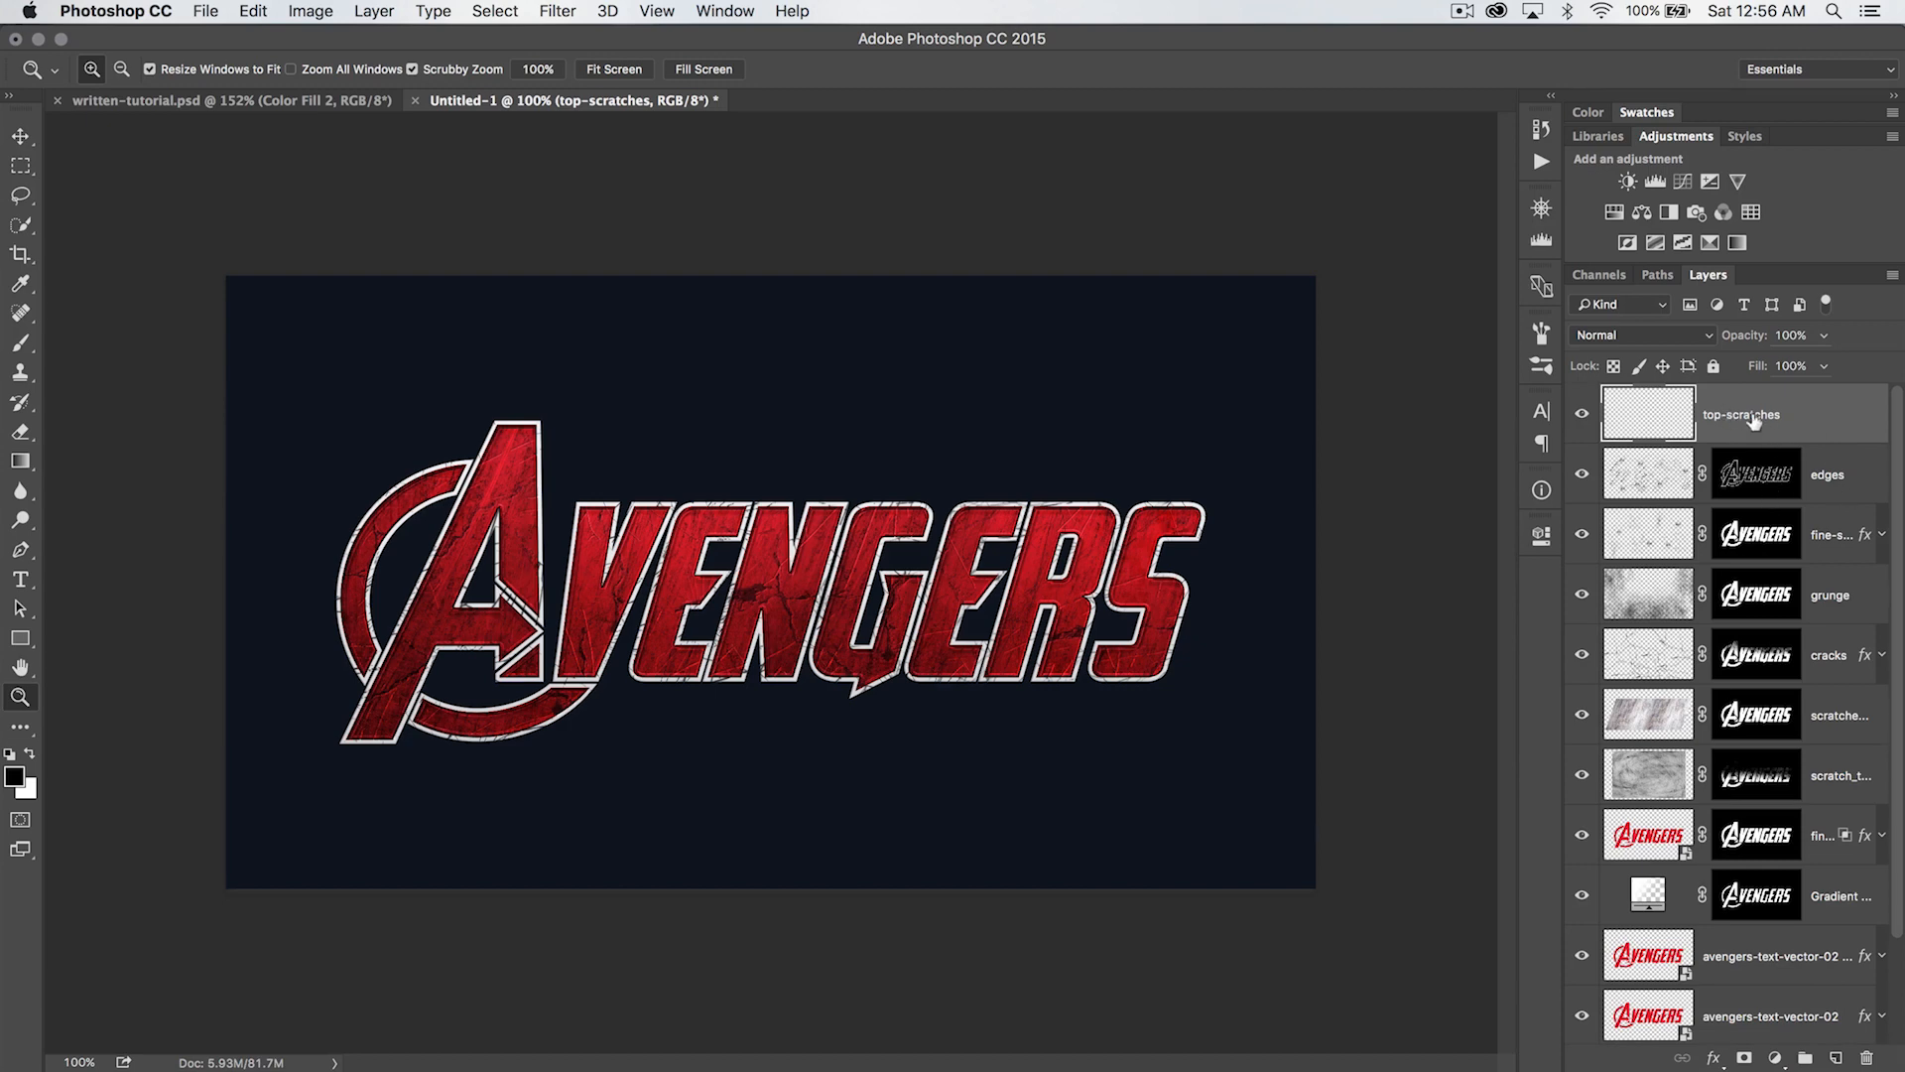
# - Replace the current brush set with the Dirt2 - Scratches.abr brushes
pyautogui.press('b')
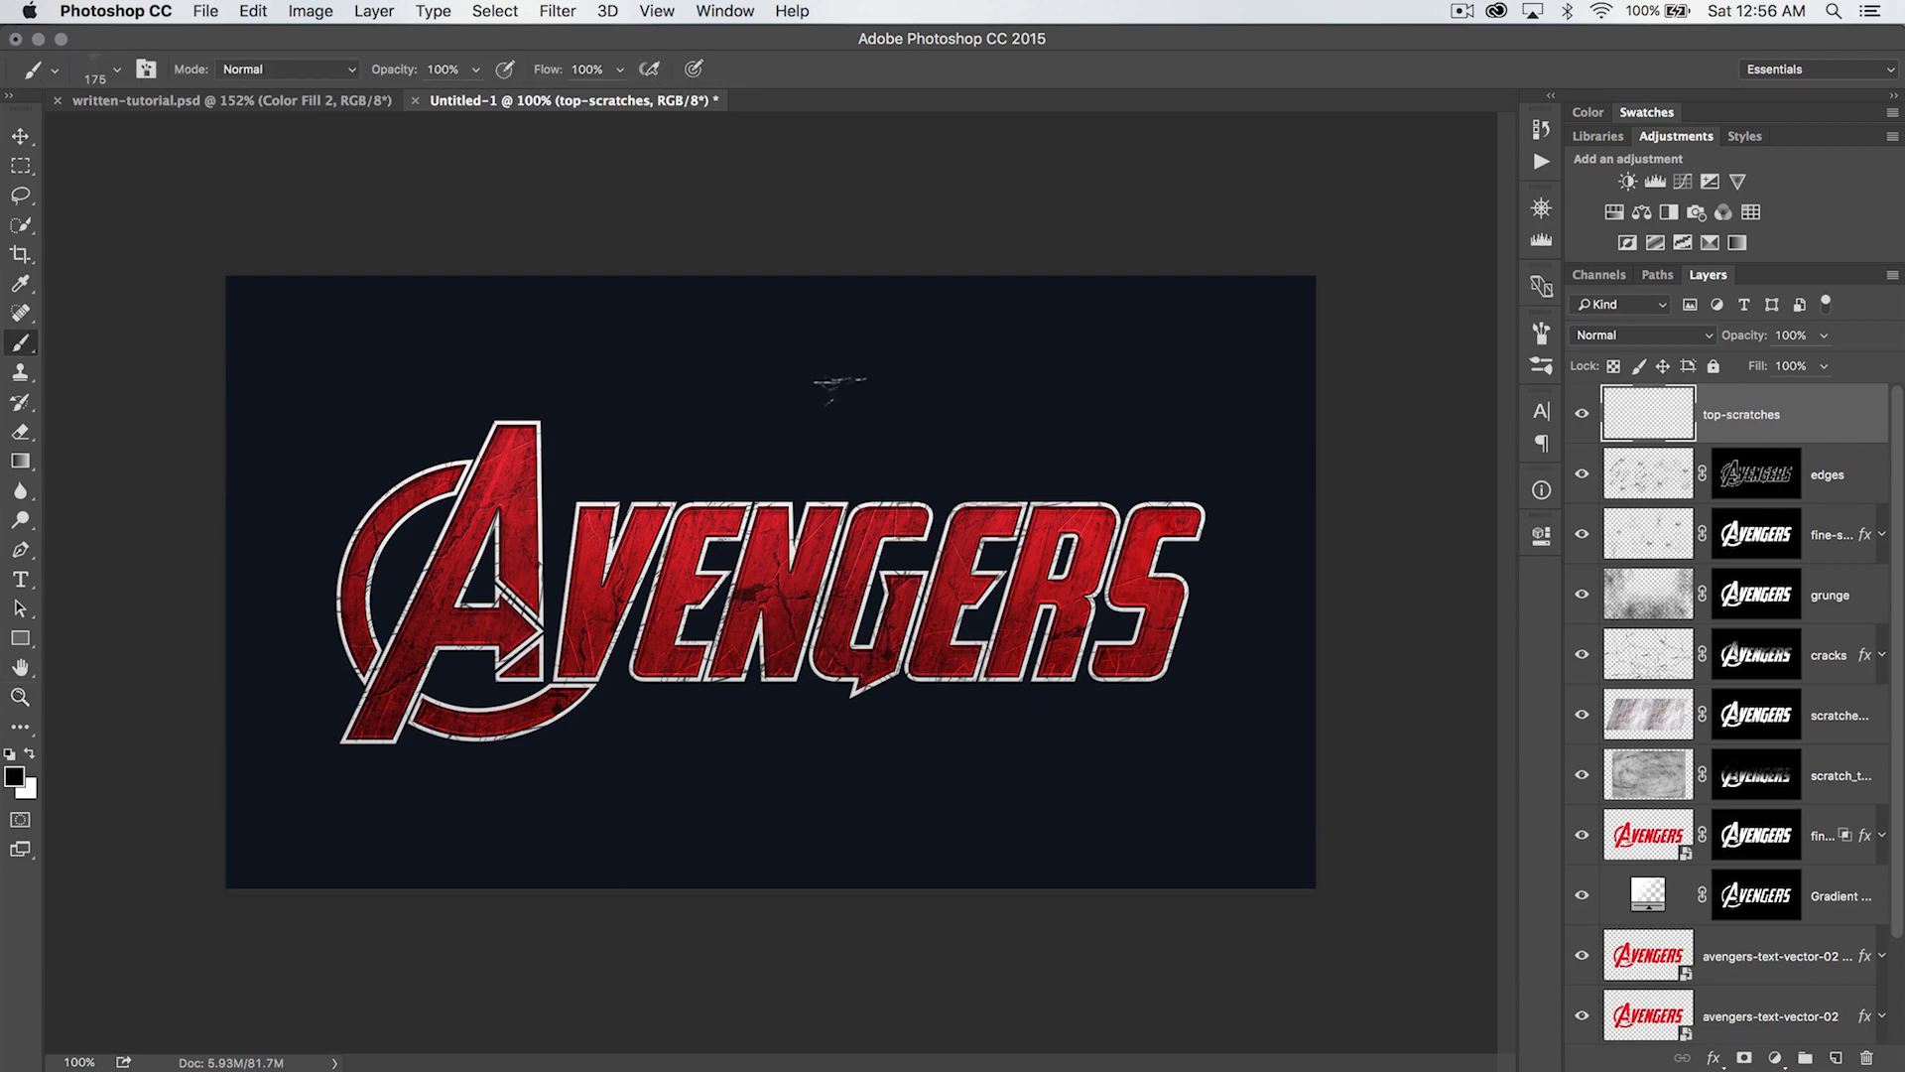
pyautogui.rightClick(844, 407)
pyautogui.click(1339, 426)
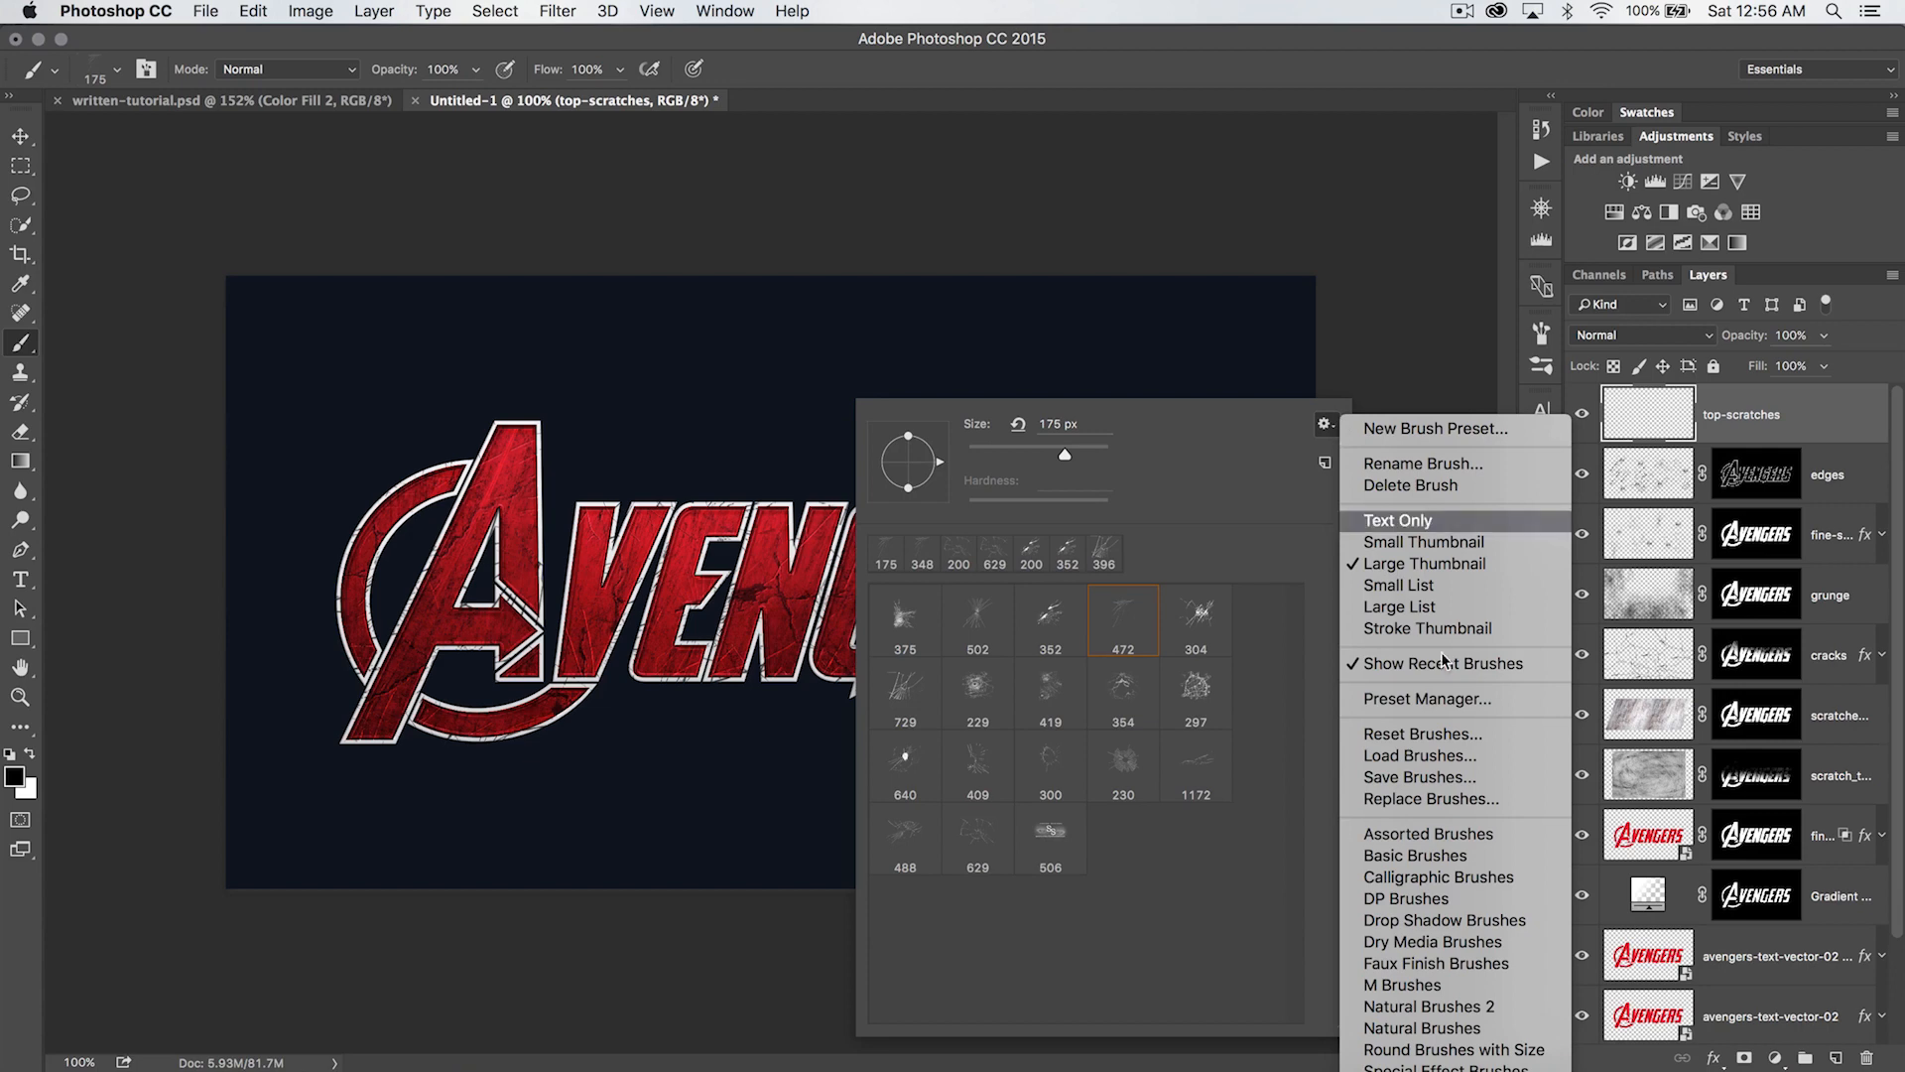
pyautogui.click(1421, 799)
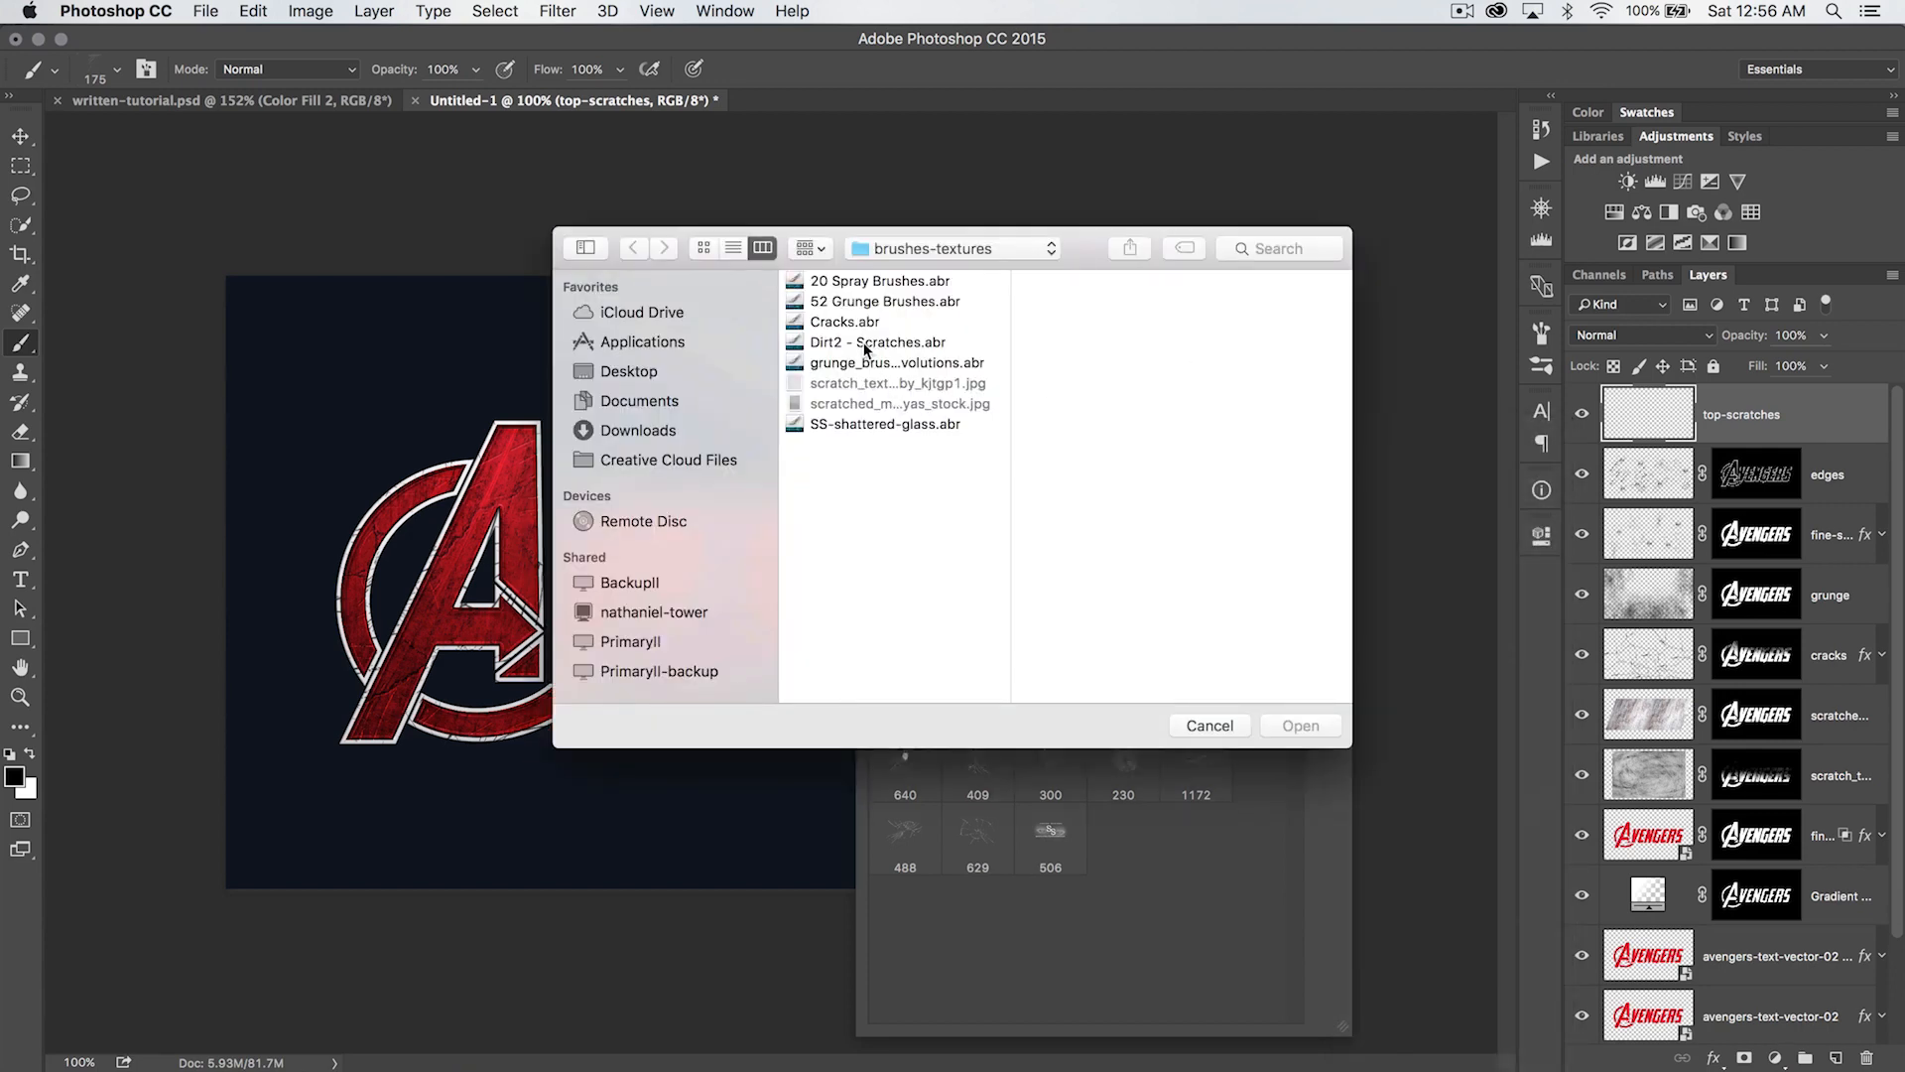
pyautogui.click(865, 343)
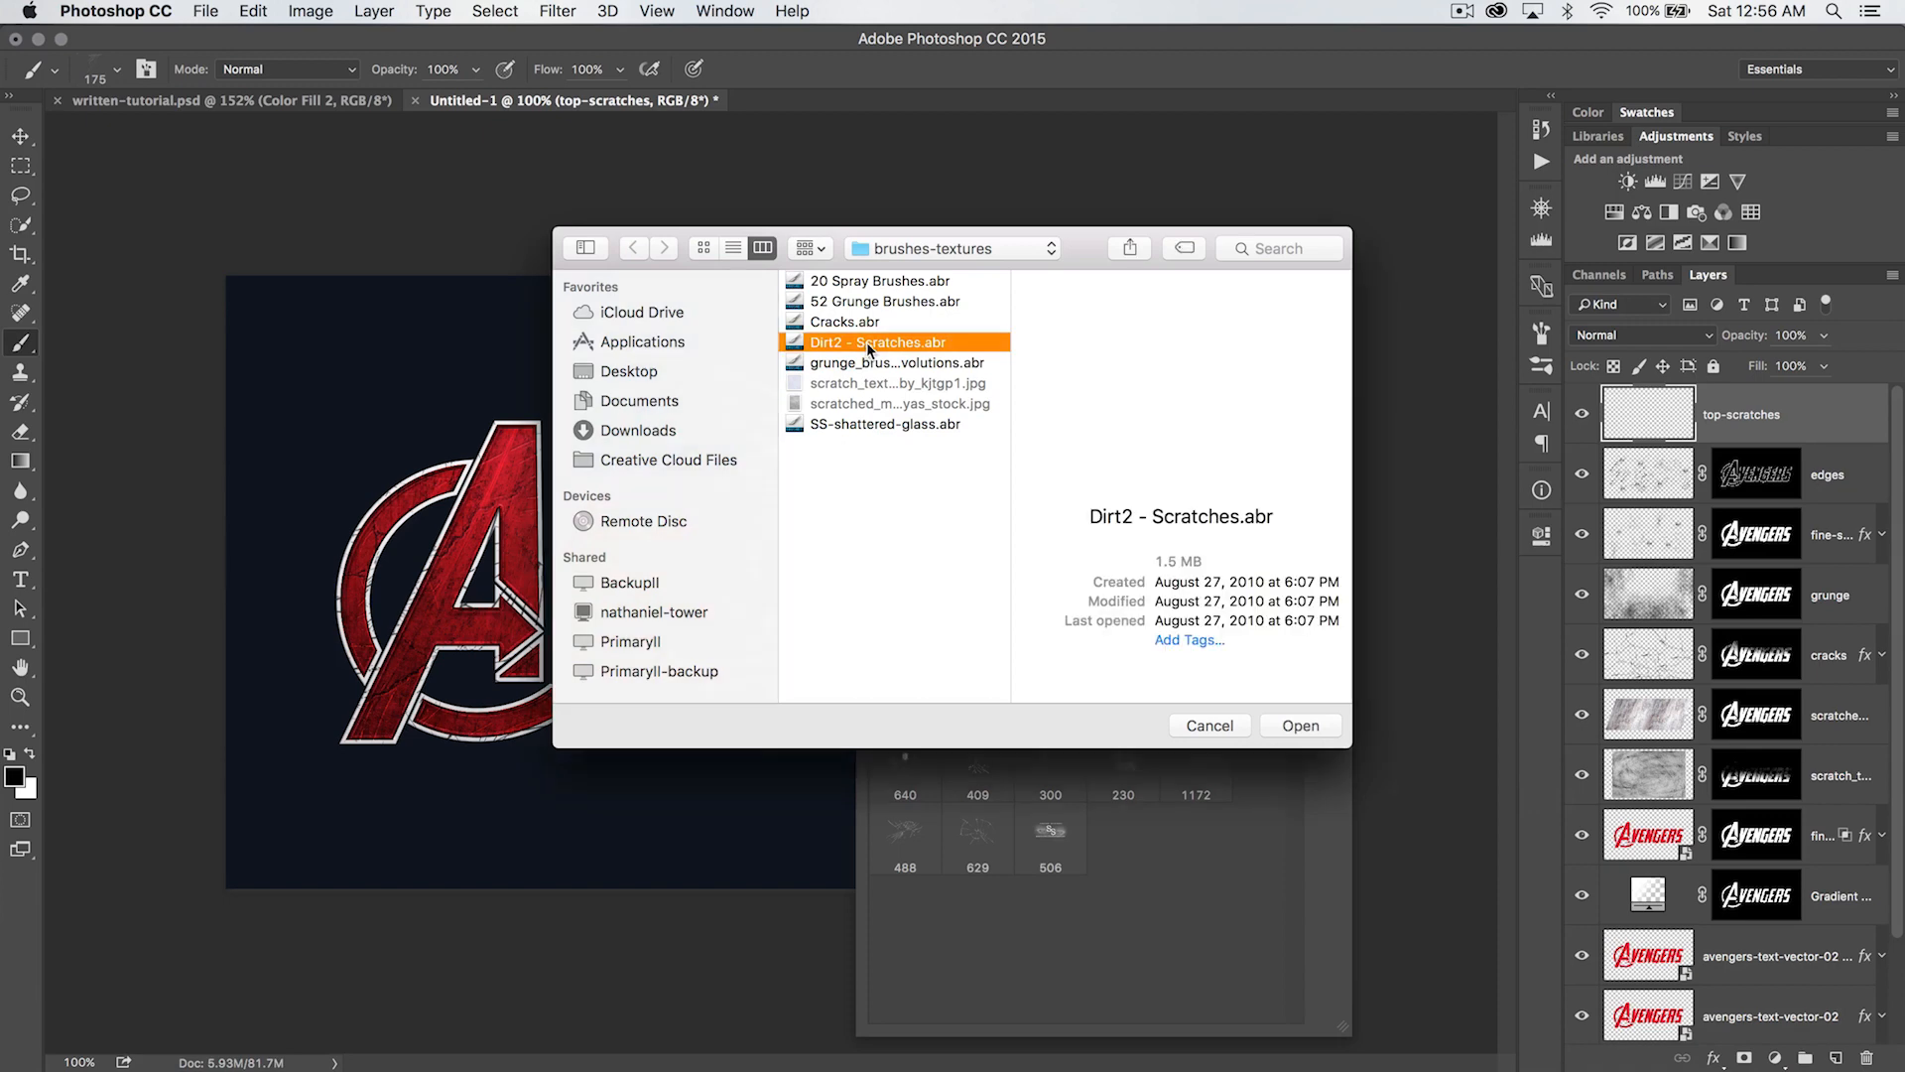
pyautogui.doubleClick(866, 343)
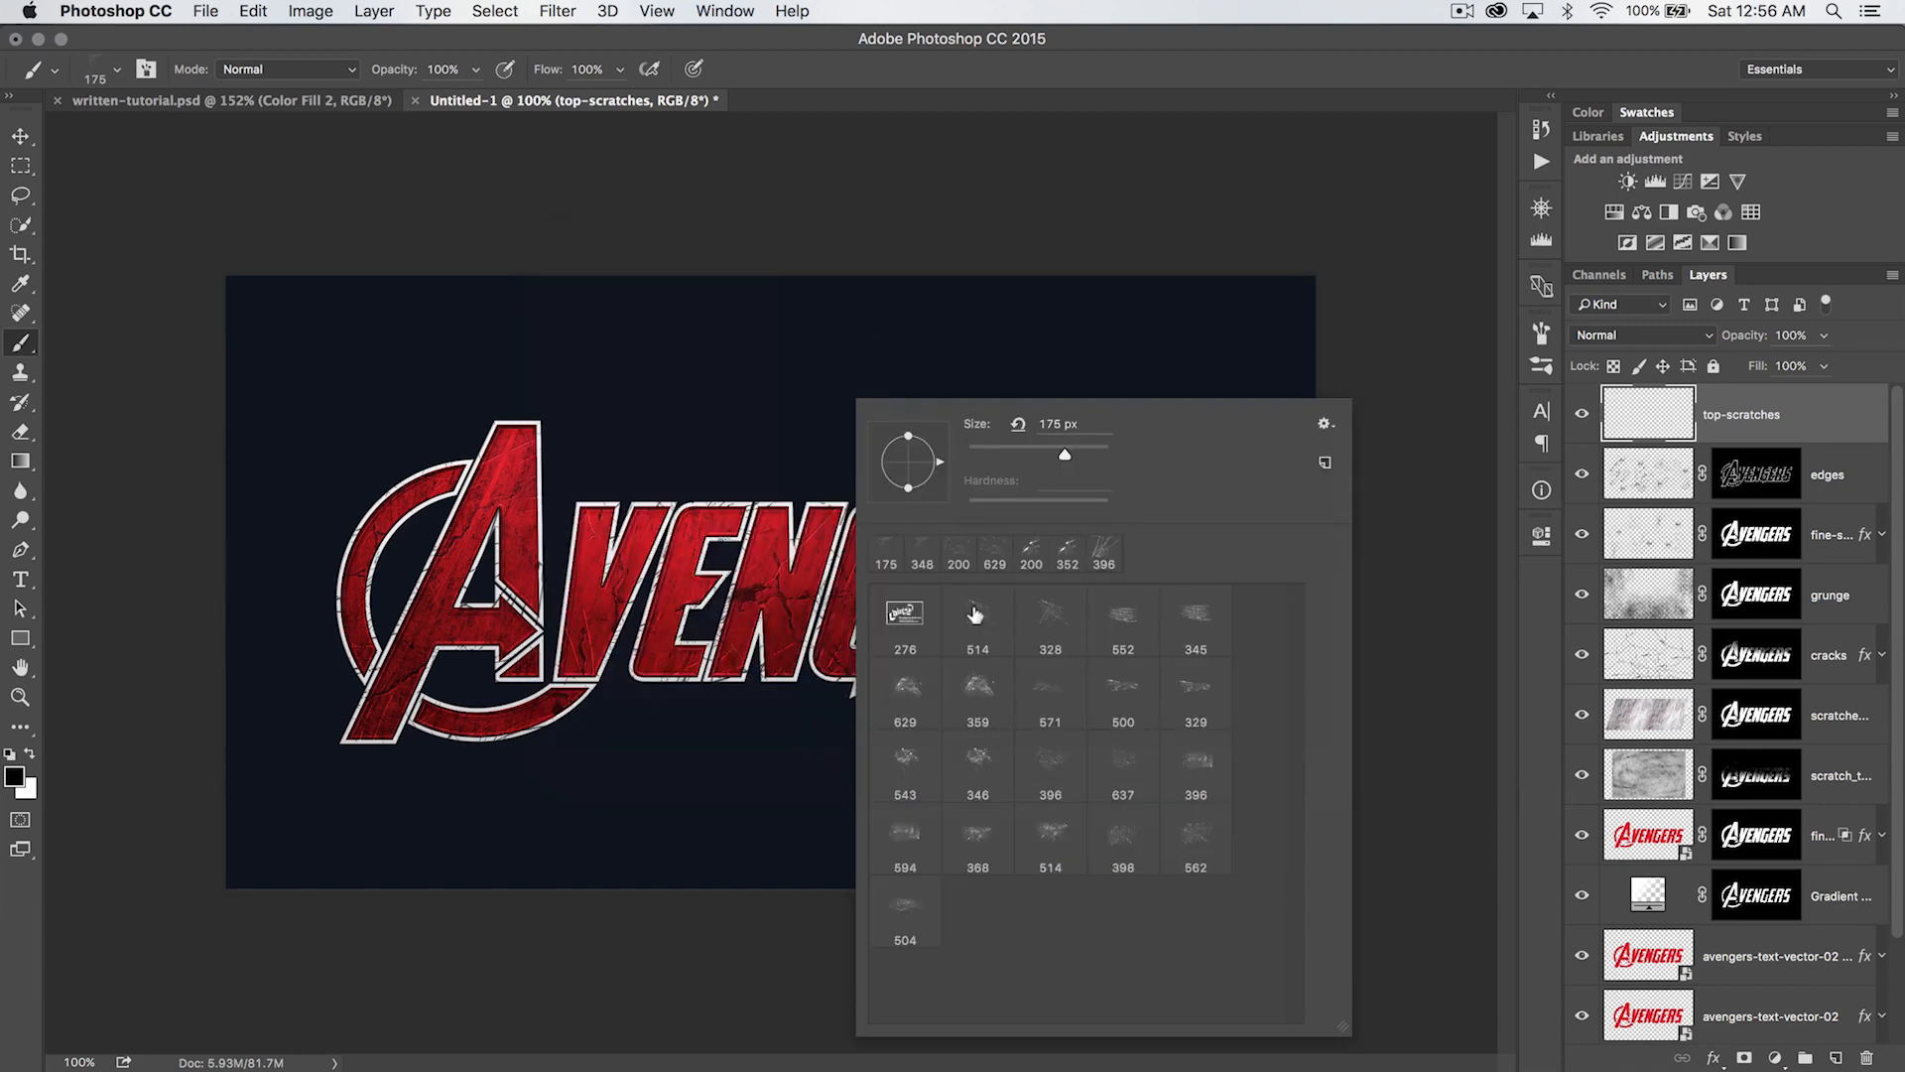
pyautogui.click(1734, 395)
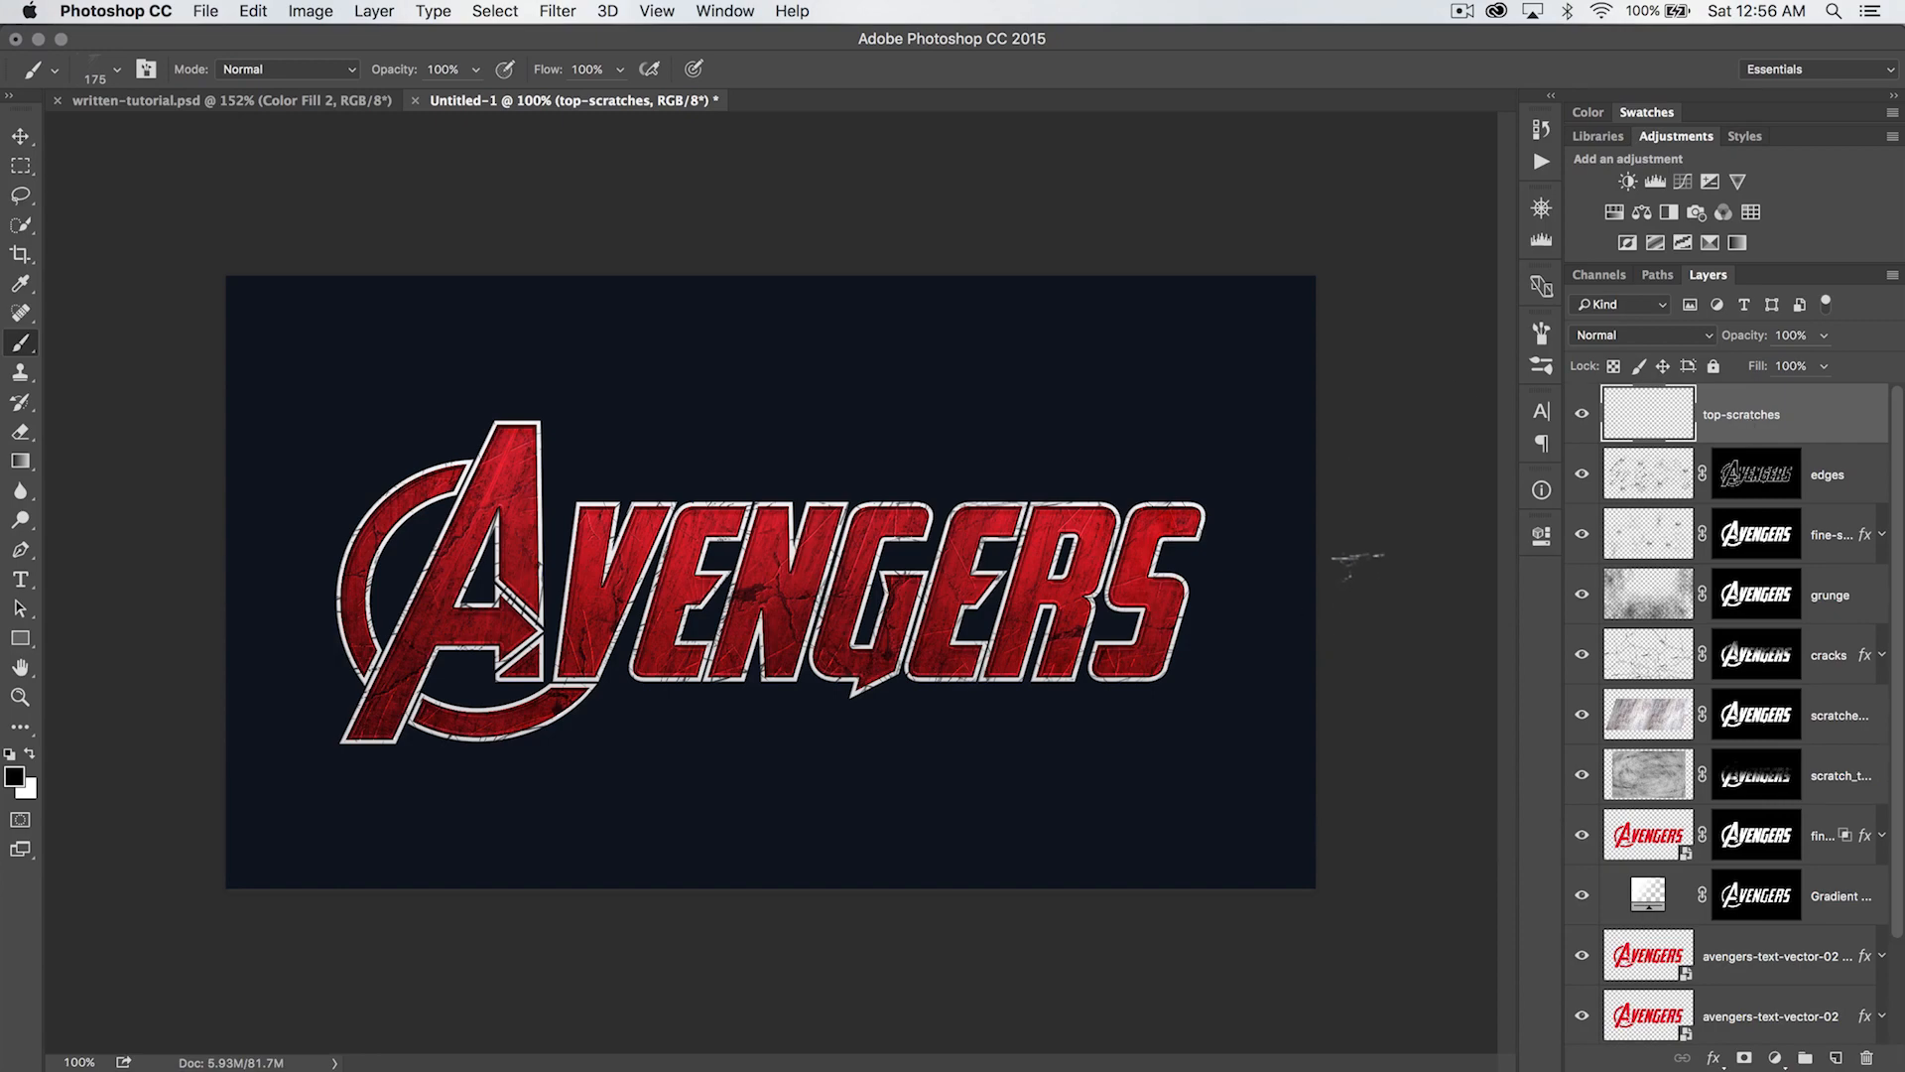
# - Choose the 514 px scratch brush and stamp large black scratches over the A, the tops of V-E-N and the lower edges of the letters
pyautogui.press('z')
pyautogui.click(925, 599)
pyautogui.moveTo(800, 552); pyautogui.dragTo(1163, 541)
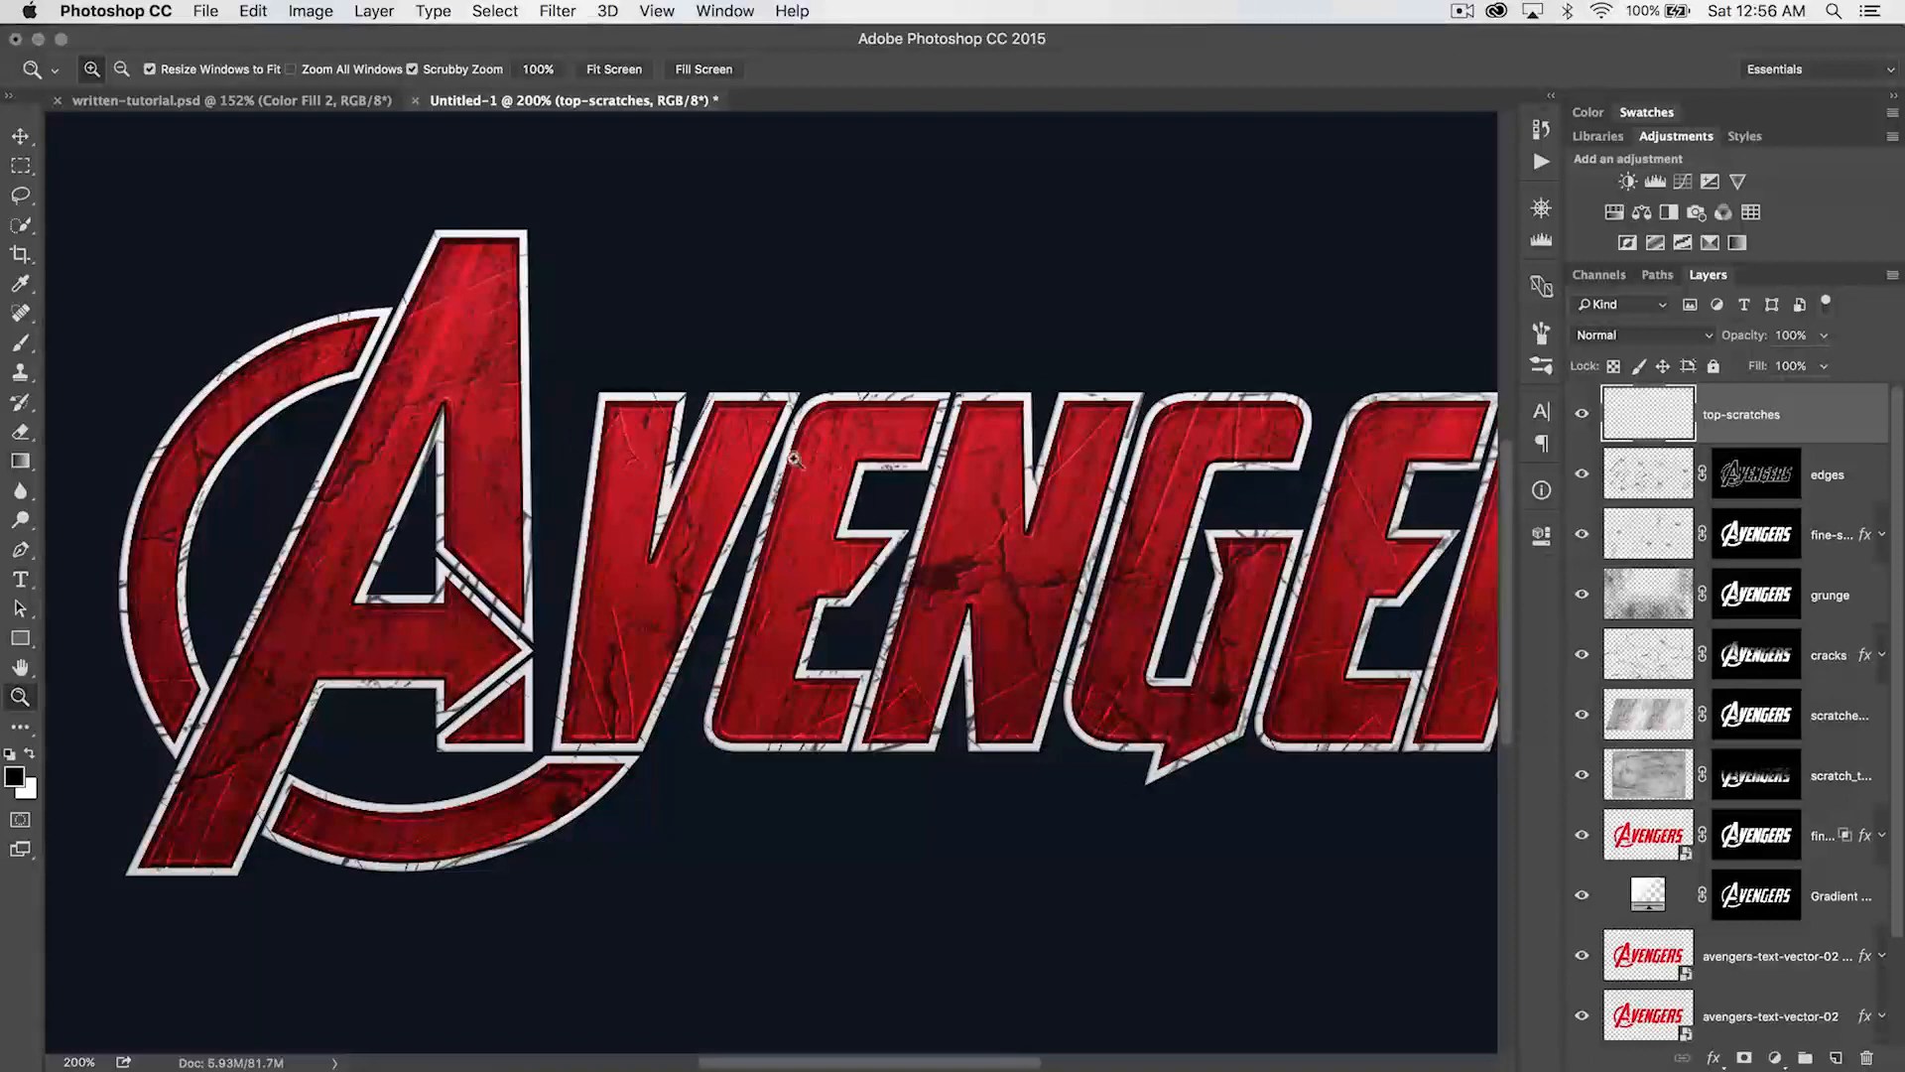
pyautogui.moveTo(855, 475); pyautogui.dragTo(911, 524)
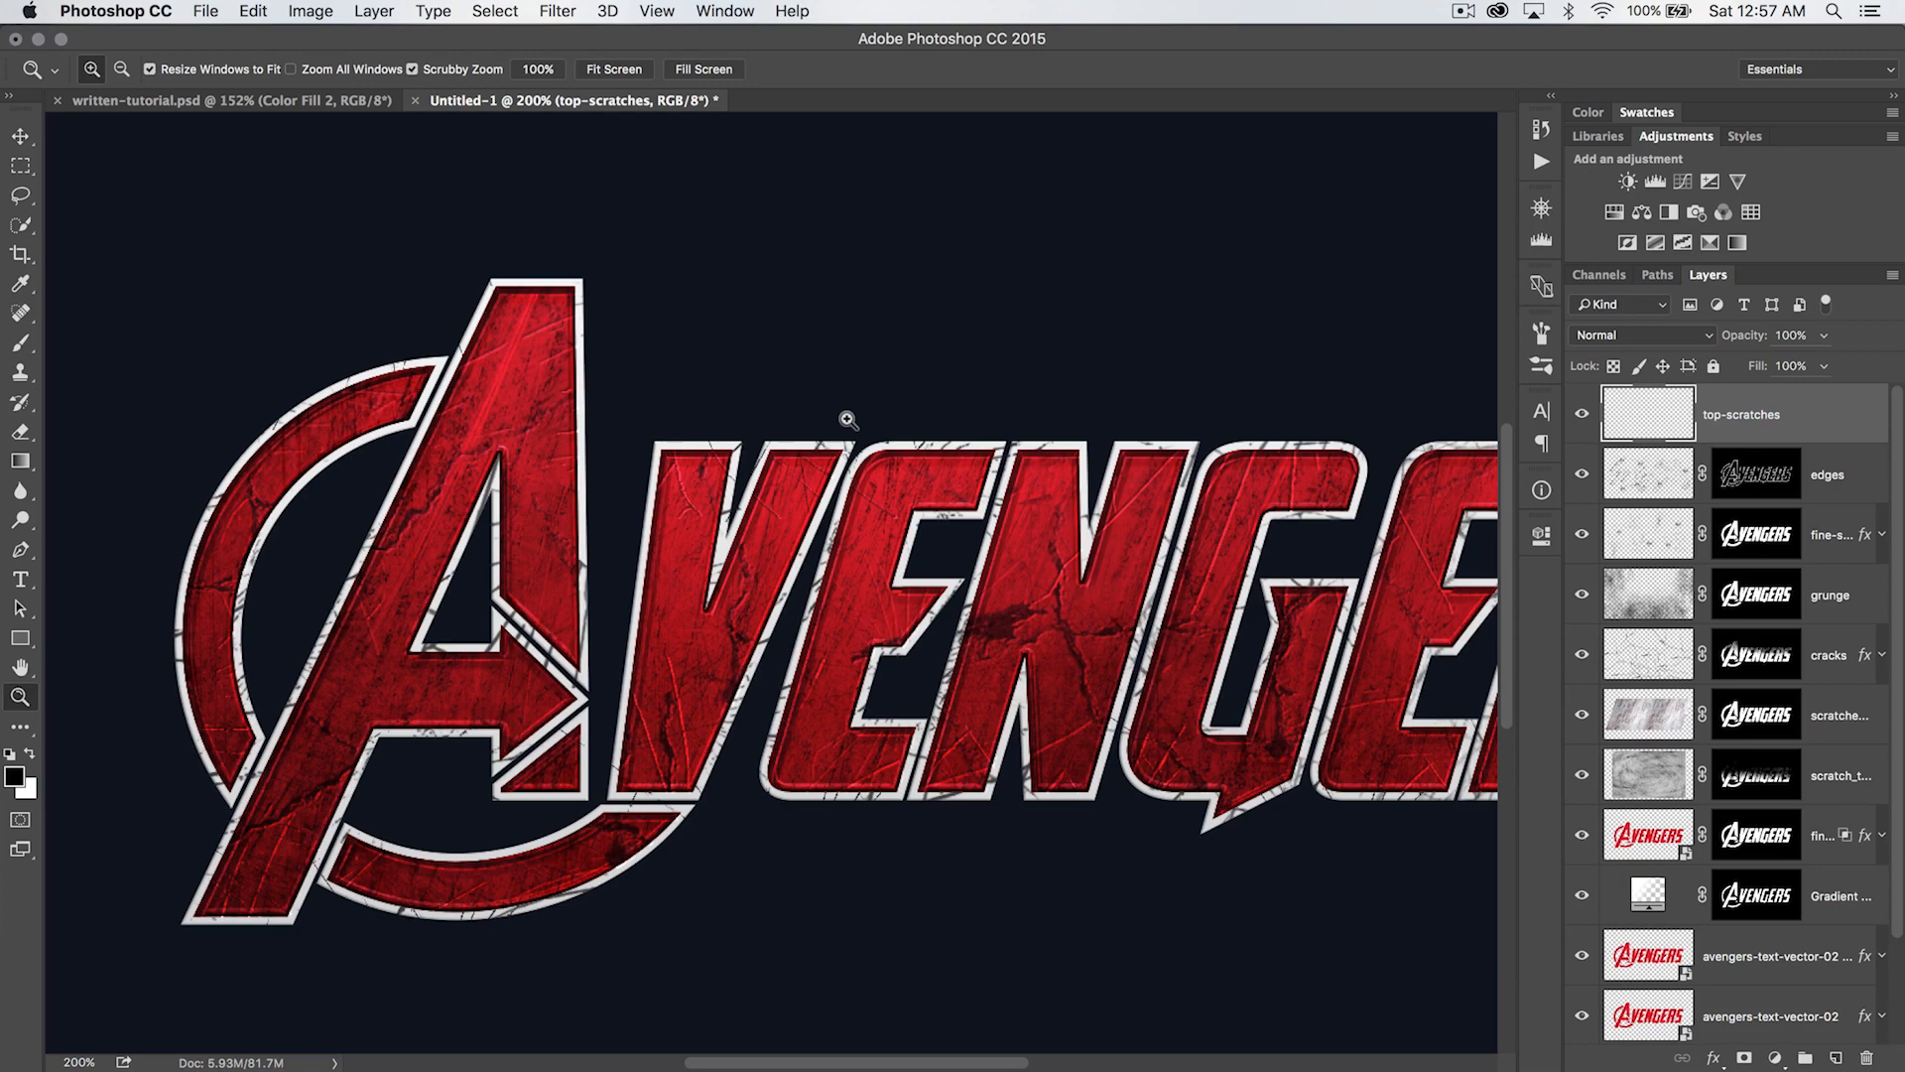
pyautogui.press('b')
pyautogui.rightClick(729, 383)
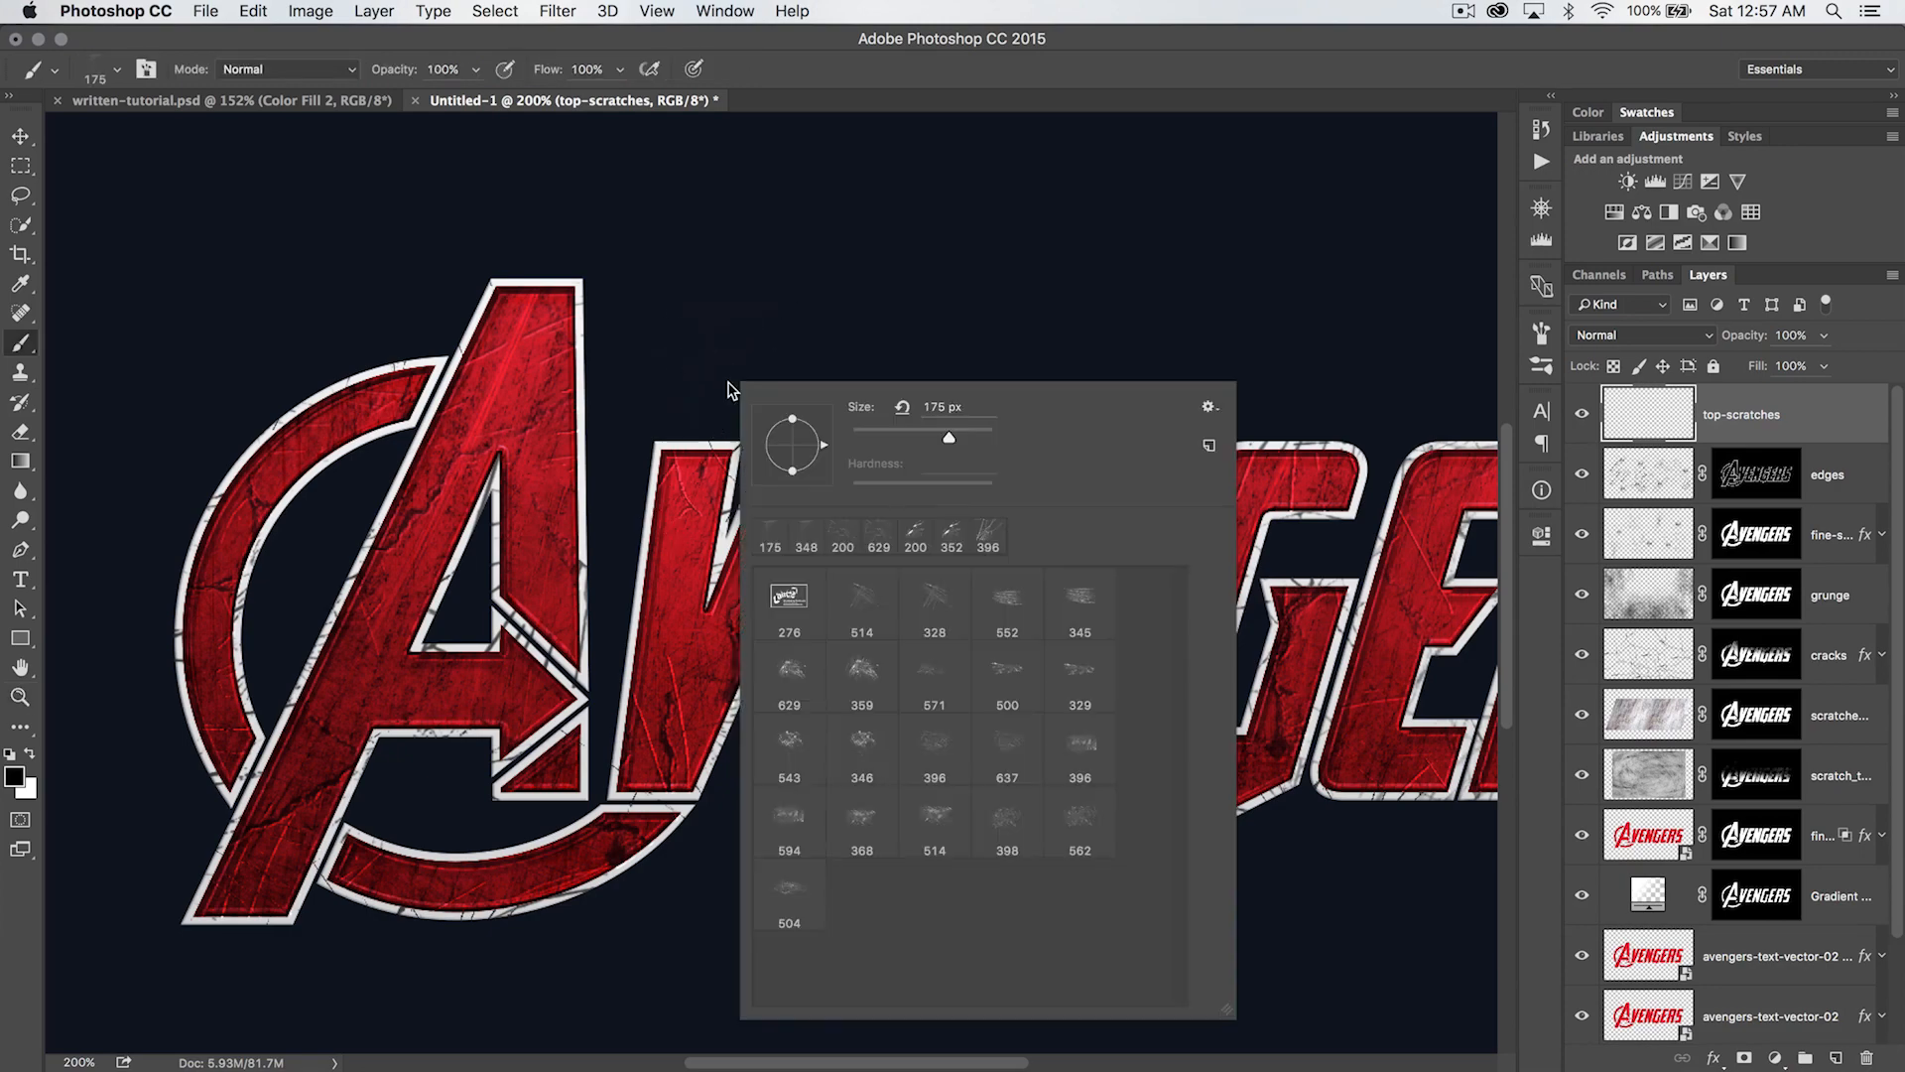
pyautogui.click(877, 621)
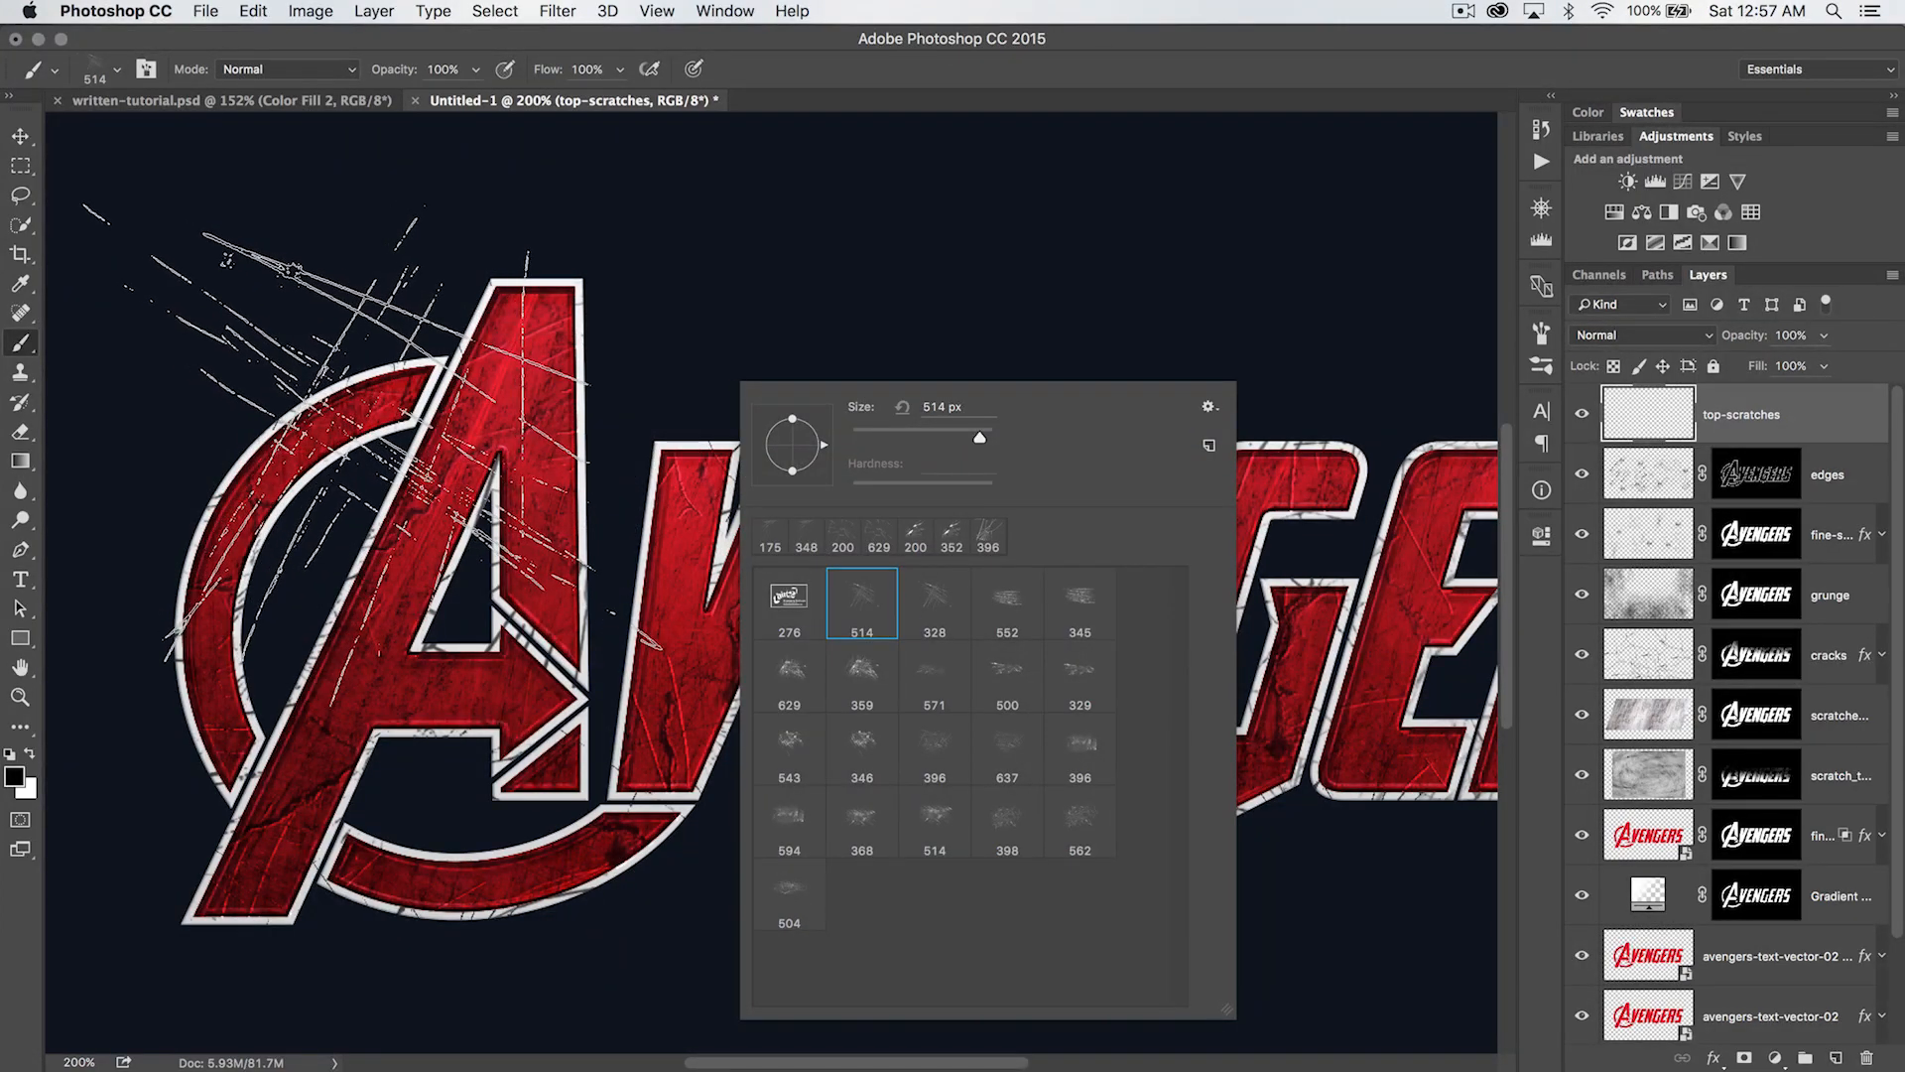
pyautogui.click(372, 454)
pyautogui.click(372, 454)
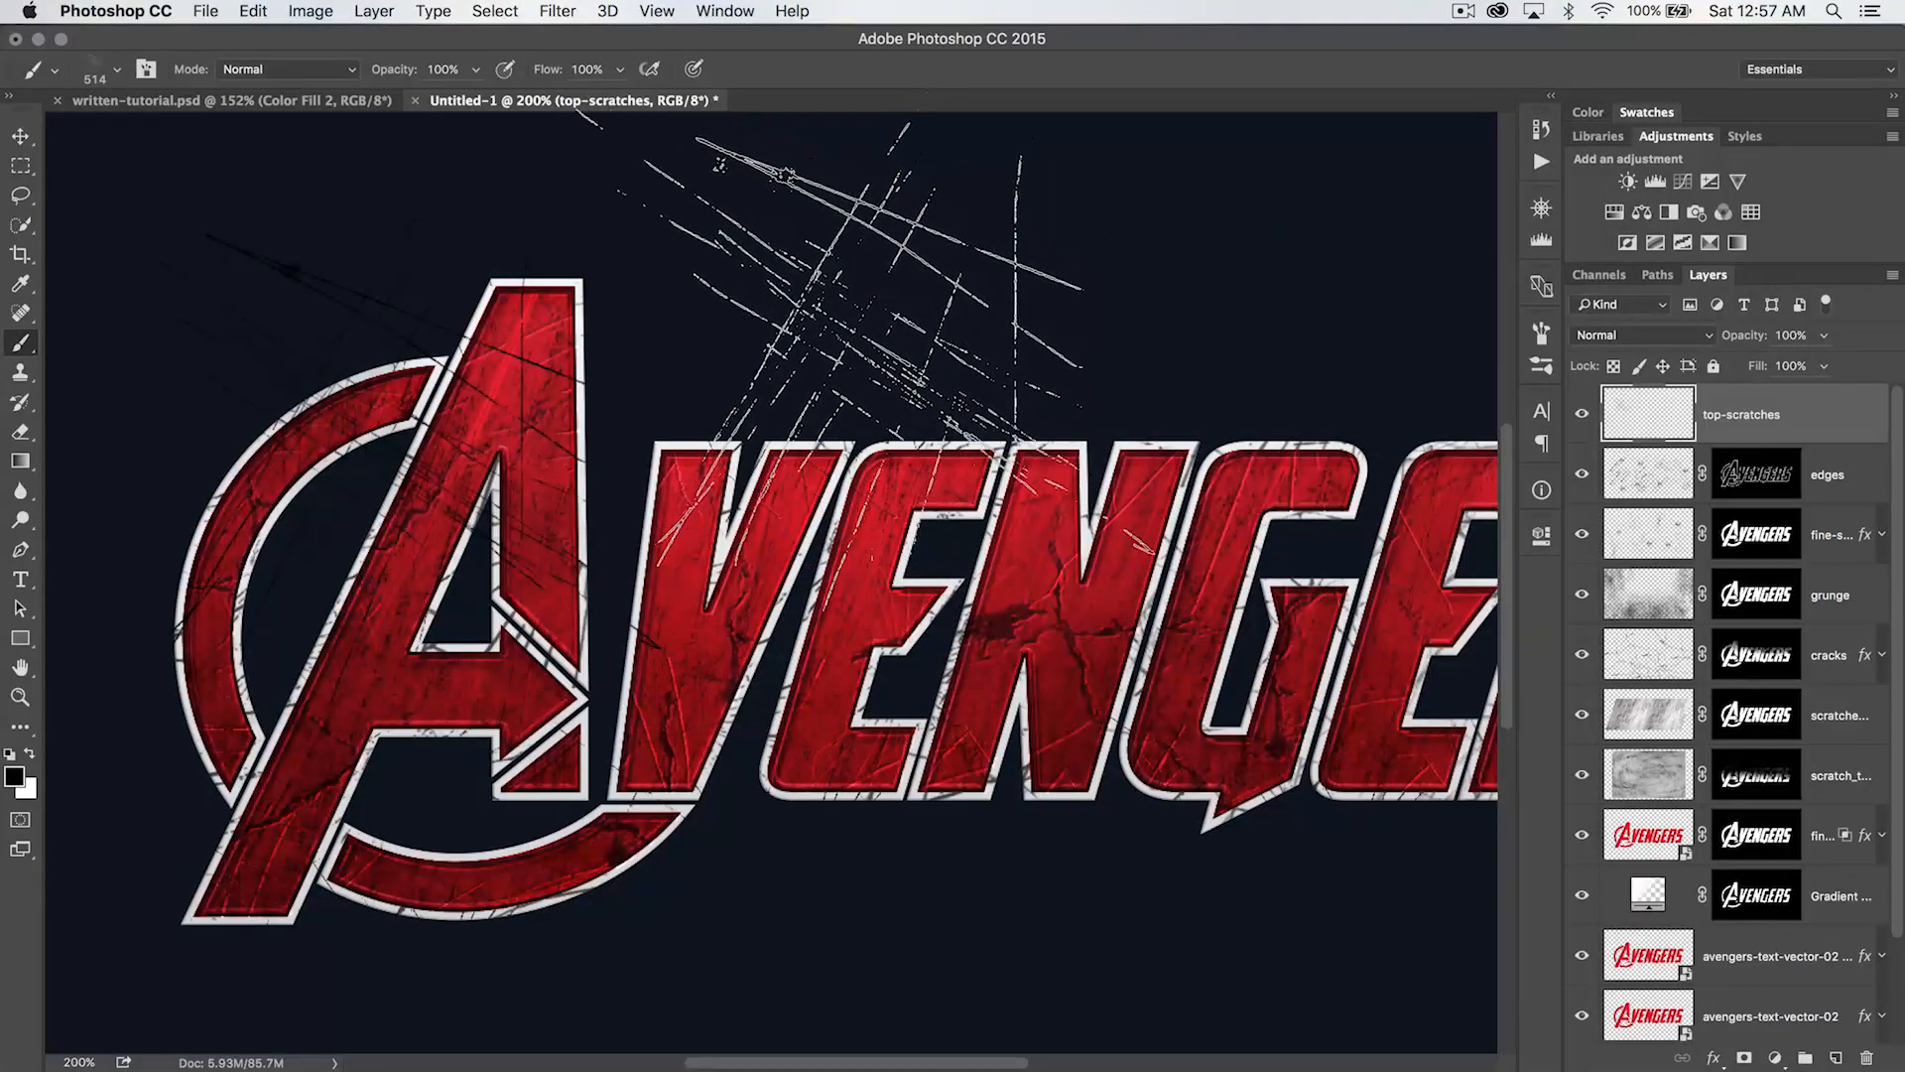
pyautogui.click(845, 353)
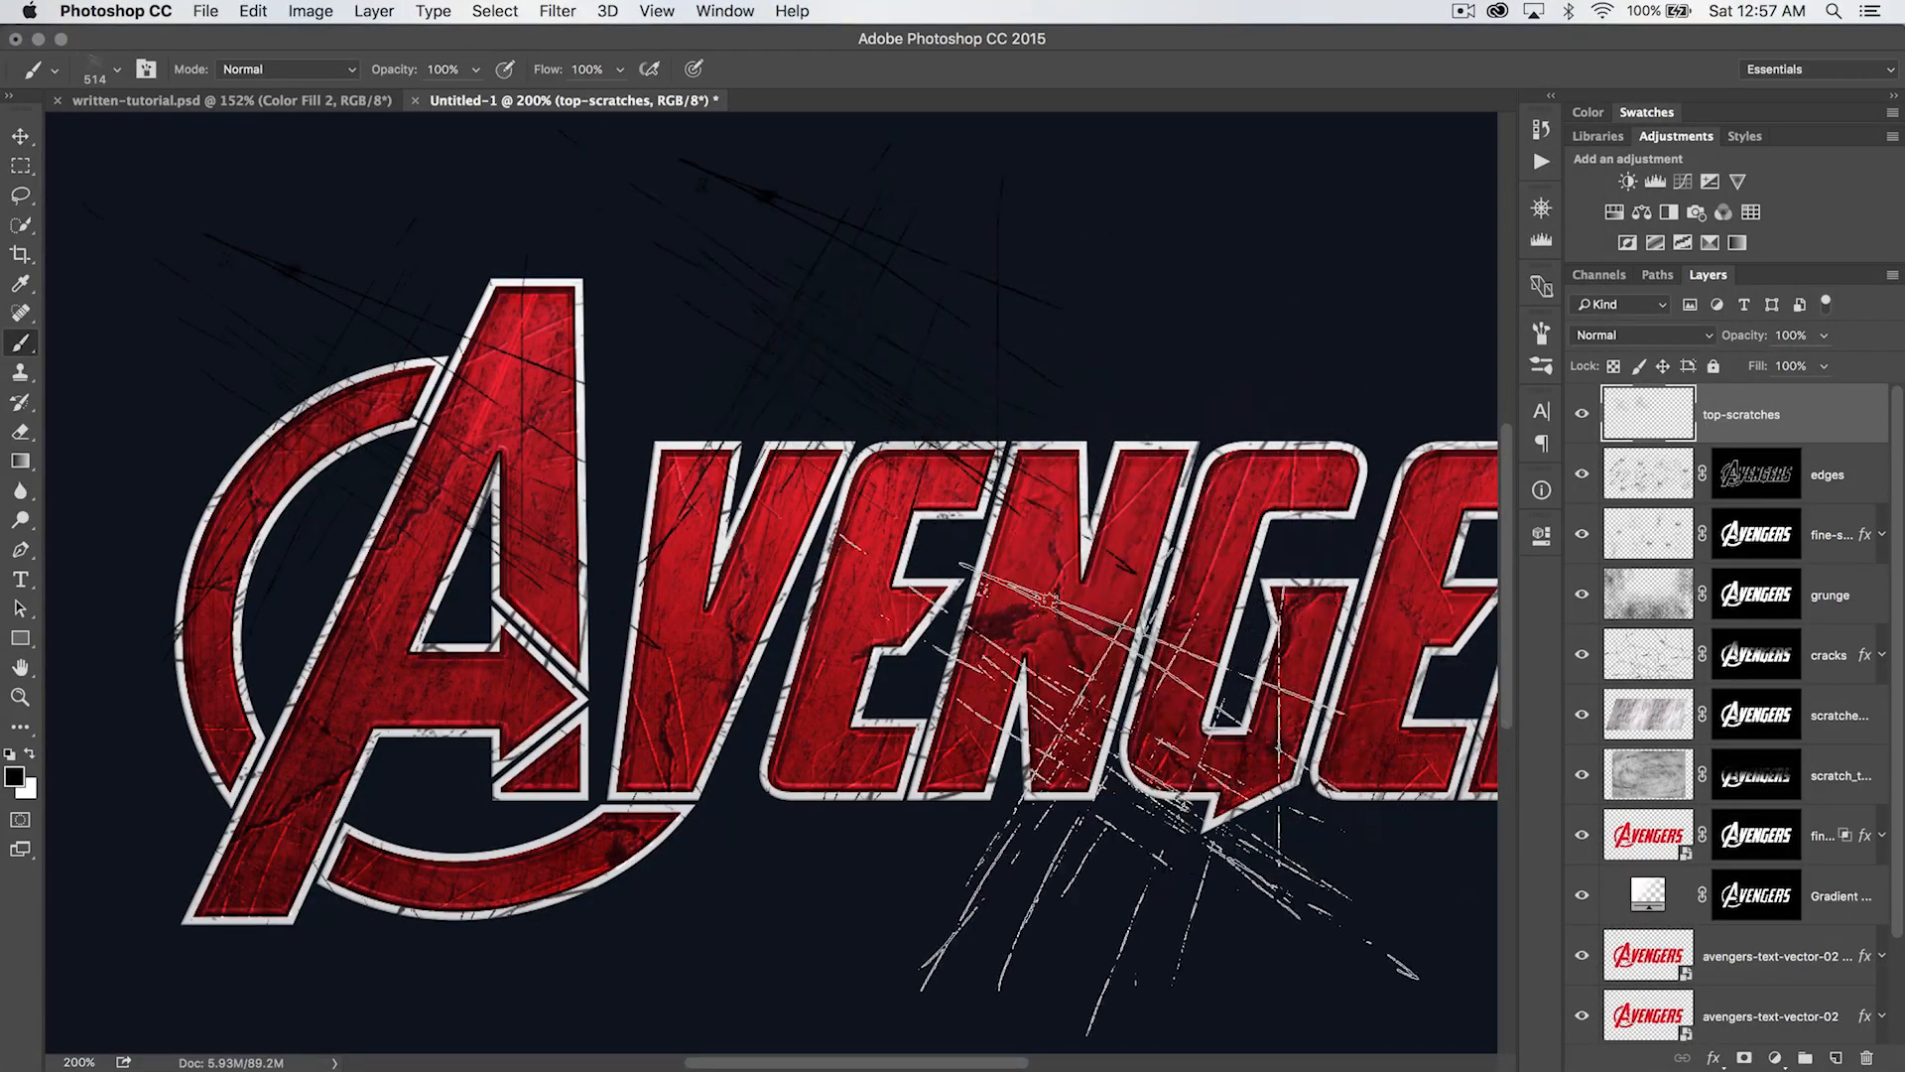
pyautogui.click(1146, 853)
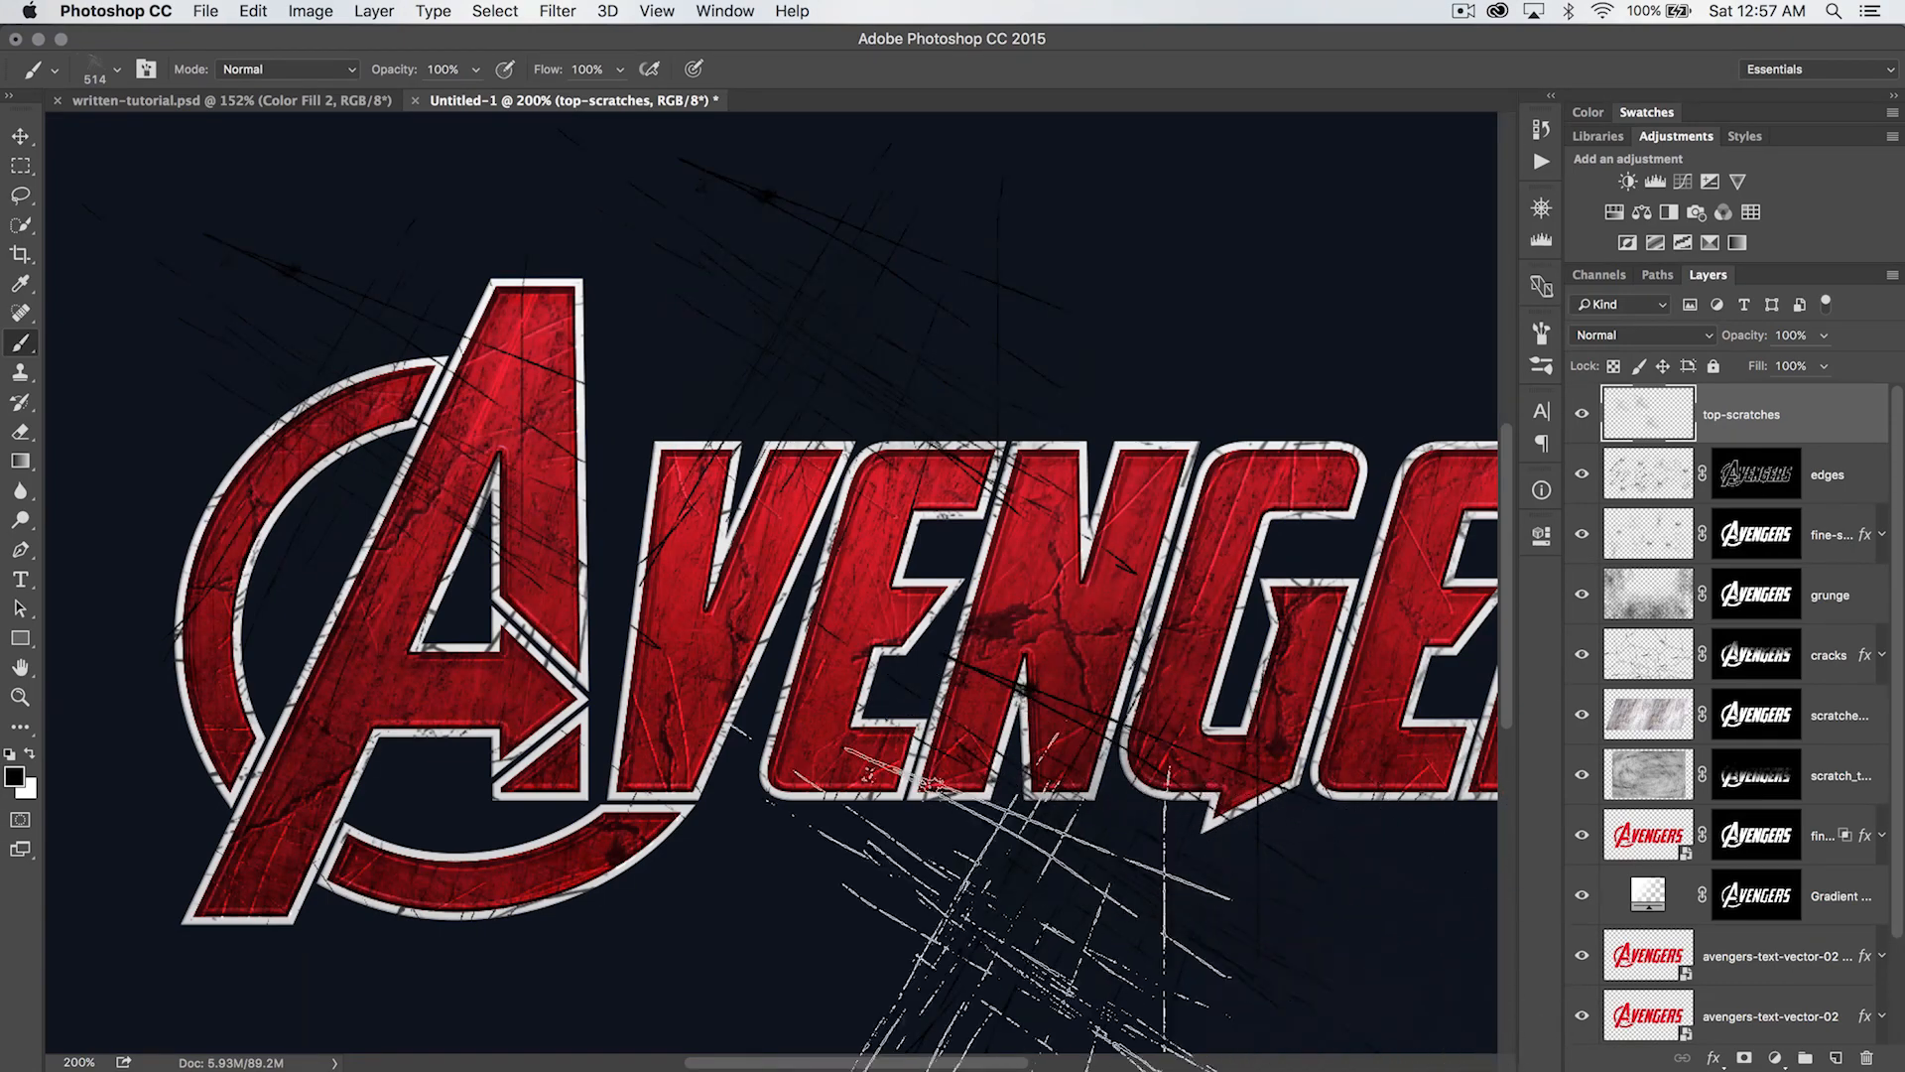
pyautogui.click(806, 883)
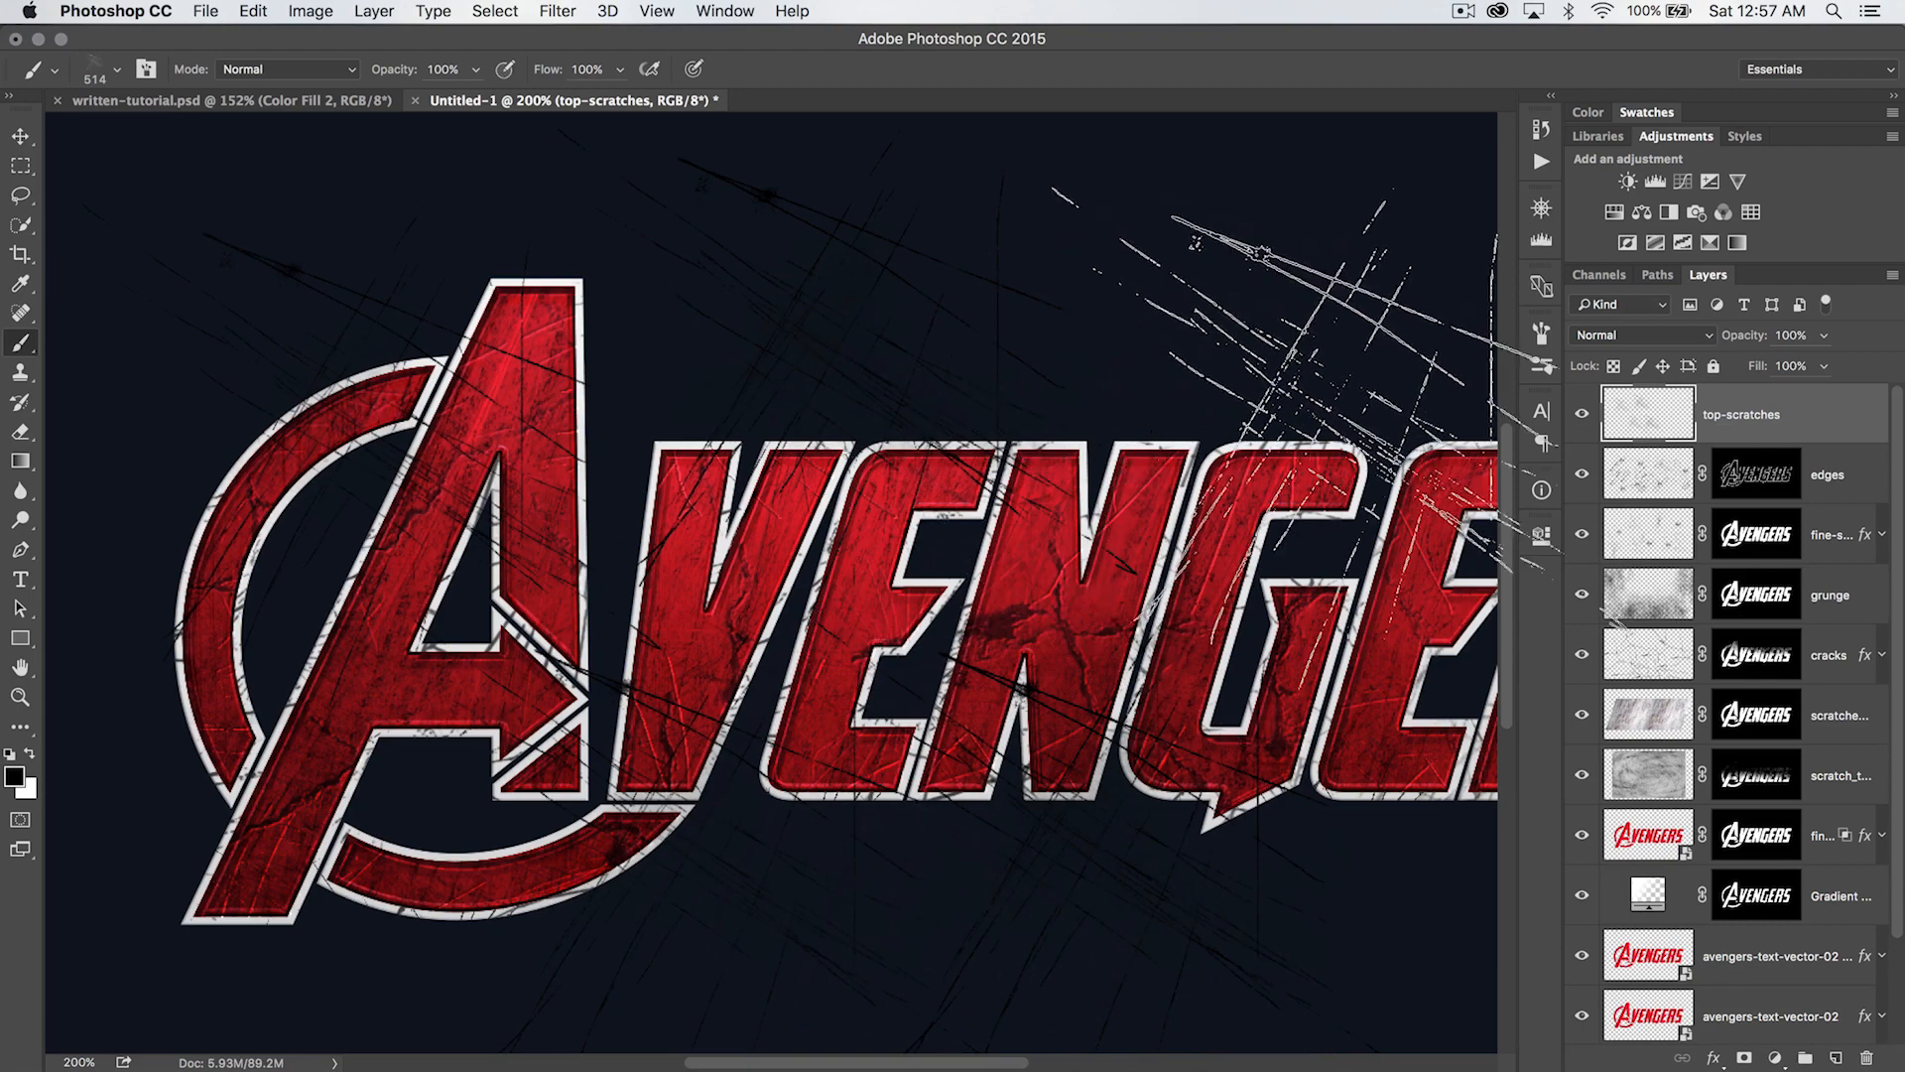
# - Choose the 500 px scratch brush and stamp black scratches above the letters, across the lower G-E-R and over the foot of the A
pyautogui.rightClick(903, 598)
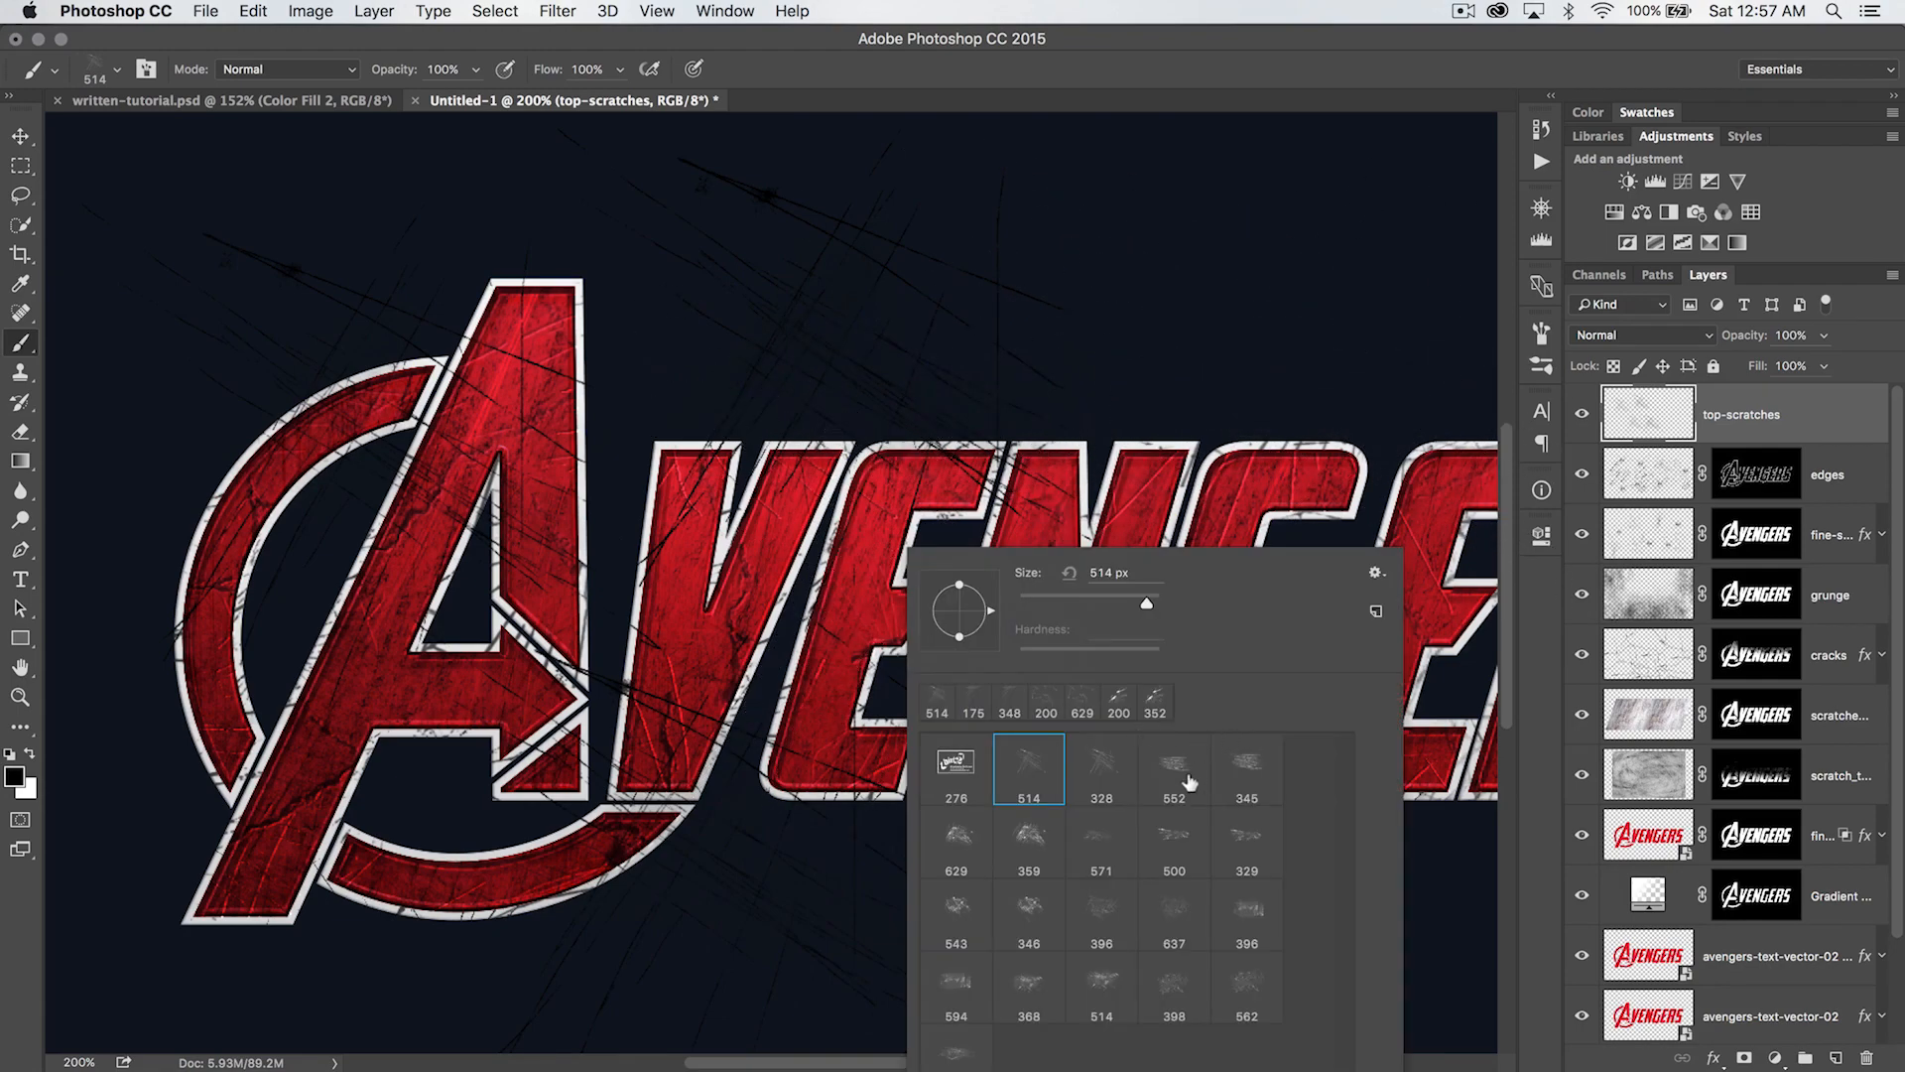
pyautogui.click(1173, 836)
pyautogui.press('Return')
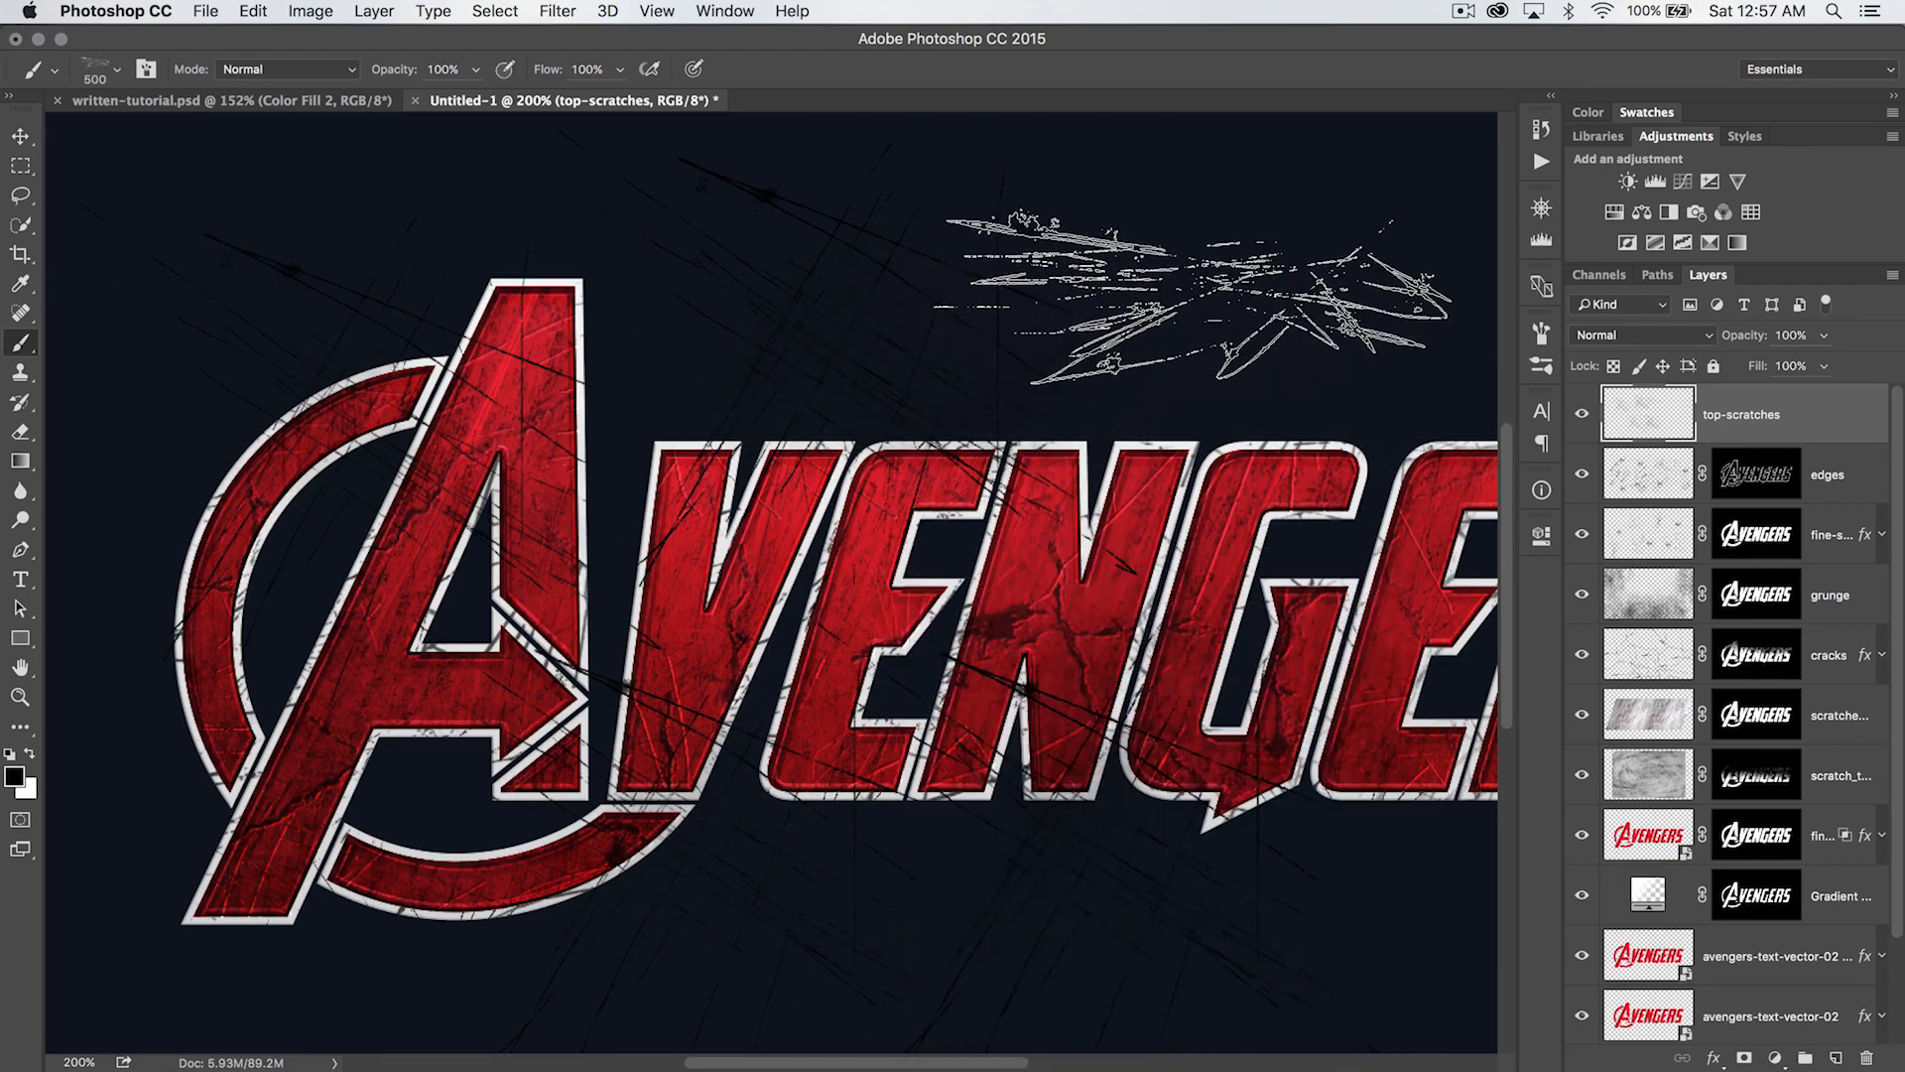
pyautogui.moveTo(1194, 547); pyautogui.dragTo(652, 485)
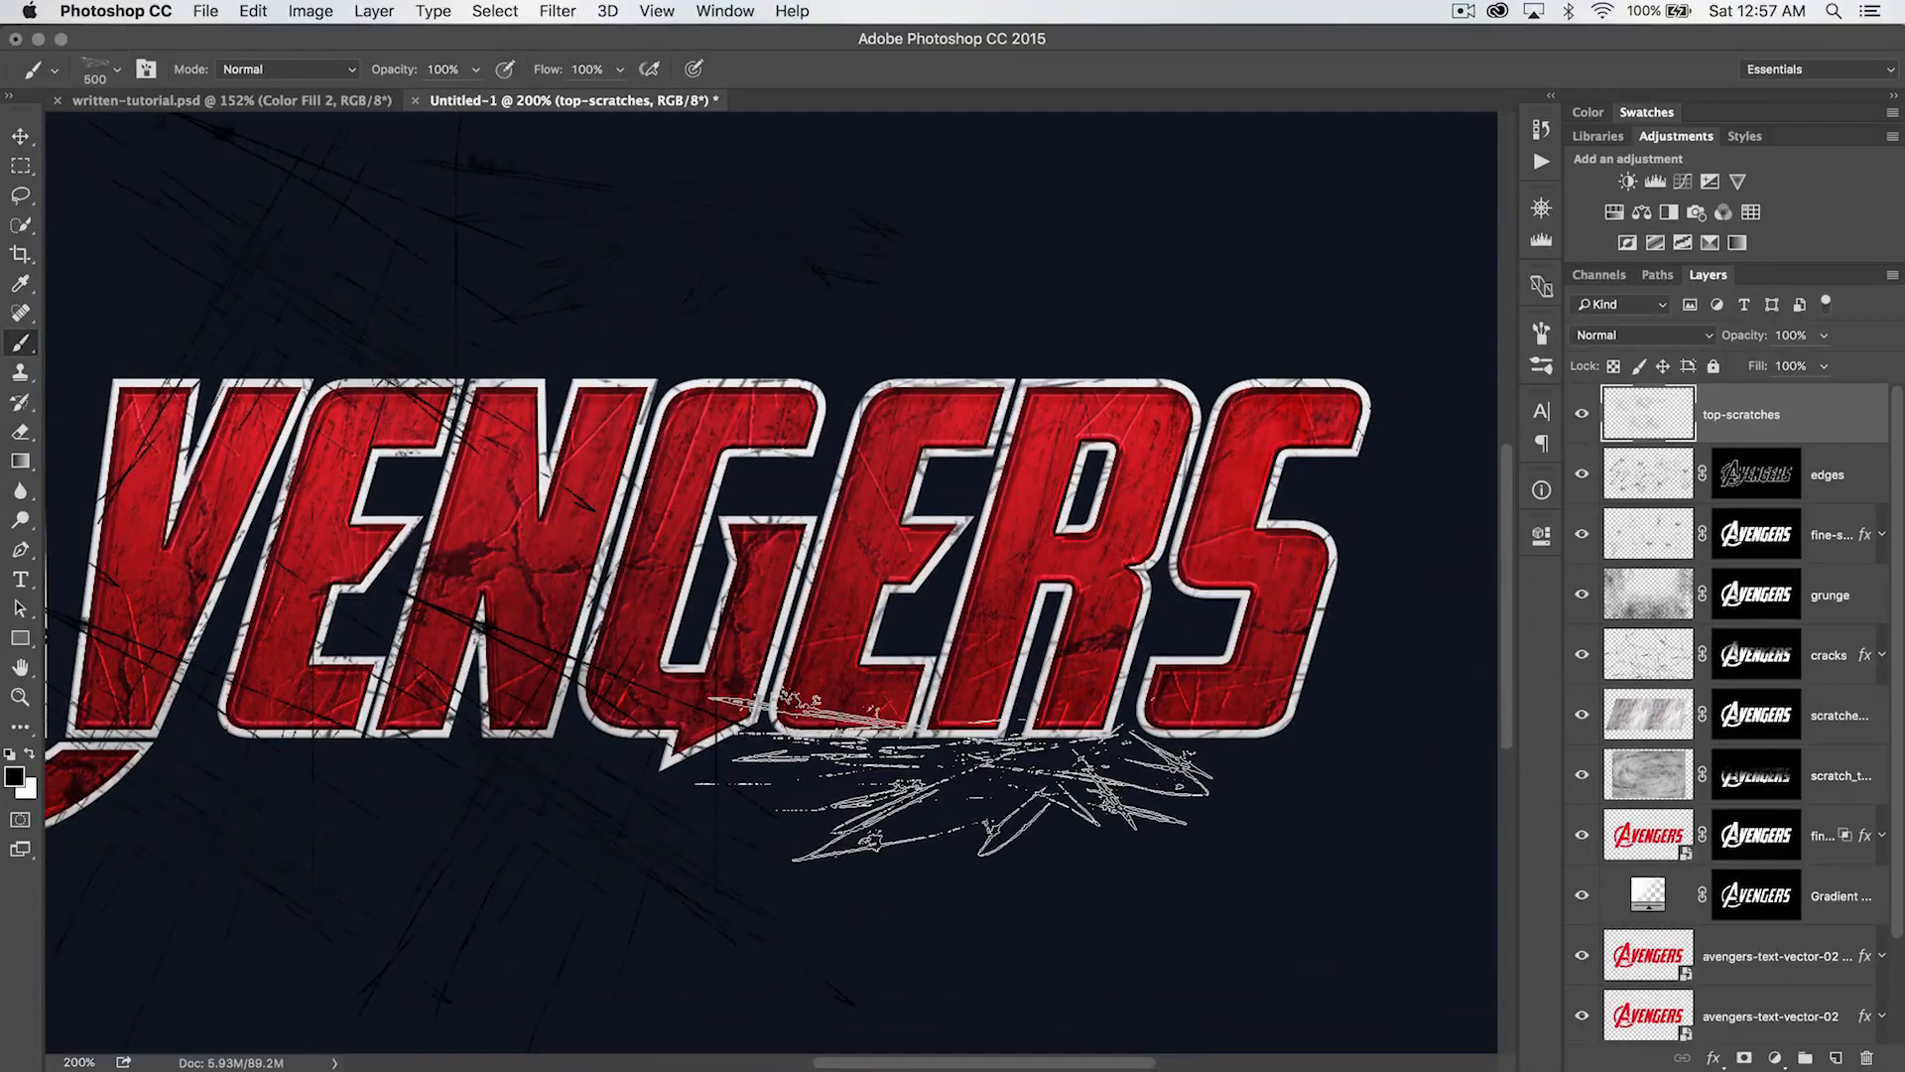
pyautogui.moveTo(830, 833); pyautogui.dragTo(1356, 821)
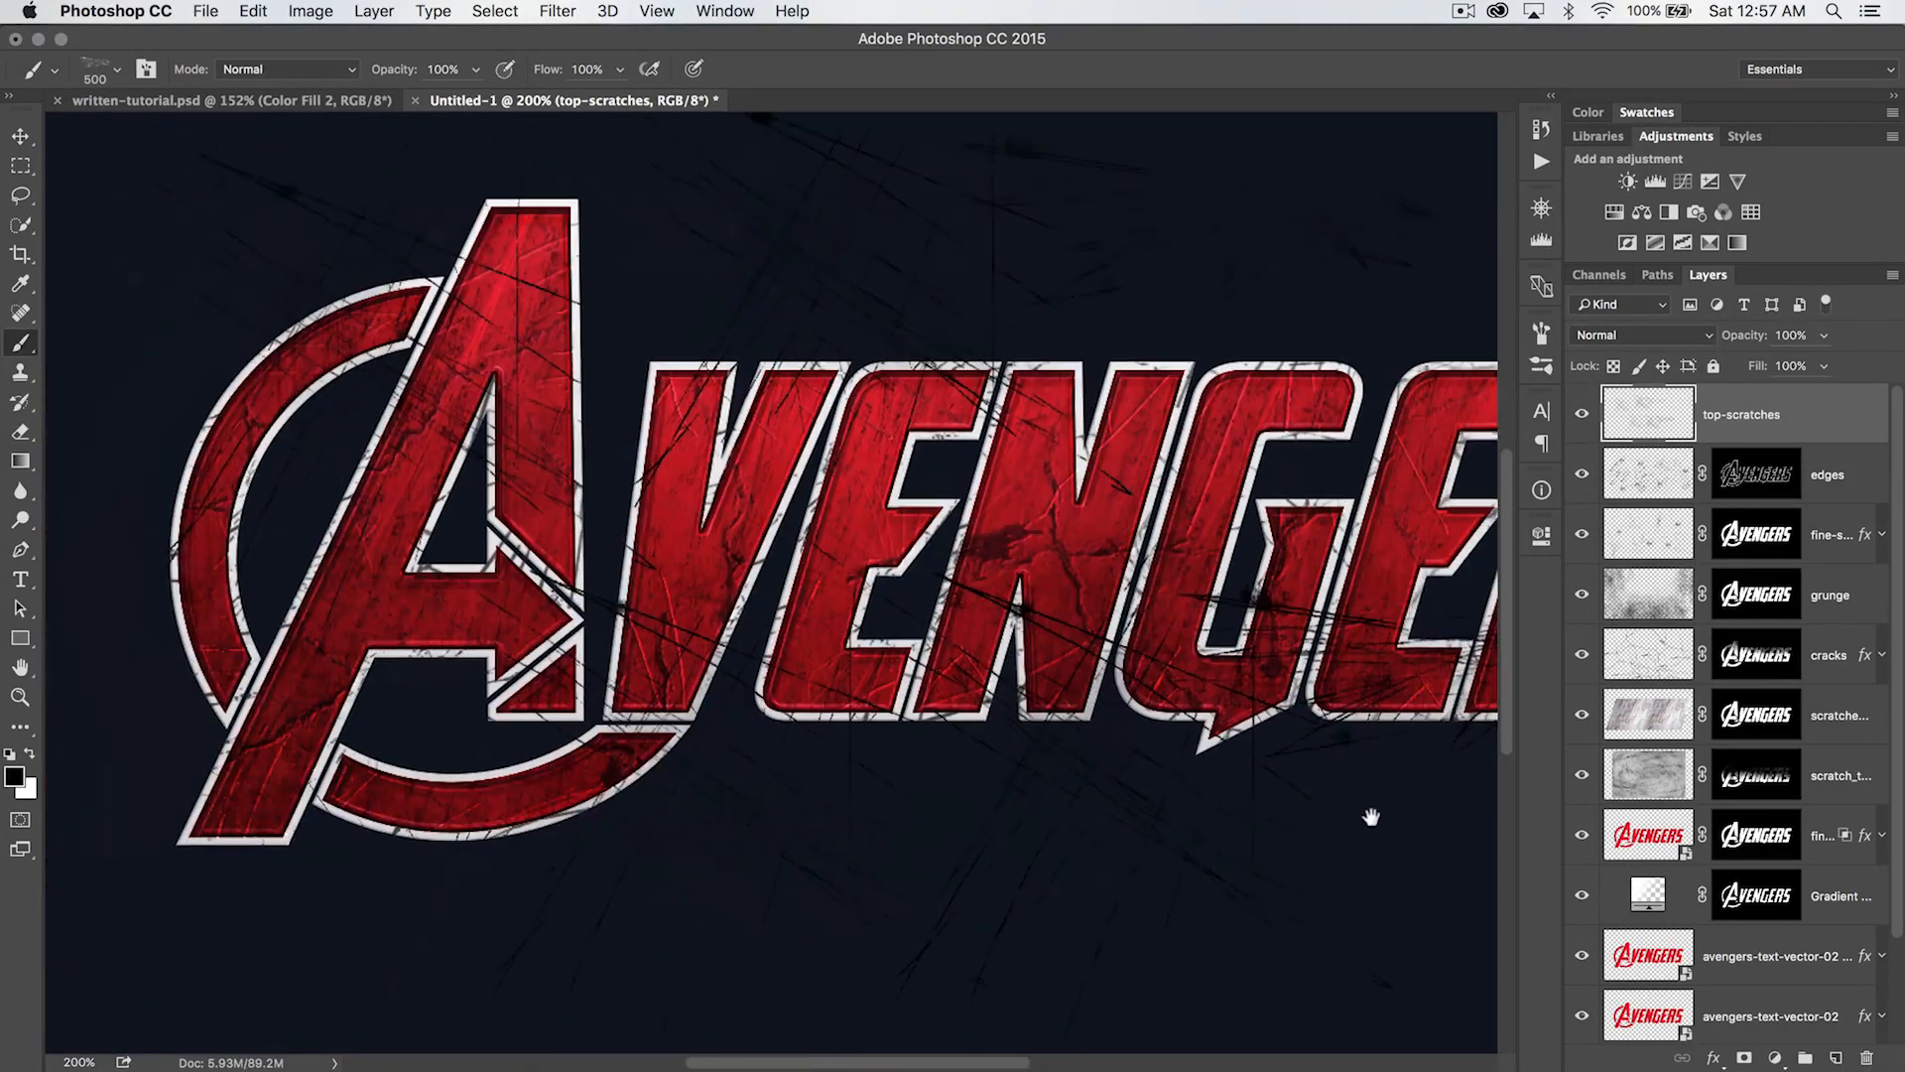
pyautogui.click(328, 754)
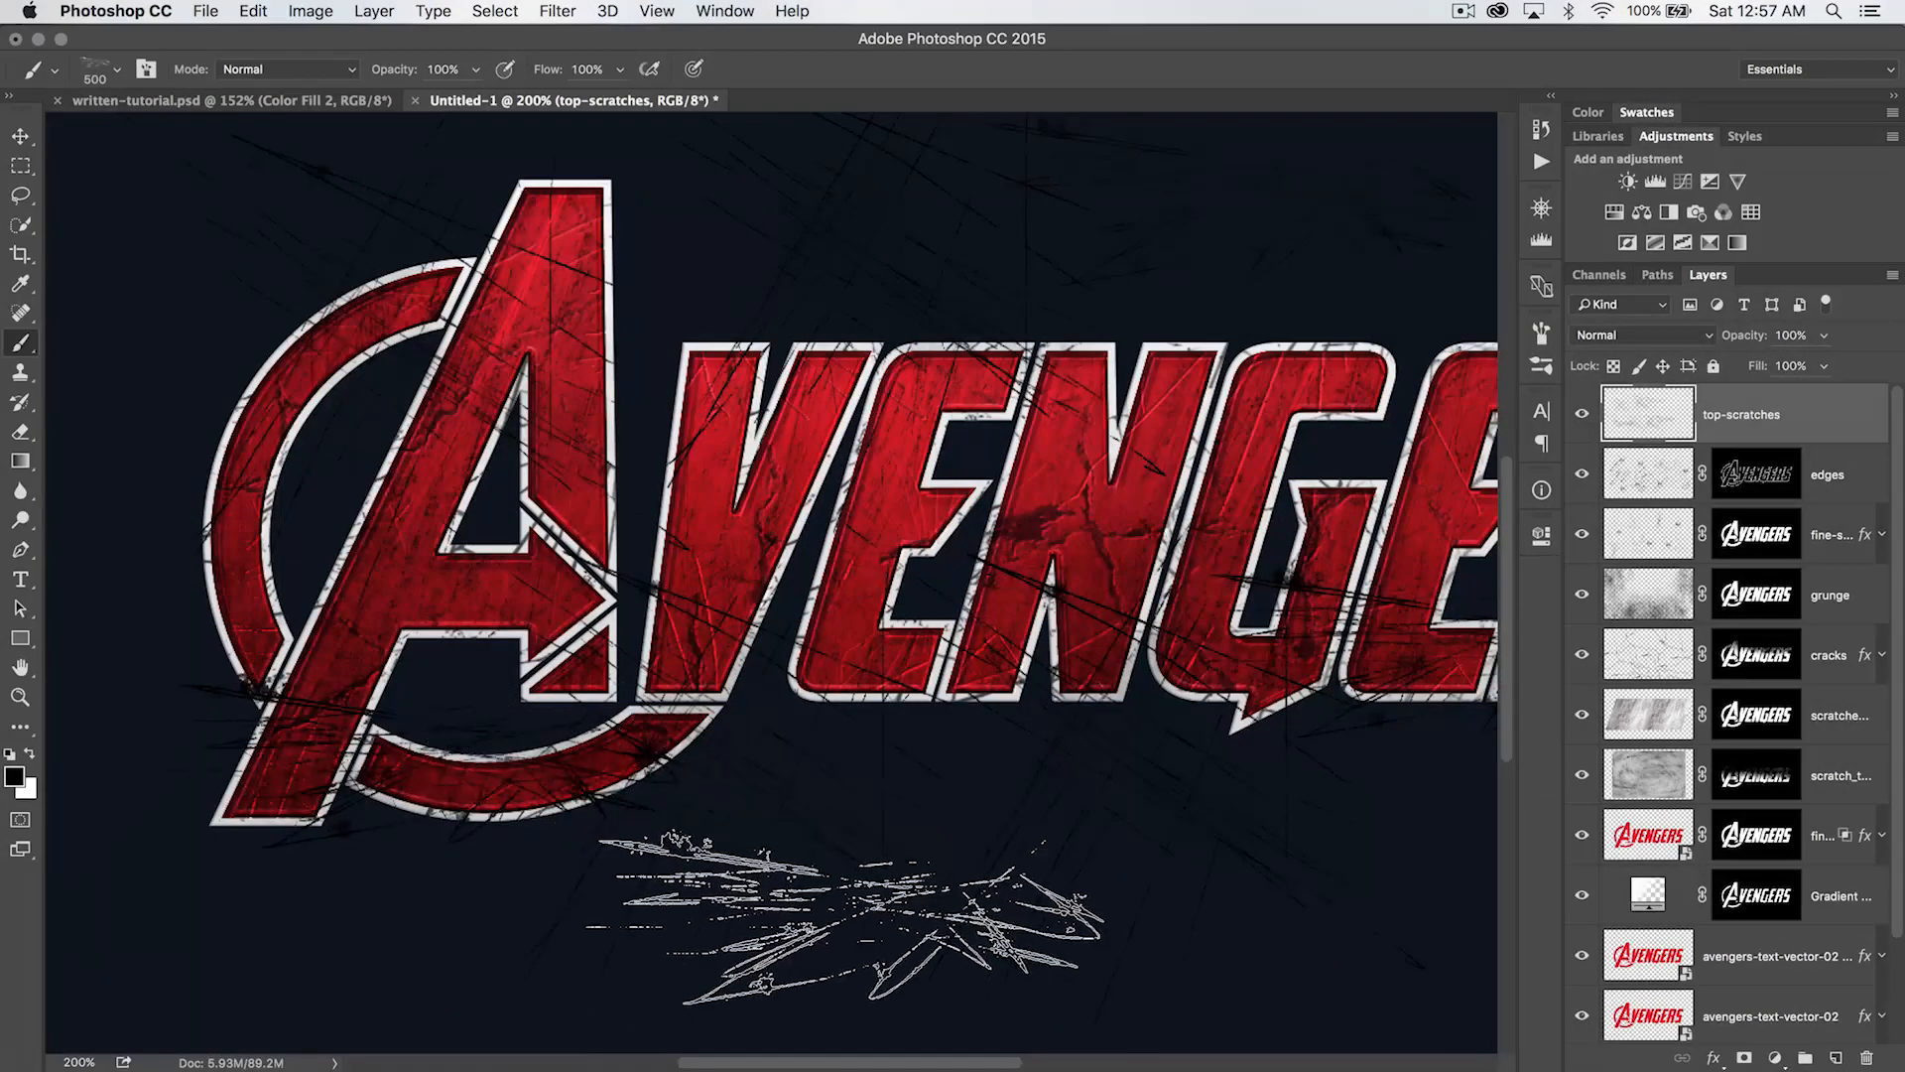
# - Choose the 328 px scratch brush and stamp black scratches over the A's ring, the middle letters and the top of the S
pyautogui.rightClick(645, 719)
pyautogui.click(853, 776)
pyautogui.click(335, 567)
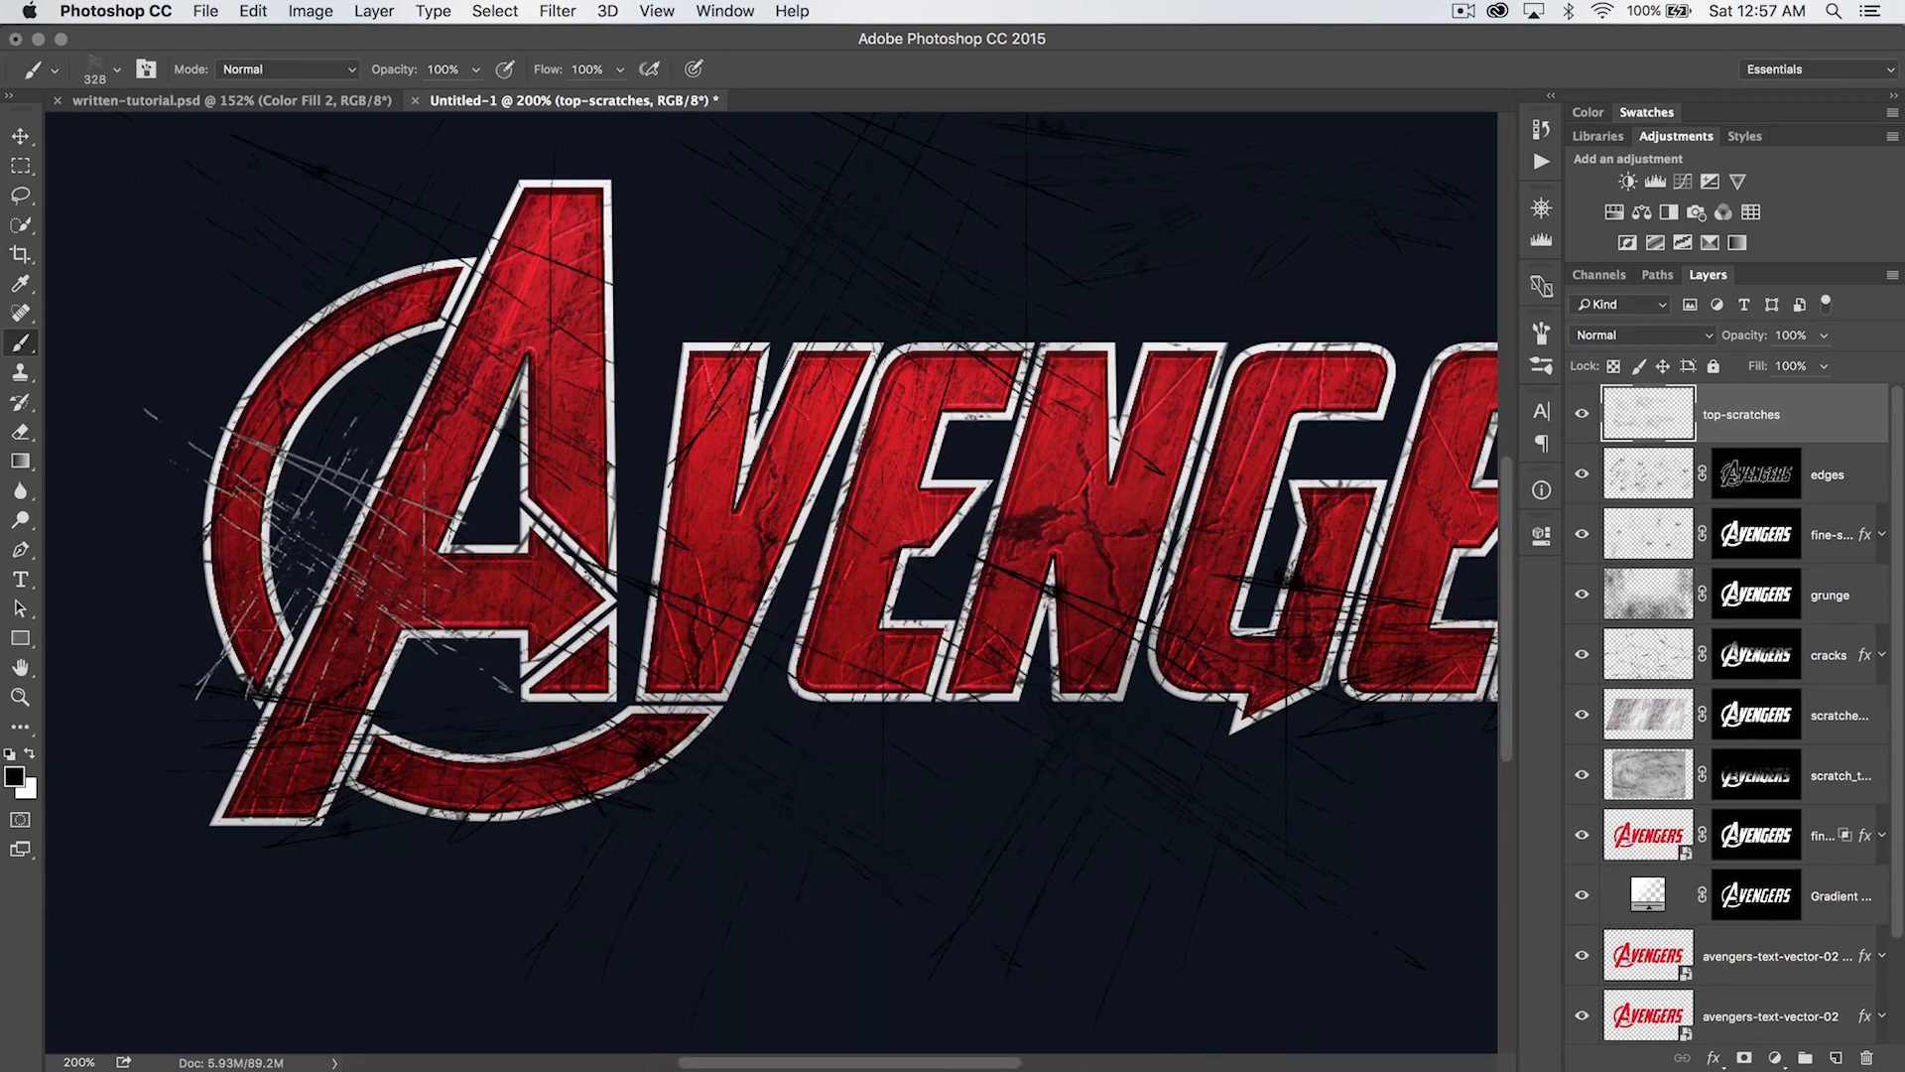
pyautogui.hscroll(10, 794, 595)
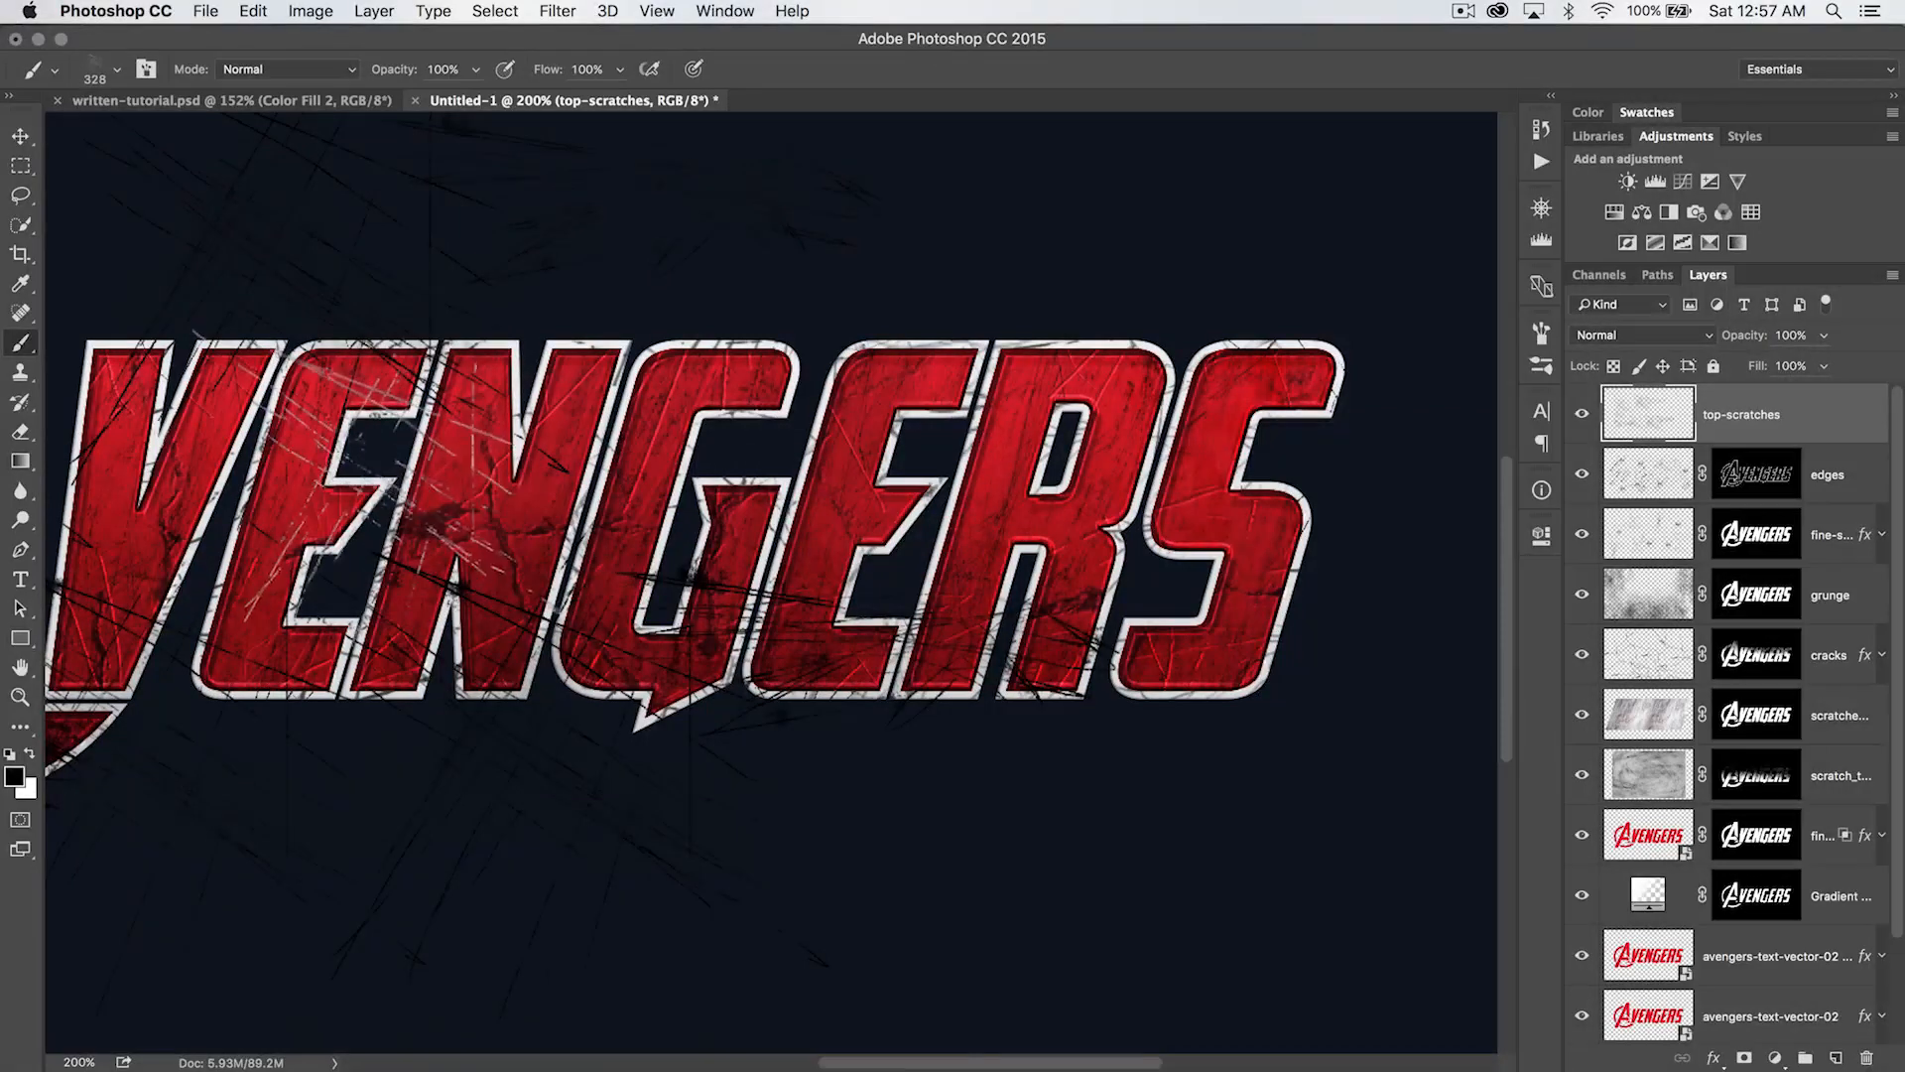
pyautogui.click(365, 520)
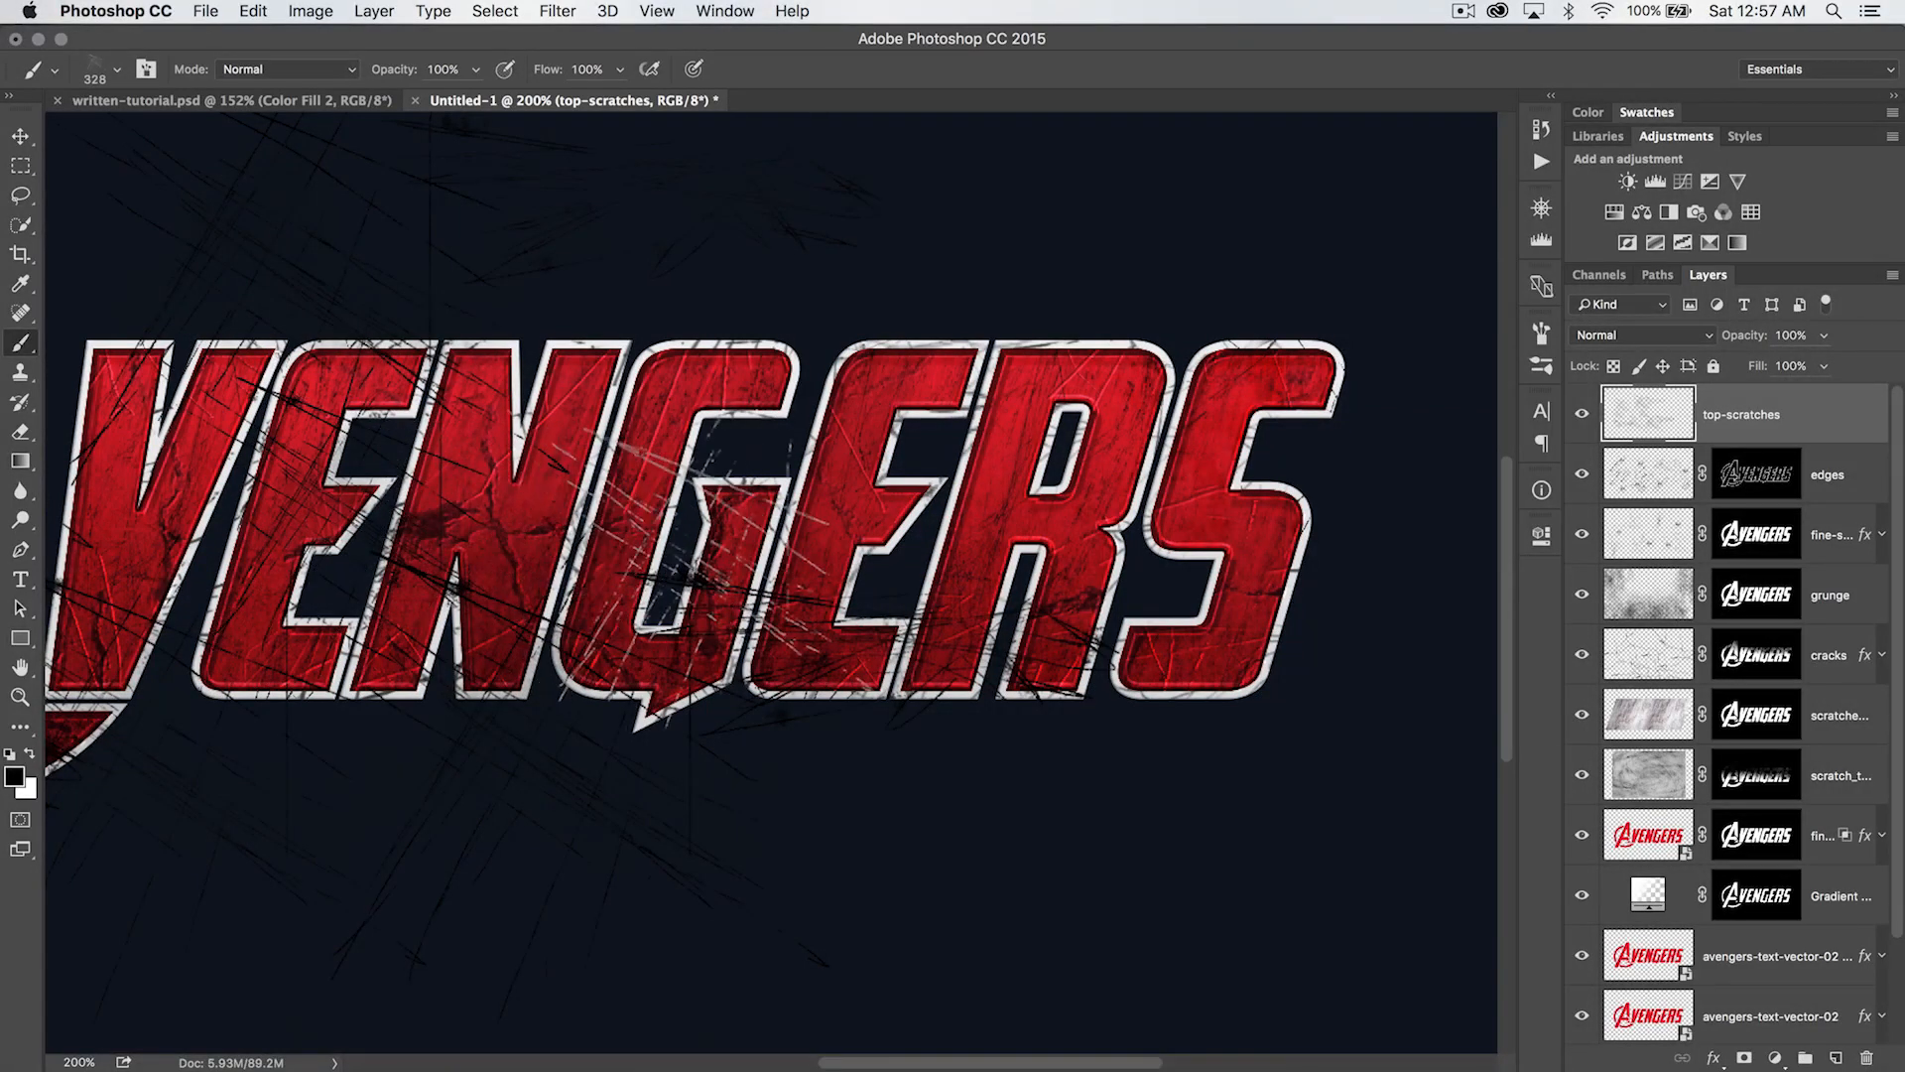
pyautogui.hscroll(5, 705, 566)
pyautogui.click(1081, 382)
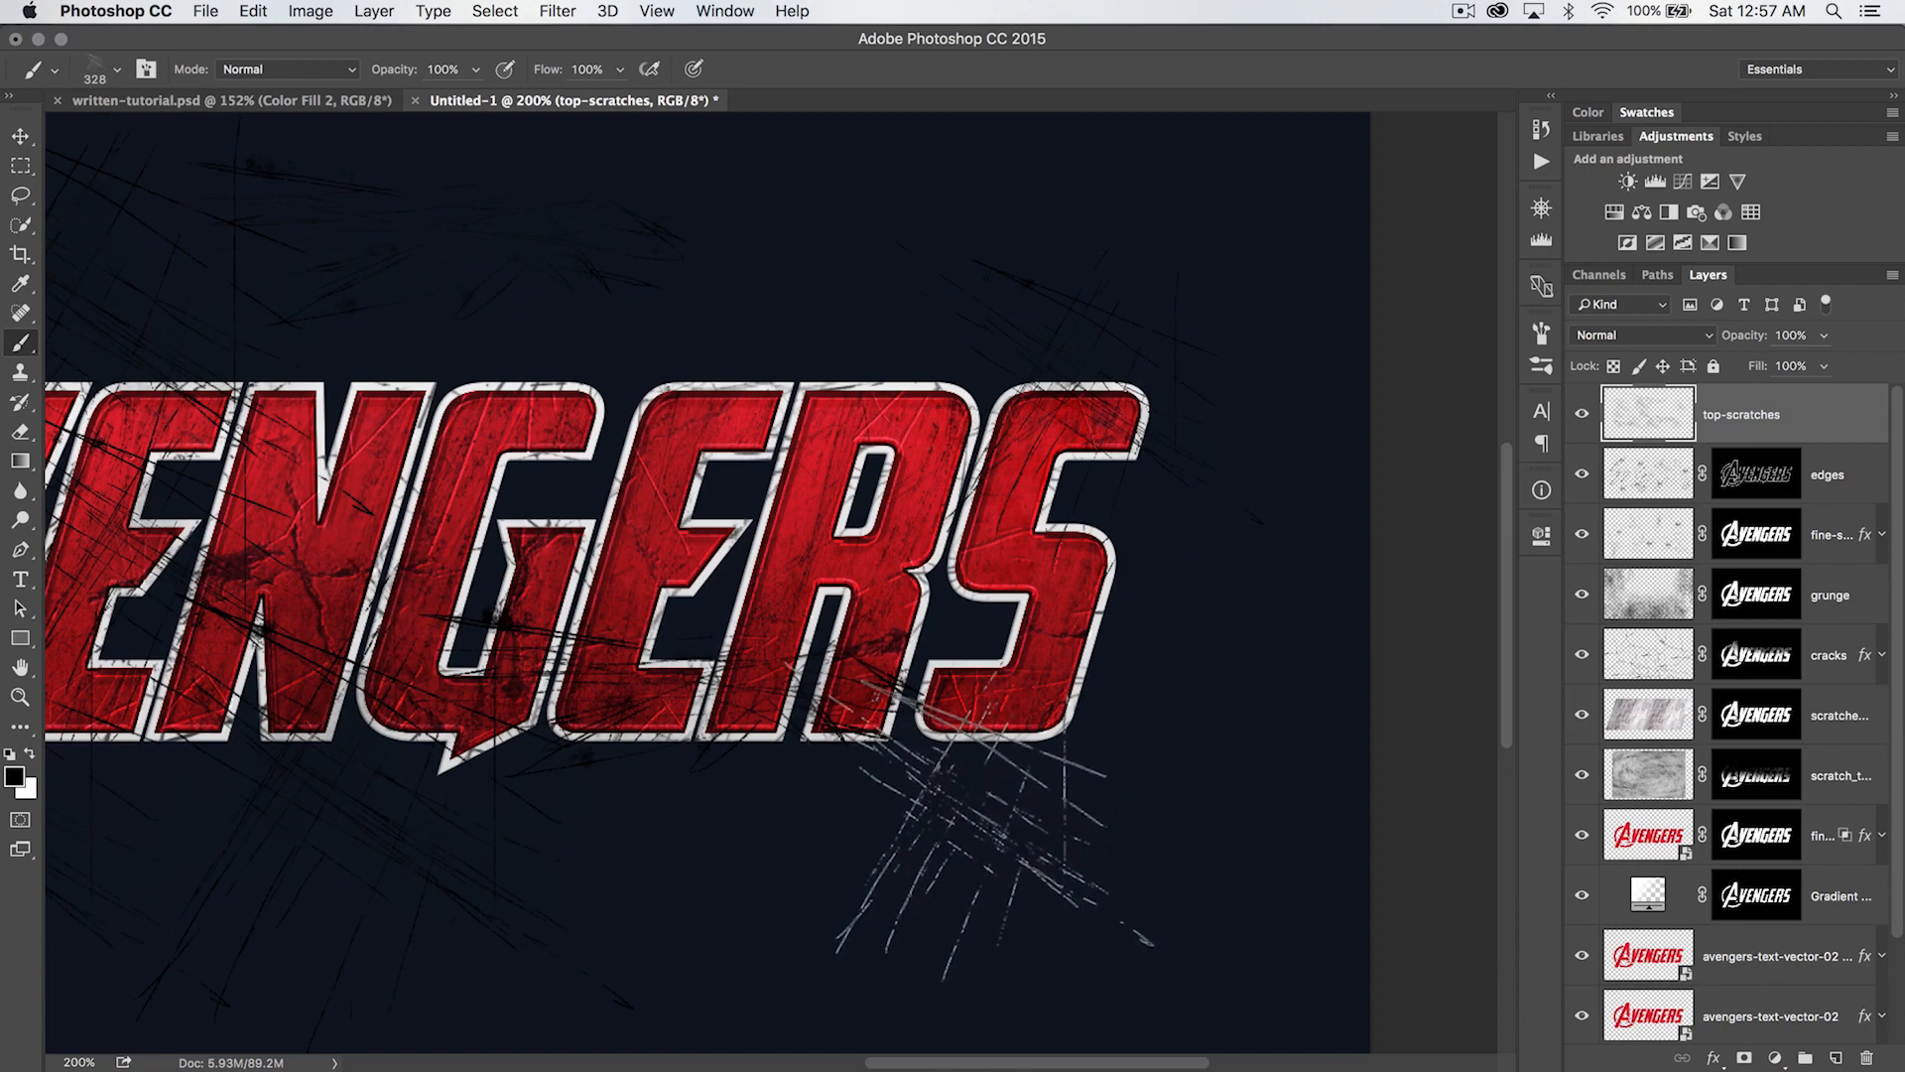
# - Choose the 345 px scratch brush and stamp black scratches beside the S
pyautogui.rightClick(652, 732)
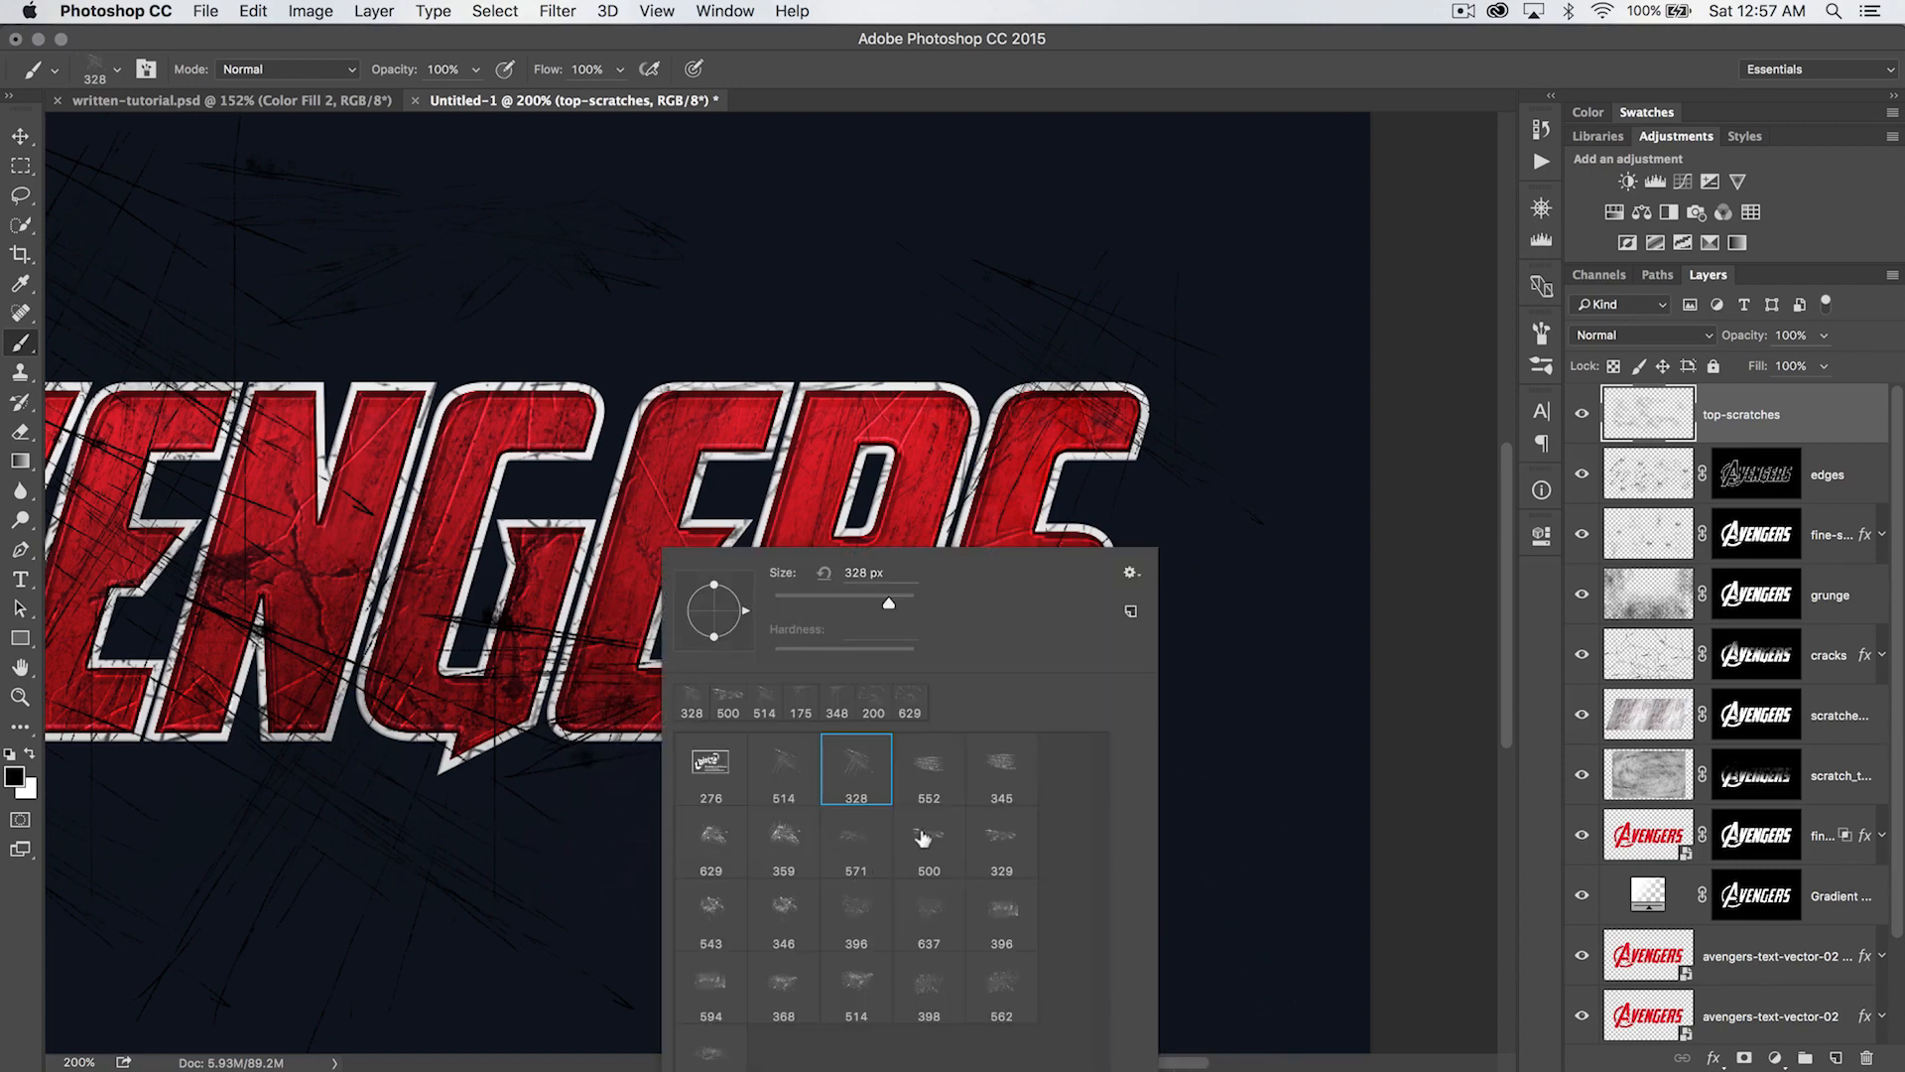
pyautogui.click(1003, 781)
pyautogui.click(1318, 514)
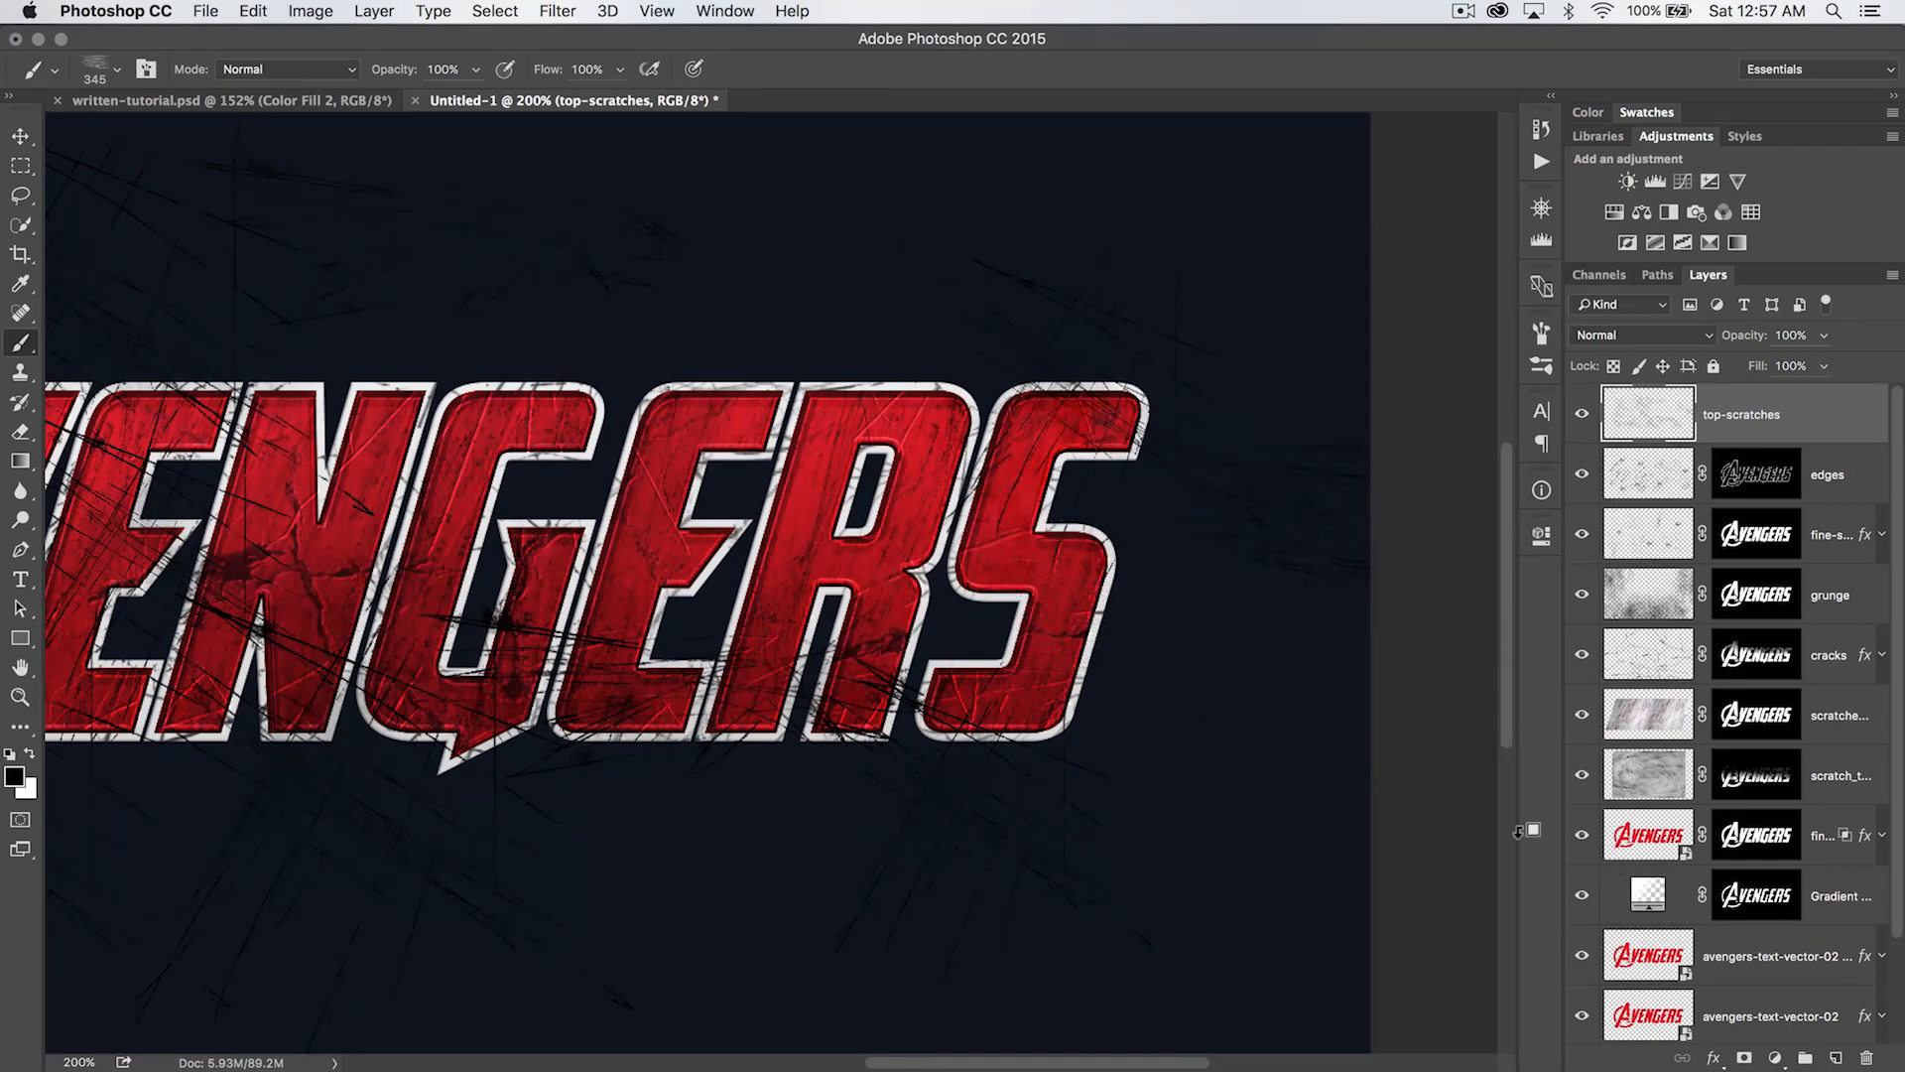
# - Set the scratch brush to 343 px at a 69° angle and stamp black scratches above the R and below the S
pyautogui.click(146, 70)
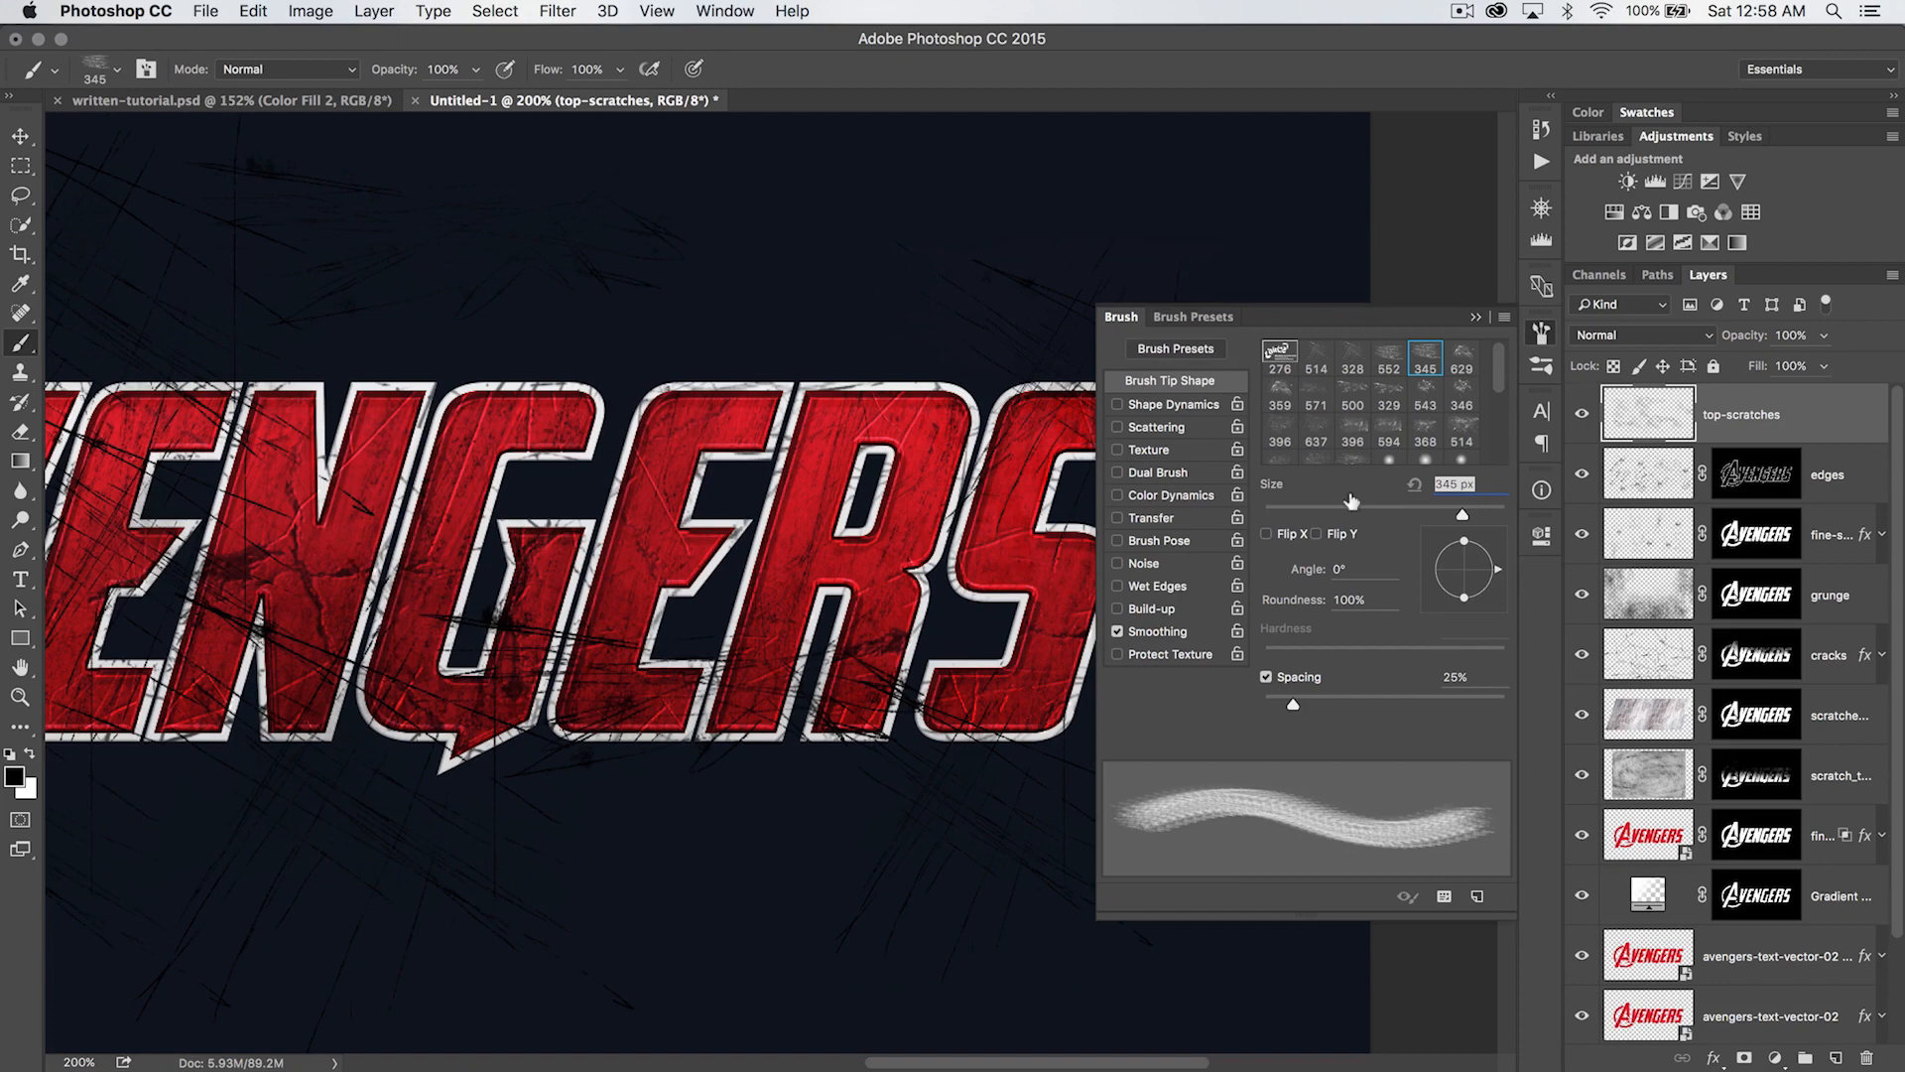
pyautogui.moveTo(1496, 577); pyautogui.dragTo(1476, 541)
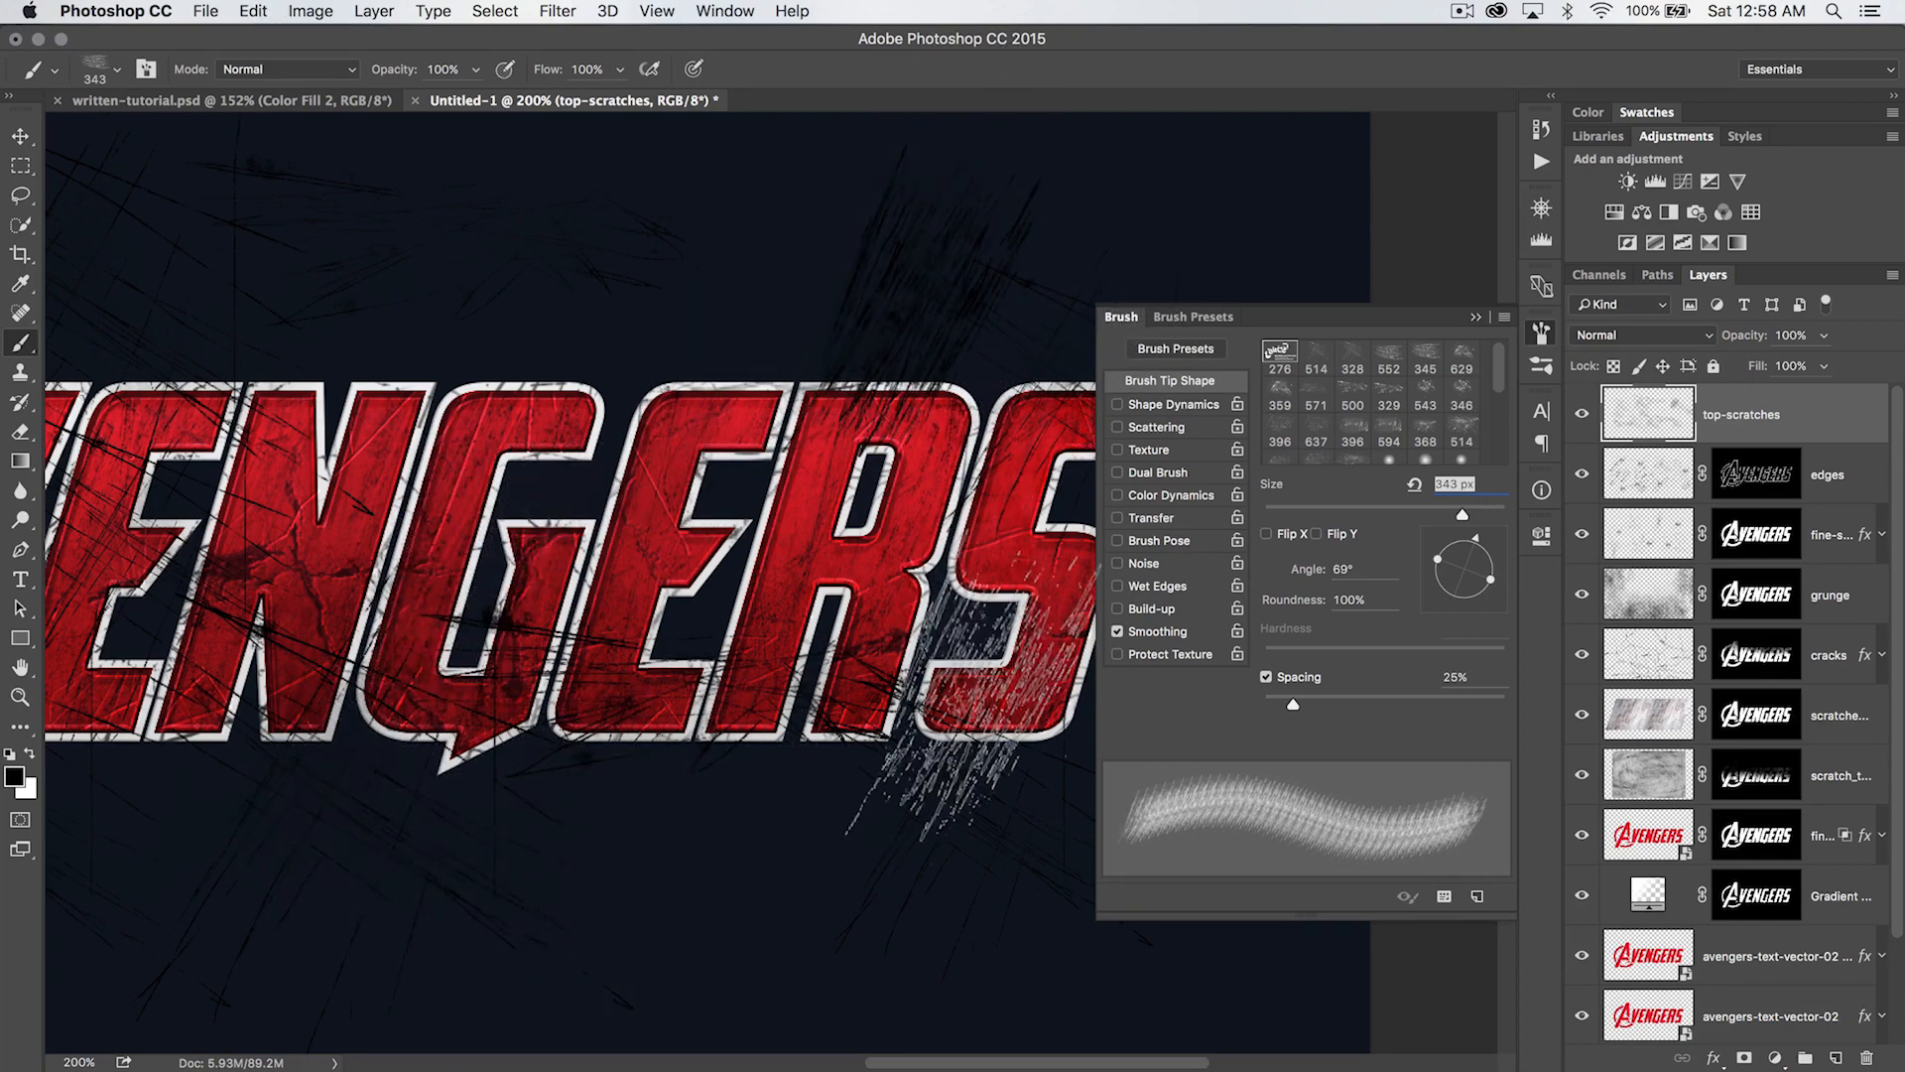
pyautogui.hscroll(5, 992, 616)
pyautogui.click(736, 791)
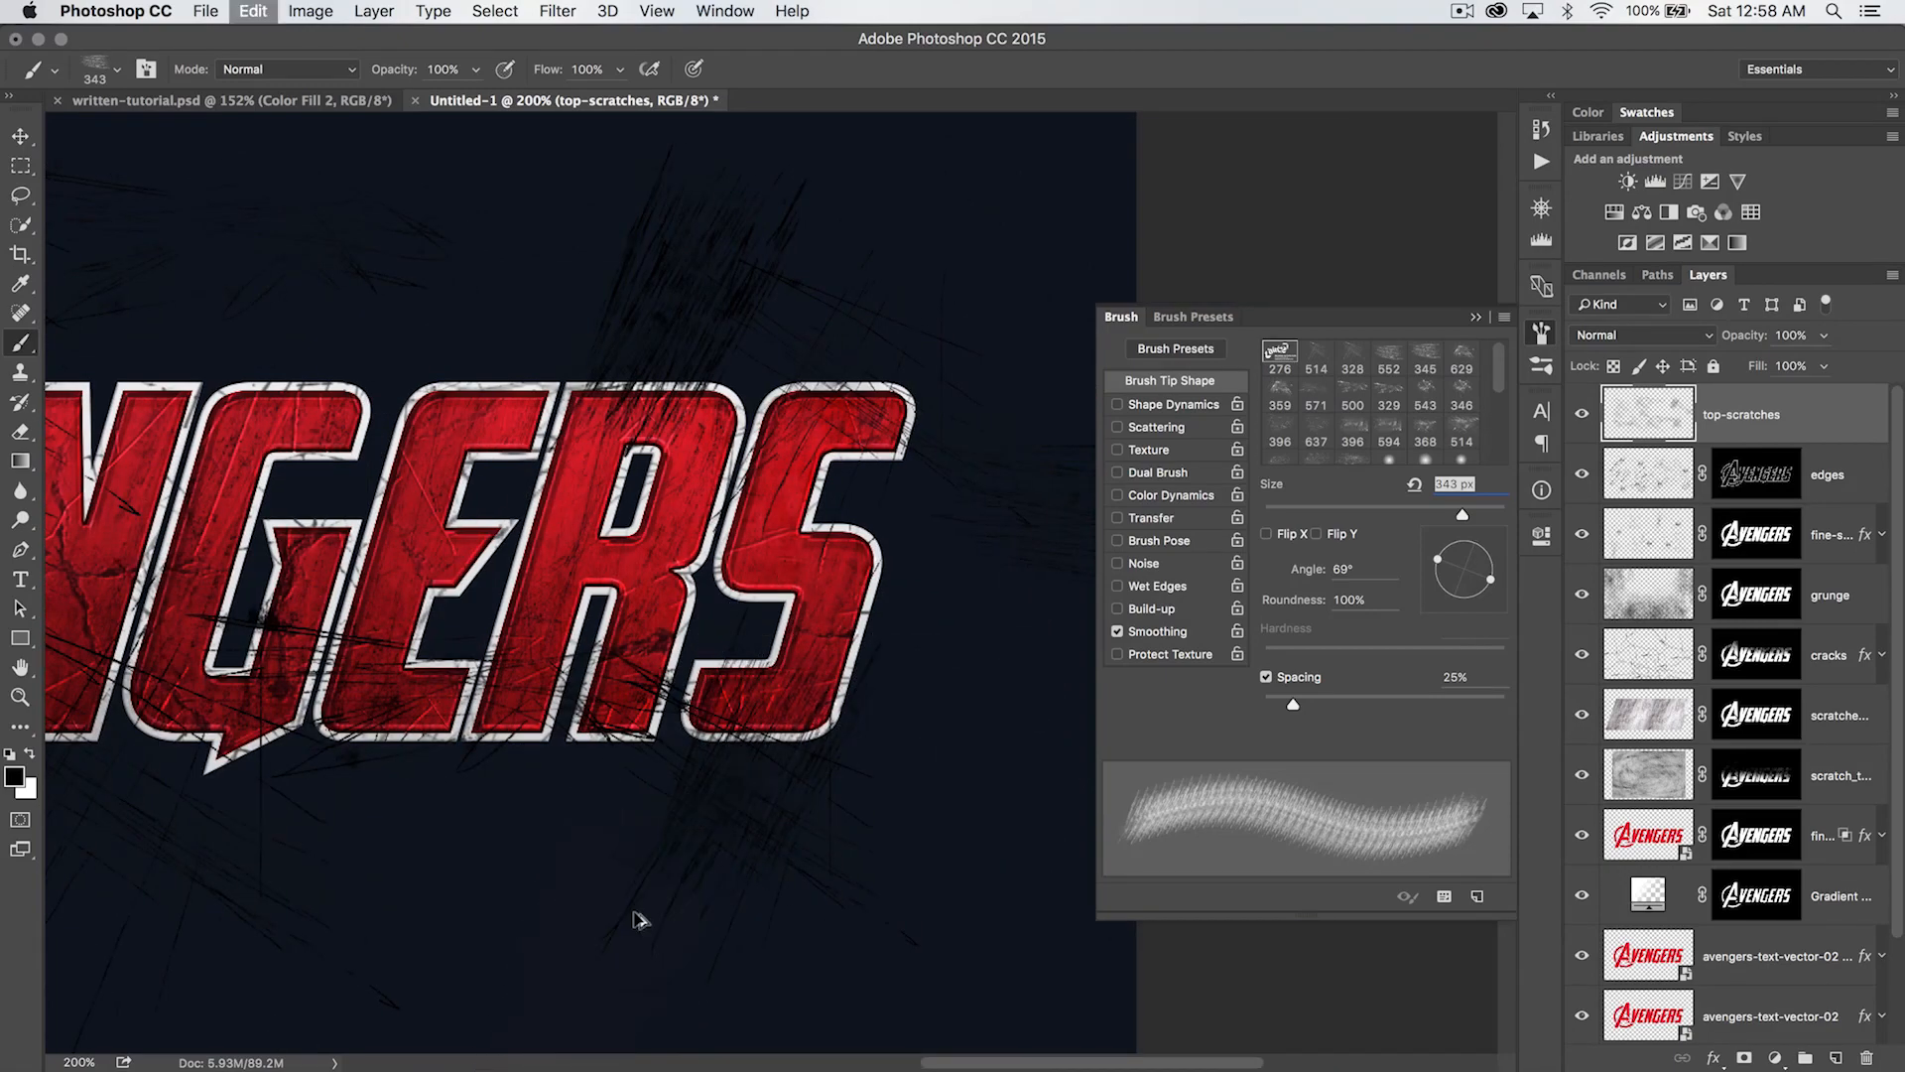
pyautogui.moveTo(519, 786); pyautogui.dragTo(970, 800)
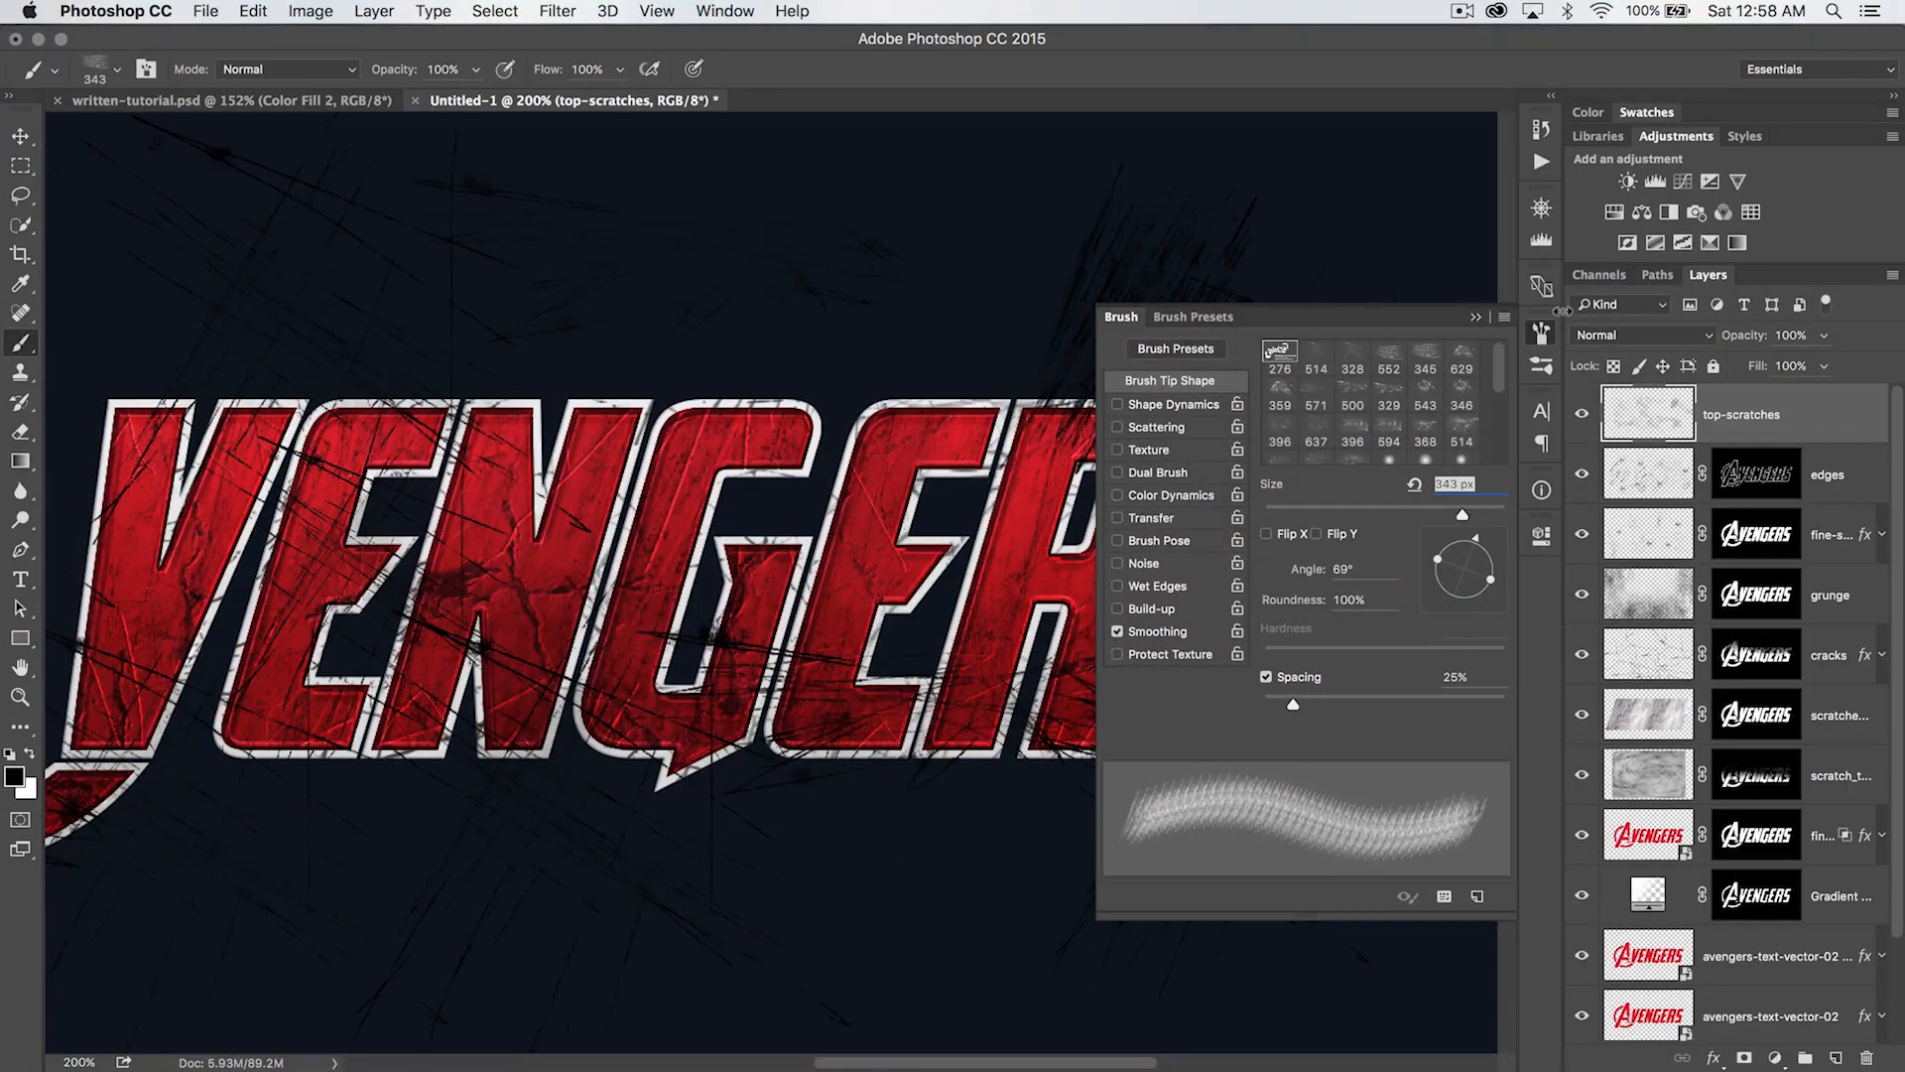
pyautogui.click(1541, 333)
# - Choose the 637 px scratch brush, reduce it to 250 px and stamp more black scratches around the lettering
pyautogui.rightClick(711, 405)
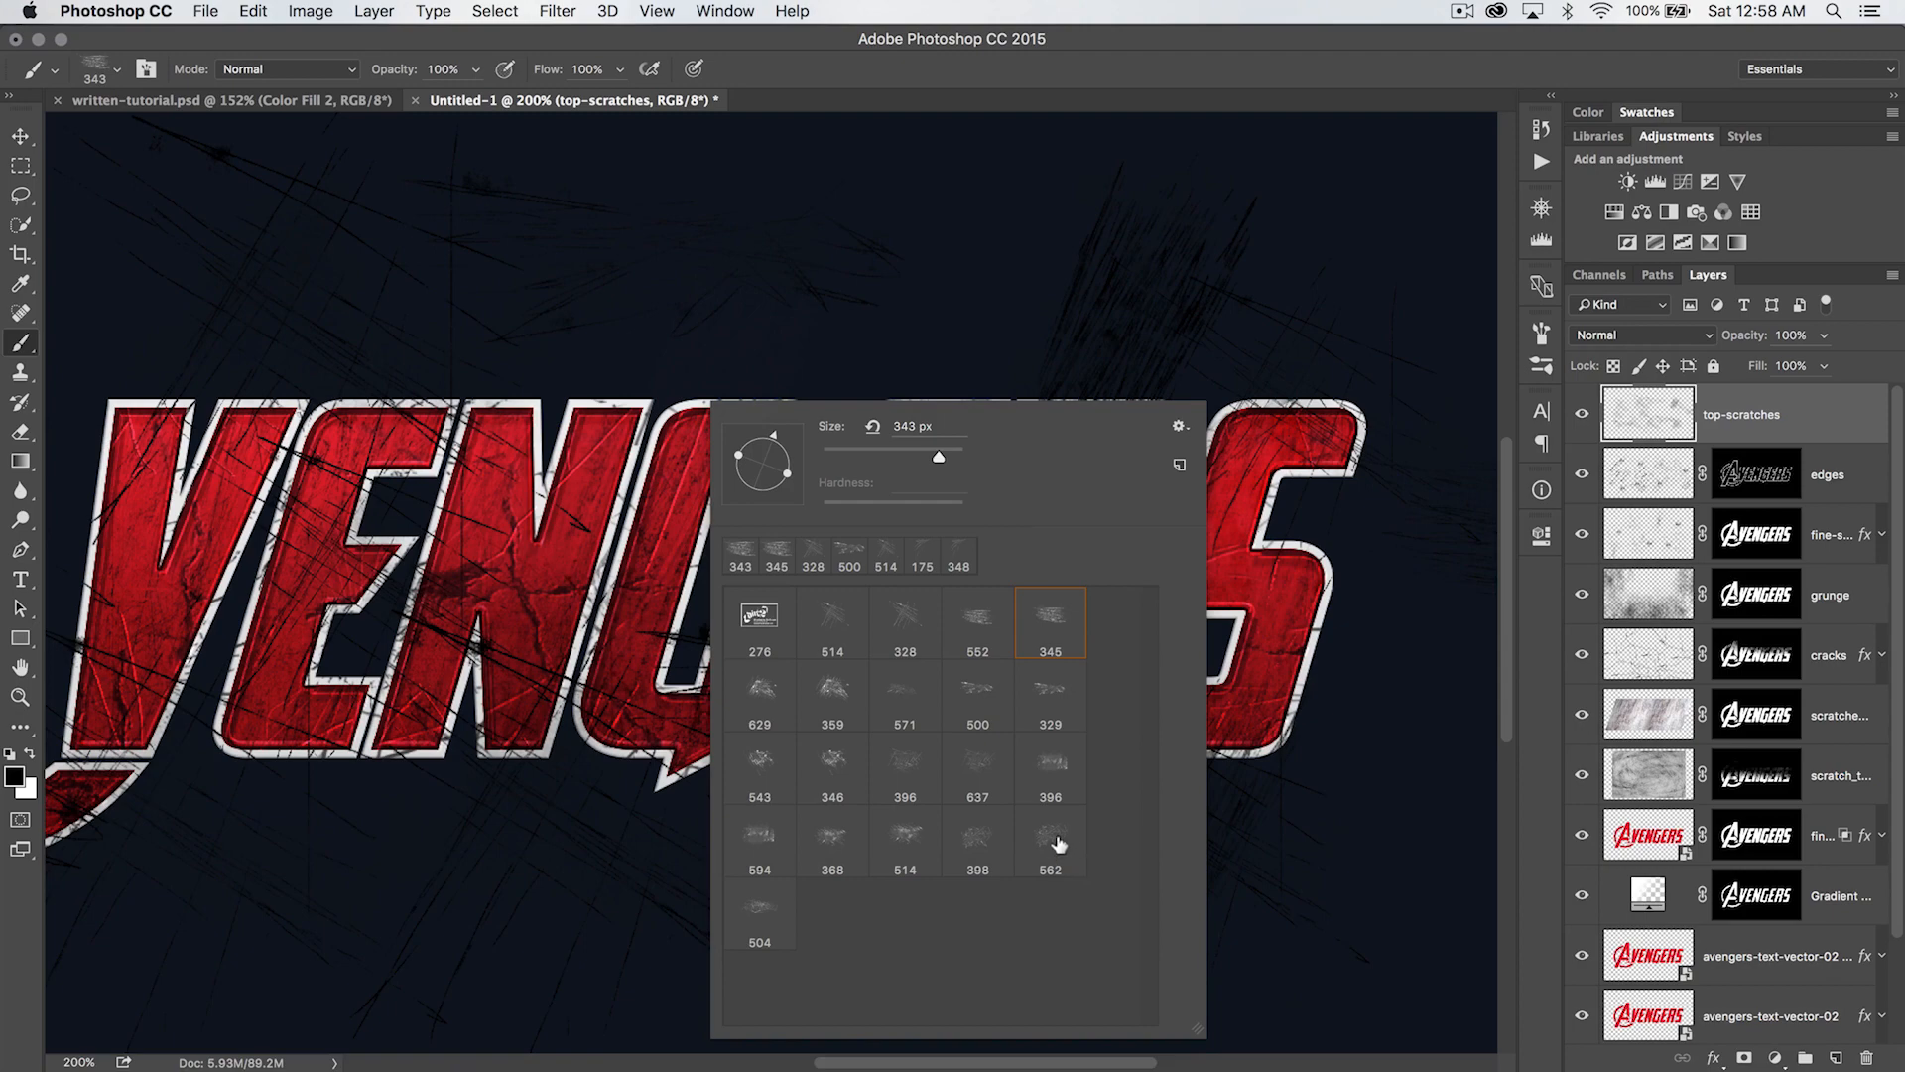
pyautogui.click(978, 759)
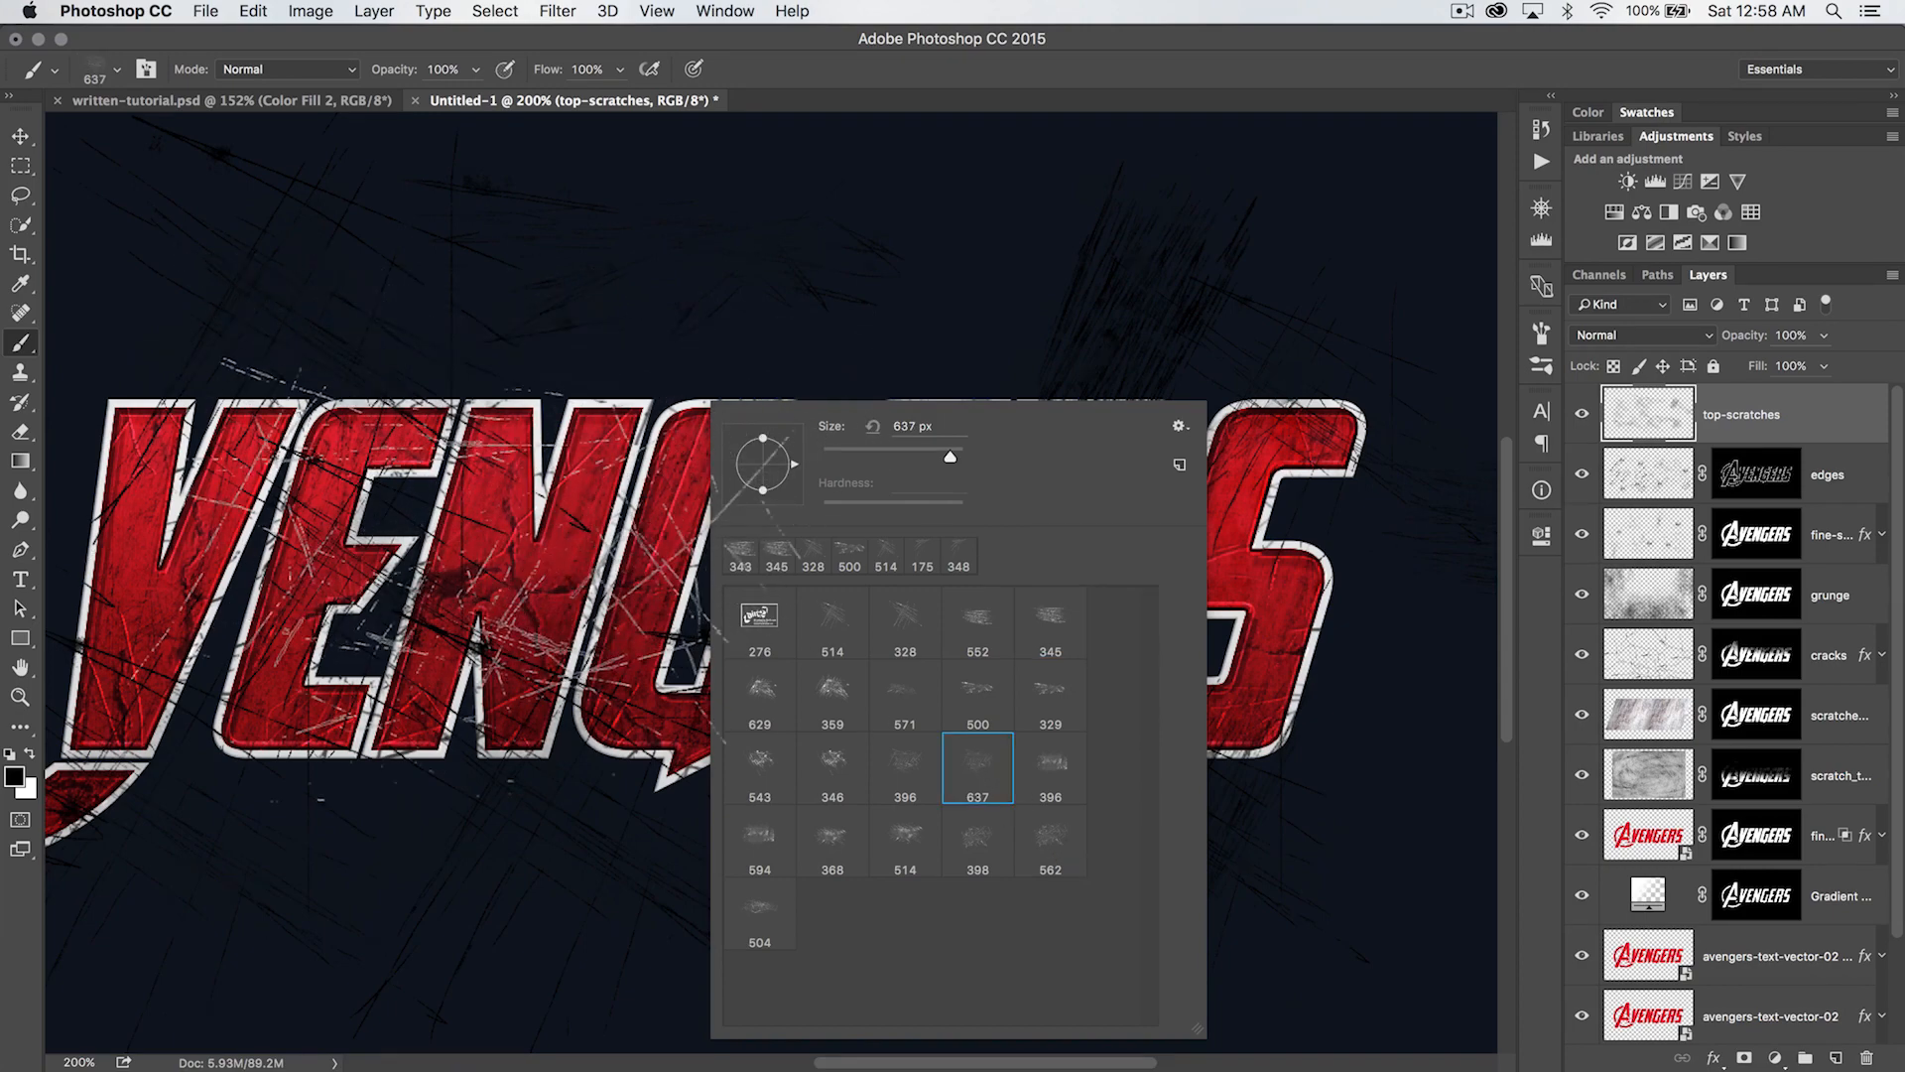
pyautogui.click(516, 409)
pyautogui.click(518, 405)
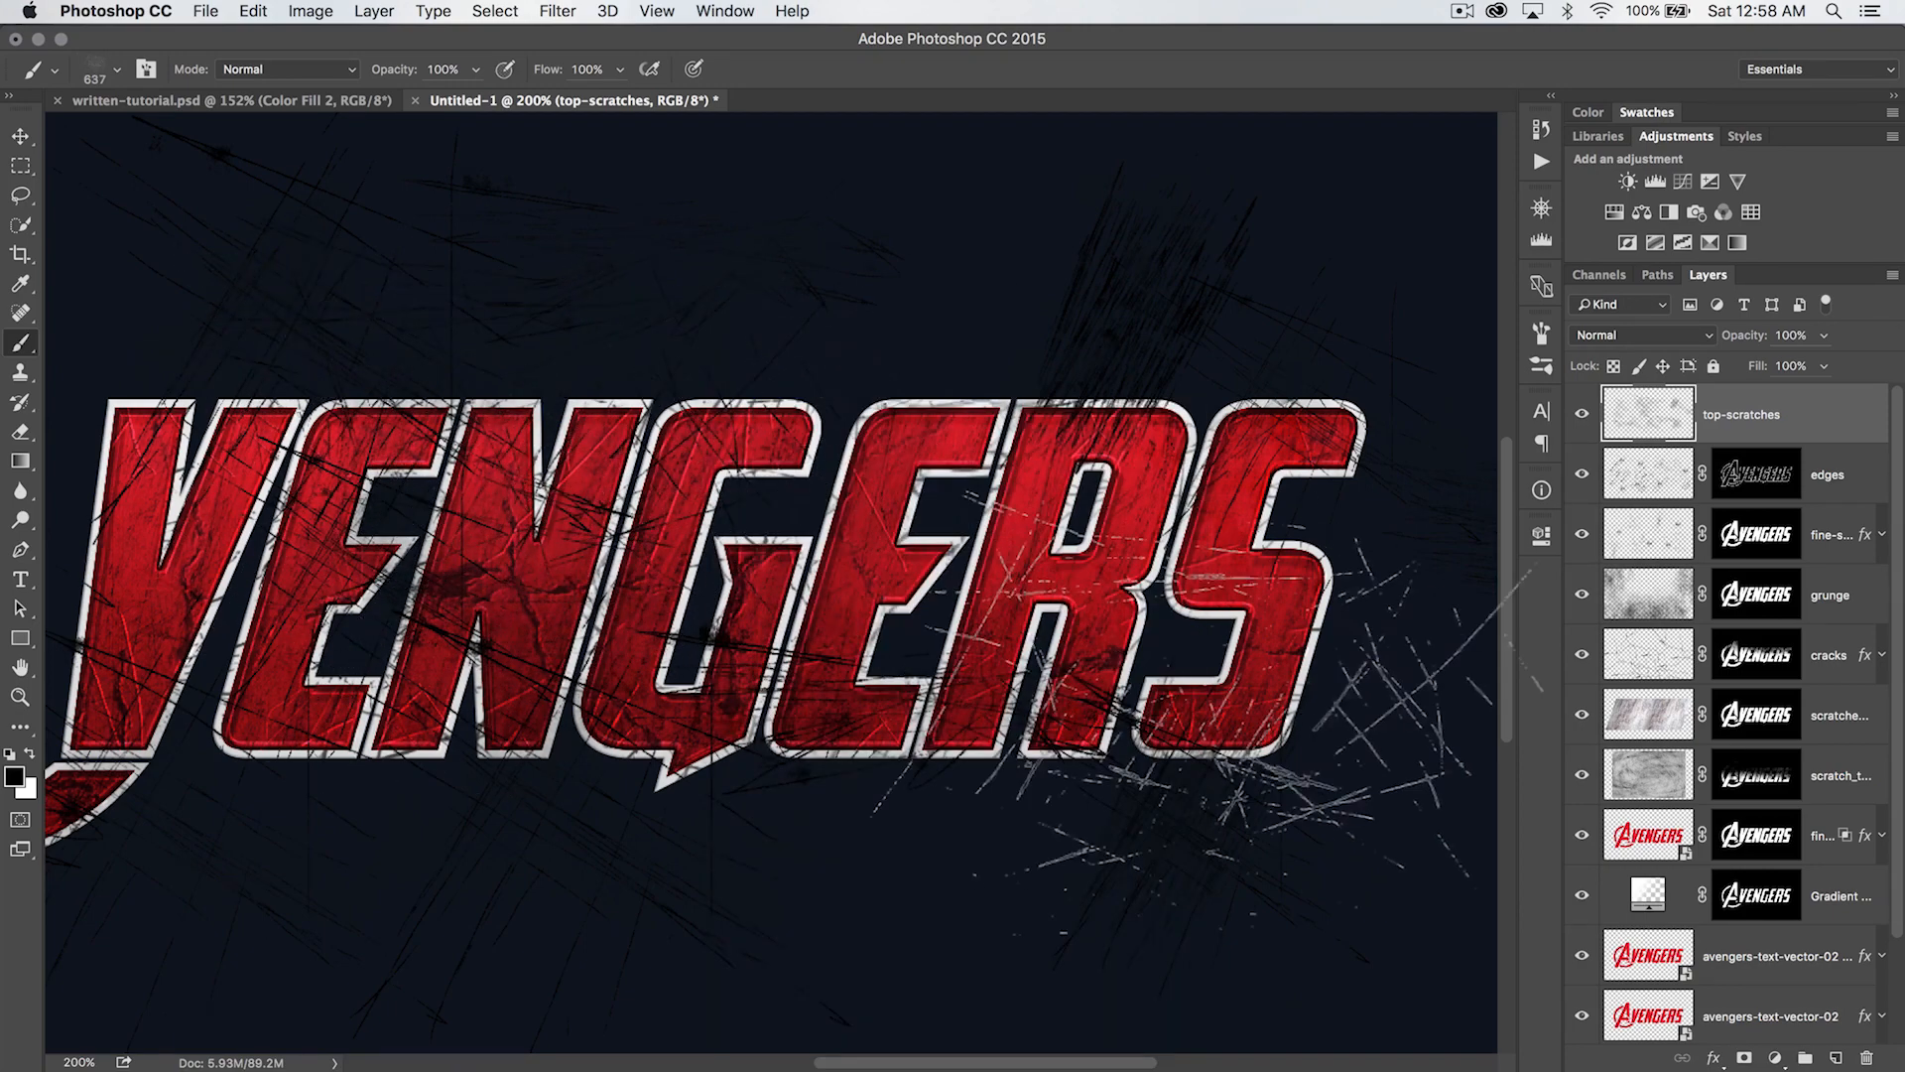
pyautogui.press('[')
pyautogui.press('[')
pyautogui.press('[')
pyautogui.press('[')
pyautogui.press('[')
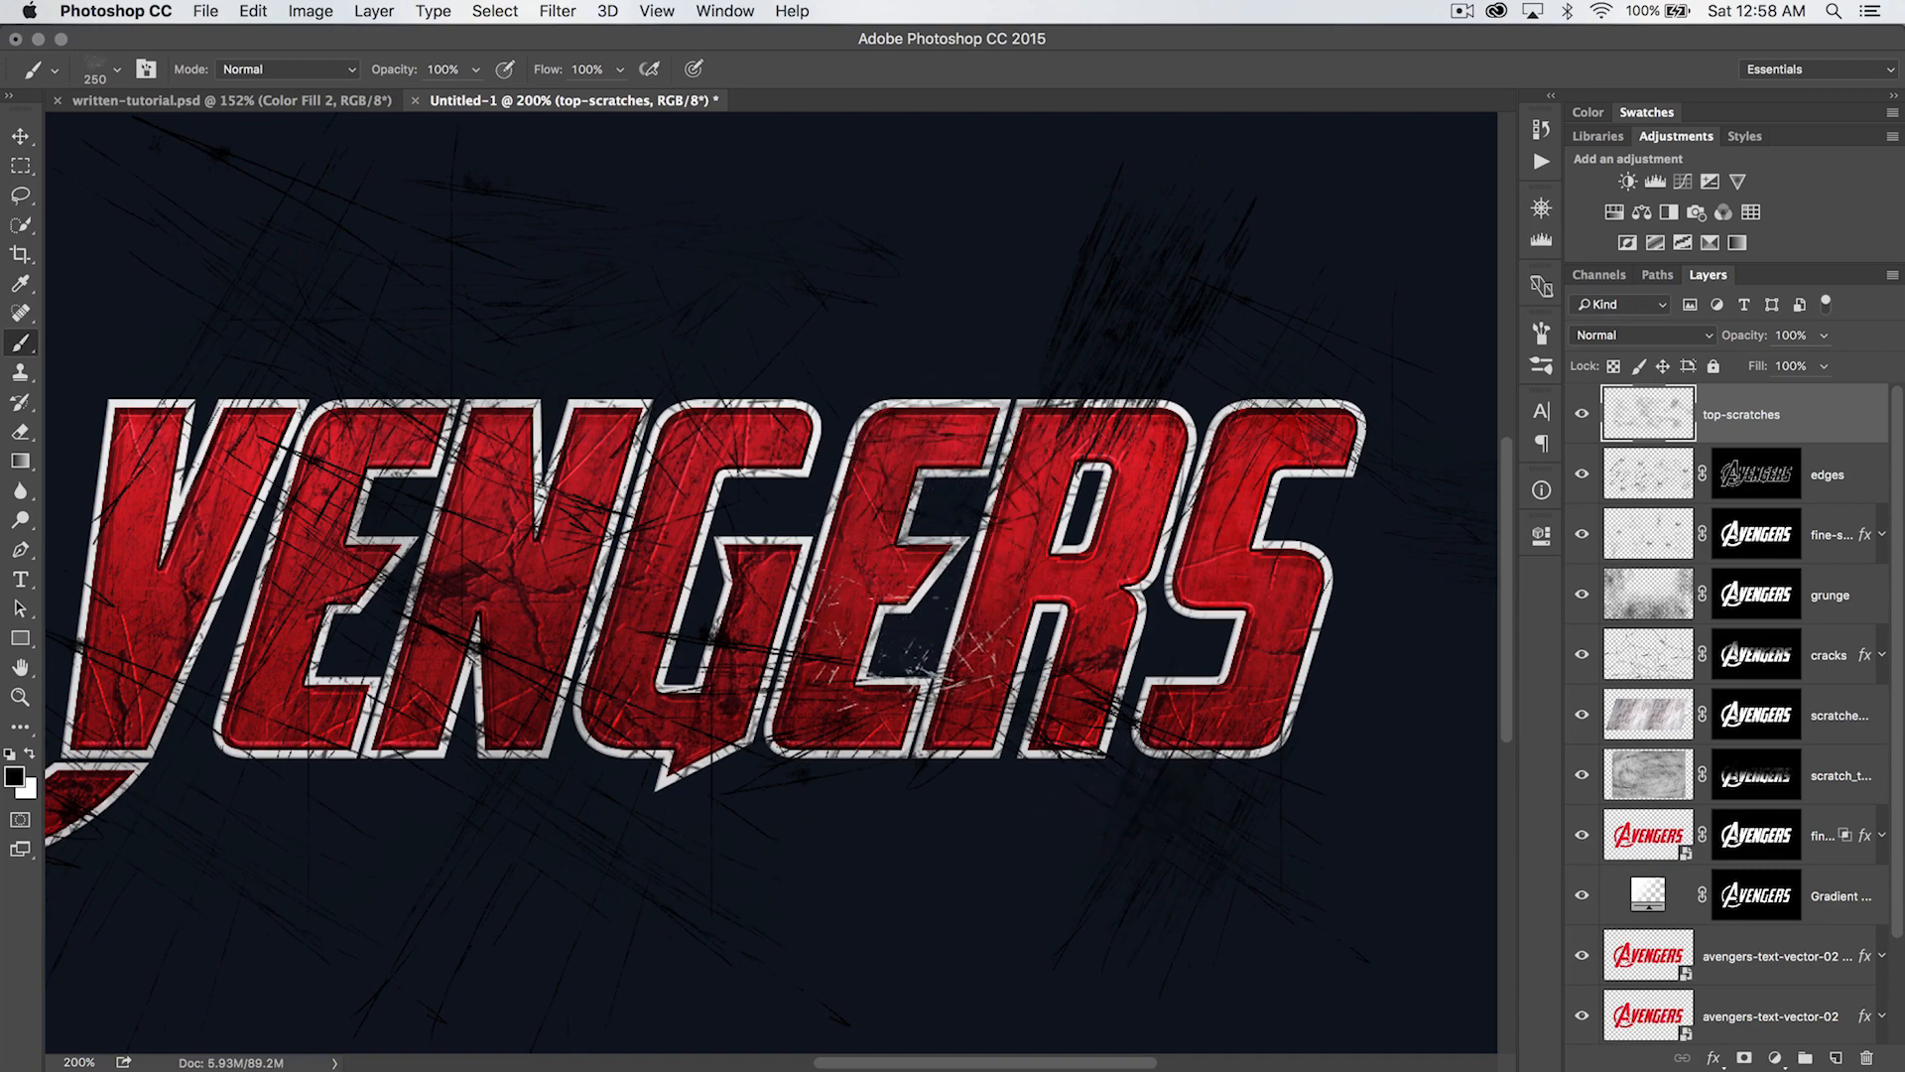
# - Choose the 514 px scratch brush, reduce it to 200 px and stamp small black scratches around the lettering
pyautogui.scroll(2, 1081, 784)
pyautogui.hscroll(3, 1081, 783)
pyautogui.rightClick(1081, 719)
pyautogui.click(1214, 764)
pyautogui.press('Return')
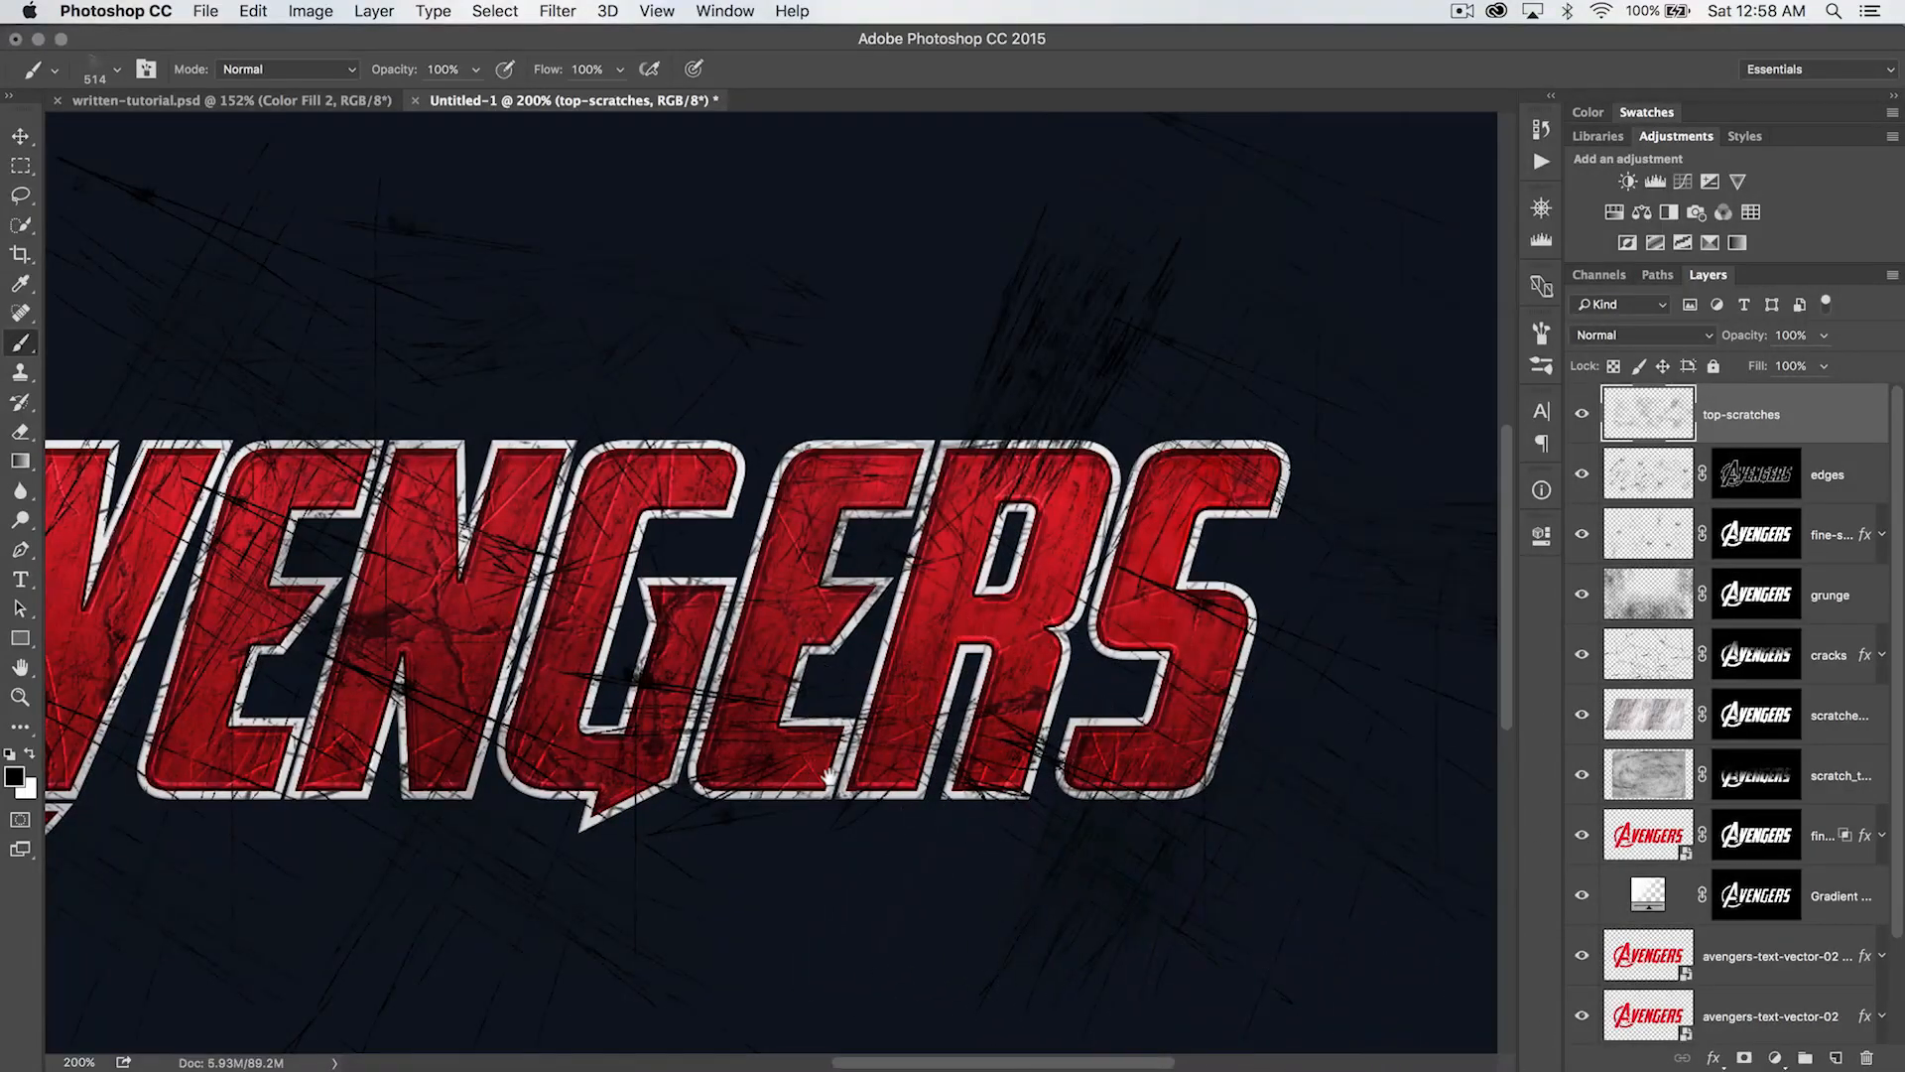
pyautogui.hscroll(-4, 893, 755)
pyautogui.press('[')
pyautogui.press('[')
pyautogui.press('[')
pyautogui.press('[')
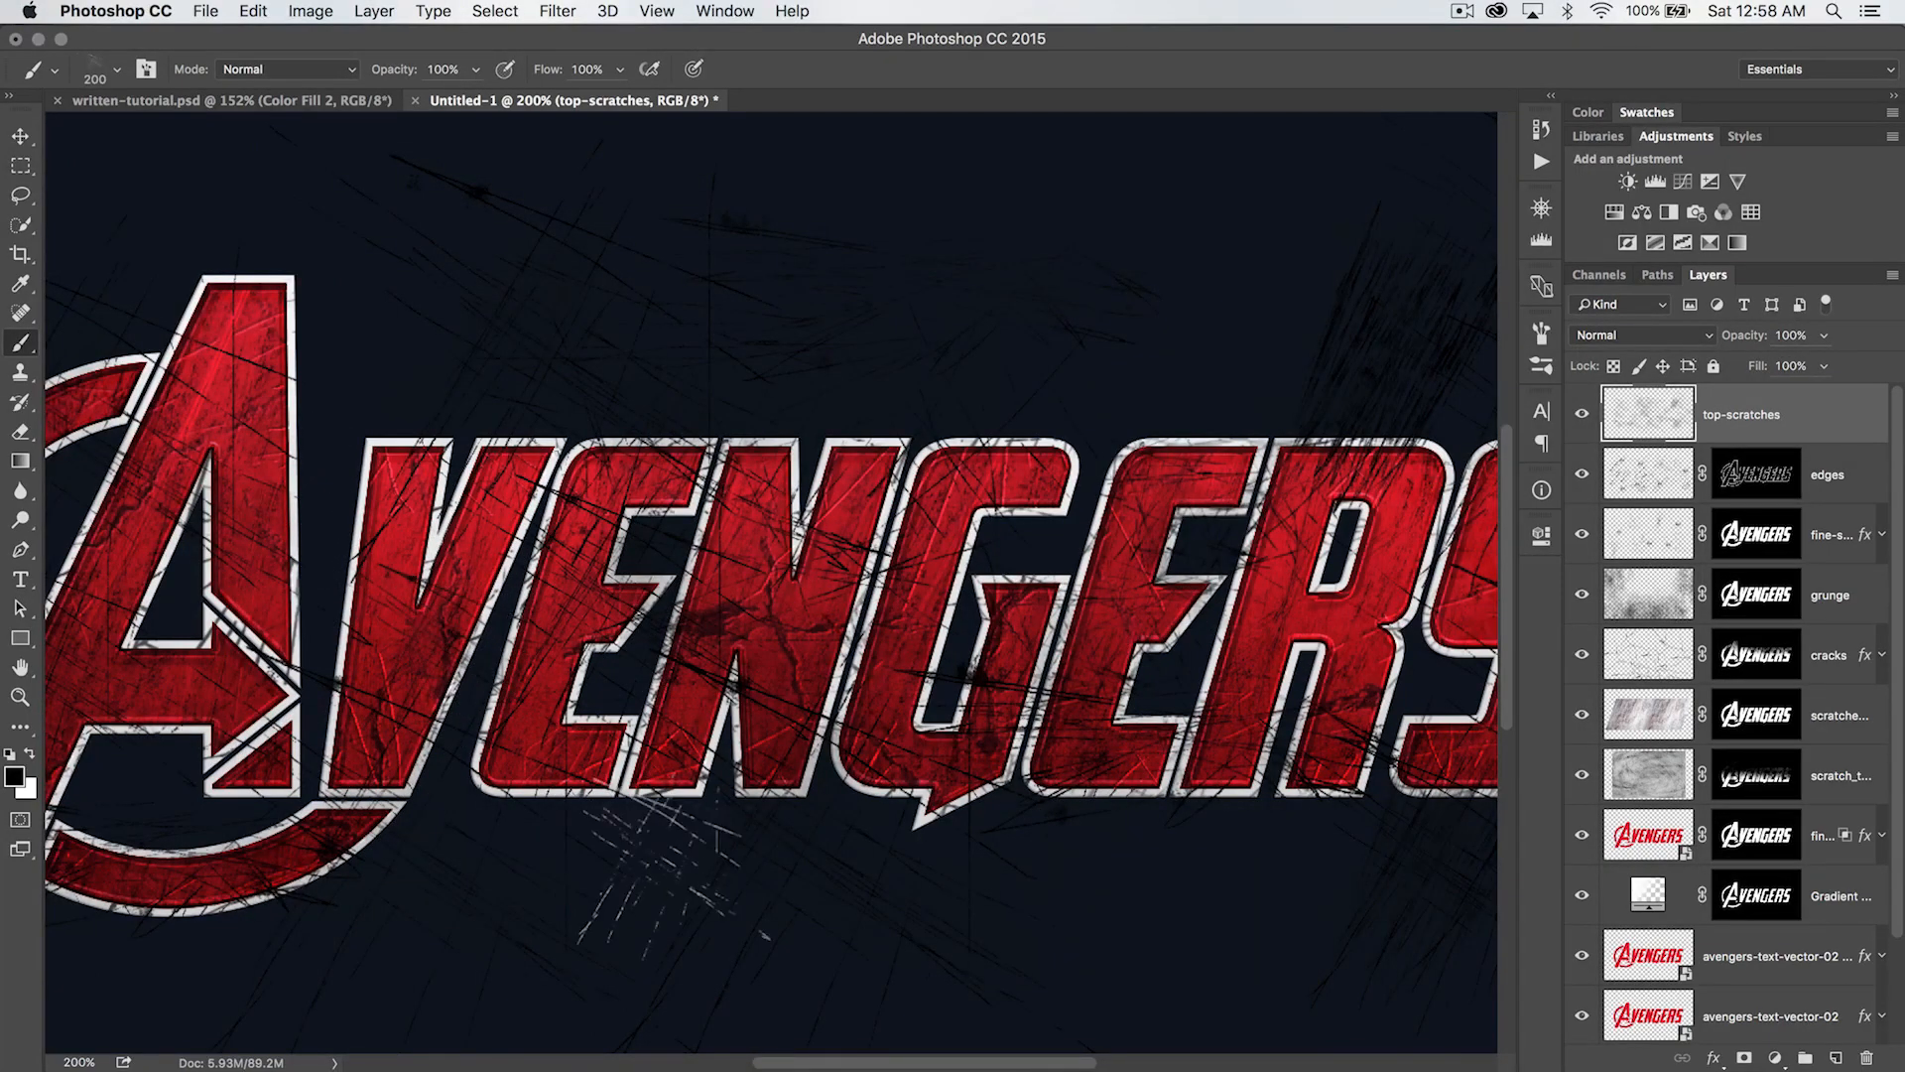
pyautogui.press('super+minus')
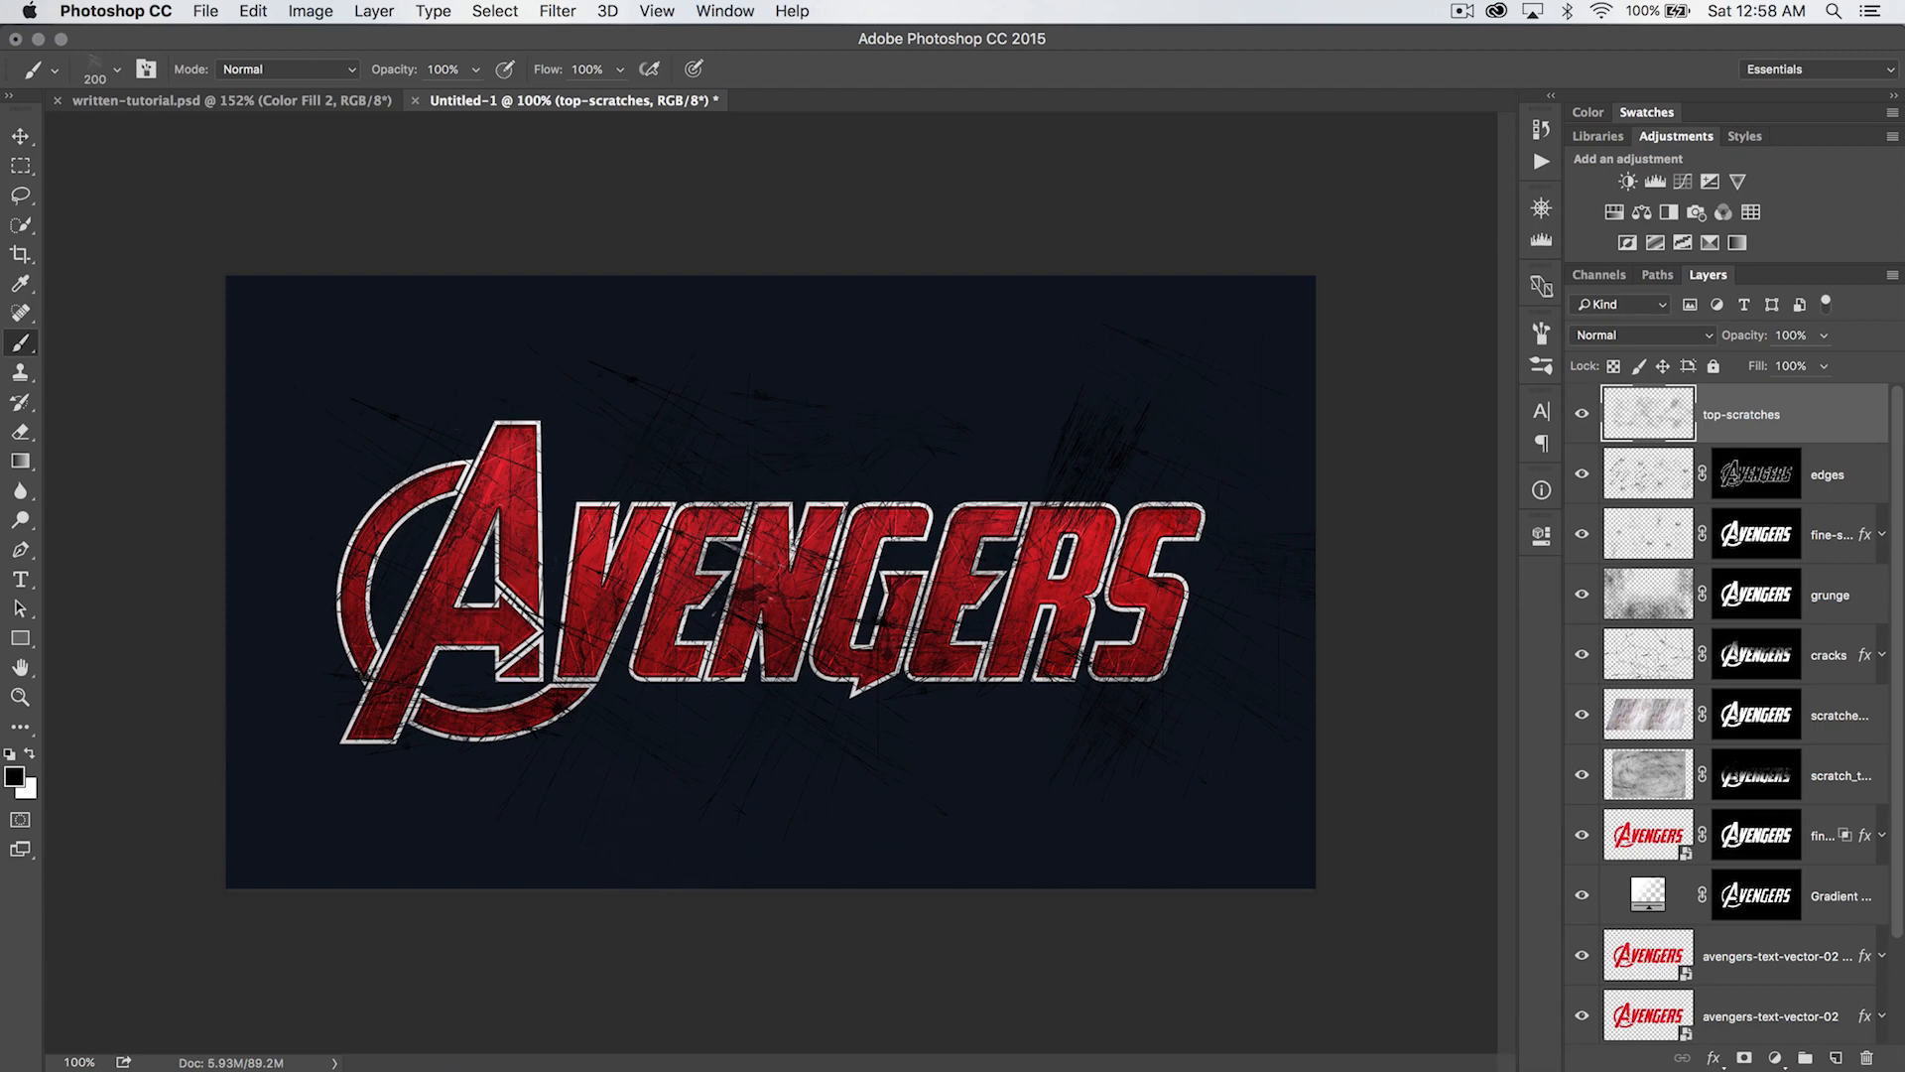
# - Copy the grunge layer's mask onto the top-scratches layer so the scratches are confined to the lettering
pyautogui.press('z')
pyautogui.click(1012, 567)
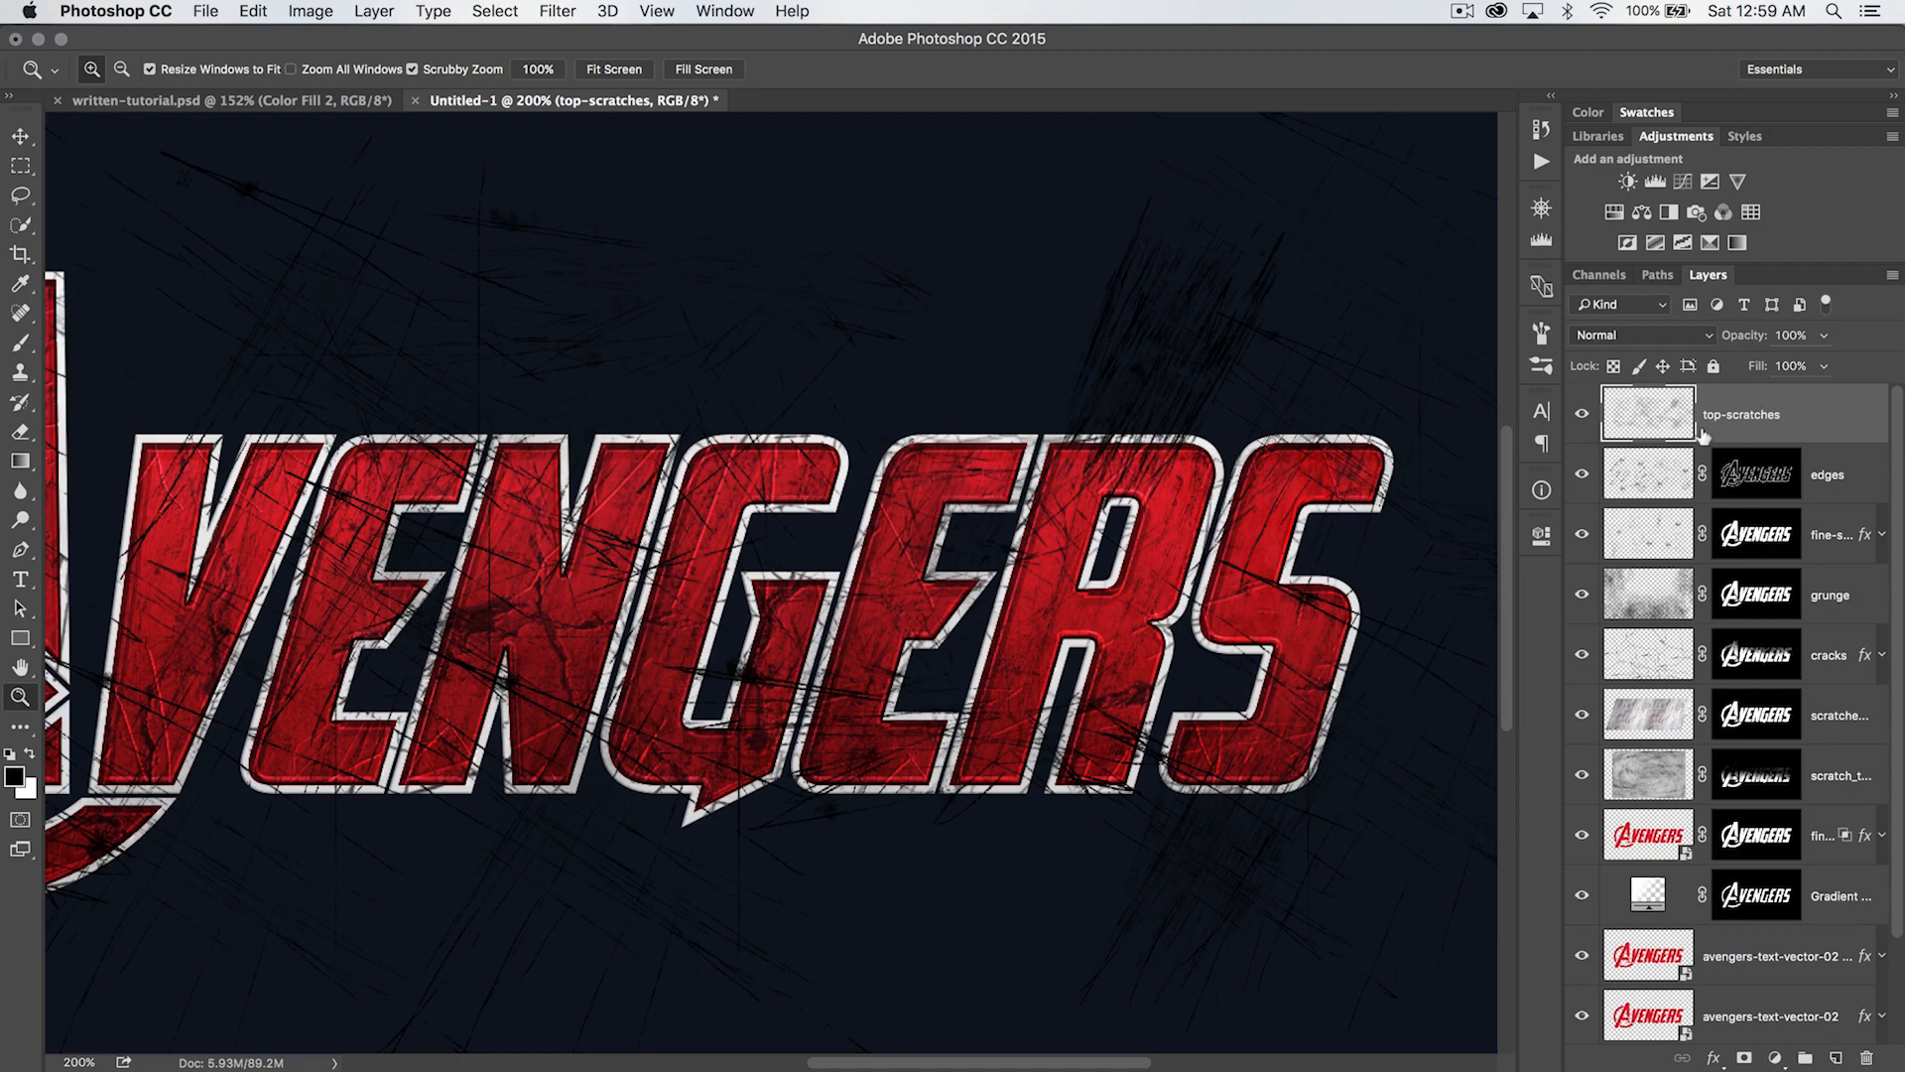
pyautogui.press('v')
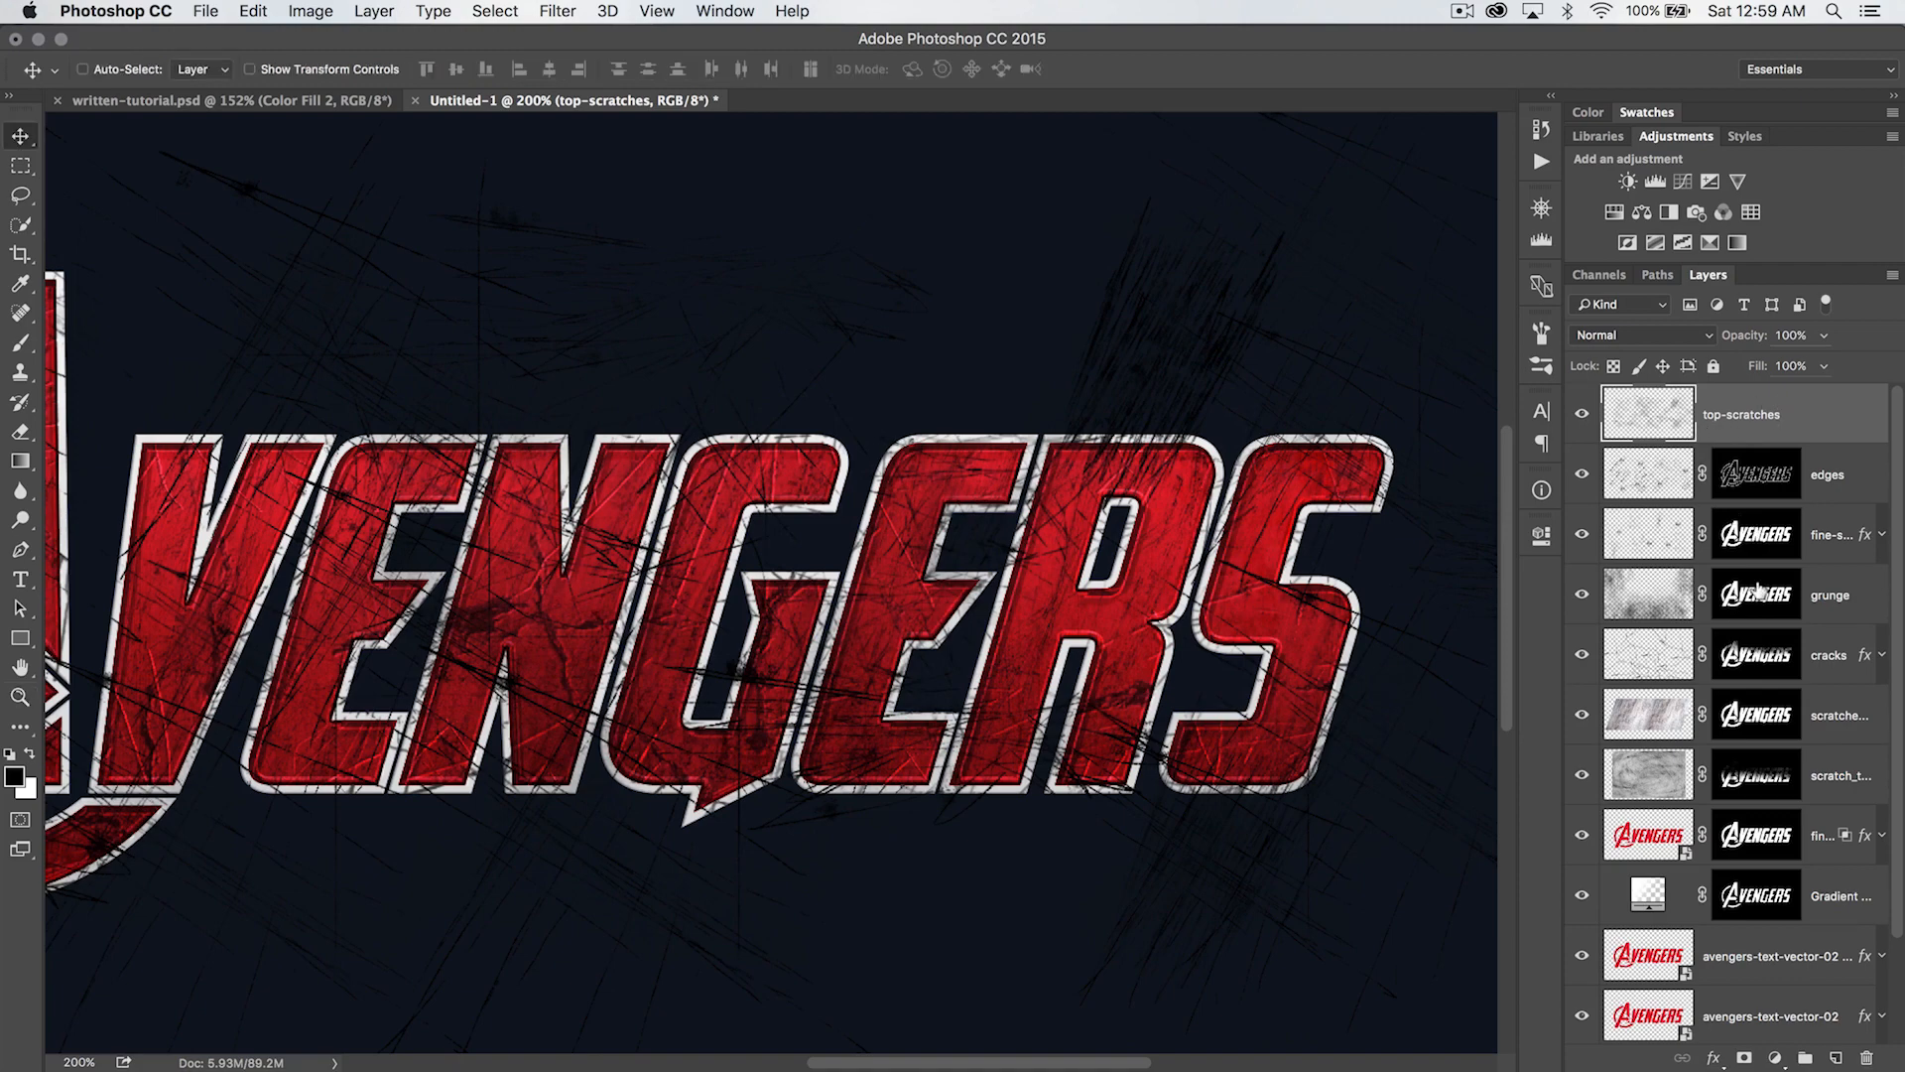
pyautogui.moveTo(1756, 594); pyautogui.dragTo(1753, 413)
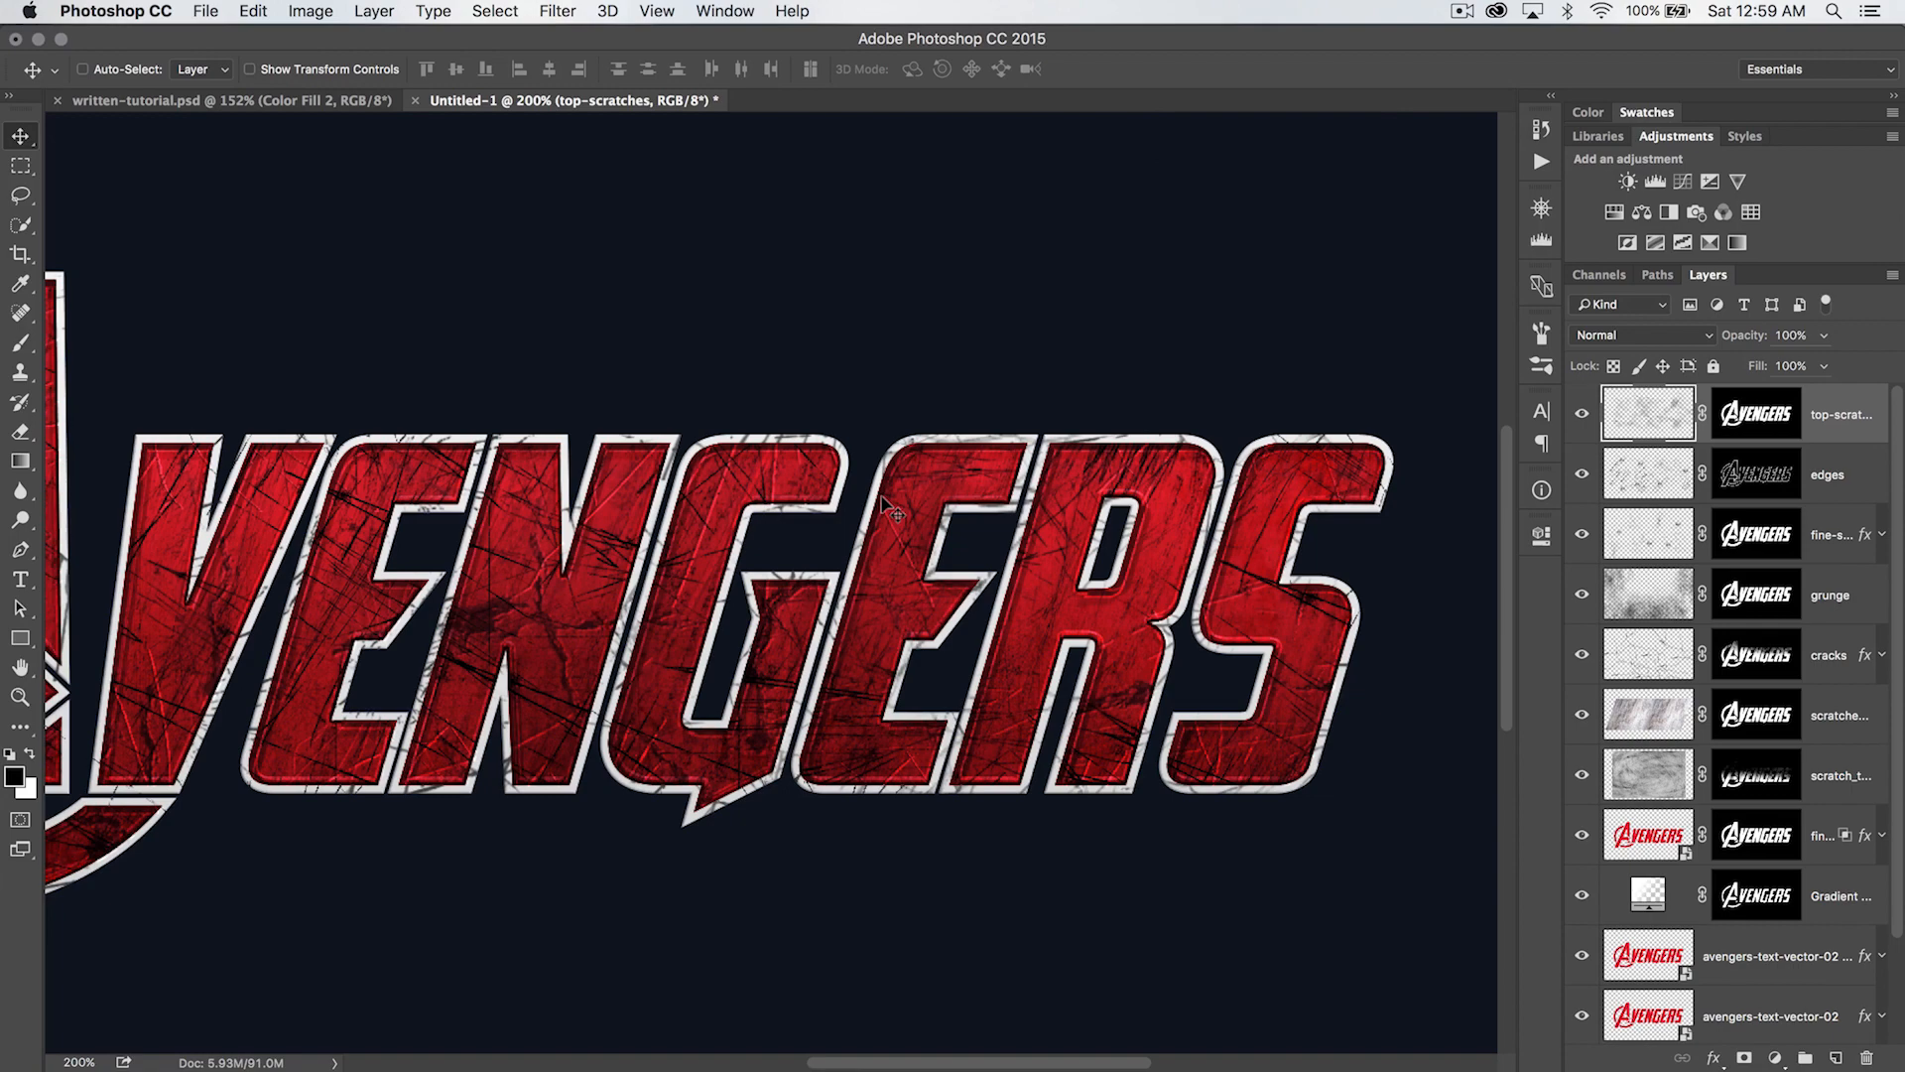
# - Duplicate the top-scratches layer and rename the copy "top-scratches shadows"
pyautogui.press('super+j')
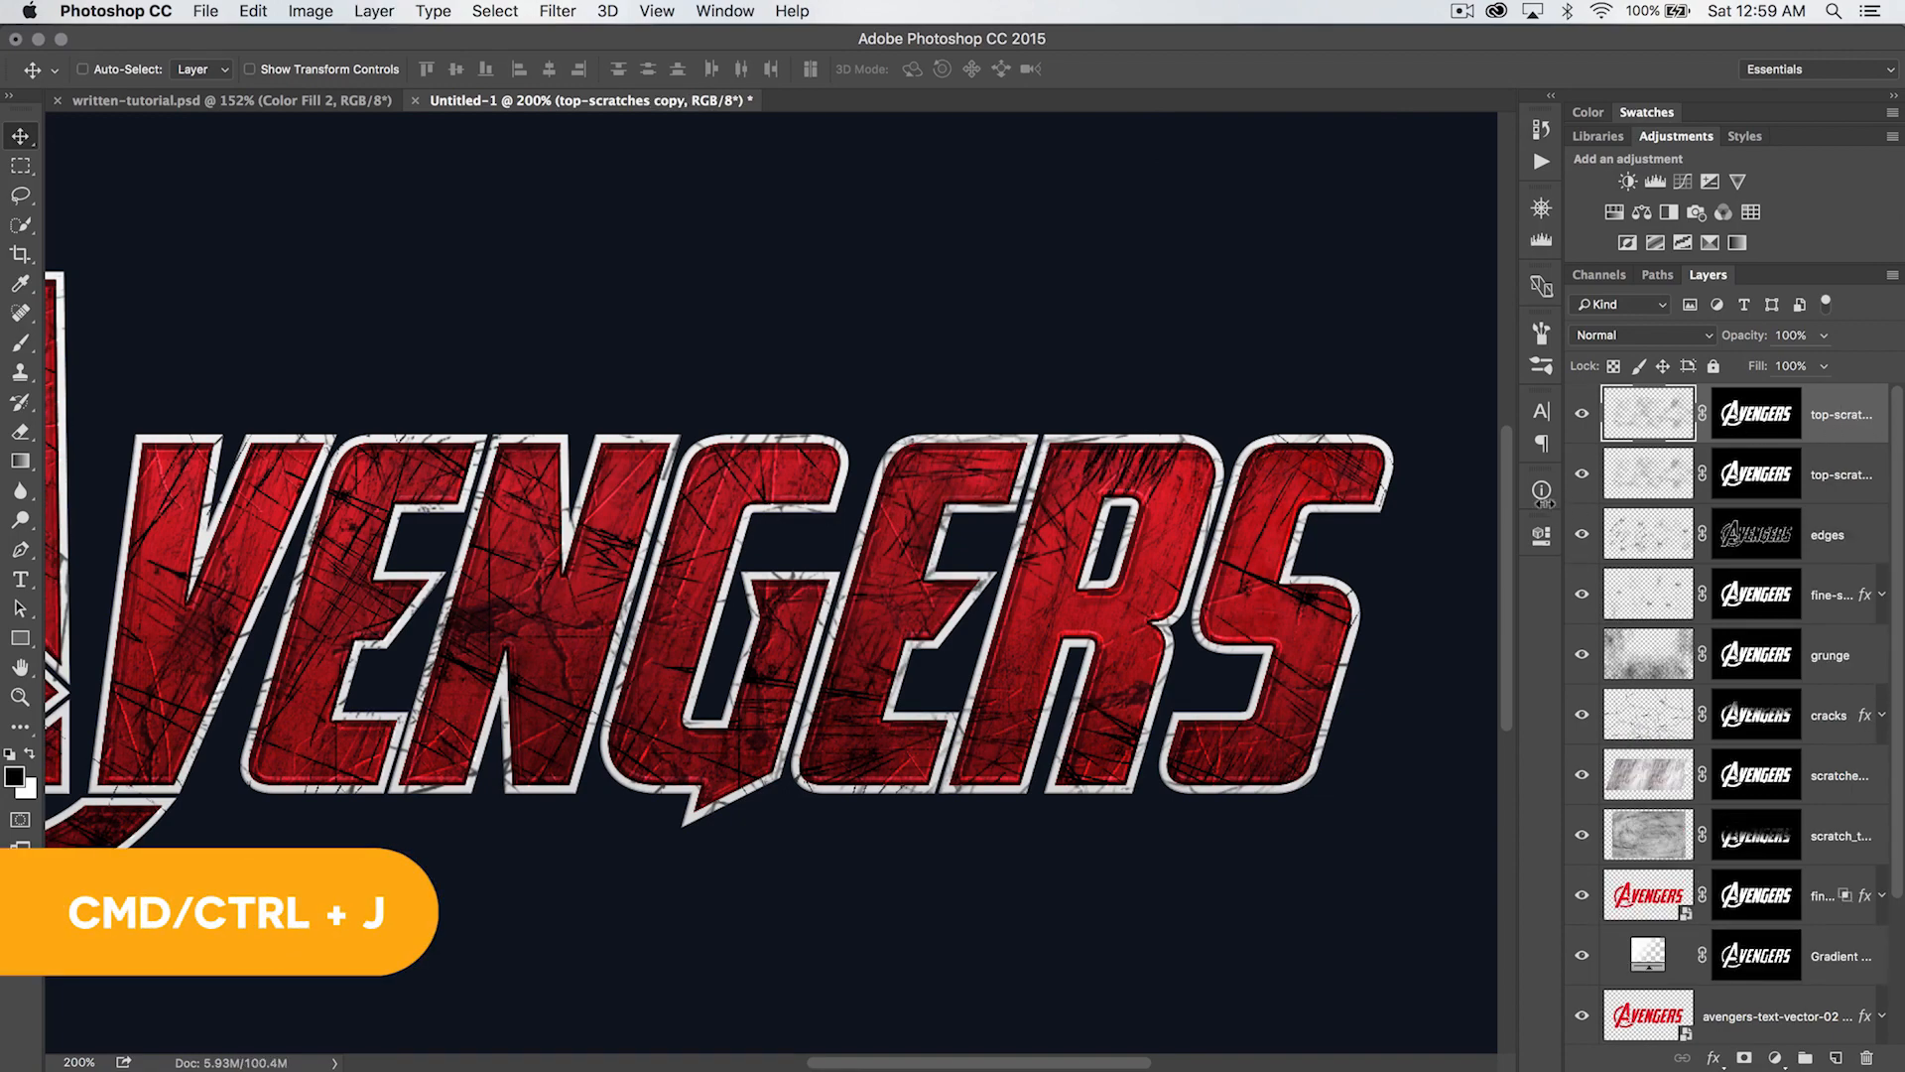
pyautogui.moveTo(1553, 504); pyautogui.dragTo(1441, 504)
pyautogui.doubleClick(1751, 414)
pyautogui.click(1783, 415)
pyautogui.press('BackSpace')
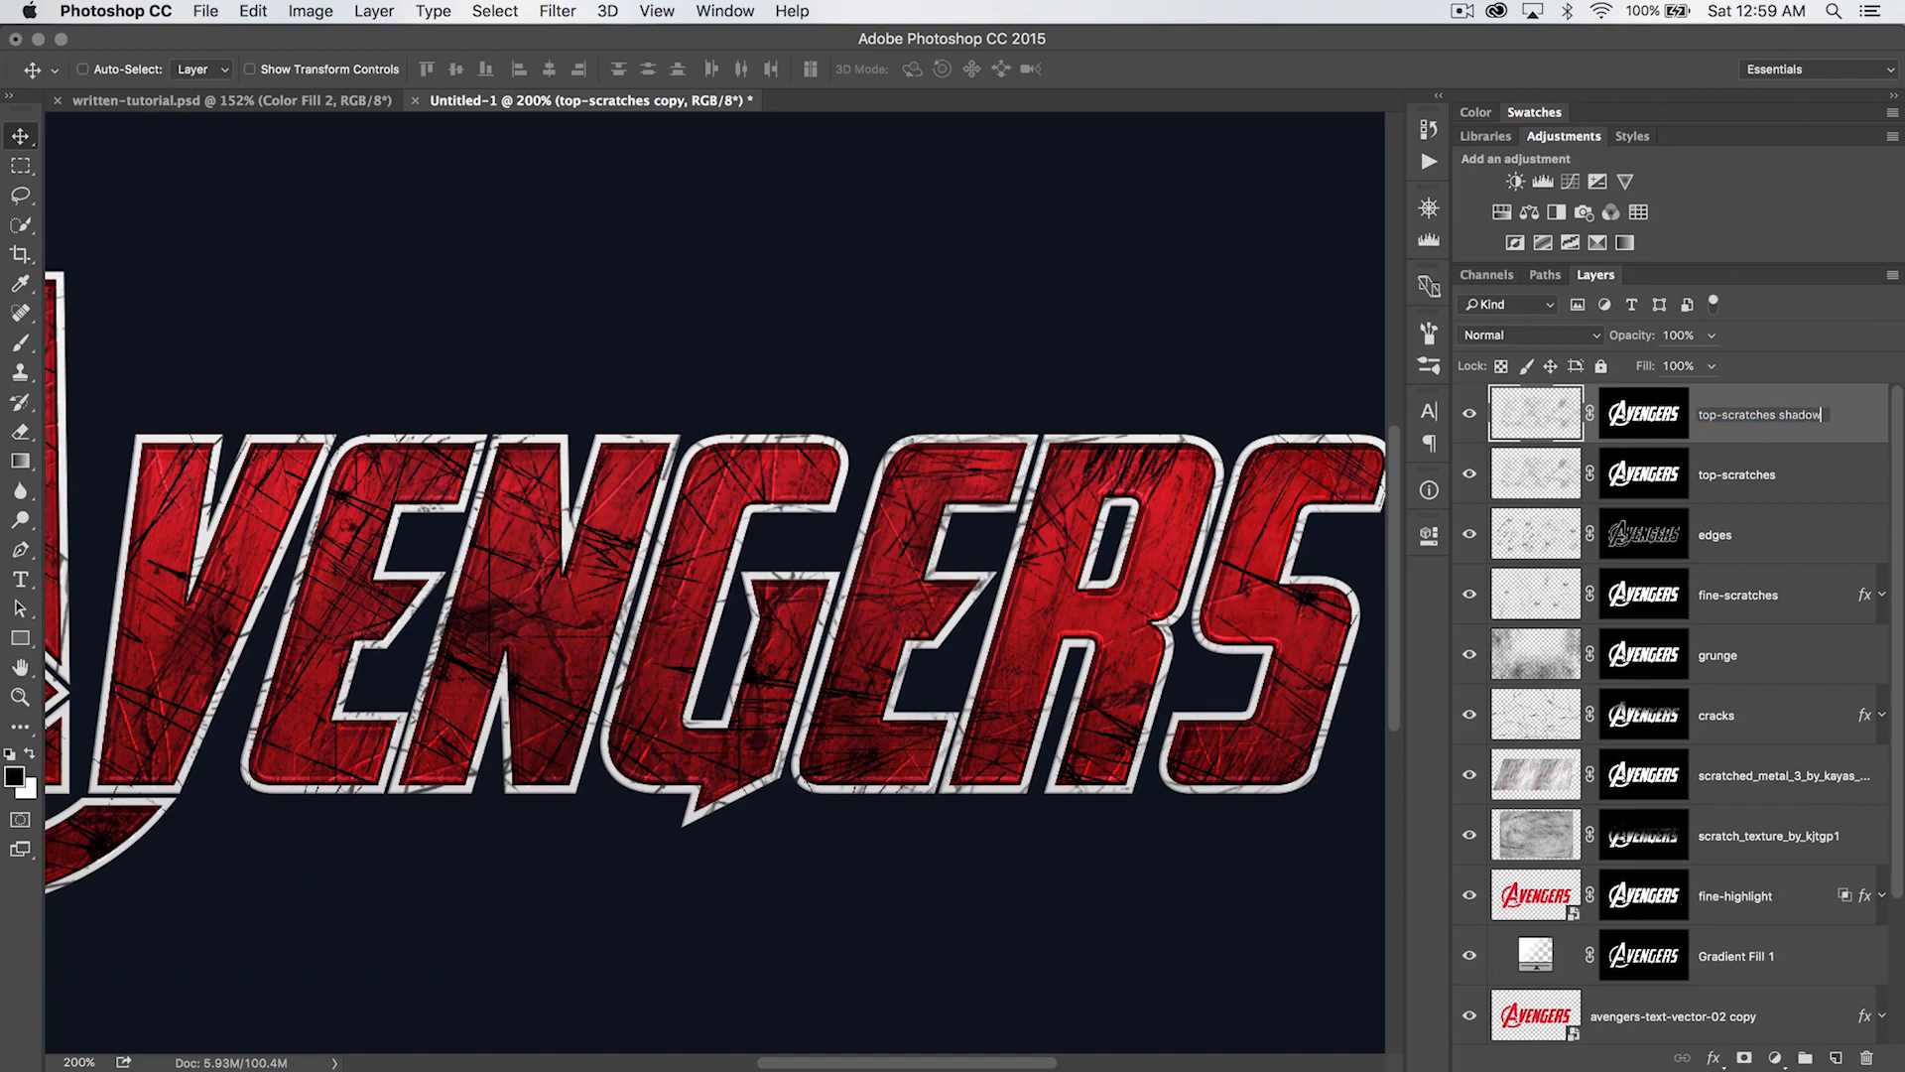
pyautogui.press('Return')
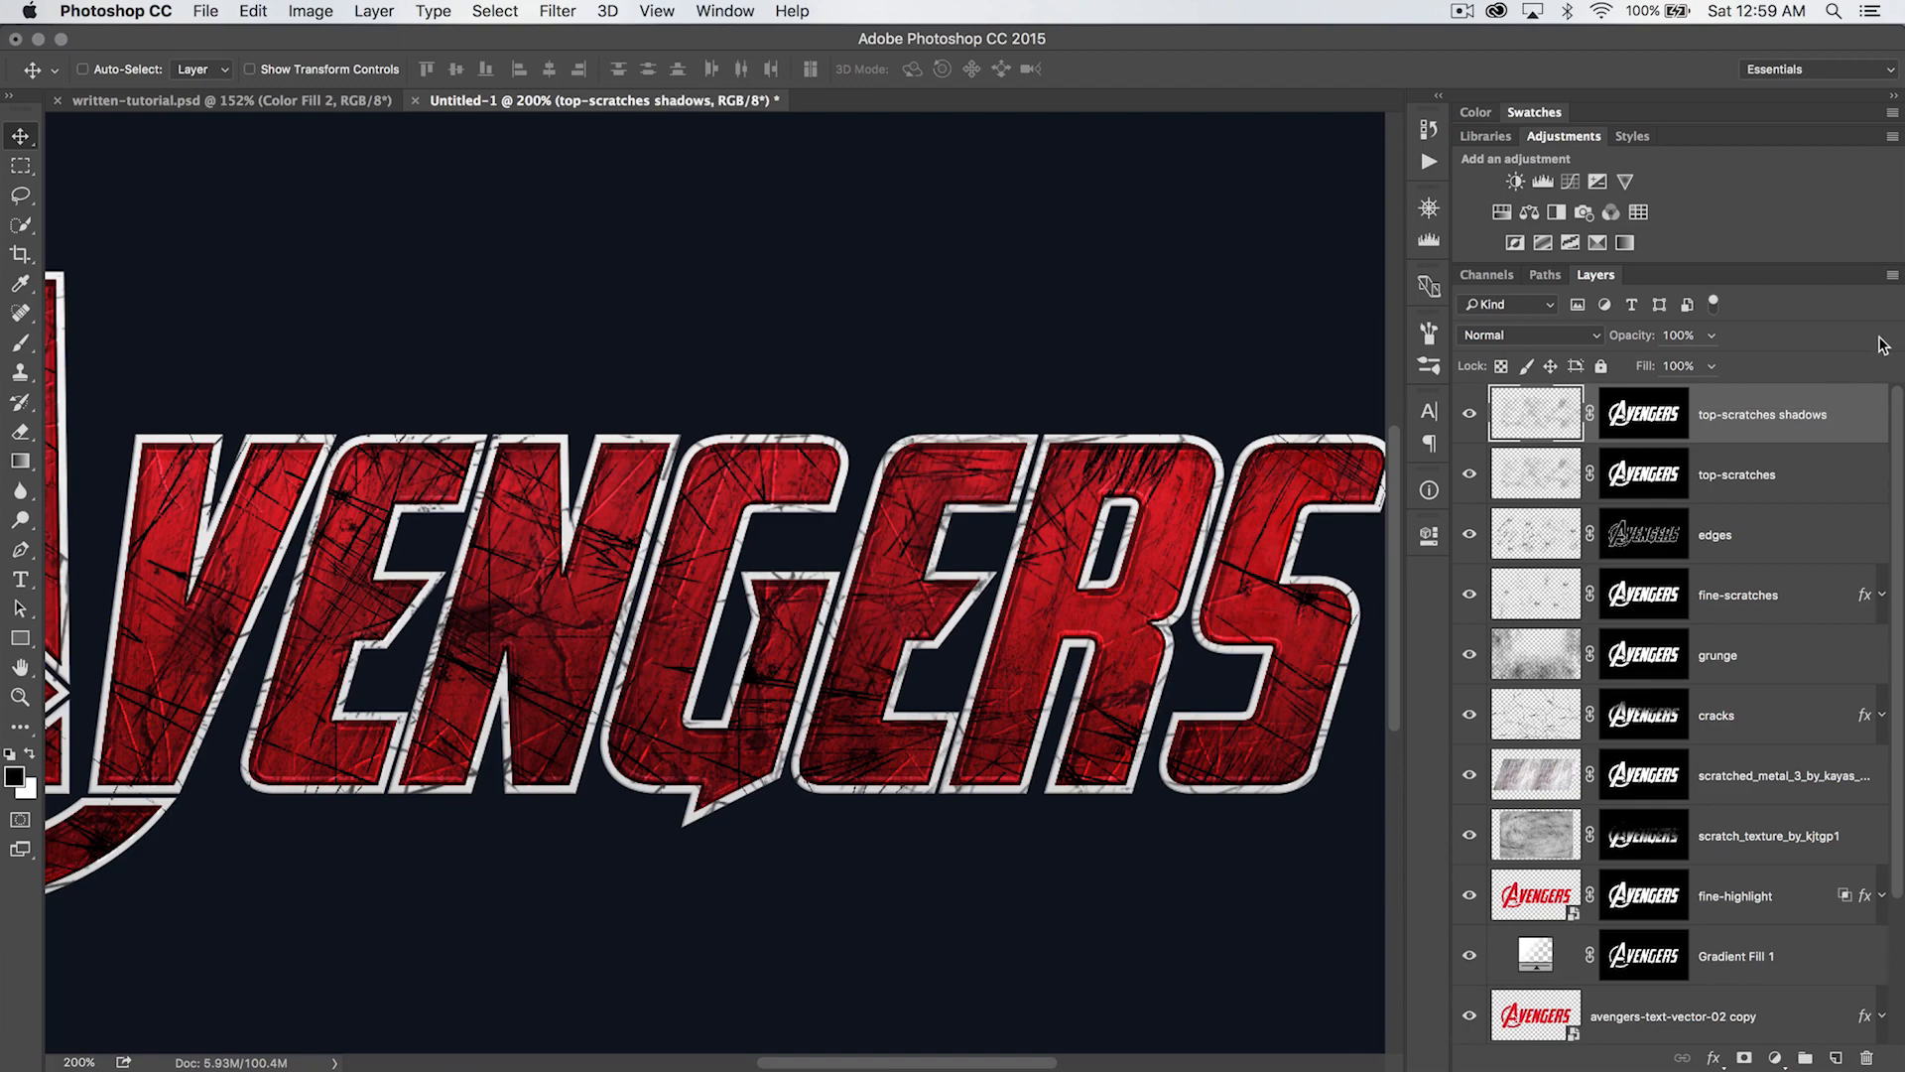
# - Move the top-scratches shadows layer below top-scratches and hide it
pyautogui.moveTo(1748, 399); pyautogui.dragTo(1766, 476)
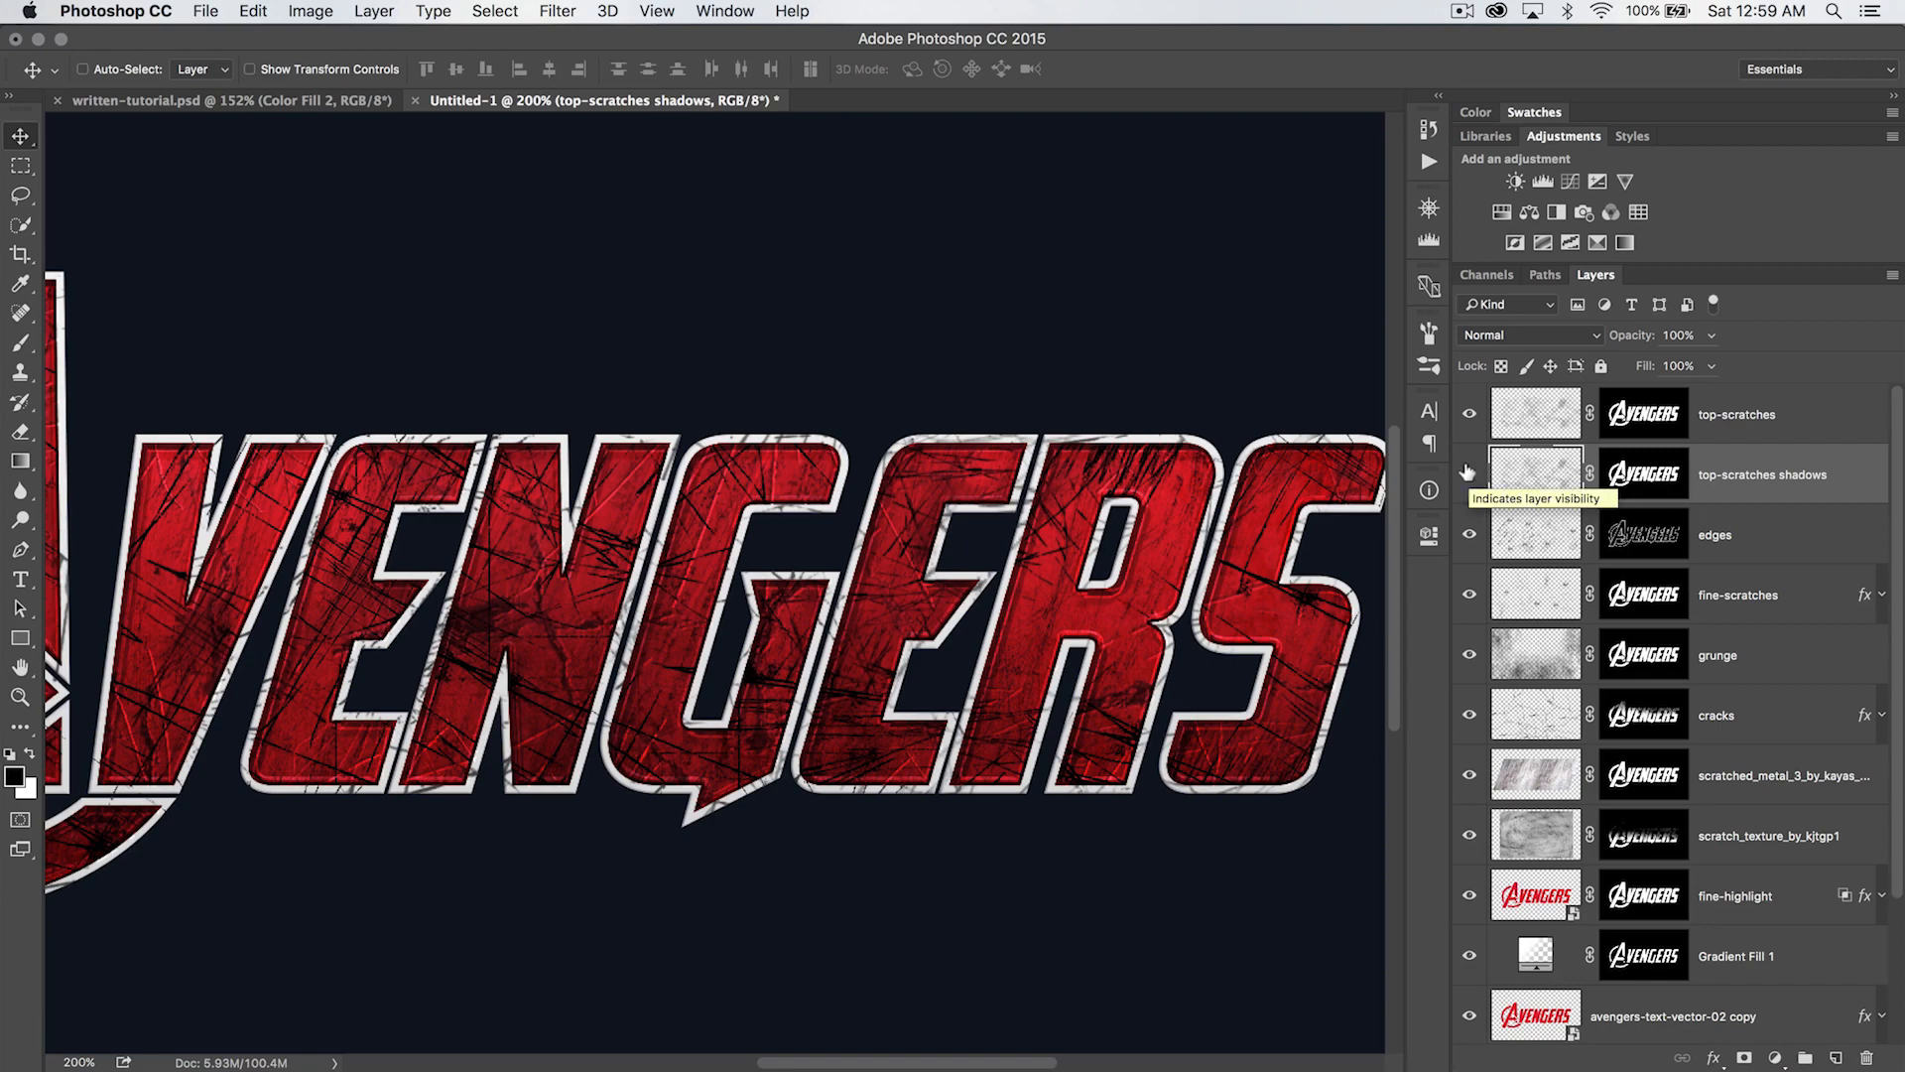
pyautogui.click(1467, 472)
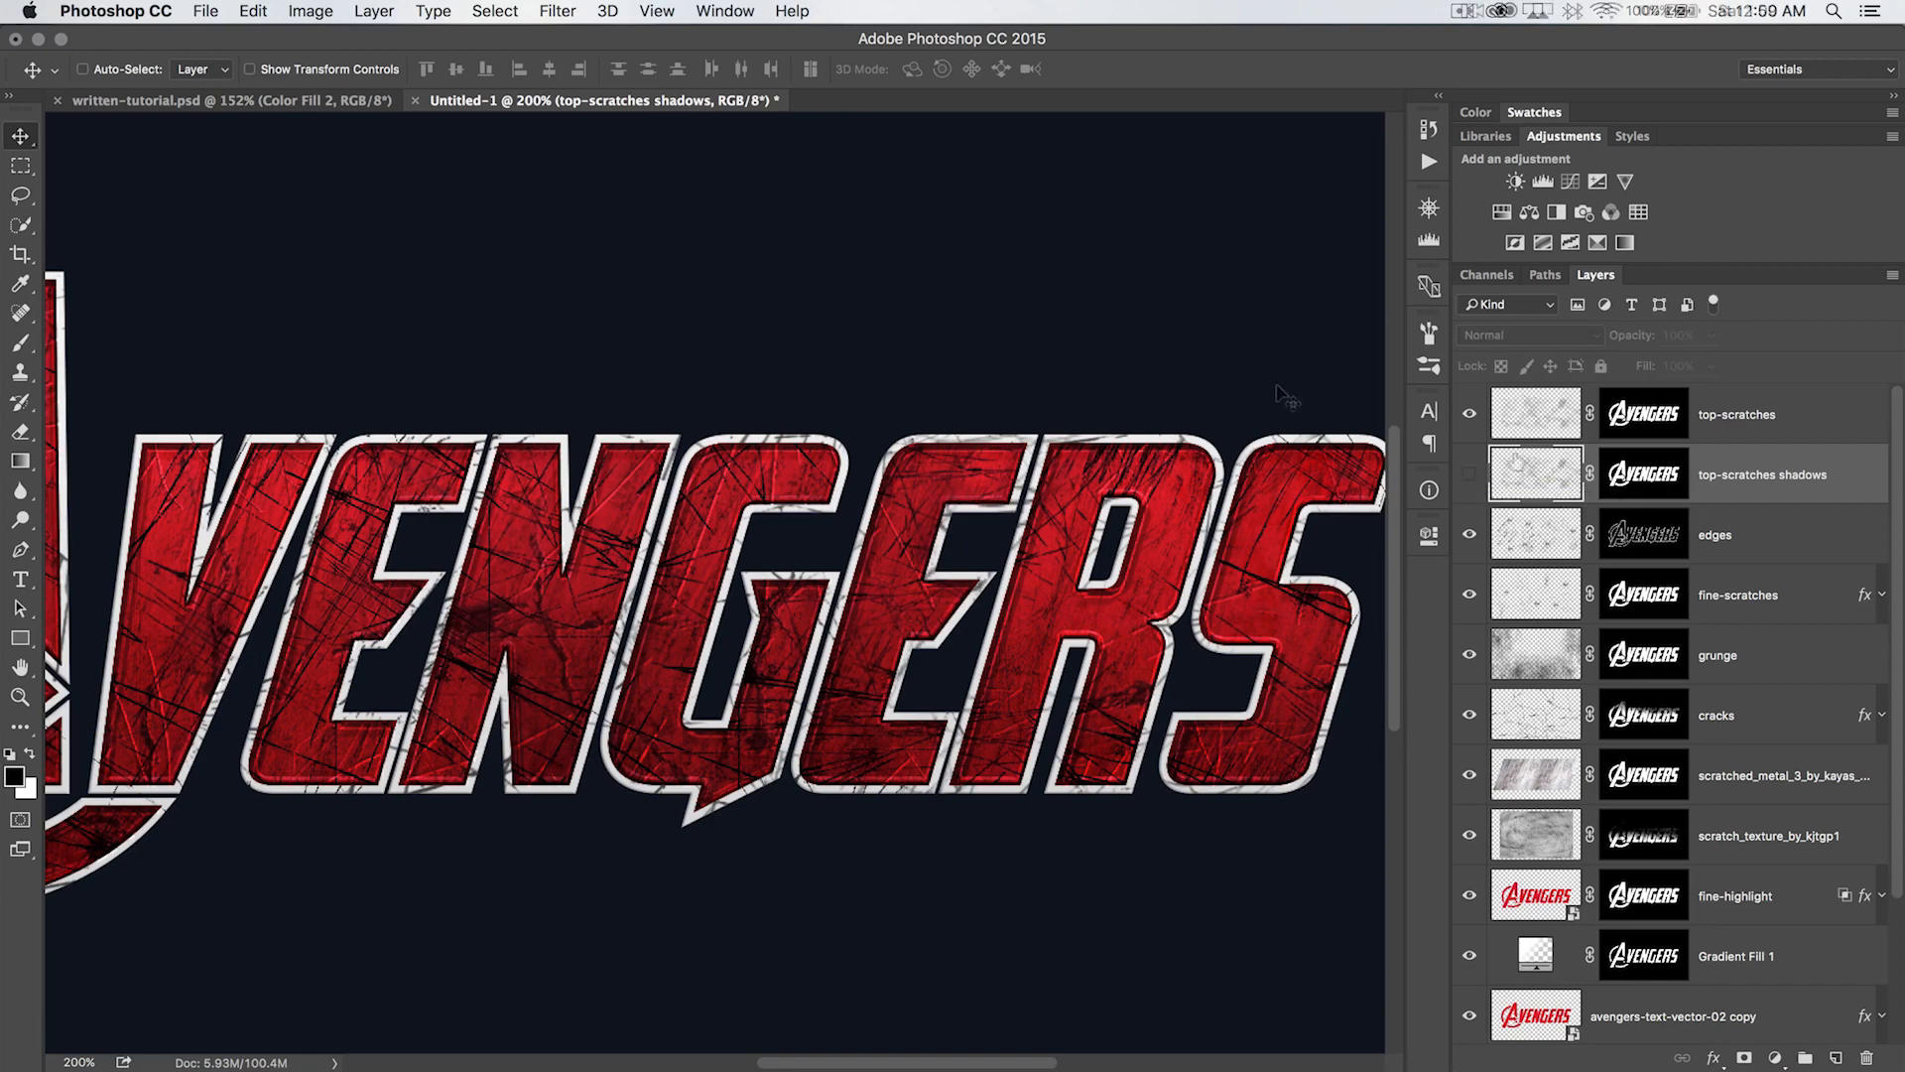
pyautogui.click(1775, 439)
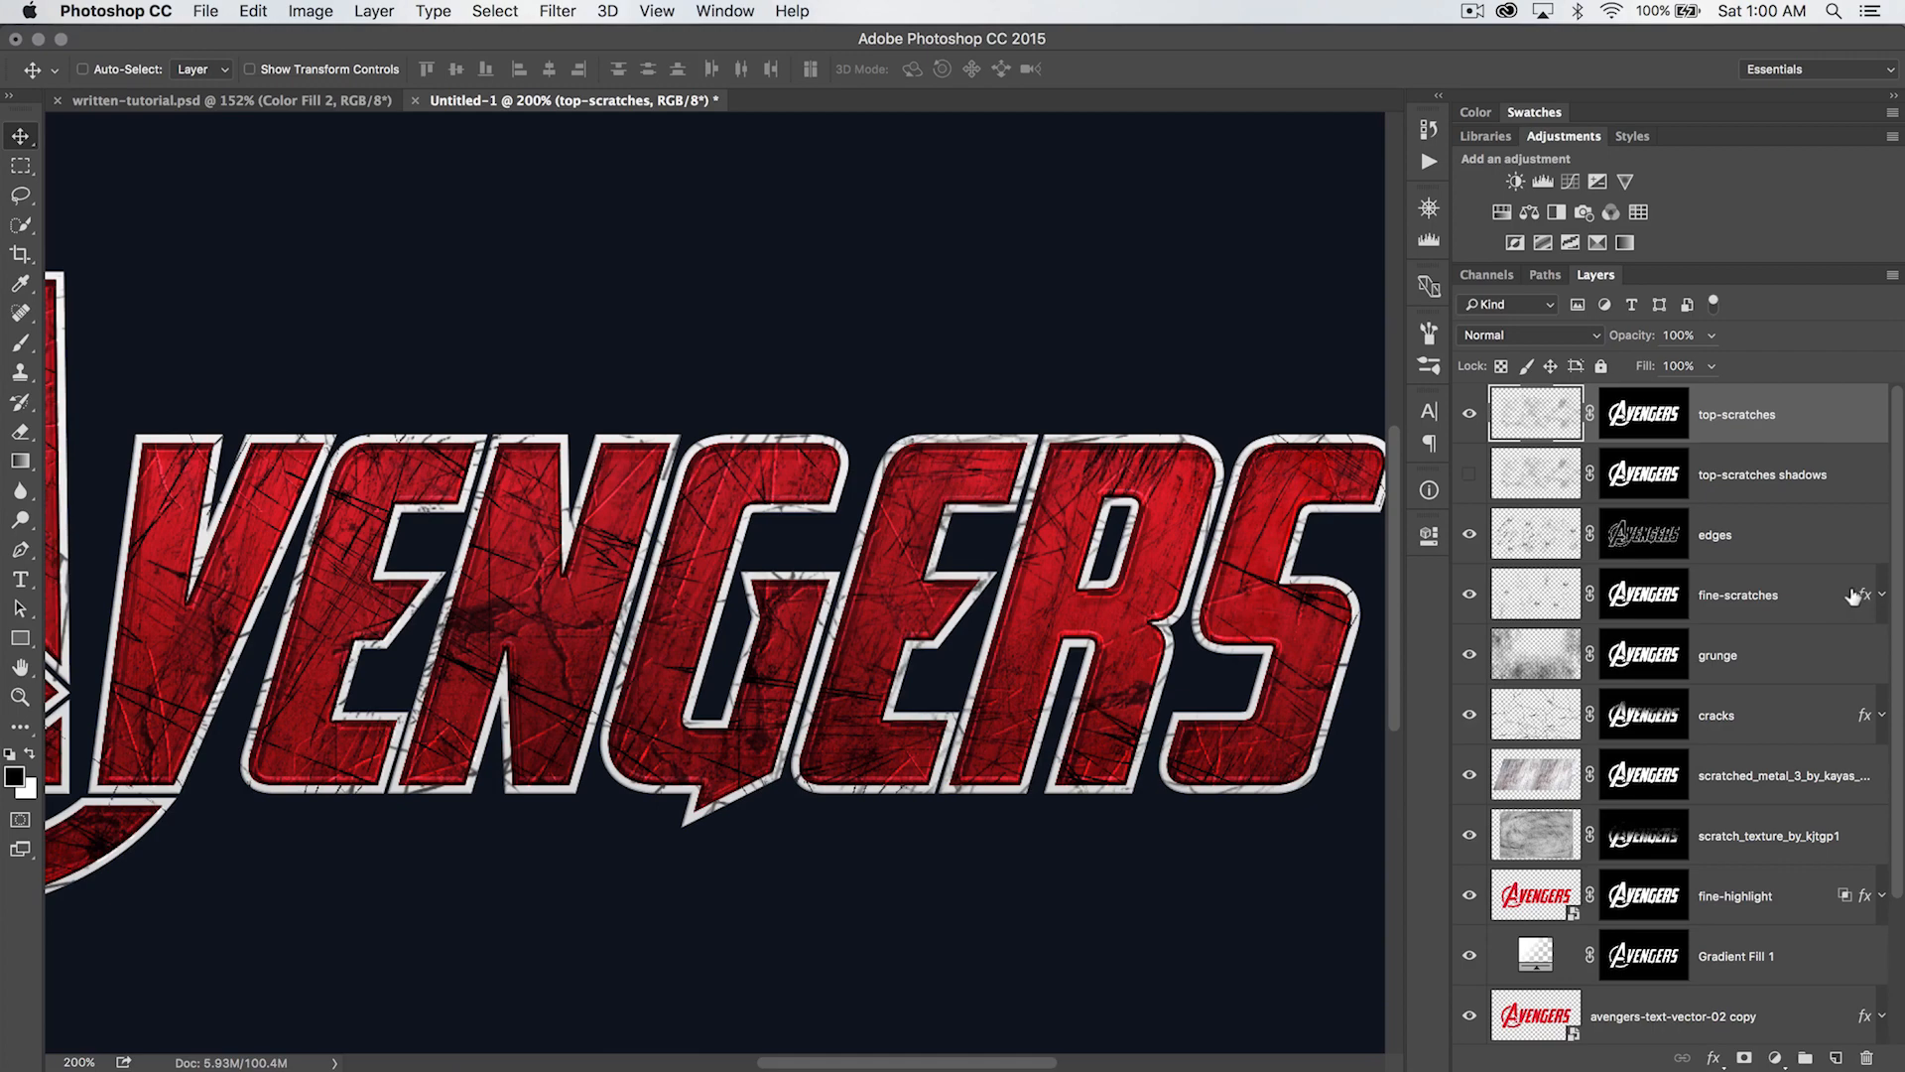
# - Copy the fine-scratches layer style onto the top-scratches layer and set that layer's fill to 80%
pyautogui.rightClick(1835, 593)
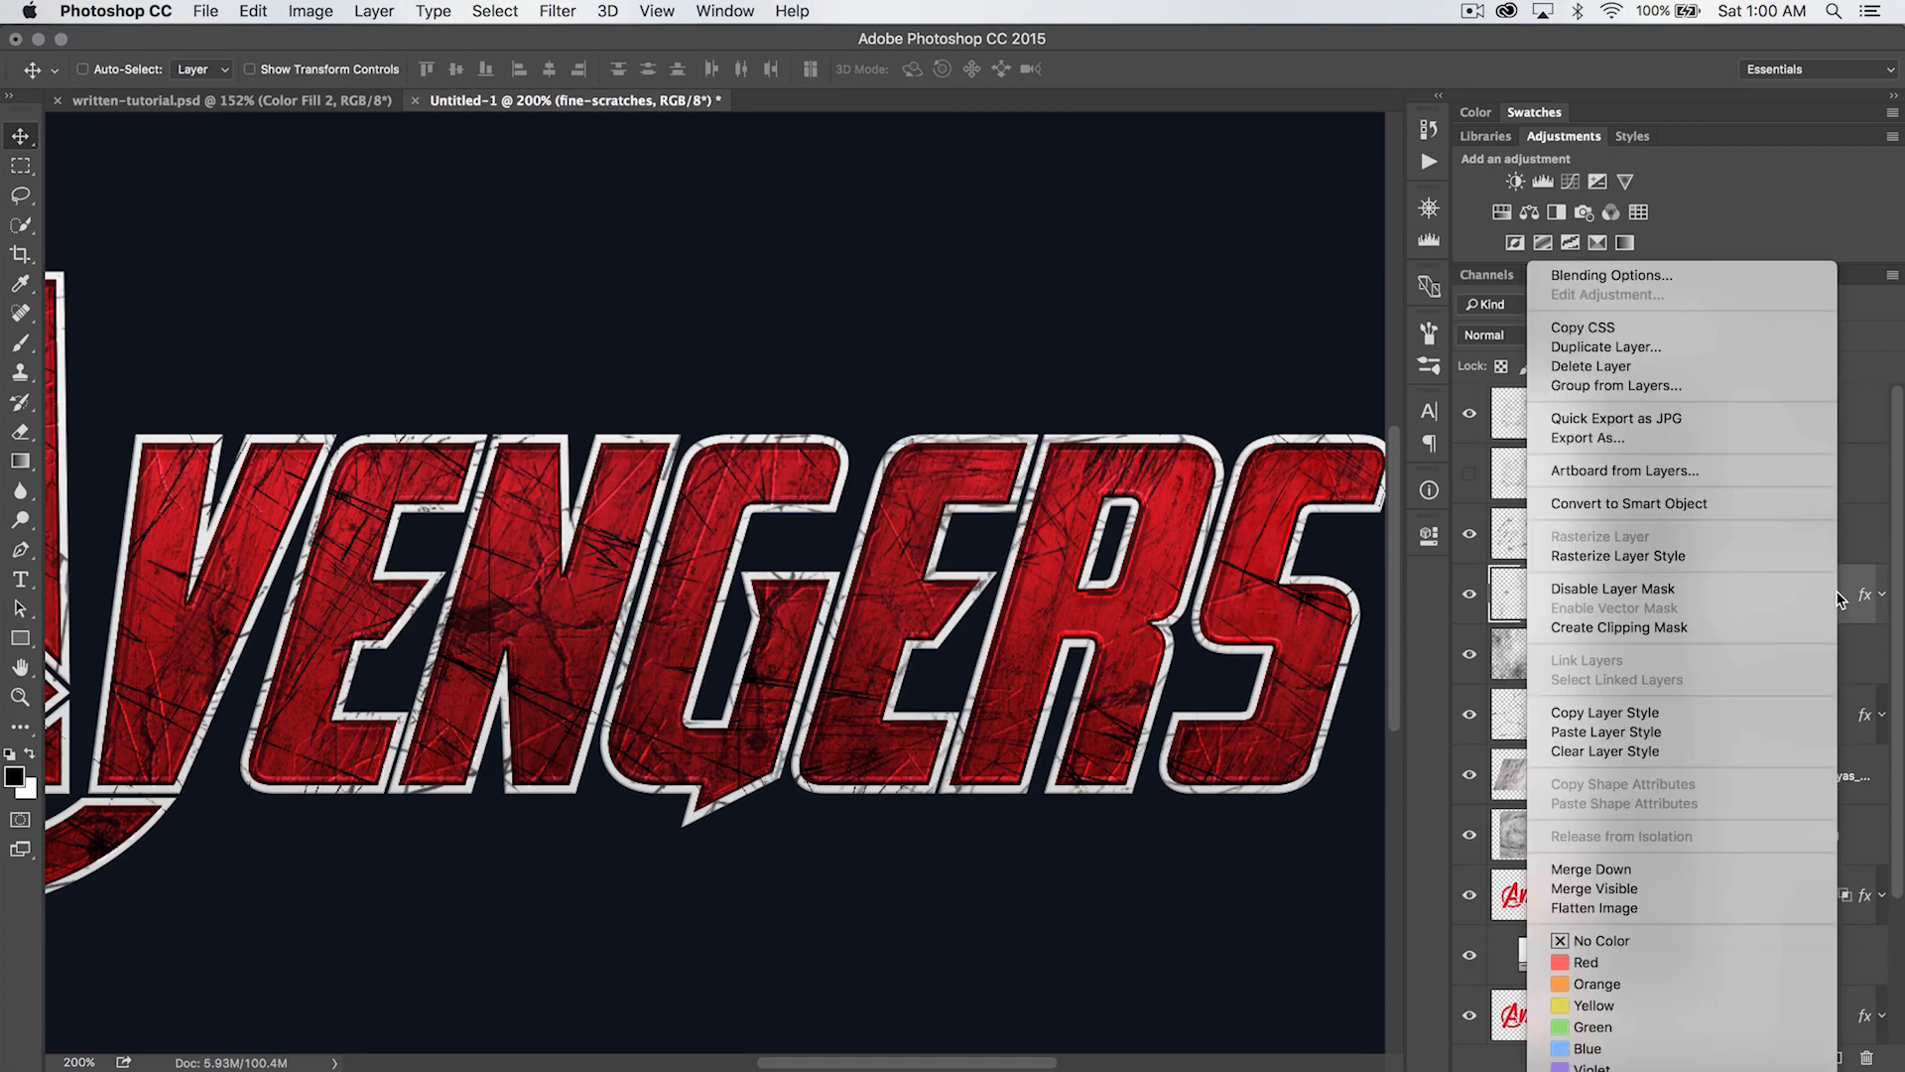
pyautogui.click(1587, 710)
pyautogui.click(1751, 422)
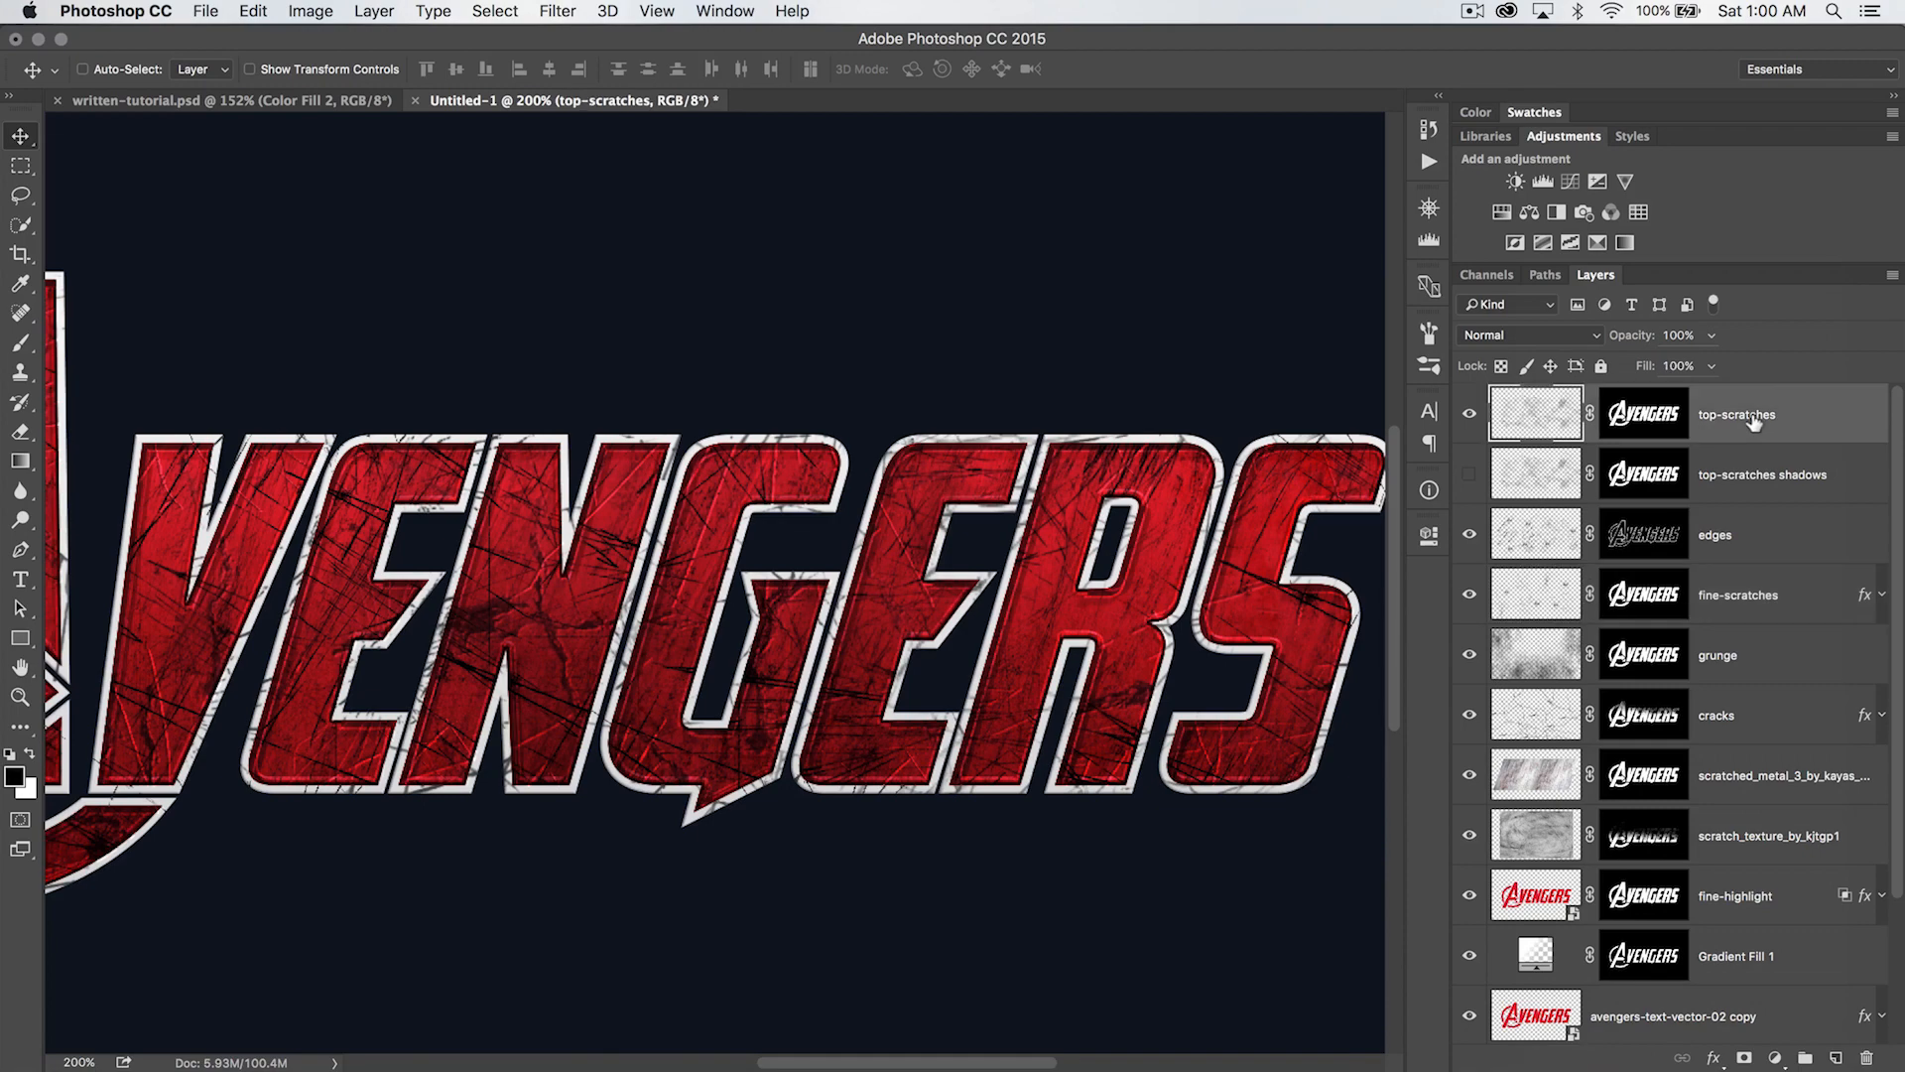
pyautogui.rightClick(1795, 407)
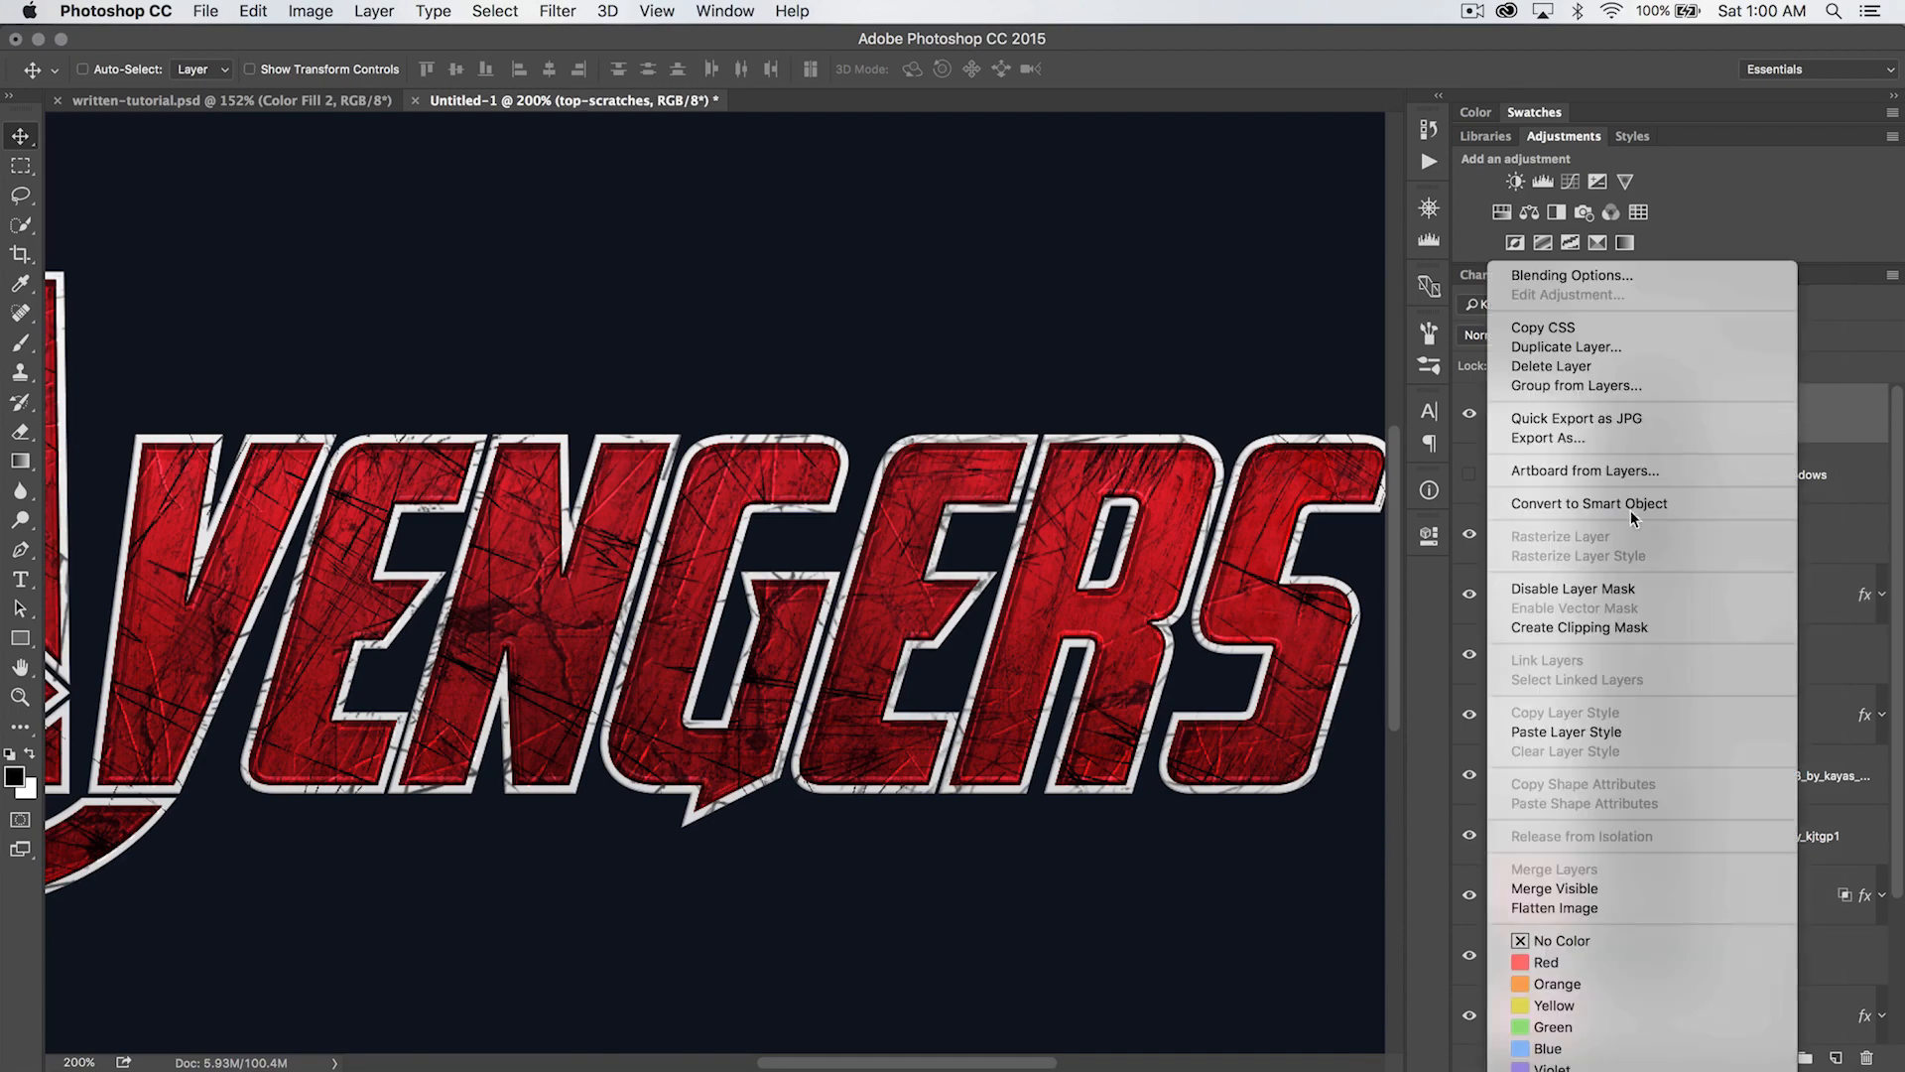
pyautogui.click(1596, 731)
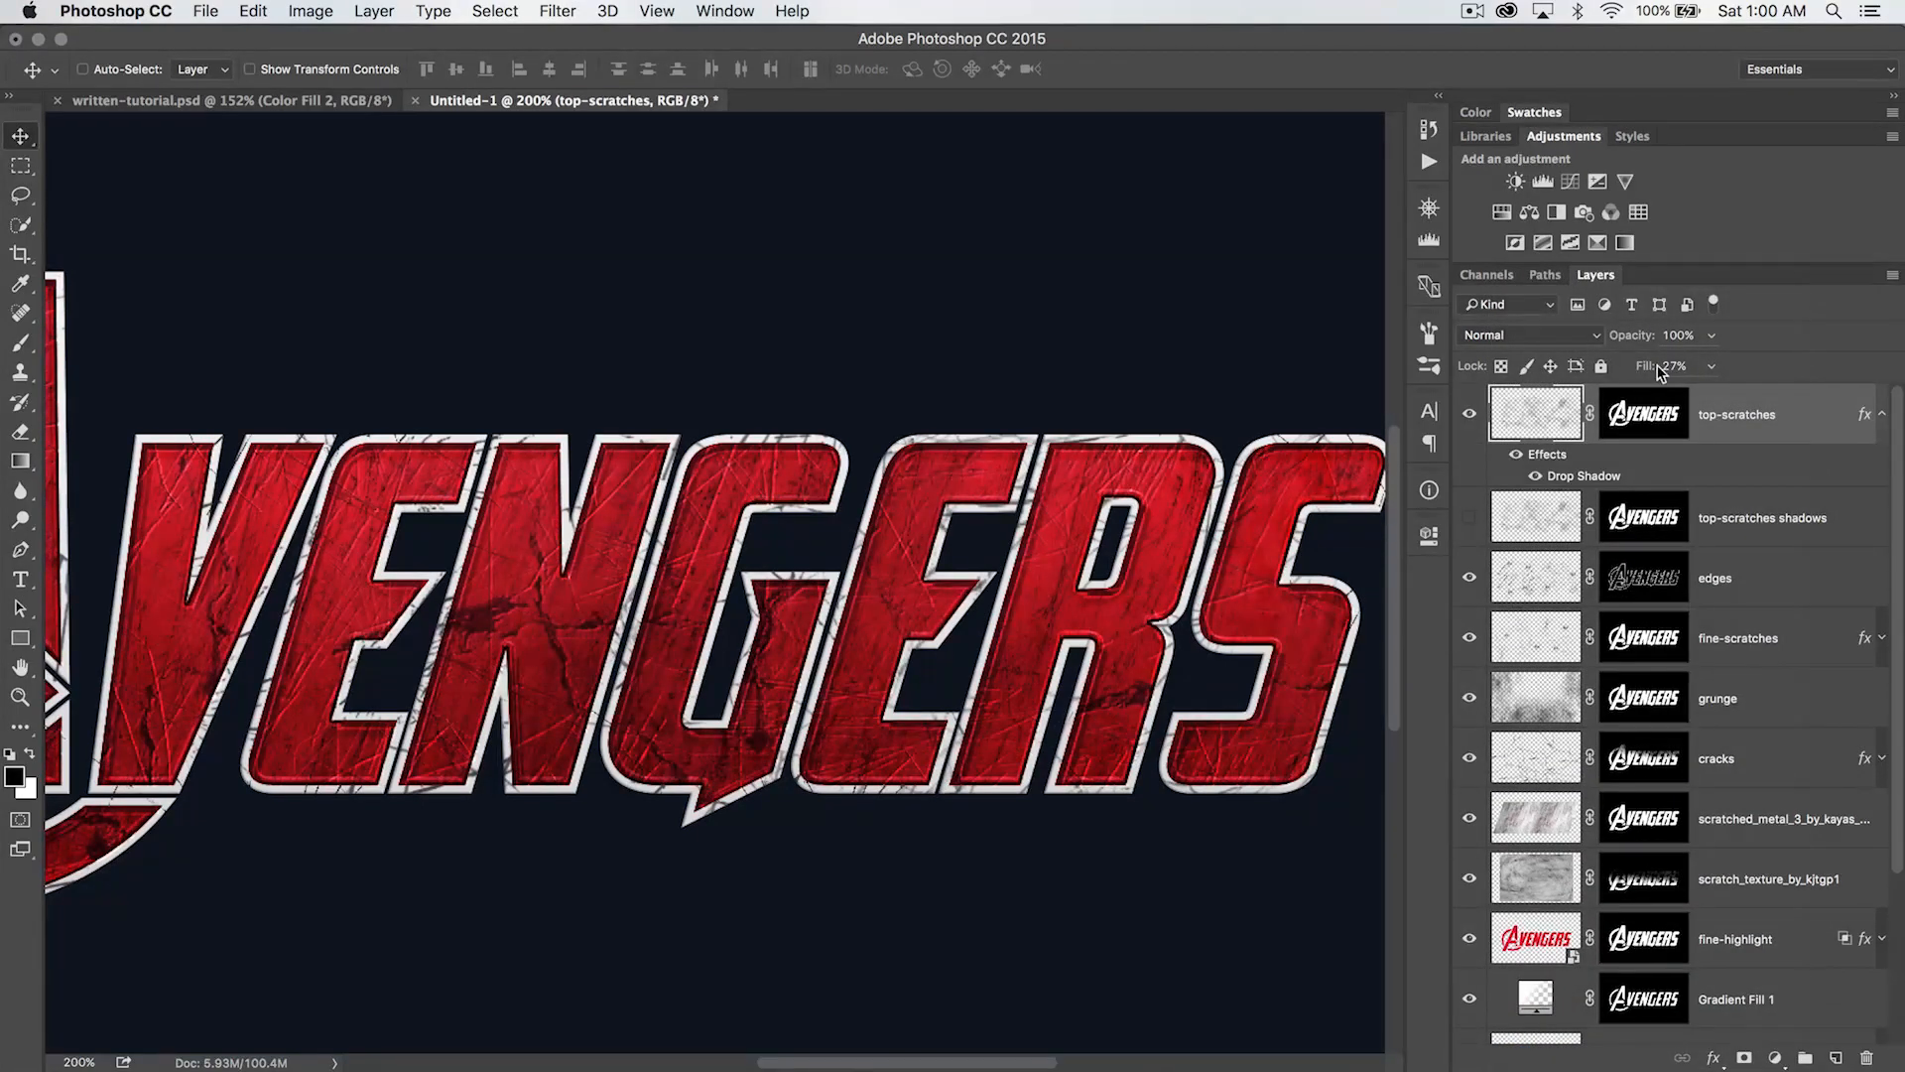
pyautogui.moveTo(1642, 367); pyautogui.dragTo(1707, 377)
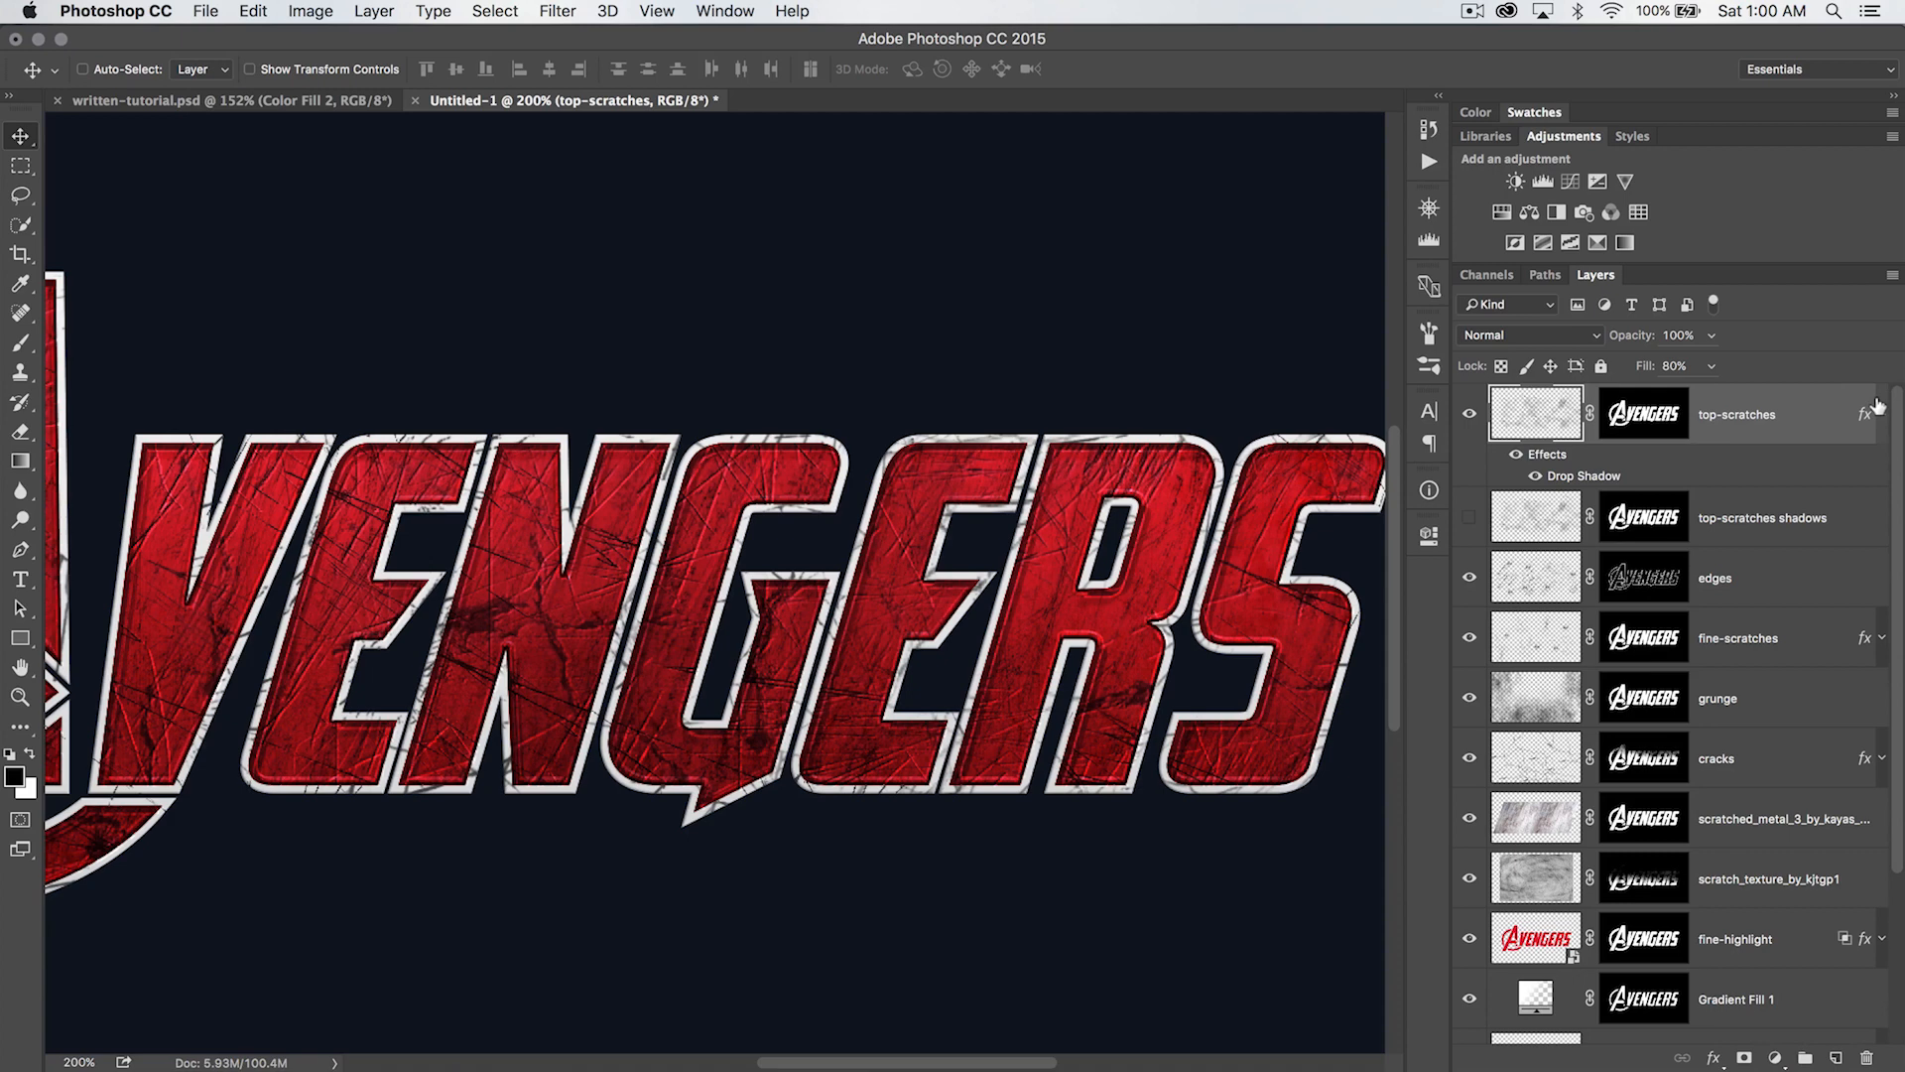
pyautogui.click(1879, 410)
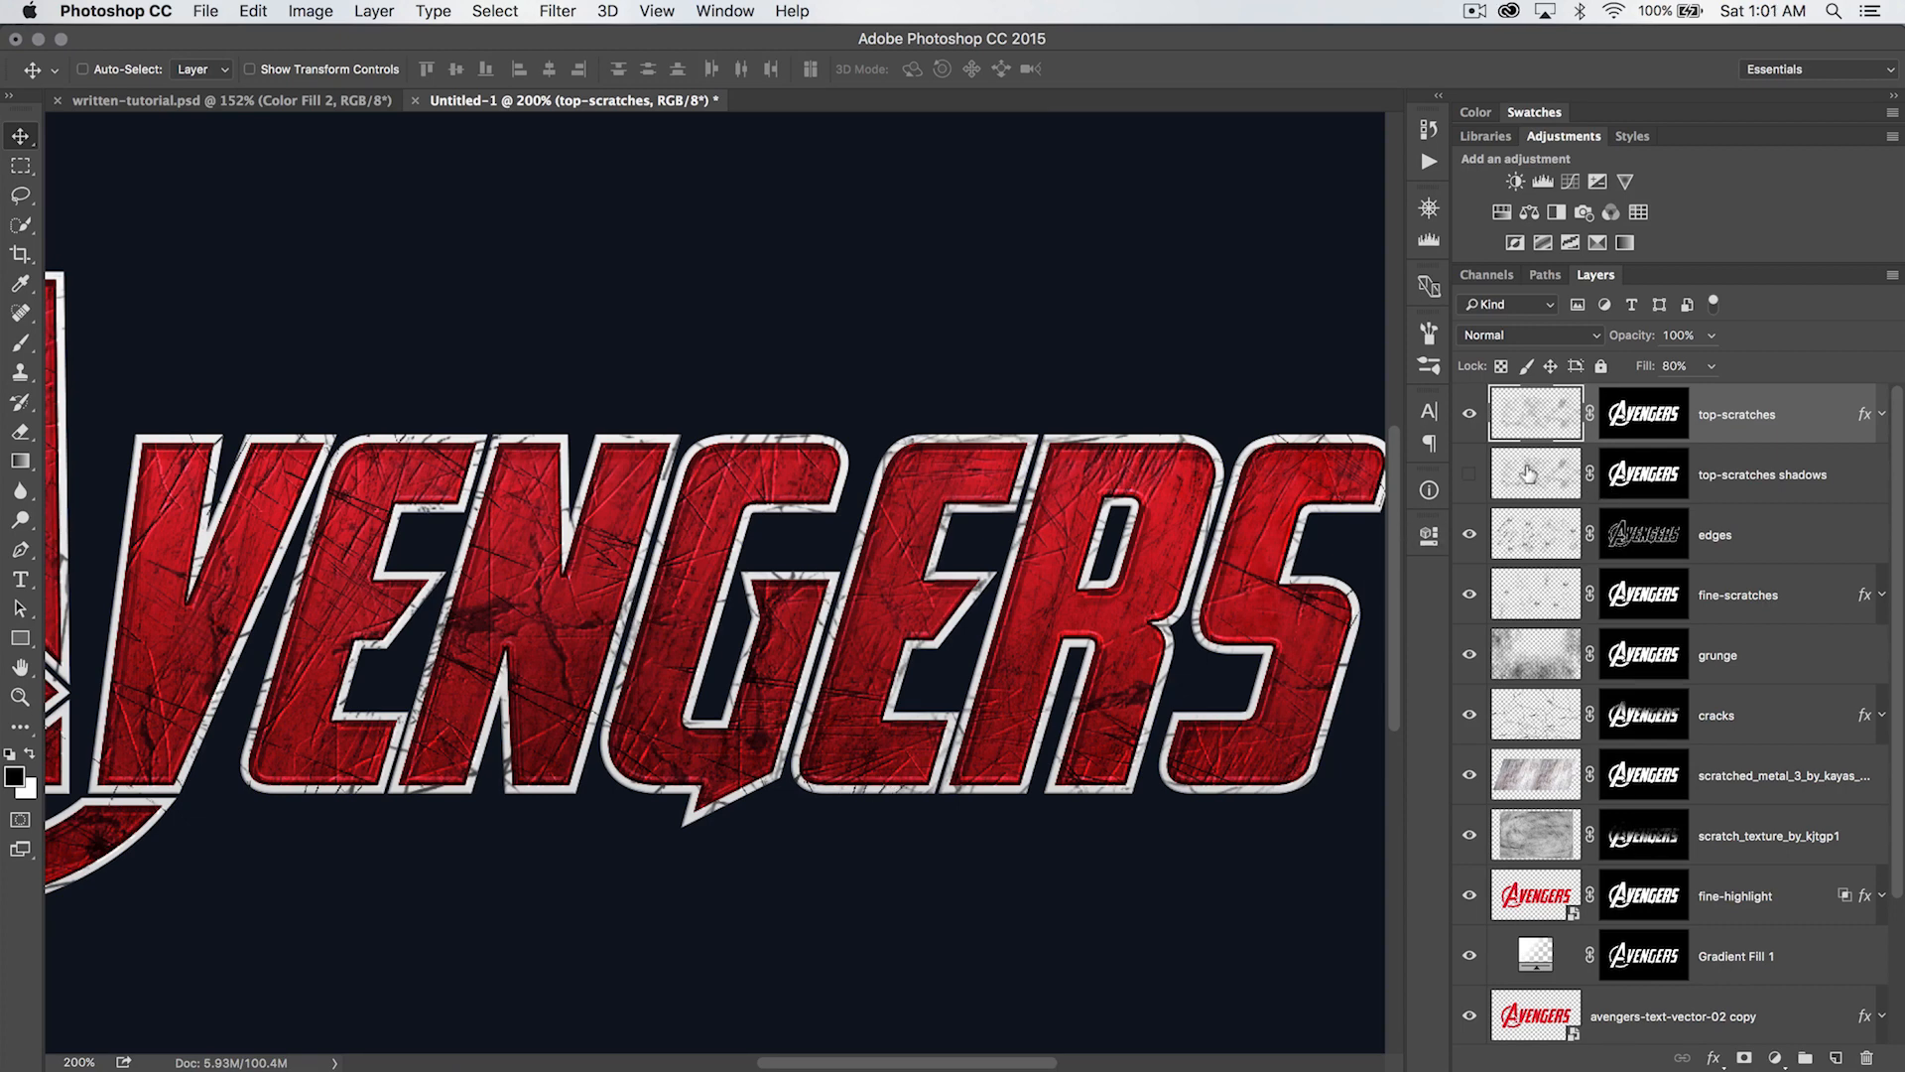
# - Select the top-scratches shadows layer and make it visible again
pyautogui.click(1528, 474)
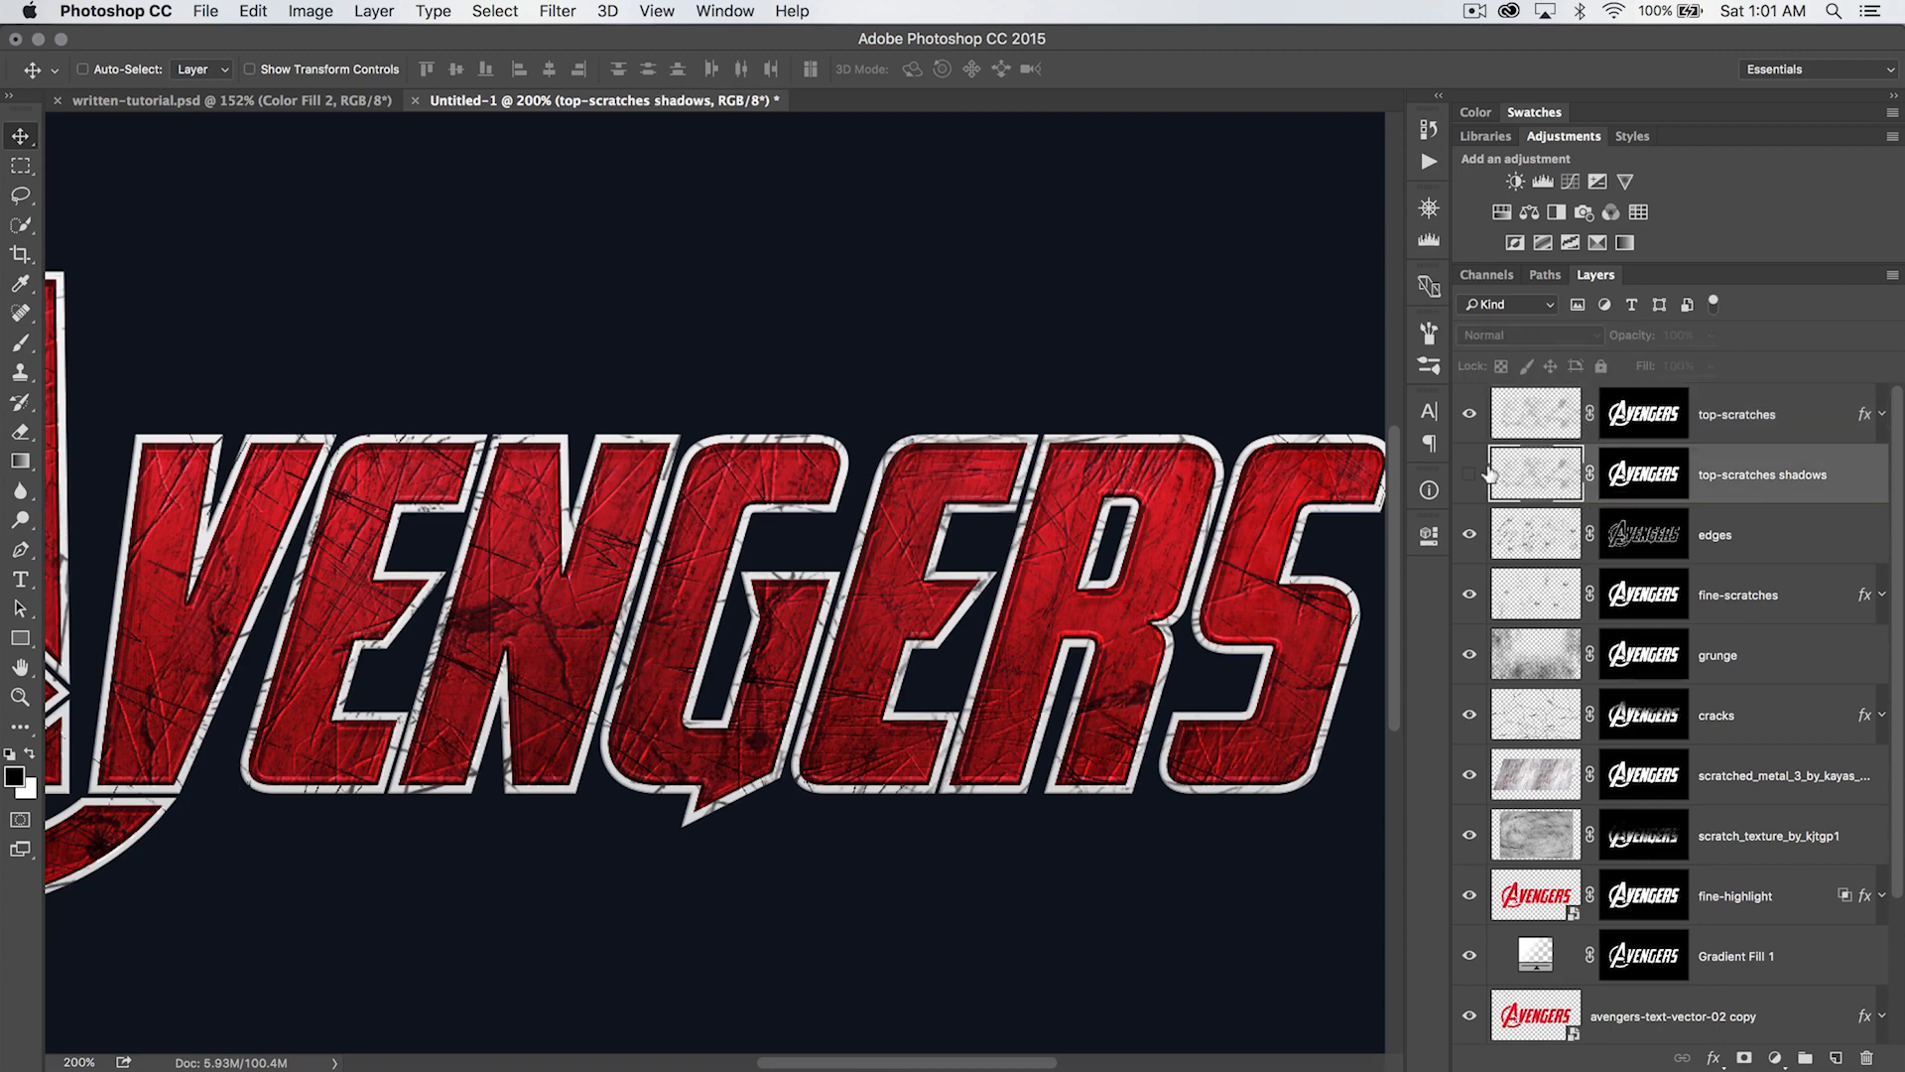
pyautogui.click(1469, 474)
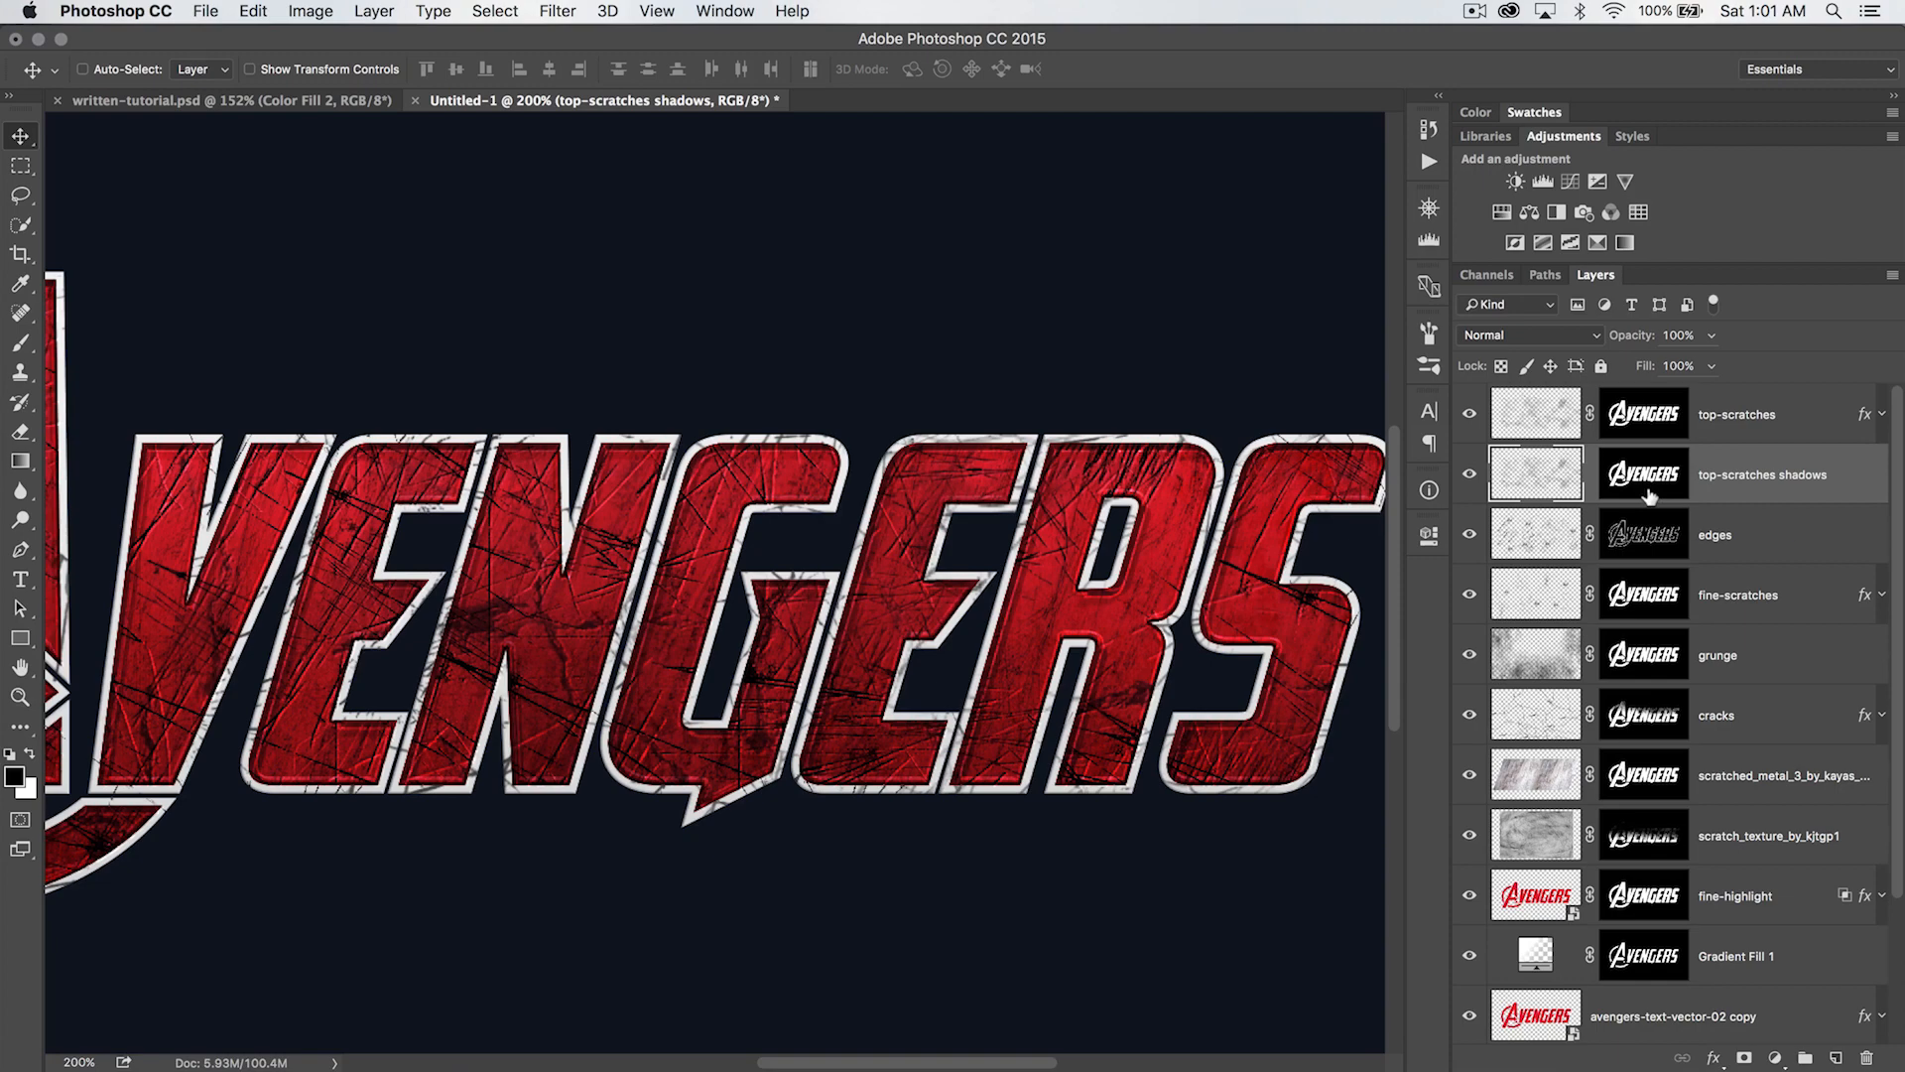
# - Nudge the top-scratches shadows layer to the right and down, offsetting it from the scratches above
pyautogui.hotkey('shift', 'Right')
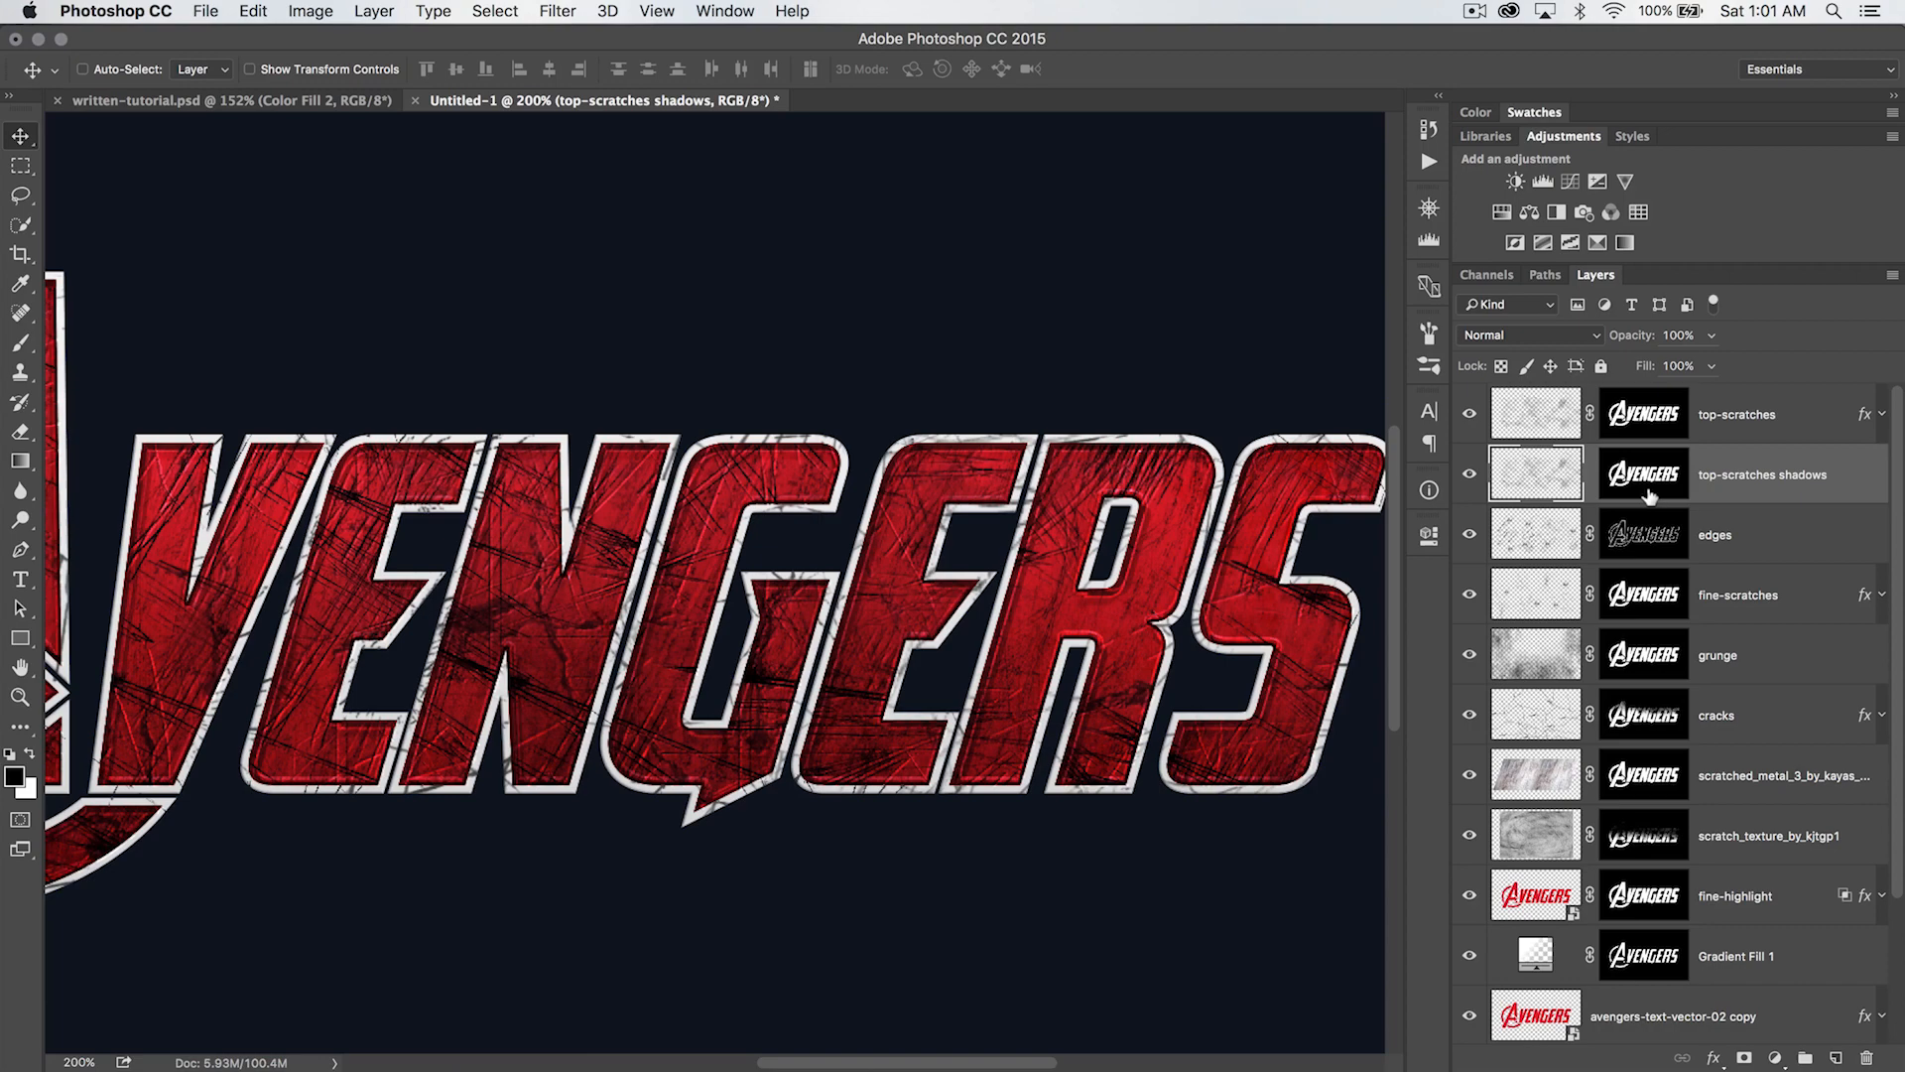
pyautogui.hotkey('shift', 'Down')
pyautogui.hotkey('shift', 'Right')
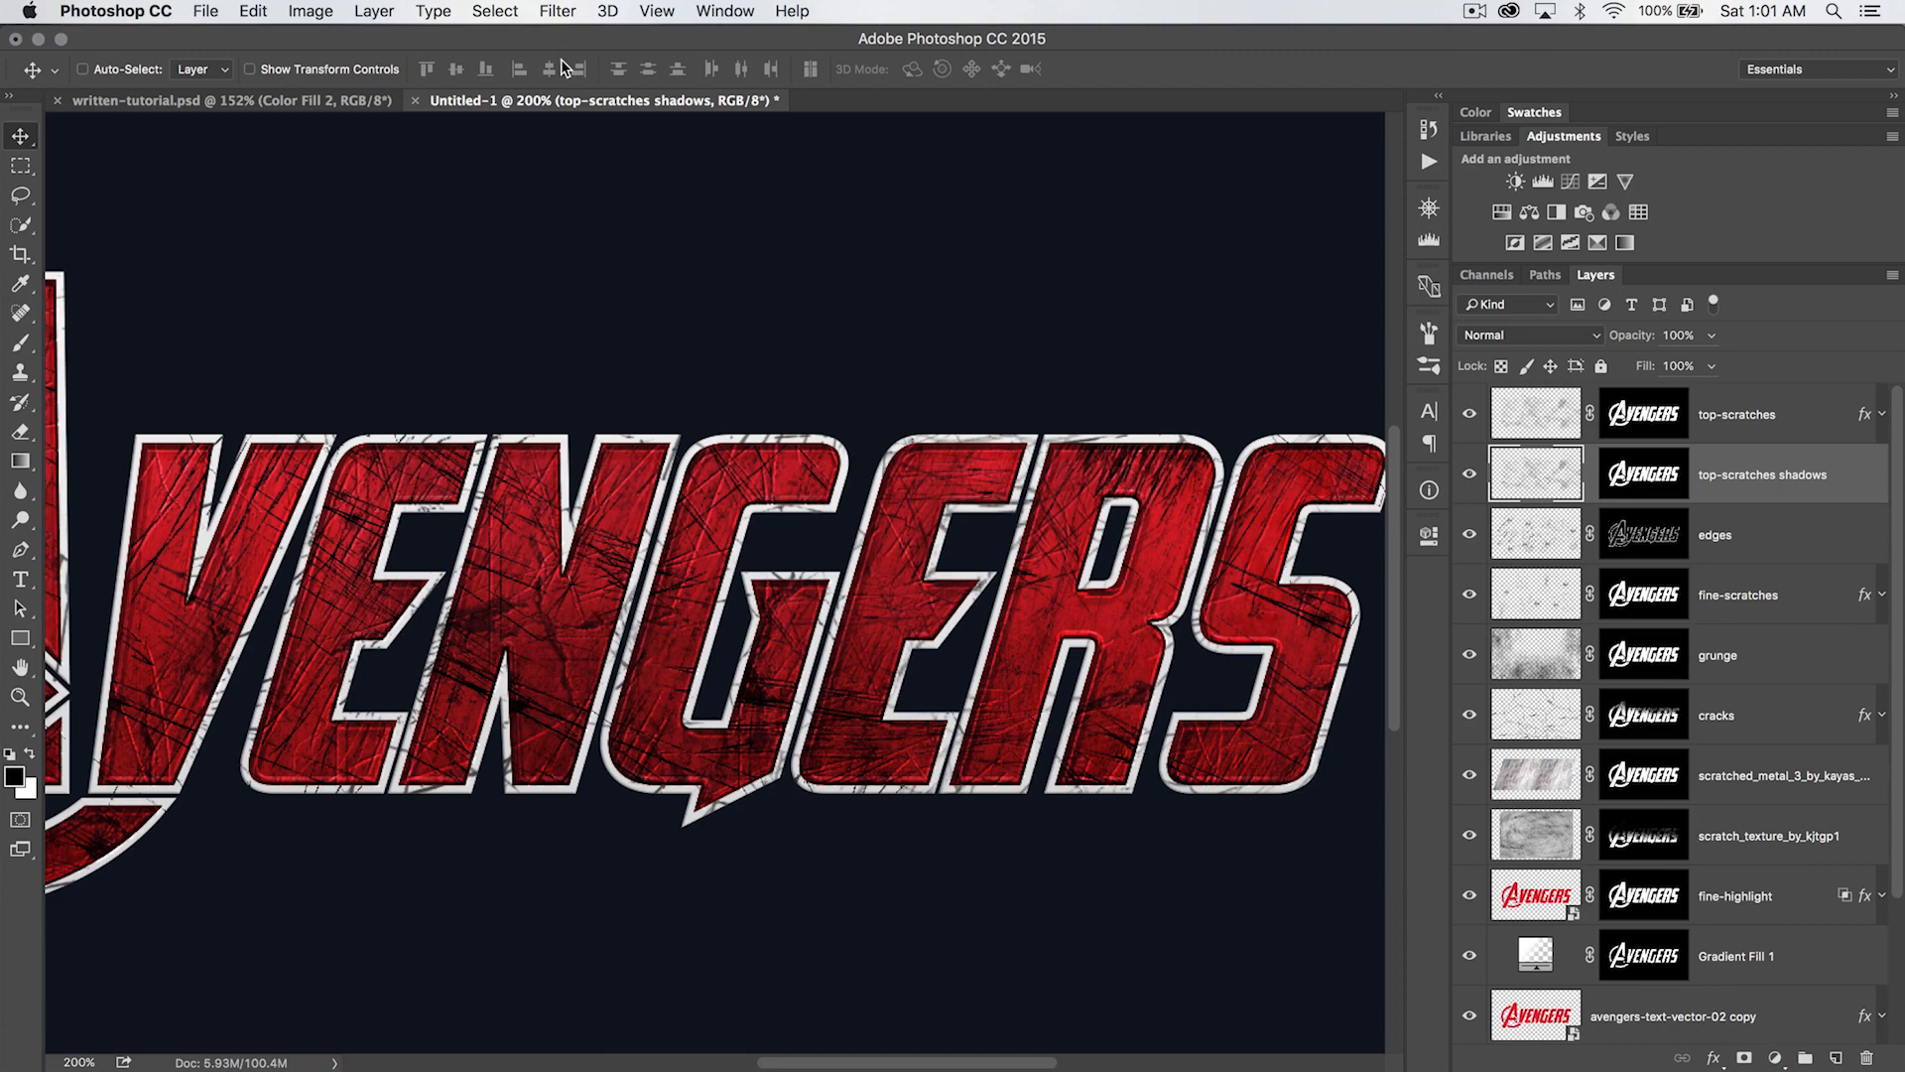
# - Apply a Gaussian Blur with a 1.5 pixel radius to the top-scratches shadows layer and compare it hidden and shown
pyautogui.click(558, 11)
pyautogui.moveTo(640, 281)
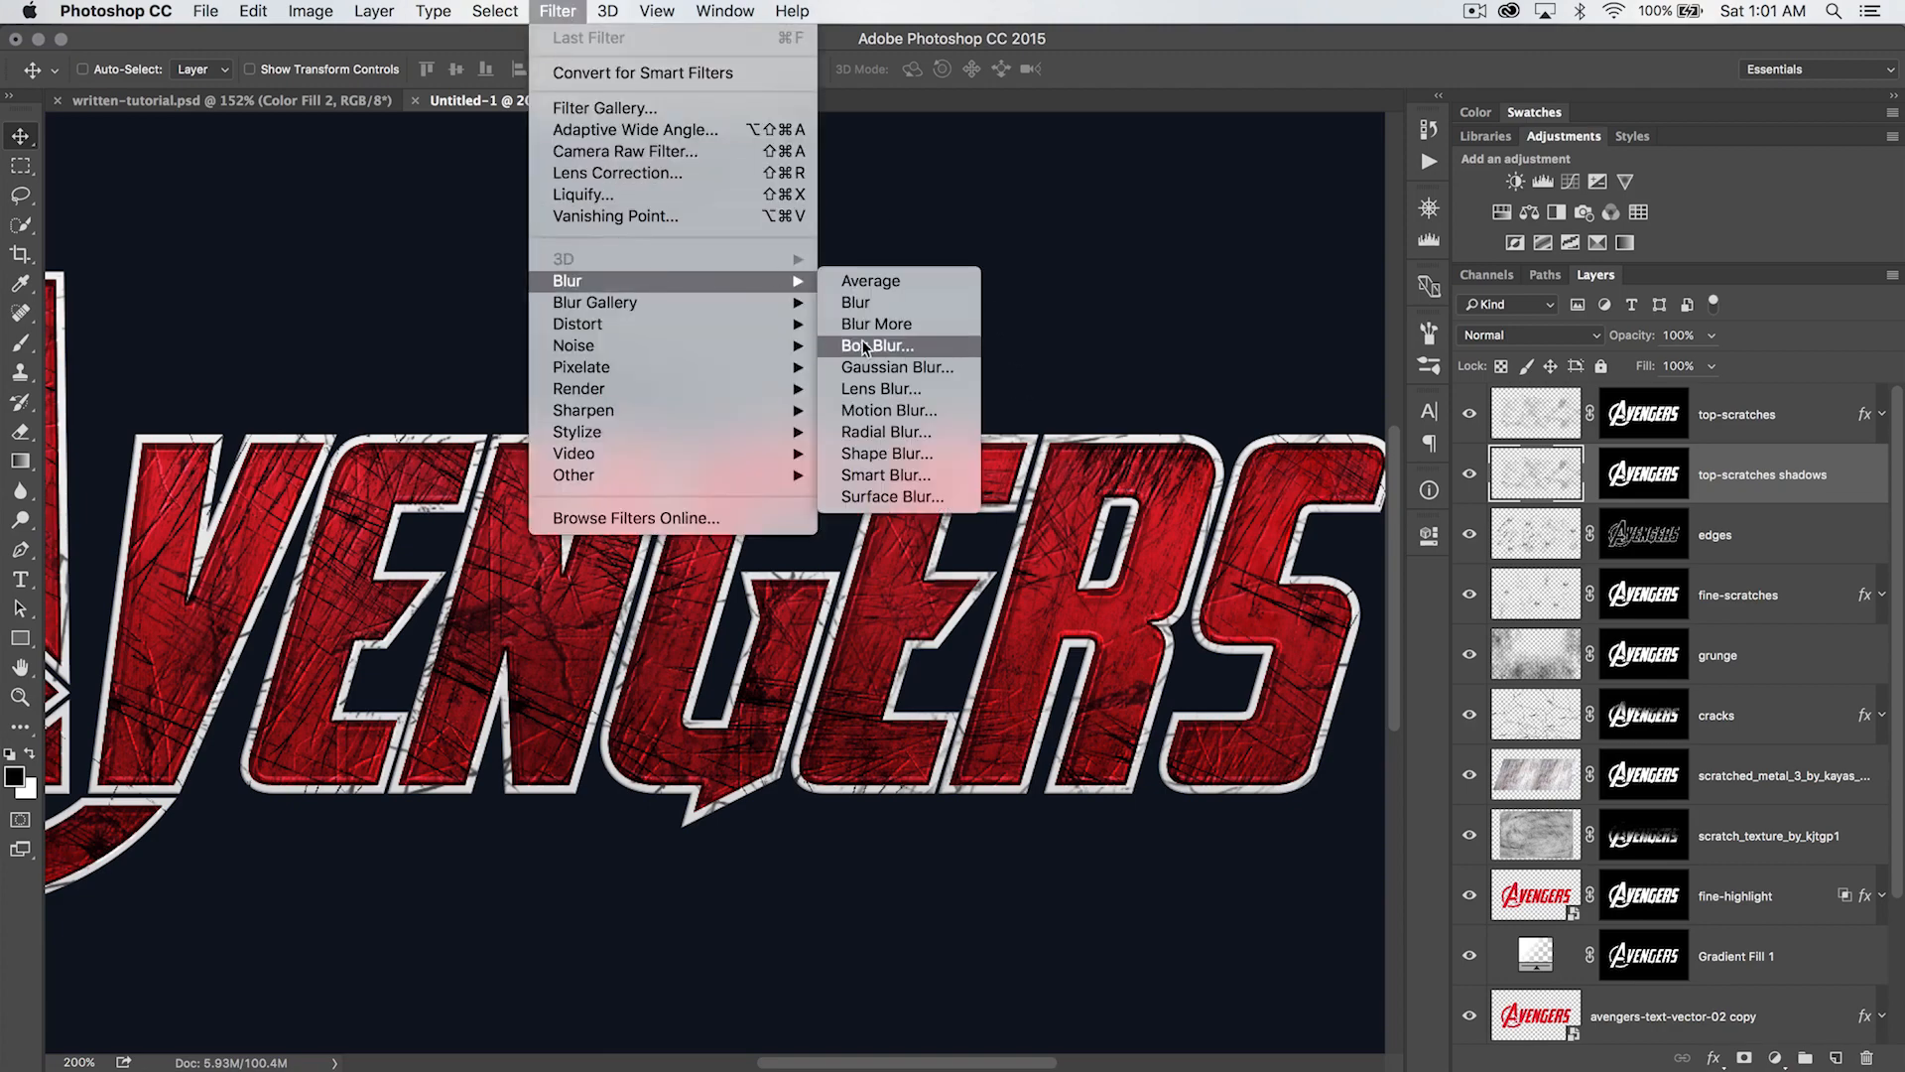
pyautogui.click(870, 369)
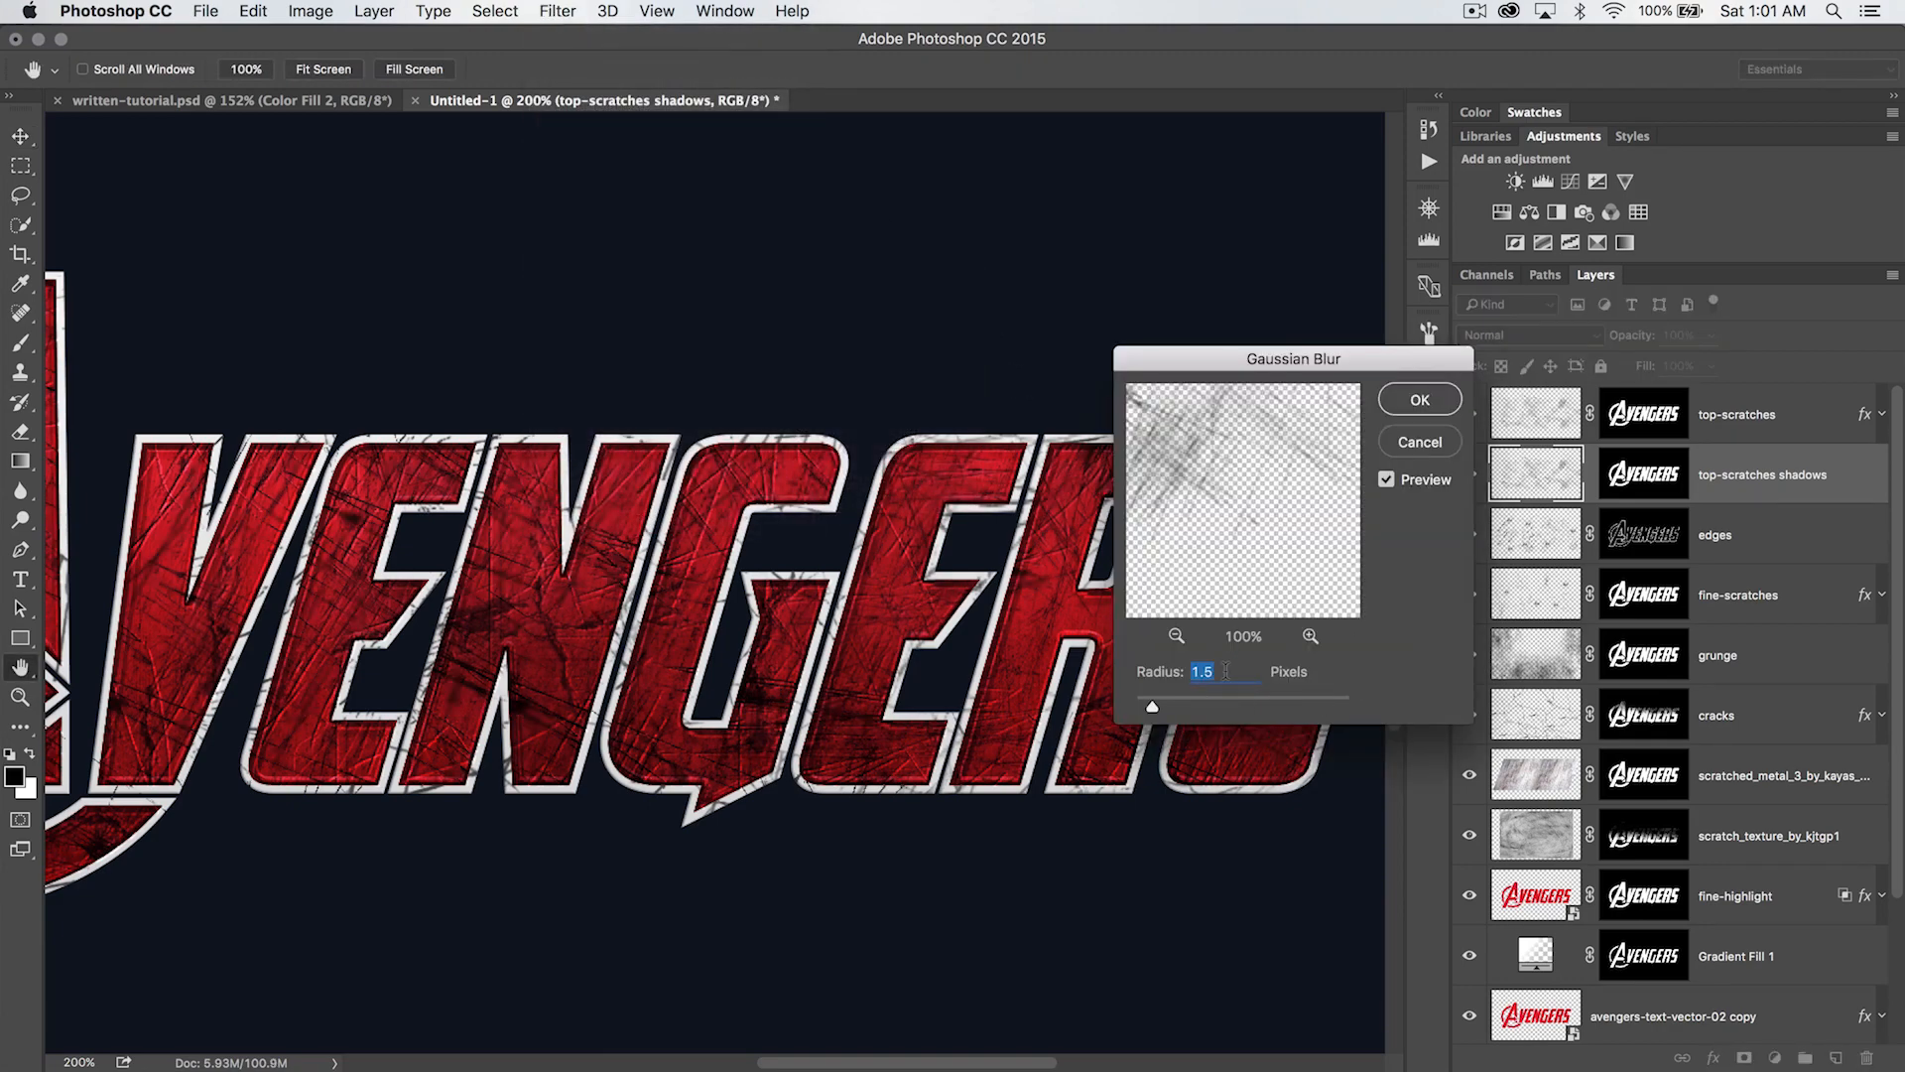
pyautogui.click(1420, 398)
pyautogui.click(1470, 472)
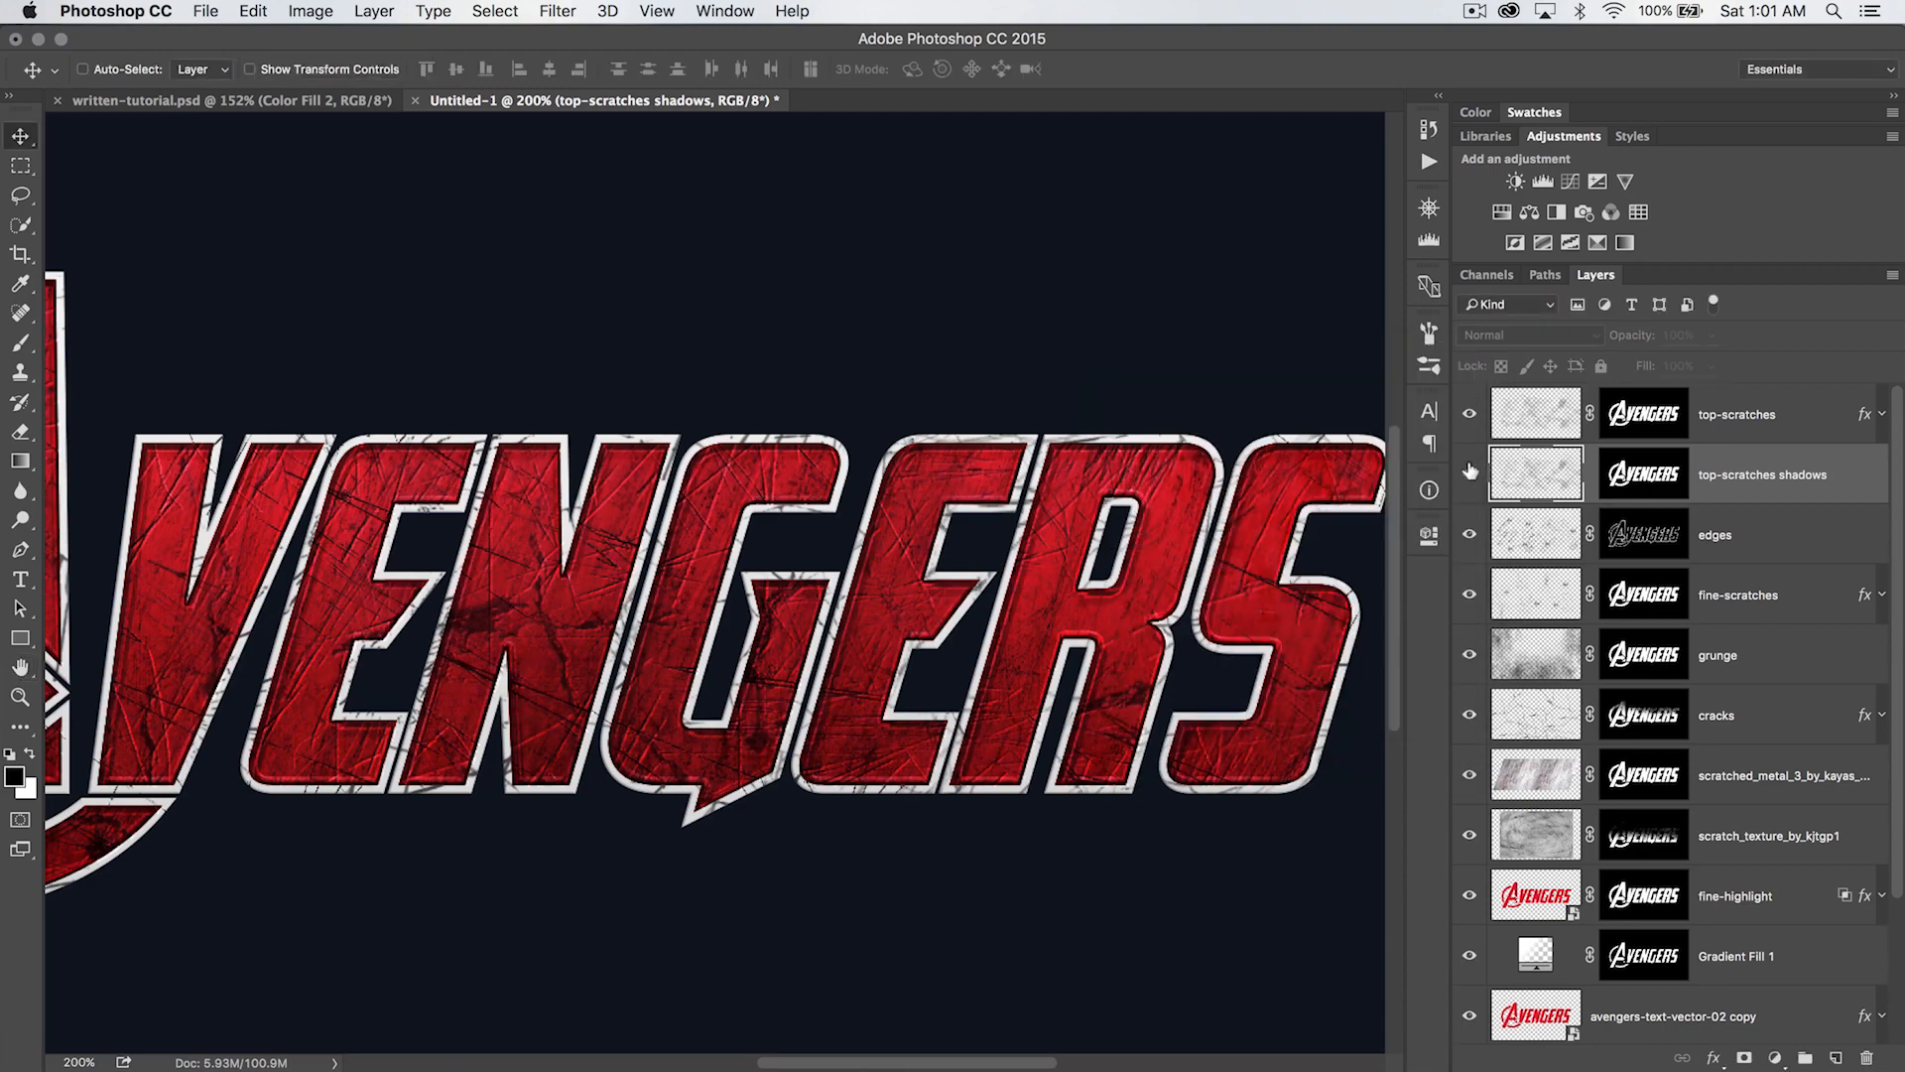
pyautogui.click(1469, 472)
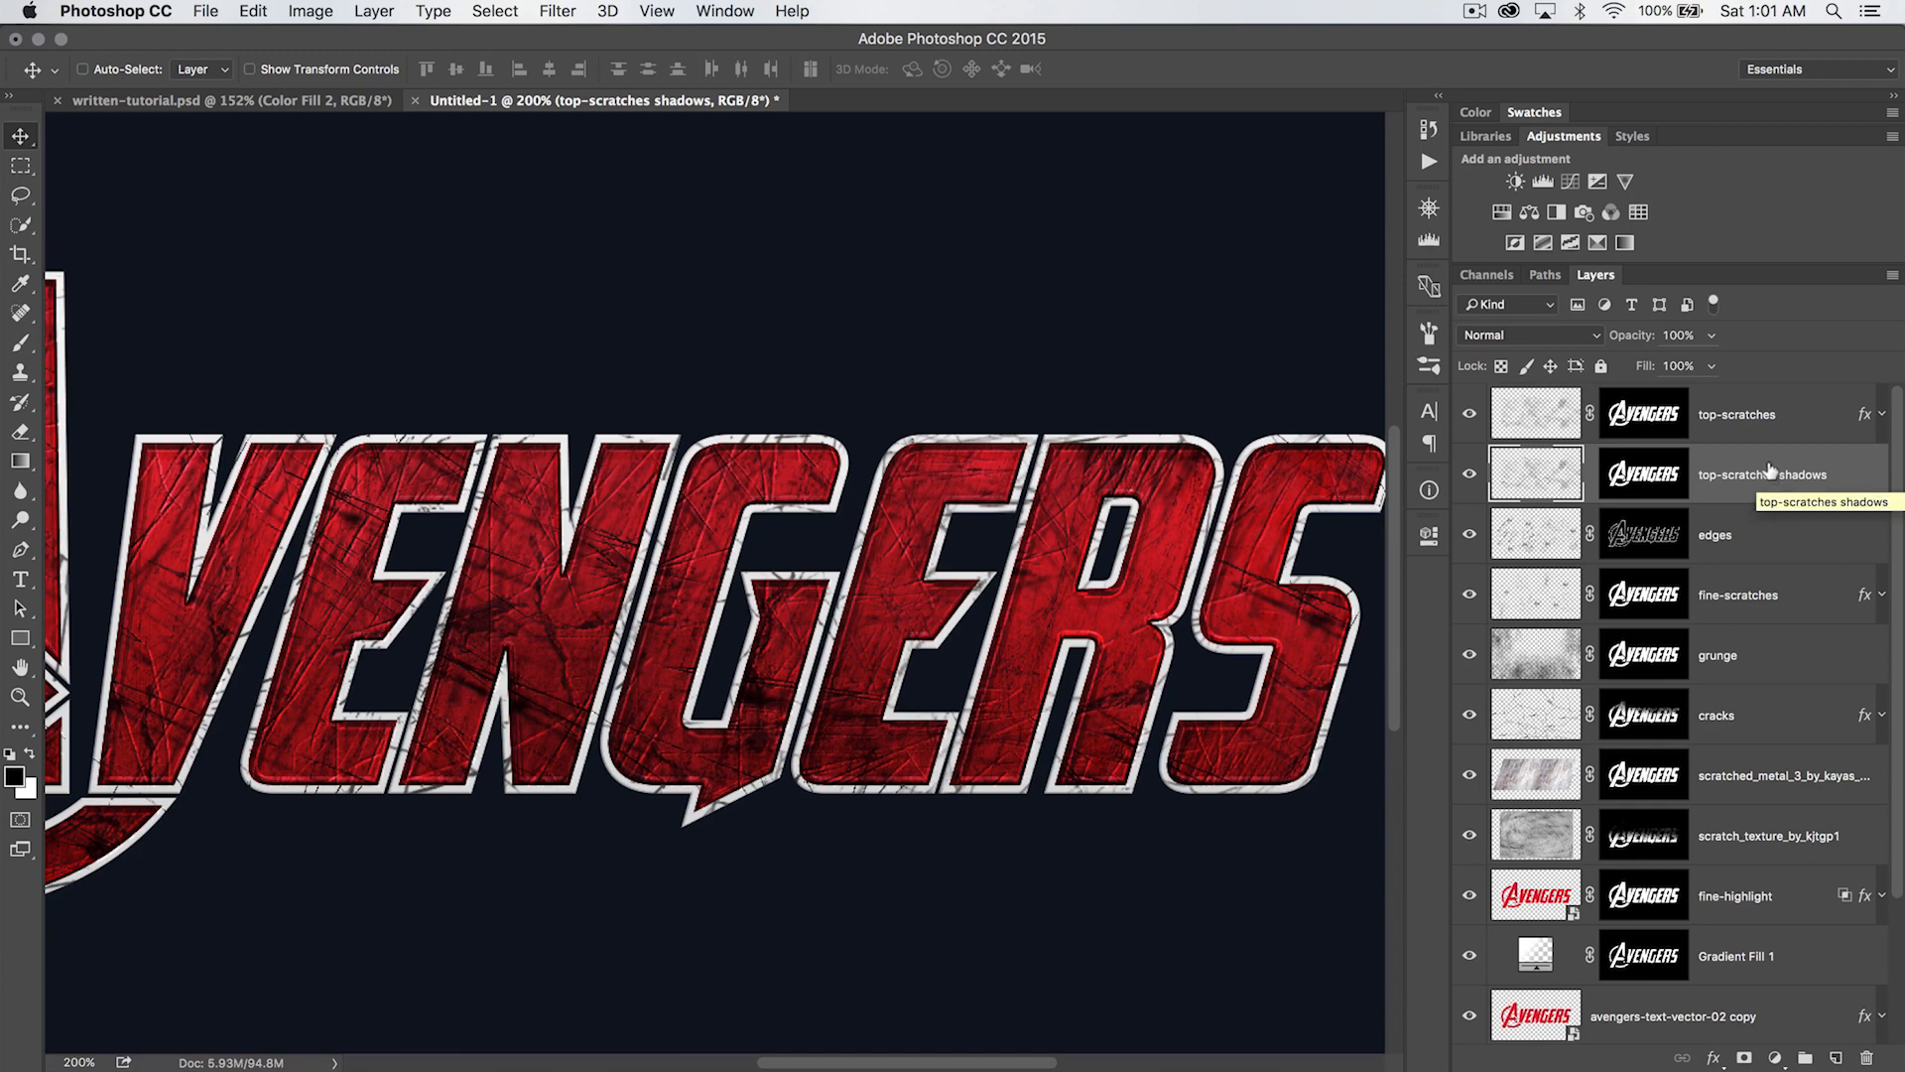
# - Lower the top-scratches shadows layer's opacity to 38% and compare the artwork with and without it
pyautogui.moveTo(1629, 338); pyautogui.dragTo(1561, 337)
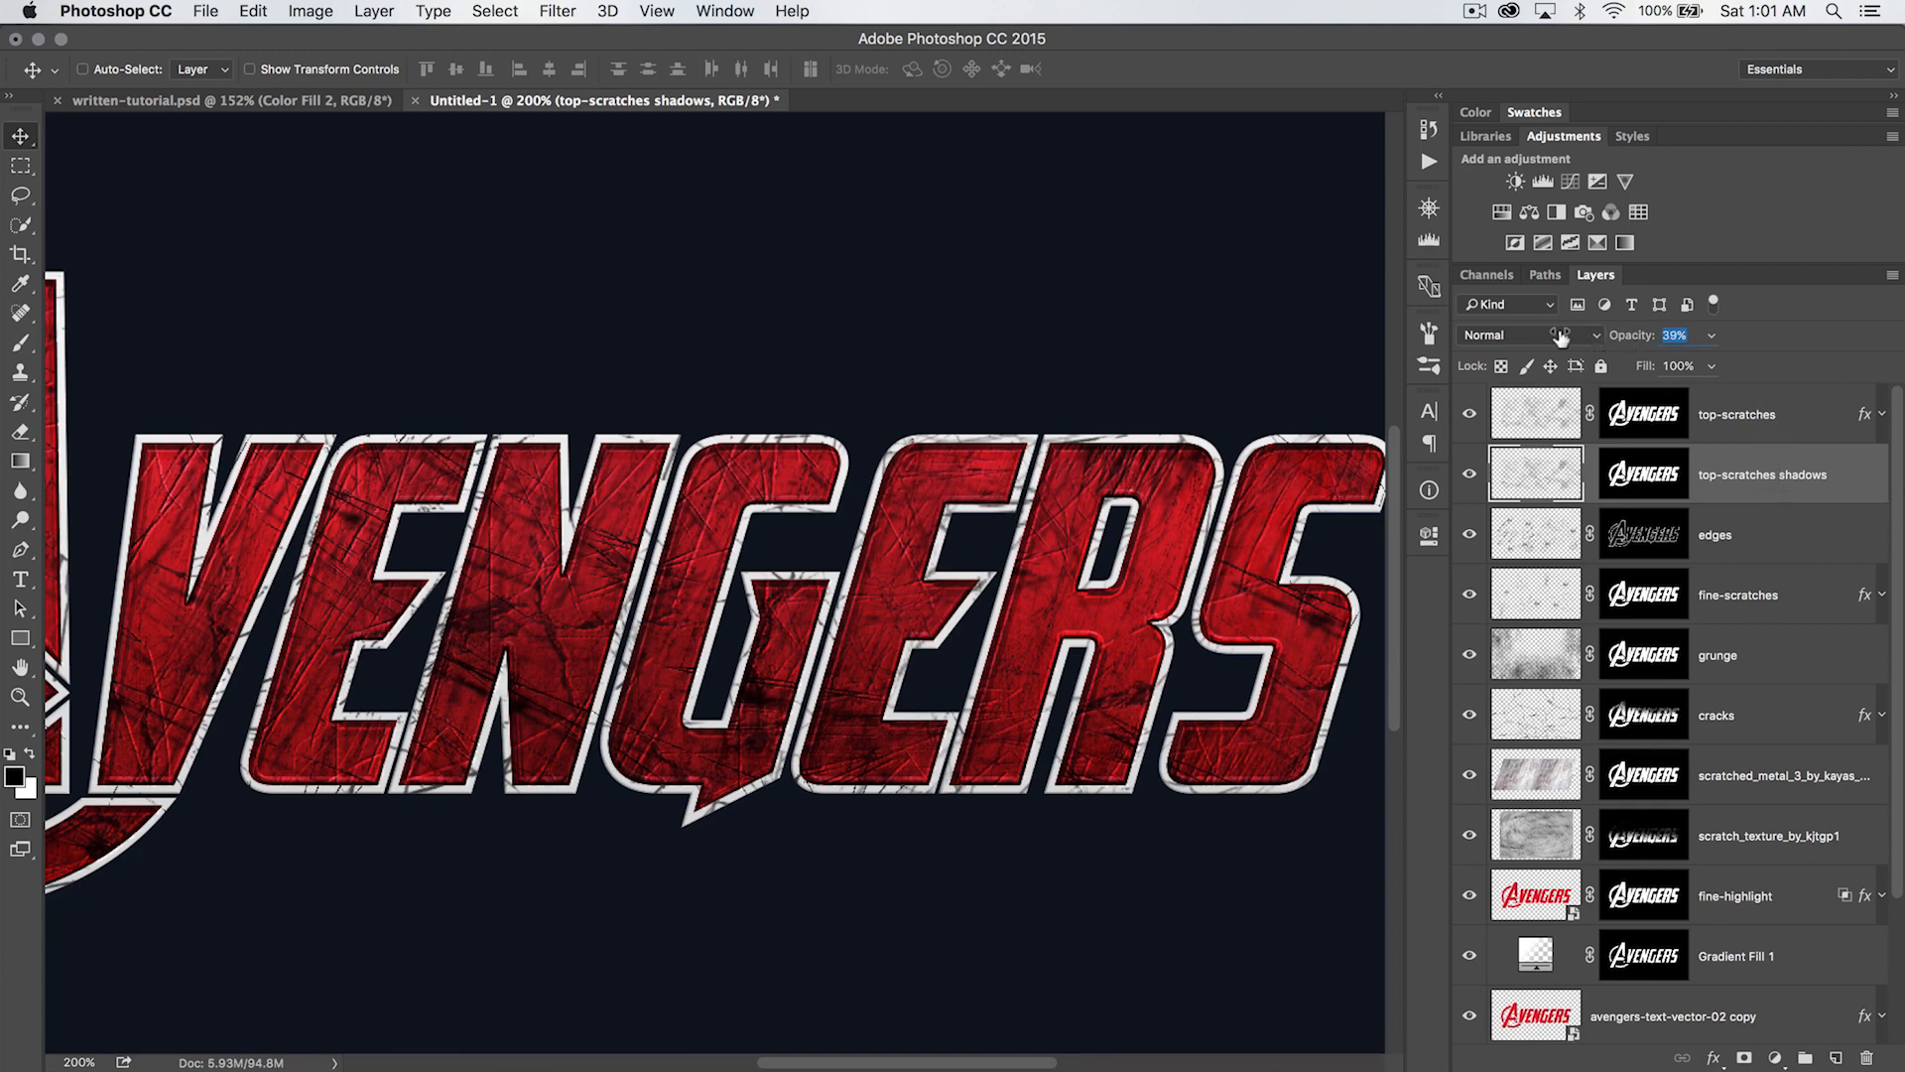
pyautogui.click(1468, 475)
pyautogui.click(1465, 476)
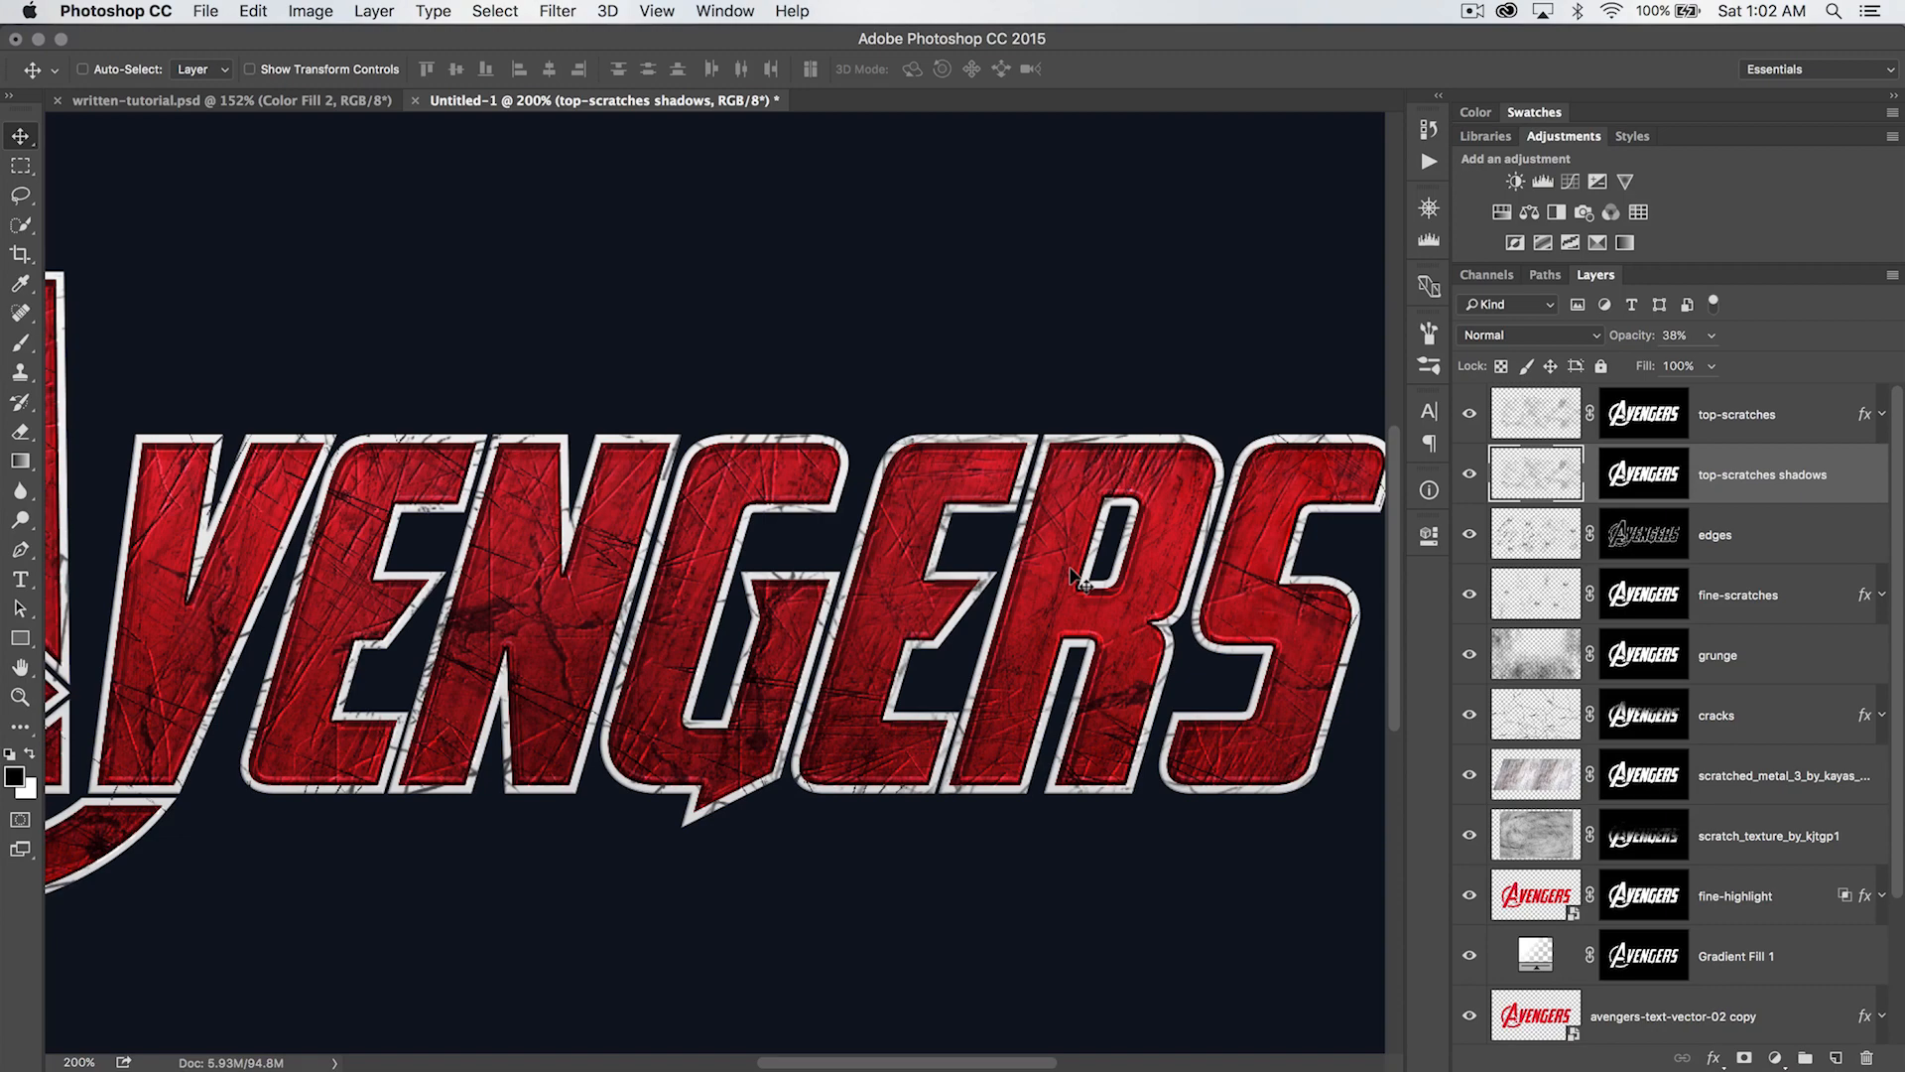
# - Add a new layer above top-scratches and name it burning
pyautogui.press('super+minus')
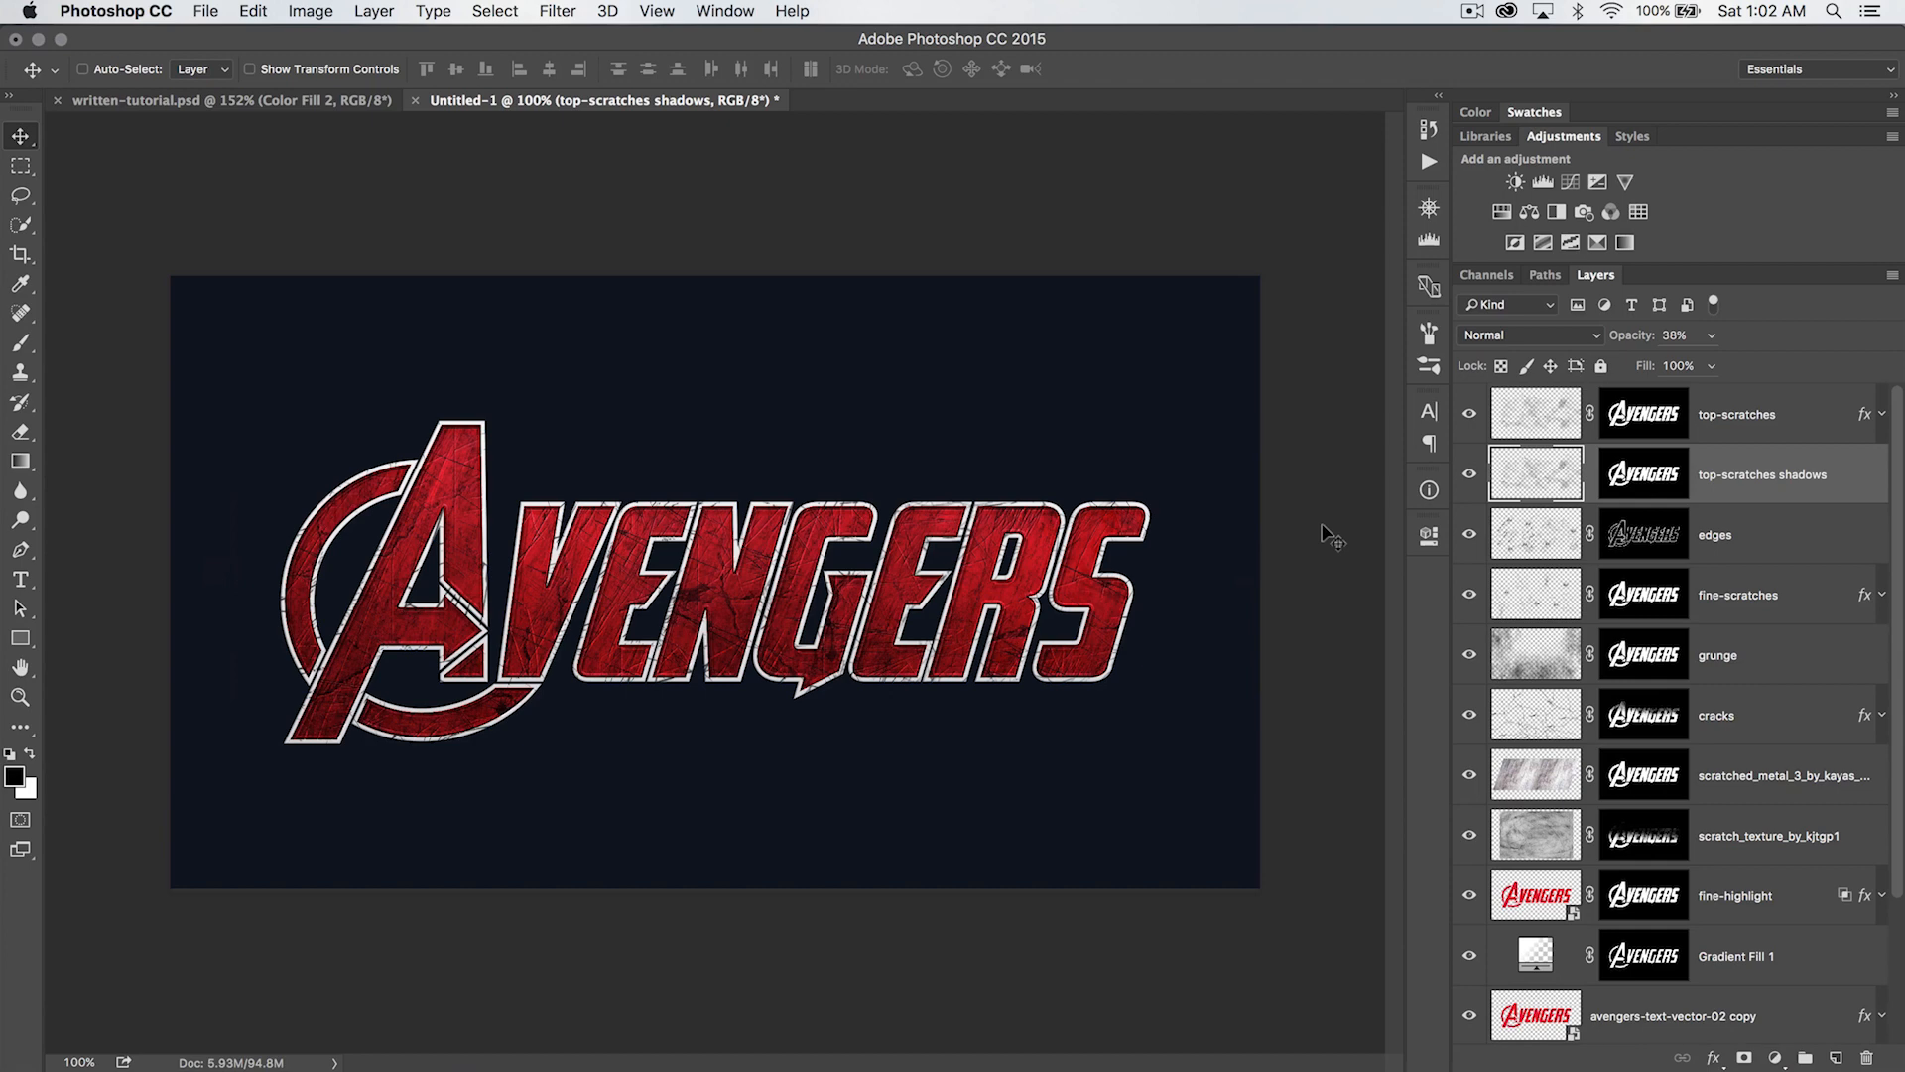
pyautogui.click(1800, 422)
pyautogui.click(1835, 1057)
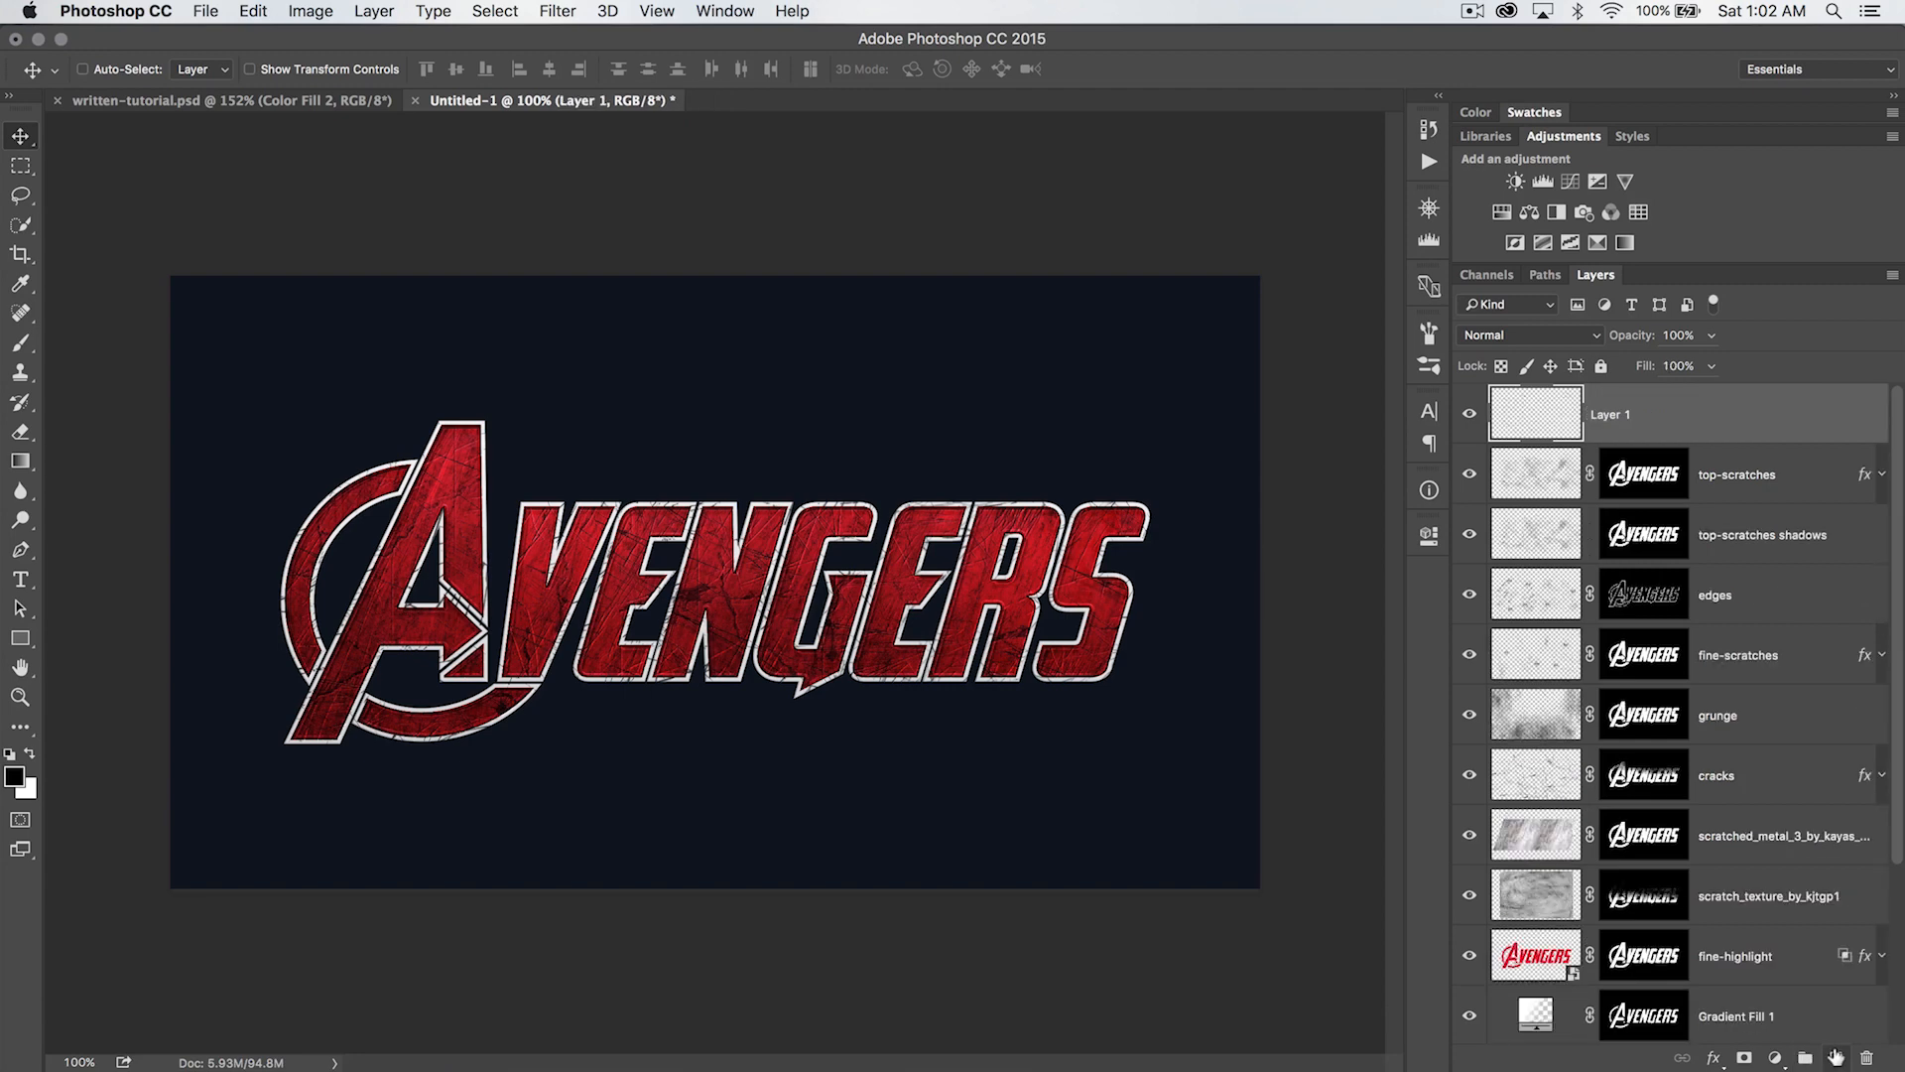
pyautogui.doubleClick(1614, 414)
pyautogui.write('burning')
pyautogui.press('Return')
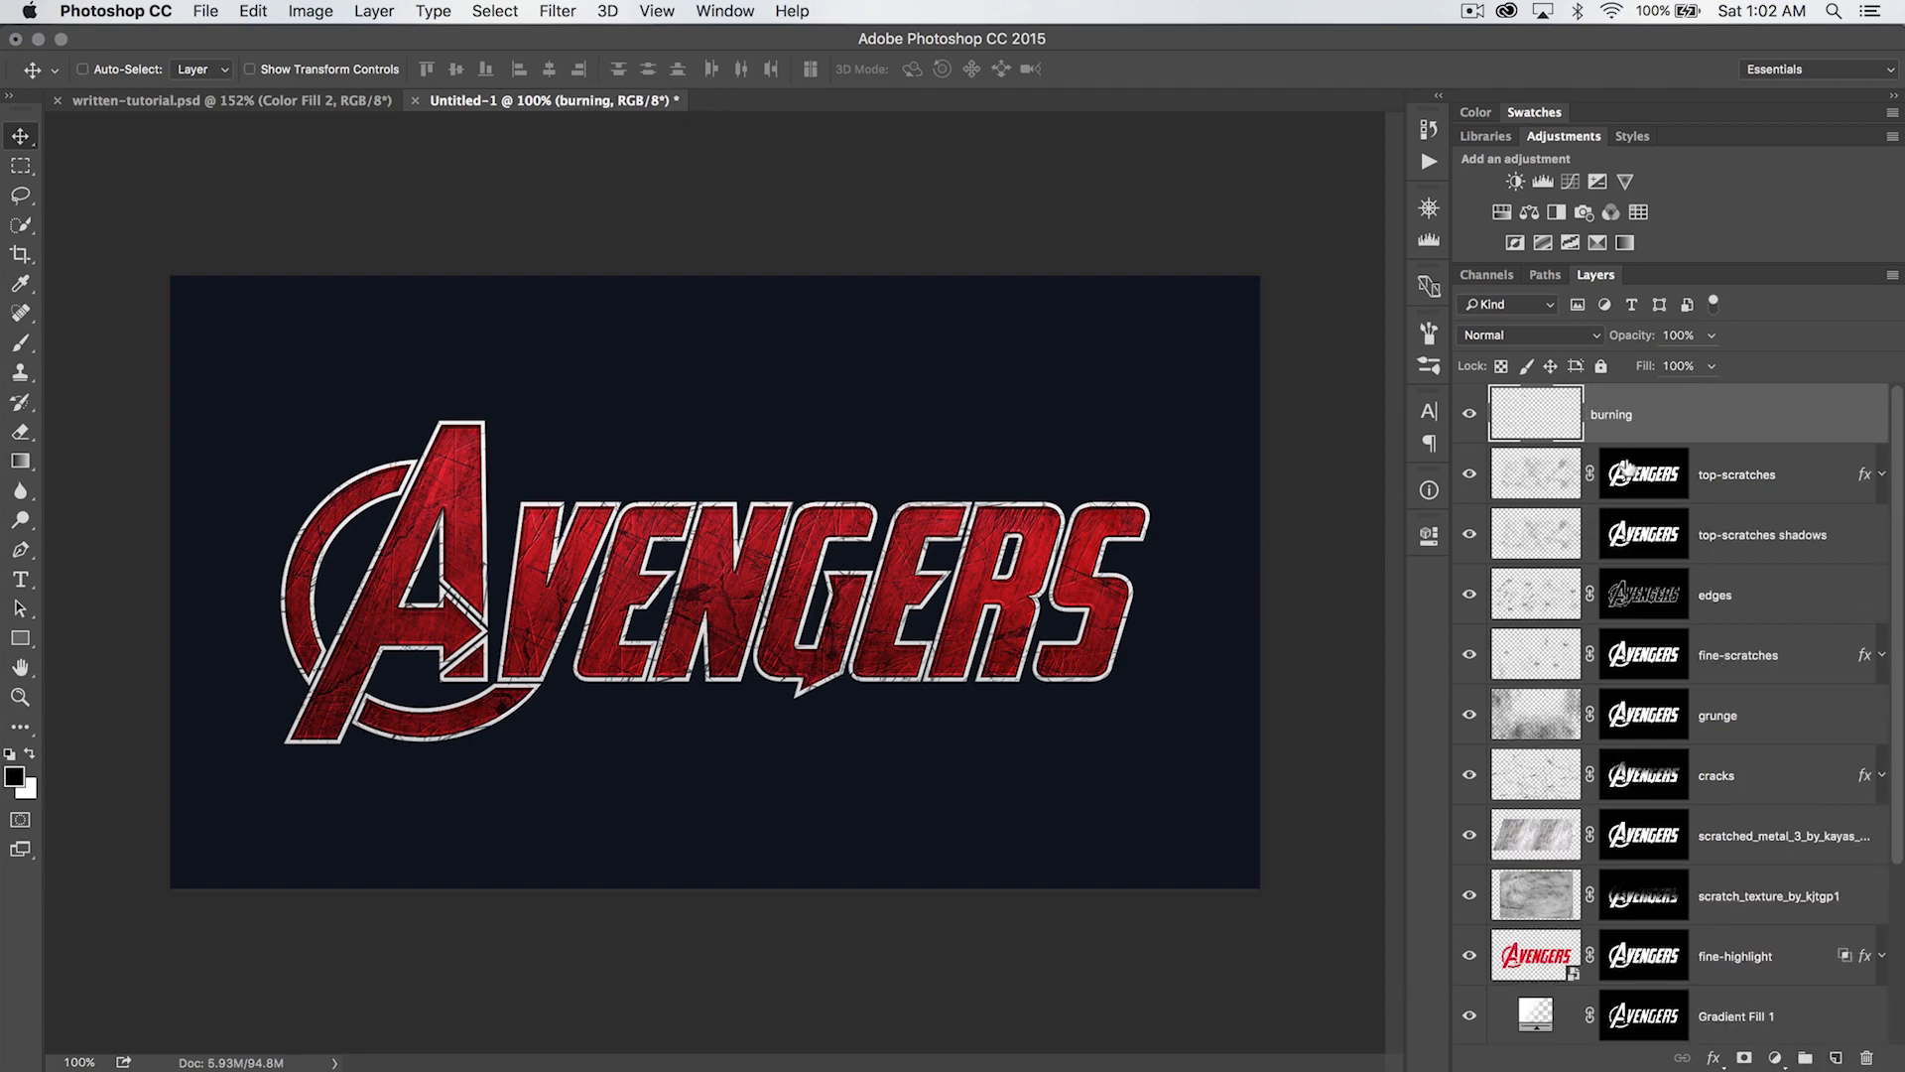
# - Replace the current brushes with the 52 Grunge Brushes.abr set and choose a 619 px grunge brush
pyautogui.press('b')
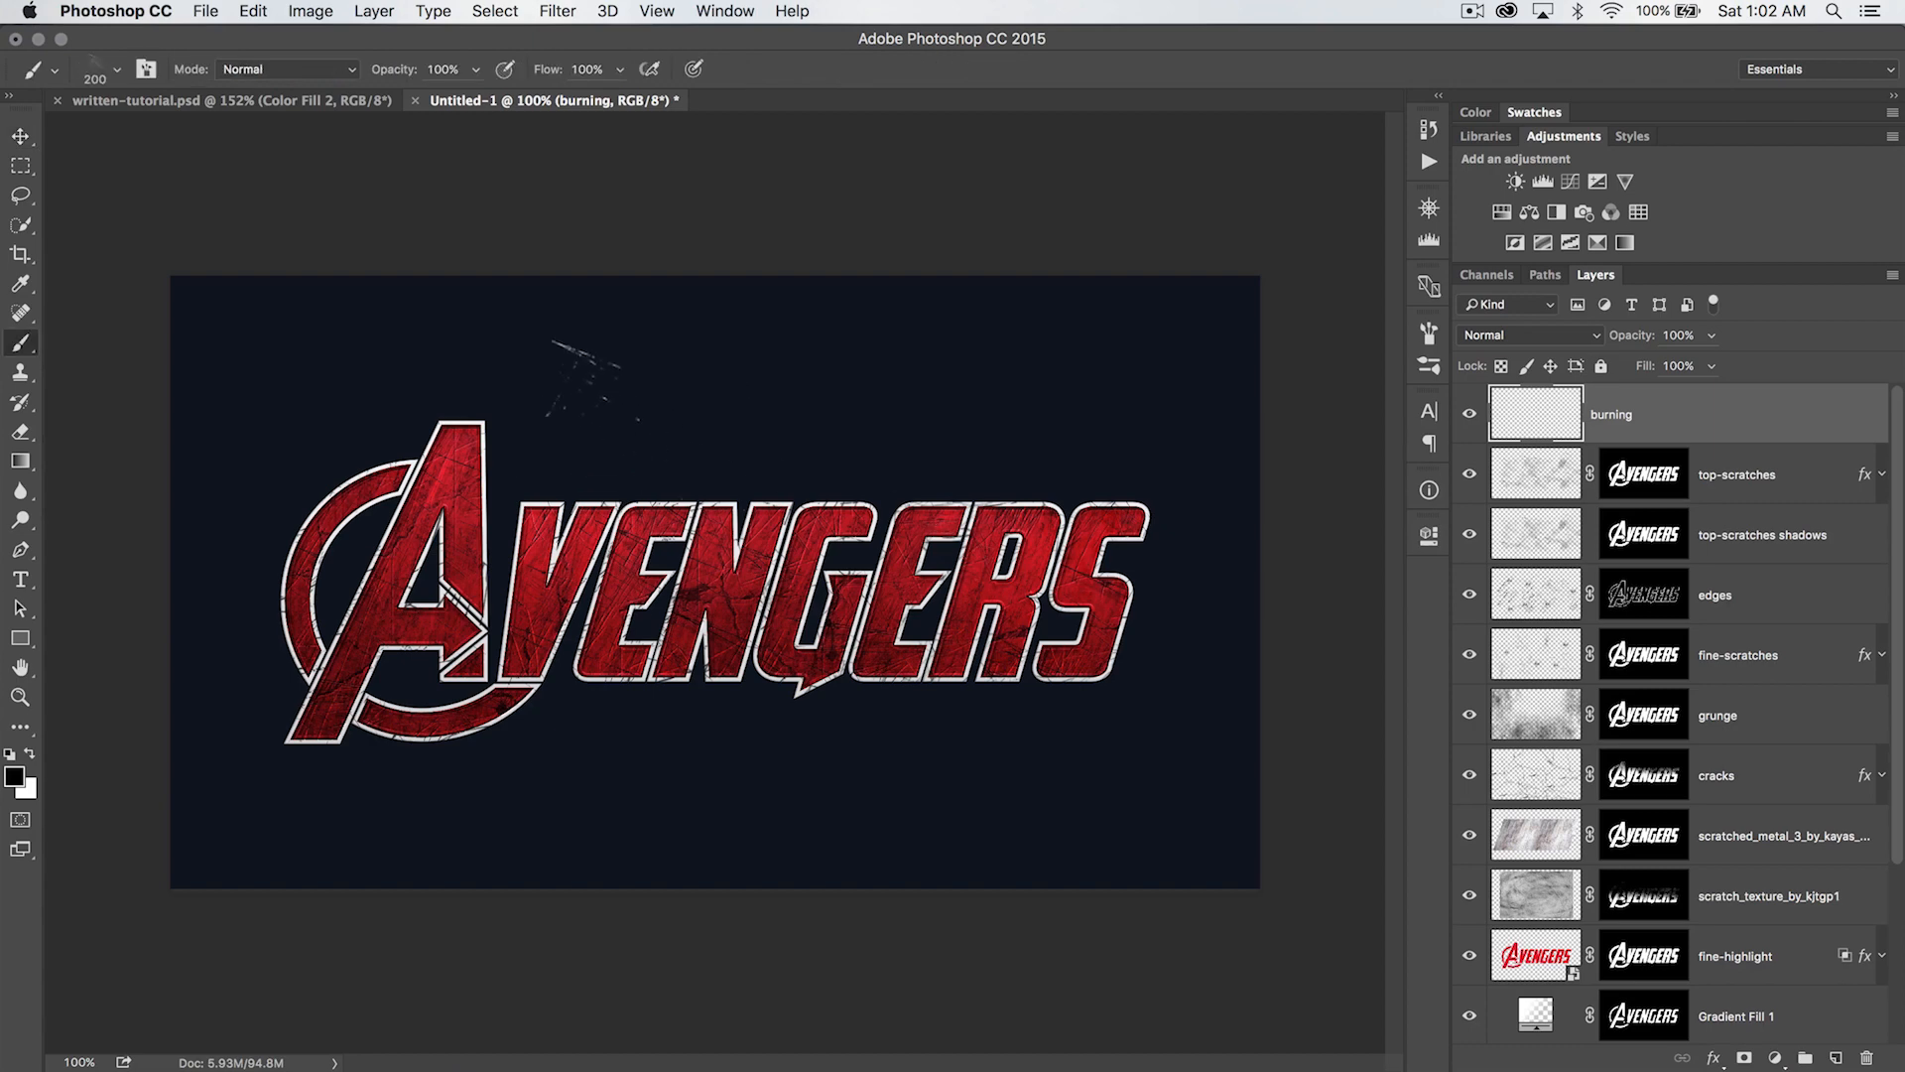
pyautogui.rightClick(600, 372)
pyautogui.click(1082, 392)
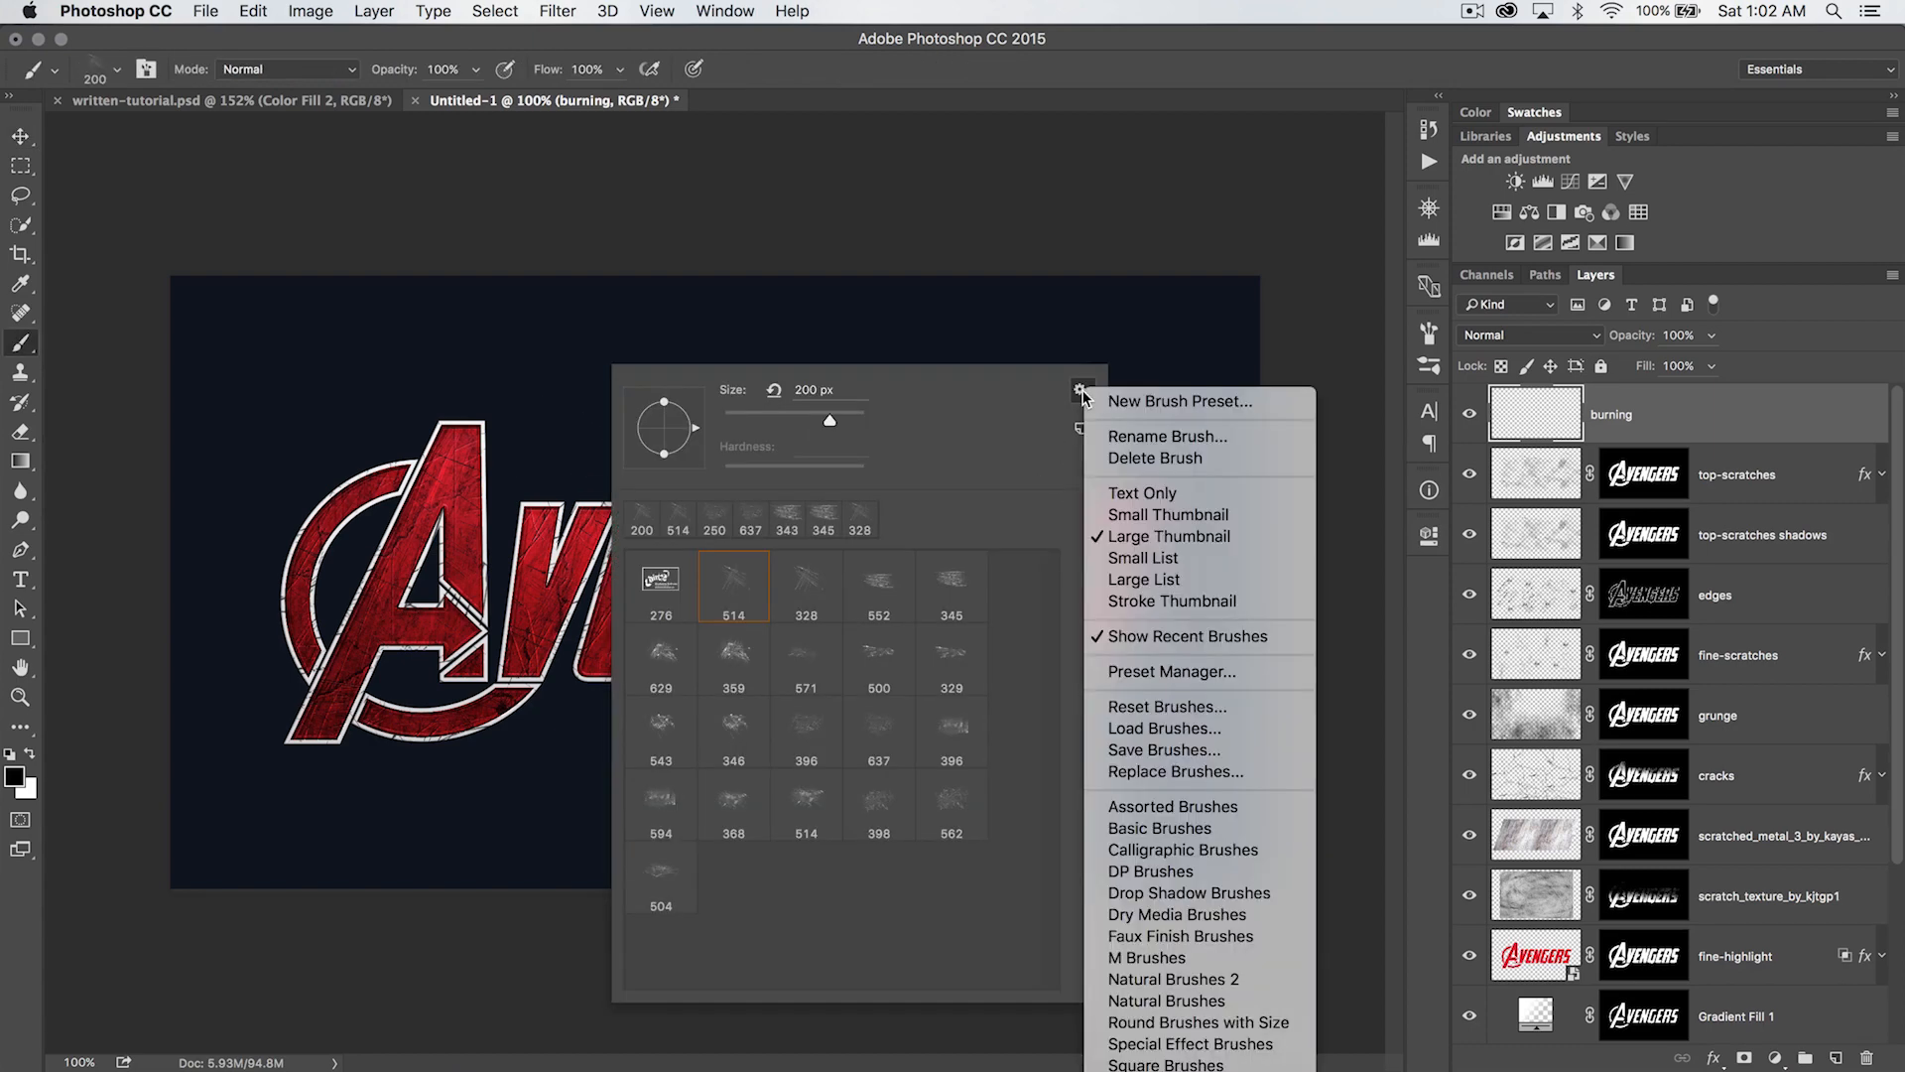
pyautogui.click(1176, 771)
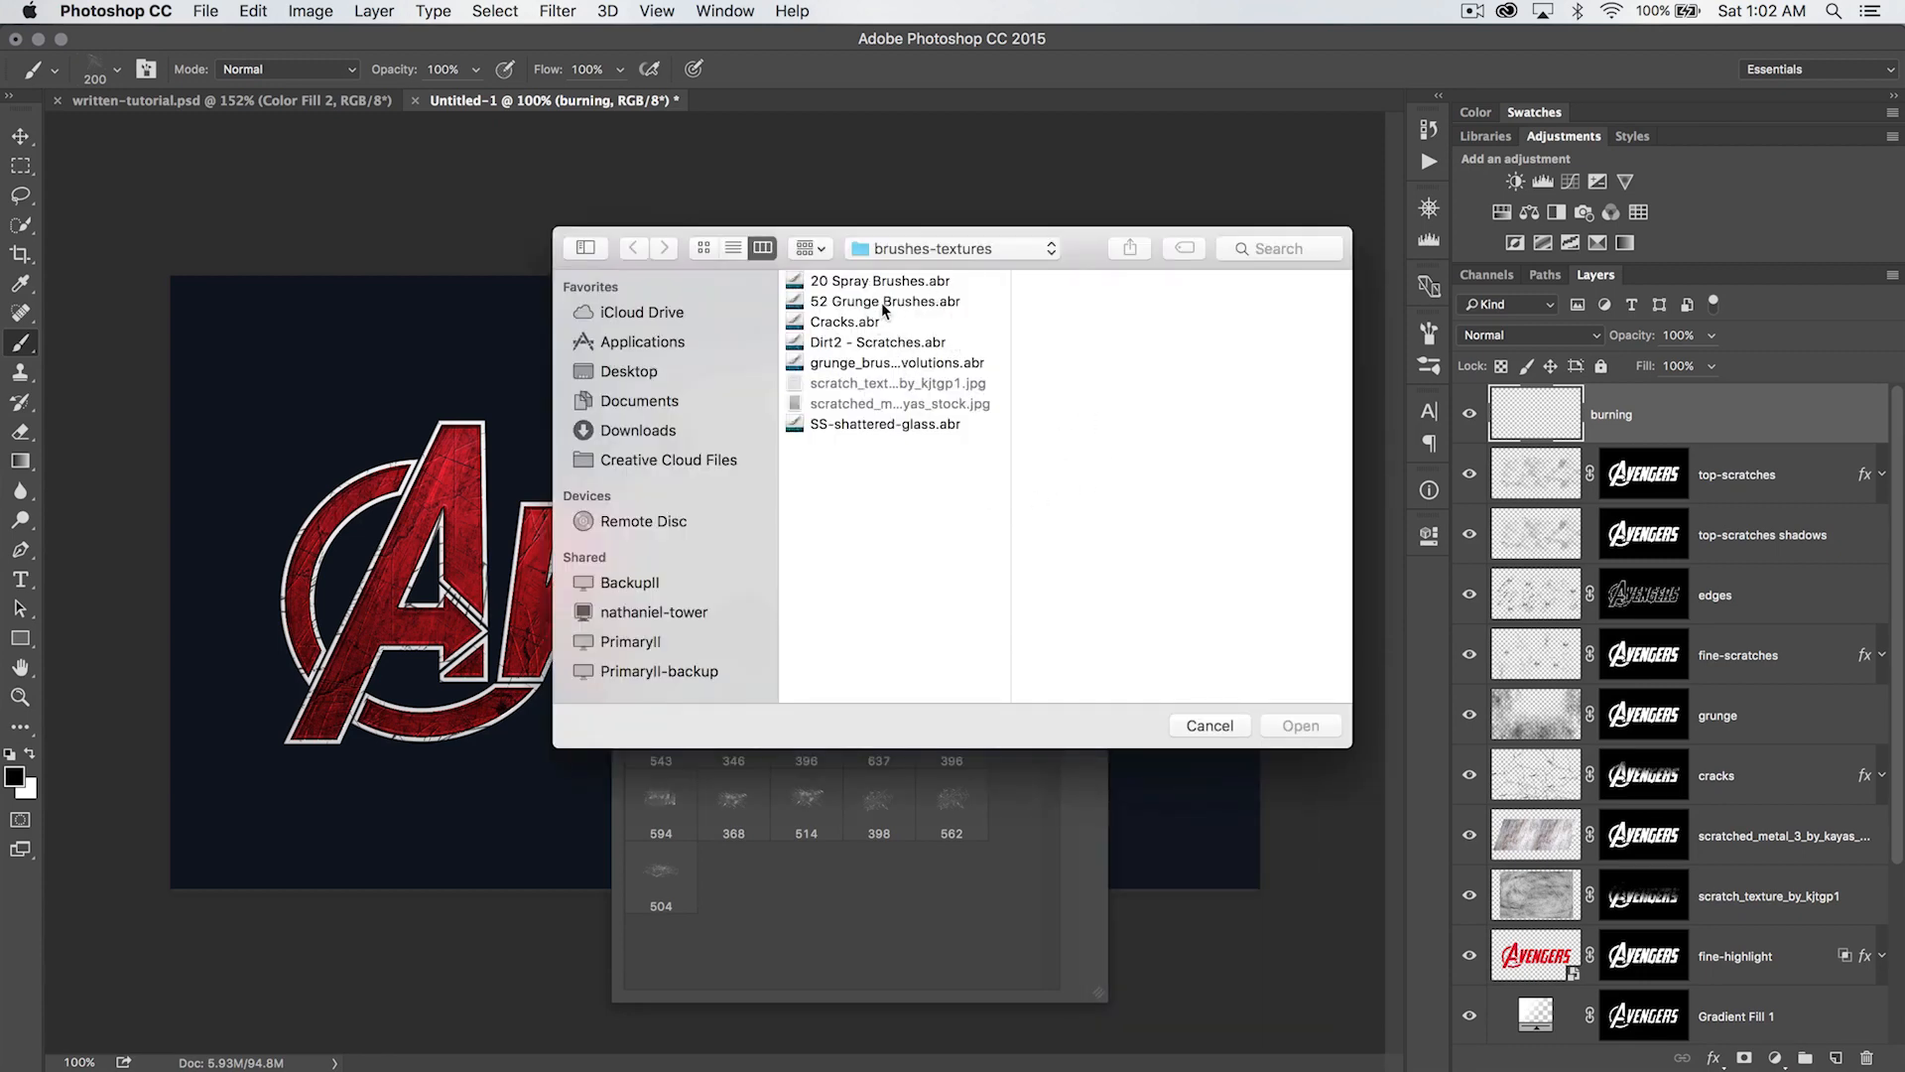
pyautogui.click(882, 302)
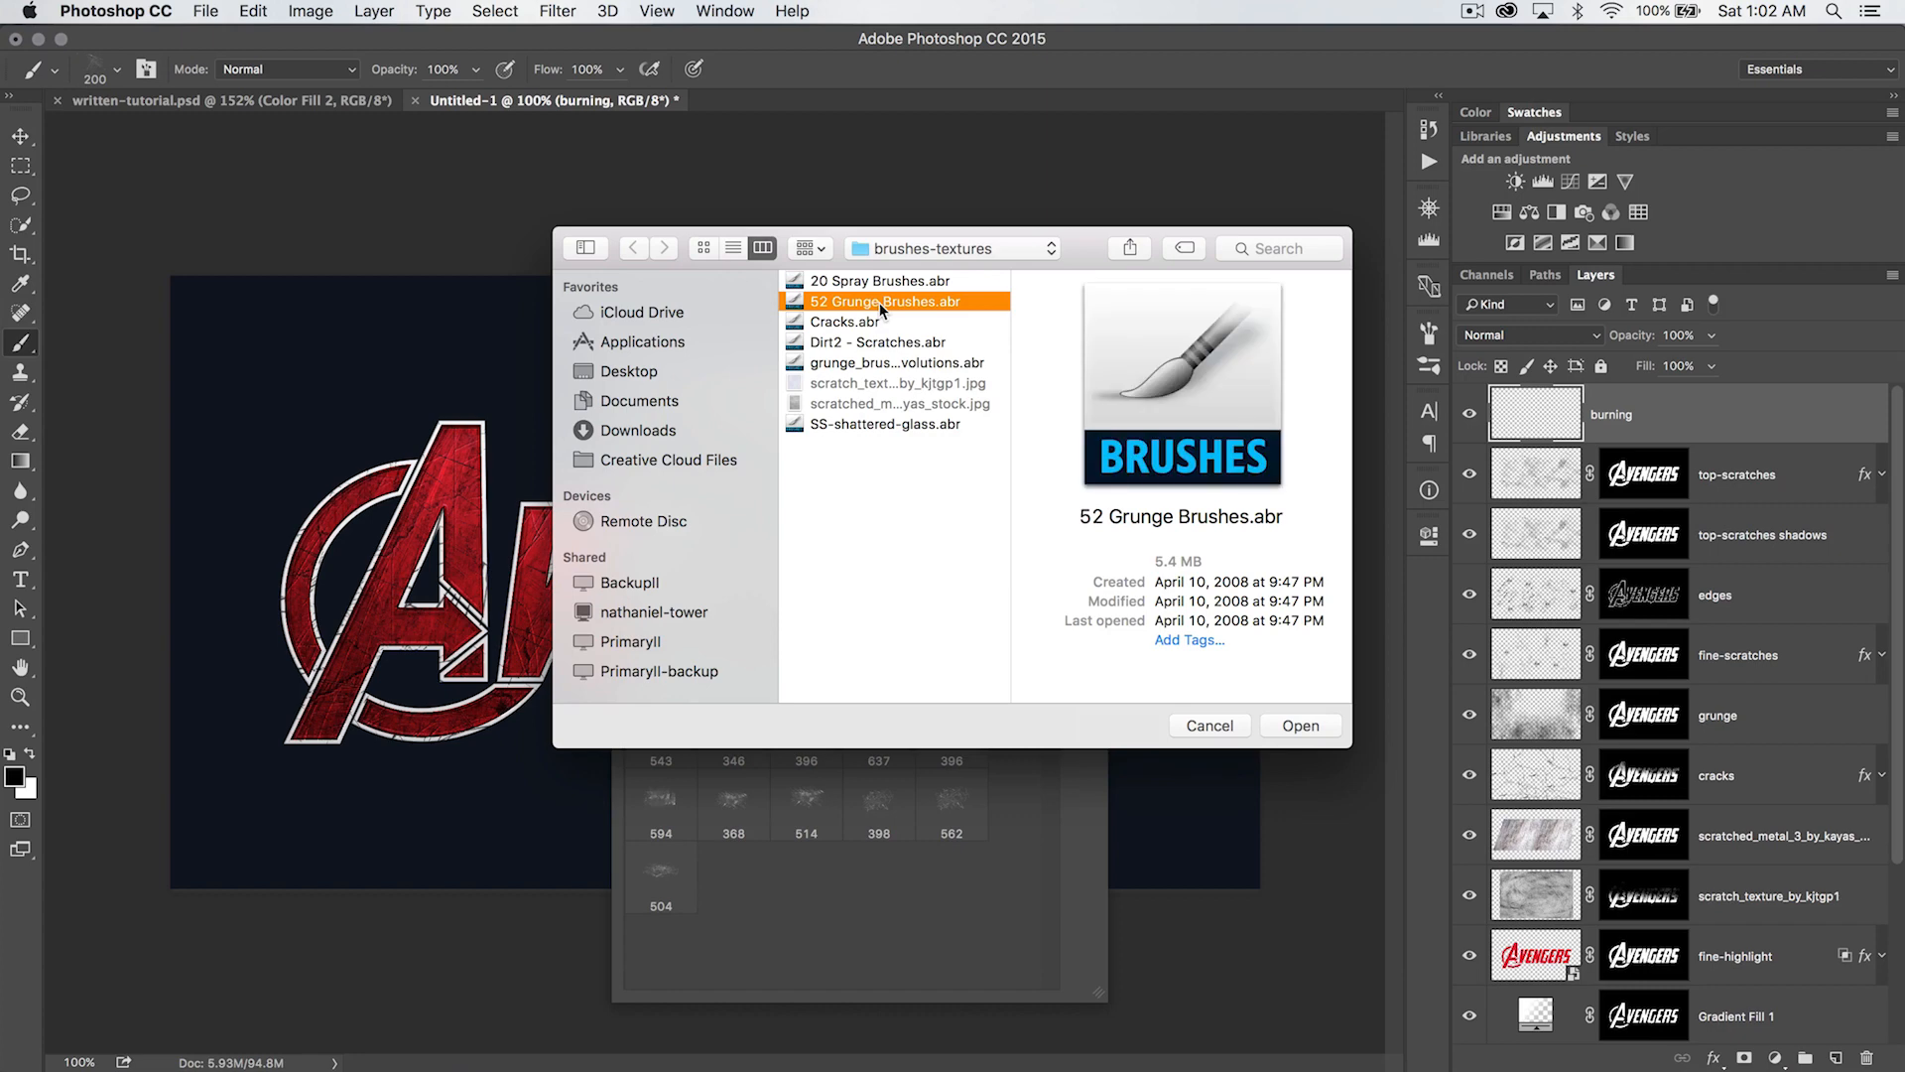
pyautogui.doubleClick(882, 302)
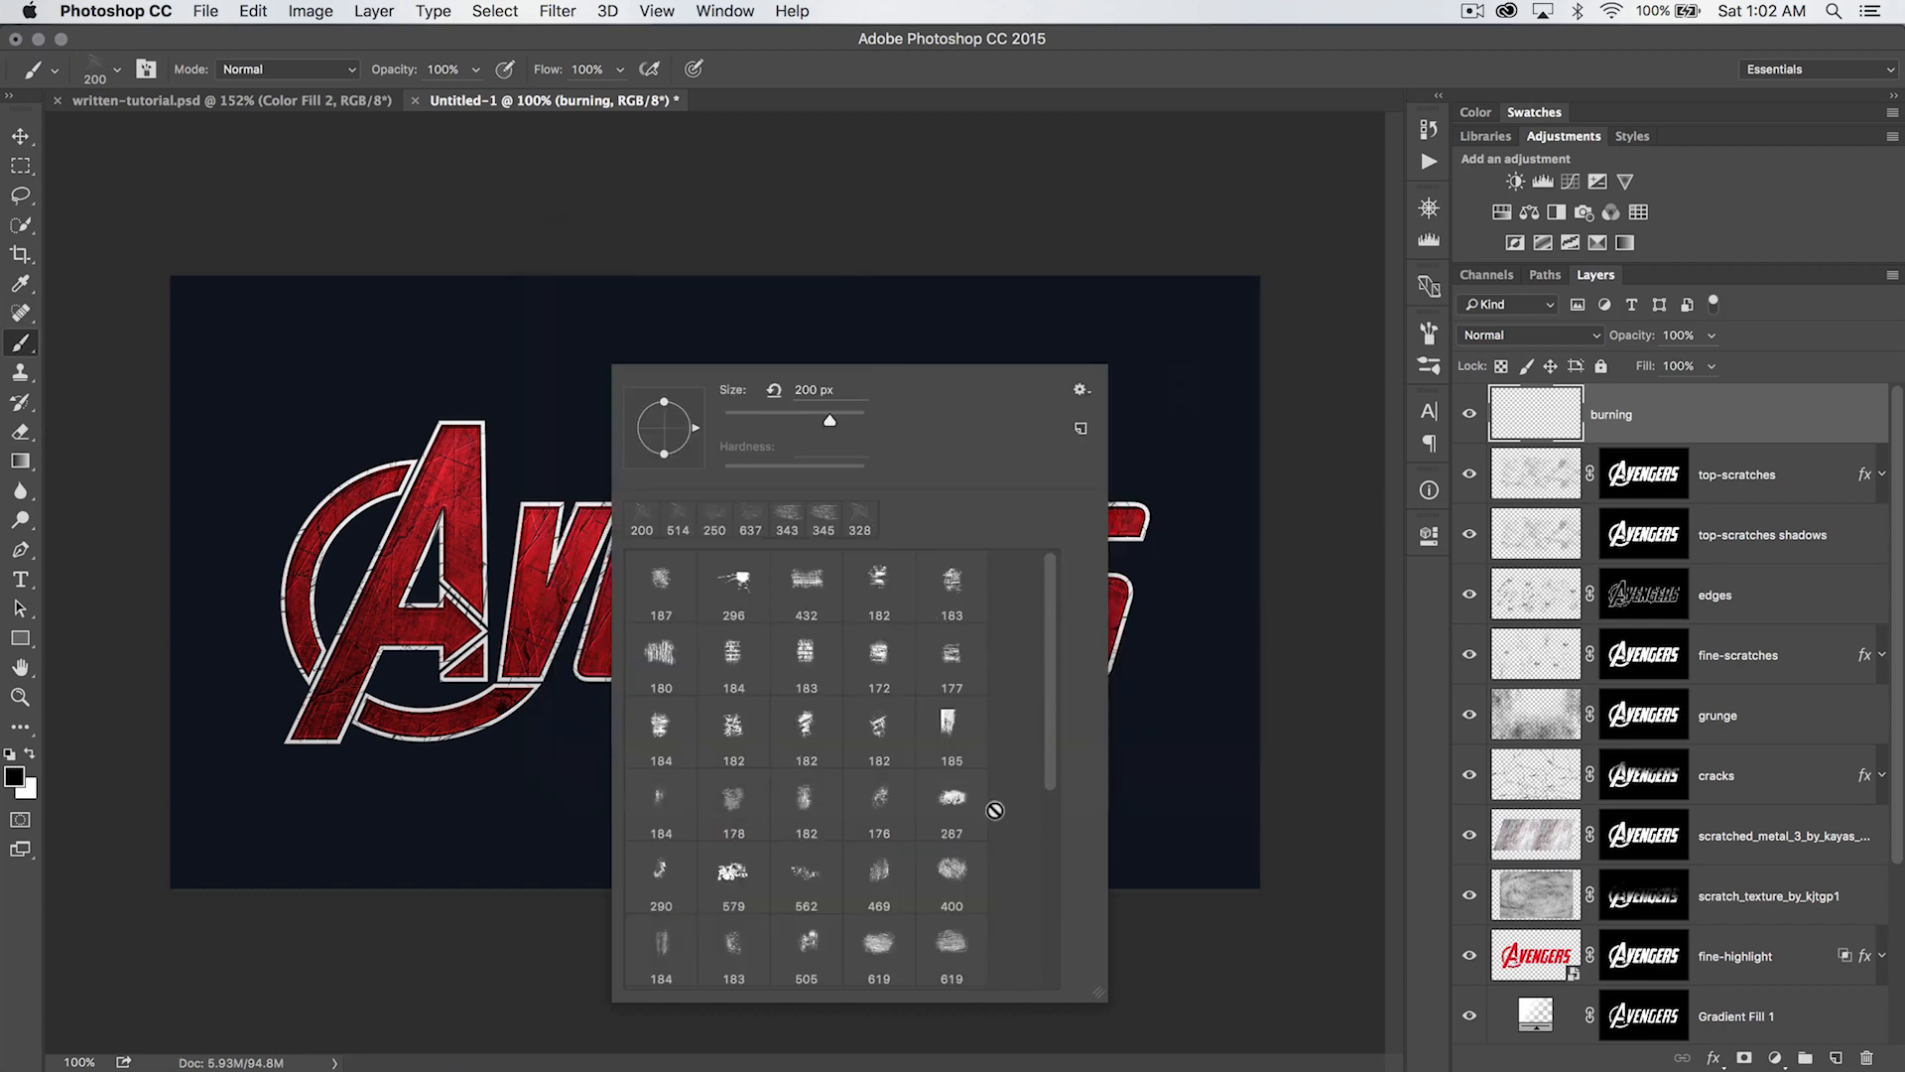
pyautogui.click(879, 825)
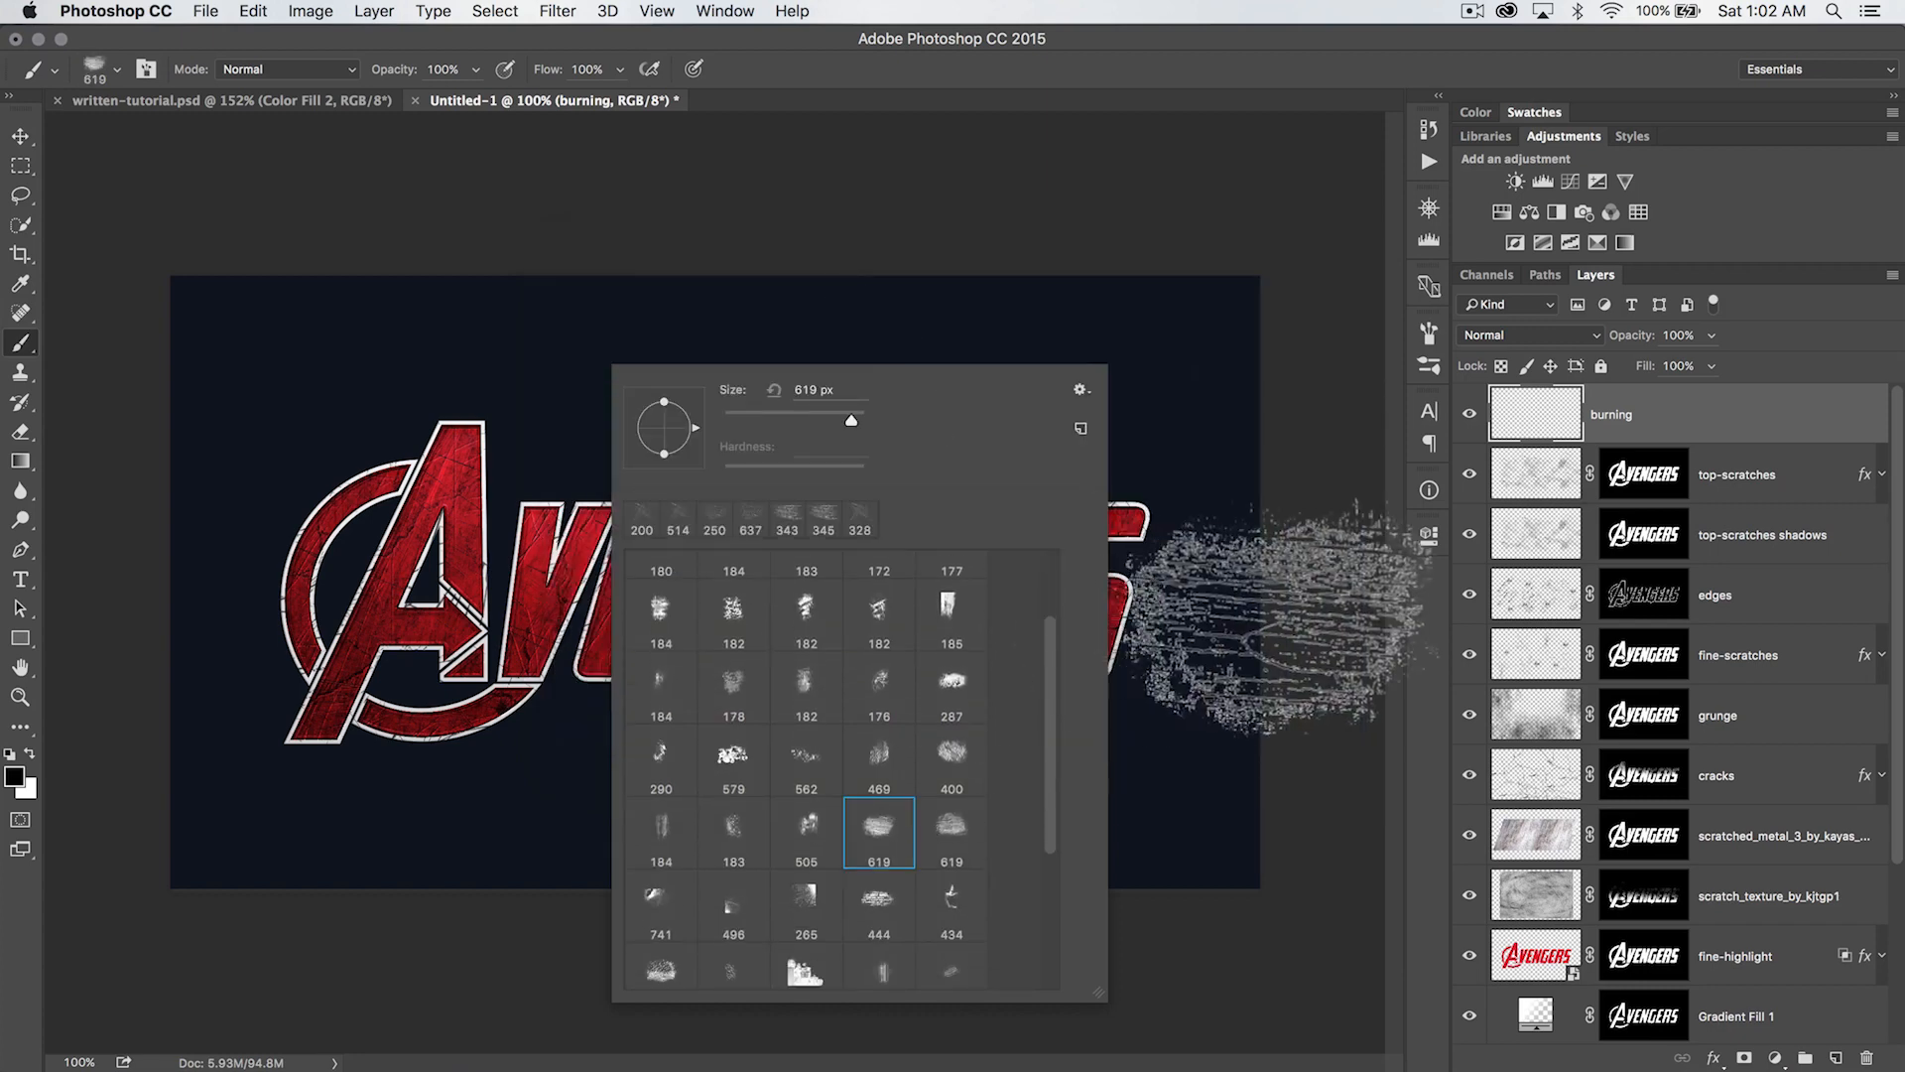
# - Paint black grunge marks on the burning layer along the logo's lower part and around its left and right sides
pyautogui.click(1328, 695)
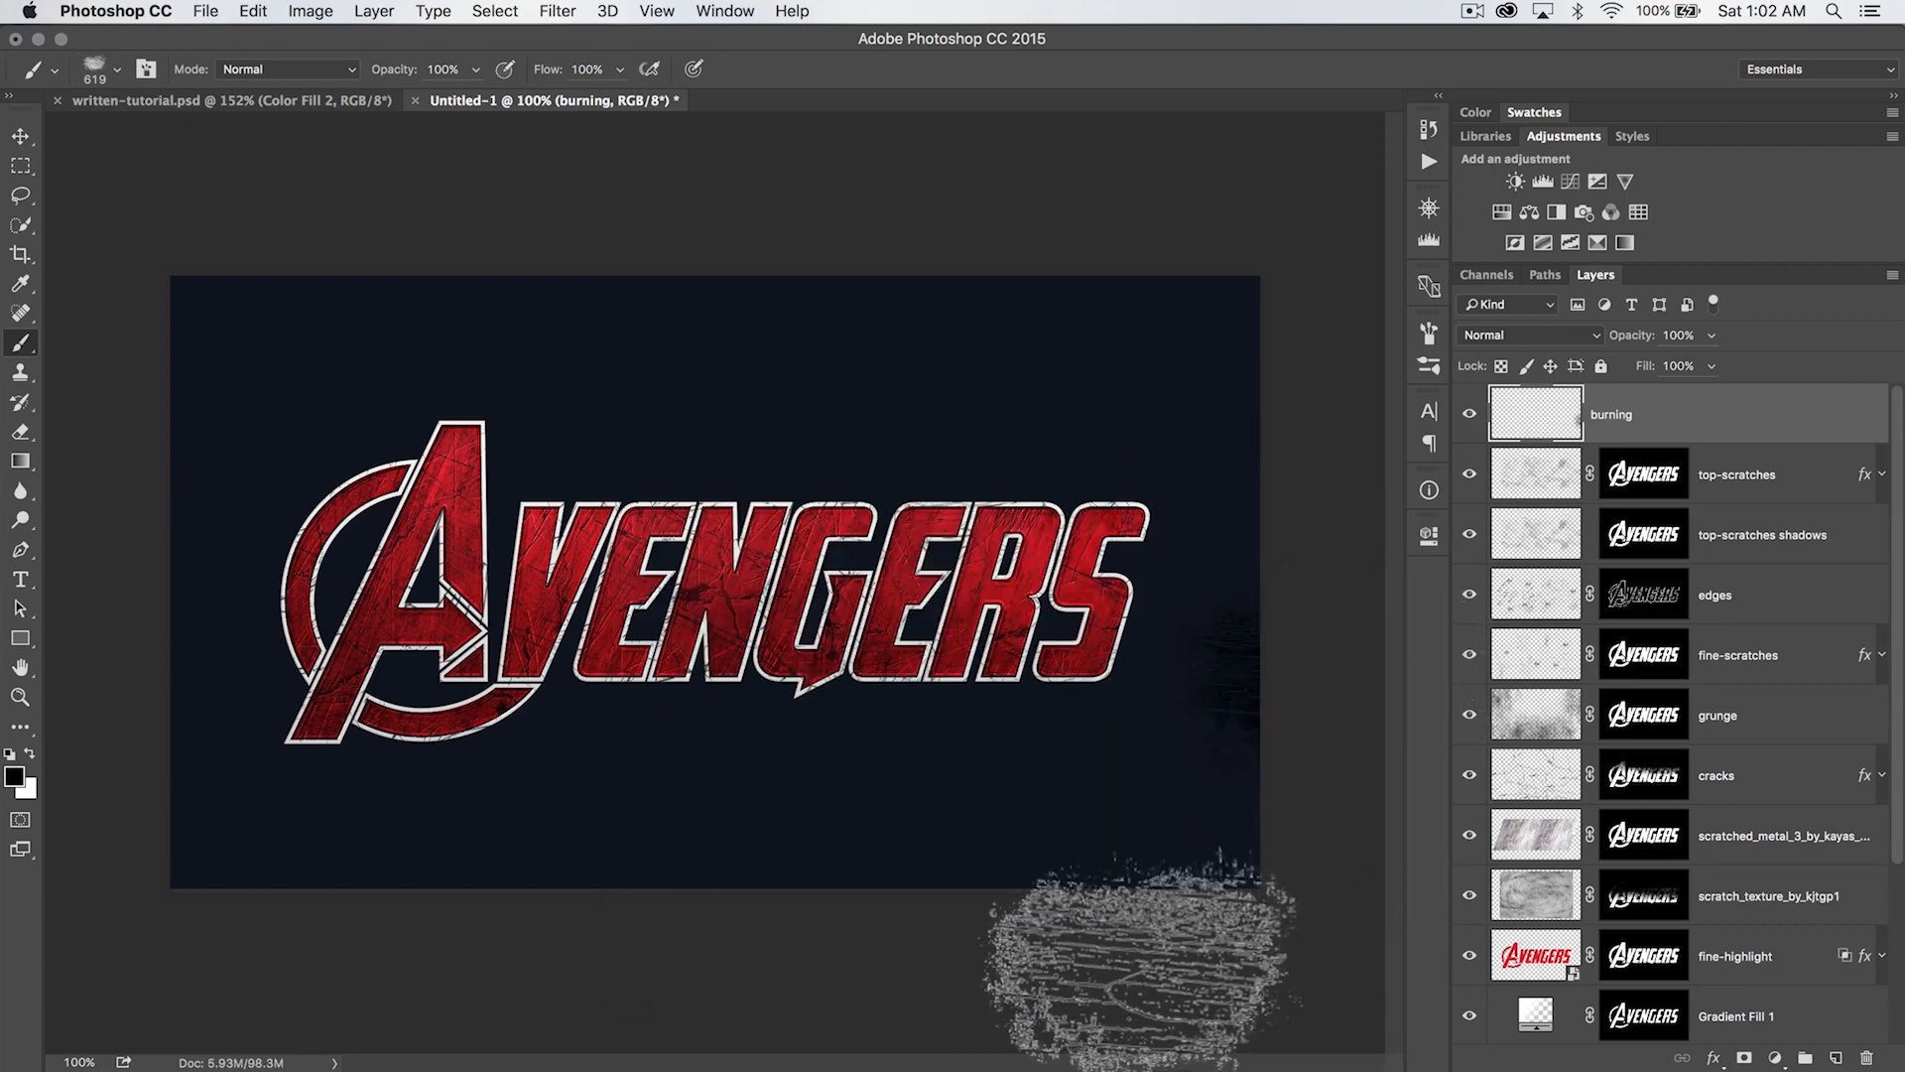
pyautogui.moveTo(275, 802)
pyautogui.mouseDown()
pyautogui.moveTo(315, 760)
pyautogui.moveTo(253, 739)
pyautogui.mouseUp()
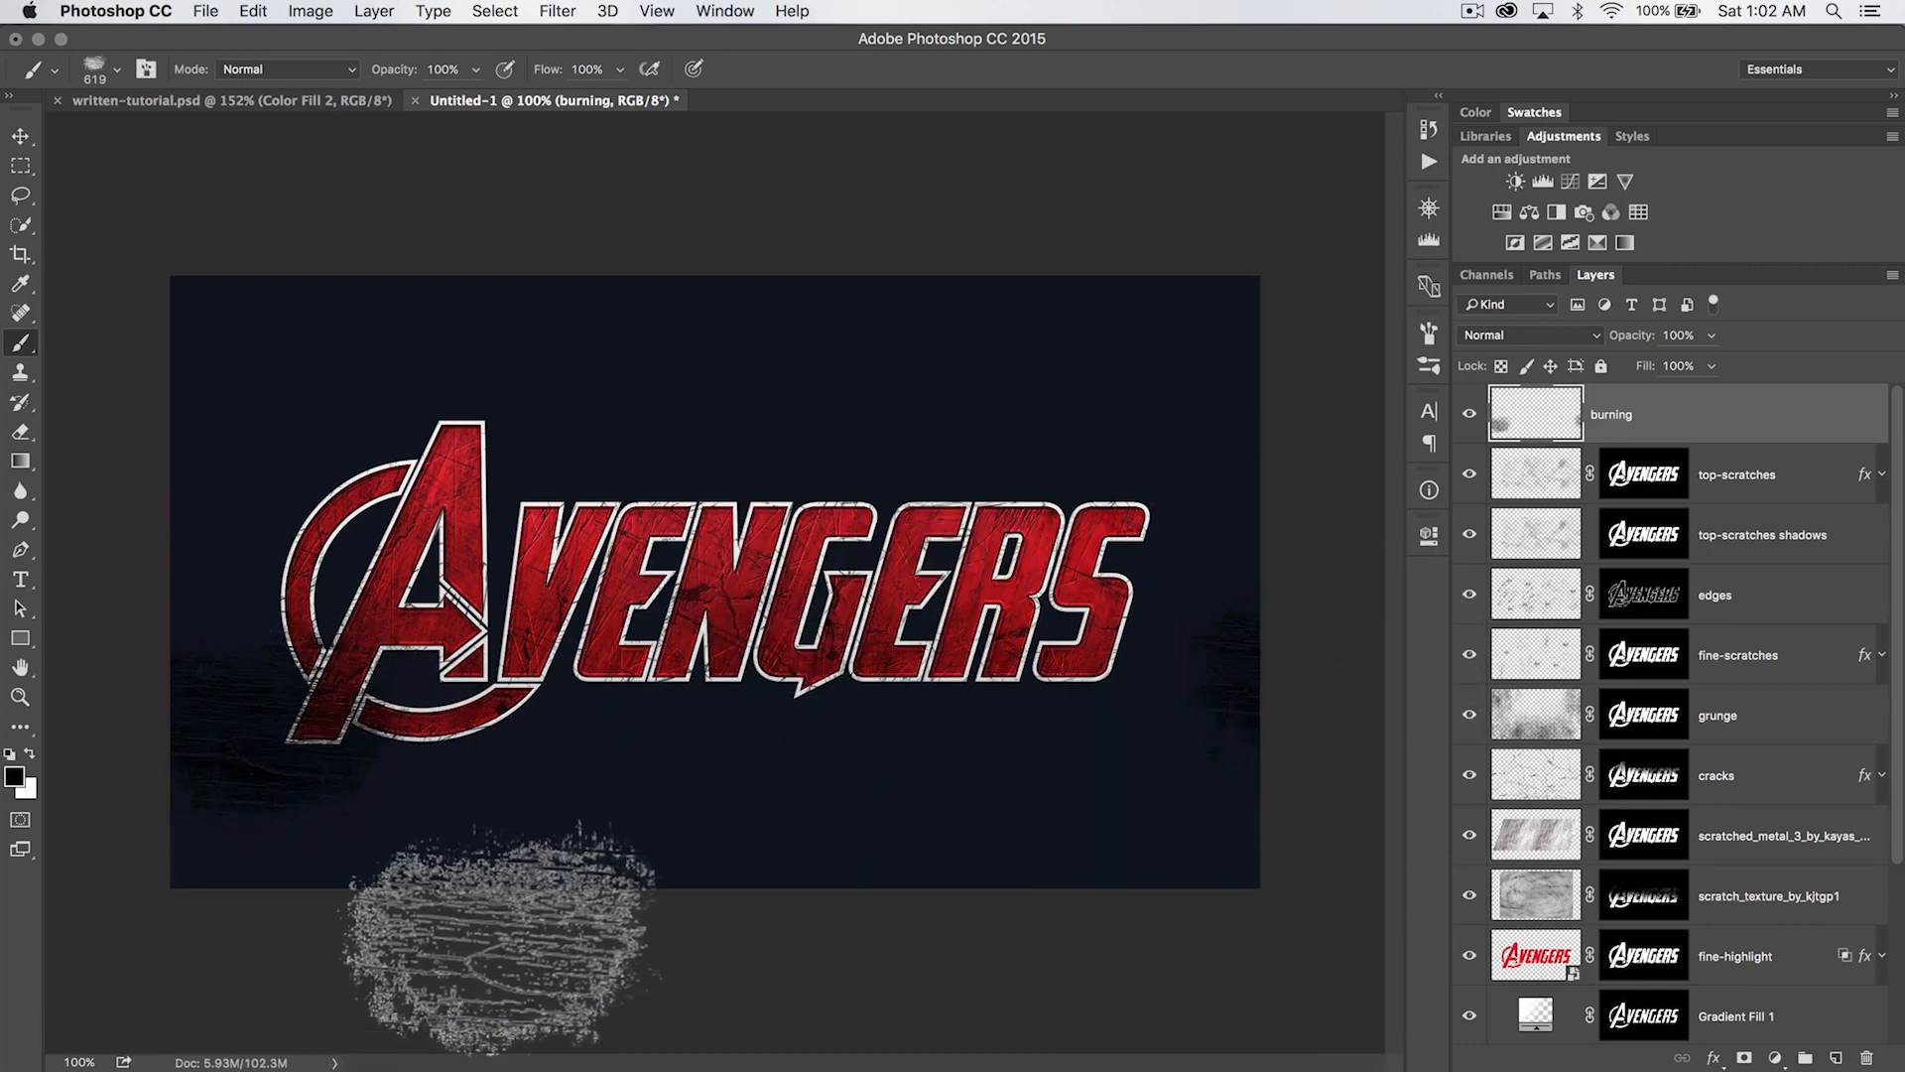
pyautogui.moveTo(697, 814)
pyautogui.mouseDown()
pyautogui.moveTo(581, 747)
pyautogui.moveTo(650, 837)
pyautogui.moveTo(497, 812)
pyautogui.mouseUp()
pyautogui.click(1062, 750)
pyautogui.click(829, 764)
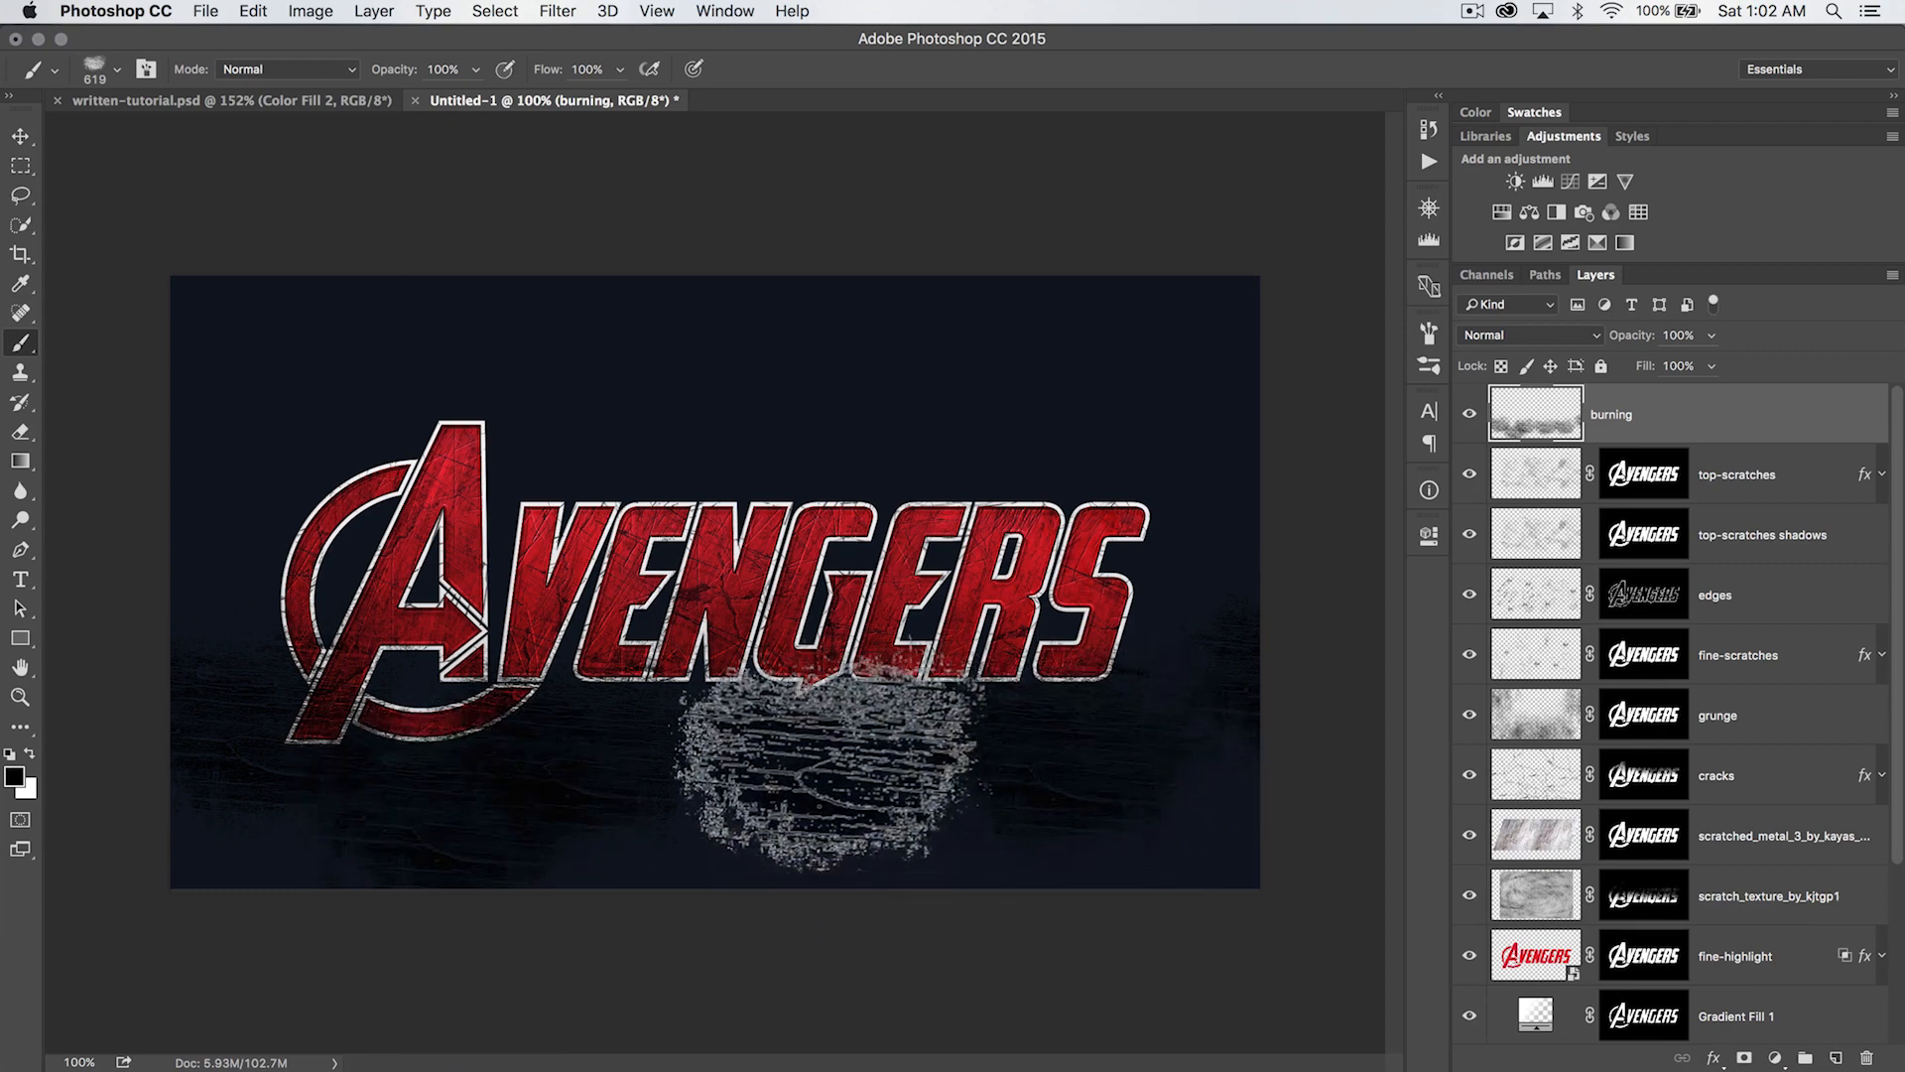
pyautogui.click(1151, 422)
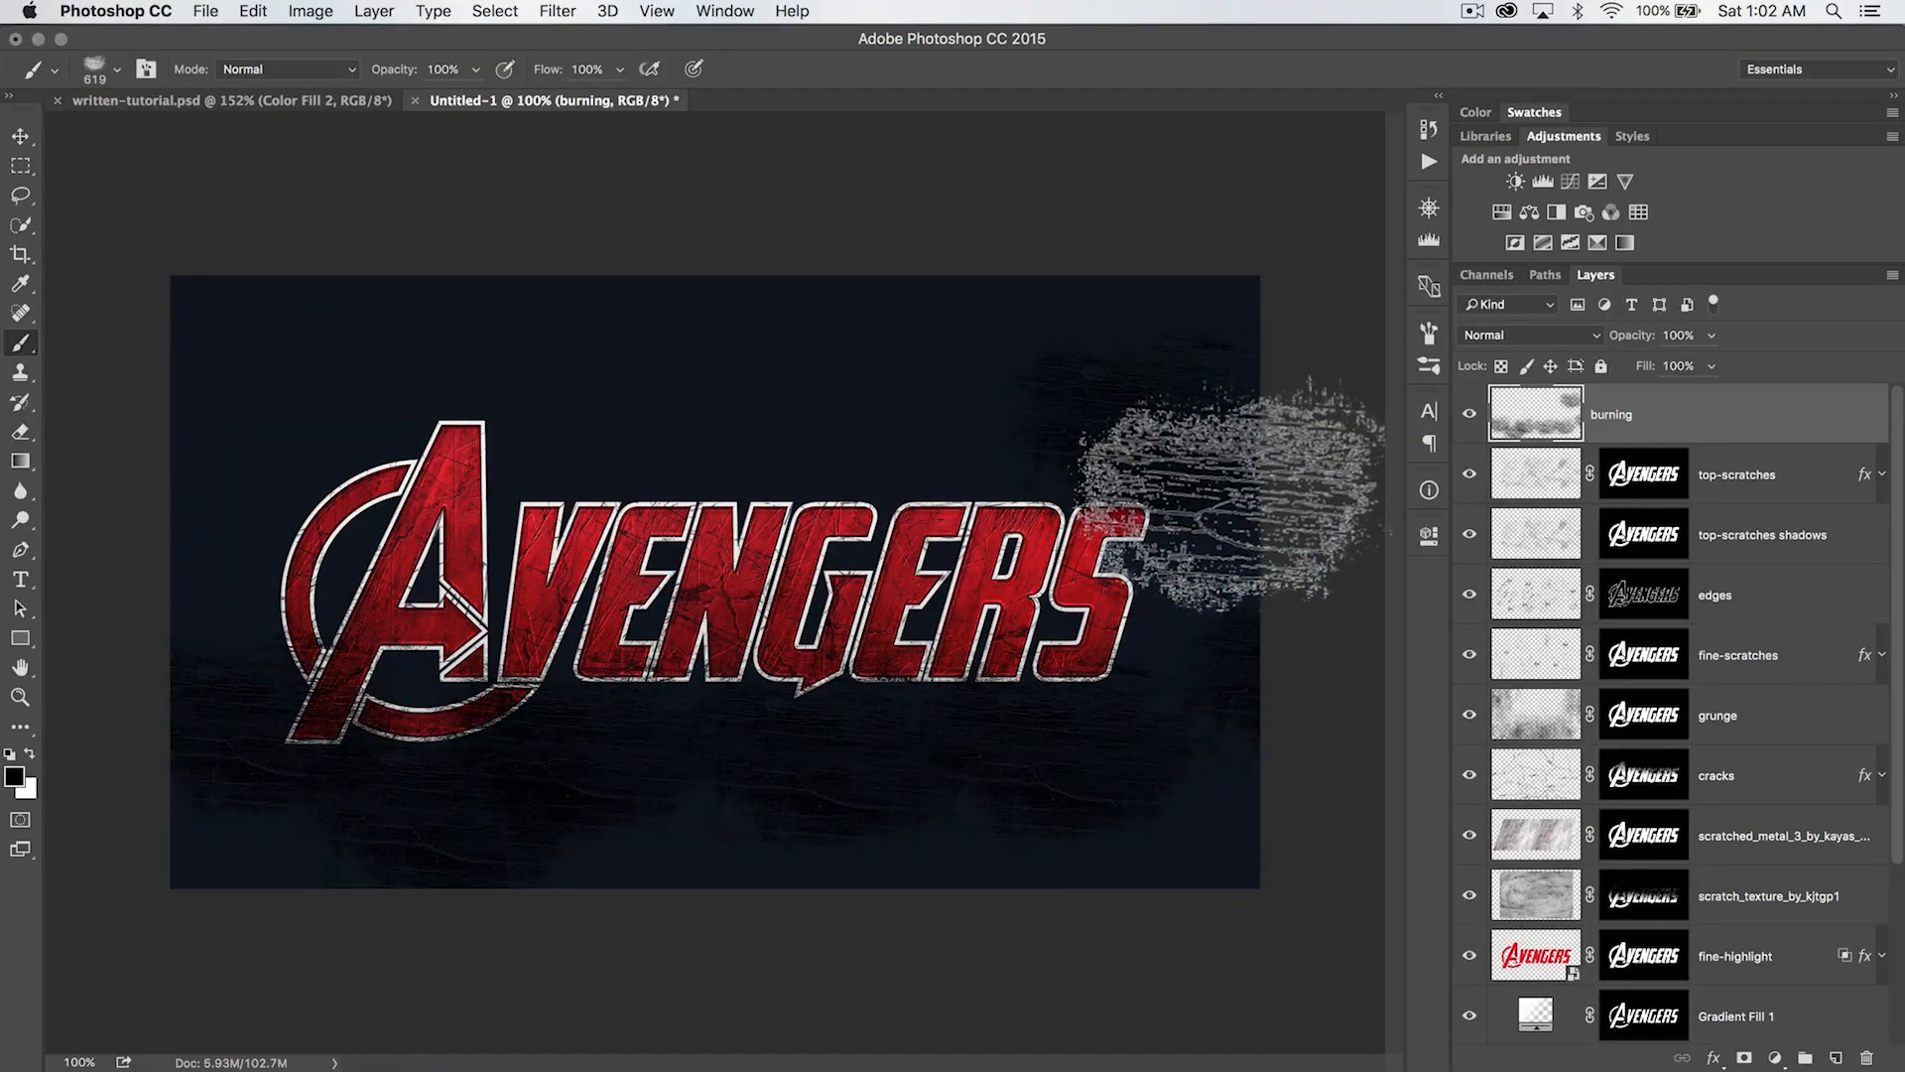
pyautogui.click(1227, 497)
pyautogui.click(1264, 624)
pyautogui.click(256, 426)
pyautogui.click(211, 478)
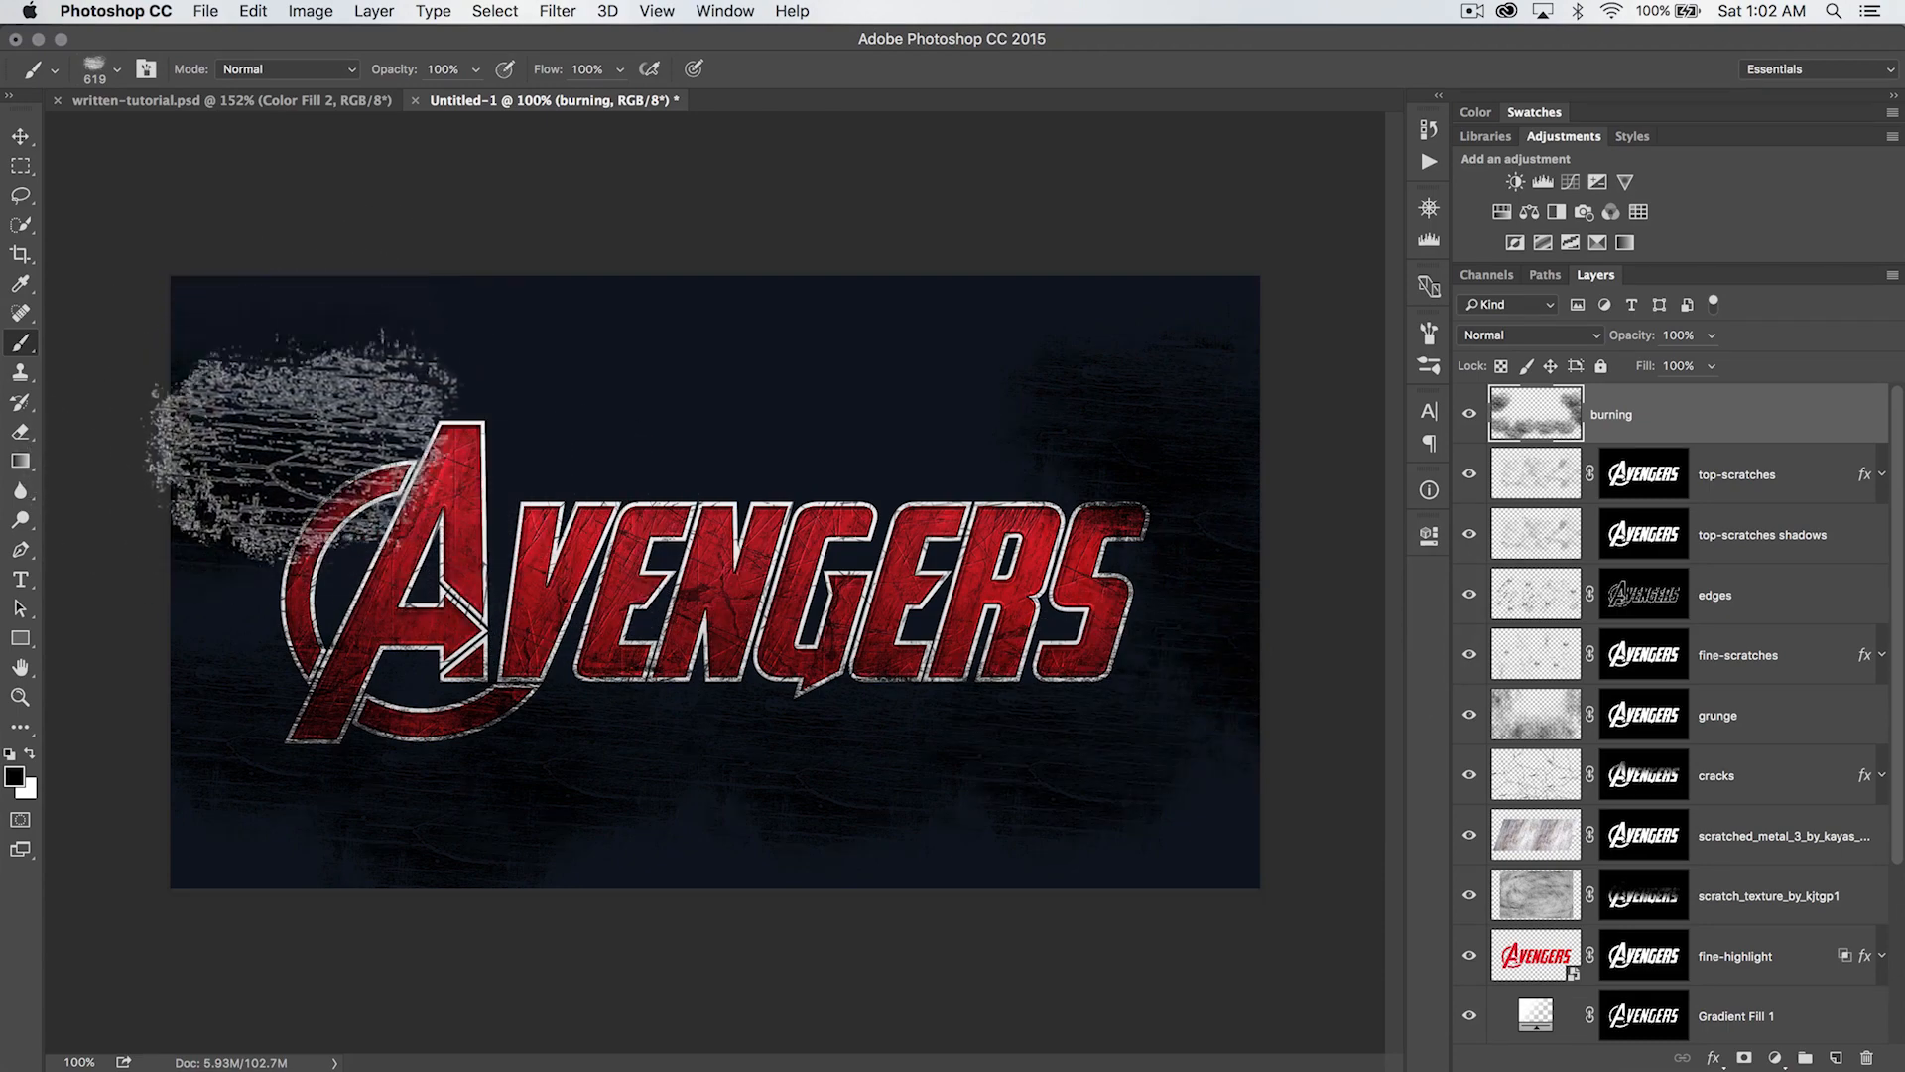
pyautogui.click(704, 729)
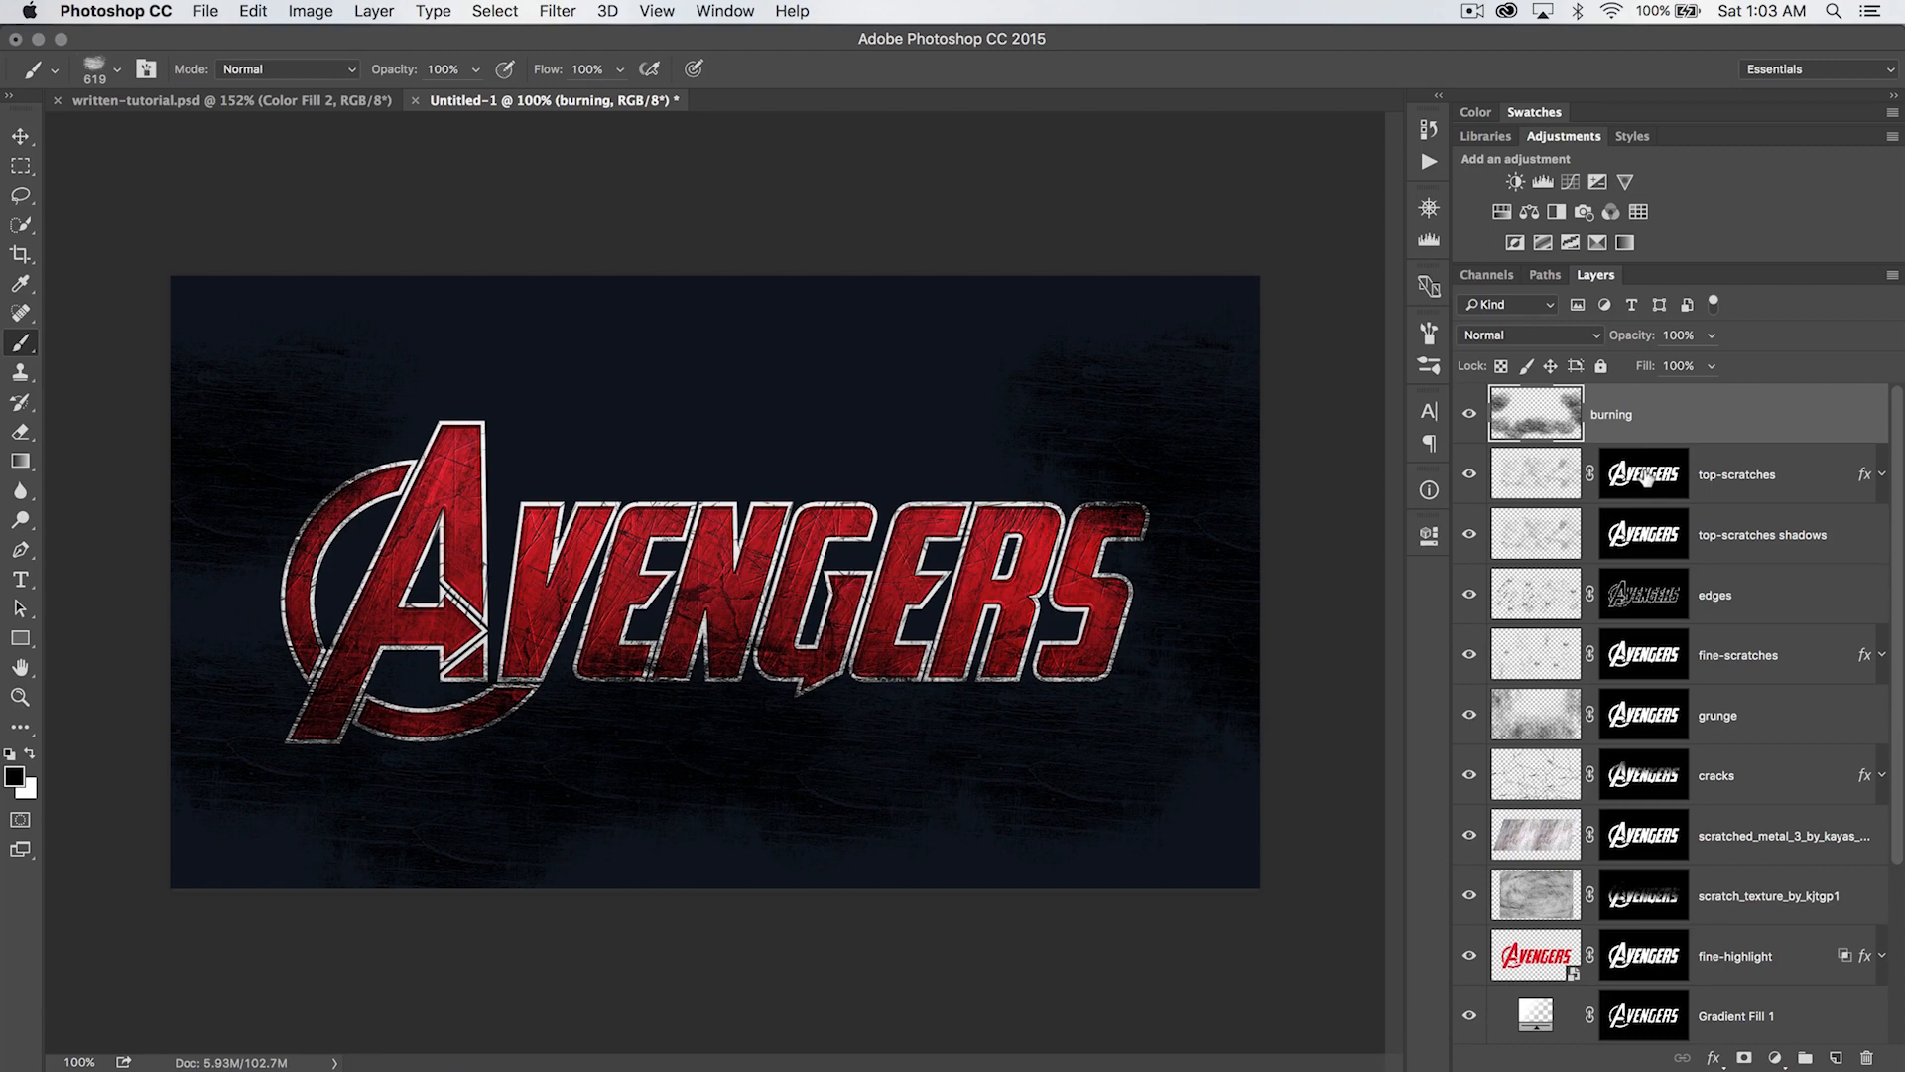
# - Copy the top-scratches layer mask onto the burning layer and set that layer's blend mode to Overlay
pyautogui.moveTo(1644, 476); pyautogui.dragTo(1644, 422)
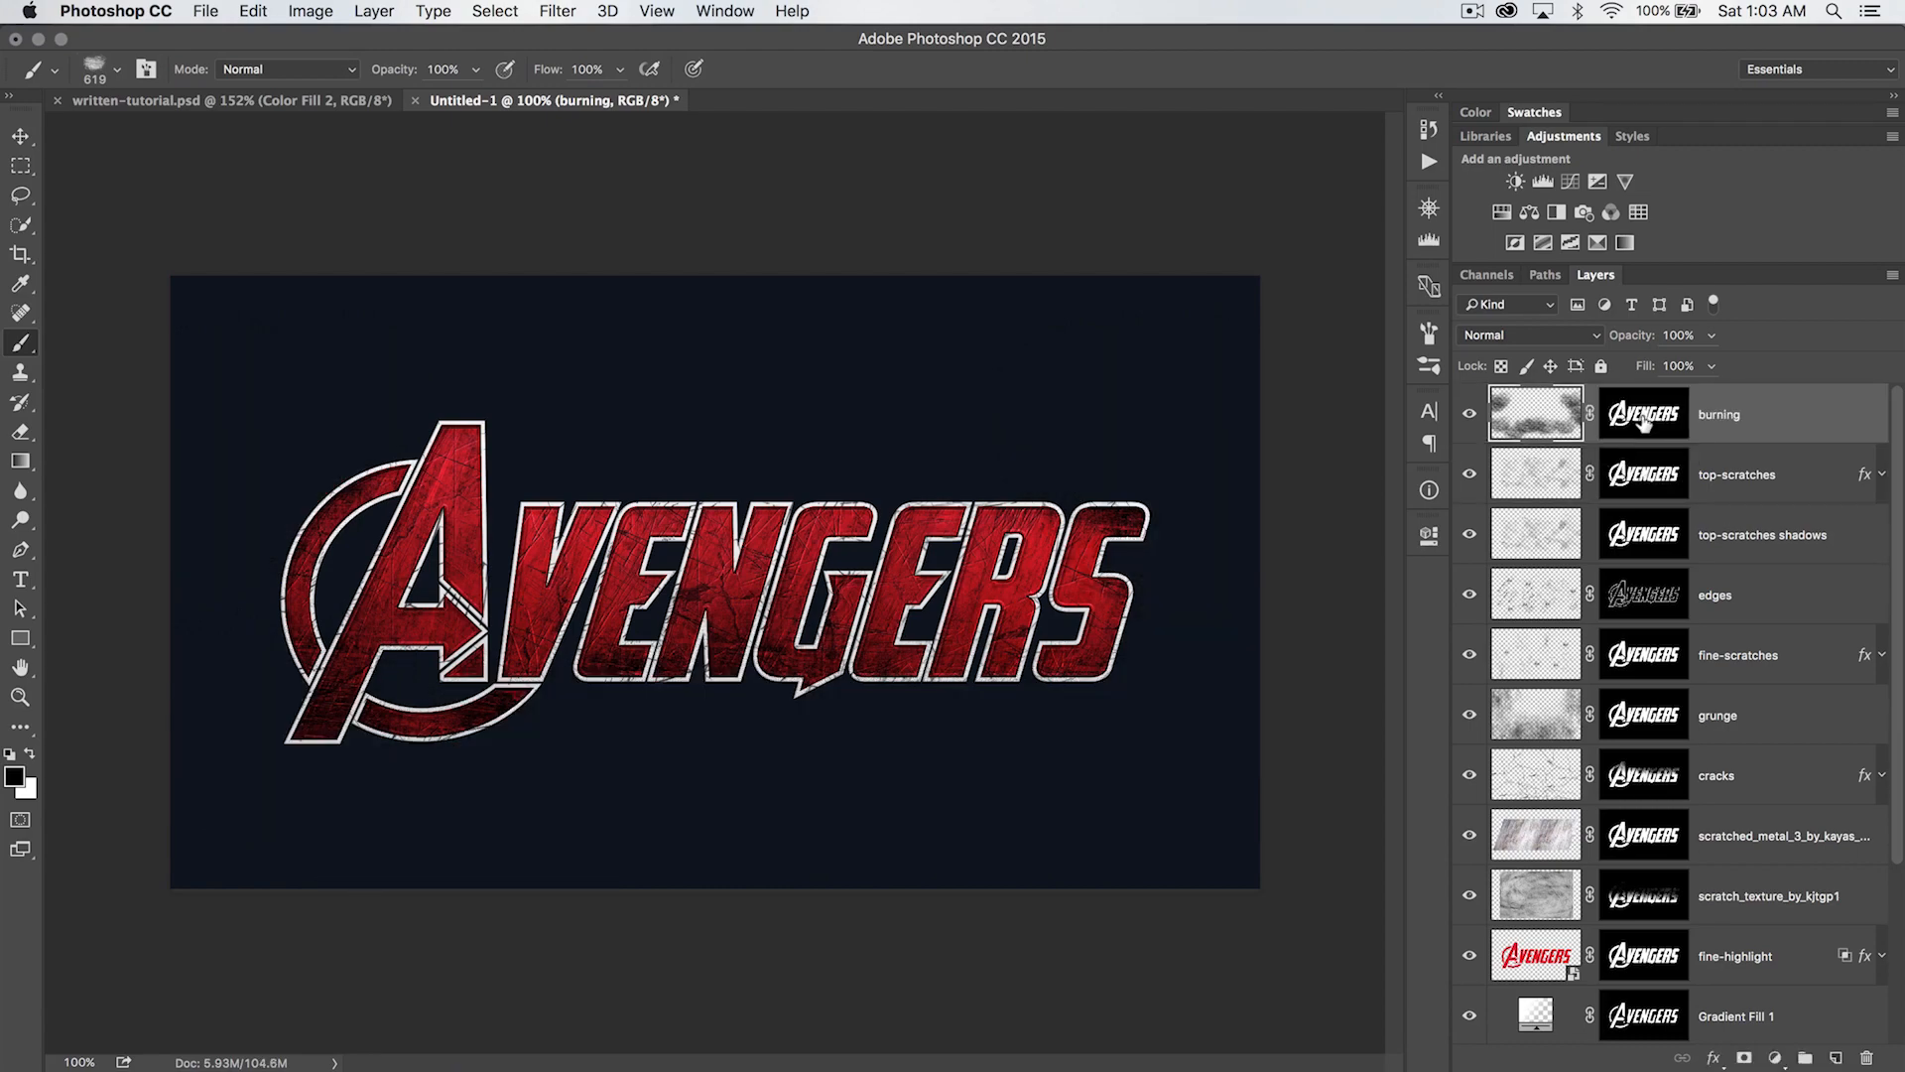
pyautogui.click(1588, 334)
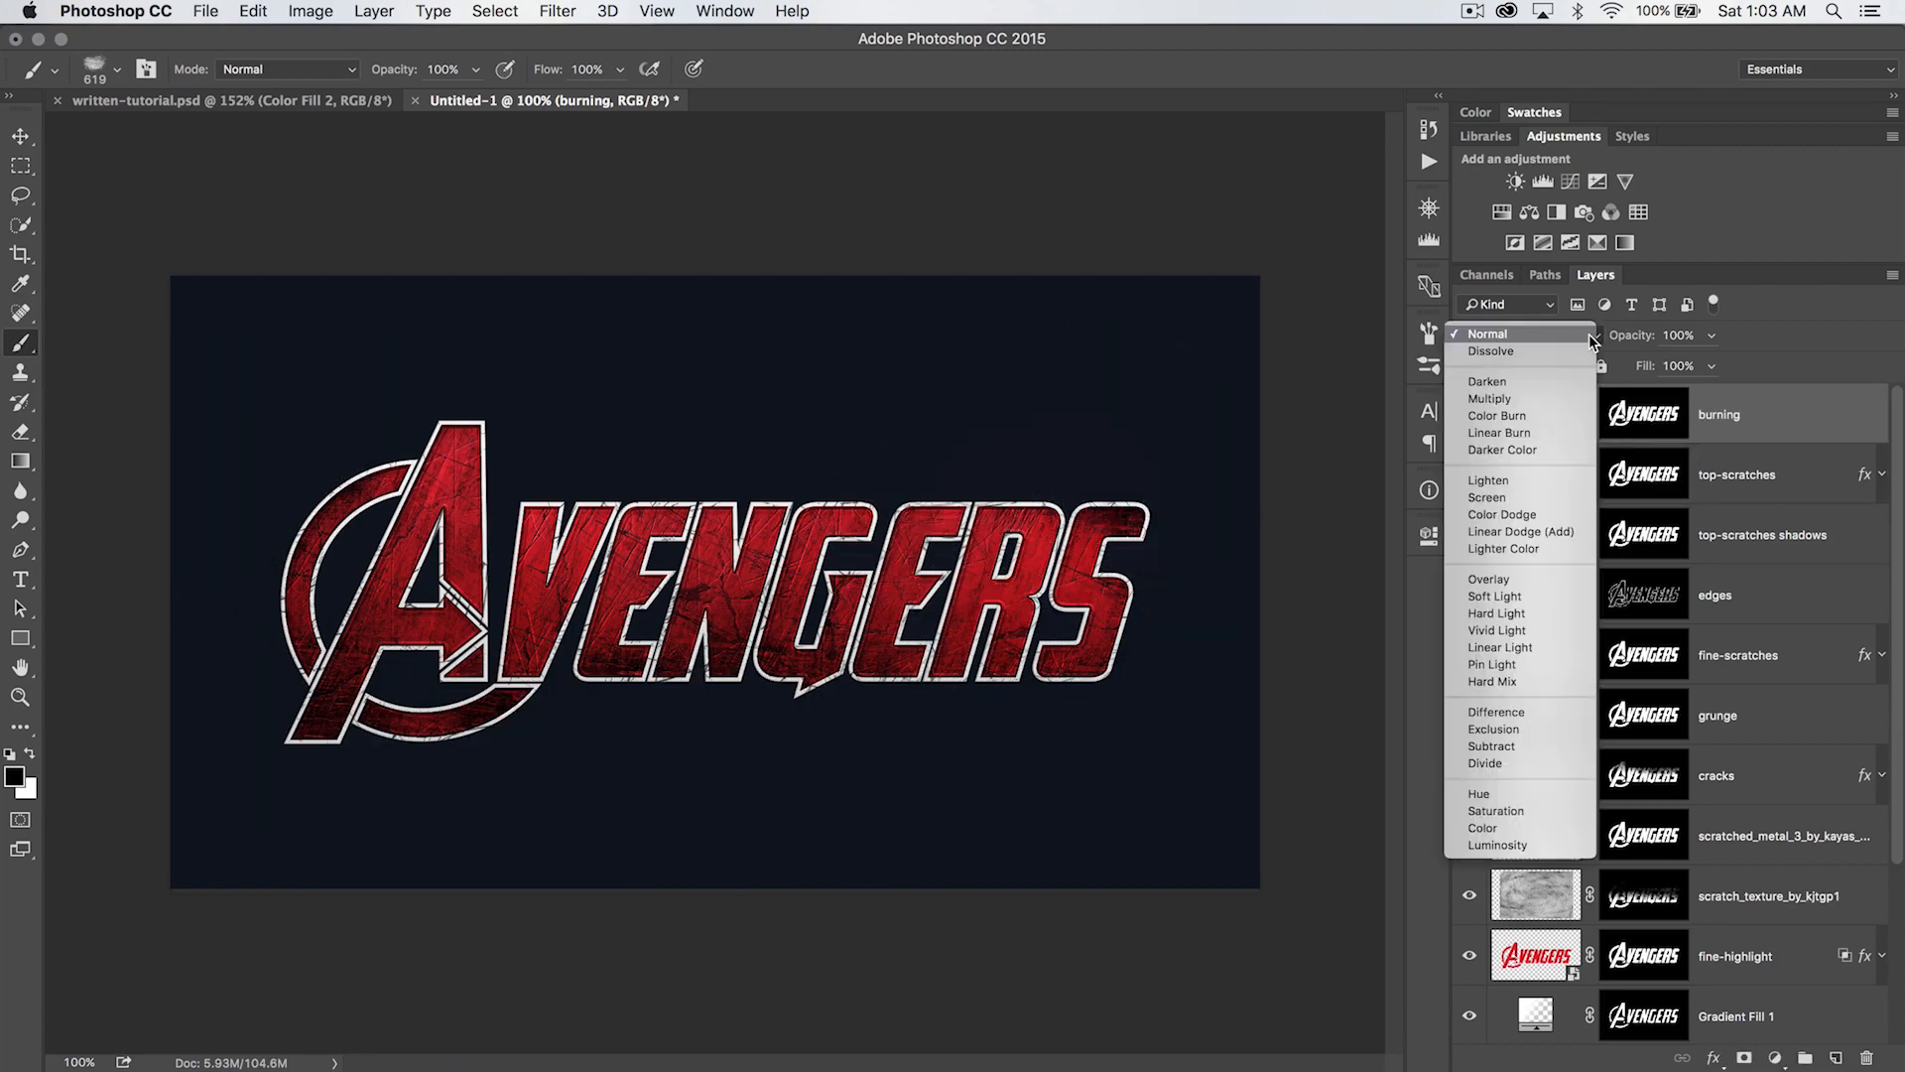
pyautogui.click(1493, 580)
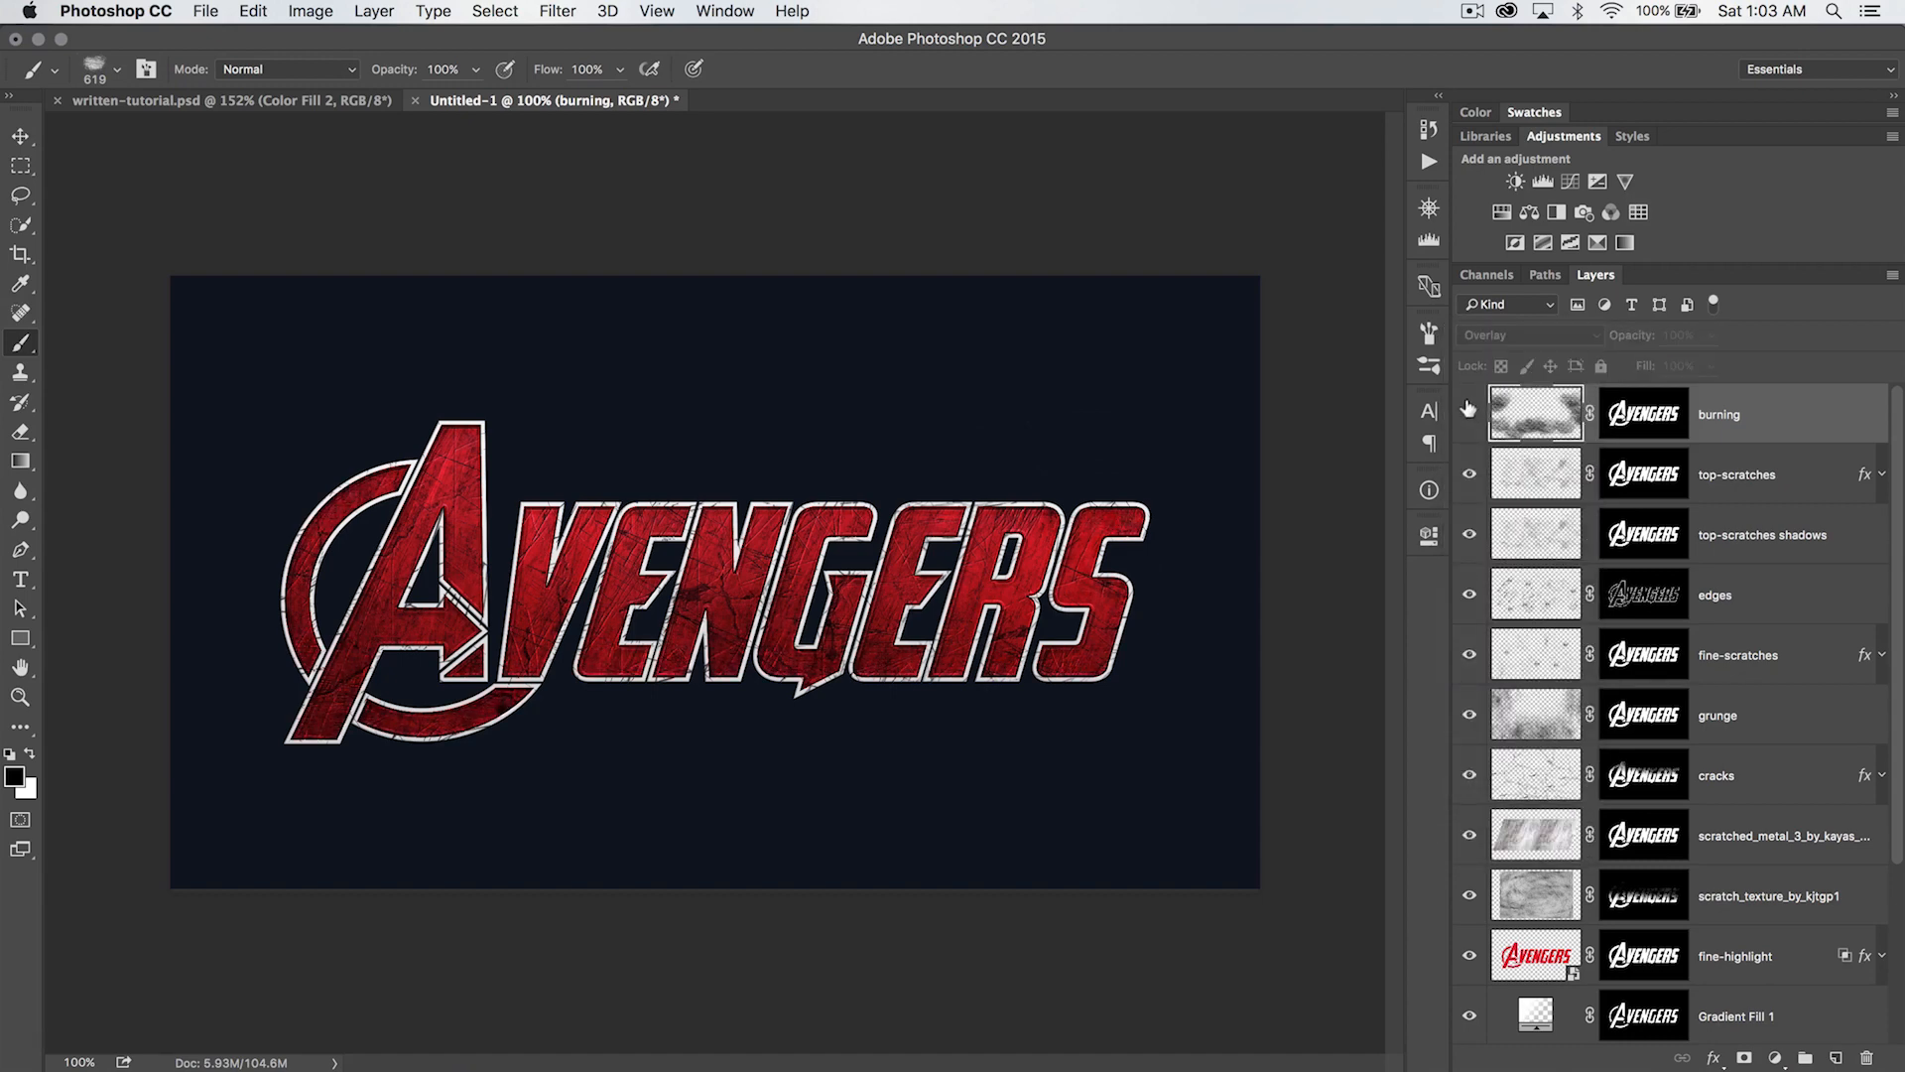
# - Reduce the burning layer's opacity to 35% and compare the logo with the layer hidden and shown
pyautogui.moveTo(1632, 336)
pyautogui.mouseDown()
pyautogui.moveTo(1583, 339)
pyautogui.moveTo(1623, 337)
pyautogui.mouseUp()
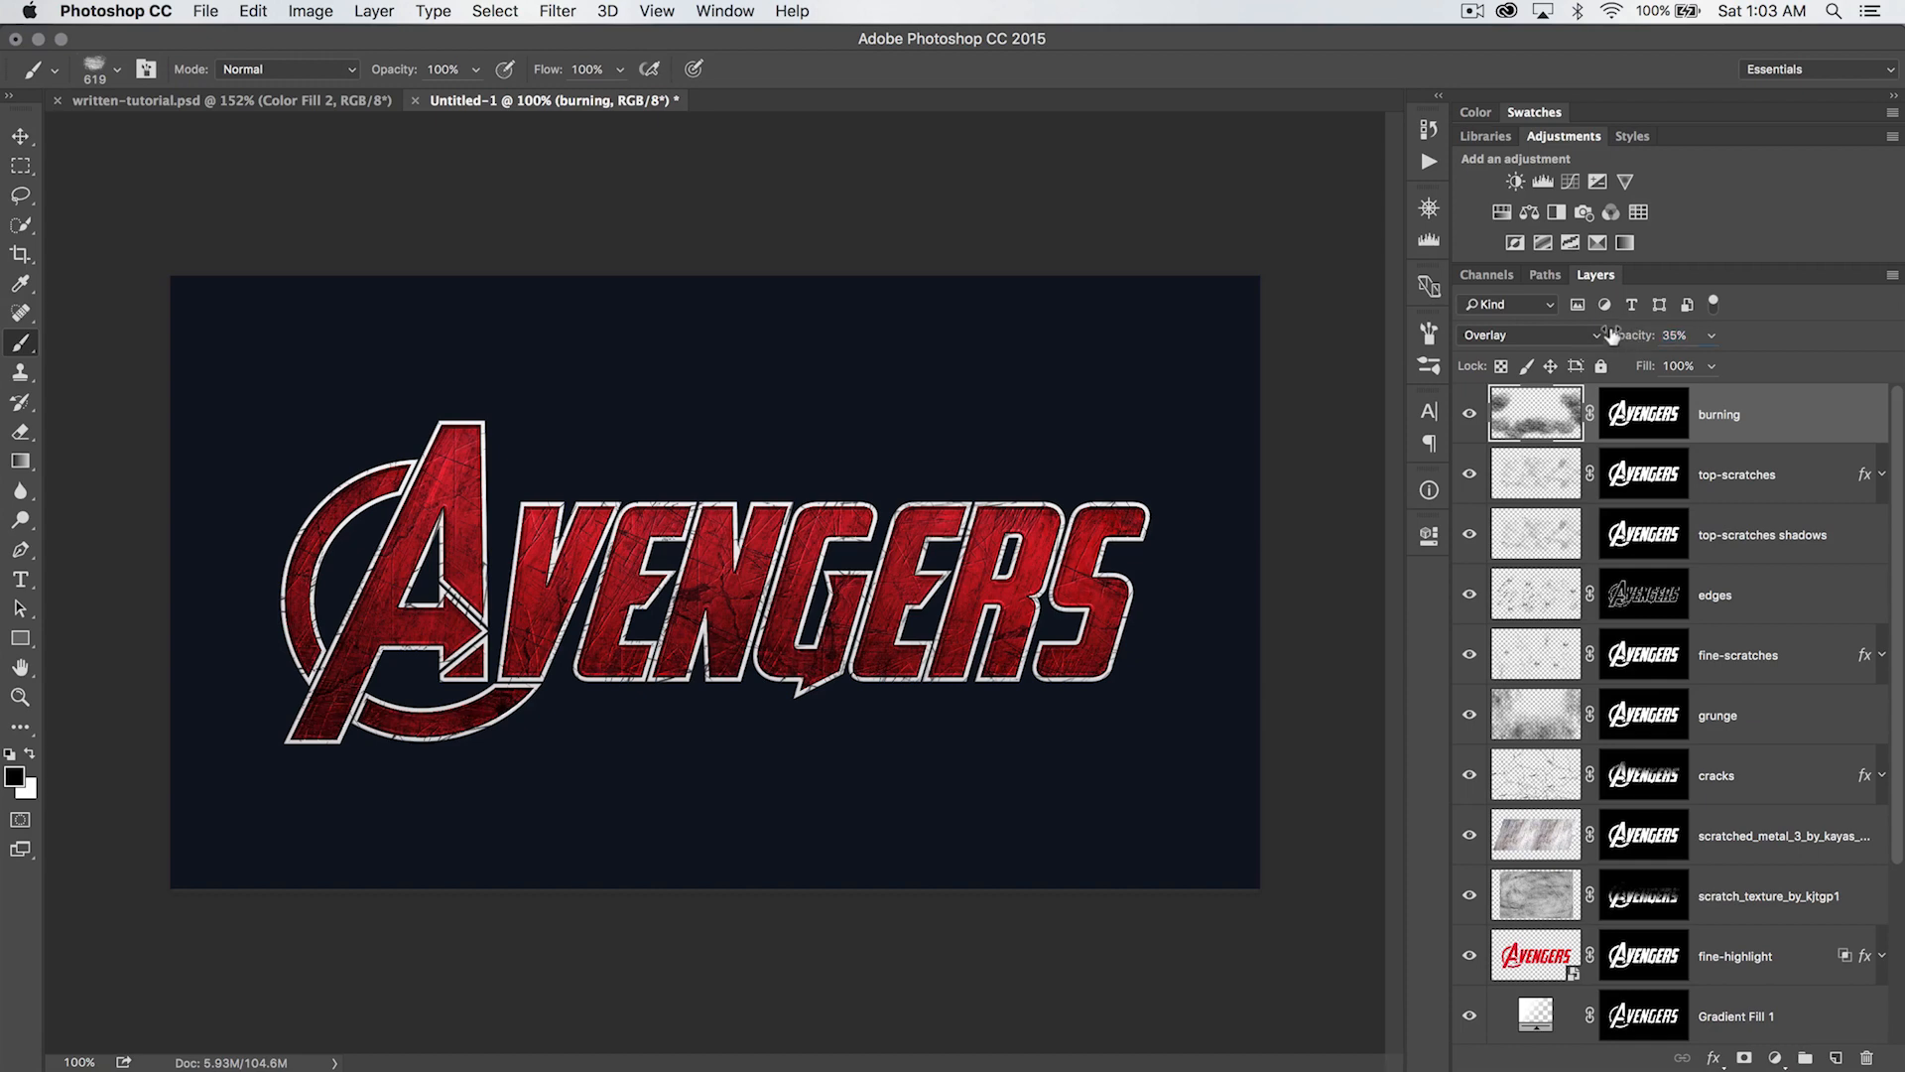
pyautogui.click(1468, 415)
pyautogui.click(1469, 415)
pyautogui.click(1469, 416)
pyautogui.click(1468, 416)
# - Add a new layer above burning and name it splatter
pyautogui.press('v')
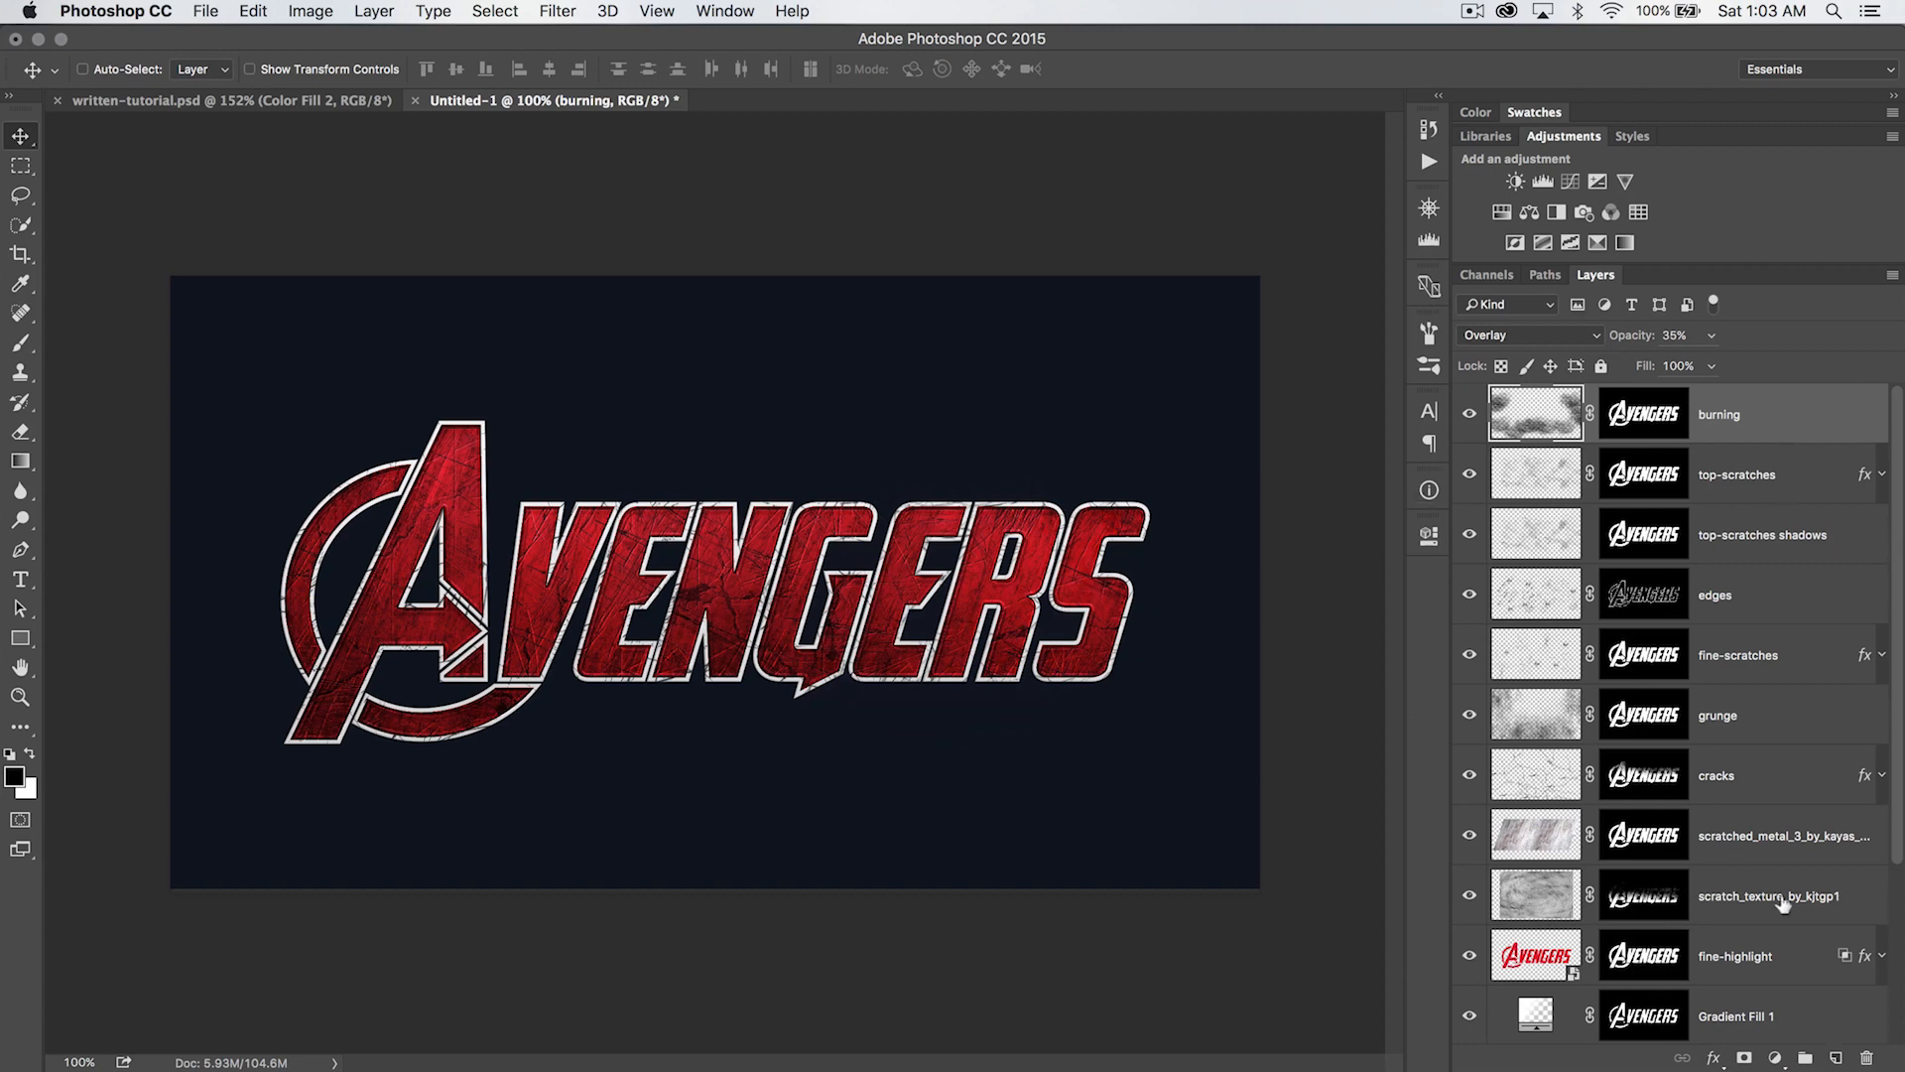
pyautogui.click(1836, 1058)
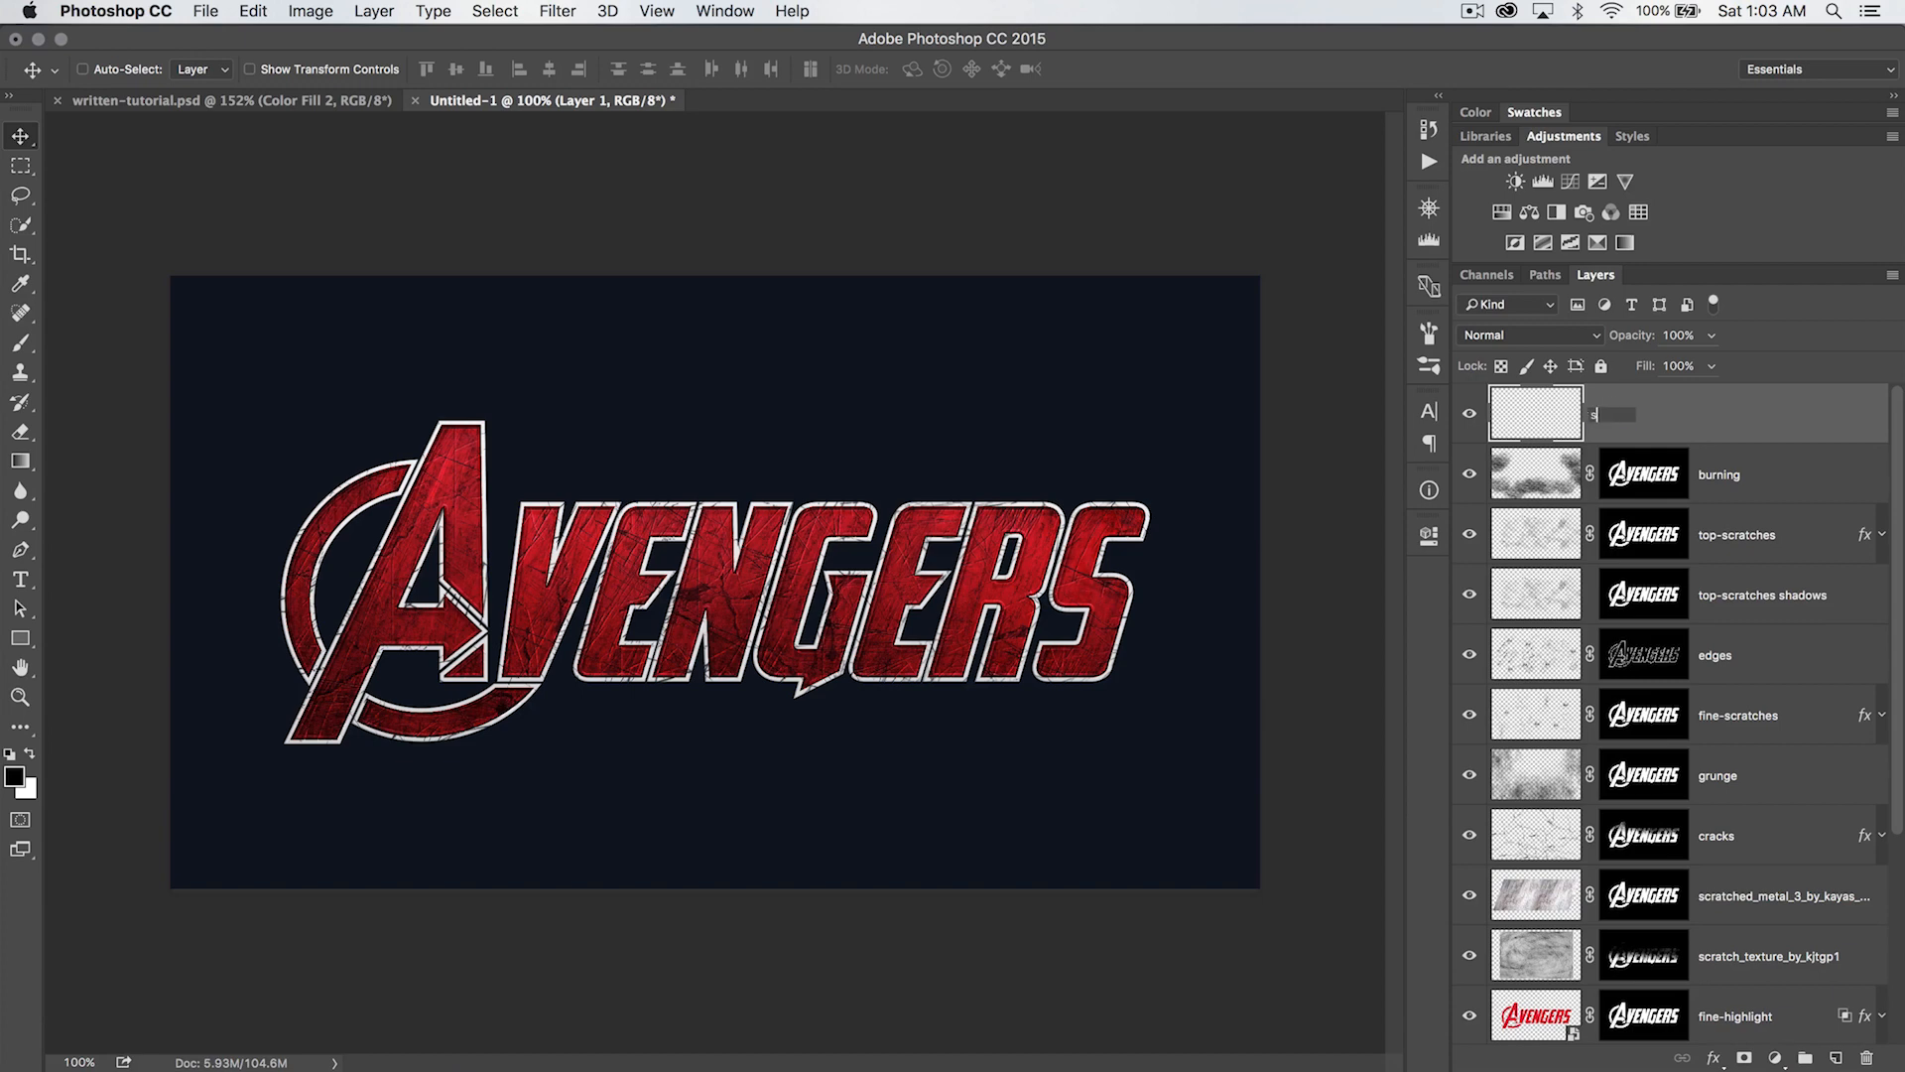
pyautogui.press('Return')
# - Replace the current brush set with 20 Spray Brushes.abr for the Brush tool
pyautogui.press('b')
pyautogui.rightClick(608, 432)
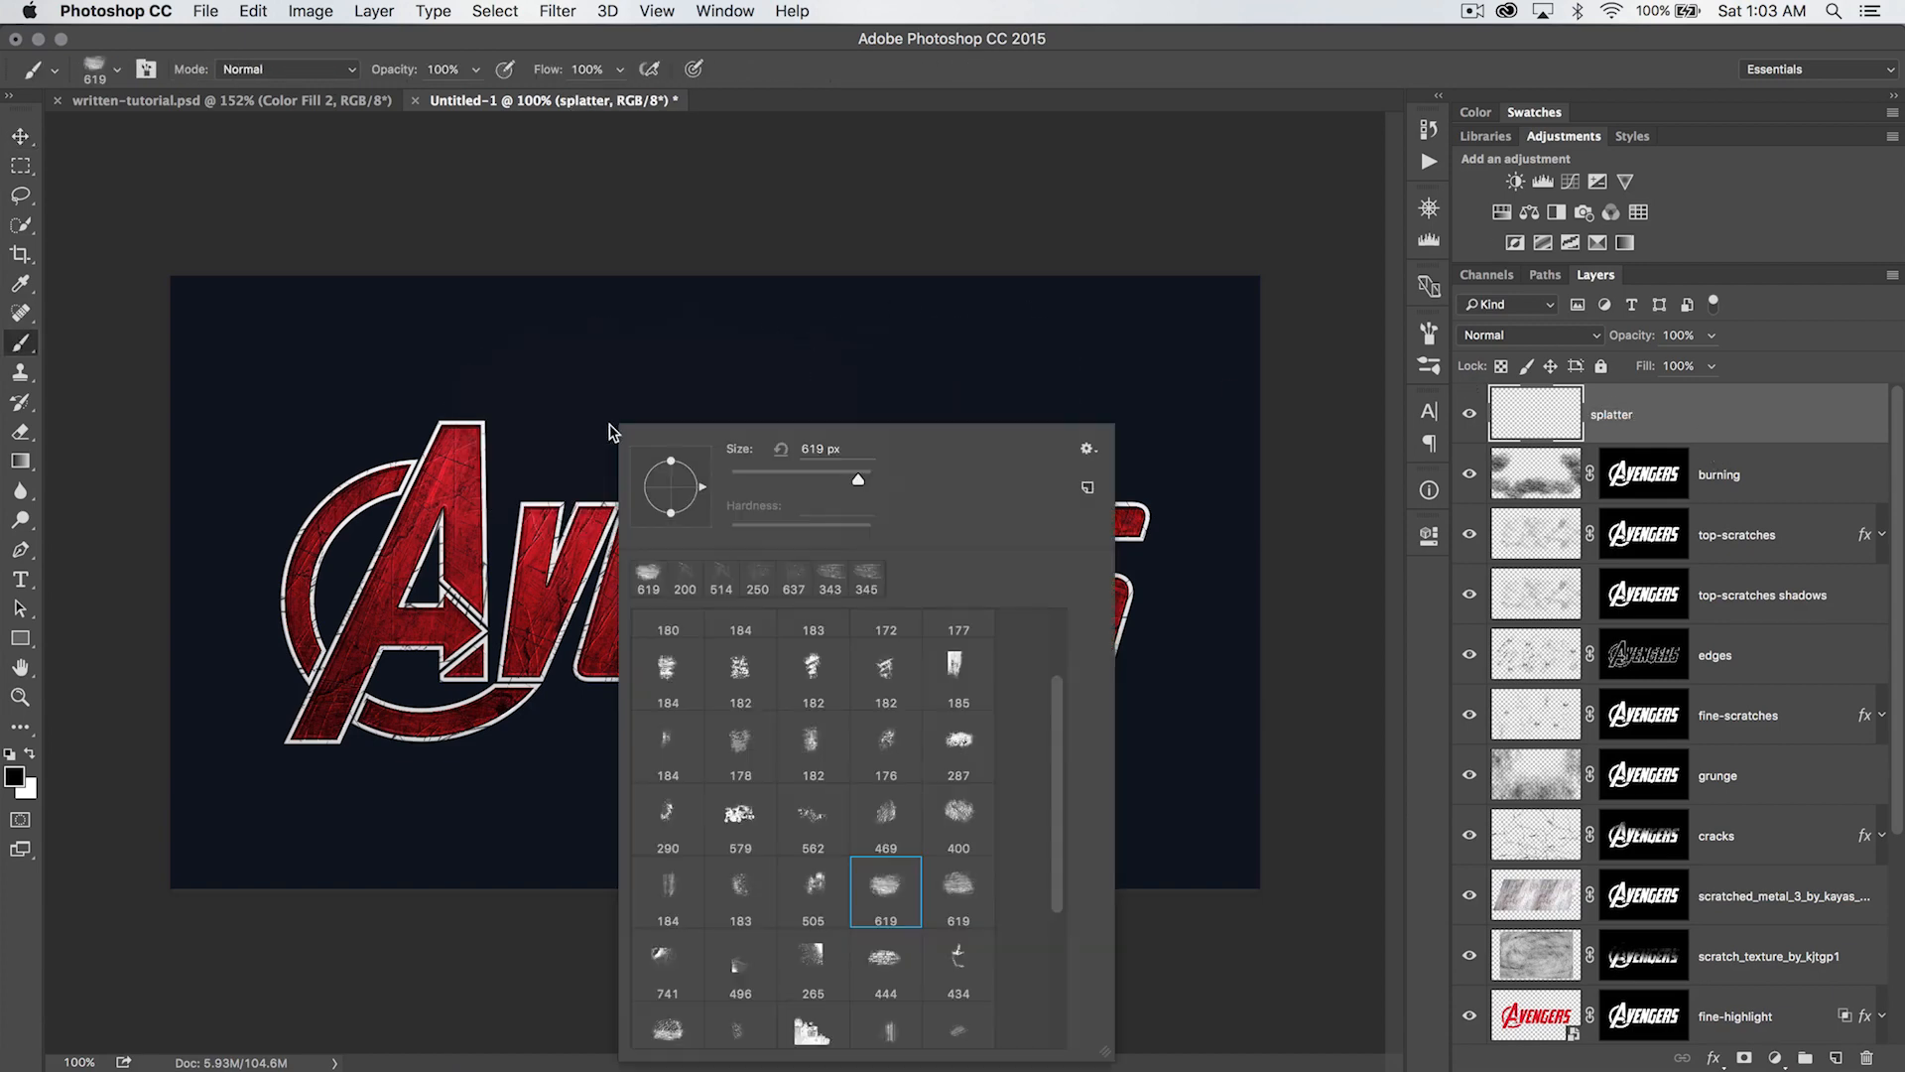
pyautogui.click(1087, 448)
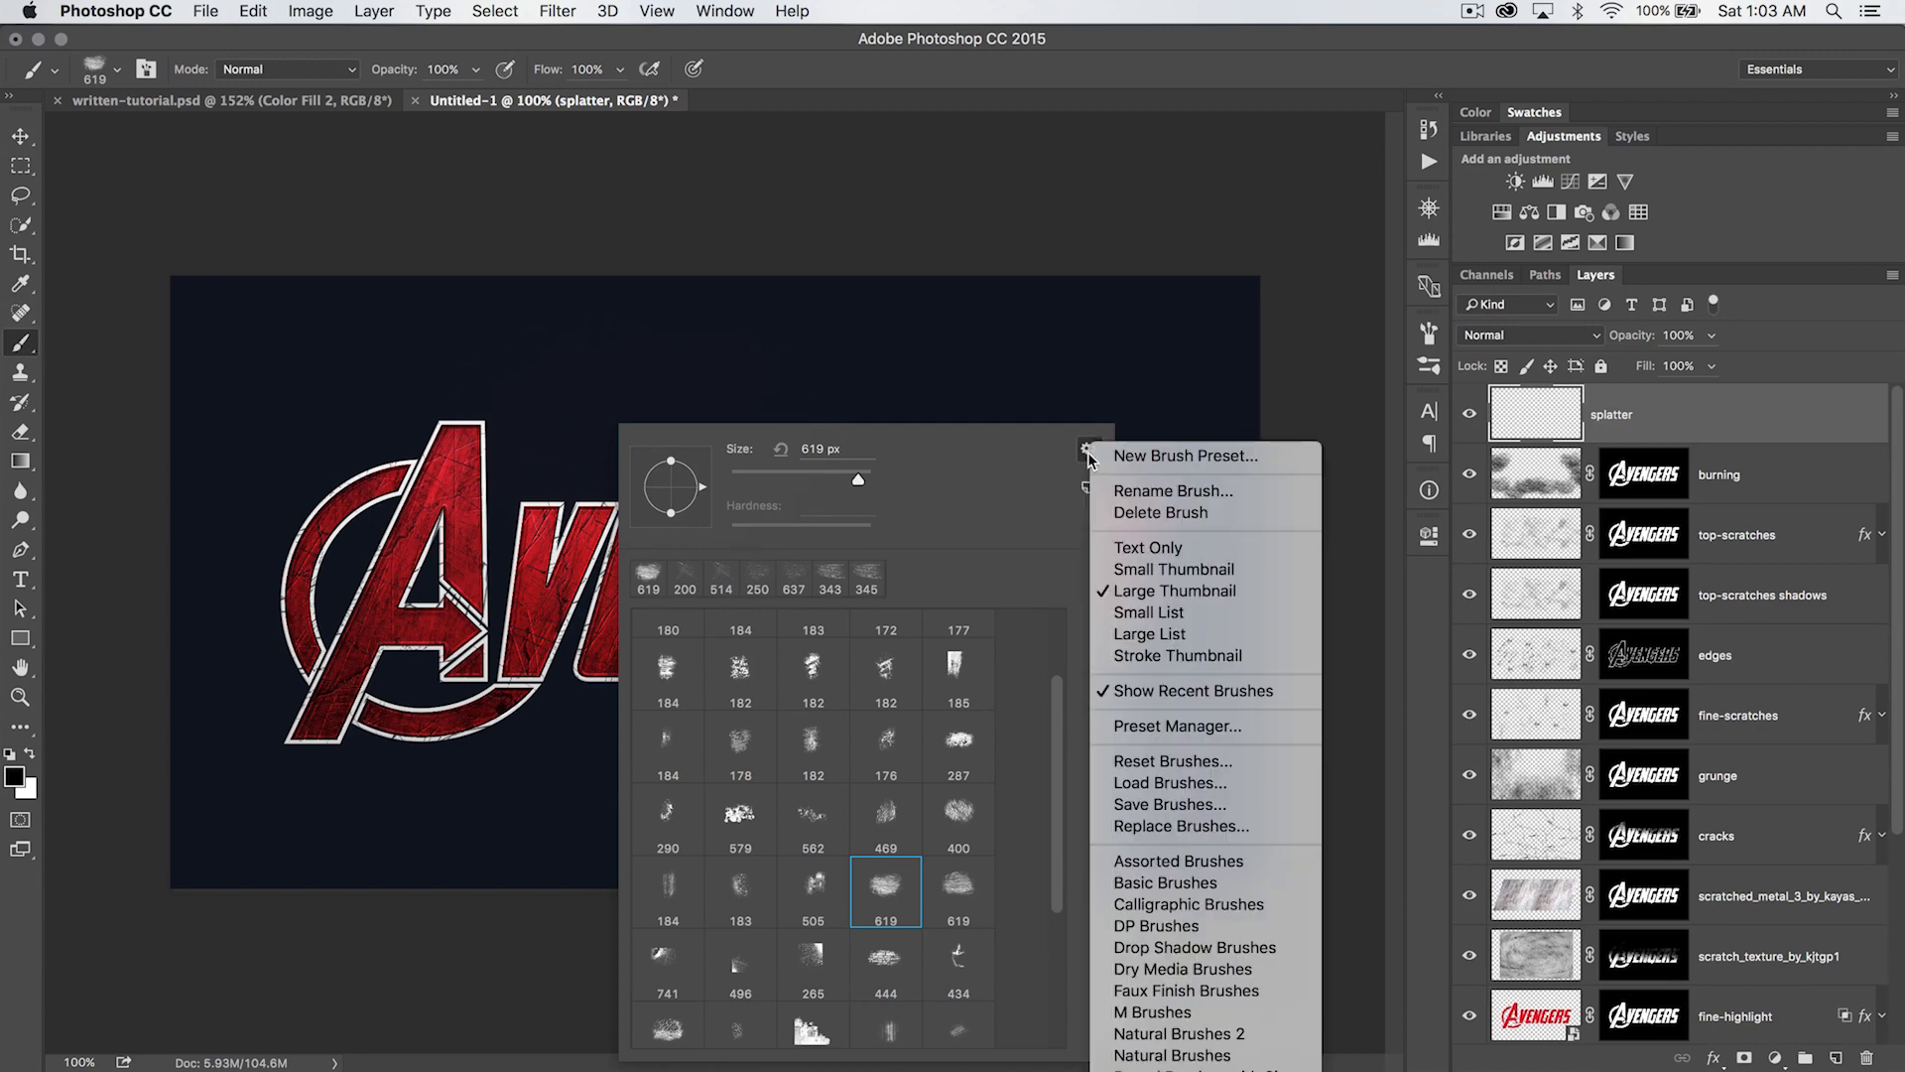
pyautogui.click(1188, 830)
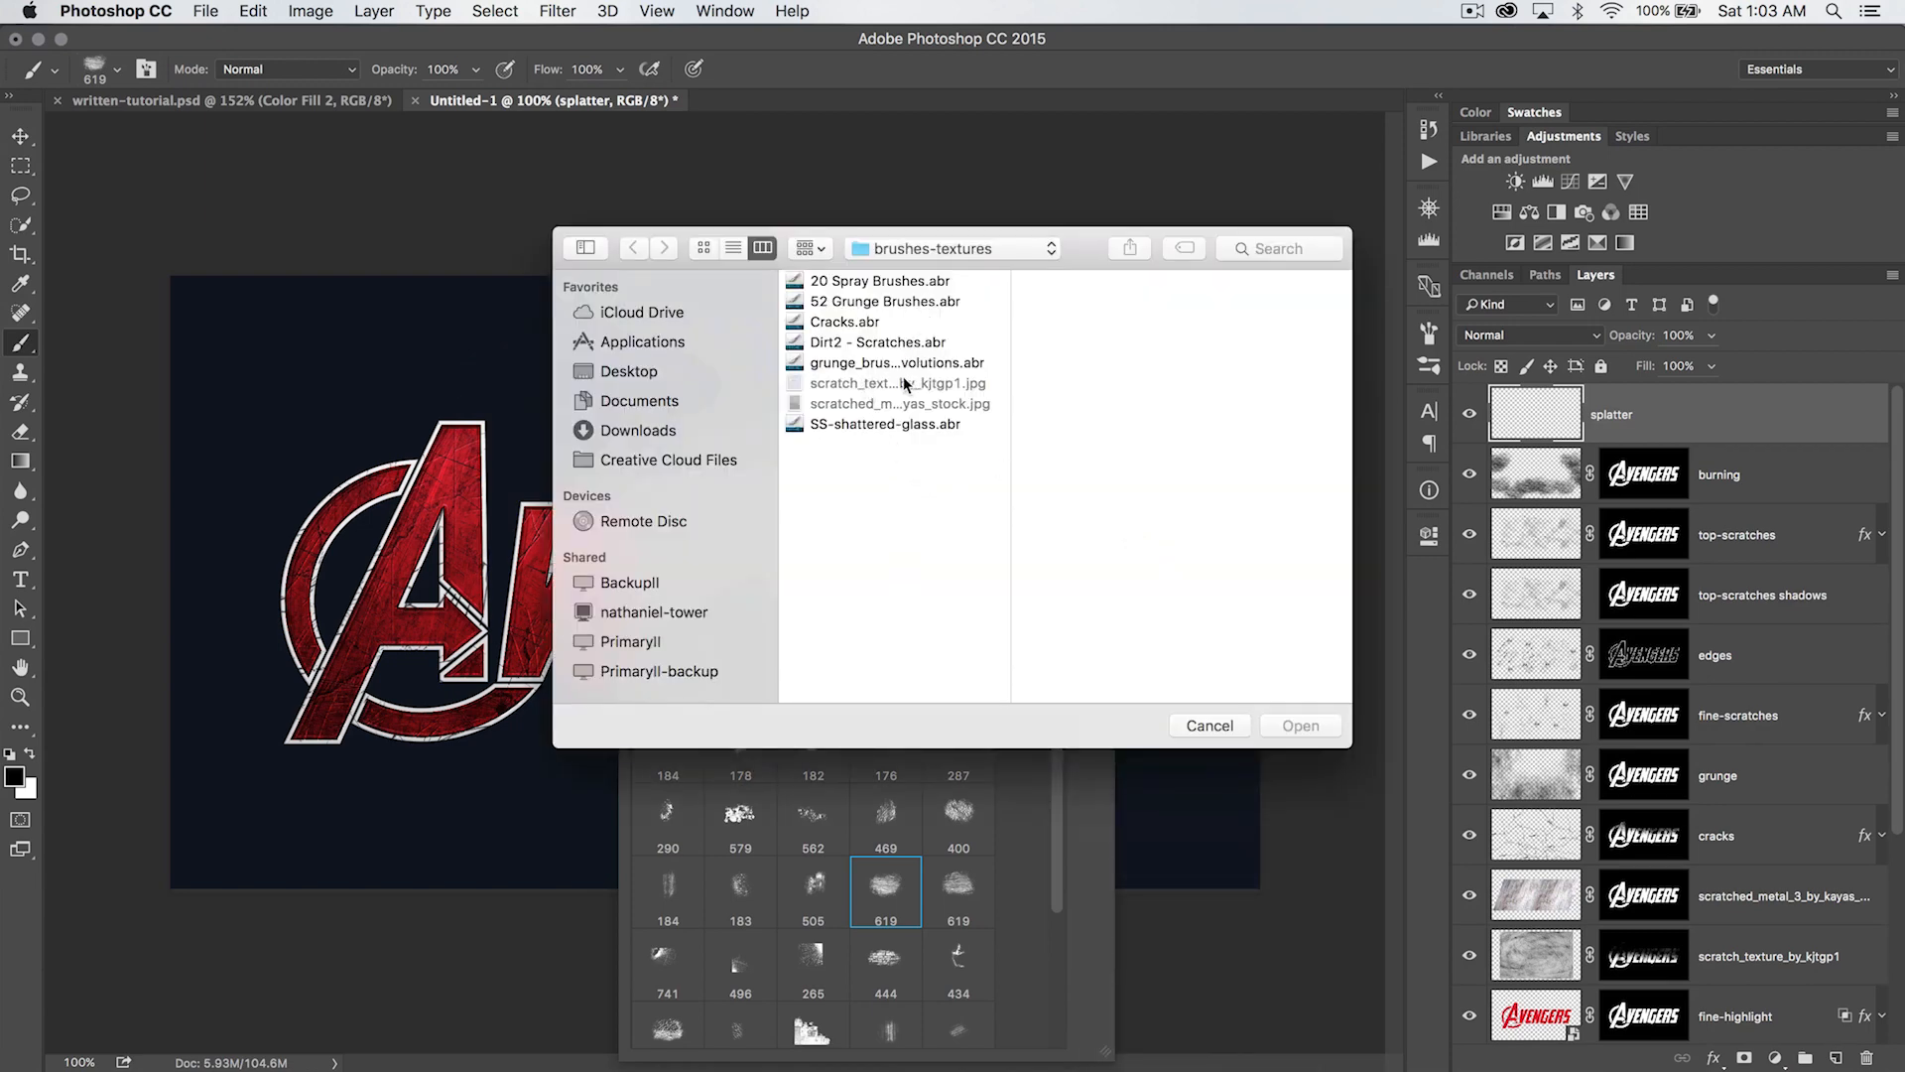
pyautogui.click(872, 283)
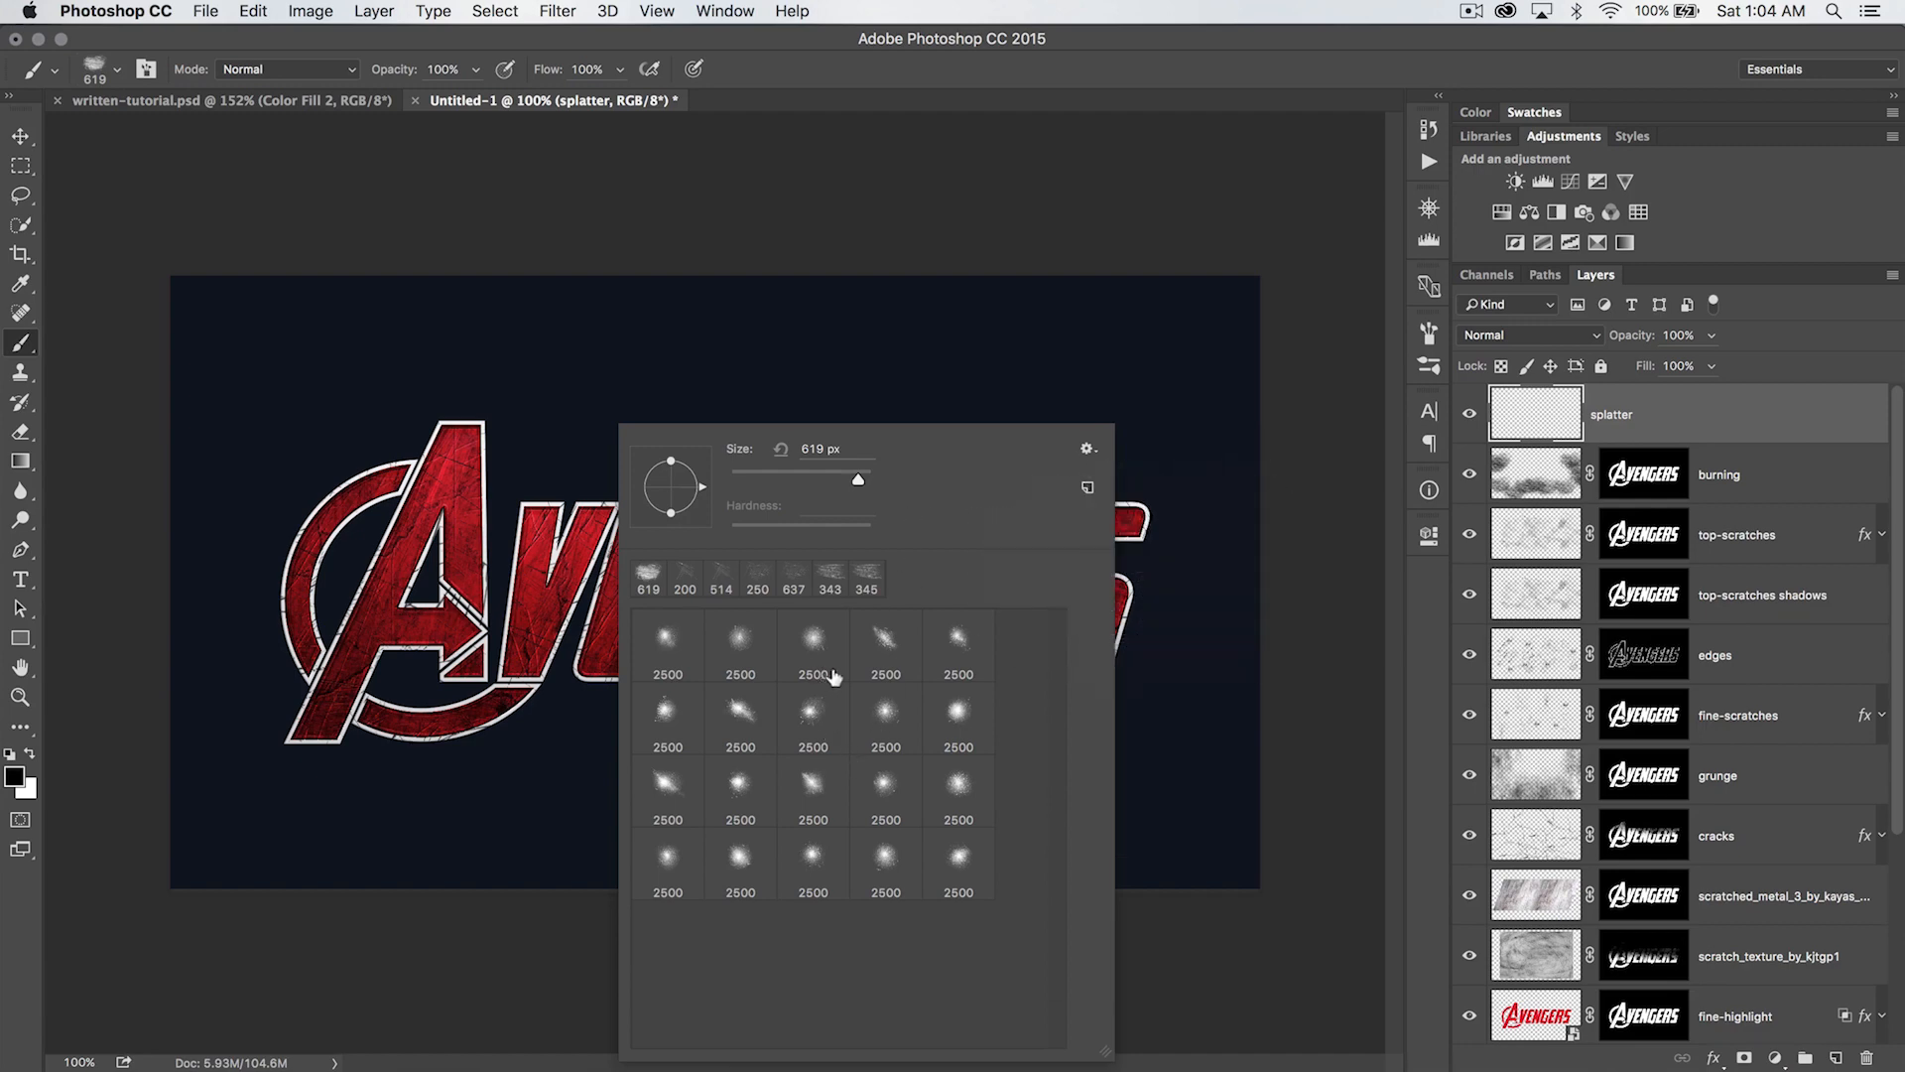
# - Choose the diagonal spray brush in the first row, set its size to 1000 px and make white the foreground color
pyautogui.click(817, 638)
pyautogui.click(885, 640)
pyautogui.write('1000')
pyautogui.press('Return')
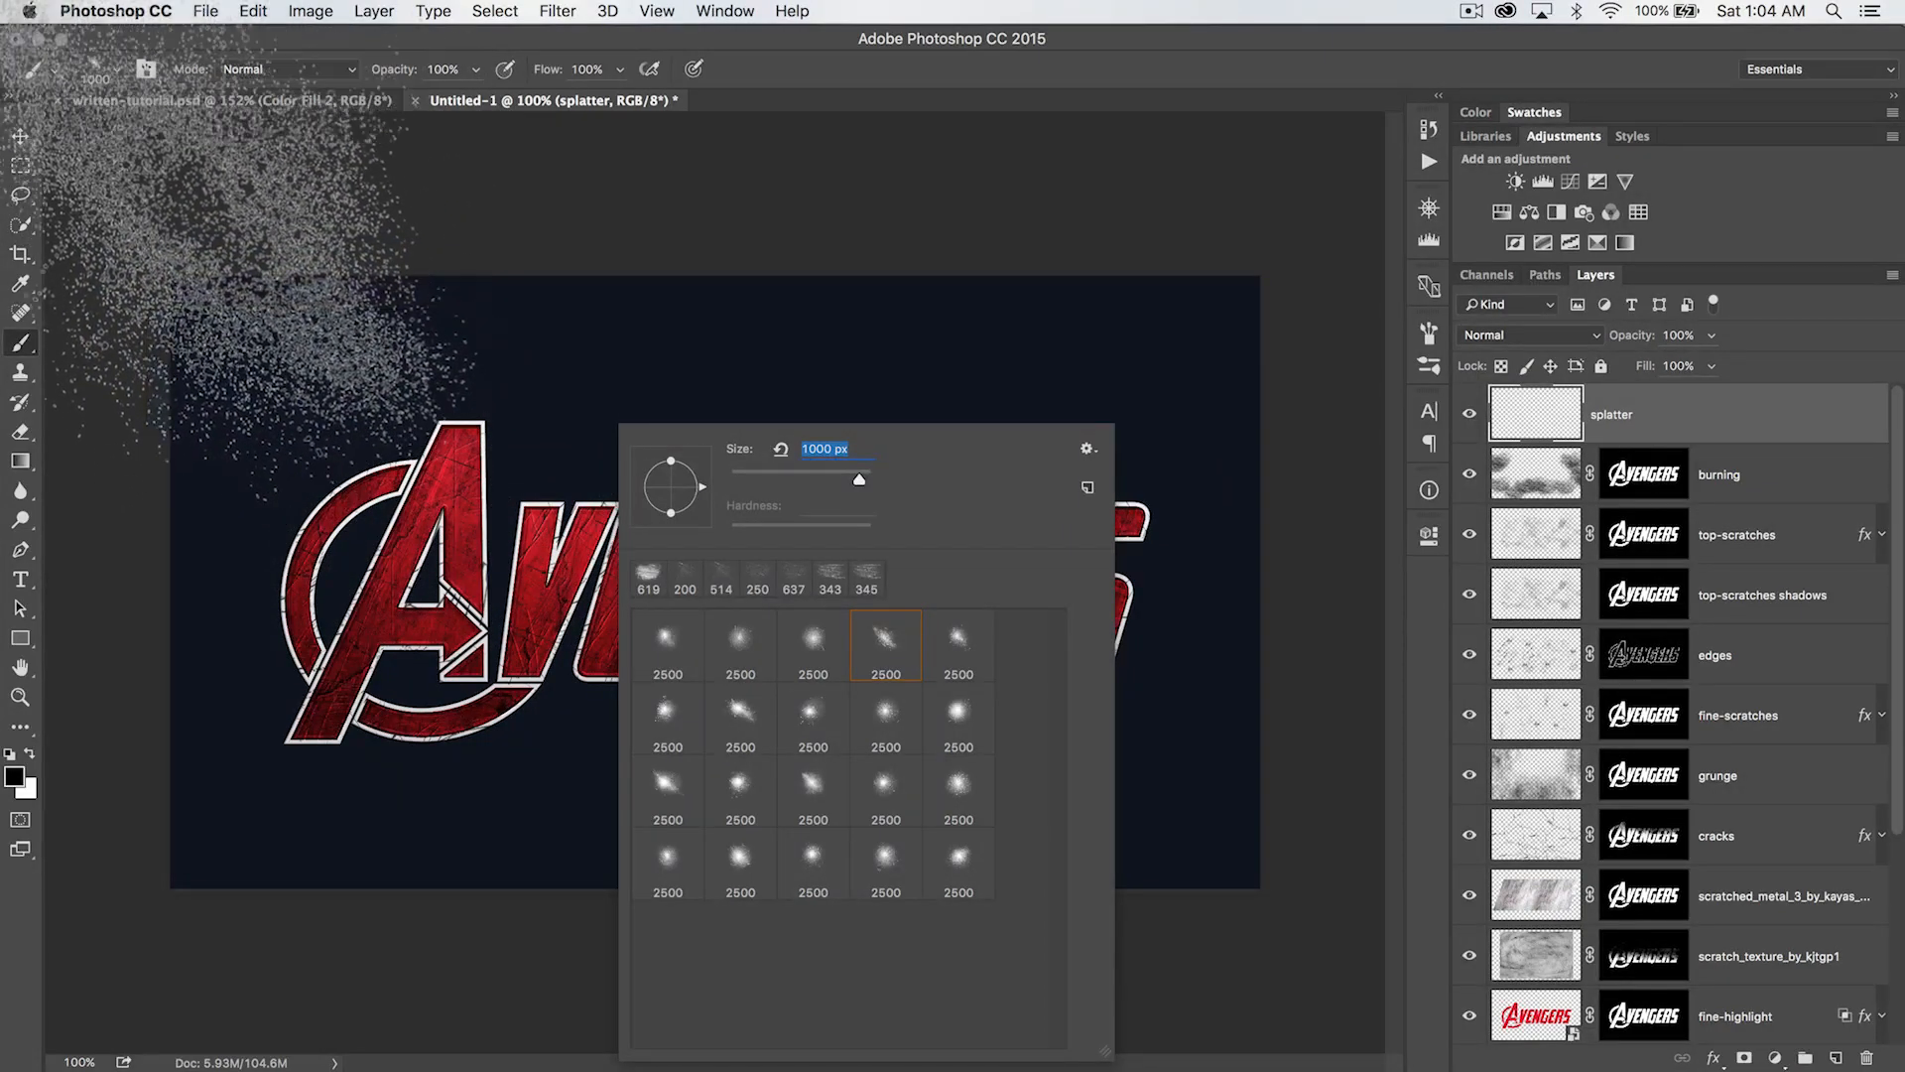
pyautogui.click(27, 757)
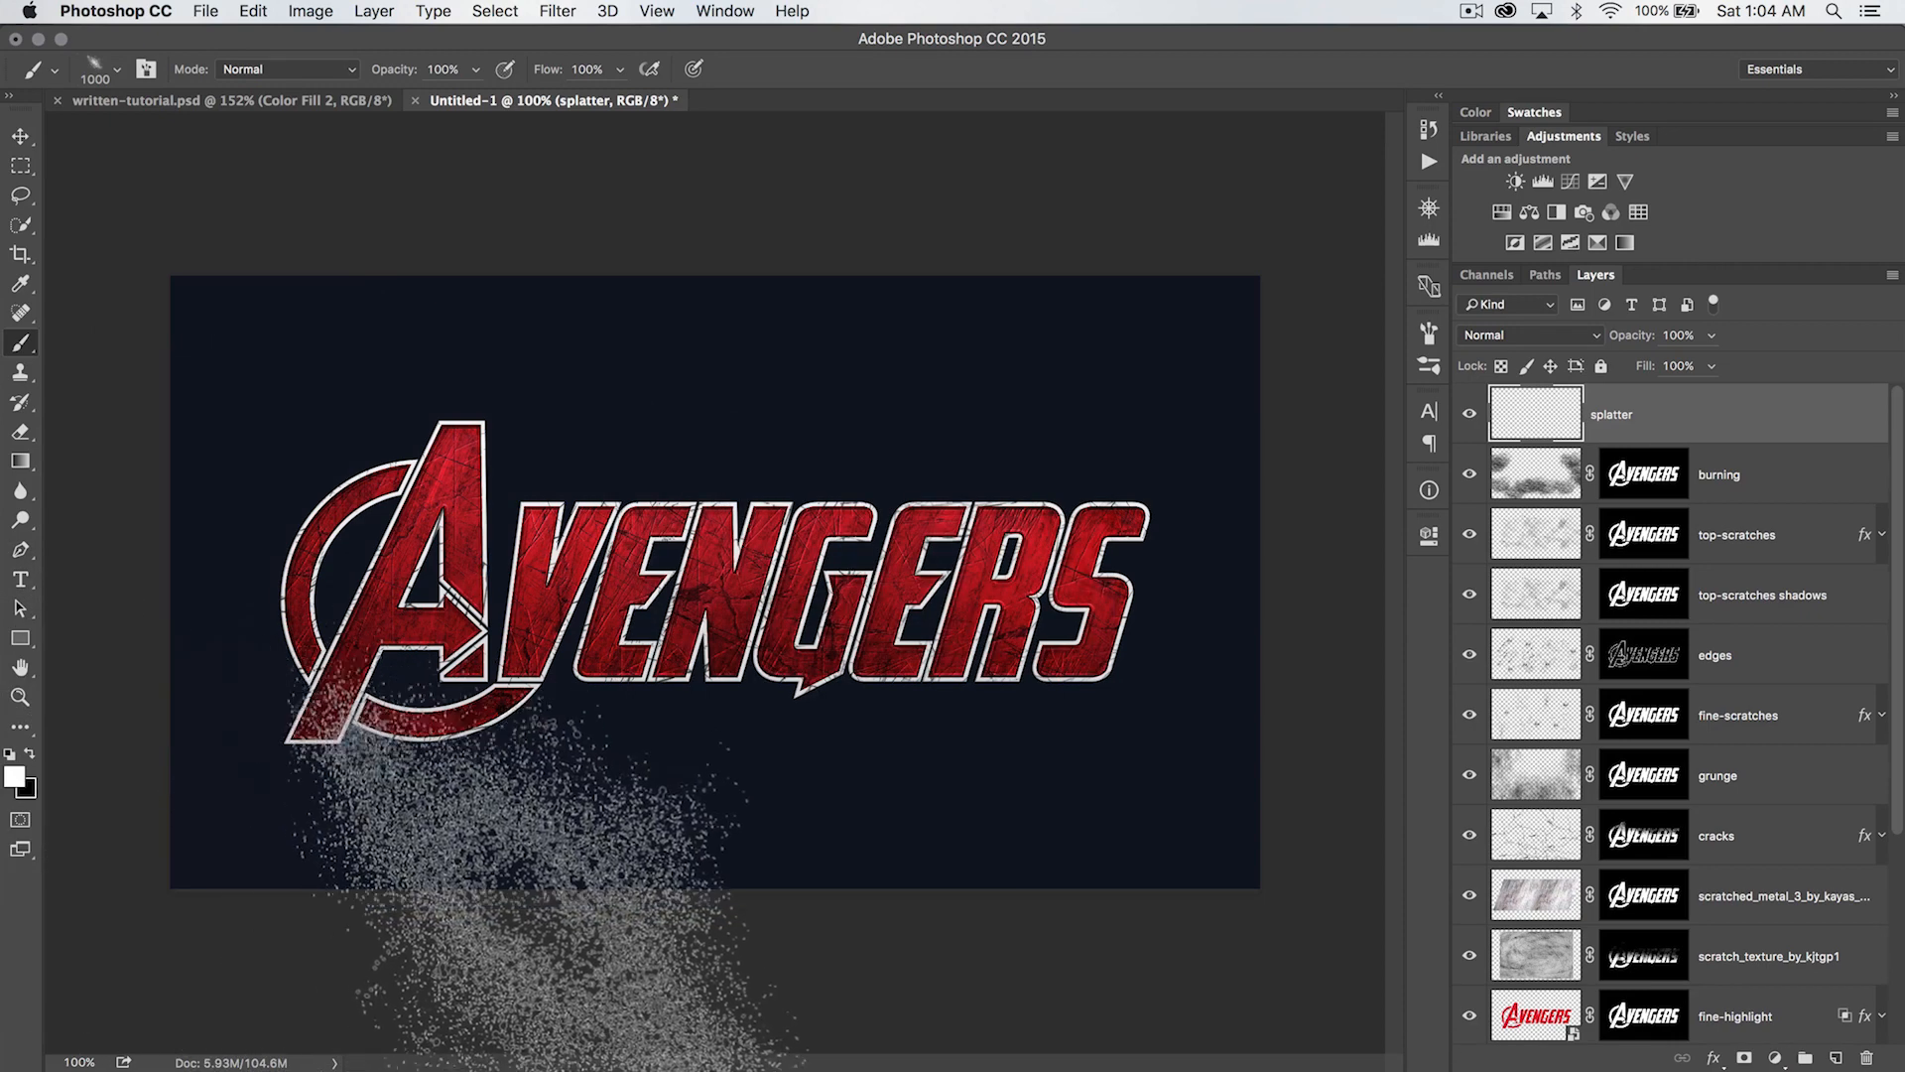
# - Stamp six white splatters around the logo, along the upper and lower canvas areas and at the upper-left edge
pyautogui.click(476, 873)
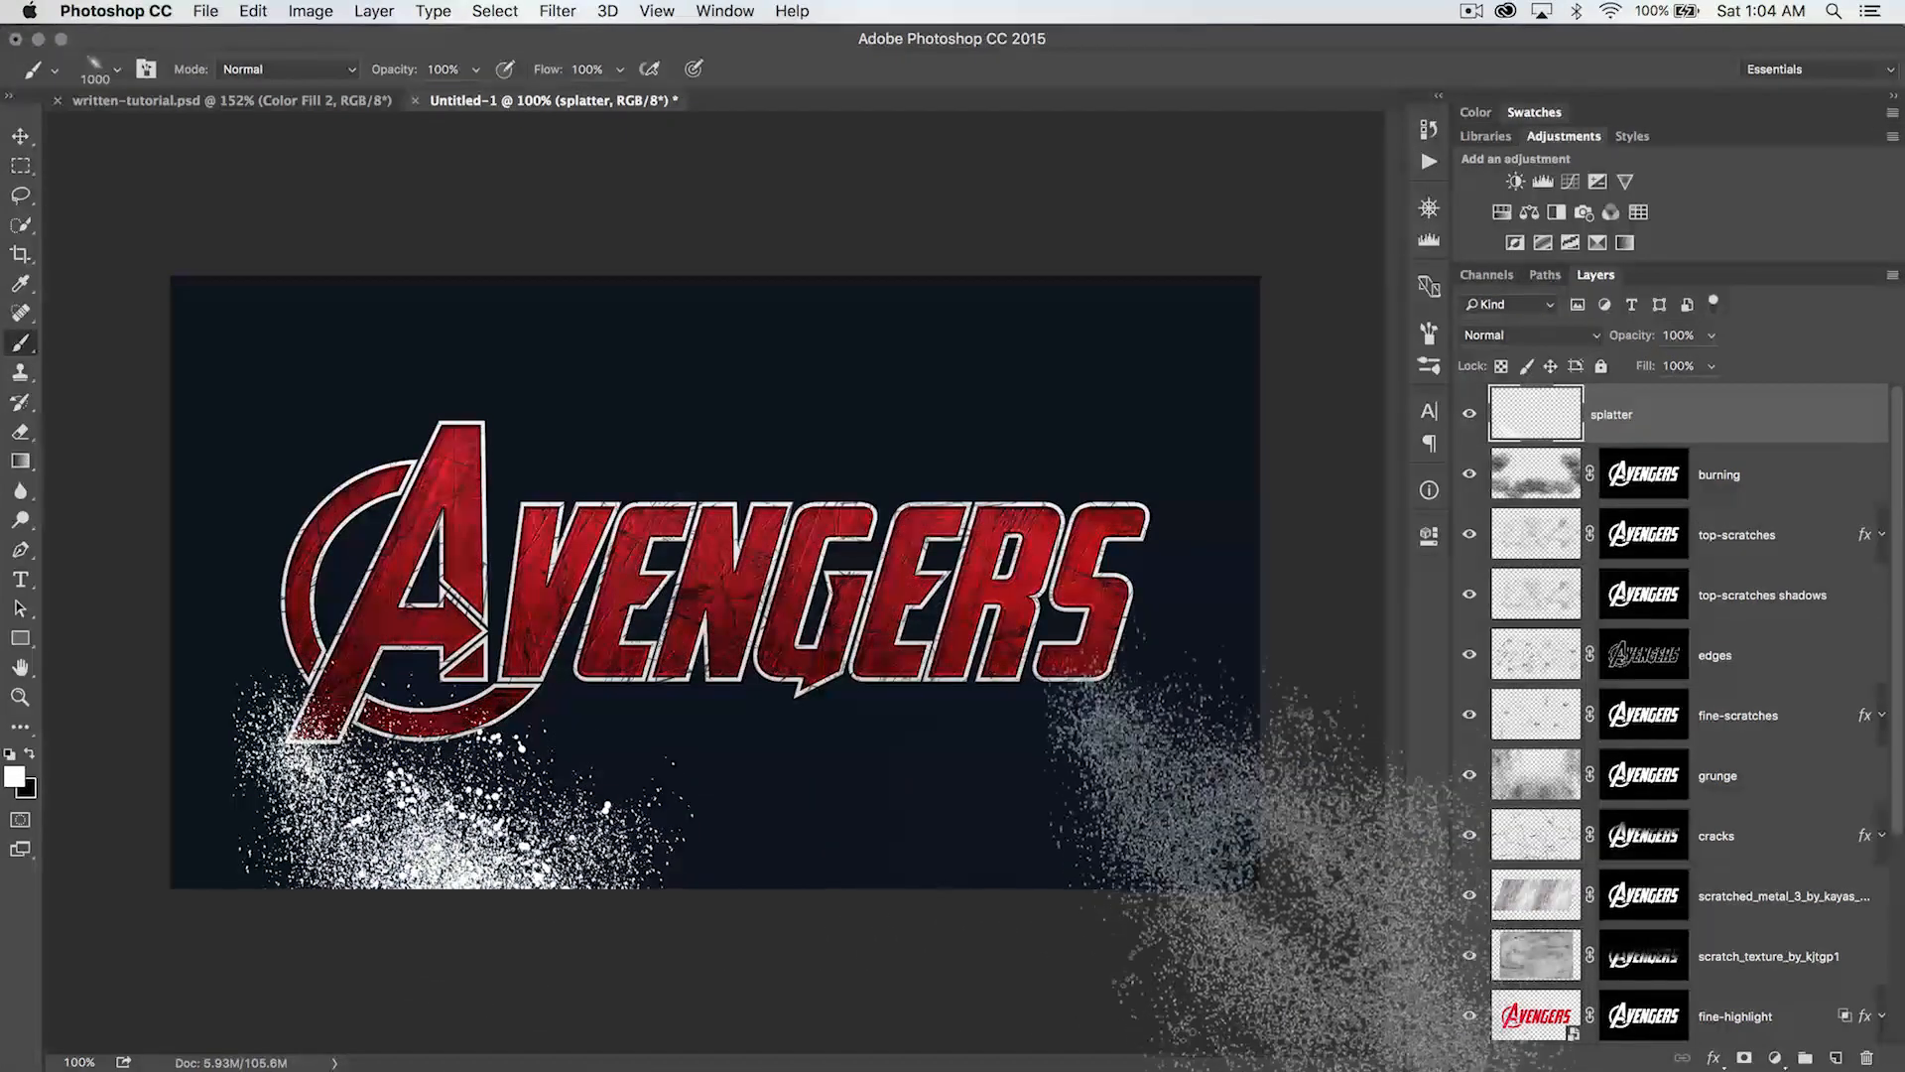
pyautogui.click(1280, 823)
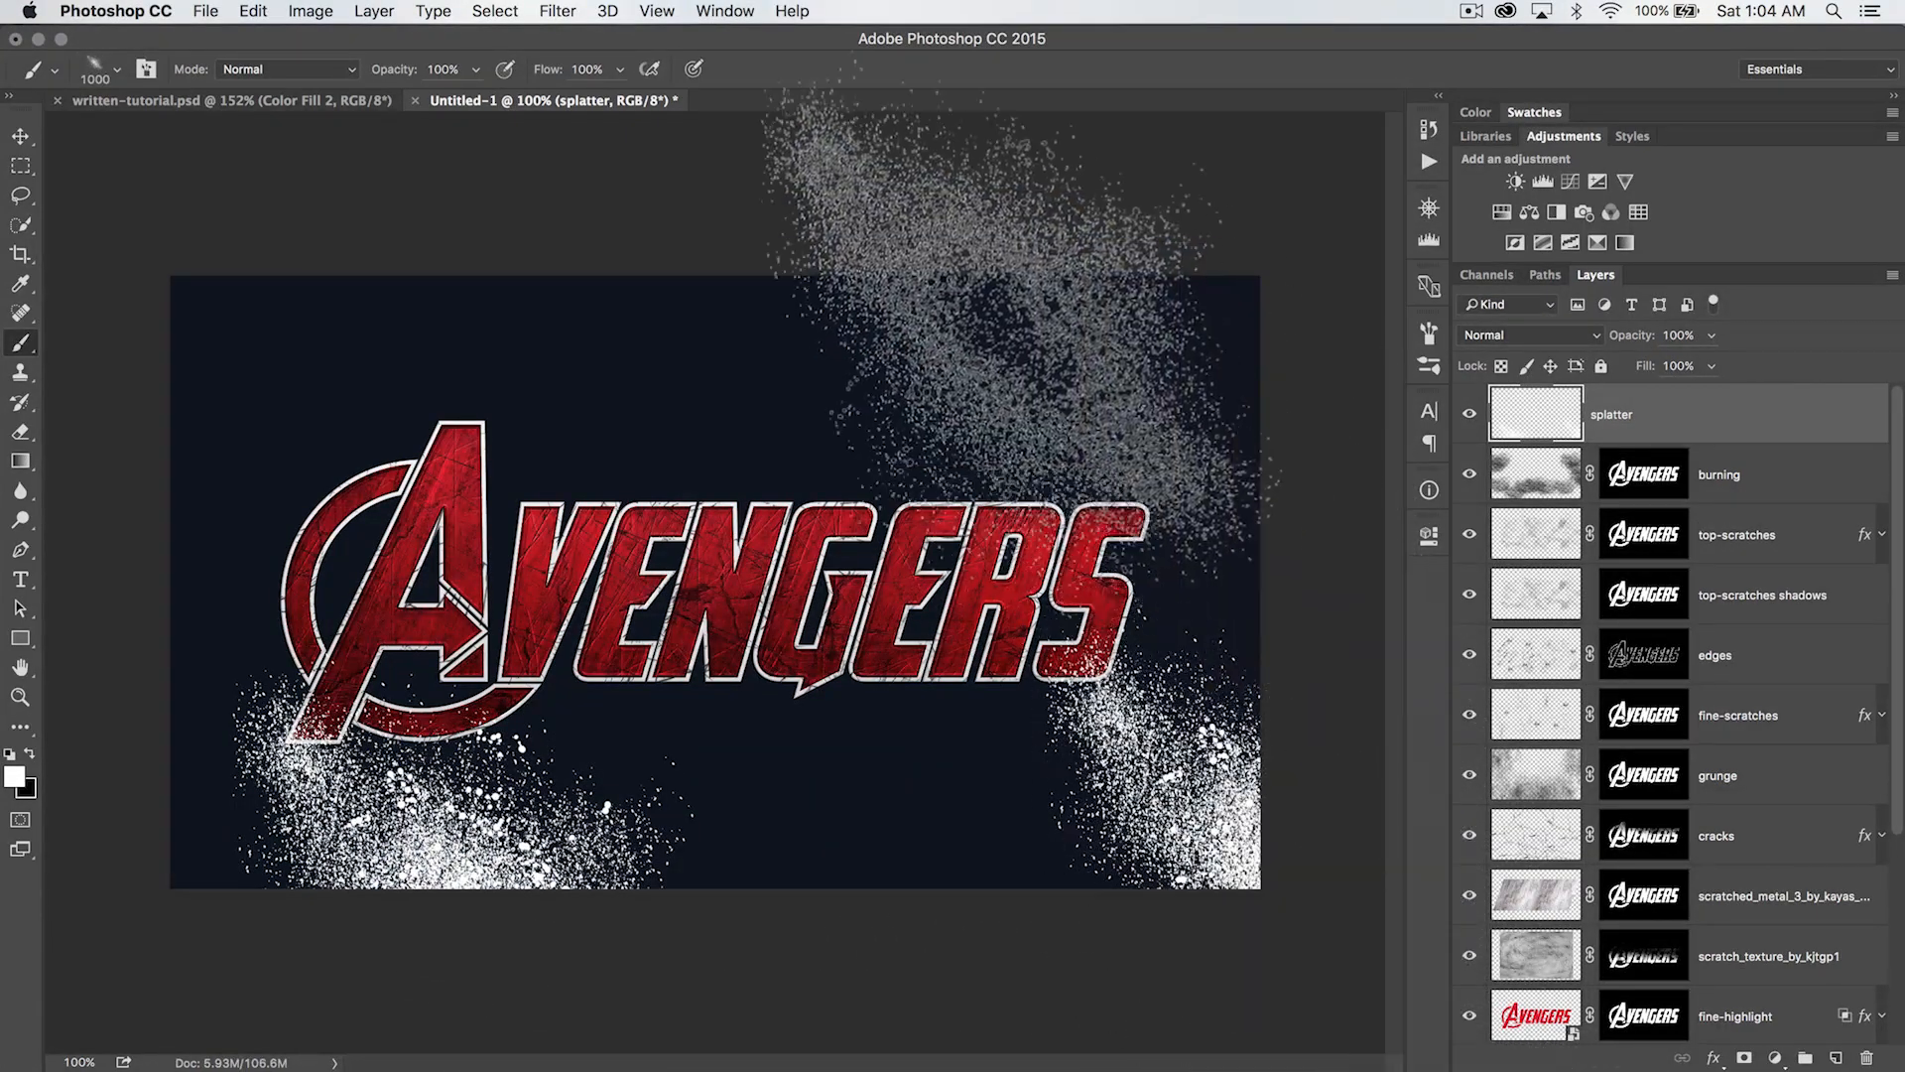
pyautogui.click(952, 283)
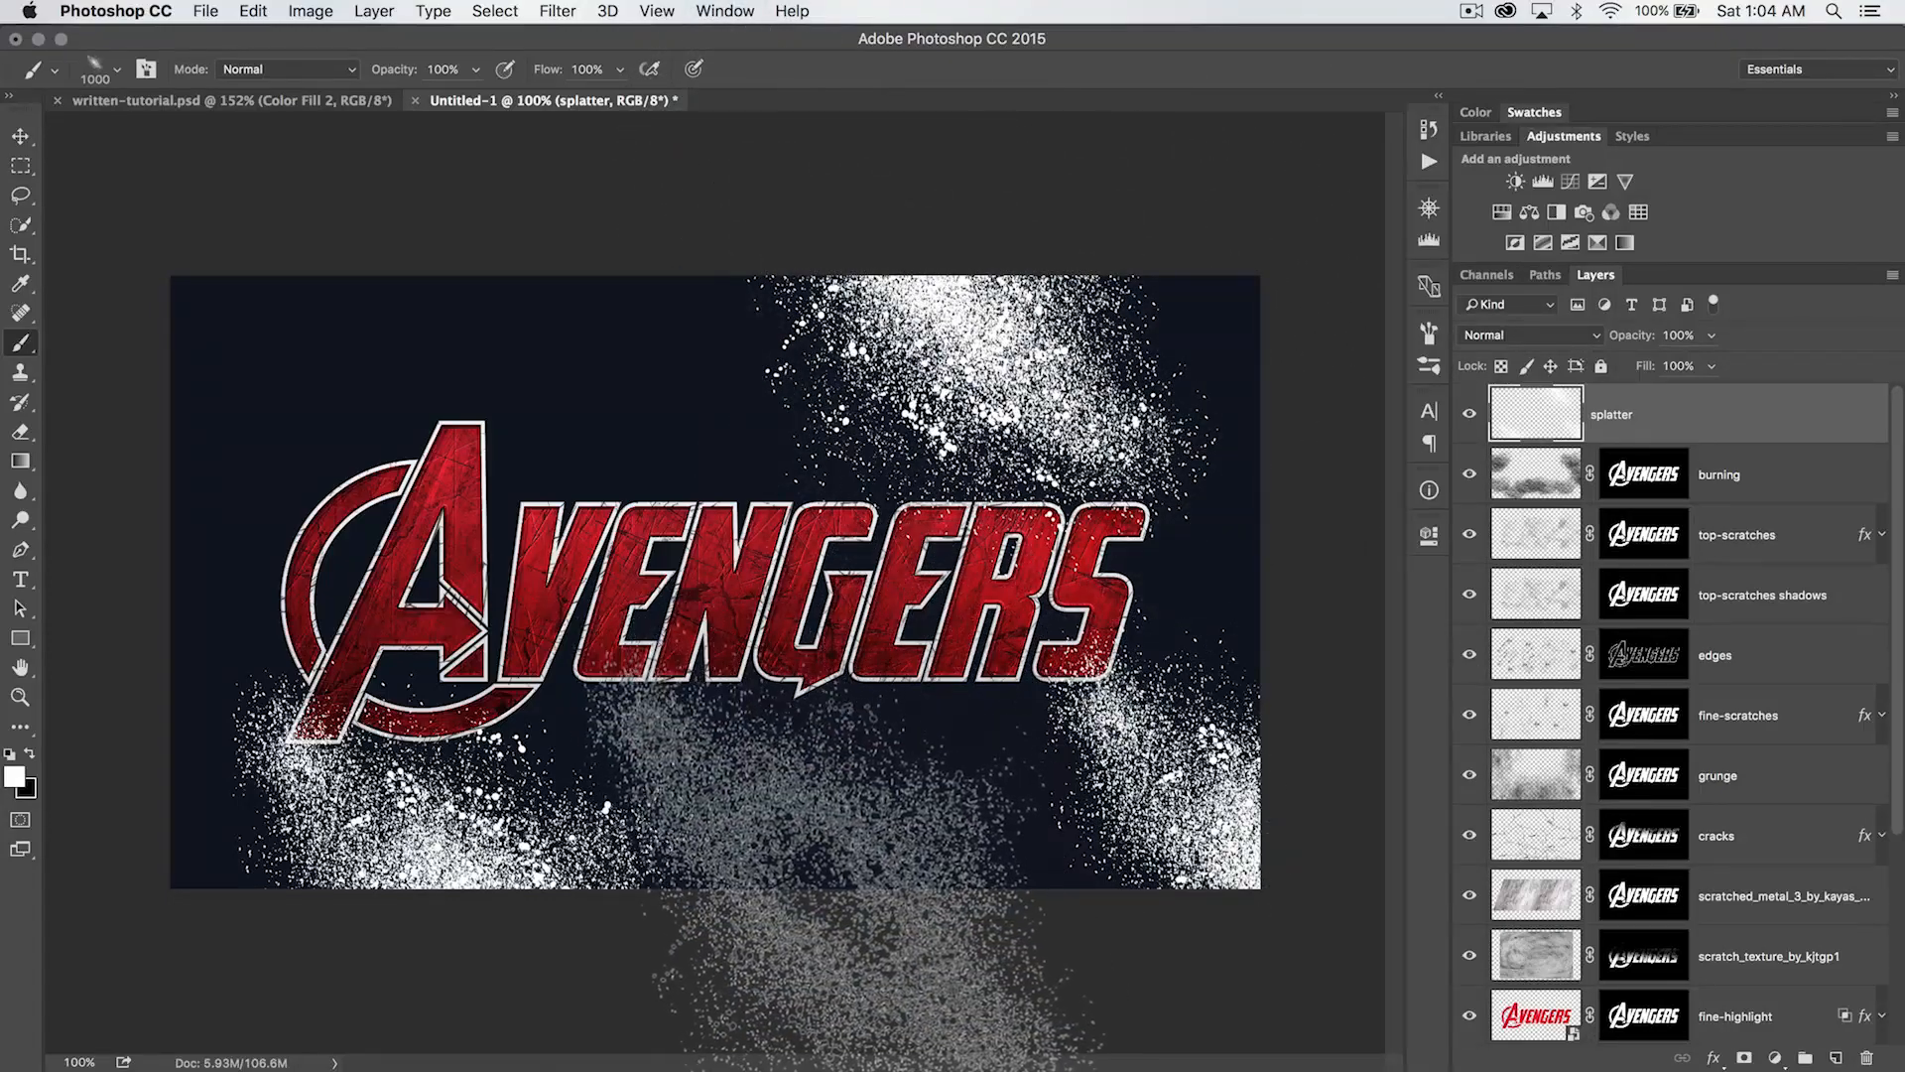
pyautogui.click(829, 888)
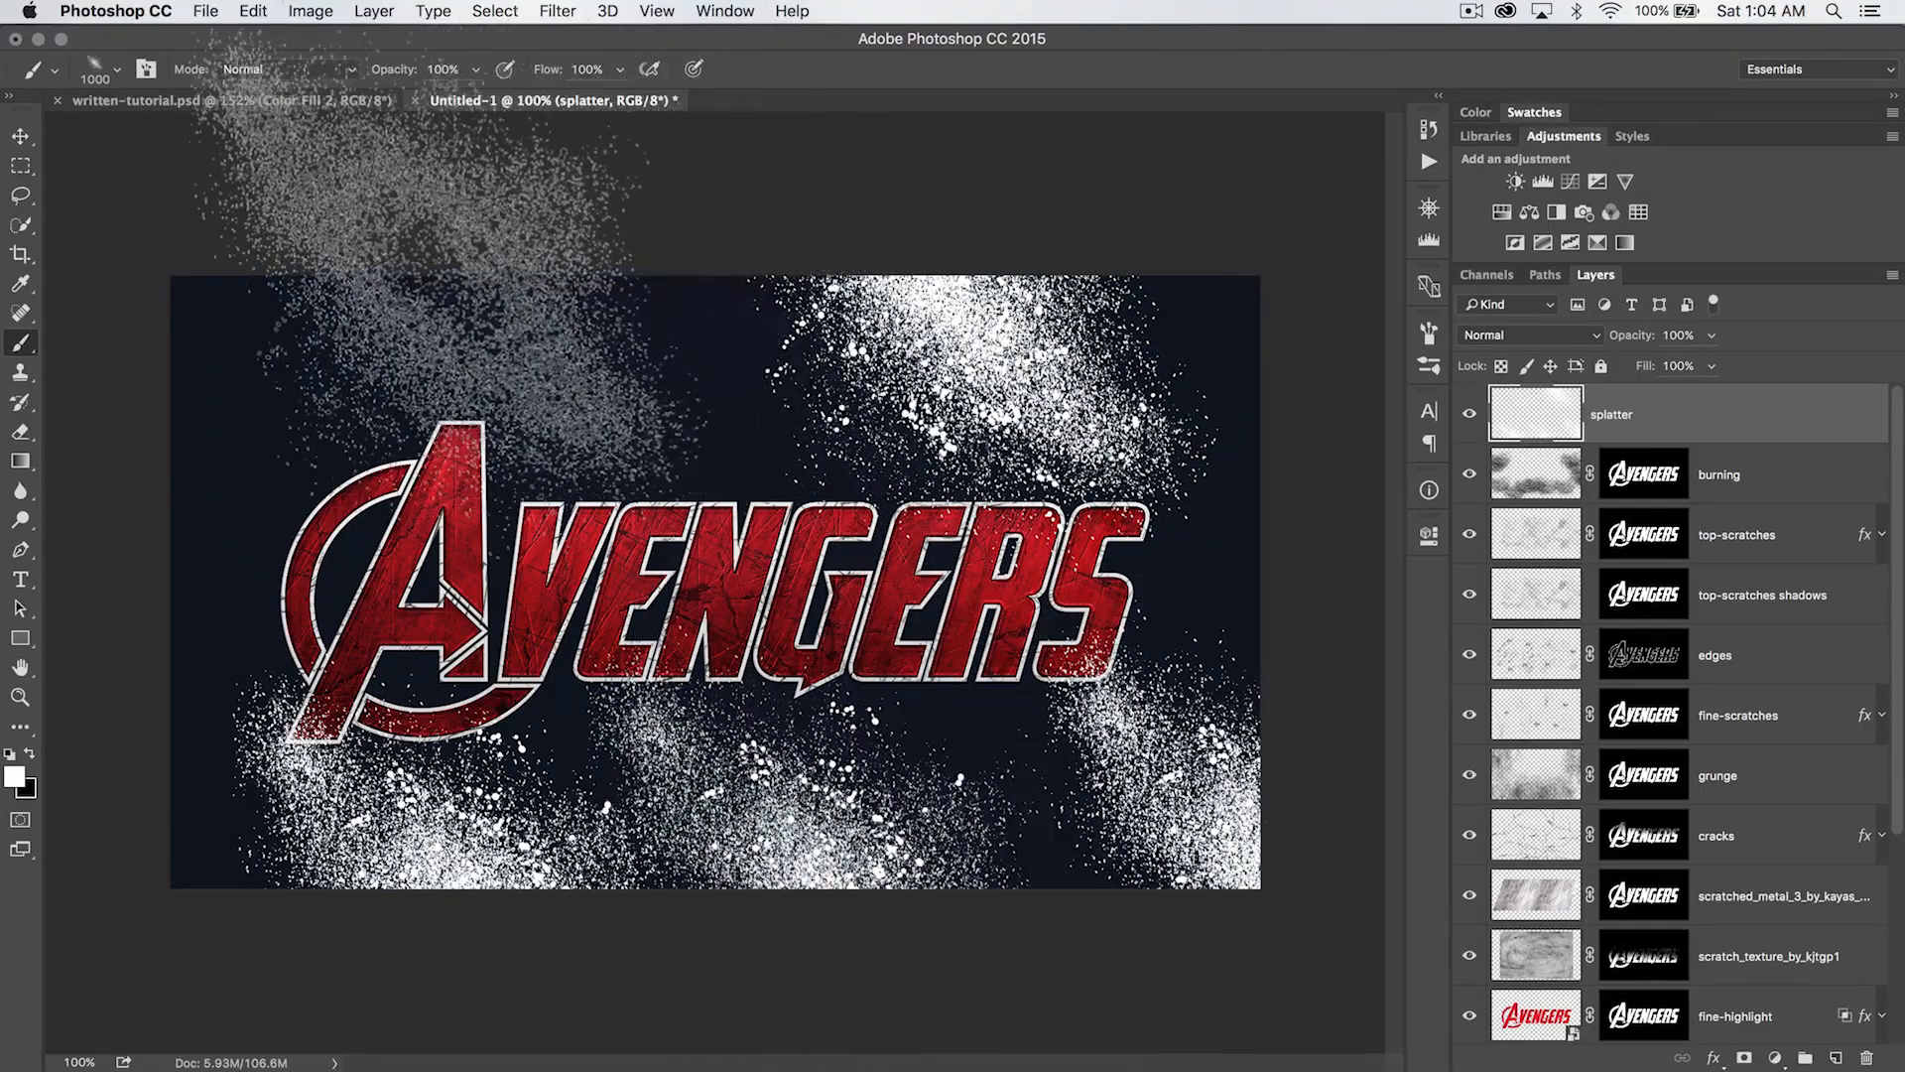
pyautogui.click(467, 278)
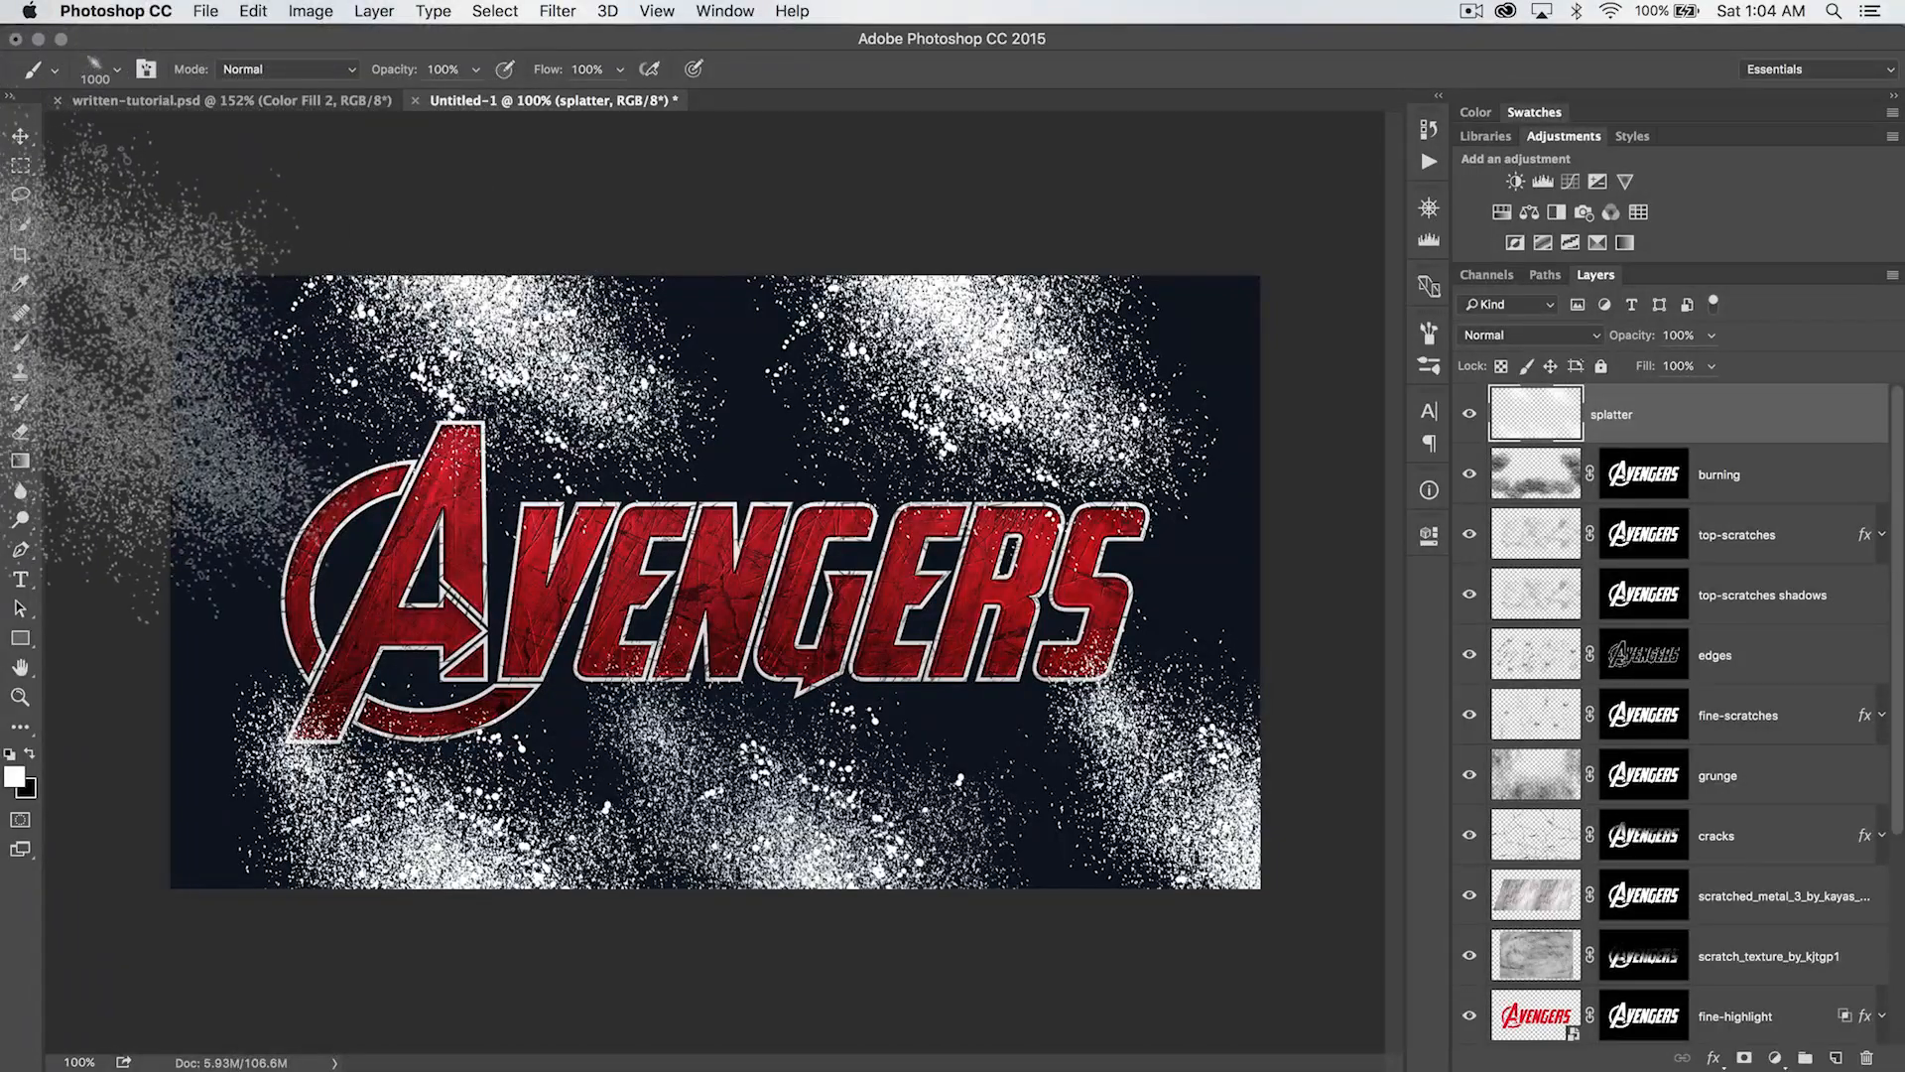
pyautogui.click(159, 377)
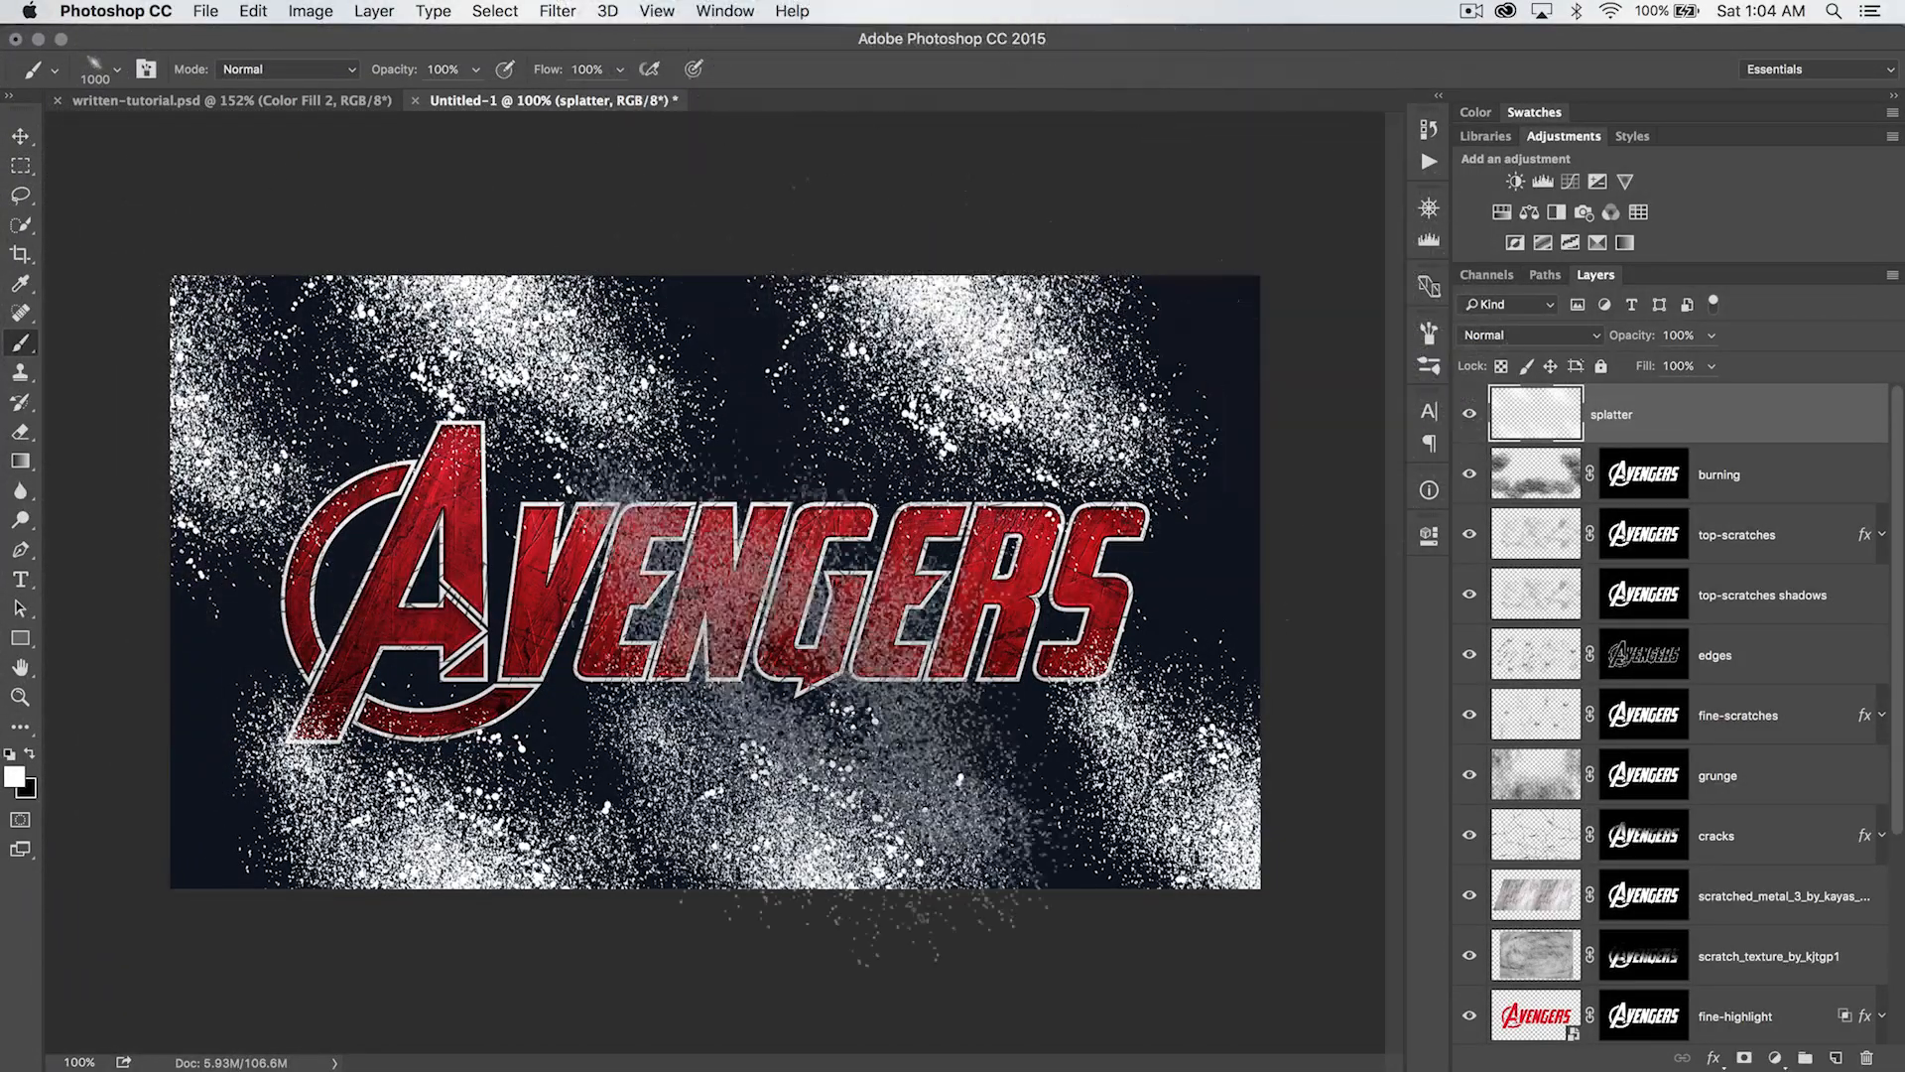
# - Set the first spray brush in the third row to 1400 px, stamp splatter above the logo, and undo the stray stamp over the letters
pyautogui.rightClick(656, 554)
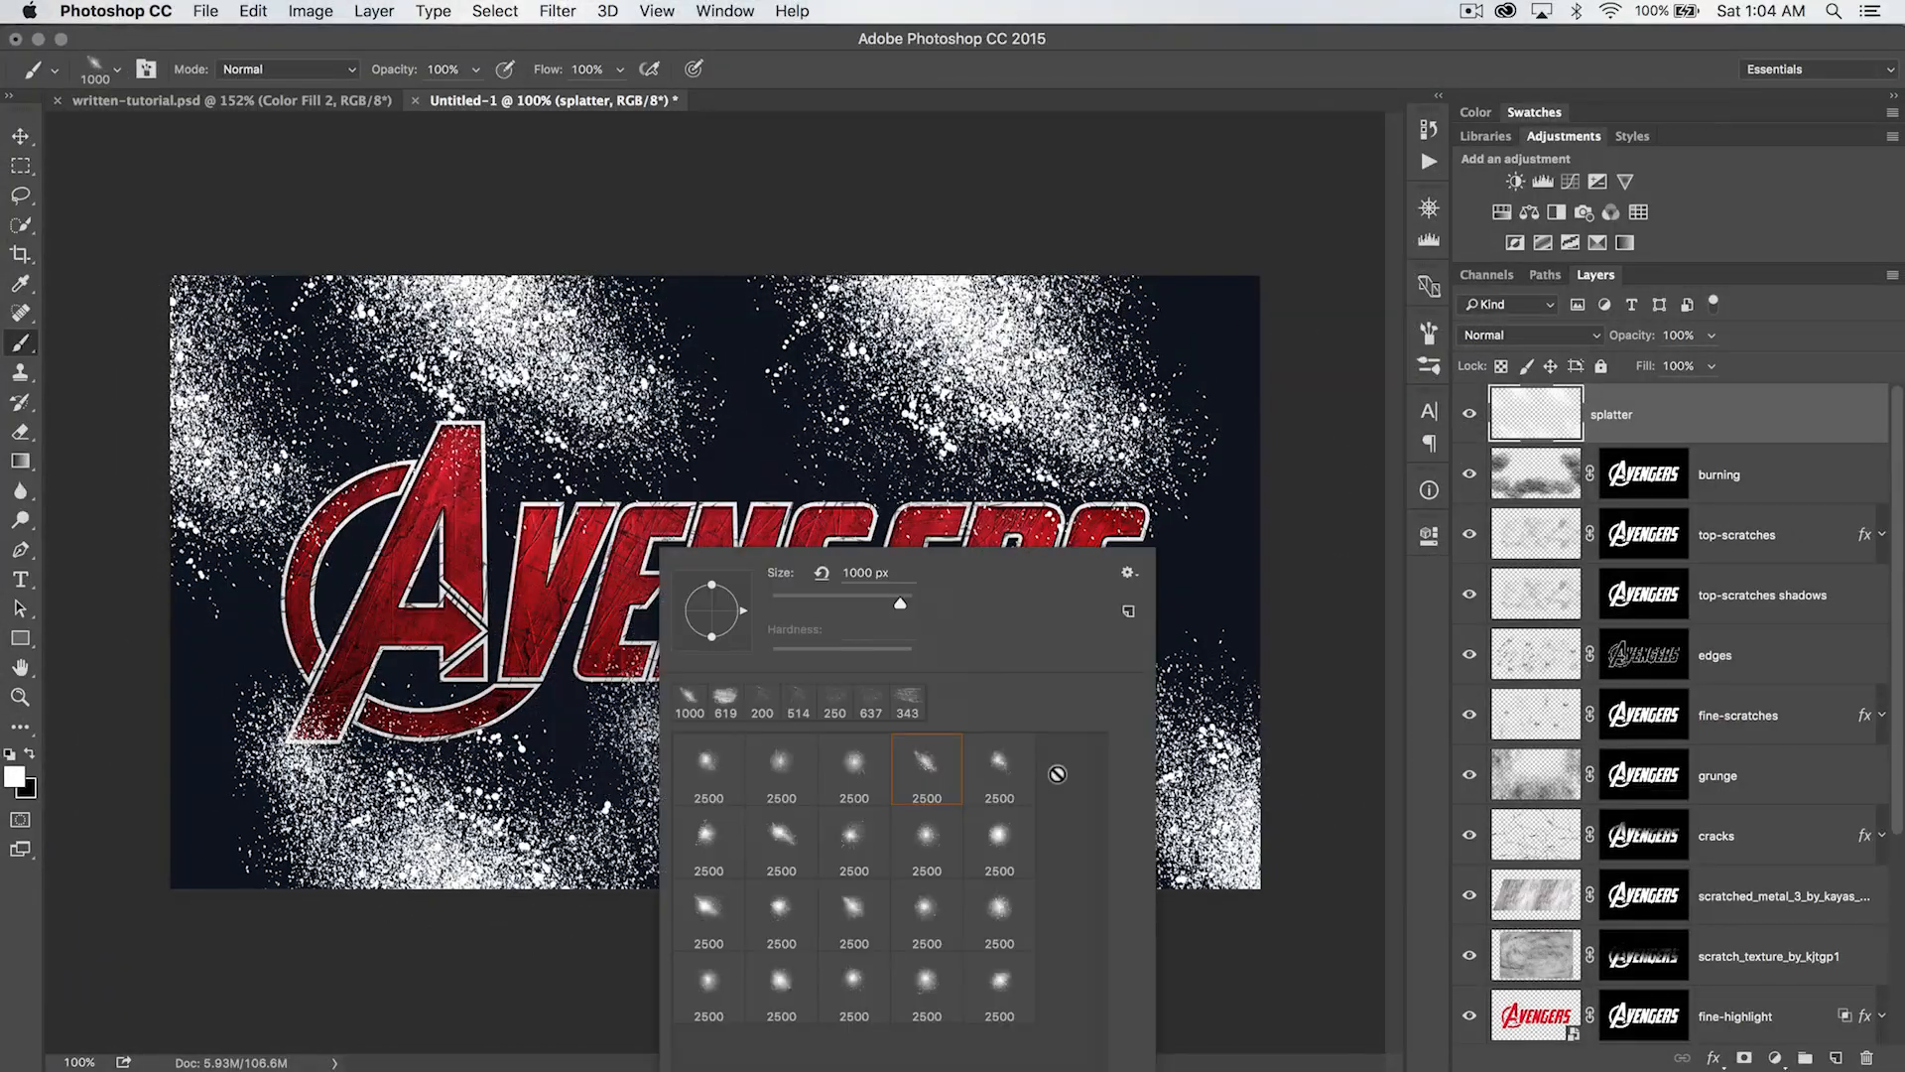
pyautogui.click(685, 917)
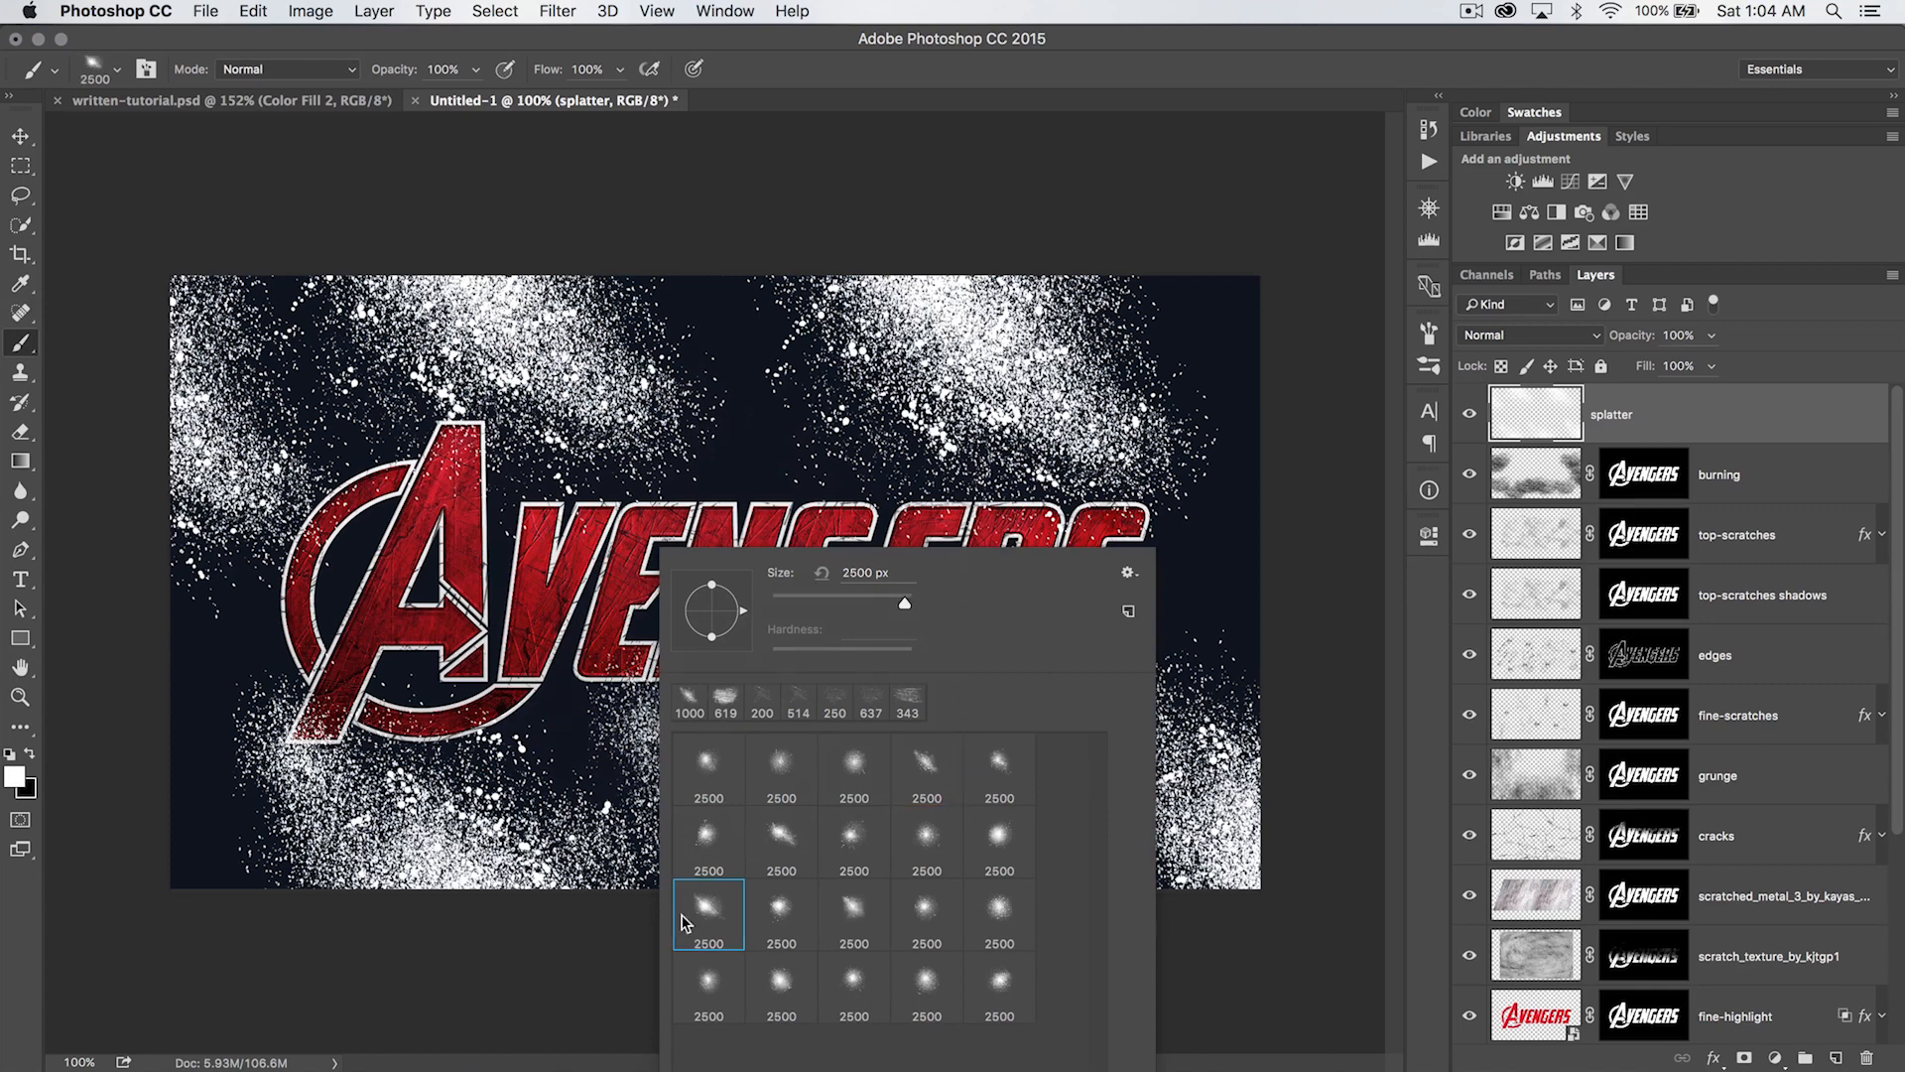
pyautogui.moveTo(905, 608); pyautogui.dragTo(901, 608)
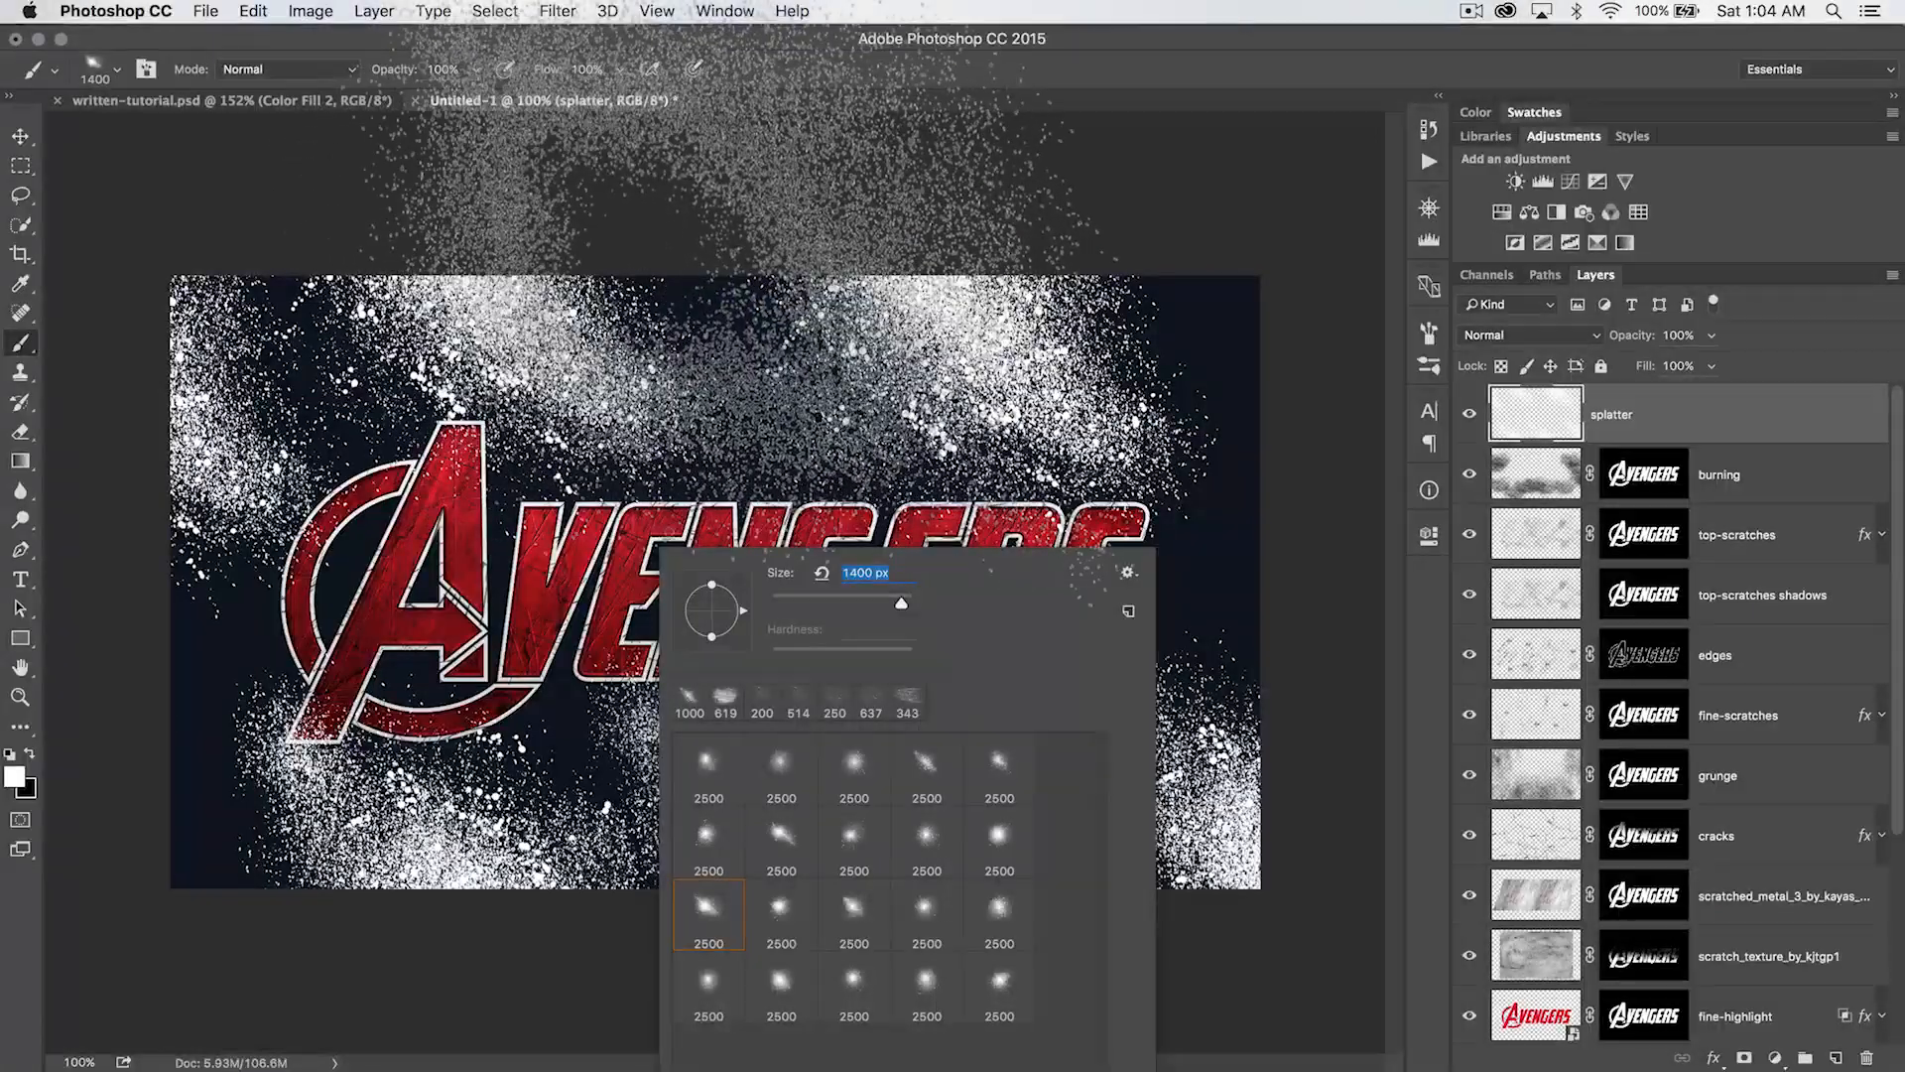
pyautogui.click(722, 183)
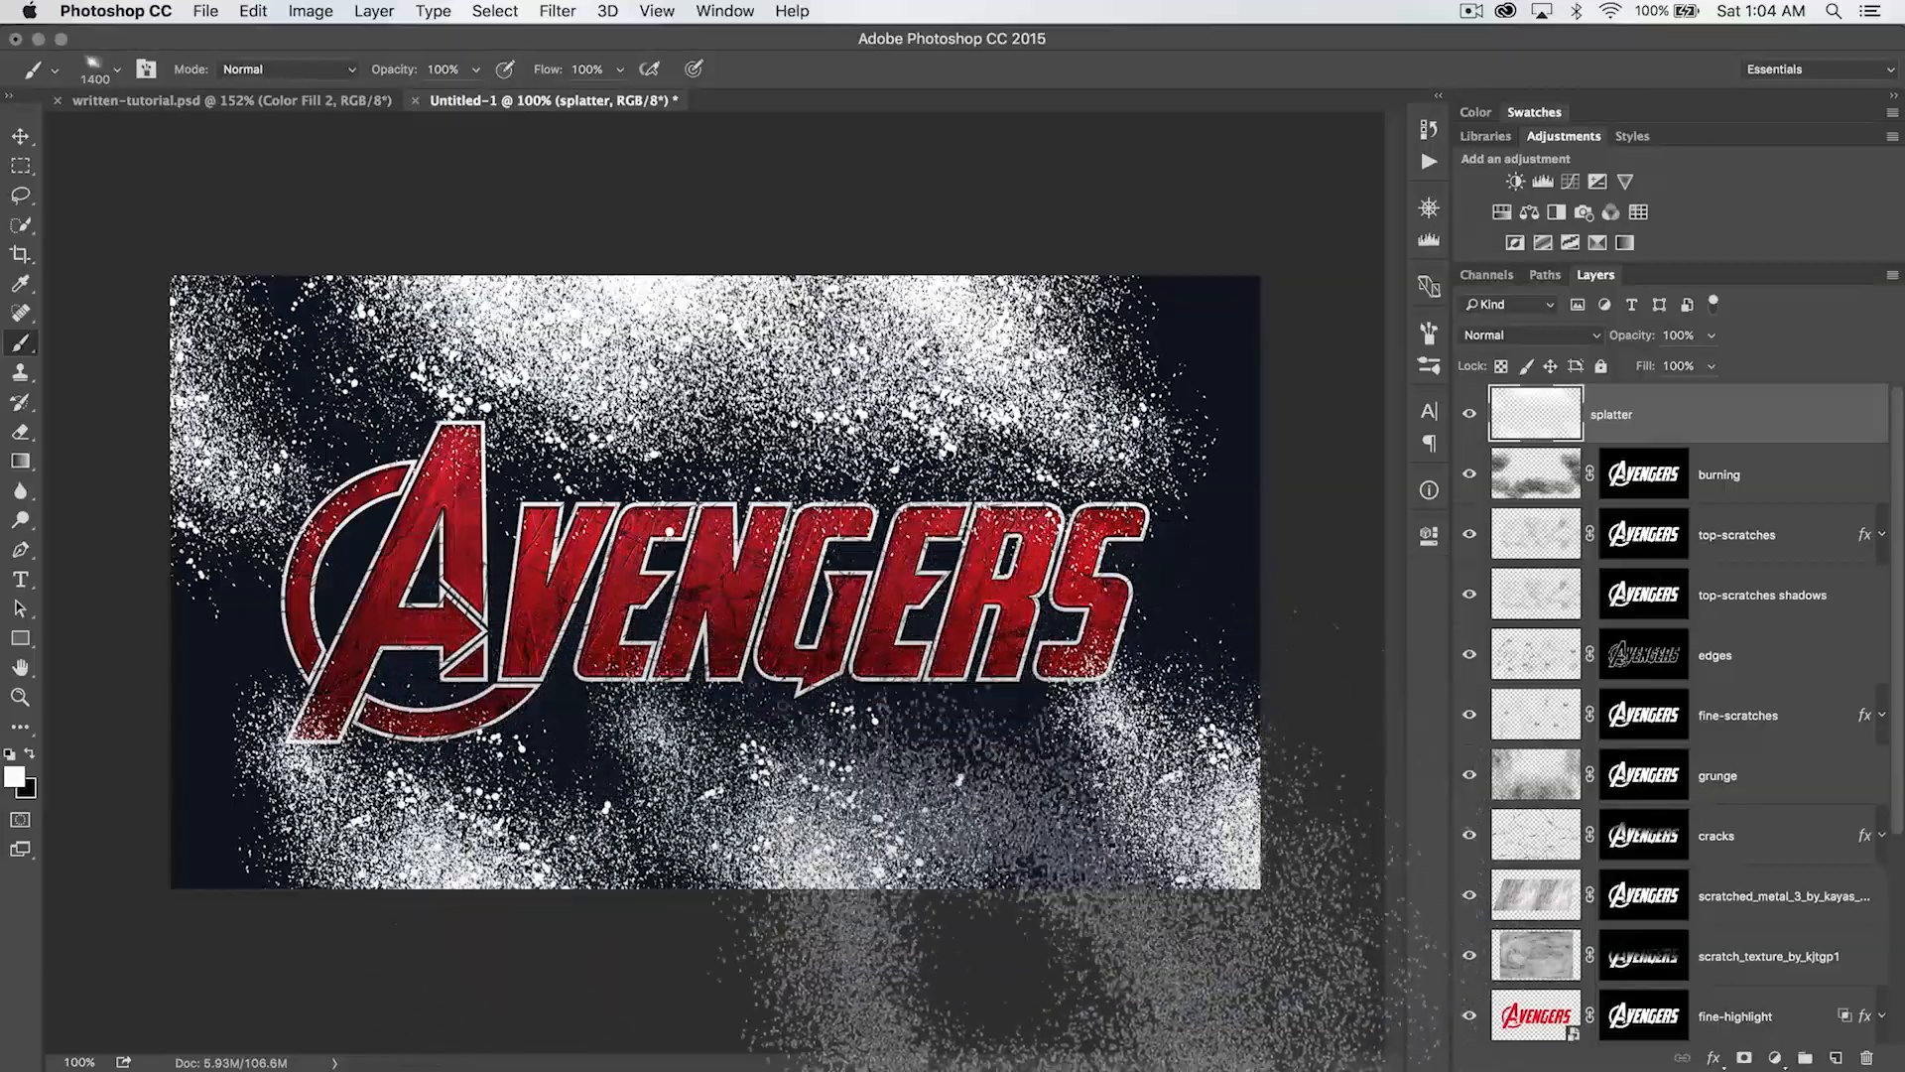
pyautogui.click(684, 625)
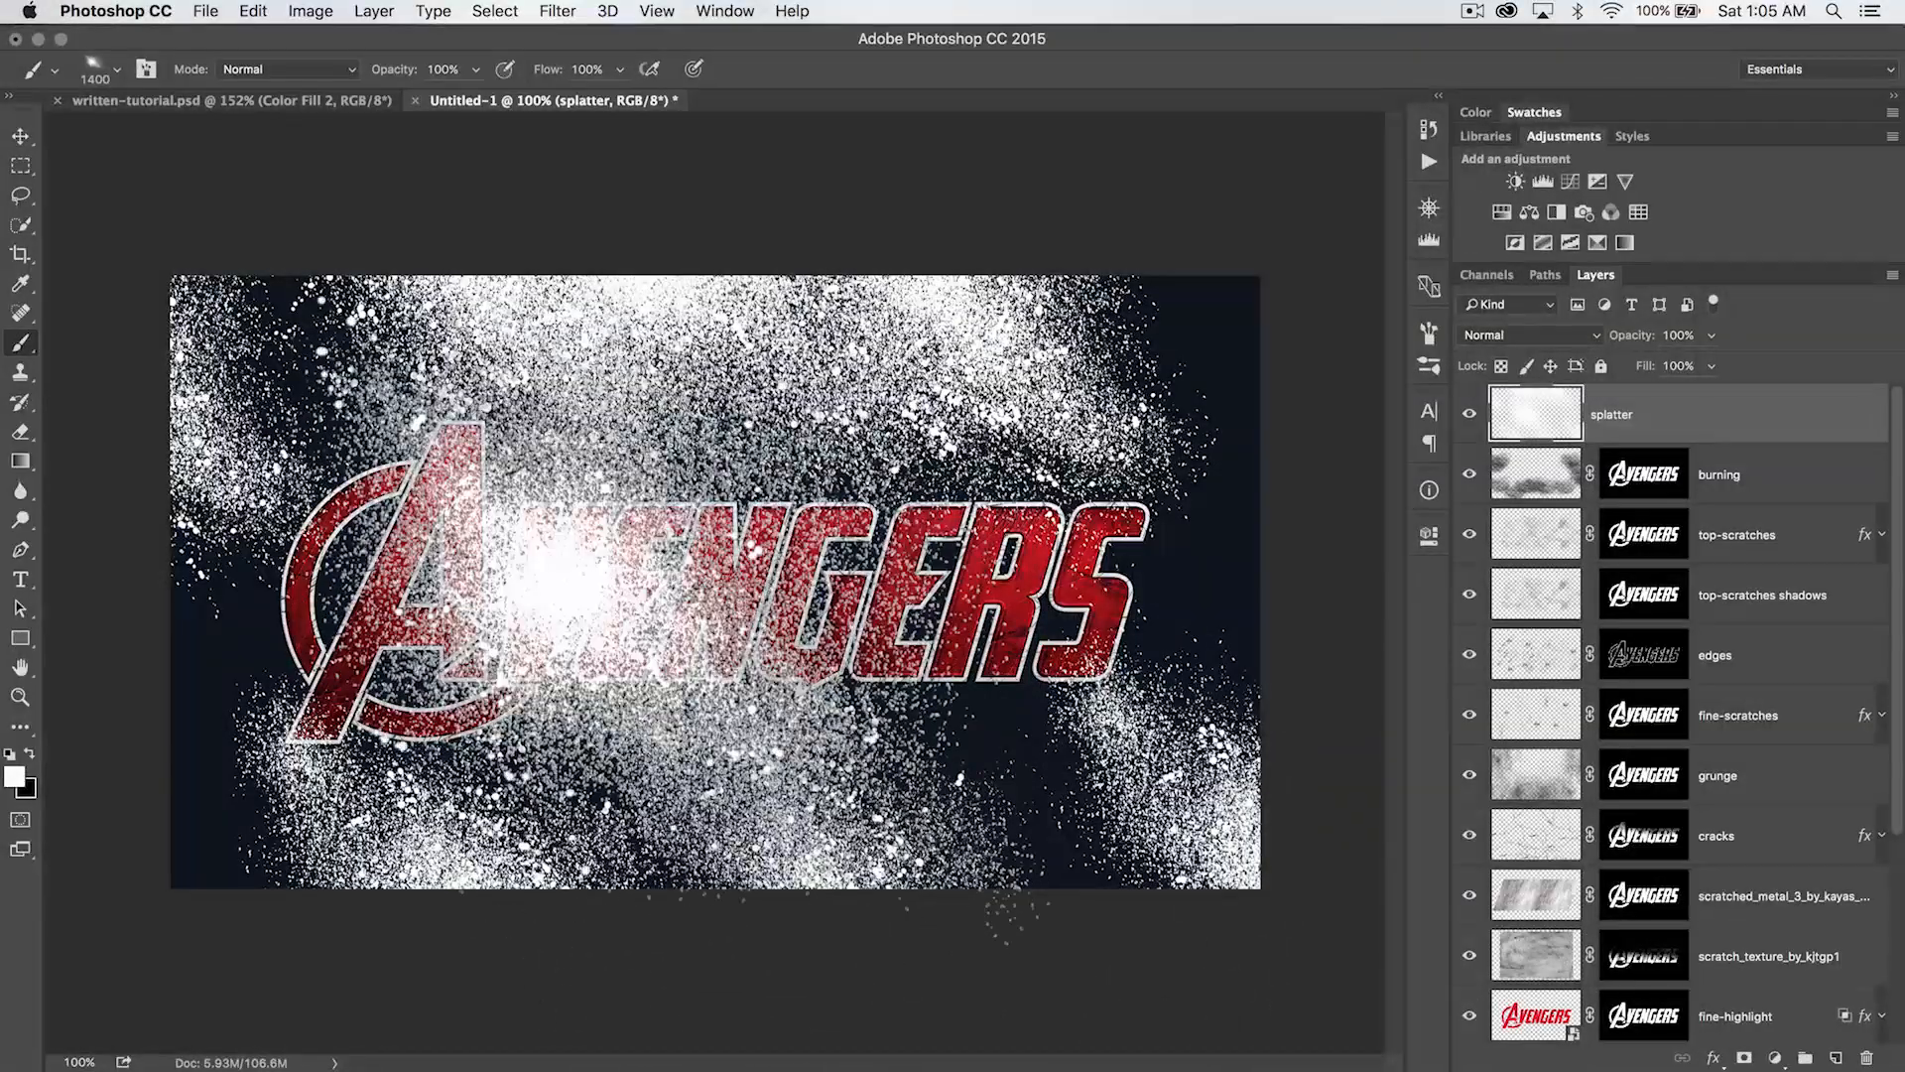
pyautogui.press('super+z')
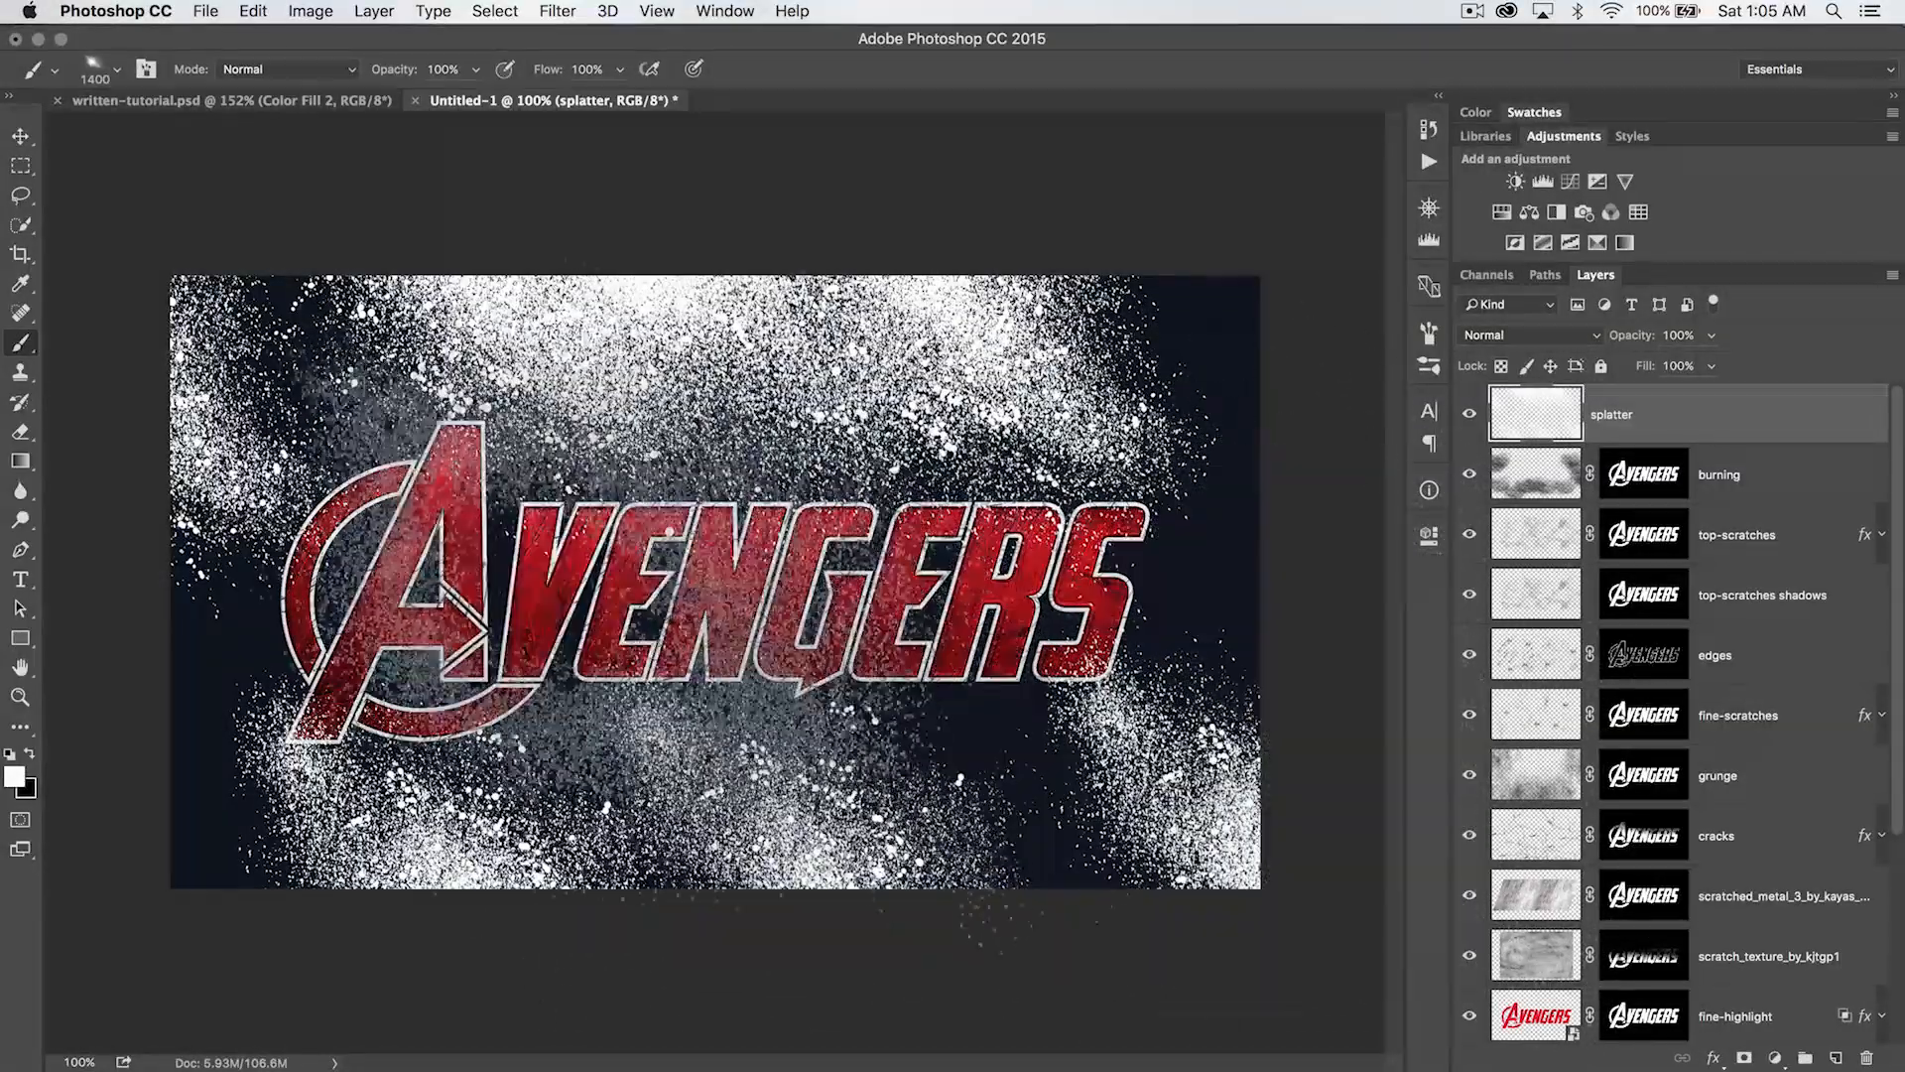
# - Draw a freehand lasso selection across the logo from the A to the final S to confine the splatter
pyautogui.press('l')
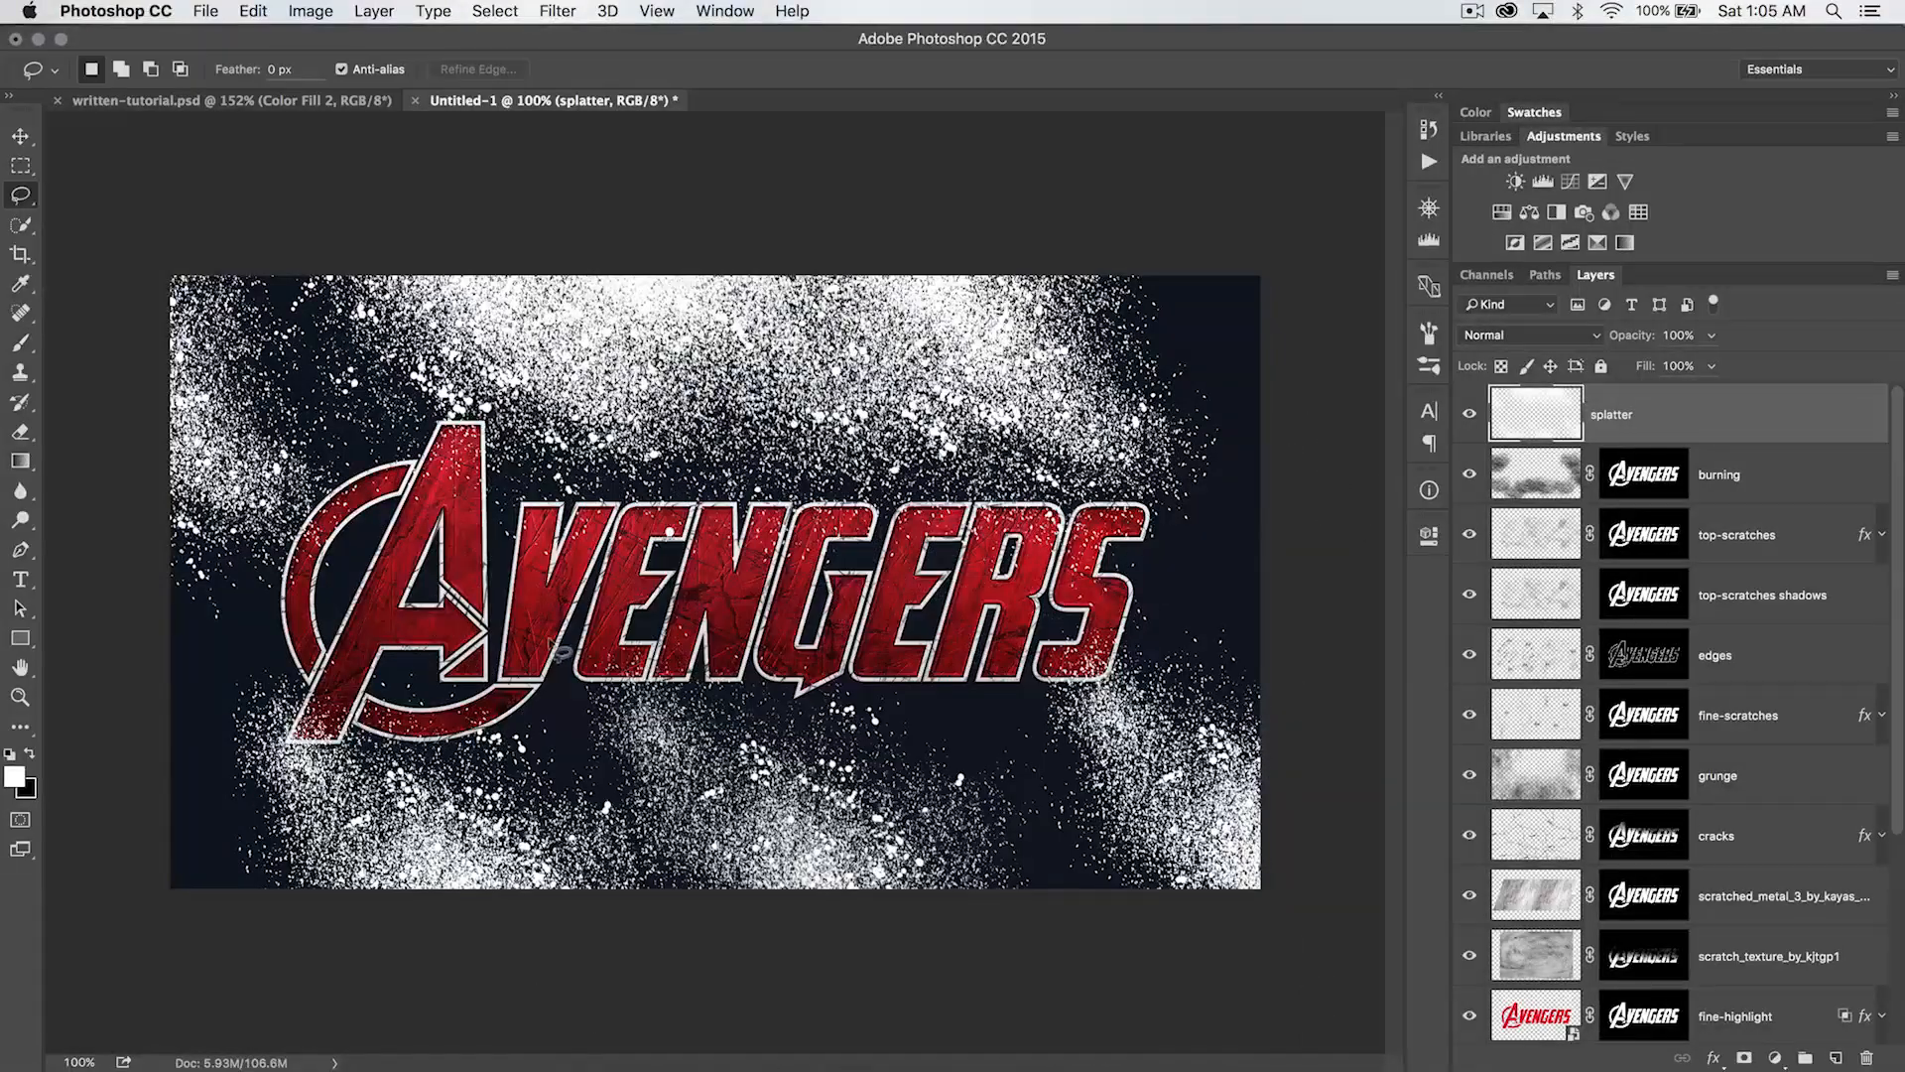
pyautogui.moveTo(493, 521)
pyautogui.mouseDown()
pyautogui.moveTo(422, 497)
pyautogui.moveTo(311, 551)
pyautogui.moveTo(298, 599)
pyautogui.moveTo(362, 653)
pyautogui.moveTo(600, 647)
pyautogui.mouseUp()
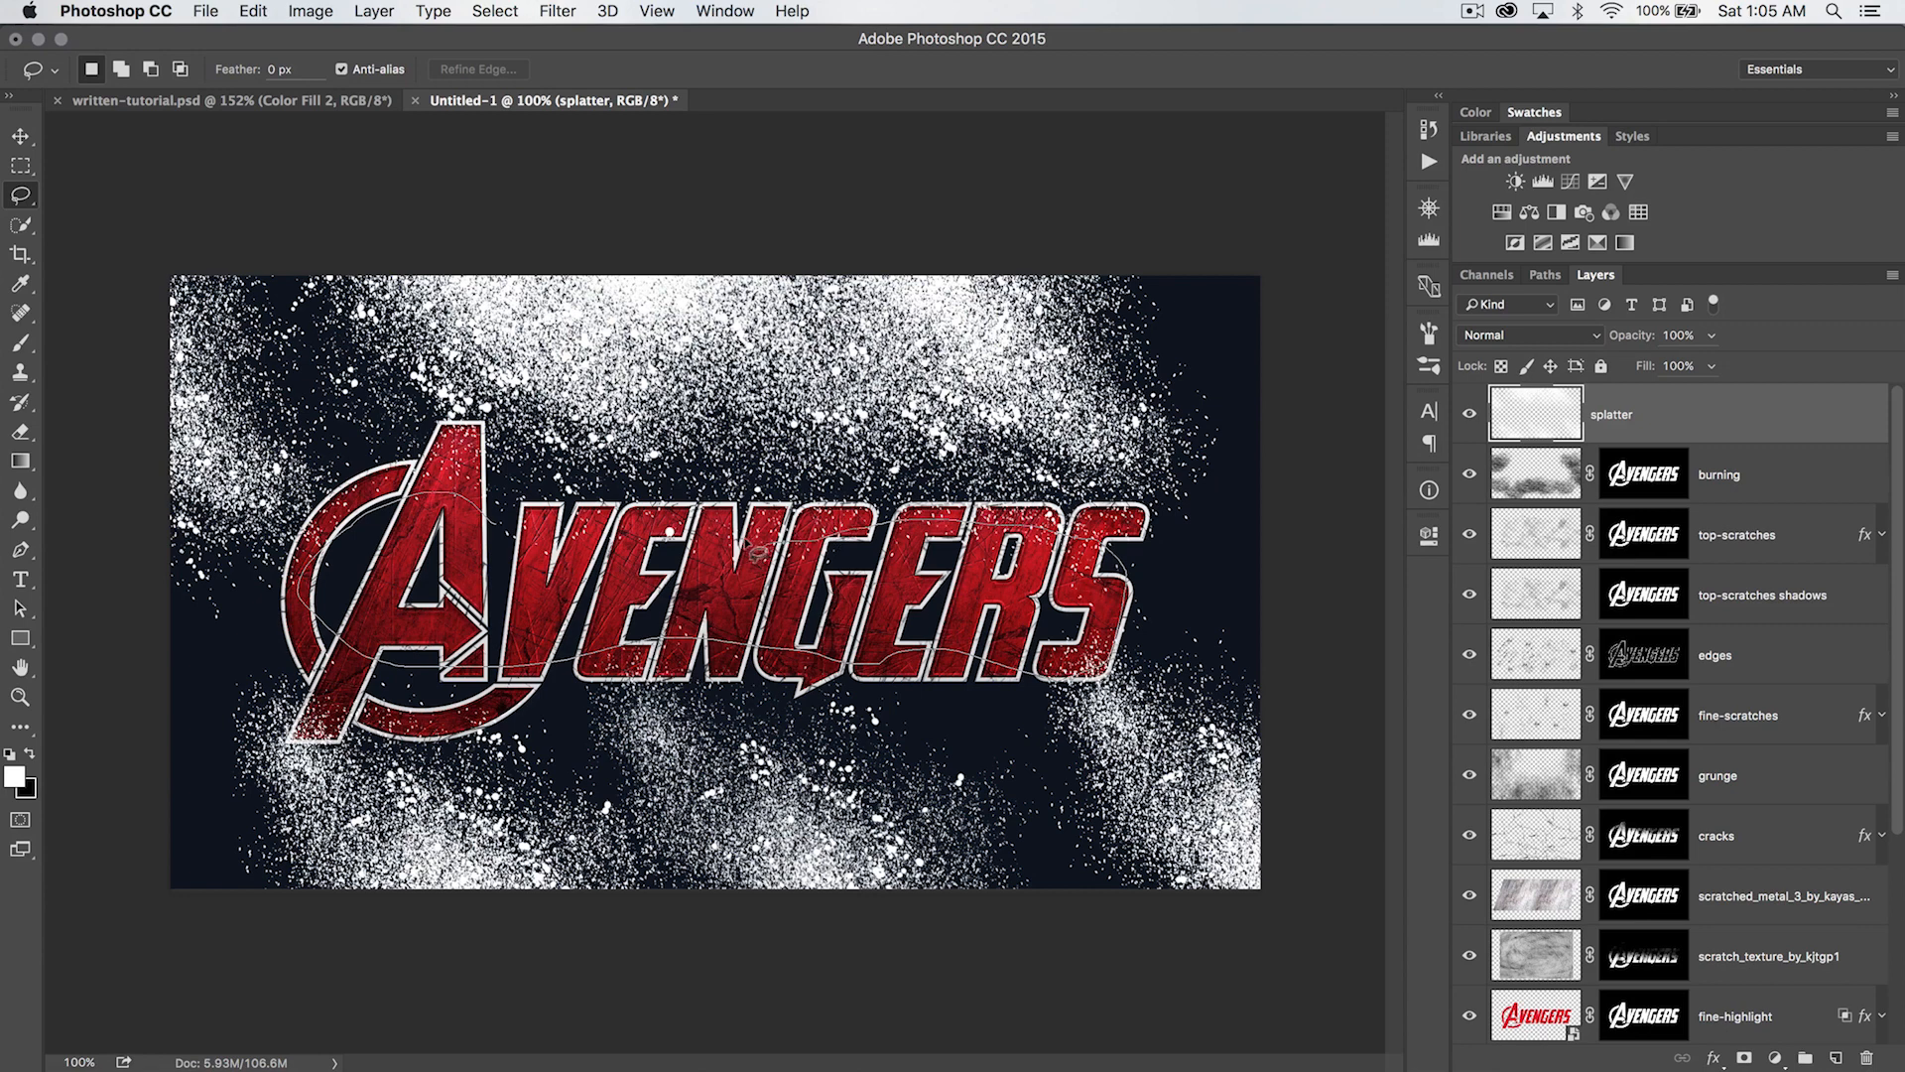
pyautogui.moveTo(539, 528); pyautogui.dragTo(543, 531)
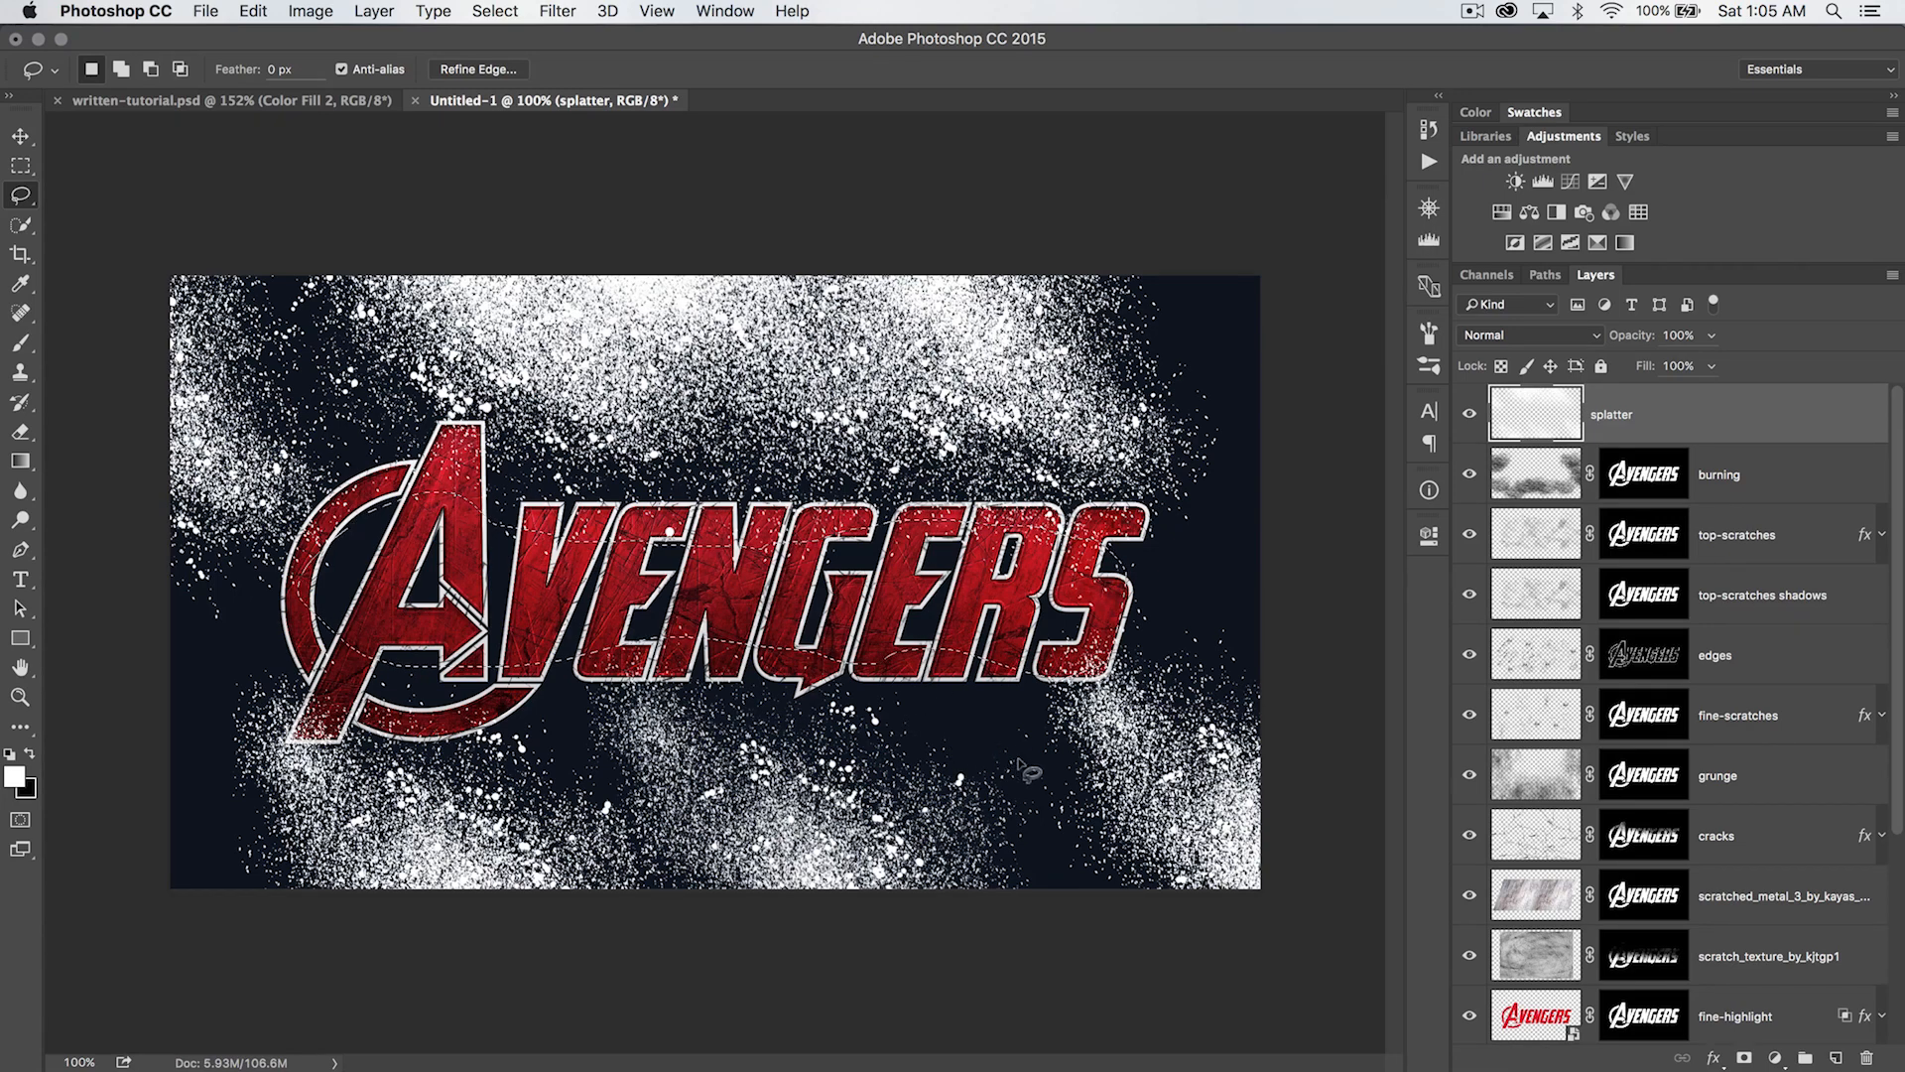
# - Try stamping splatter inside the selection with the third spray brush of the second row at 1000 px
pyautogui.press('b')
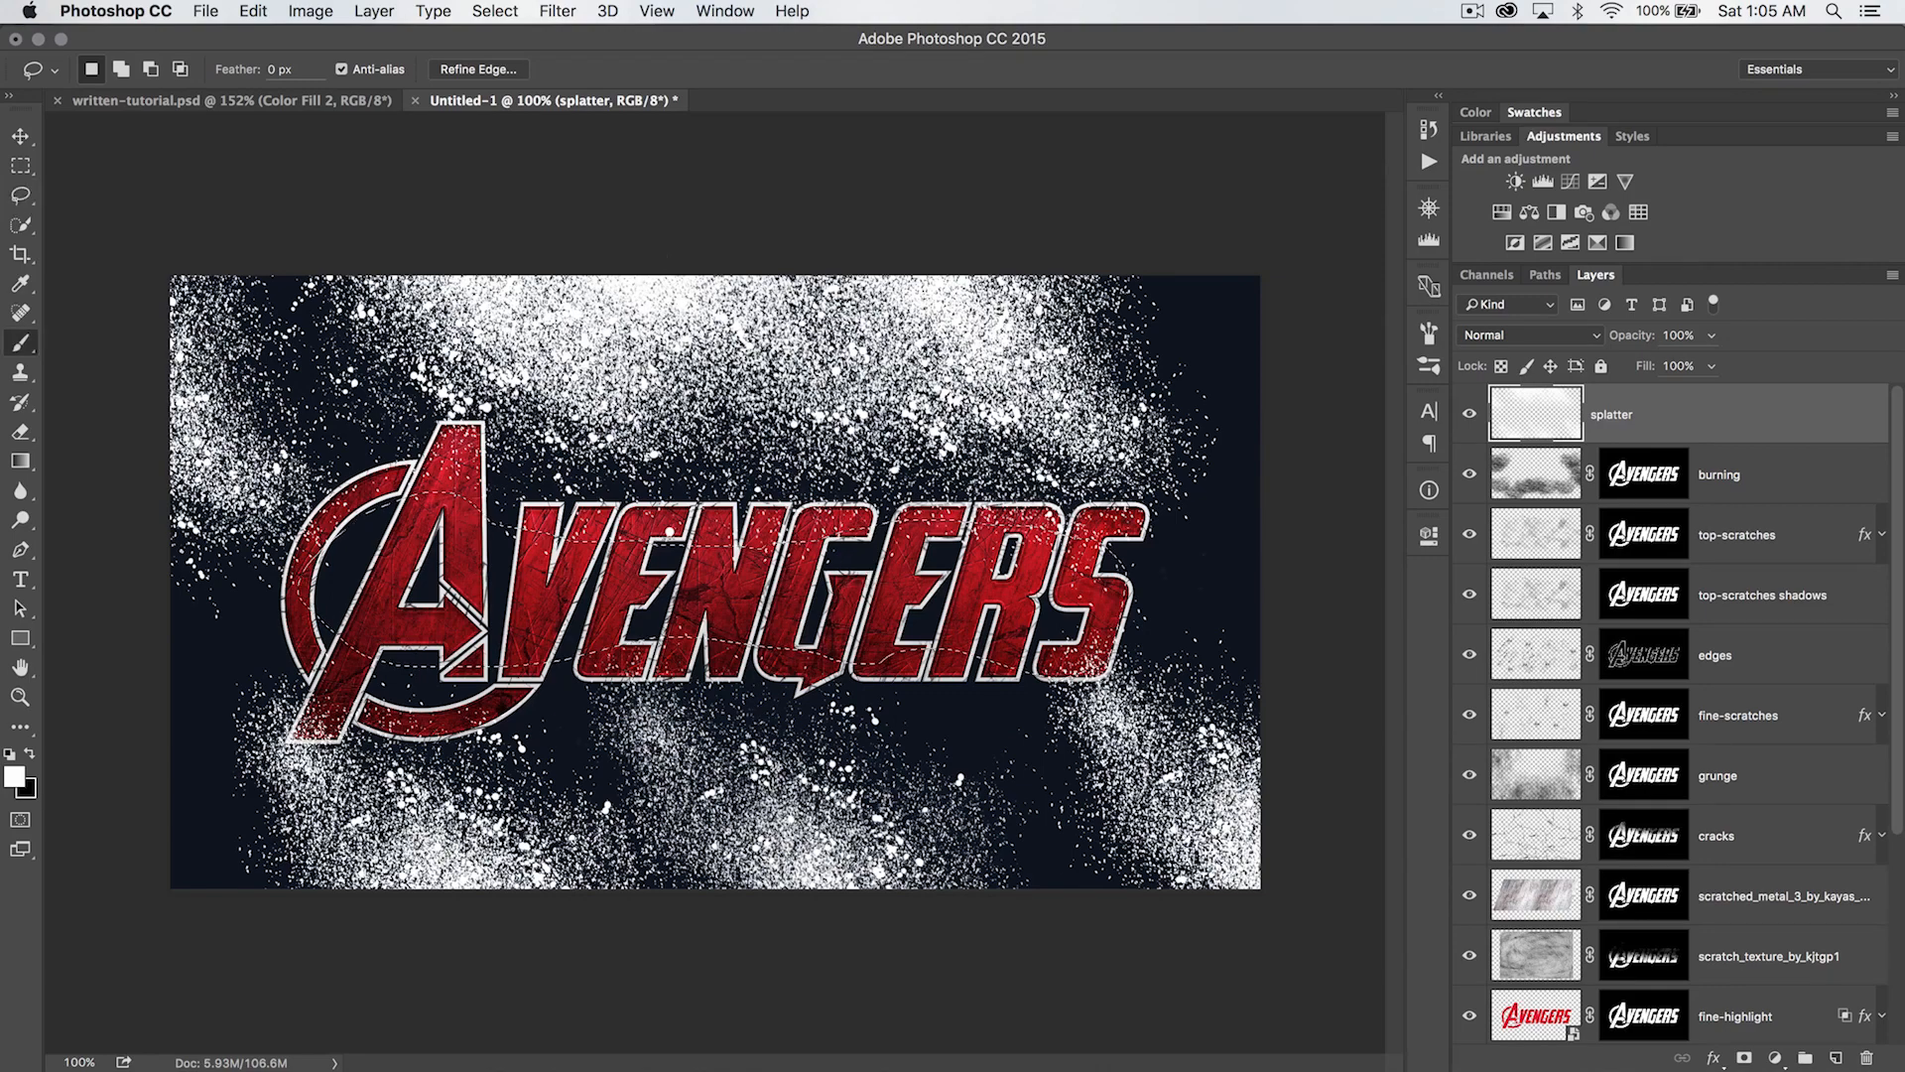
pyautogui.rightClick(859, 574)
pyautogui.click(946, 833)
pyautogui.moveTo(995, 607); pyautogui.dragTo(993, 607)
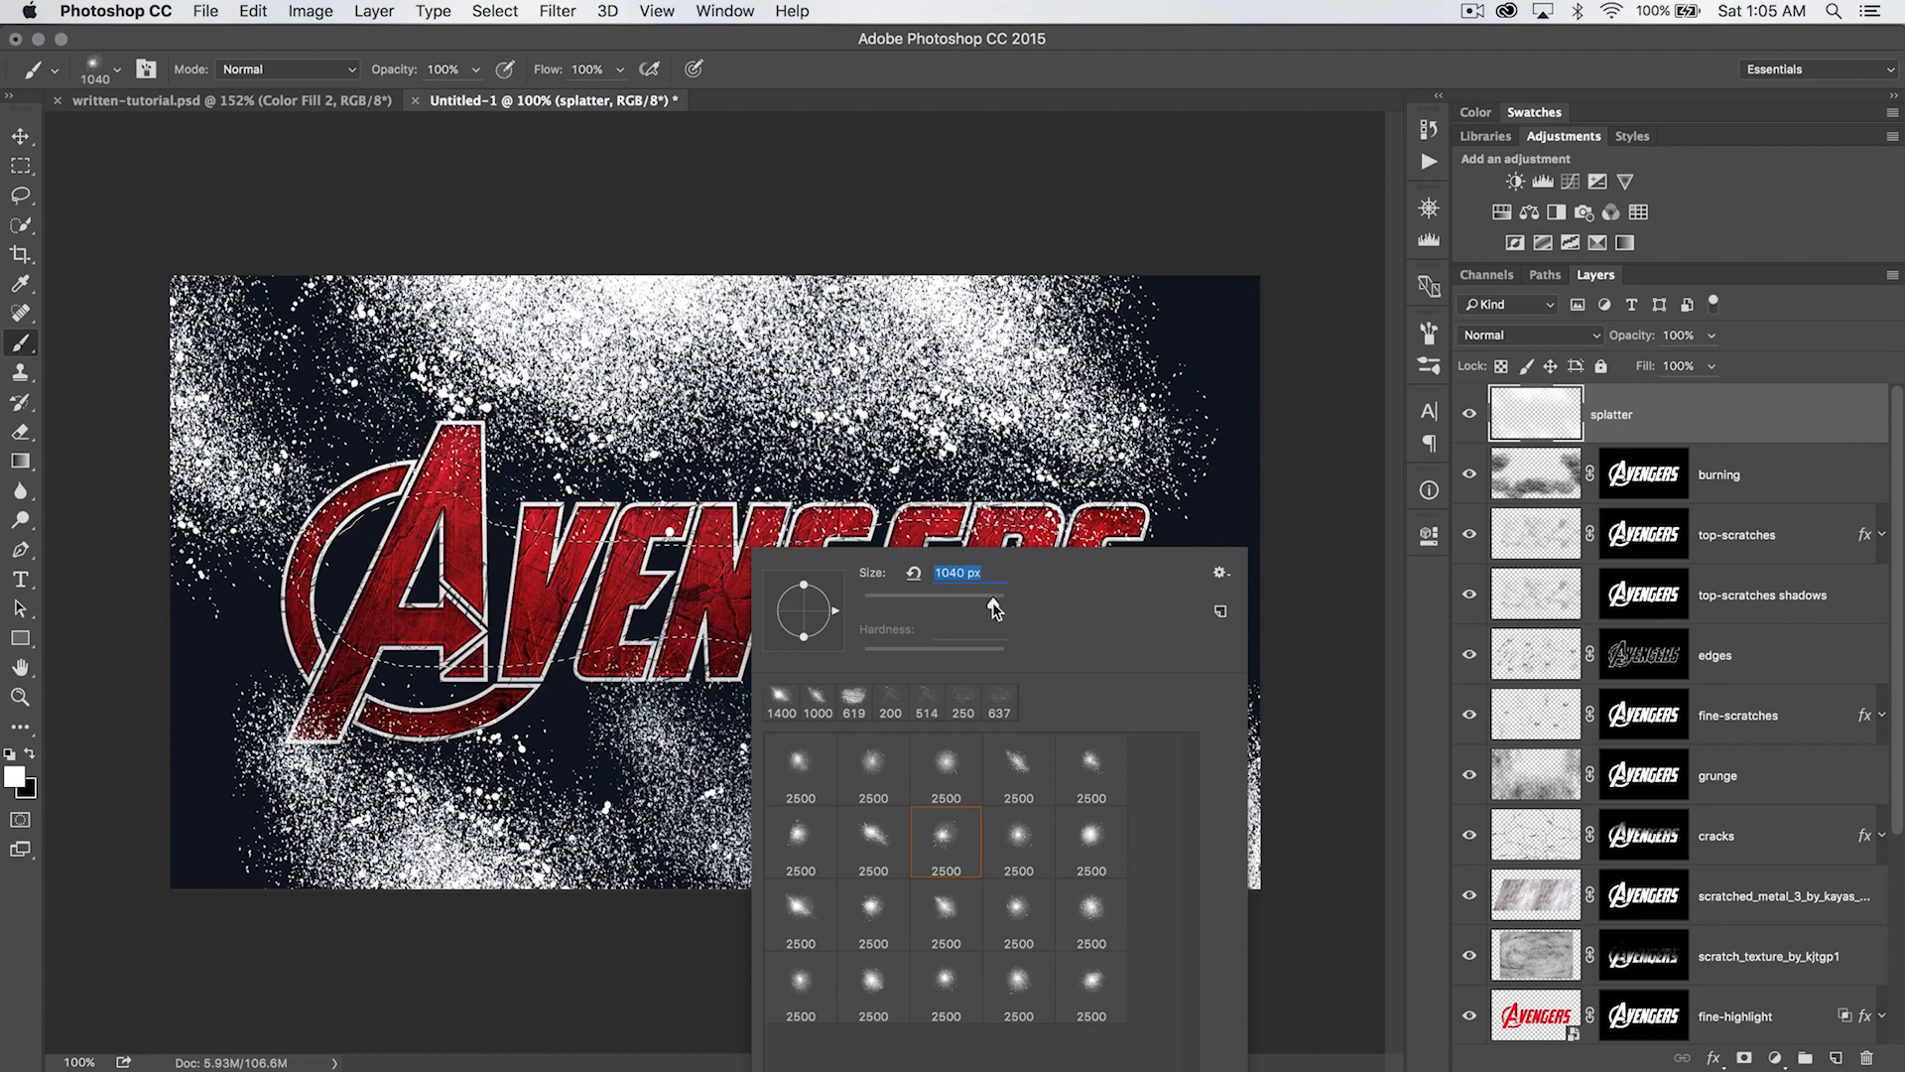
pyautogui.write('10000')
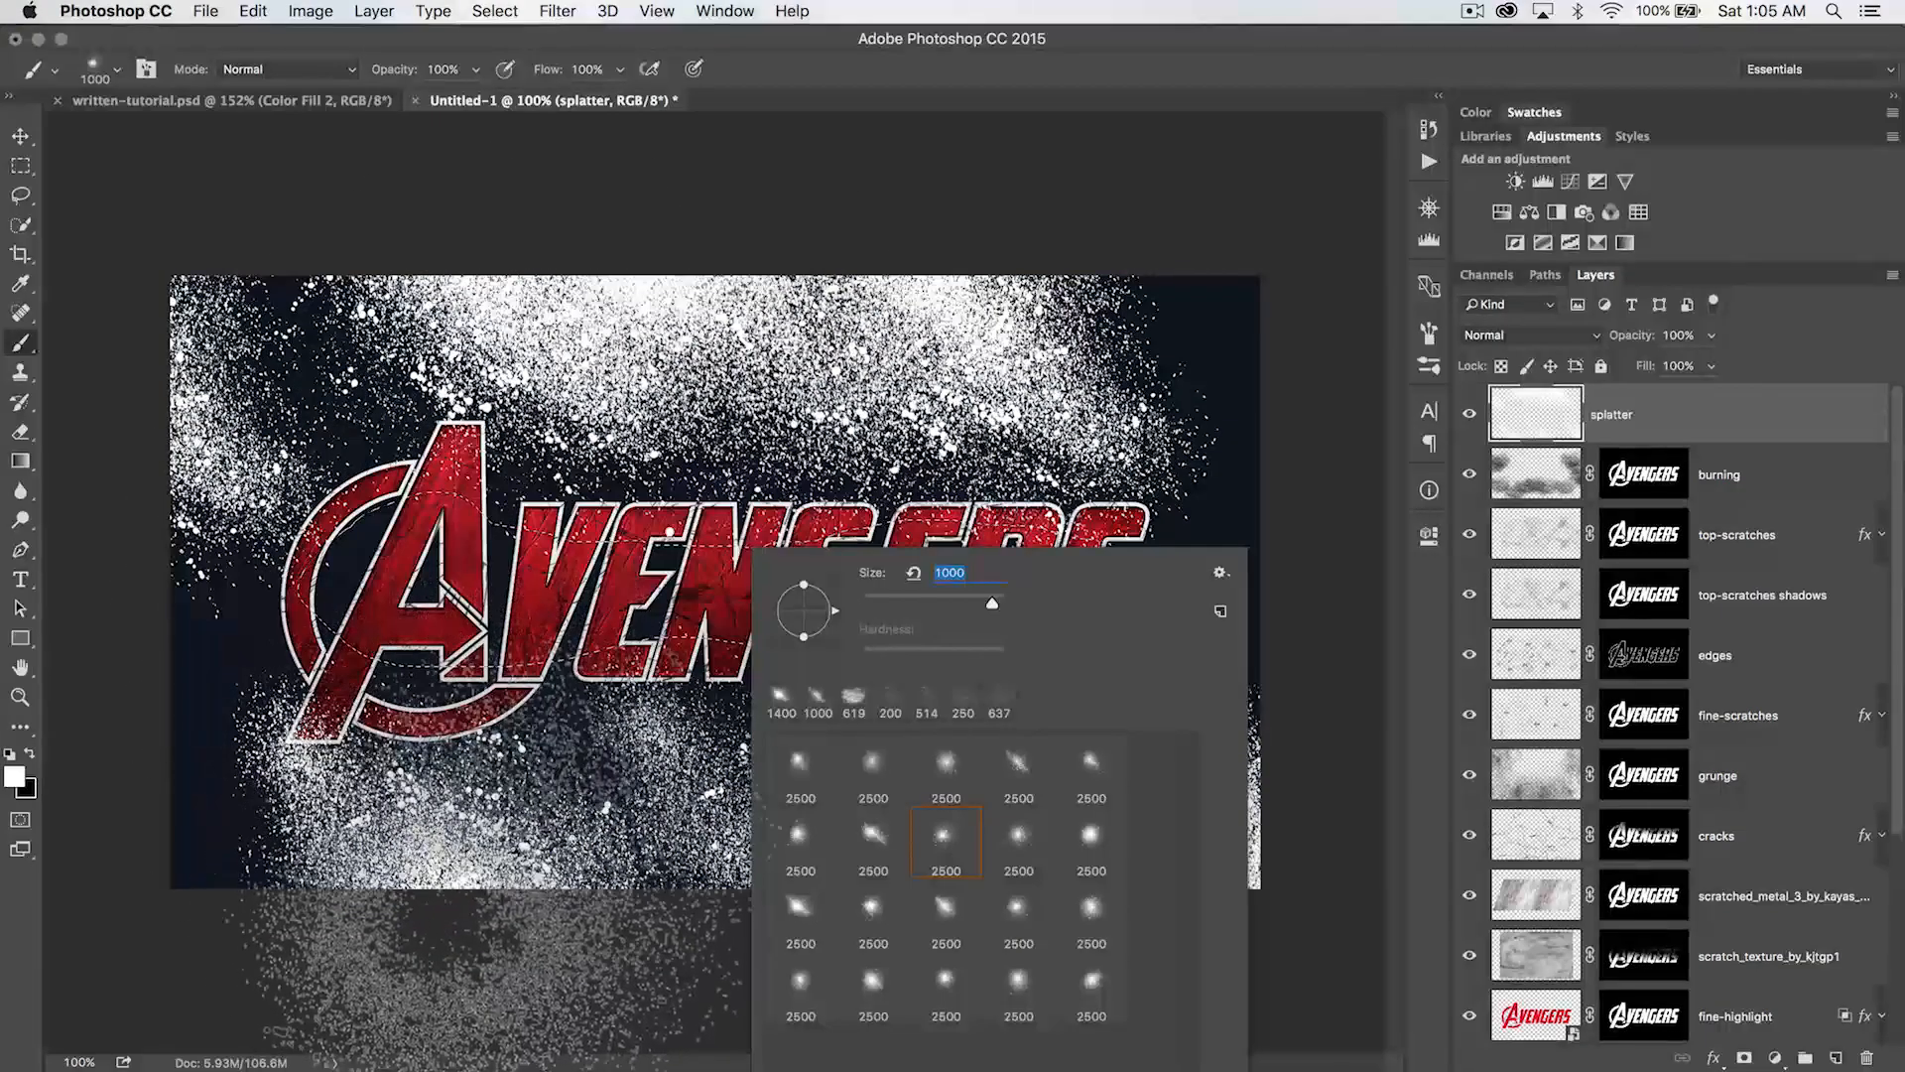
pyautogui.press('Return')
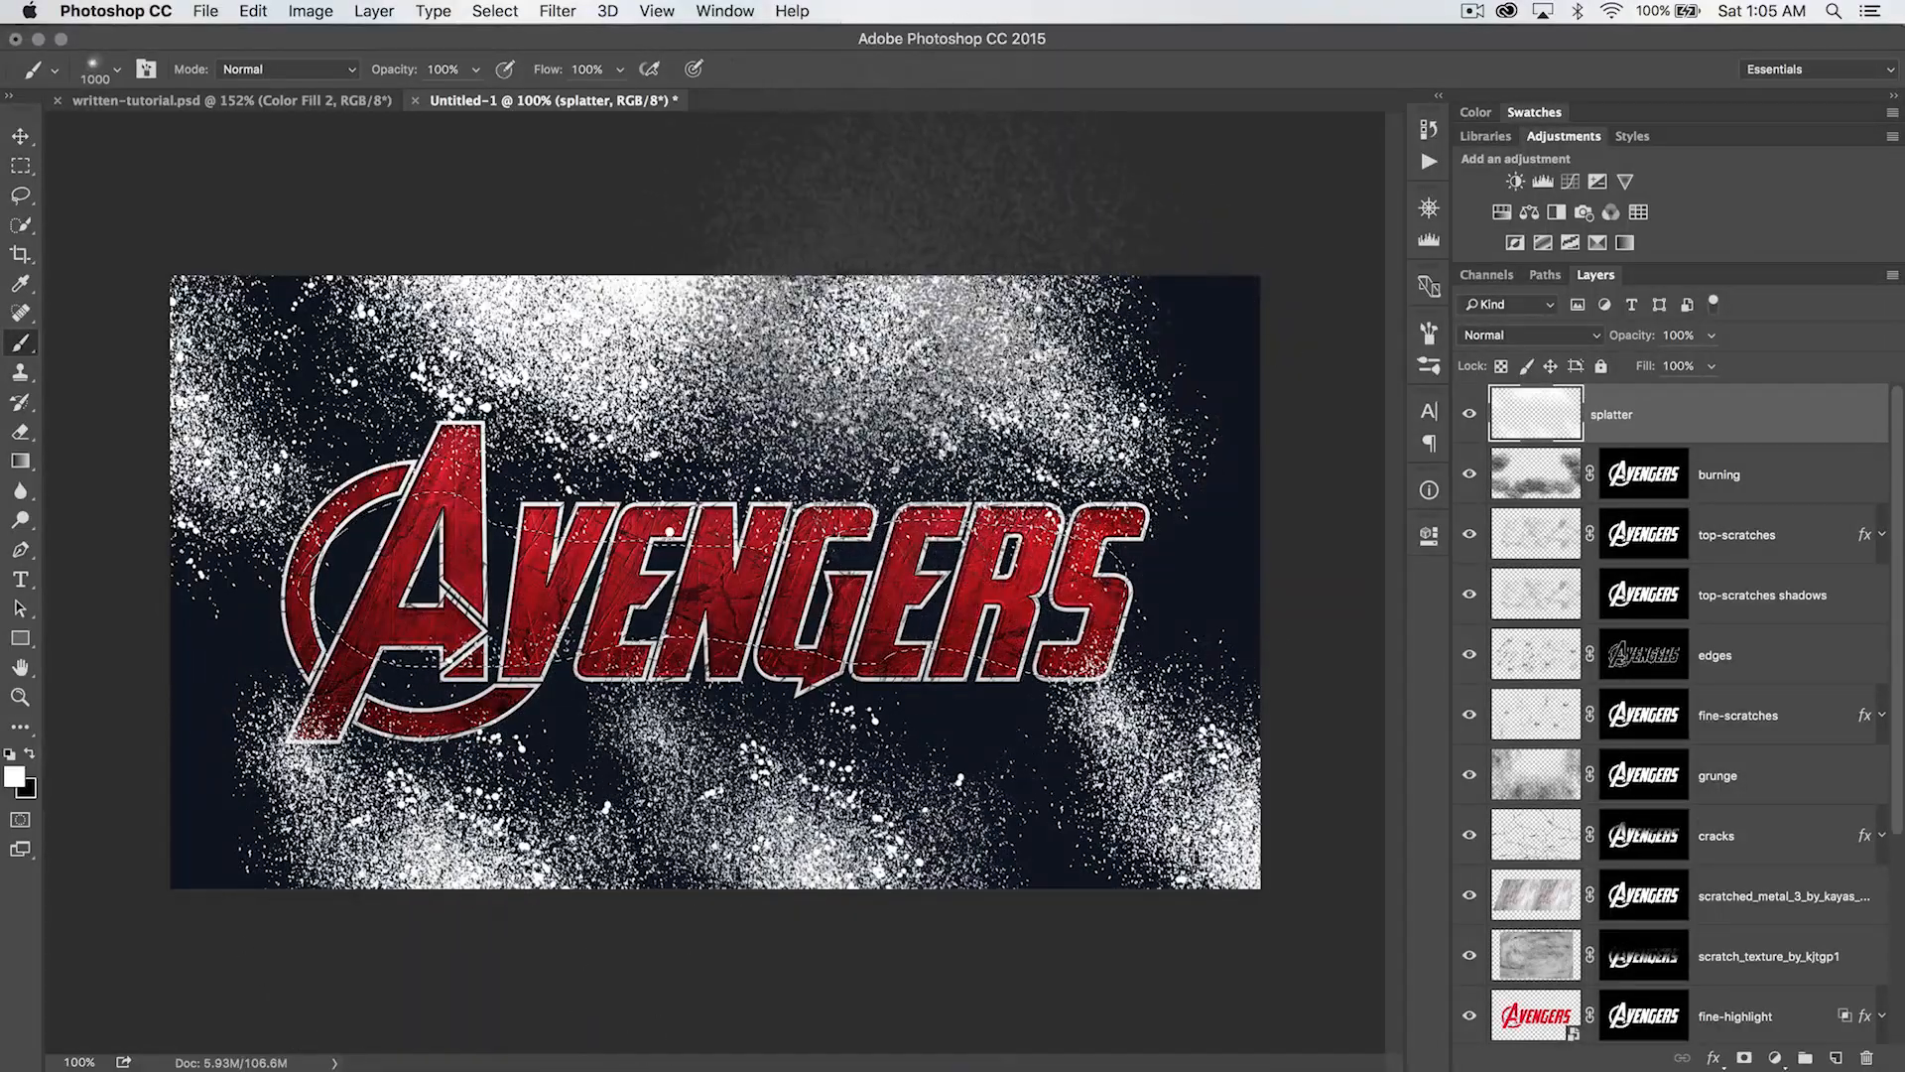
pyautogui.click(942, 347)
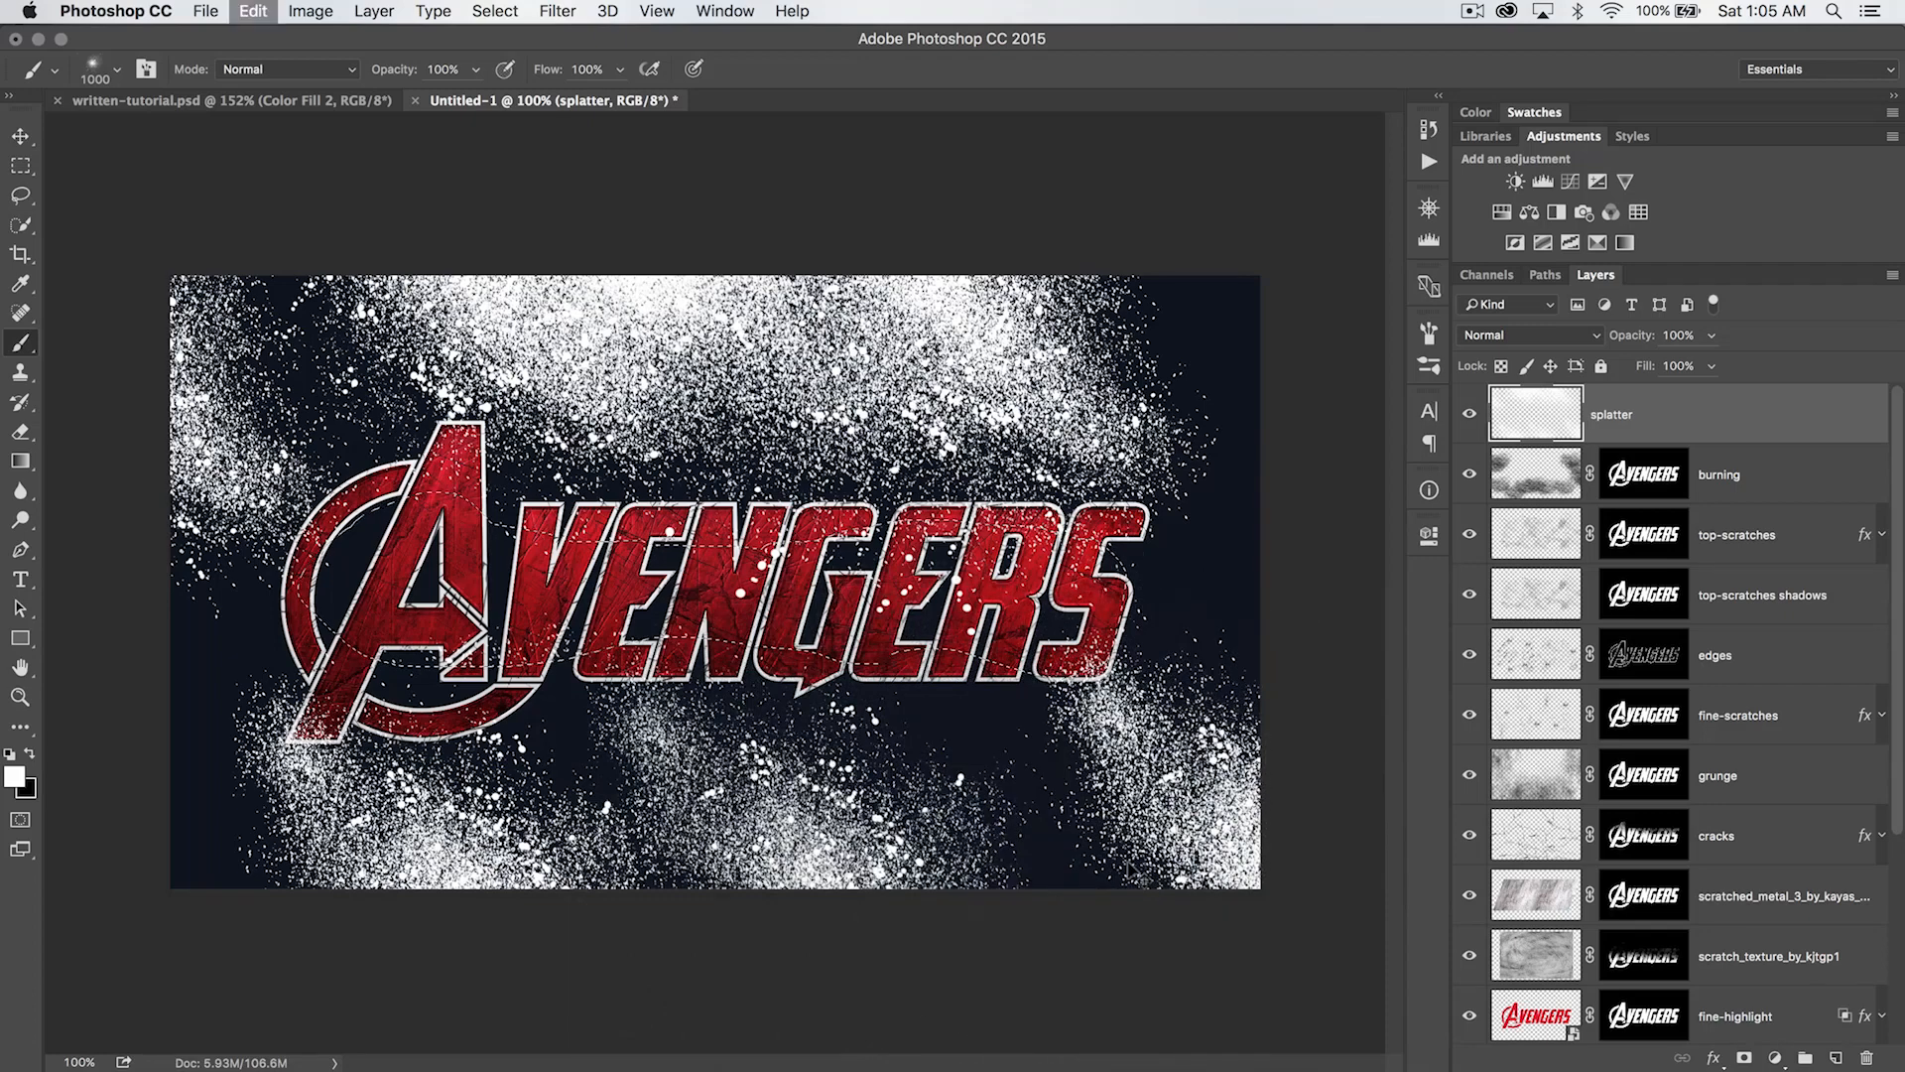
# - Choose the fifth spray brush in the first row, set it to 1000 px and stamp sparse specks on the A
pyautogui.rightClick(702, 507)
pyautogui.click(1041, 720)
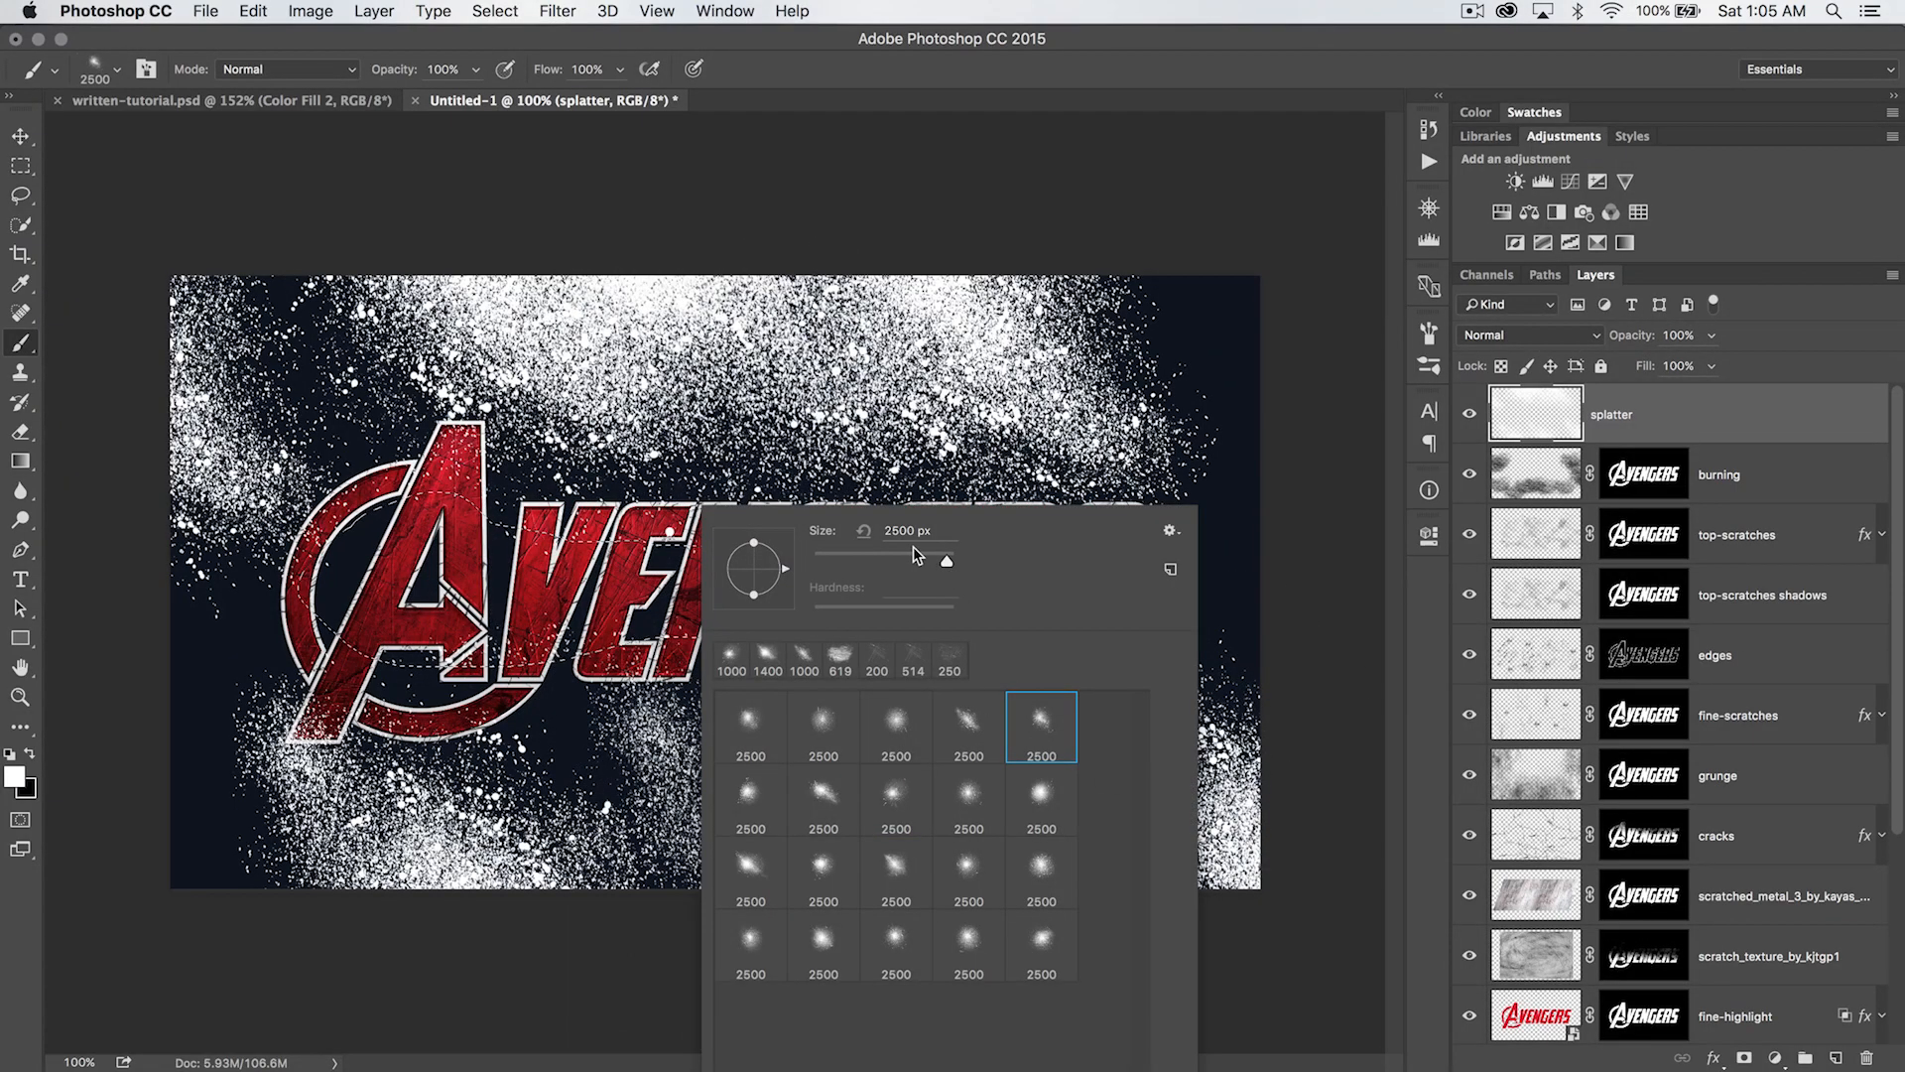
pyautogui.doubleClick(905, 530)
pyautogui.write('100')
pyautogui.write('0')
pyautogui.press('Return')
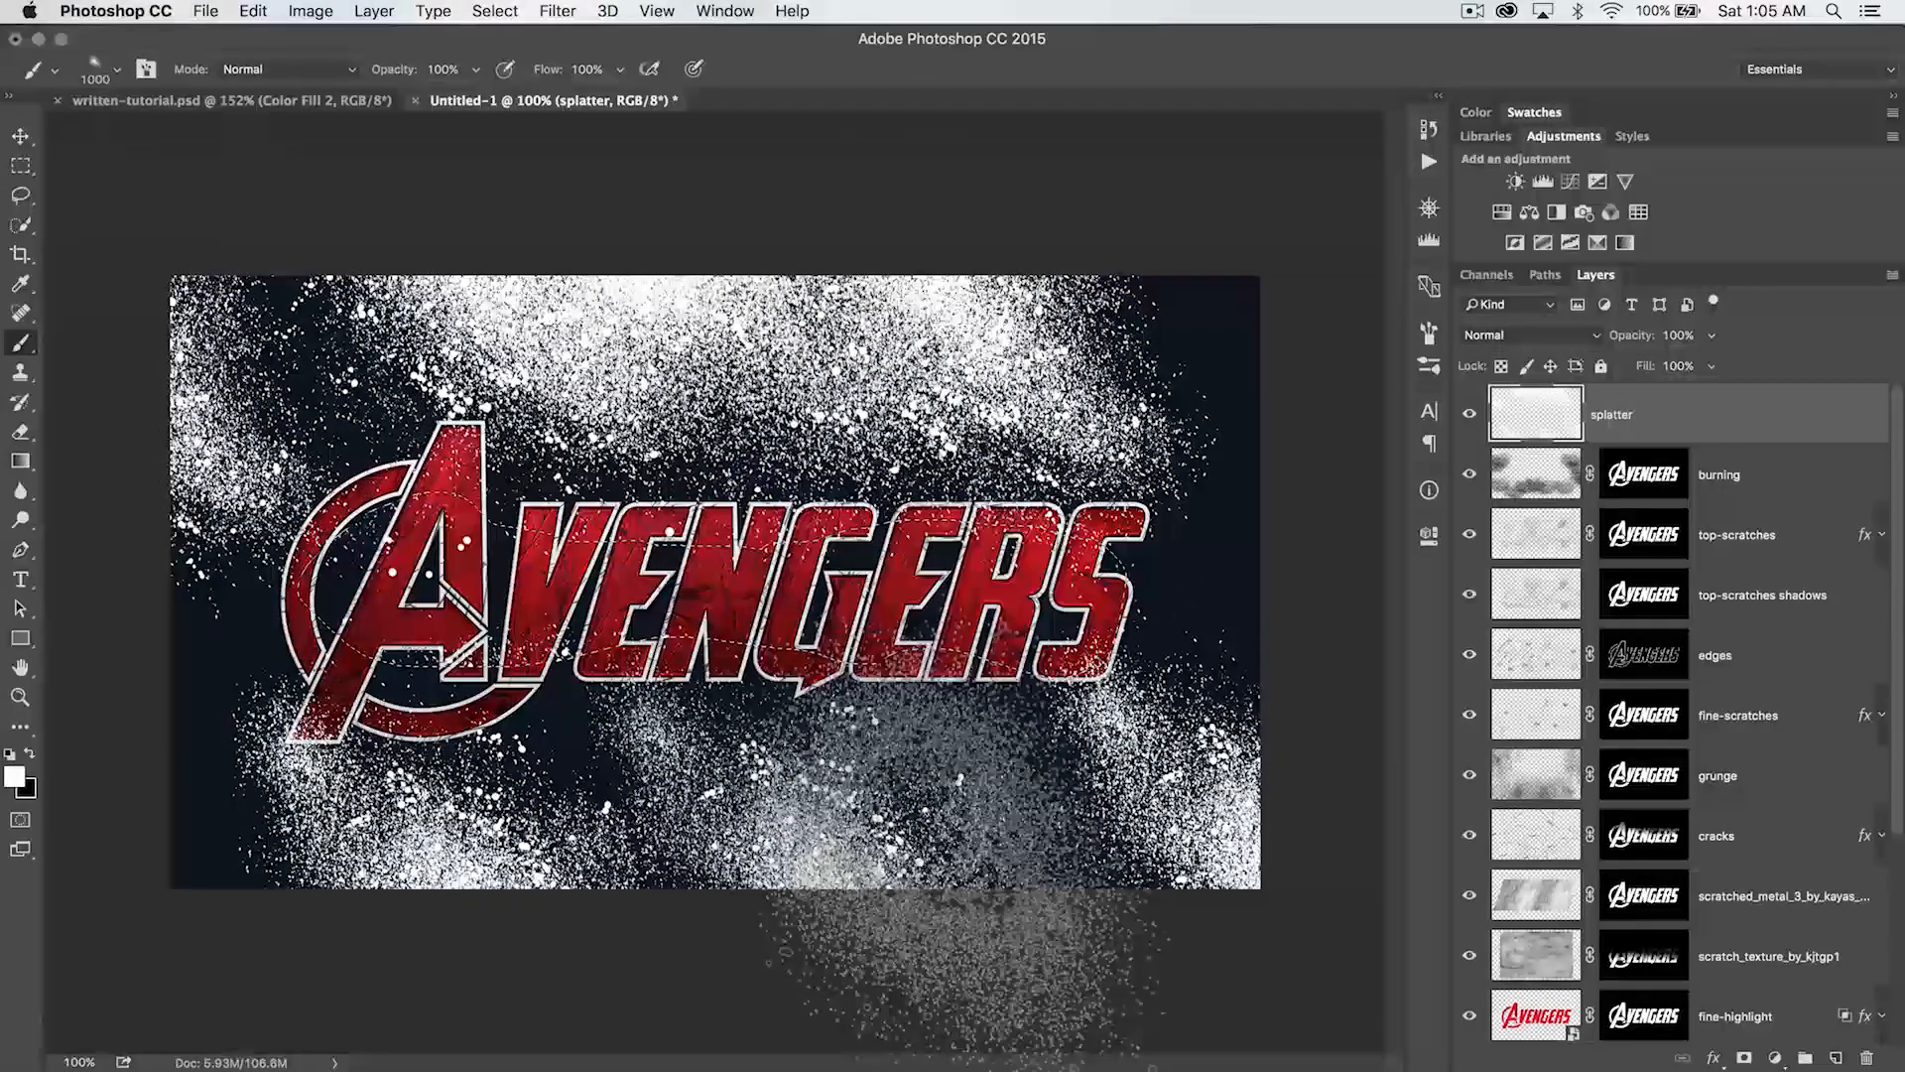
# - Choose the diagonal spray brush in the first row, reduce it to 428 px for the middle letters, then enlarge it to 600 px
pyautogui.rightClick(958, 844)
pyautogui.click(819, 812)
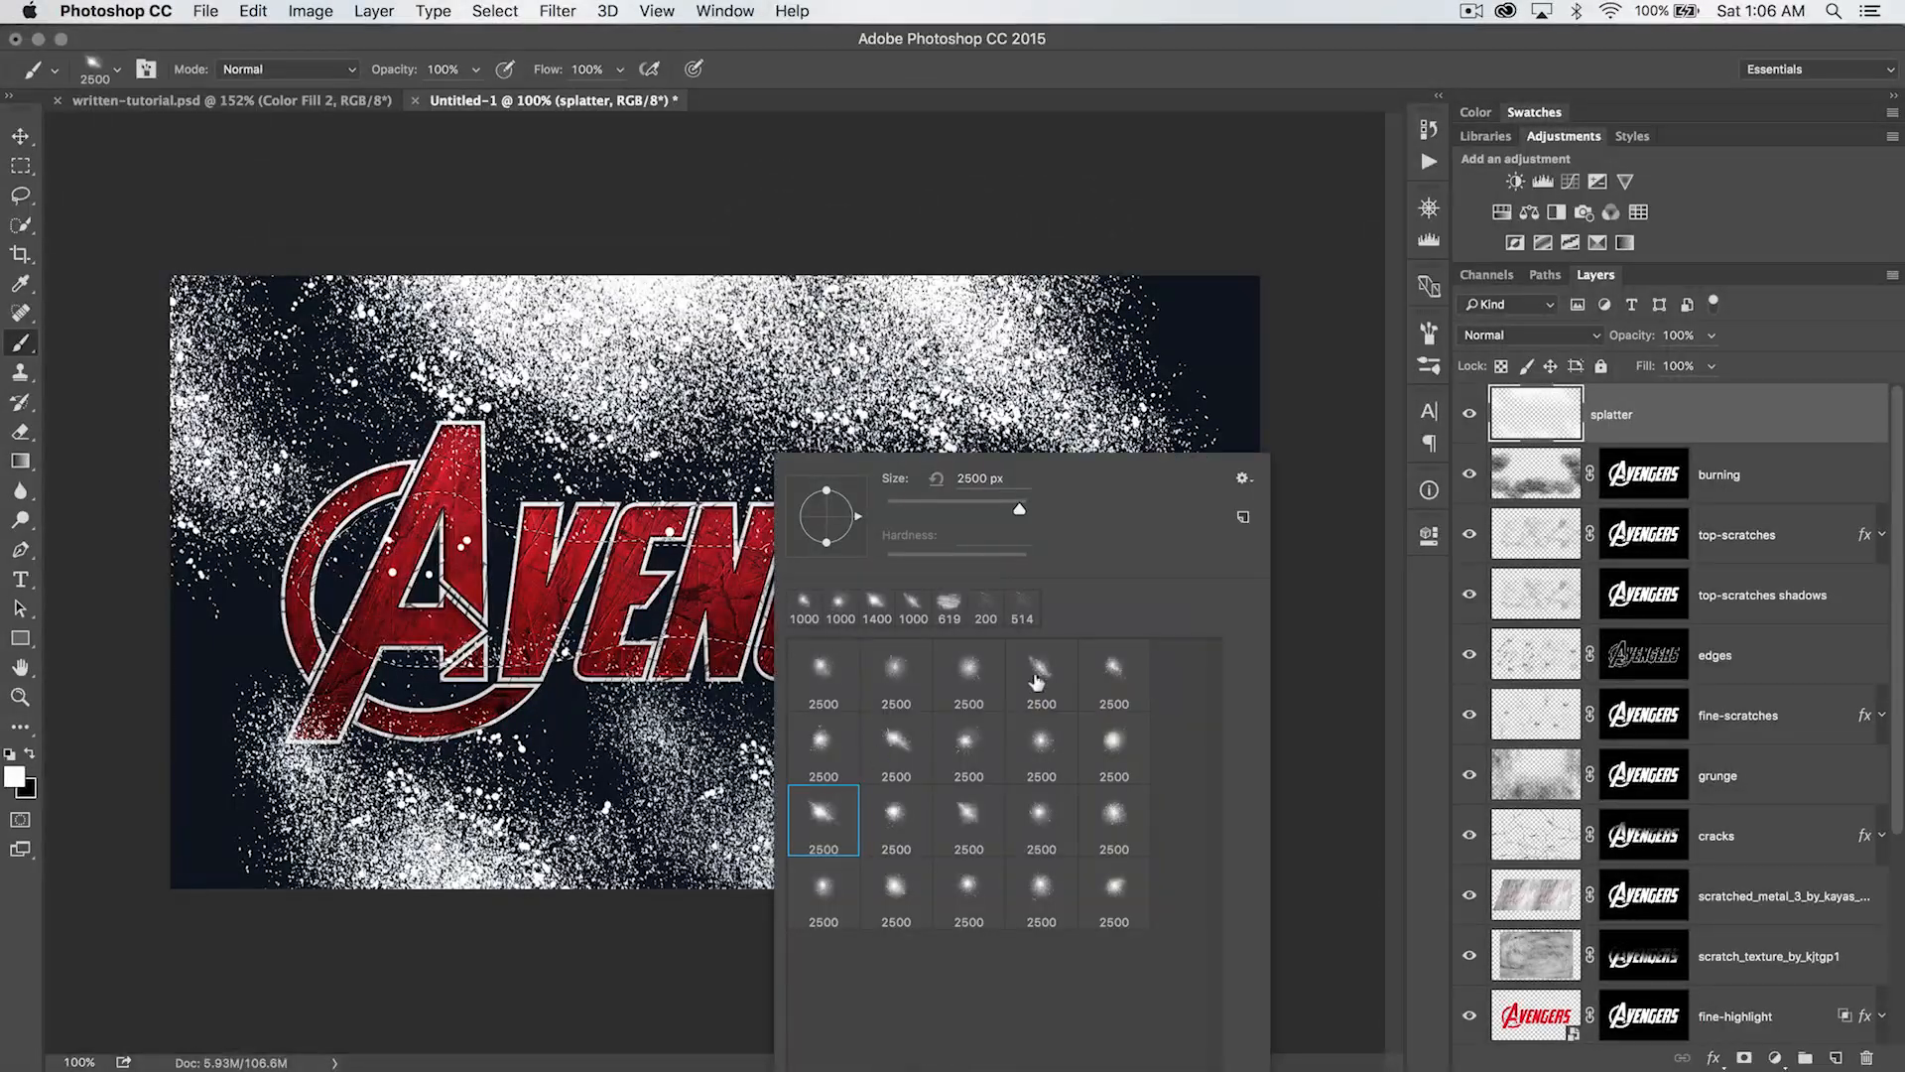
pyautogui.click(1037, 681)
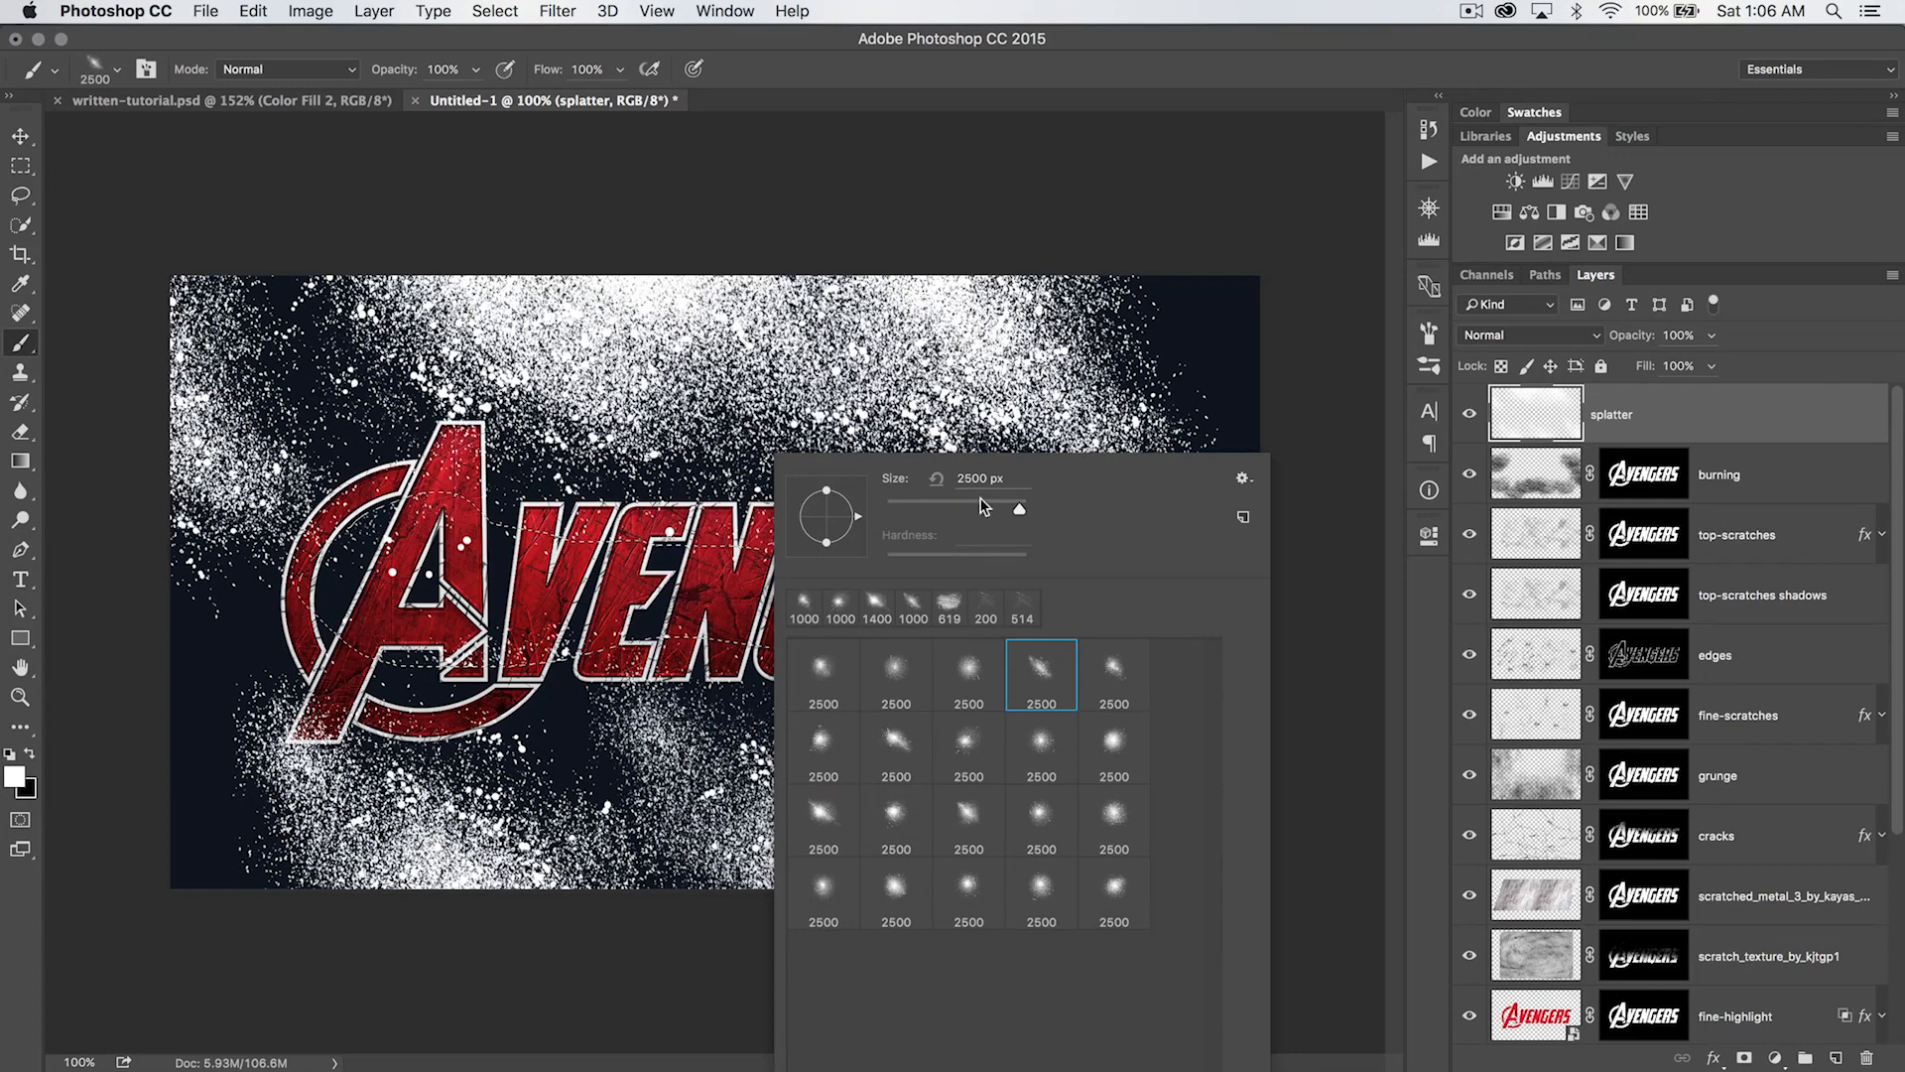
pyautogui.moveTo(1021, 510); pyautogui.dragTo(1009, 512)
pyautogui.click(1001, 196)
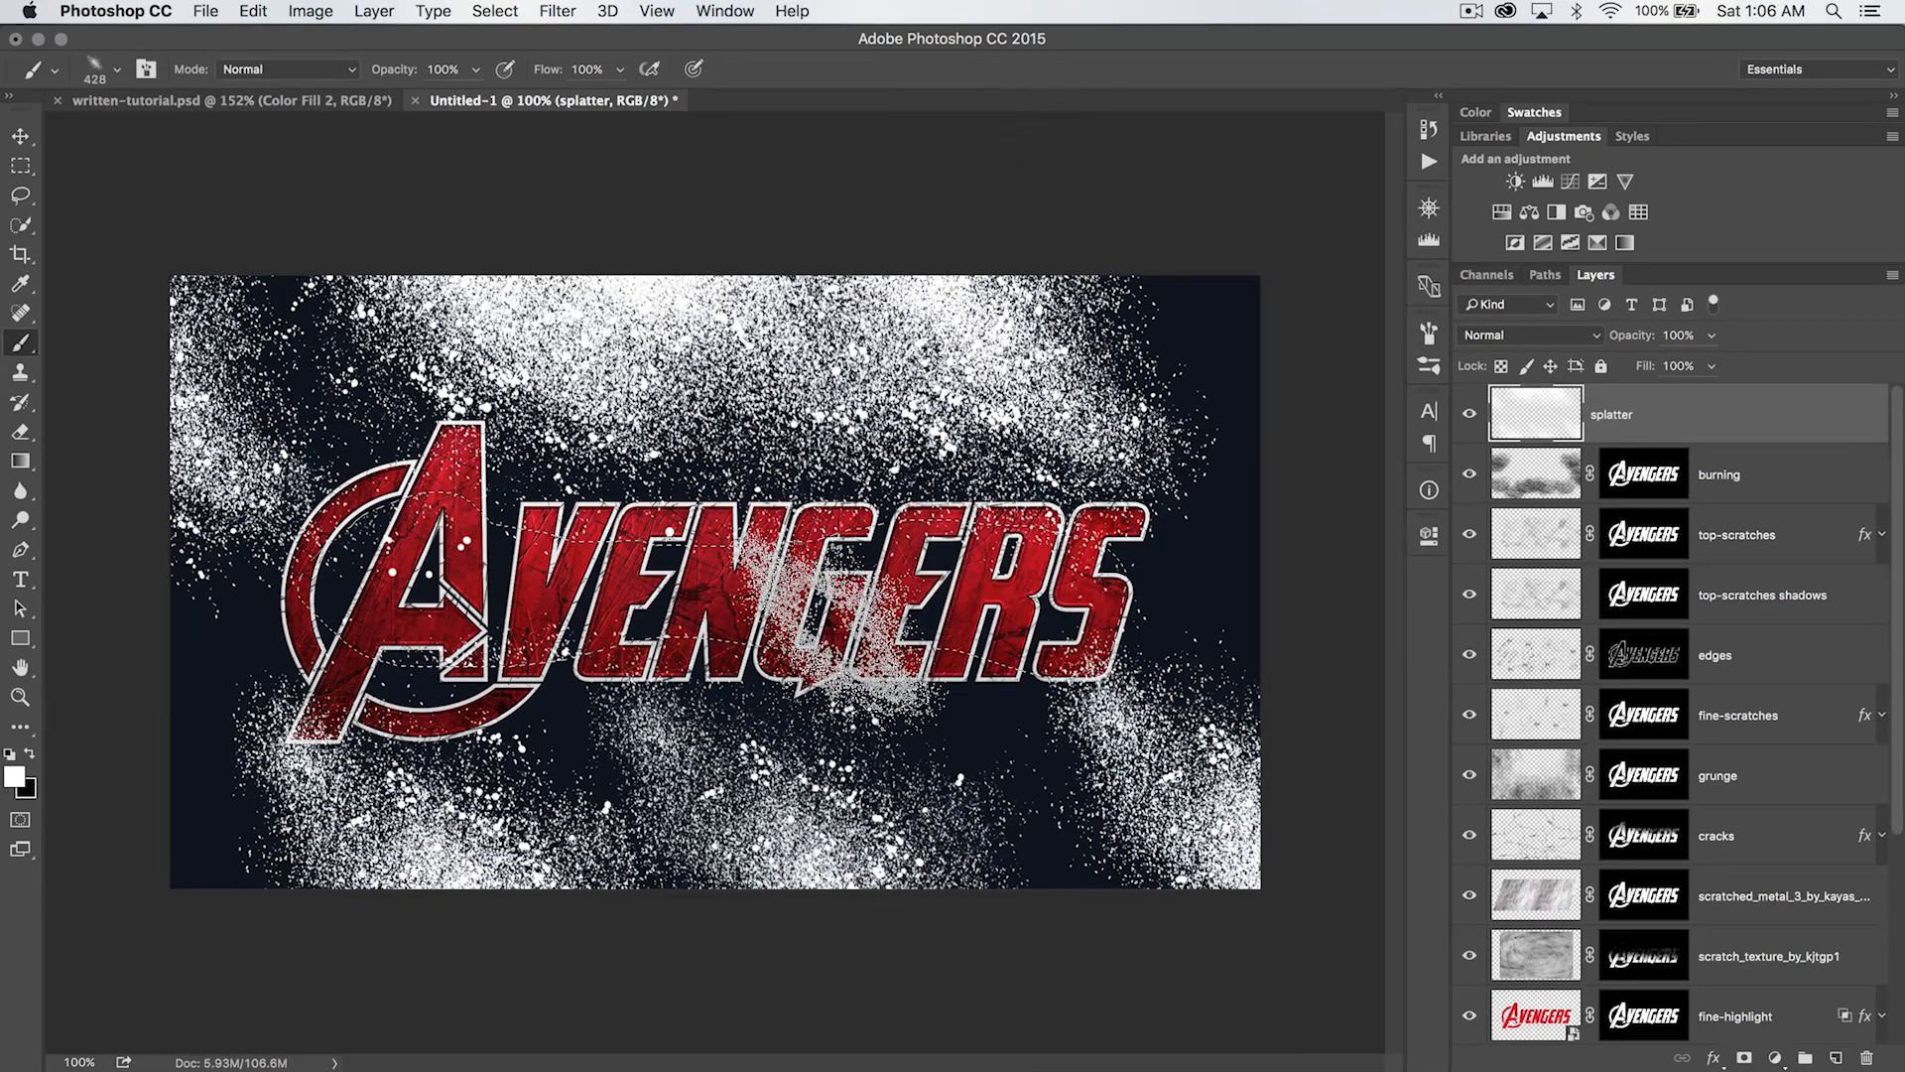
pyautogui.press(']')
pyautogui.press(']')
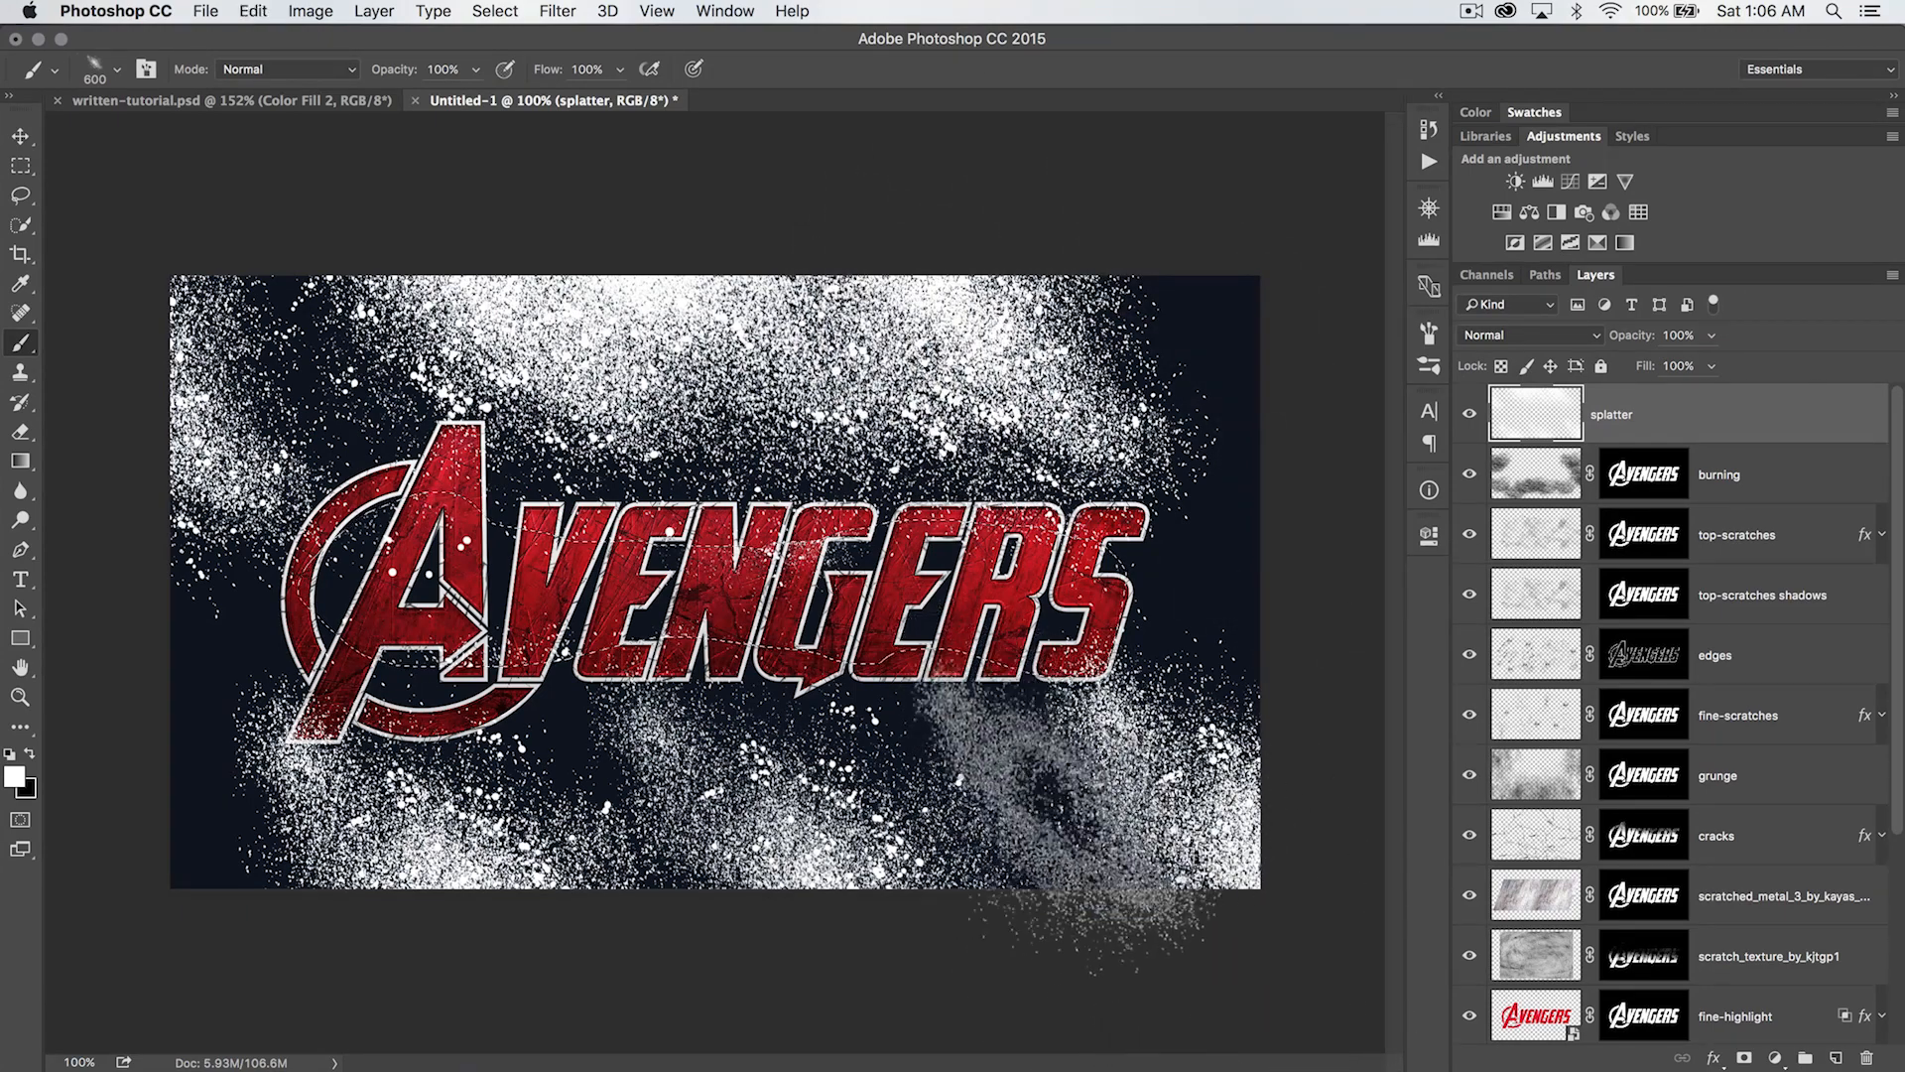
# - Clear the selection and stamp splatter below the logo's last letters, enlarging the brush to 1000 px
pyautogui.press('super+d')
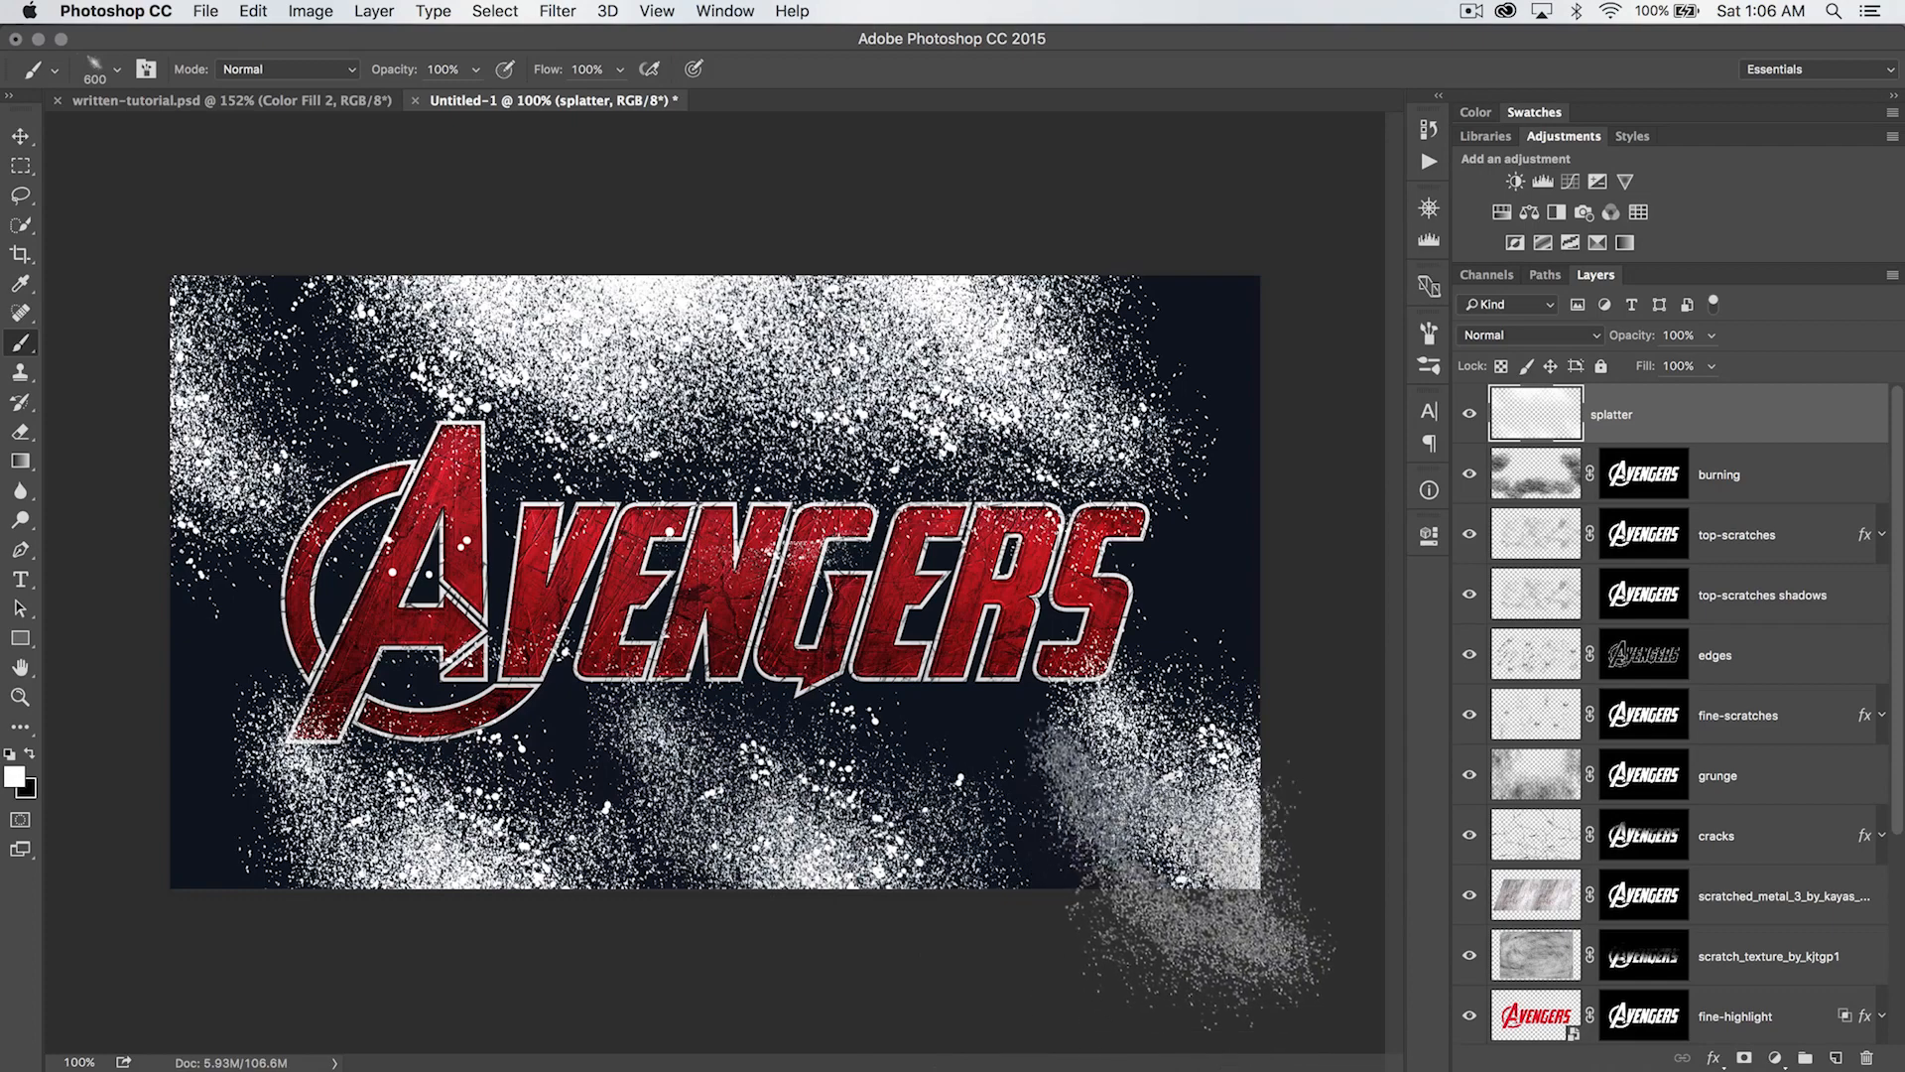
pyautogui.click(1004, 799)
pyautogui.press(']')
pyautogui.press(']')
pyautogui.press(']')
pyautogui.press(']')
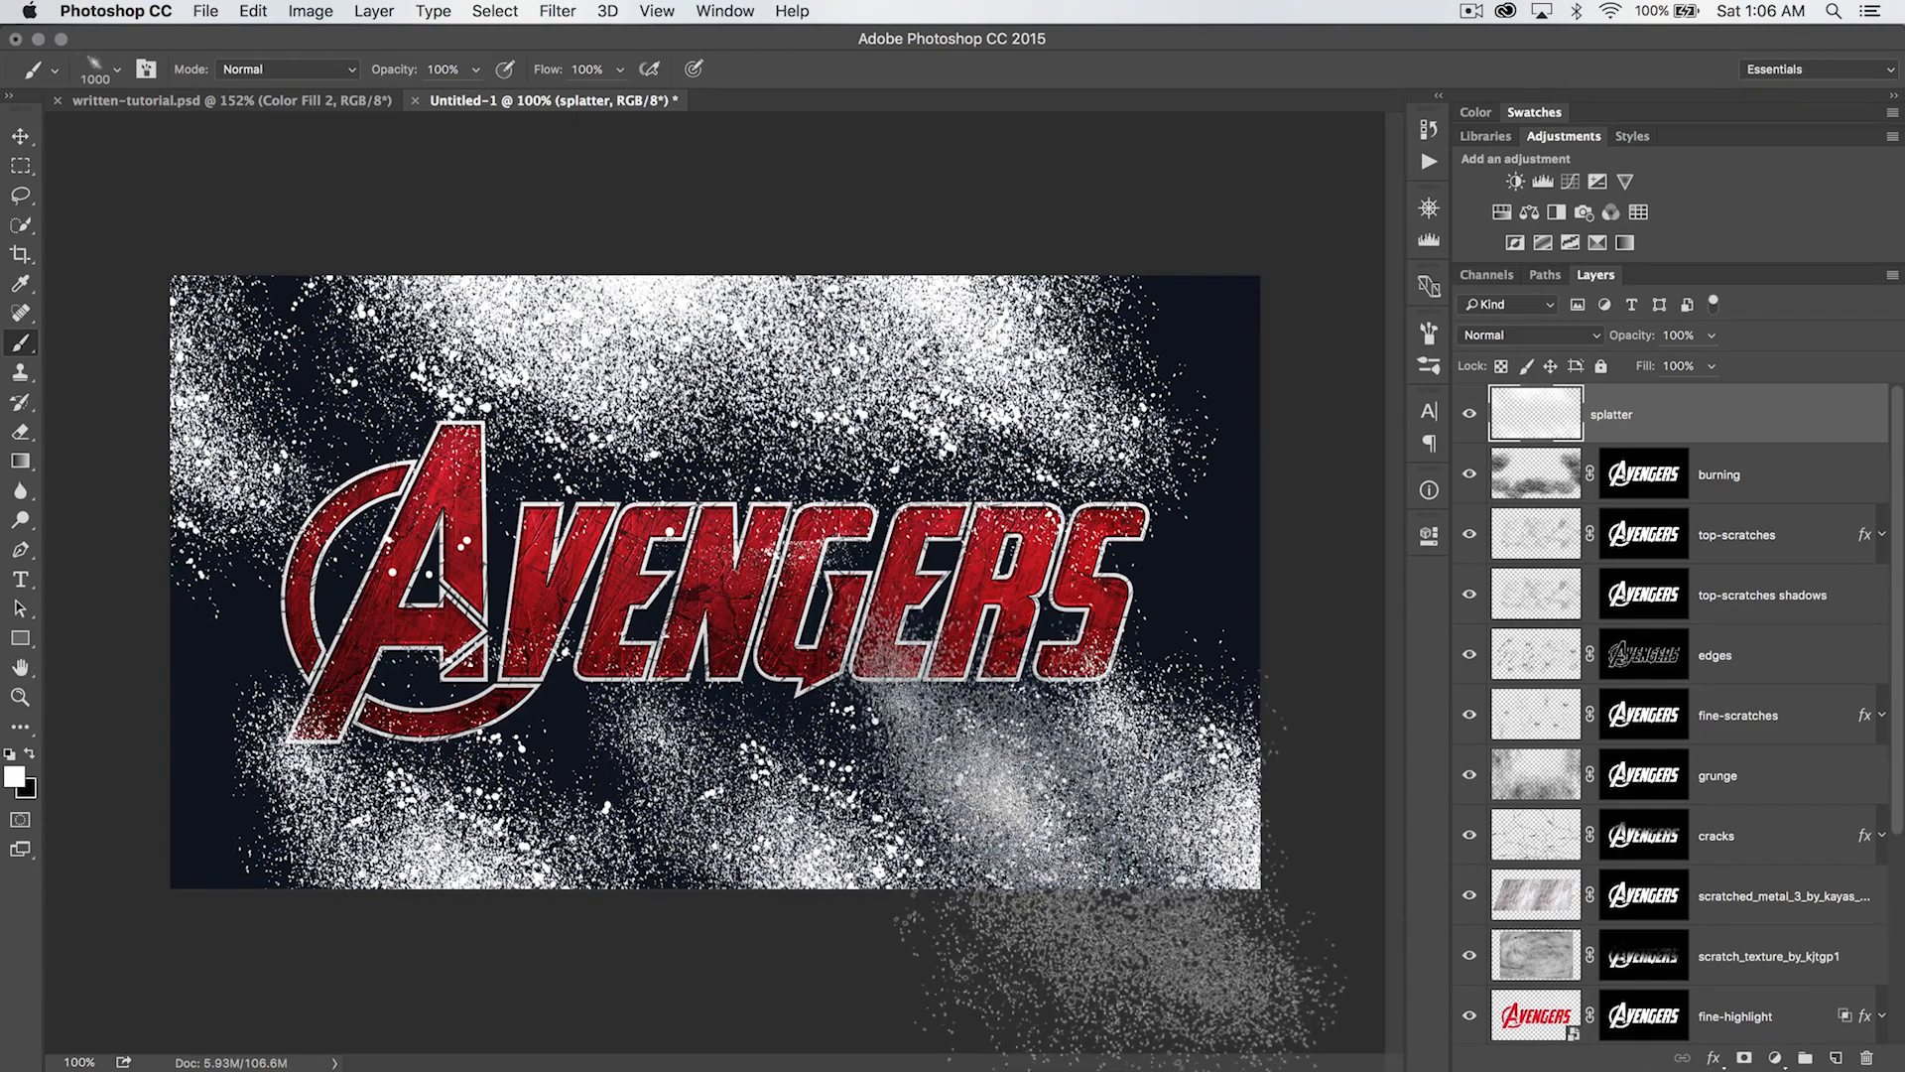
pyautogui.click(1077, 858)
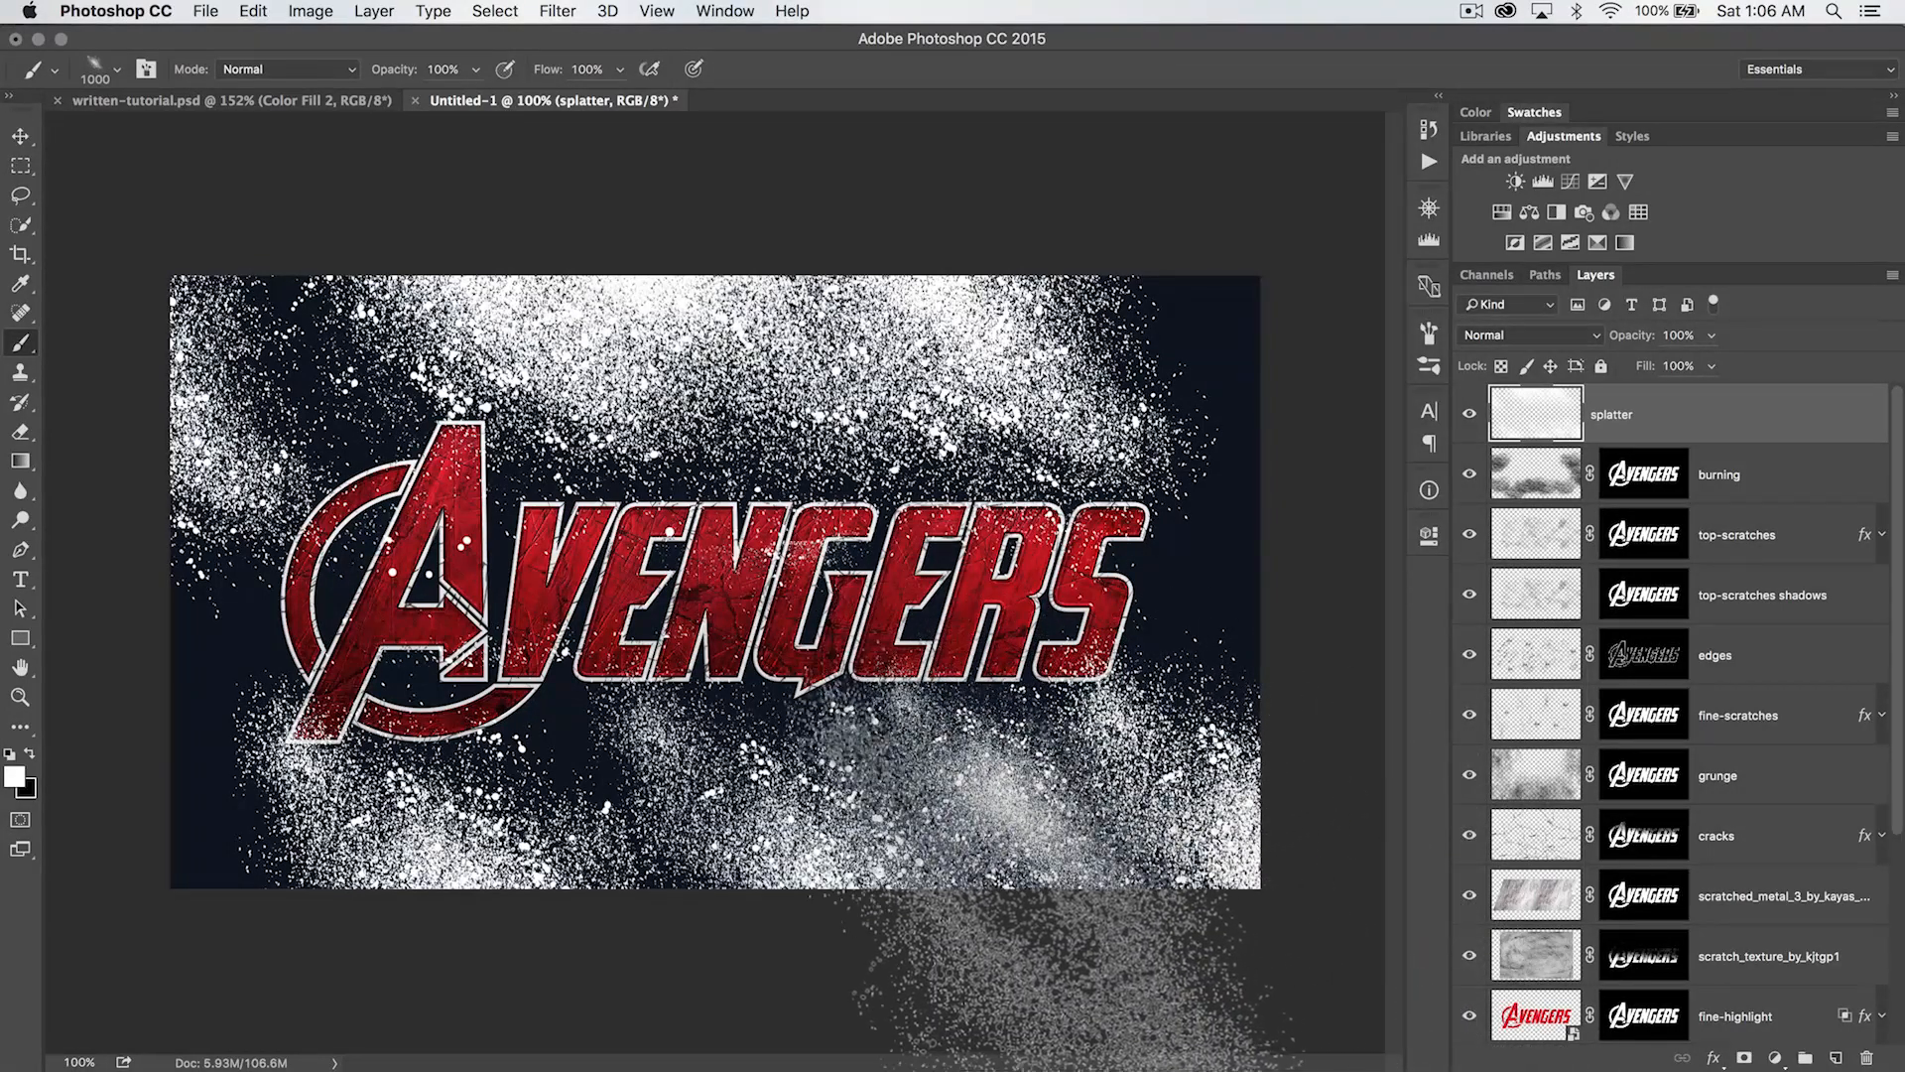
# - Copy the burning layer's logo mask onto the splatter layer
pyautogui.press('z')
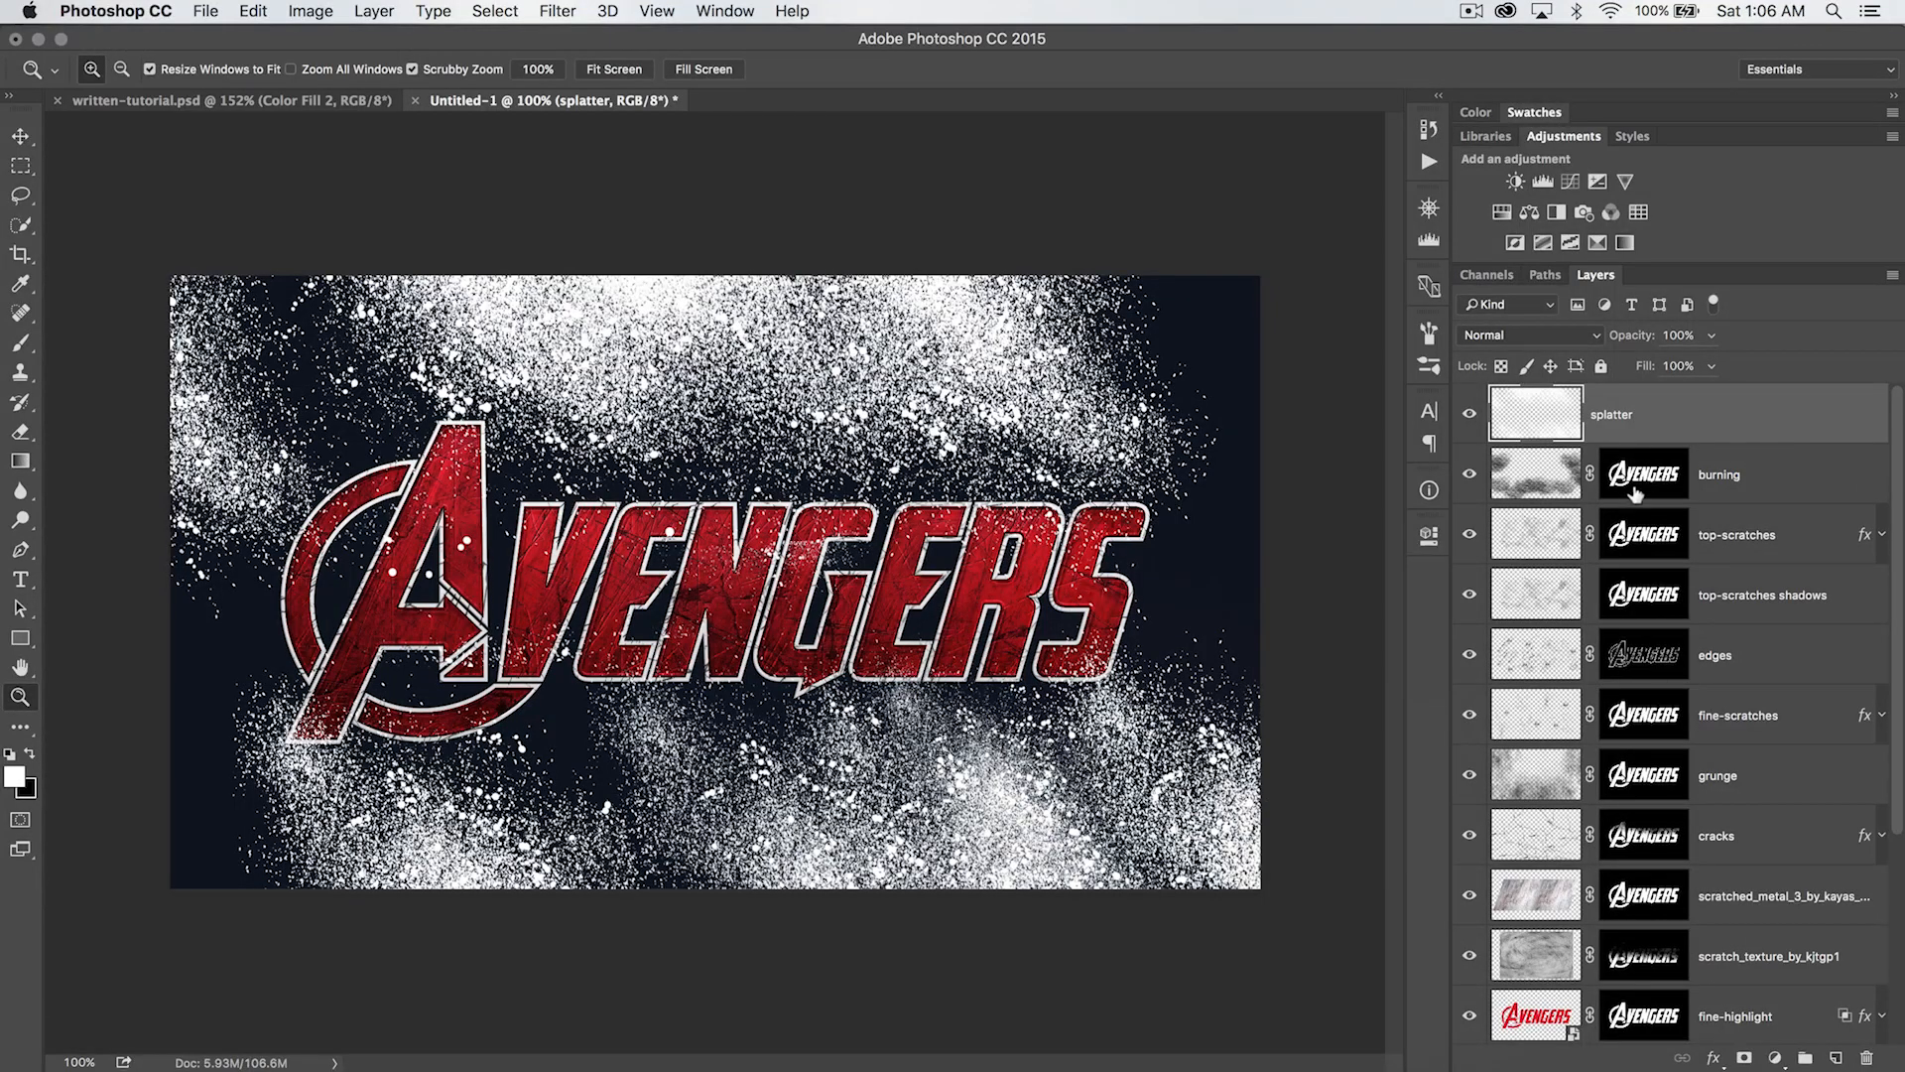
pyautogui.moveTo(1644, 477); pyautogui.dragTo(1642, 417)
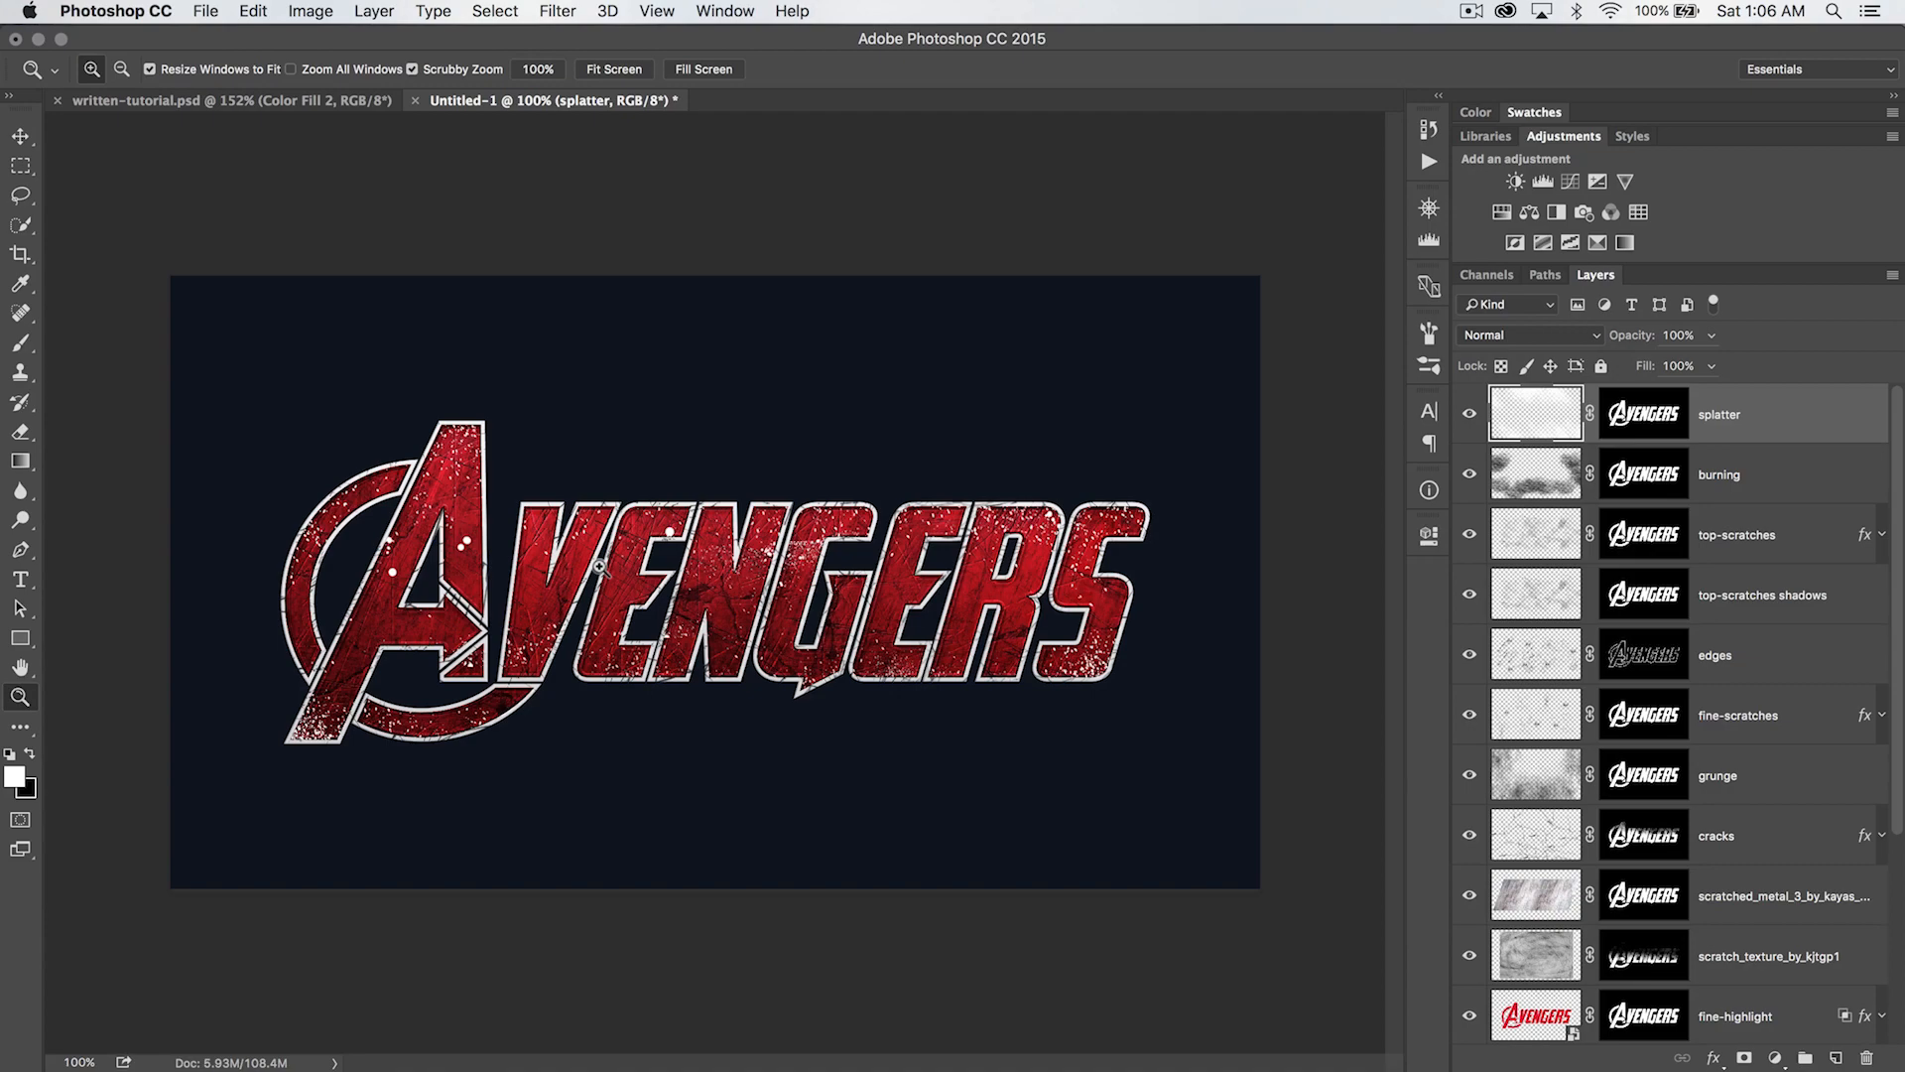
# - Add a Bevel & Emboss style to the splatter layer with the Smooth technique, 300% depth and 1 px size
pyautogui.moveTo(580, 546); pyautogui.dragTo(1057, 471)
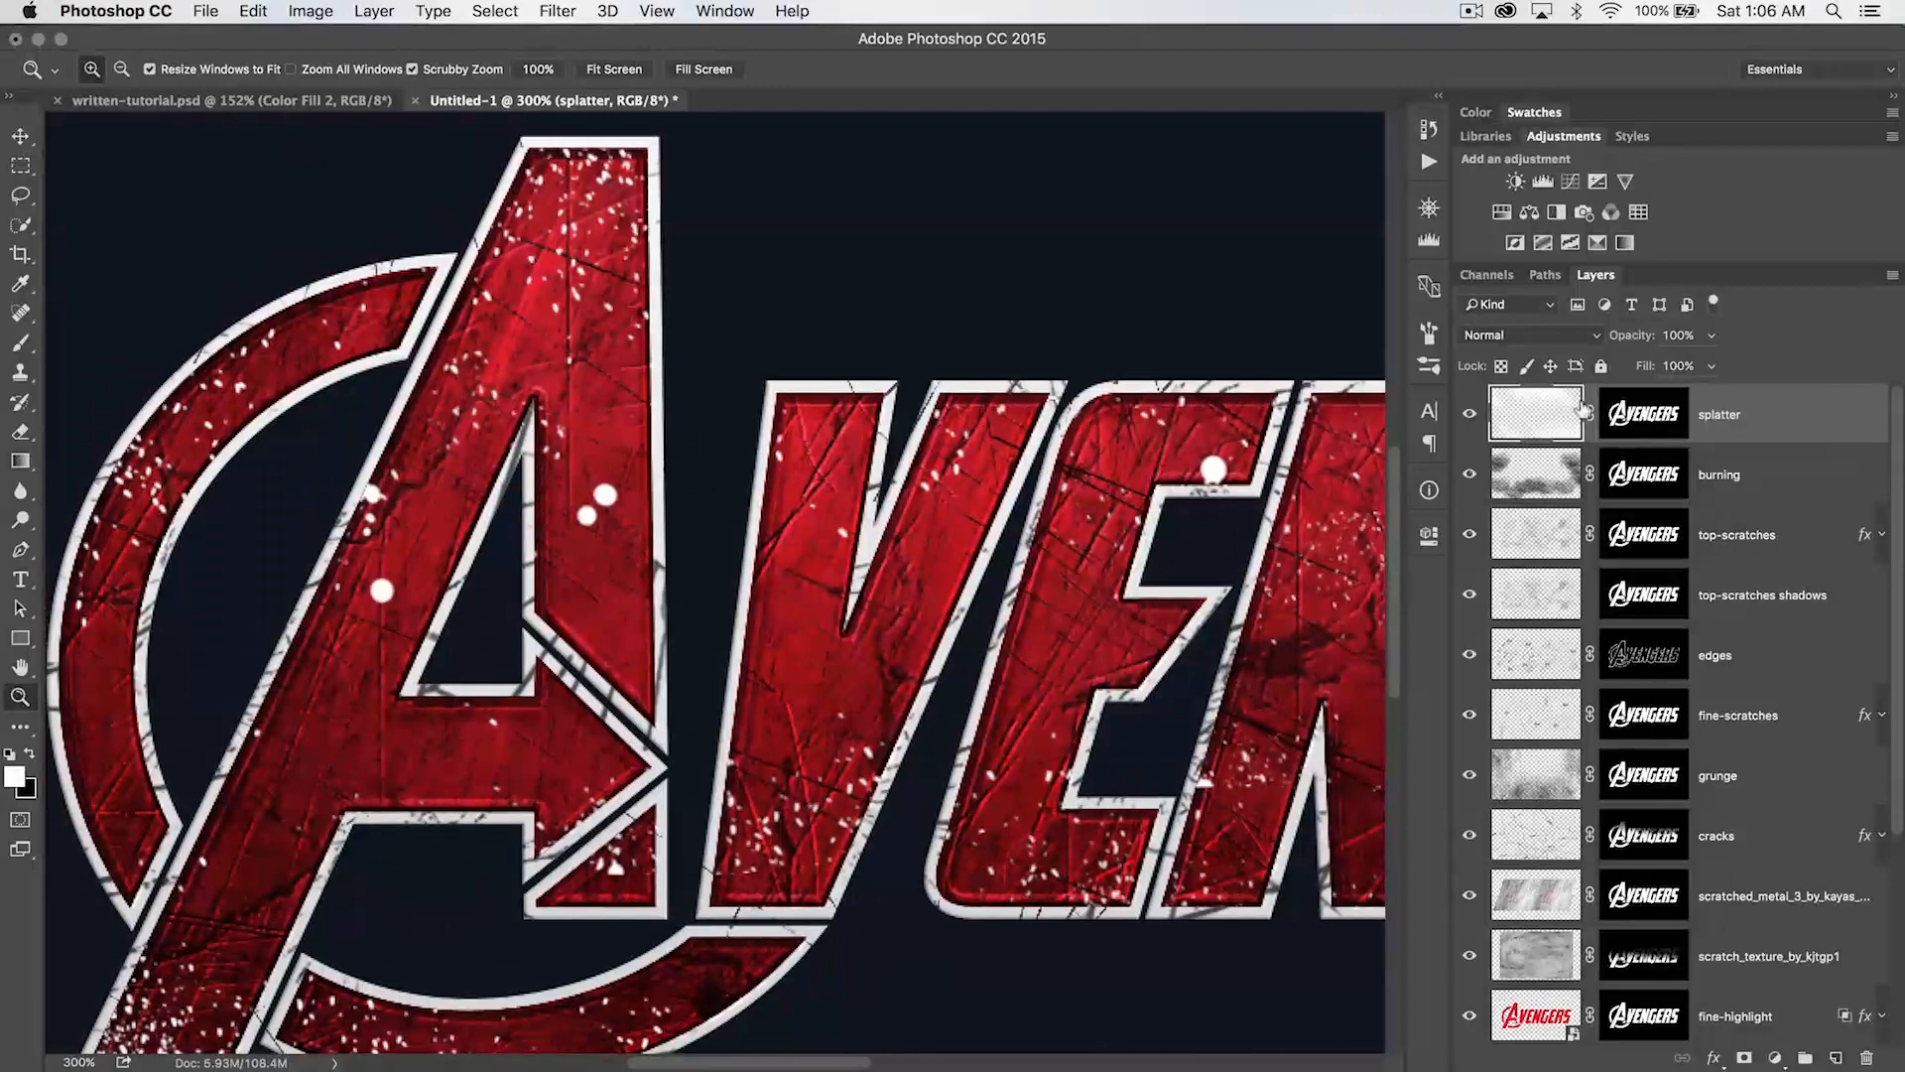
pyautogui.click(374, 11)
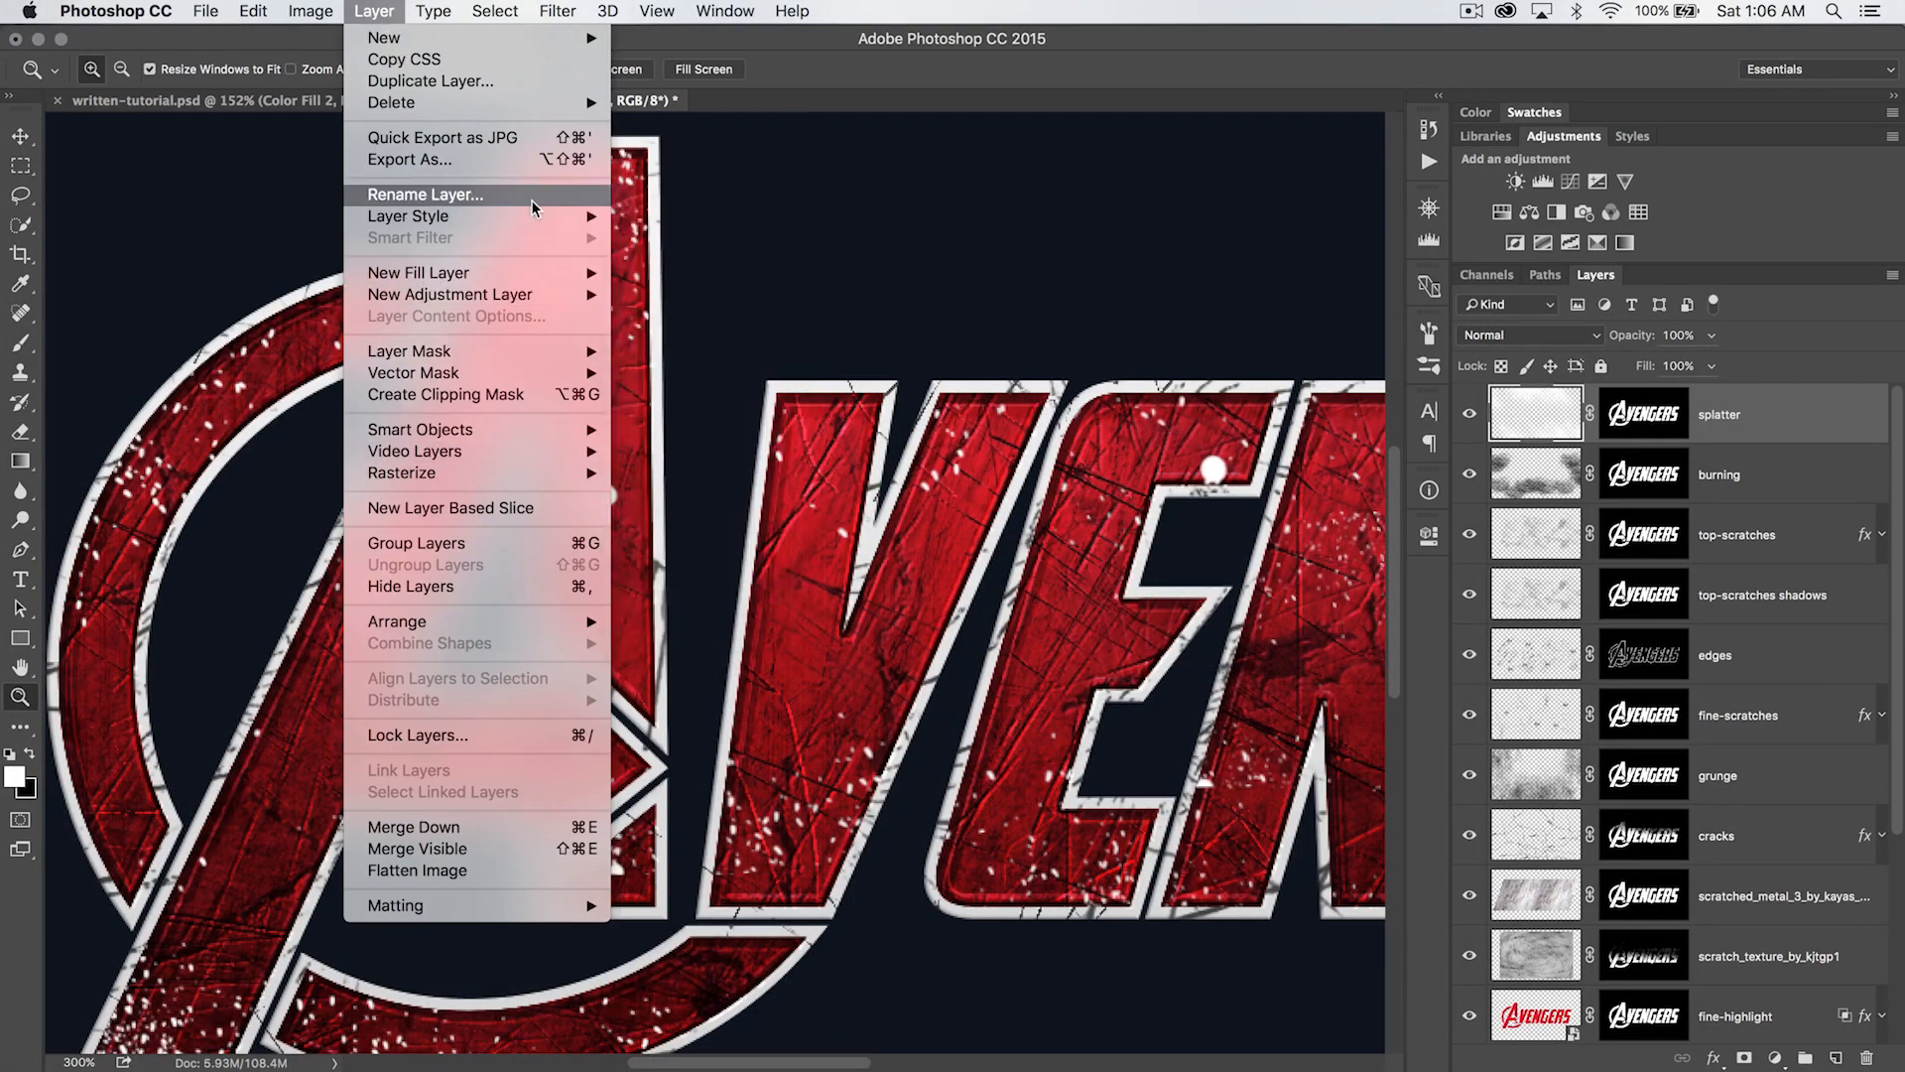
pyautogui.moveTo(541, 218)
pyautogui.click(680, 260)
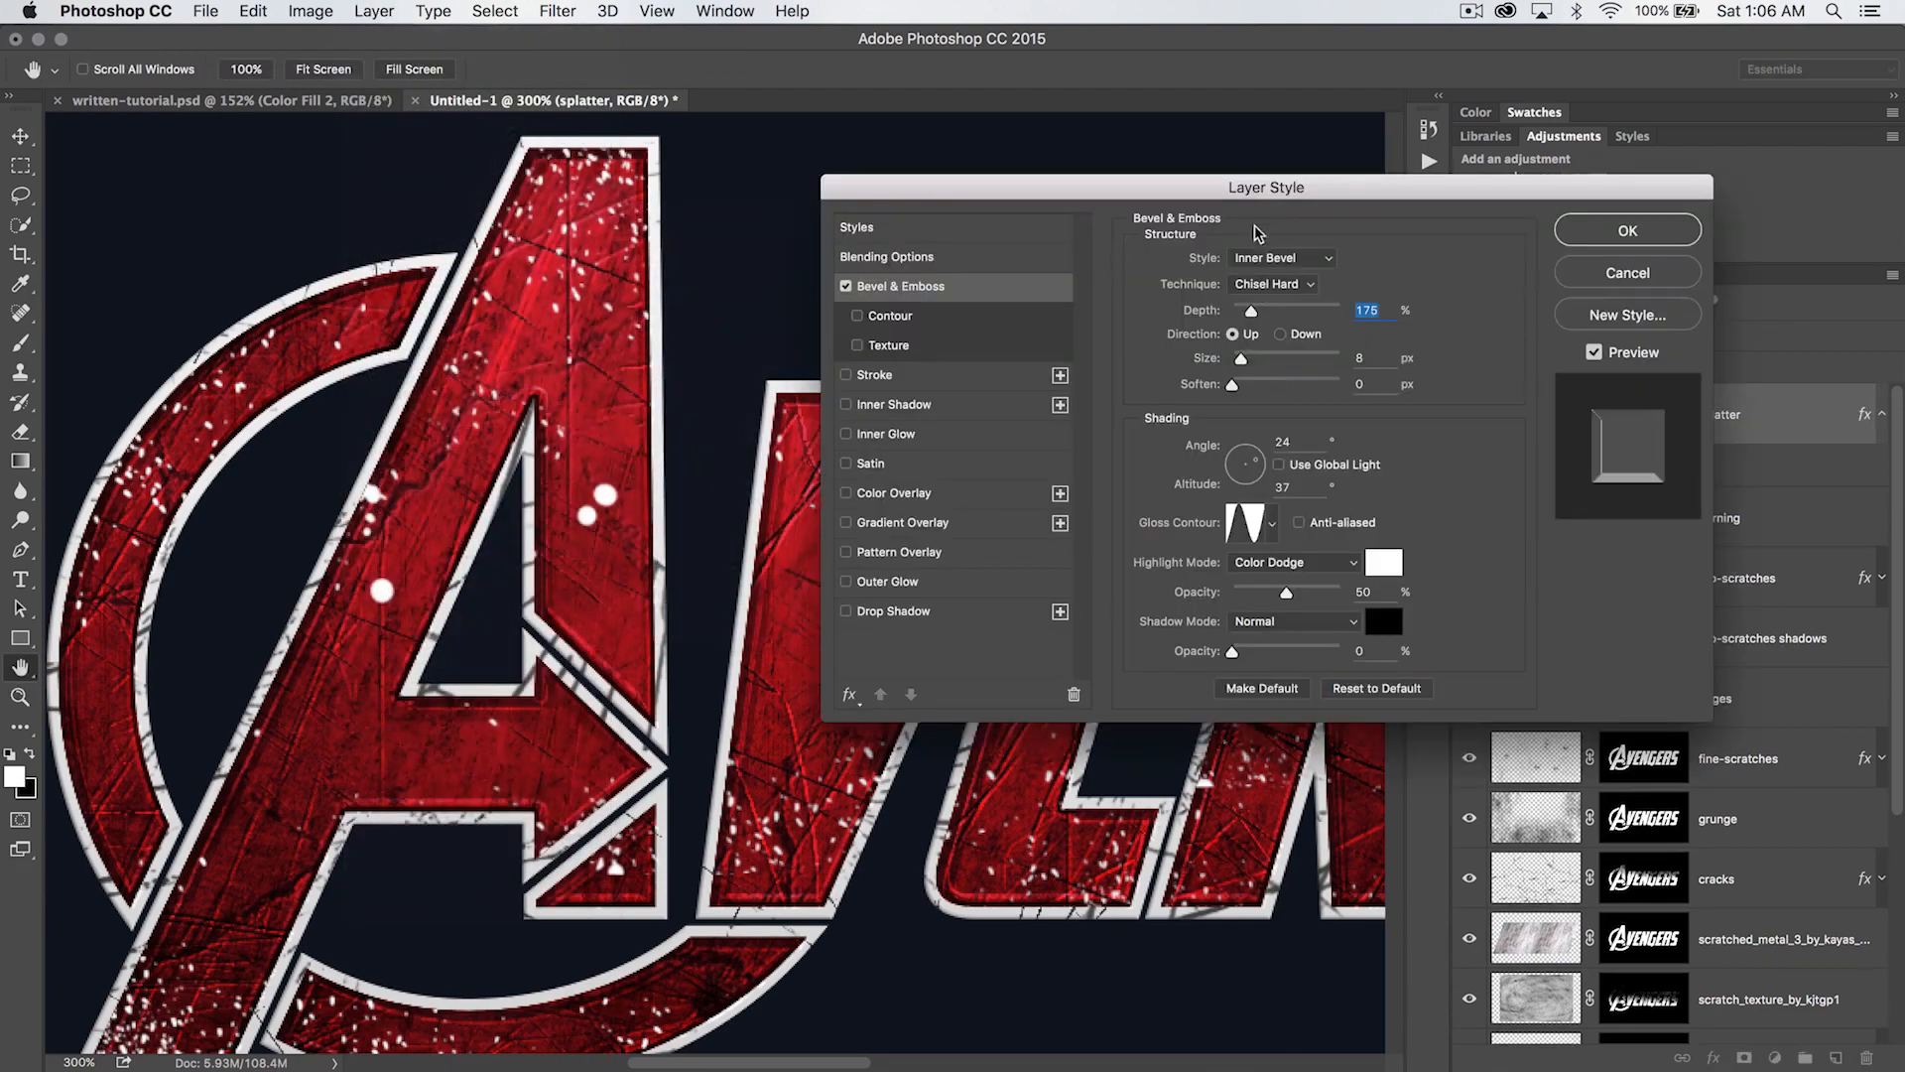
pyautogui.moveTo(1260, 195); pyautogui.dragTo(1191, 230)
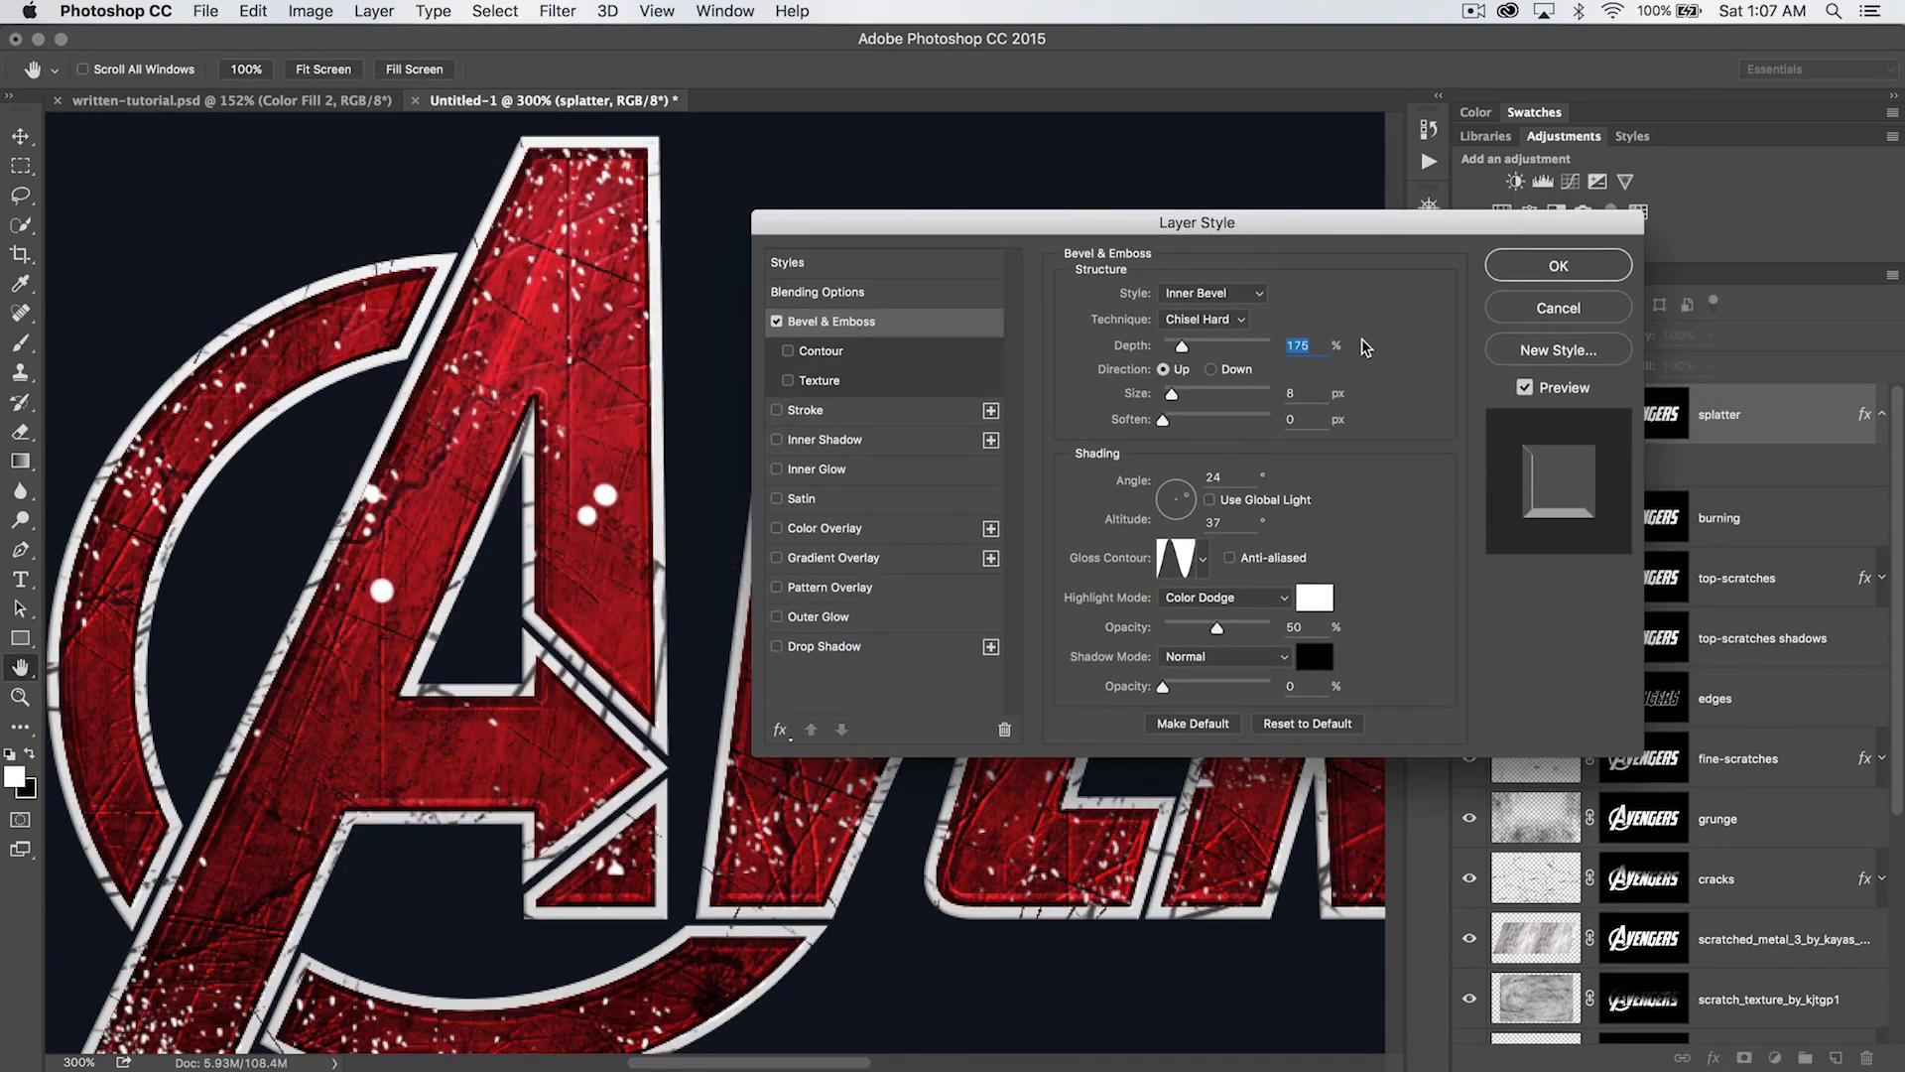
pyautogui.click(1240, 319)
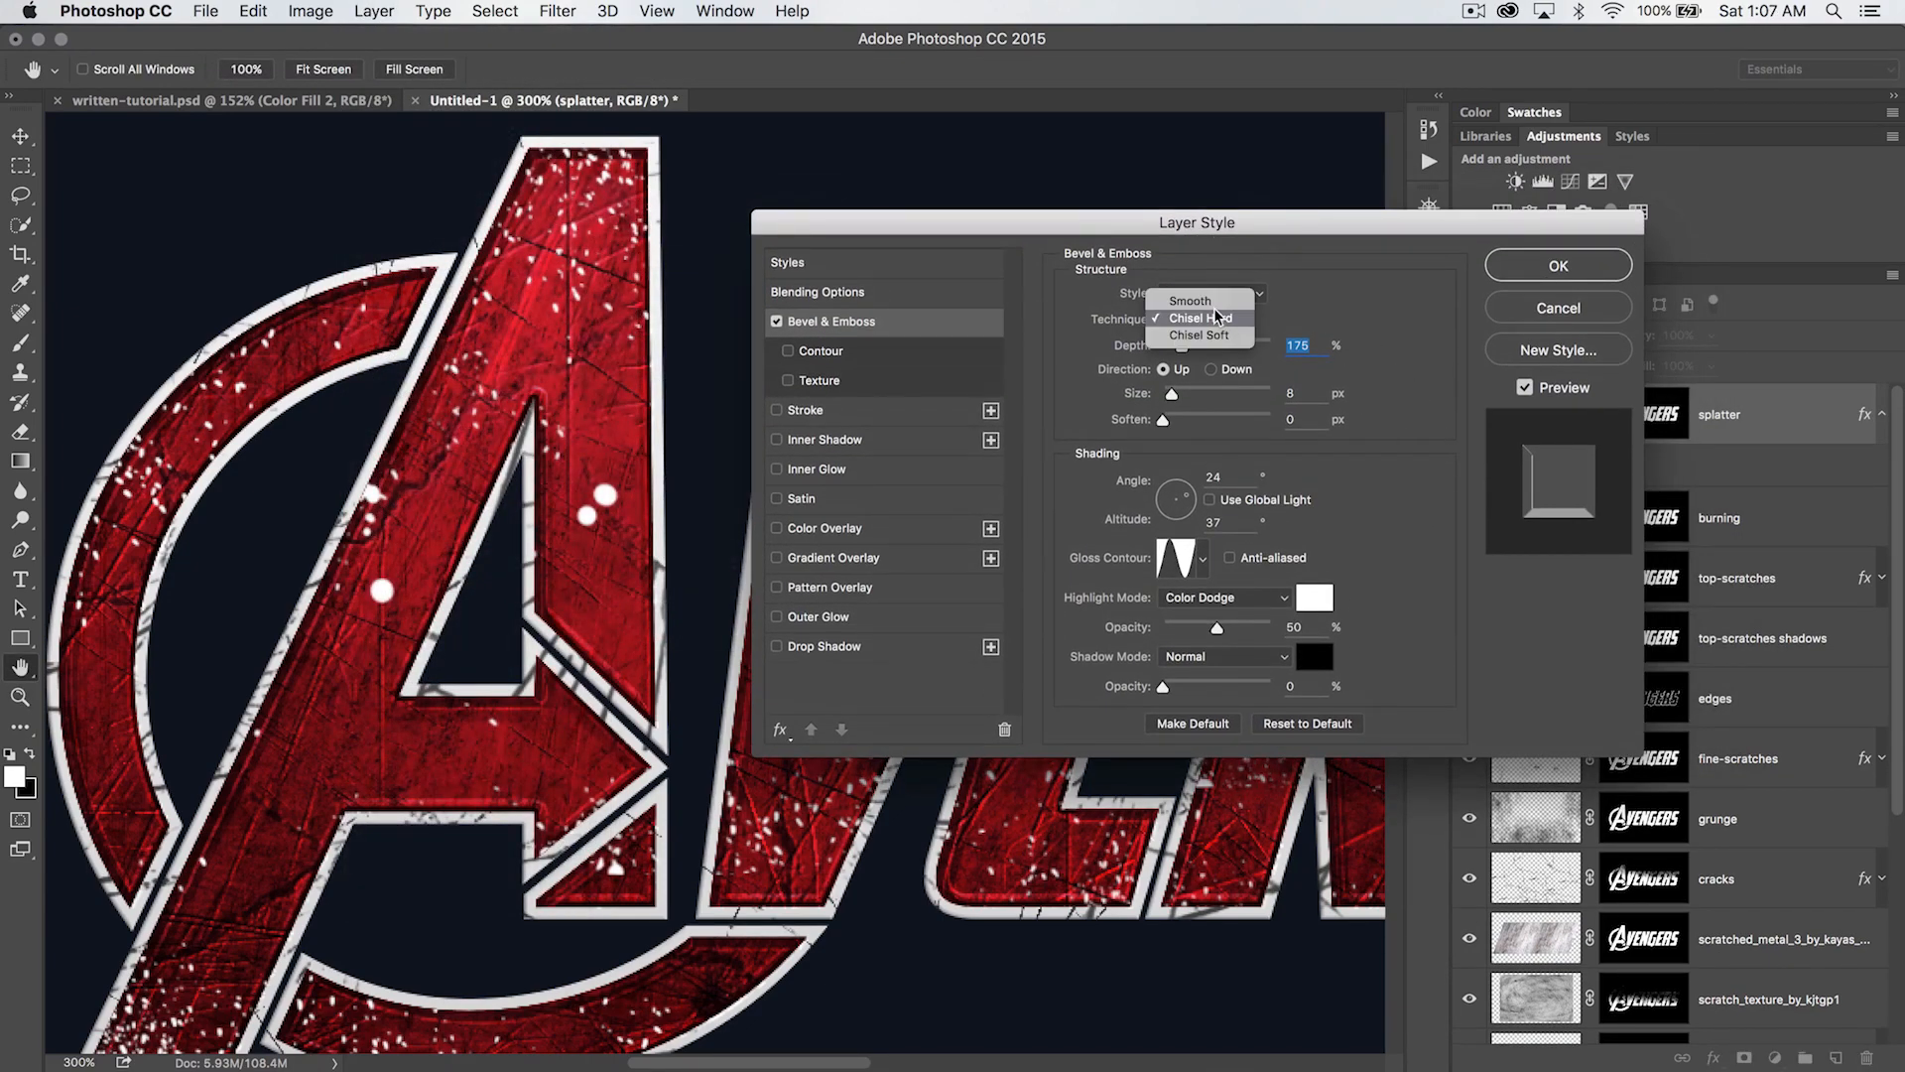
pyautogui.click(1210, 299)
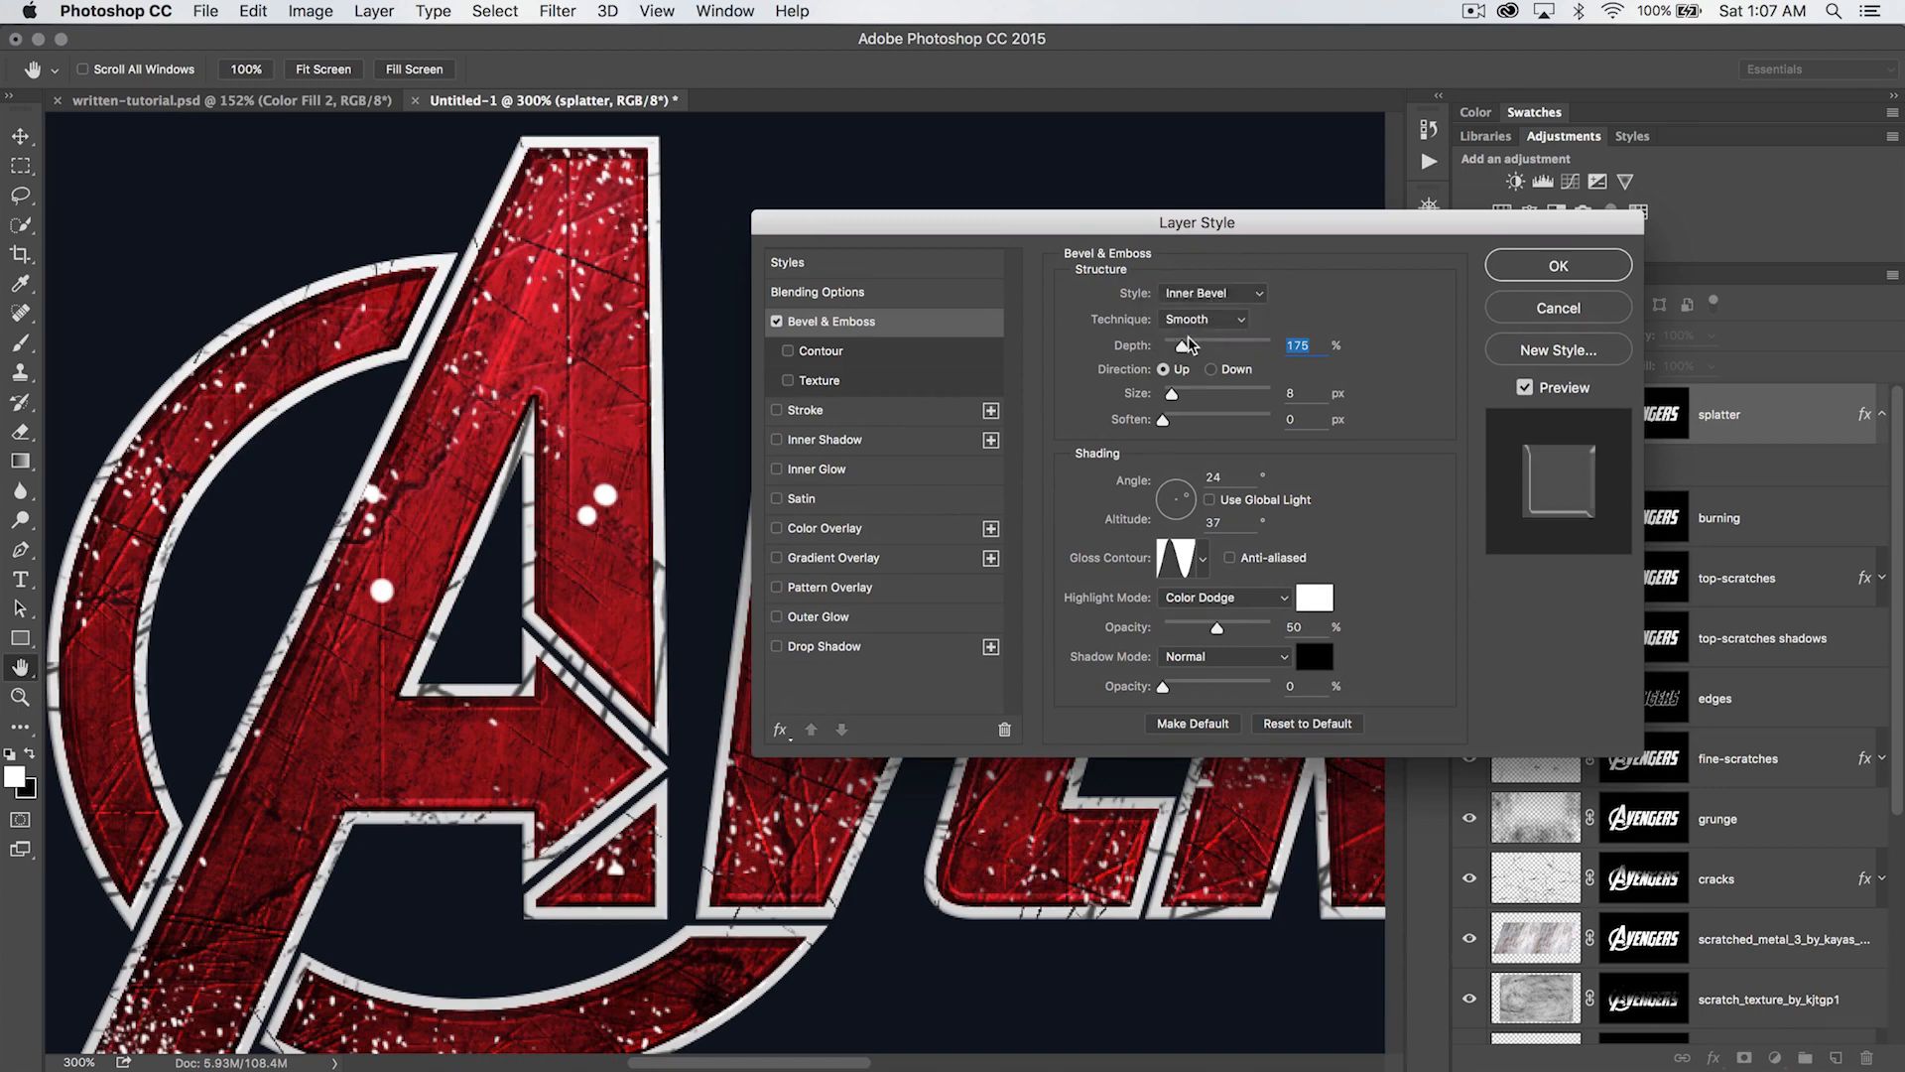
pyautogui.write('300')
pyautogui.press('Tab')
pyautogui.write('1')
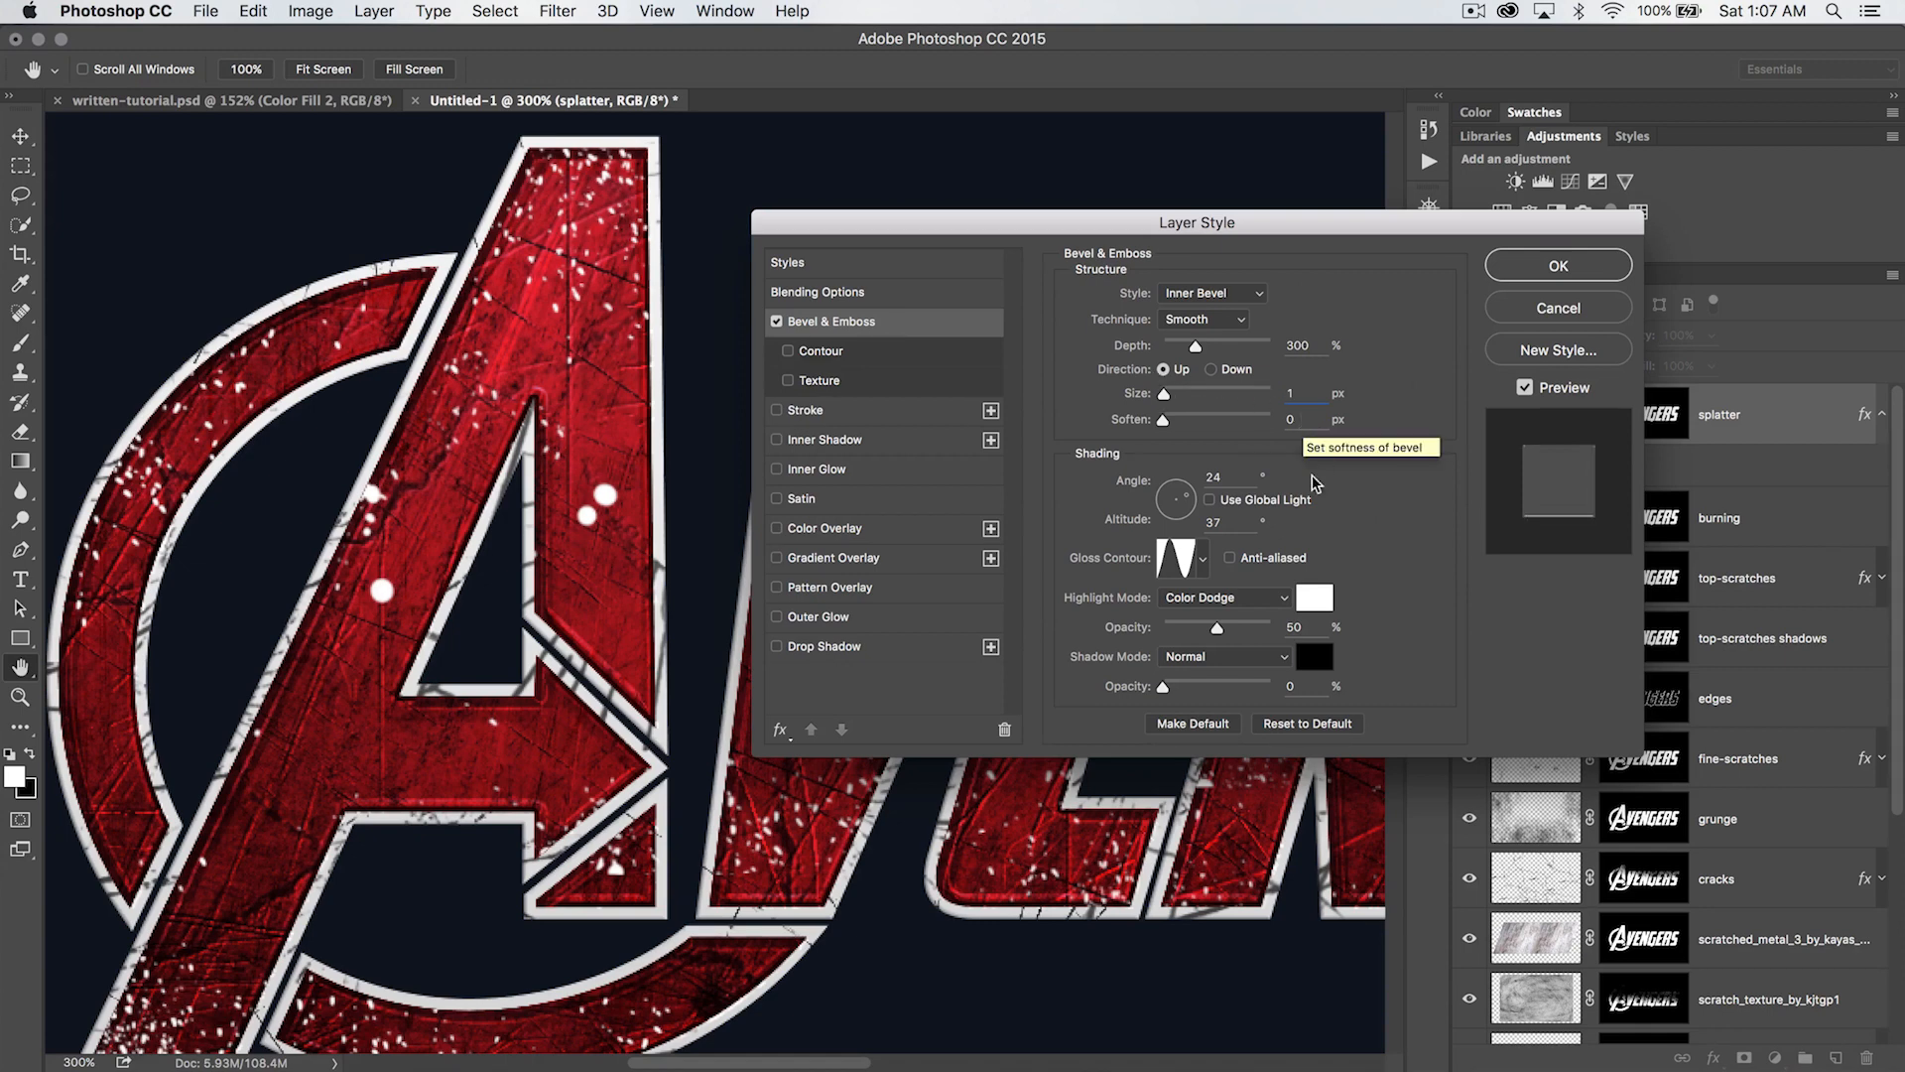
# - Set the bevel's shading angle to -50° and choose the linear gloss contour
pyautogui.click(1218, 477)
pyautogui.write('-50')
pyautogui.press('Tab')
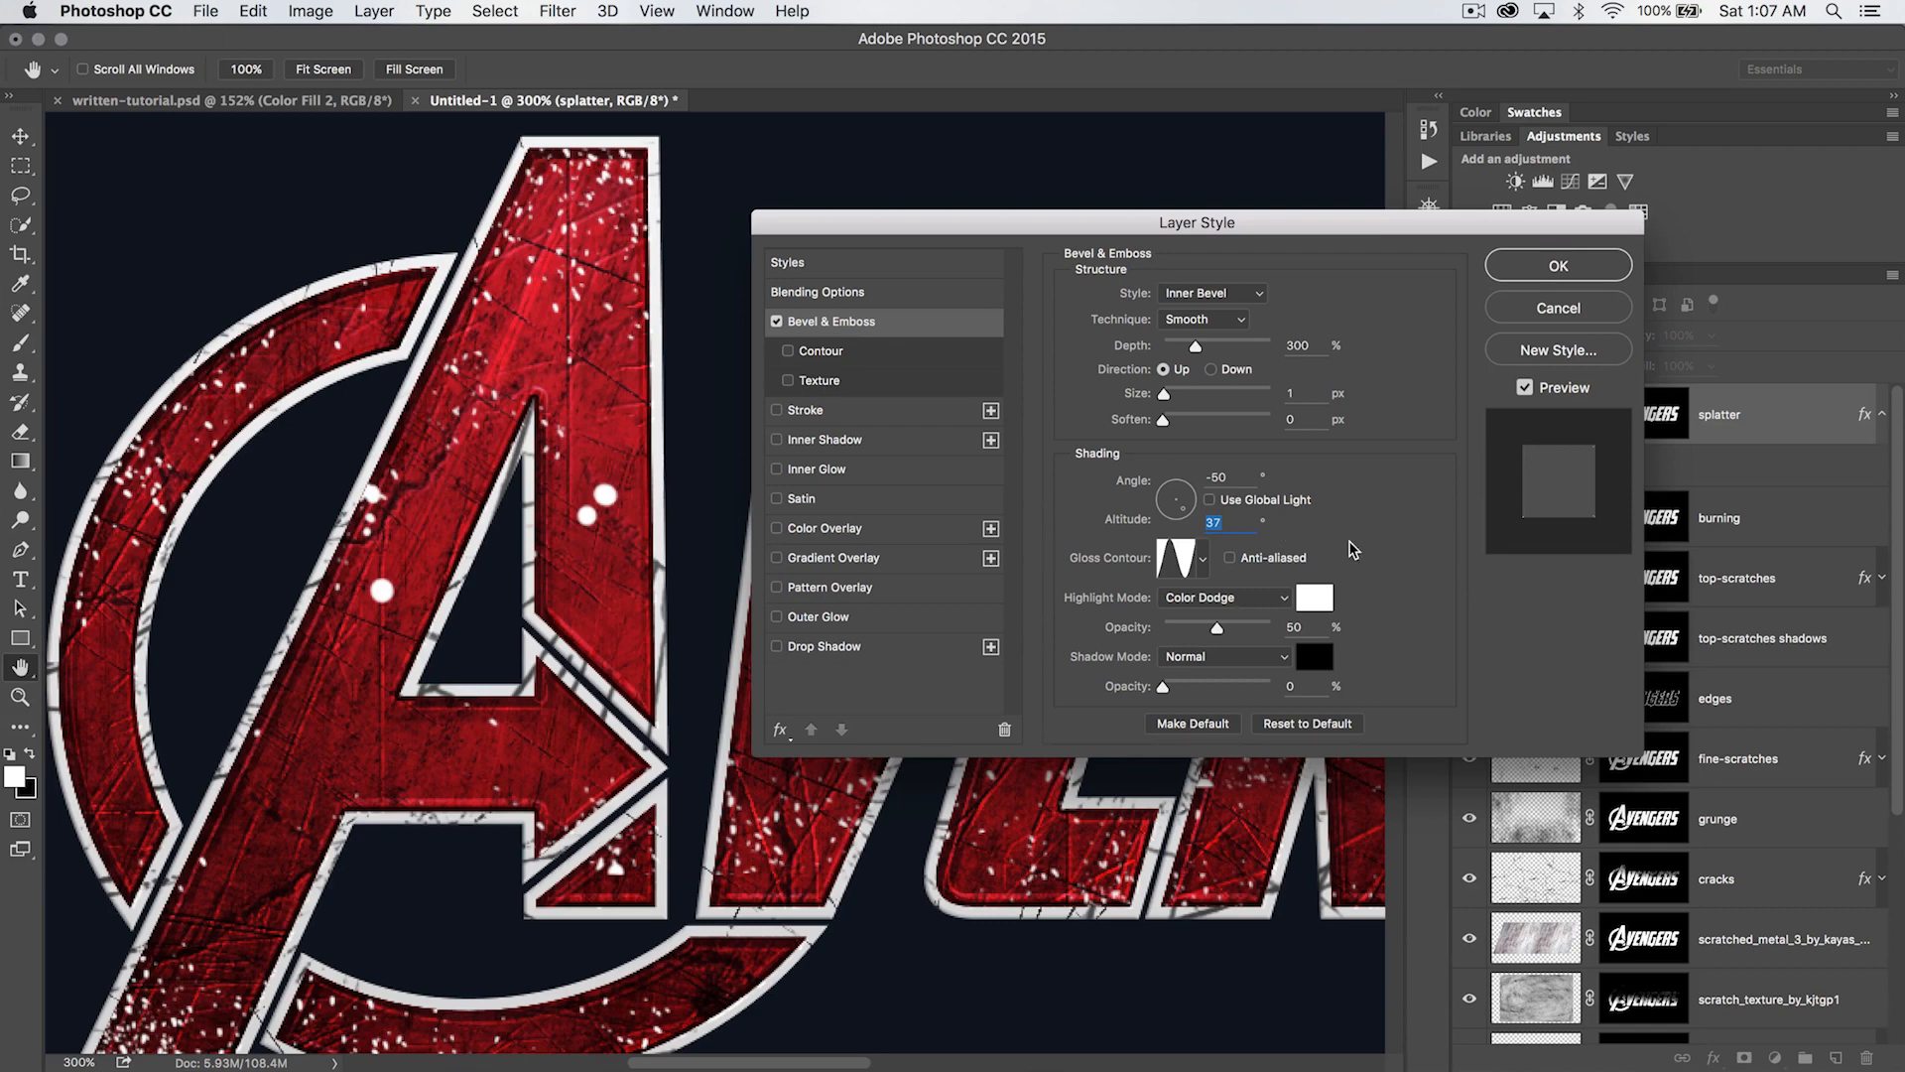
pyautogui.click(1202, 562)
pyautogui.click(1059, 607)
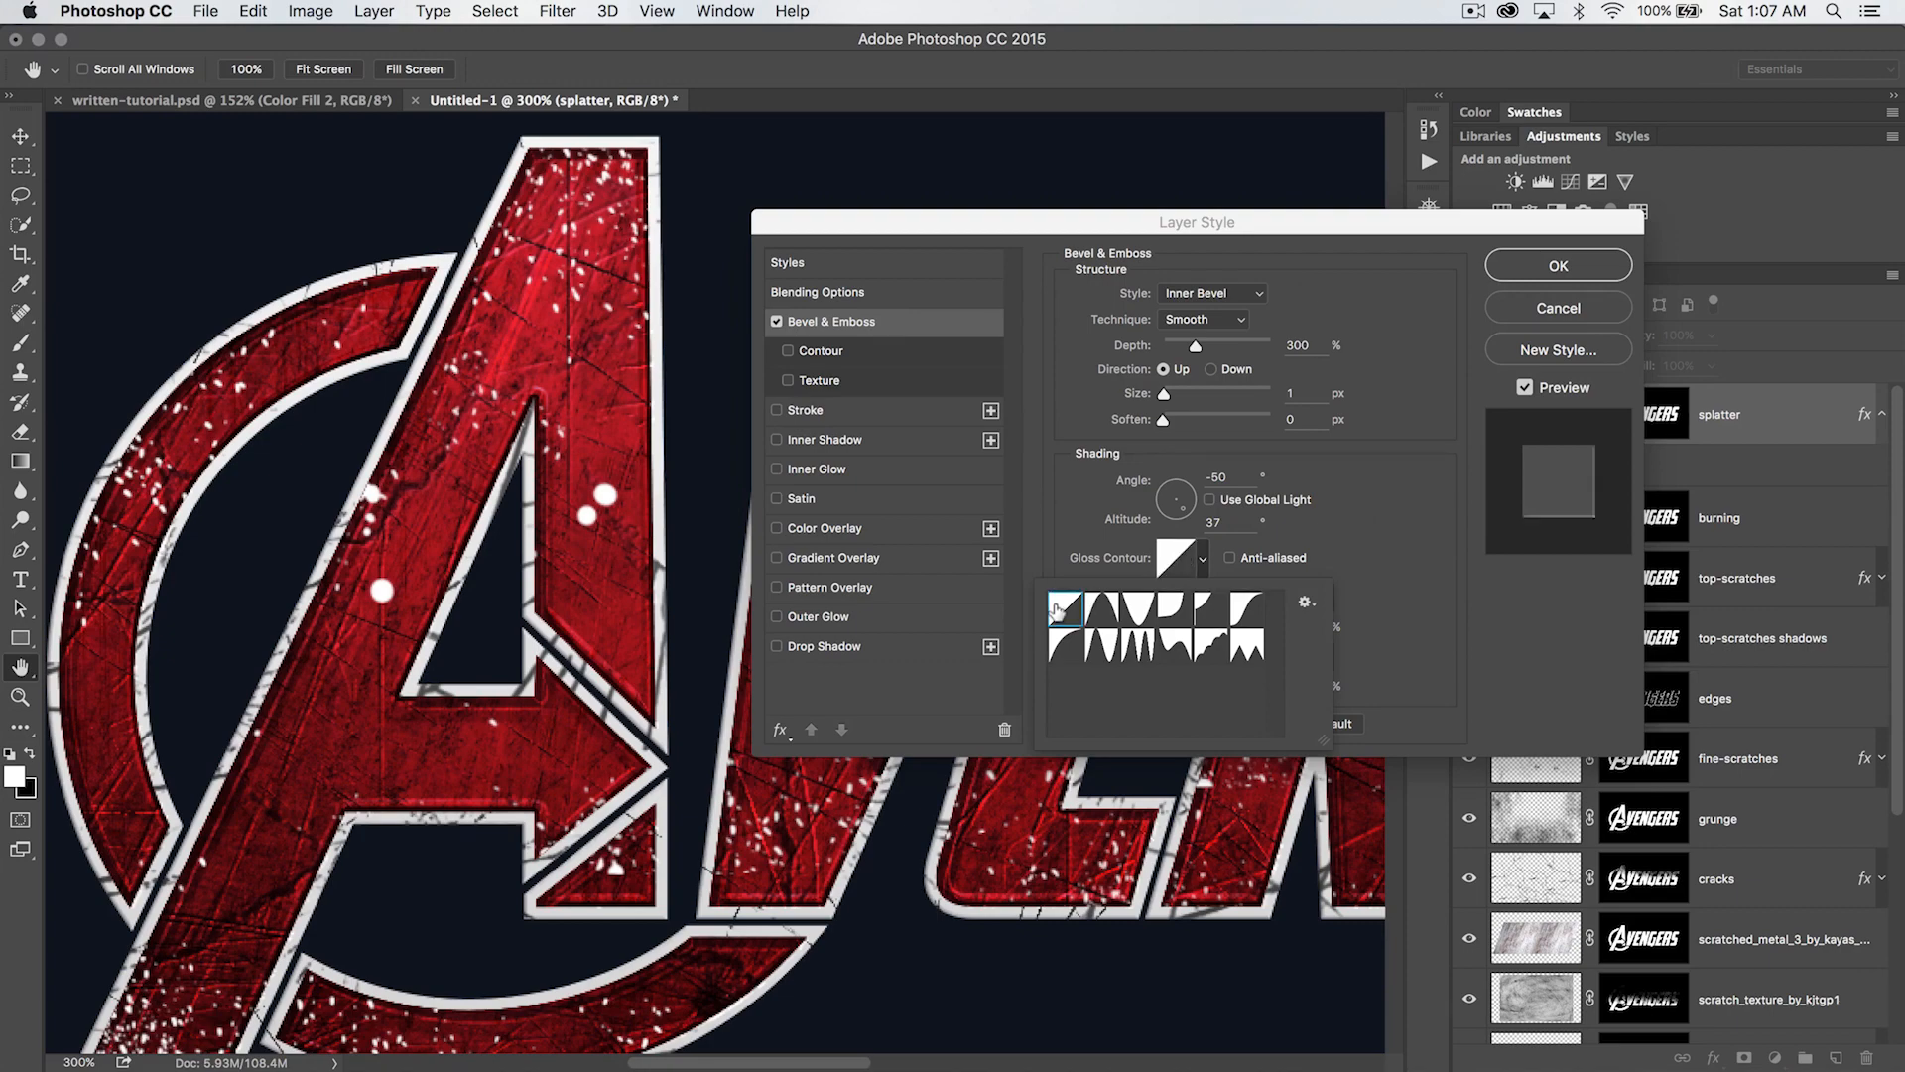
pyautogui.click(1341, 554)
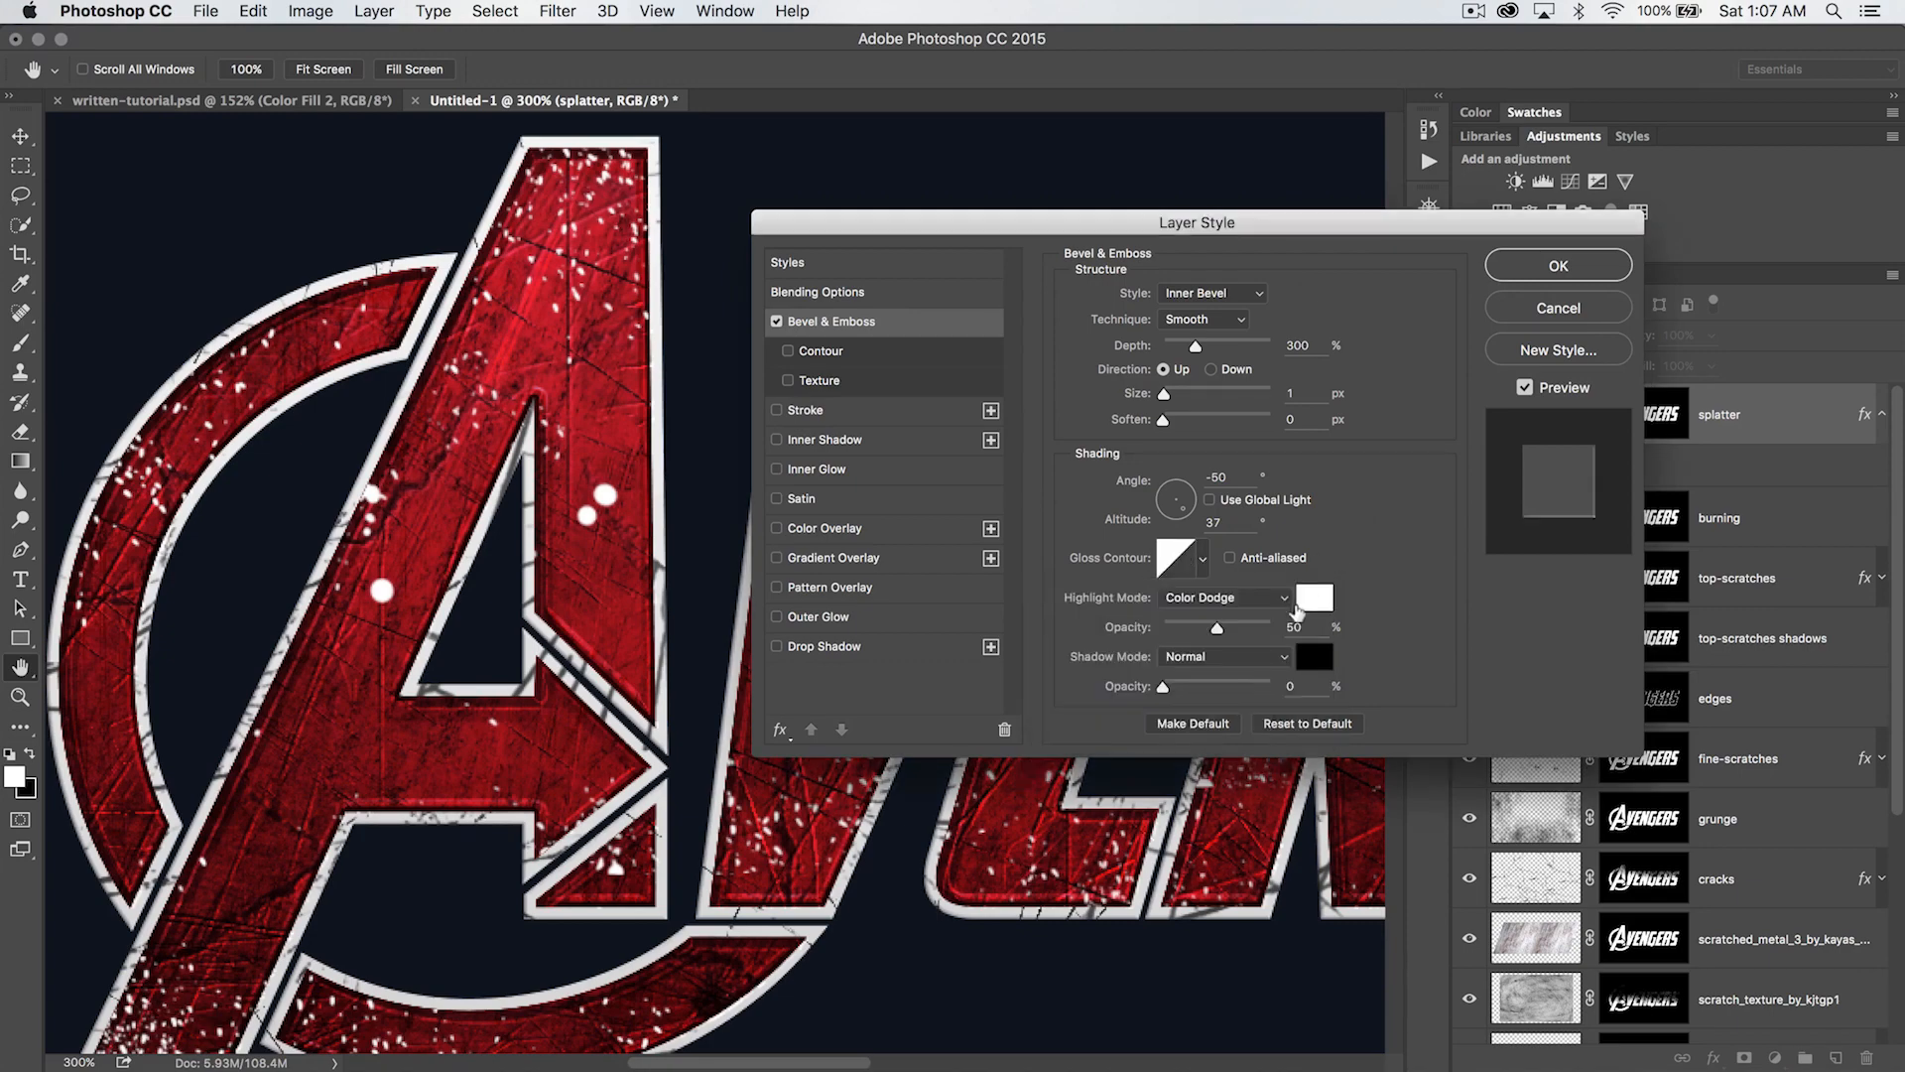
# - Set the bevel's highlight mode to Normal at 59% opacity and its shadow opacity to 44%
pyautogui.click(1219, 602)
pyautogui.click(1206, 421)
pyautogui.moveTo(1216, 627); pyautogui.dragTo(1227, 629)
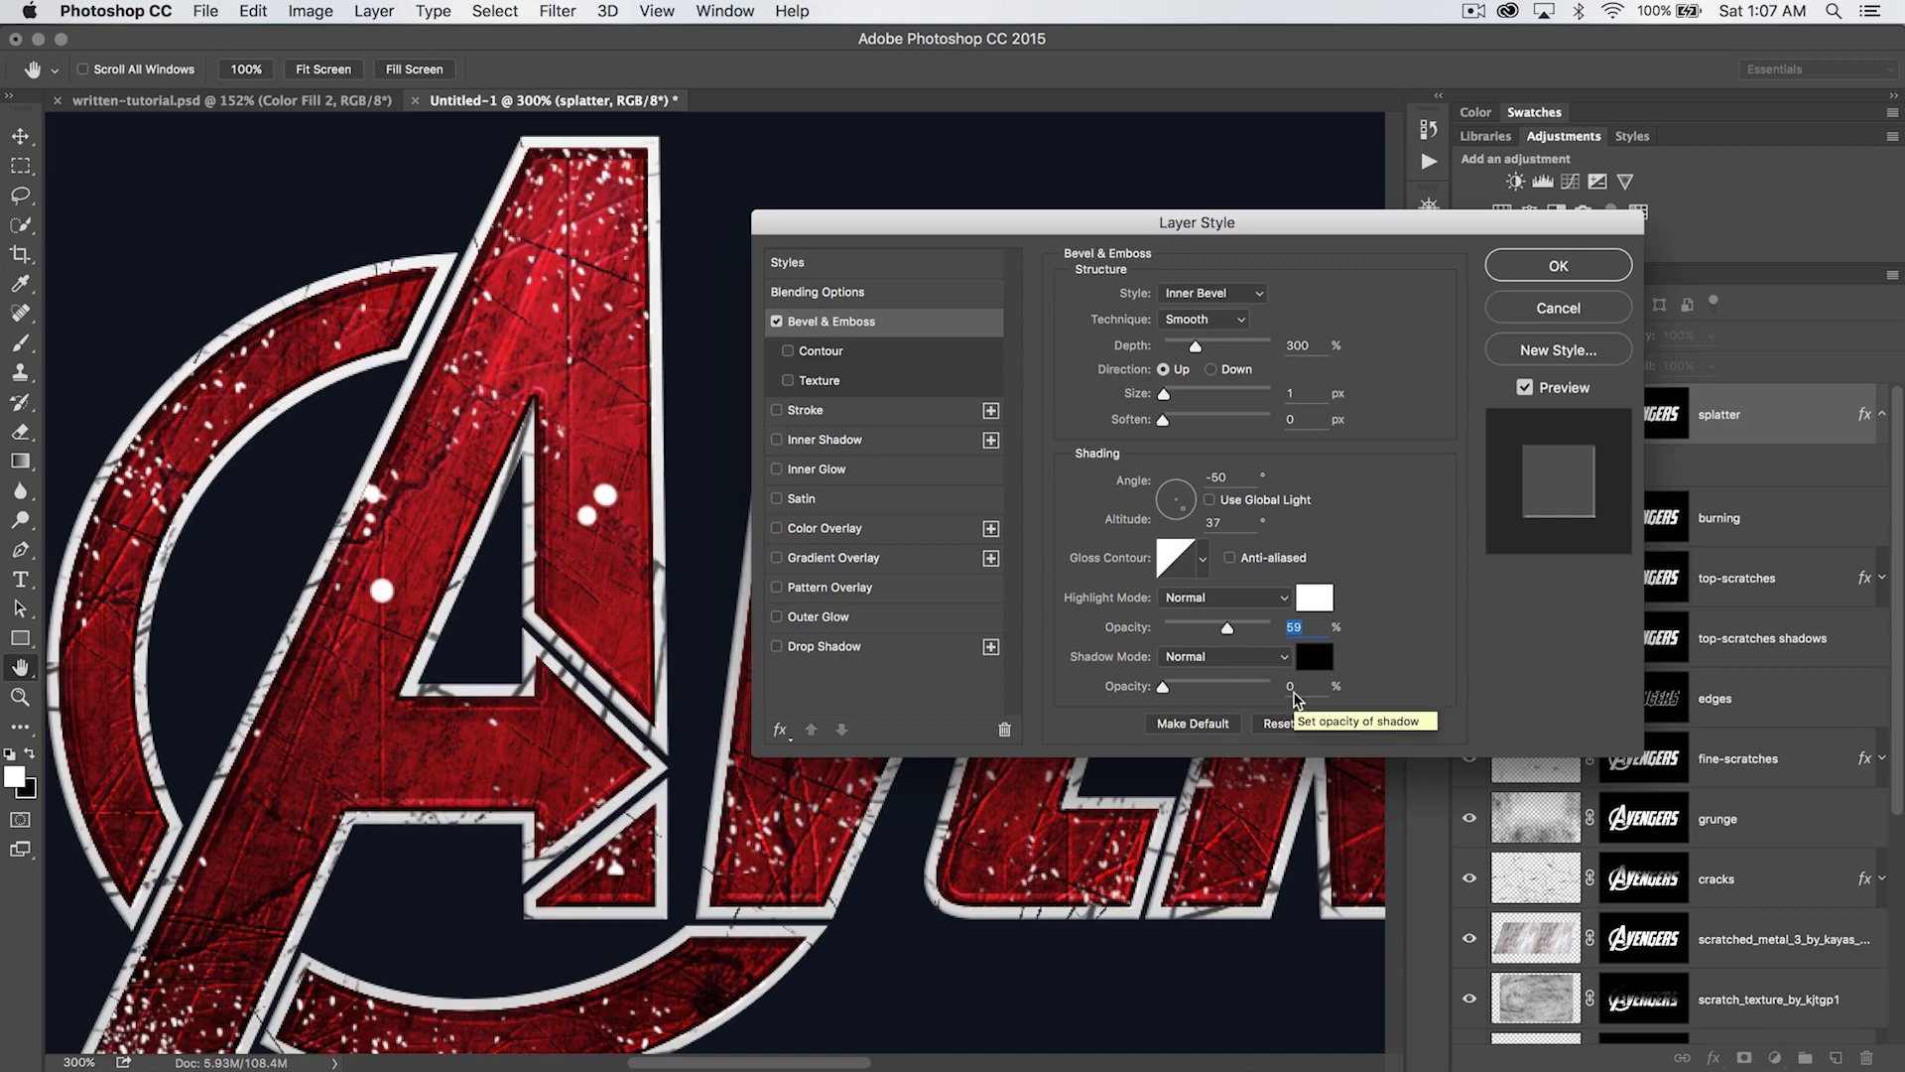
pyautogui.moveTo(1164, 687); pyautogui.dragTo(1211, 691)
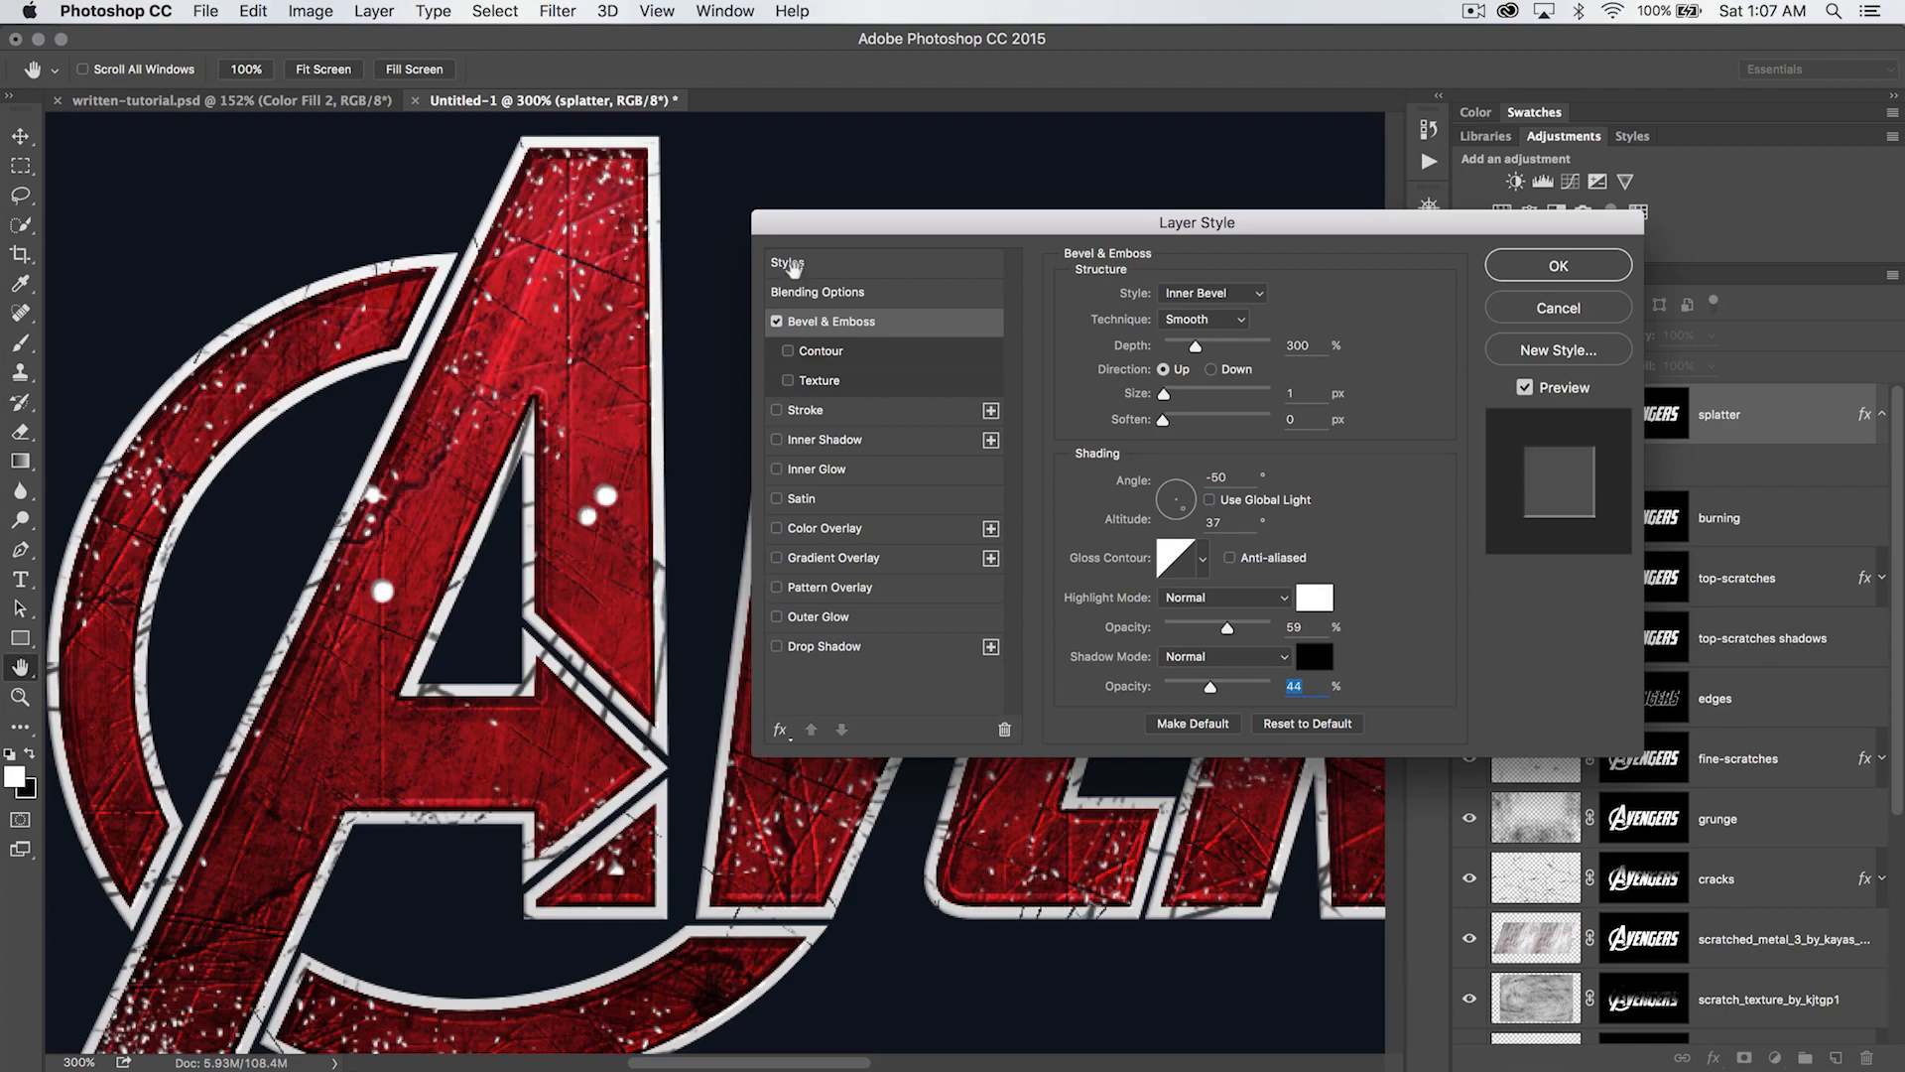
# - Reduce the splatter layer's fill opacity to 0% in the blending options
pyautogui.click(849, 296)
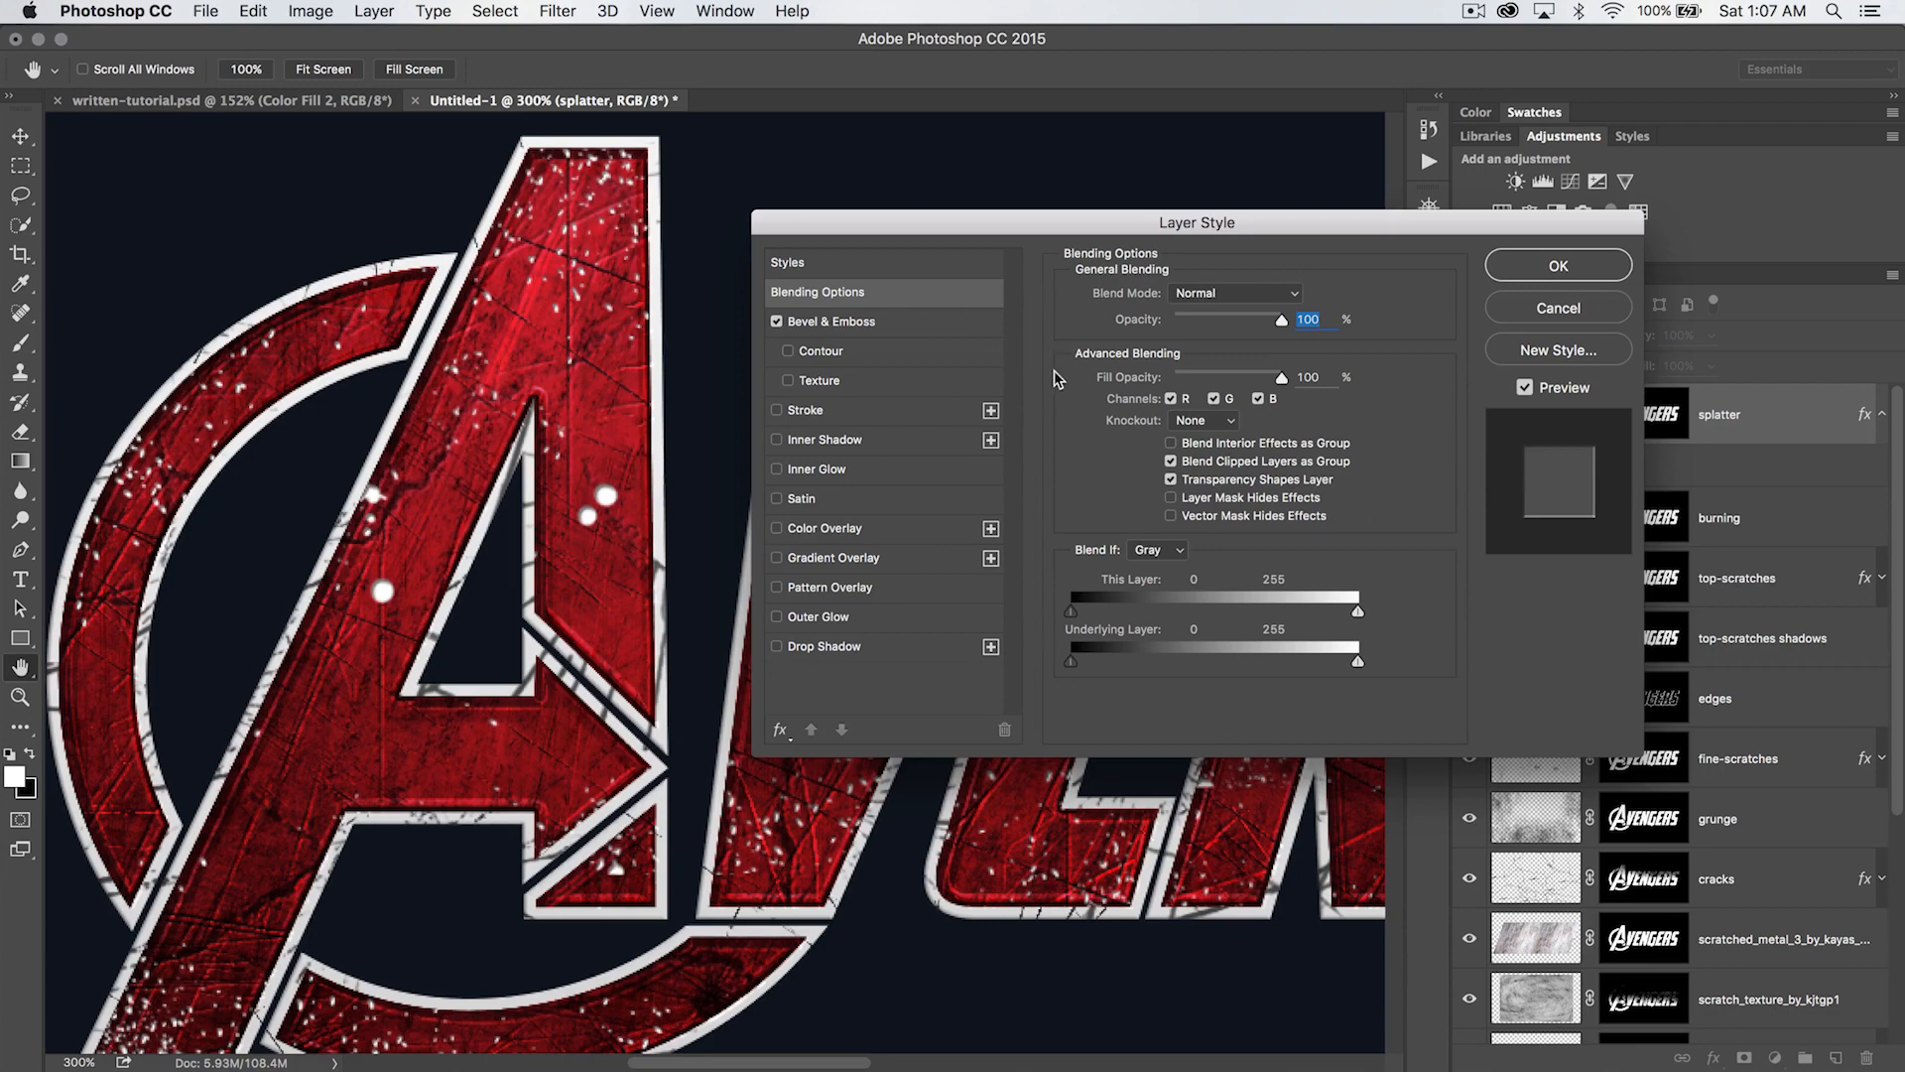
pyautogui.moveTo(1280, 378); pyautogui.dragTo(1156, 382)
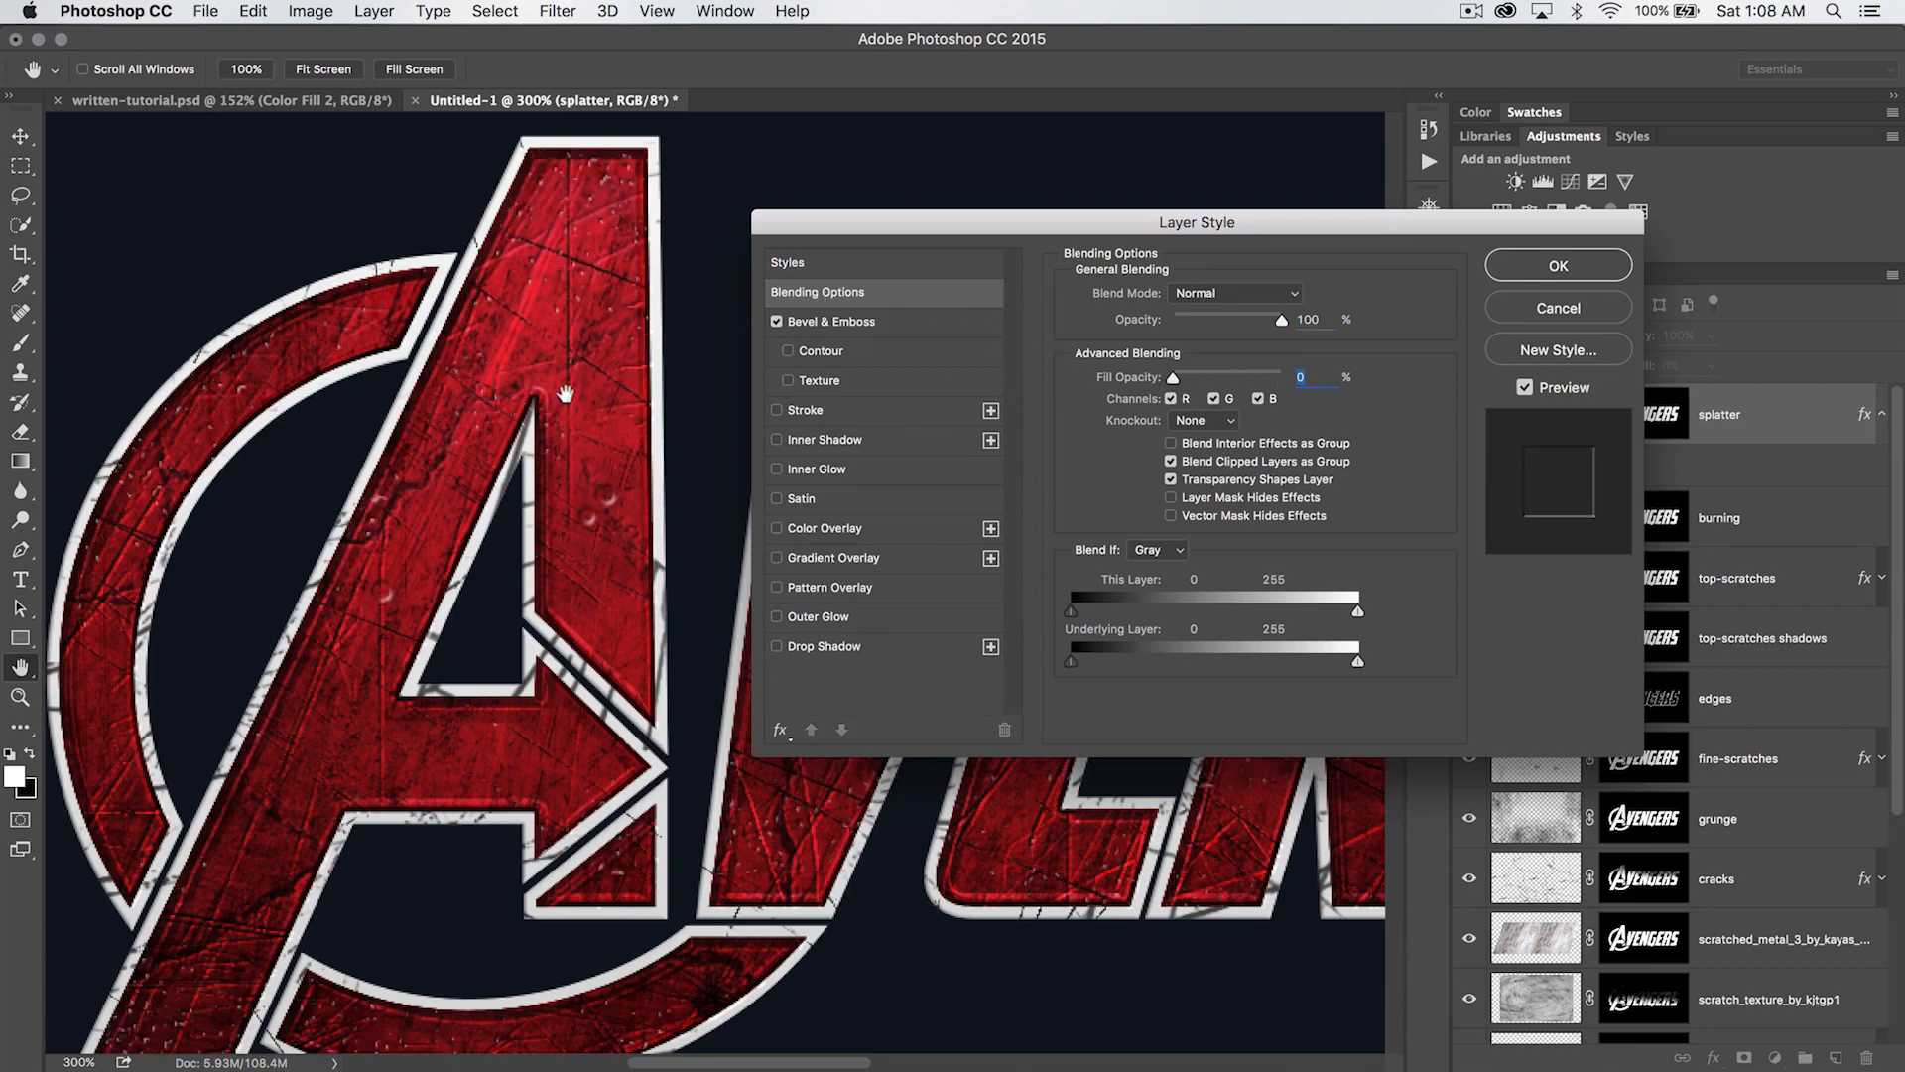
pyautogui.moveTo(1188, 235); pyautogui.dragTo(1226, 246)
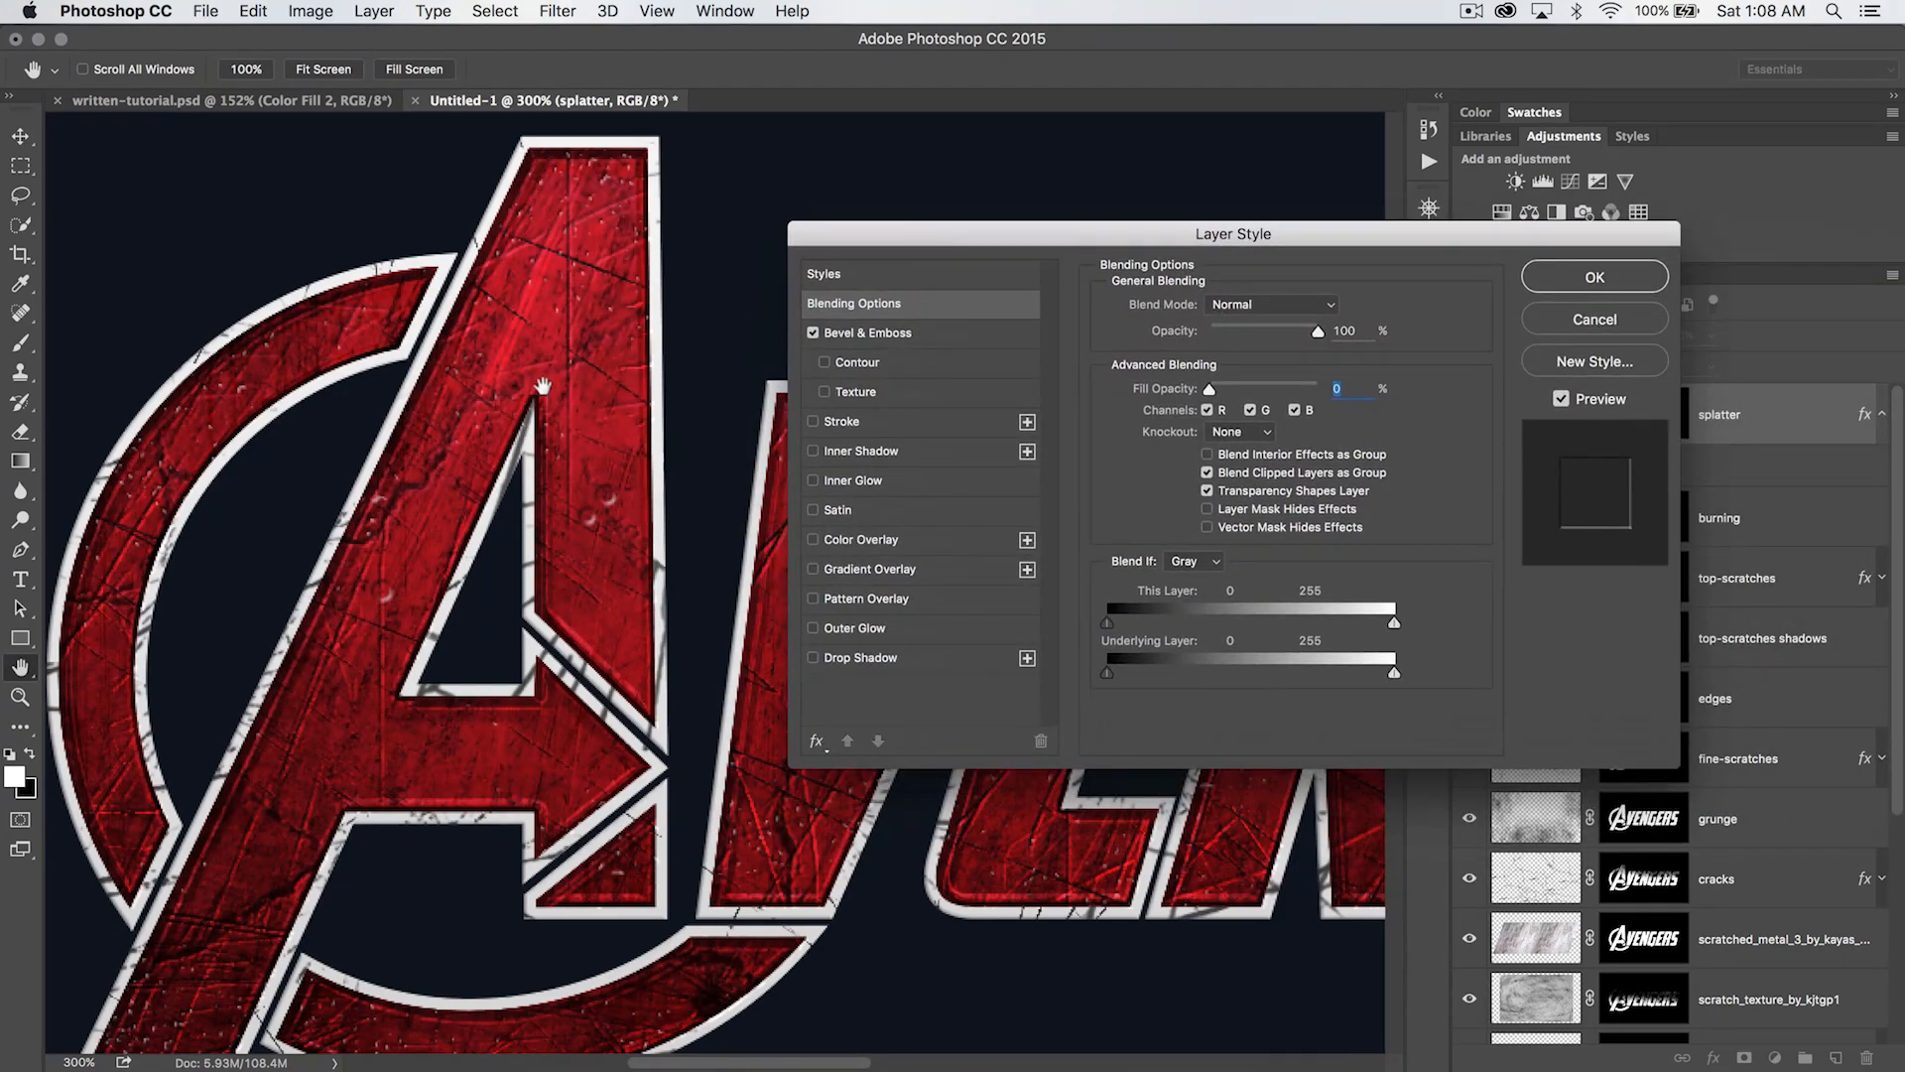
# - Add a black Drop Shadow to the splatter layer with Normal blend mode and 40% opacity
pyautogui.click(836, 659)
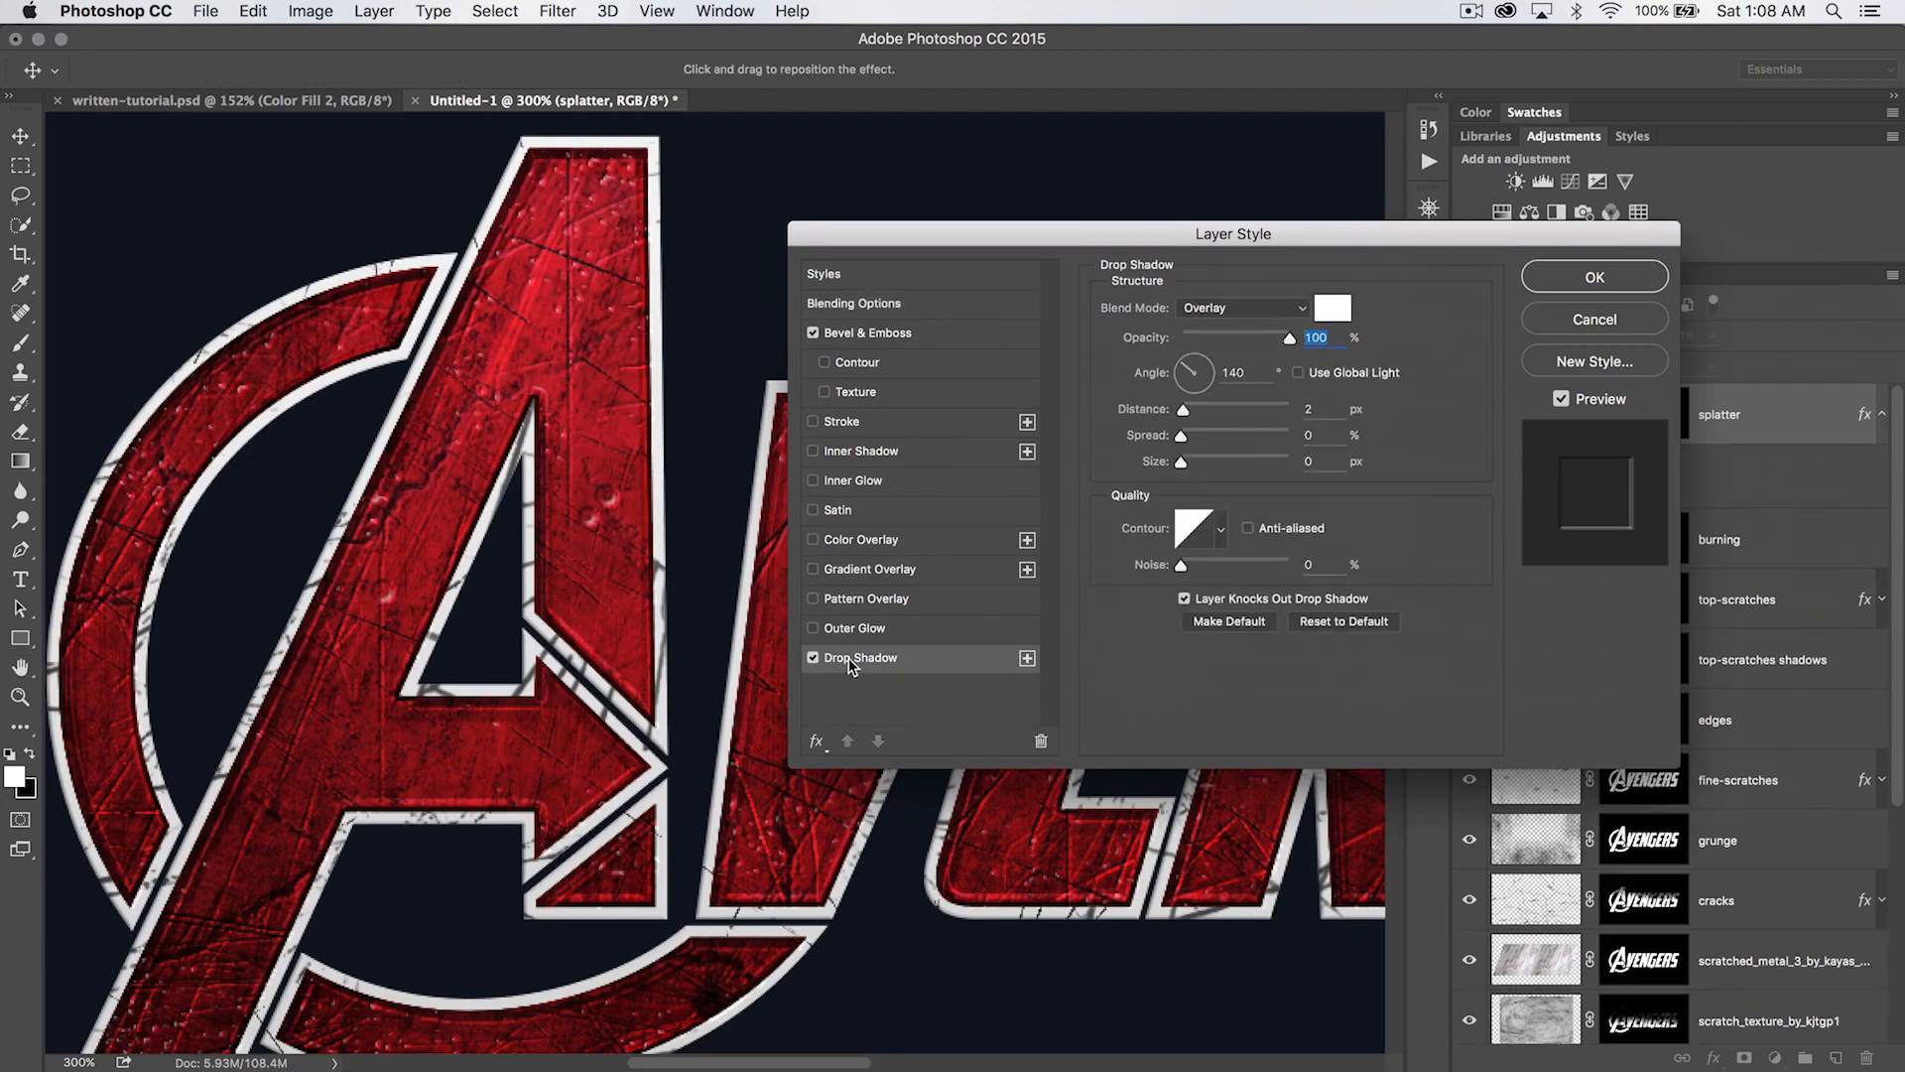
pyautogui.click(1242, 308)
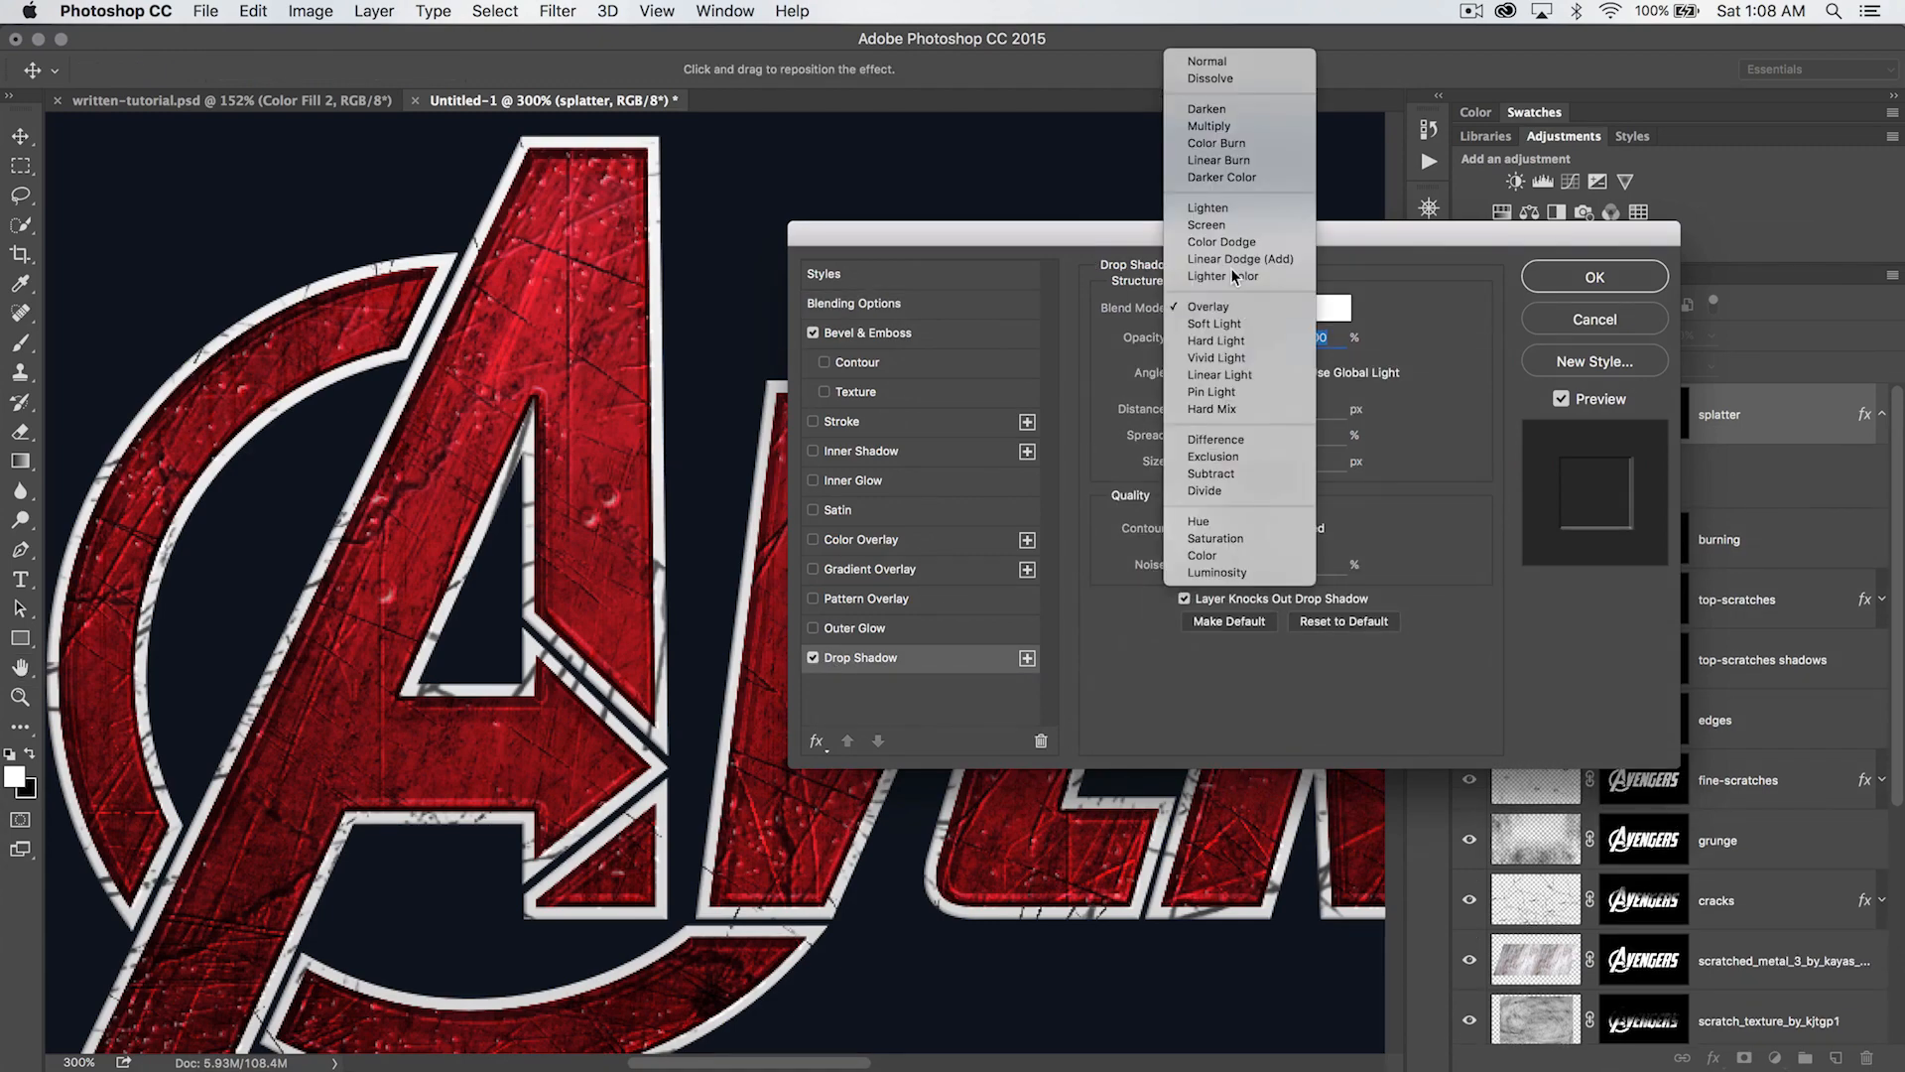
pyautogui.click(1207, 63)
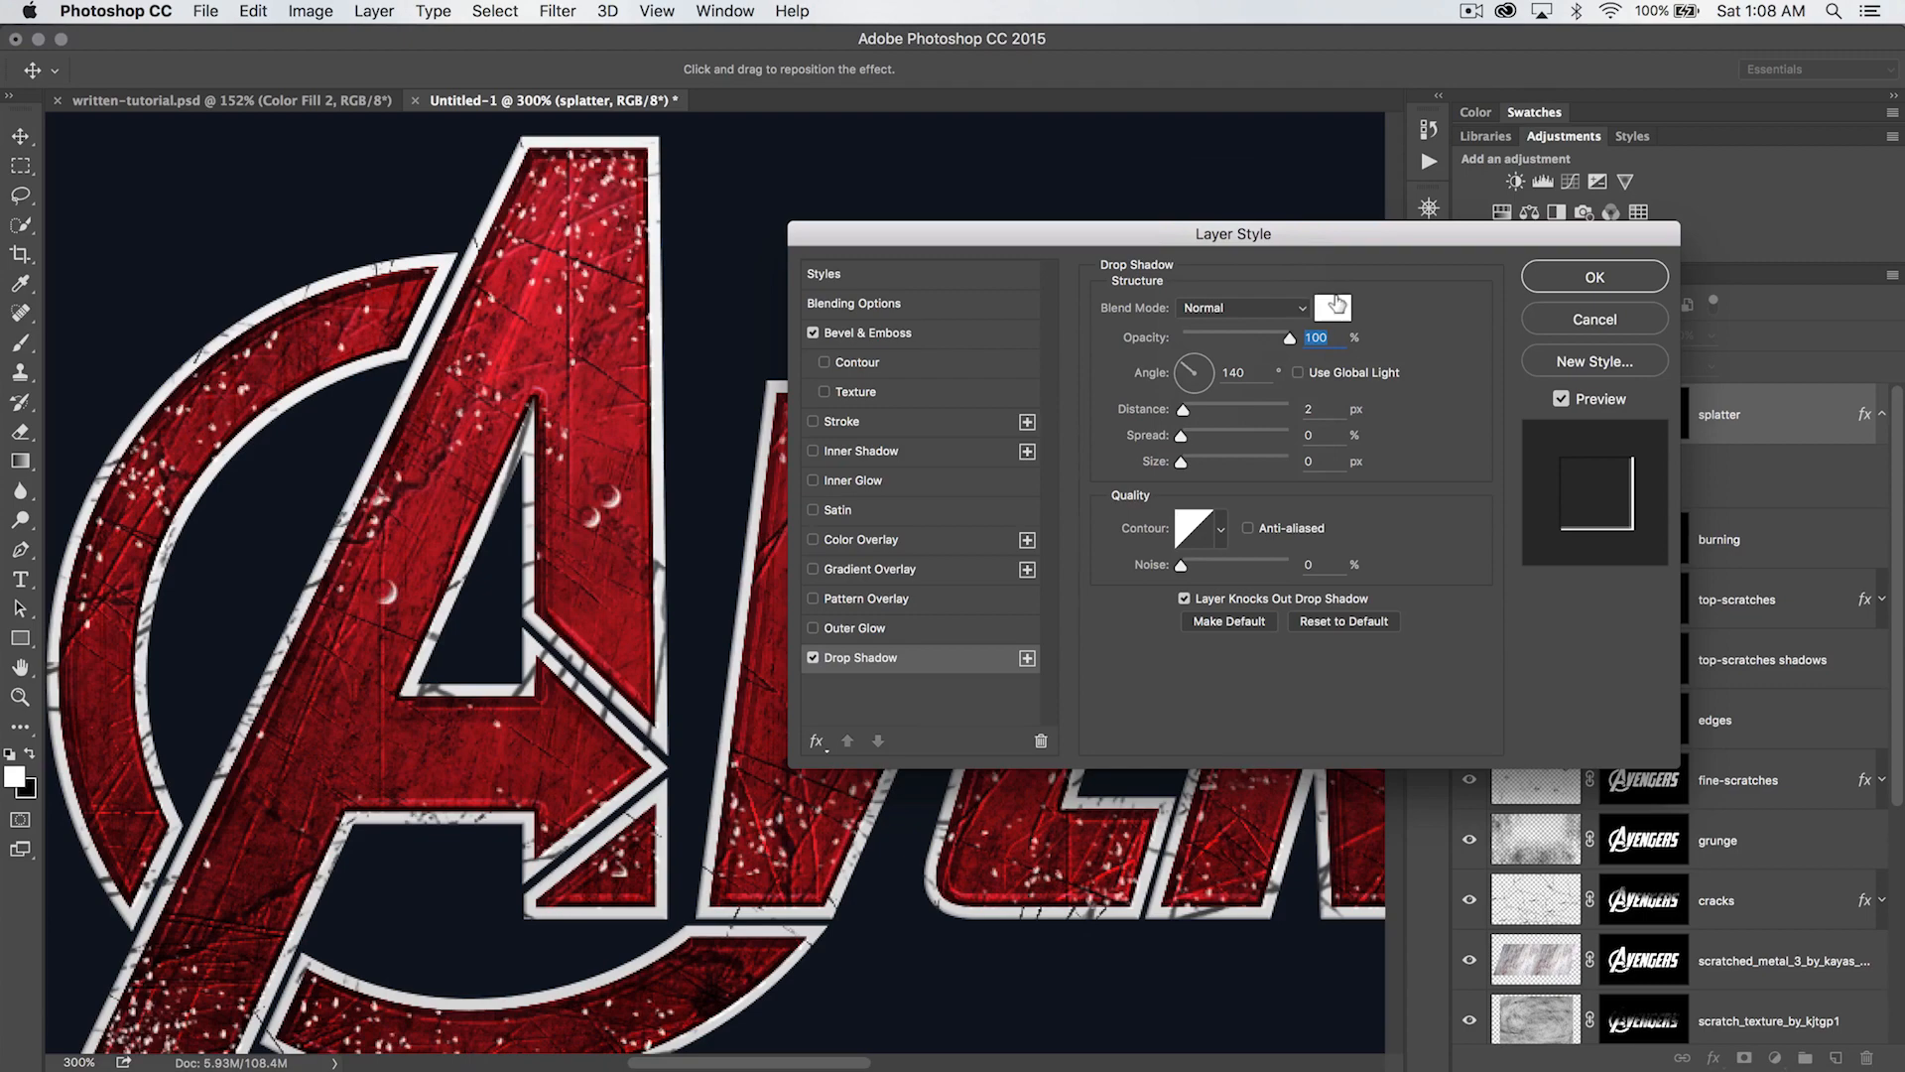
pyautogui.click(1333, 307)
pyautogui.moveTo(647, 493); pyautogui.dragTo(635, 665)
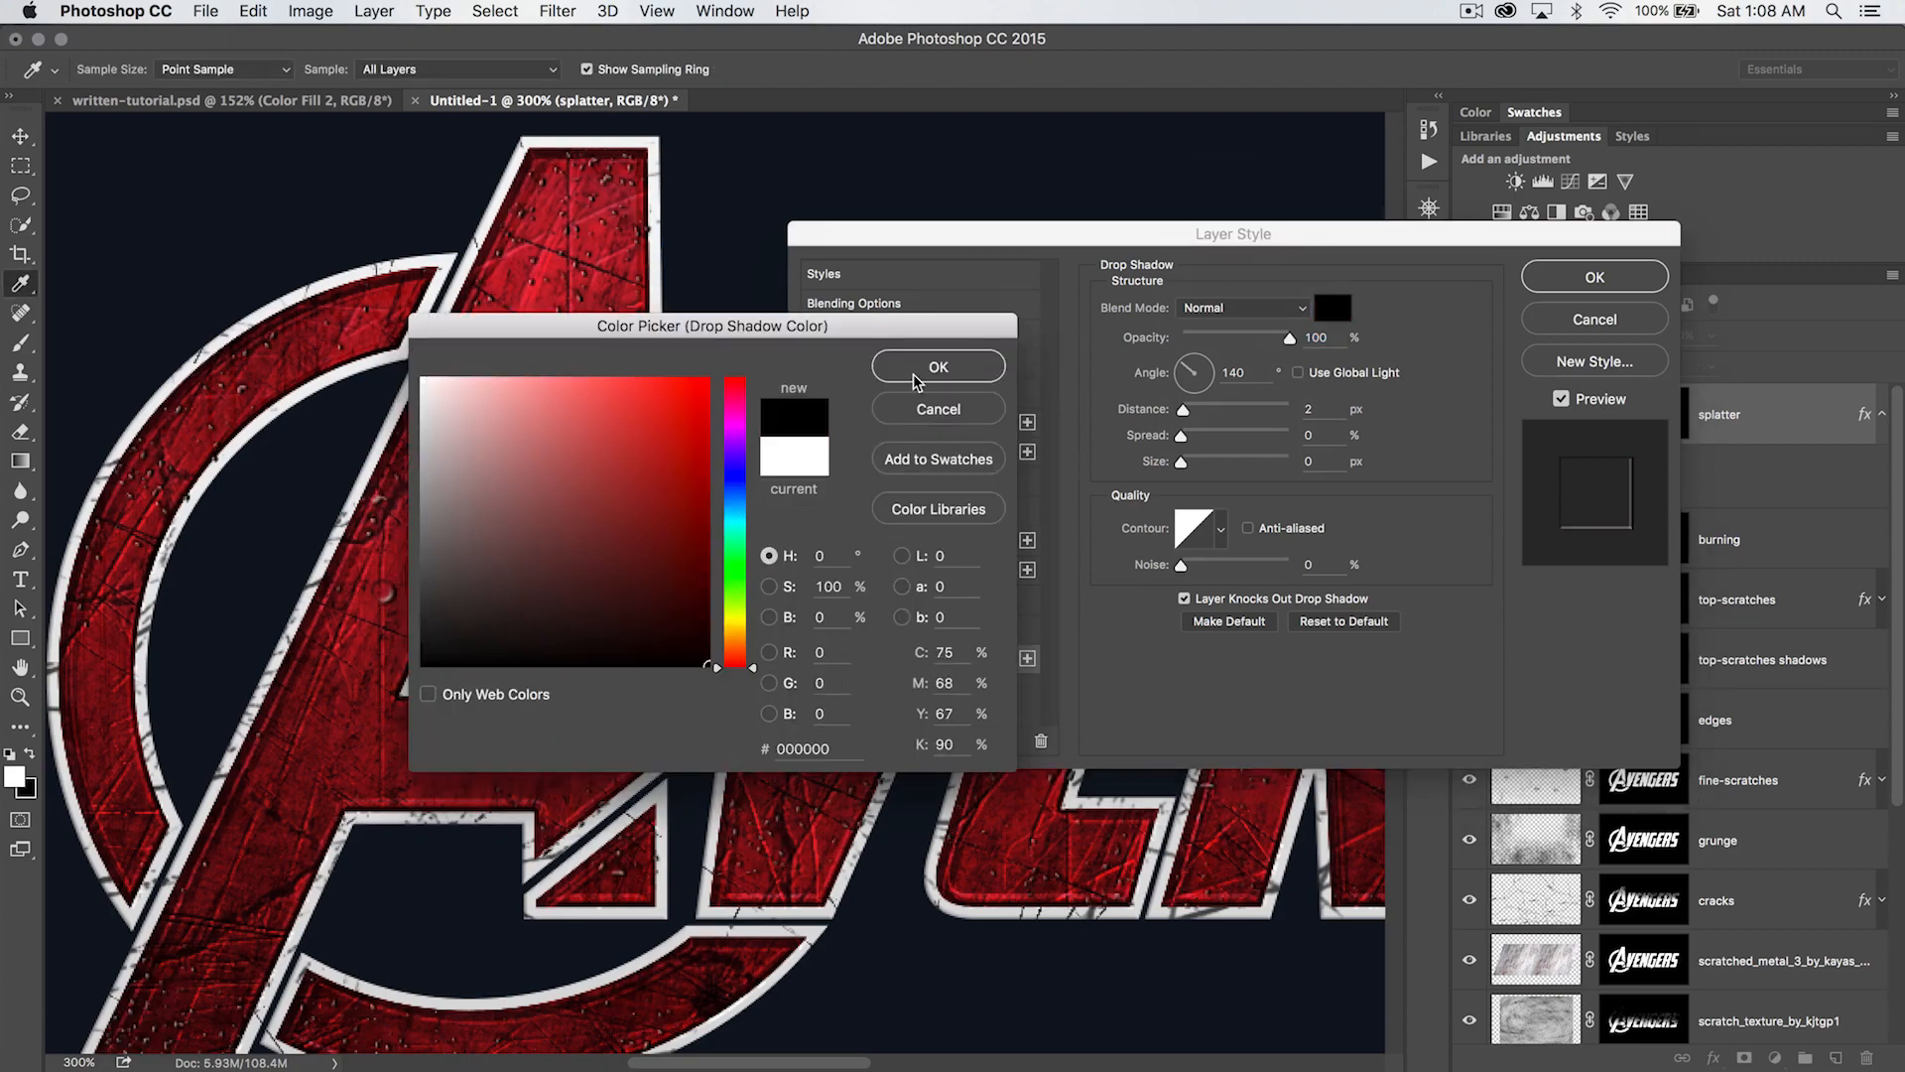
pyautogui.click(937, 366)
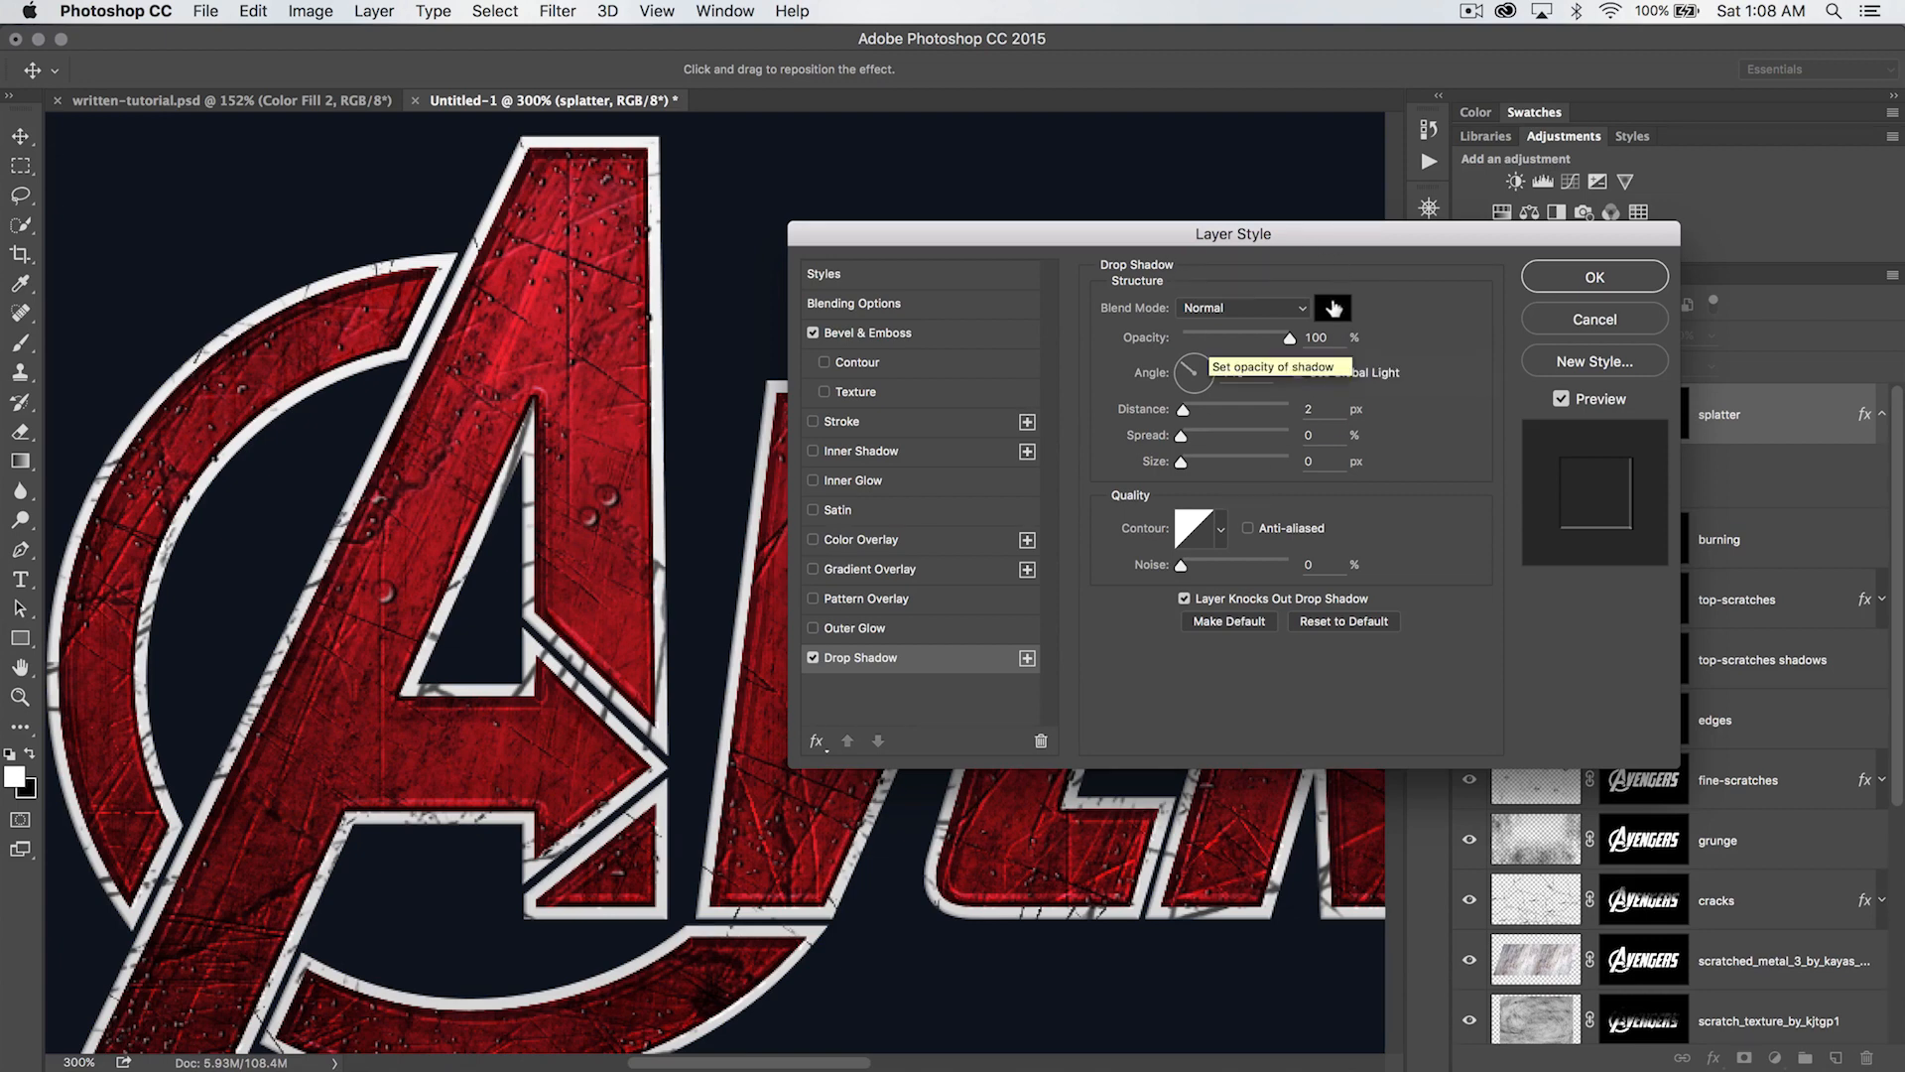
pyautogui.moveTo(1289, 338); pyautogui.dragTo(1226, 350)
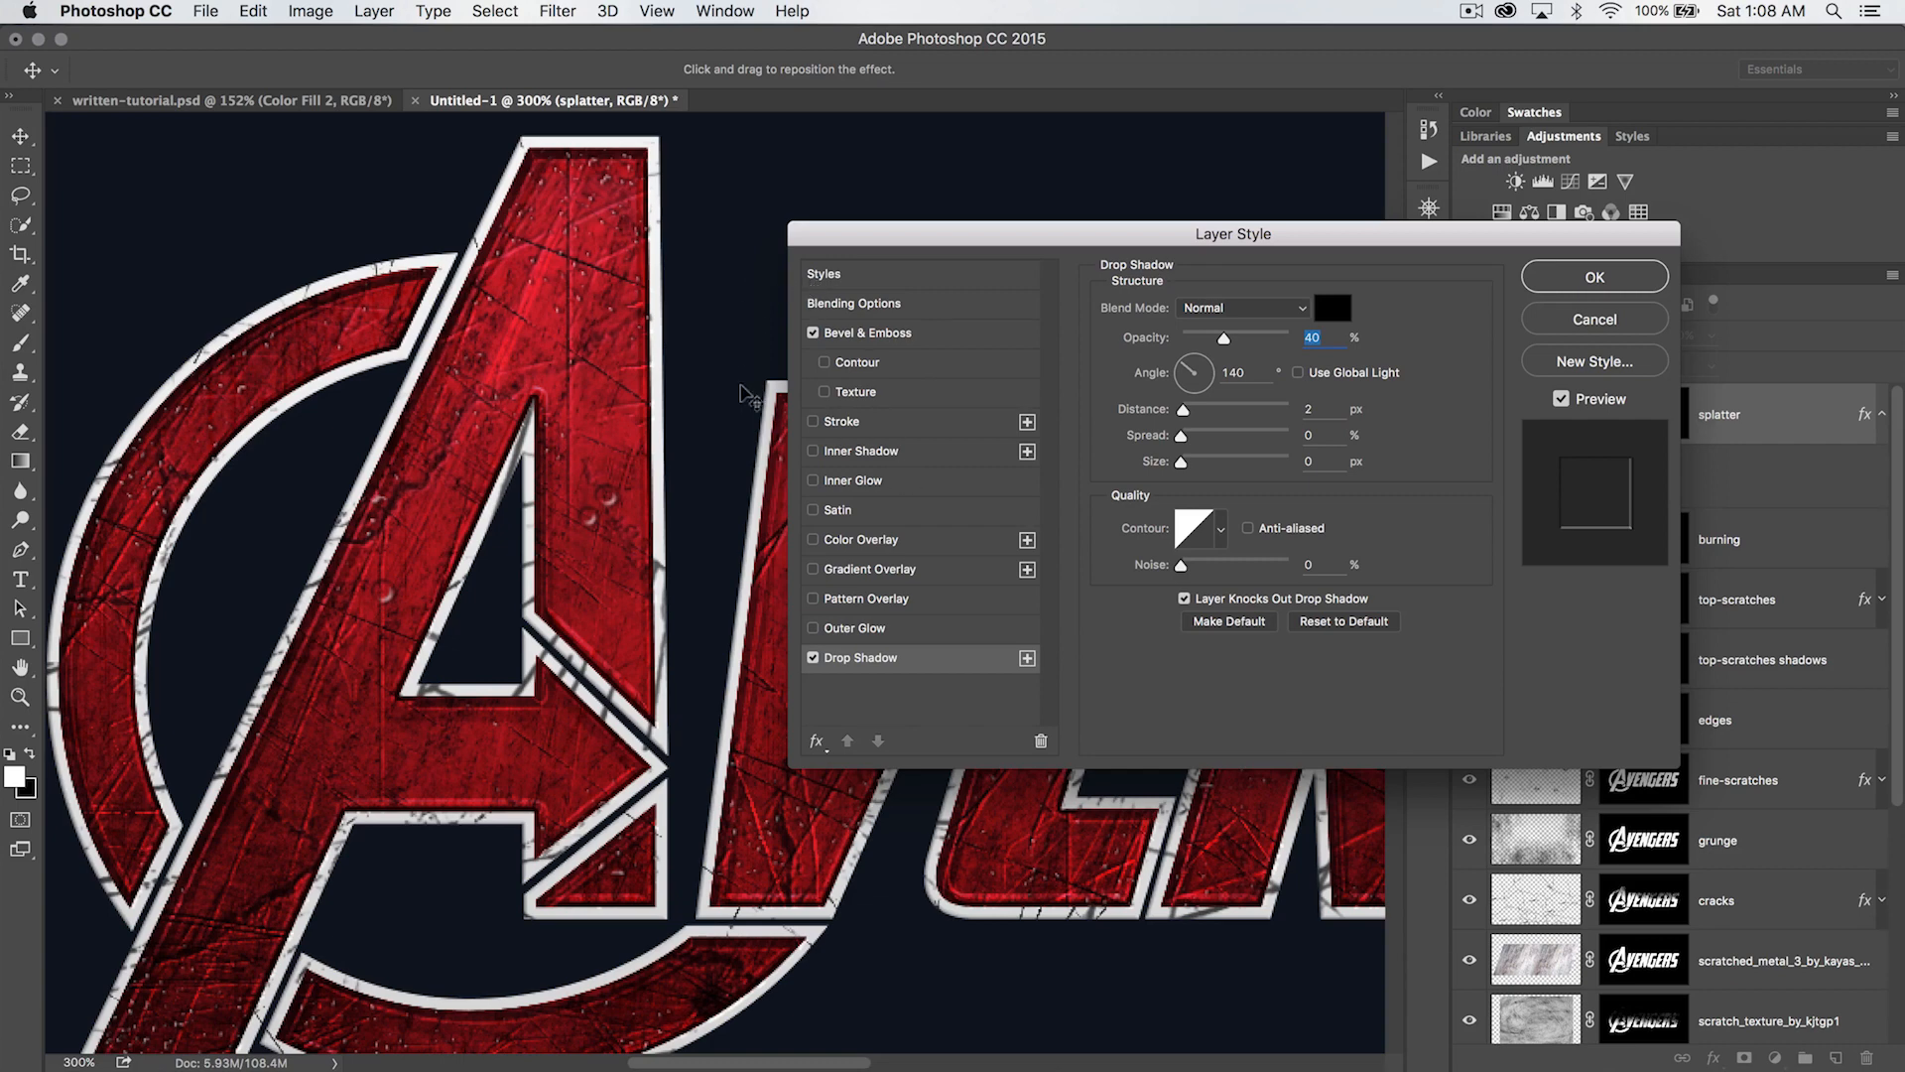
# - Set the drop shadow's distance to 13 px and its size to 7 px
pyautogui.doubleClick(1333, 412)
pyautogui.press('Up')
pyautogui.press('Up')
pyautogui.press('Up')
pyautogui.press('Up')
pyautogui.press('Up')
pyautogui.press('Up')
pyautogui.press('Up')
pyautogui.press('Up')
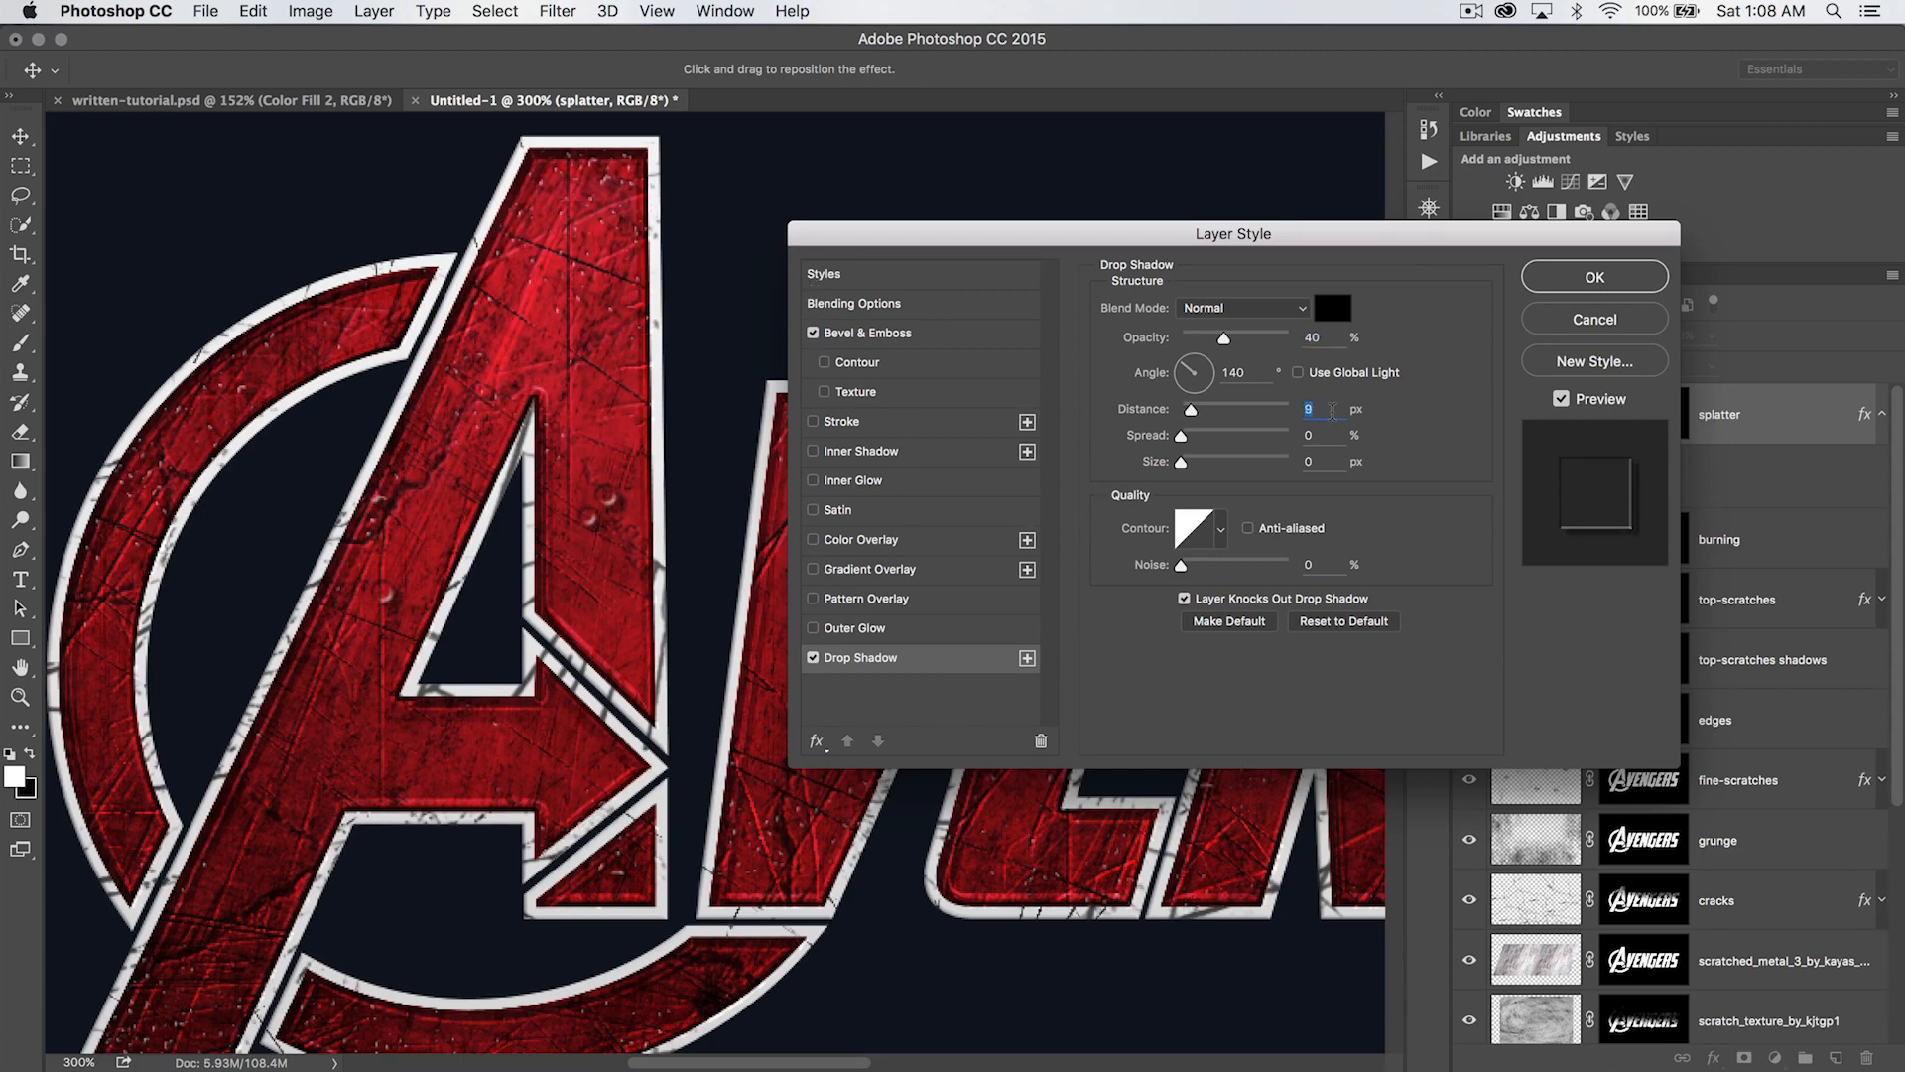
pyautogui.press('Up')
pyautogui.press('Up')
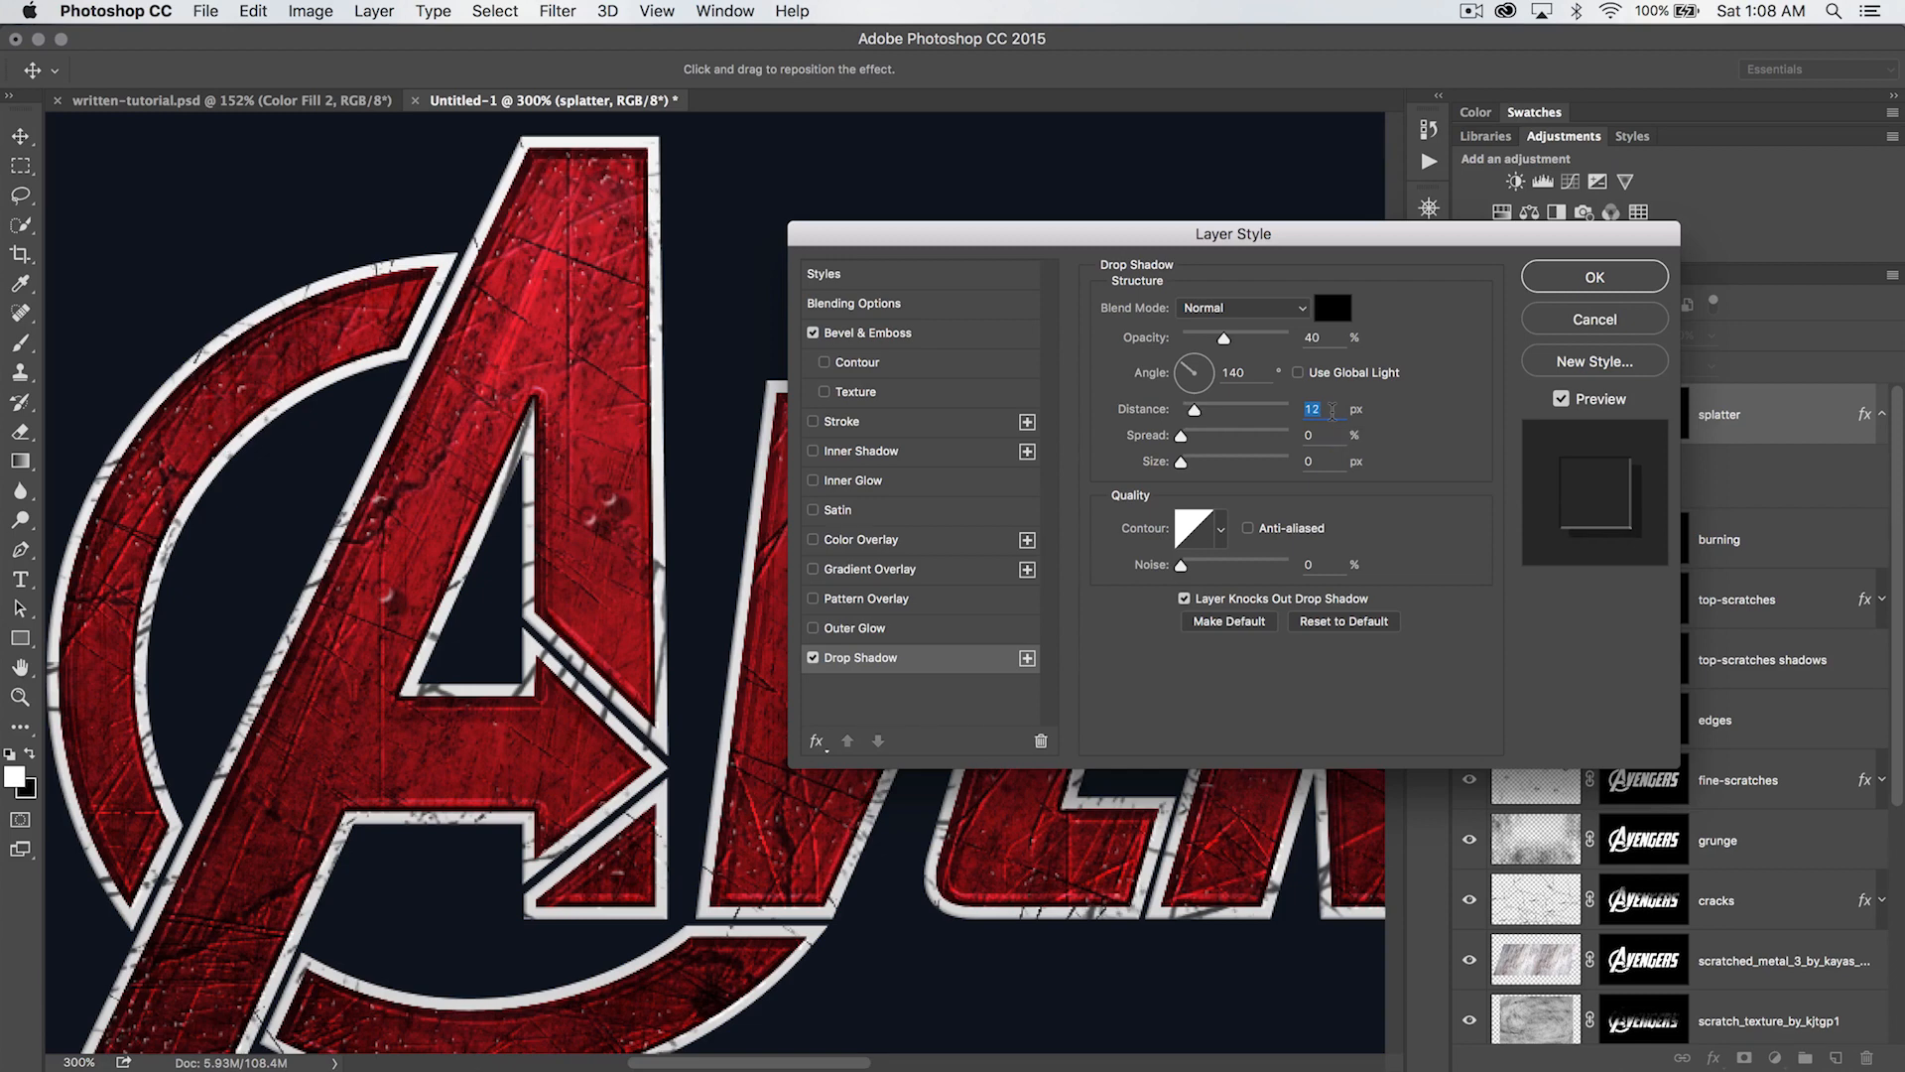
pyautogui.press('Up')
pyautogui.press('Up')
pyautogui.press('Down')
pyautogui.press('Tab')
pyautogui.press('Tab')
pyautogui.press('Up')
pyautogui.press('Up')
pyautogui.press('Up')
pyautogui.press('Up')
pyautogui.press('Up')
pyautogui.press('Up')
# - Raise the drop shadow's opacity to 47% and increase its size slightly
pyautogui.press('Up')
pyautogui.hotkey('shift', 'Tab')
pyautogui.hotkey('shift', 'Tab')
pyautogui.hotkey('shift', 'Tab')
pyautogui.hotkey('shift', 'Tab')
pyautogui.press('Up')
pyautogui.press('Up')
pyautogui.press('Up')
pyautogui.press('Up')
pyautogui.press('Up')
pyautogui.press('Up')
pyautogui.press('Up')
pyautogui.press('Up')
pyautogui.press('Up')
pyautogui.press('Up')
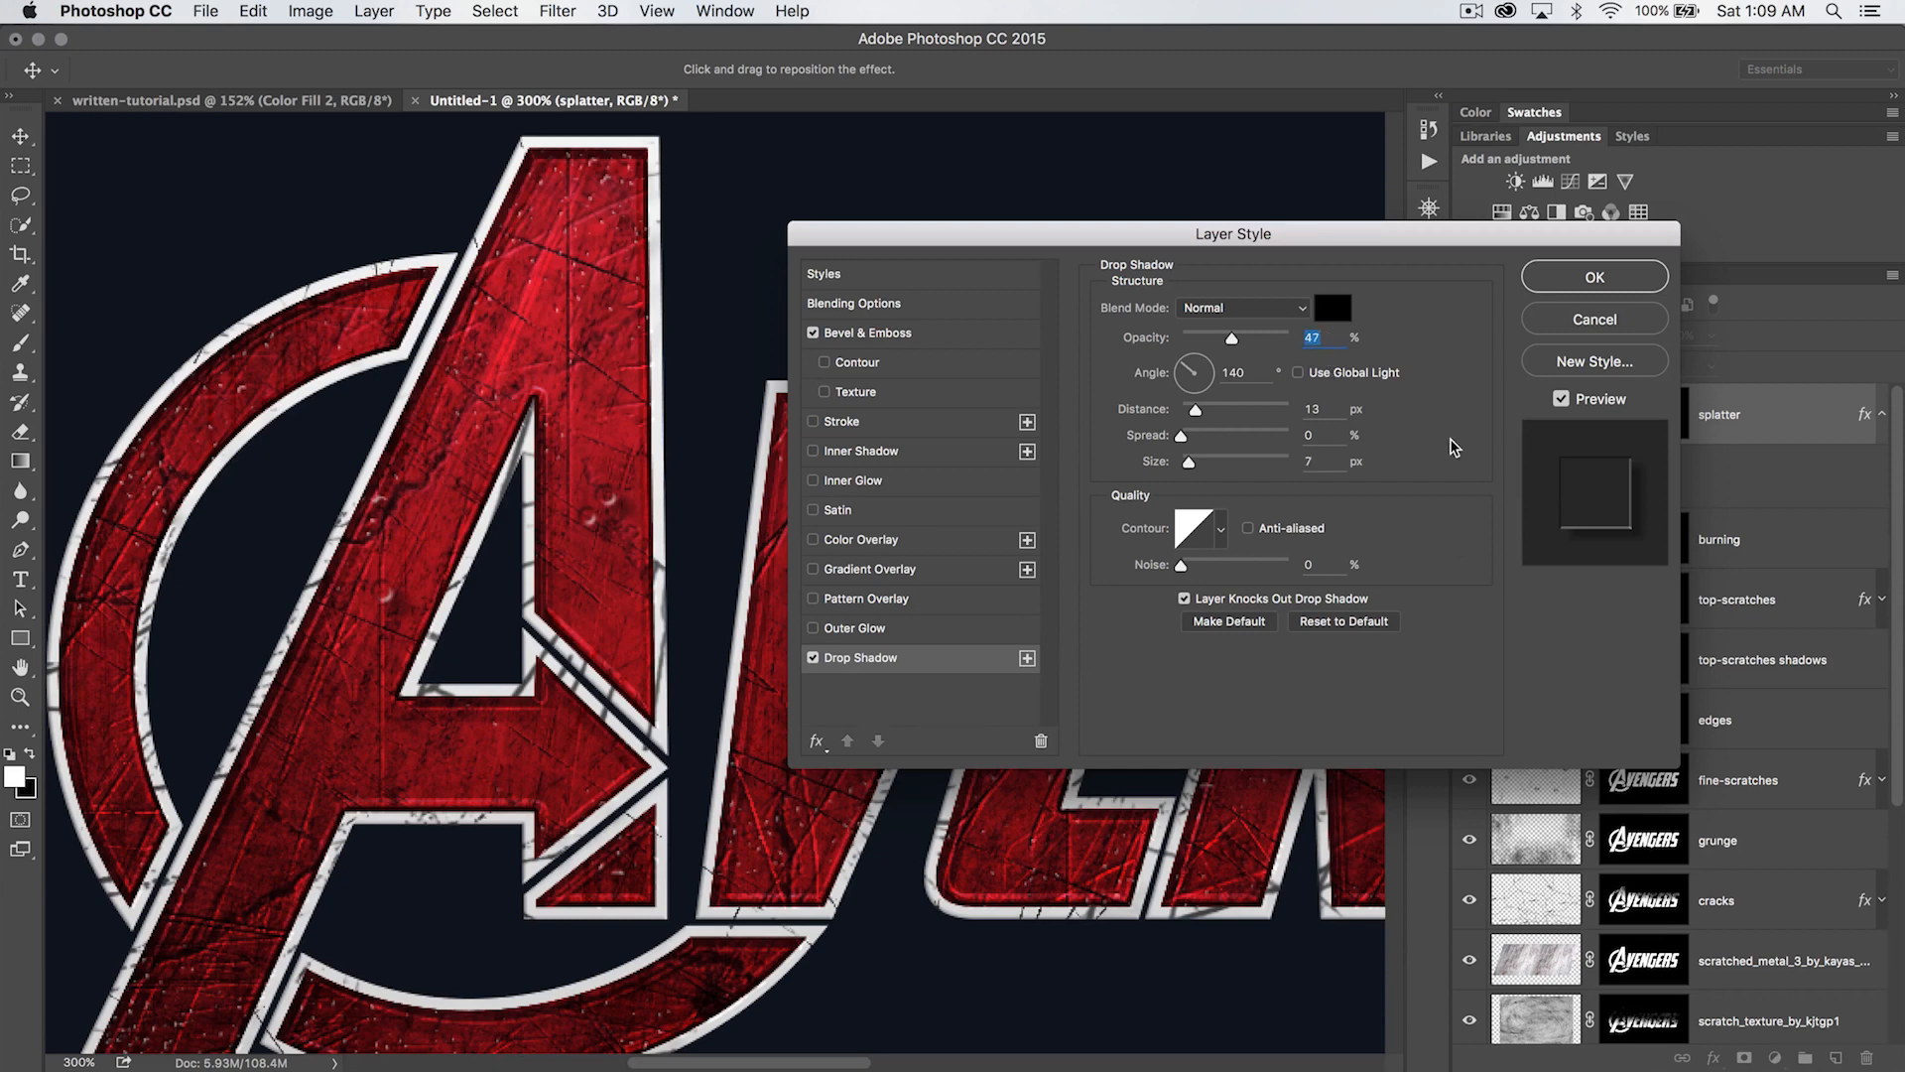
pyautogui.press('Tab')
pyautogui.press('Tab')
pyautogui.press('Tab')
pyautogui.press('Tab')
pyautogui.press('Up')
pyautogui.press('Up')
pyautogui.doubleClick(1336, 340)
# - Adjust the opacity of the bevel's highlight and apply the splatter layer's style
pyautogui.click(898, 334)
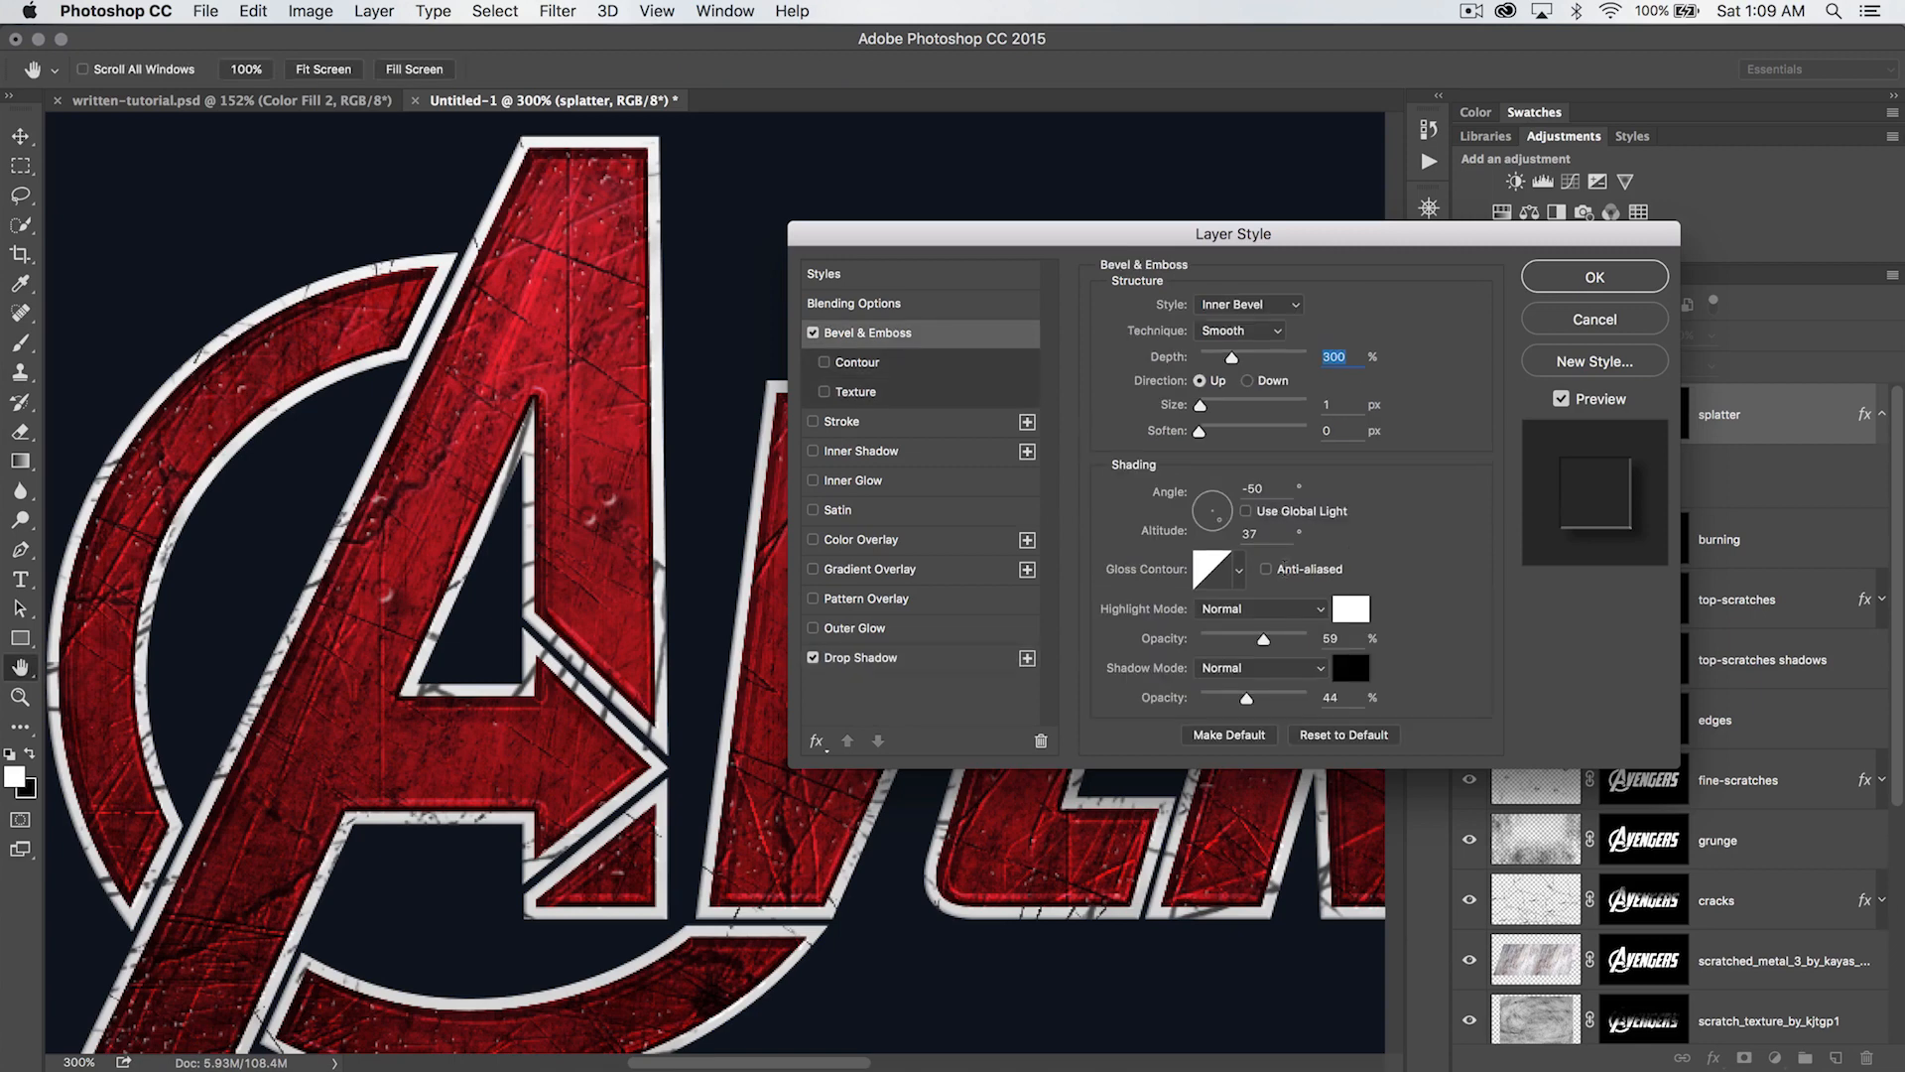
pyautogui.moveTo(1266, 641); pyautogui.dragTo(1239, 702)
pyautogui.click(1587, 279)
# - Erase the oversized round splatter spots on the letter A with the Eraser reduced to 60 px
pyautogui.press('z')
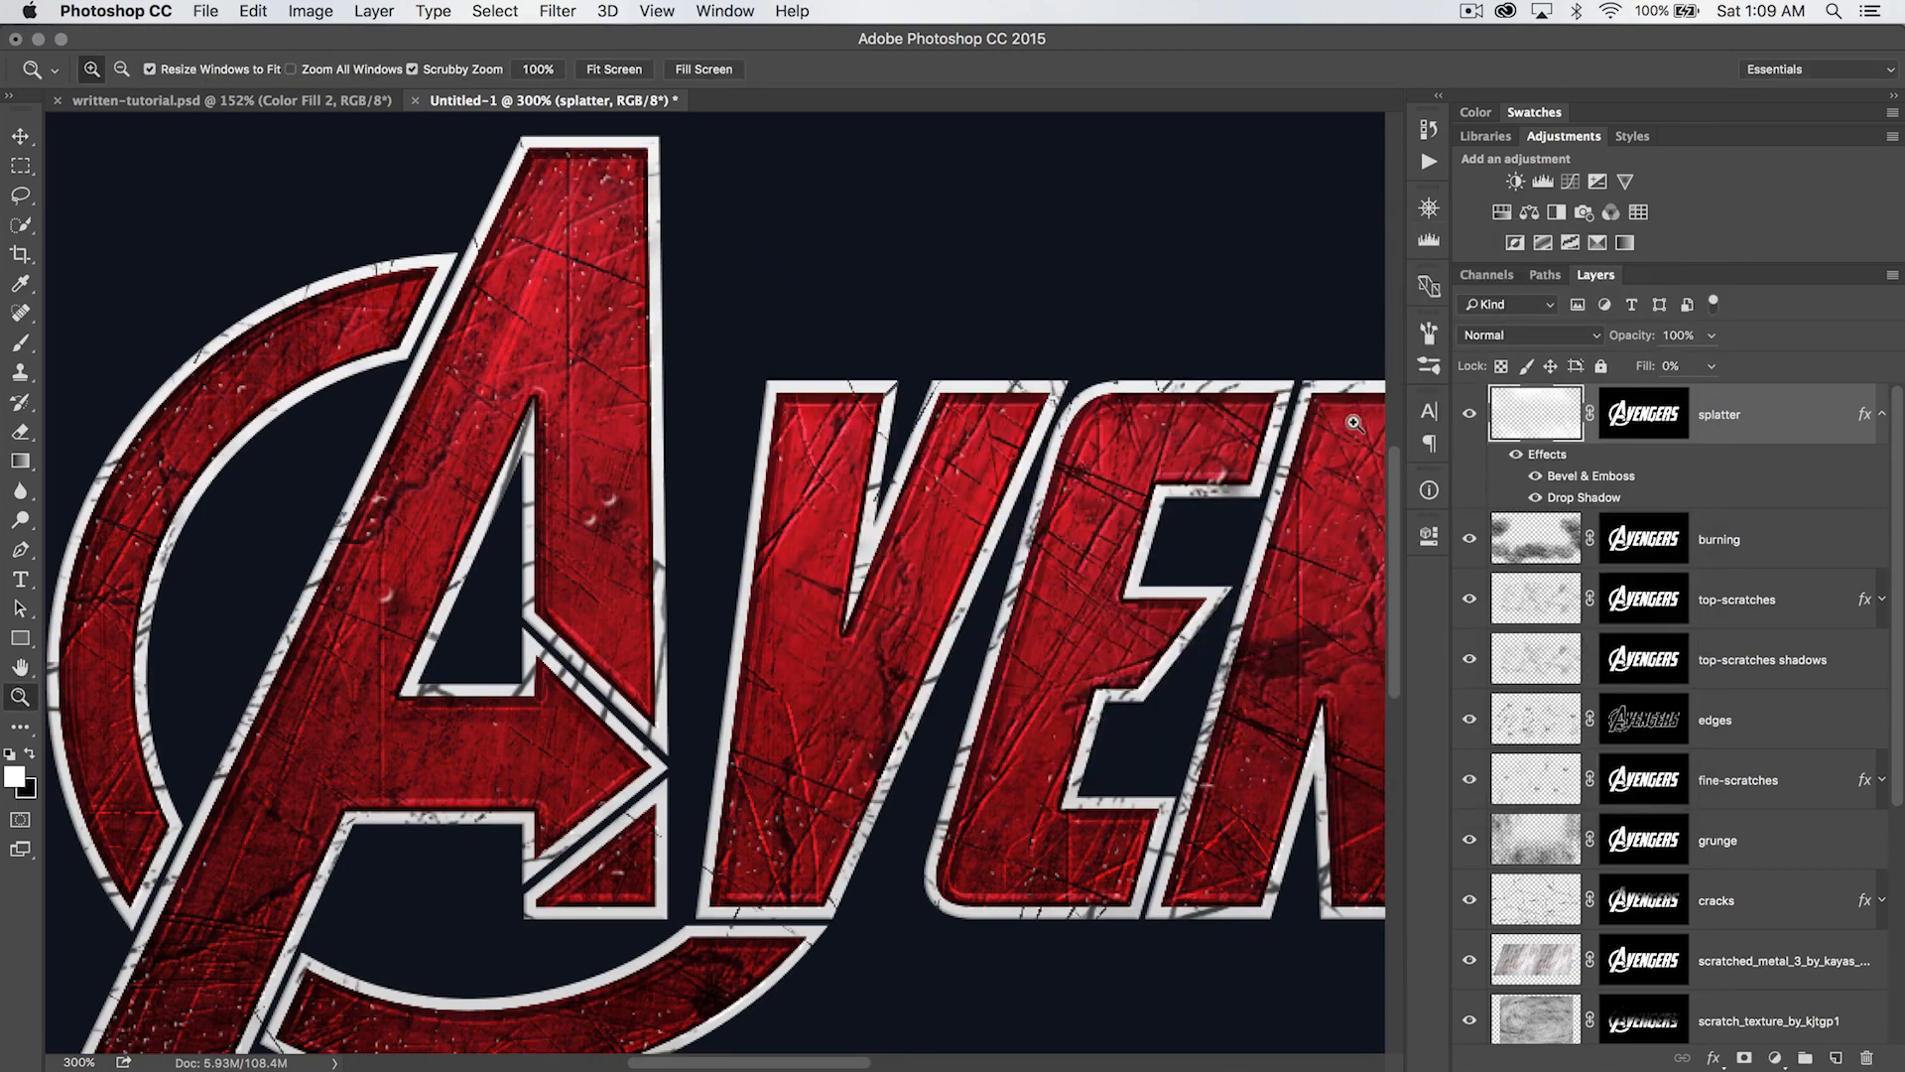
pyautogui.press('super+1')
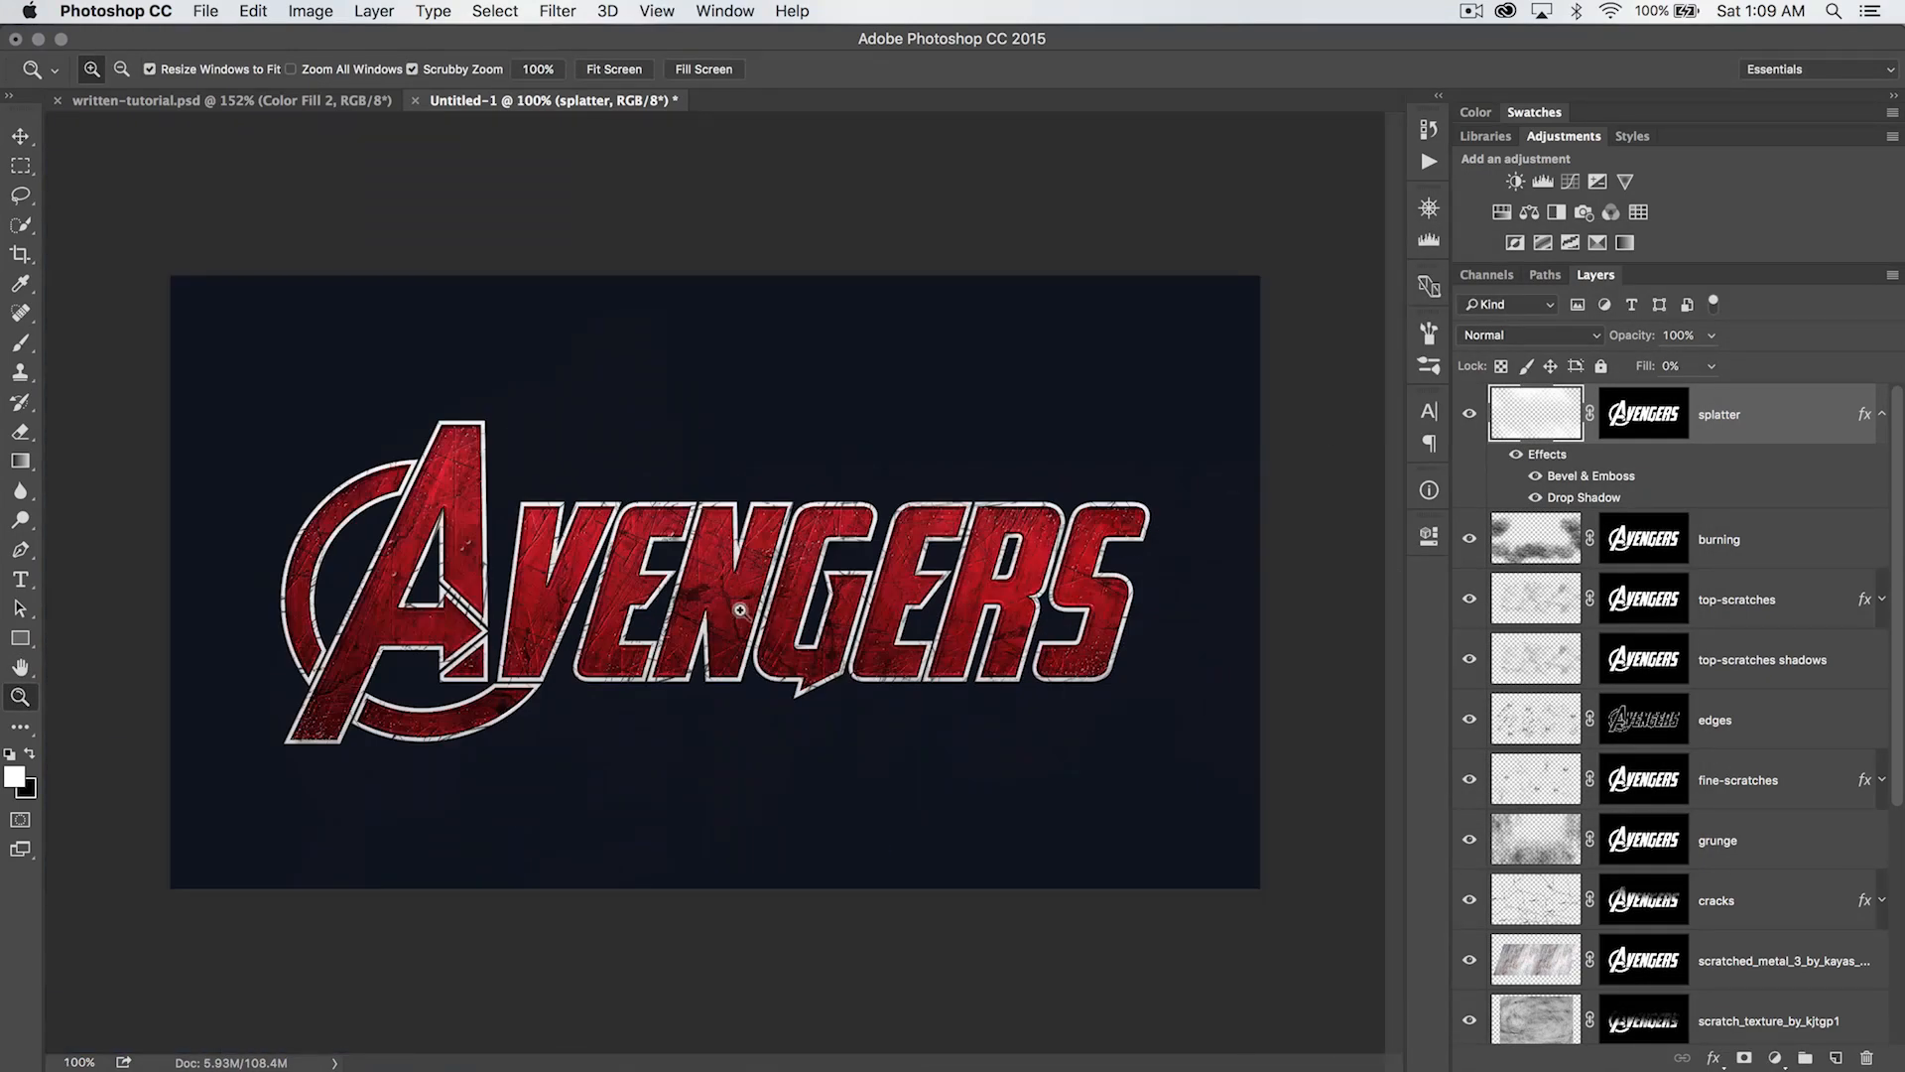
pyautogui.click(701, 584)
pyautogui.click(674, 481)
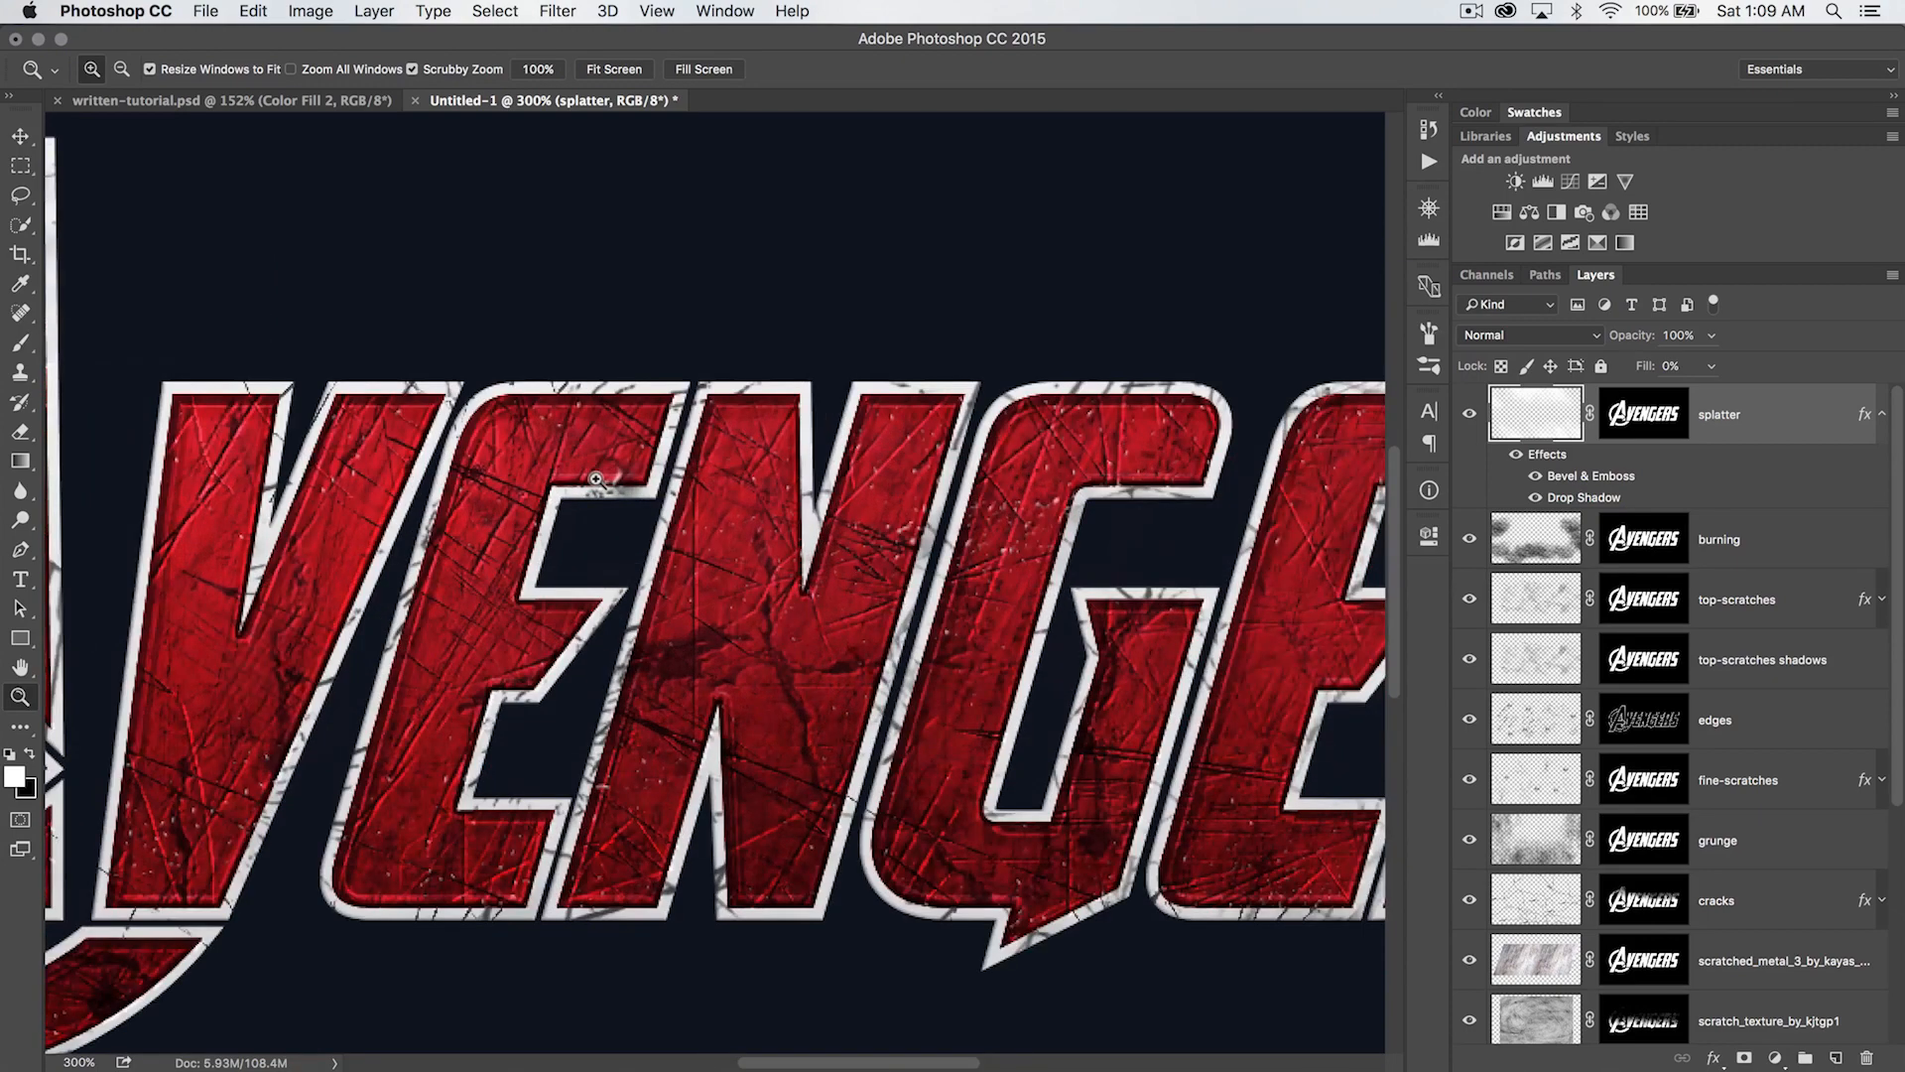
pyautogui.click(670, 478)
pyautogui.hscroll(-10, 670, 478)
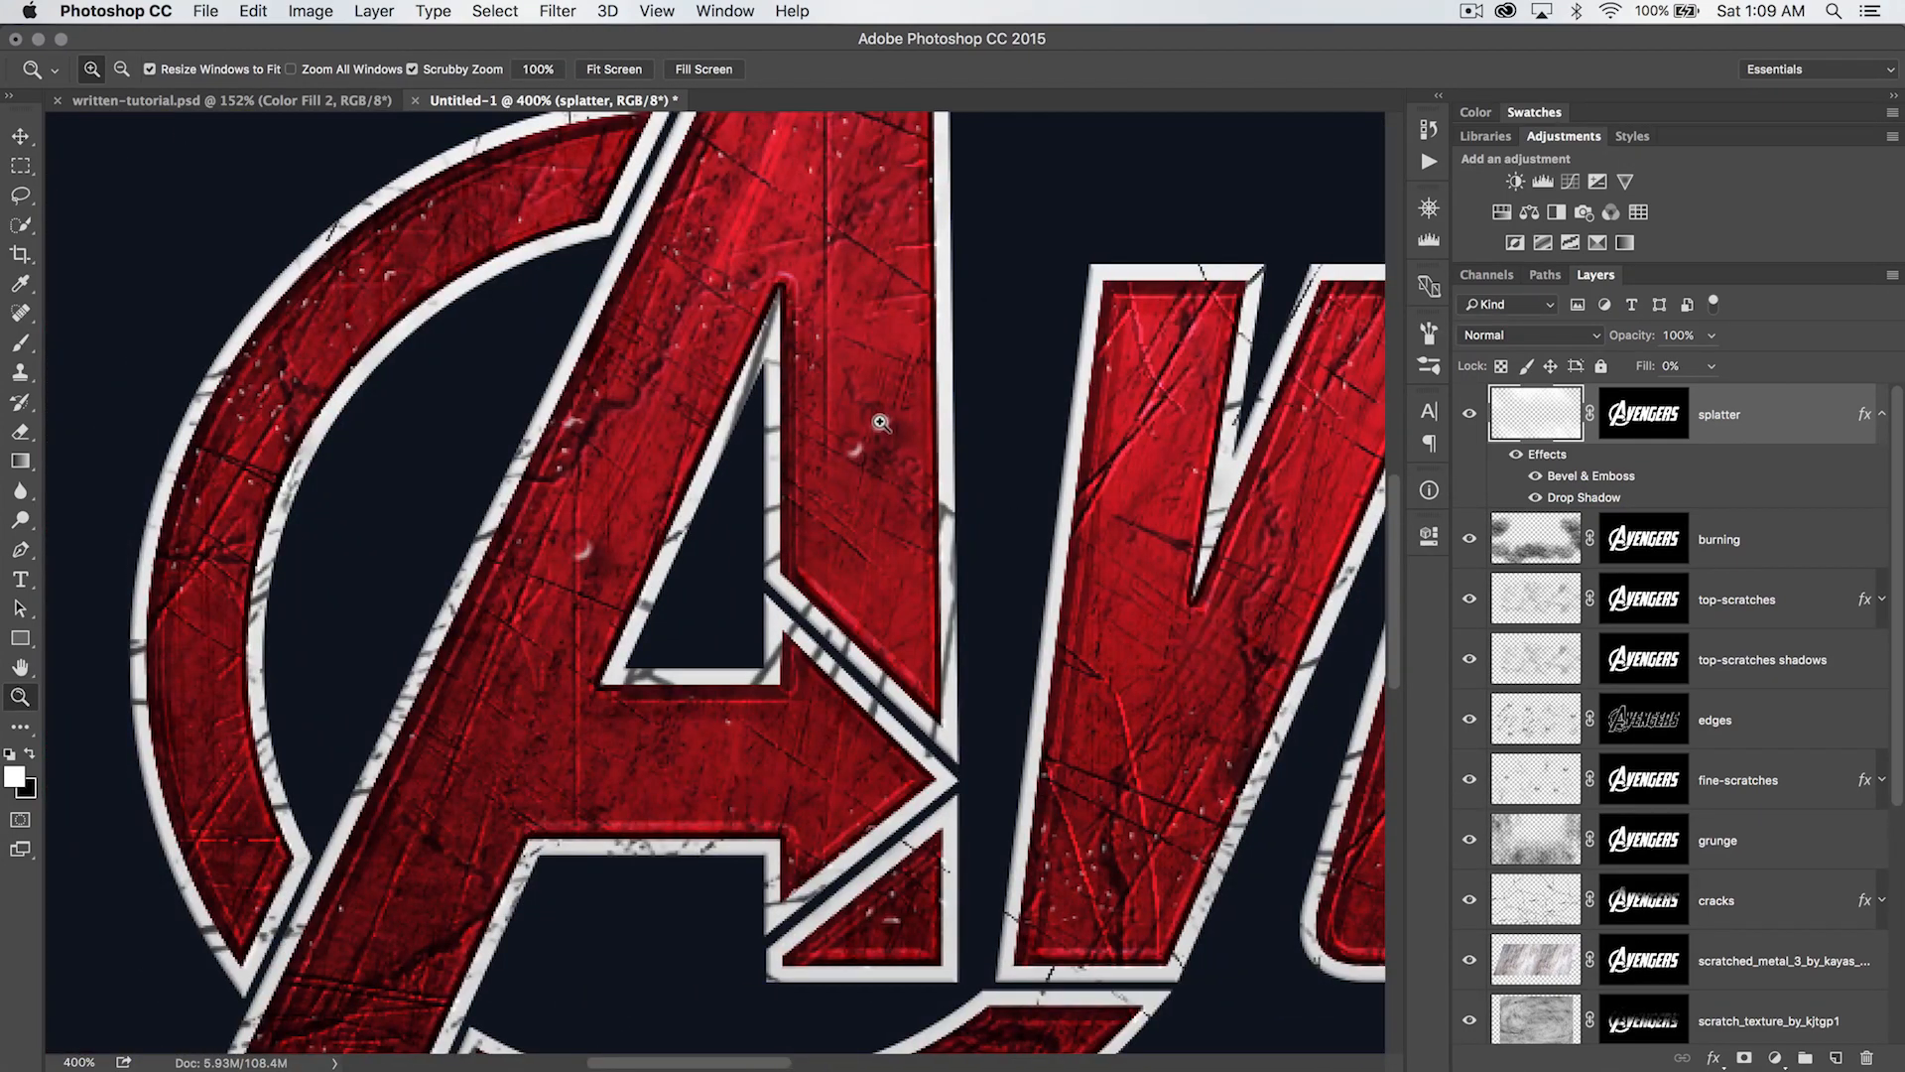
pyautogui.moveTo(1087, 623); pyautogui.dragTo(340, 701)
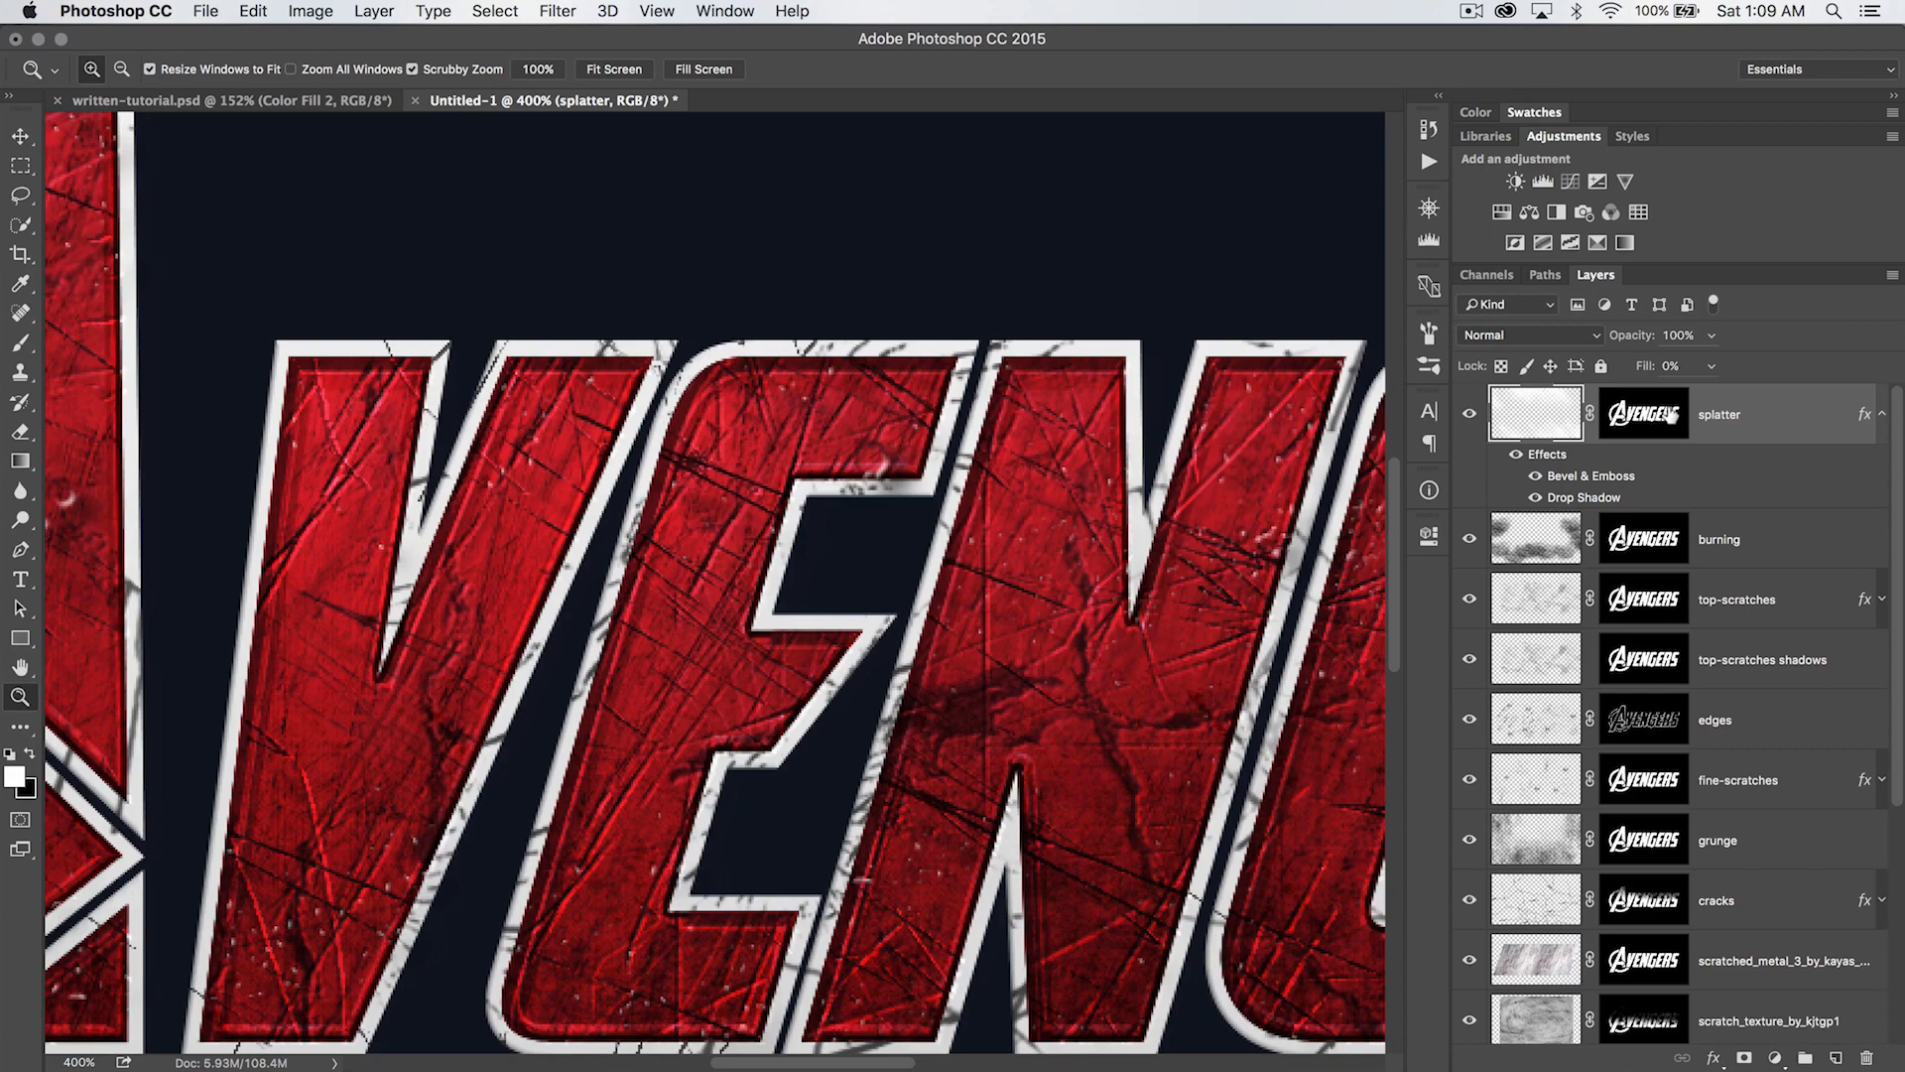
pyautogui.press('e')
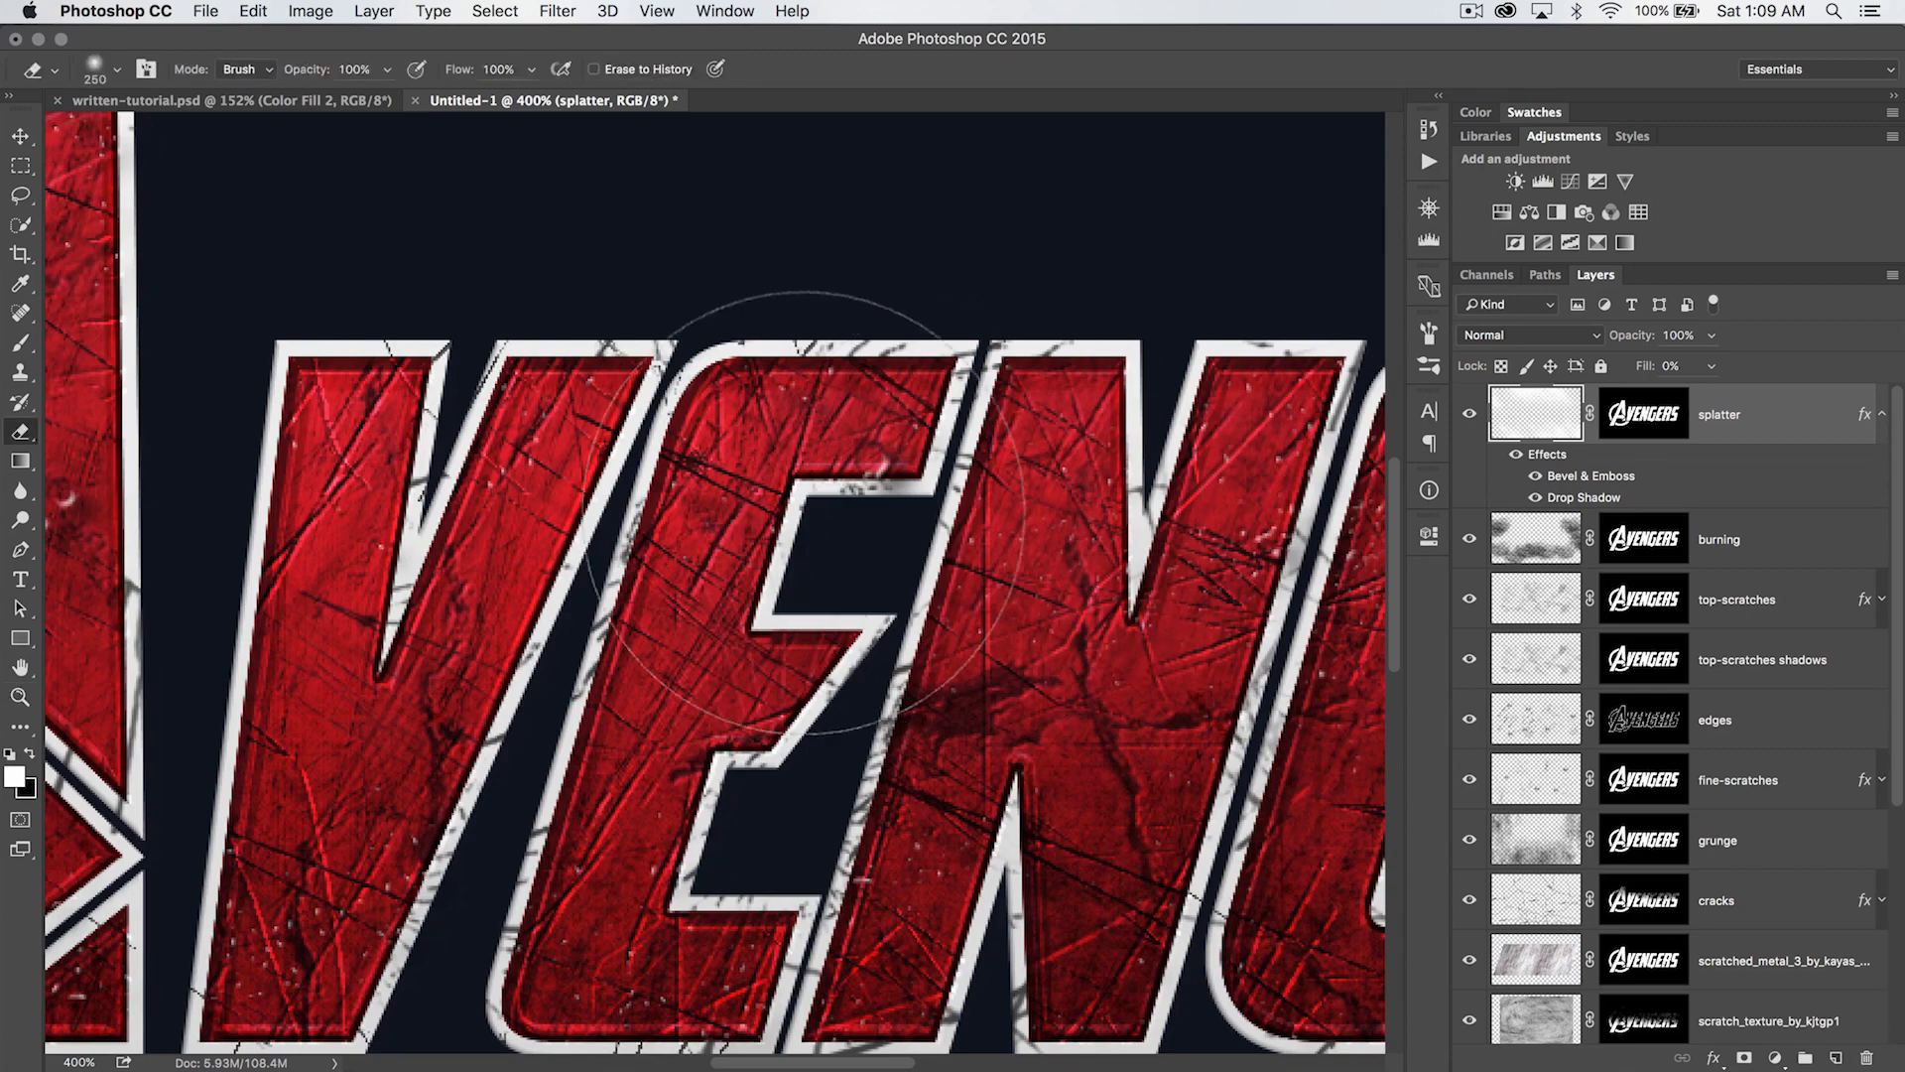
pyautogui.press('[')
pyautogui.press('[')
pyautogui.press('[')
pyautogui.press('[')
pyautogui.press('[')
pyautogui.press('[')
pyautogui.press('[')
pyautogui.press('[')
pyautogui.press('[')
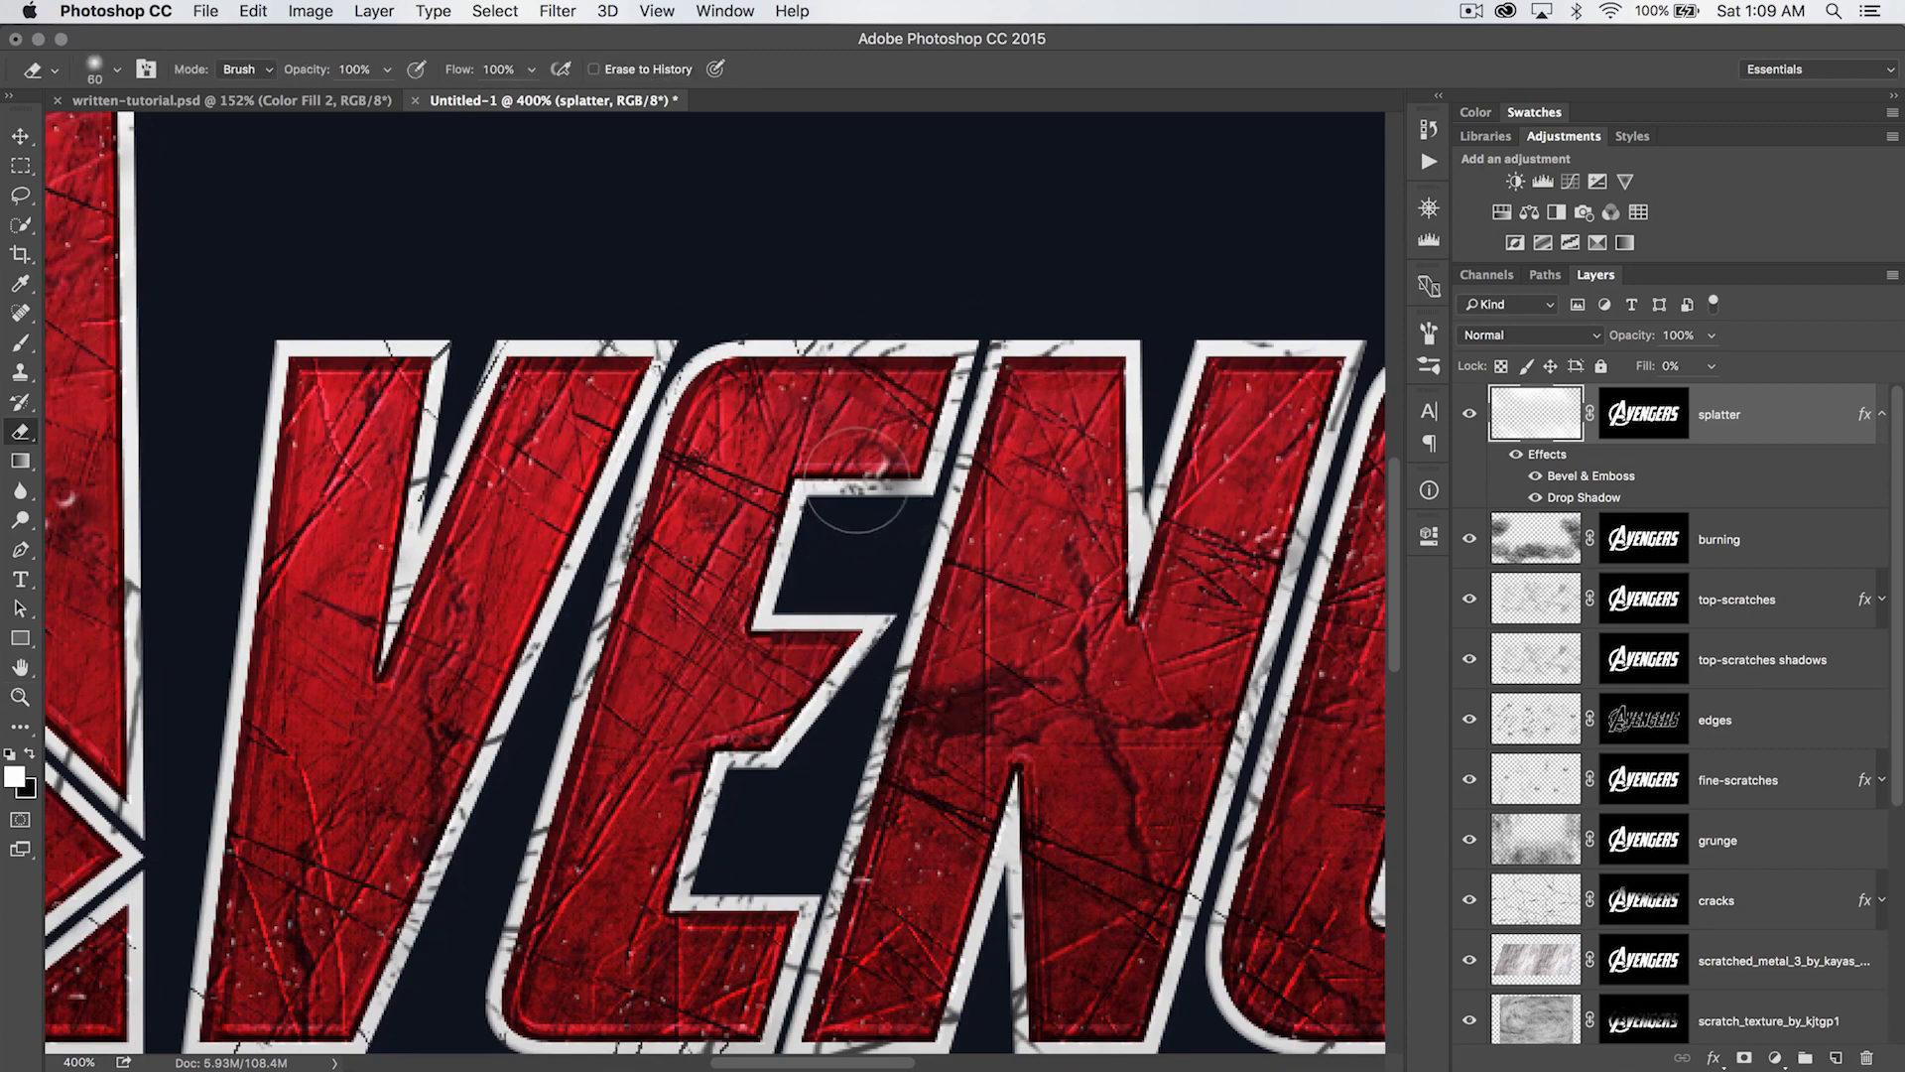
pyautogui.hscroll(-10, 1097, 510)
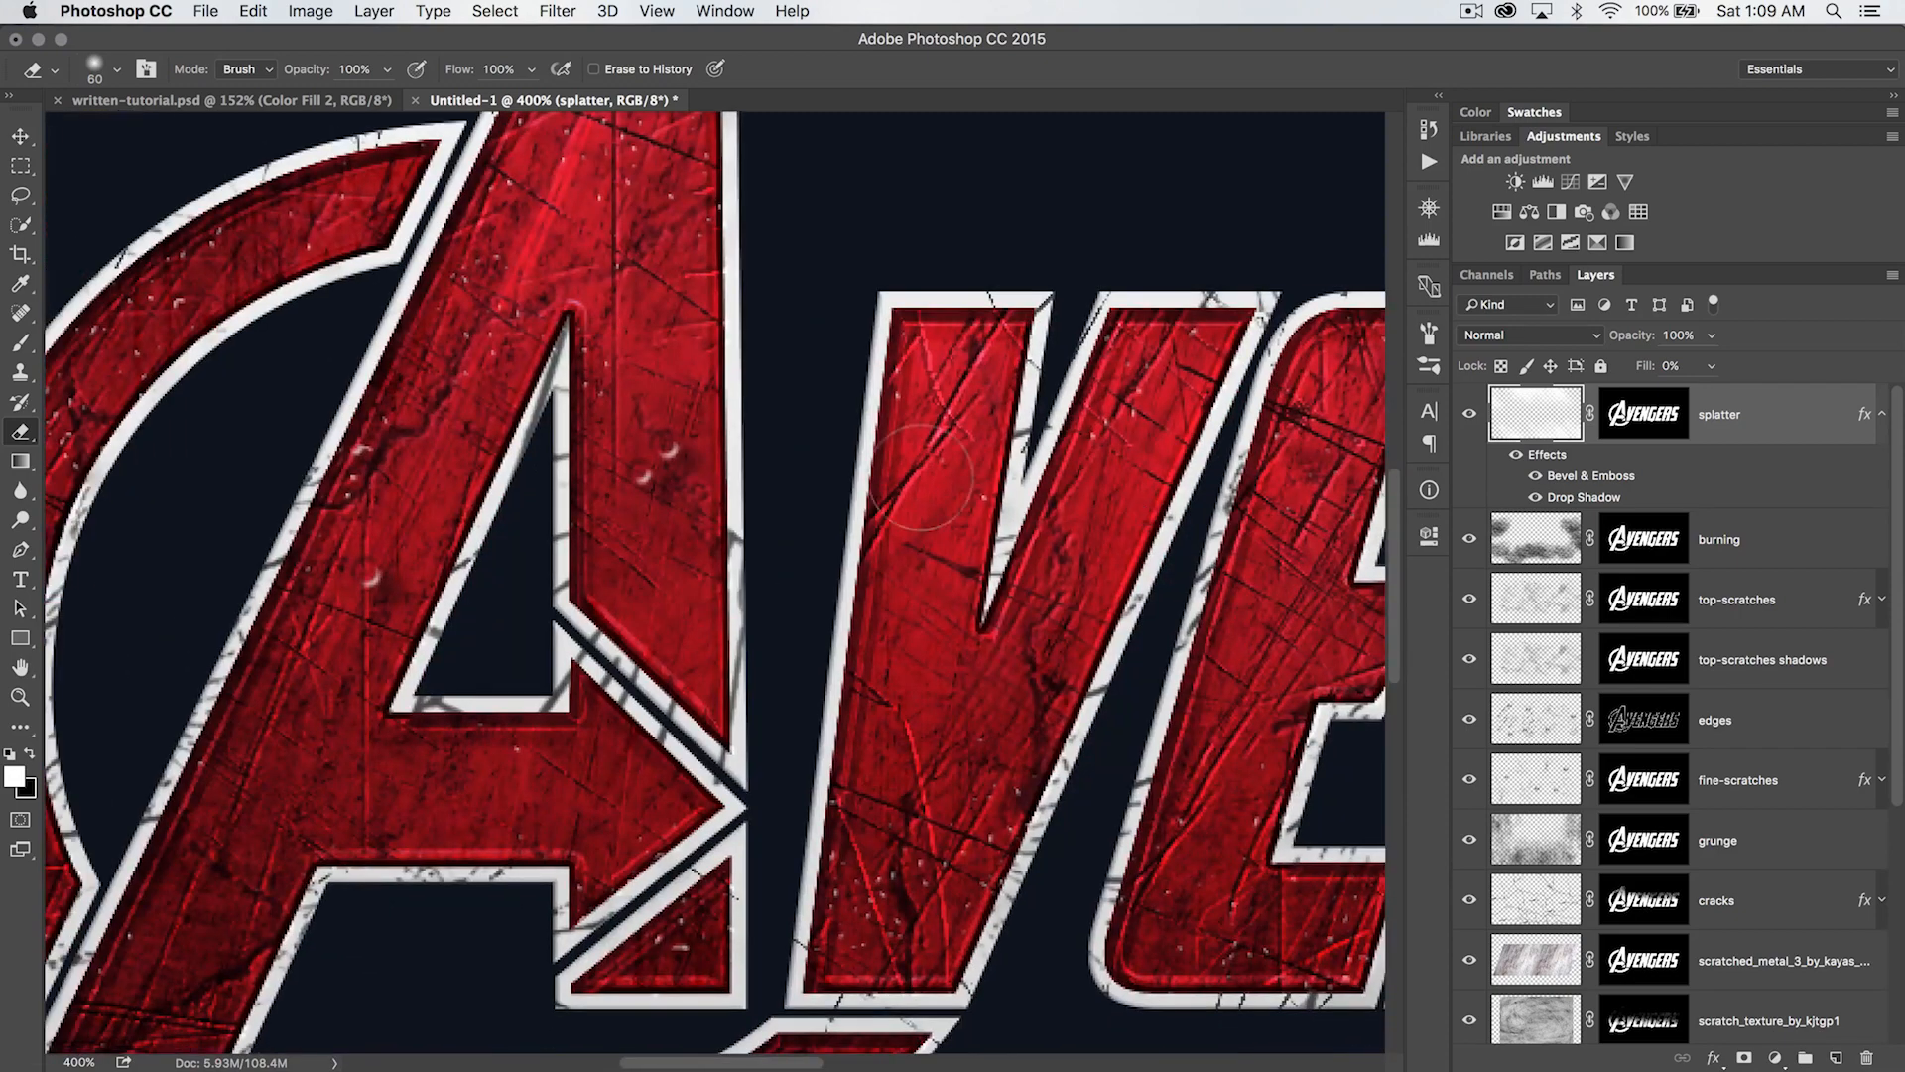
pyautogui.click(647, 468)
pyautogui.click(369, 579)
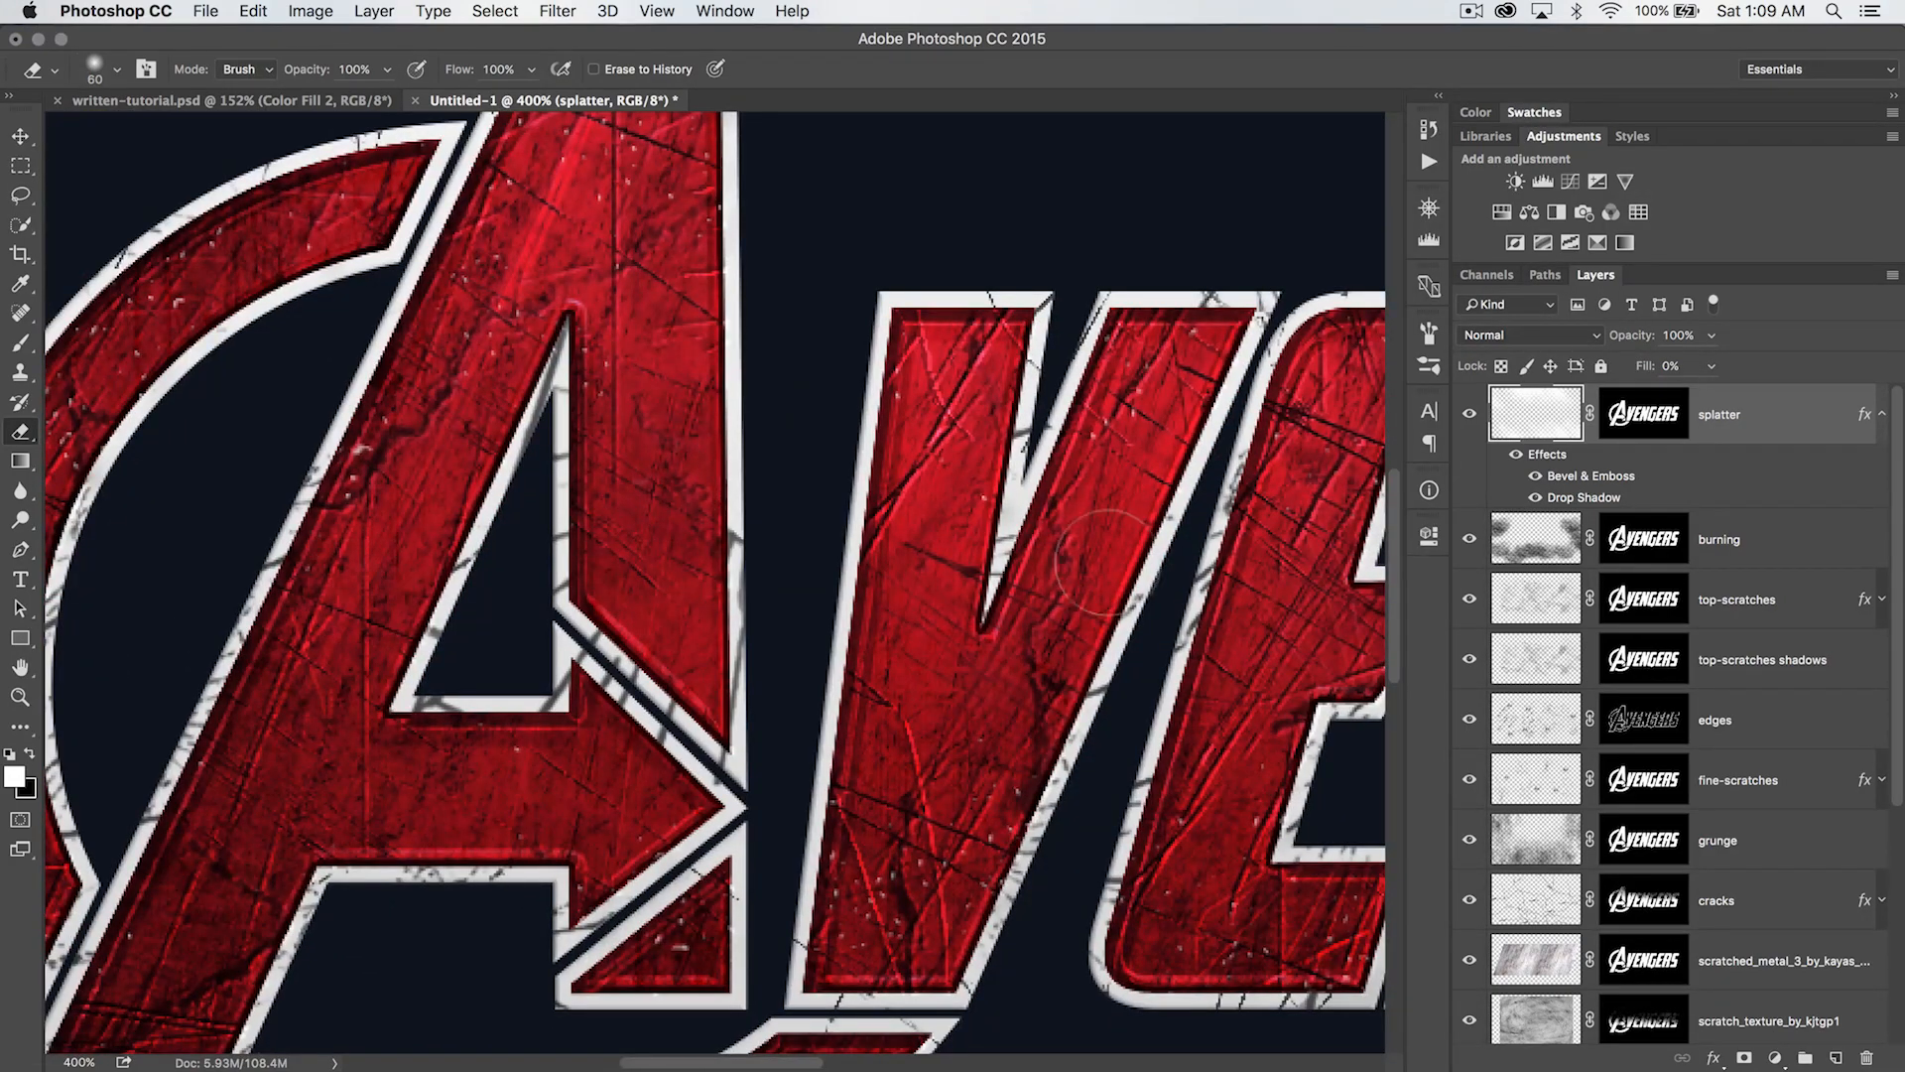
pyautogui.press('super+minus')
pyautogui.press('super+minus')
pyautogui.moveTo(1260, 566); pyautogui.dragTo(417, 601)
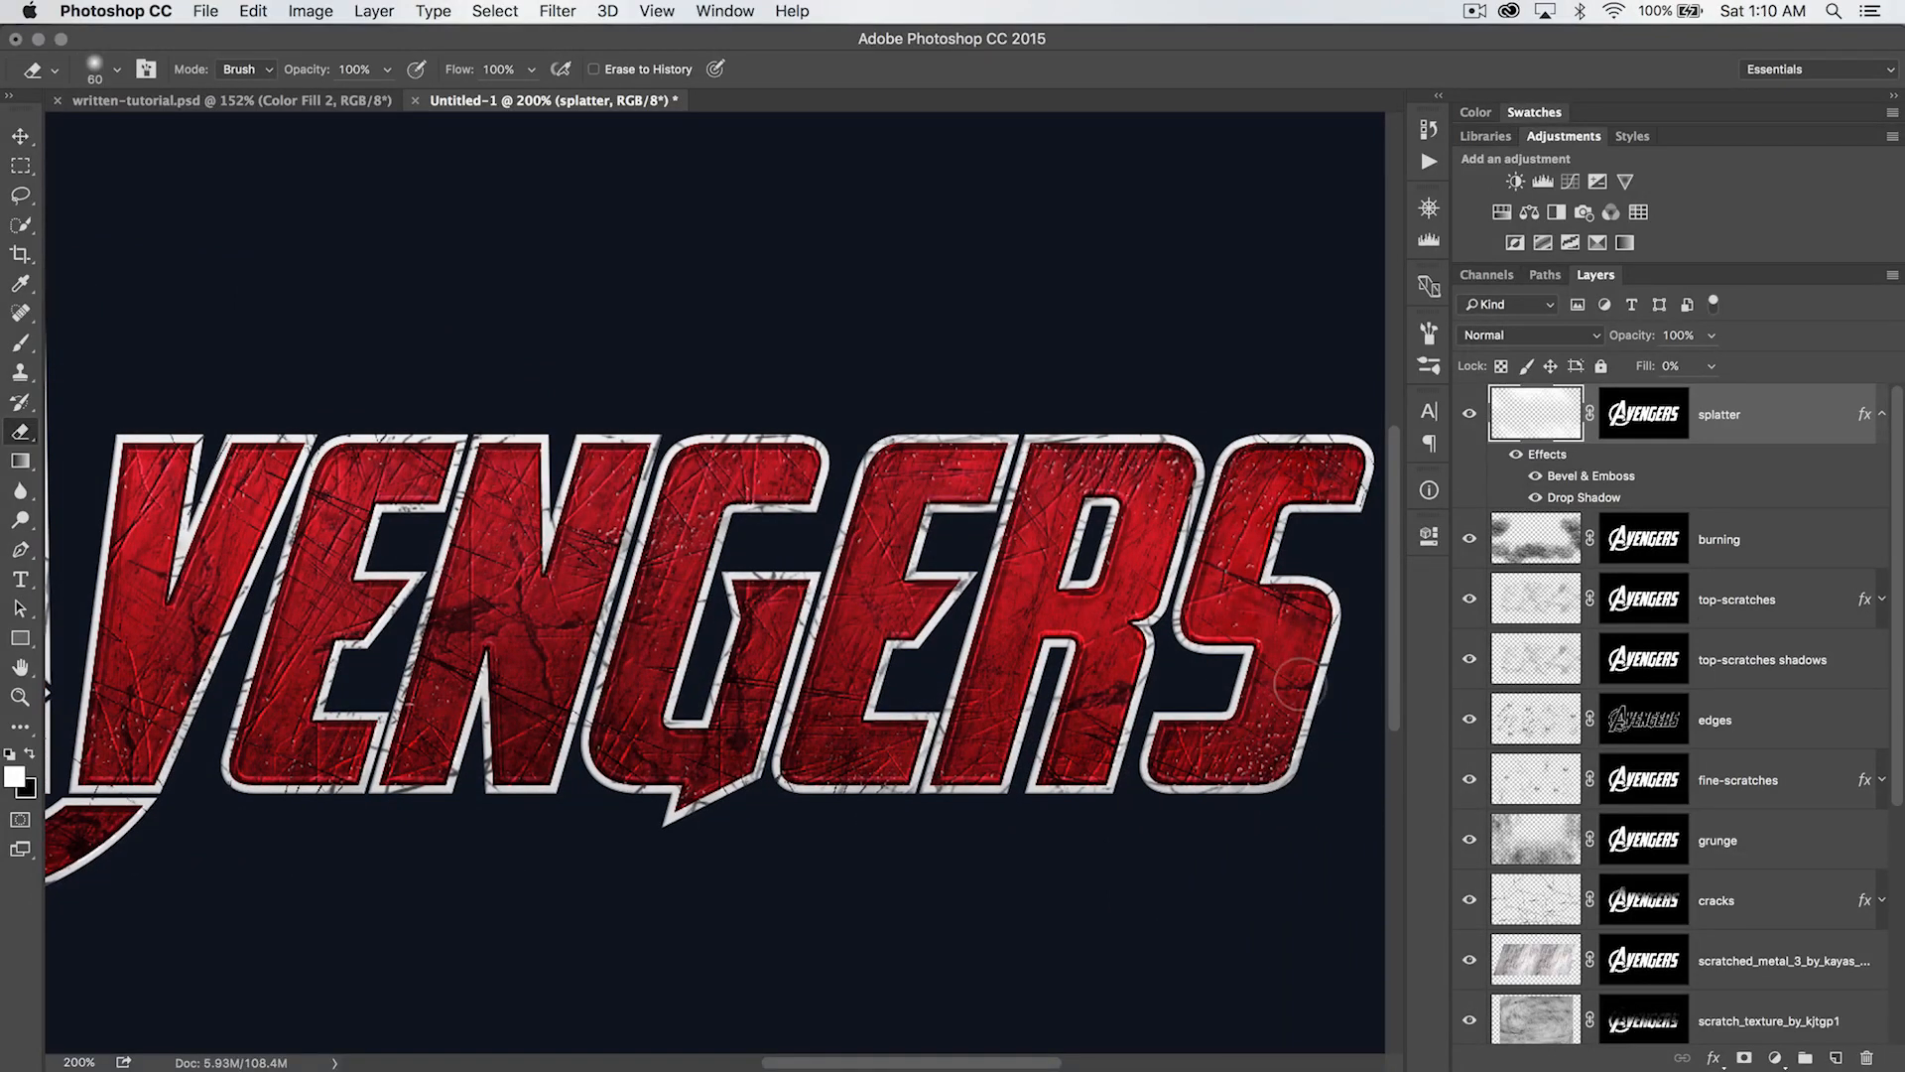
# - Collapse the splatter layer's effects list and examine the splatter texture on the letters up close and across the whole logo
pyautogui.moveTo(940, 640); pyautogui.dragTo(1077, 647)
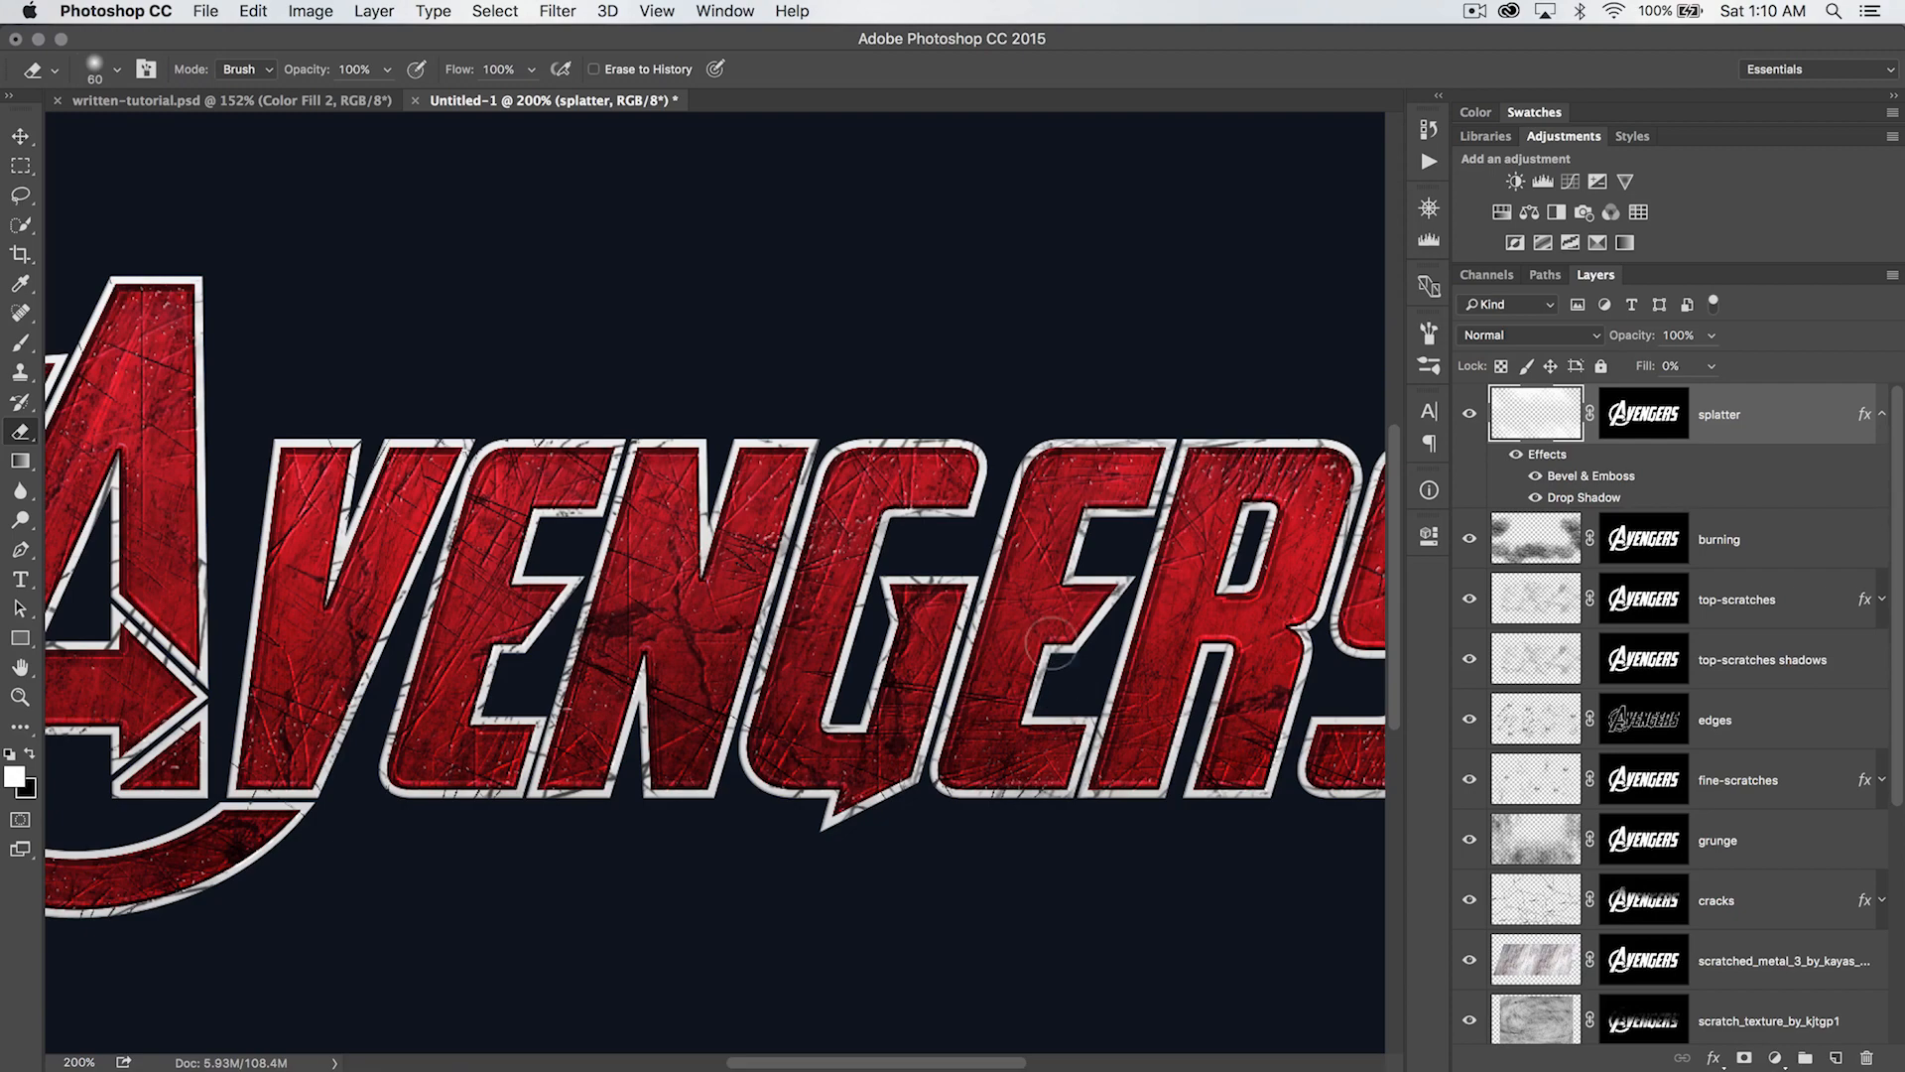
pyautogui.click(1878, 411)
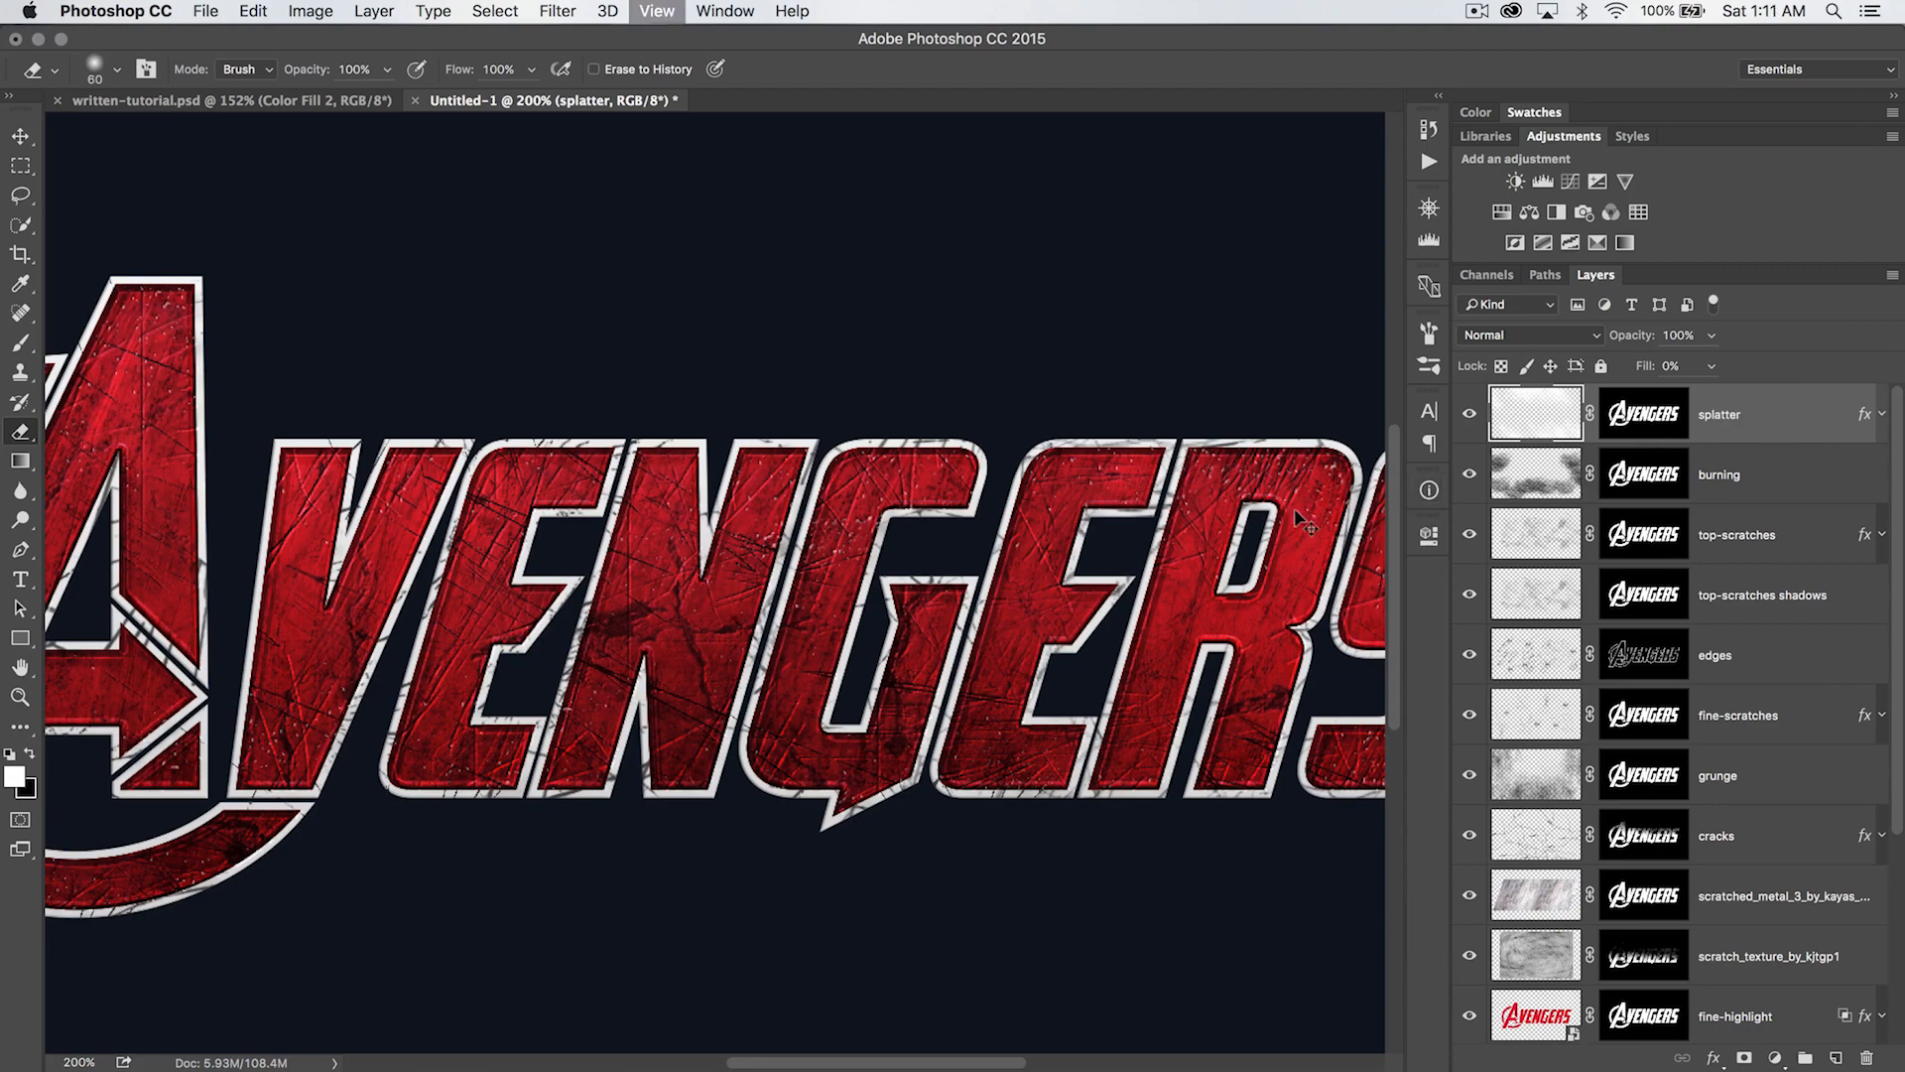
pyautogui.press('super+minus')
pyautogui.press('z')
pyautogui.click(755, 565)
pyautogui.click(755, 566)
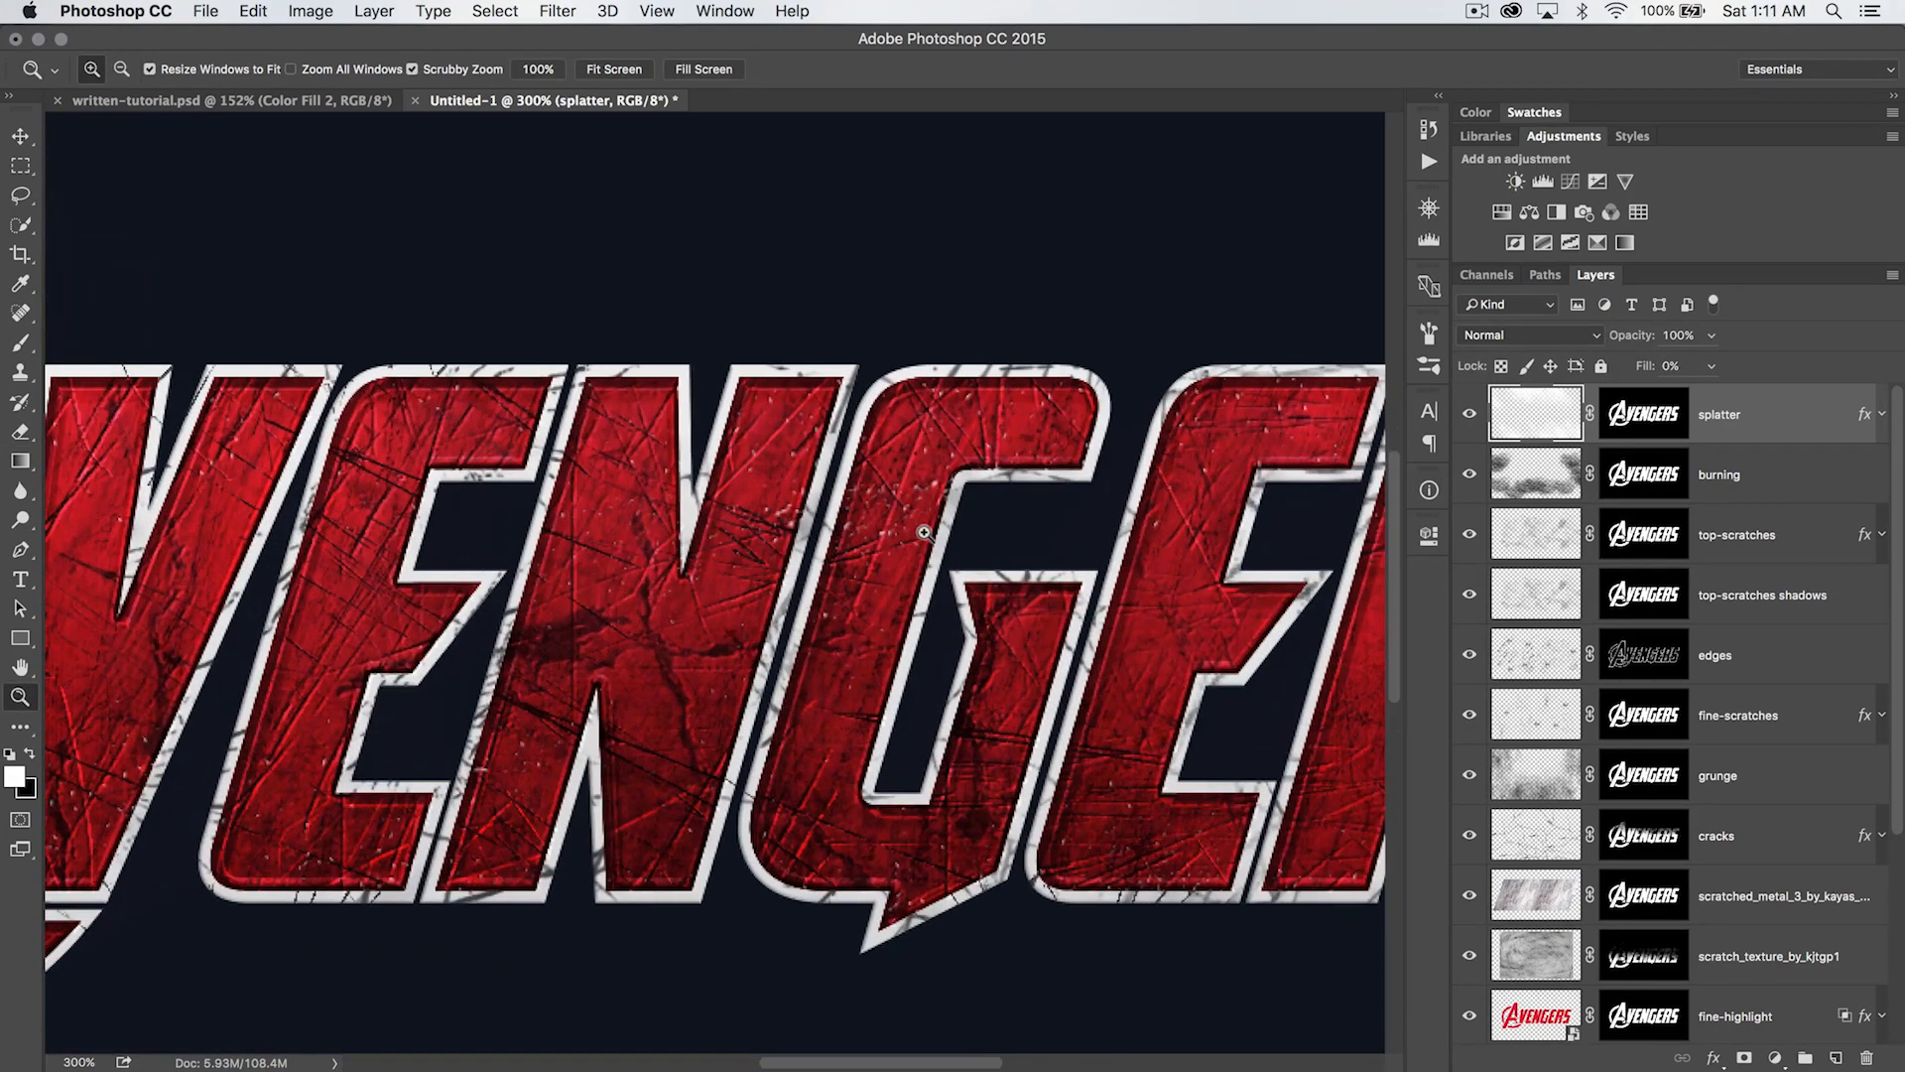
pyautogui.moveTo(1636, 334); pyautogui.dragTo(1775, 336)
pyautogui.press('super+minus')
pyautogui.press('super+minus')
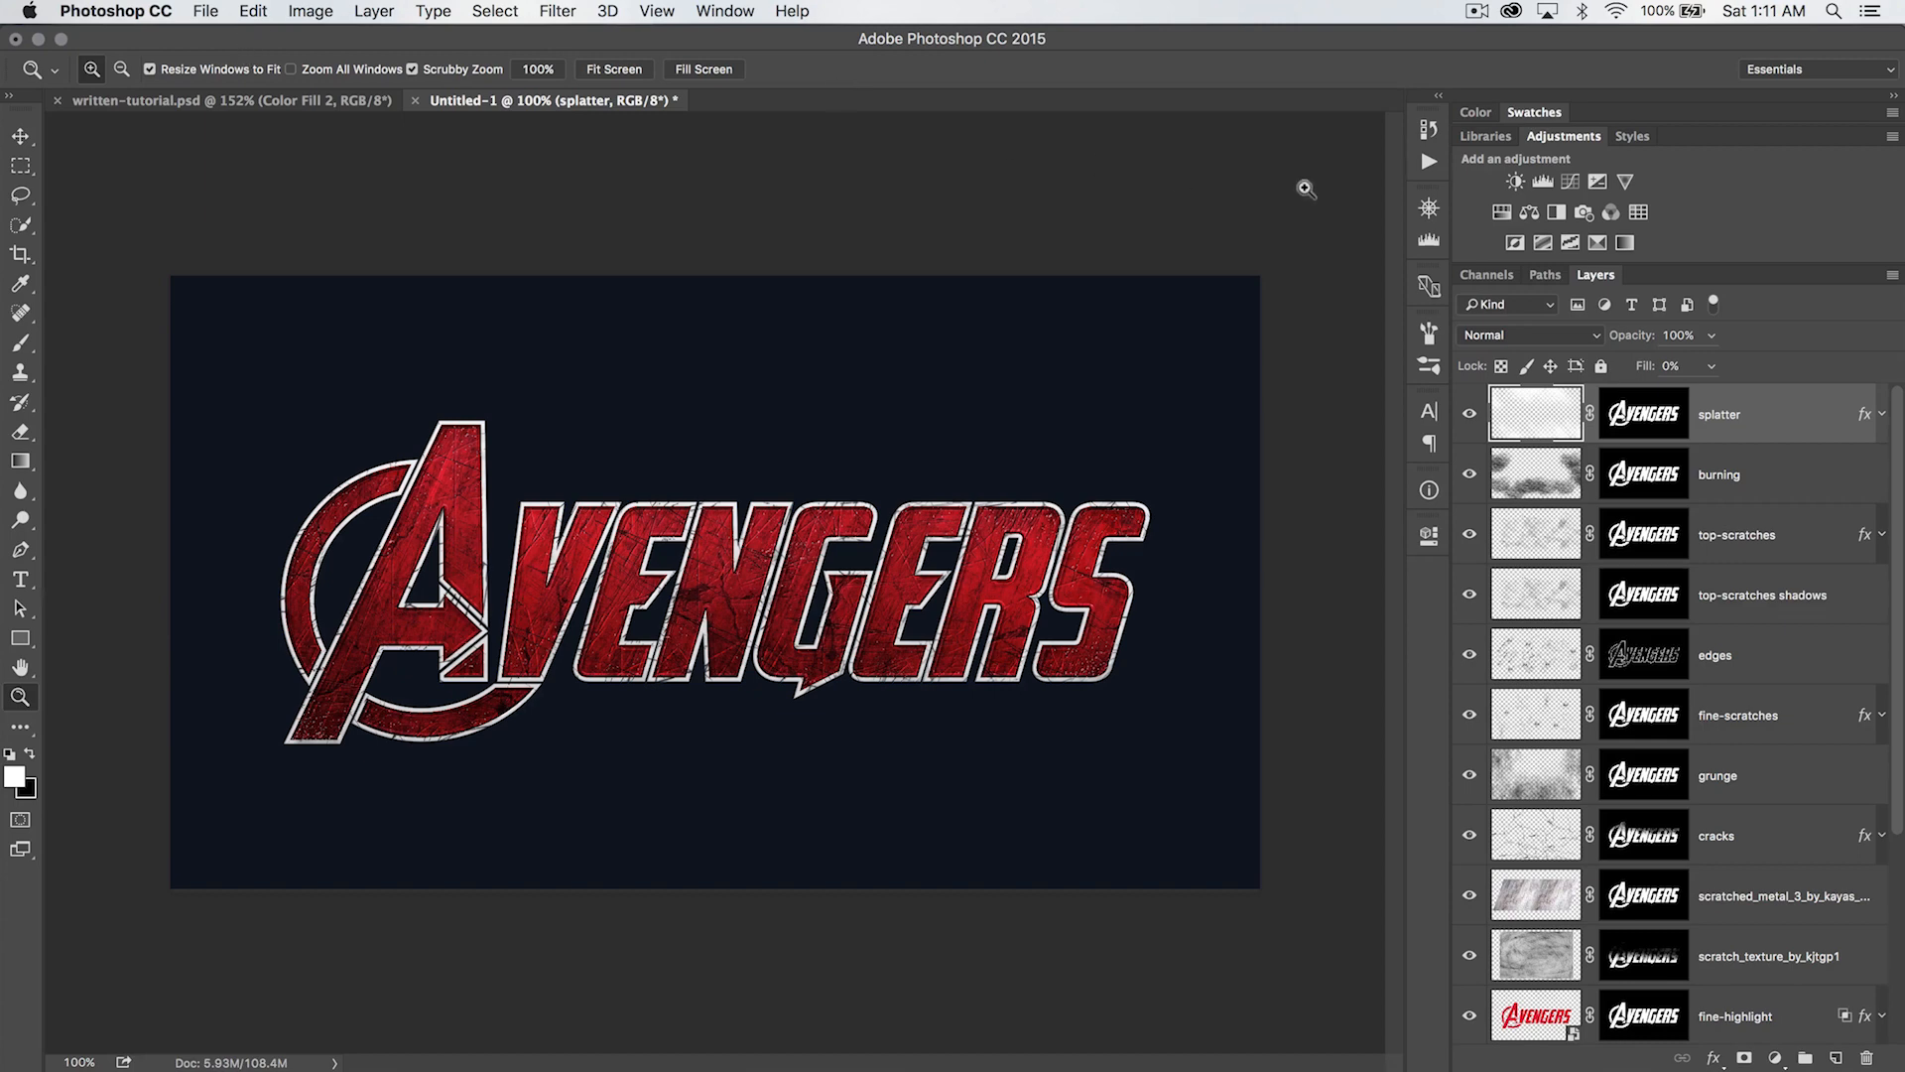
# - Add a Gradient Map adjustment layer above the splatter layer and replace its mask with a copy of the splatter layer's logo mask
pyautogui.click(1626, 244)
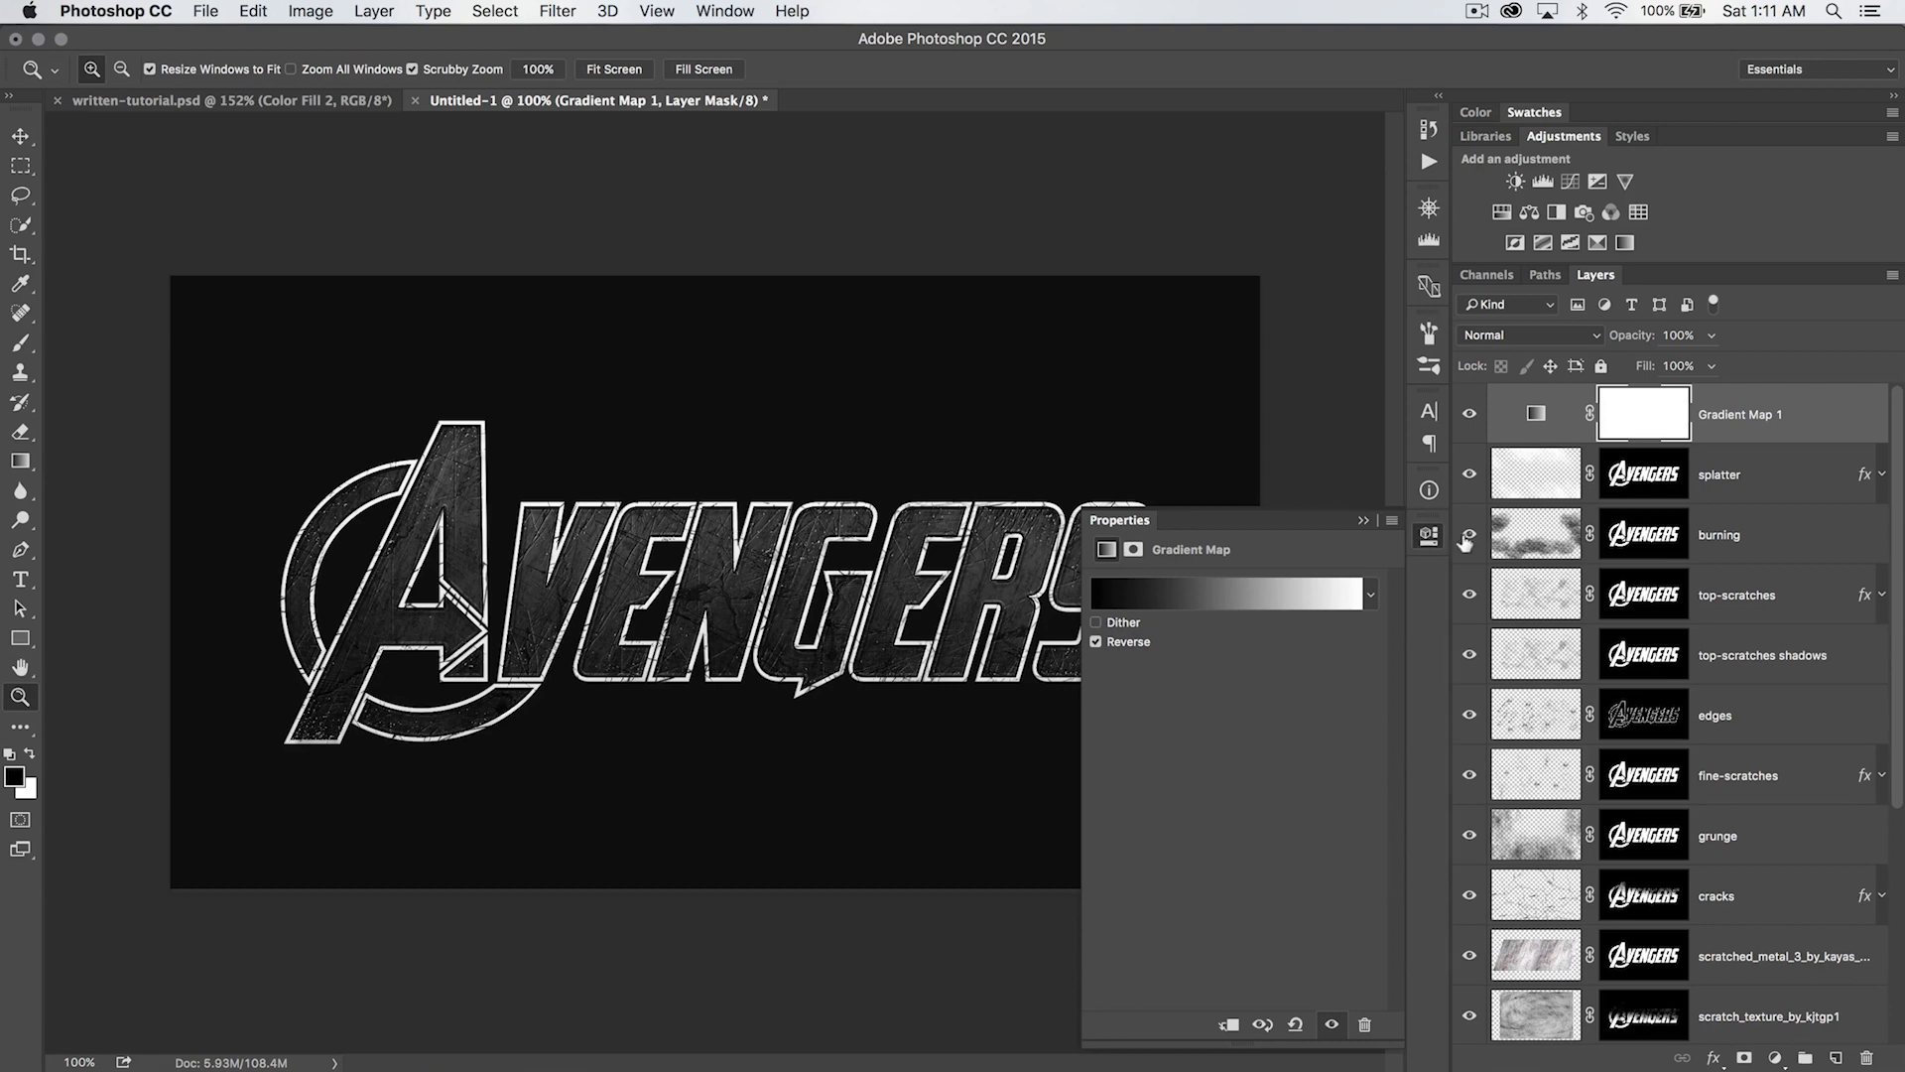
pyautogui.click(1434, 541)
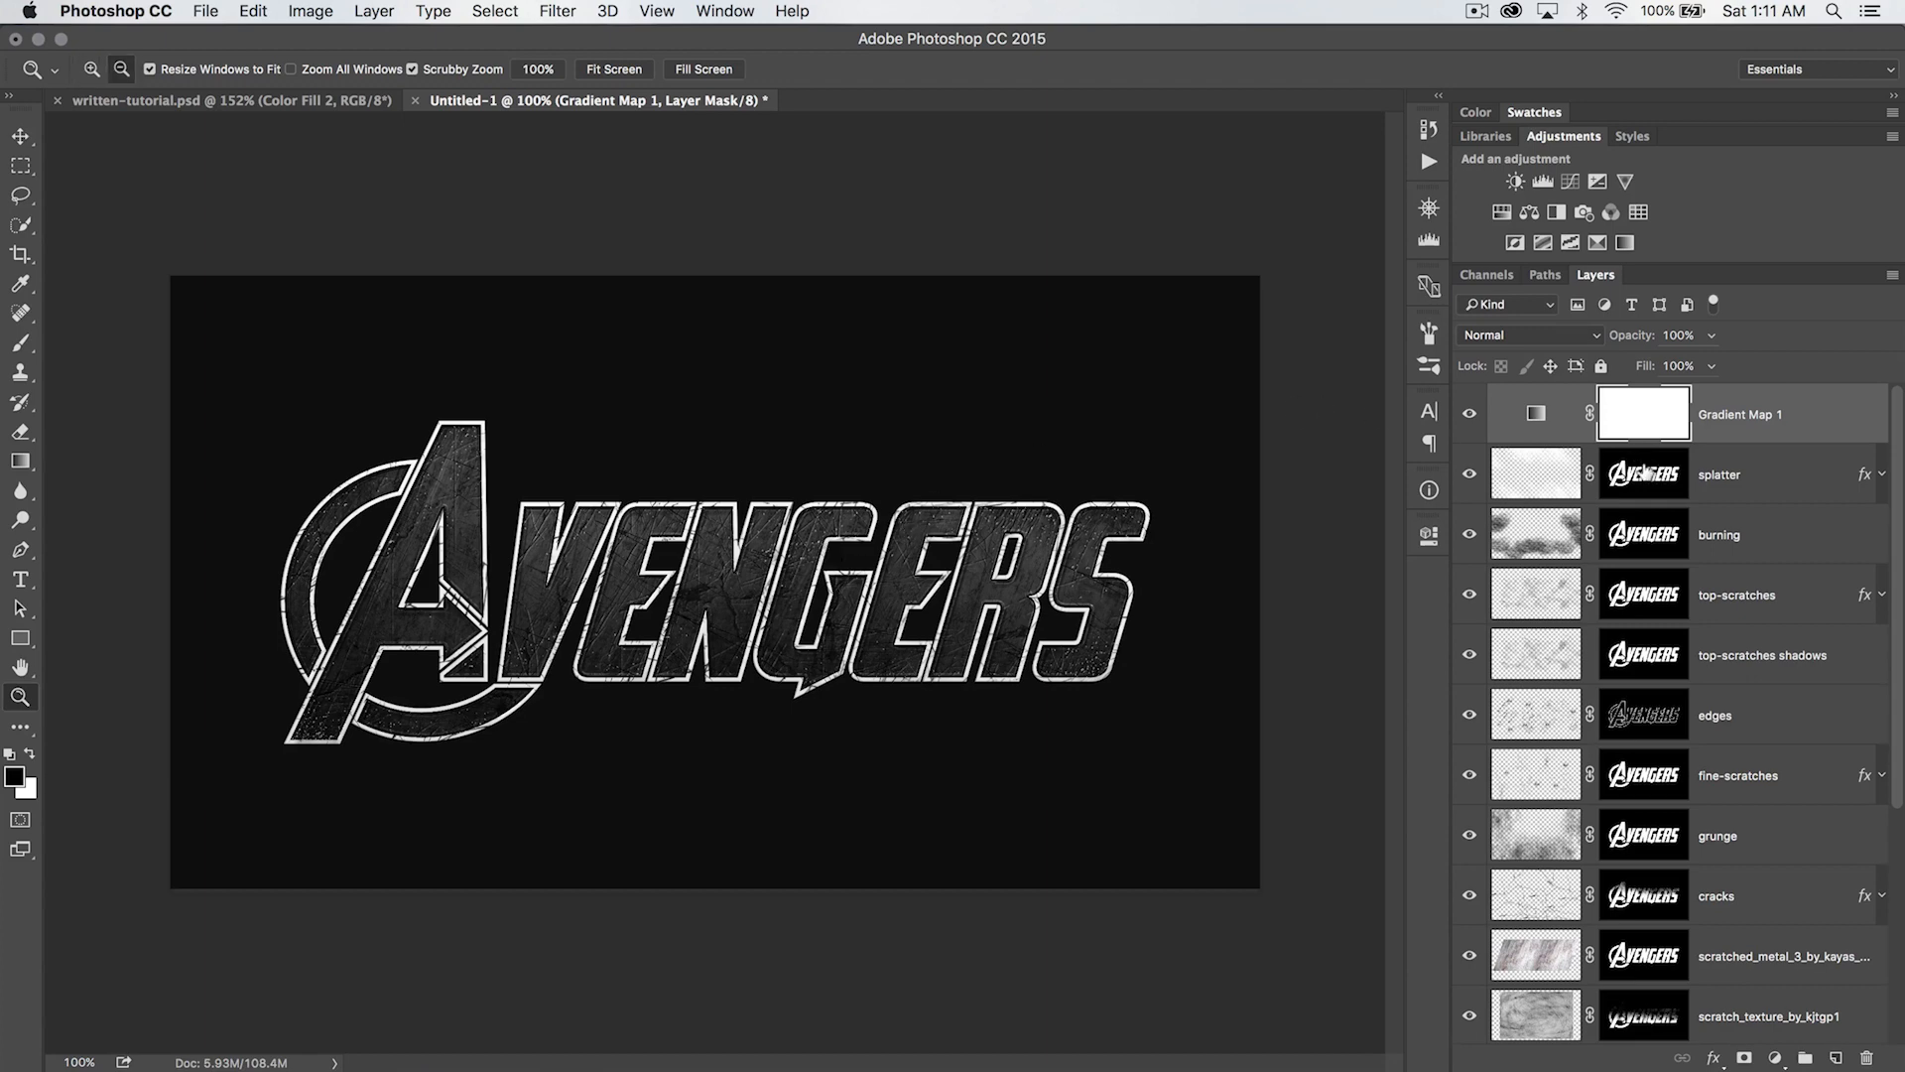
pyautogui.moveTo(1646, 474); pyautogui.dragTo(1652, 421)
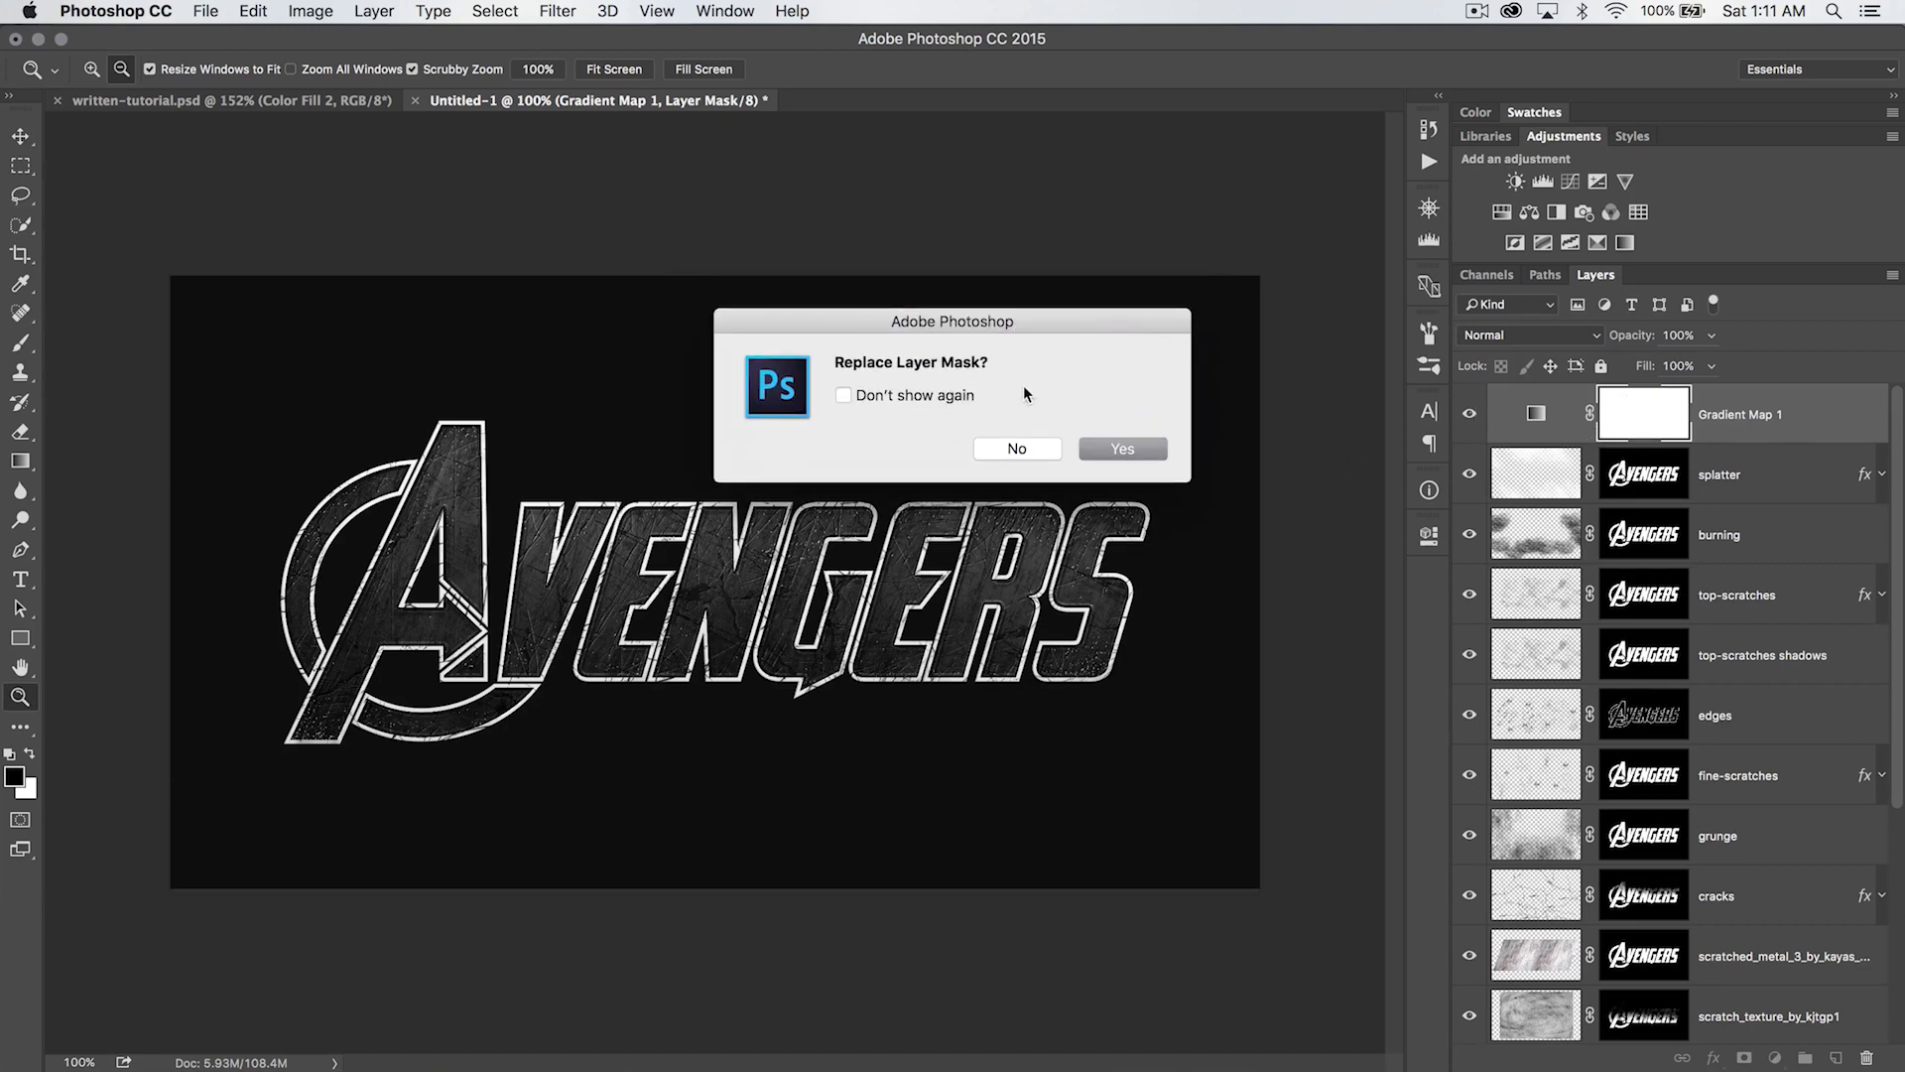
pyautogui.click(1122, 449)
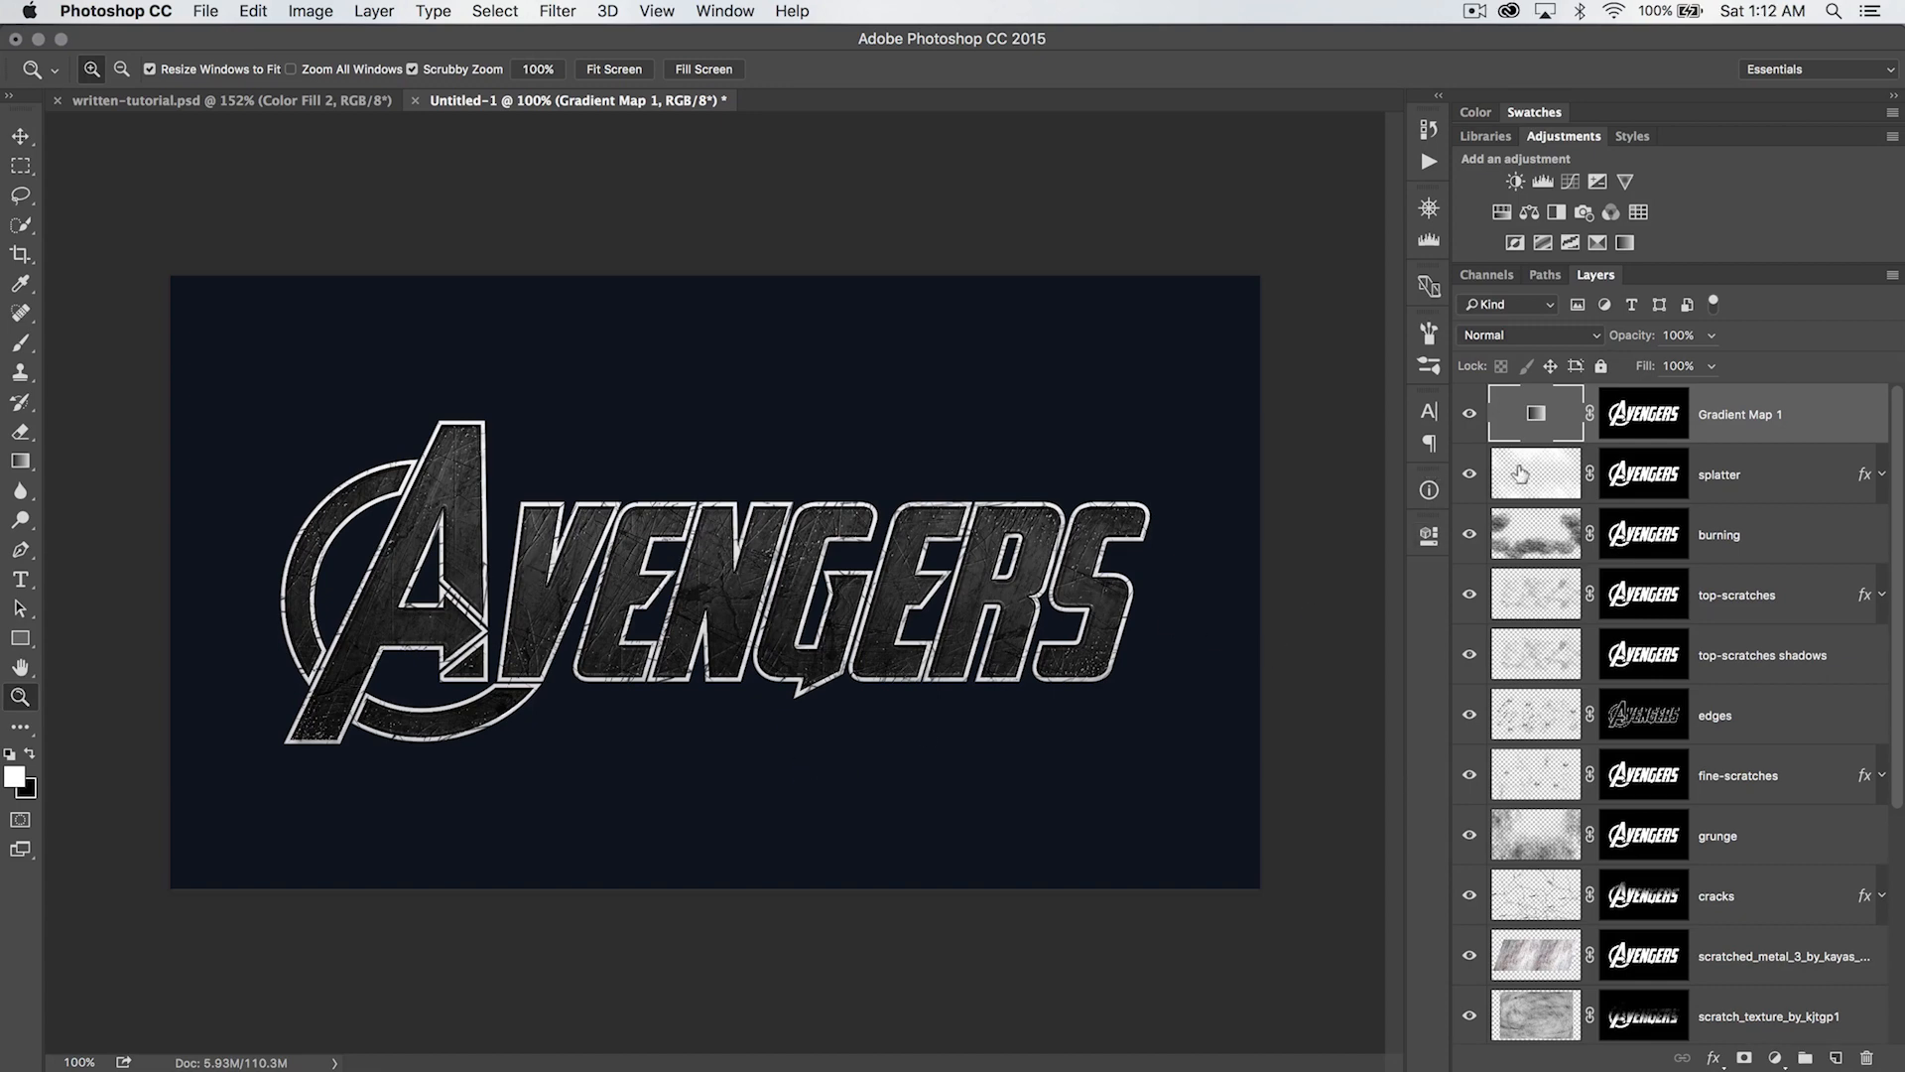
# - Edit the gradient map's gradient, moving the white stop to 33% and pulling the black stop slightly inward
pyautogui.doubleClick(1533, 410)
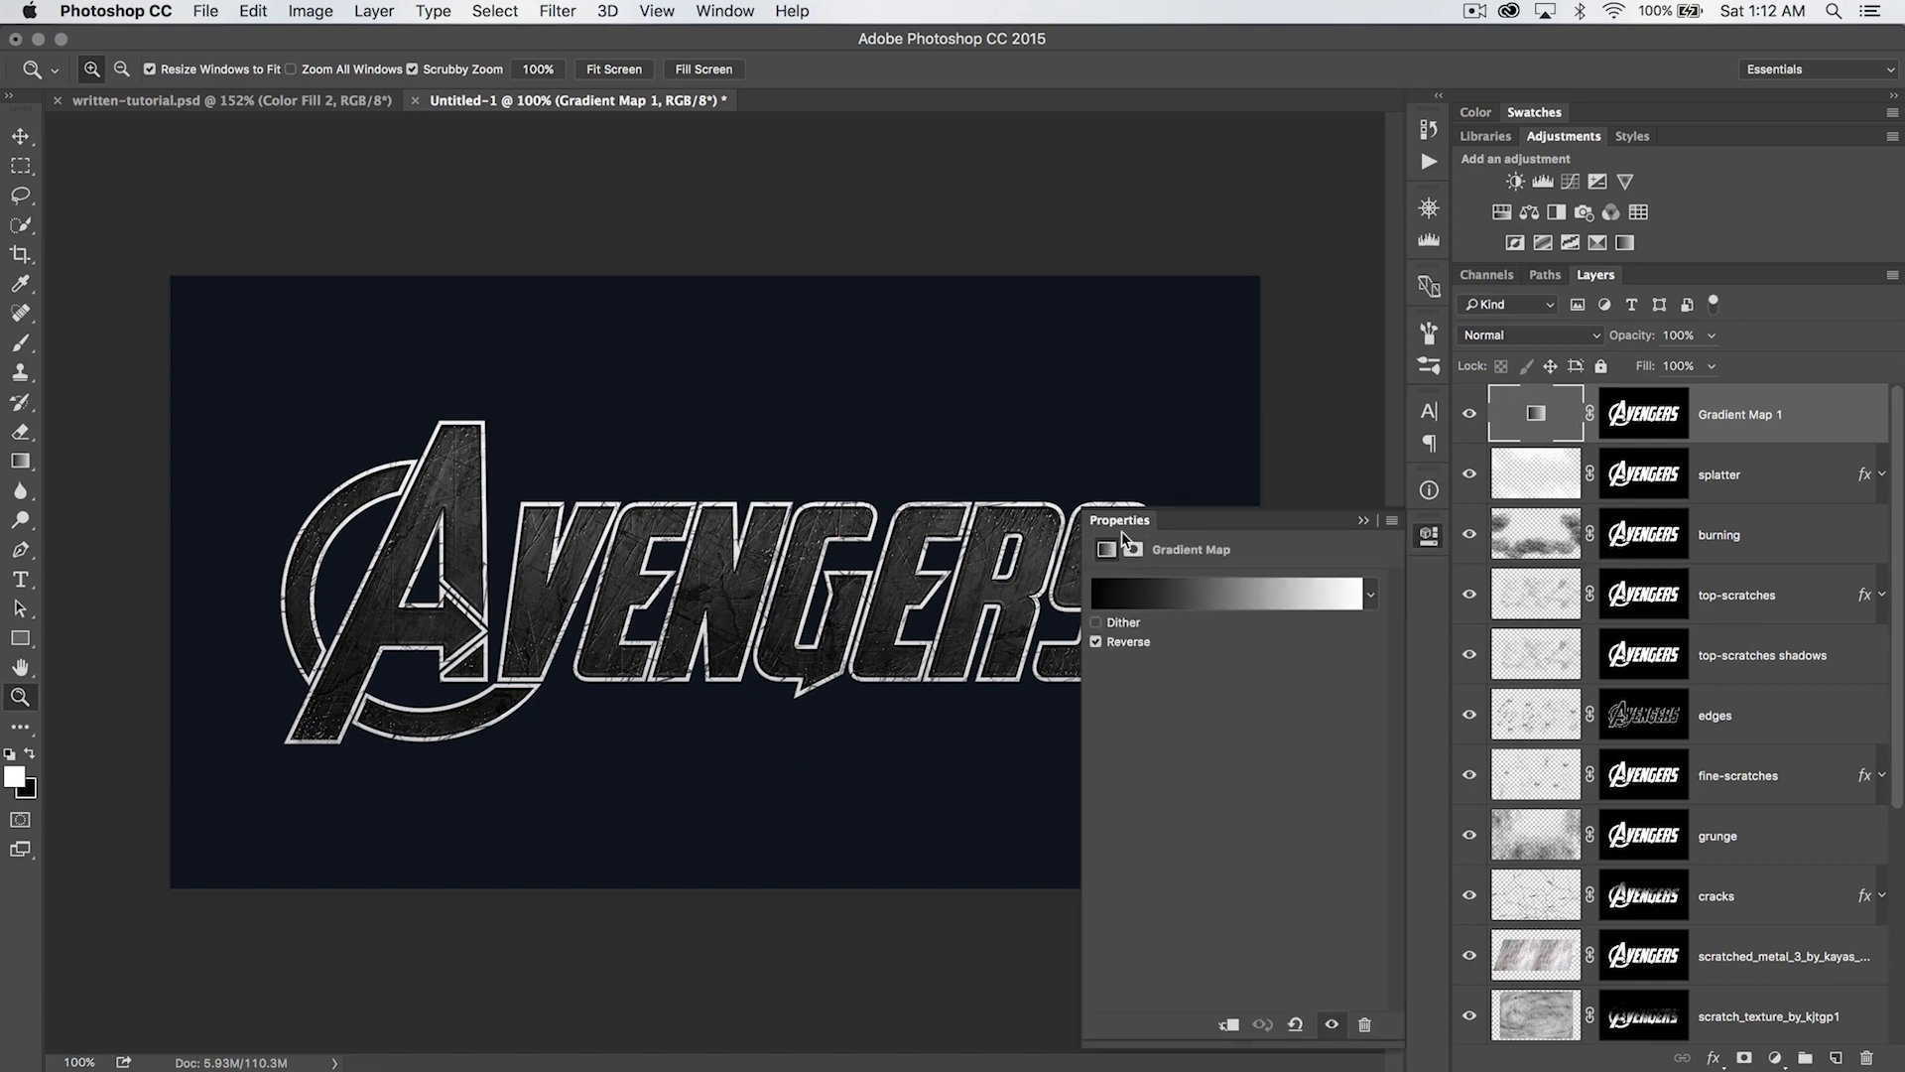
pyautogui.click(1213, 592)
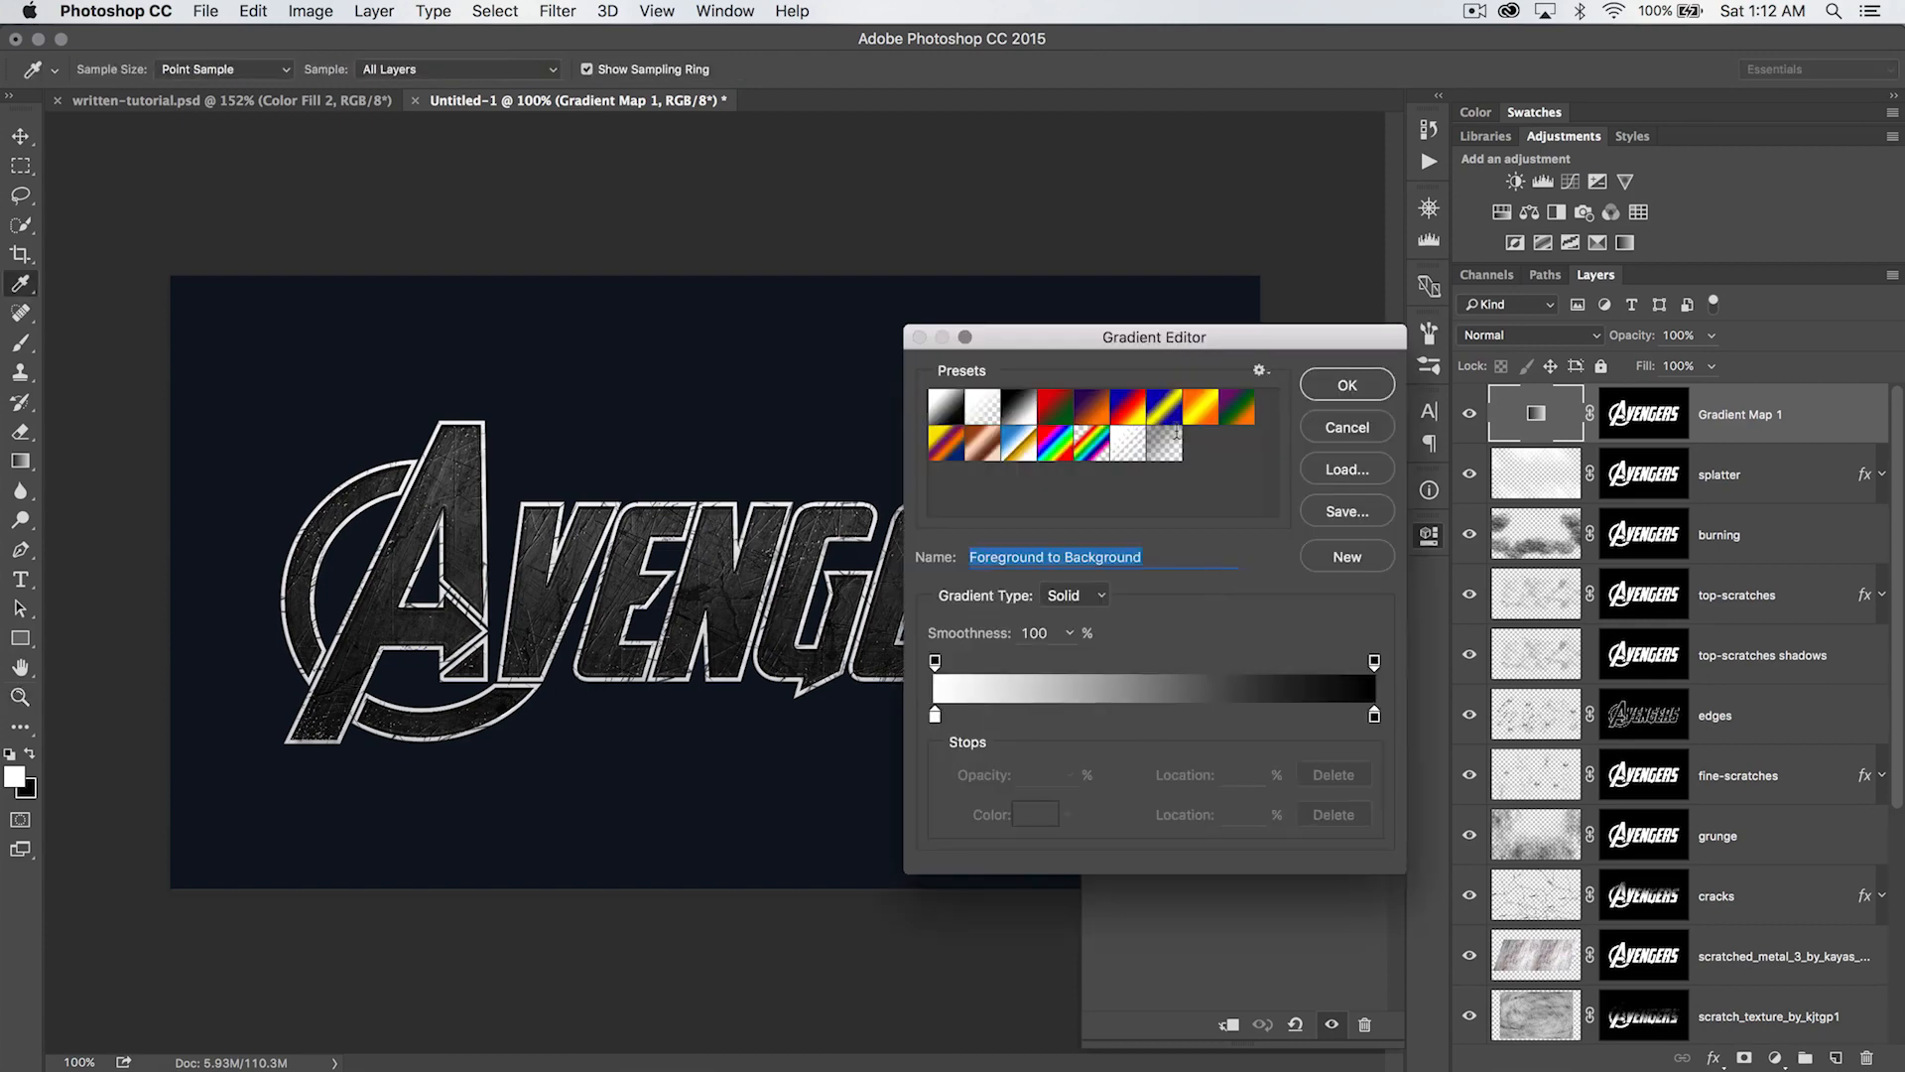
pyautogui.moveTo(1143, 201); pyautogui.dragTo(1243, 221)
pyautogui.moveTo(1039, 592); pyautogui.dragTo(1141, 589)
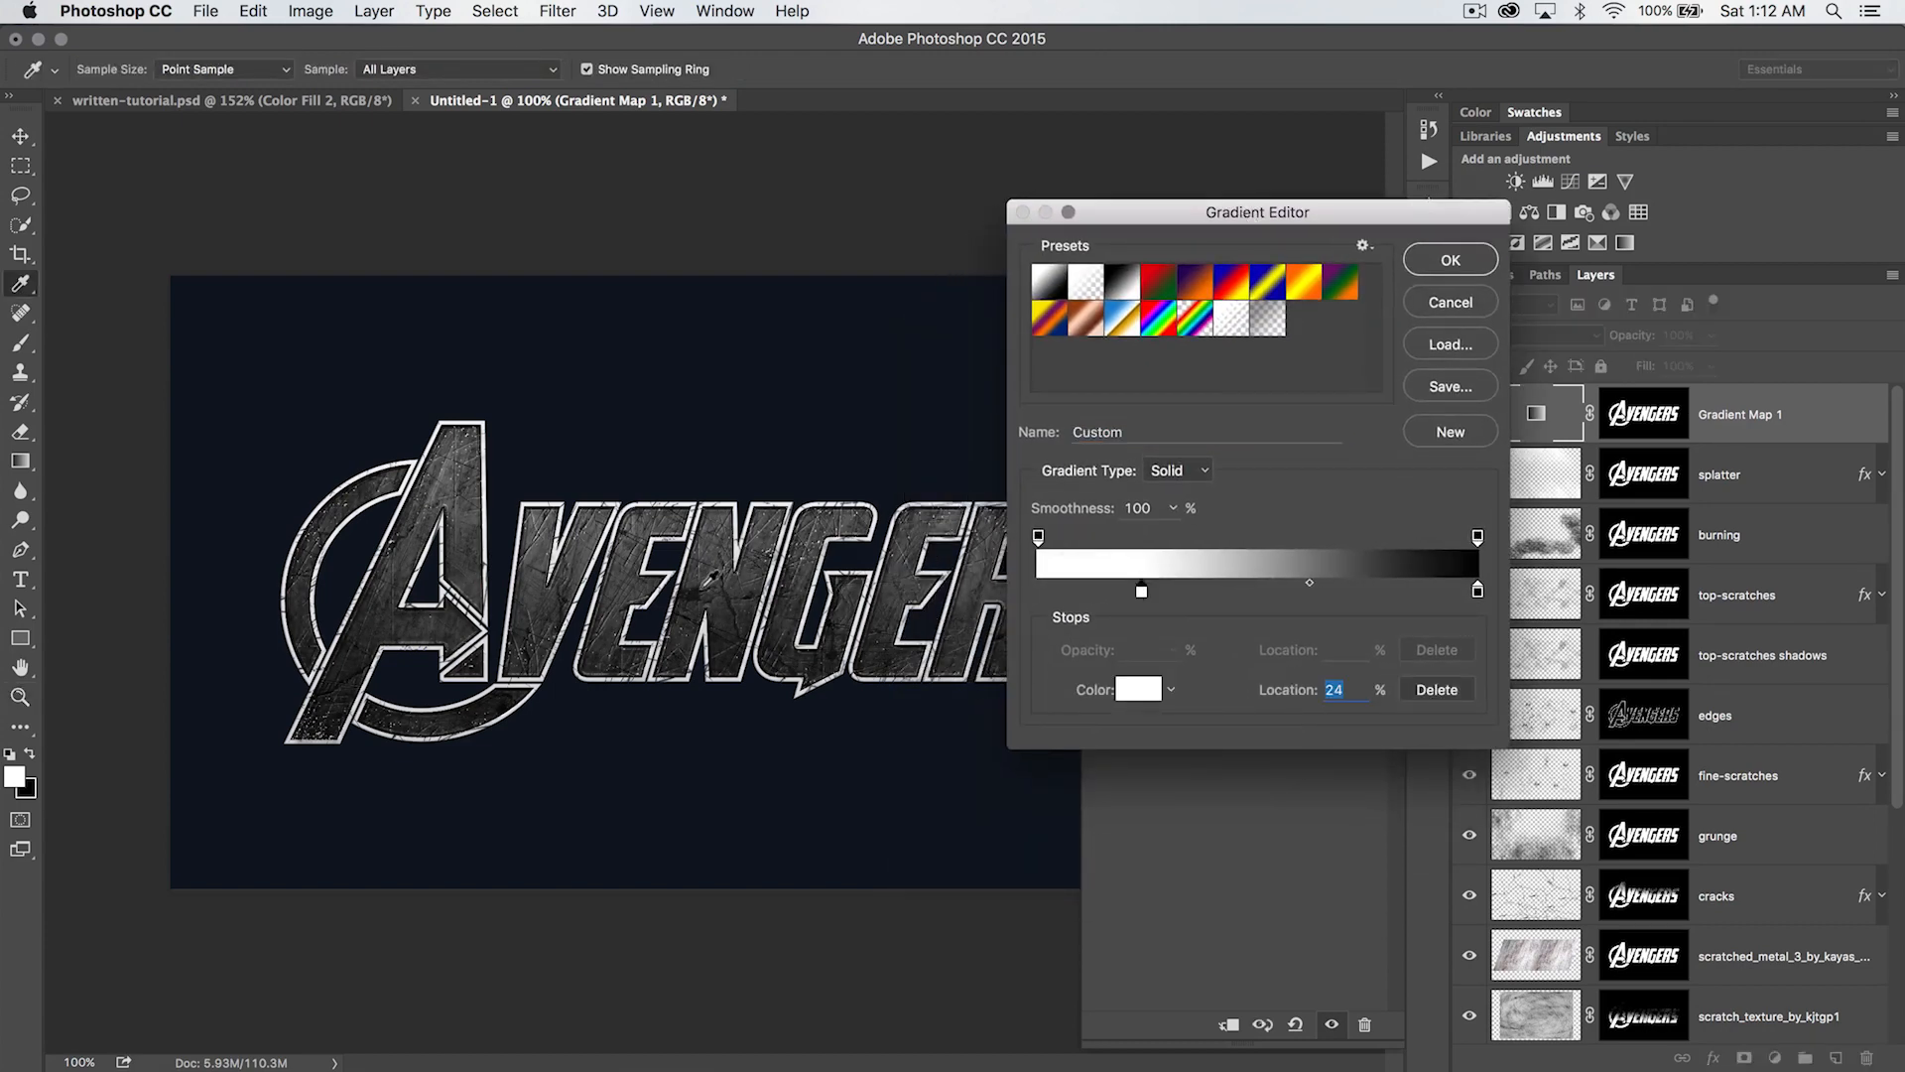
pyautogui.moveTo(1143, 591); pyautogui.dragTo(1157, 593)
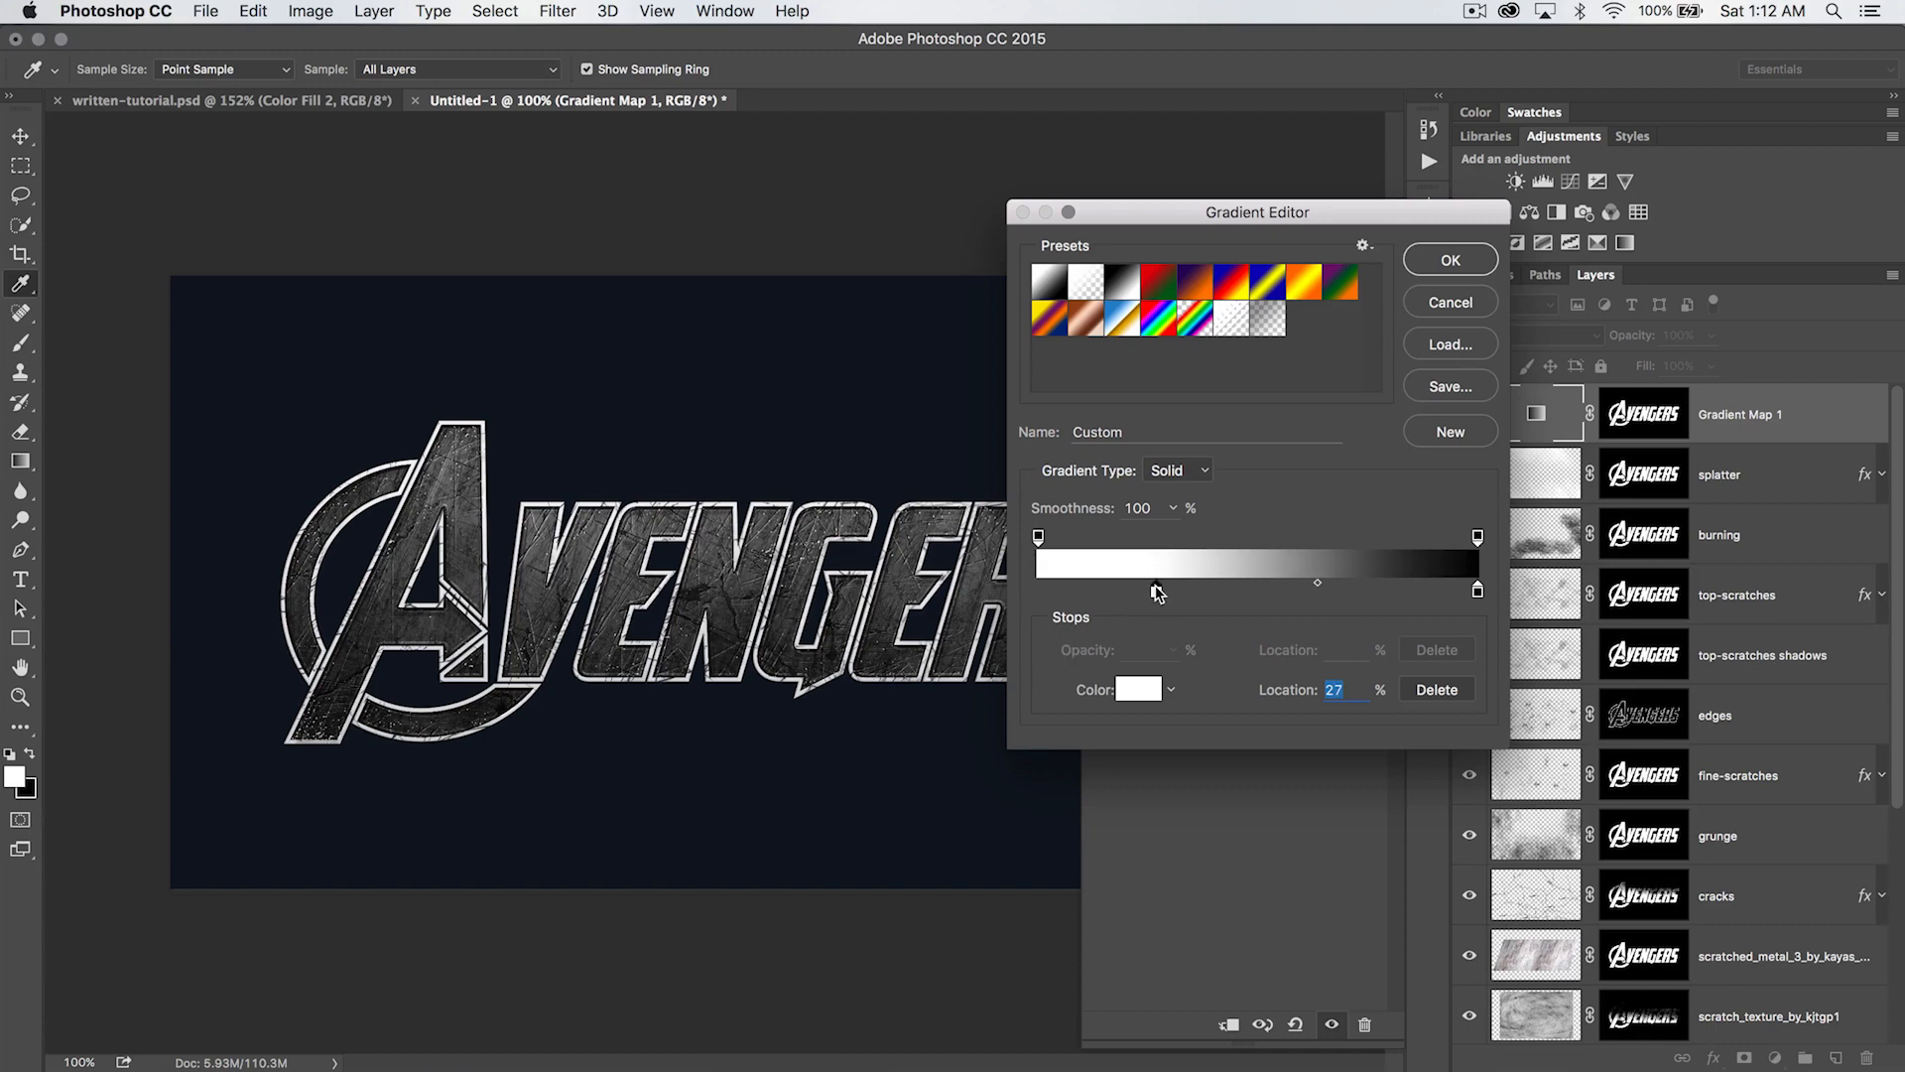
pyautogui.moveTo(1479, 596)
pyautogui.mouseDown()
pyautogui.moveTo(1448, 601)
pyautogui.moveTo(1463, 597)
pyautogui.mouseUp()
pyautogui.moveTo(1156, 590); pyautogui.dragTo(1183, 593)
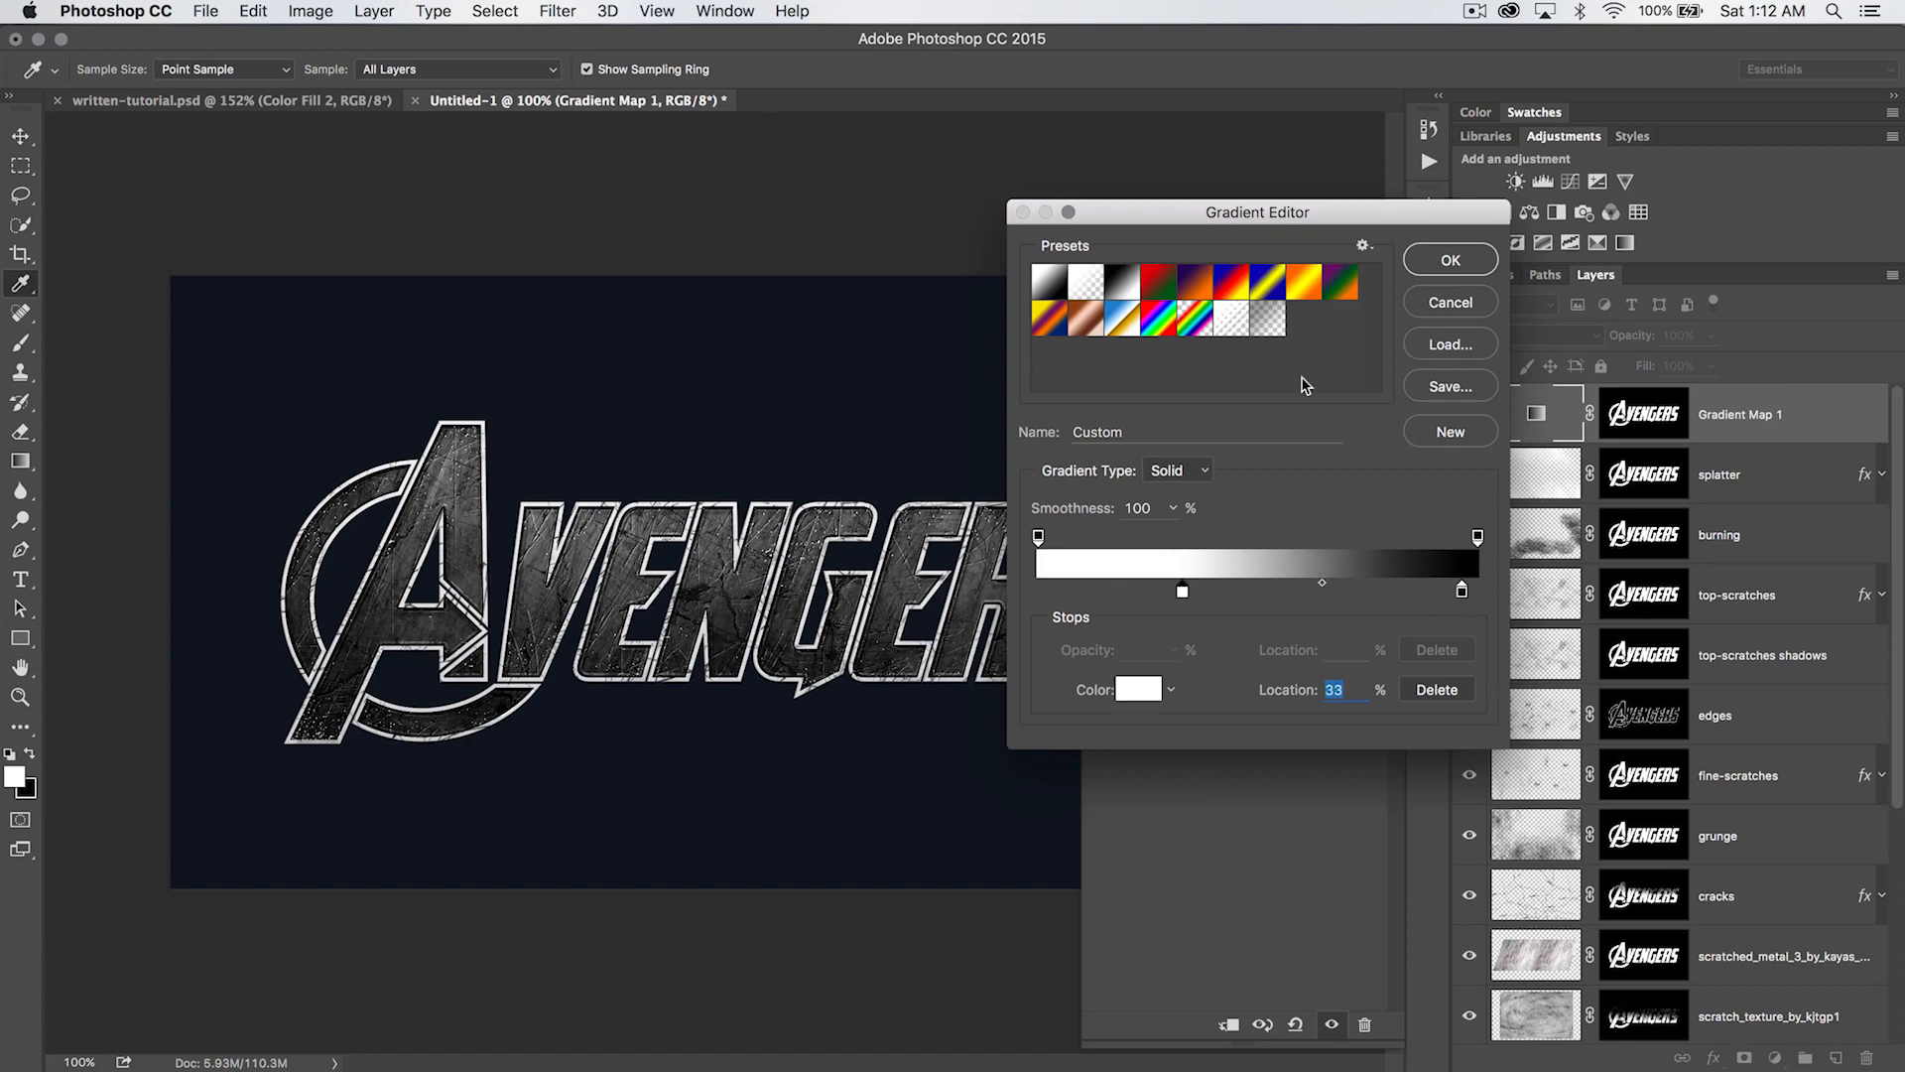
pyautogui.click(1451, 261)
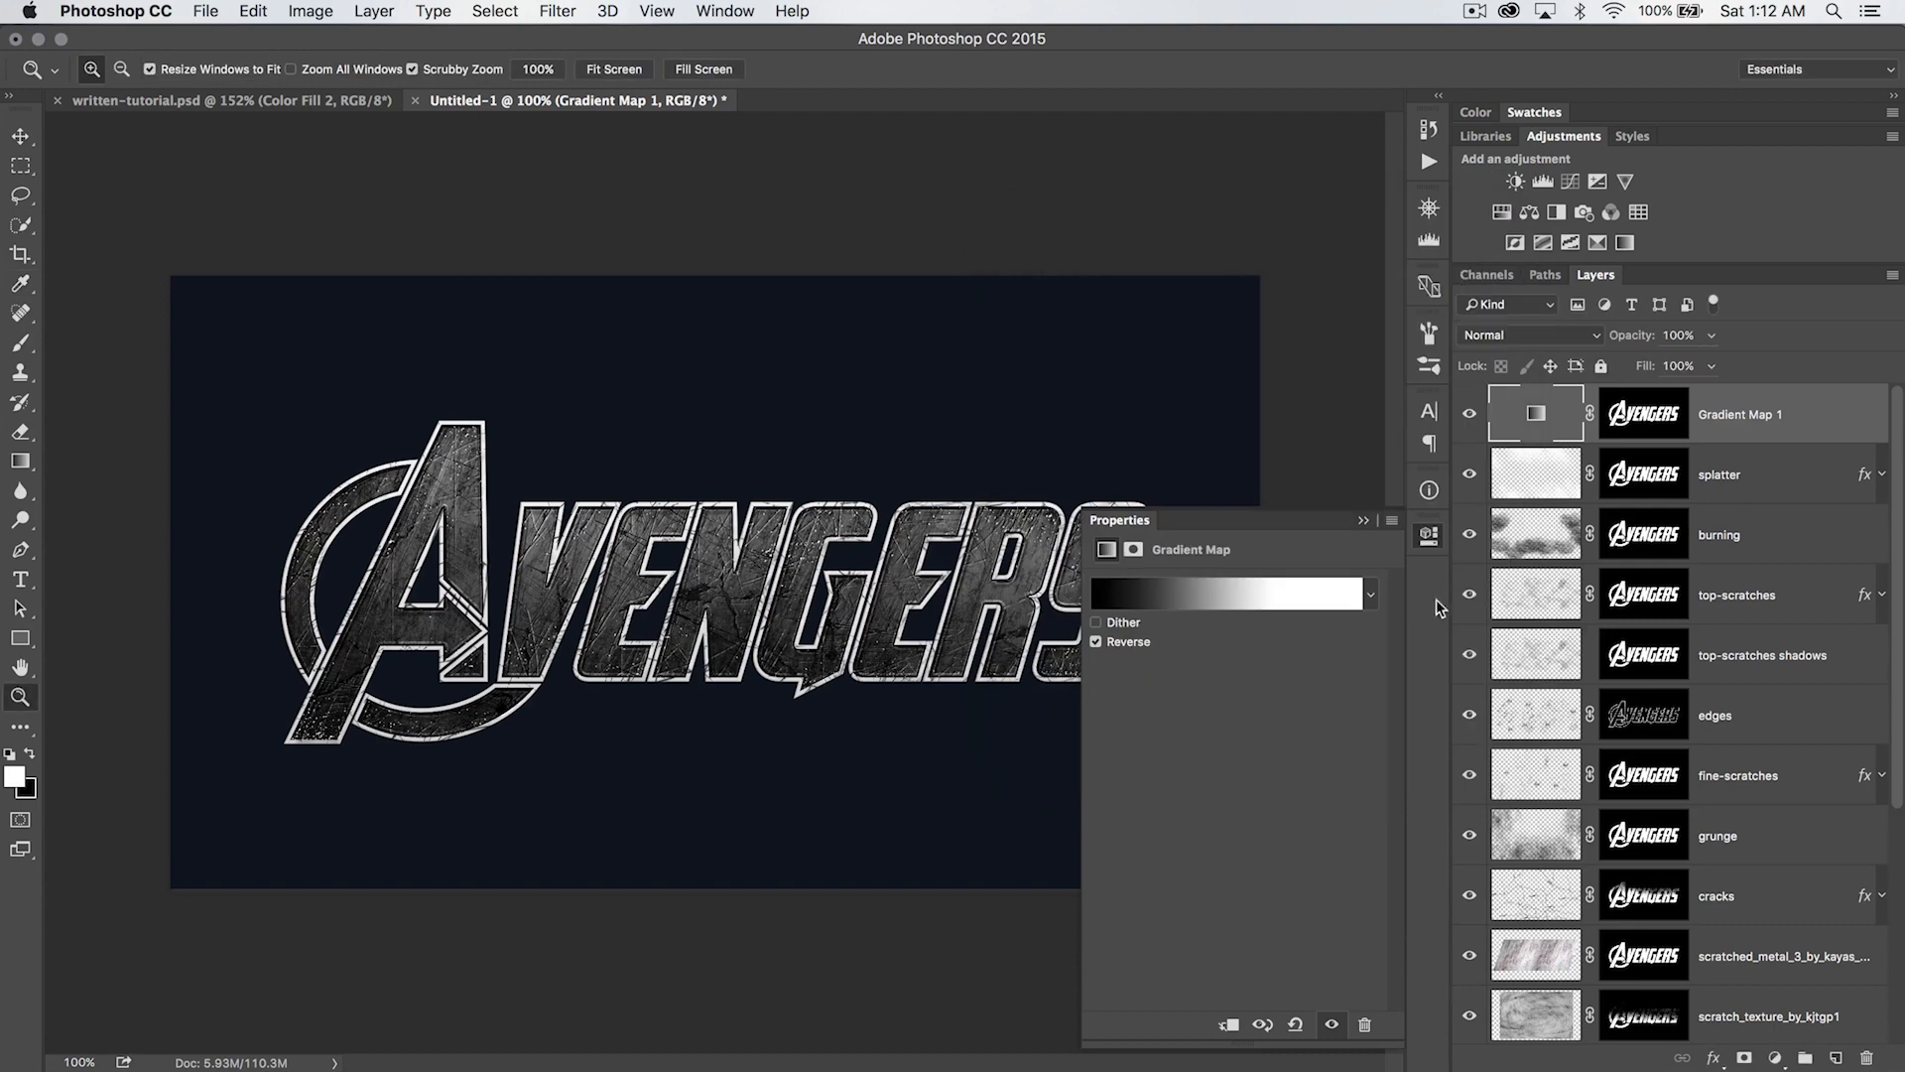
pyautogui.click(1430, 536)
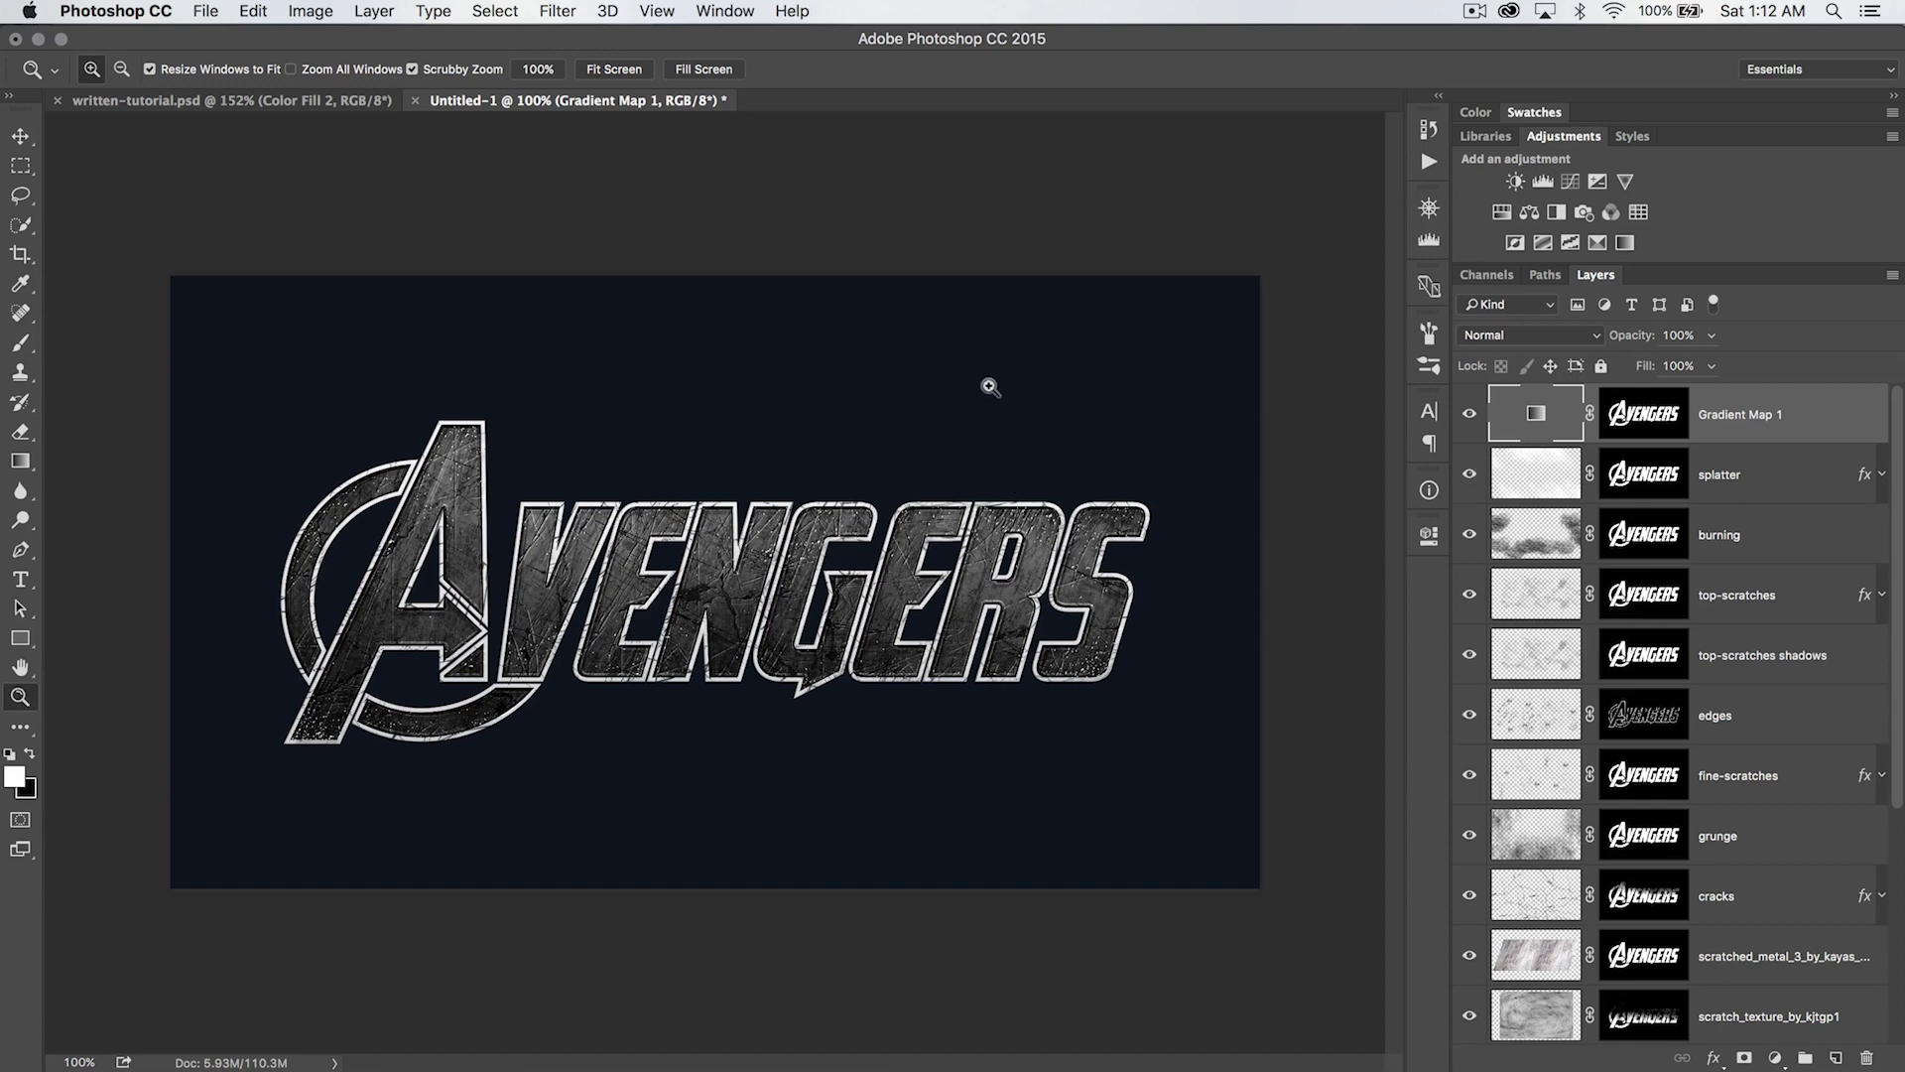
# - Try the Overlay blend mode on the gradient map, comparing the logo with the gradient map and grunge layers hidden and shown
pyautogui.click(1501, 335)
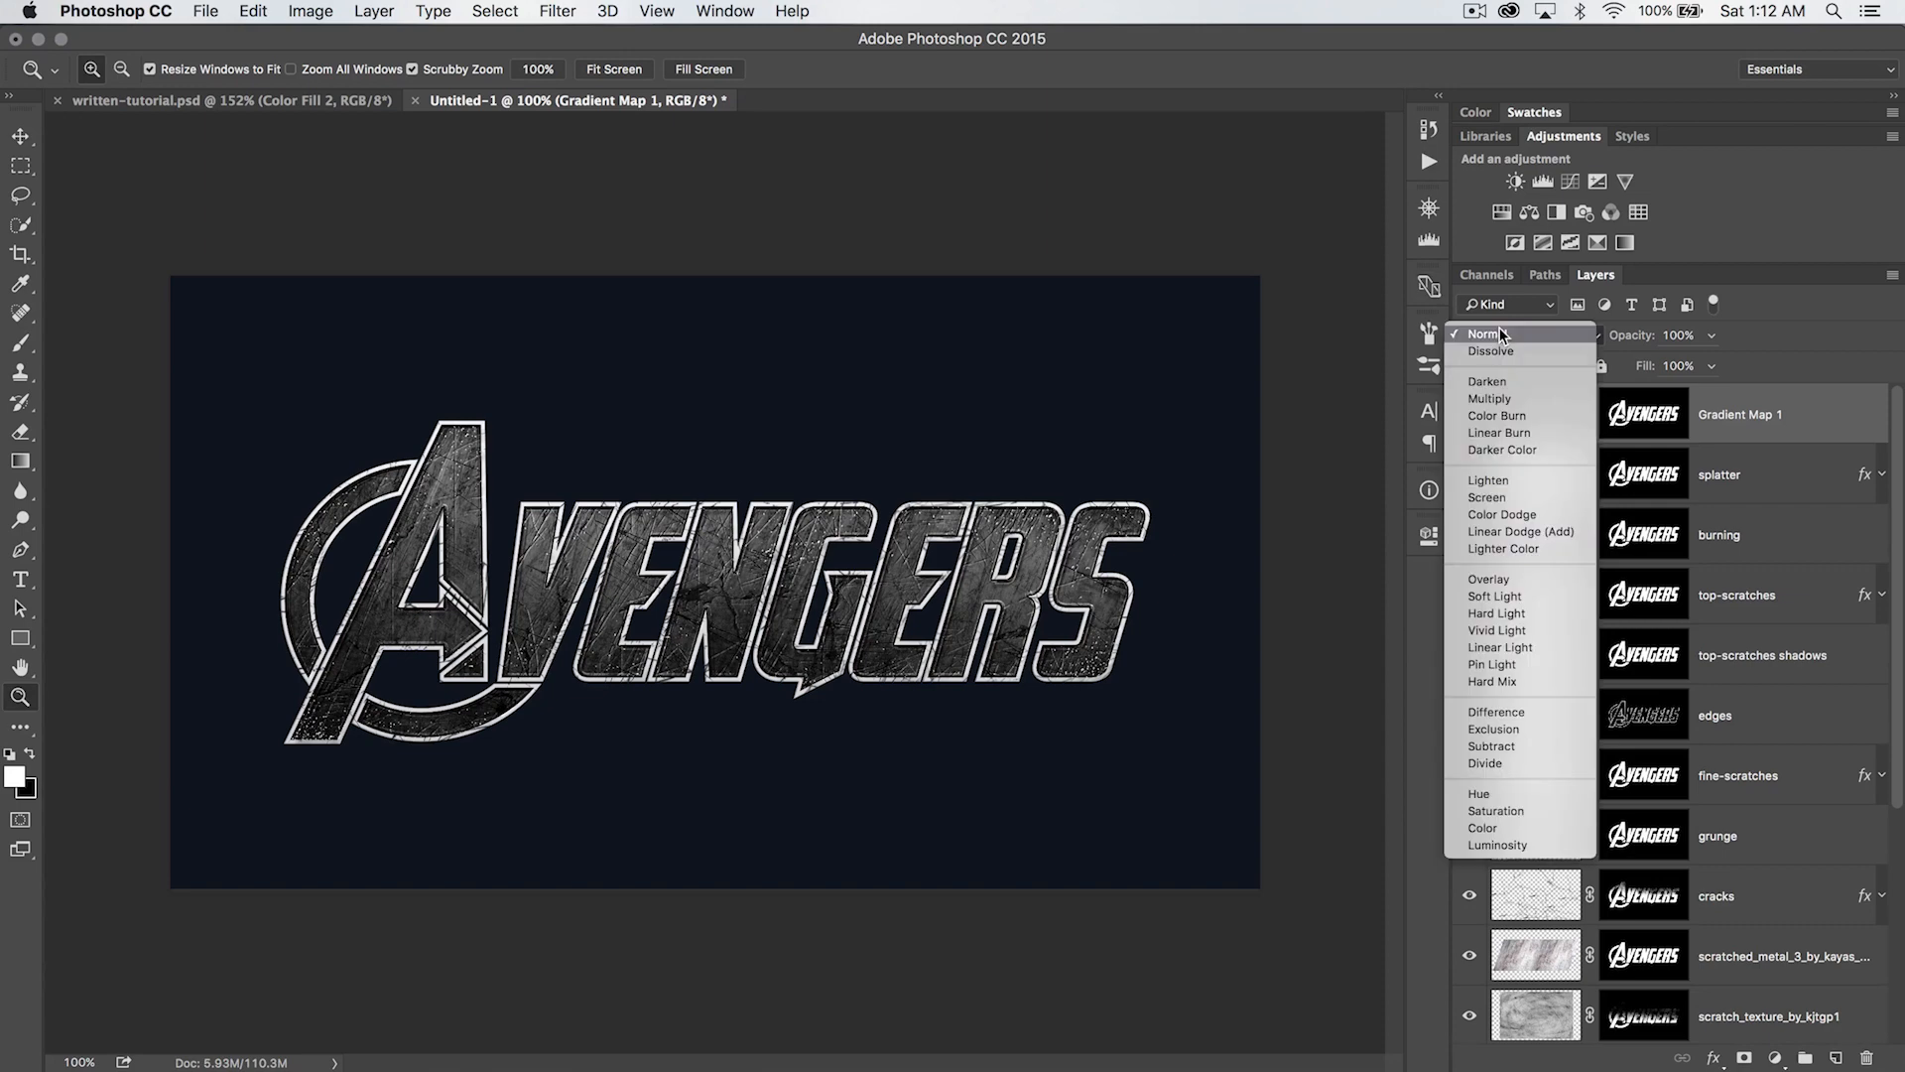
pyautogui.click(1532, 584)
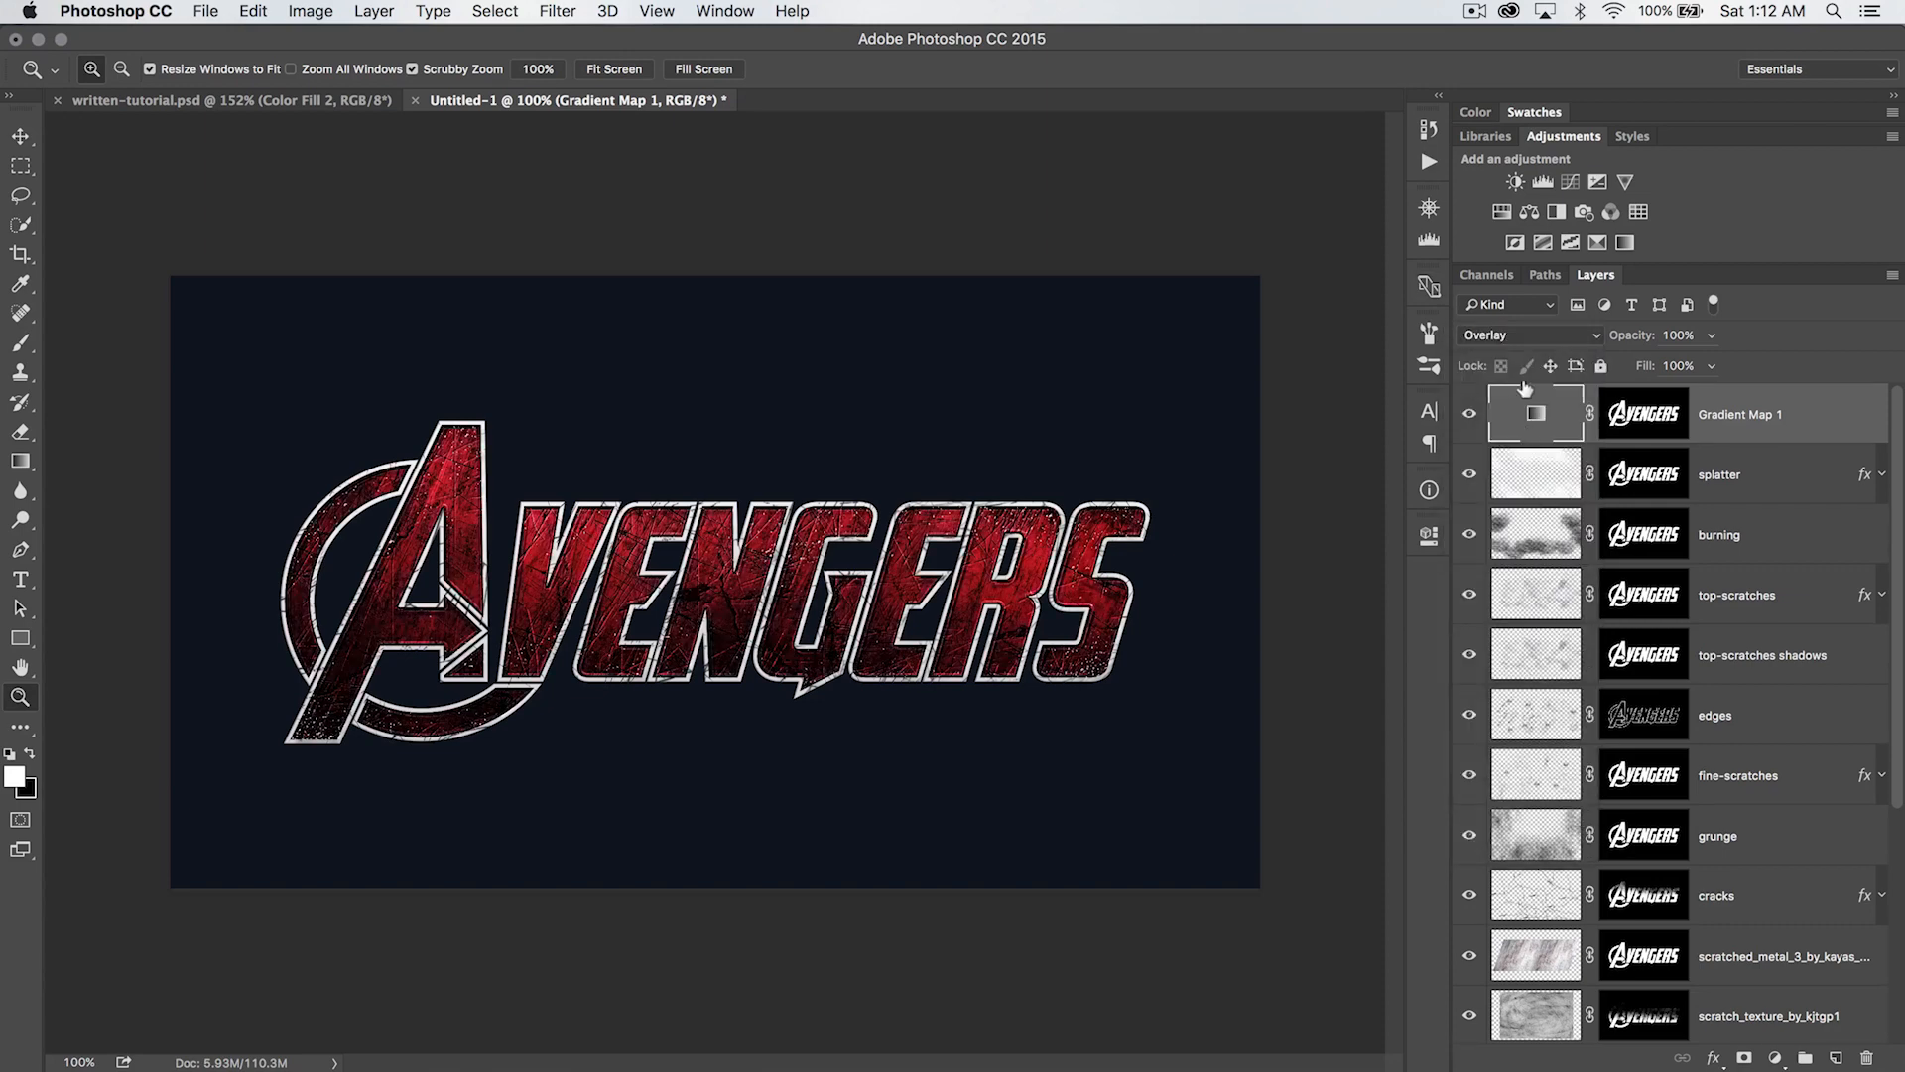
pyautogui.click(1469, 413)
pyautogui.click(1468, 413)
pyautogui.click(1471, 837)
pyautogui.click(1471, 836)
pyautogui.click(1472, 836)
pyautogui.click(1471, 836)
pyautogui.click(1474, 834)
# - Set the gradient map layer to Soft Light at 61% opacity and compare the logo with the layer hidden and shown
pyautogui.click(1558, 336)
pyautogui.click(1538, 353)
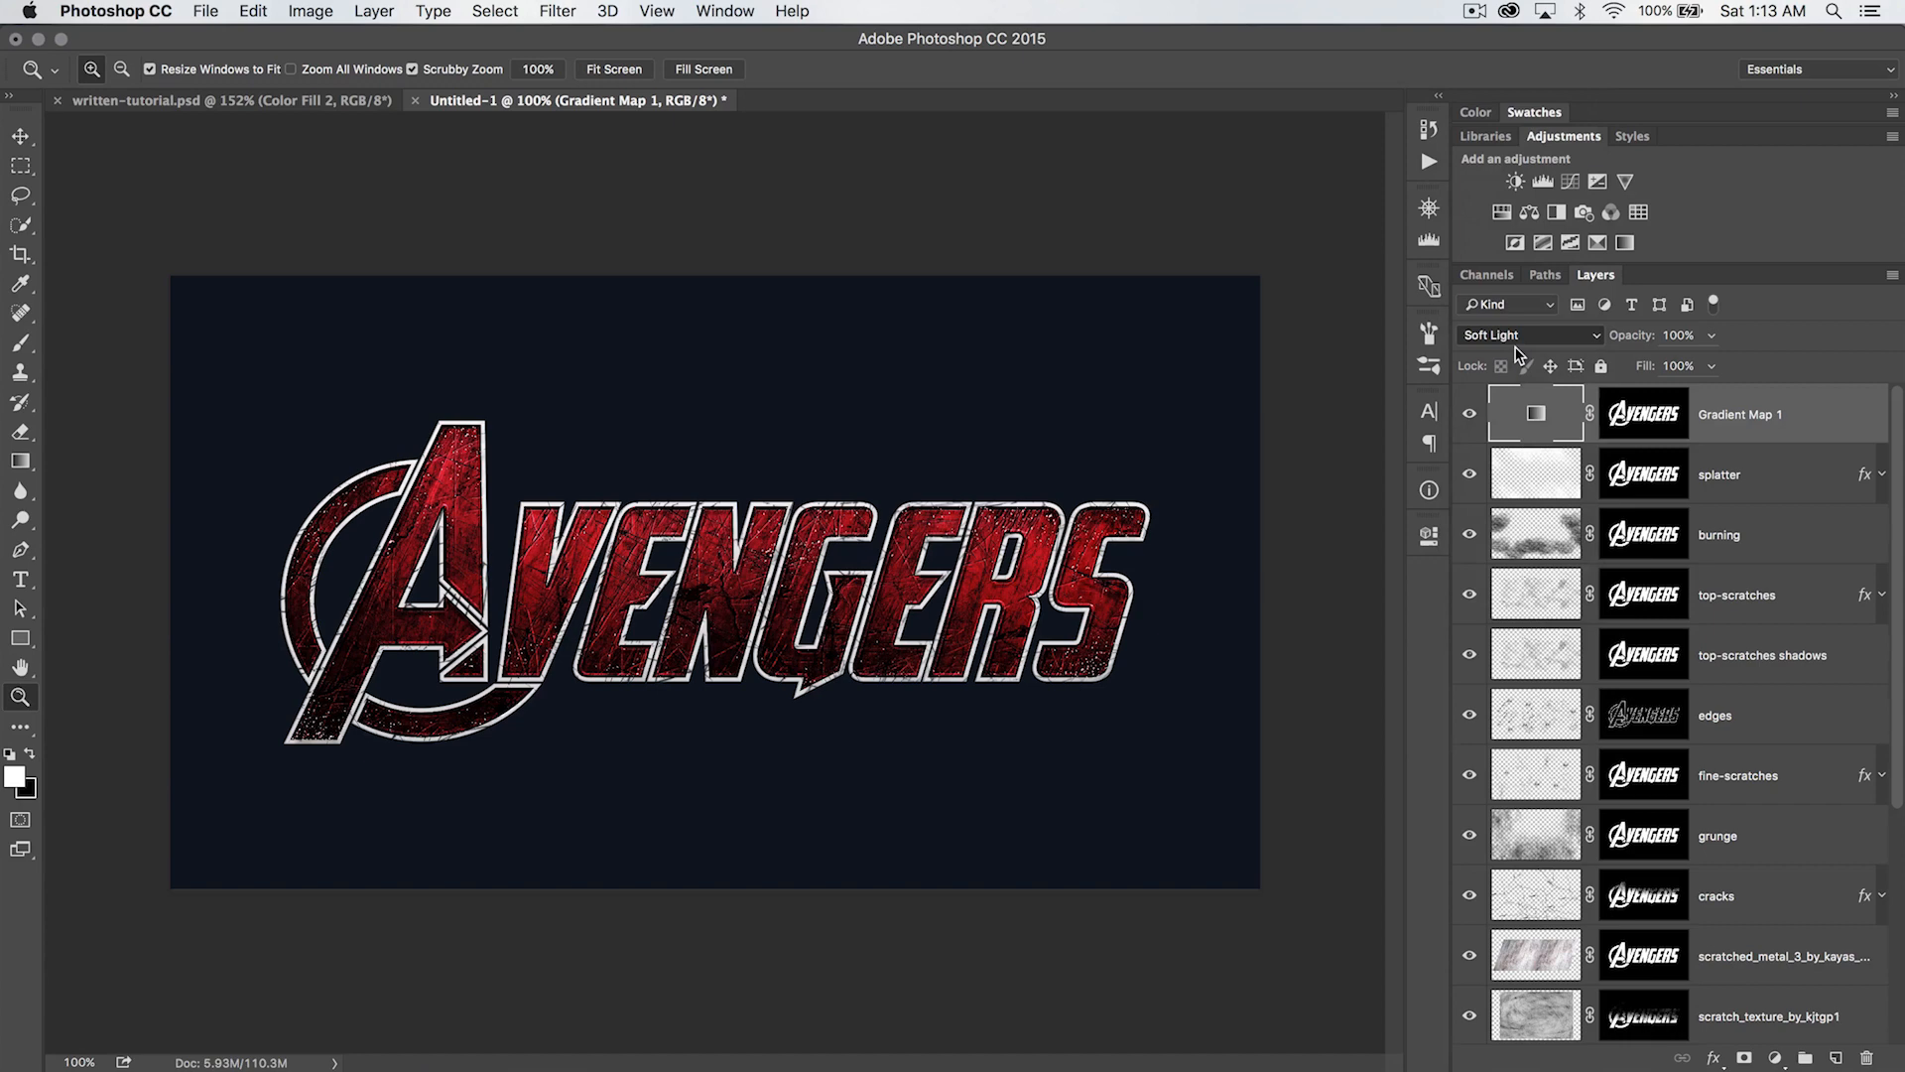
pyautogui.moveTo(1633, 332)
pyautogui.mouseDown()
pyautogui.moveTo(1574, 337)
pyautogui.moveTo(1650, 331)
pyautogui.mouseUp()
pyautogui.click(1467, 413)
pyautogui.click(1467, 413)
pyautogui.click(1467, 412)
pyautogui.click(1468, 413)
pyautogui.click(1519, 526)
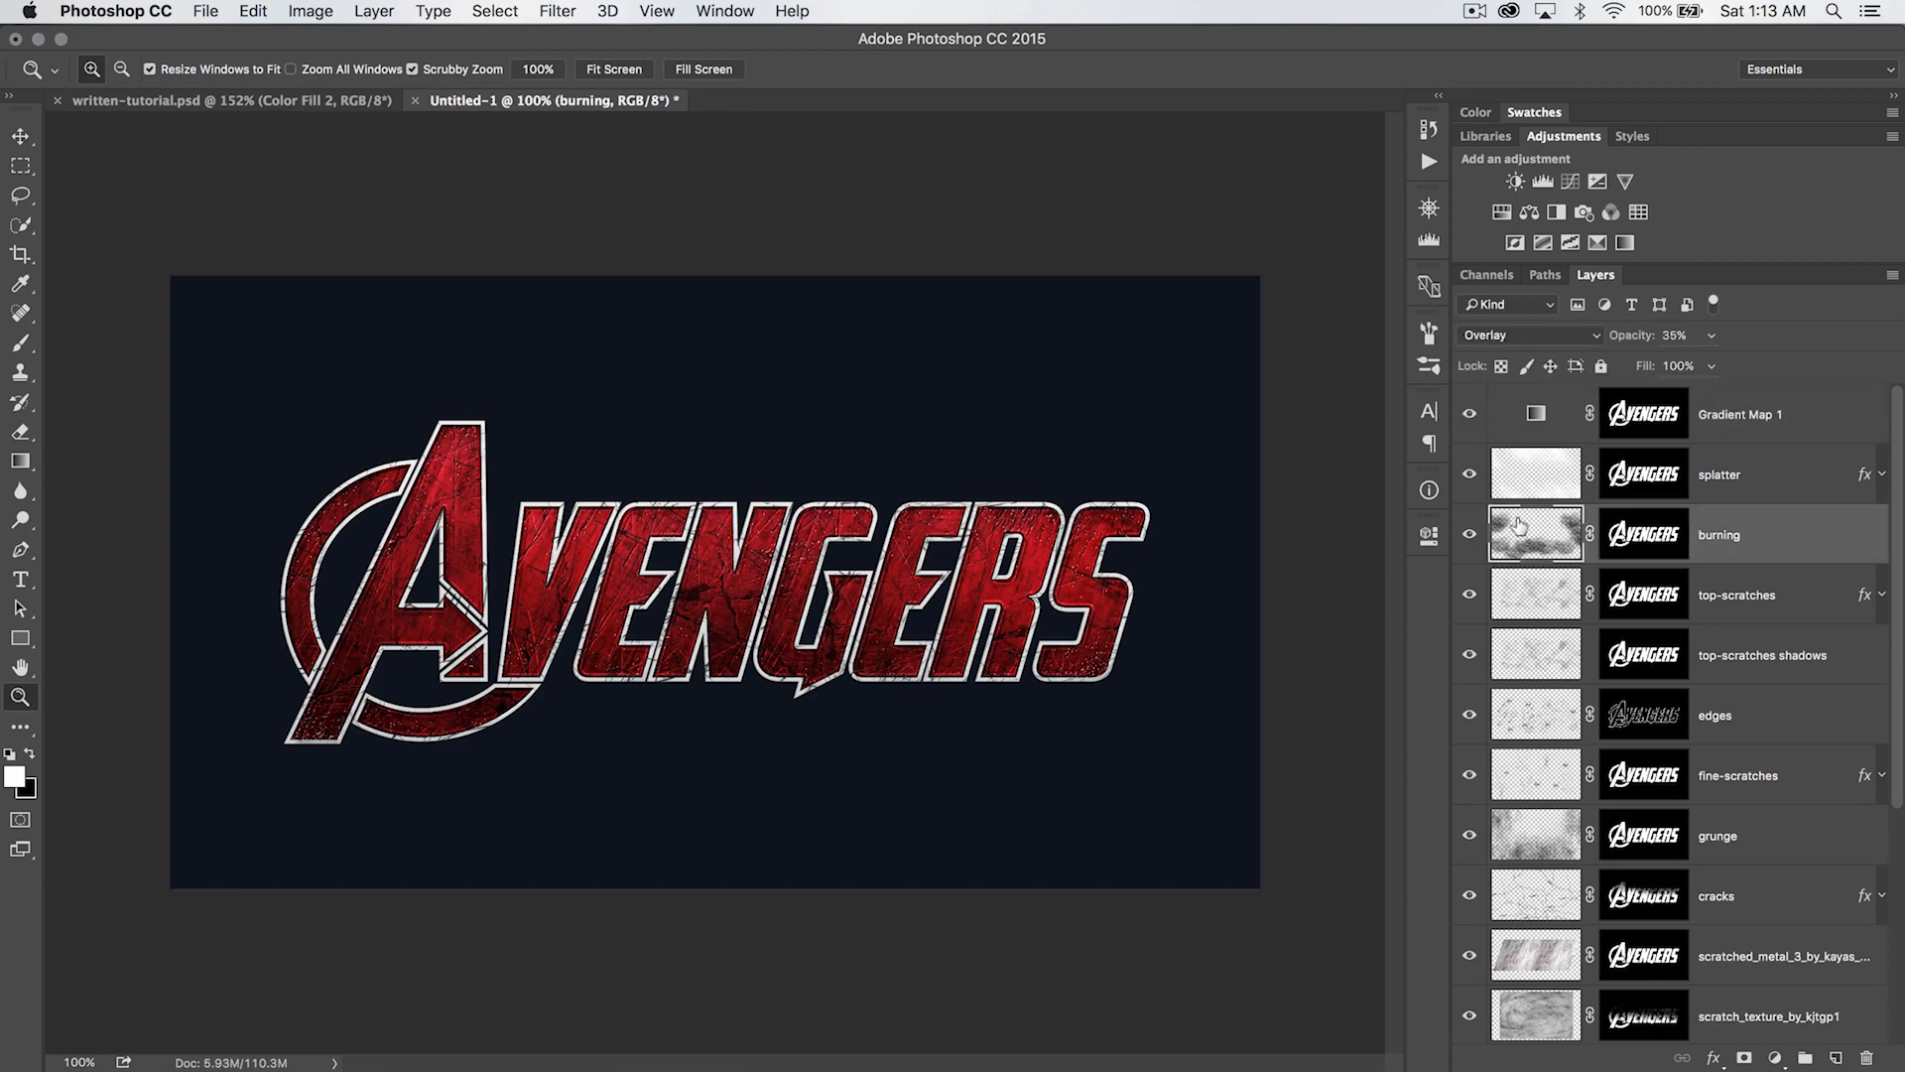
pyautogui.click(1535, 414)
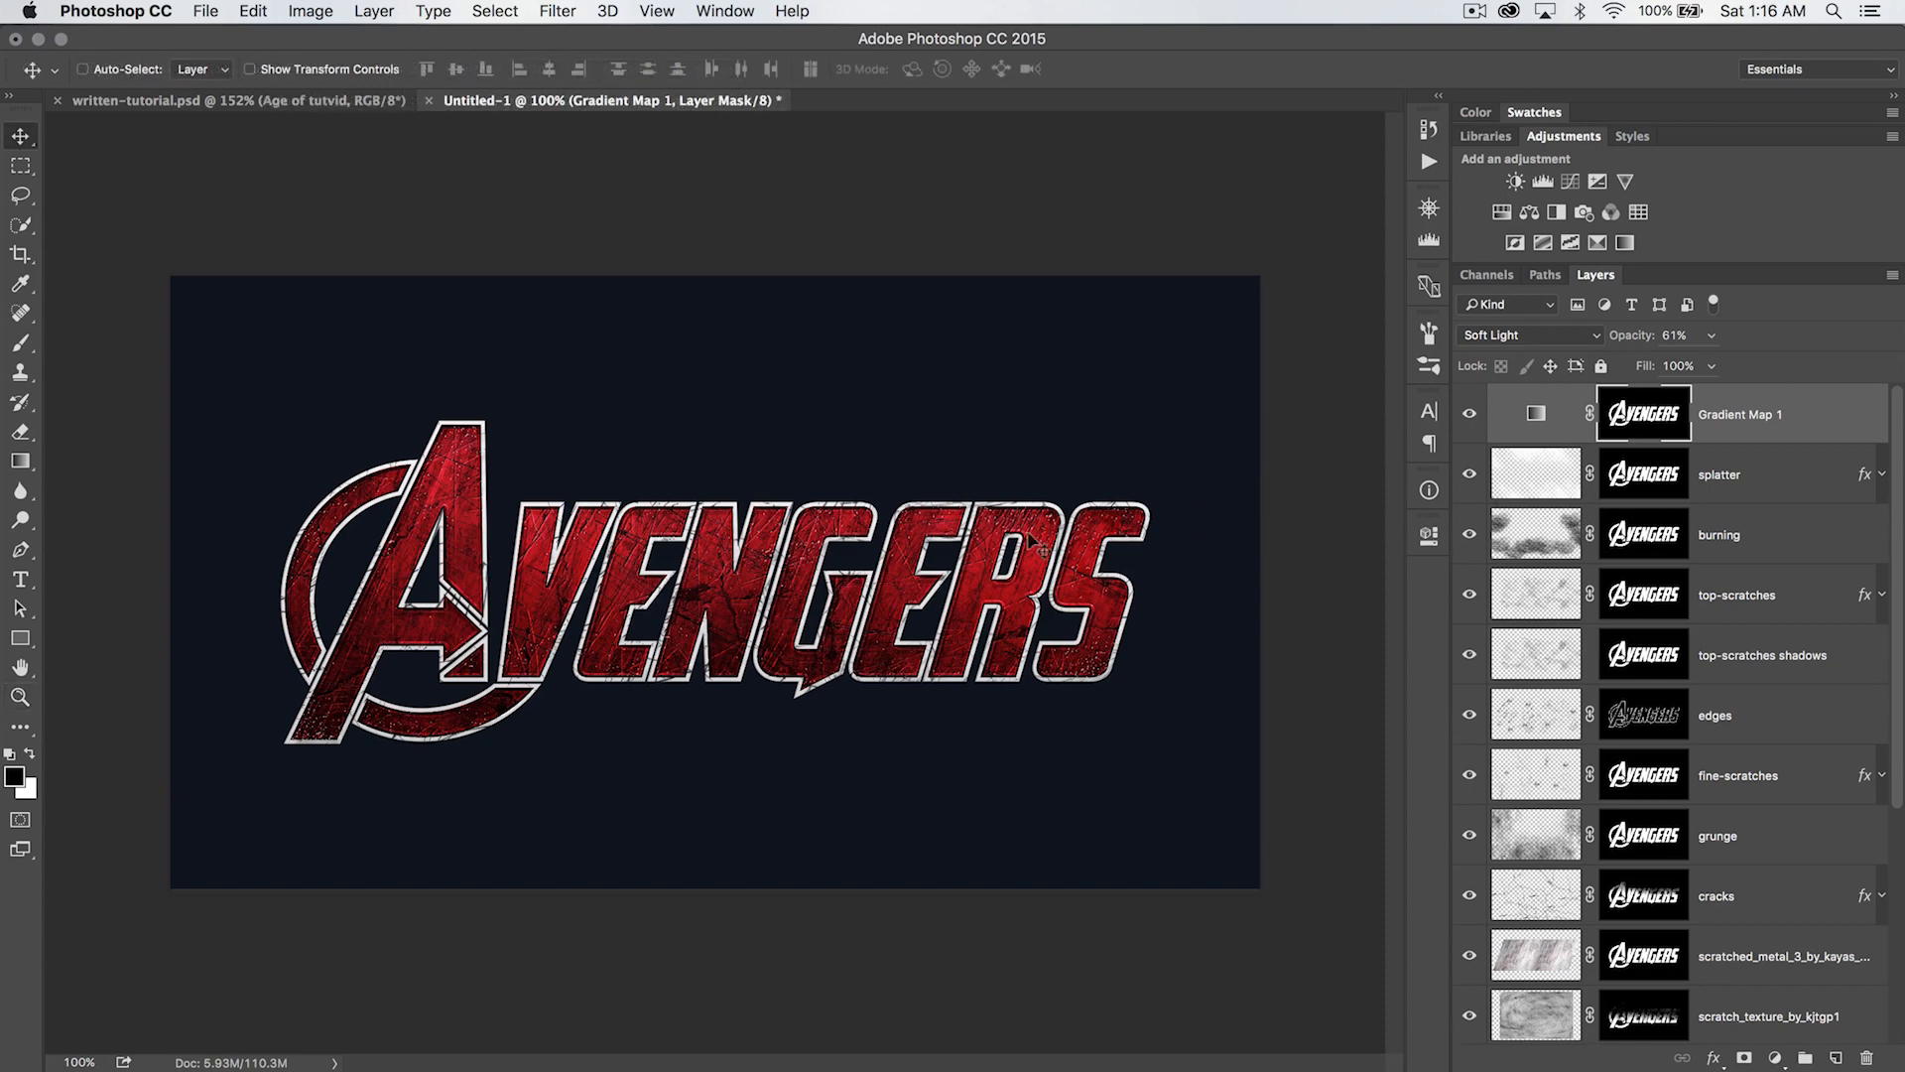
# - Choose the Origicide Regular font for the Type tool
pyautogui.press('t')
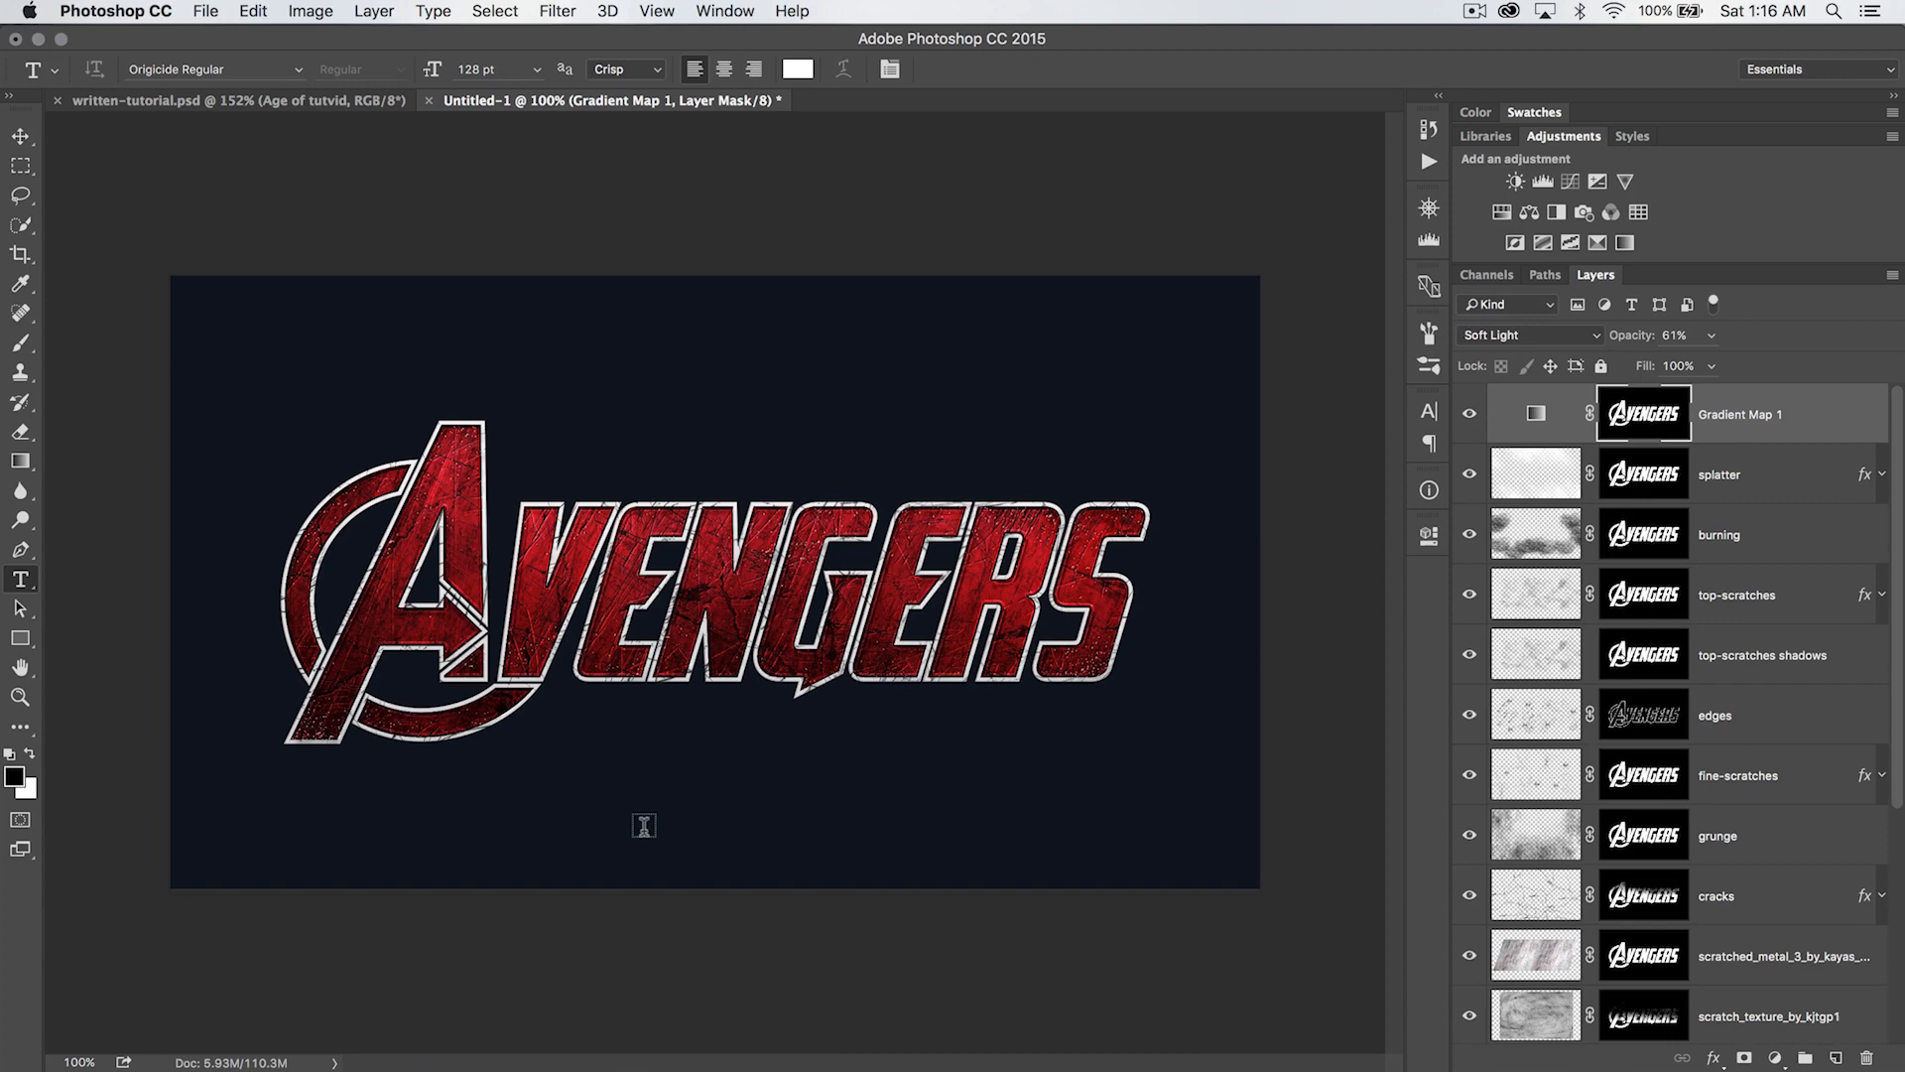
pyautogui.click(258, 73)
pyautogui.click(298, 69)
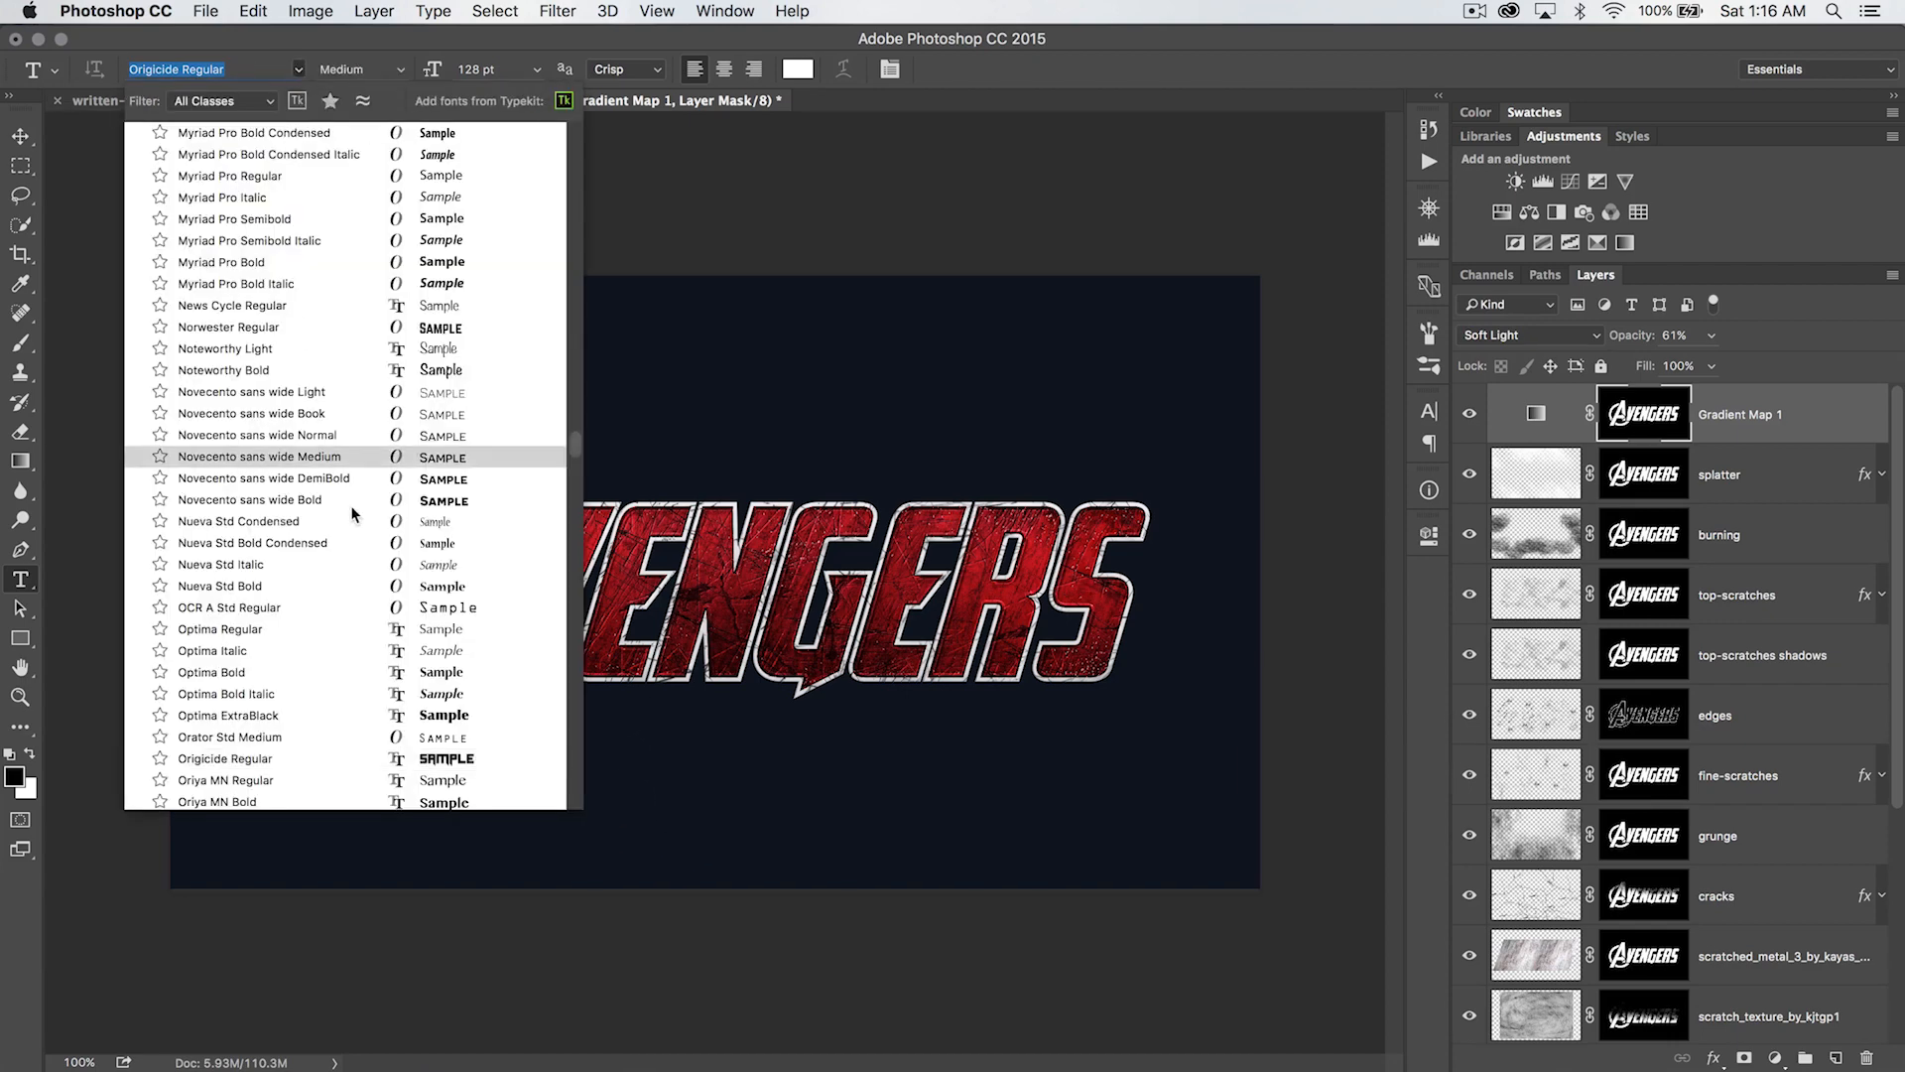
pyautogui.click(246, 760)
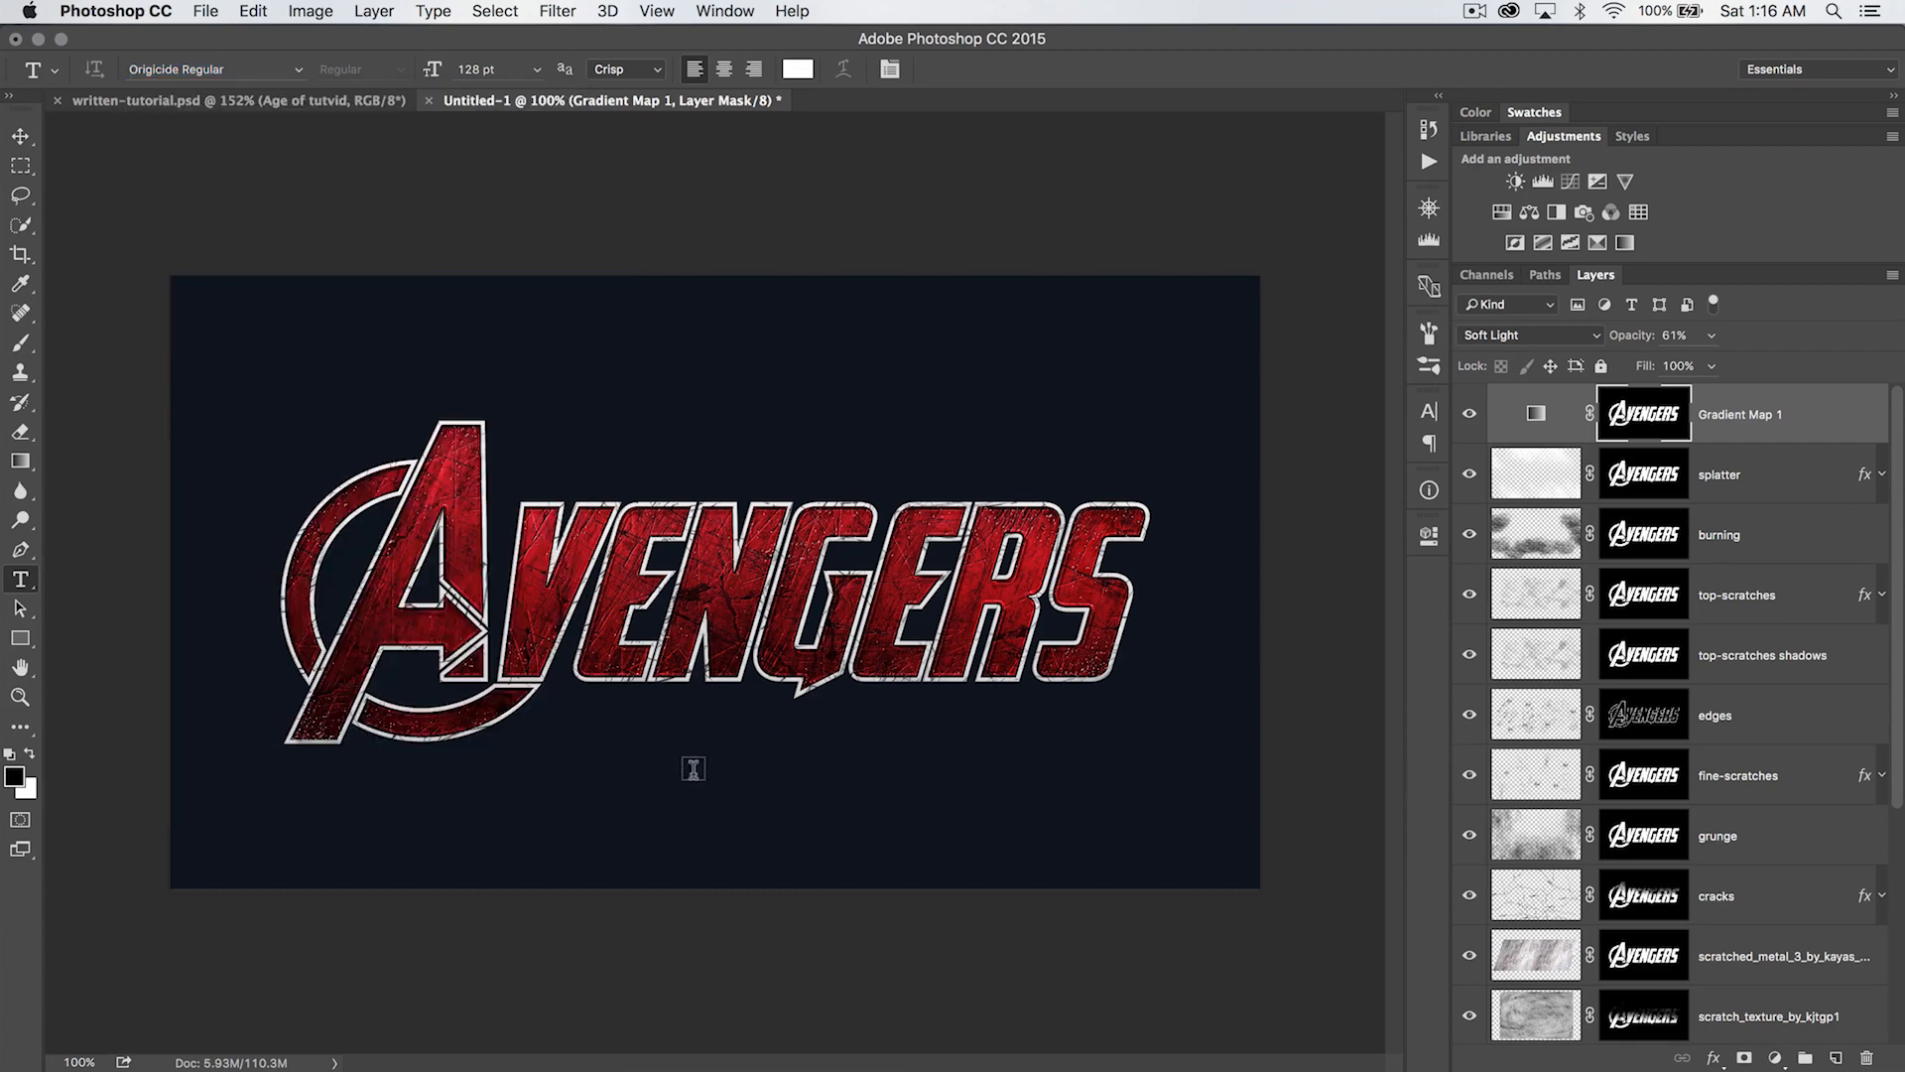
# - Add the white 128 pt subtitle "Age of TutVid" and position it just beneath the VENGERS letters of the logo
pyautogui.click(657, 793)
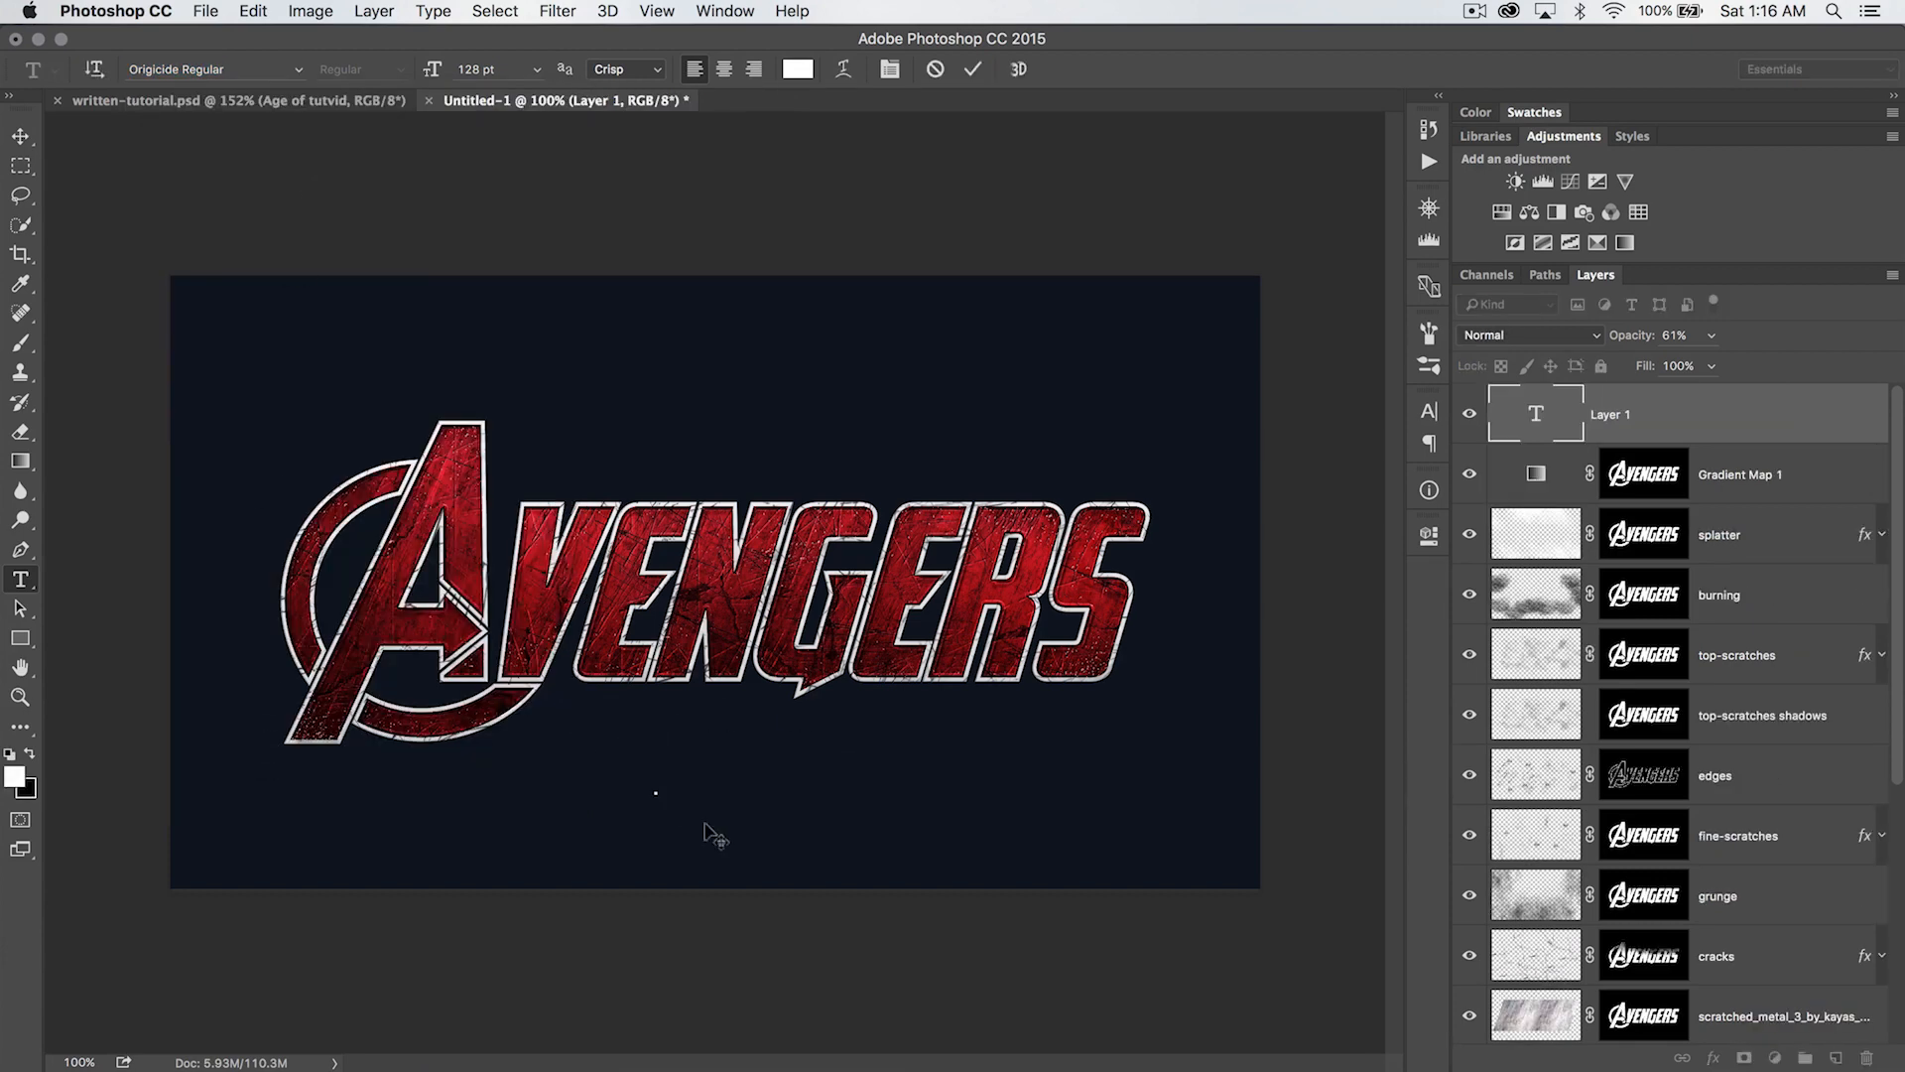
pyautogui.write('AGE OF TUTUID')
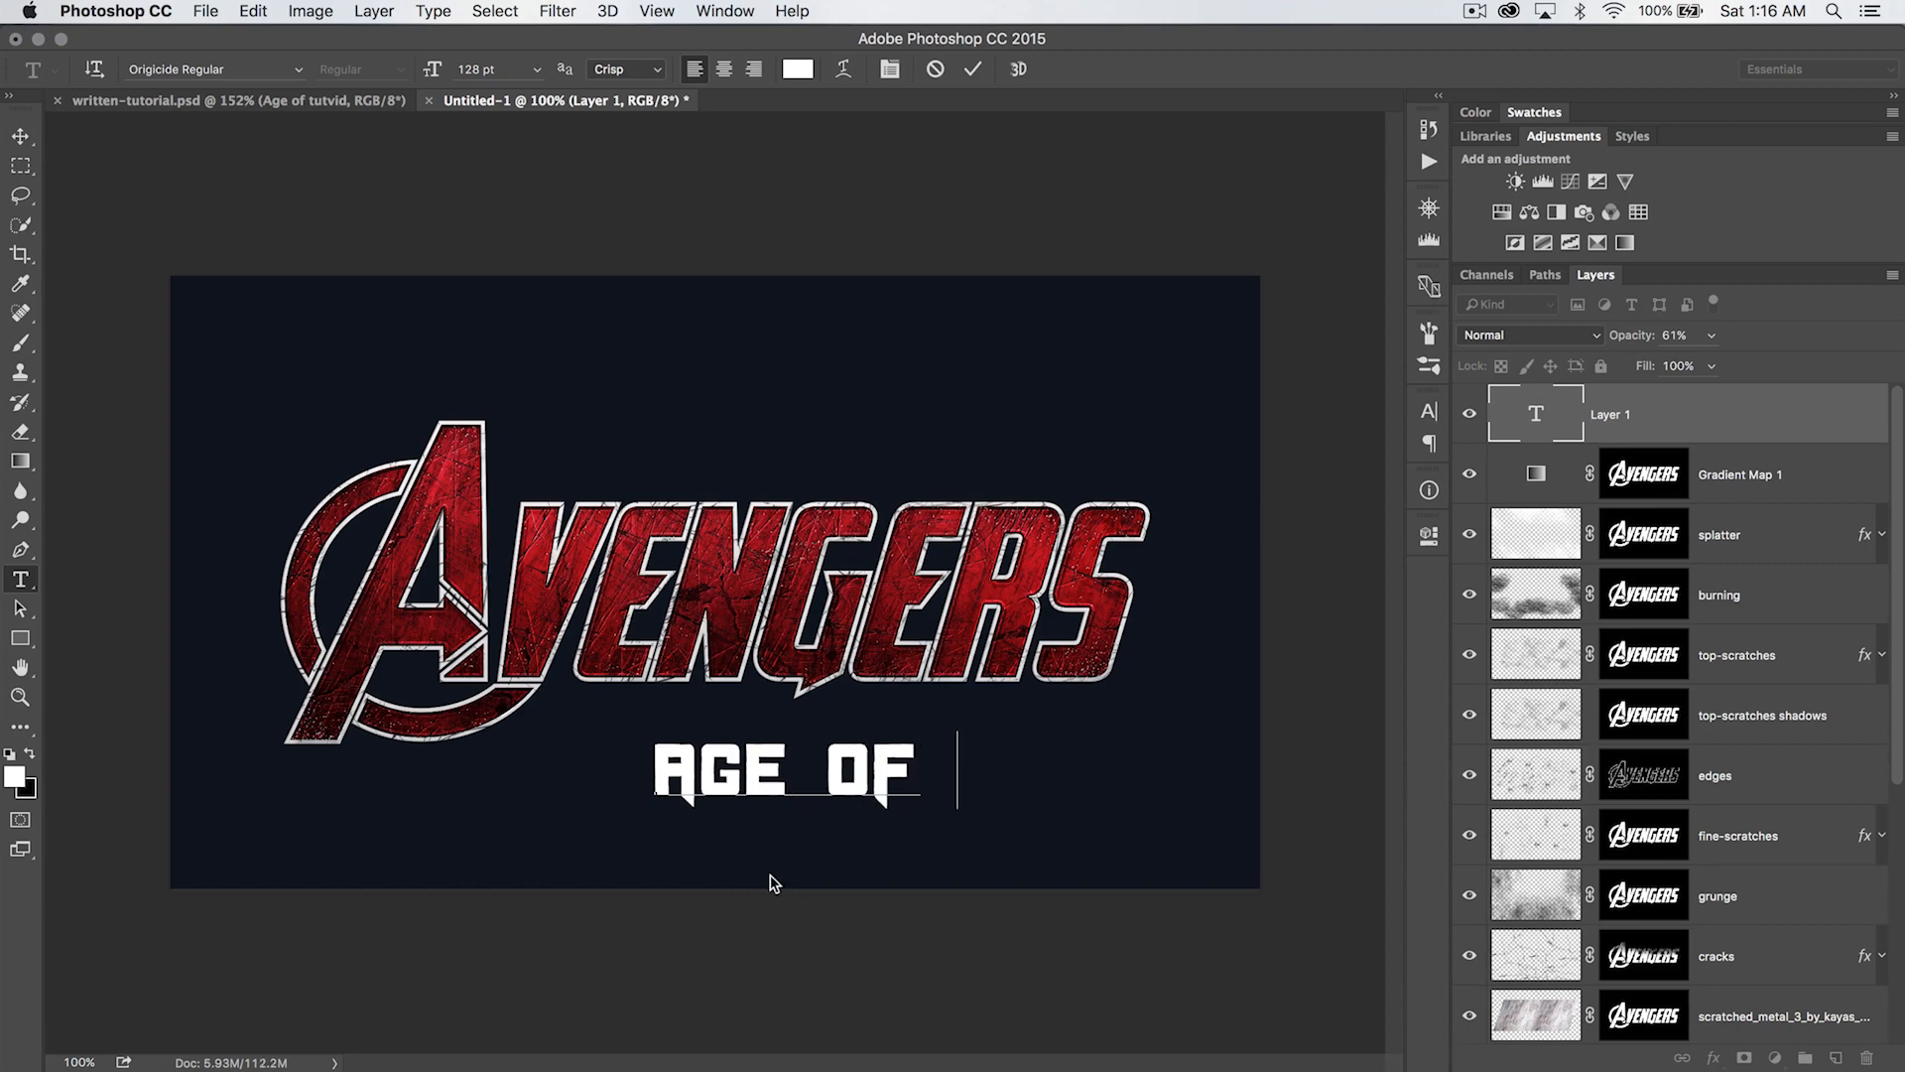
pyautogui.press('BackSpace')
pyautogui.press('BackSpace')
pyautogui.press('BackSpace')
pyautogui.write('UID')
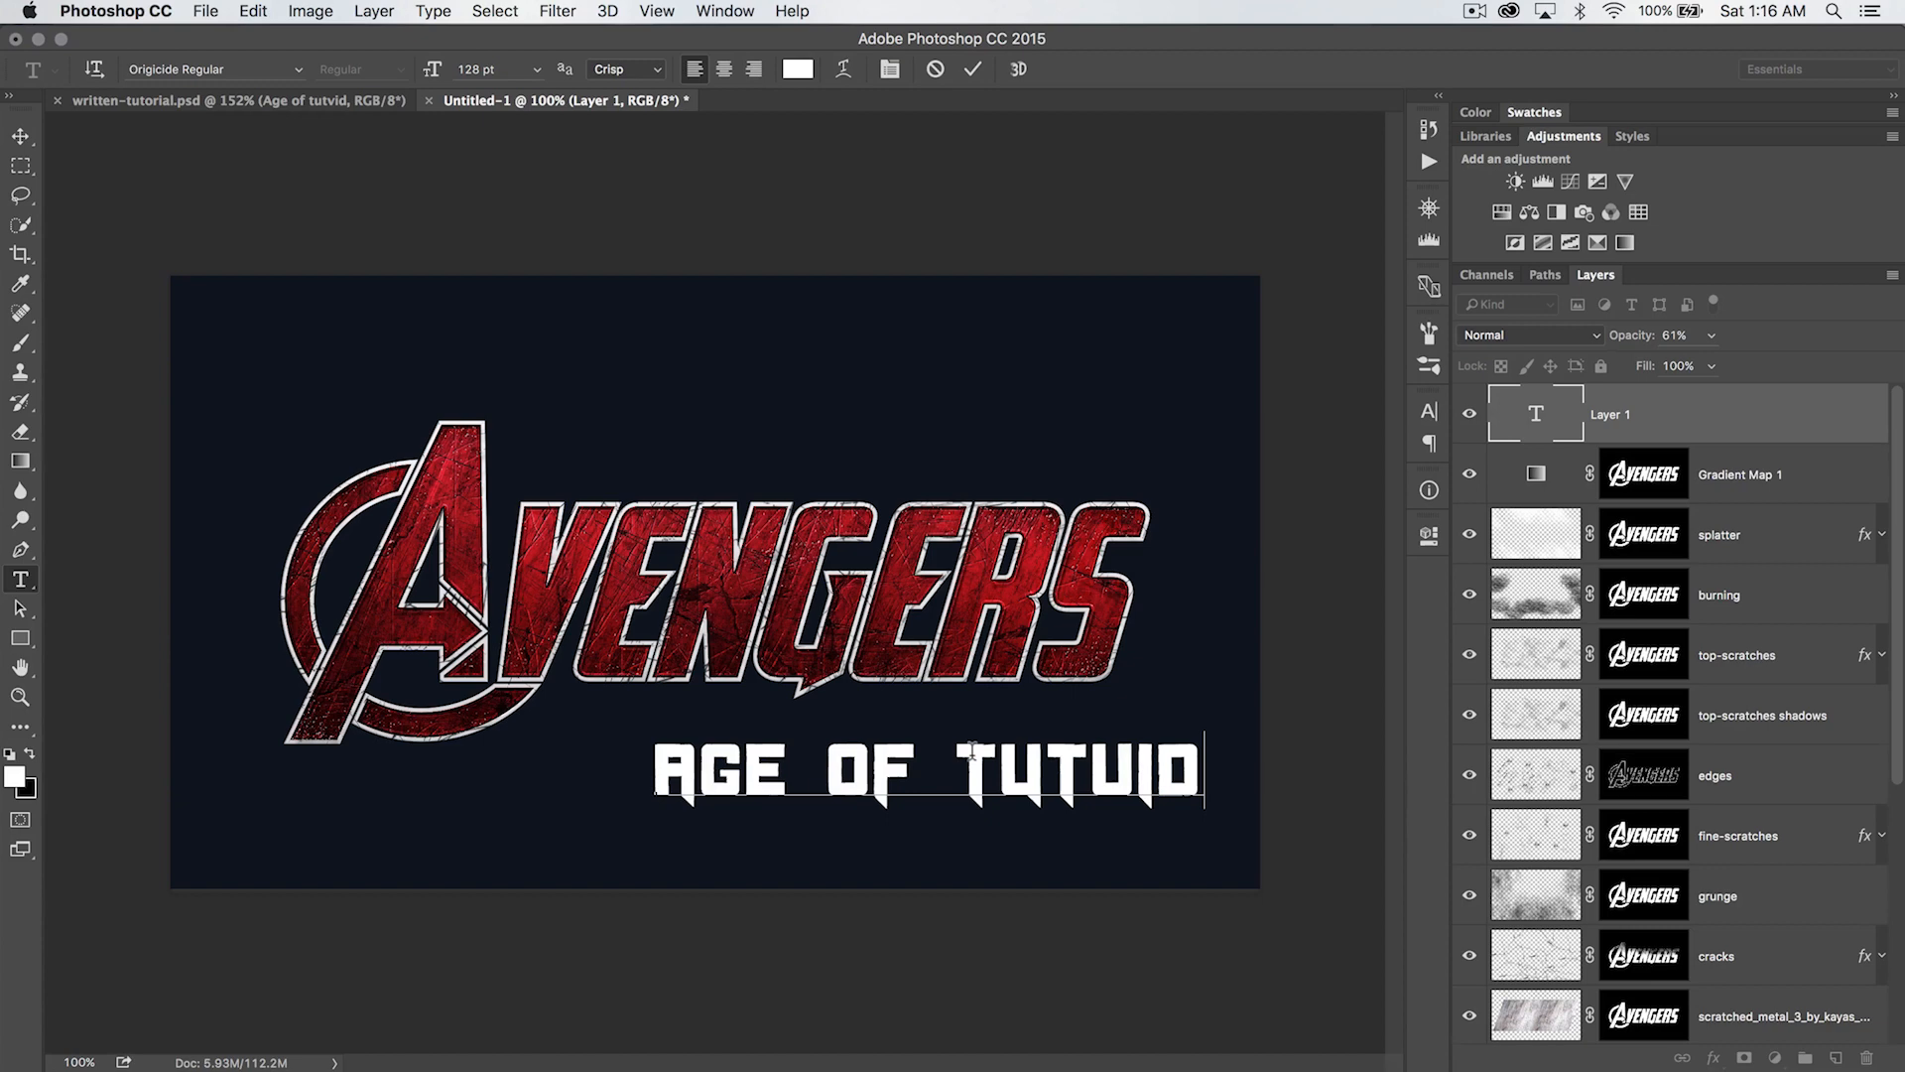
pyautogui.moveTo(640, 754); pyautogui.dragTo(1354, 760)
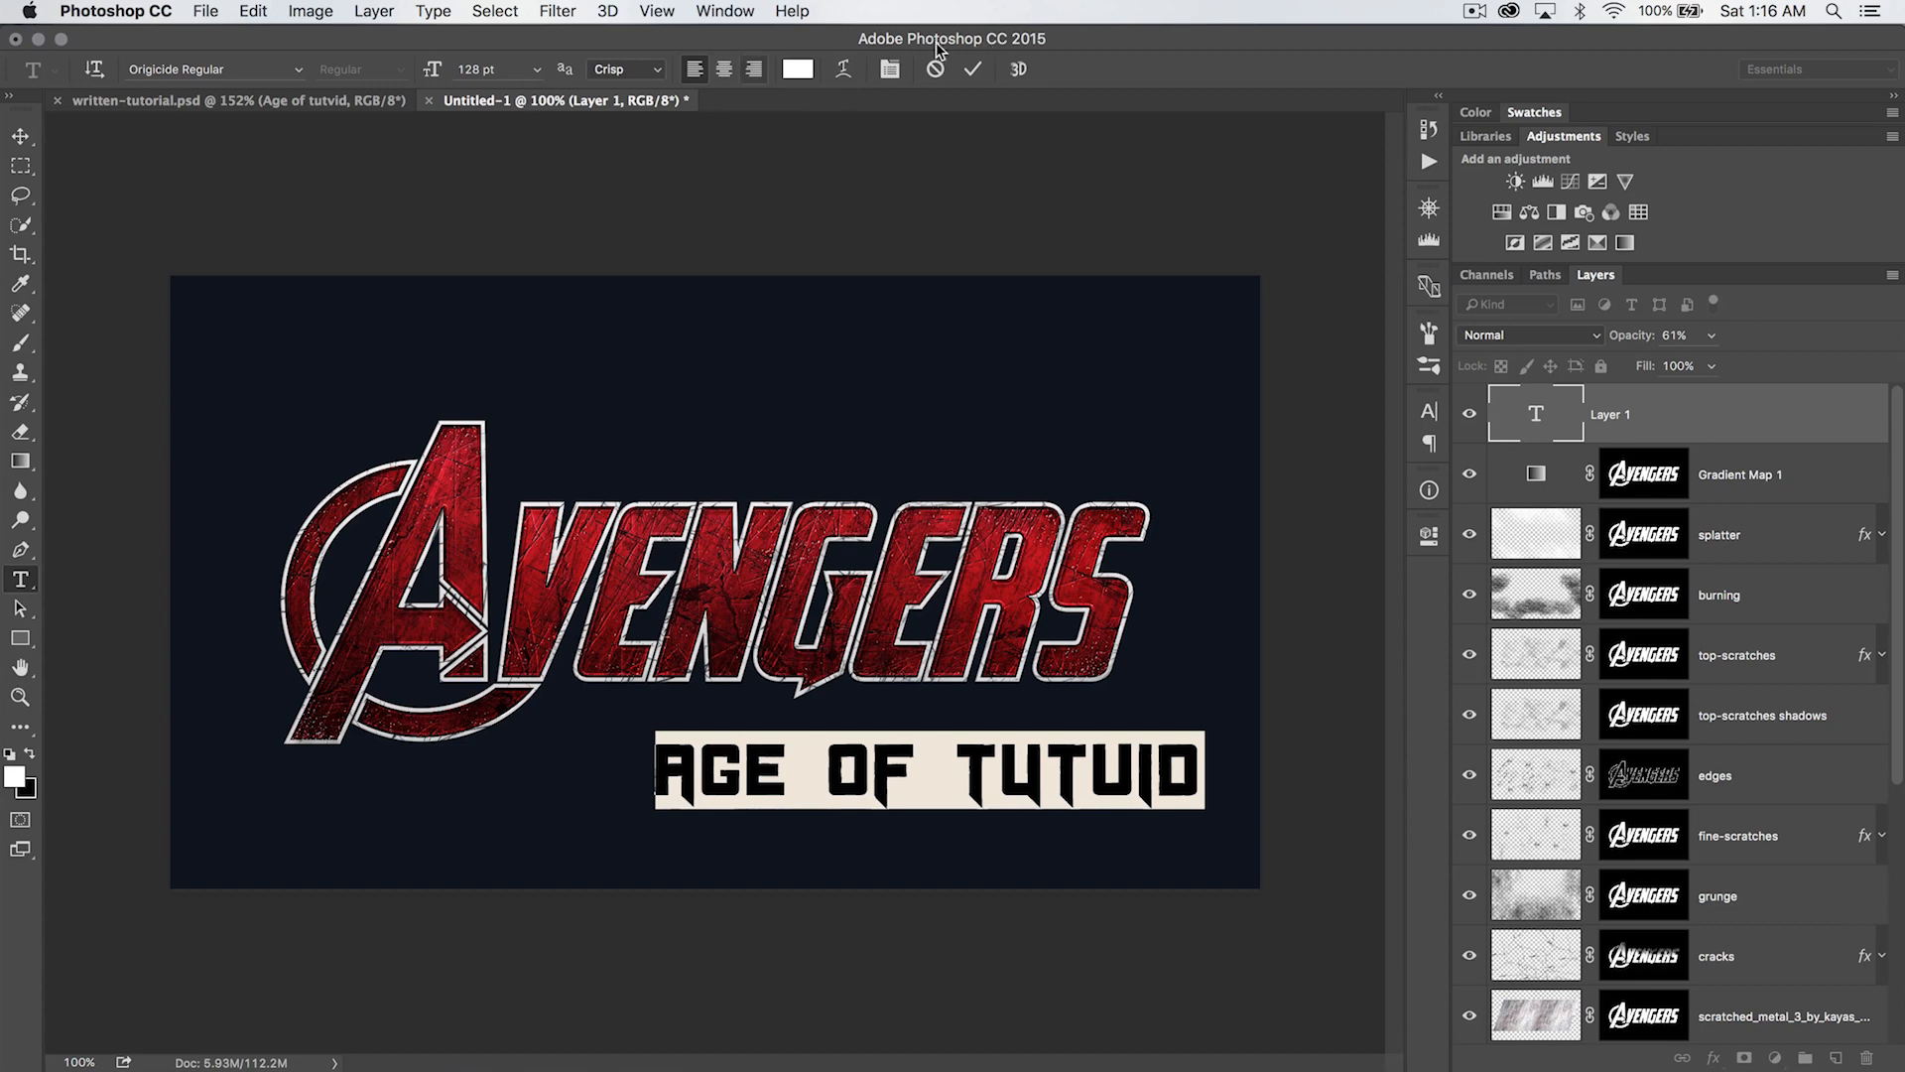
pyautogui.click(974, 69)
pyautogui.press('v')
pyautogui.moveTo(876, 794); pyautogui.dragTo(775, 762)
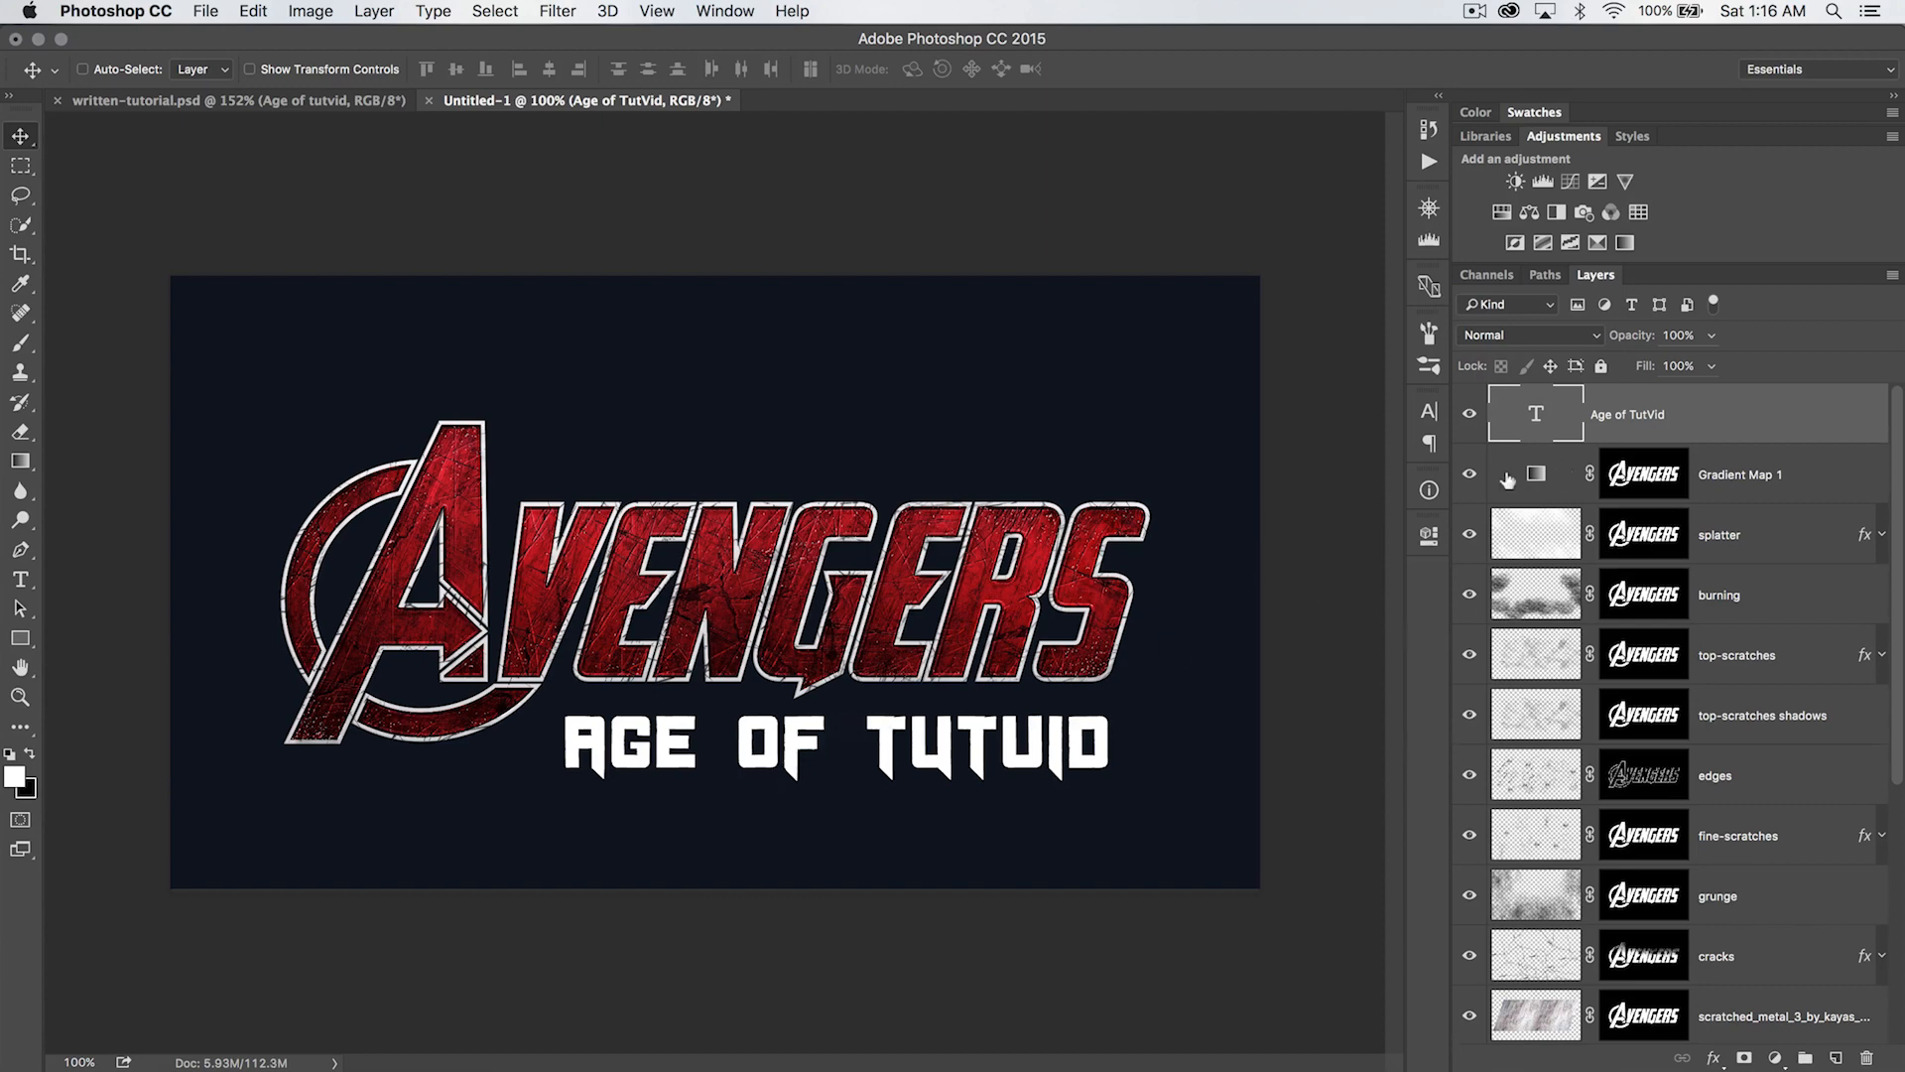
# - Add a Gradient Overlay to the subtitle layer with Normal blend mode and 100% opacity
pyautogui.click(377, 18)
pyautogui.moveTo(516, 220)
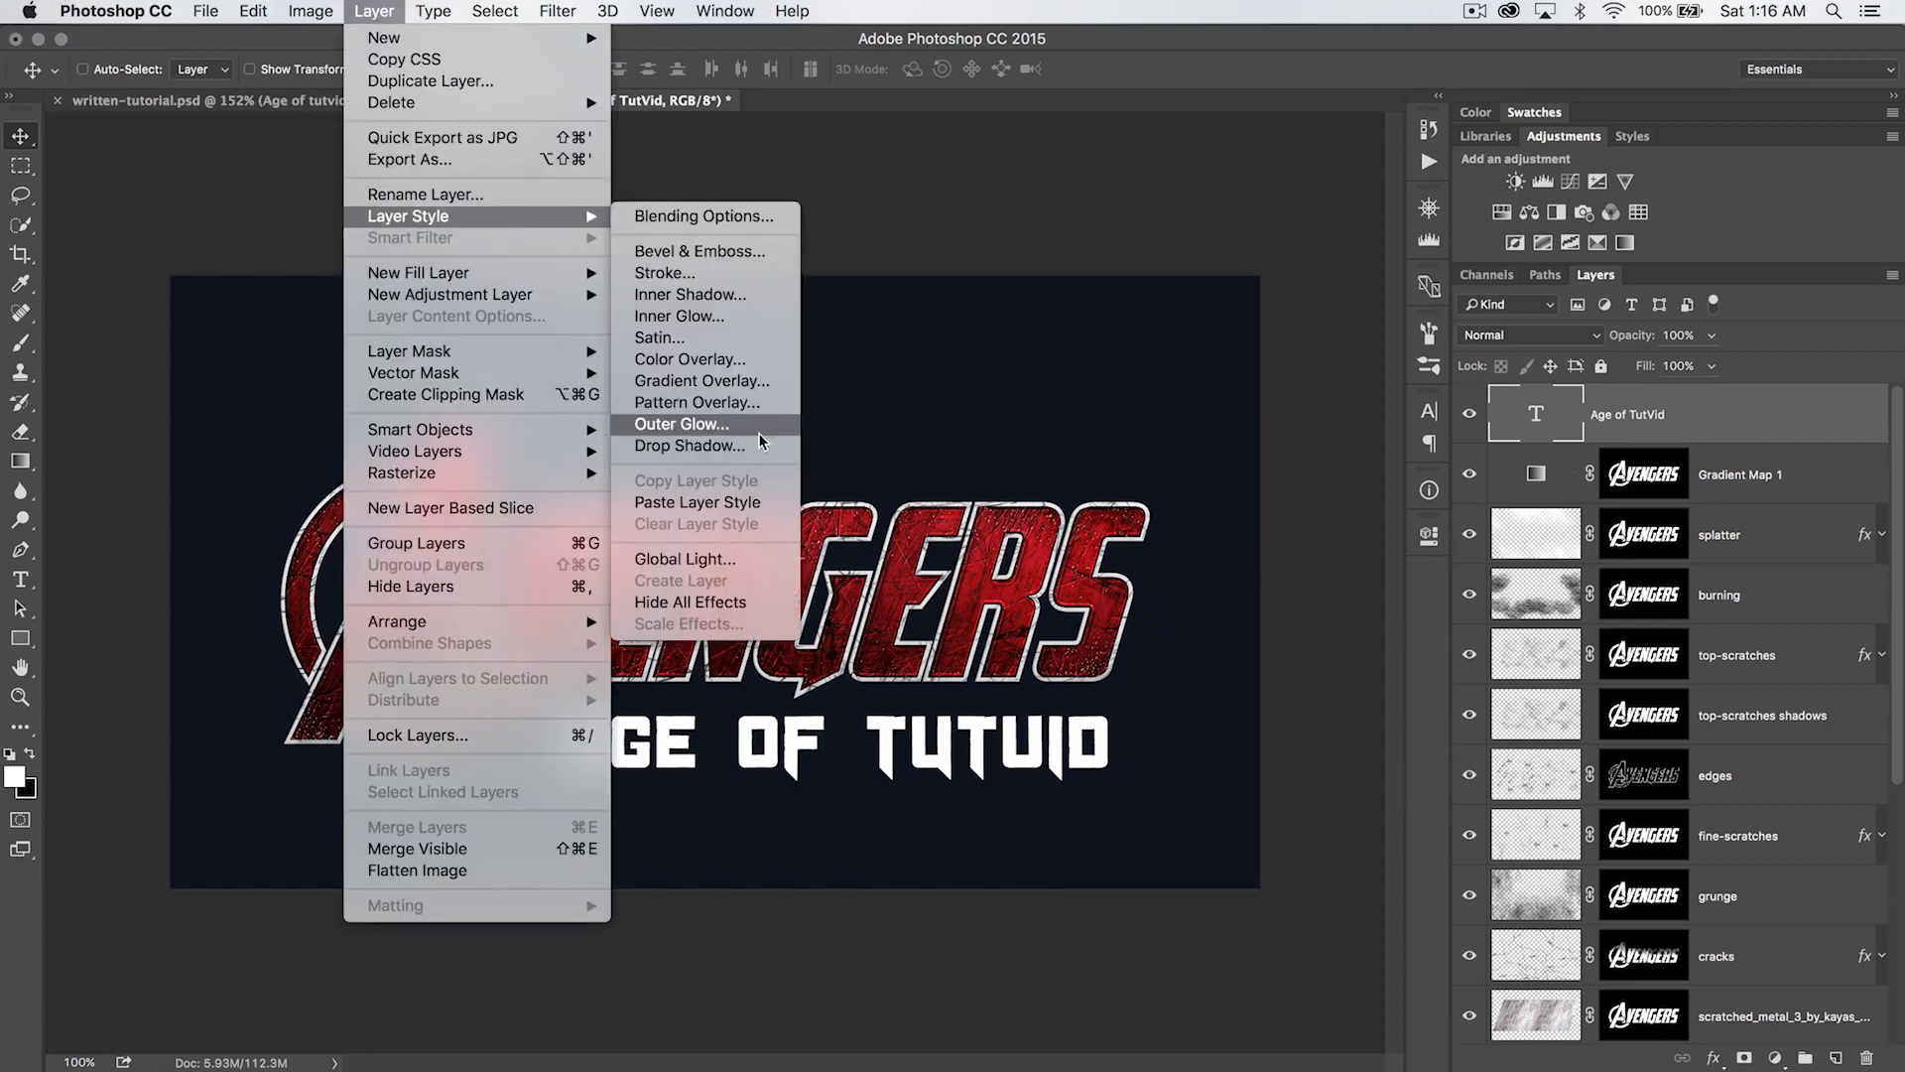
pyautogui.click(717, 383)
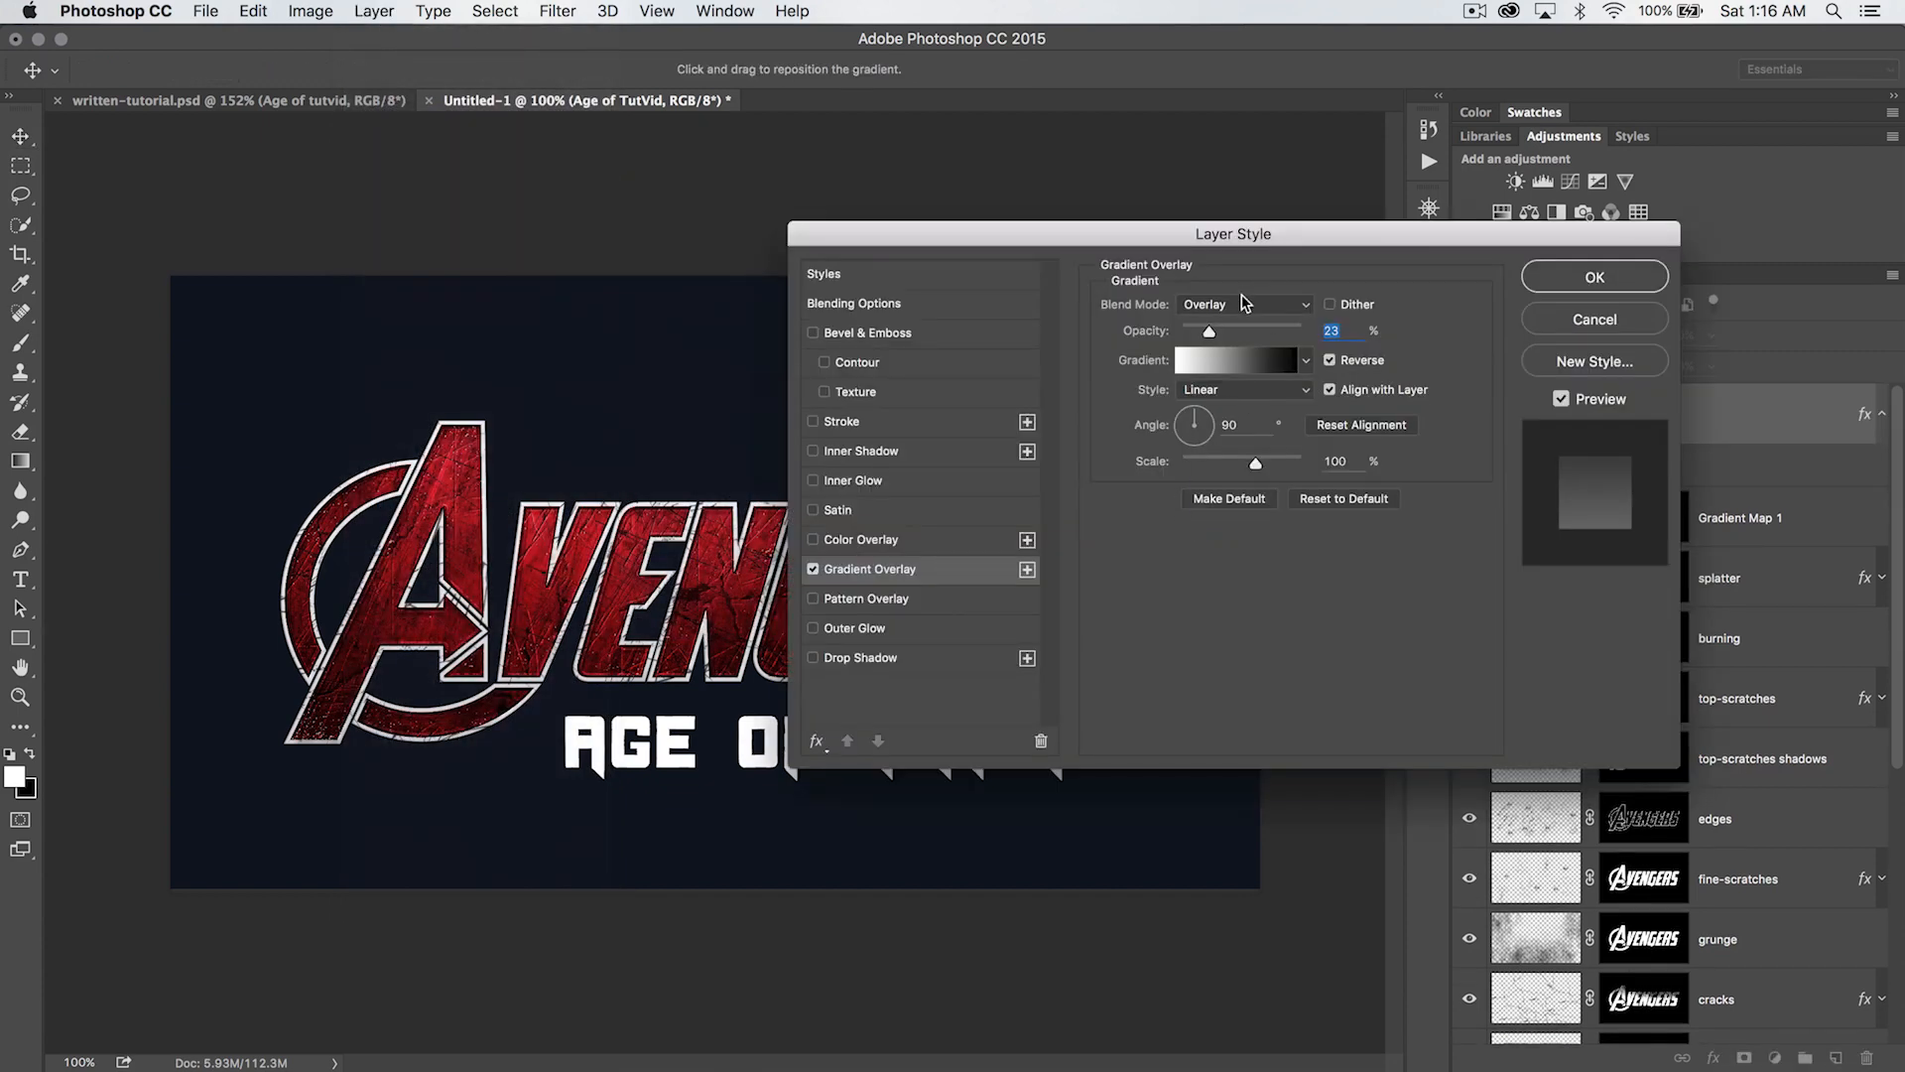
pyautogui.moveTo(1233, 236); pyautogui.dragTo(1386, 96)
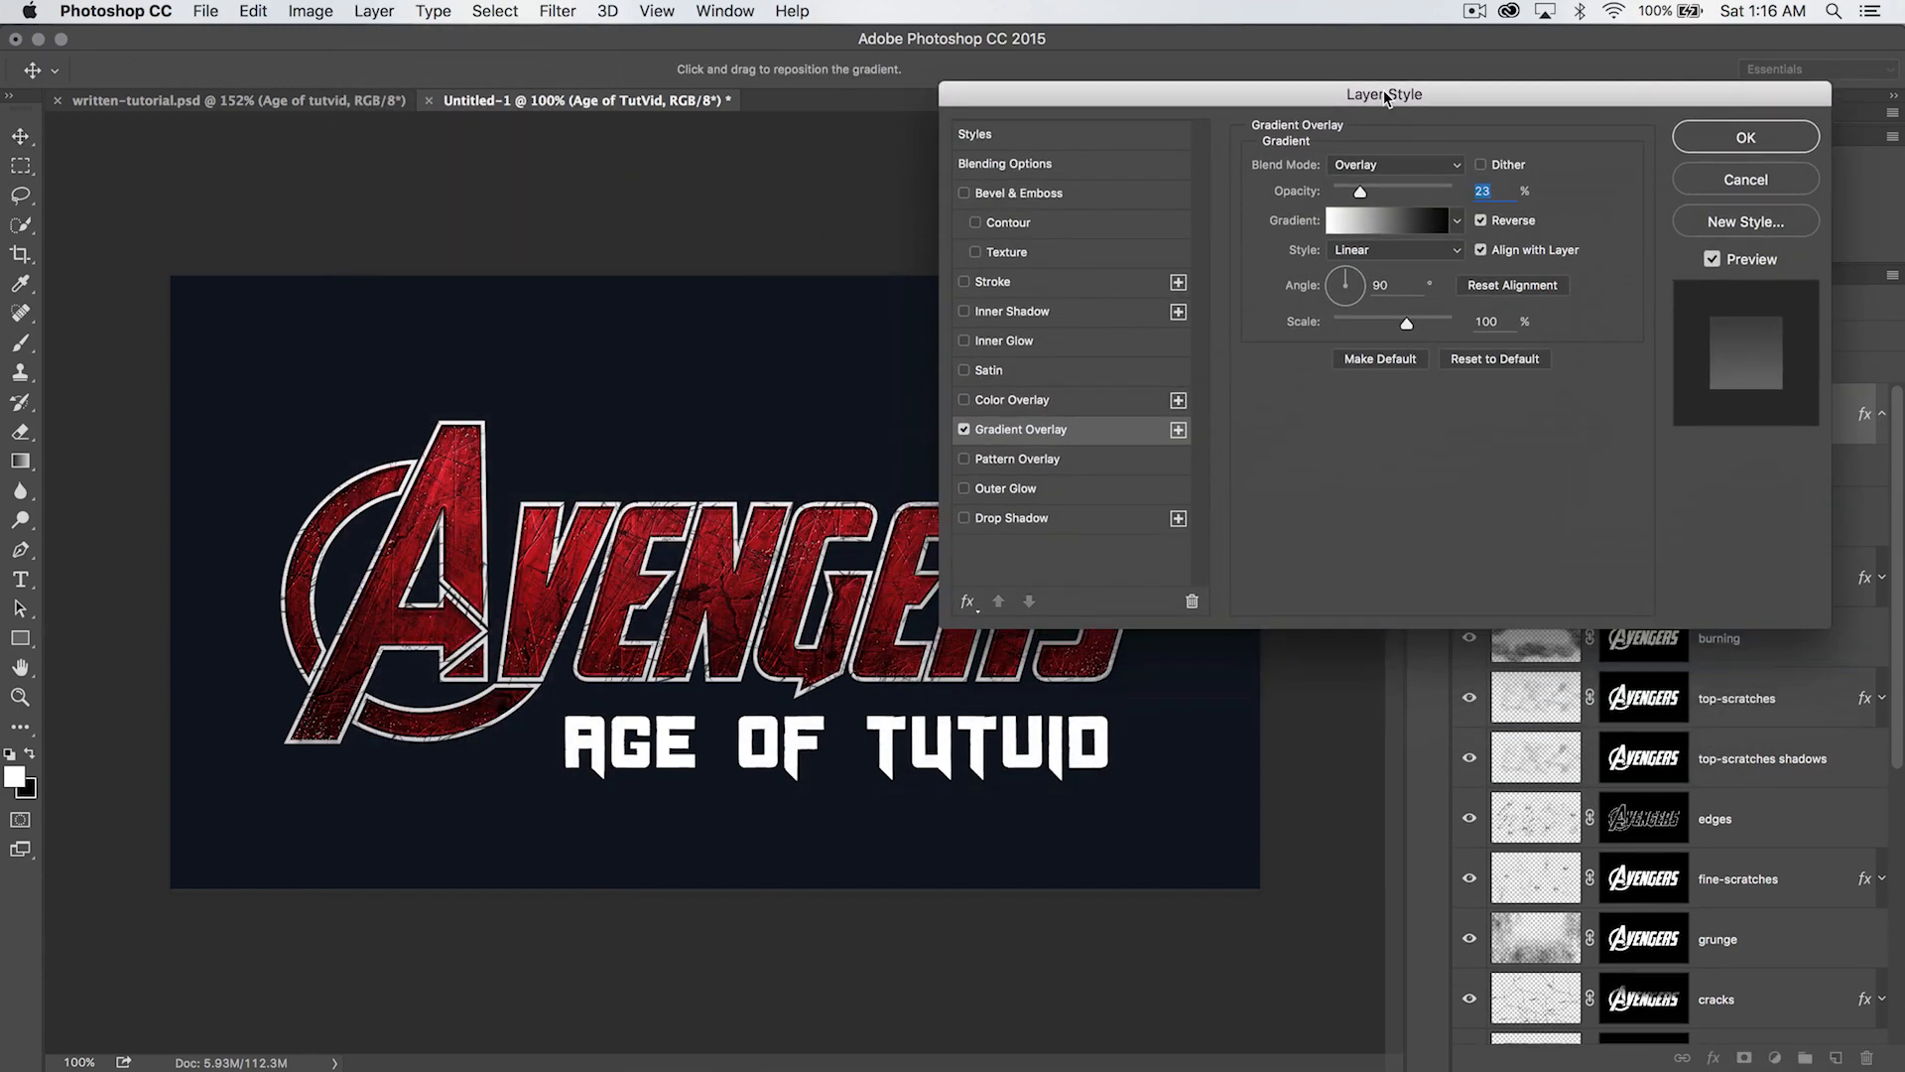
pyautogui.click(1436, 170)
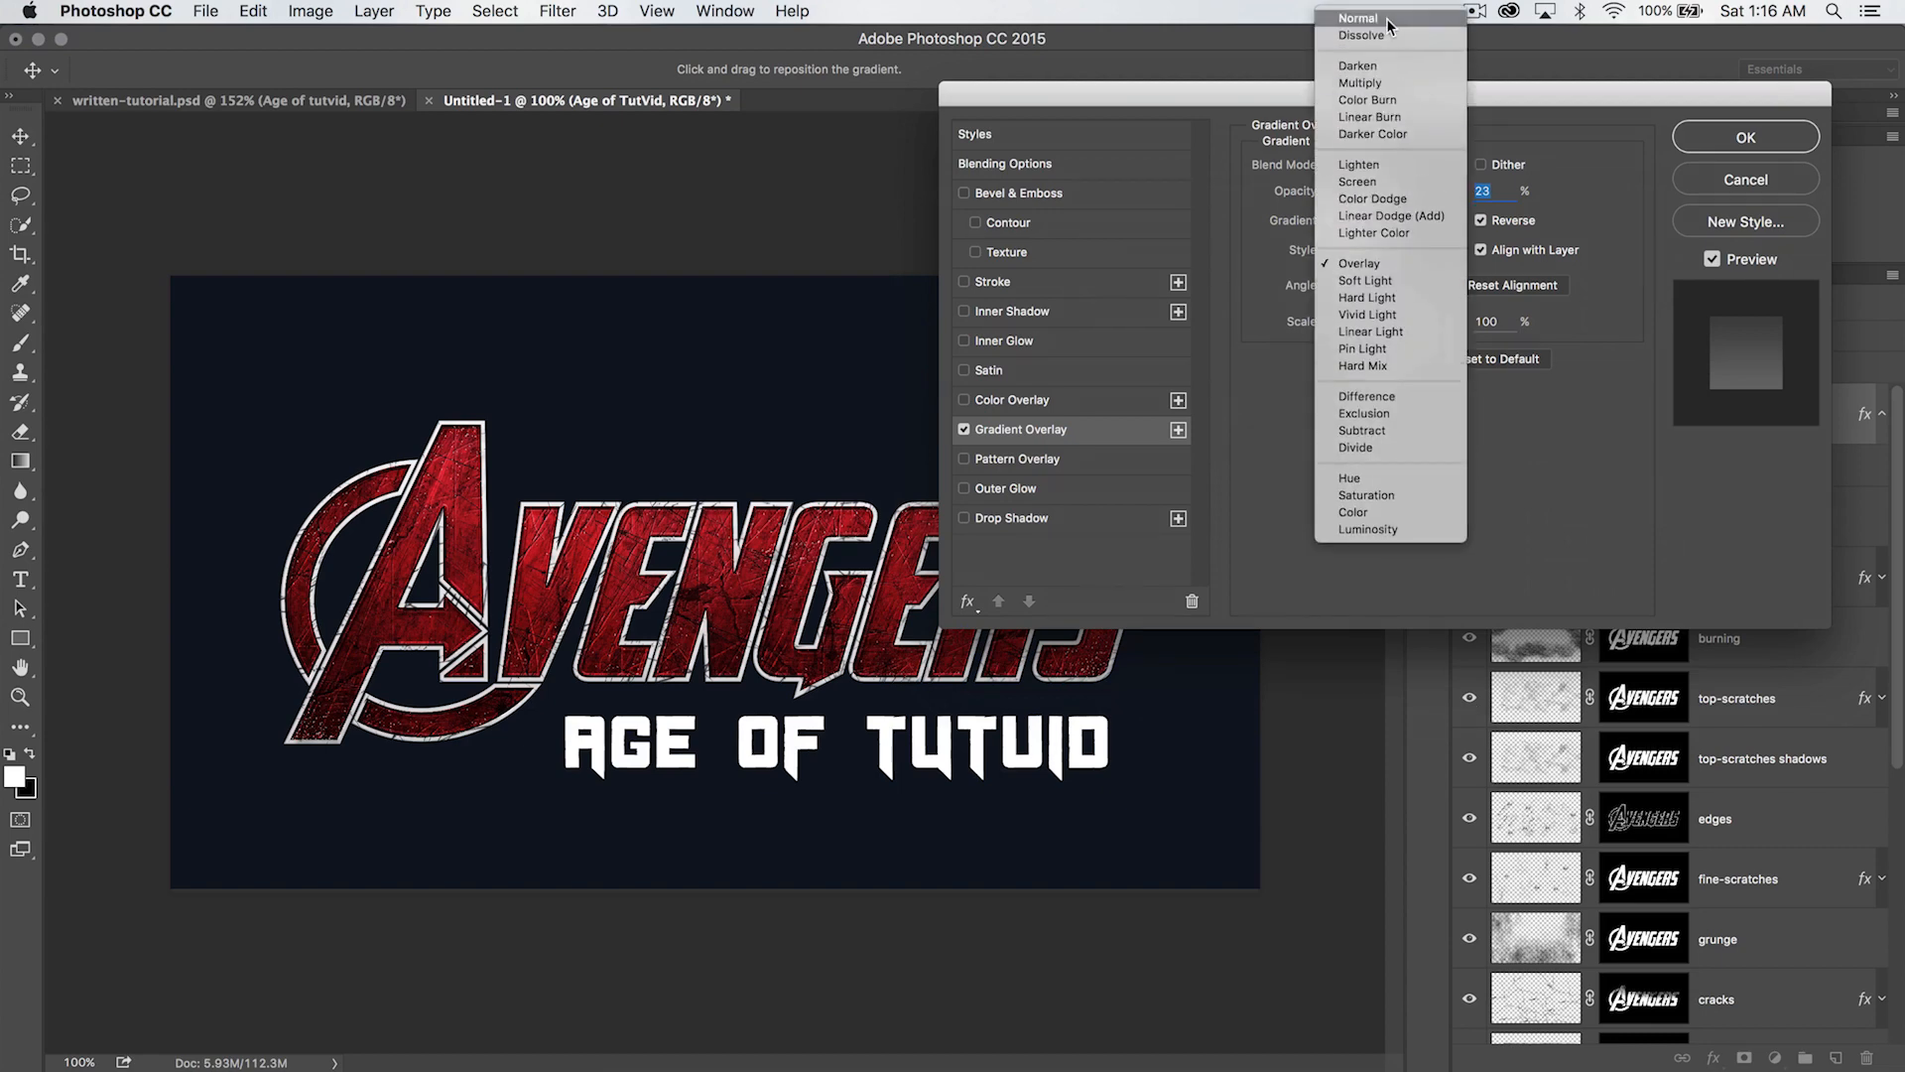
pyautogui.click(1387, 20)
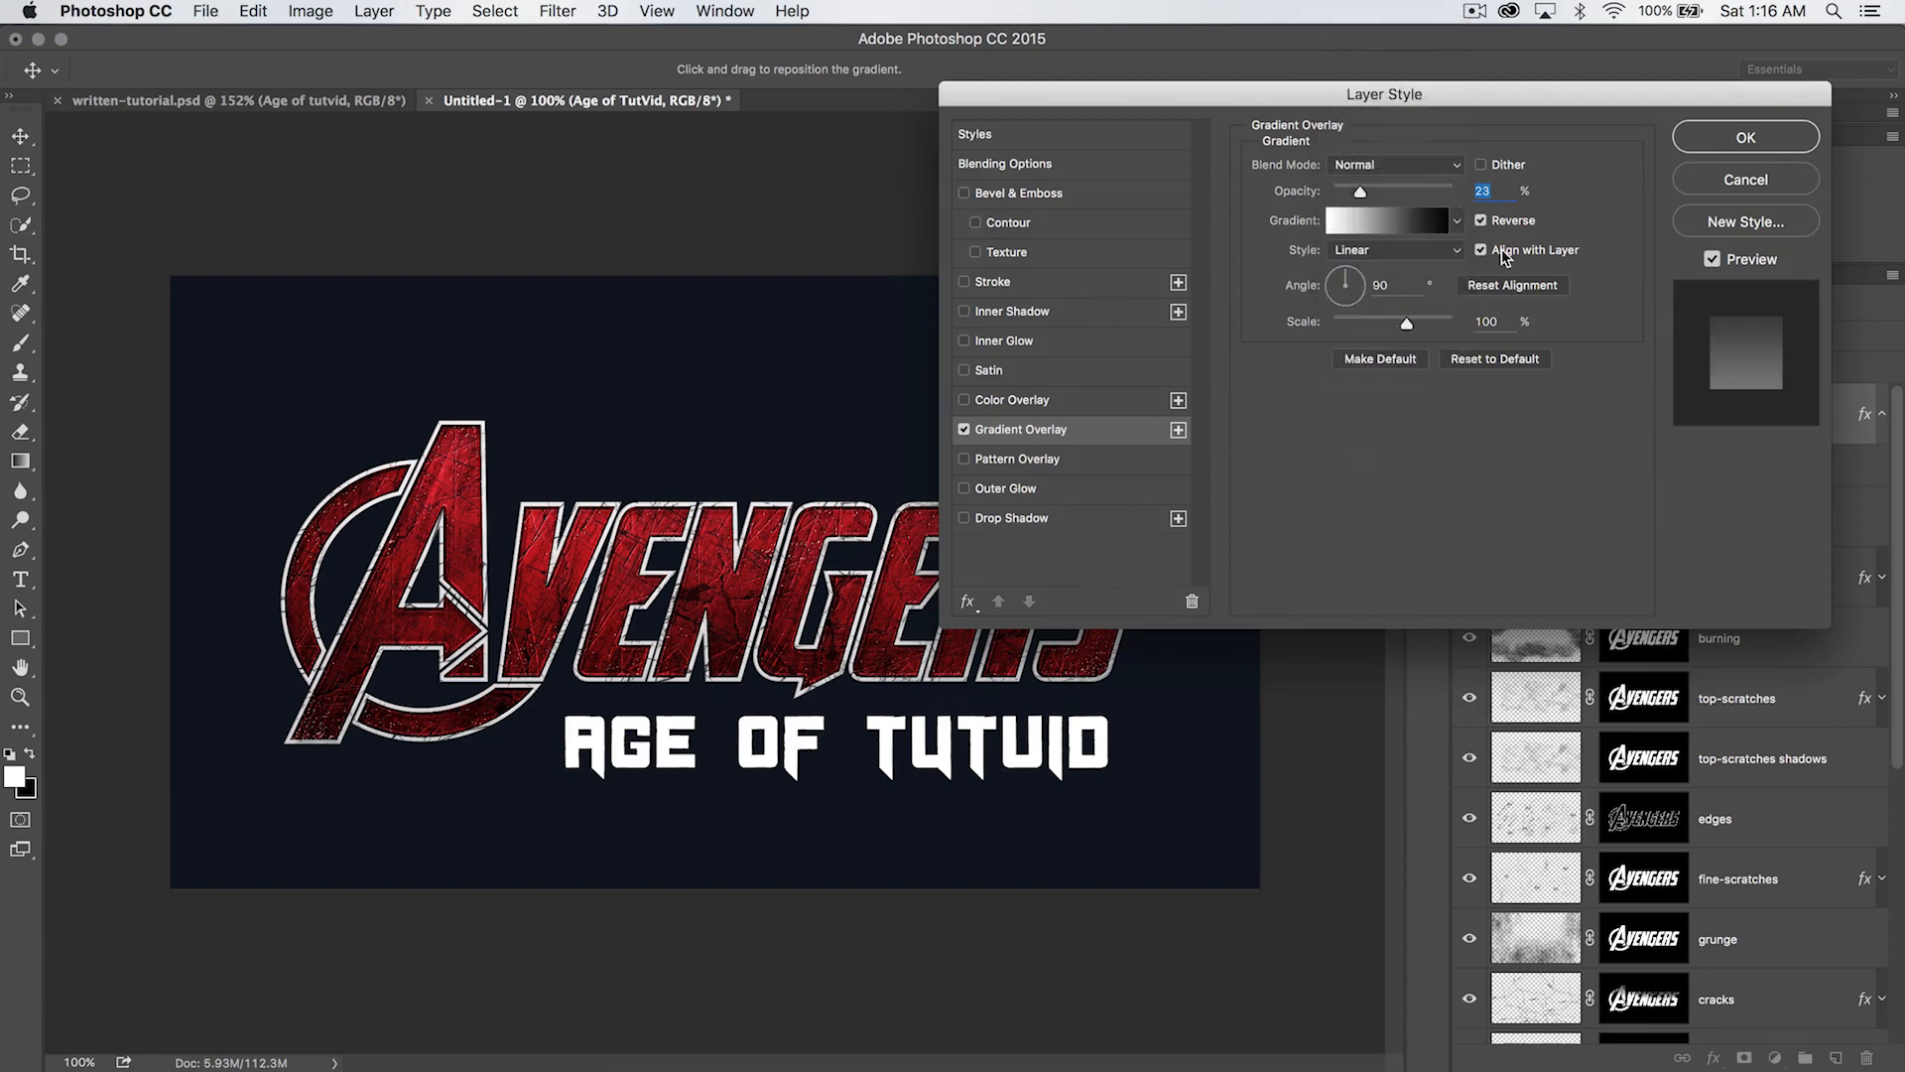
pyautogui.moveTo(1377, 197); pyautogui.dragTo(1487, 202)
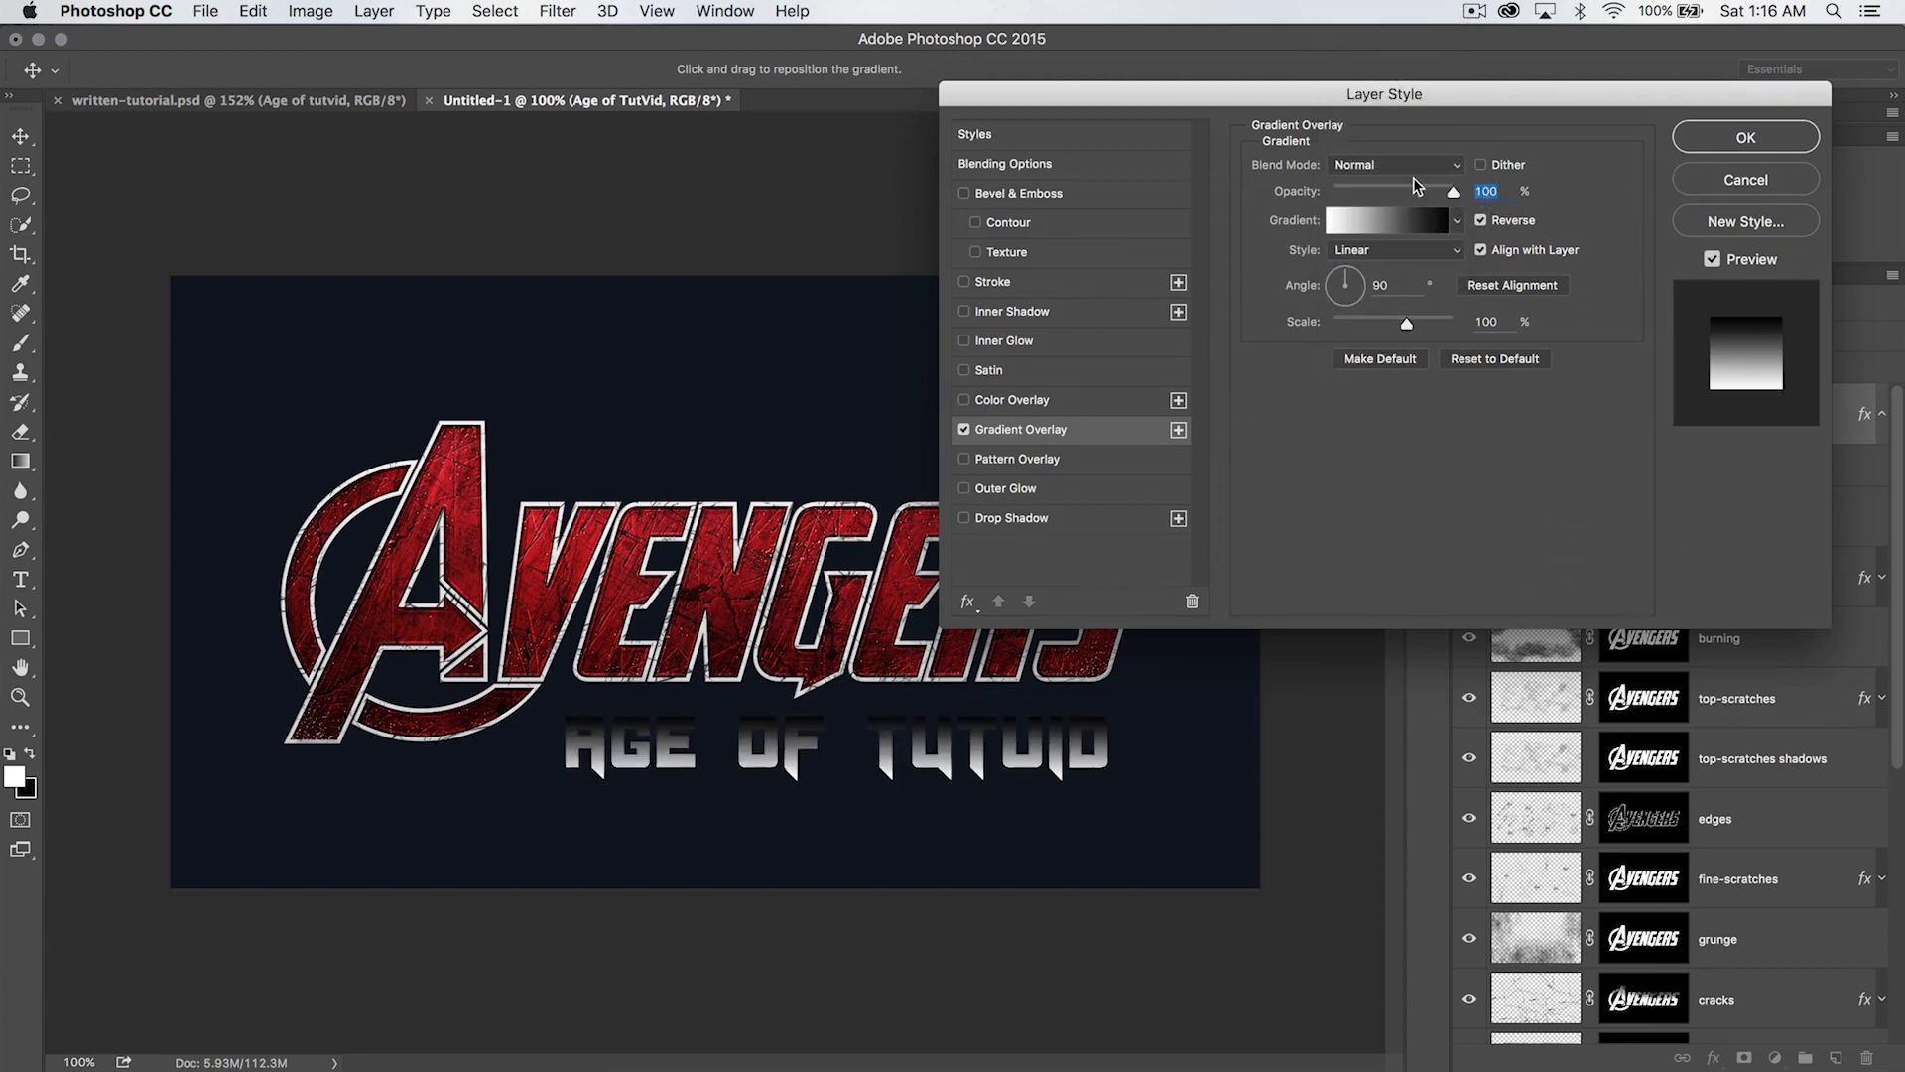
# - Turn off Reverse on the subtitle's gradient overlay so it runs from white at the top to black at the bottom
pyautogui.click(1365, 227)
pyautogui.moveTo(1216, 211); pyautogui.dragTo(1239, 369)
pyautogui.click(1473, 421)
pyautogui.click(1483, 222)
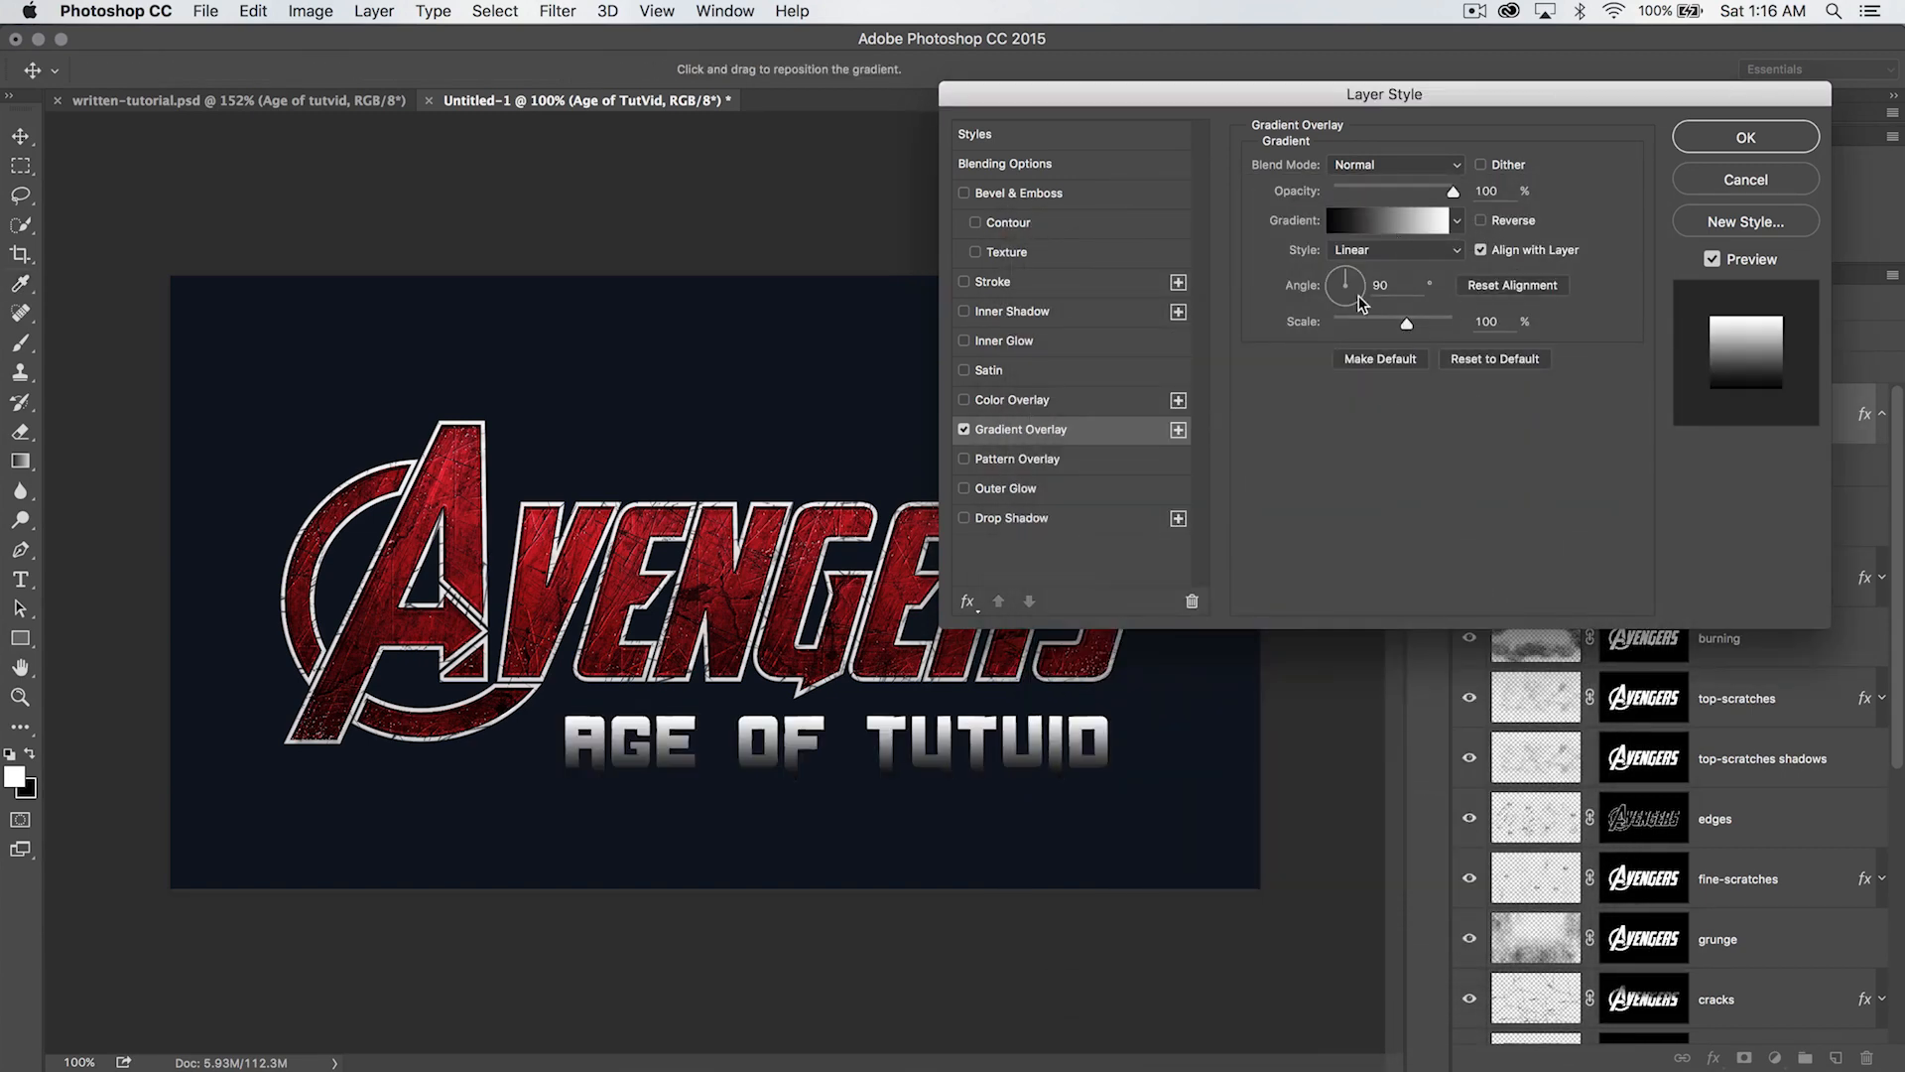
# - Set the black stop of the subtitle's gradient overlay to the pale blue bbccdd
pyautogui.click(1376, 226)
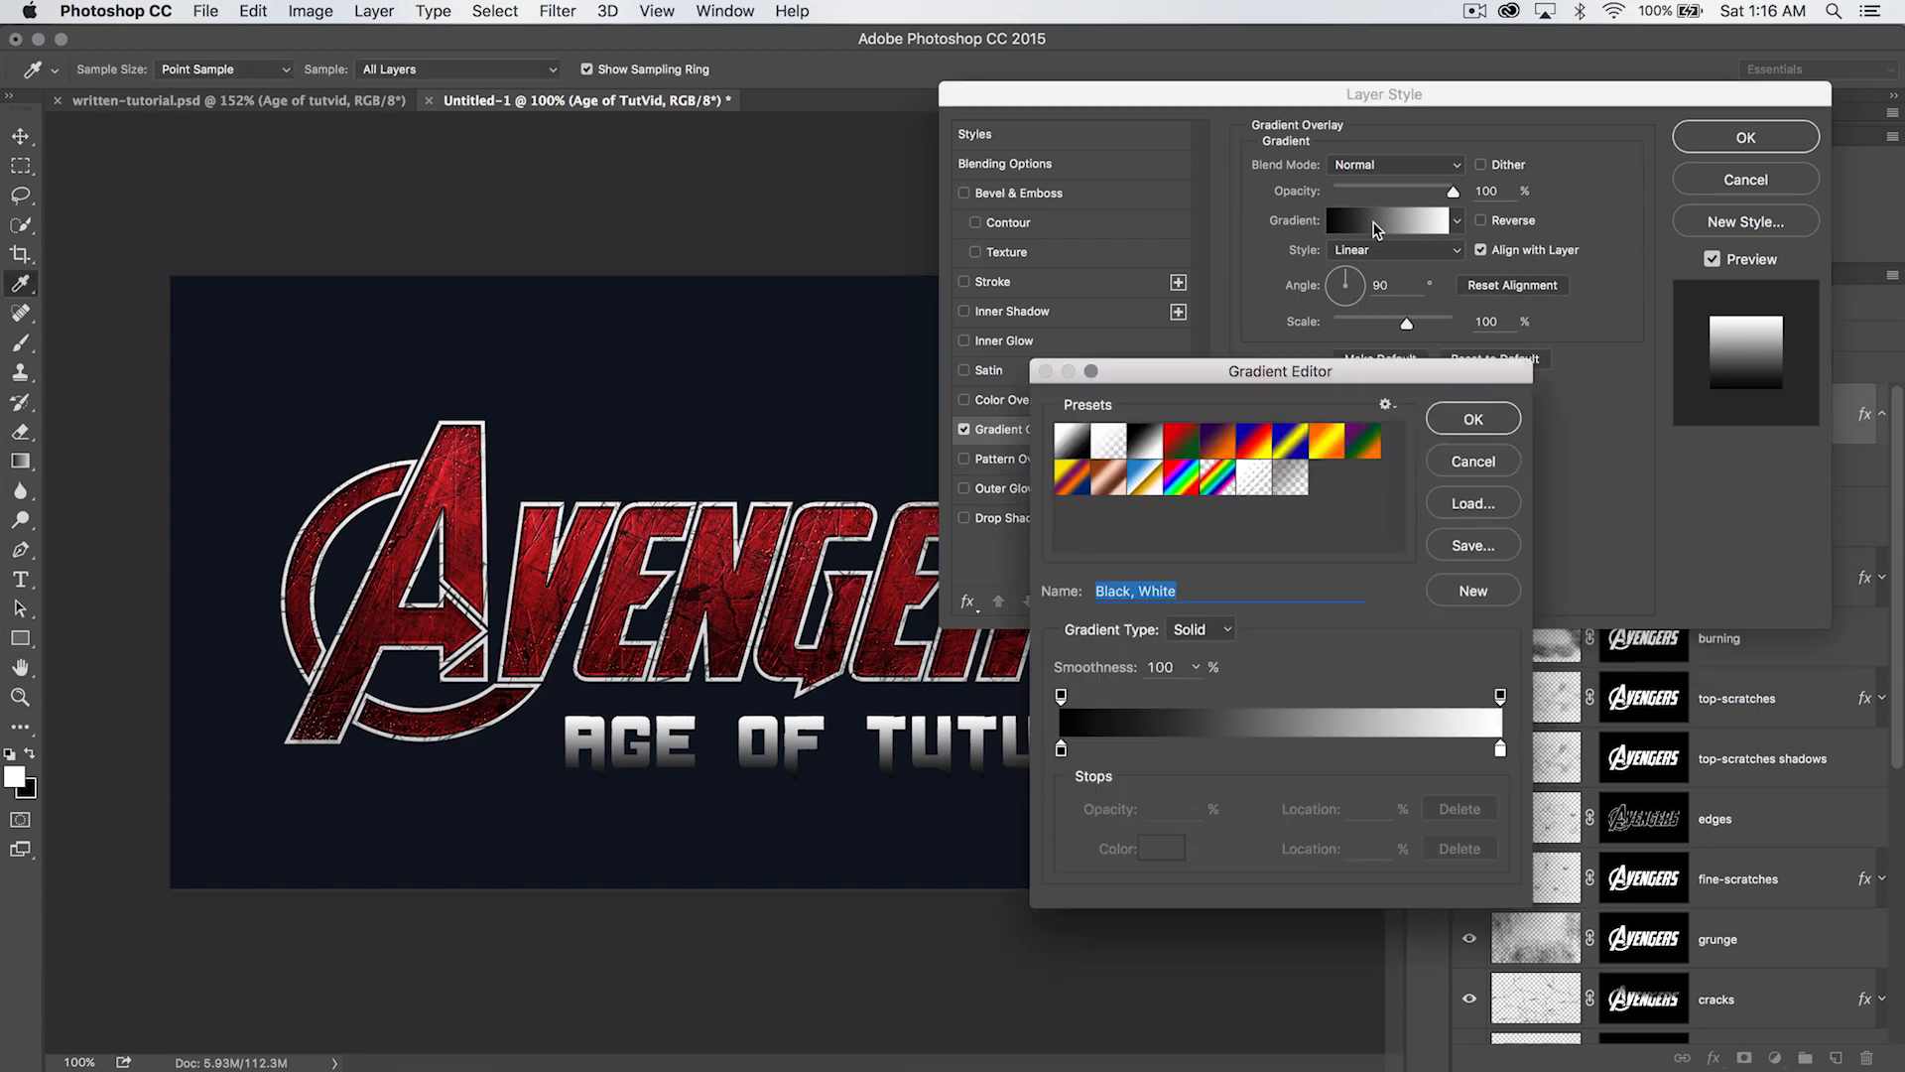
pyautogui.doubleClick(1061, 747)
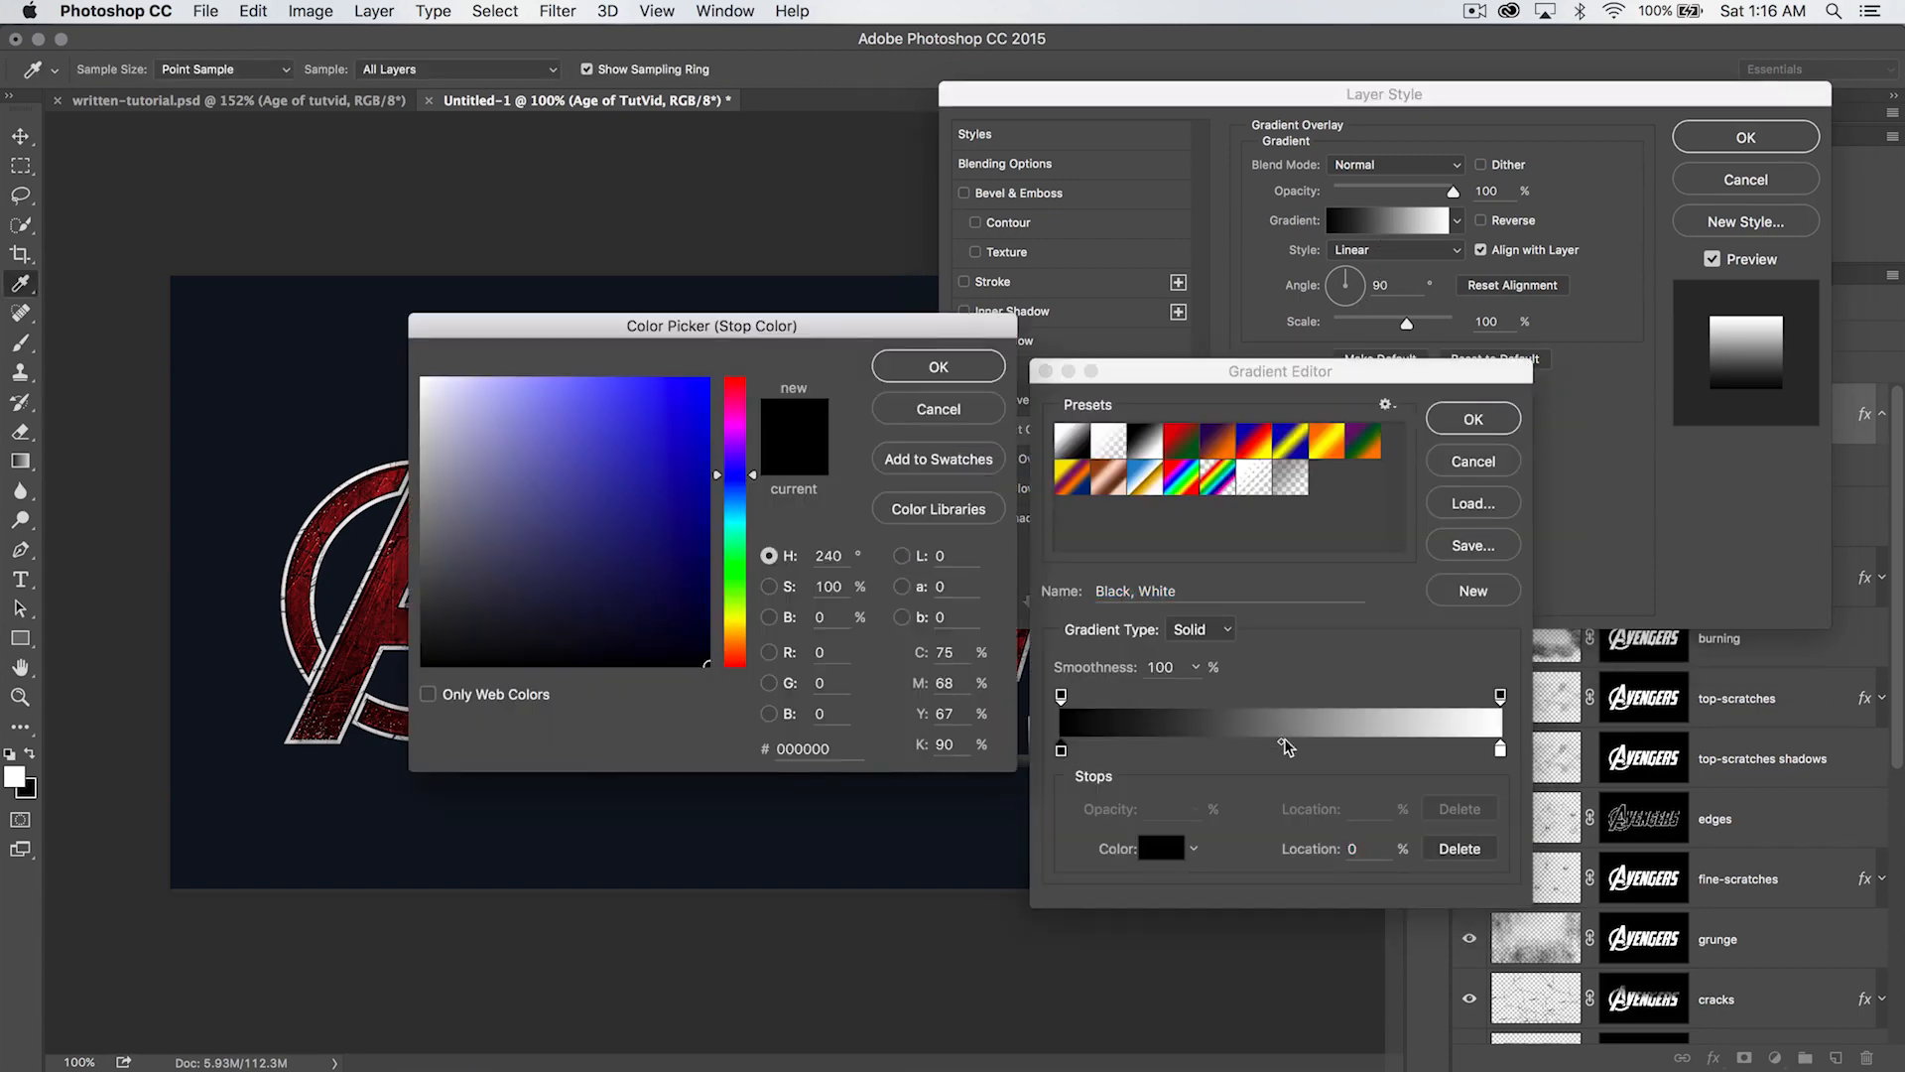
pyautogui.doubleClick(803, 748)
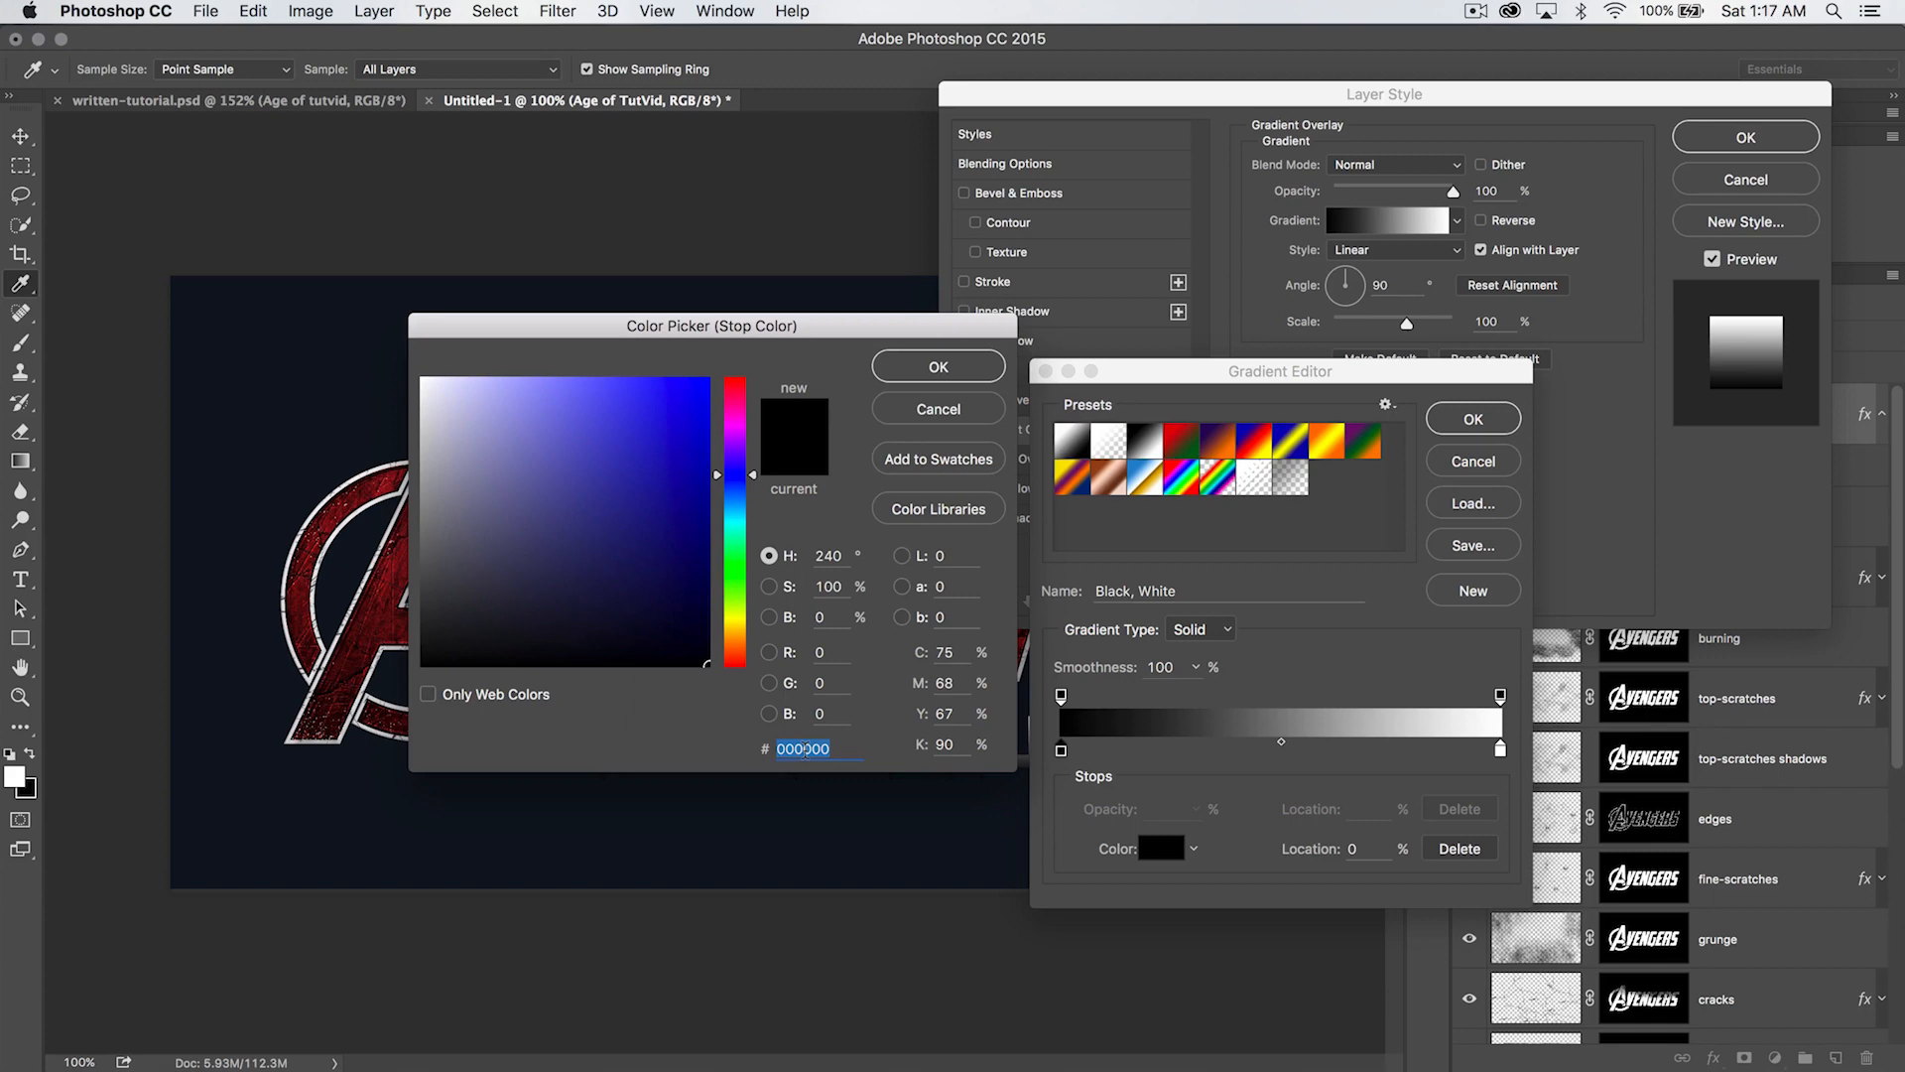
pyautogui.write('bbccdd')
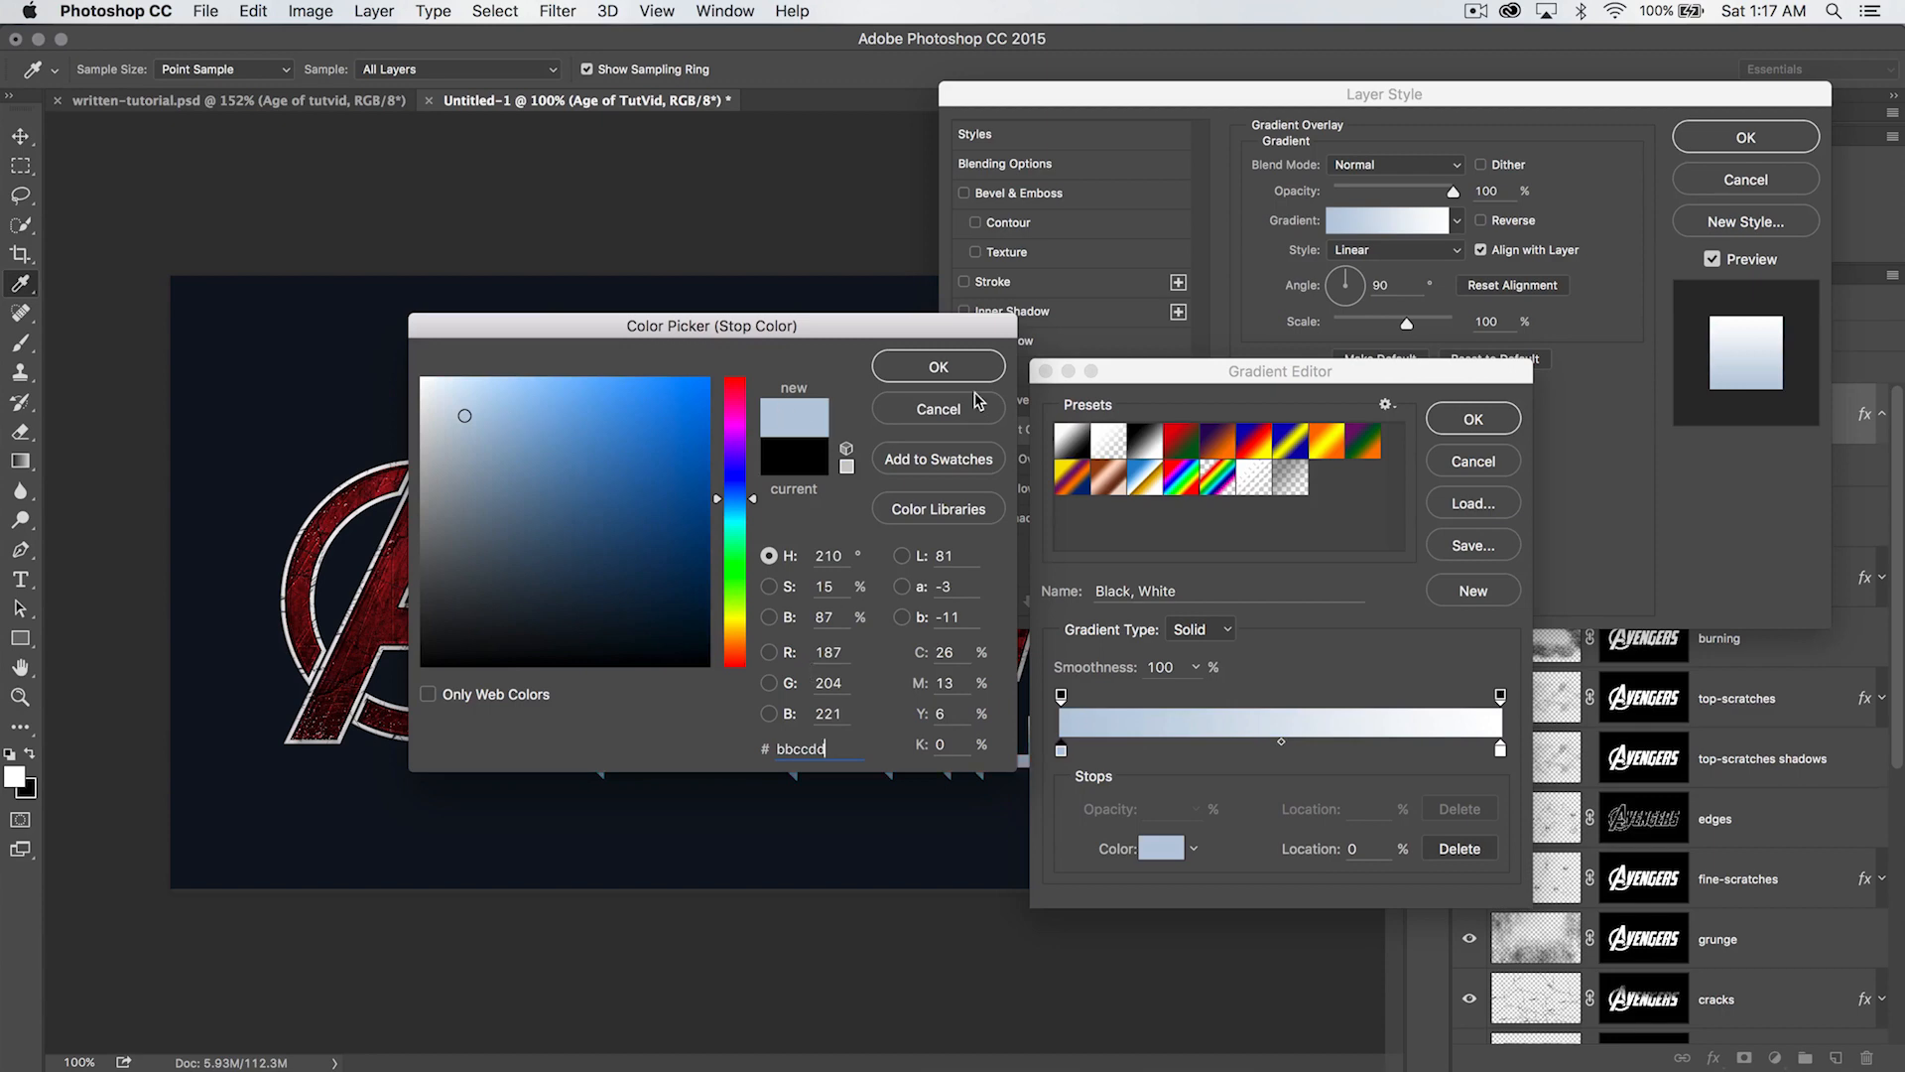
pyautogui.click(939, 369)
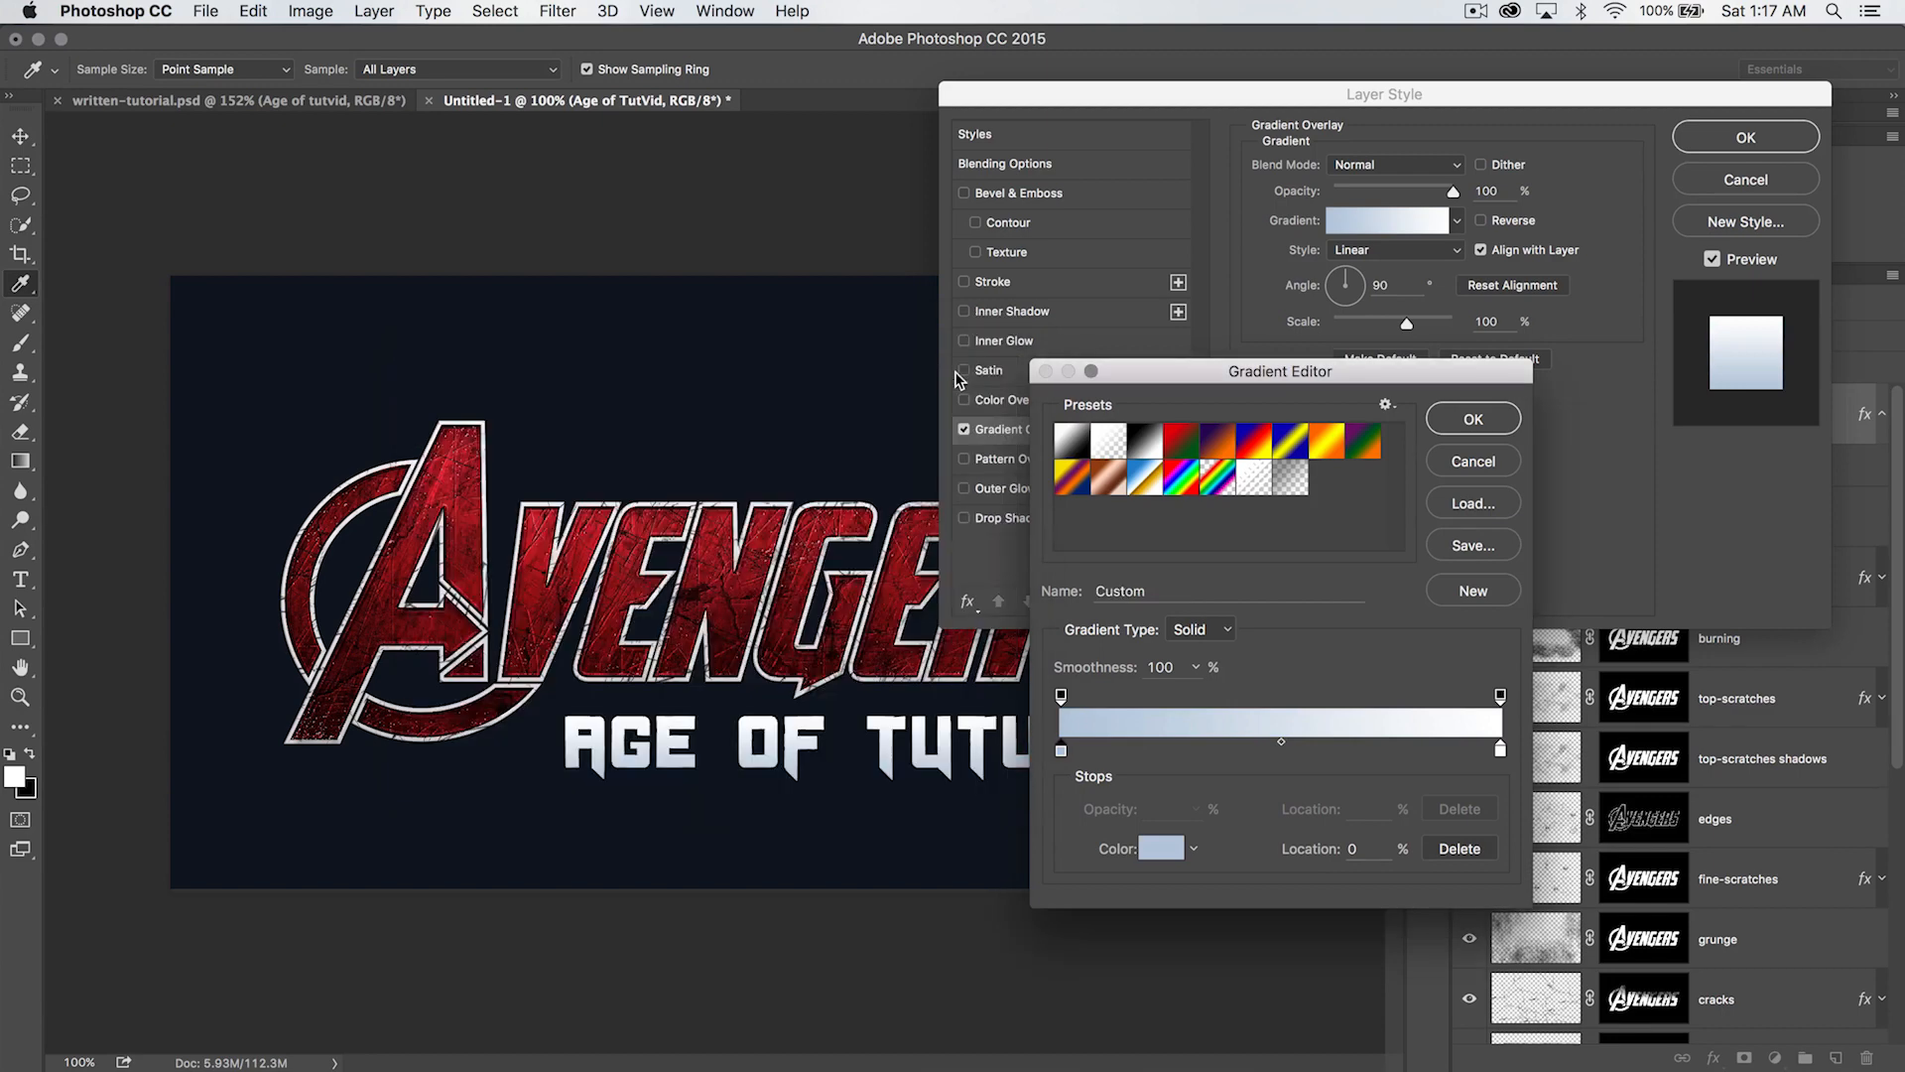
# - Set the white stop of the subtitle's gradient to the off-white f1f5f8
pyautogui.doubleClick(1500, 751)
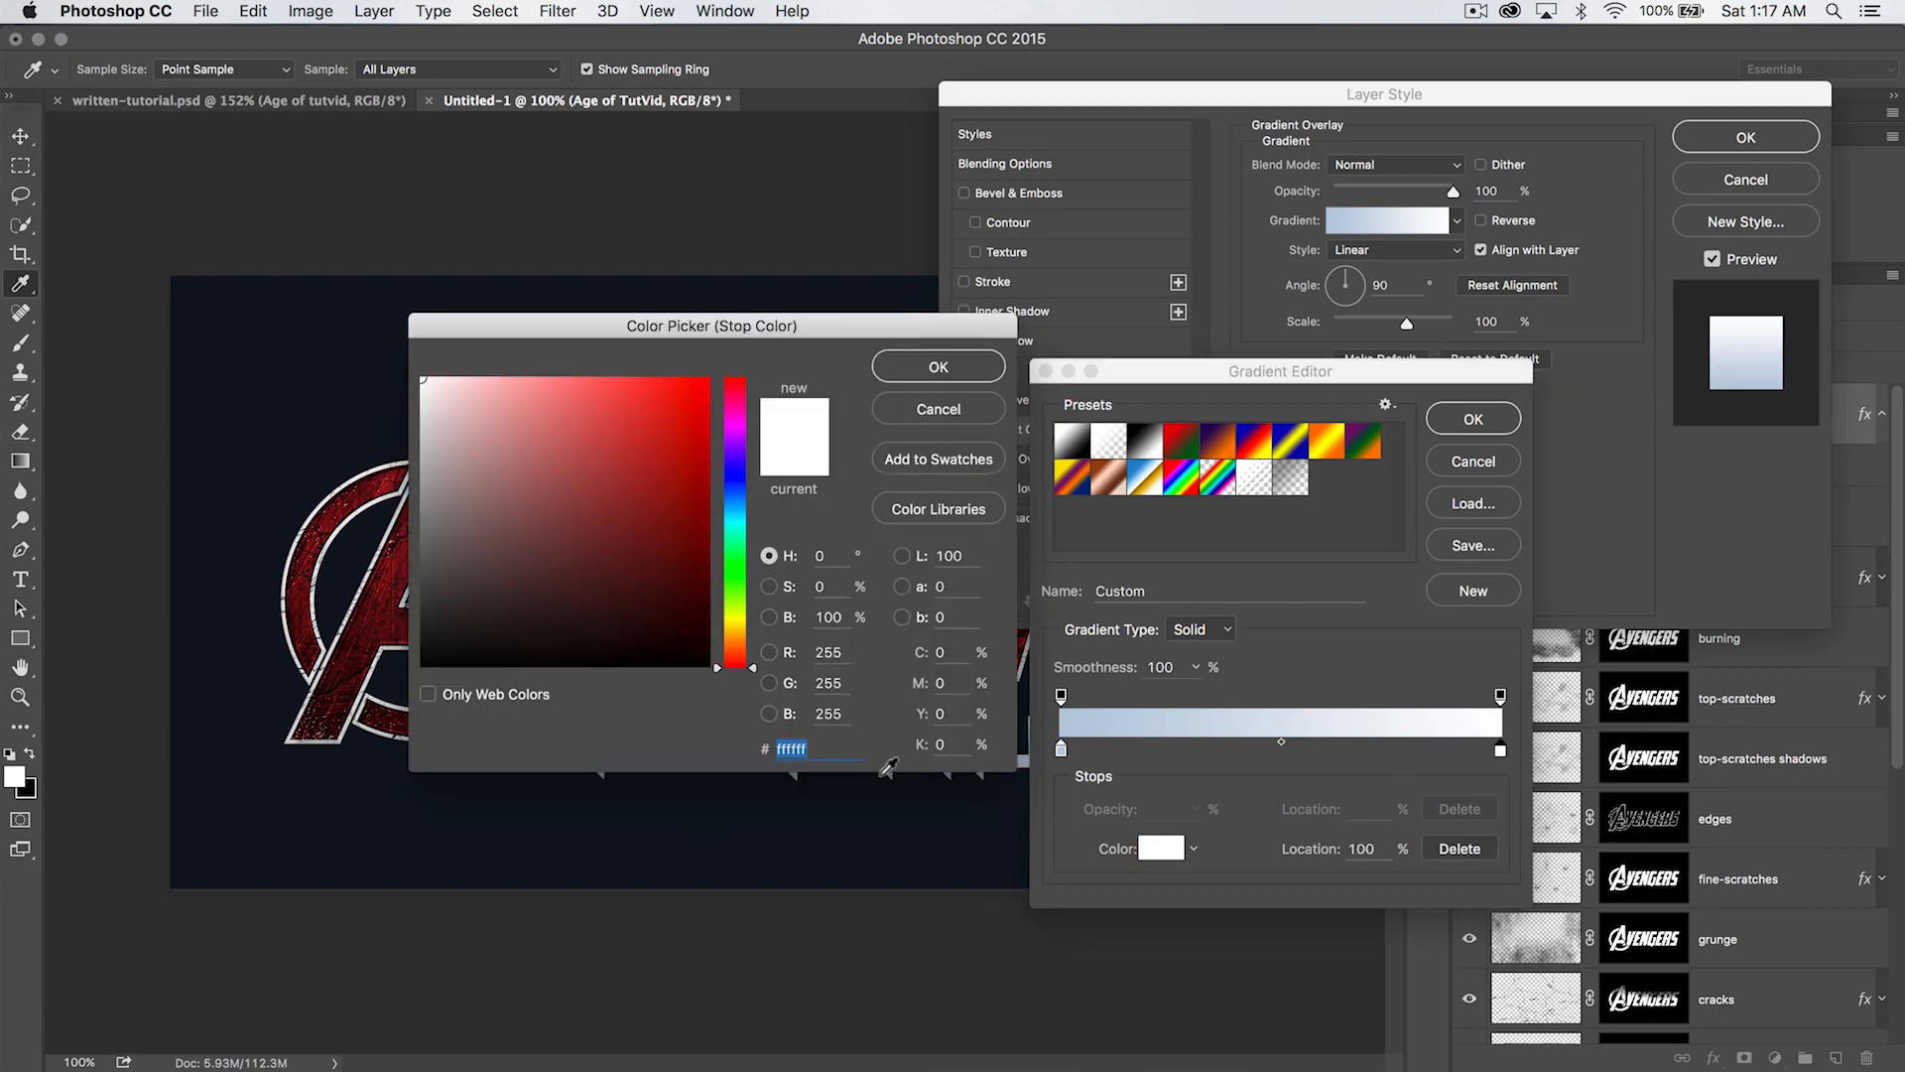
pyautogui.write('f1f')
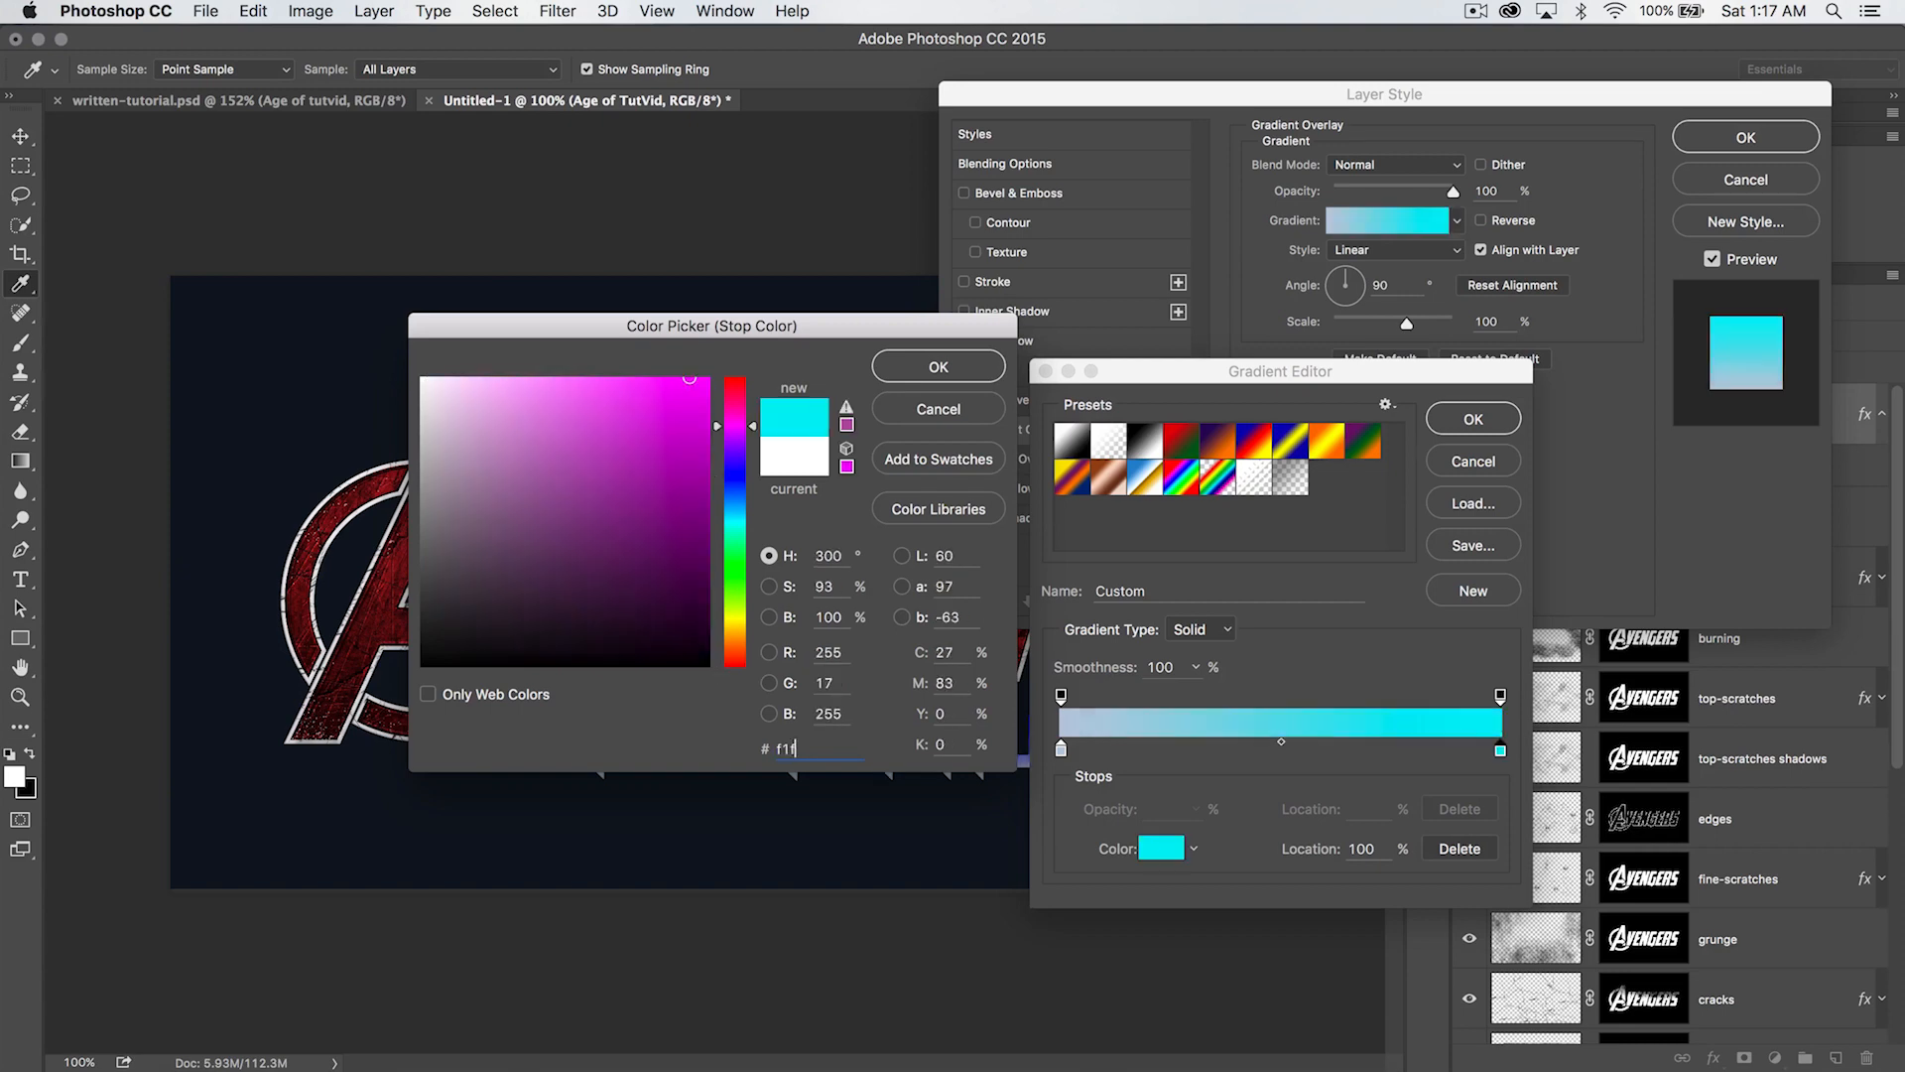
pyautogui.write('5f8')
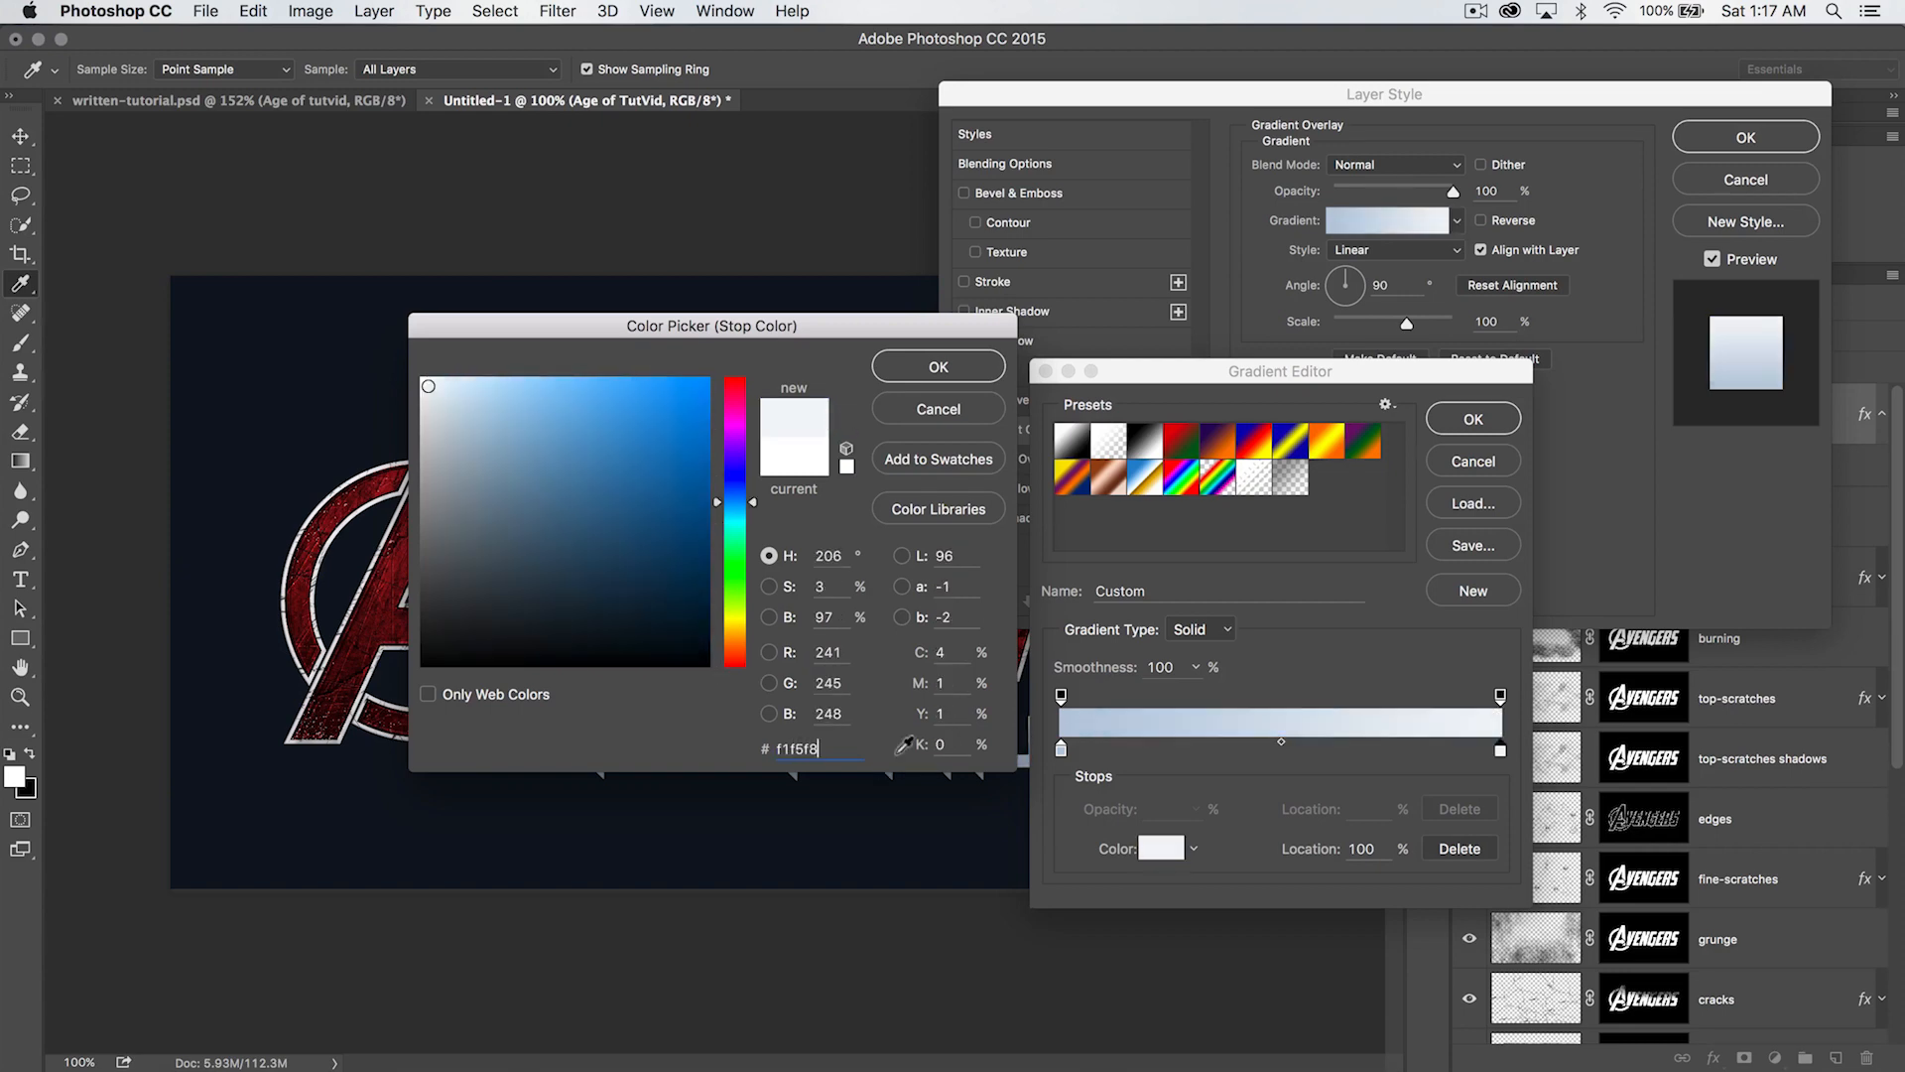
pyautogui.click(932, 364)
# - Move the pale blue gradient stop to 44% location, apply the gradient overlay, and collapse the subtitle layer's effects list
pyautogui.moveTo(1062, 751); pyautogui.dragTo(1254, 754)
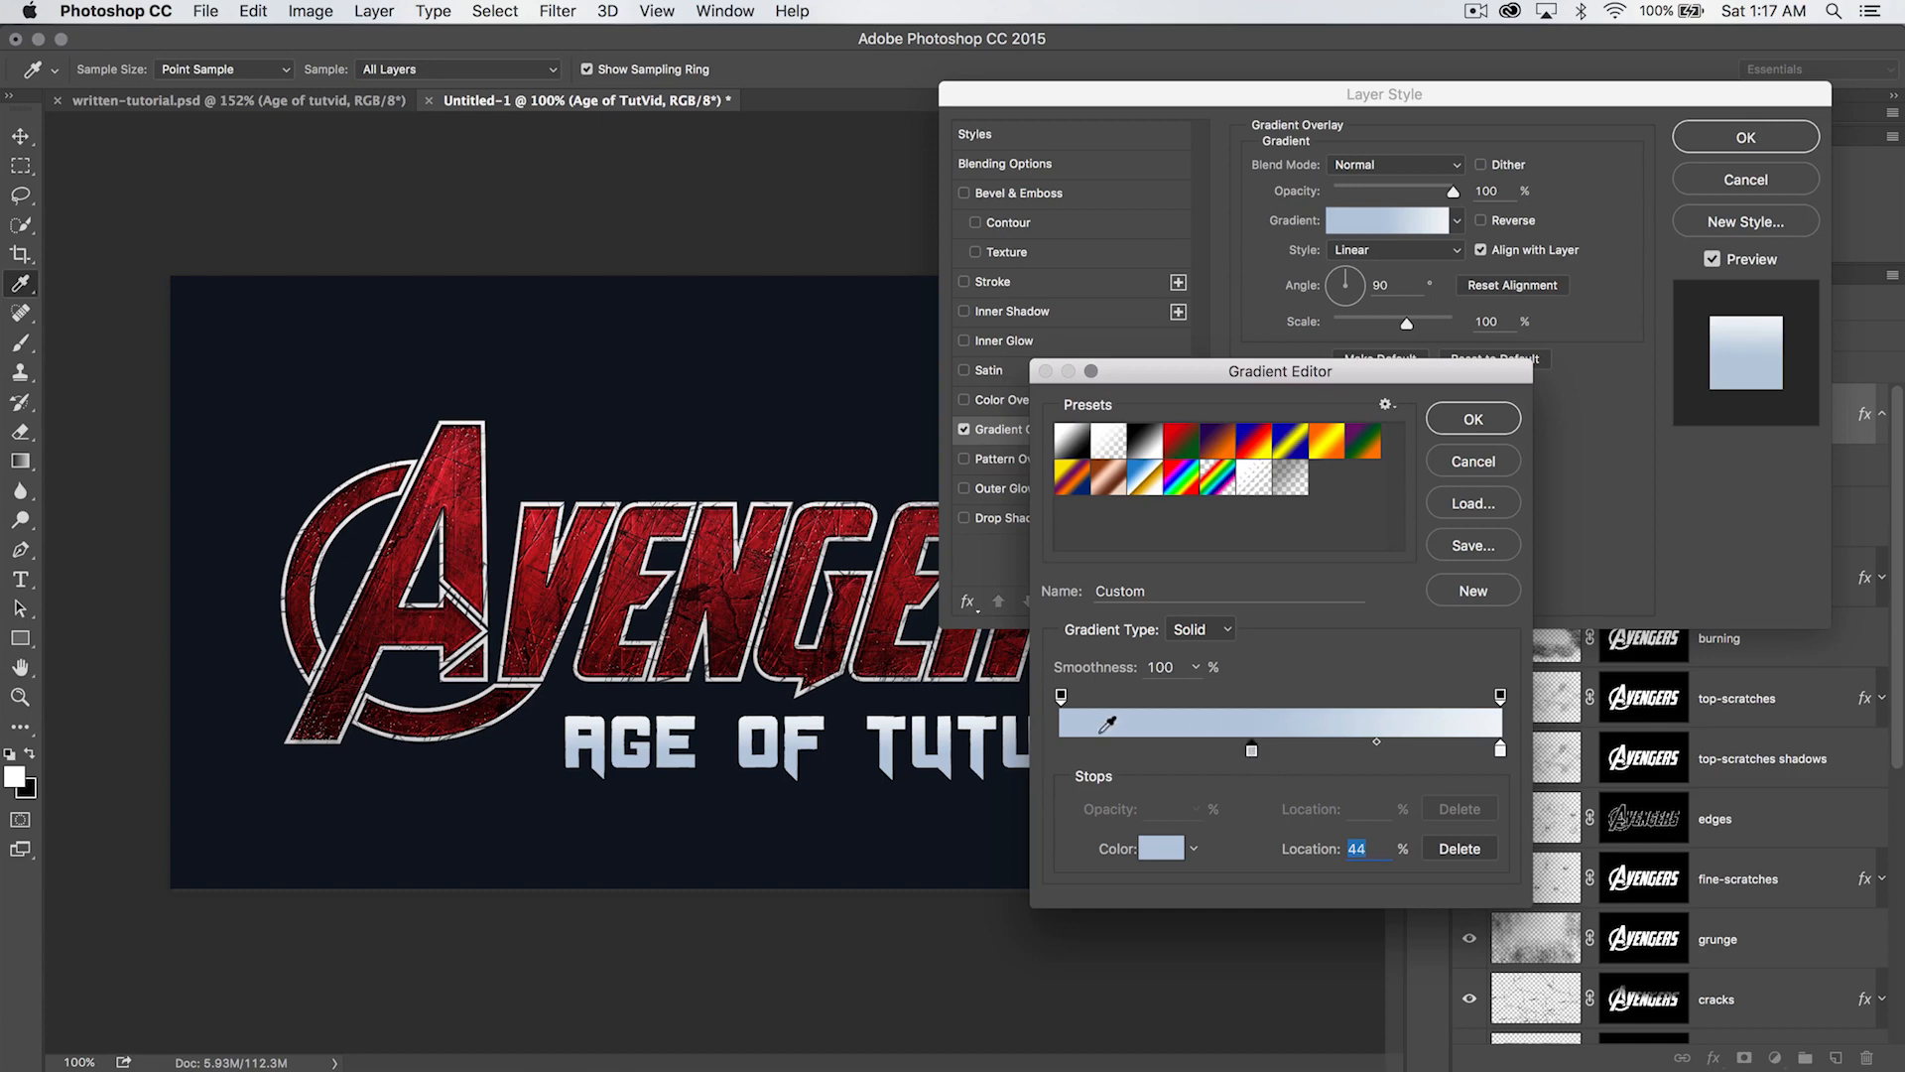
pyautogui.click(1474, 418)
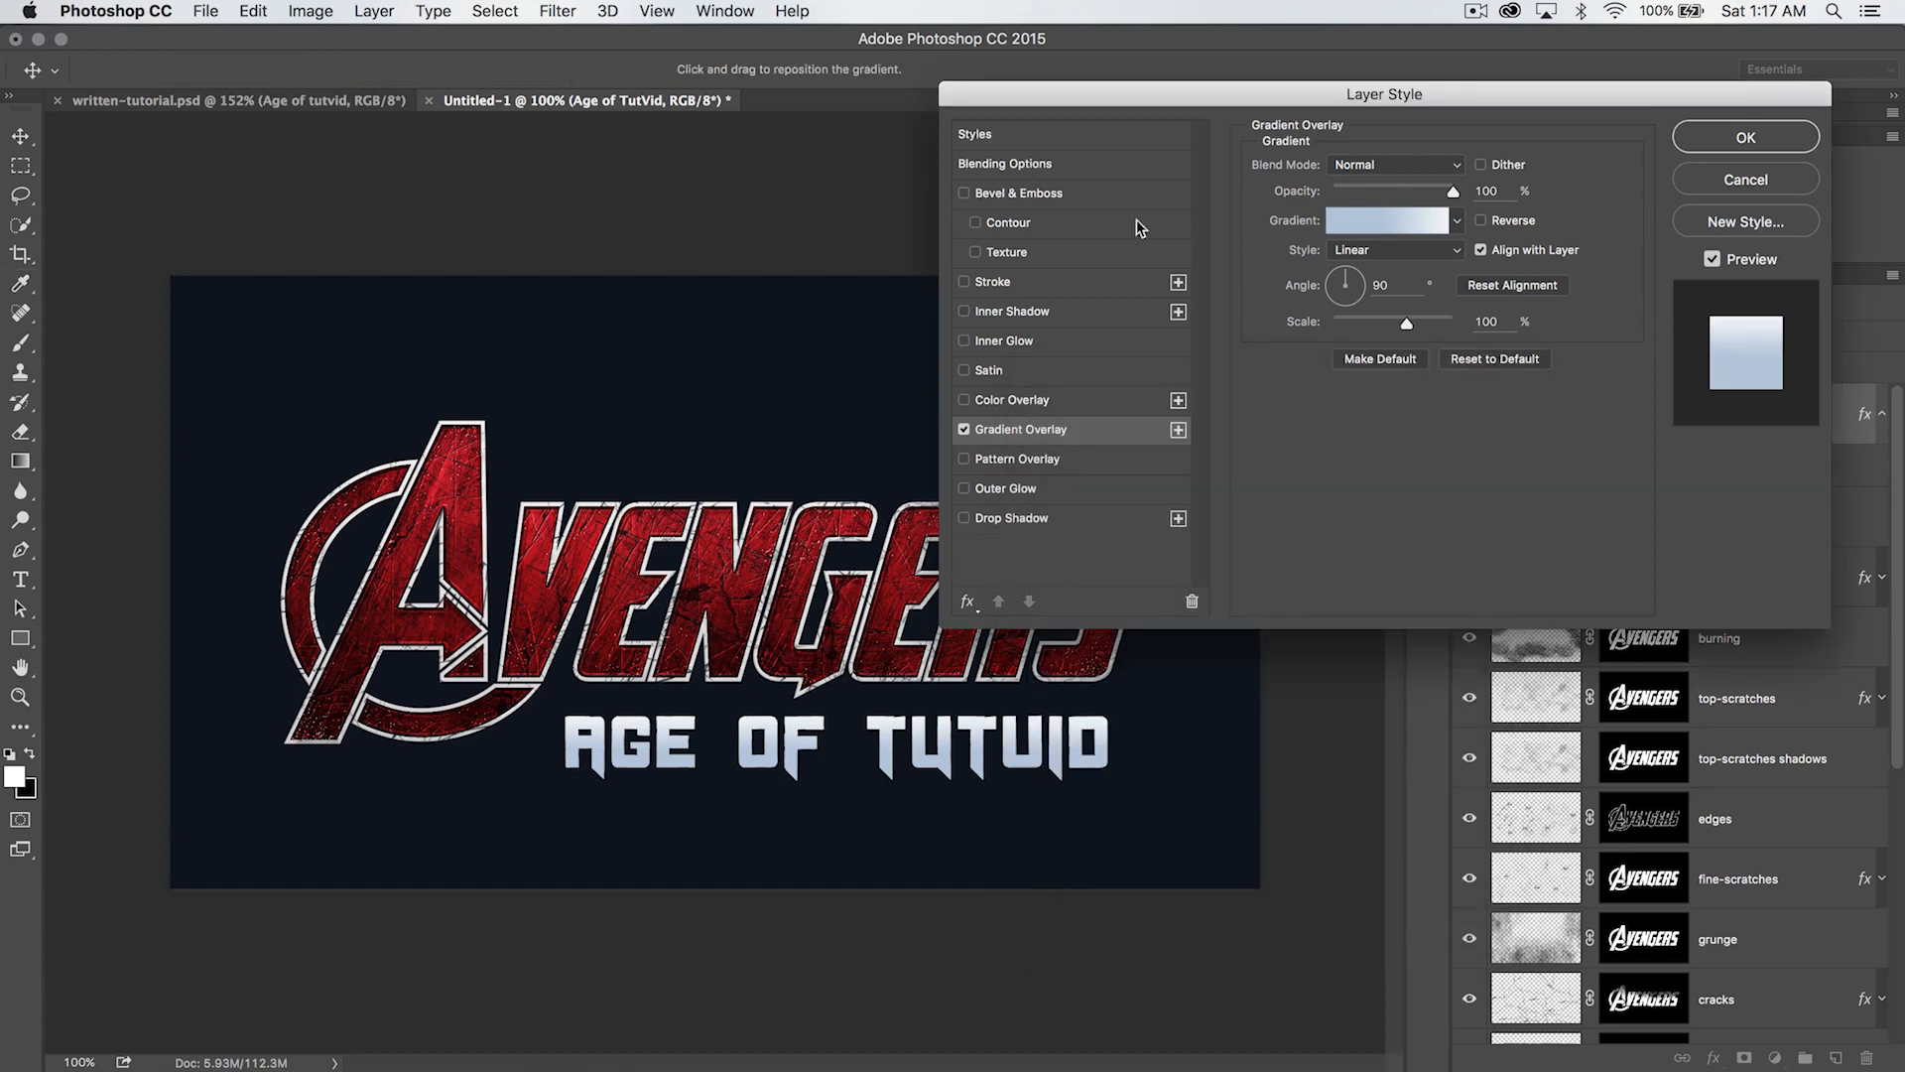
pyautogui.click(1746, 137)
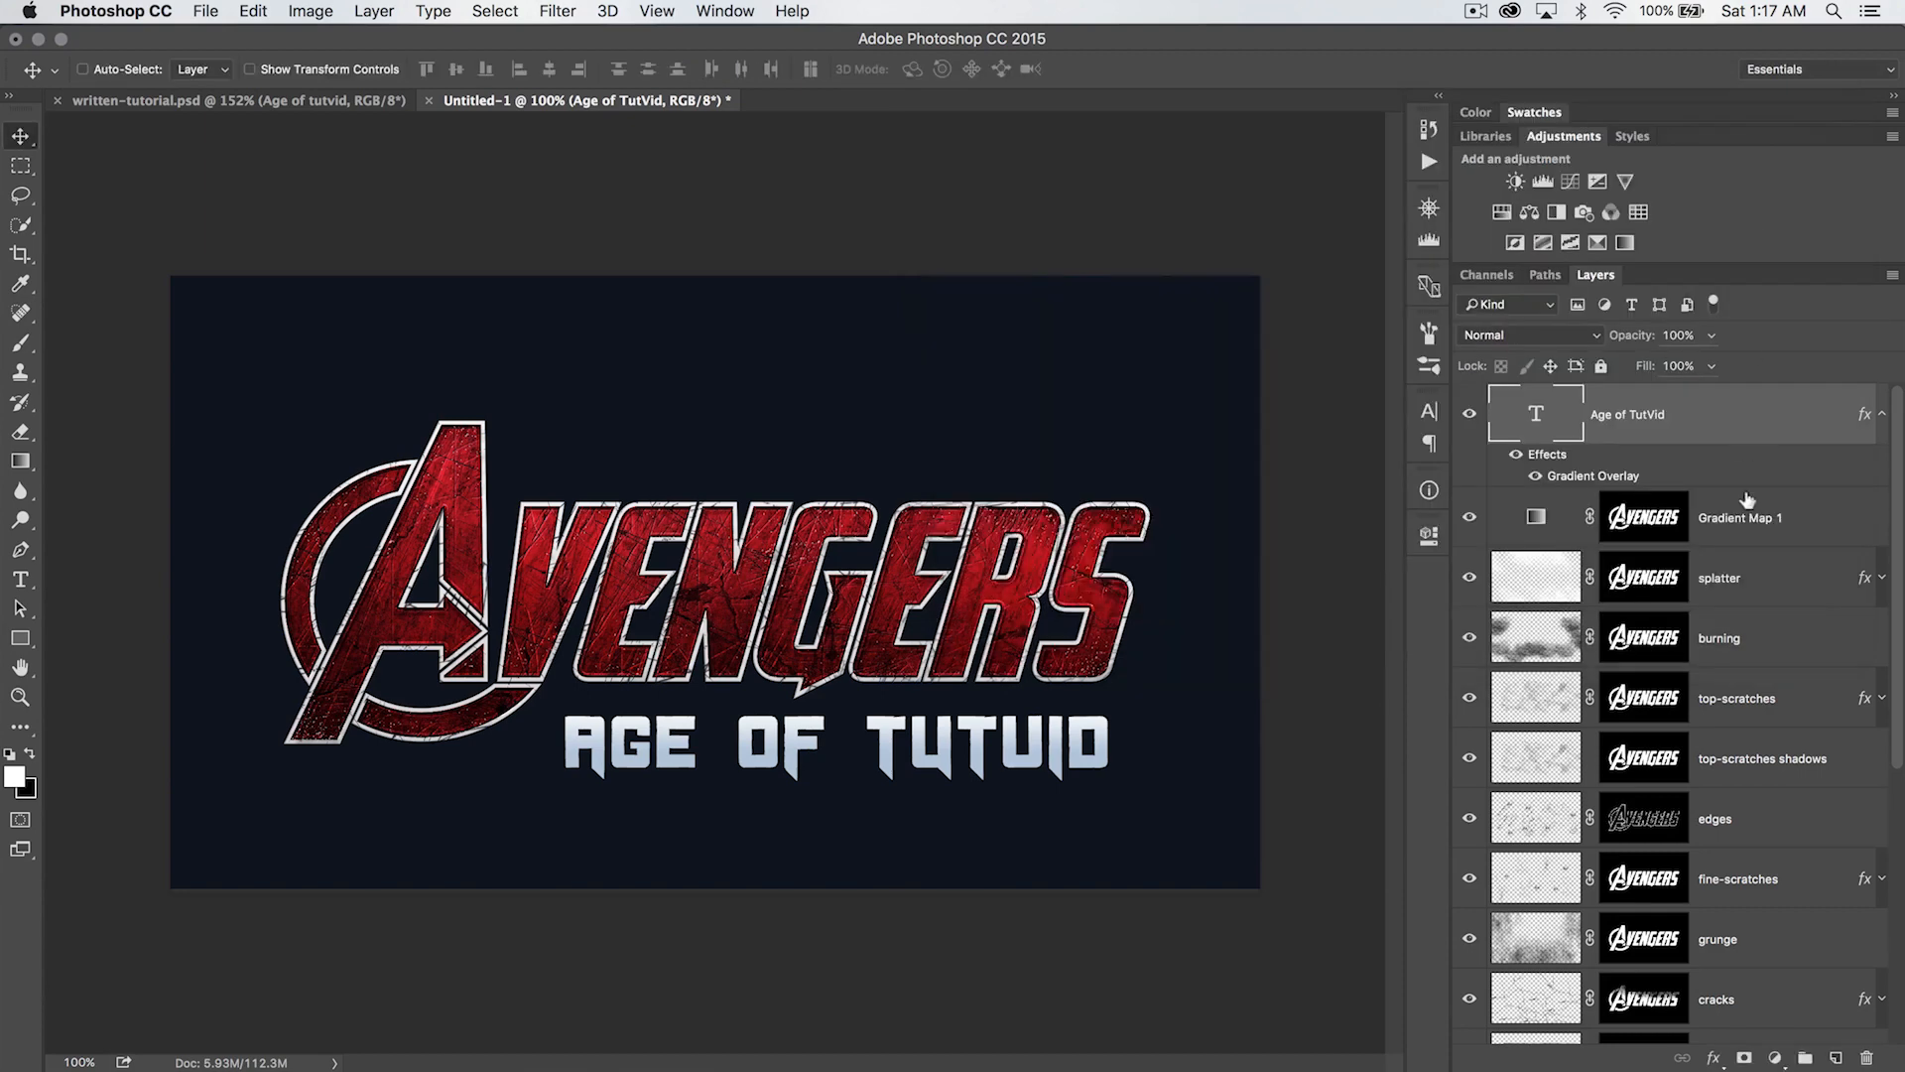
pyautogui.click(1878, 415)
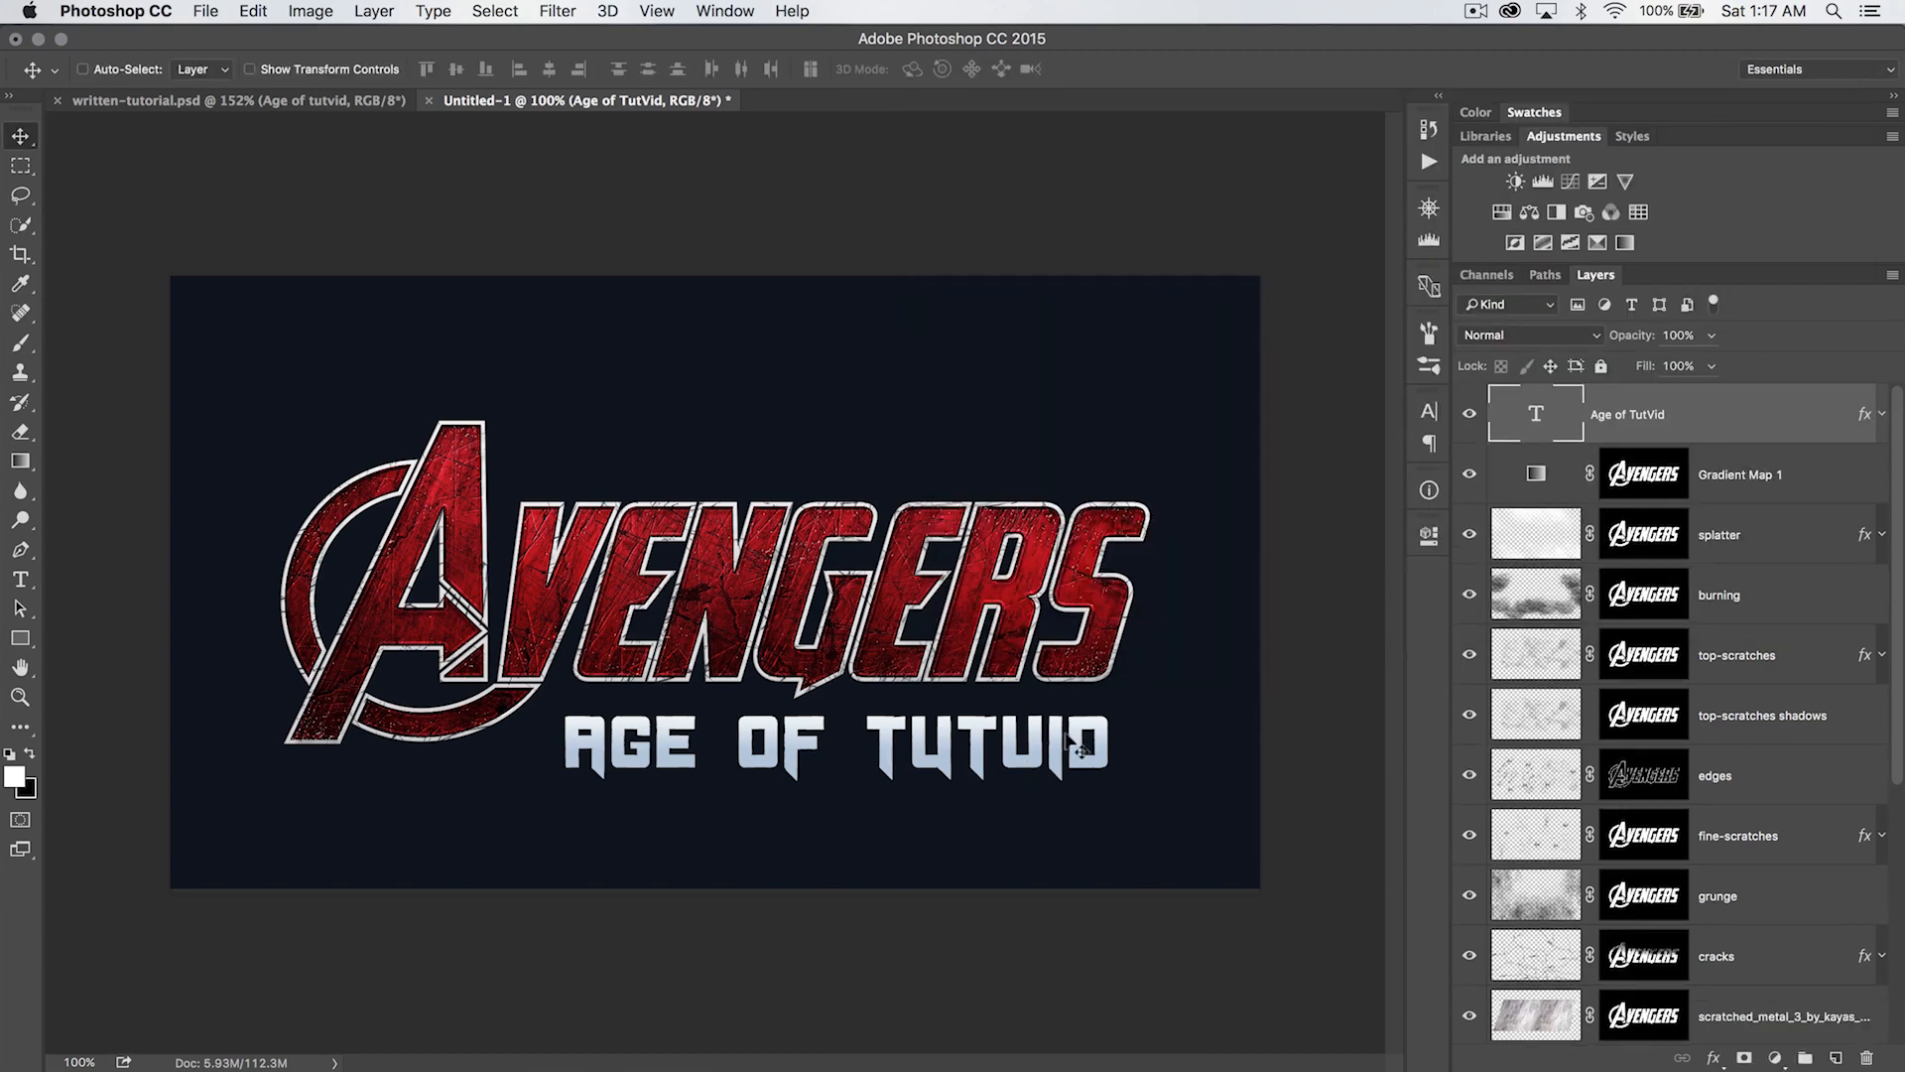
# - Add a layer mask to the subtitle and stamp black distress over the lettering with the 1000 px spatter brush
pyautogui.click(1744, 1057)
pyautogui.press('b')
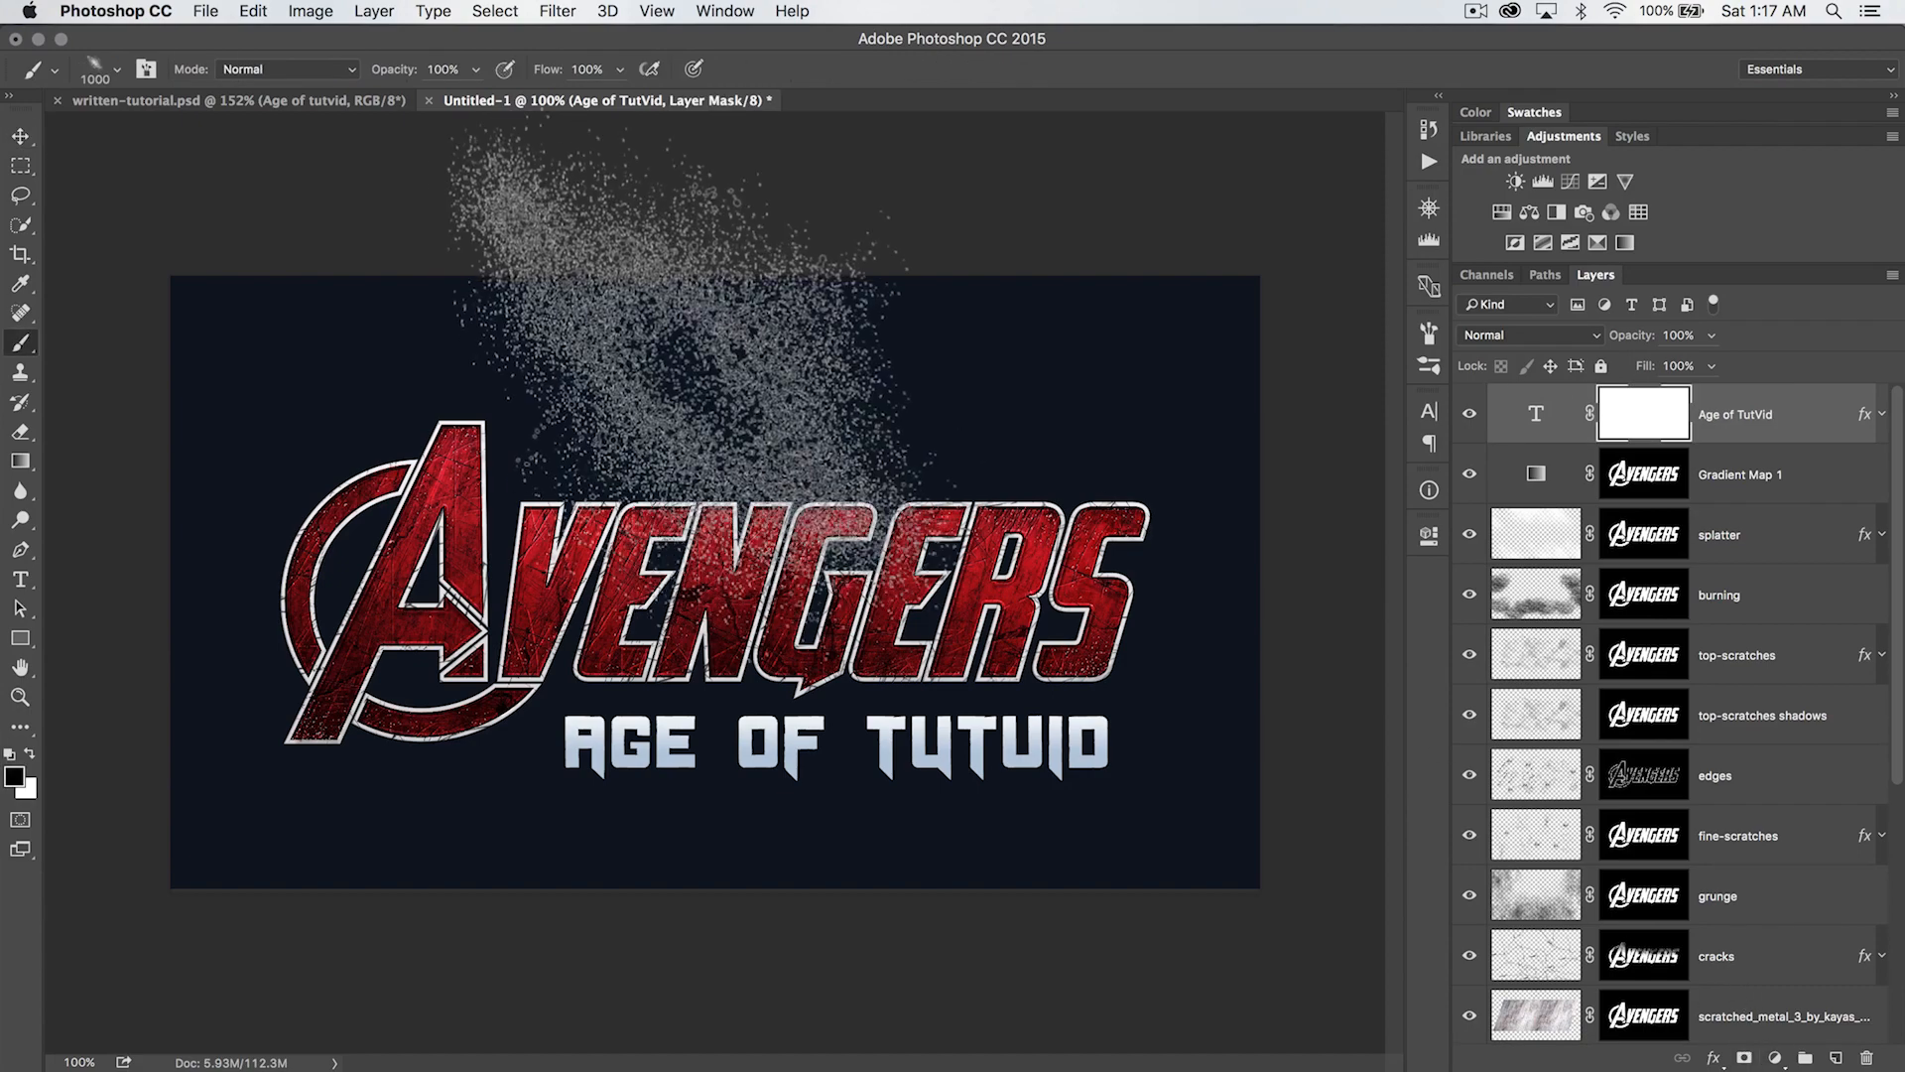
pyautogui.click(413, 790)
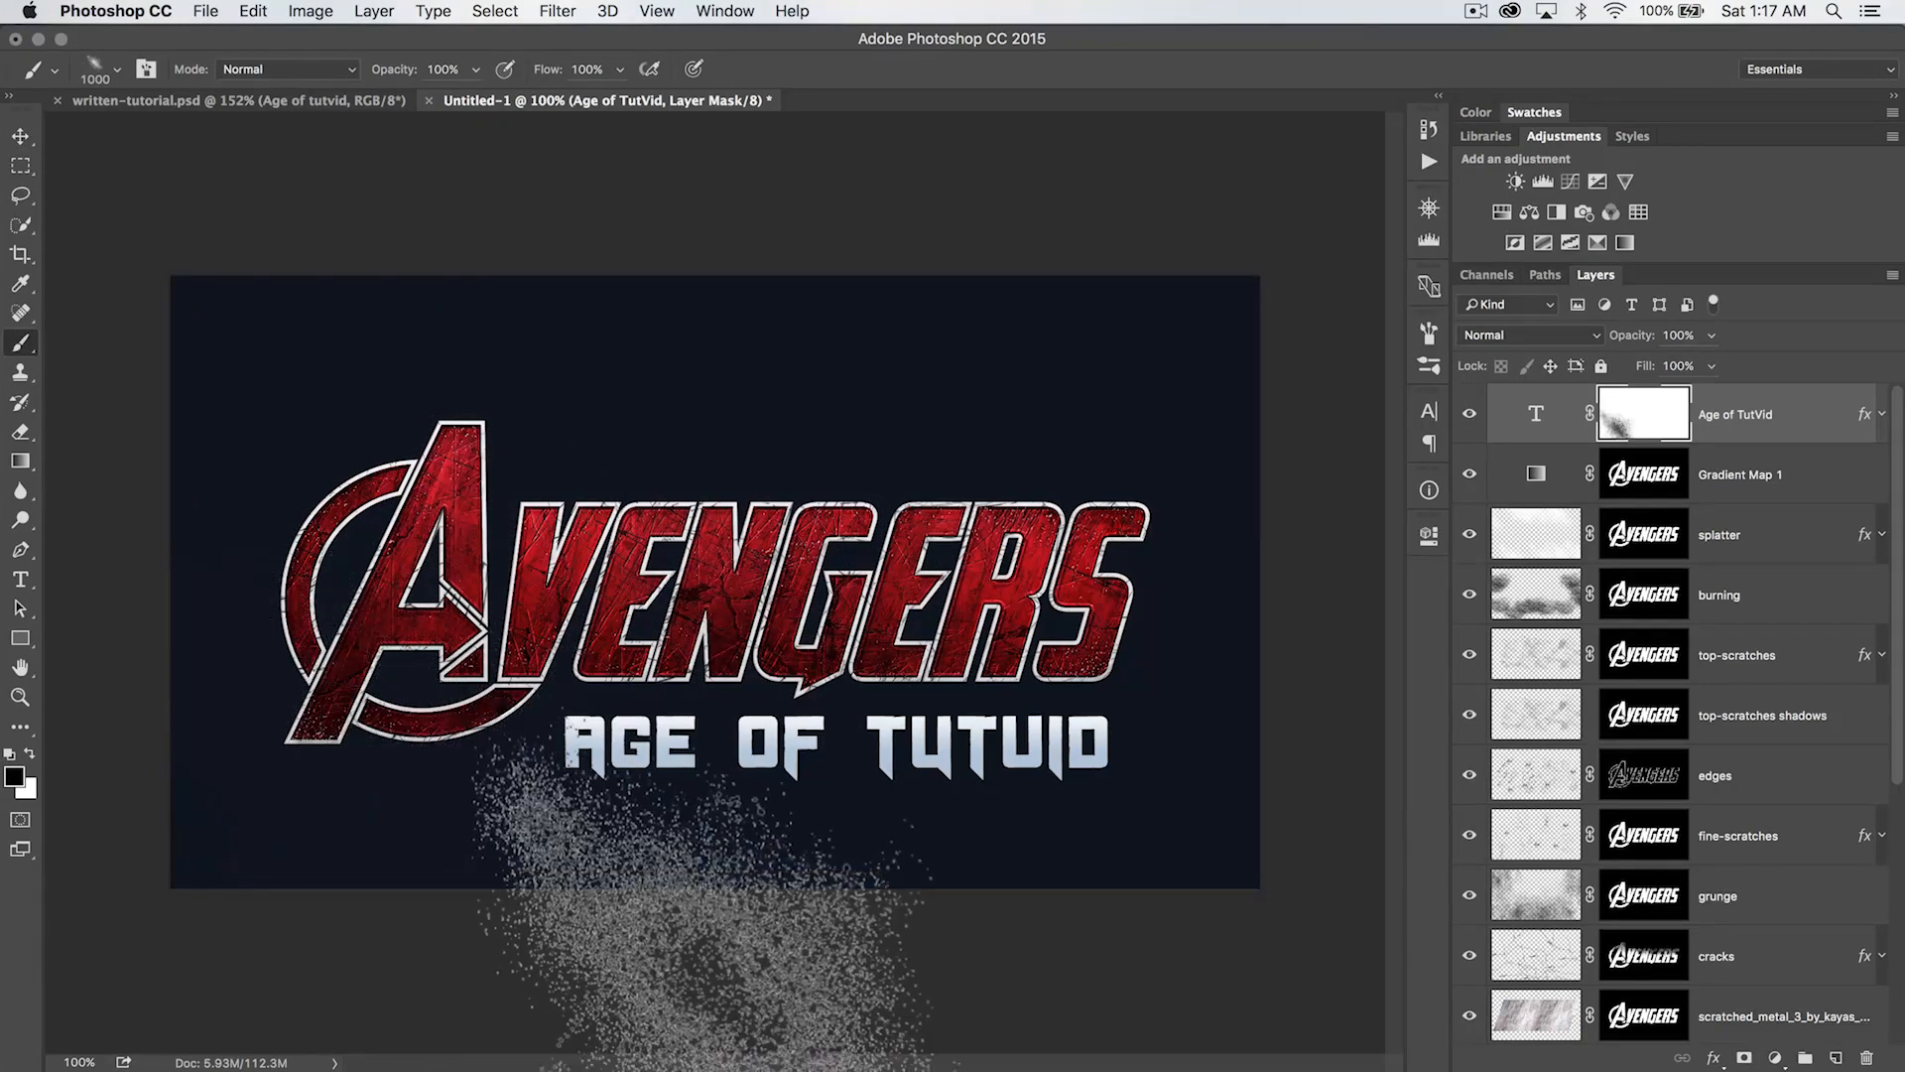
pyautogui.click(940, 1006)
pyautogui.click(1351, 943)
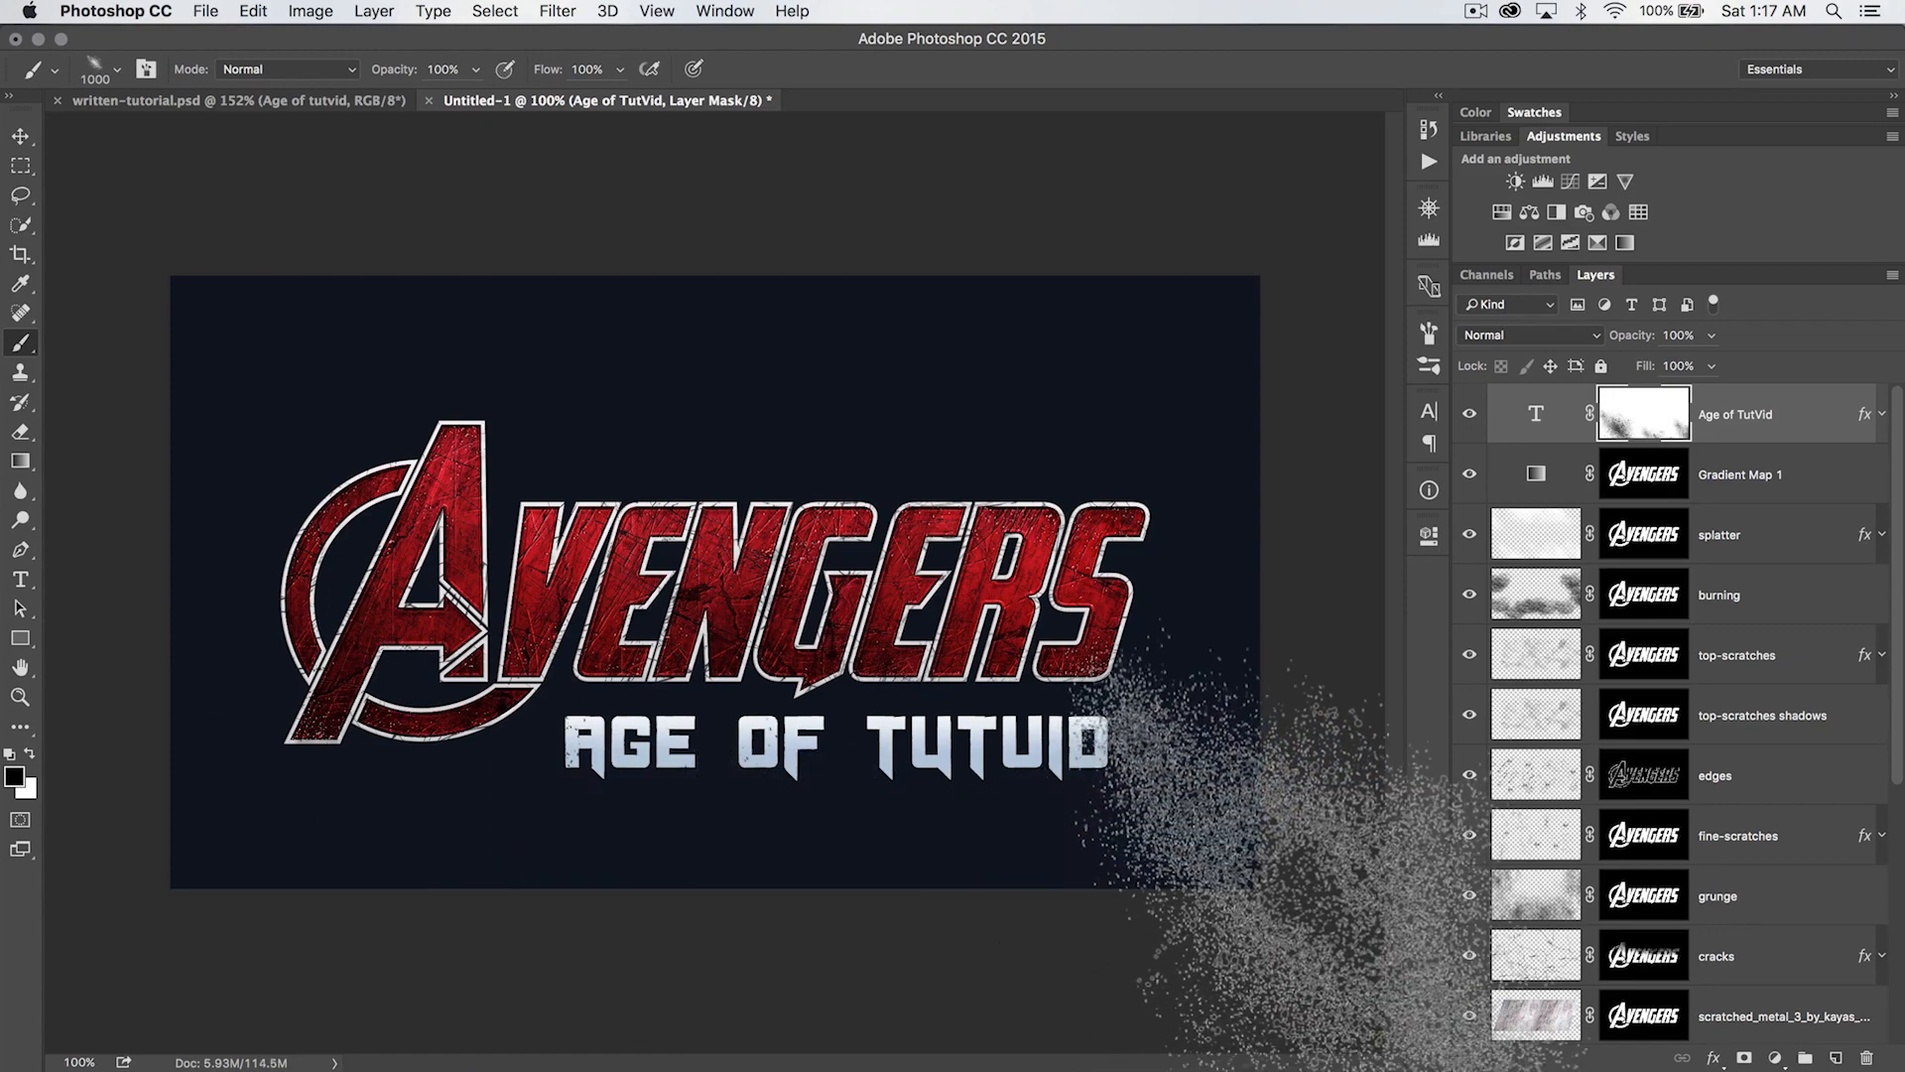
pyautogui.click(1116, 1010)
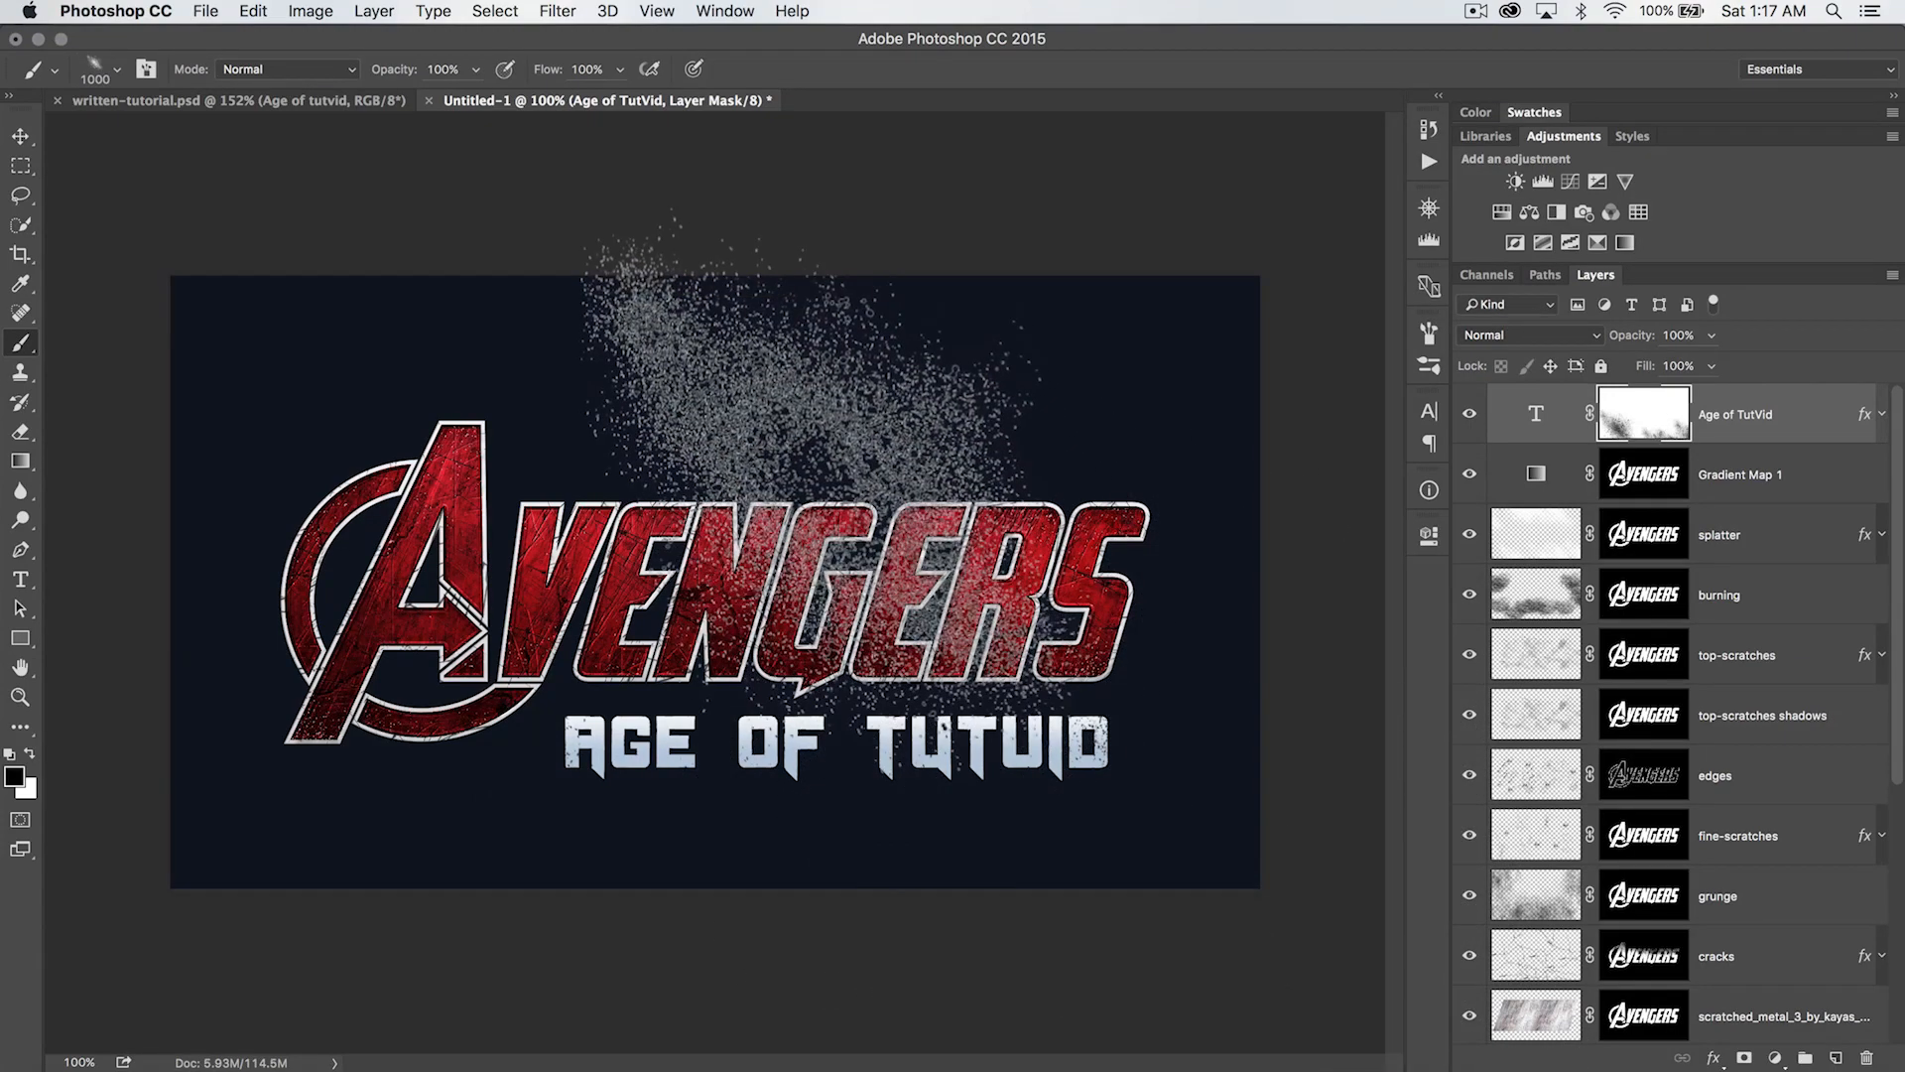
pyautogui.click(829, 479)
pyautogui.click(615, 496)
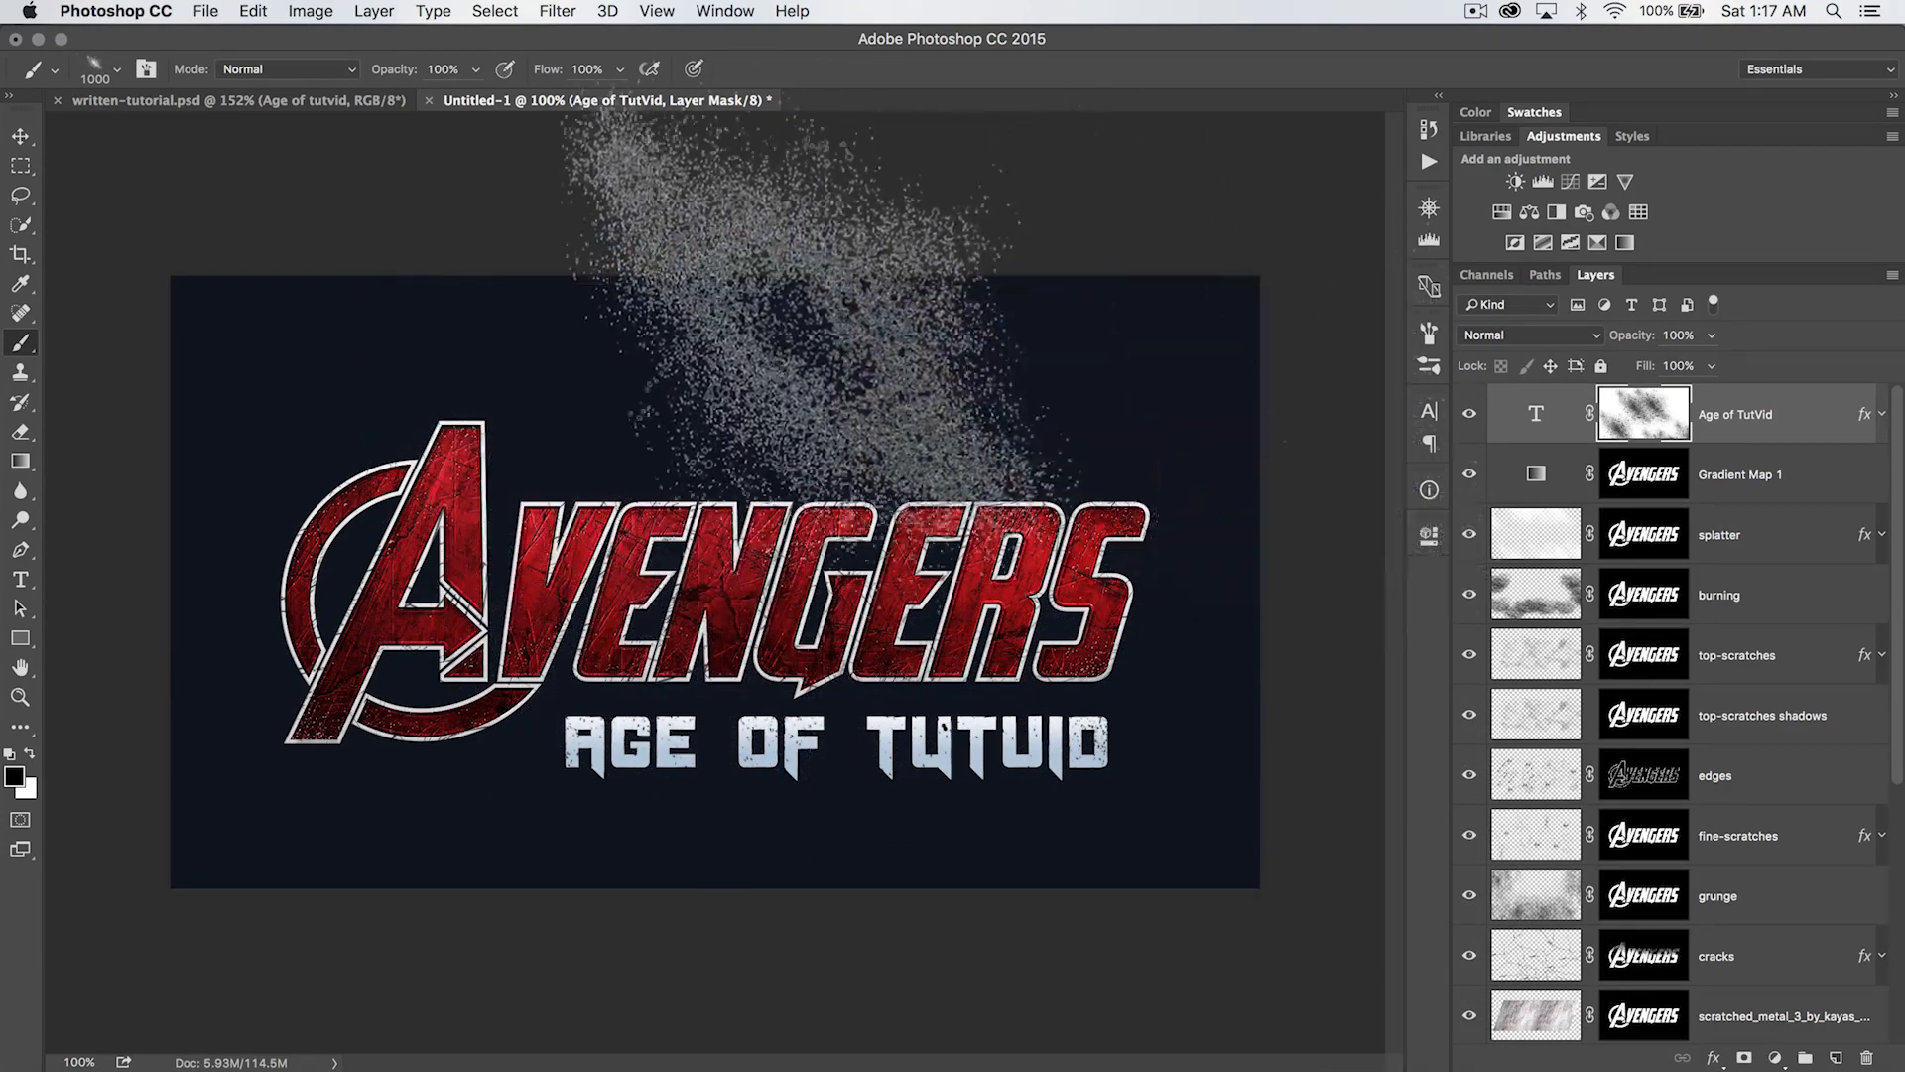
pyautogui.click(748, 1004)
# - Replace the loaded brush presets with 52 Grunge Brushes.abr from the brushes-textures folder
pyautogui.rightClick(715, 454)
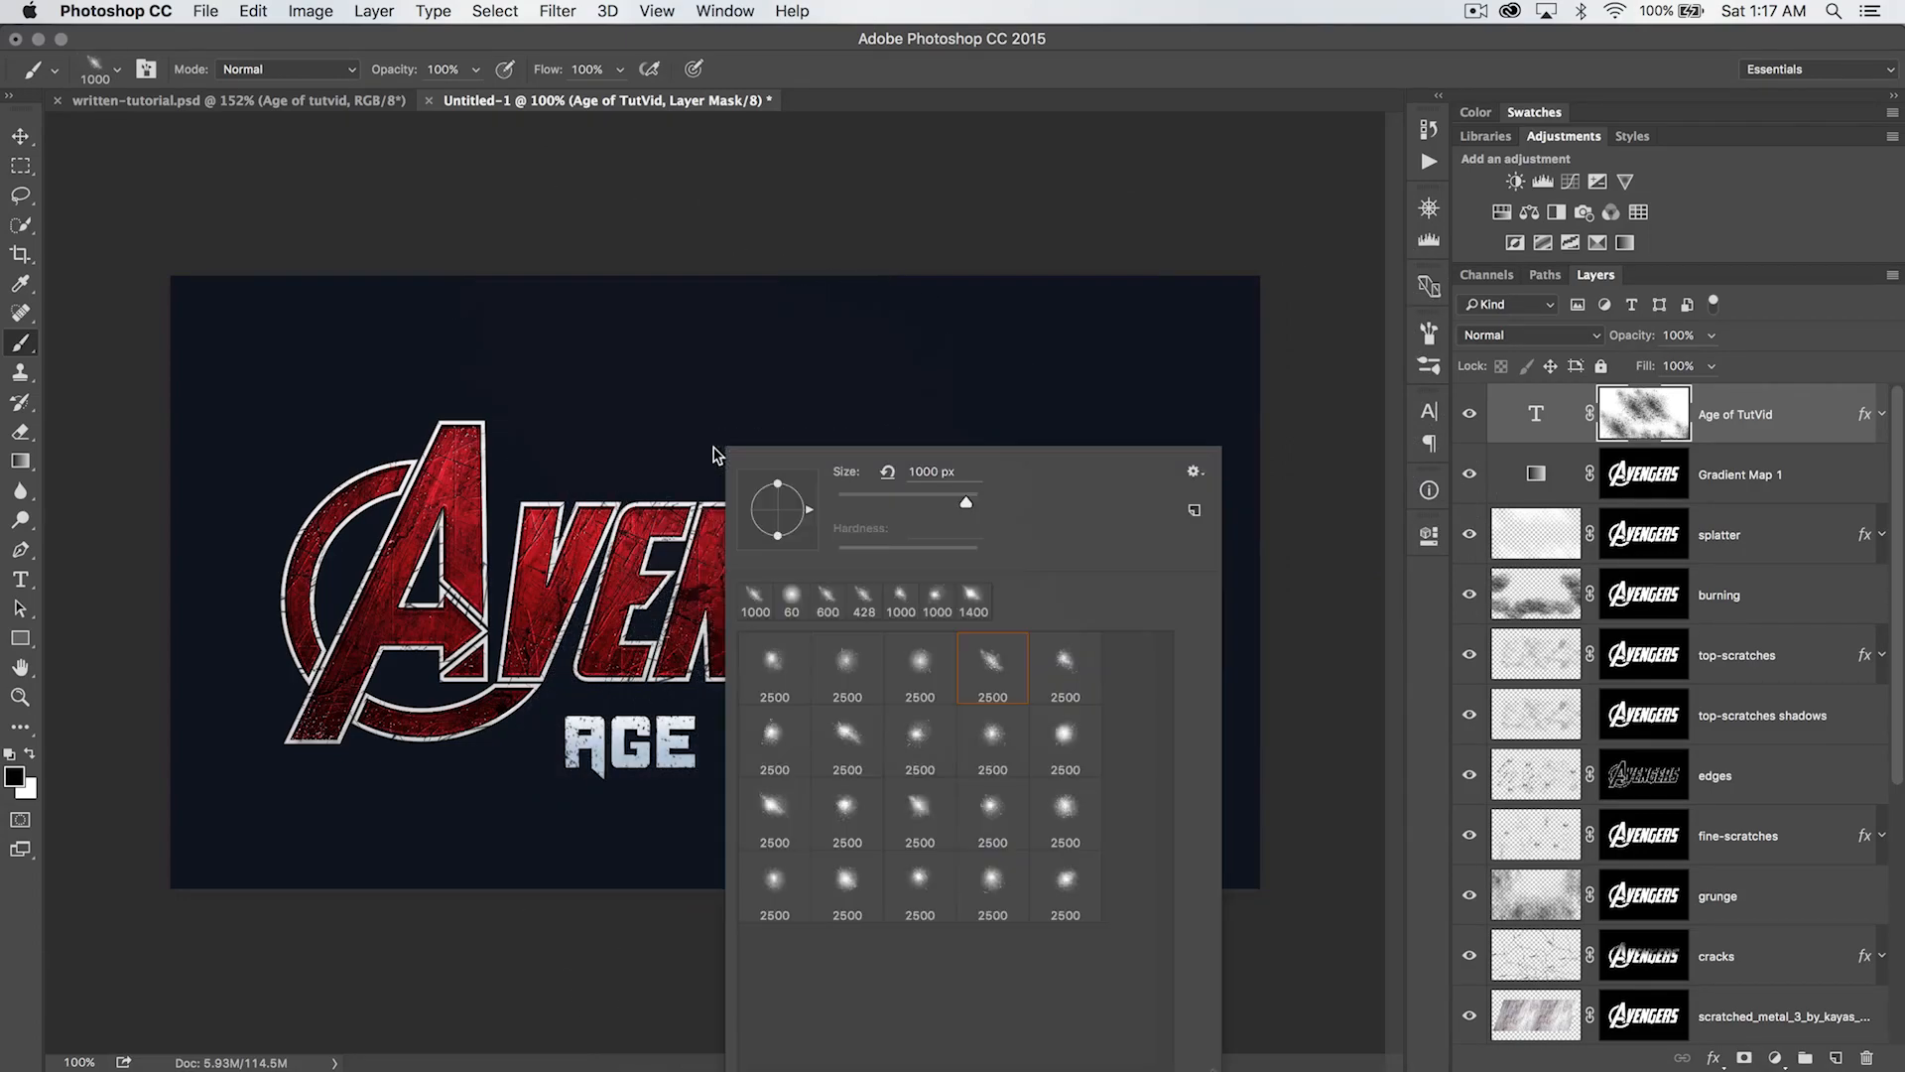
pyautogui.click(1195, 471)
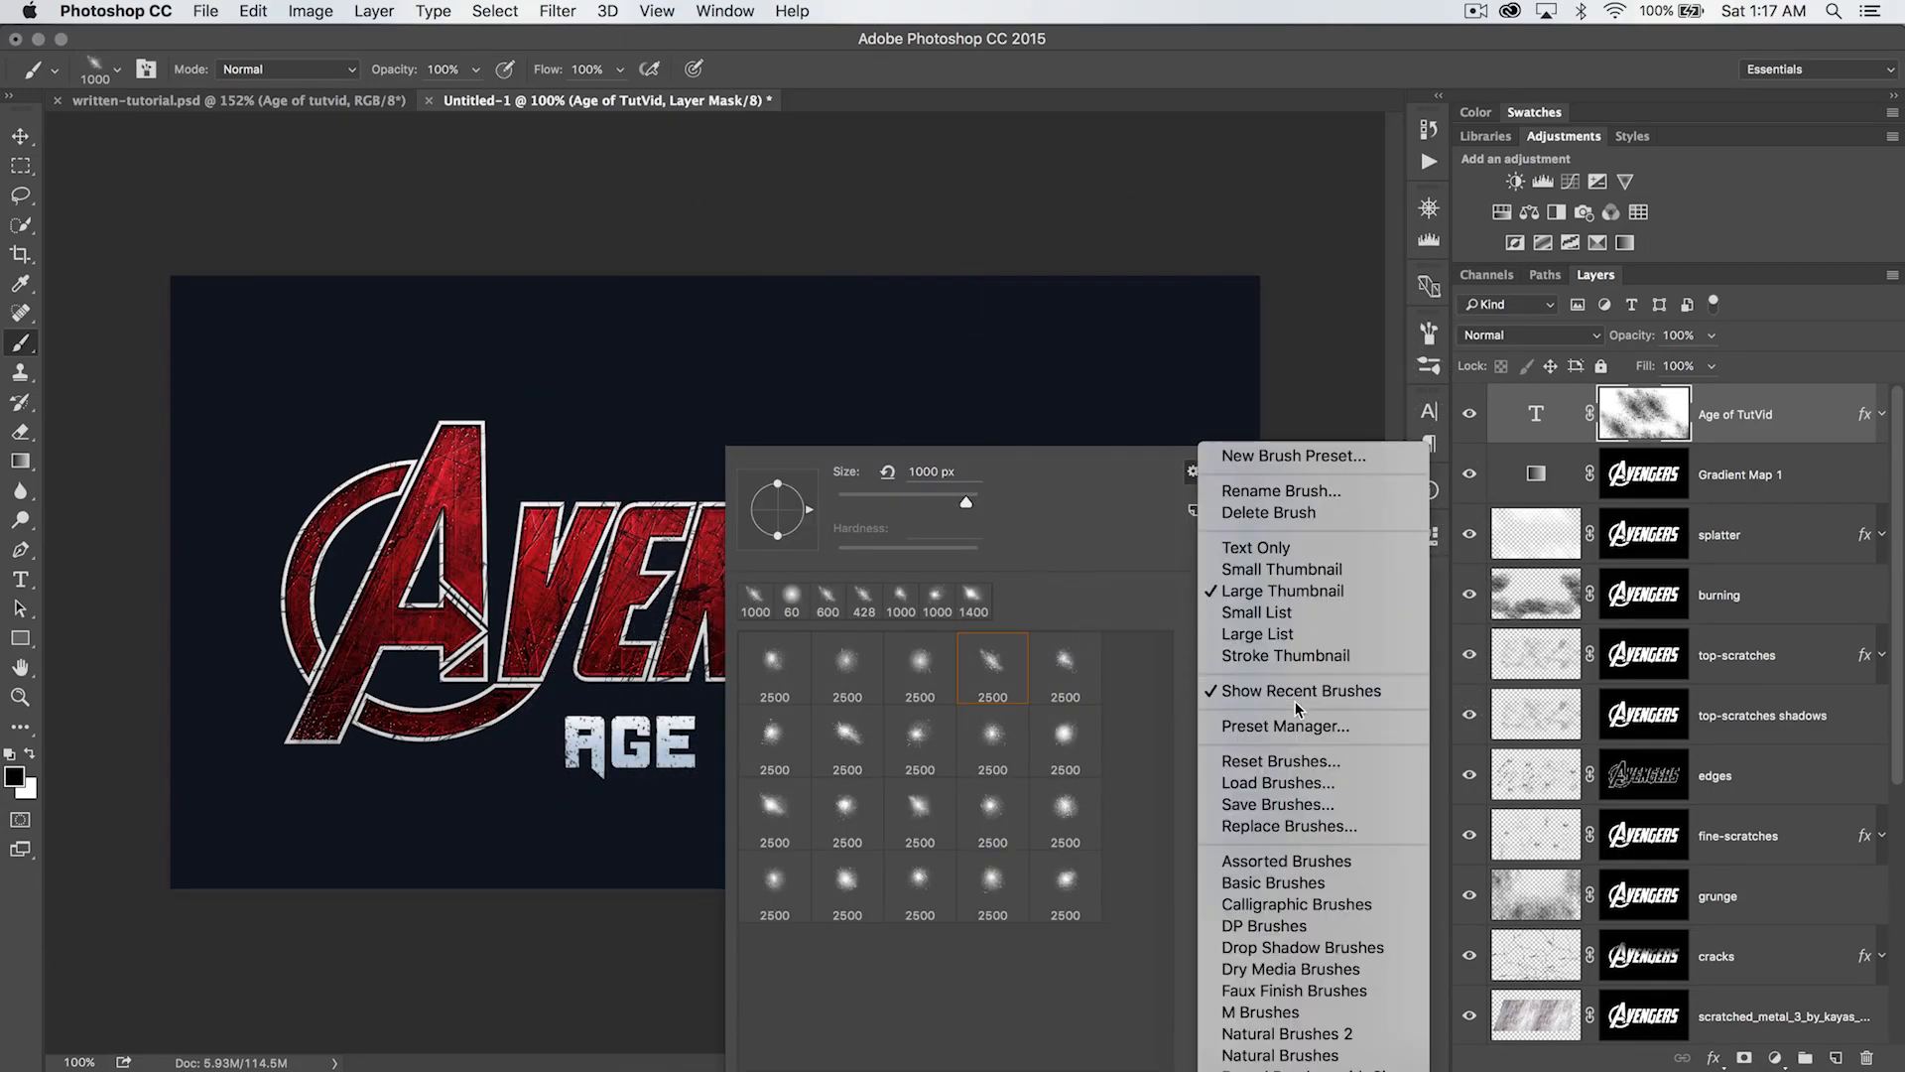
pyautogui.click(1292, 826)
pyautogui.click(952, 362)
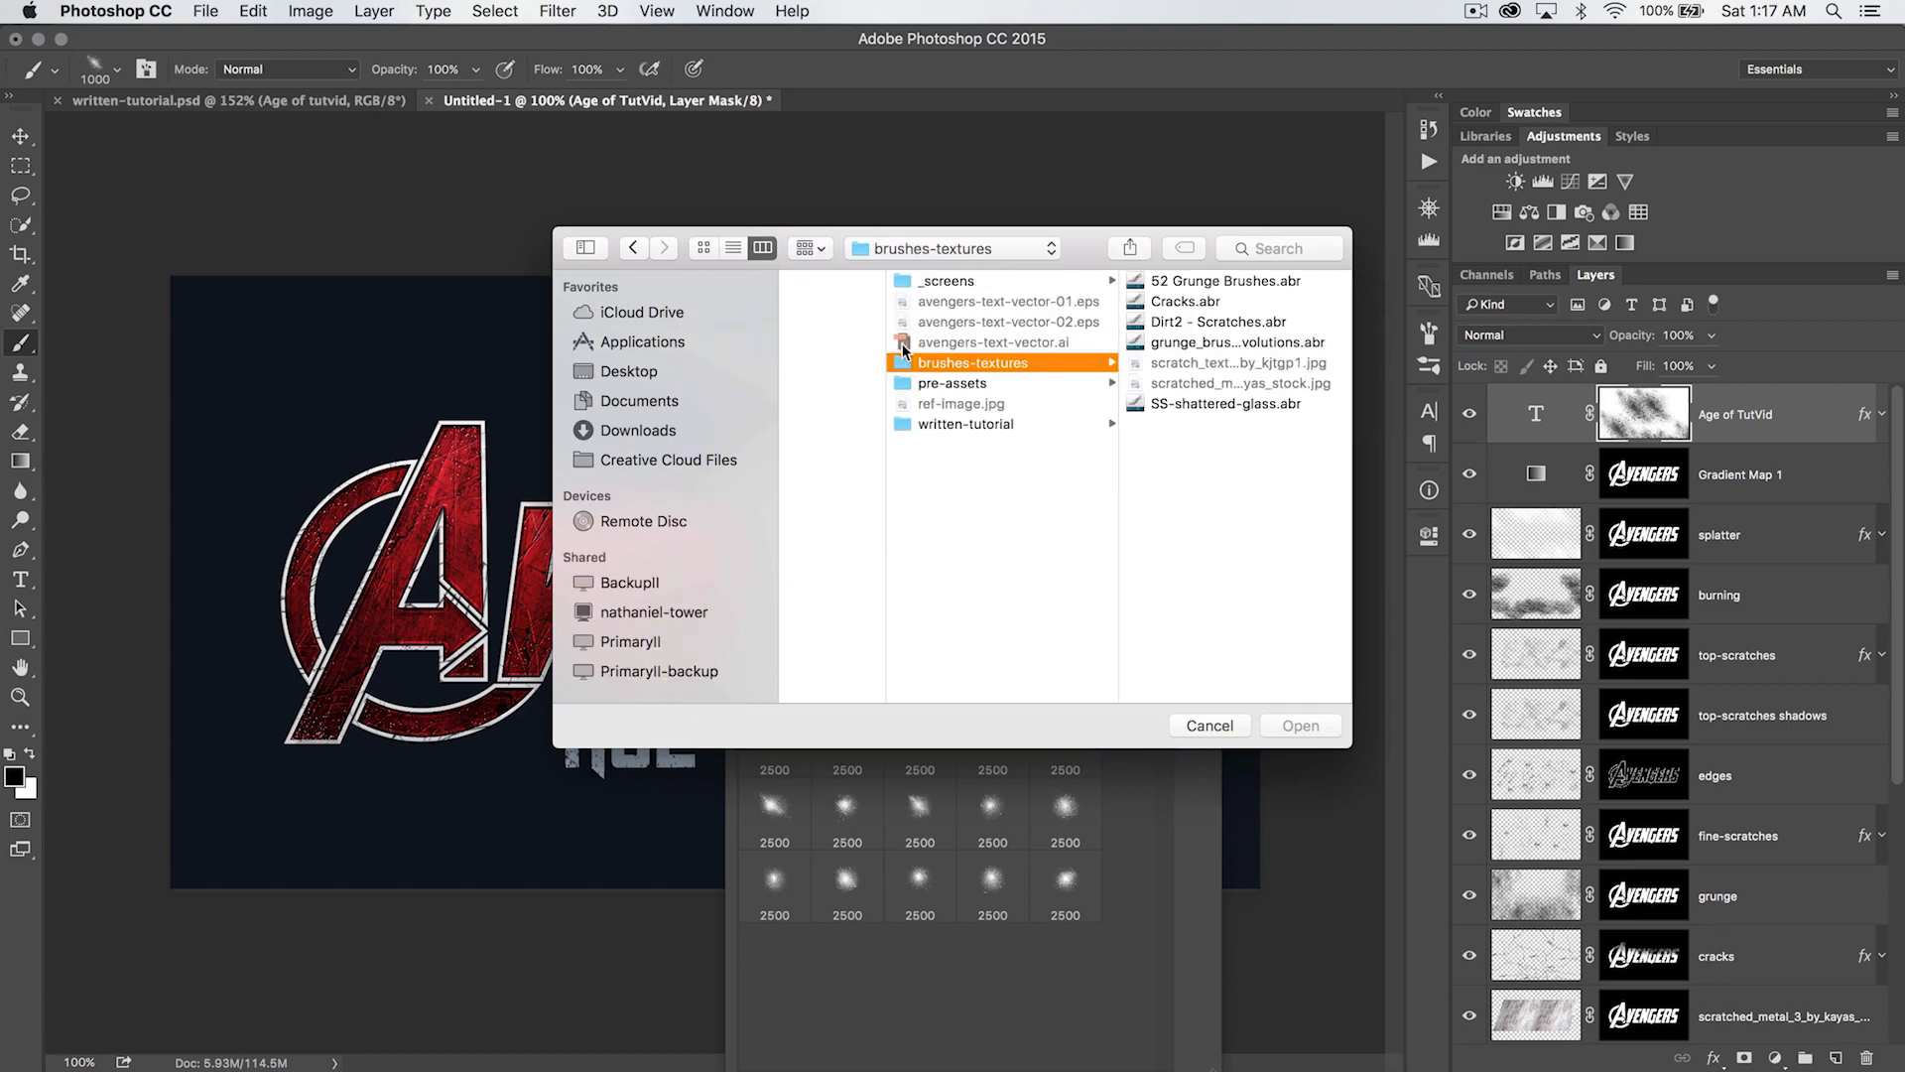
pyautogui.doubleClick(1187, 294)
# - Stamp black cracks onto the subtitle's layer mask across the lettering with the 296 px grunge brush
pyautogui.click(848, 663)
pyautogui.click(594, 717)
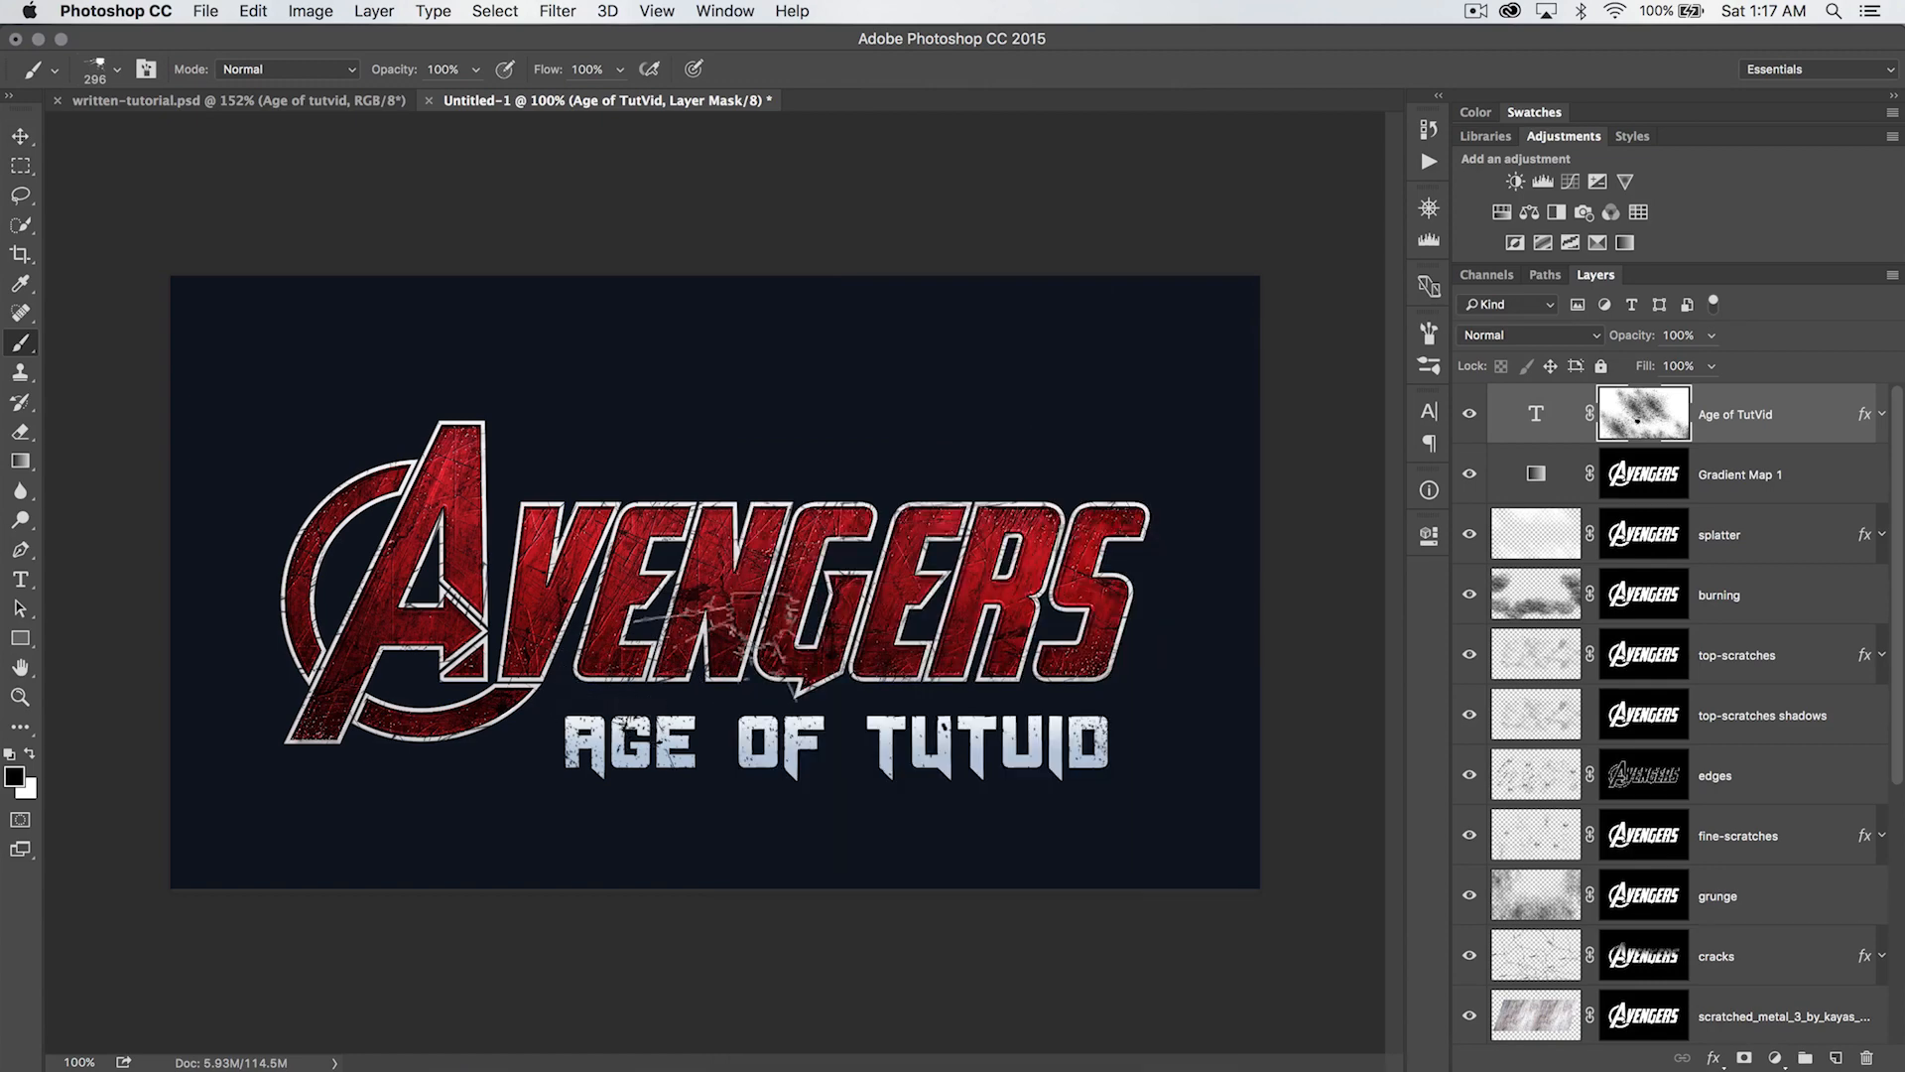
pyautogui.click(1112, 764)
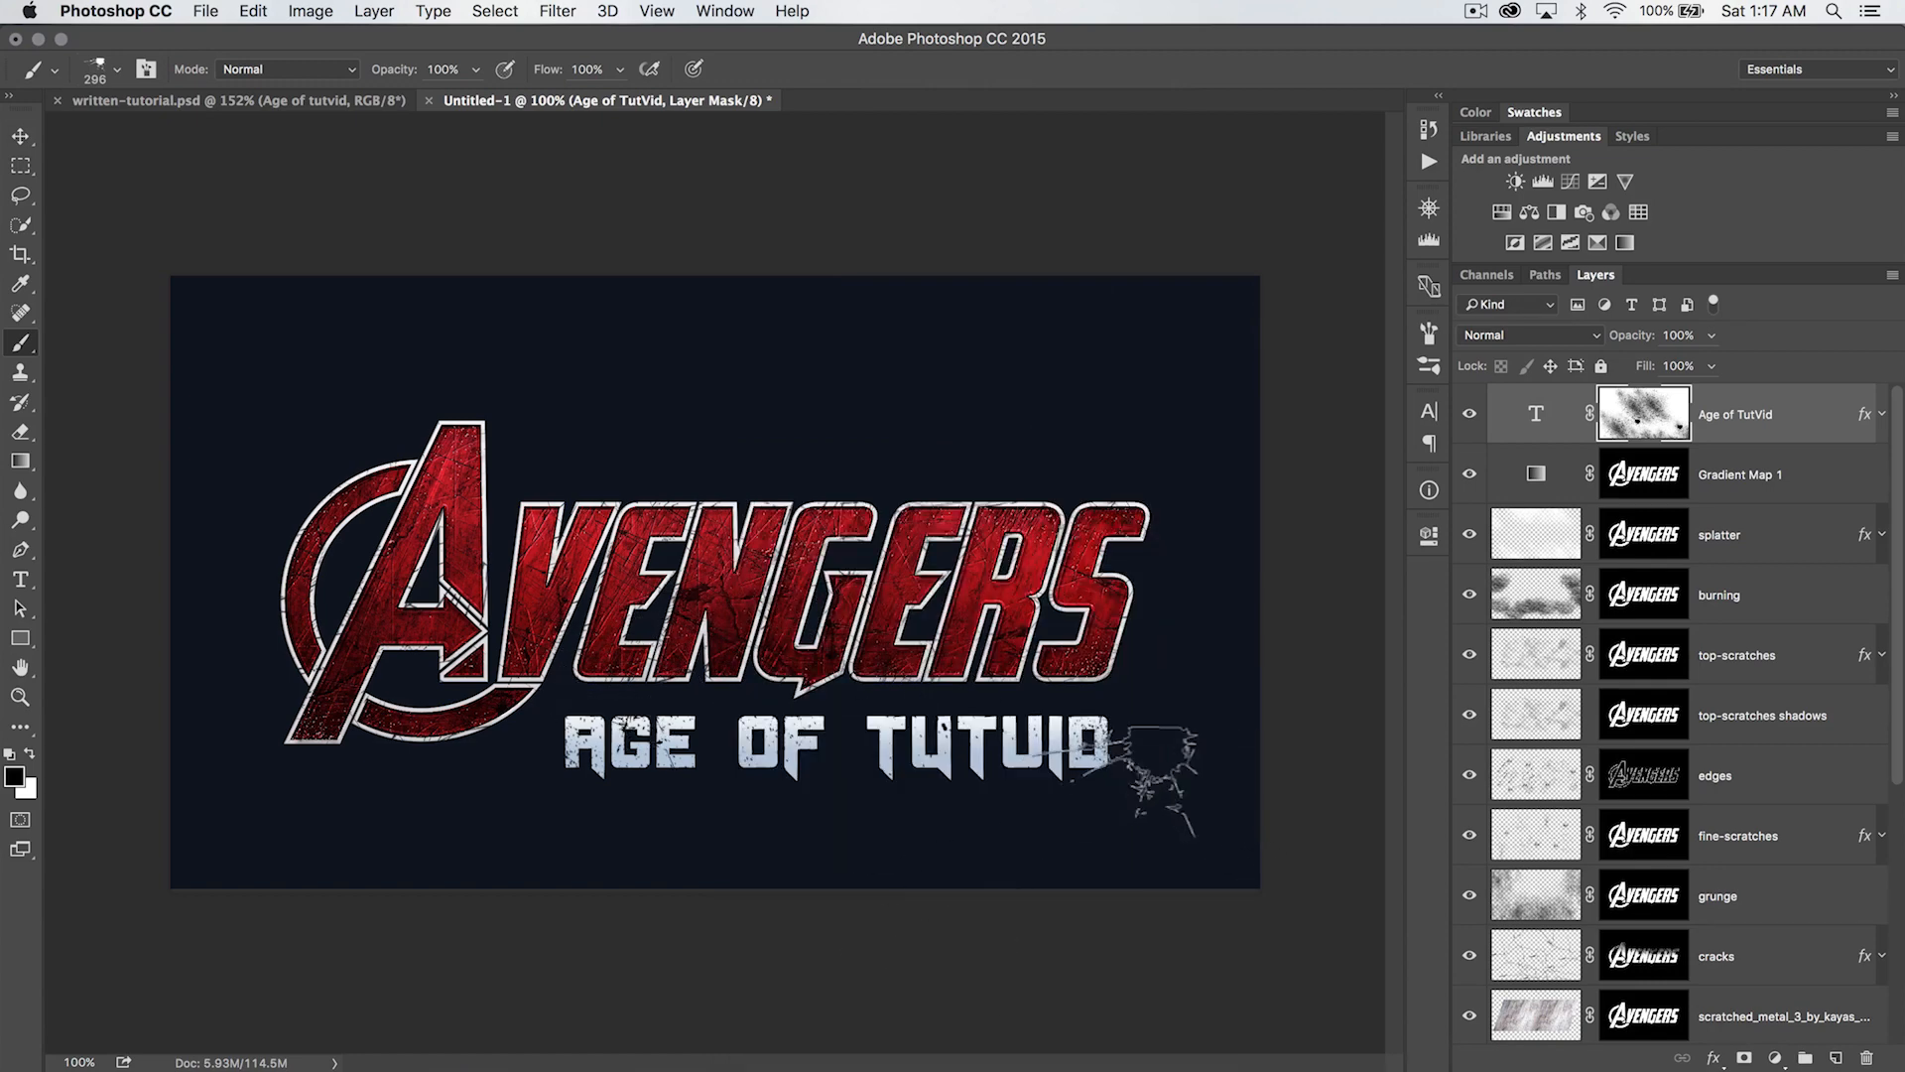
# - Stamp more black wear onto the subtitle's mask with the 416 px grunge brush, and toggle the layer's visibility to check it
pyautogui.rightClick(868, 824)
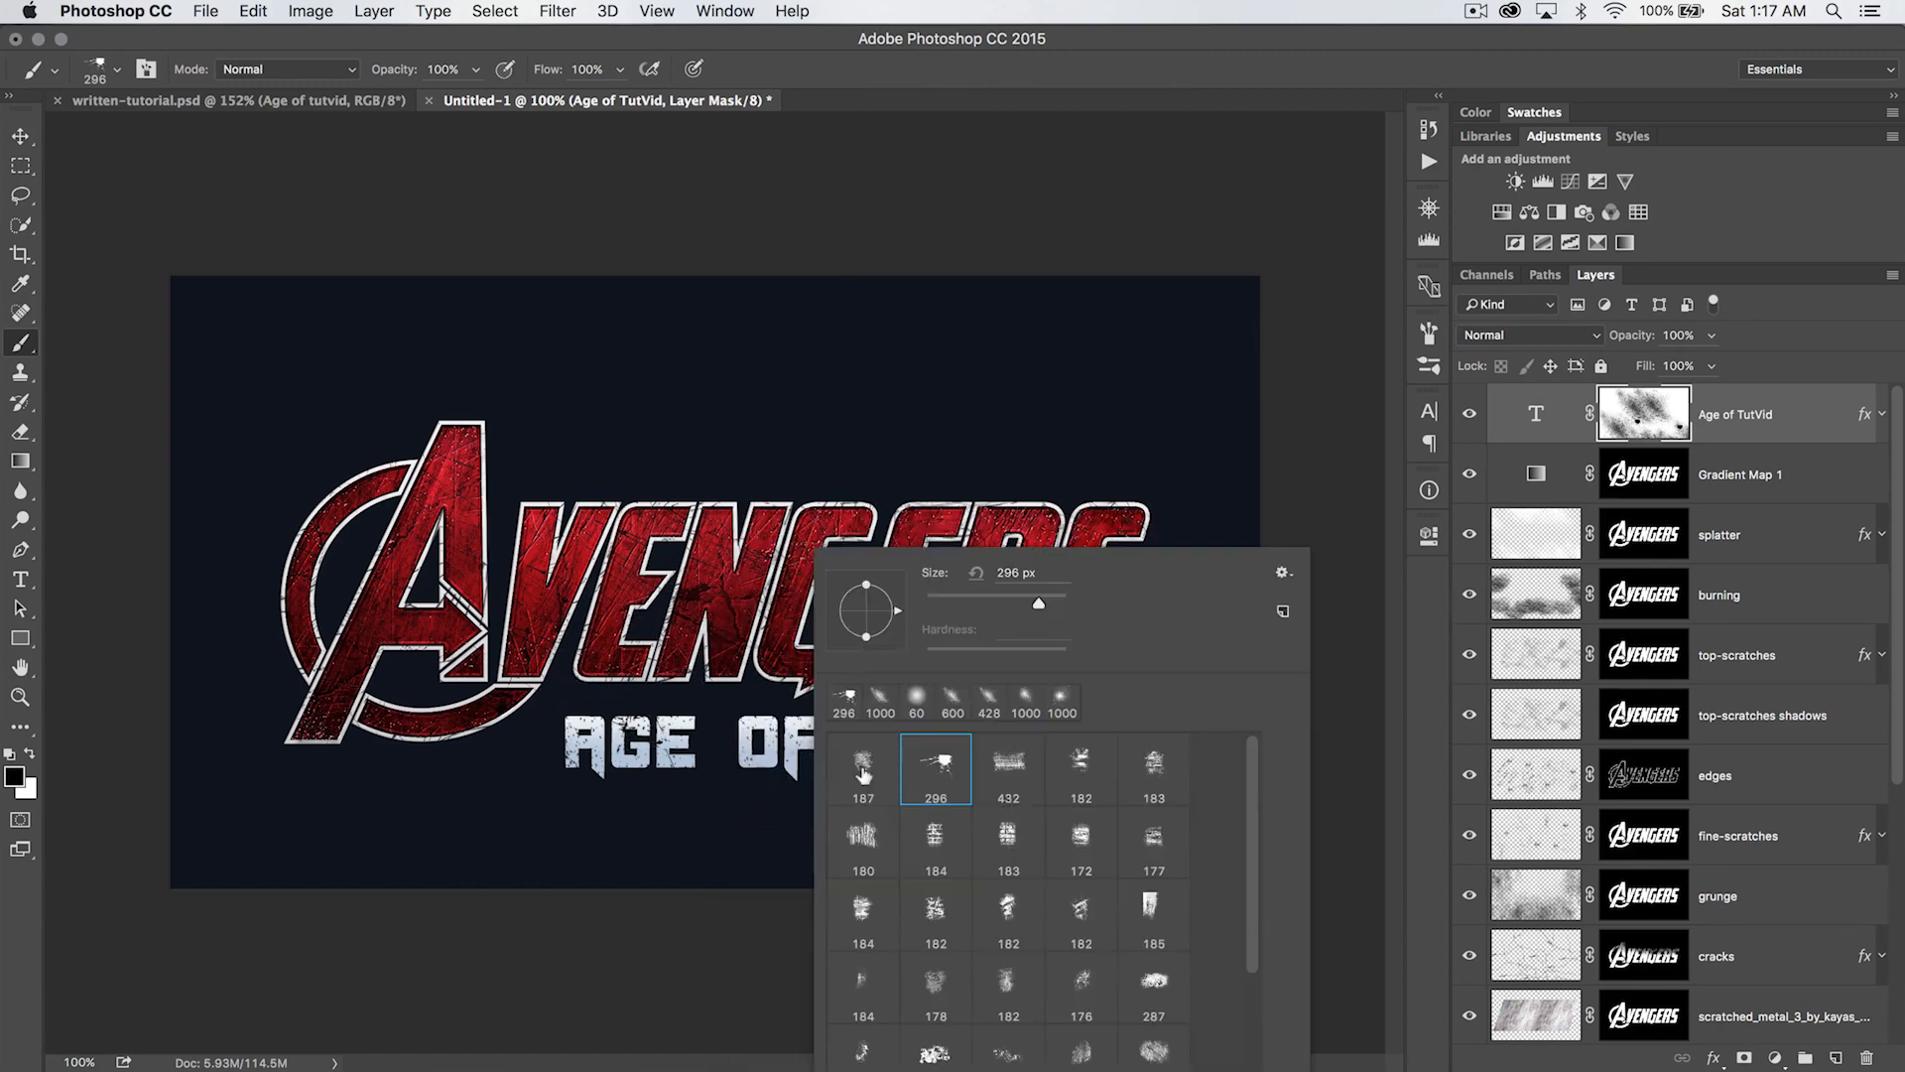
pyautogui.scroll(-5, 1041, 1037)
pyautogui.click(1081, 911)
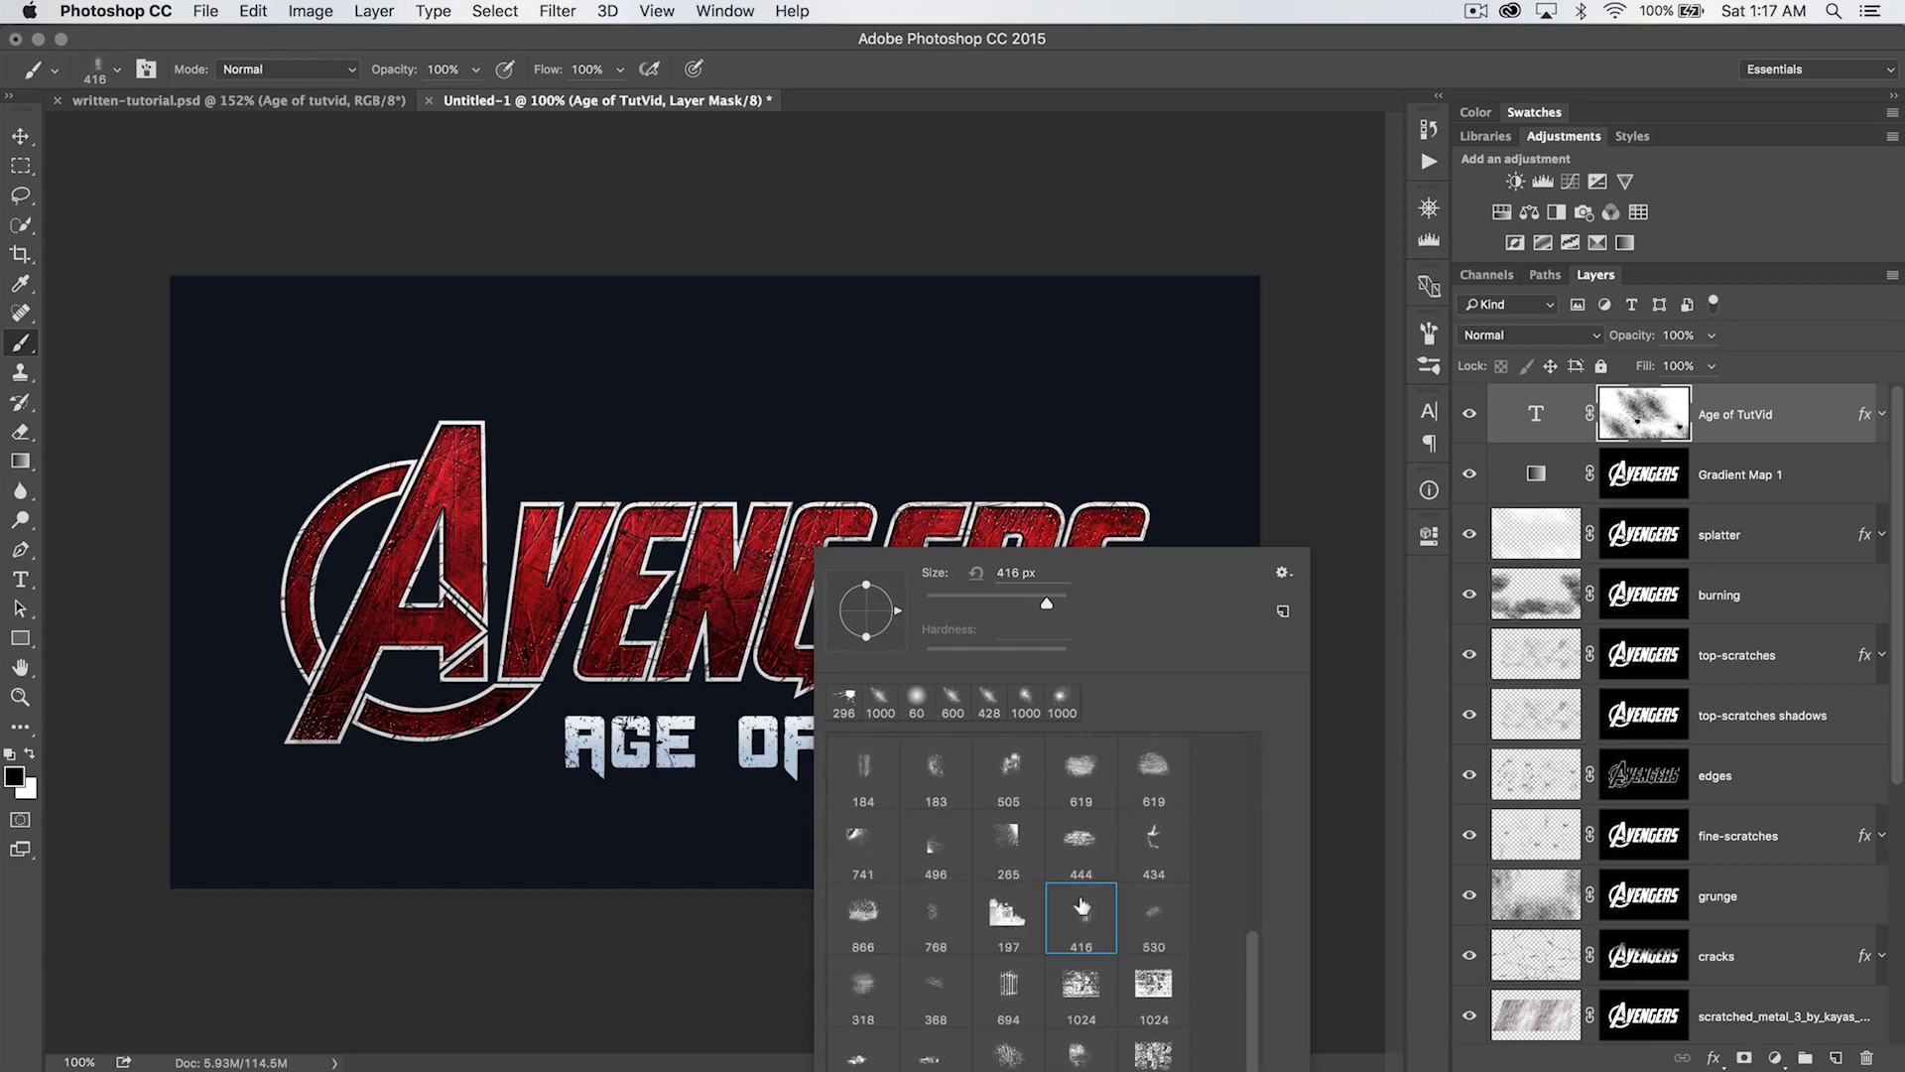
pyautogui.click(650, 824)
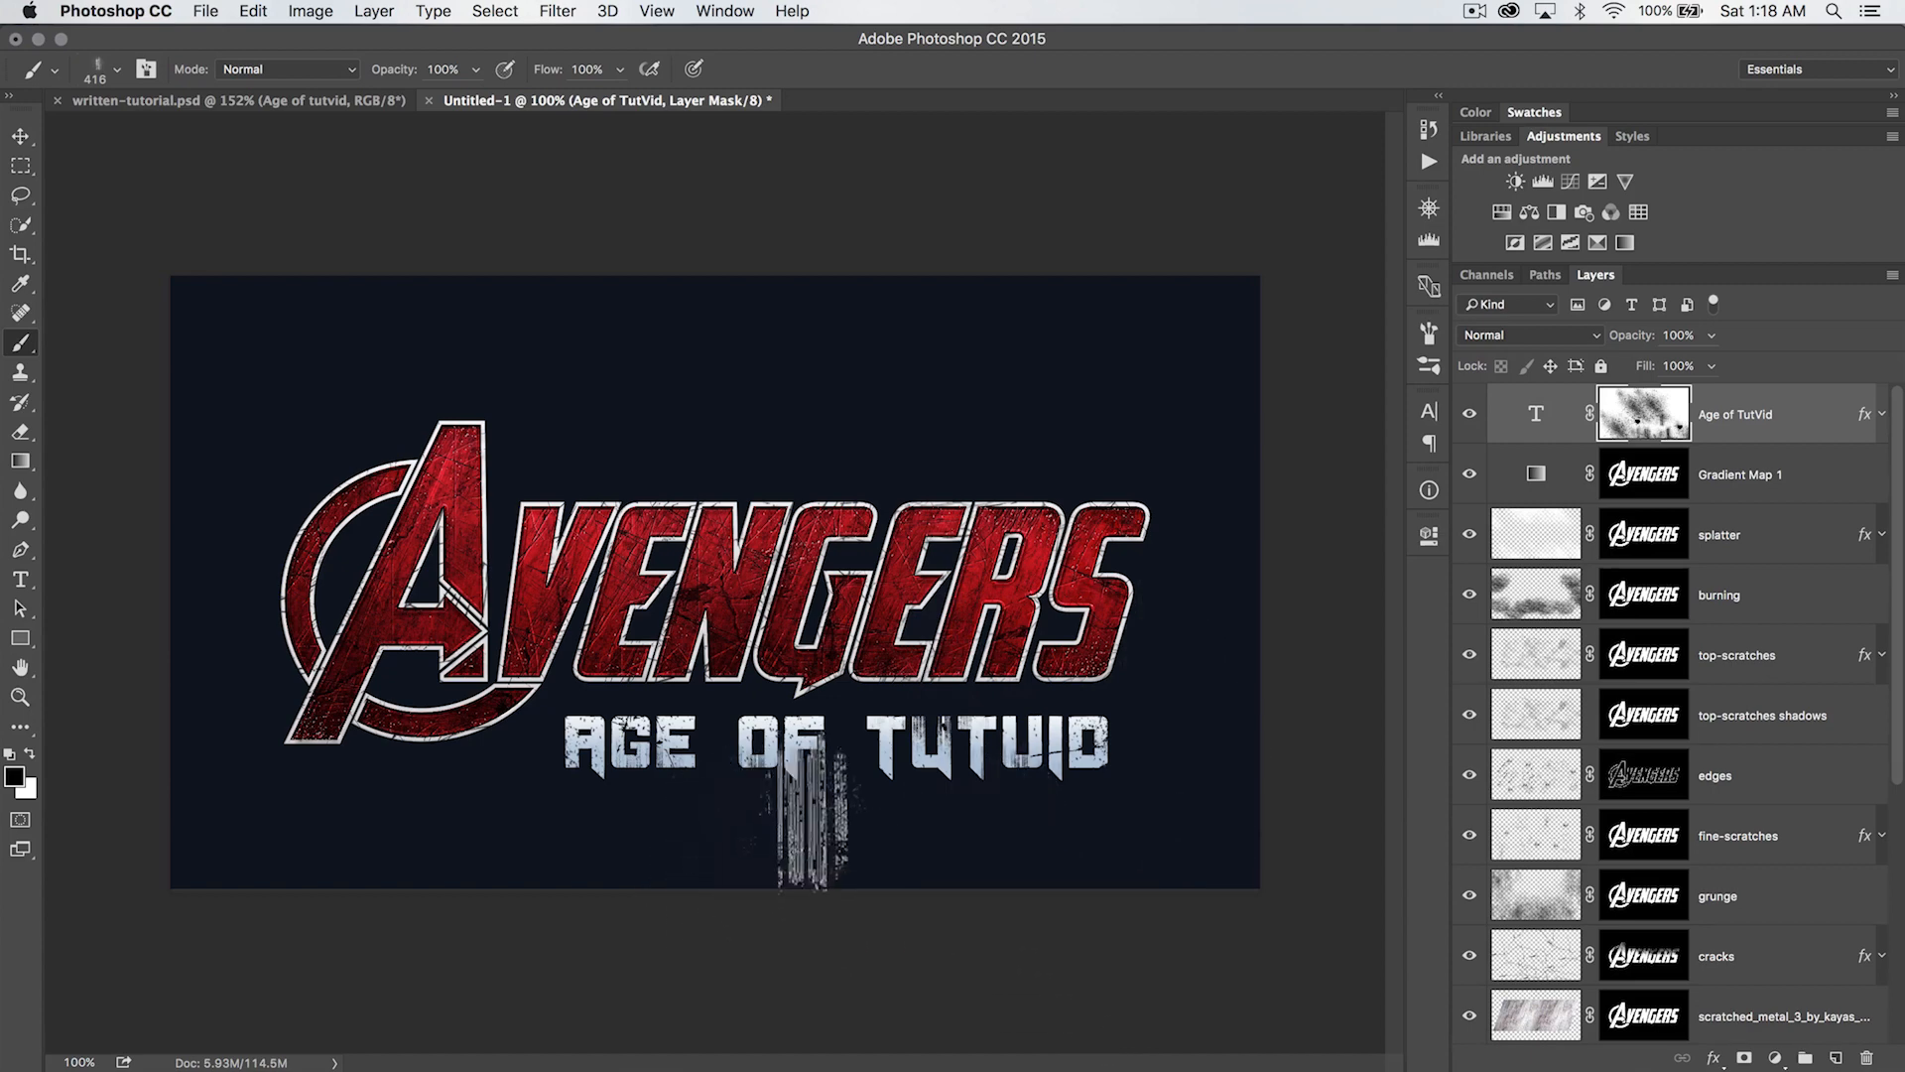
pyautogui.press('v')
pyautogui.click(1469, 414)
pyautogui.click(1470, 414)
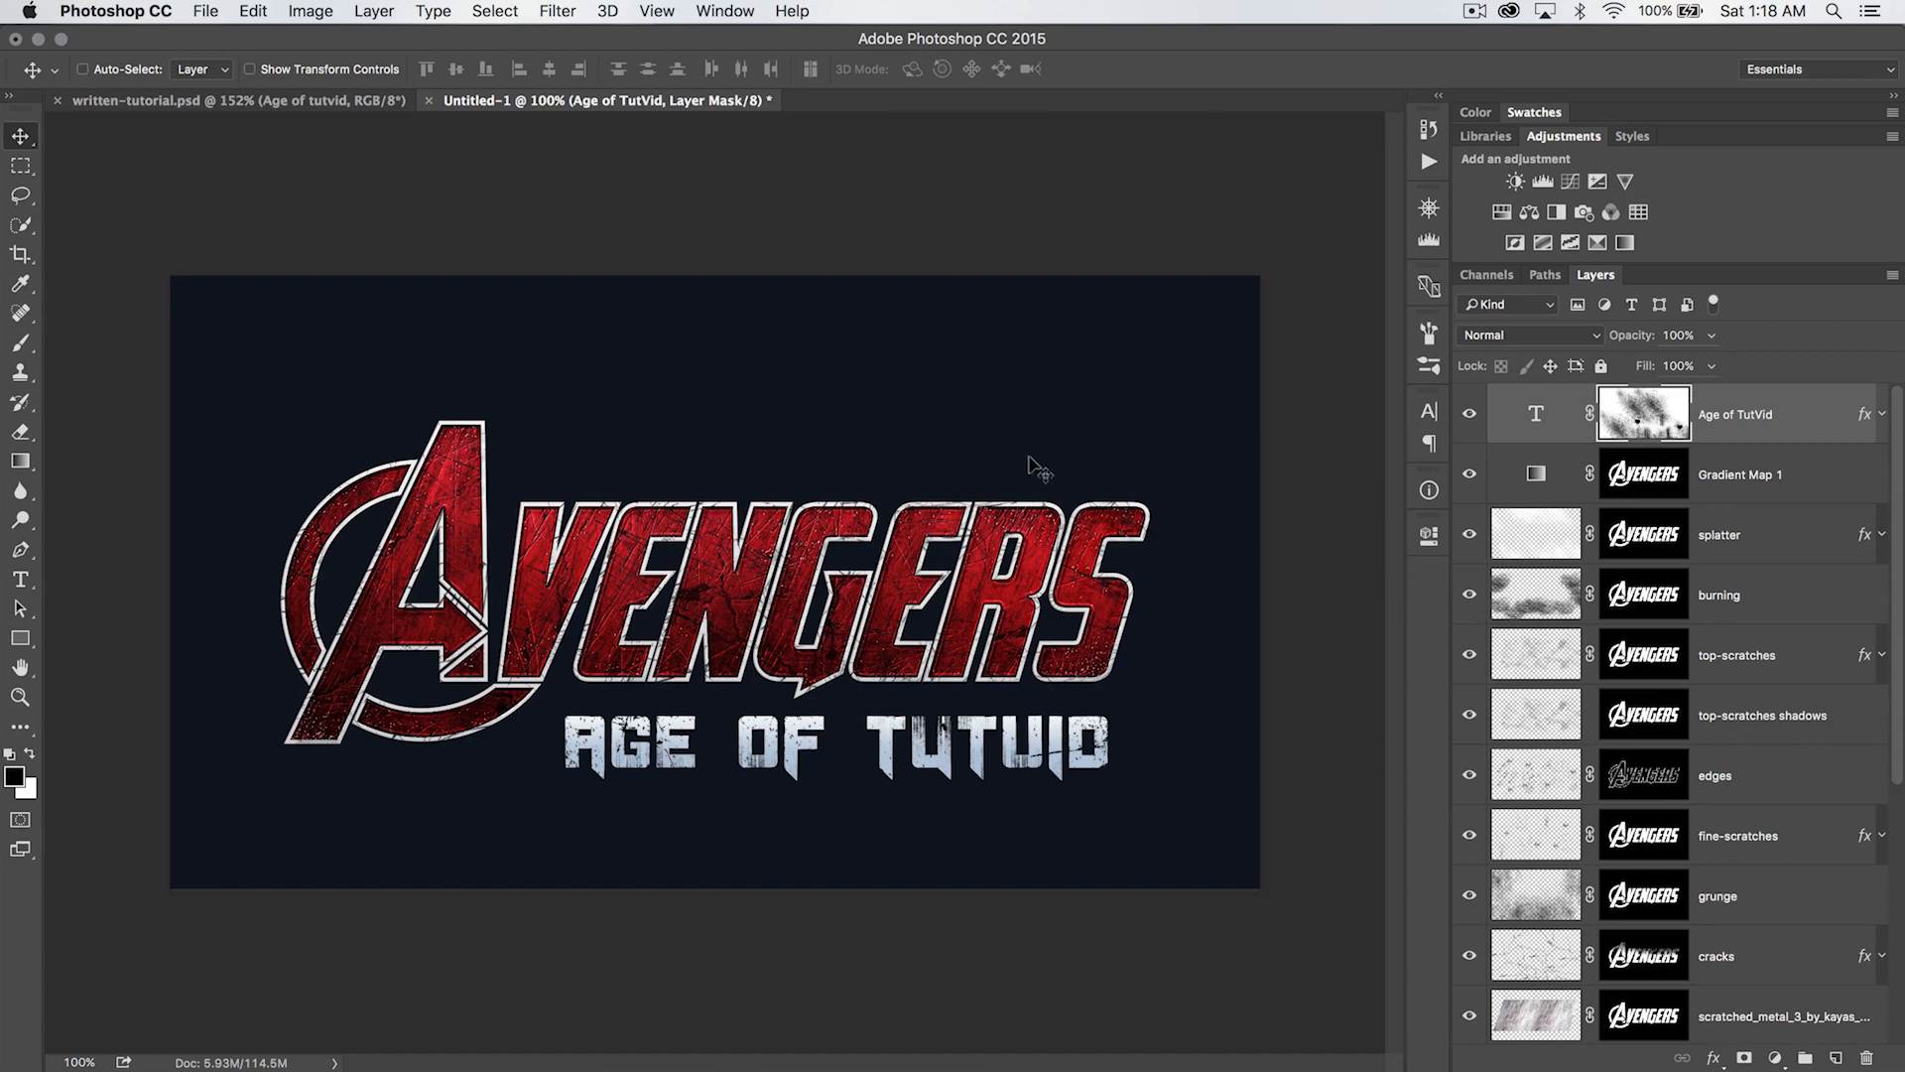
# - Copy the blue grunge texture, Layer 2, from written-tutorial.psd into Untitled-1 directly above the Background layer
pyautogui.scroll(-5, 1619, 633)
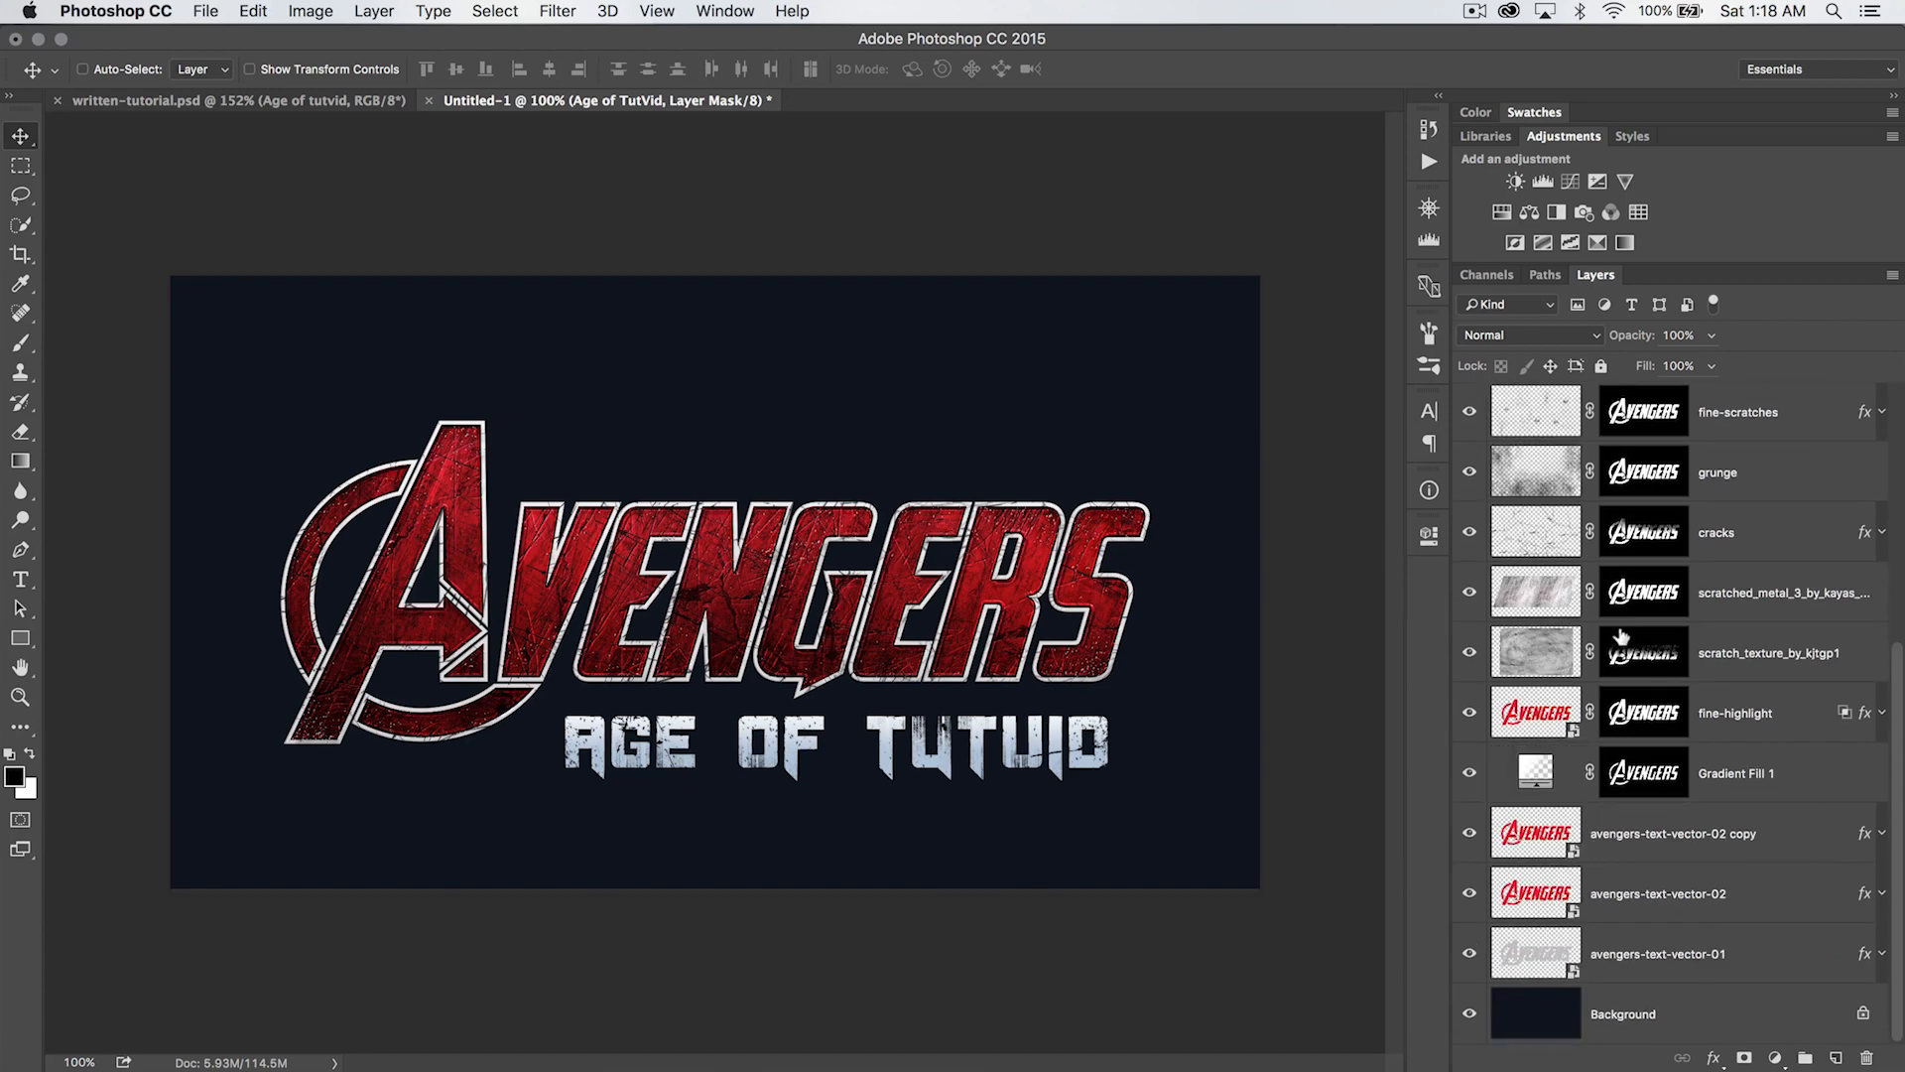
pyautogui.click(1627, 1017)
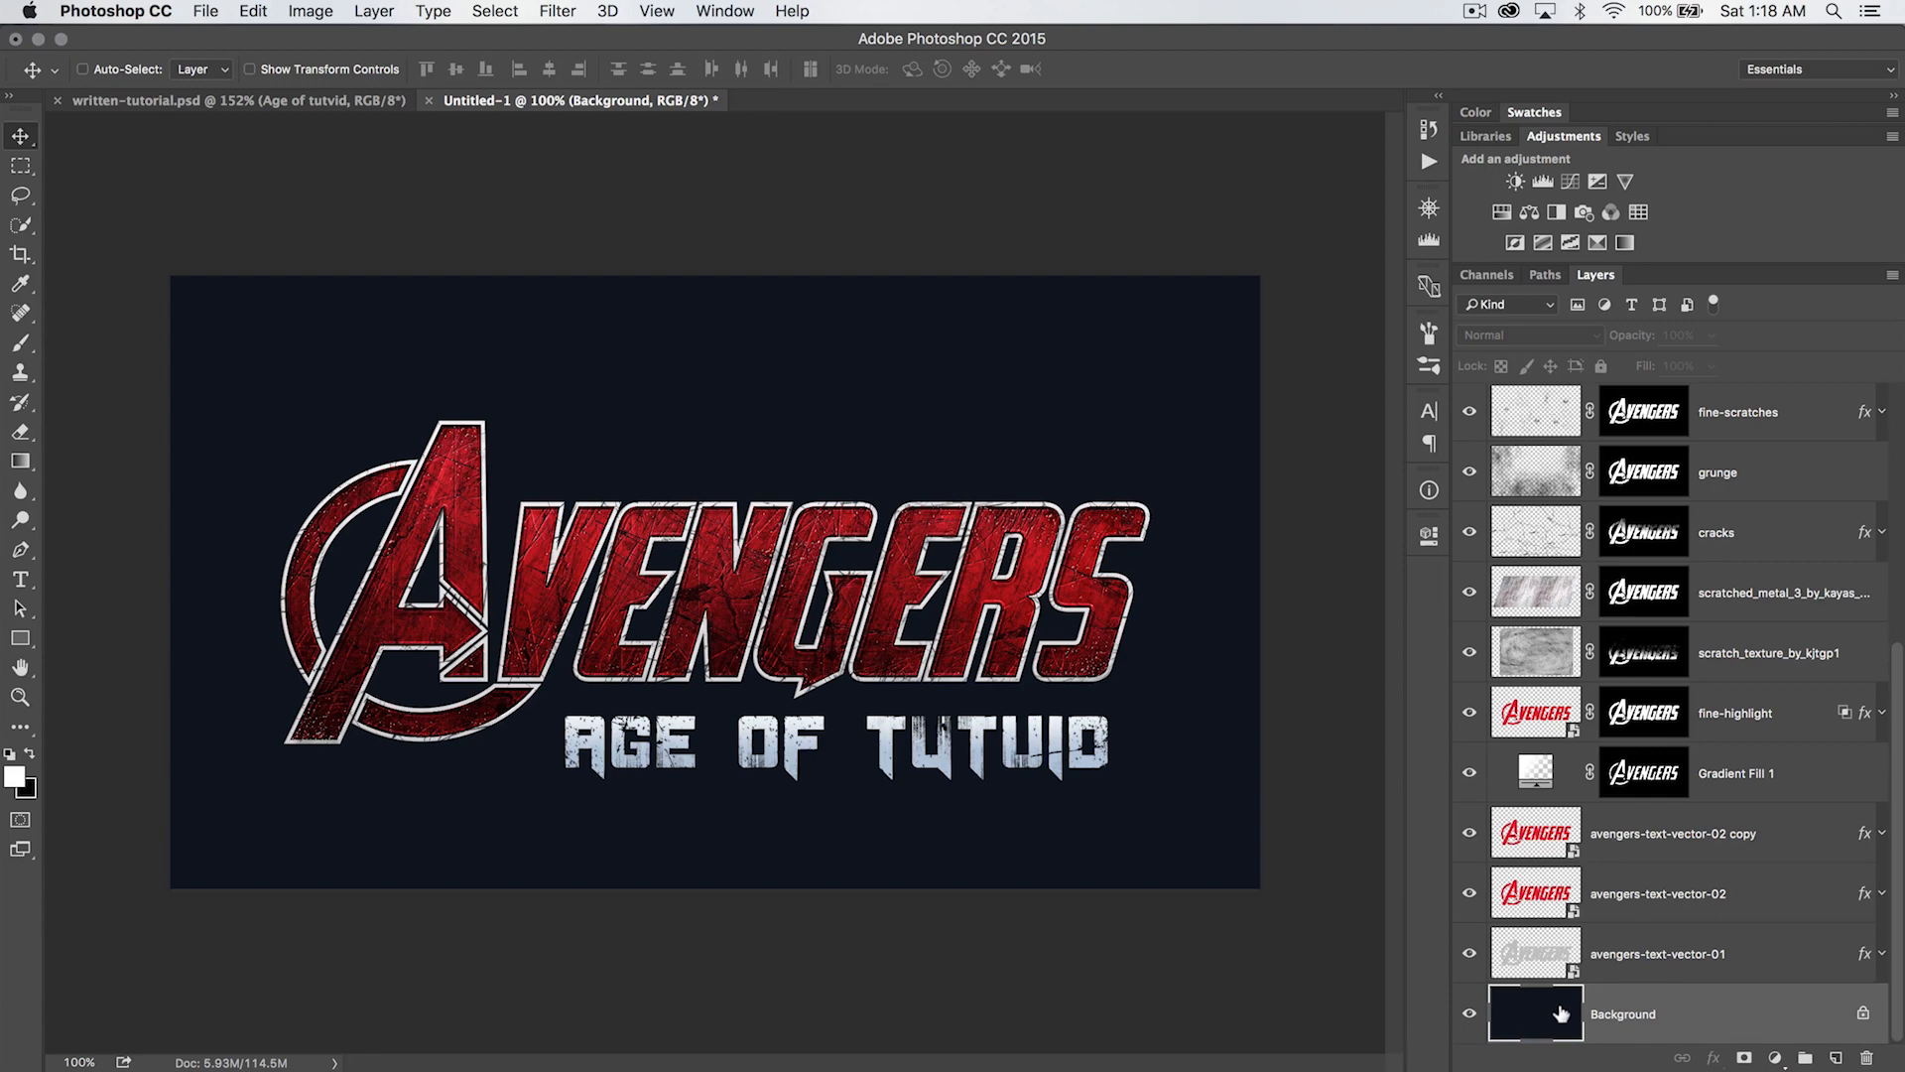
pyautogui.click(322, 99)
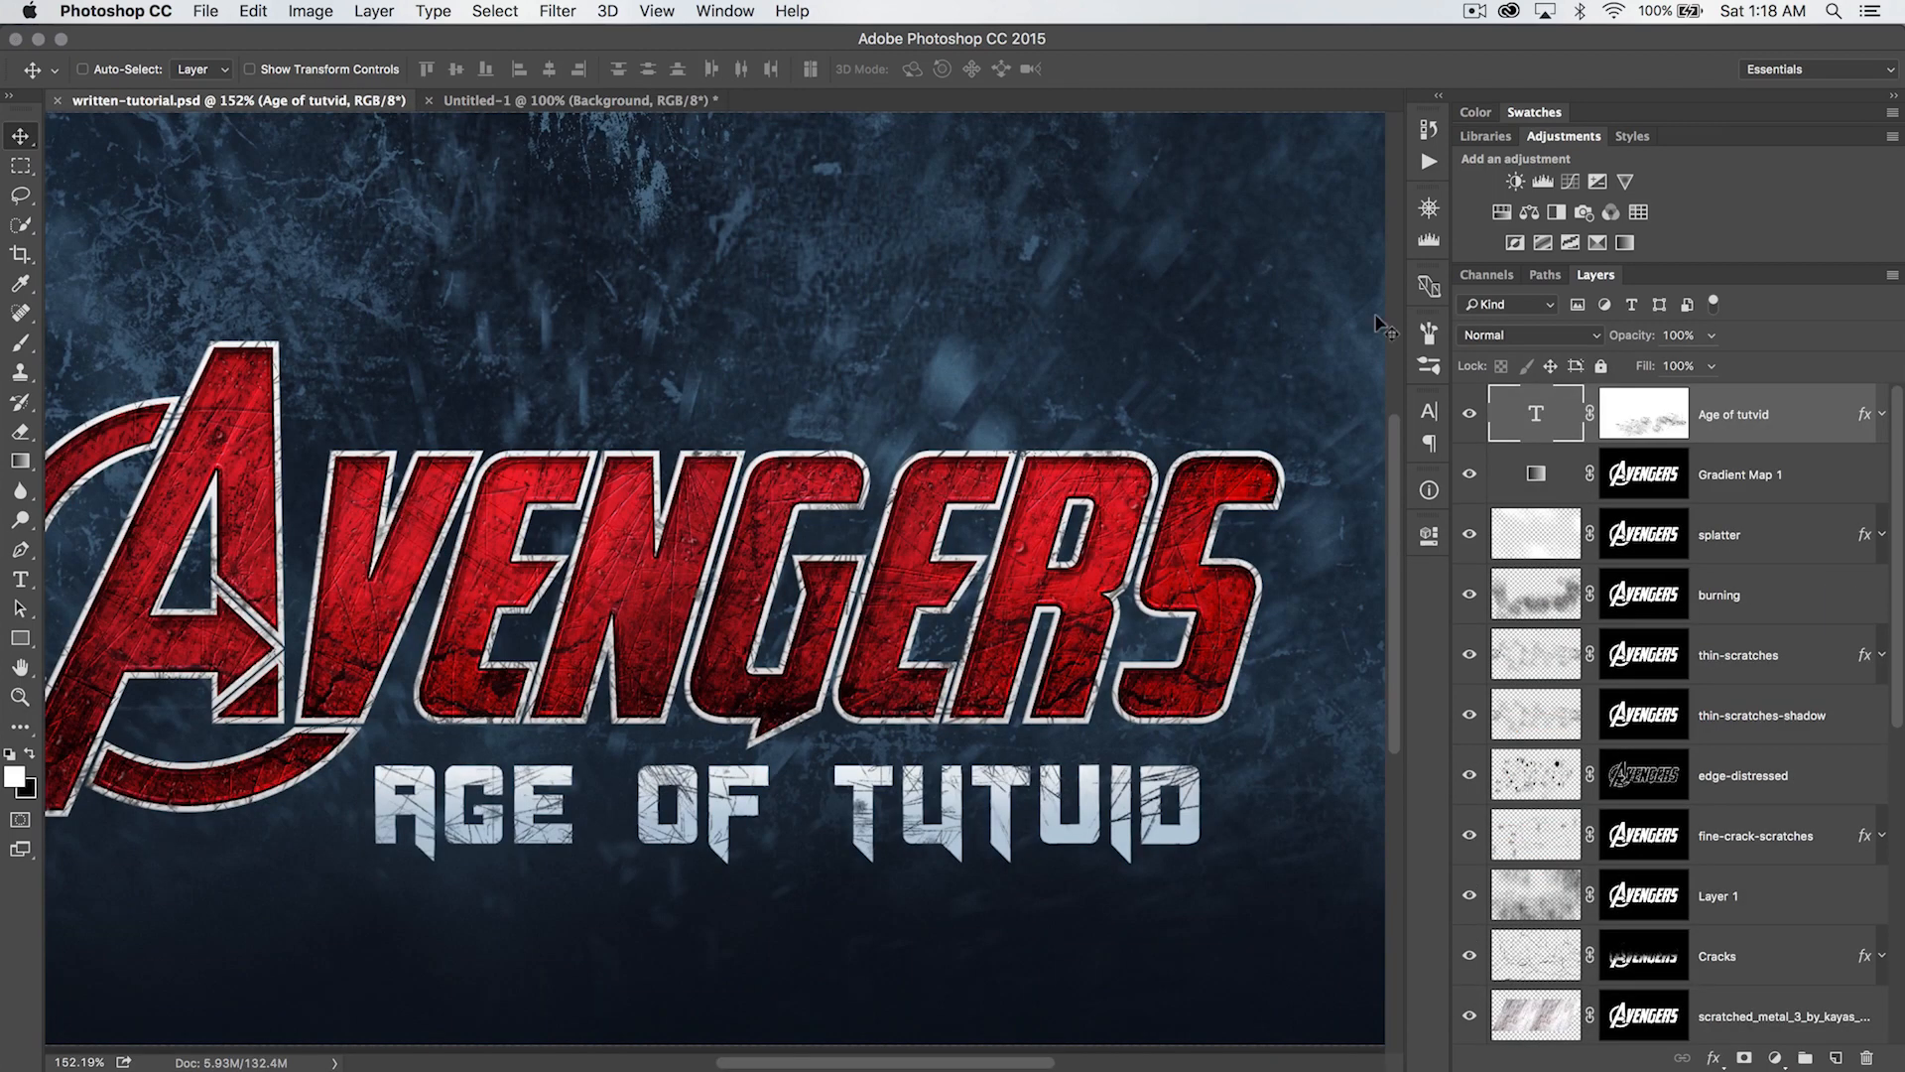
pyautogui.scroll(-7, 1684, 776)
pyautogui.click(1632, 898)
pyautogui.click(82, 68)
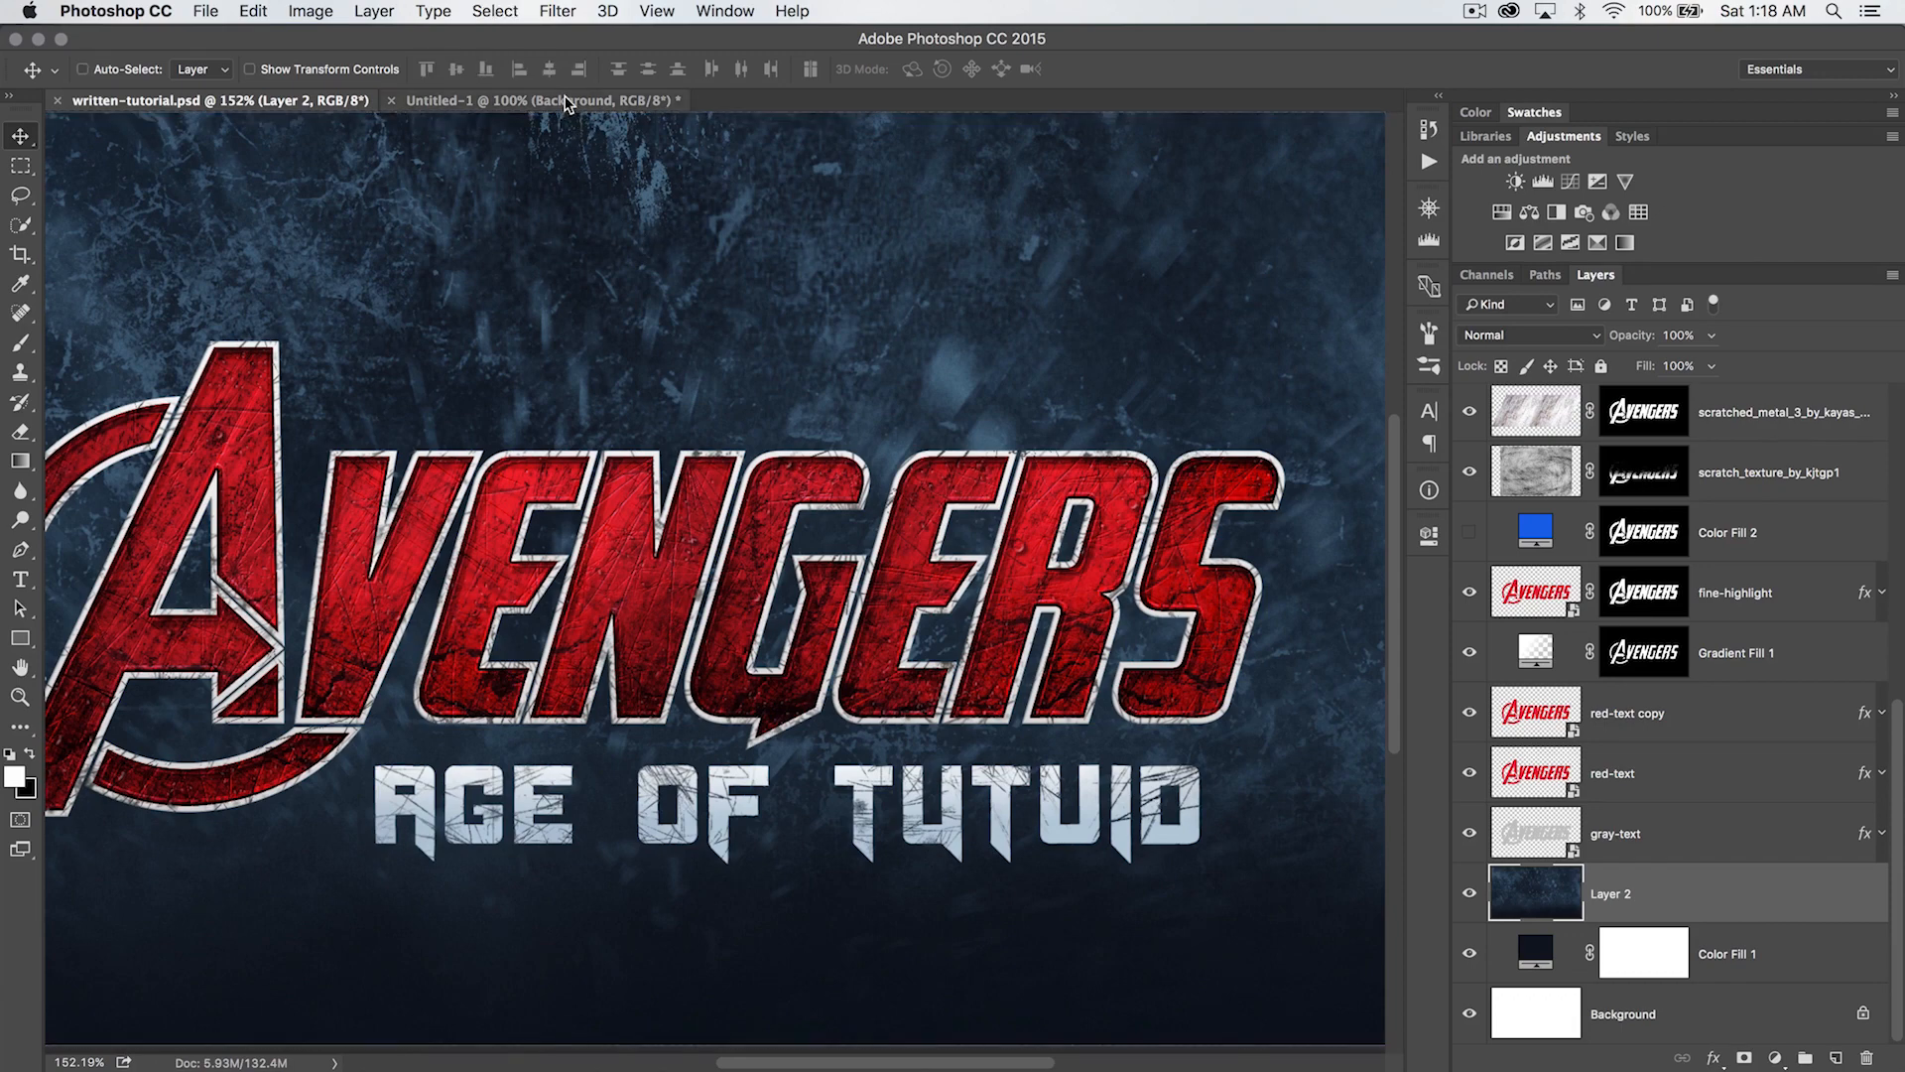
pyautogui.click(555, 100)
pyautogui.moveTo(1741, 950); pyautogui.dragTo(1739, 983)
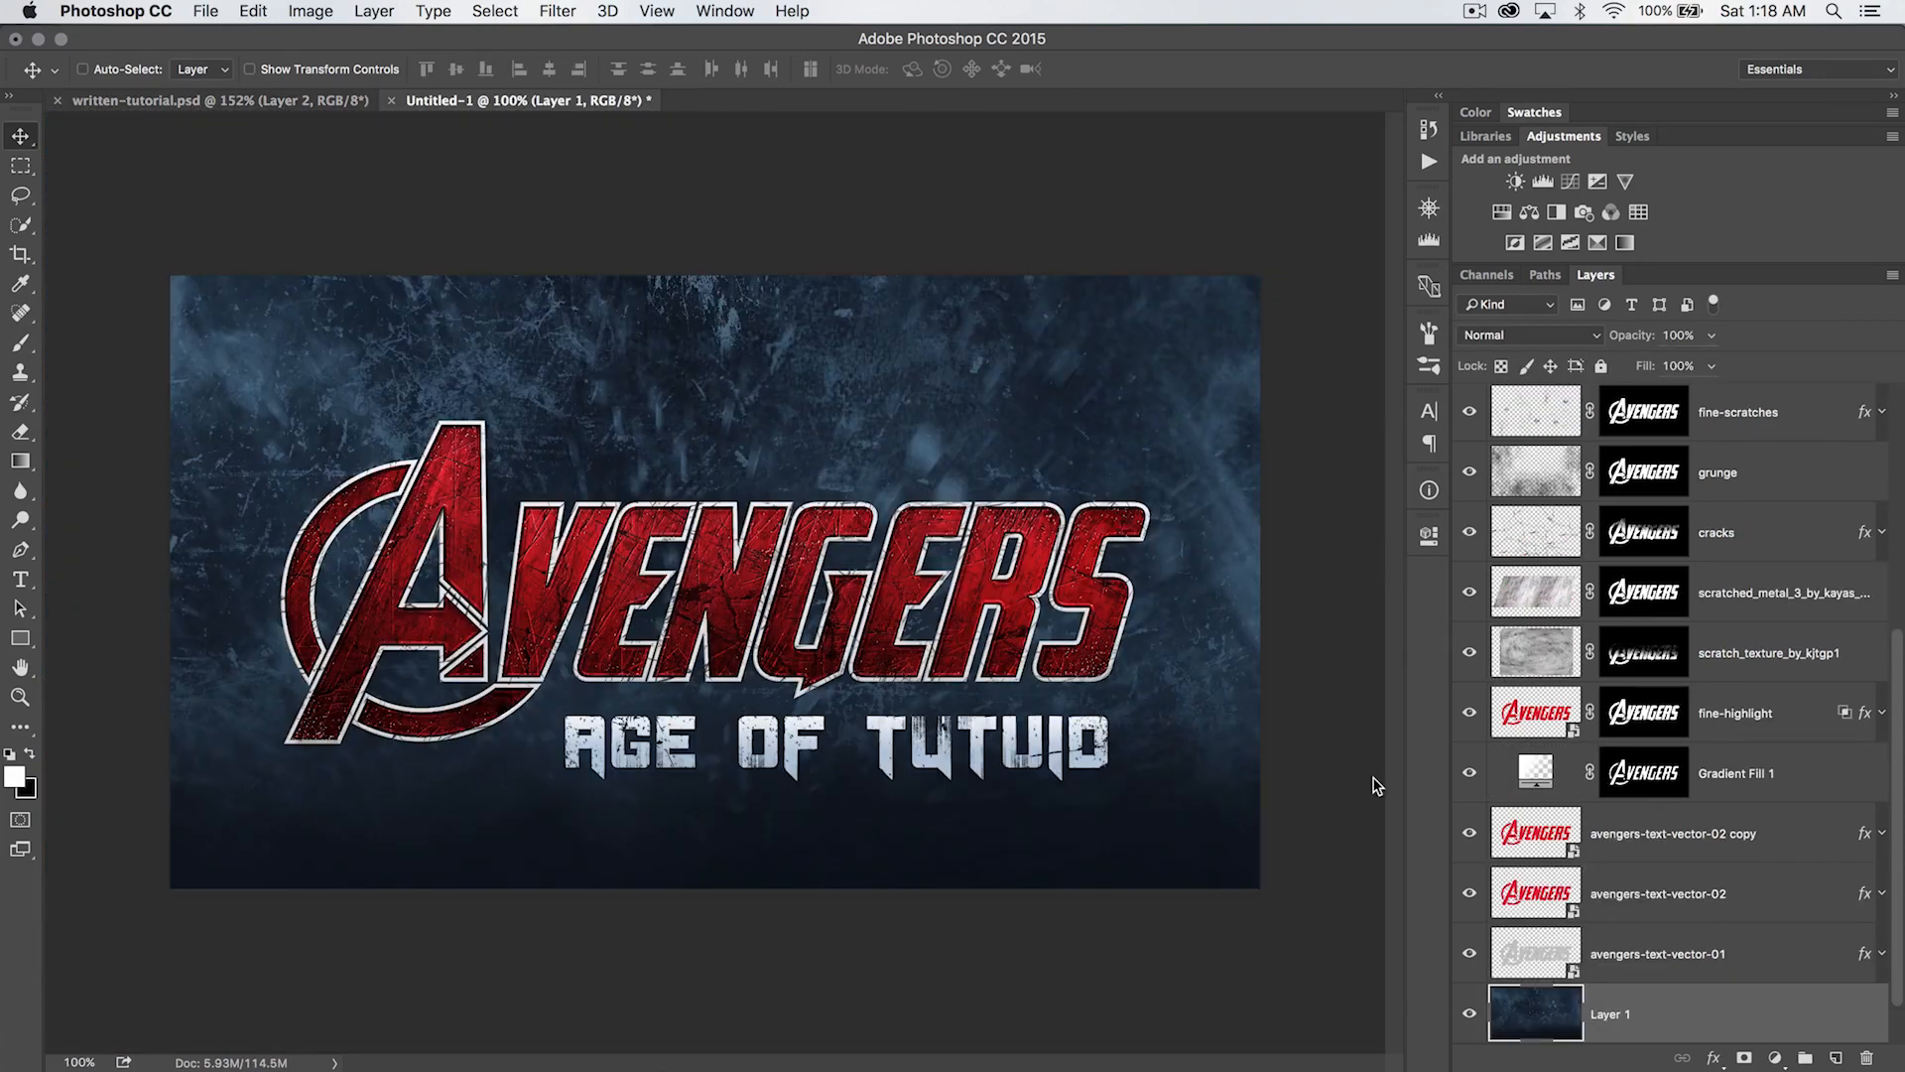
pyautogui.scroll(-1, 1724, 899)
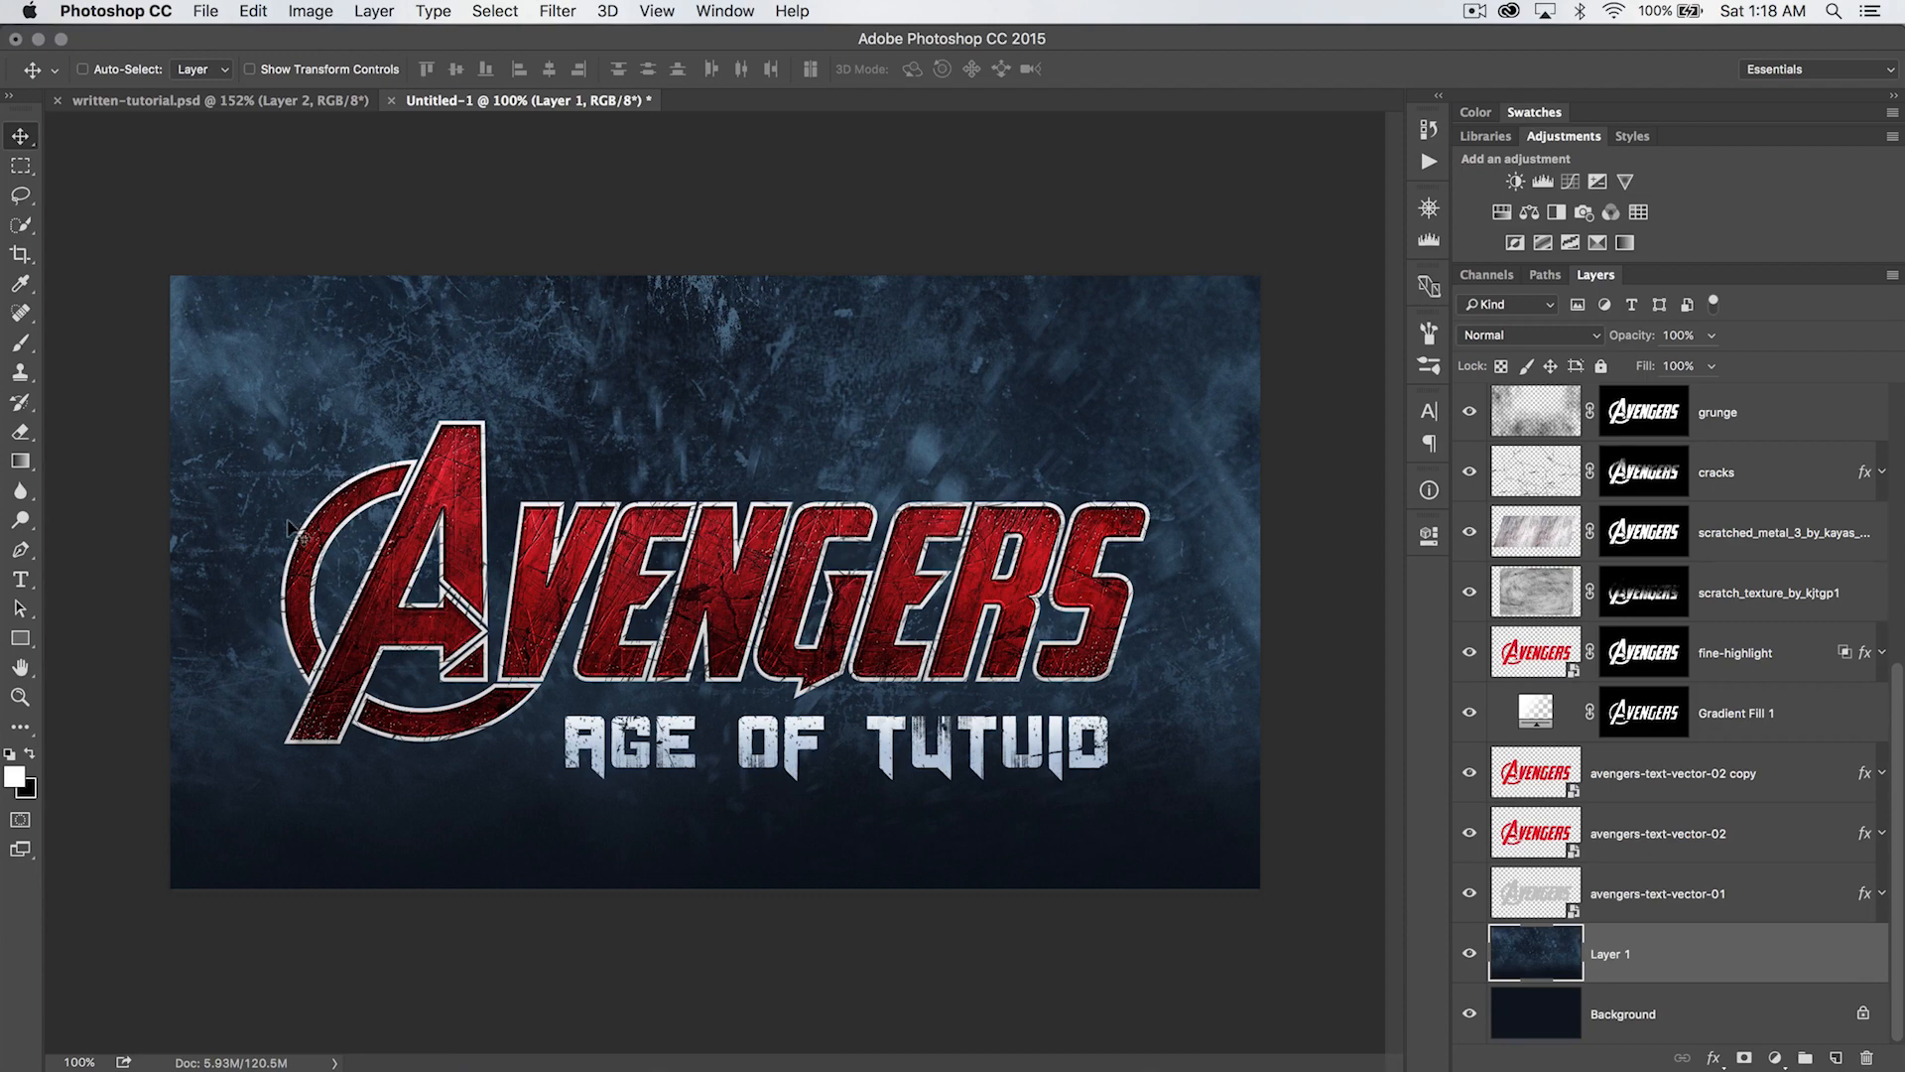
# - Set the grunge layer's opacity to 60%
pyautogui.scroll(5, 1553, 615)
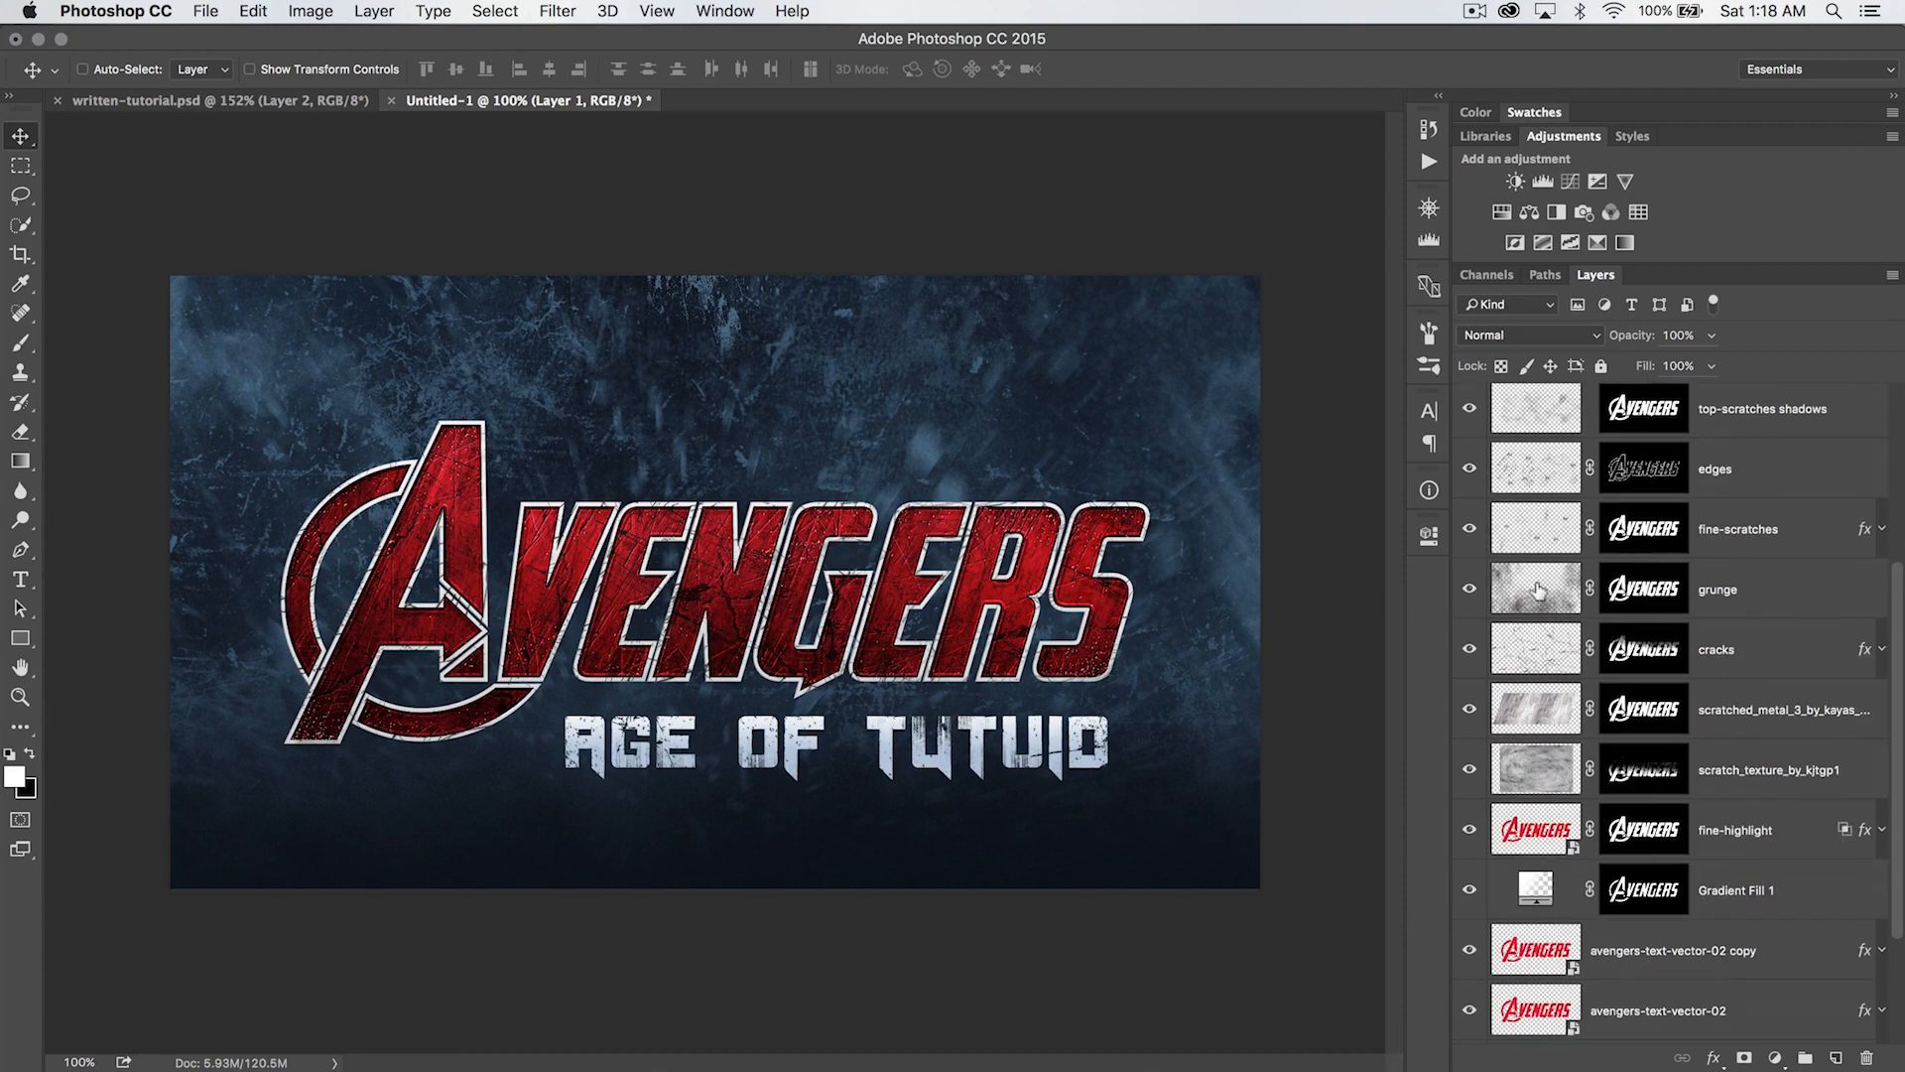
pyautogui.click(1537, 590)
pyautogui.moveTo(1632, 334); pyautogui.dragTo(1588, 338)
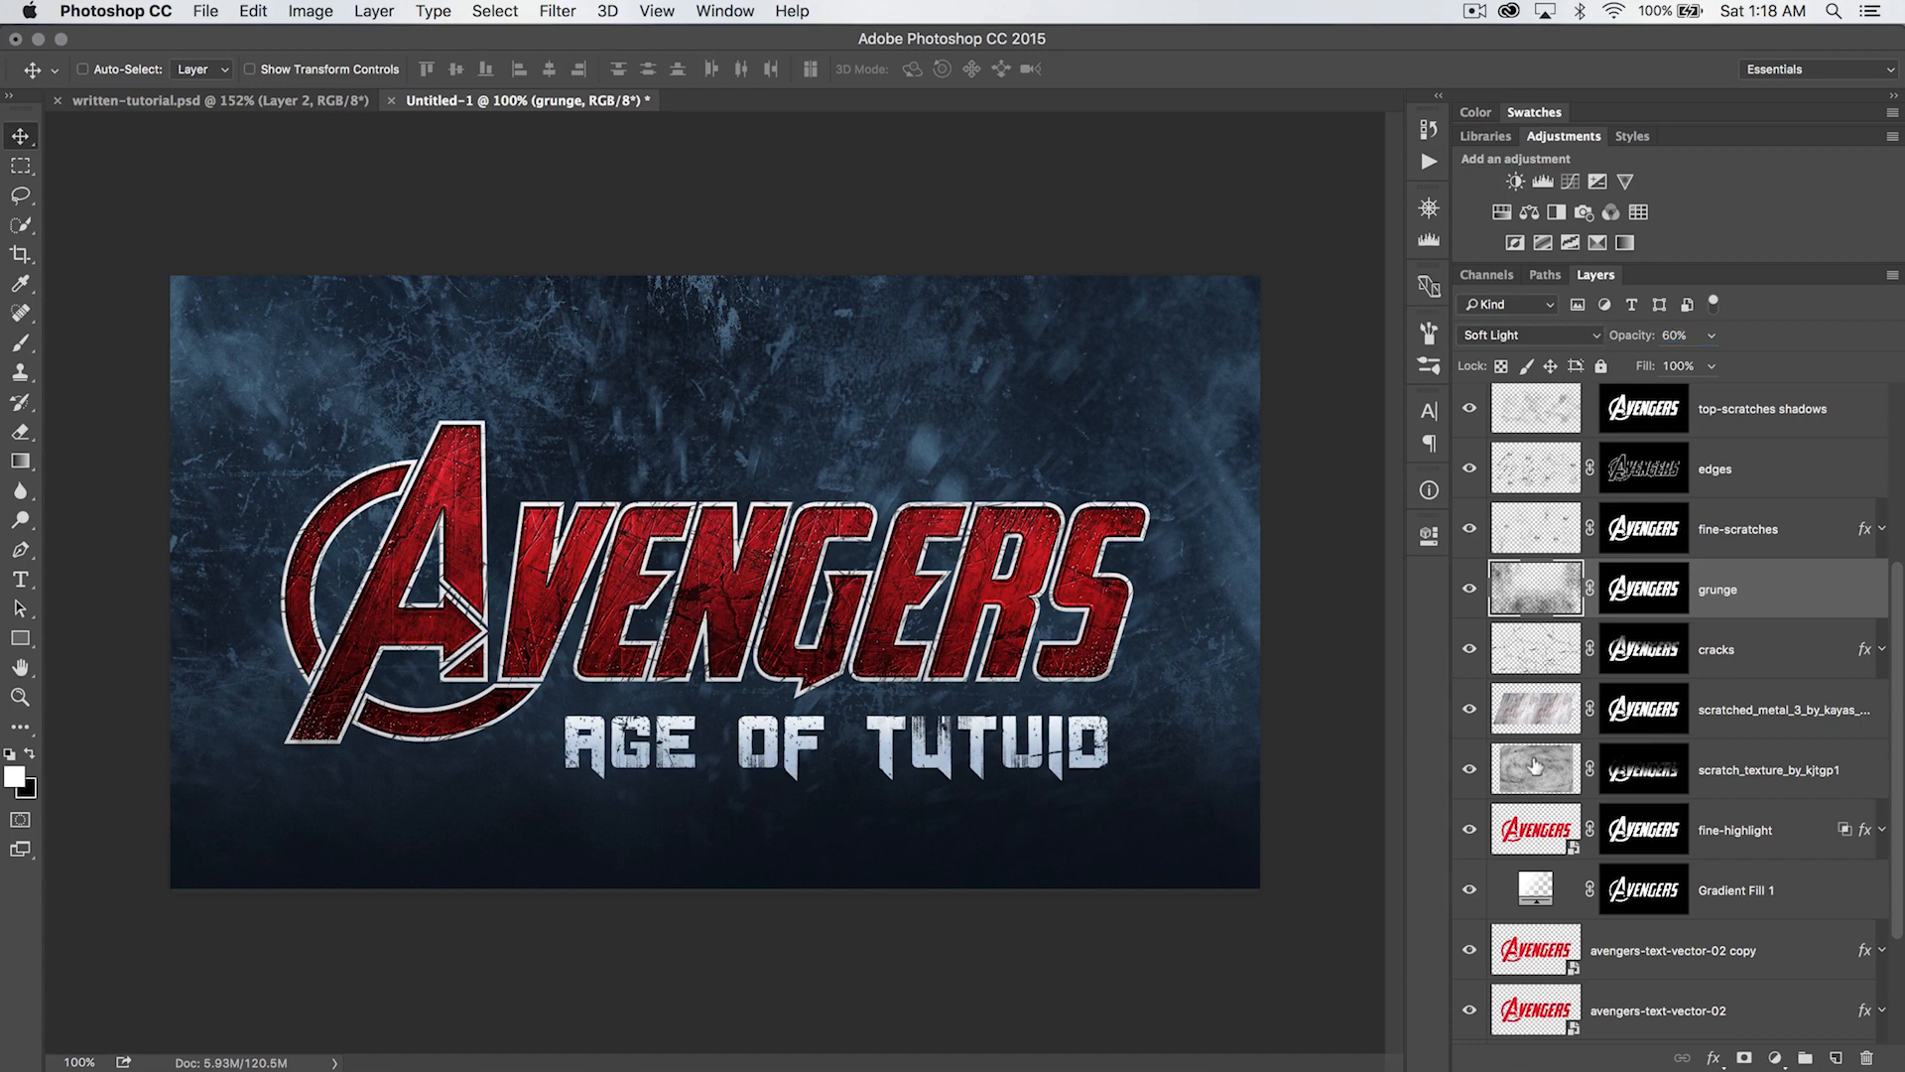
# - Set the scratch_texture_by_kjtgp1 layer's blend mode to Overlay
pyautogui.click(1535, 765)
pyautogui.click(1586, 333)
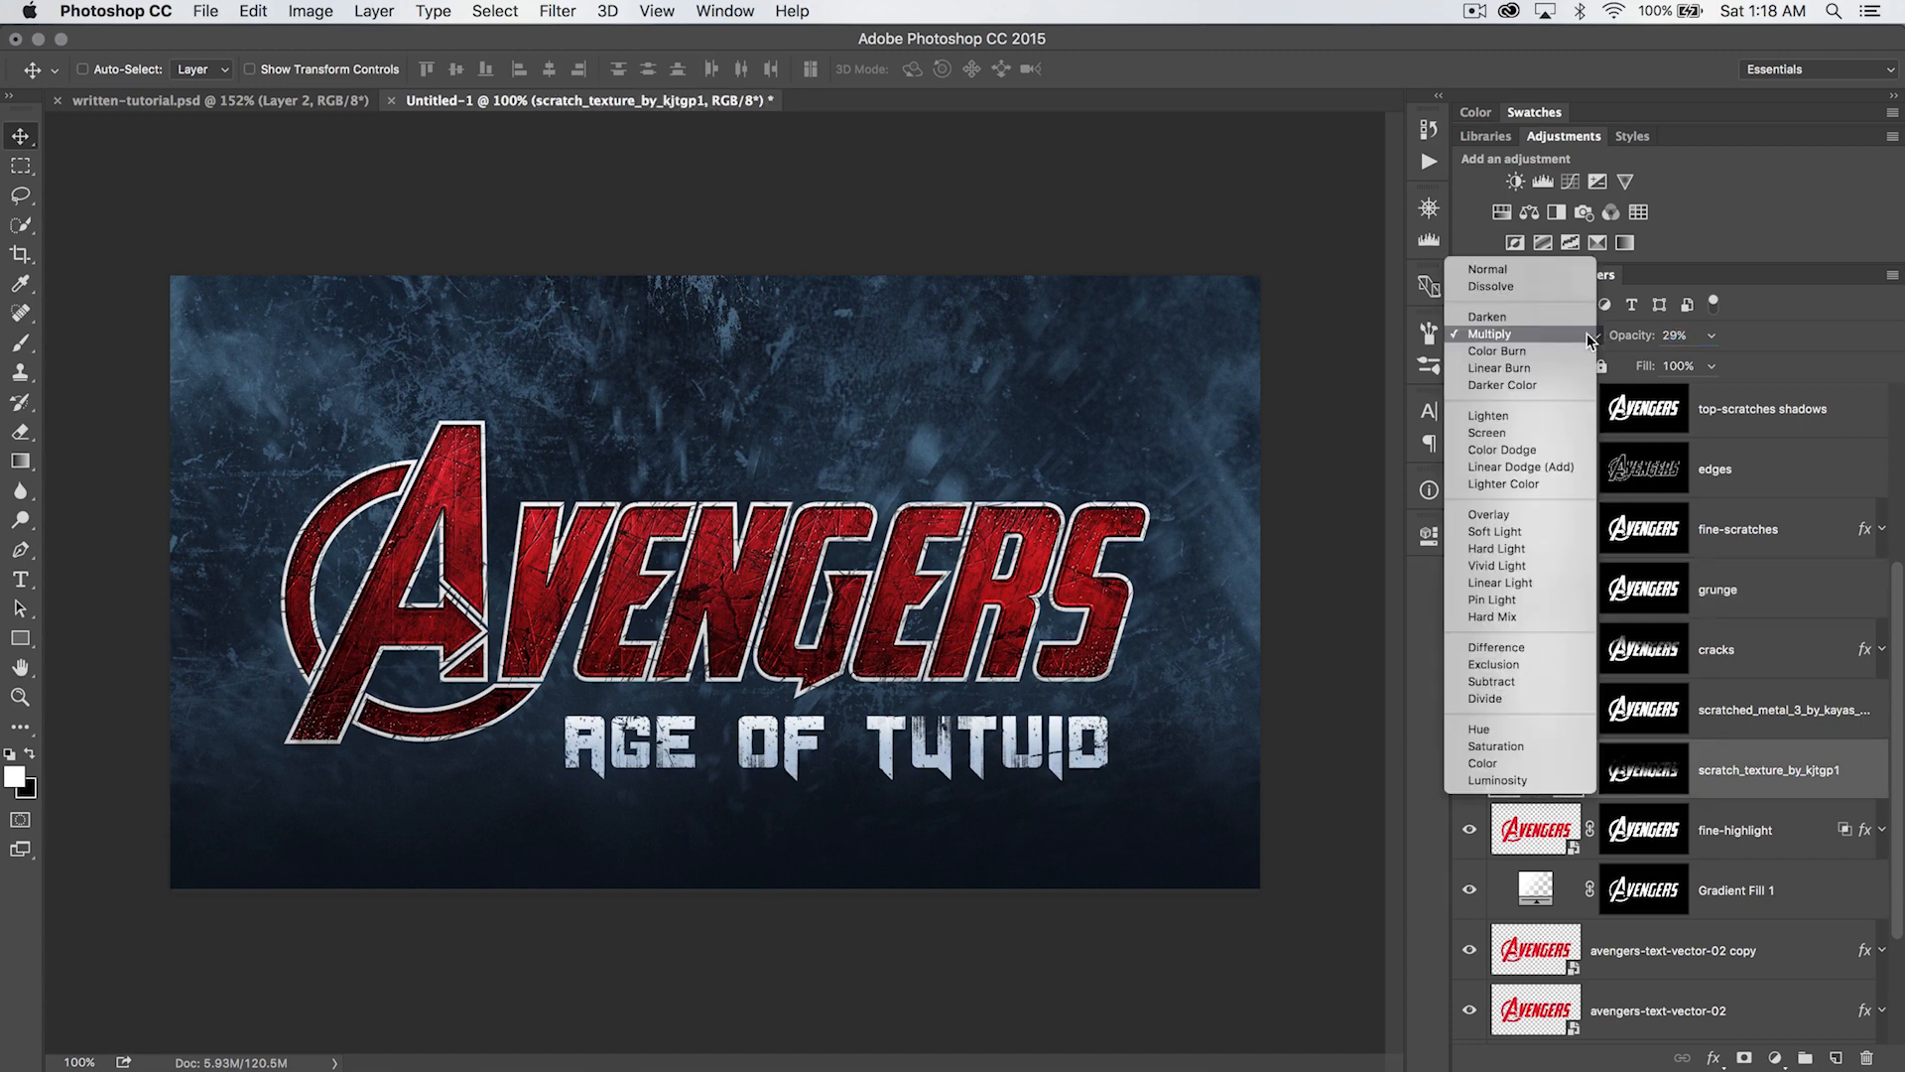
pyautogui.click(1527, 514)
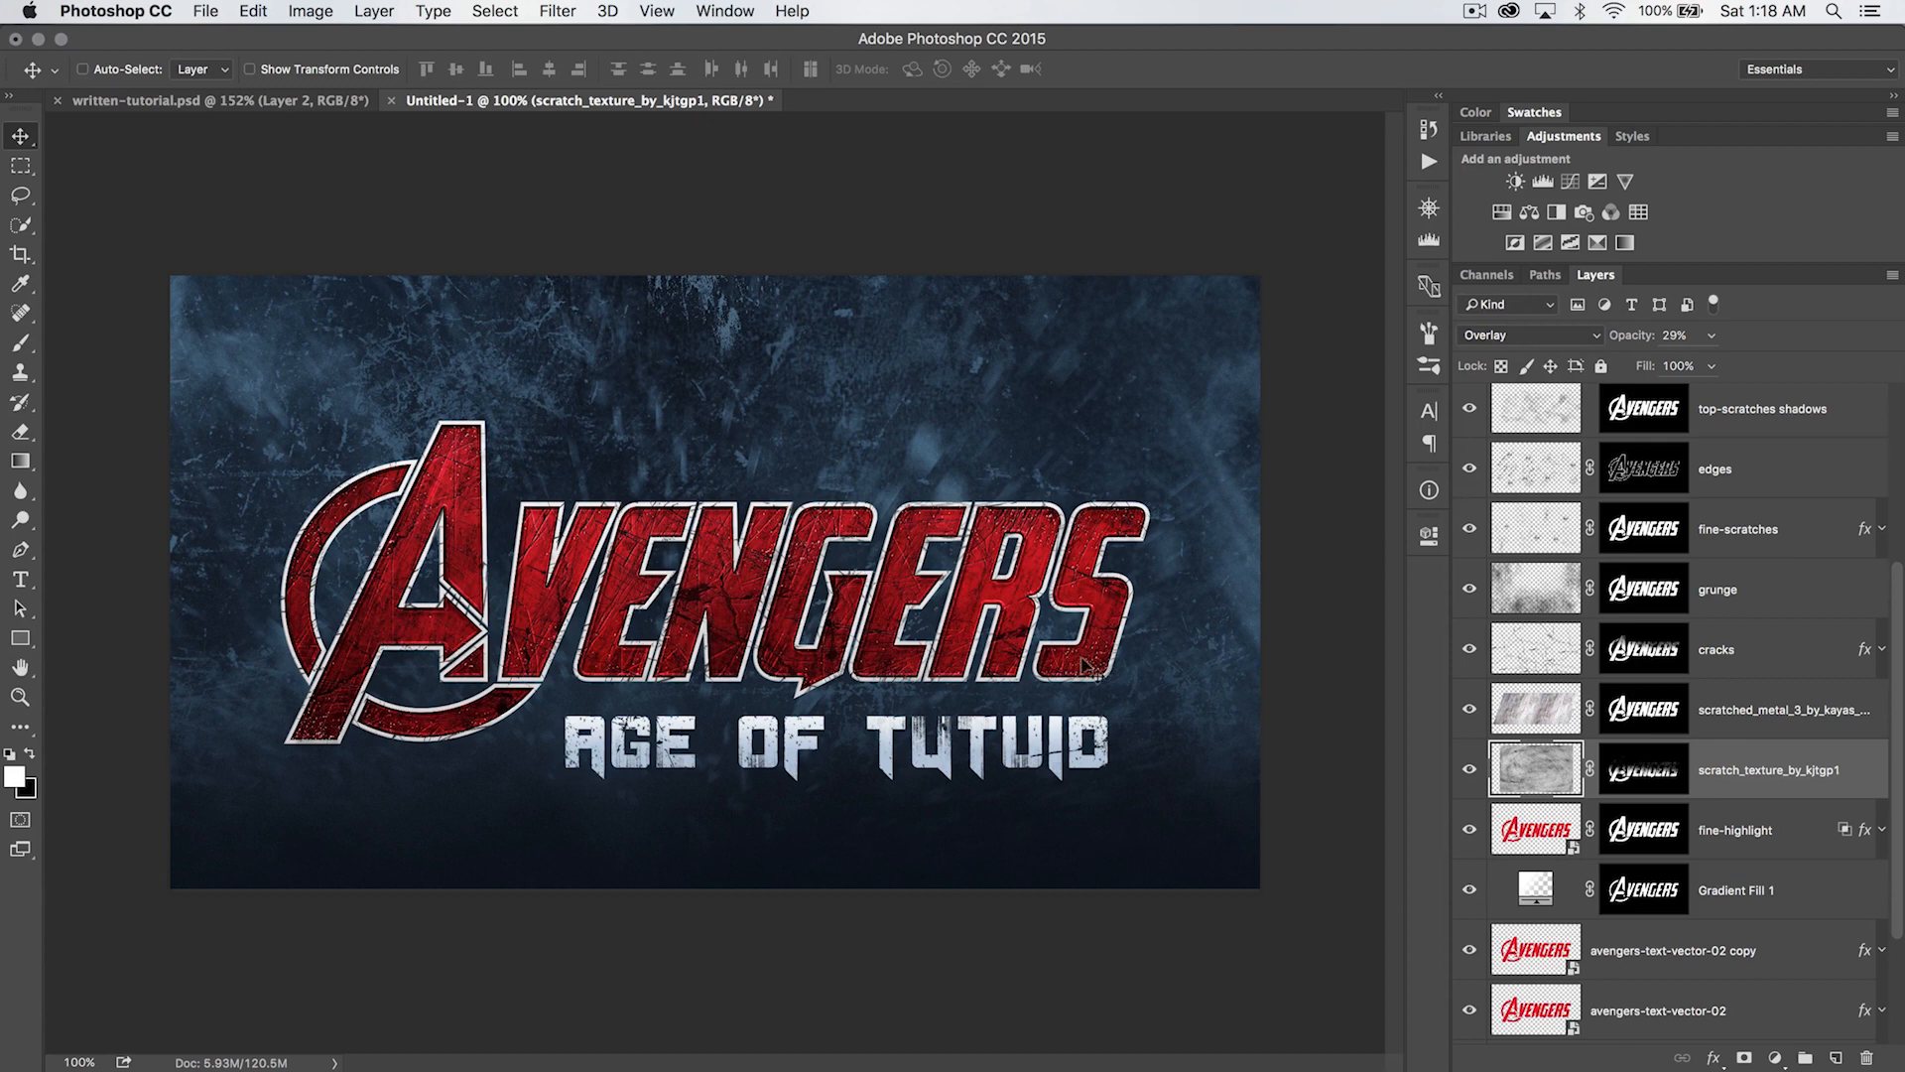
# - Raise the grunge layer's opacity to 97%
pyautogui.click(1536, 586)
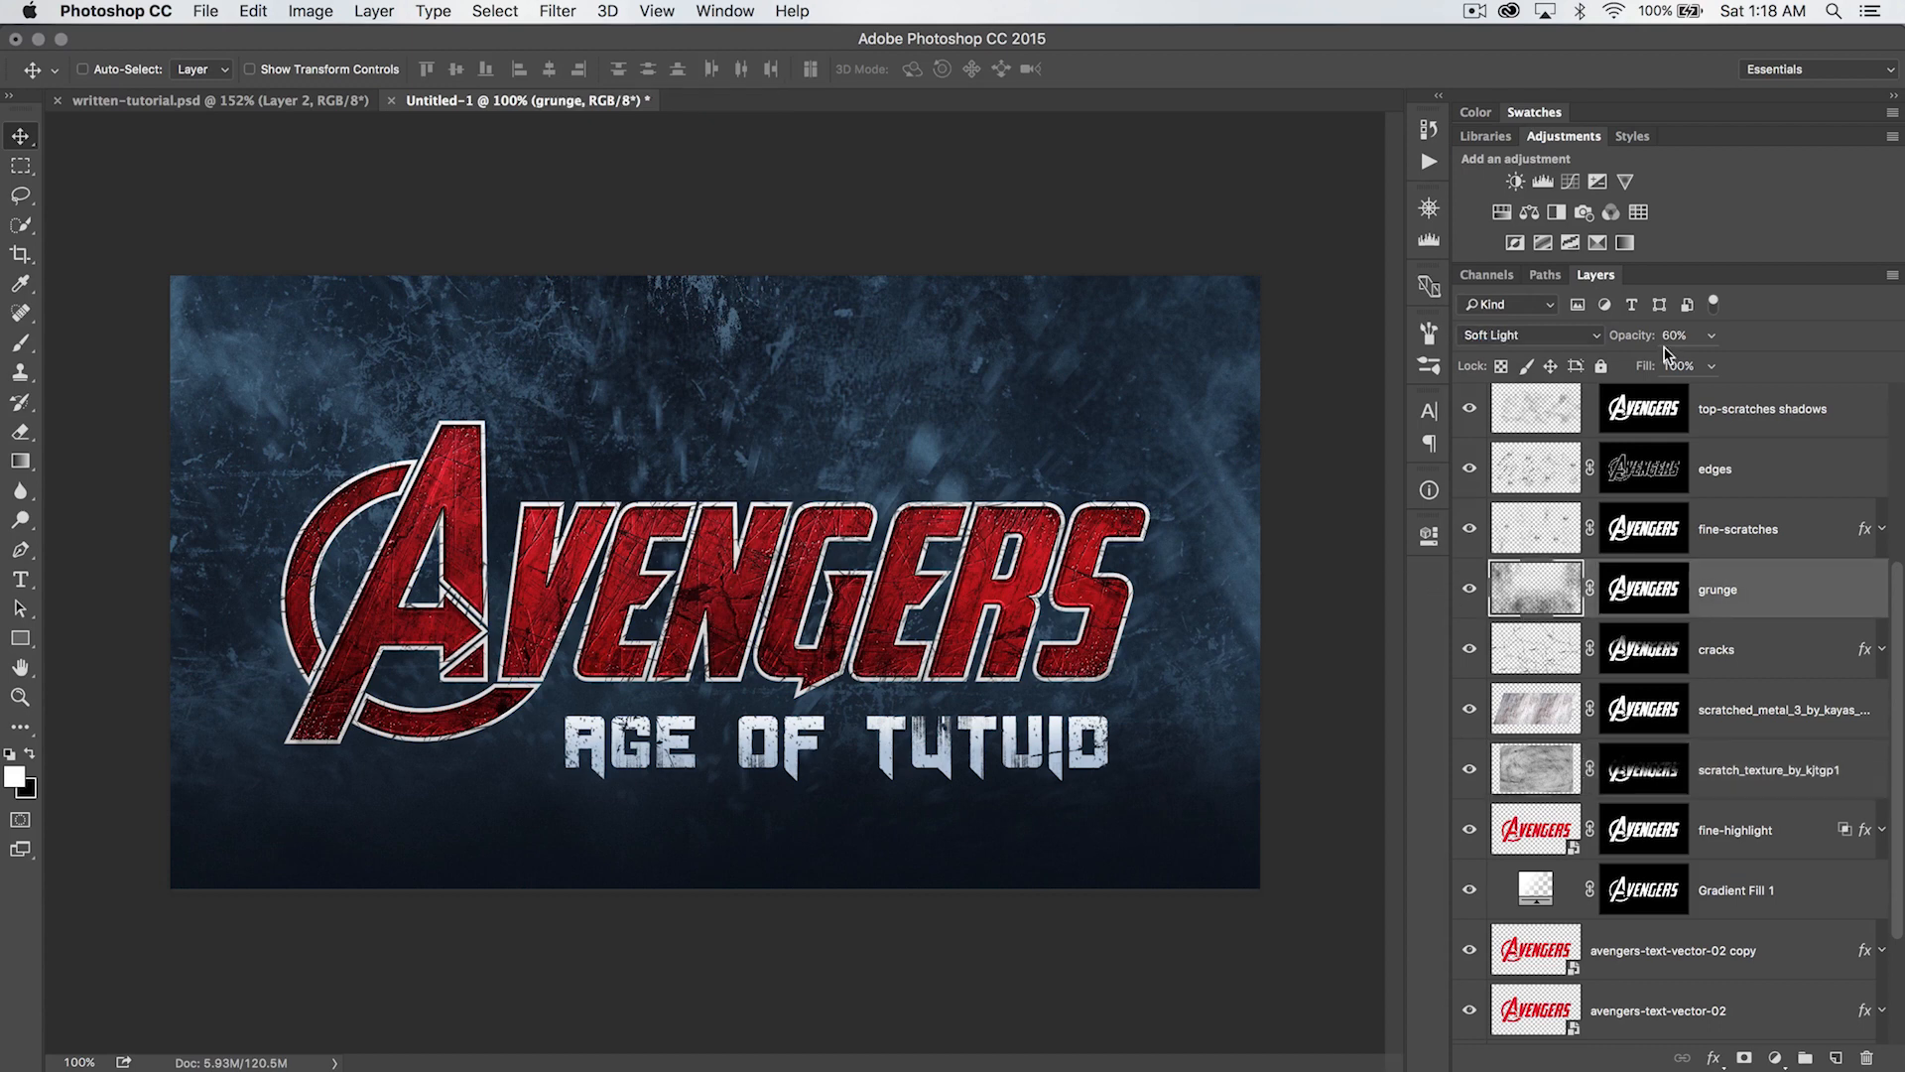
pyautogui.moveTo(1624, 334); pyautogui.dragTo(1674, 335)
pyautogui.scroll(-3, 1627, 723)
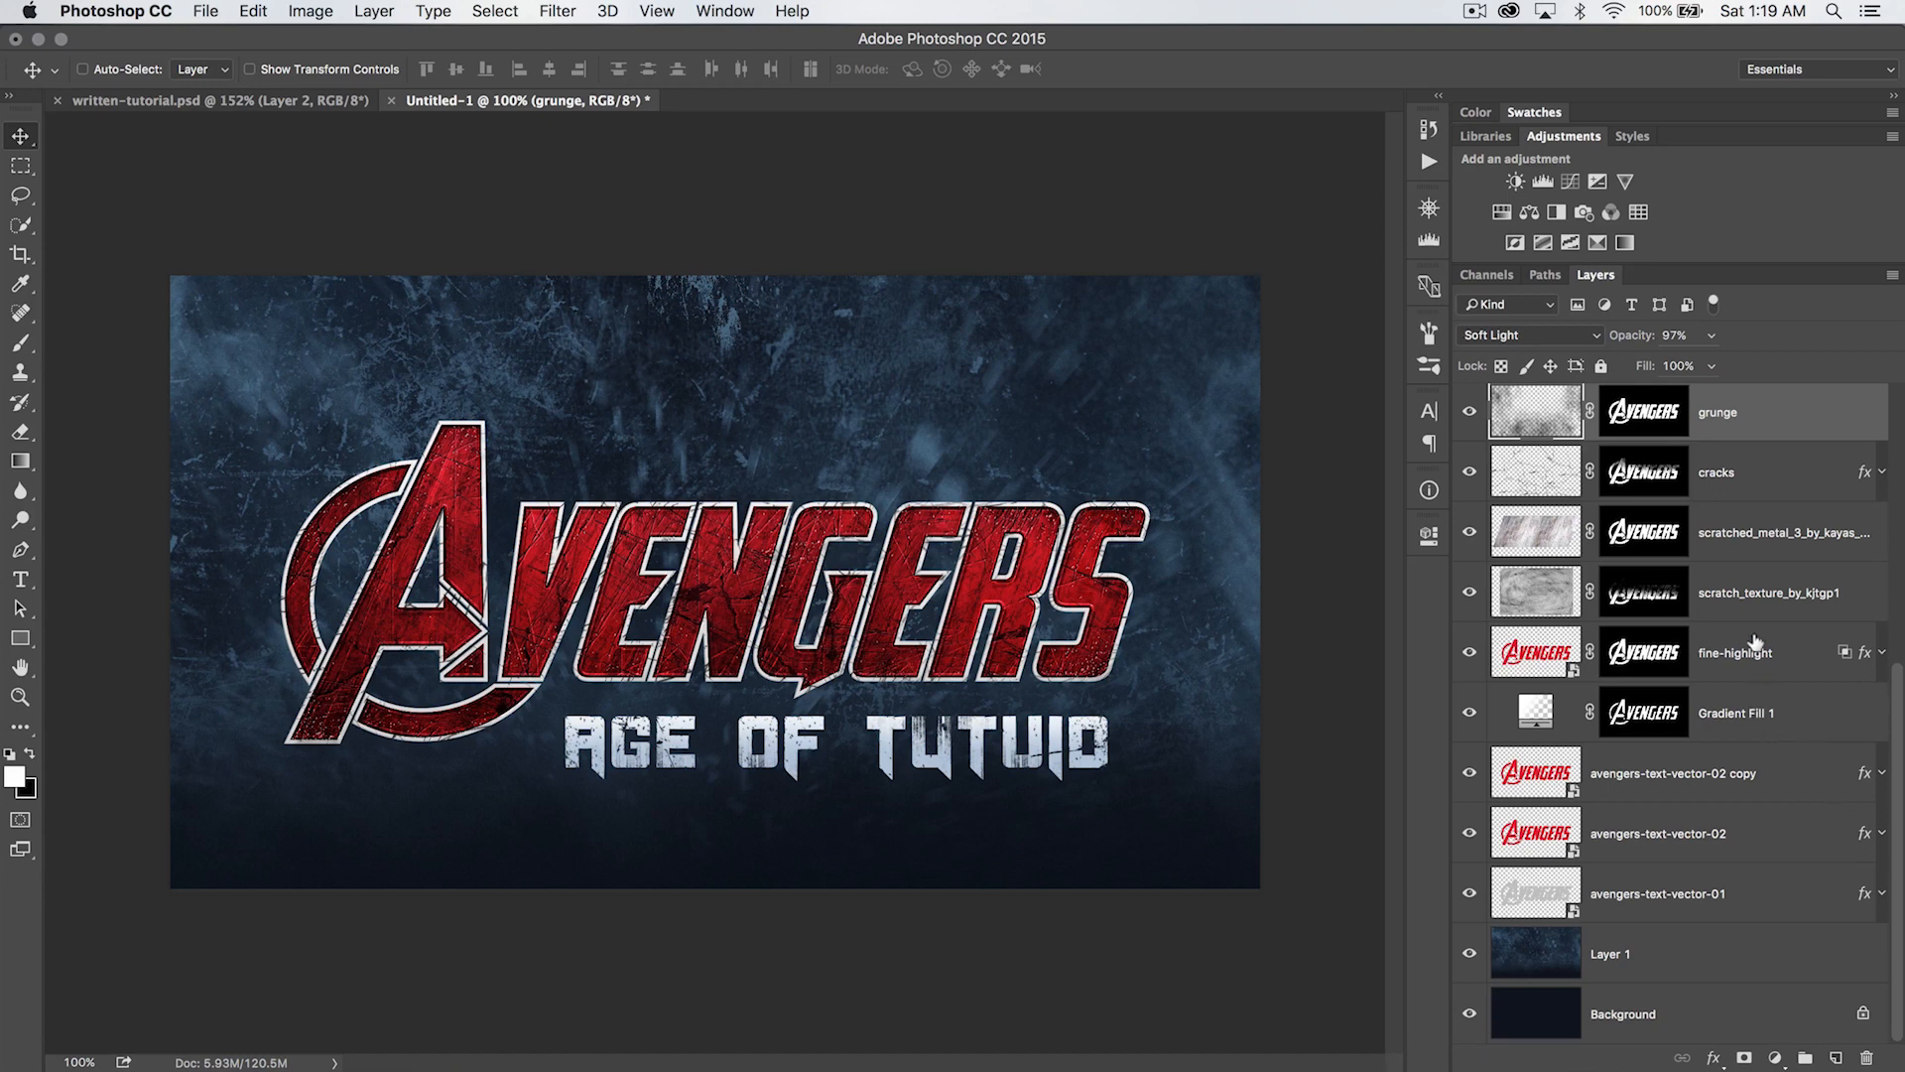
# - Add a blue #1f56df Solid Color fill layer masked to the Avengers lettering, directly above the avengers-text-vector-02 copy layer
pyautogui.click(1711, 764)
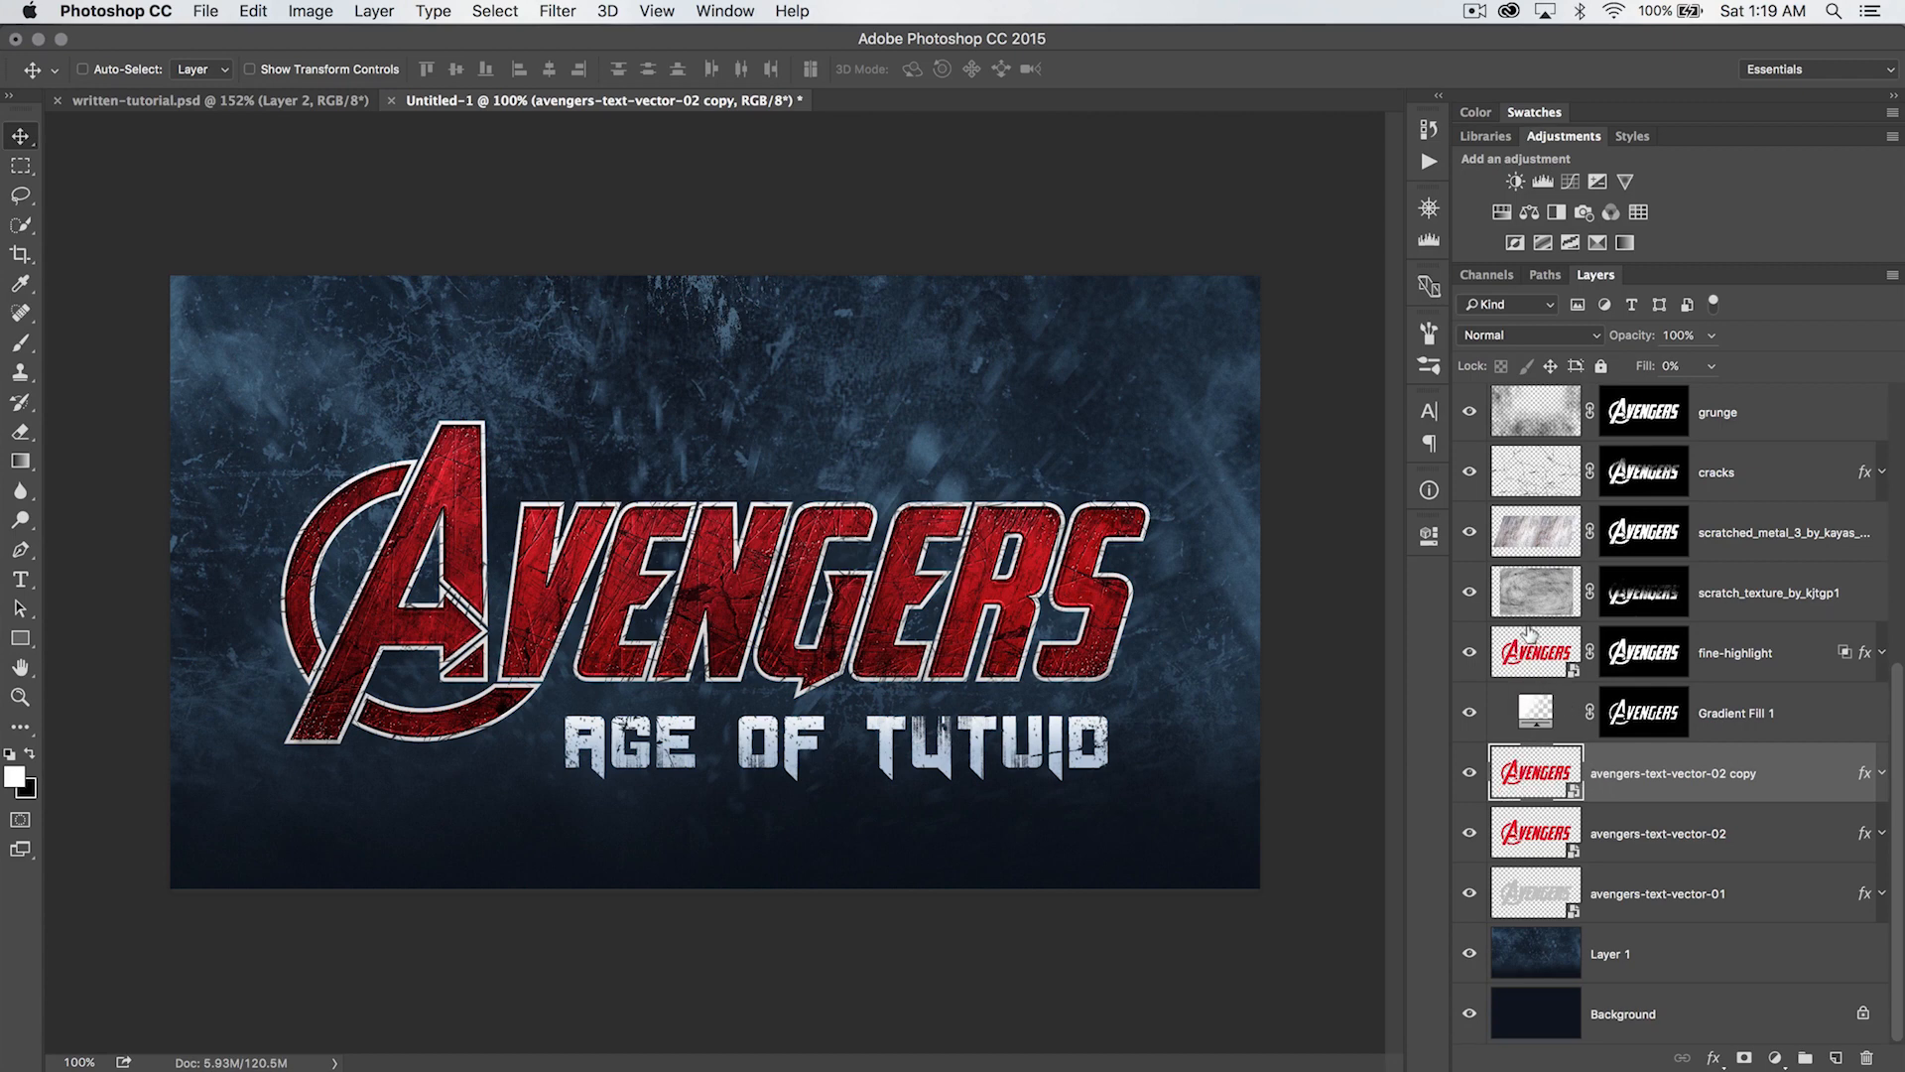
pyautogui.keyDown('super'); pyautogui.click(1531, 762); pyautogui.keyUp('super')
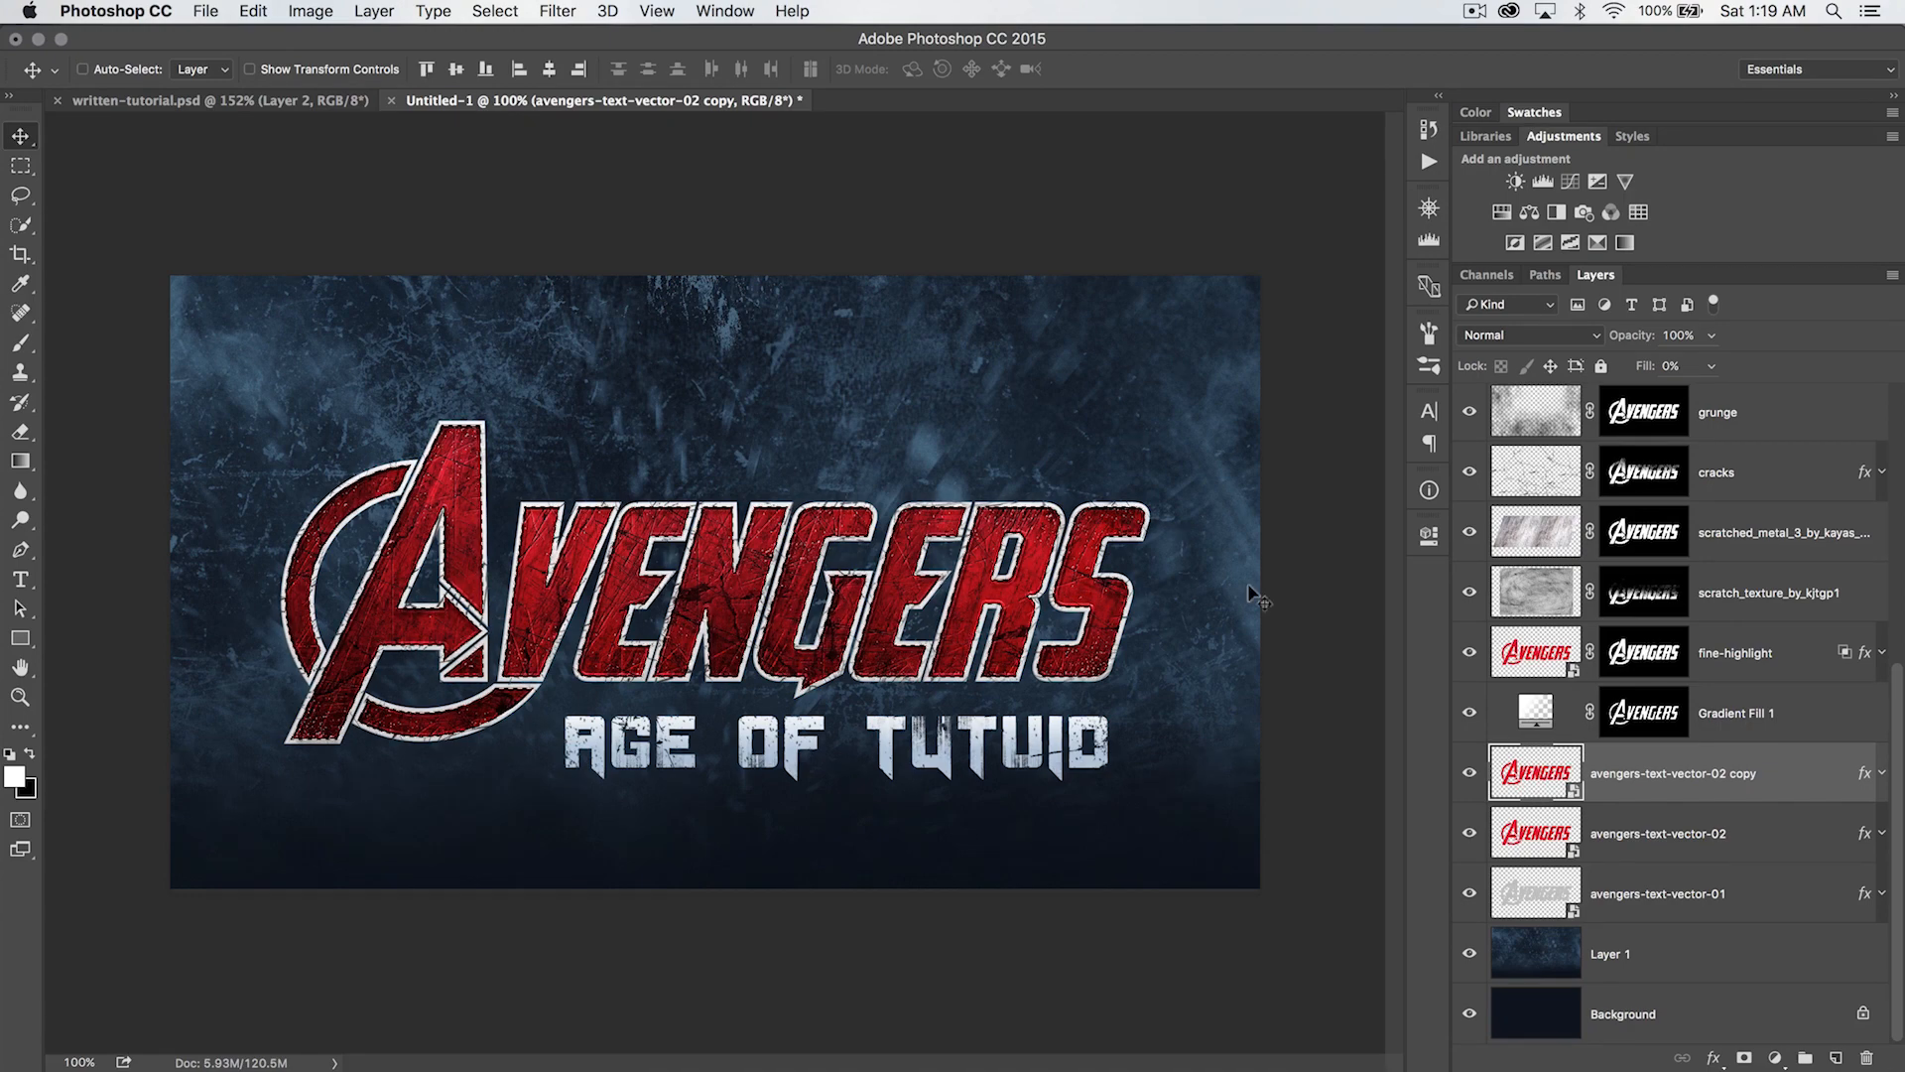
pyautogui.click(372, 14)
pyautogui.moveTo(463, 273)
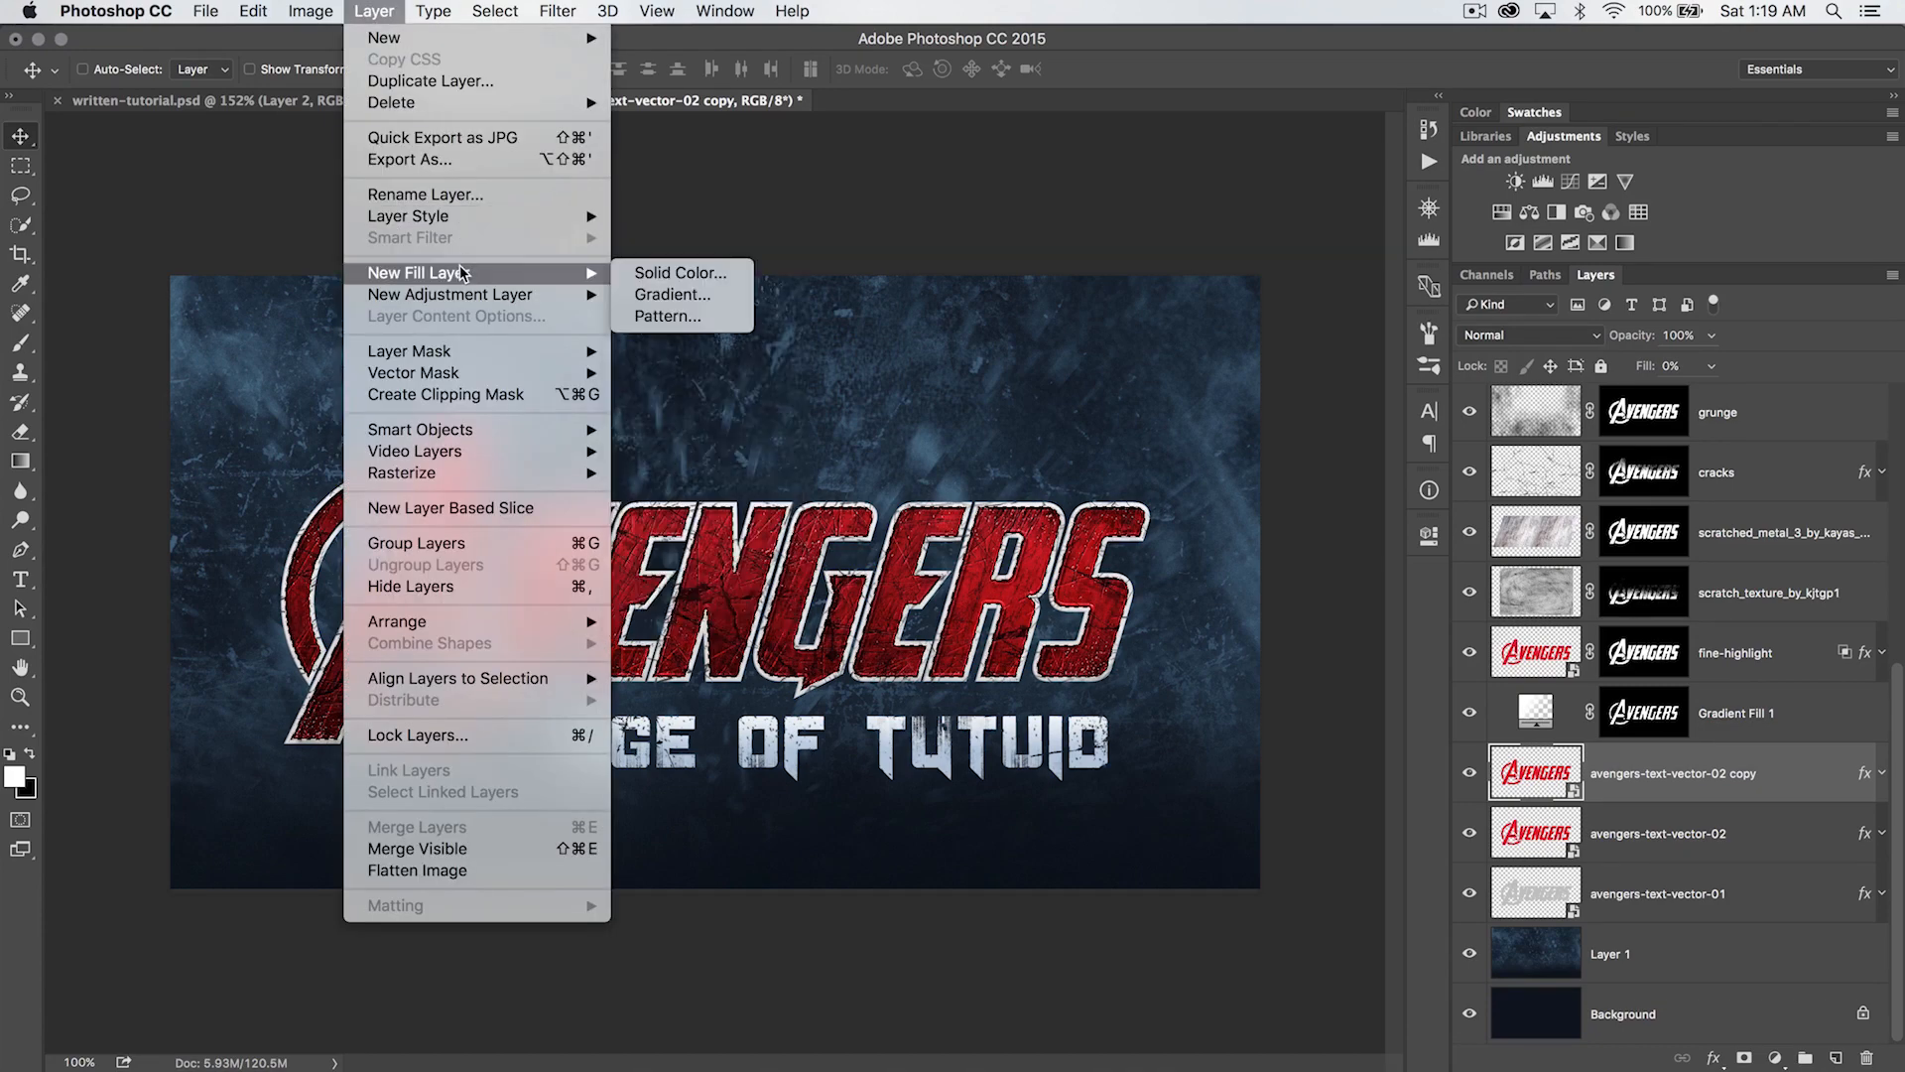
pyautogui.click(680, 273)
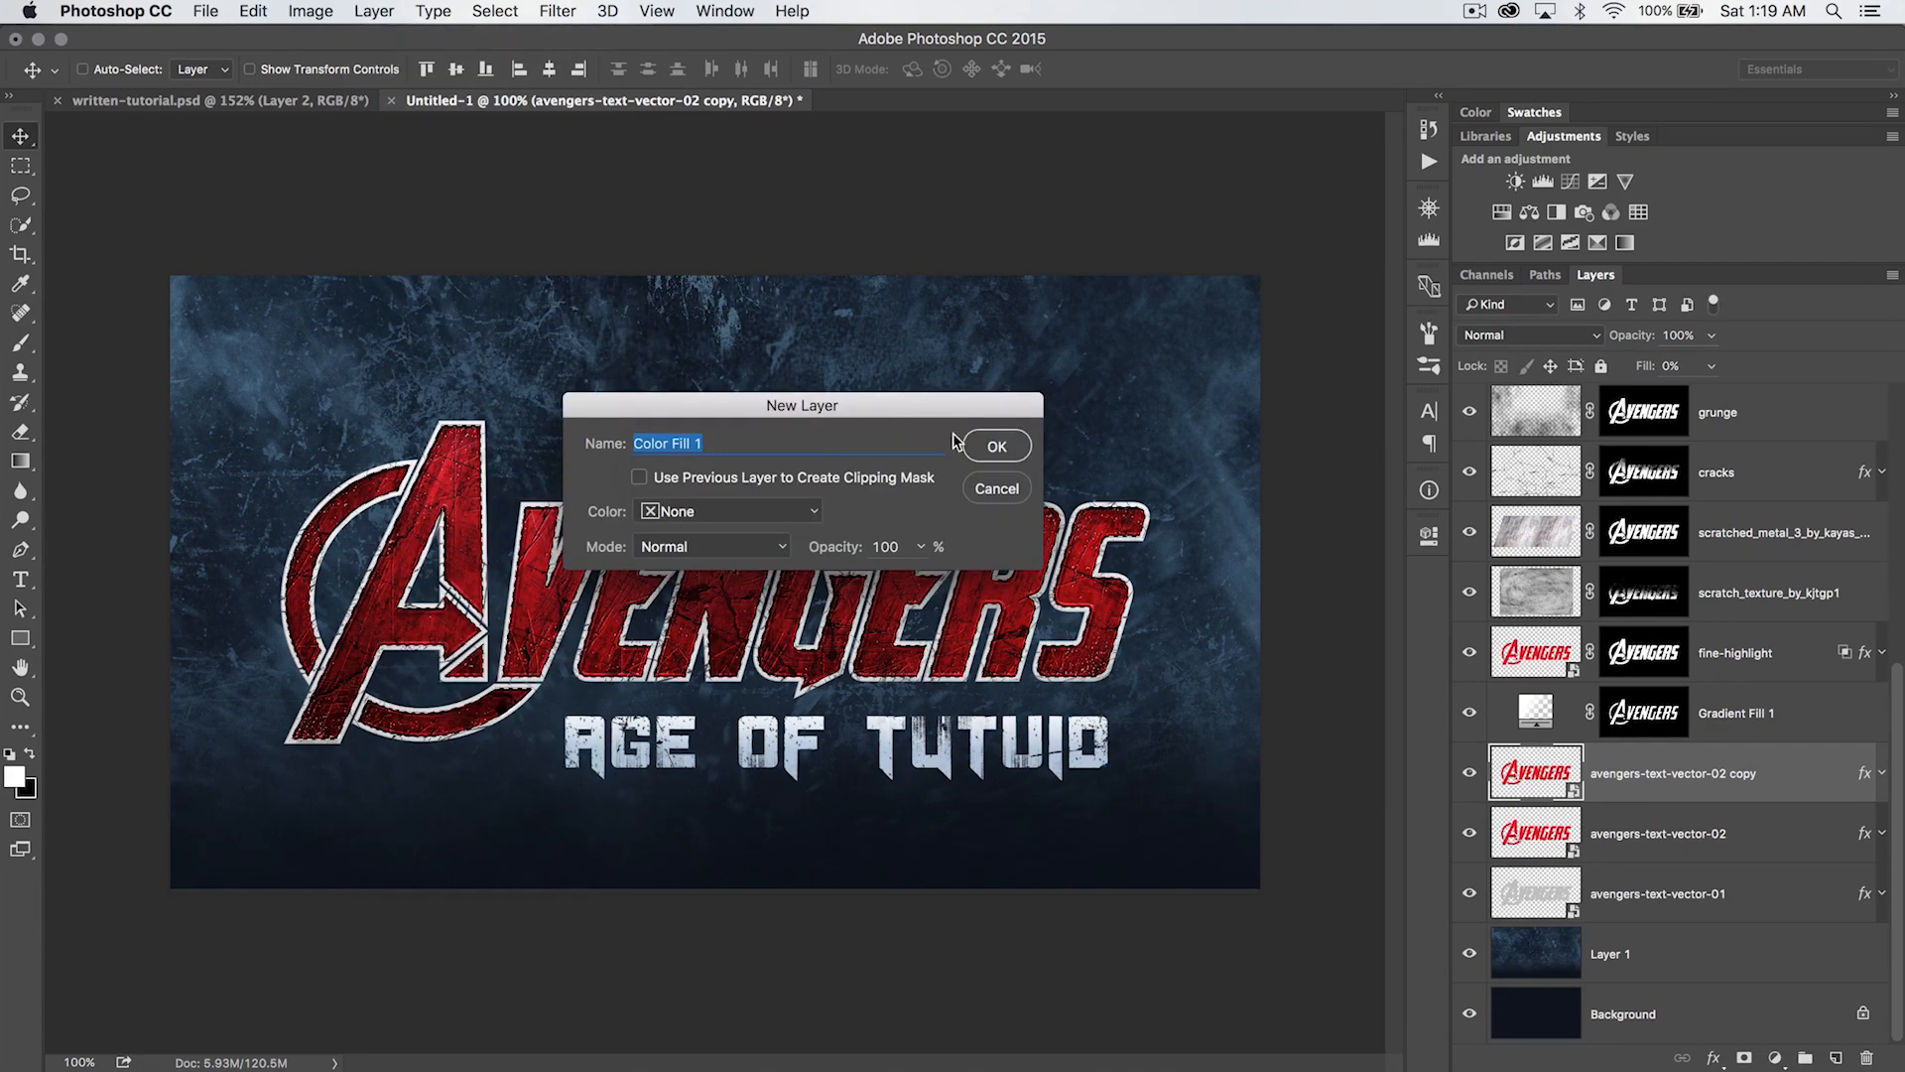
pyautogui.click(992, 445)
pyautogui.moveTo(740, 472); pyautogui.dragTo(666, 411)
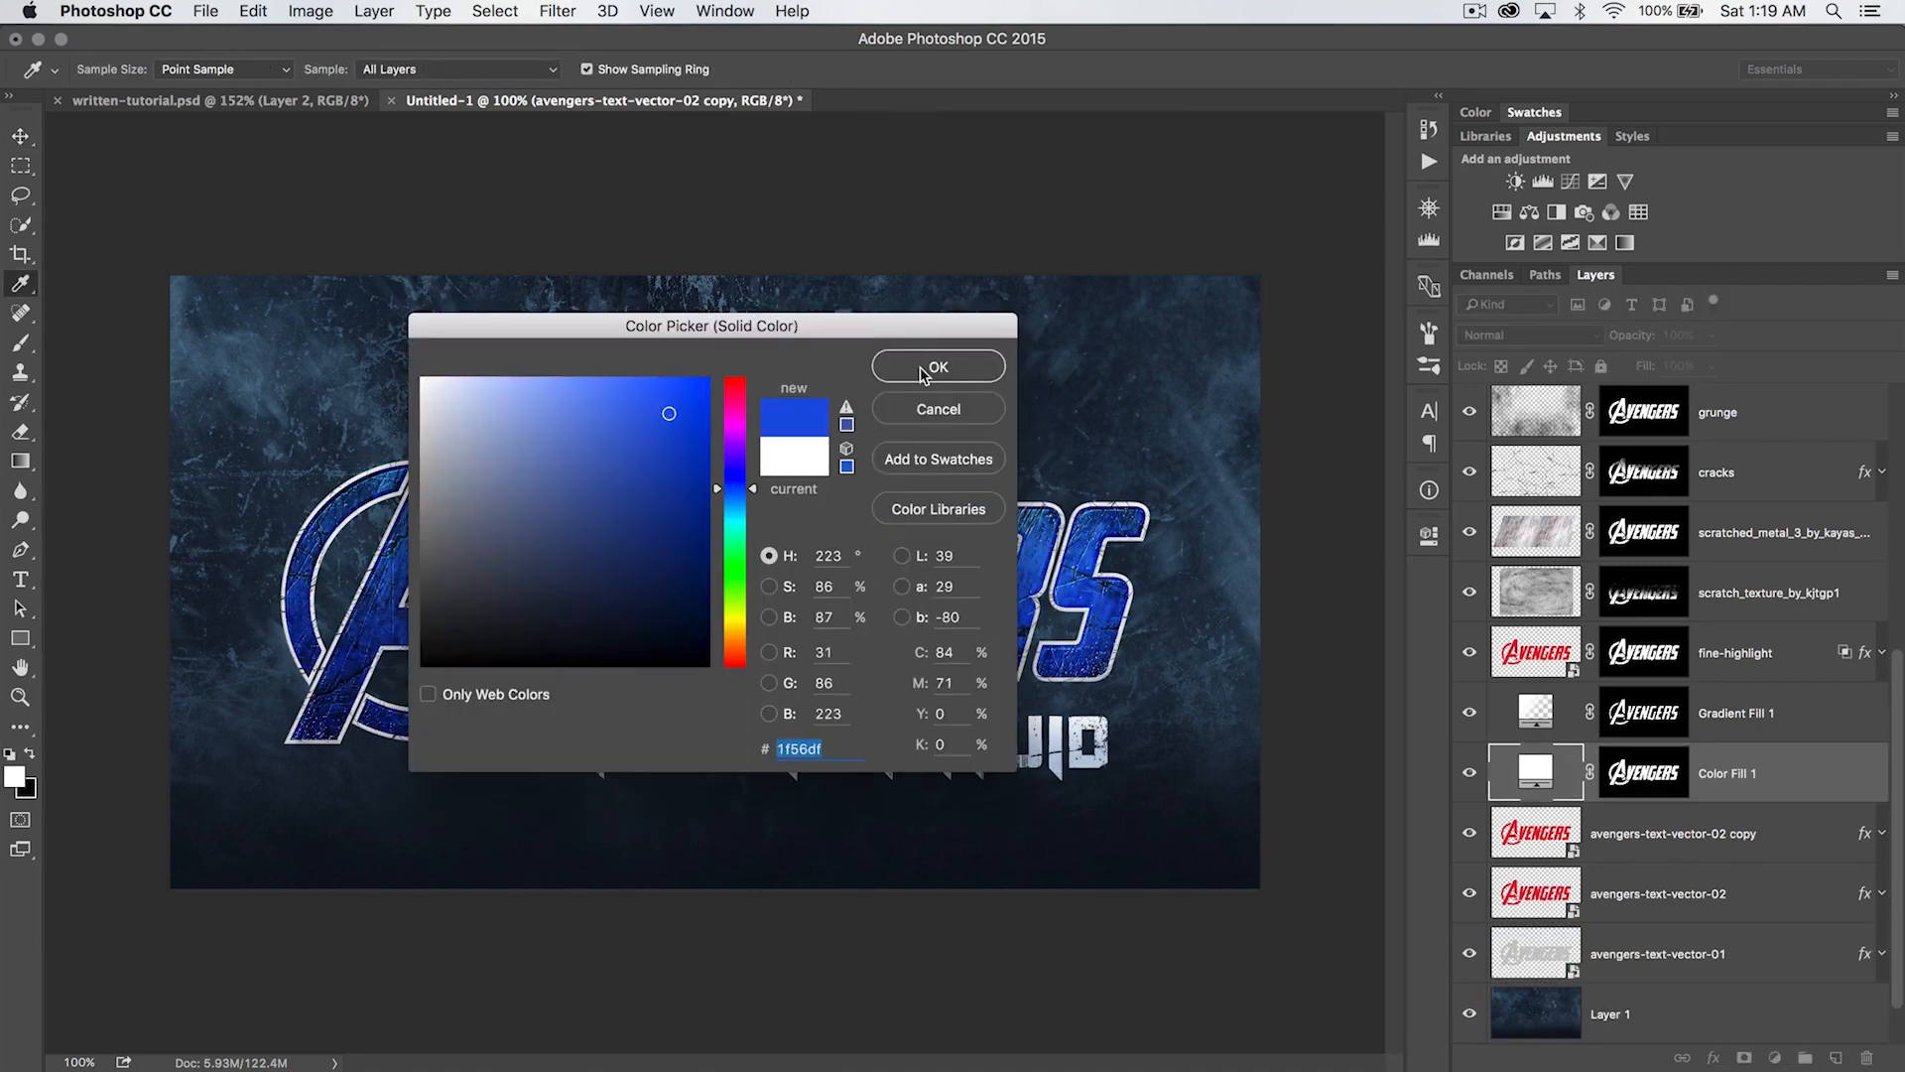
pyautogui.click(918, 369)
# - Set the blue fill layer's blend mode to Color
pyautogui.press('v')
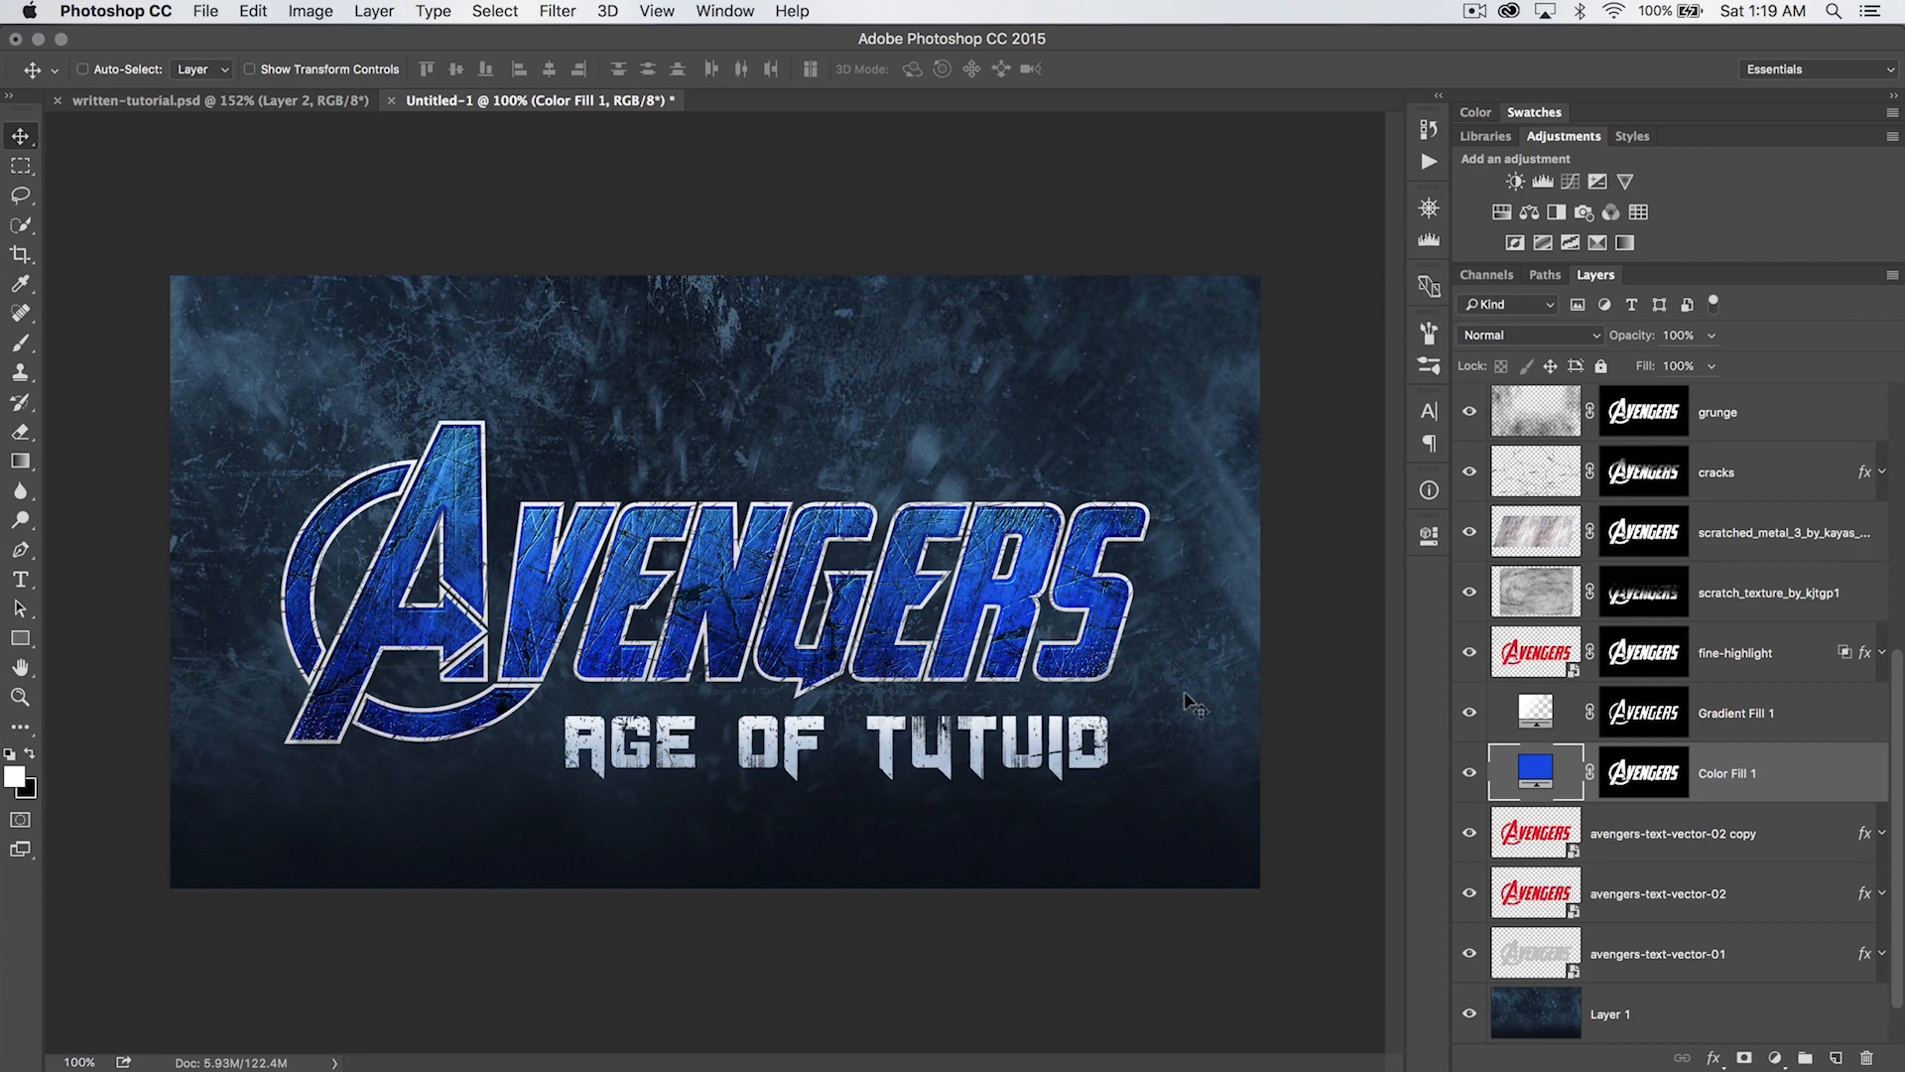
pyautogui.click(1586, 342)
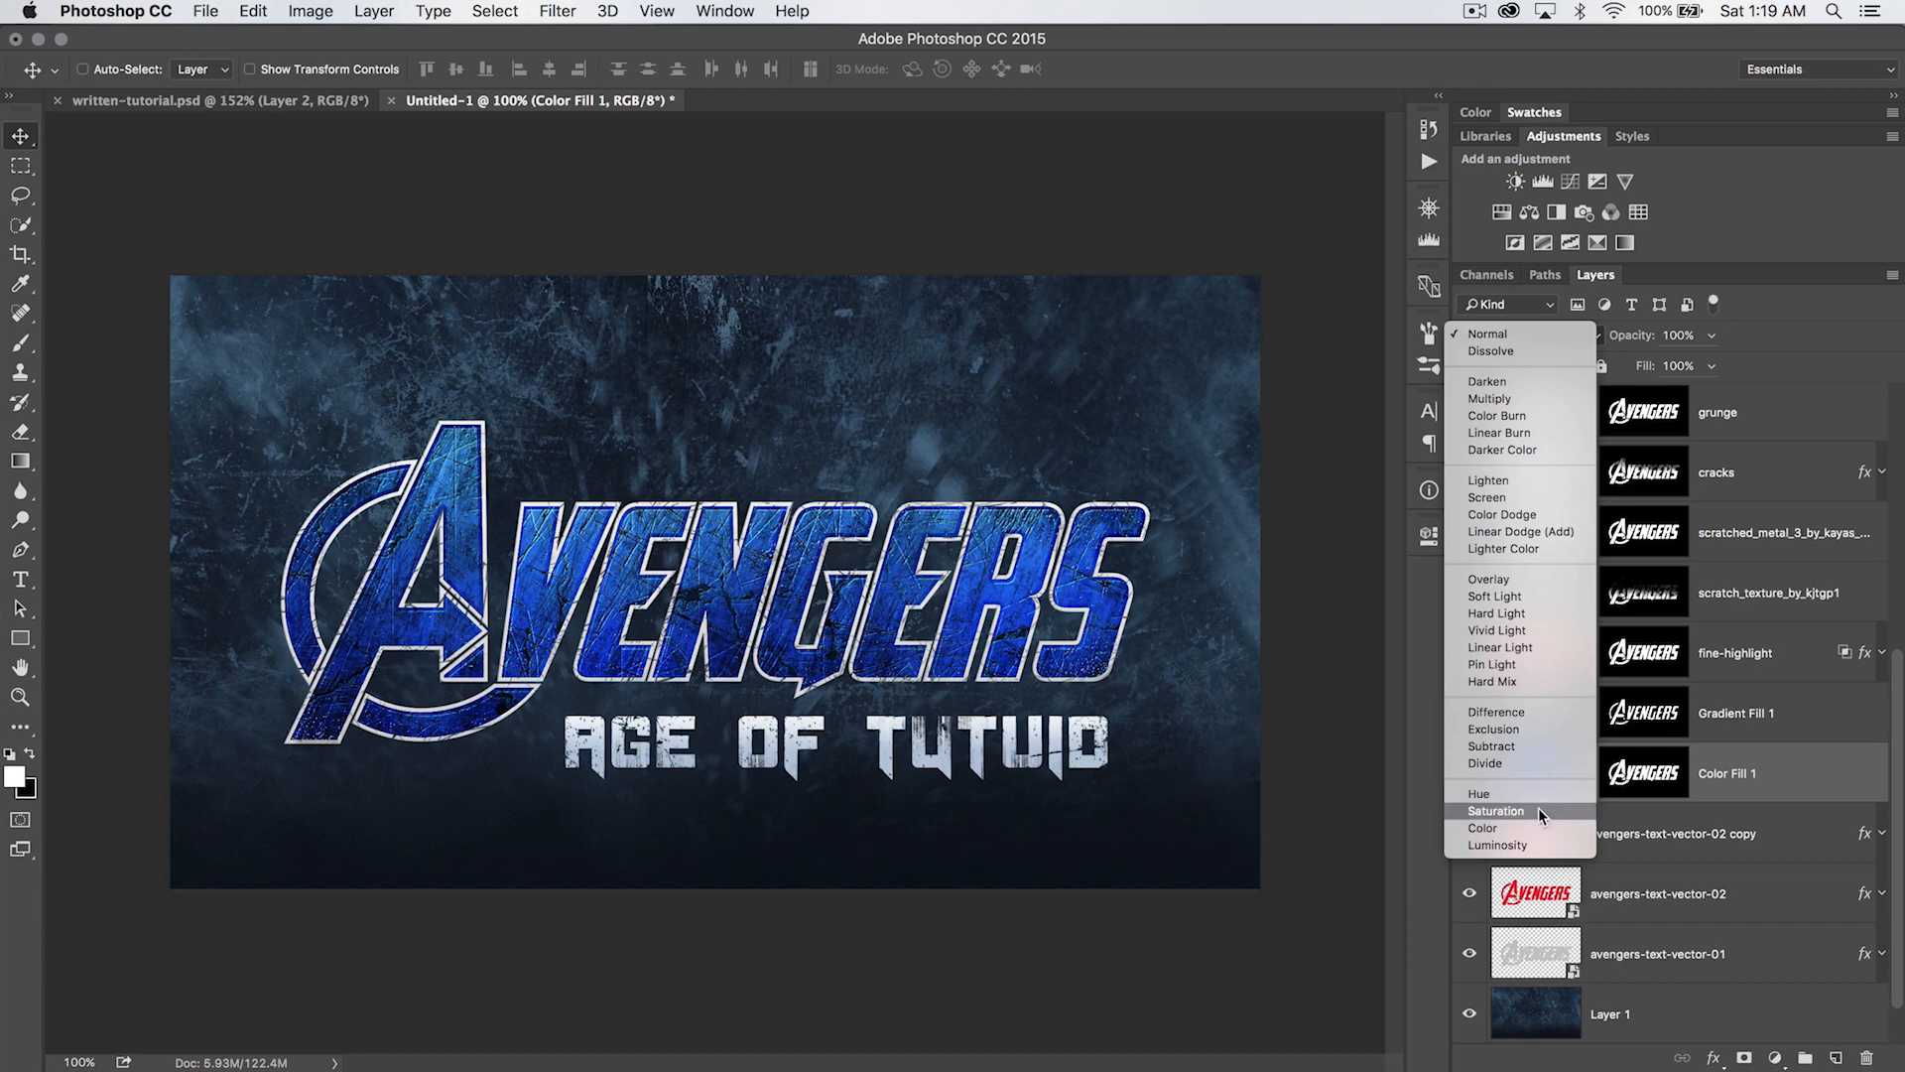
pyautogui.click(1509, 825)
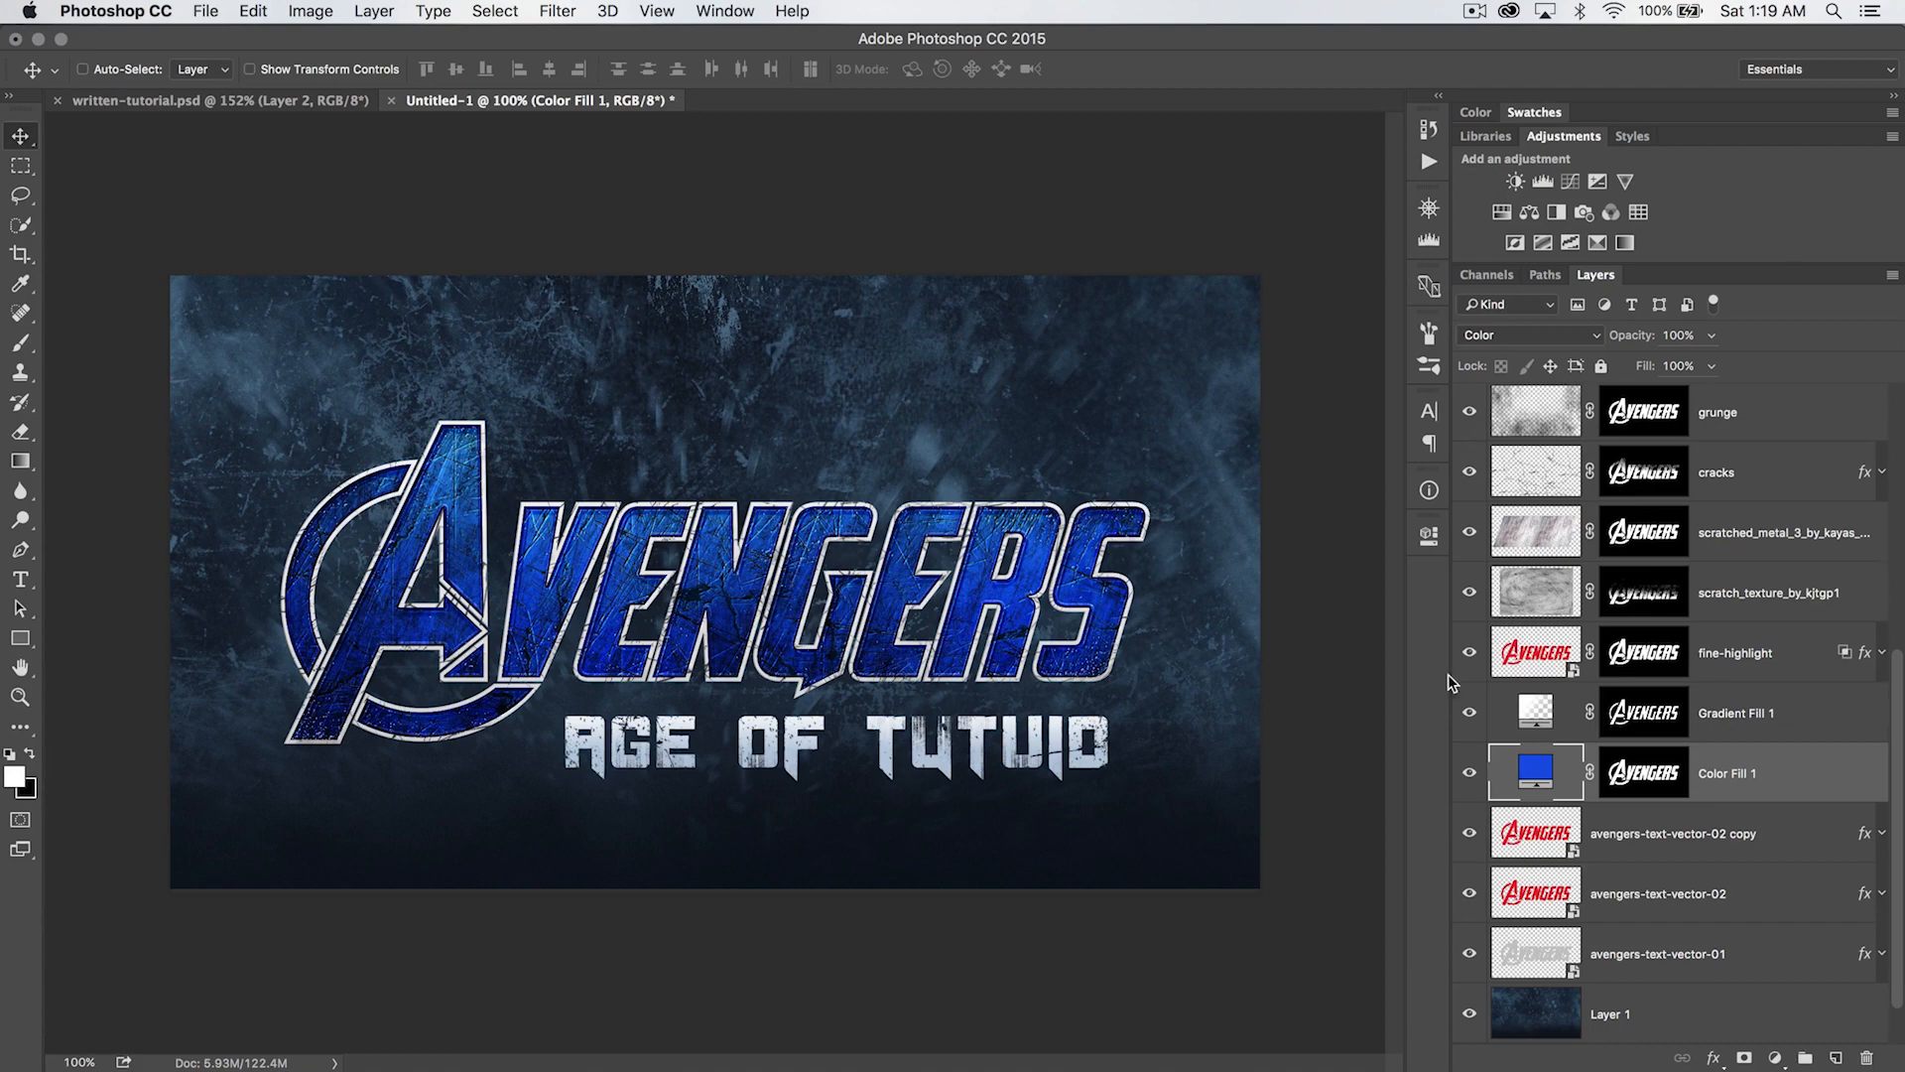
# - Try recolouring the lettering's solid fill layer in green #1fdf4d and in magenta at the same saturation and brightness
pyautogui.doubleClick(1534, 764)
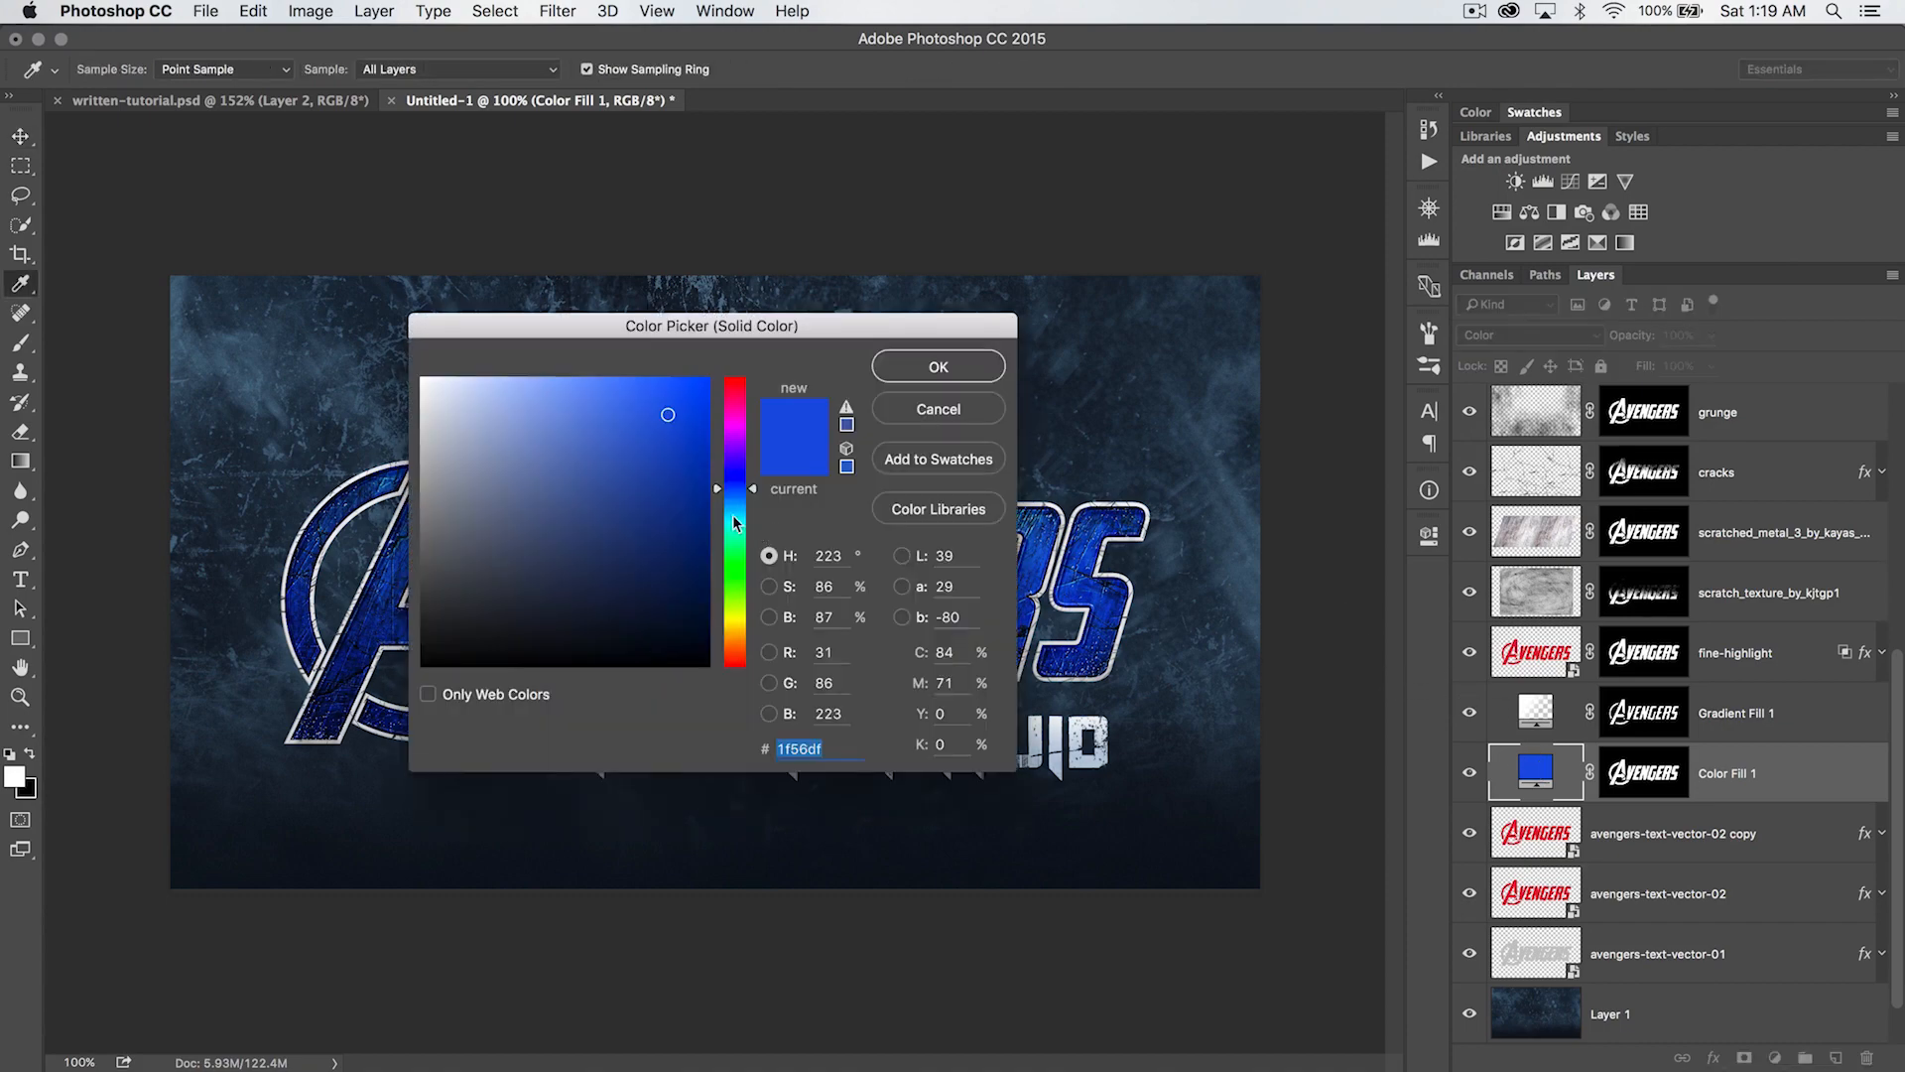
pyautogui.click(744, 559)
pyautogui.click(922, 369)
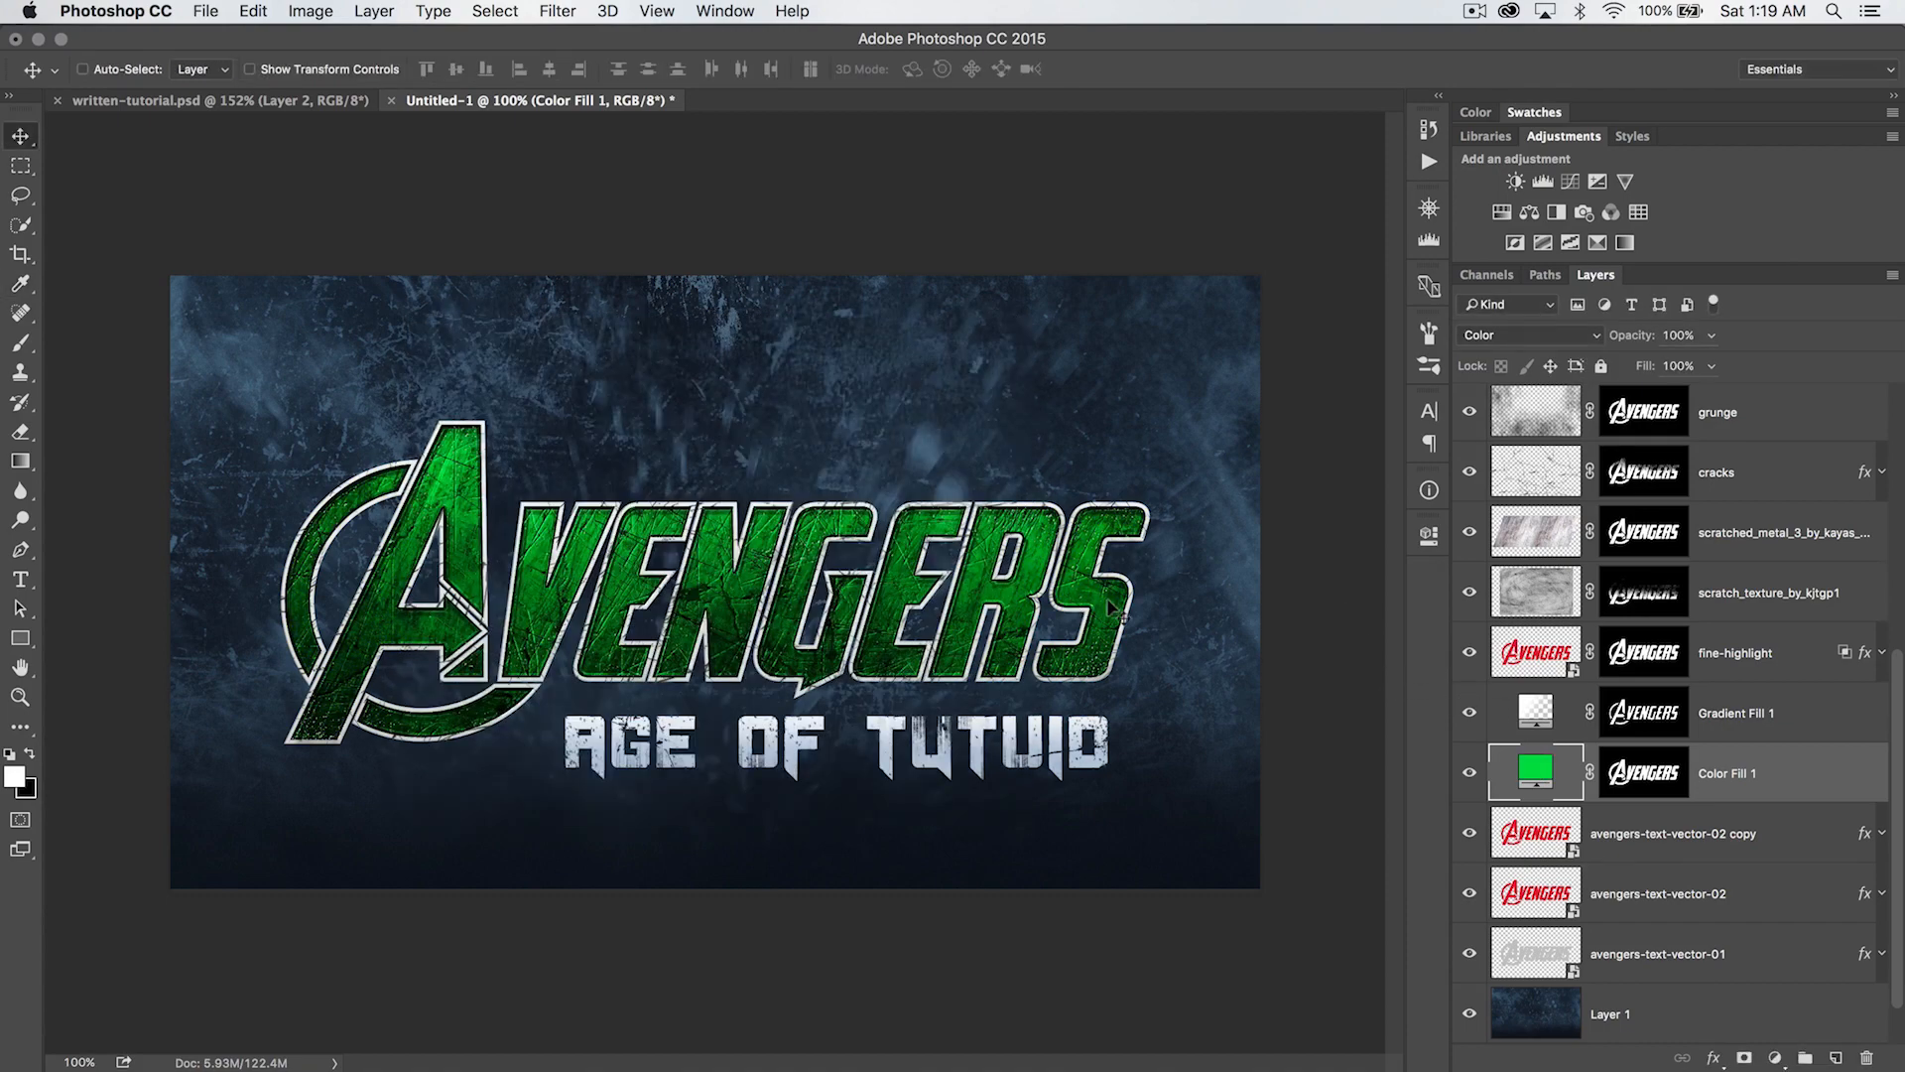
pyautogui.doubleClick(1536, 764)
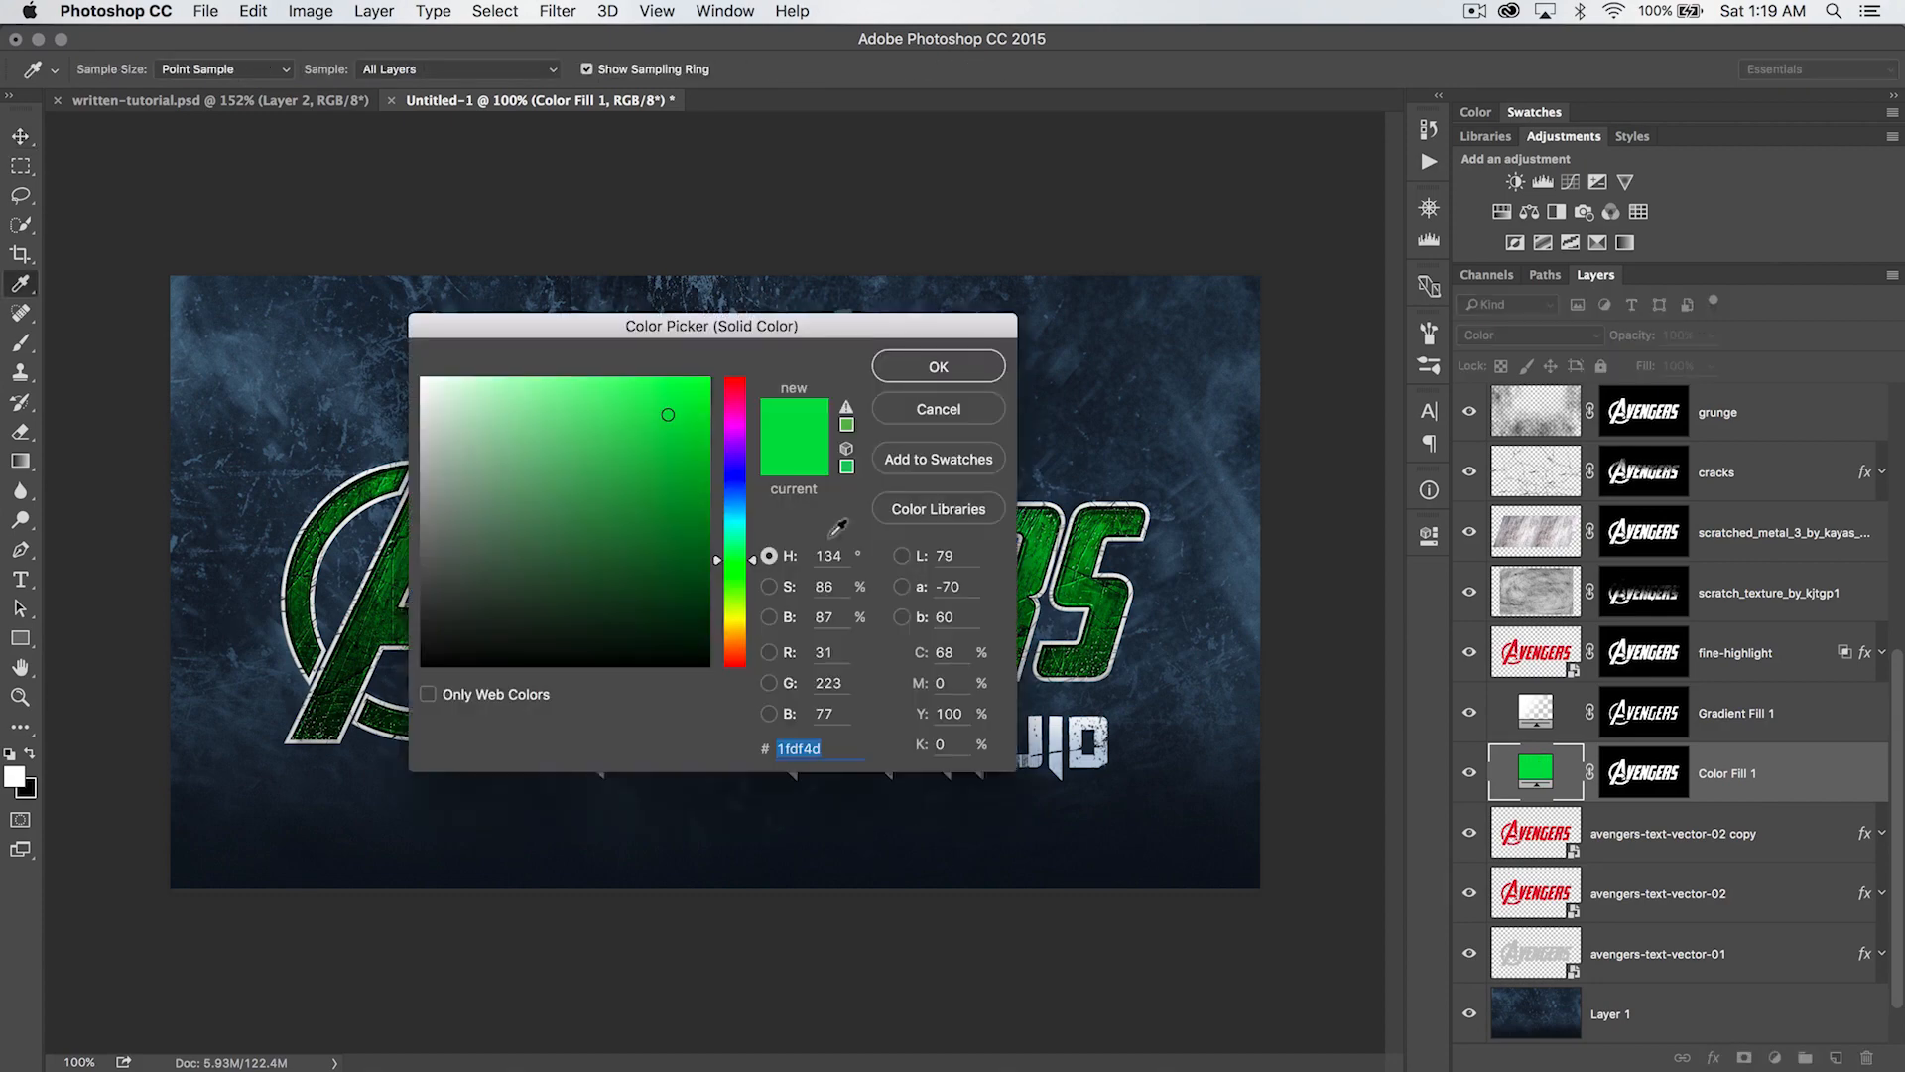
pyautogui.click(736, 404)
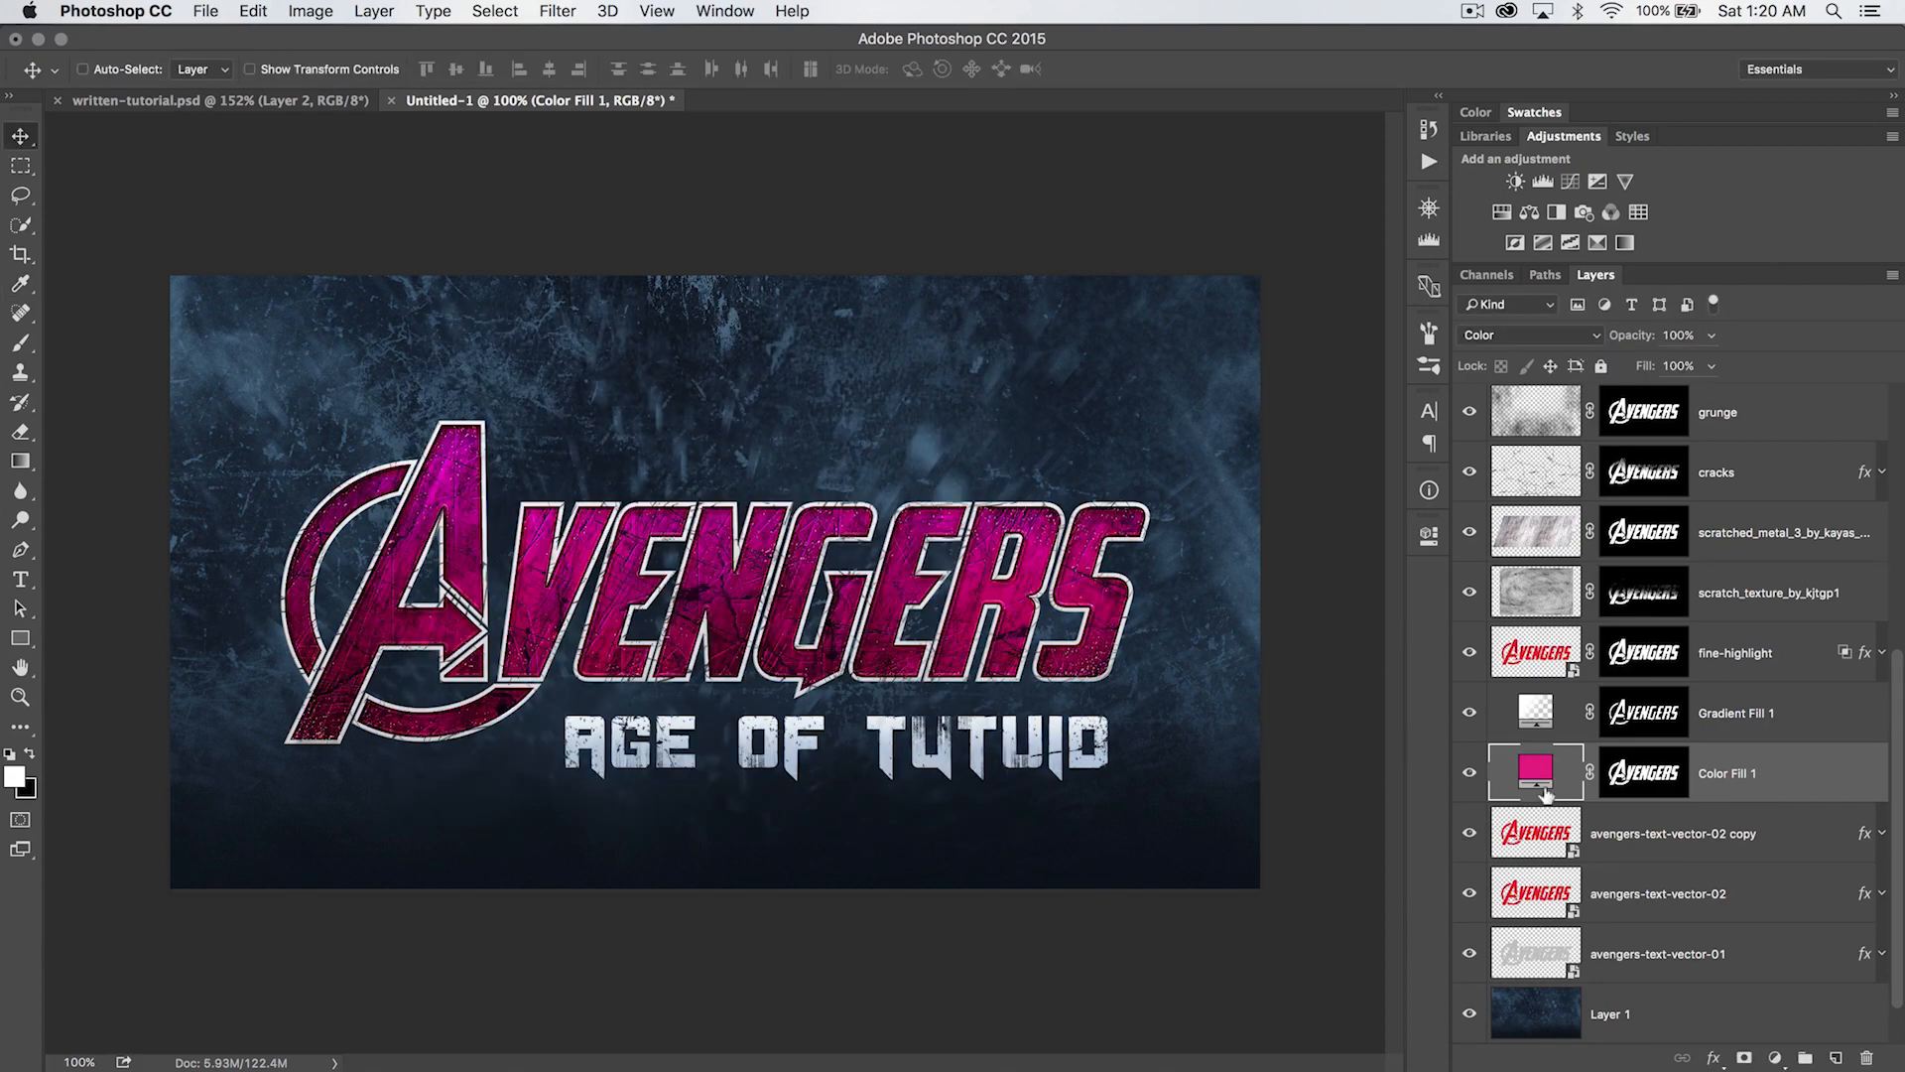
# - Preview orange #df871f, teal #268584 and purple #852684 on the lettering's fill layer, and set its colour to blue #1d39c8
pyautogui.doubleClick(1540, 776)
pyautogui.click(742, 643)
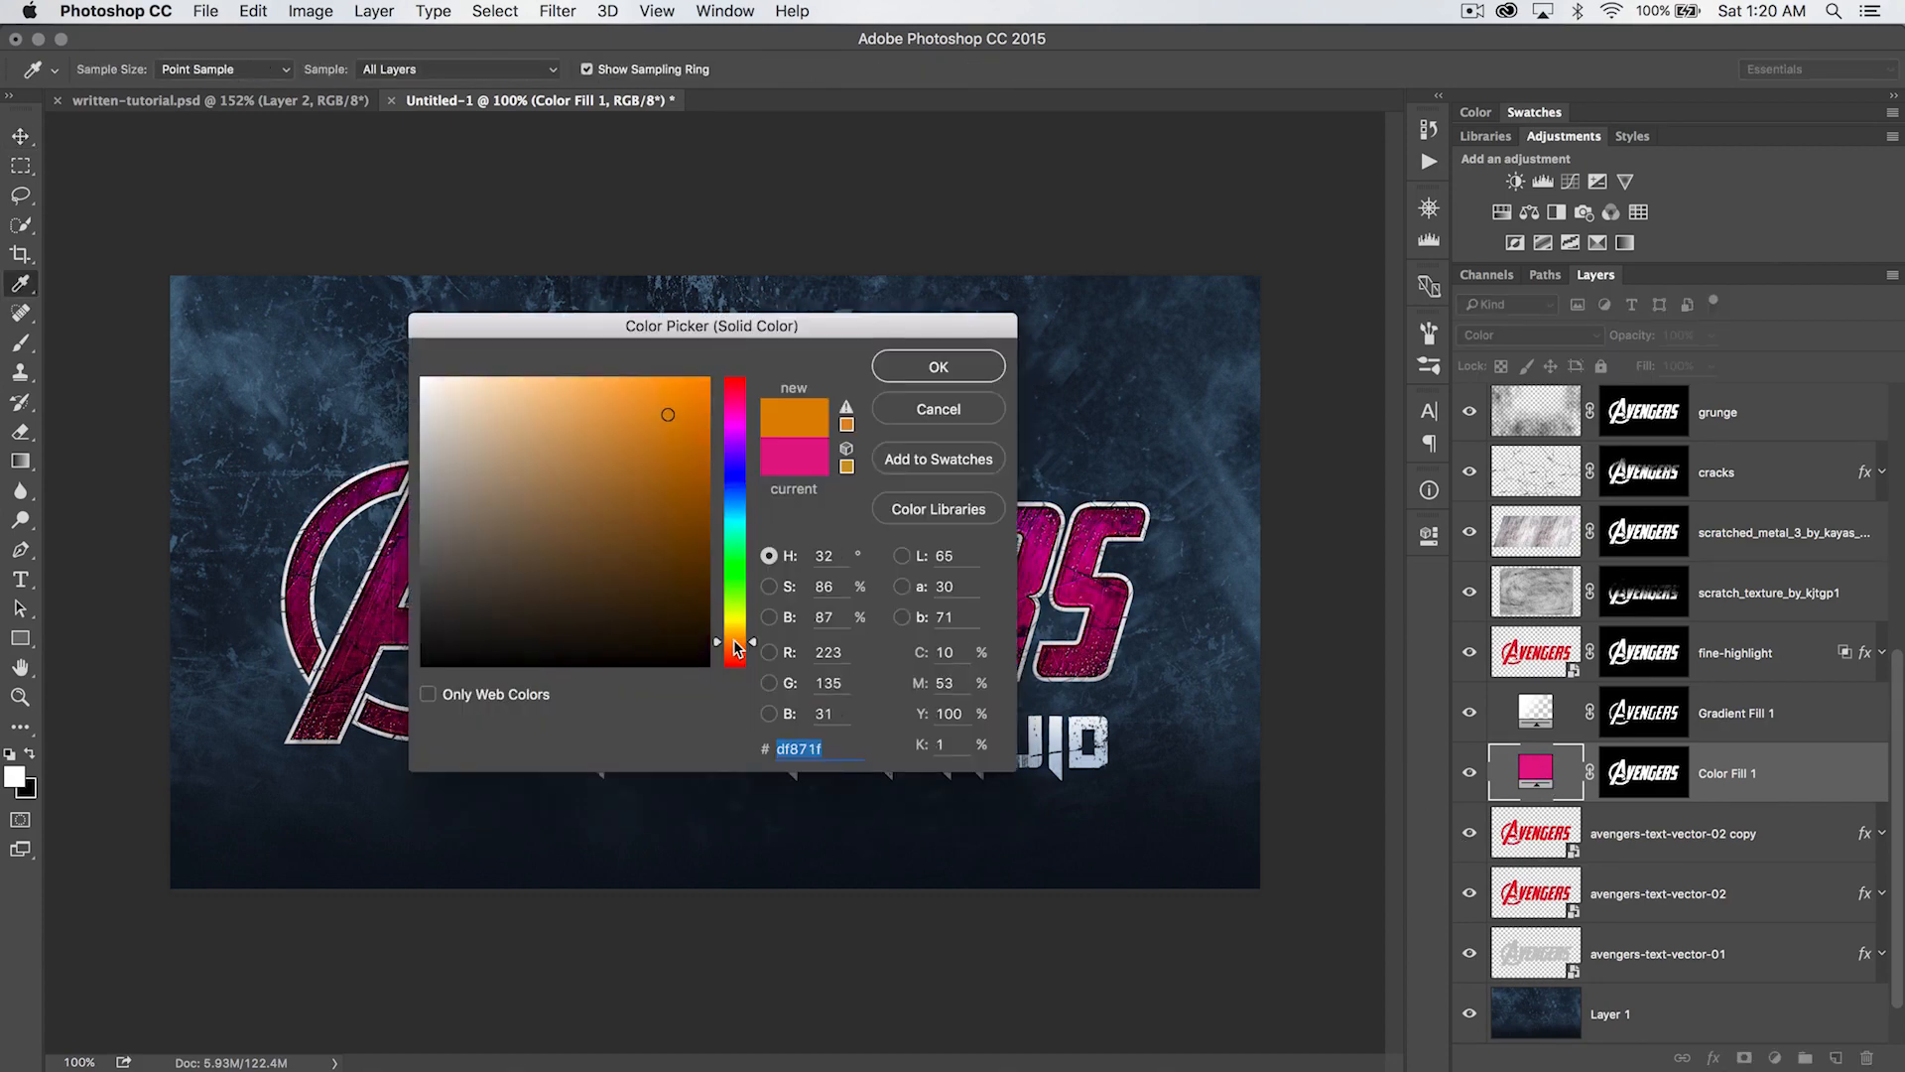
pyautogui.moveTo(777, 335); pyautogui.dragTo(1386, 283)
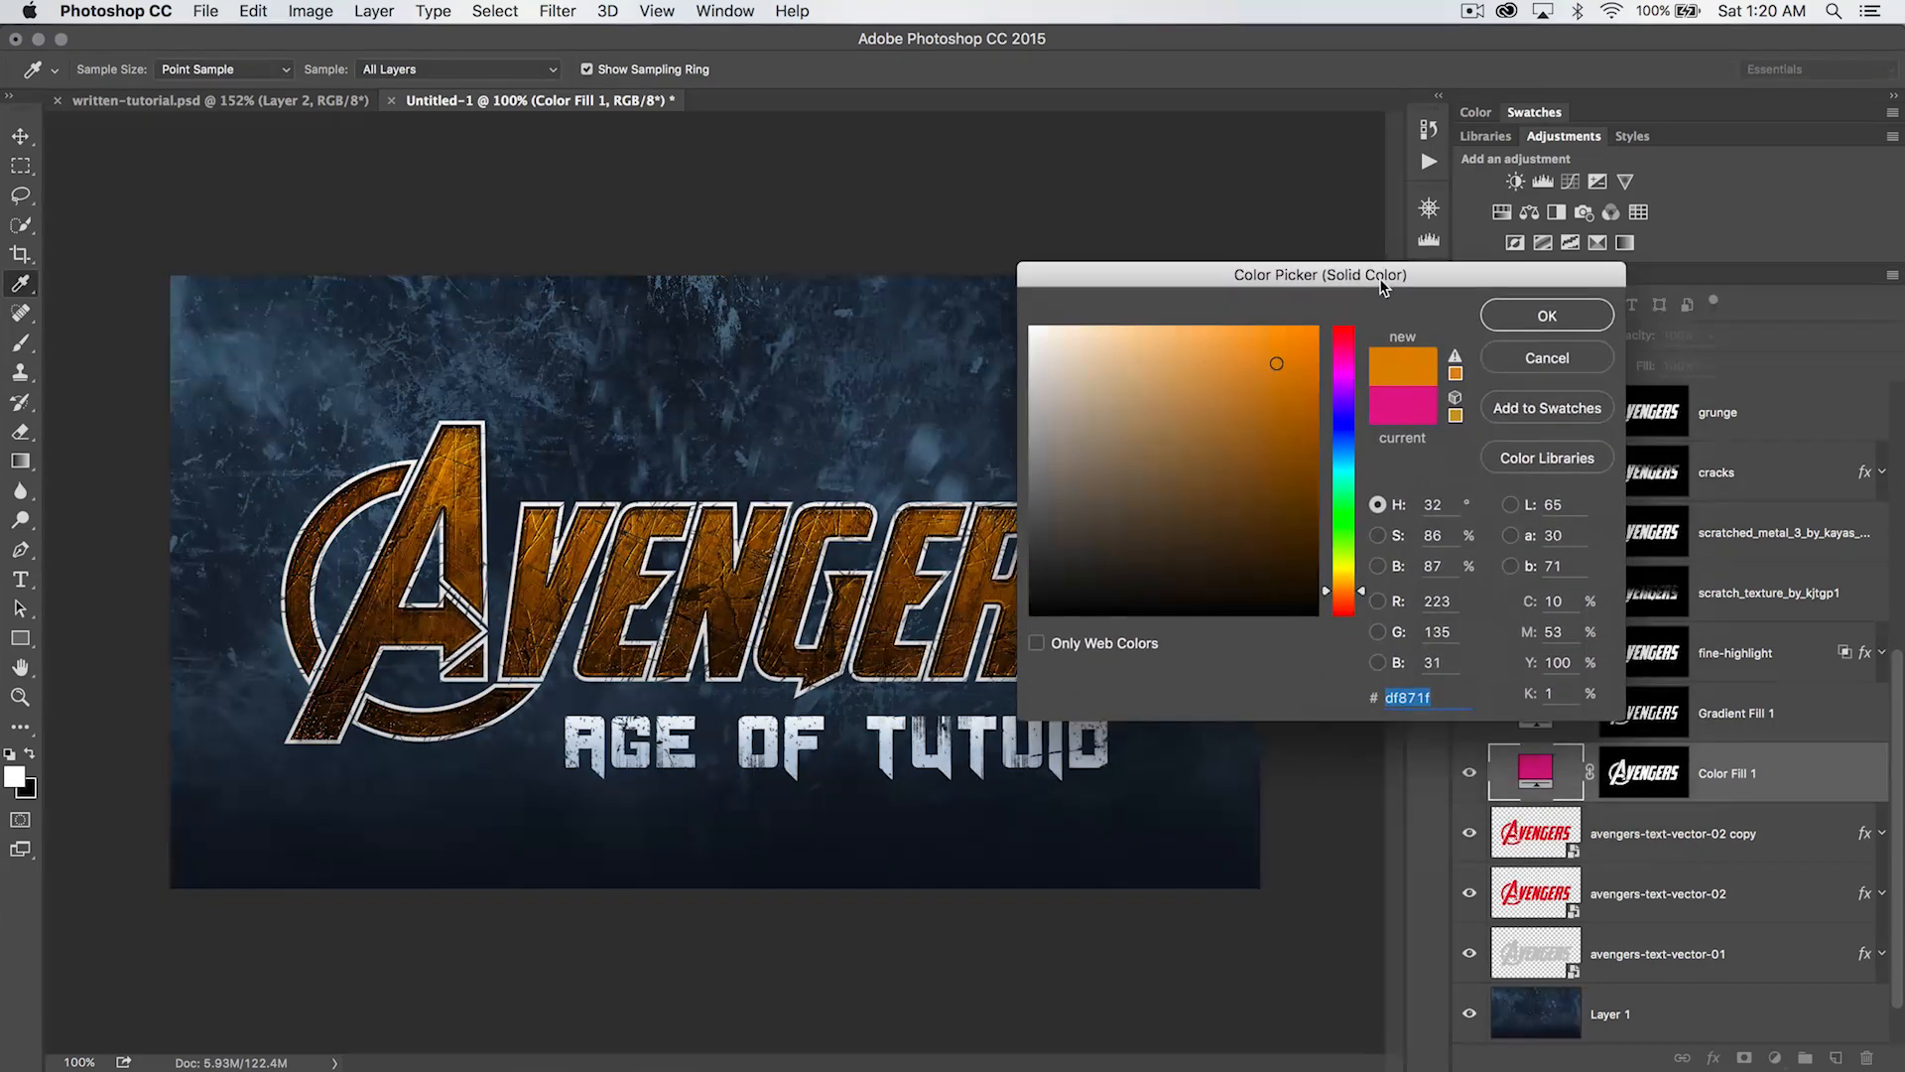
pyautogui.click(1344, 477)
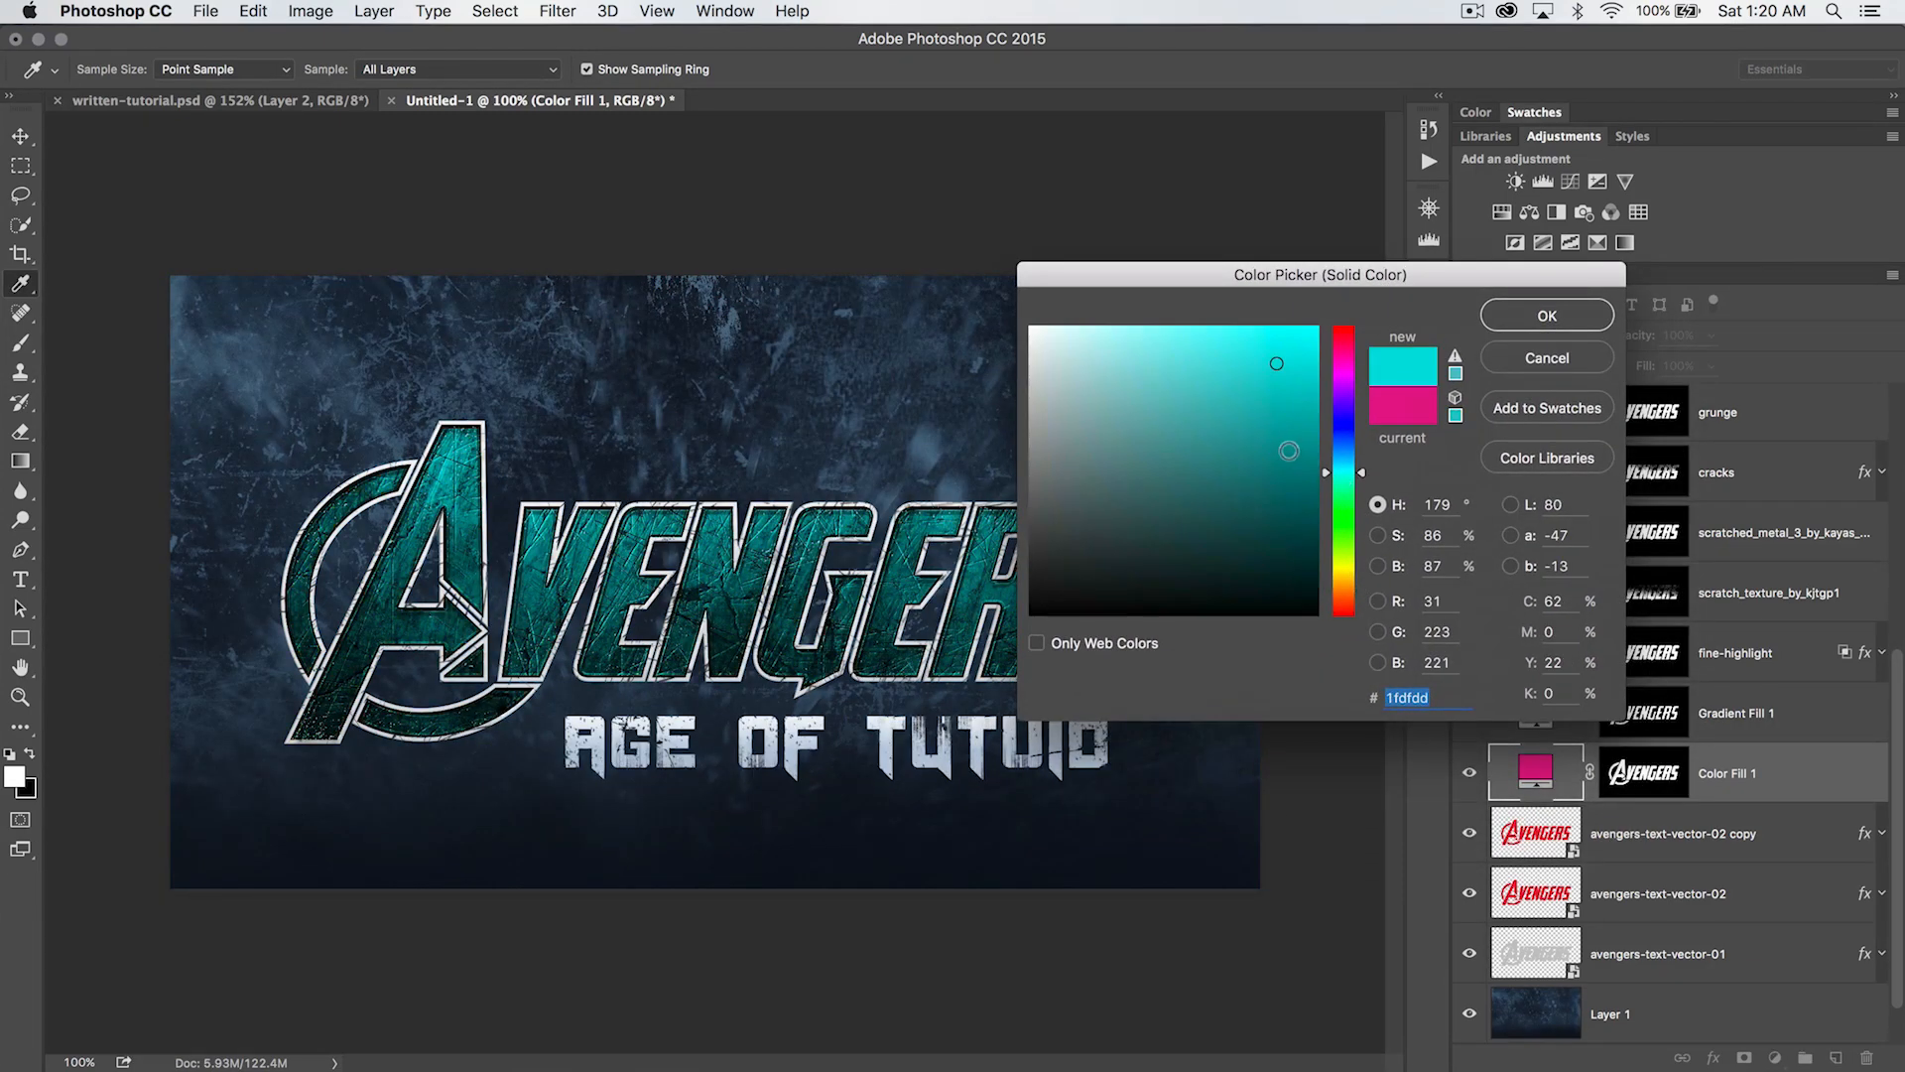
pyautogui.click(1234, 460)
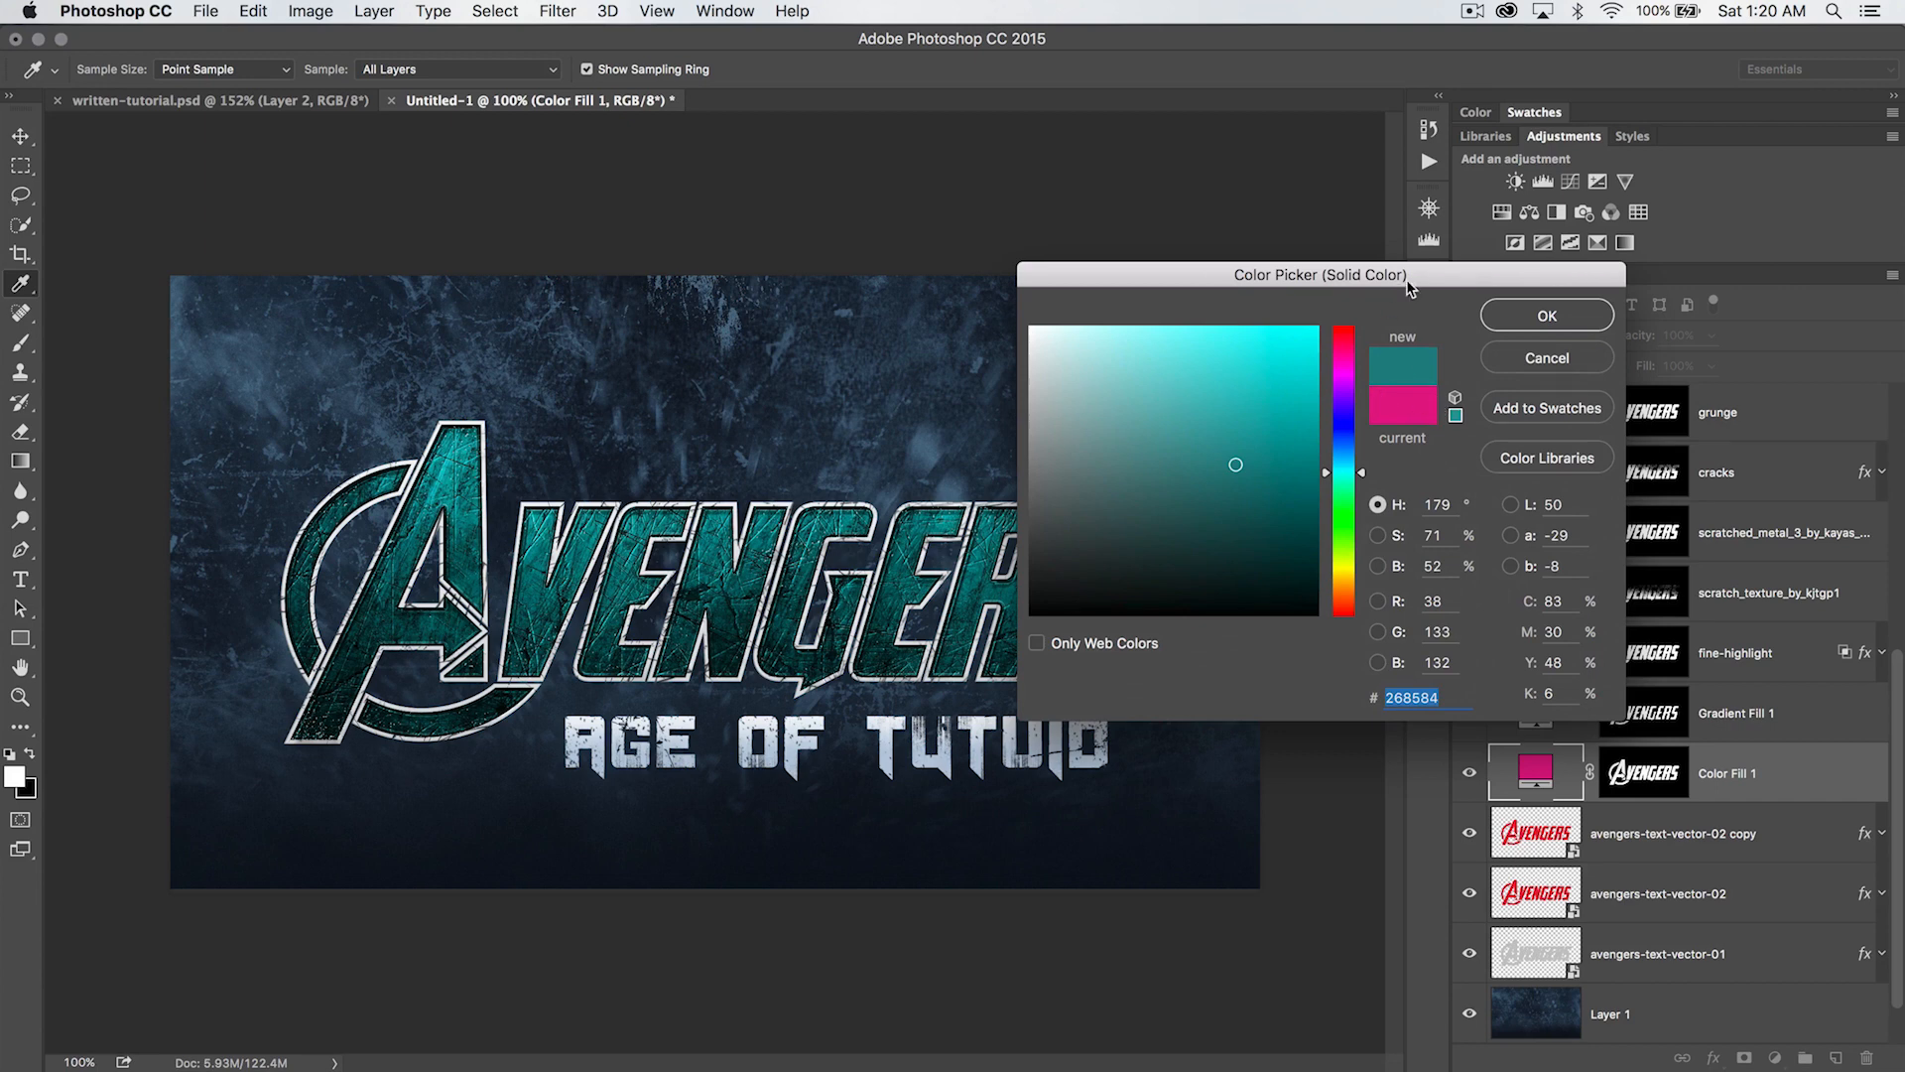
pyautogui.moveTo(1438, 281); pyautogui.dragTo(1274, 274)
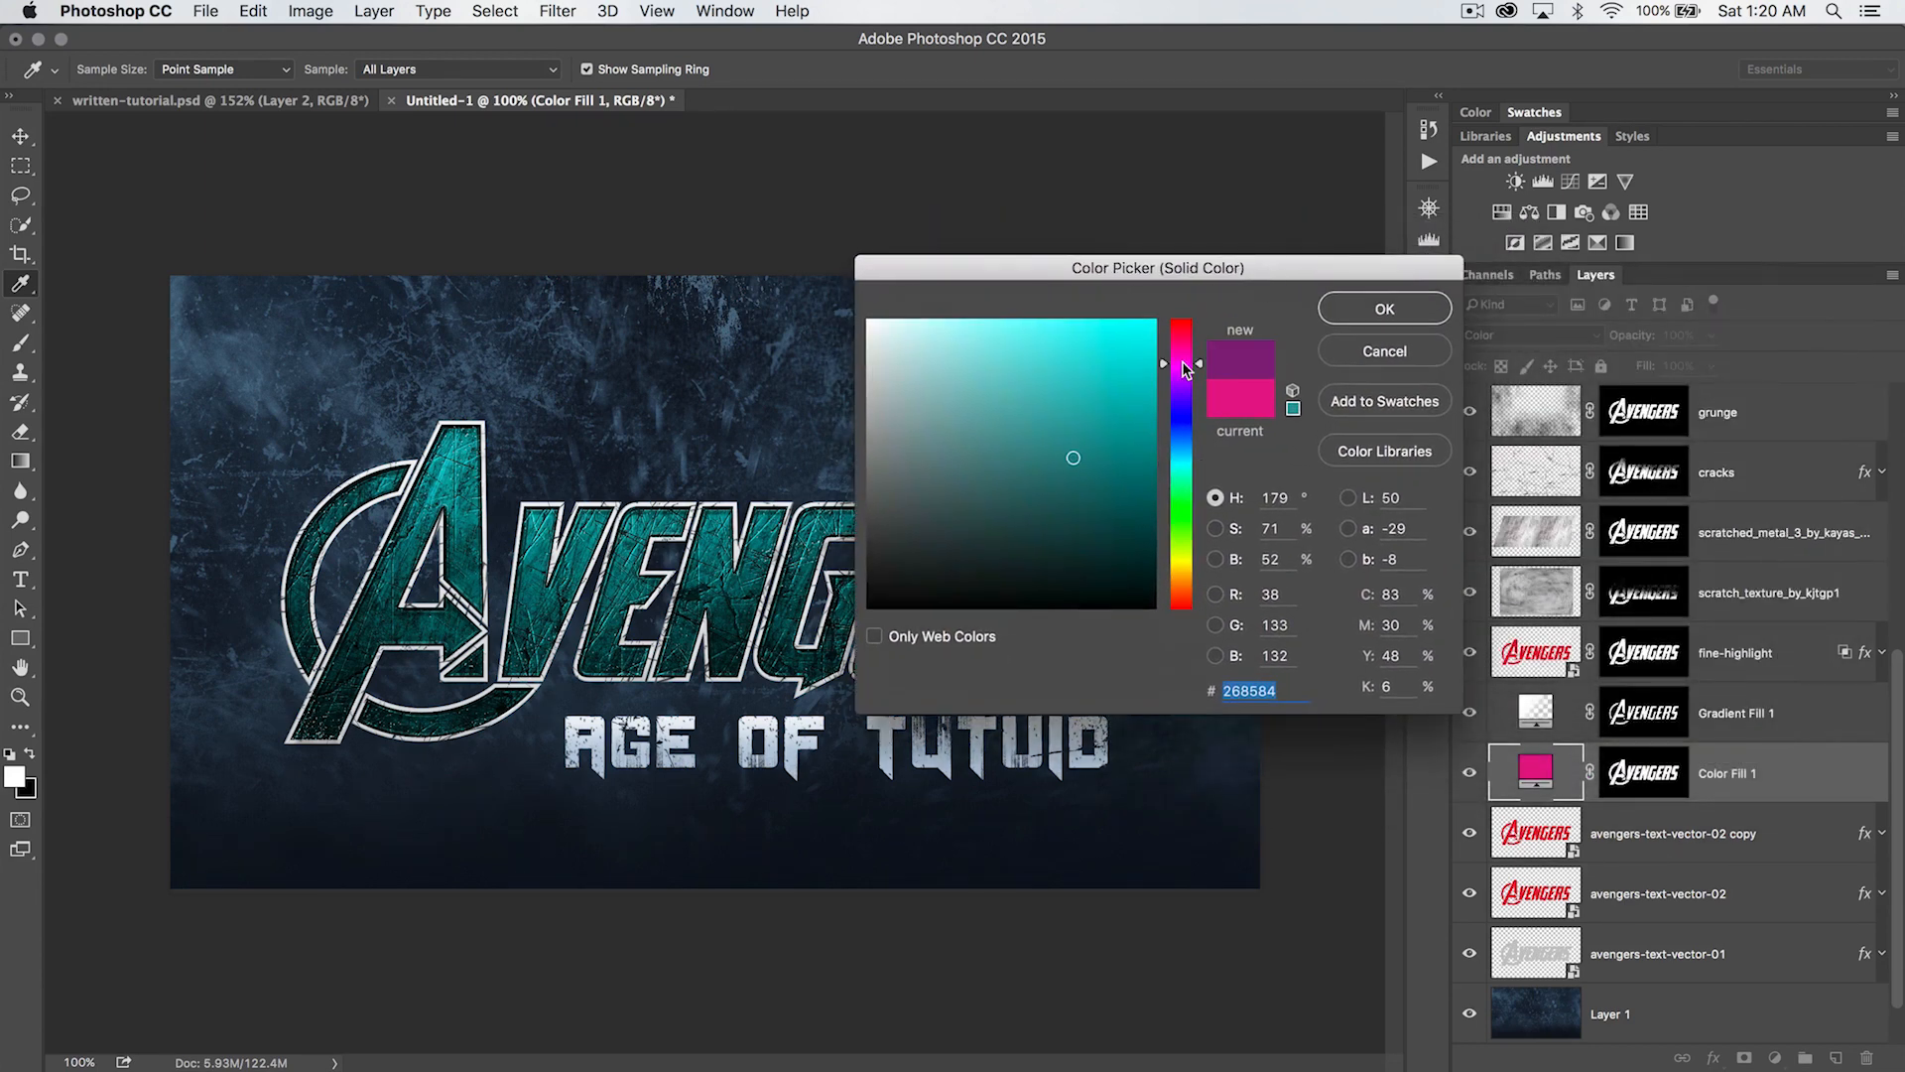
pyautogui.click(1181, 368)
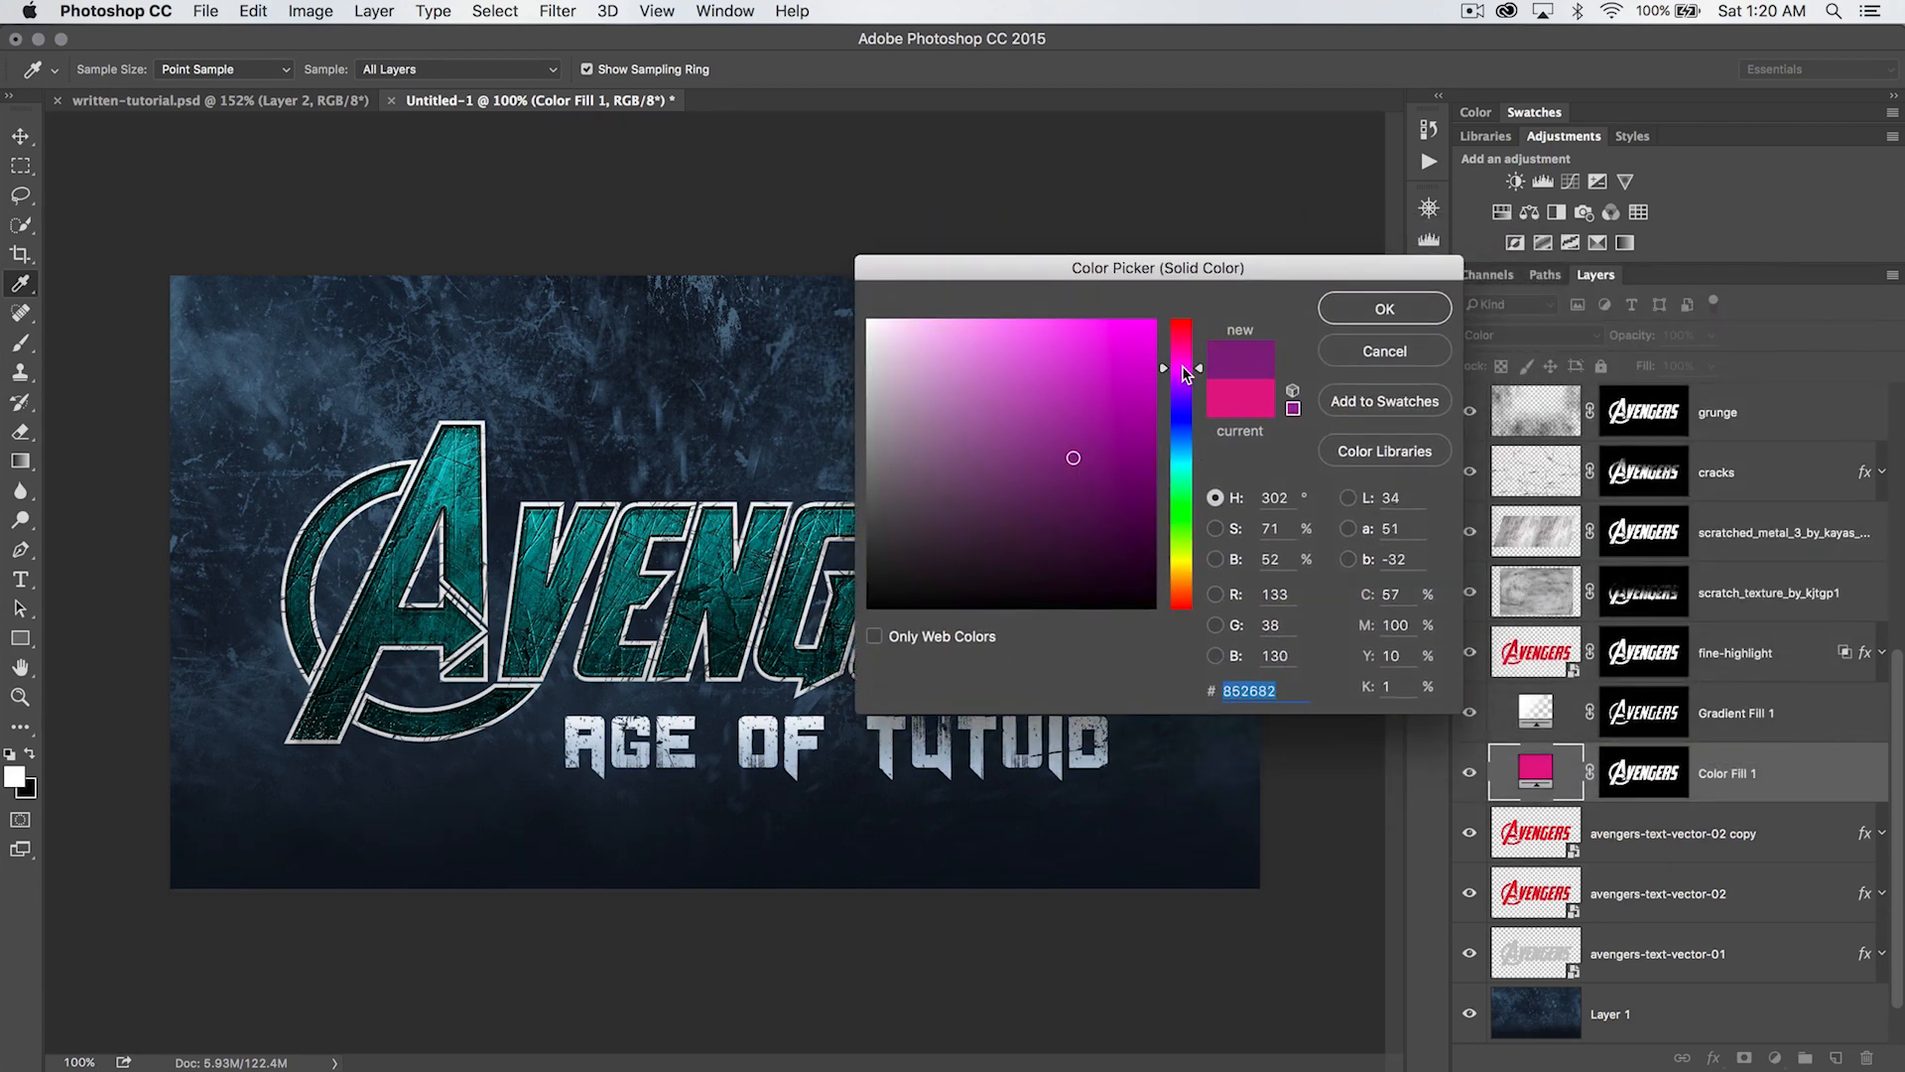
pyautogui.click(1186, 424)
pyautogui.click(1099, 349)
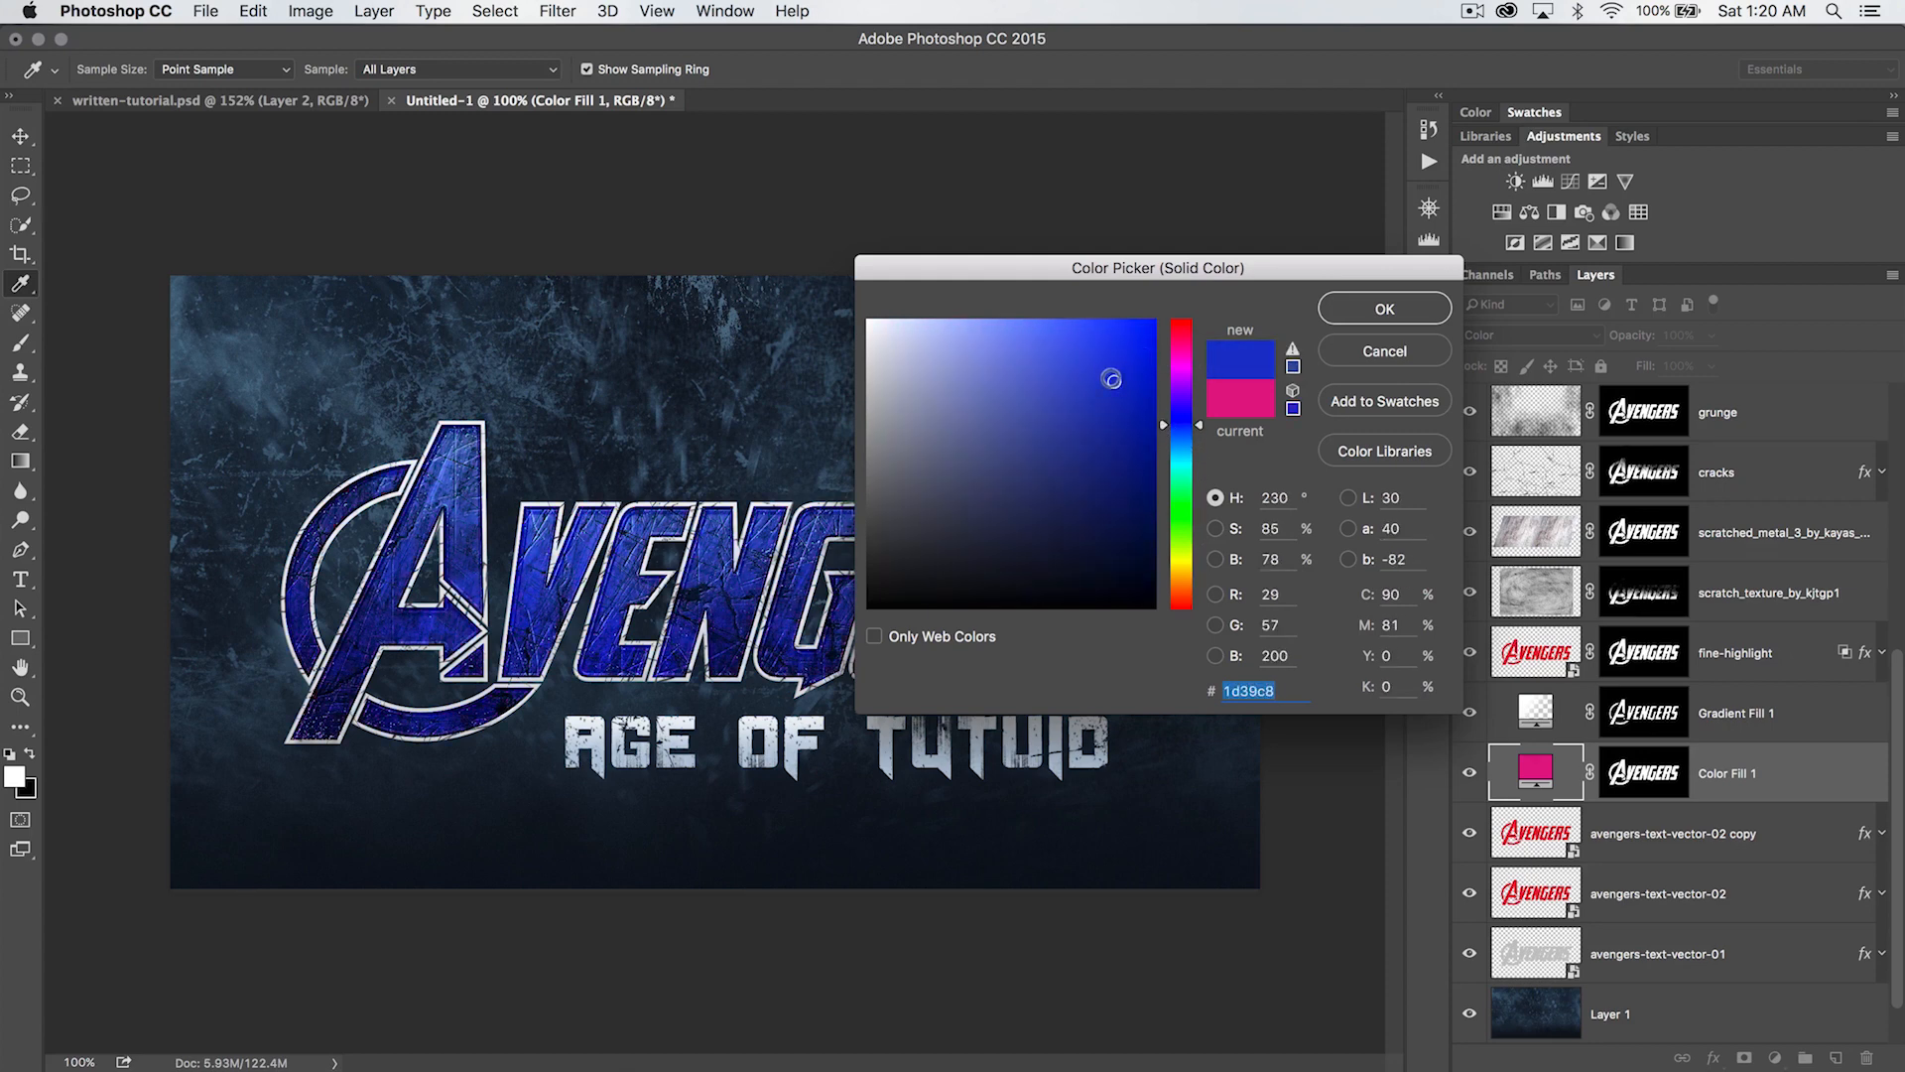
pyautogui.click(1383, 307)
pyautogui.press('v')
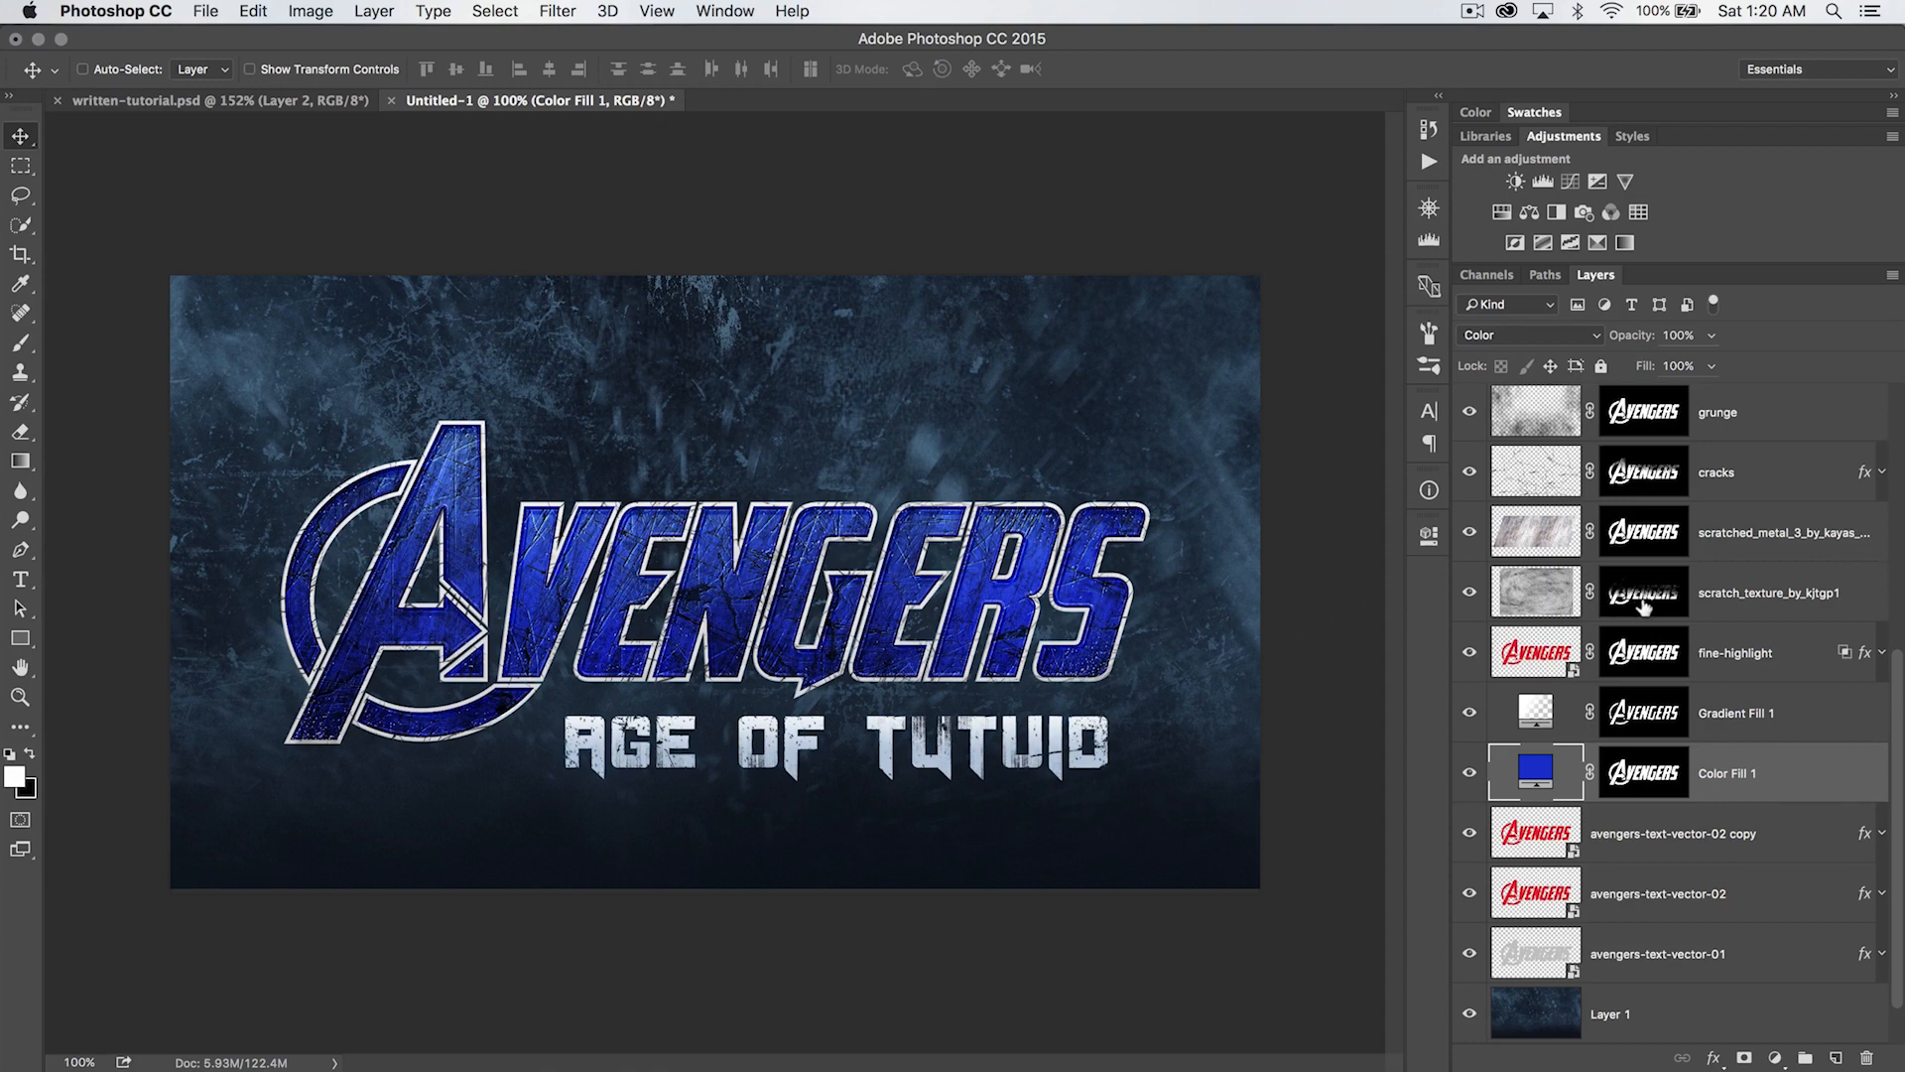
# - Look through the layer stack and hide all interface panels to view the finished artwork on its own
pyautogui.scroll(5, 1672, 532)
pyautogui.scroll(-10, 1647, 595)
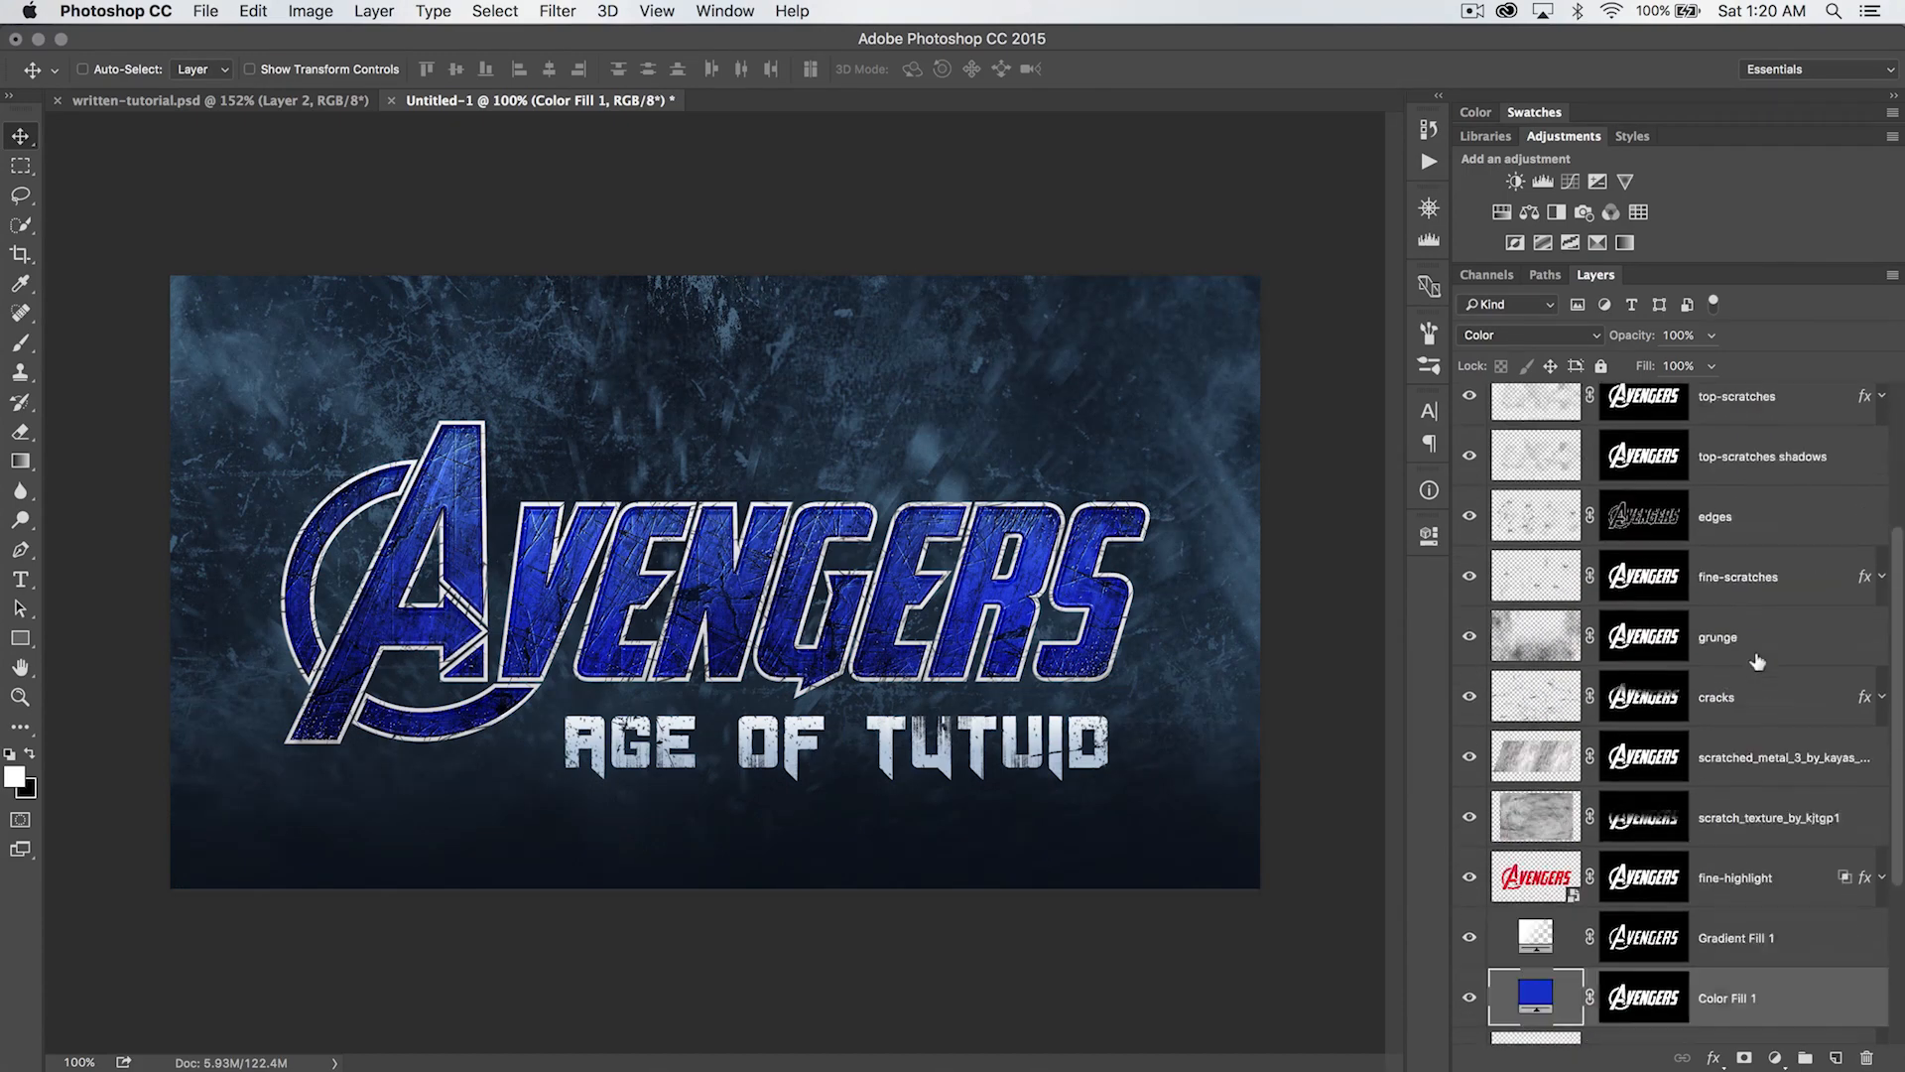
pyautogui.scroll(10, 1633, 651)
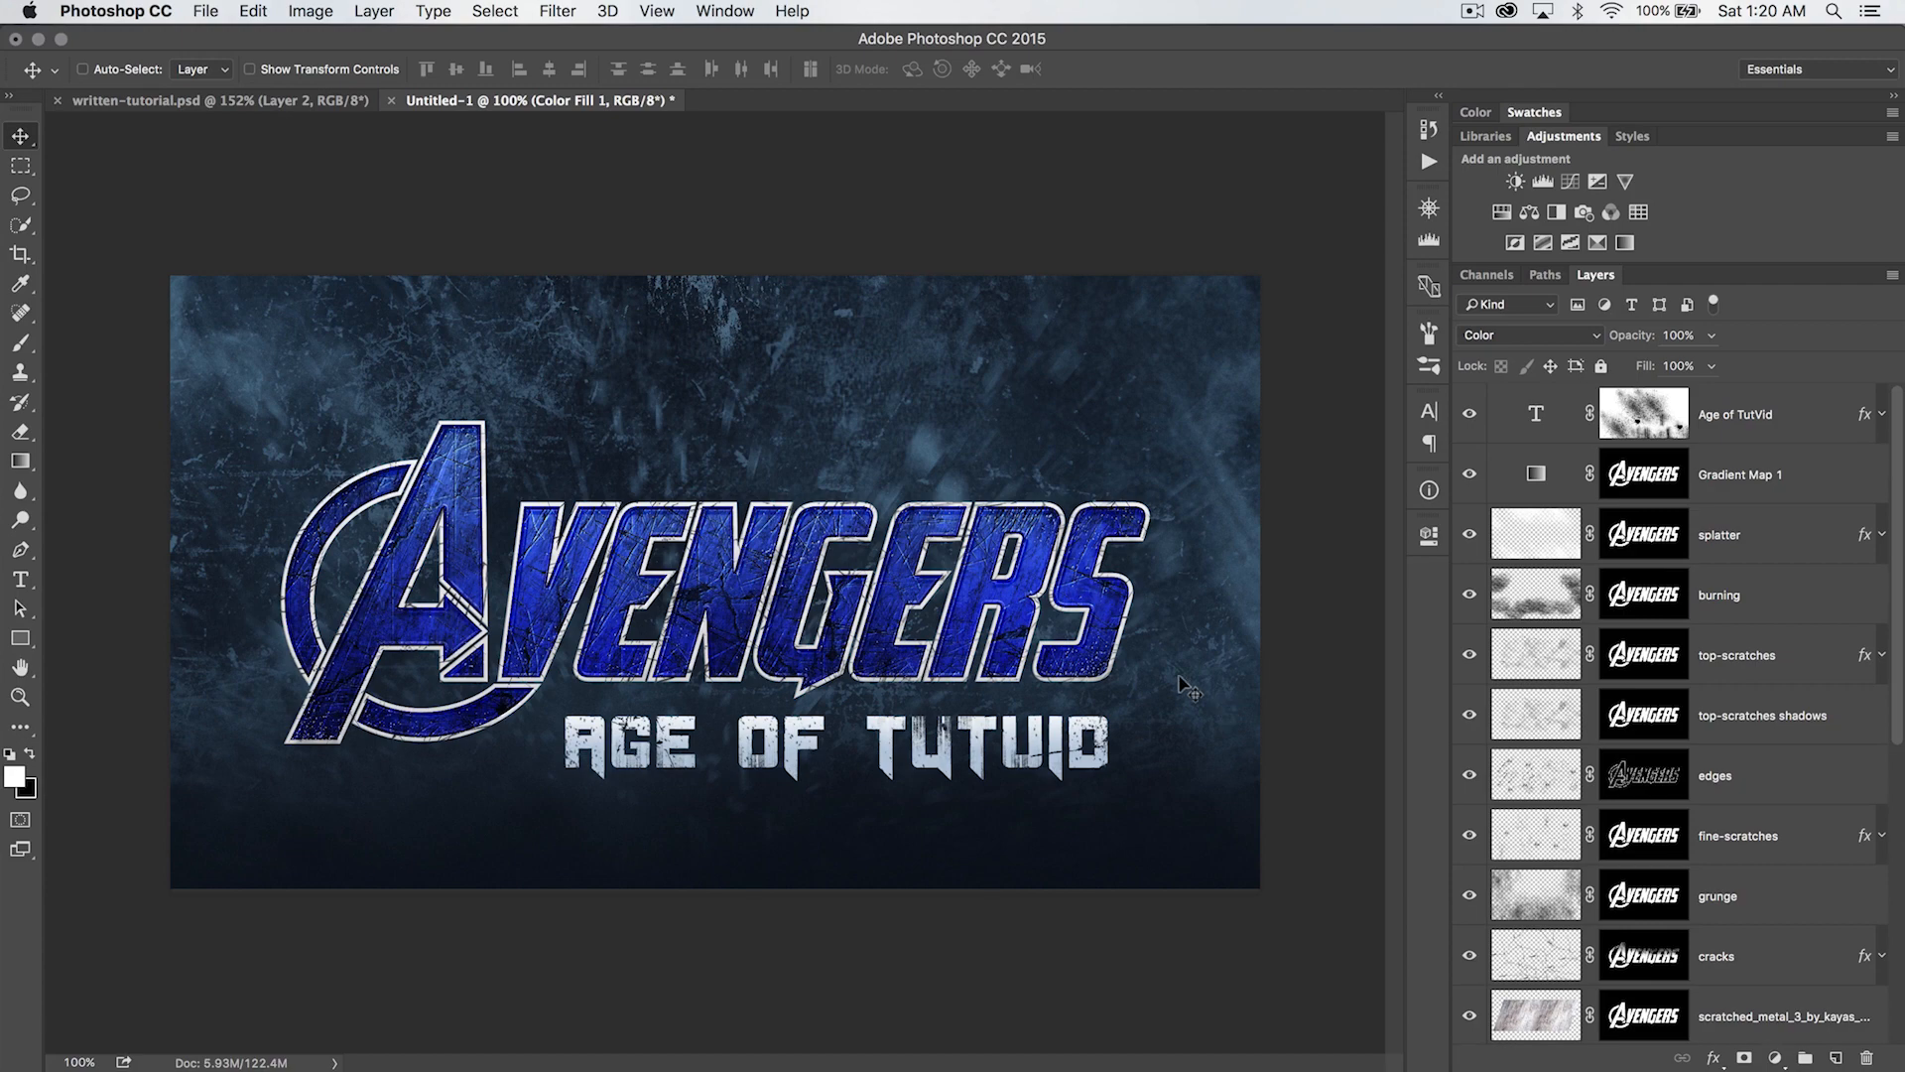
pyautogui.press('Tab')
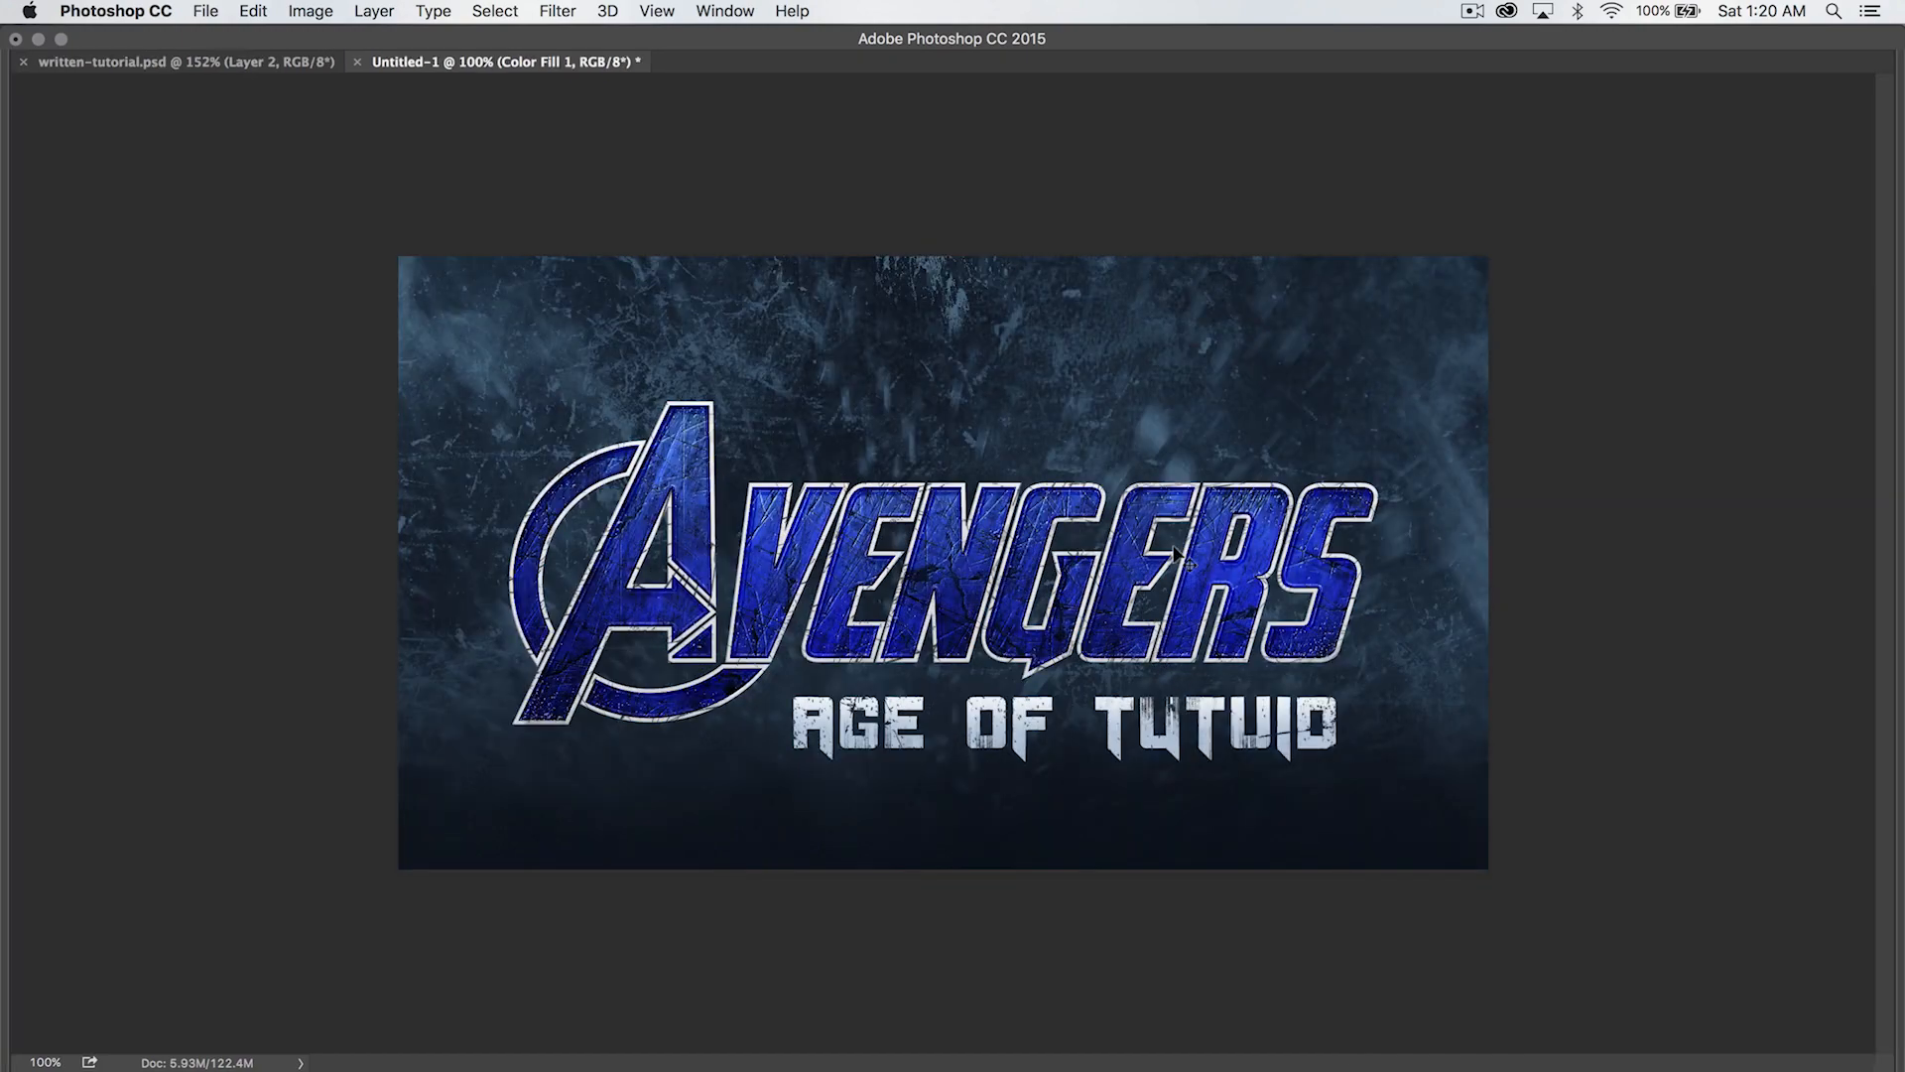